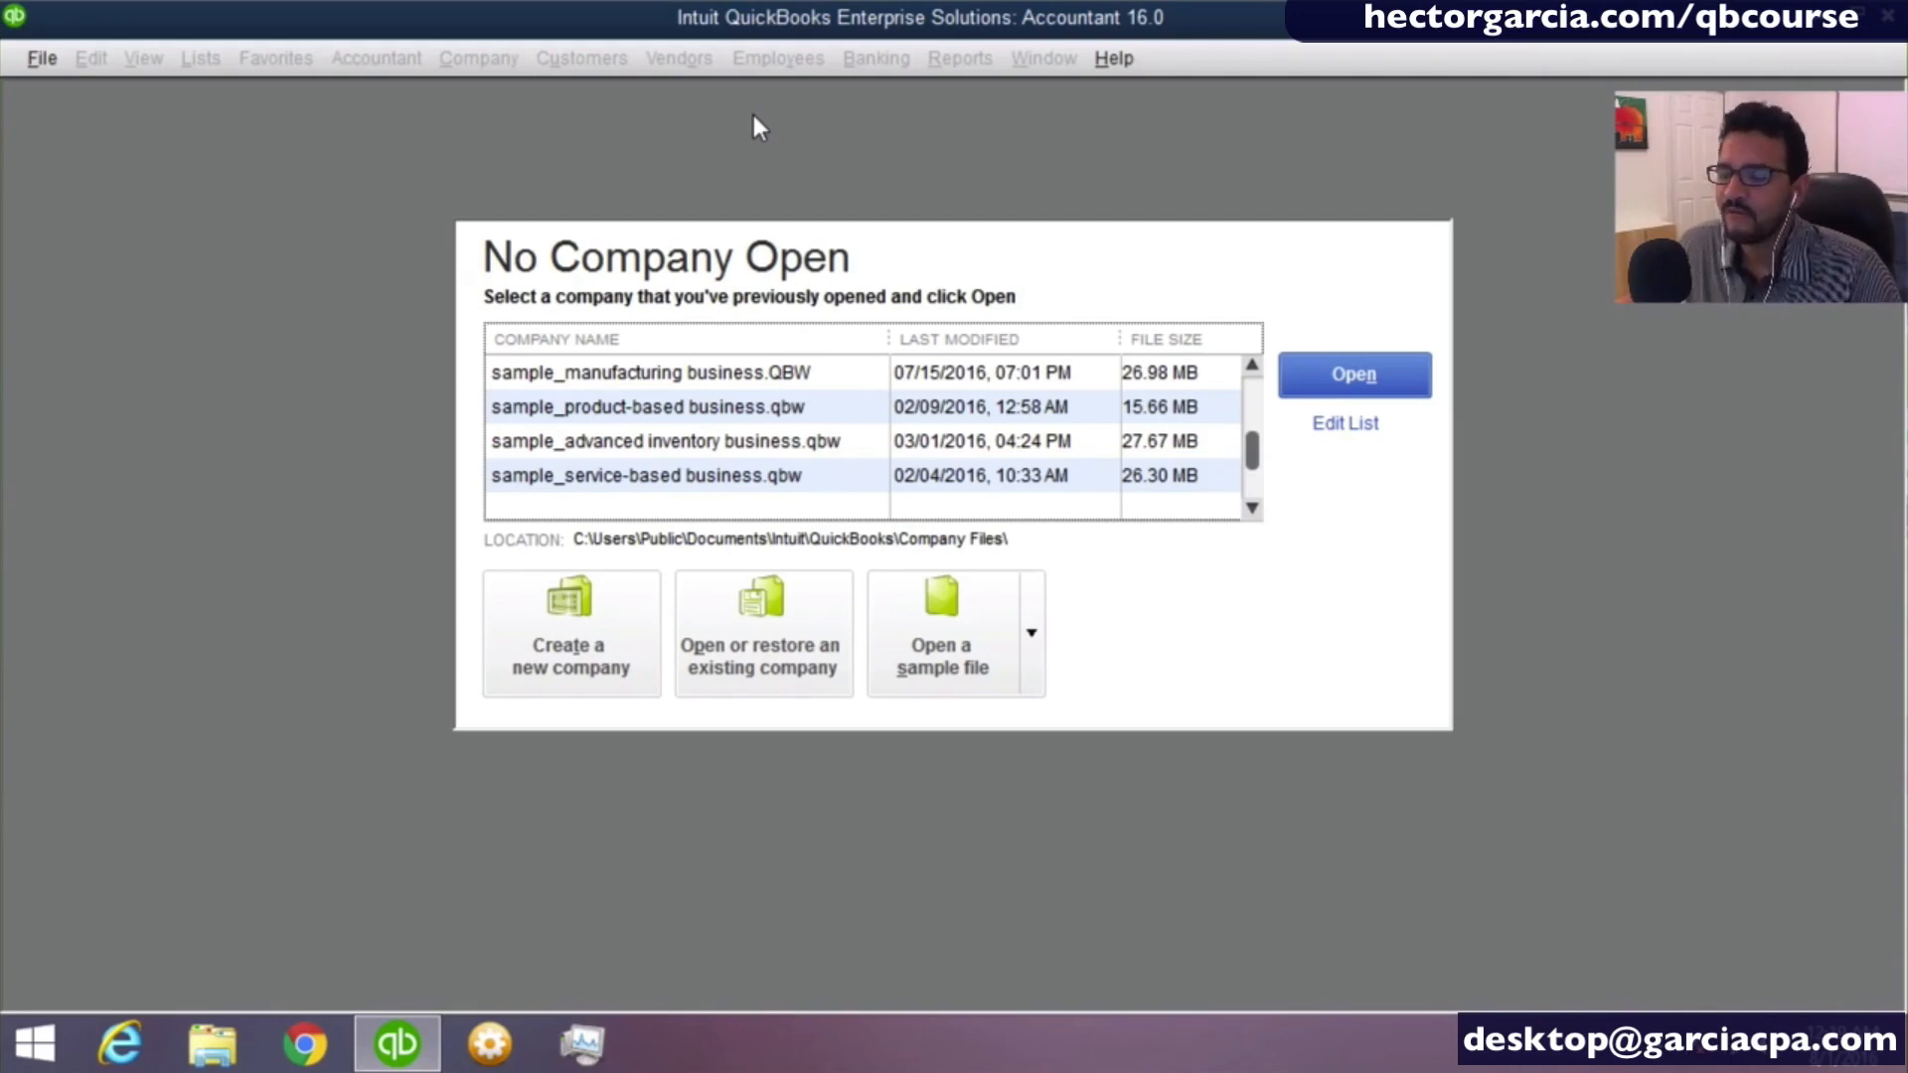
pyautogui.click(510, 282)
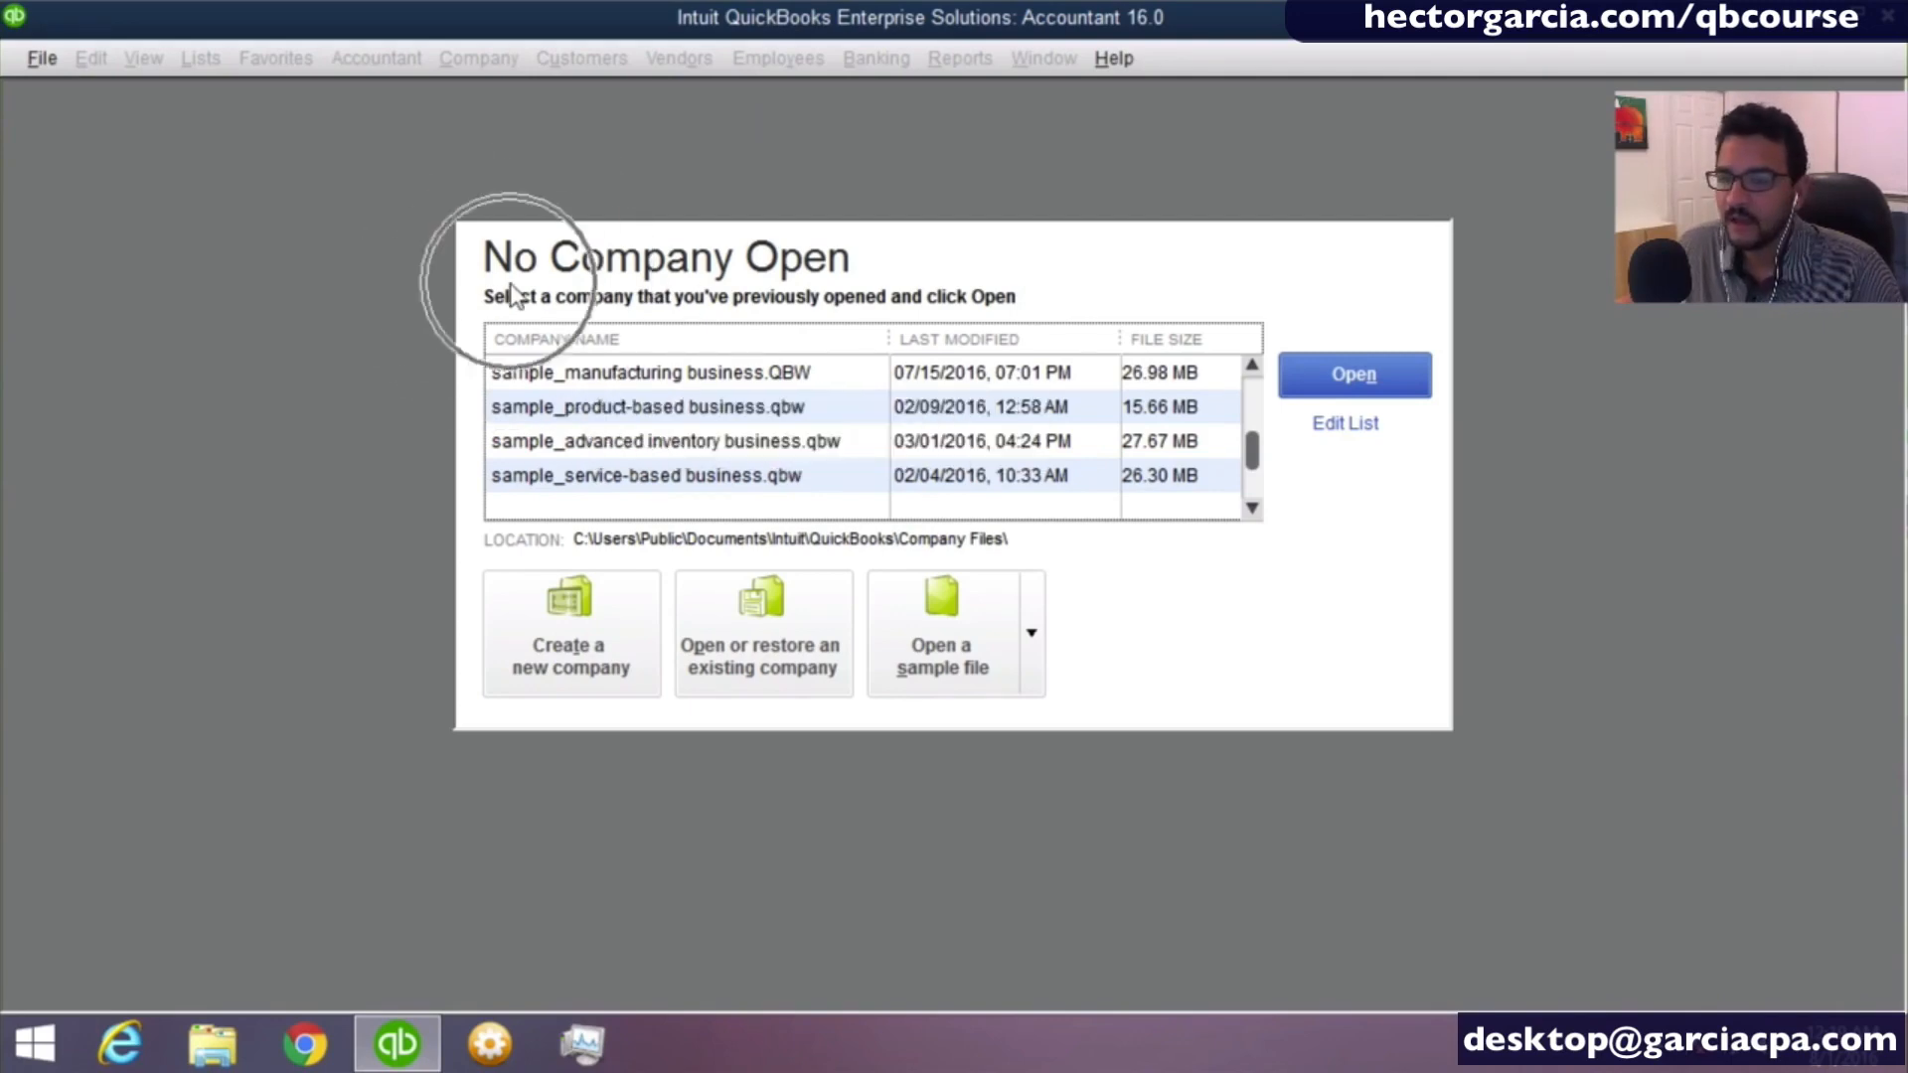
pyautogui.click(533, 265)
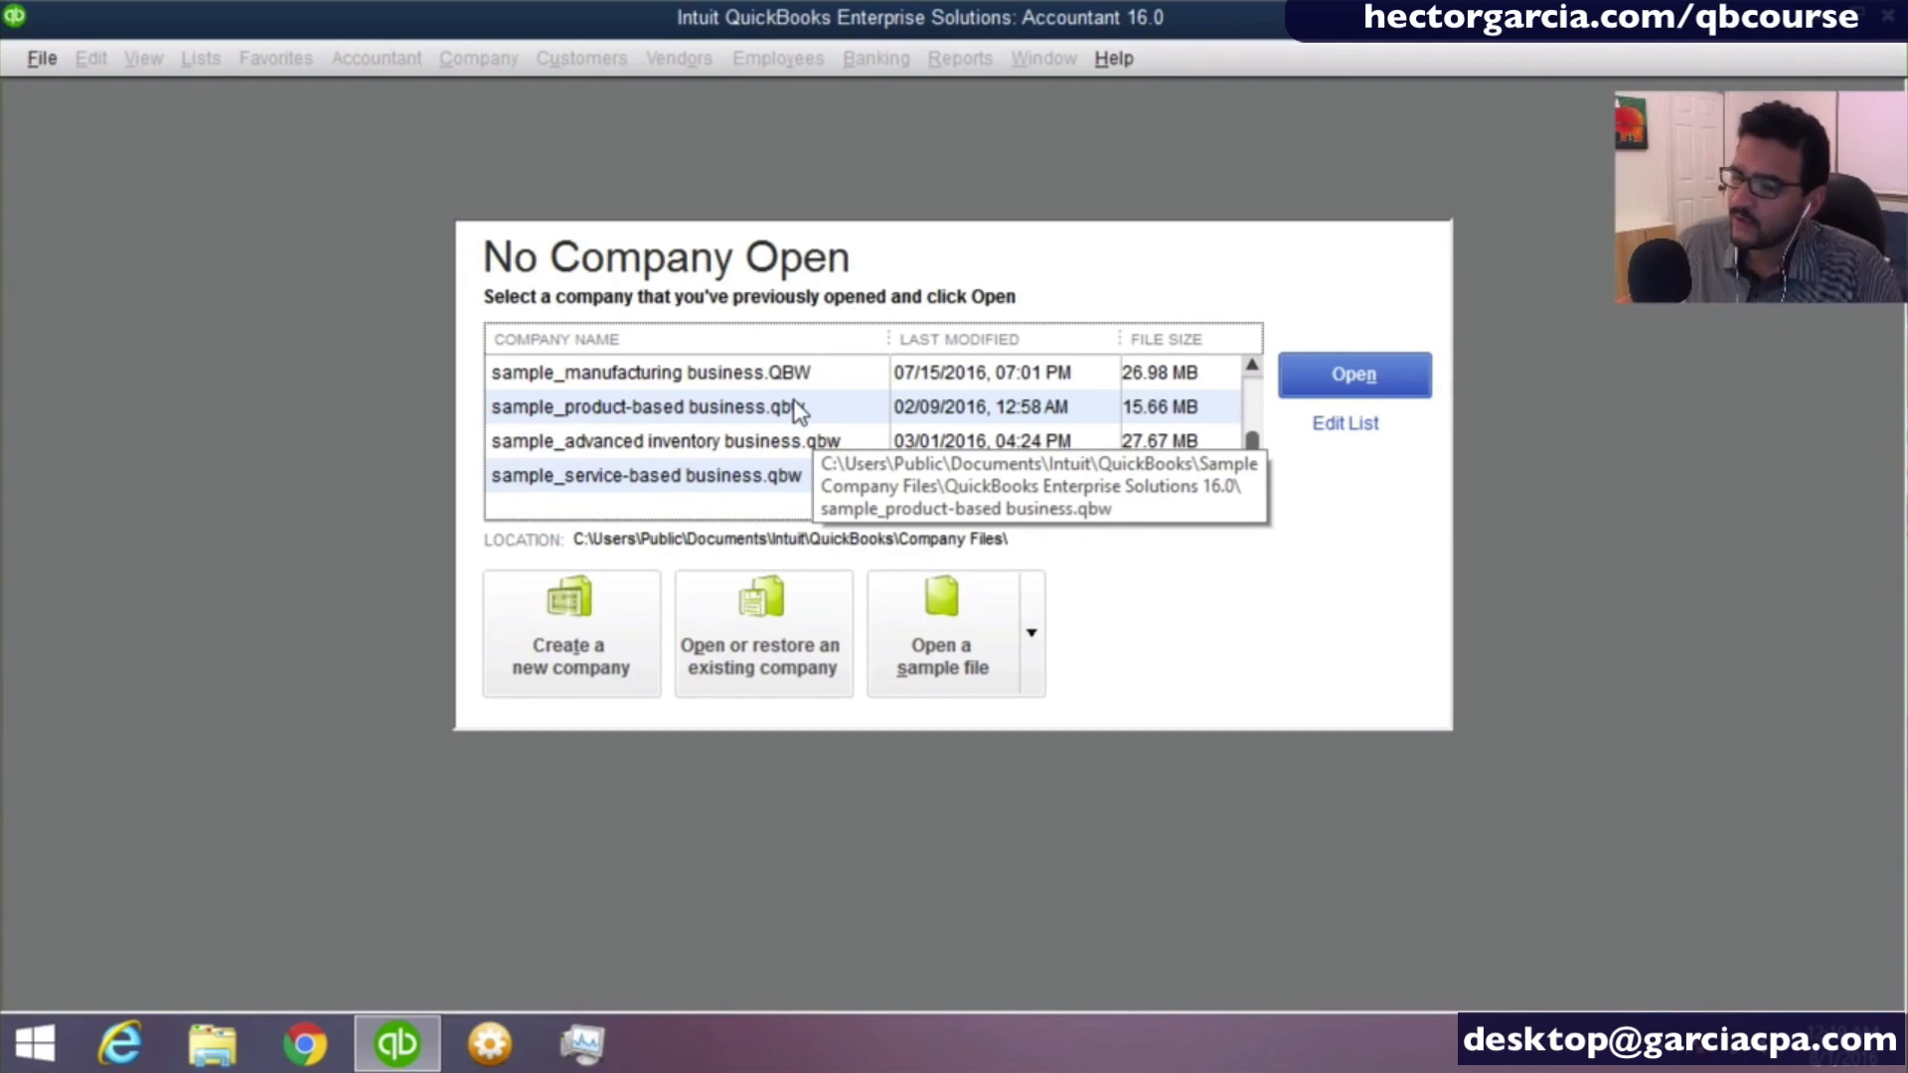
pyautogui.click(583, 652)
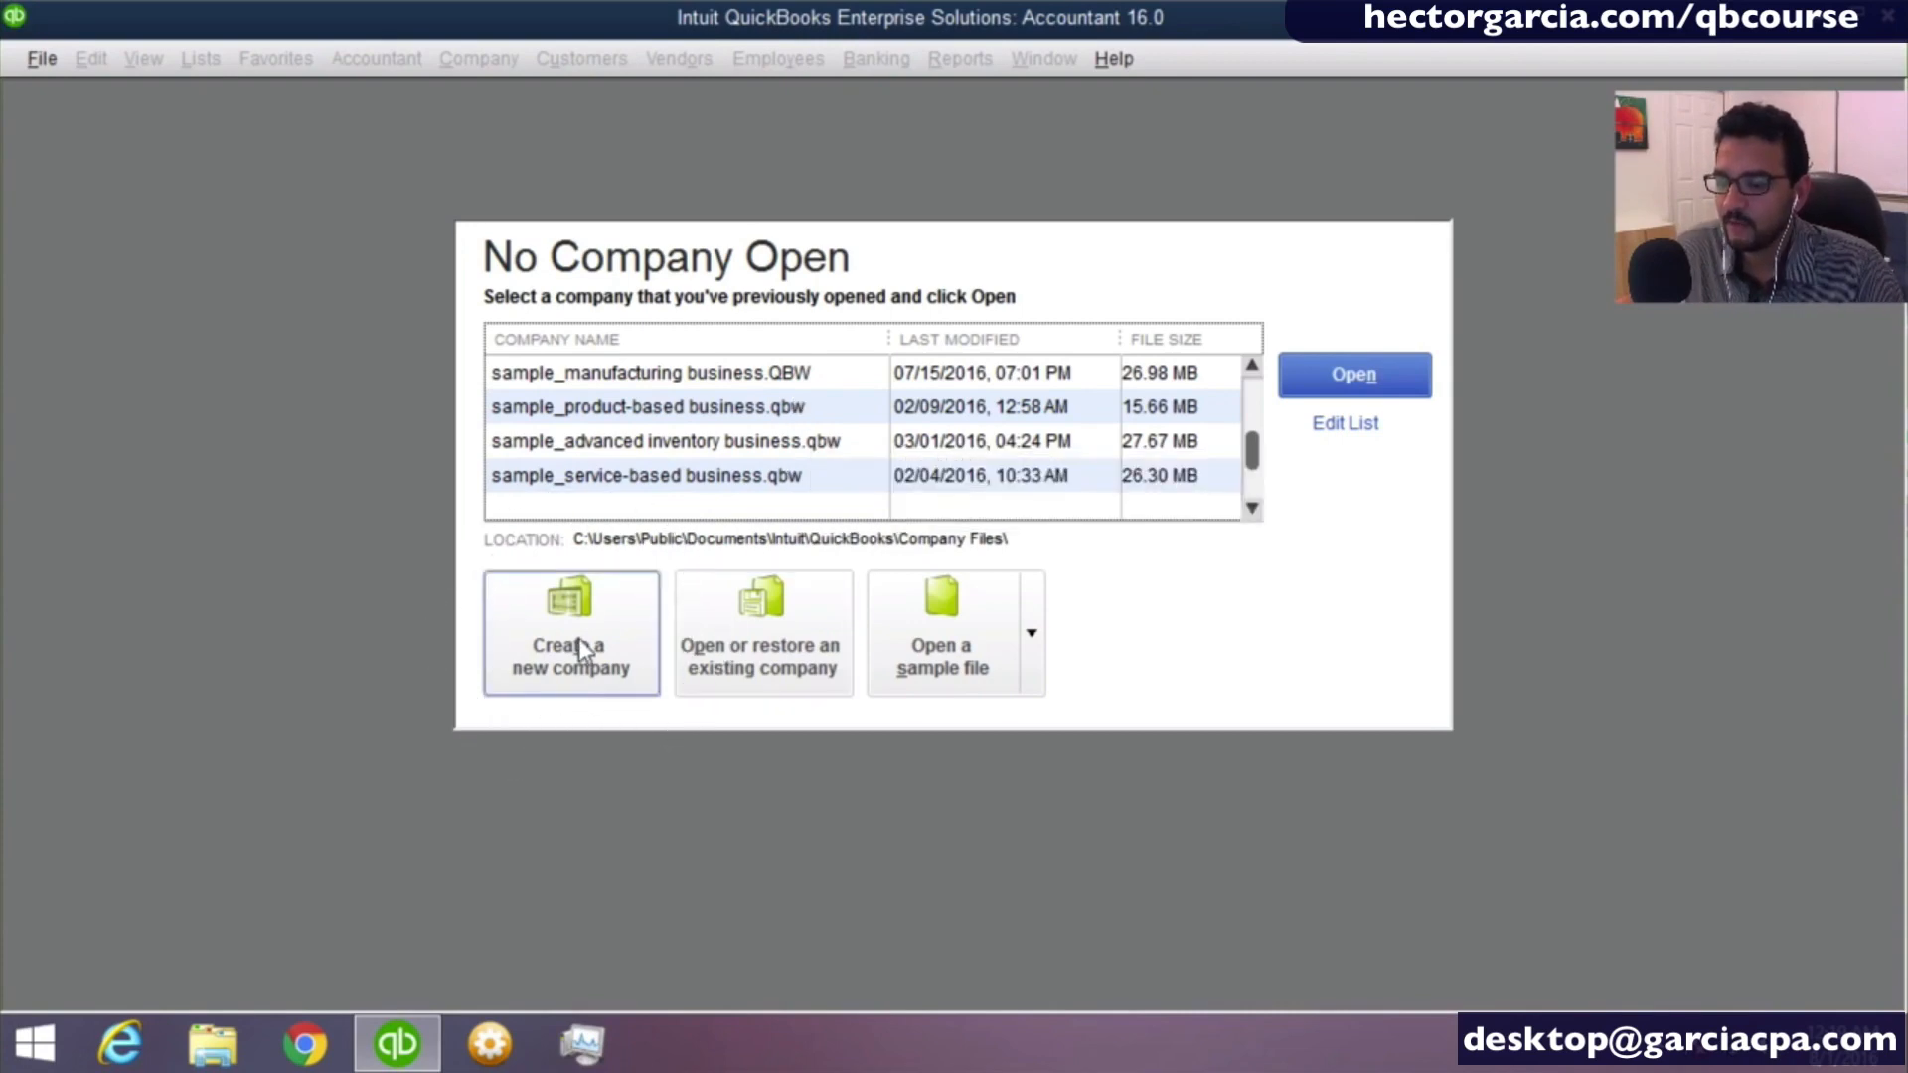
pyautogui.press('ctrl')
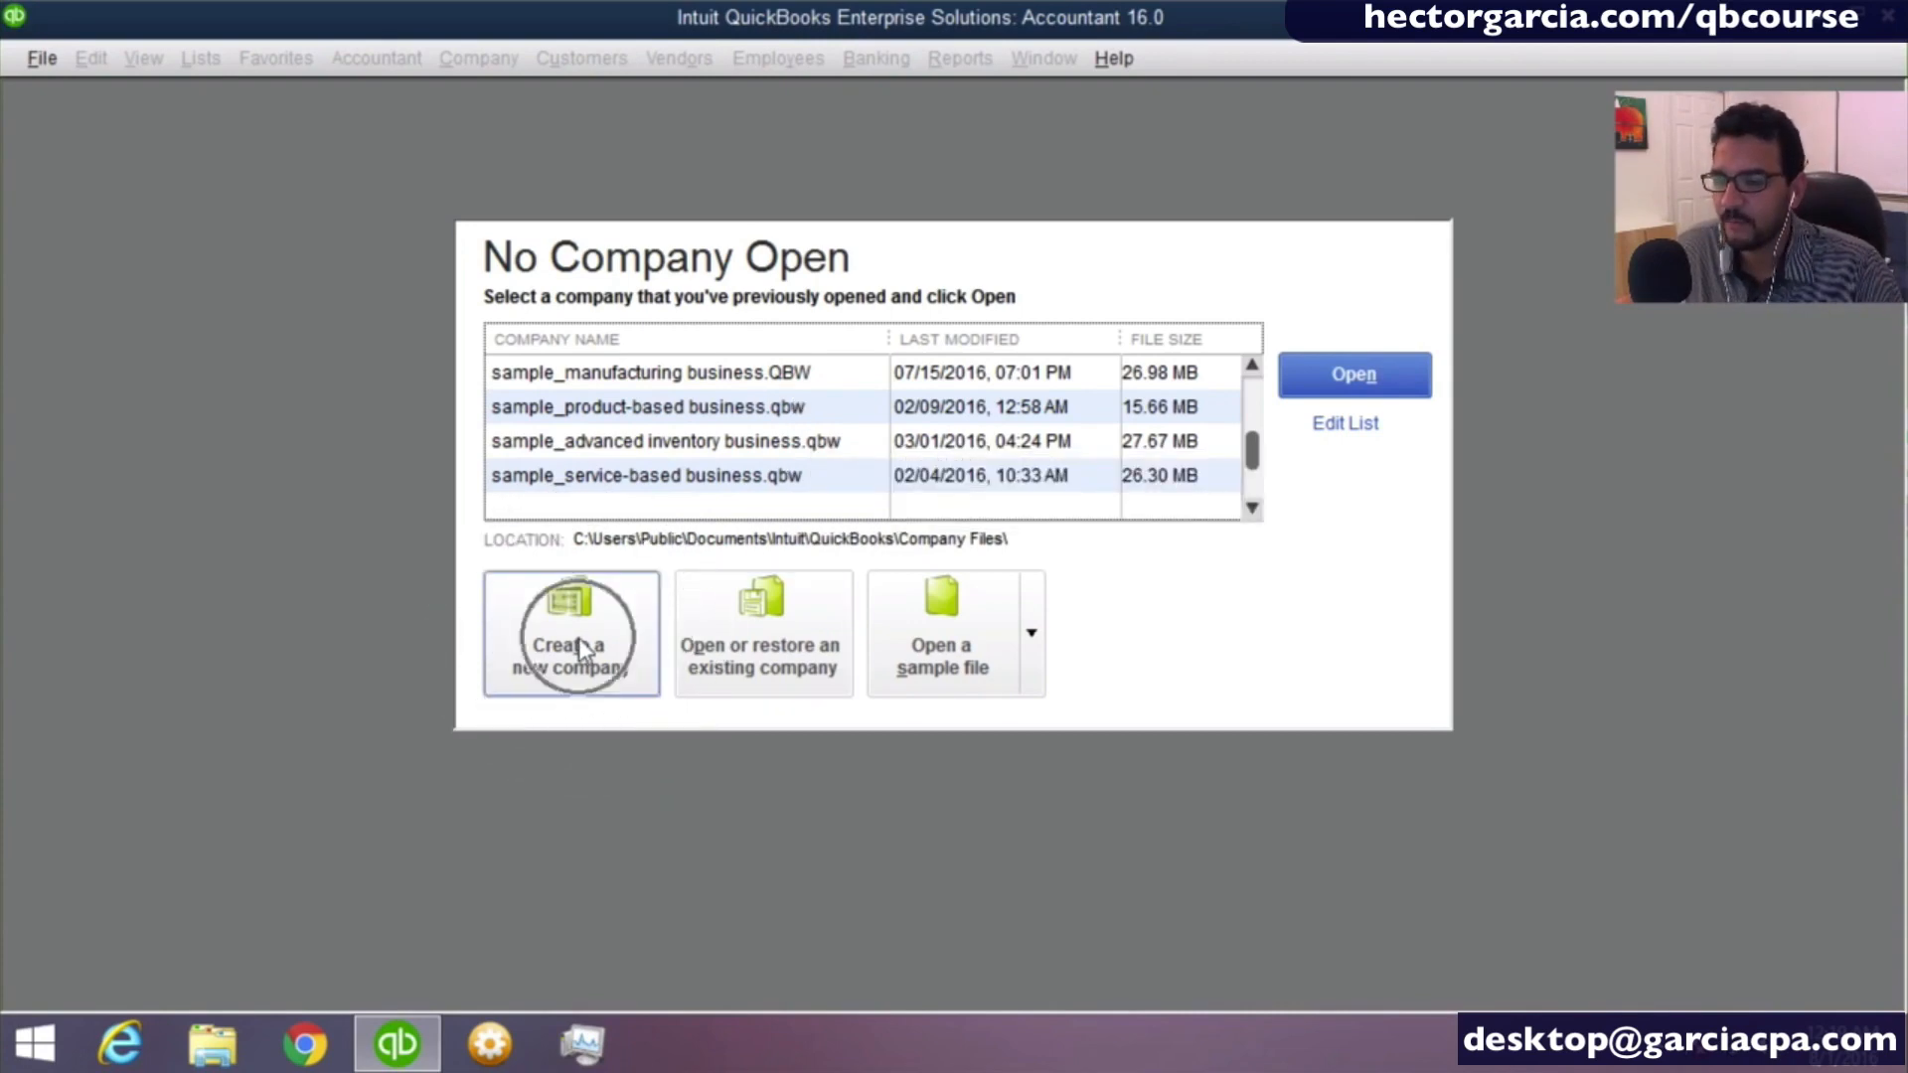
pyautogui.click(609, 638)
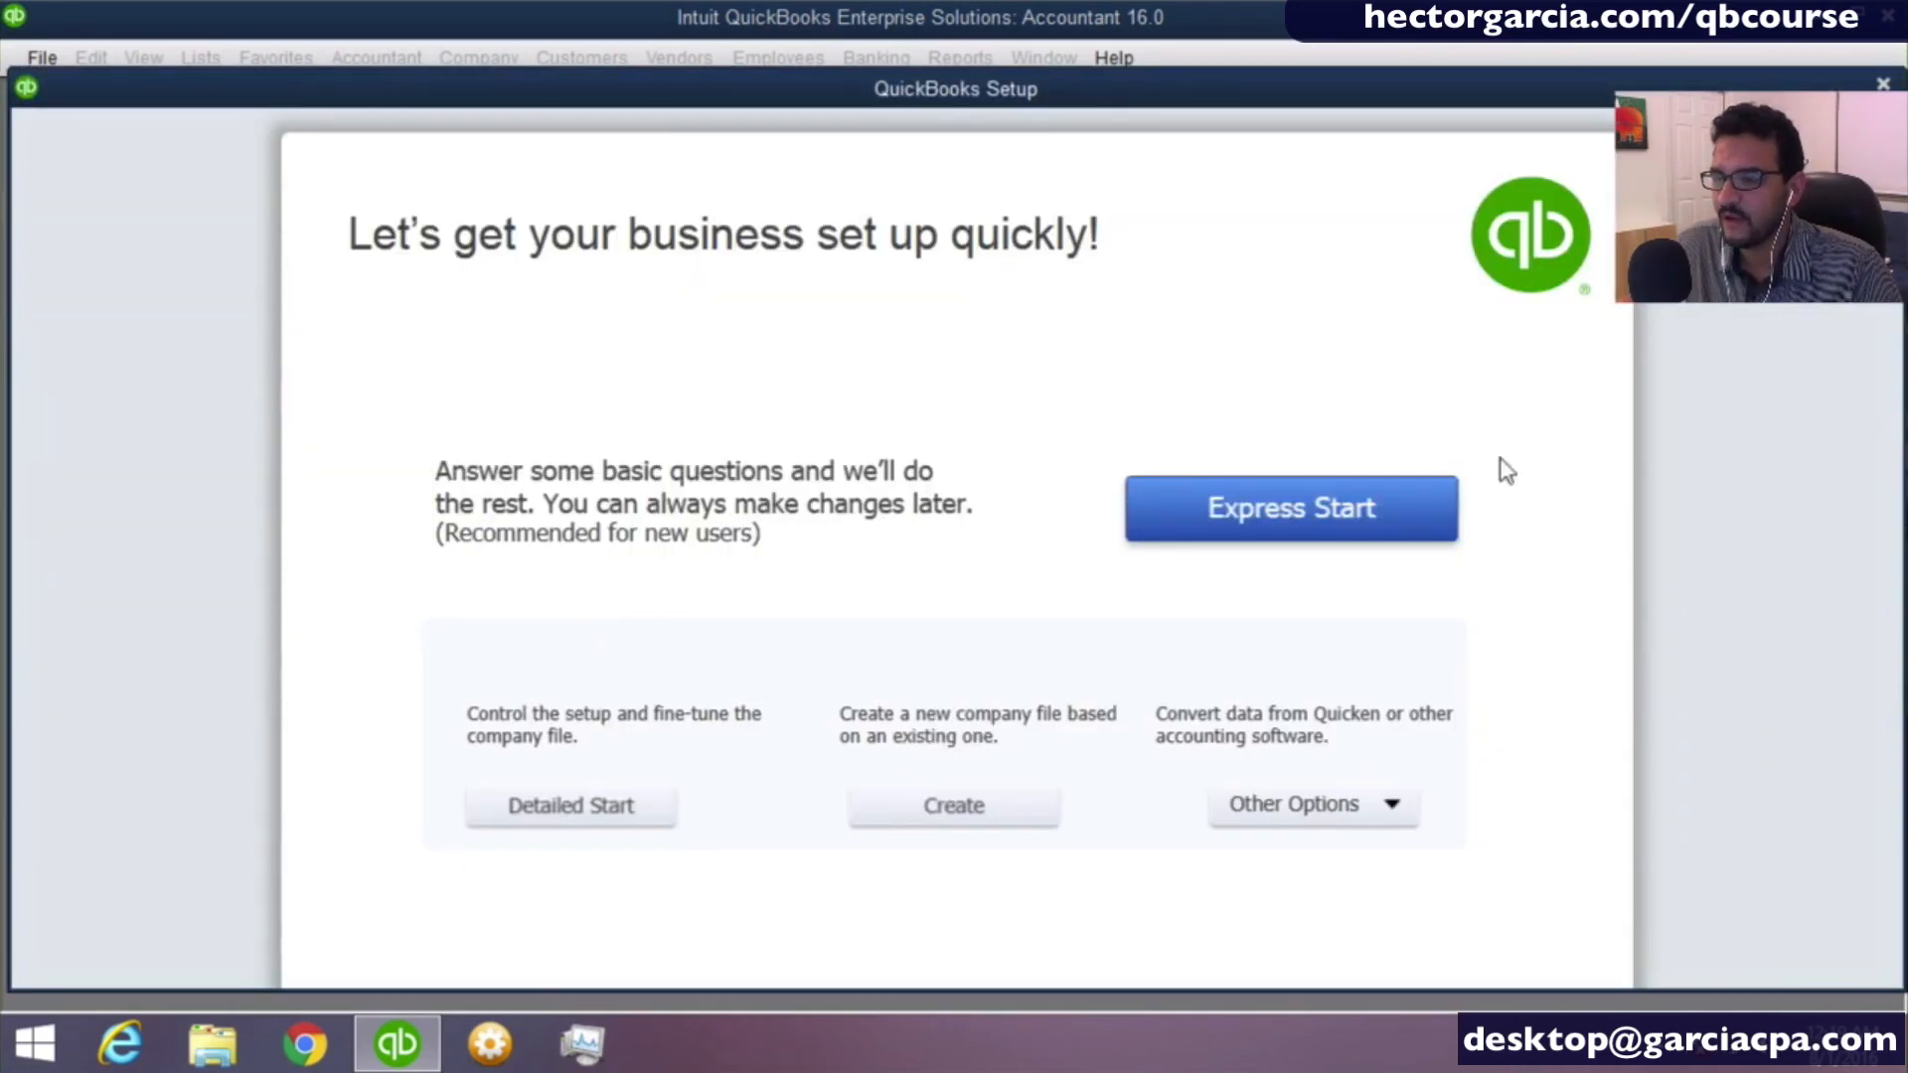
pyautogui.click(1343, 537)
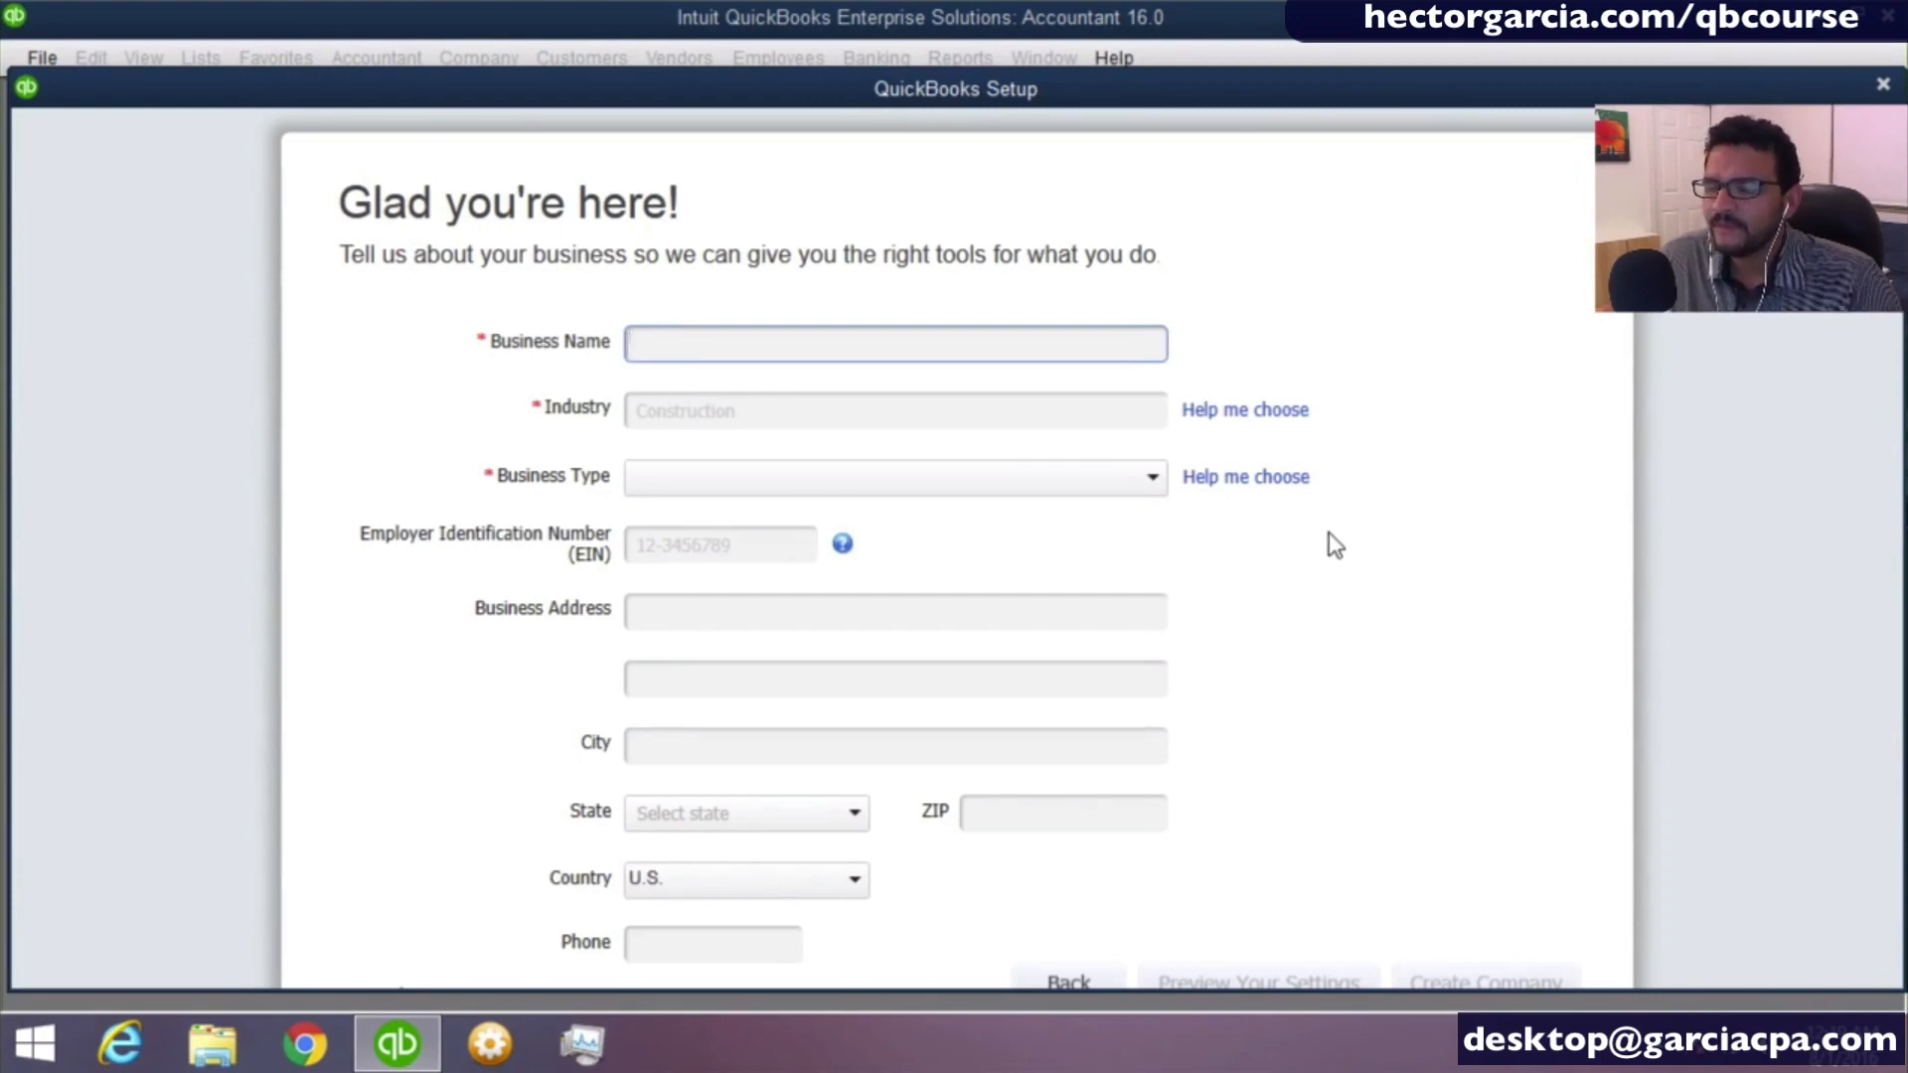
pyautogui.click(1883, 87)
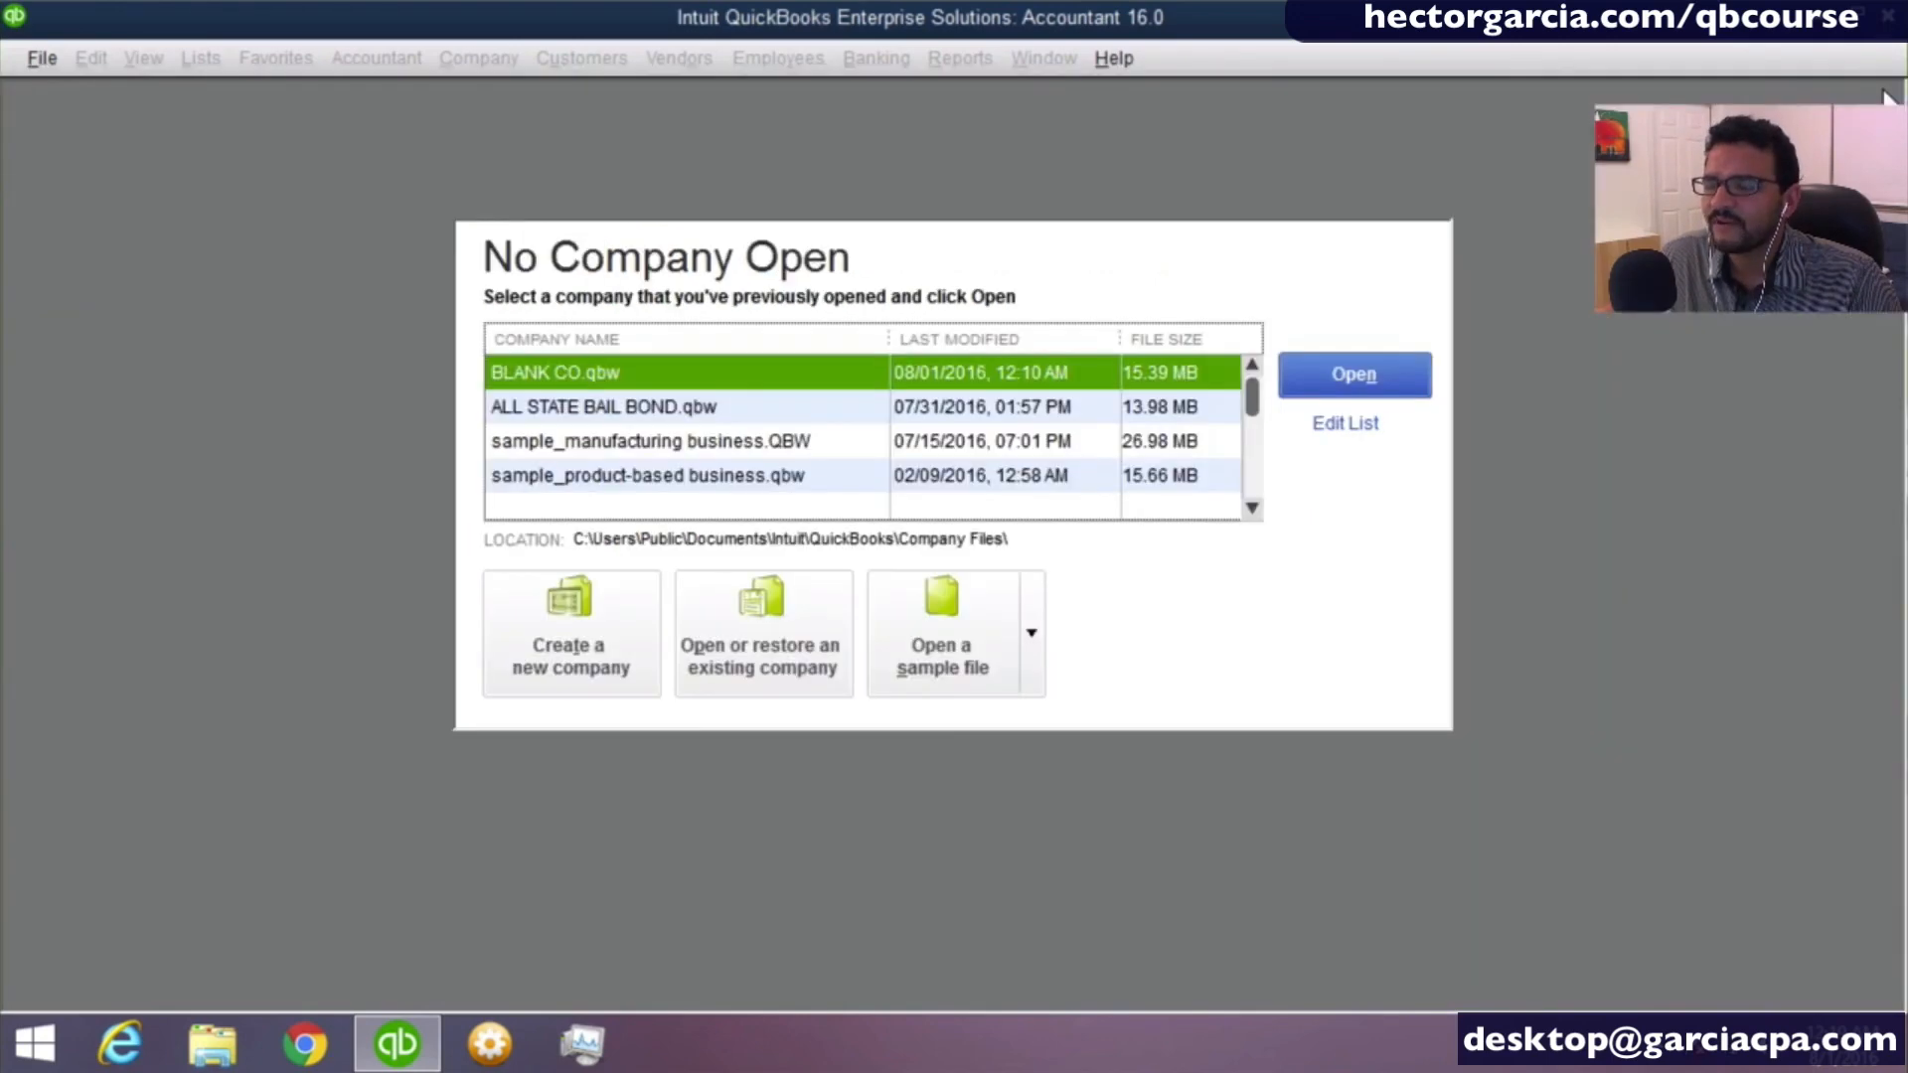
# - Start creating a new company file with the Detailed Start setup
pyautogui.click(596, 642)
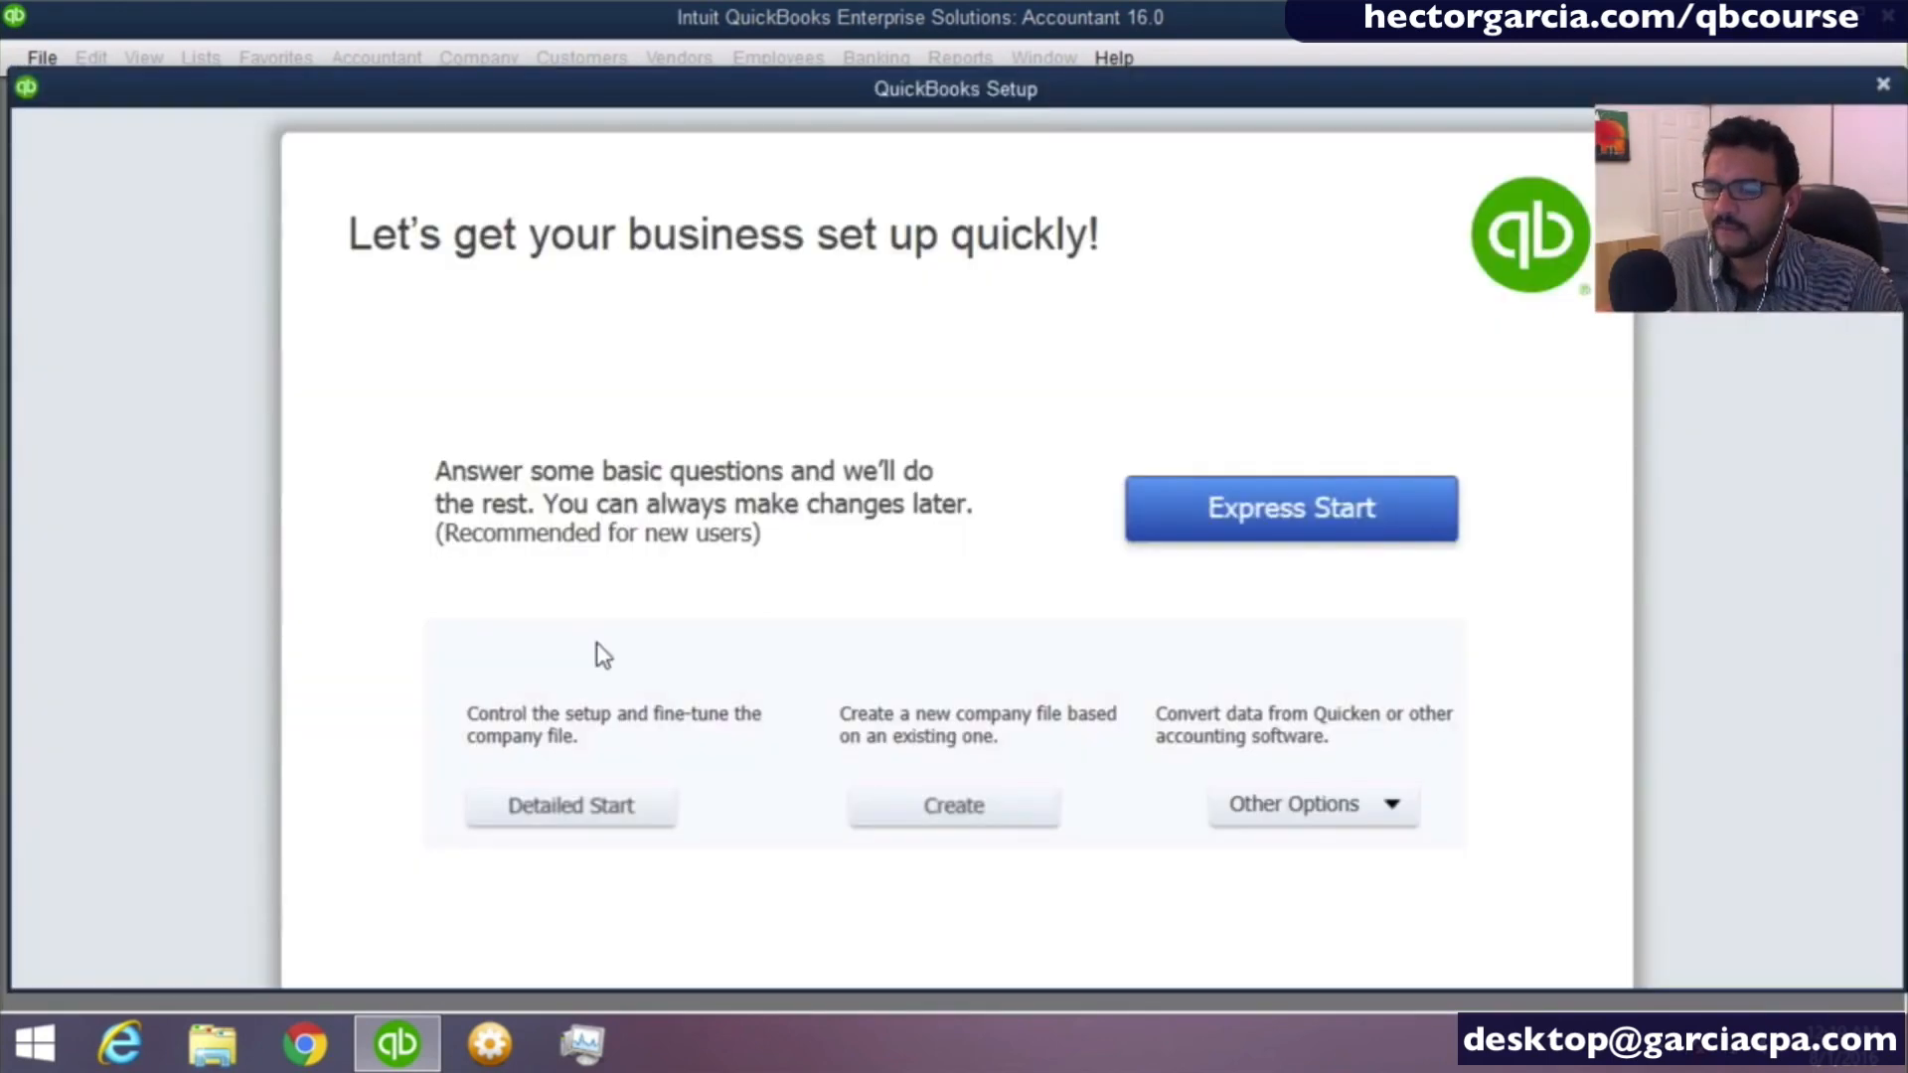
pyautogui.click(594, 821)
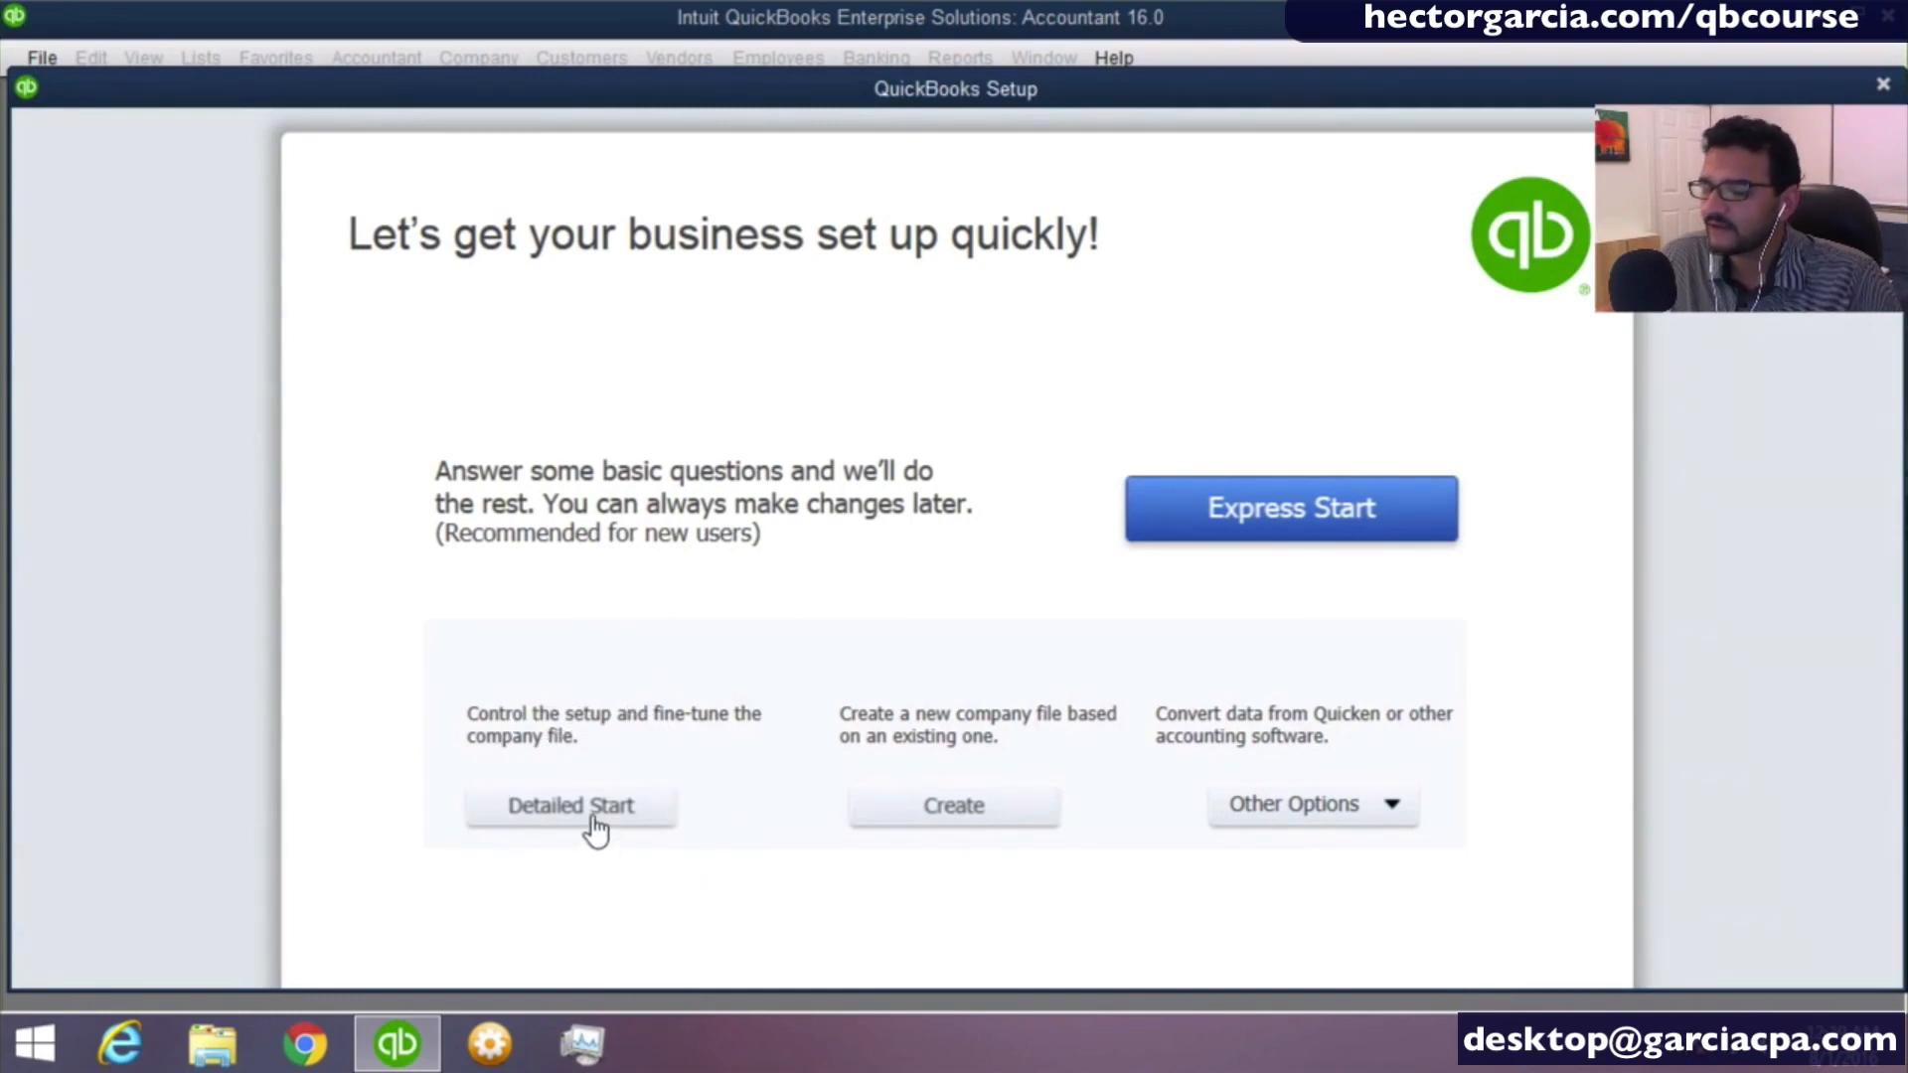
pyautogui.click(575, 812)
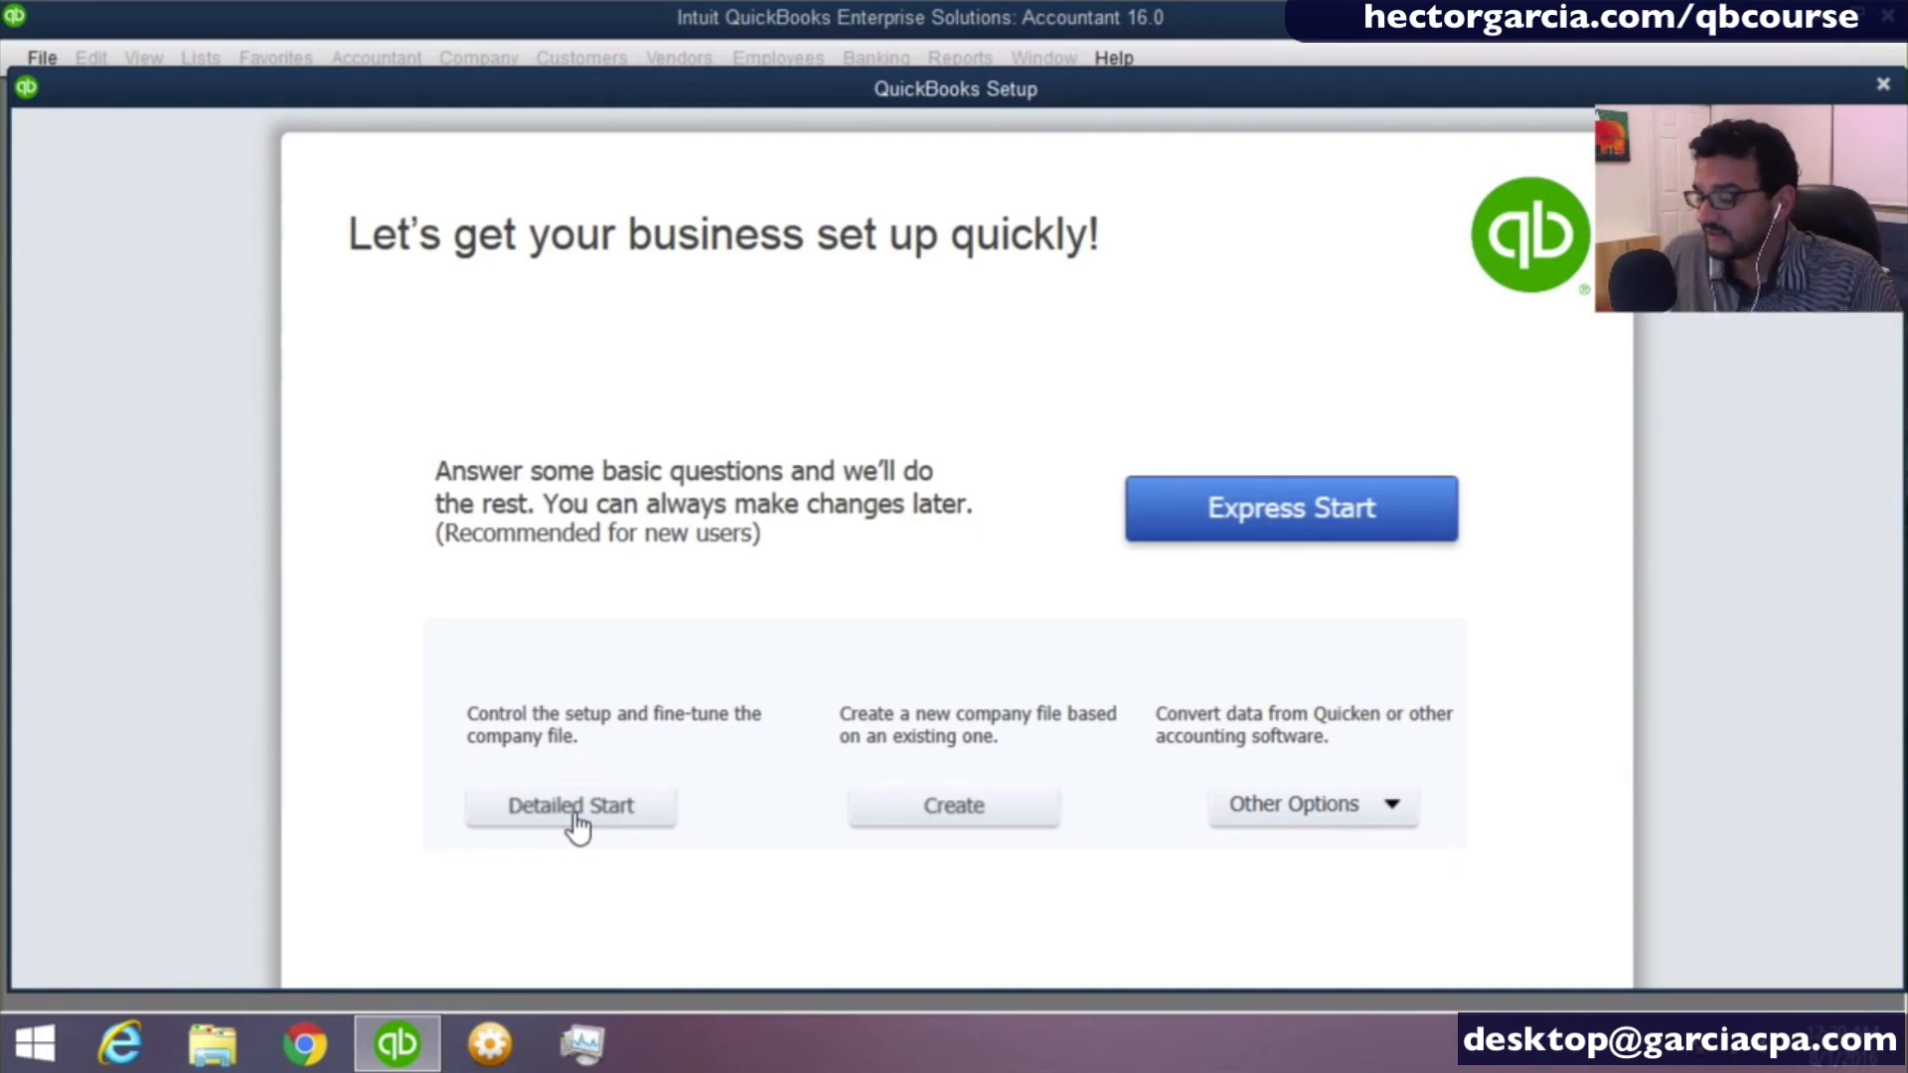
pyautogui.click(575, 813)
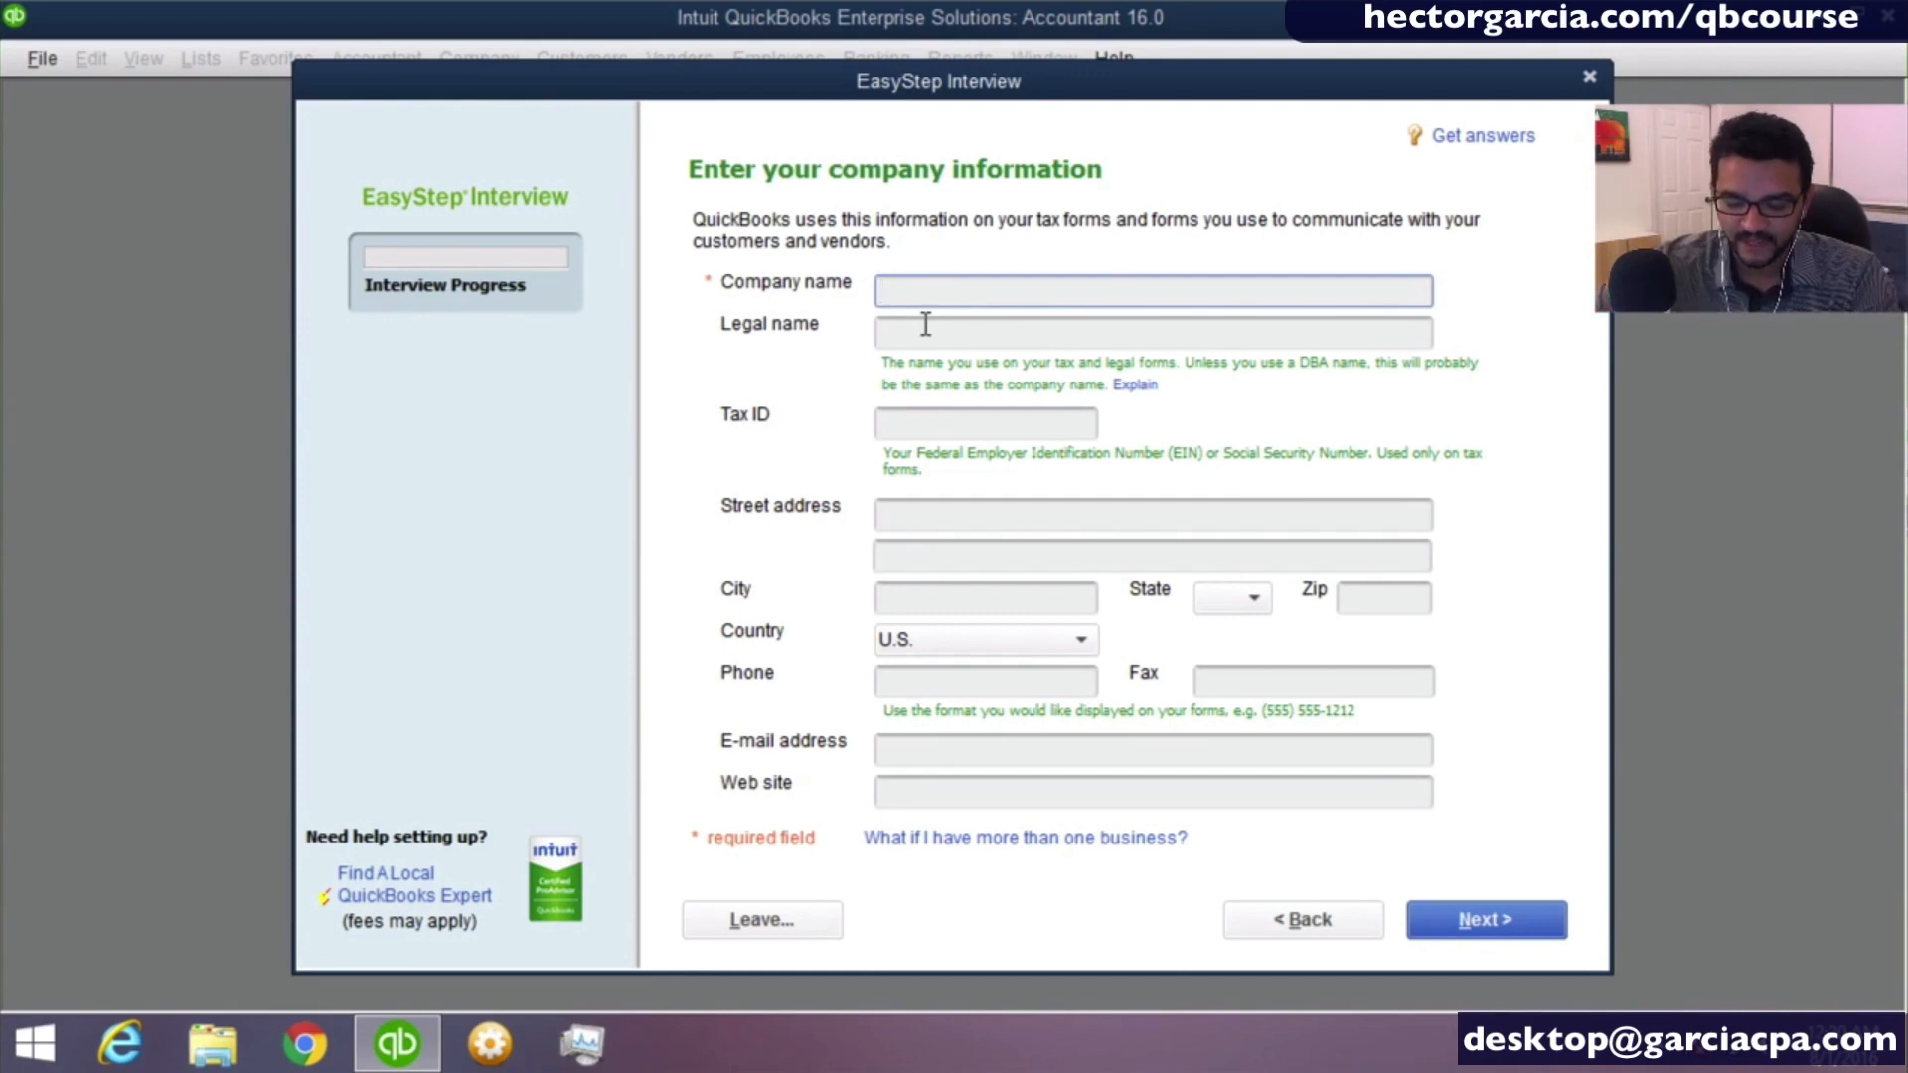
# - Enter "Miami Computers Corp" as the company name and carry it over to the legal name
pyautogui.write('Miam')
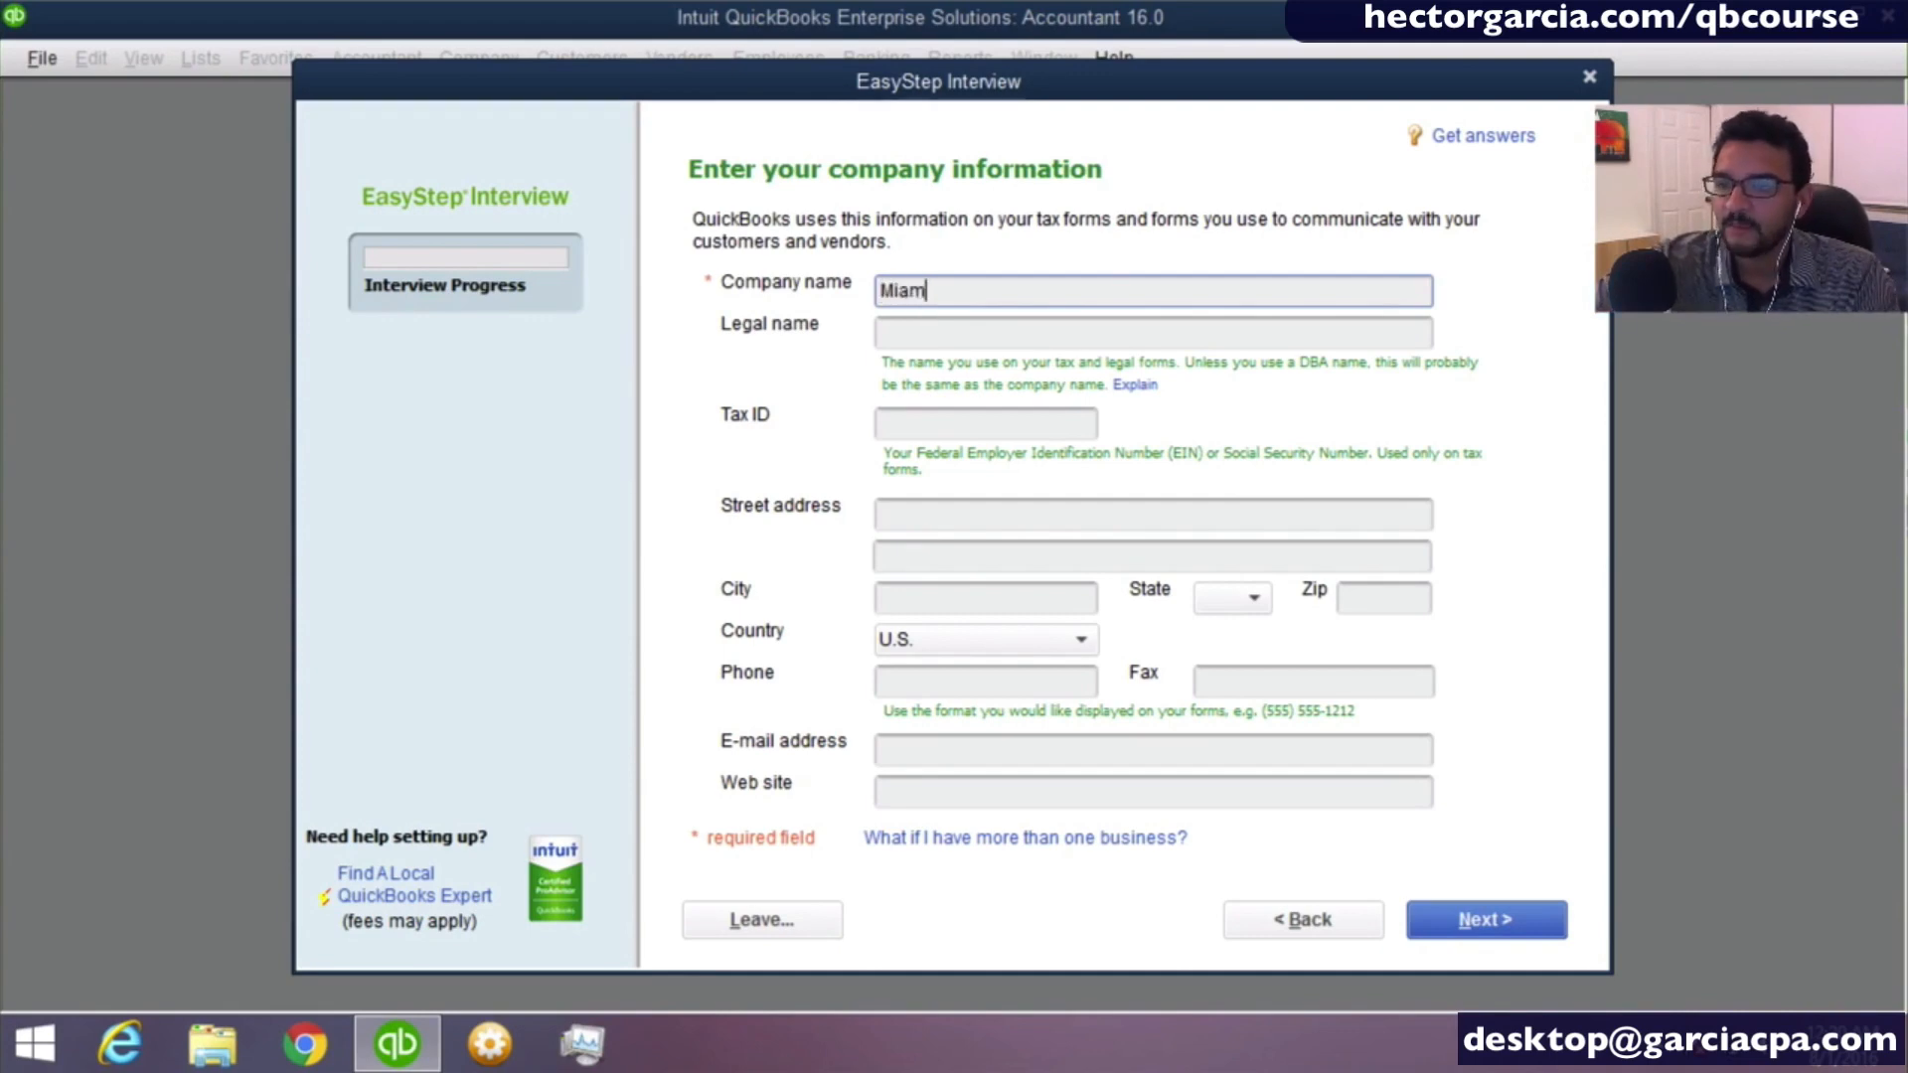
pyautogui.write('i Compute')
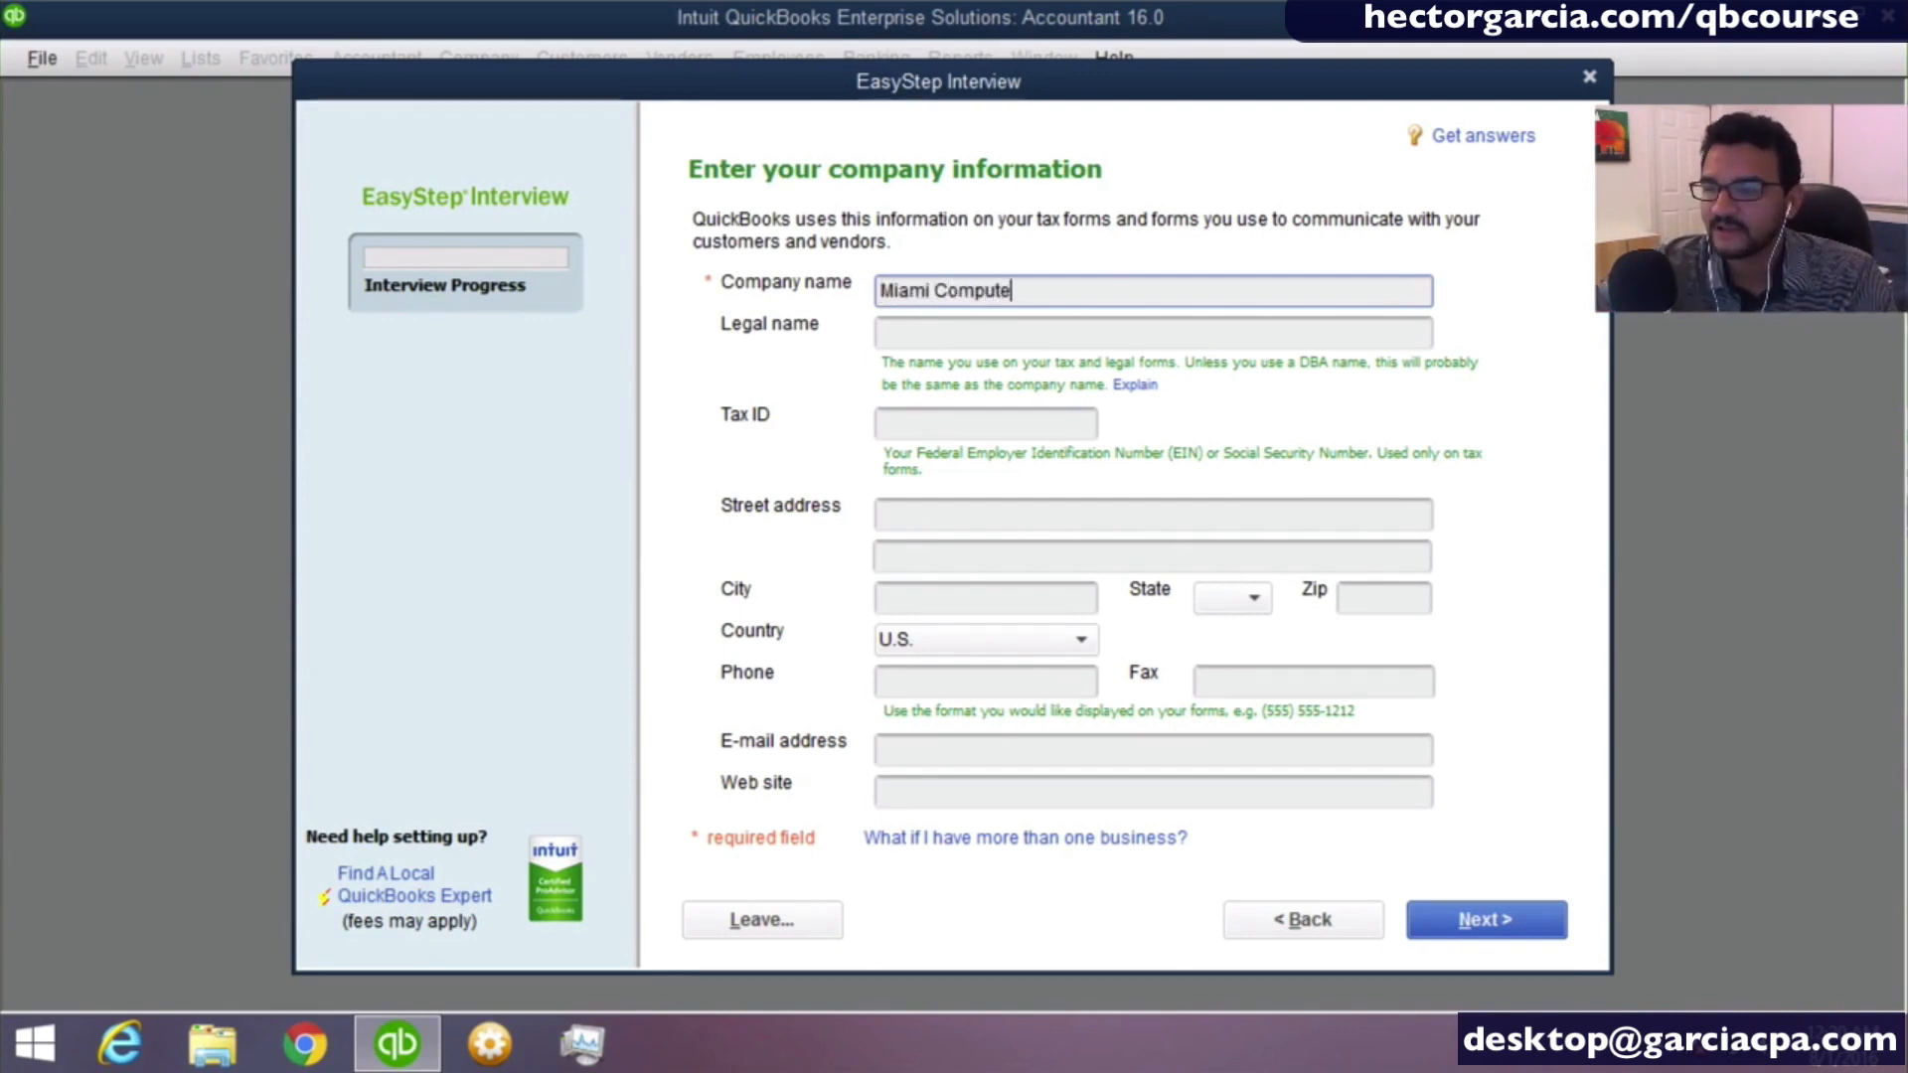
pyautogui.write('rs Cp')
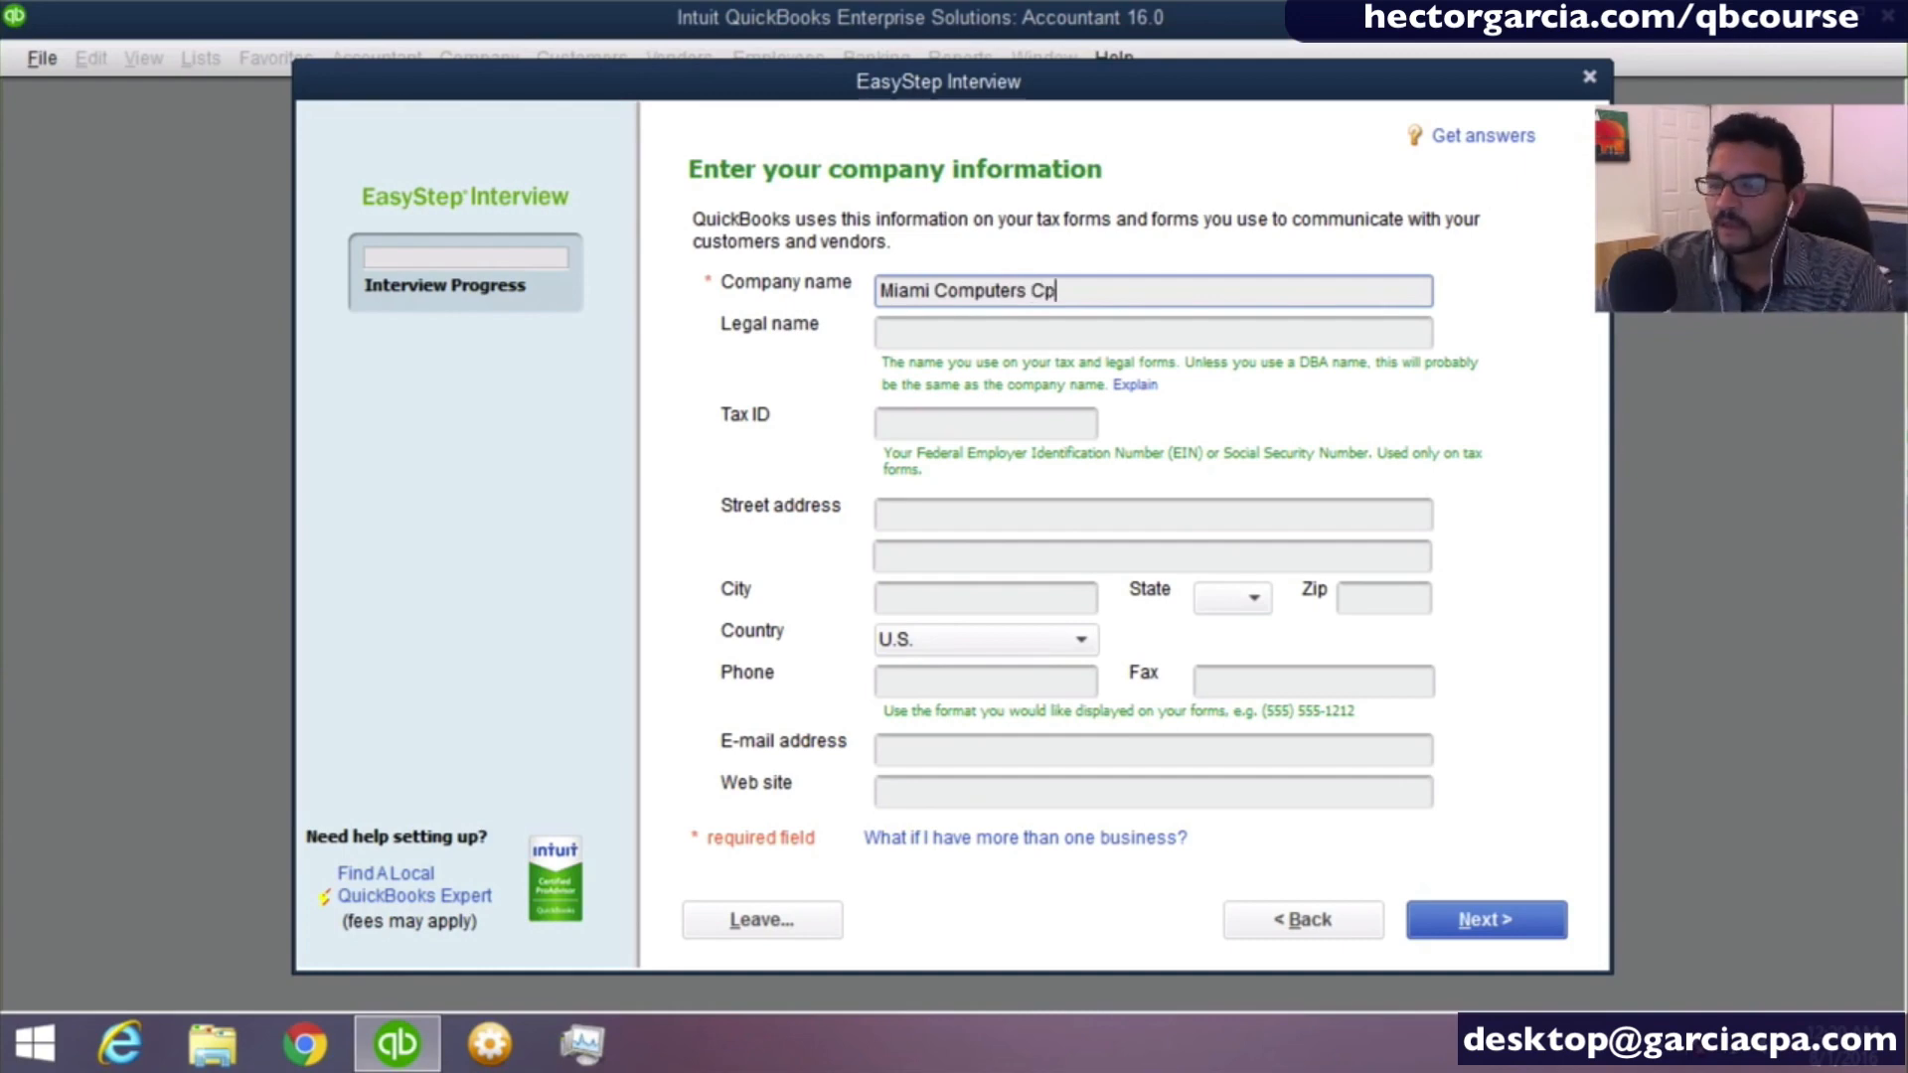
pyautogui.press('BackSpace')
pyautogui.write('orp')
pyautogui.press('Tab')
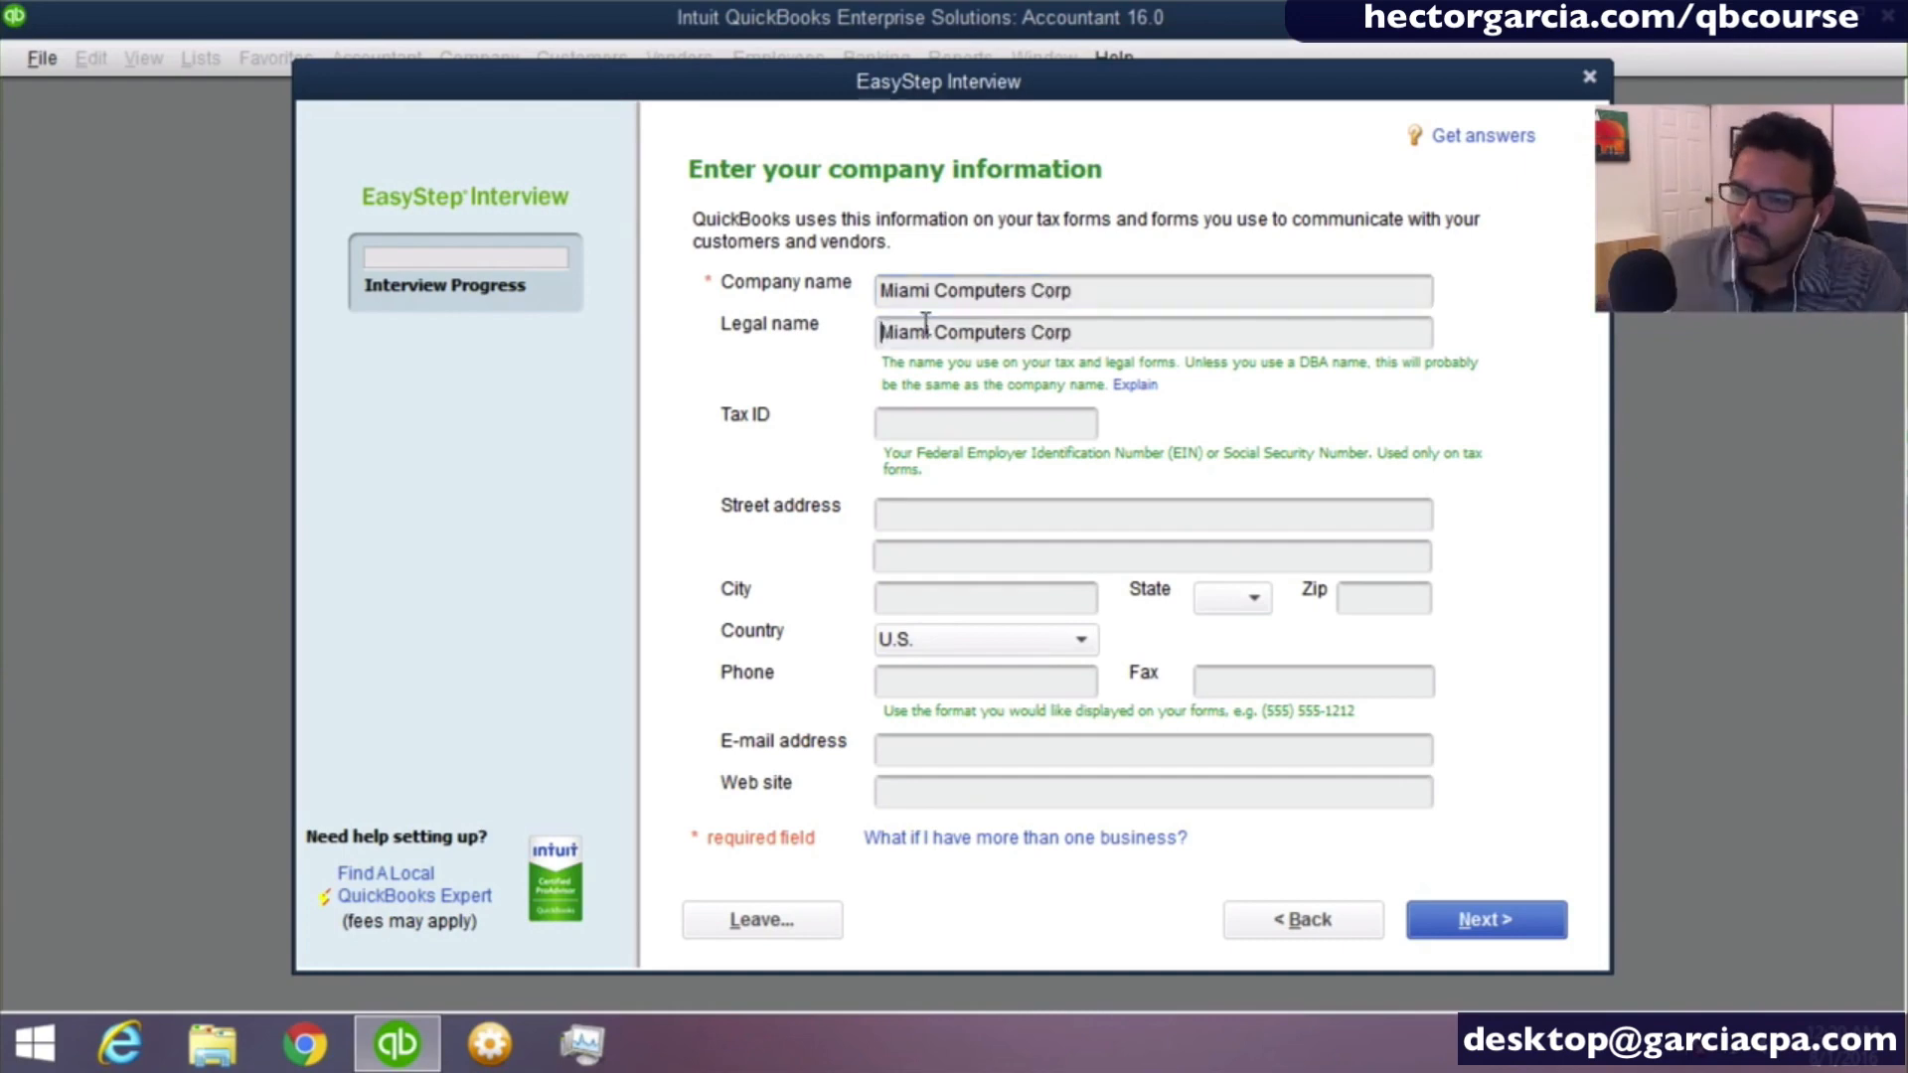
# - Leave the tax ID blank and fill in the company's street address on a single line
pyautogui.press('Tab')
pyautogui.press('Tab')
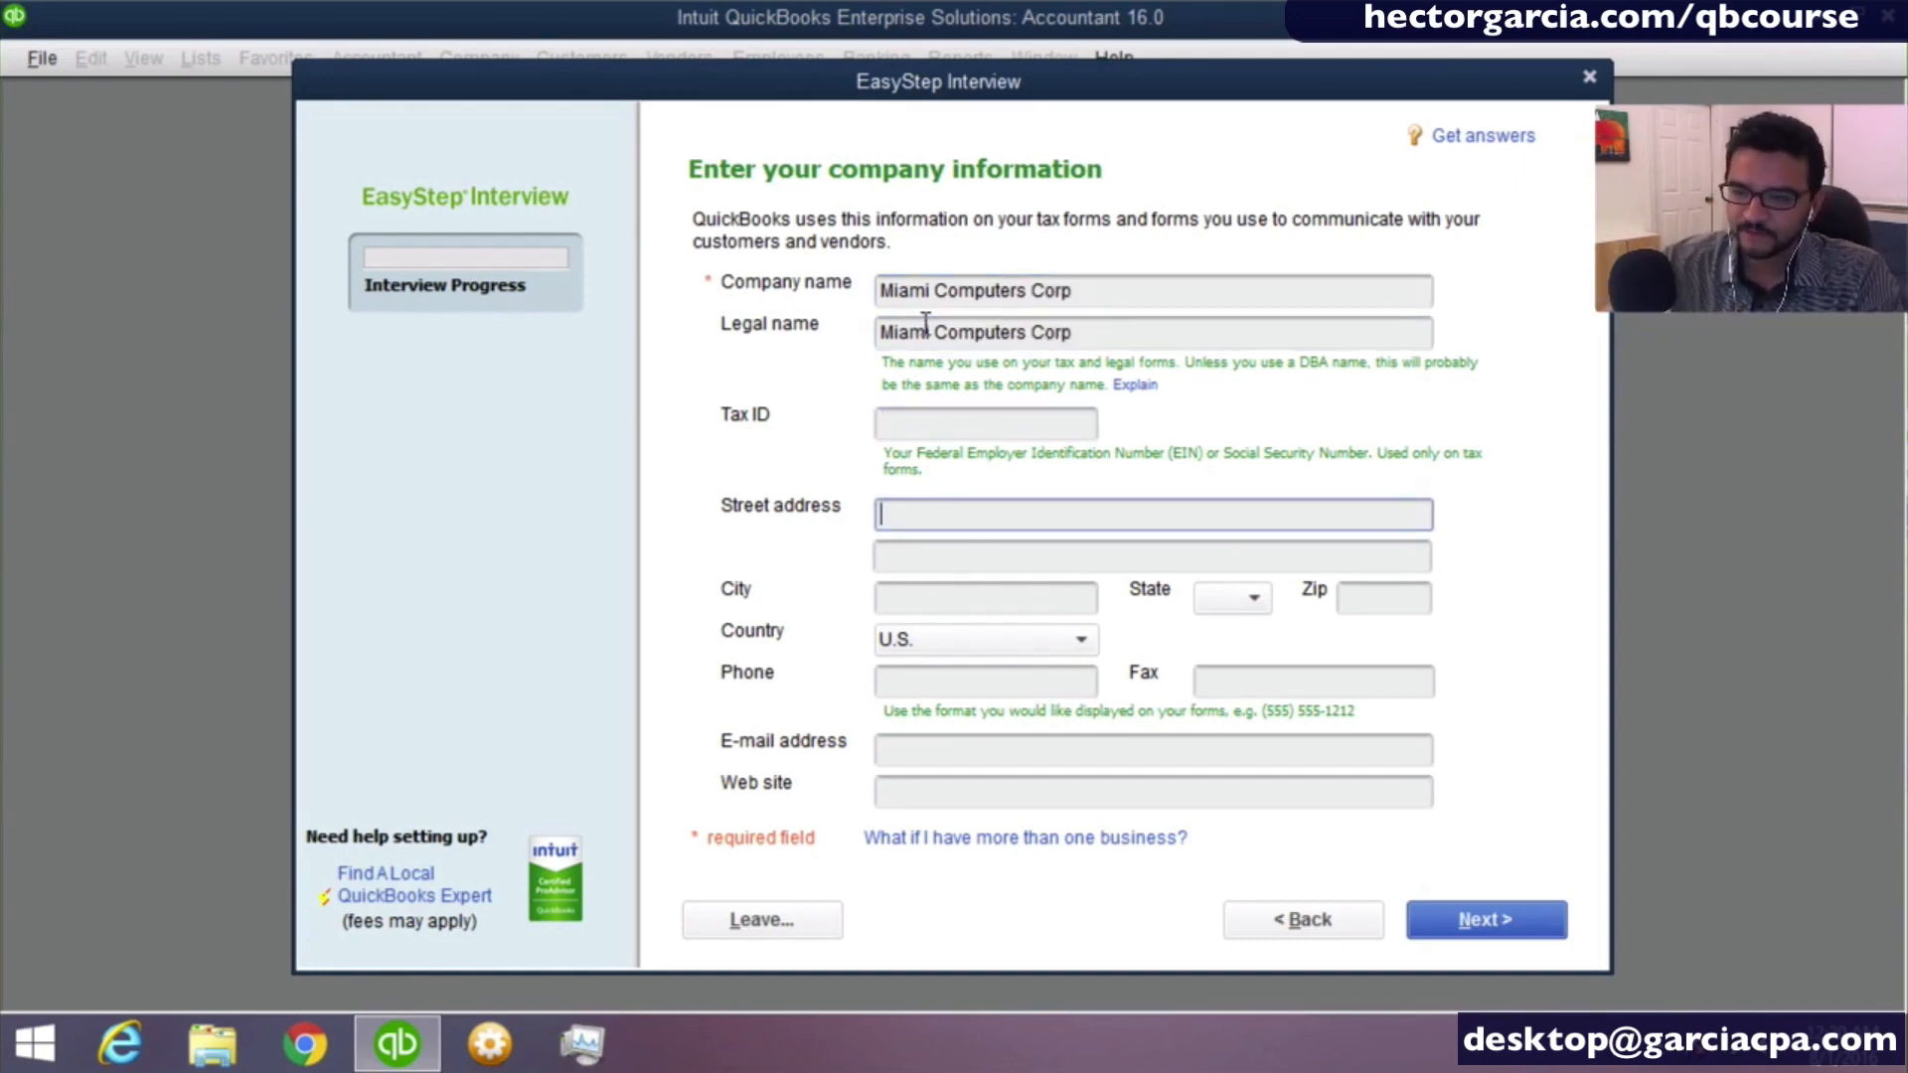
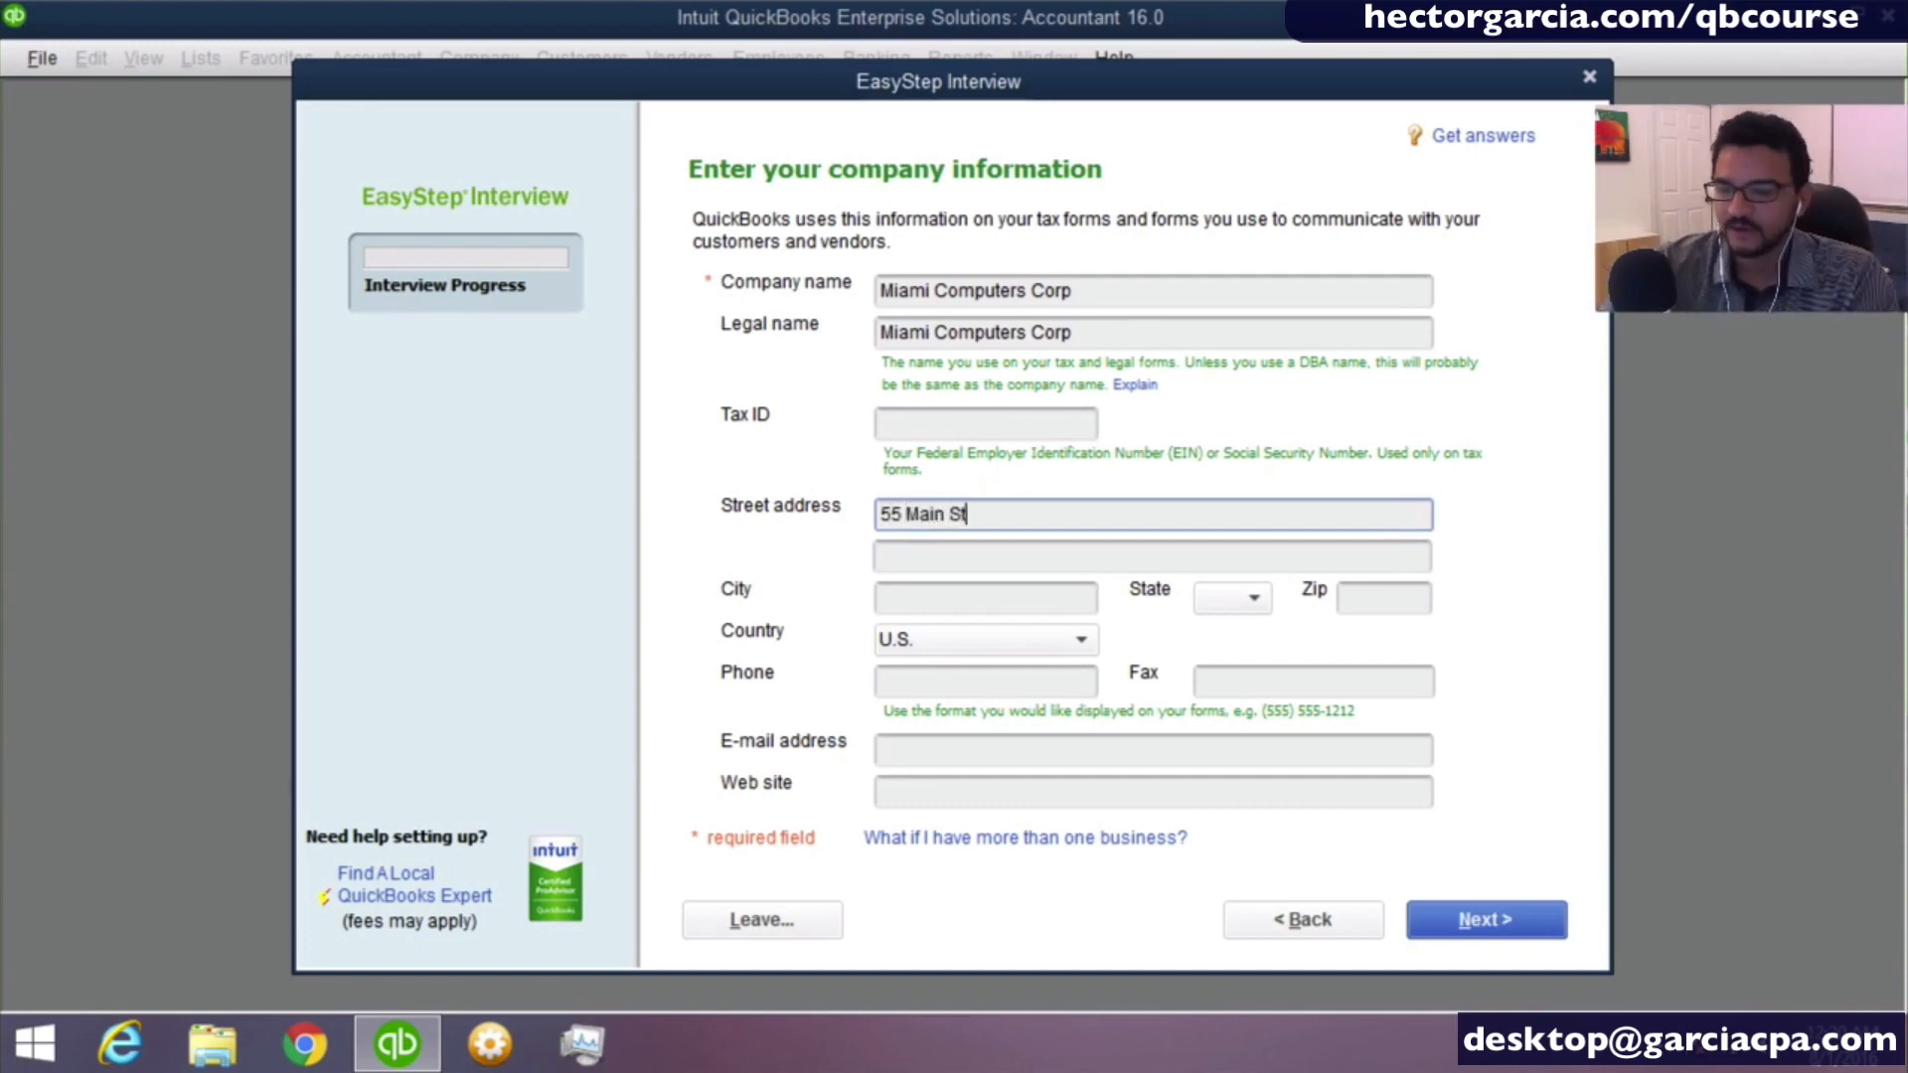
pyautogui.press('Tab')
pyautogui.press('Tab')
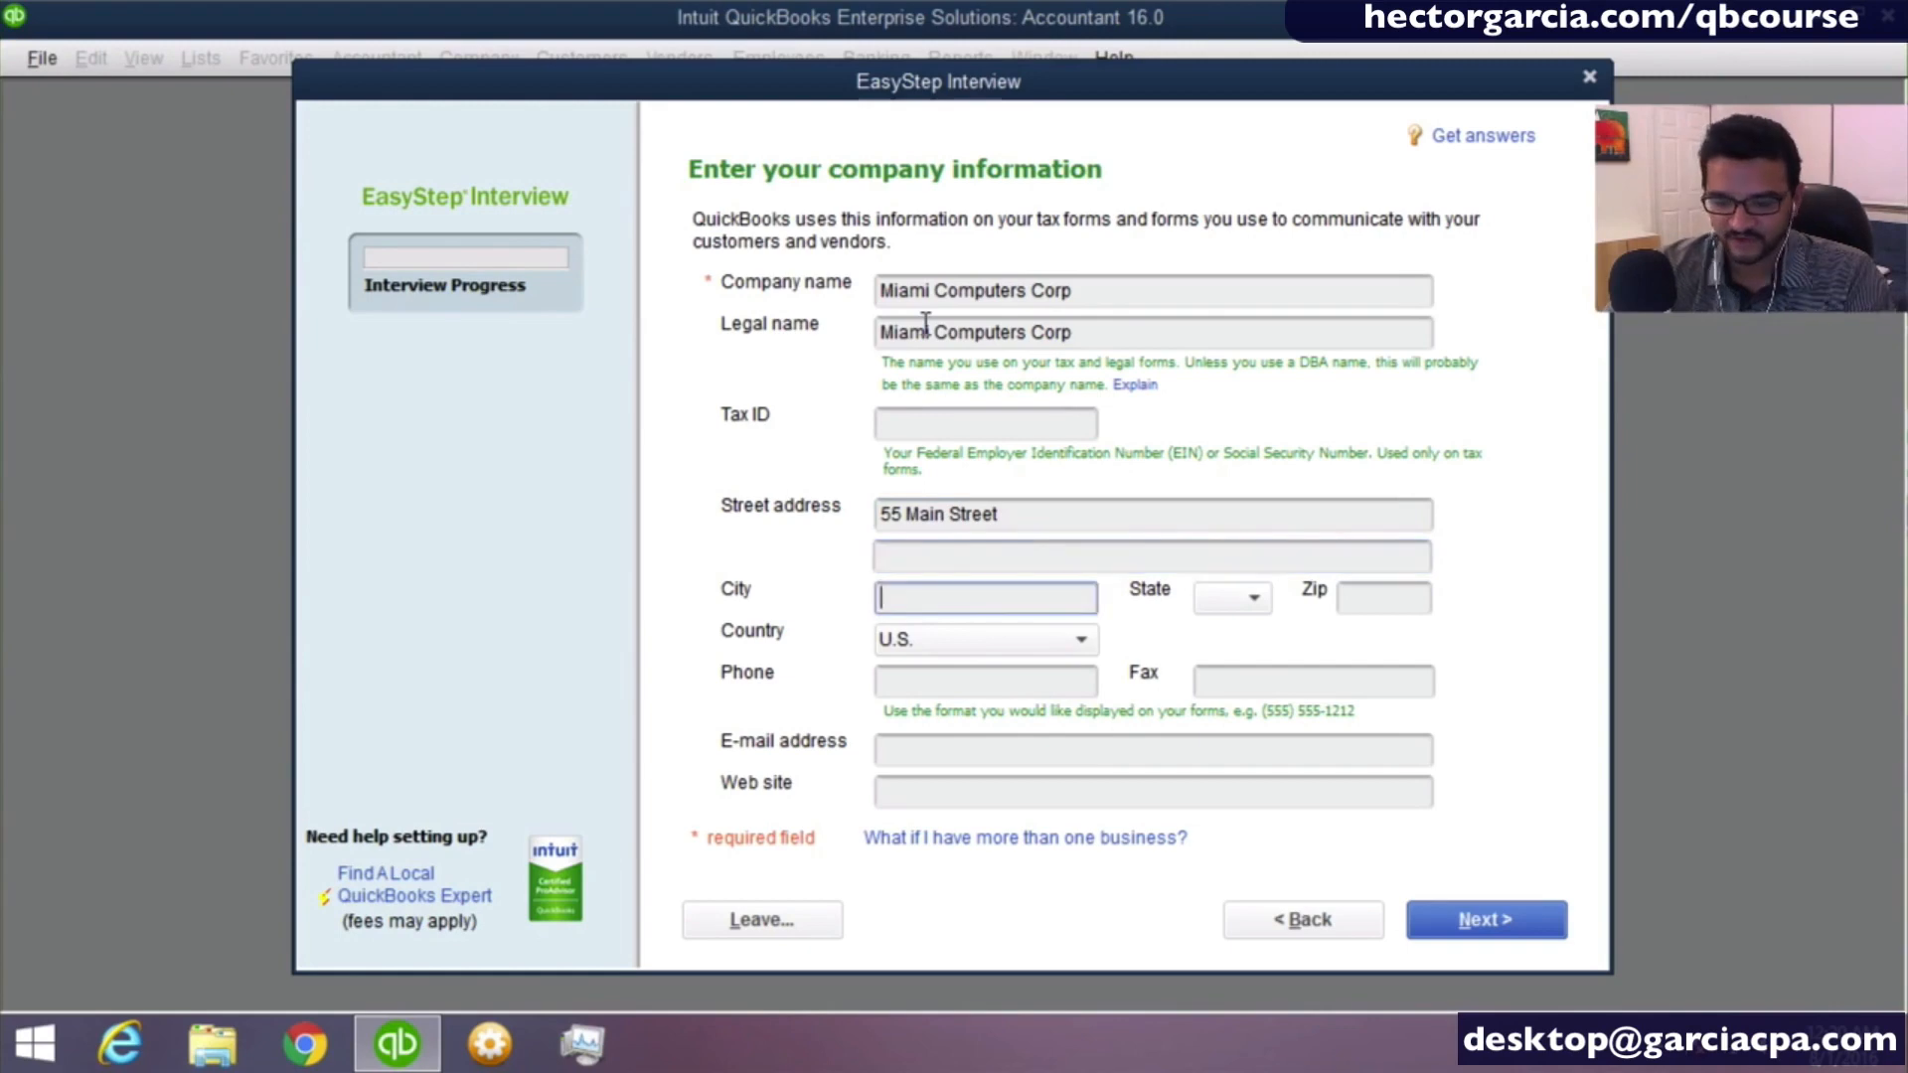
# - Fill in the company's city, state and ZIP code, and continue to the industry selection
pyautogui.write('Miamif')
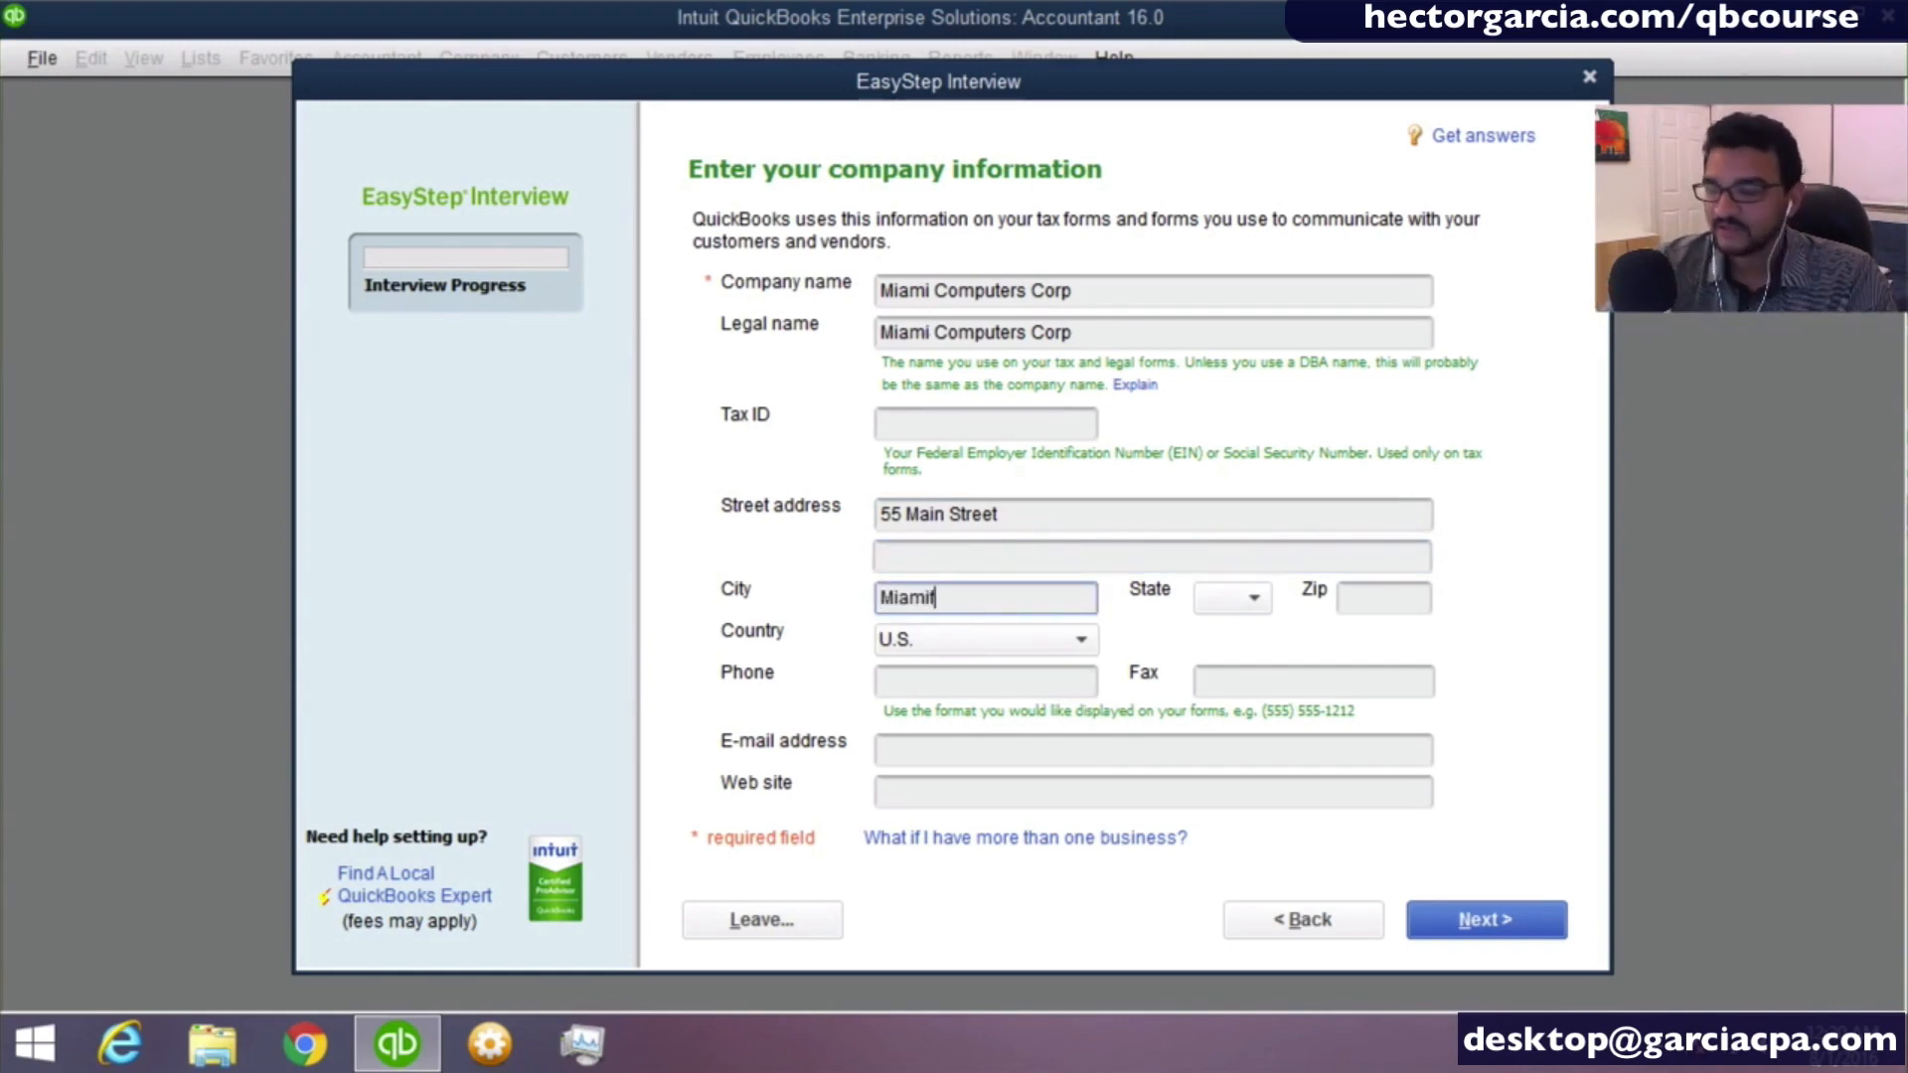
pyautogui.press('BackSpace')
pyautogui.press('Tab')
pyautogui.write('FL')
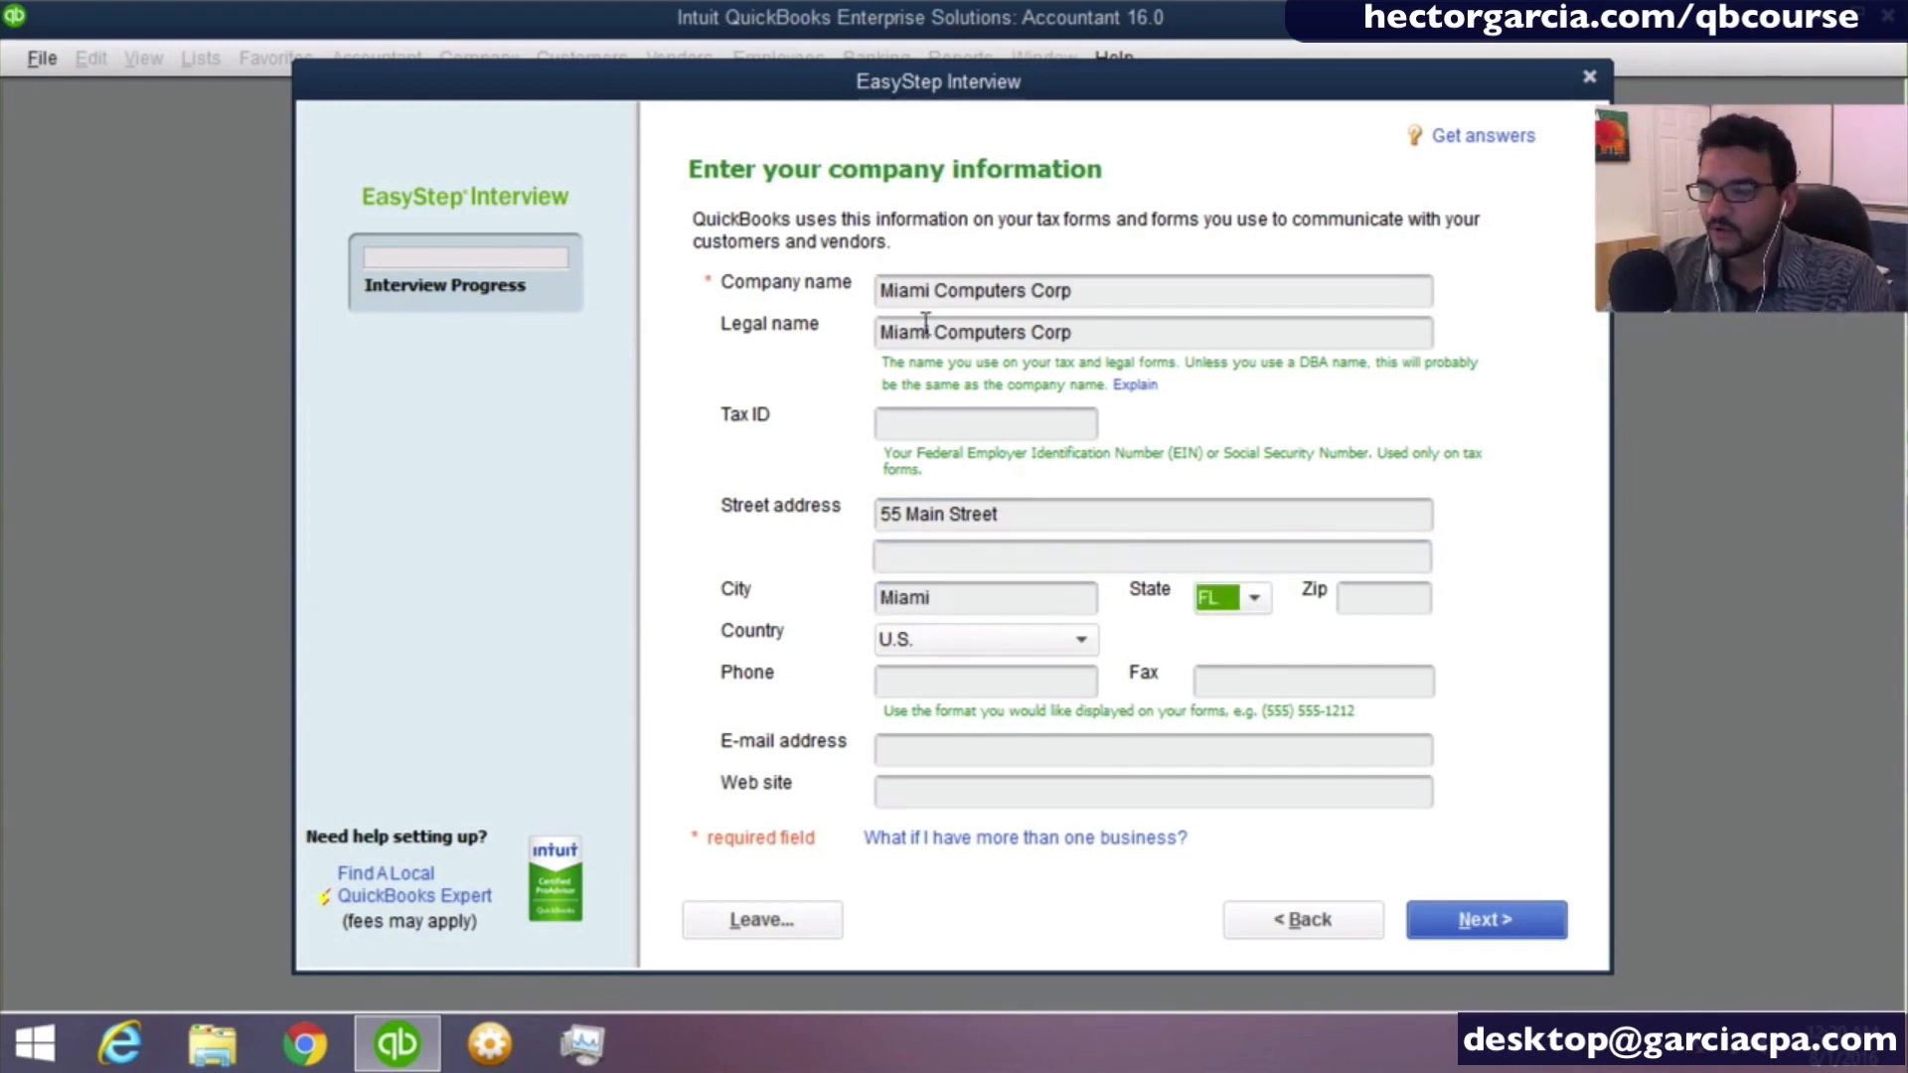
pyautogui.press('Tab')
pyautogui.write('33316')
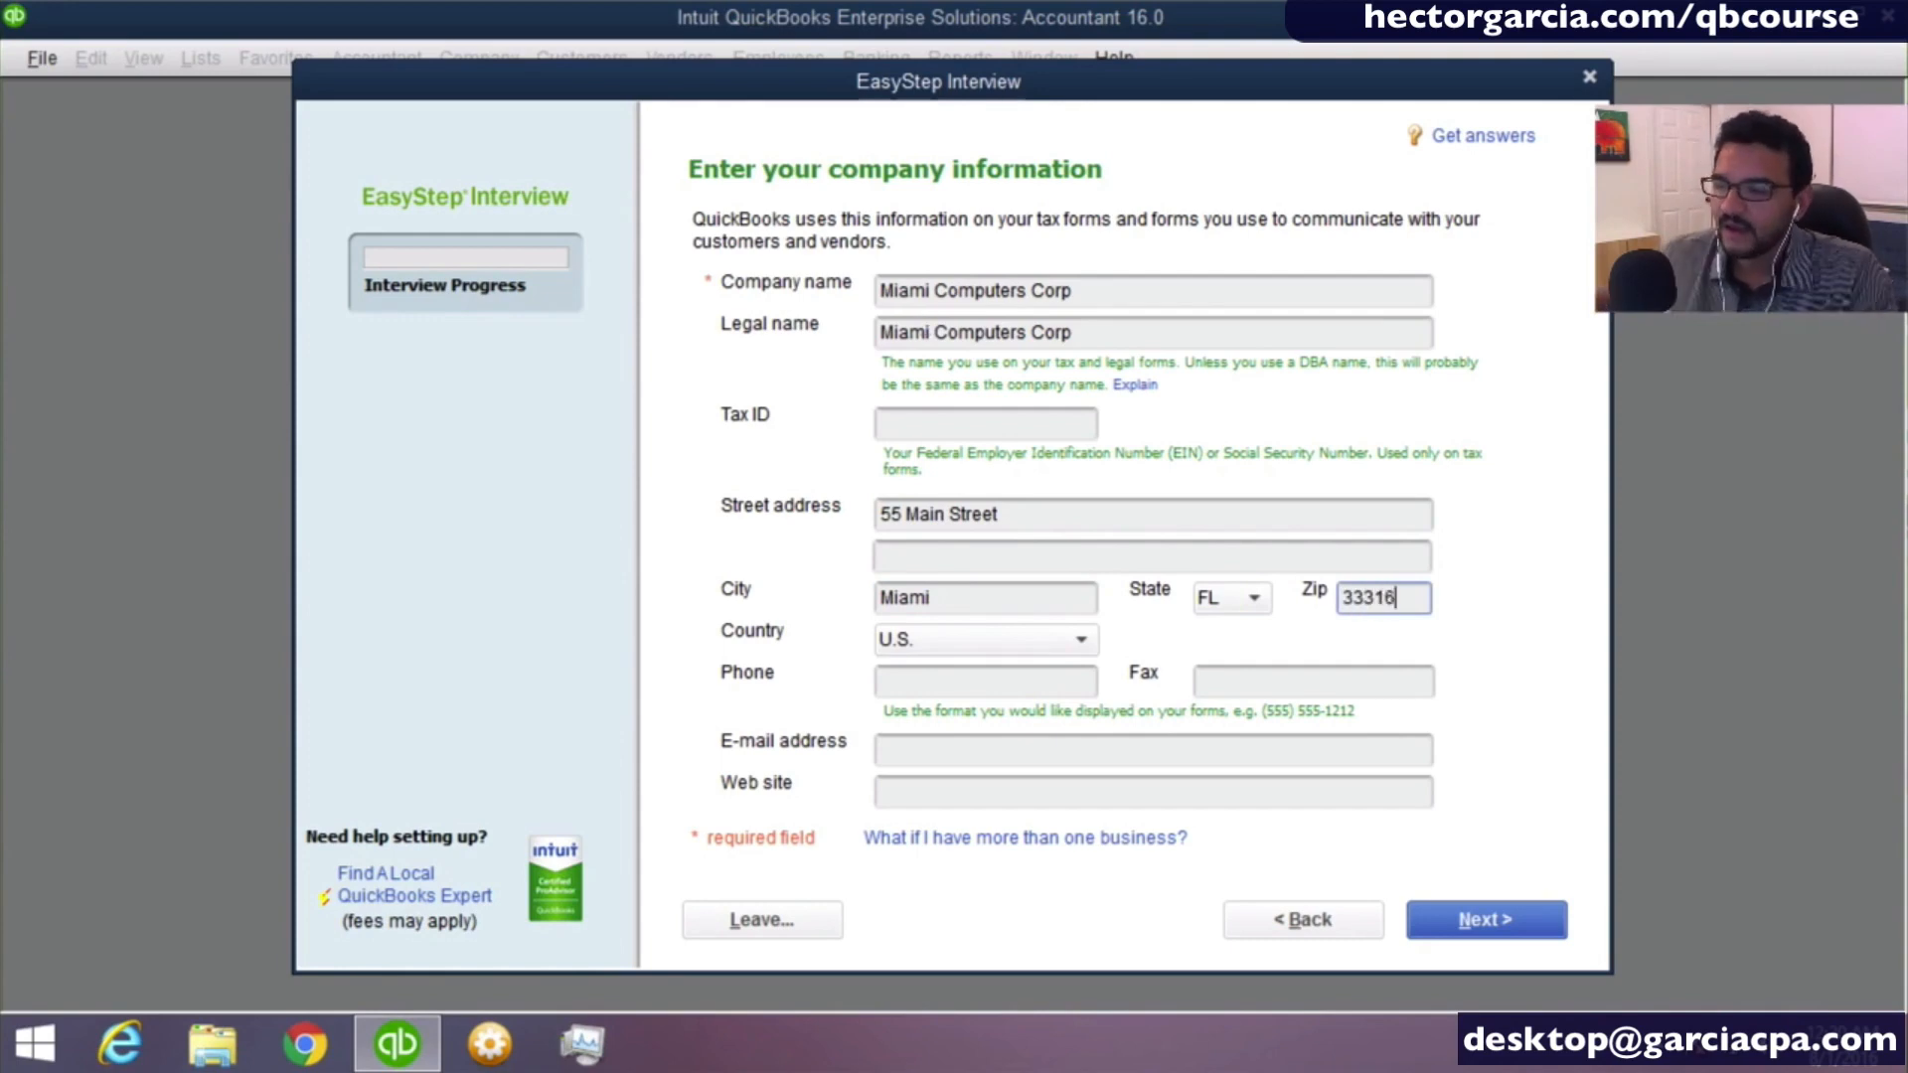
pyautogui.press('Tab')
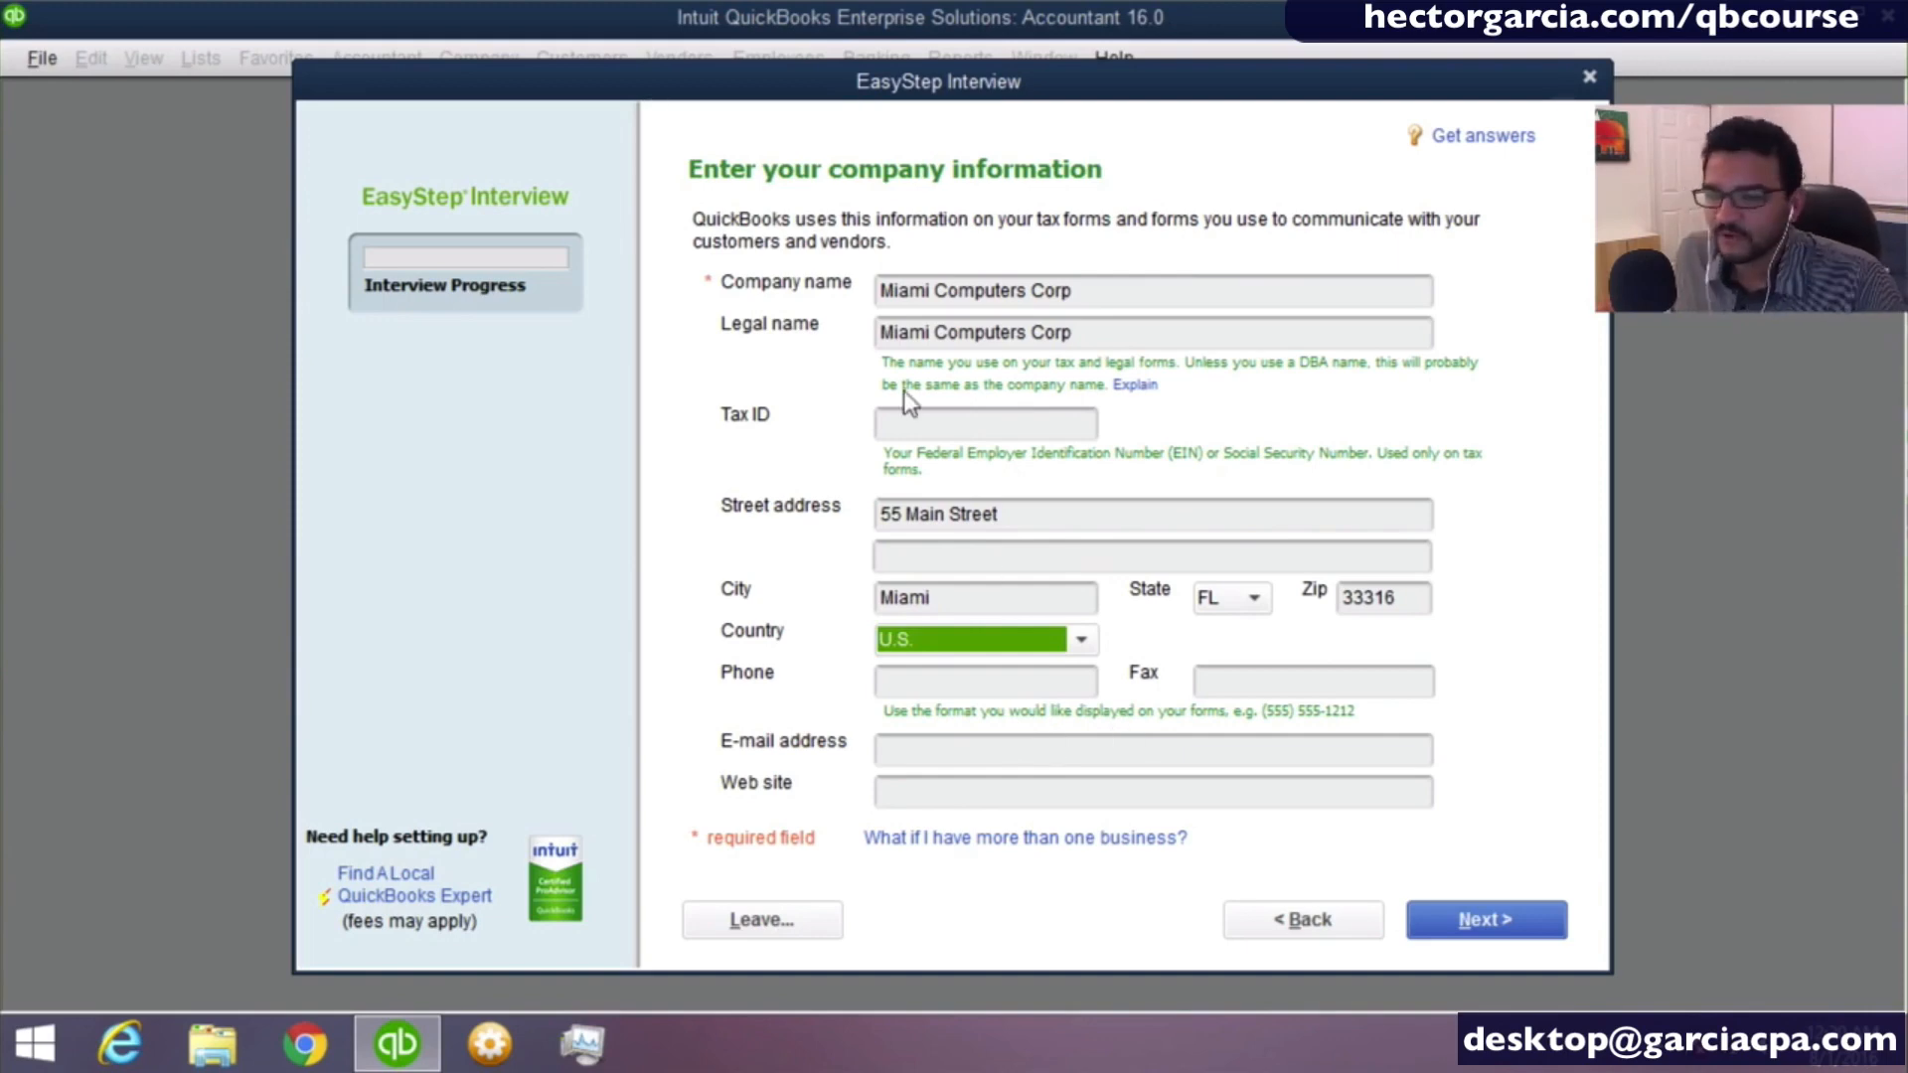
pyautogui.click(906, 420)
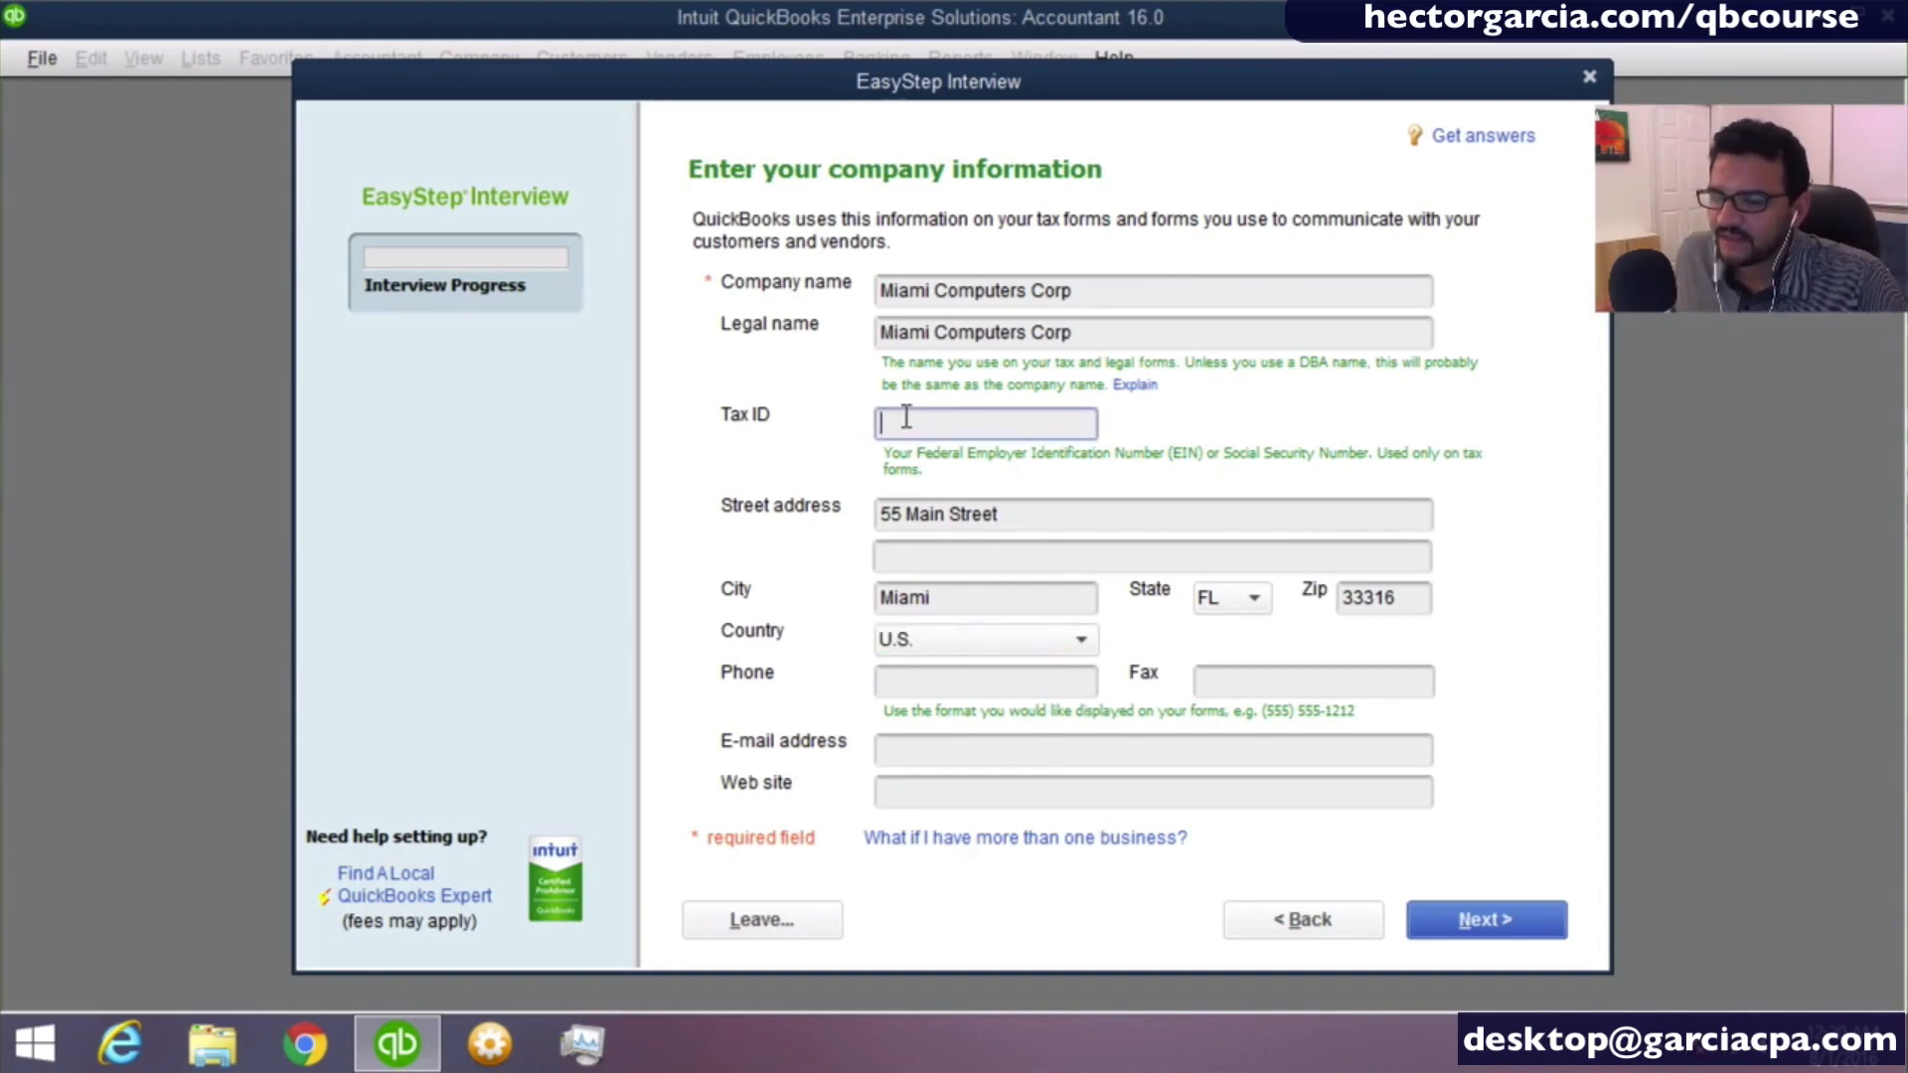
pyautogui.click(1503, 914)
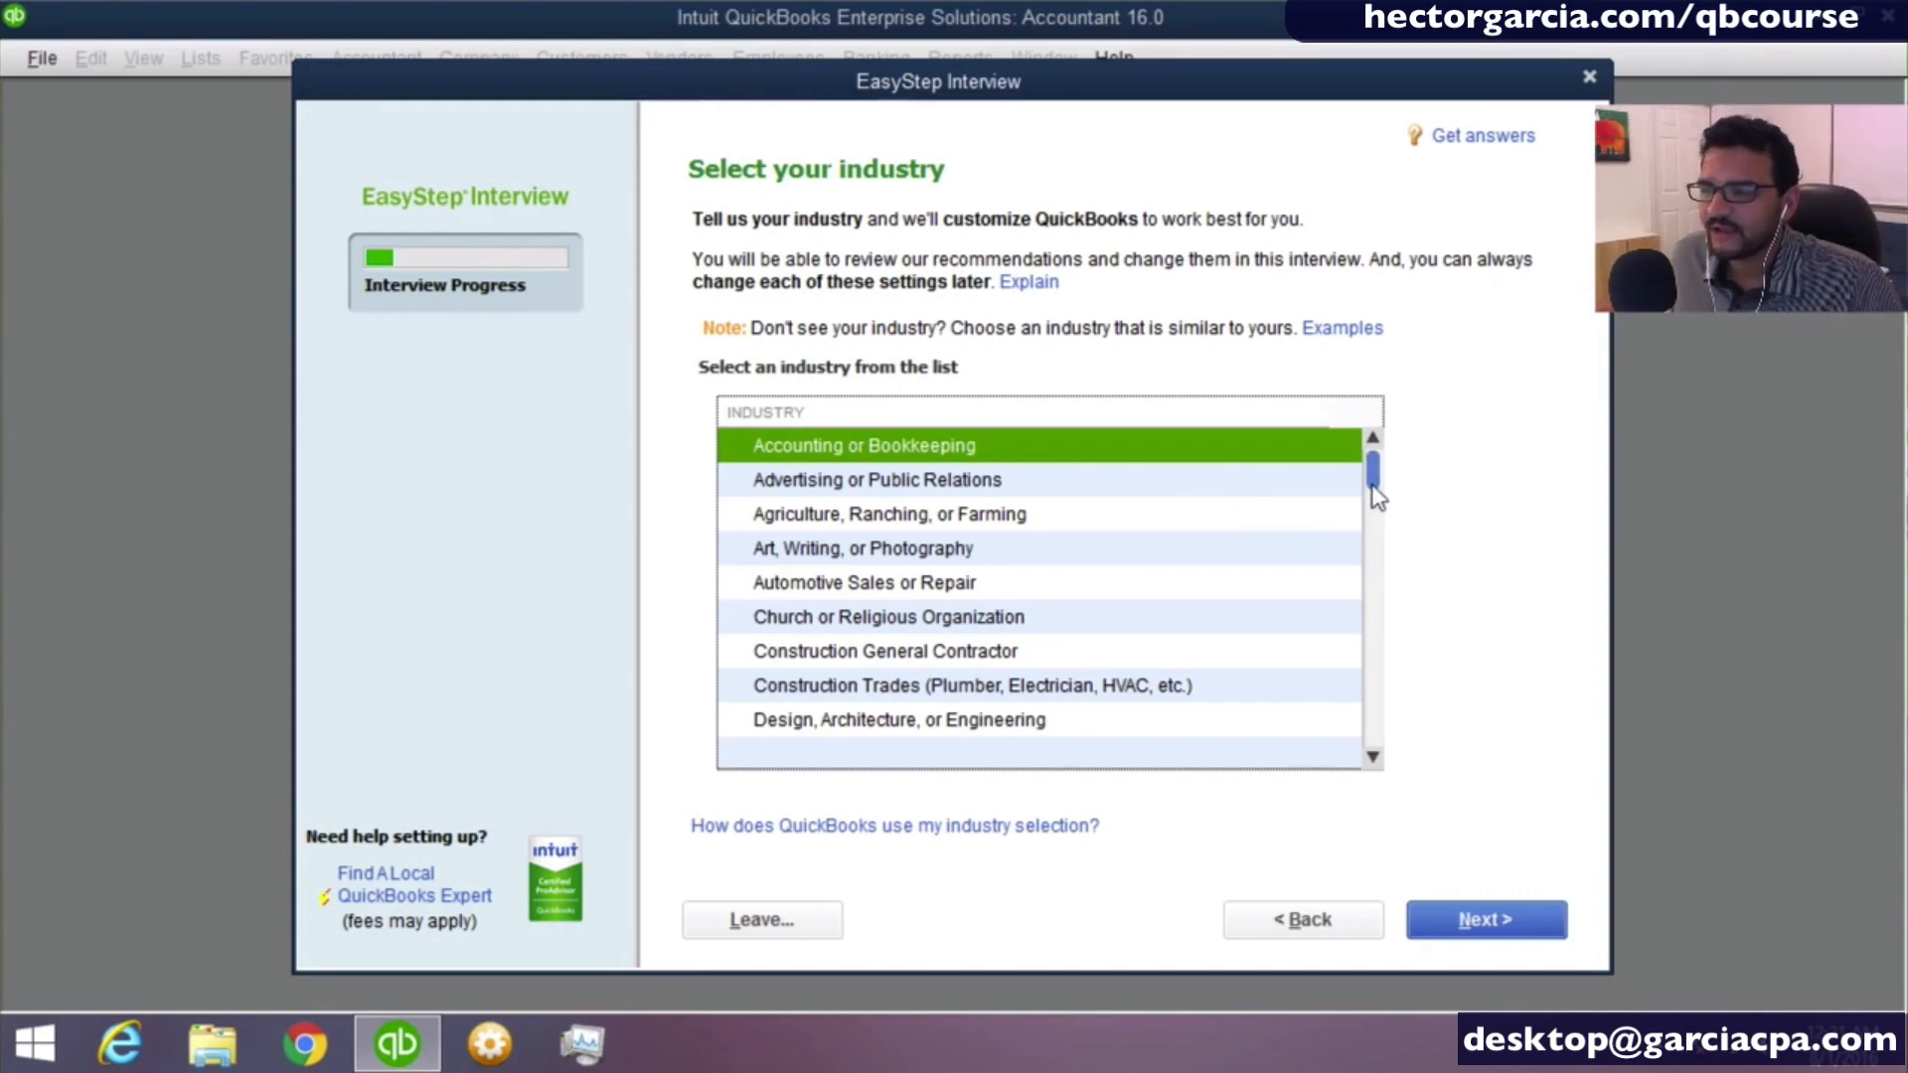
# - Choose "Information Technology (Computers, Software)" as the company's industry and continue to the company organization question
pyautogui.moveTo(1369, 482); pyautogui.dragTo(1364, 532)
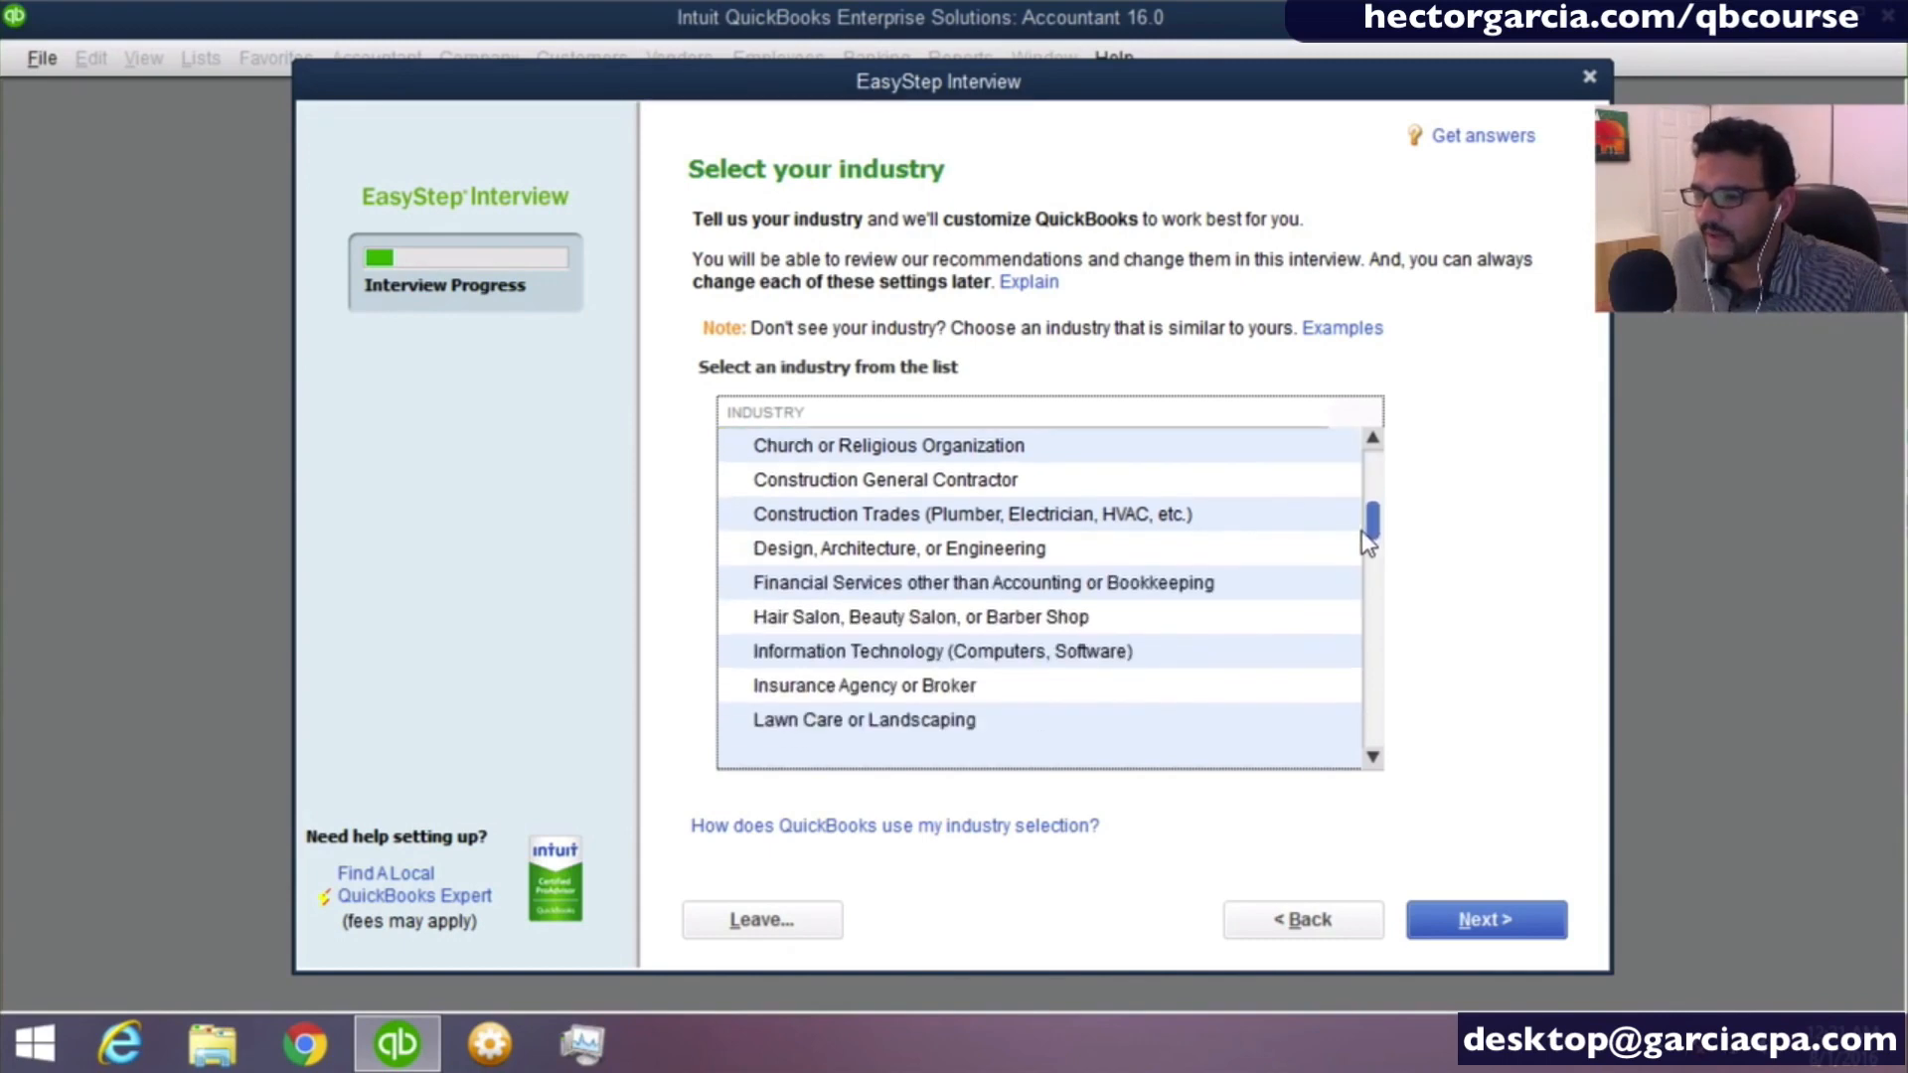
pyautogui.click(880, 655)
pyautogui.click(879, 665)
pyautogui.click(880, 665)
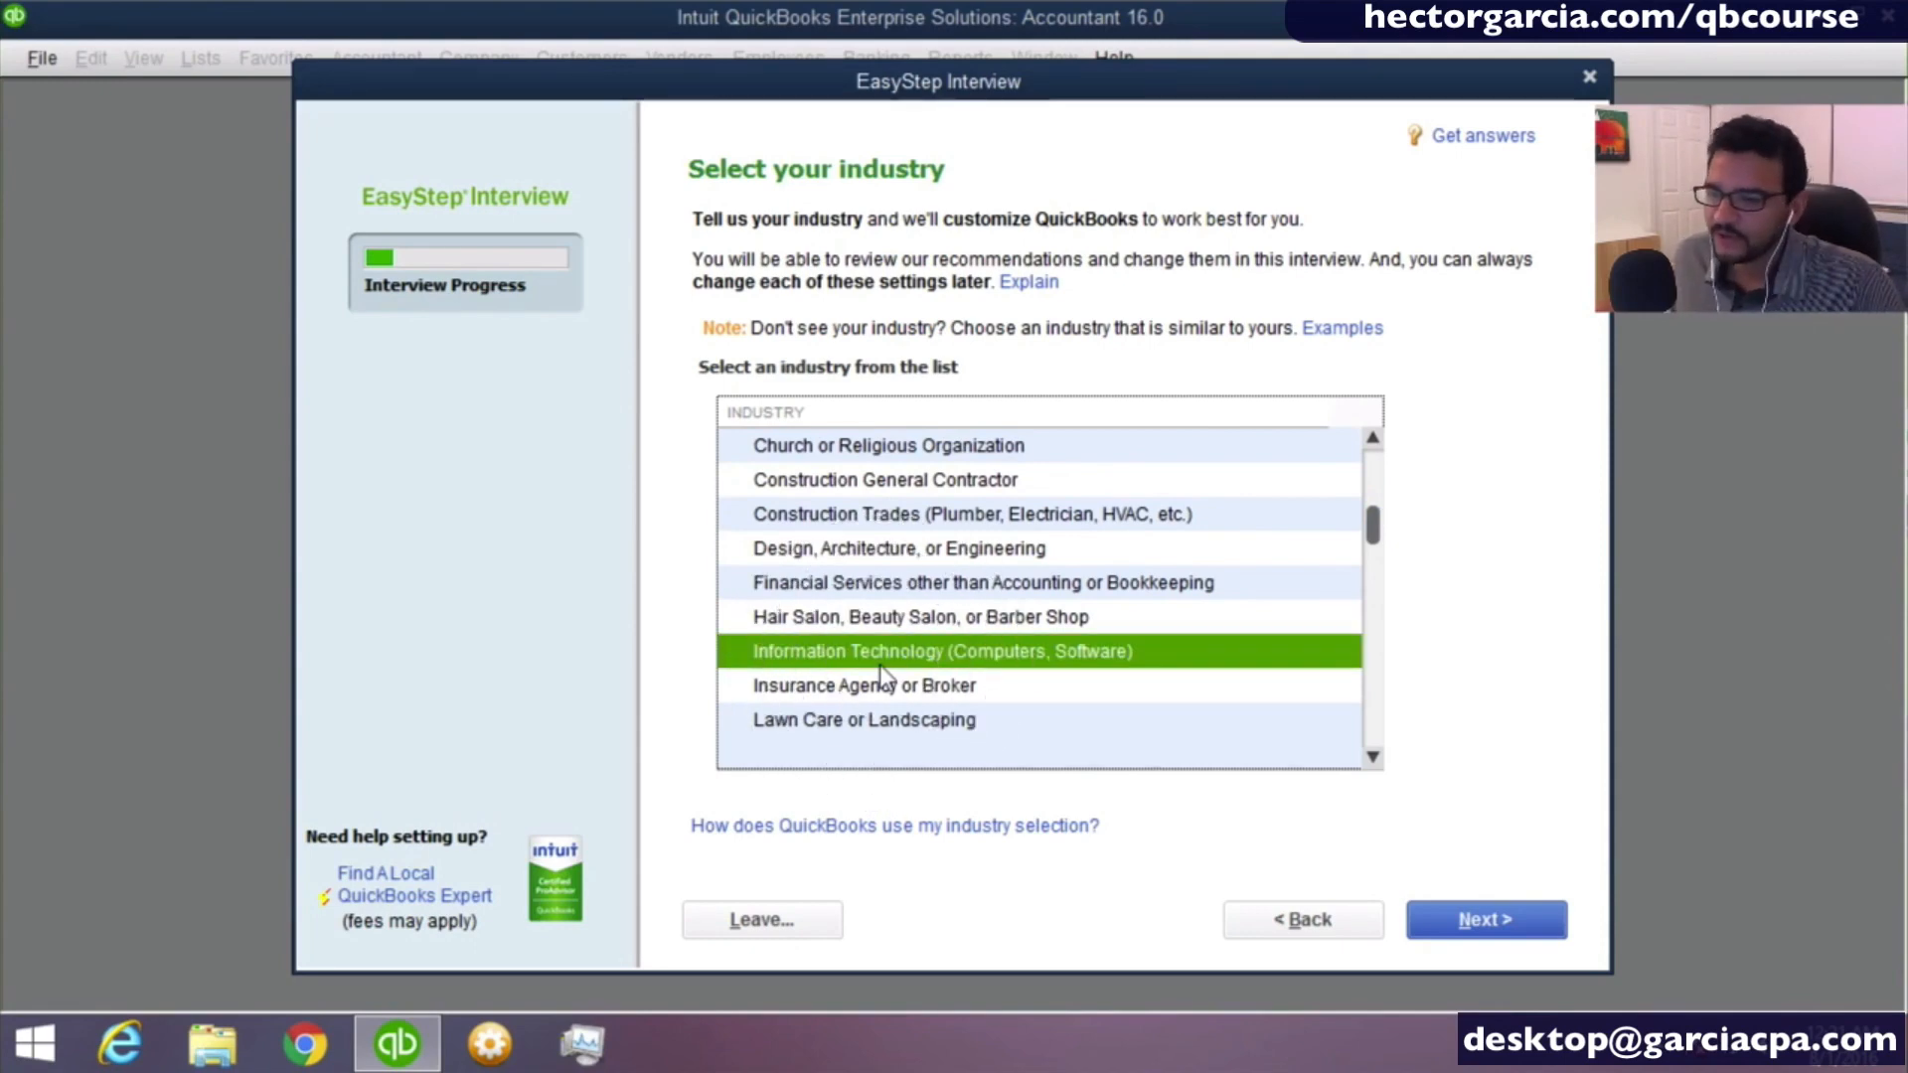
pyautogui.click(1081, 664)
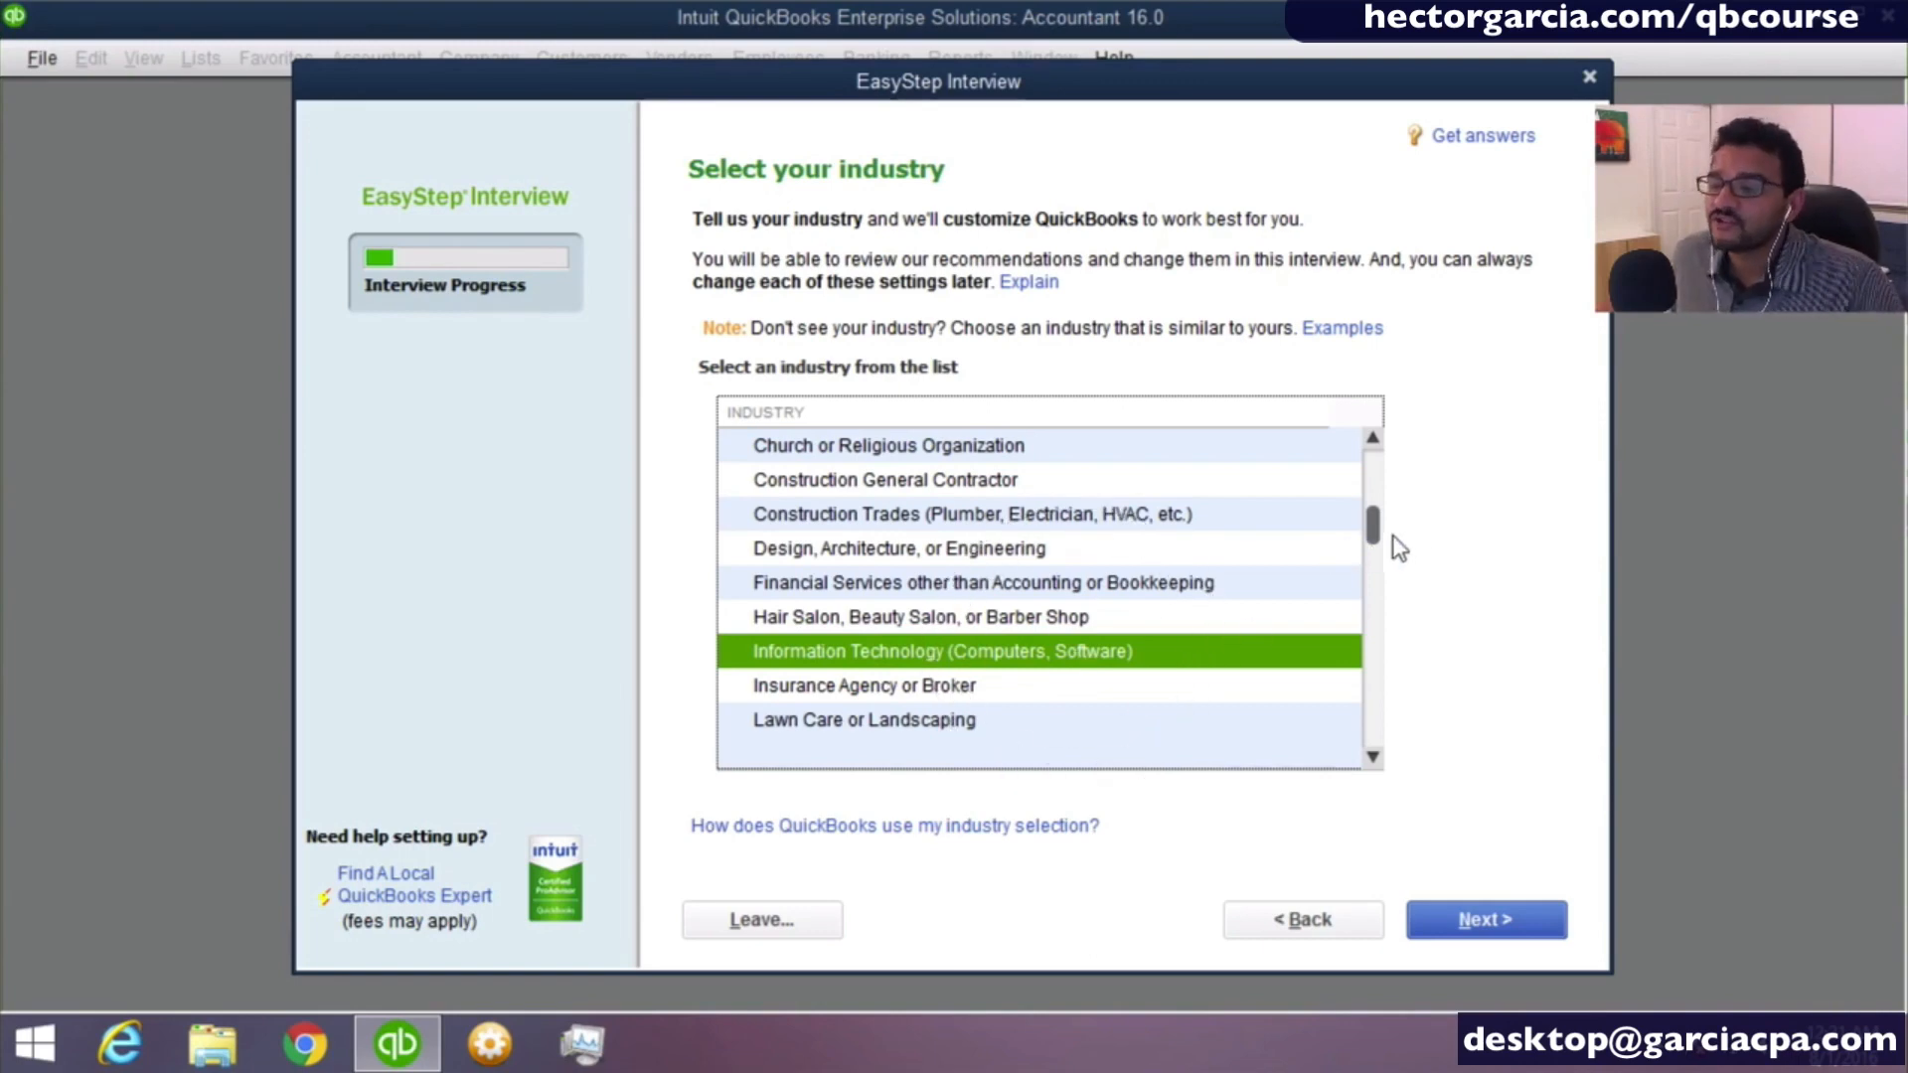
pyautogui.moveTo(1377, 533); pyautogui.dragTo(1339, 747)
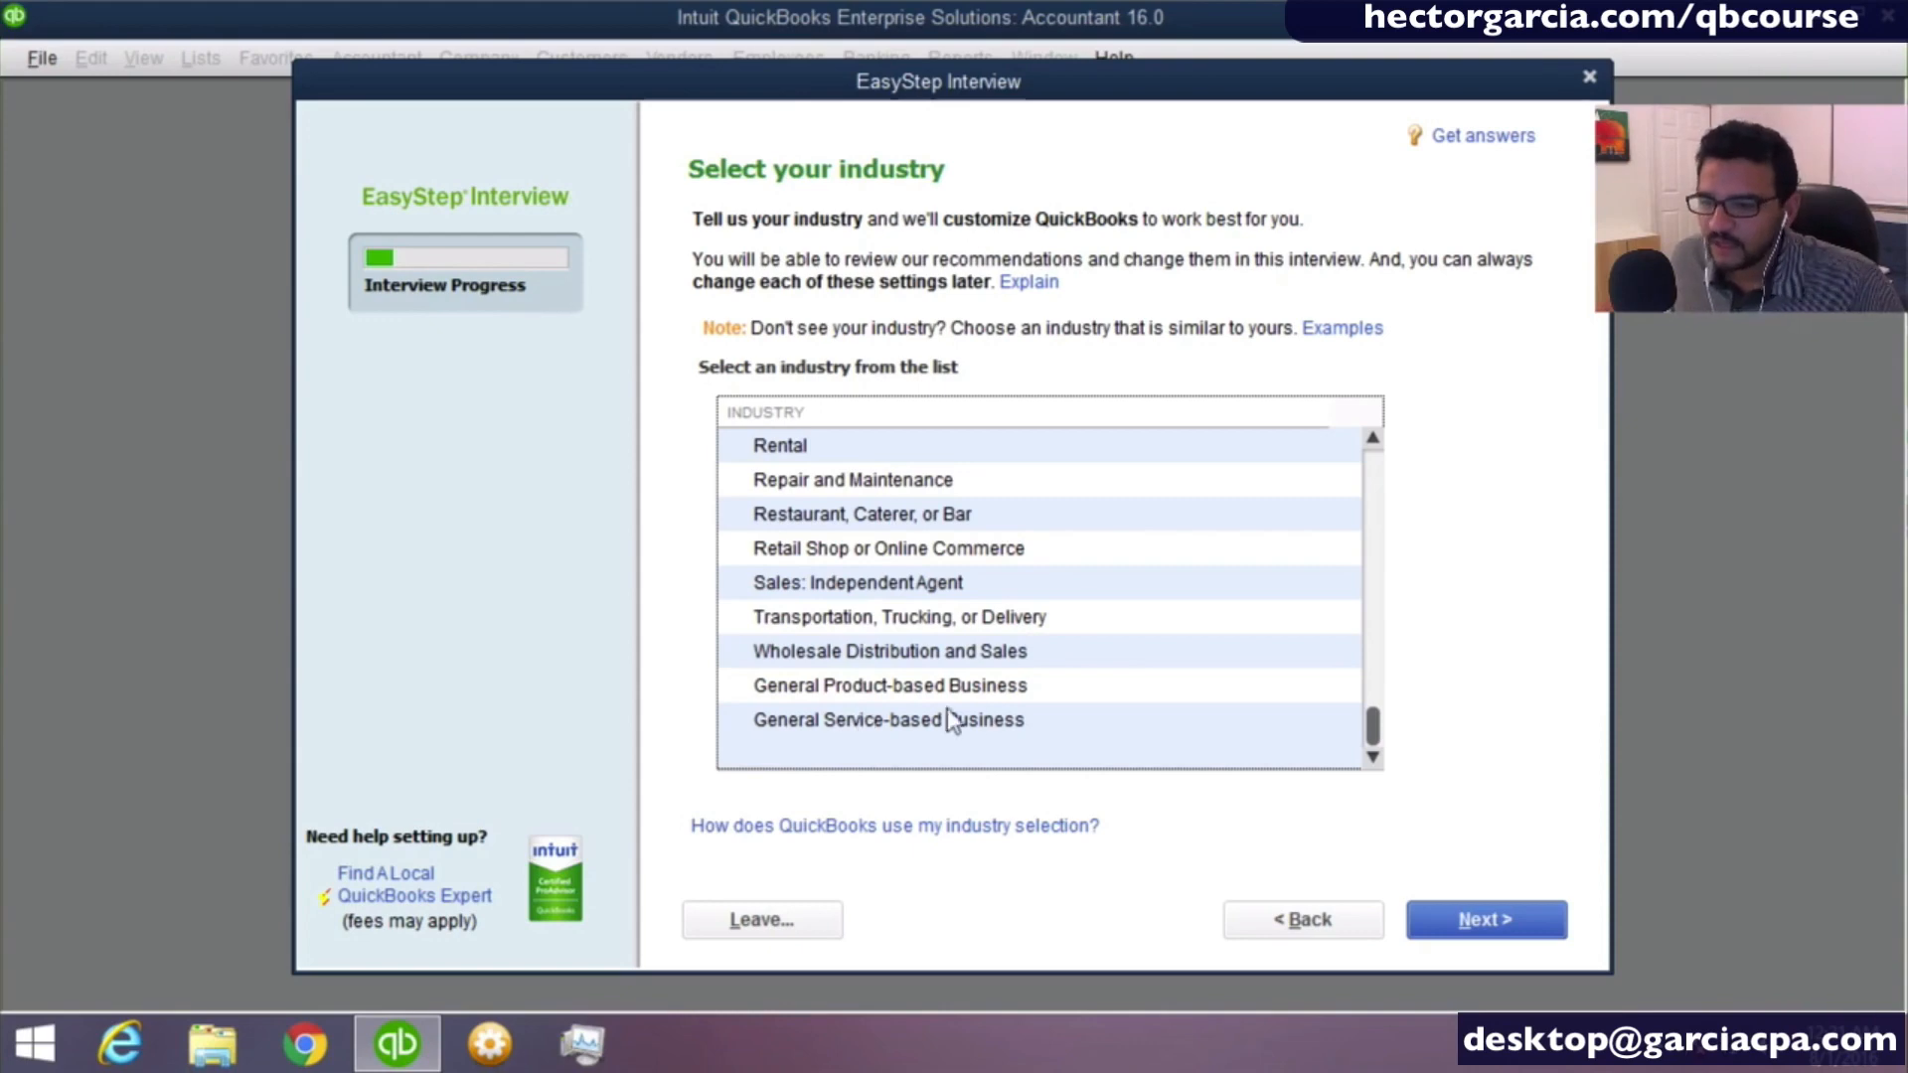
pyautogui.scroll(8, 1382, 477)
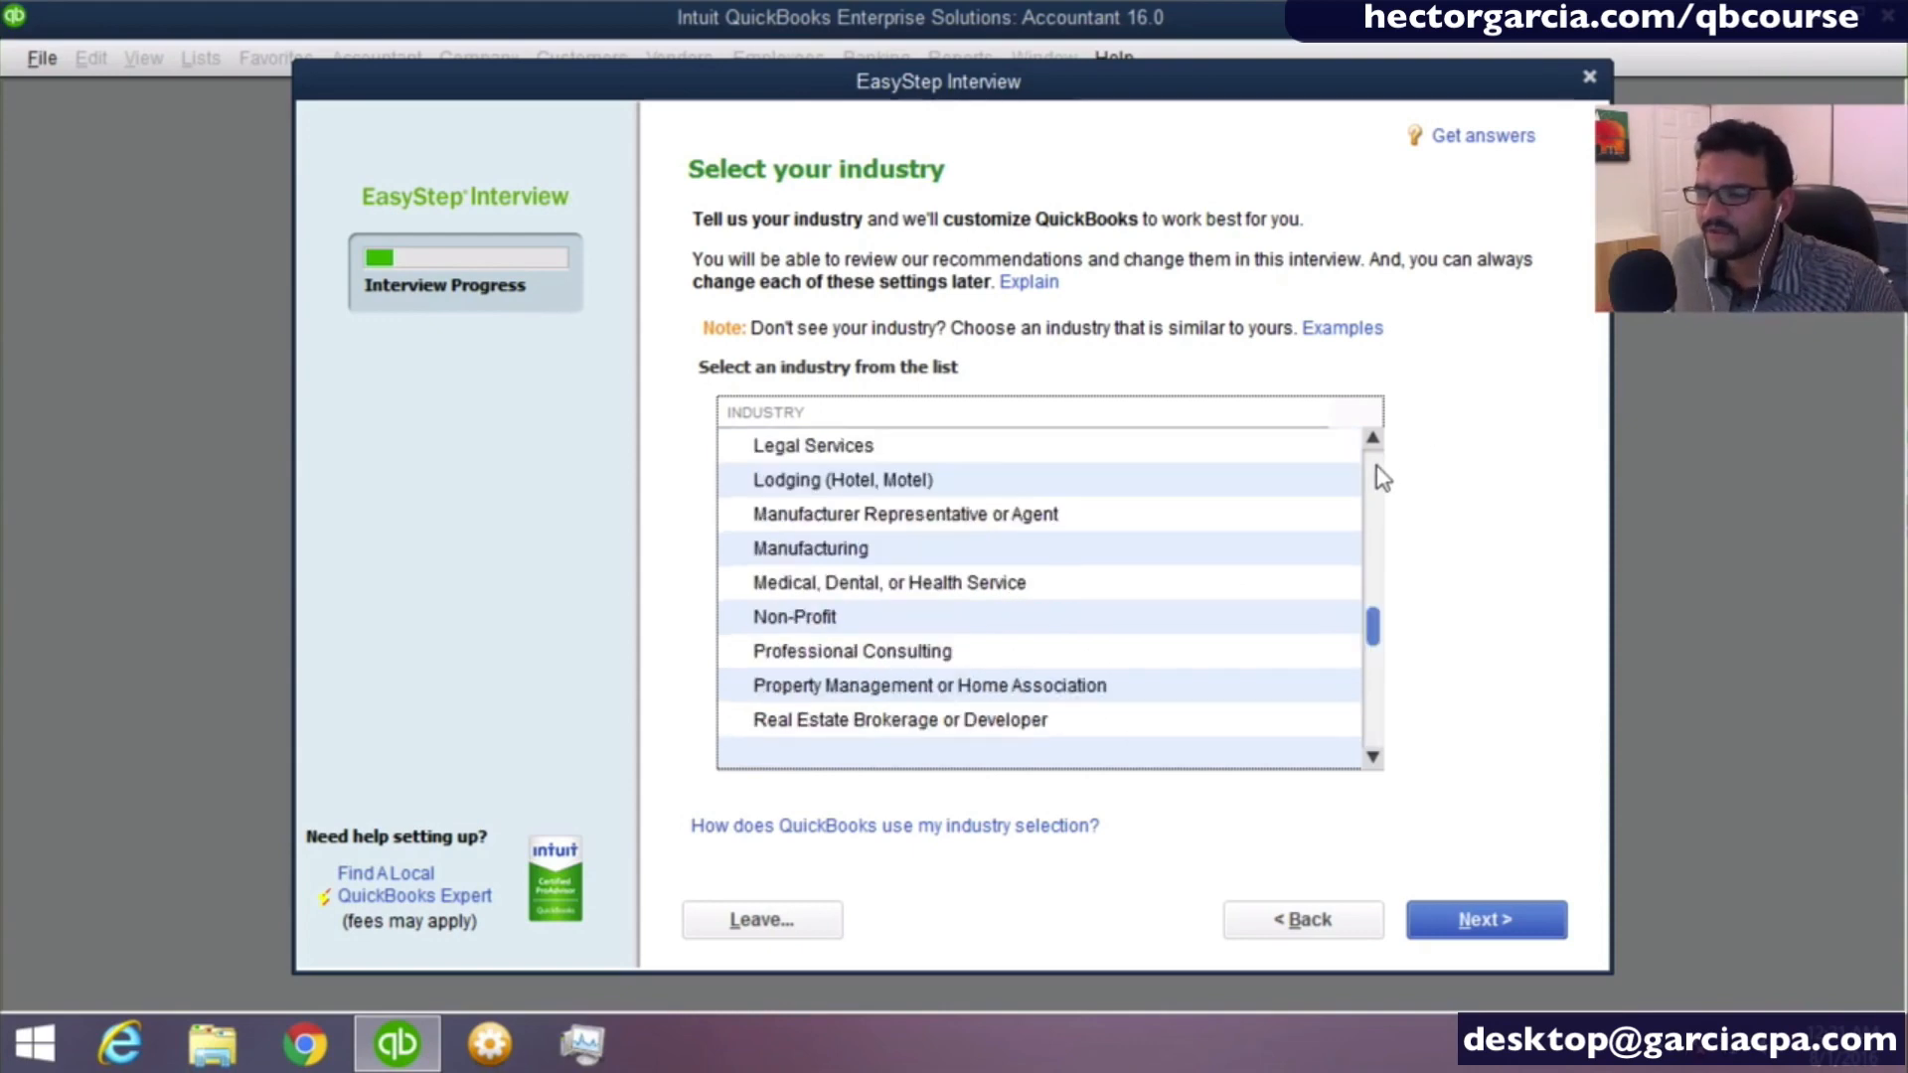
pyautogui.scroll(-3, 796, 563)
pyautogui.click(800, 514)
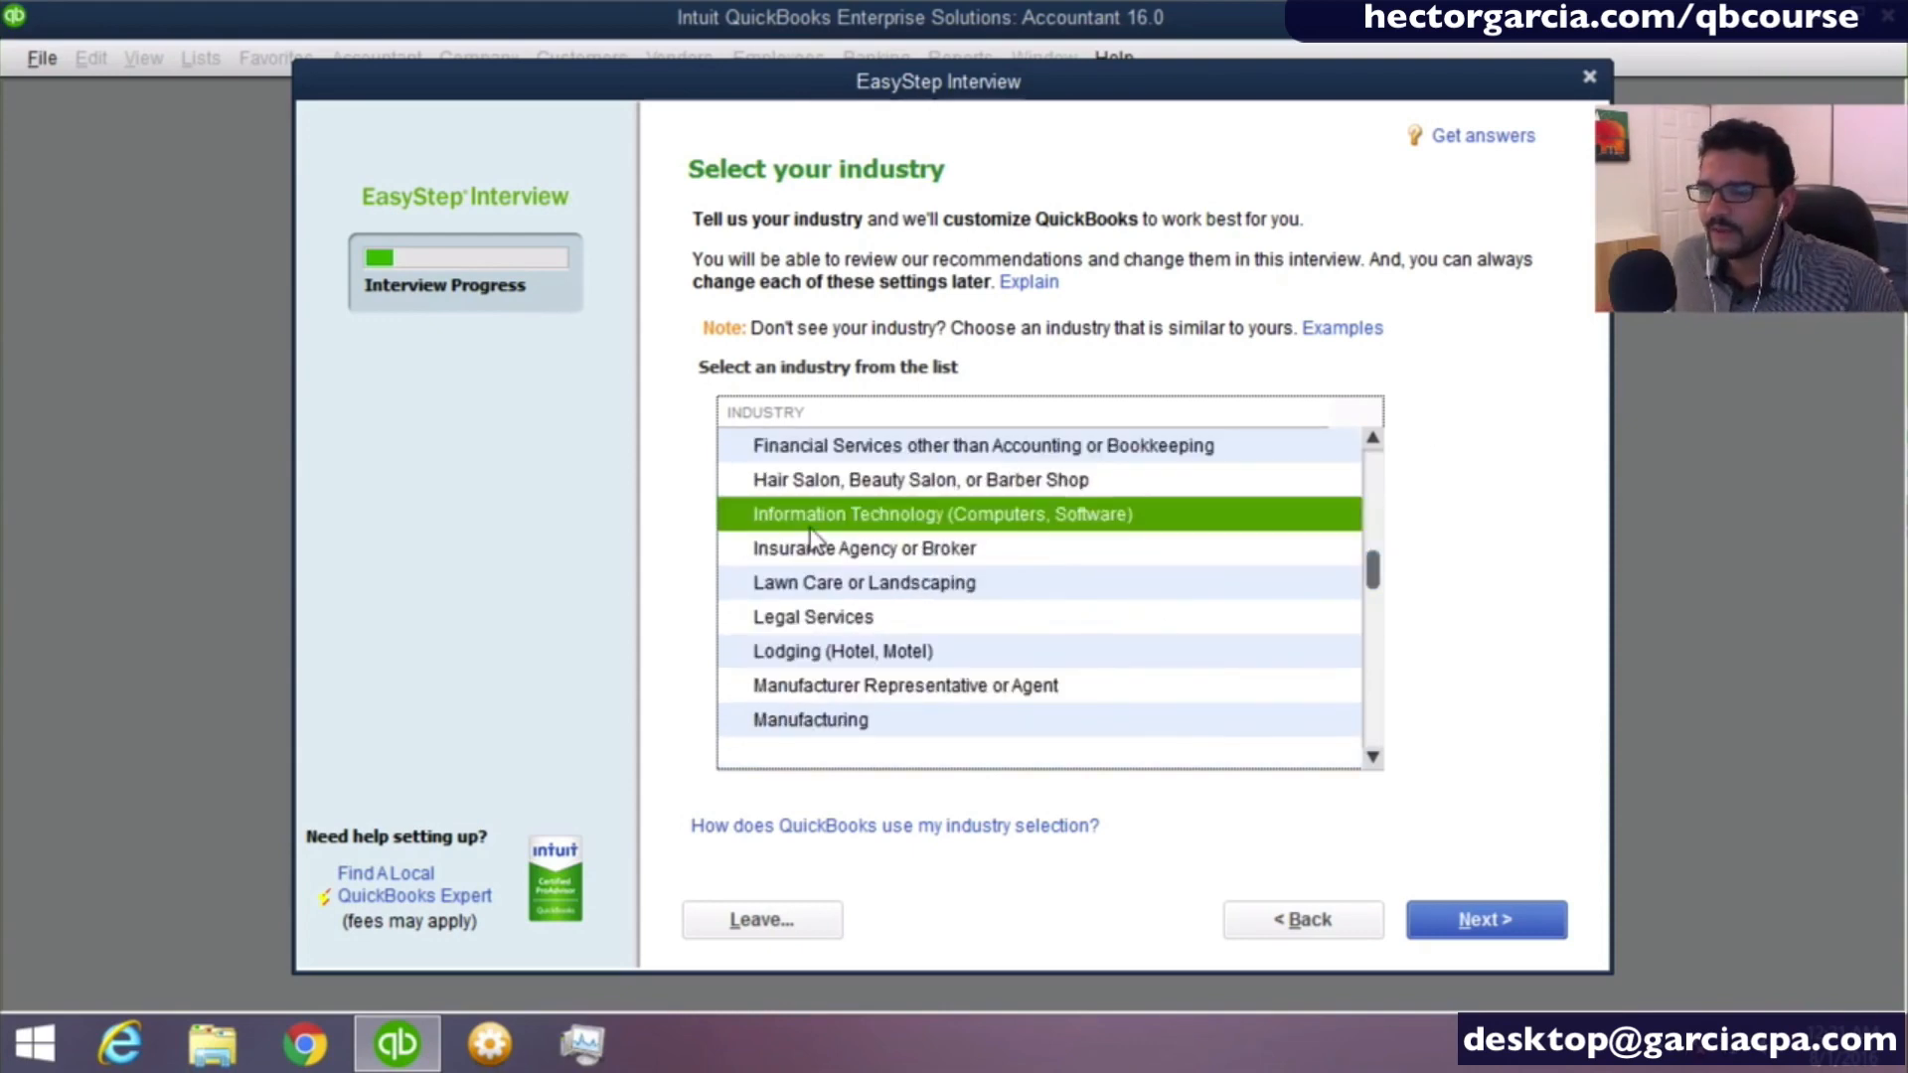
pyautogui.click(1484, 922)
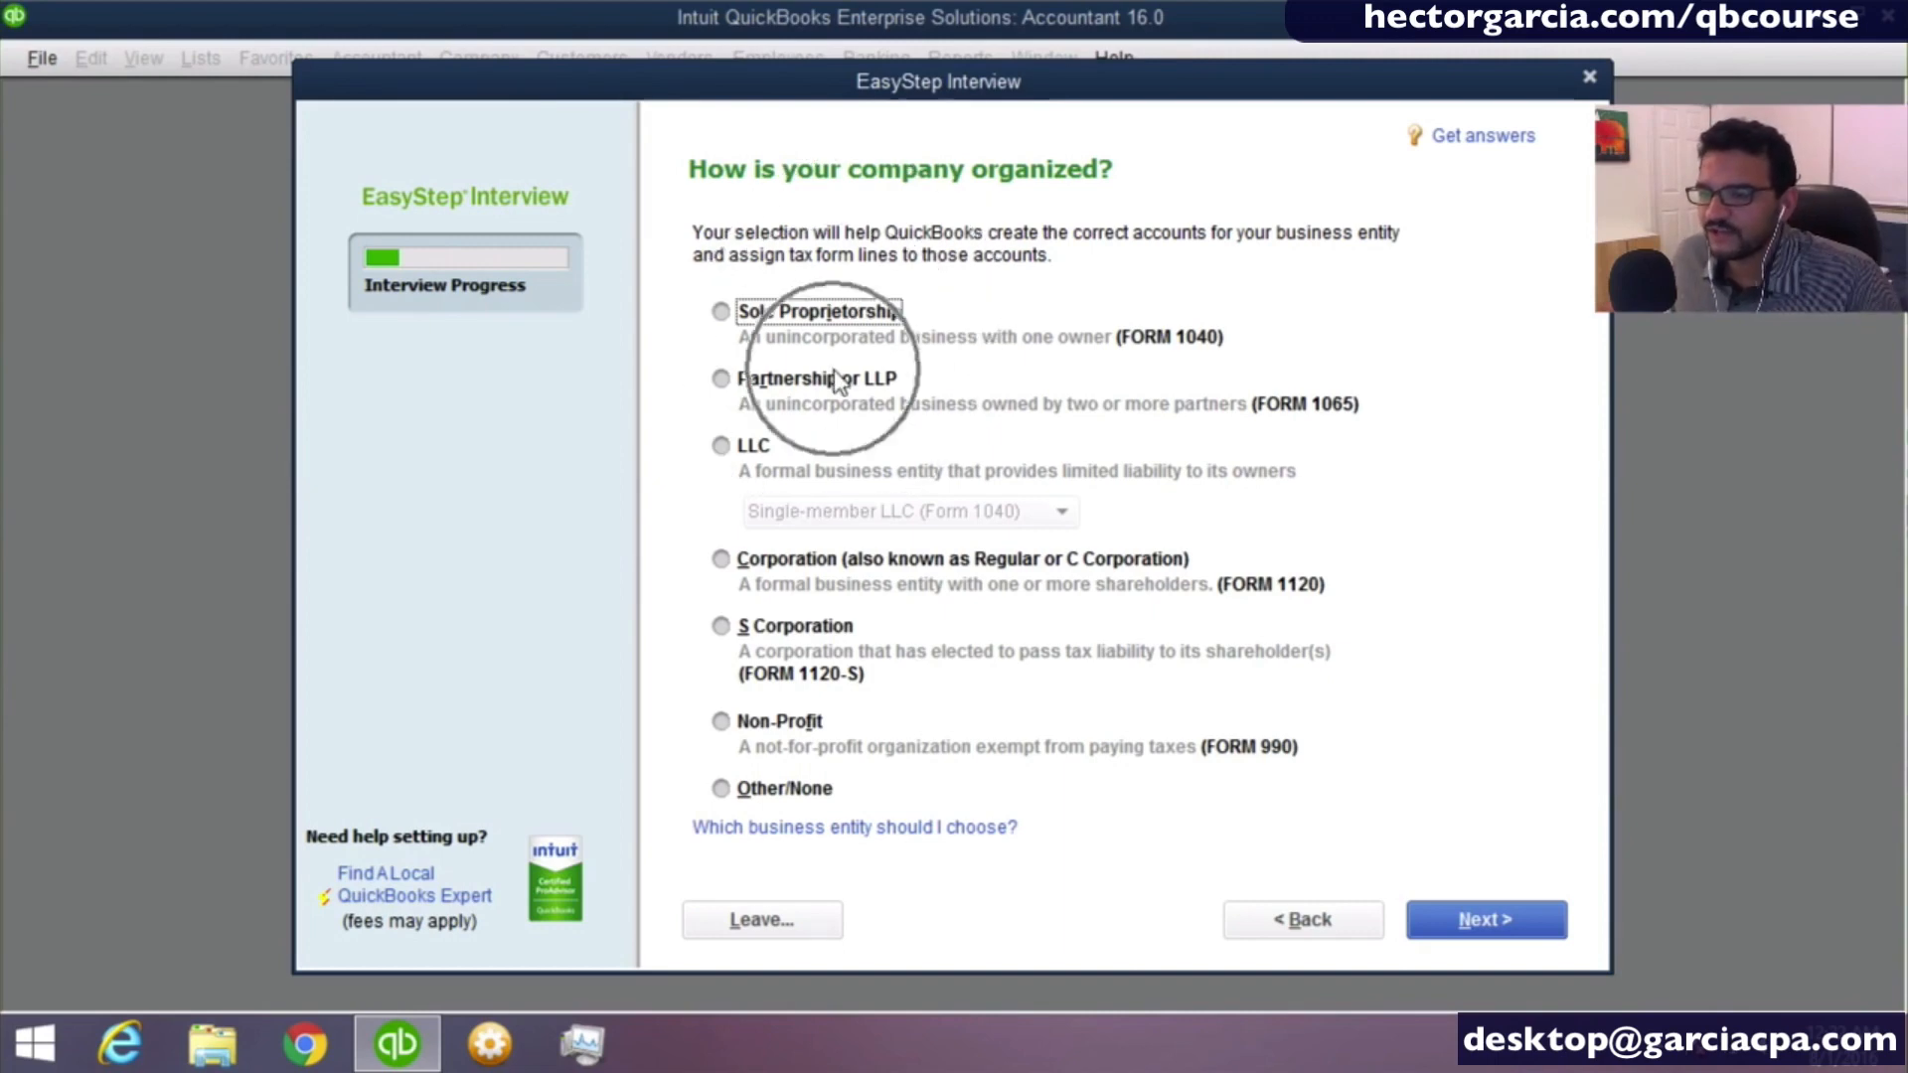
# - Set the company's organization to S Corporation (Form 1120-S) and continue to the fiscal year setting
pyautogui.click(785, 626)
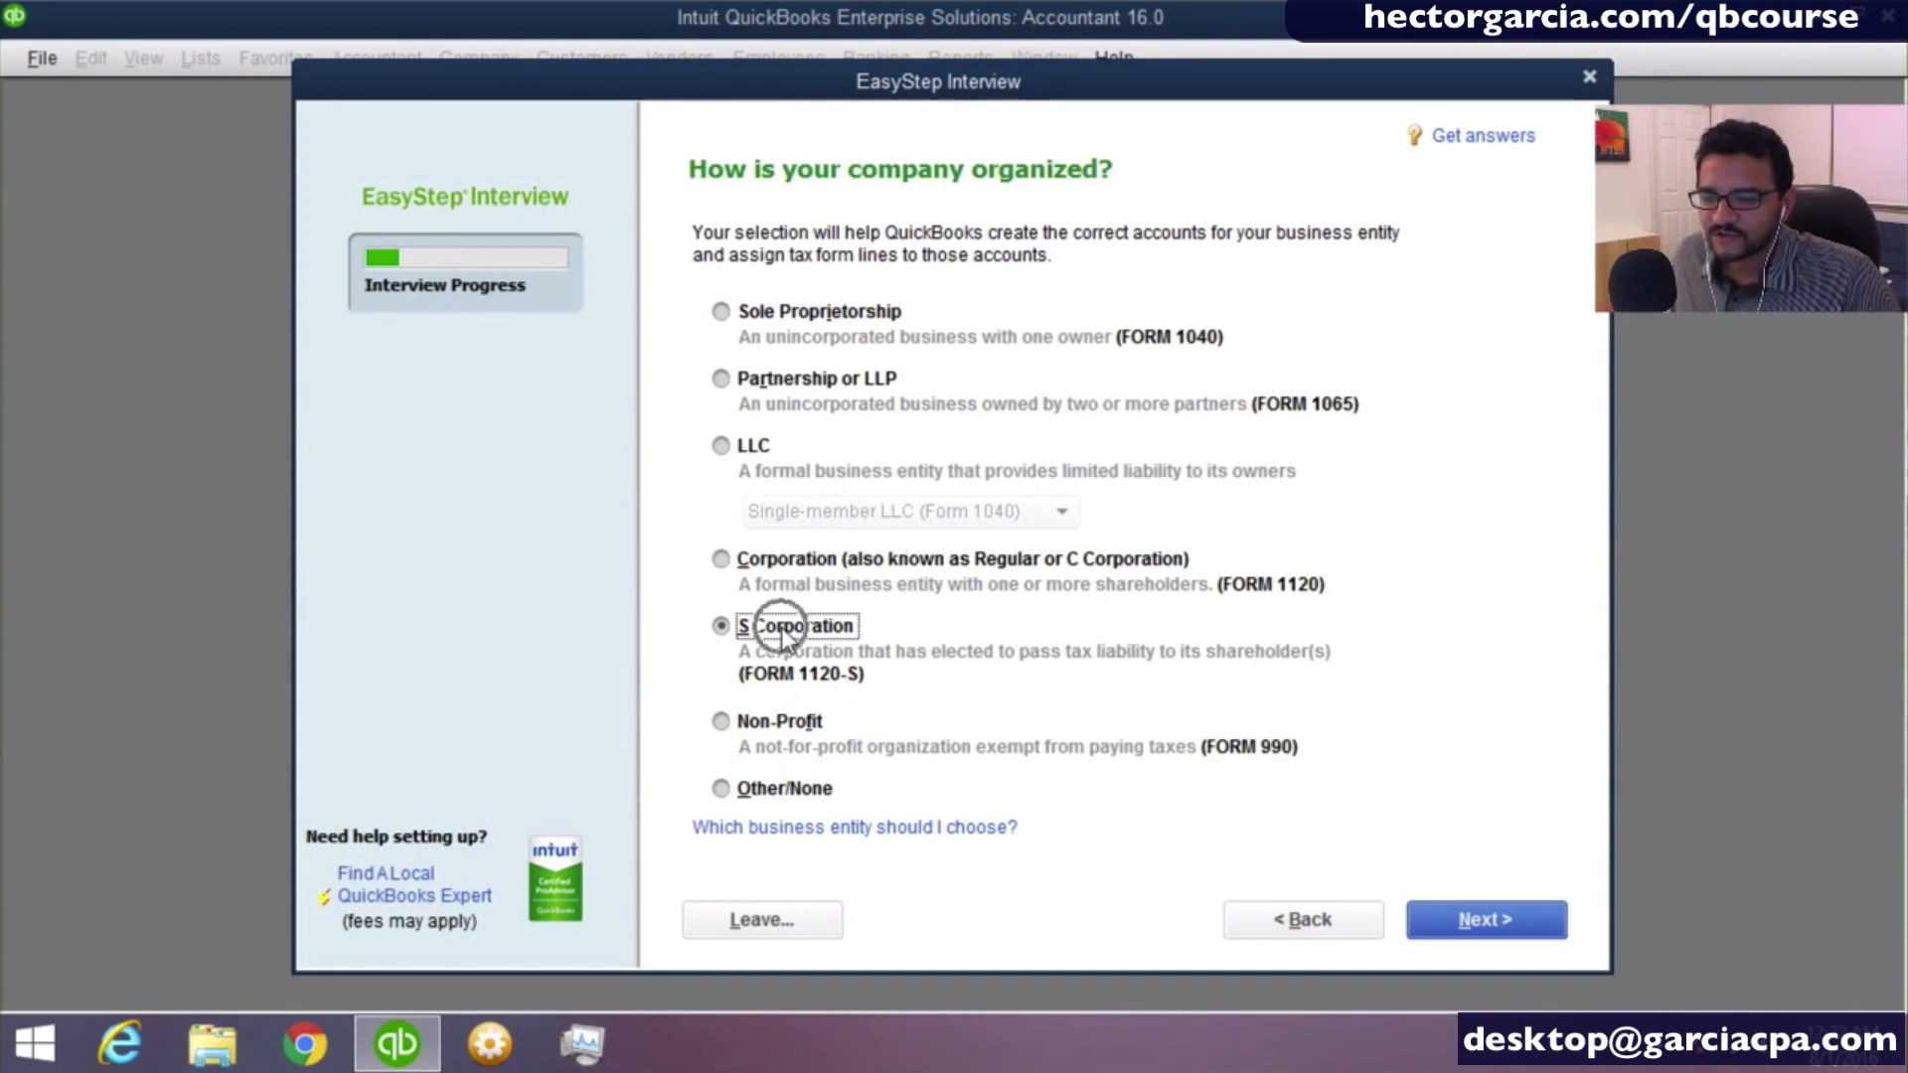
pyautogui.click(1484, 924)
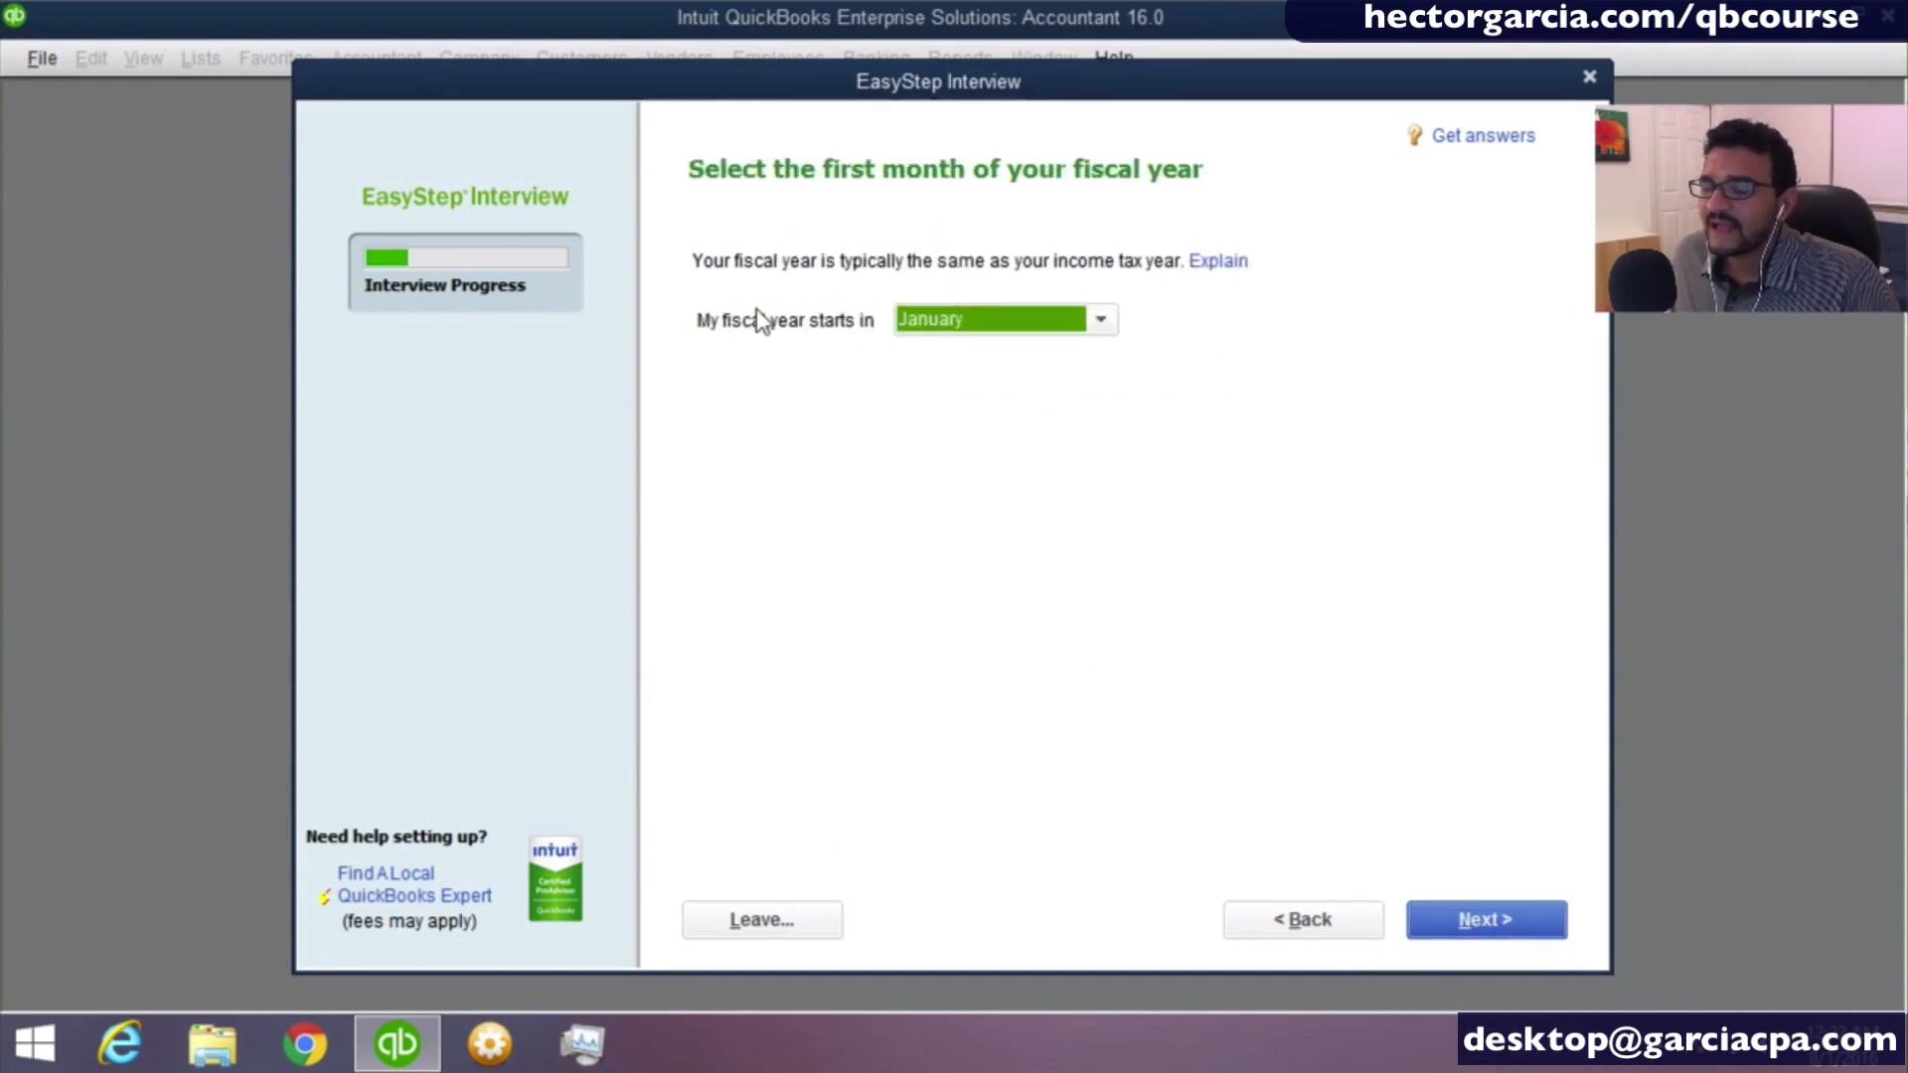
# - Set January as the first month of the fiscal year and continue to the administrator password setup
pyautogui.click(1023, 334)
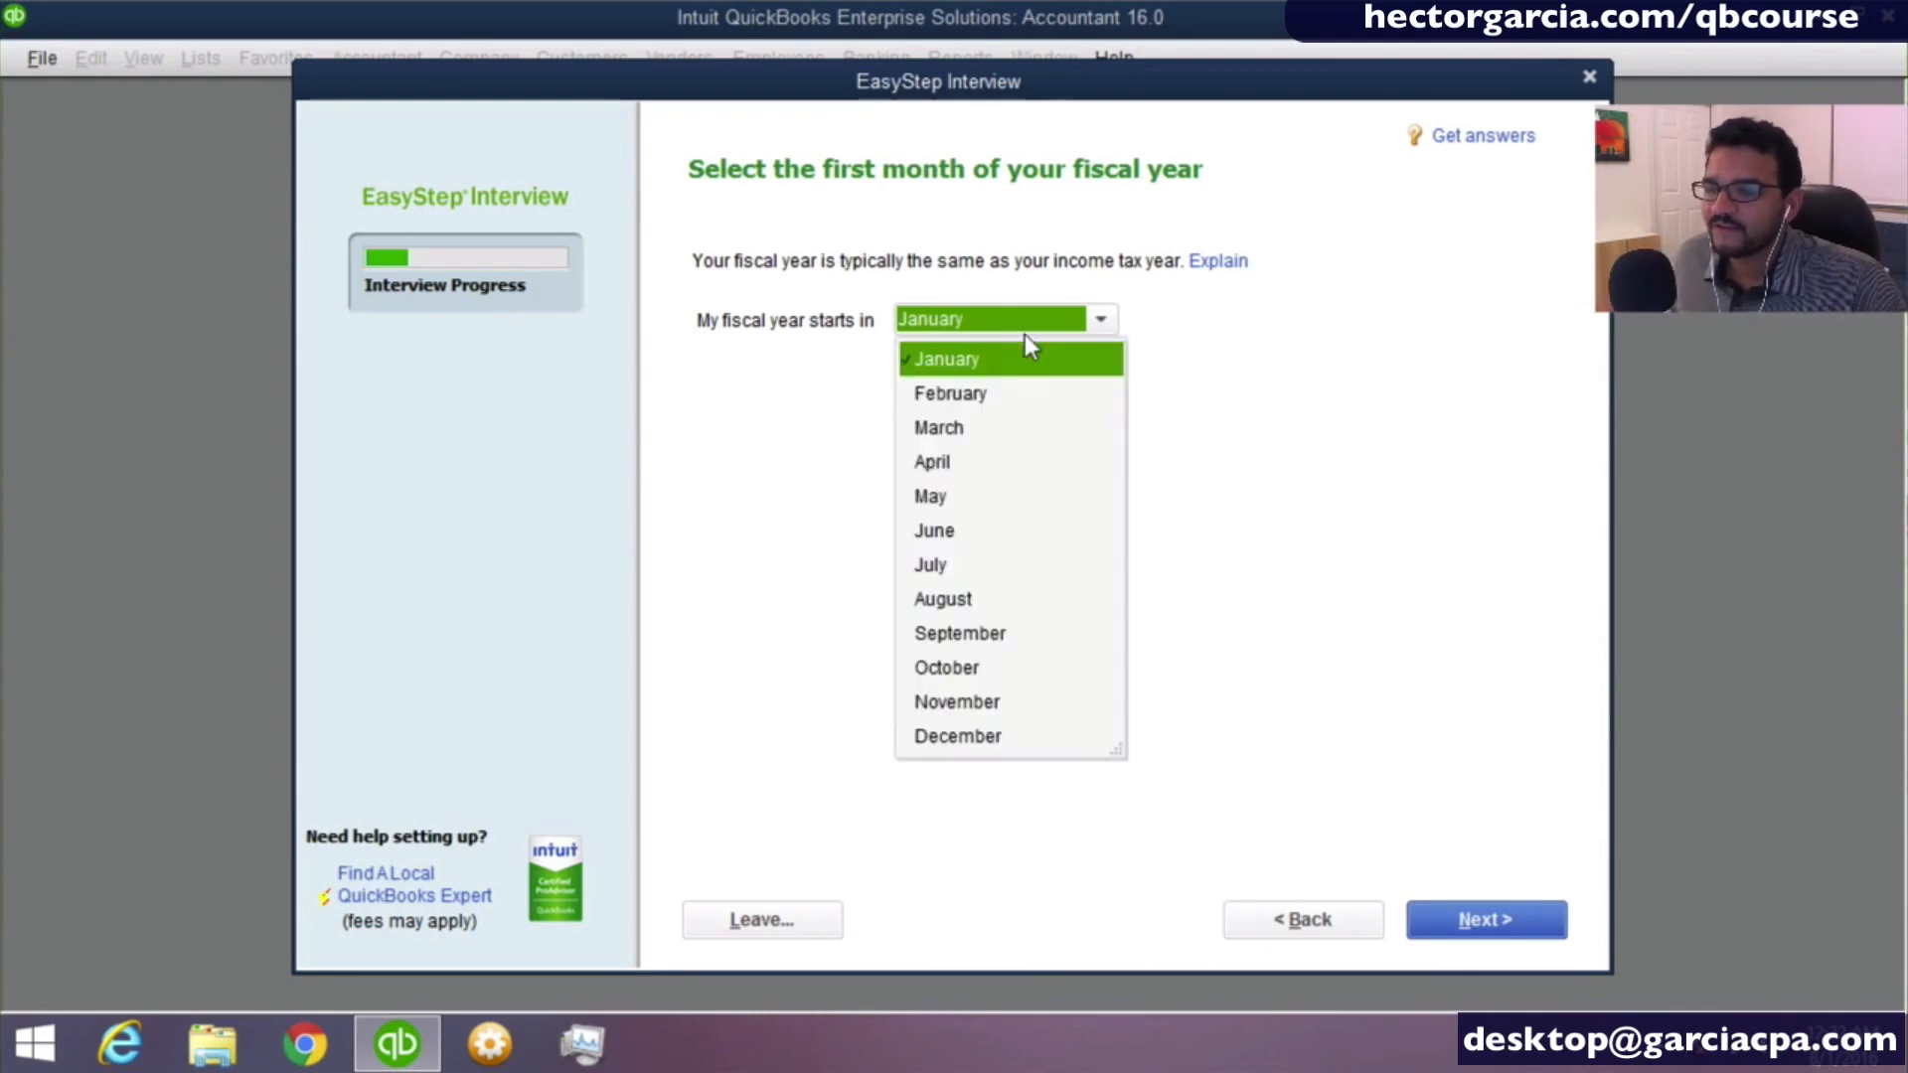
pyautogui.click(950, 564)
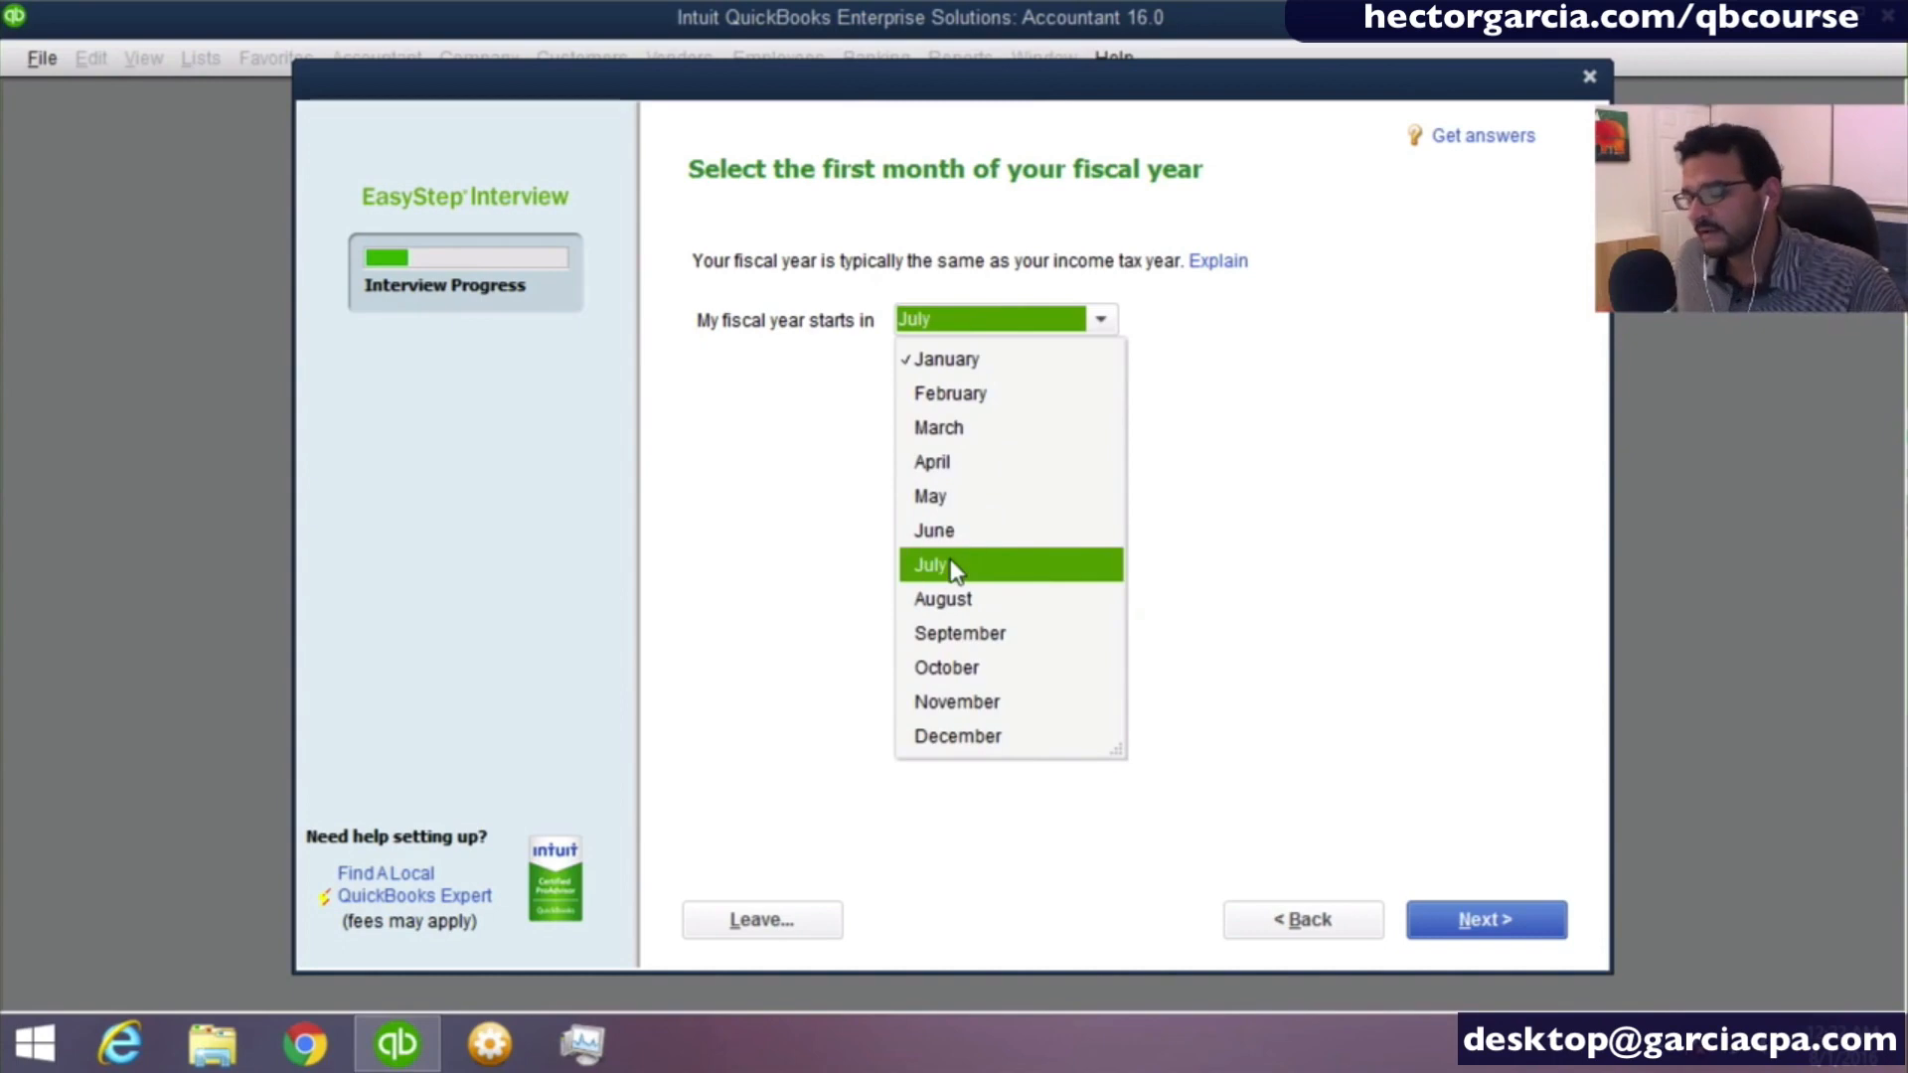
pyautogui.click(969, 362)
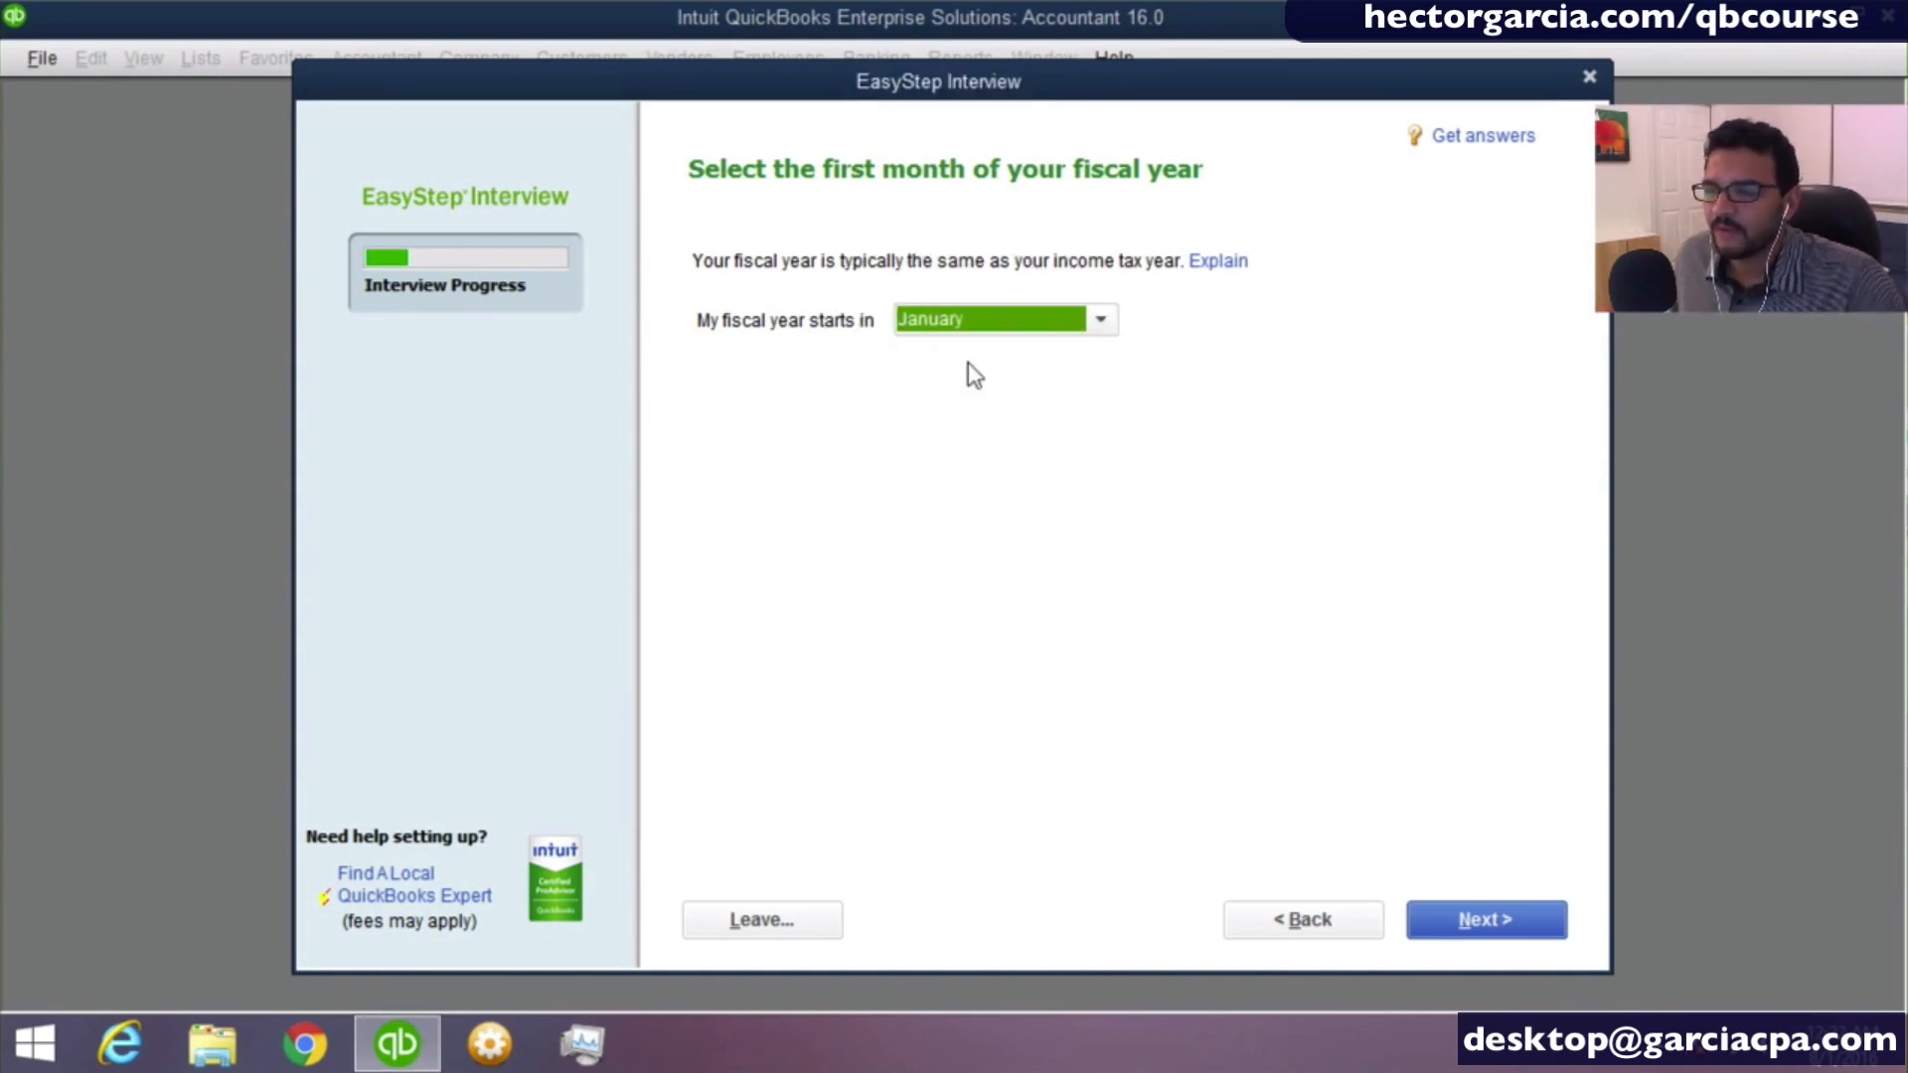
pyautogui.click(952, 338)
pyautogui.click(952, 320)
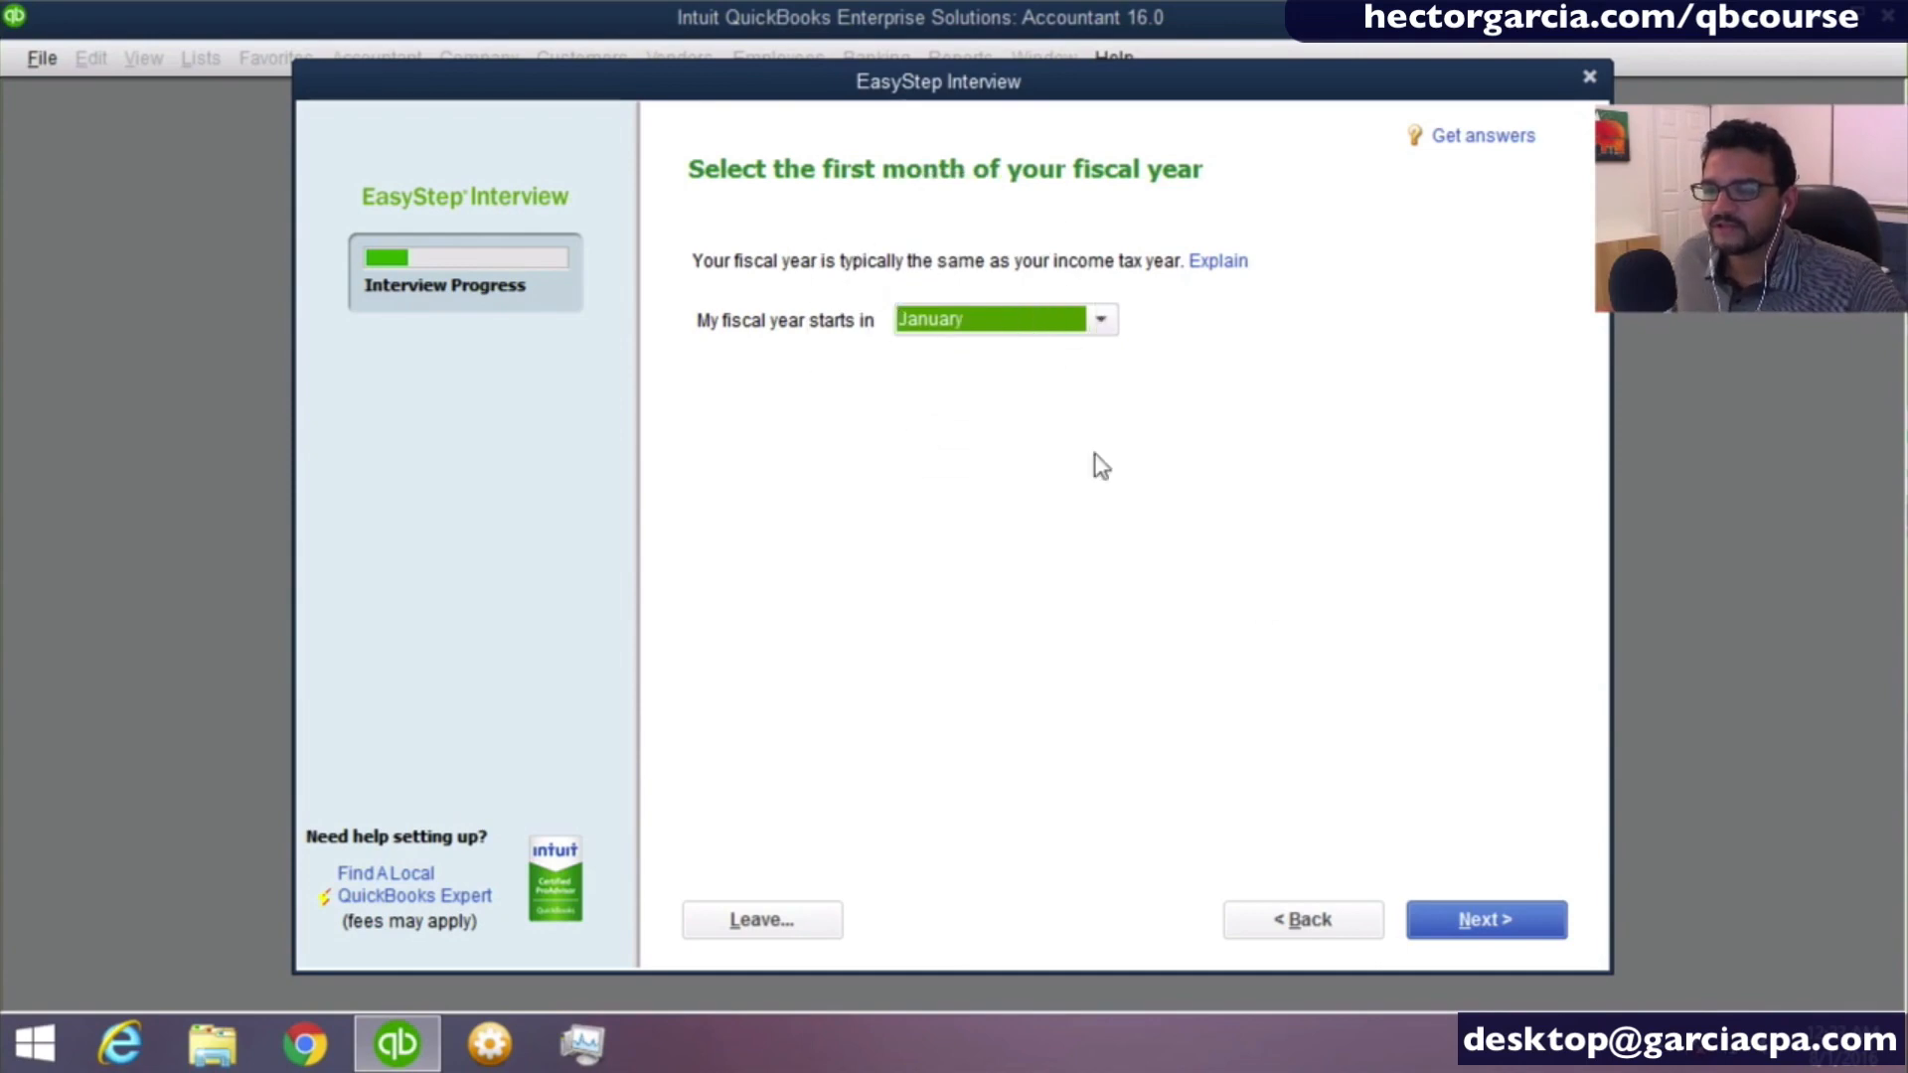
pyautogui.click(1471, 920)
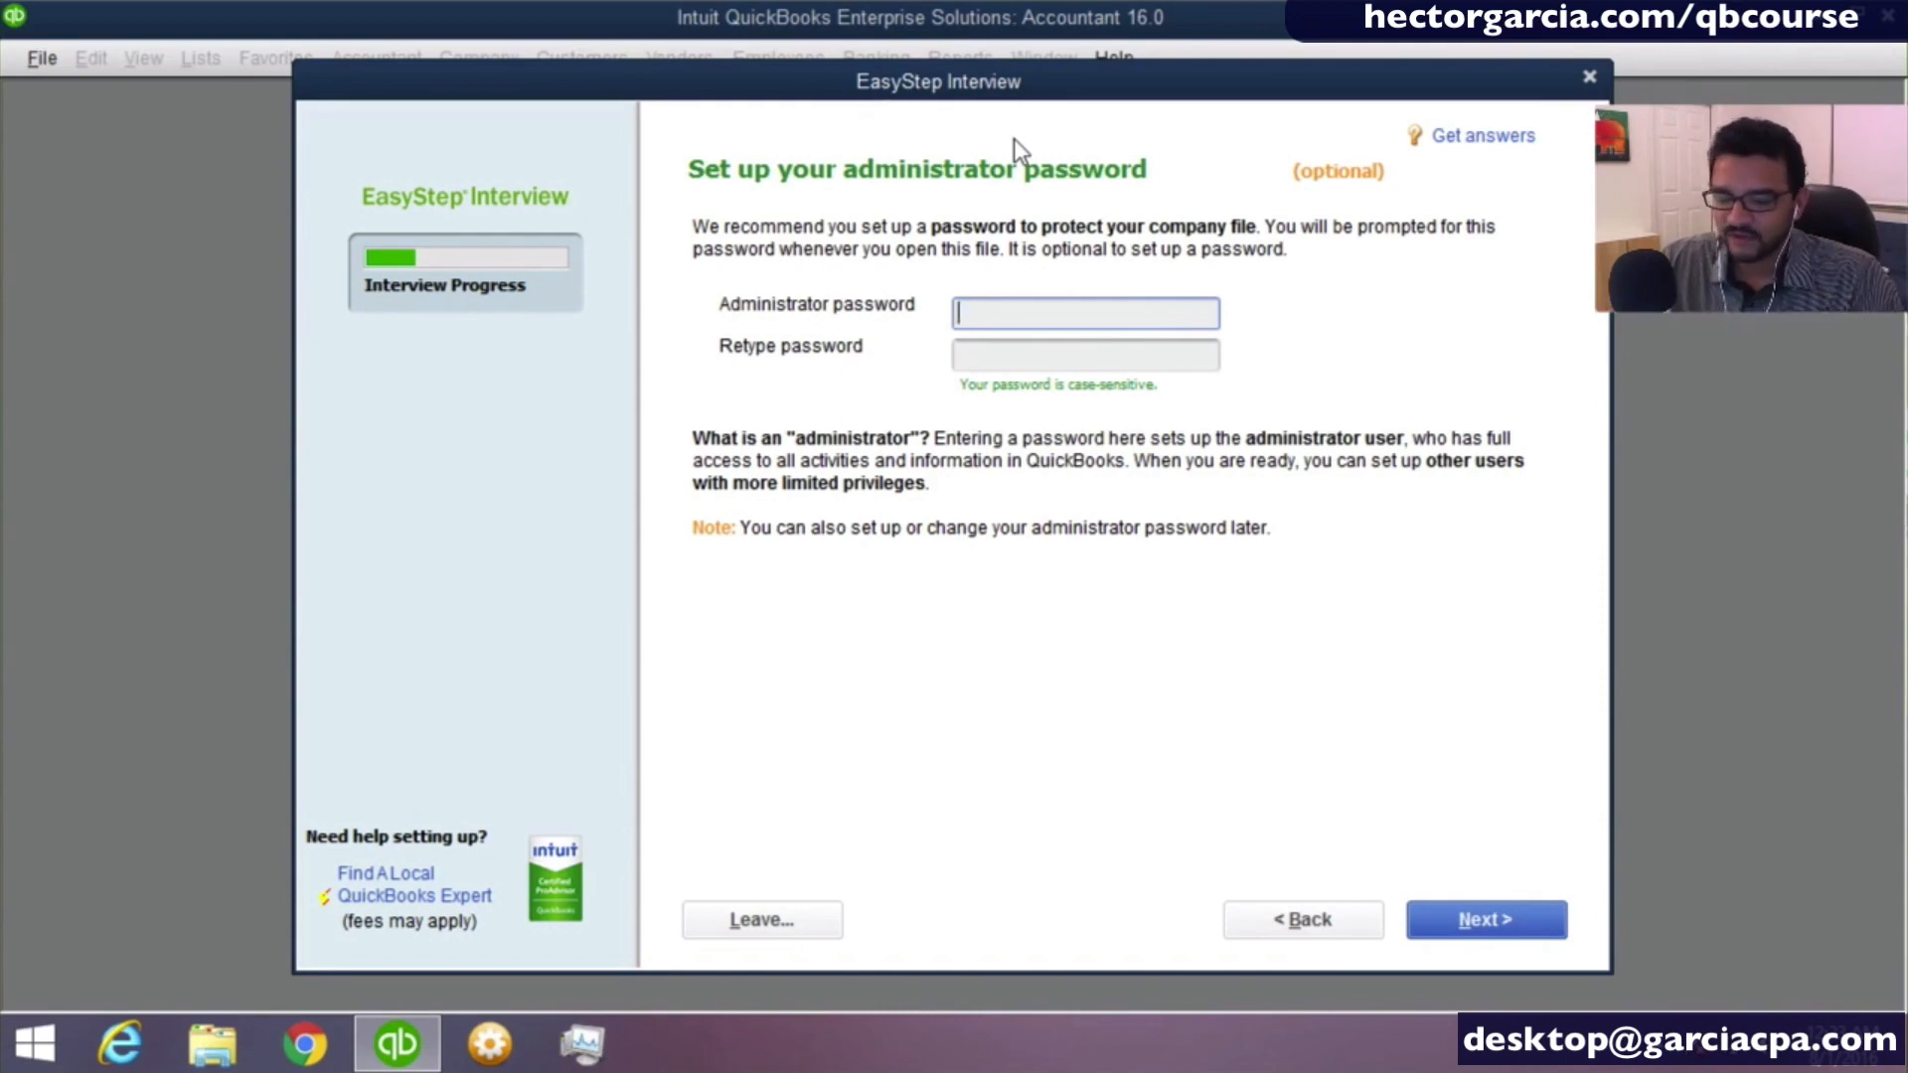
# - Enter the administrator password, retype it for confirmation, and continue to the company file creation
pyautogui.write('******')
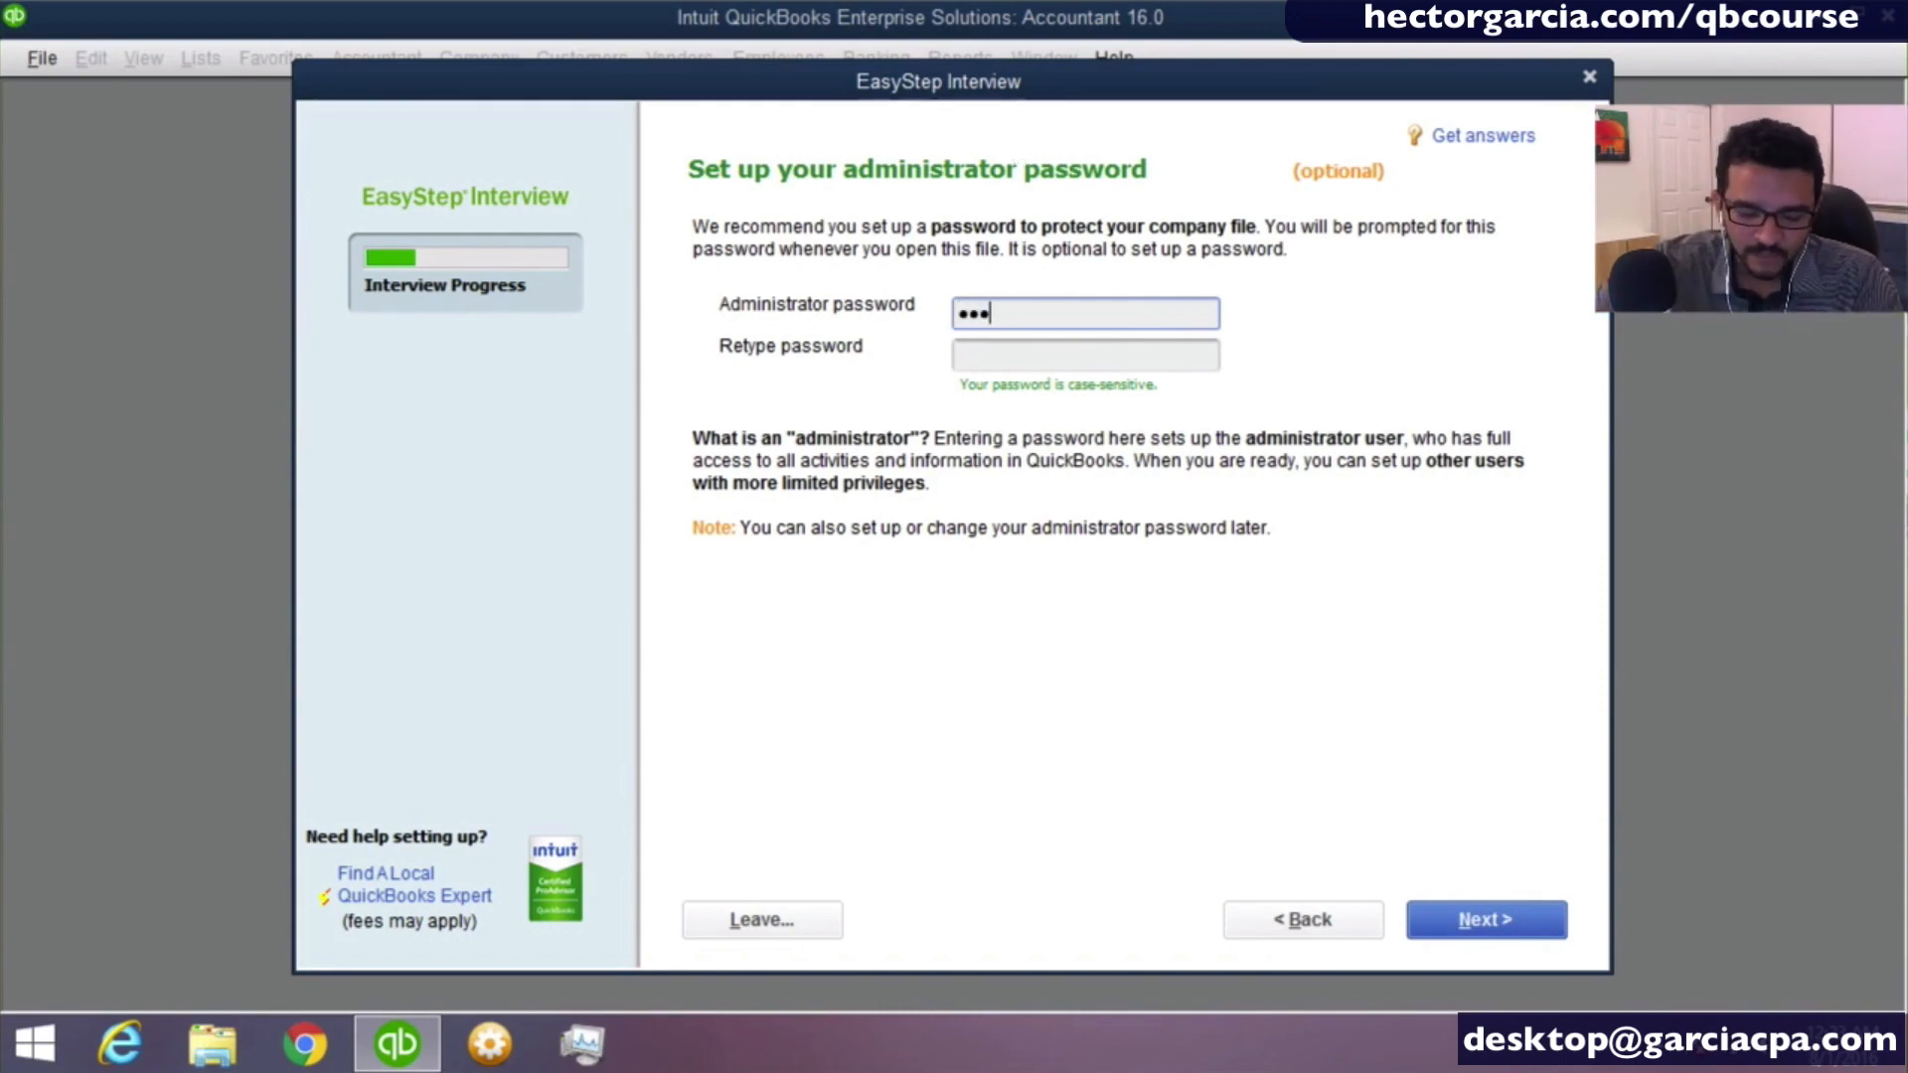
pyautogui.write('**')
pyautogui.press('Tab')
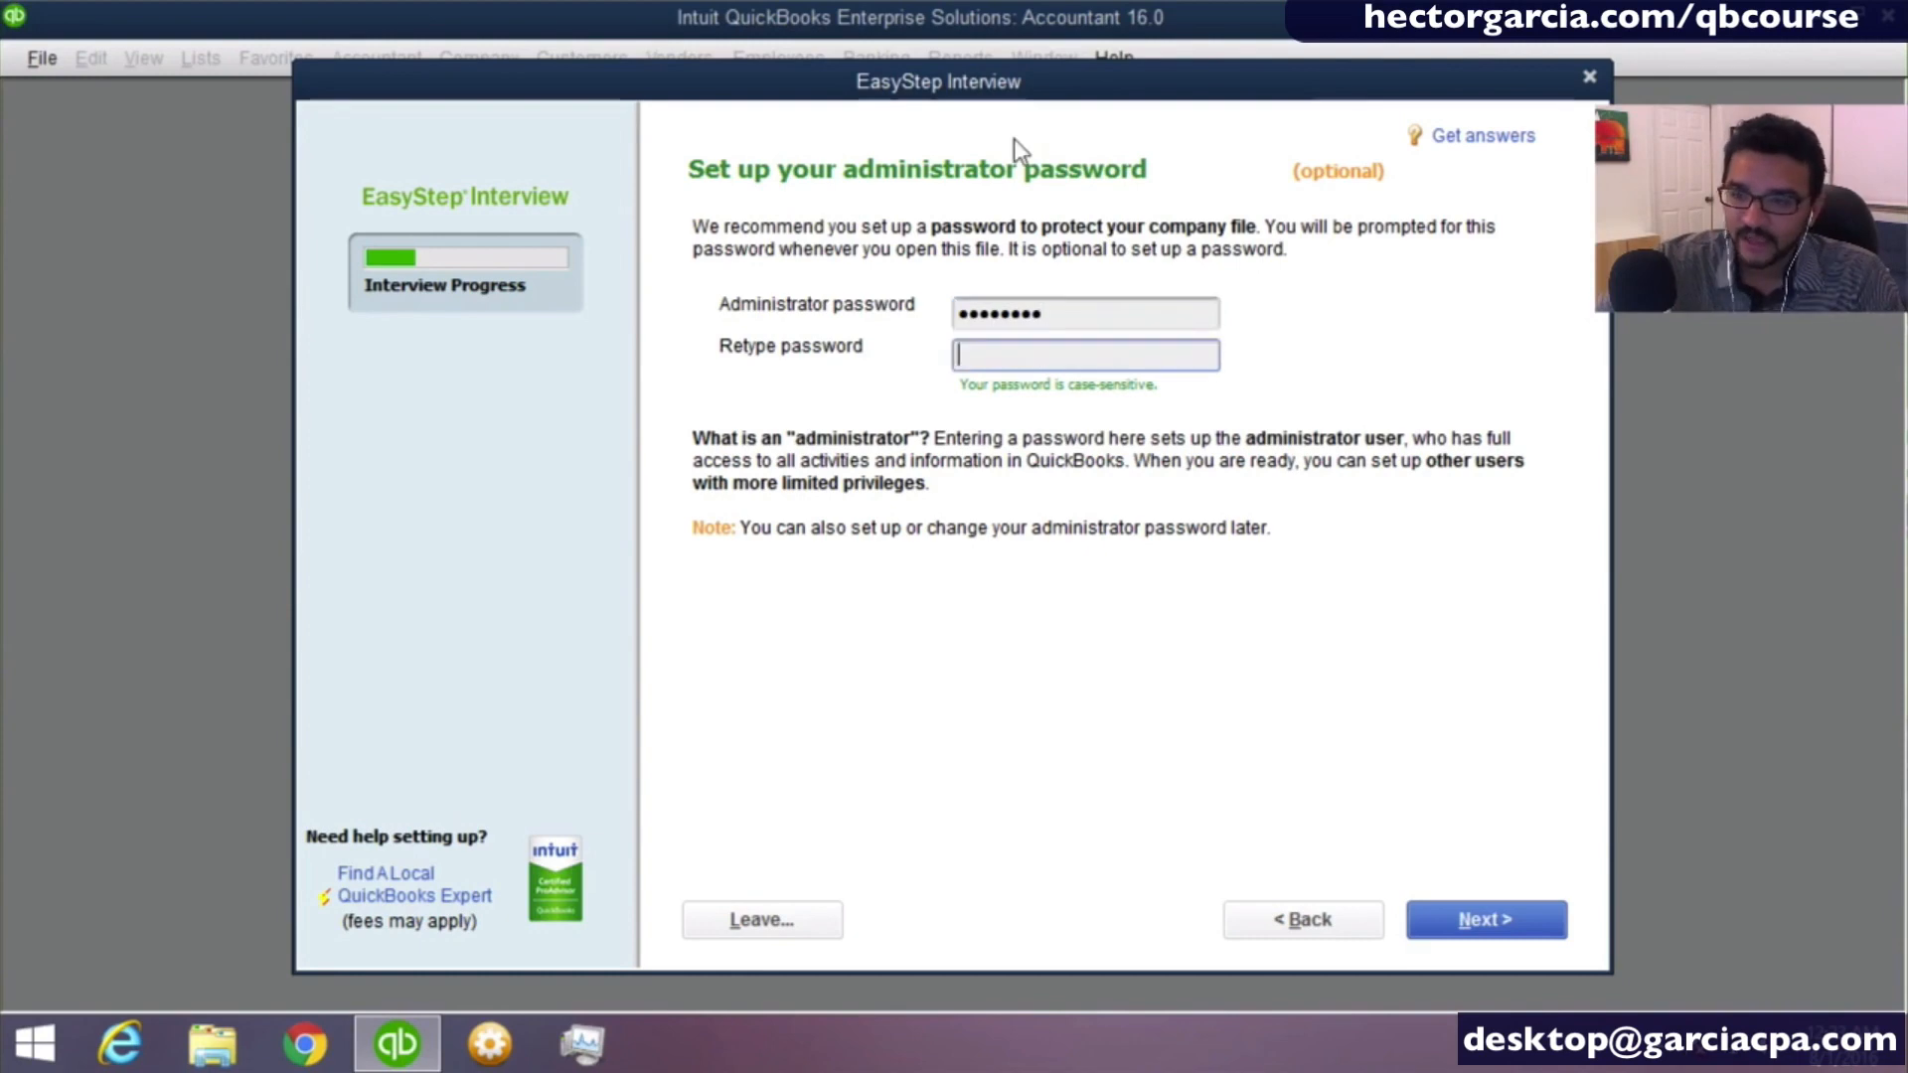
pyautogui.write('********')
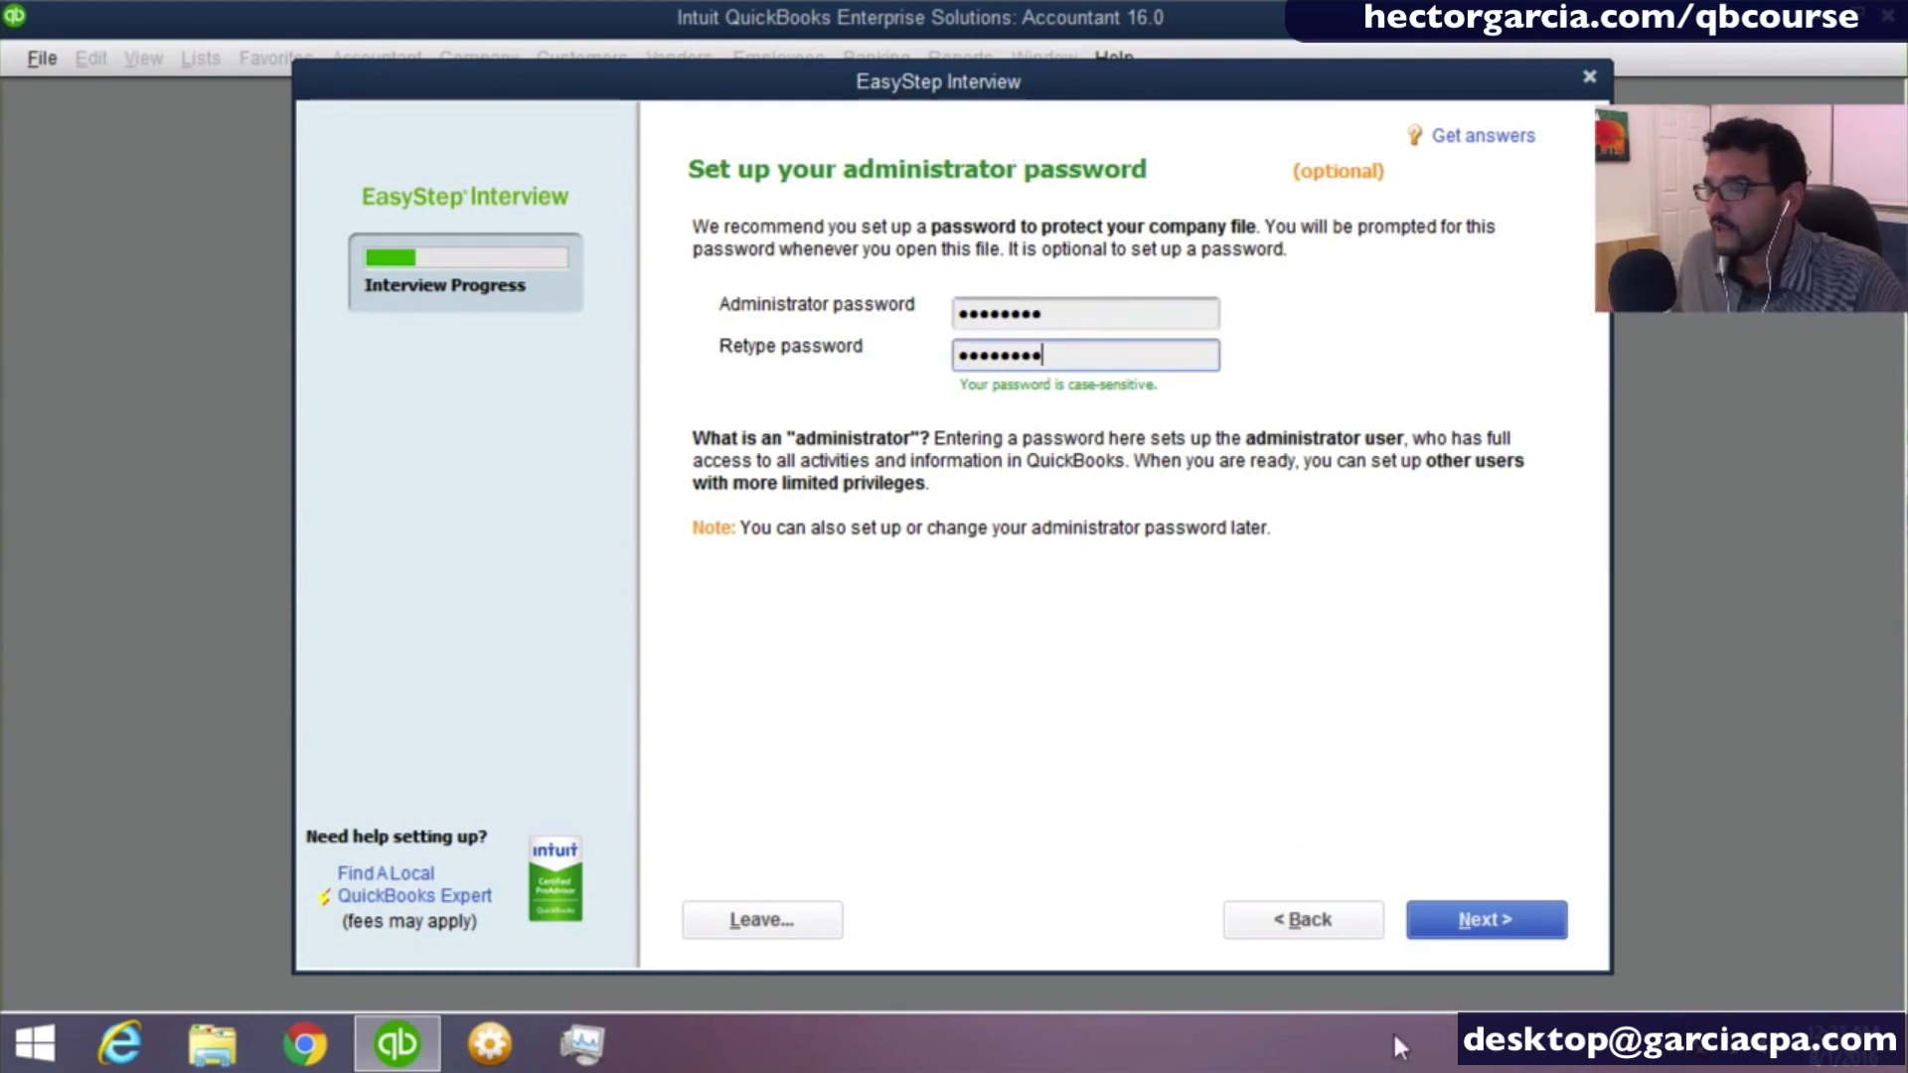
pyautogui.click(1474, 920)
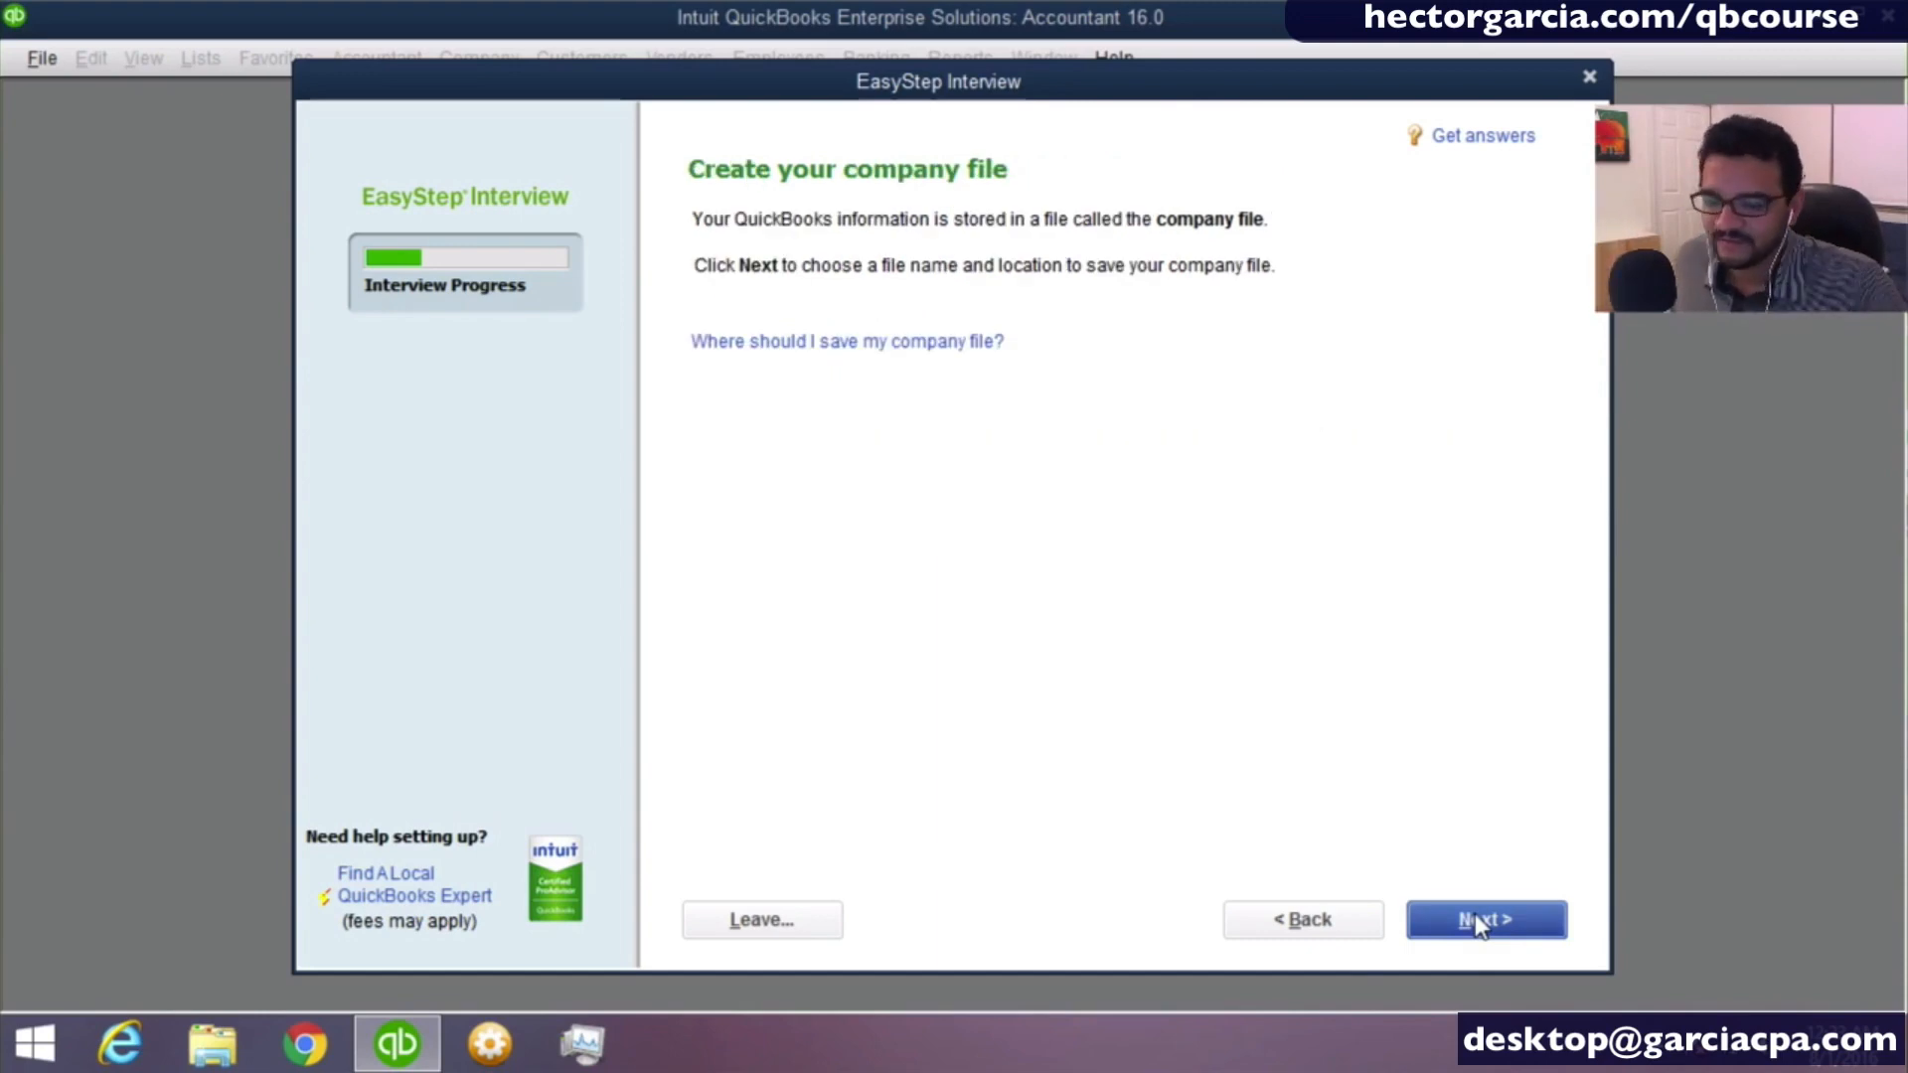
# - Save the company file as Miami Computers Corp.QBW in the Intuit folder within the user profile's Documents folder
pyautogui.click(1474, 917)
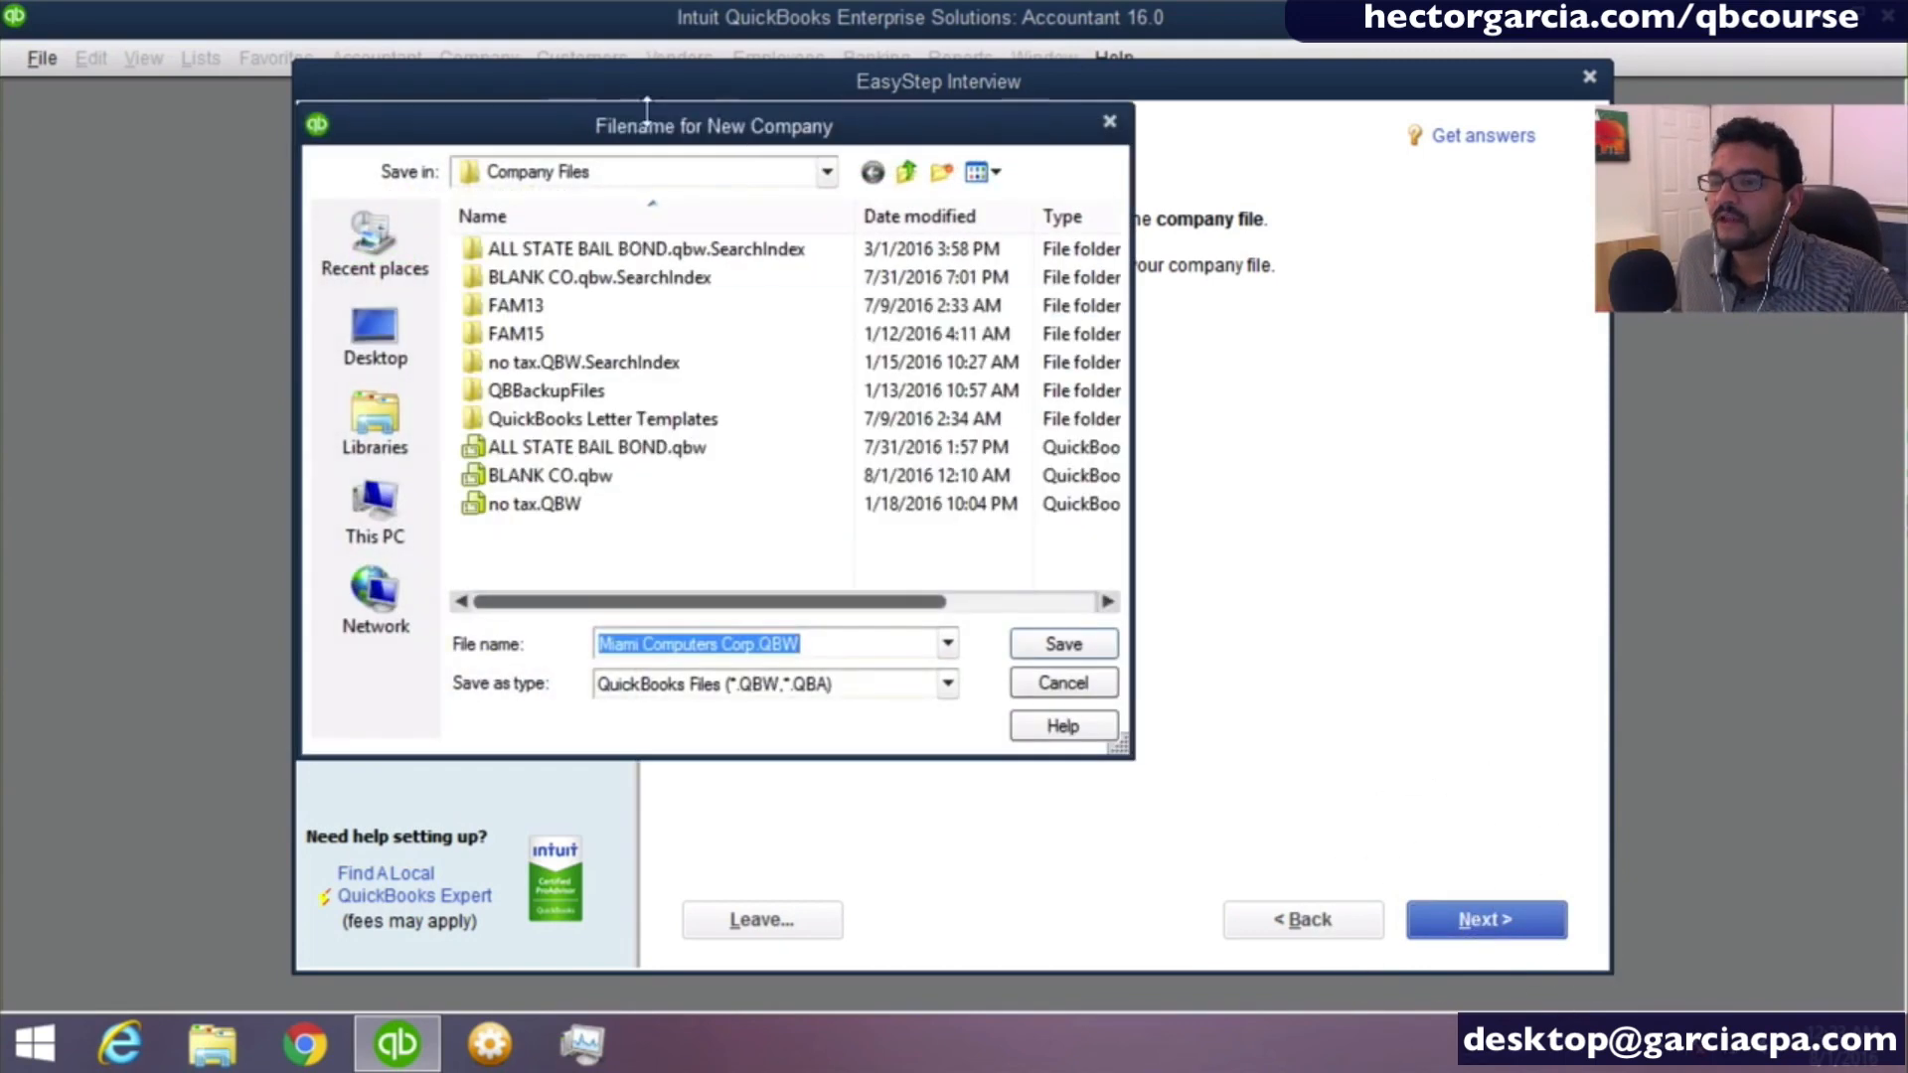
pyautogui.click(381, 342)
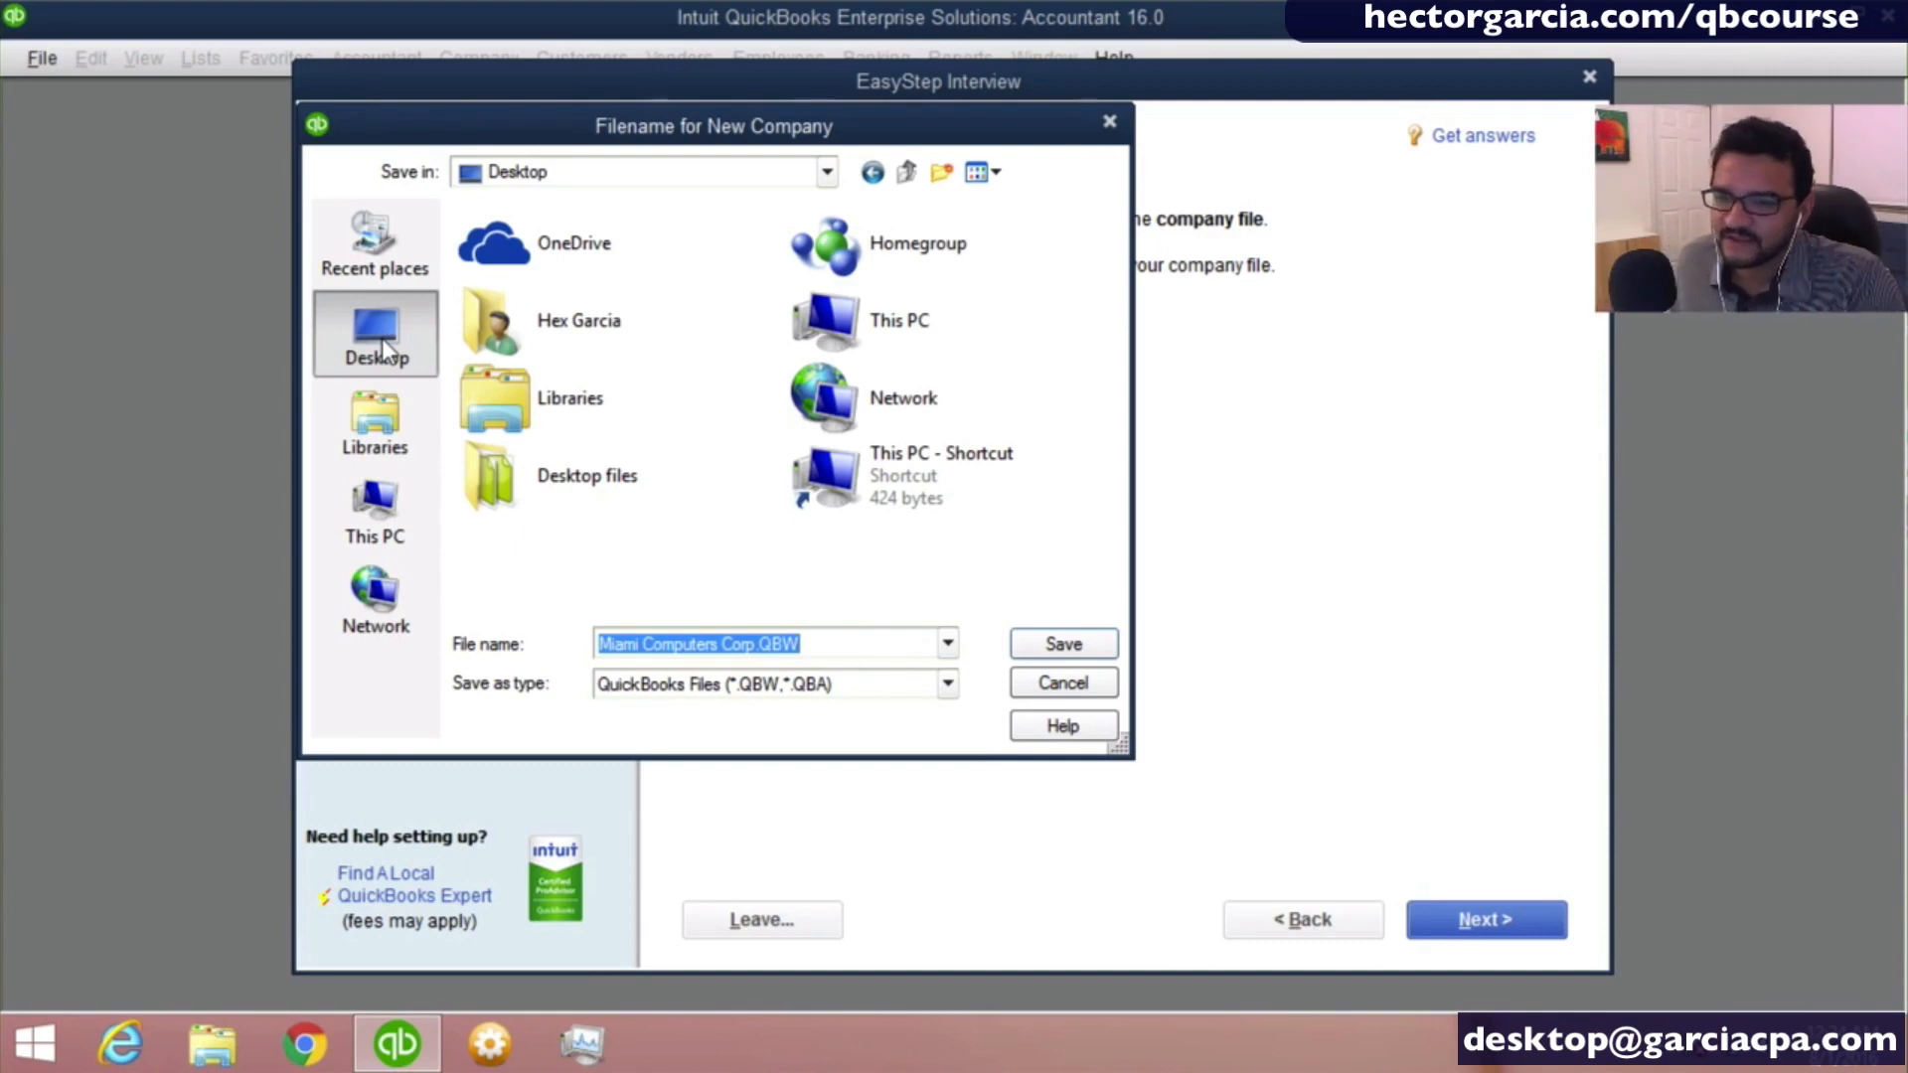
pyautogui.doubleClick(565, 320)
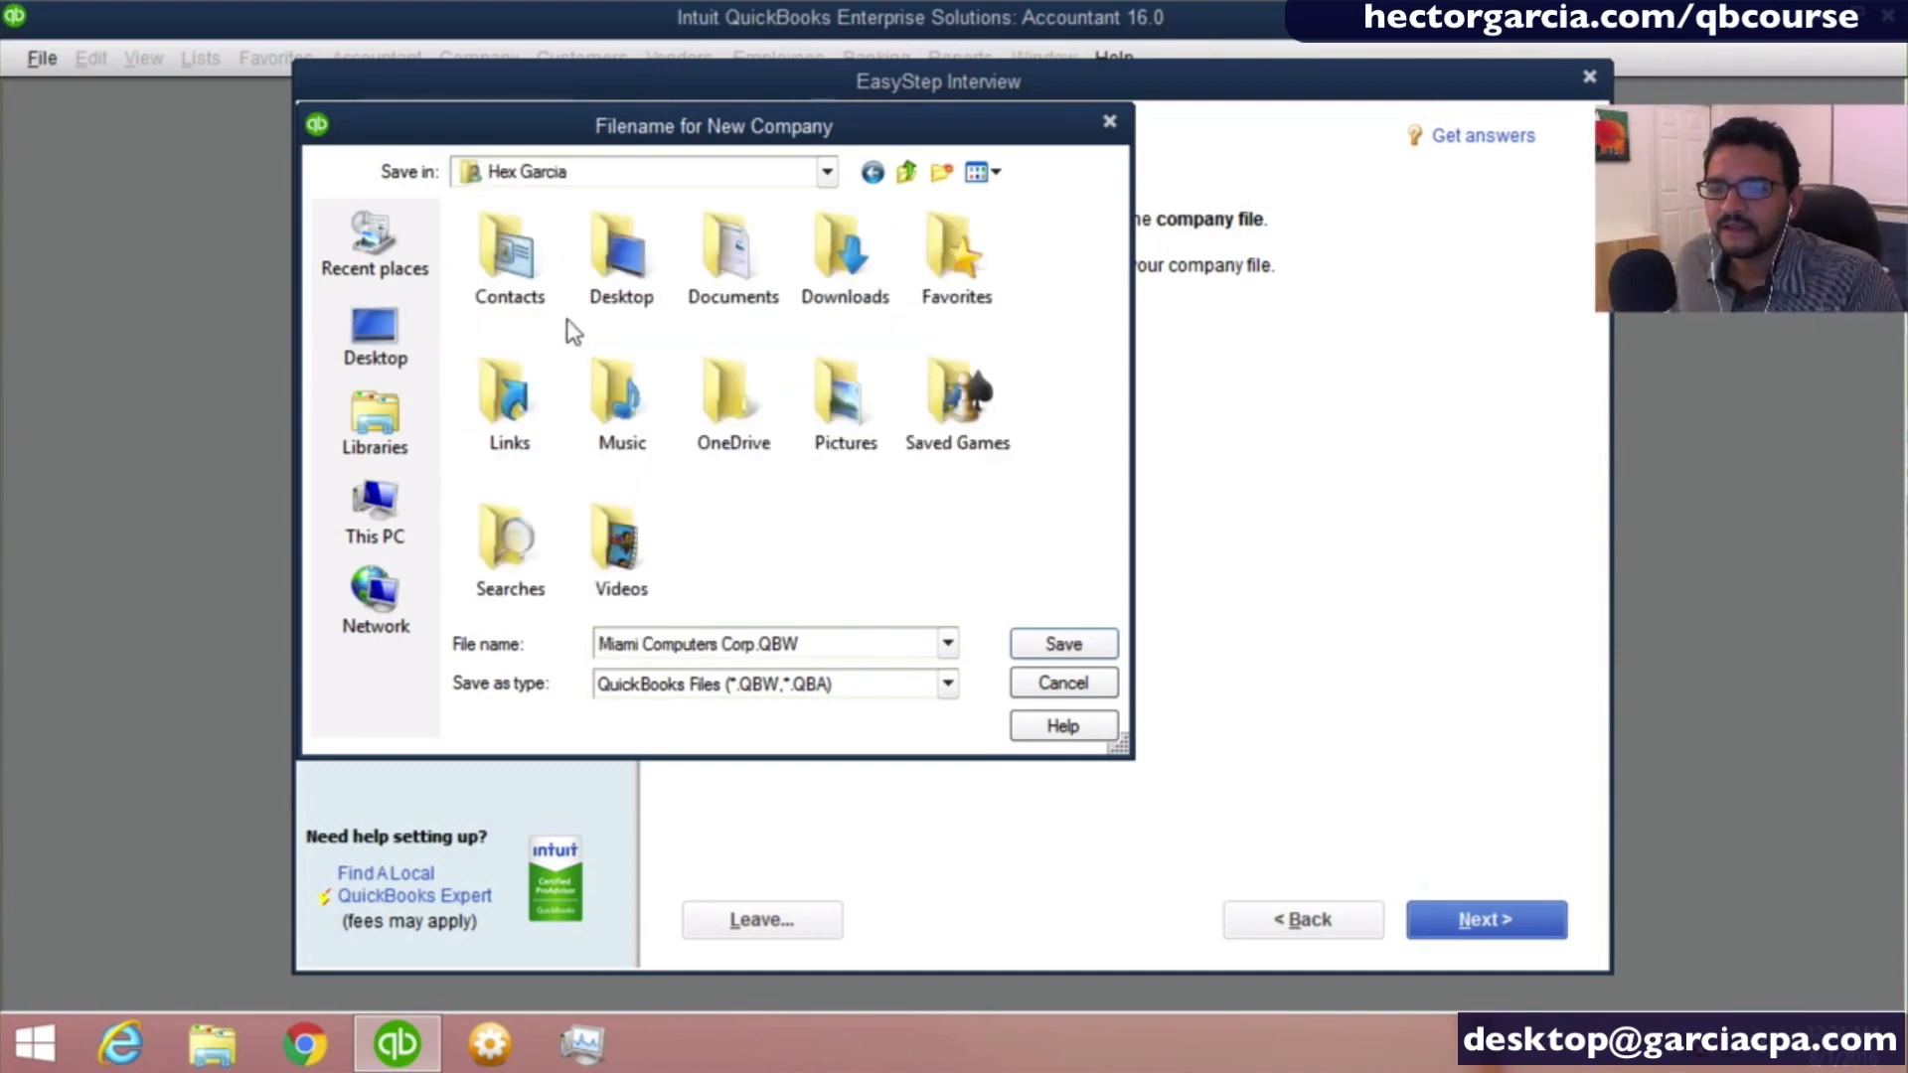
pyautogui.doubleClick(734, 253)
pyautogui.doubleClick(516, 316)
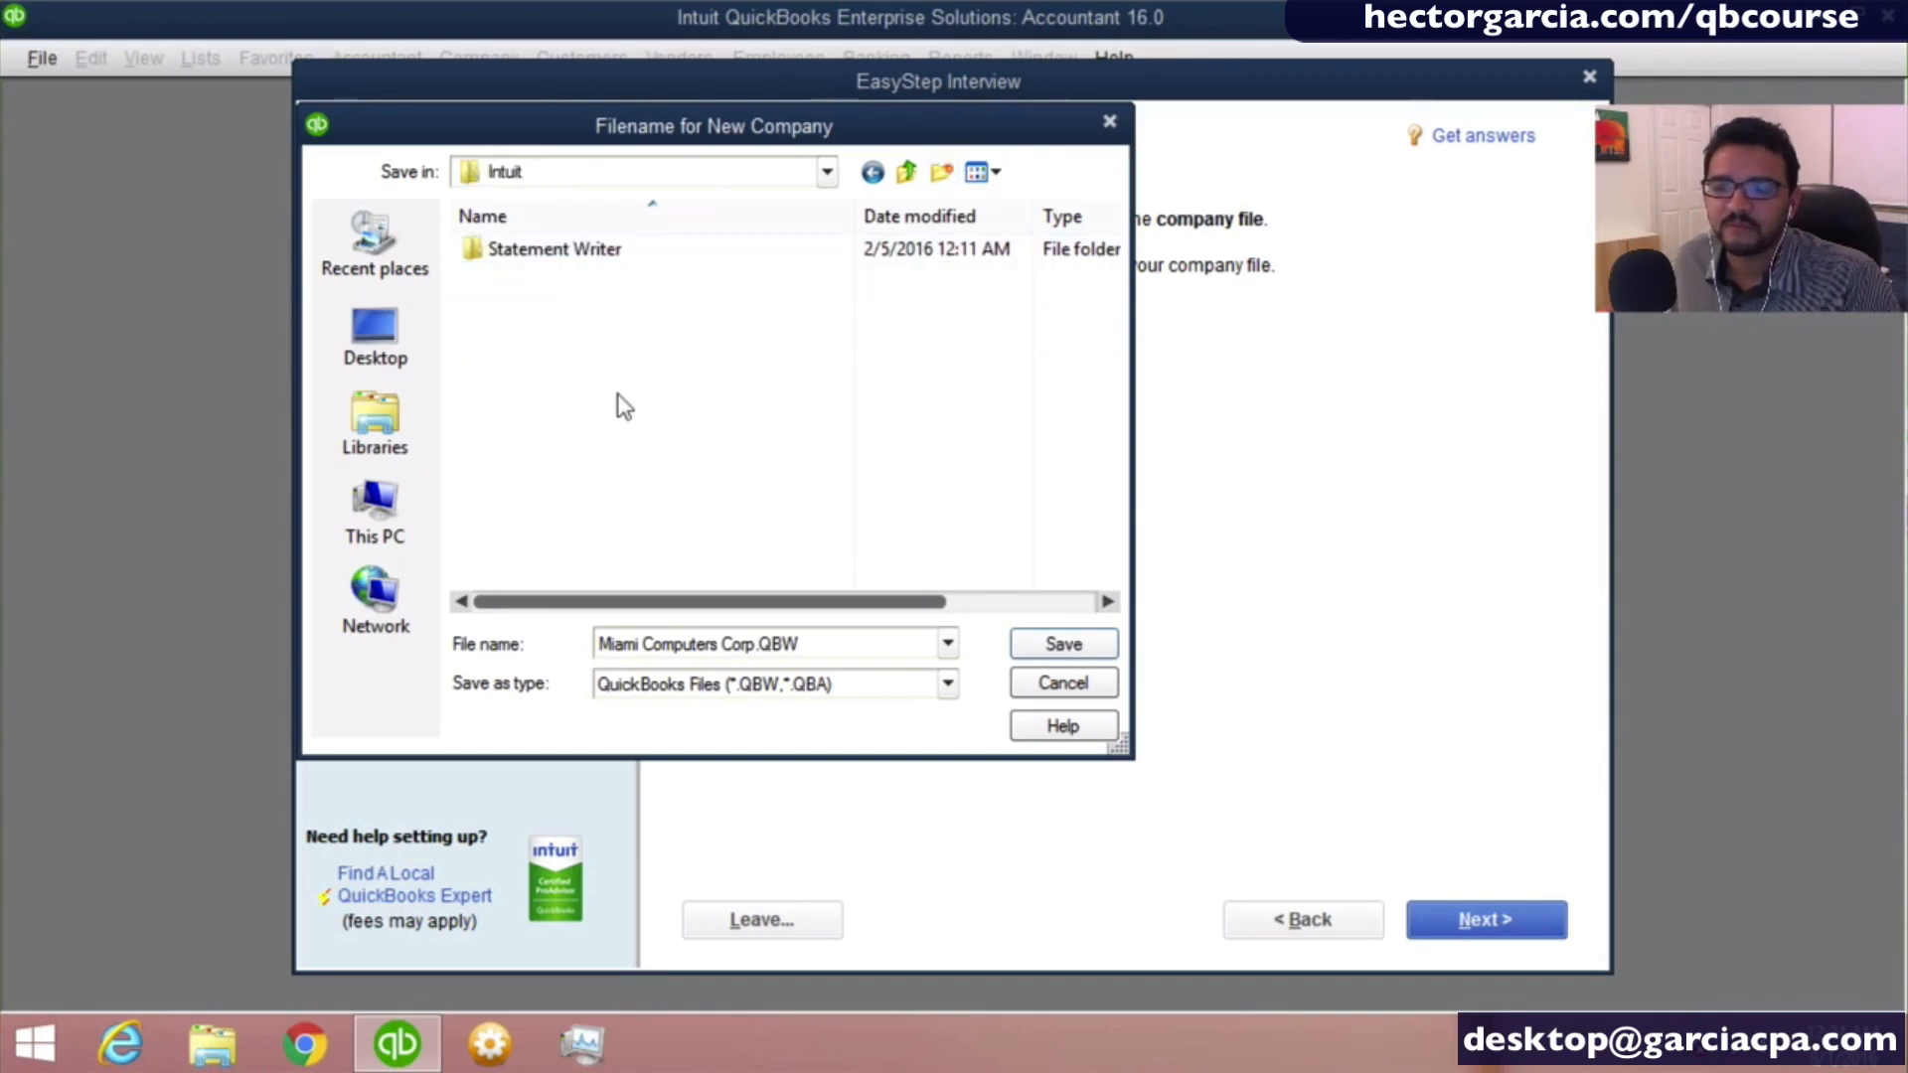
pyautogui.click(1067, 640)
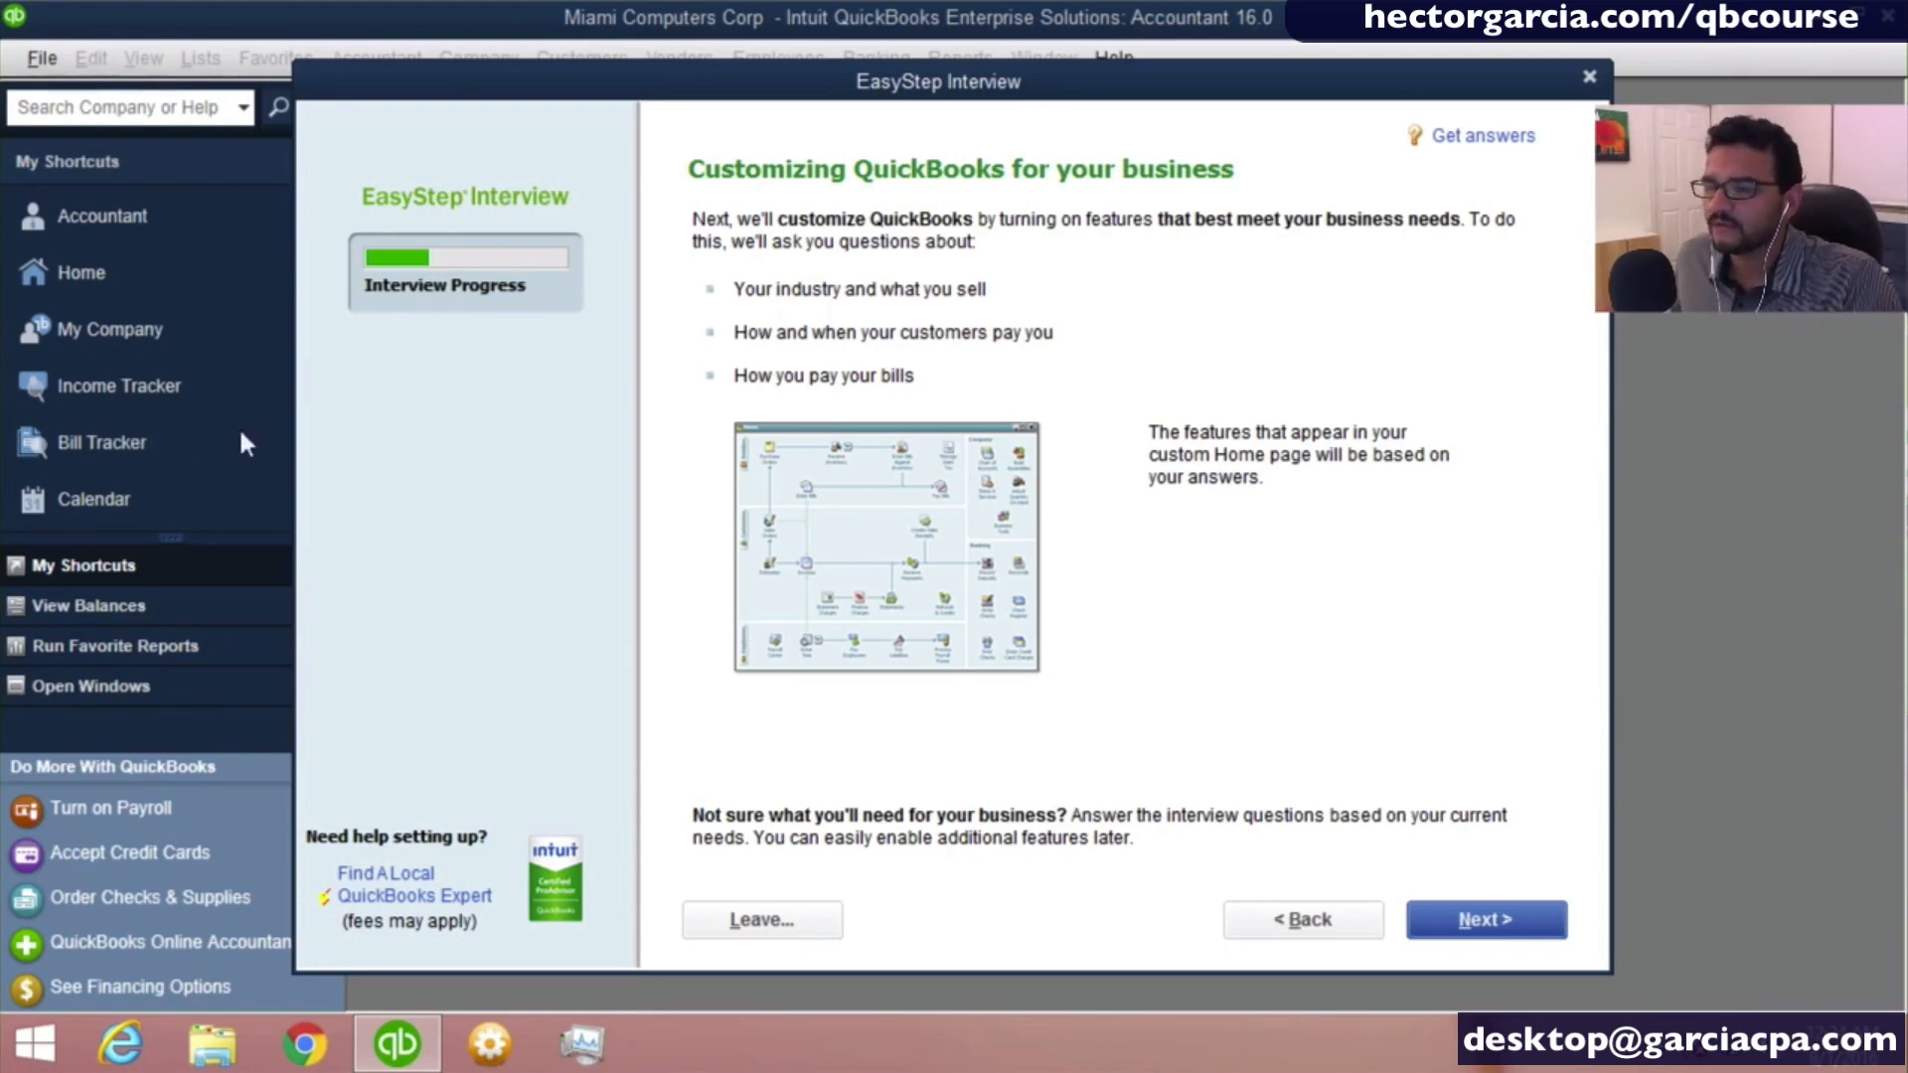
# - Start customizing the business features, specify that the company sells both services and products, and continue to the sales tax question
pyautogui.click(1493, 924)
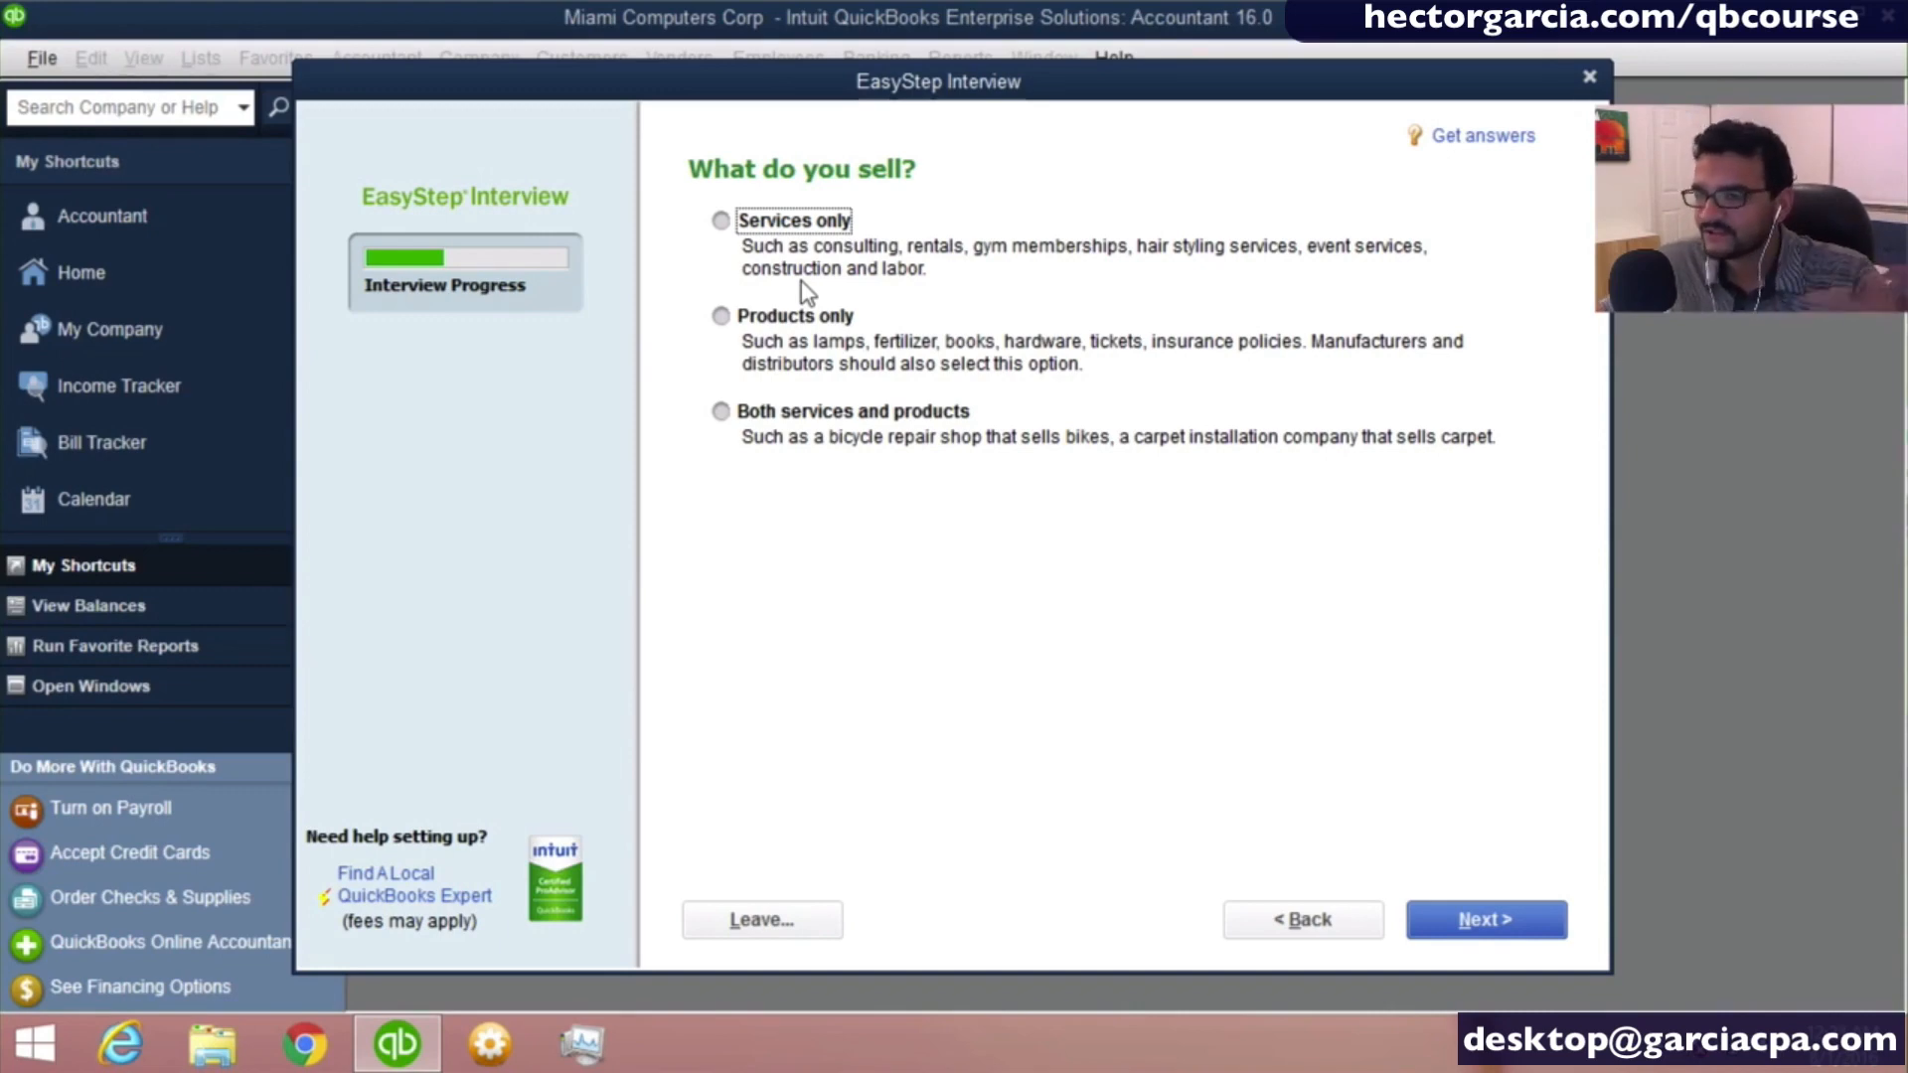
pyautogui.click(805, 318)
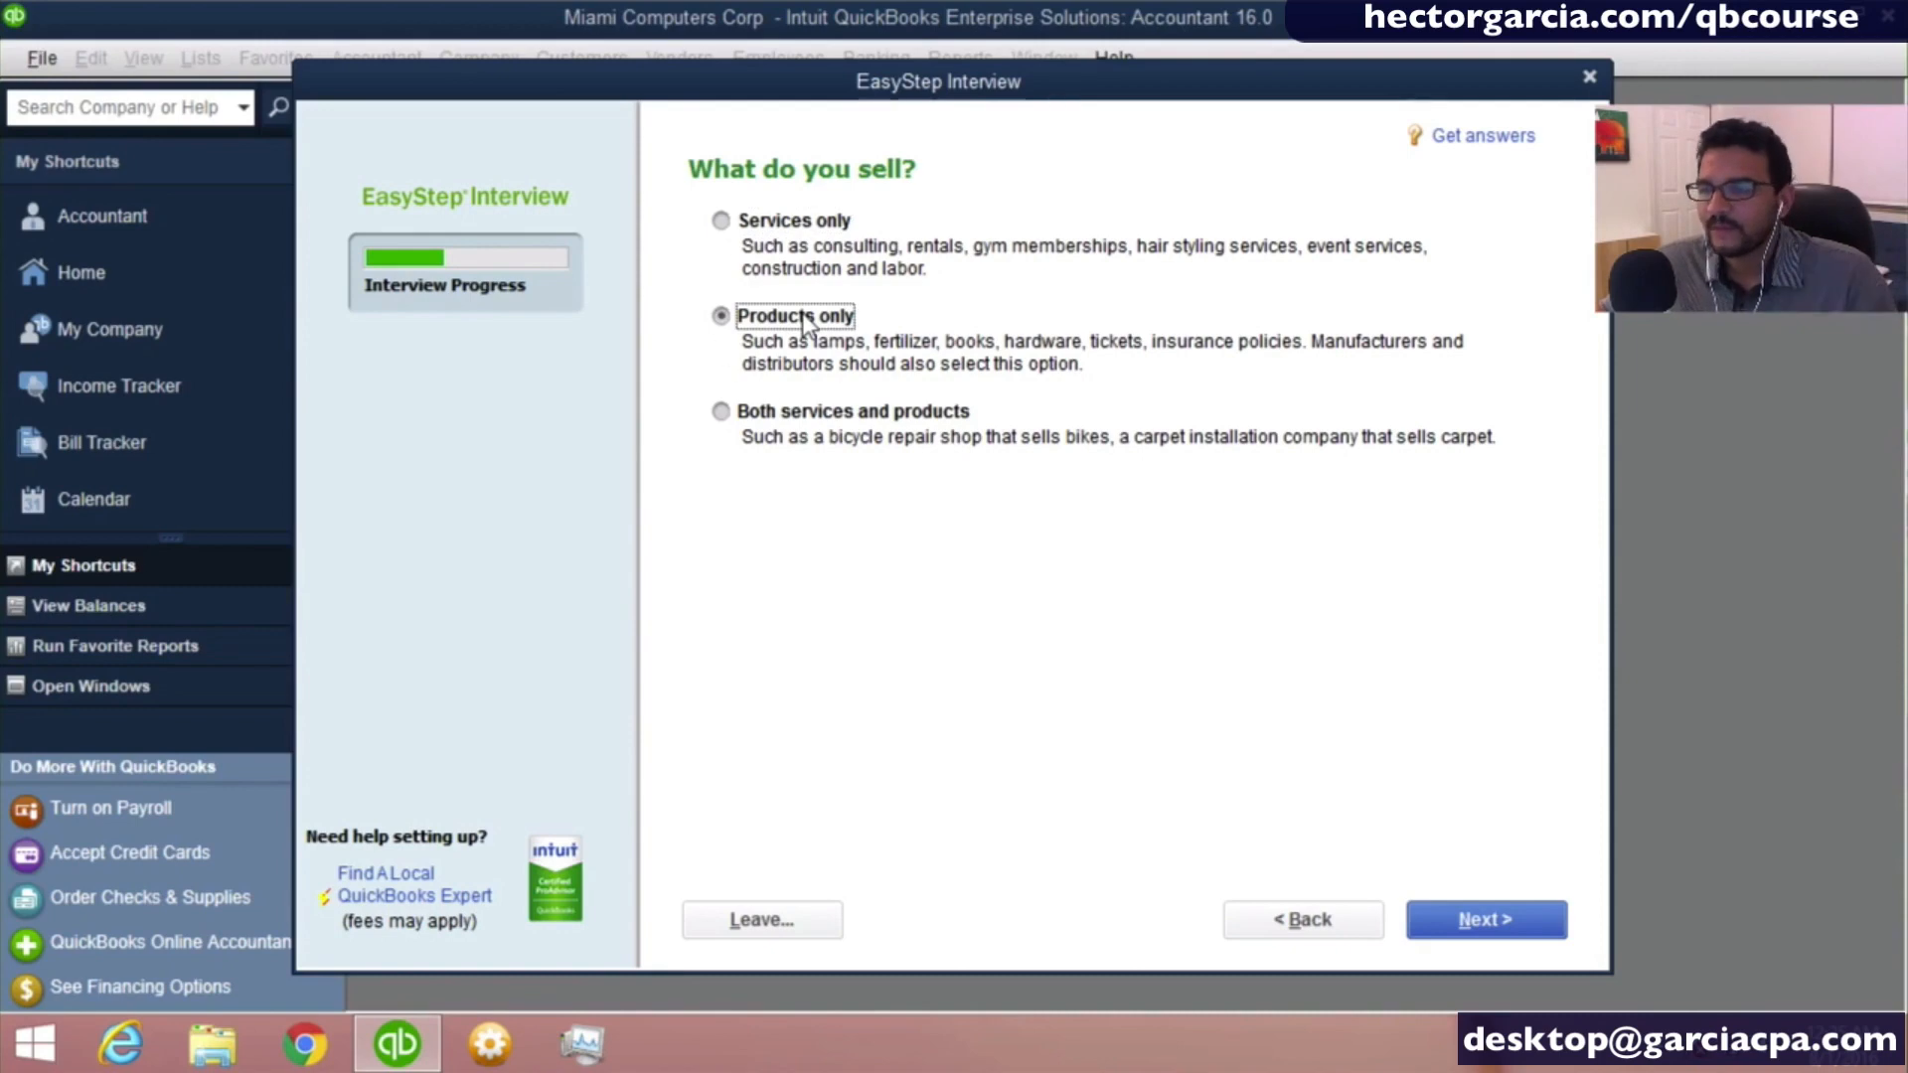
pyautogui.click(766, 222)
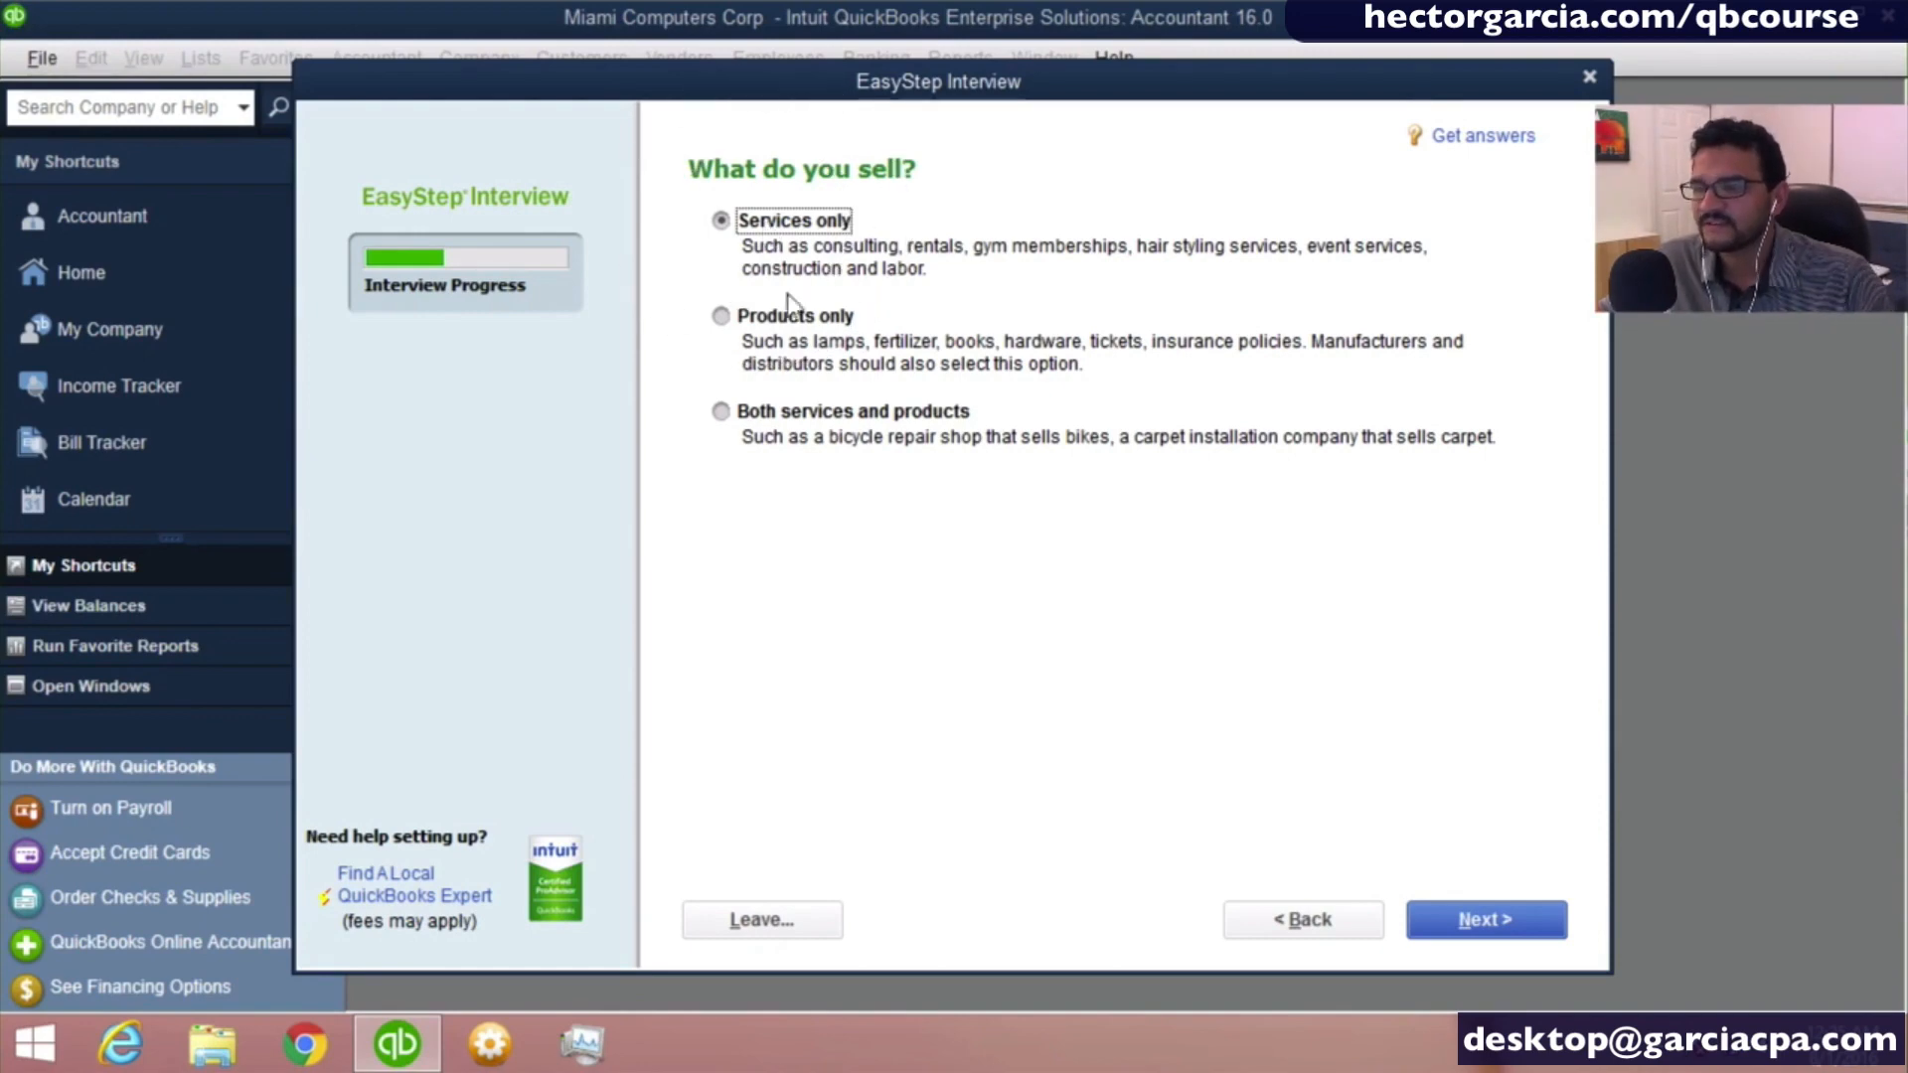
pyautogui.click(798, 412)
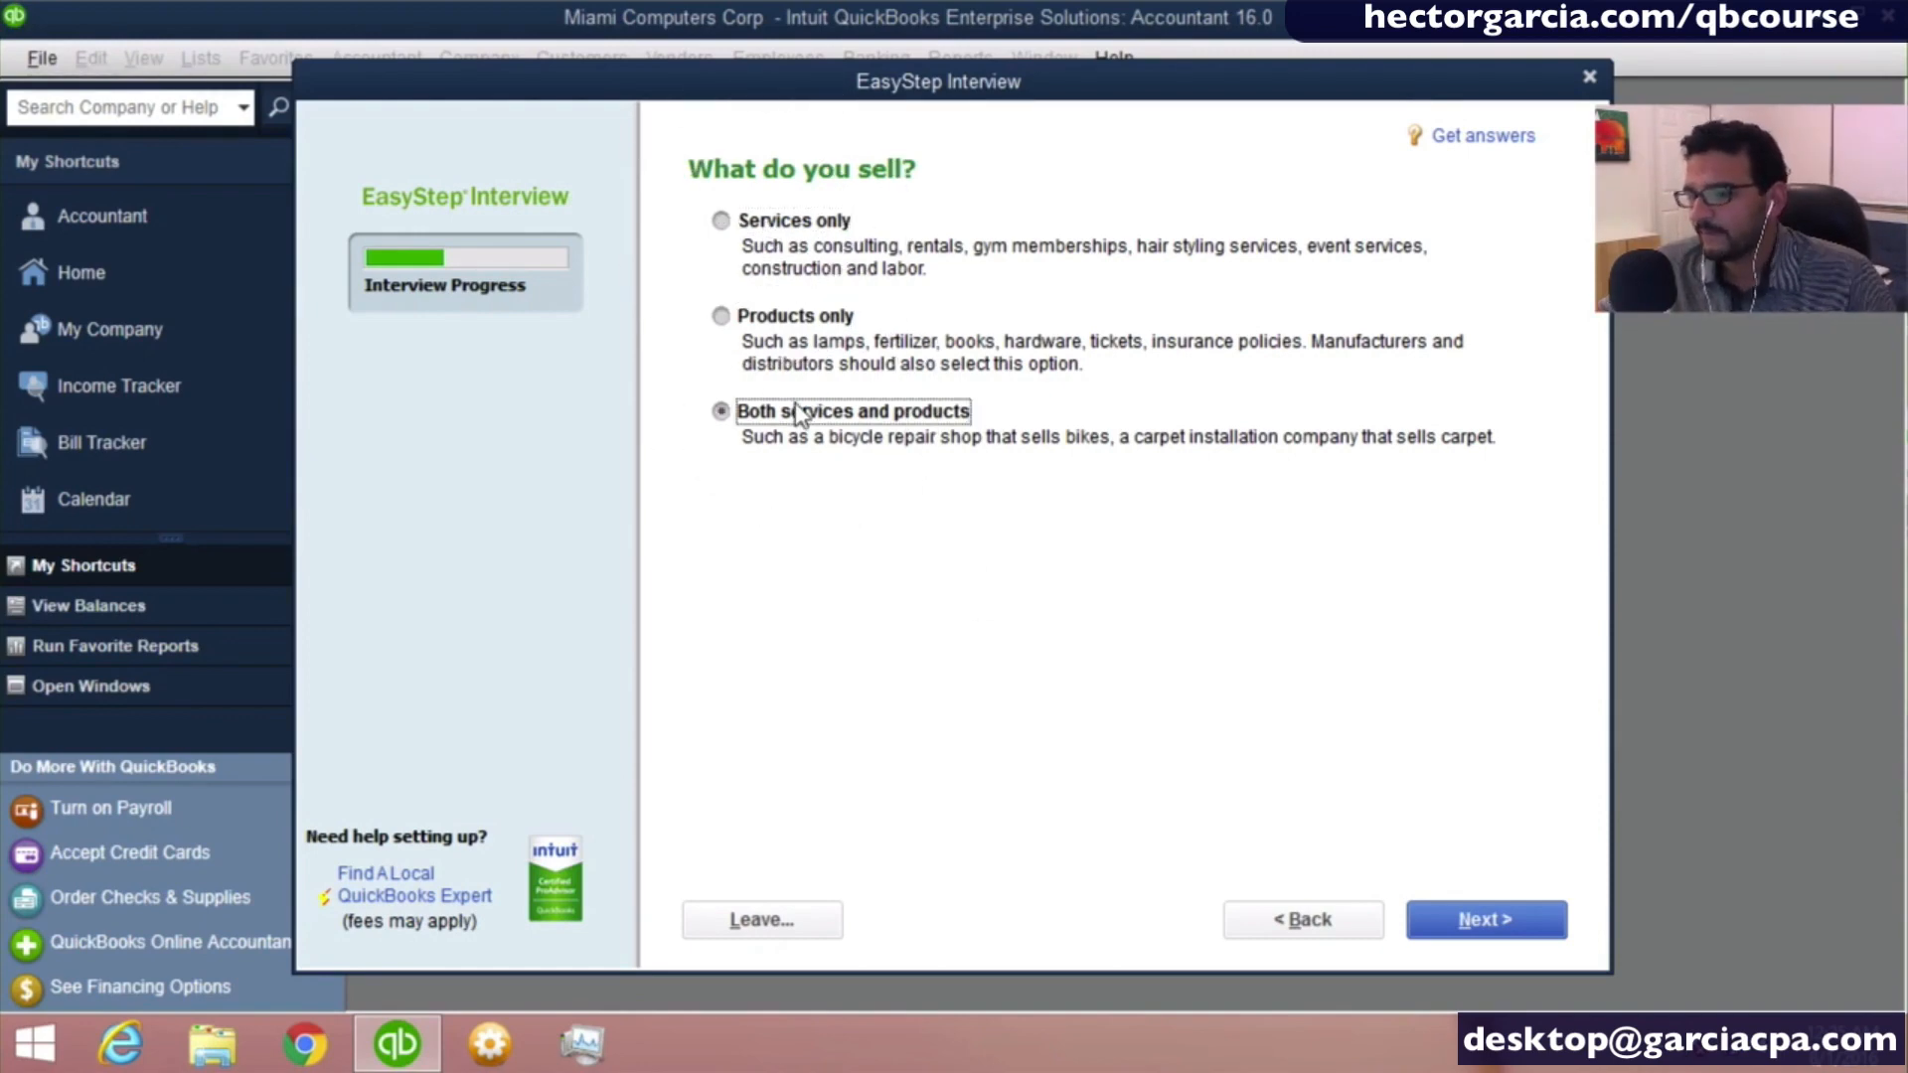
pyautogui.click(796, 402)
pyautogui.click(796, 402)
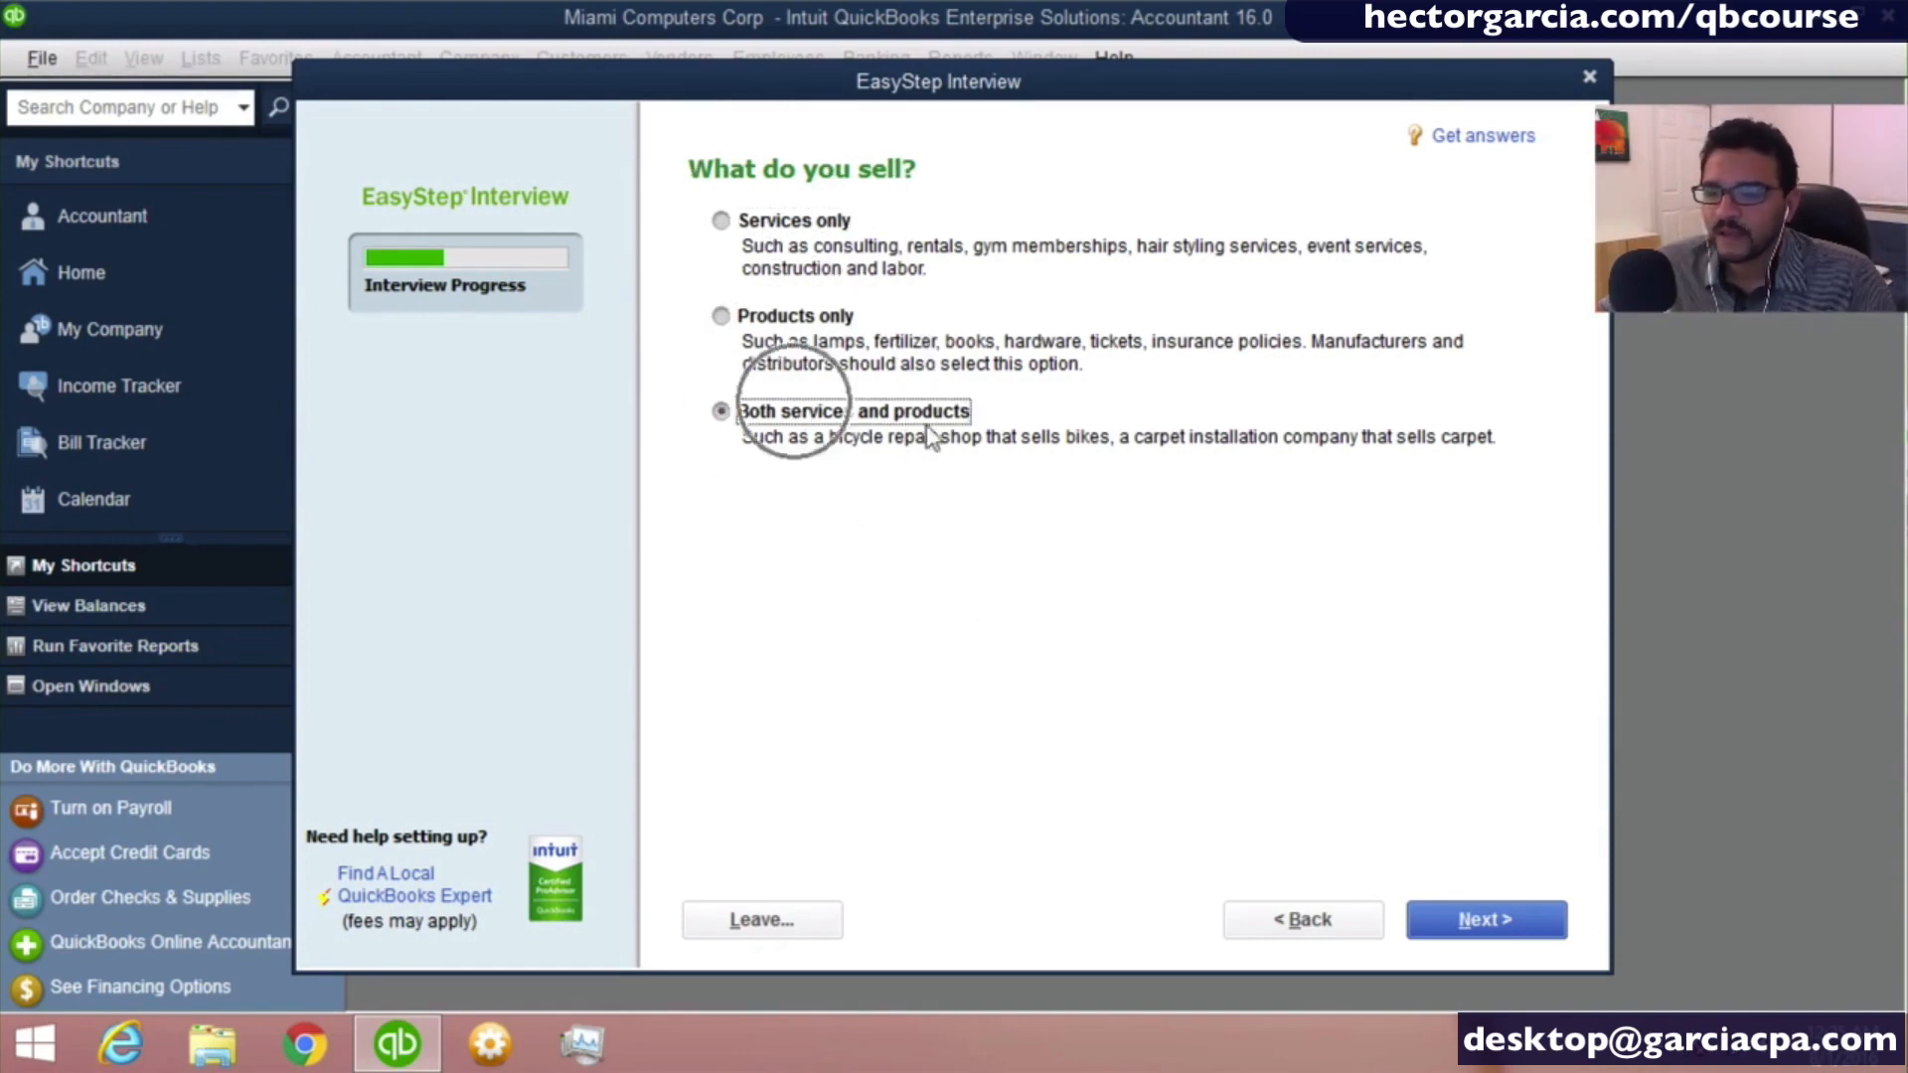
pyautogui.click(1487, 922)
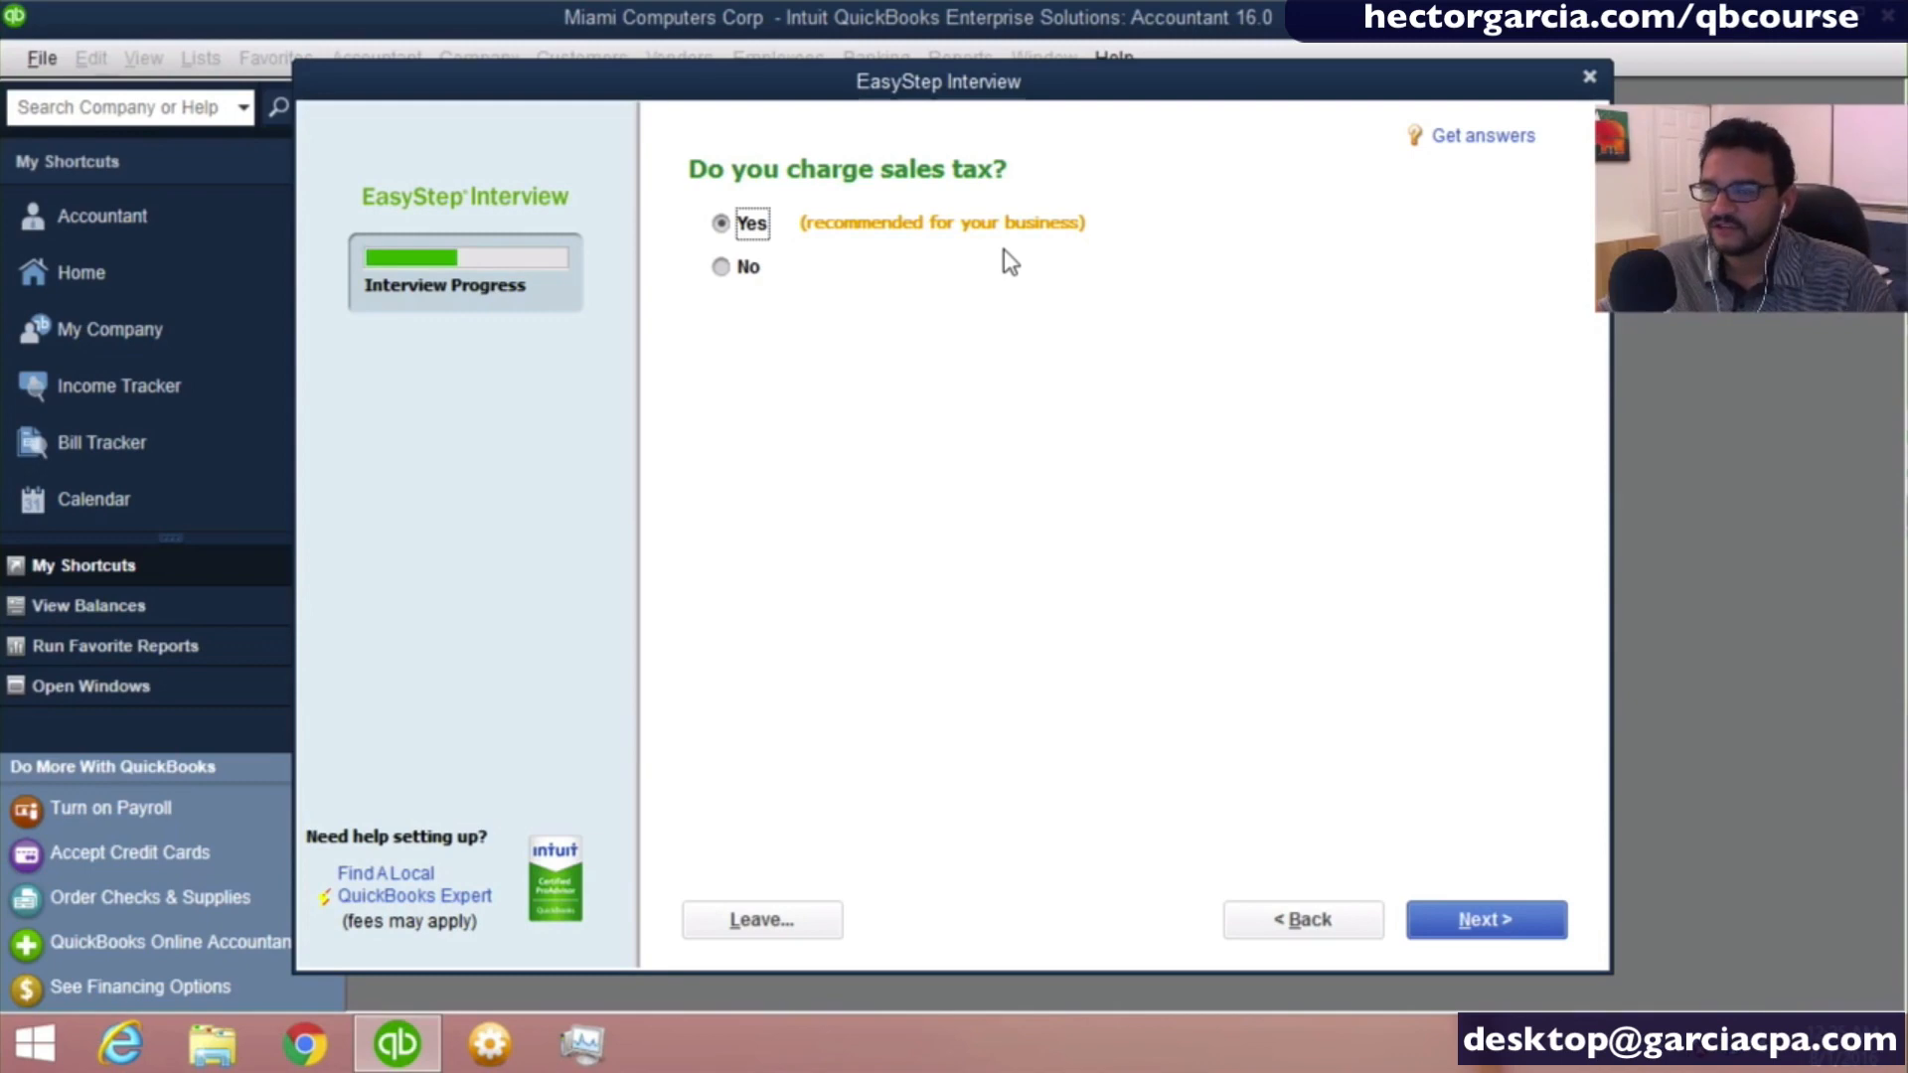
# - Accept Yes for charging sales tax and for creating estimates, continuing to the sales order question
pyautogui.press('ctrl')
pyautogui.press('ctrl')
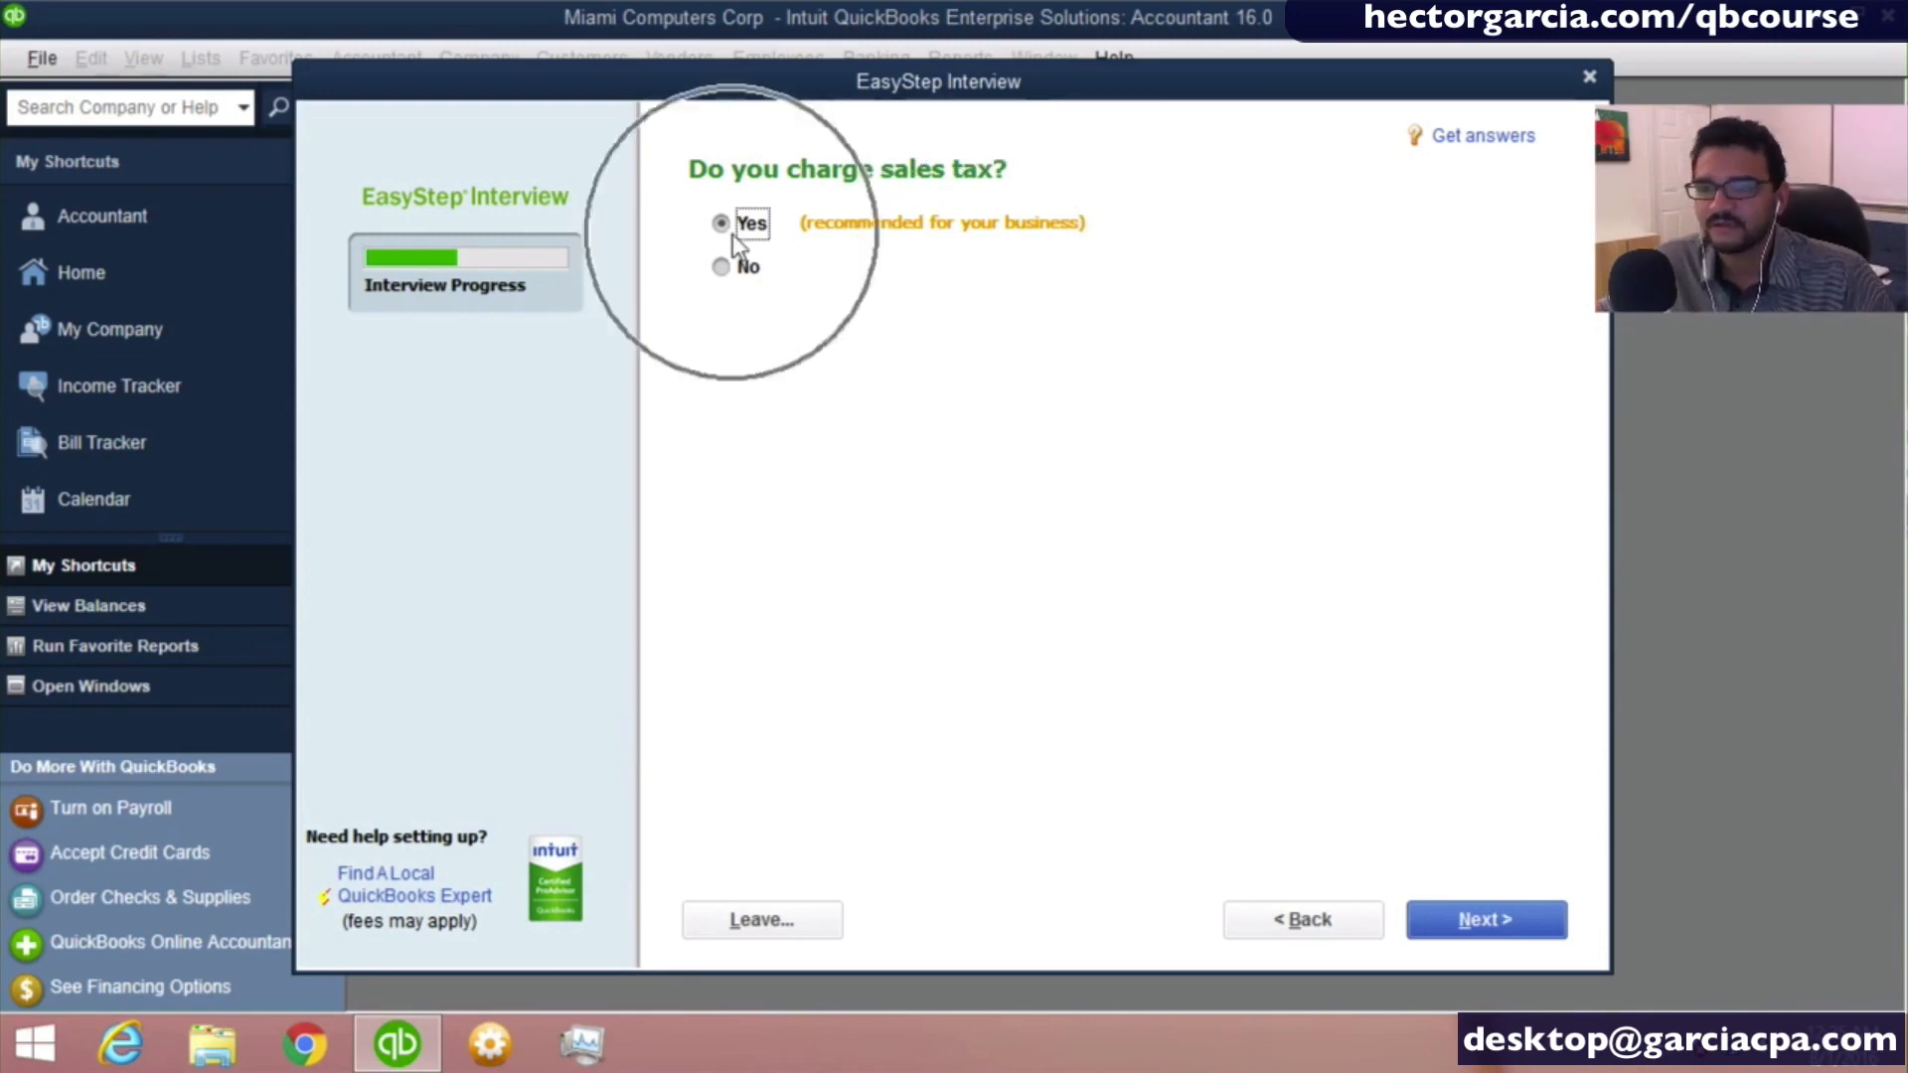
pyautogui.press('ctrl')
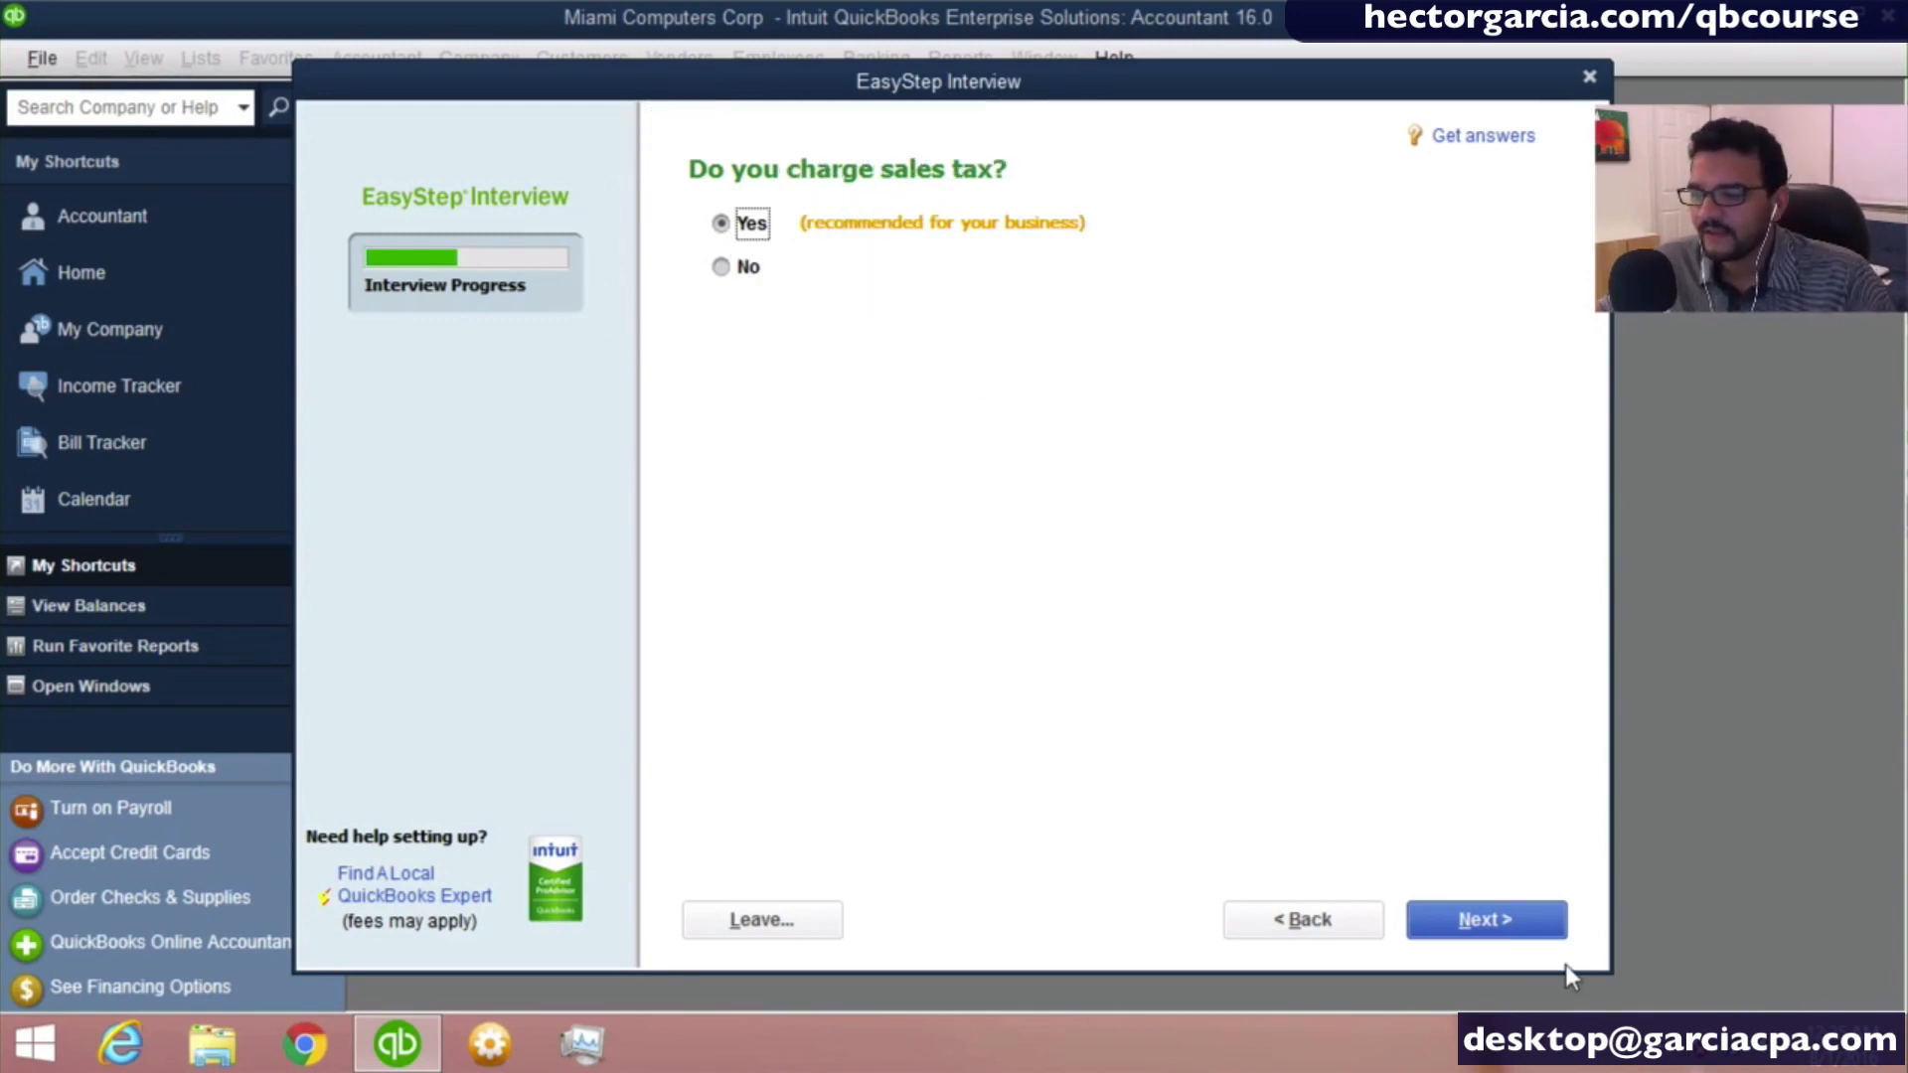
pyautogui.click(1490, 924)
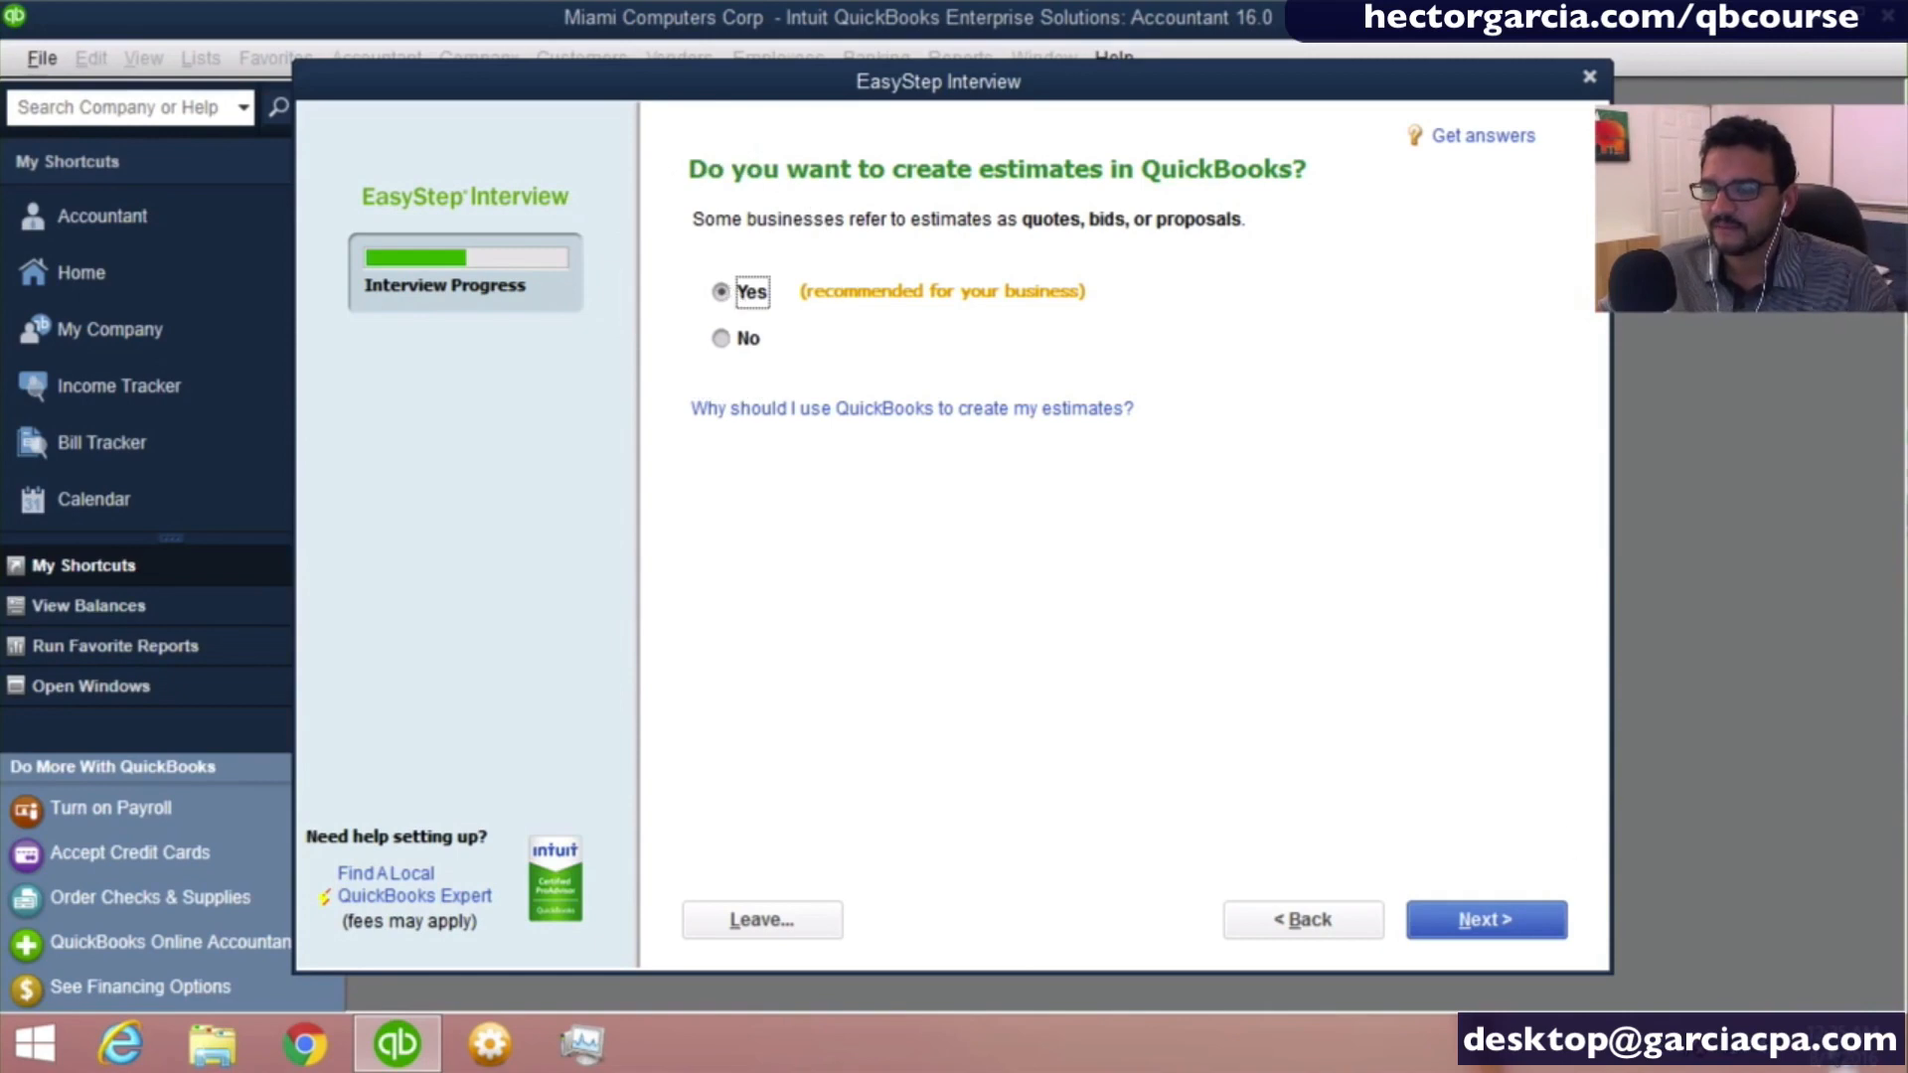
pyautogui.click(1489, 922)
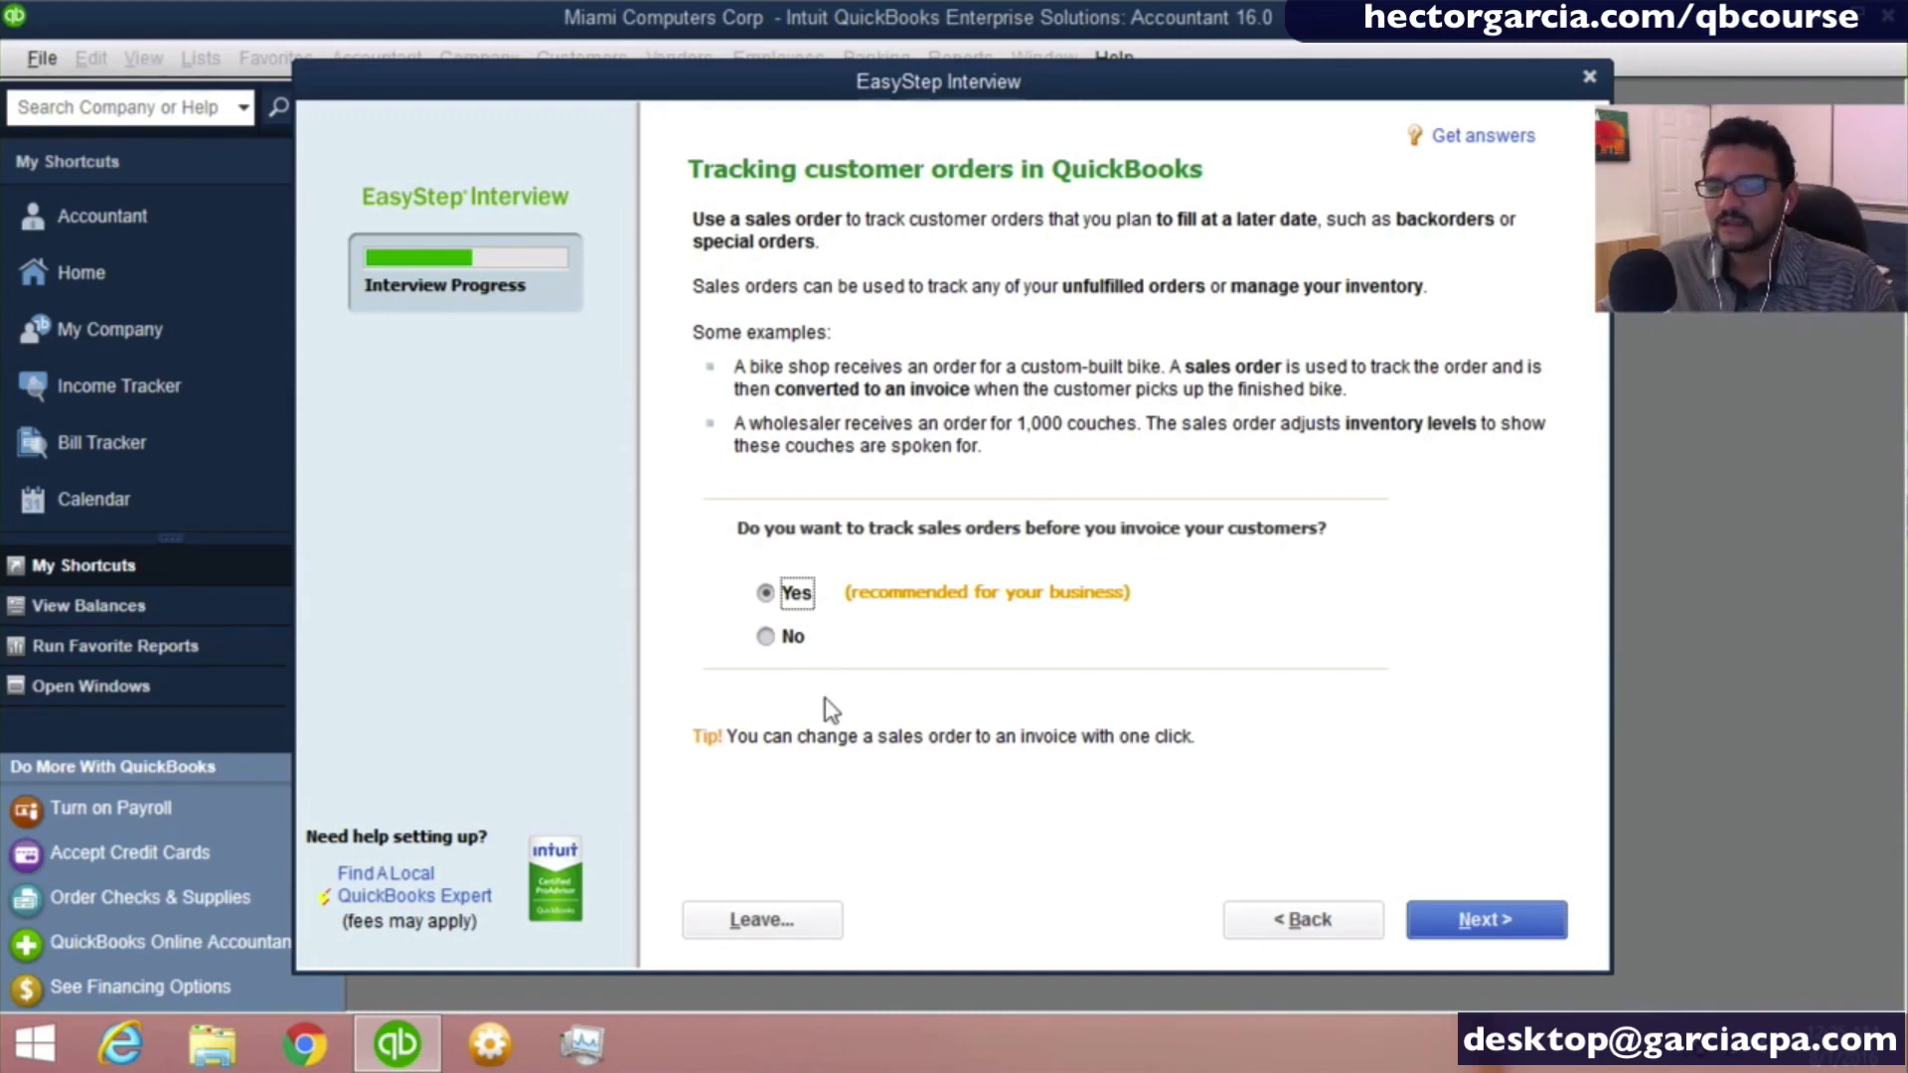
# - Answer No to tracking sales orders before invoicing customers and continue to the billing statements question
pyautogui.click(771, 646)
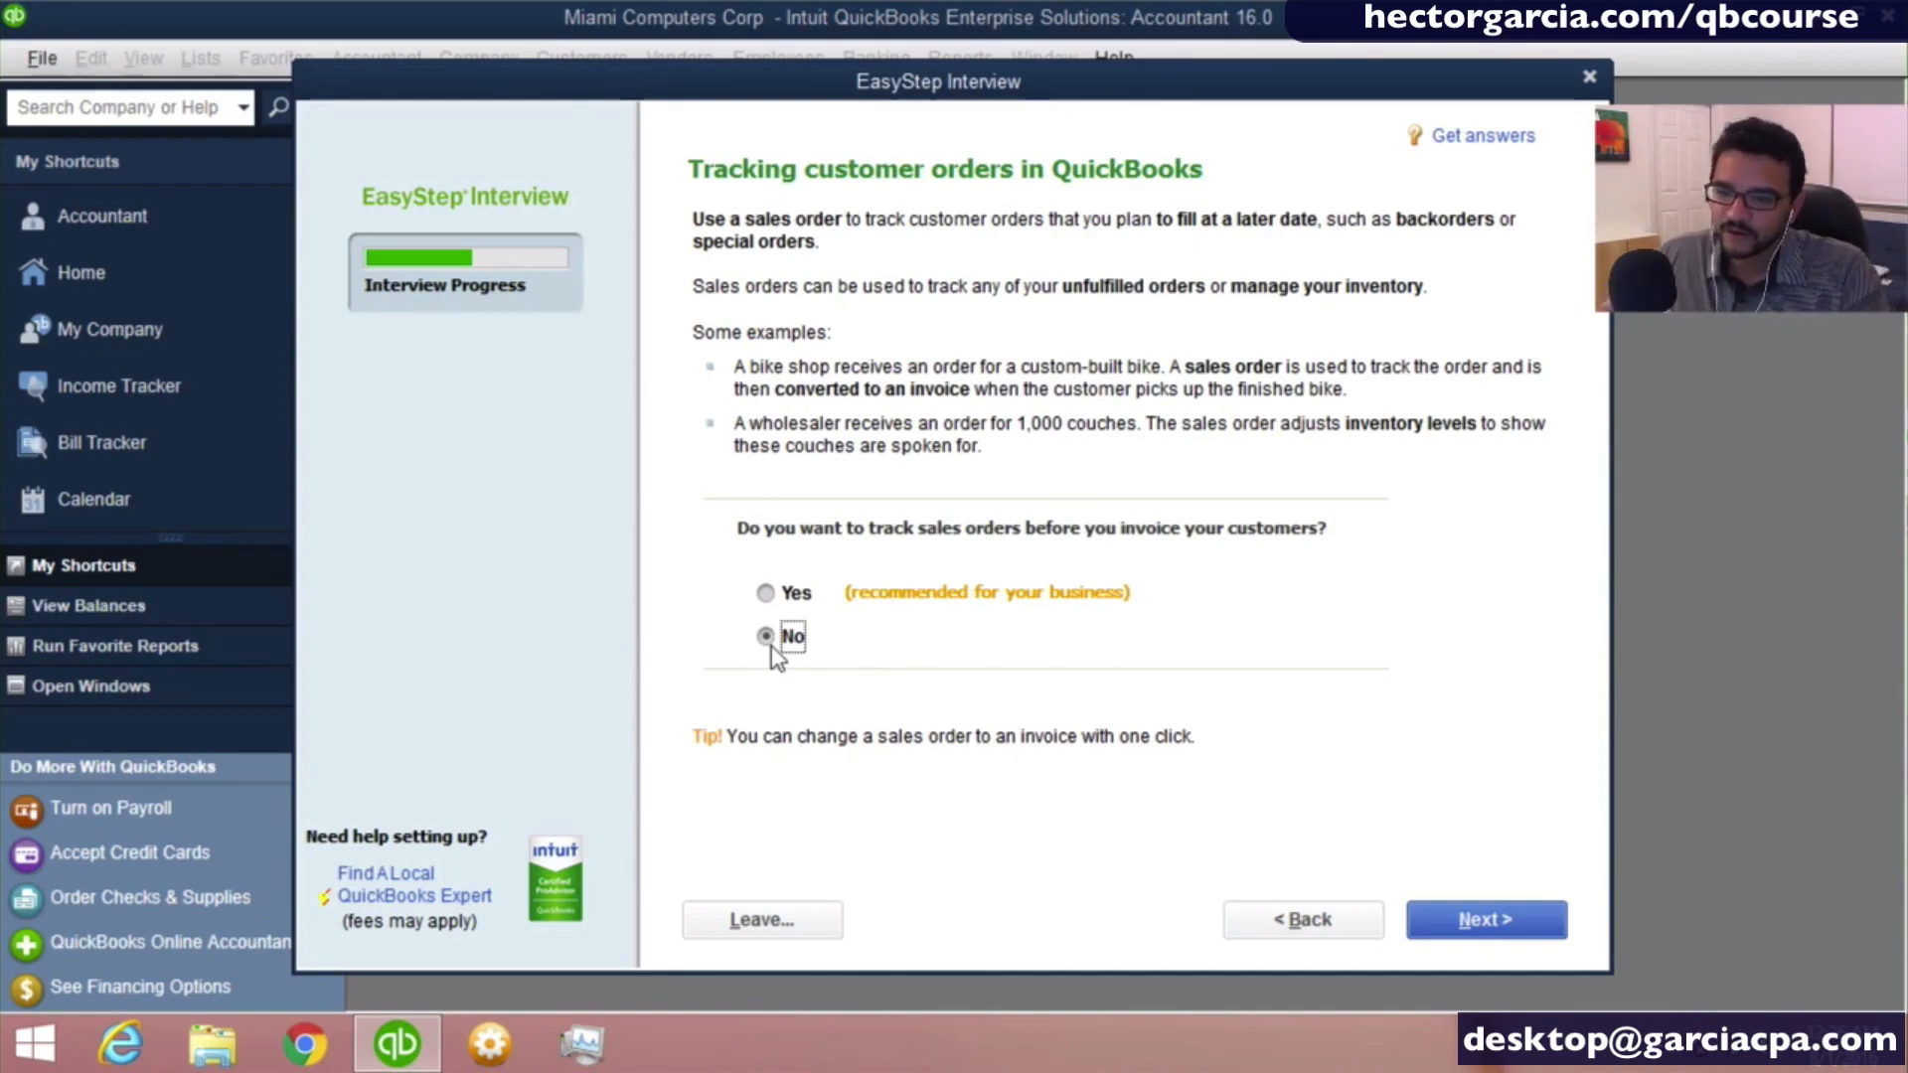
pyautogui.click(964, 534)
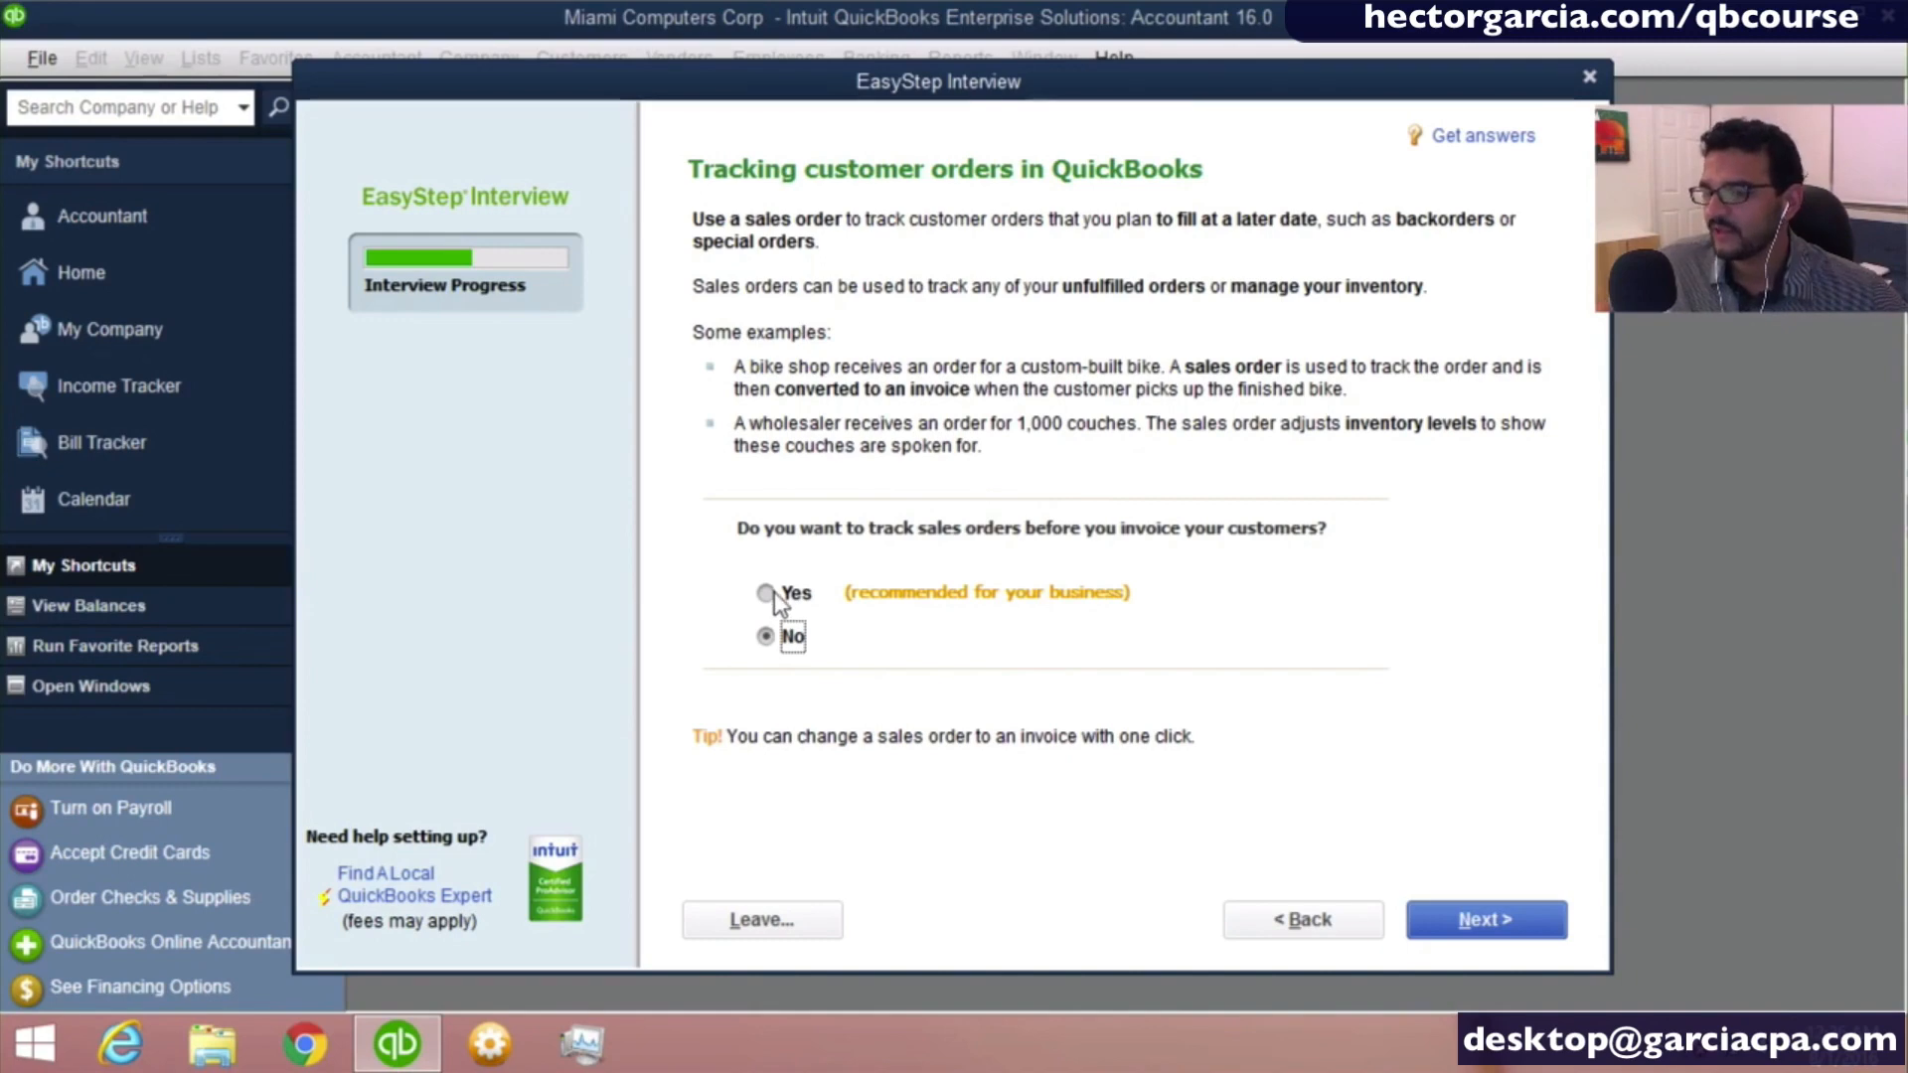
pyautogui.click(790, 639)
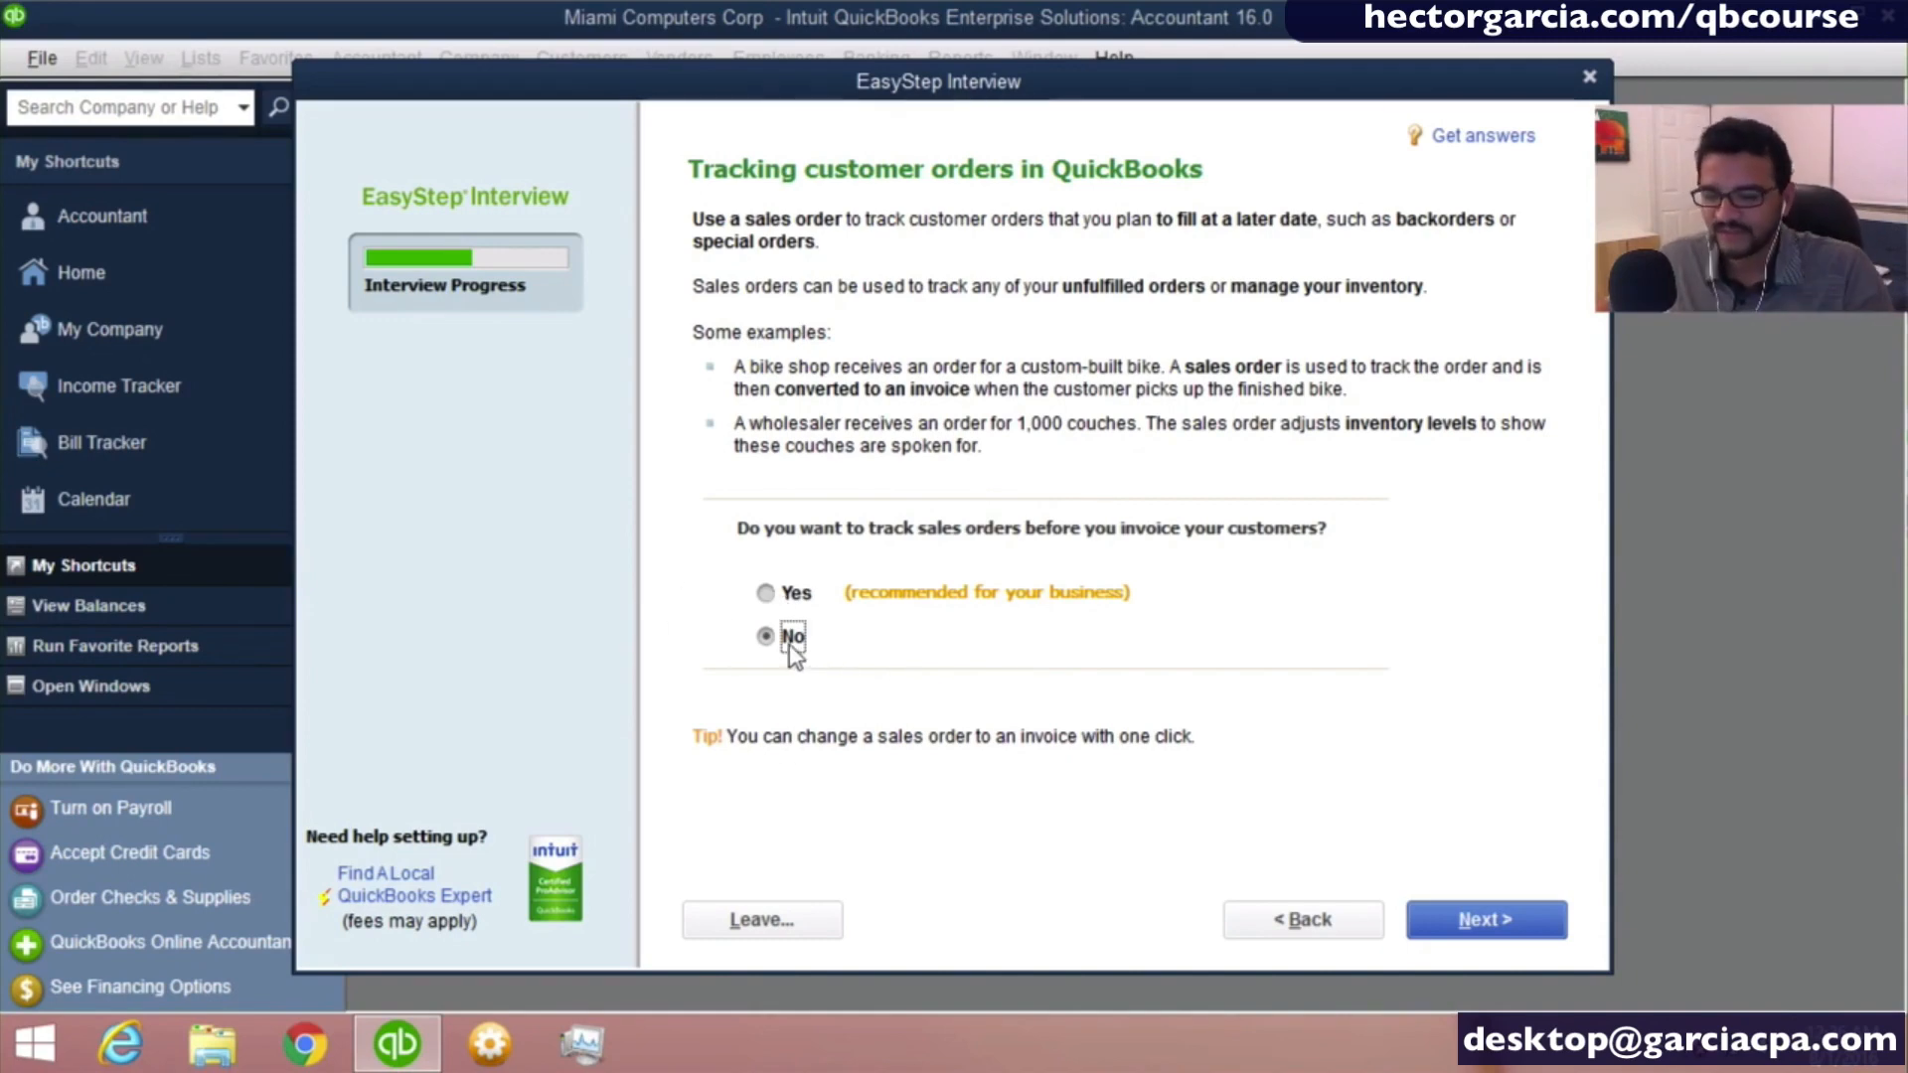
pyautogui.click(791, 646)
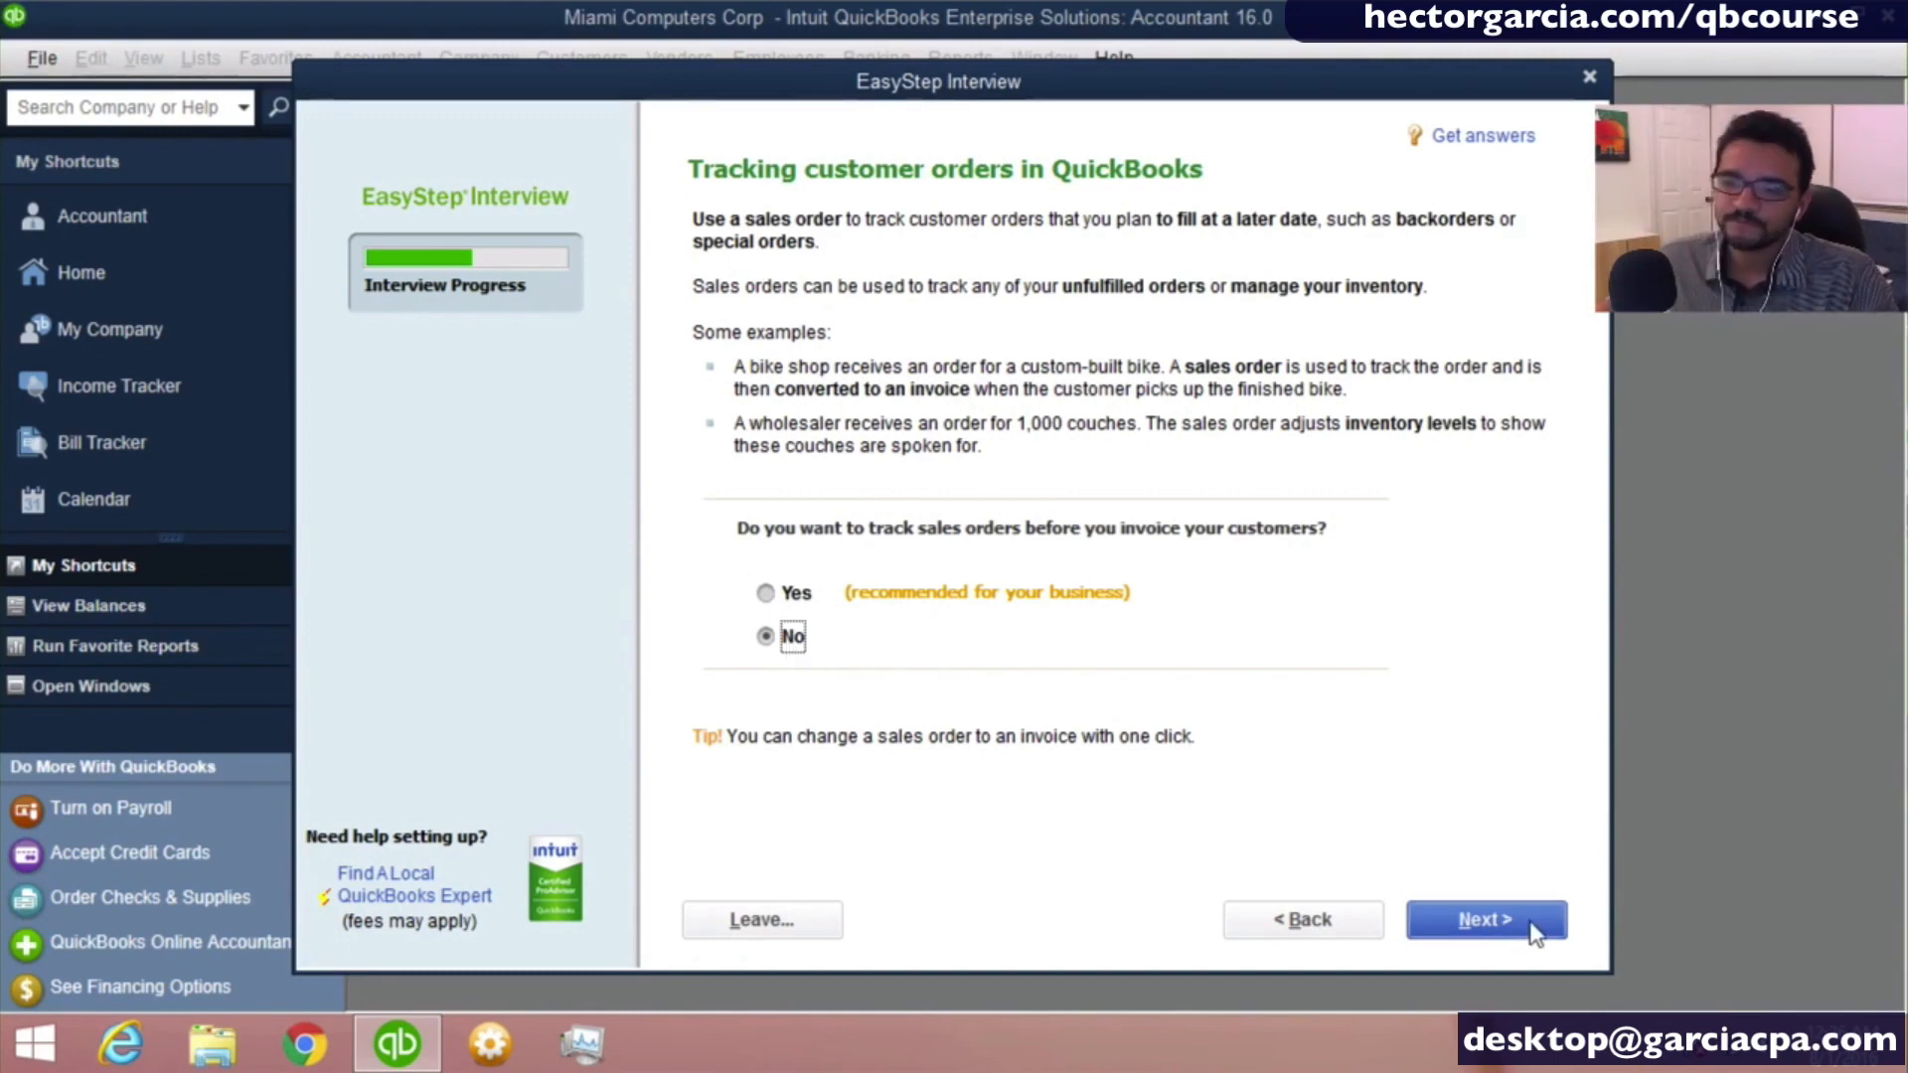
pyautogui.click(1503, 928)
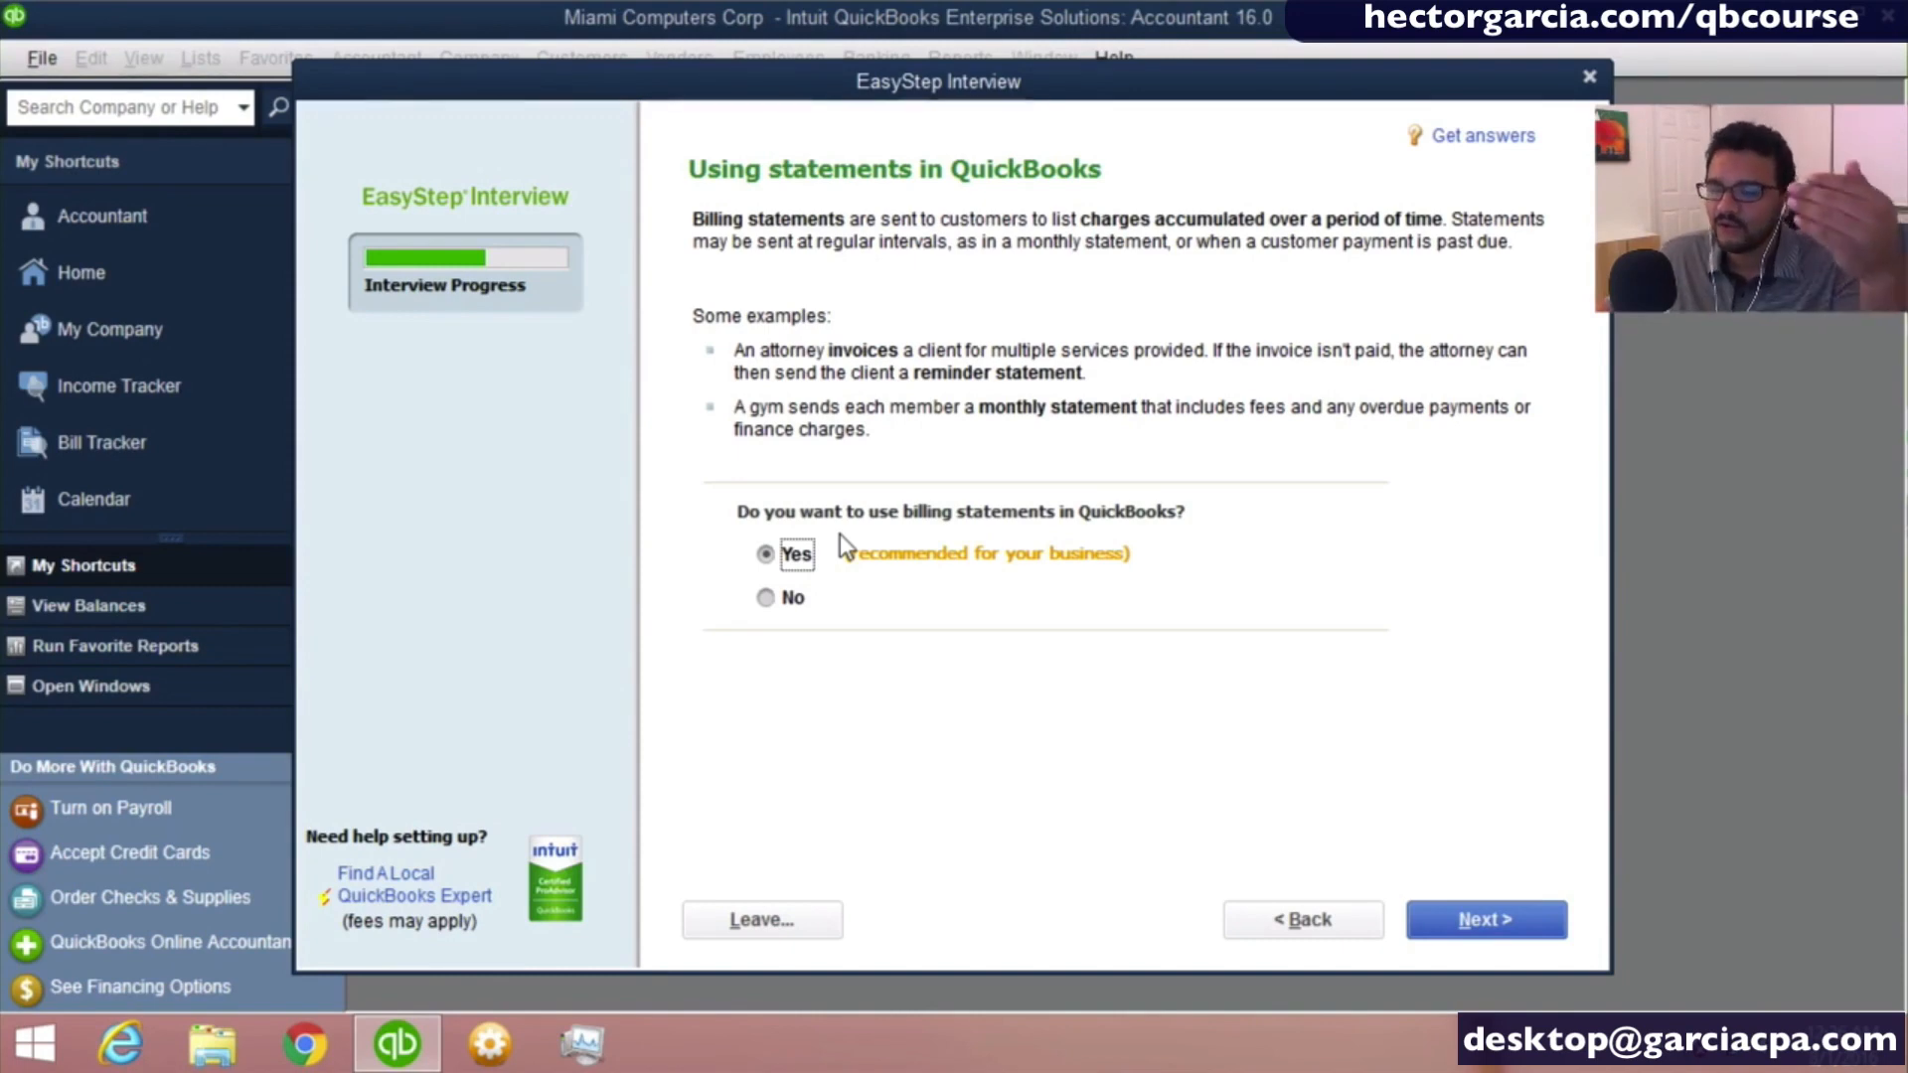
# - Keep billing statements set to Yes, answer No to progress invoicing, and continue to the bill management question
pyautogui.click(1484, 918)
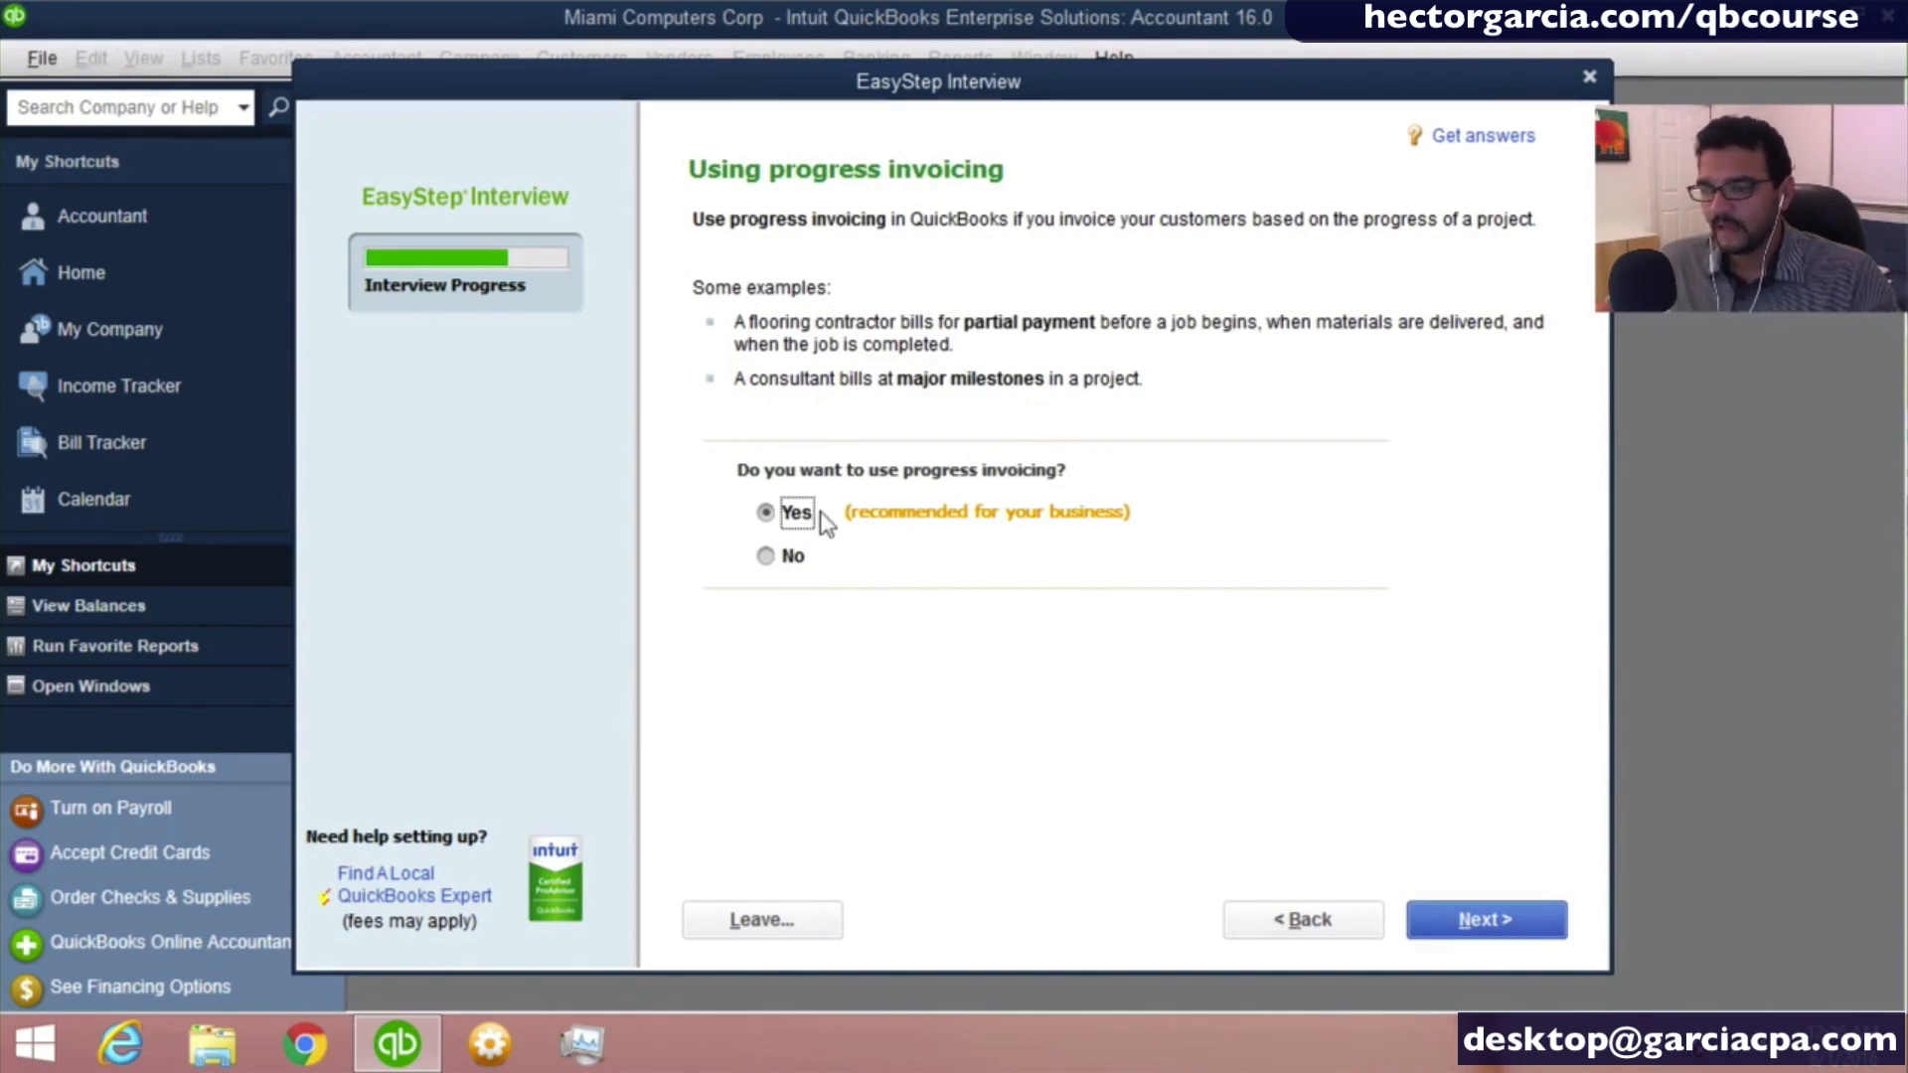
pyautogui.click(791, 558)
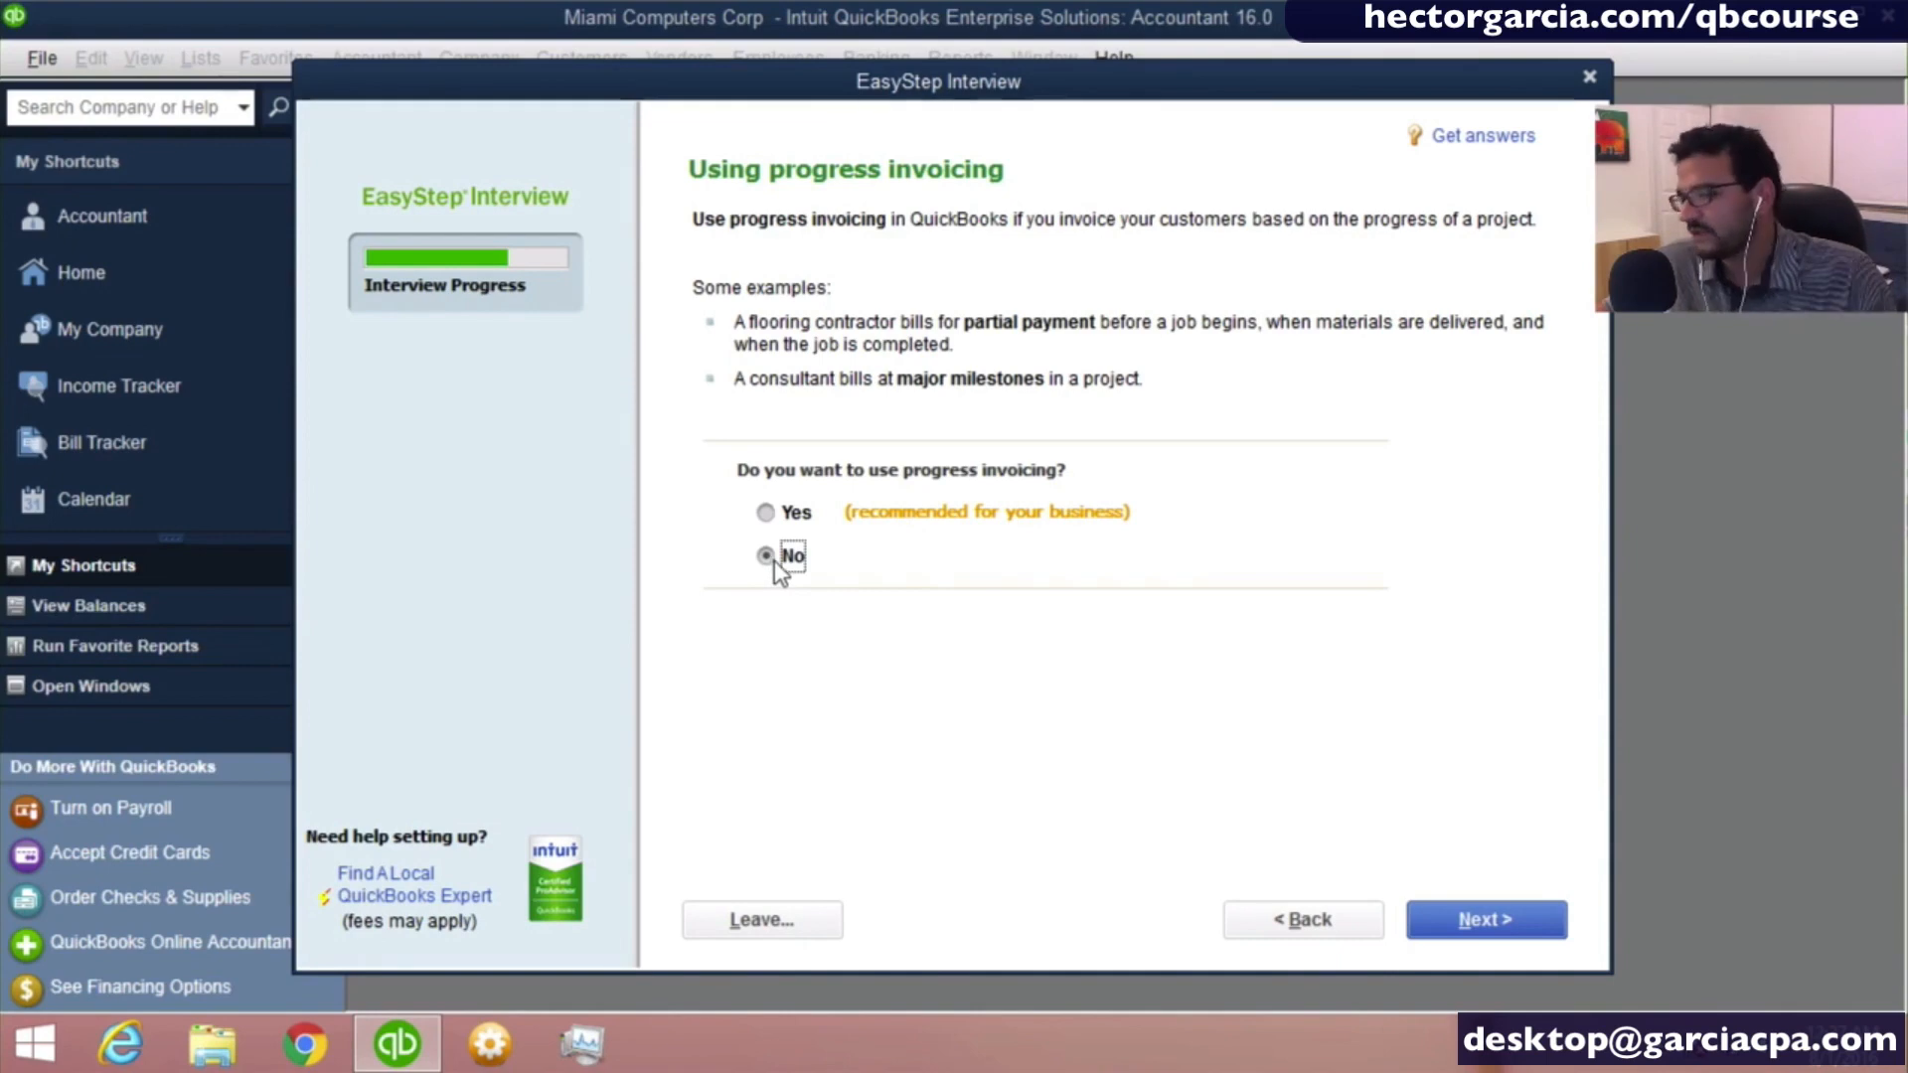
pyautogui.click(1480, 916)
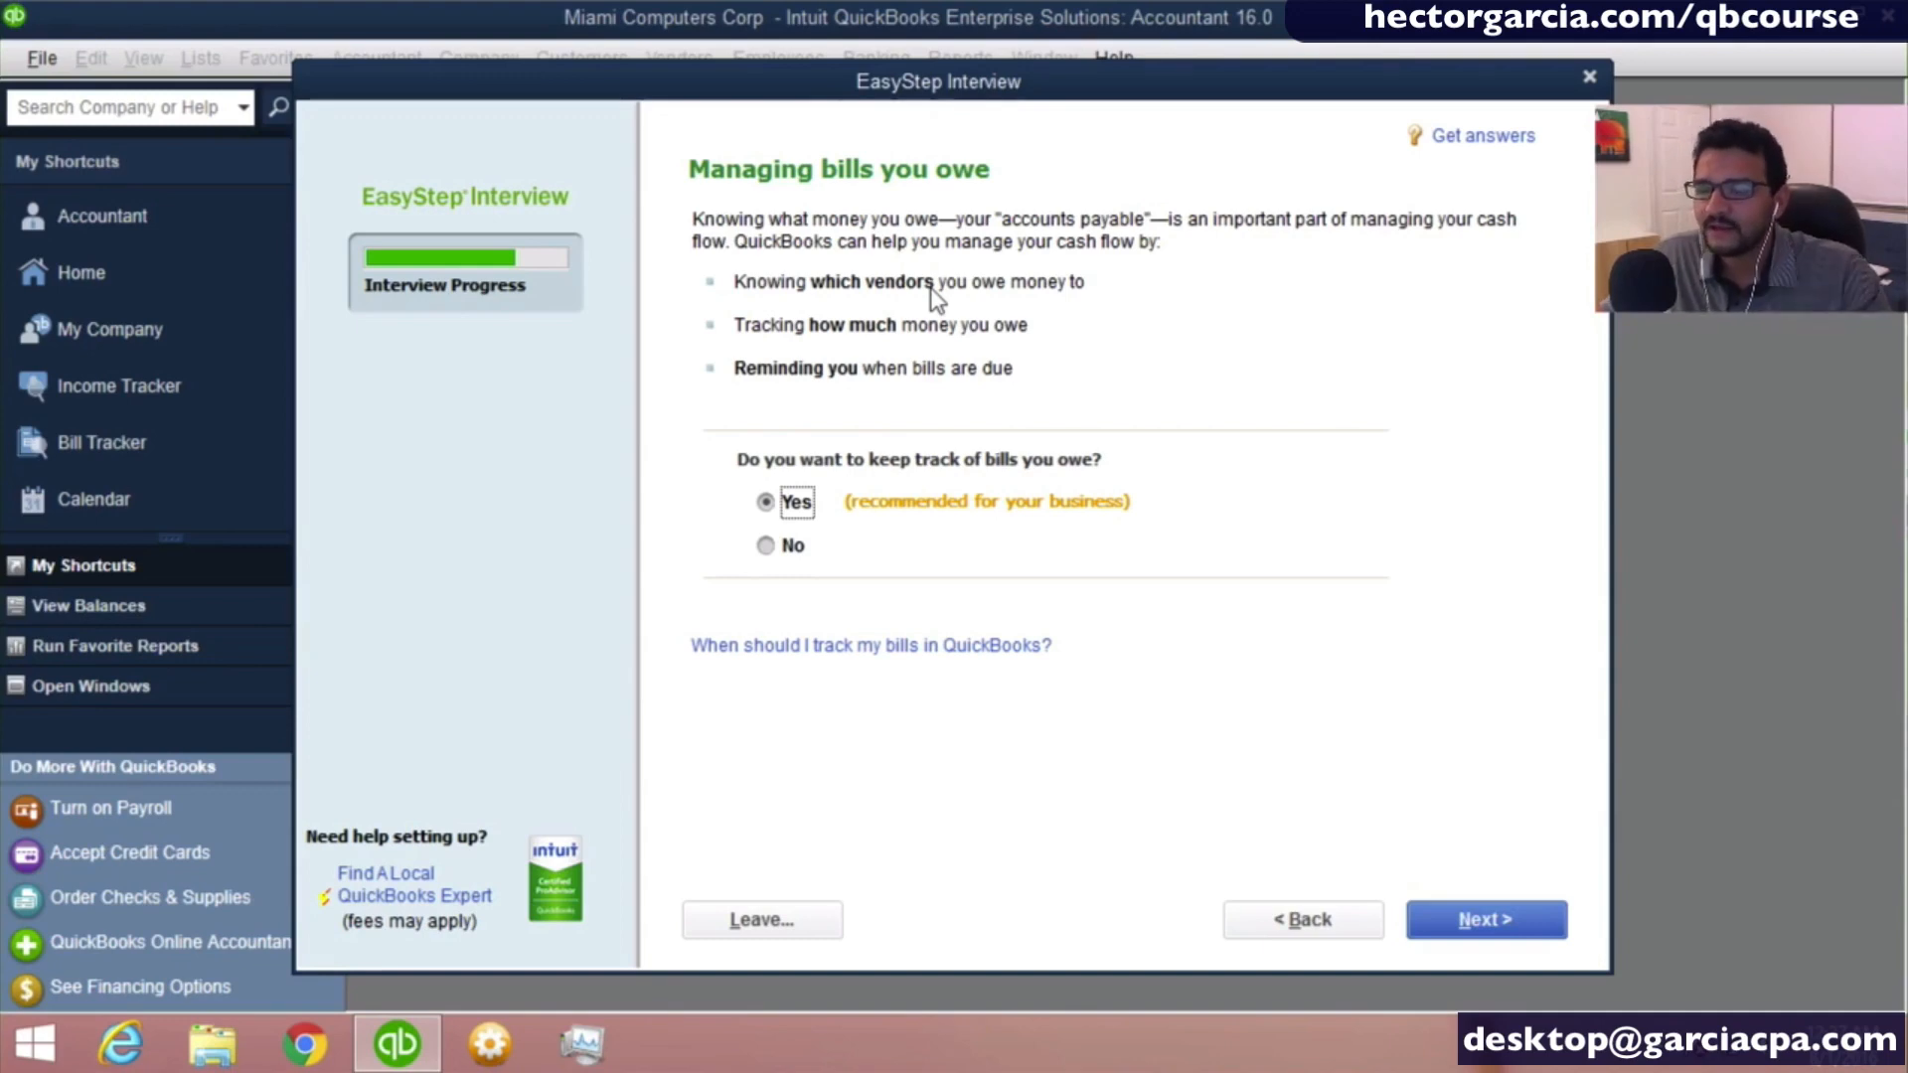
# - Keep tracking of bills owed set to Yes and answer Yes to tracking inventory
pyautogui.click(769, 501)
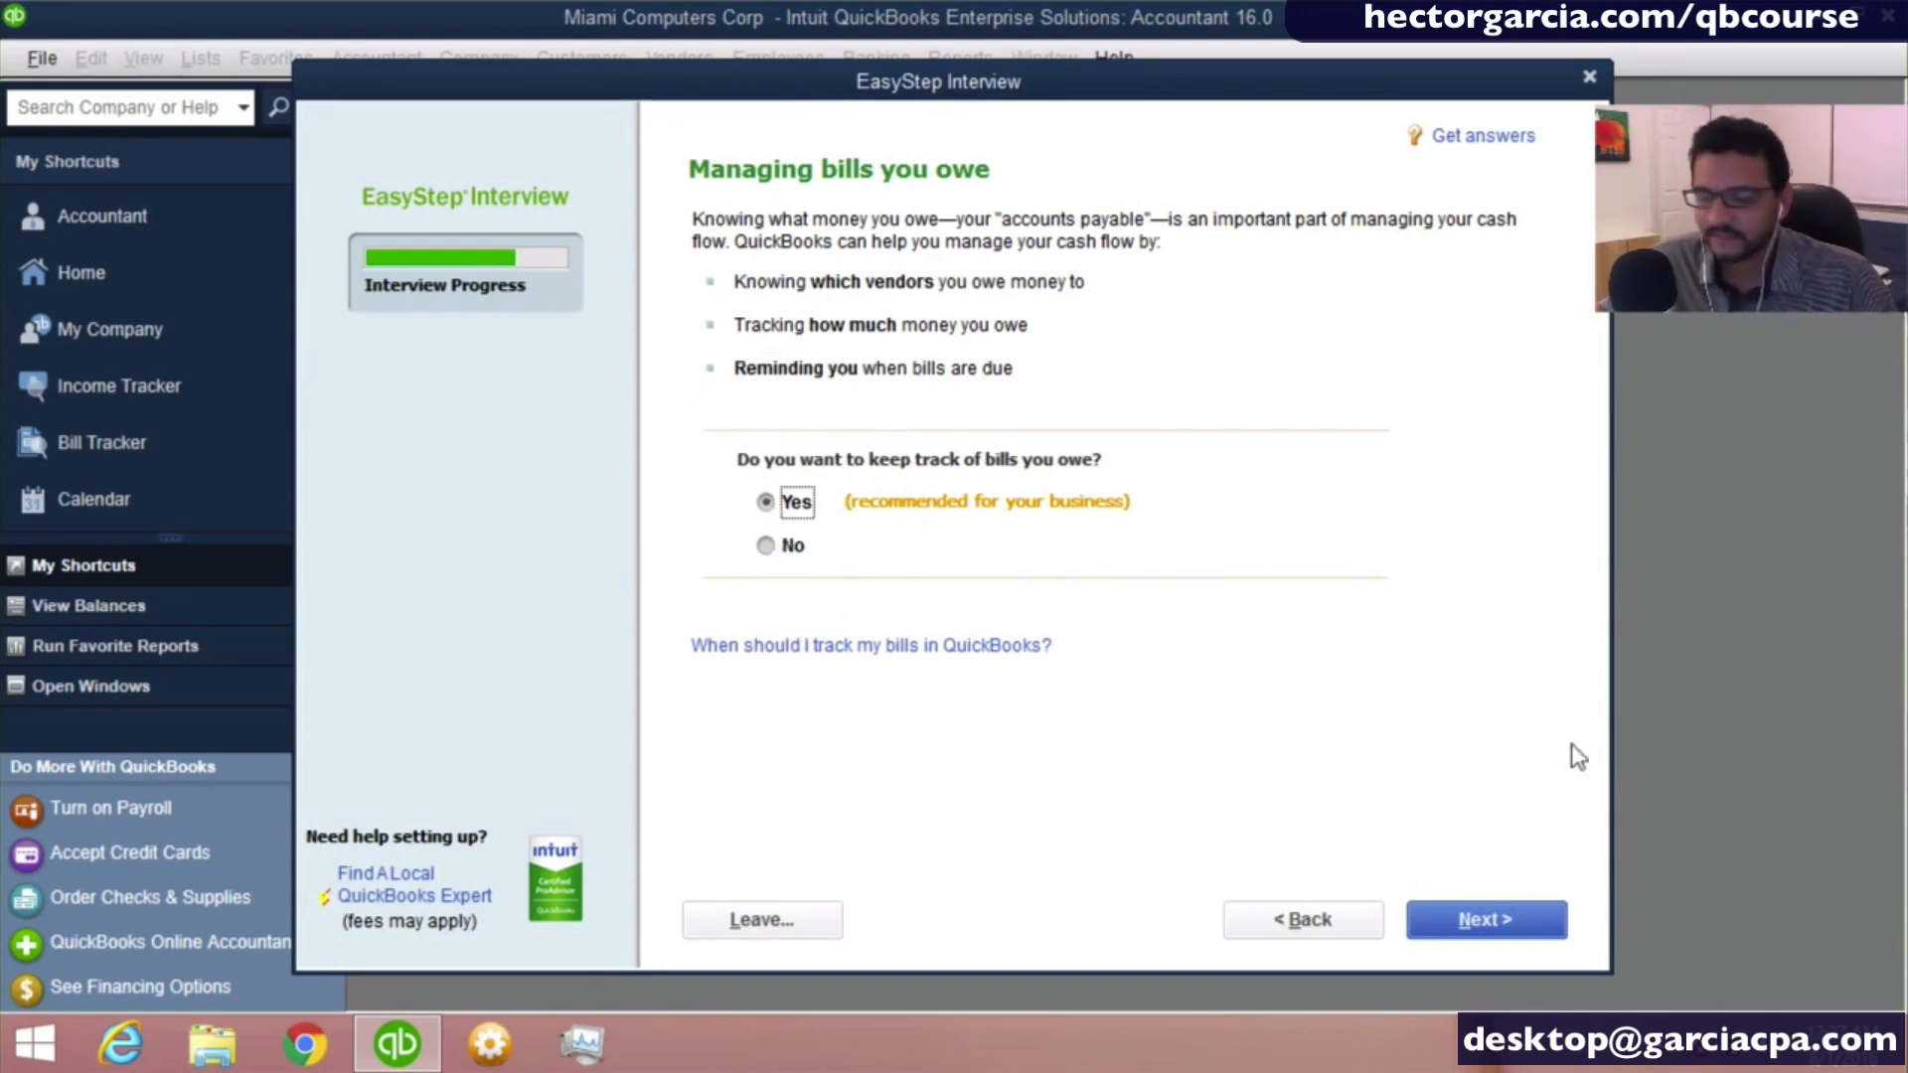
pyautogui.click(1542, 914)
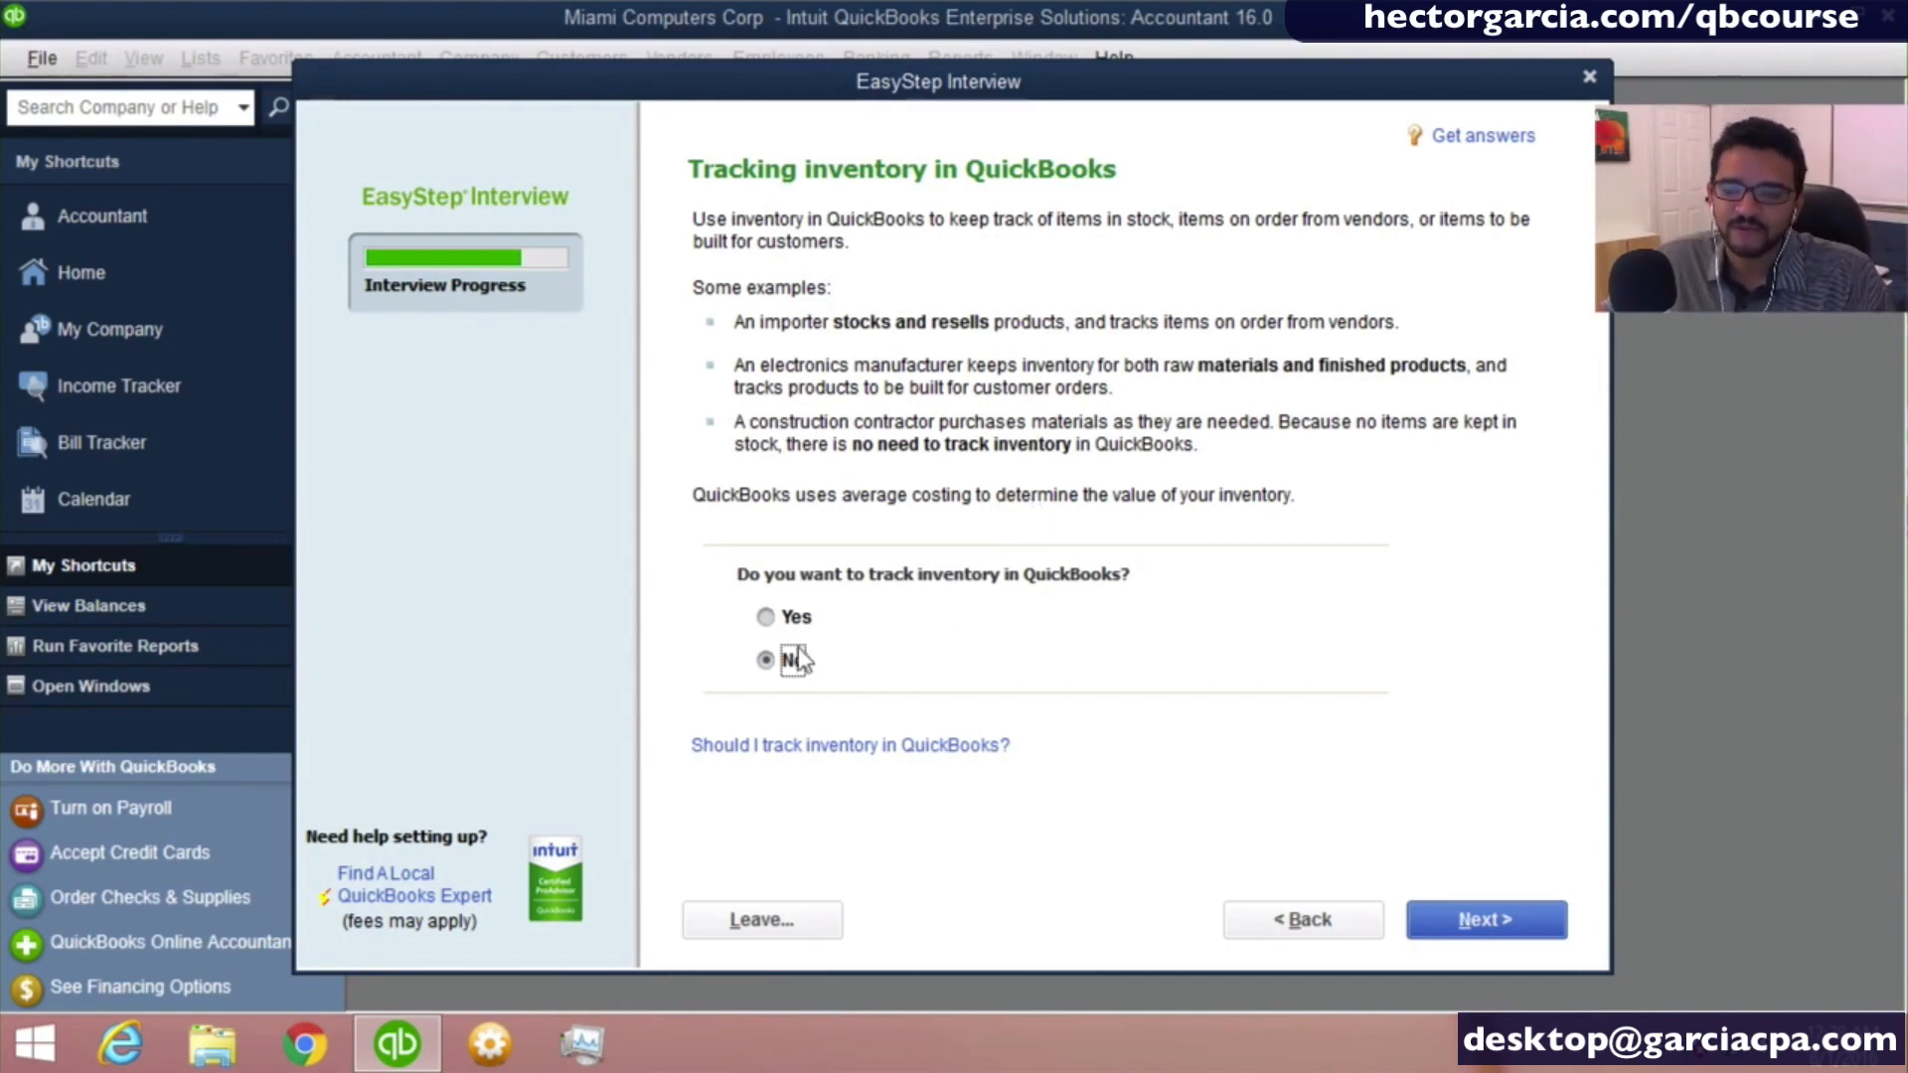
pyautogui.click(777, 620)
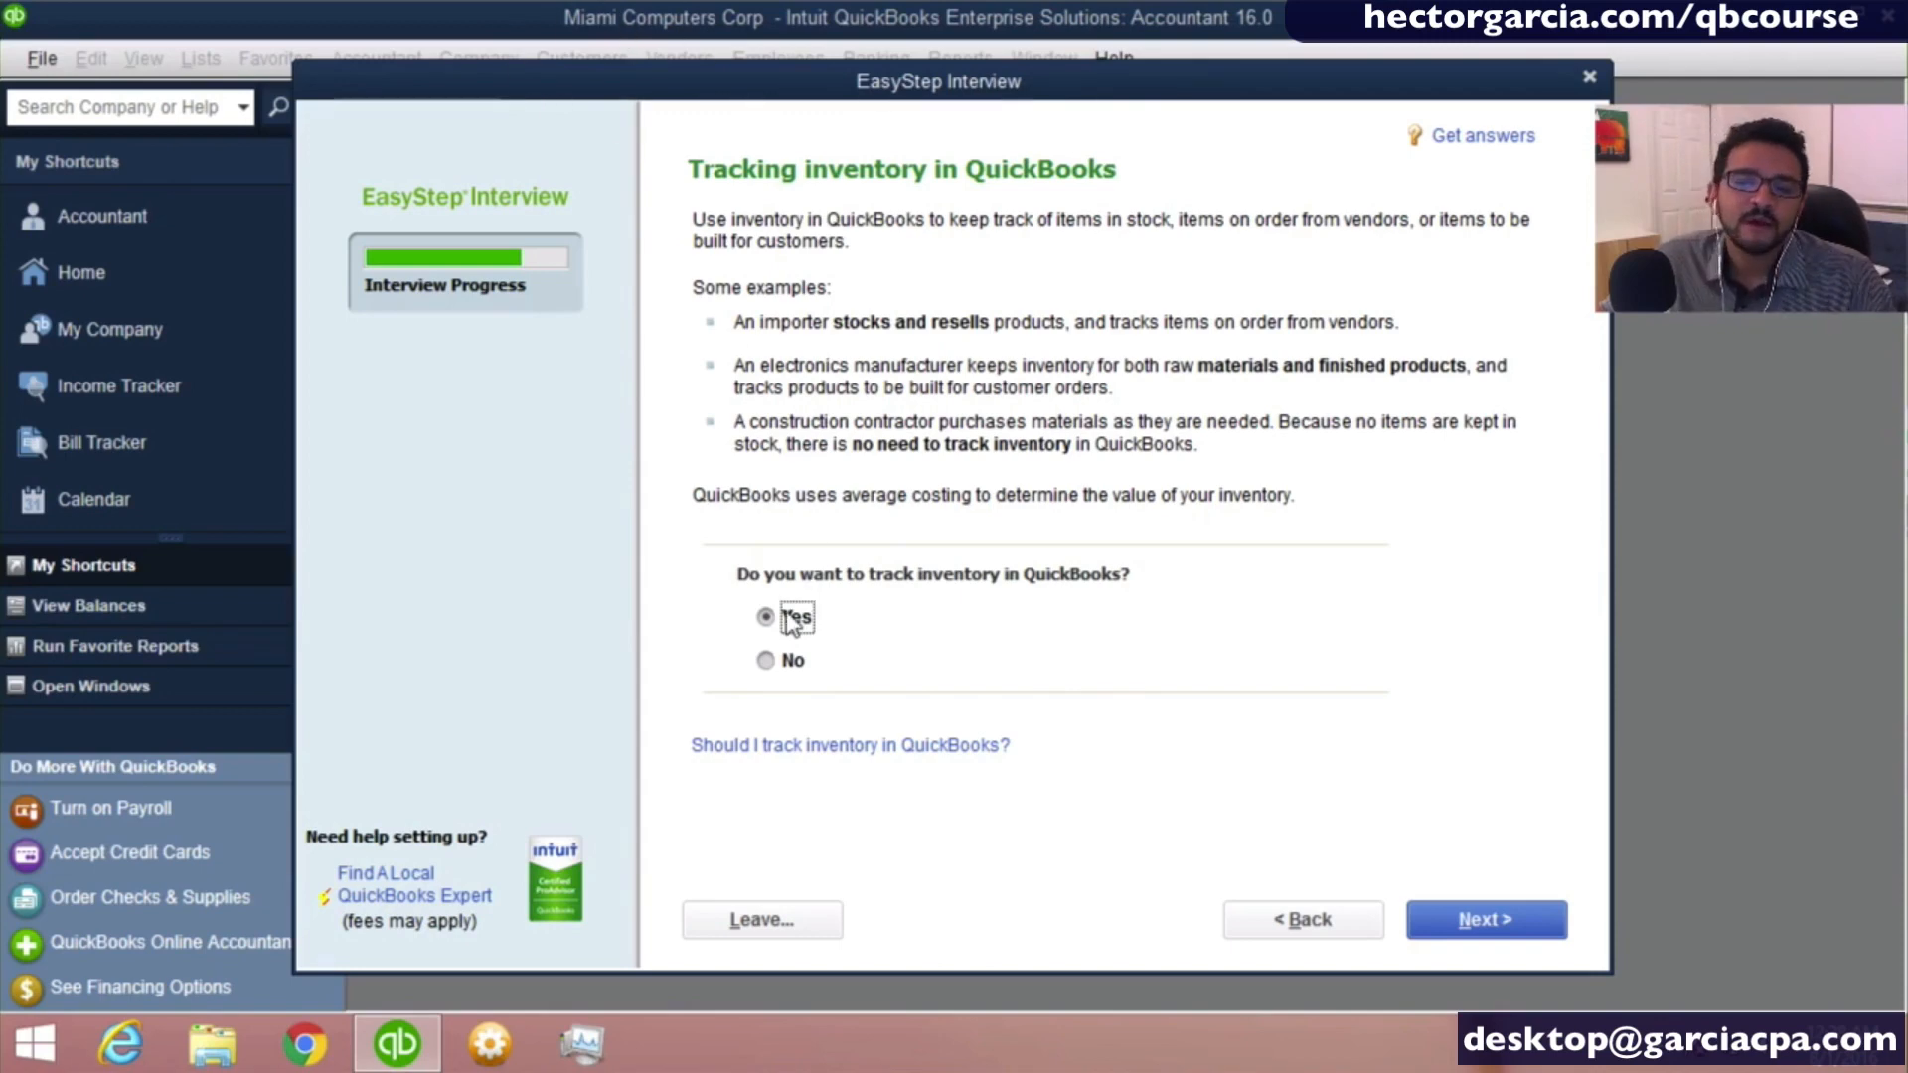
# - Keep inventory tracking set to Yes and continue to the time tracking question
pyautogui.click(792, 618)
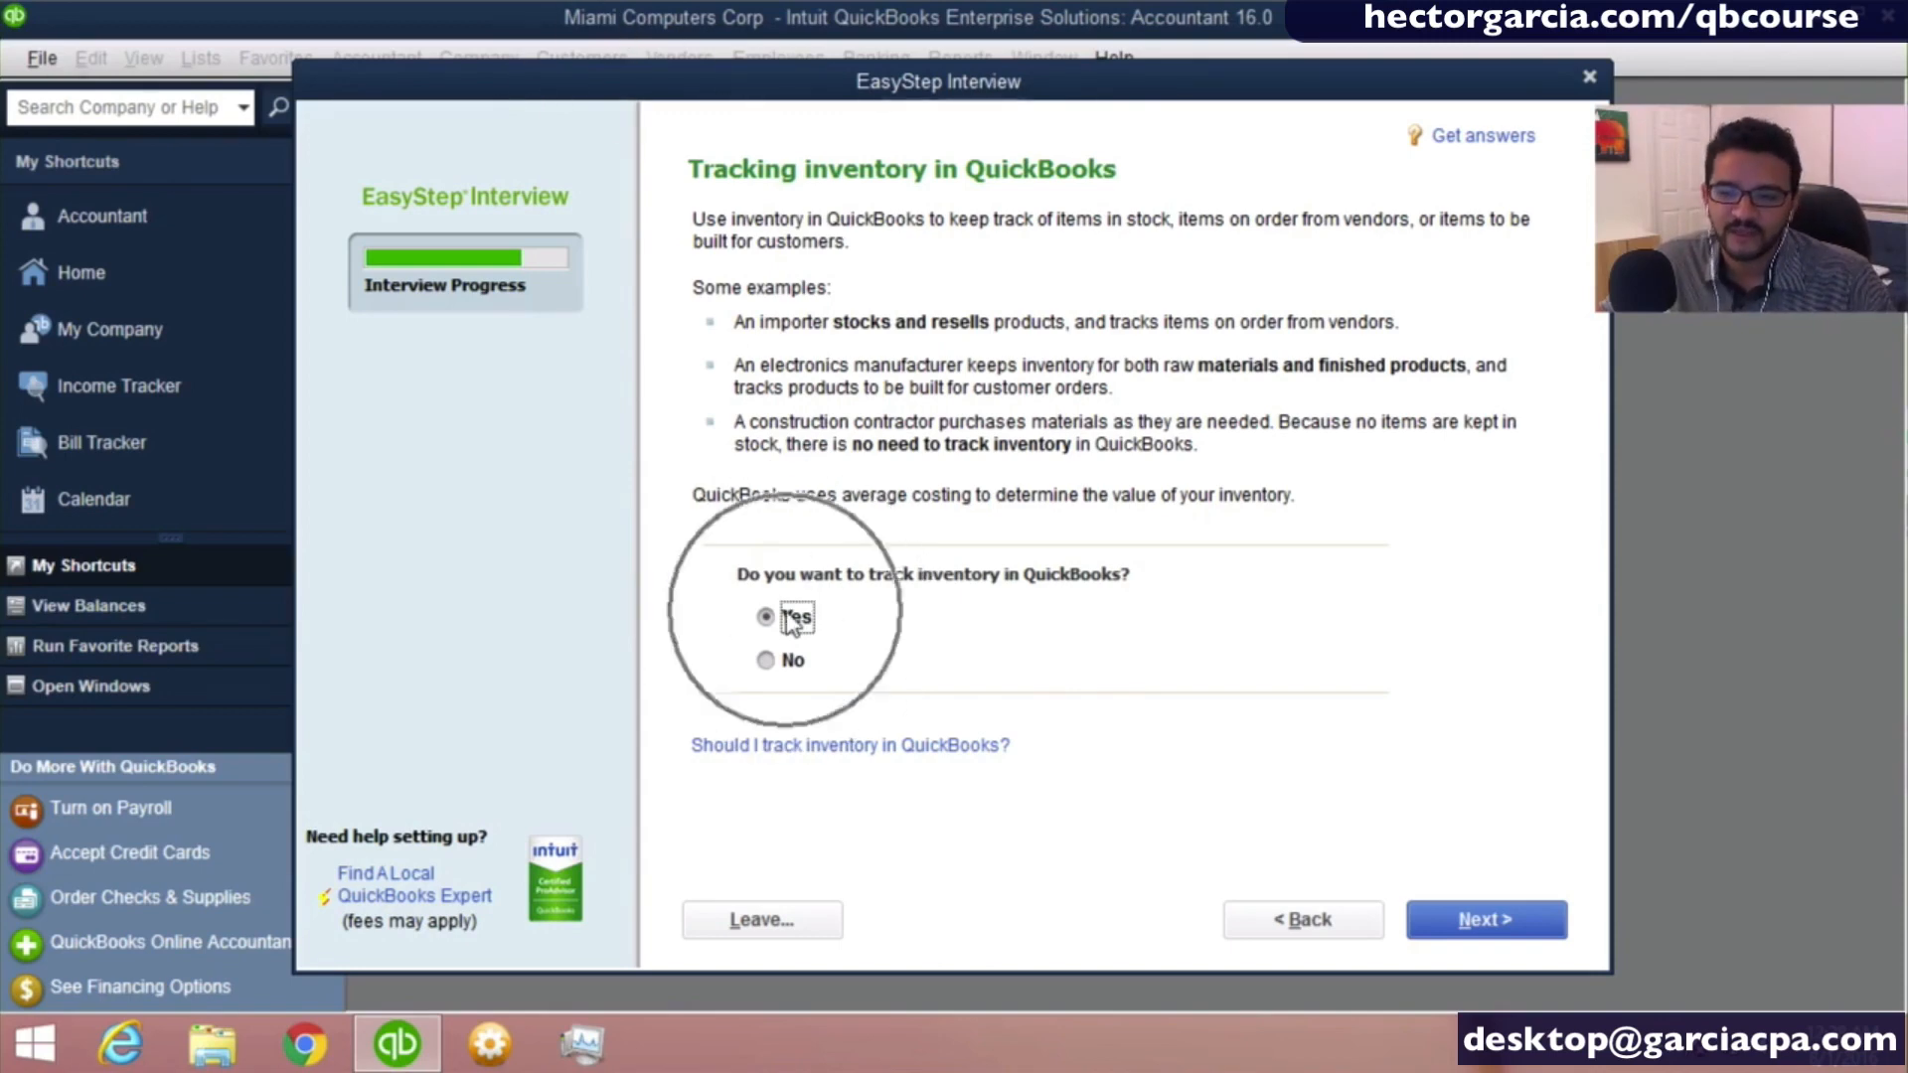
pyautogui.click(1481, 924)
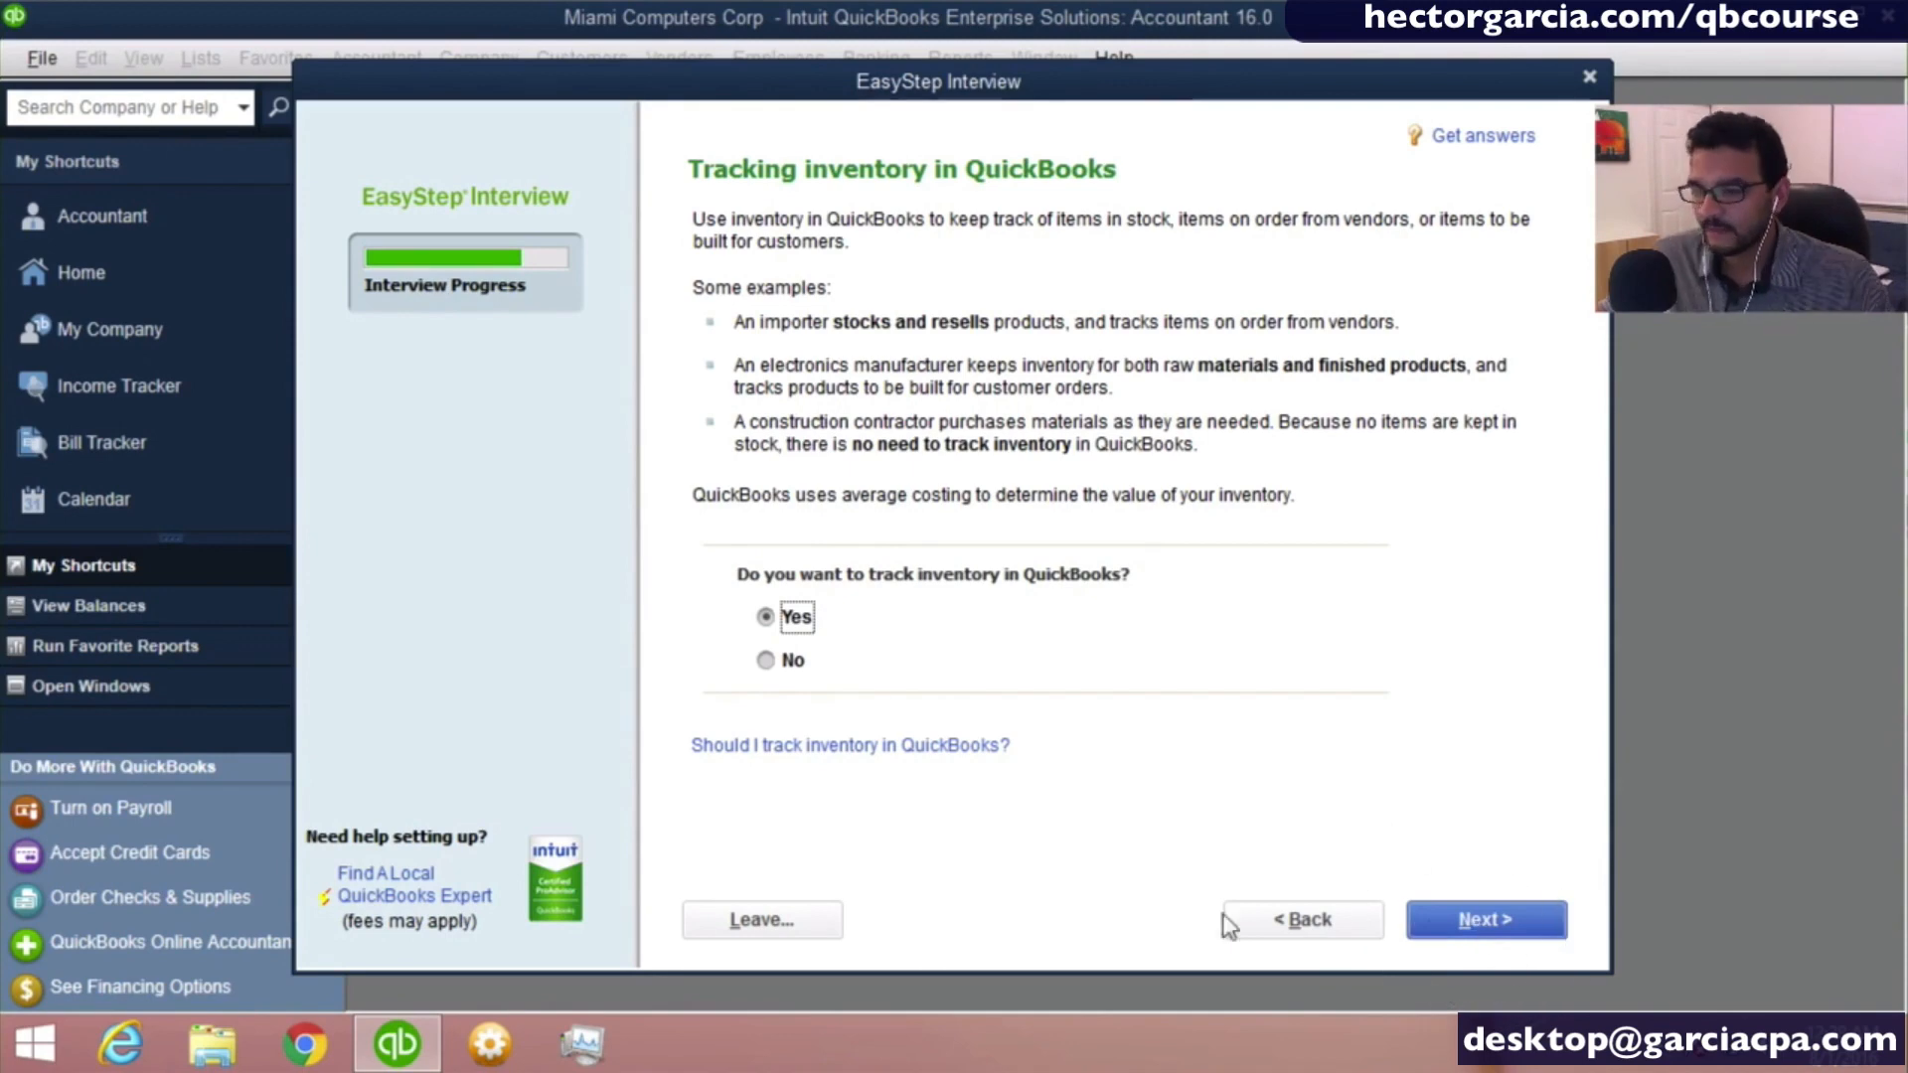
pyautogui.click(1486, 924)
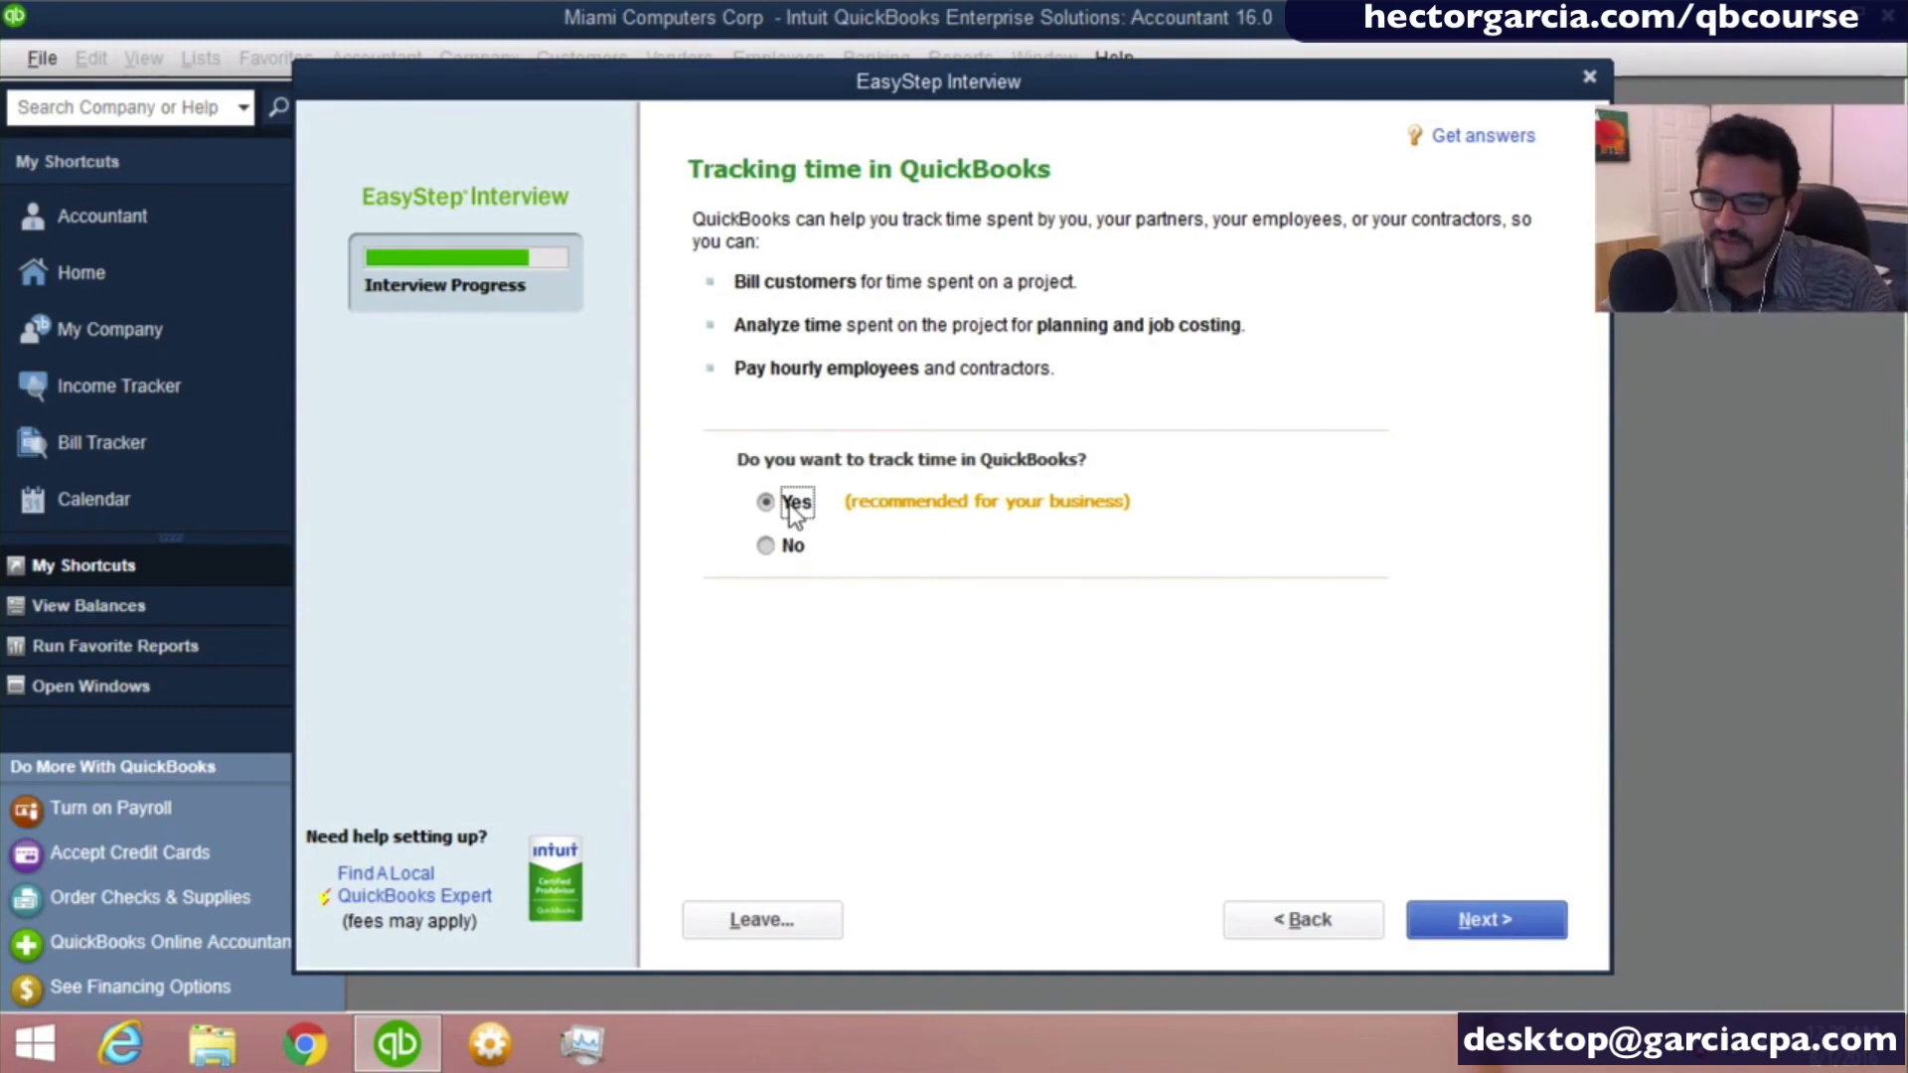
# - Answer No to tracking time in QuickBooks and continue to the employees question
pyautogui.click(787, 547)
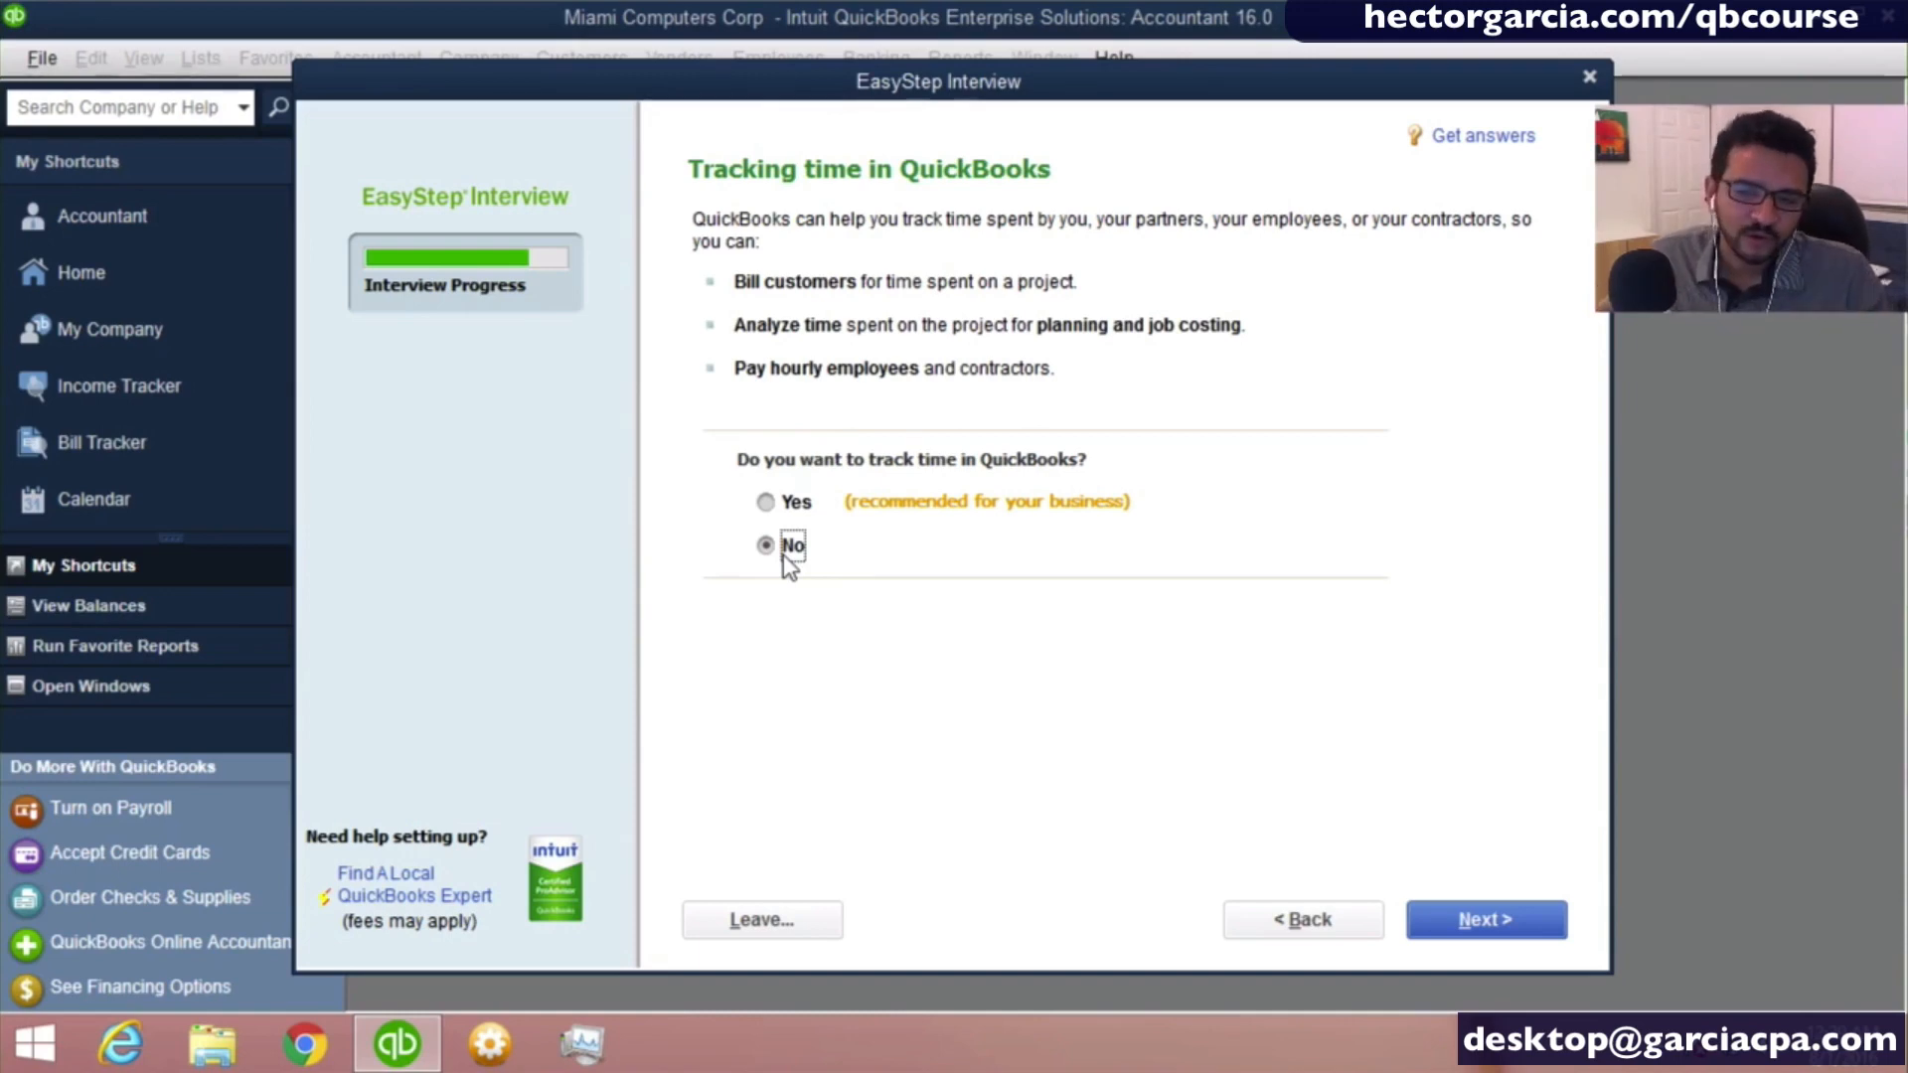
pyautogui.click(782, 554)
pyautogui.click(782, 555)
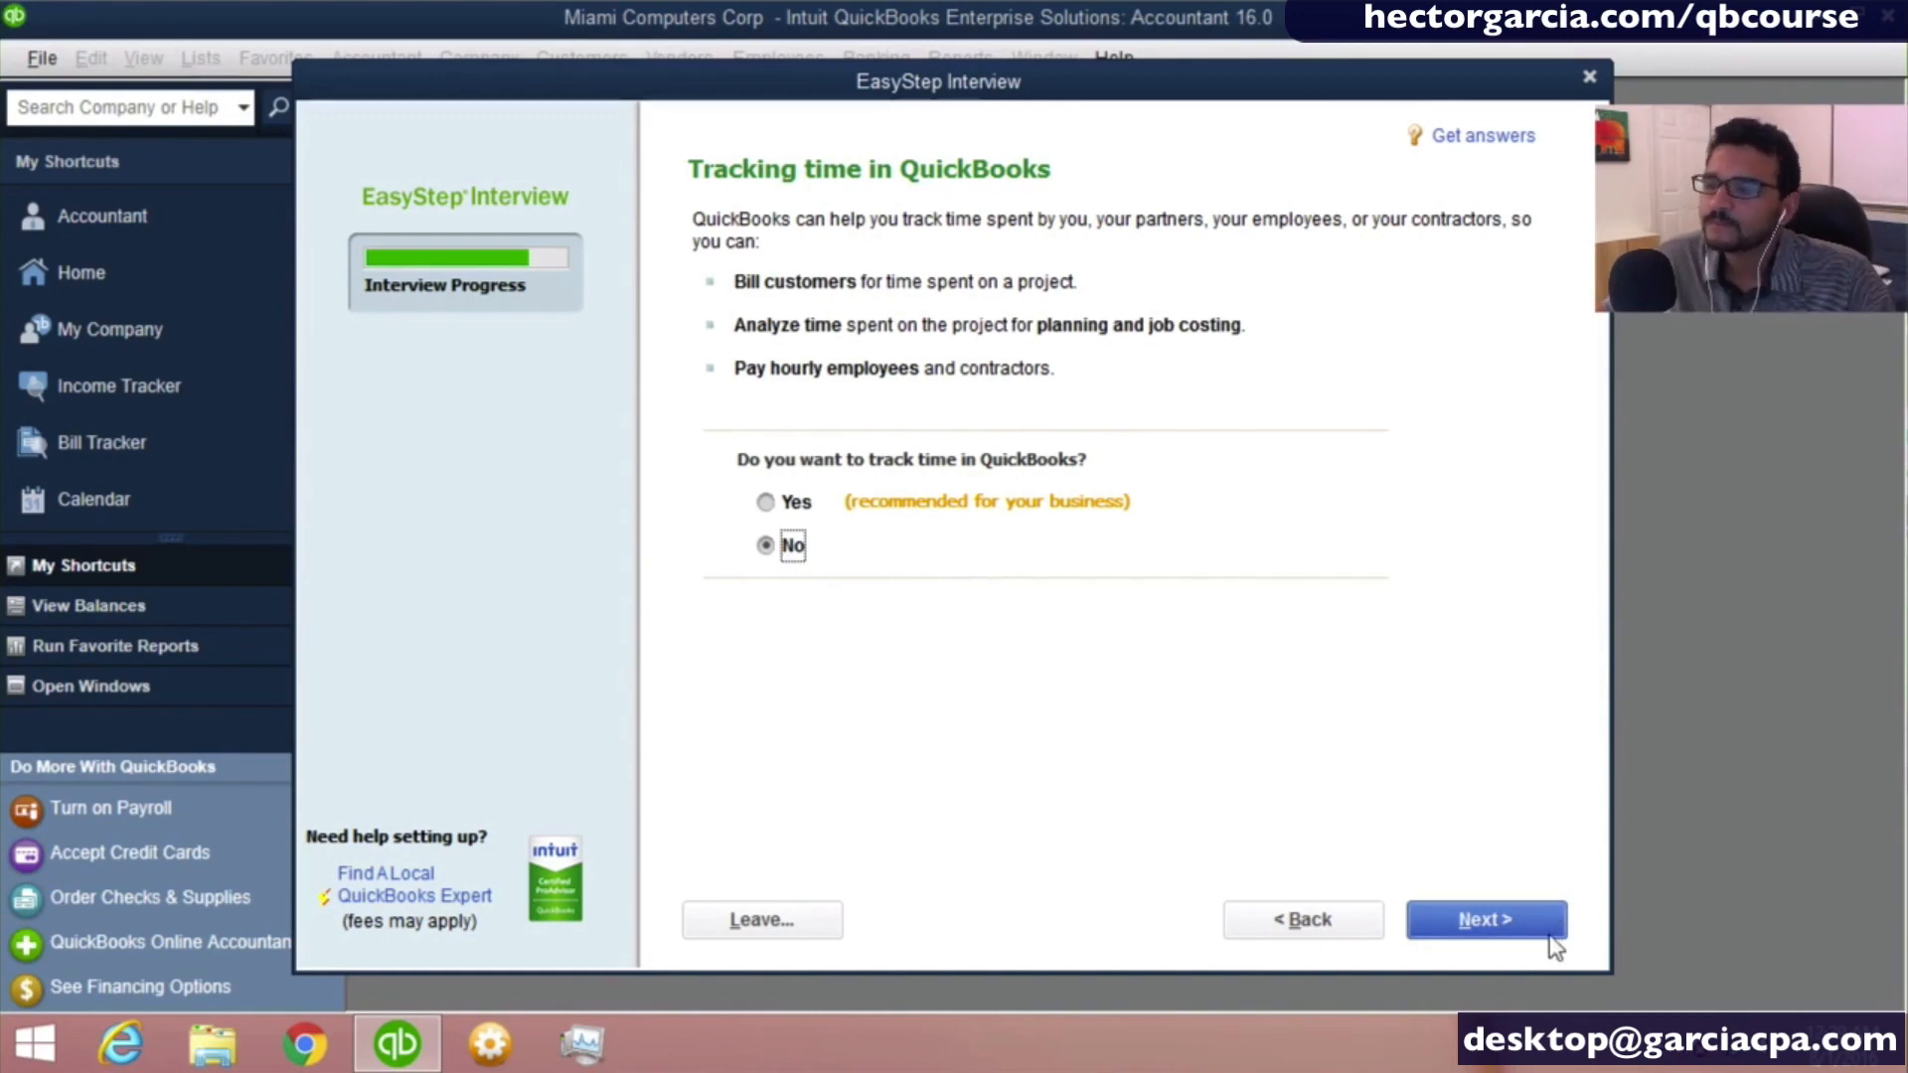
pyautogui.click(1519, 934)
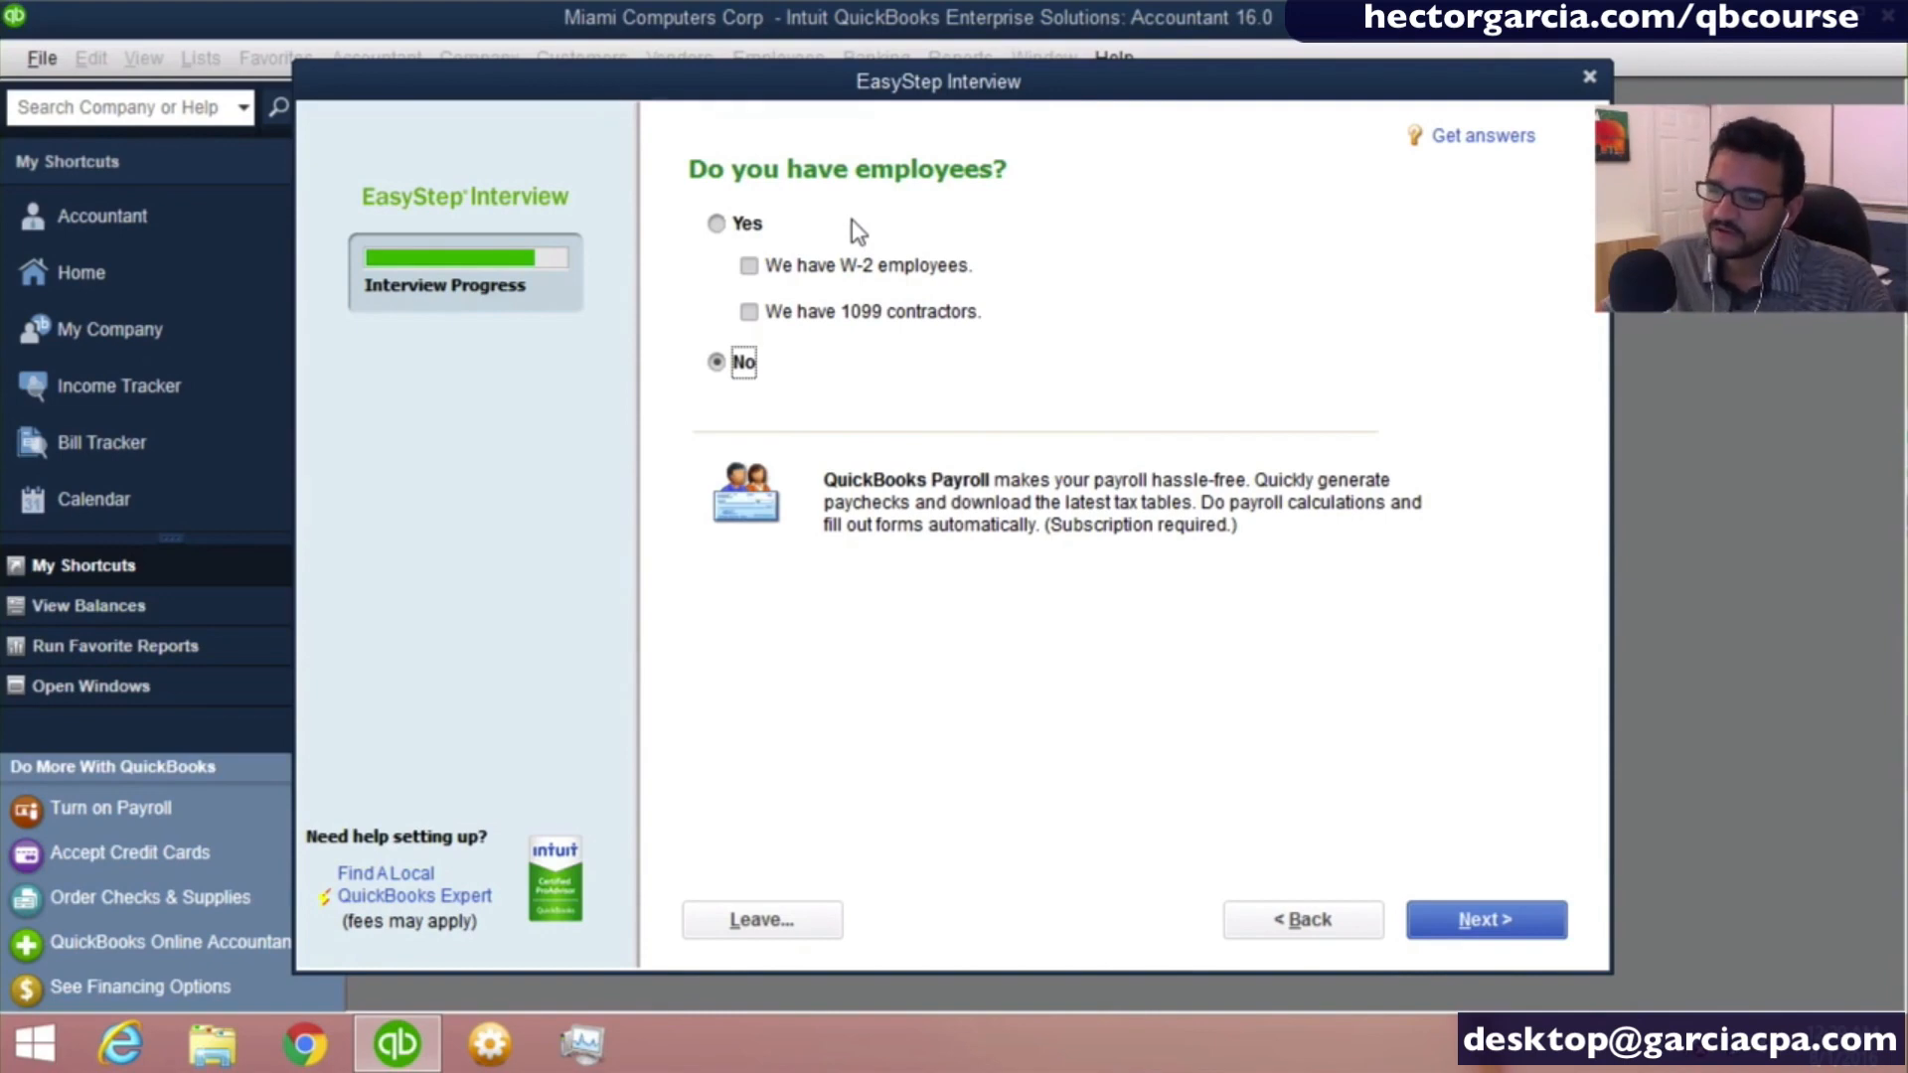
# - Answer Yes to having employees, with only 1099 contractors marked, and continue past the chart of accounts introduction to the start date question
pyautogui.click(718, 223)
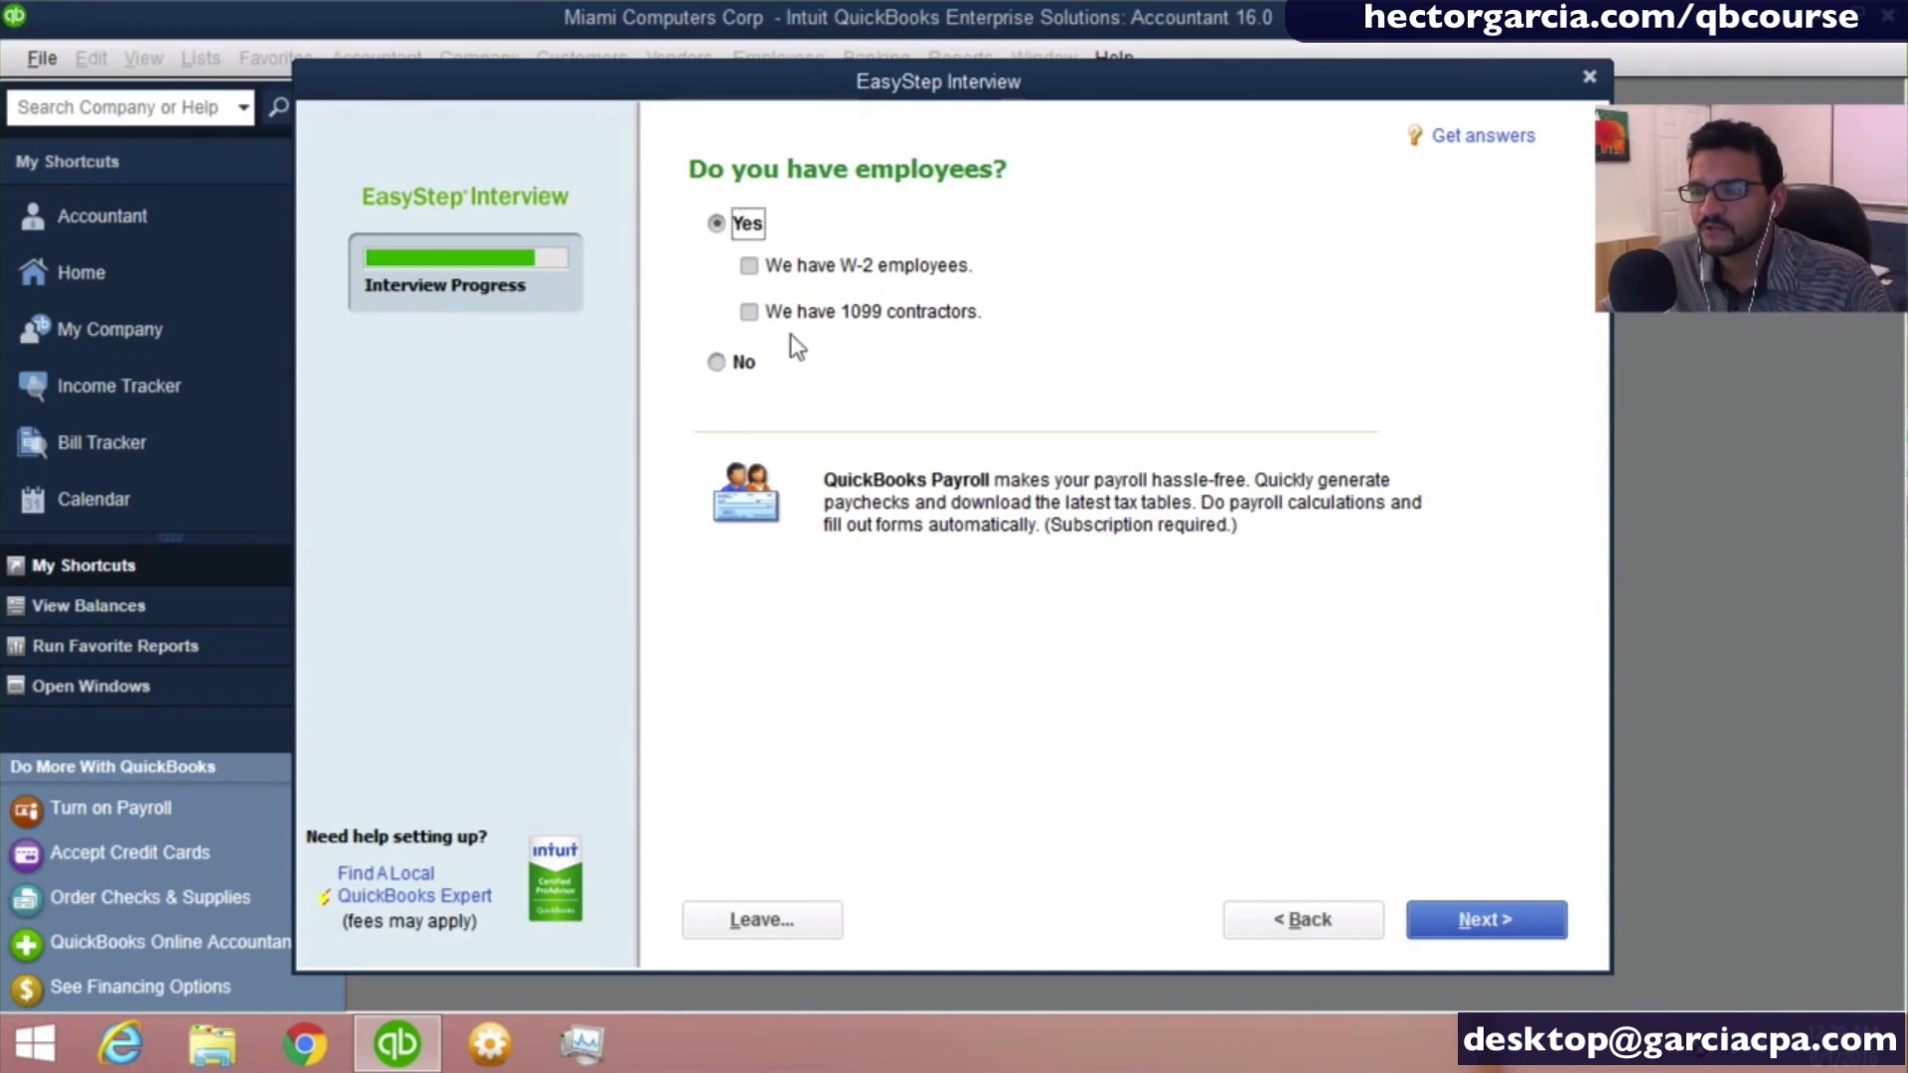
pyautogui.click(759, 316)
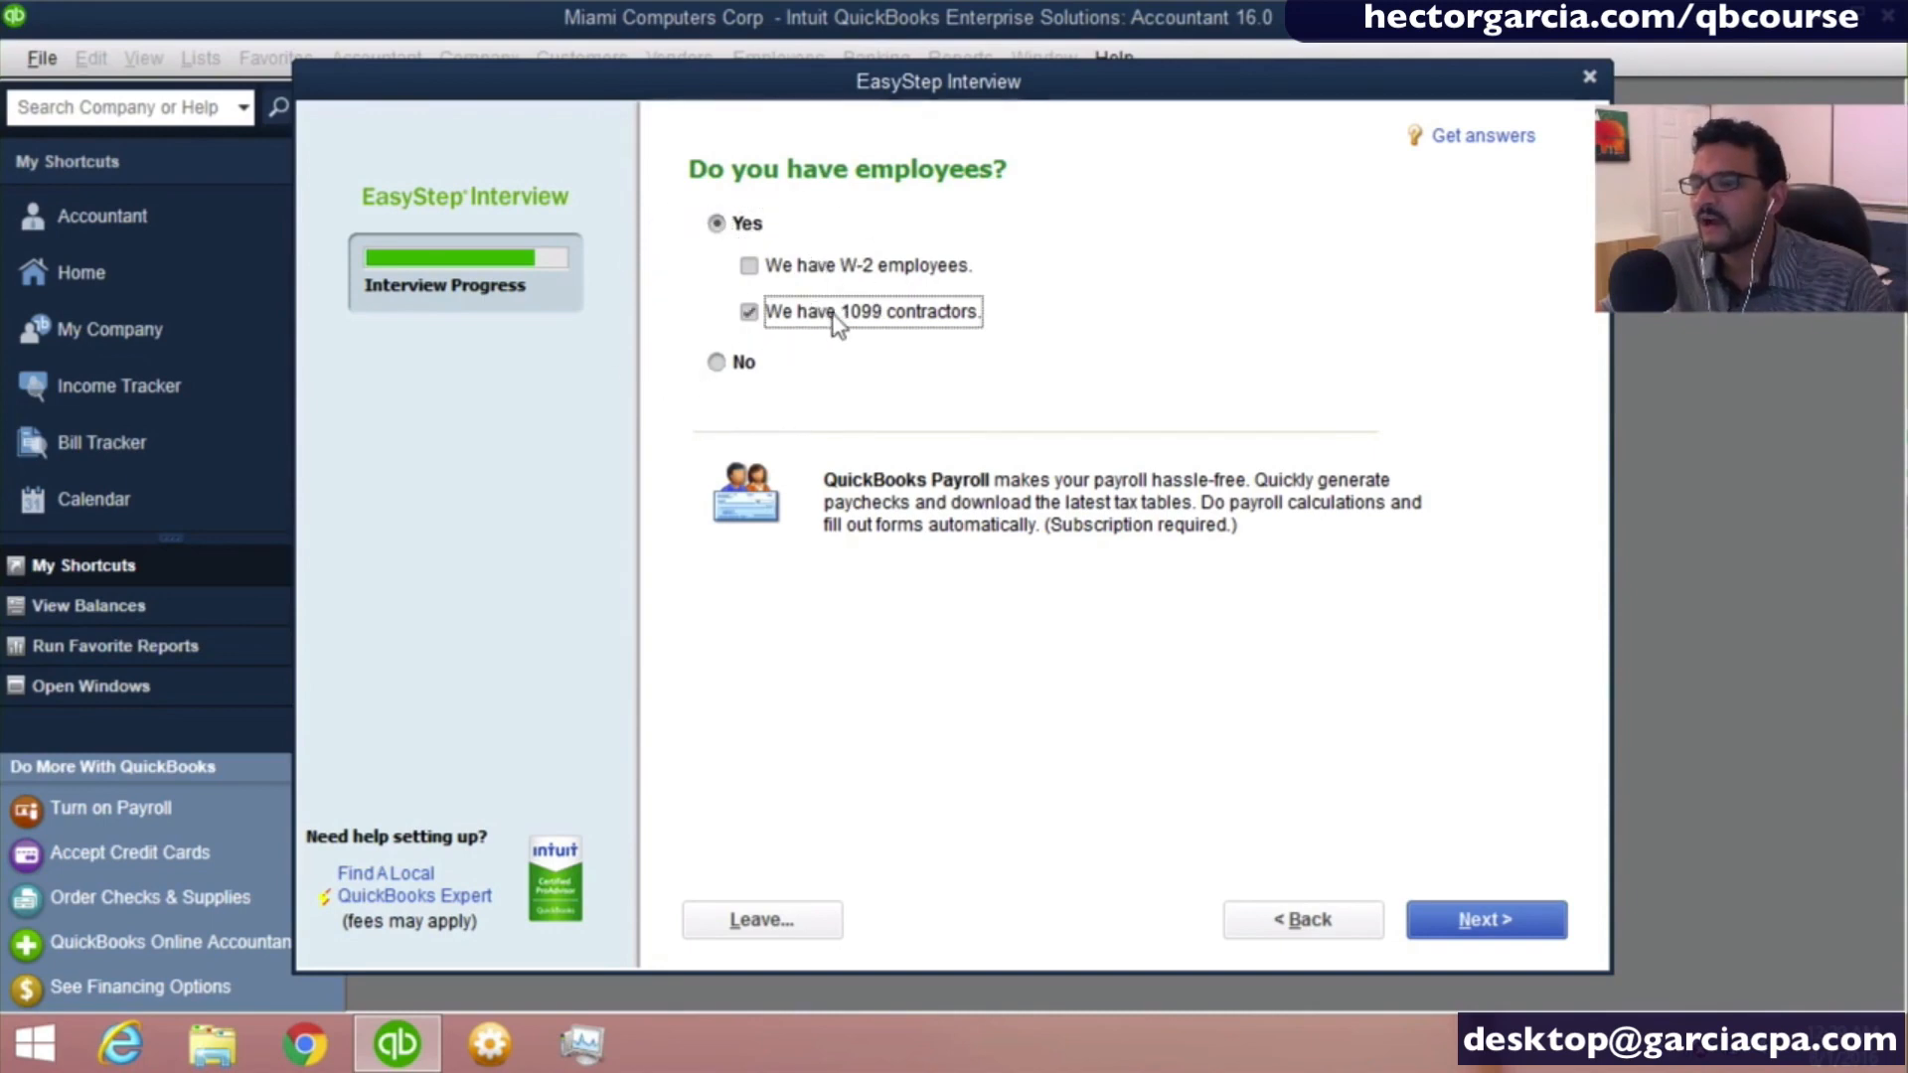
pyautogui.press('ctrl')
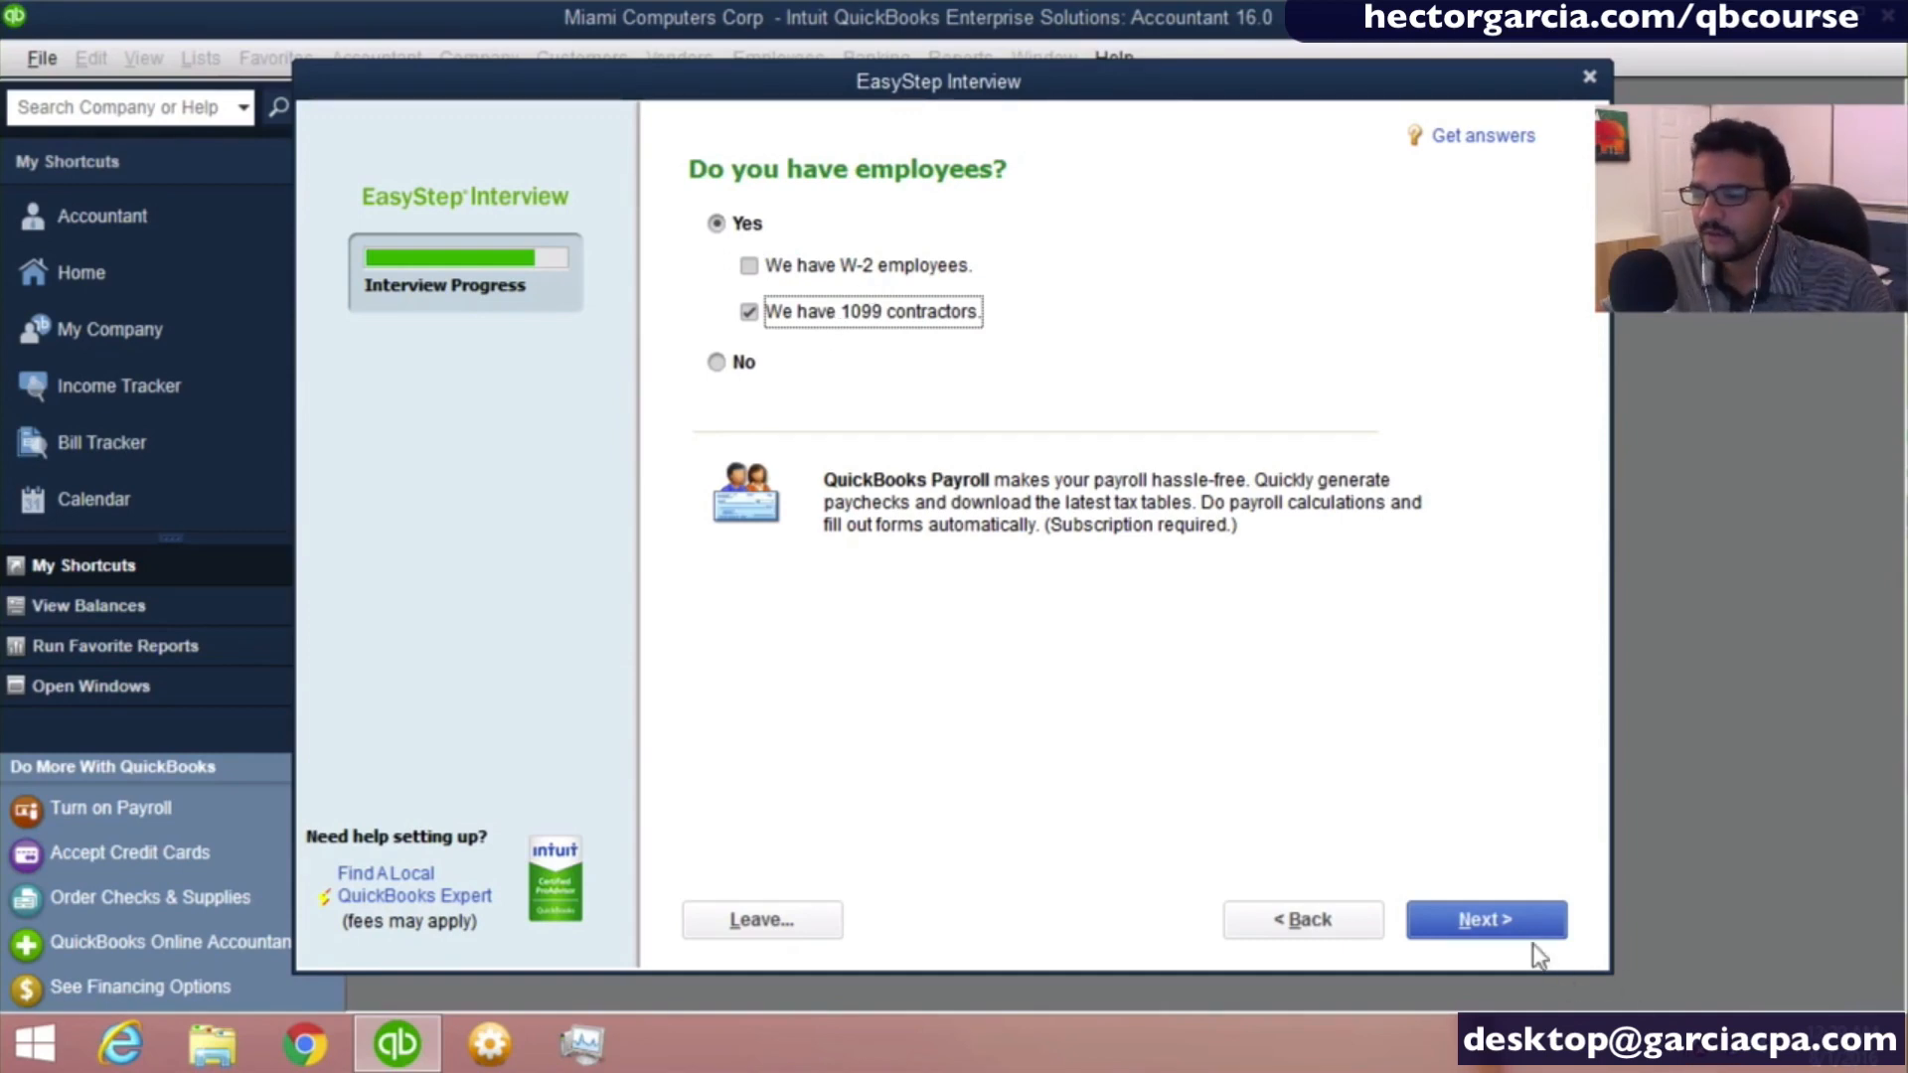
pyautogui.click(1508, 932)
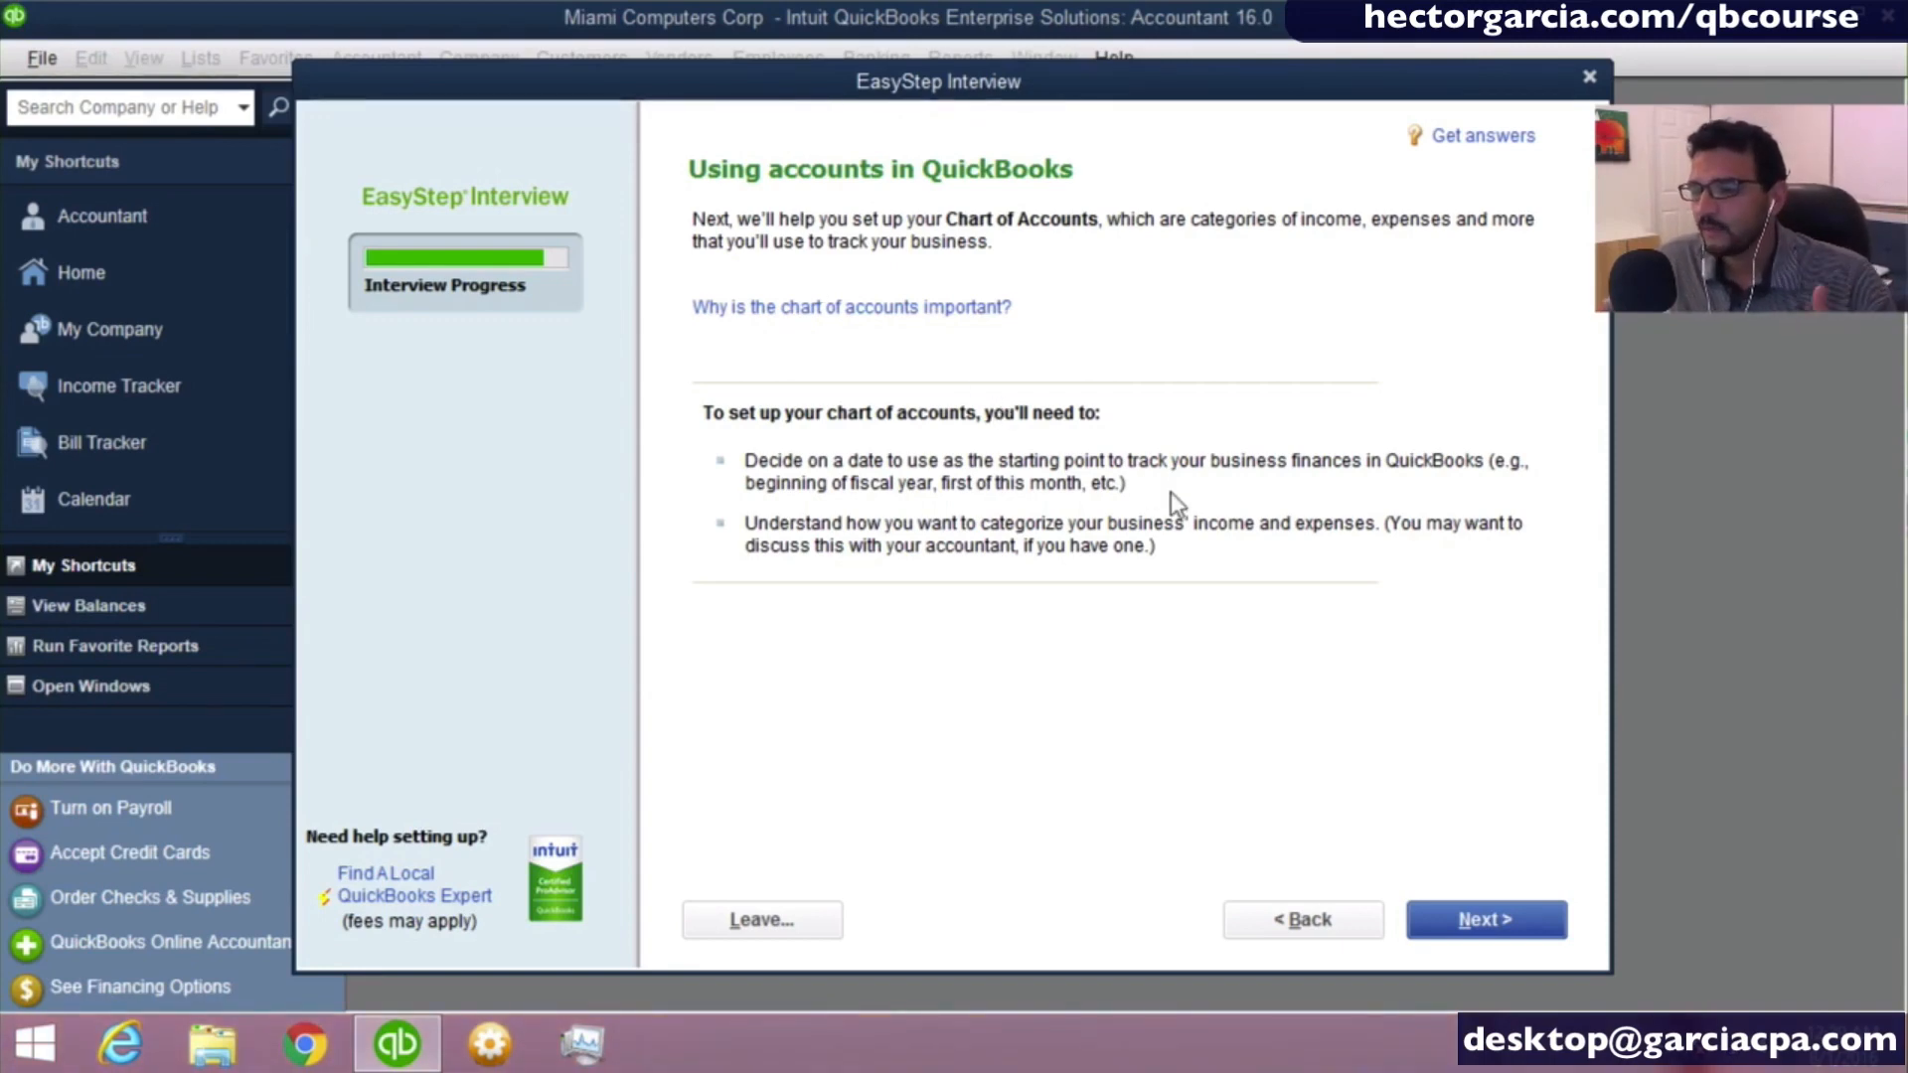
pyautogui.click(1474, 928)
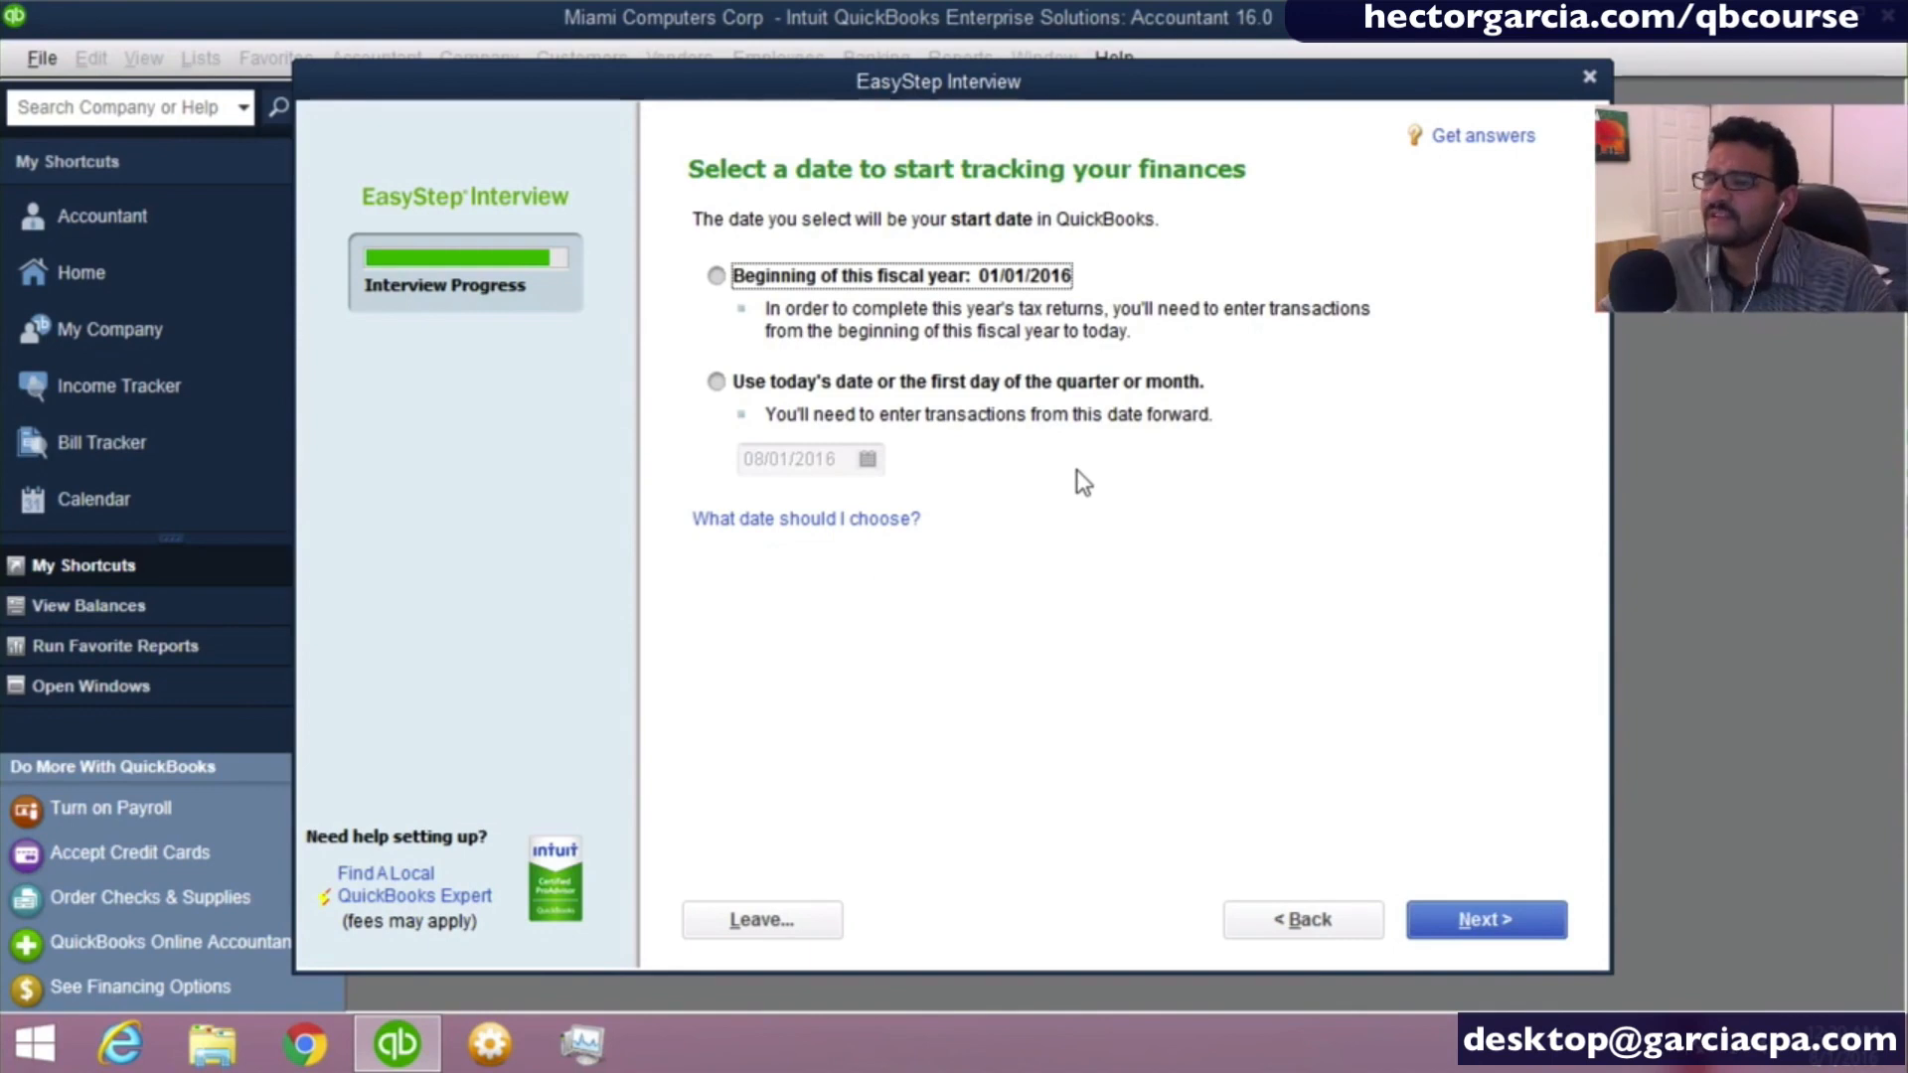
pyautogui.click(851, 278)
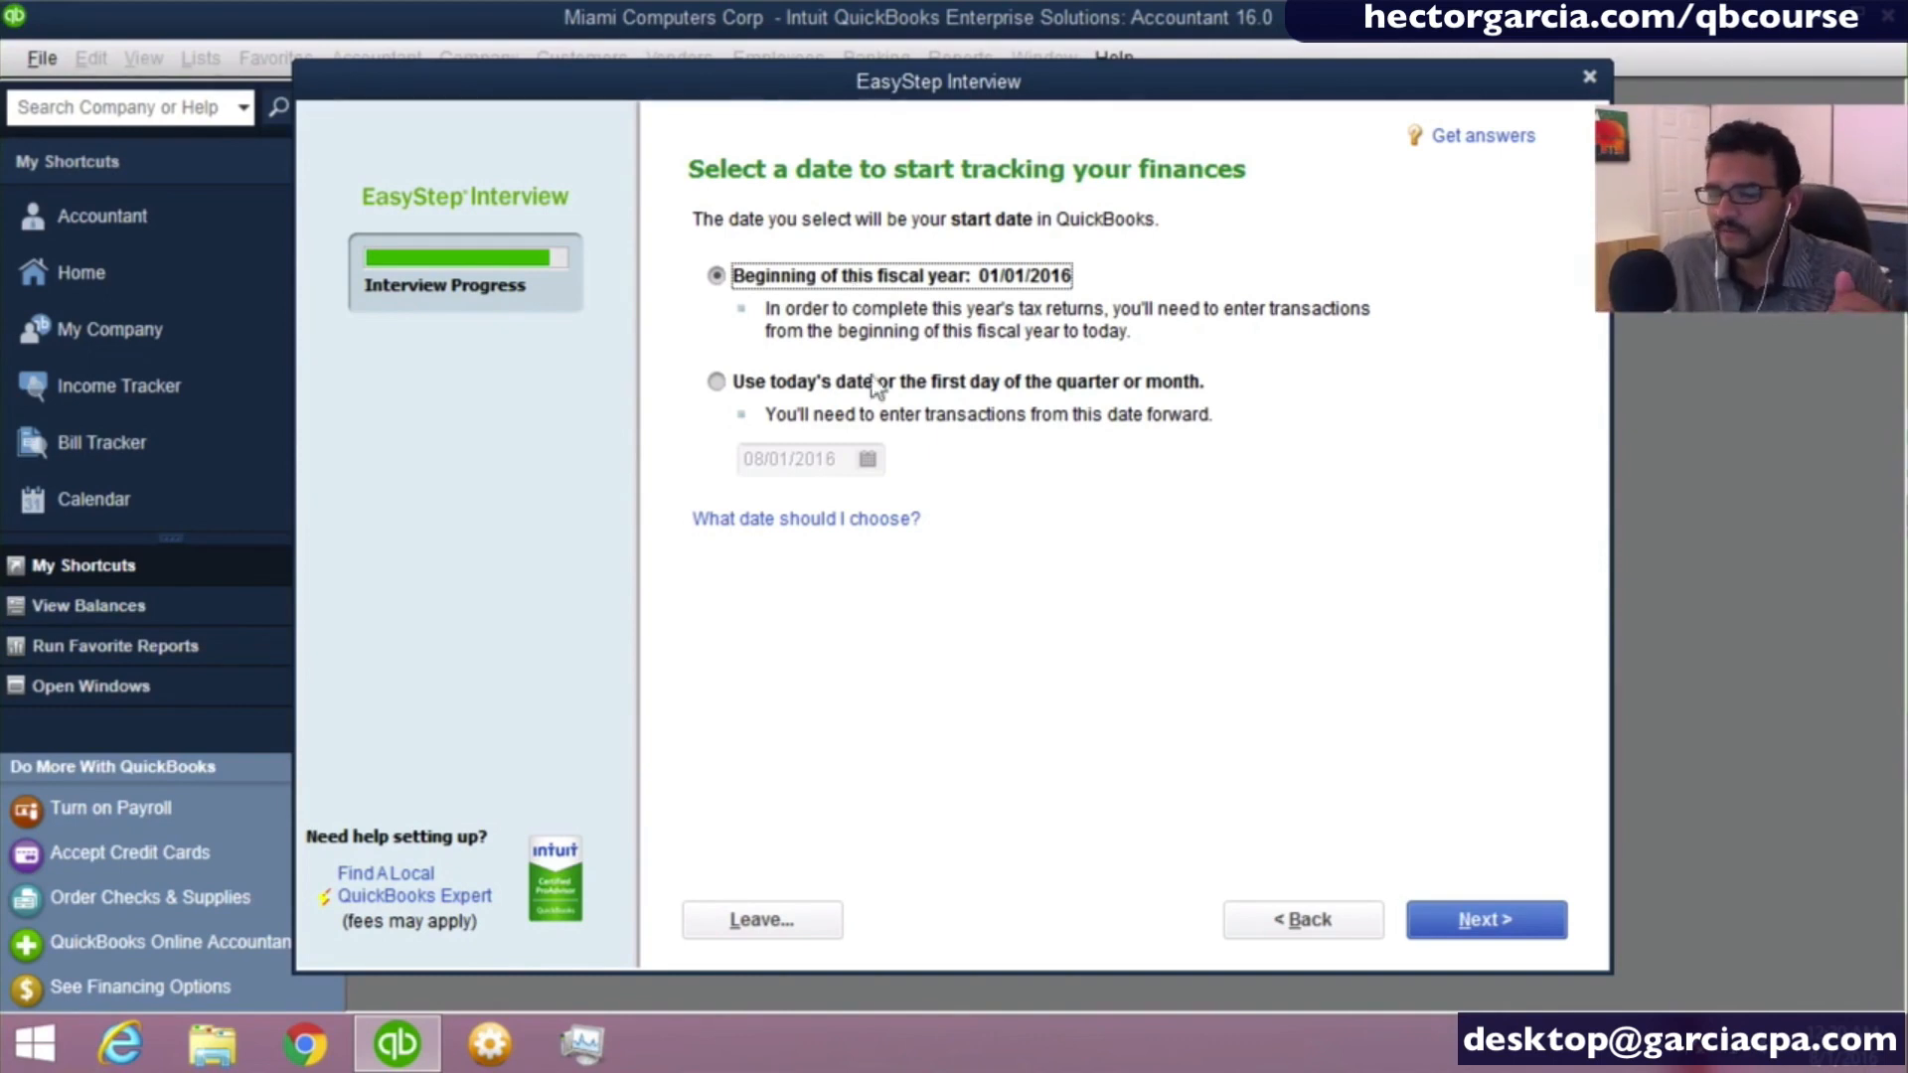
pyautogui.click(763, 388)
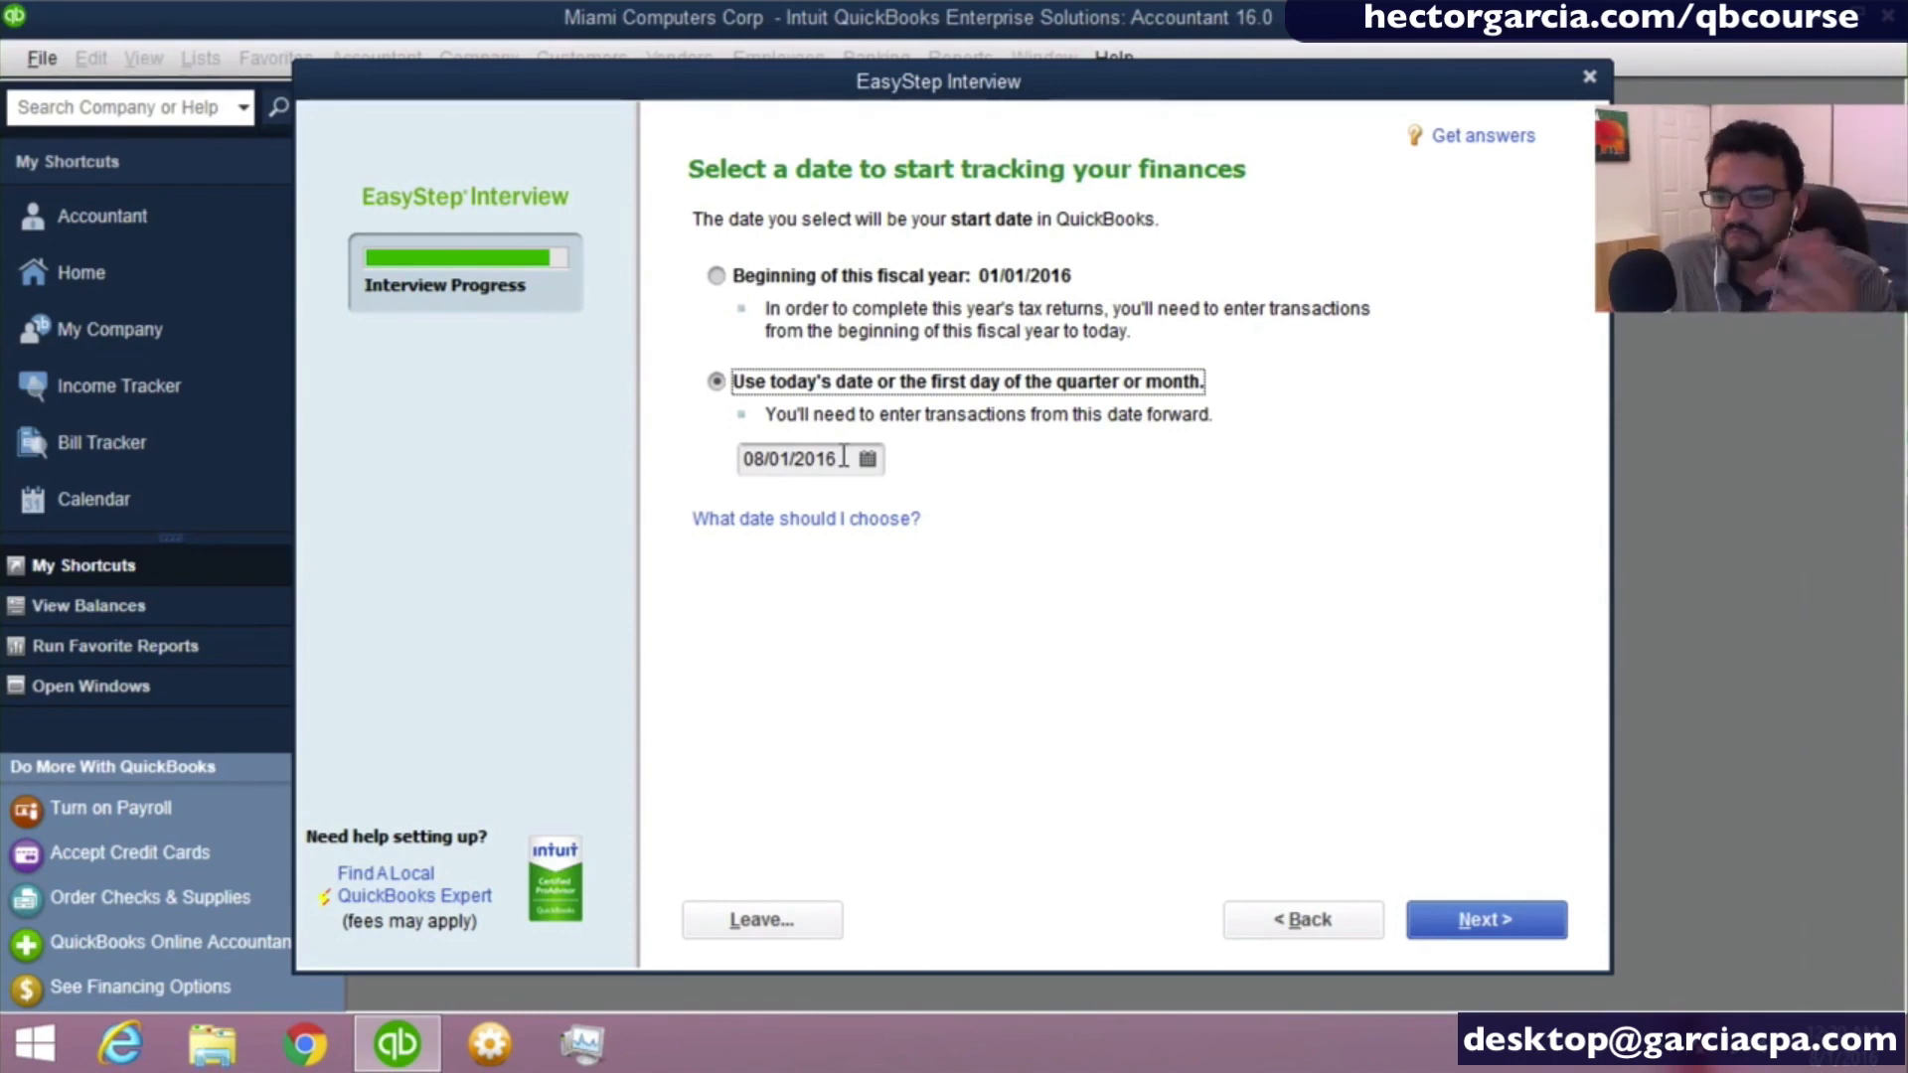
pyautogui.click(878, 459)
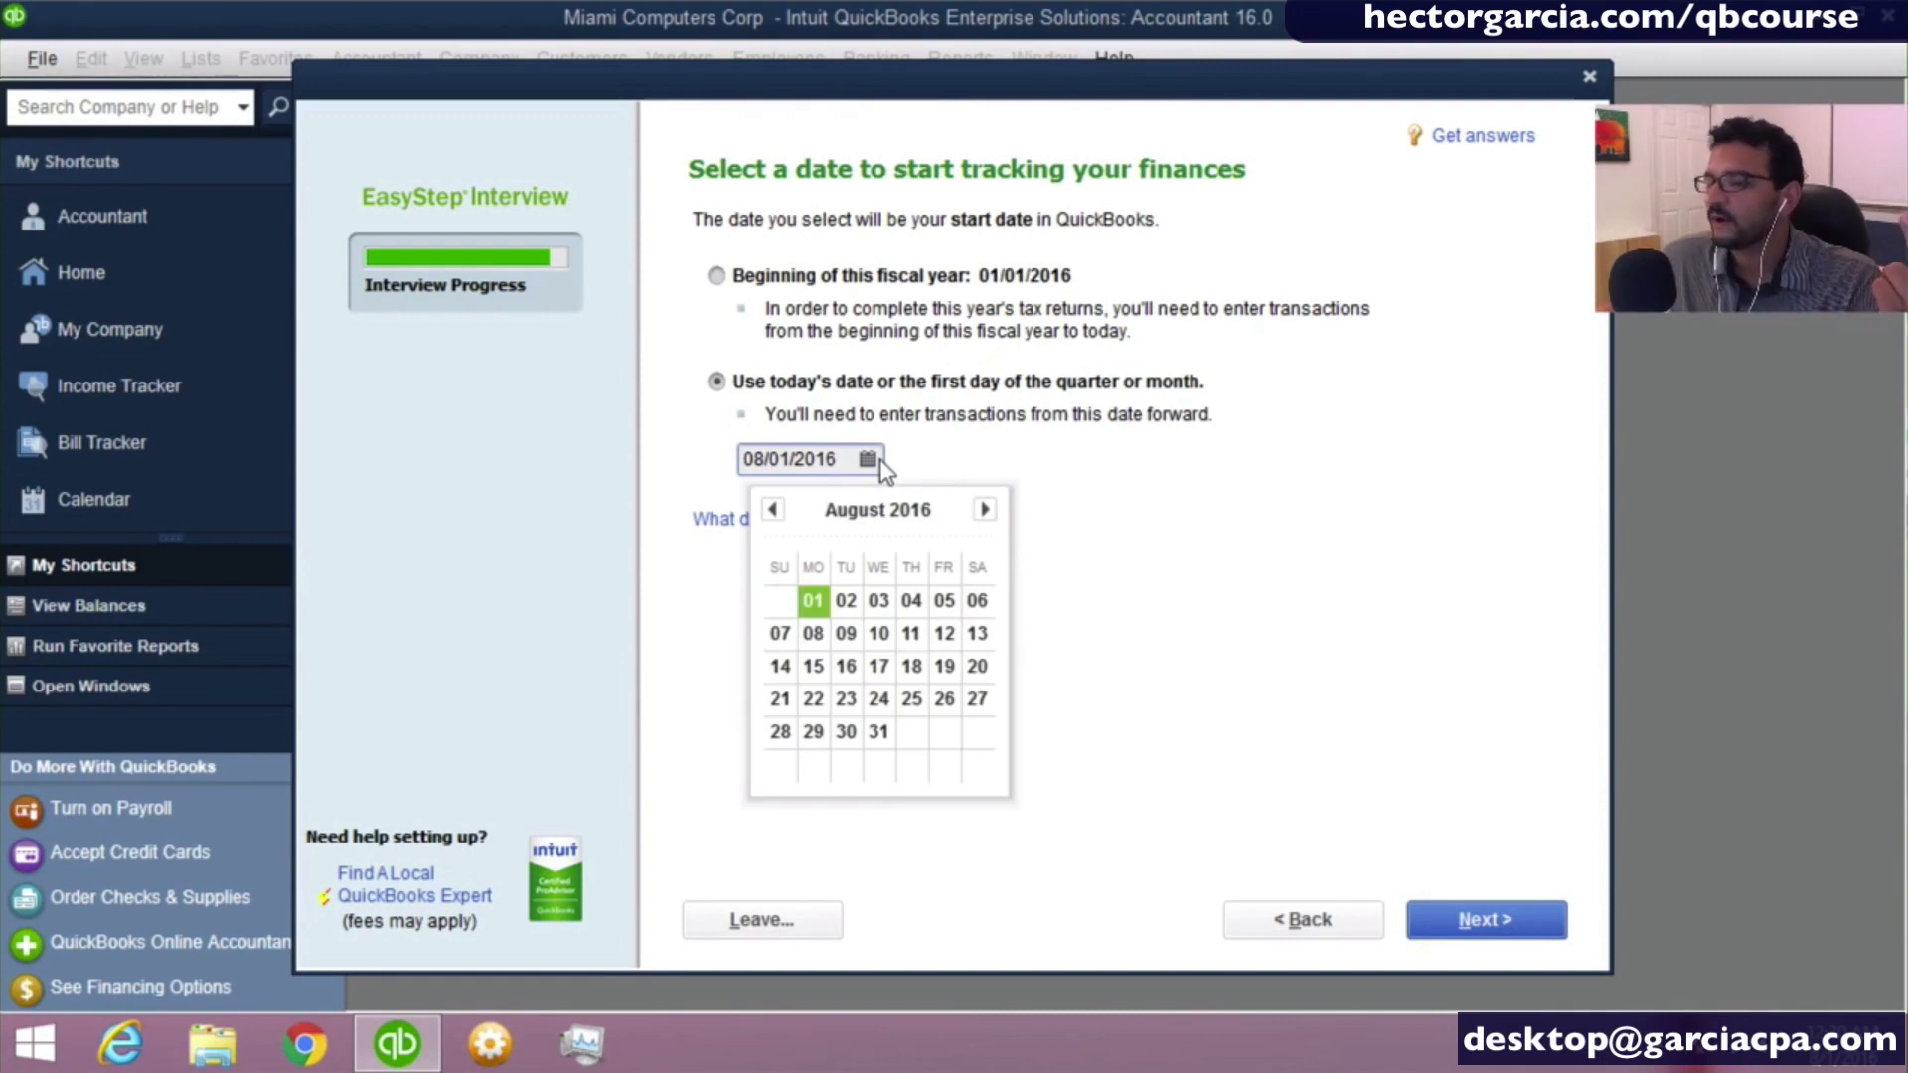
pyautogui.click(879, 457)
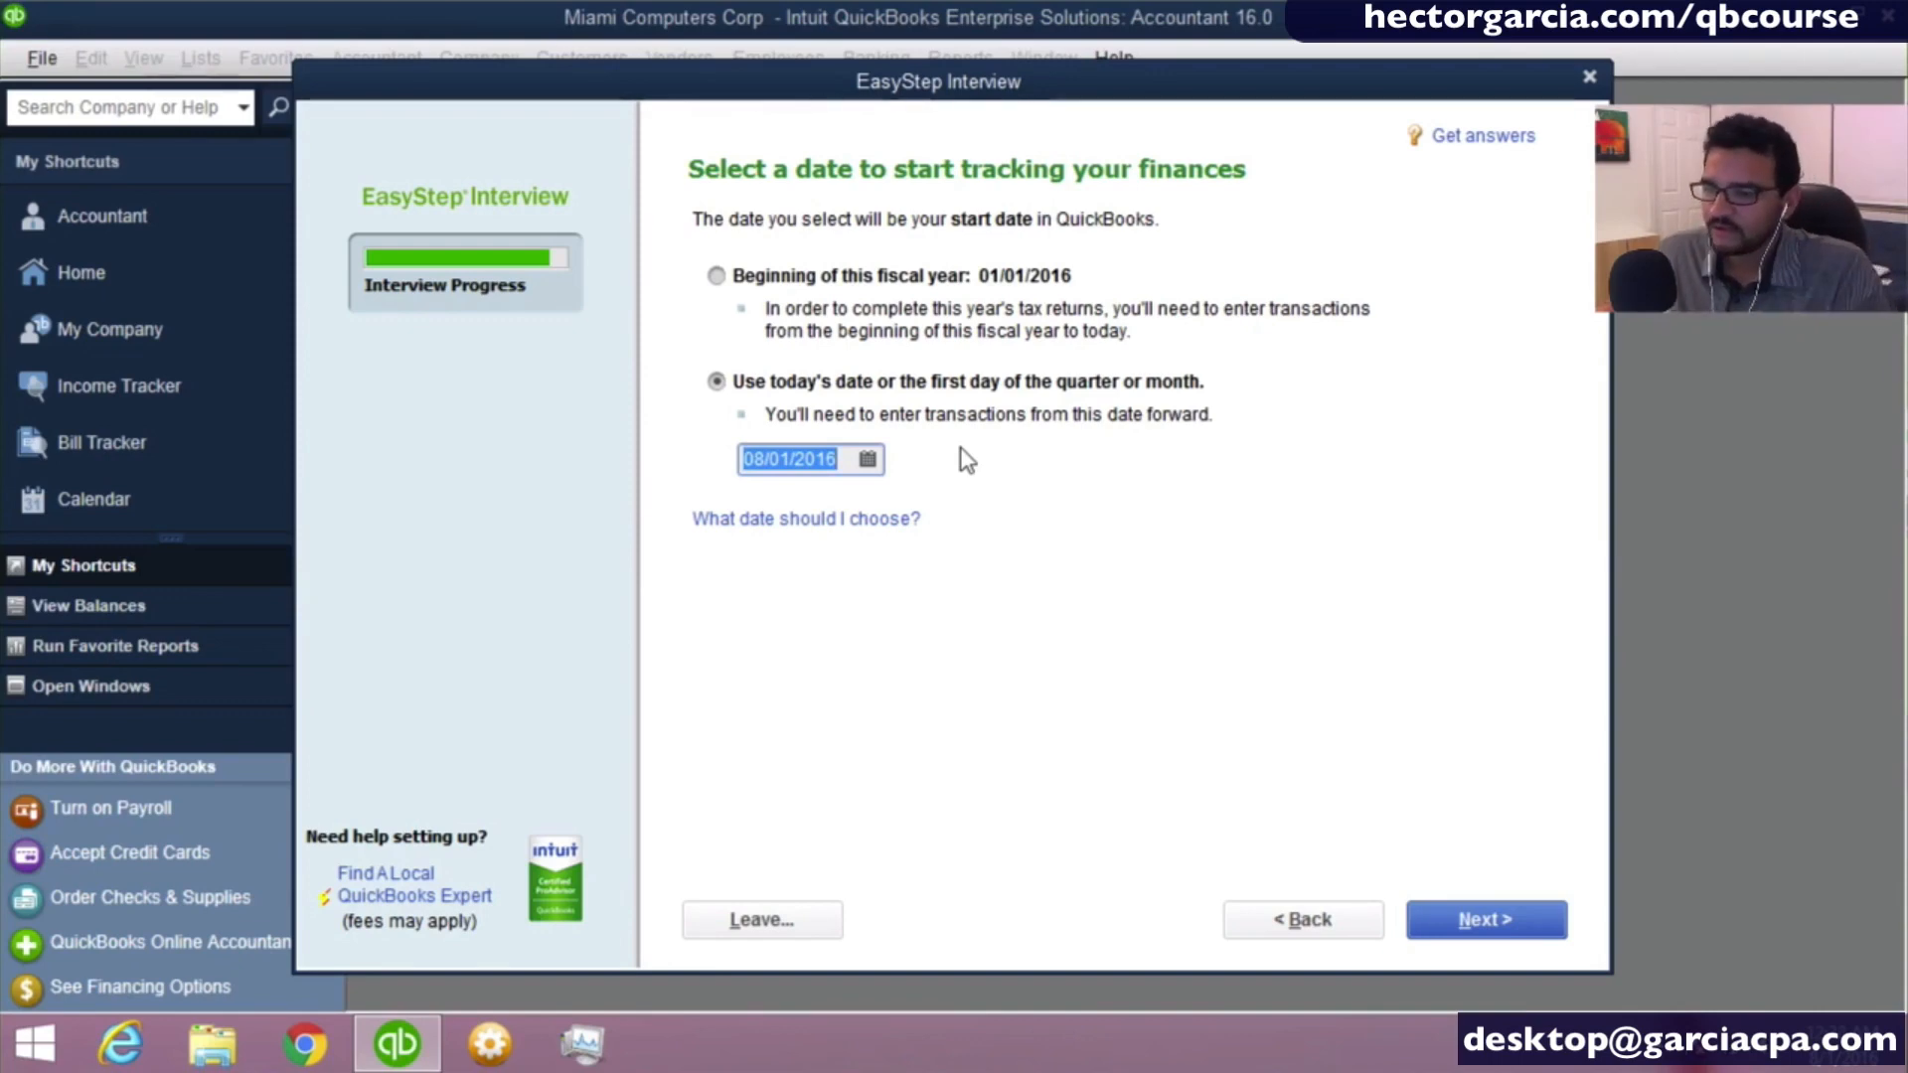
# - Choose the beginning of this fiscal year, 01/01/2016, as the start date and continue to the income and expense accounts review
pyautogui.click(745, 278)
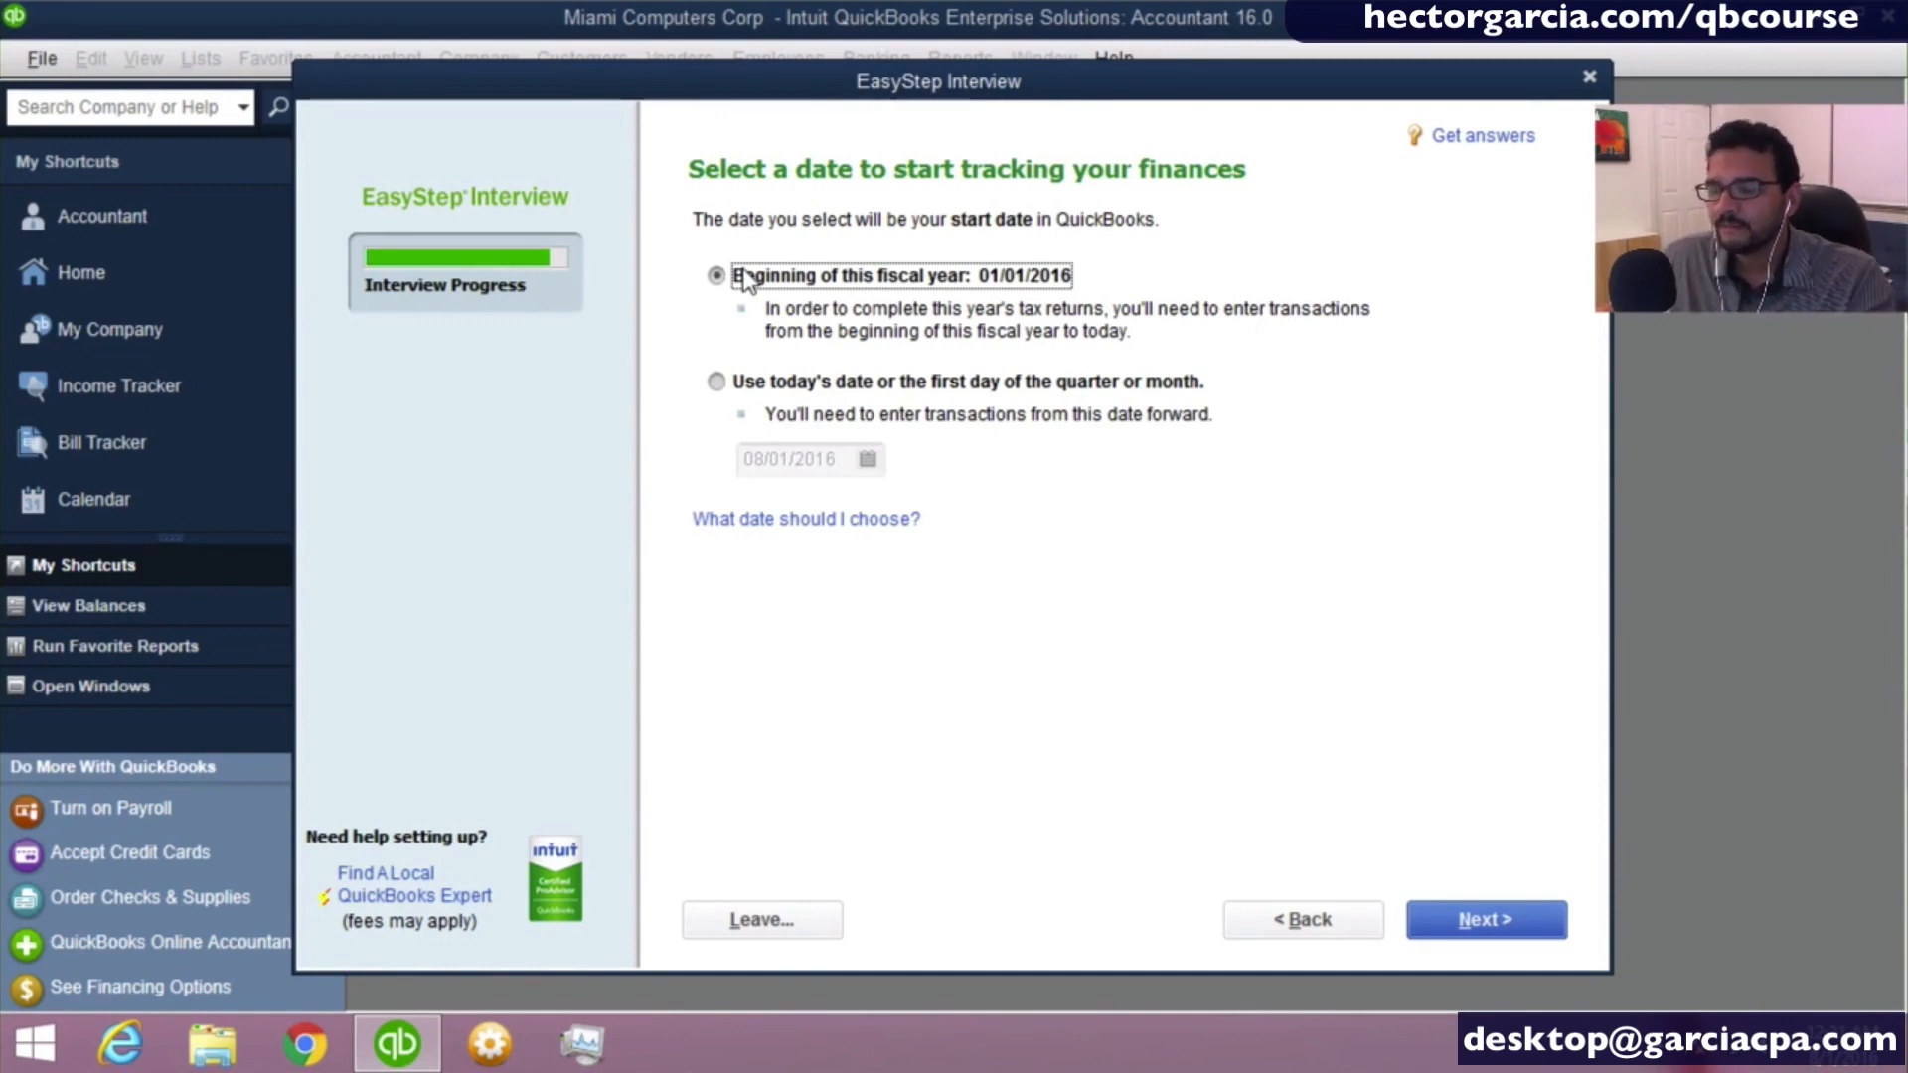
pyautogui.click(1509, 906)
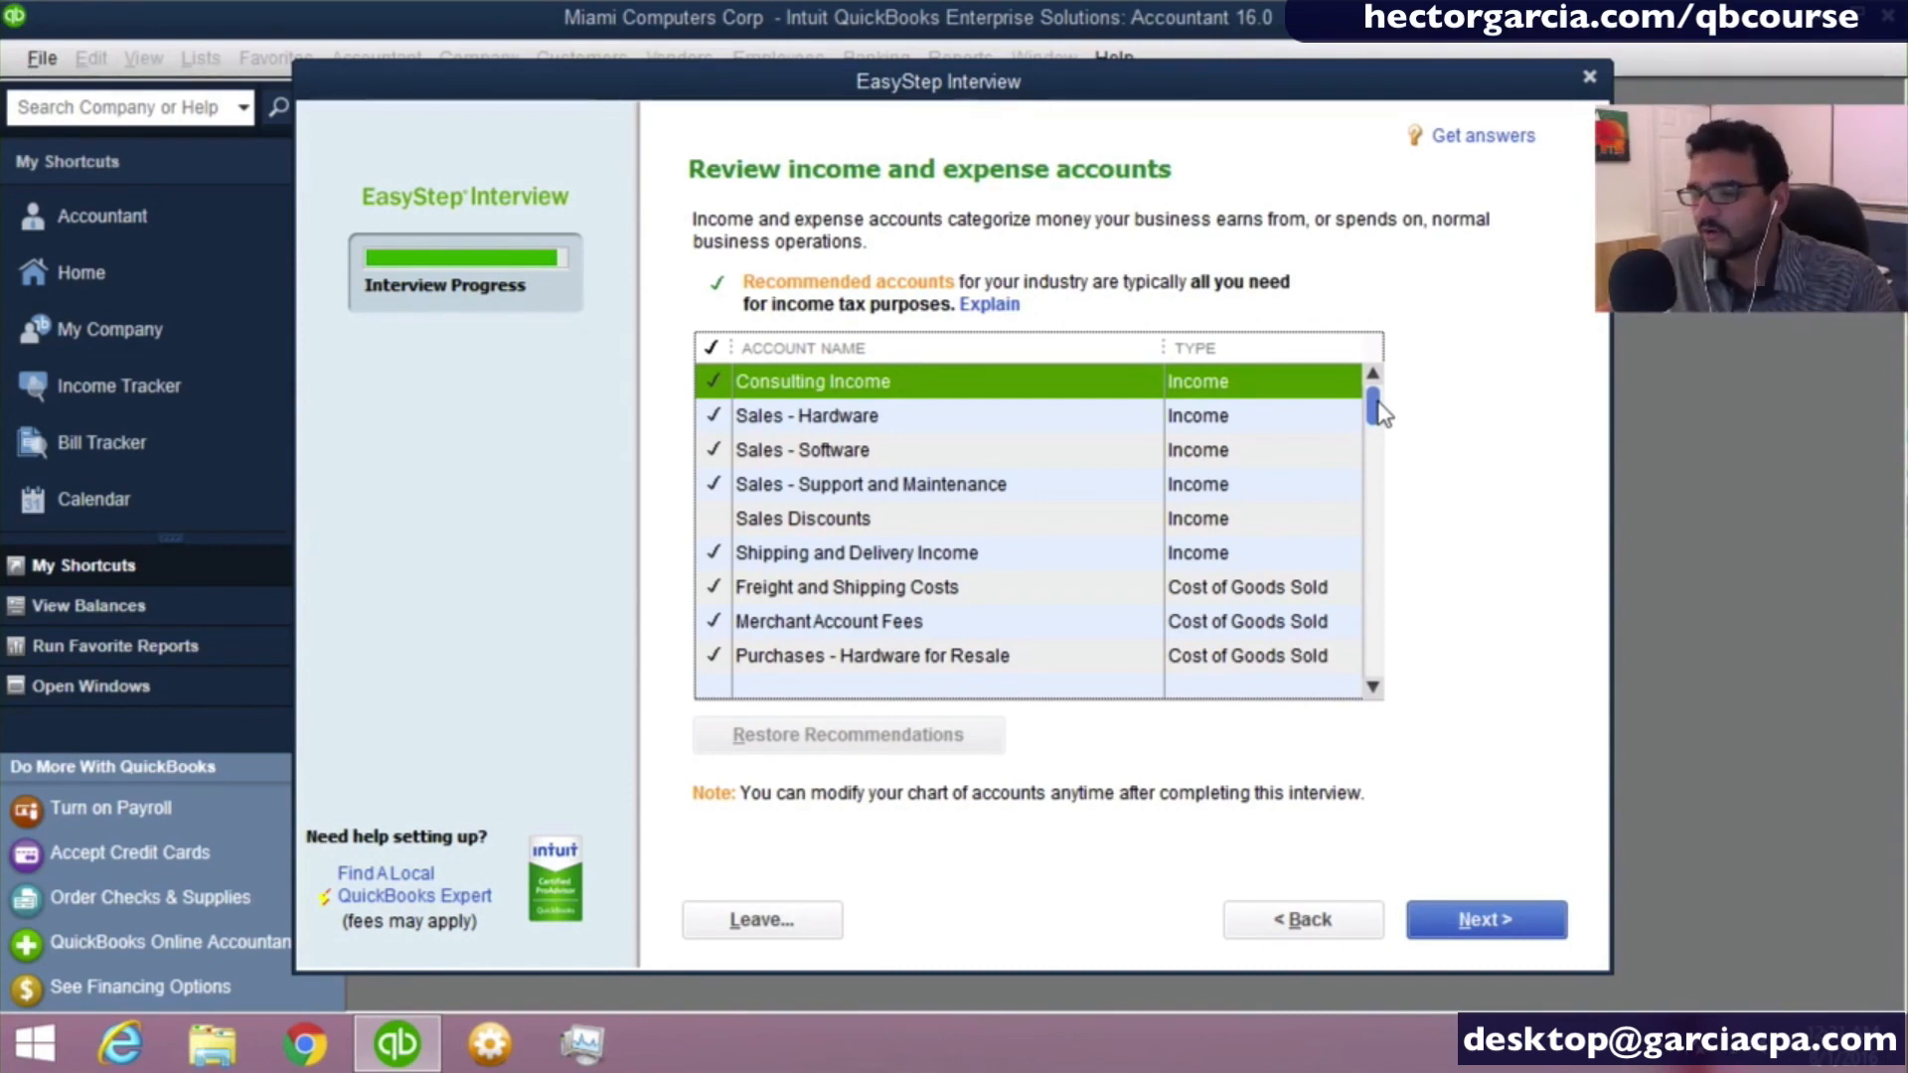
# - Include the Subcontracted Services cost of goods sold account in the company's chart of accounts
pyautogui.moveTo(1380, 415); pyautogui.dragTo(1378, 460)
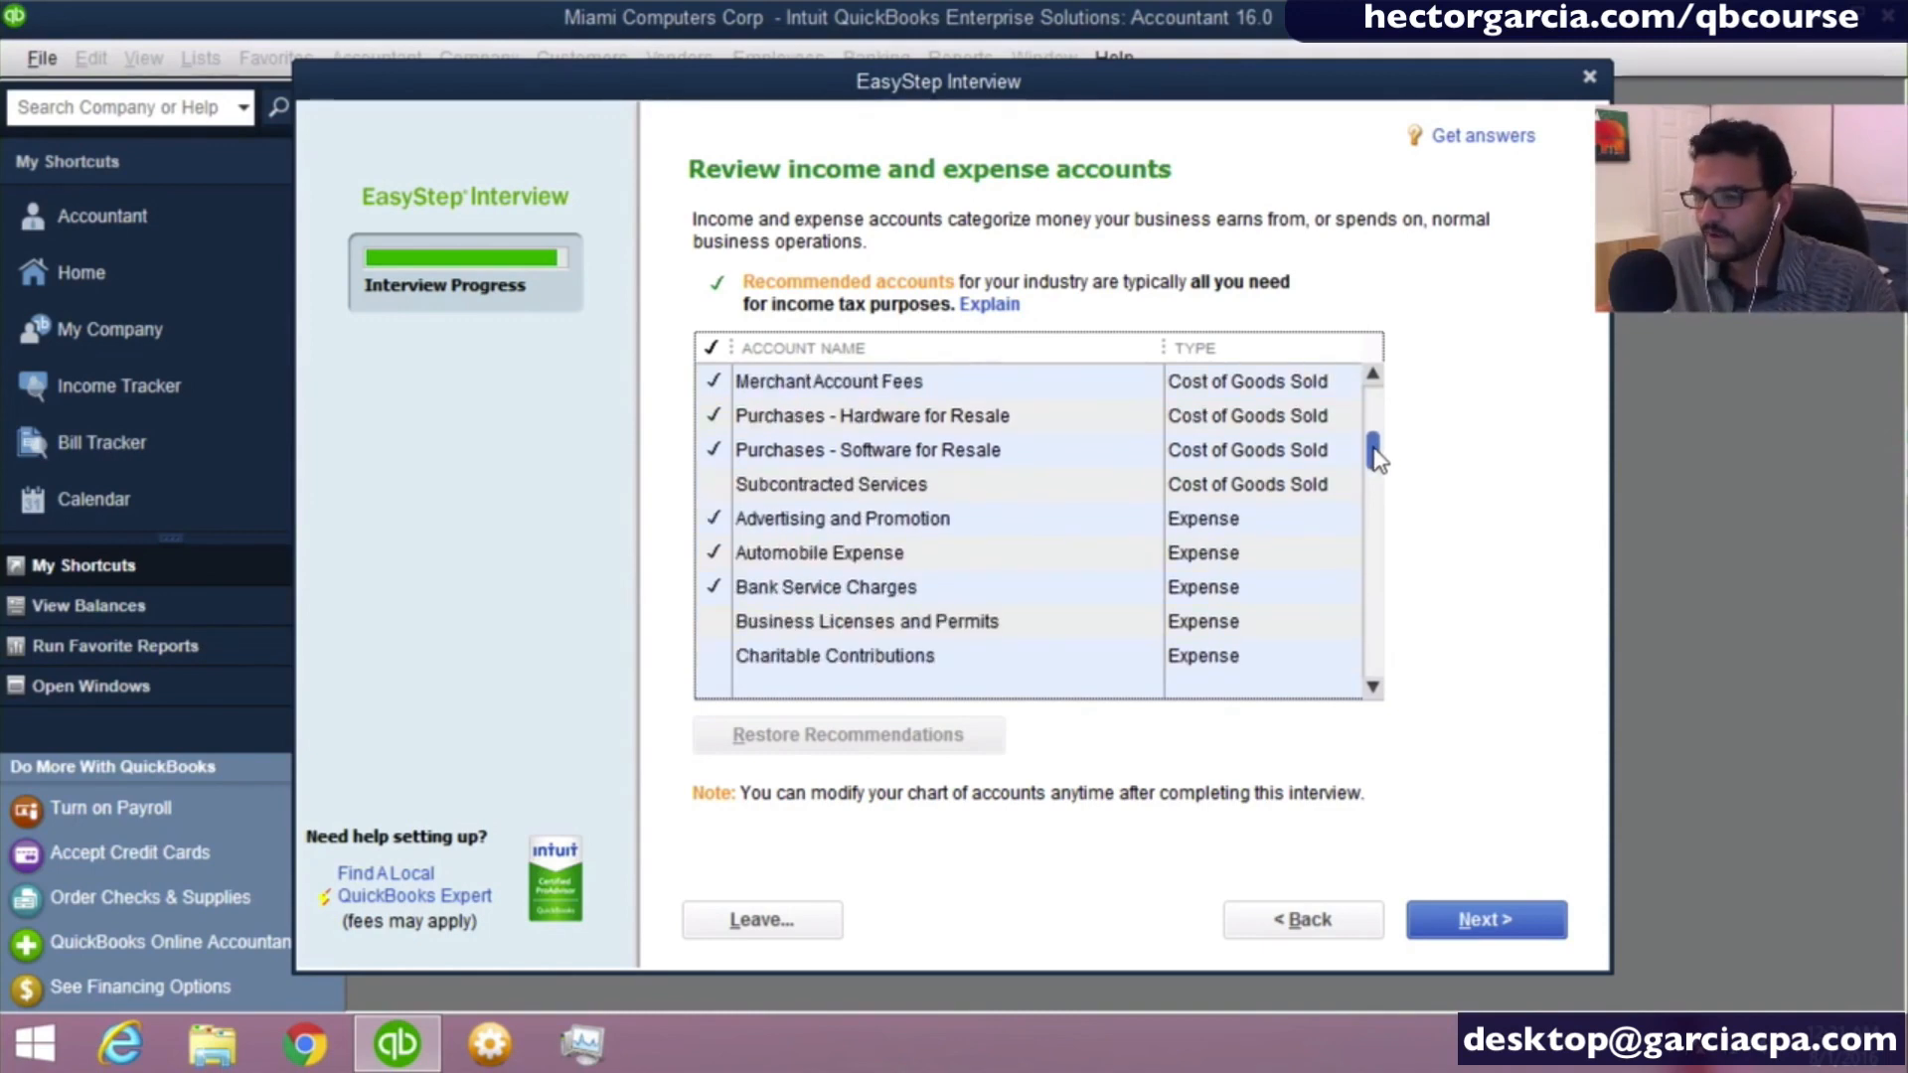
pyautogui.click(776, 485)
pyautogui.click(808, 486)
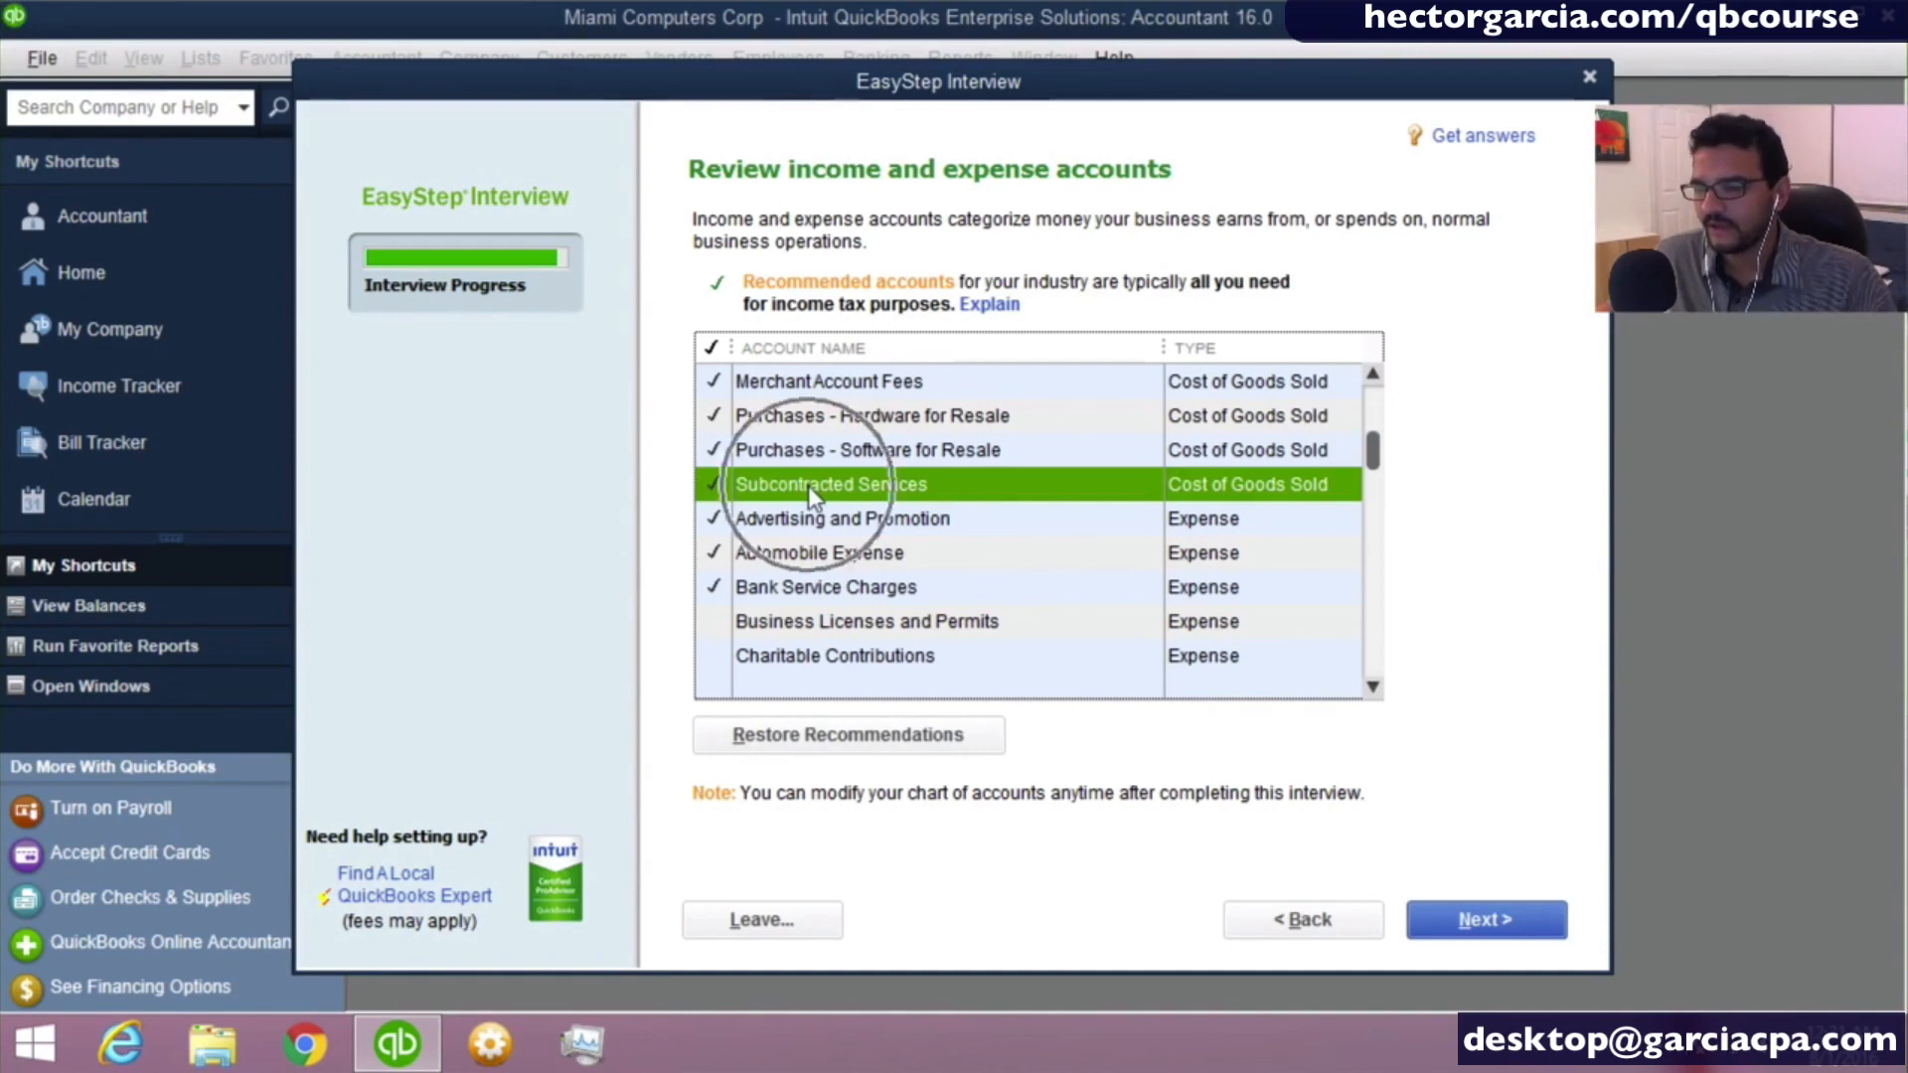
# - Include the Business Licenses and Permits and the Equipment Rental expense accounts
pyautogui.click(1373, 687)
pyautogui.click(1372, 686)
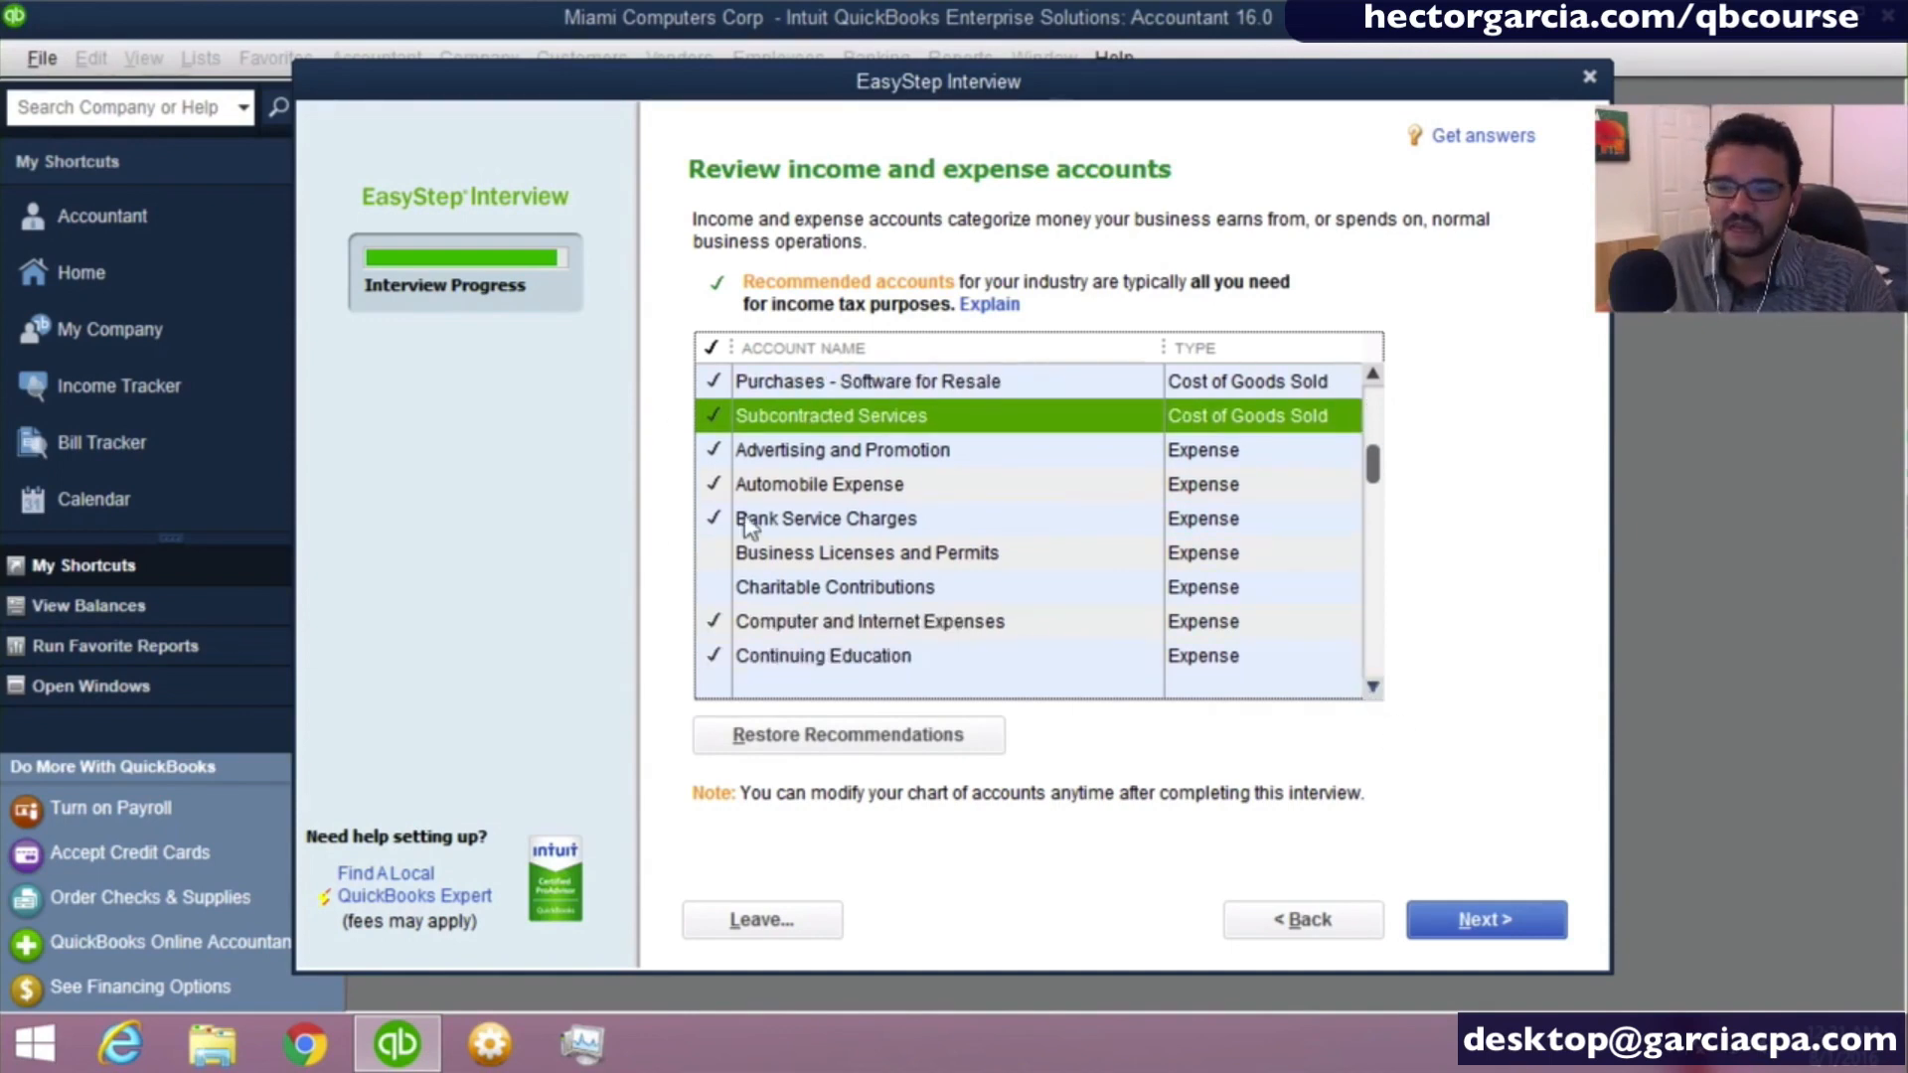
pyautogui.click(797, 557)
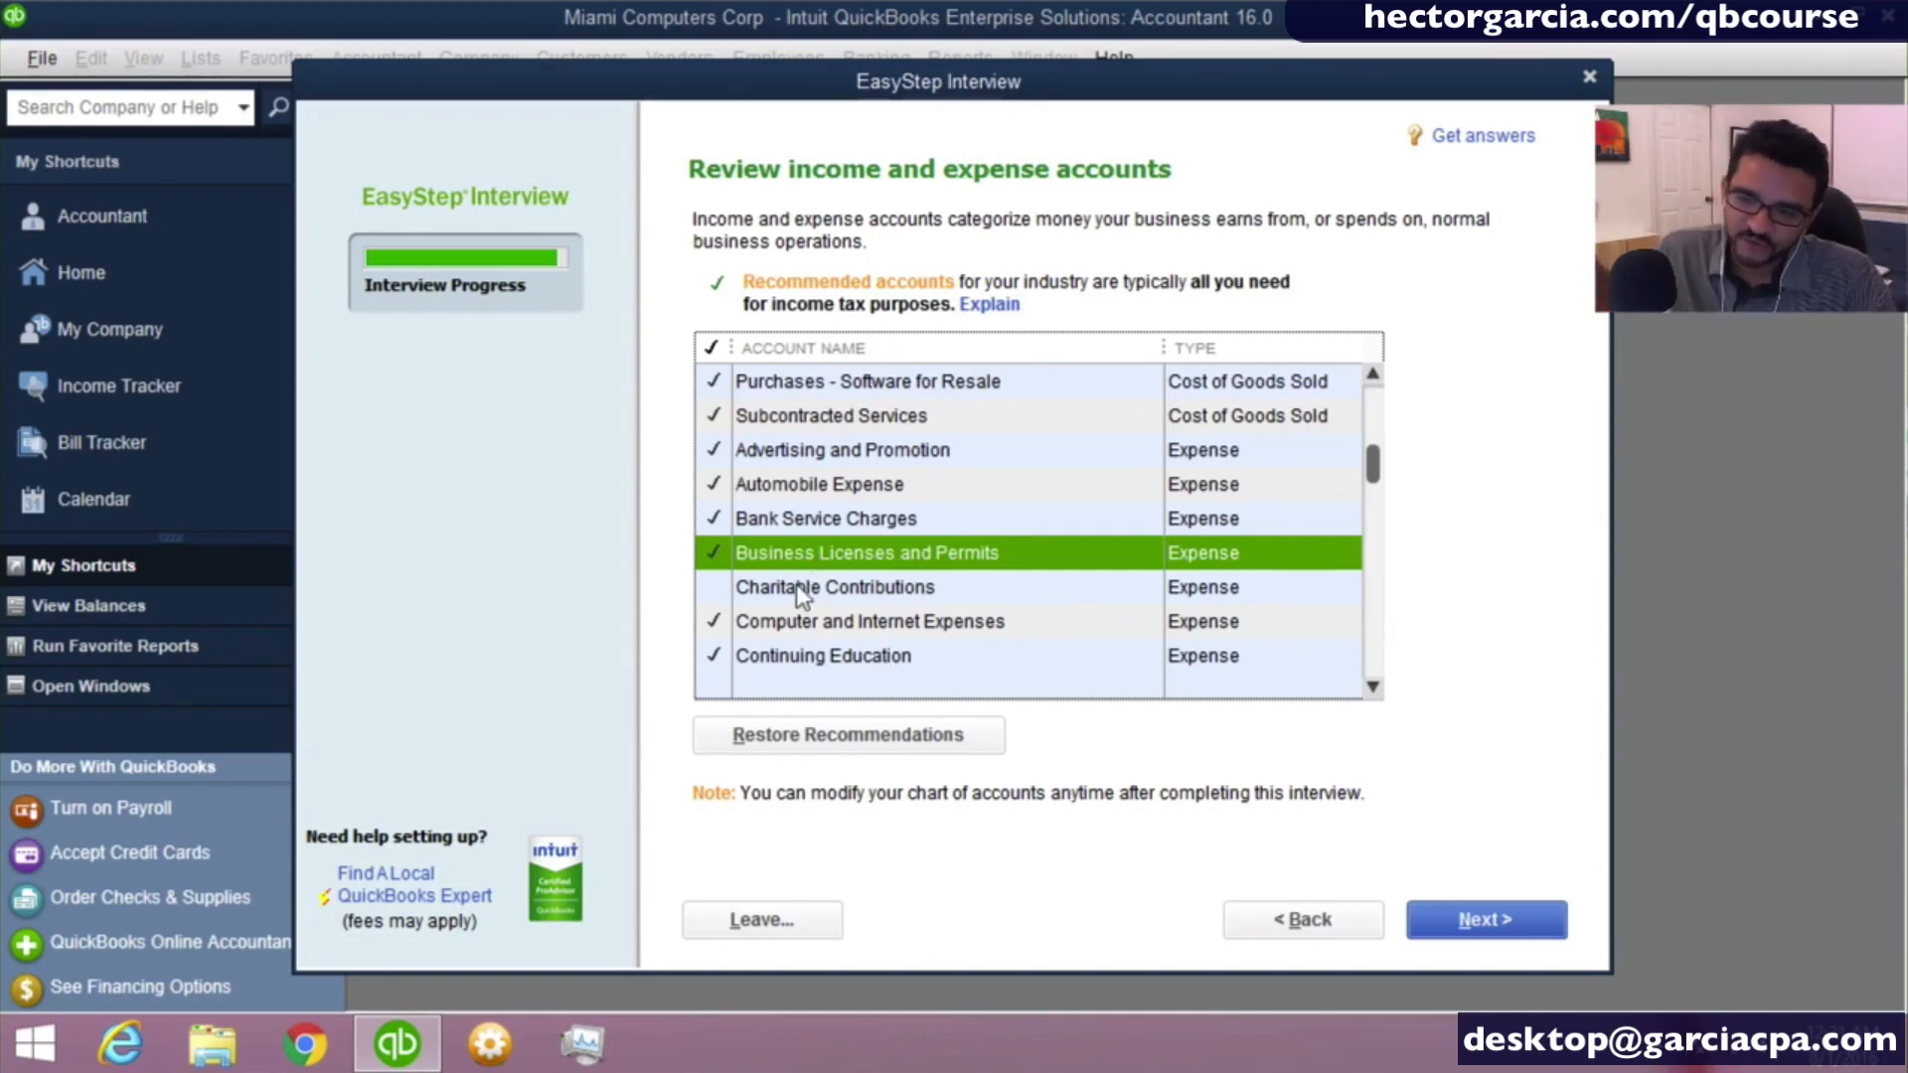
pyautogui.click(1376, 685)
pyautogui.click(1375, 685)
pyautogui.click(1376, 684)
pyautogui.click(1376, 684)
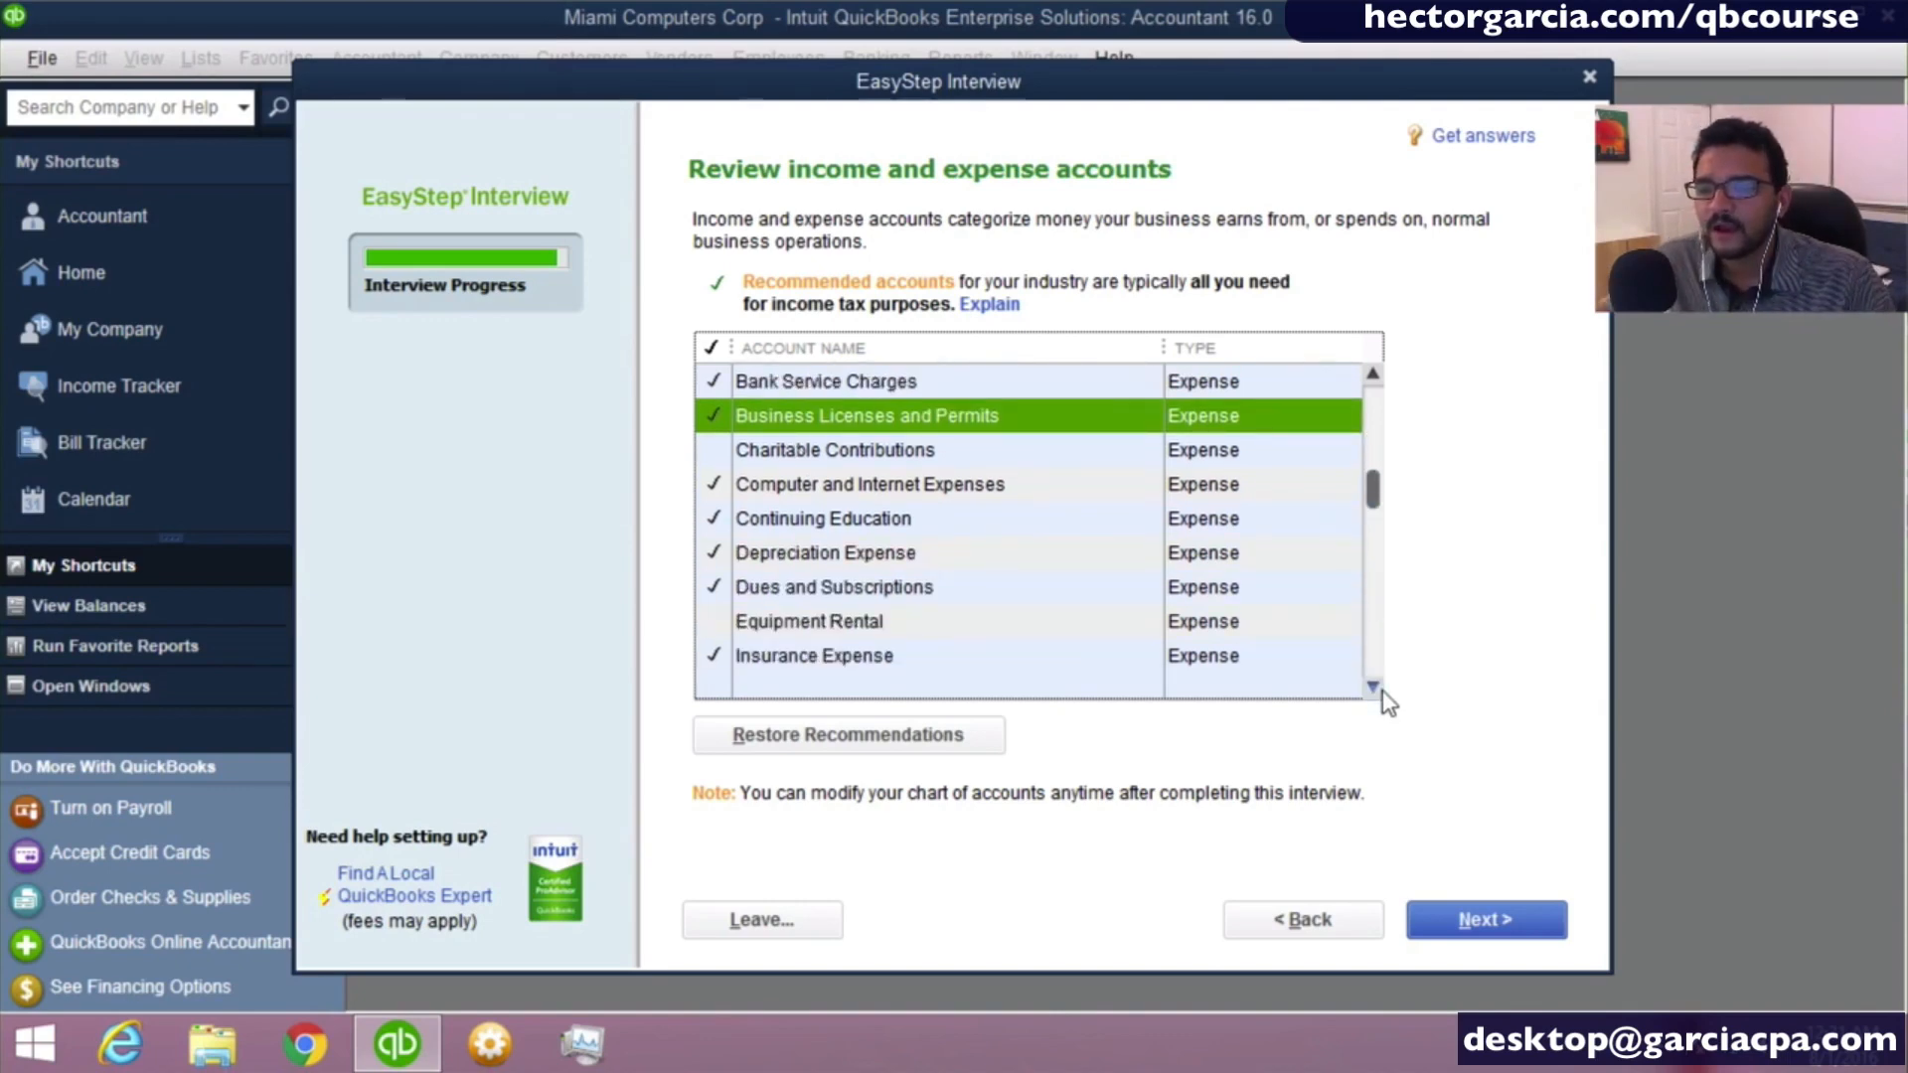
pyautogui.click(809, 630)
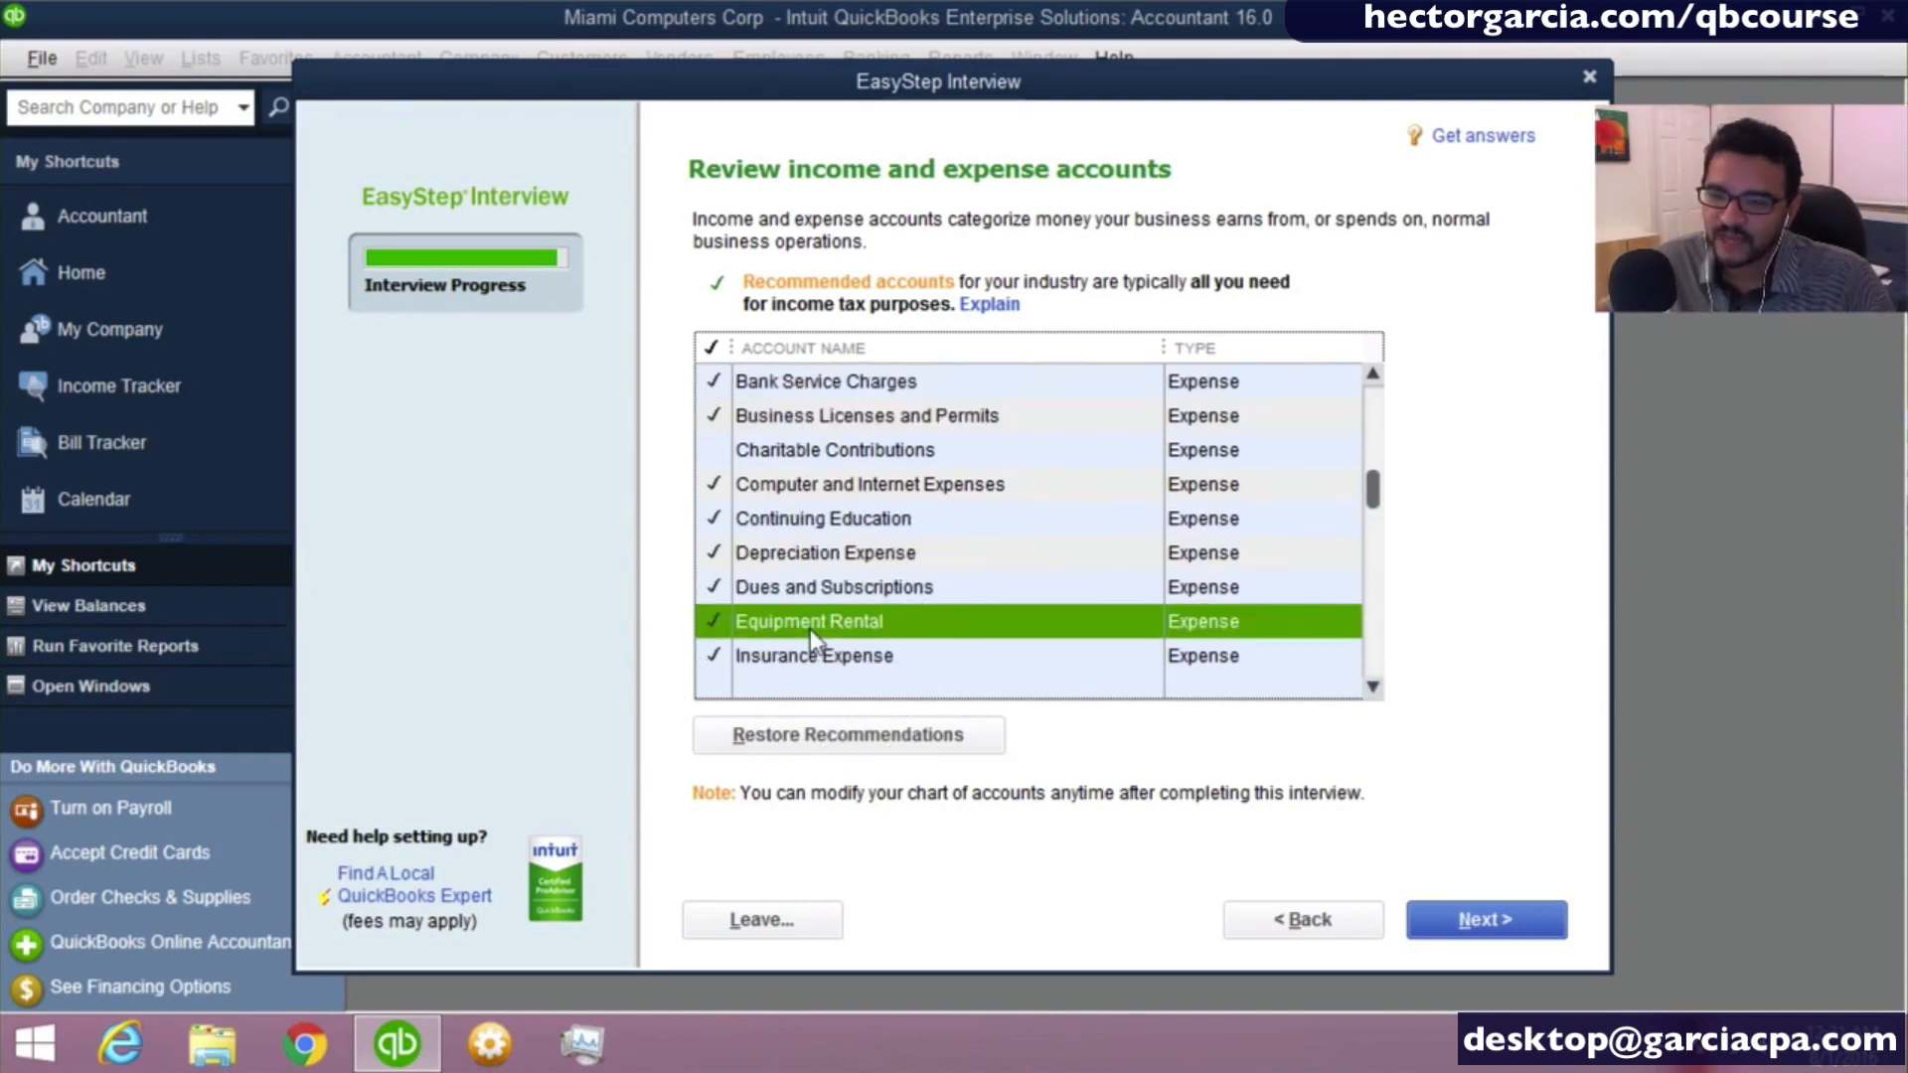
# - Include the General Liability Insurance and Health Insurance subaccounts under Insurance Expense
pyautogui.click(1375, 686)
pyautogui.click(1375, 686)
pyautogui.click(1375, 685)
pyautogui.click(1375, 685)
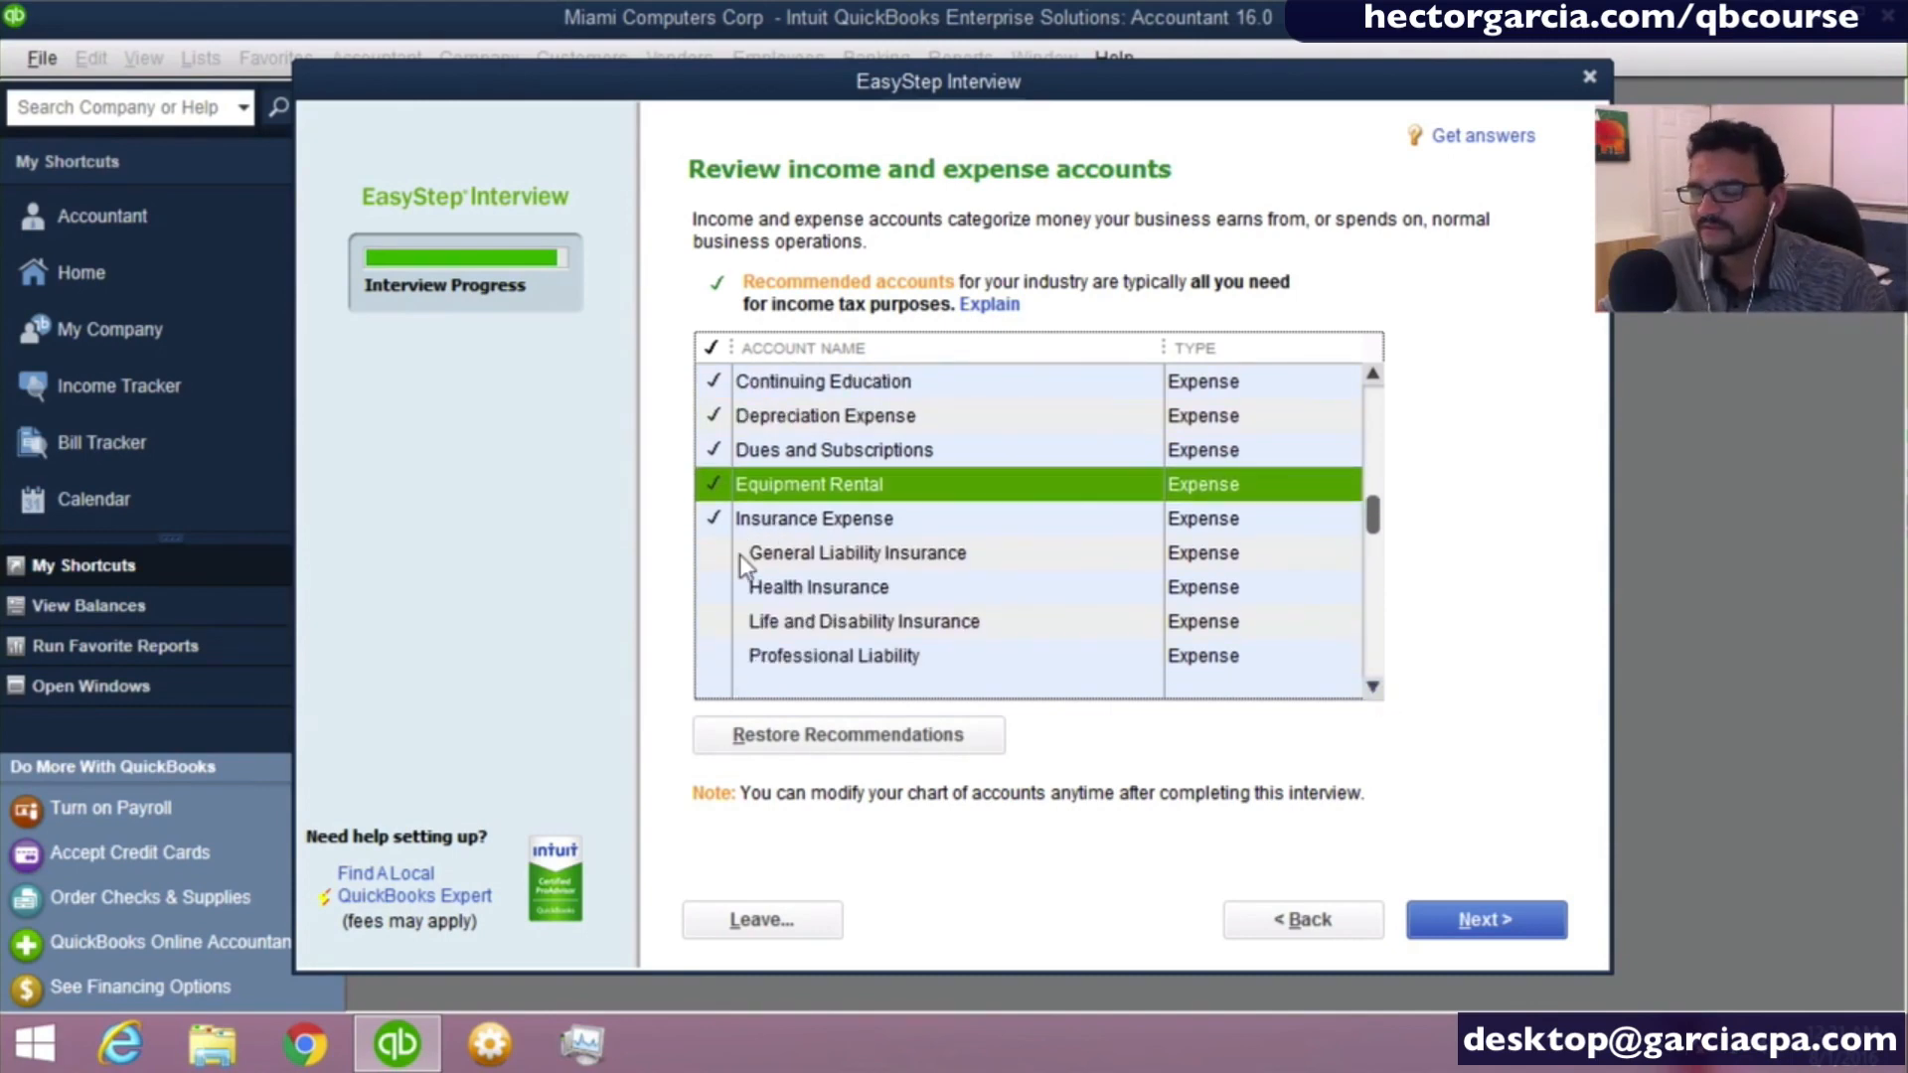
pyautogui.click(1373, 687)
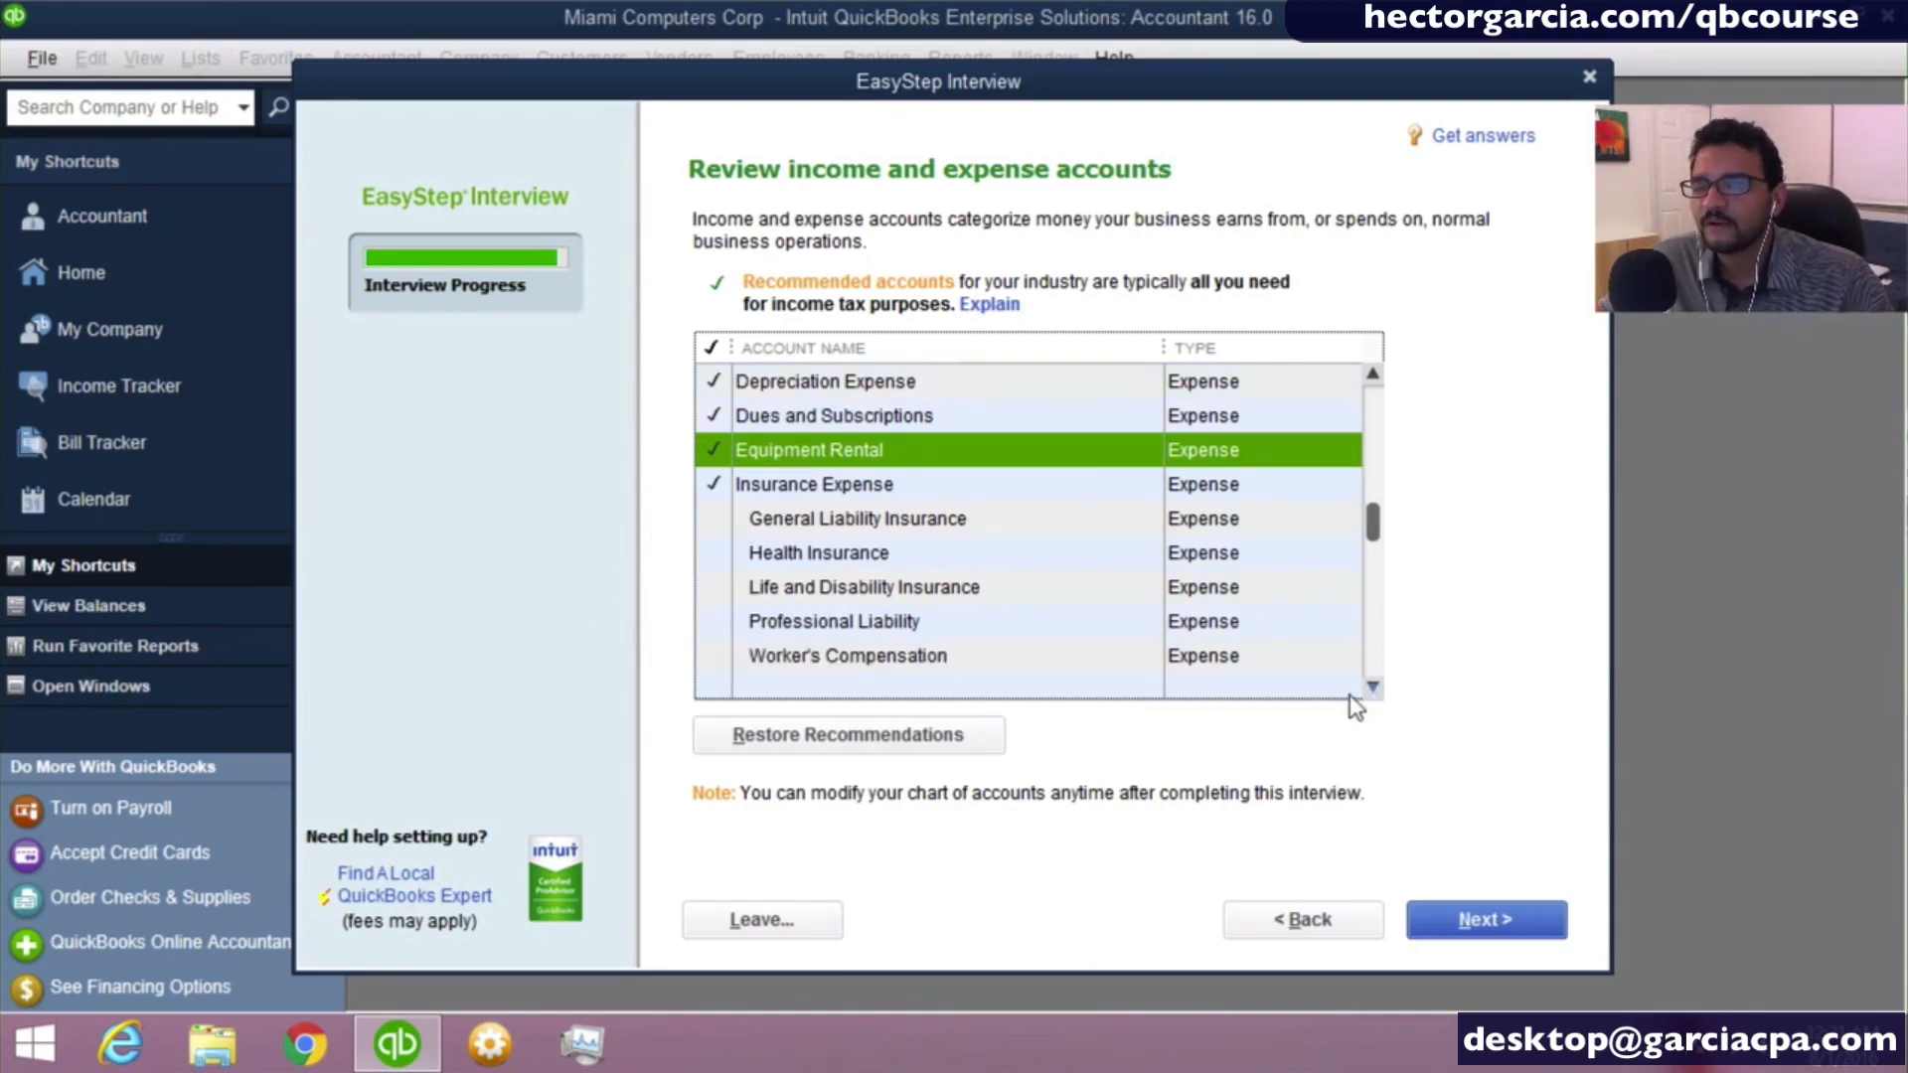
pyautogui.click(739, 528)
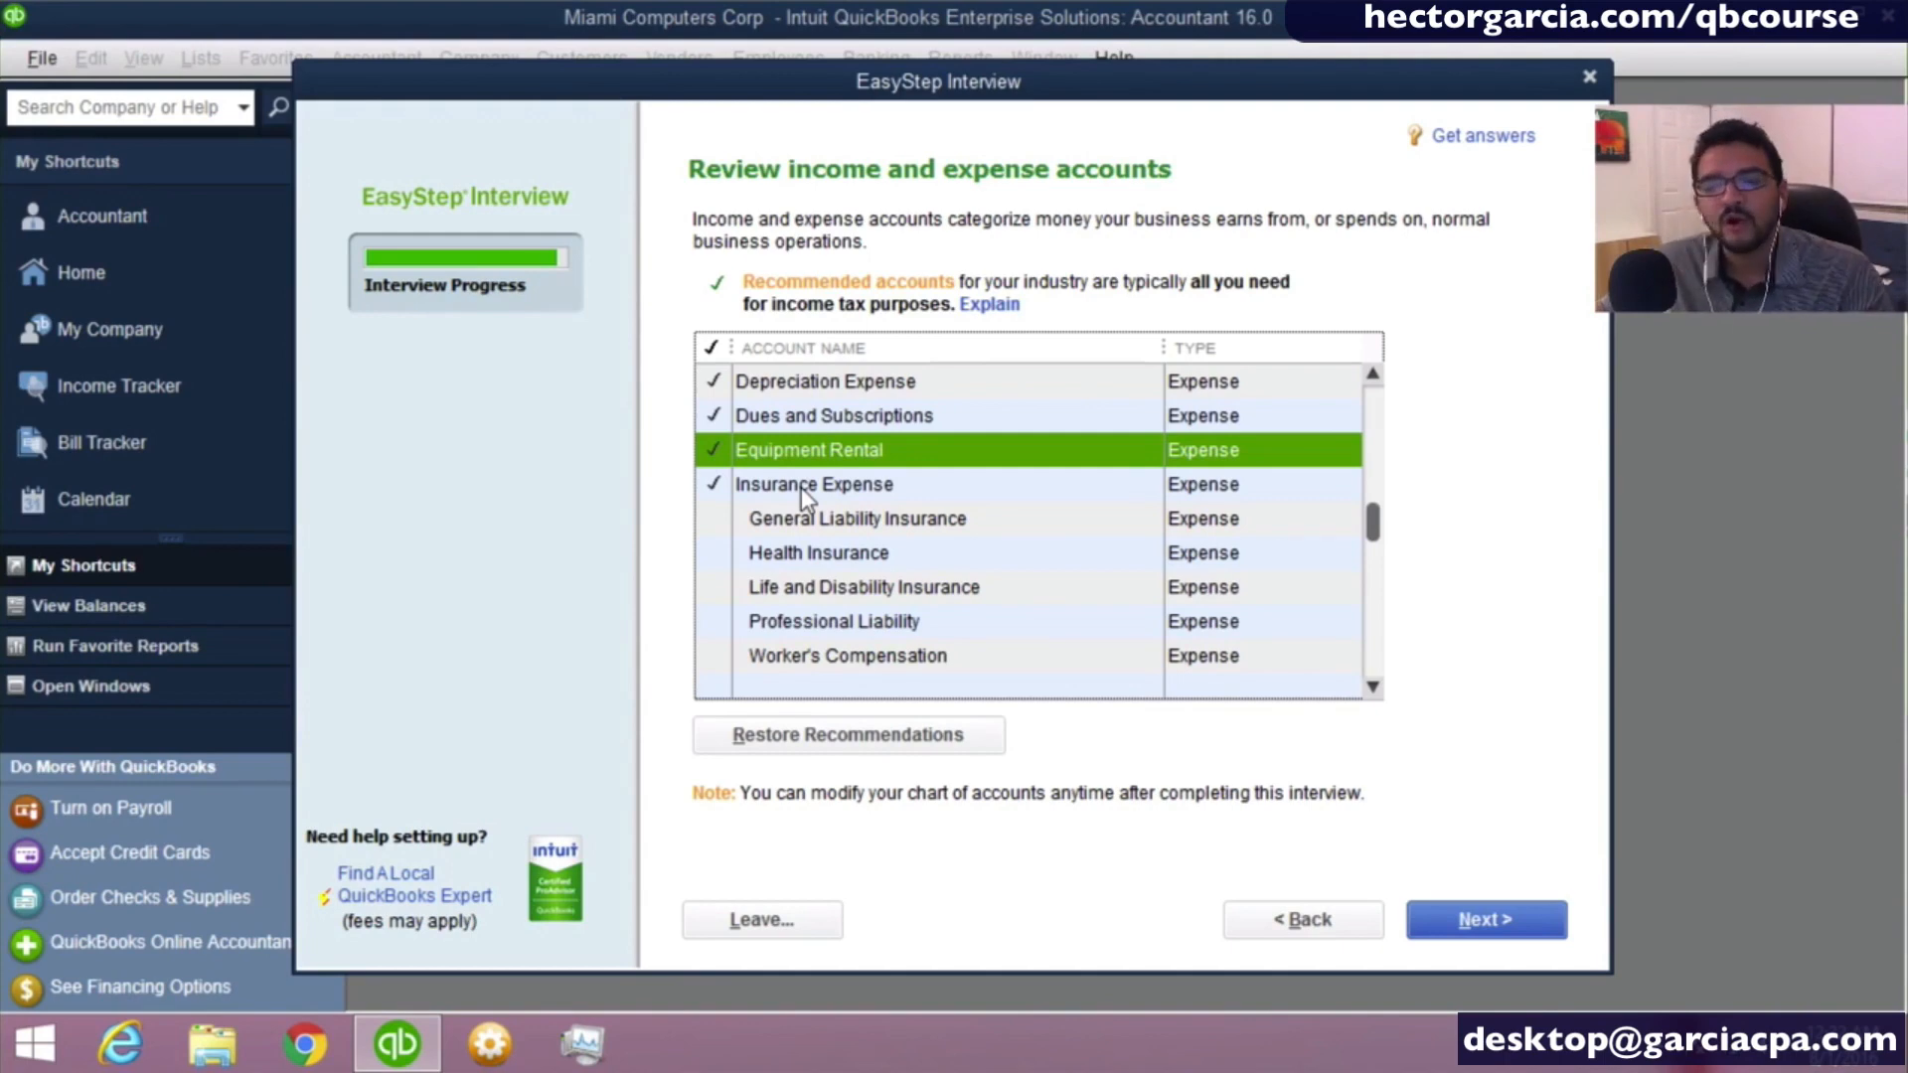
pyautogui.click(803, 529)
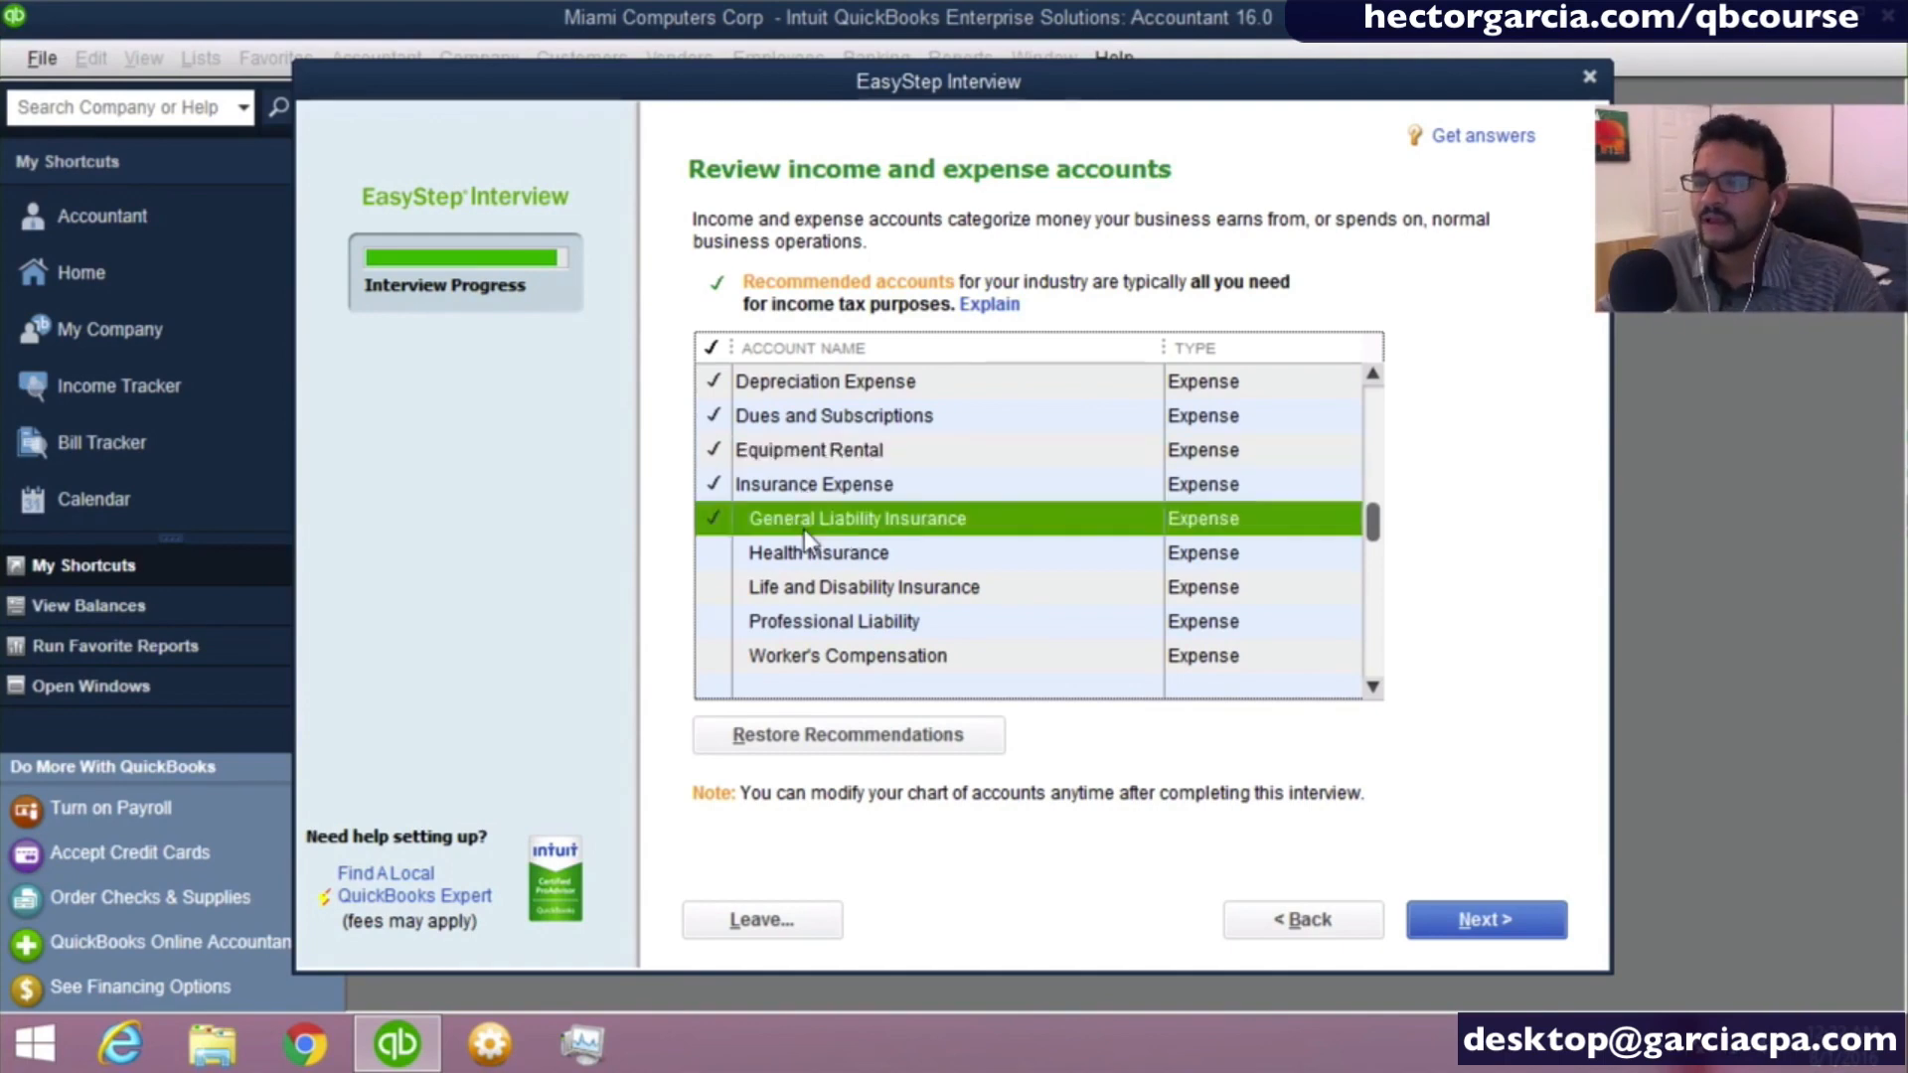
pyautogui.click(802, 555)
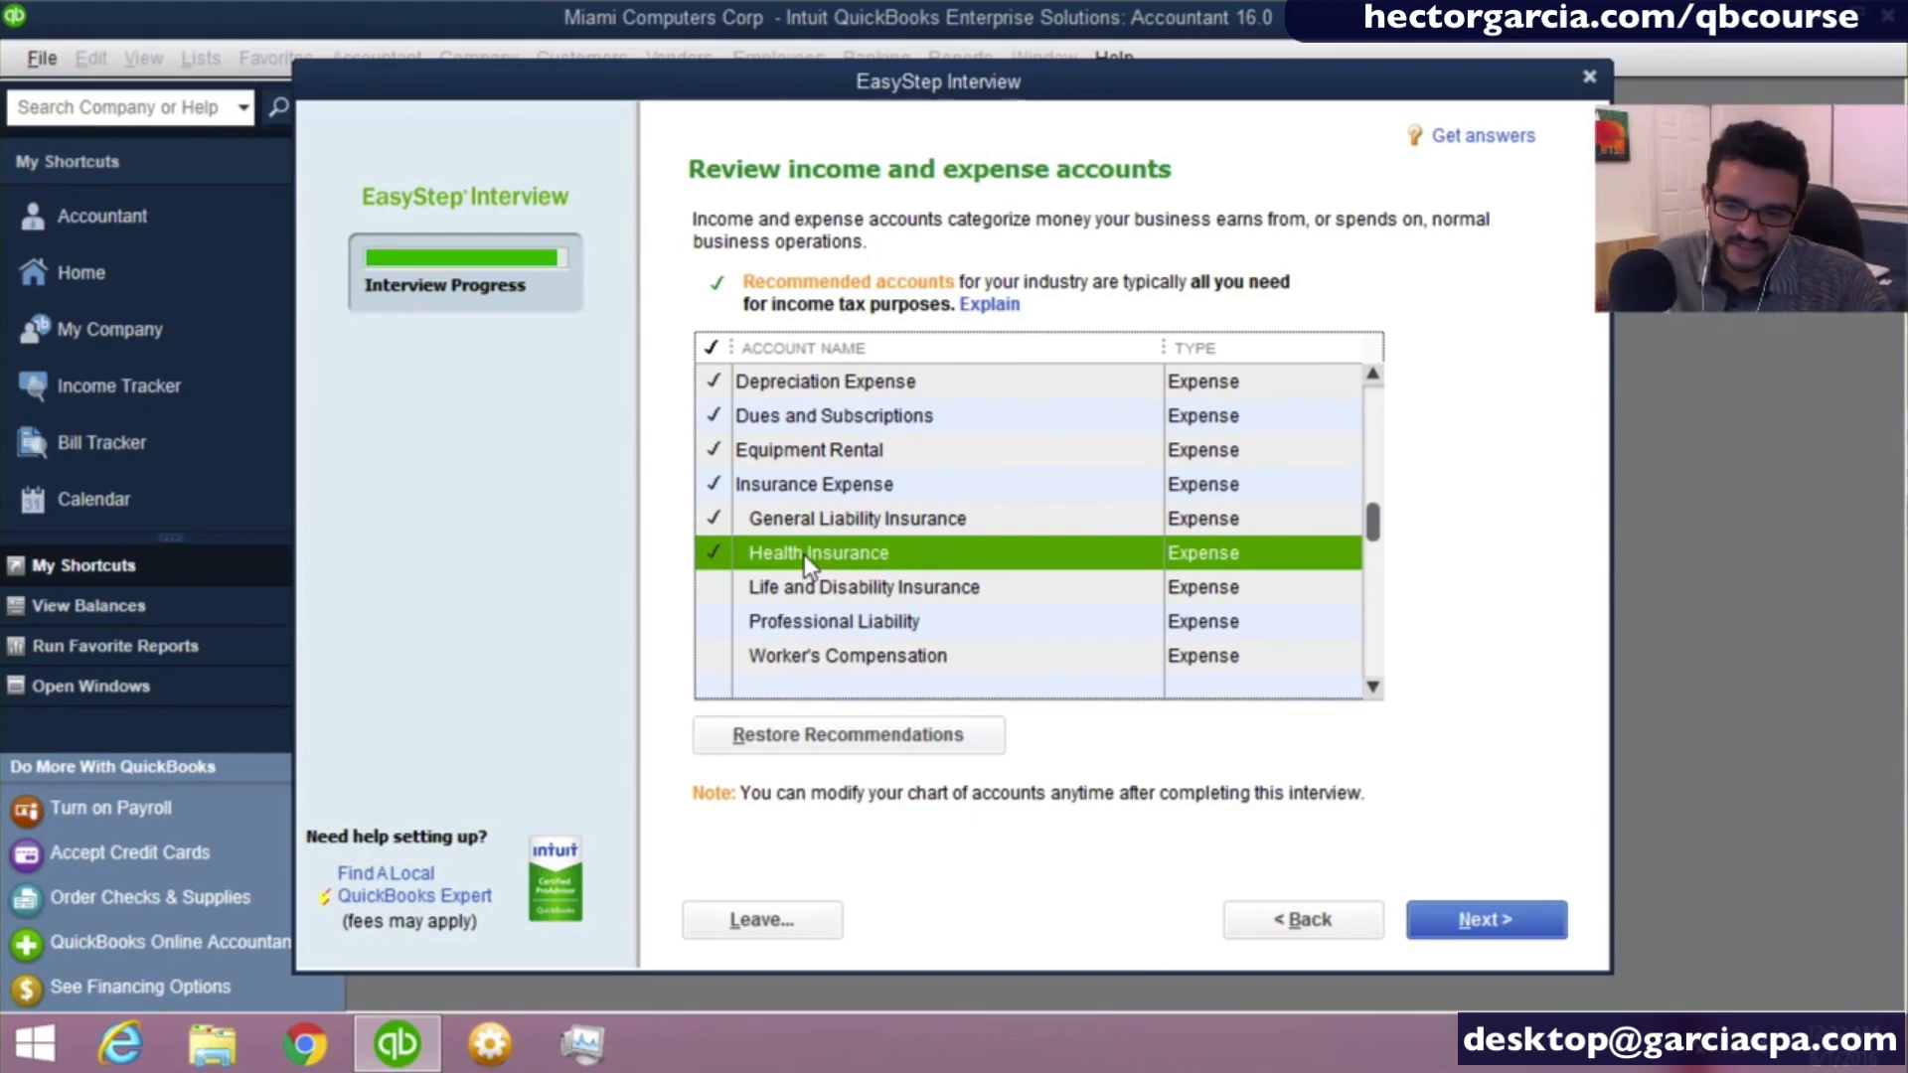
# - Include the Janitorial Expense and the Postage and Delivery expense accounts
pyautogui.click(1372, 687)
pyautogui.click(1372, 687)
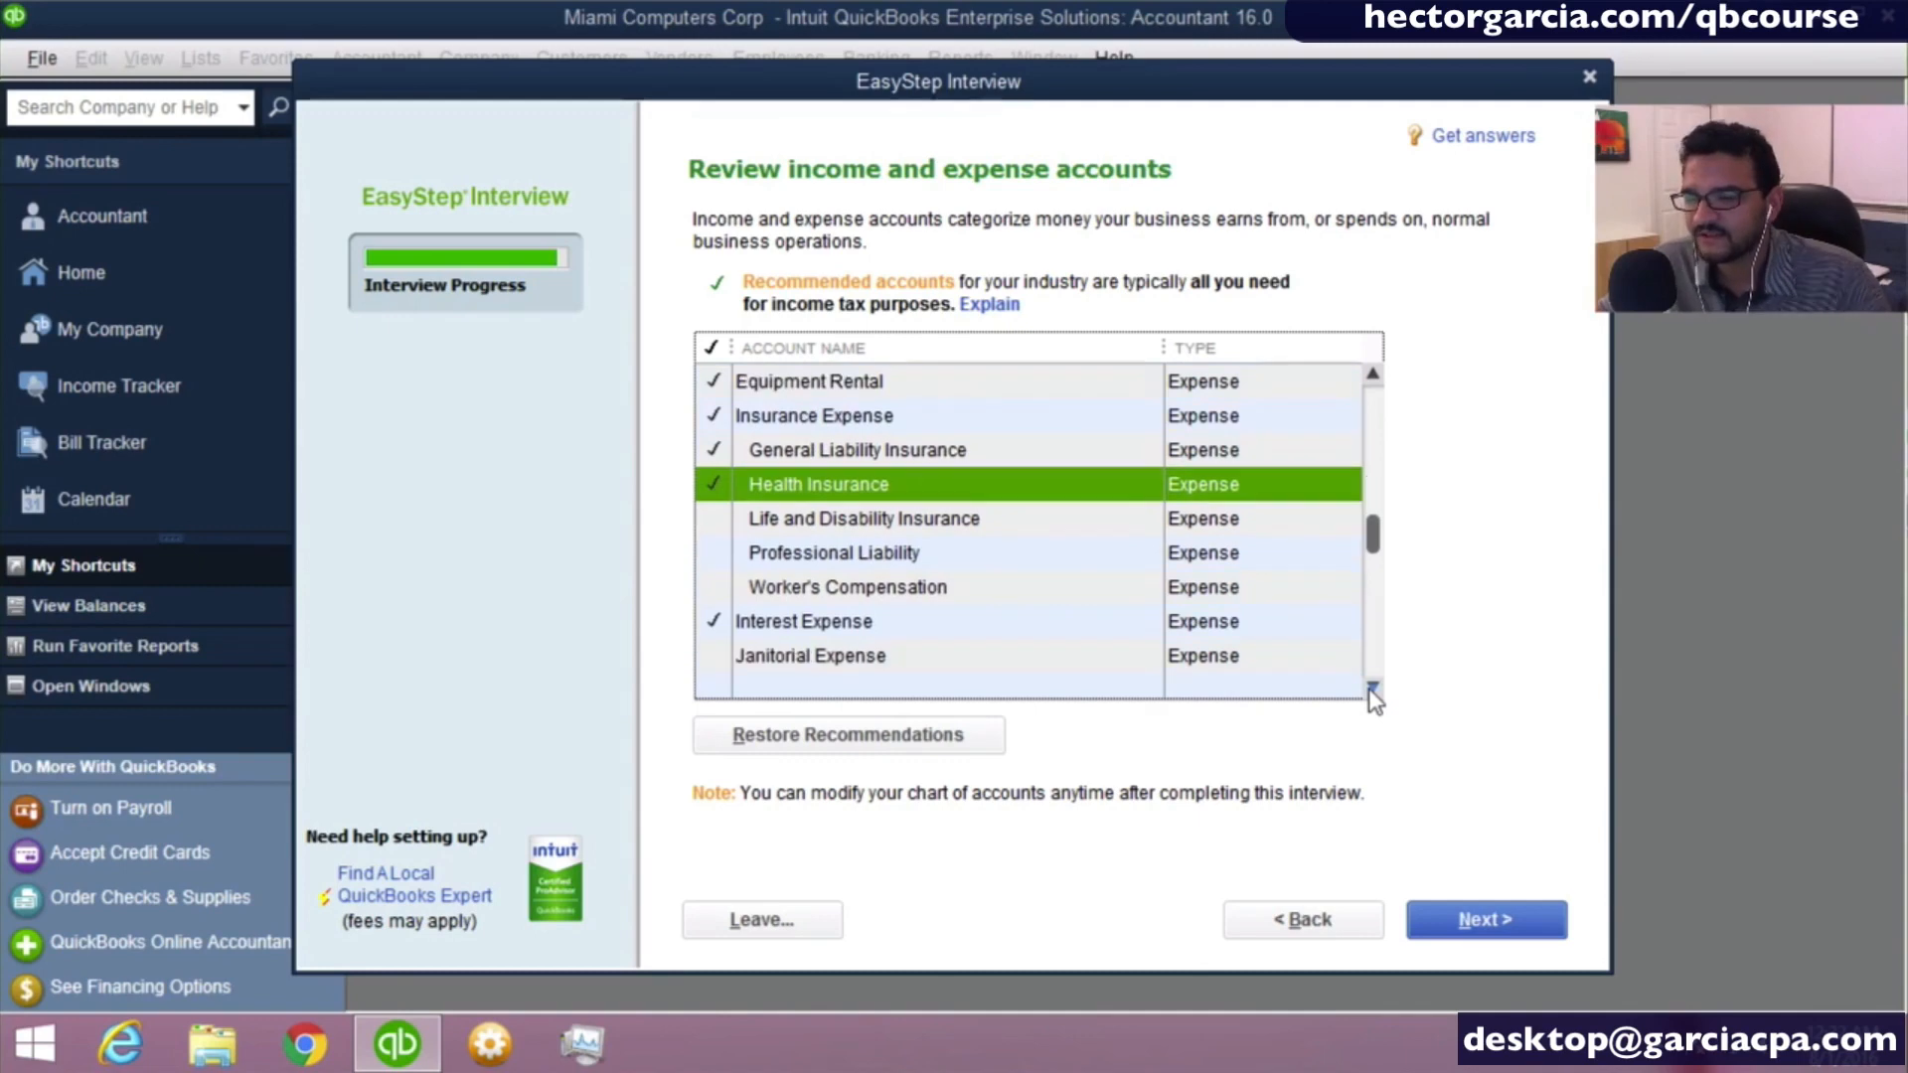
pyautogui.click(1372, 686)
pyautogui.click(1372, 687)
pyautogui.click(1373, 686)
pyautogui.click(1372, 687)
pyautogui.click(1373, 686)
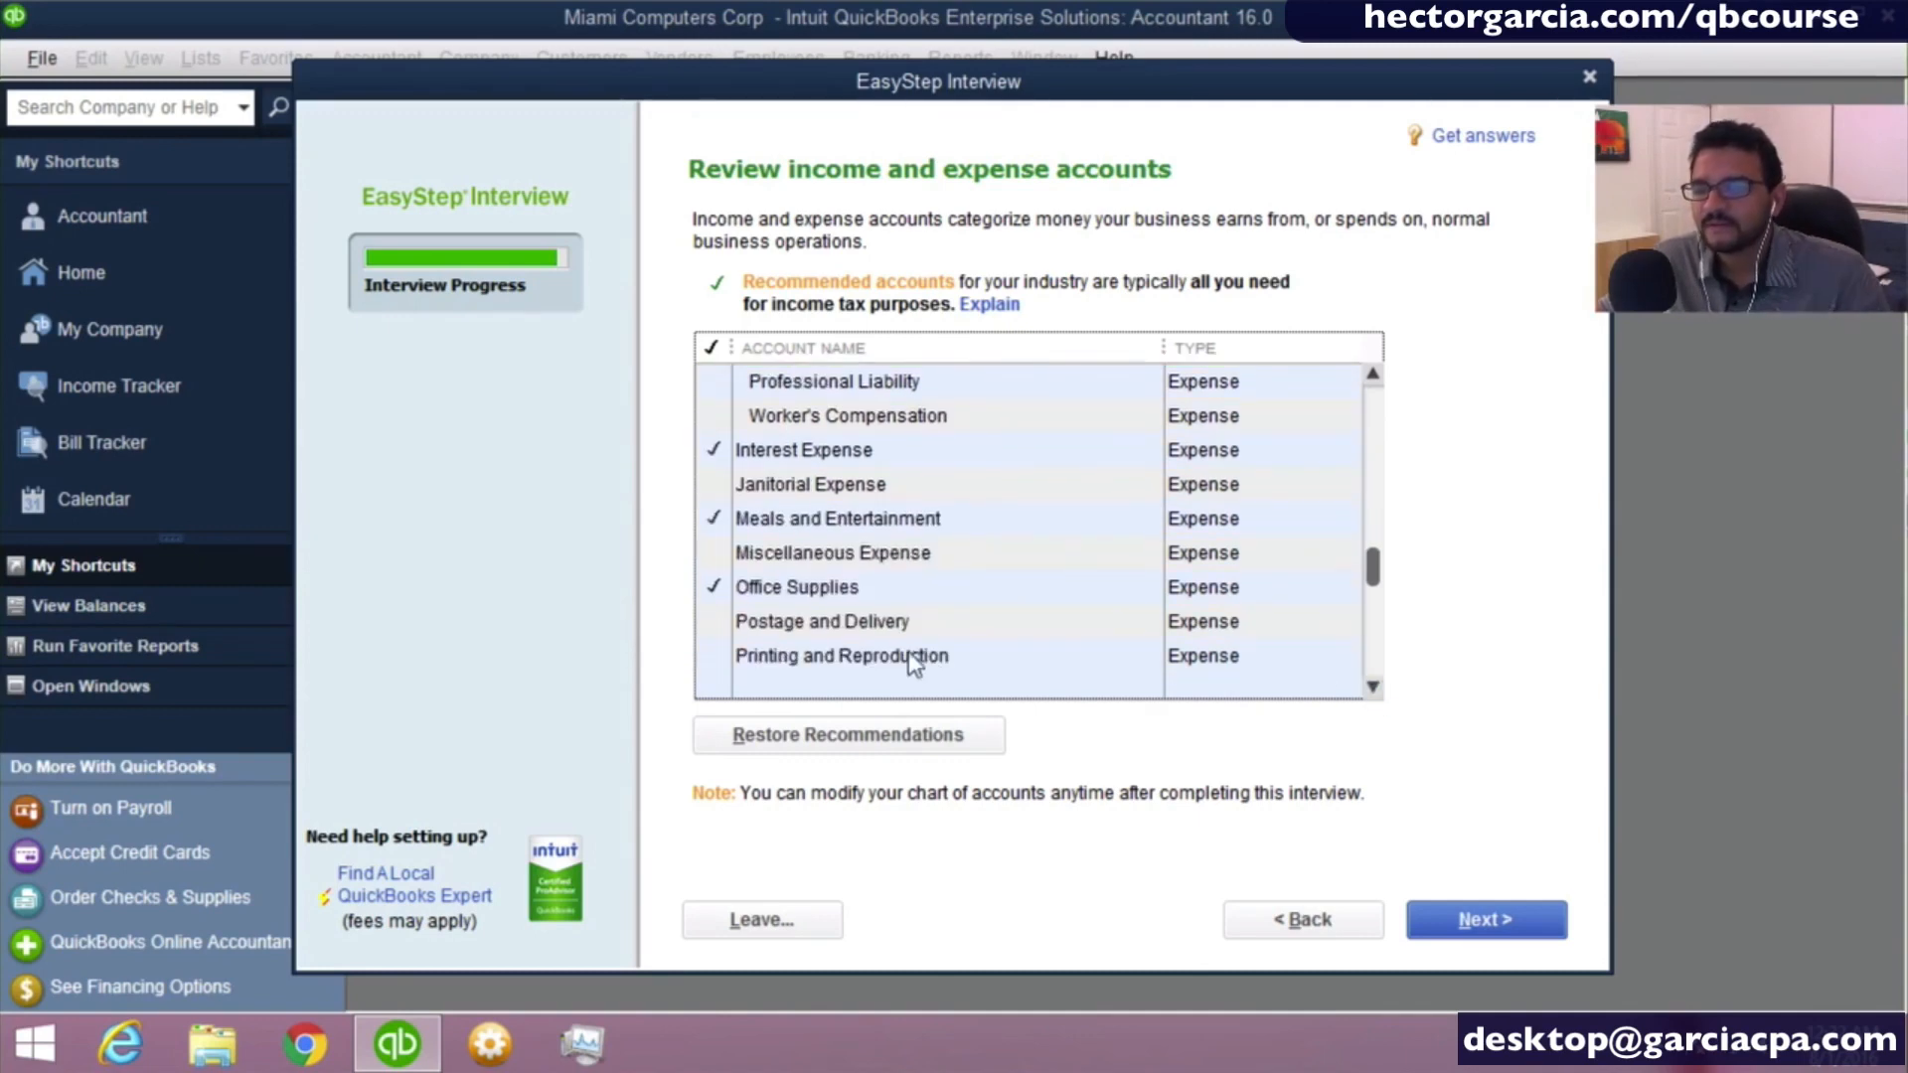
pyautogui.click(819, 489)
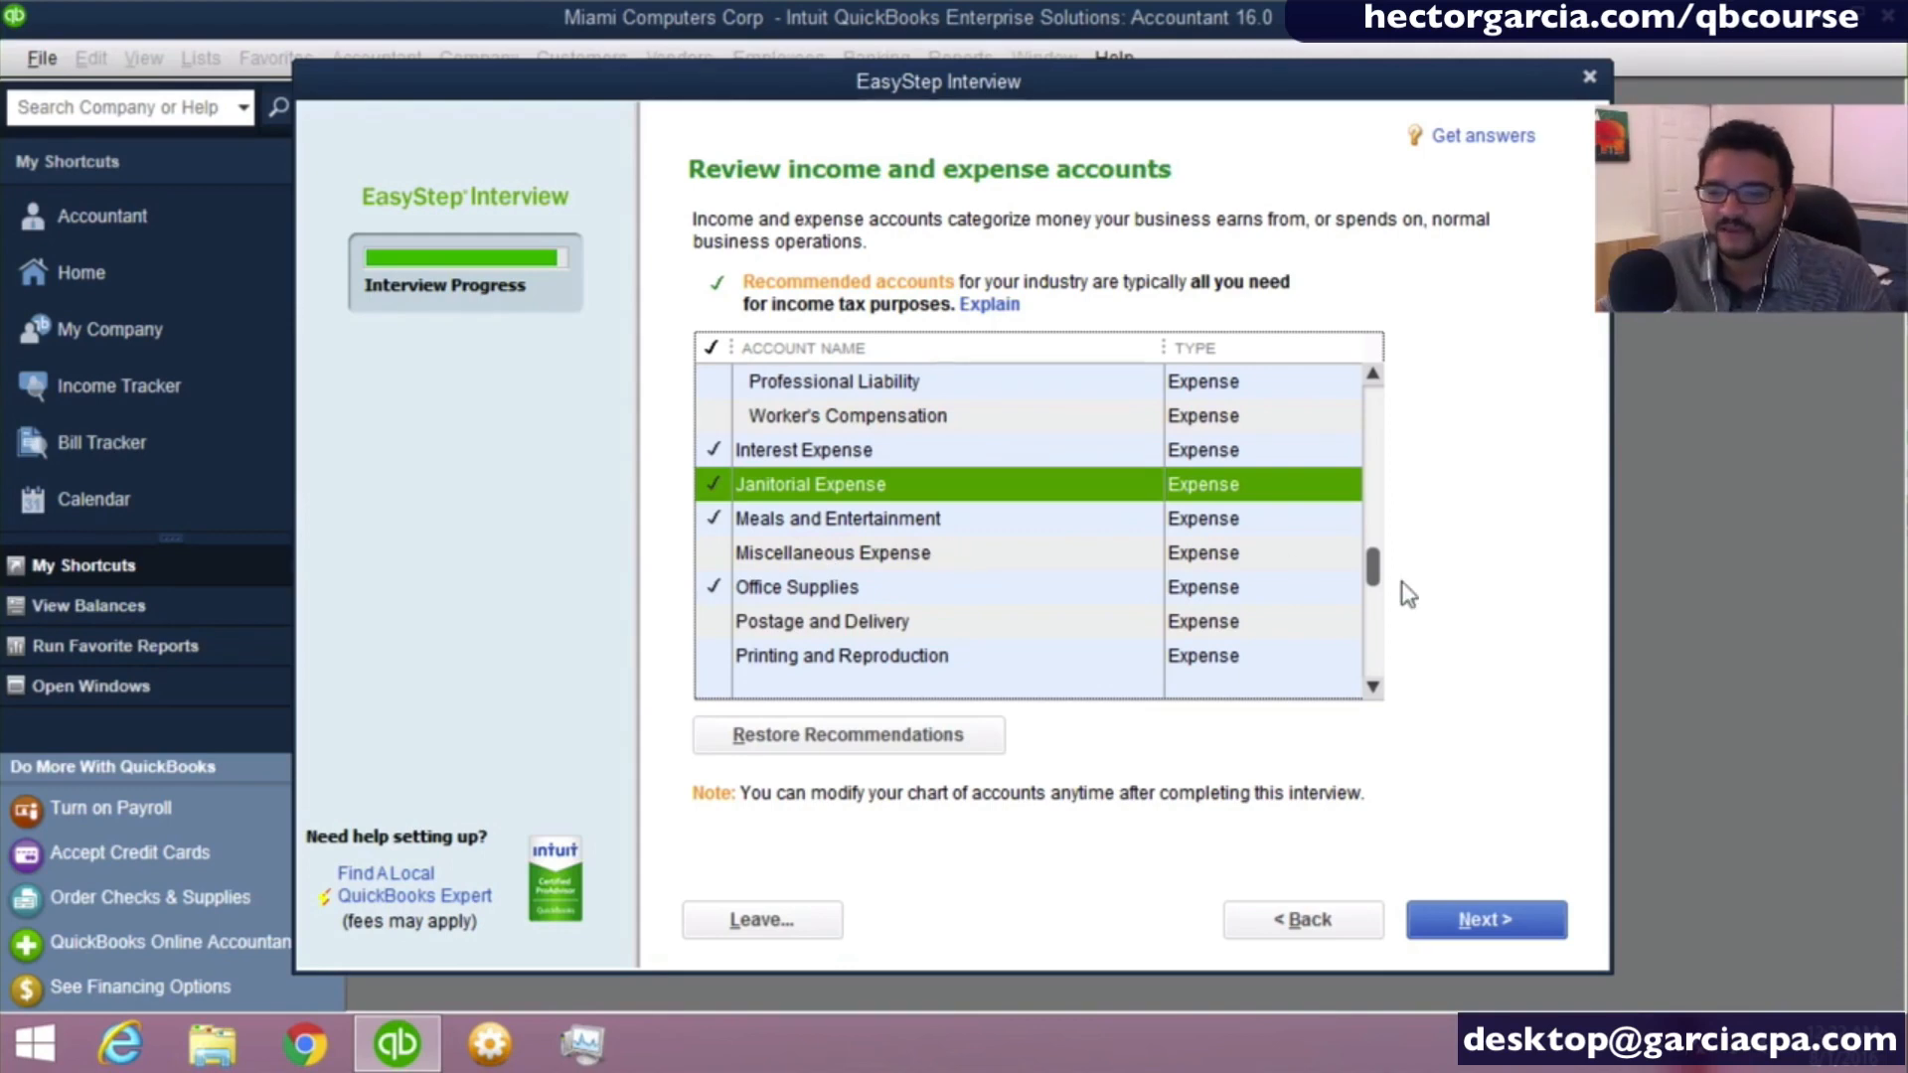
pyautogui.click(1374, 692)
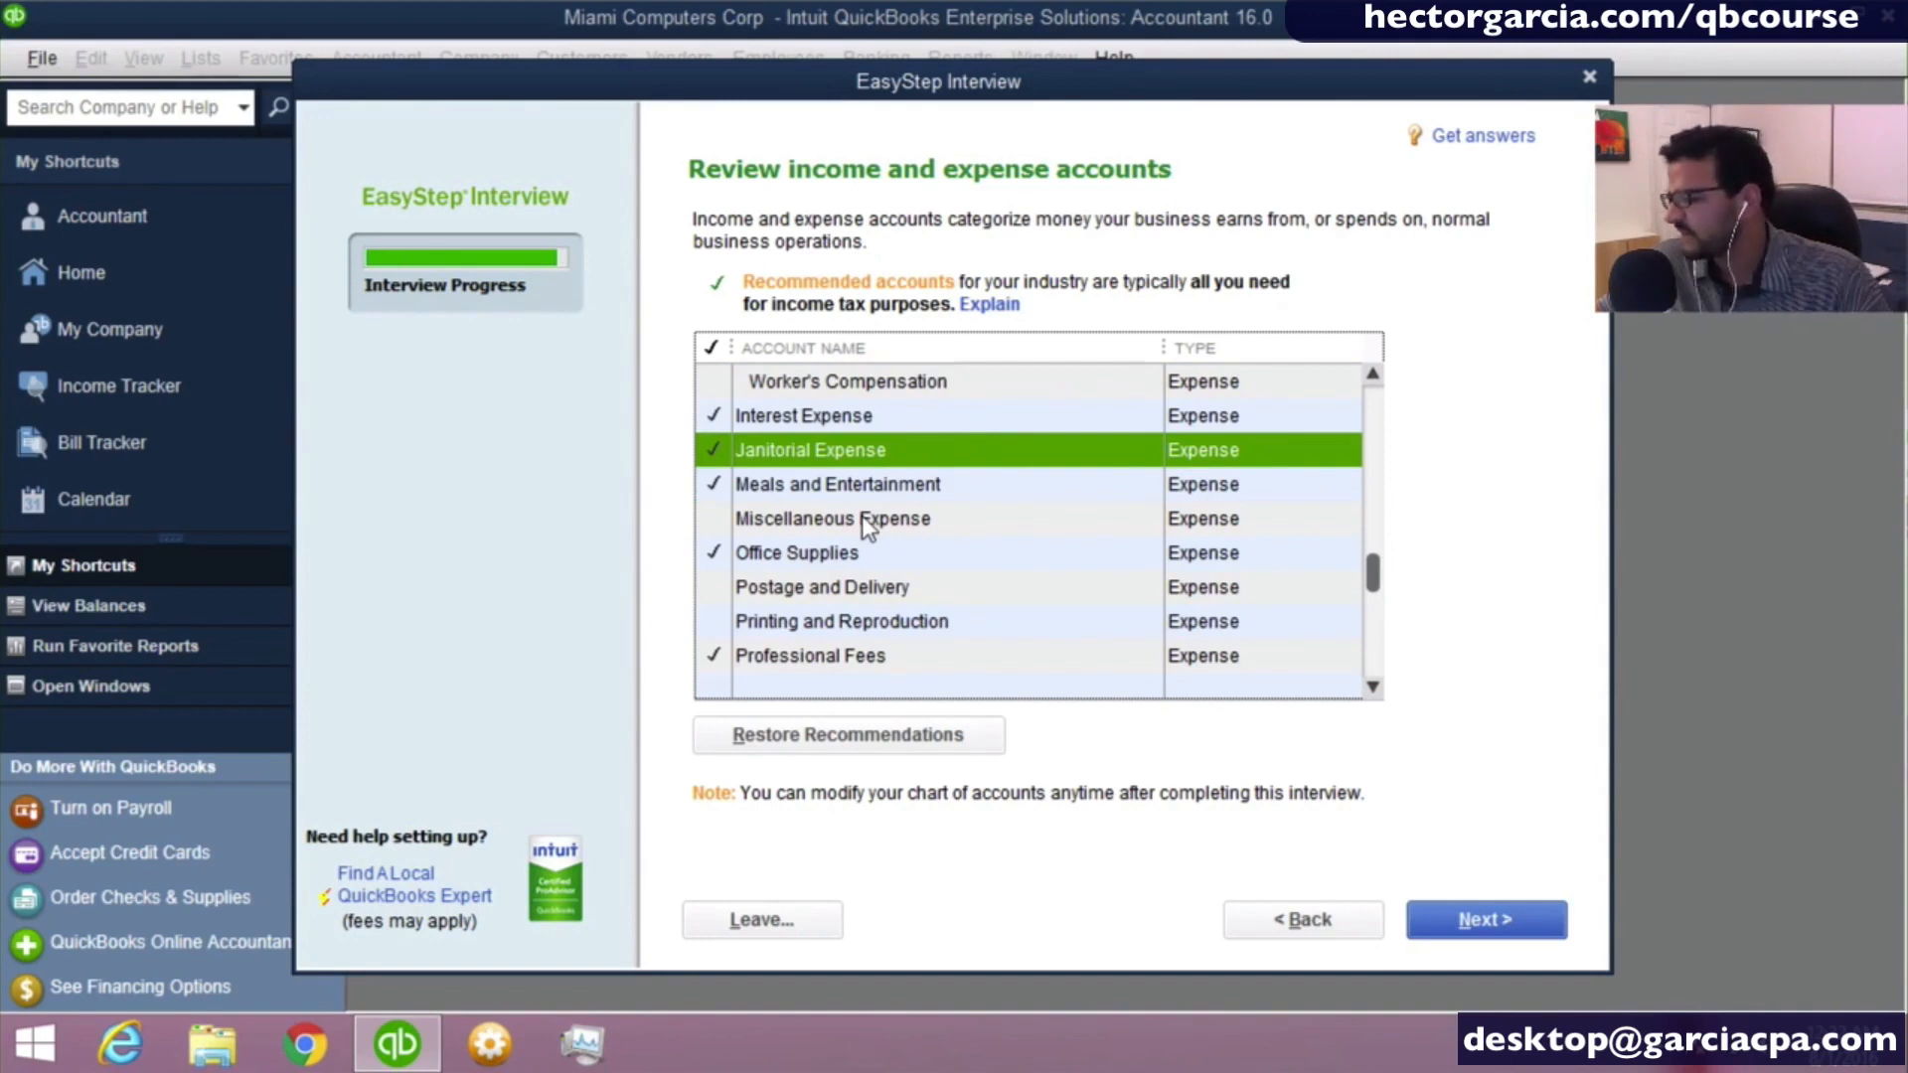
pyautogui.click(884, 587)
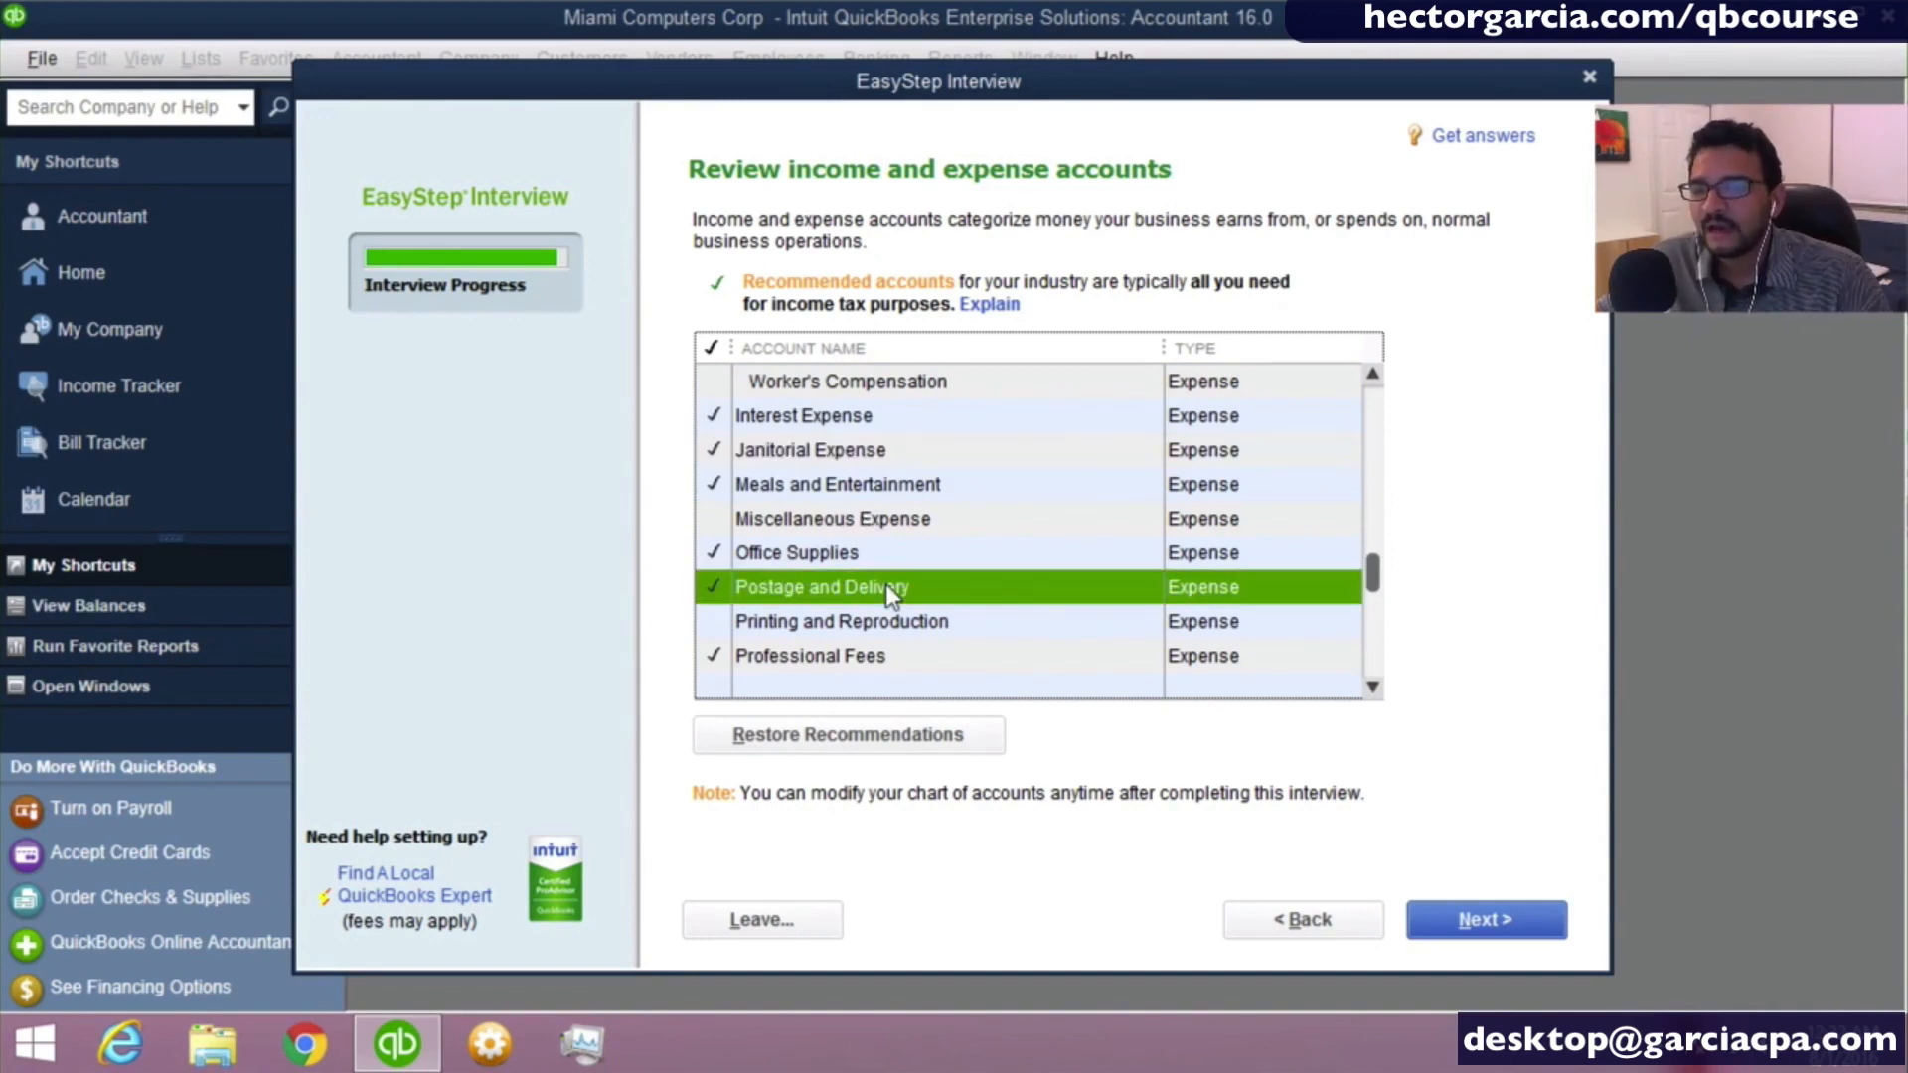
# - Include the Repairs and Maintenance expense account in the company's chart of accounts
pyautogui.click(1372, 686)
pyautogui.click(1372, 687)
pyautogui.click(1373, 686)
pyautogui.click(1372, 687)
pyautogui.click(1372, 686)
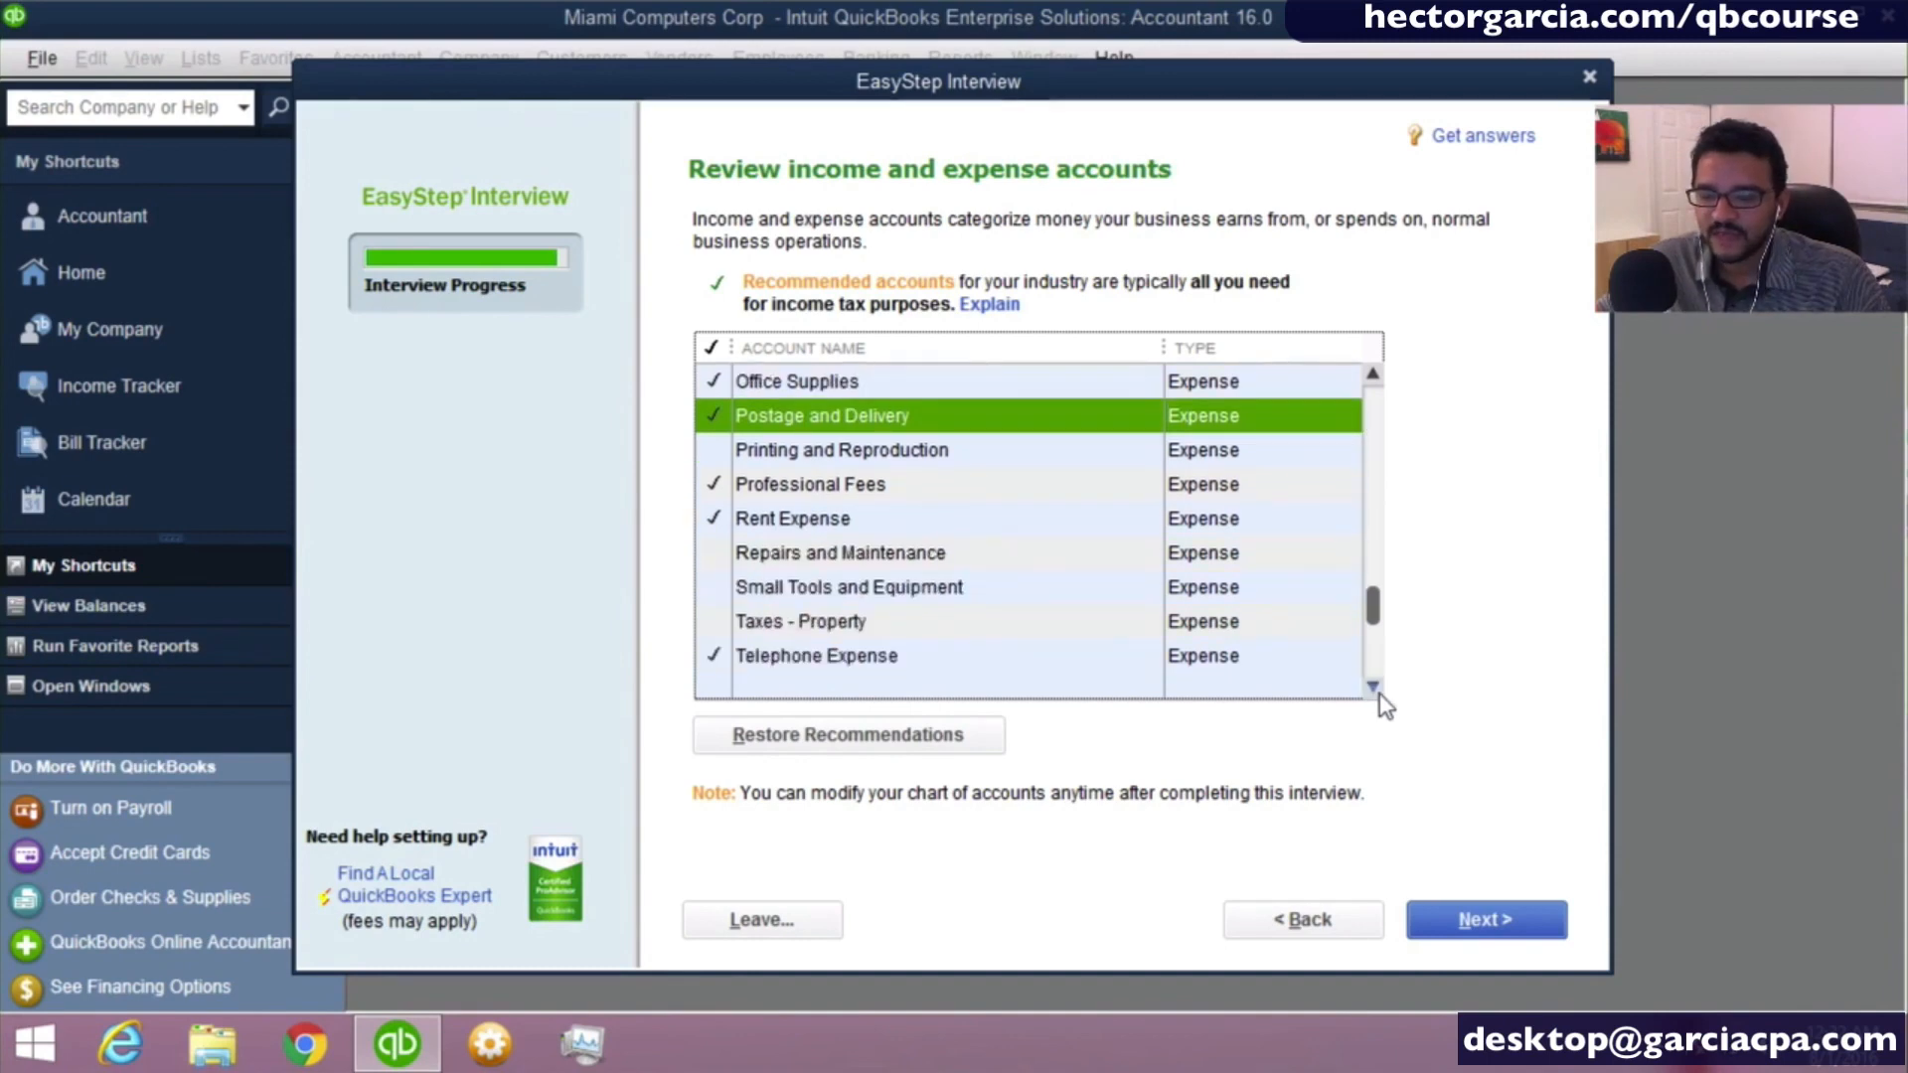
pyautogui.click(1372, 687)
pyautogui.click(920, 520)
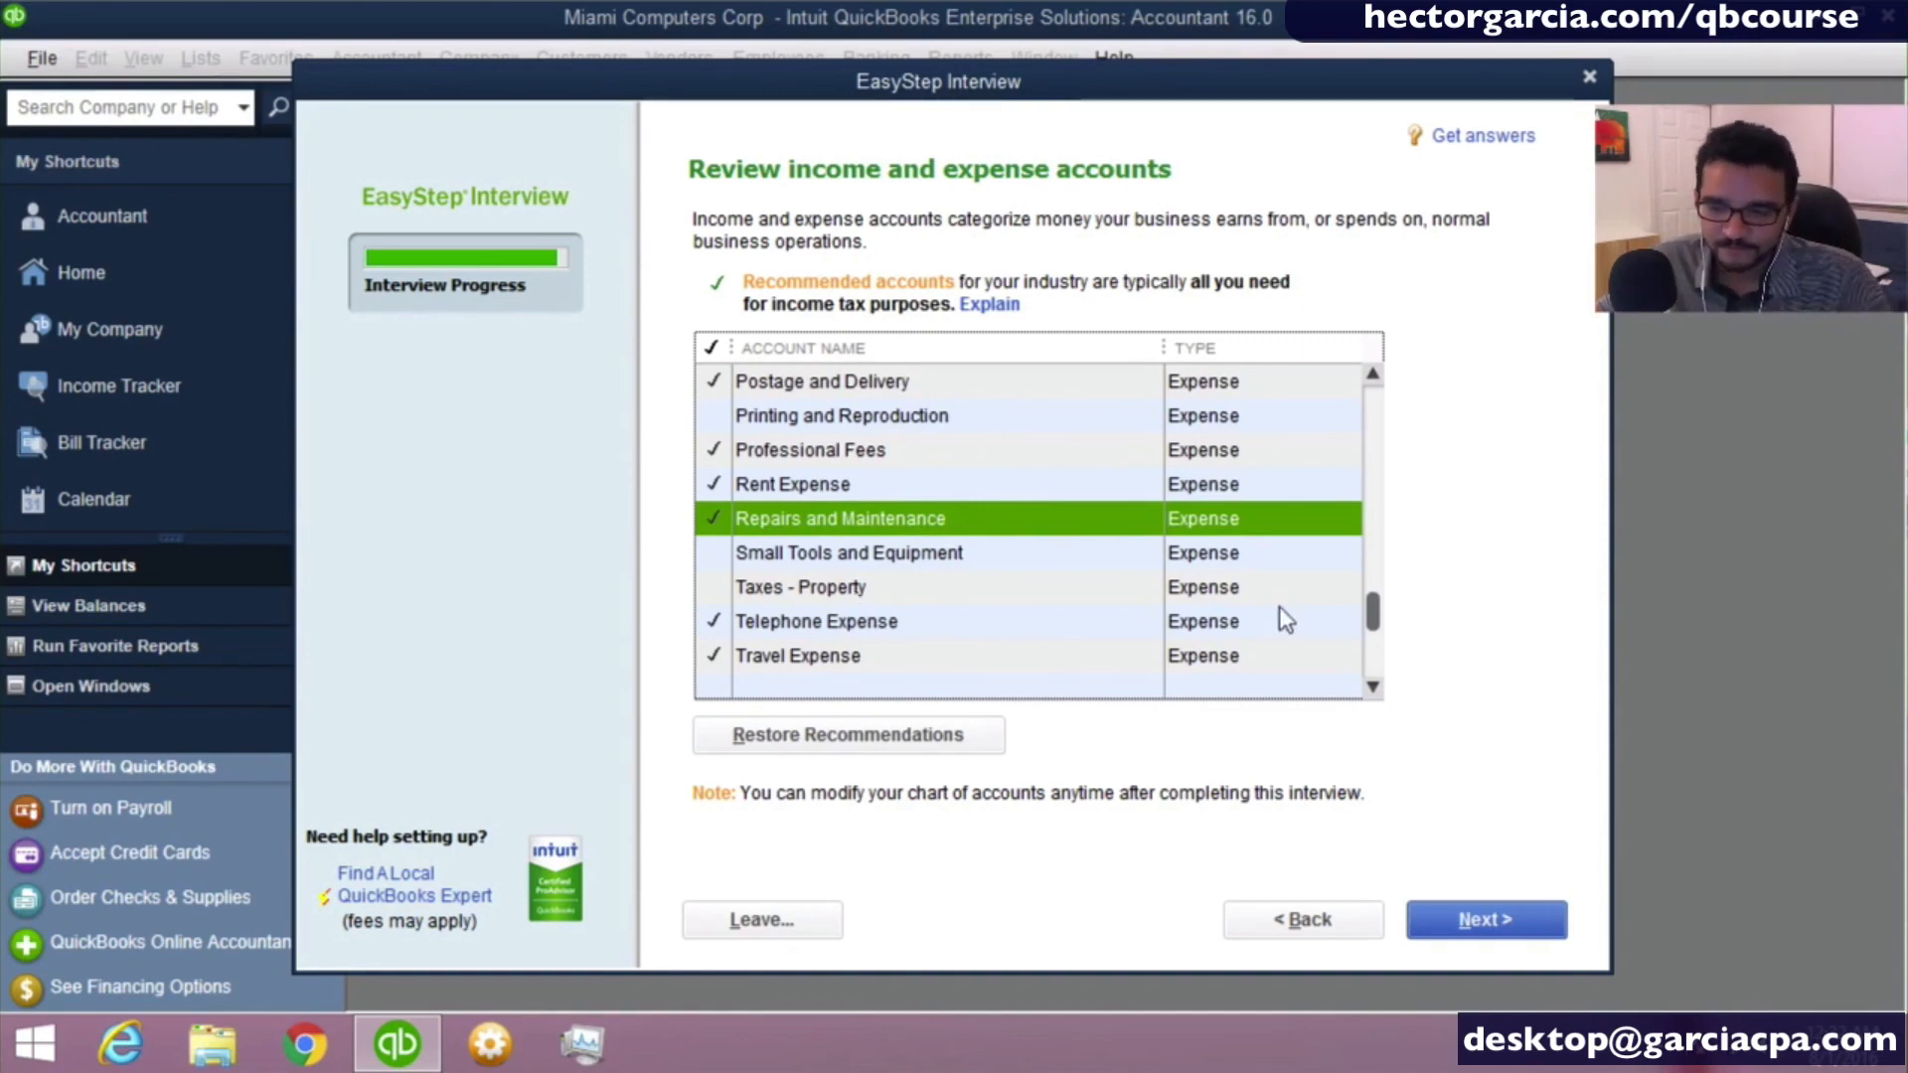
# - Review the remaining income and expense accounts and accept the list for the company file
pyautogui.click(1375, 692)
pyautogui.click(1375, 692)
pyautogui.click(1375, 692)
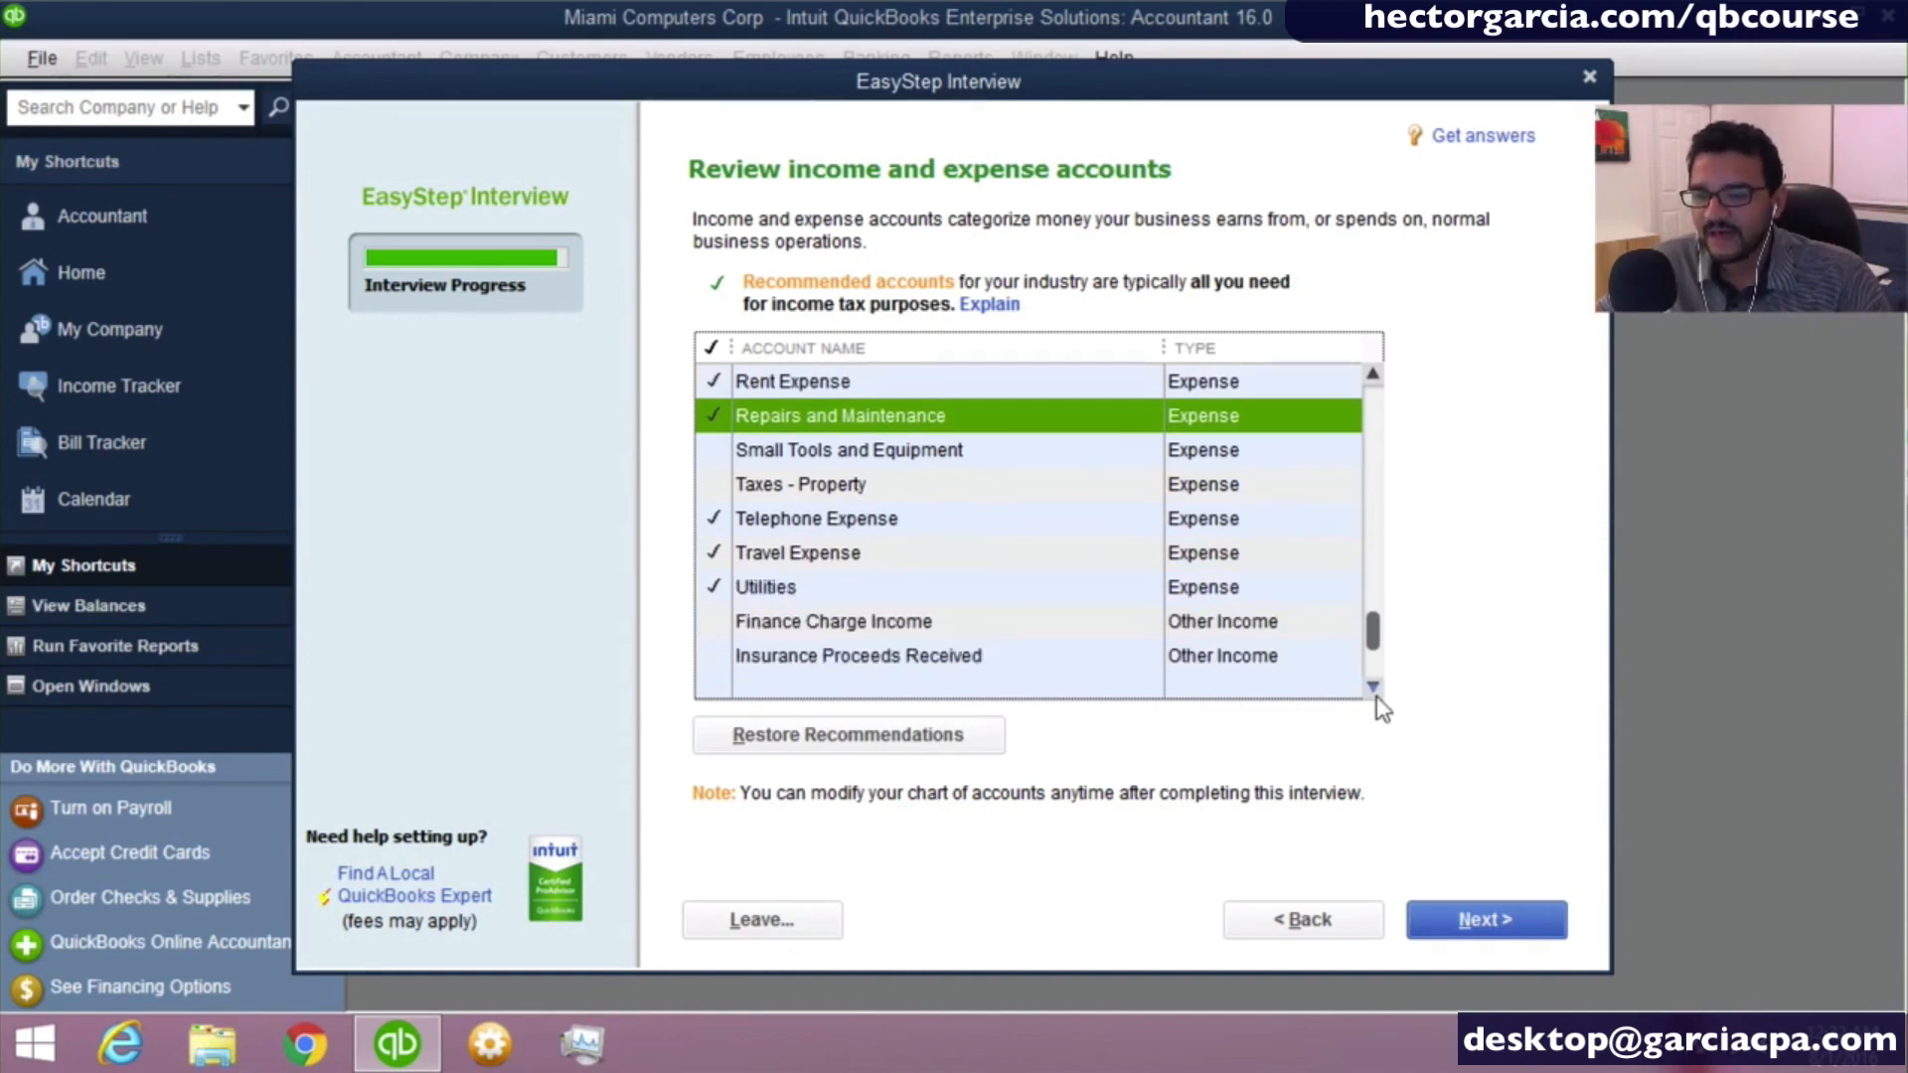
pyautogui.click(1376, 691)
pyautogui.click(1376, 693)
pyautogui.click(1375, 694)
pyautogui.click(1375, 694)
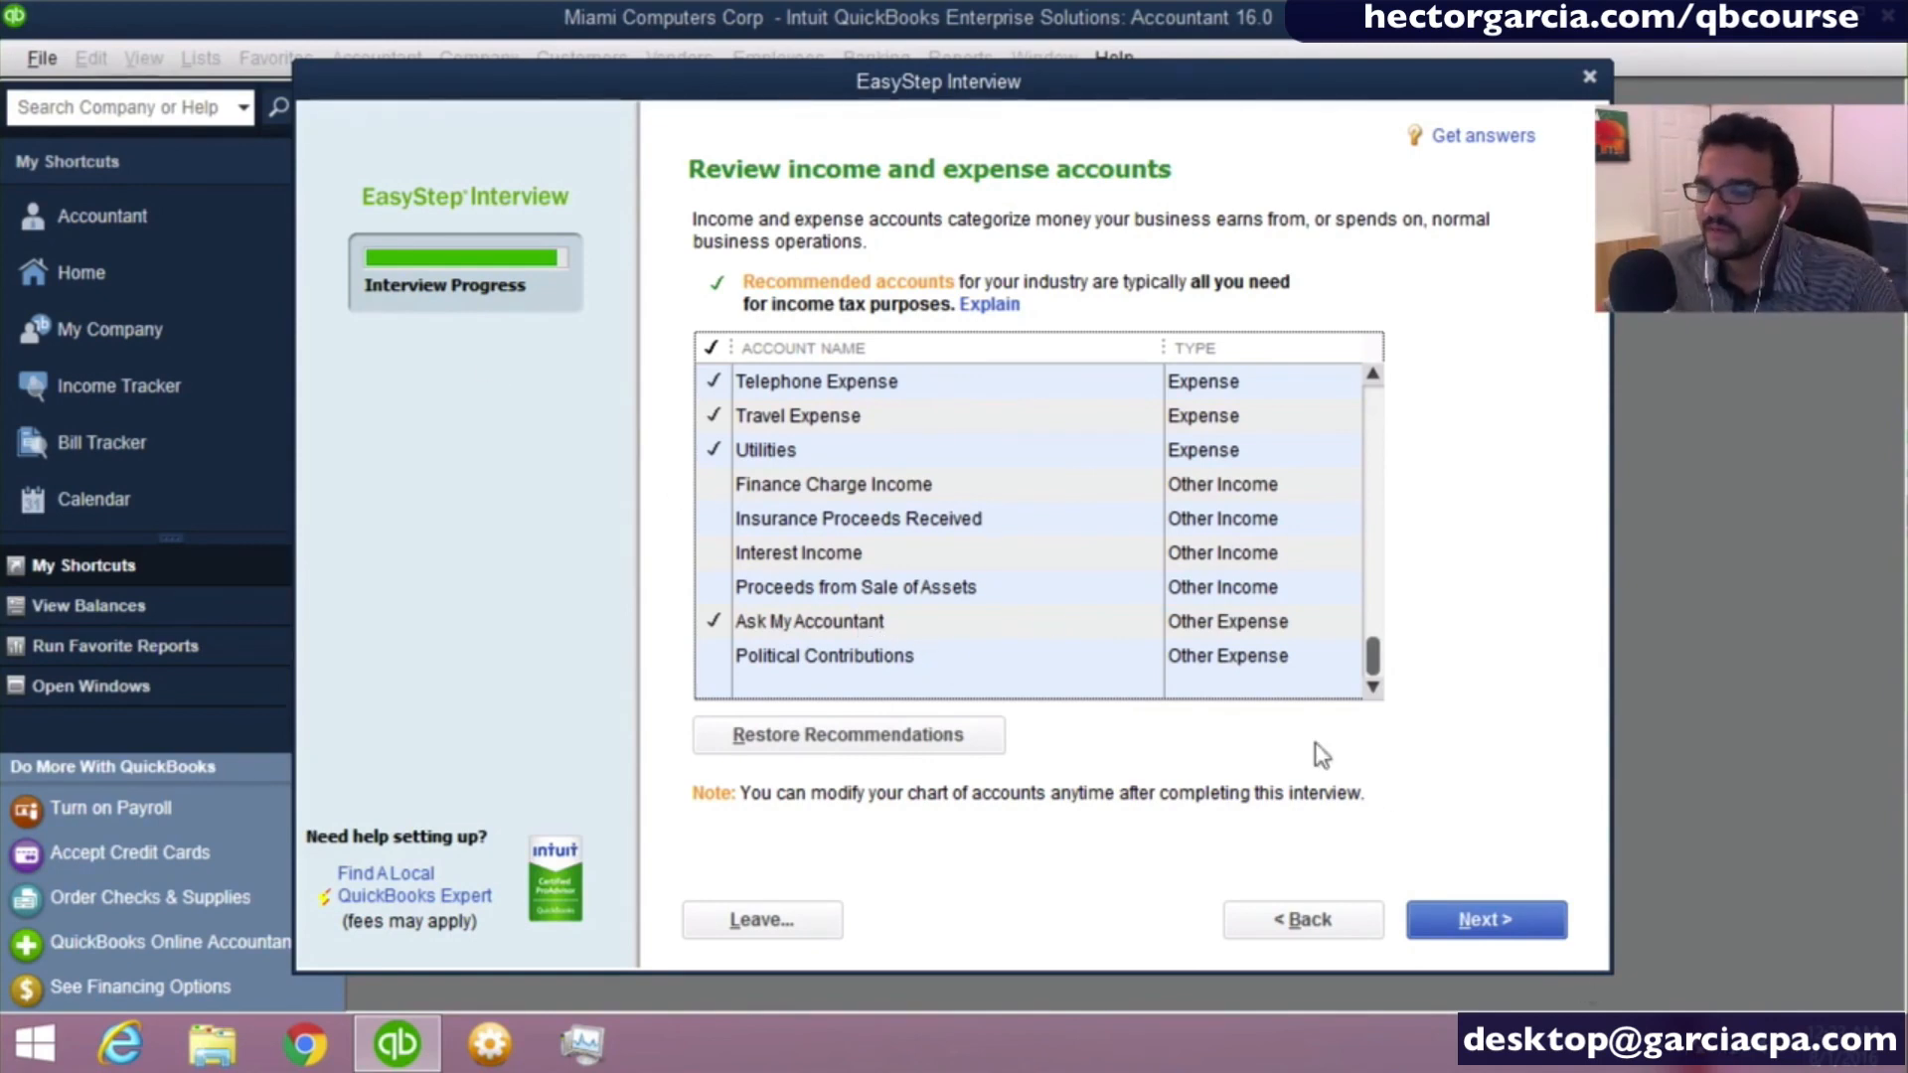
pyautogui.click(1502, 930)
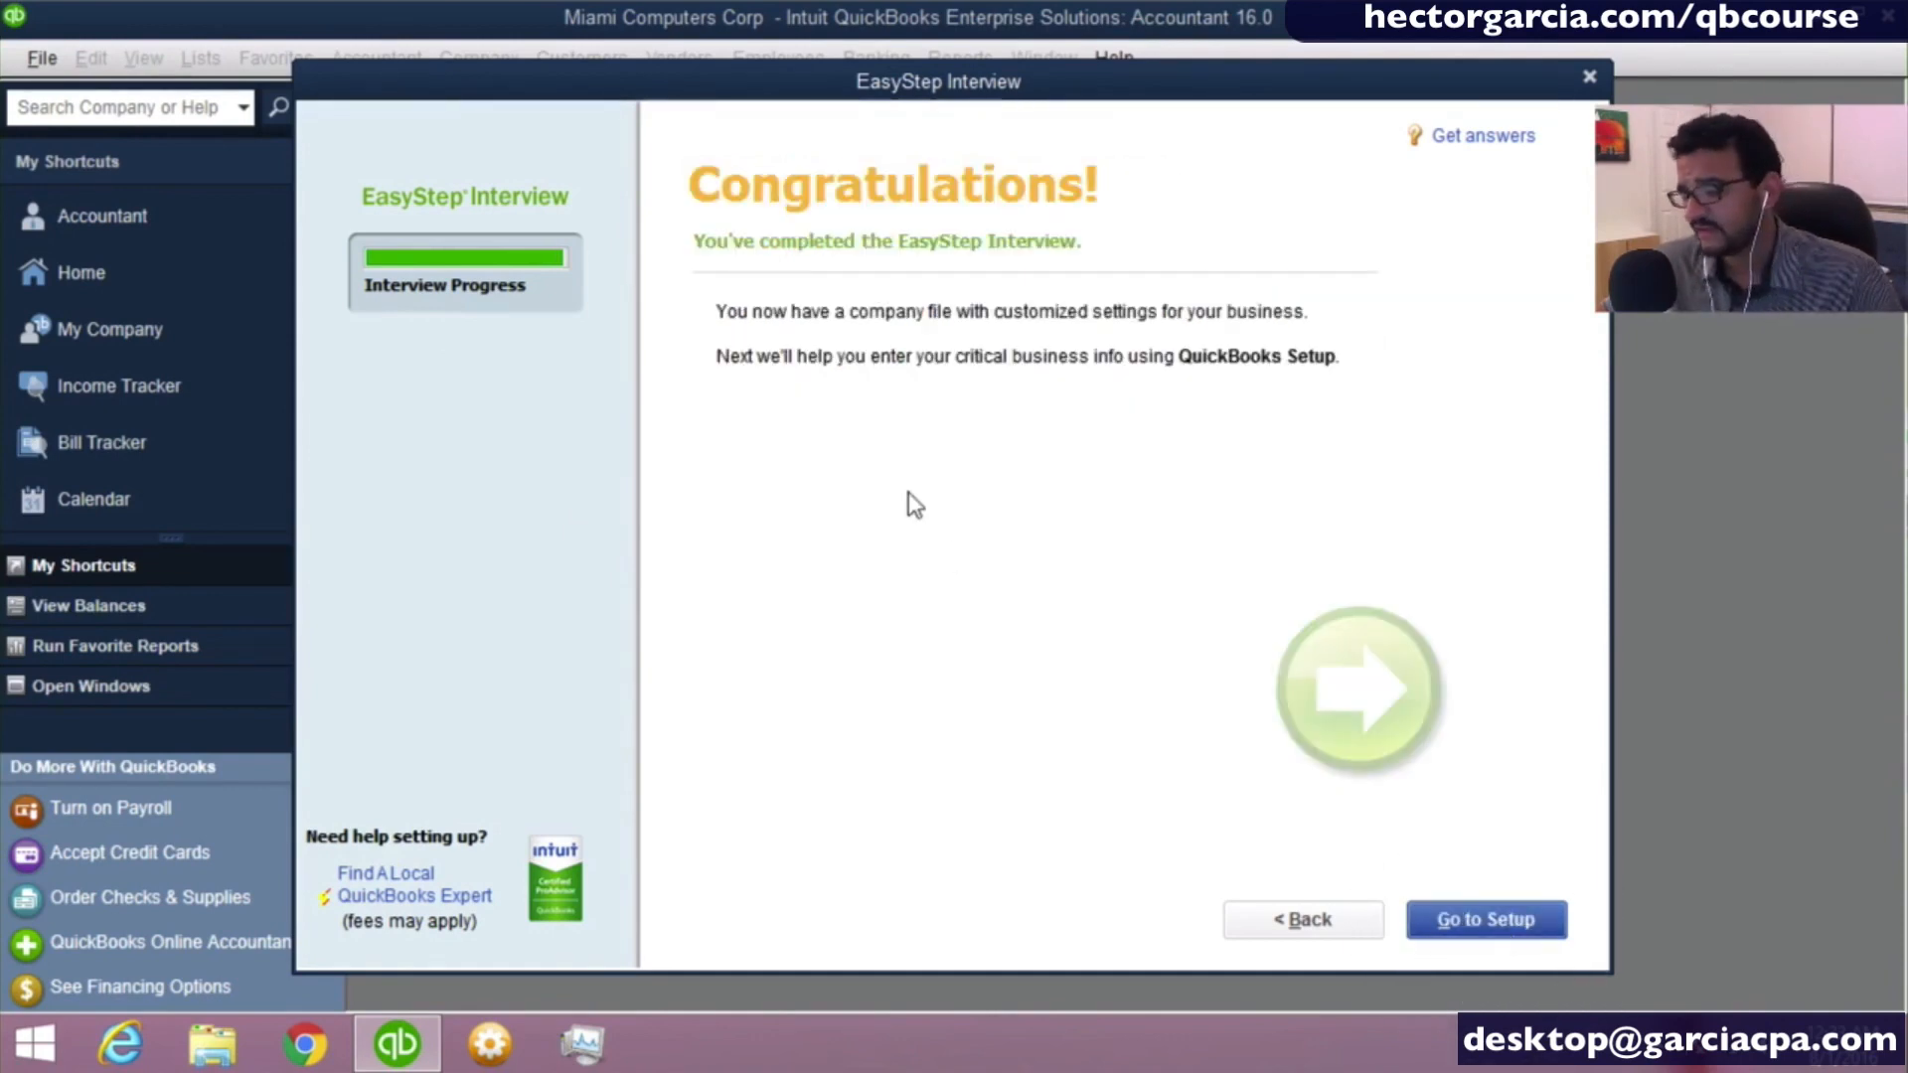
# - Leave the completed interview, skip the QuickBooks Setup entries to start working, and maximize the Home window
pyautogui.click(1495, 936)
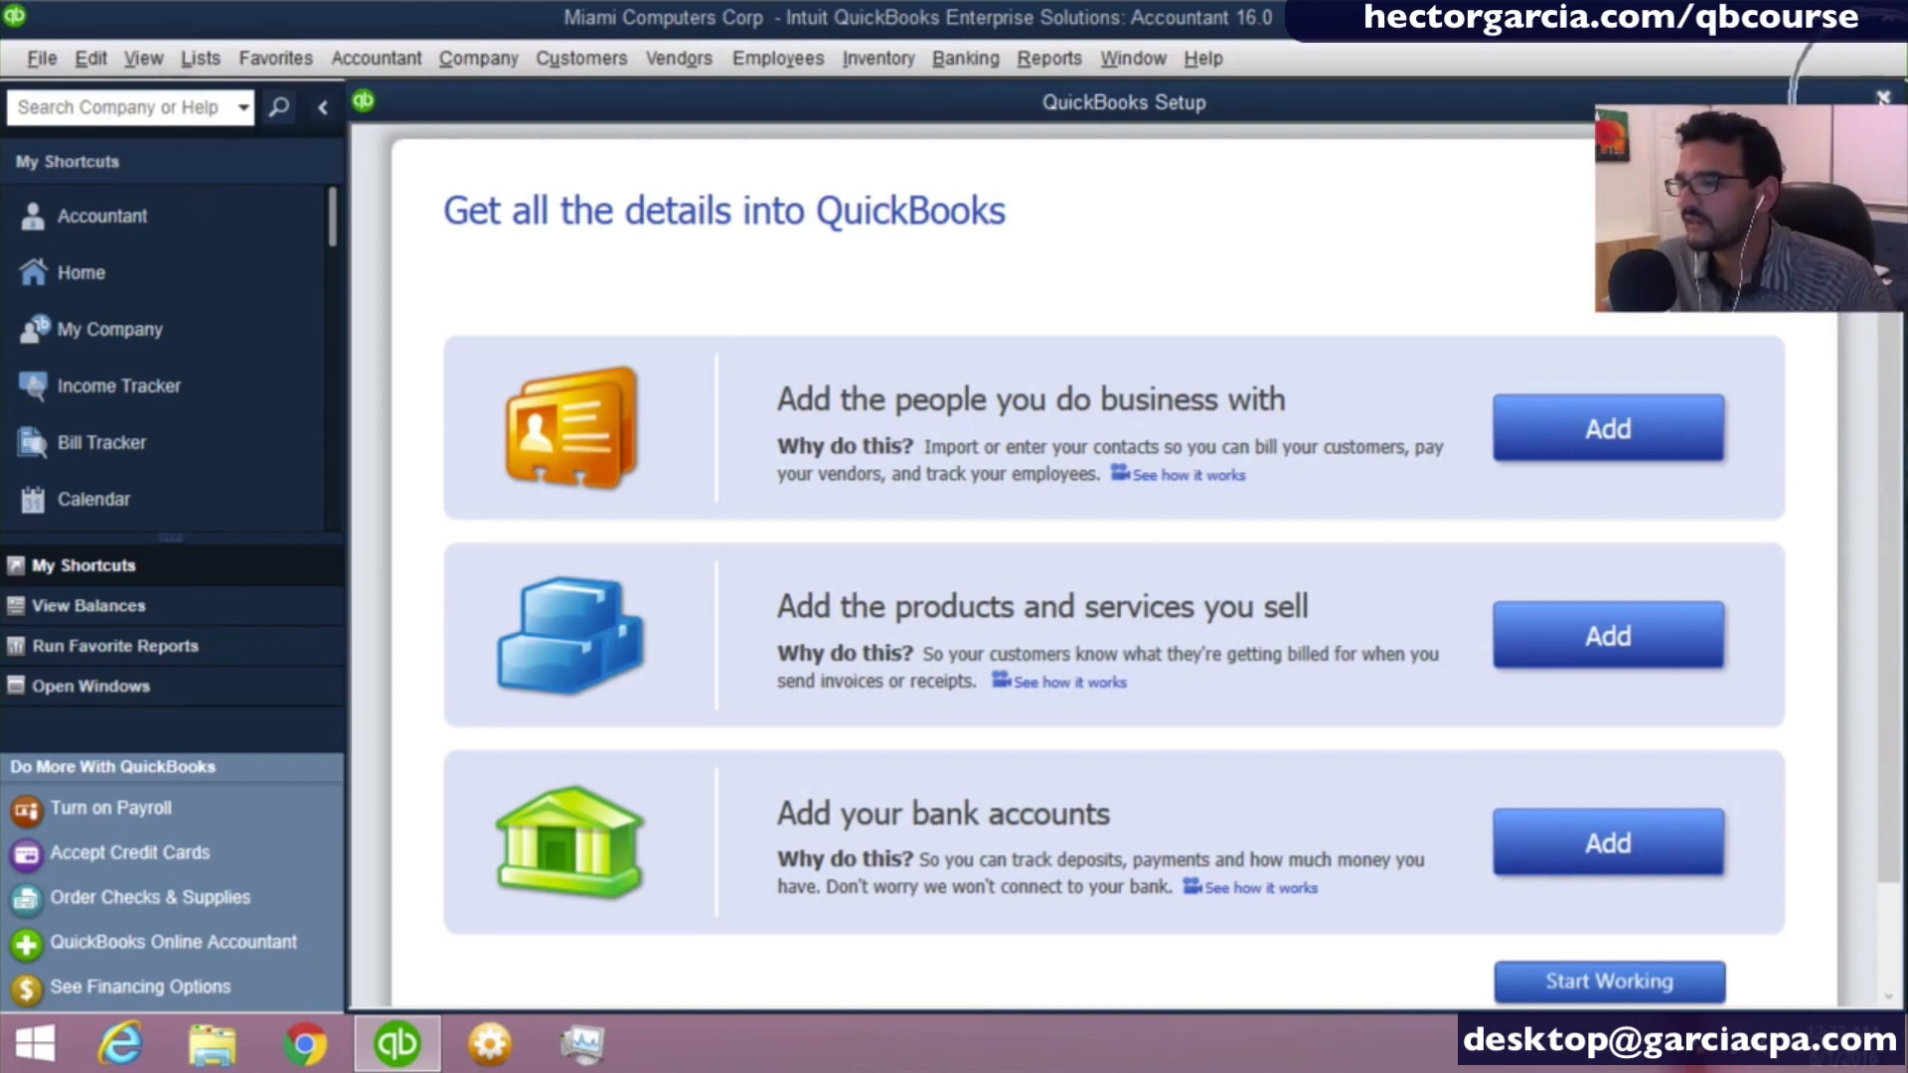
pyautogui.click(1644, 978)
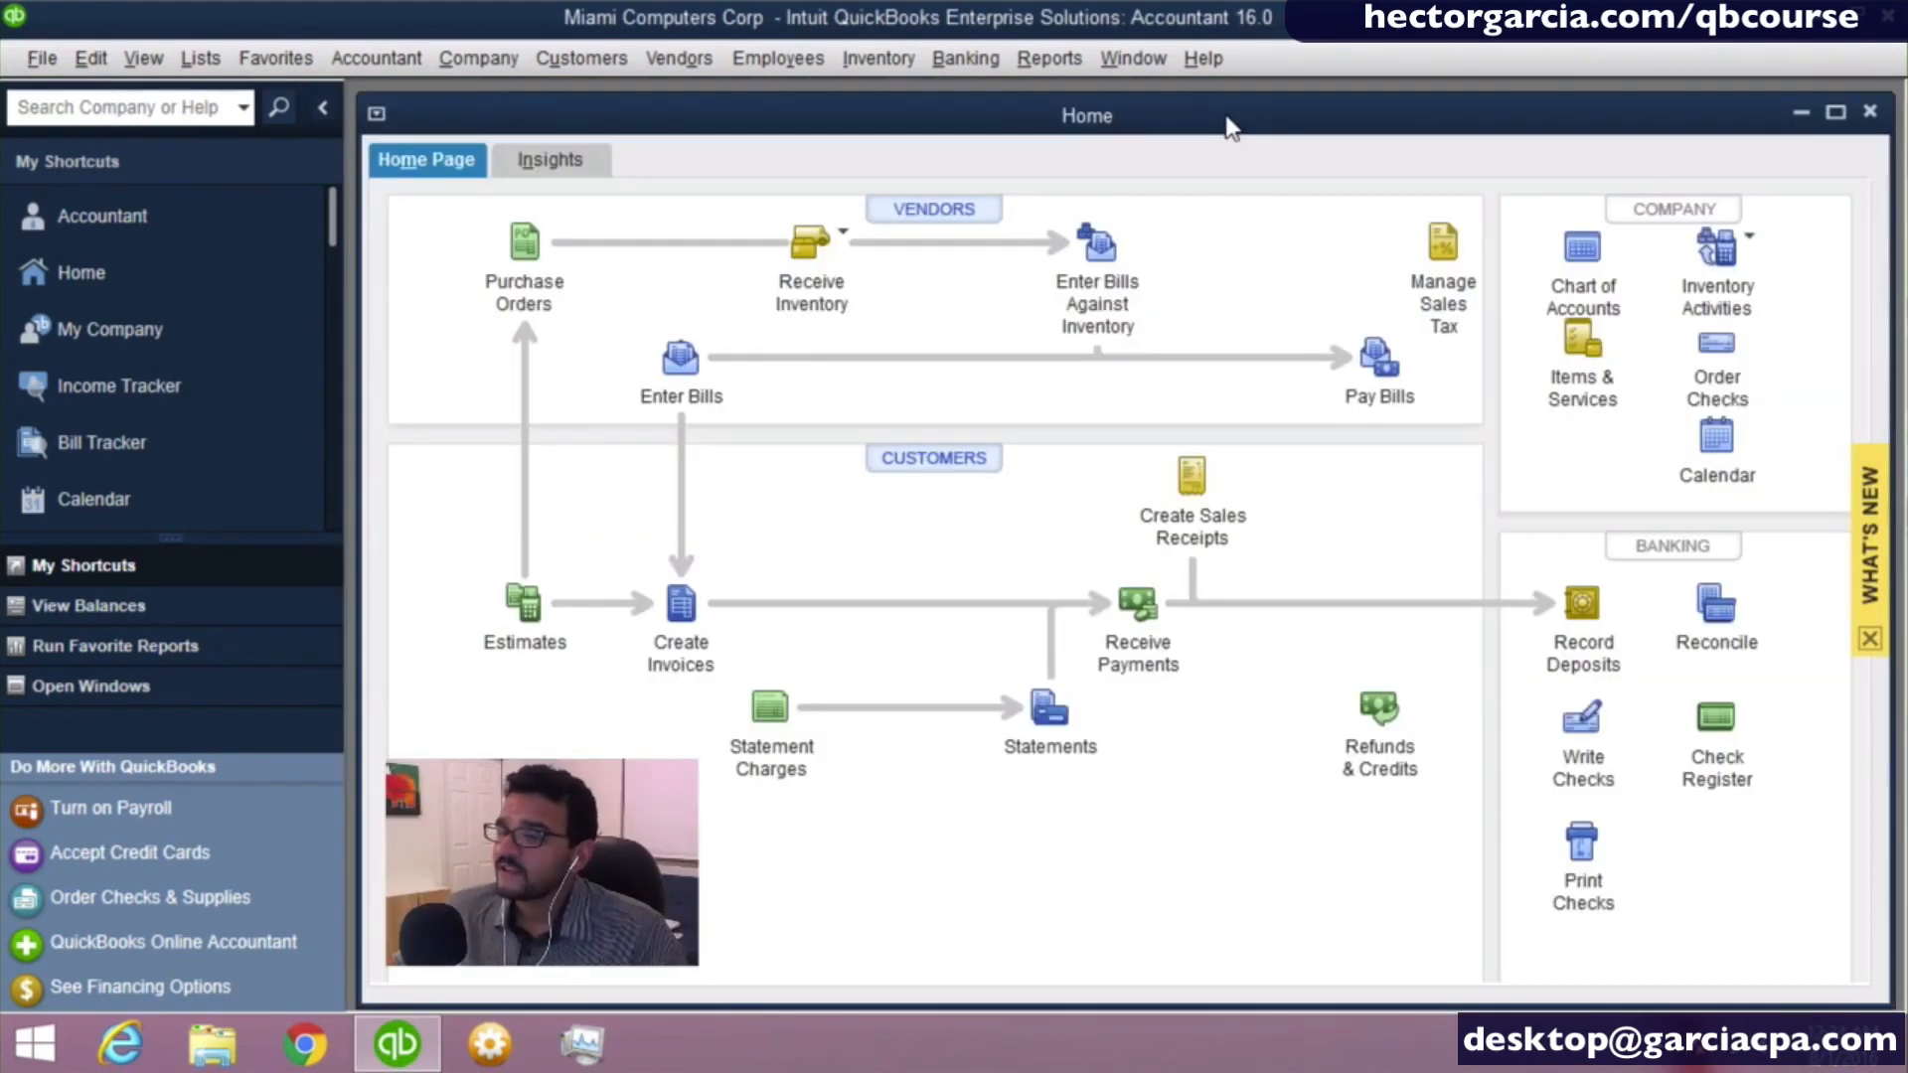
pyautogui.doubleClick(1229, 117)
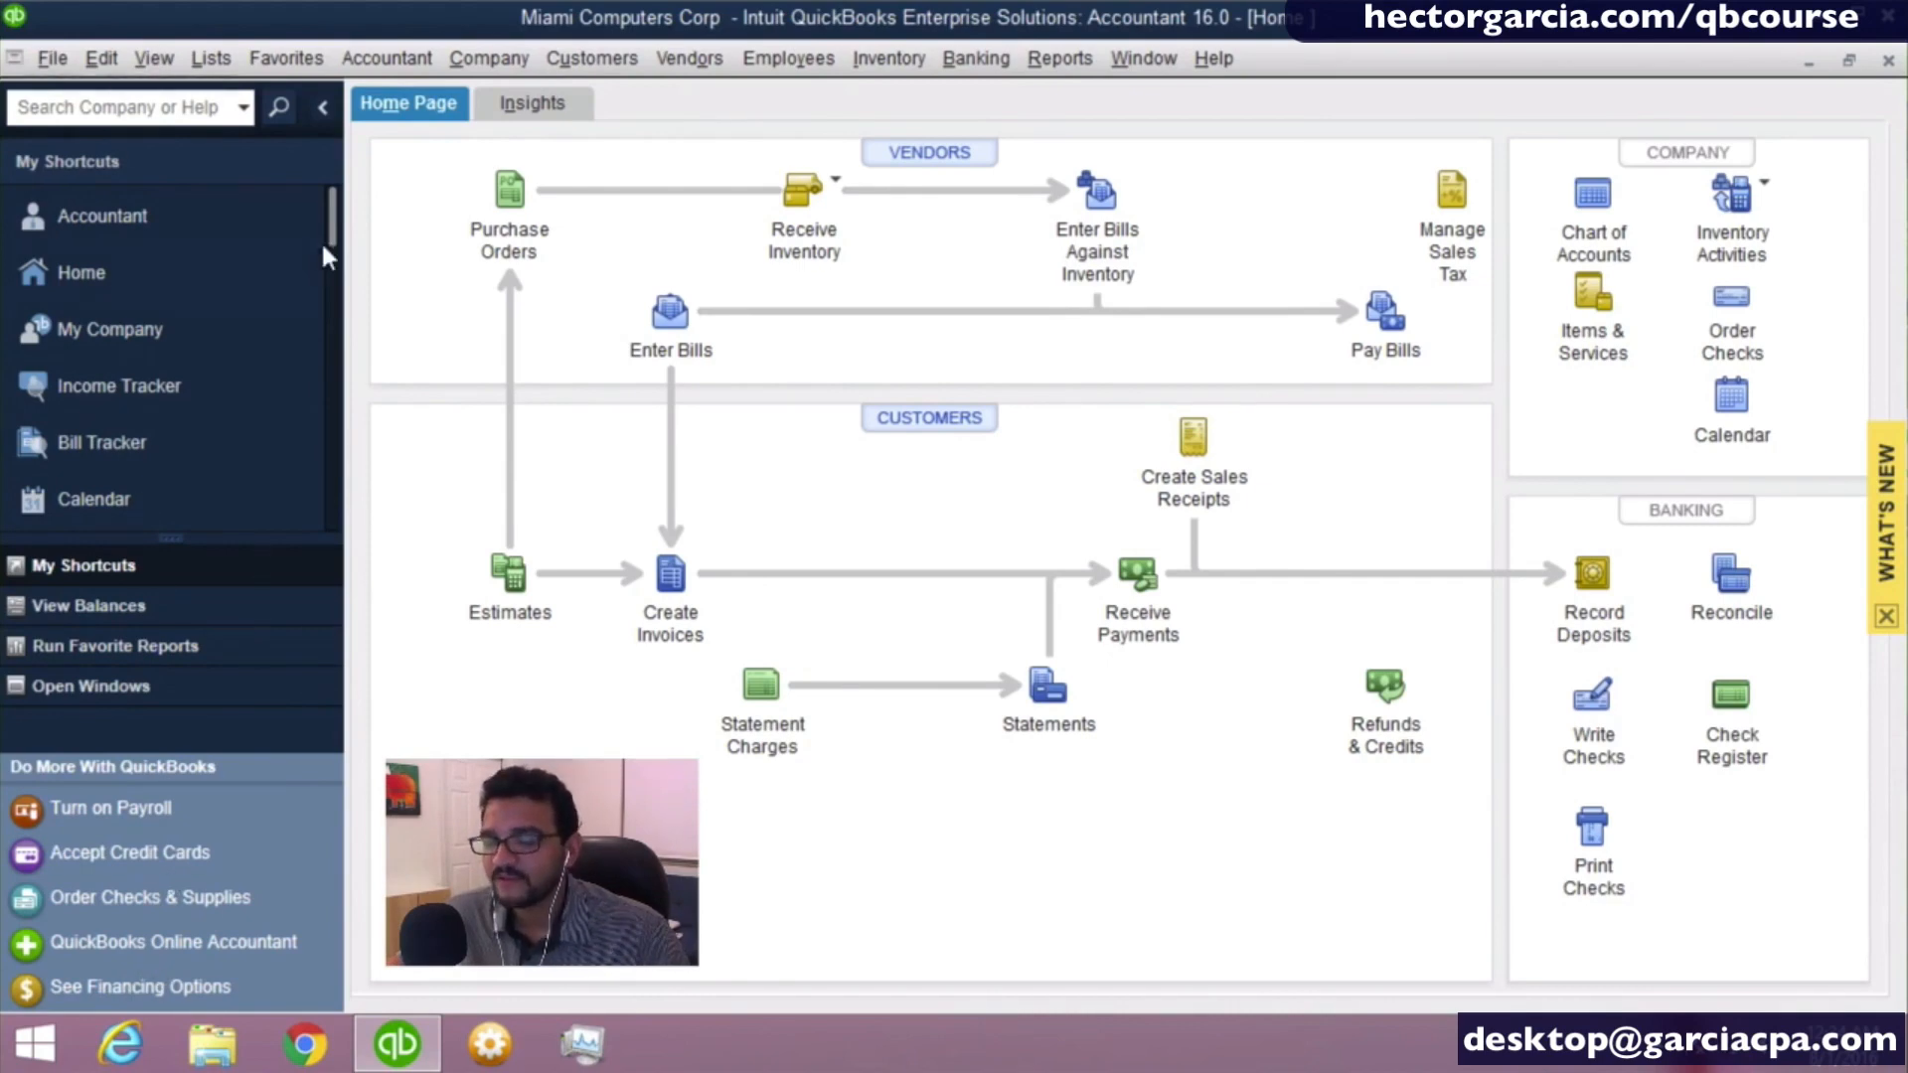
# - Try collapsing and expanding the Left Icon Bar and display its View Balances section
pyautogui.click(322, 112)
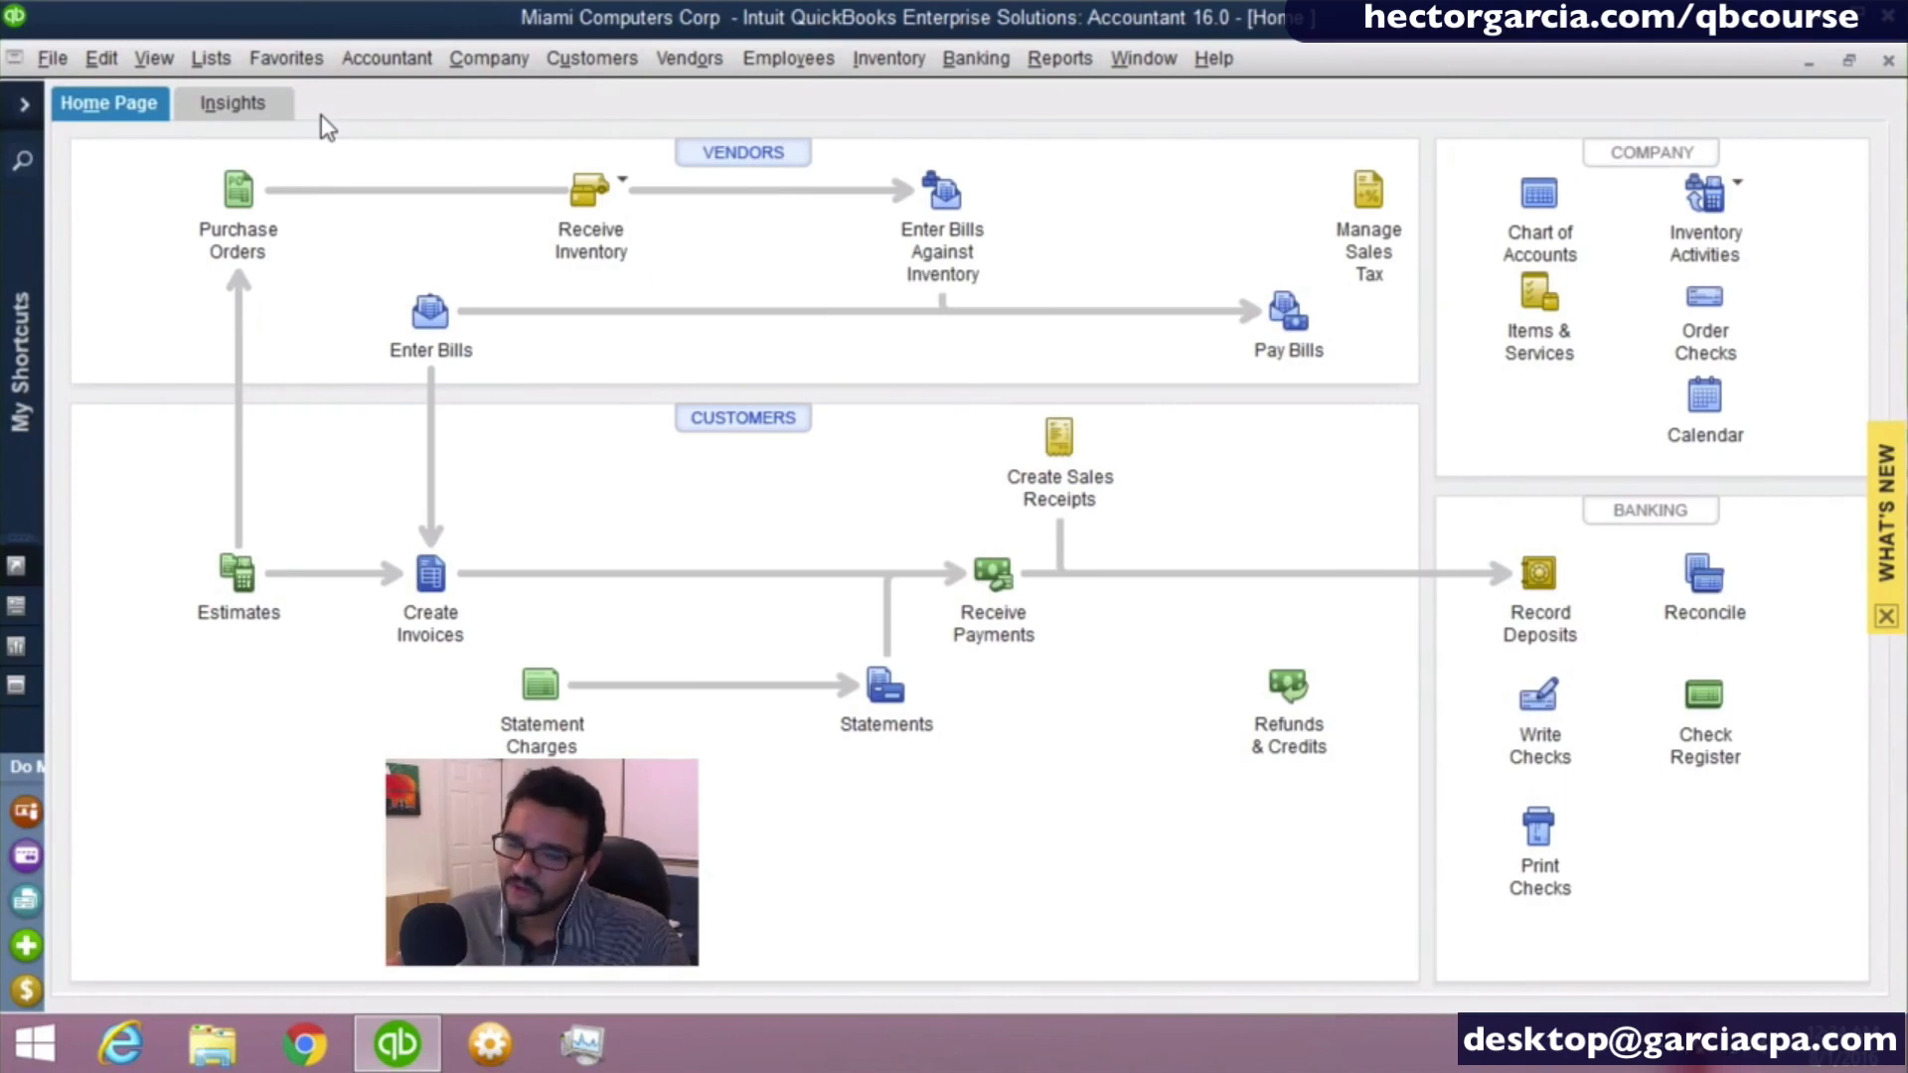
pyautogui.click(25, 105)
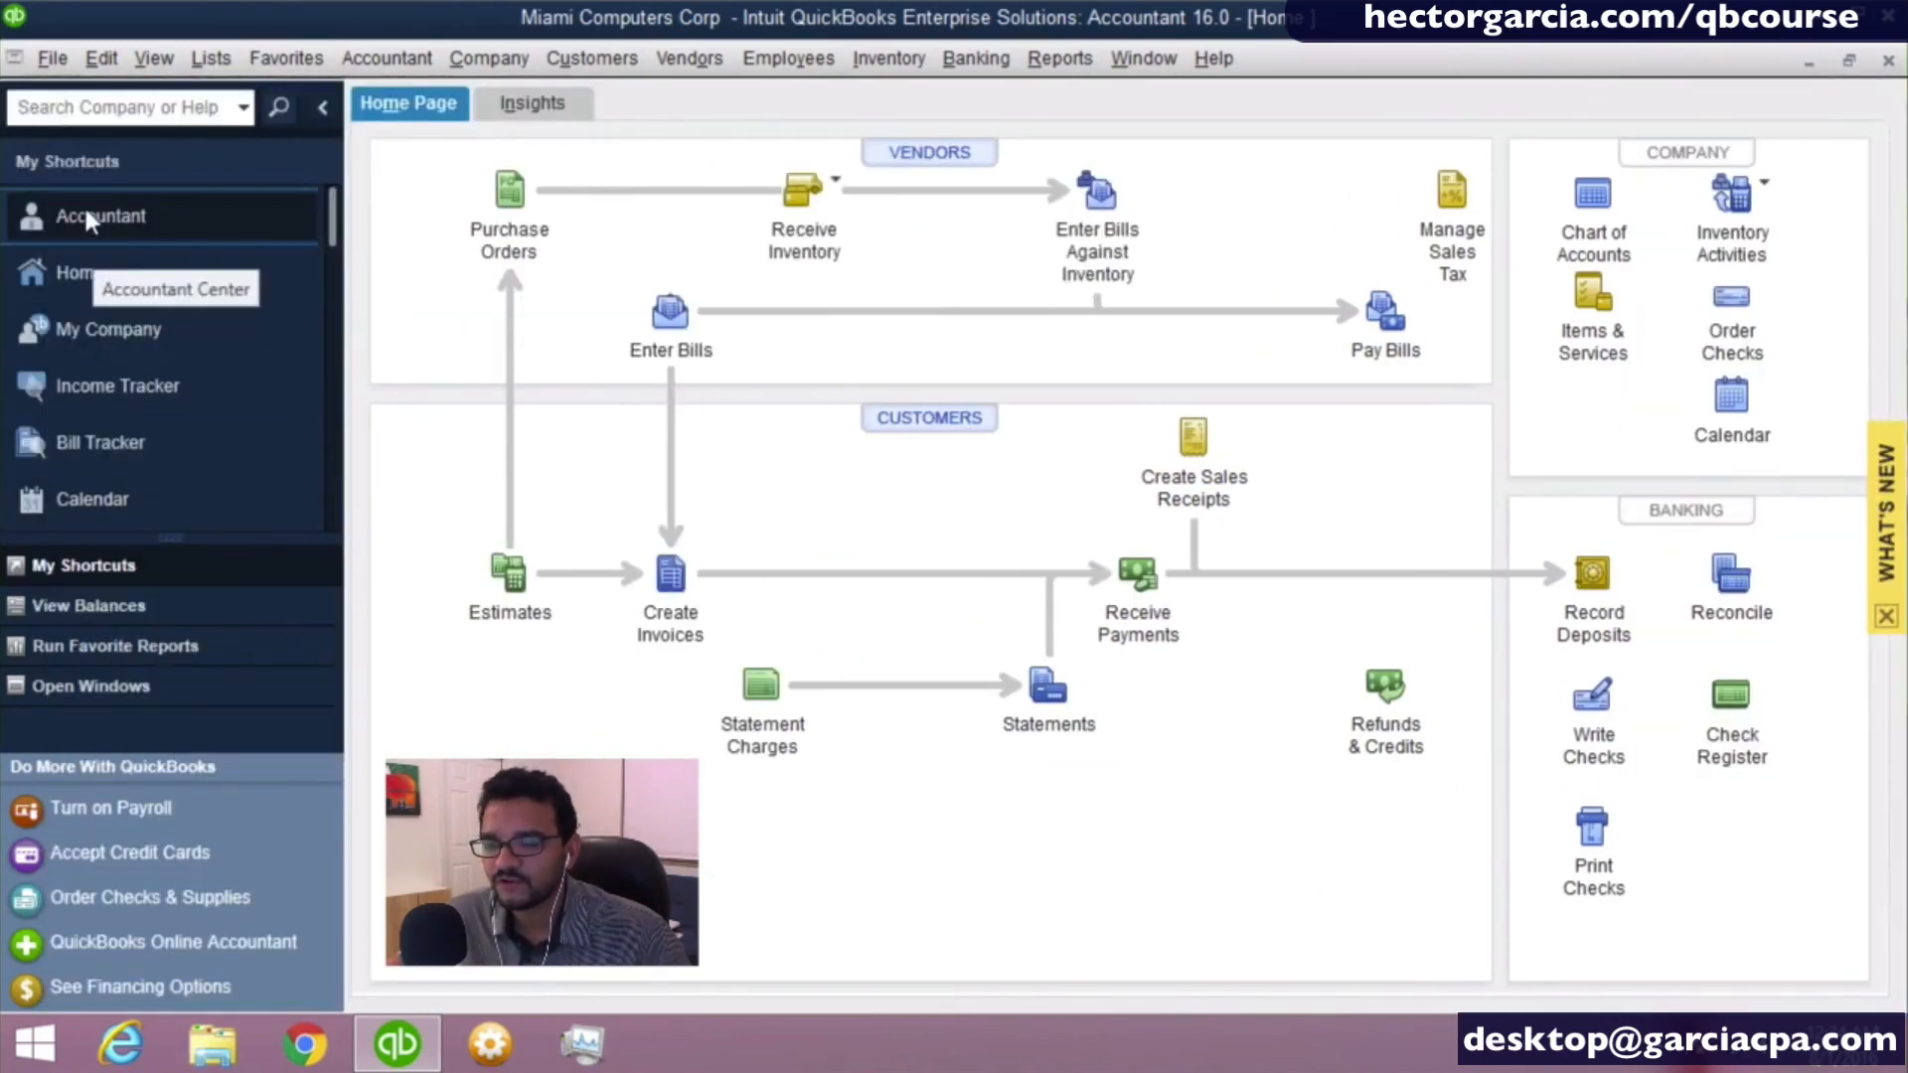
pyautogui.click(96, 616)
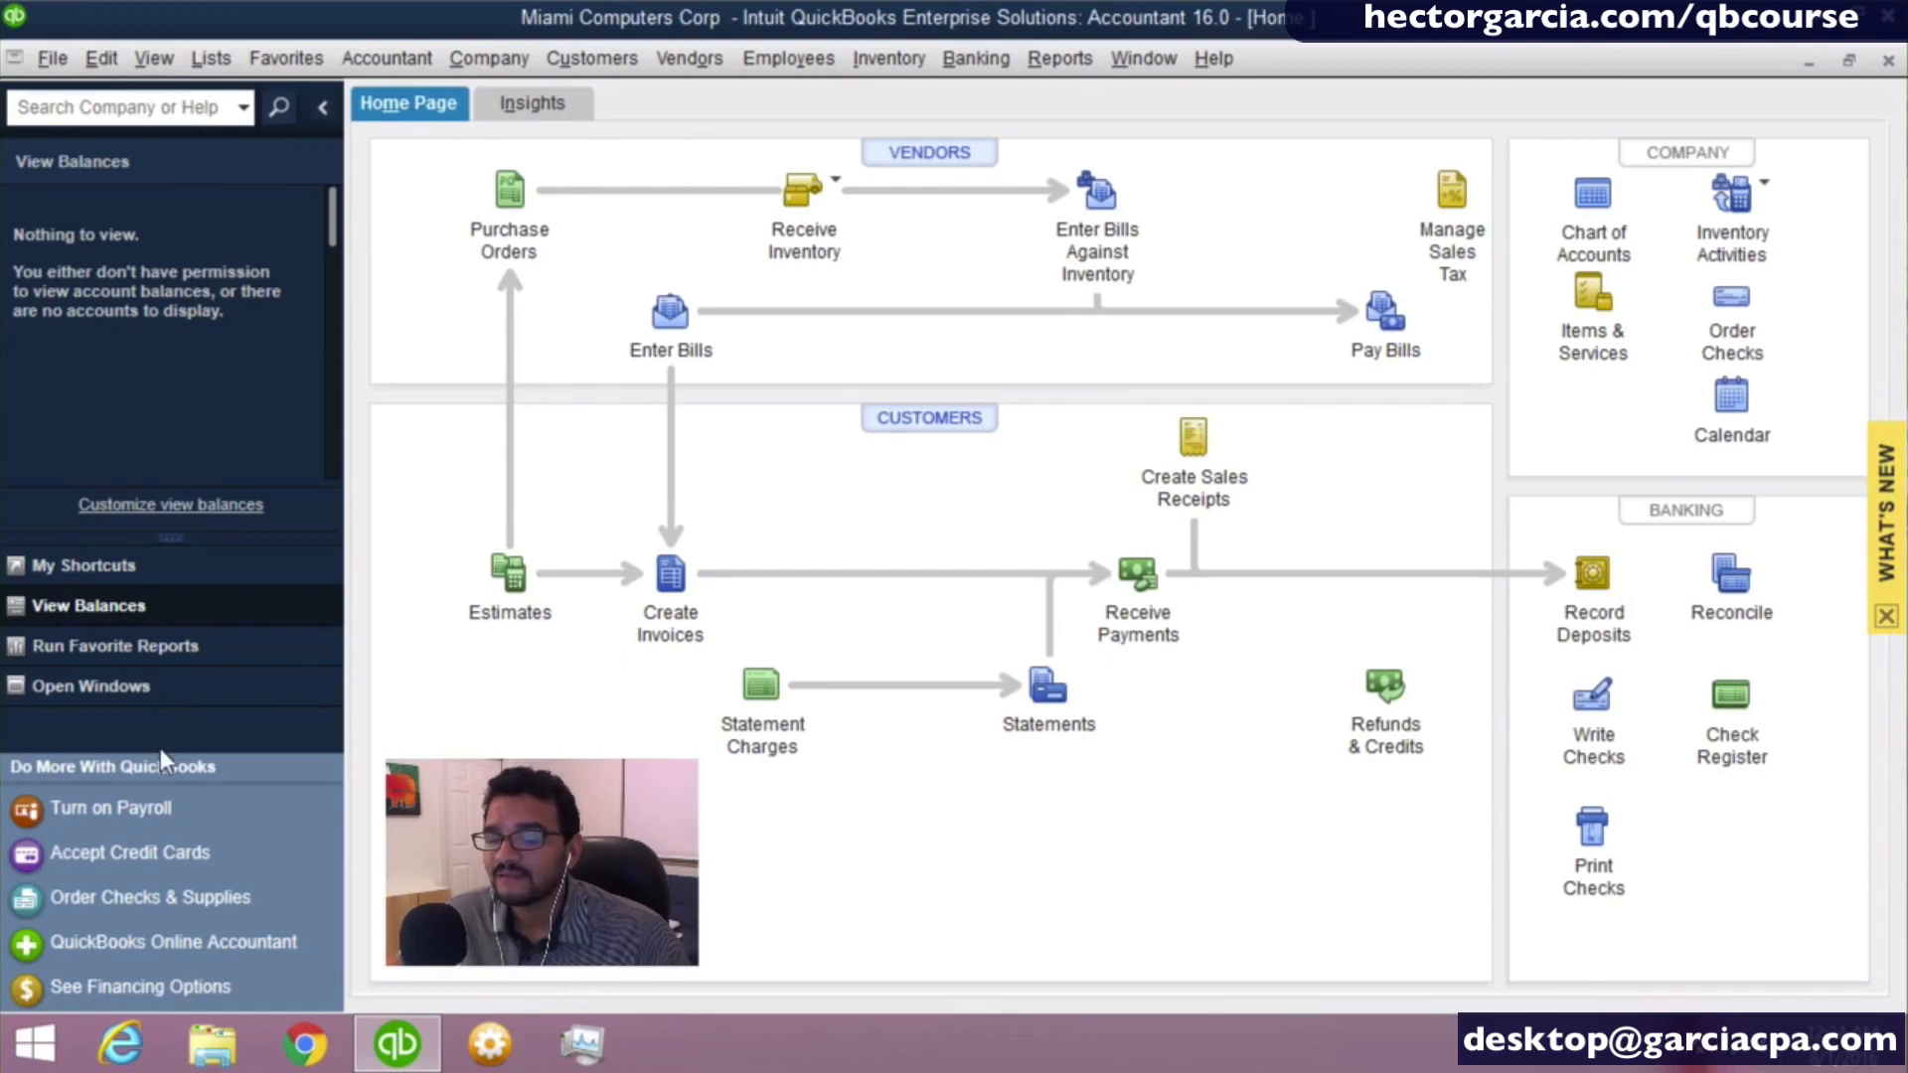
pyautogui.click(320, 109)
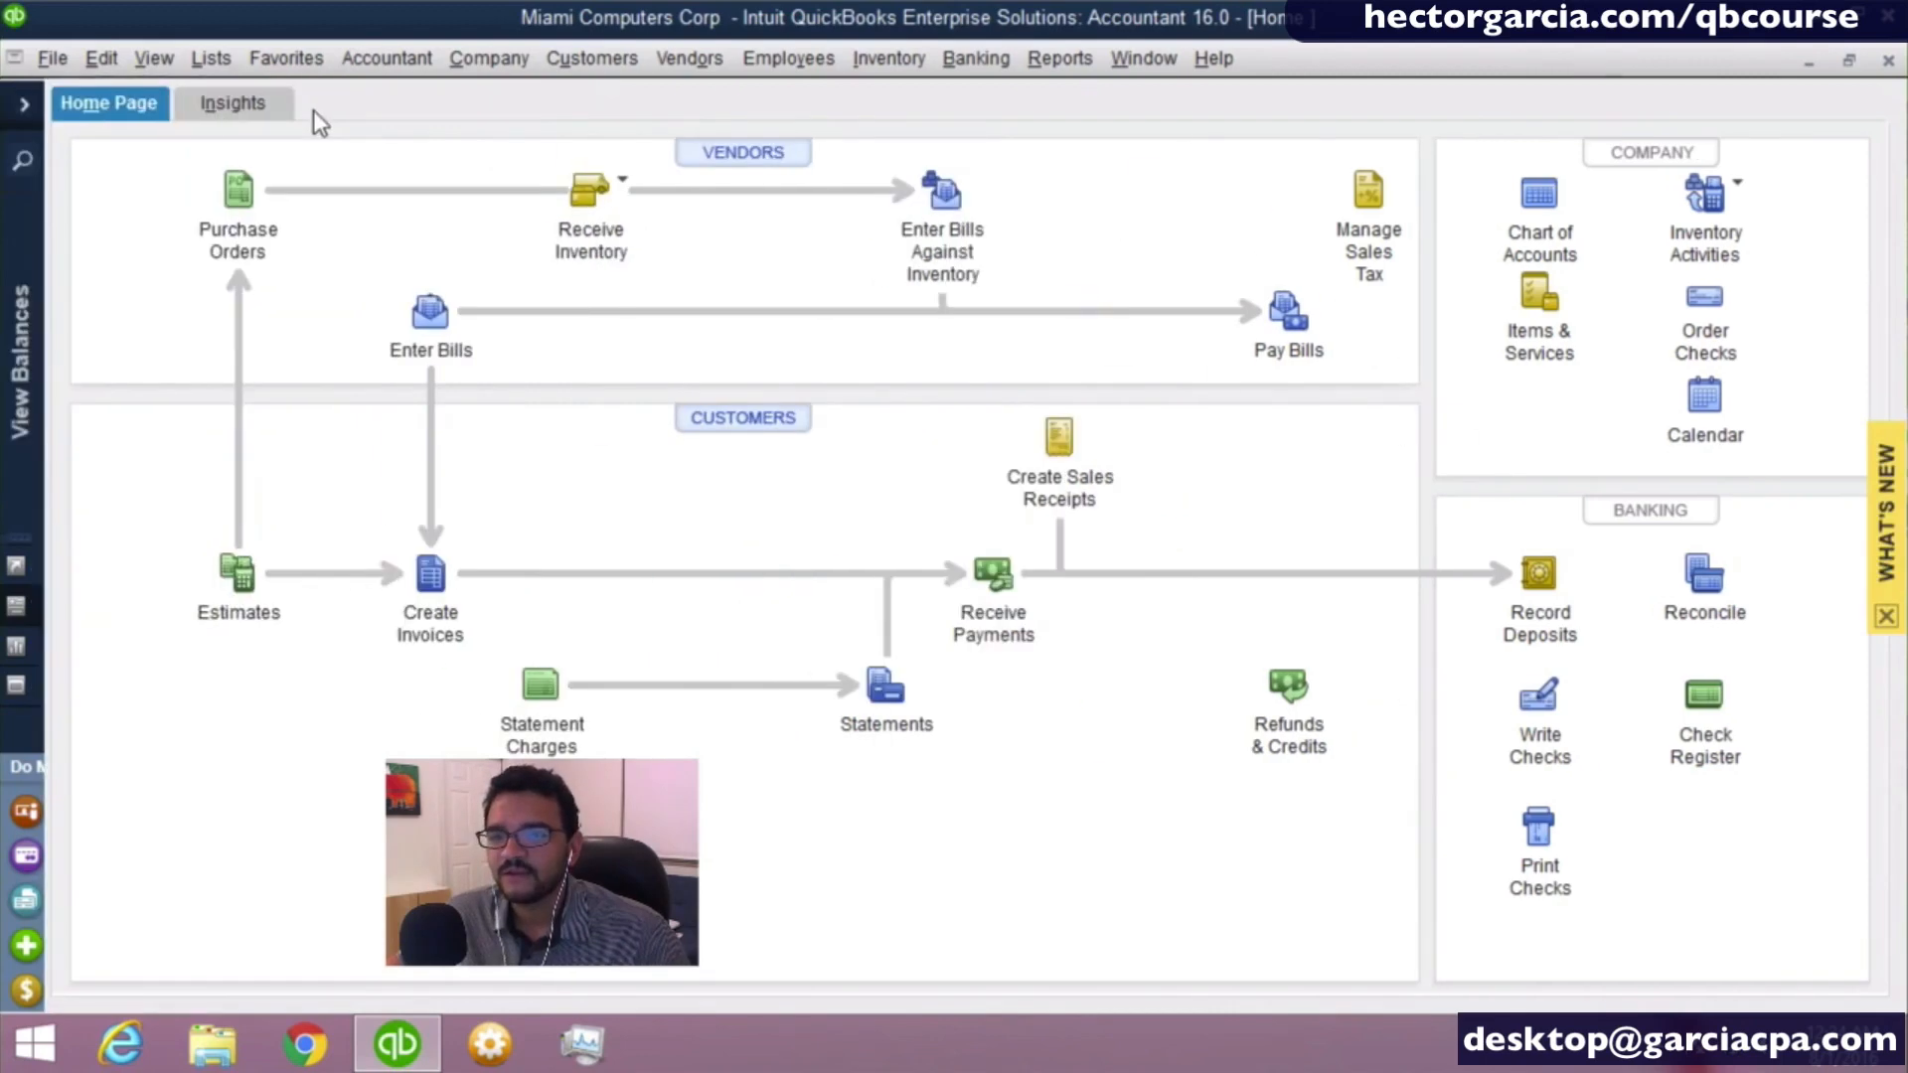
pyautogui.click(26, 111)
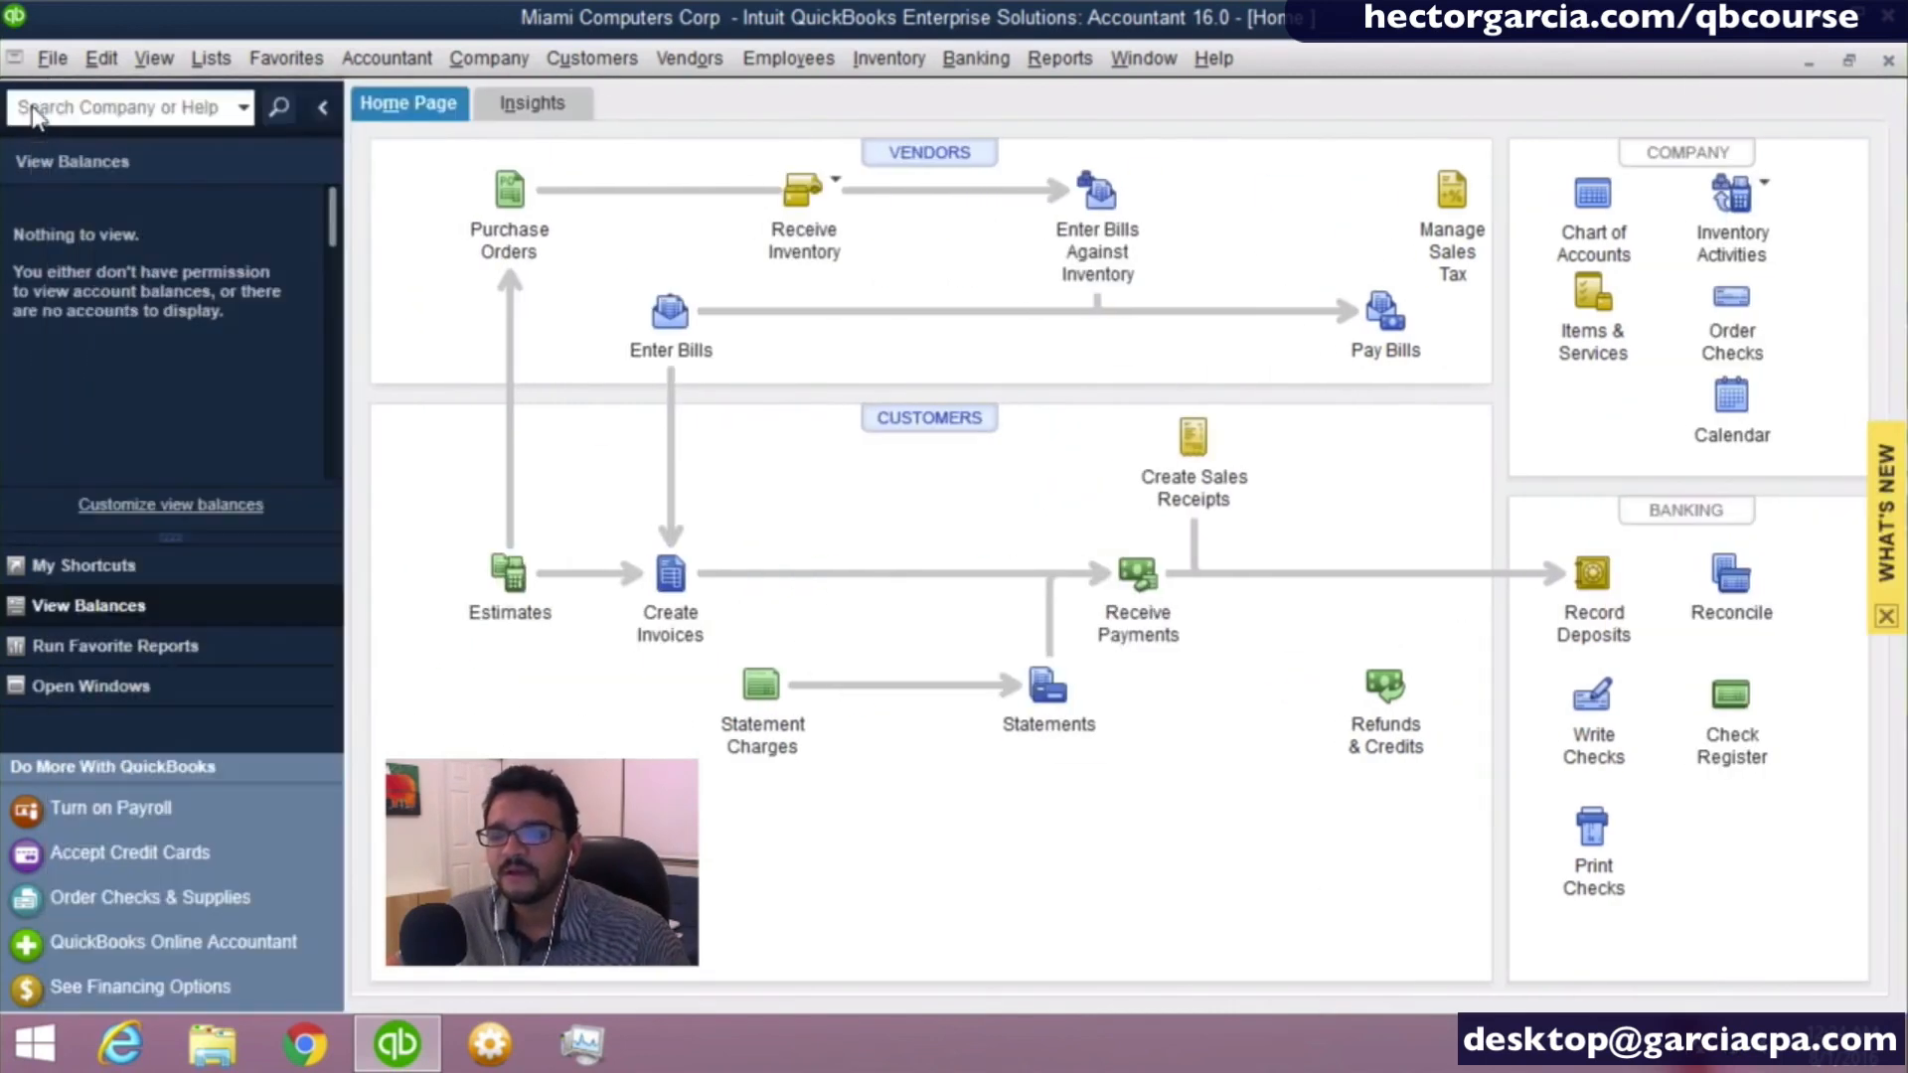
# - Change the icon bar layout from Left Icon Bar to Top Icon Bar
pyautogui.click(139, 57)
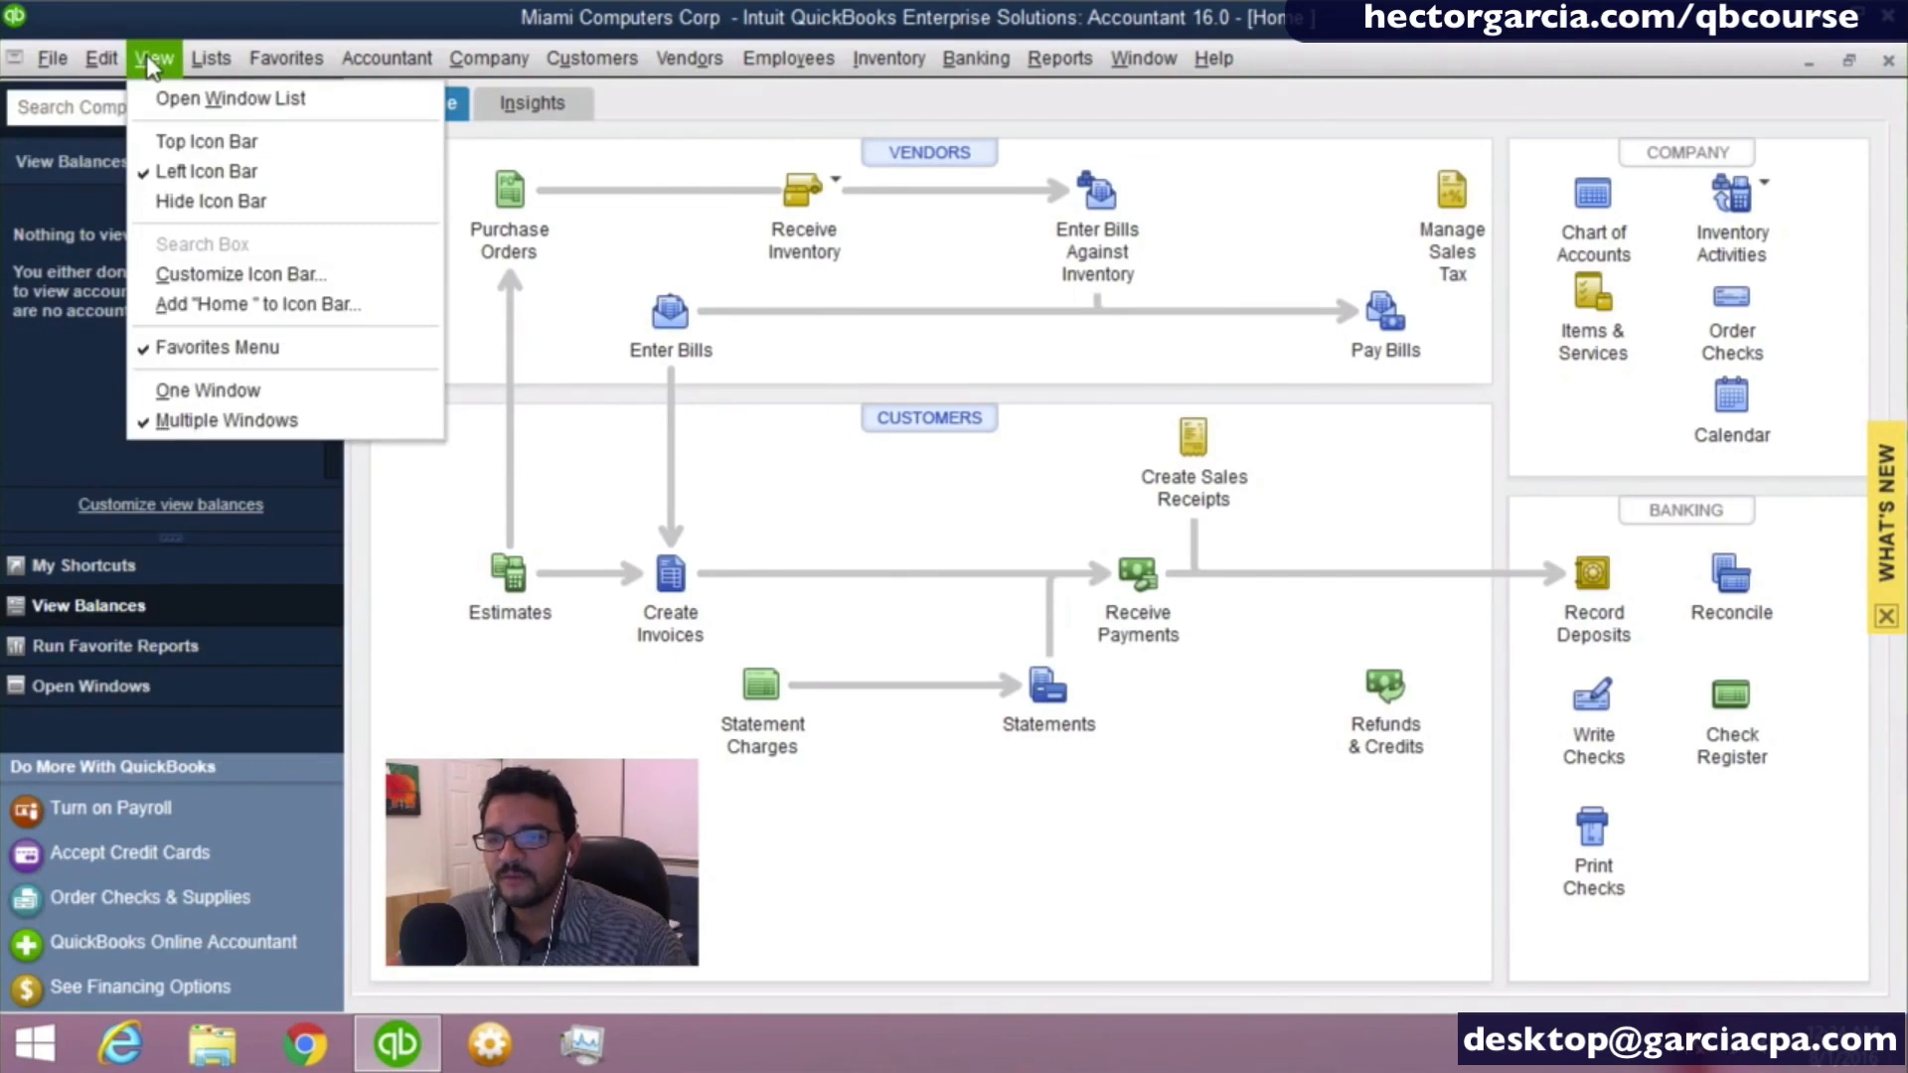
pyautogui.click(219, 169)
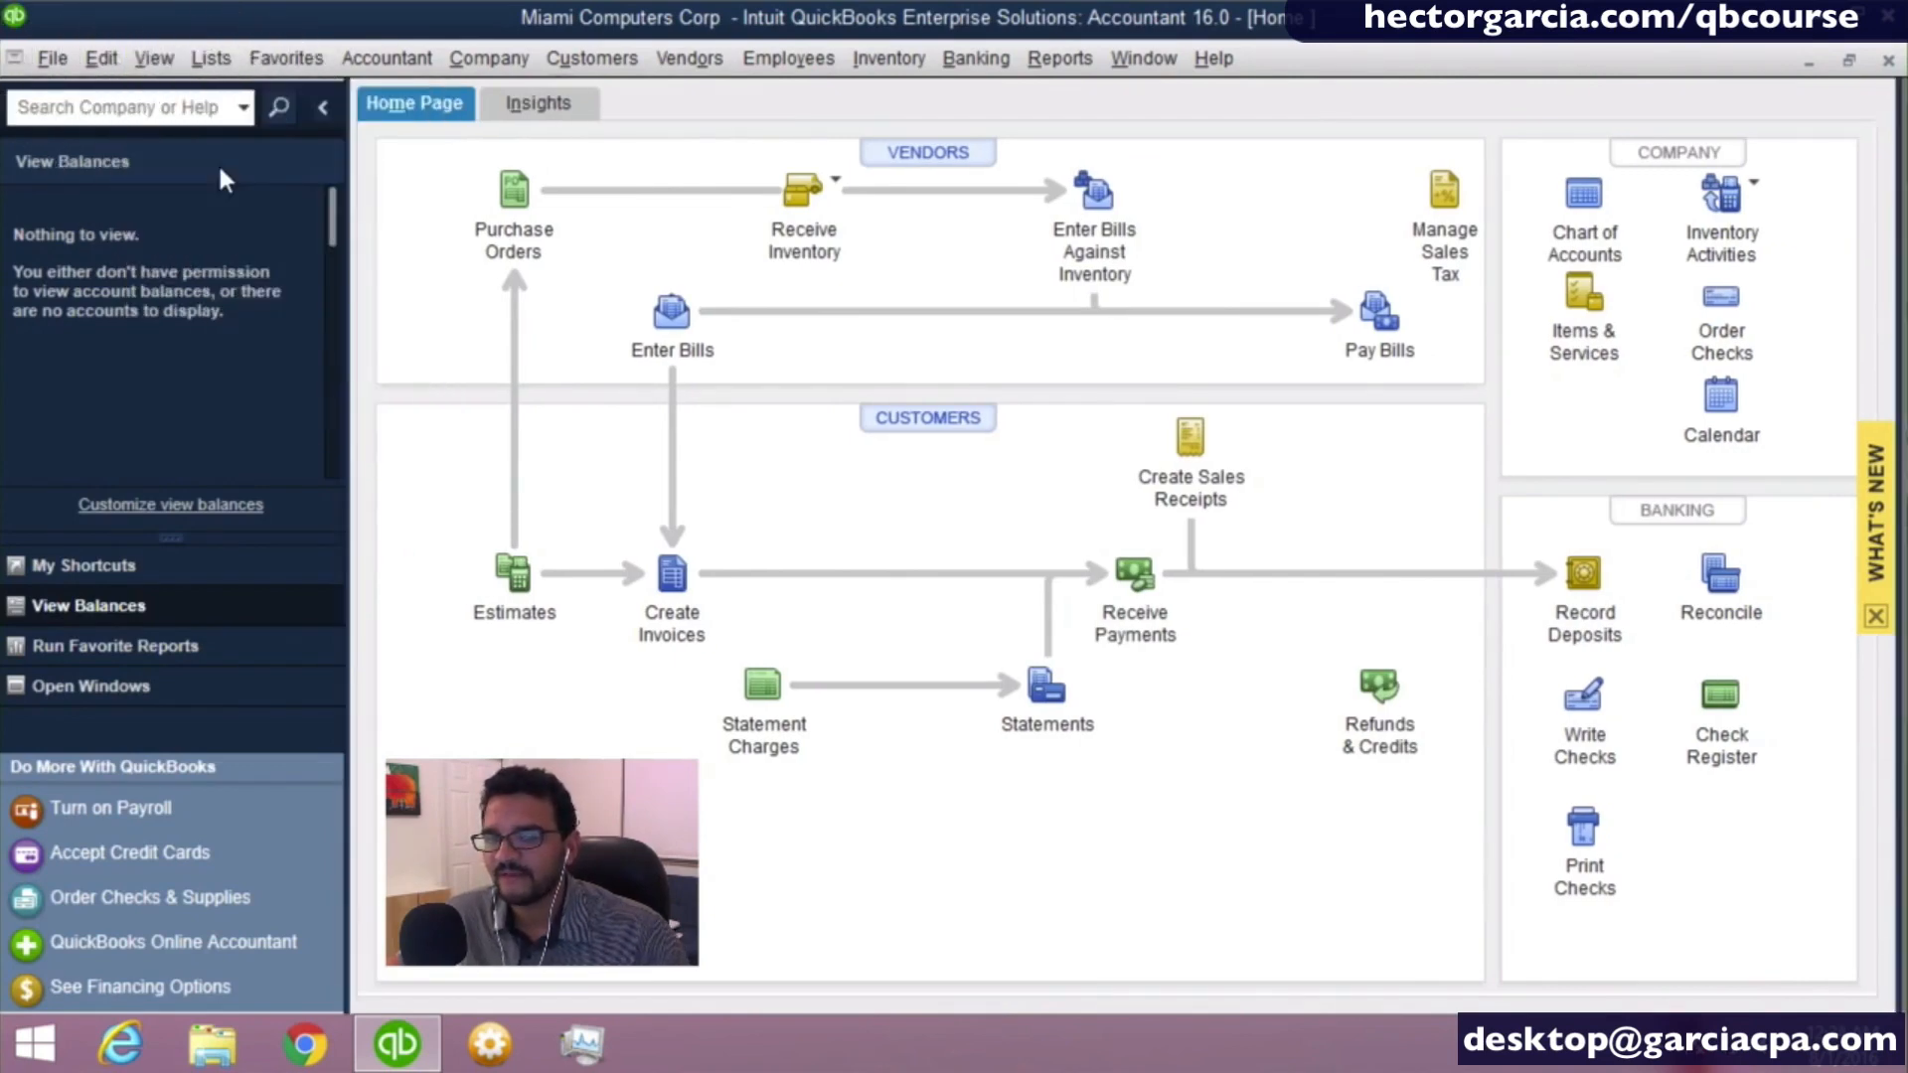
pyautogui.click(150, 60)
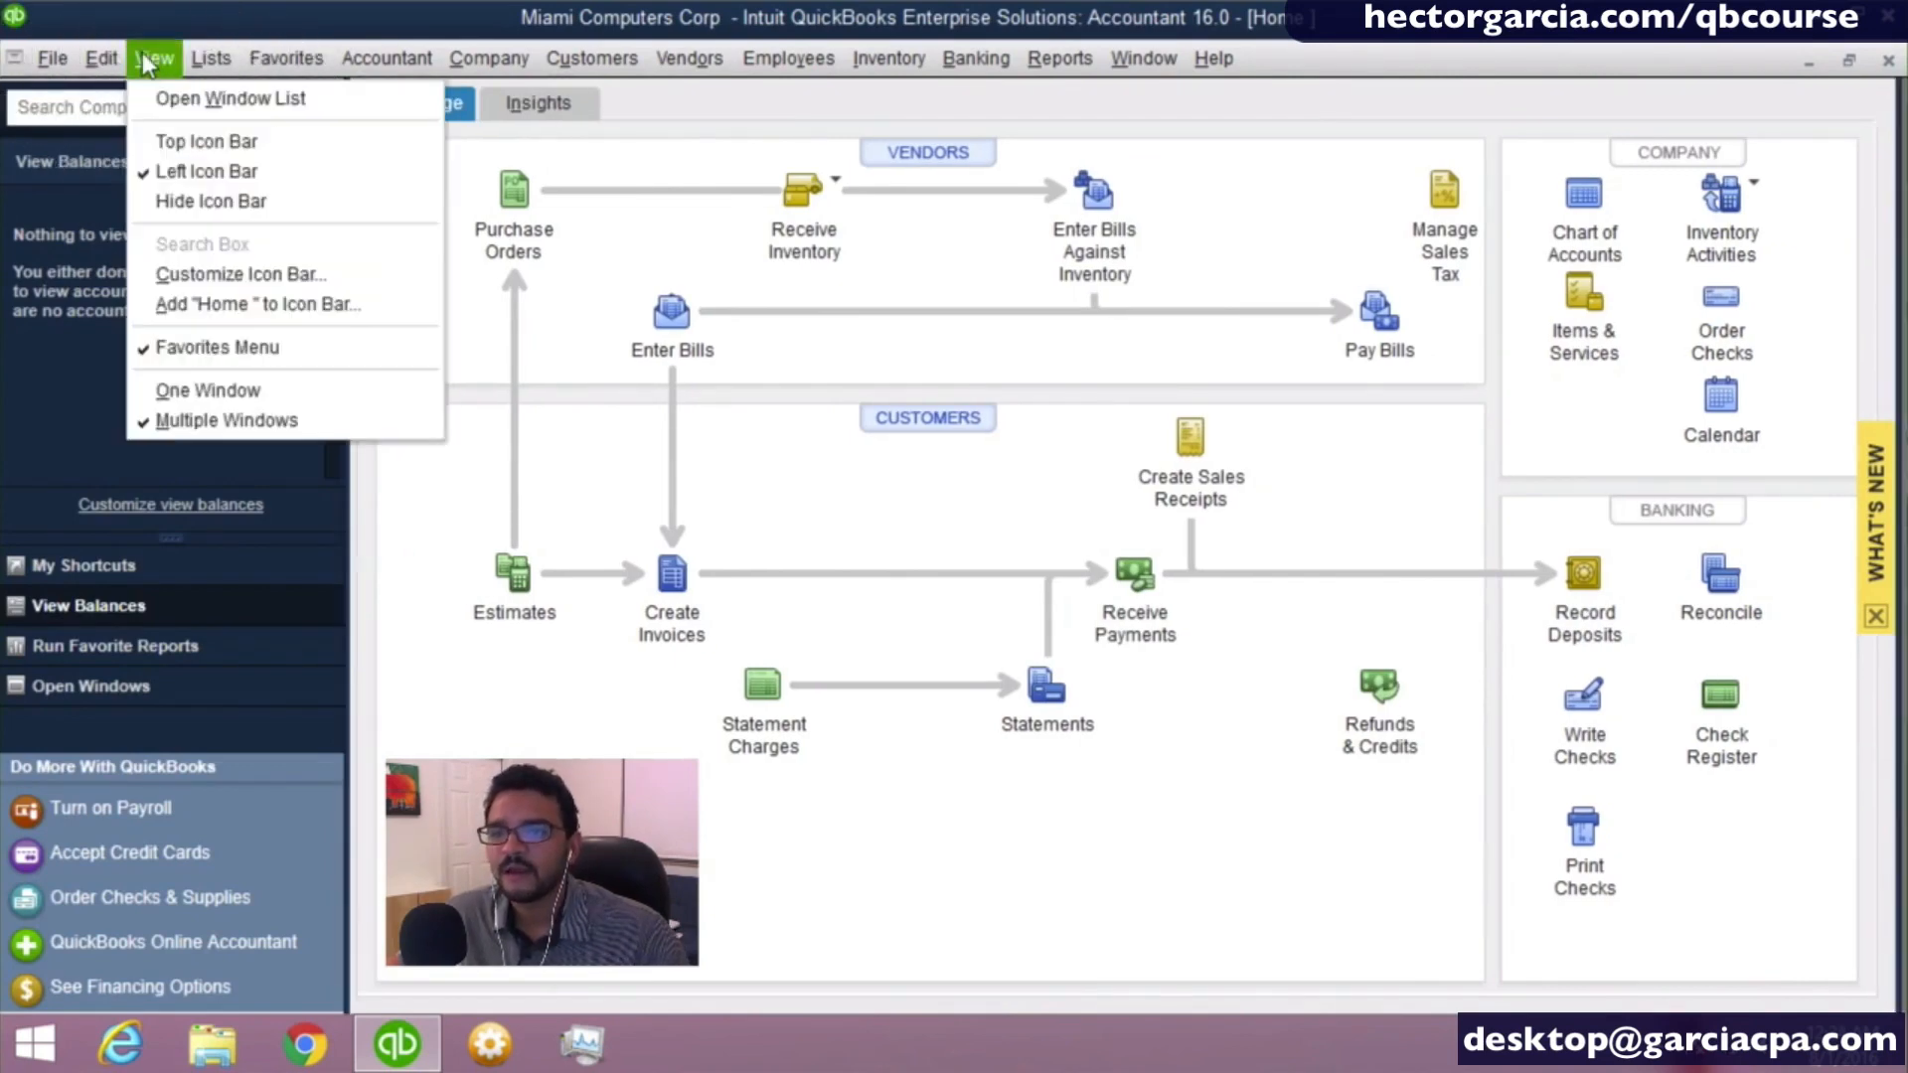
pyautogui.click(201, 146)
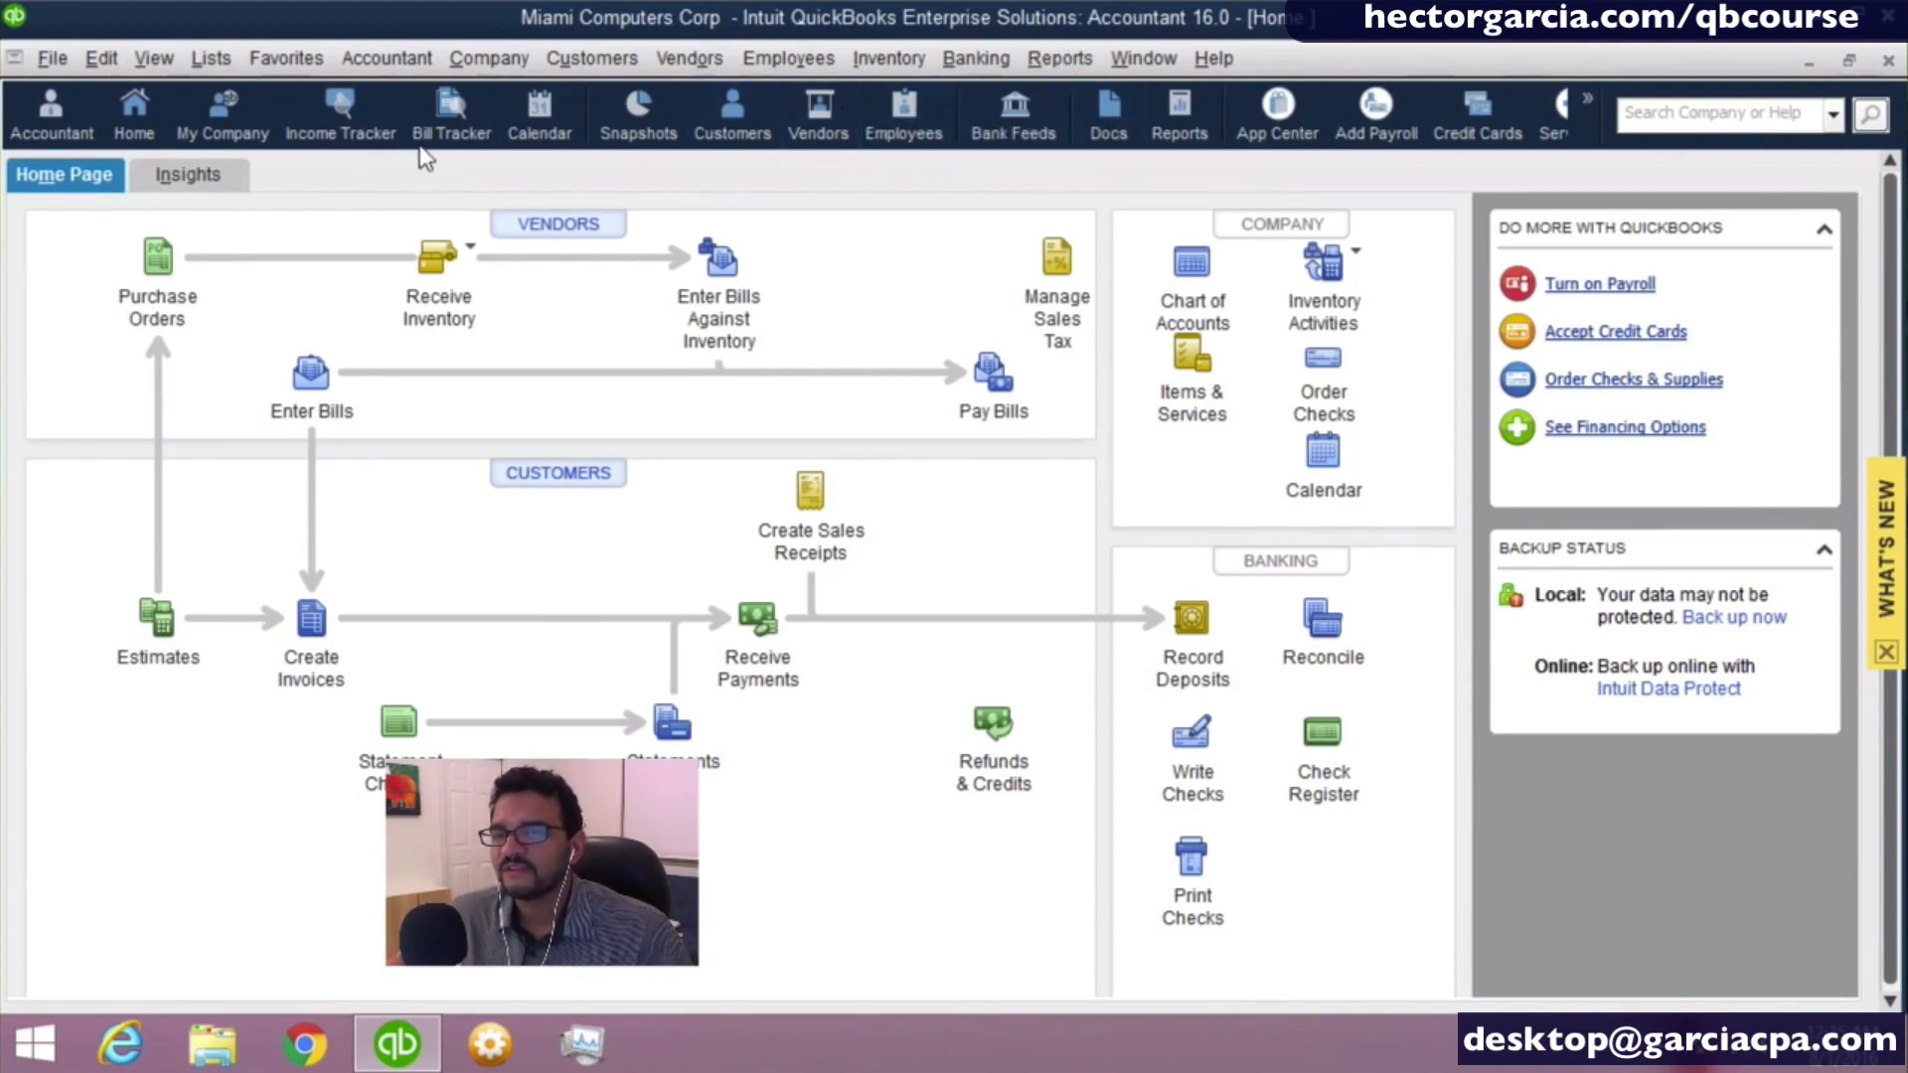
# - Look through the Vendors commands and hide the icon bar completely
pyautogui.click(593, 60)
pyautogui.moveTo(686, 66)
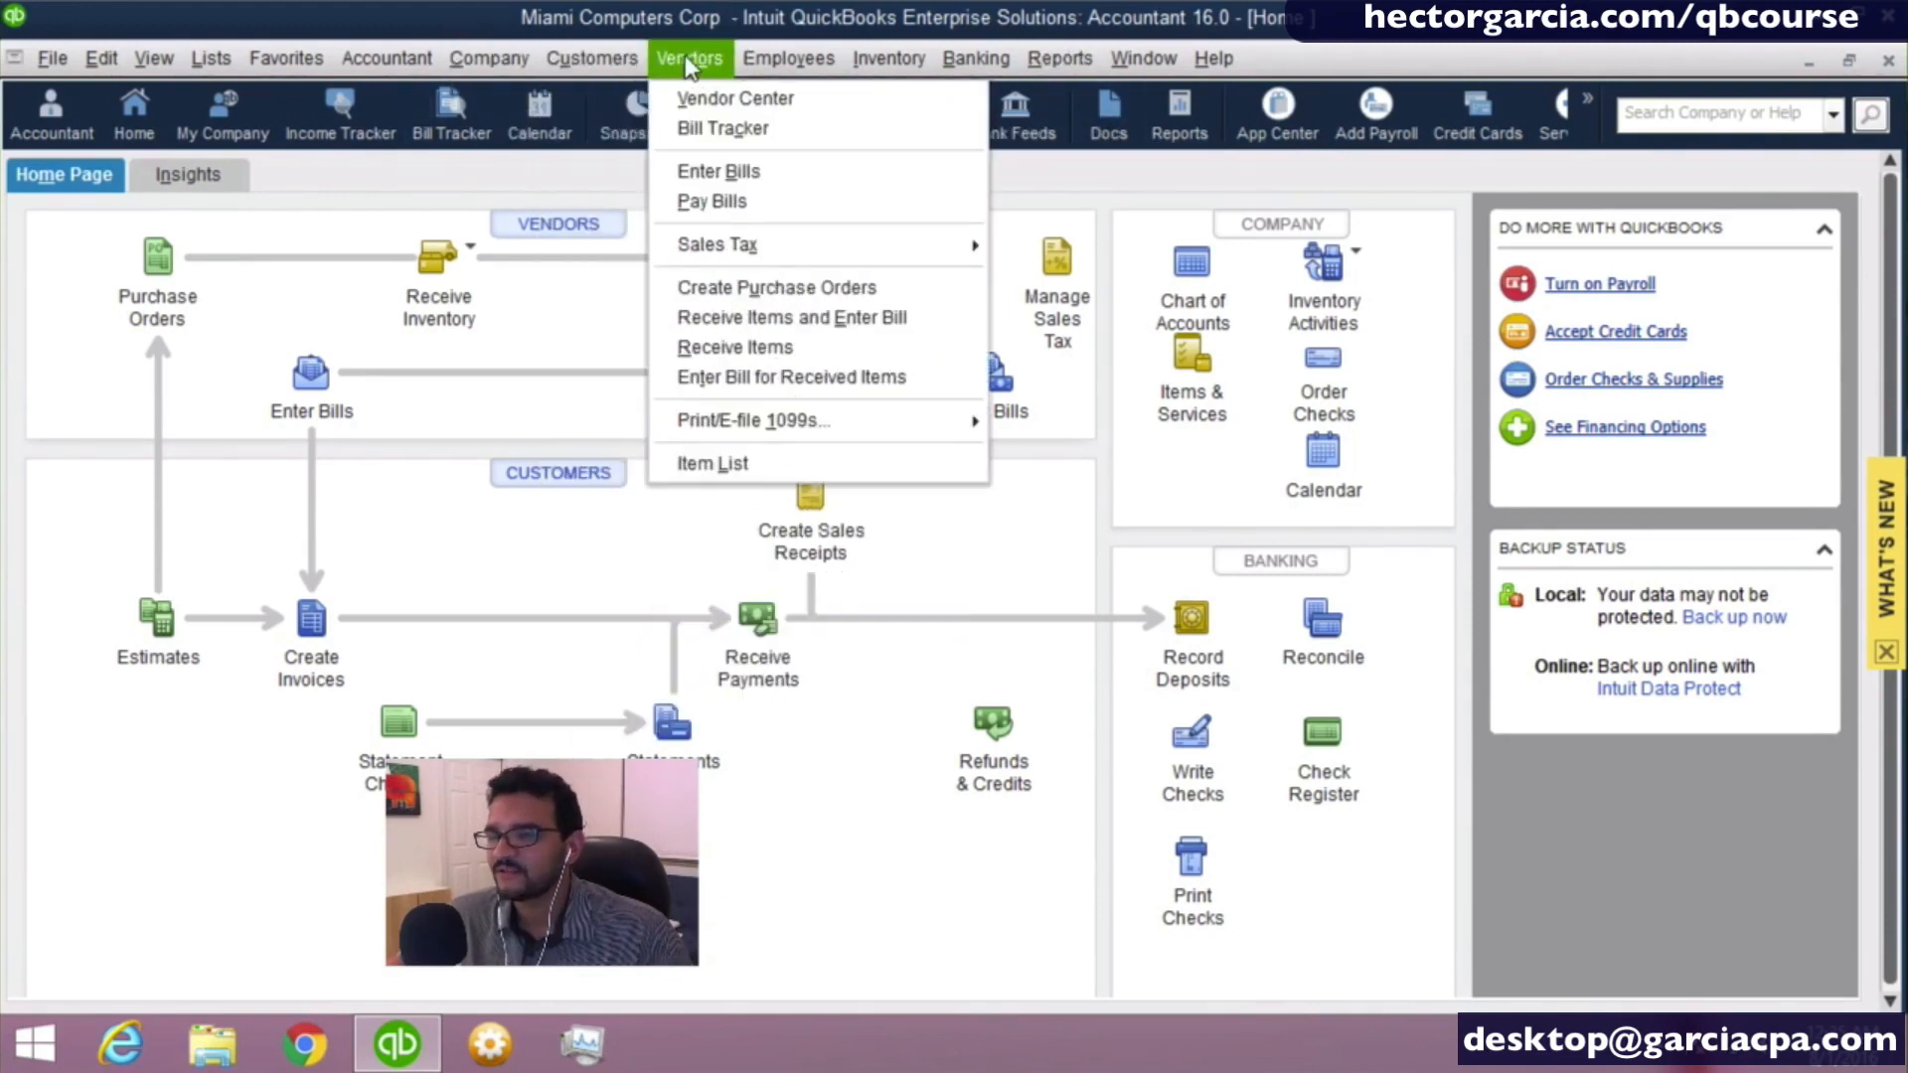
pyautogui.moveTo(152, 63)
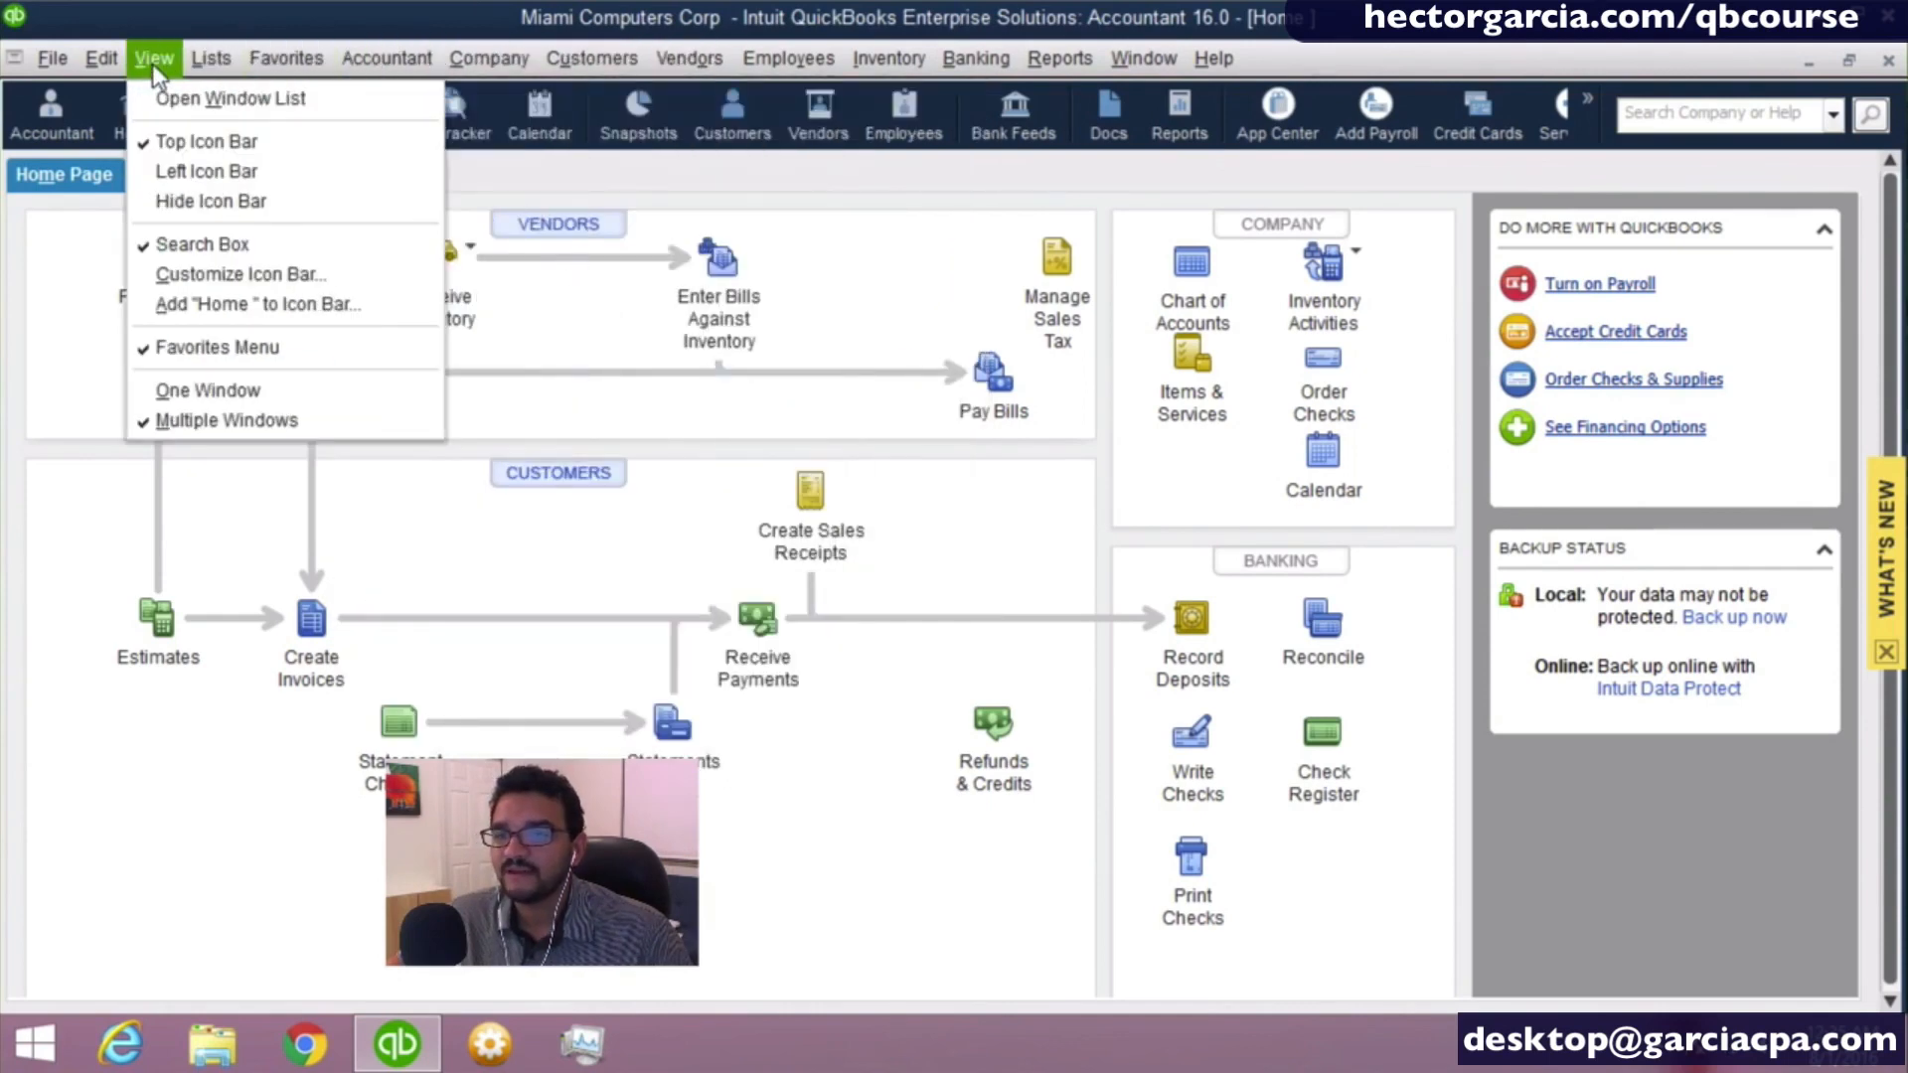
pyautogui.click(187, 198)
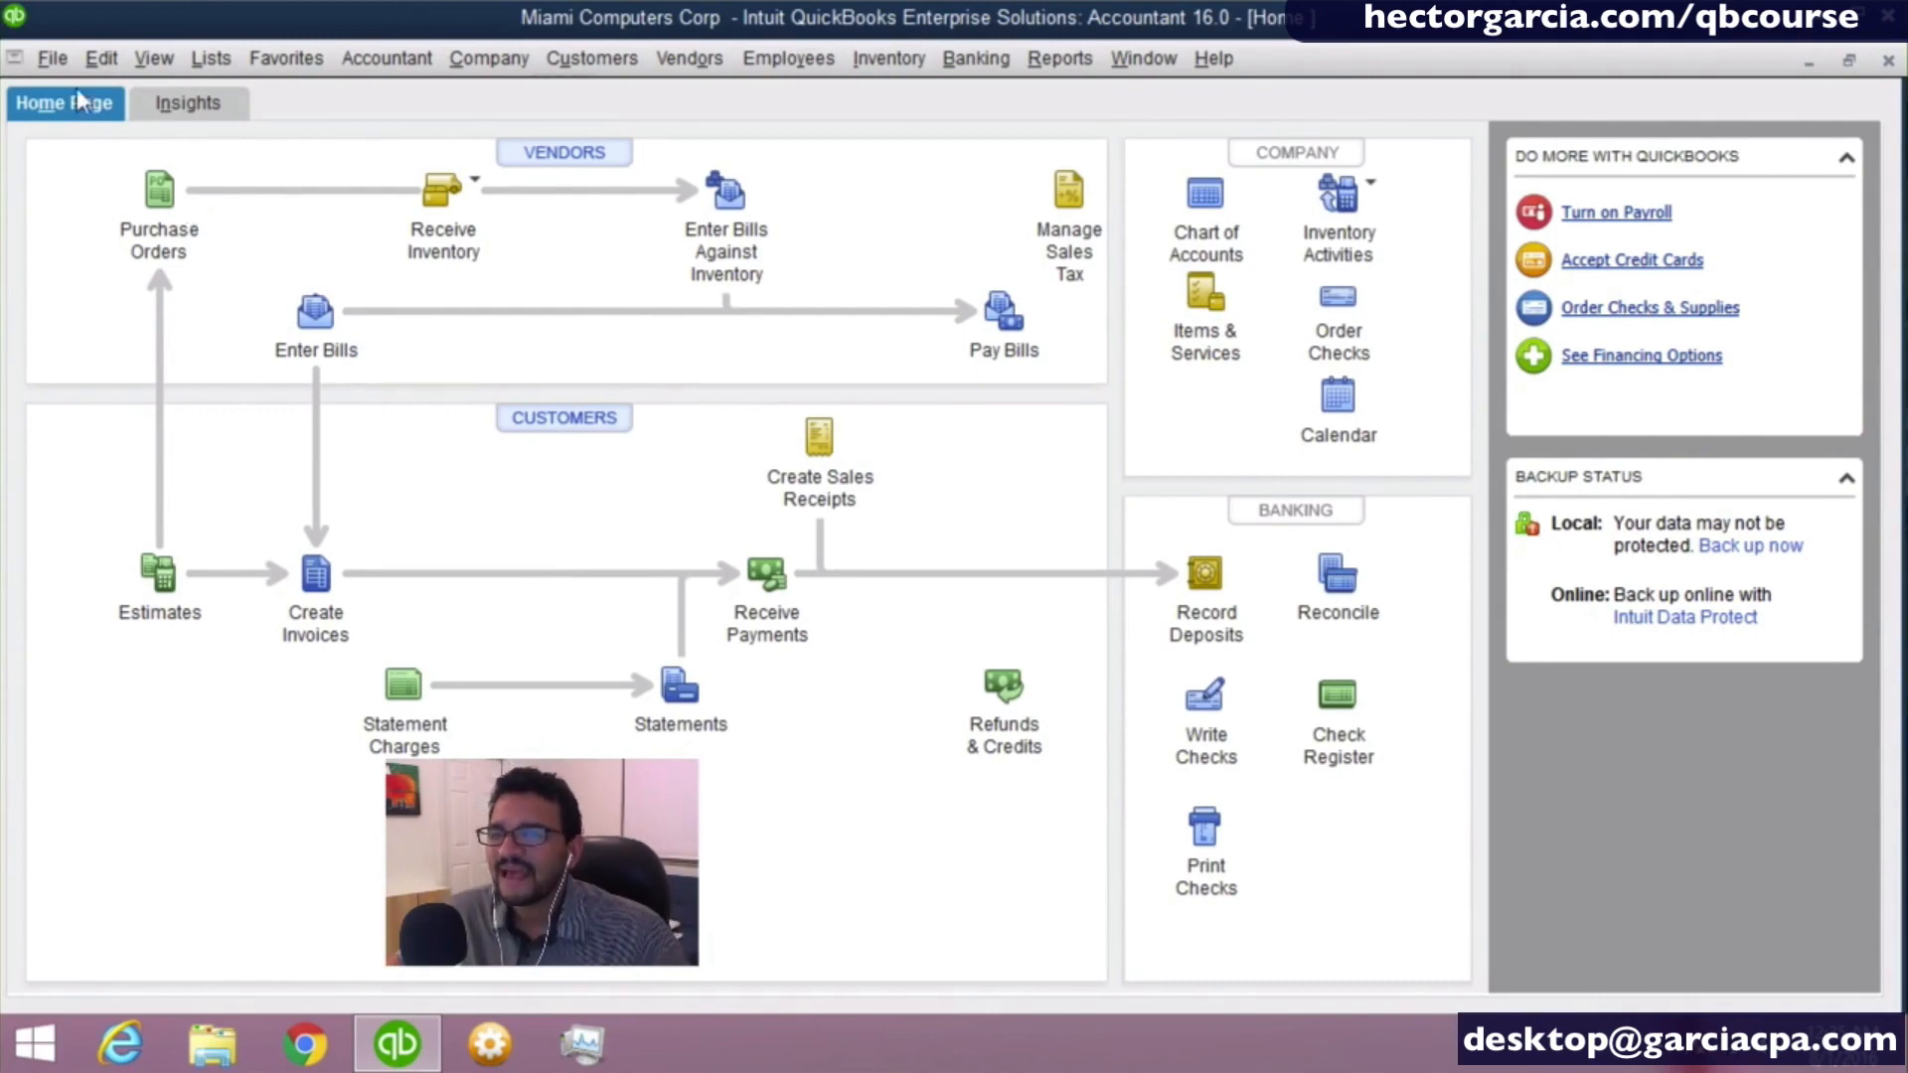
# - Bring back the Left Icon Bar, collapse it, and switch its section to My Shortcuts
pyautogui.click(137, 56)
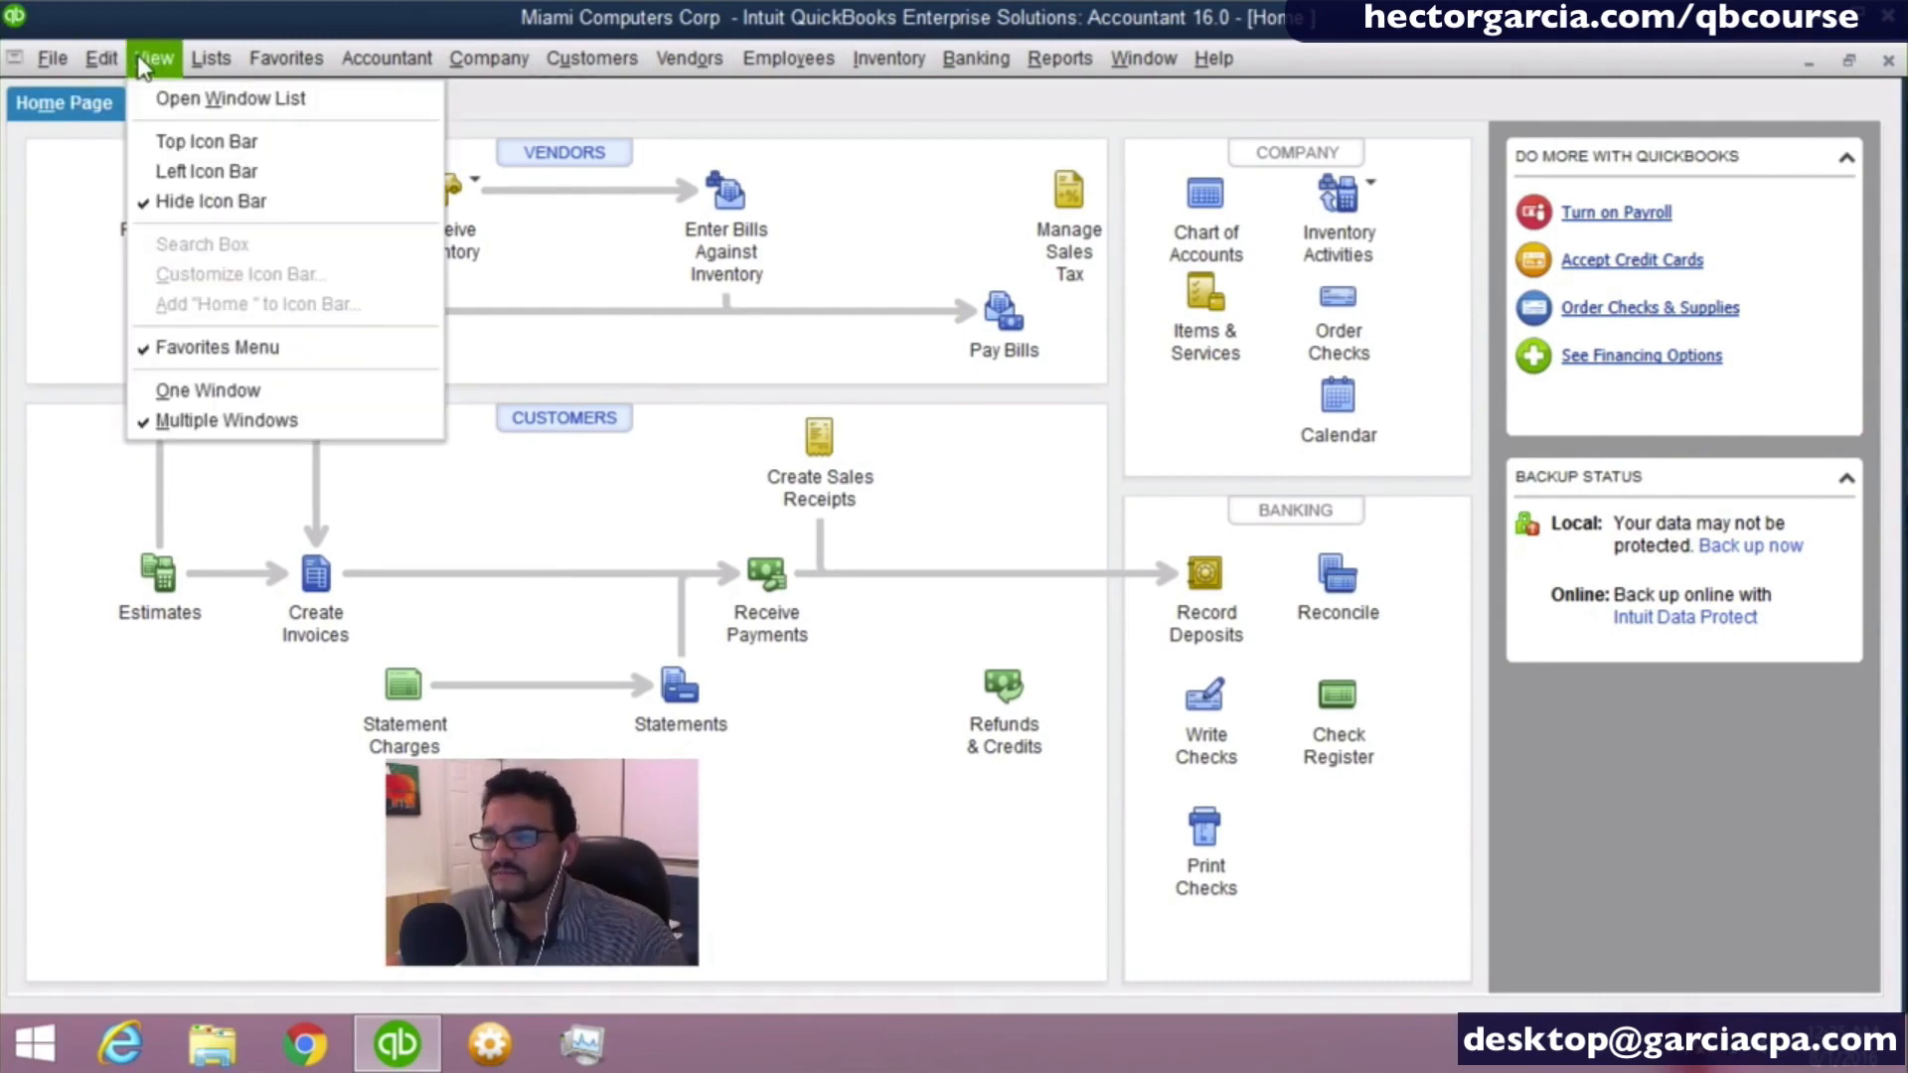
pyautogui.click(200, 172)
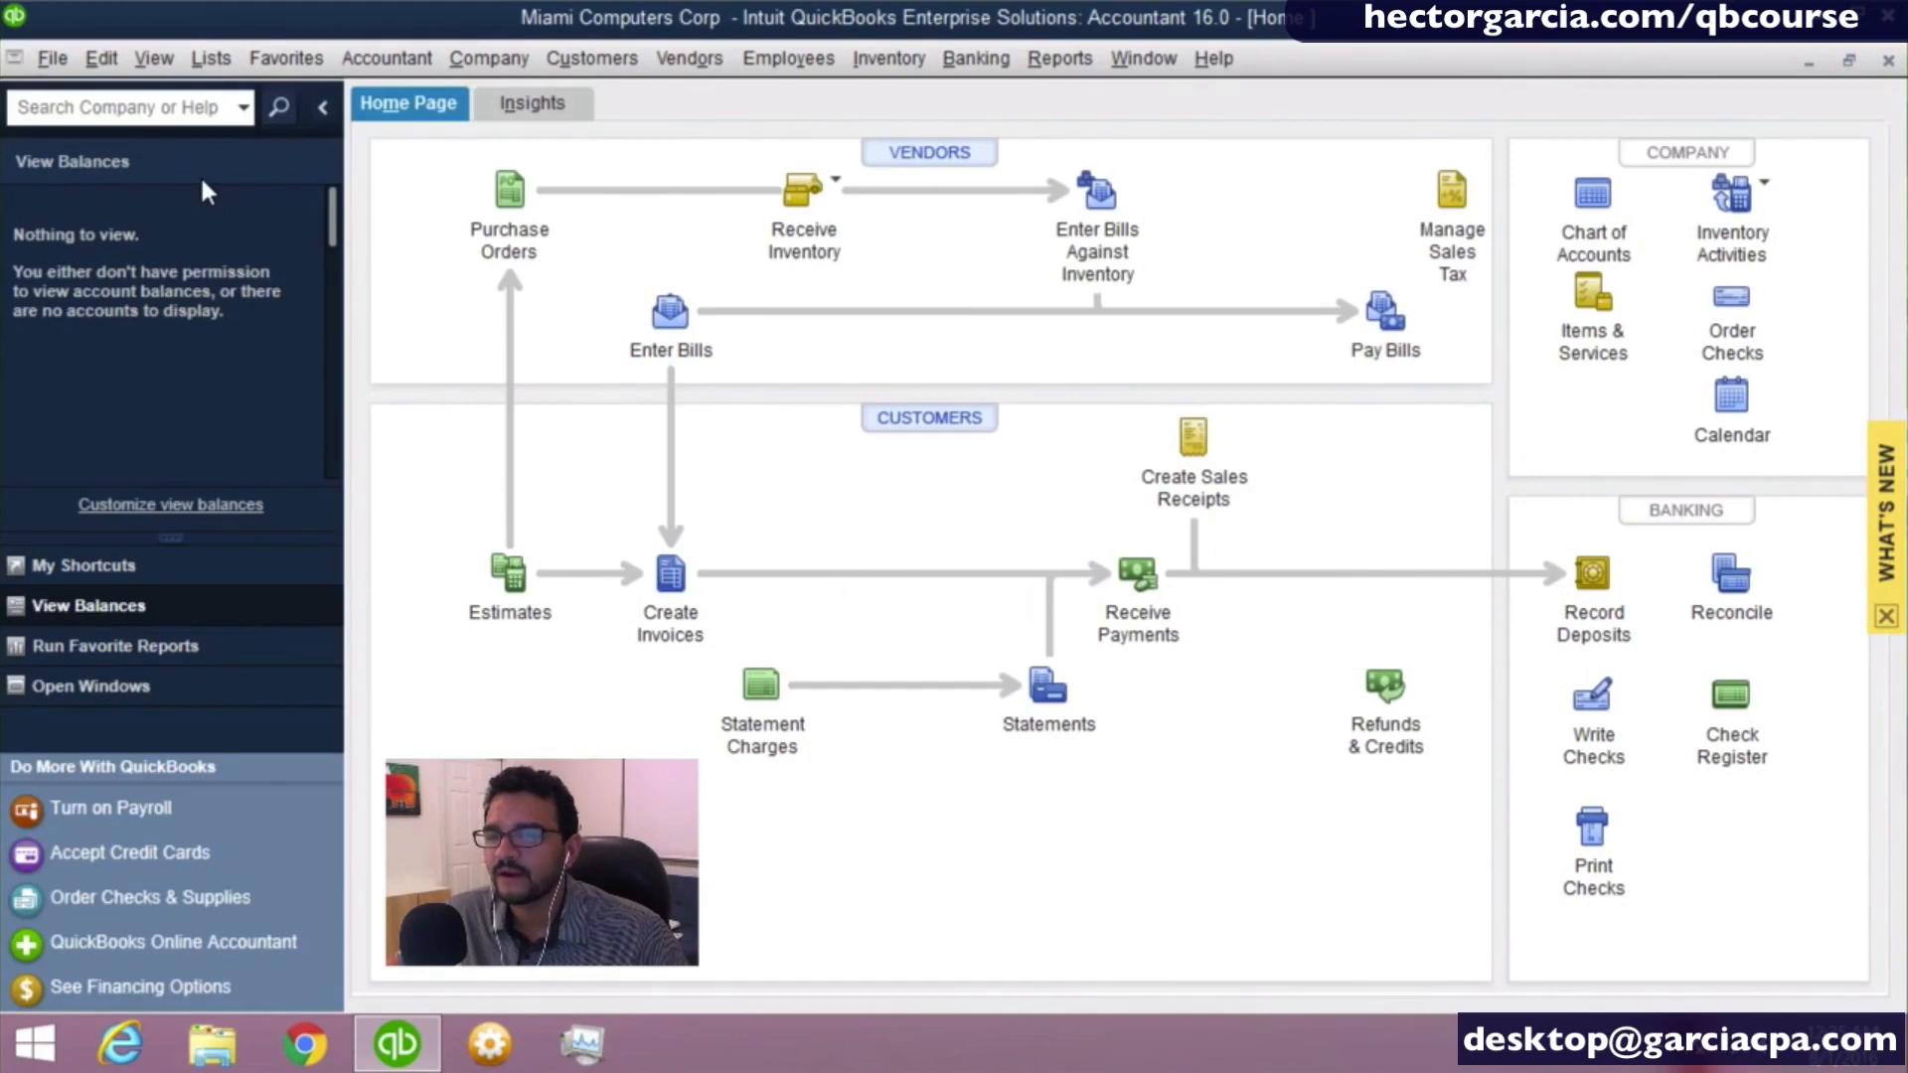
pyautogui.click(323, 107)
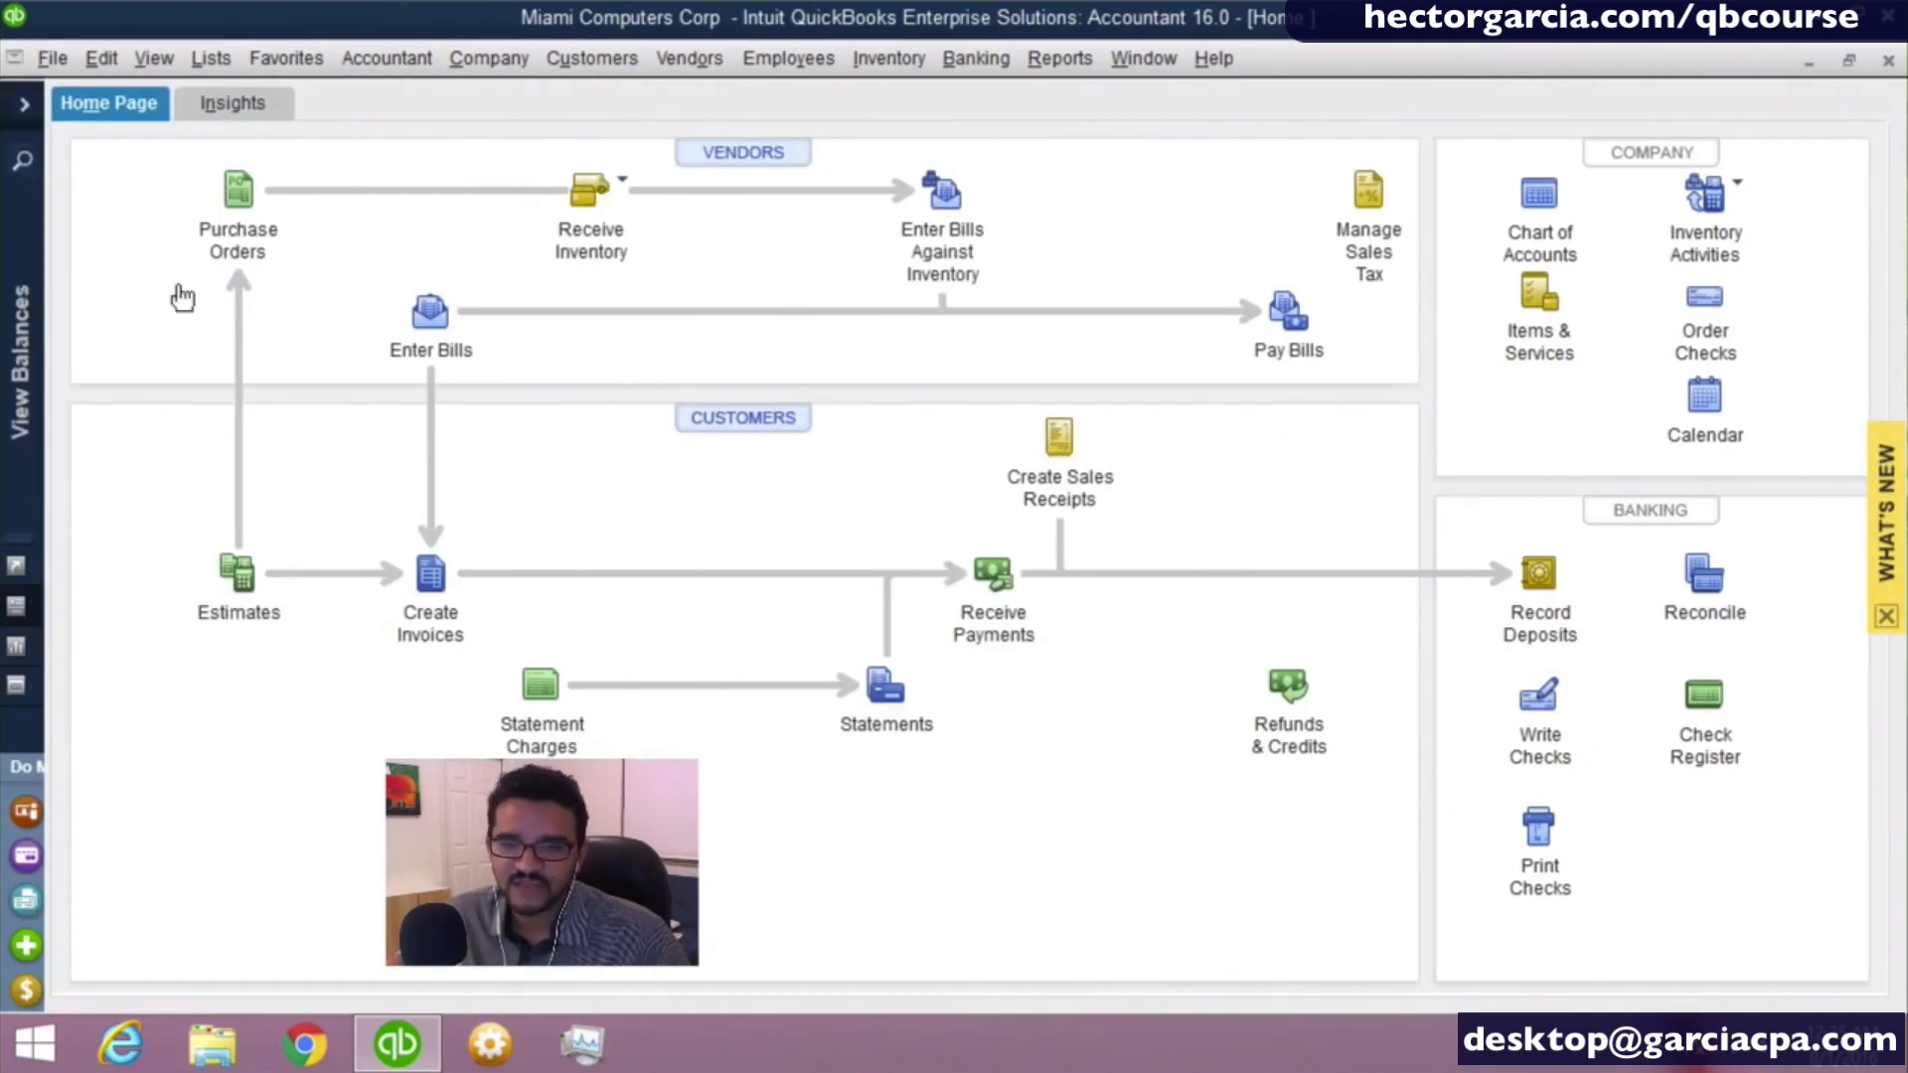
pyautogui.click(21, 577)
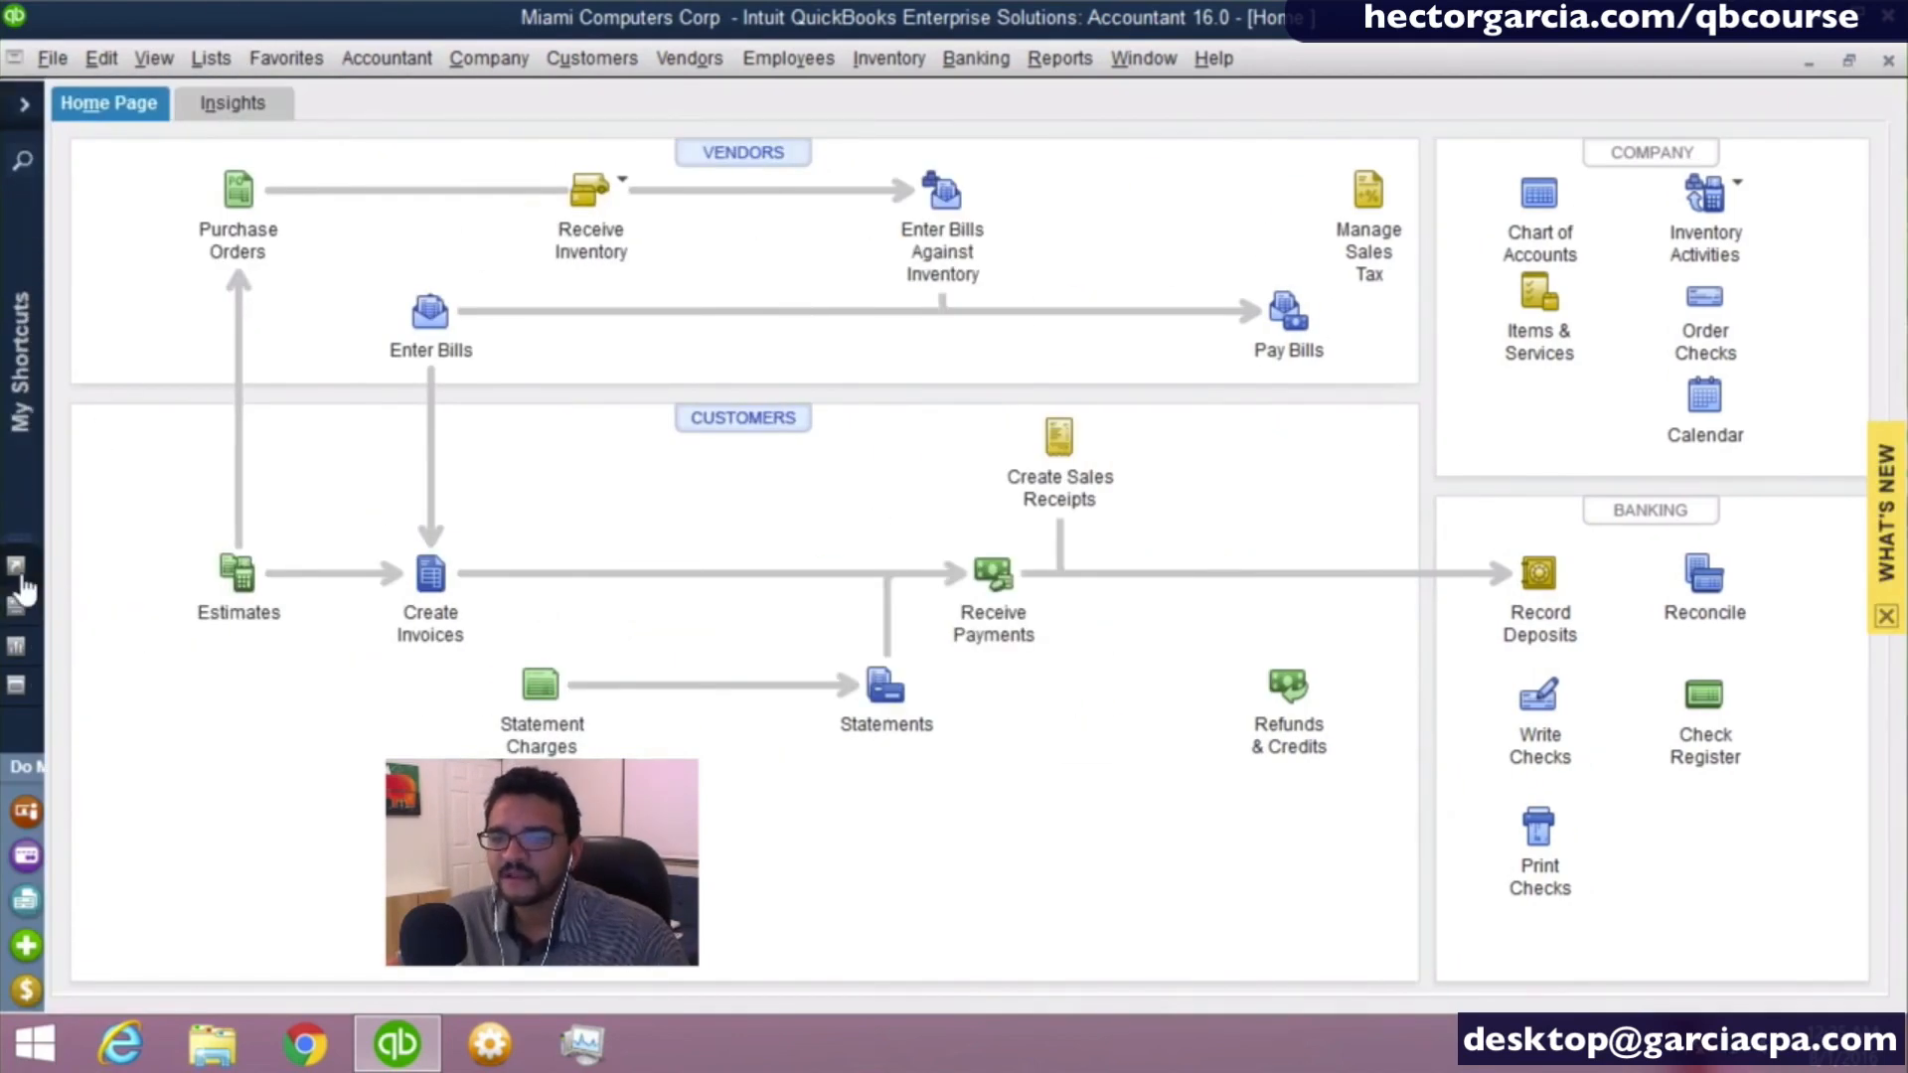
pyautogui.click(19, 368)
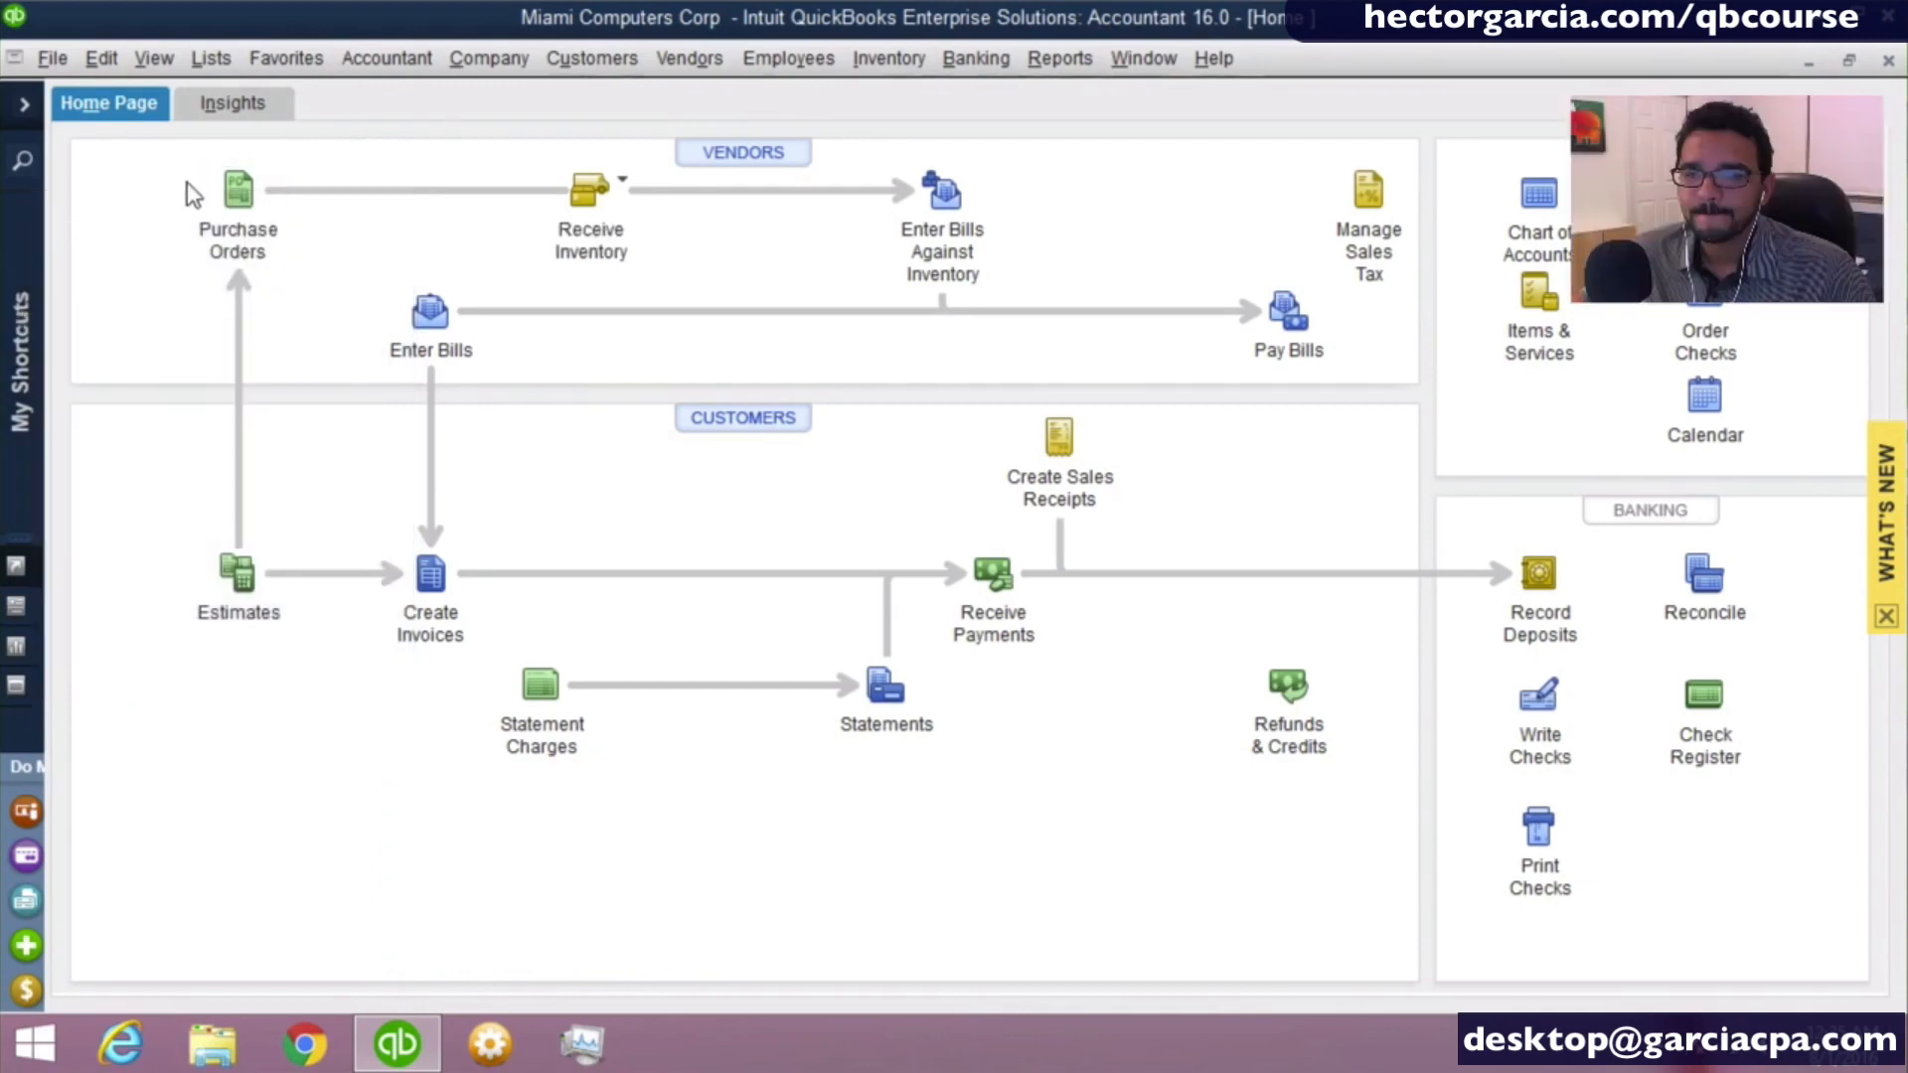
# - View the company's Insights dashboard and return to the Home Page
pyautogui.click(251, 107)
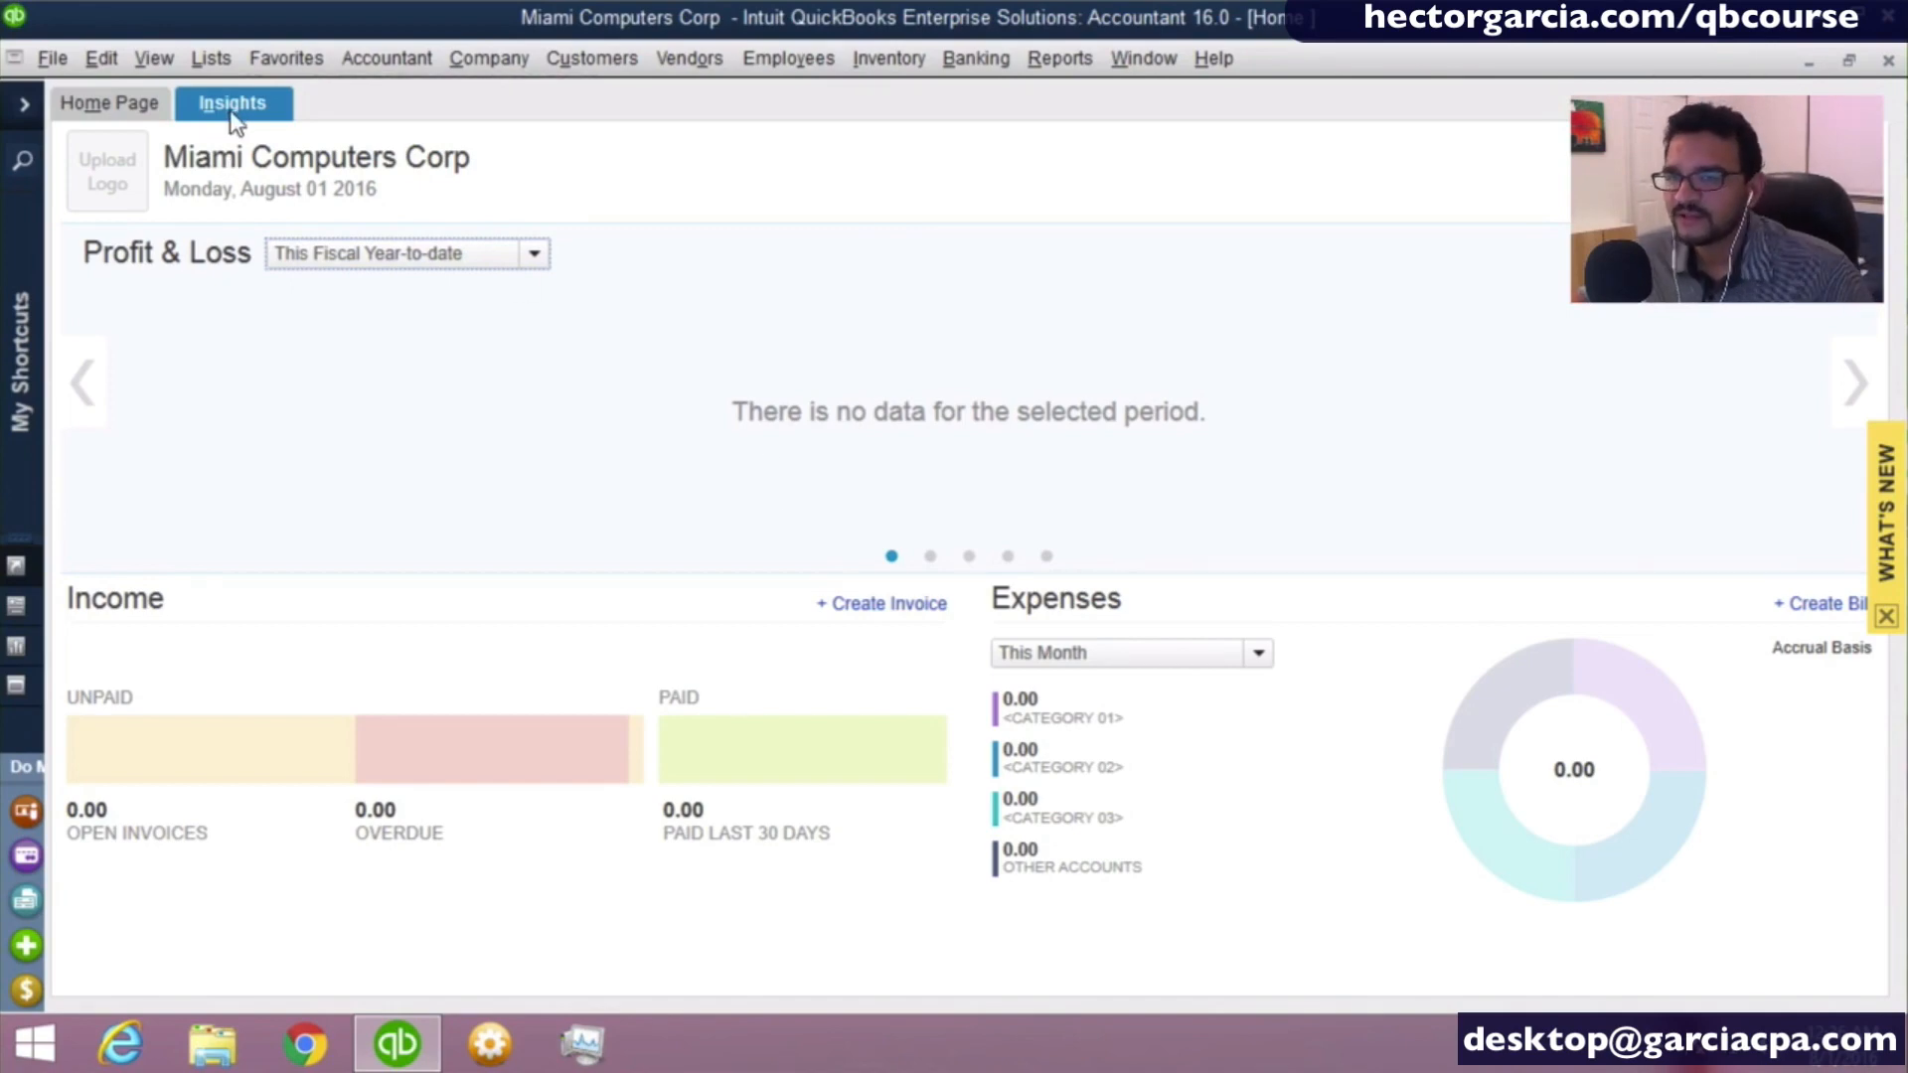
pyautogui.click(156, 108)
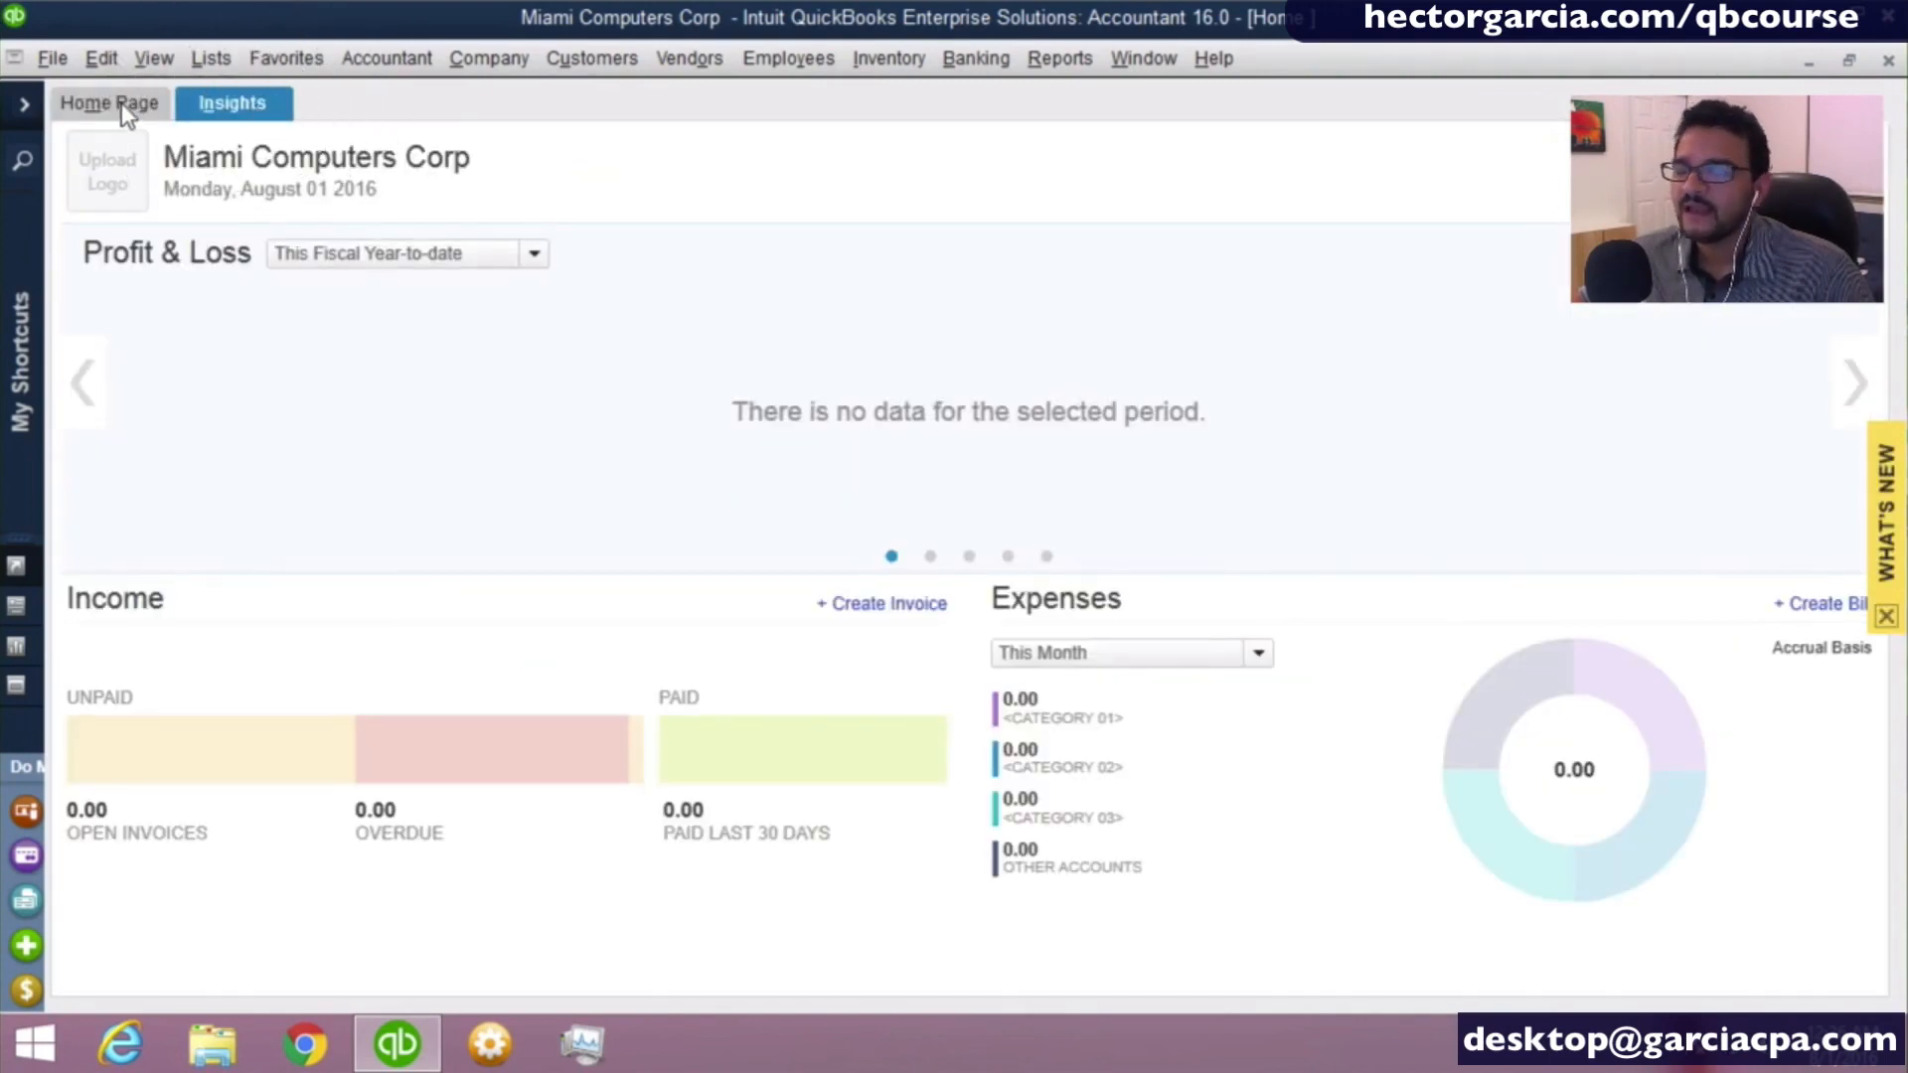
pyautogui.click(122, 104)
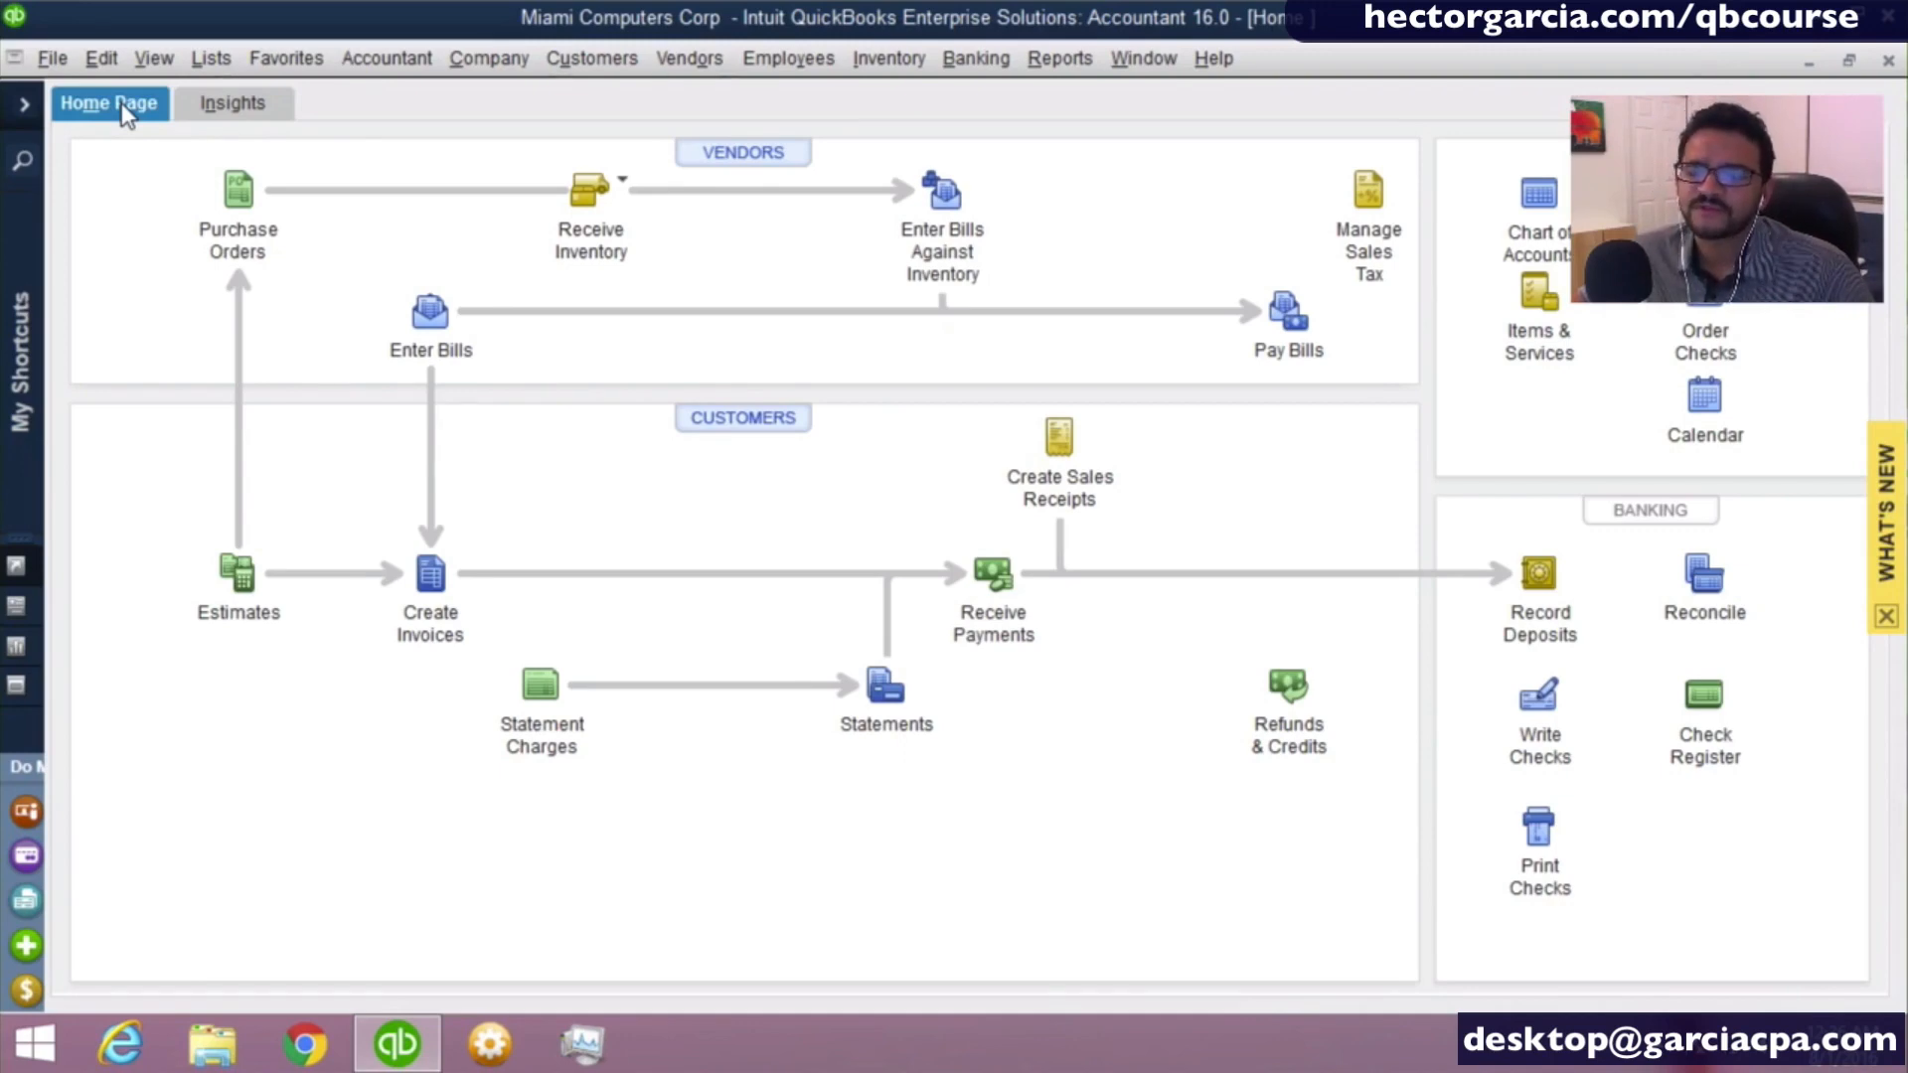
# - Switch to the Top Icon Bar and display the Open Window List
pyautogui.click(155, 62)
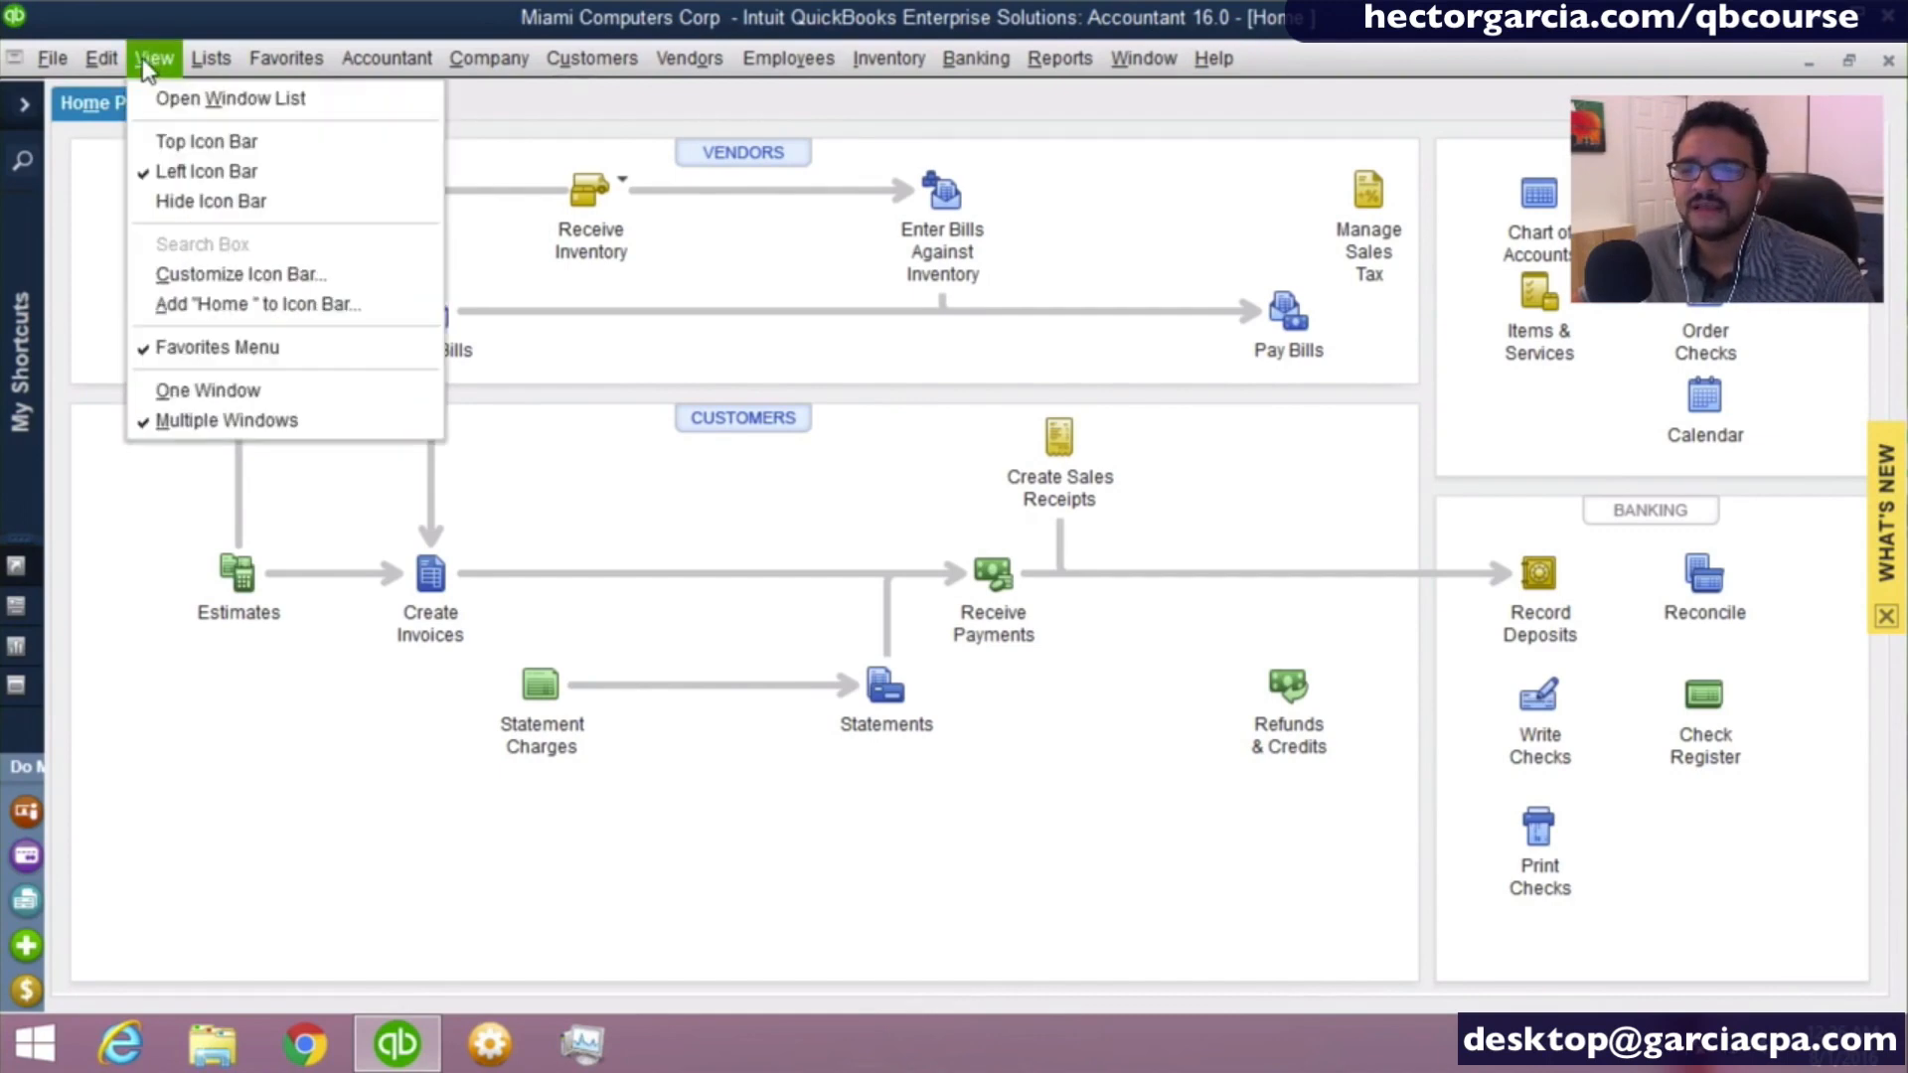
pyautogui.click(212, 143)
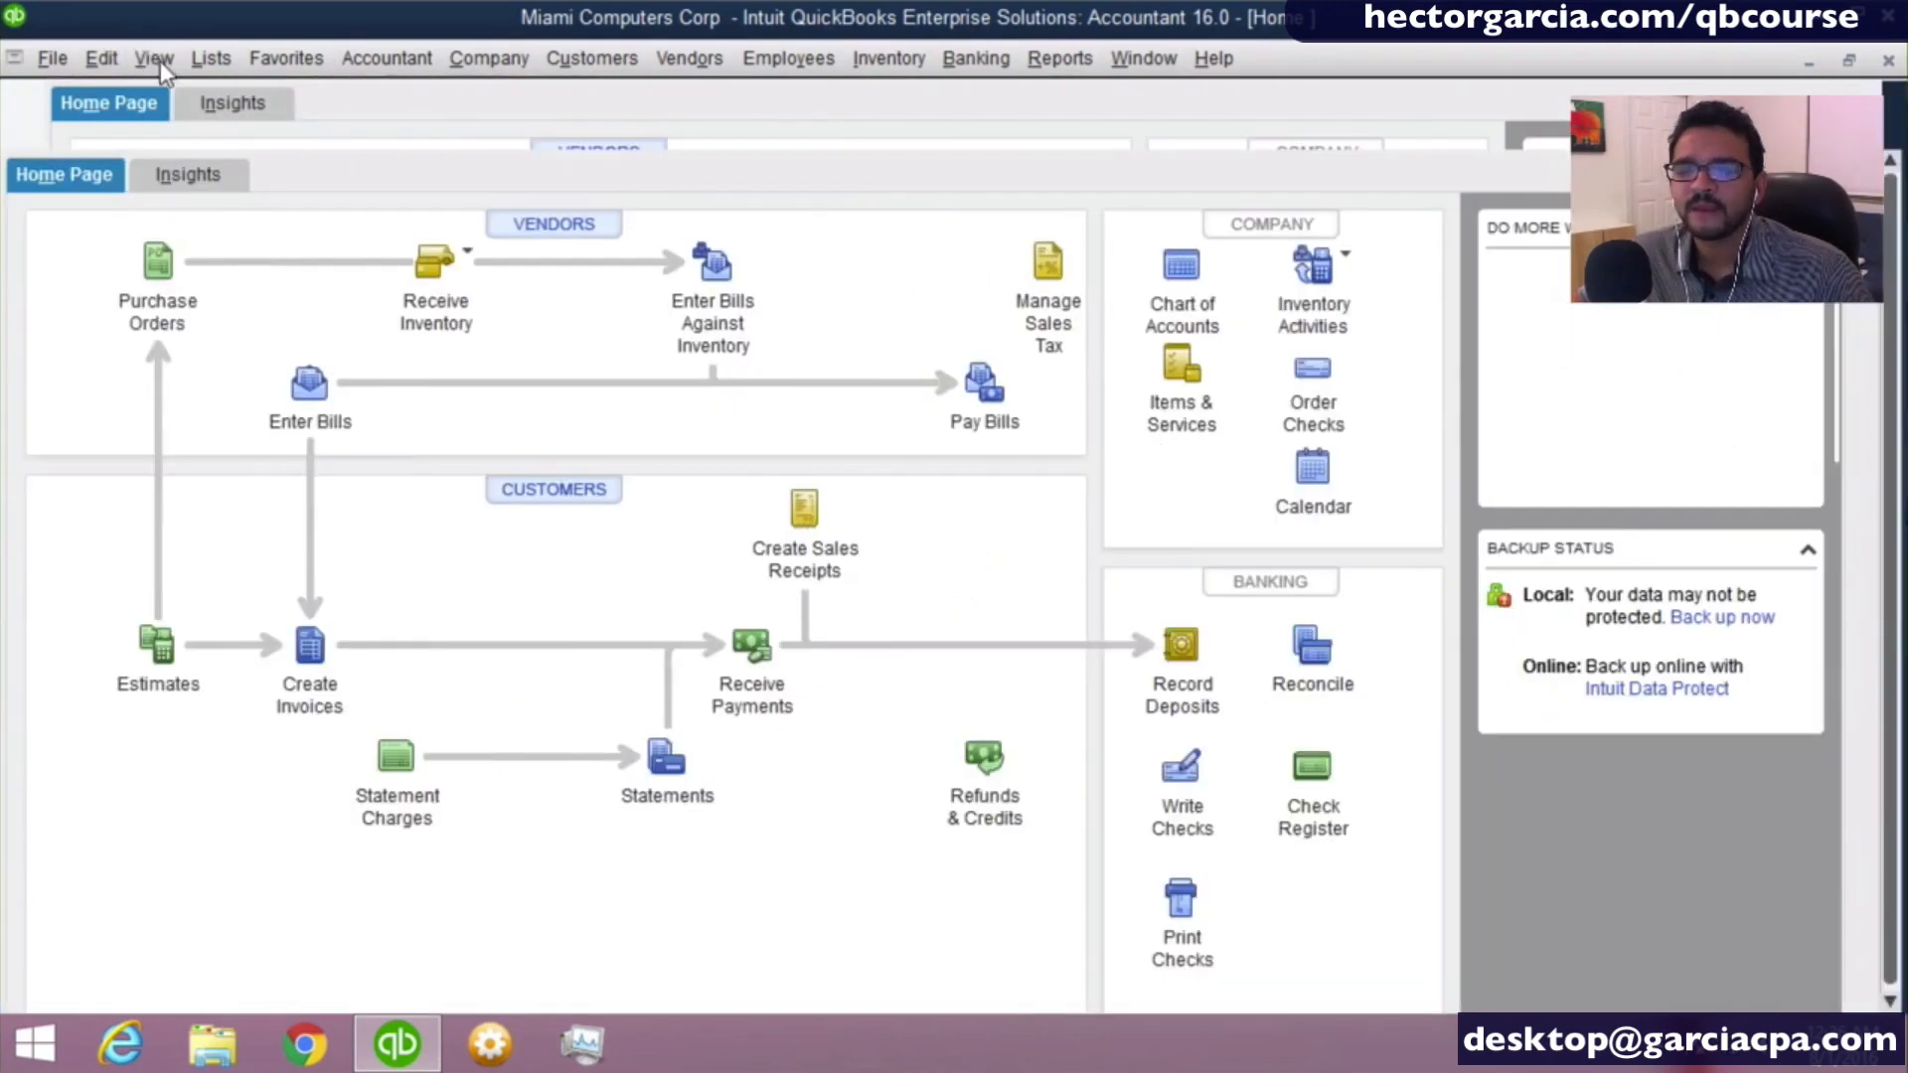
pyautogui.click(156, 60)
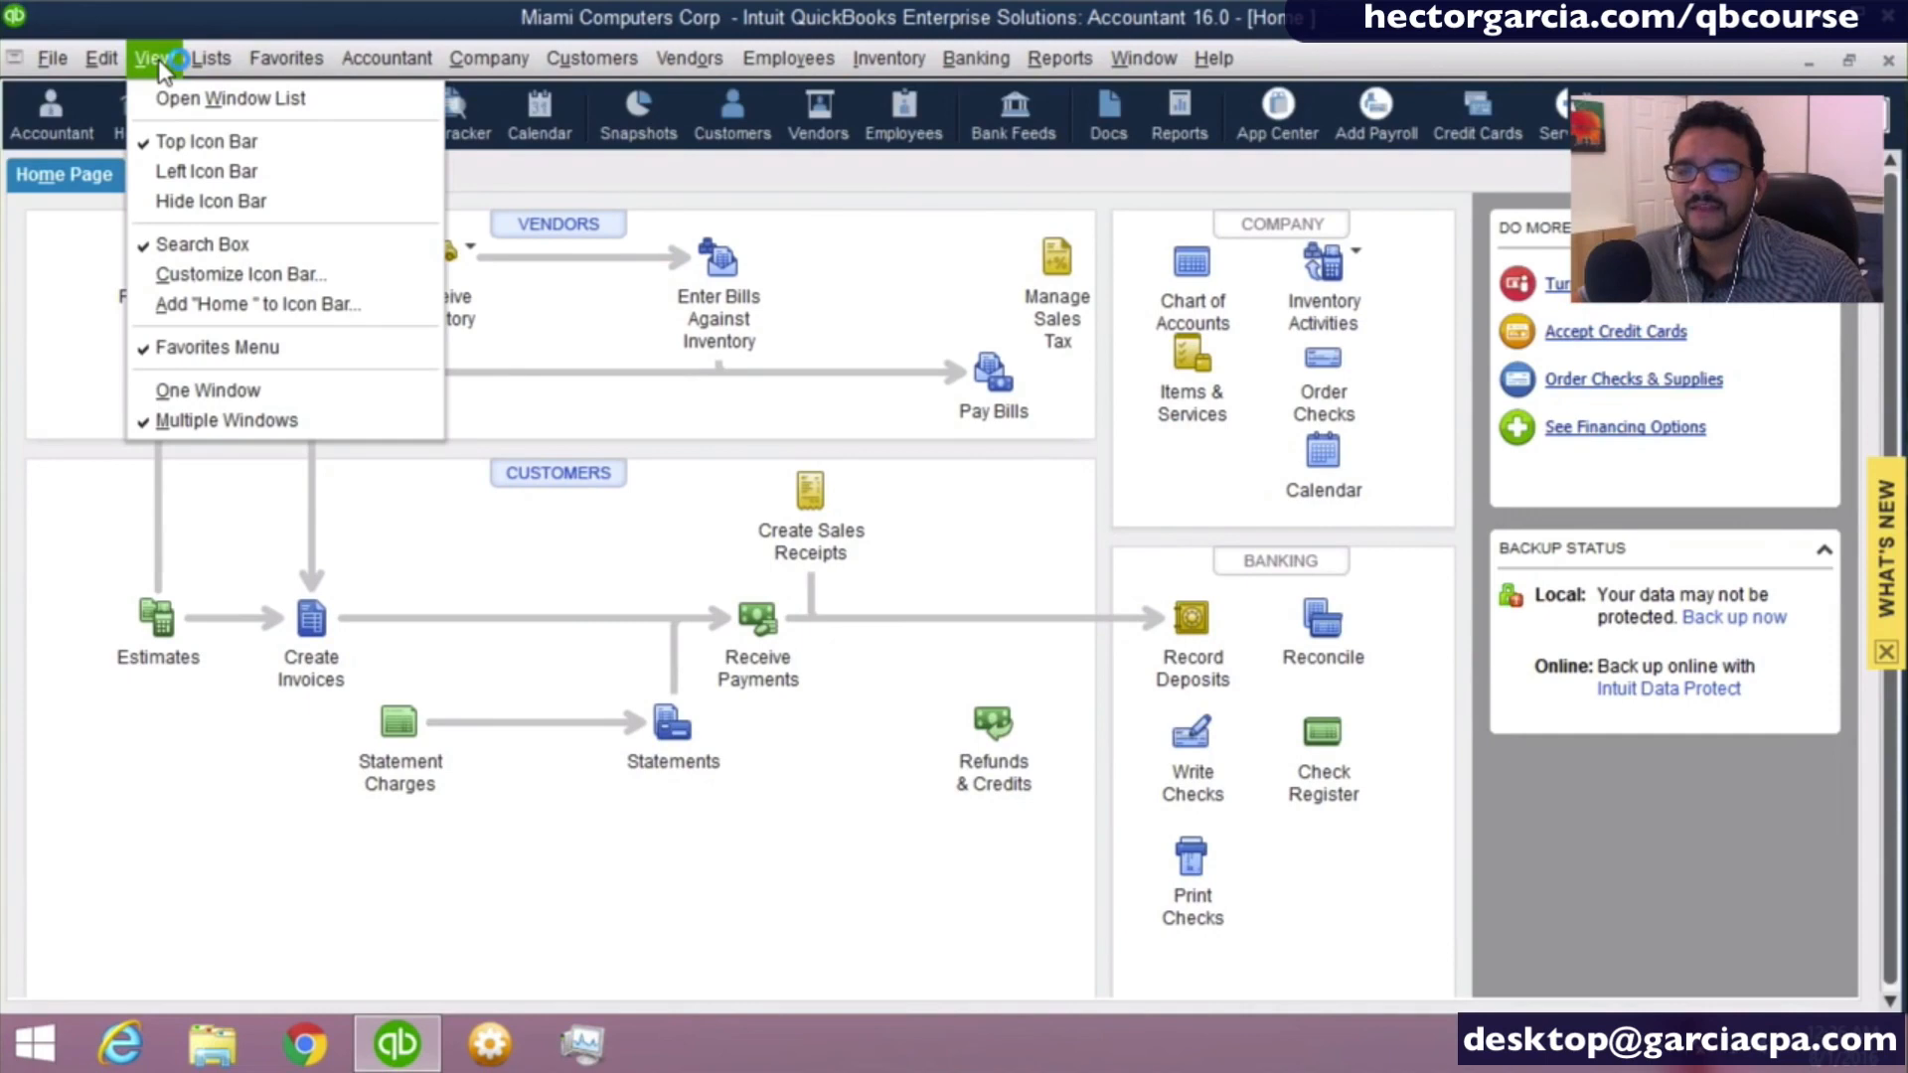
pyautogui.click(190, 115)
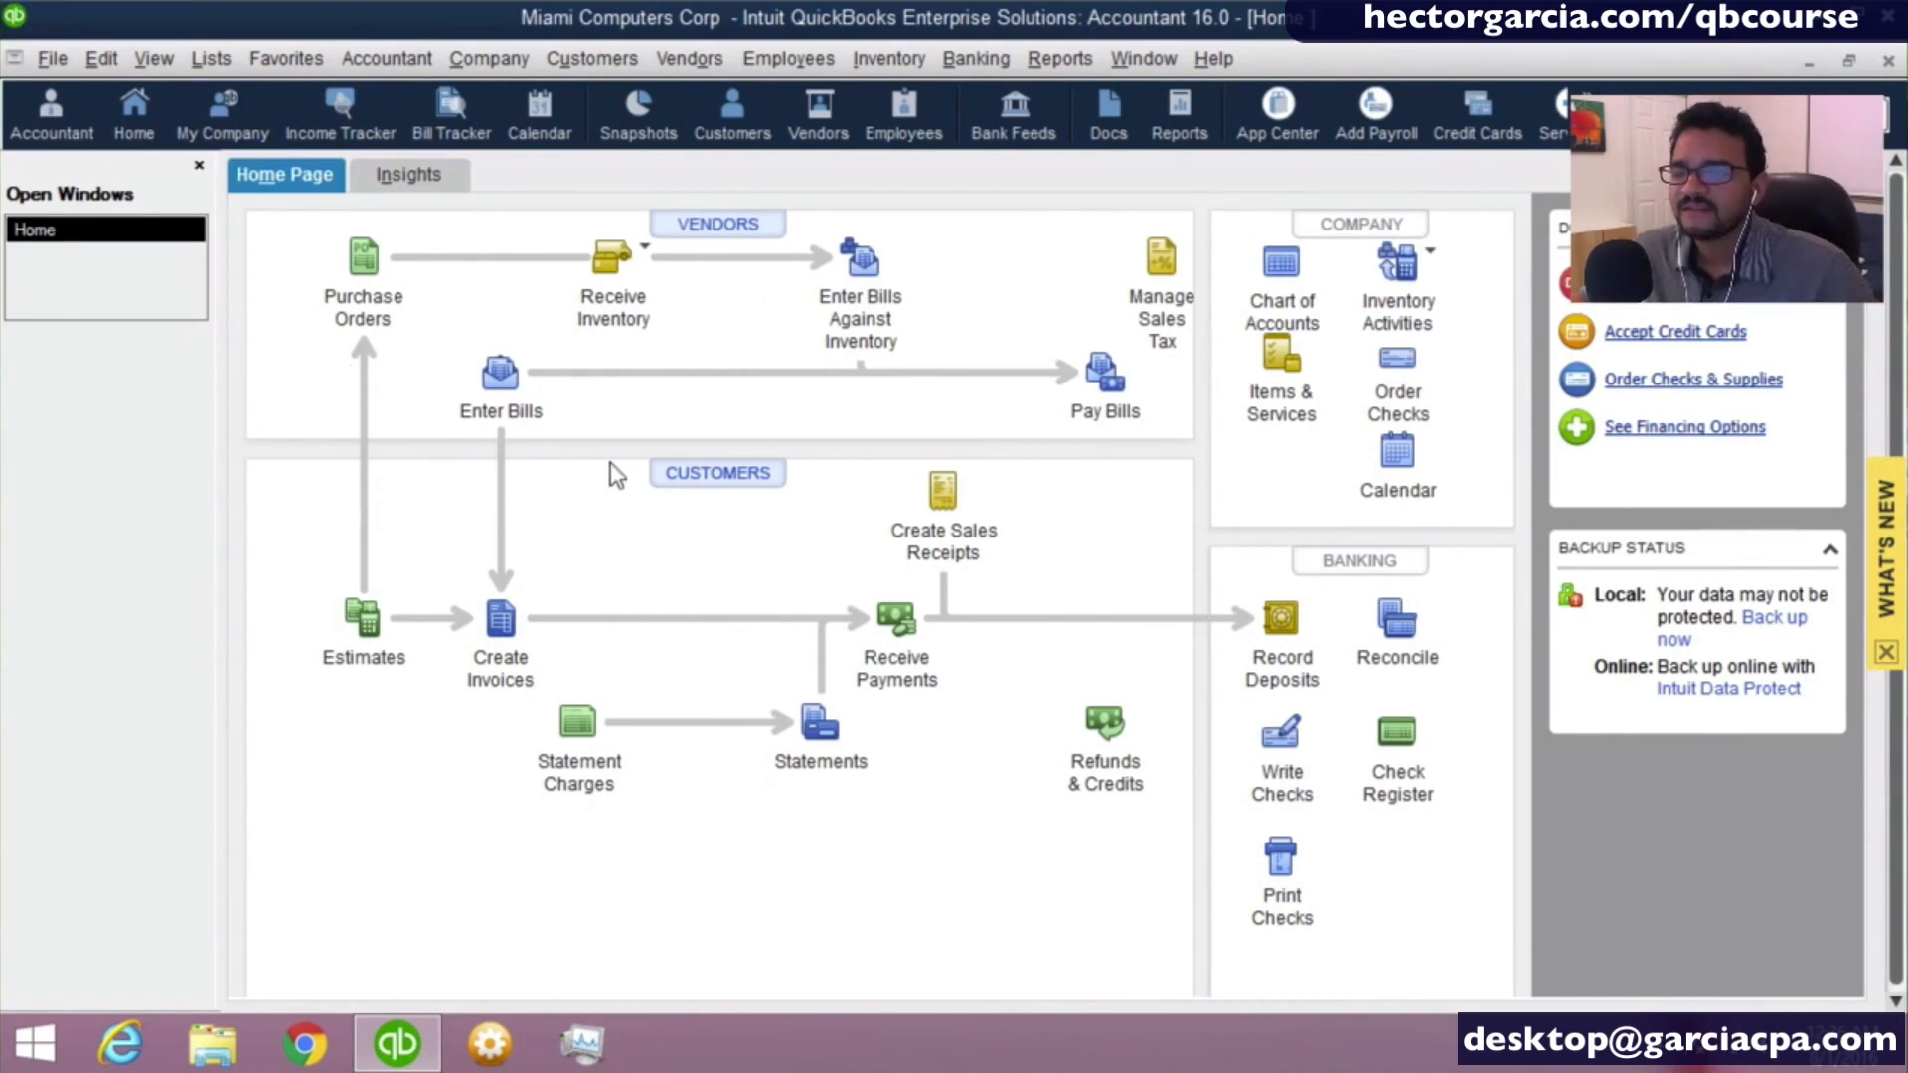
# - Open the Enter Bills window, restore the windows from maximized size, and bring Home back to the front
pyautogui.click(510, 379)
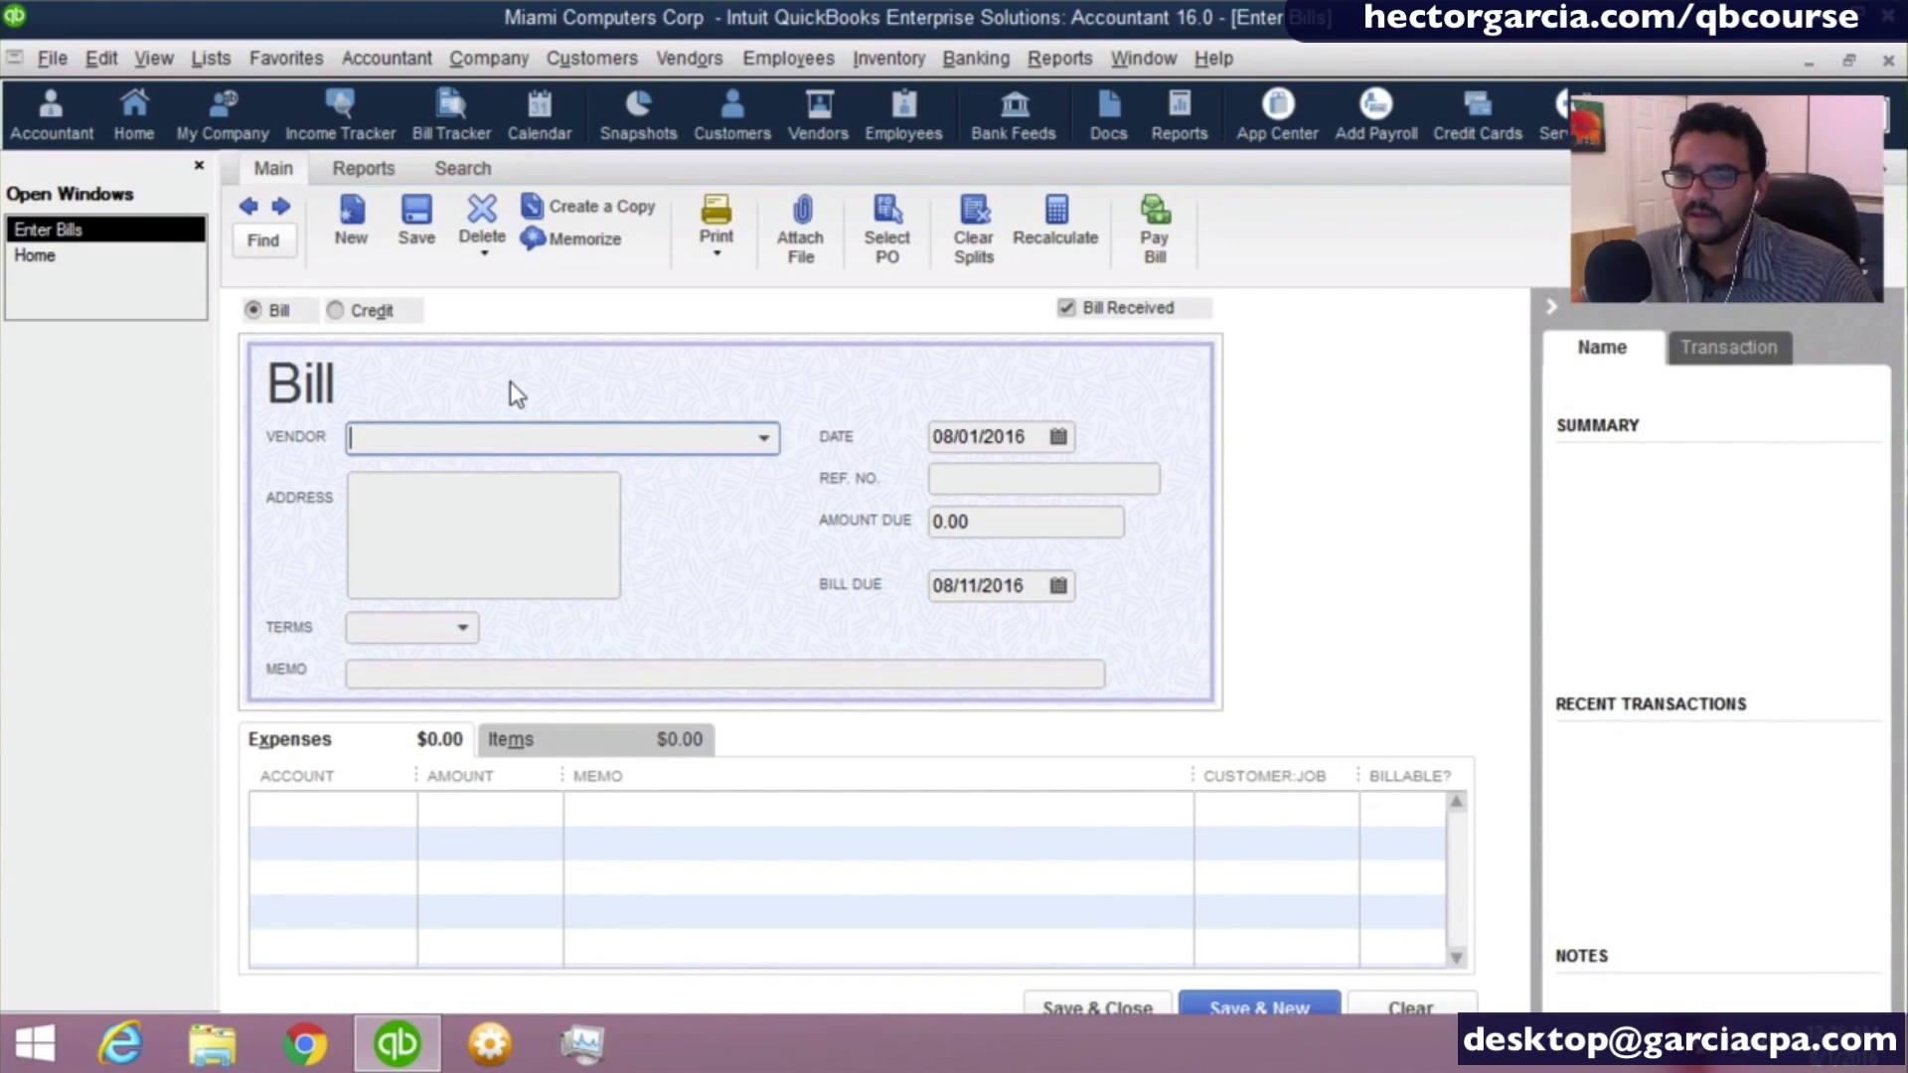
pyautogui.click(1848, 60)
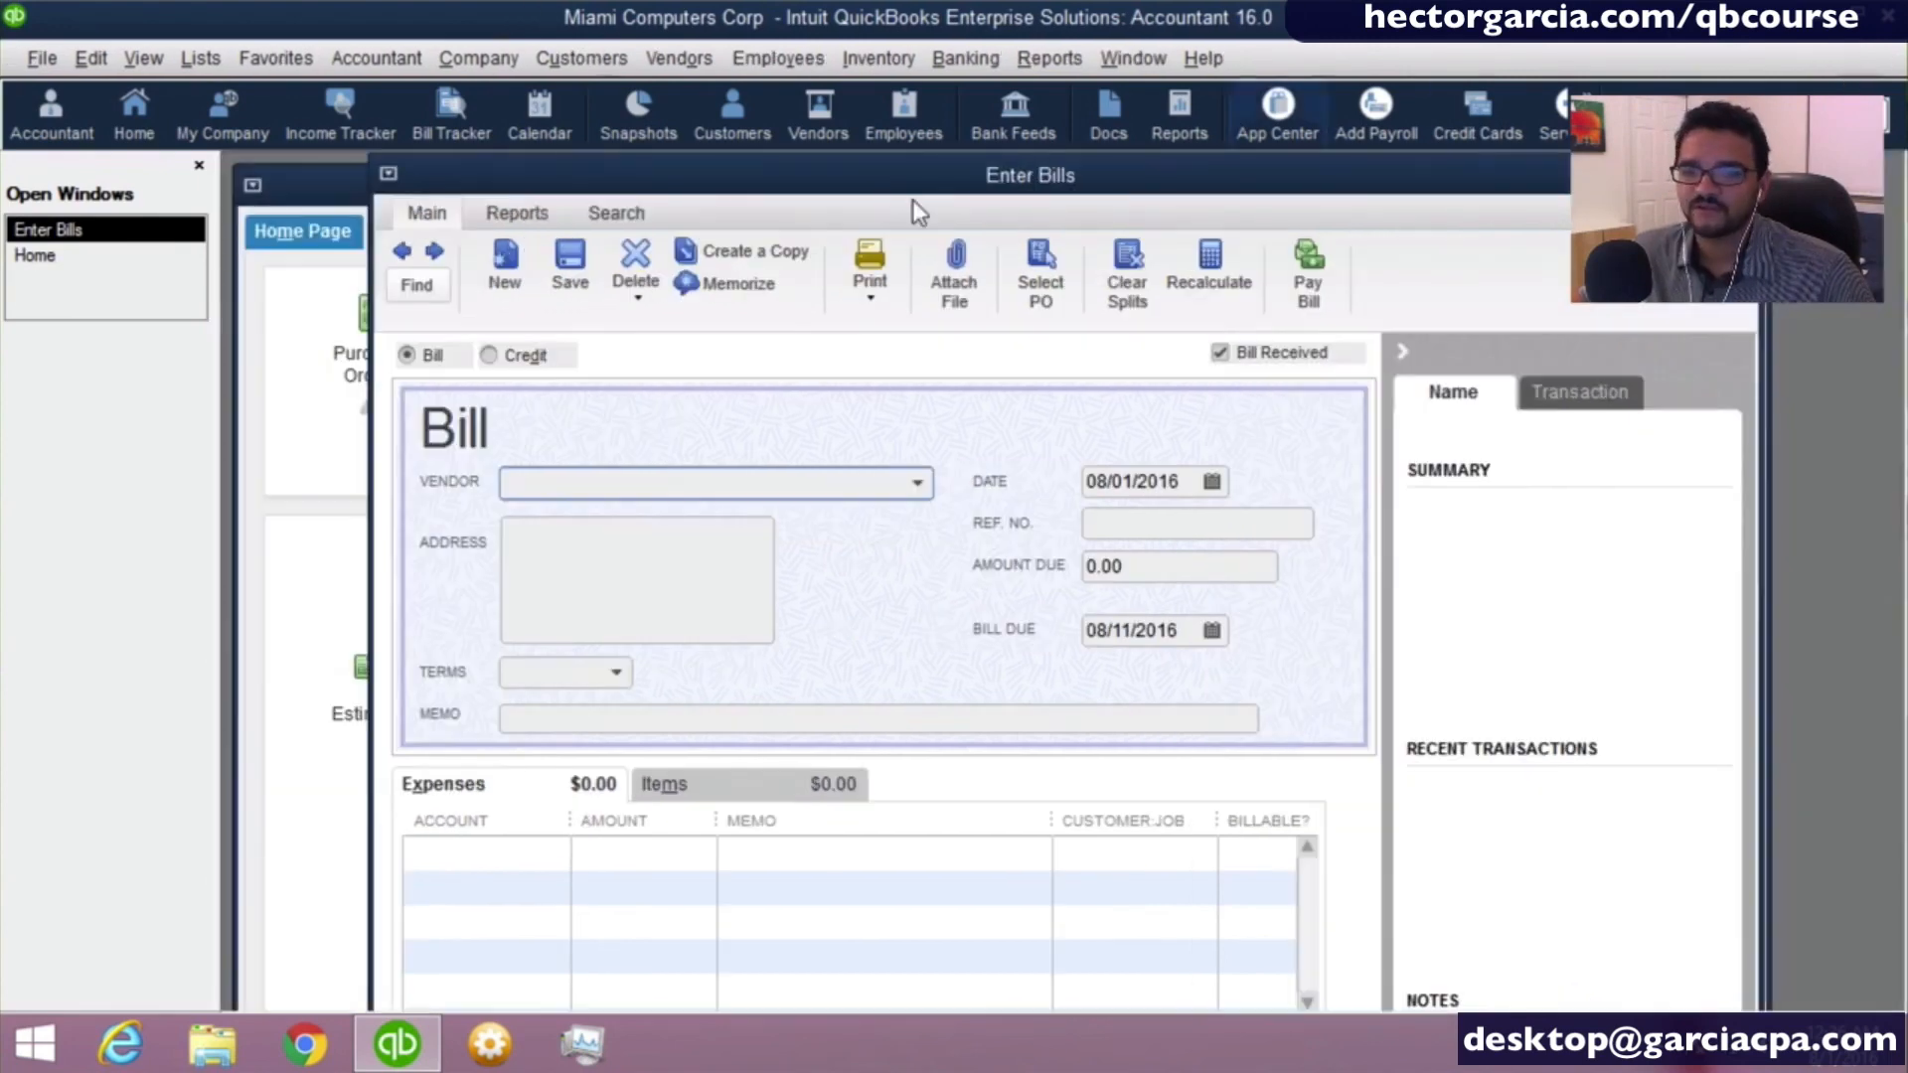
pyautogui.click(305, 415)
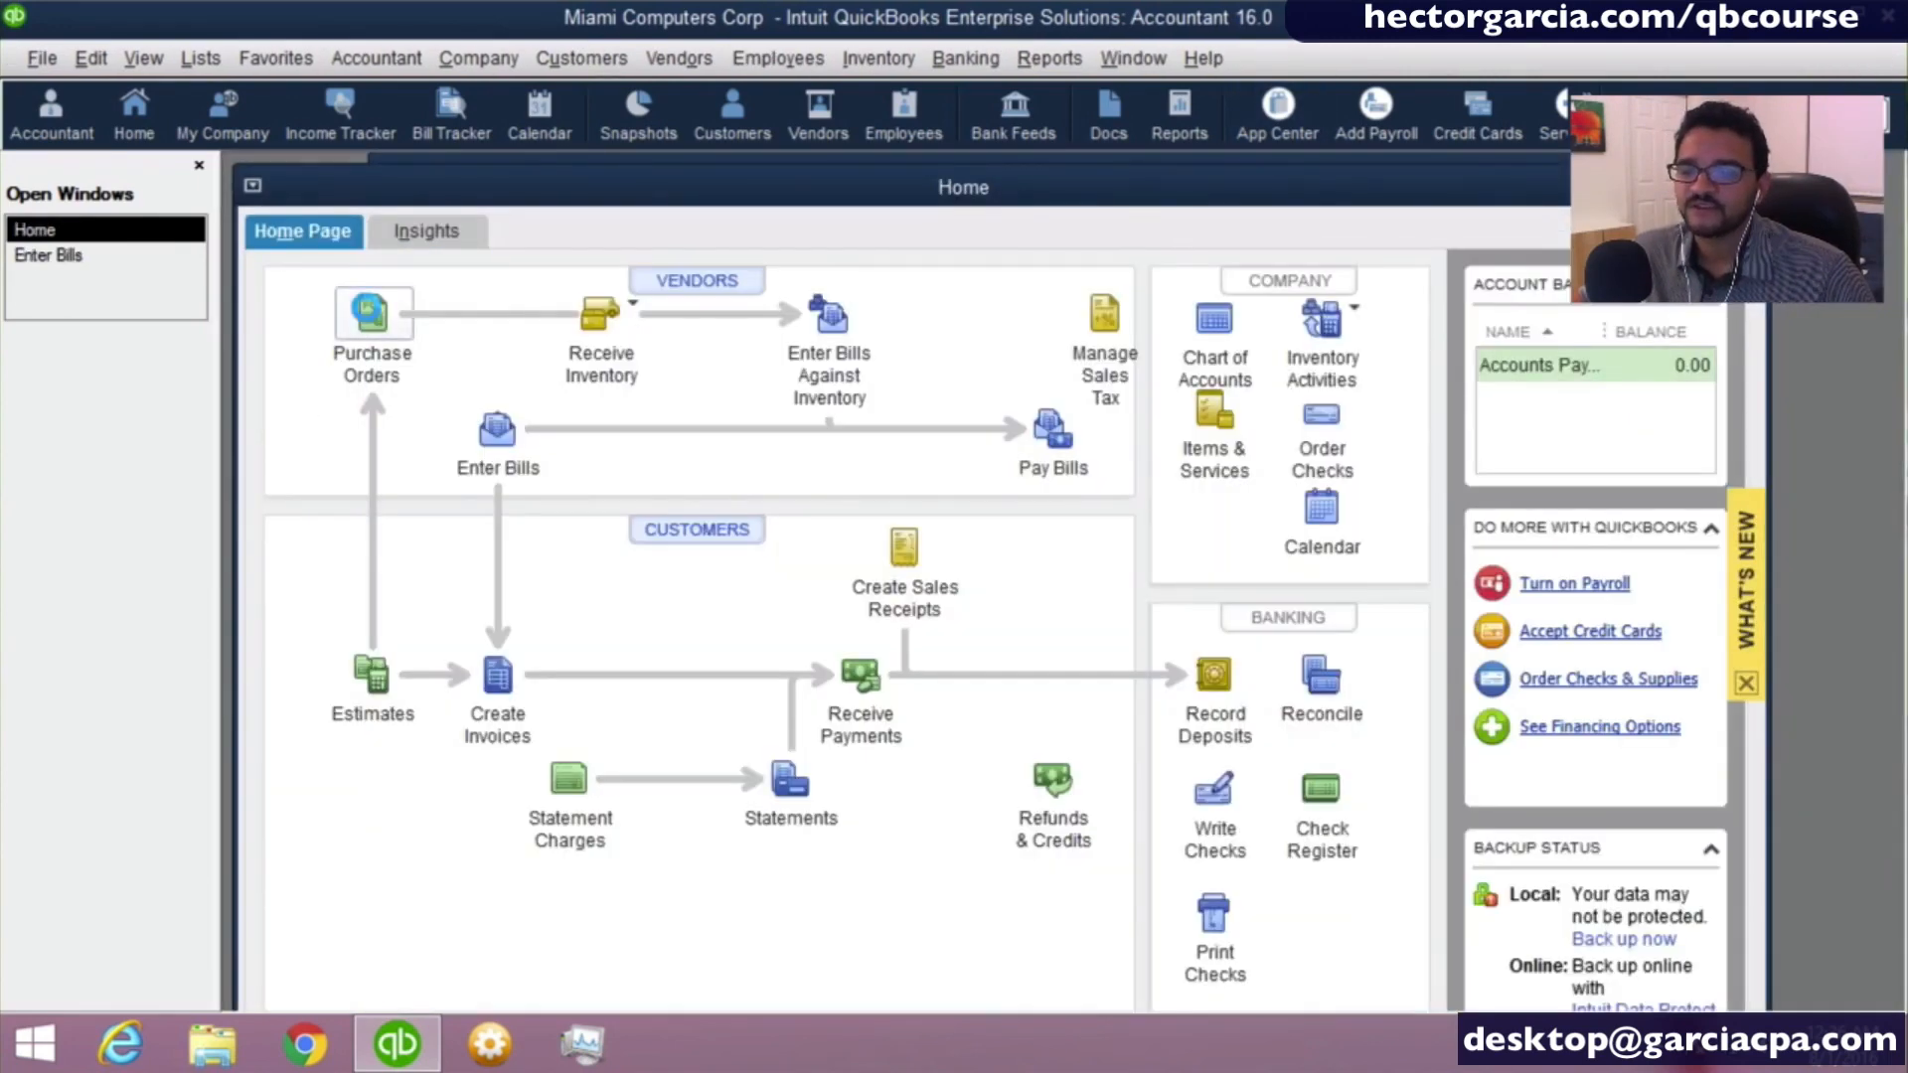
# - Open the Create Purchase Orders and Create Estimates windows from the Home Page alongside the bill
pyautogui.click(369, 312)
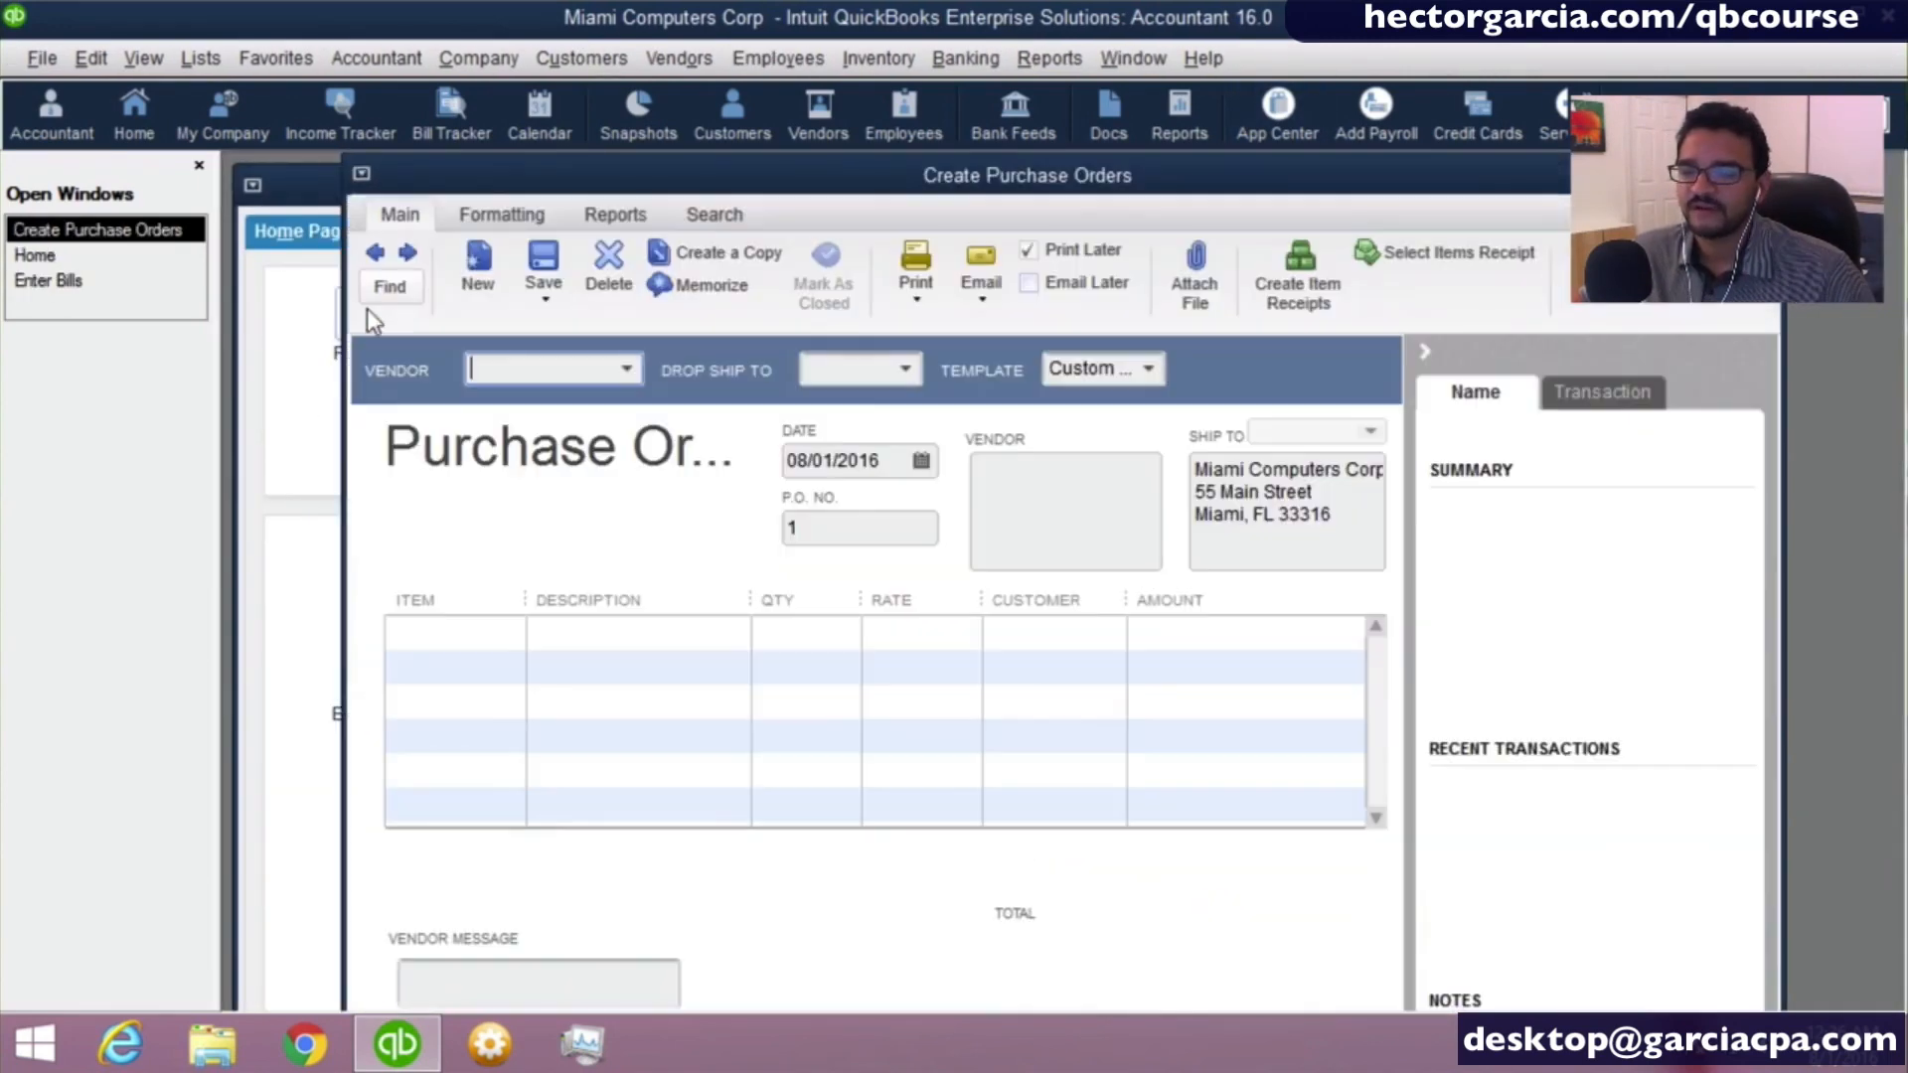
pyautogui.click(280, 390)
pyautogui.click(383, 690)
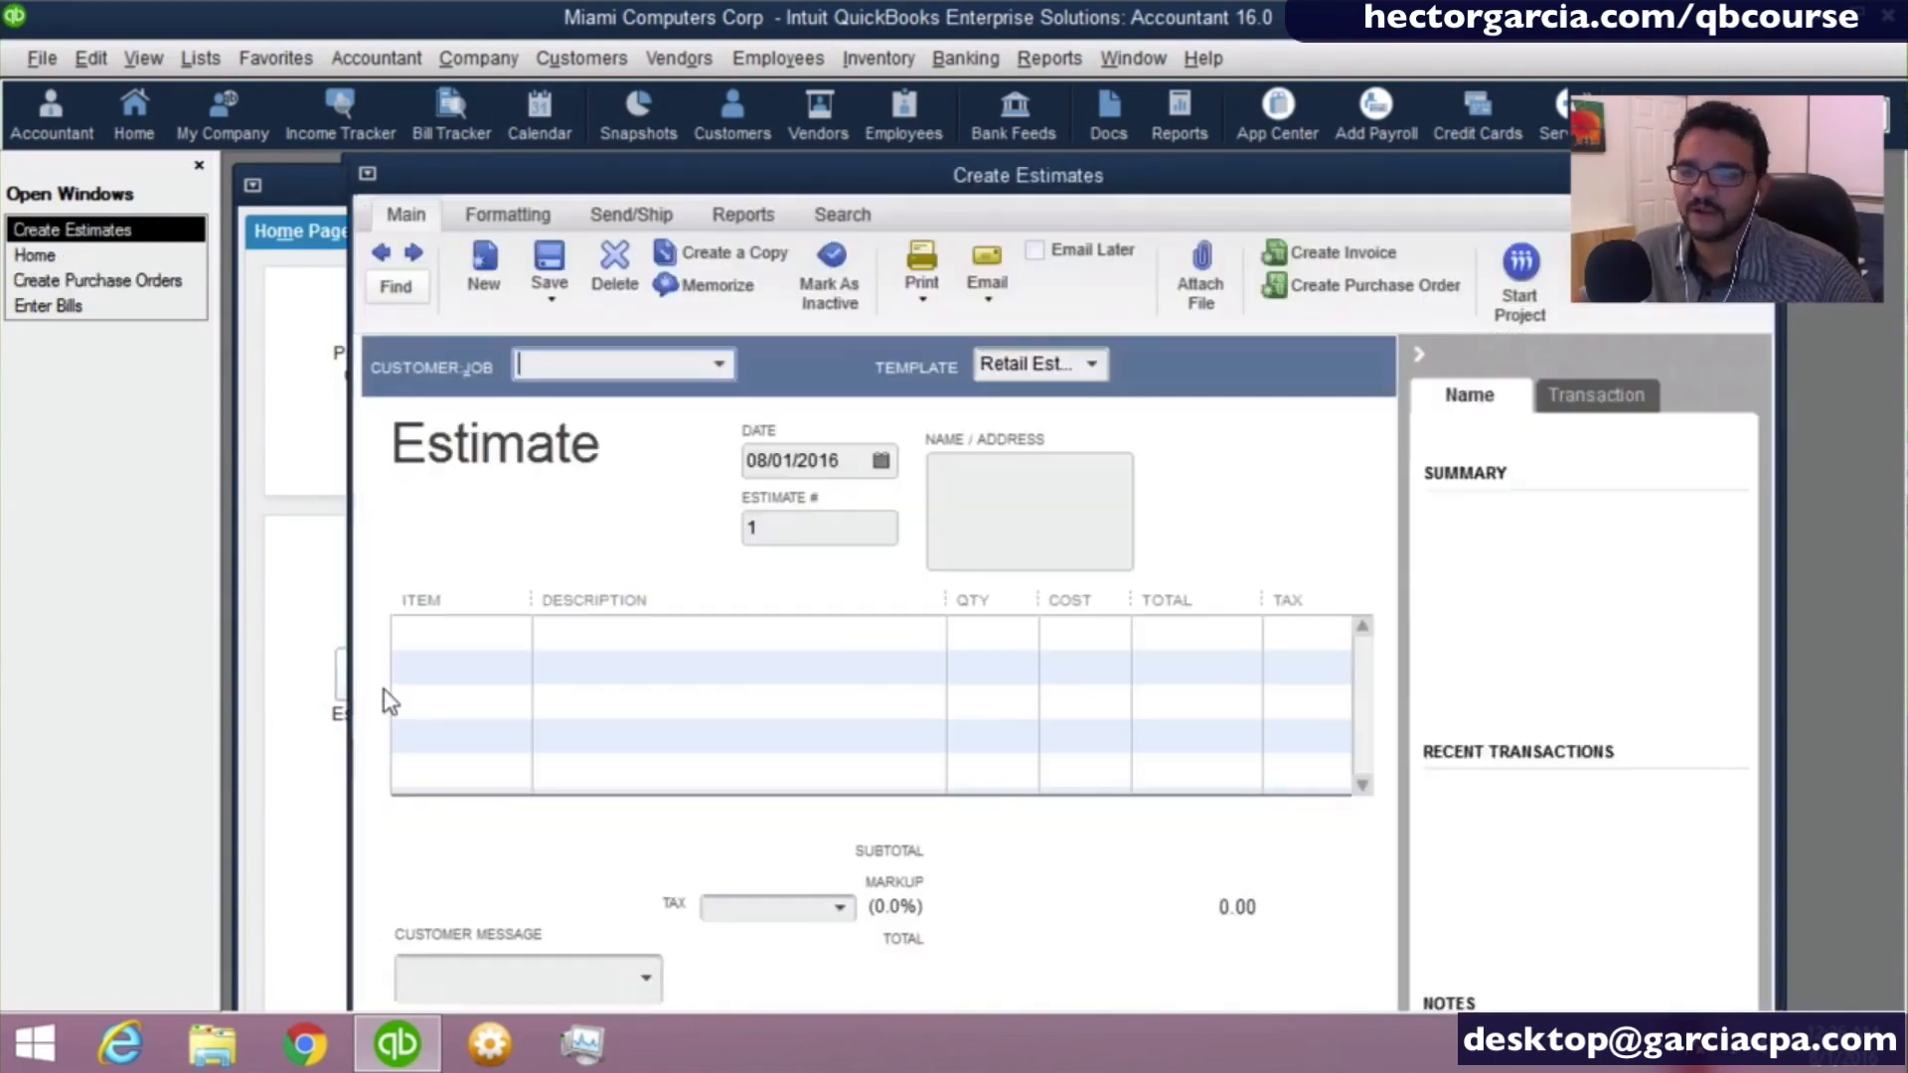
# - Open the Create Invoices window from the Home Page and spread the overlapping open windows apart, ending with Home in front
pyautogui.click(316, 658)
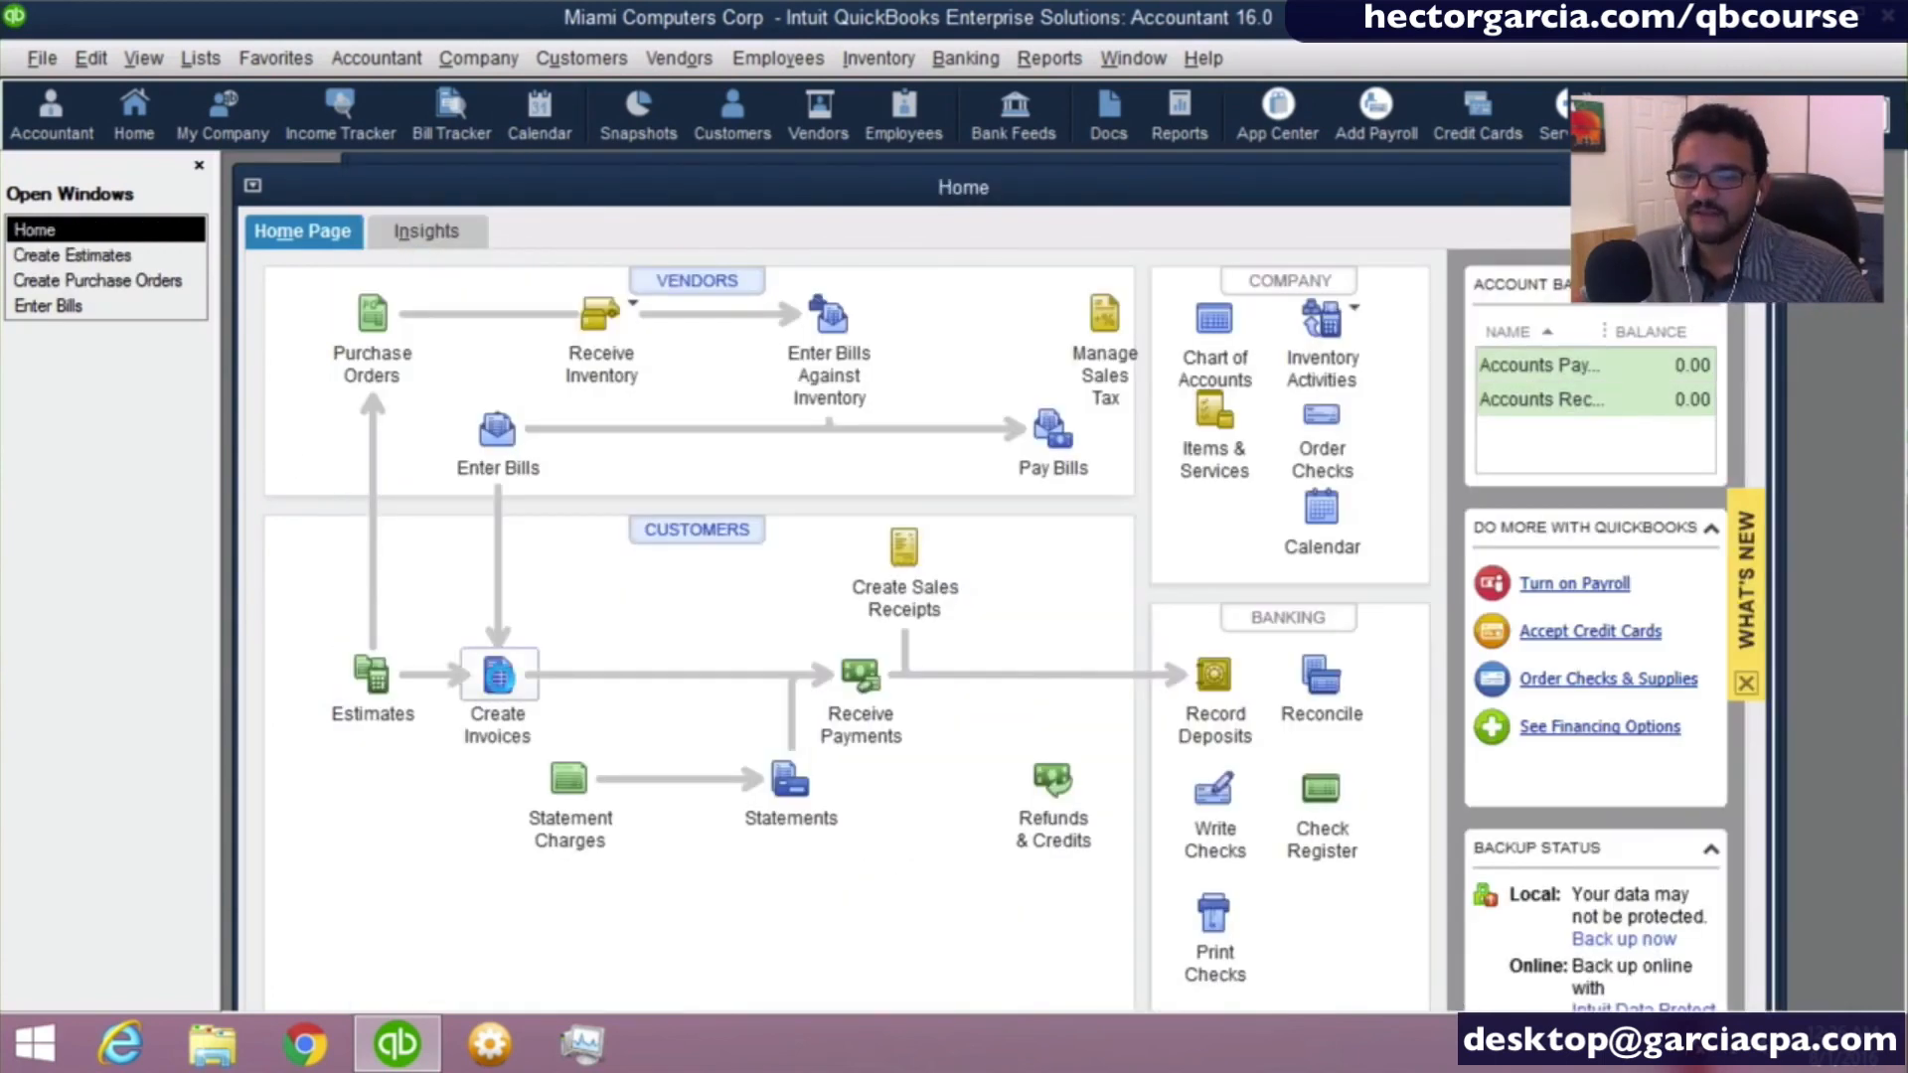
pyautogui.click(498, 675)
pyautogui.moveTo(706, 172); pyautogui.dragTo(652, 382)
pyautogui.moveTo(661, 198); pyautogui.dragTo(873, 258)
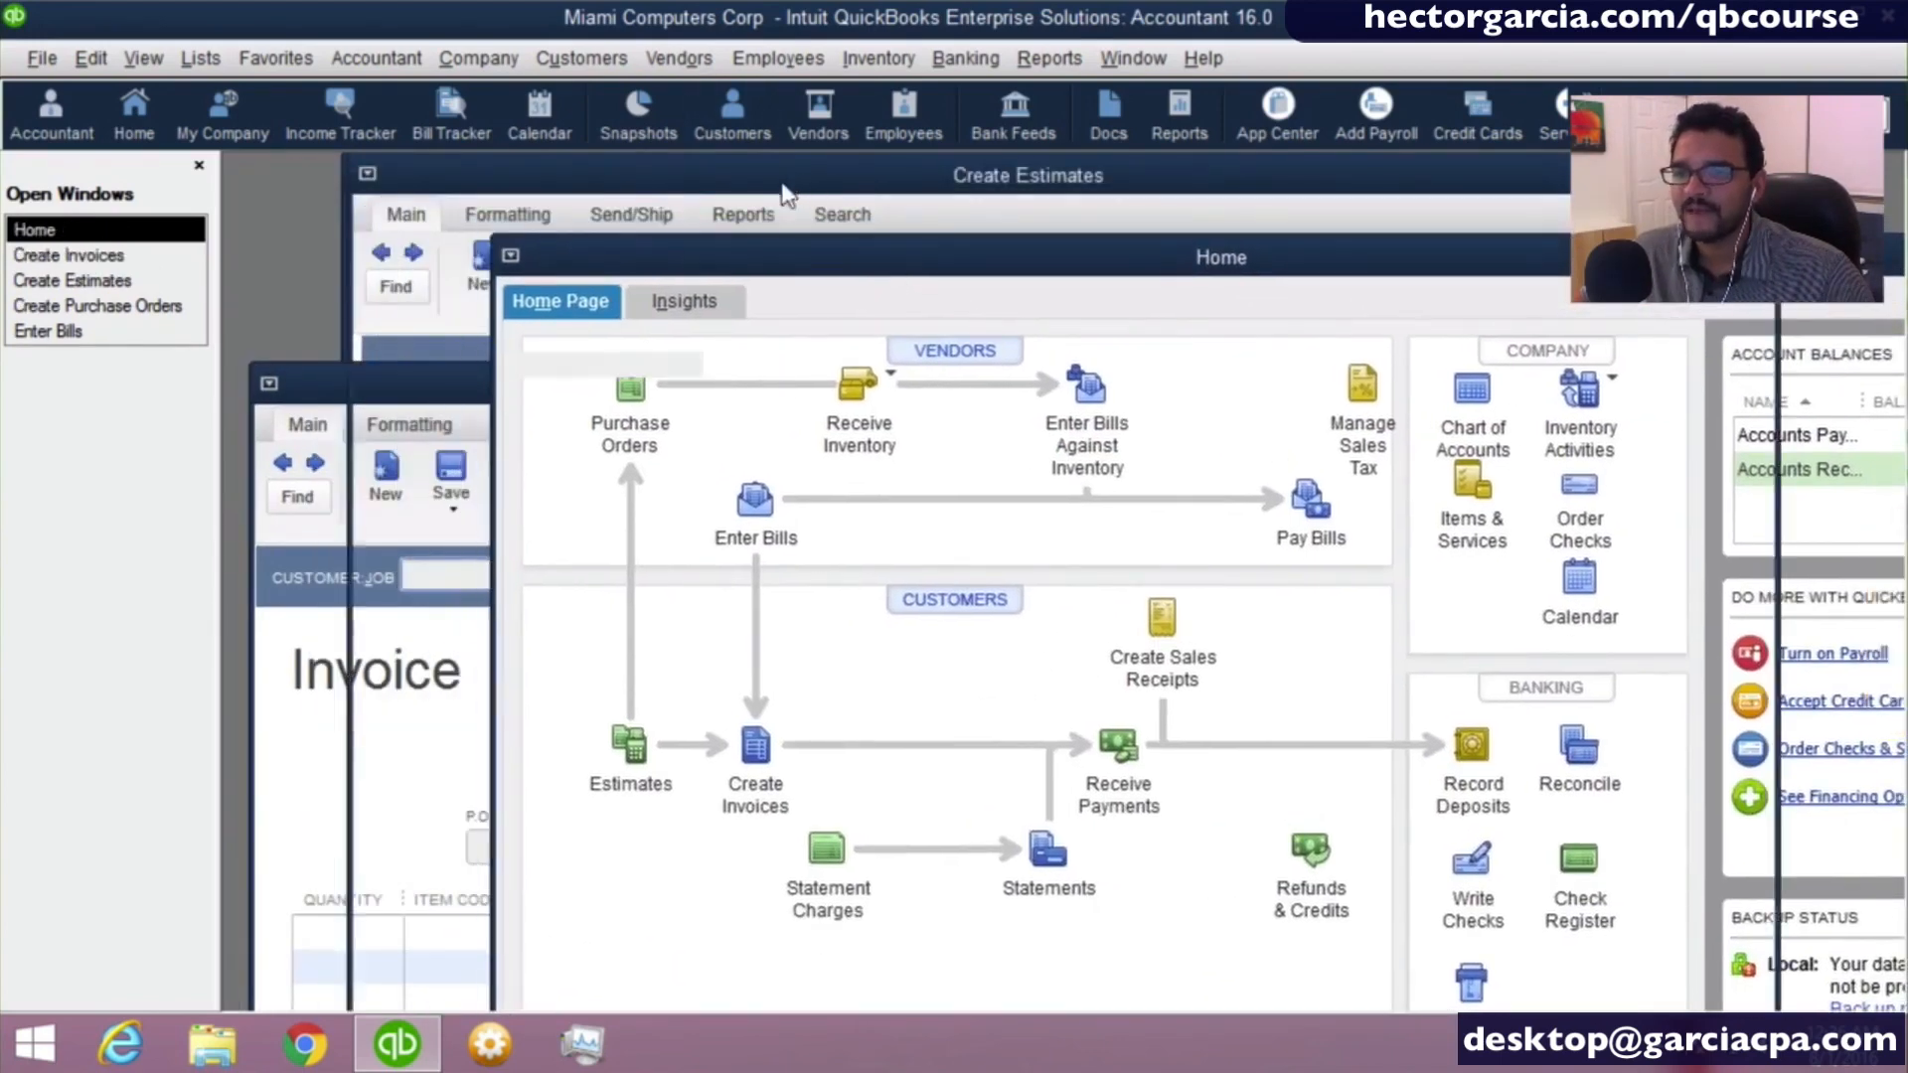
pyautogui.moveTo(783, 181); pyautogui.dragTo(665, 292)
pyautogui.moveTo(682, 177); pyautogui.dragTo(1035, 242)
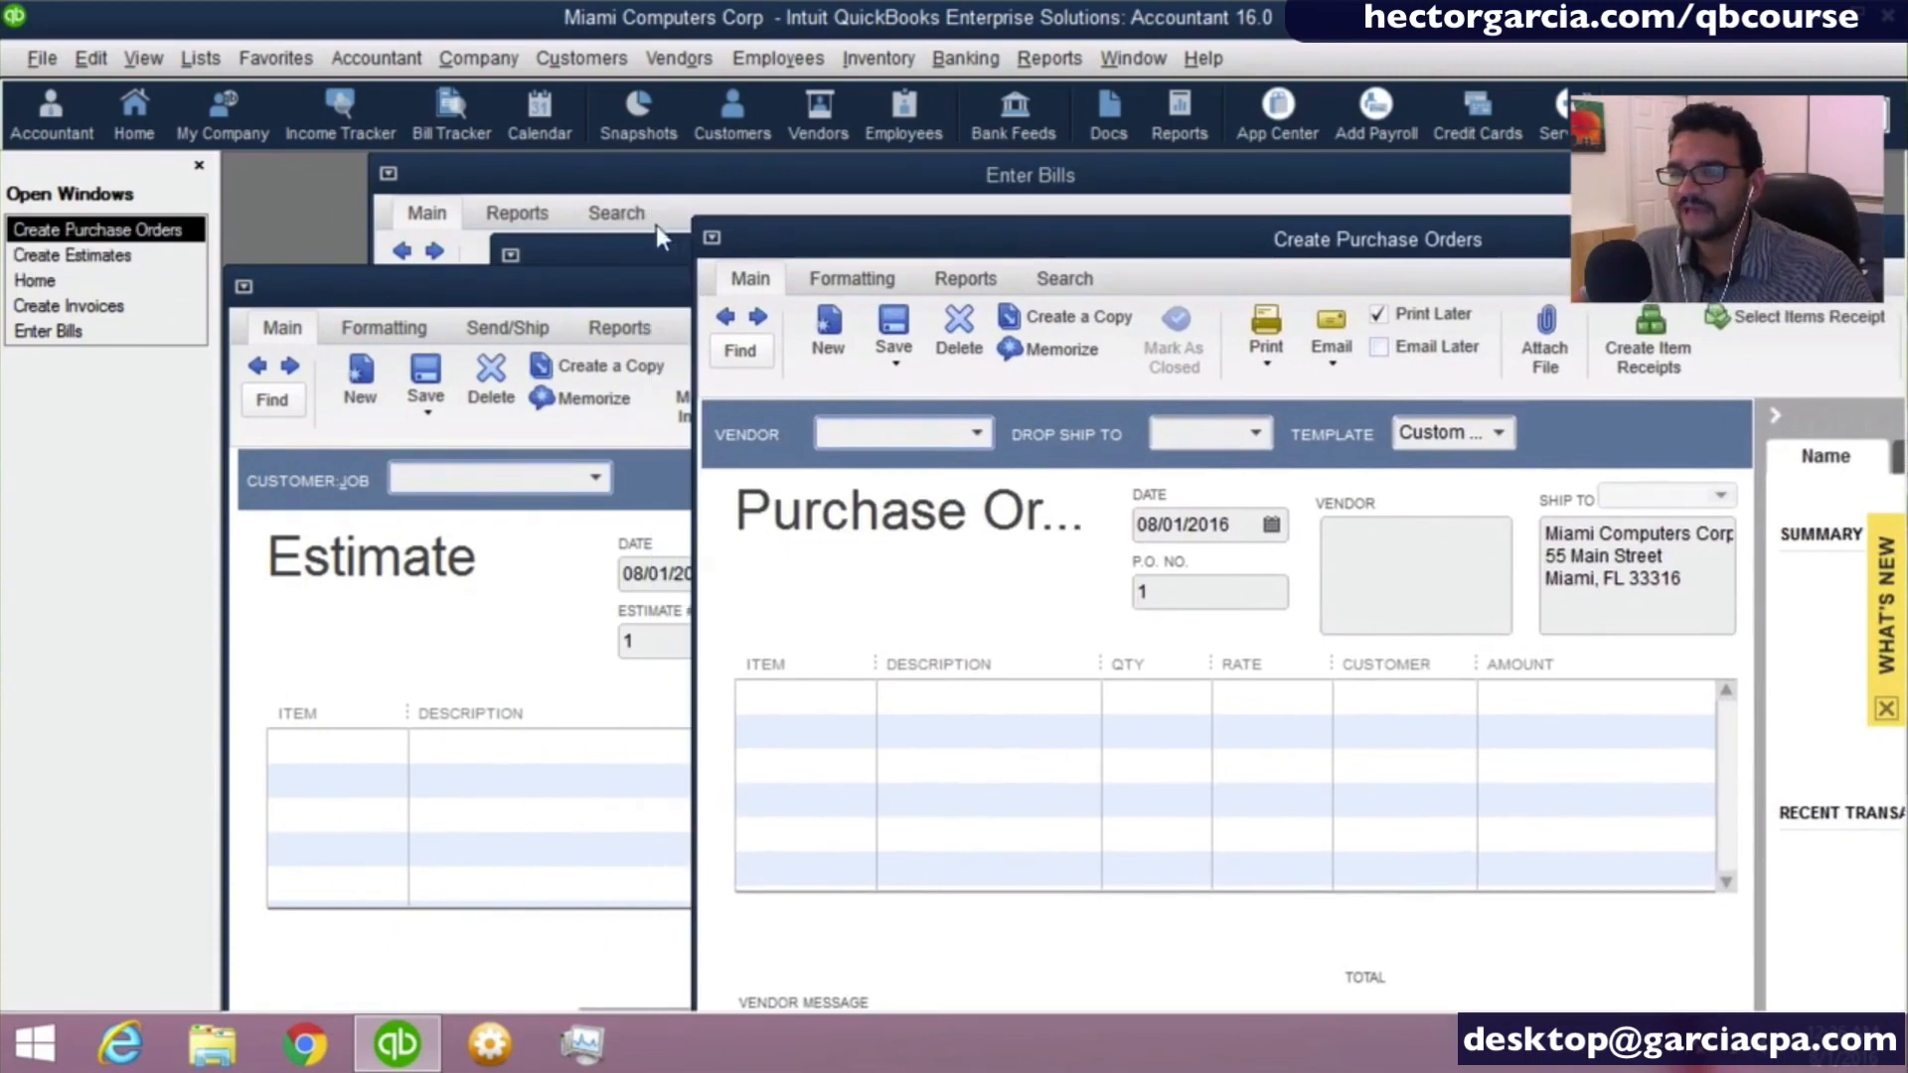
pyautogui.moveTo(615, 254); pyautogui.dragTo(440, 180)
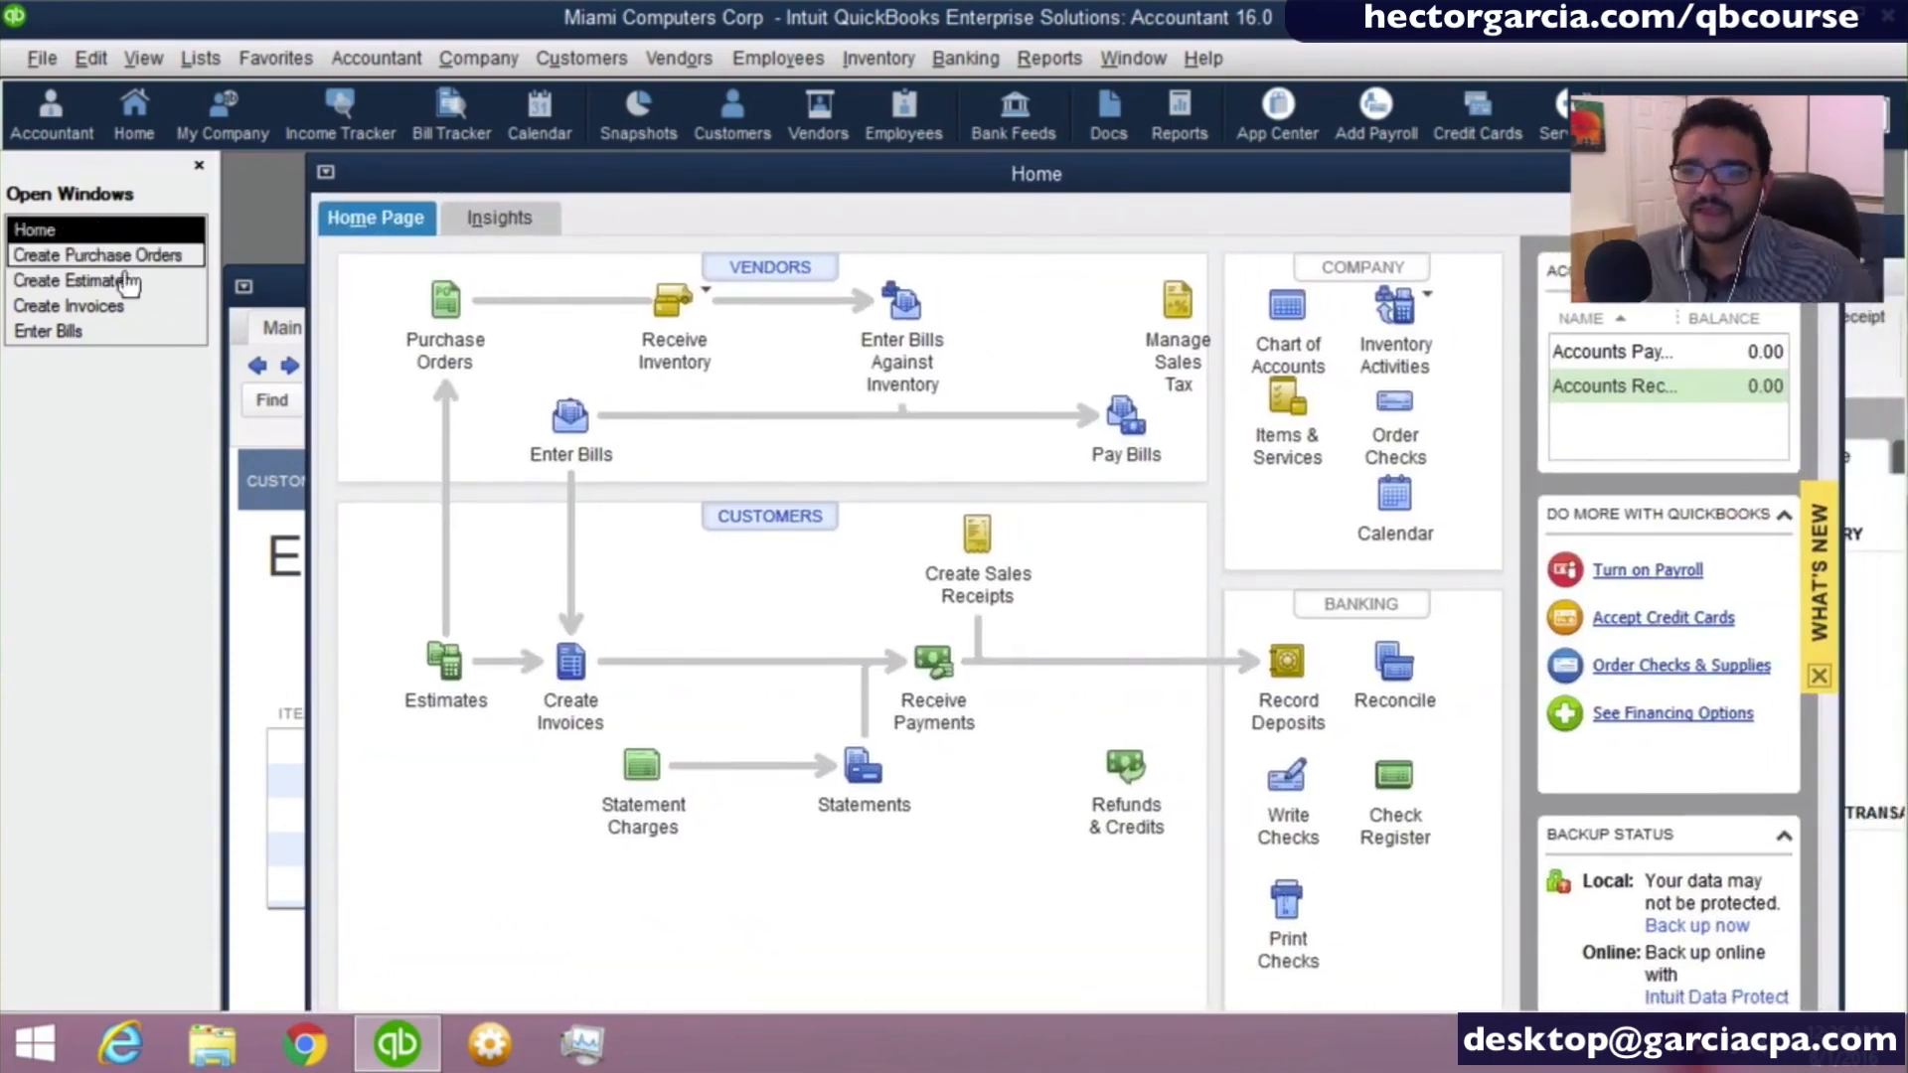
# - Bring the Enter Bills window forward and maximize it, switching to Create Invoices and Create Purchase Orders through the Open Window List
pyautogui.click(88, 265)
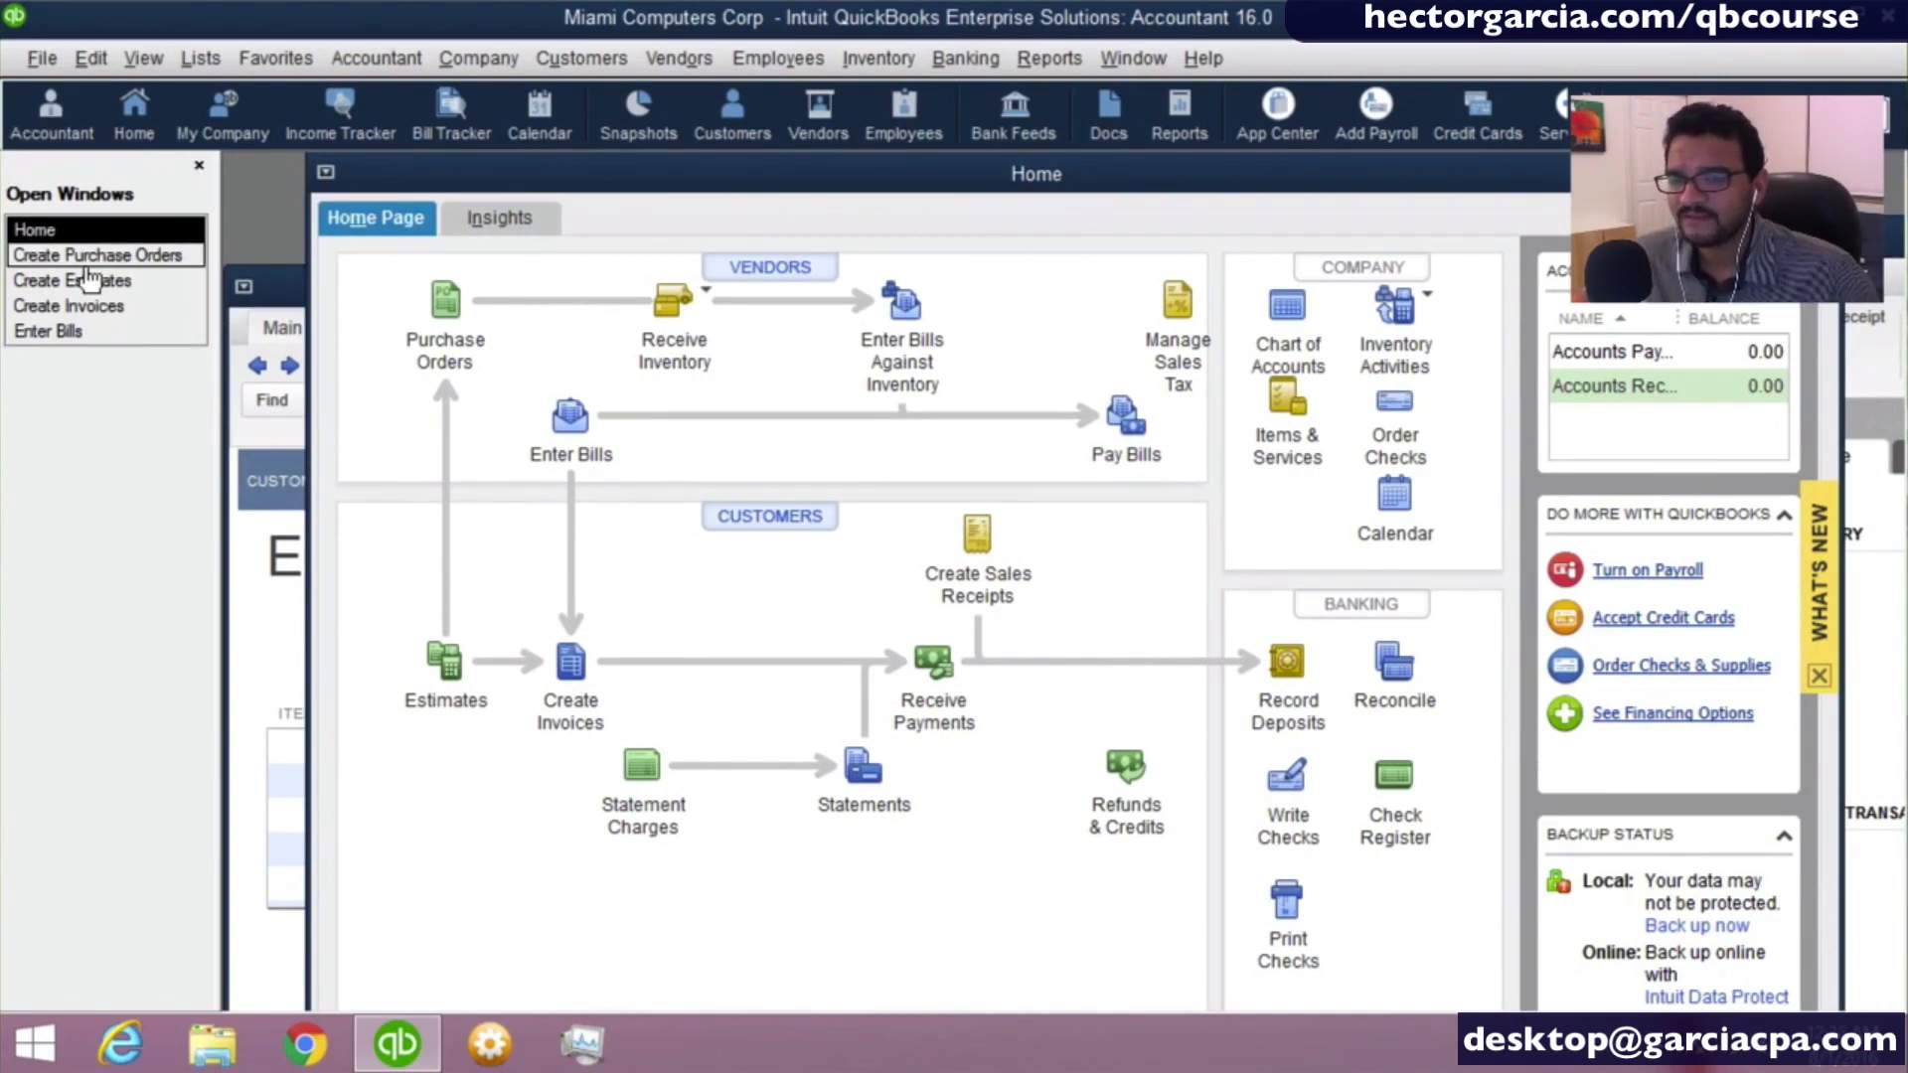
pyautogui.click(61, 338)
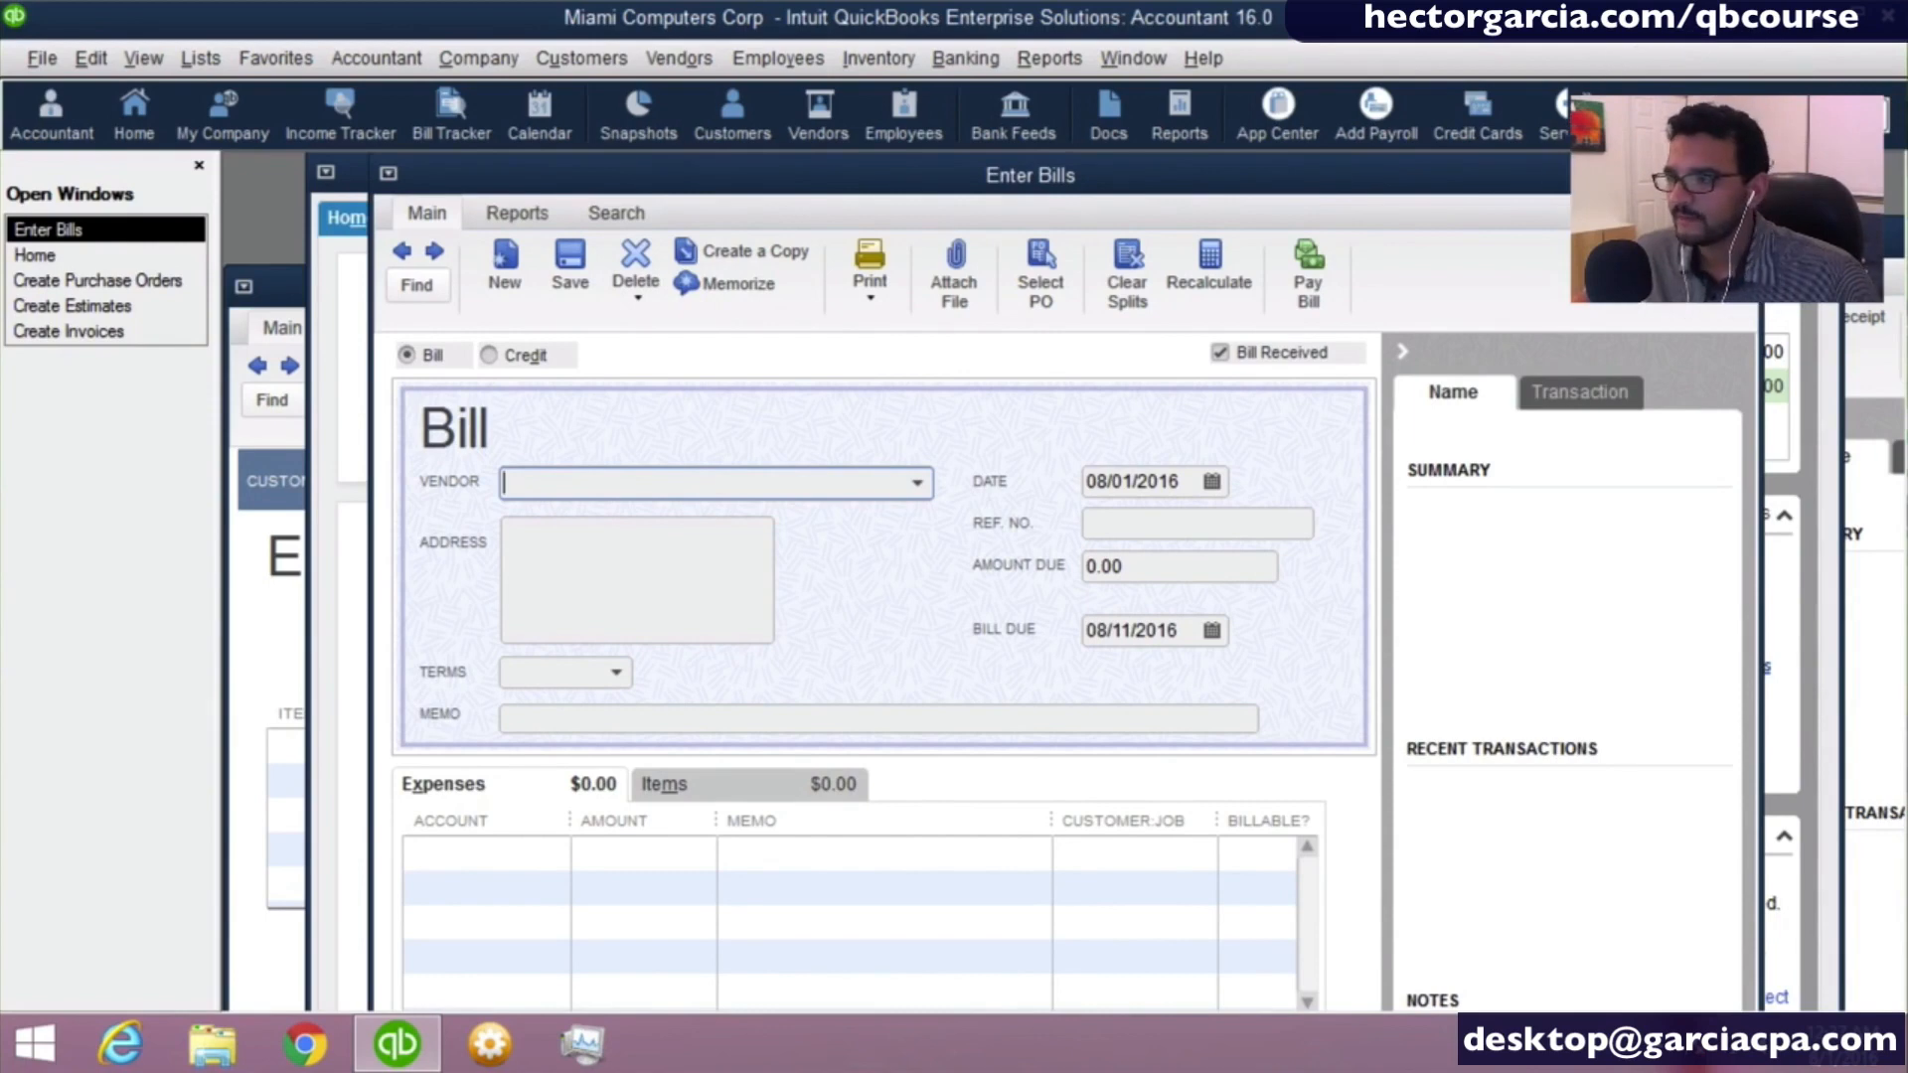
pyautogui.click(1703, 174)
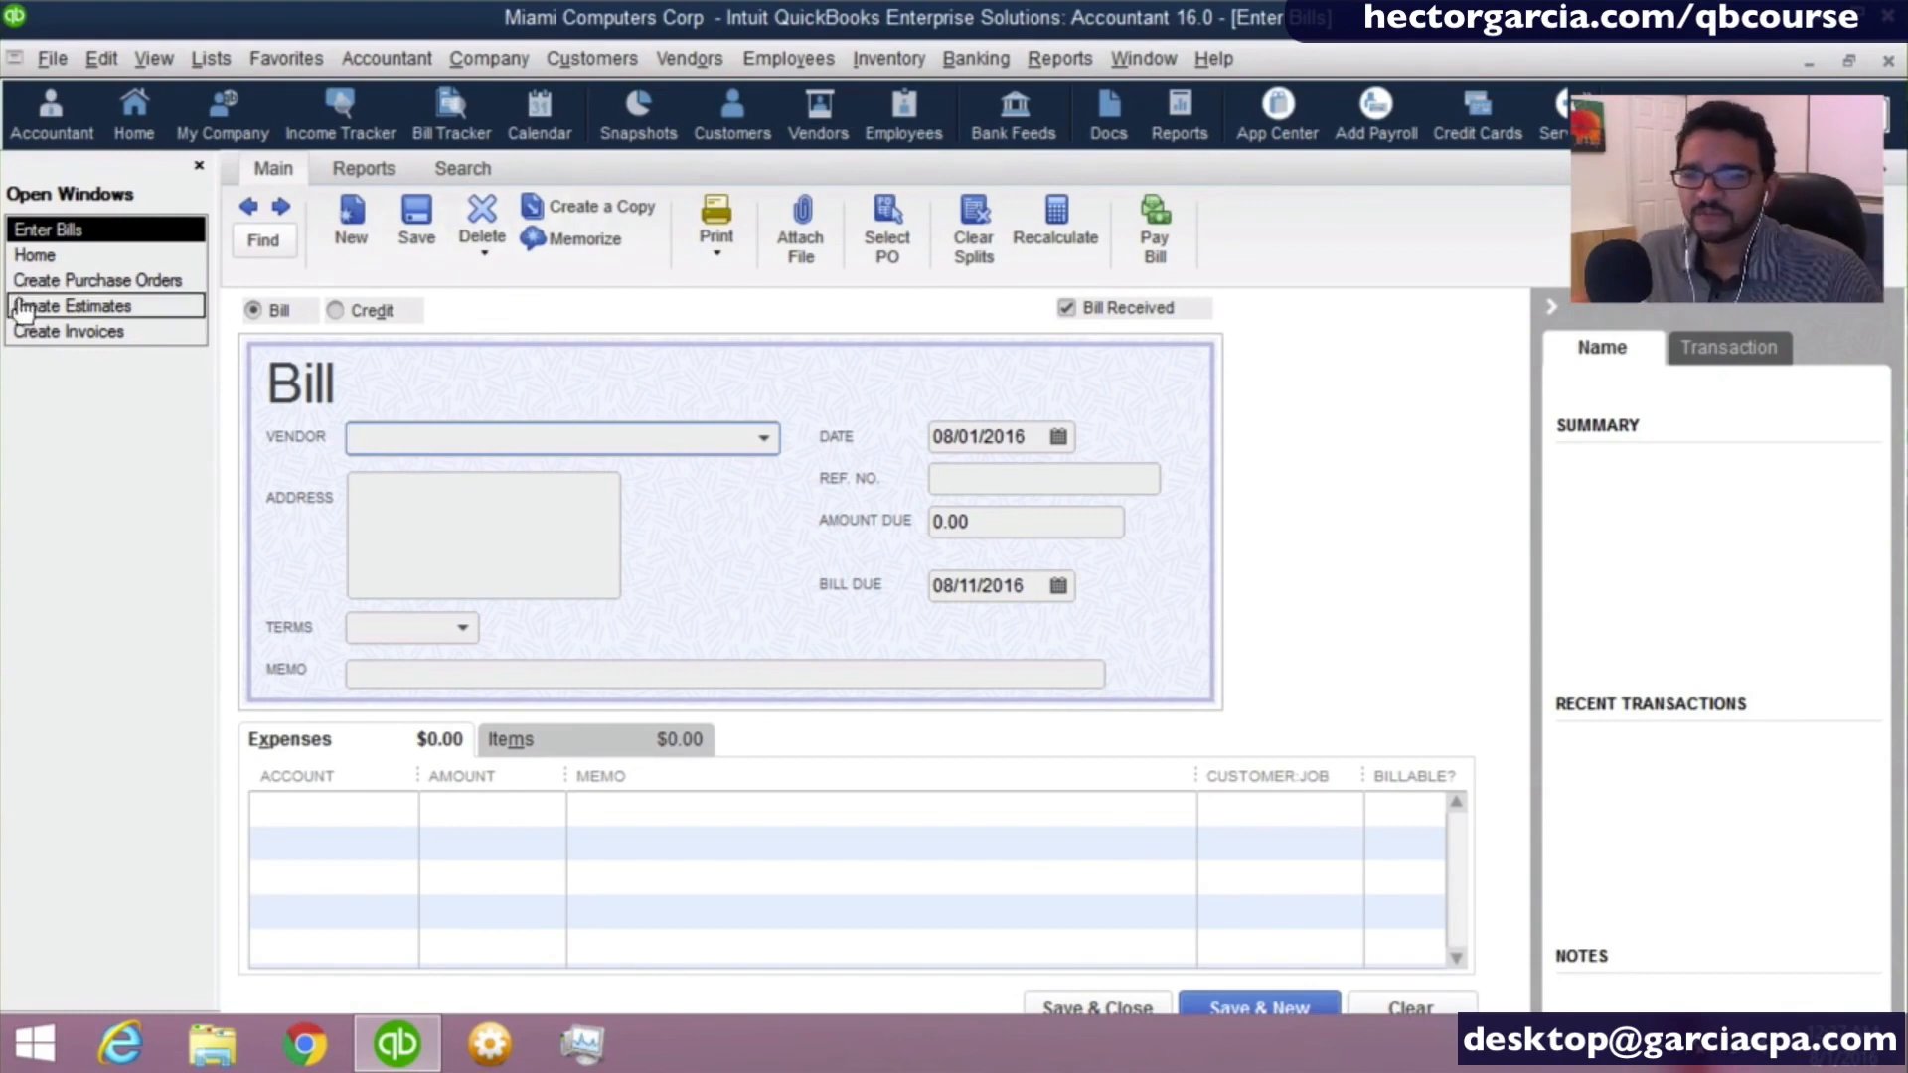
pyautogui.click(60, 332)
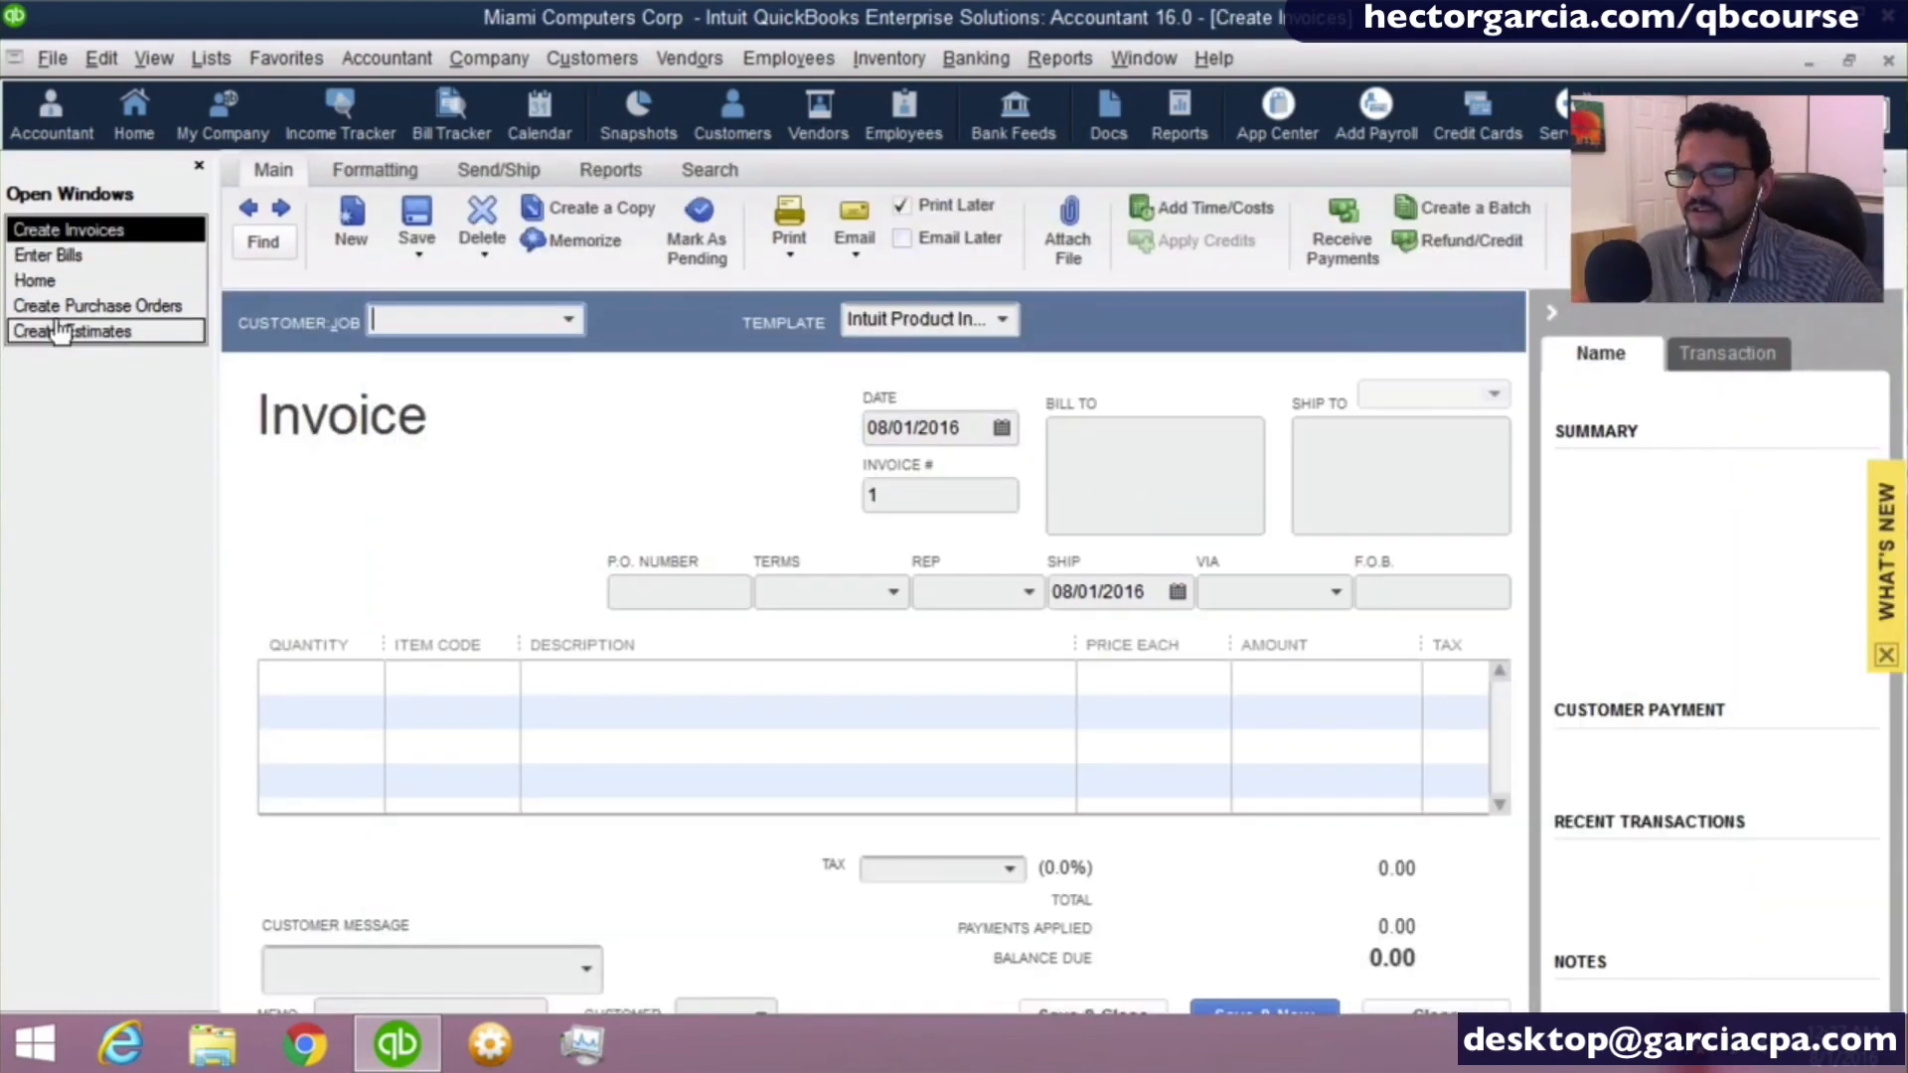
pyautogui.click(57, 312)
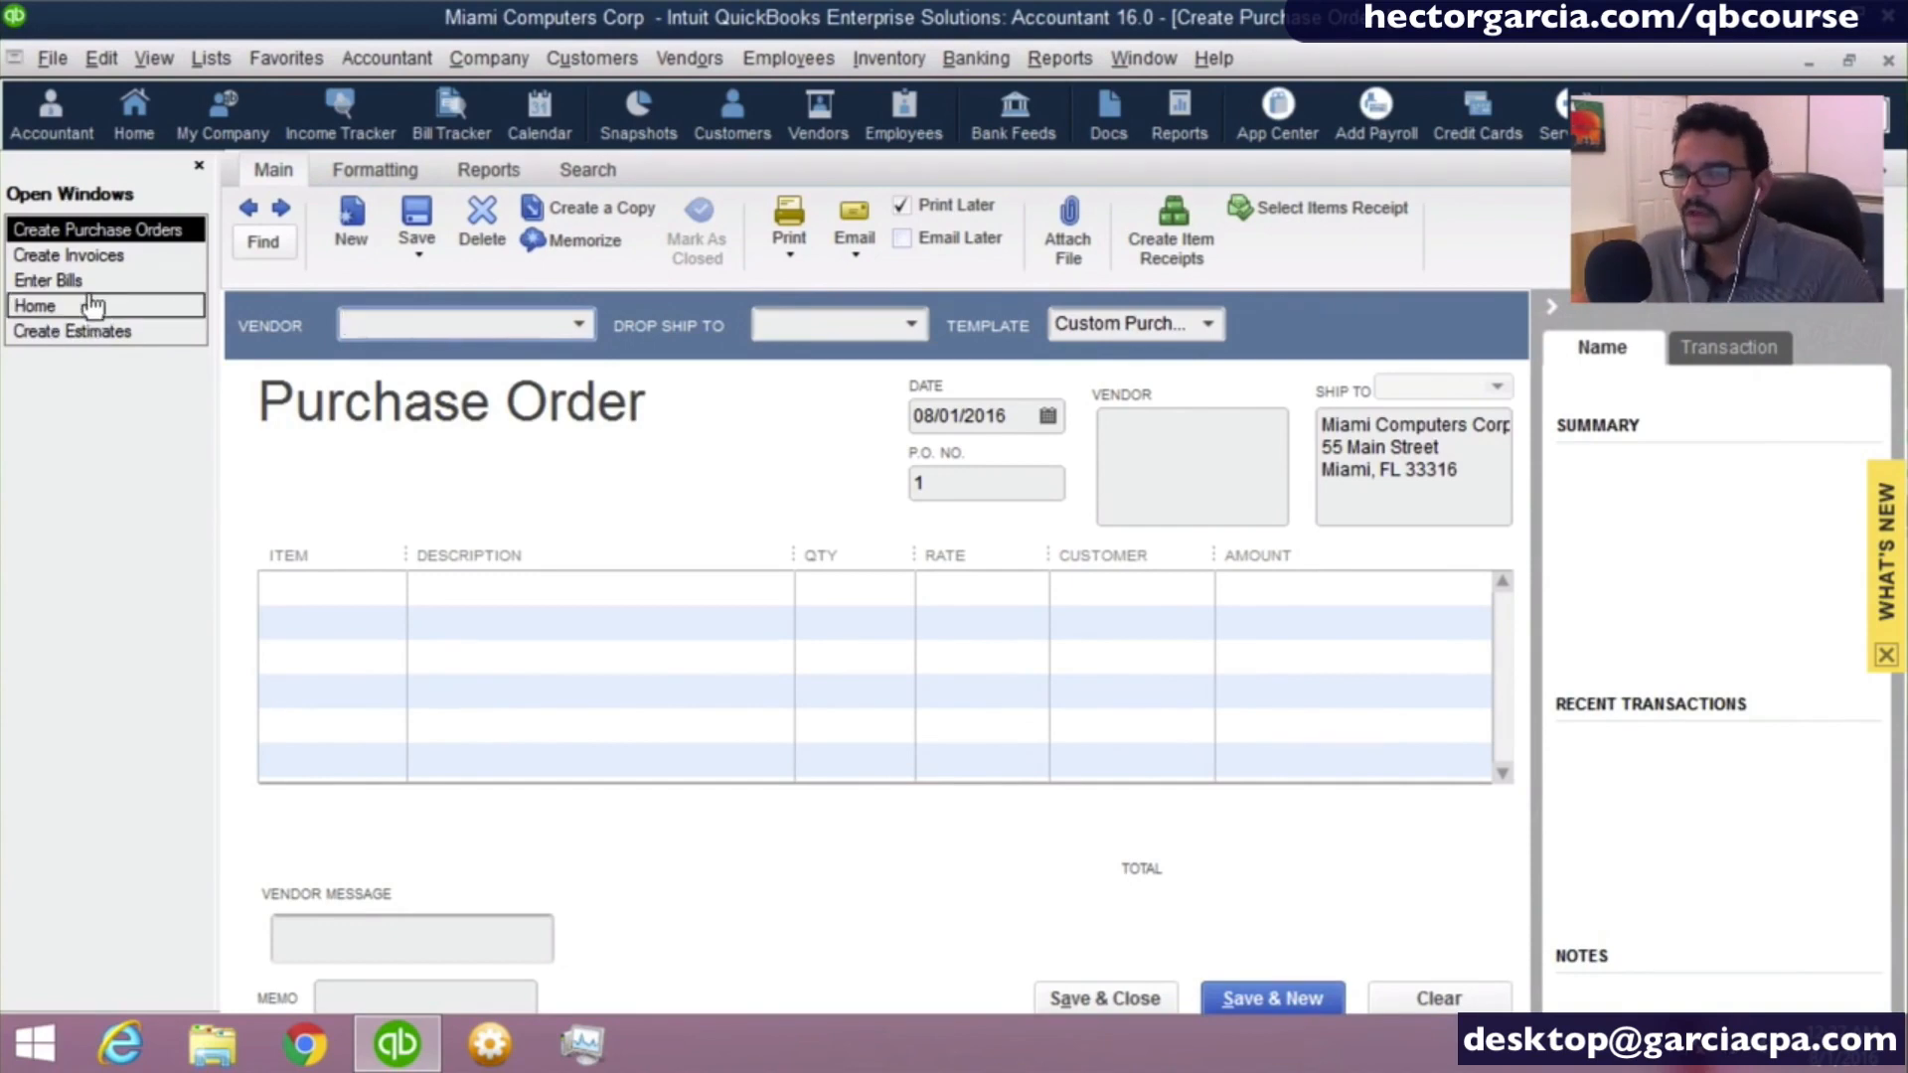
# - Switch to the Left Icon Bar, show its Open Windows list expanded, and collapse the bar again
pyautogui.click(156, 59)
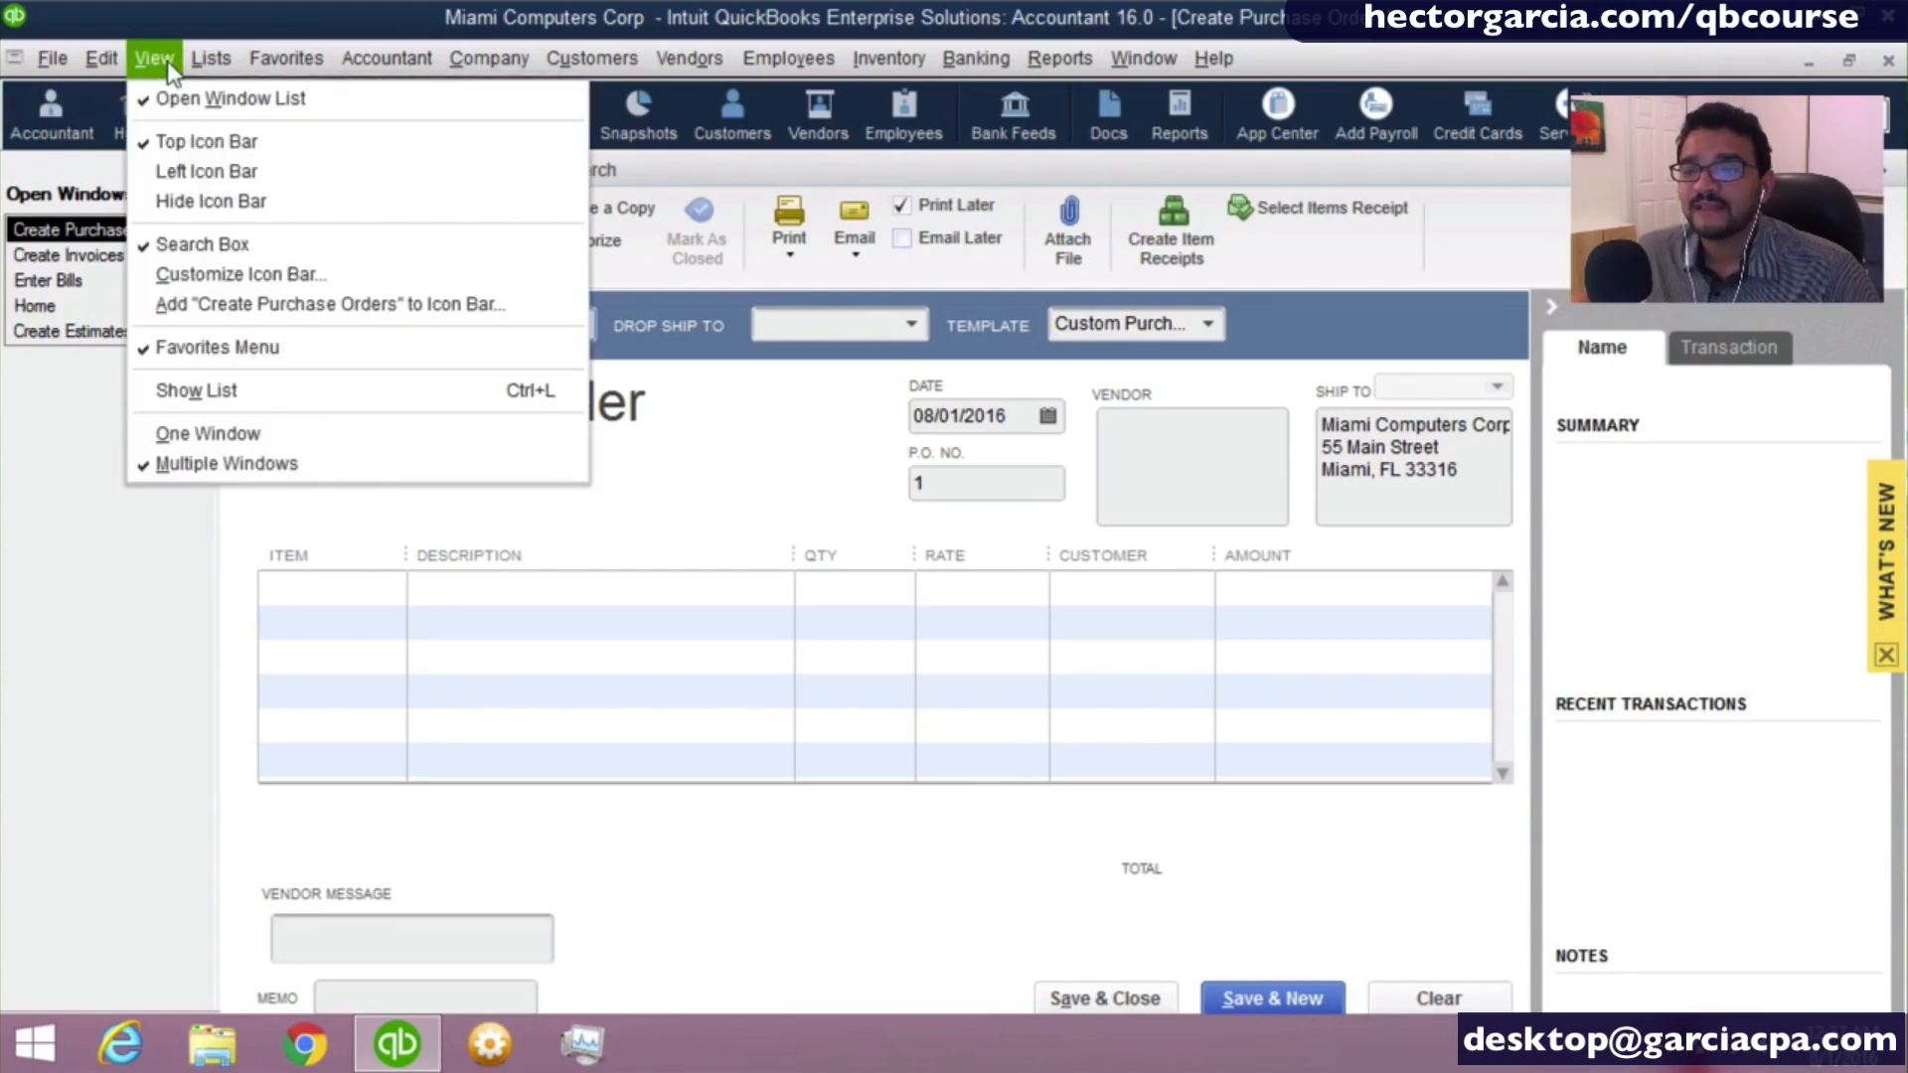
pyautogui.click(212, 170)
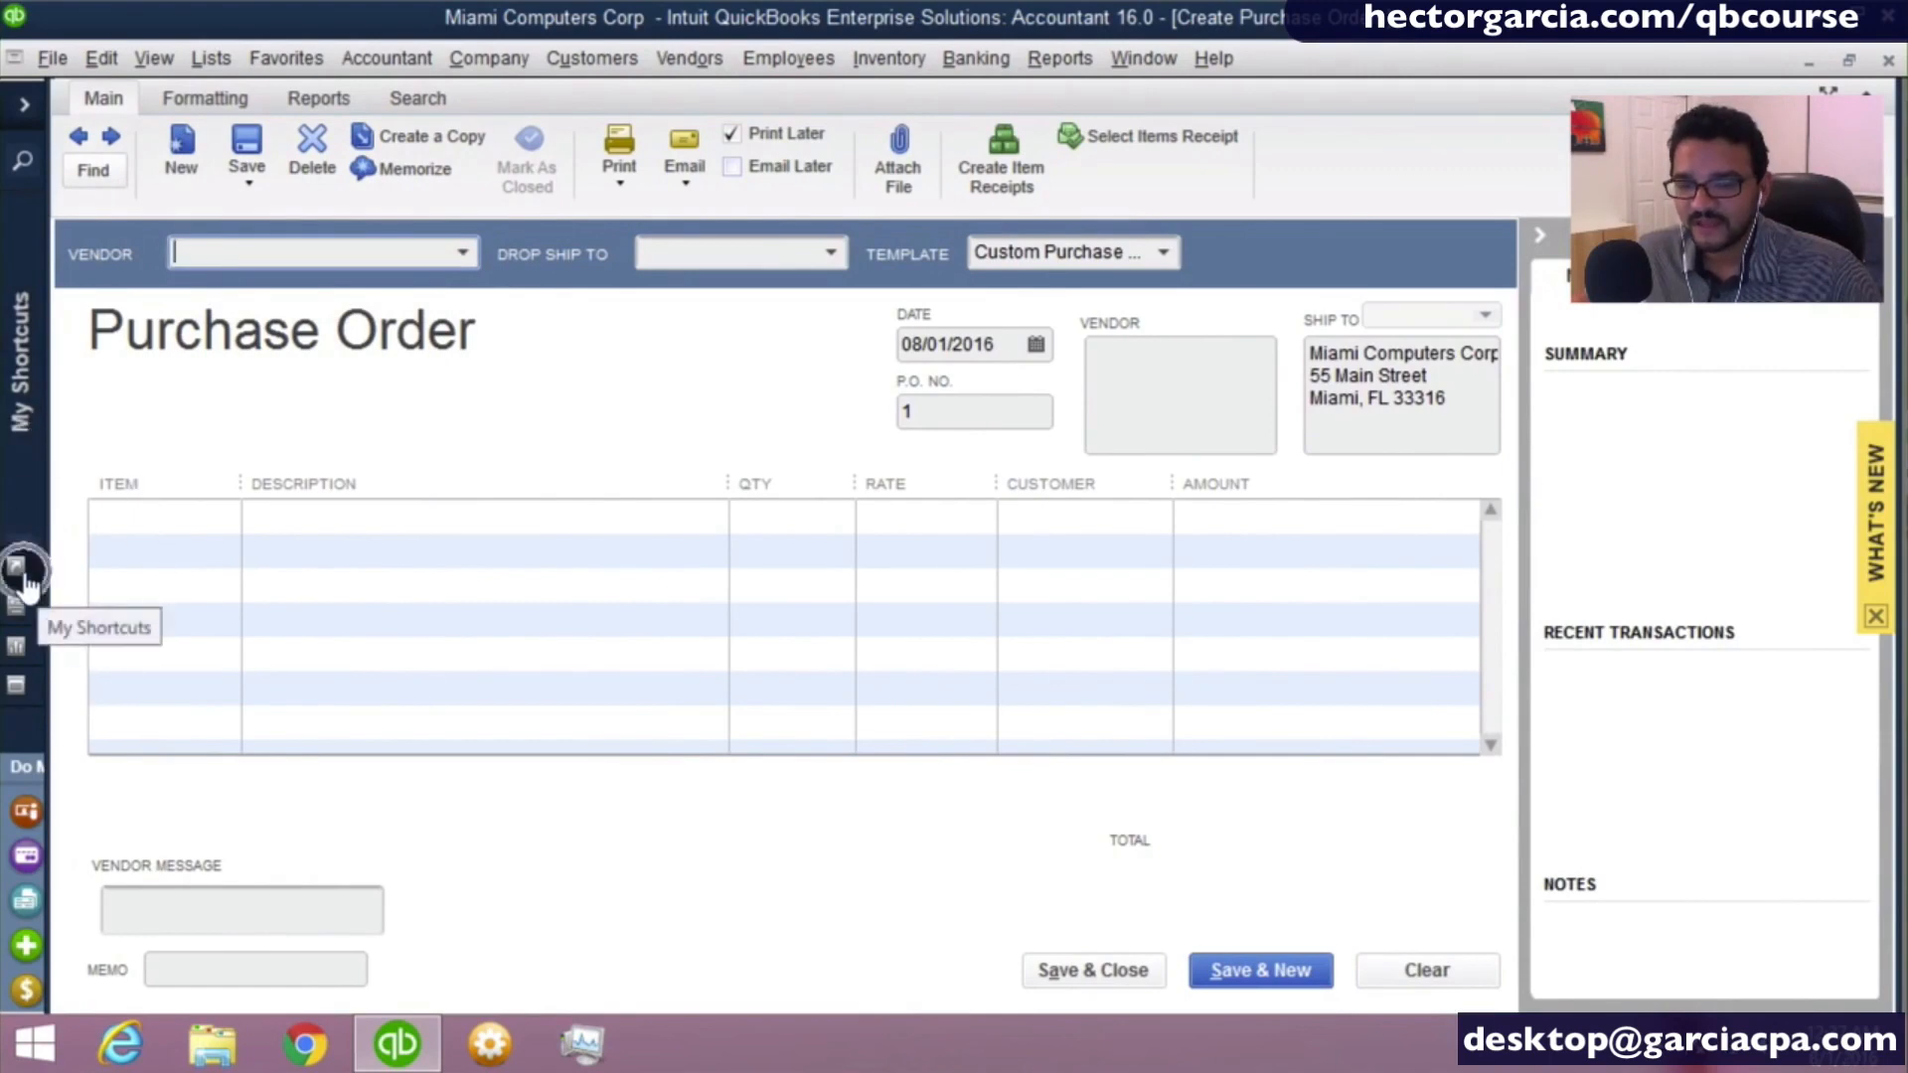
pyautogui.click(16, 688)
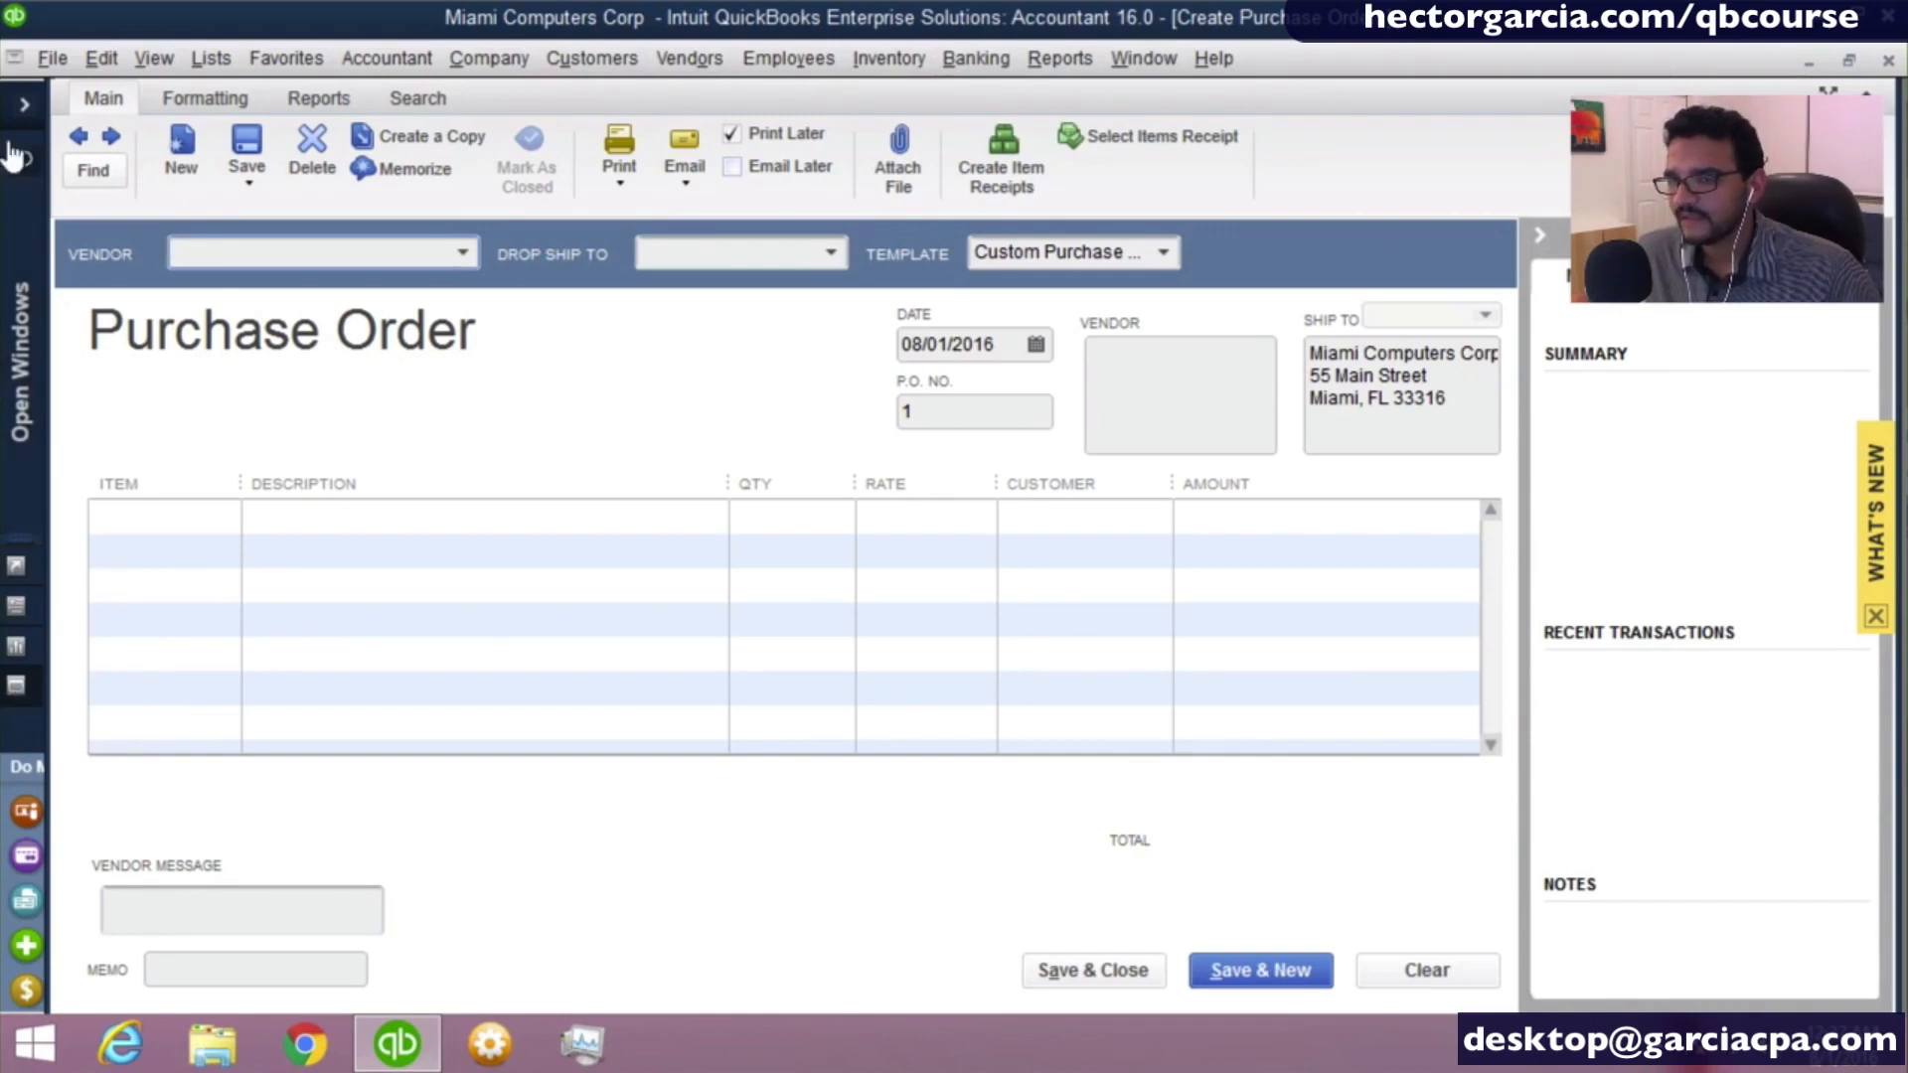
pyautogui.click(24, 104)
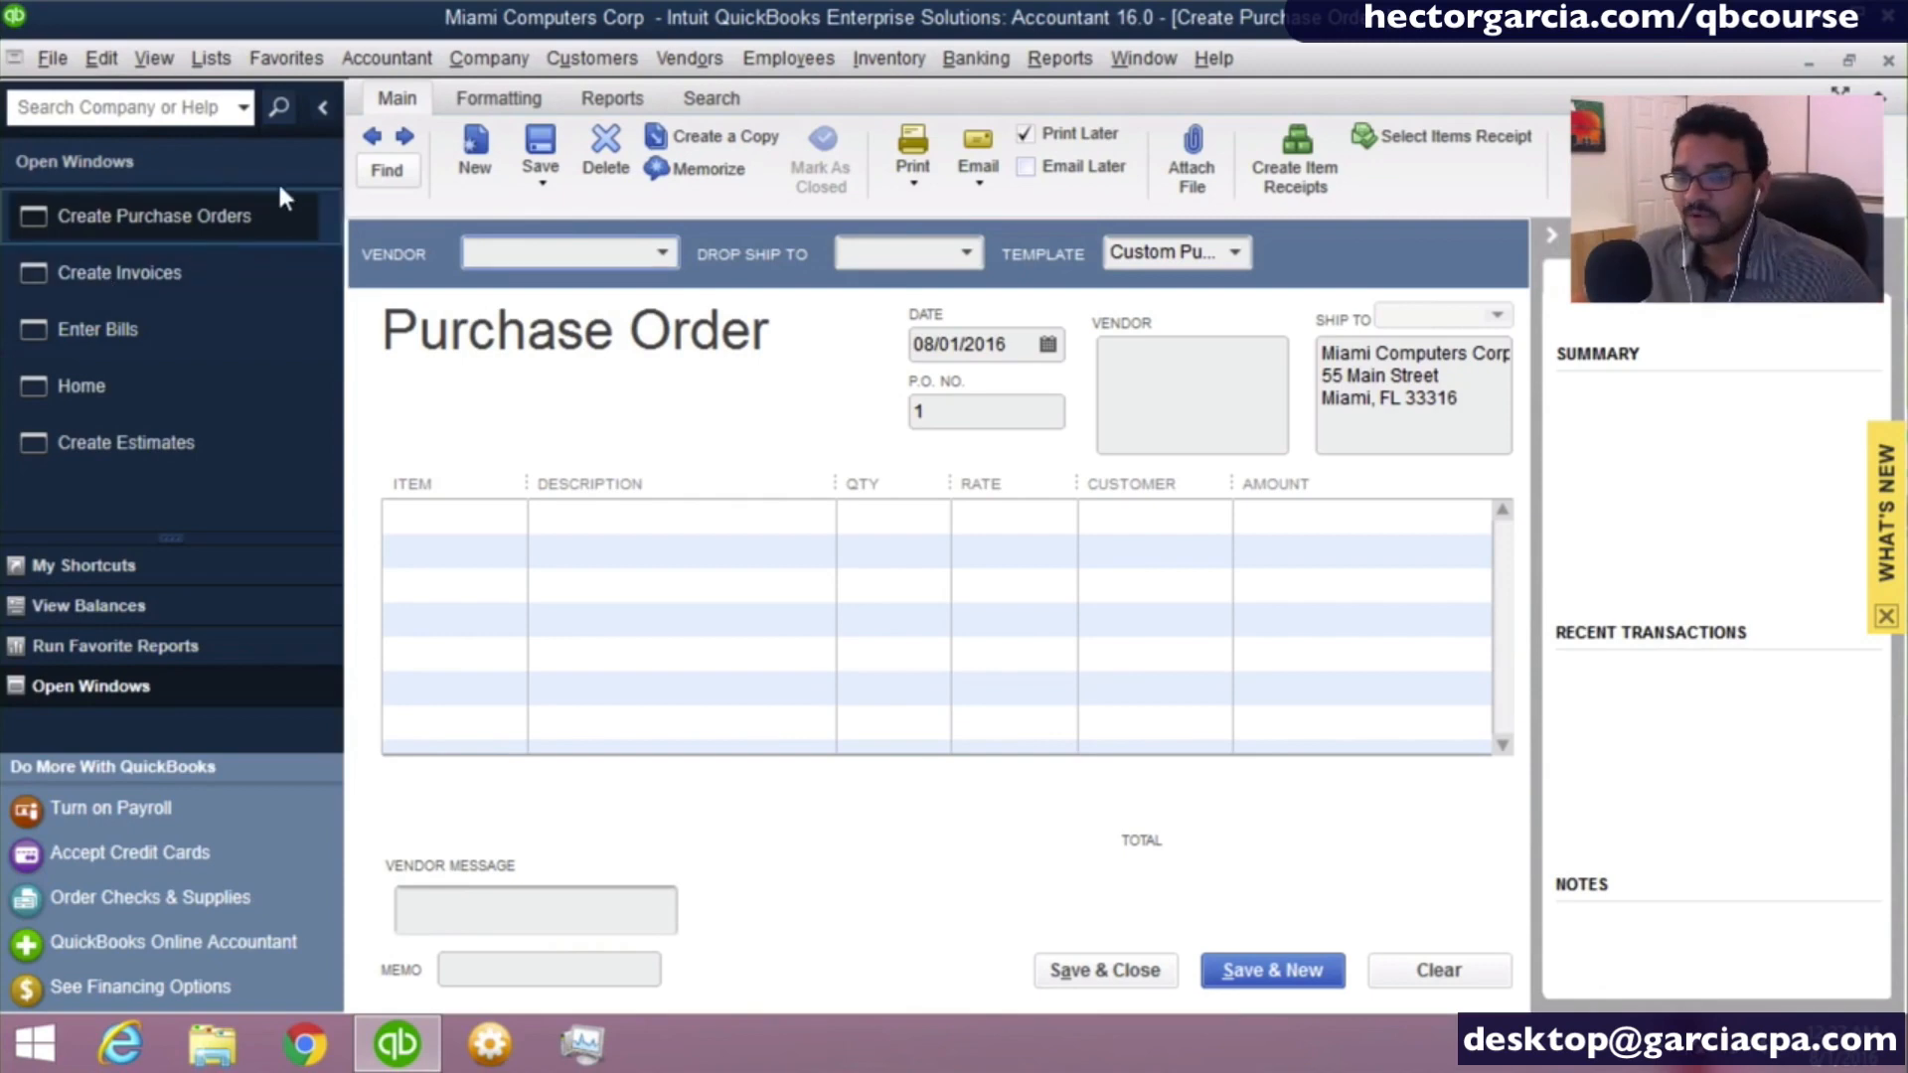
pyautogui.click(320, 110)
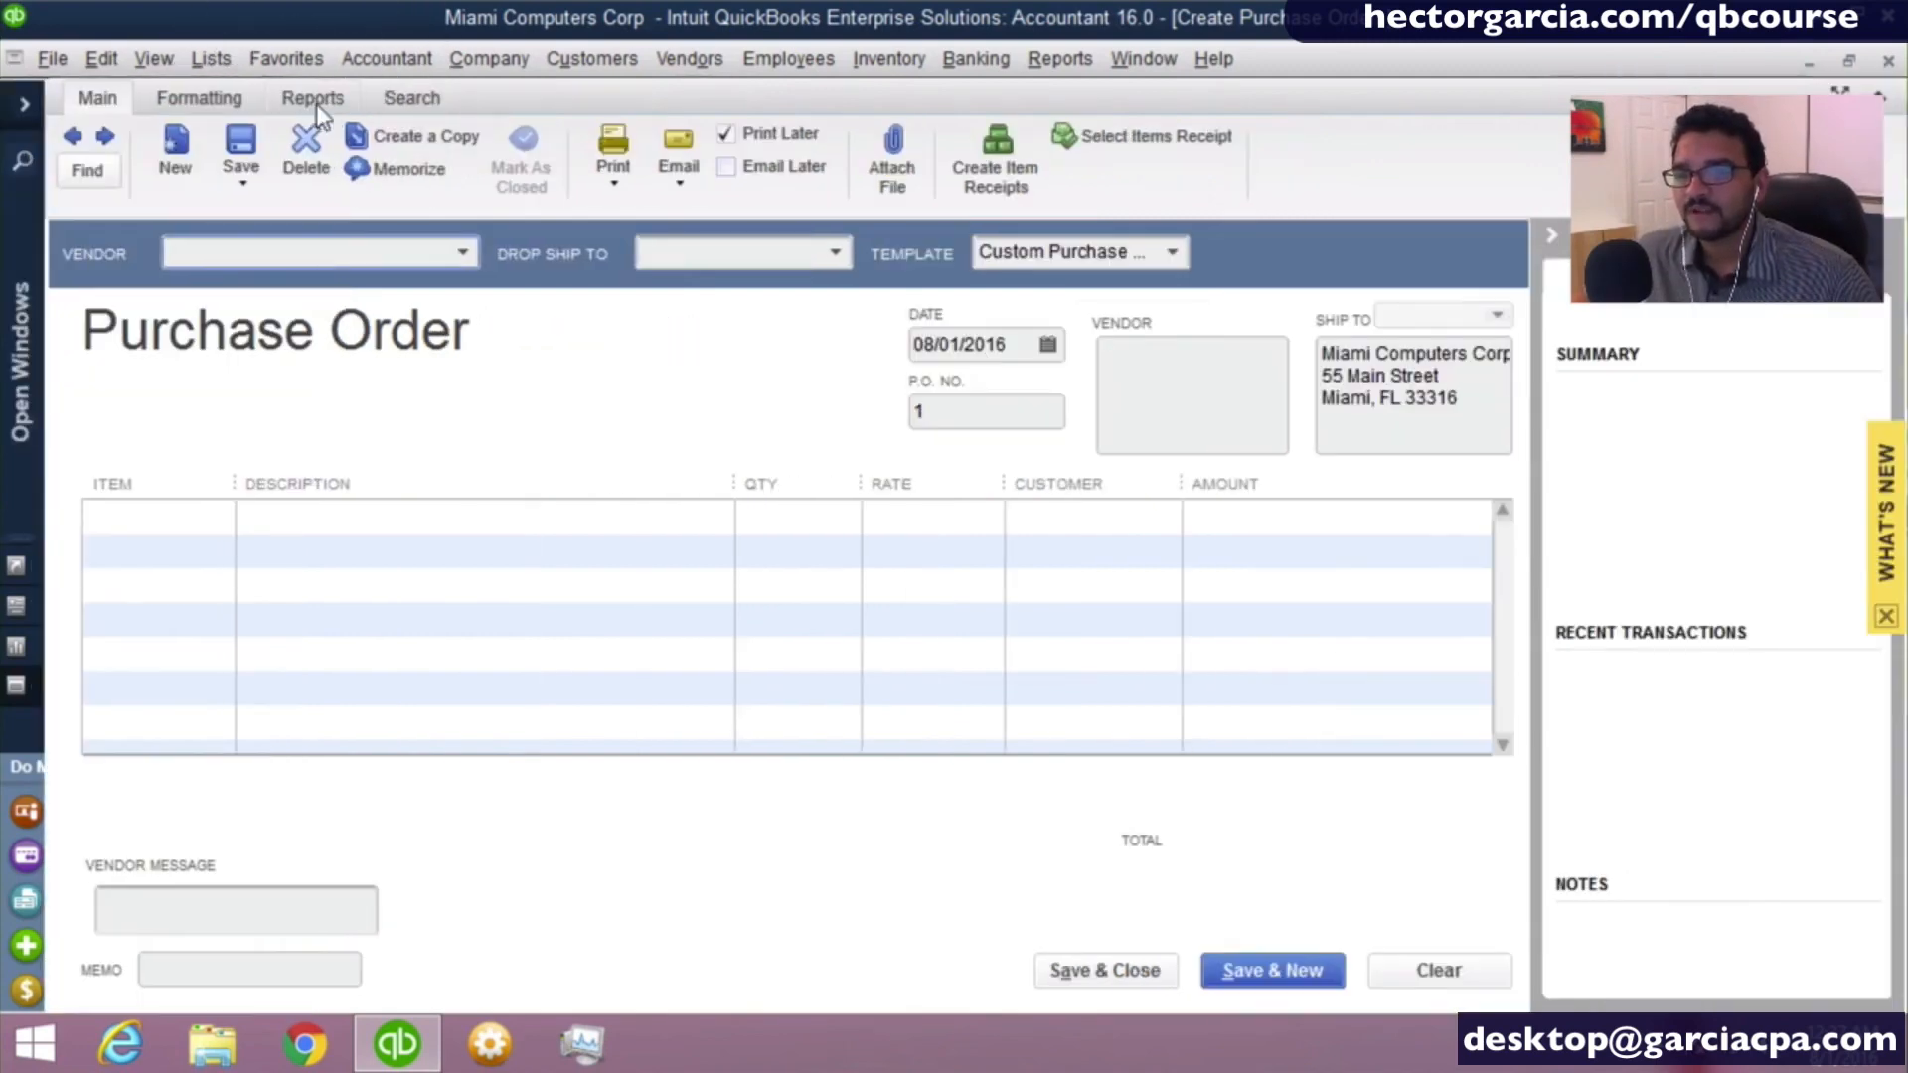
# - Switch among the Enter Bills, Home and Create Estimates windows using the collapsed bar's Open Windows list
pyautogui.click(26, 421)
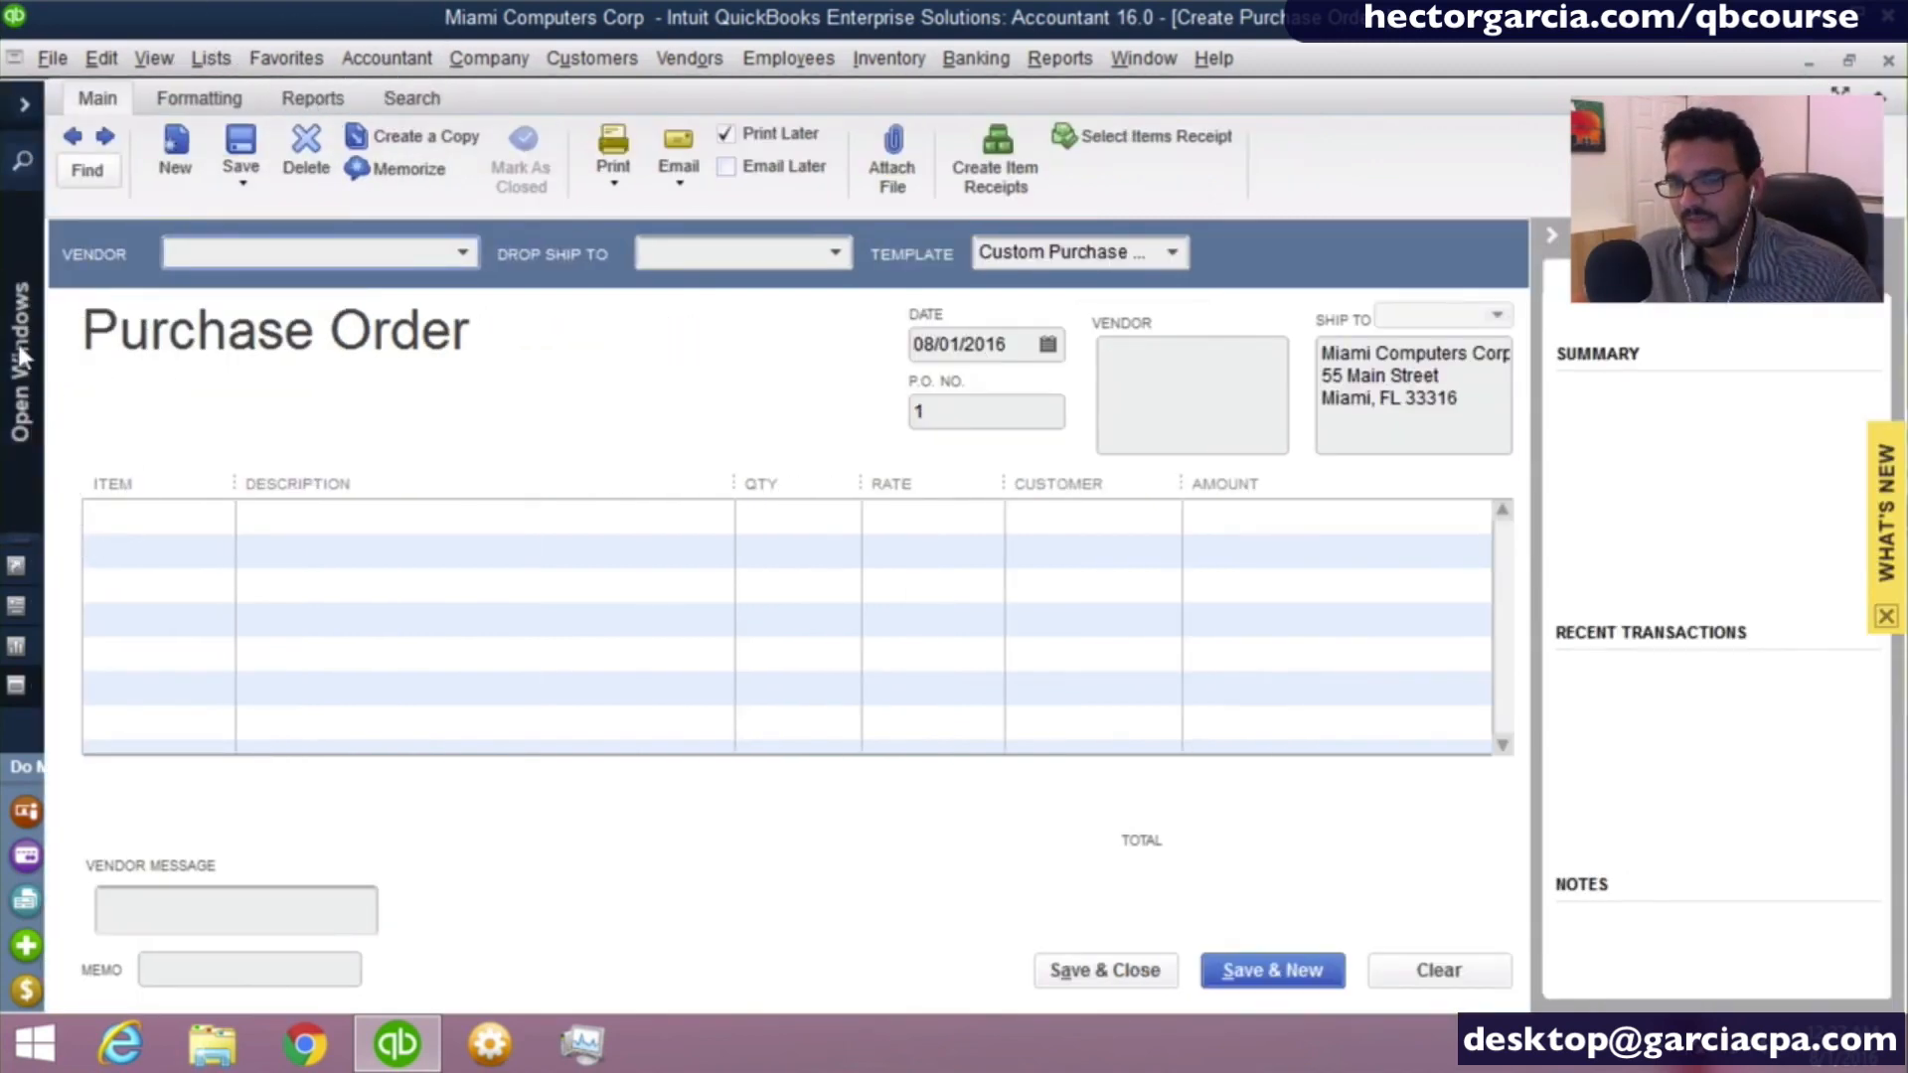
pyautogui.click(17, 298)
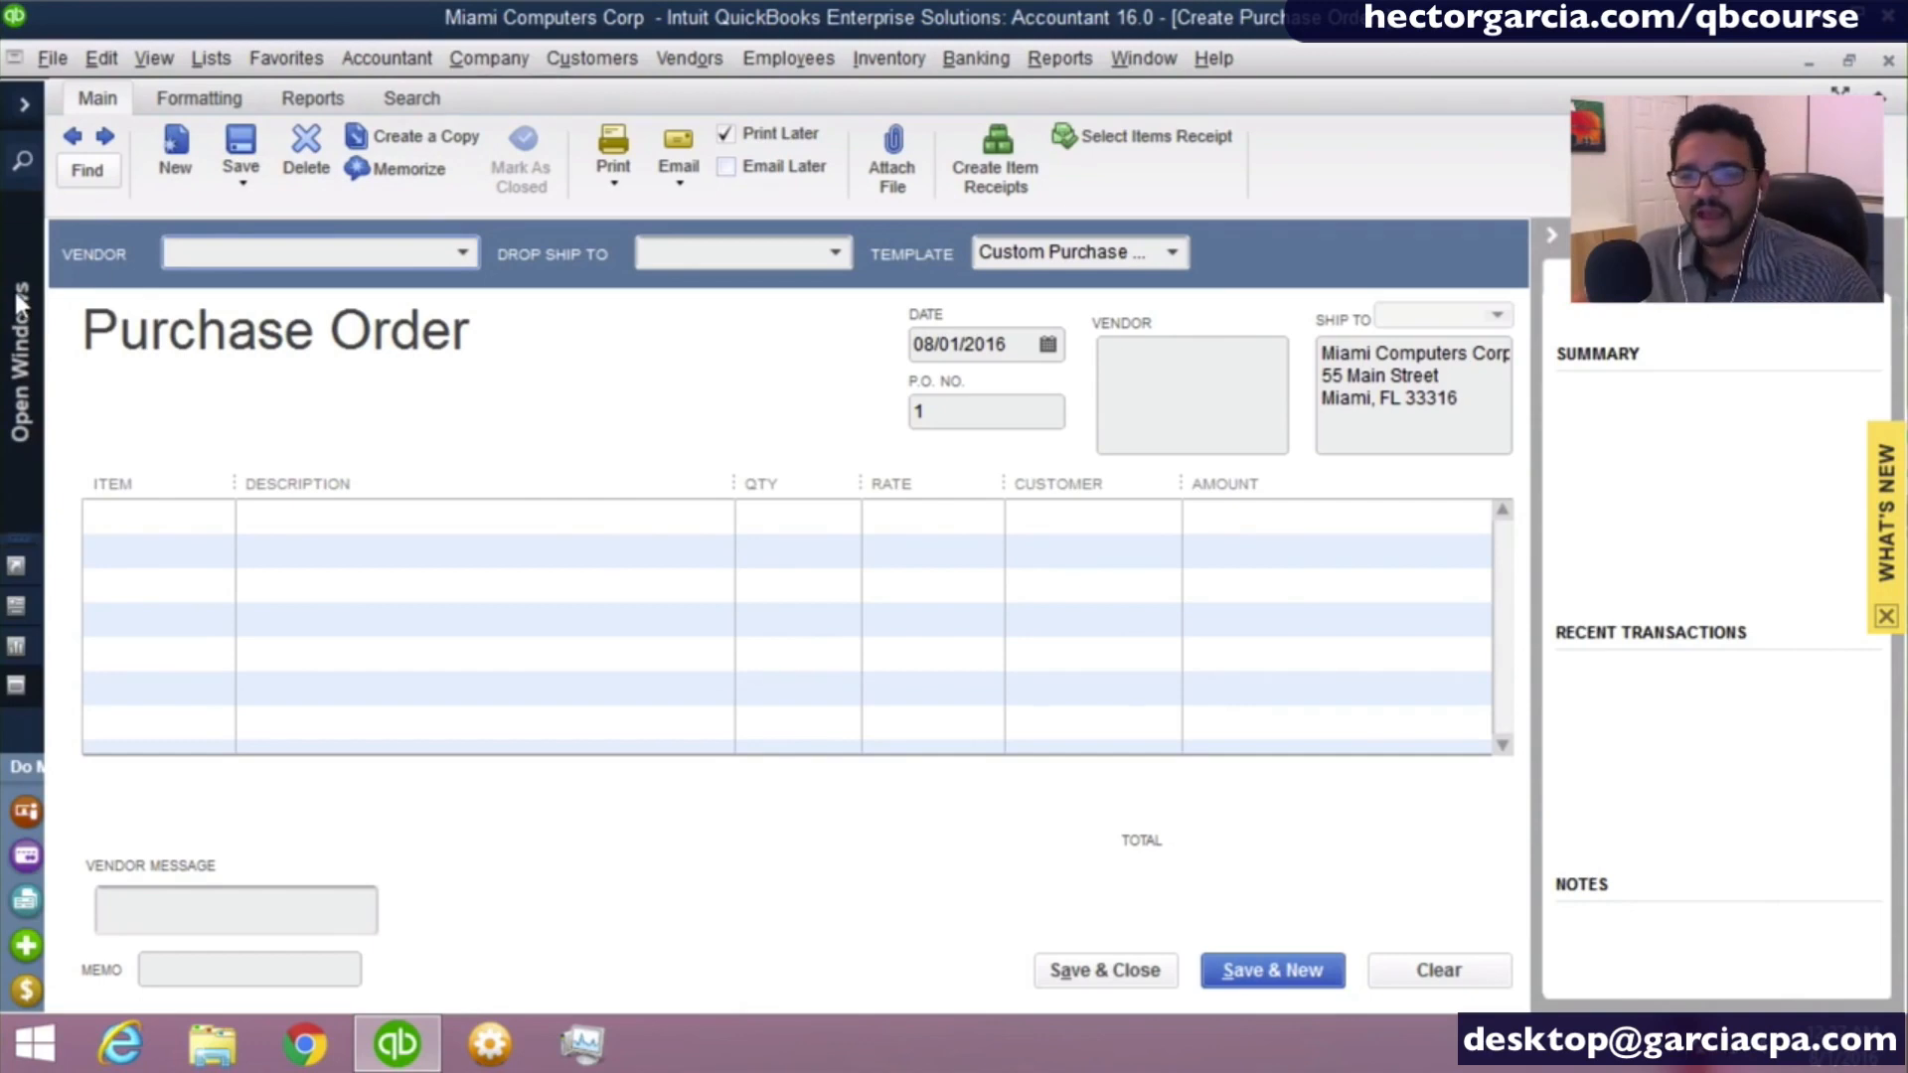
pyautogui.click(173, 334)
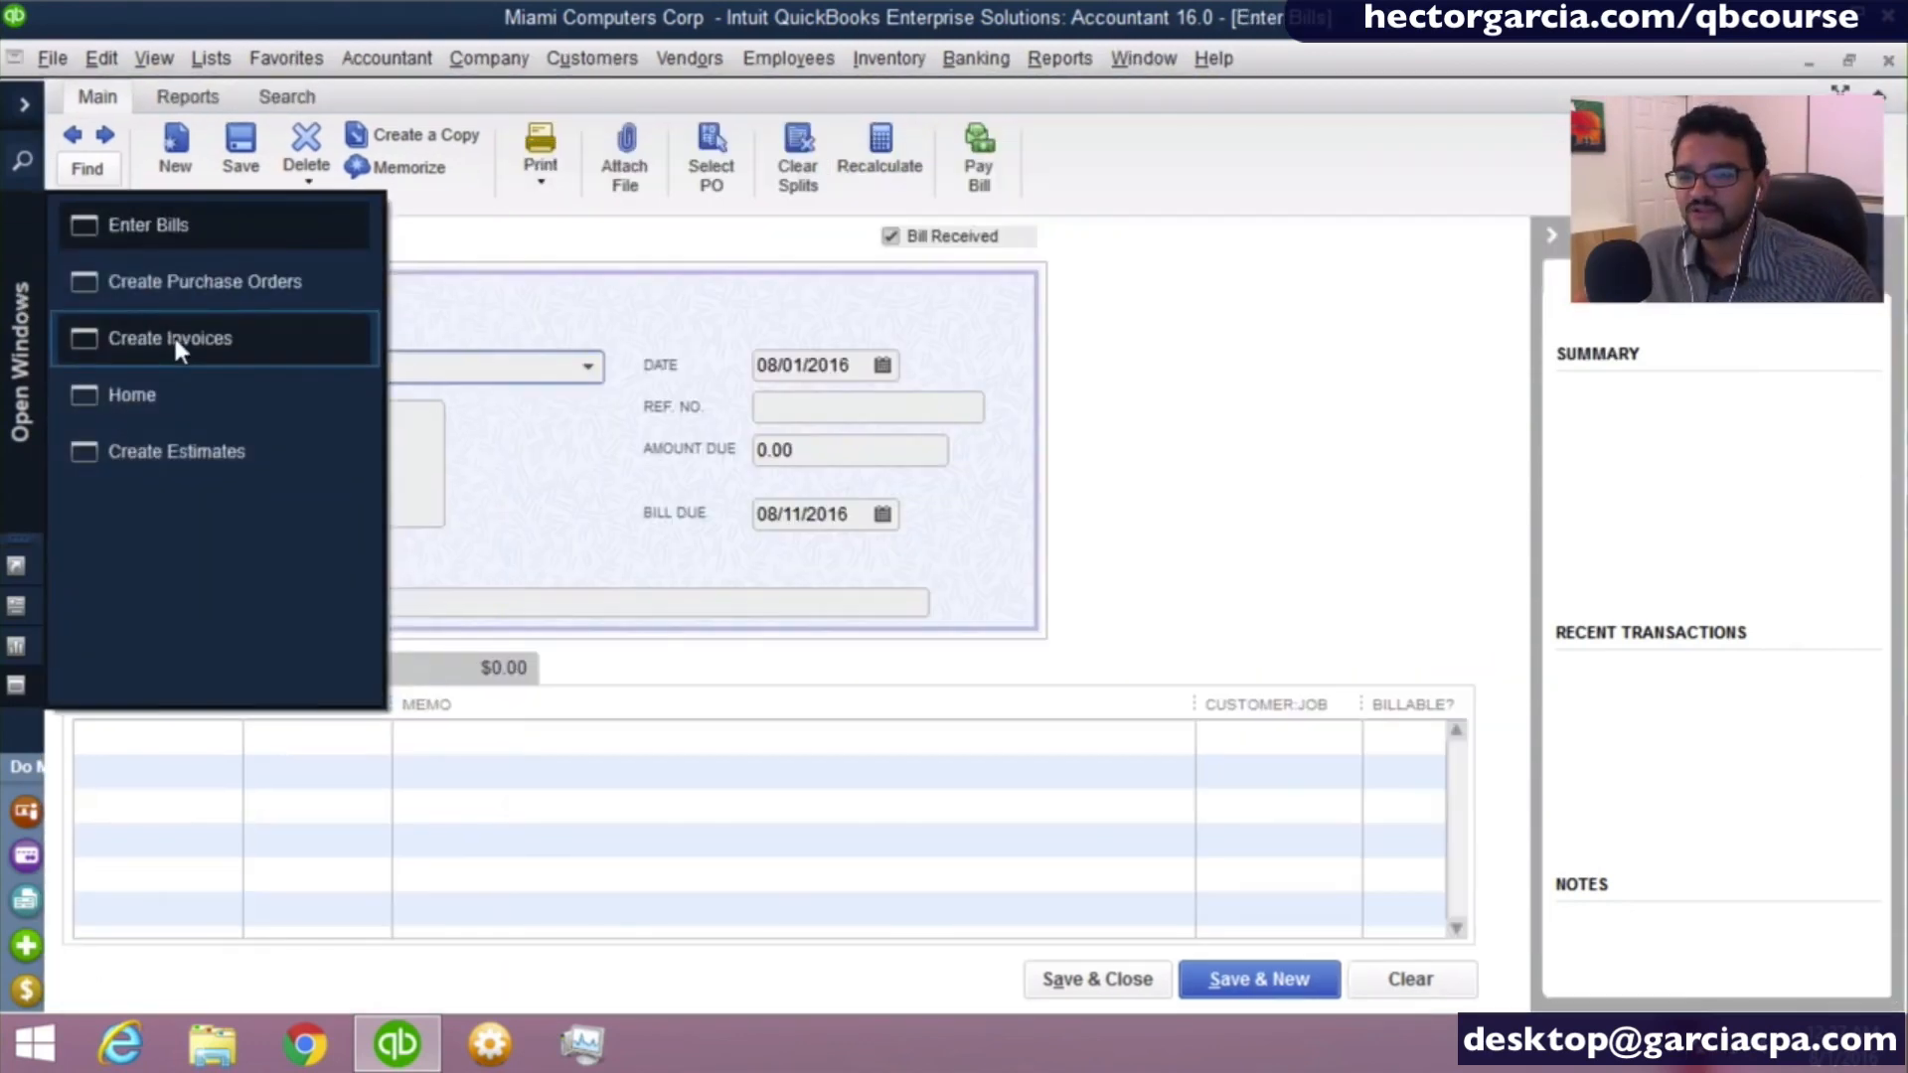
pyautogui.click(152, 392)
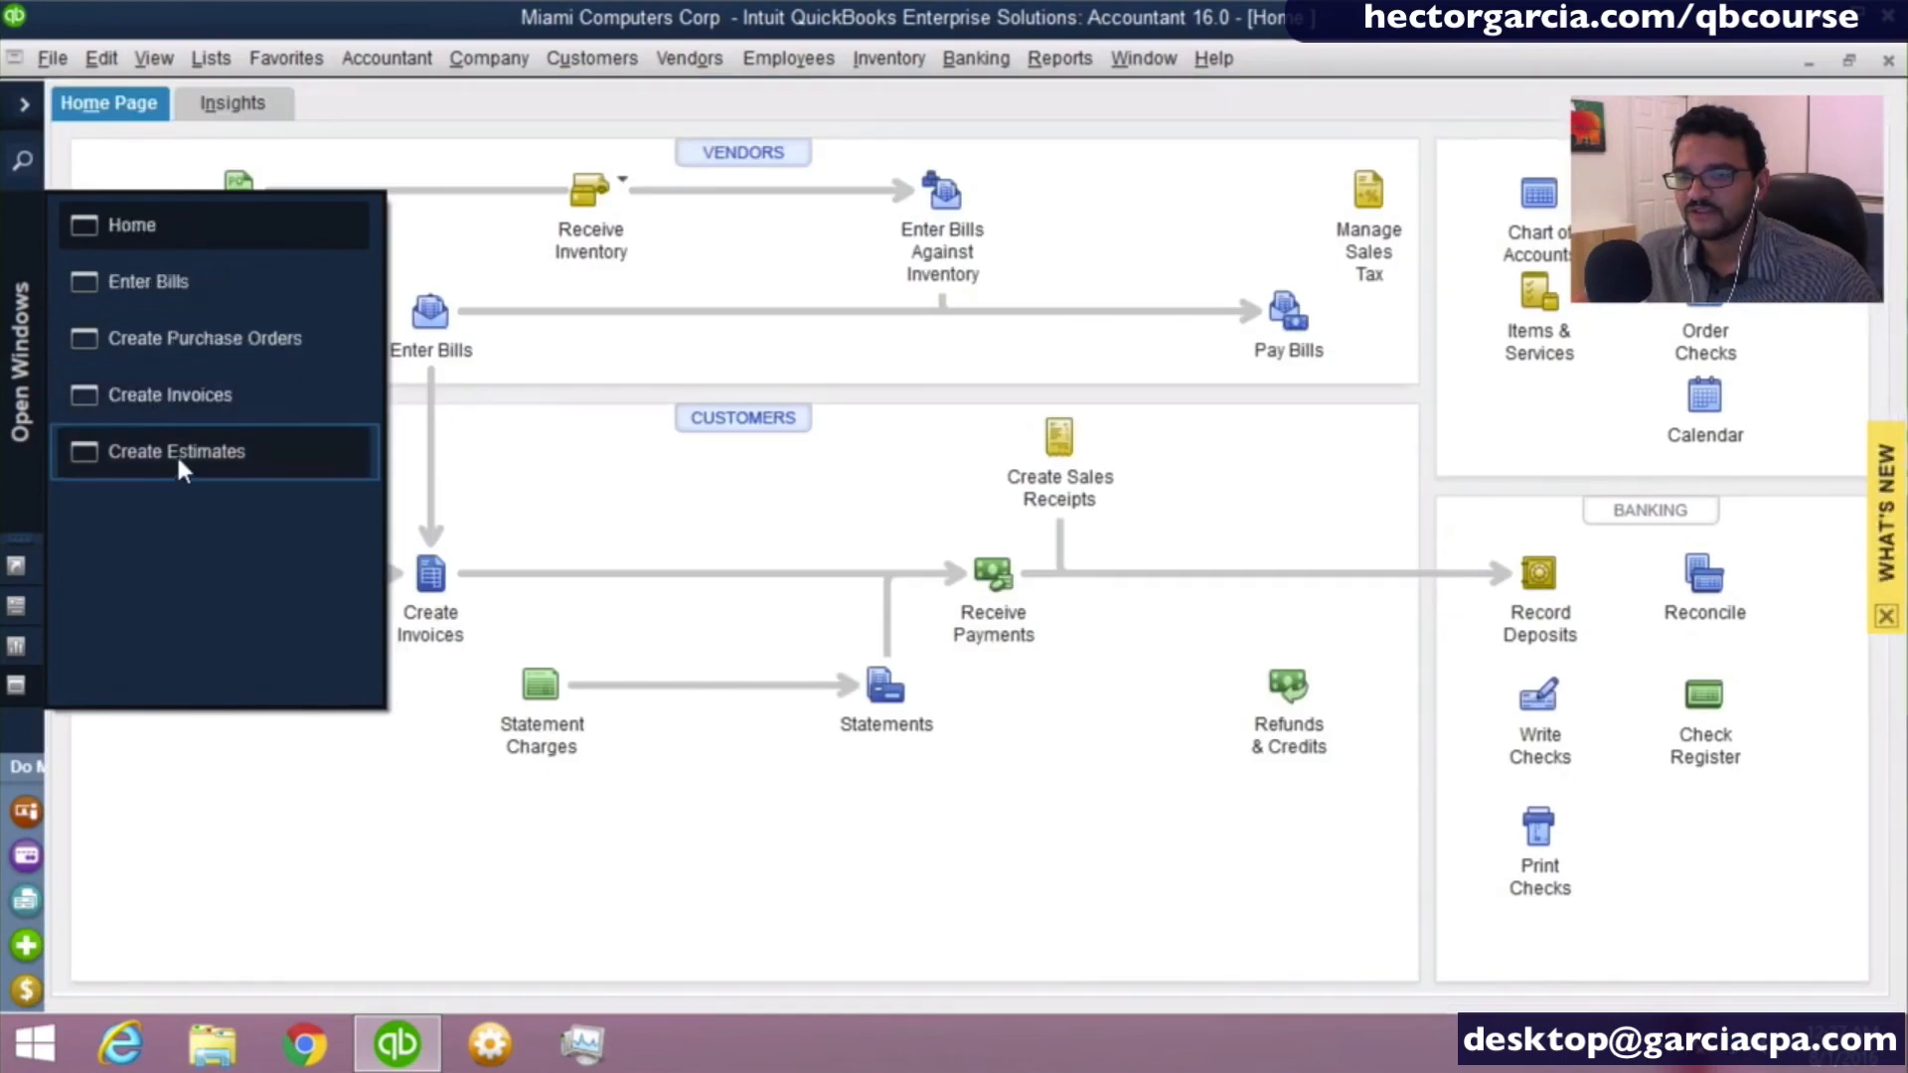
pyautogui.click(177, 451)
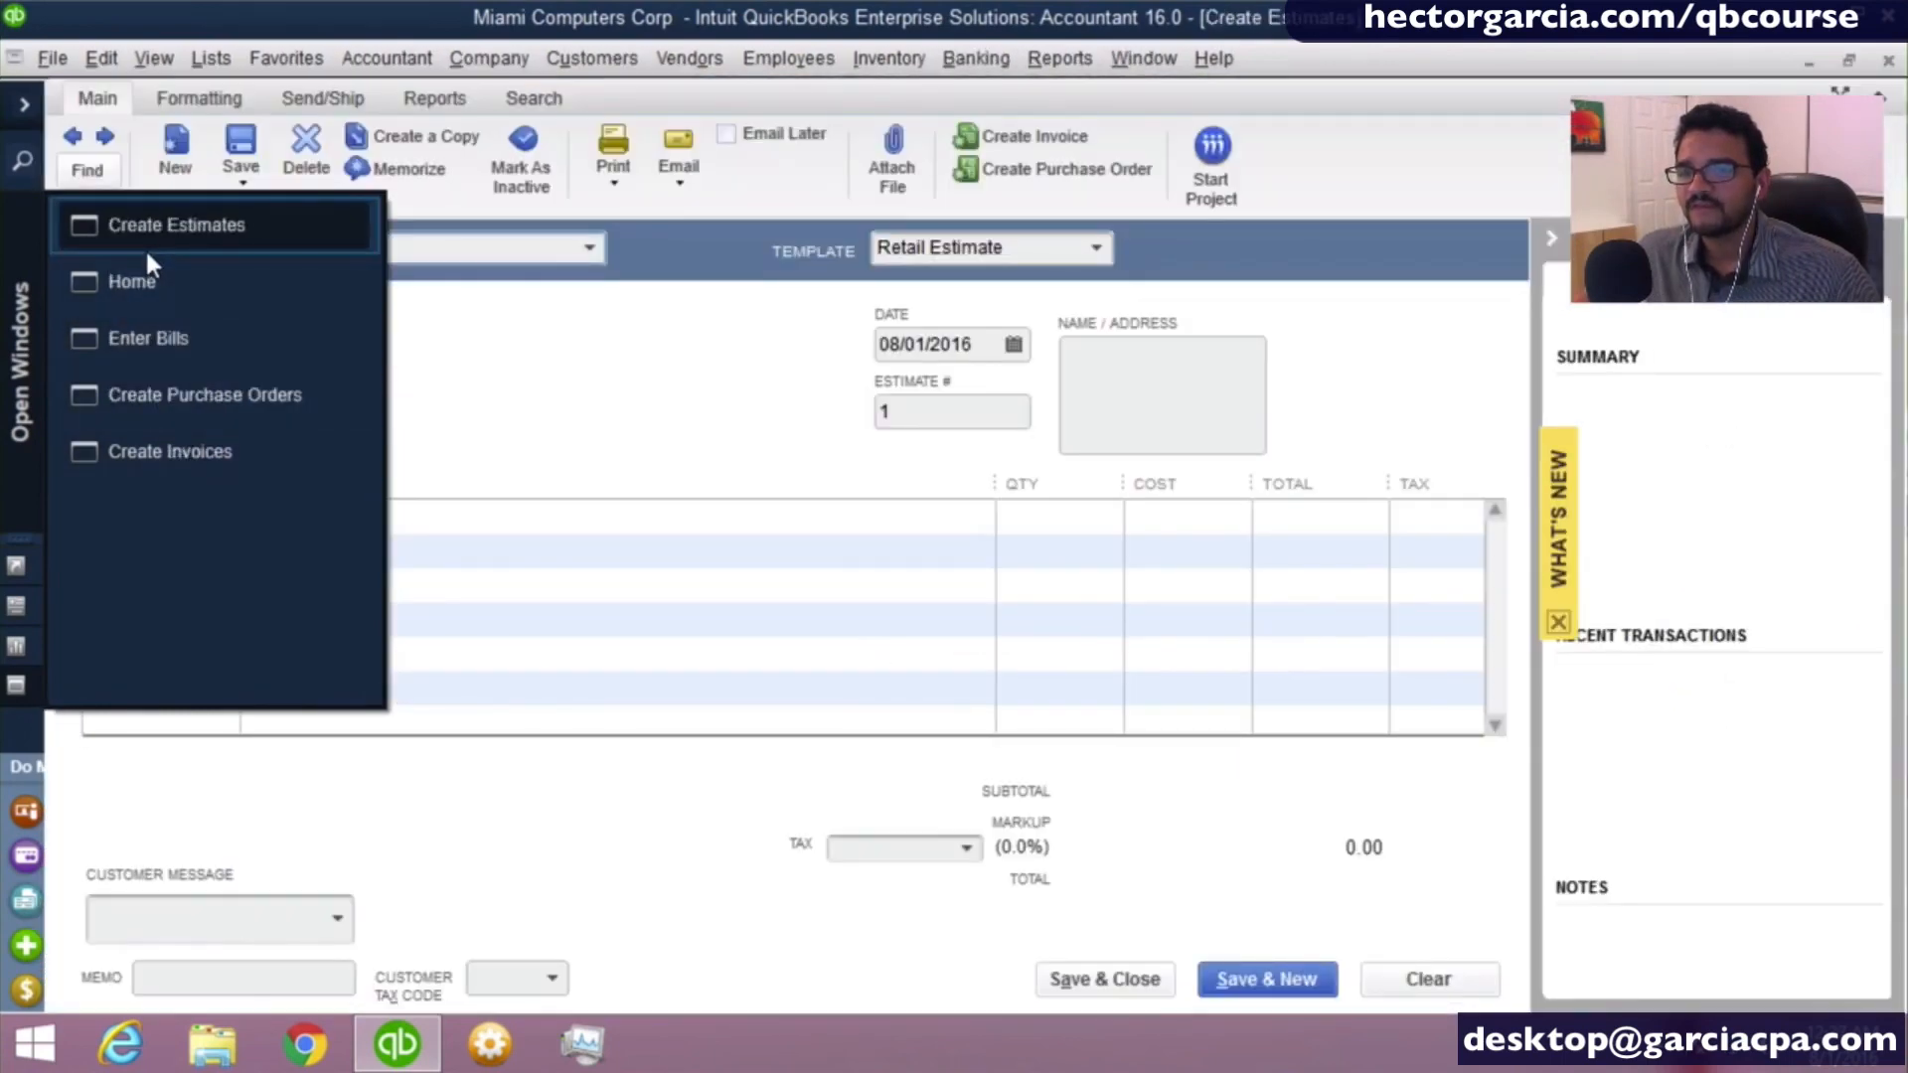
pyautogui.click(27, 280)
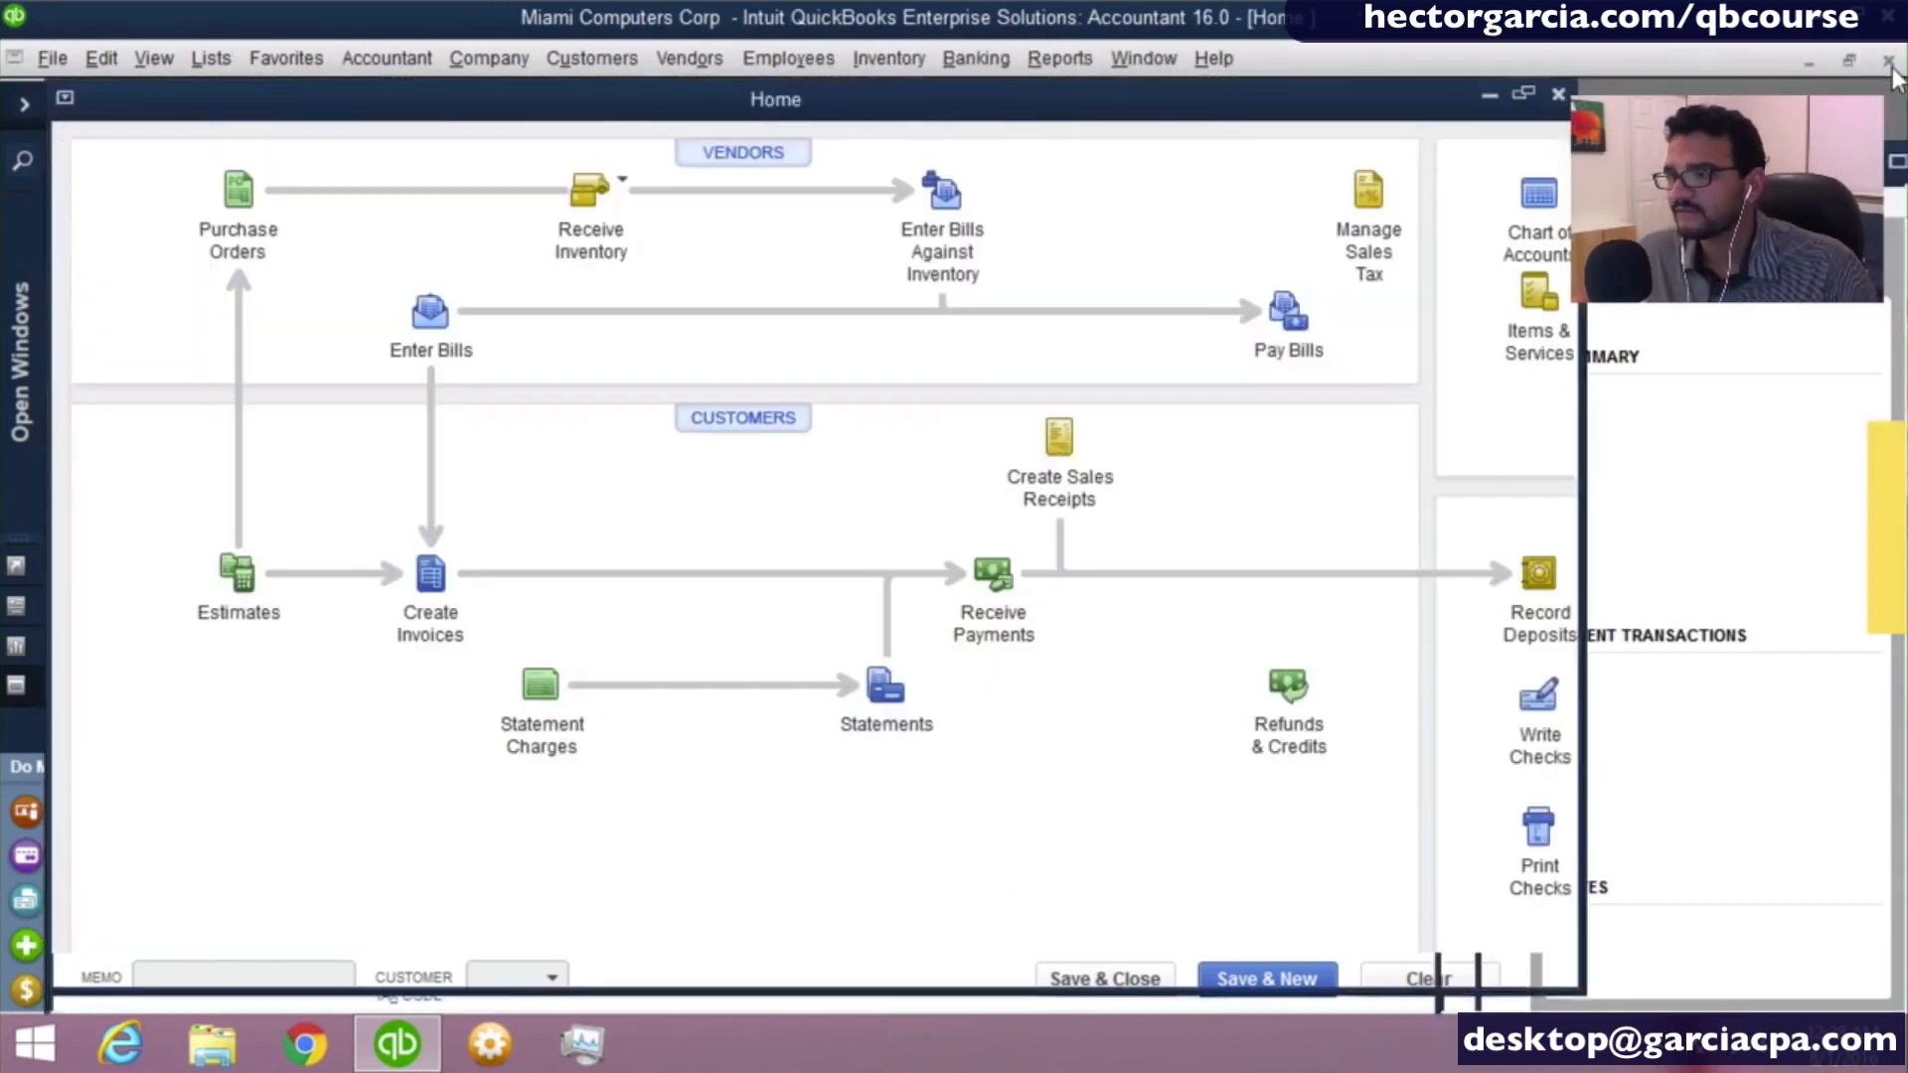
# - Close the Create Estimates and Home windows individually, close all remaining windows at once, and check the Open Windows list
pyautogui.click(1889, 63)
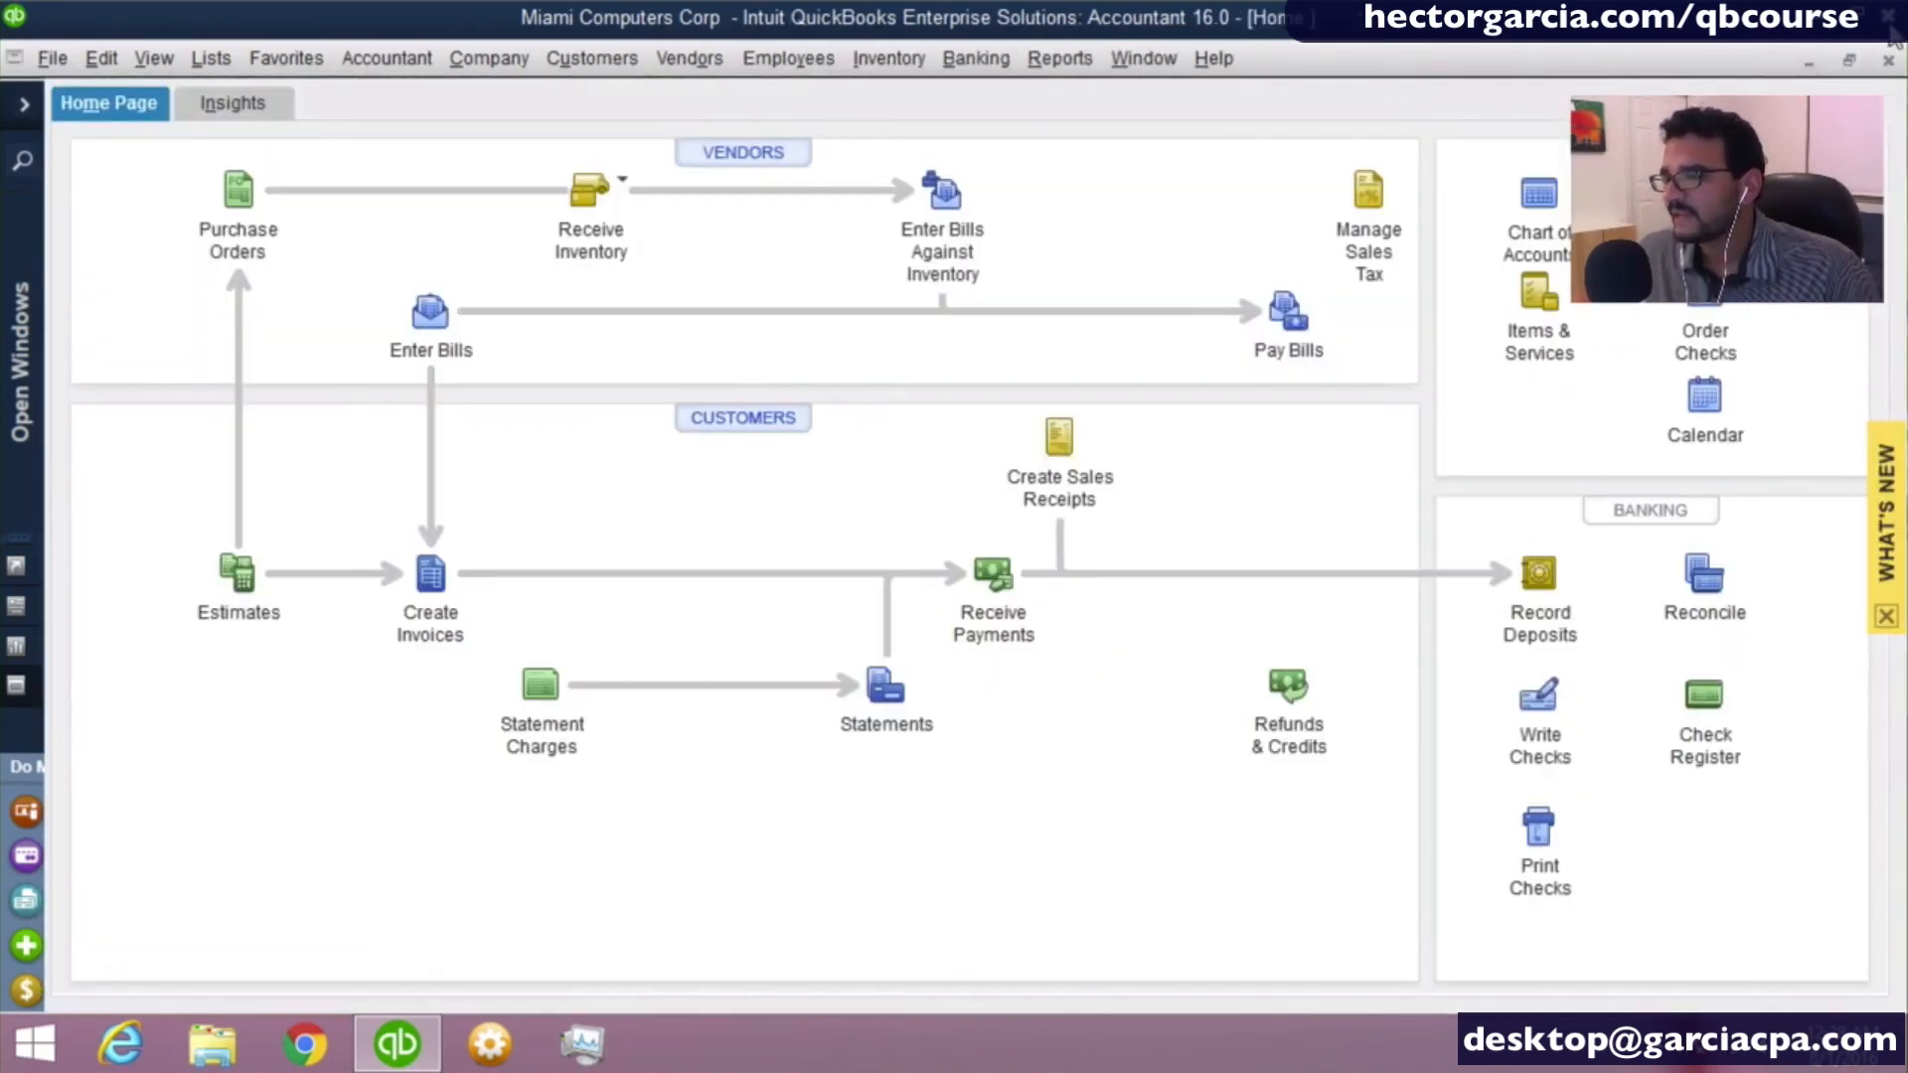
pyautogui.click(1889, 26)
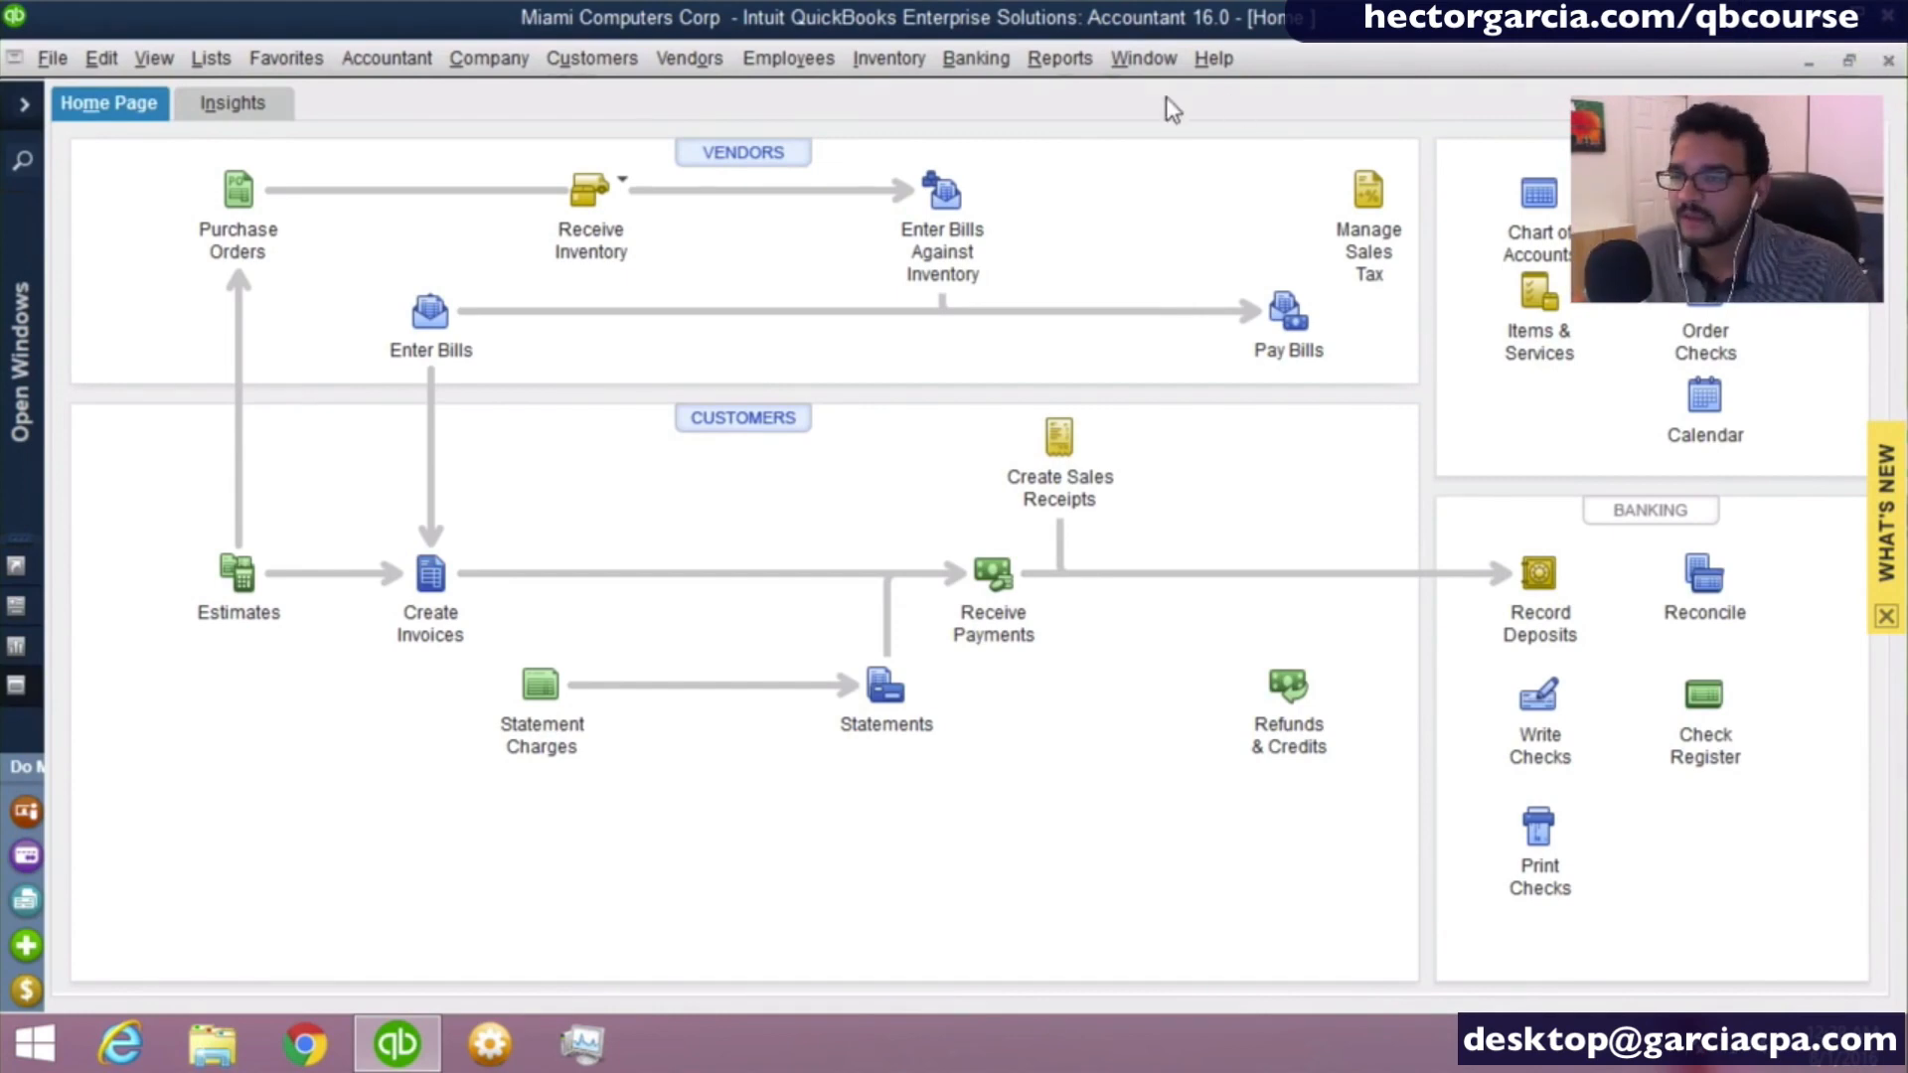
pyautogui.hotkey('alt', 'o')
pyautogui.press('b')
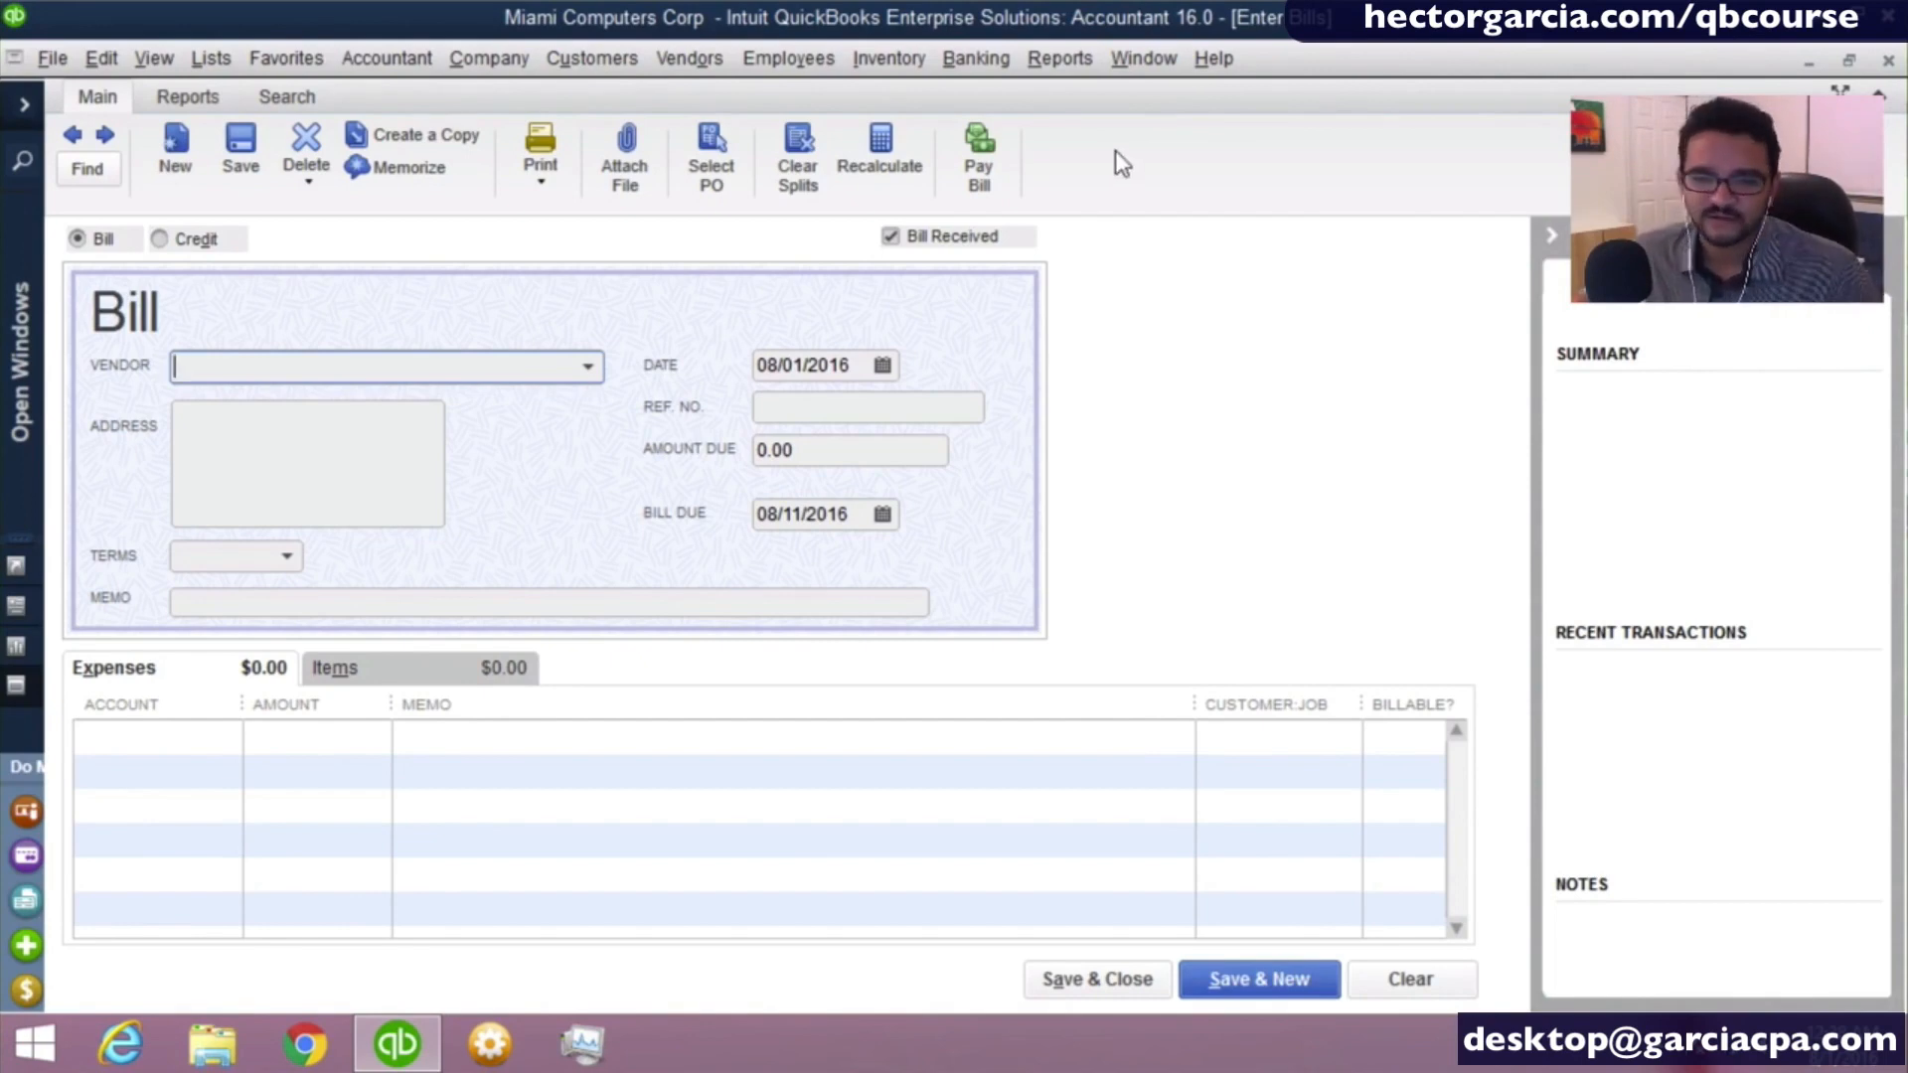
pyautogui.click(1172, 60)
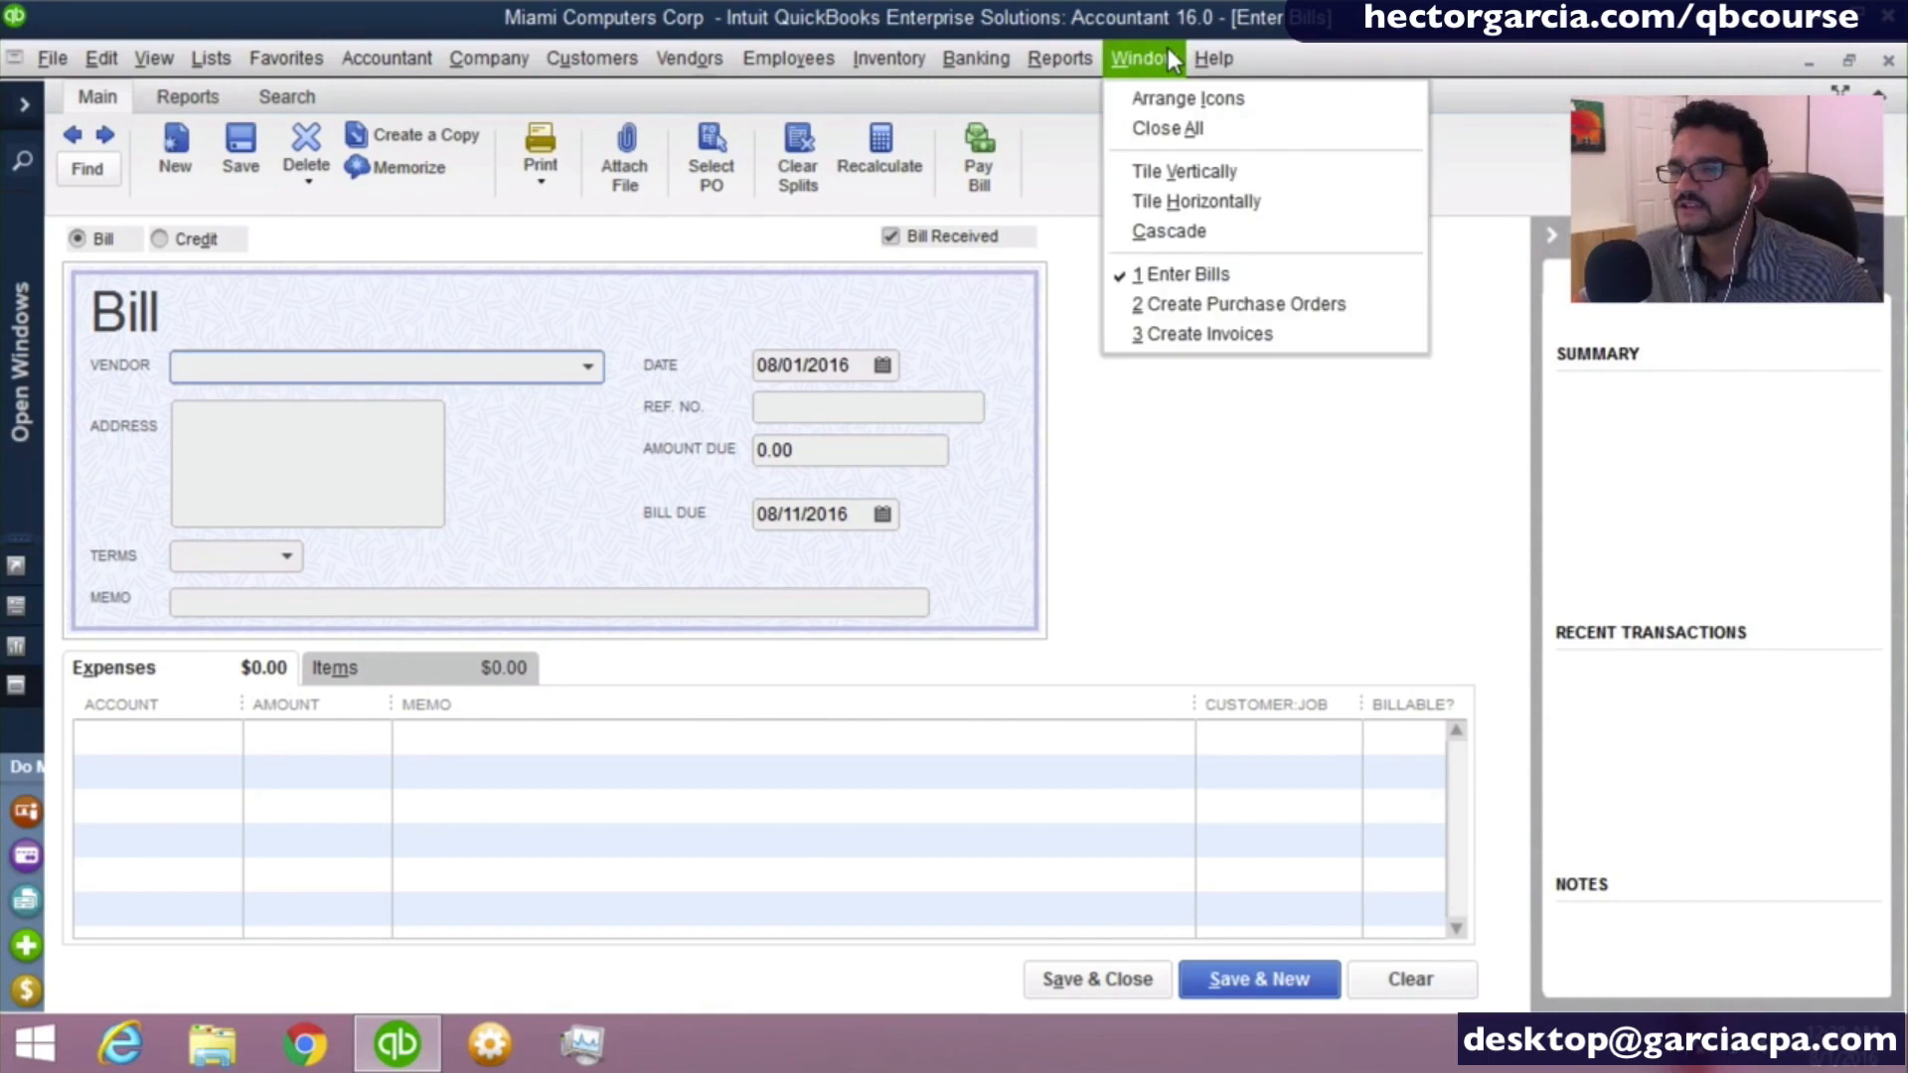
pyautogui.click(1180, 127)
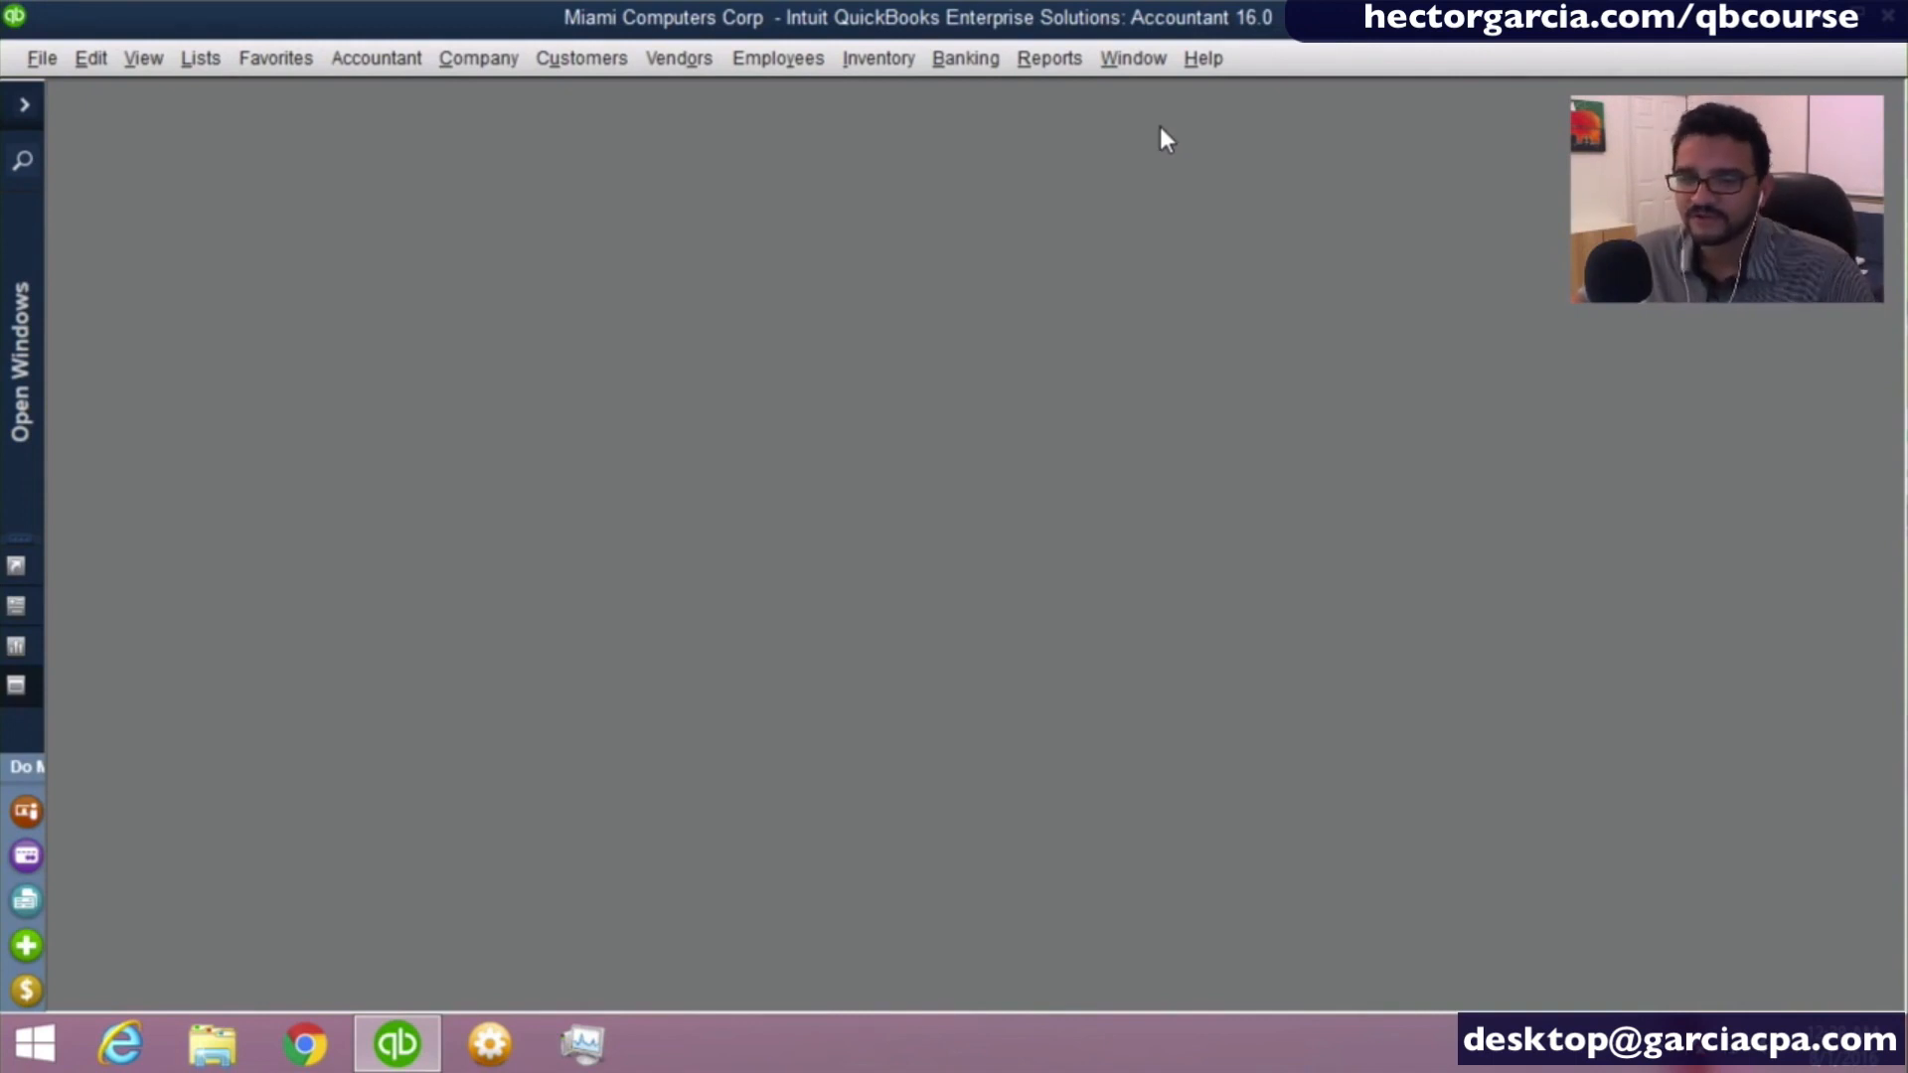
pyautogui.click(22, 106)
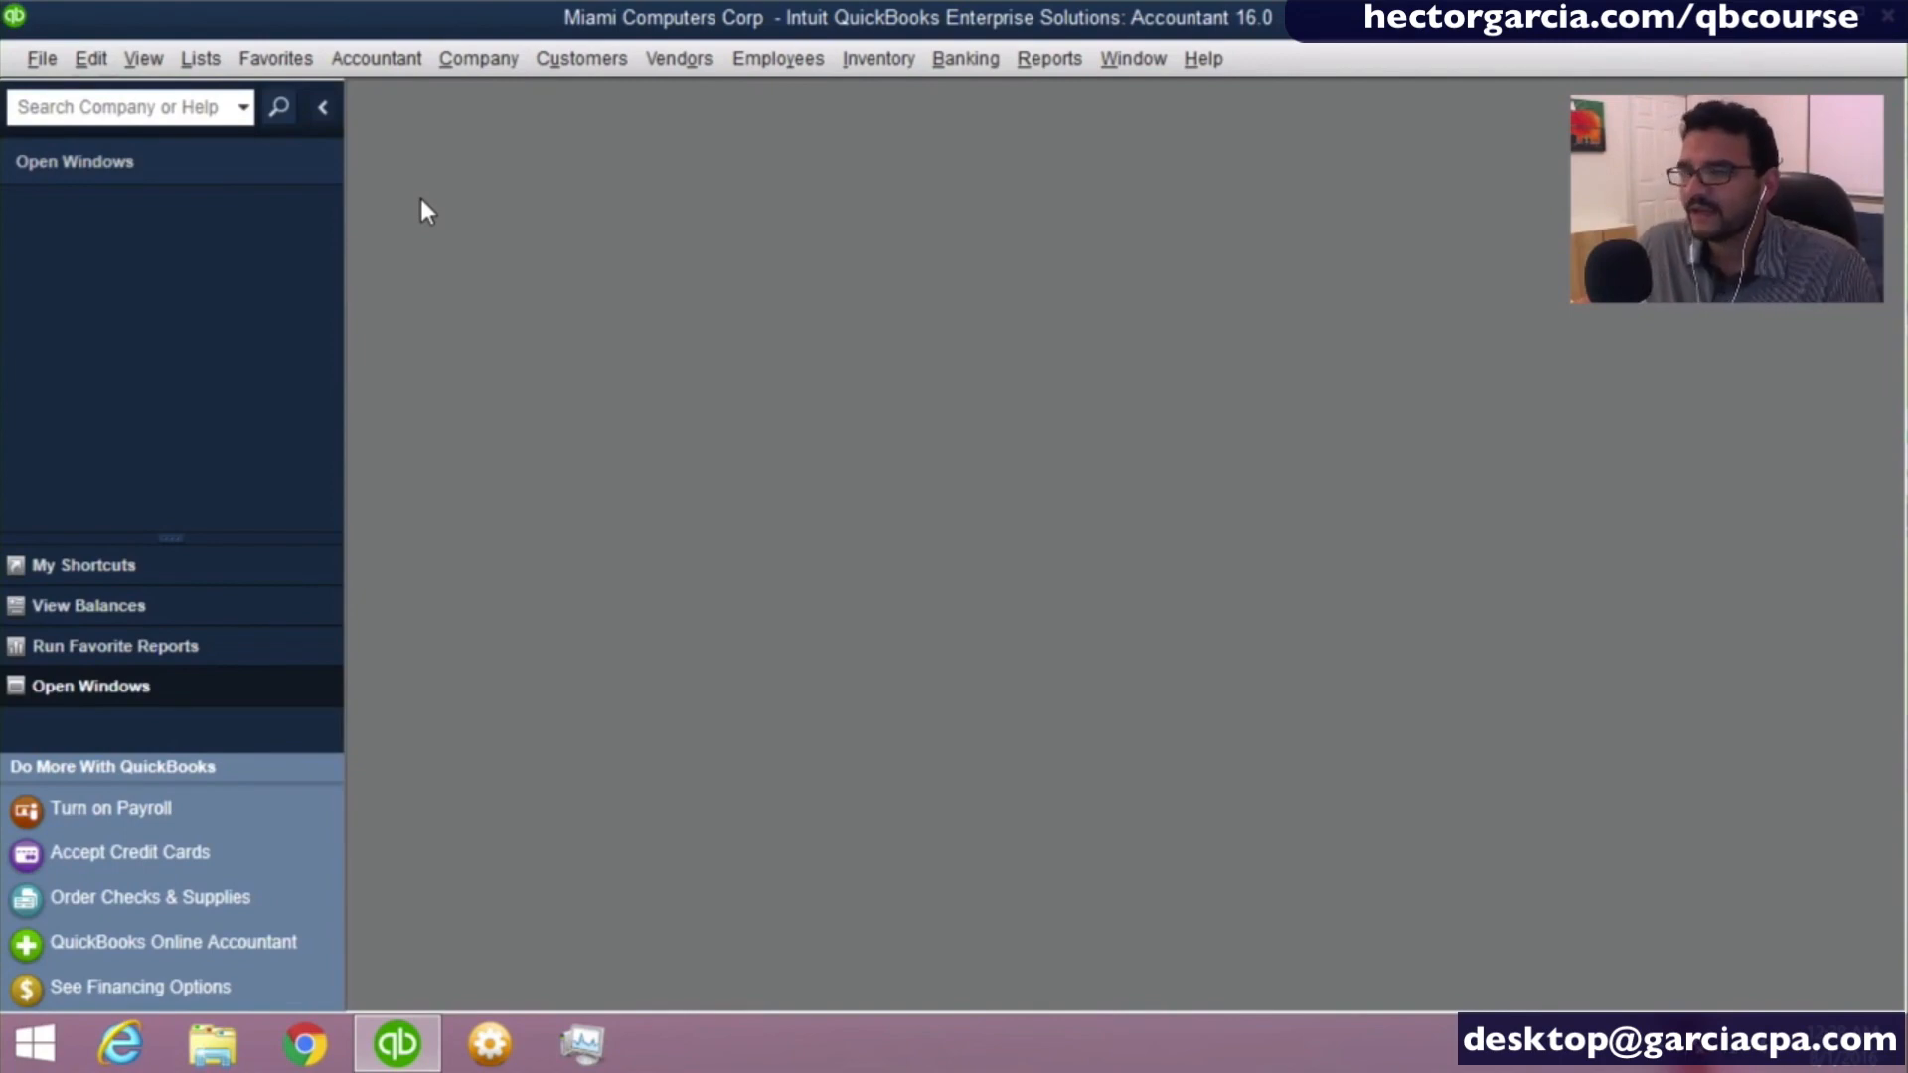
pyautogui.click(323, 107)
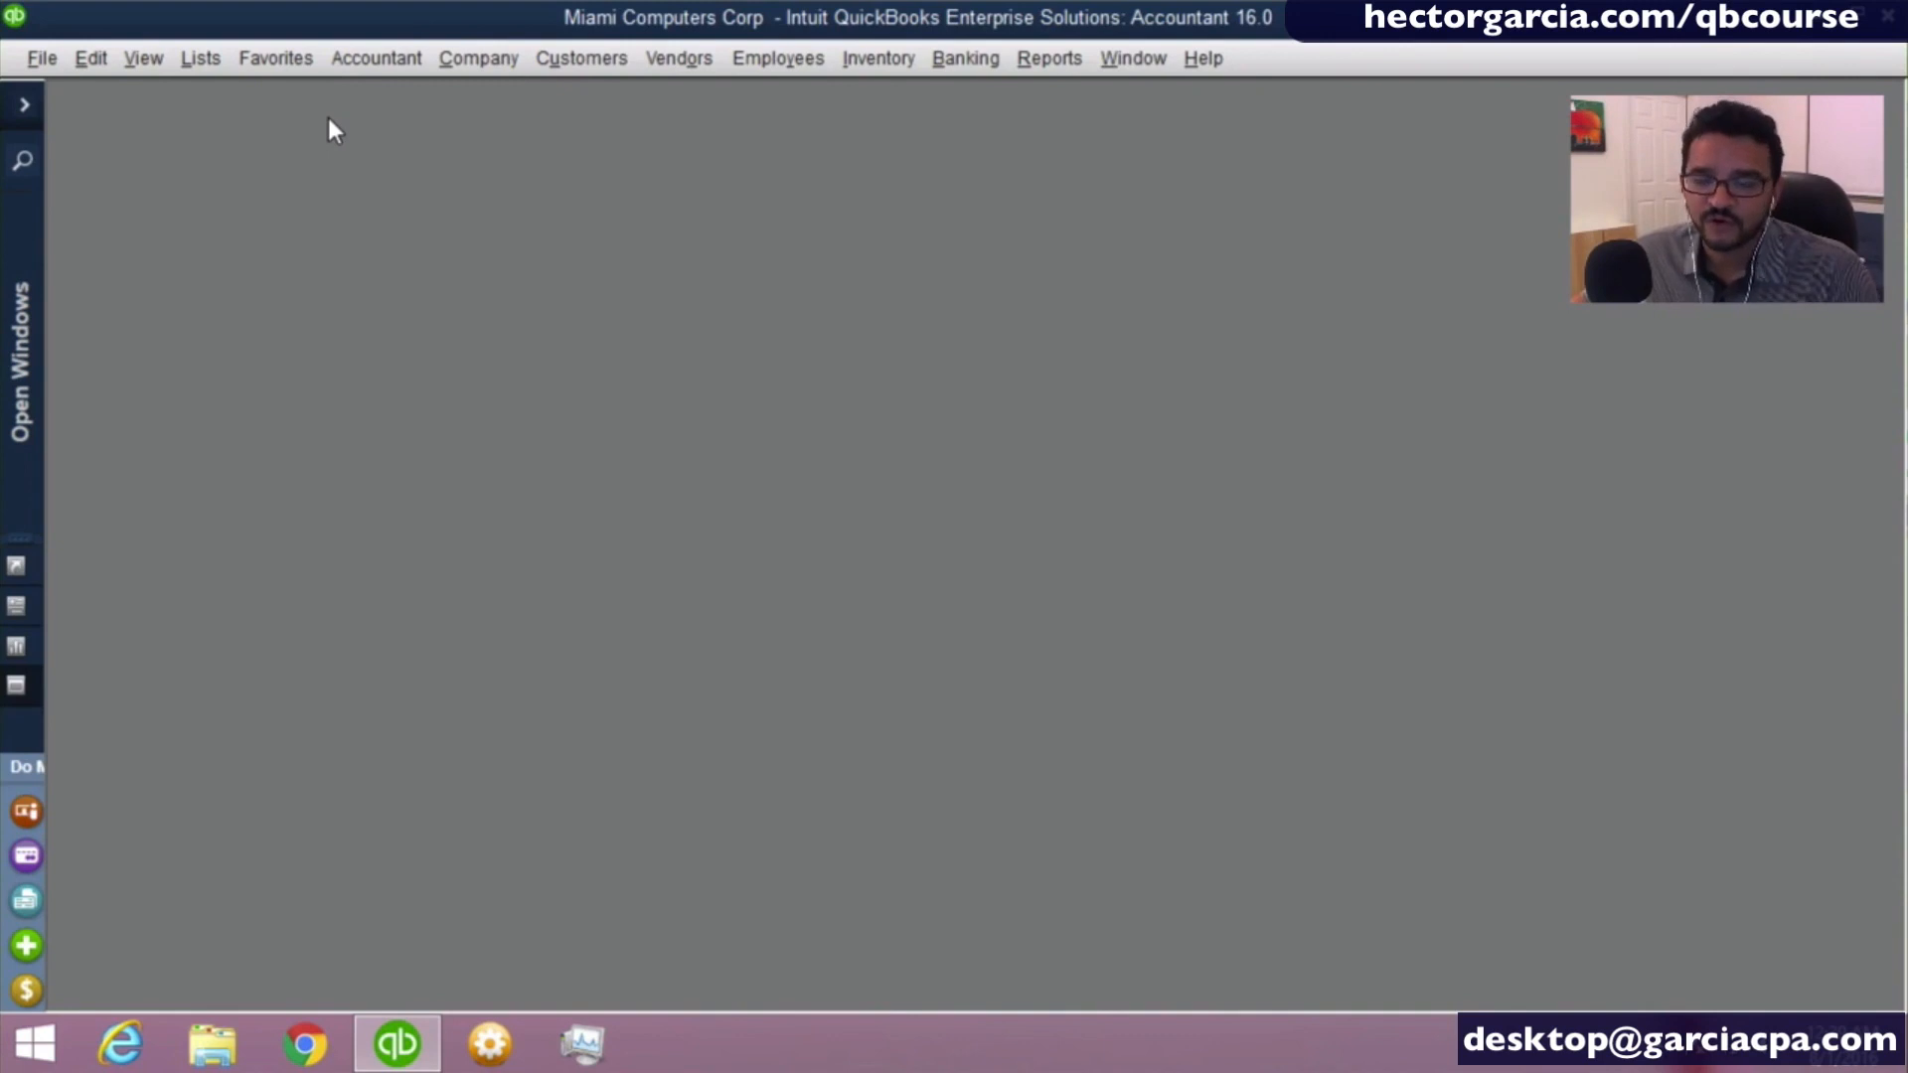
# - Review the shortcuts listed beside the Edit, Lists and Customers commands, including Use Register, Find, Chart of Accounts and Create Invoices
pyautogui.click(90, 63)
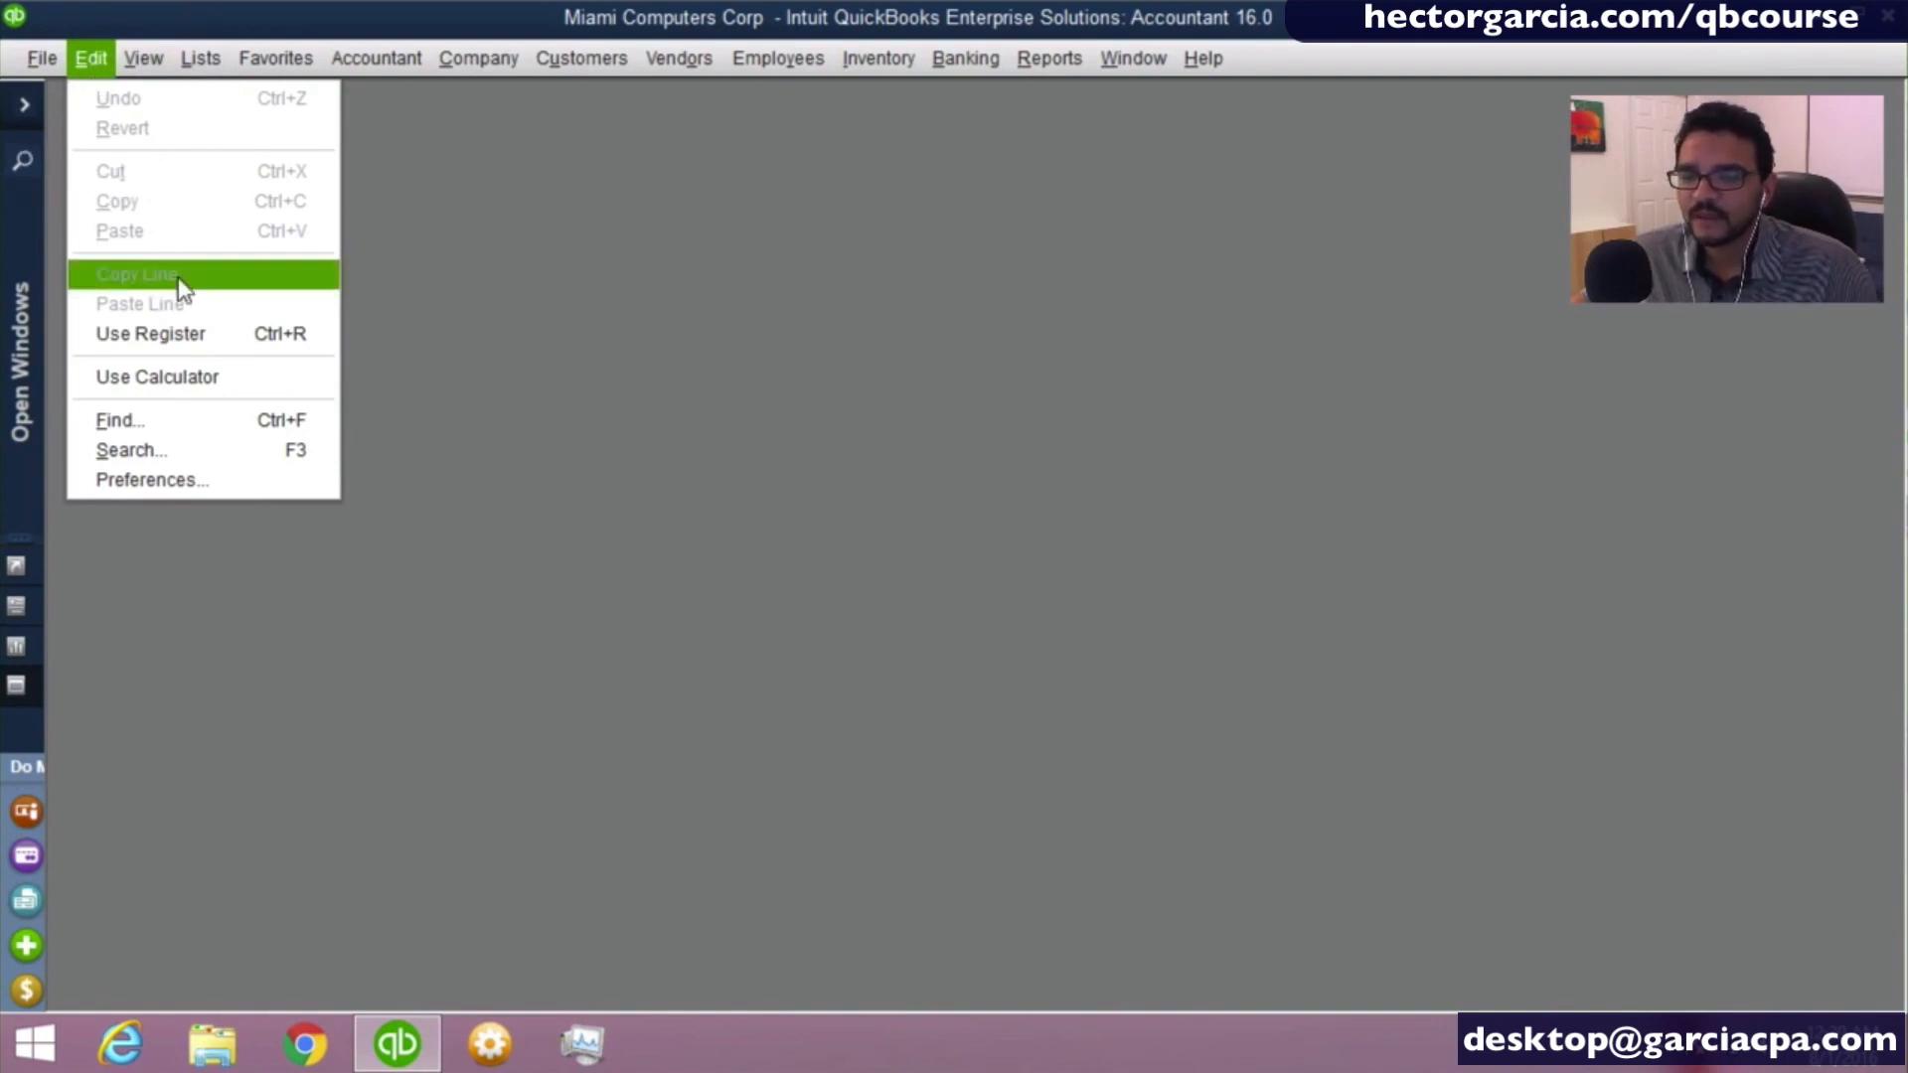
pyautogui.click(205, 335)
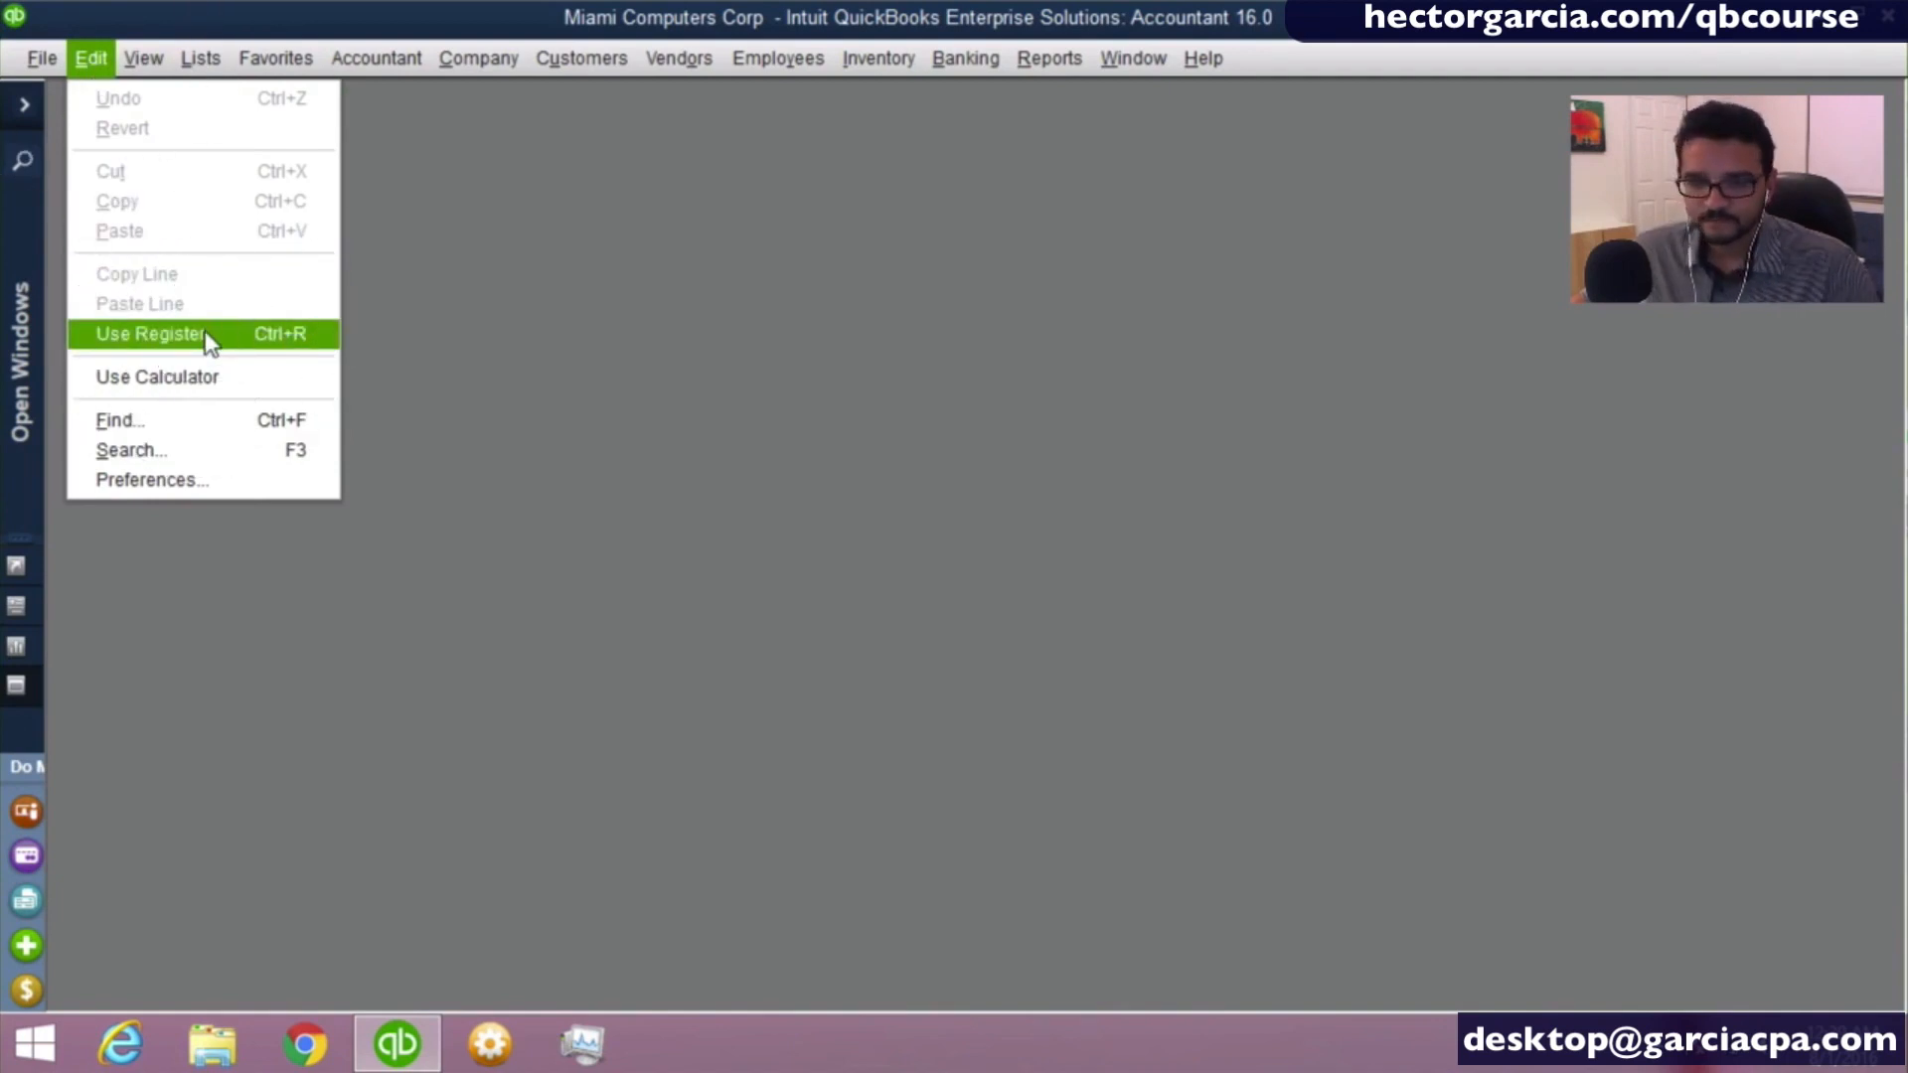
pyautogui.click(268, 343)
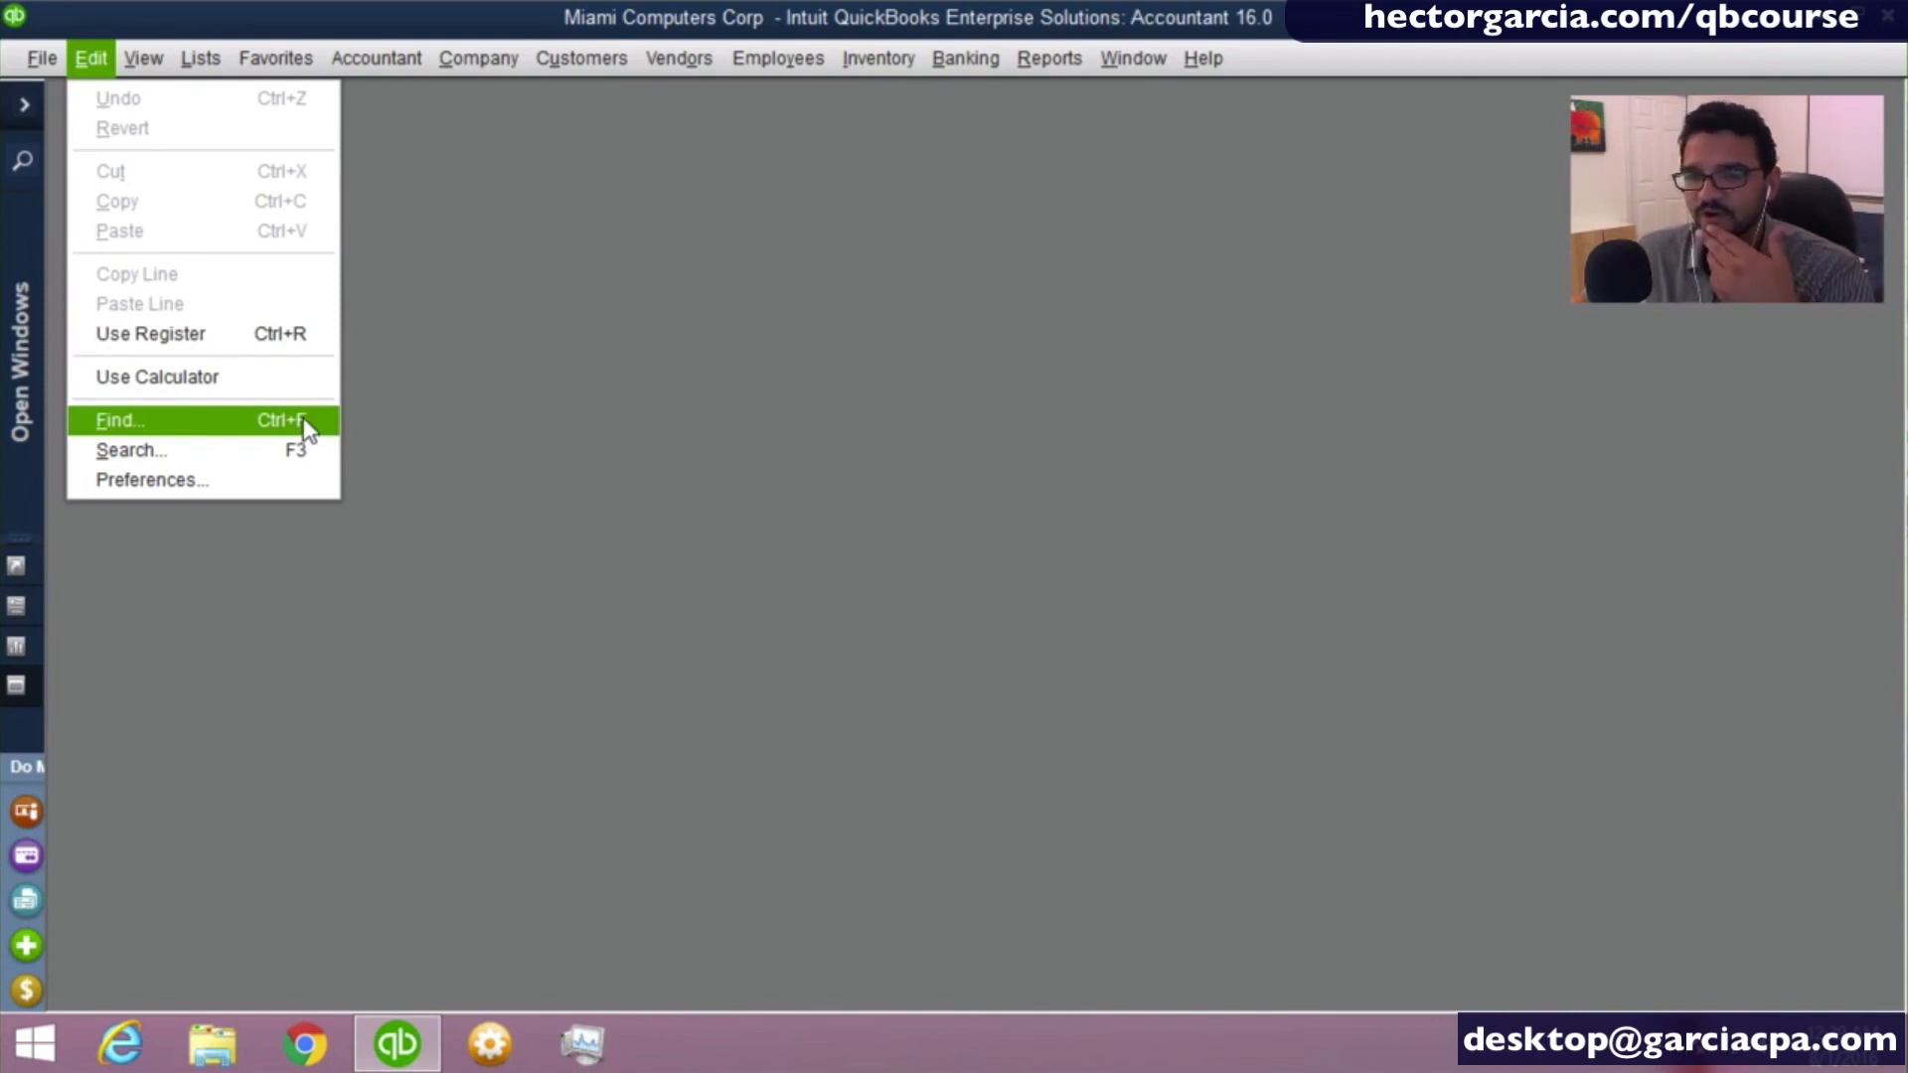
pyautogui.moveTo(196, 69)
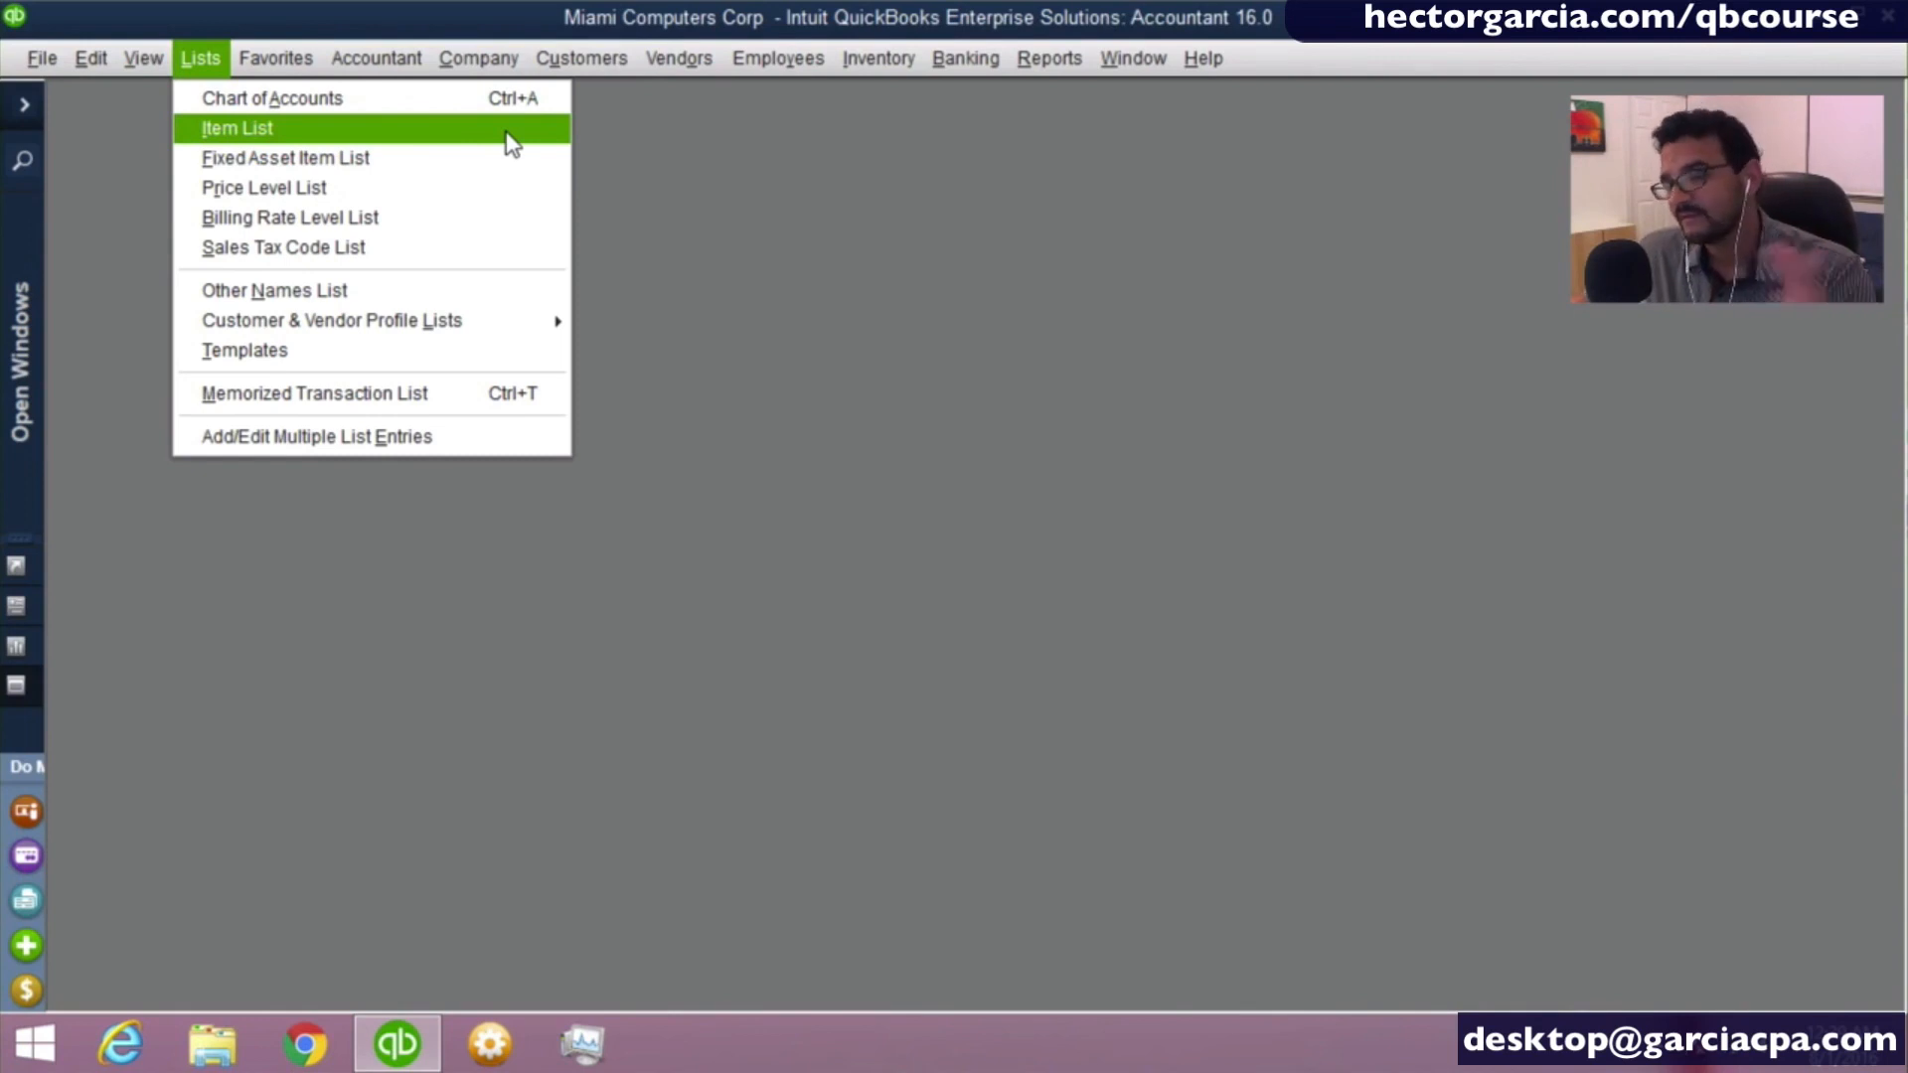
pyautogui.moveTo(573, 63)
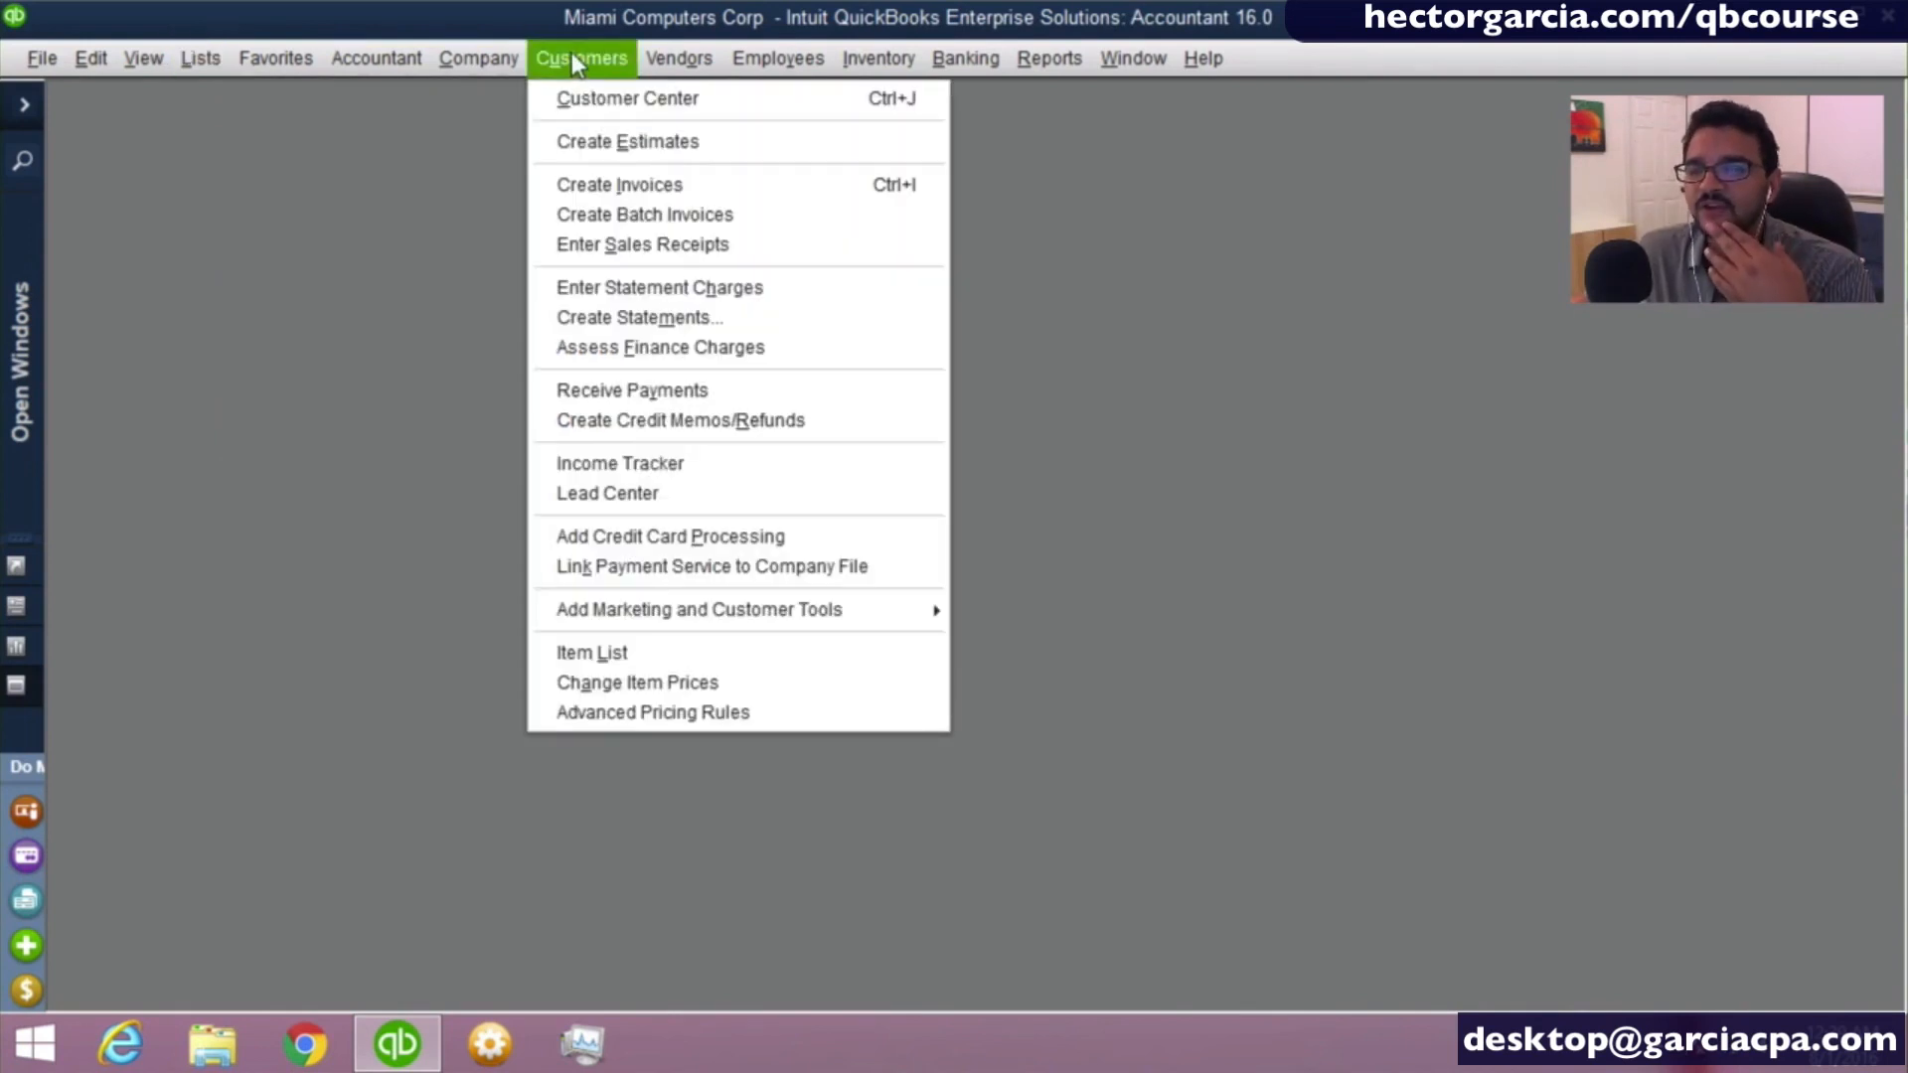
pyautogui.click(680, 187)
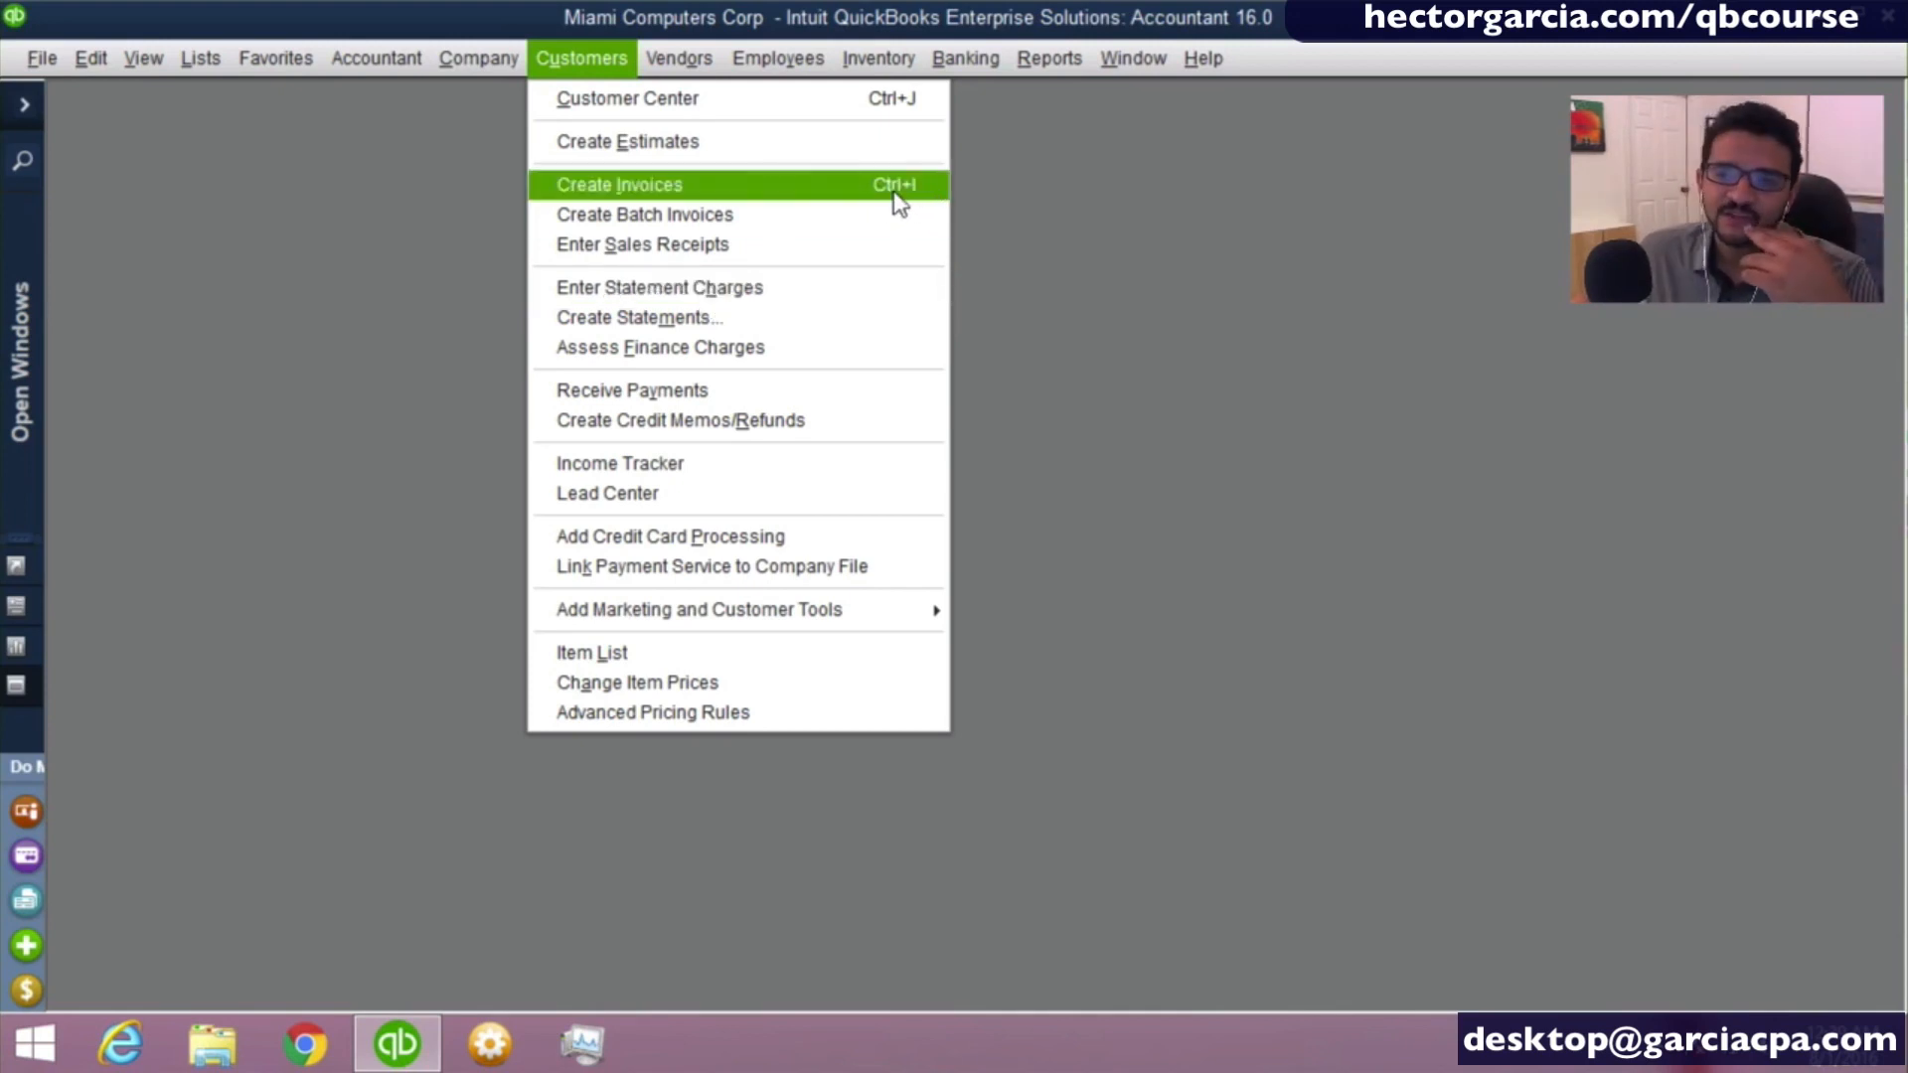
pyautogui.click(985, 191)
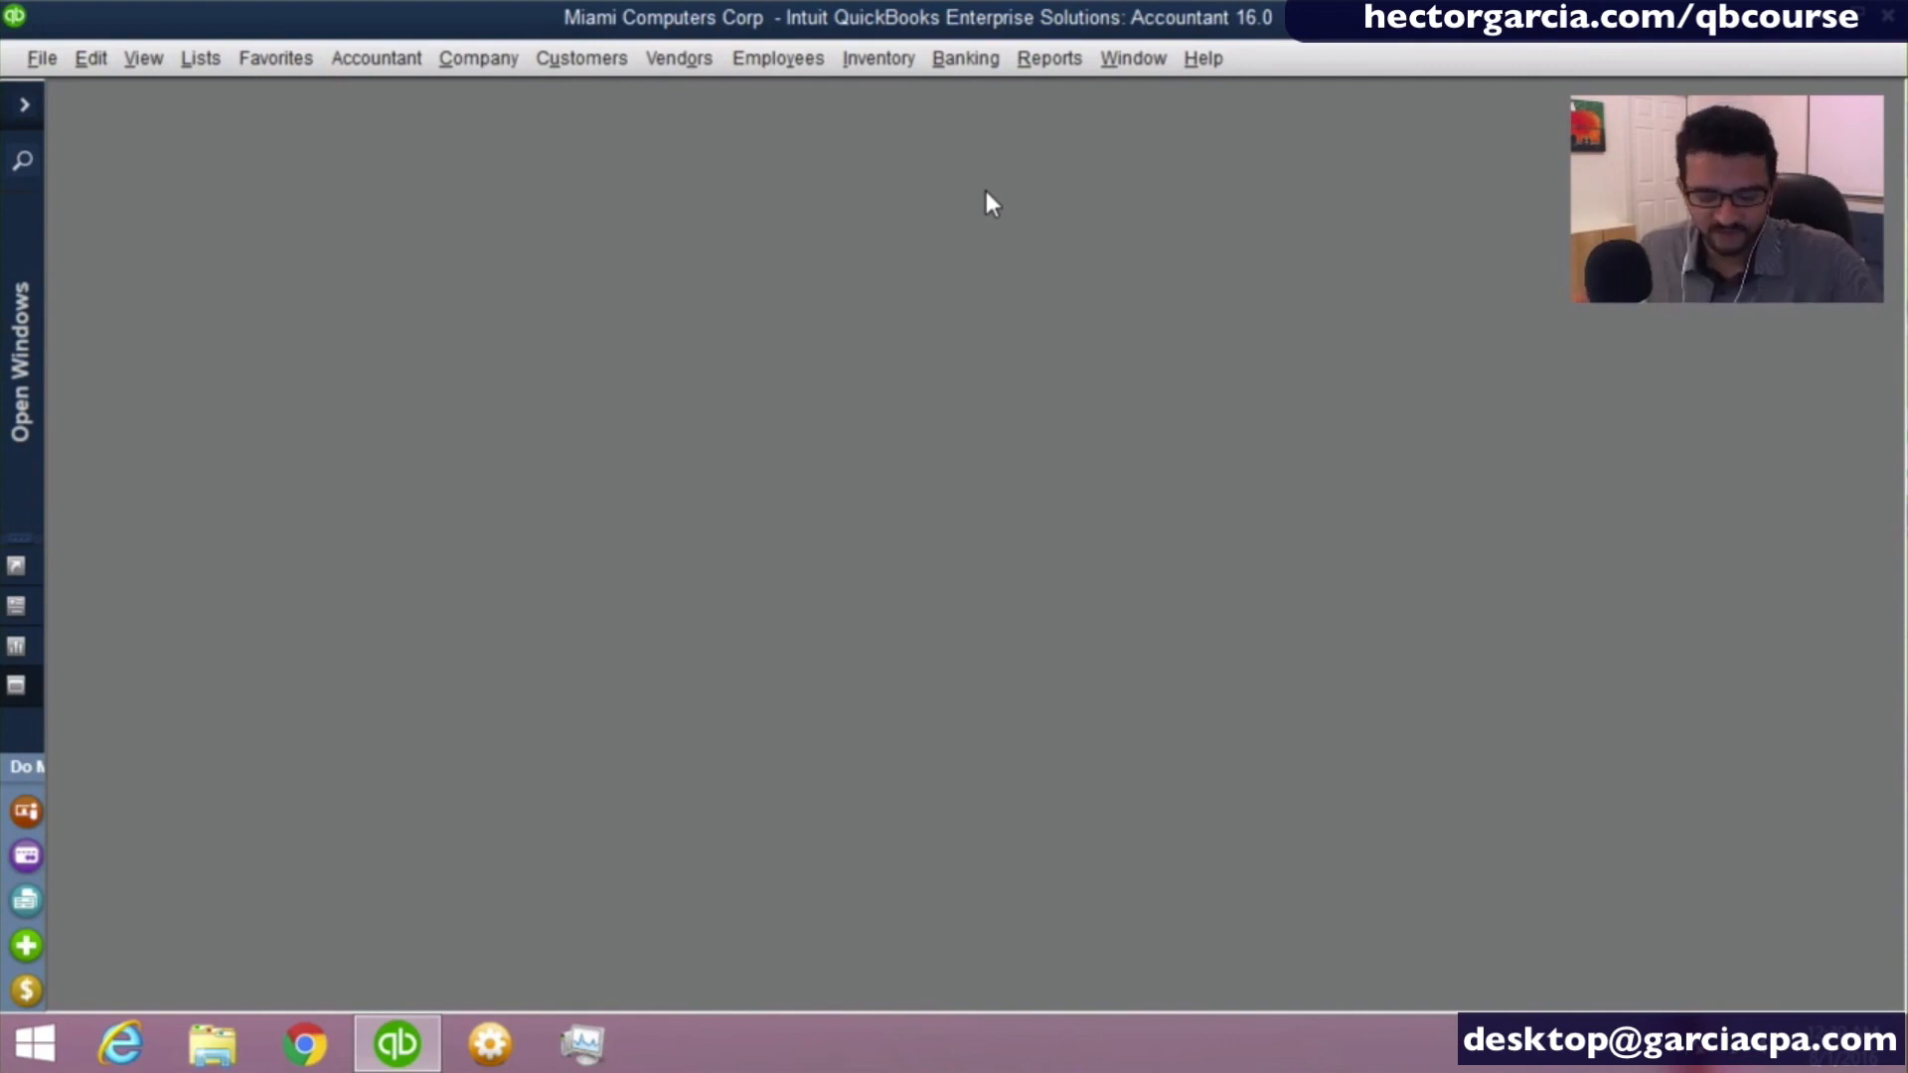
# - Check the underlined access letters of the Lists commands, open the Item List through them, and close it again
pyautogui.click(198, 59)
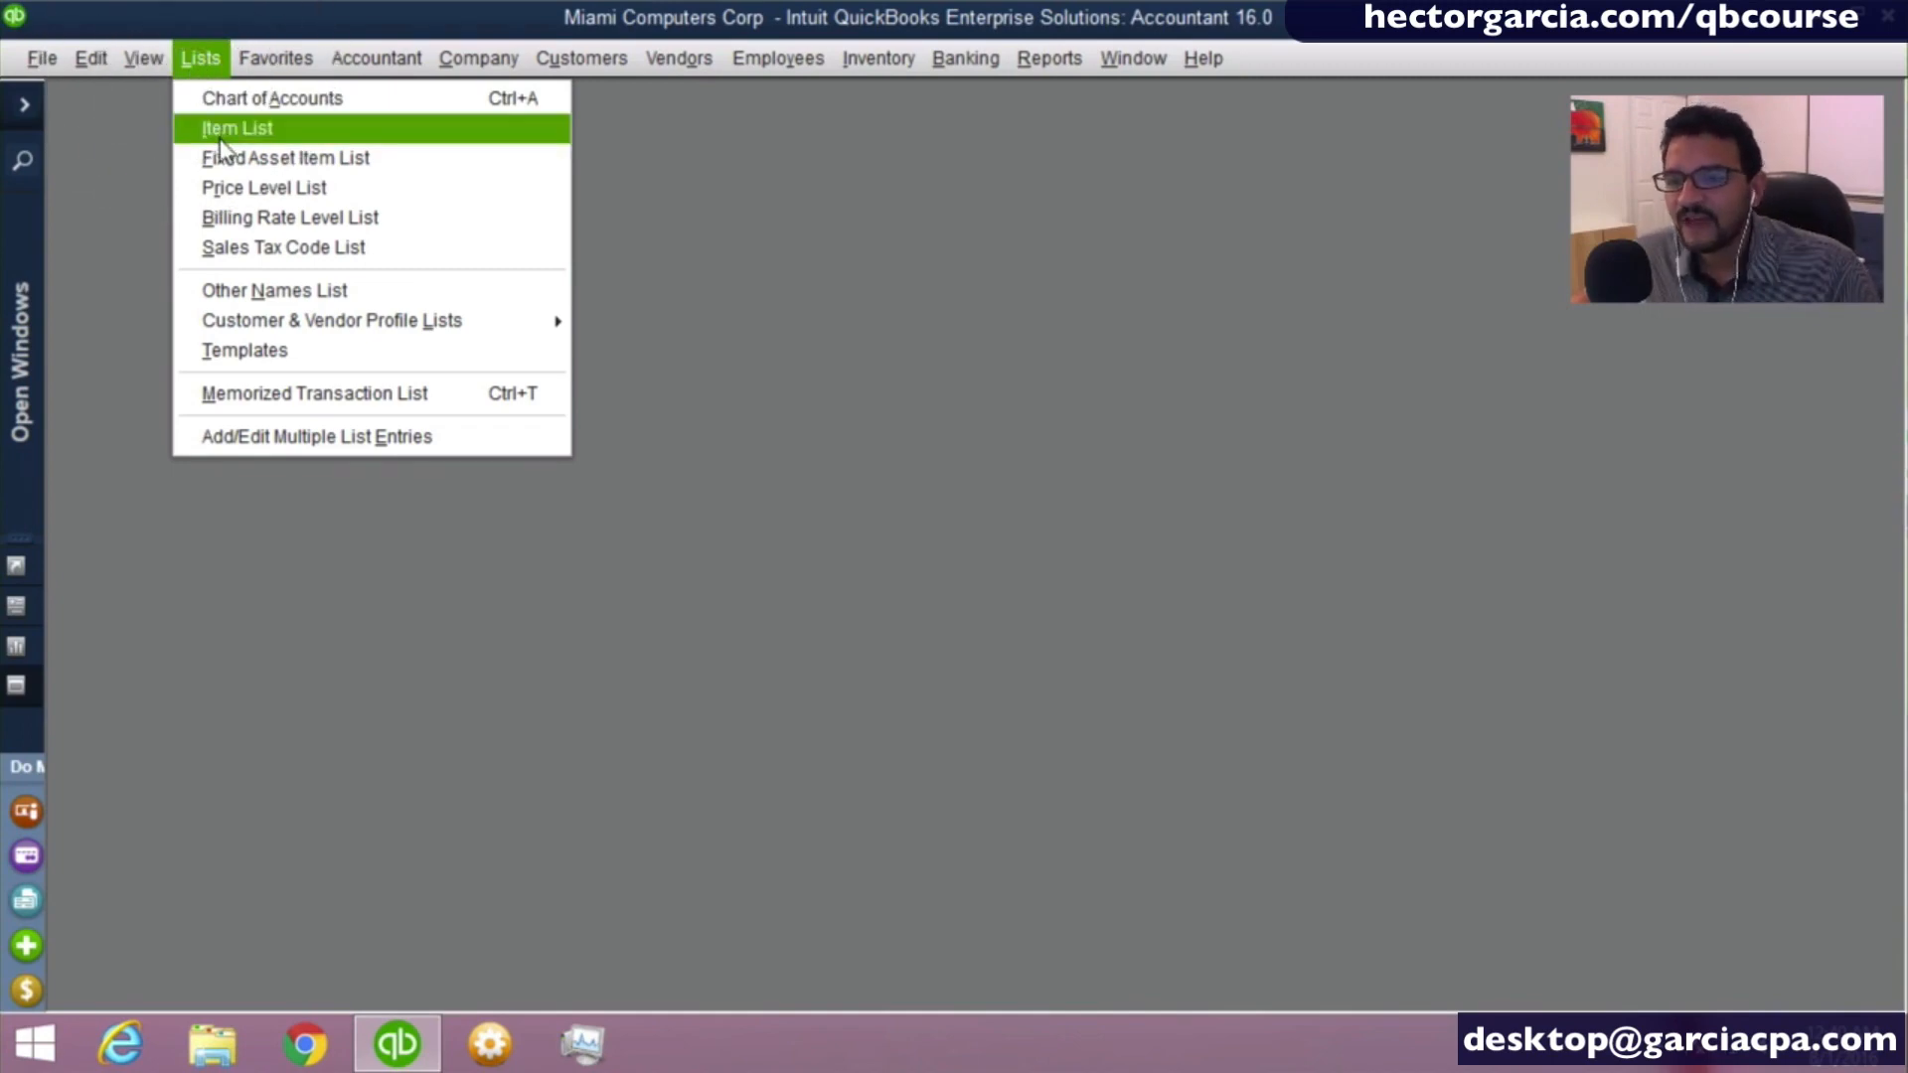
pyautogui.click(807, 293)
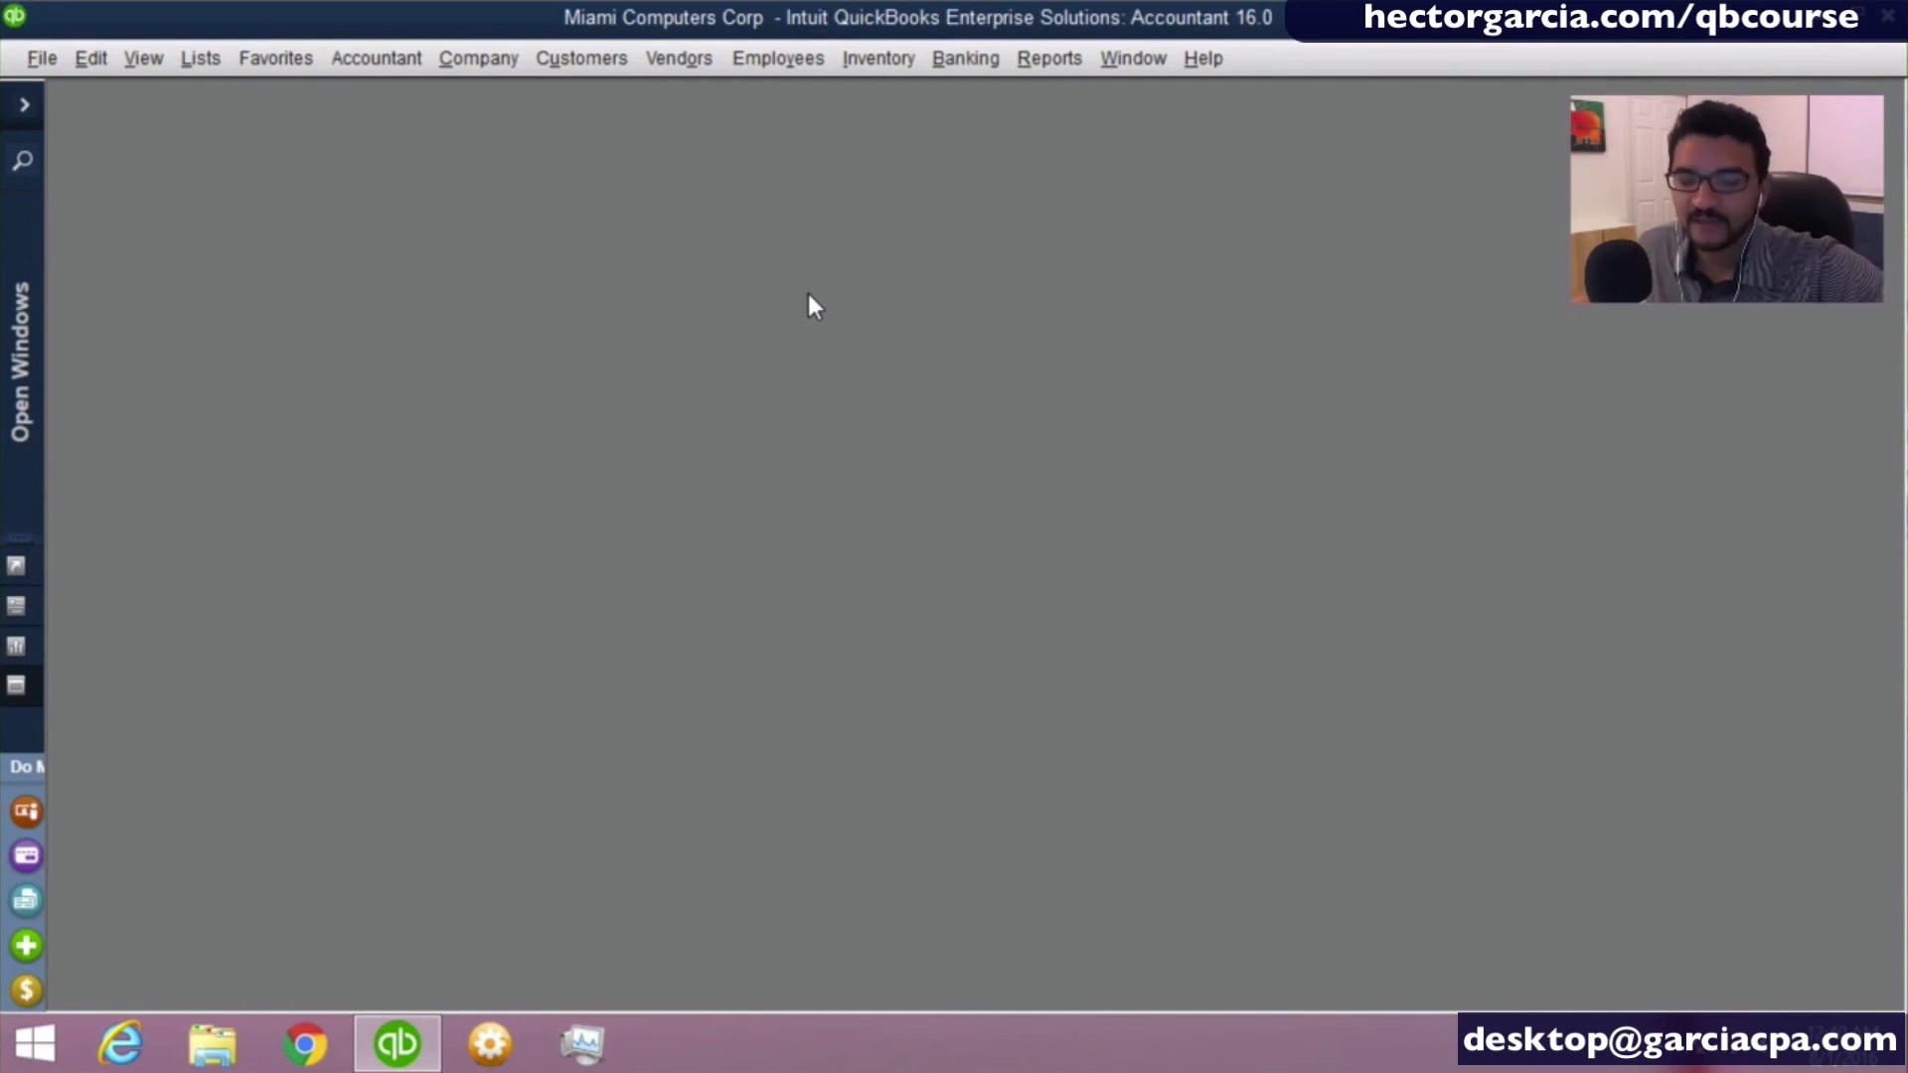
pyautogui.hotkey('alt', 'l')
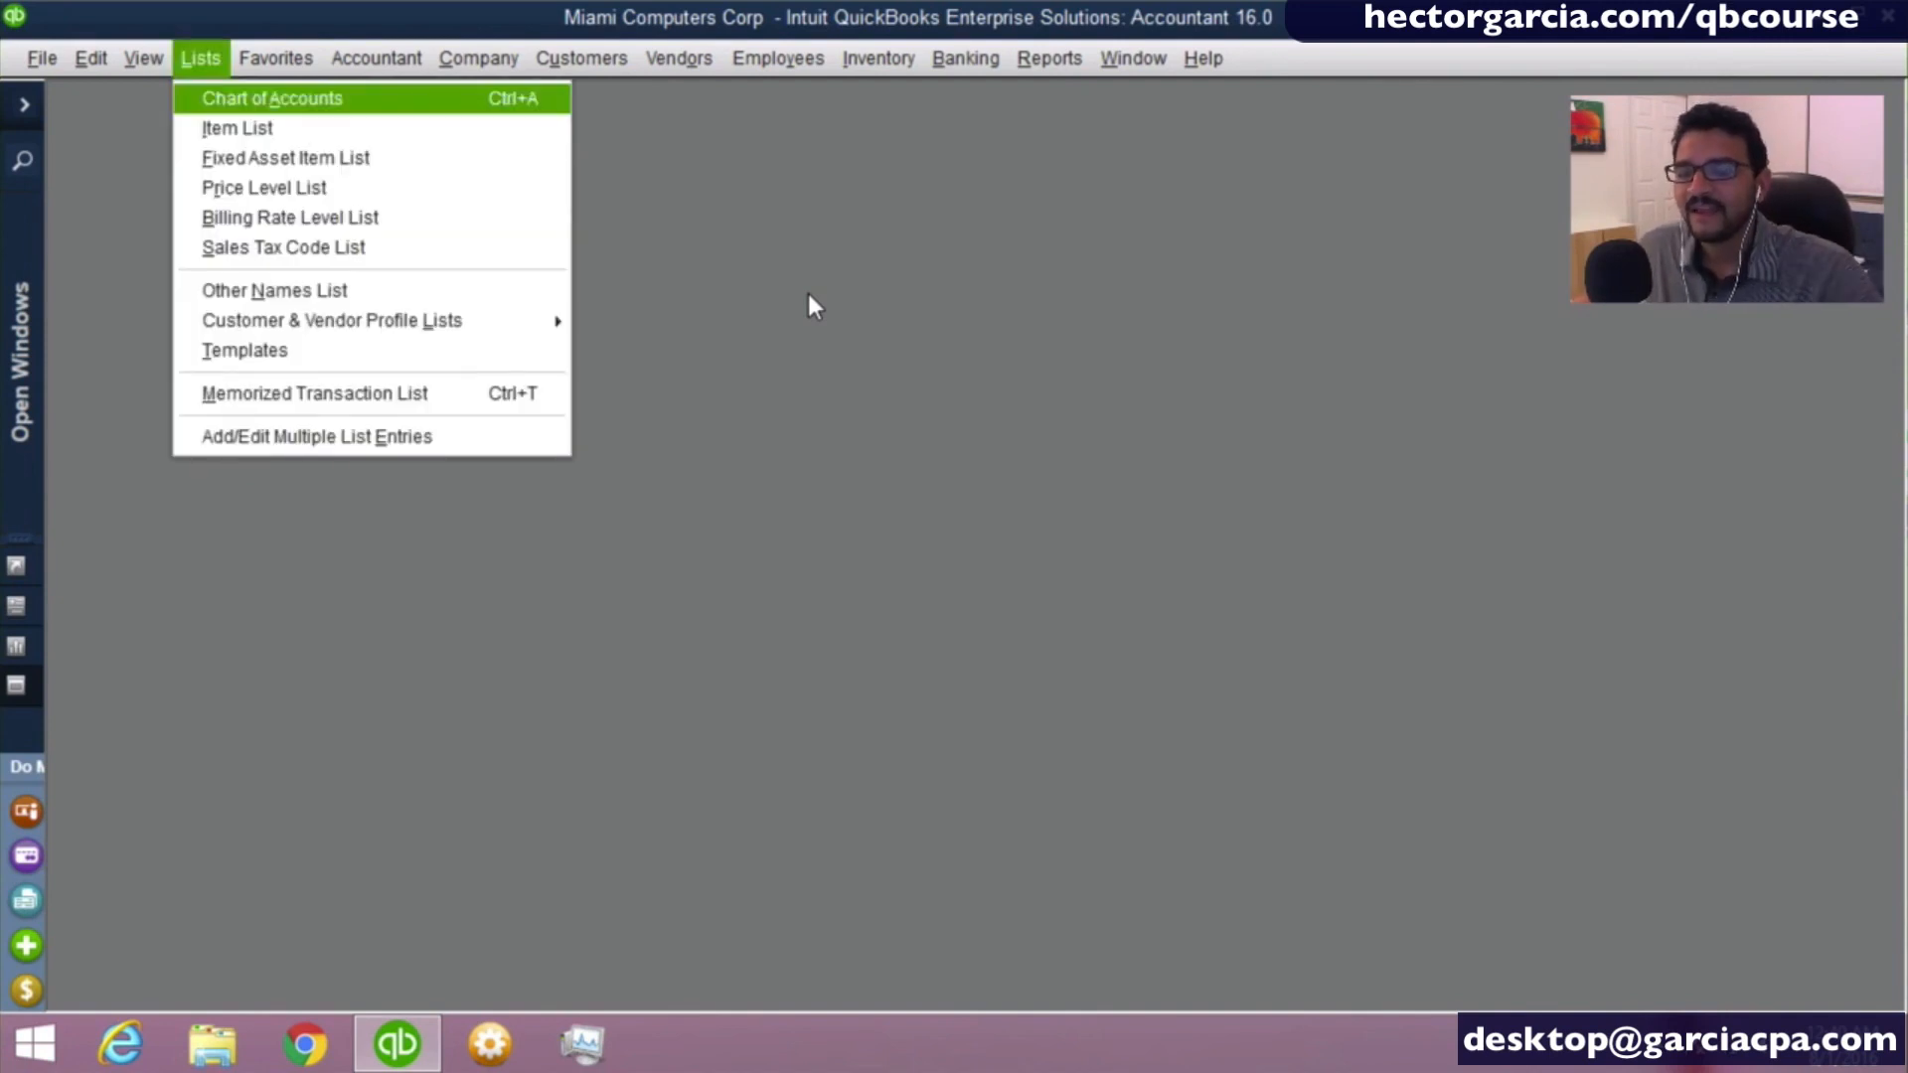
pyautogui.press('i')
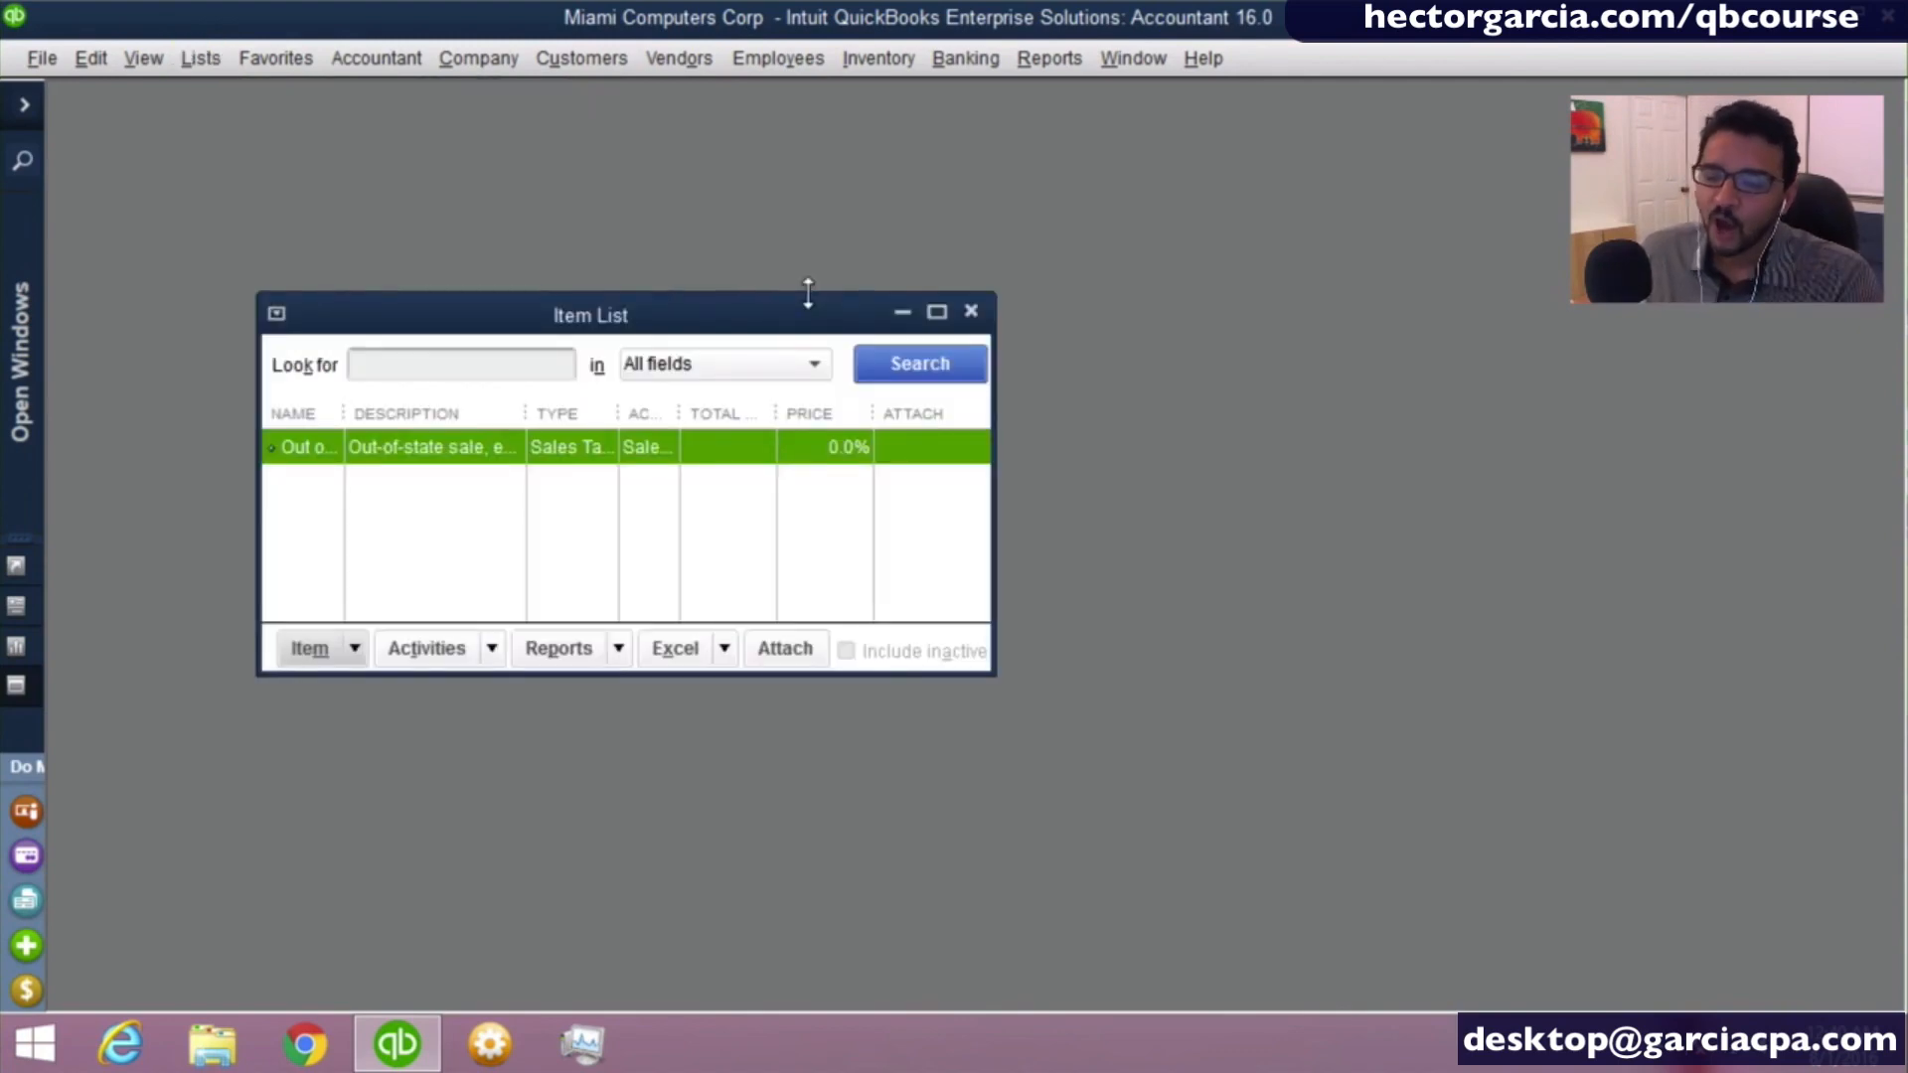
pyautogui.press('Escape')
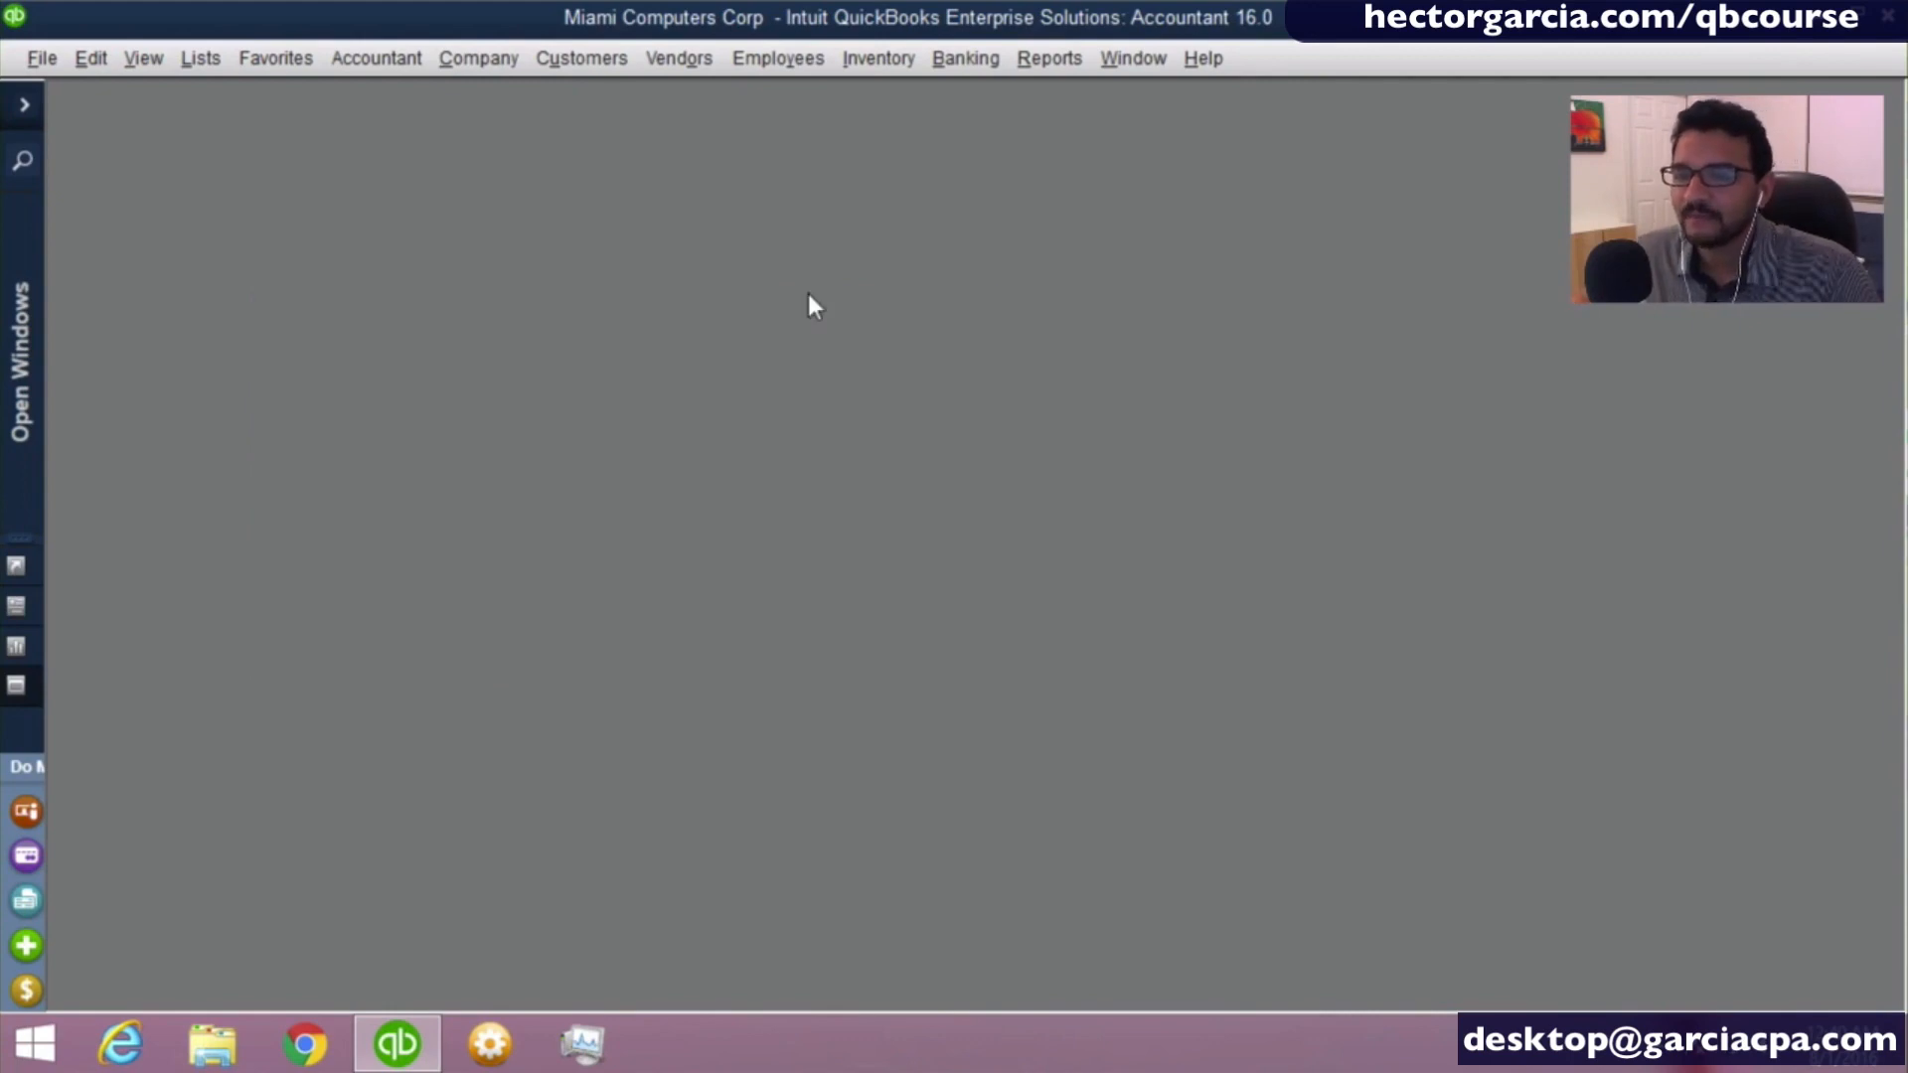
# - Compare the access letters of the Vendors and Customers commands, open the Vendor Center through them, and close it
pyautogui.click(679, 58)
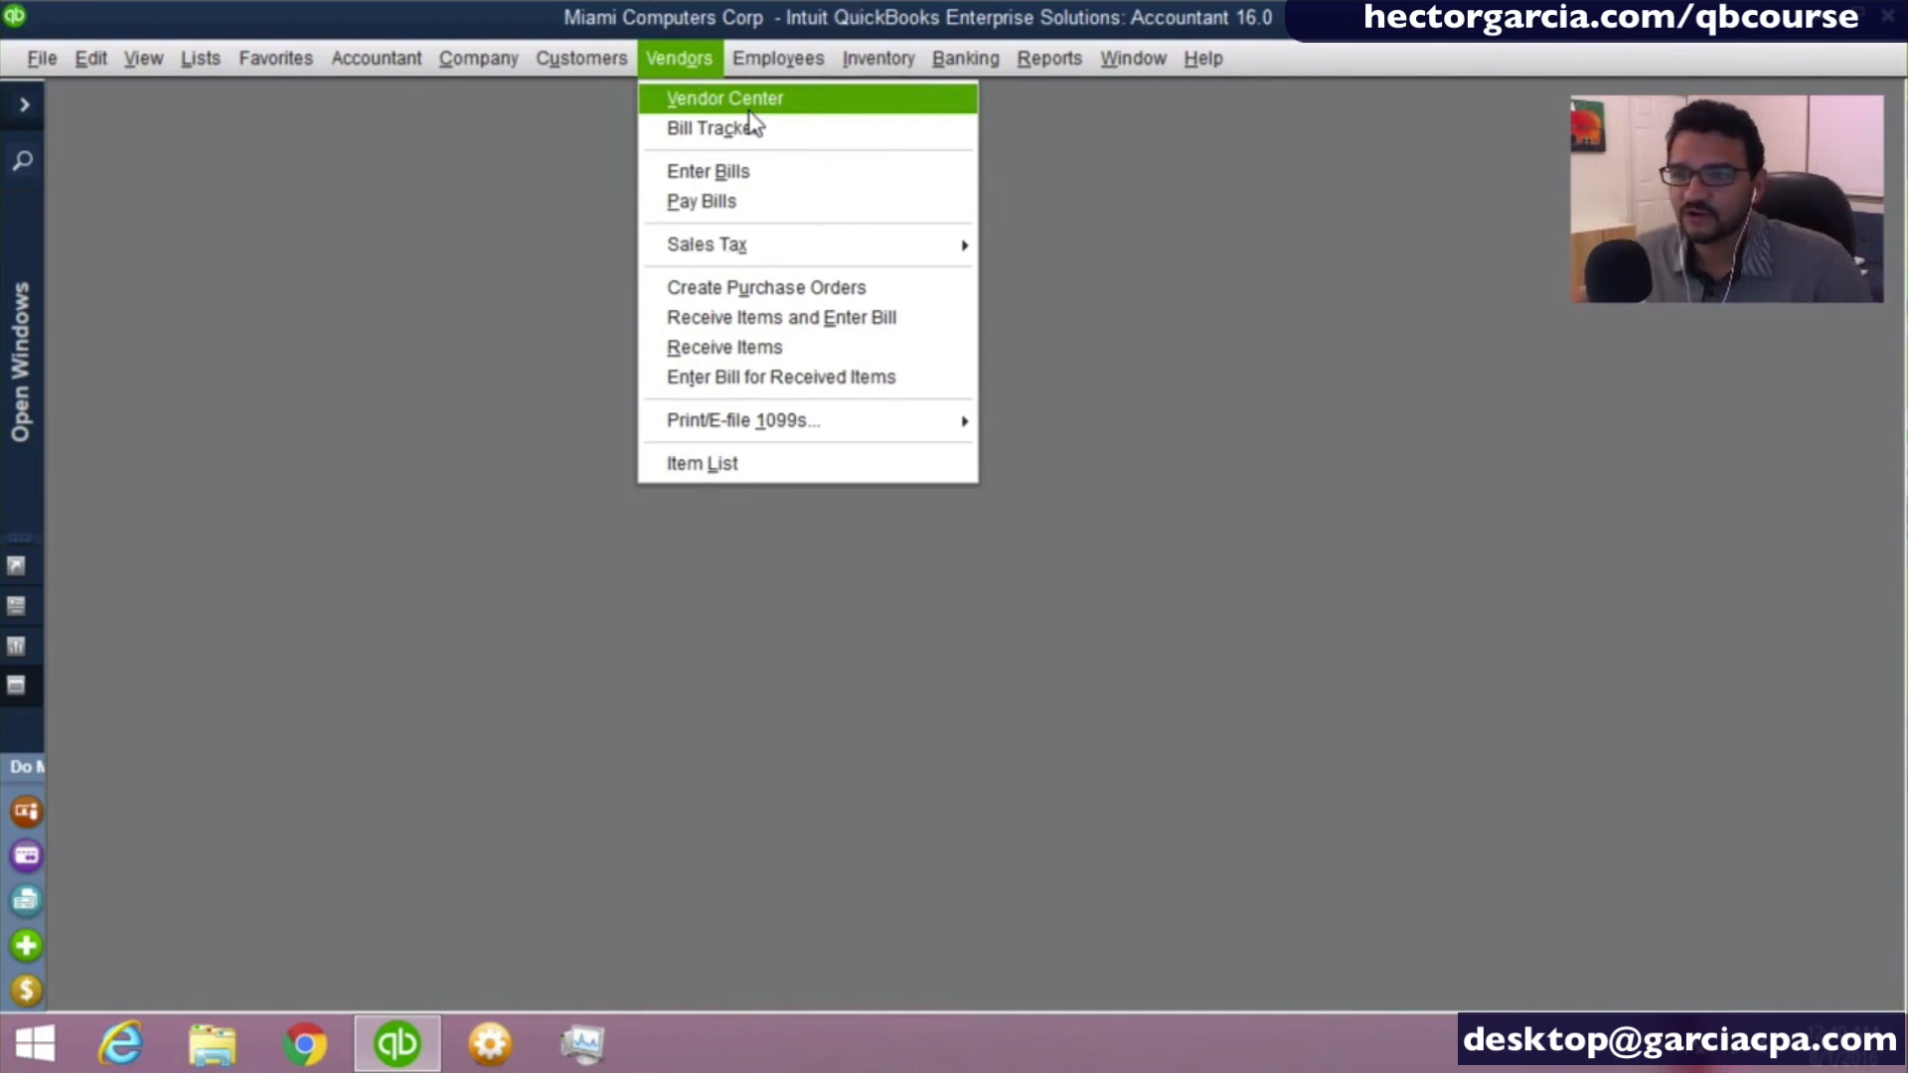
pyautogui.moveTo(584, 69)
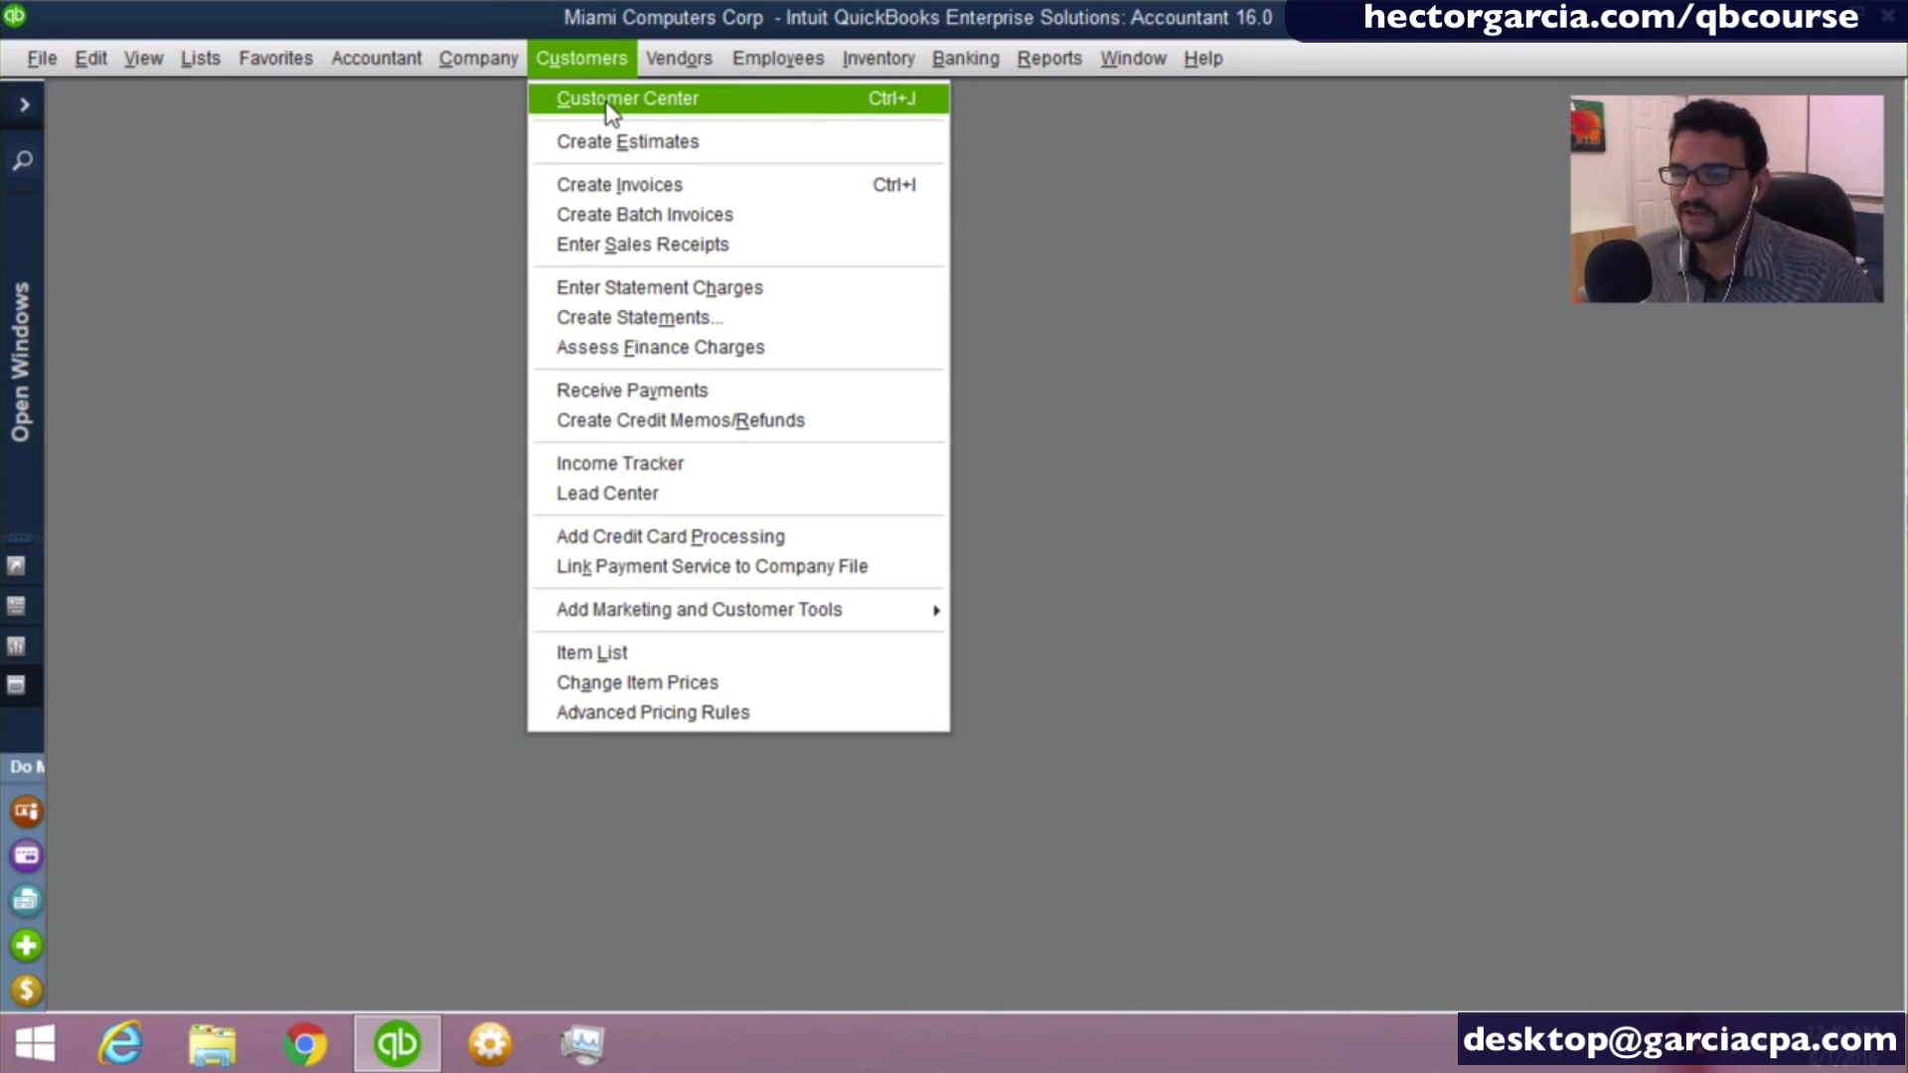
pyautogui.moveTo(686, 63)
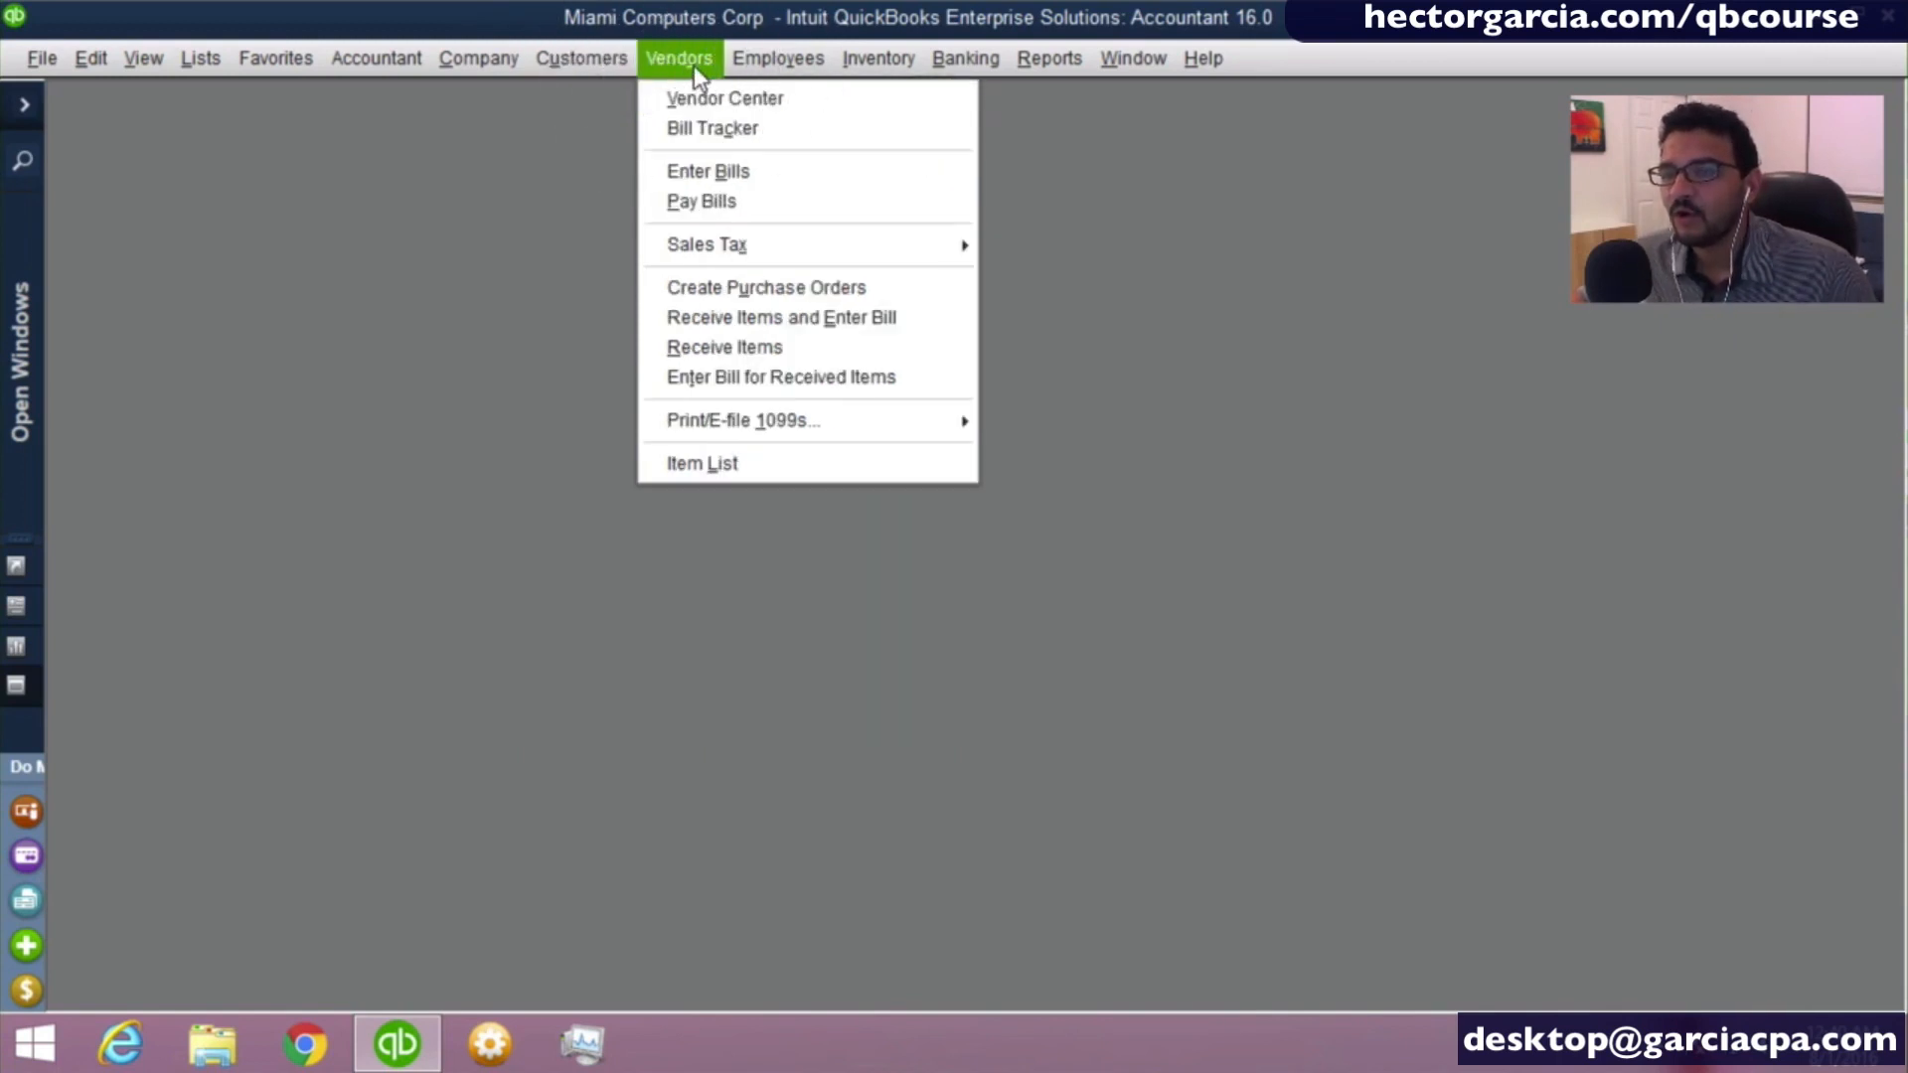
pyautogui.click(1242, 336)
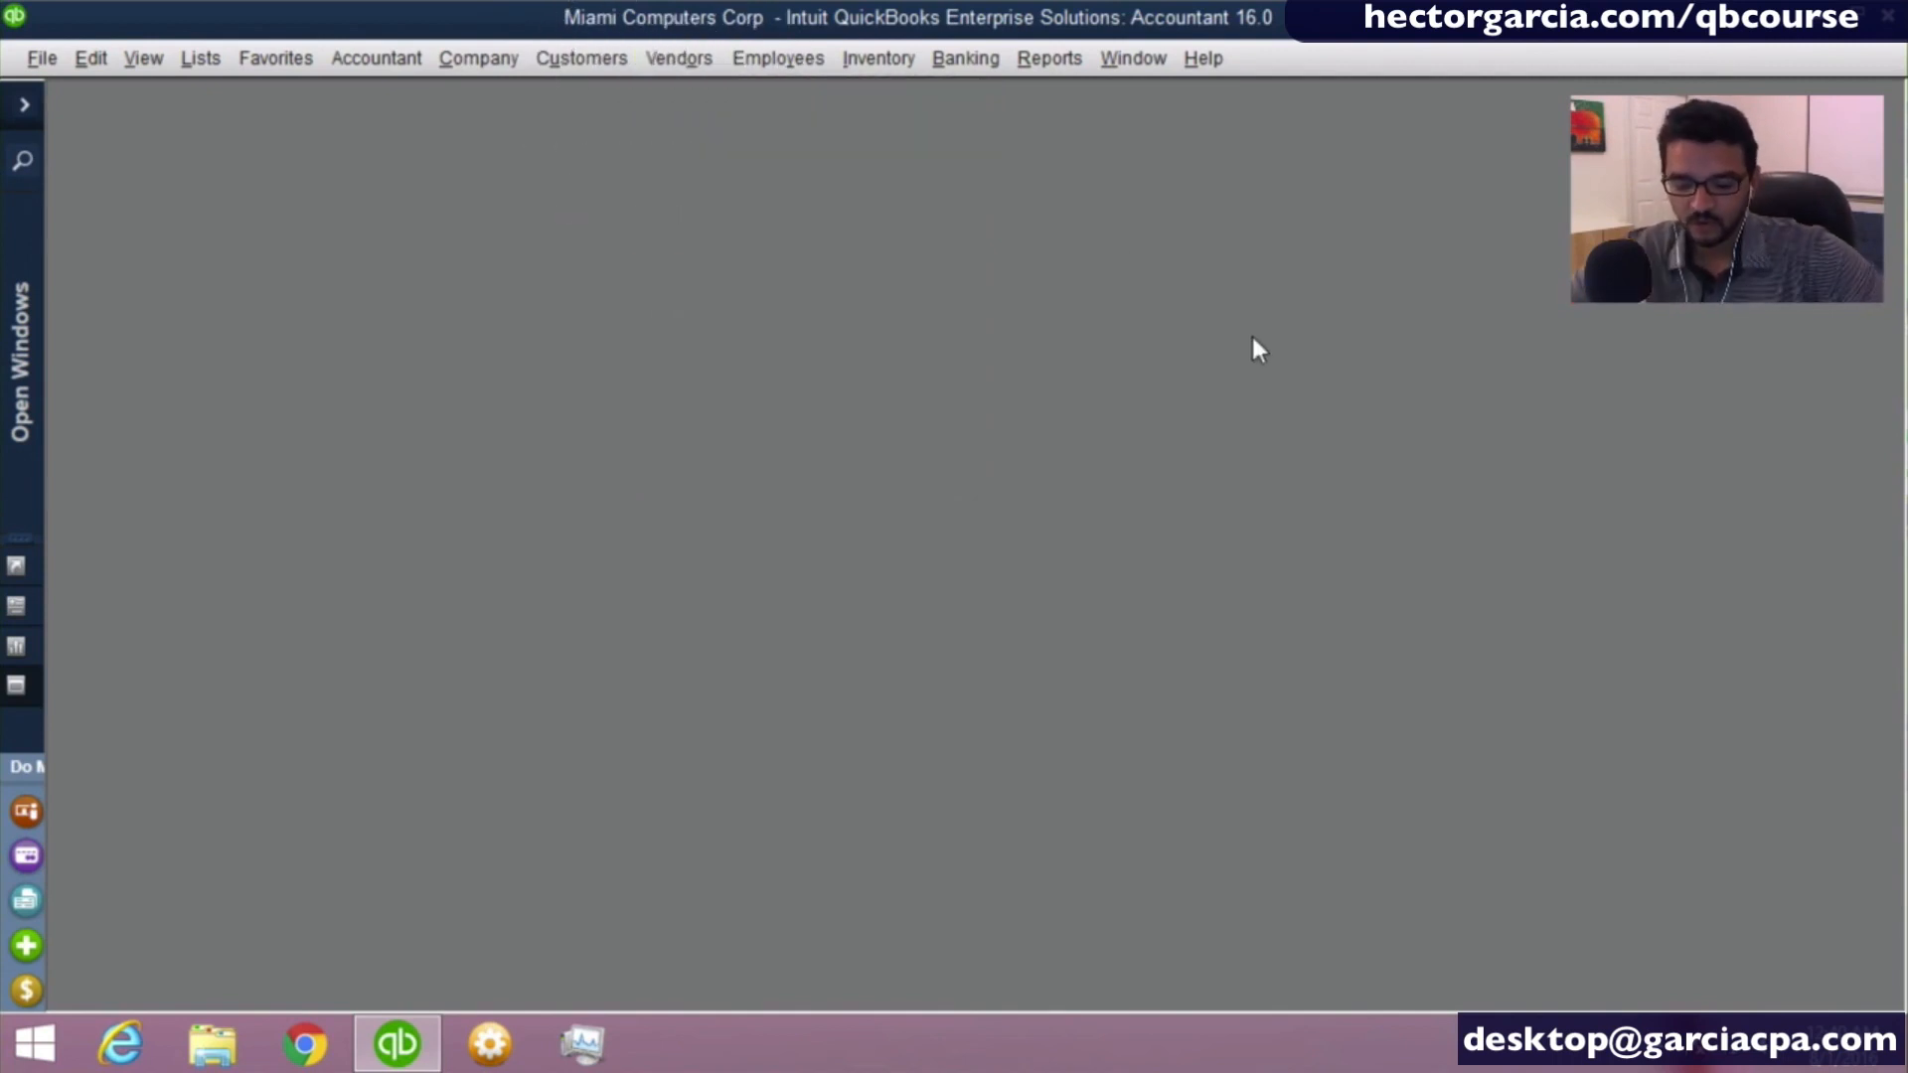
pyautogui.hotkey('alt', 'o')
pyautogui.press('Return')
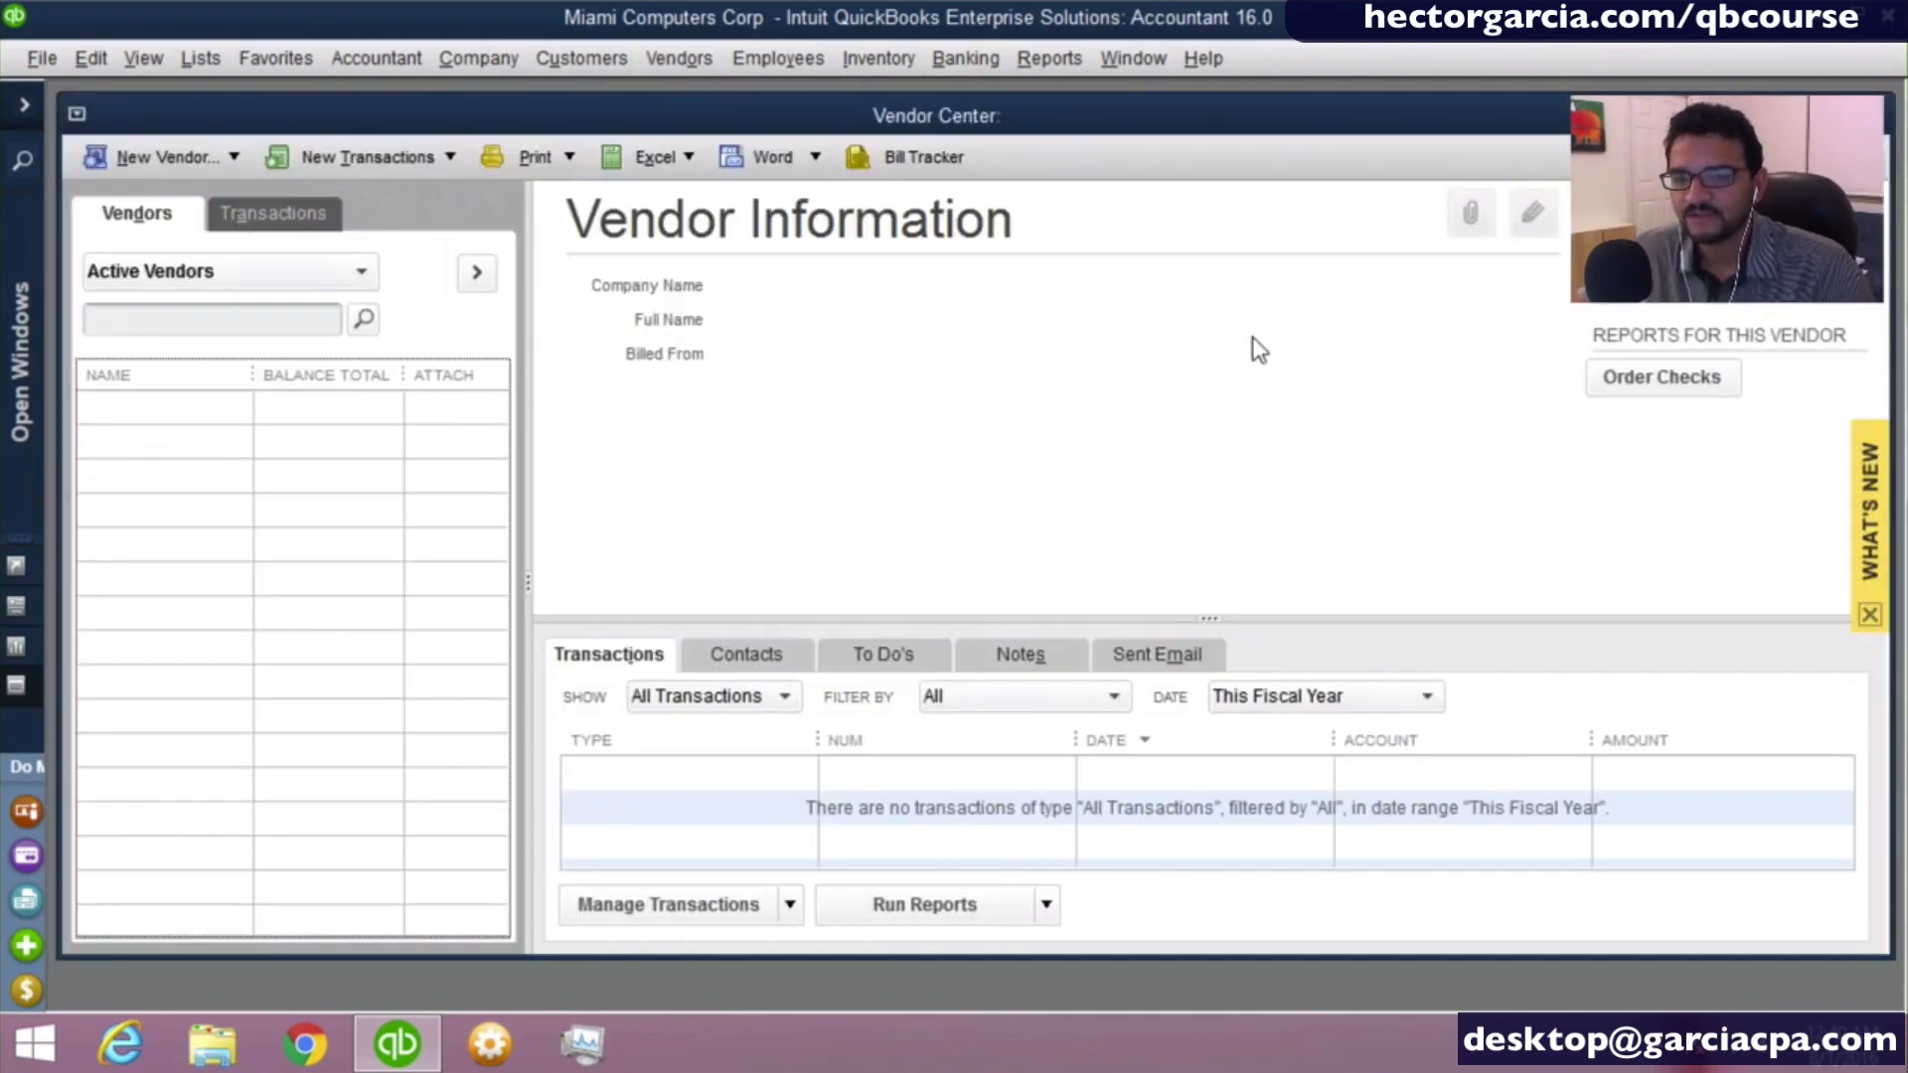
pyautogui.press('Escape')
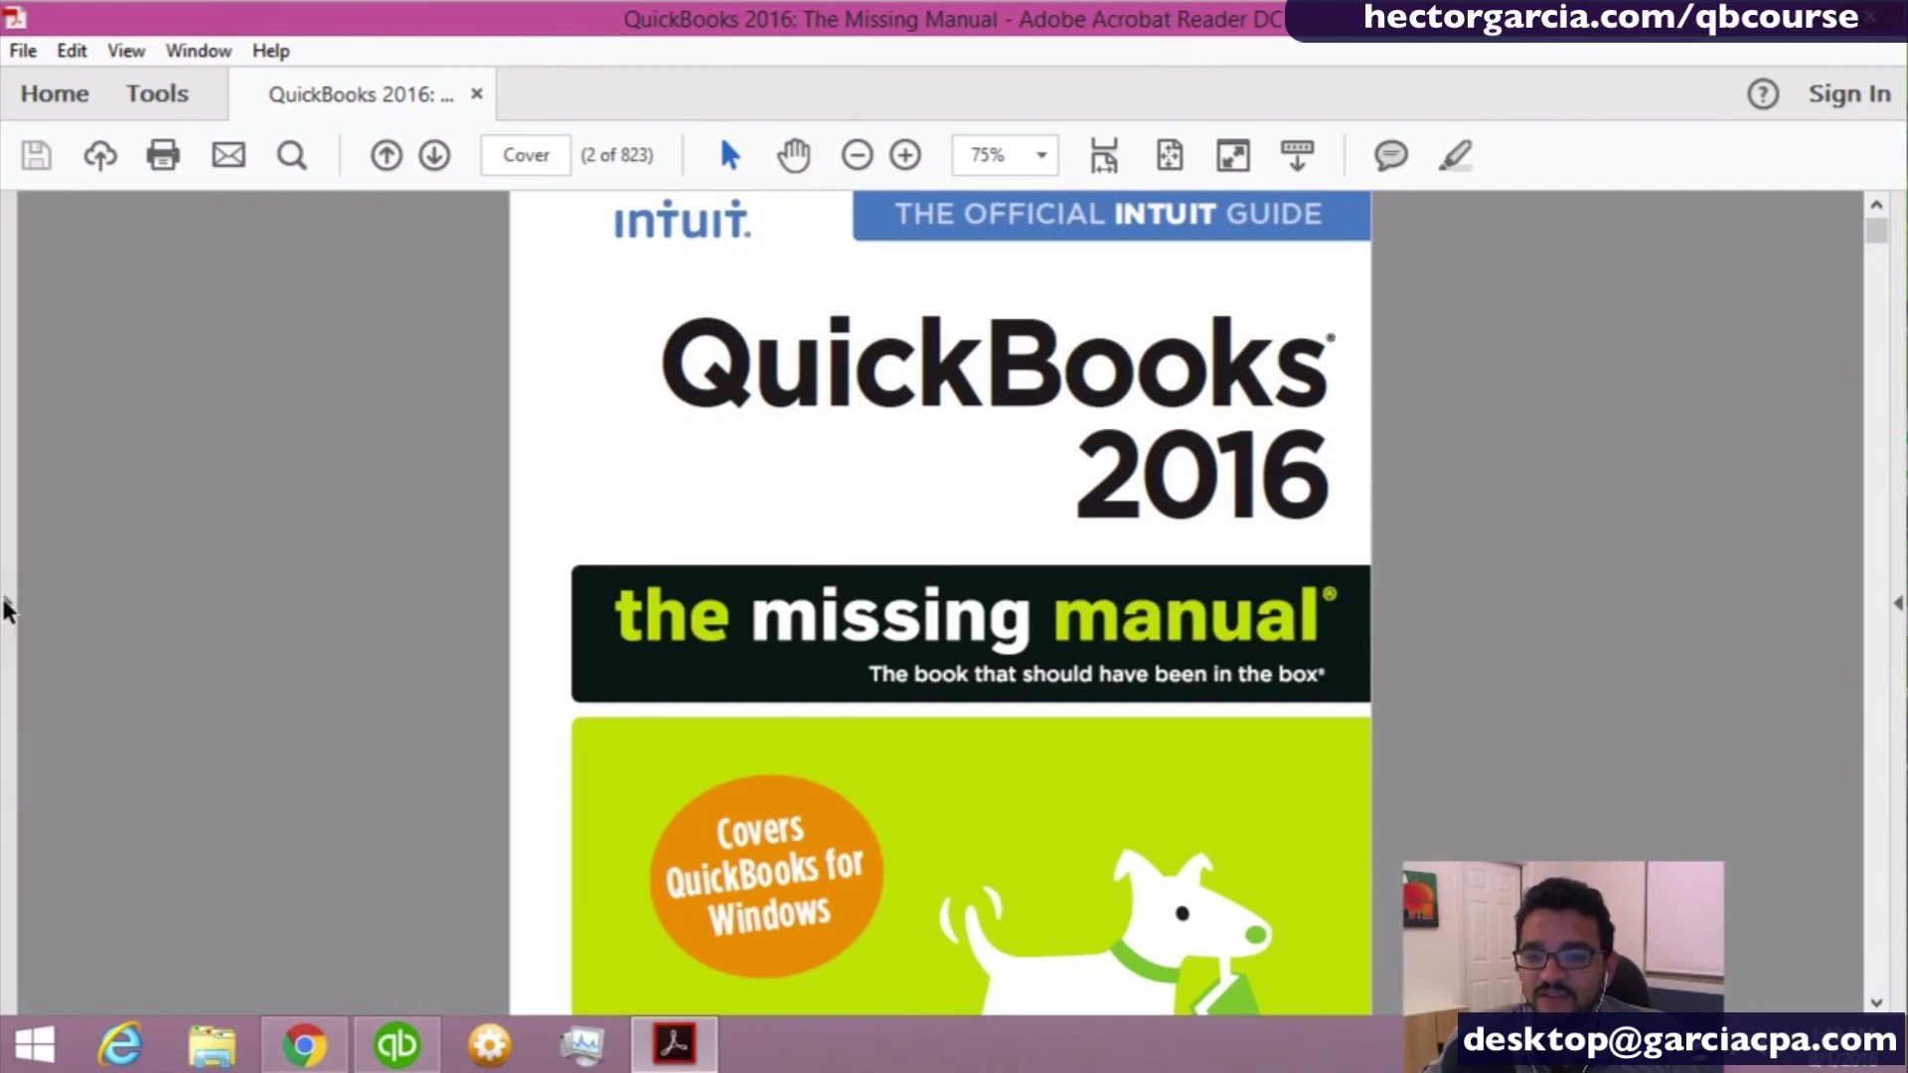
# - Go to the bookmark Chapter 3: Setting Up a Chart of Accounts in the Acrobat Reader manual, and return to QuickBooks
pyautogui.click(30, 287)
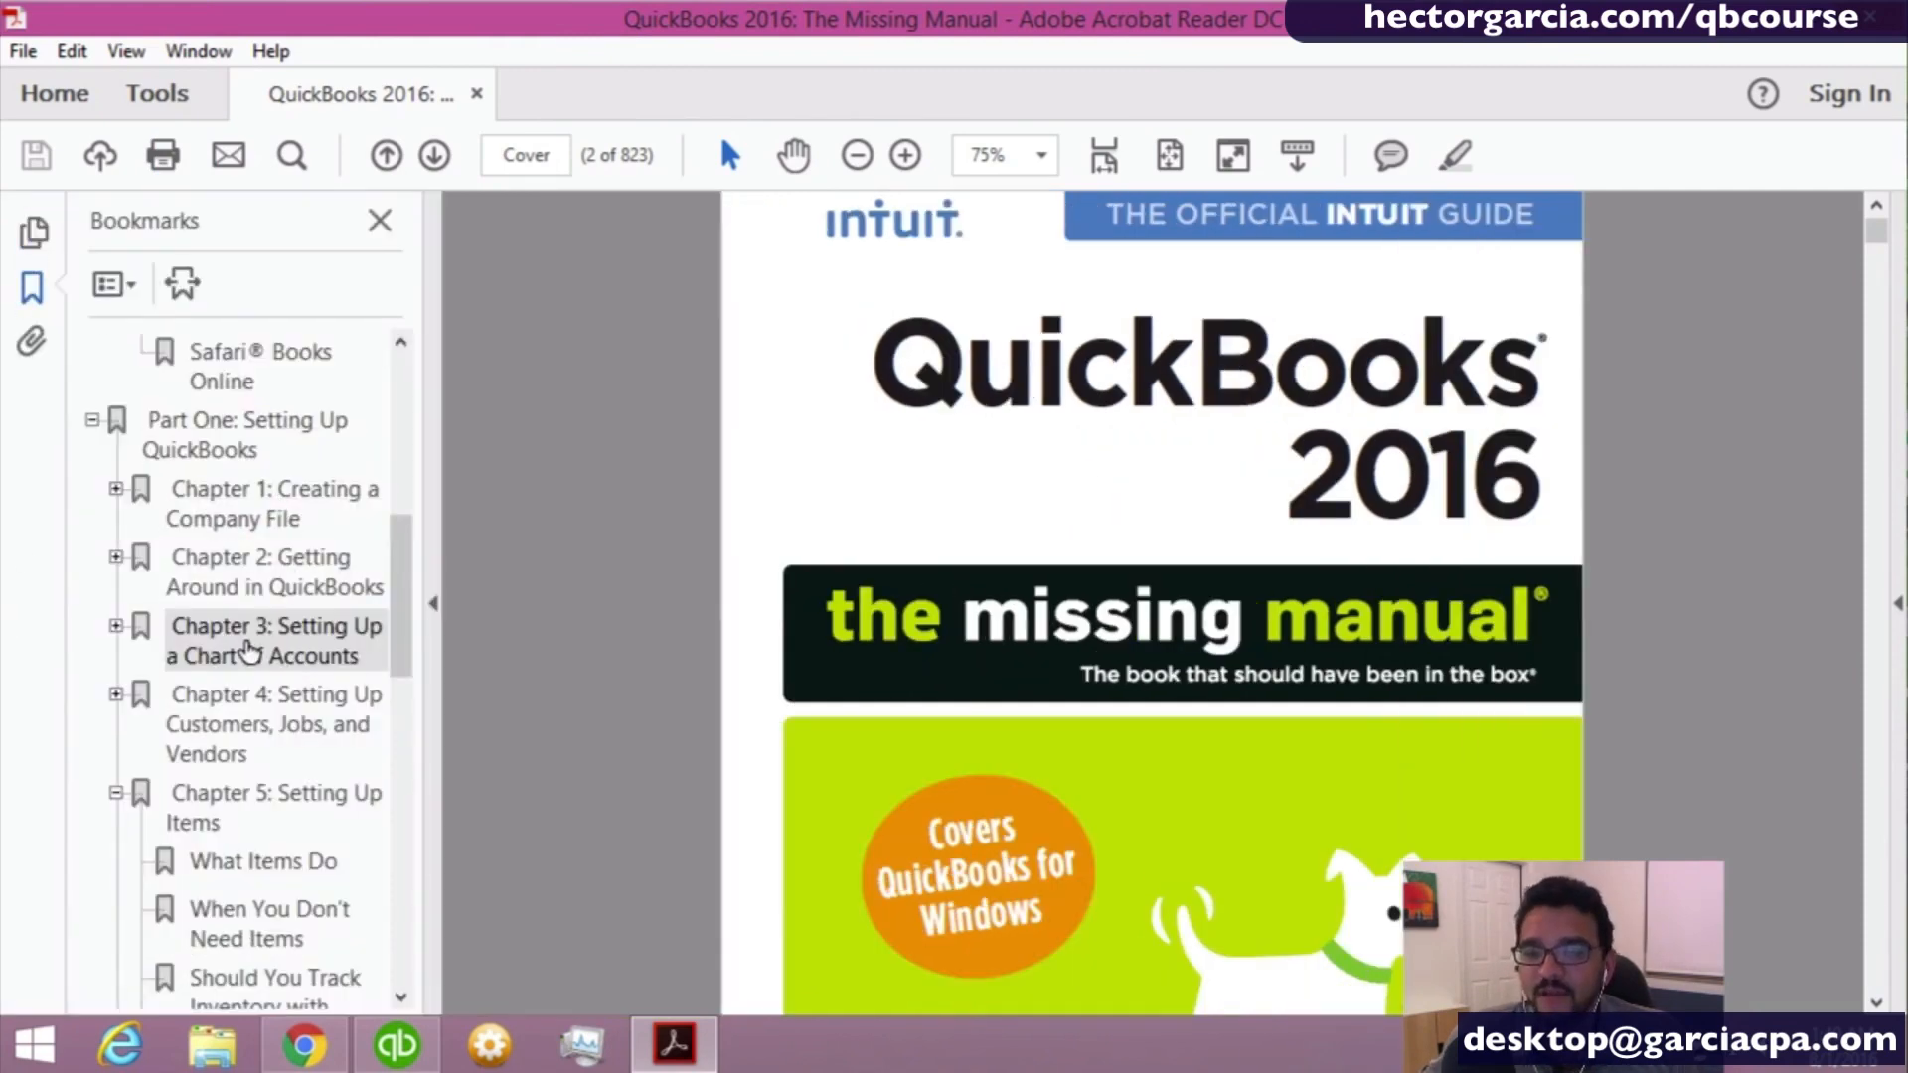
pyautogui.click(249, 654)
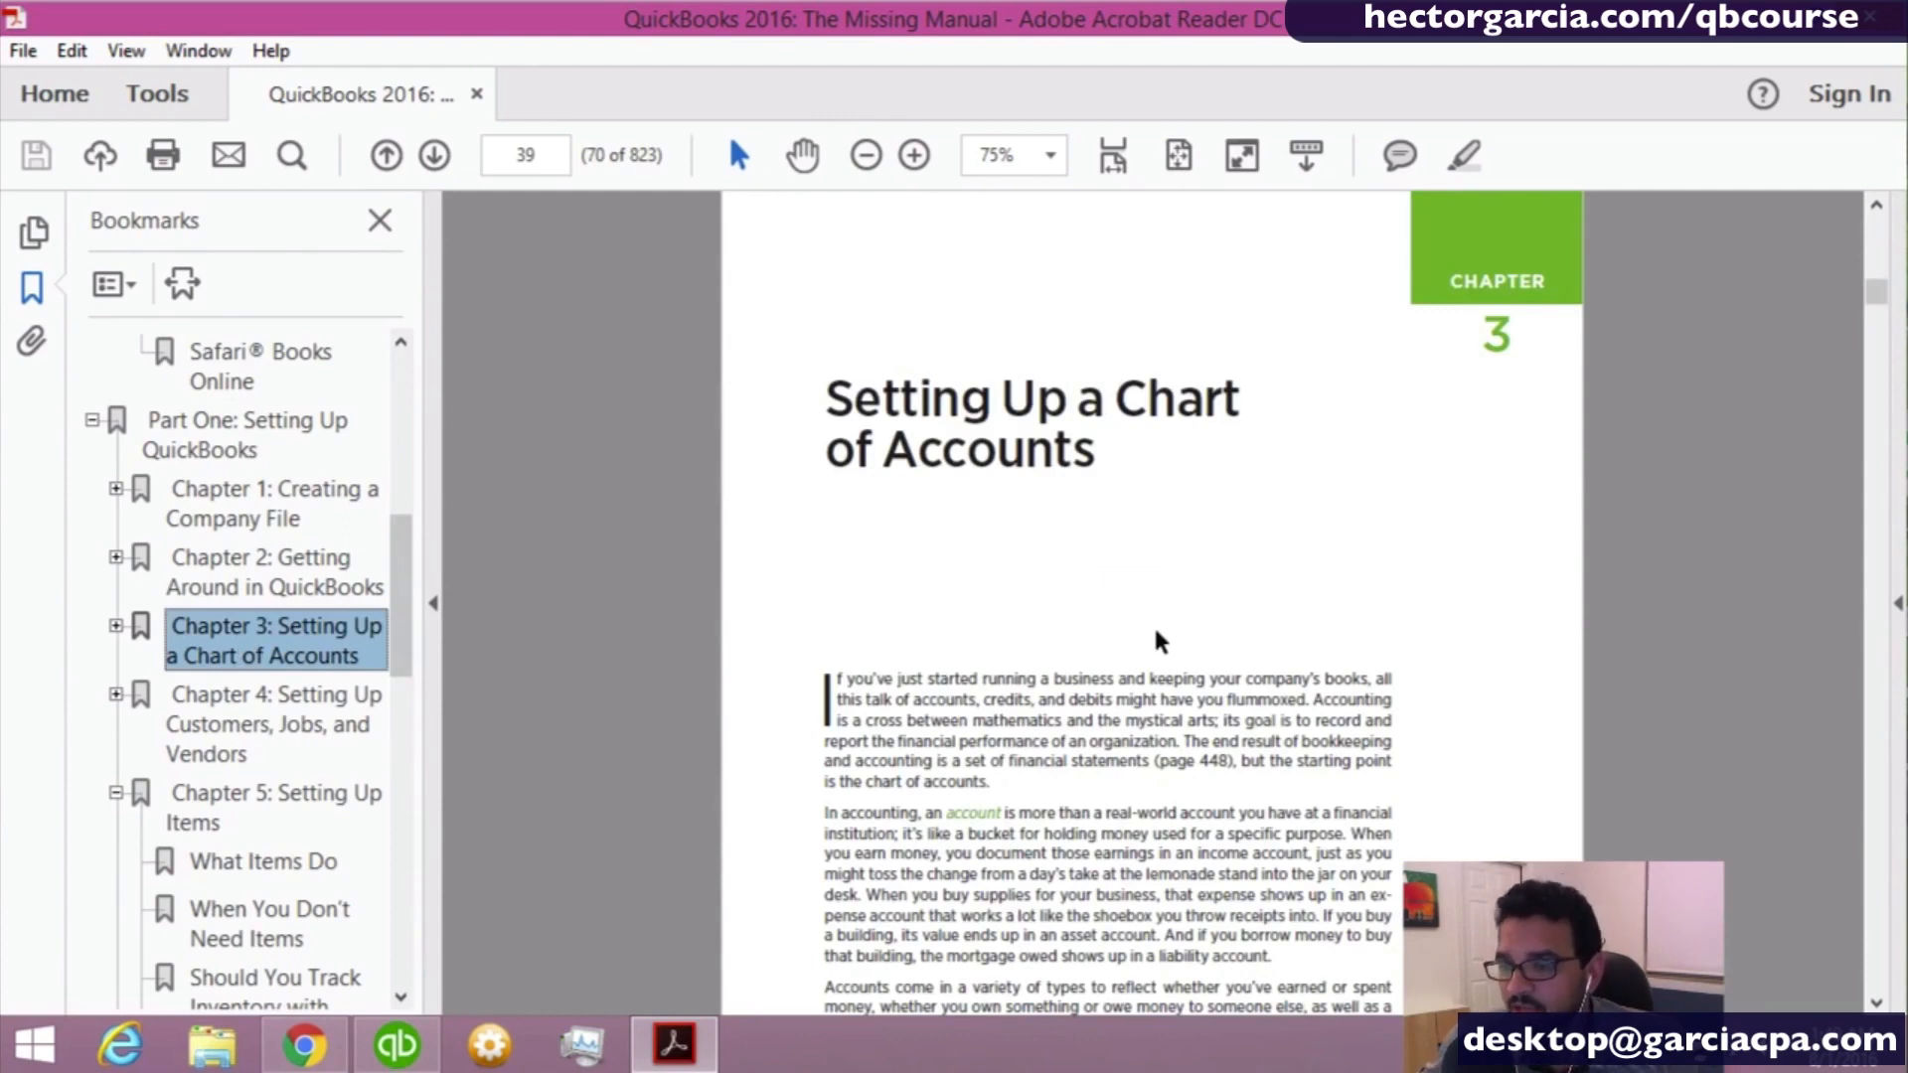
pyautogui.click(405, 1046)
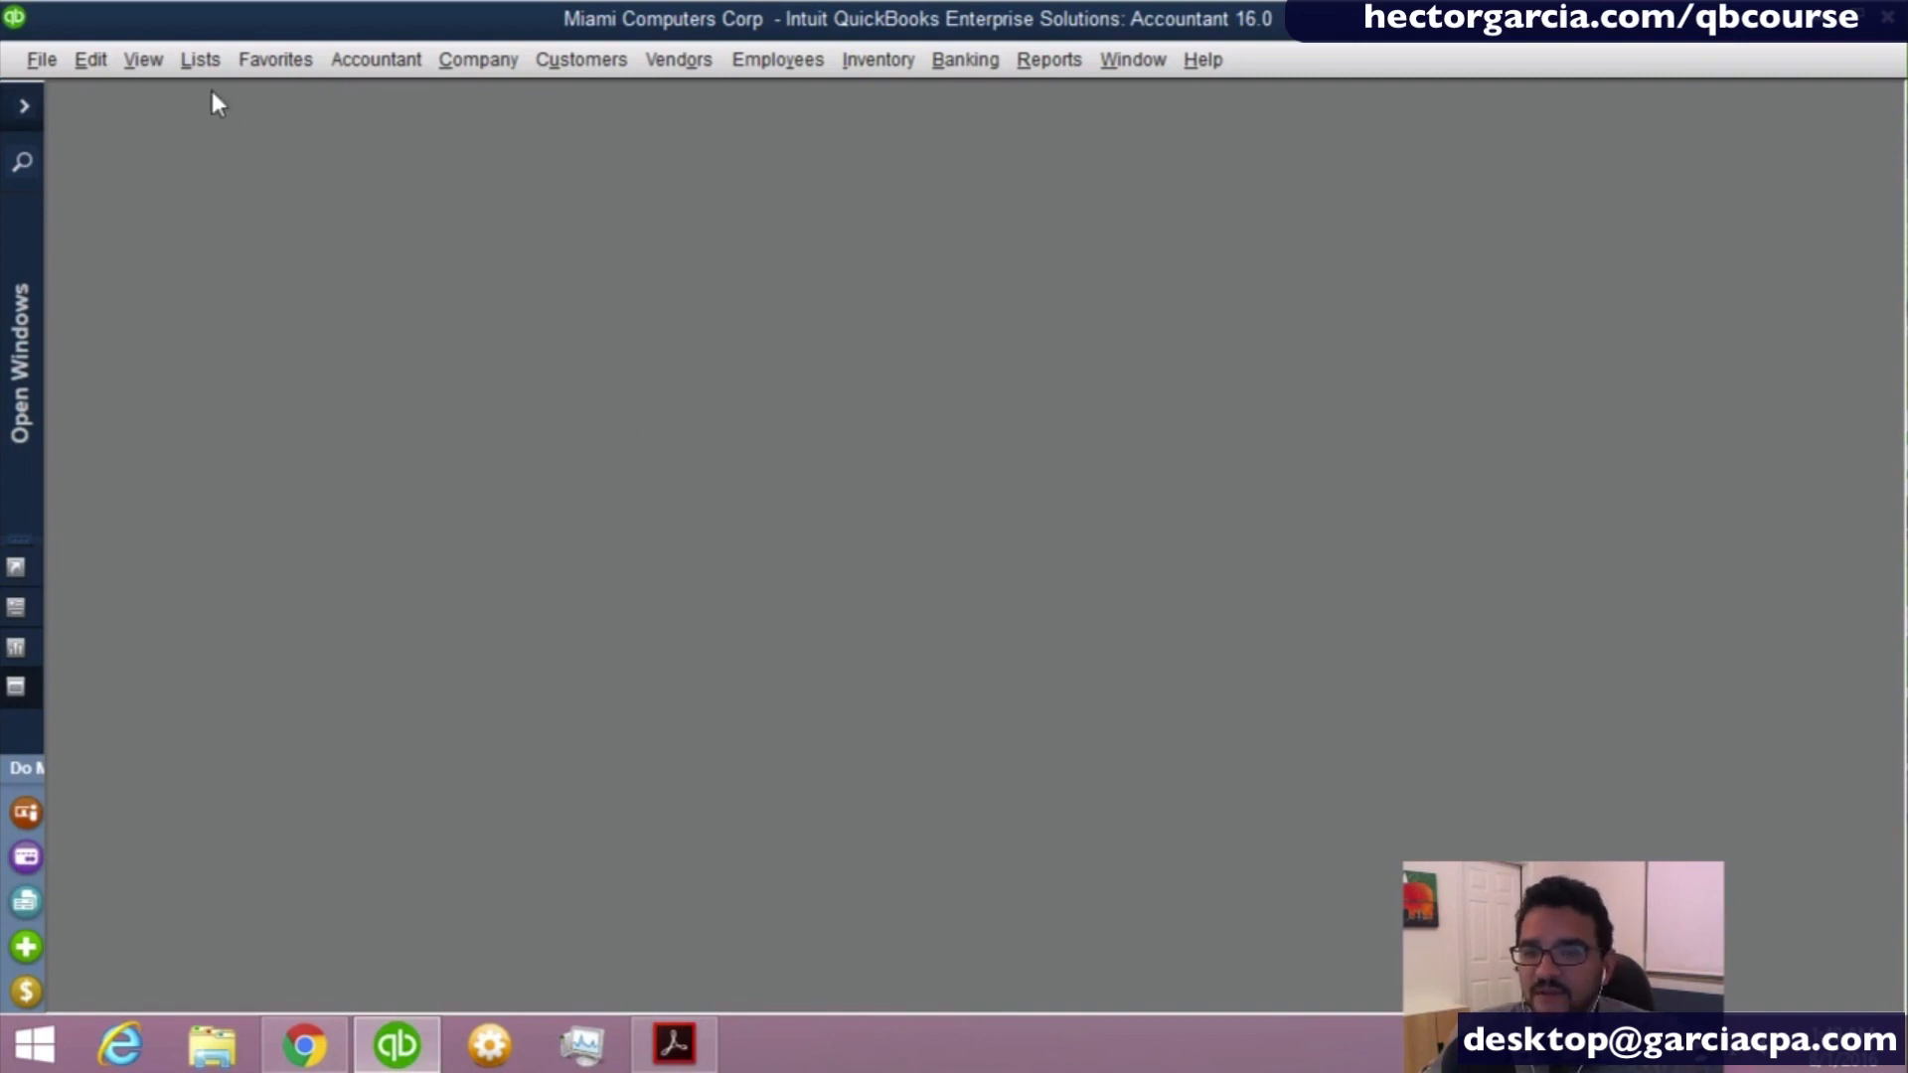
# - Open the Chart of Accounts from the Lists commands and close its window
pyautogui.click(200, 61)
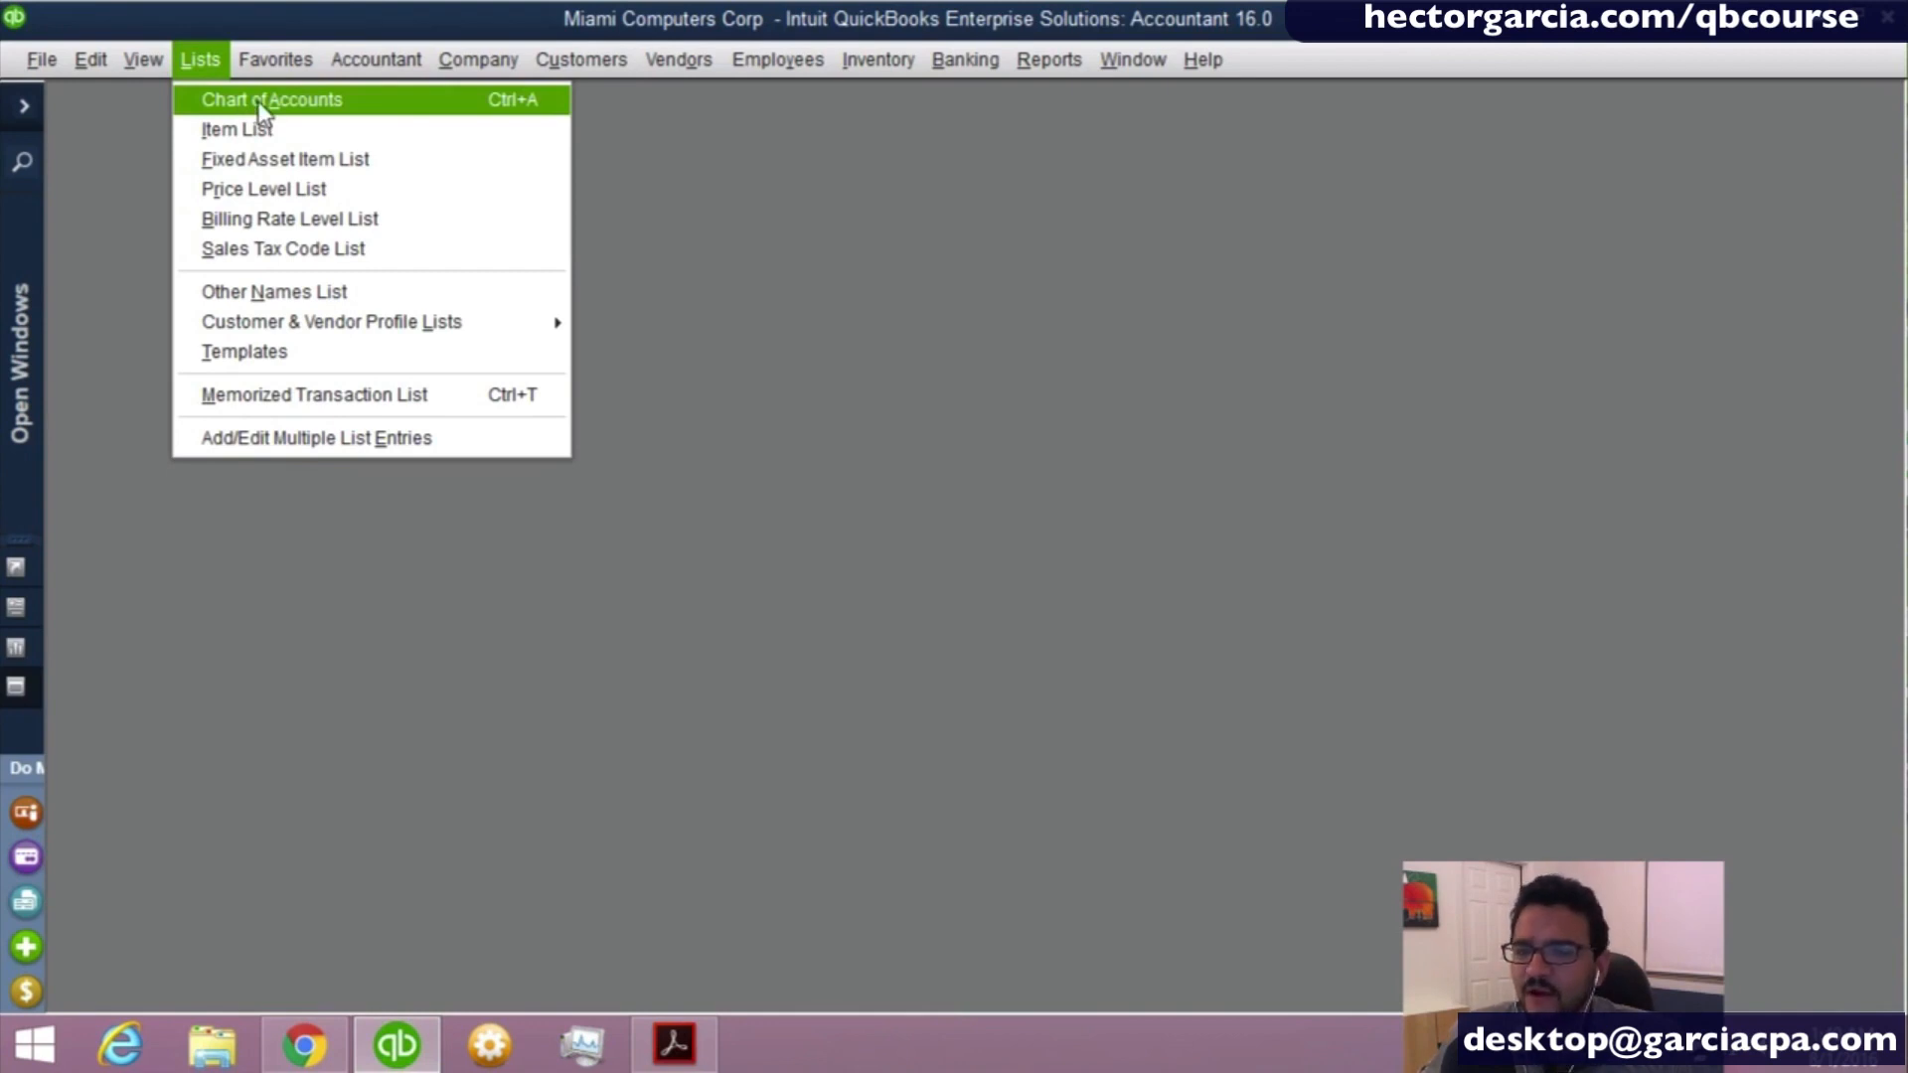
pyautogui.click(542, 104)
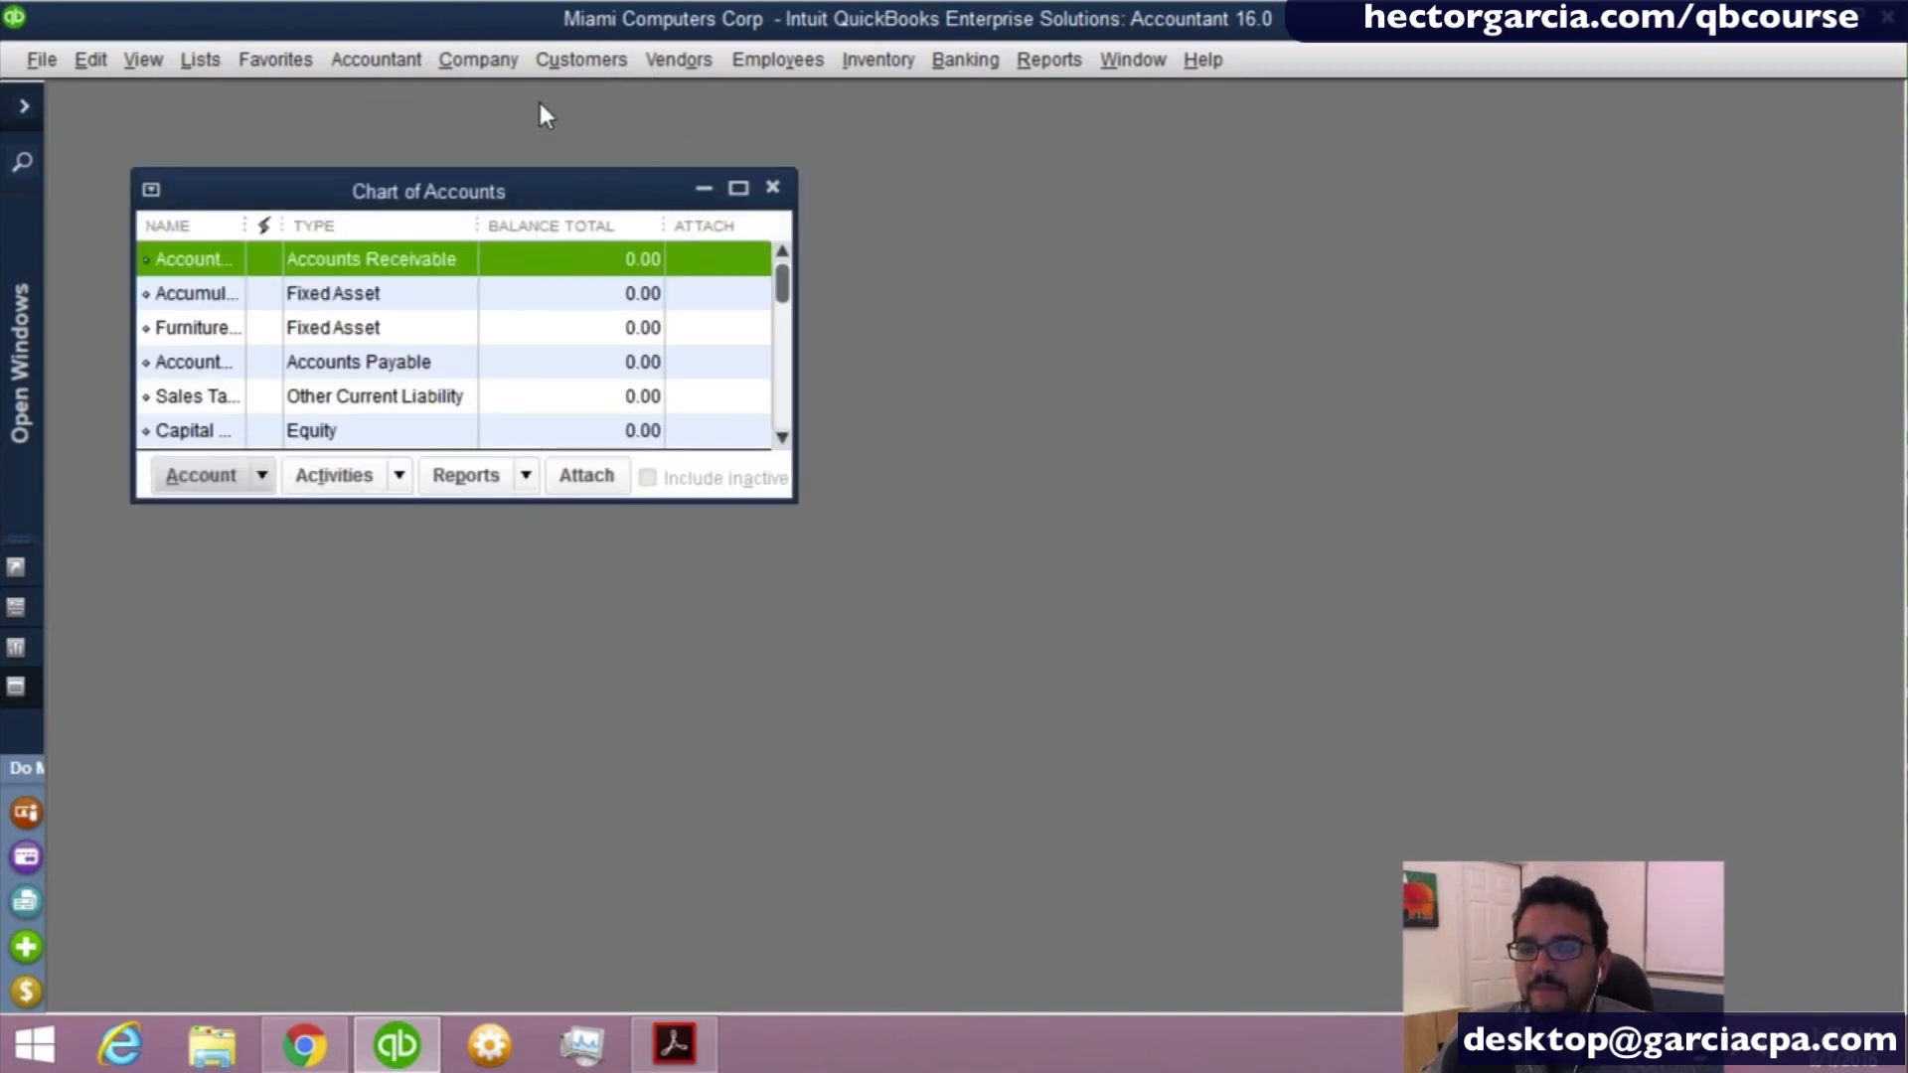
pyautogui.click(773, 187)
# - Open the Home Page, launch the Chart of Accounts from its Company section, and maximize the account list
pyautogui.click(499, 66)
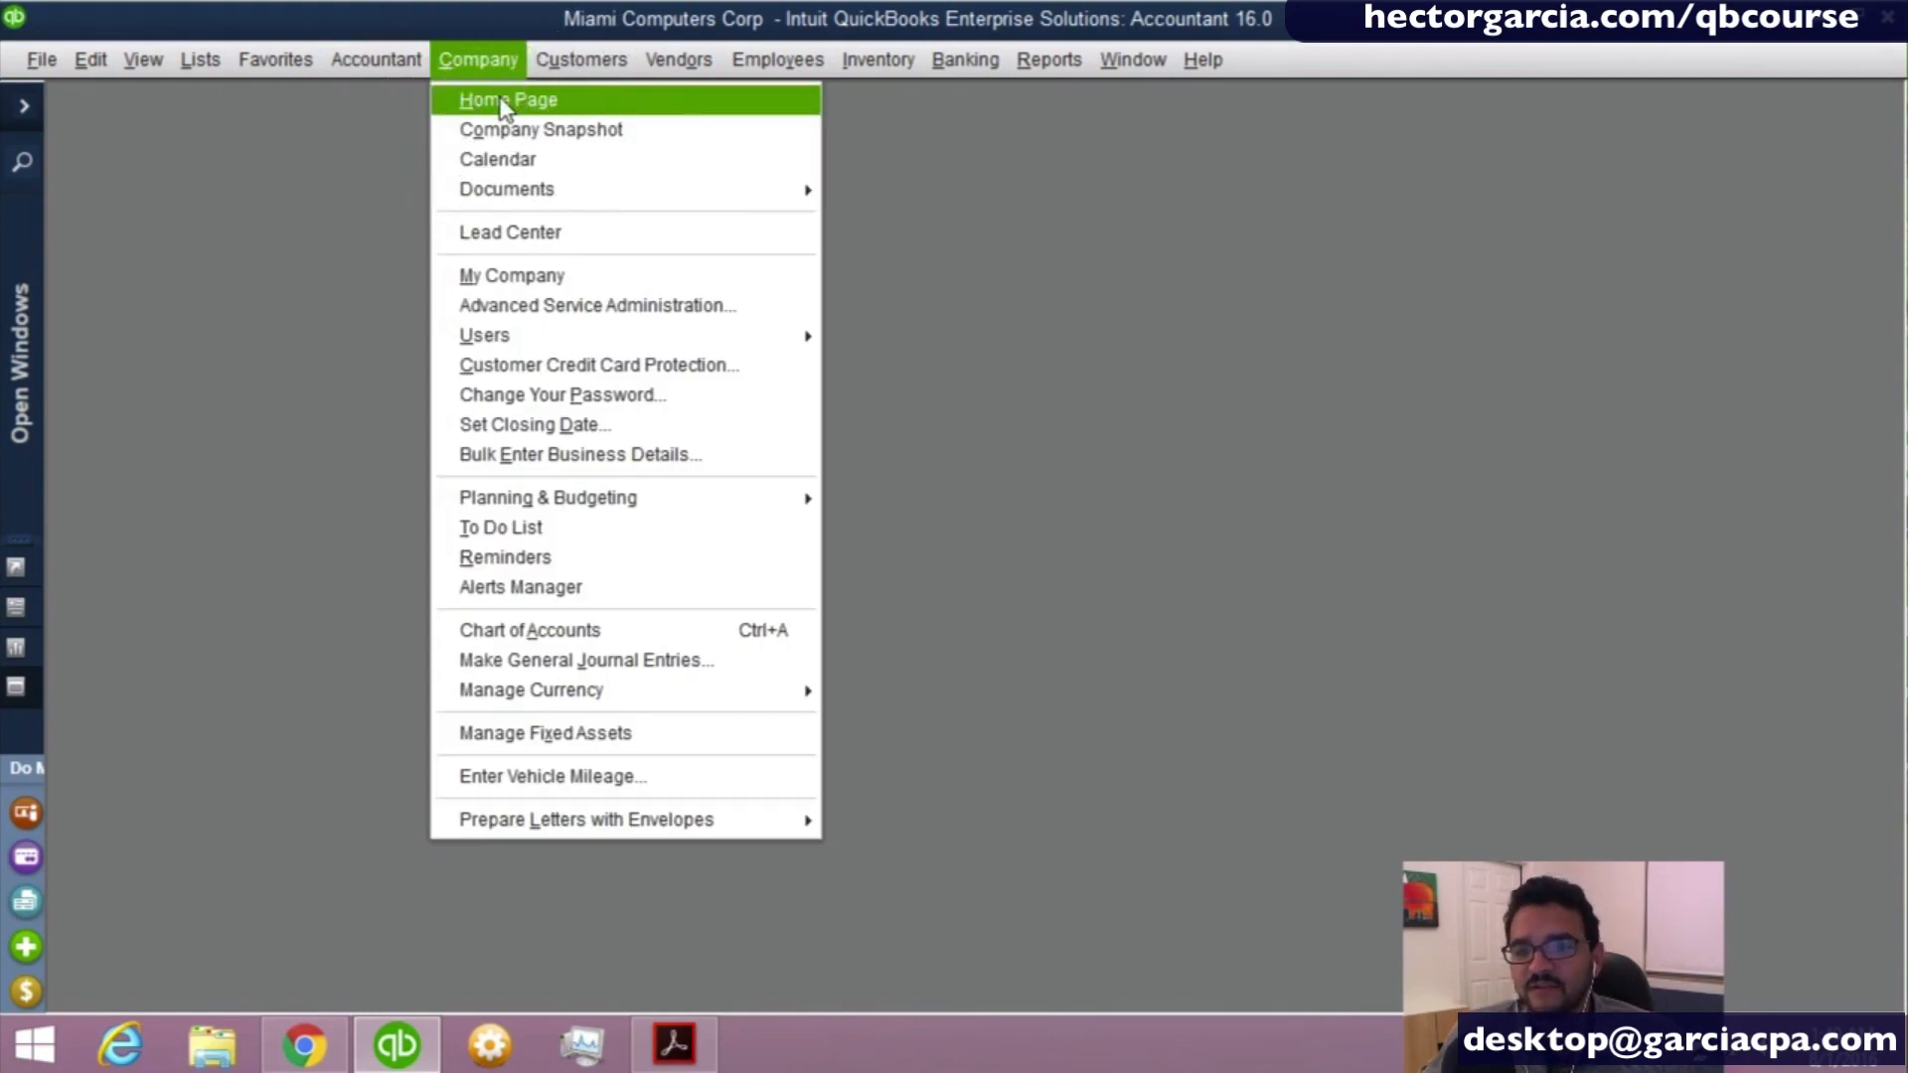
pyautogui.click(501, 103)
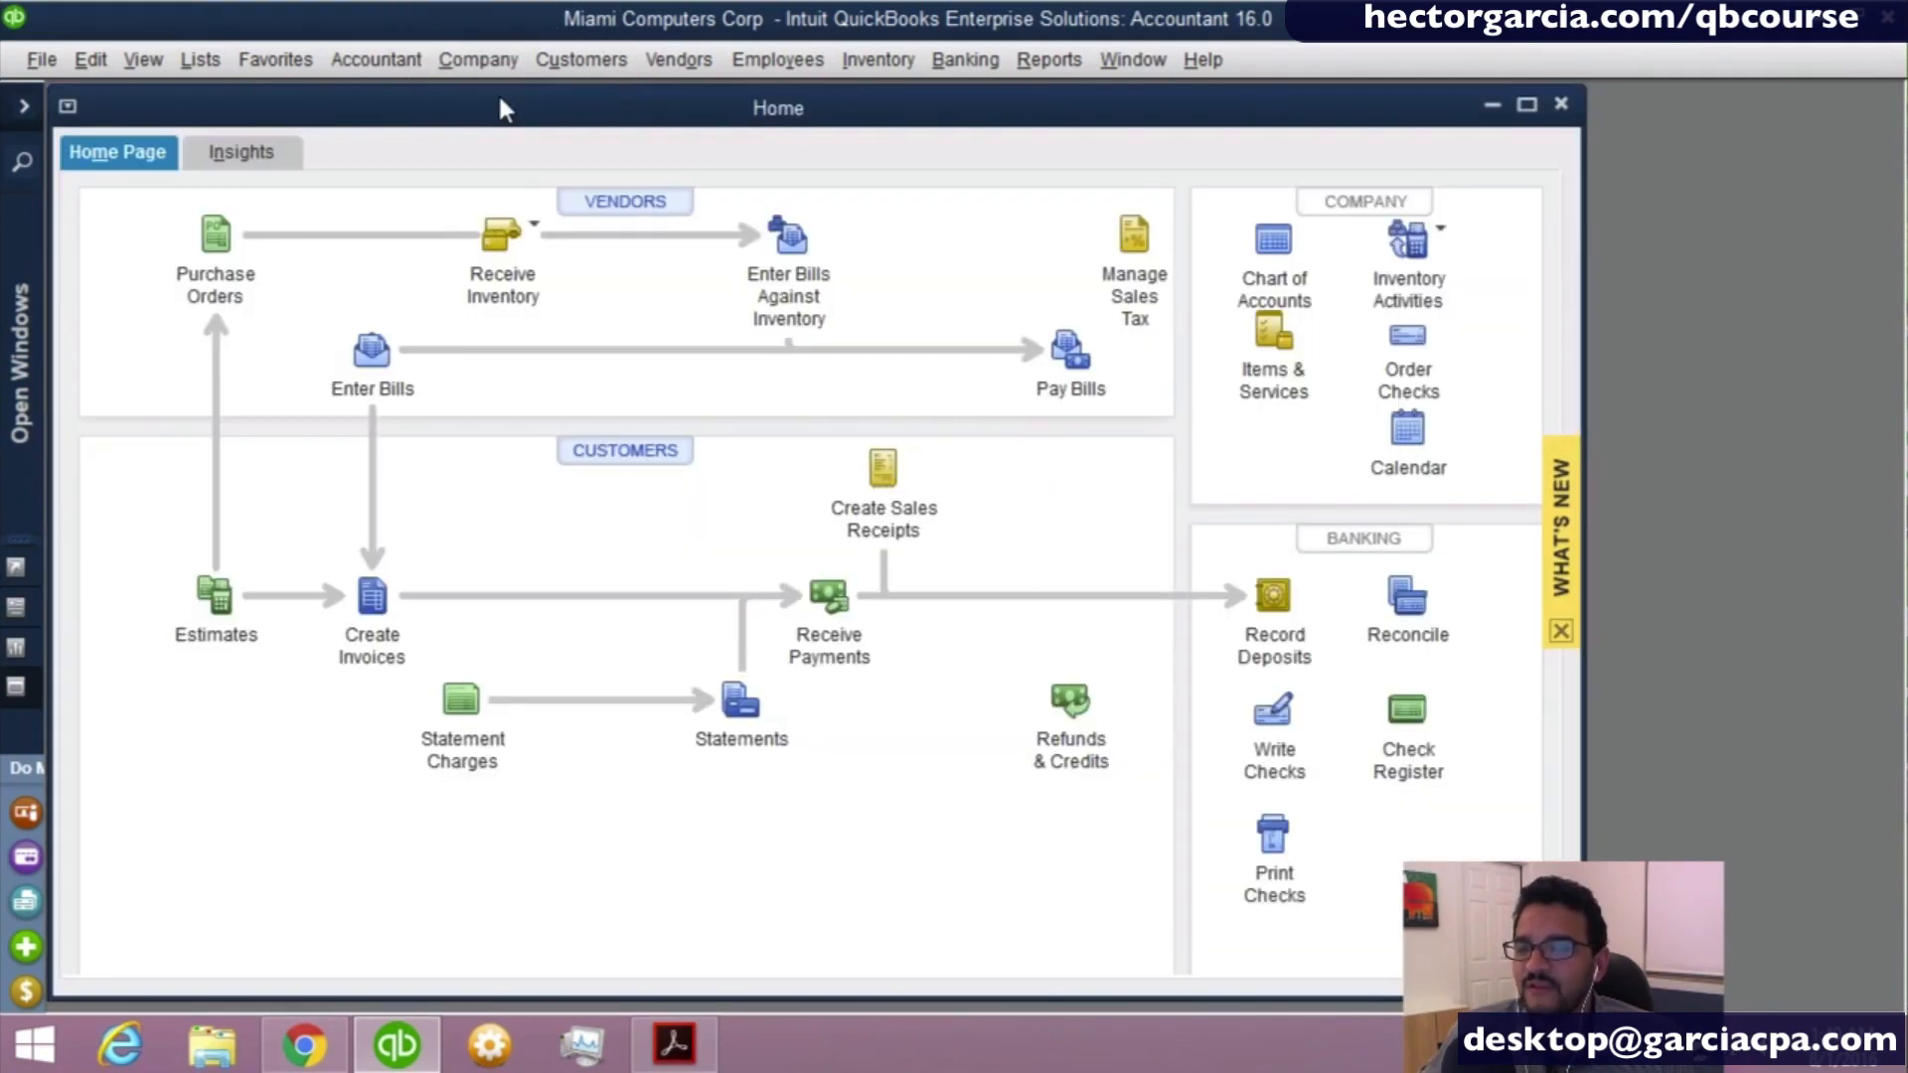
pyautogui.moveTo(499, 100); pyautogui.dragTo(509, 99)
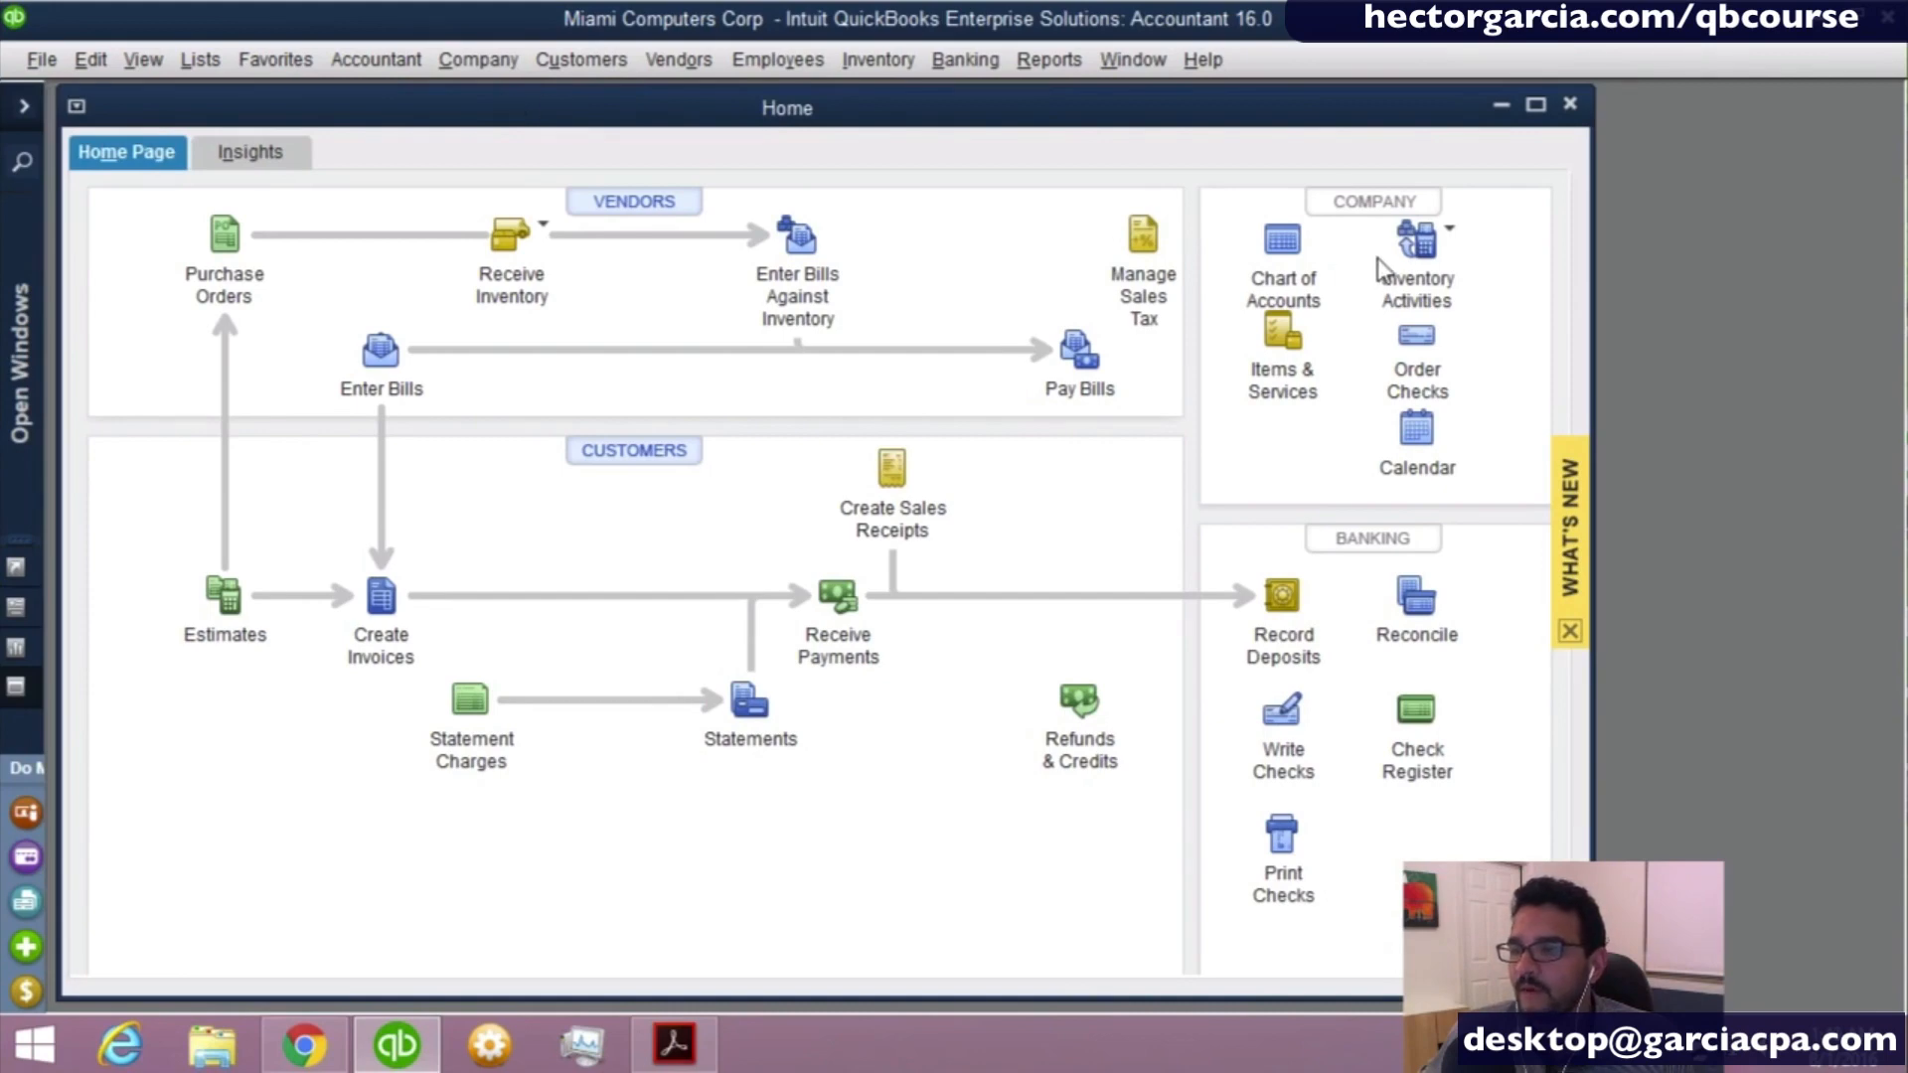
pyautogui.click(1347, 226)
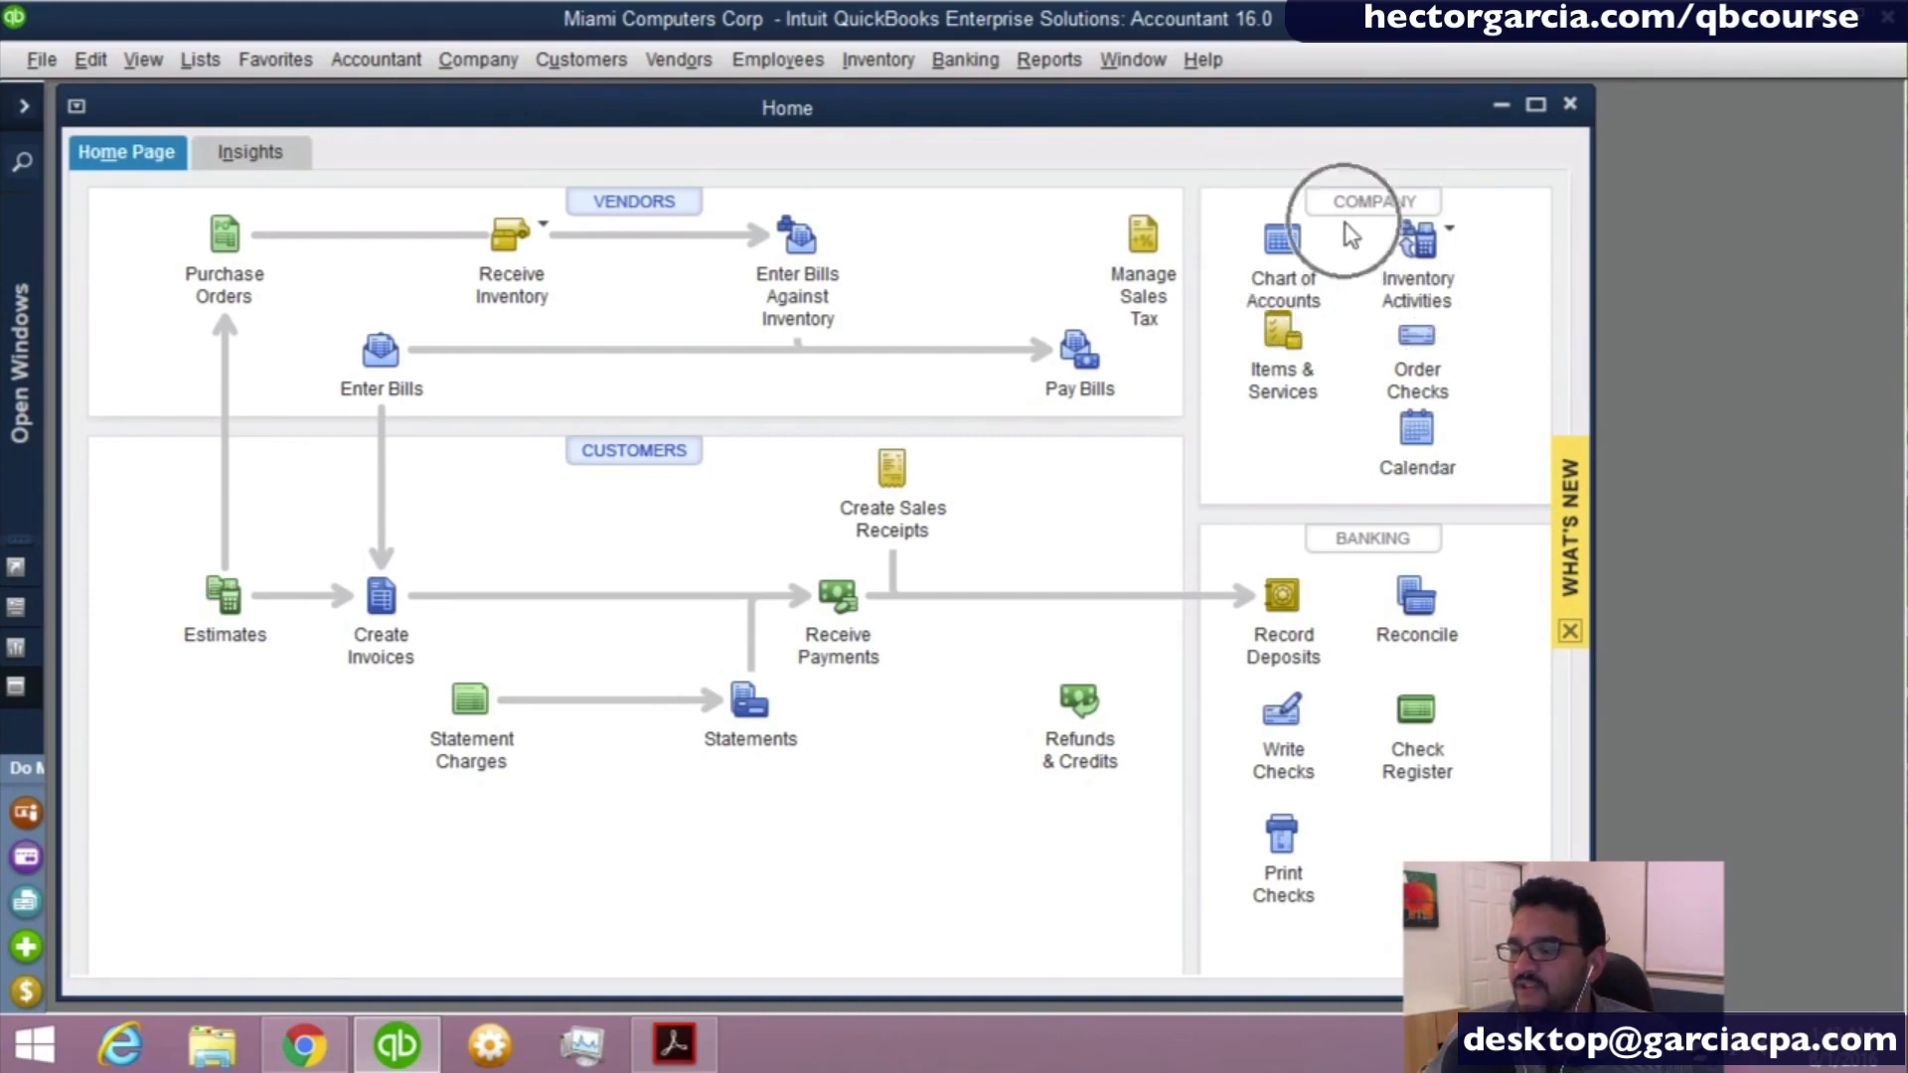
pyautogui.click(1279, 246)
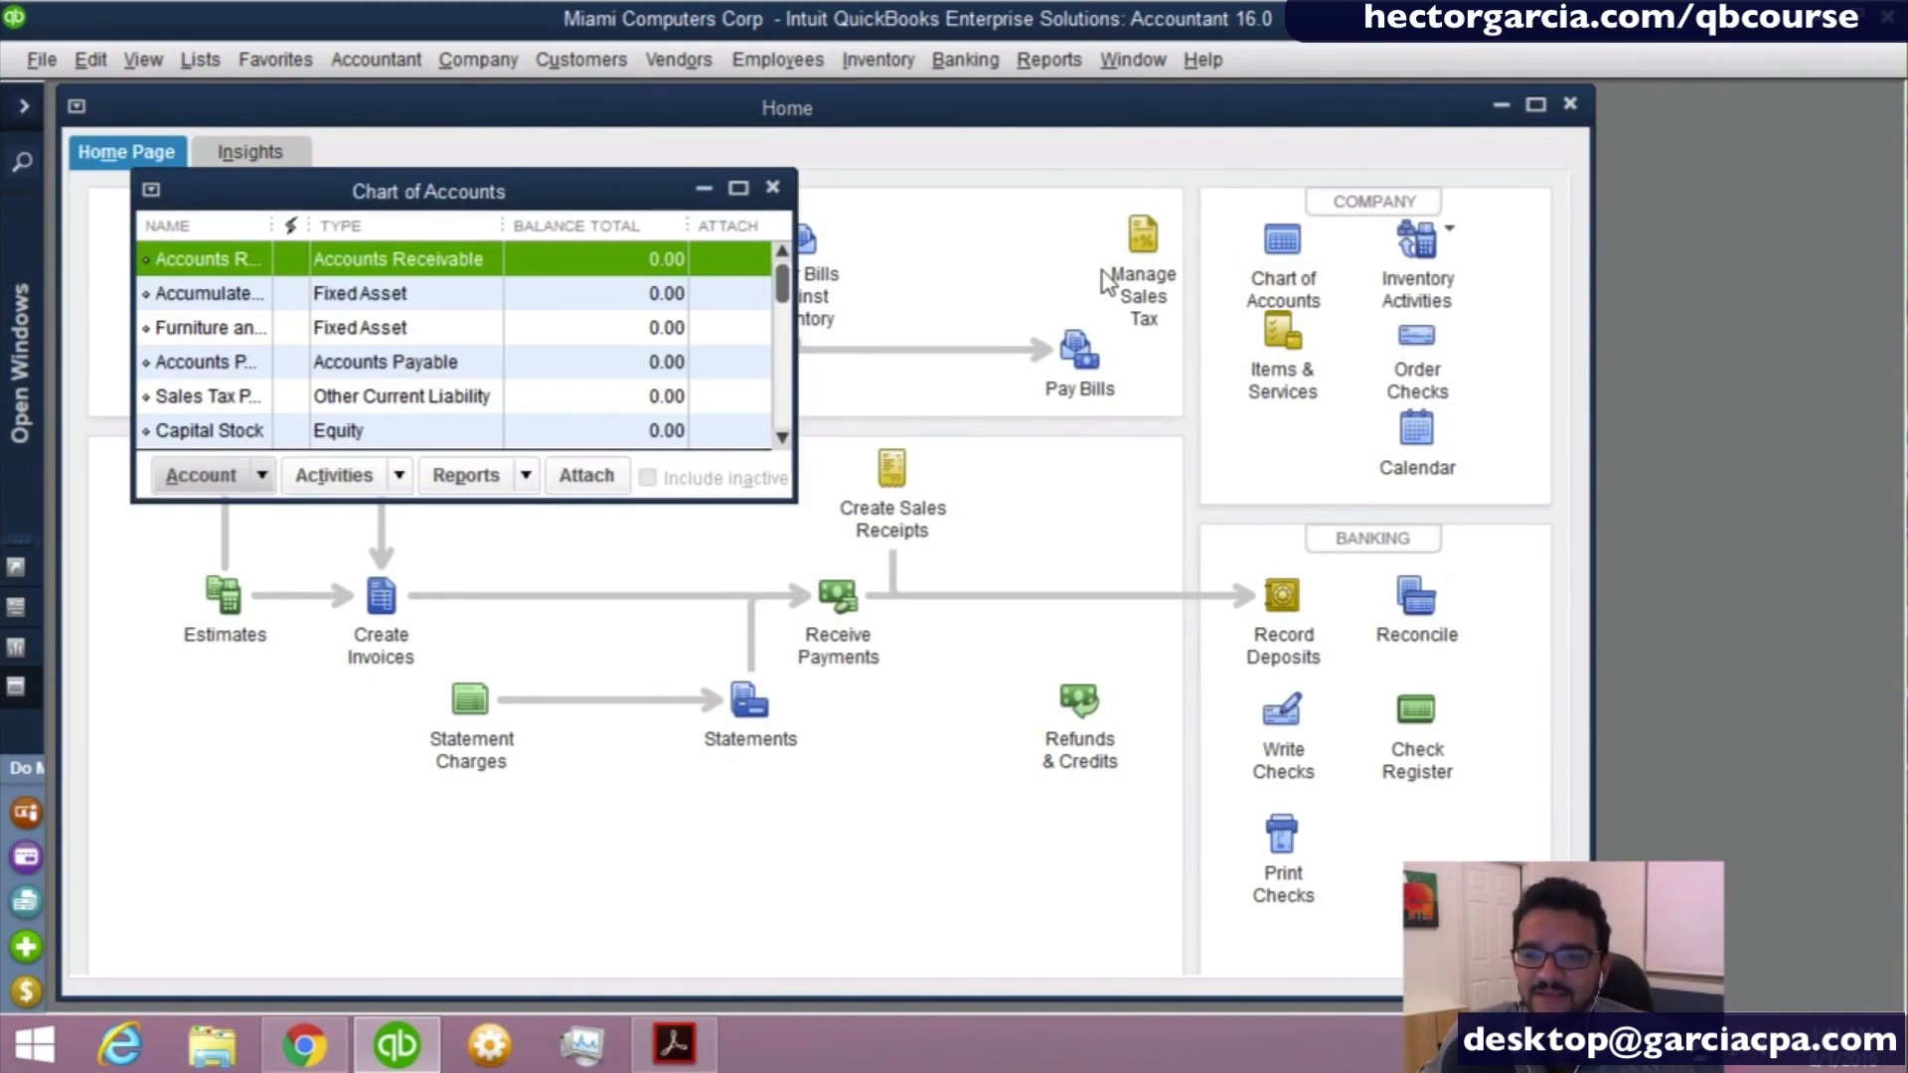
pyautogui.moveTo(576, 184); pyautogui.dragTo(644, 198)
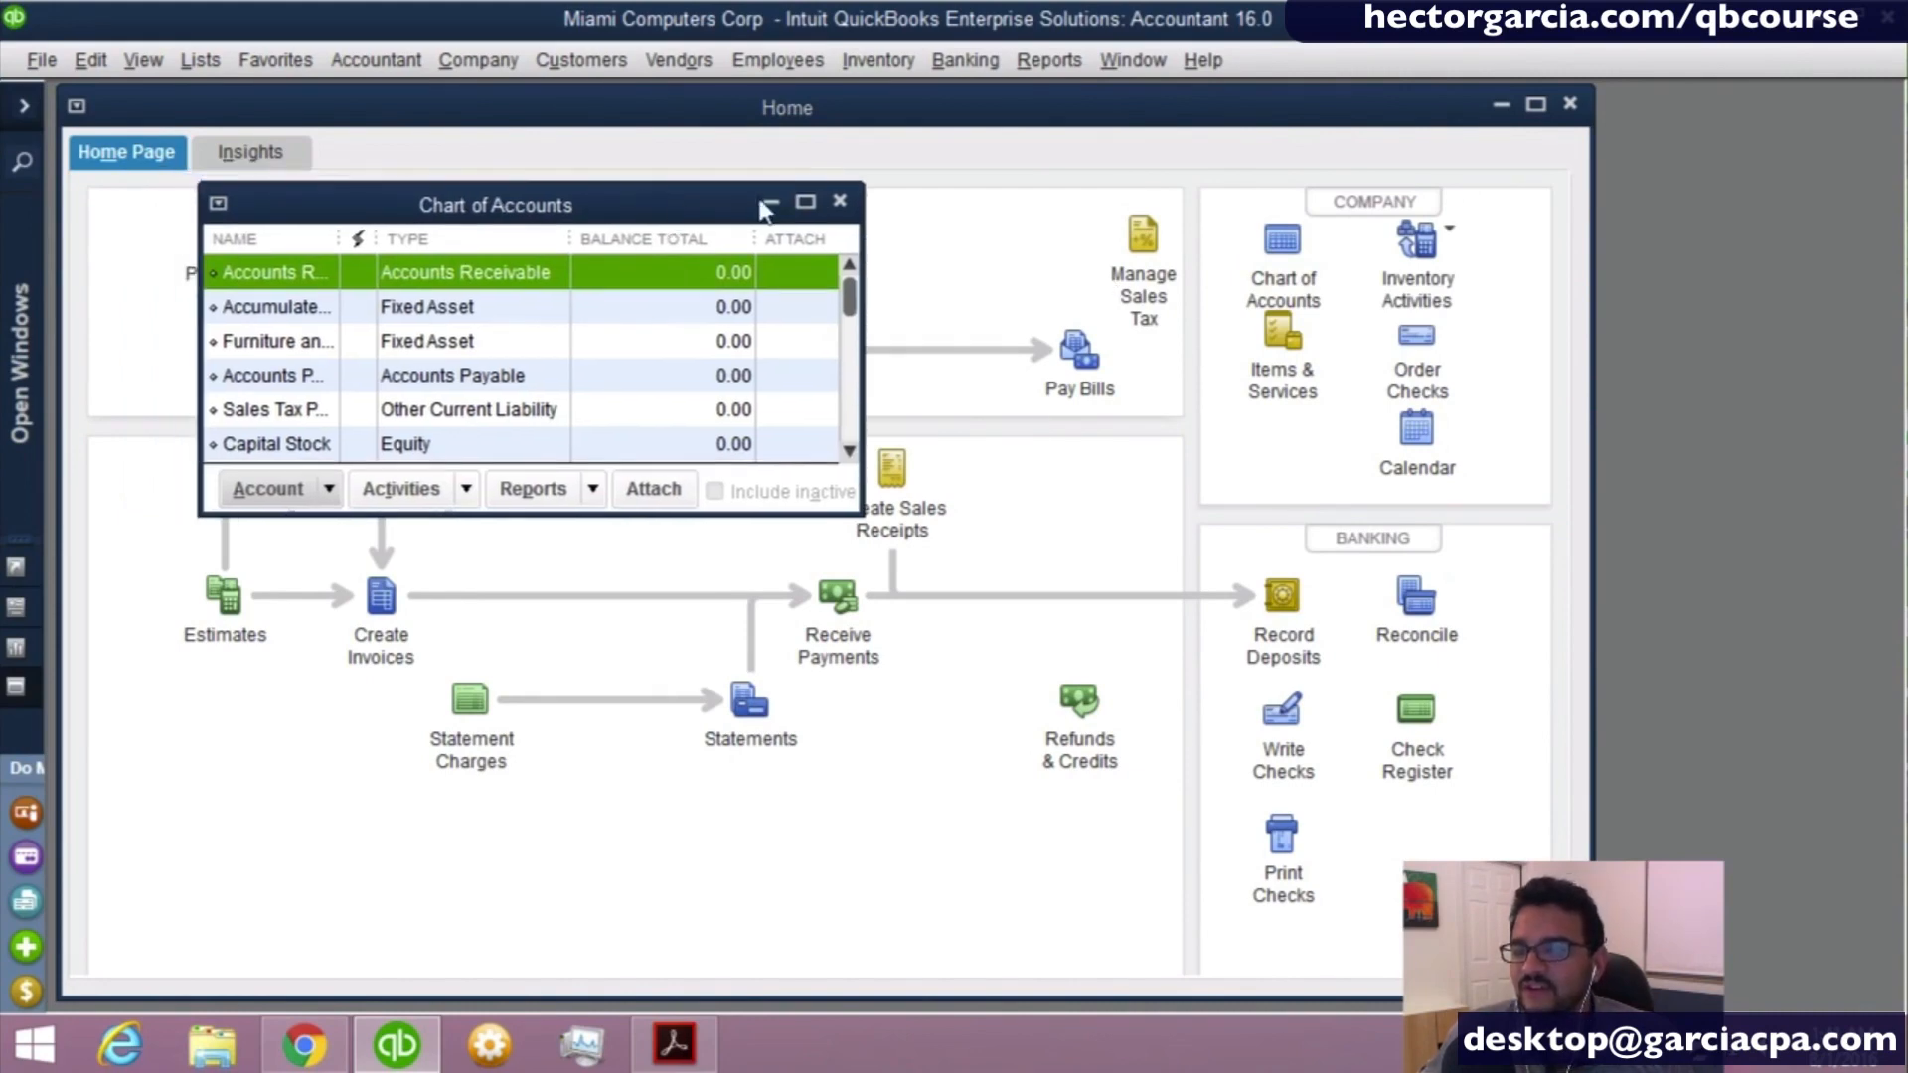
pyautogui.click(803, 206)
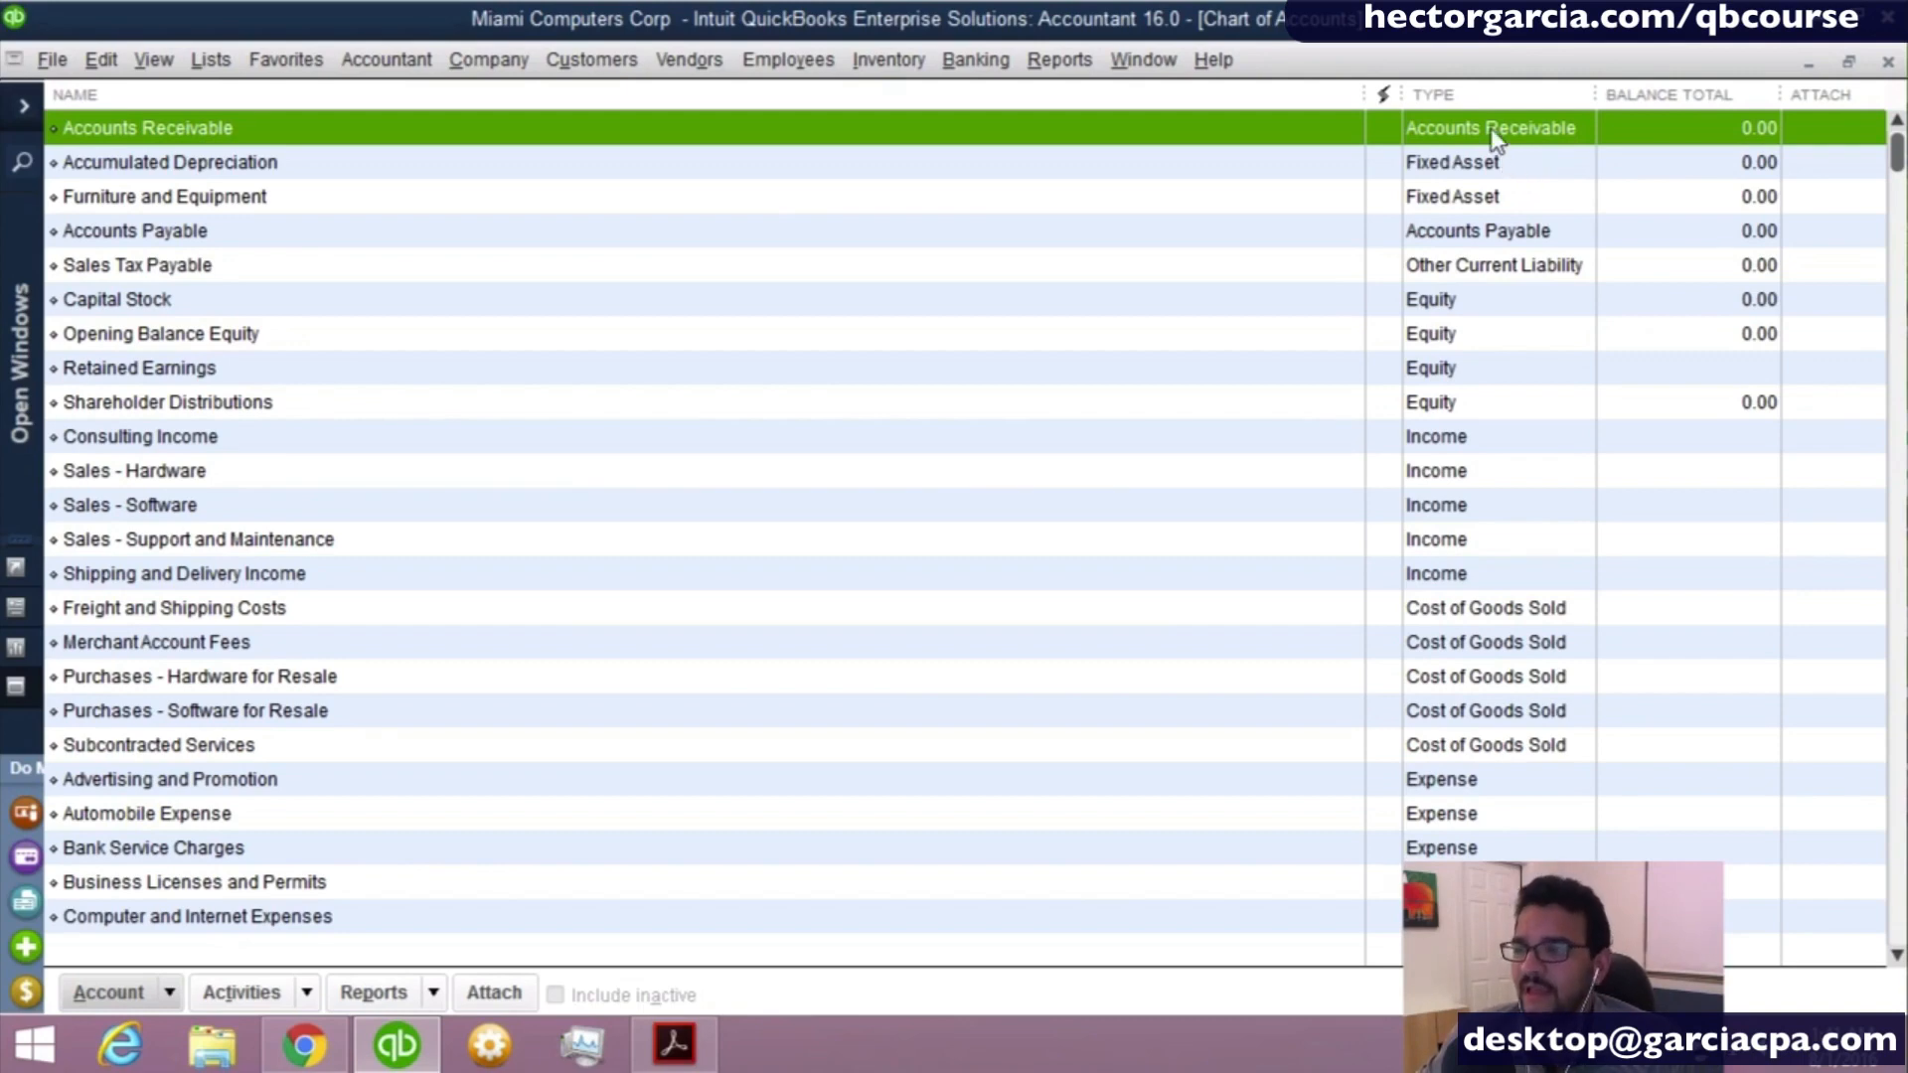
# - Compare the type and balance columns of the Shareholder Distributions and Consulting Income accounts, where equity accounts end and income accounts begin
pyautogui.click(1478, 410)
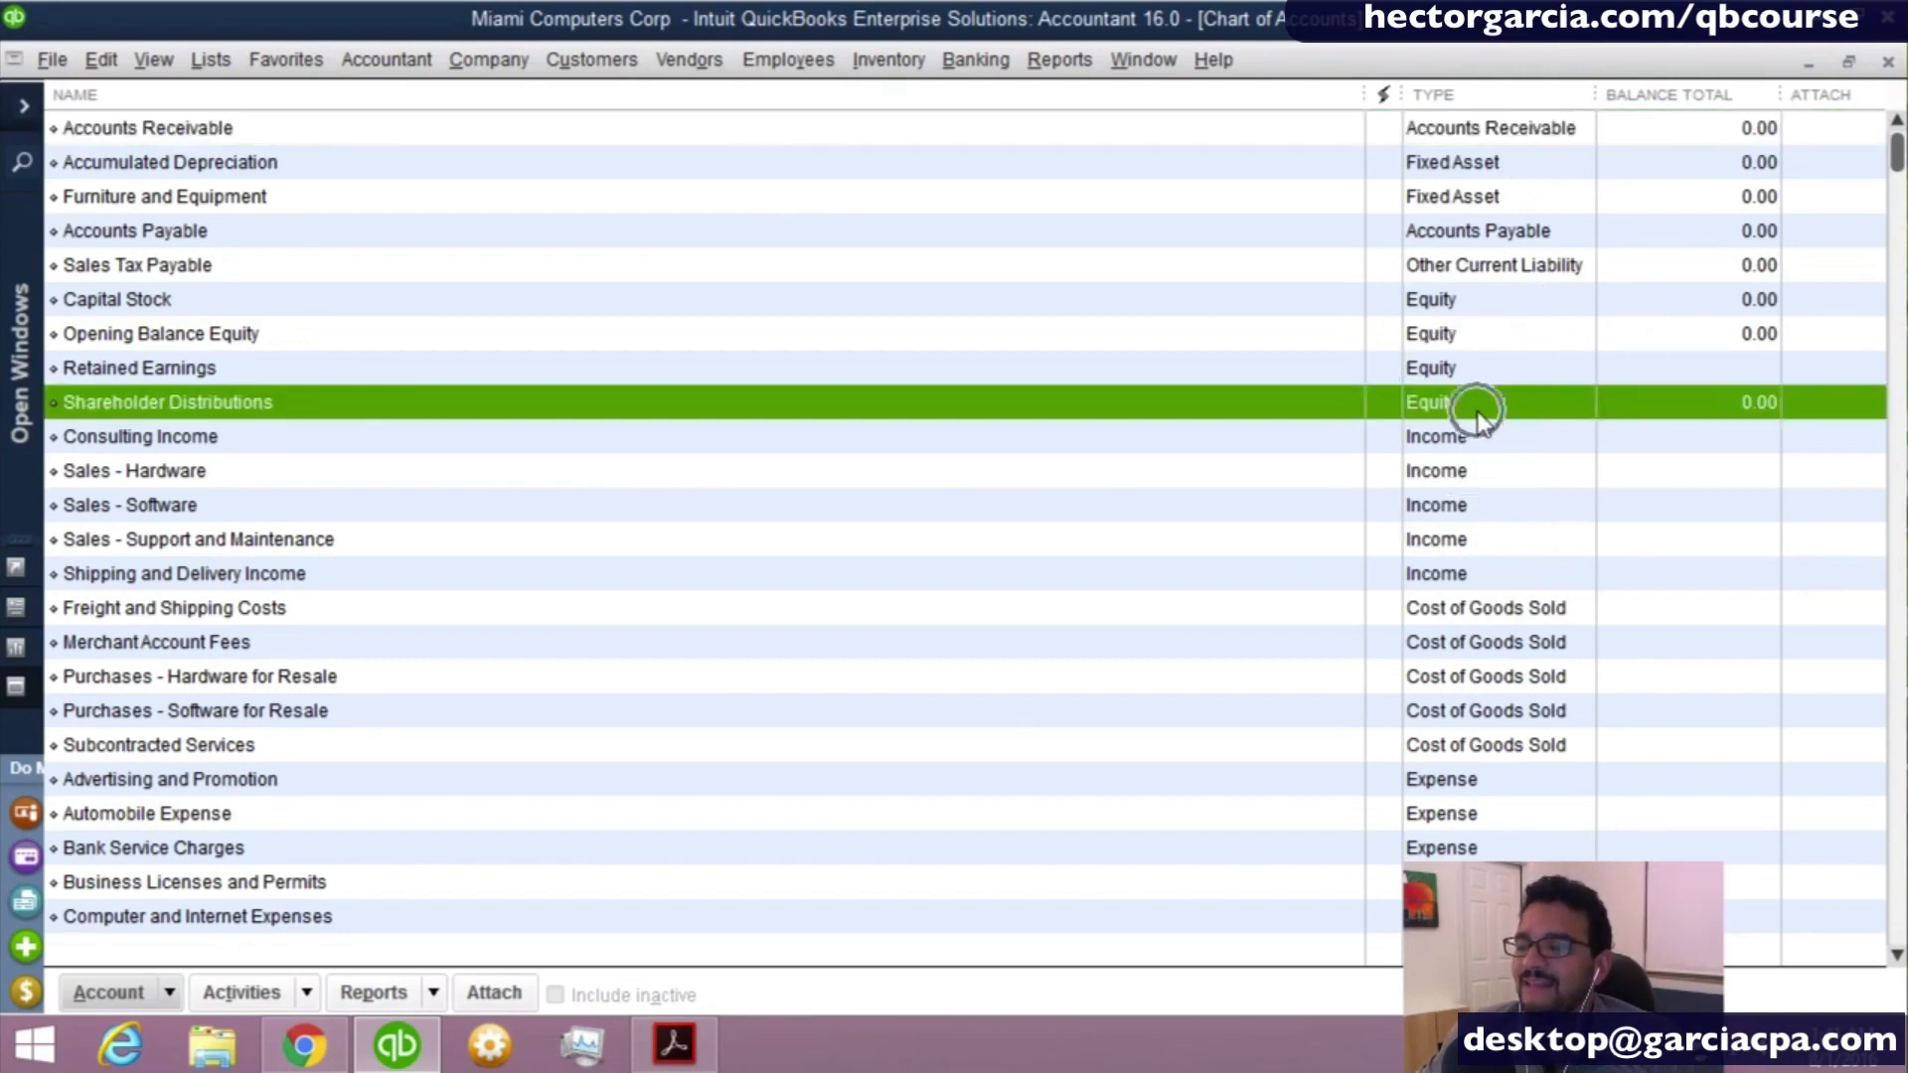
pyautogui.click(1767, 416)
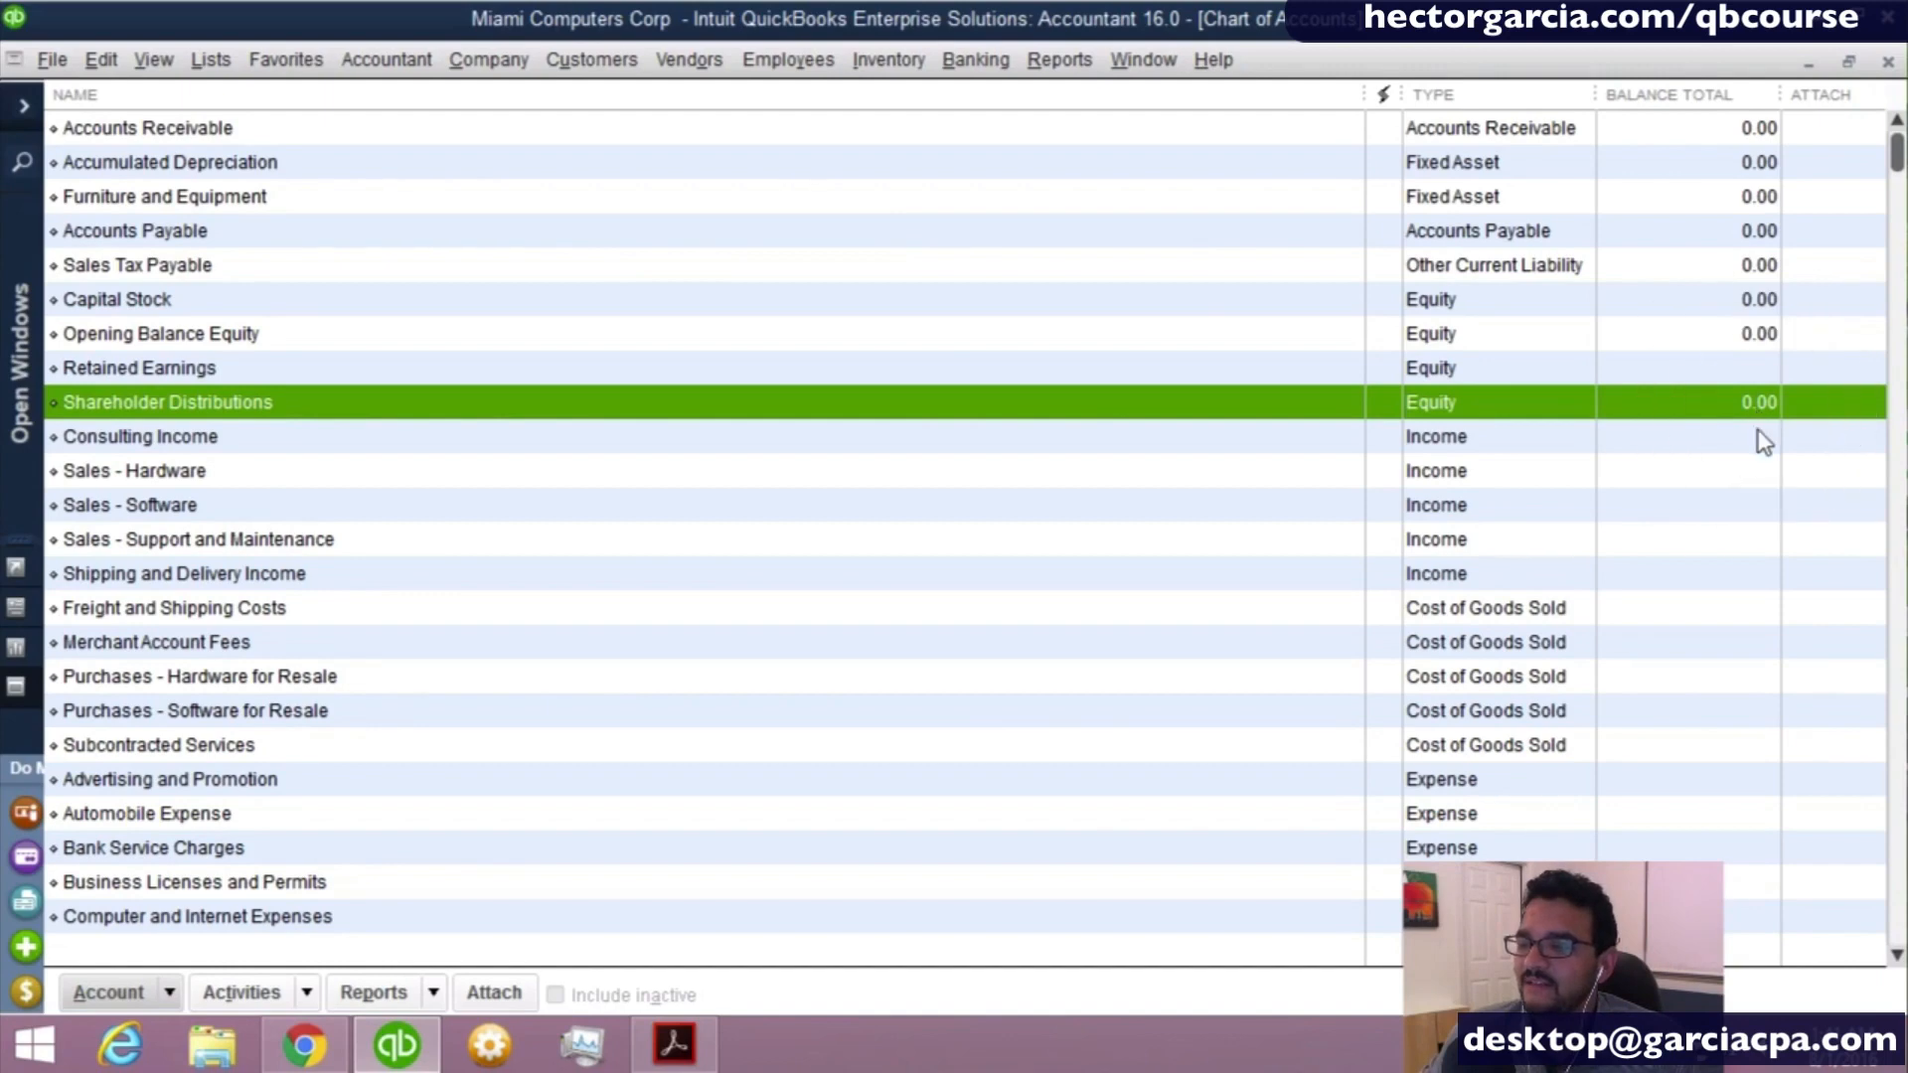
pyautogui.click(1759, 438)
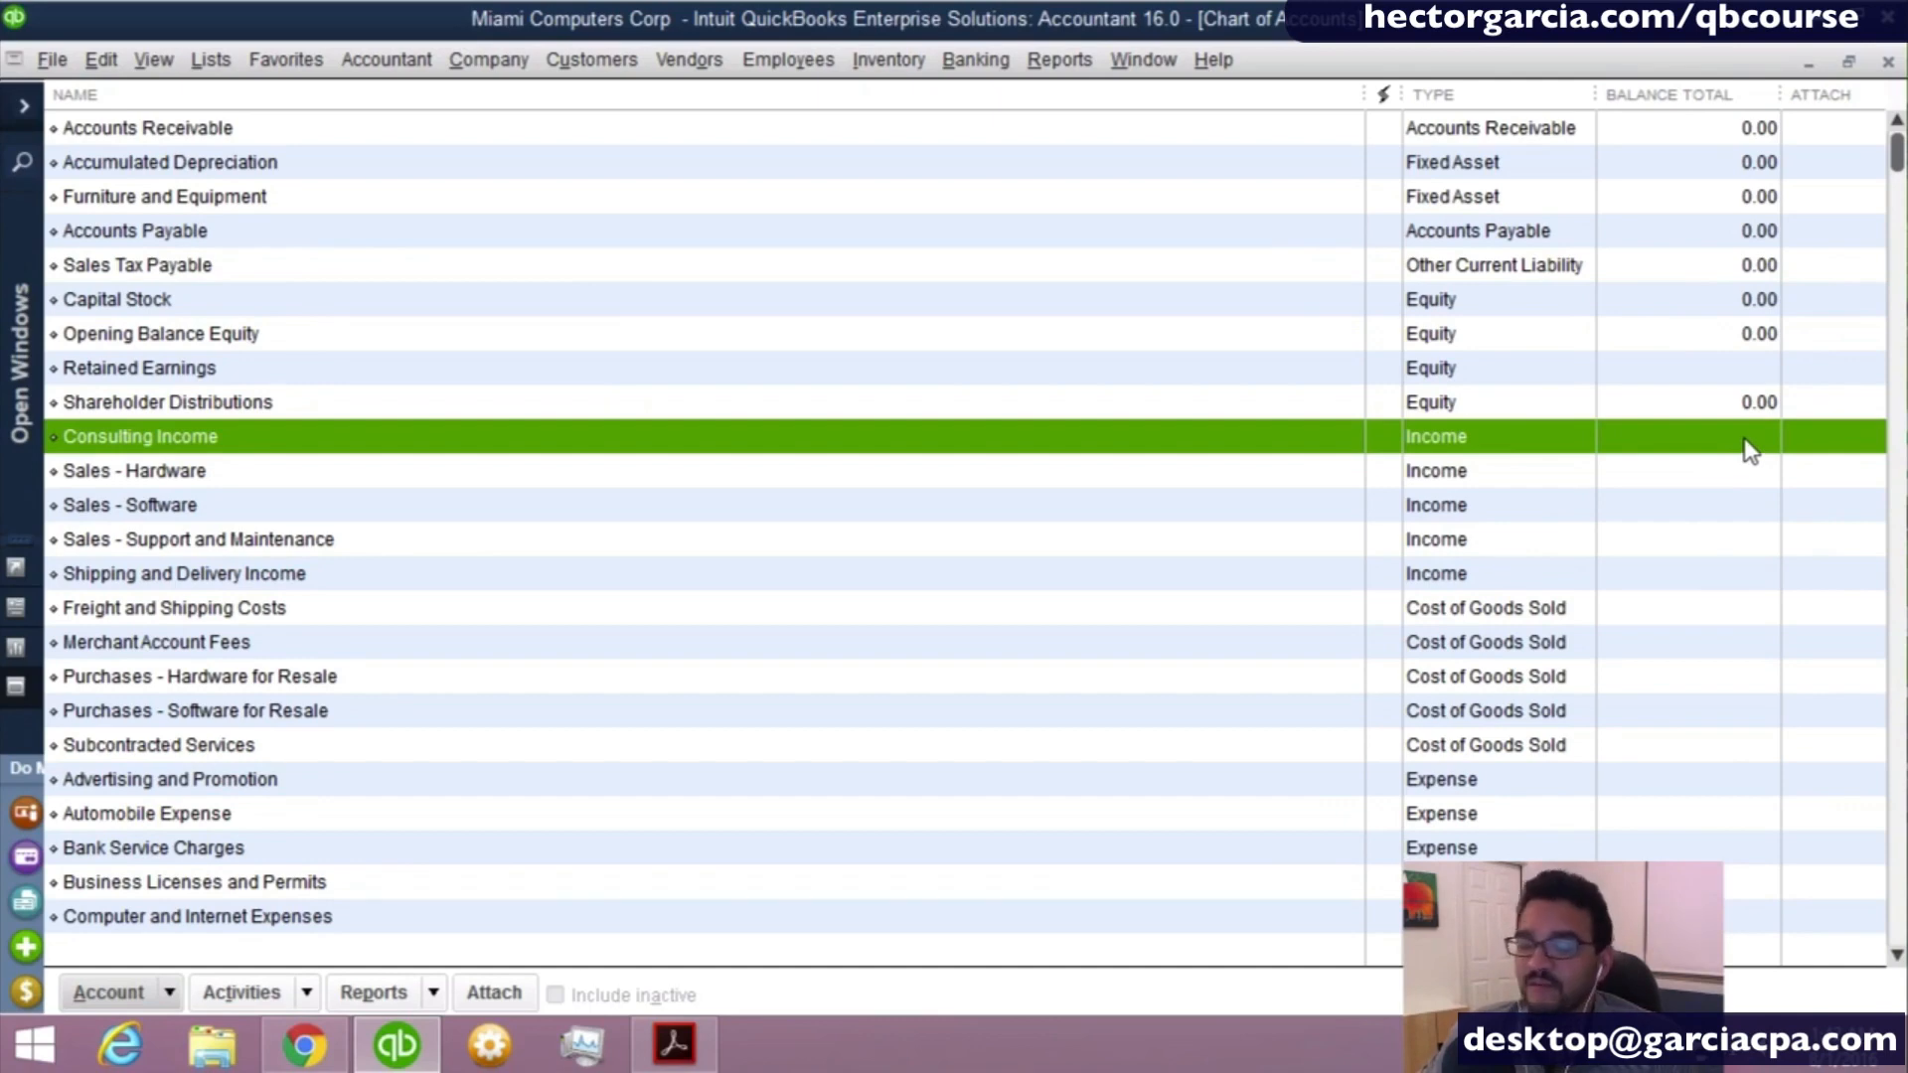
pyautogui.click(1476, 407)
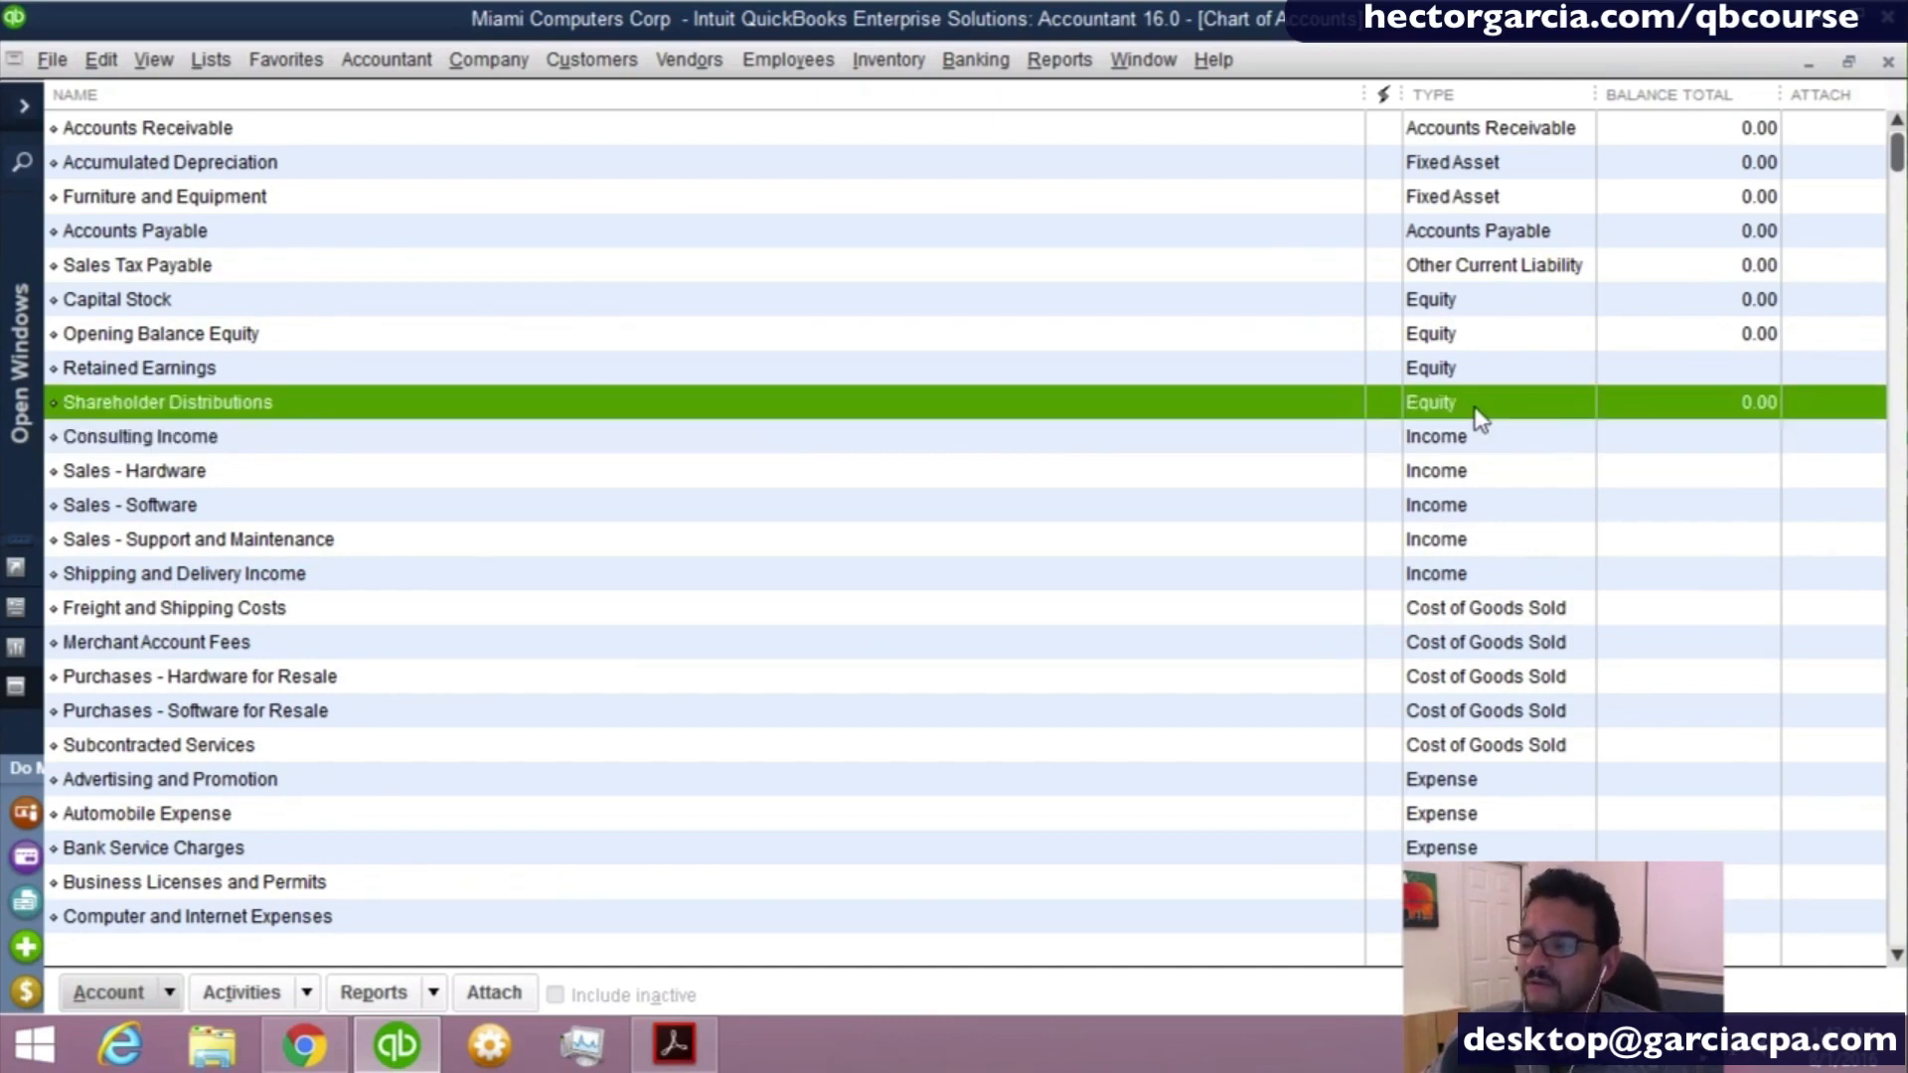
pyautogui.click(1459, 435)
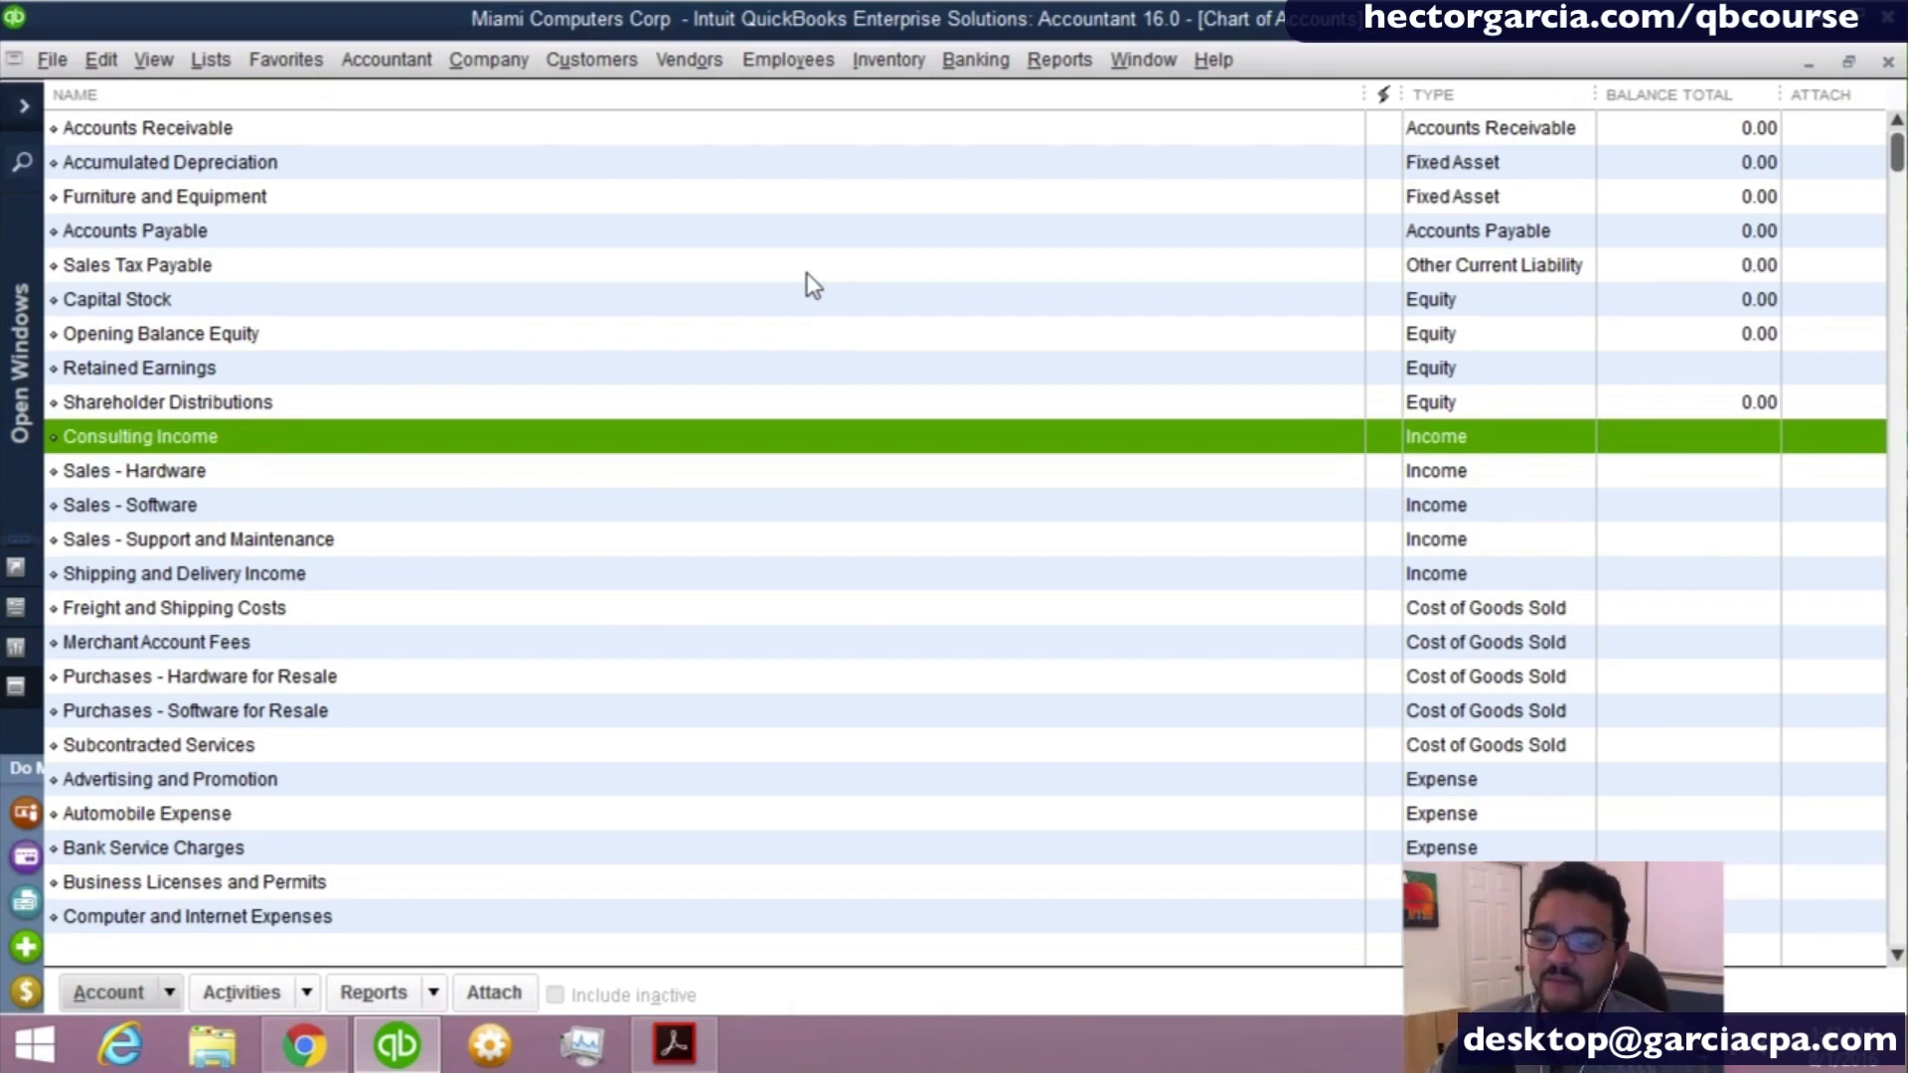
# - Examine the commands offered for accounts in the Chart of Accounts, including Furniture and Equipment, Accounts Payable, Opening Balance Equity and Accounts Receivable
pyautogui.rightClick(533, 207)
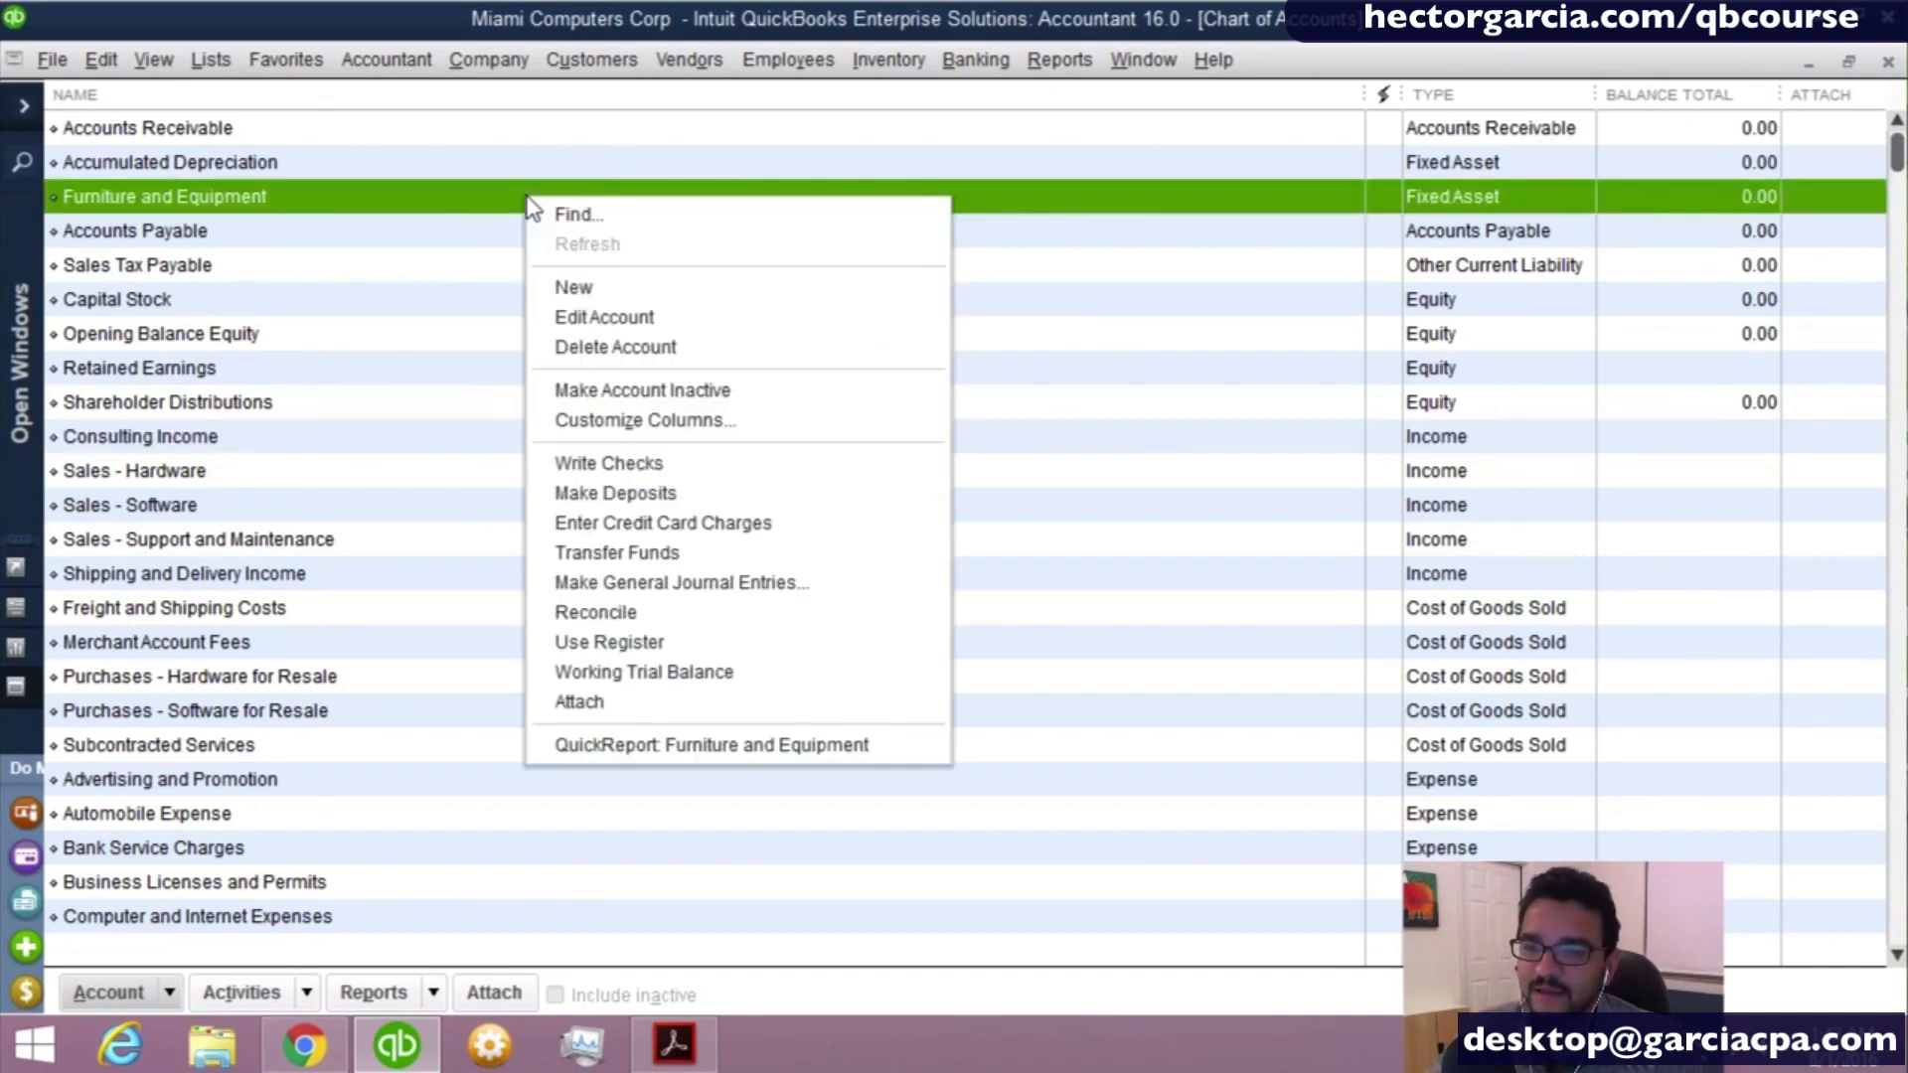
pyautogui.click(594, 294)
pyautogui.click(169, 993)
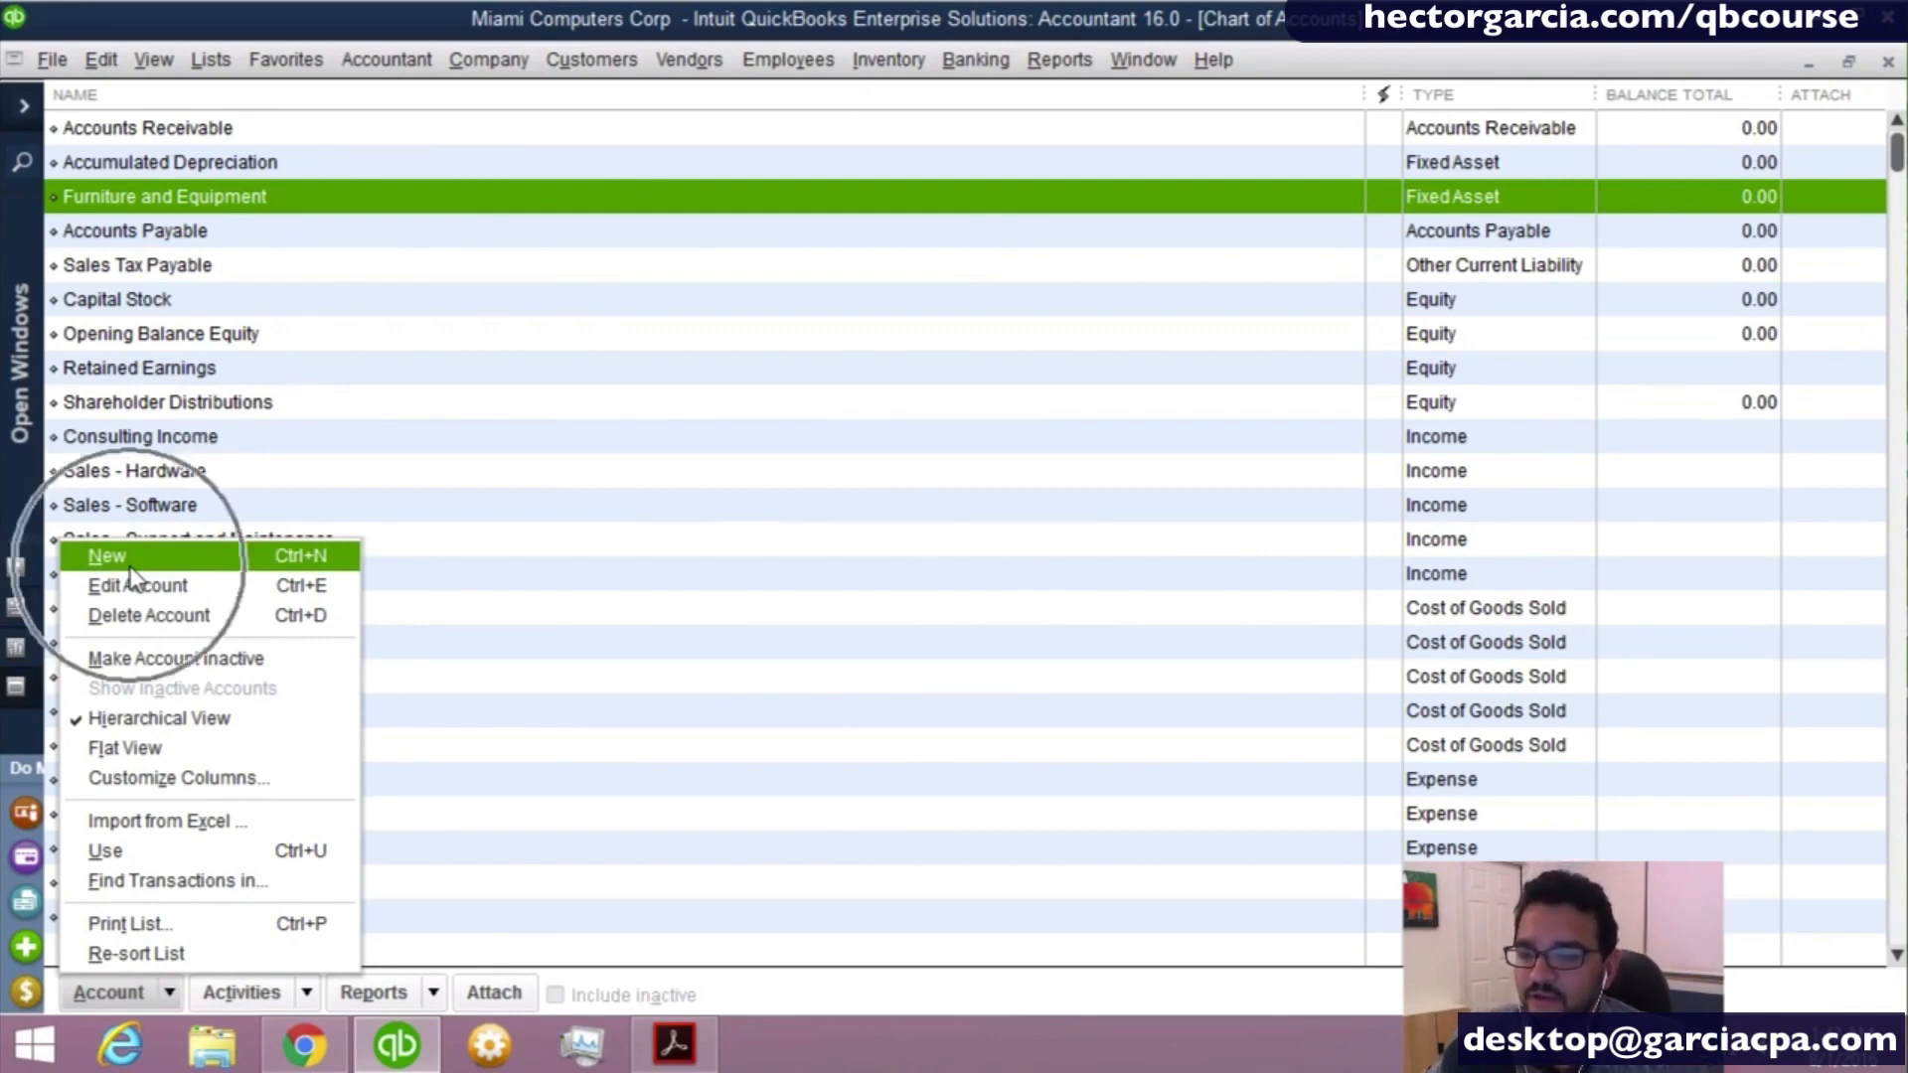
pyautogui.click(258, 320)
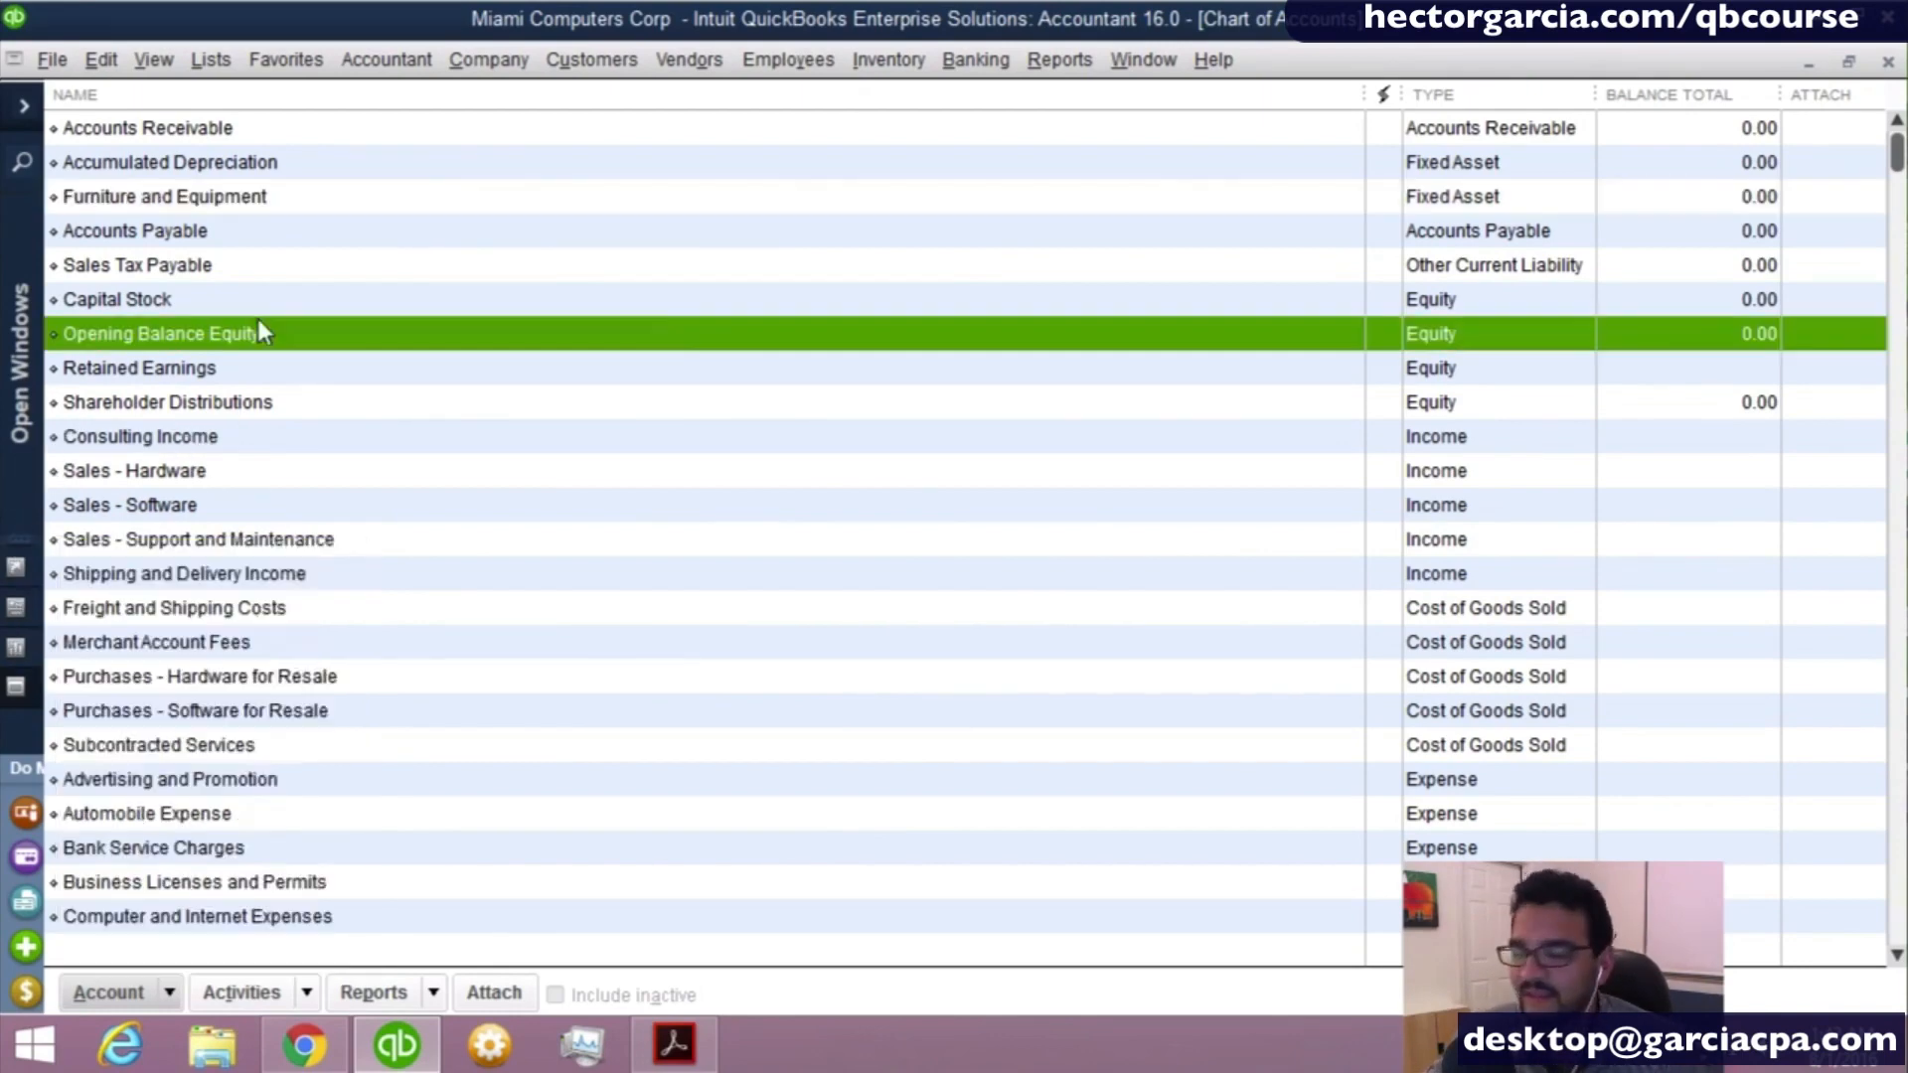
pyautogui.rightClick(258, 320)
pyautogui.click(232, 237)
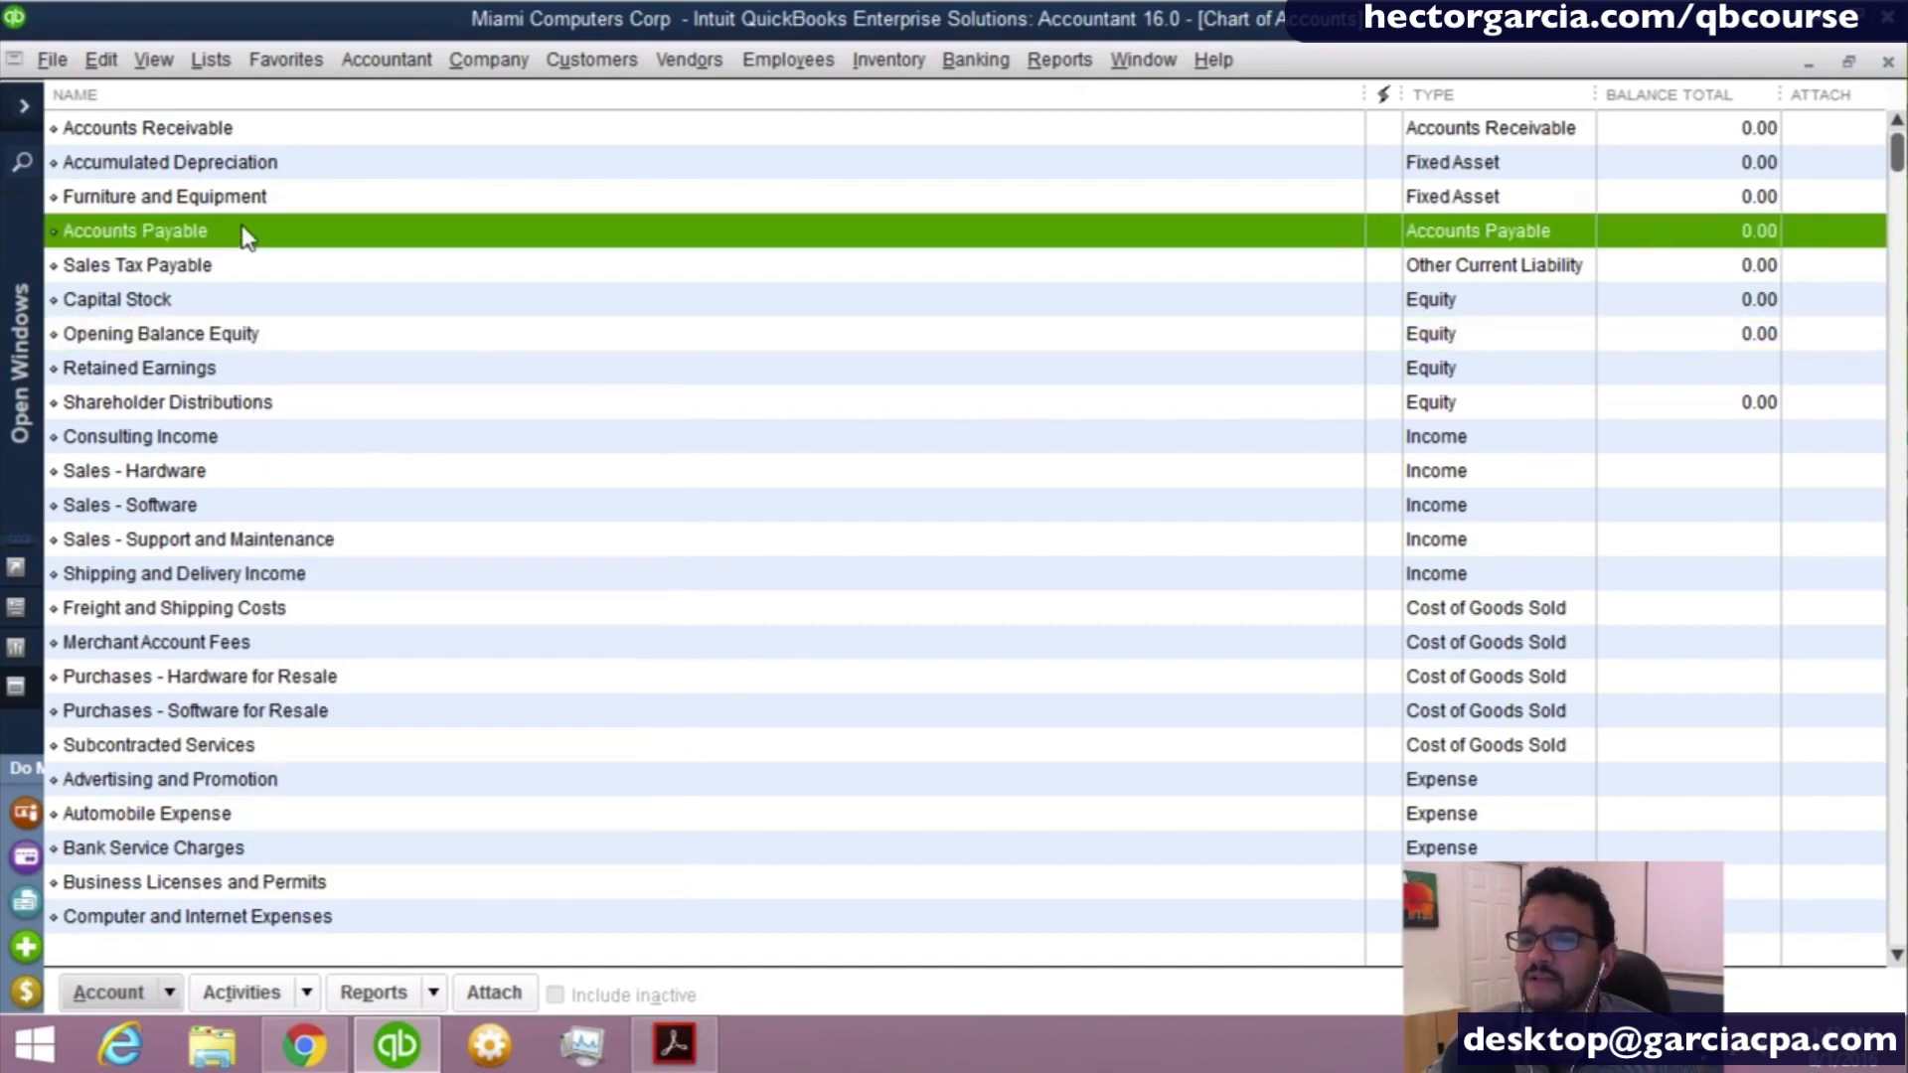
pyautogui.rightClick(245, 236)
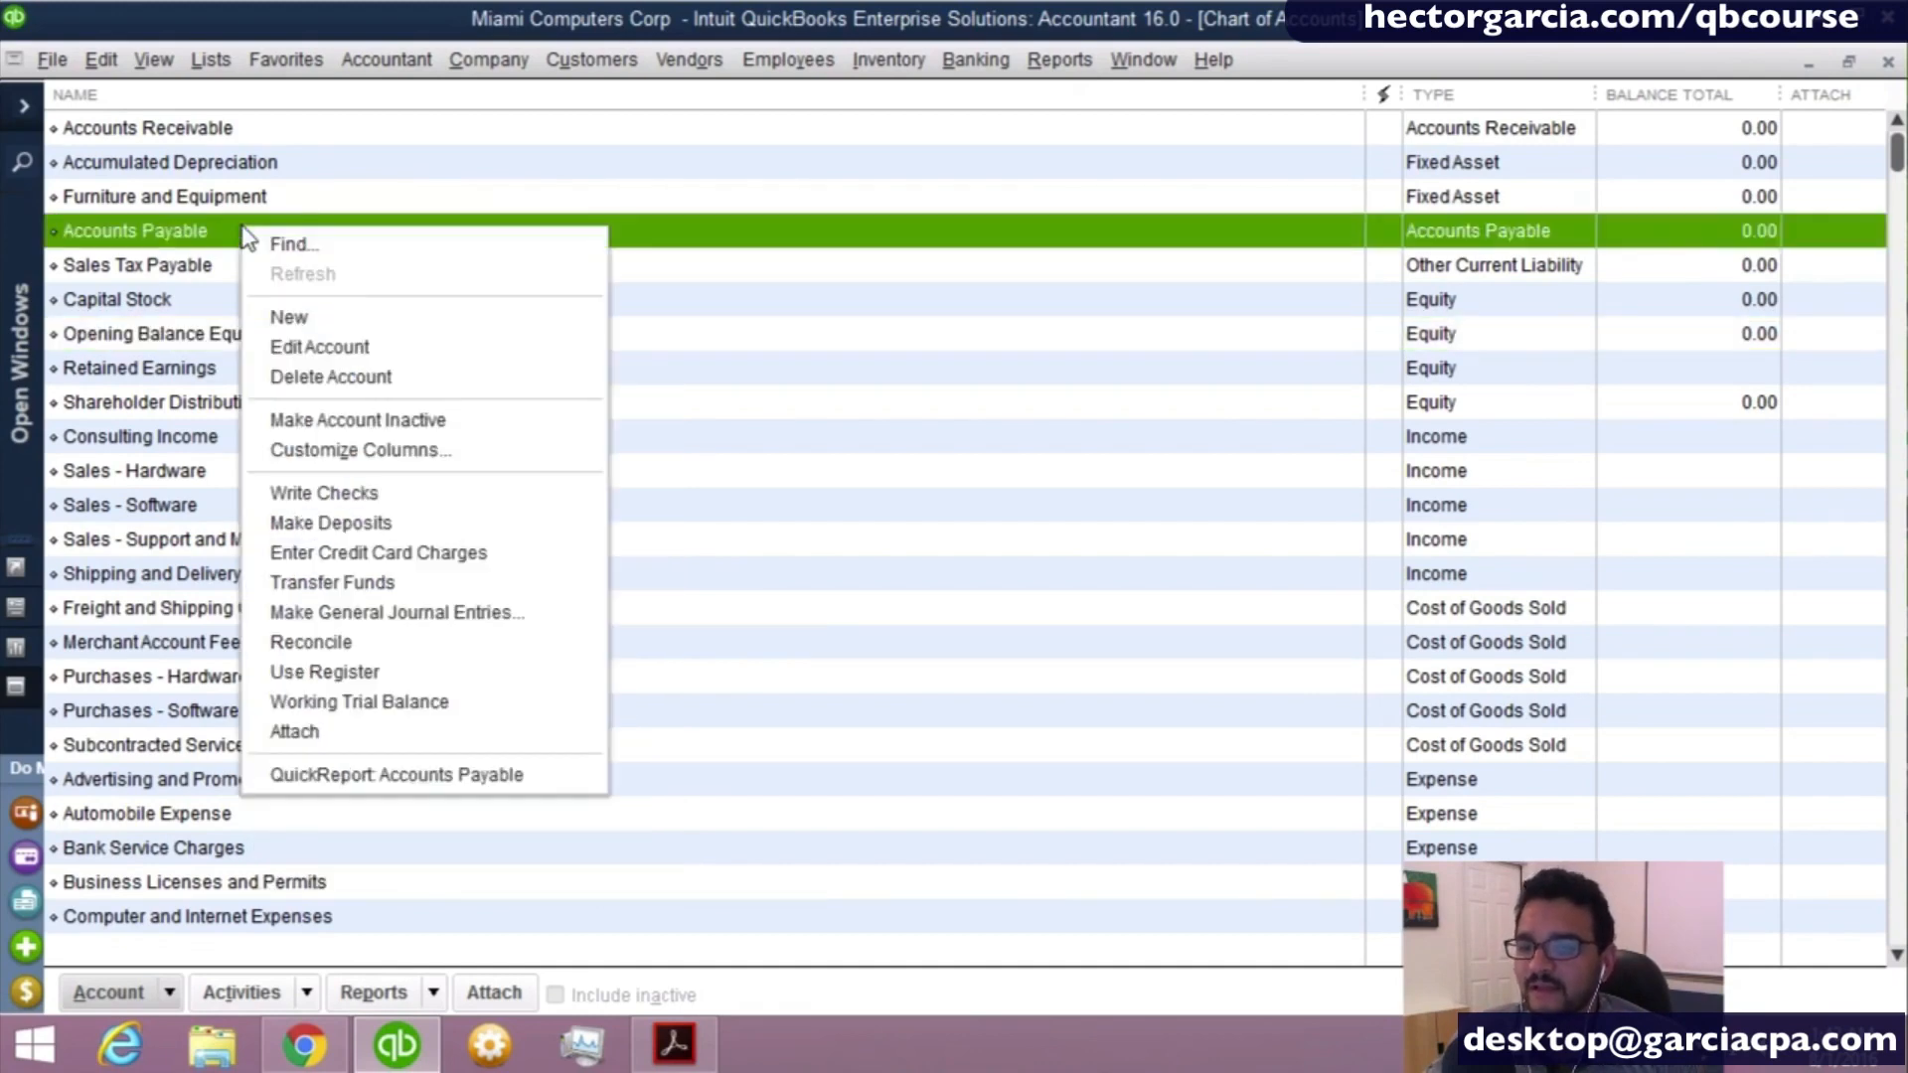
pyautogui.rightClick(1191, 339)
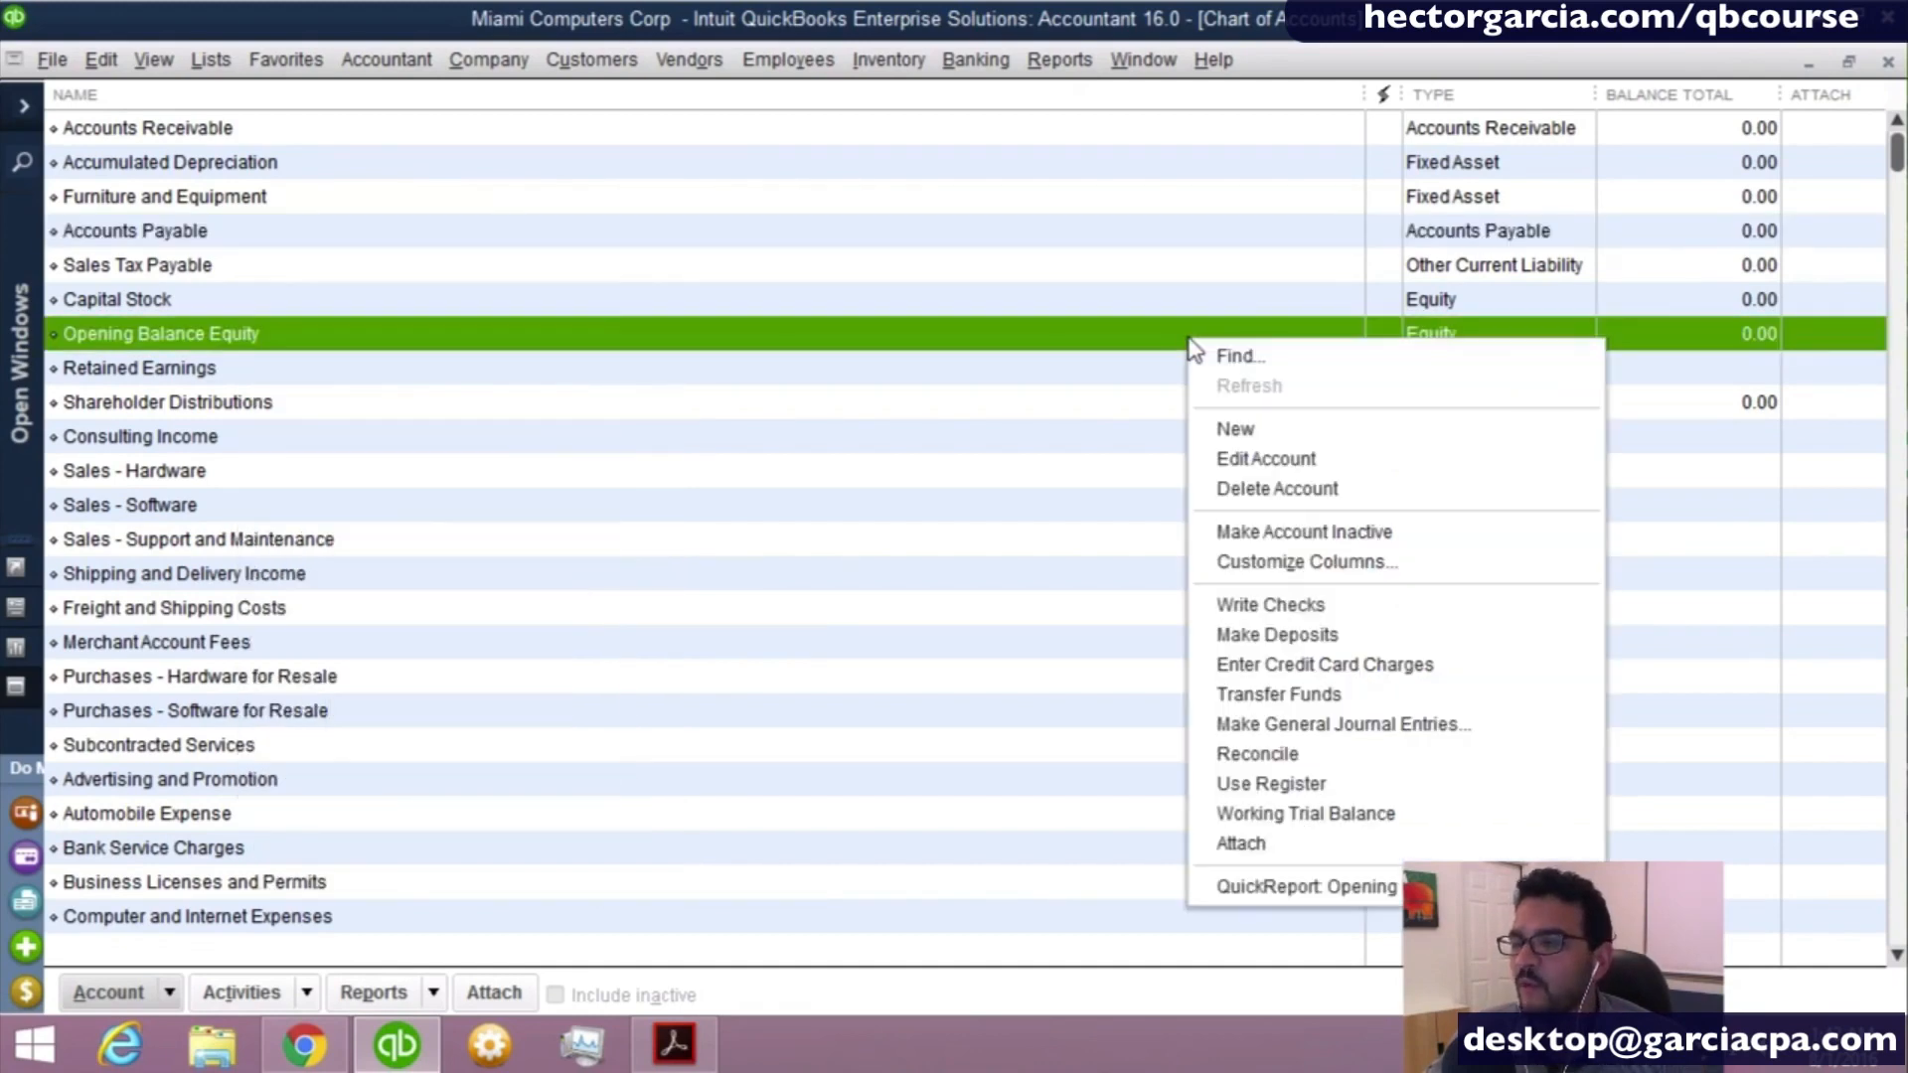
pyautogui.click(1726, 141)
pyautogui.rightClick(1726, 141)
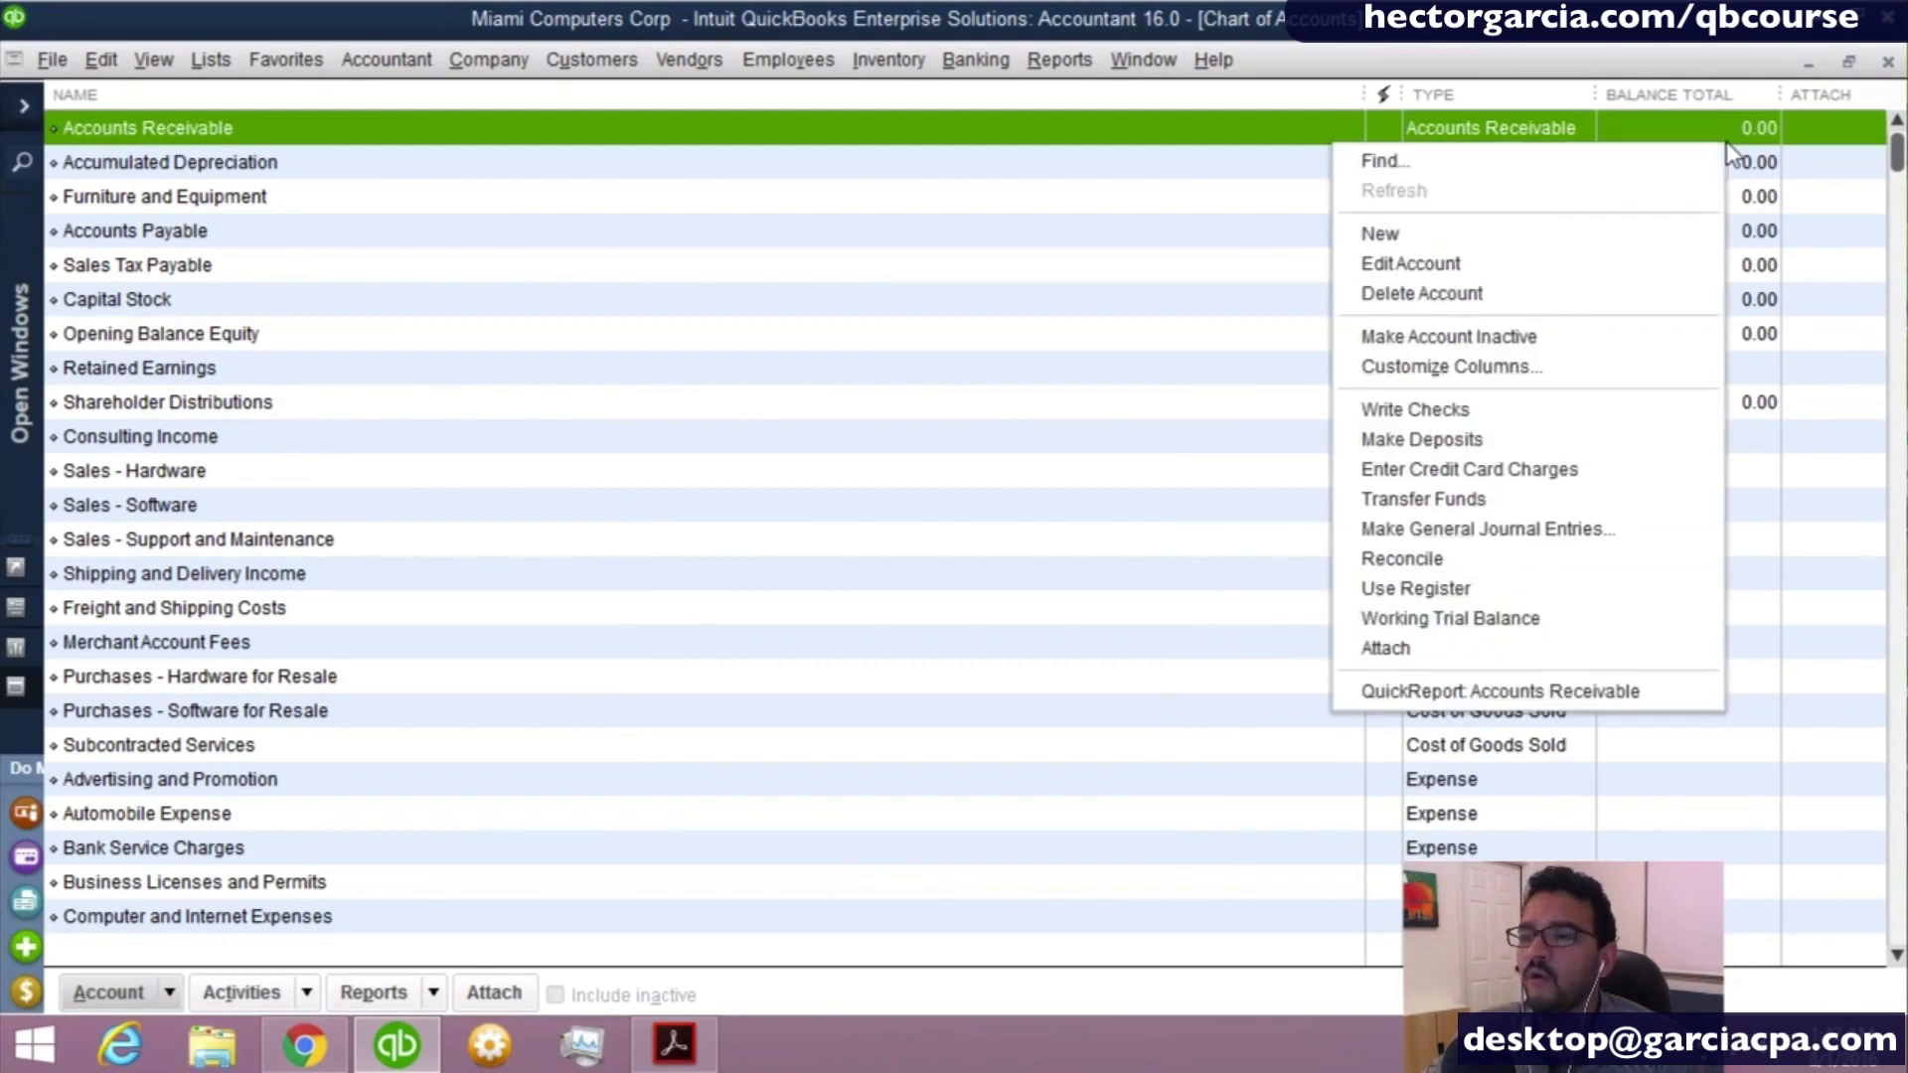
# - Start a new account and compare the descriptions of the Income, Expense and Cost of Goods Sold account types
pyautogui.rightClick(188, 779)
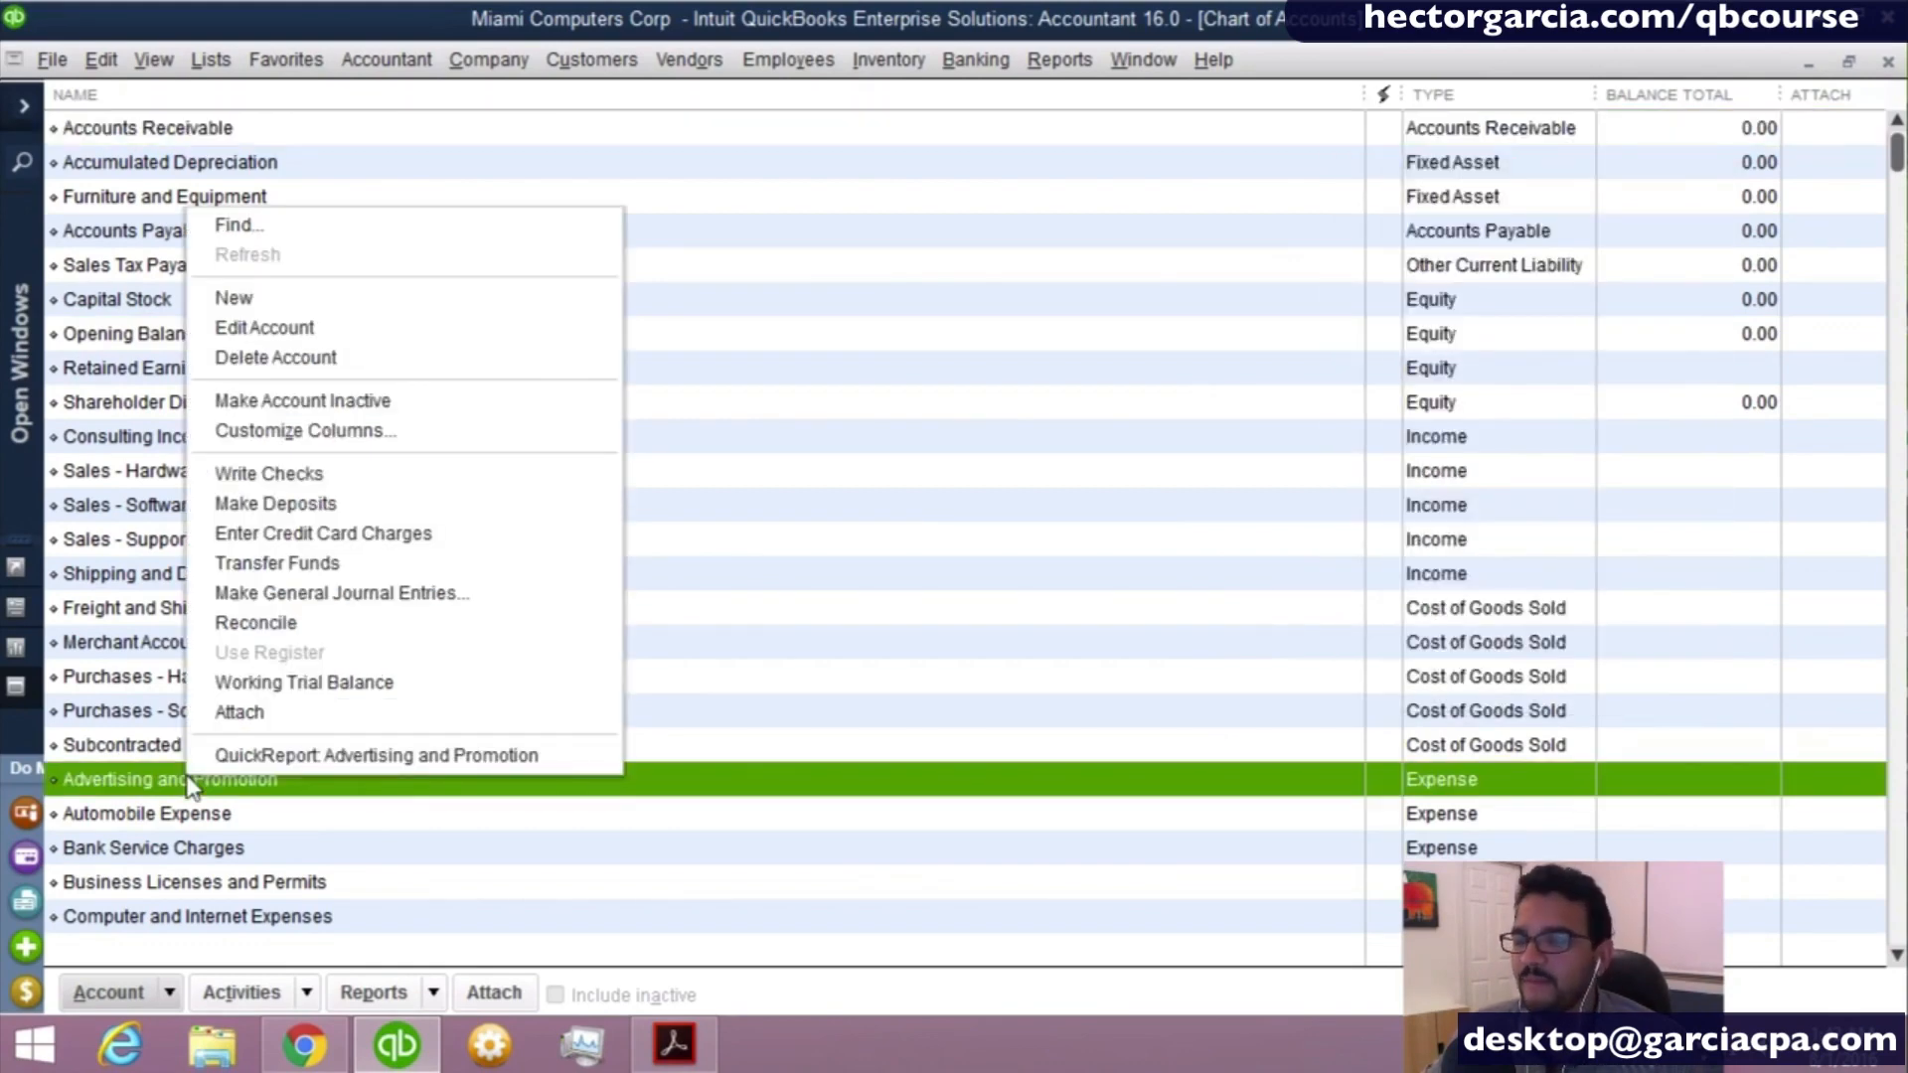
pyautogui.click(261, 301)
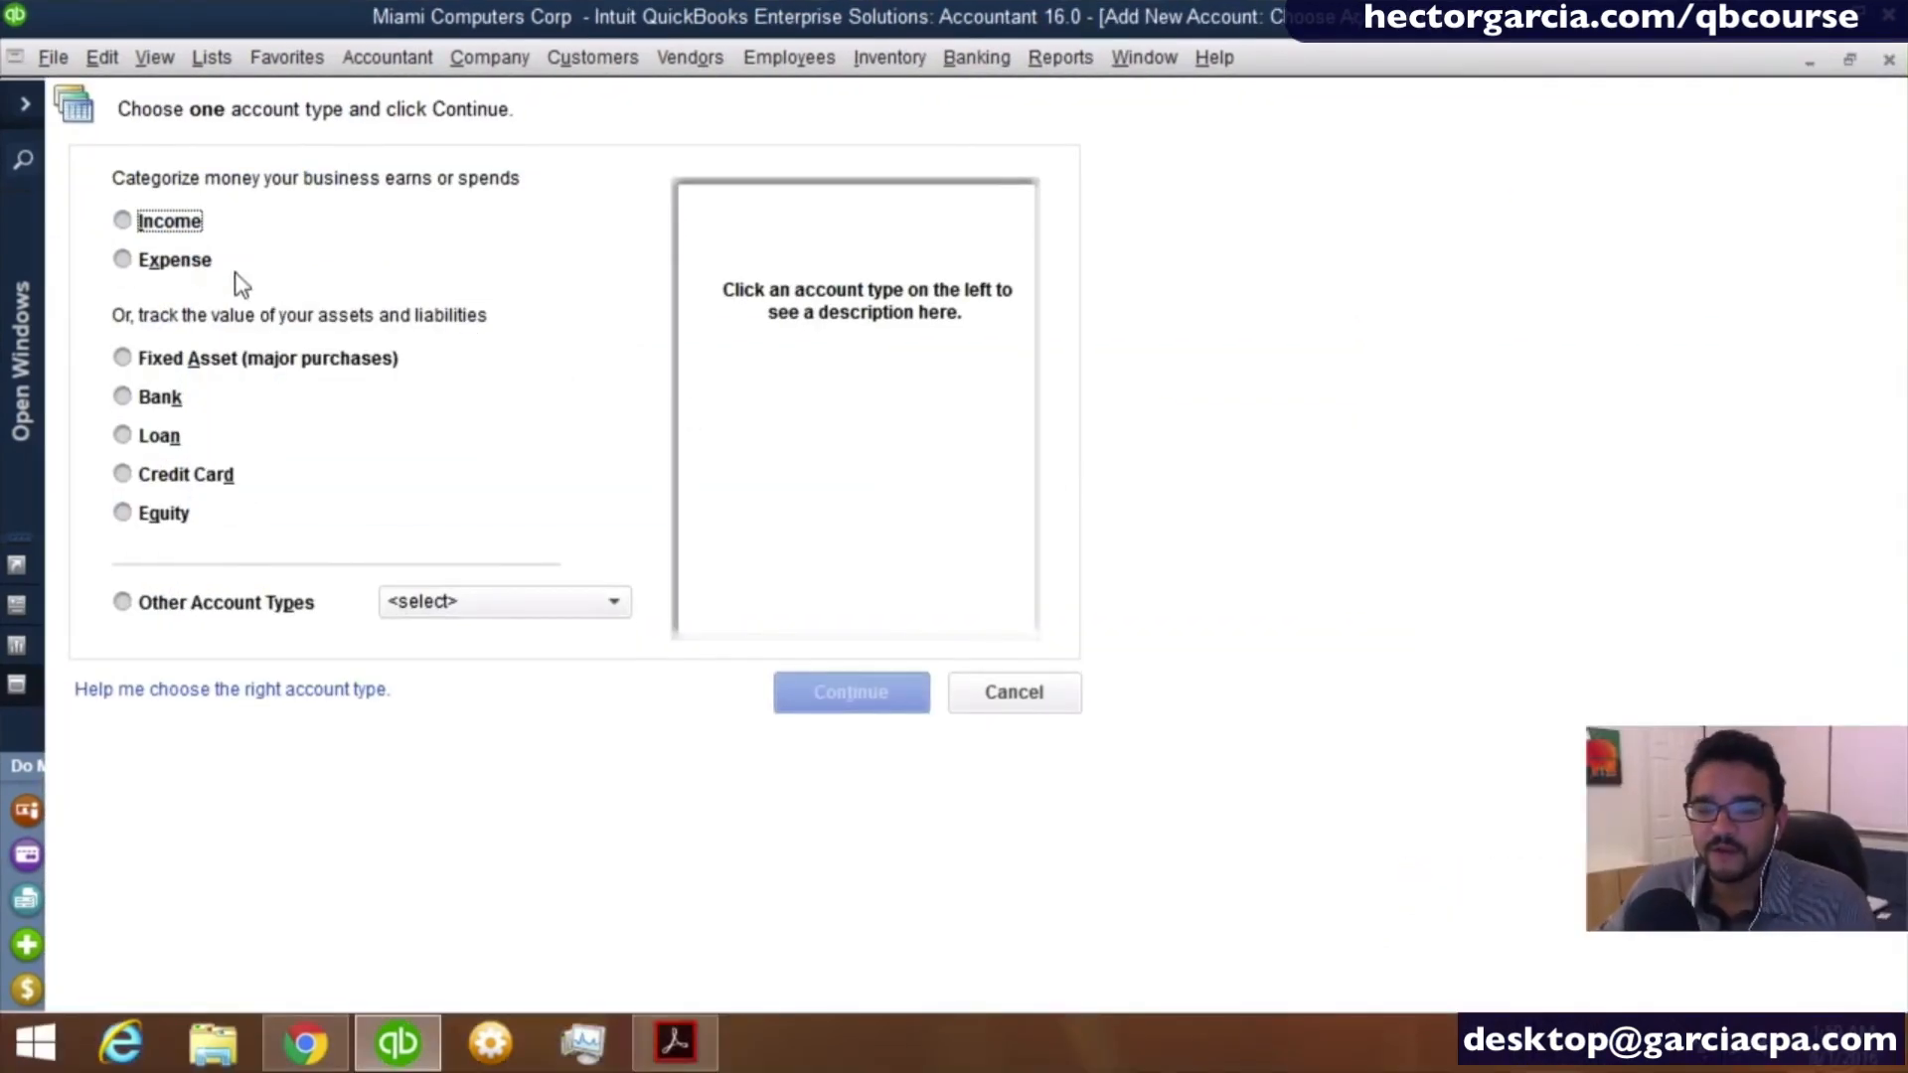
pyautogui.click(159, 230)
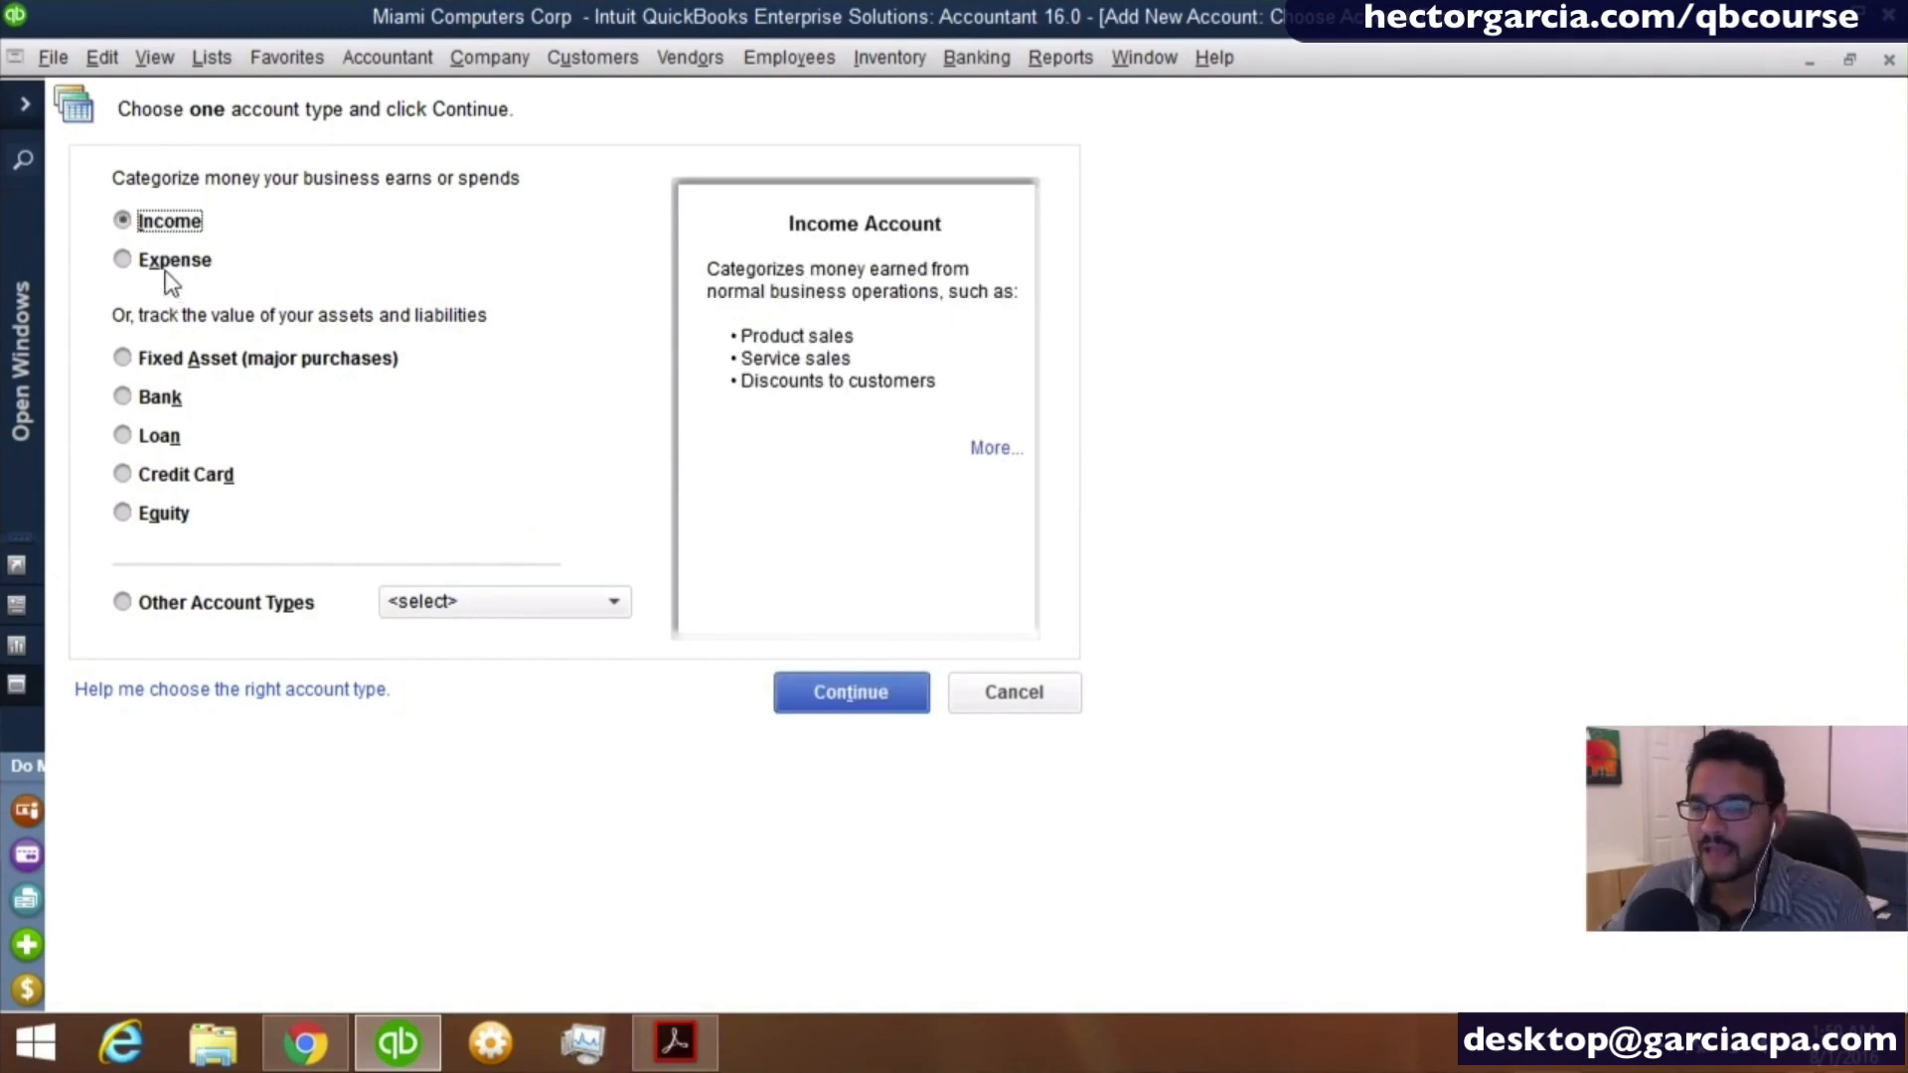
pyautogui.click(159, 261)
pyautogui.click(154, 222)
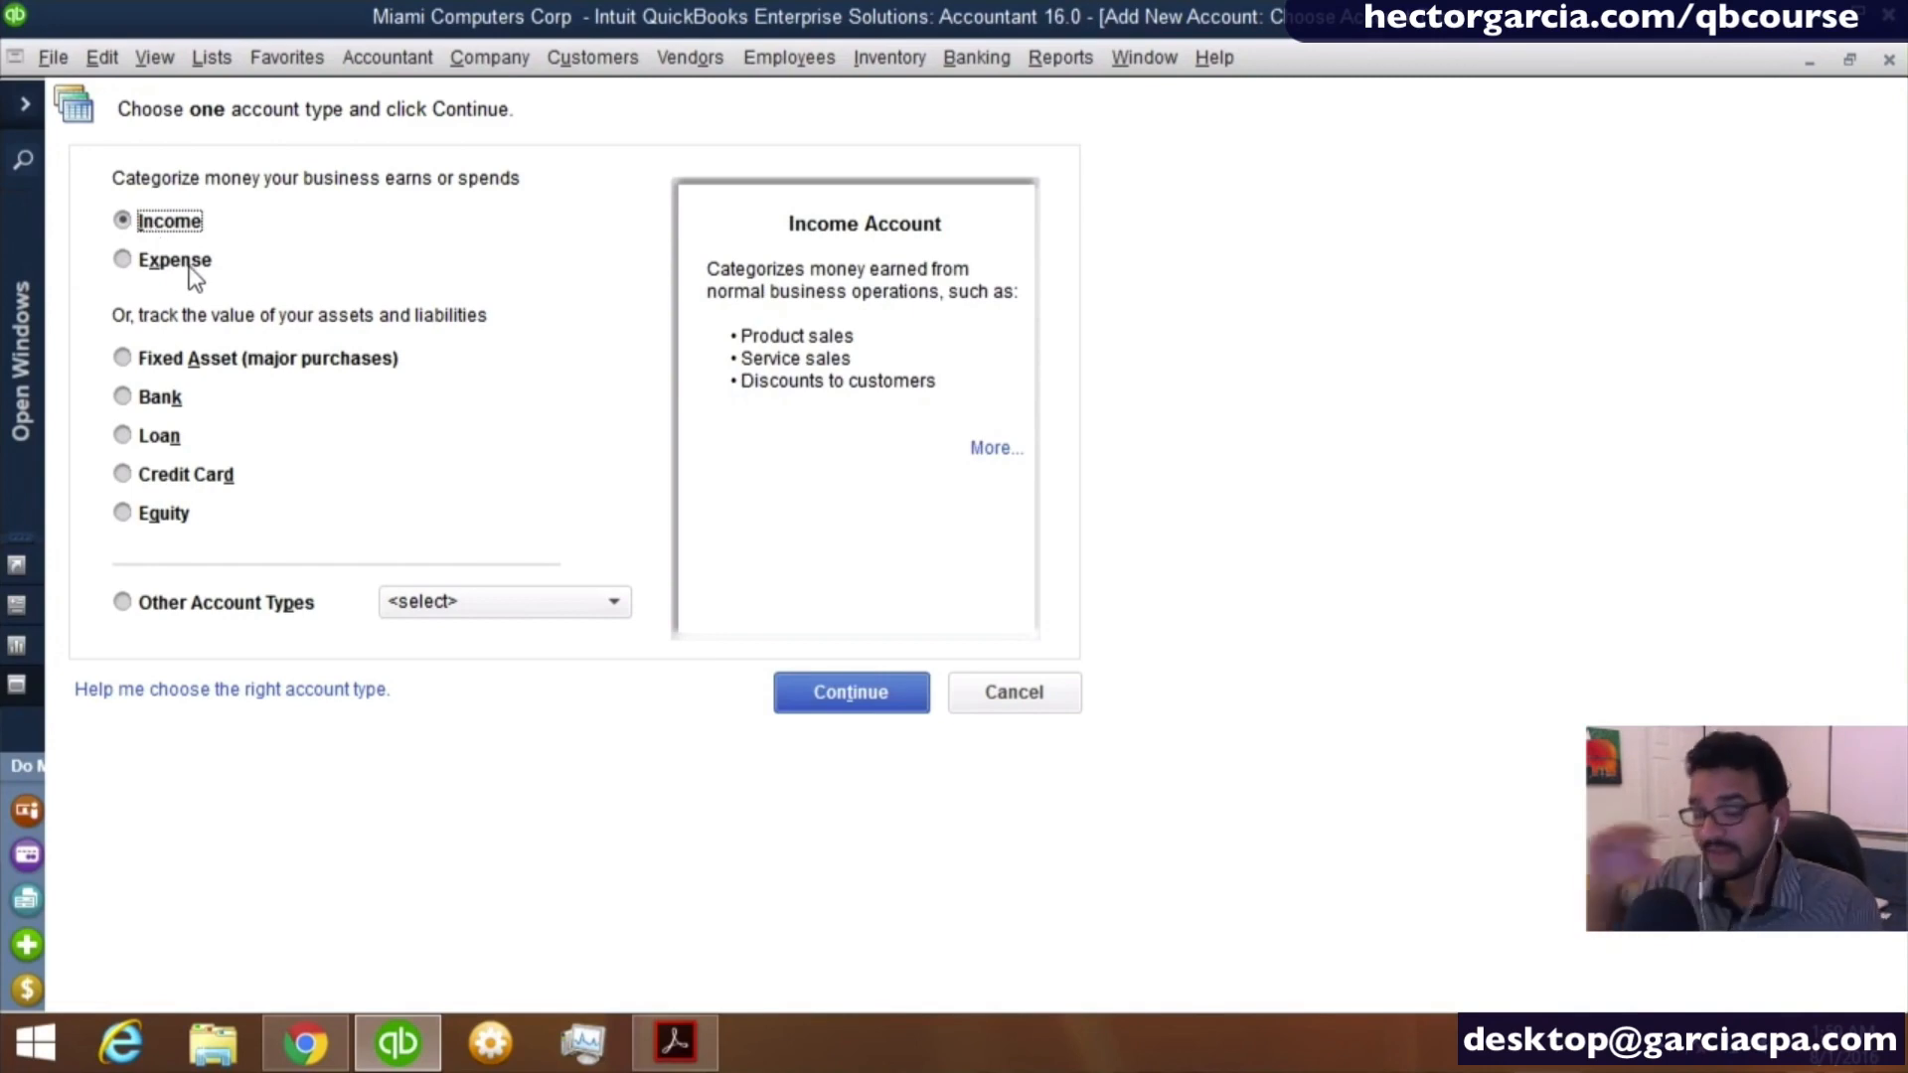
pyautogui.click(186, 263)
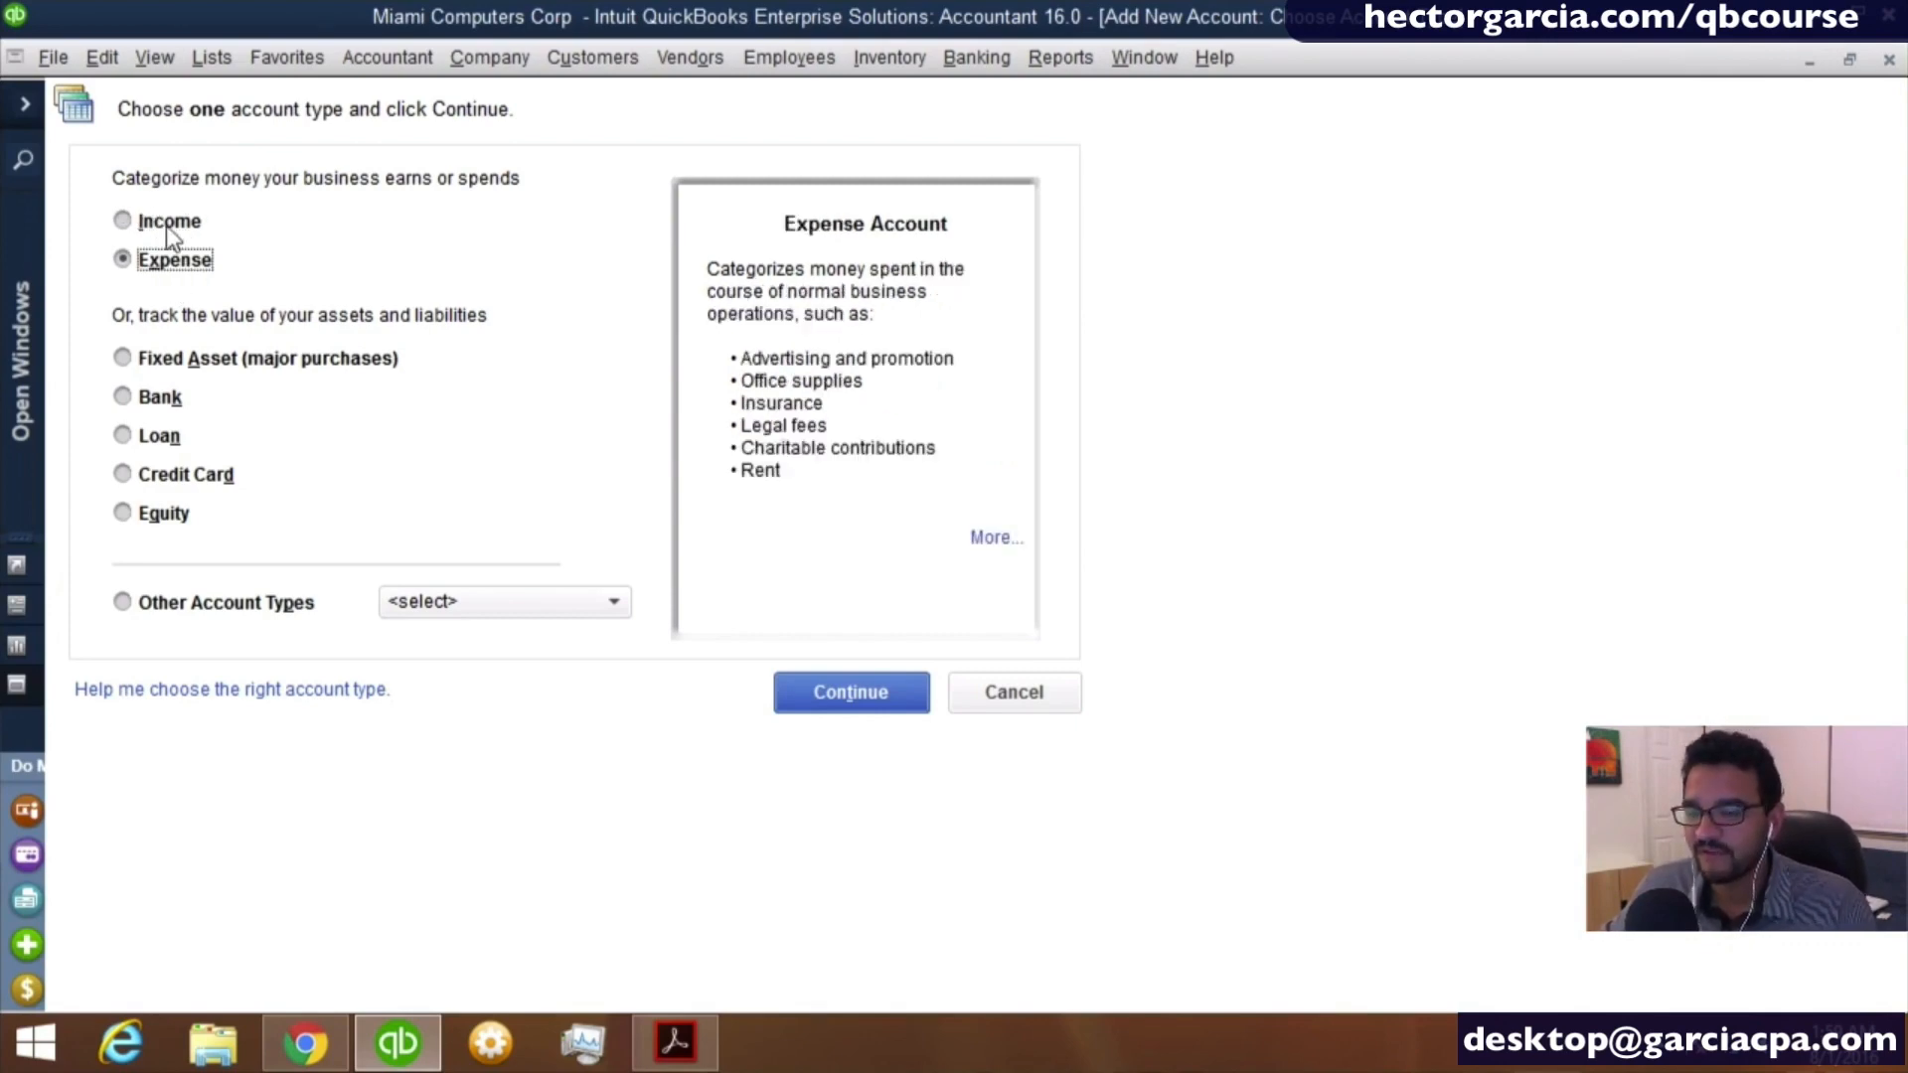
pyautogui.click(167, 227)
pyautogui.click(462, 603)
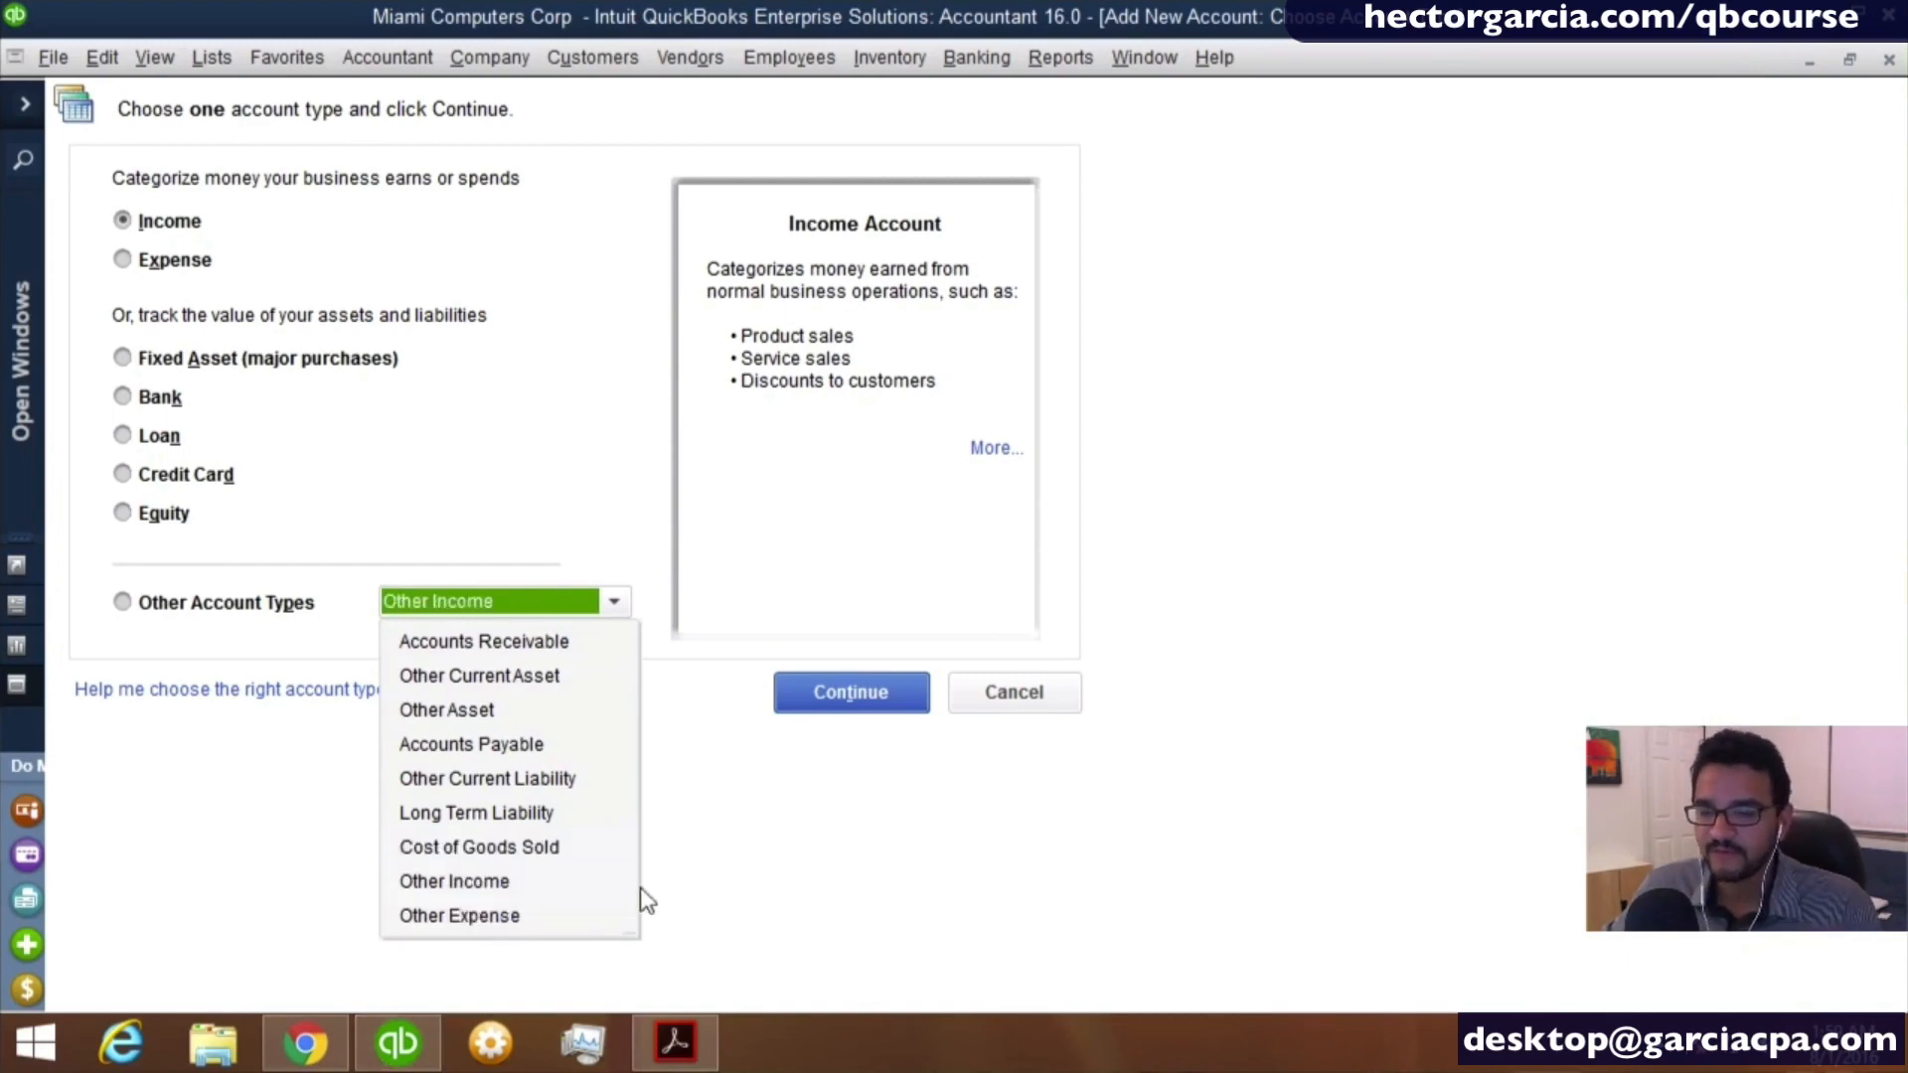
pyautogui.click(152, 616)
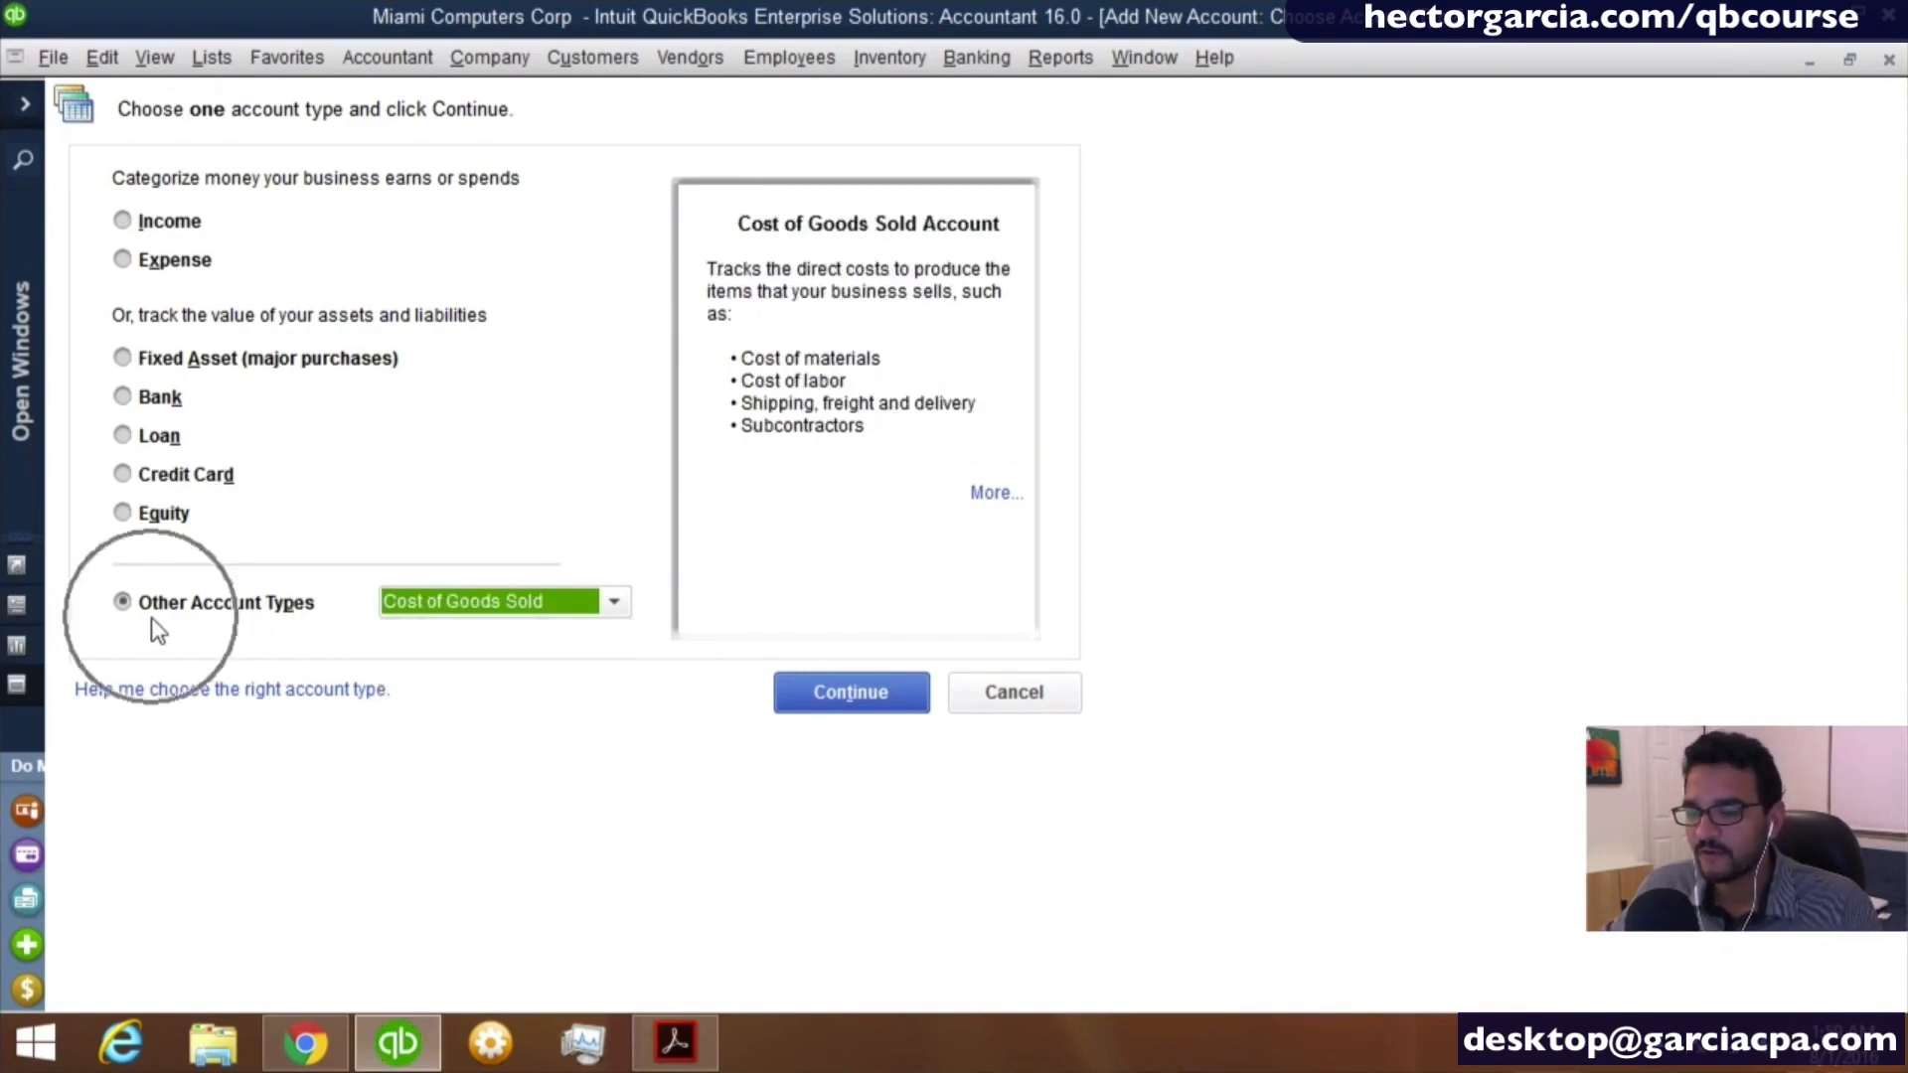
# - Review the Fixed Asset, Bank, Loan, Credit Card and Equity type descriptions and the list of other account types, including Long Term Liability
pyautogui.click(145, 366)
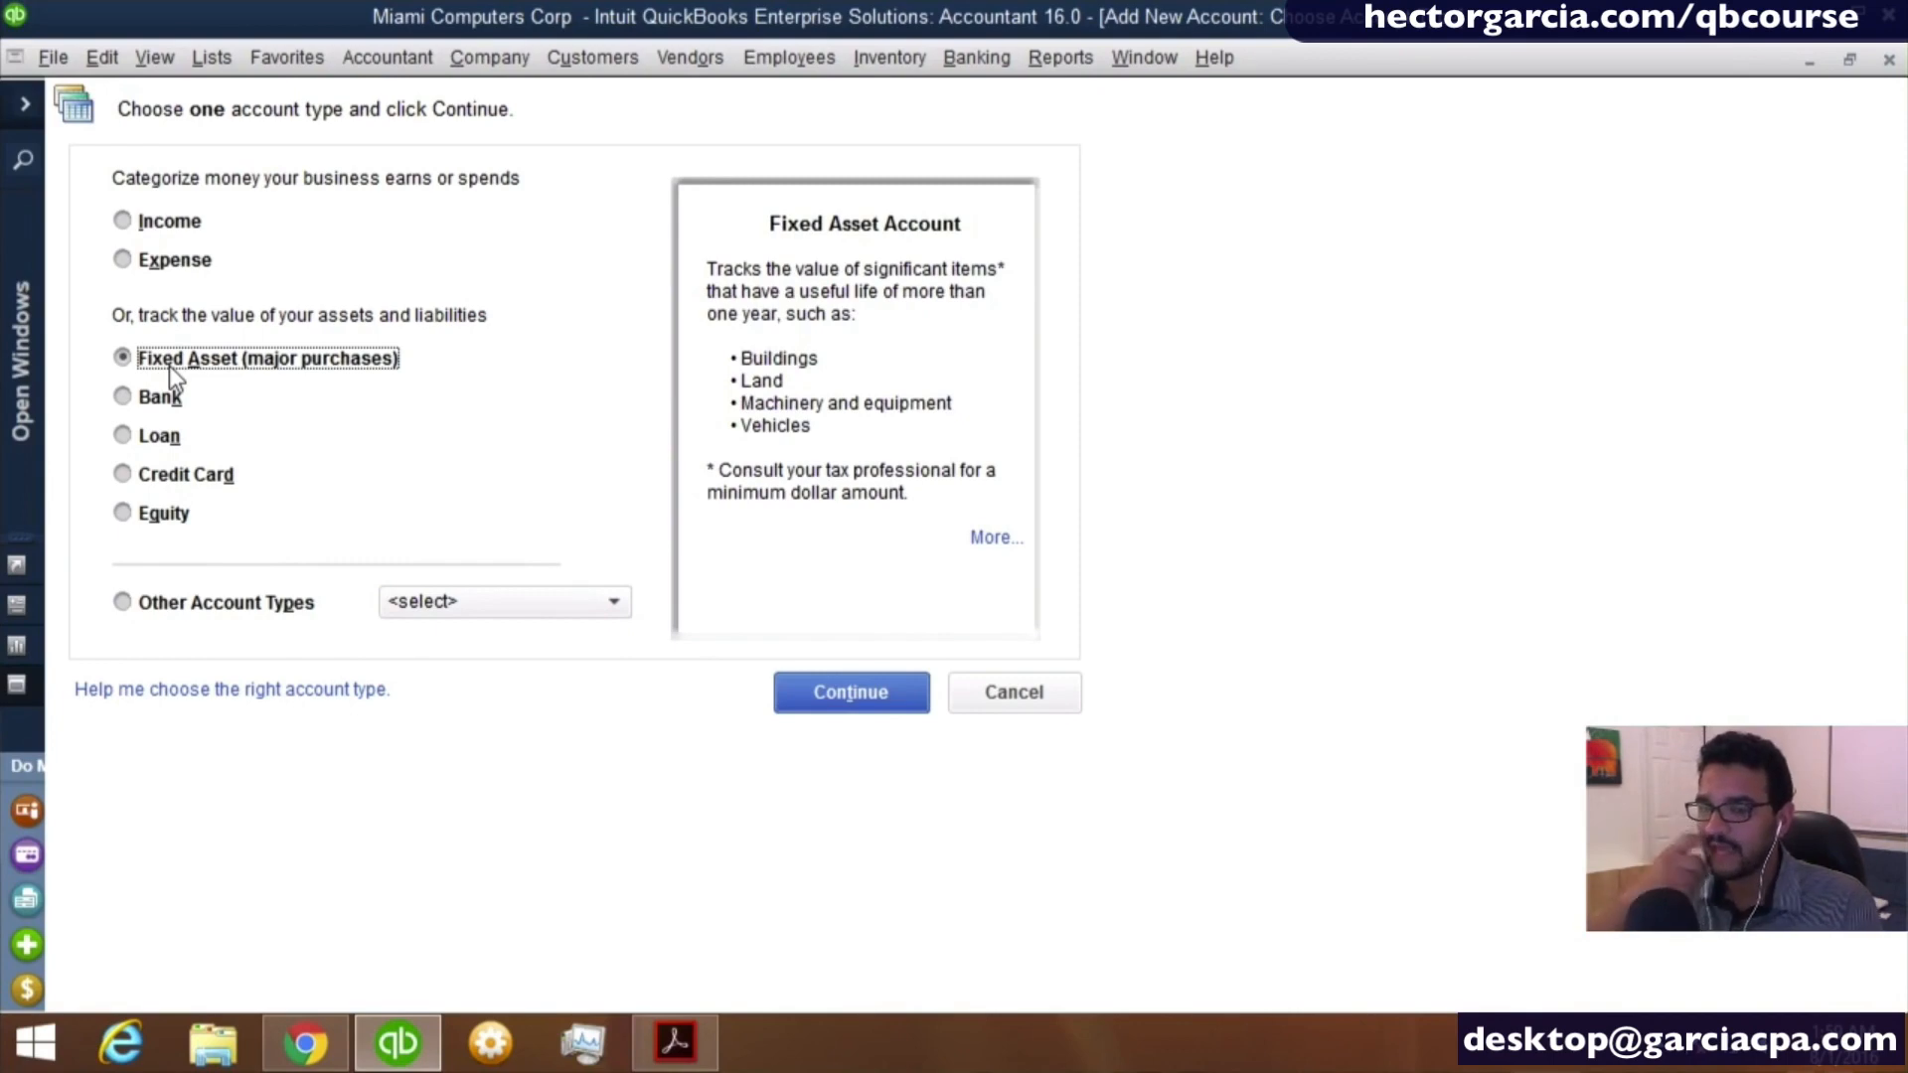
pyautogui.click(163, 396)
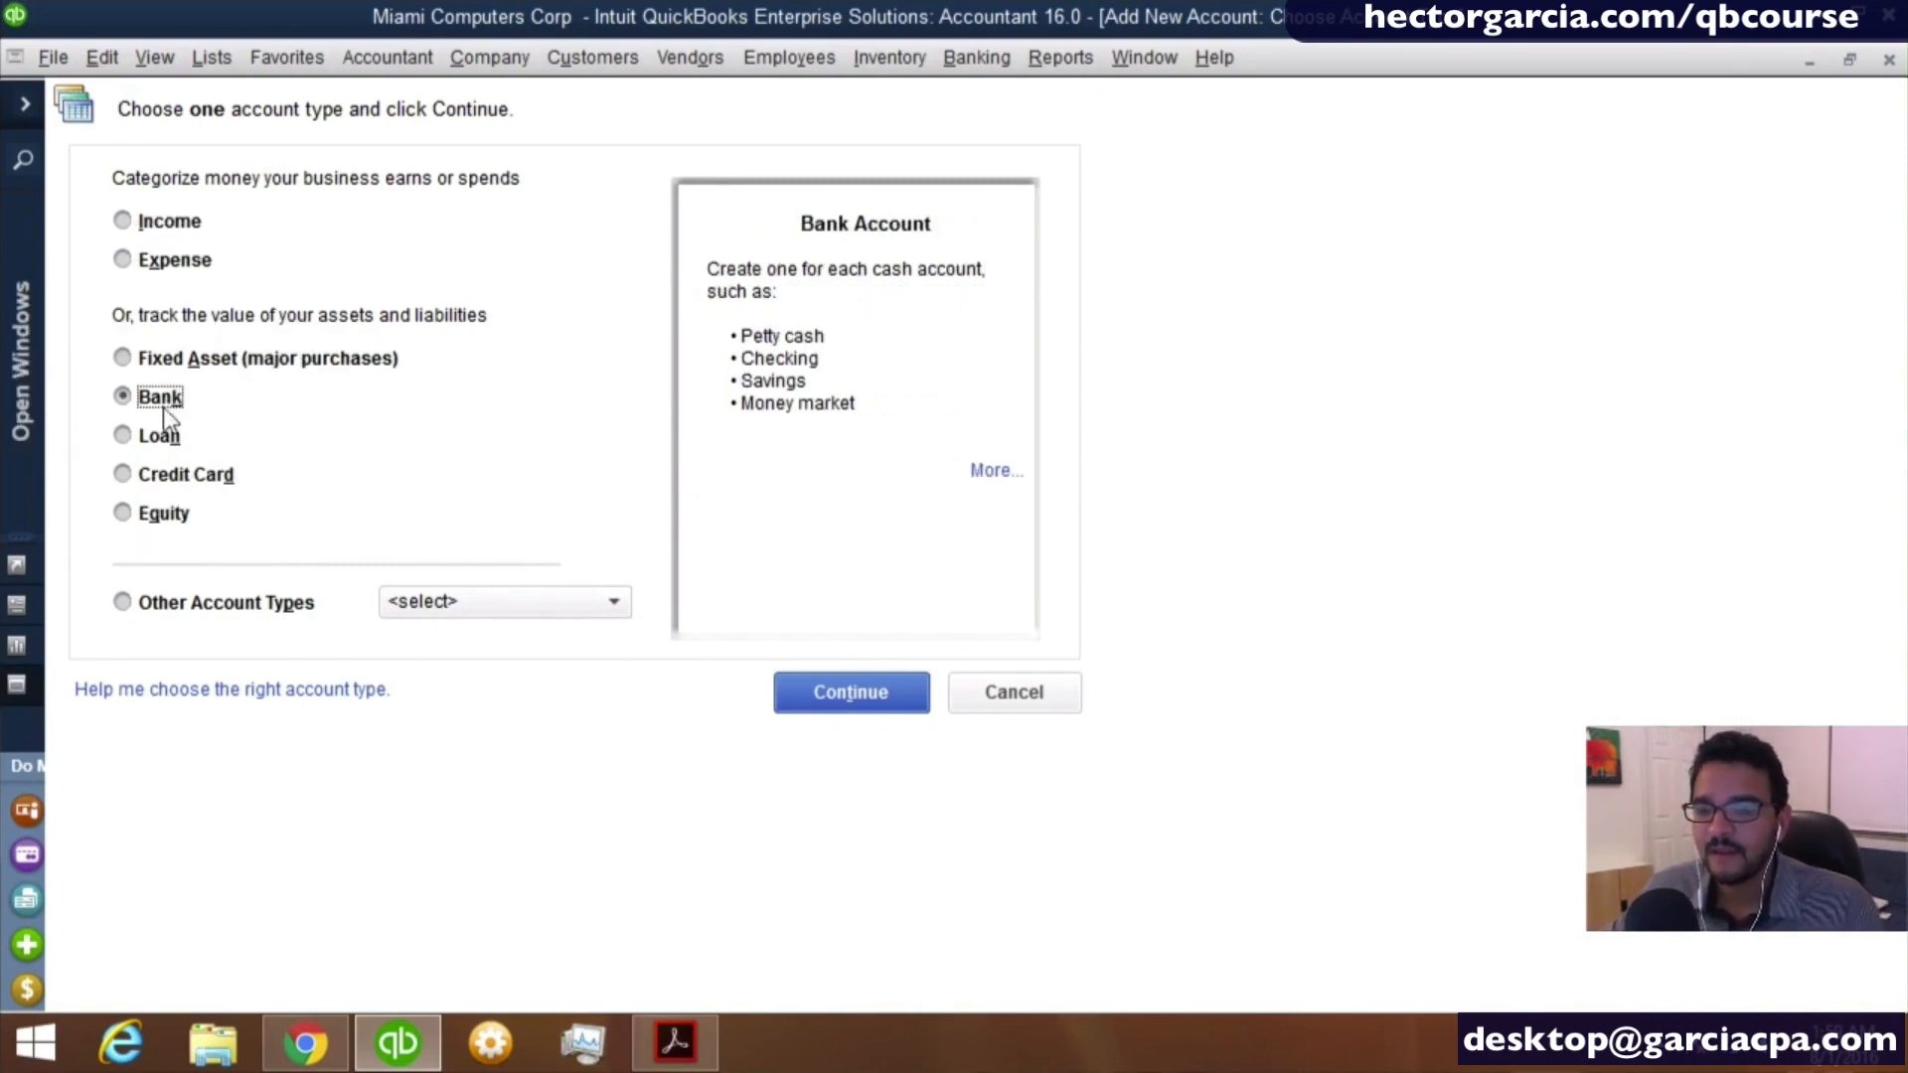
pyautogui.click(158, 434)
pyautogui.click(171, 474)
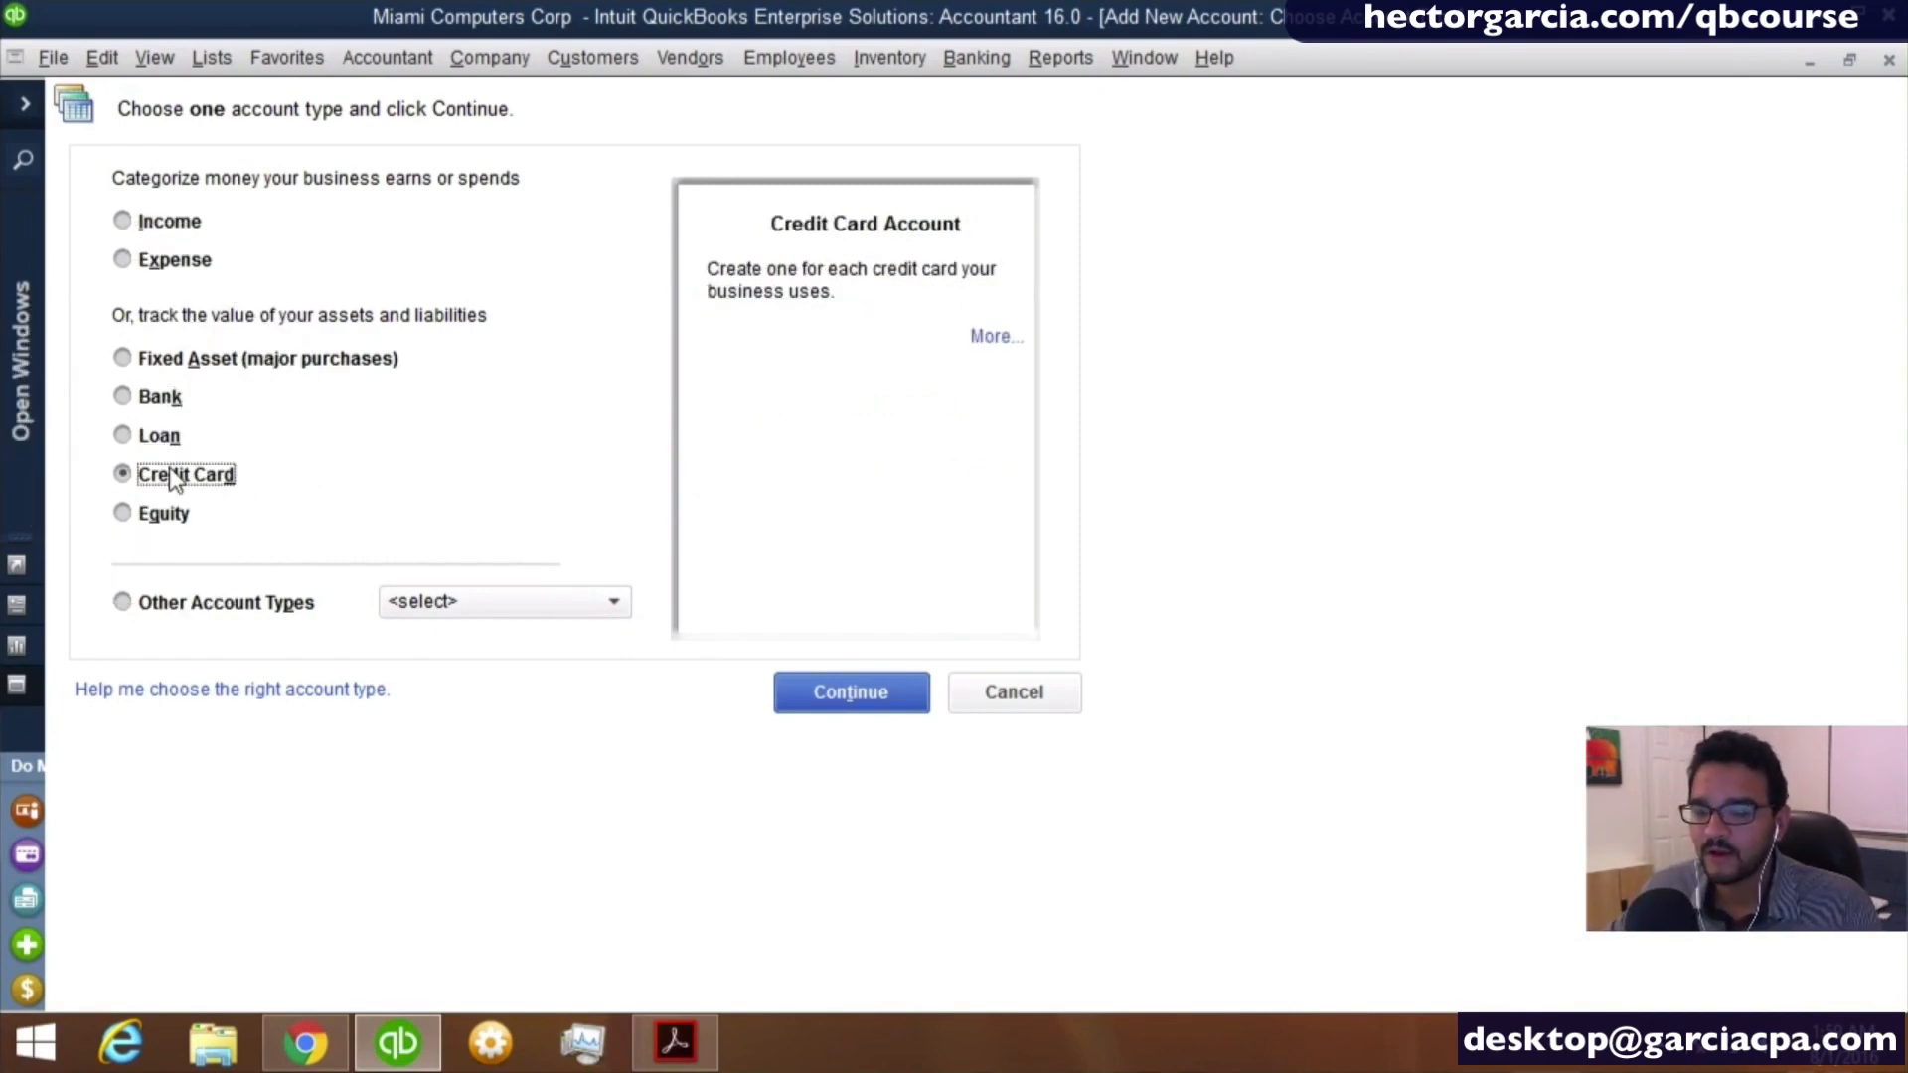
pyautogui.click(437, 596)
pyautogui.click(242, 606)
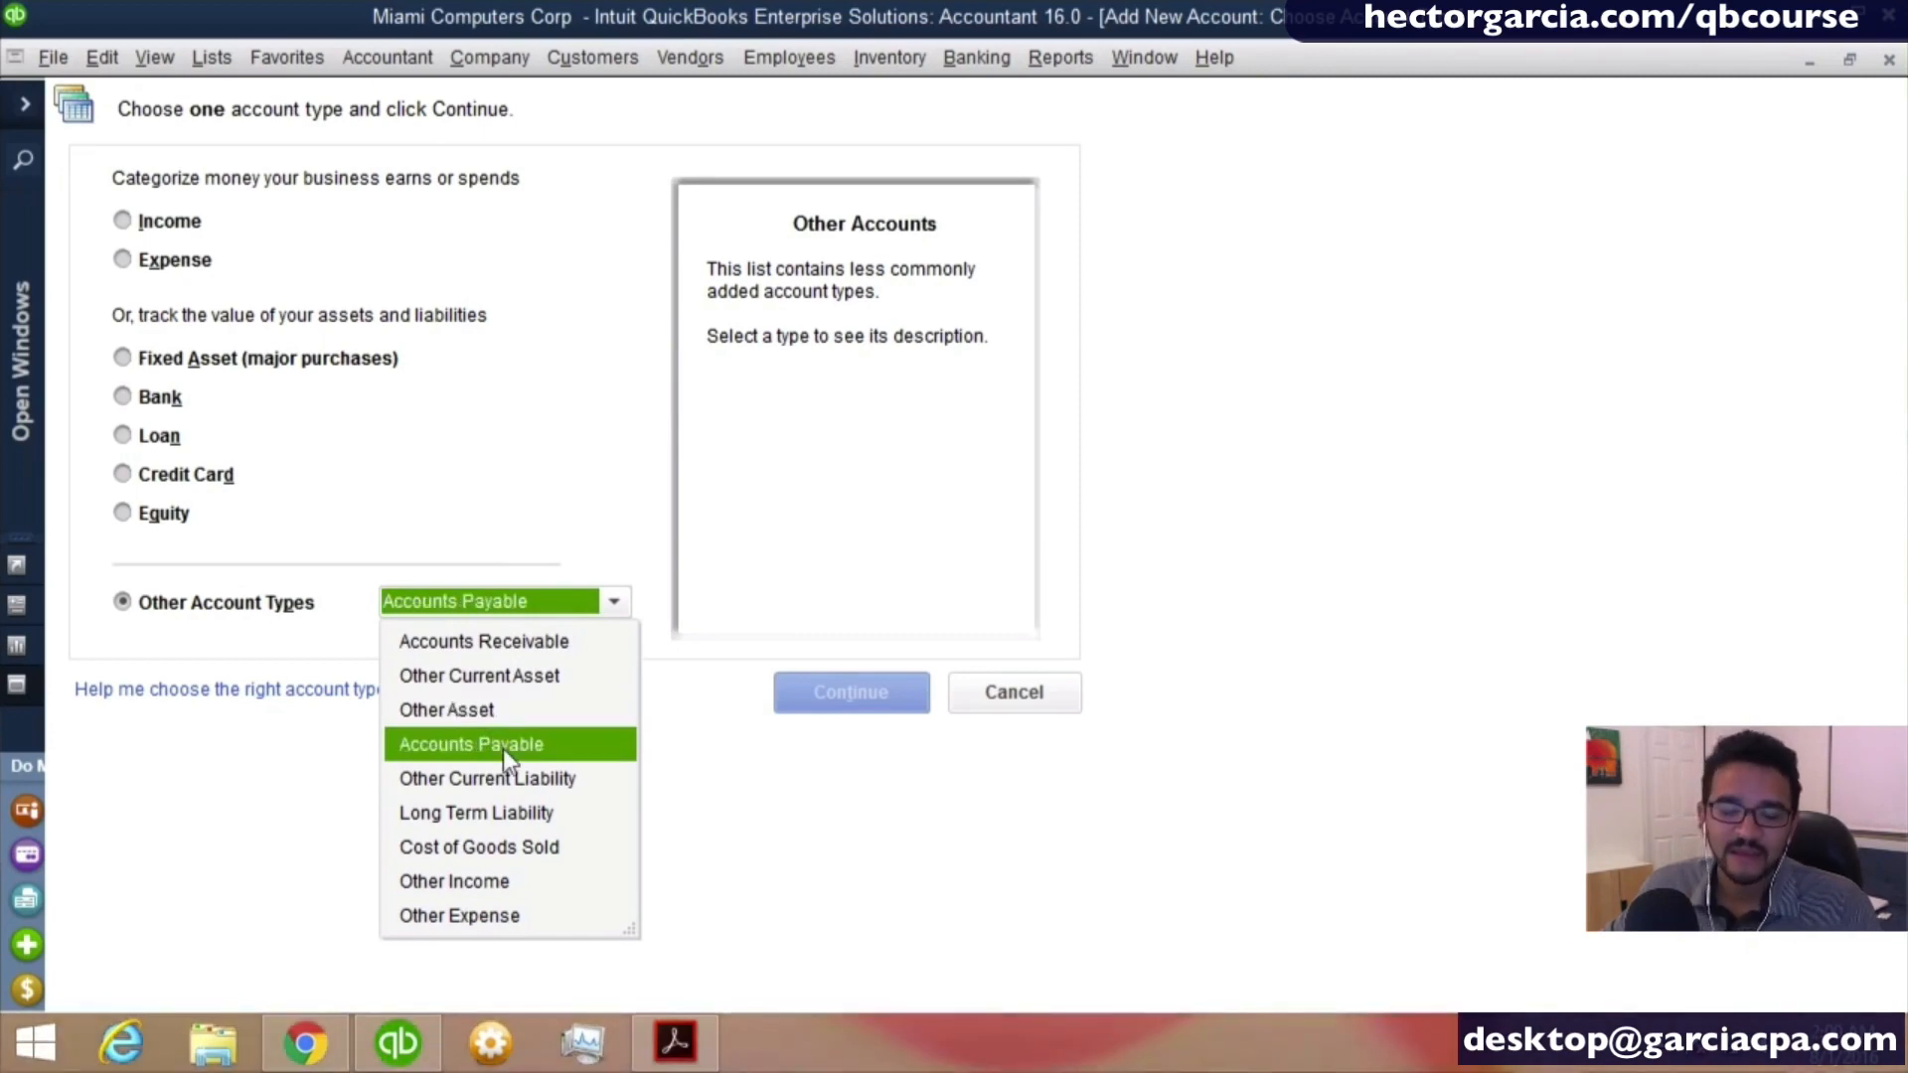
pyautogui.click(497, 813)
pyautogui.click(154, 517)
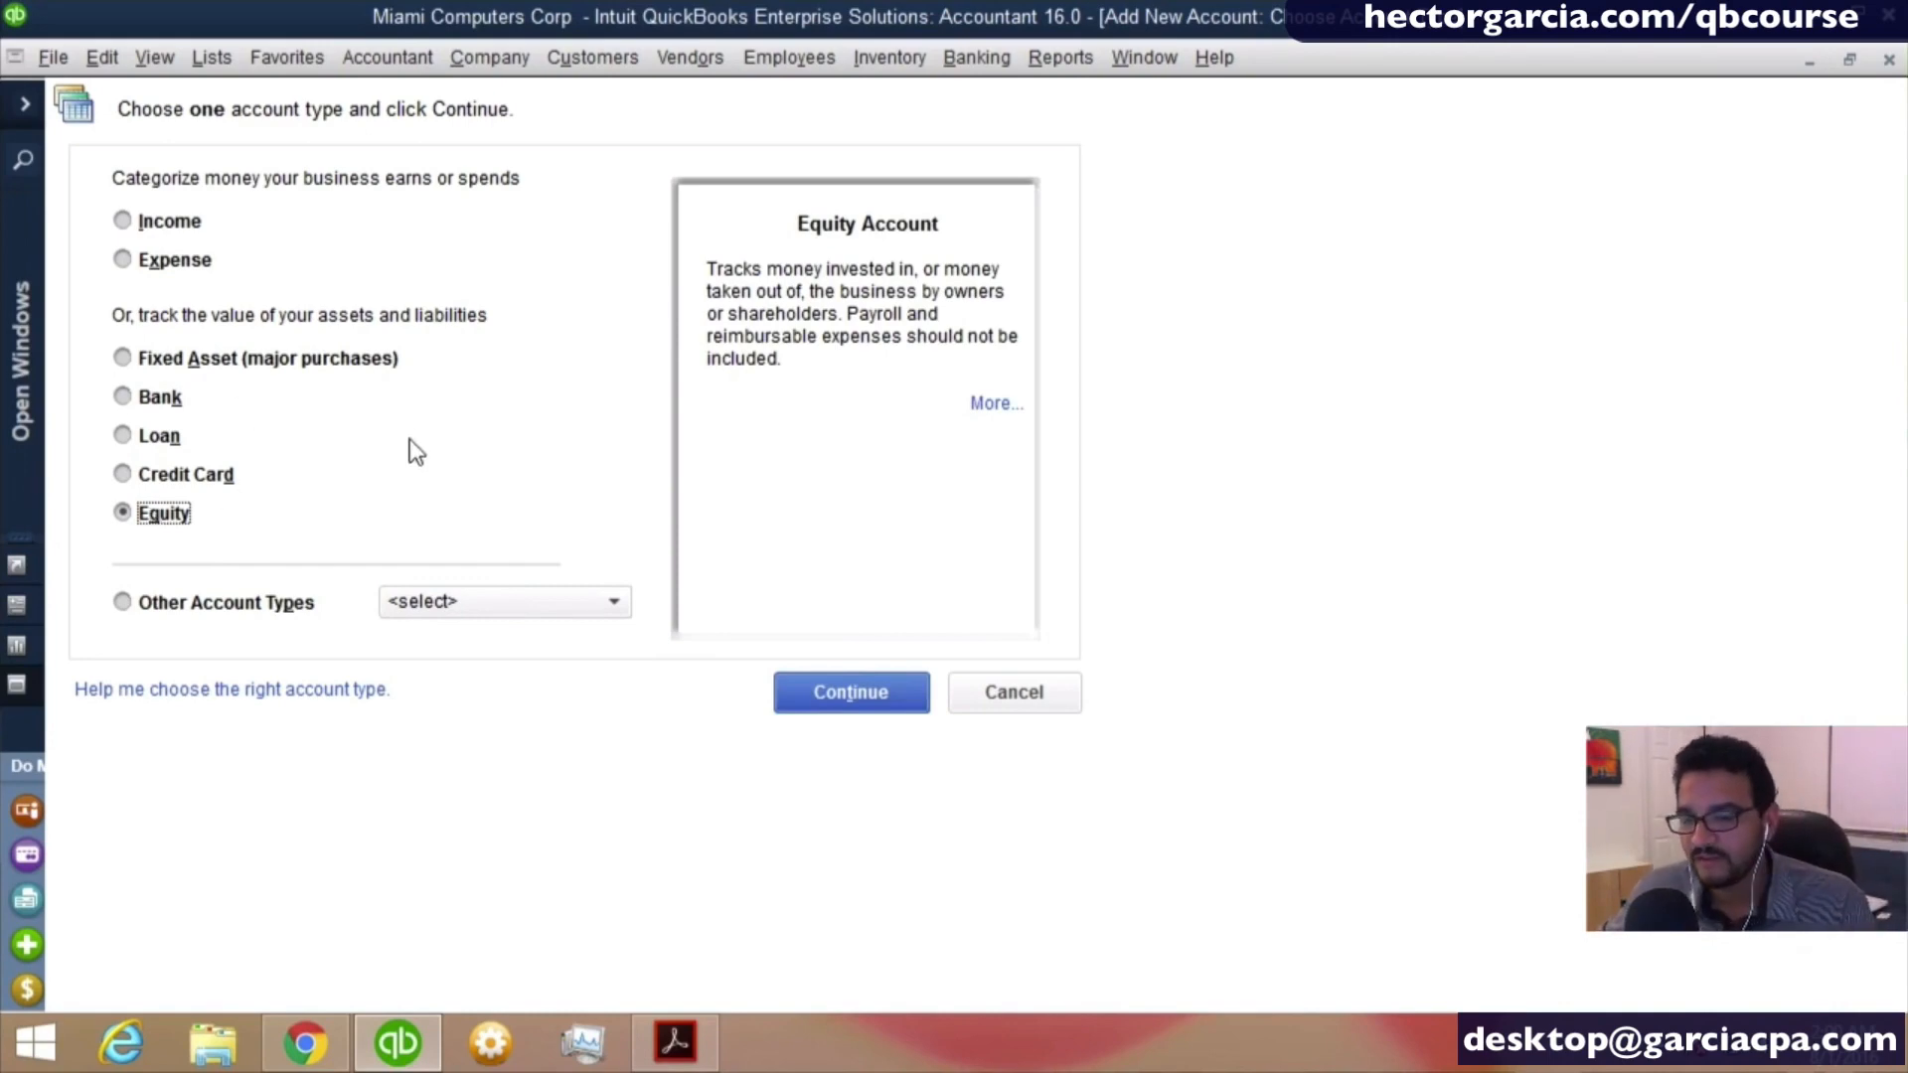
# - Choose Bank as the new account's type and continue to its details form
pyautogui.click(157, 434)
pyautogui.click(151, 400)
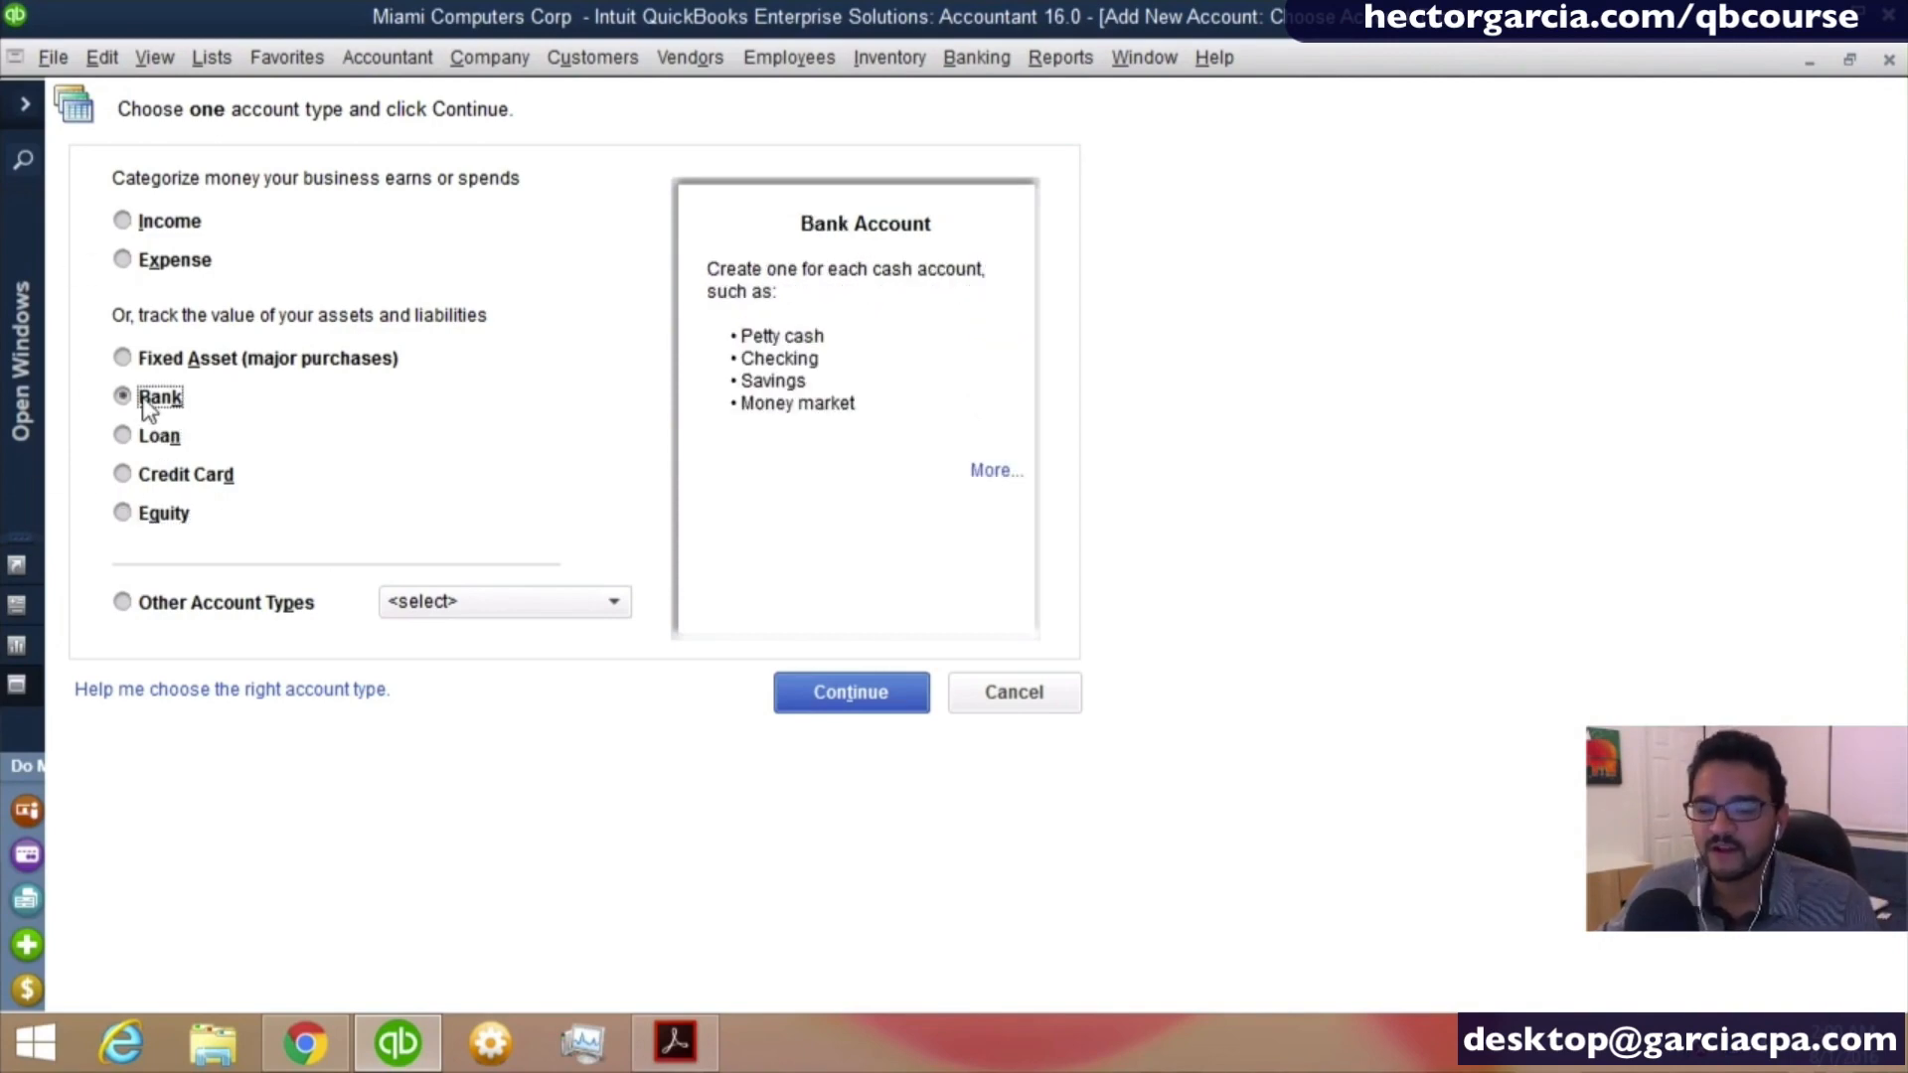
pyautogui.press('ctrl')
pyautogui.press('ctrl')
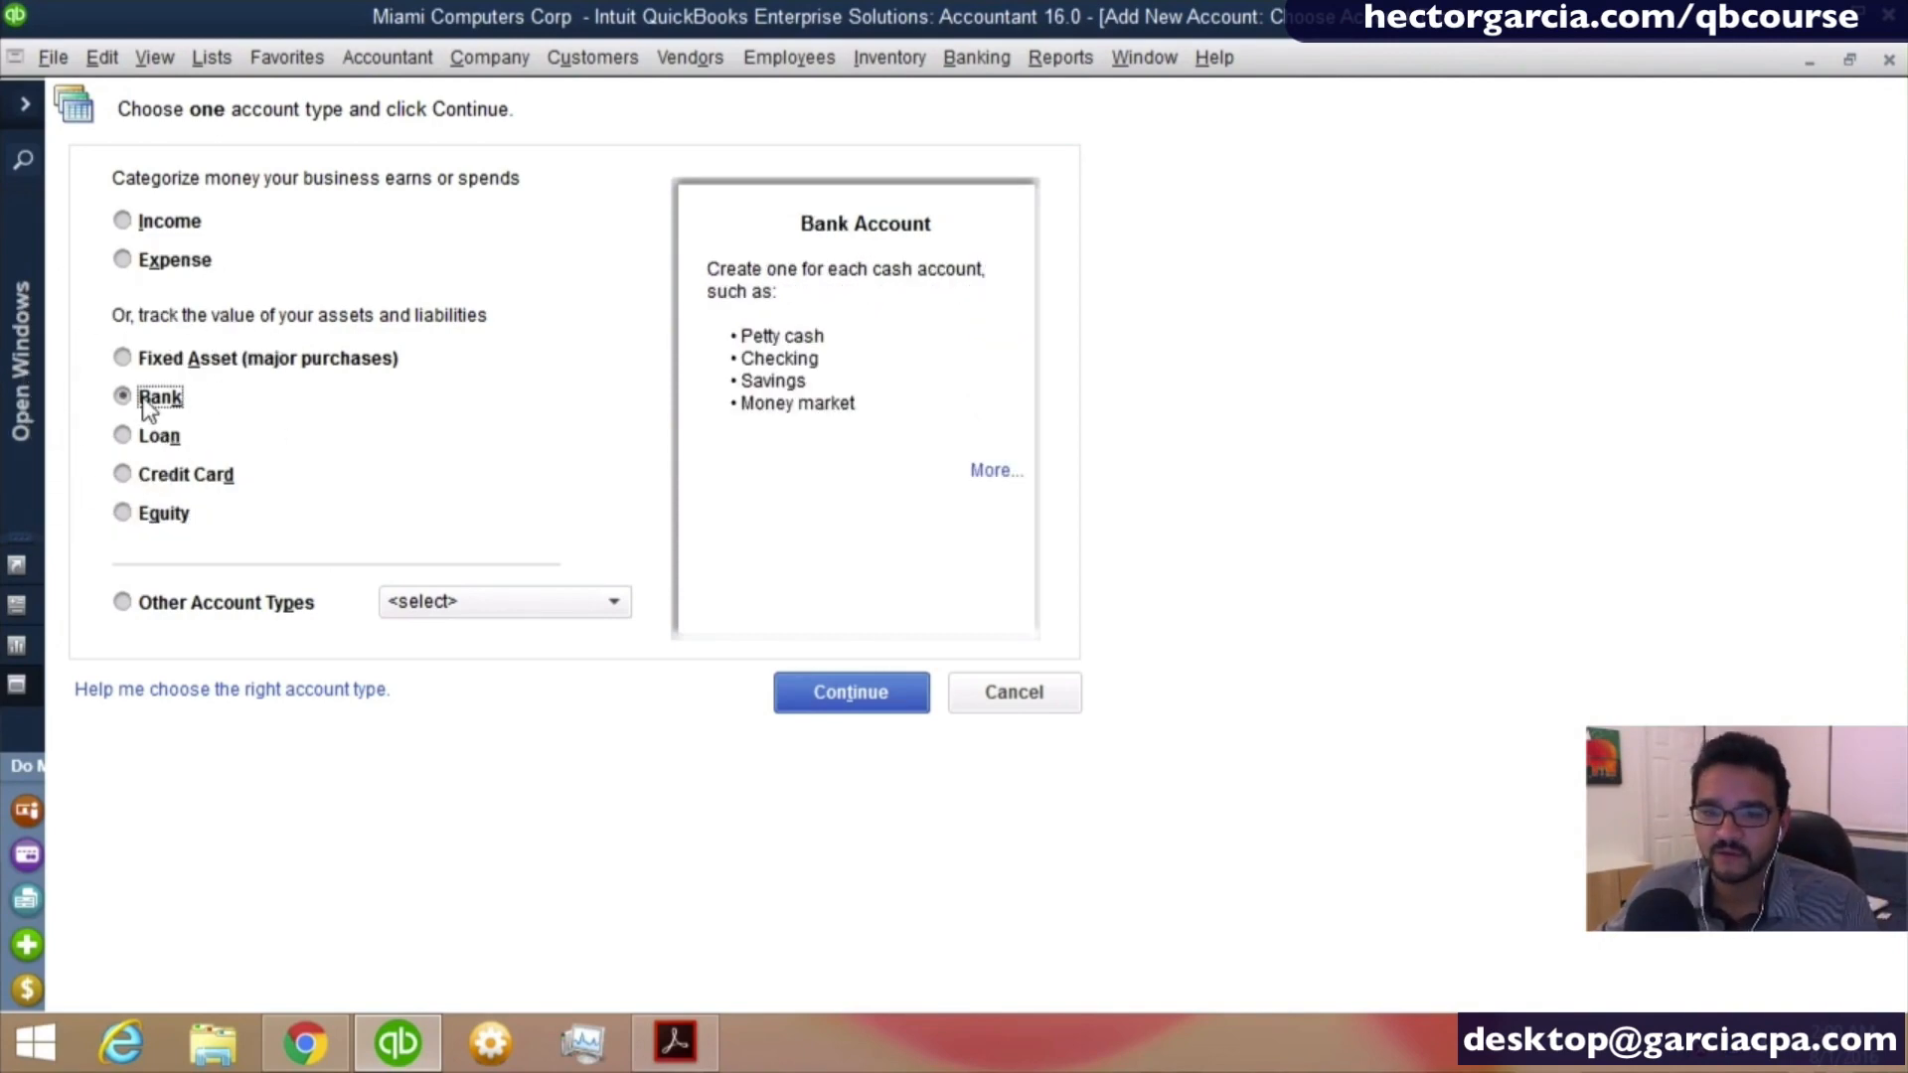
pyautogui.click(830, 698)
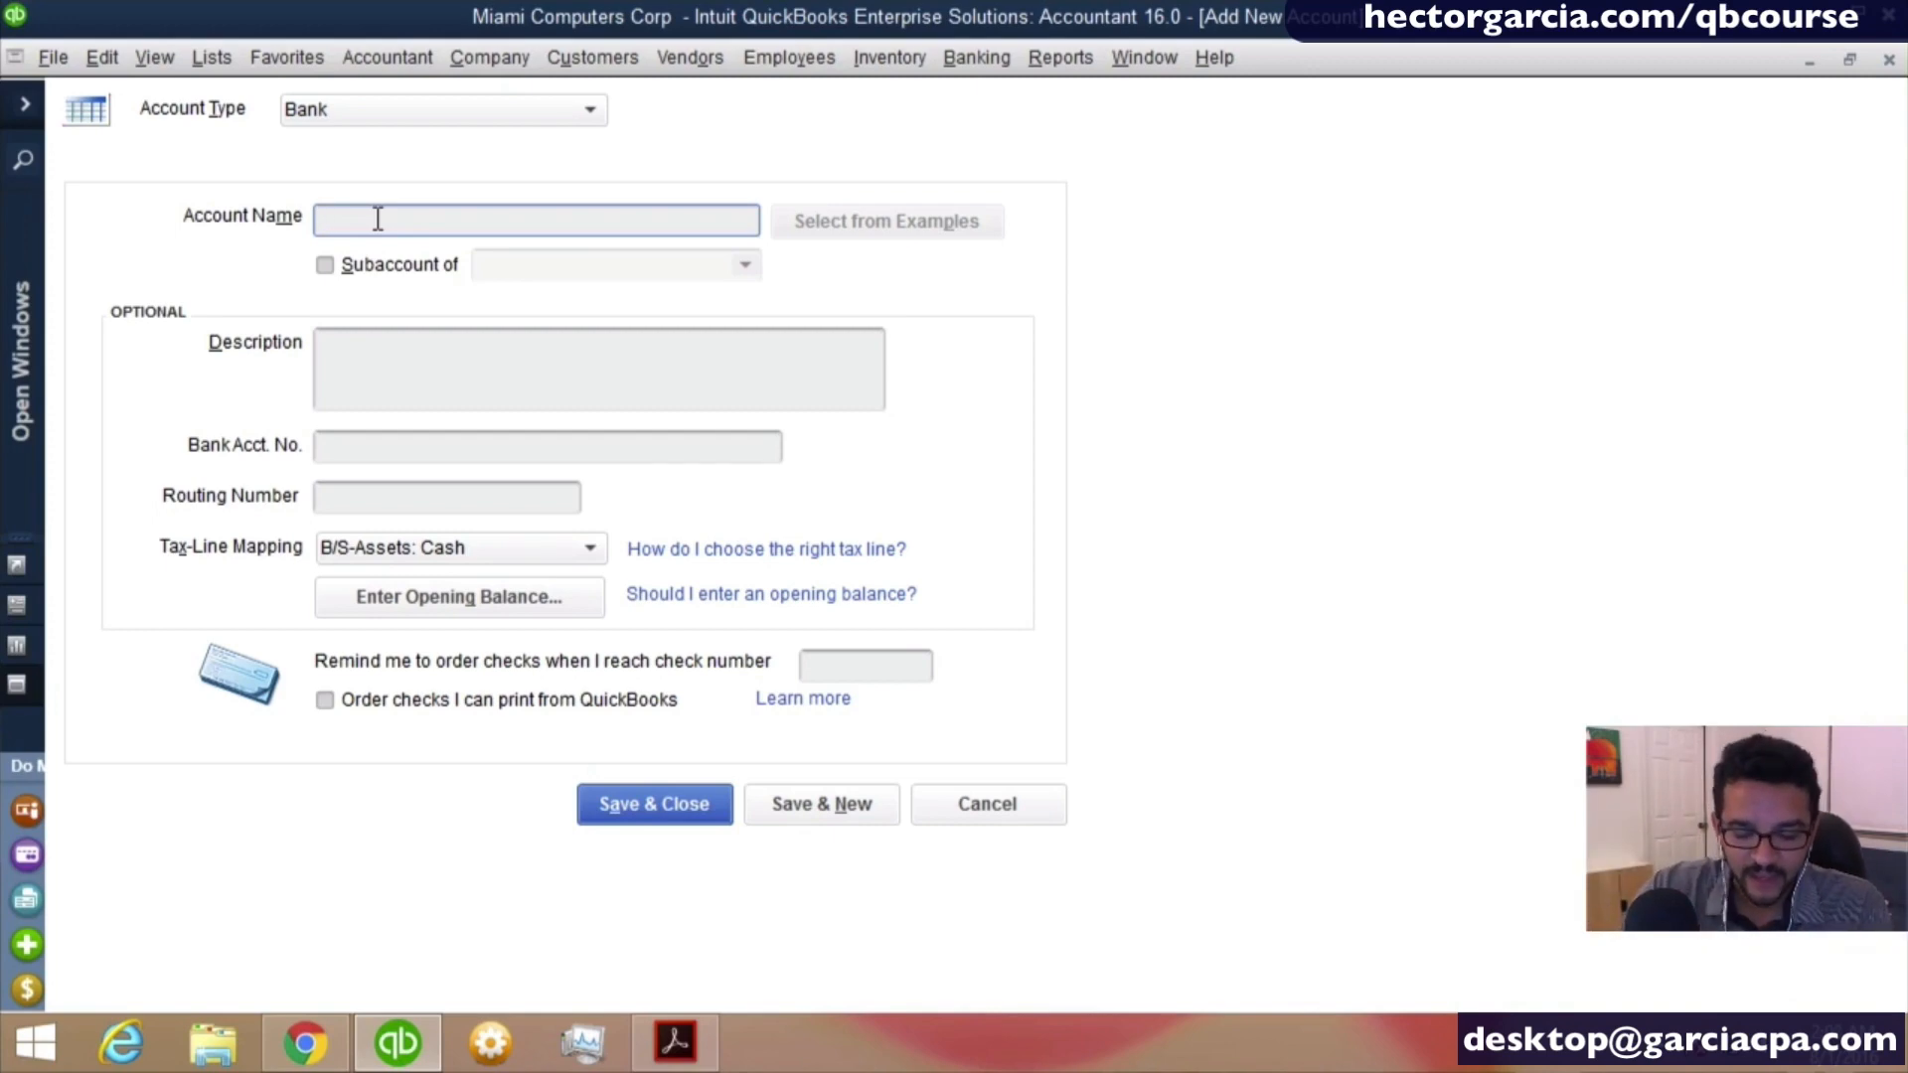
# - Name the new bank account WELLS FARGO CHECKING, followed by the four identifying account digits
pyautogui.write('WELL')
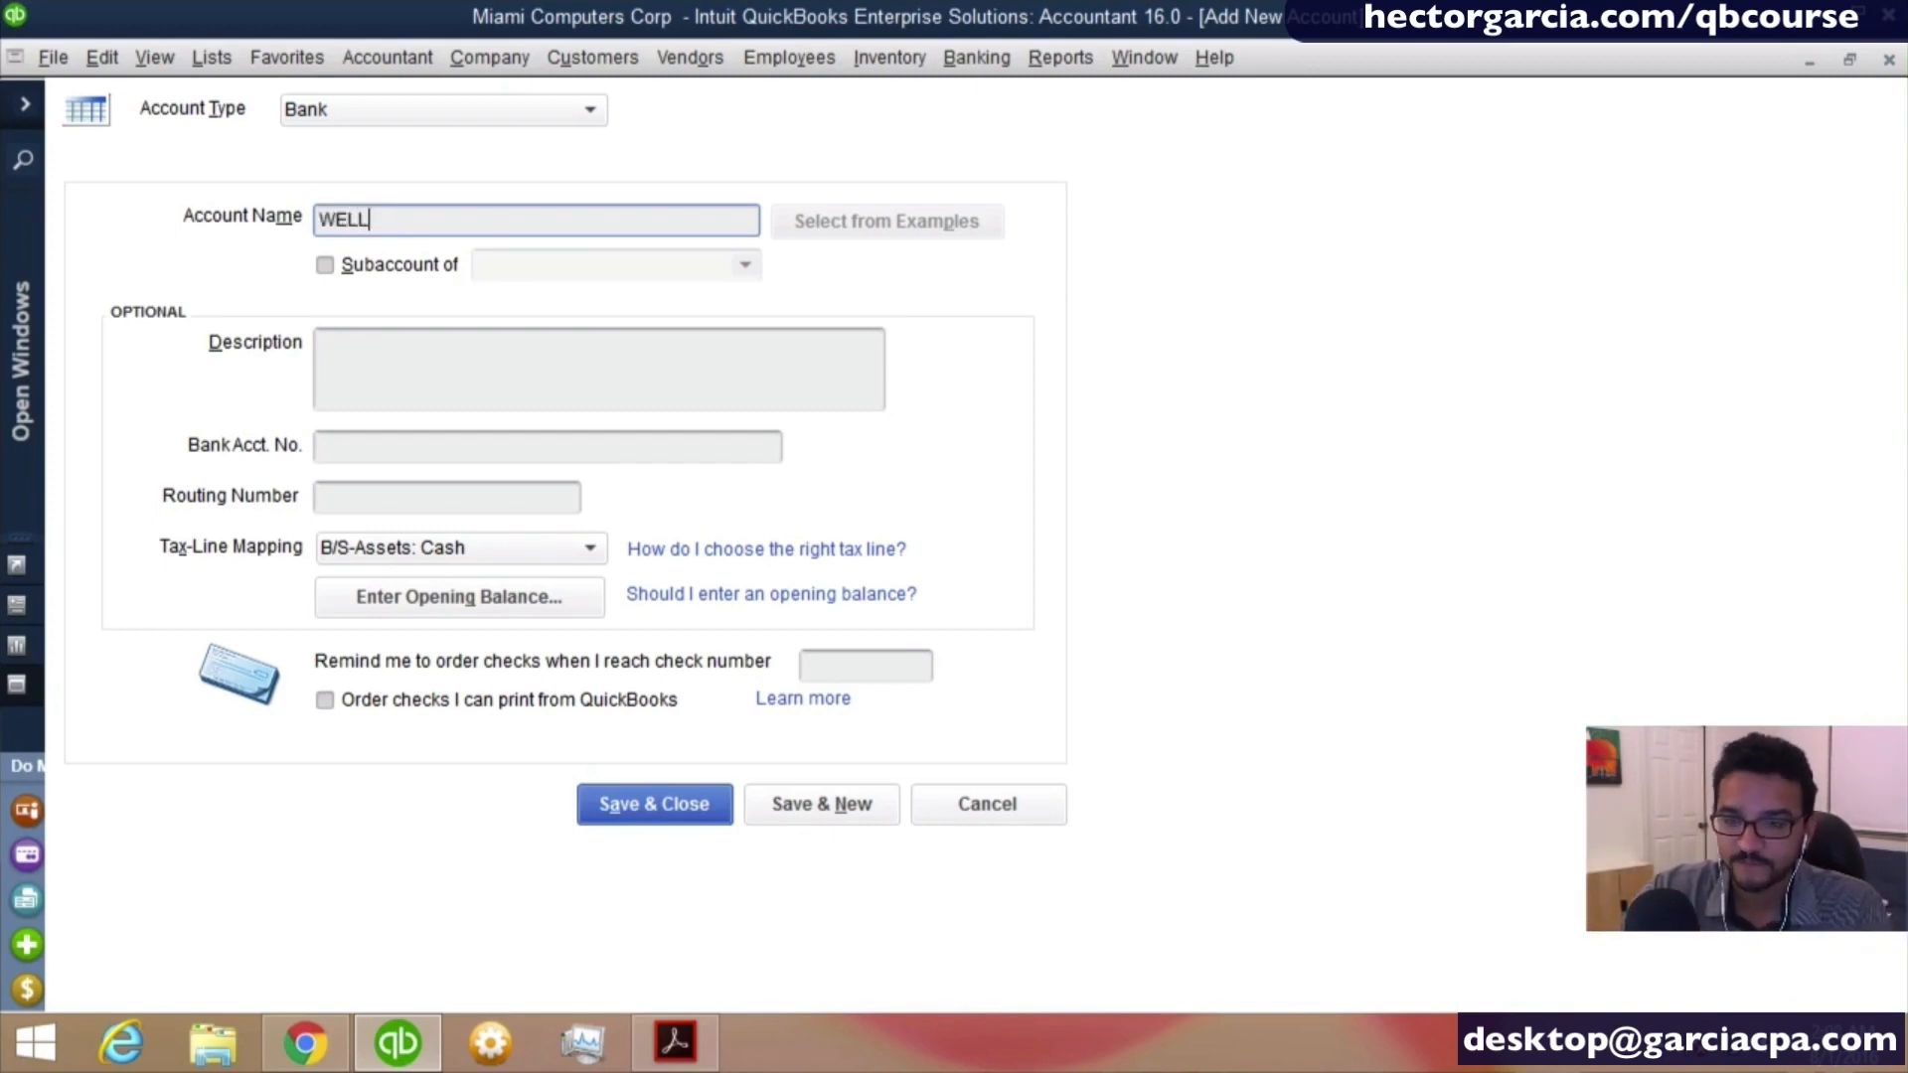
pyautogui.write('S FARGO ')
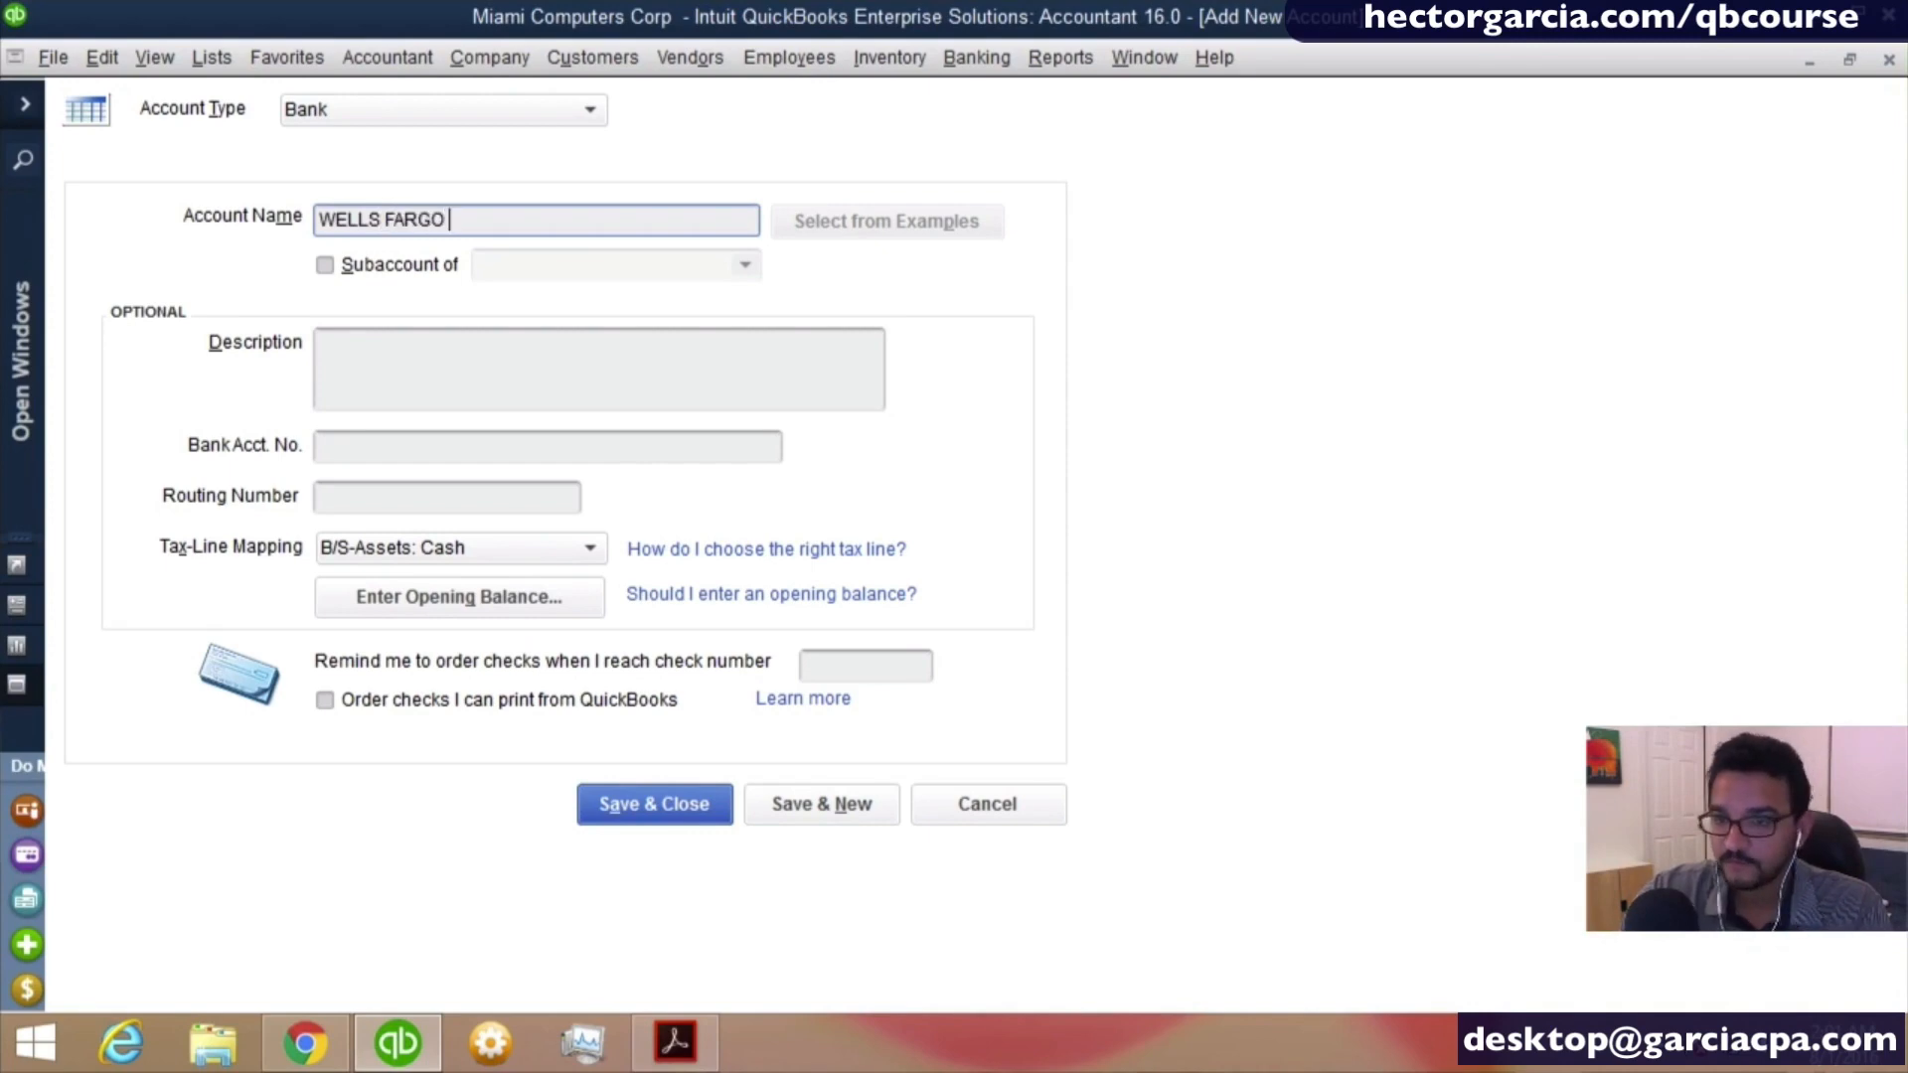
pyautogui.write('CHECKIN')
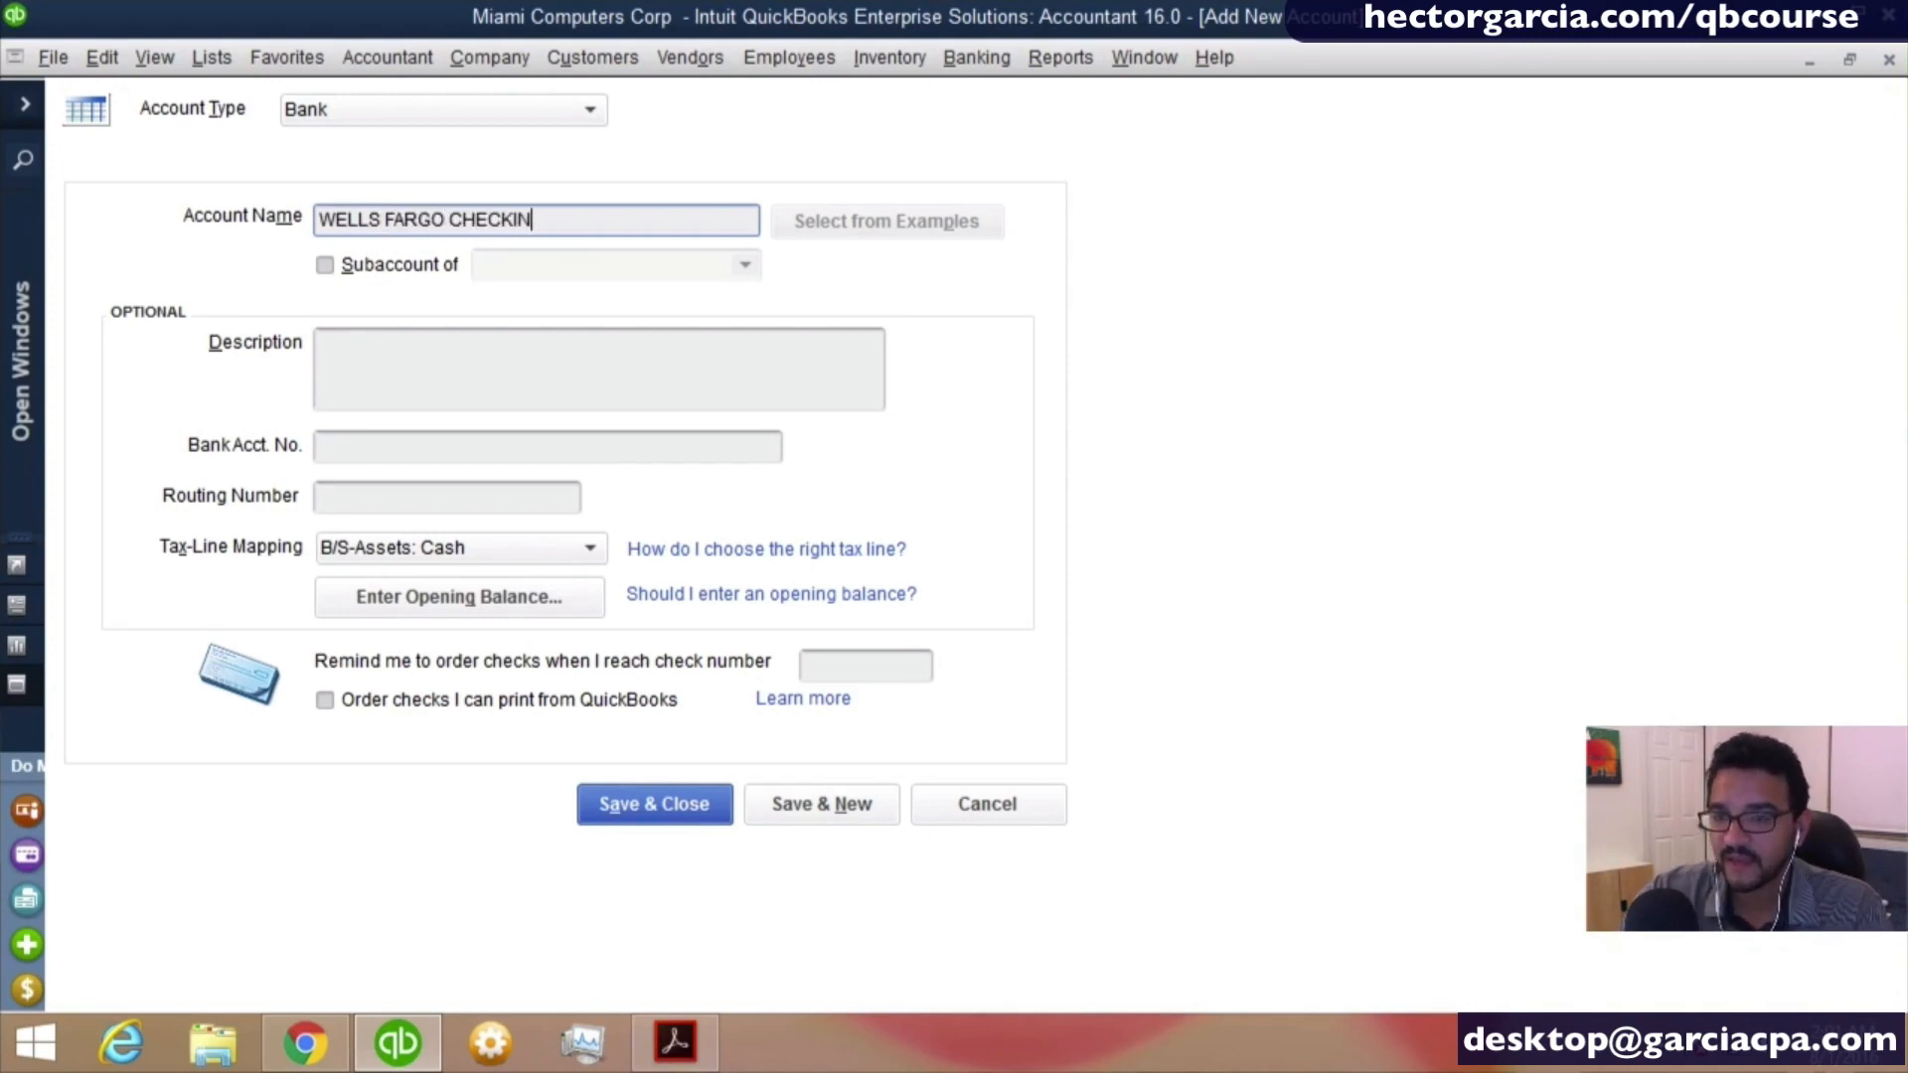
pyautogui.write('G 8998')
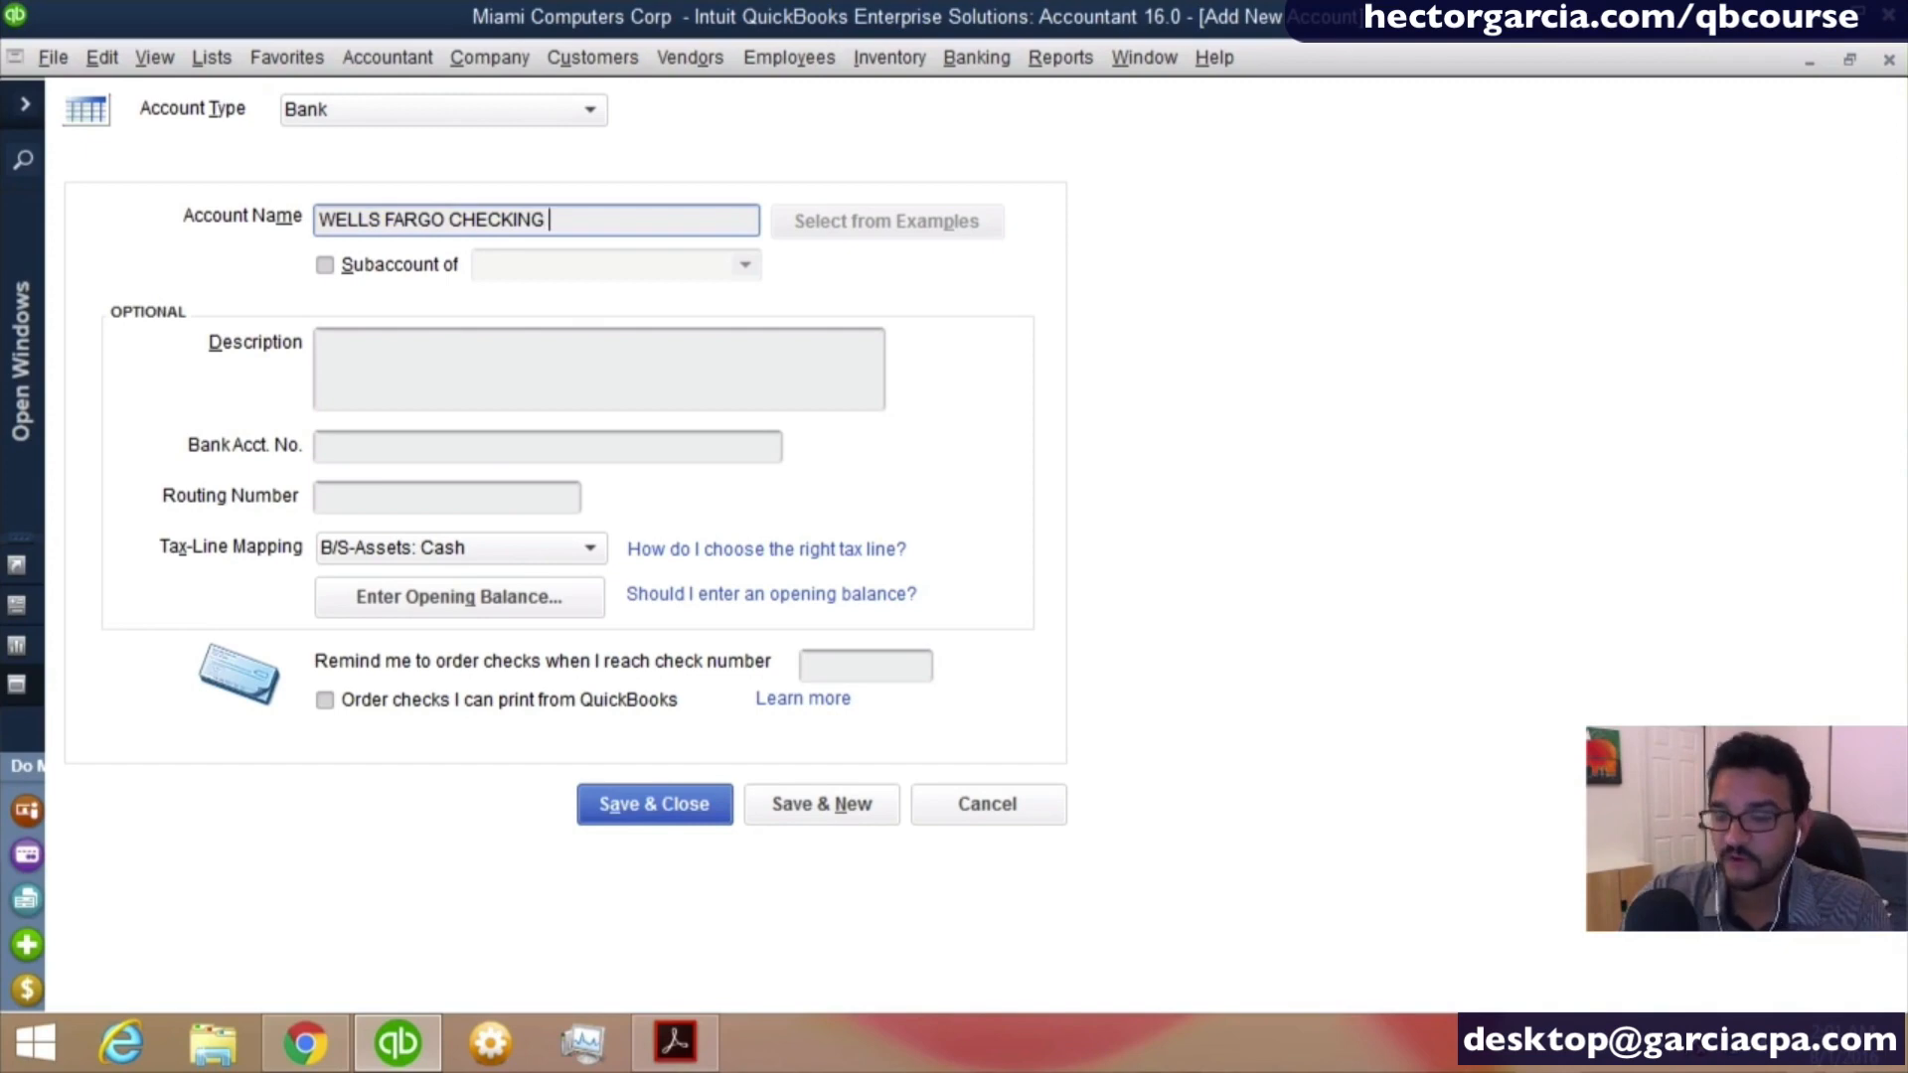
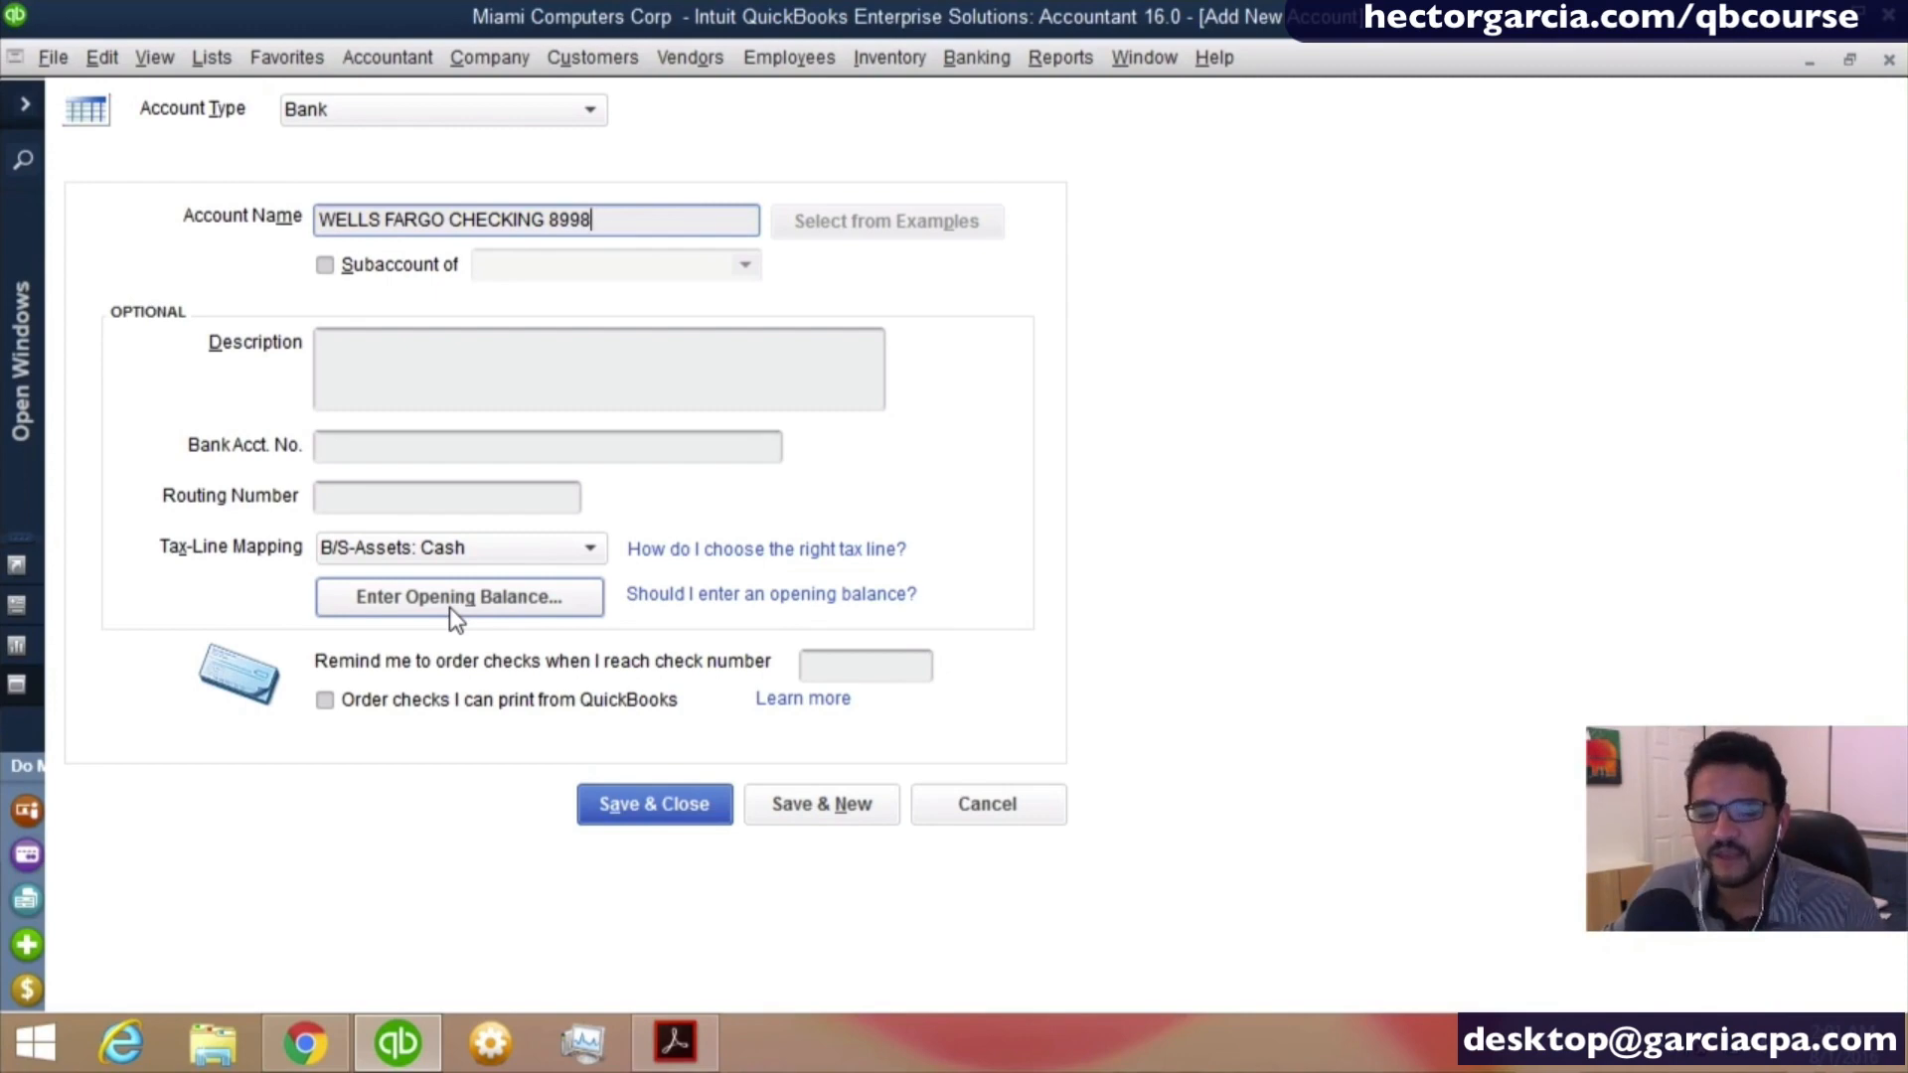
# - Enter 10,560.60 as the statement ending balance in the checking account's opening balance details
pyautogui.click(449, 607)
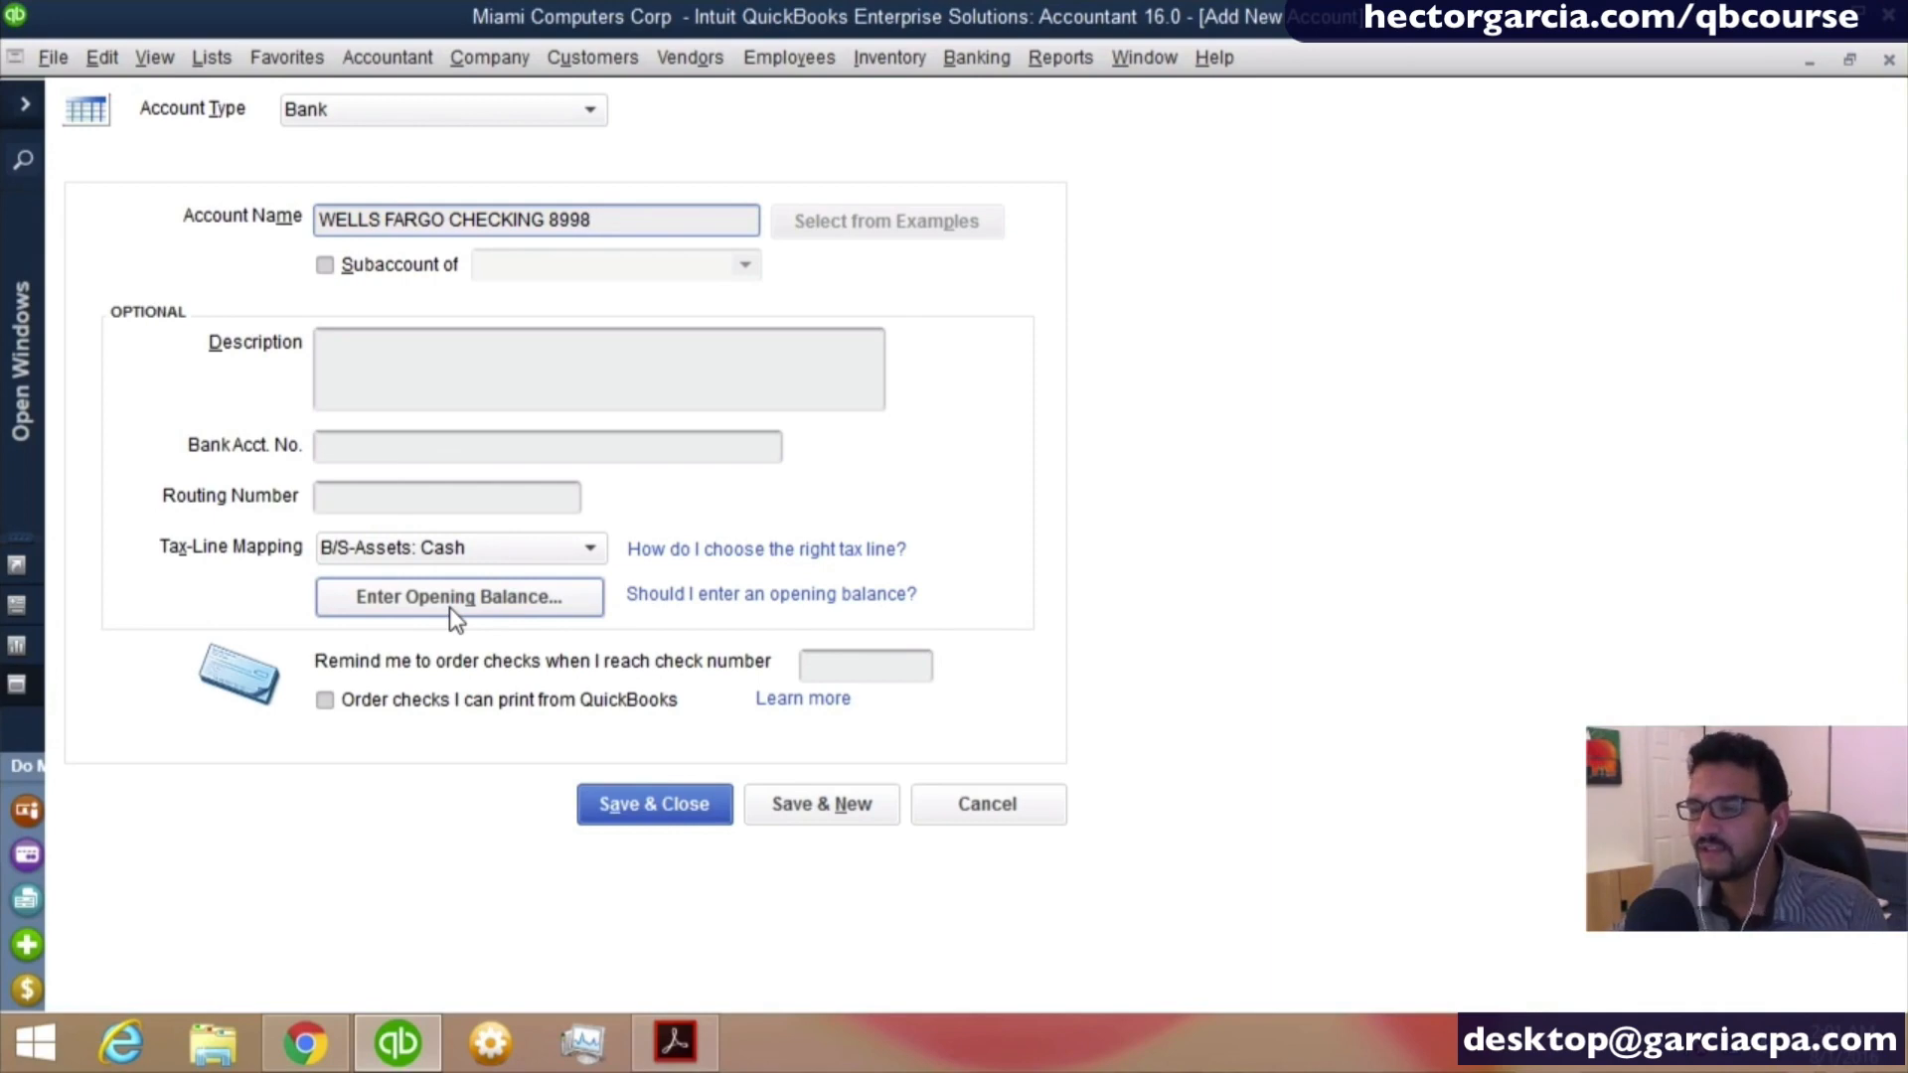
pyautogui.click(449, 606)
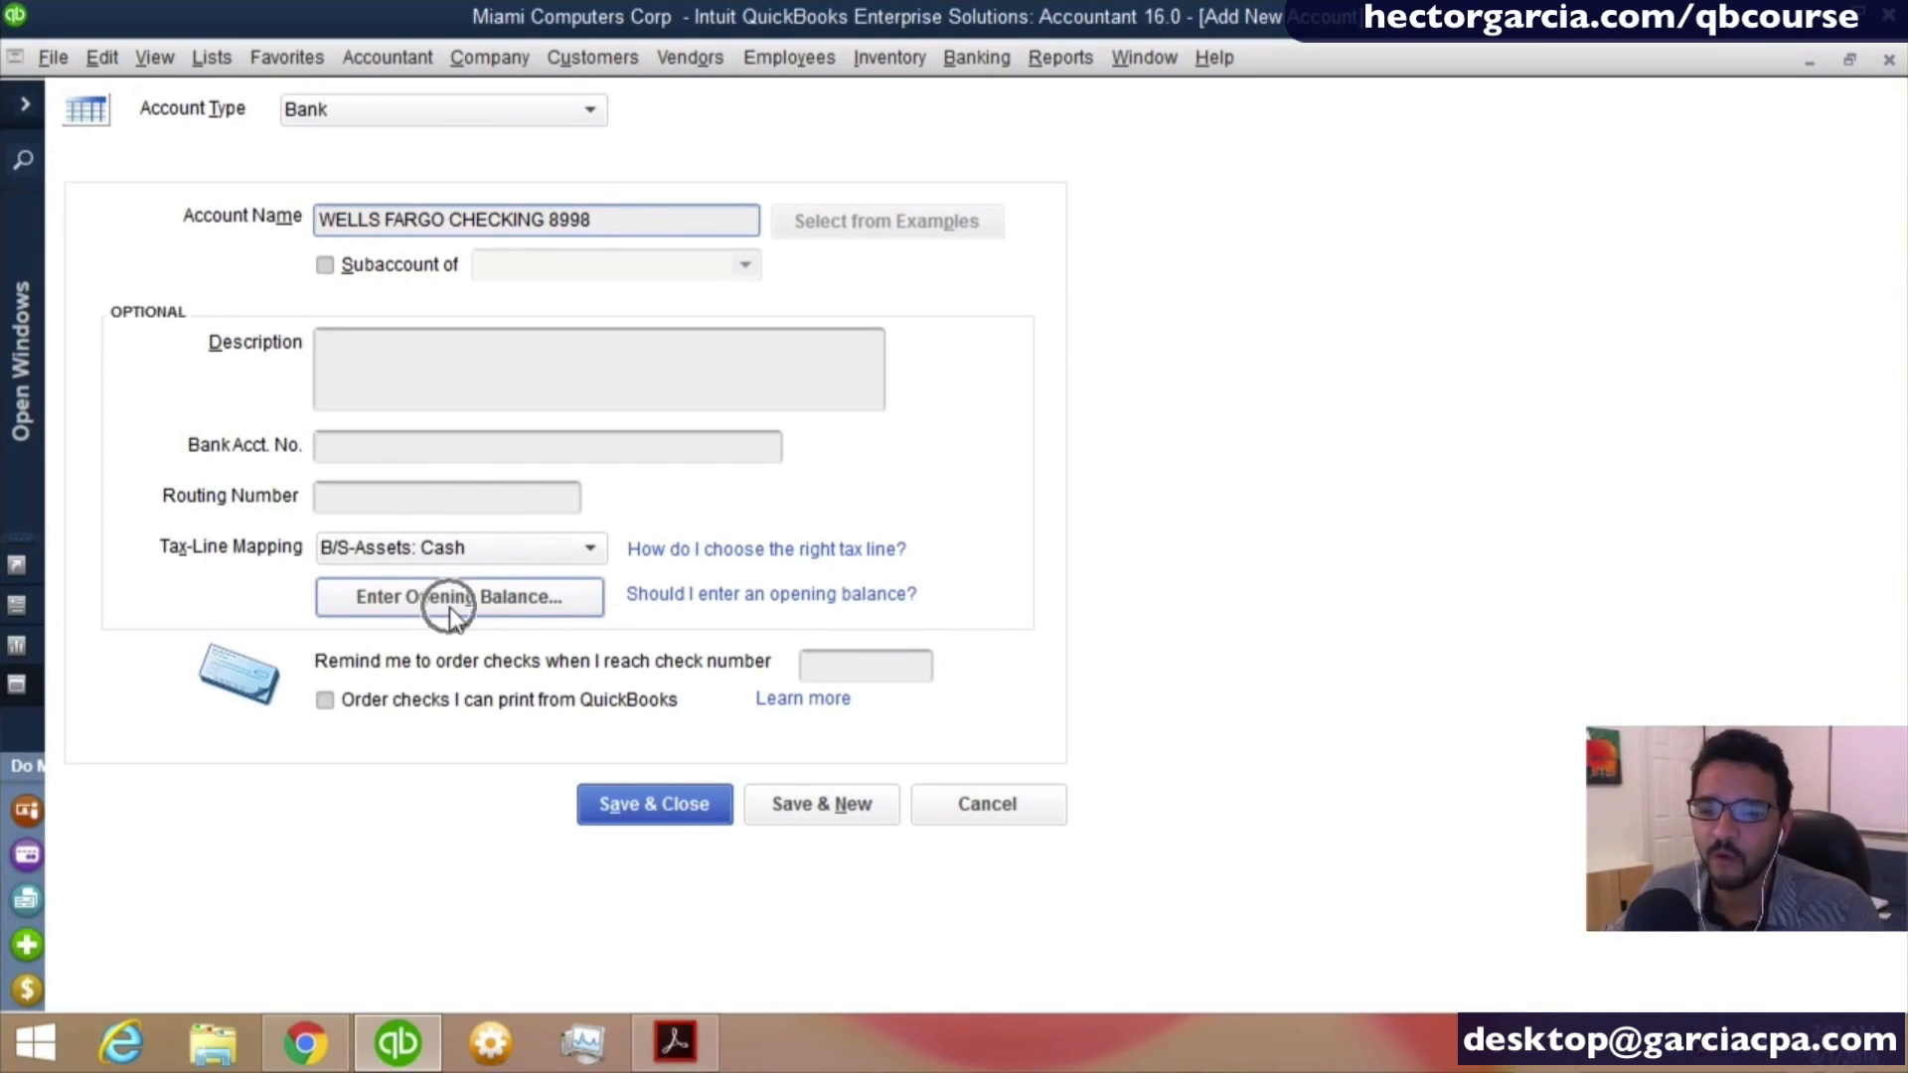
pyautogui.click(449, 606)
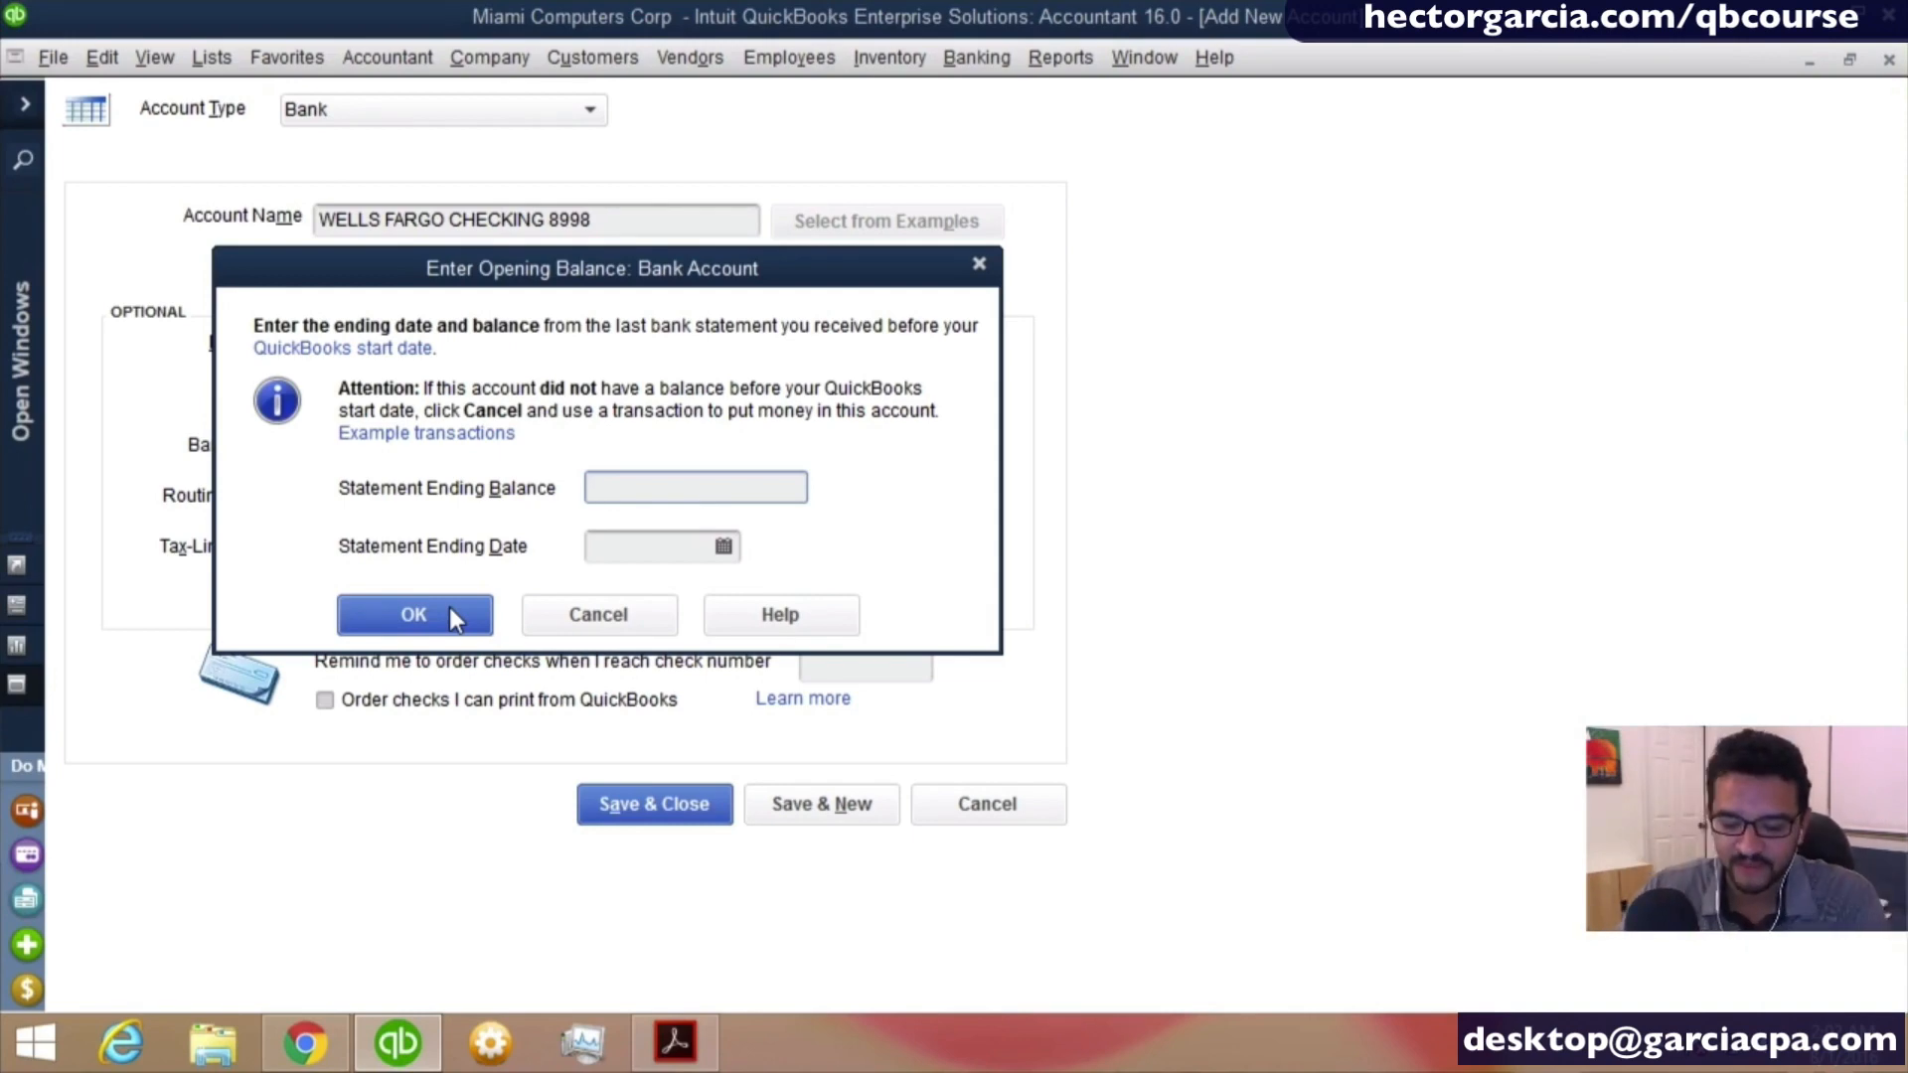
pyautogui.write('10,56')
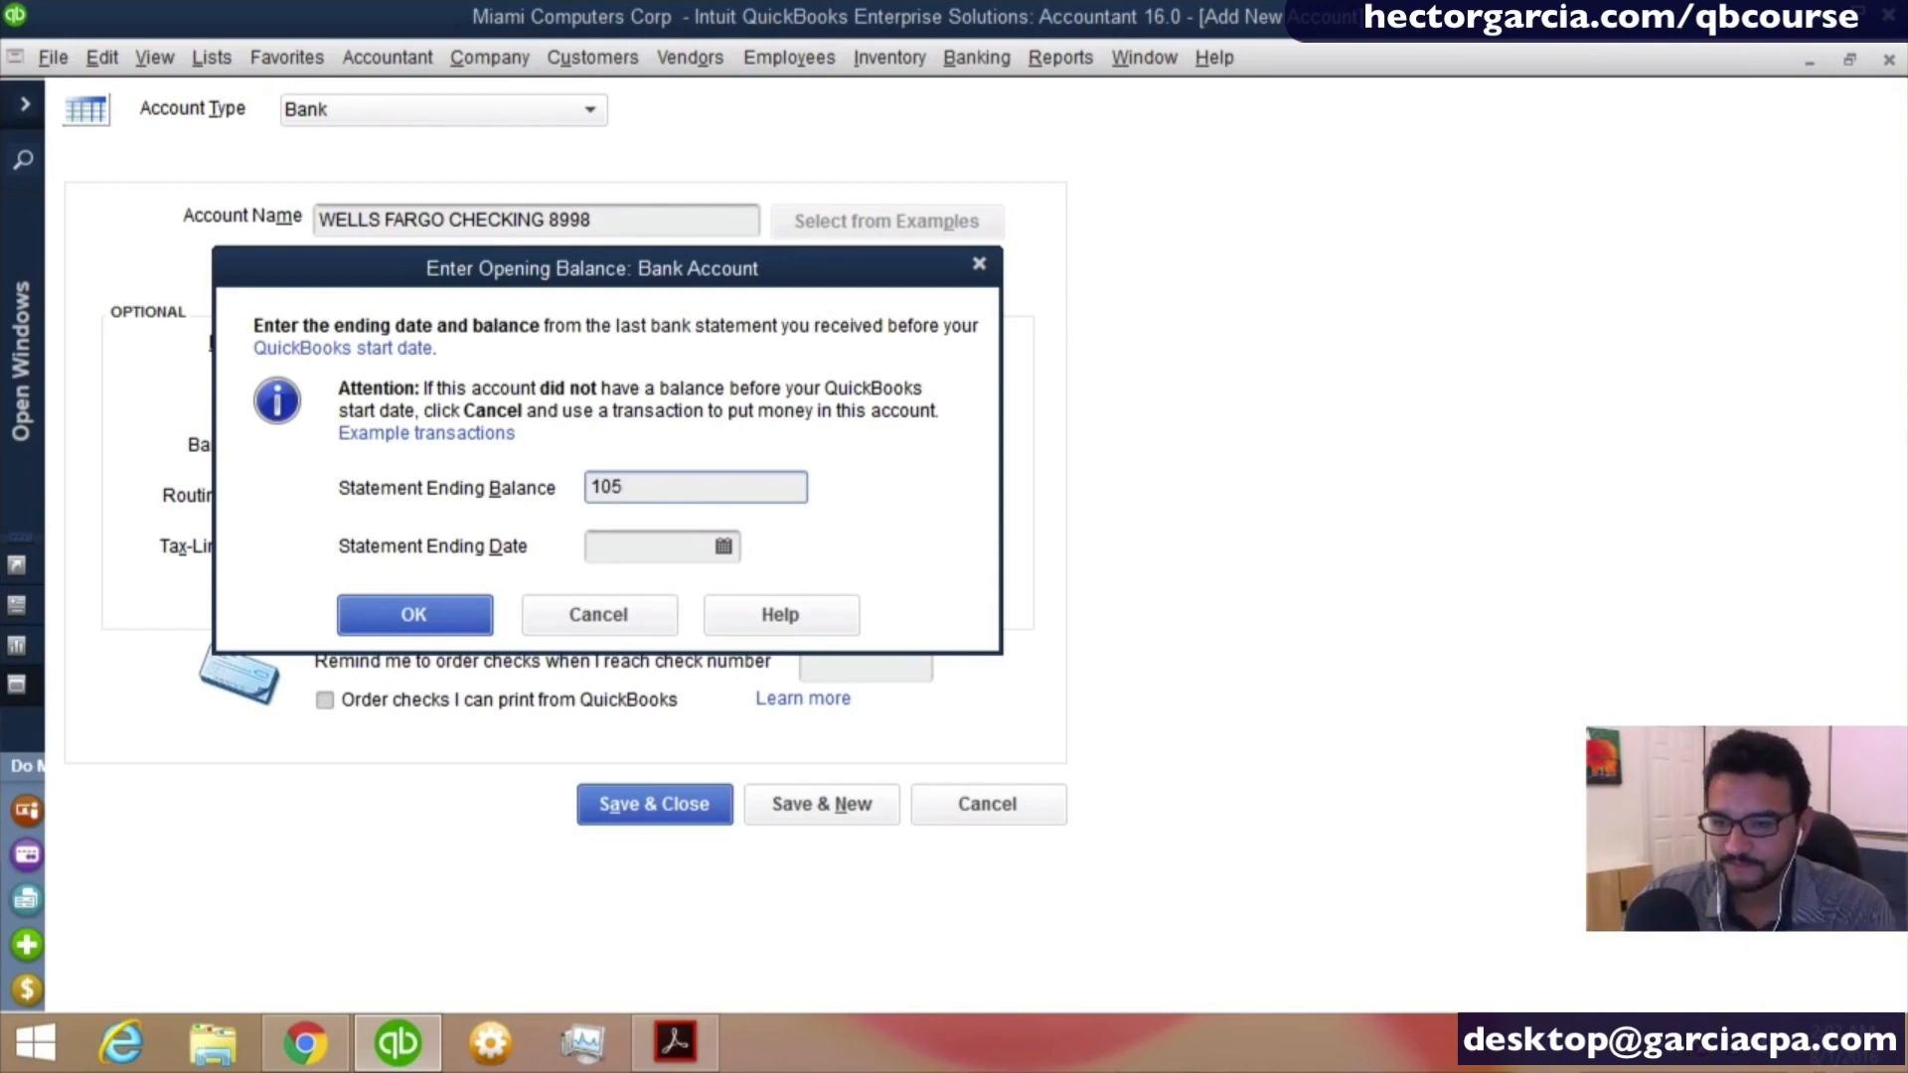
pyautogui.write('0.')
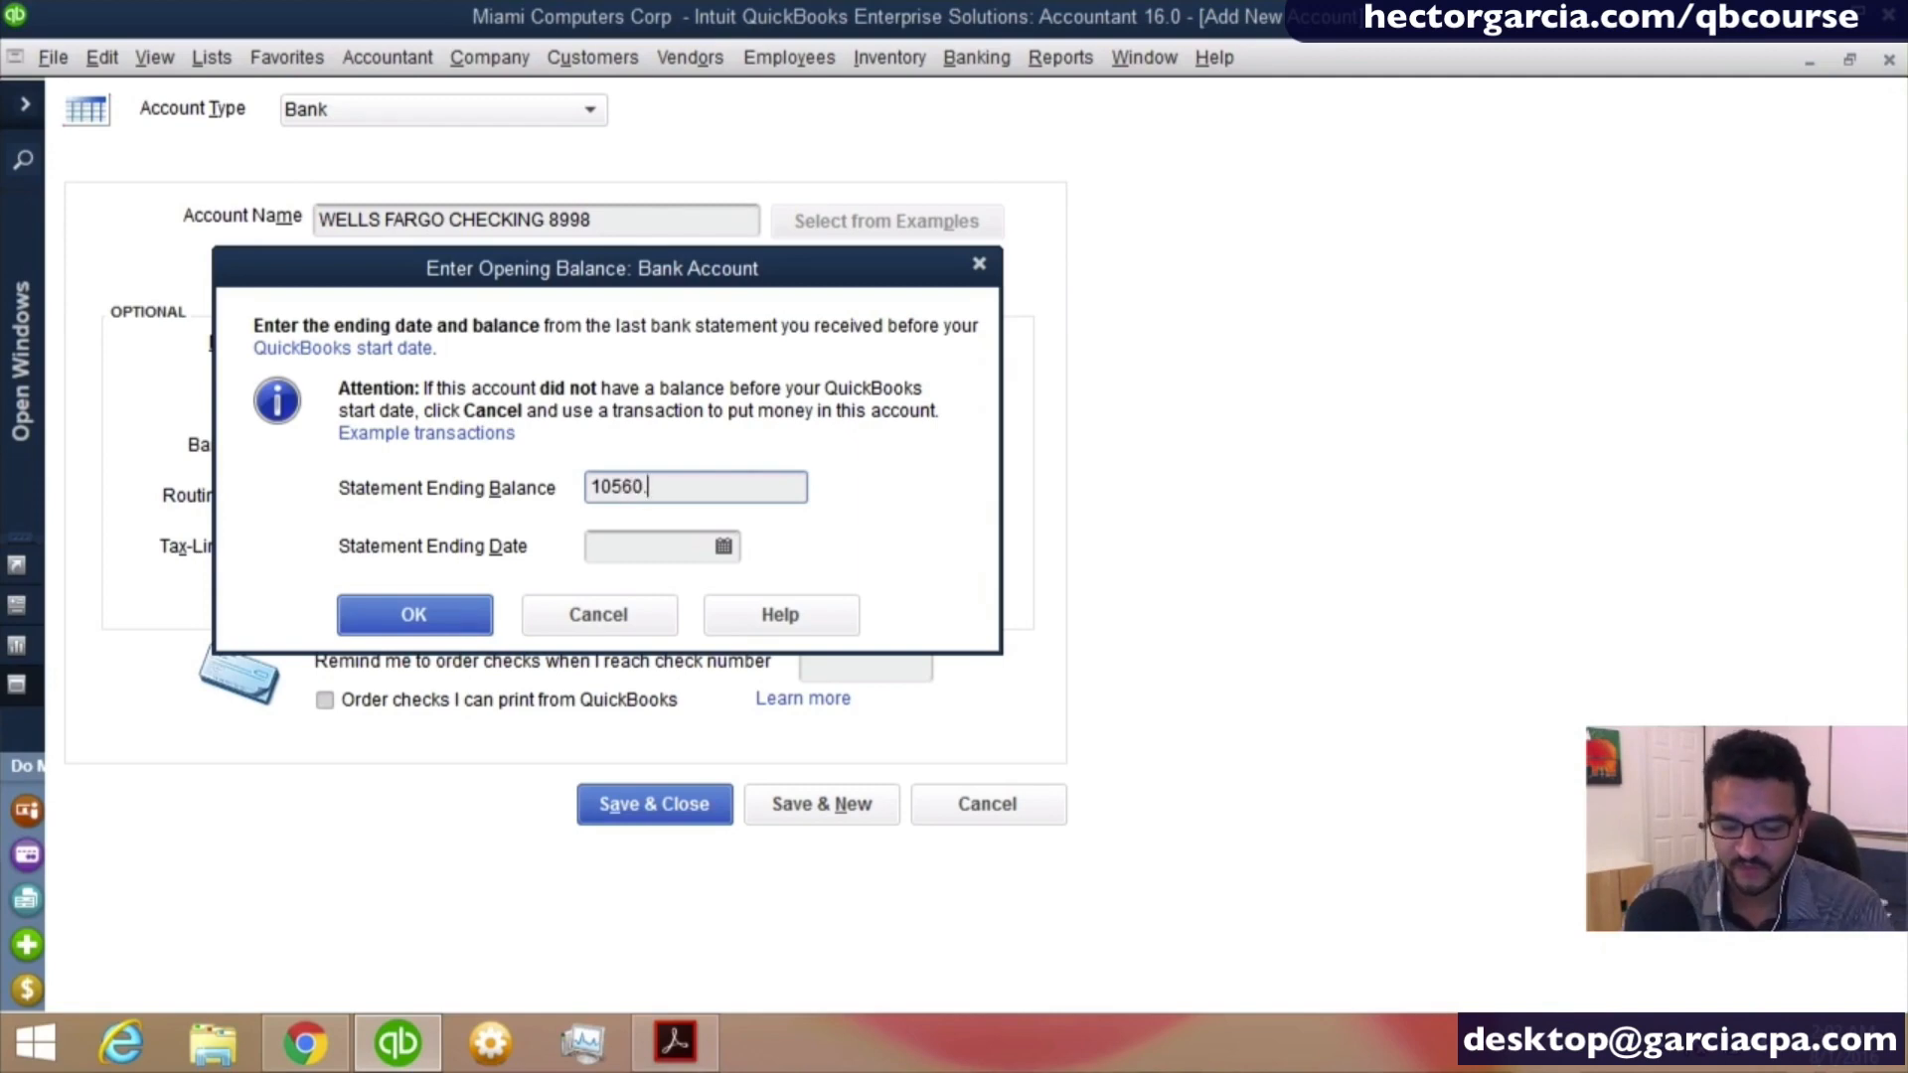
pyautogui.write('60')
pyautogui.press('Tab')
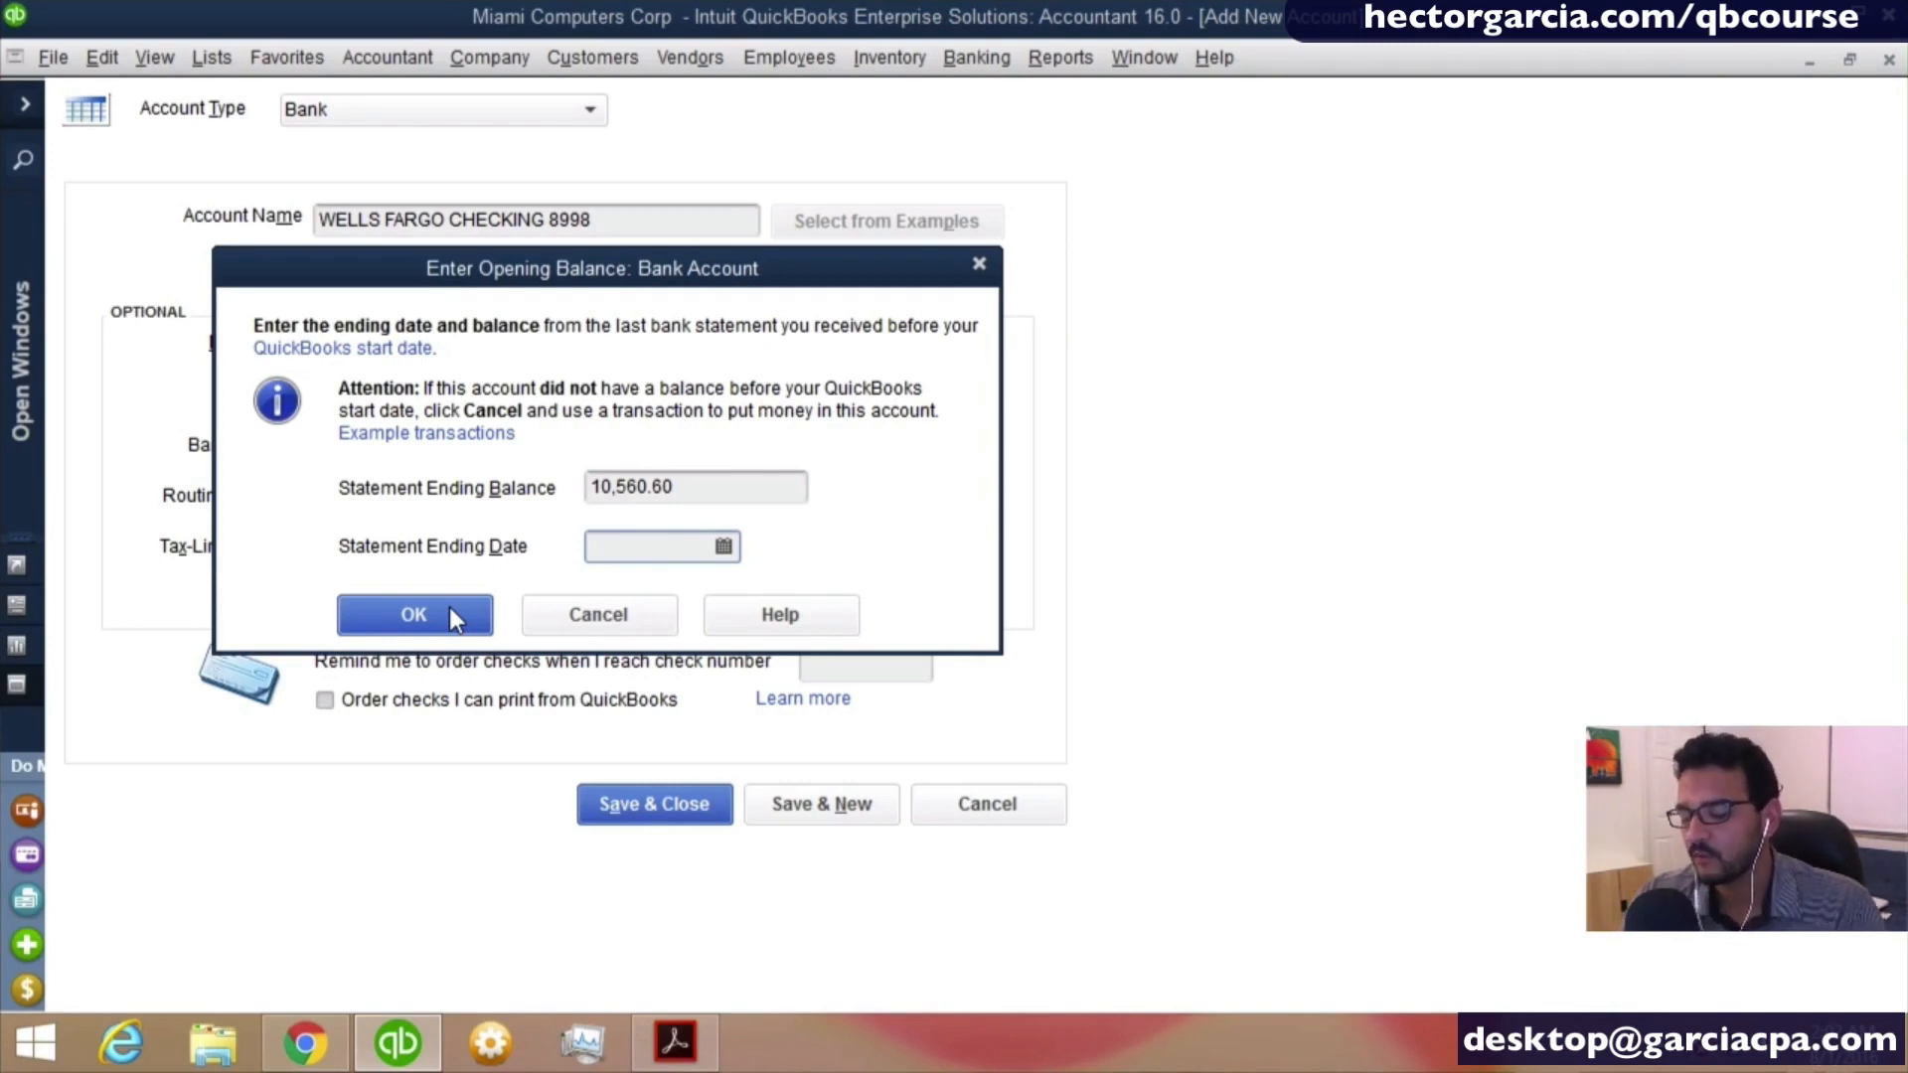
# - Set the opening balance's statement ending date to 12/31/2015 and accept the opening balance
pyautogui.write('1')
pyautogui.press('Tab')
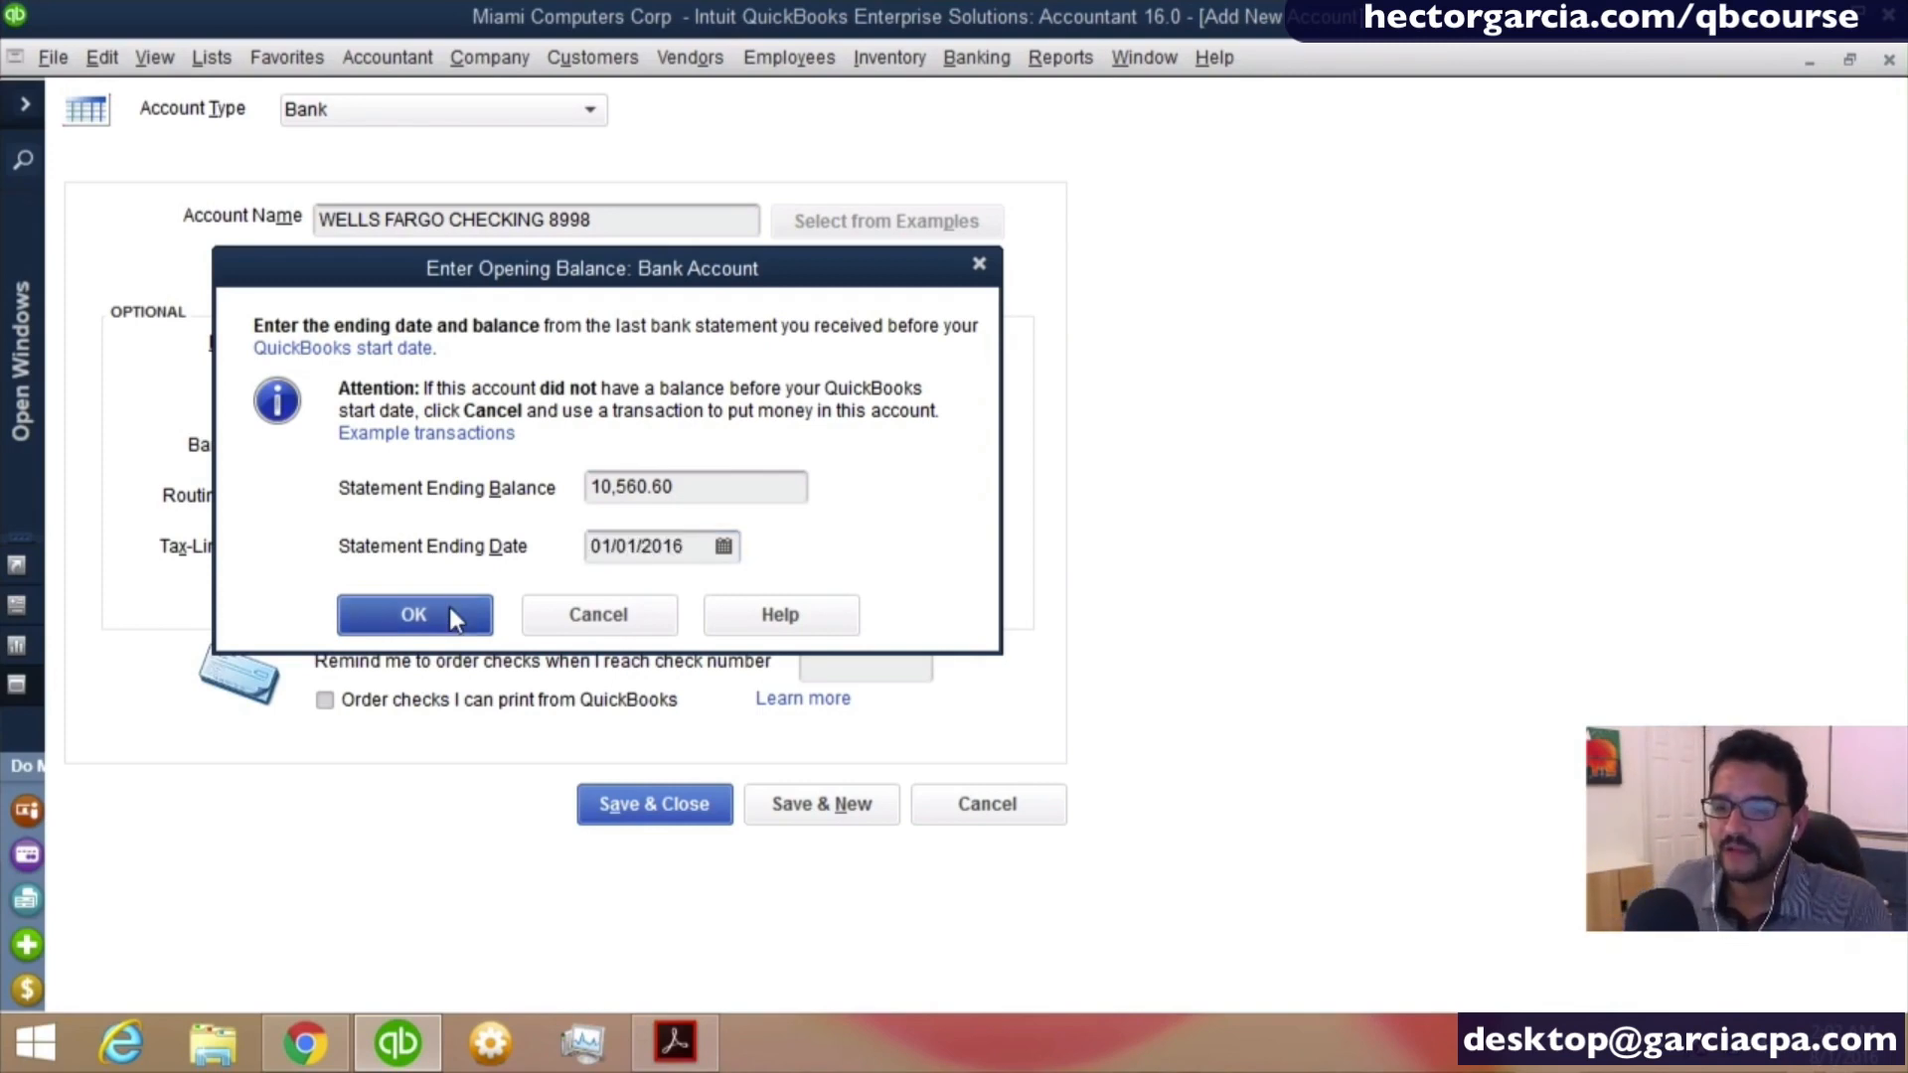
pyautogui.click(627, 557)
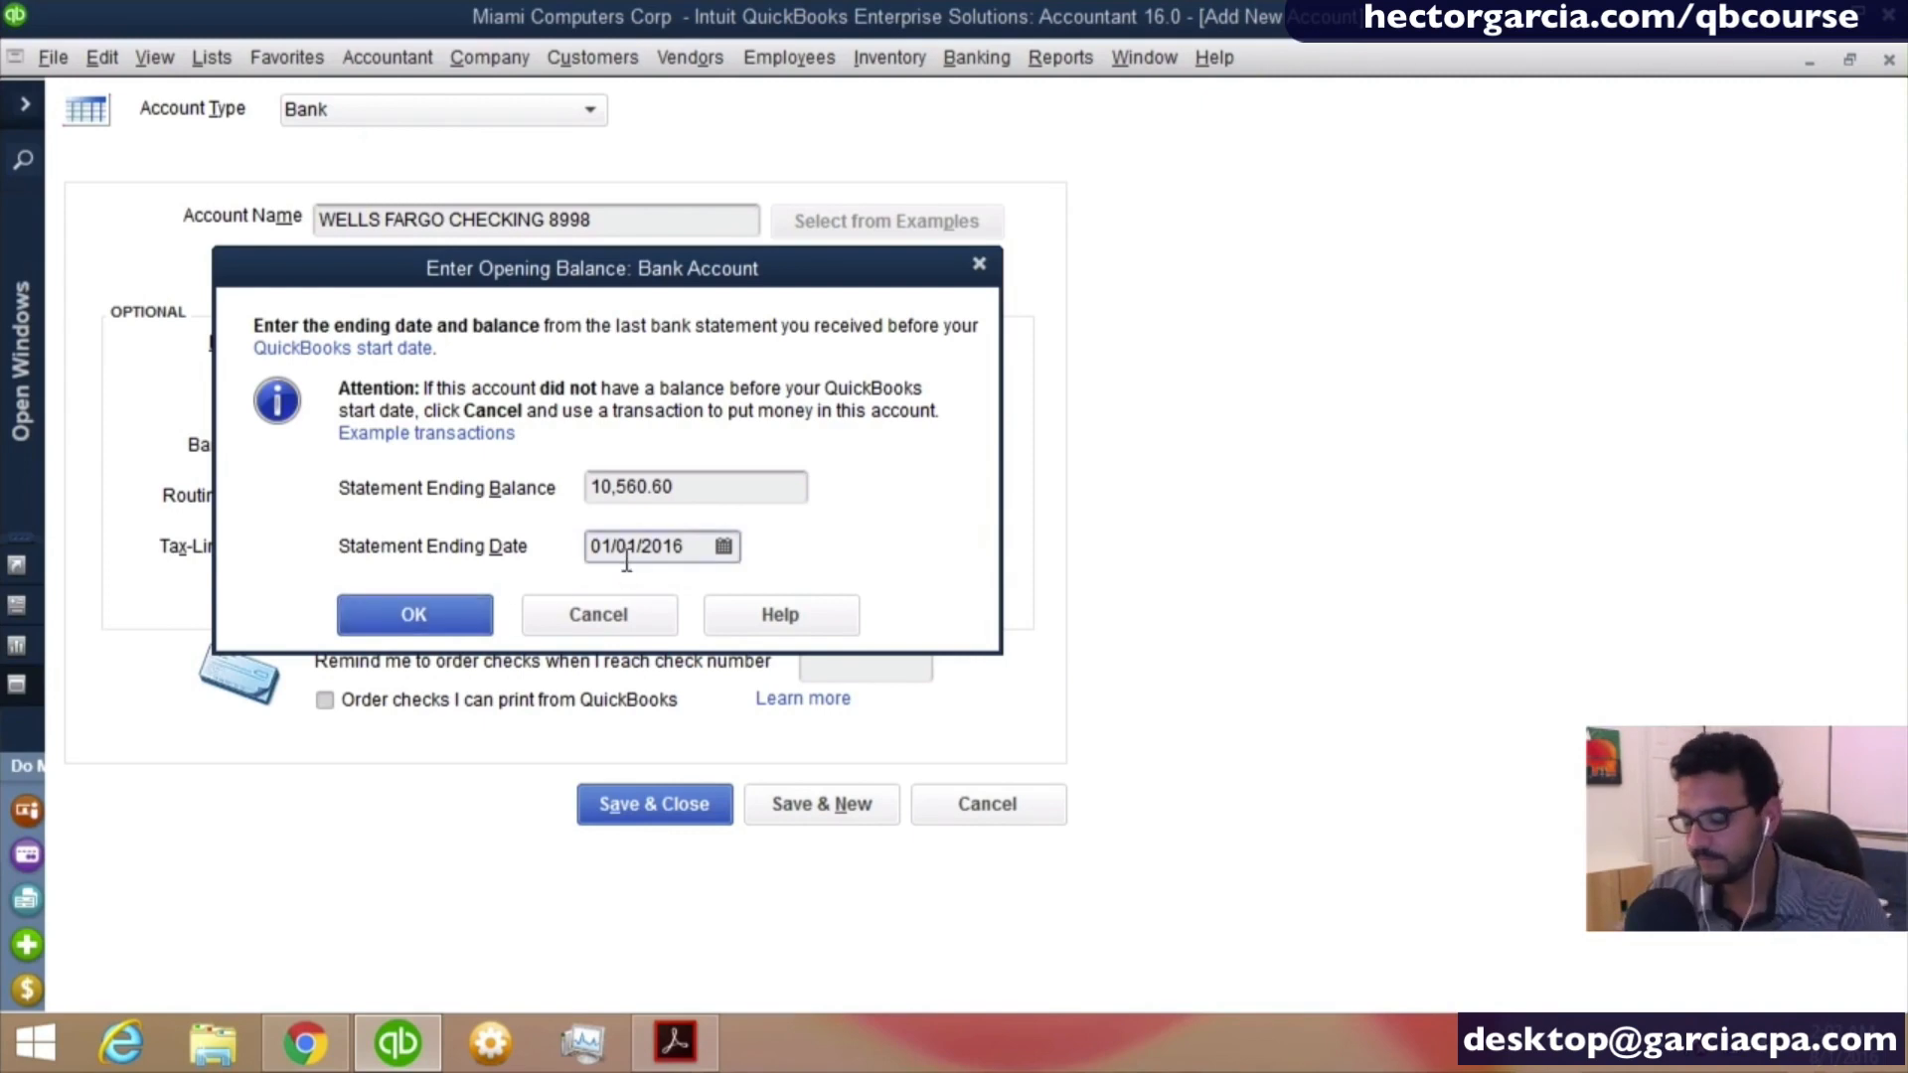
pyautogui.press('-')
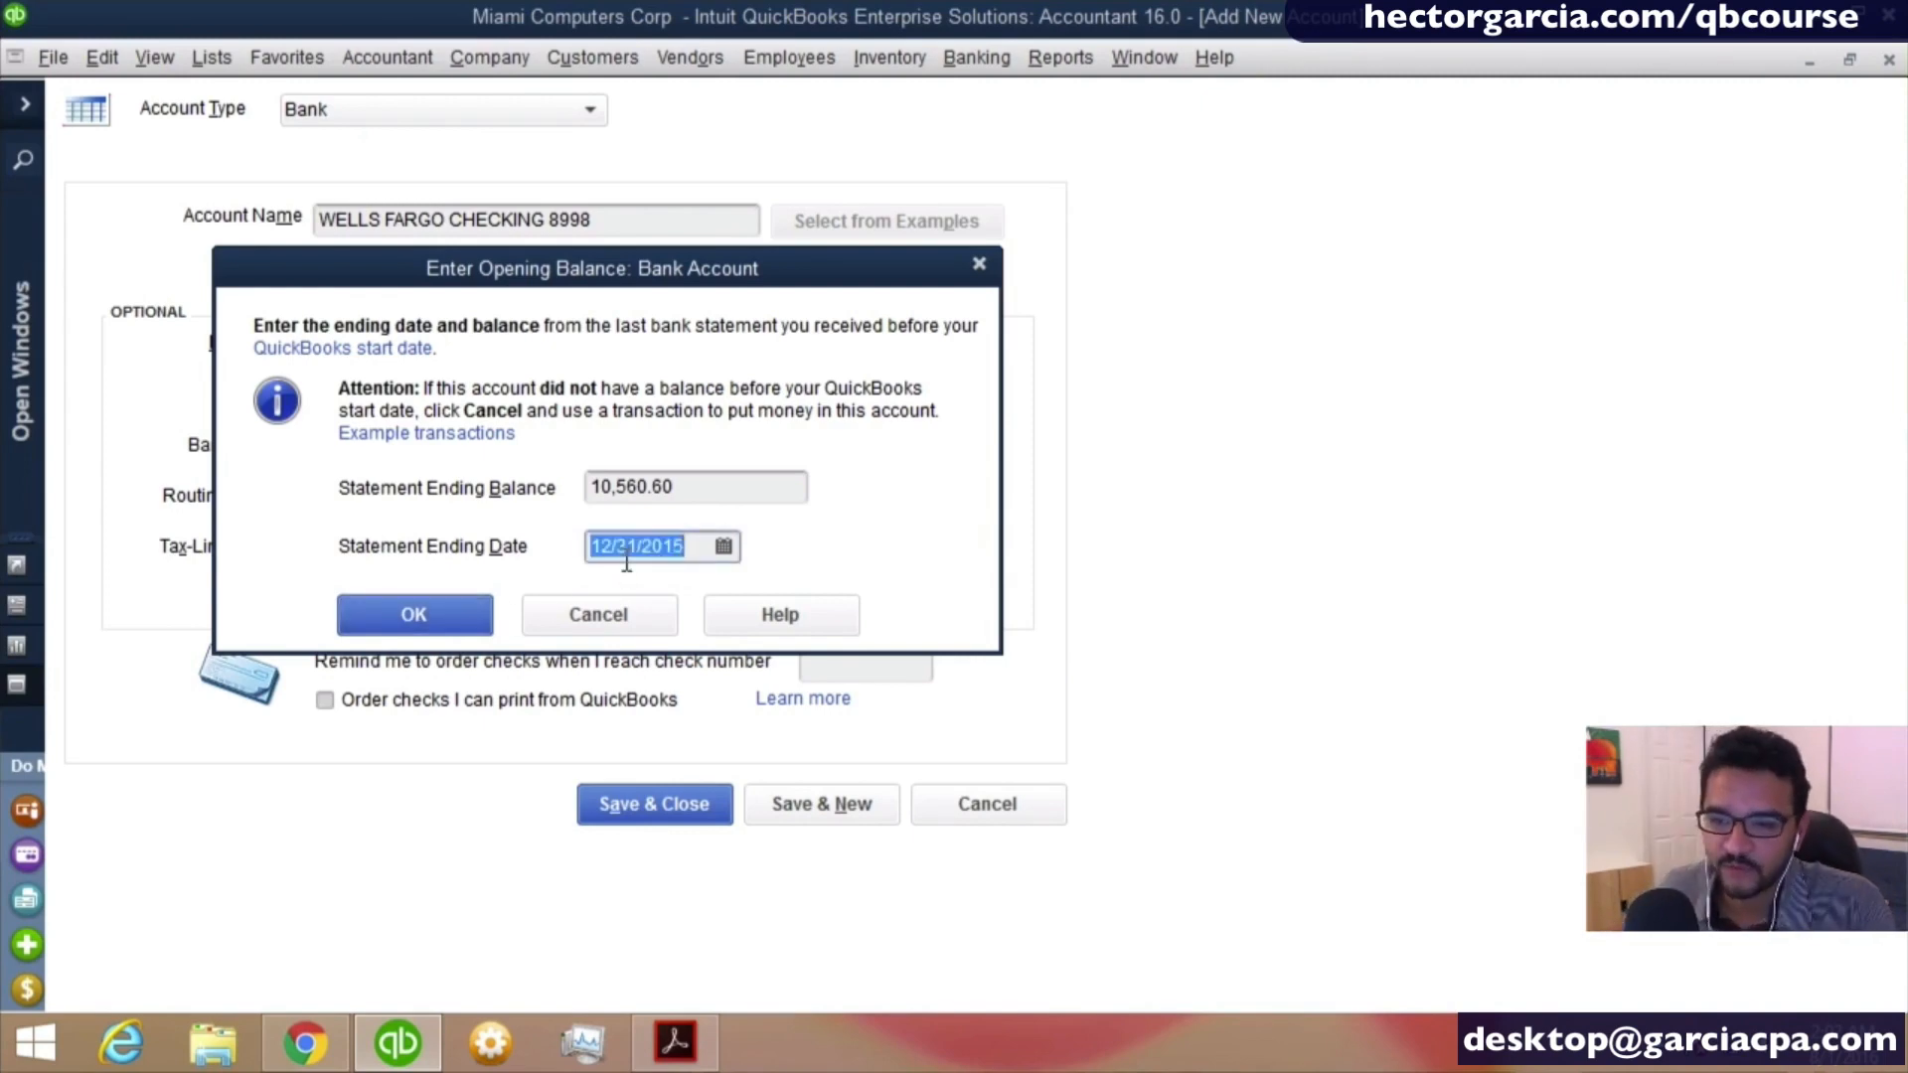
pyautogui.press('ctrl')
pyautogui.press('ctrl')
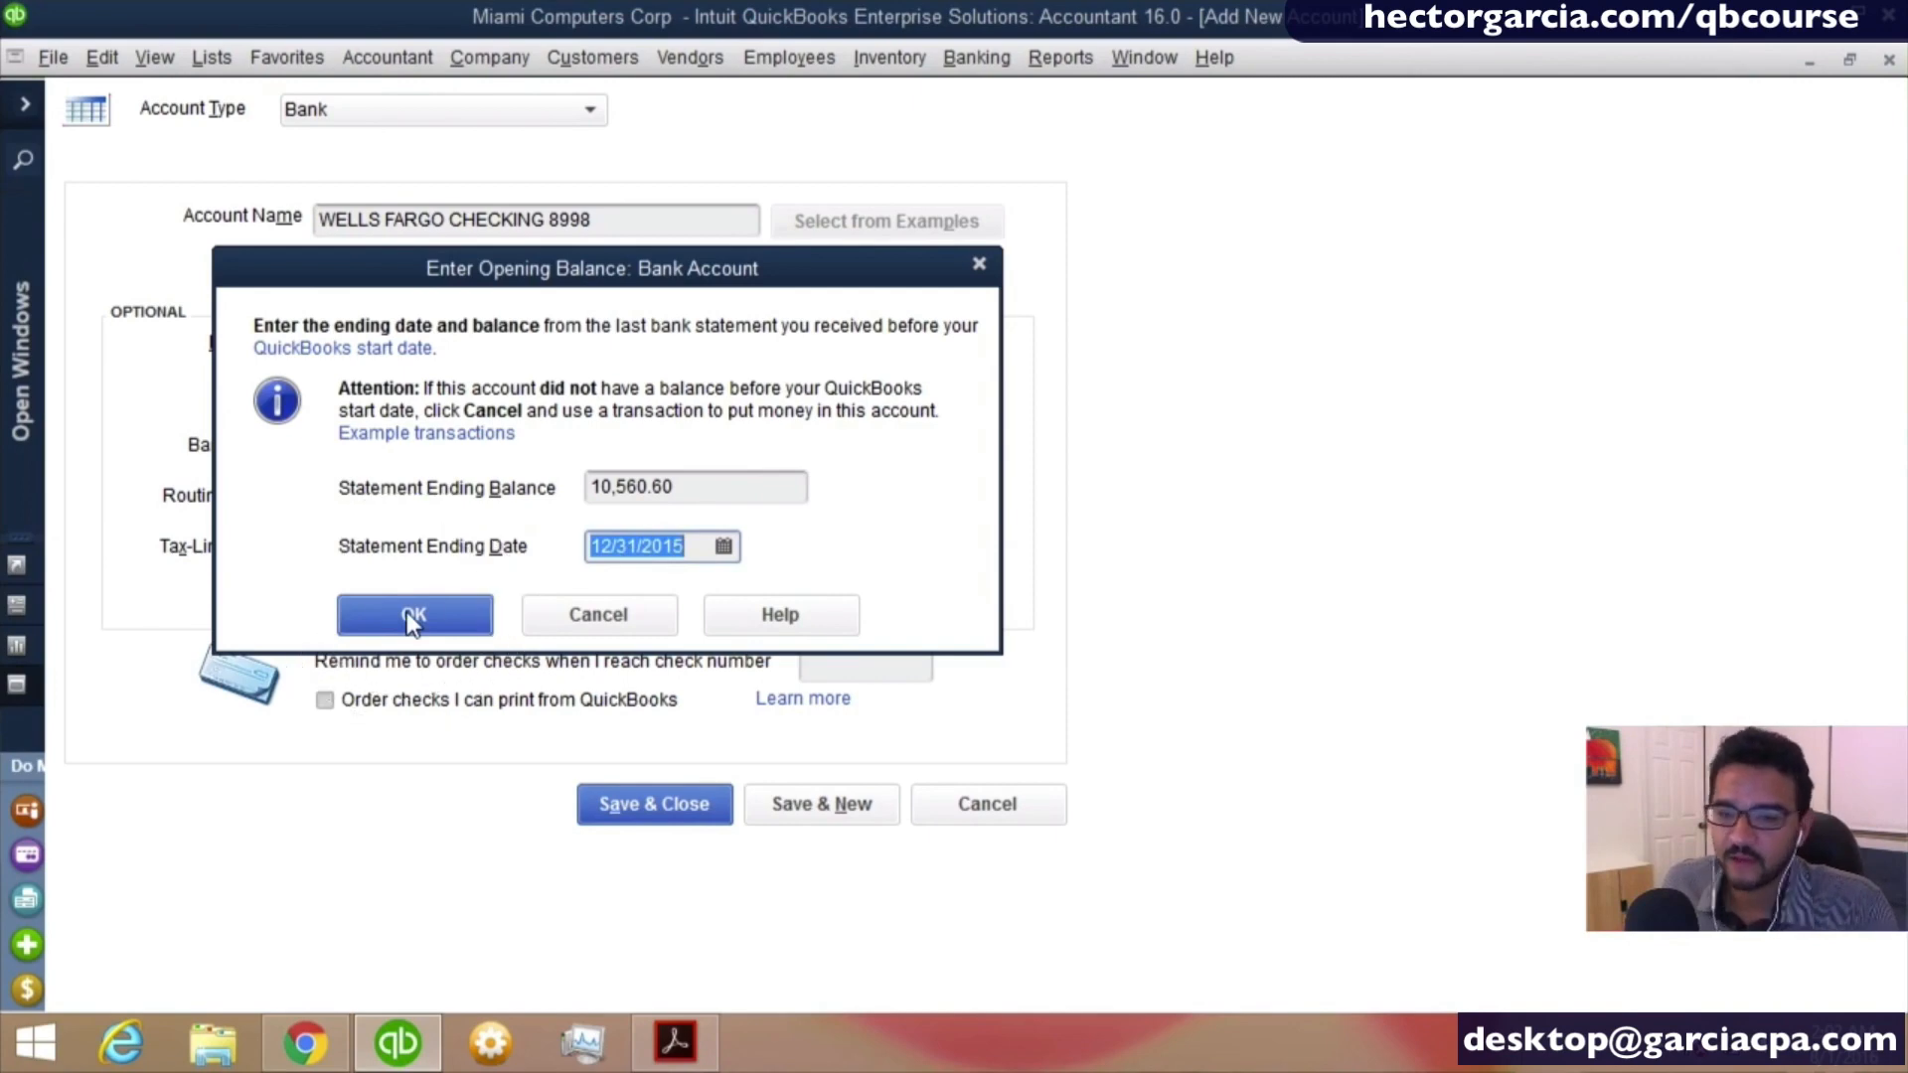
pyautogui.click(413, 619)
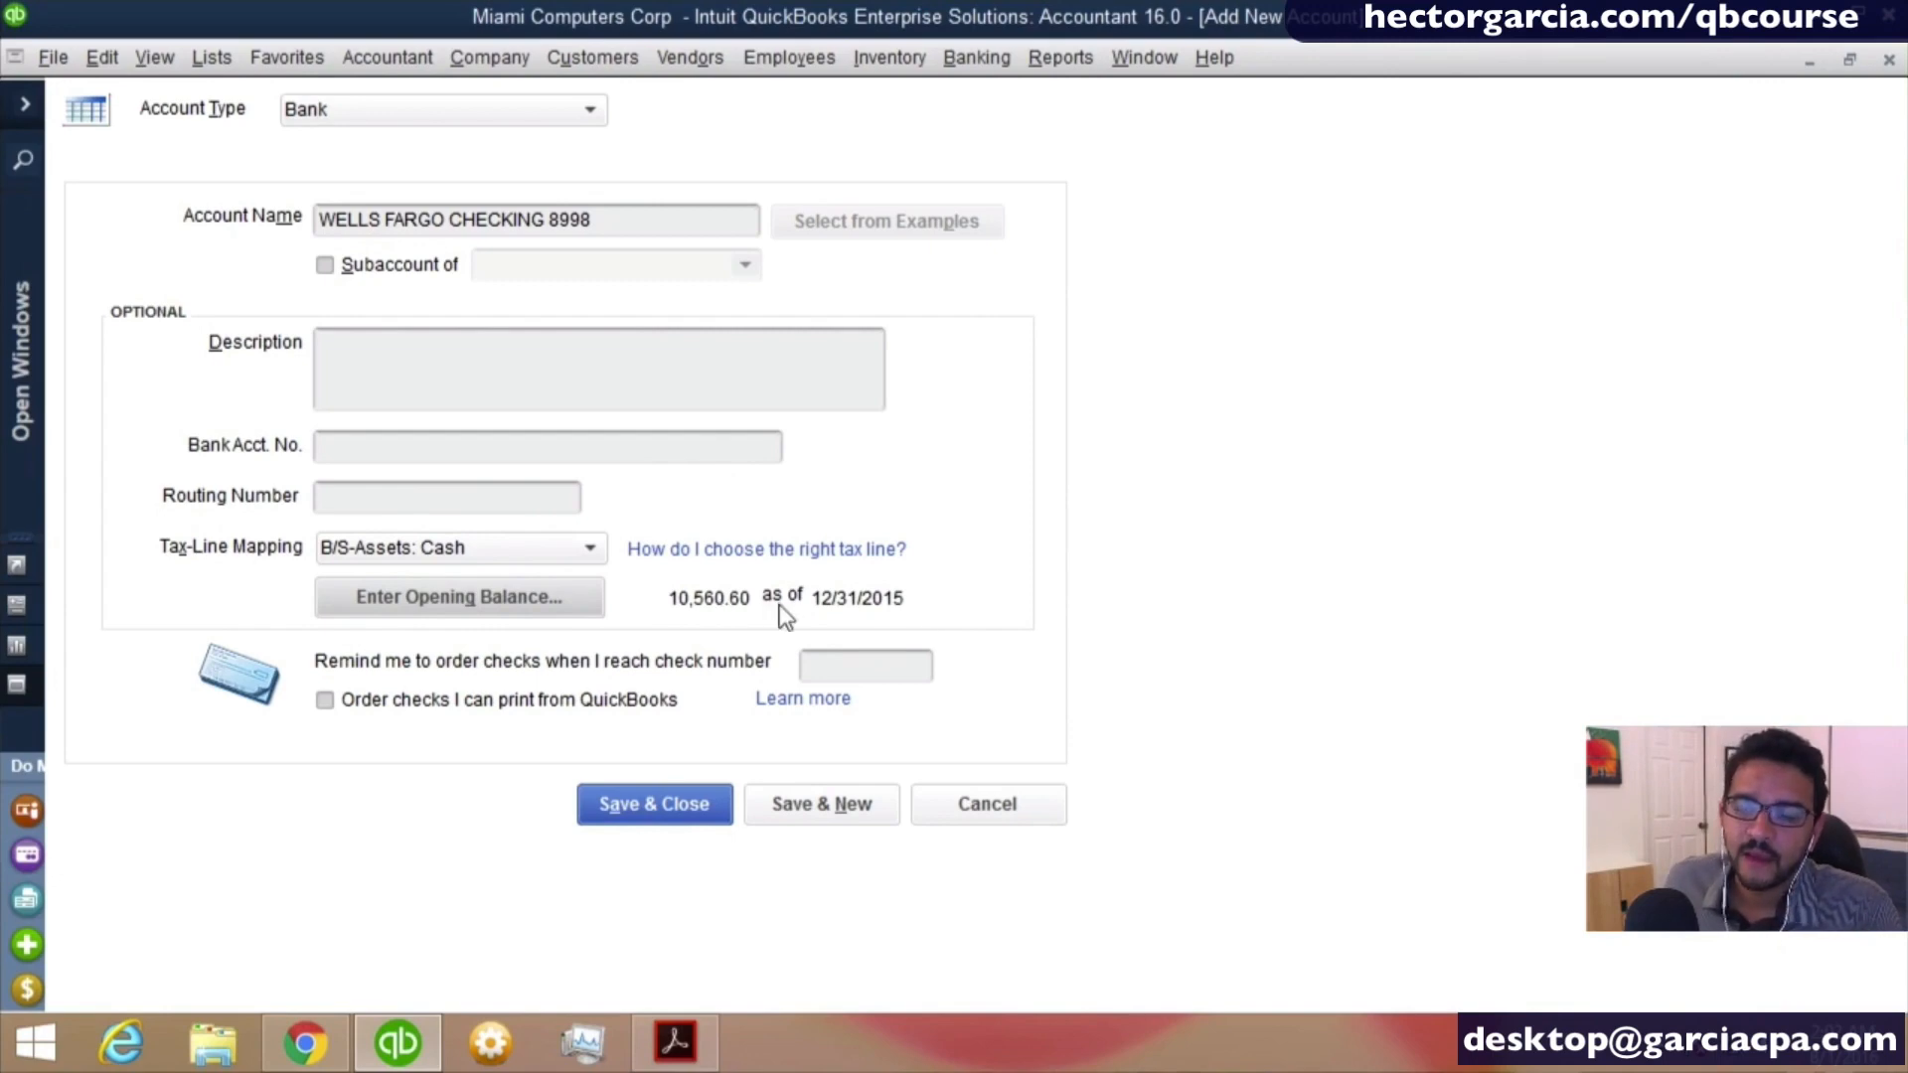
pyautogui.press('ctrl')
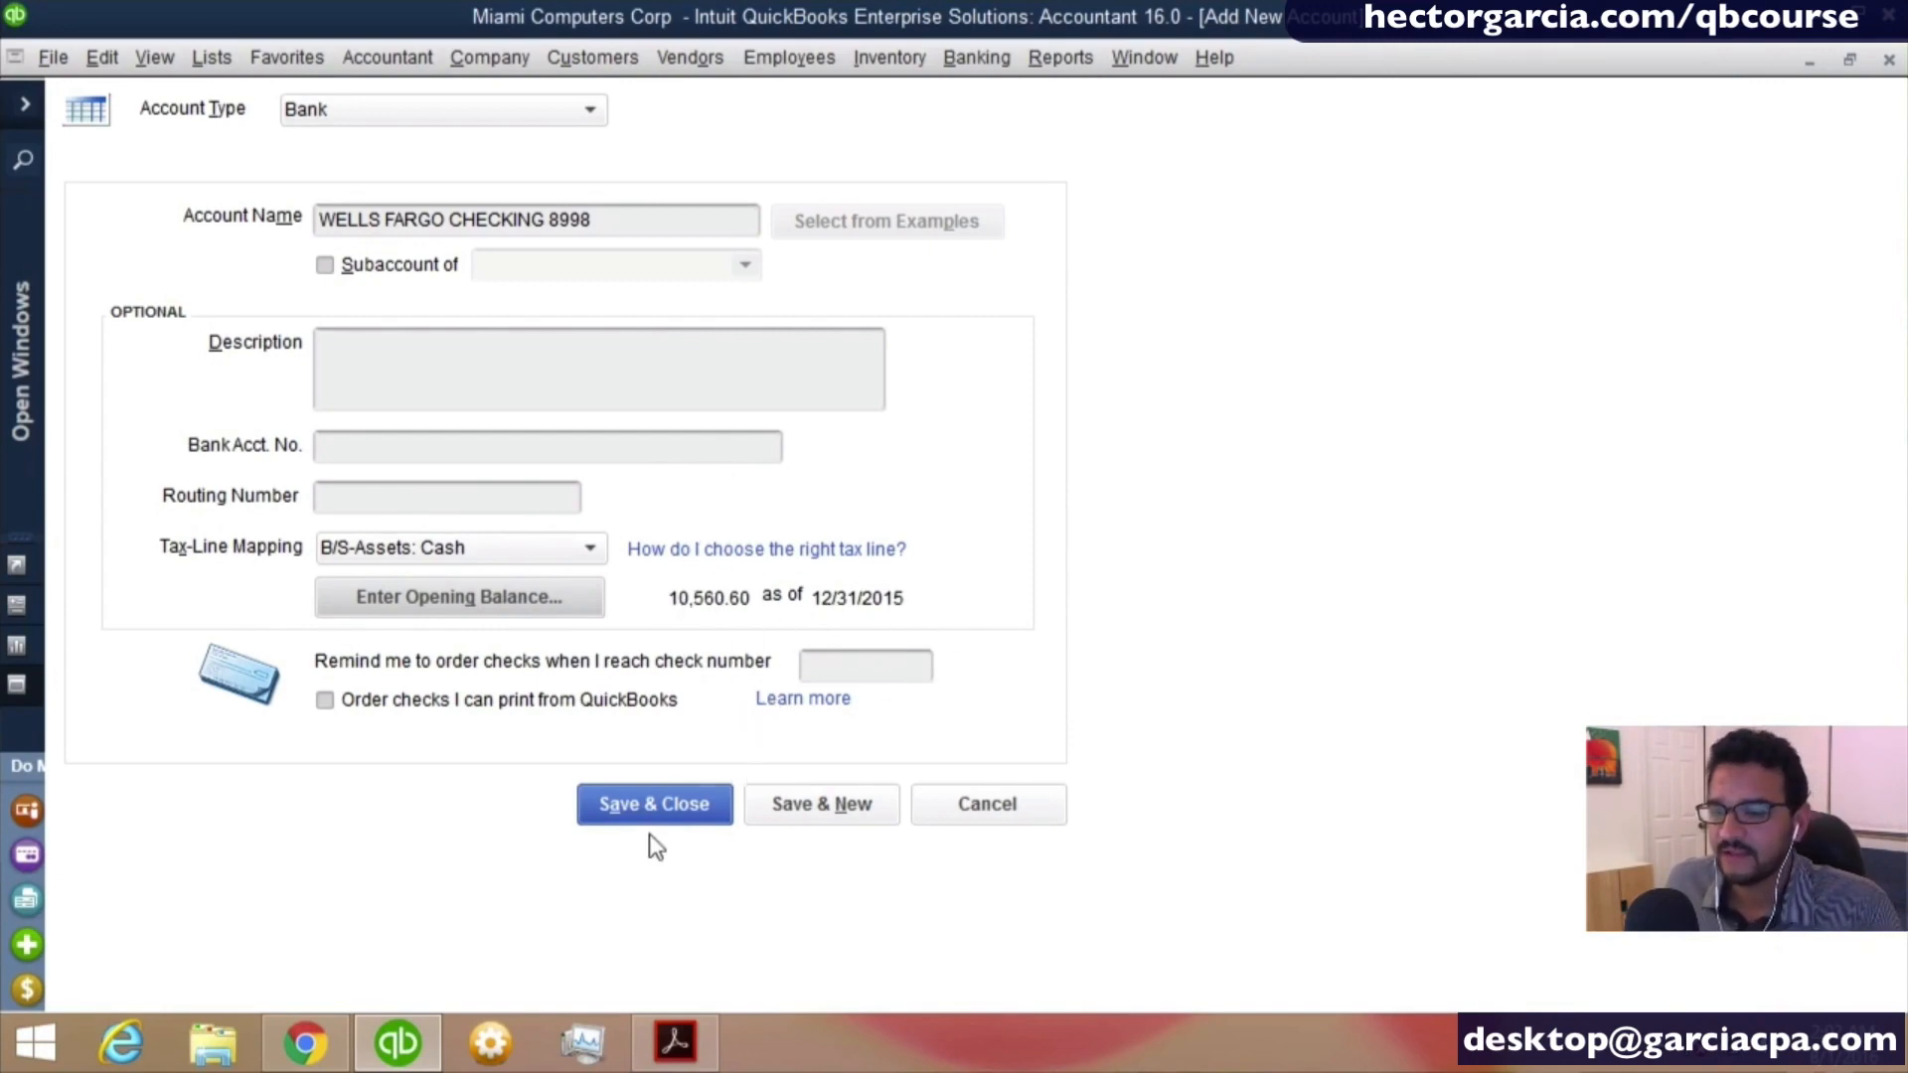
# - Save the checking account, accept the past-dated transaction and decline setting up a bank feed
pyautogui.click(652, 802)
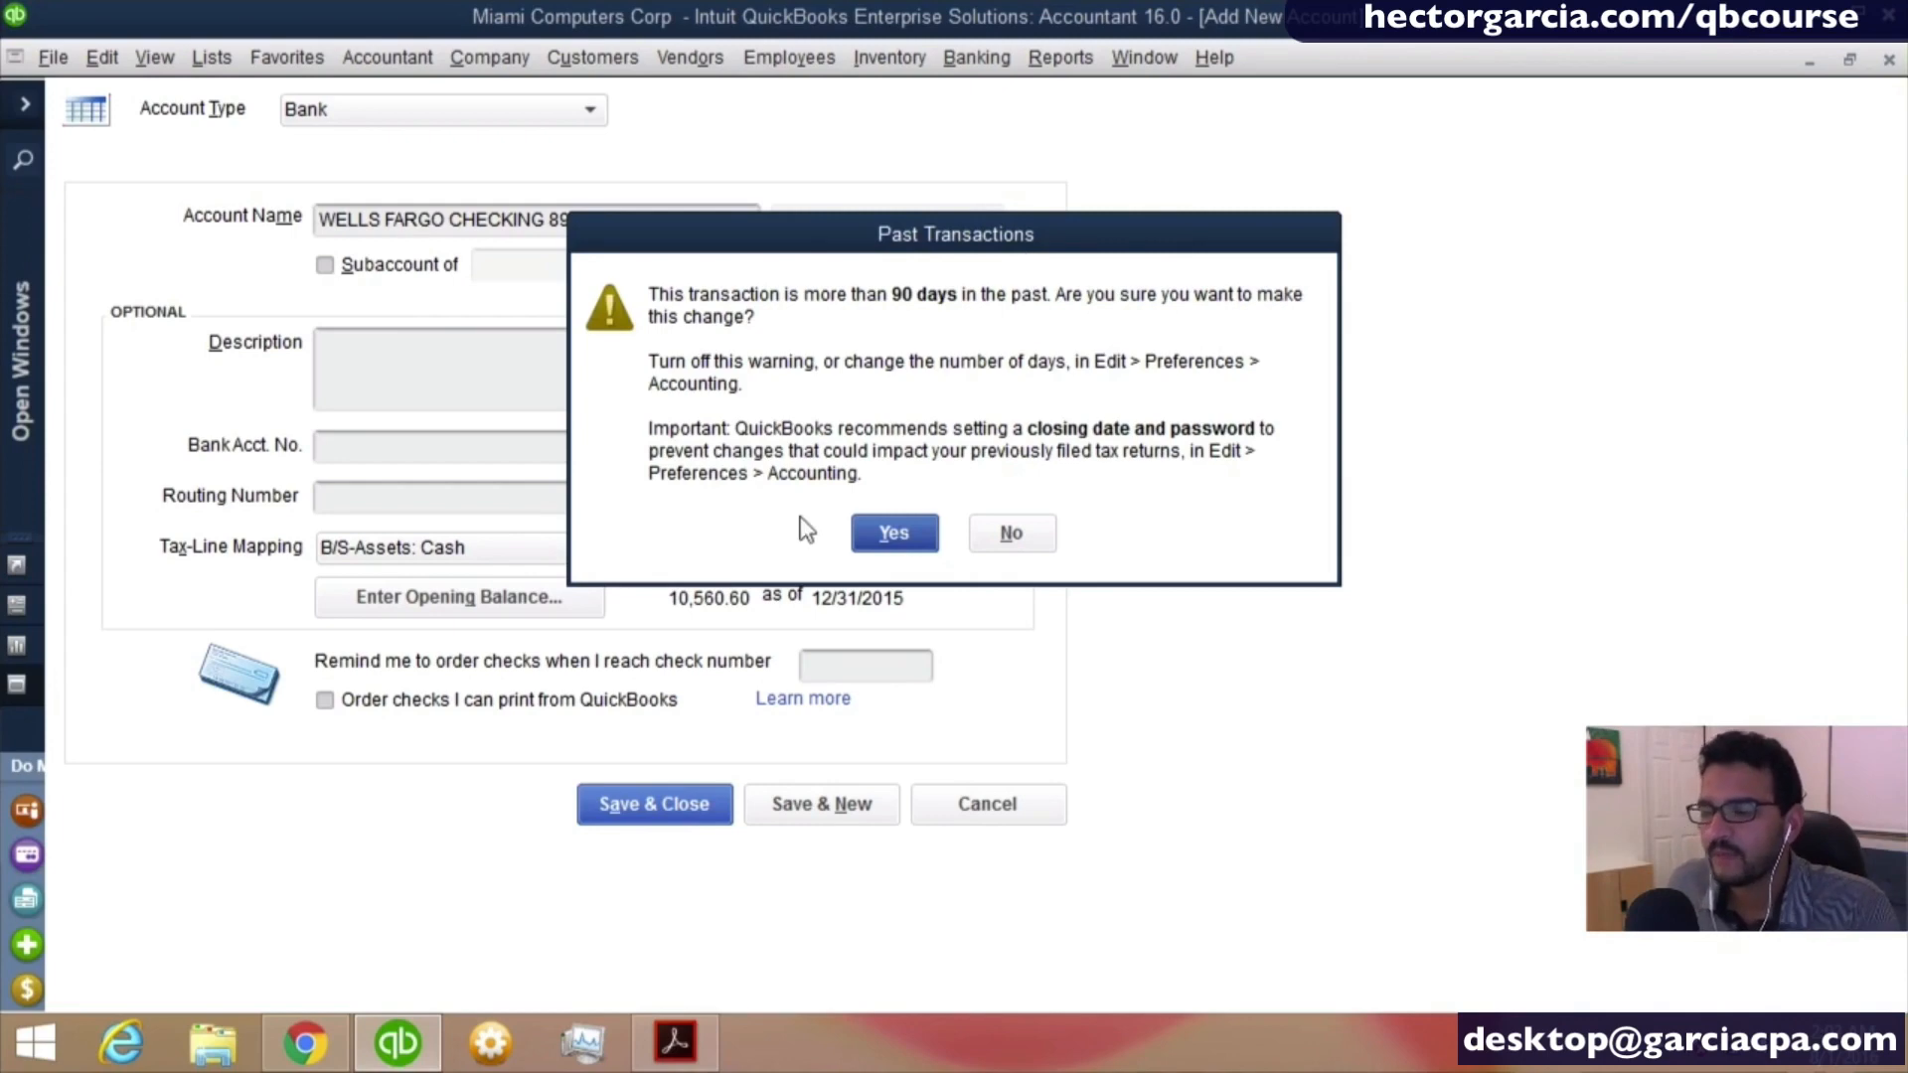
pyautogui.click(891, 535)
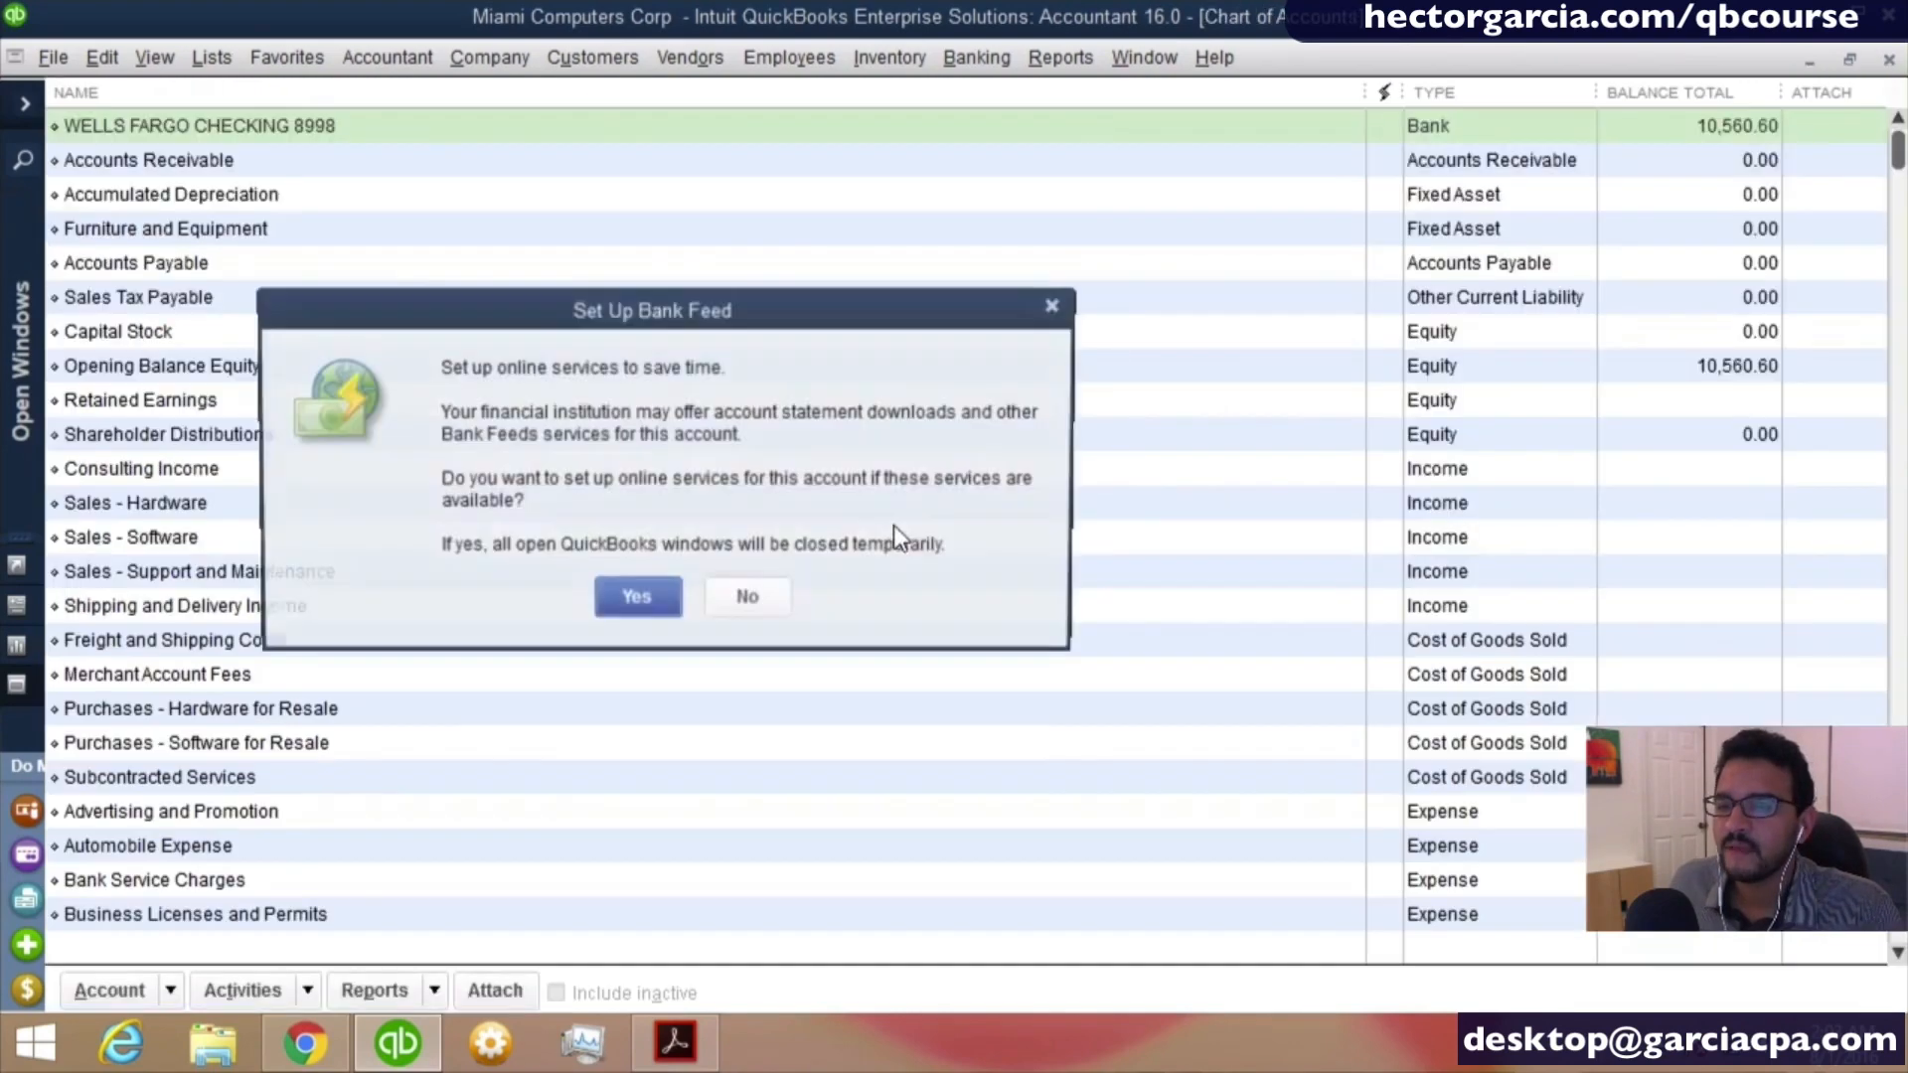
pyautogui.moveTo(765, 300); pyautogui.dragTo(884, 283)
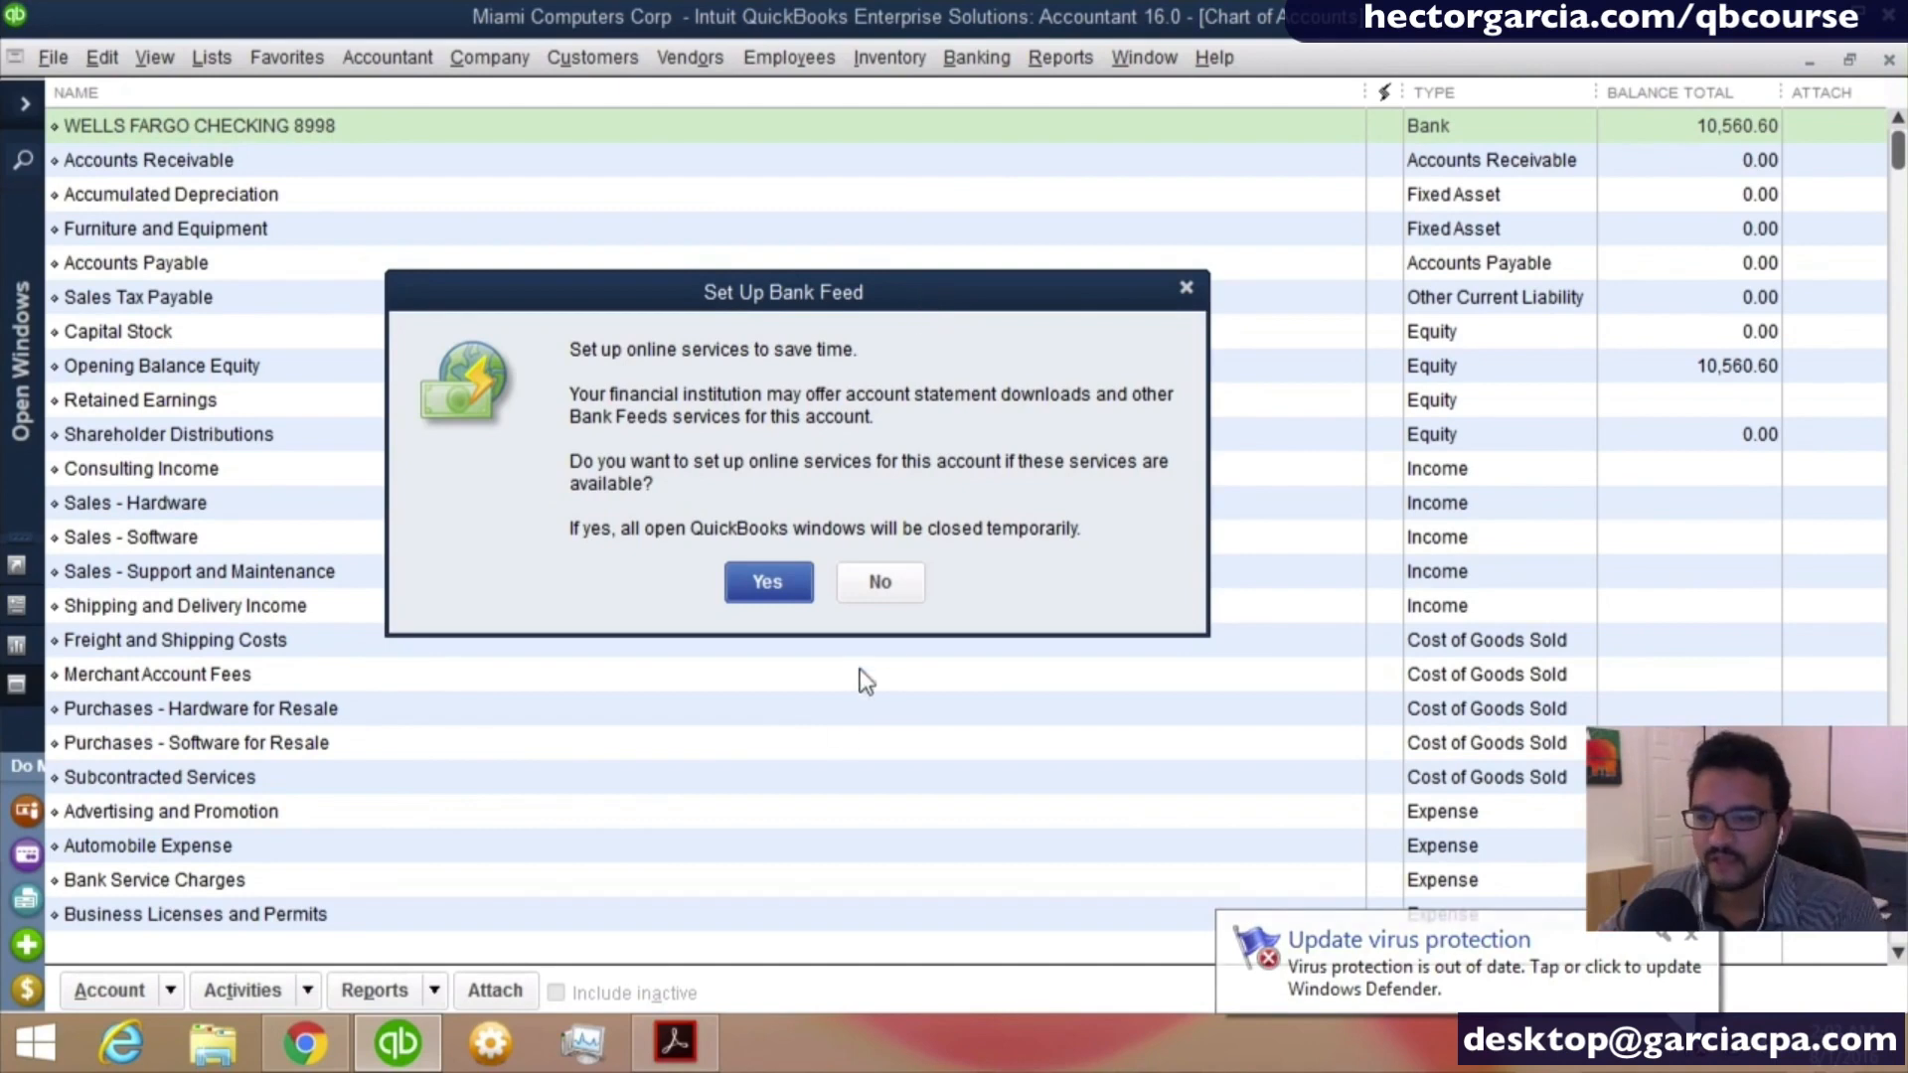
pyautogui.click(879, 581)
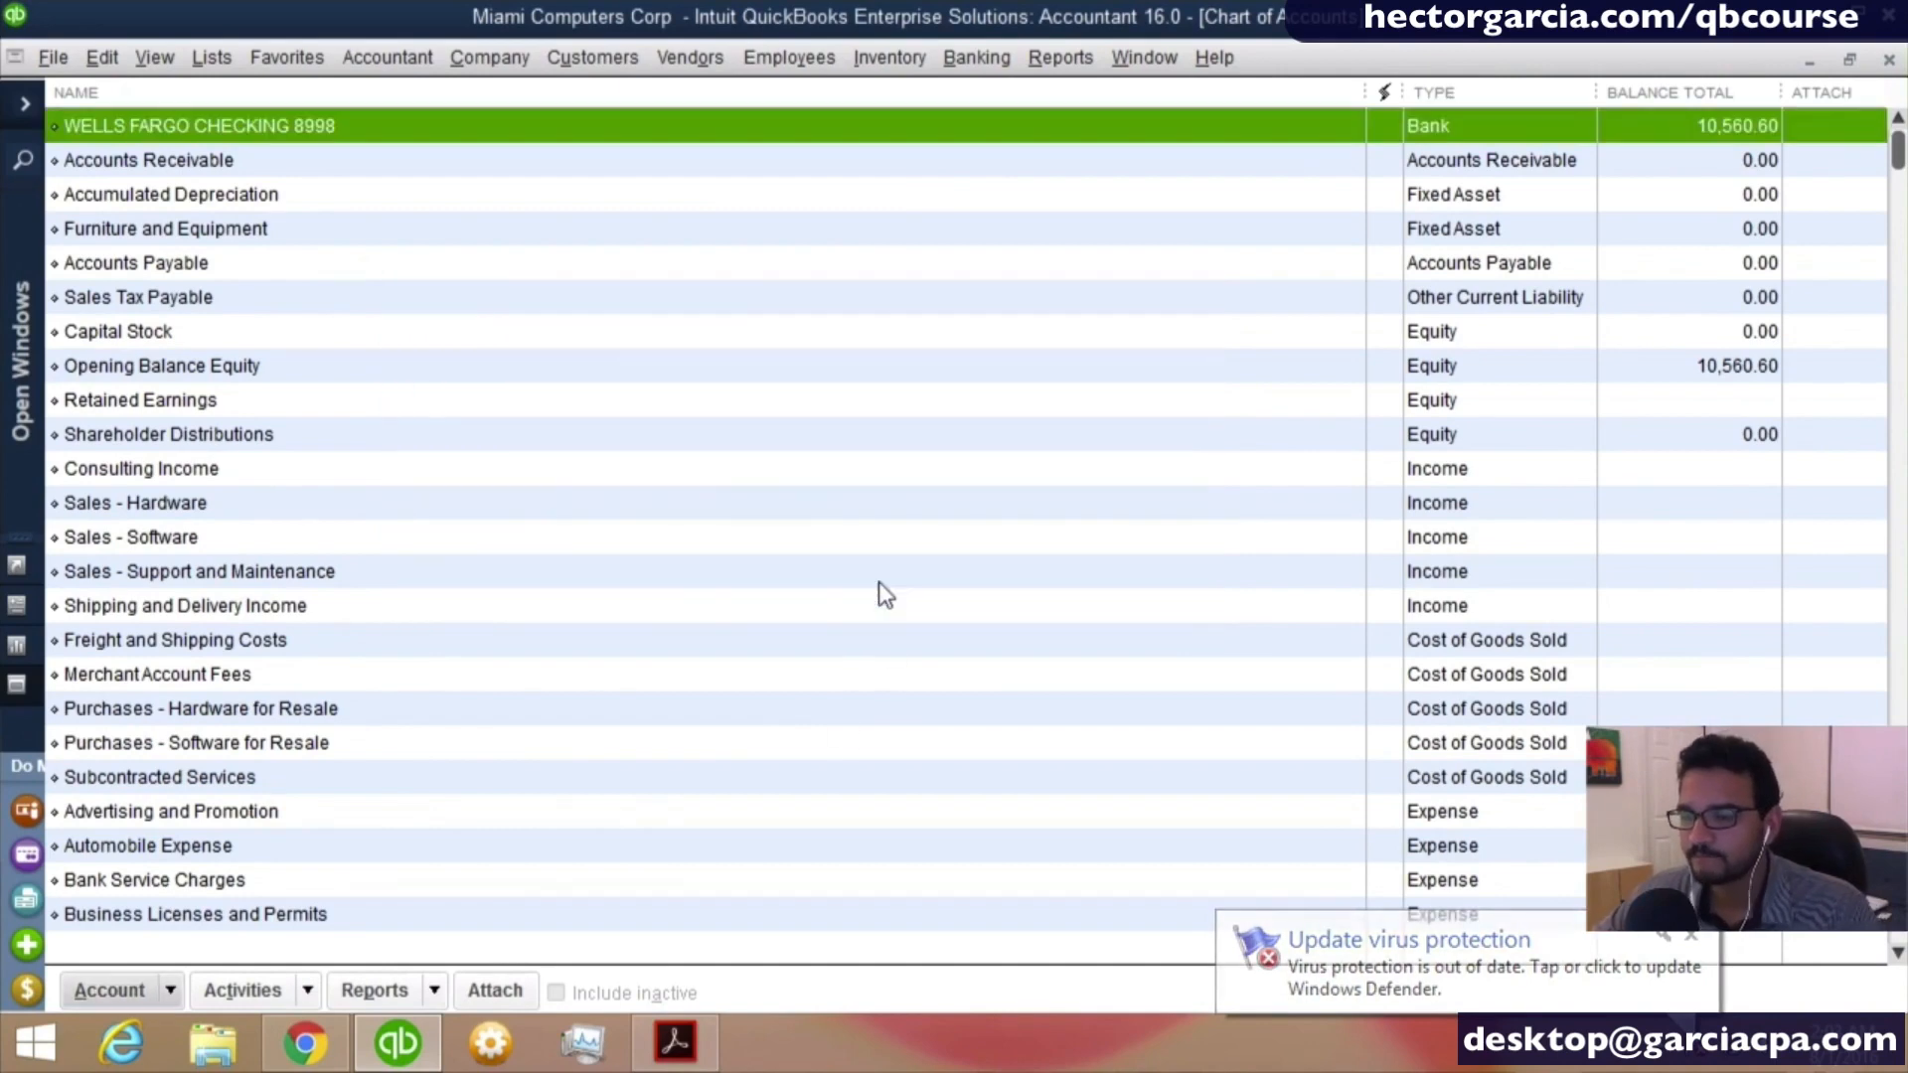
# - Compare the new checking account's balance with Opening Balance Equity in the chart of accounts
pyautogui.click(358, 119)
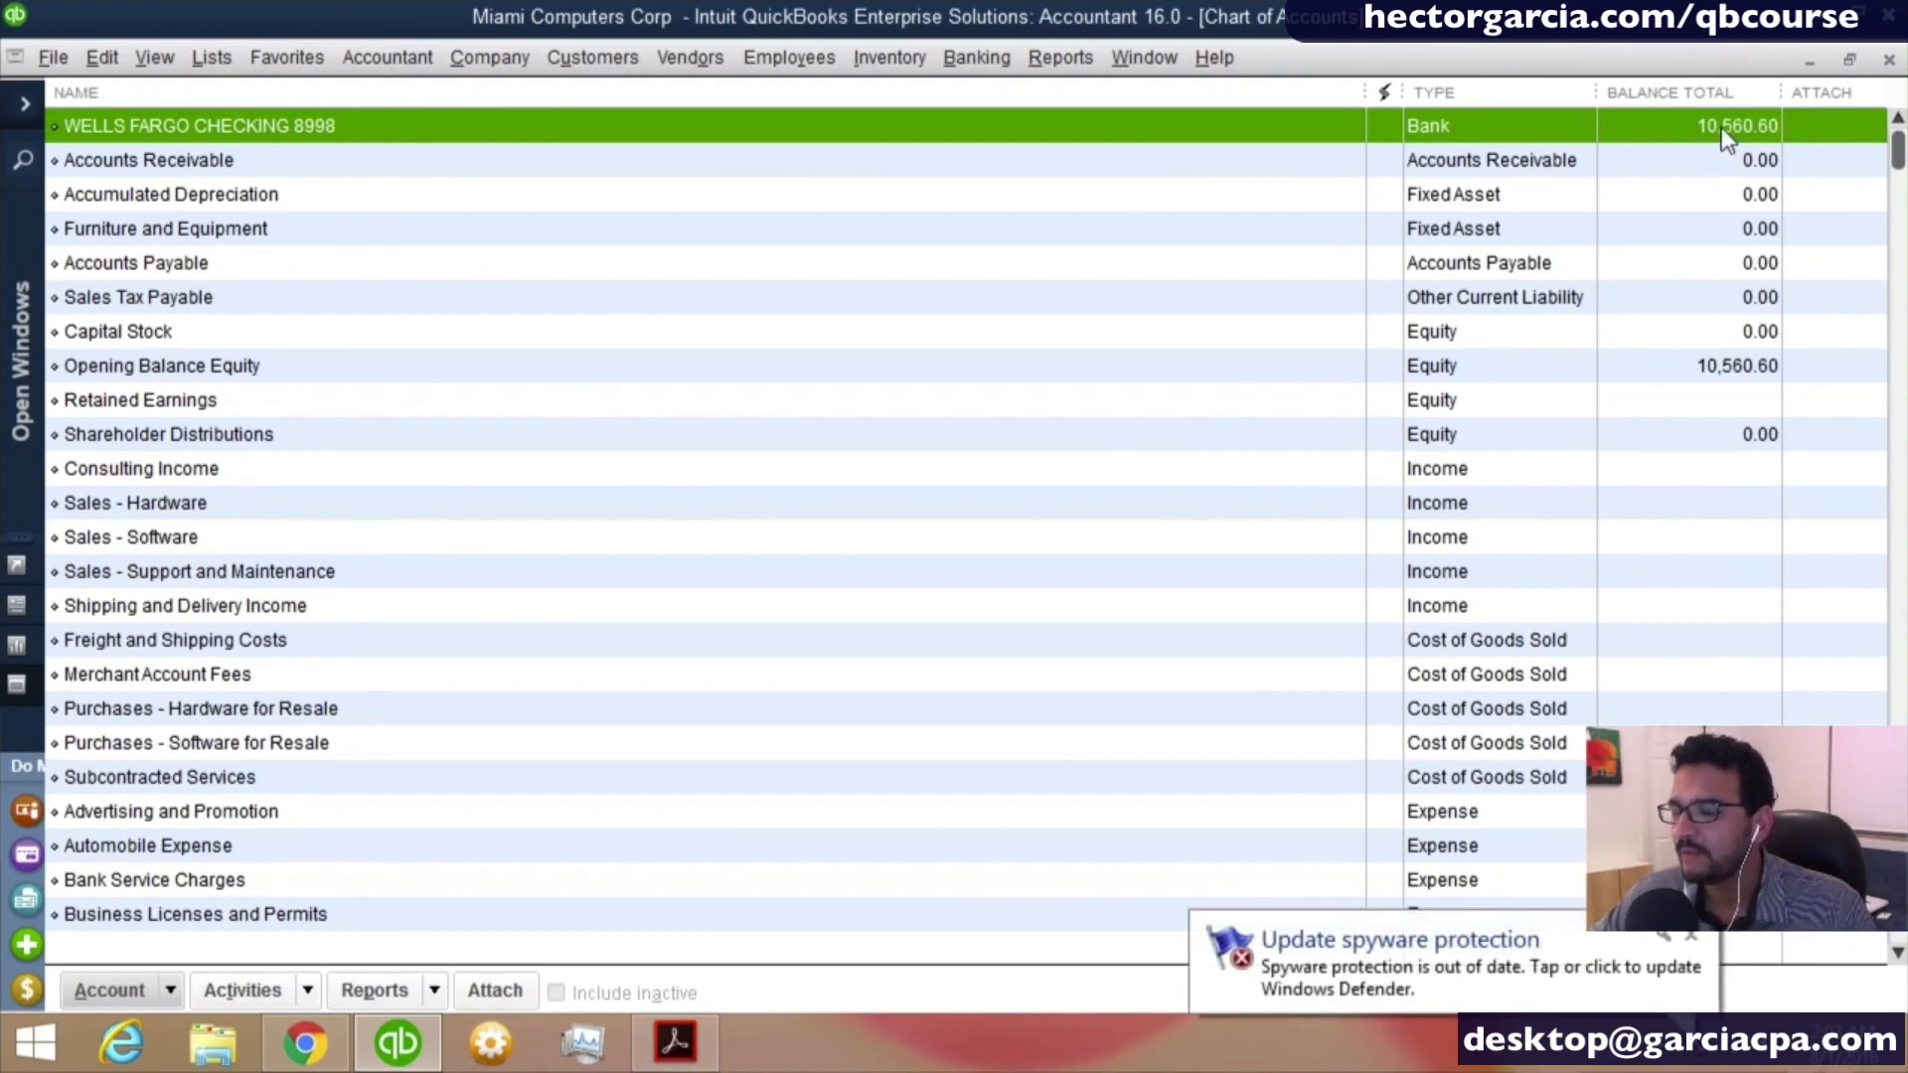
pyautogui.click(1724, 375)
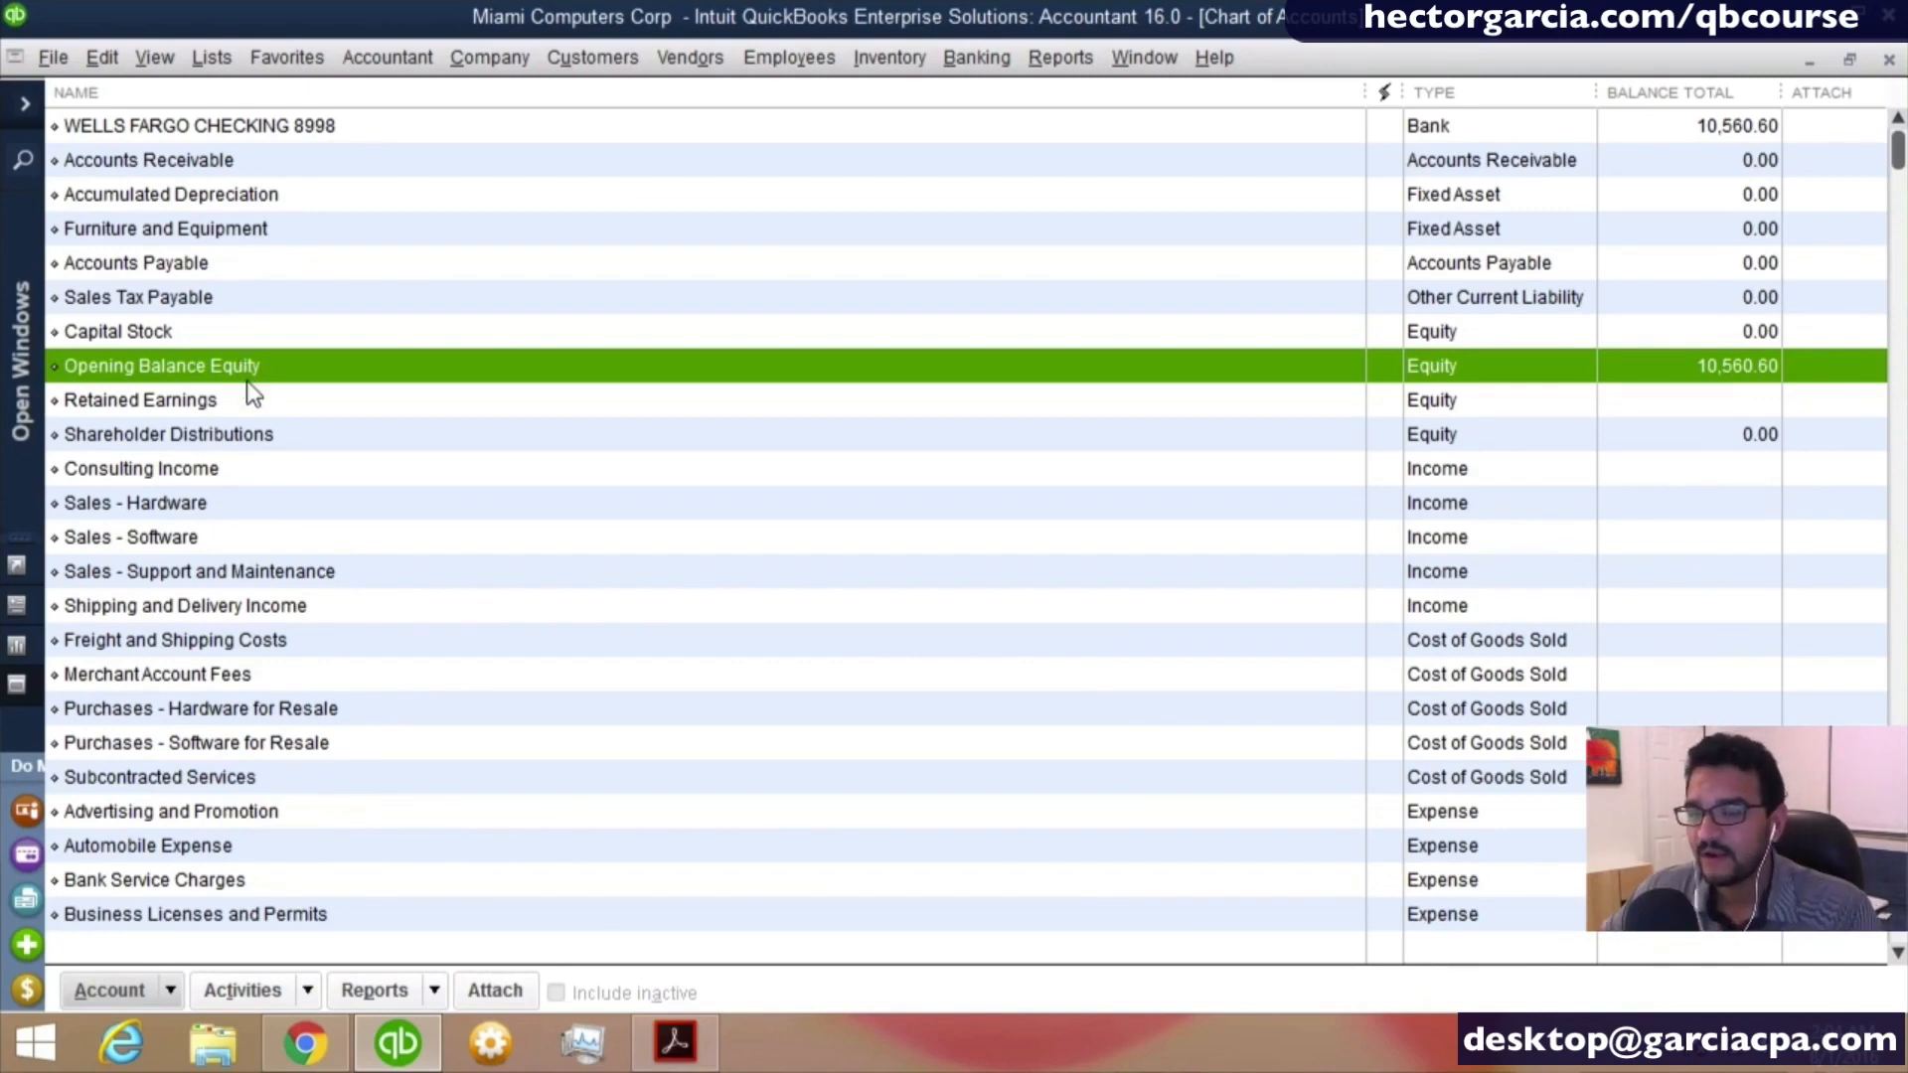
pyautogui.click(249, 397)
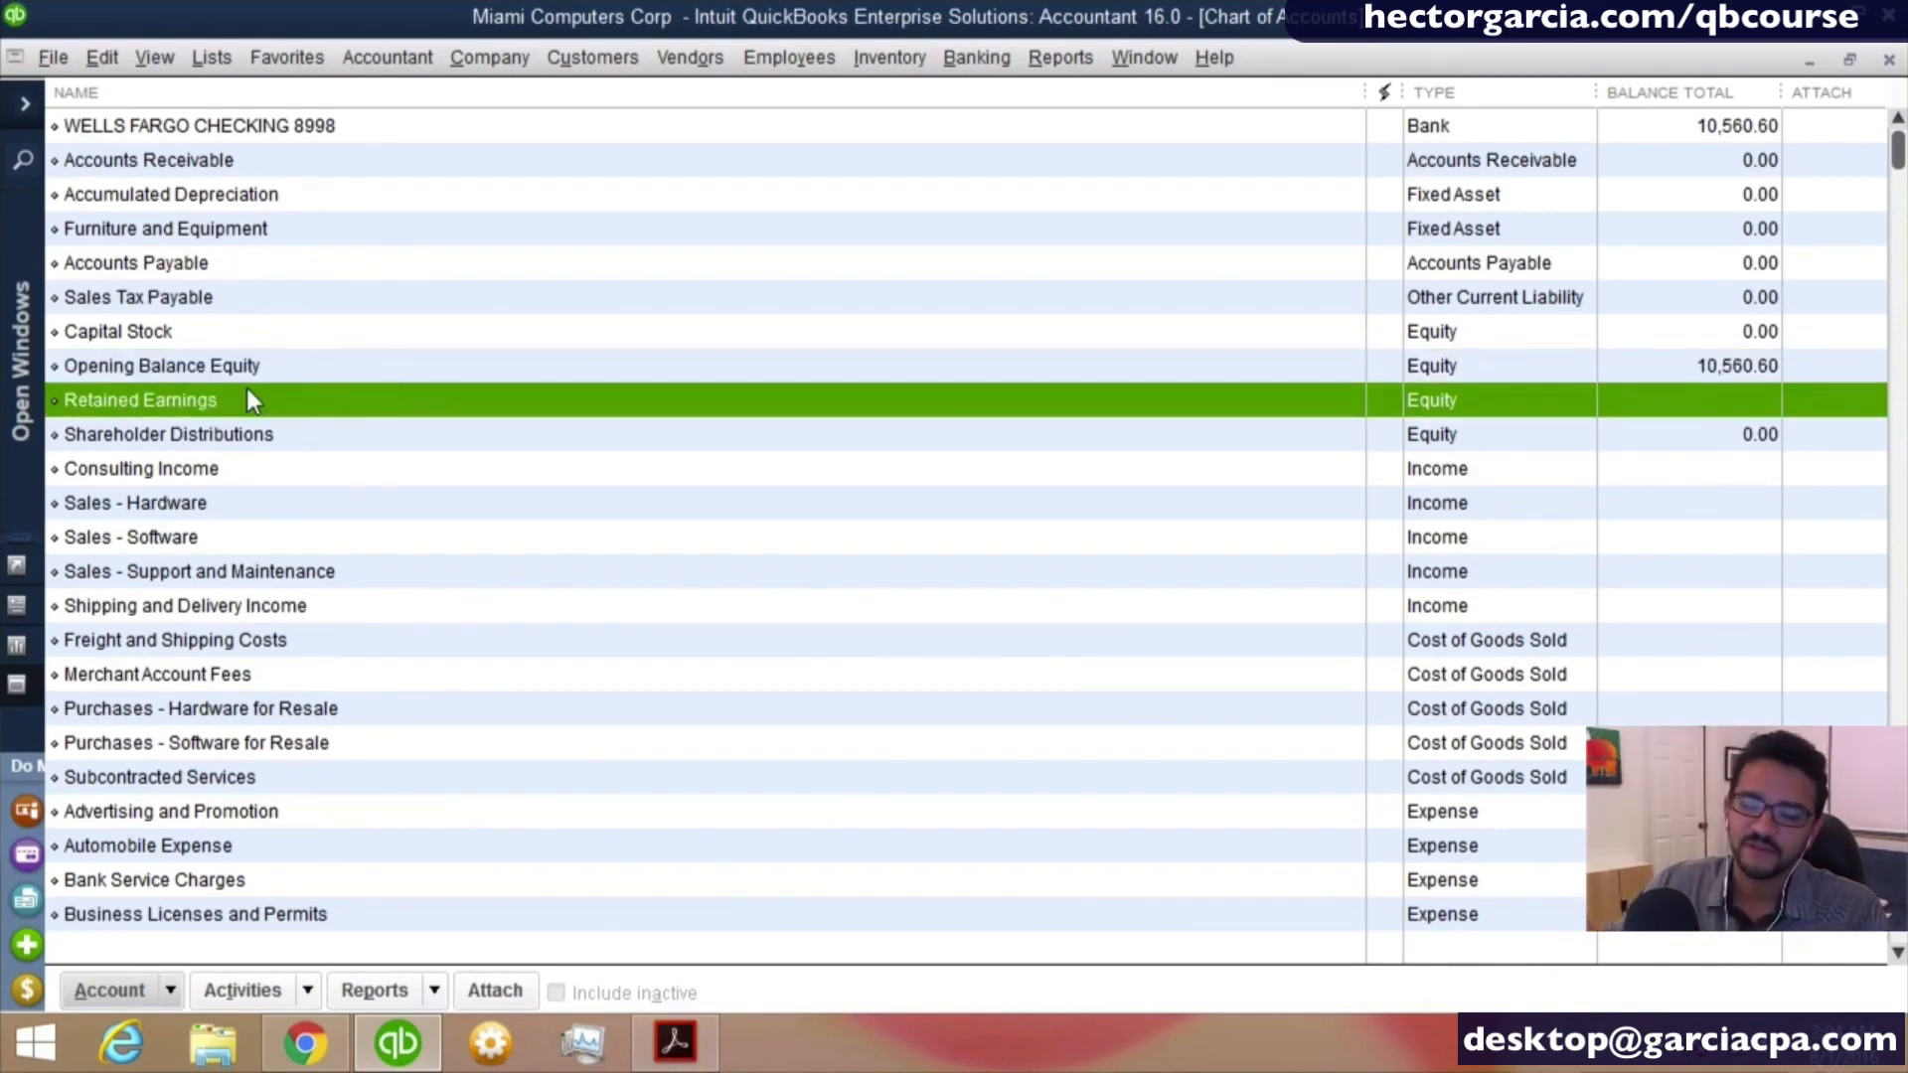
pyautogui.click(283, 367)
pyautogui.click(285, 374)
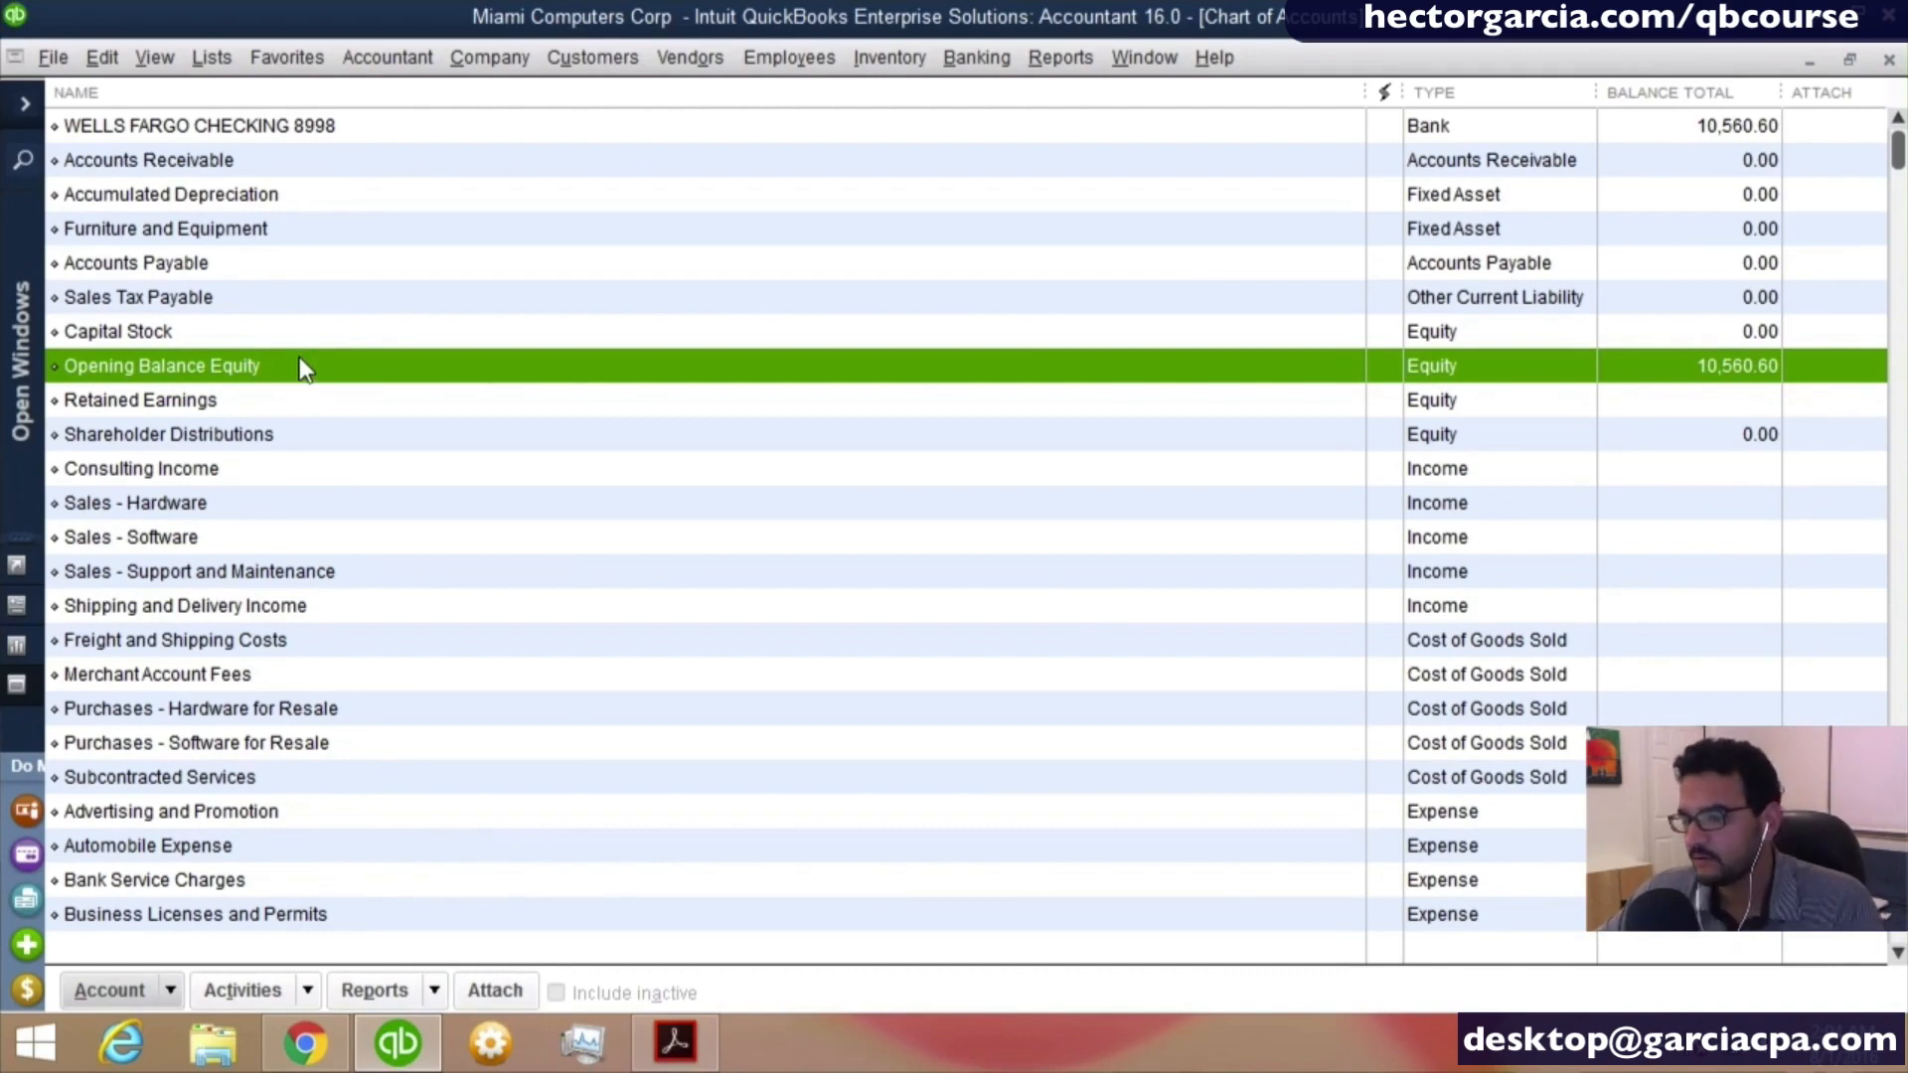
# - Start another new account of type Bank and continue to its details form
pyautogui.rightClick(294, 155)
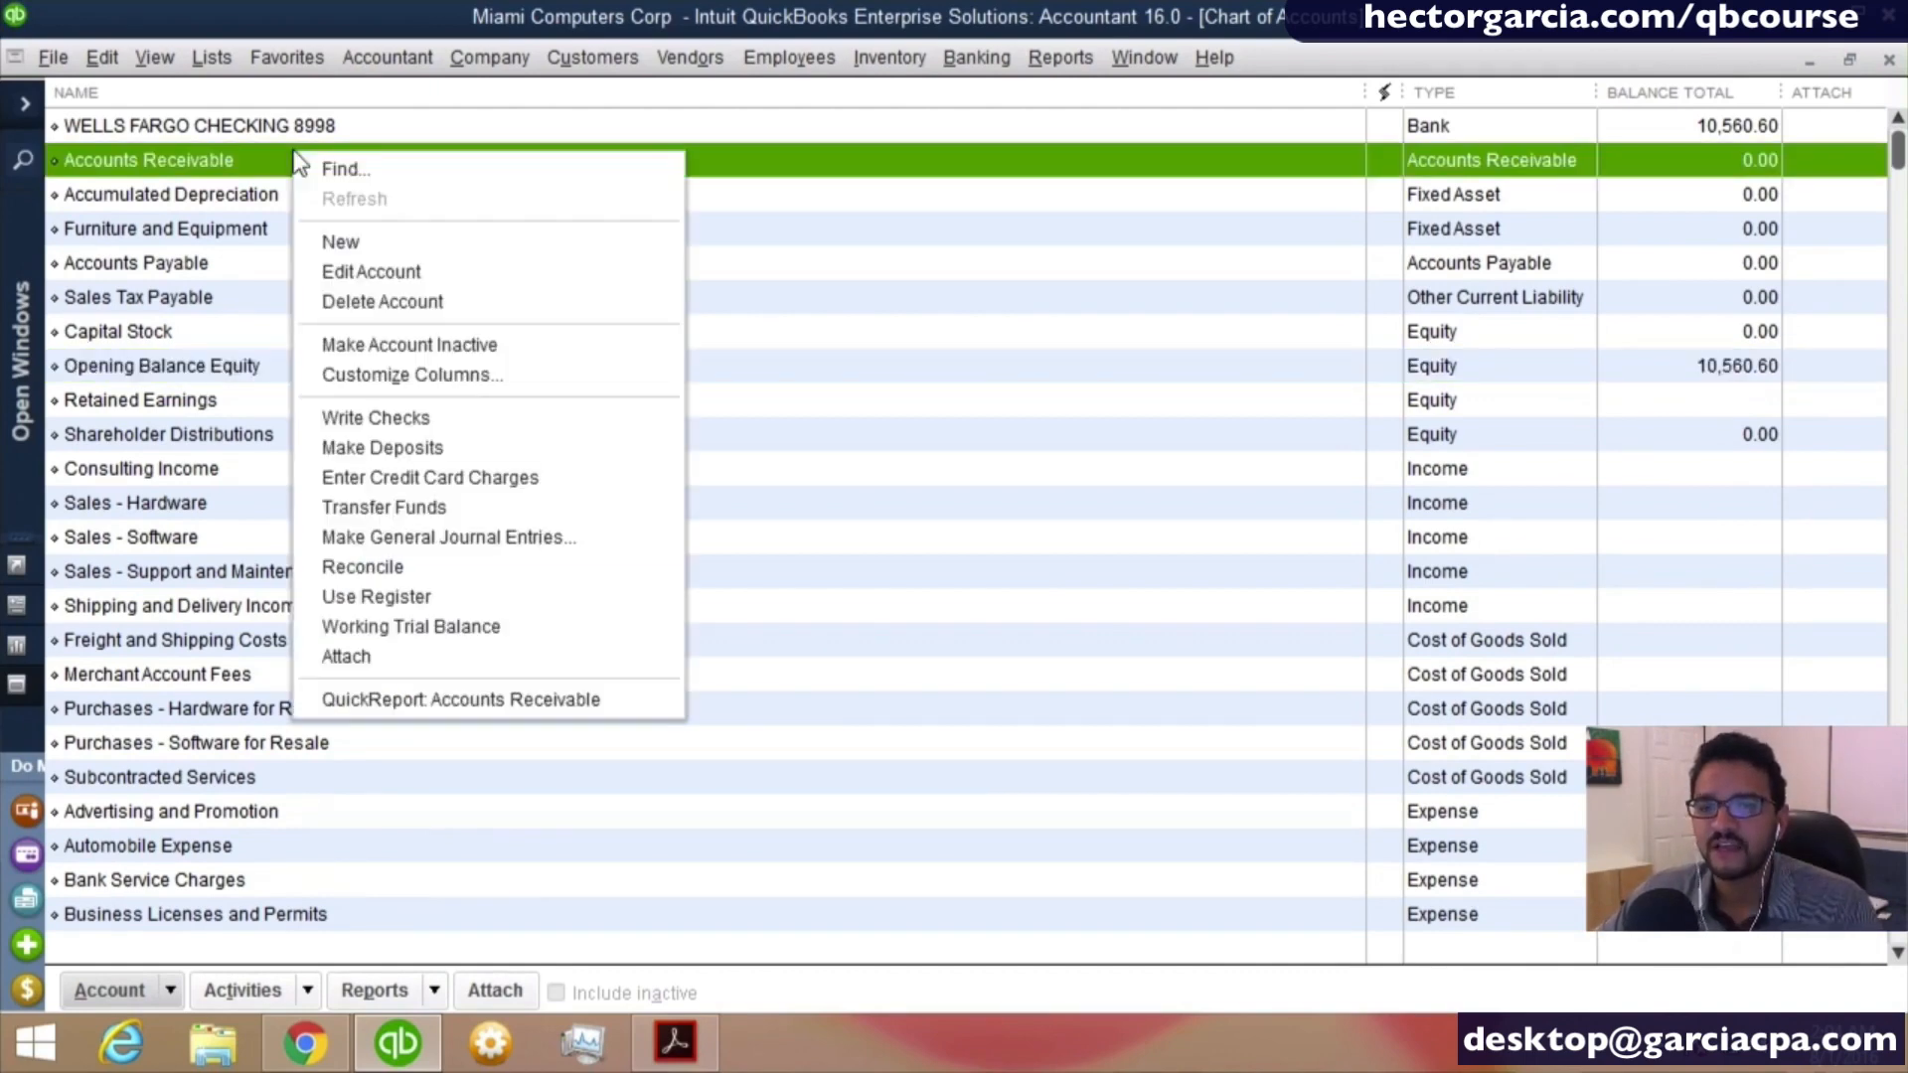
pyautogui.click(379, 252)
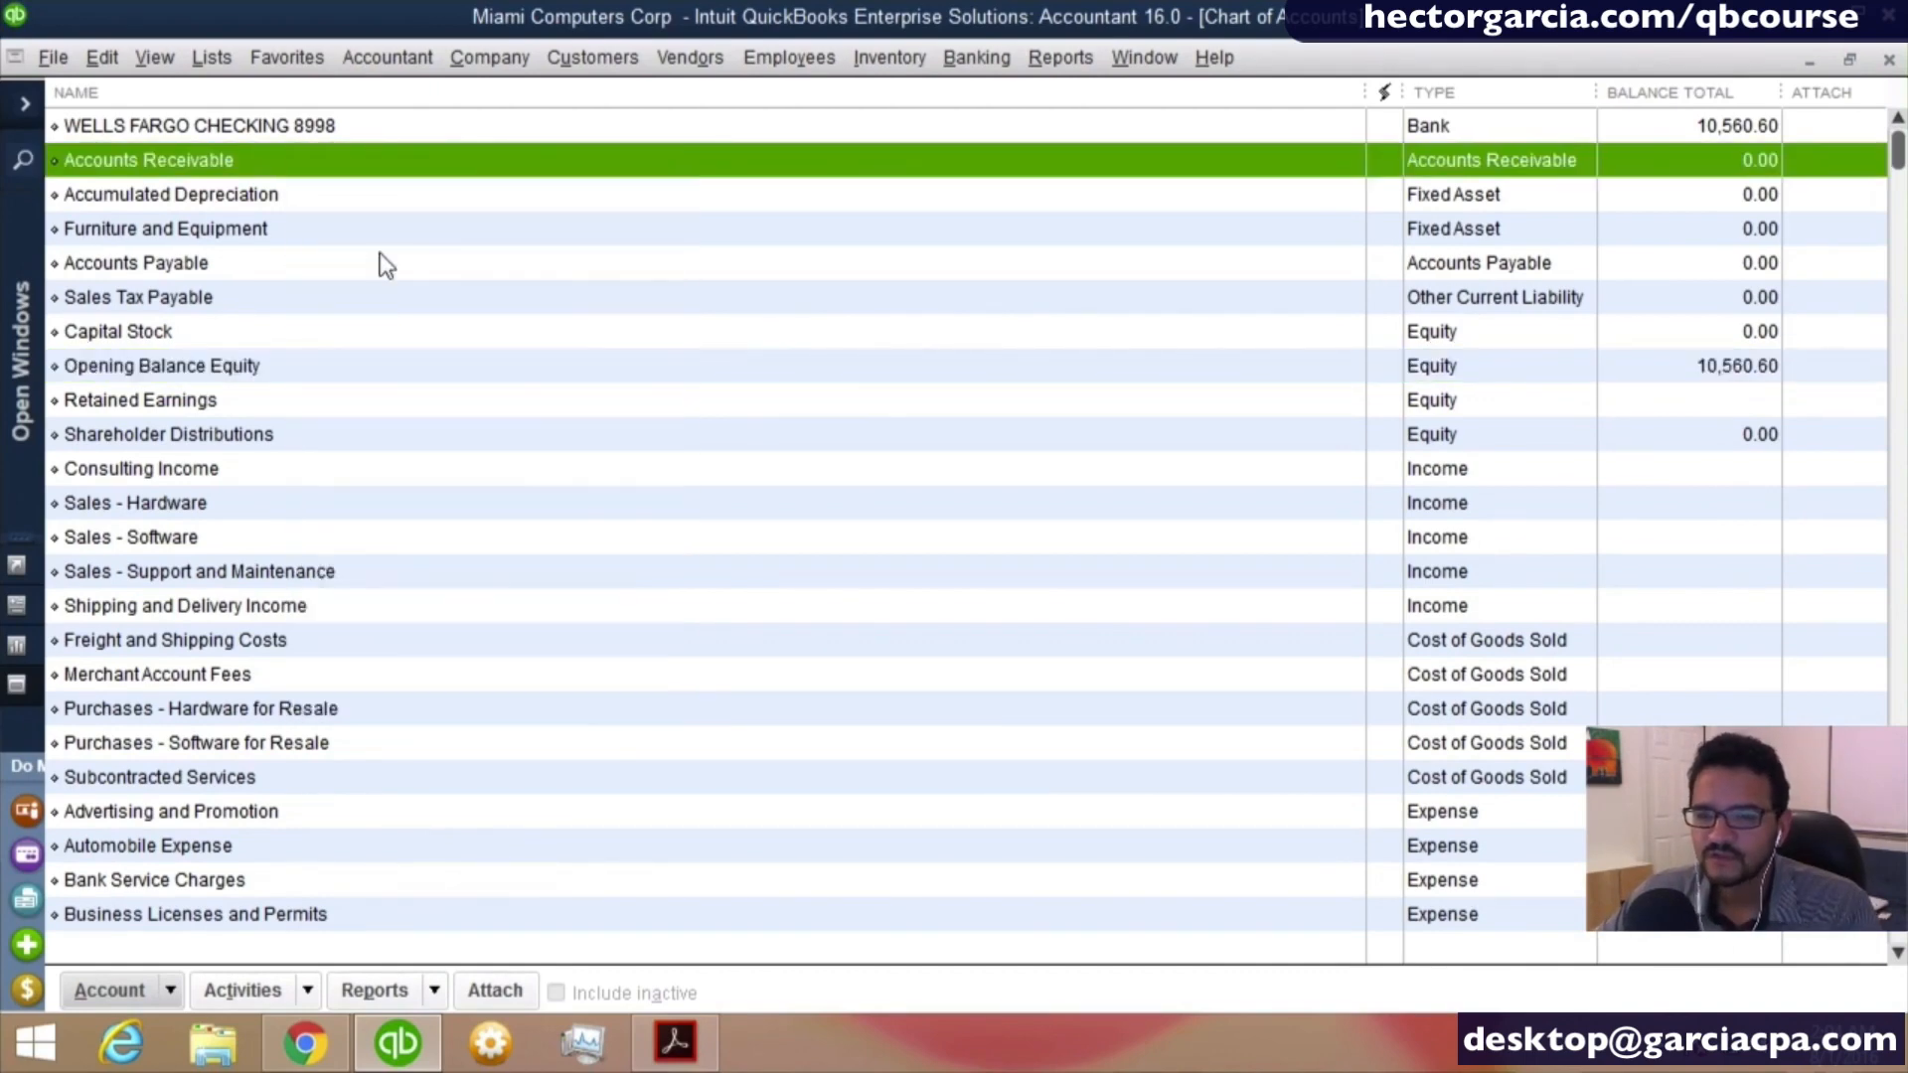
pyautogui.click(162, 397)
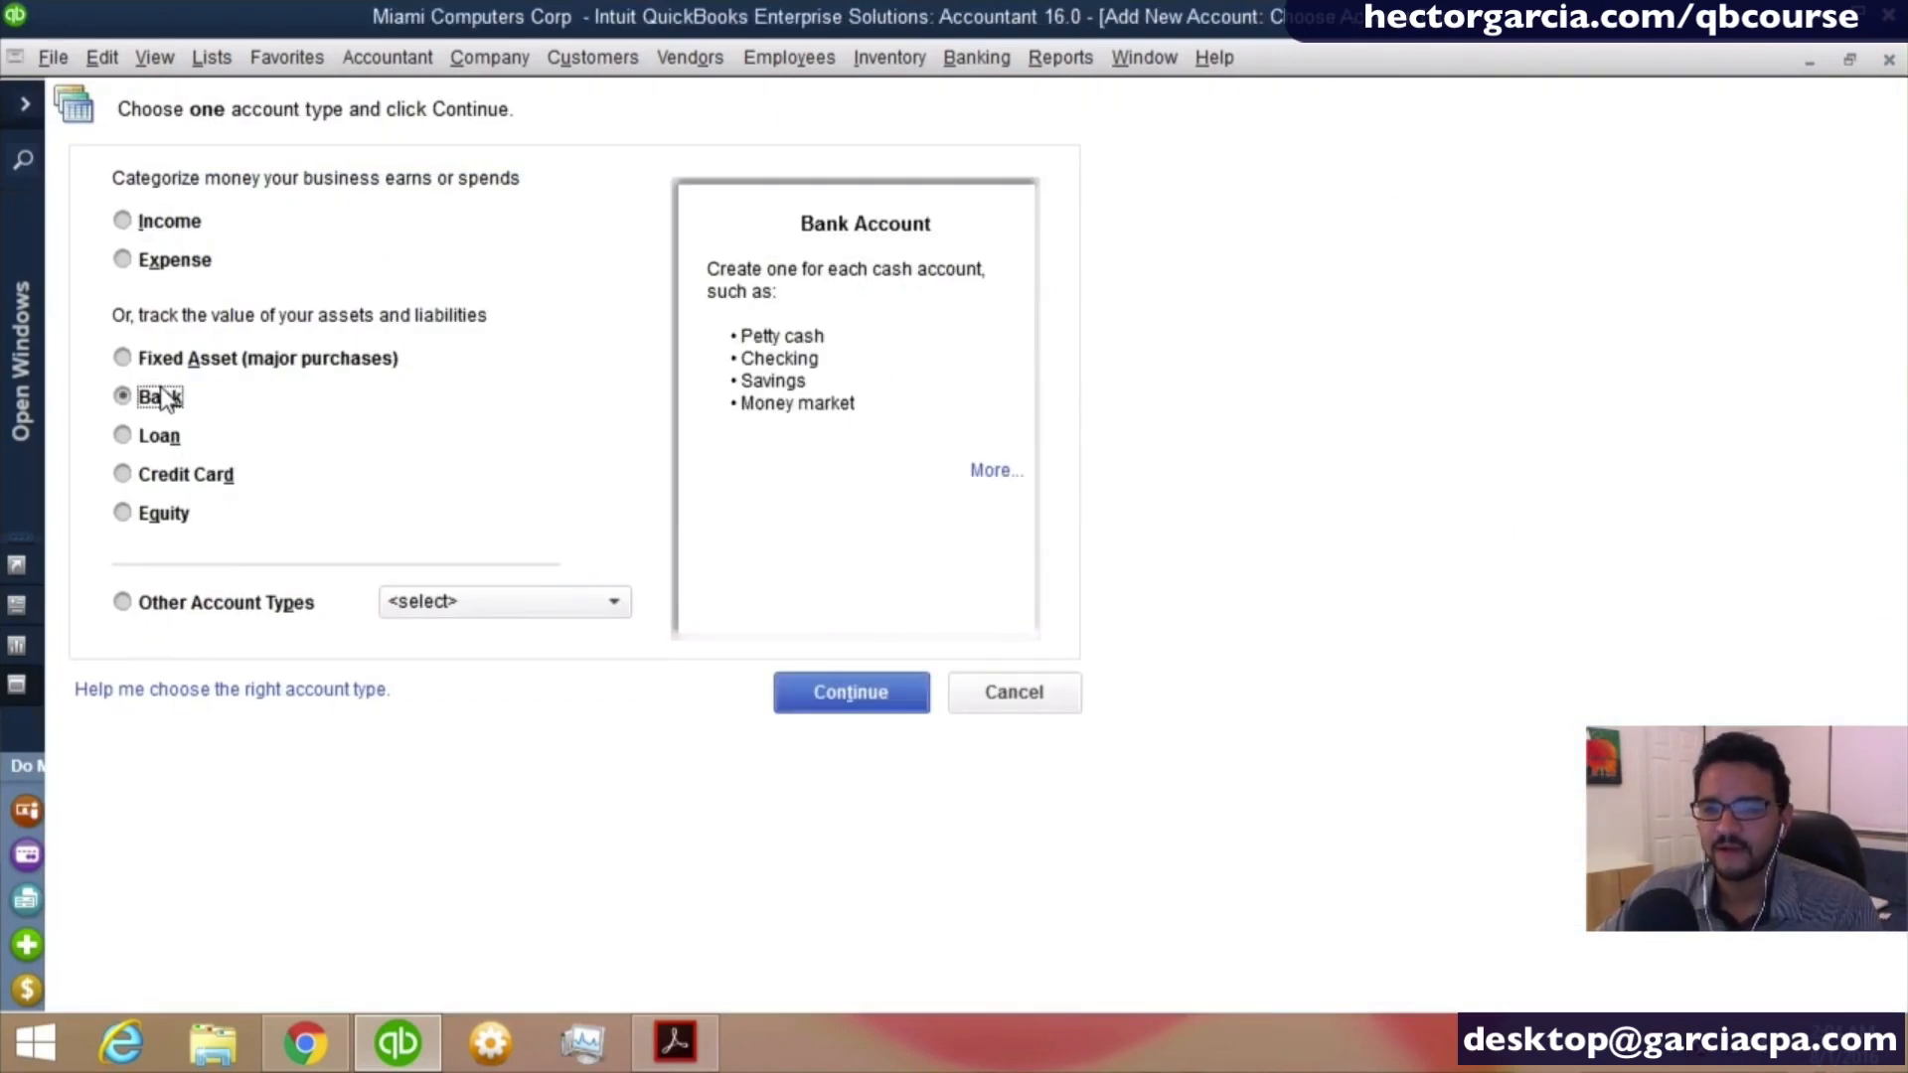
pyautogui.click(838, 702)
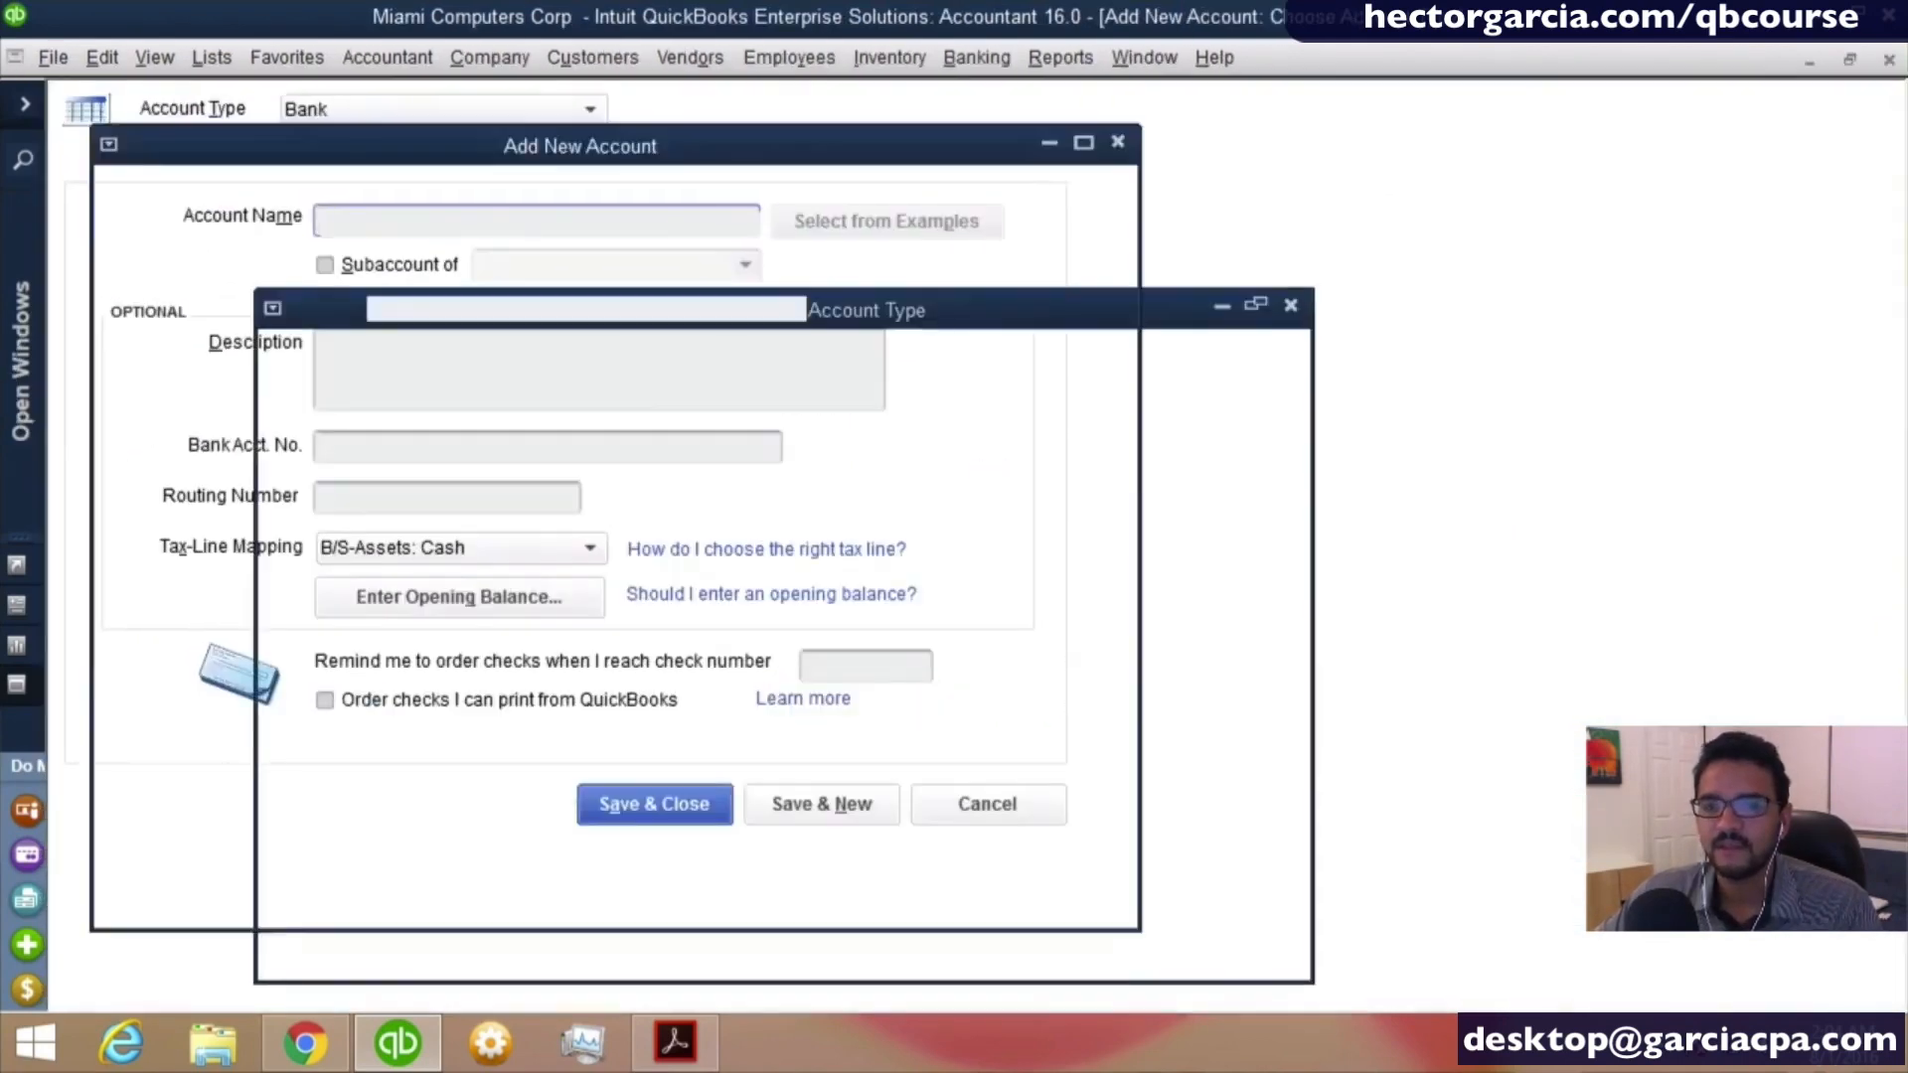
# - Name the second bank account WELLS FARGO PAYROLL, followed by its four identifying account digits
pyautogui.write('WELLS')
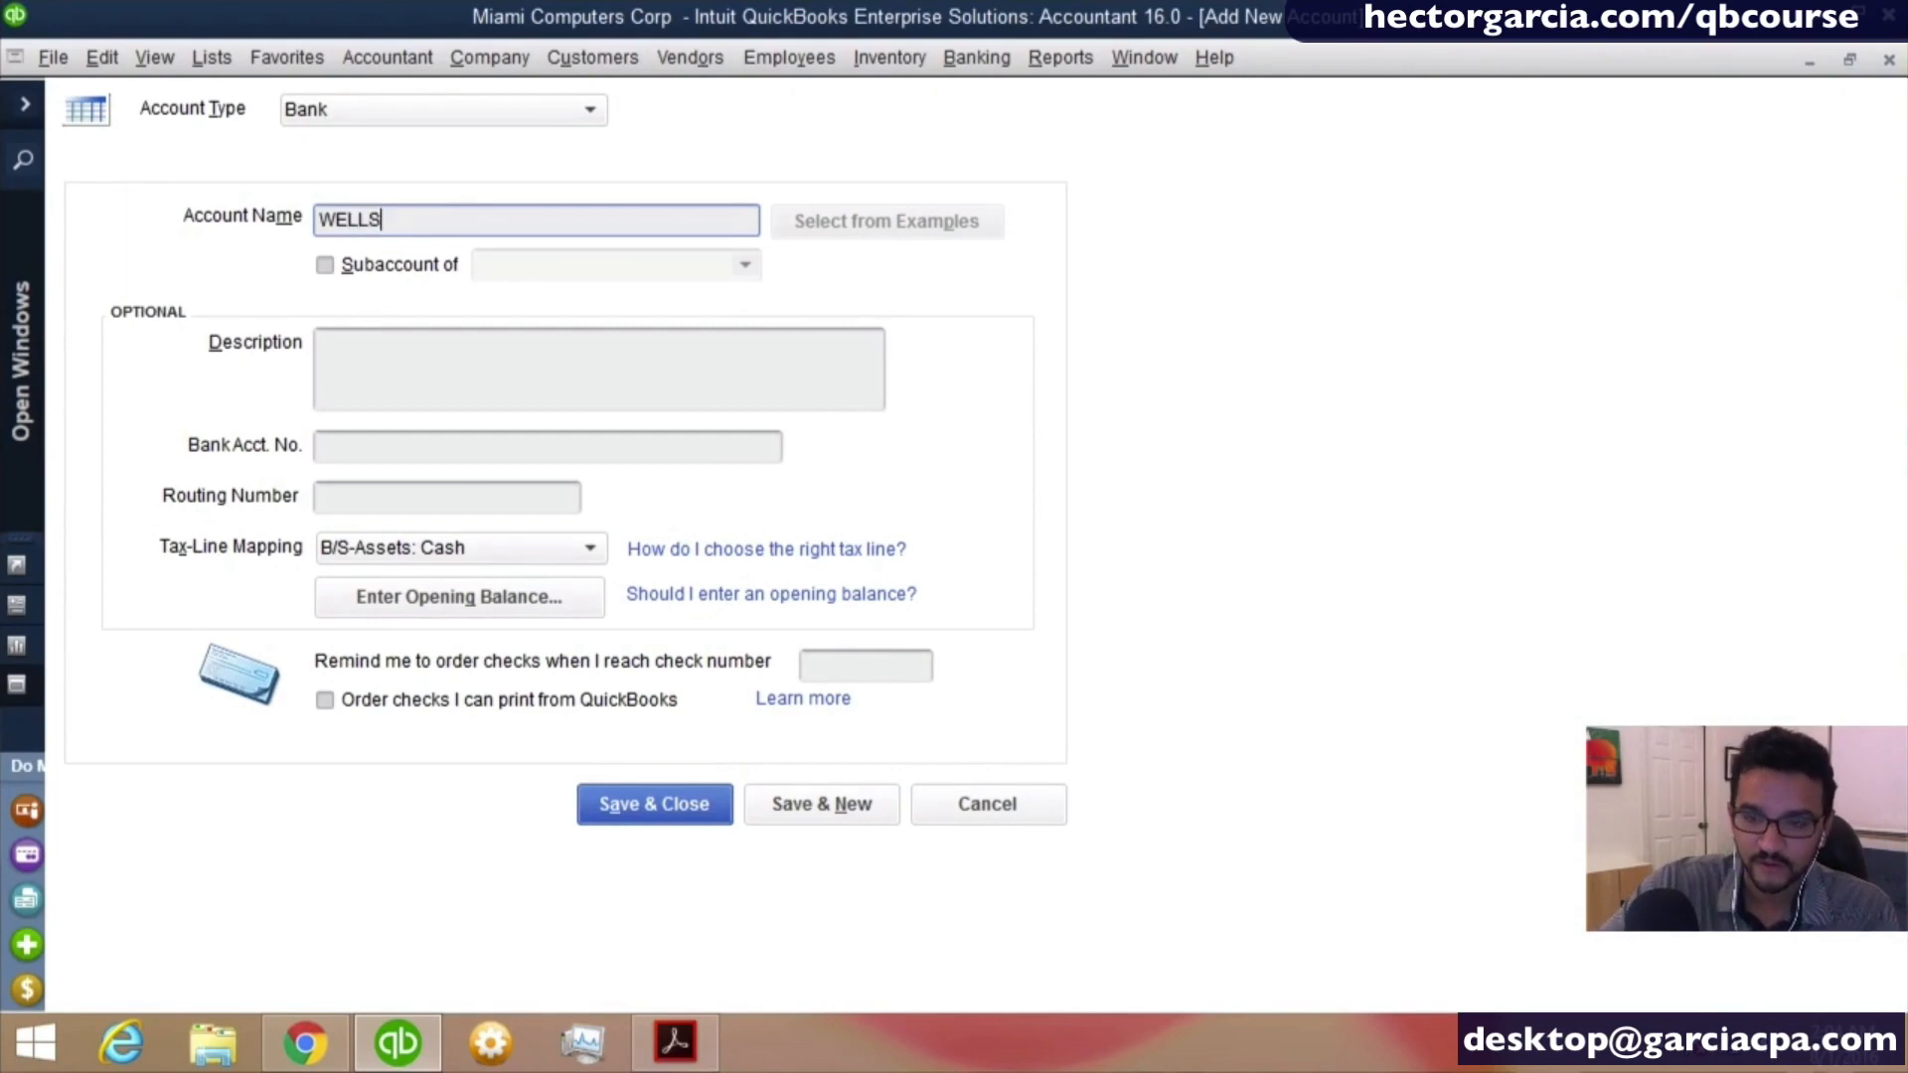
pyautogui.write(' FARGO ')
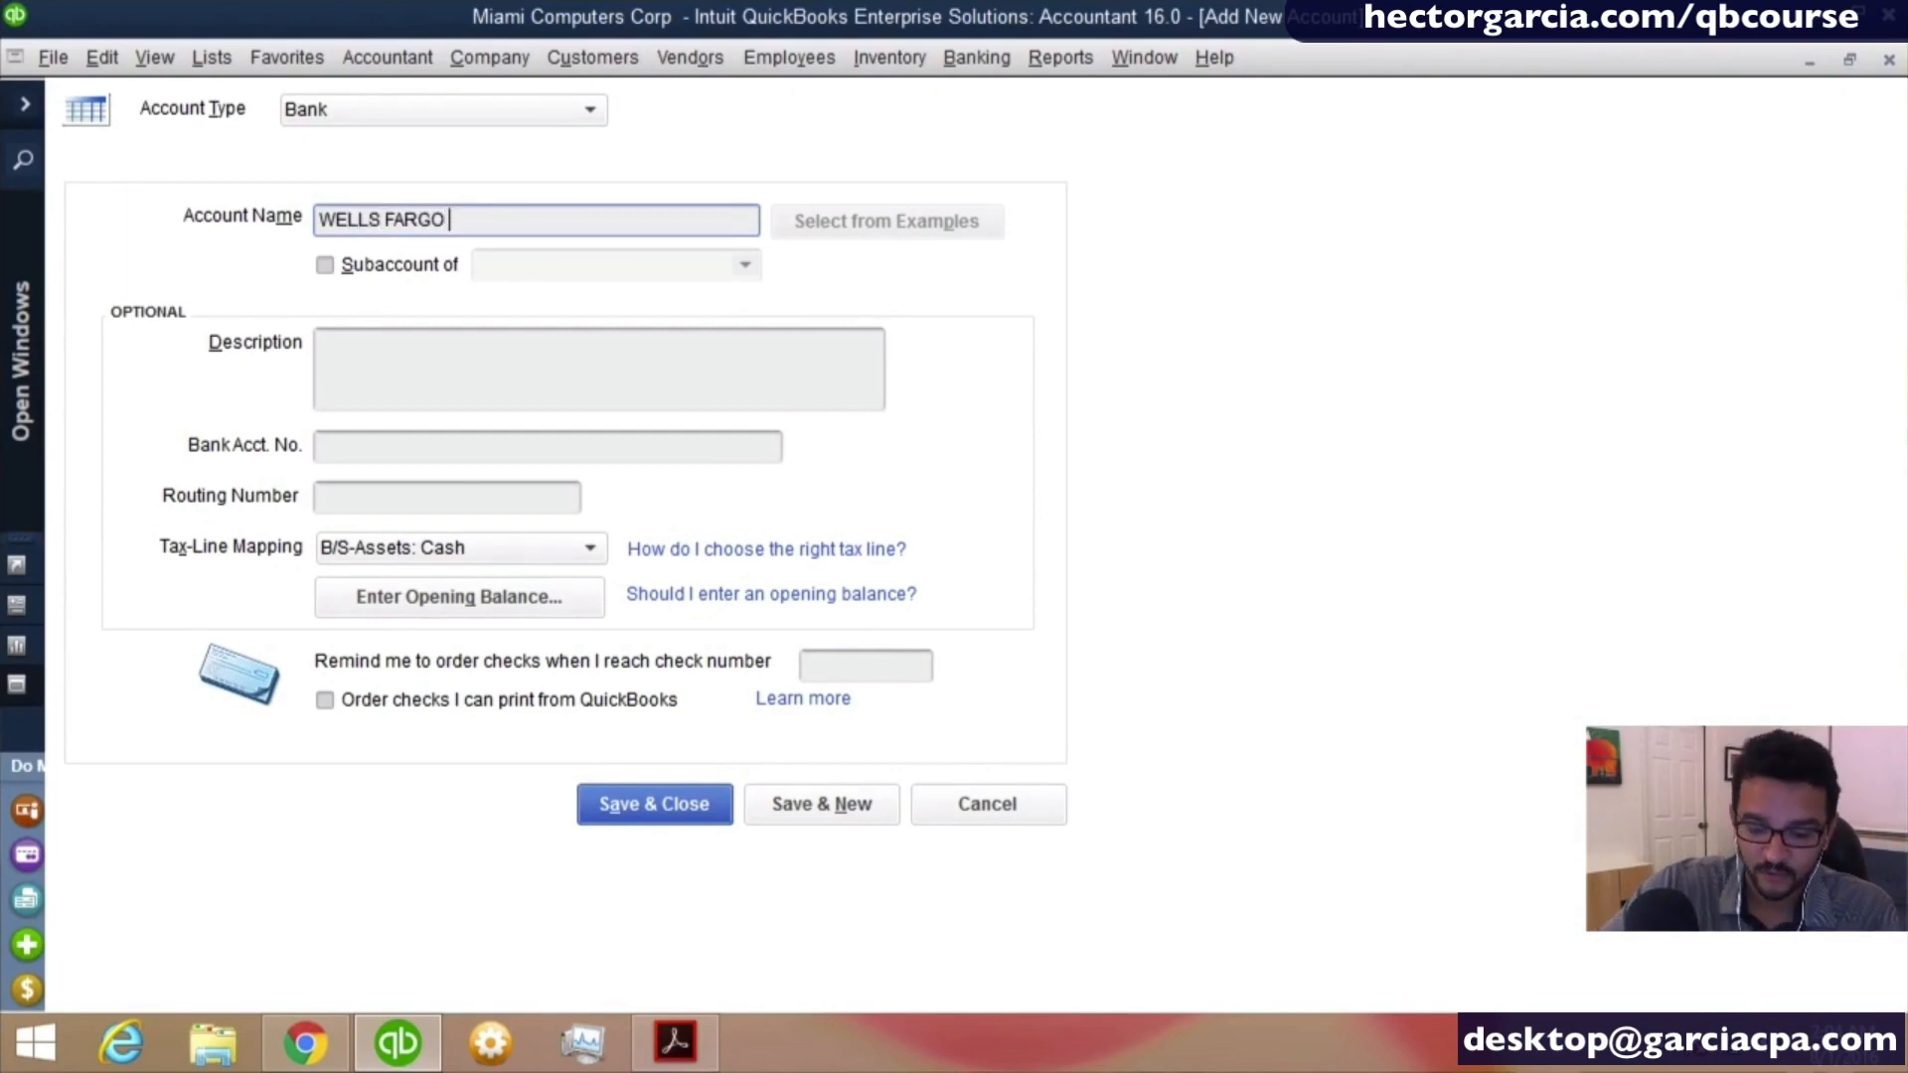
pyautogui.write('PAYROLL ')
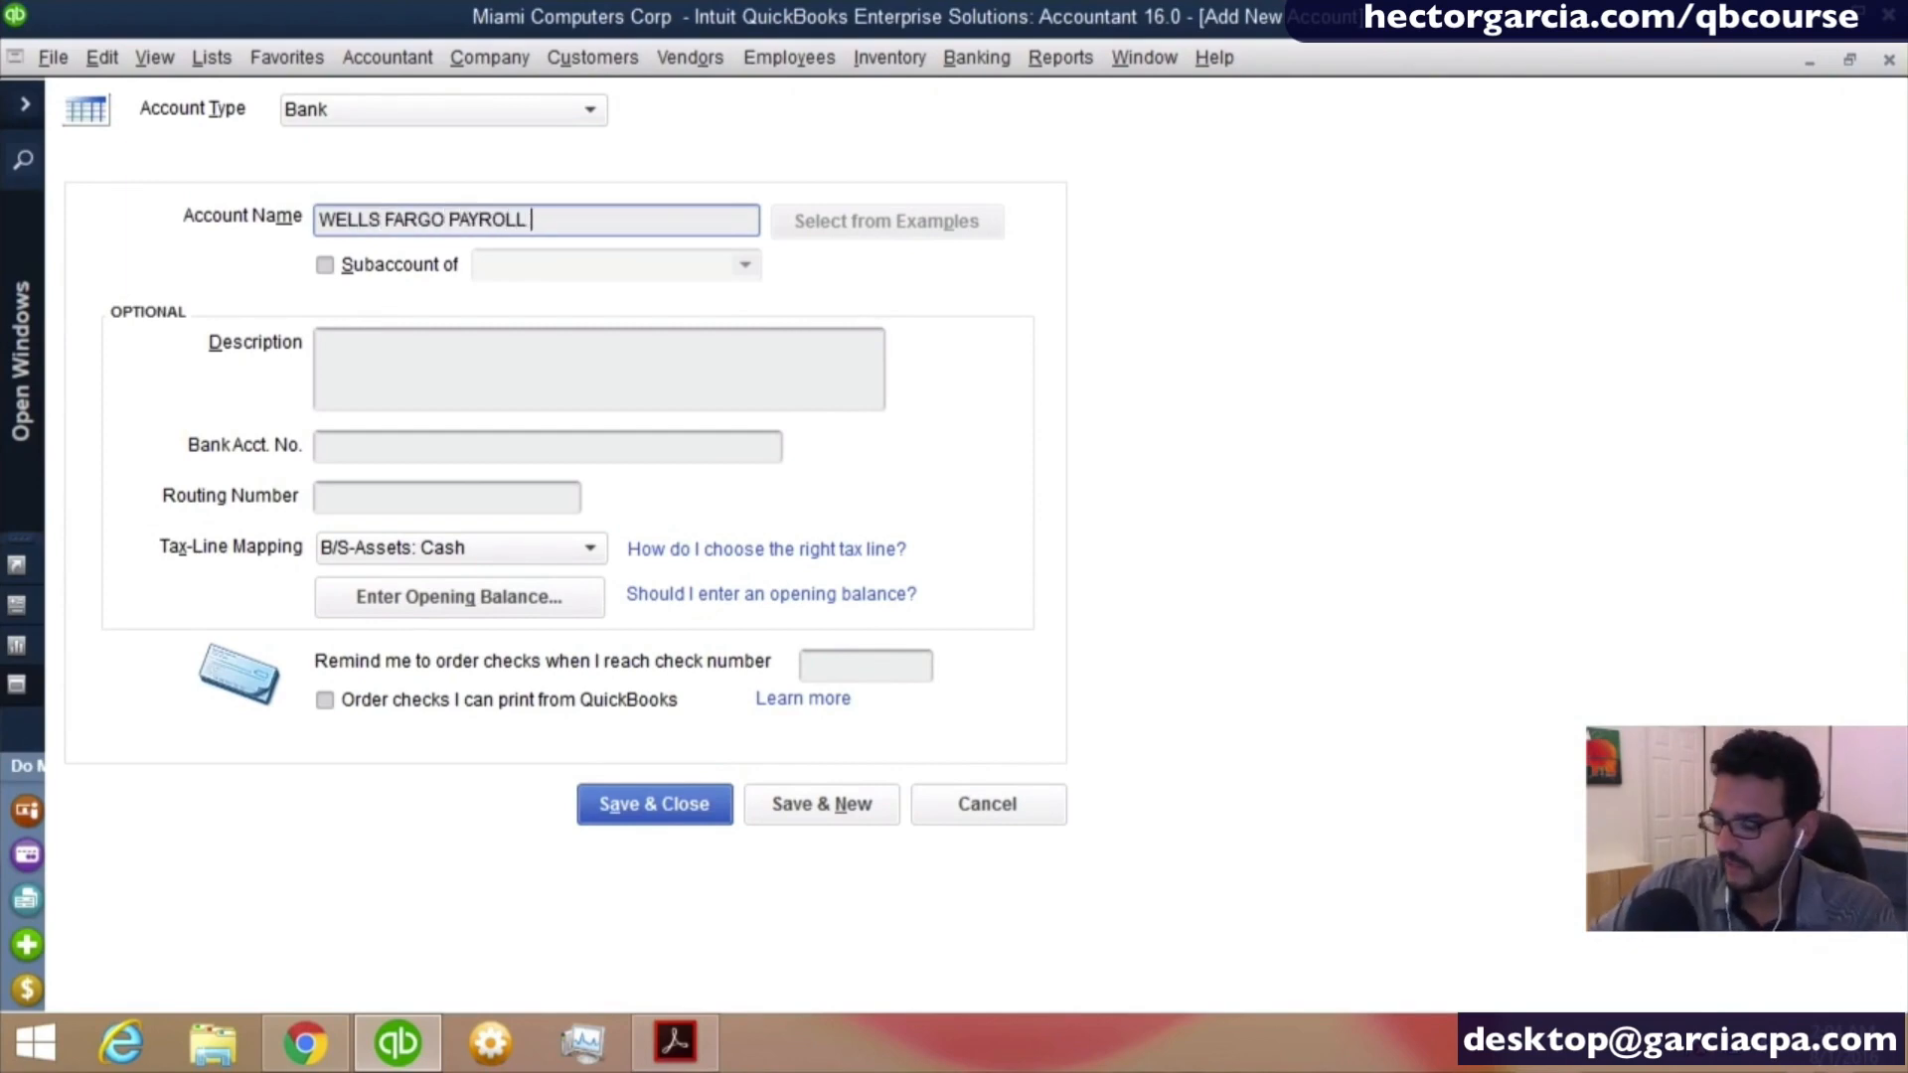
pyautogui.write('54')
pyautogui.press('Home')
pyautogui.write('8')
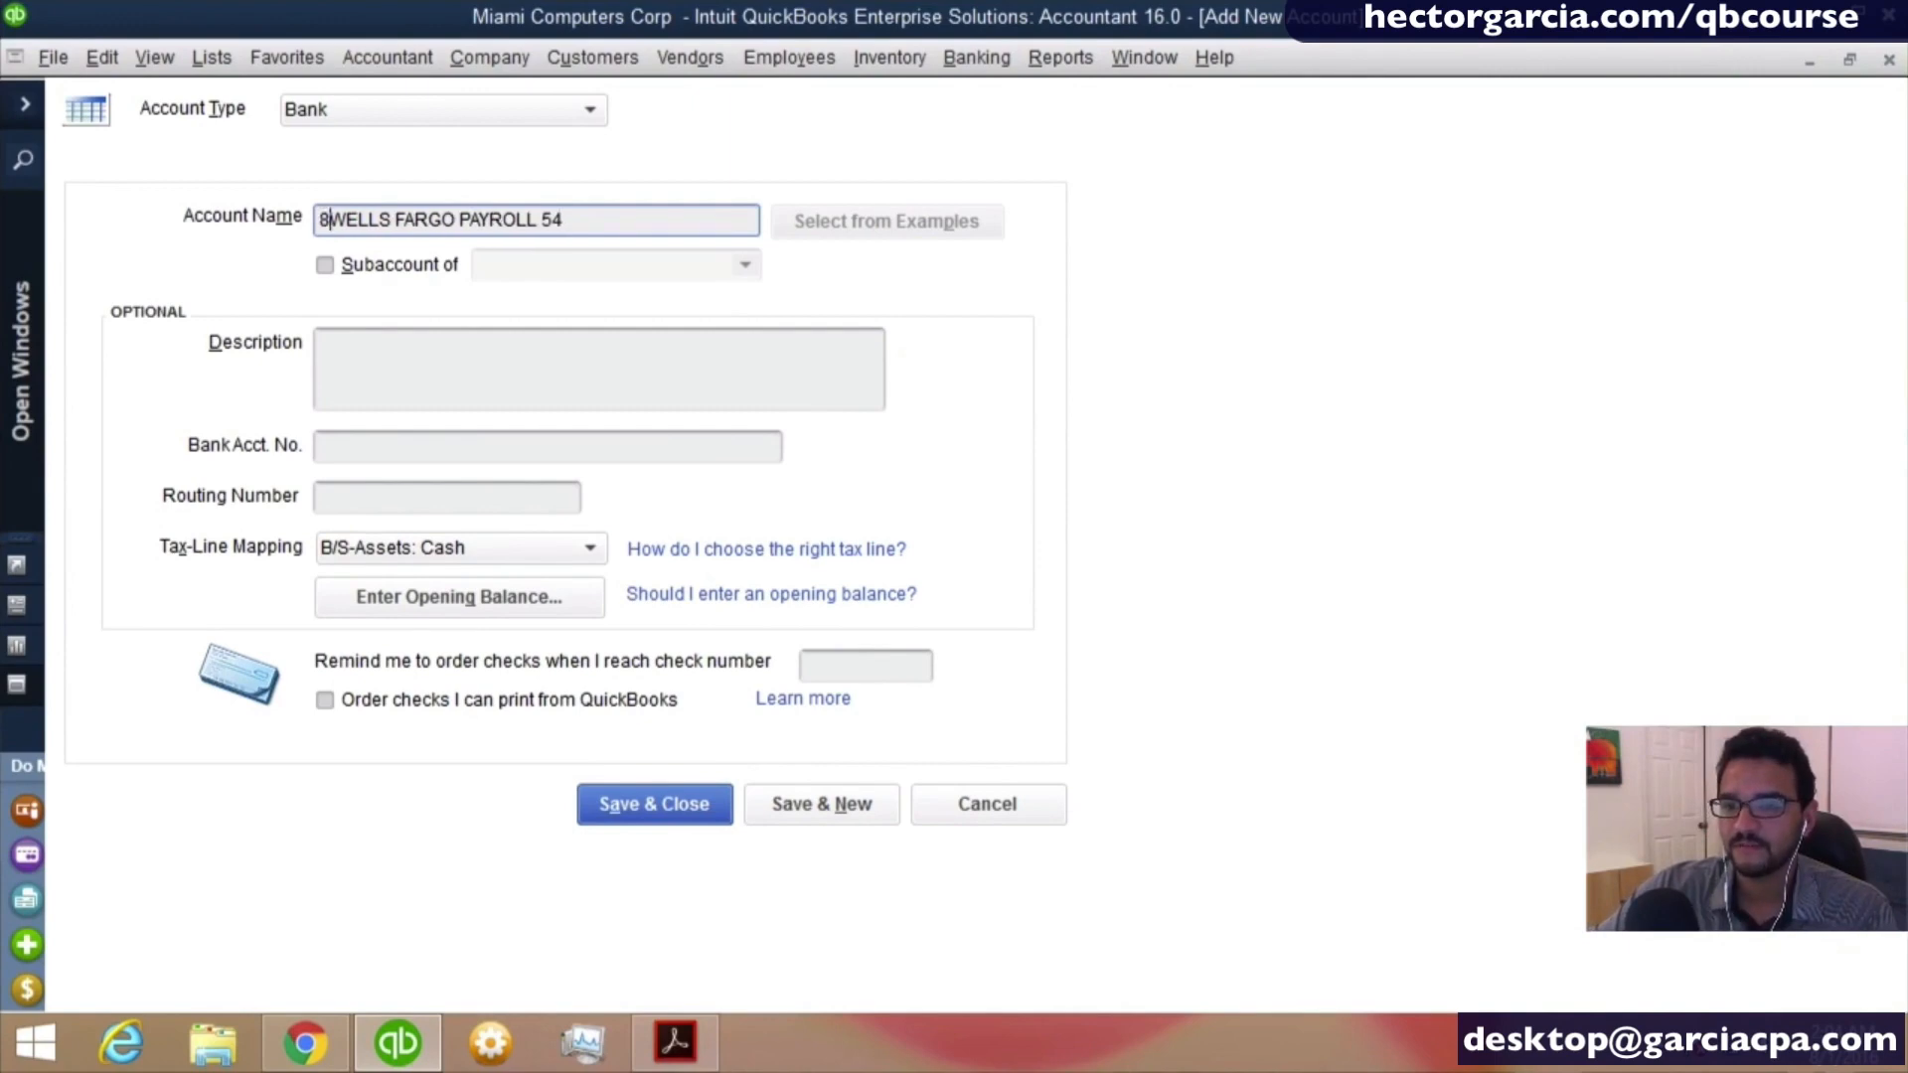
pyautogui.press('BackSpace')
pyautogui.hotkey('ctrl', 'Right')
pyautogui.hotkey('ctrl', 'Right')
pyautogui.hotkey('ctrl', 'Right')
pyautogui.hotkey('ctrl', 'Right')
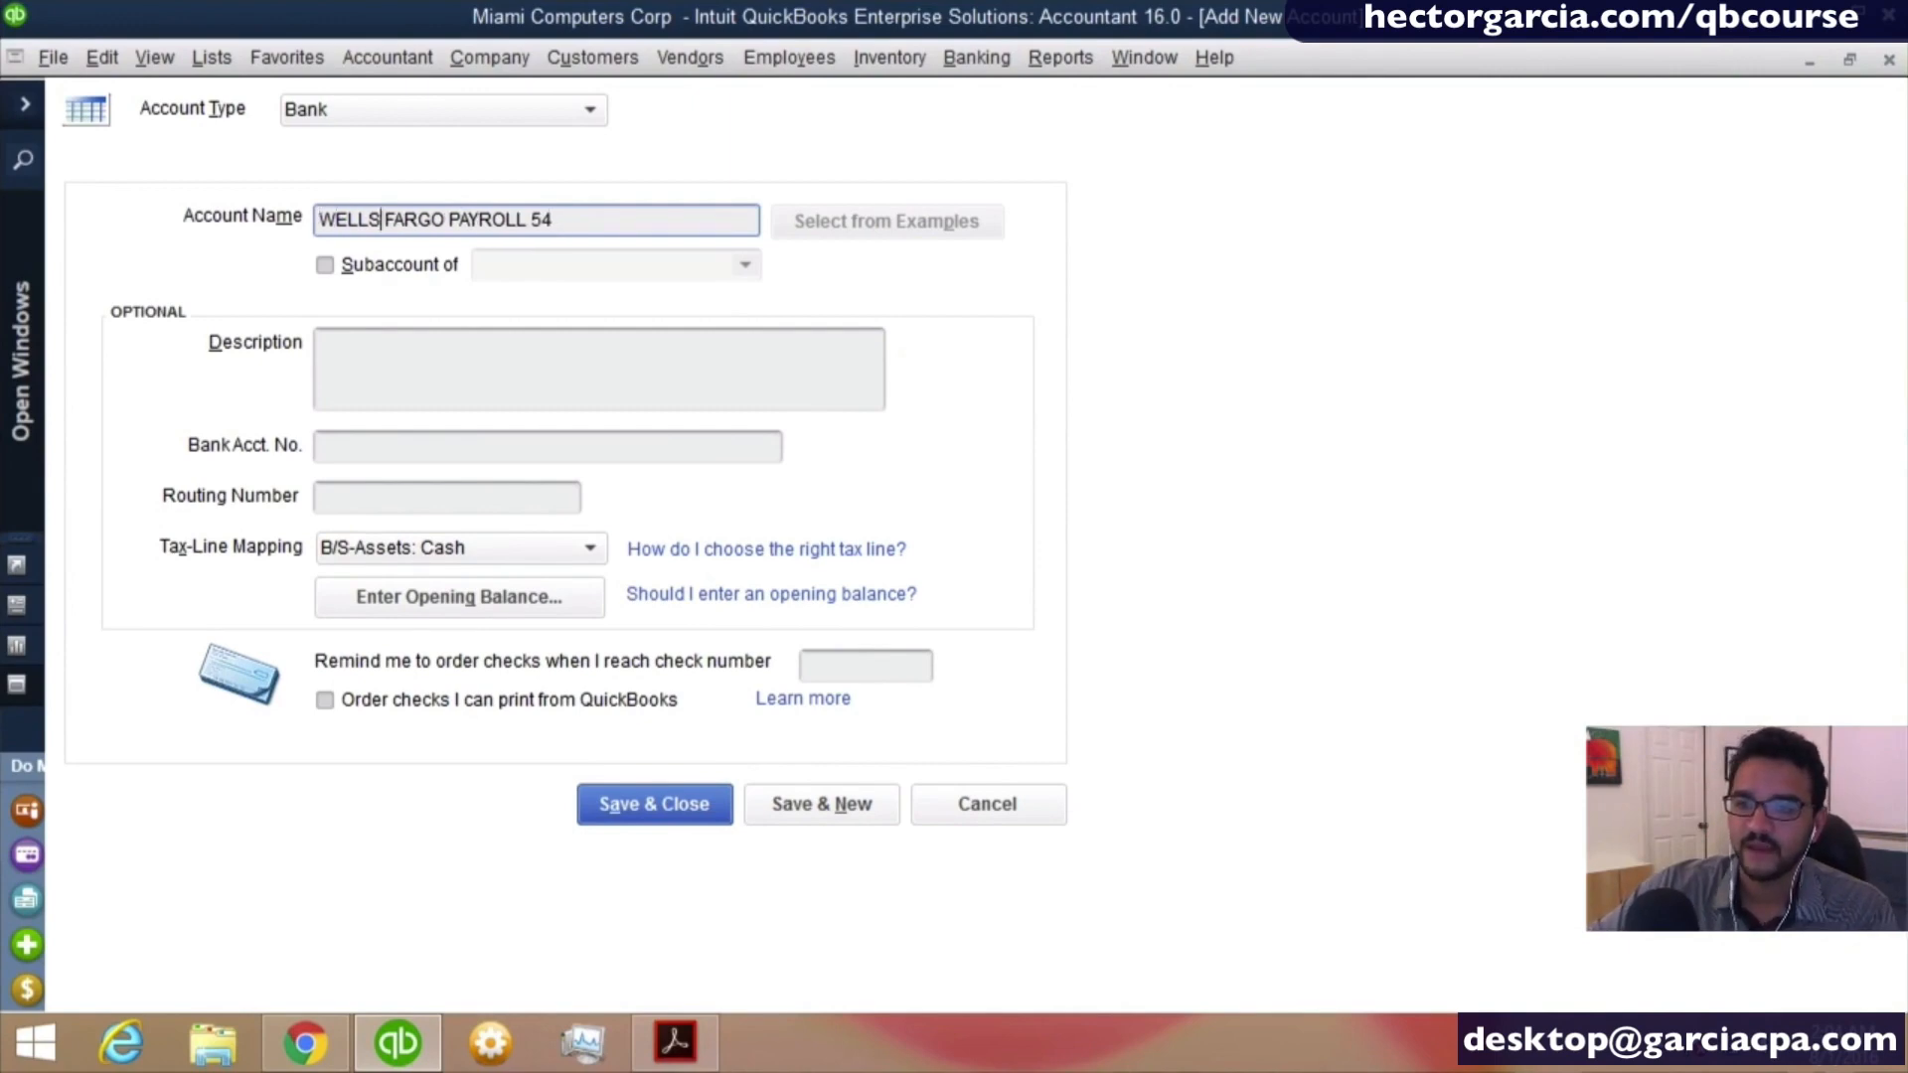
pyautogui.write('42')
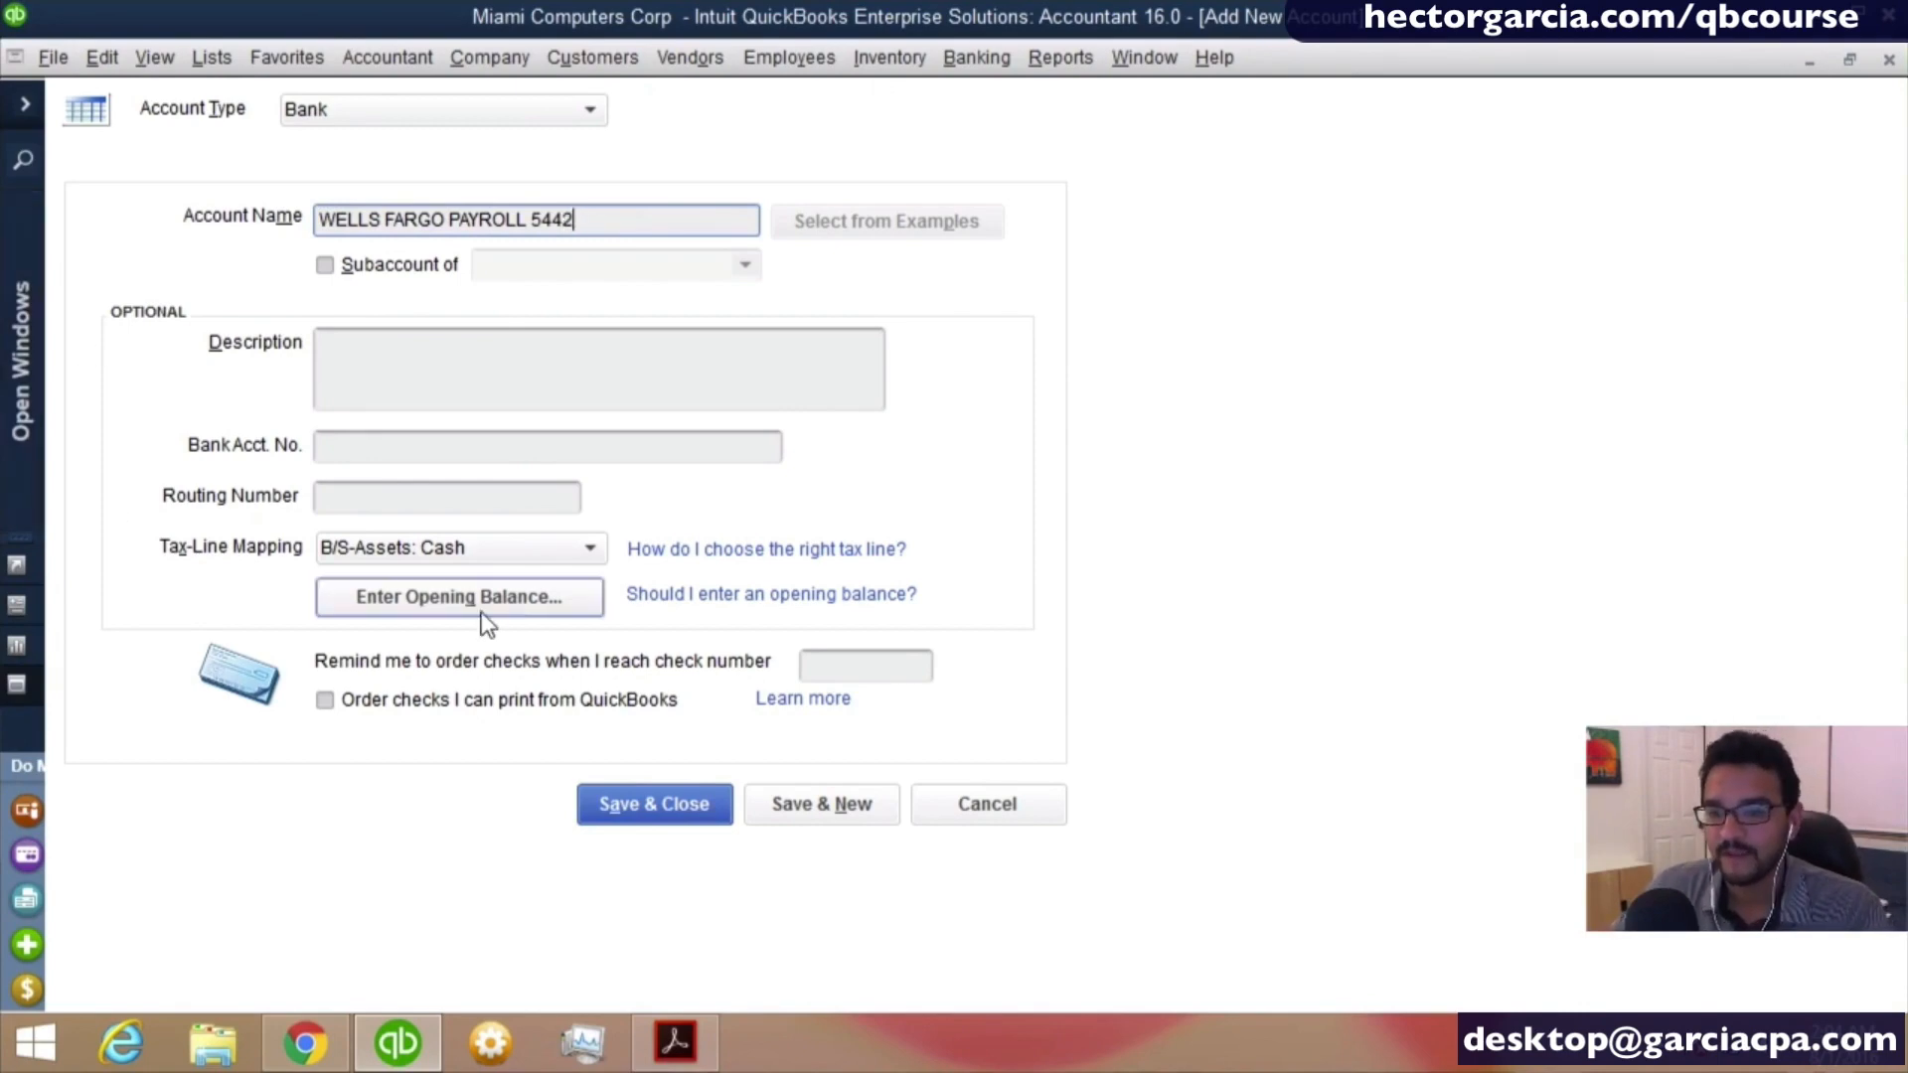
# - Set the payroll account's opening balance to 4,690.70 with a statement ending date of 12/31/2015
pyautogui.click(537, 604)
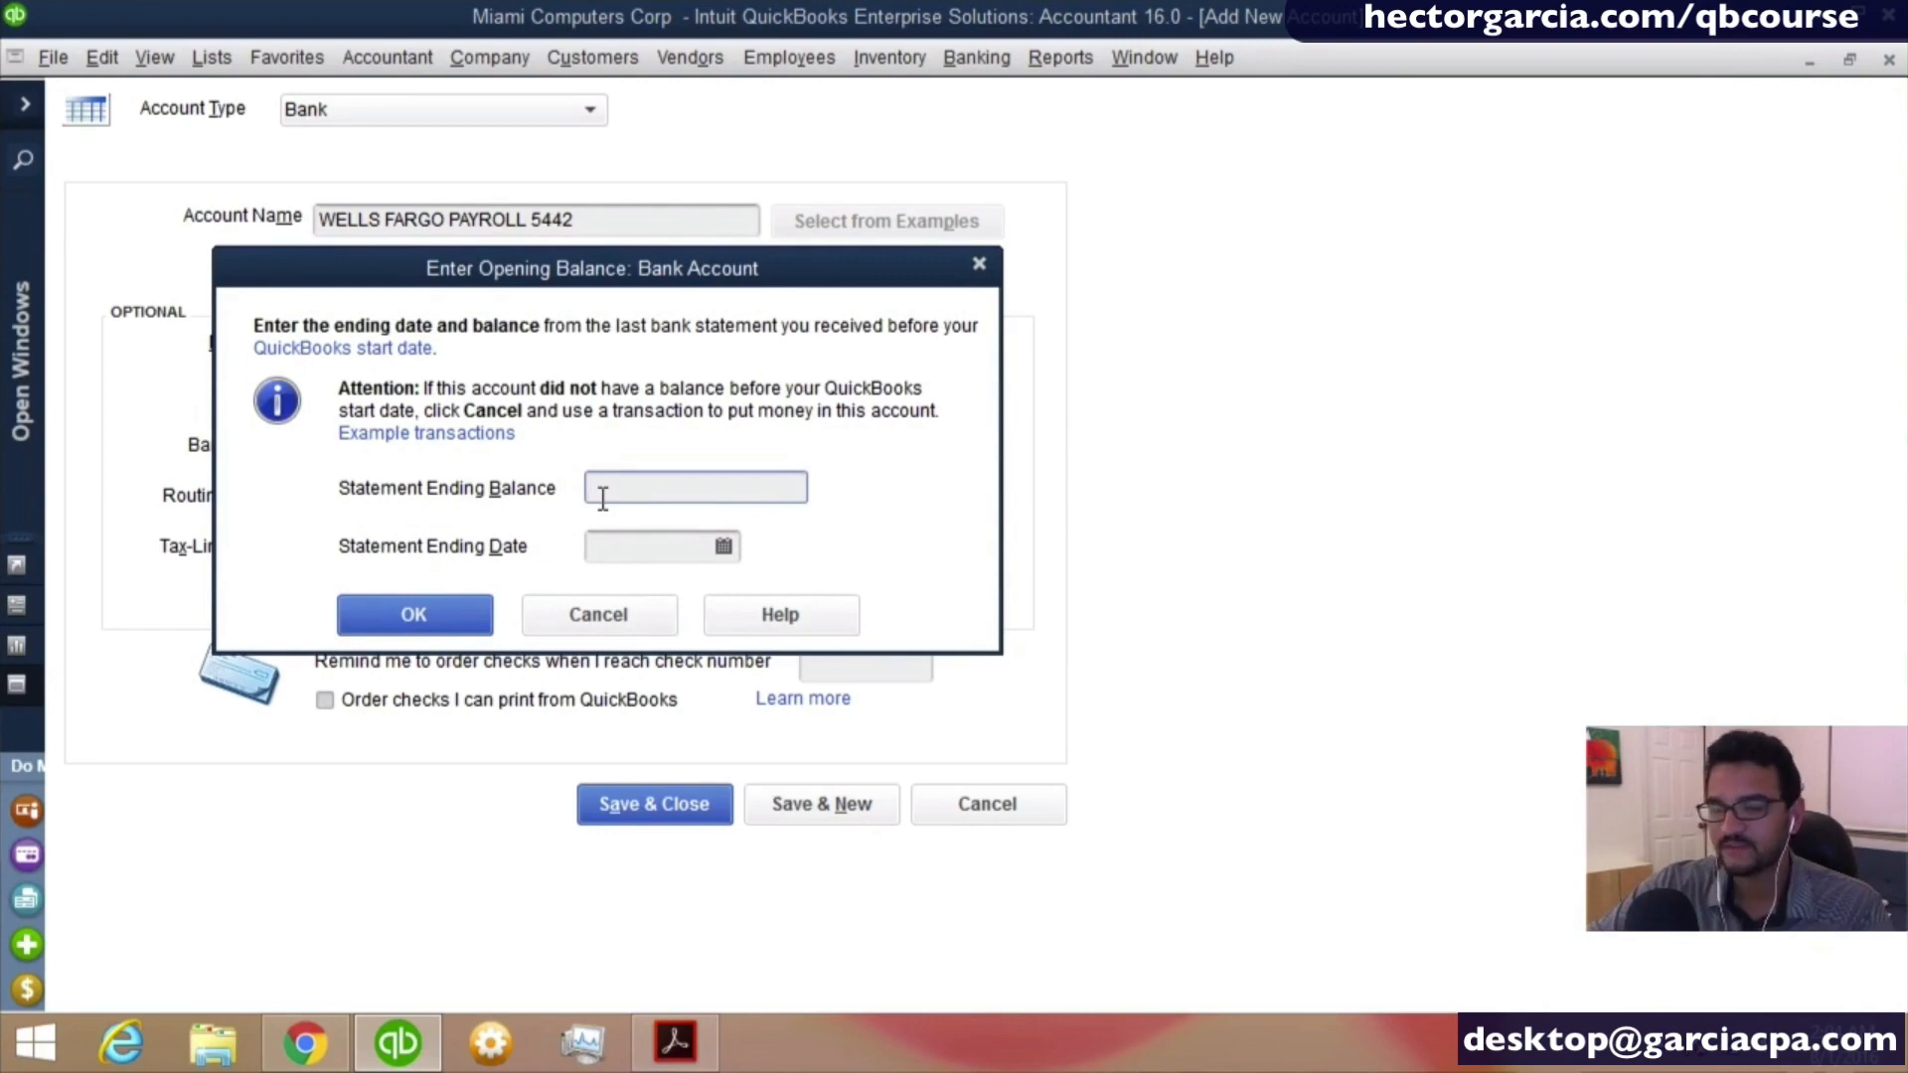
pyautogui.write('6')
pyautogui.press('BackSpace')
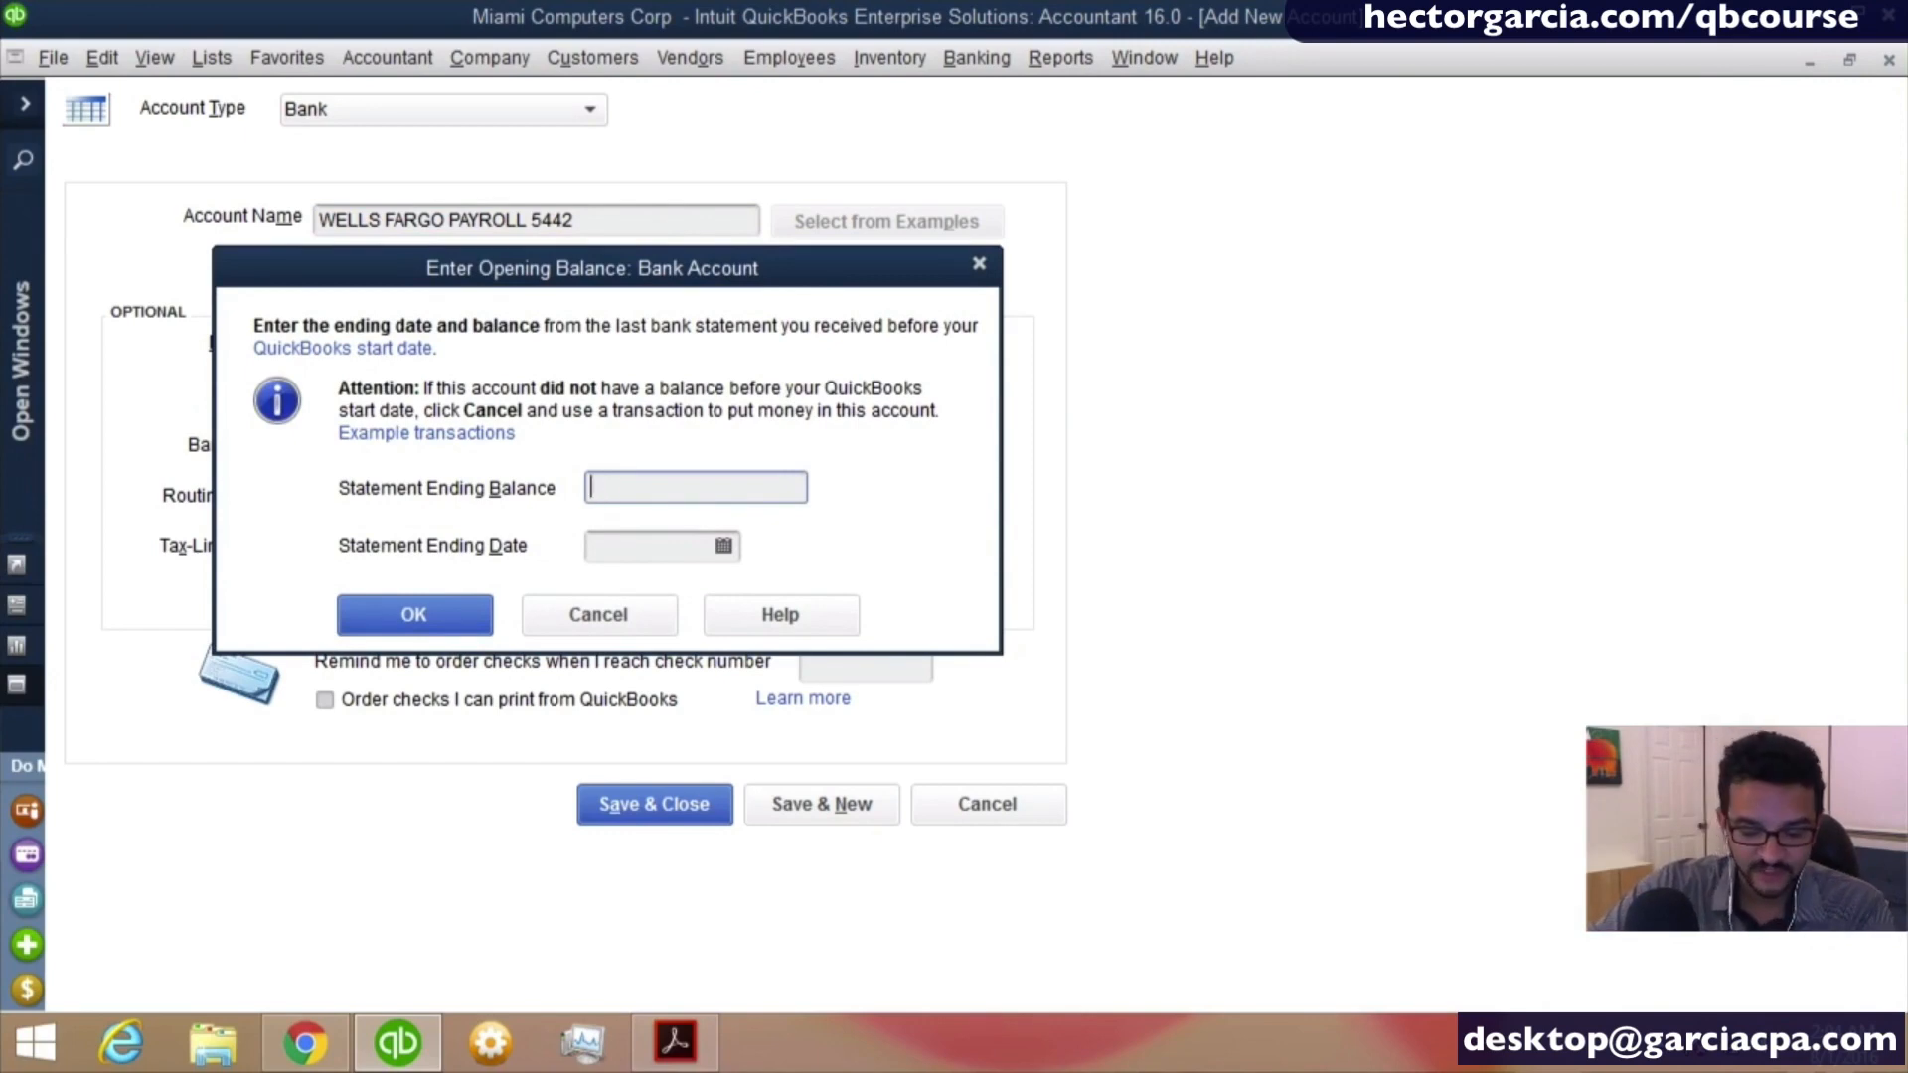
pyautogui.write('4,690.70')
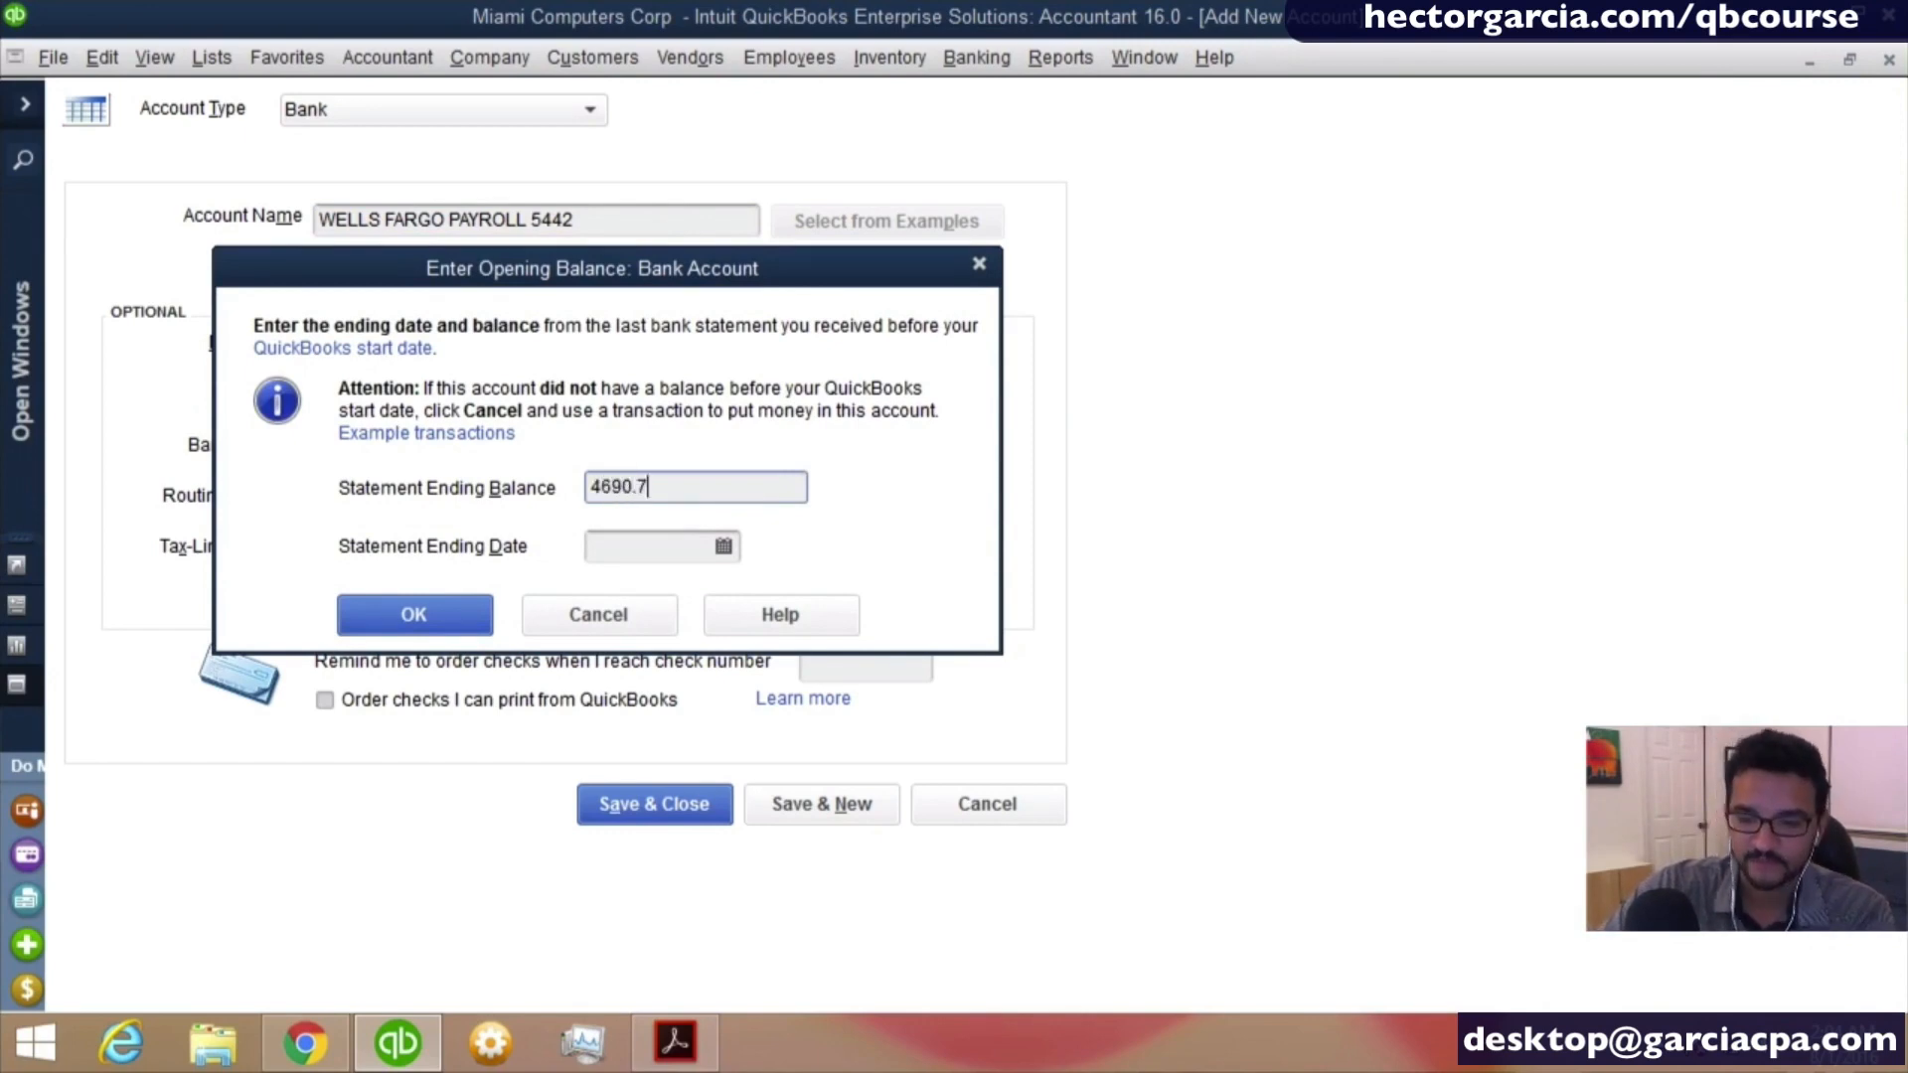
pyautogui.press('Tab')
pyautogui.write('2')
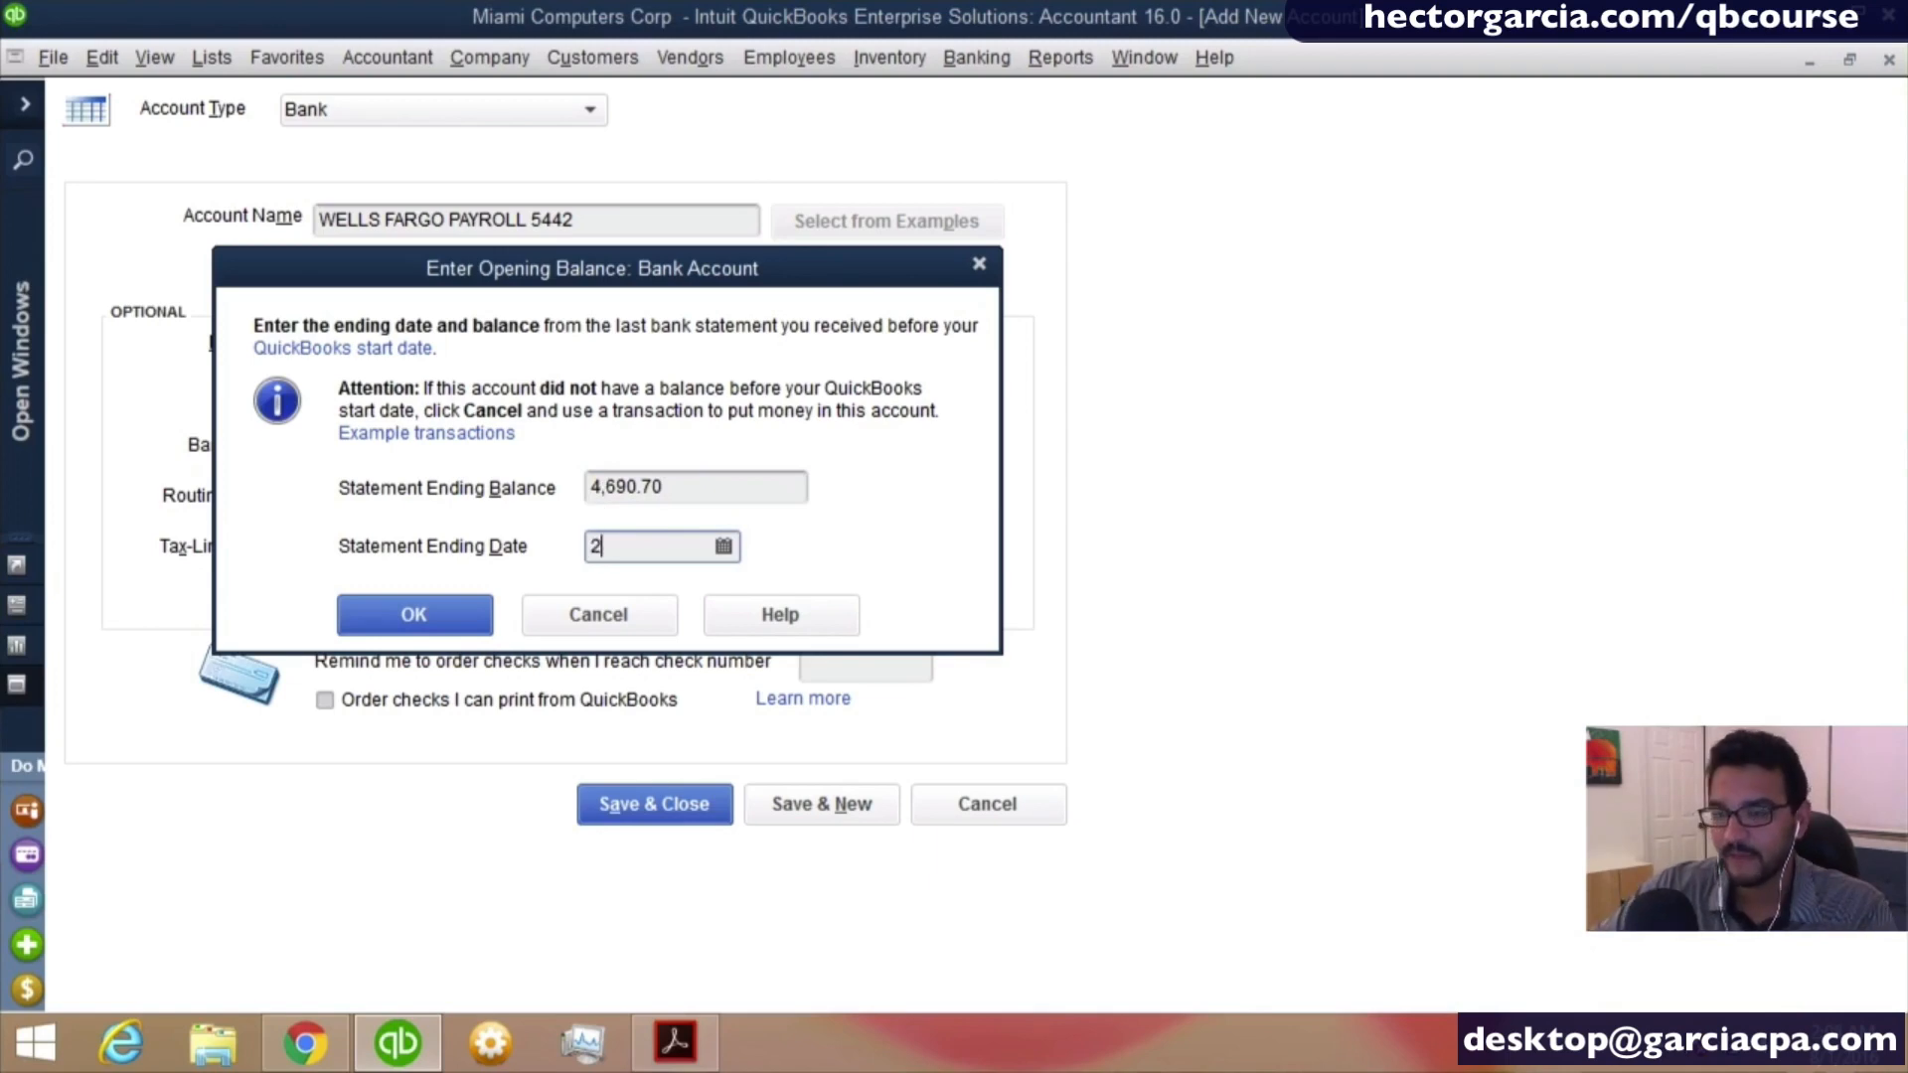
pyautogui.press('BackSpace')
pyautogui.write('12/')
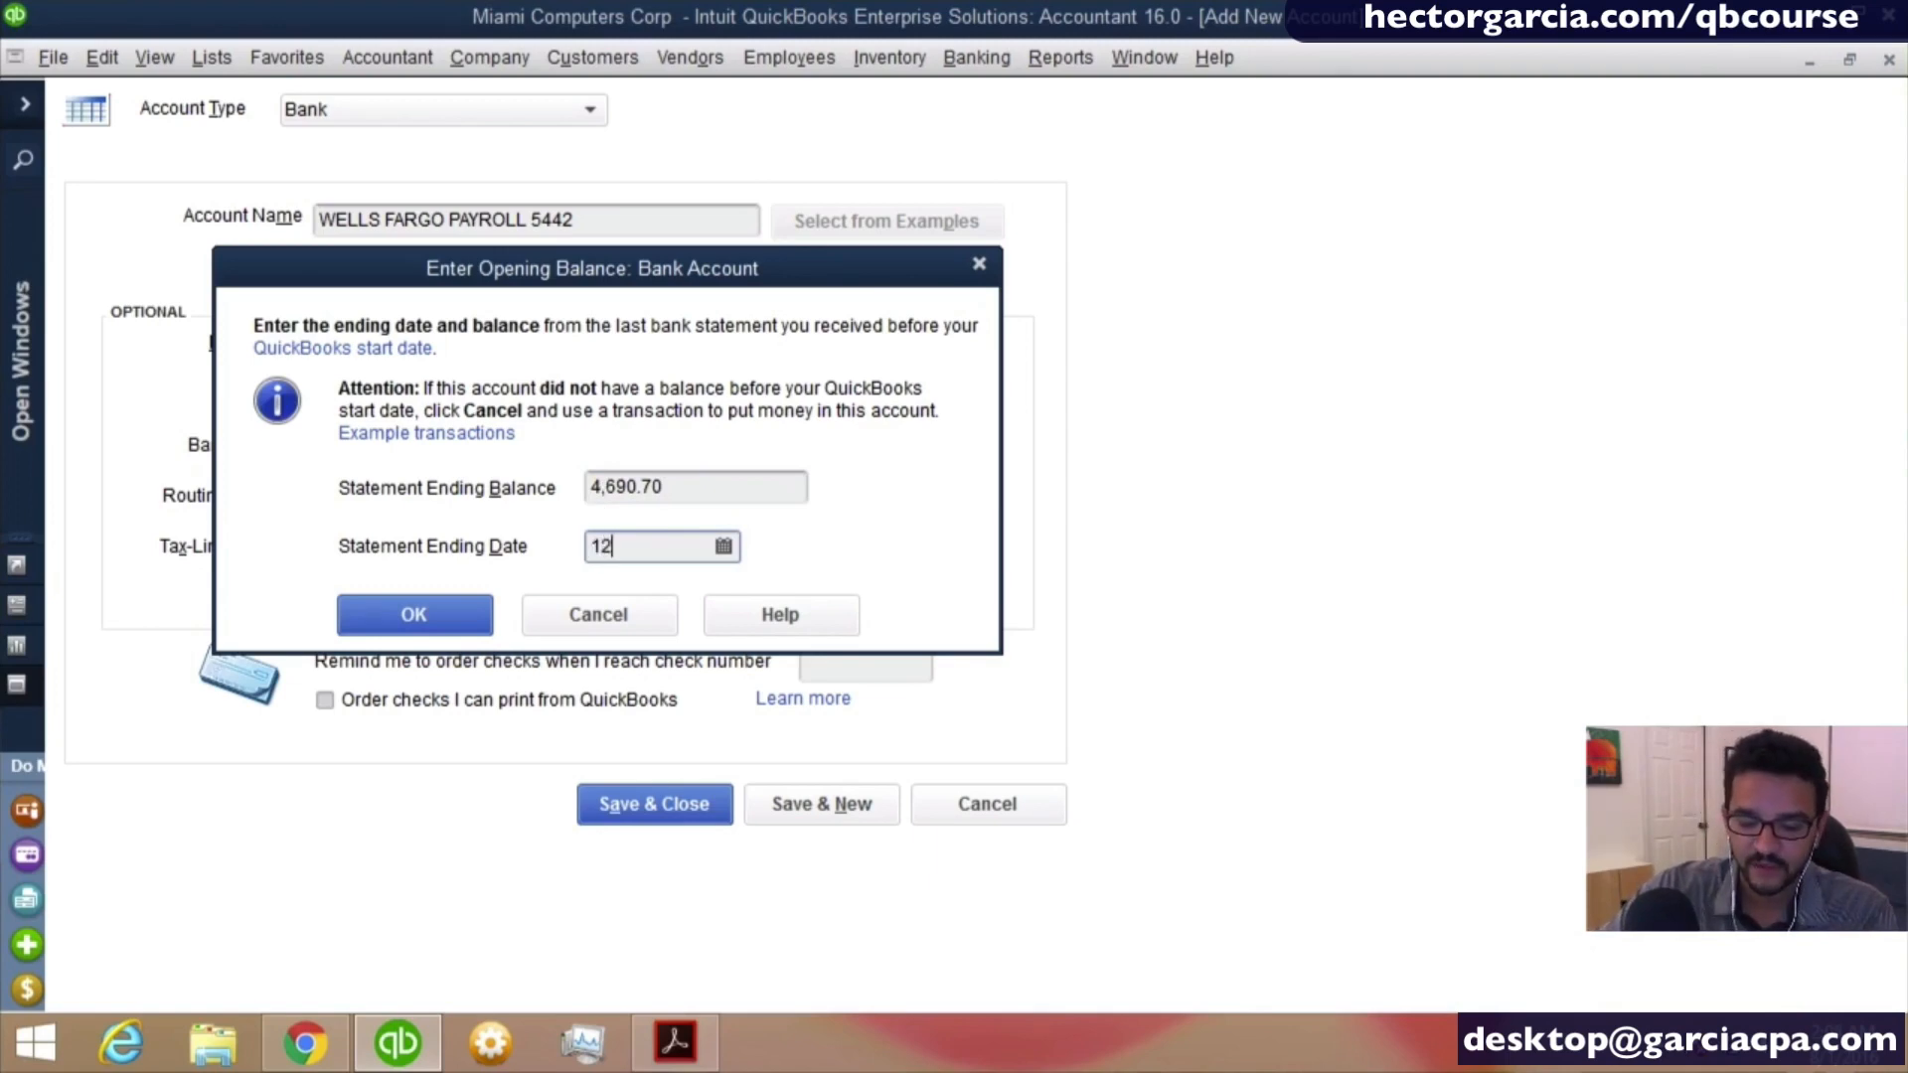
pyautogui.write('31/2015')
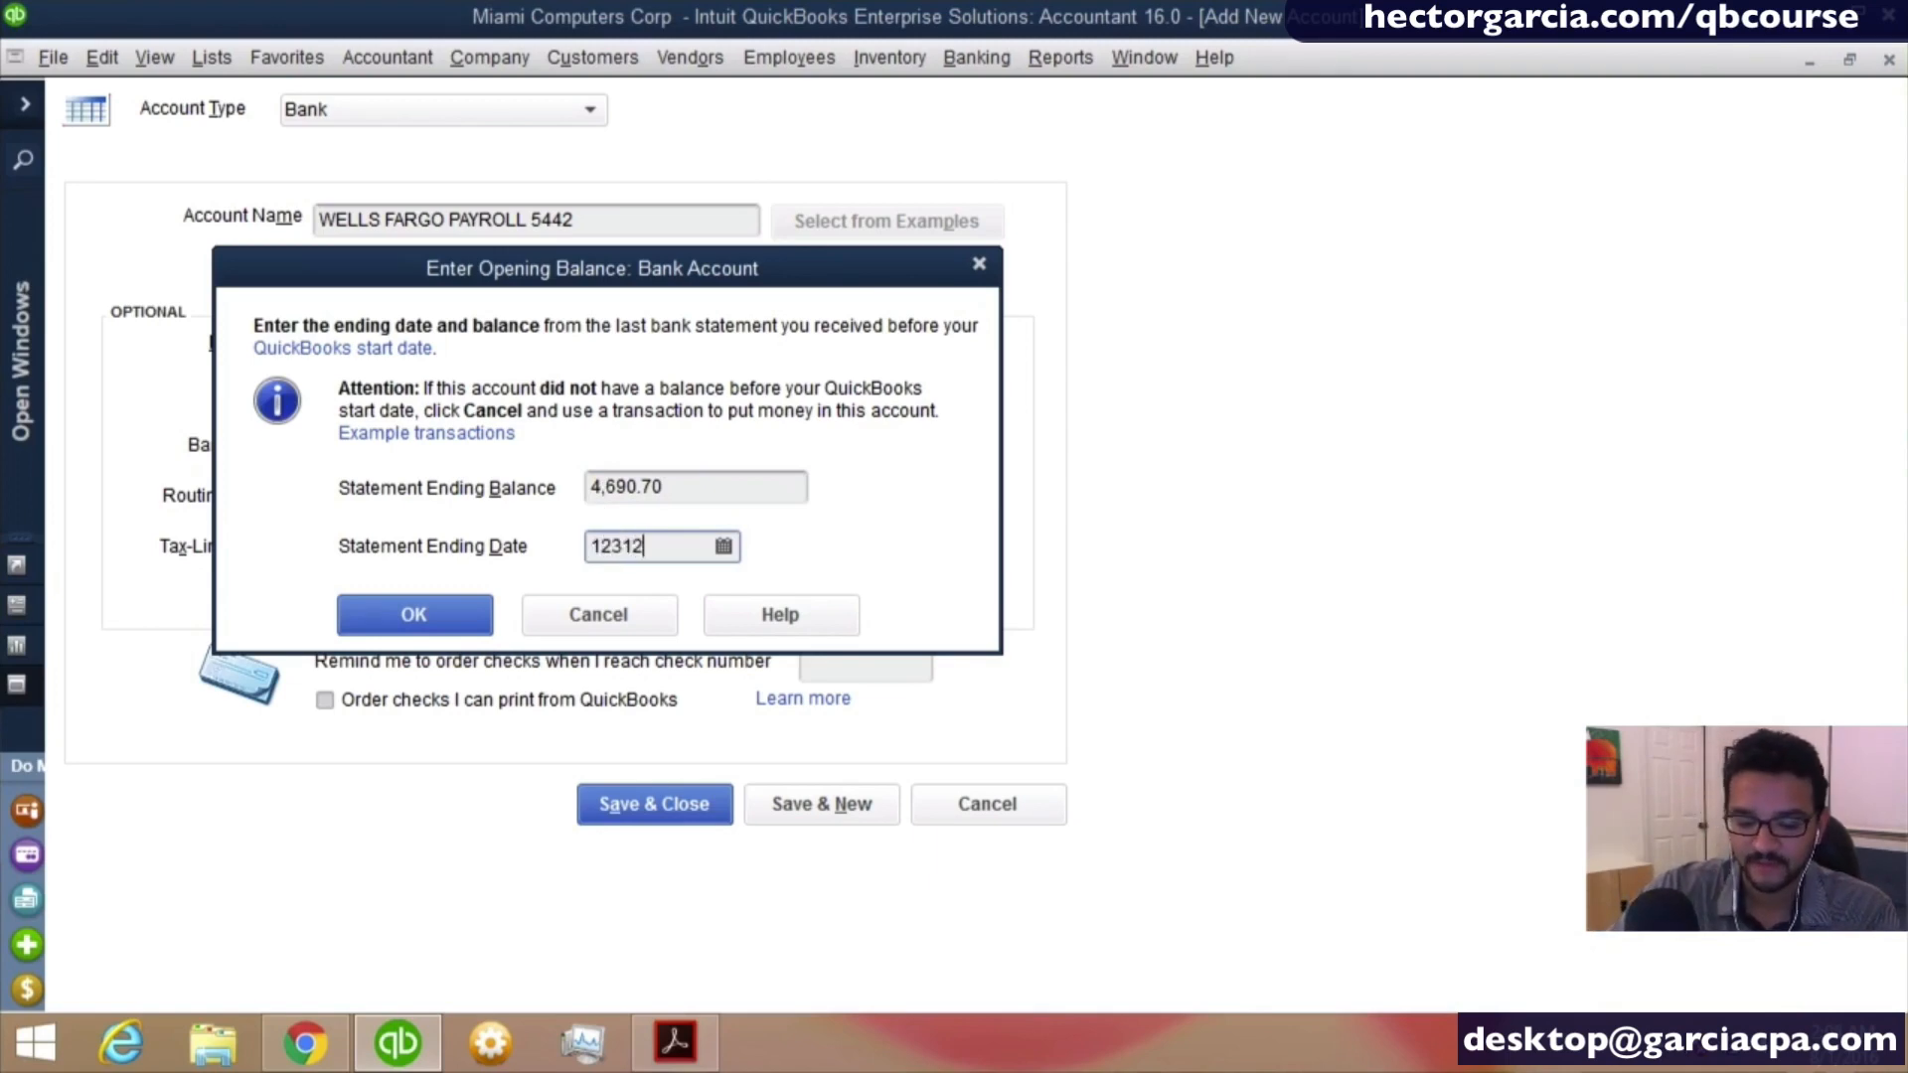
pyautogui.press('Tab')
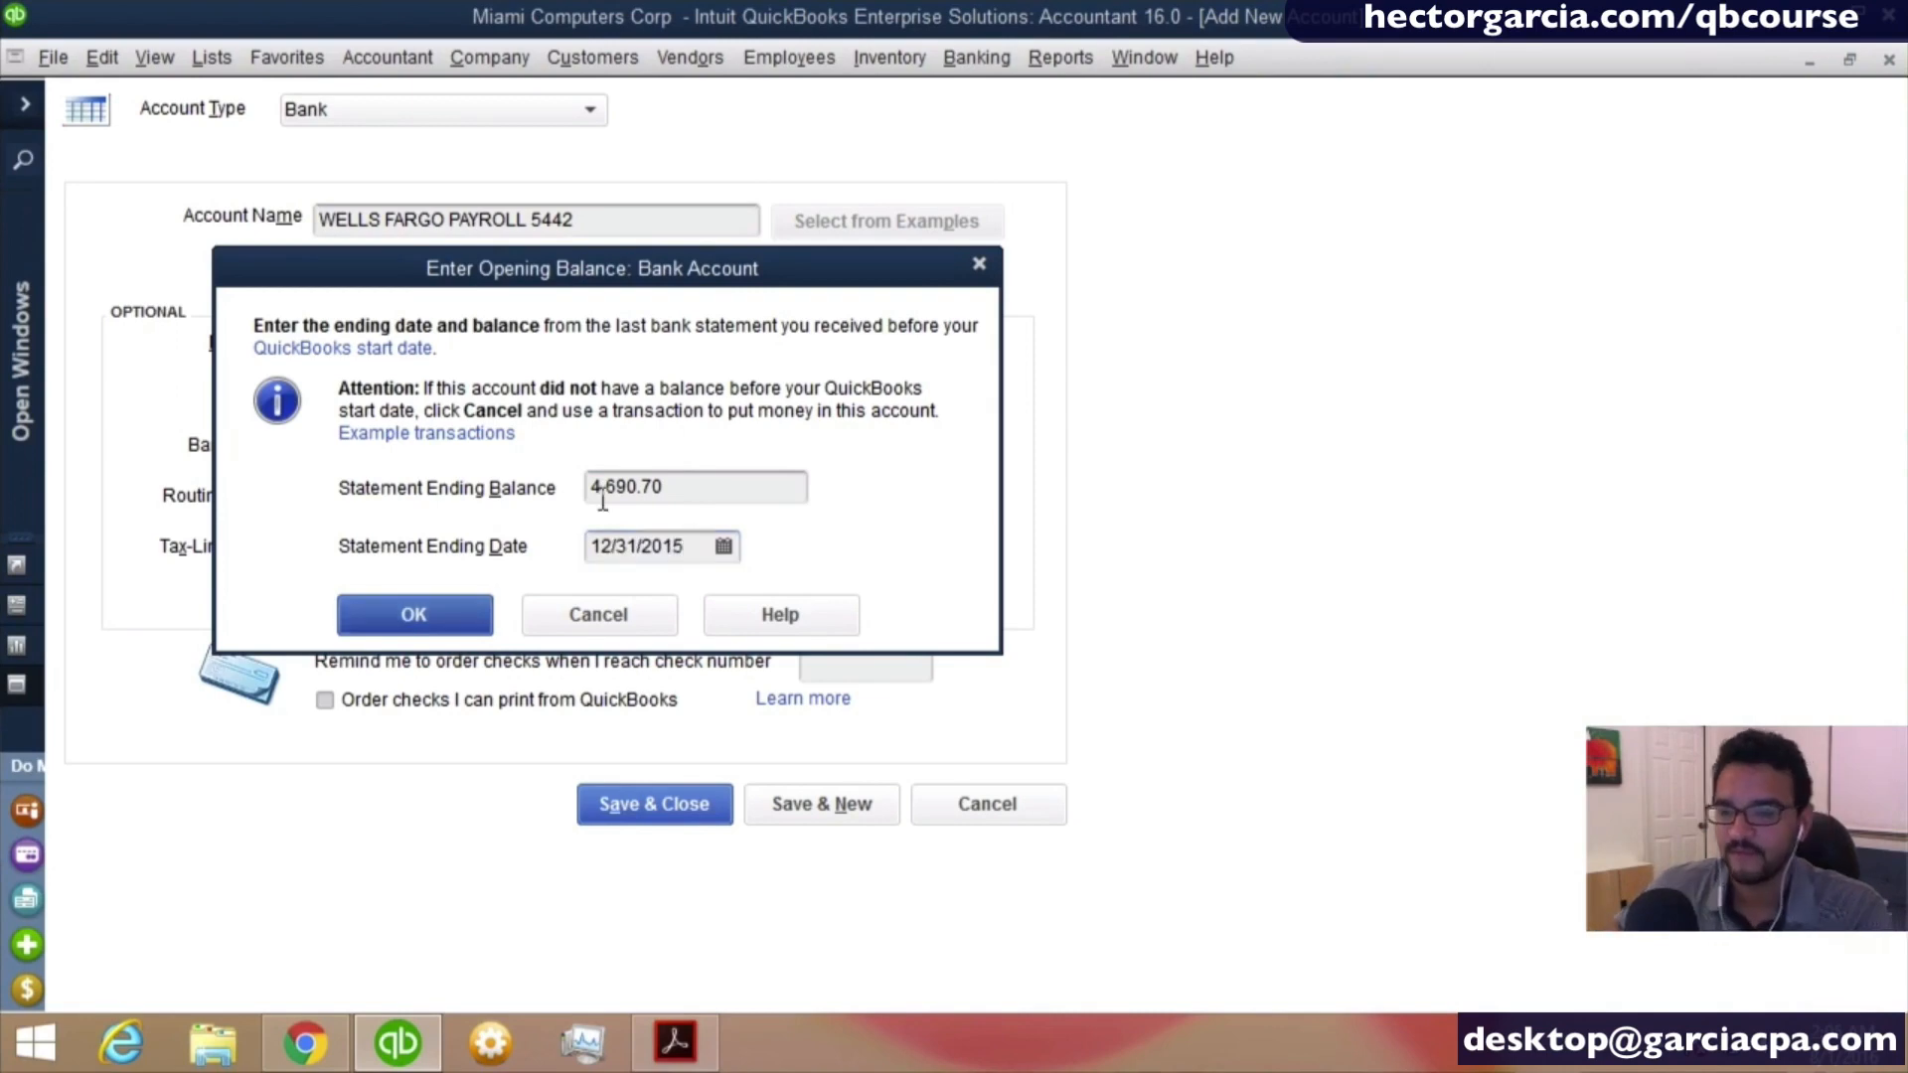
pyautogui.click(437, 624)
# - Save the payroll account, accept the past-dated transaction and decline setting up a bank feed
pyautogui.click(662, 803)
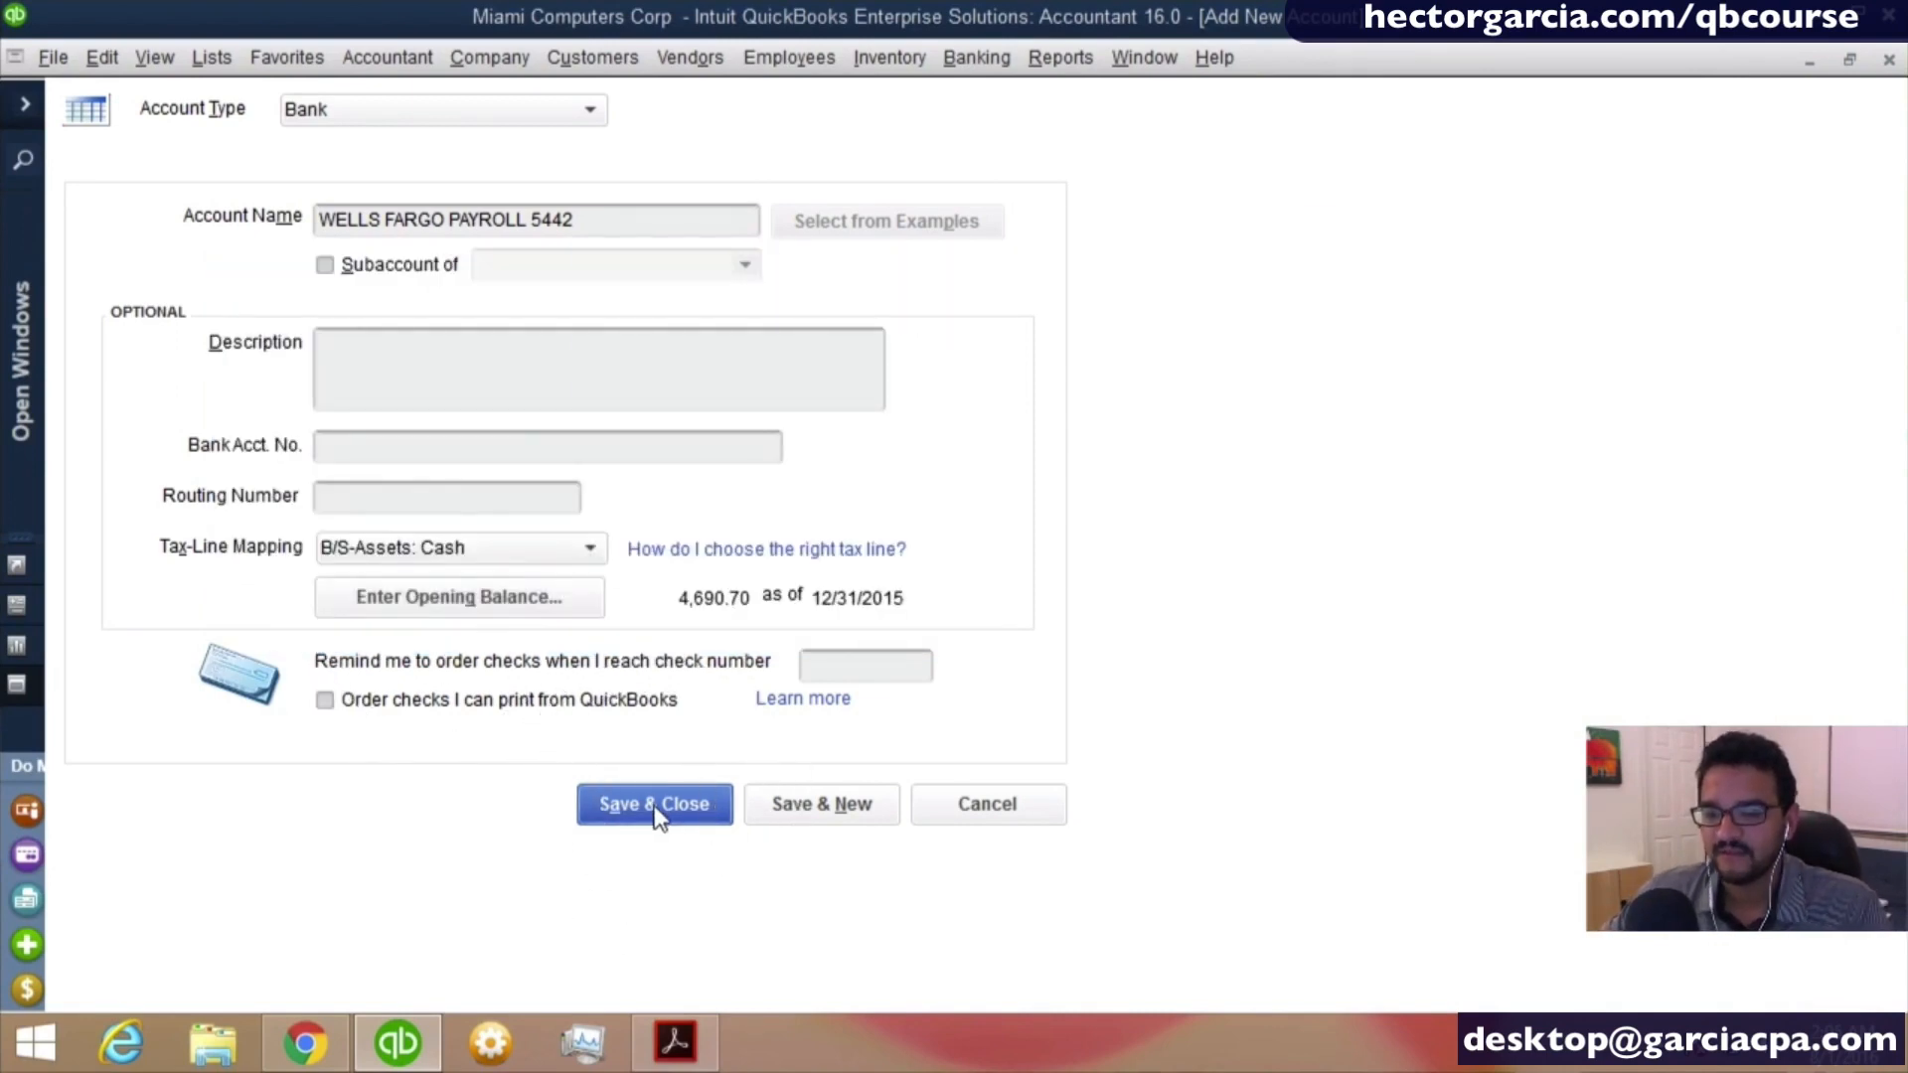
pyautogui.click(918, 515)
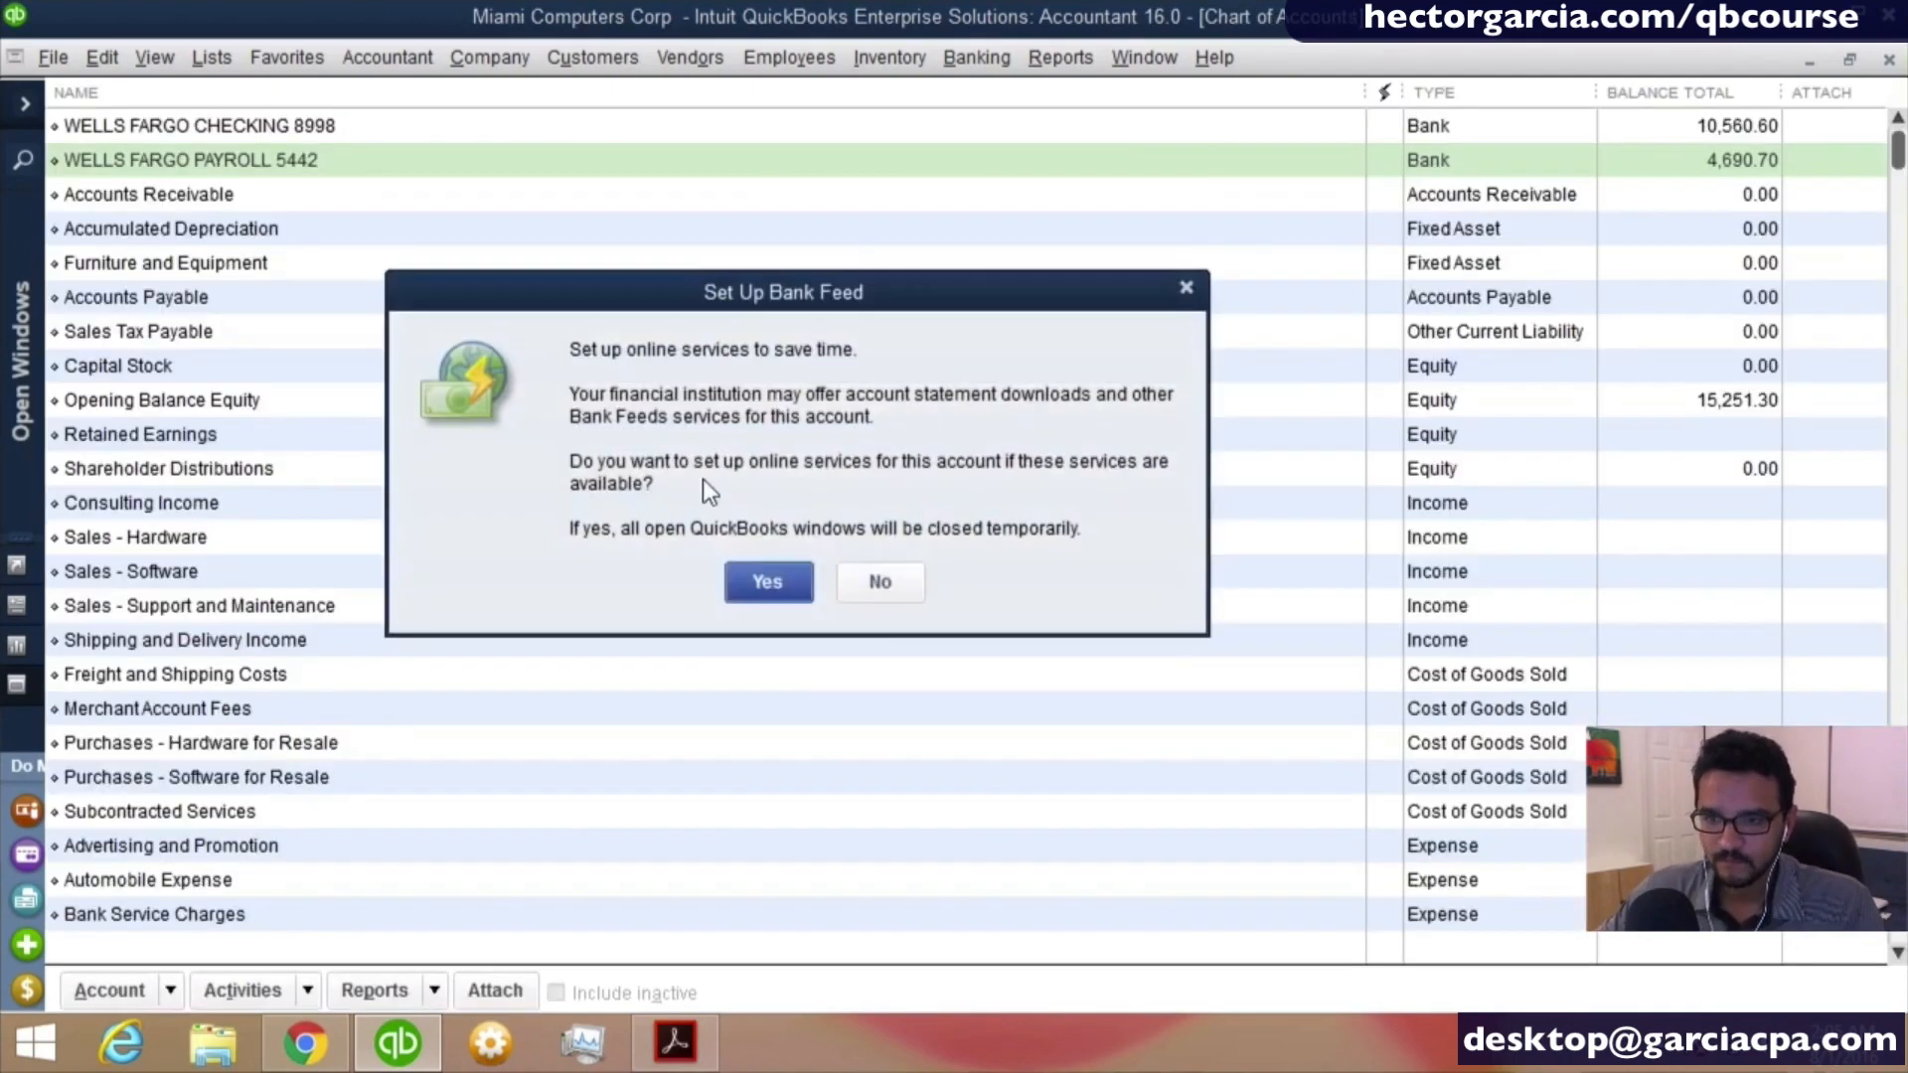
pyautogui.click(902, 594)
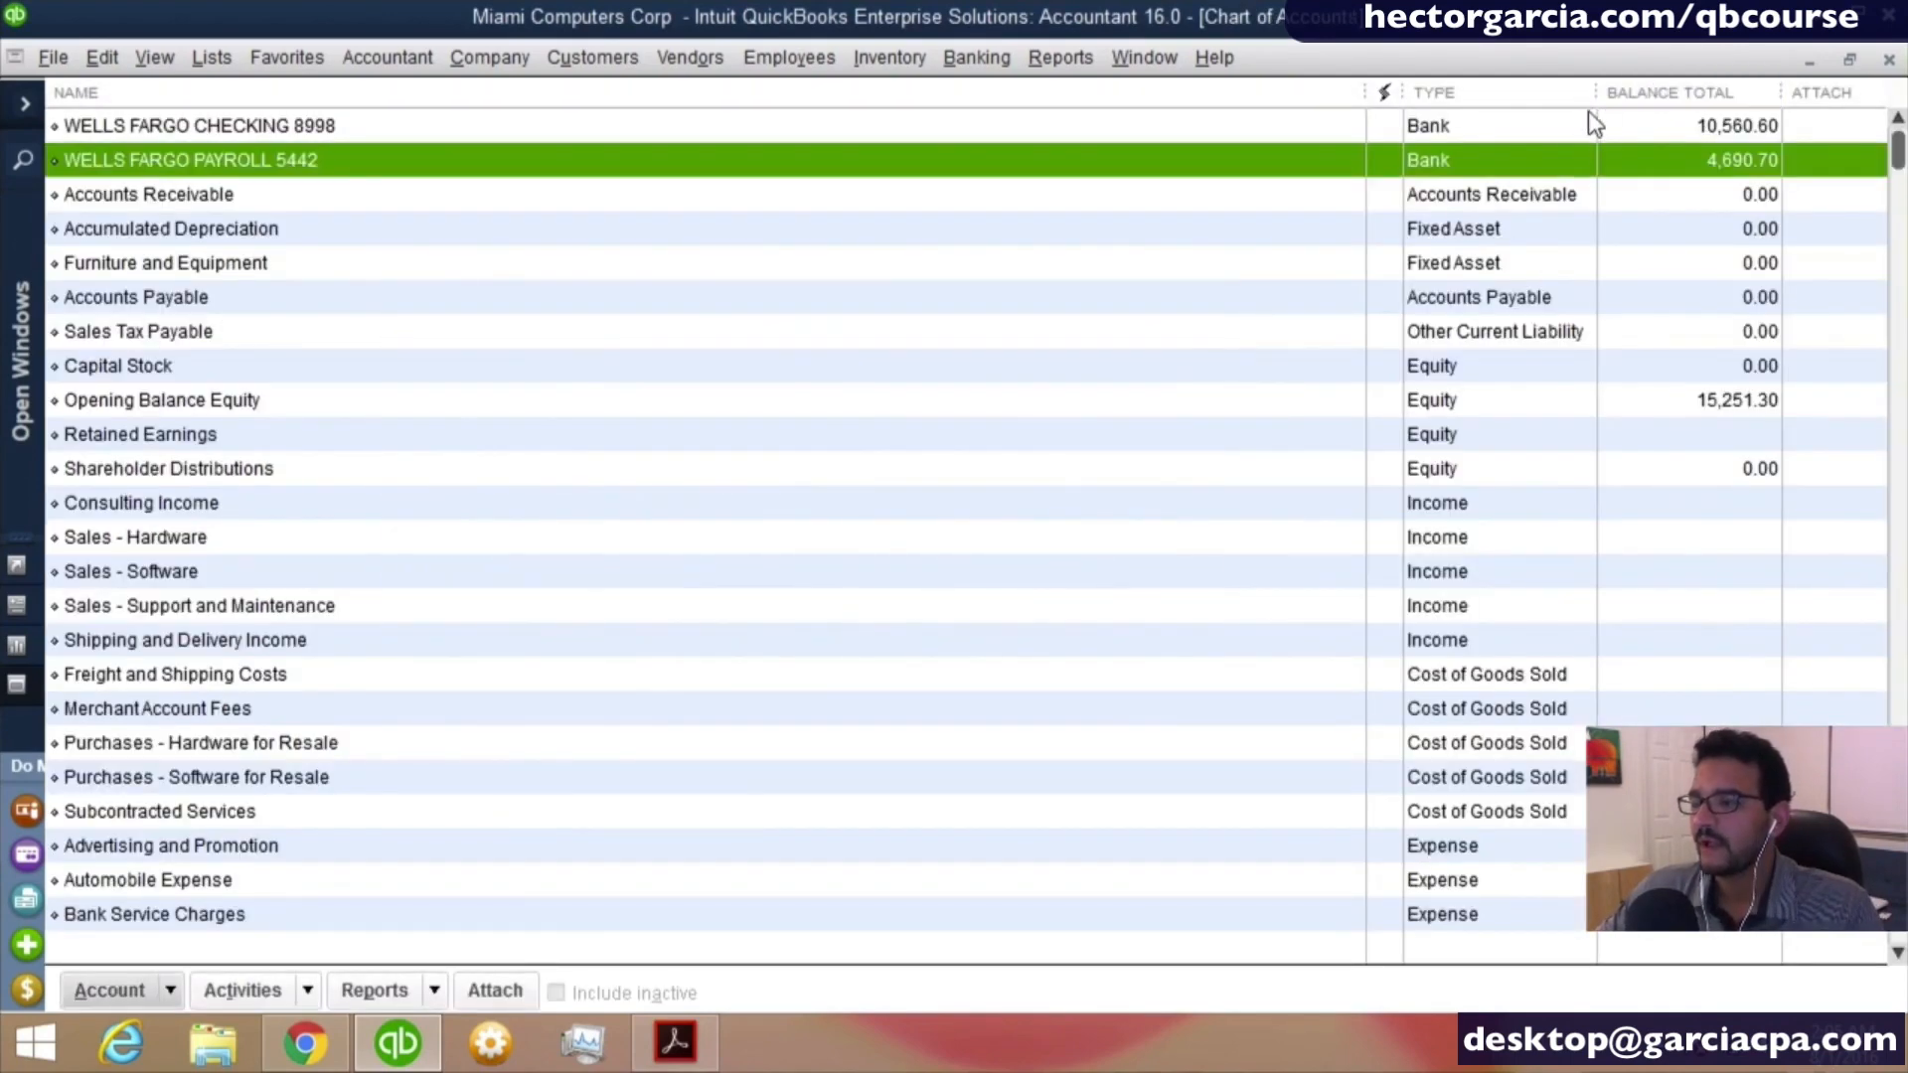
# - Compare the checking and payroll account balances with Opening Balance Equity in the chart of accounts
pyautogui.click(1708, 128)
pyautogui.click(1731, 159)
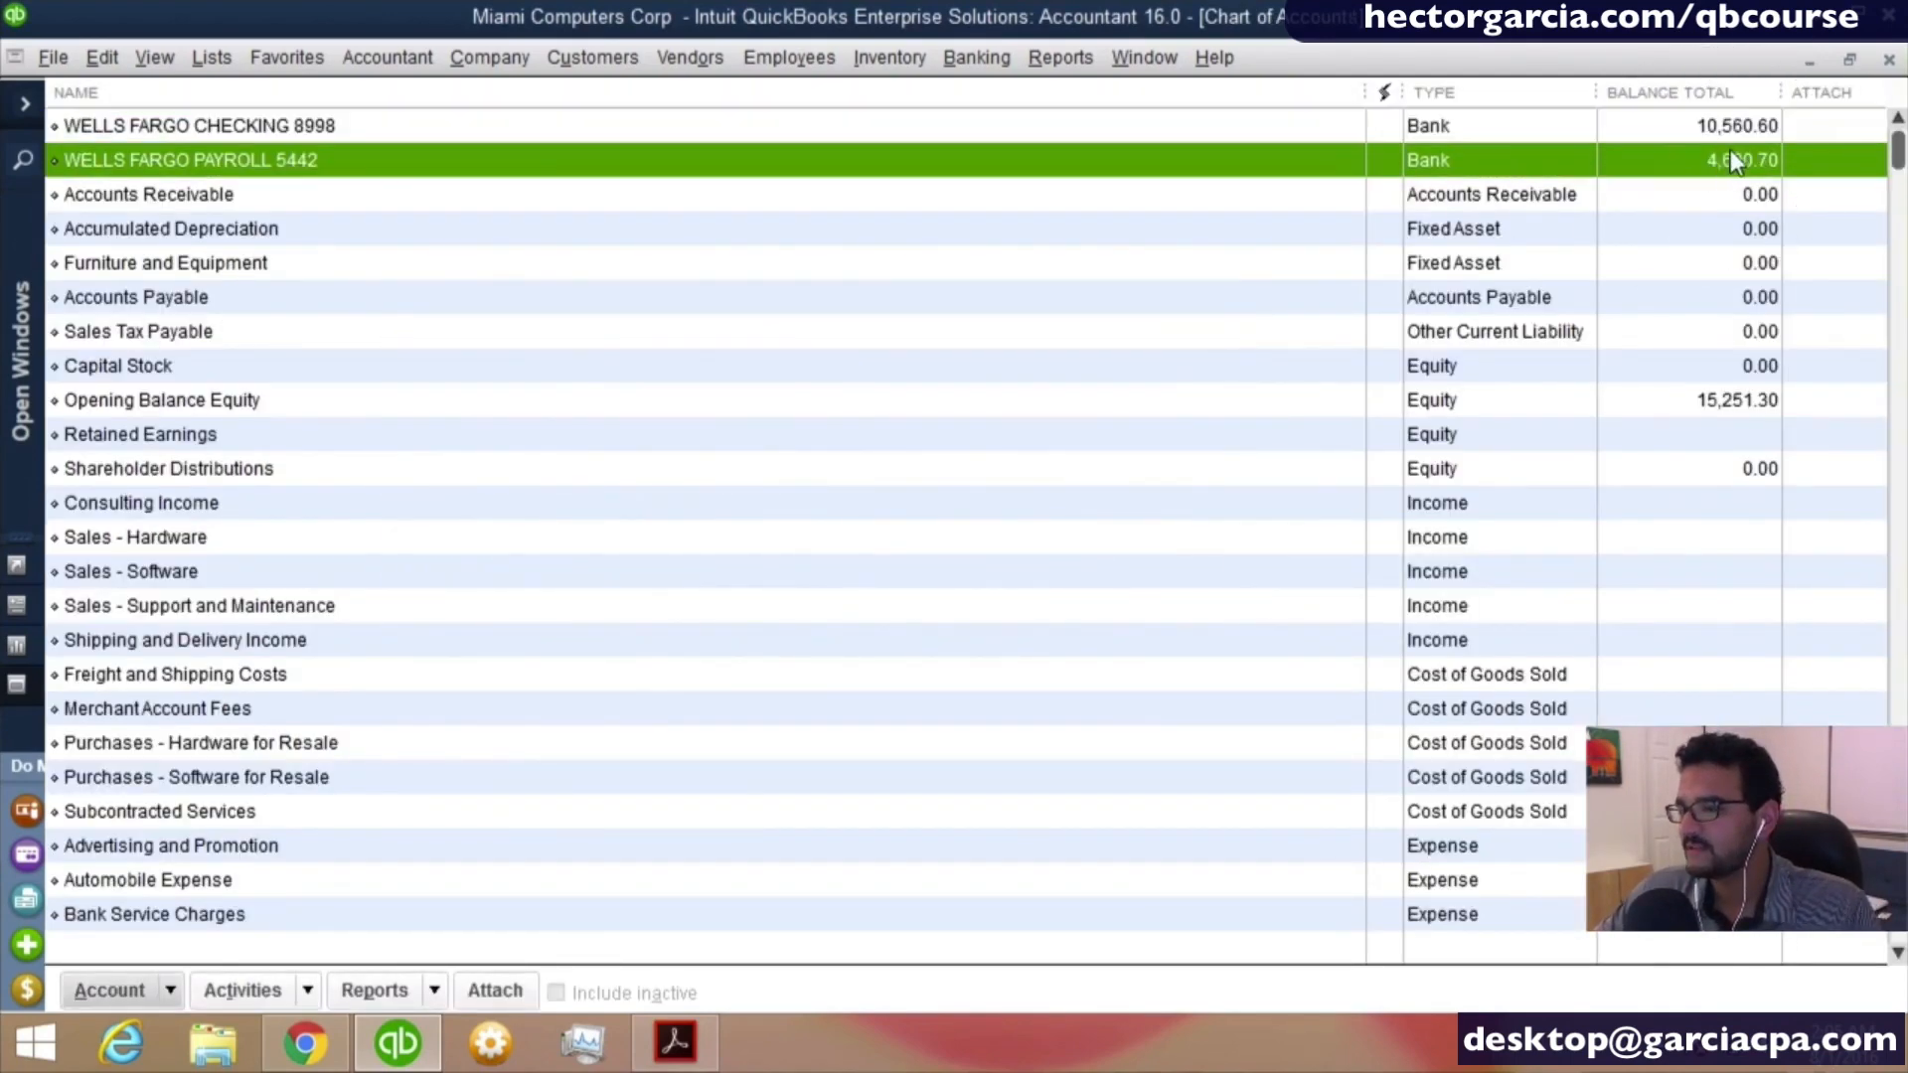
pyautogui.click(1731, 432)
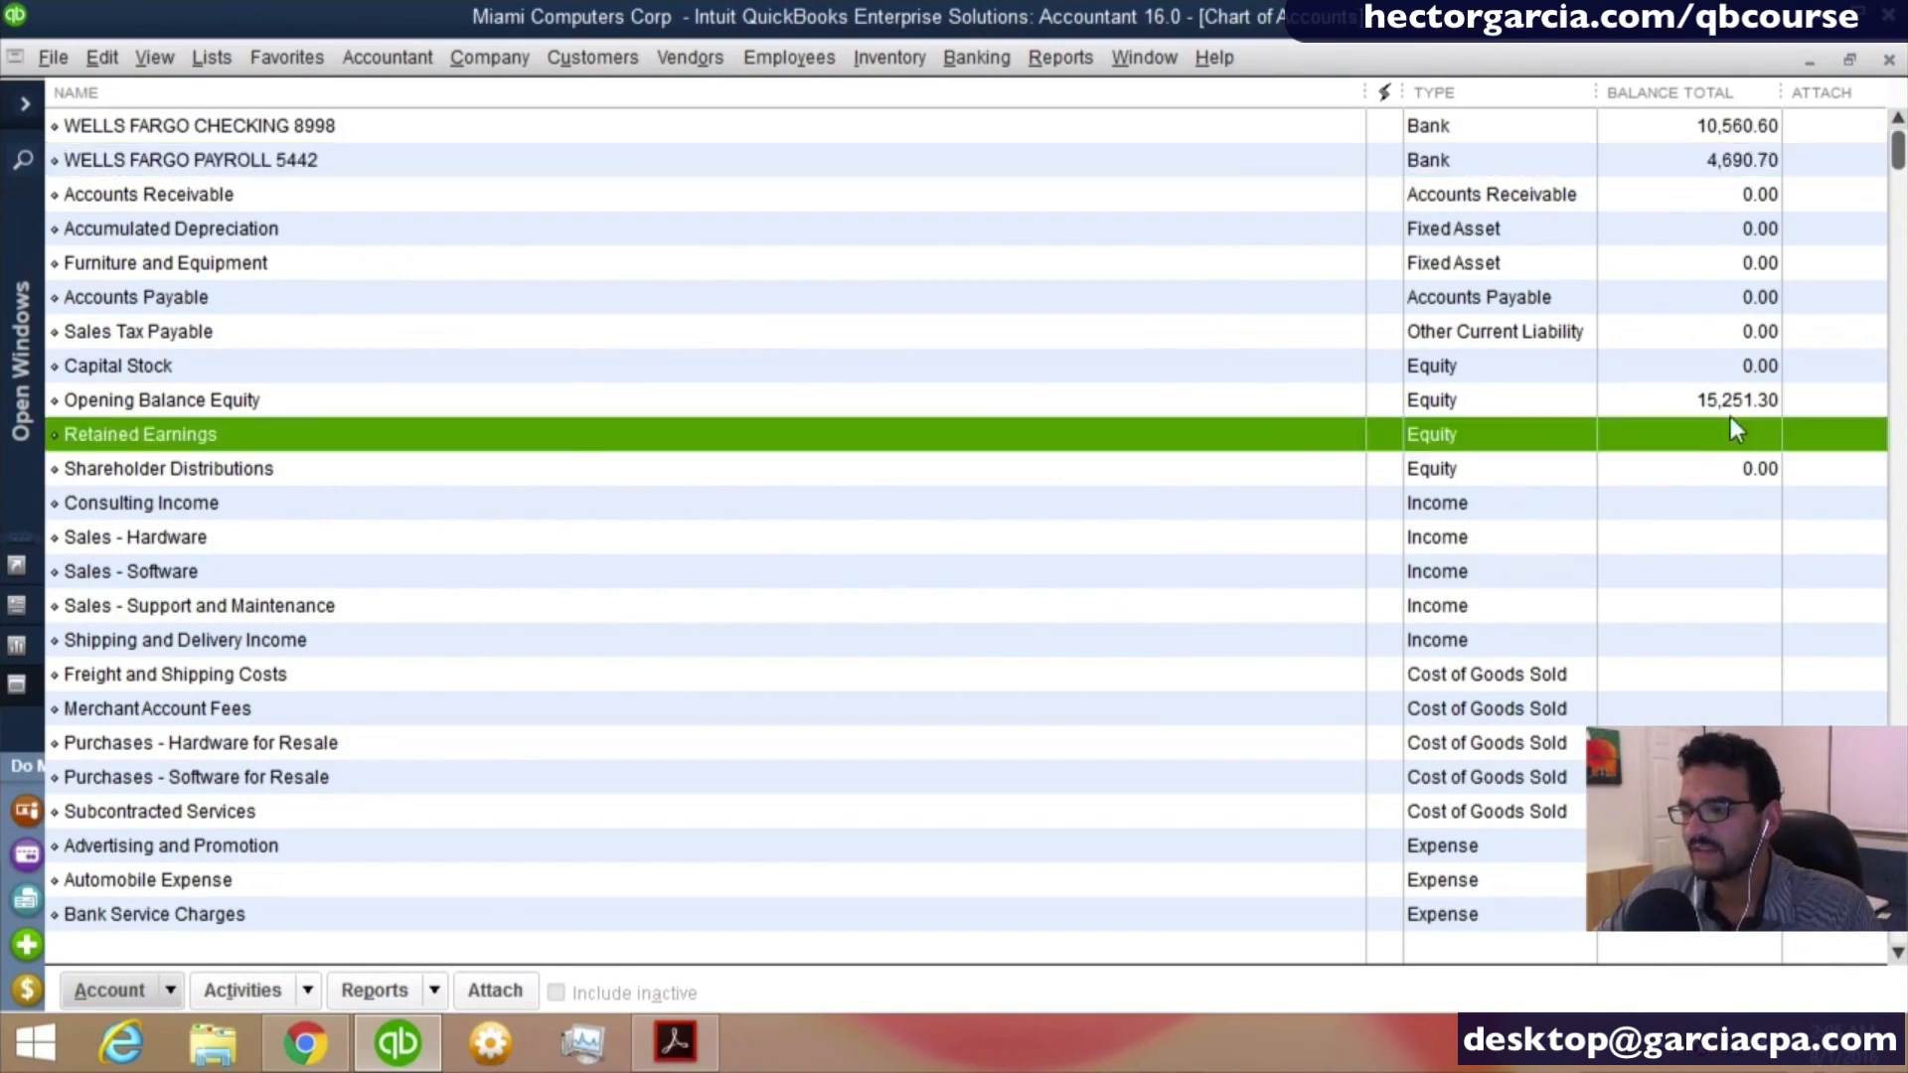
pyautogui.click(1727, 400)
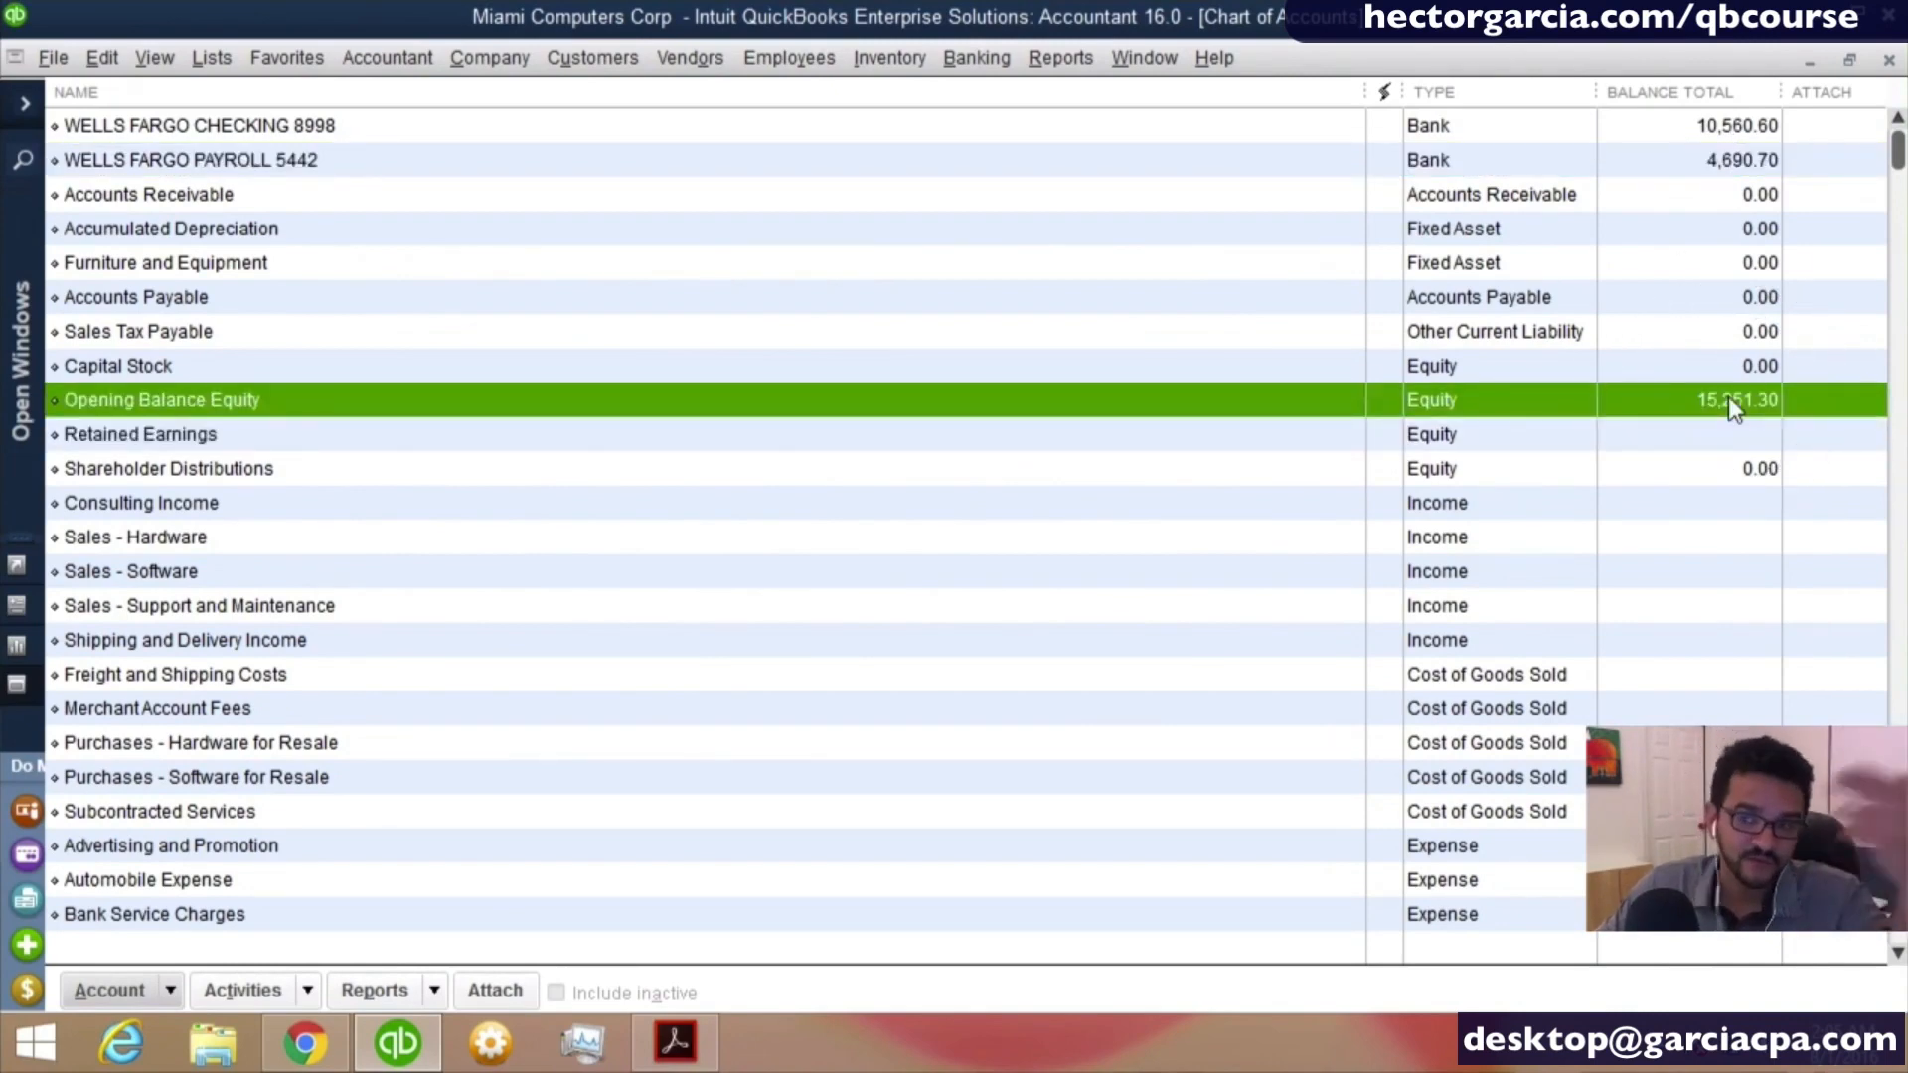
# - Start a third new account of type Bank and name it WF SAVINGS
pyautogui.click(161, 992)
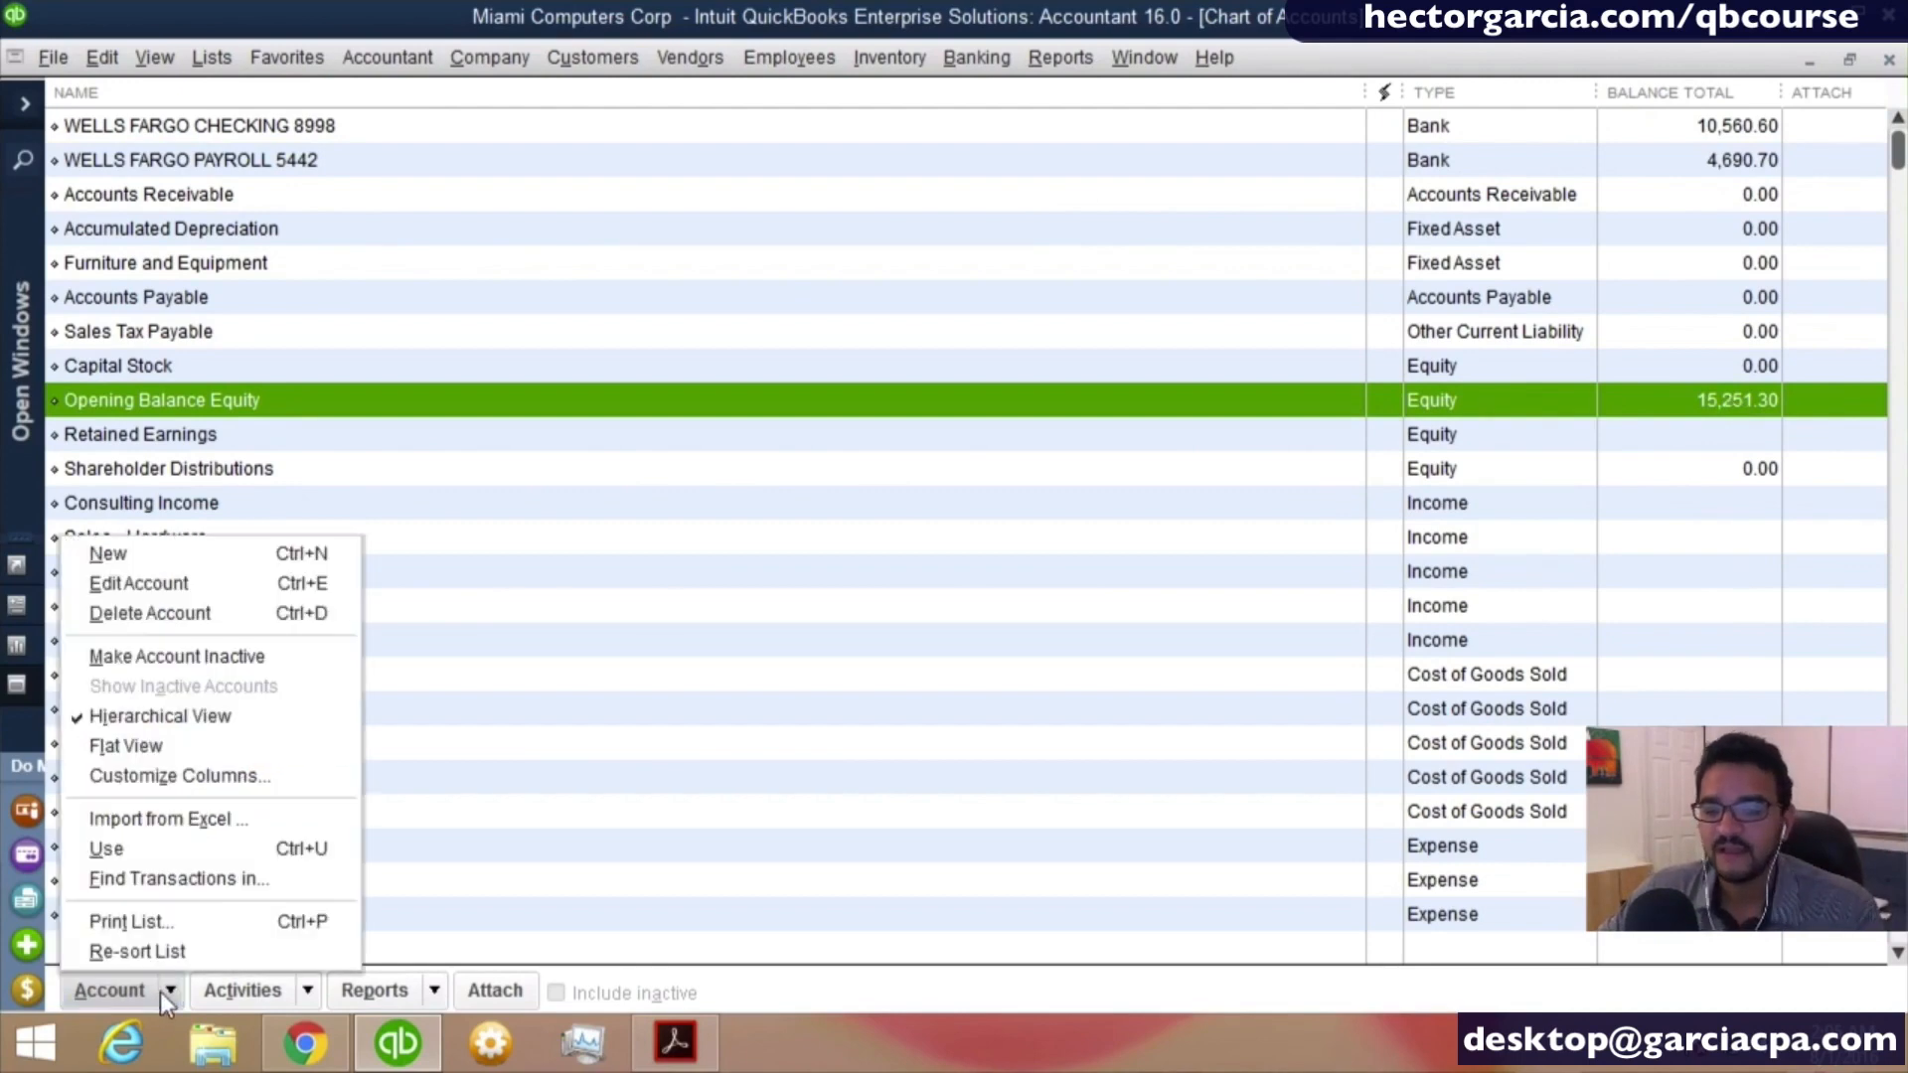
pyautogui.click(131, 557)
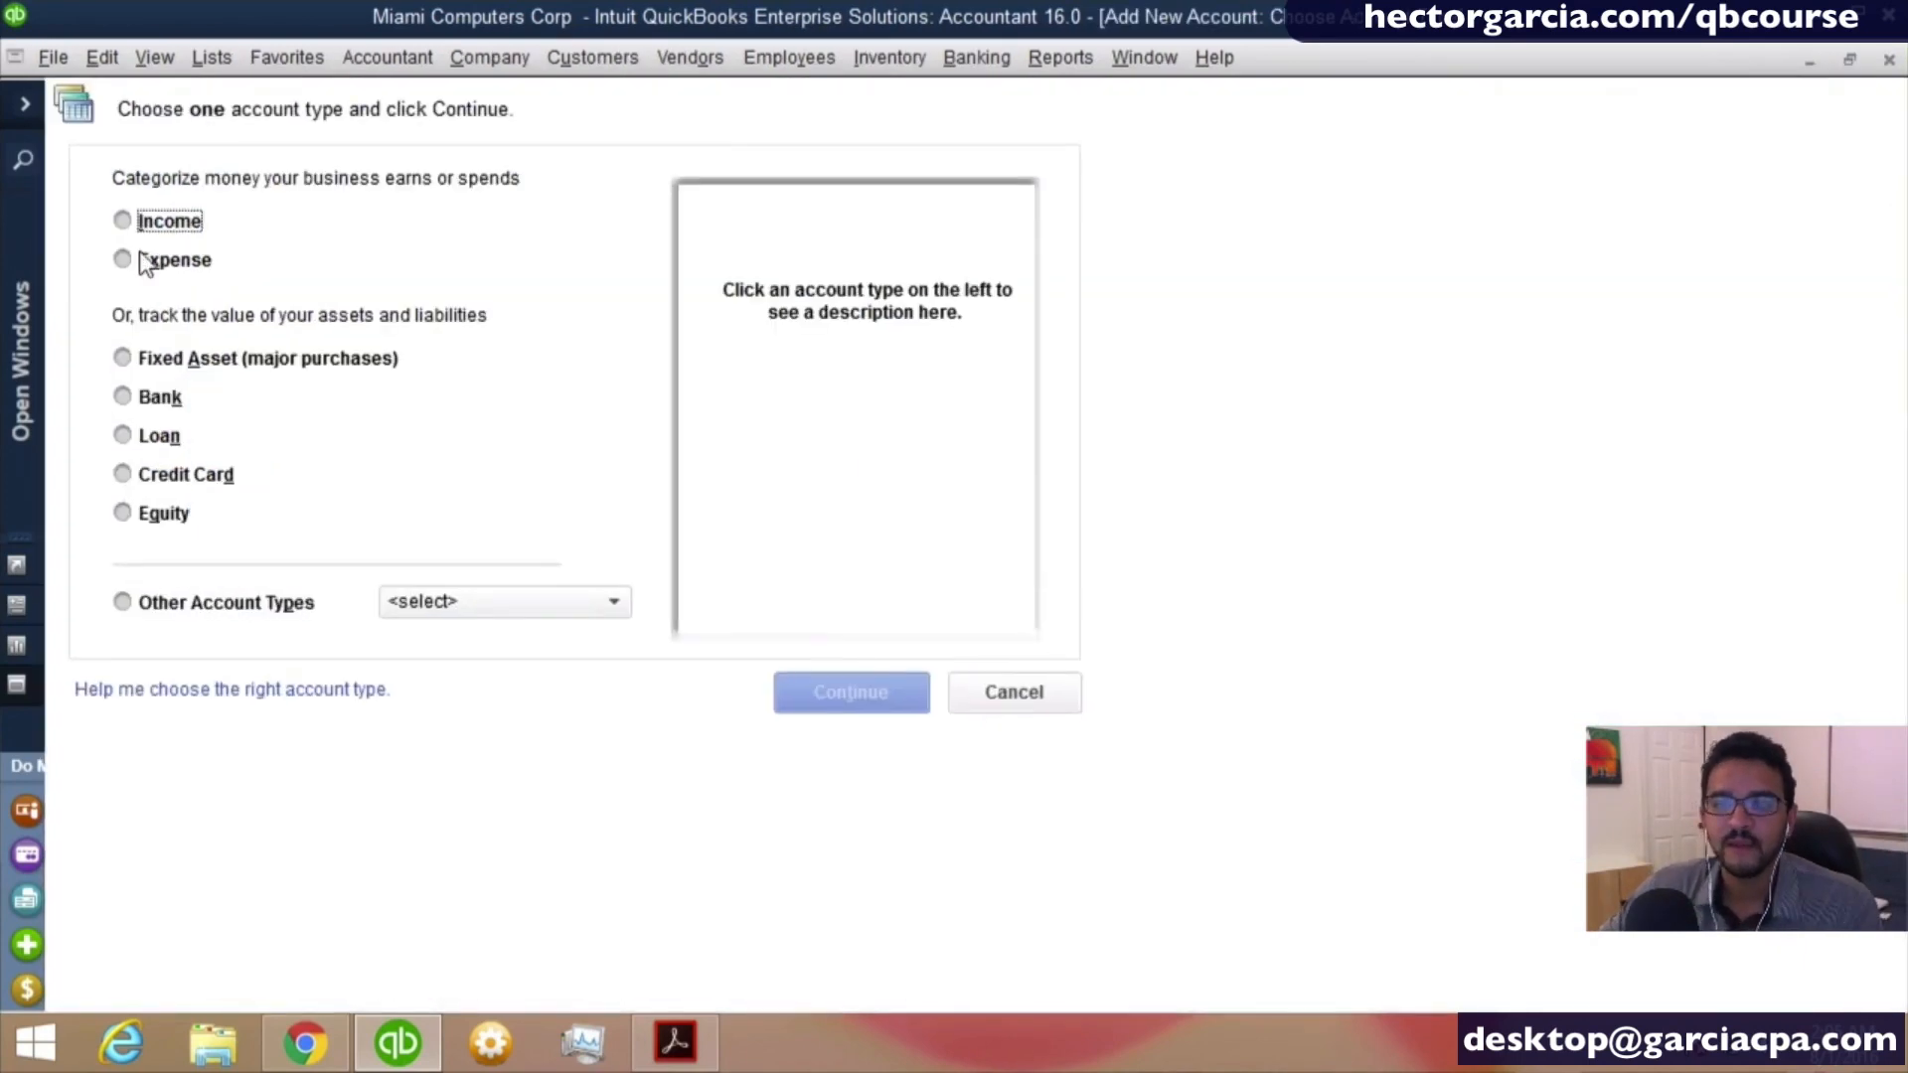
pyautogui.click(161, 397)
pyautogui.click(859, 692)
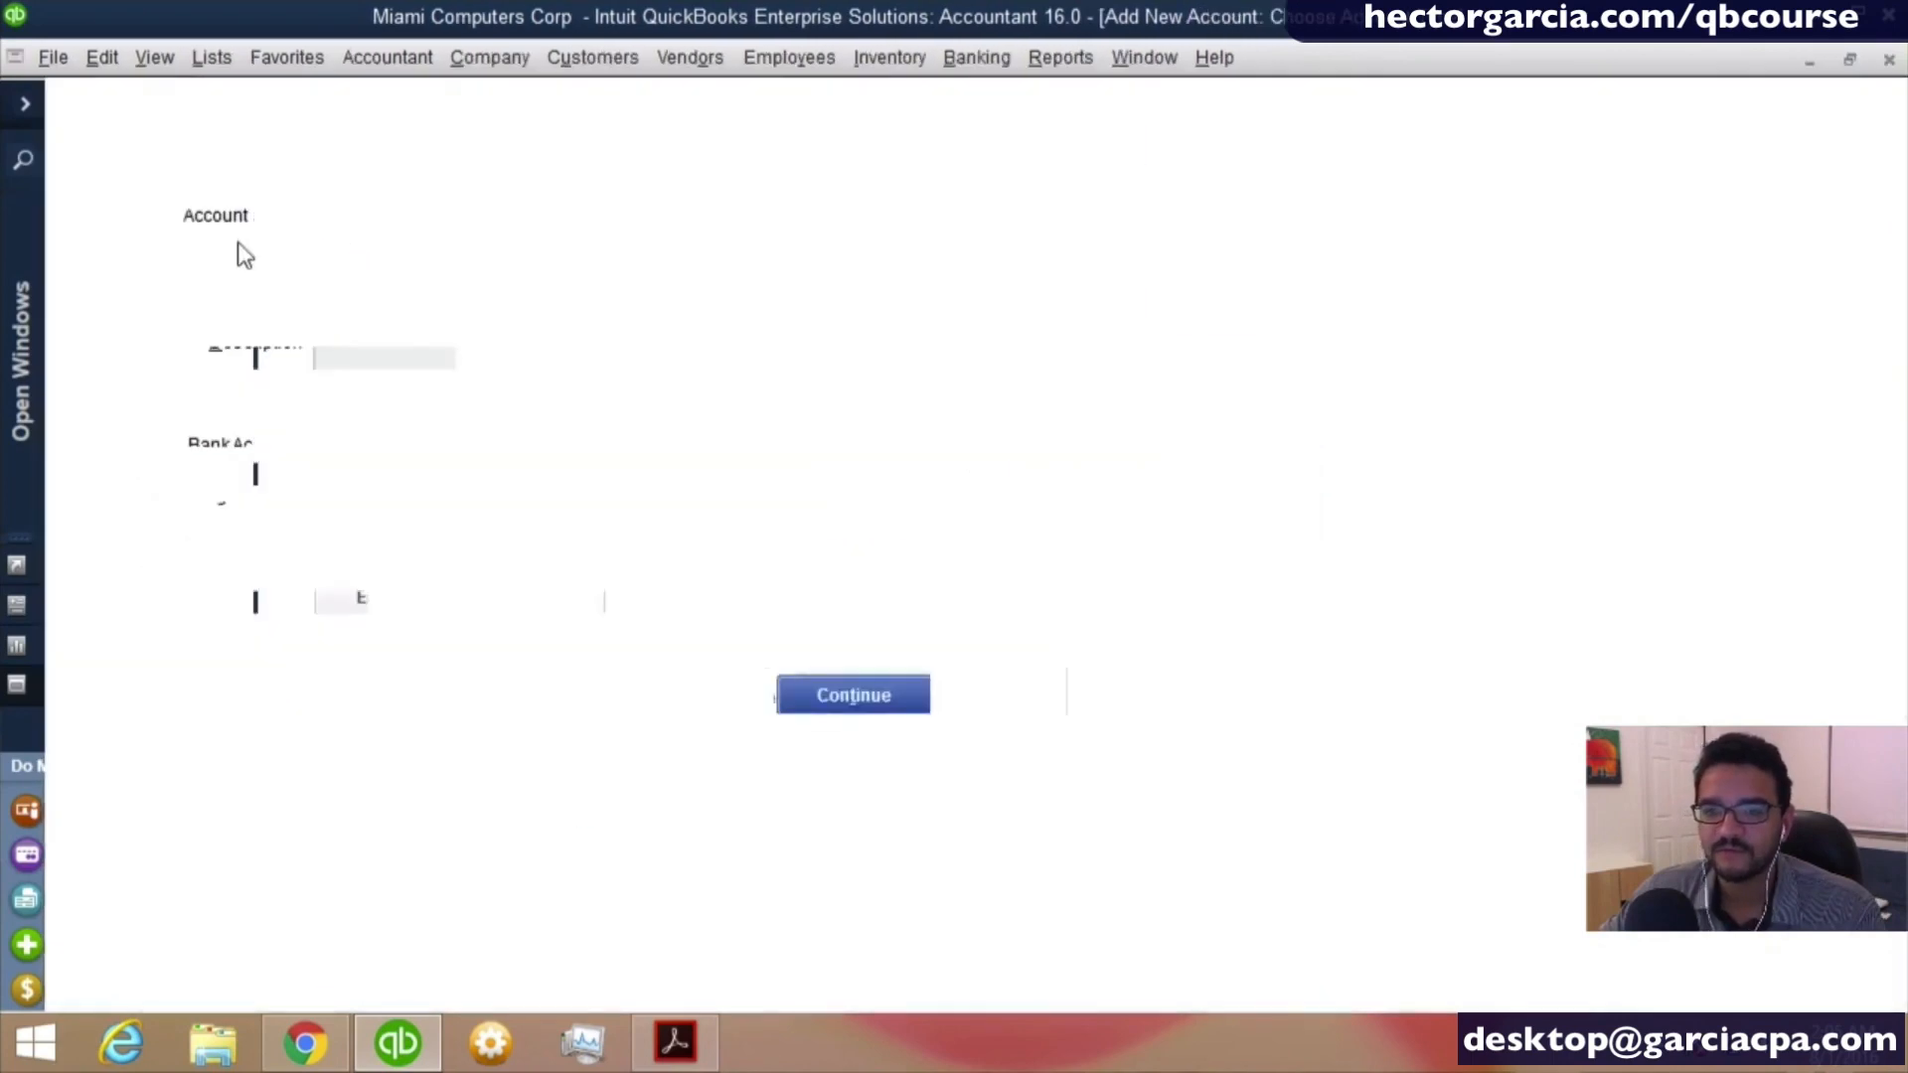
pyautogui.write('W')
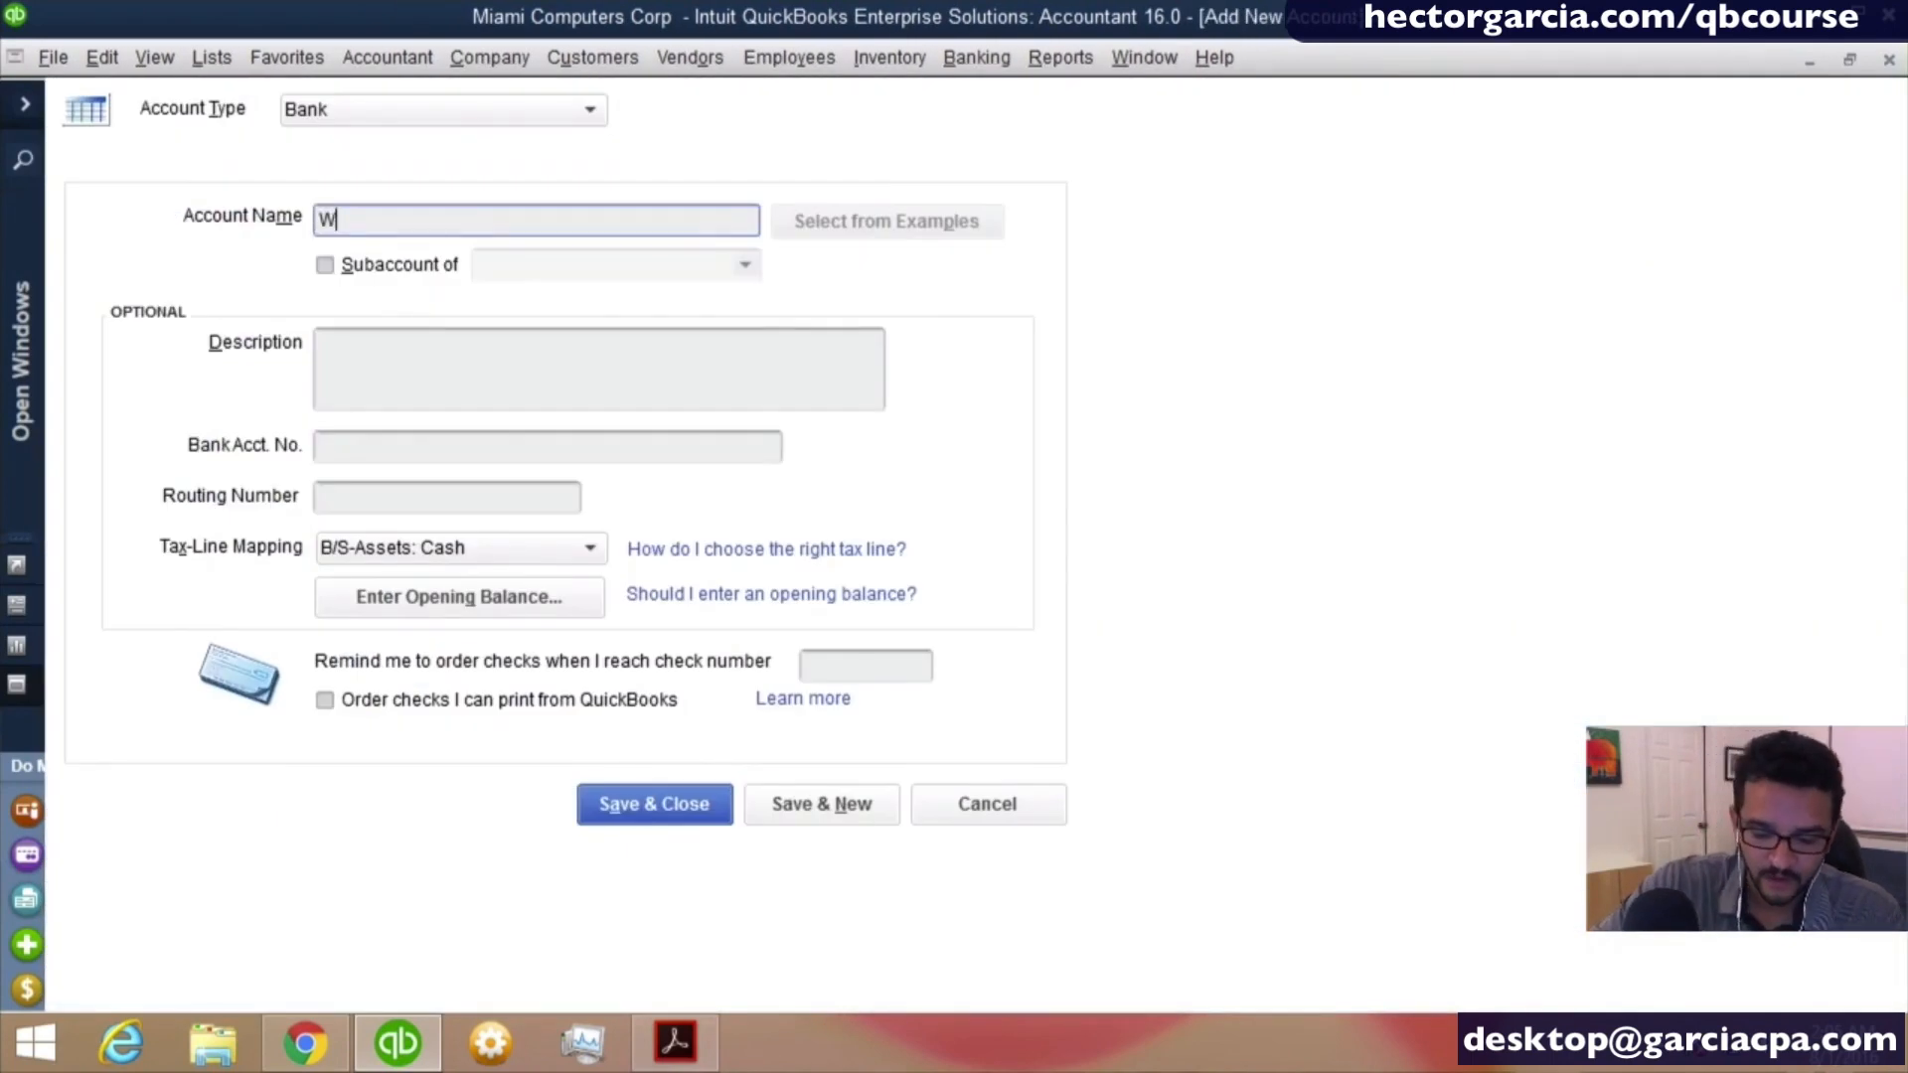
pyautogui.write('F SAVINGS')
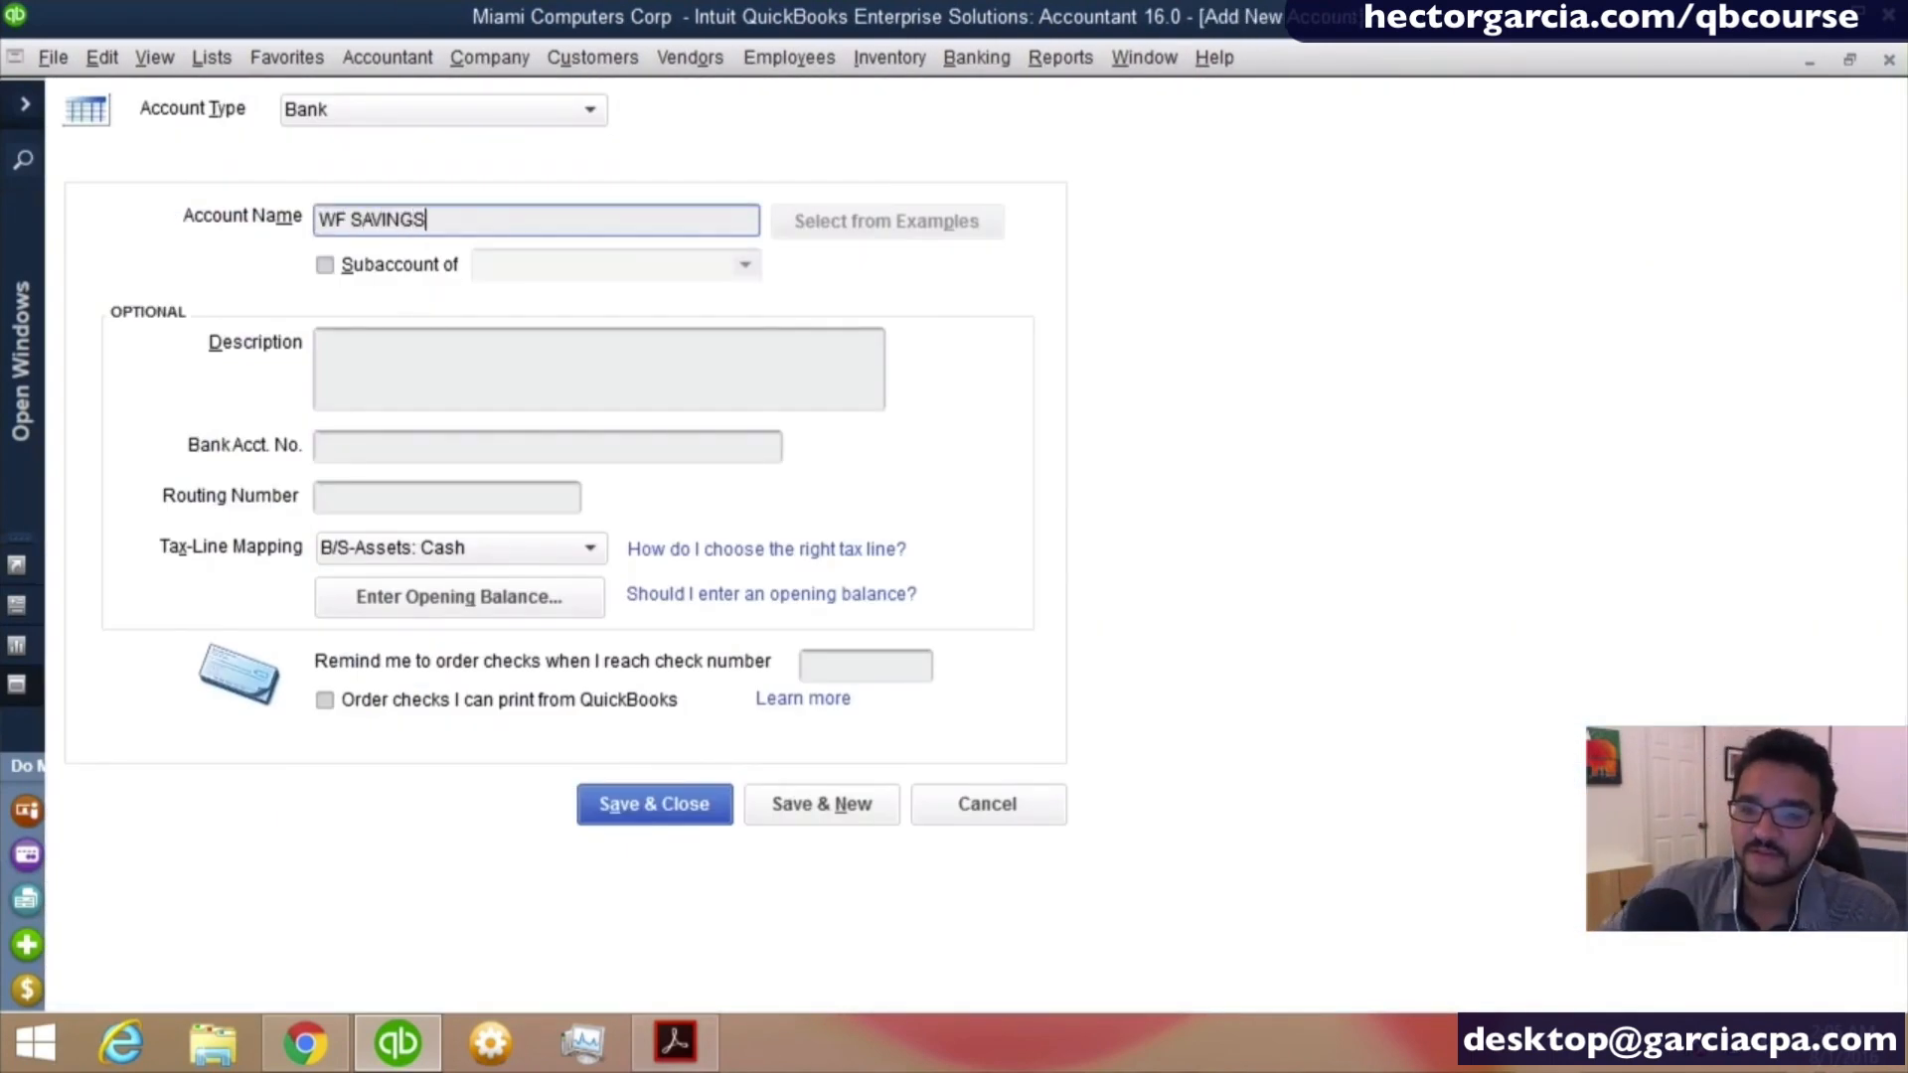
pyautogui.press('Tab')
# - Set the savings account's opening balance to 20,000.00 with a statement ending date of 12/31/2015
pyautogui.click(553, 589)
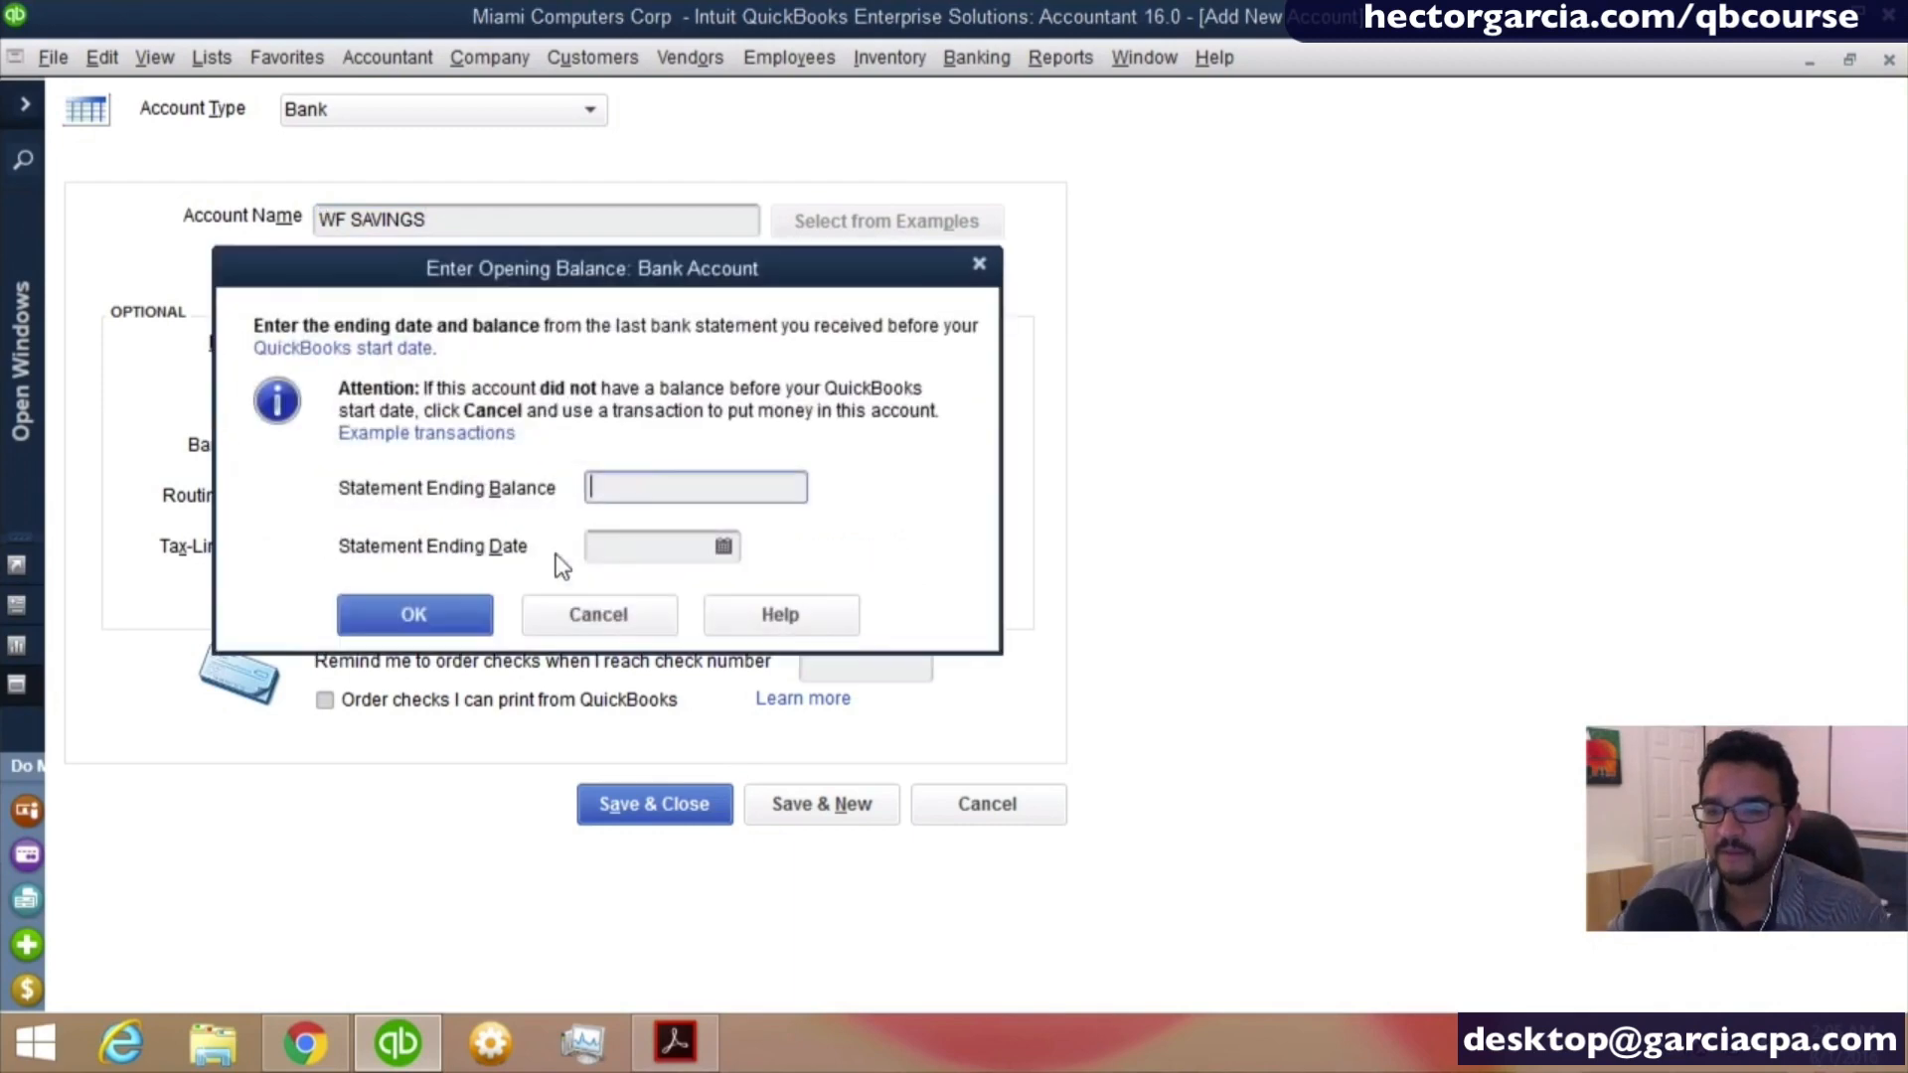
pyautogui.press('Tab')
pyautogui.write('8')
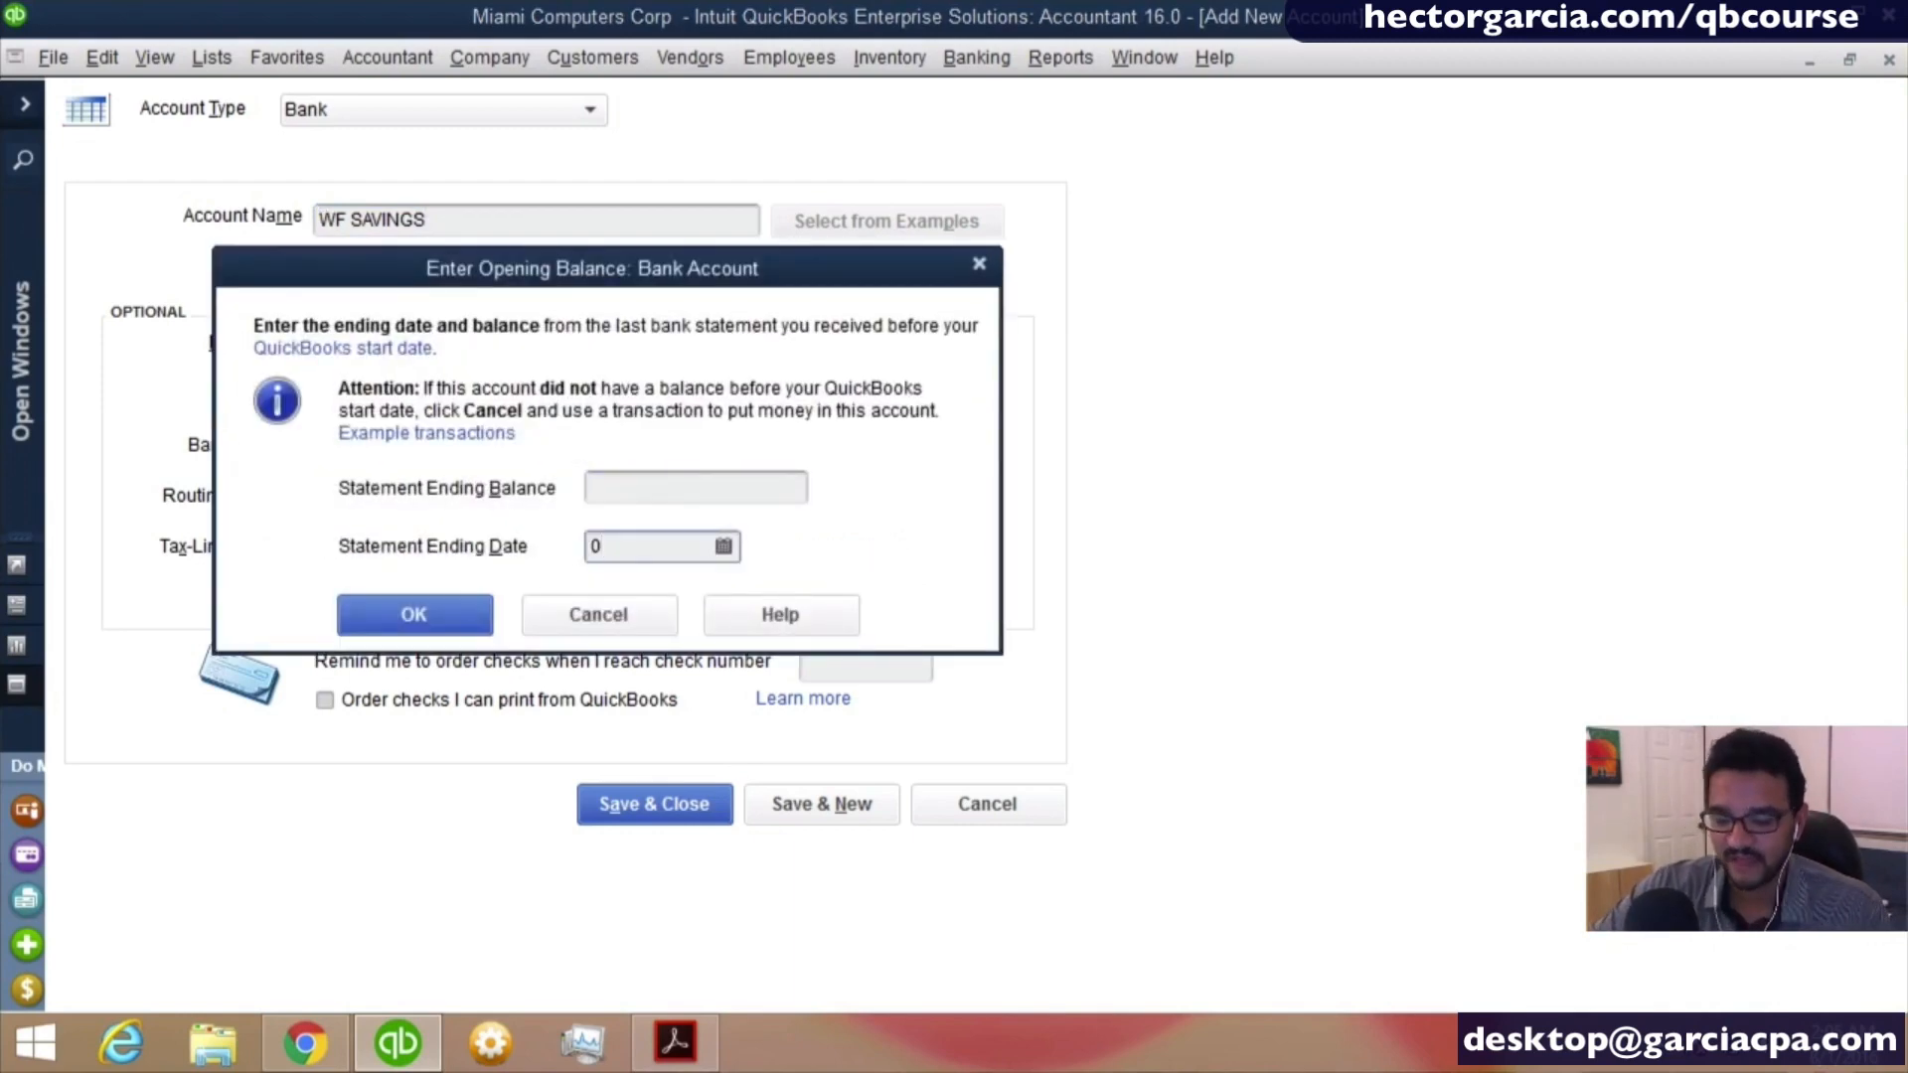
pyautogui.press('BackSpace')
pyautogui.hotkey('shift', 'Tab')
pyautogui.write('20000')
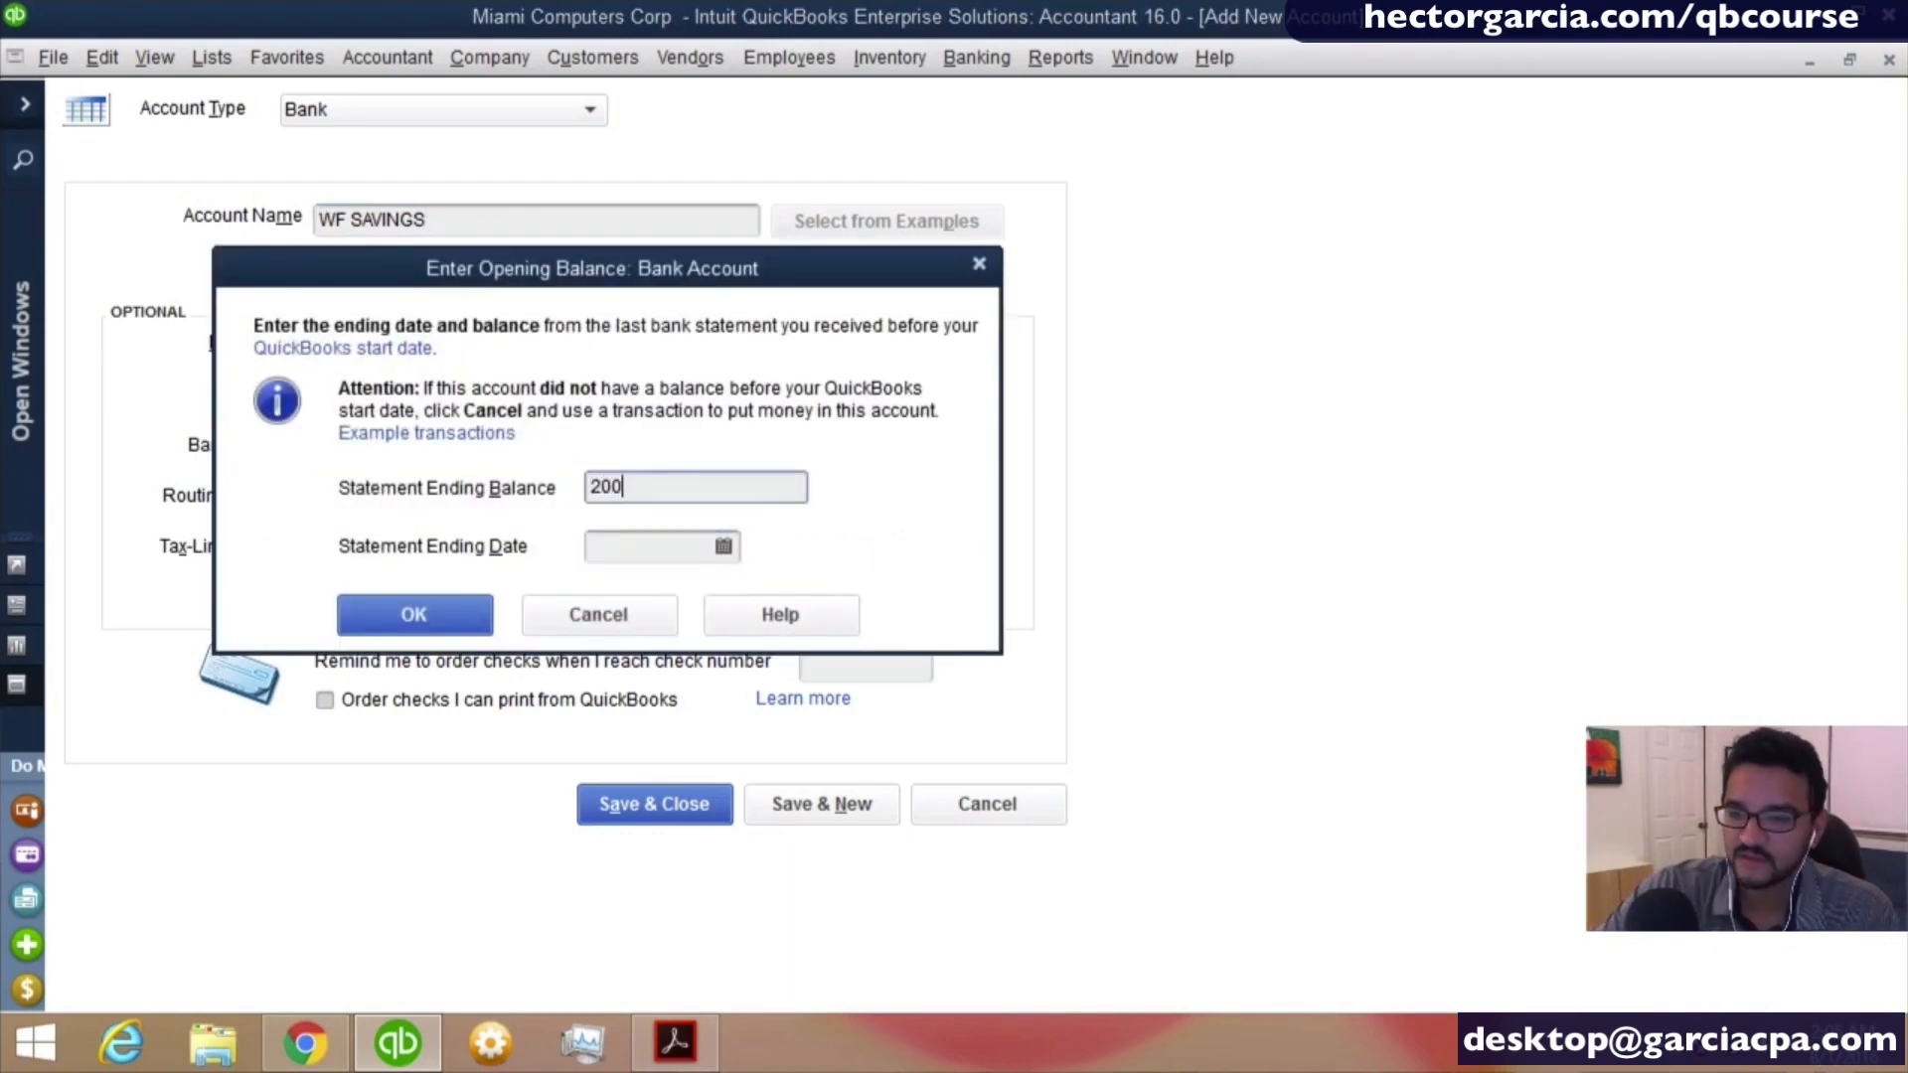
pyautogui.press('Tab')
pyautogui.write('12/31/2015')
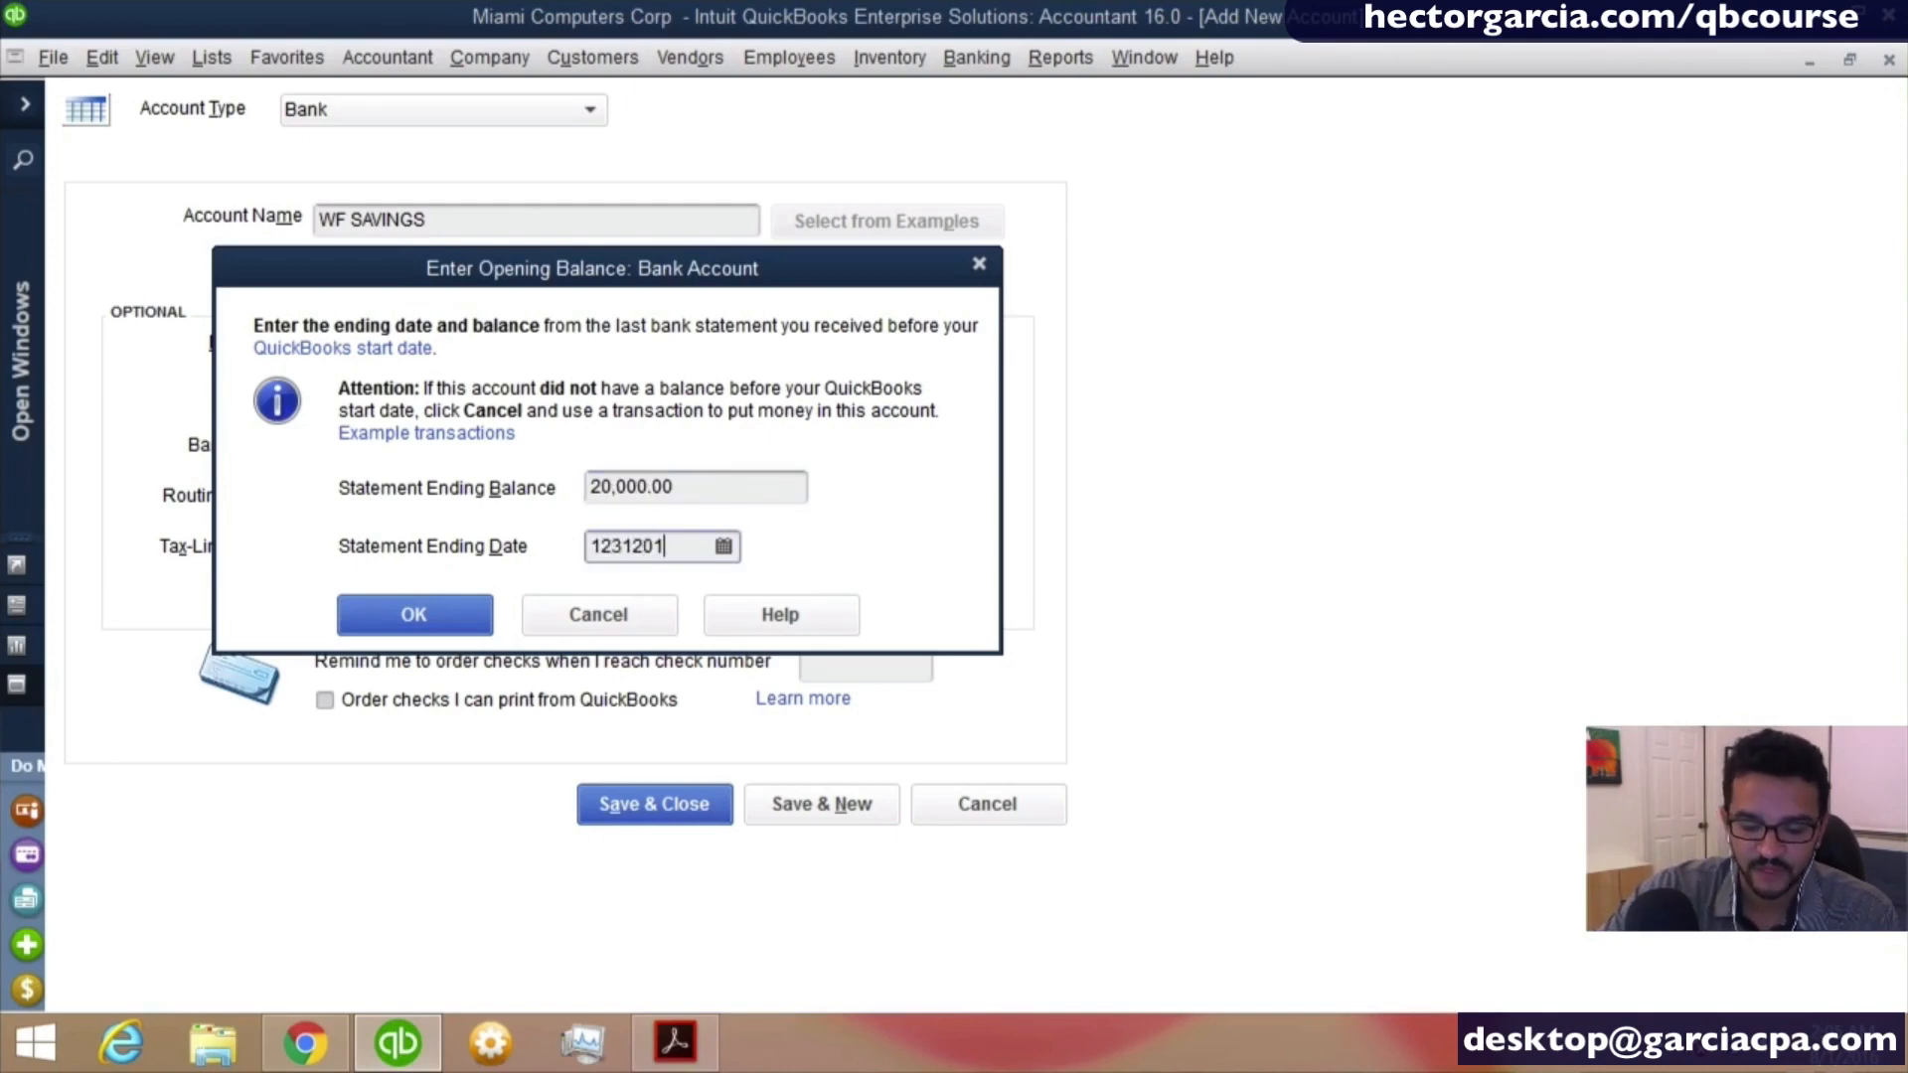
pyautogui.press('Tab')
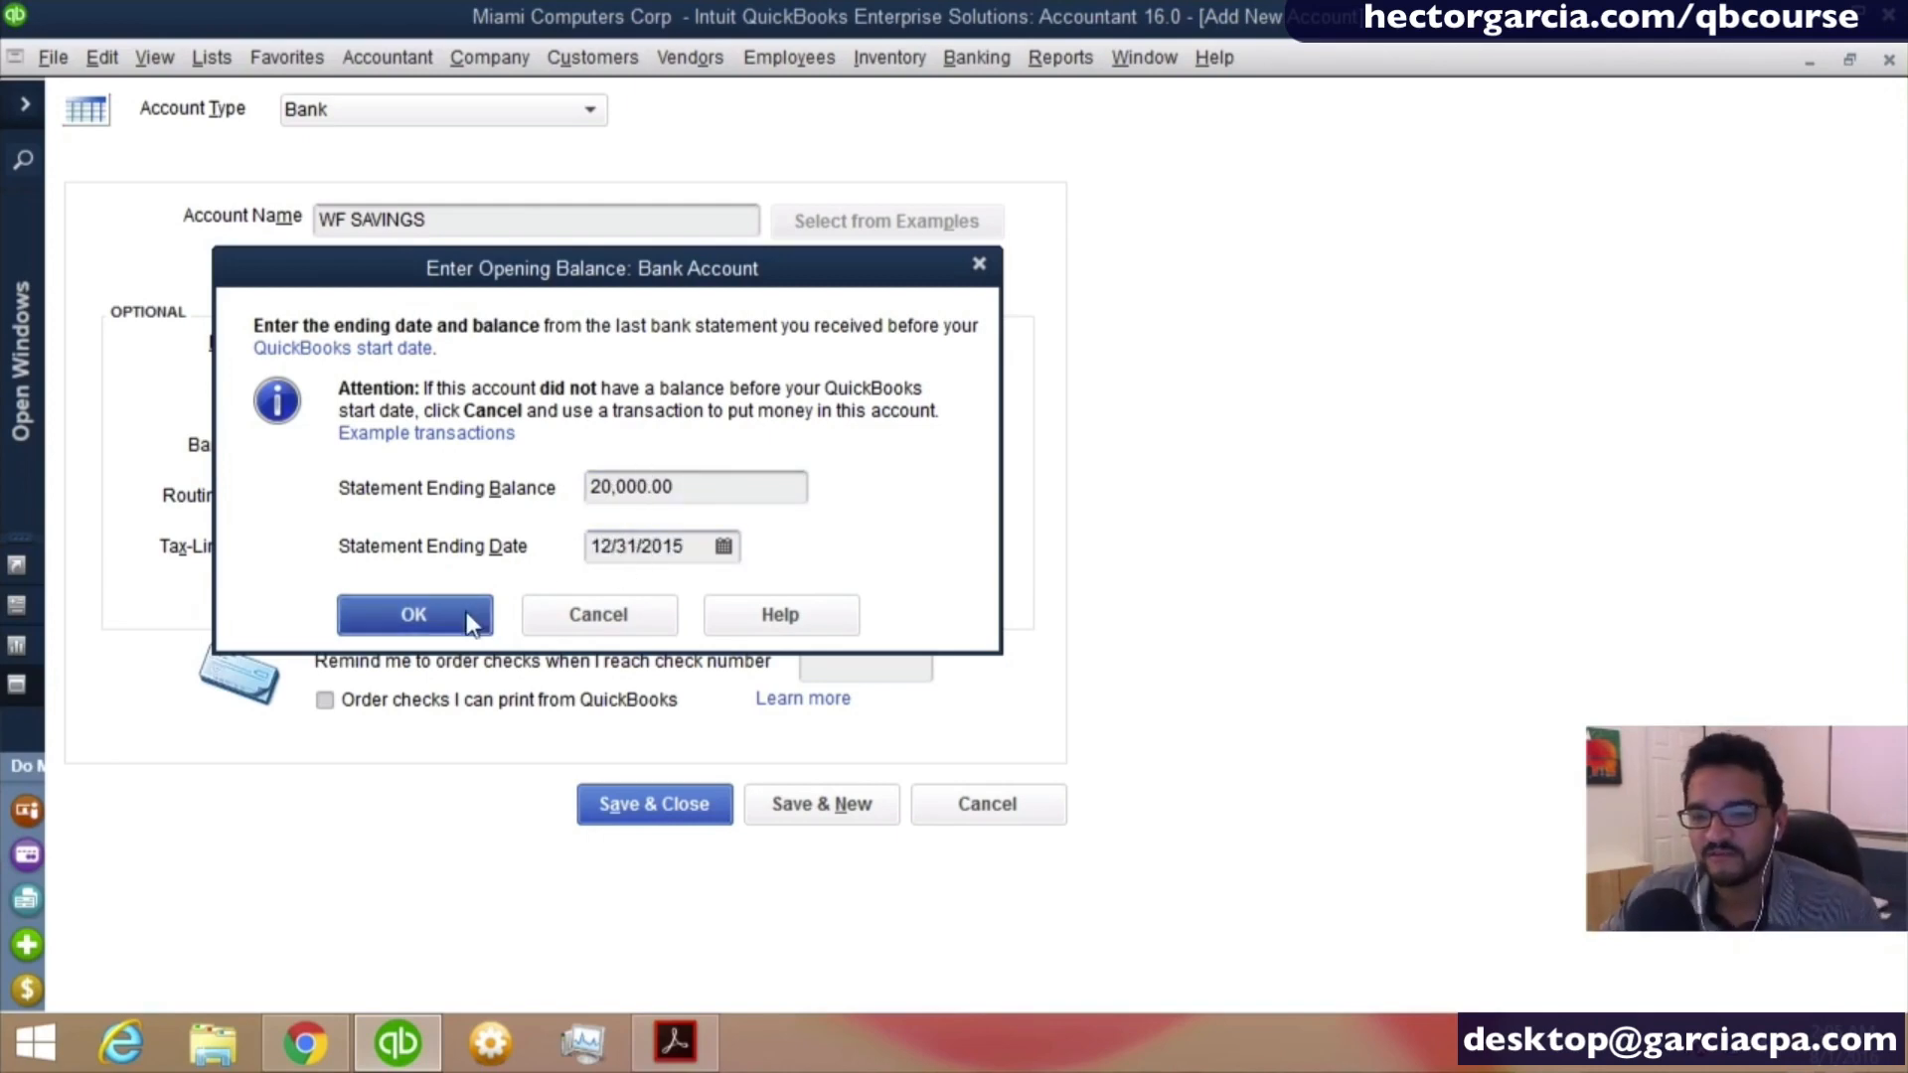
pyautogui.click(403, 624)
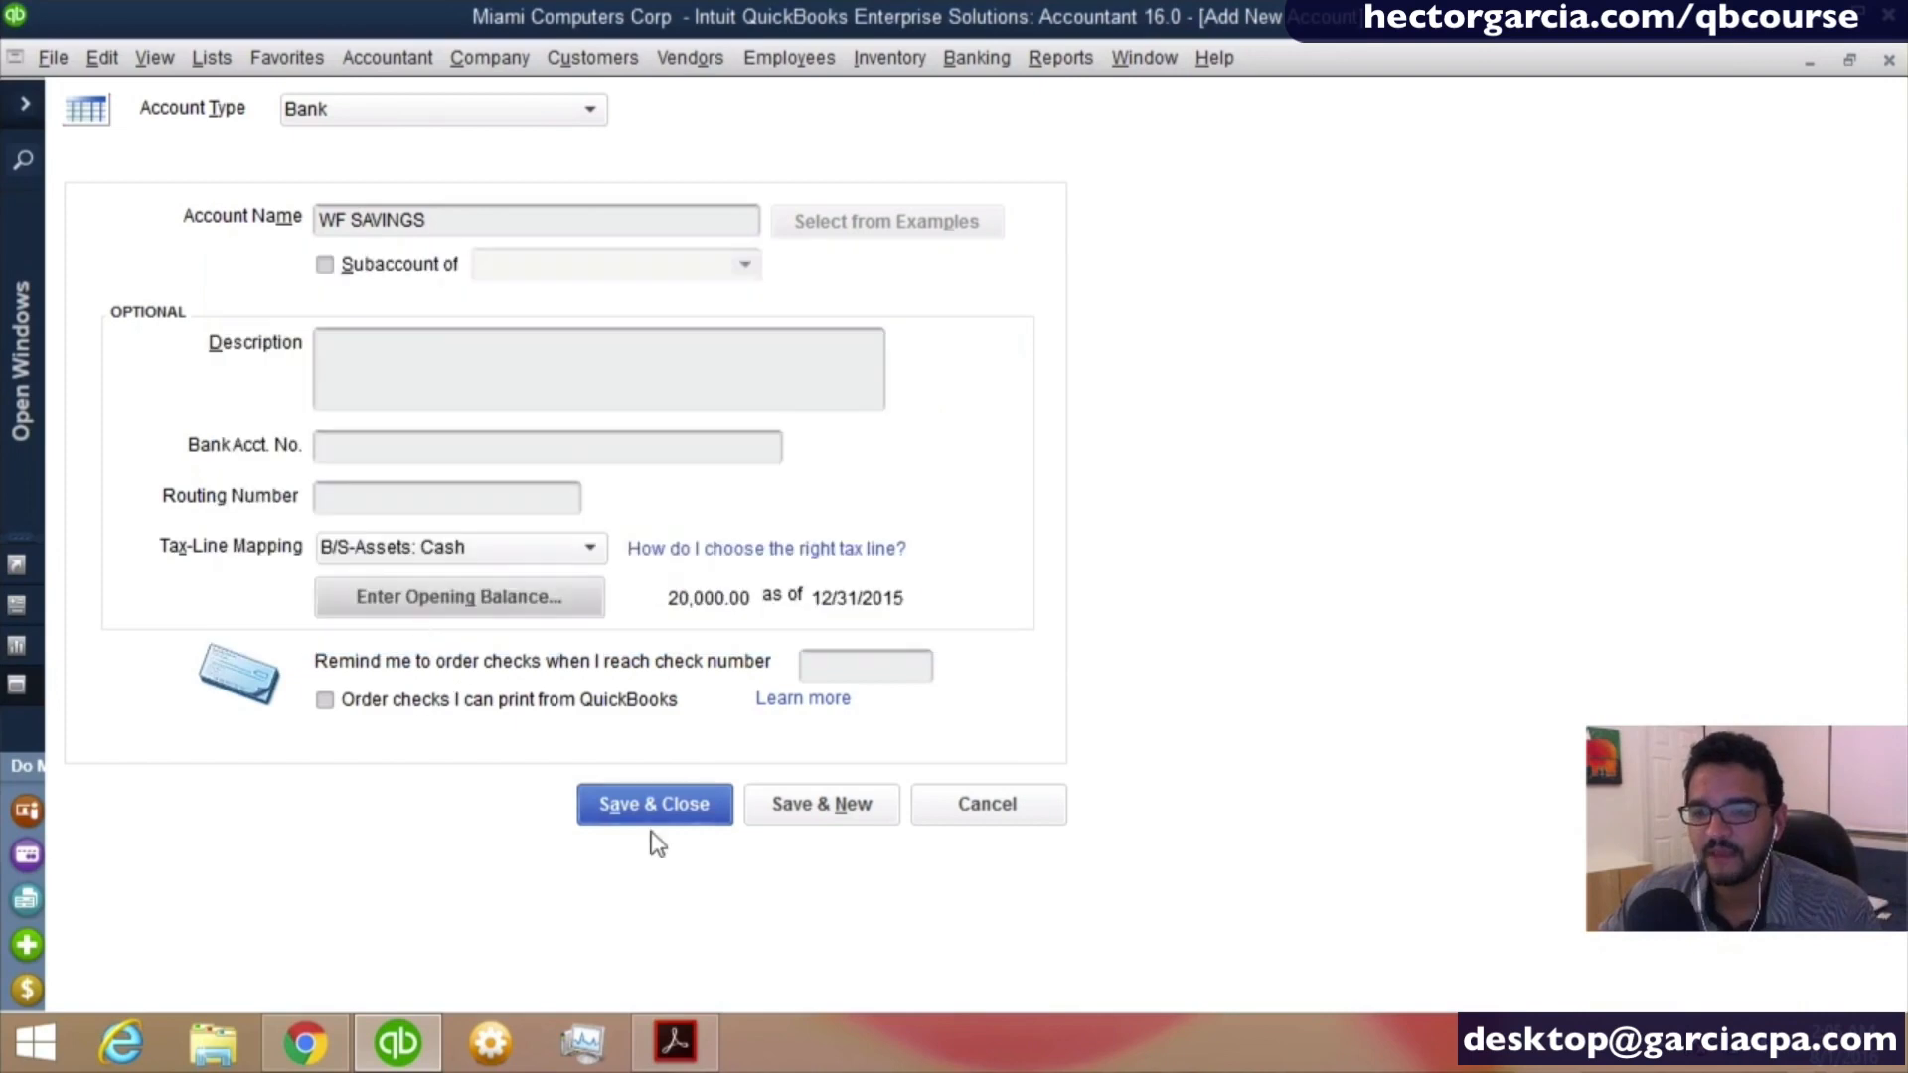
# - Save the savings account, accepting the past-dated transaction and declining the bank feed, and check Opening Balance Equity
pyautogui.click(646, 815)
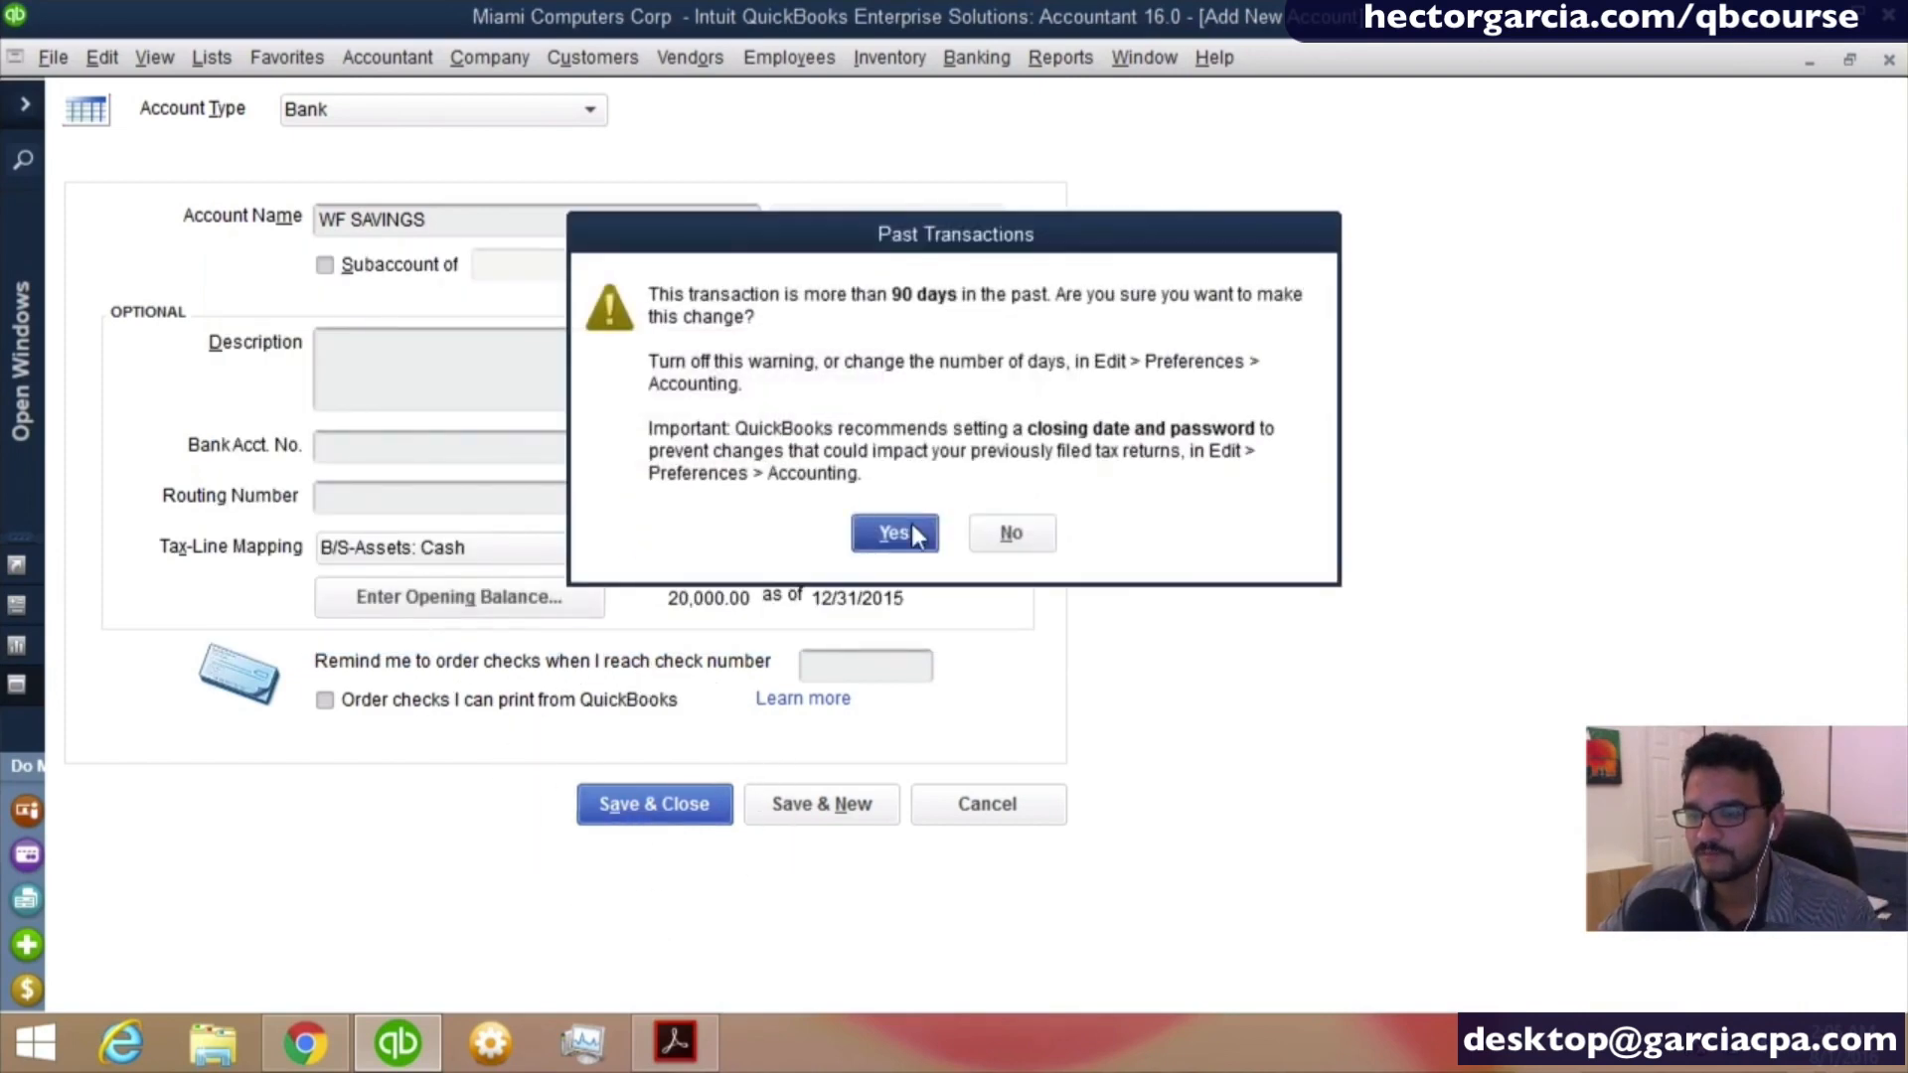
pyautogui.click(892, 532)
pyautogui.click(885, 581)
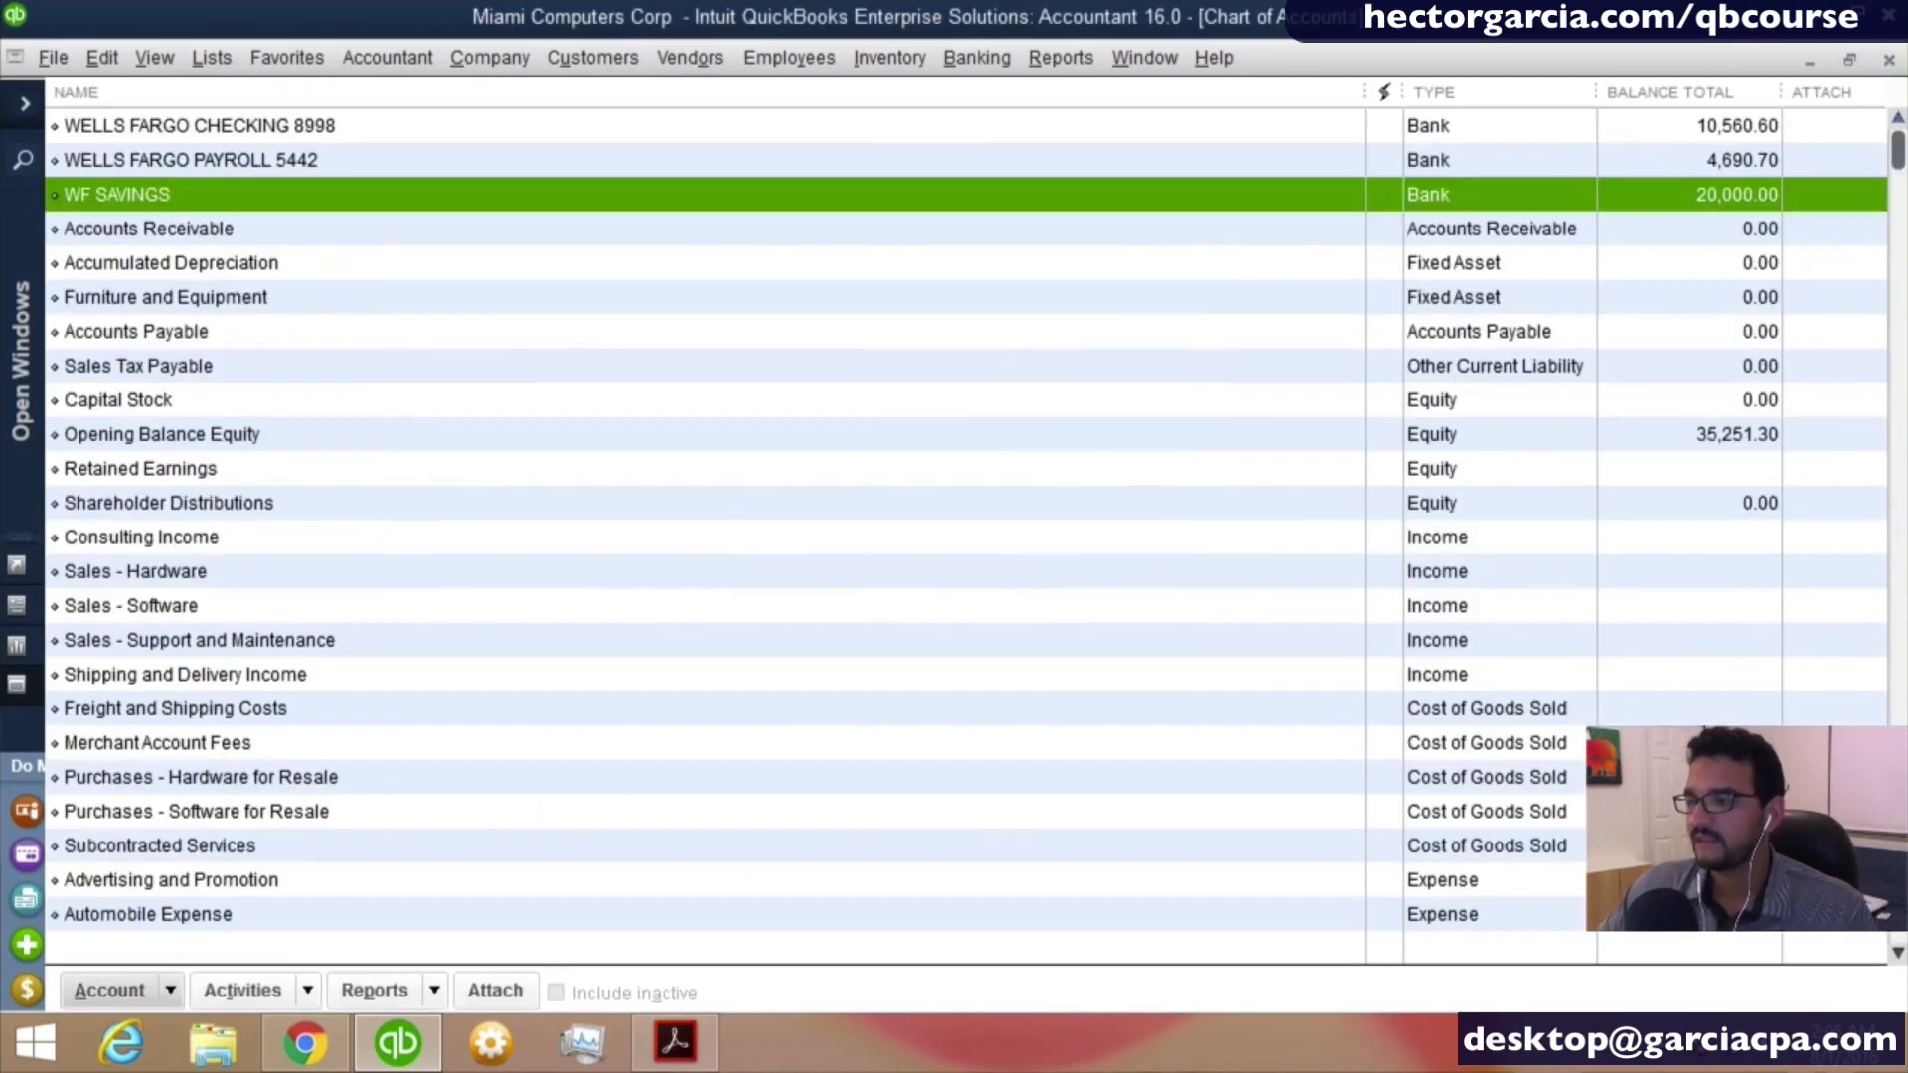
pyautogui.click(1719, 427)
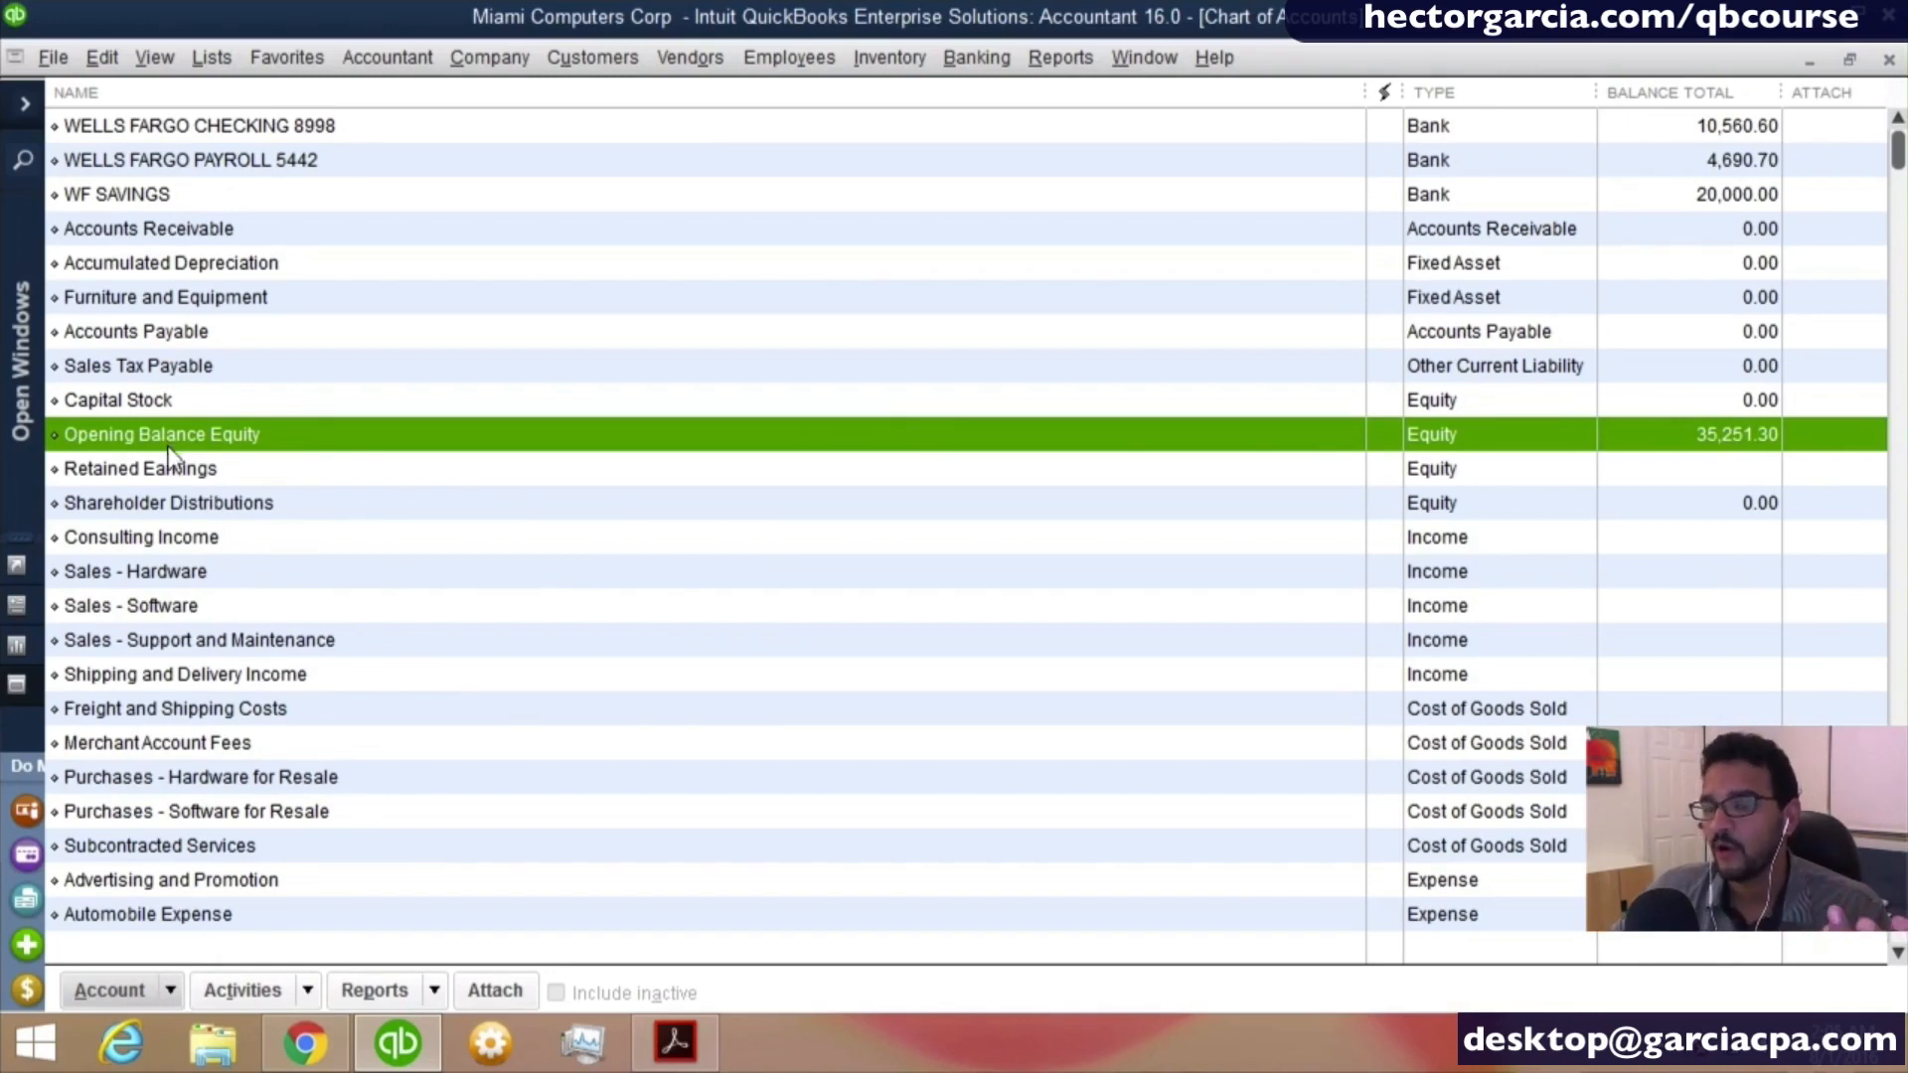
# - Start a new account of type Credit Card and continue to its details form
pyautogui.click(174, 988)
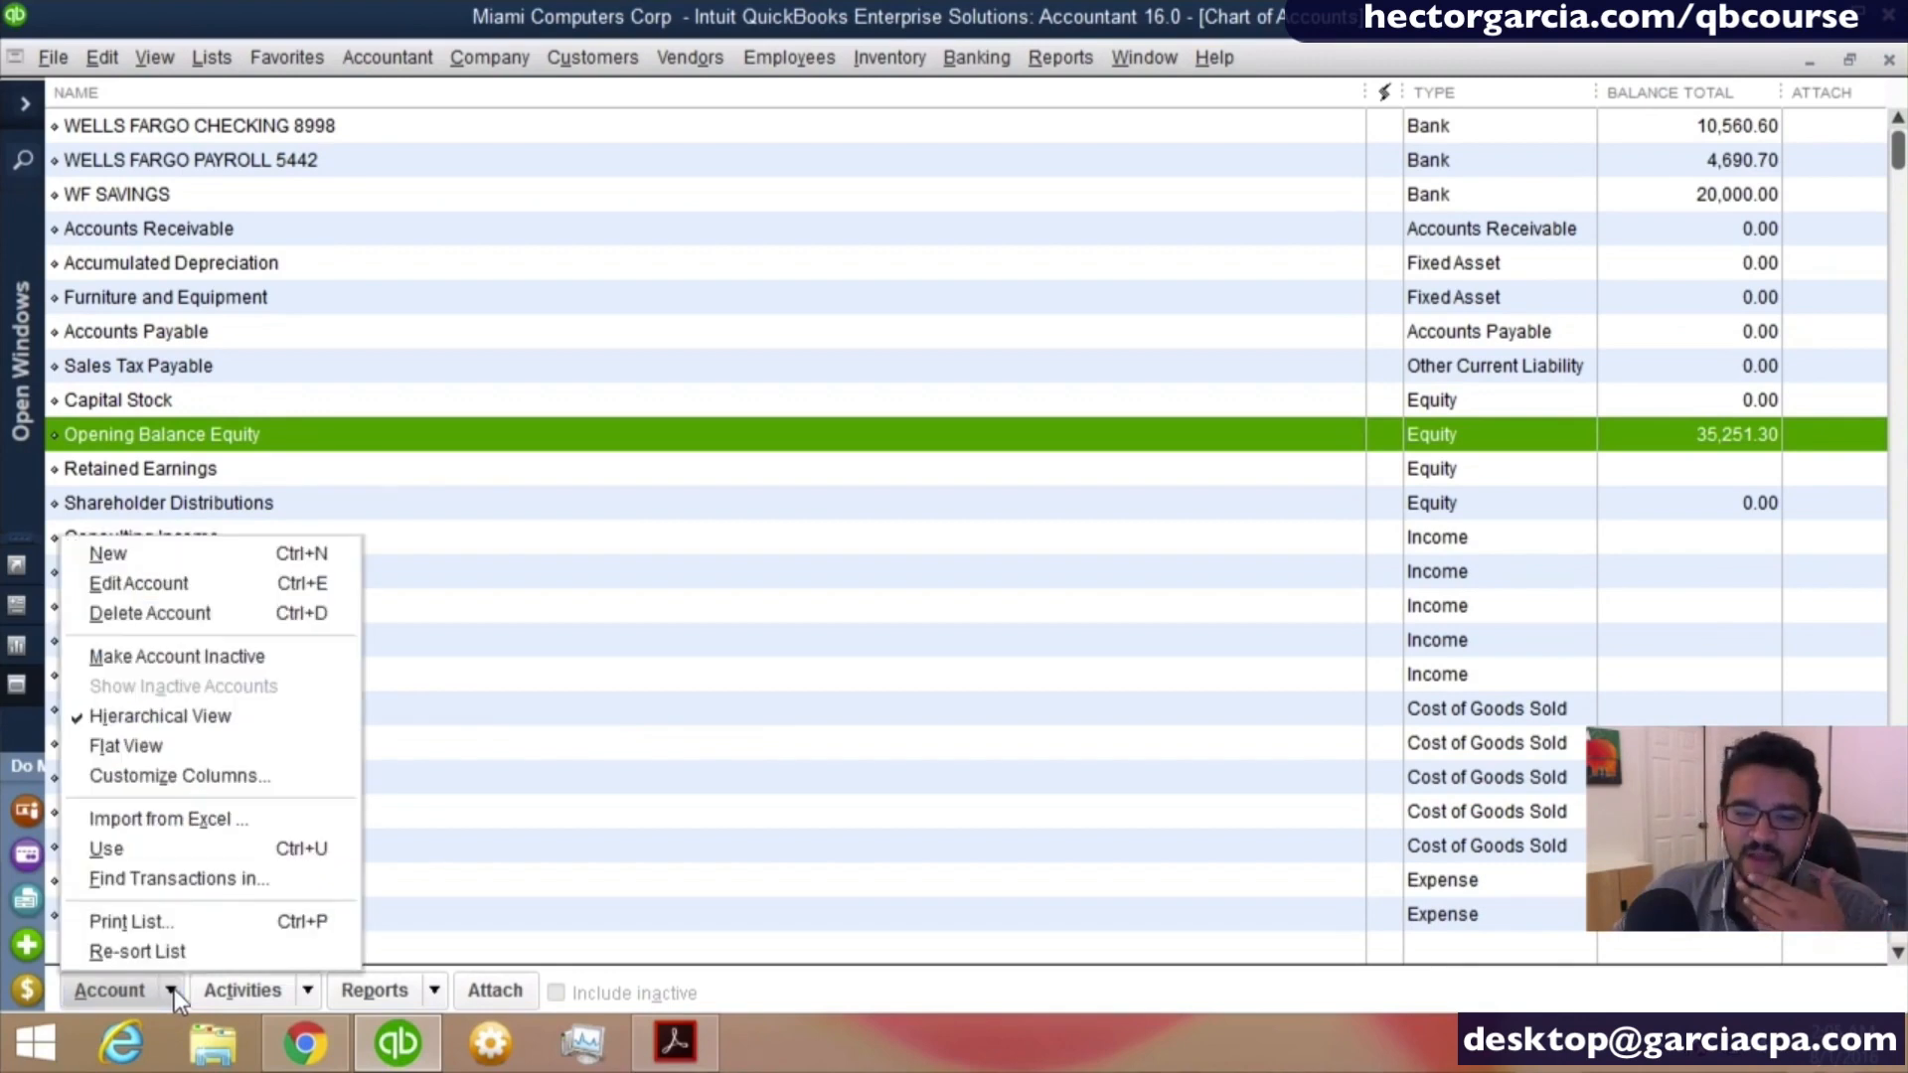
pyautogui.click(141, 558)
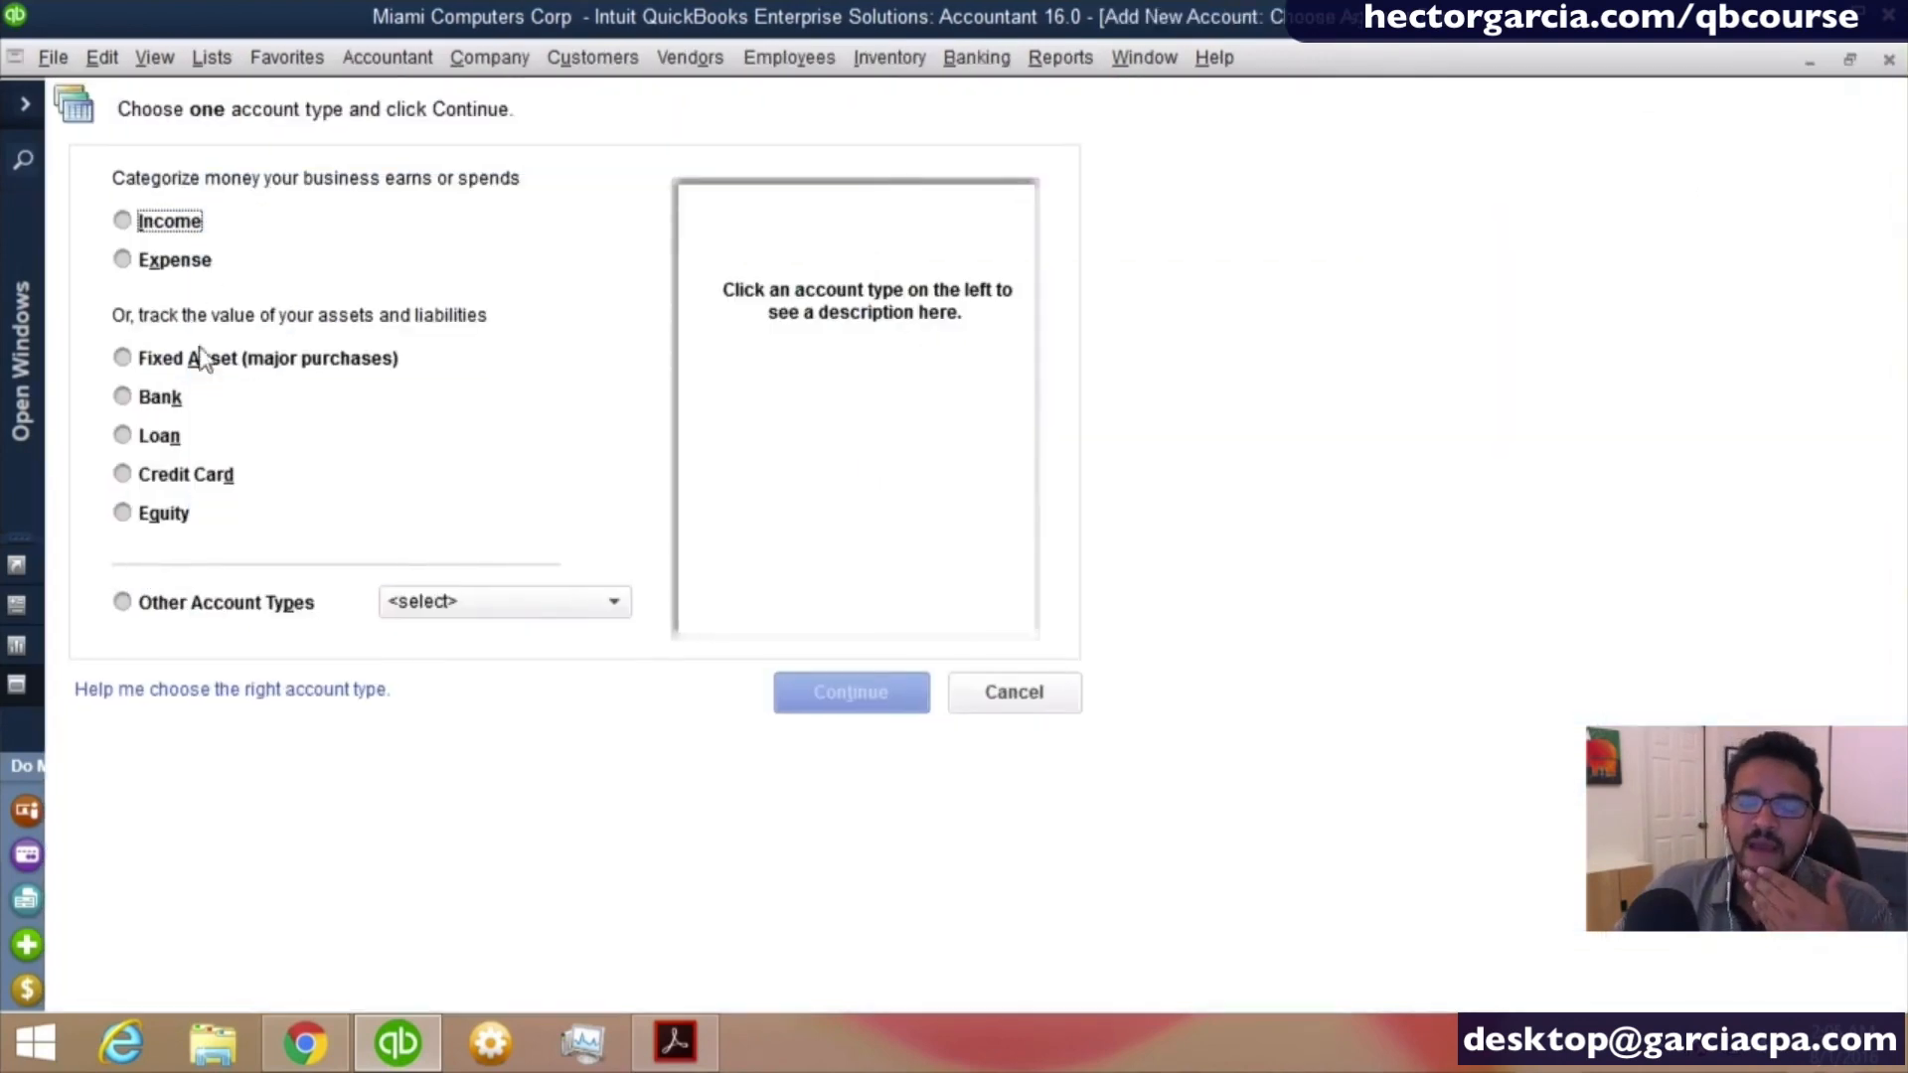
pyautogui.click(186, 474)
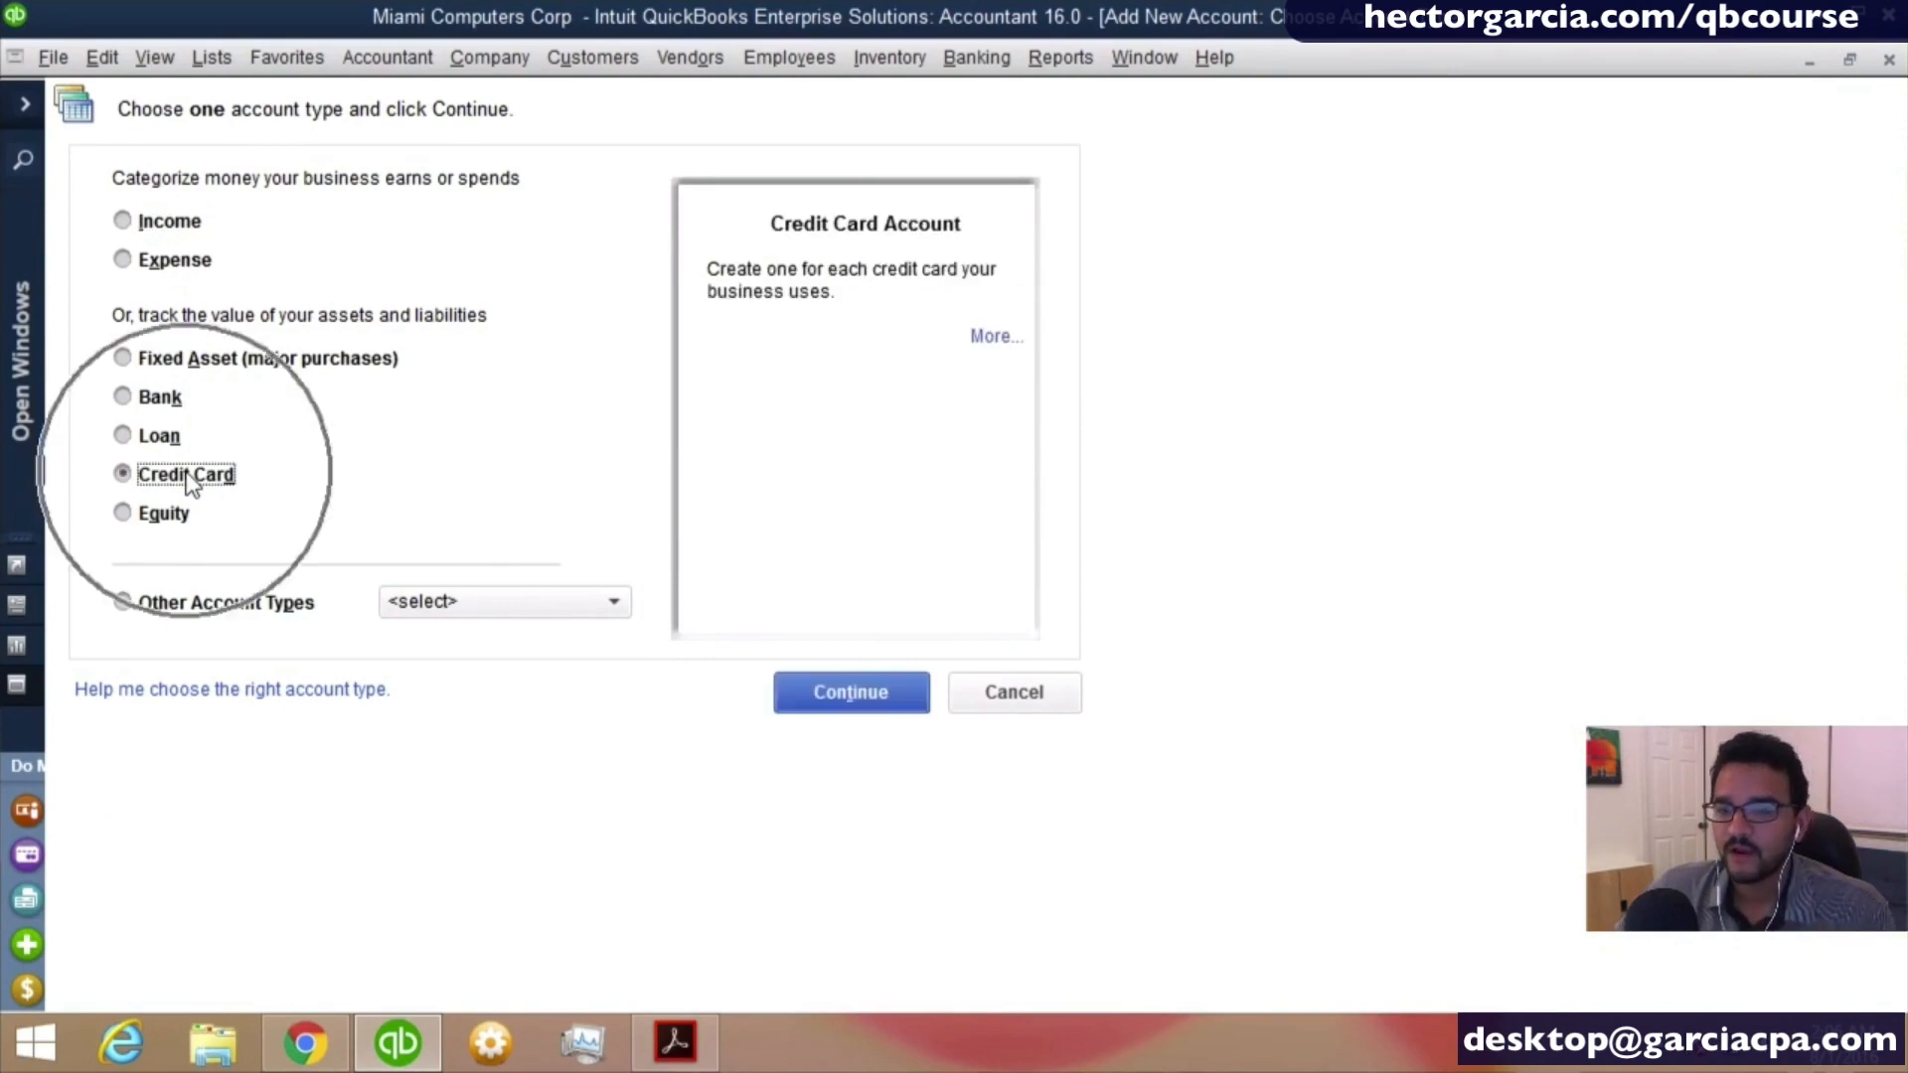
pyautogui.click(813, 692)
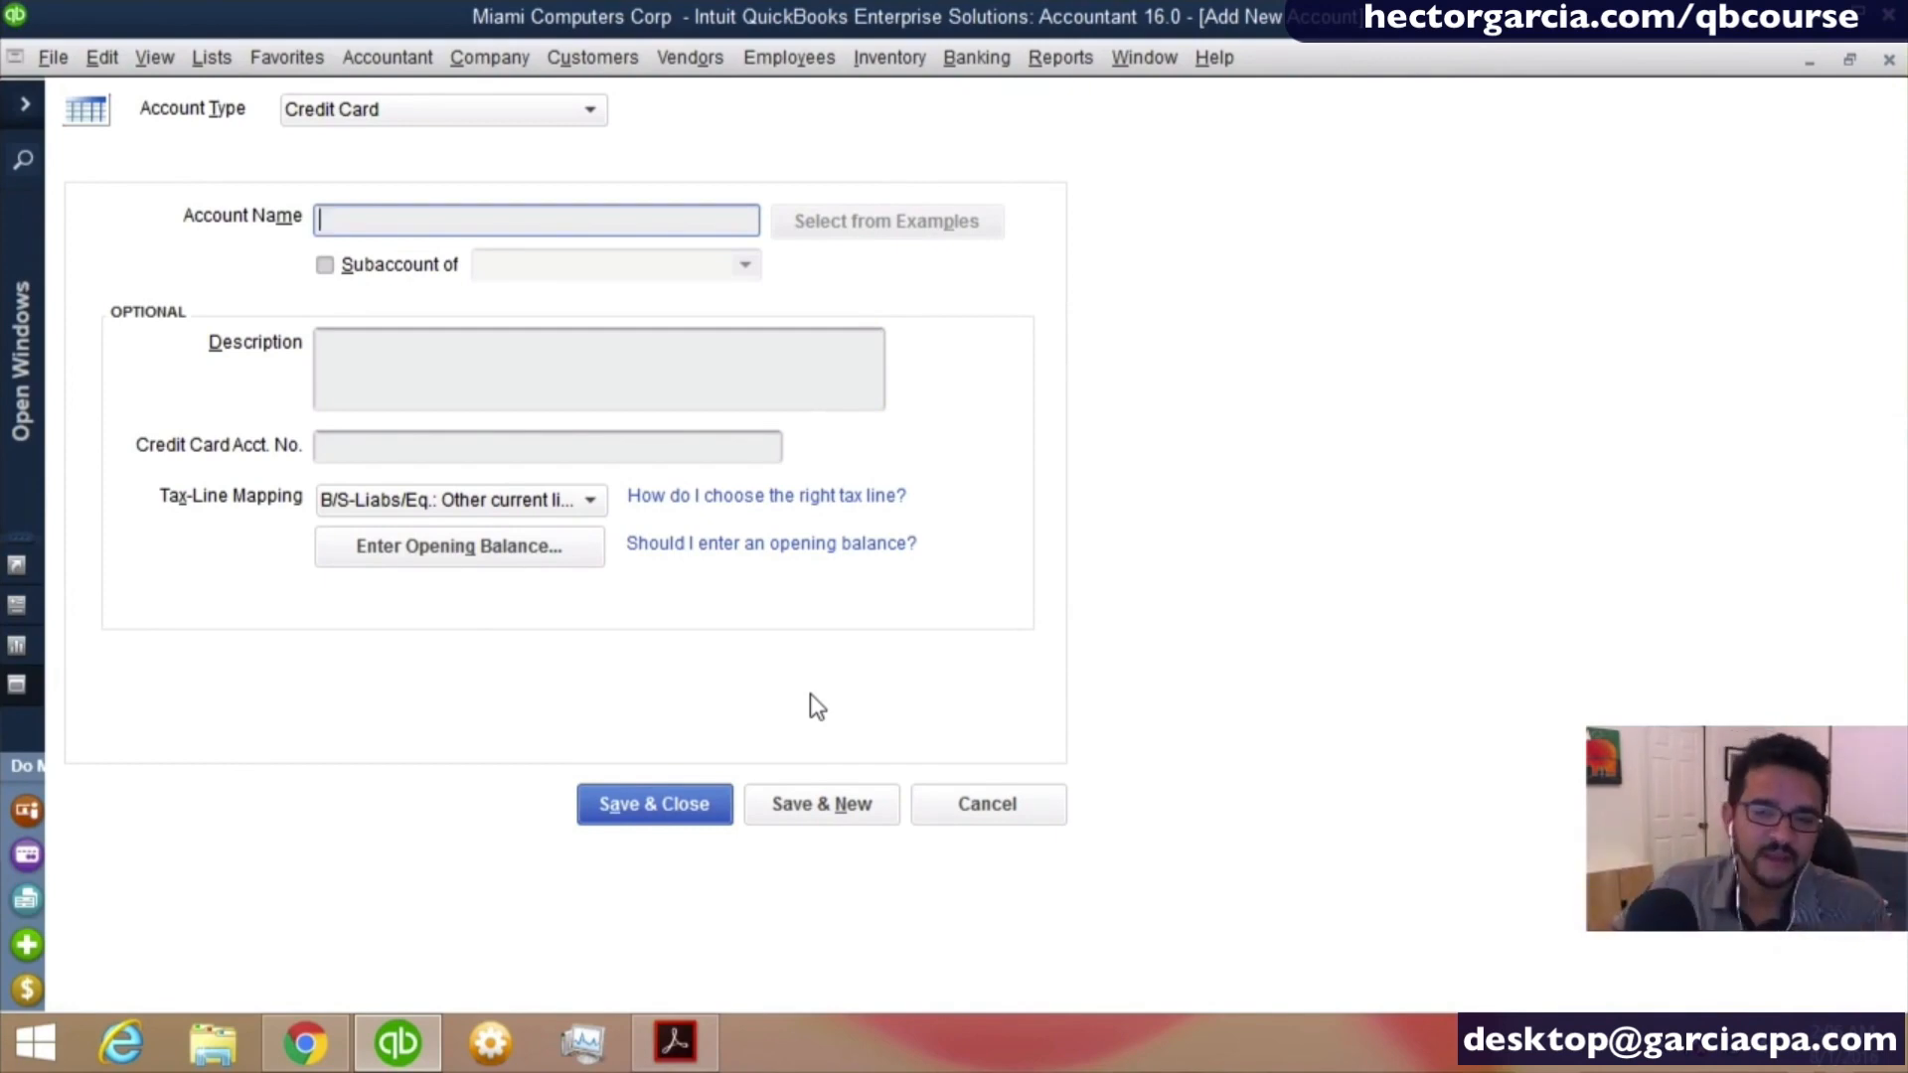
# - Name the credit card account AMEX, followed by its five identifying account digits
pyautogui.write('AMEX')
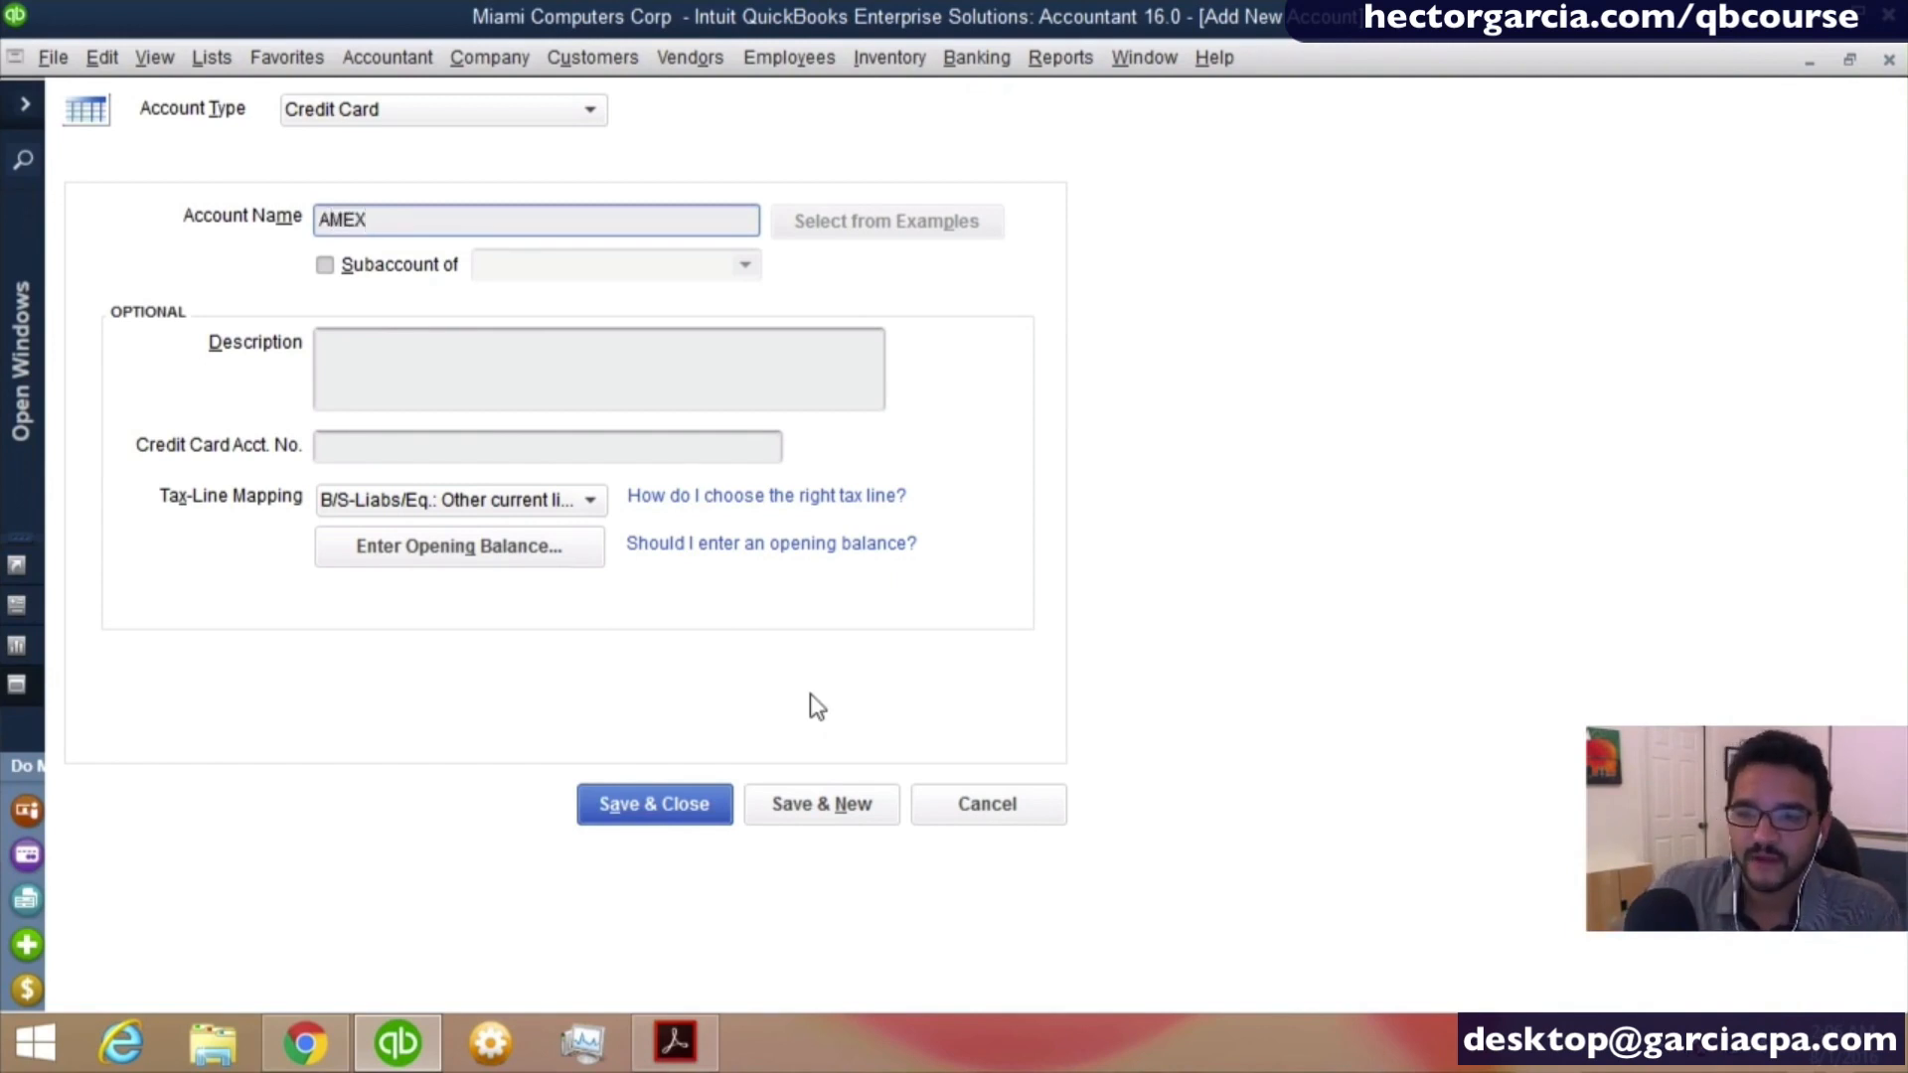
pyautogui.press('Tab')
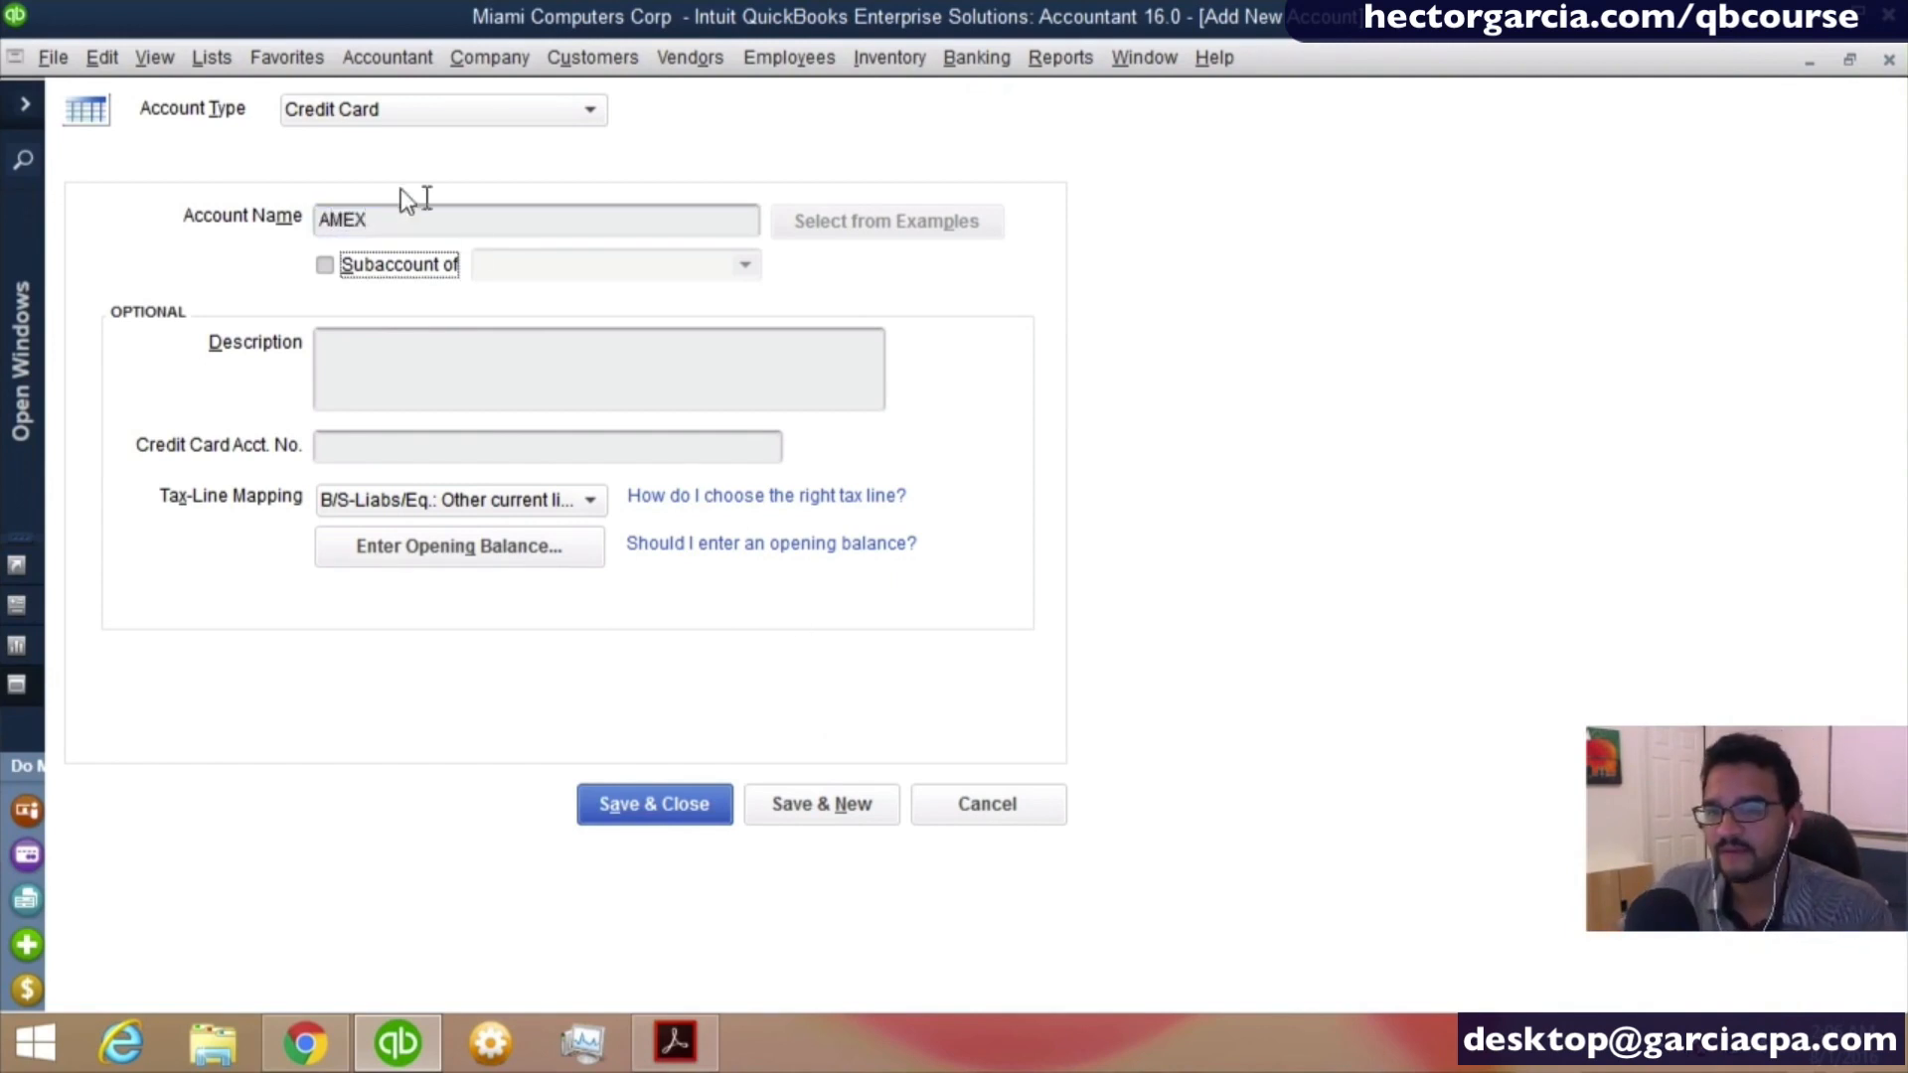
pyautogui.click(408, 219)
pyautogui.write('40001')
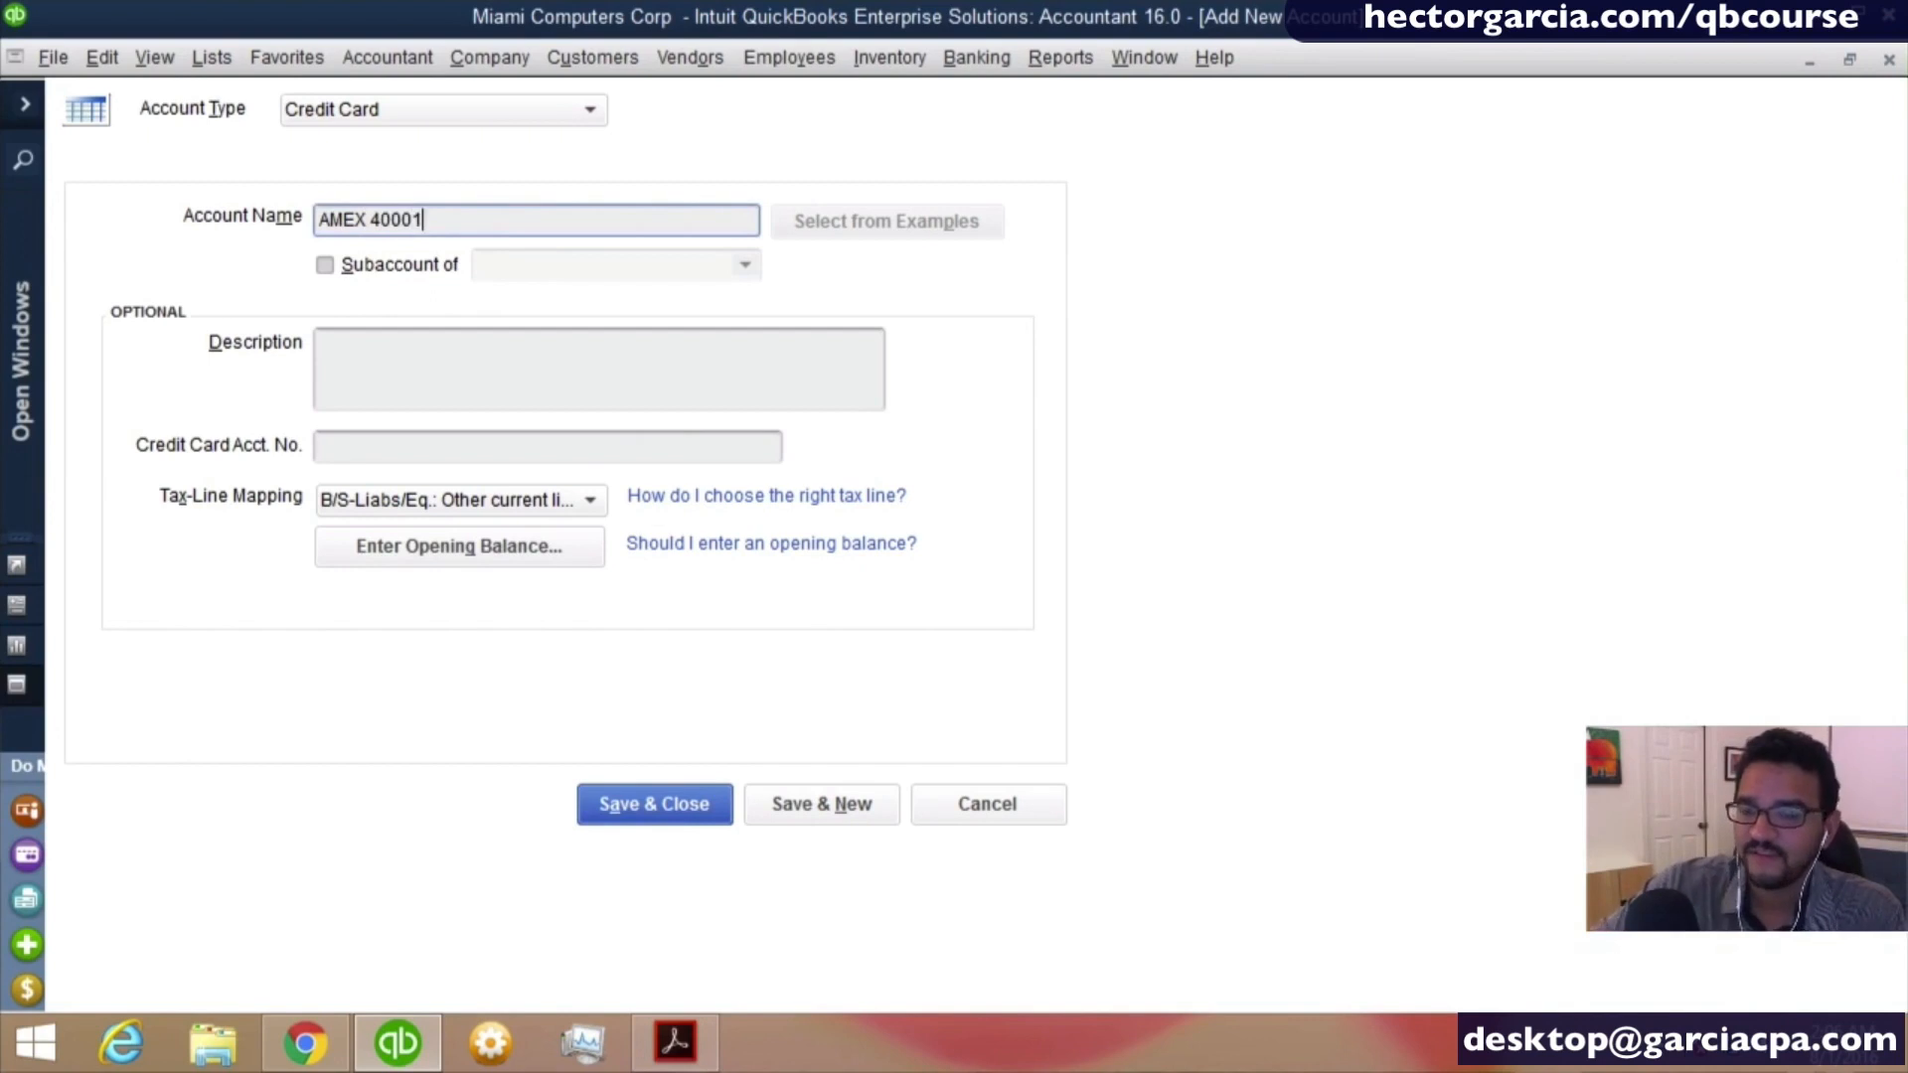
pyautogui.press('Tab')
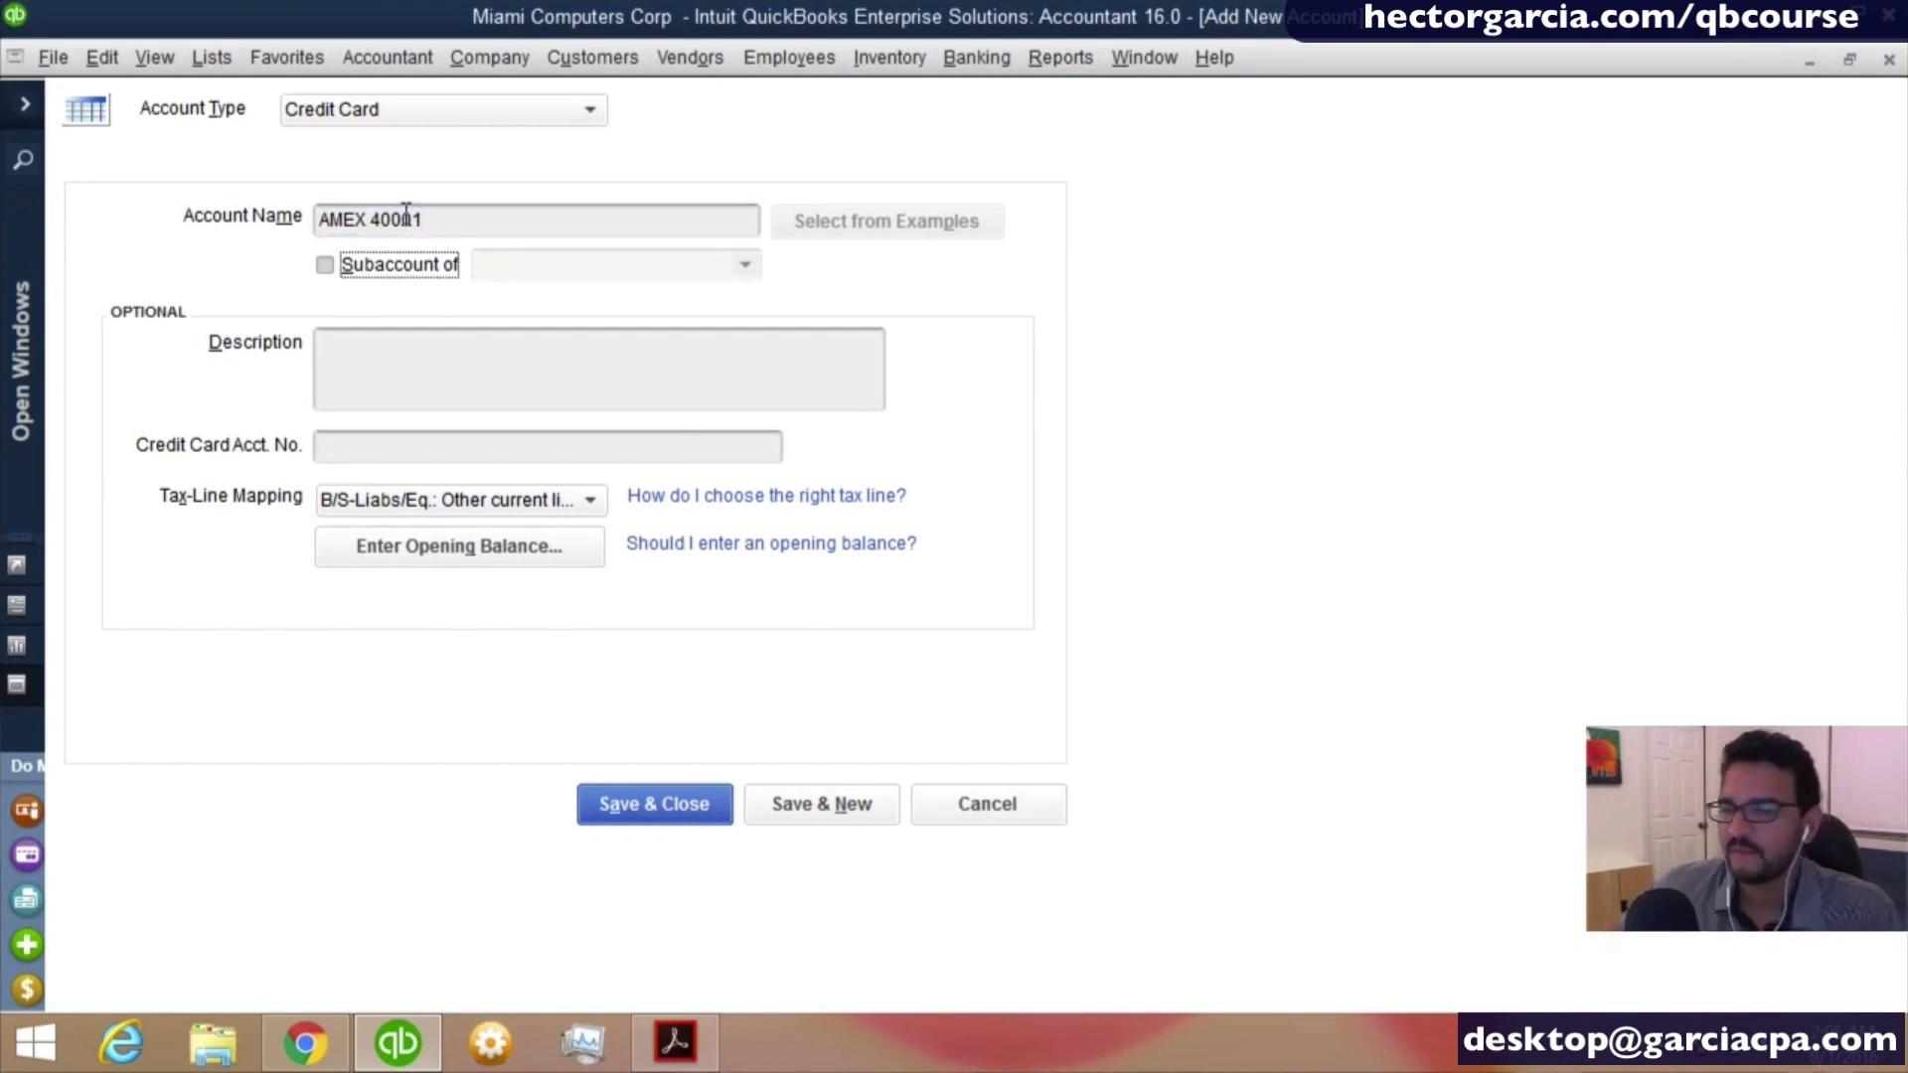
# - Set the AMEX account's opening balance to 47,690.30 with a statement ending date of 12/25/2015
pyautogui.click(481, 551)
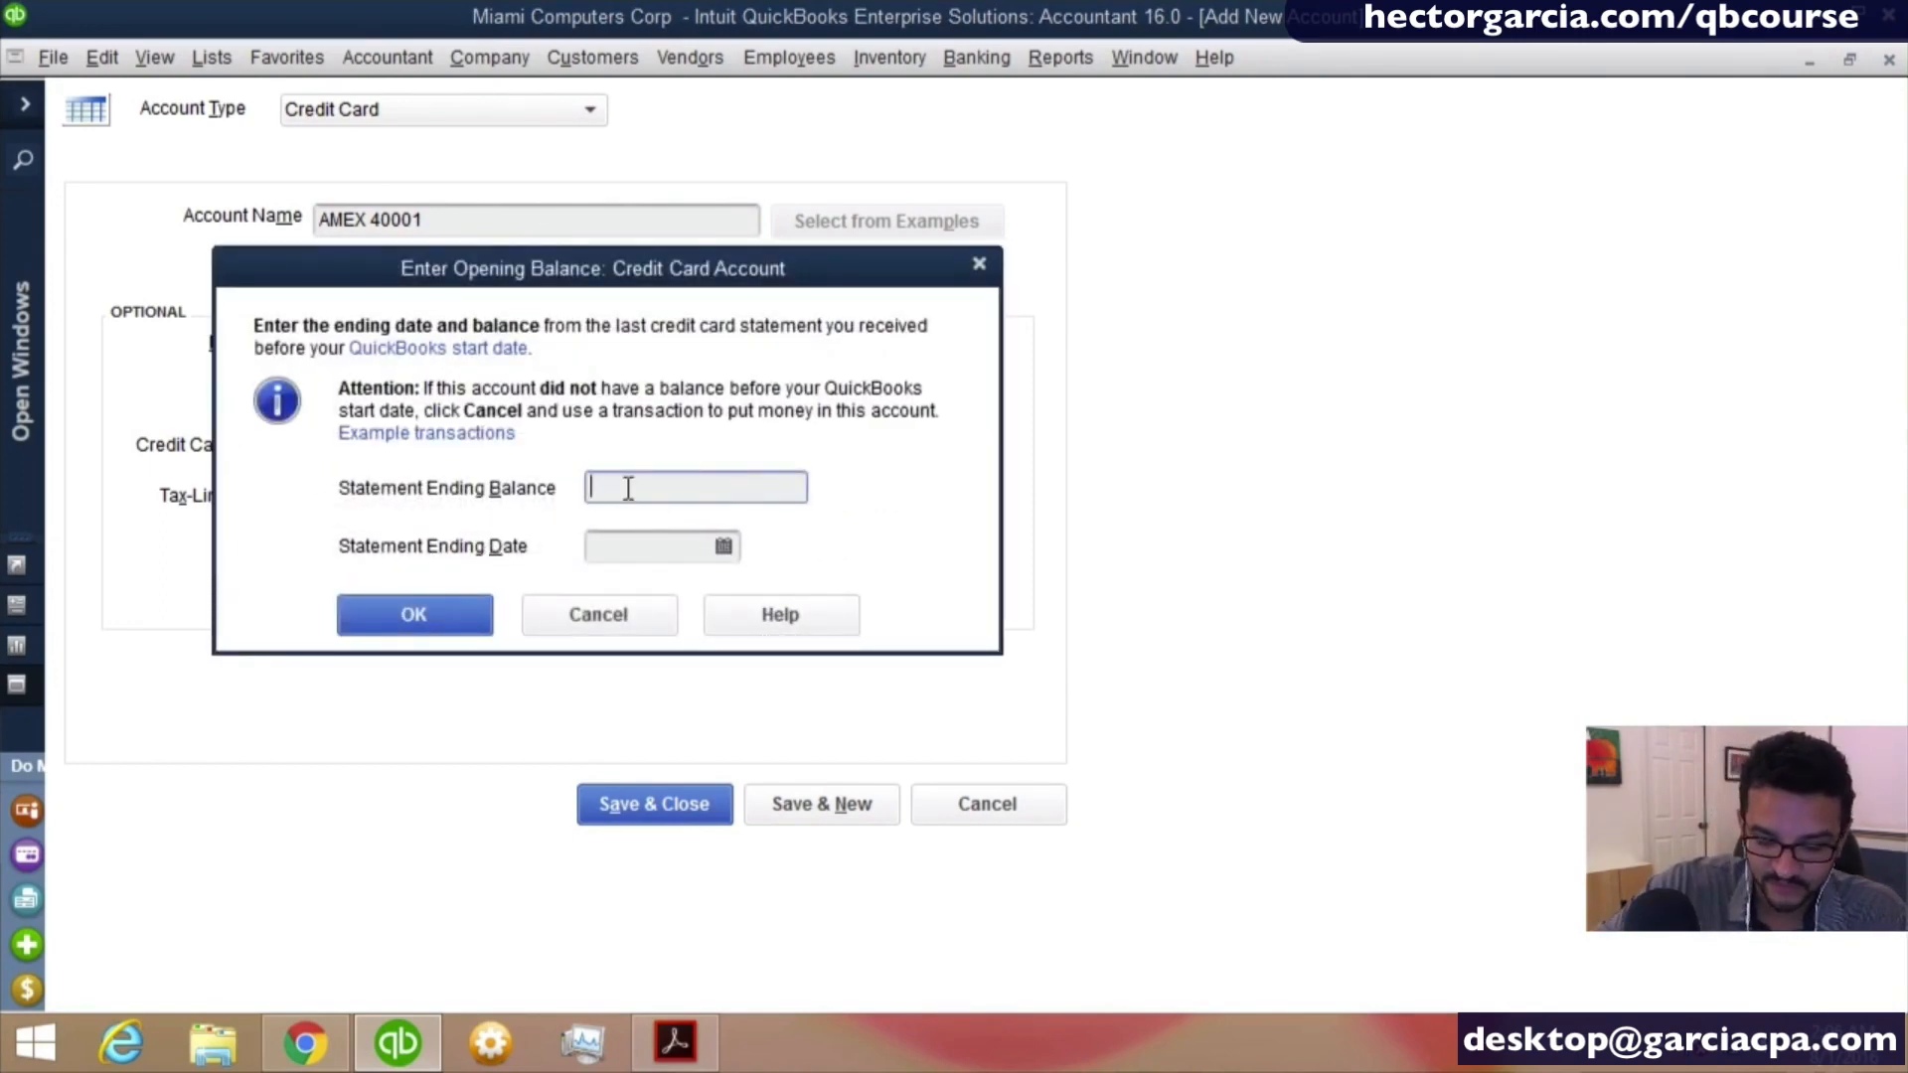
pyautogui.write('47,6')
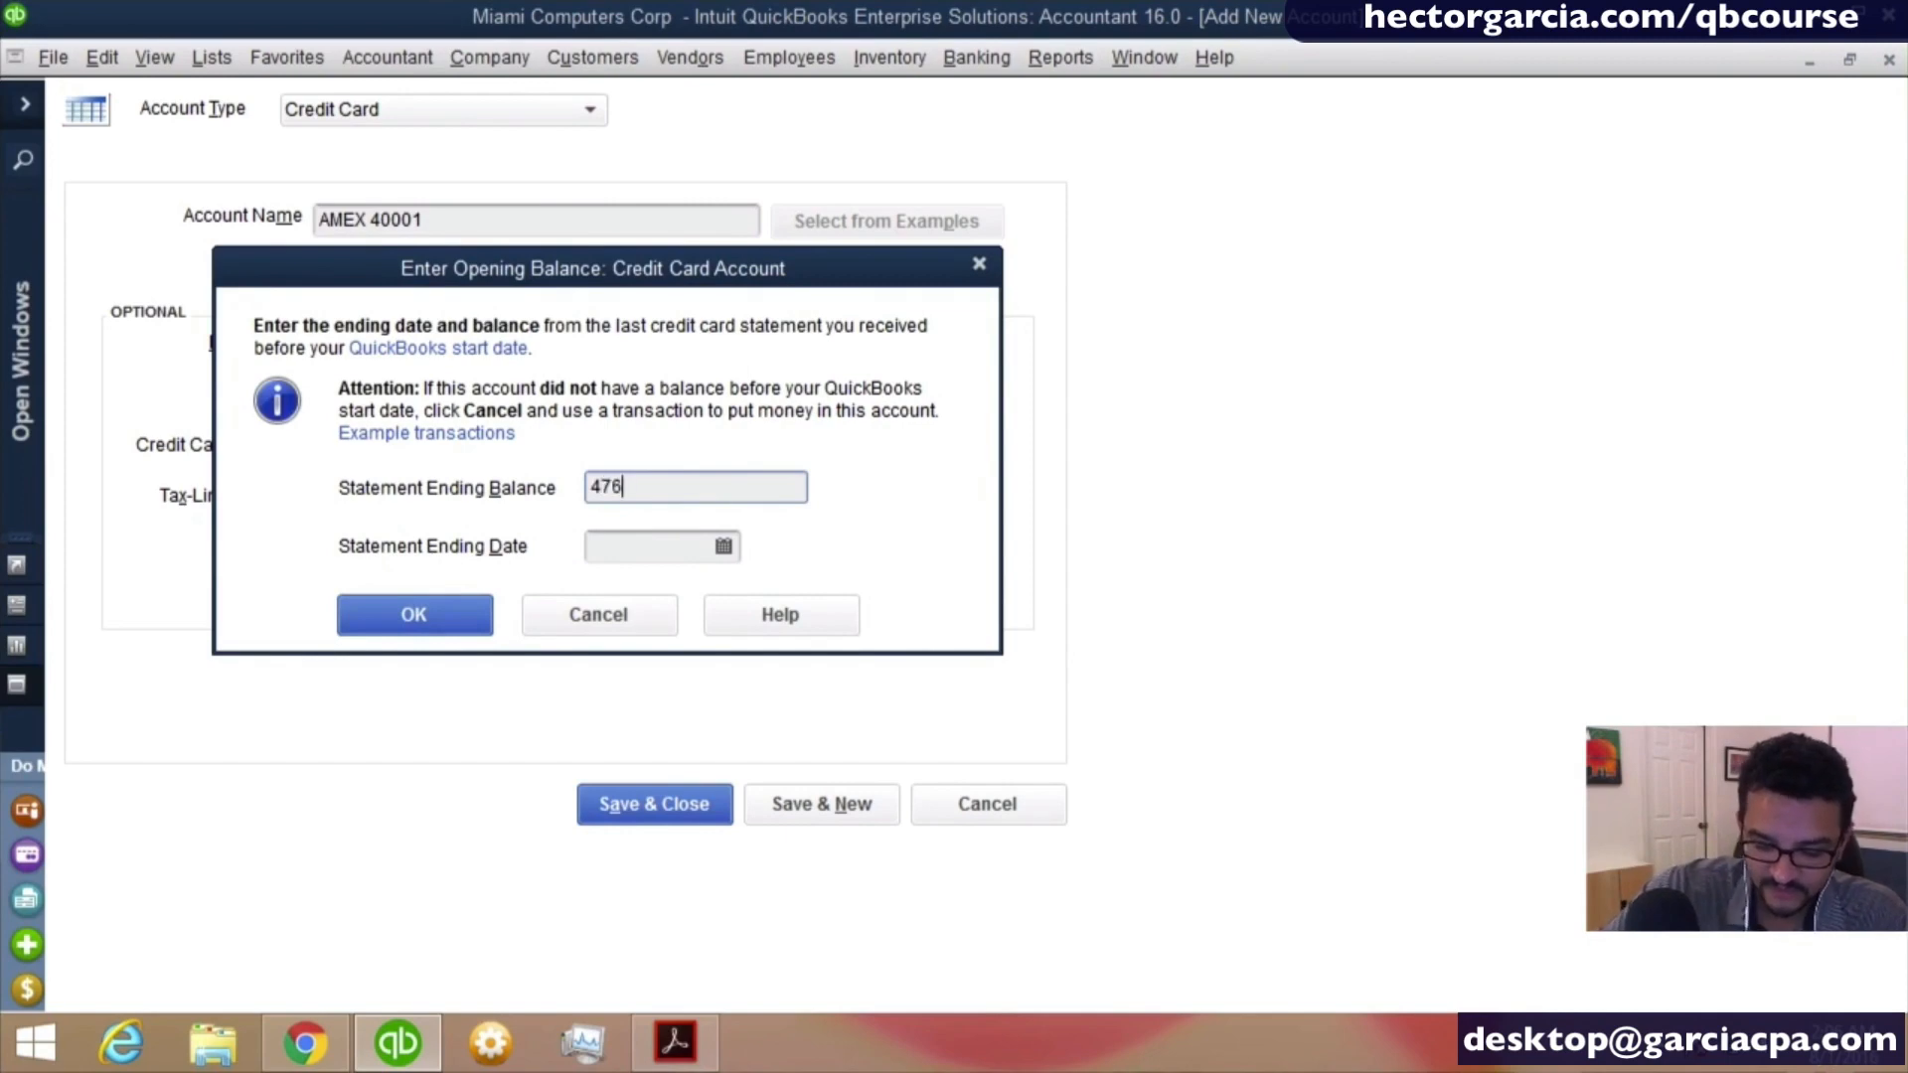
pyautogui.write('90.30')
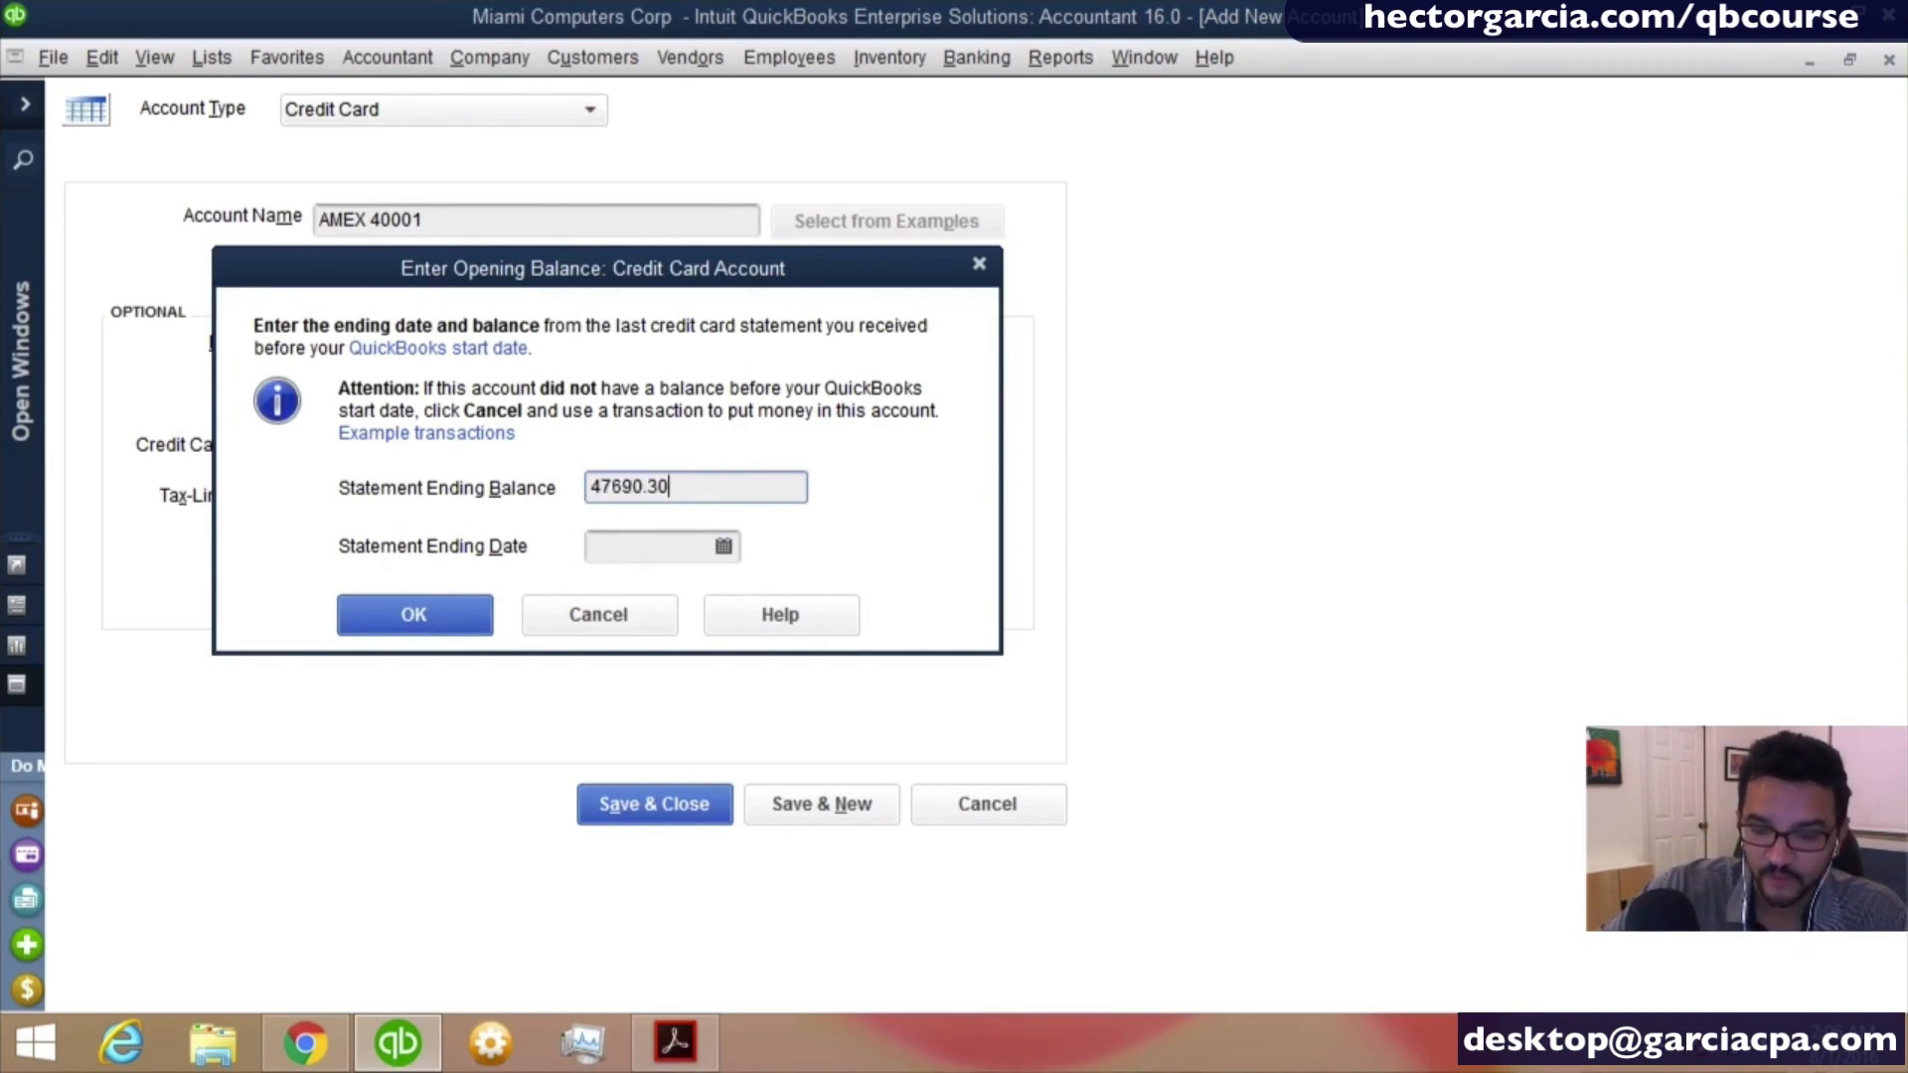
pyautogui.click(697, 556)
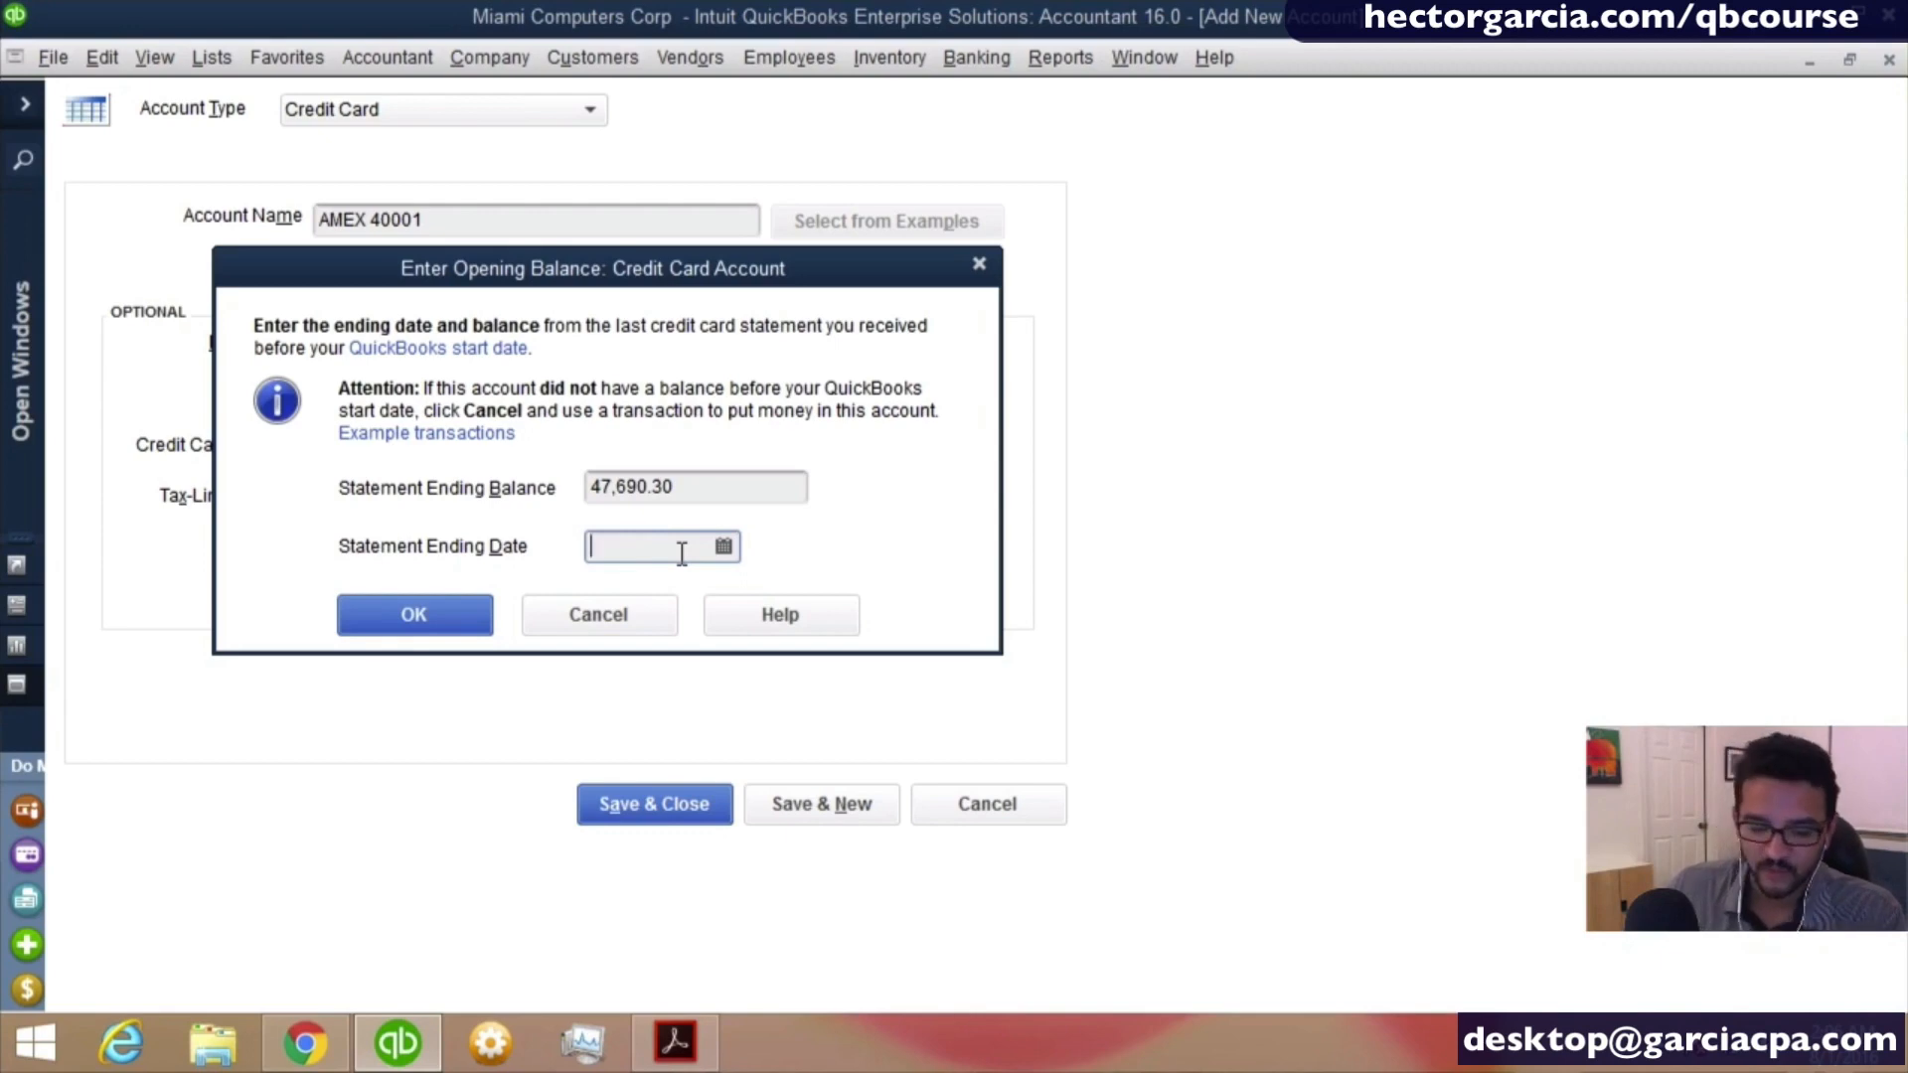
pyautogui.write('12')
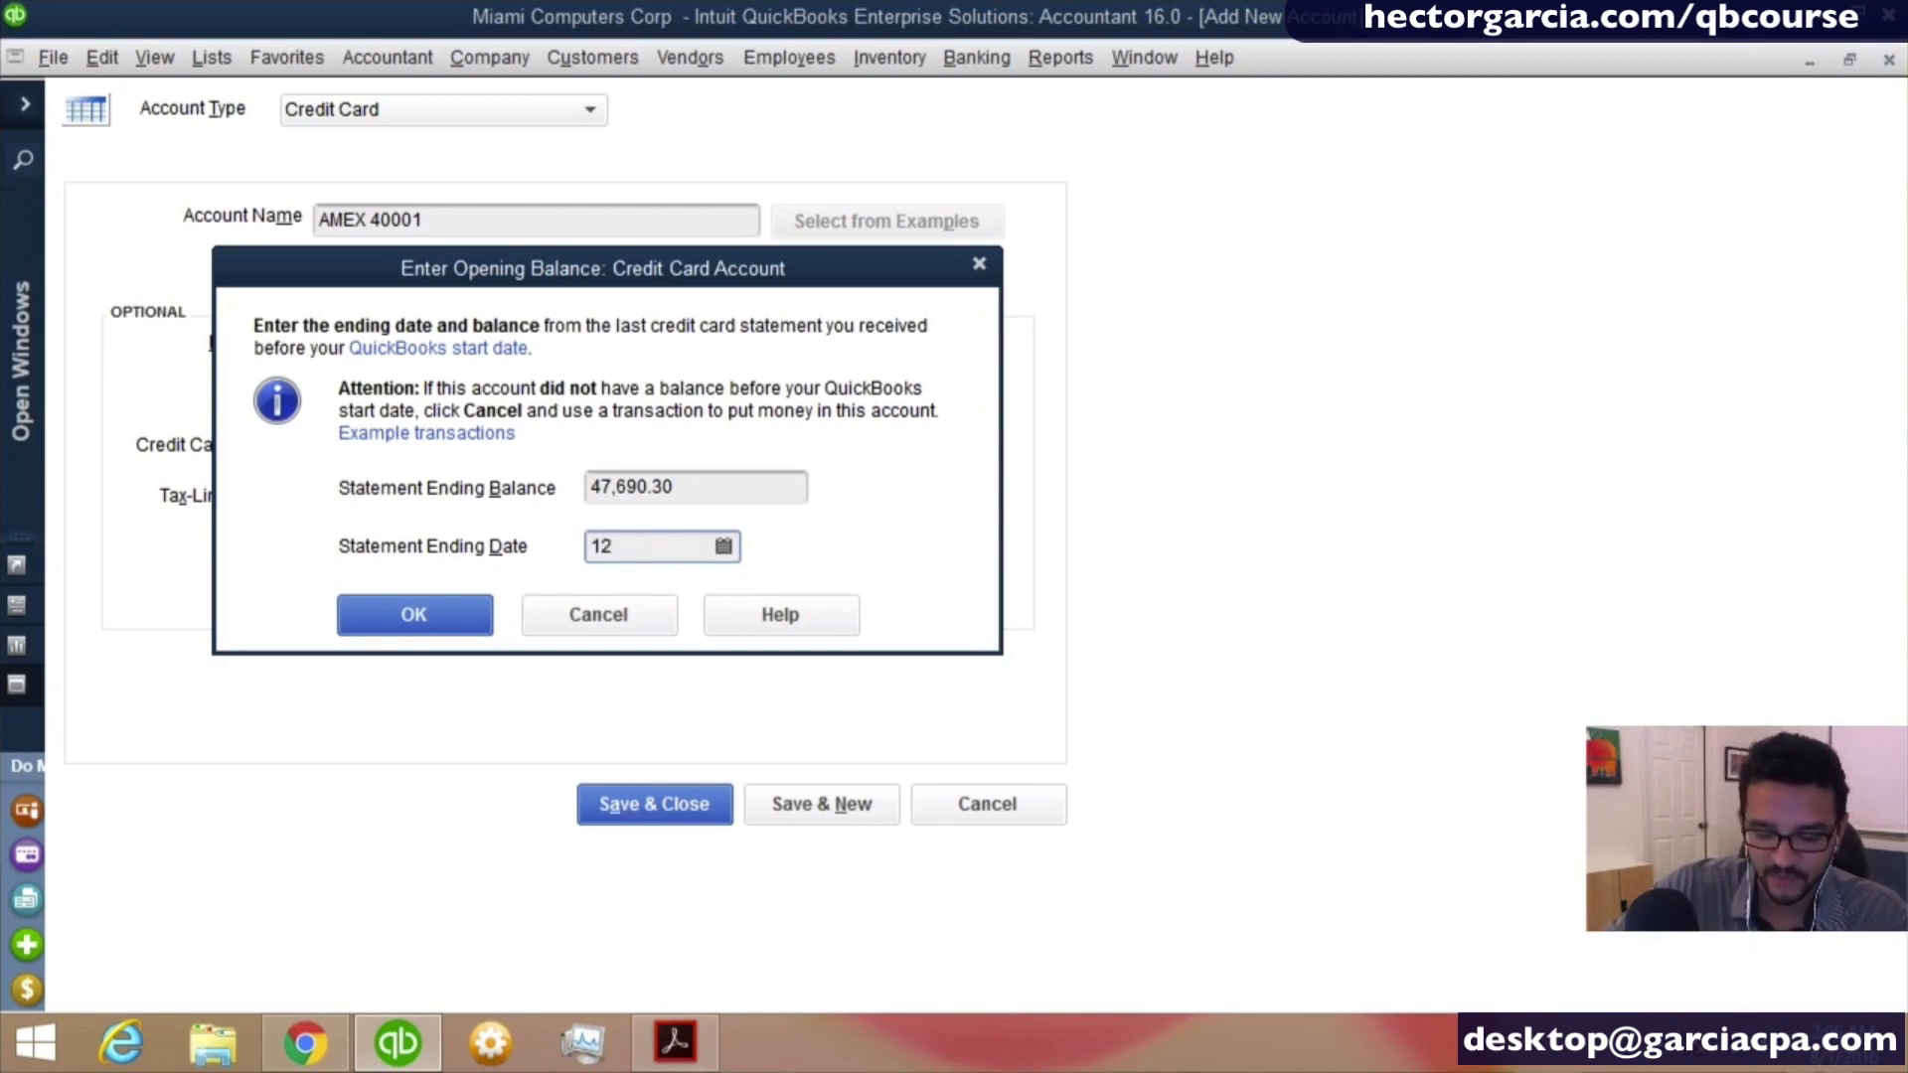
pyautogui.write('/25')
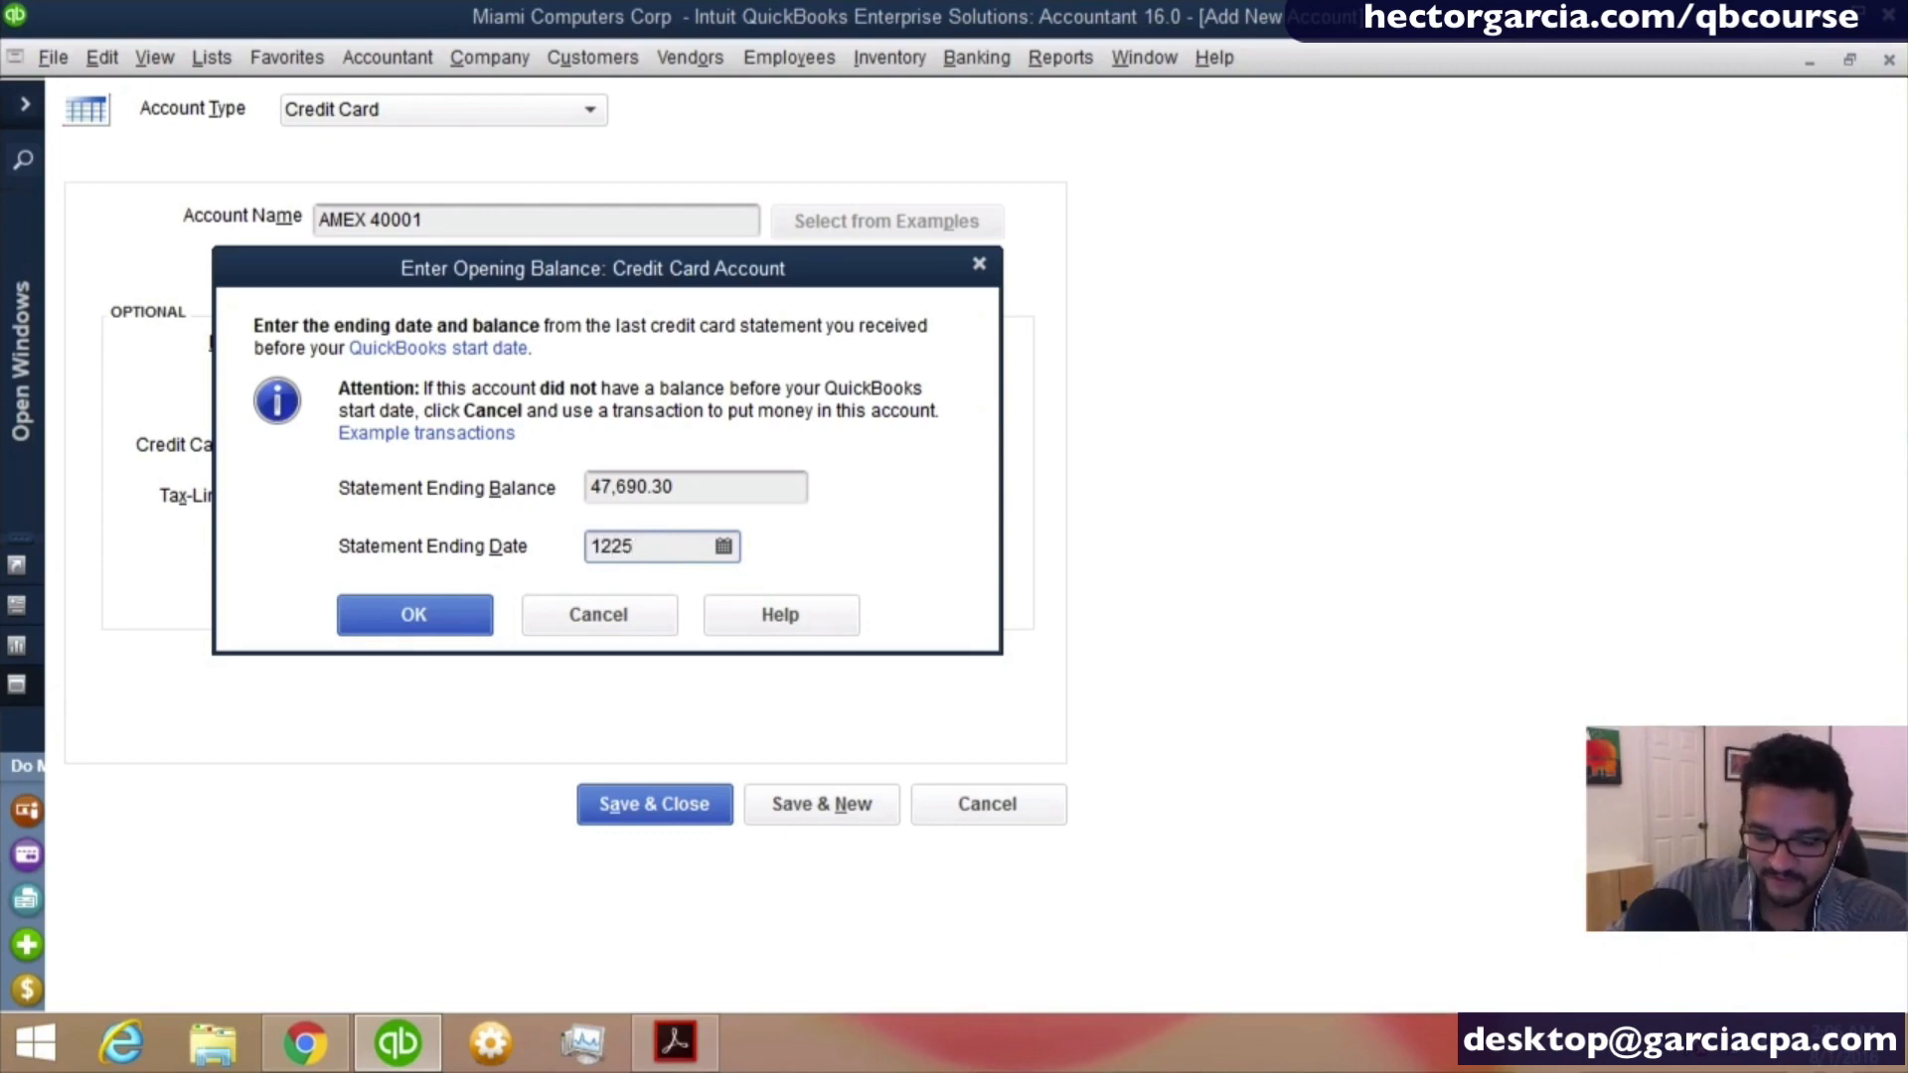
pyautogui.write('/201')
pyautogui.write('5')
pyautogui.press('Tab')
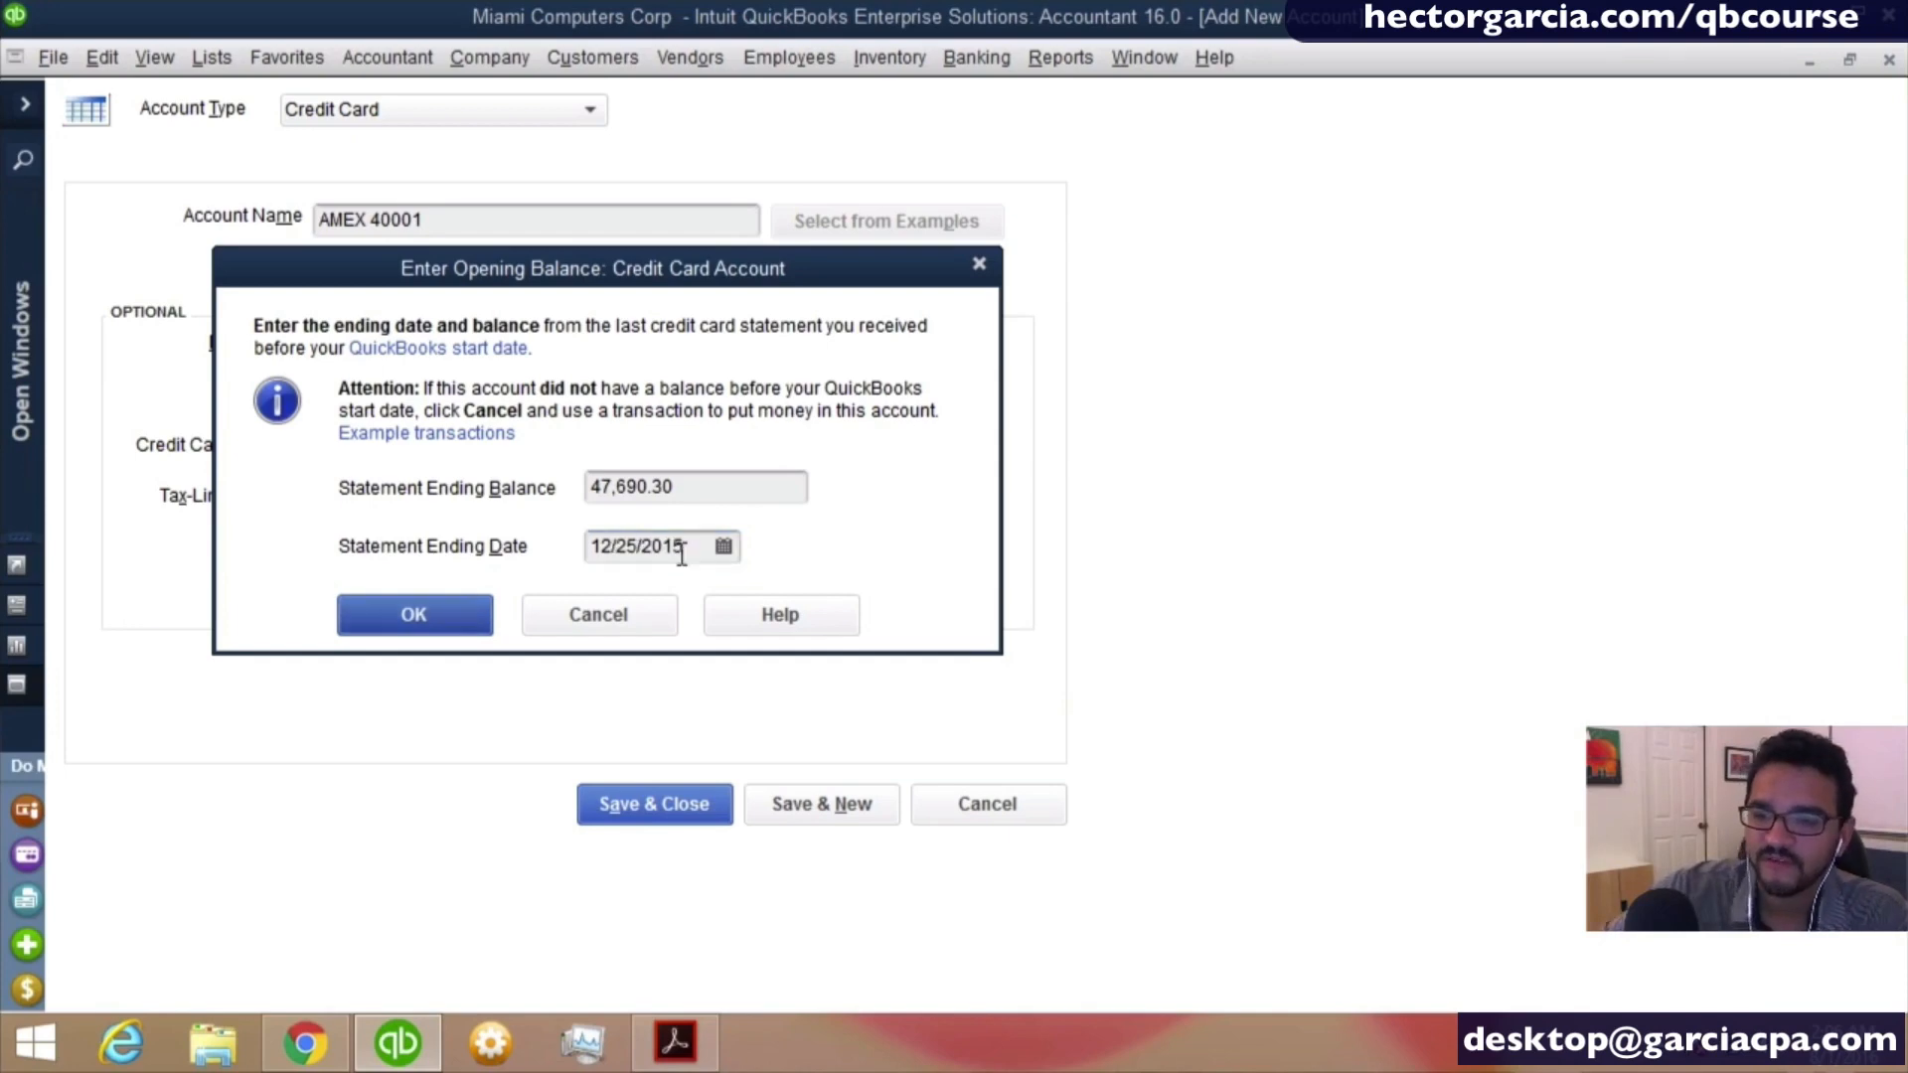
pyautogui.click(388, 618)
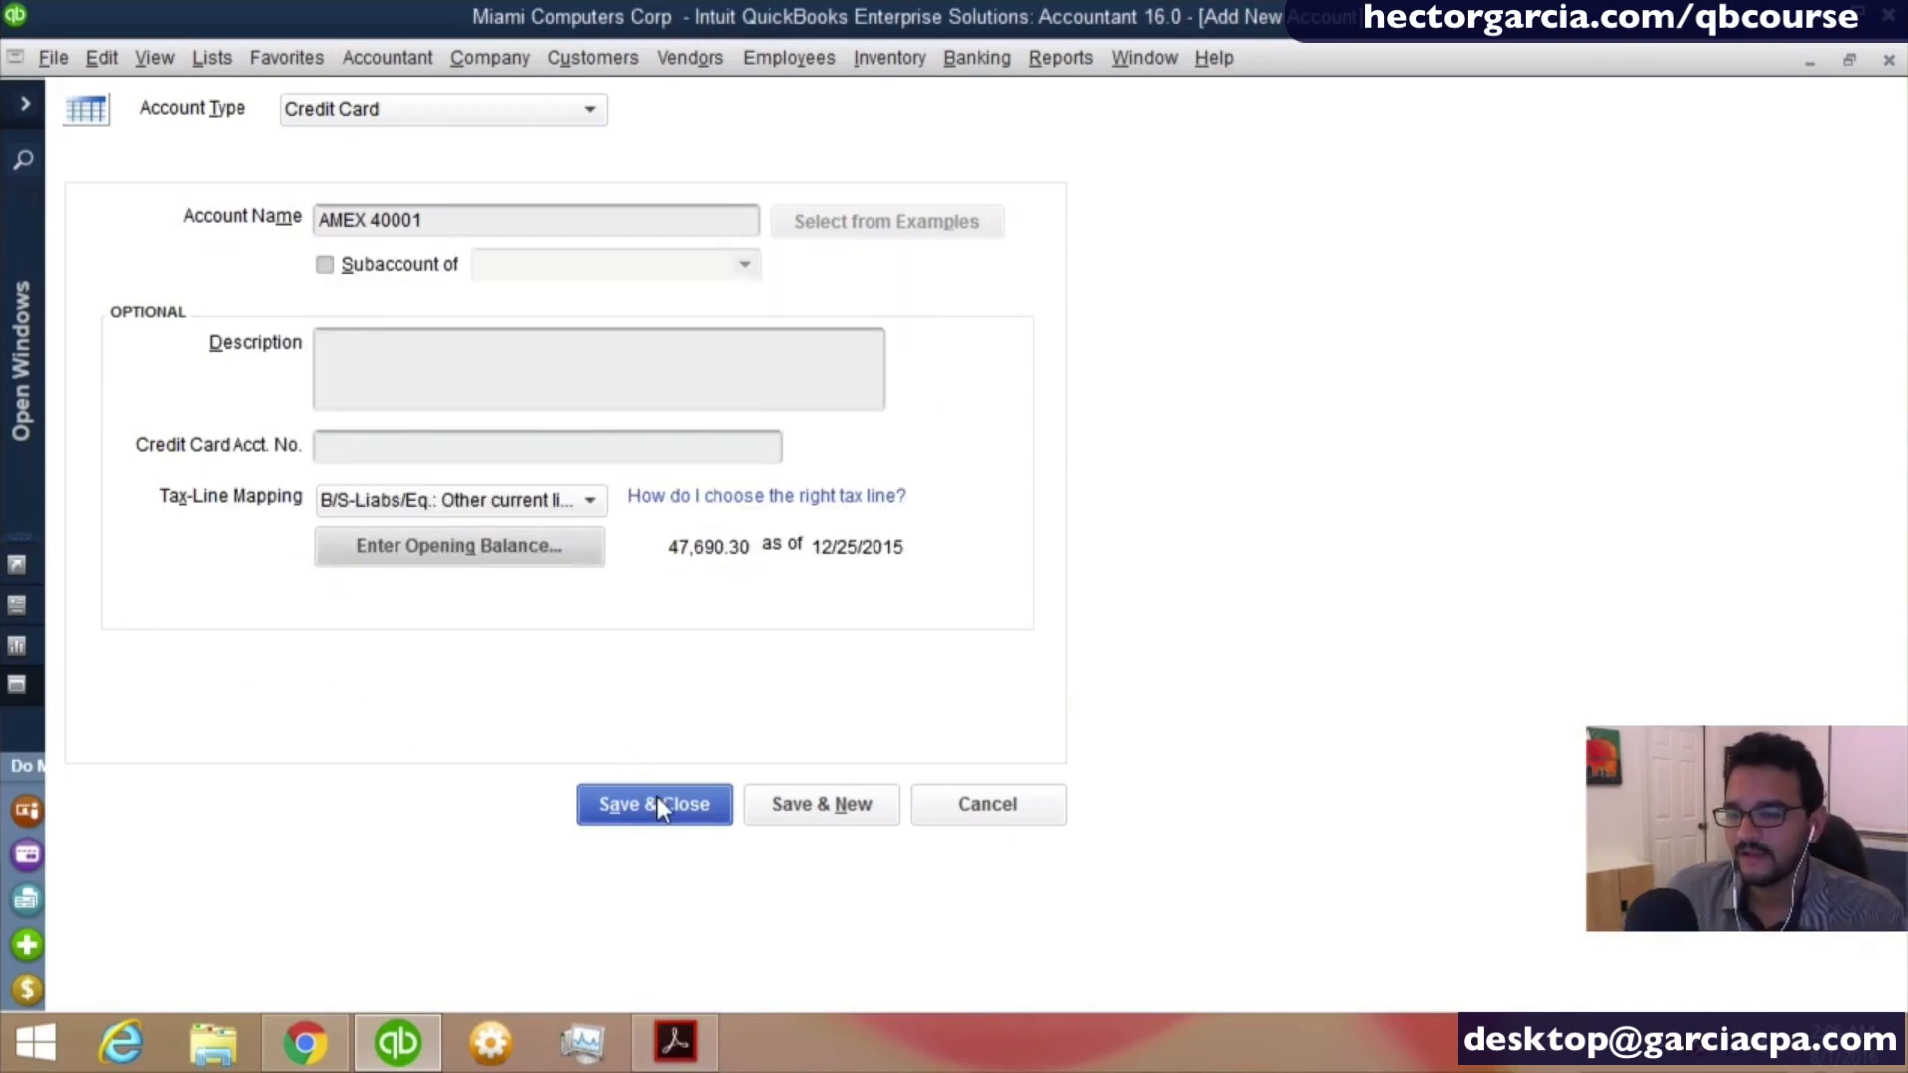
# - Save and close the AMEX credit card account, accepting the past-dated transaction
pyautogui.click(658, 796)
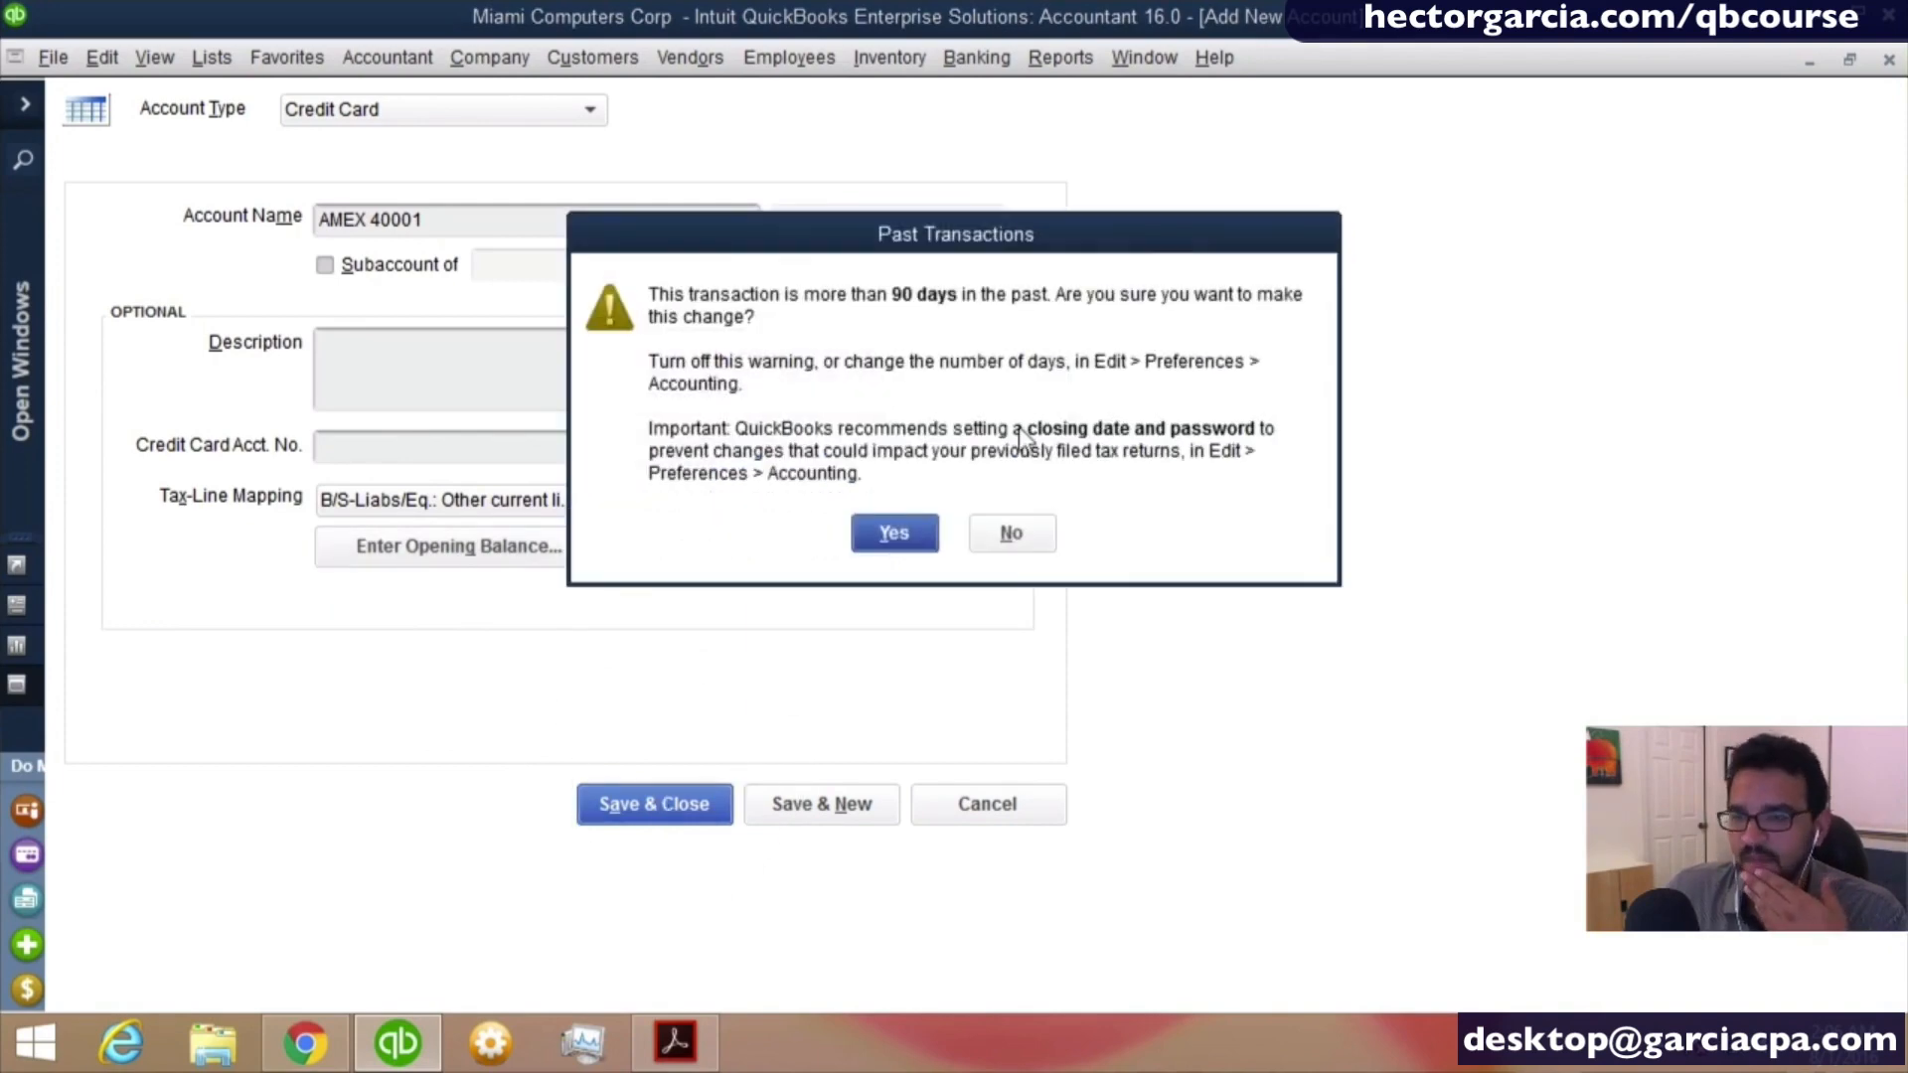
pyautogui.click(904, 527)
pyautogui.click(880, 583)
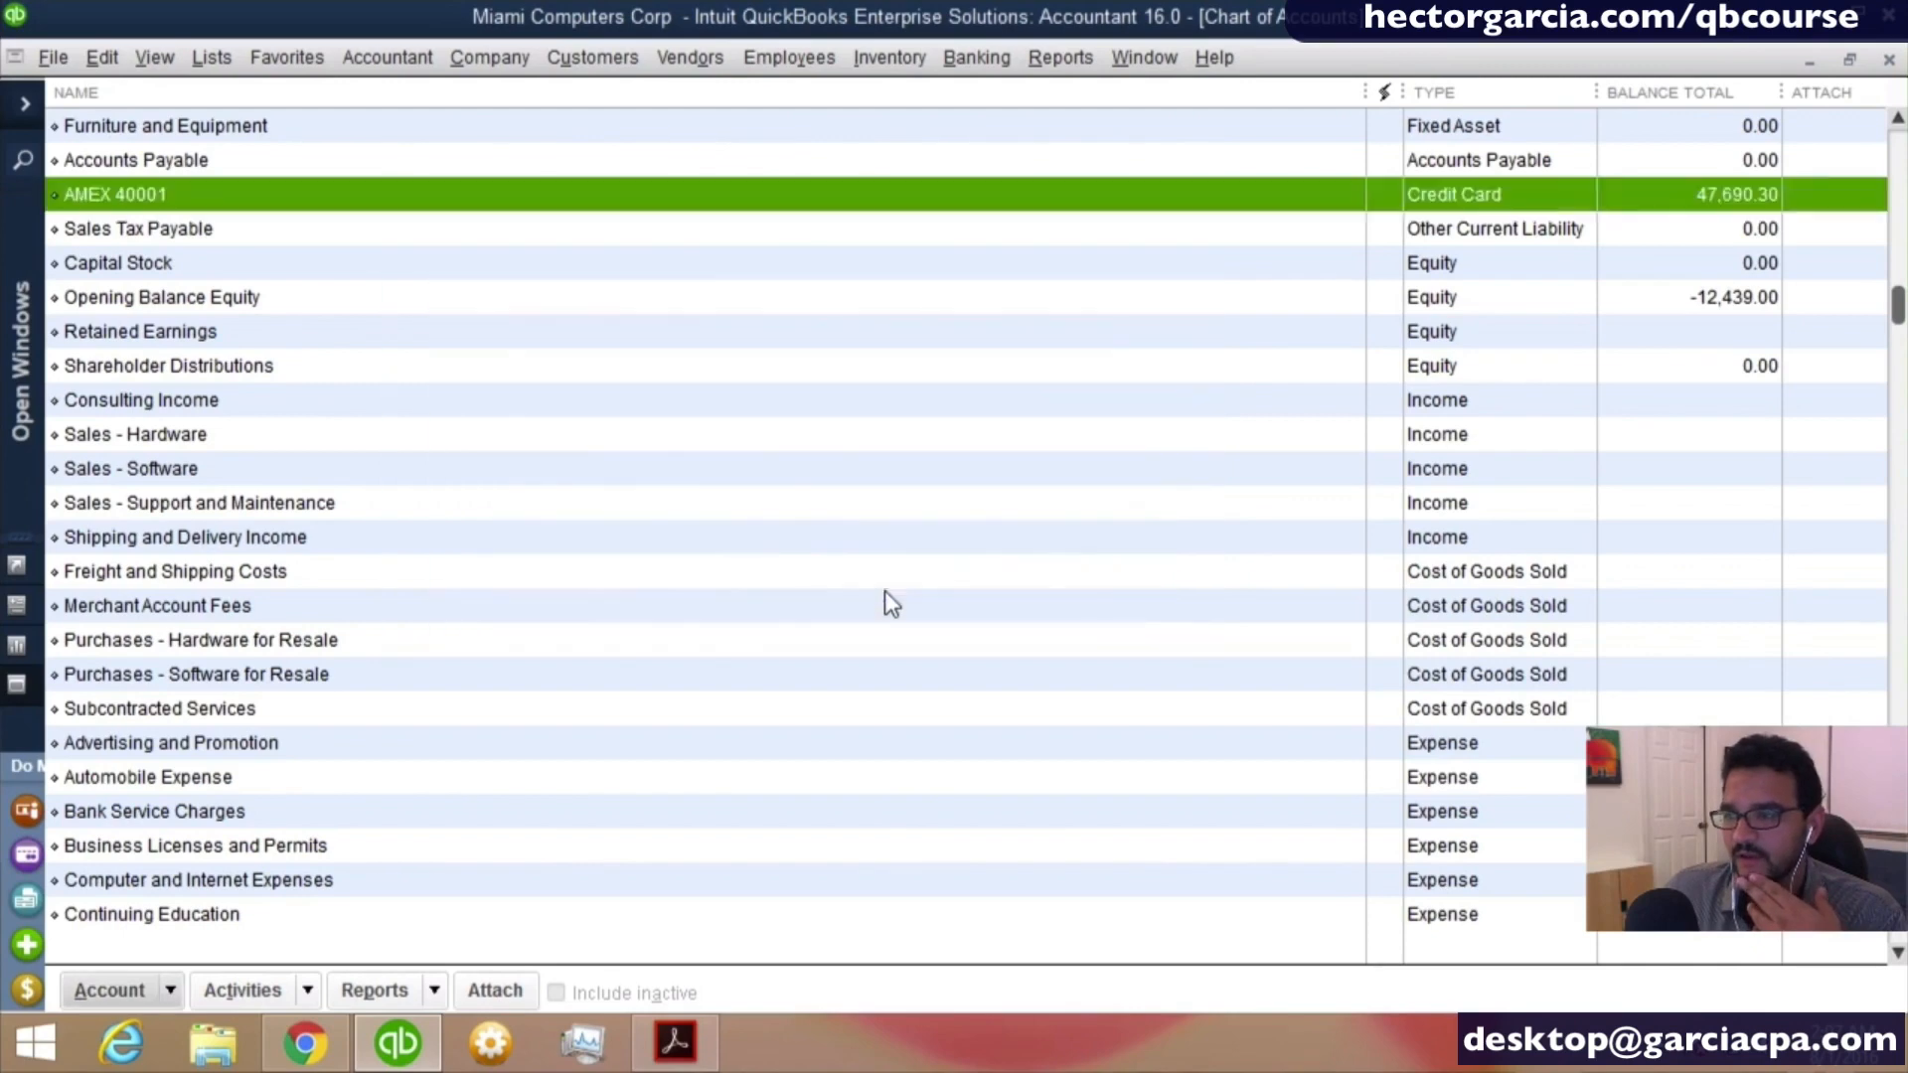
# - Compare the bank and AMEX account balances with Opening Balance Equity in the chart of accounts
pyautogui.scroll(3, 1384, 391)
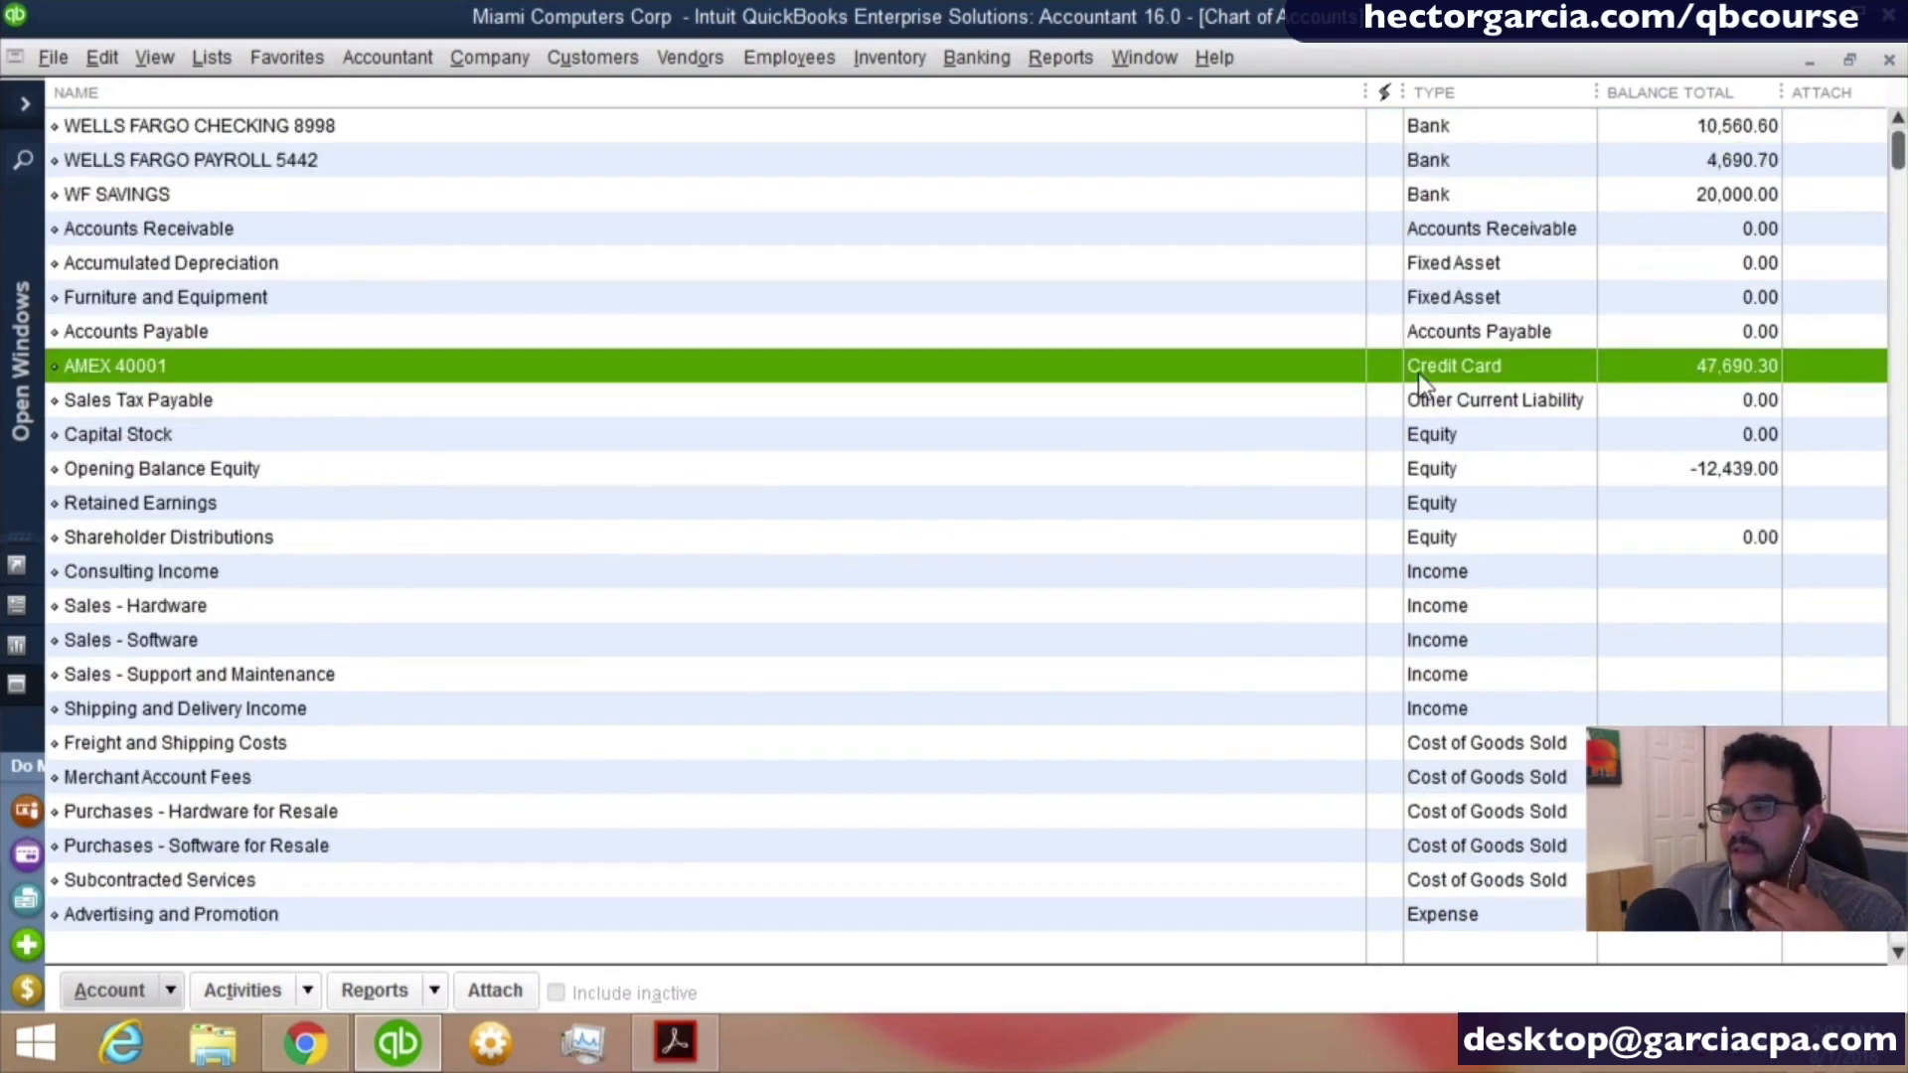
pyautogui.click(1739, 140)
pyautogui.click(1740, 164)
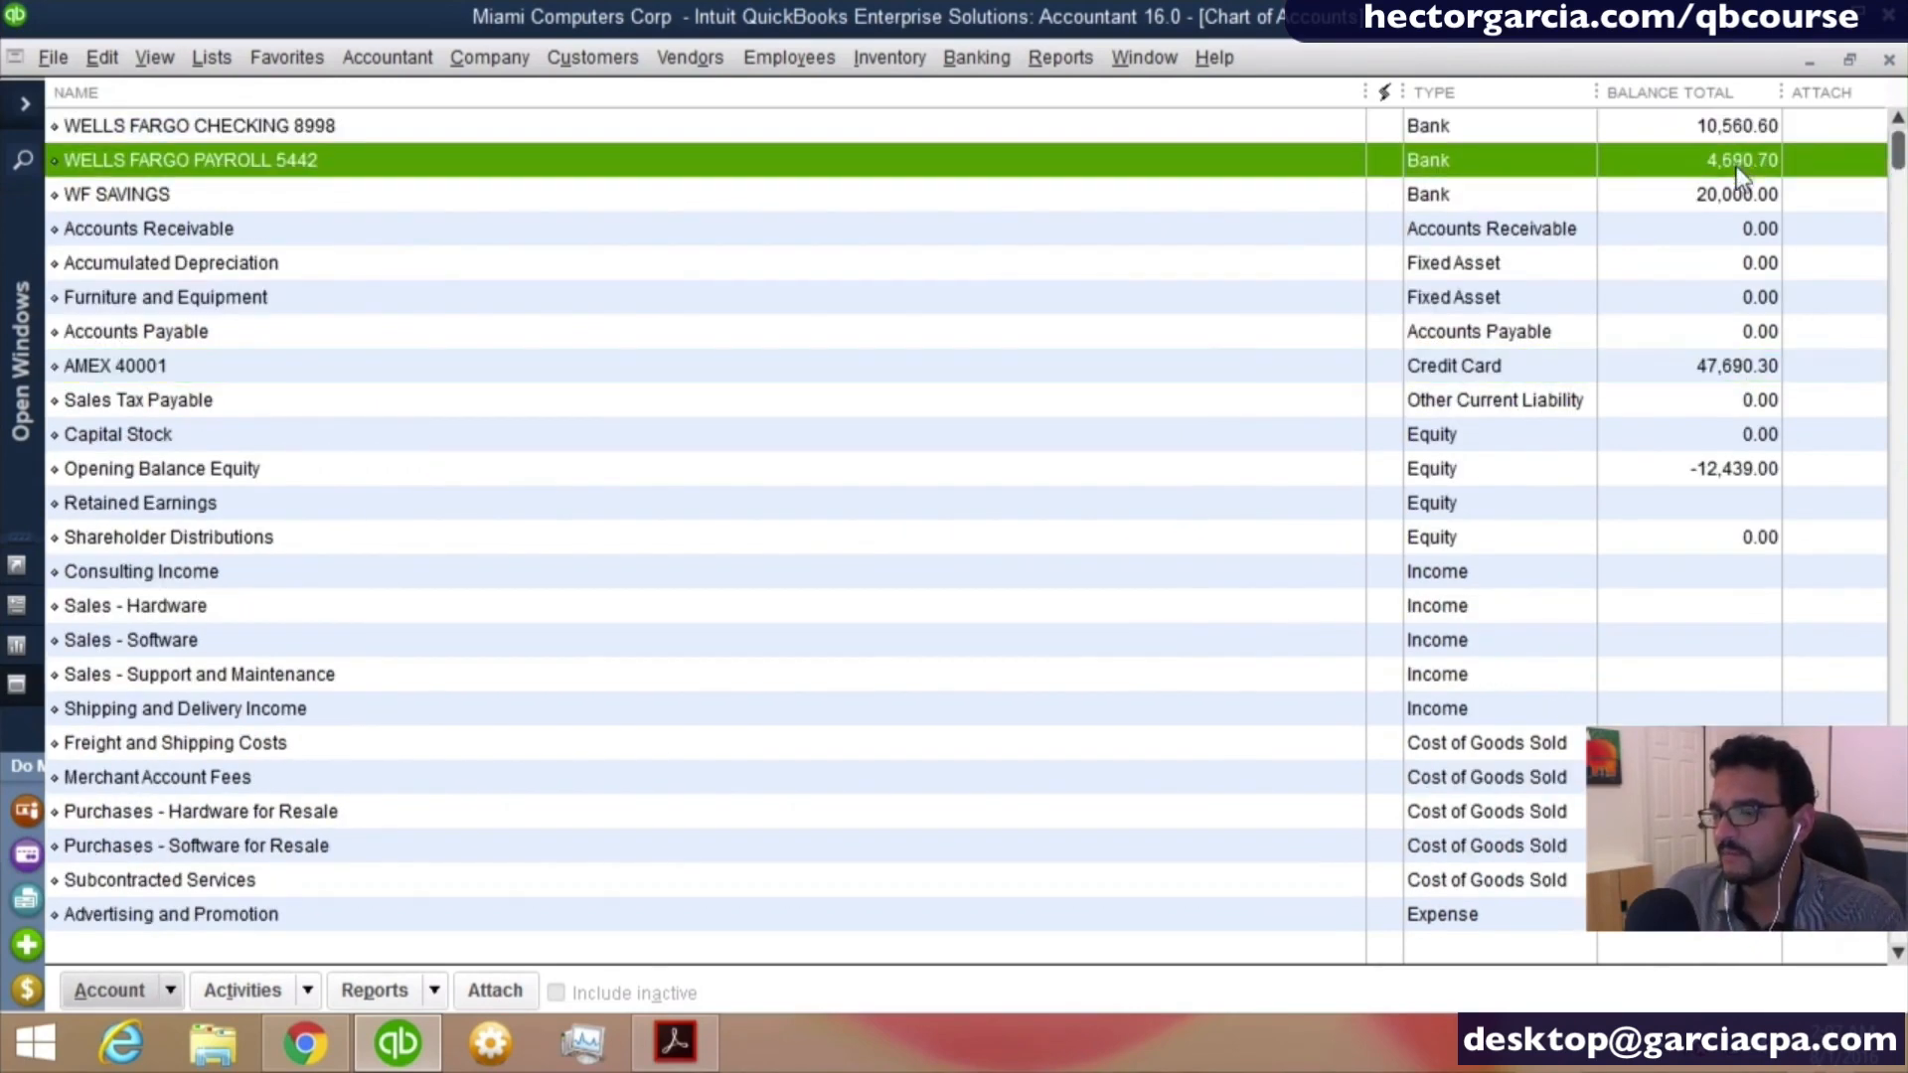
pyautogui.click(1736, 196)
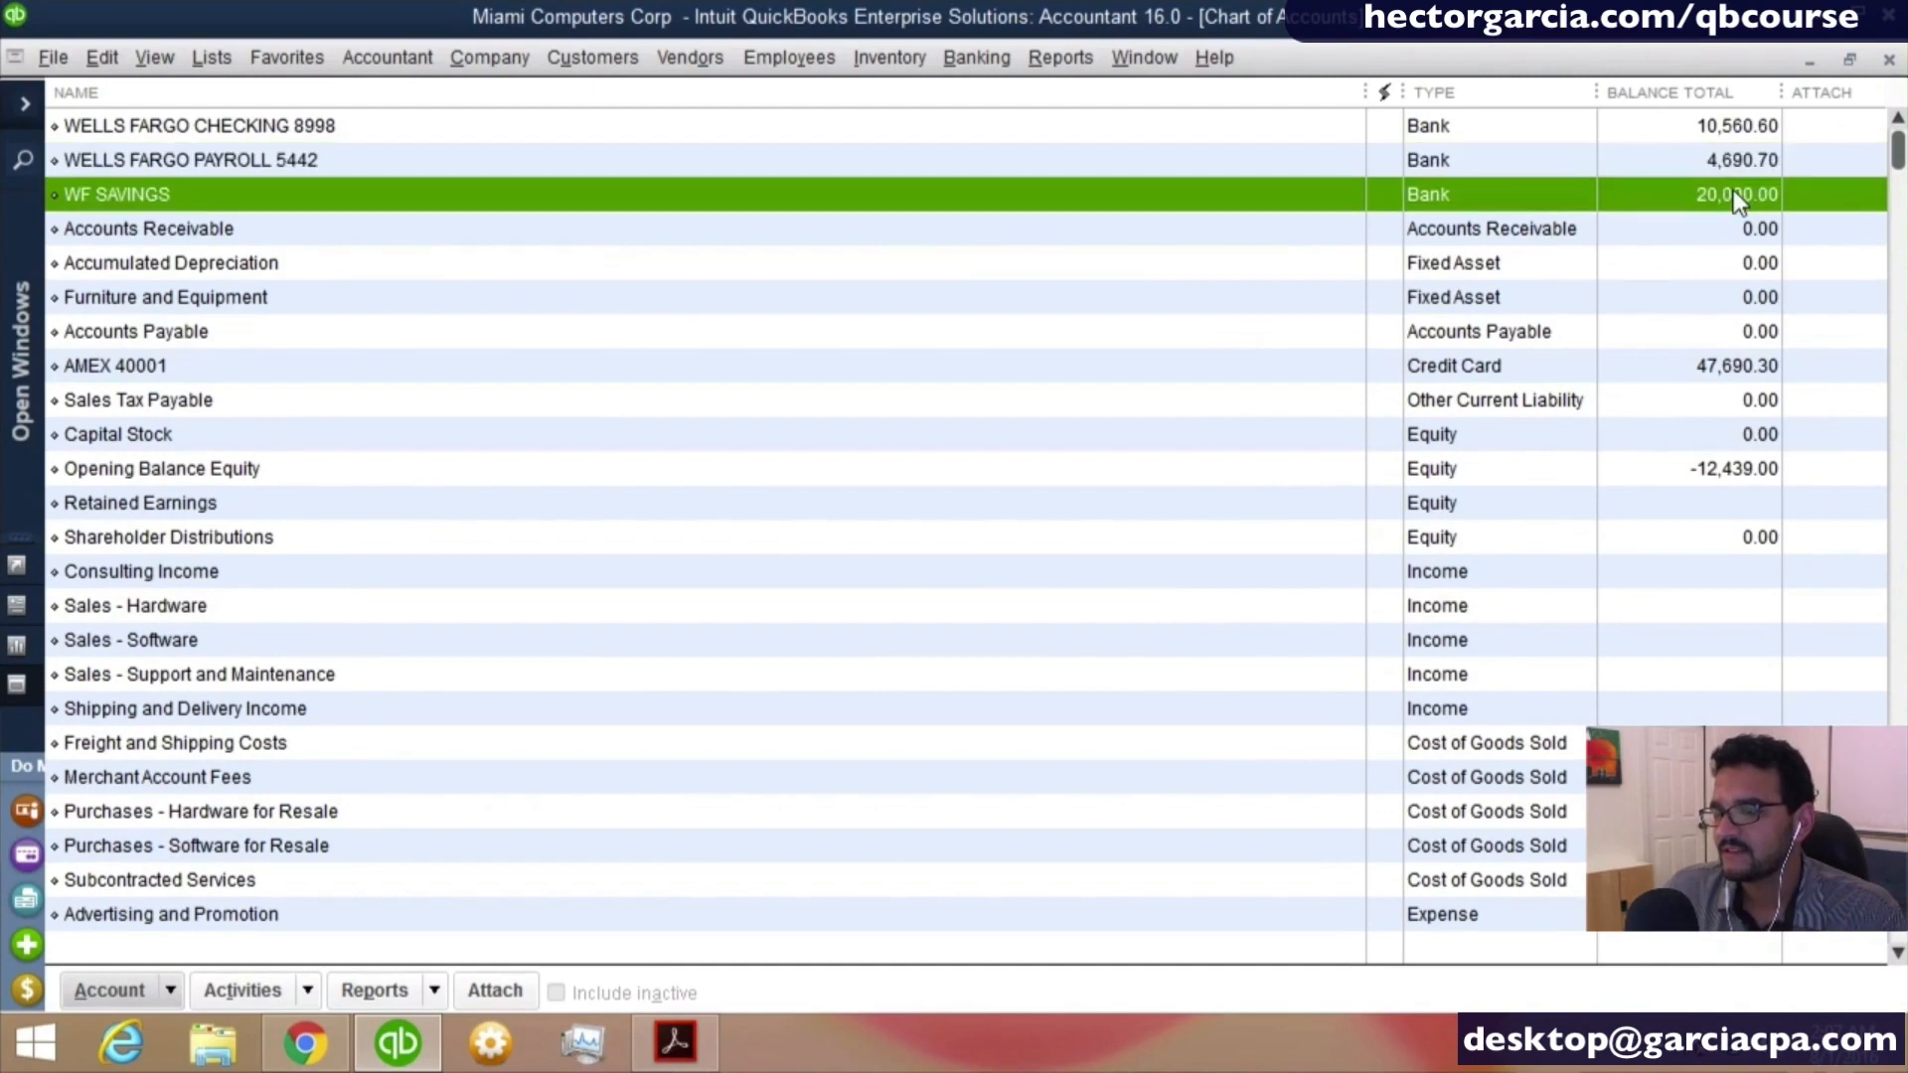
pyautogui.click(1757, 477)
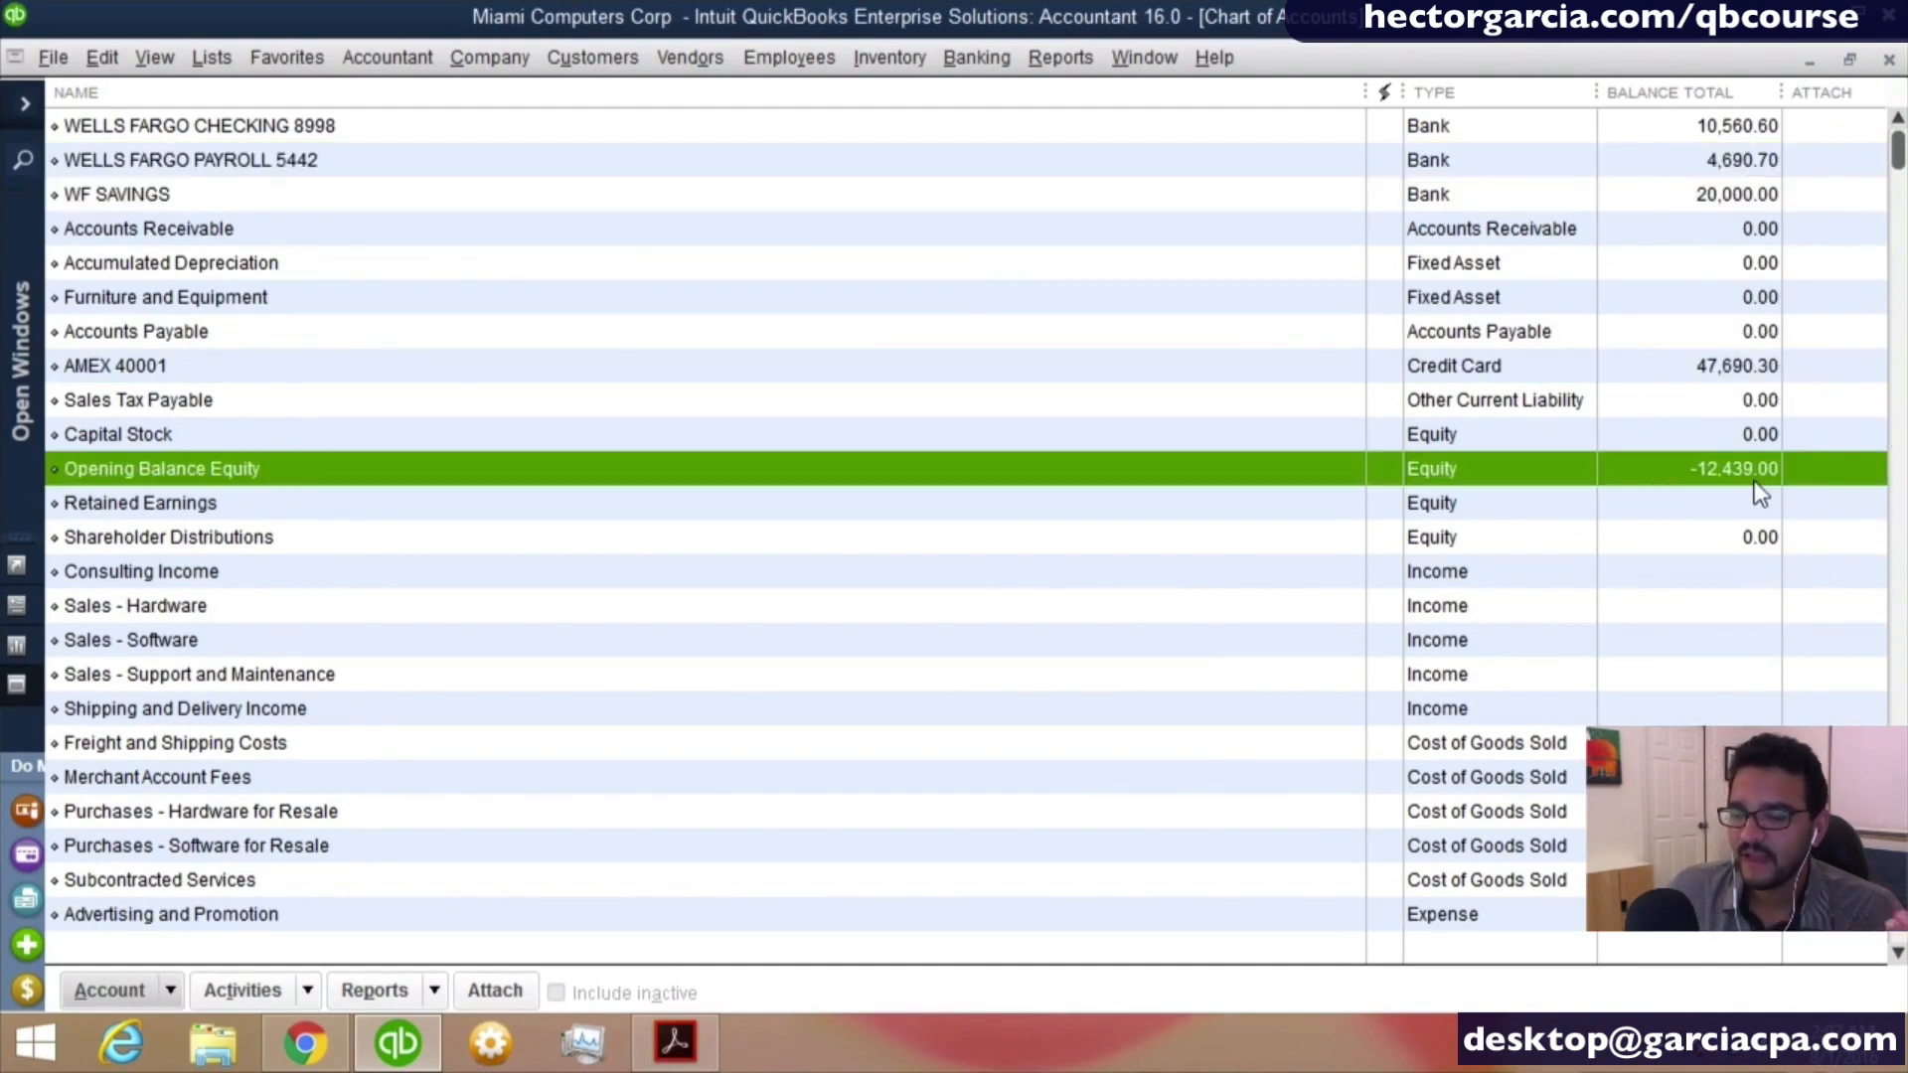
pyautogui.click(1737, 364)
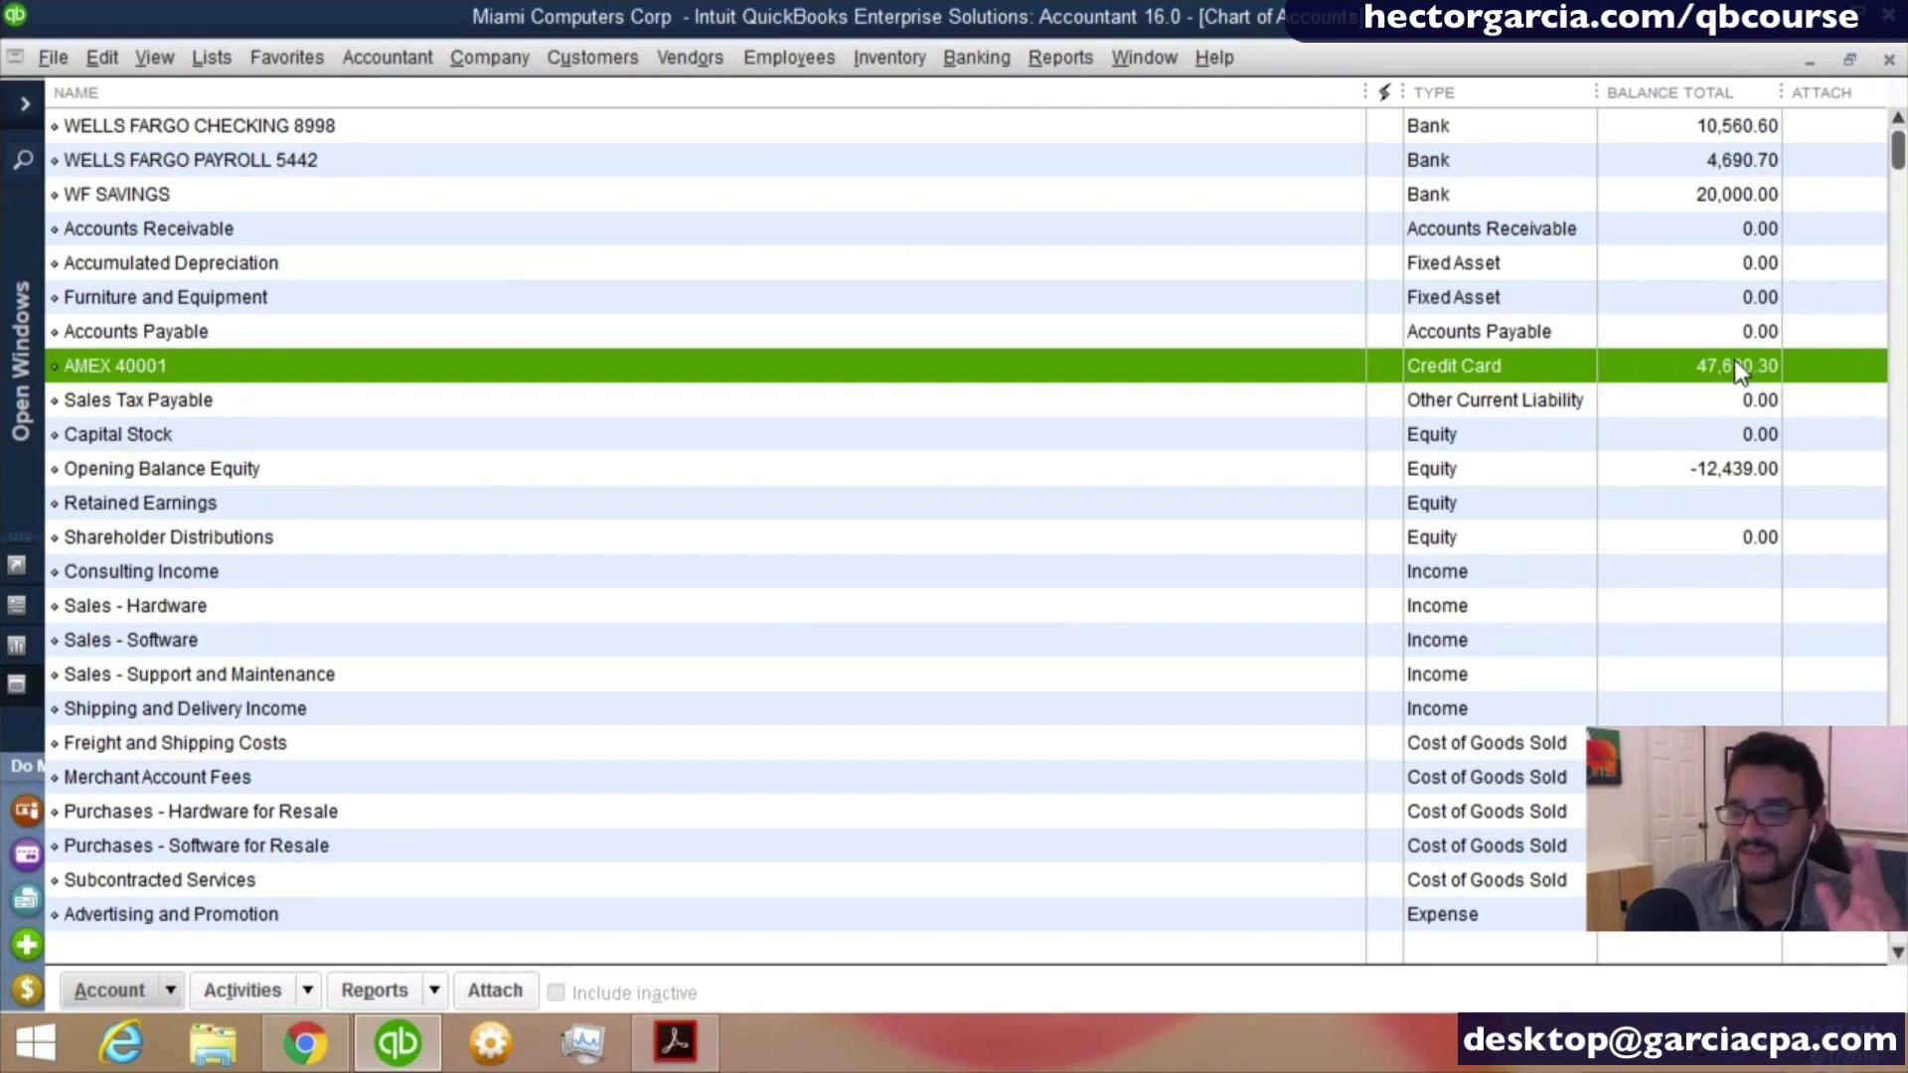
pyautogui.click(1725, 468)
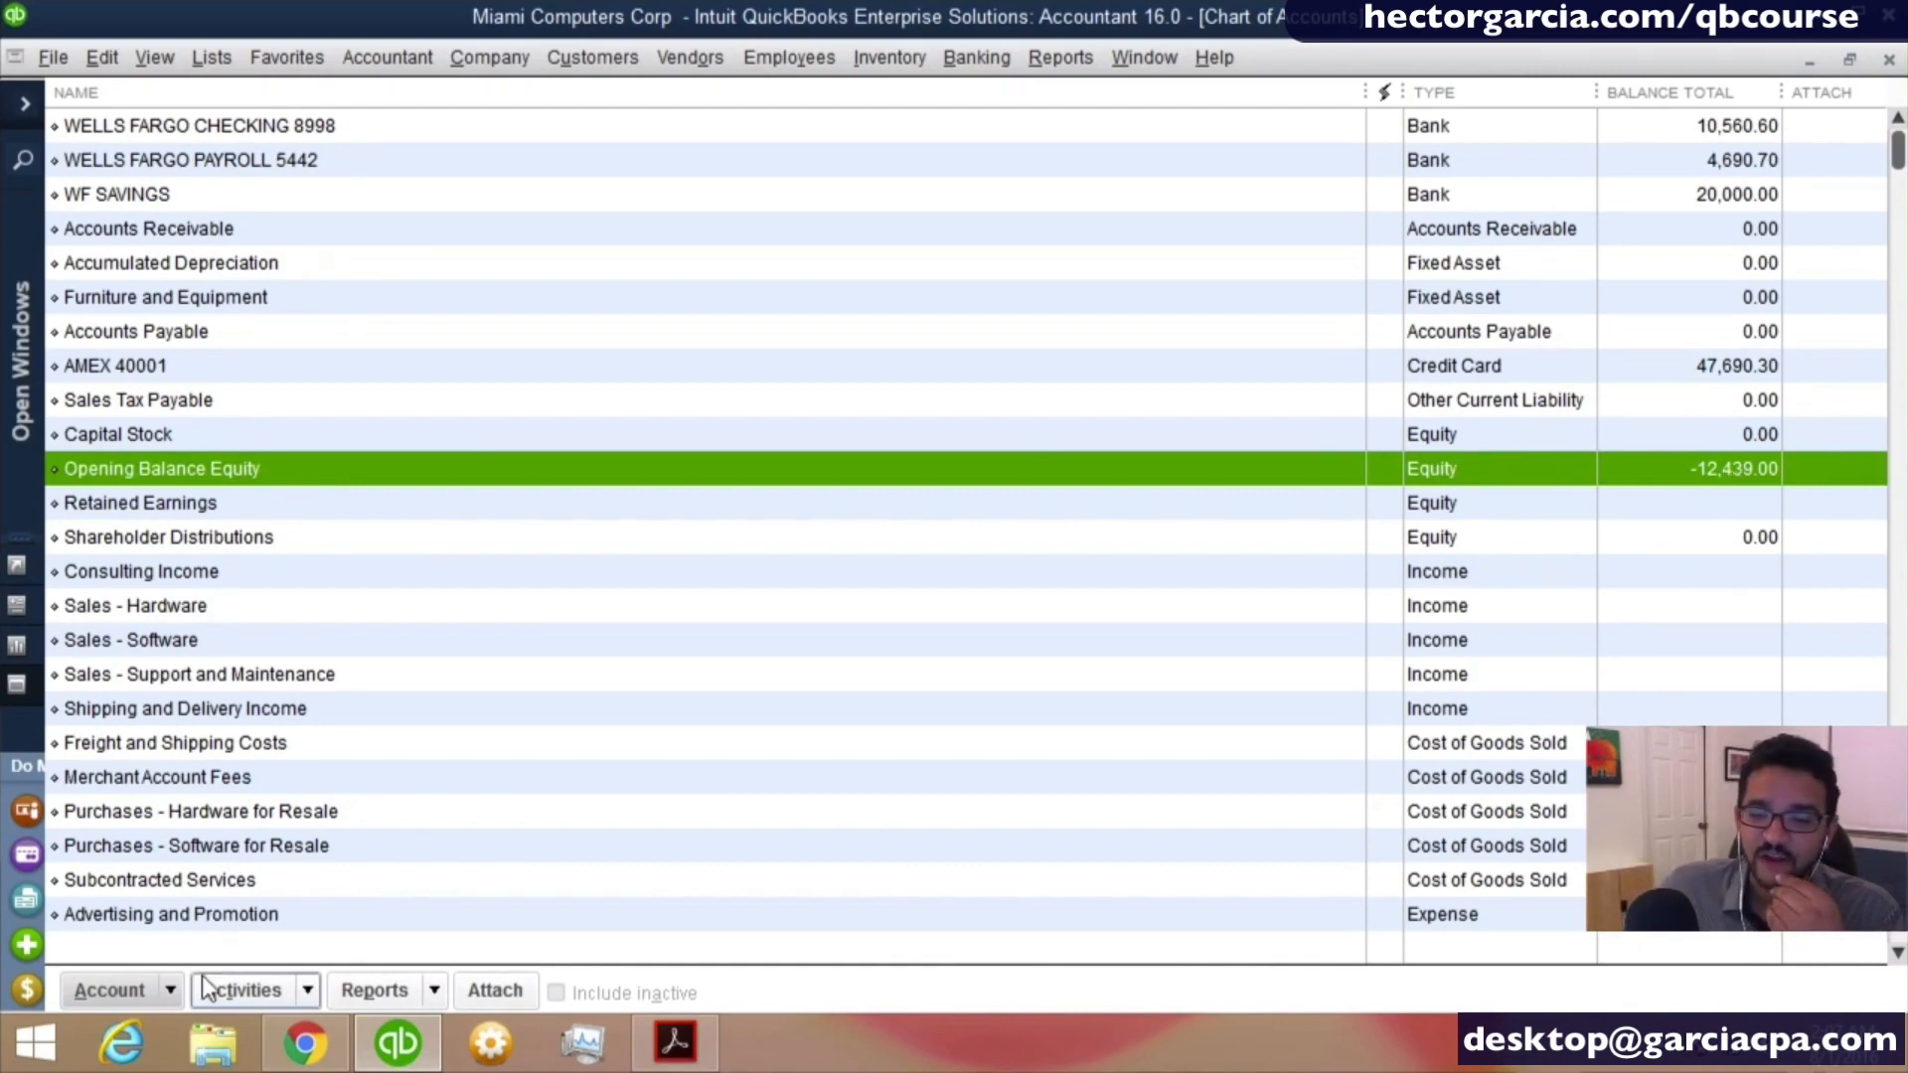
# - Start a new account of type Fixed Asset (major purchases) and continue to its details form
pyautogui.click(157, 992)
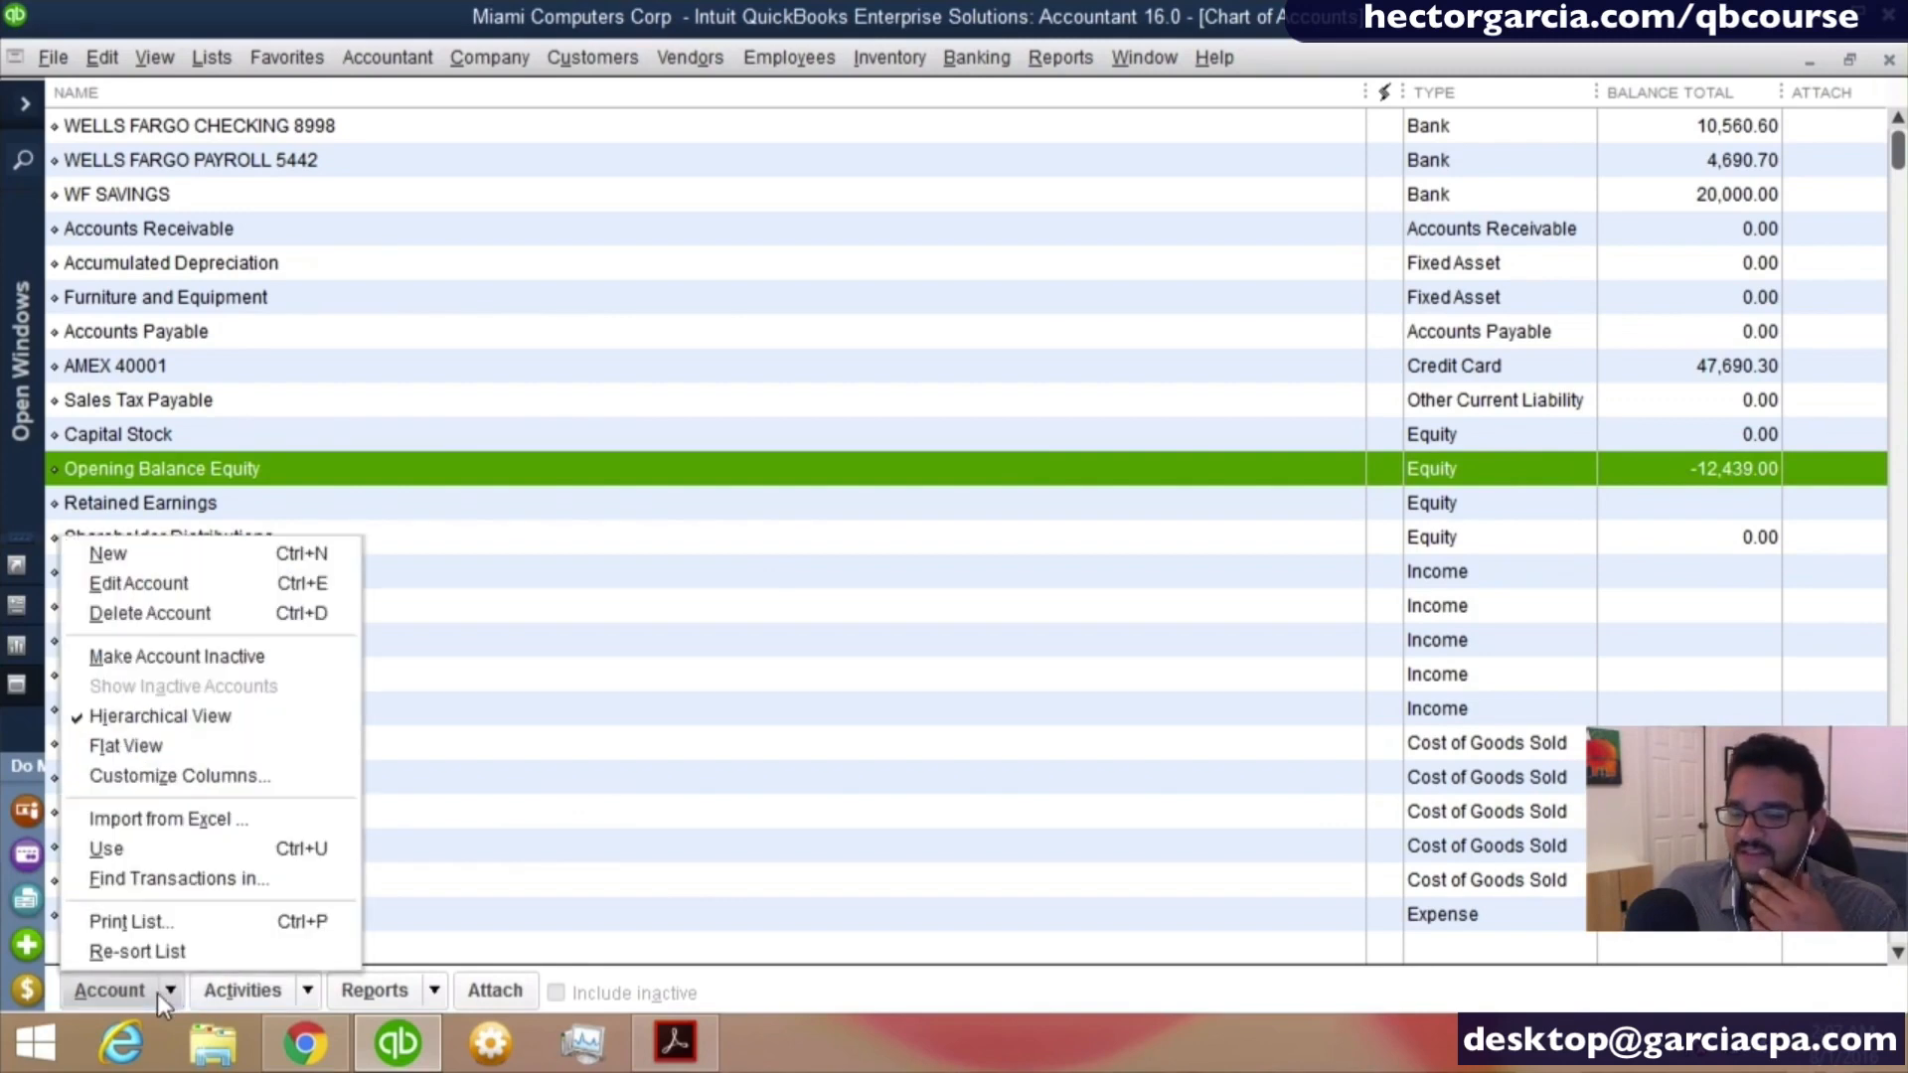
pyautogui.click(133, 559)
pyautogui.click(304, 360)
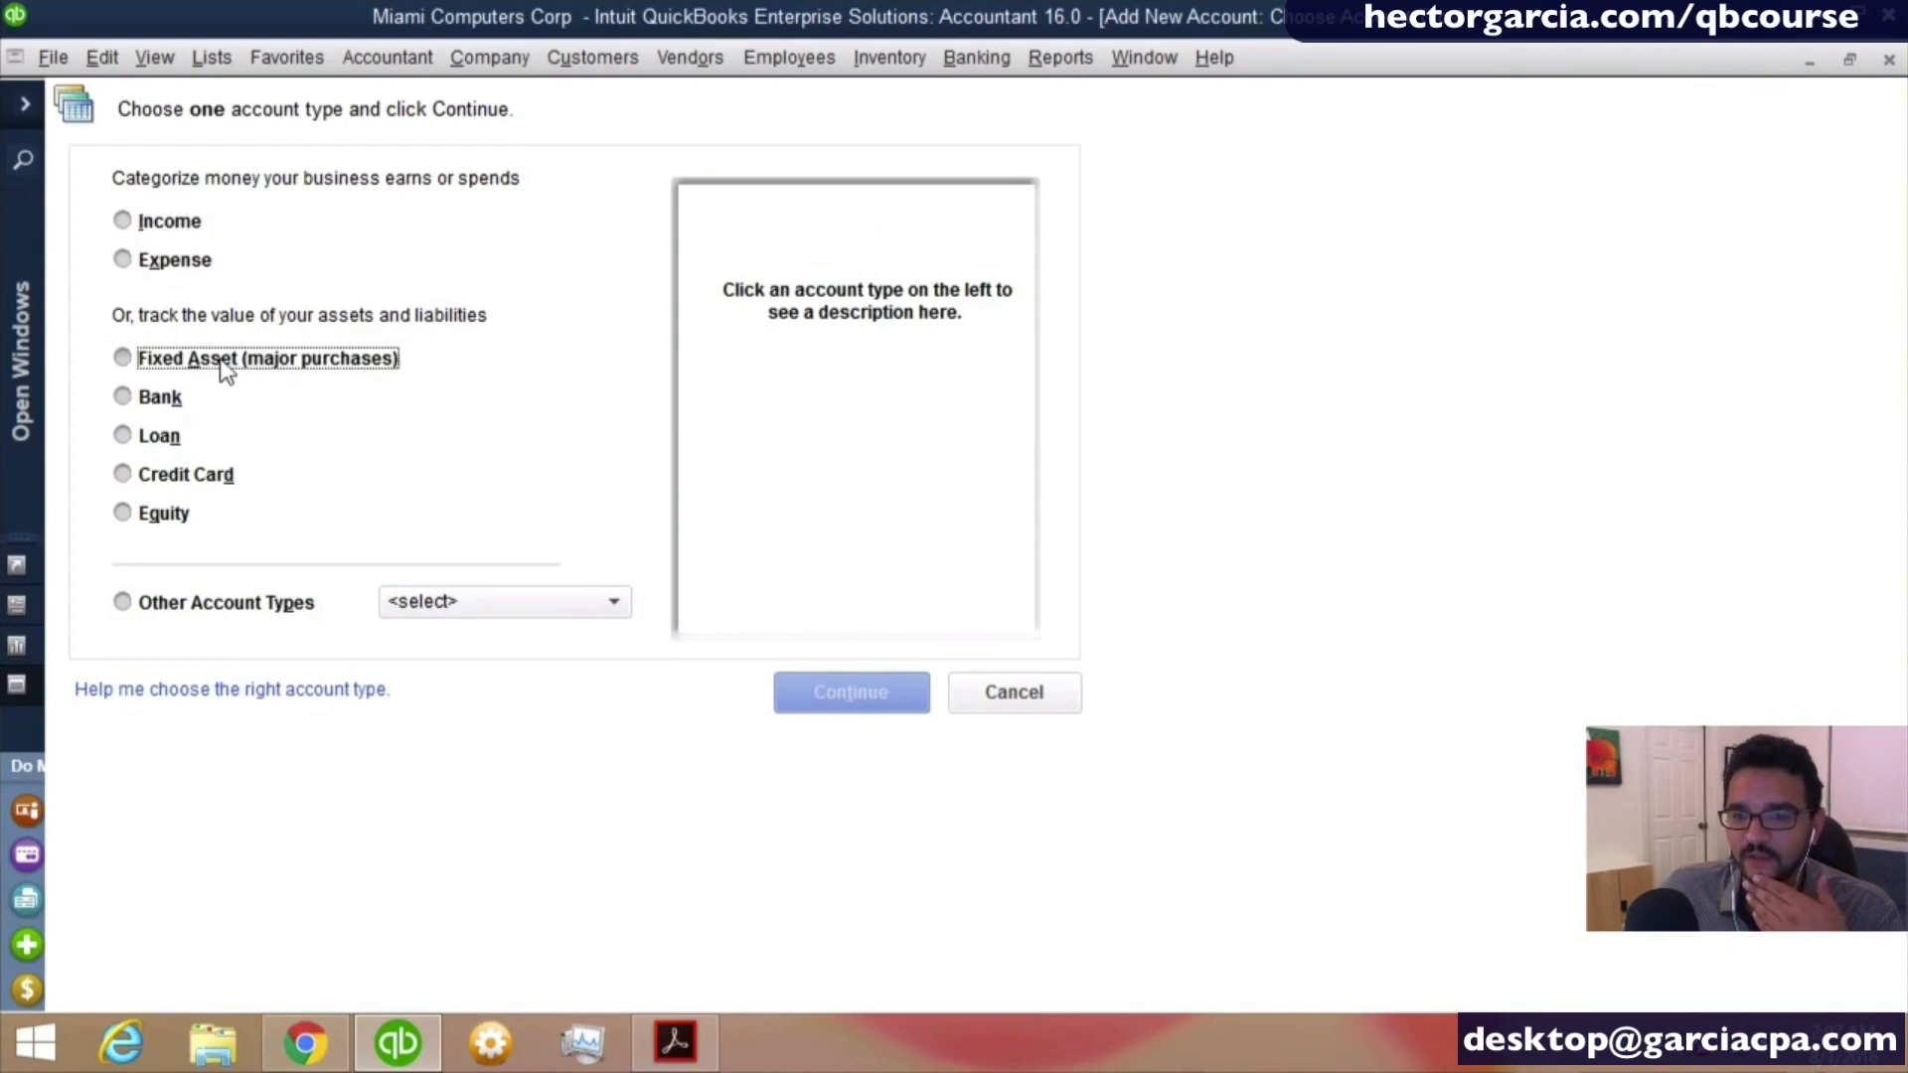
pyautogui.click(880, 684)
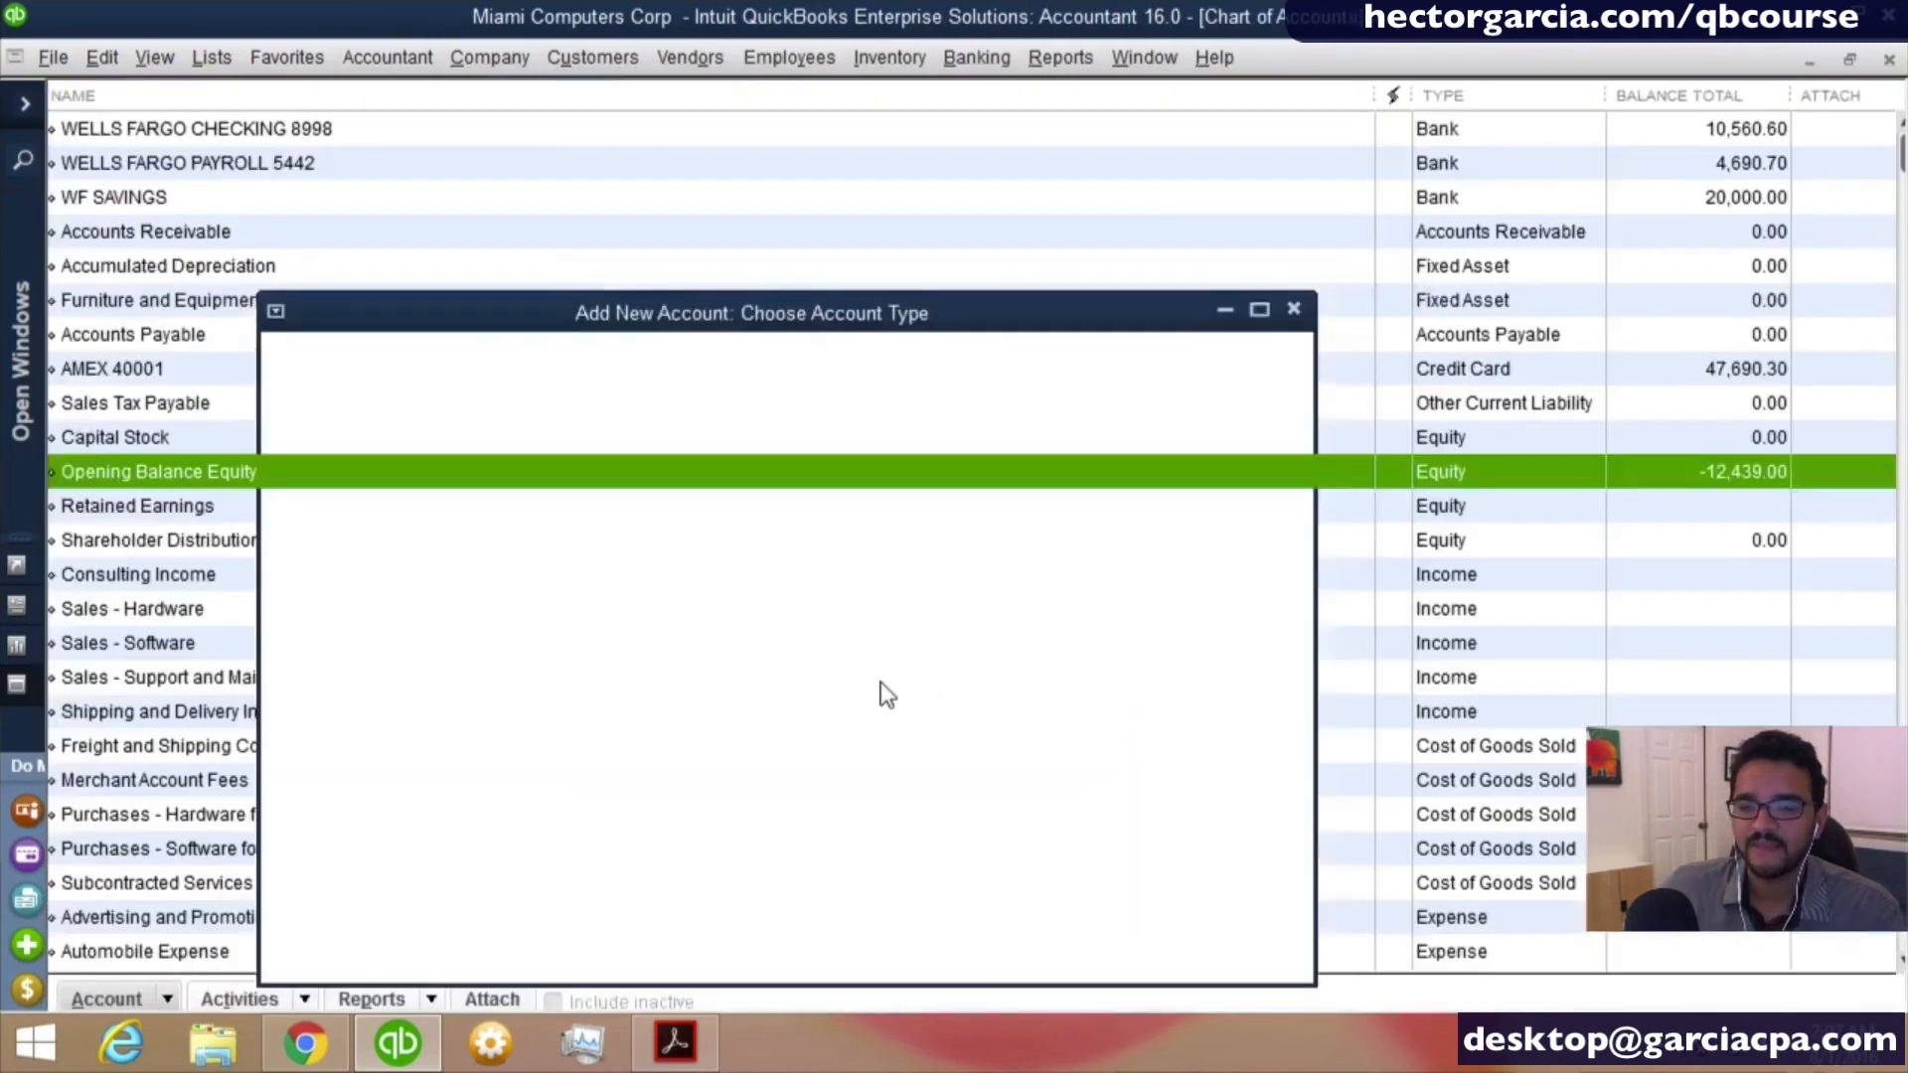
# - Name the fixed asset account GMC ASTROVAN 2013
pyautogui.write('G')
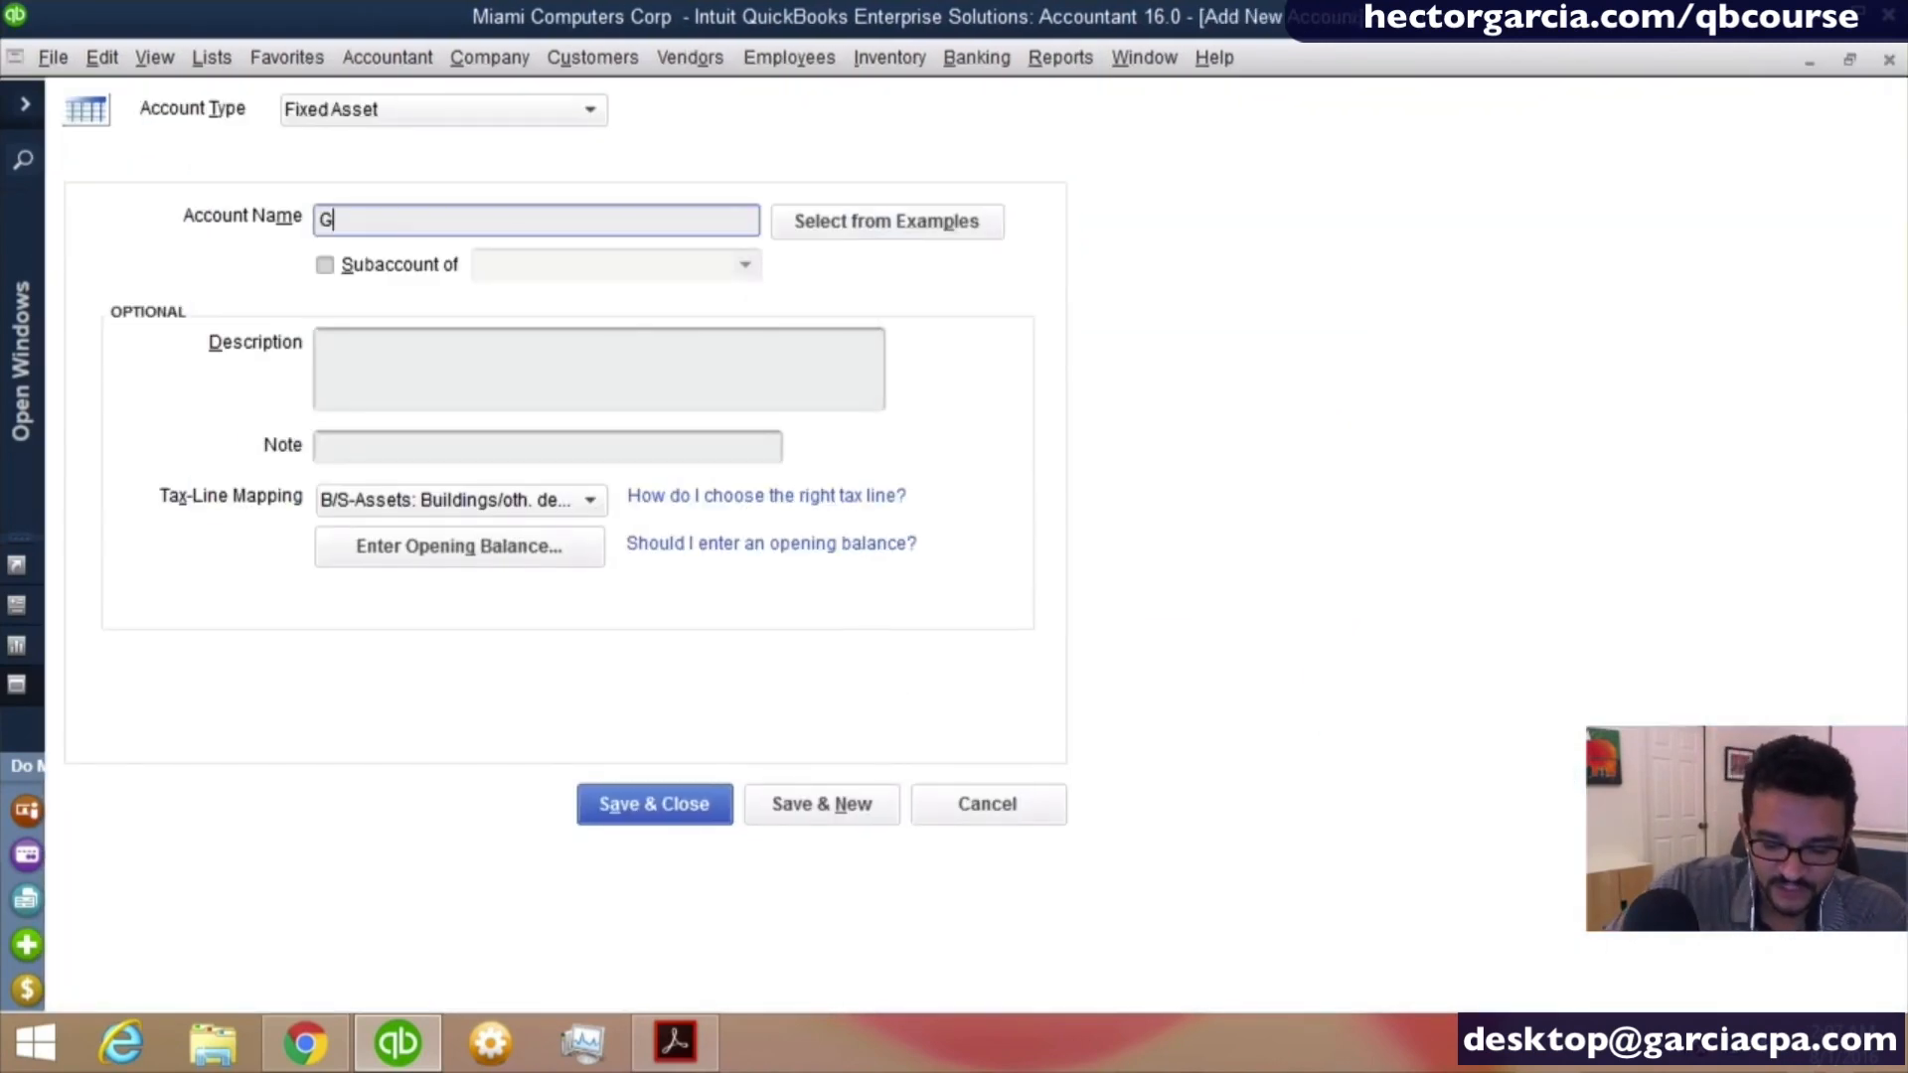
pyautogui.write('MC AST')
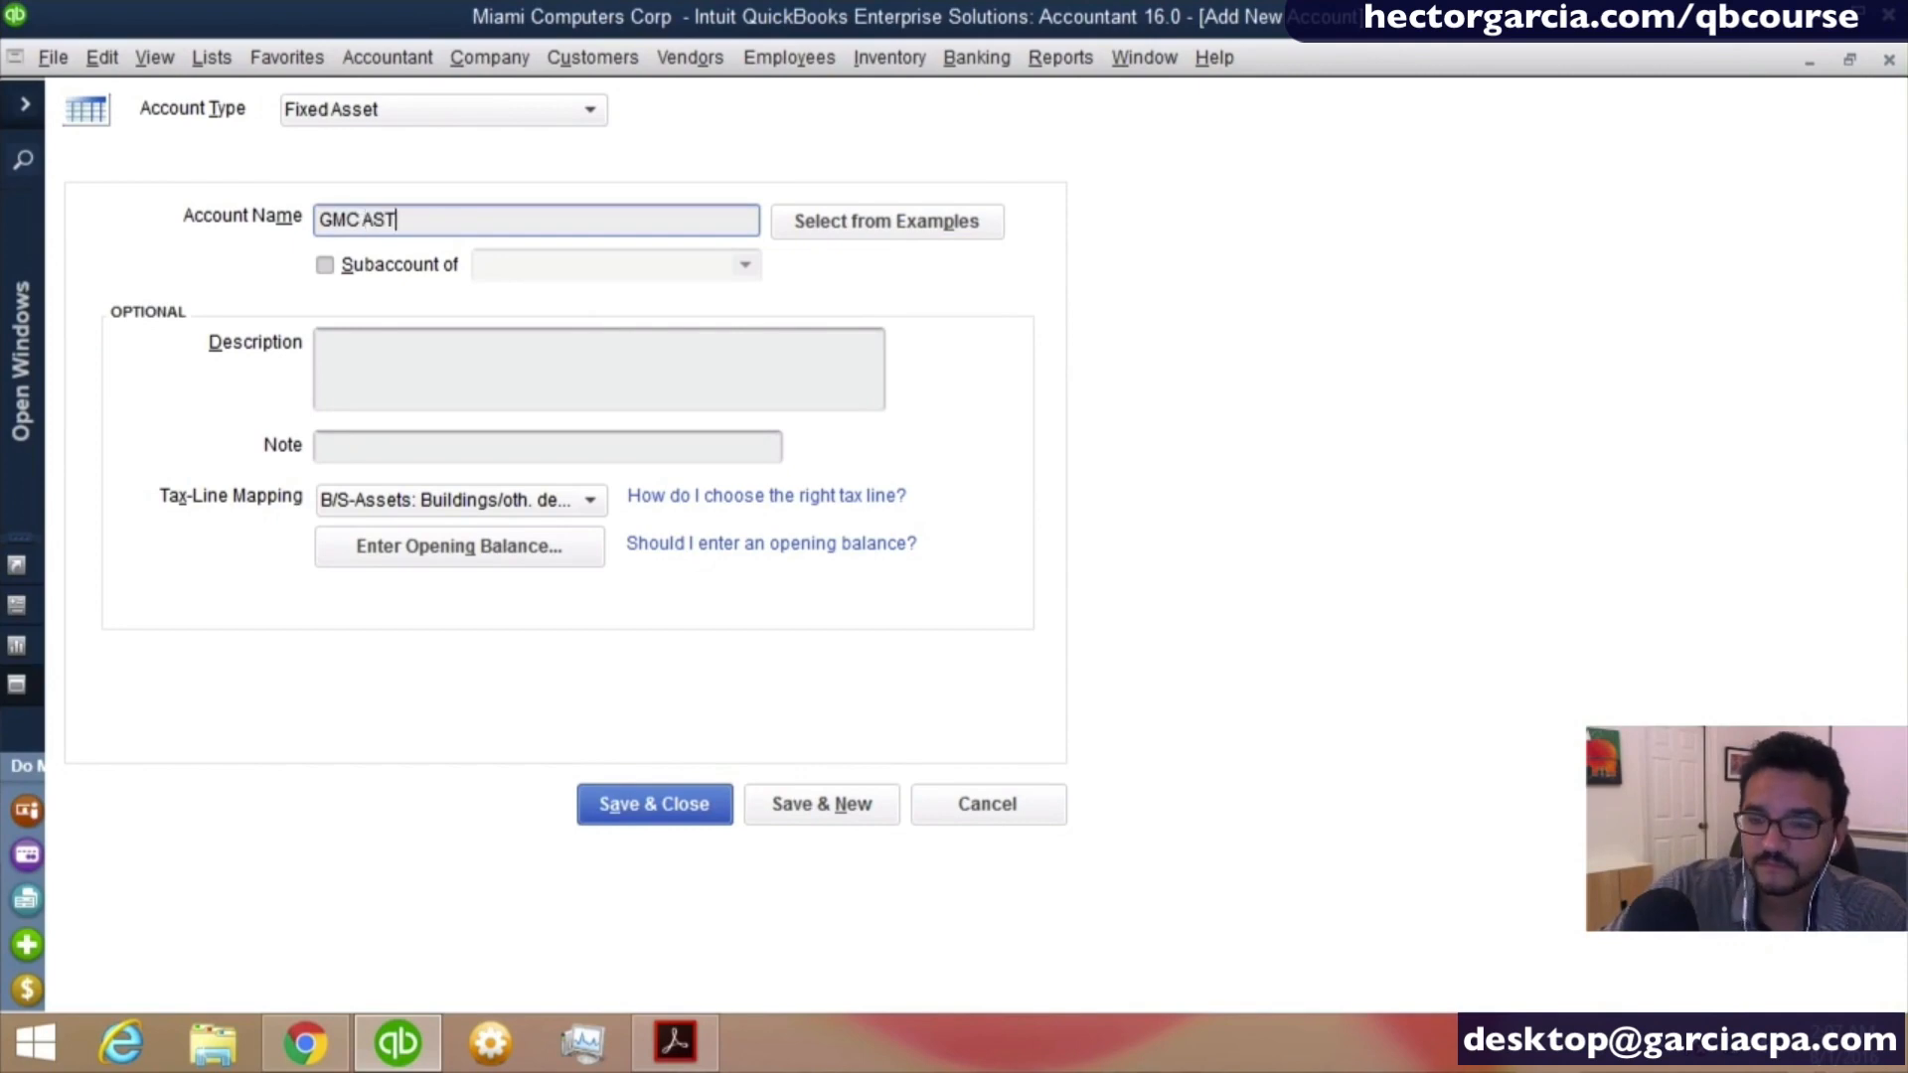
pyautogui.write('ROA')
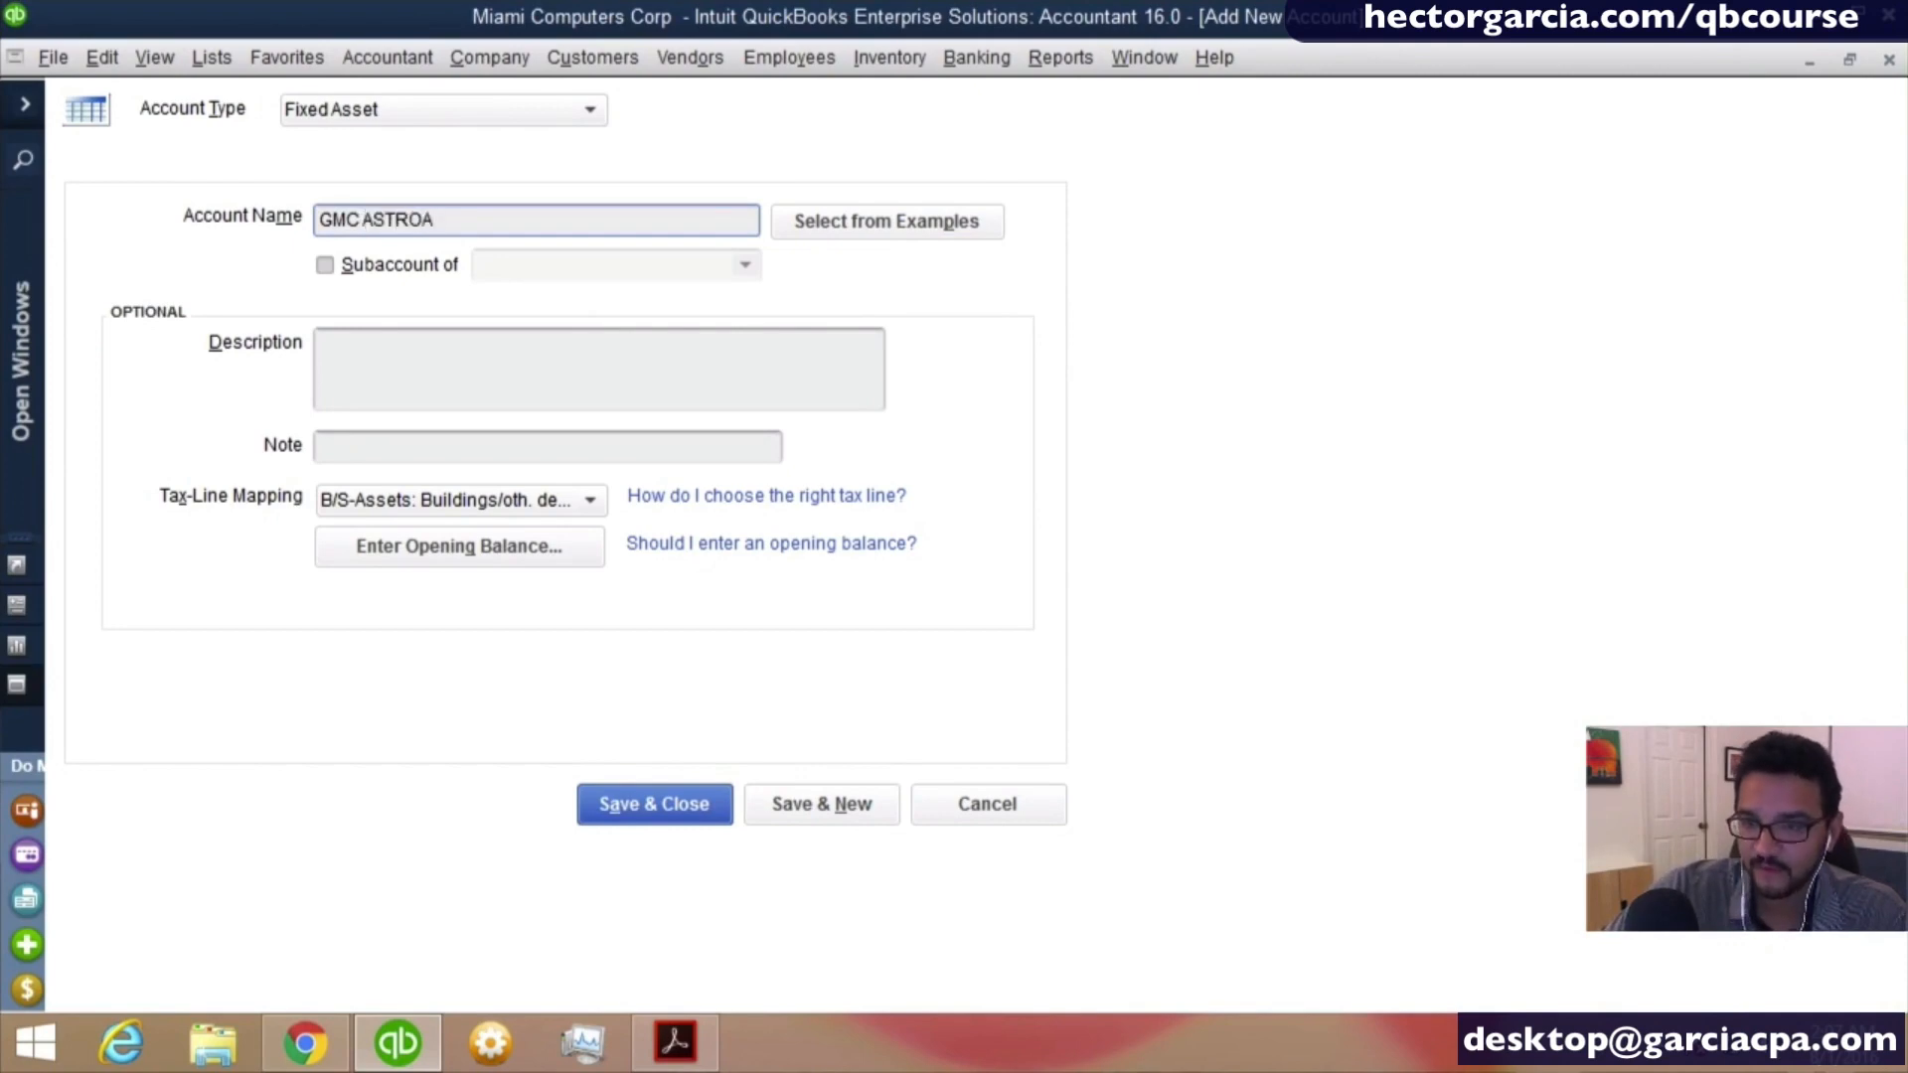
pyautogui.press('BackSpace')
pyautogui.write('VAN')
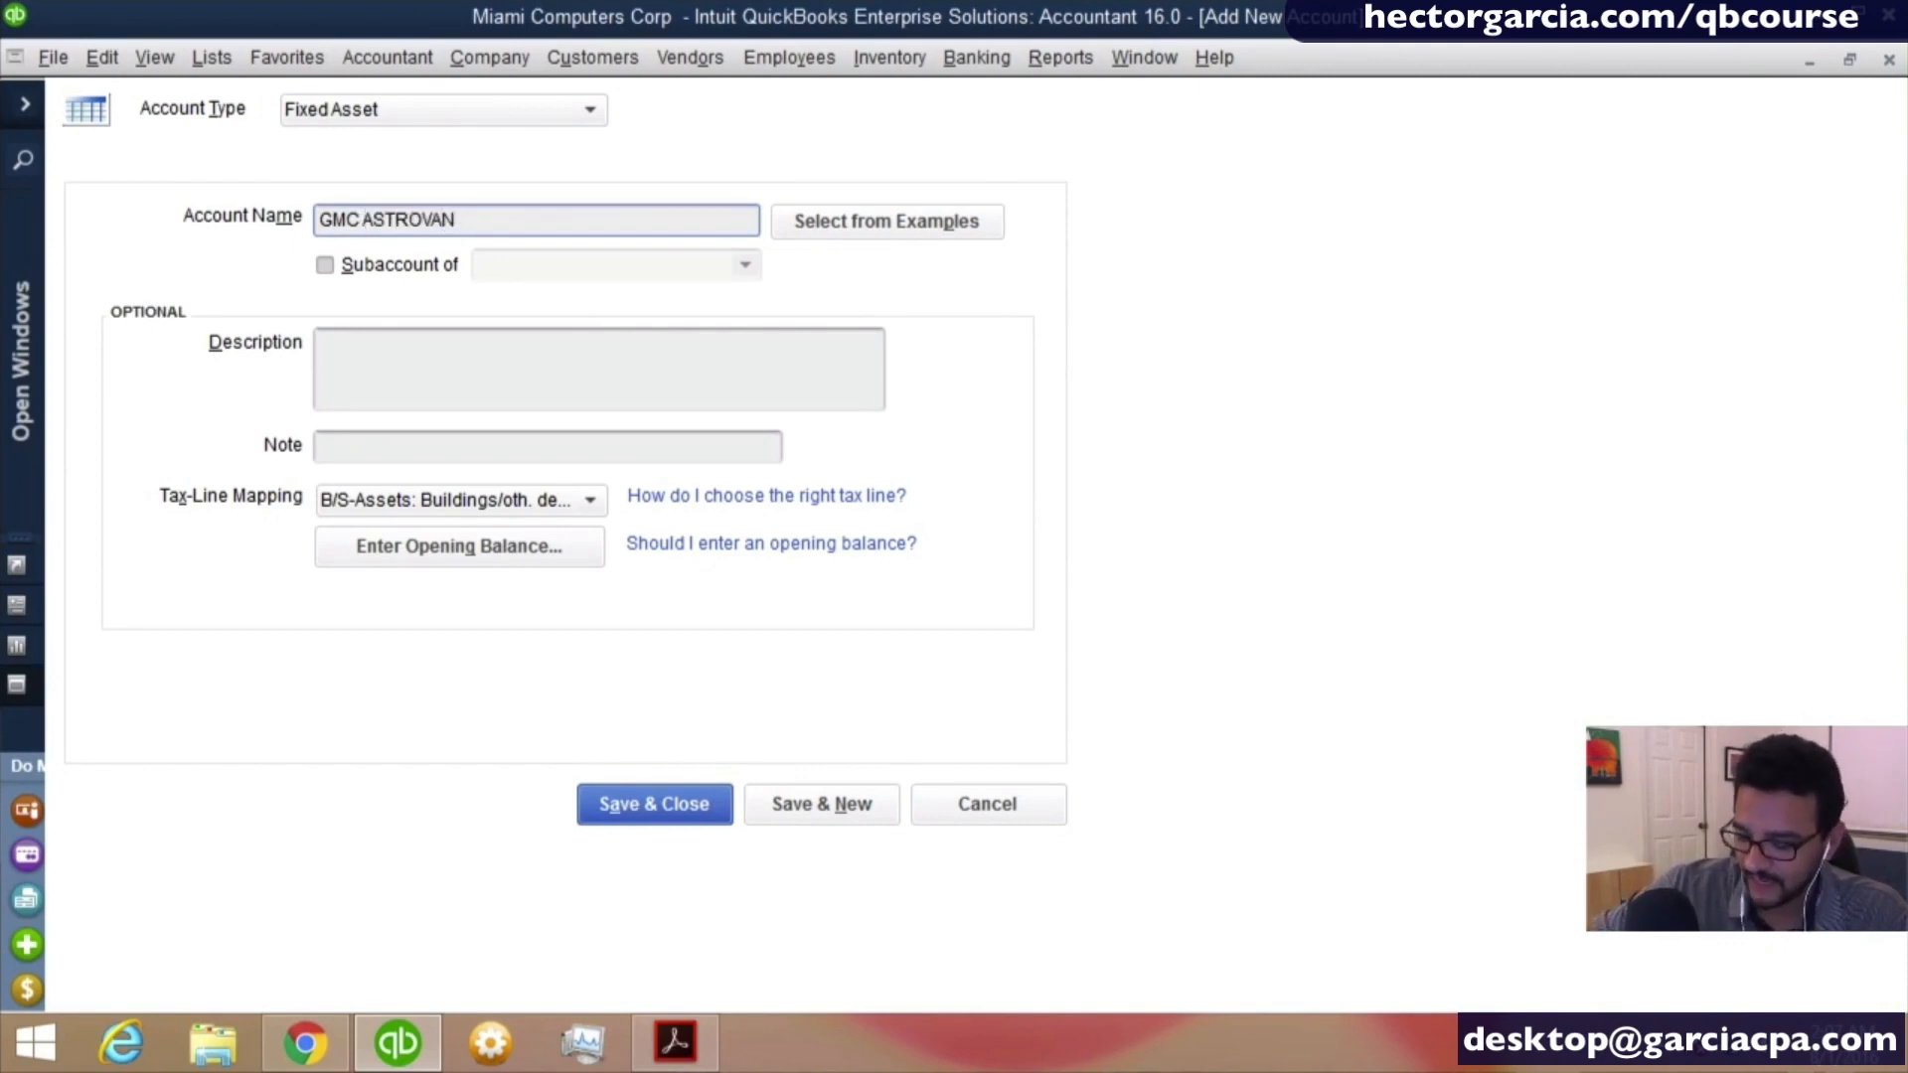
pyautogui.write(' 21')
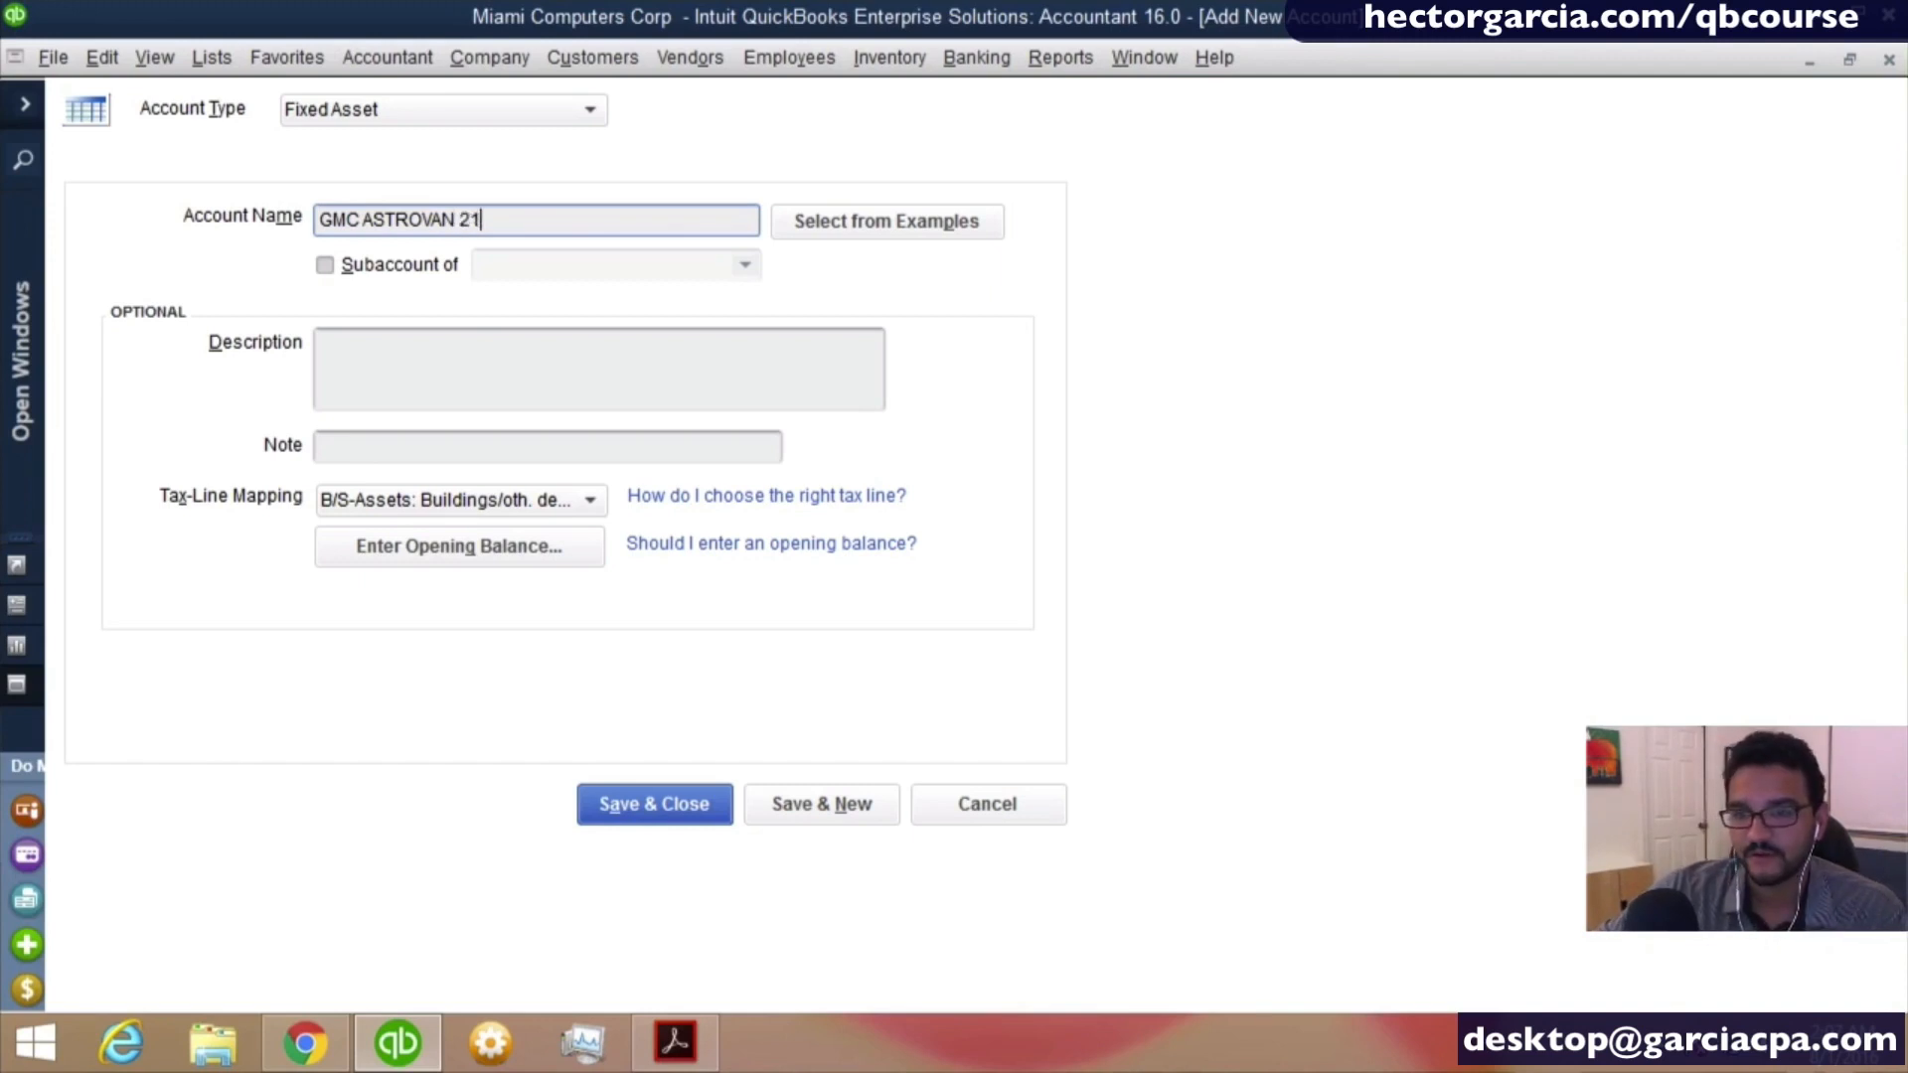
pyautogui.press('BackSpace')
pyautogui.write('014')
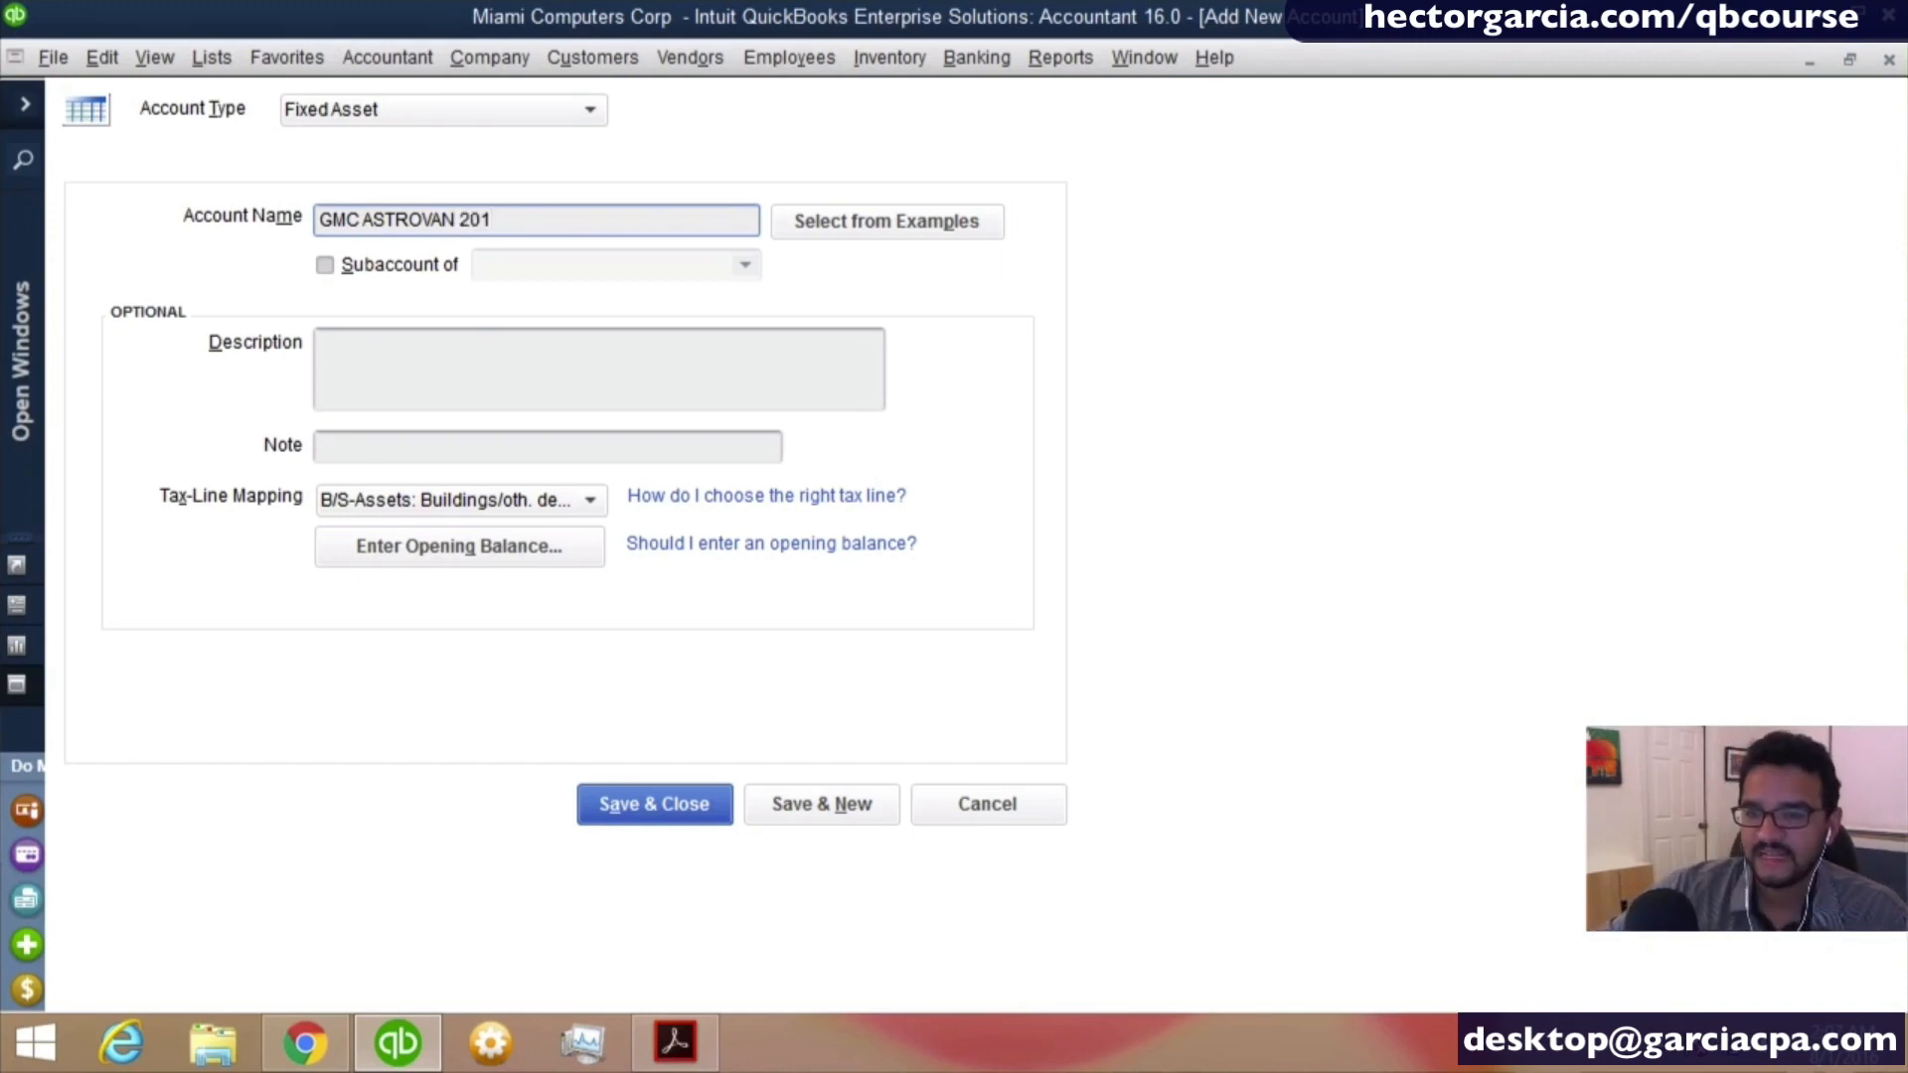
pyautogui.press('BackSpace')
pyautogui.write('3')
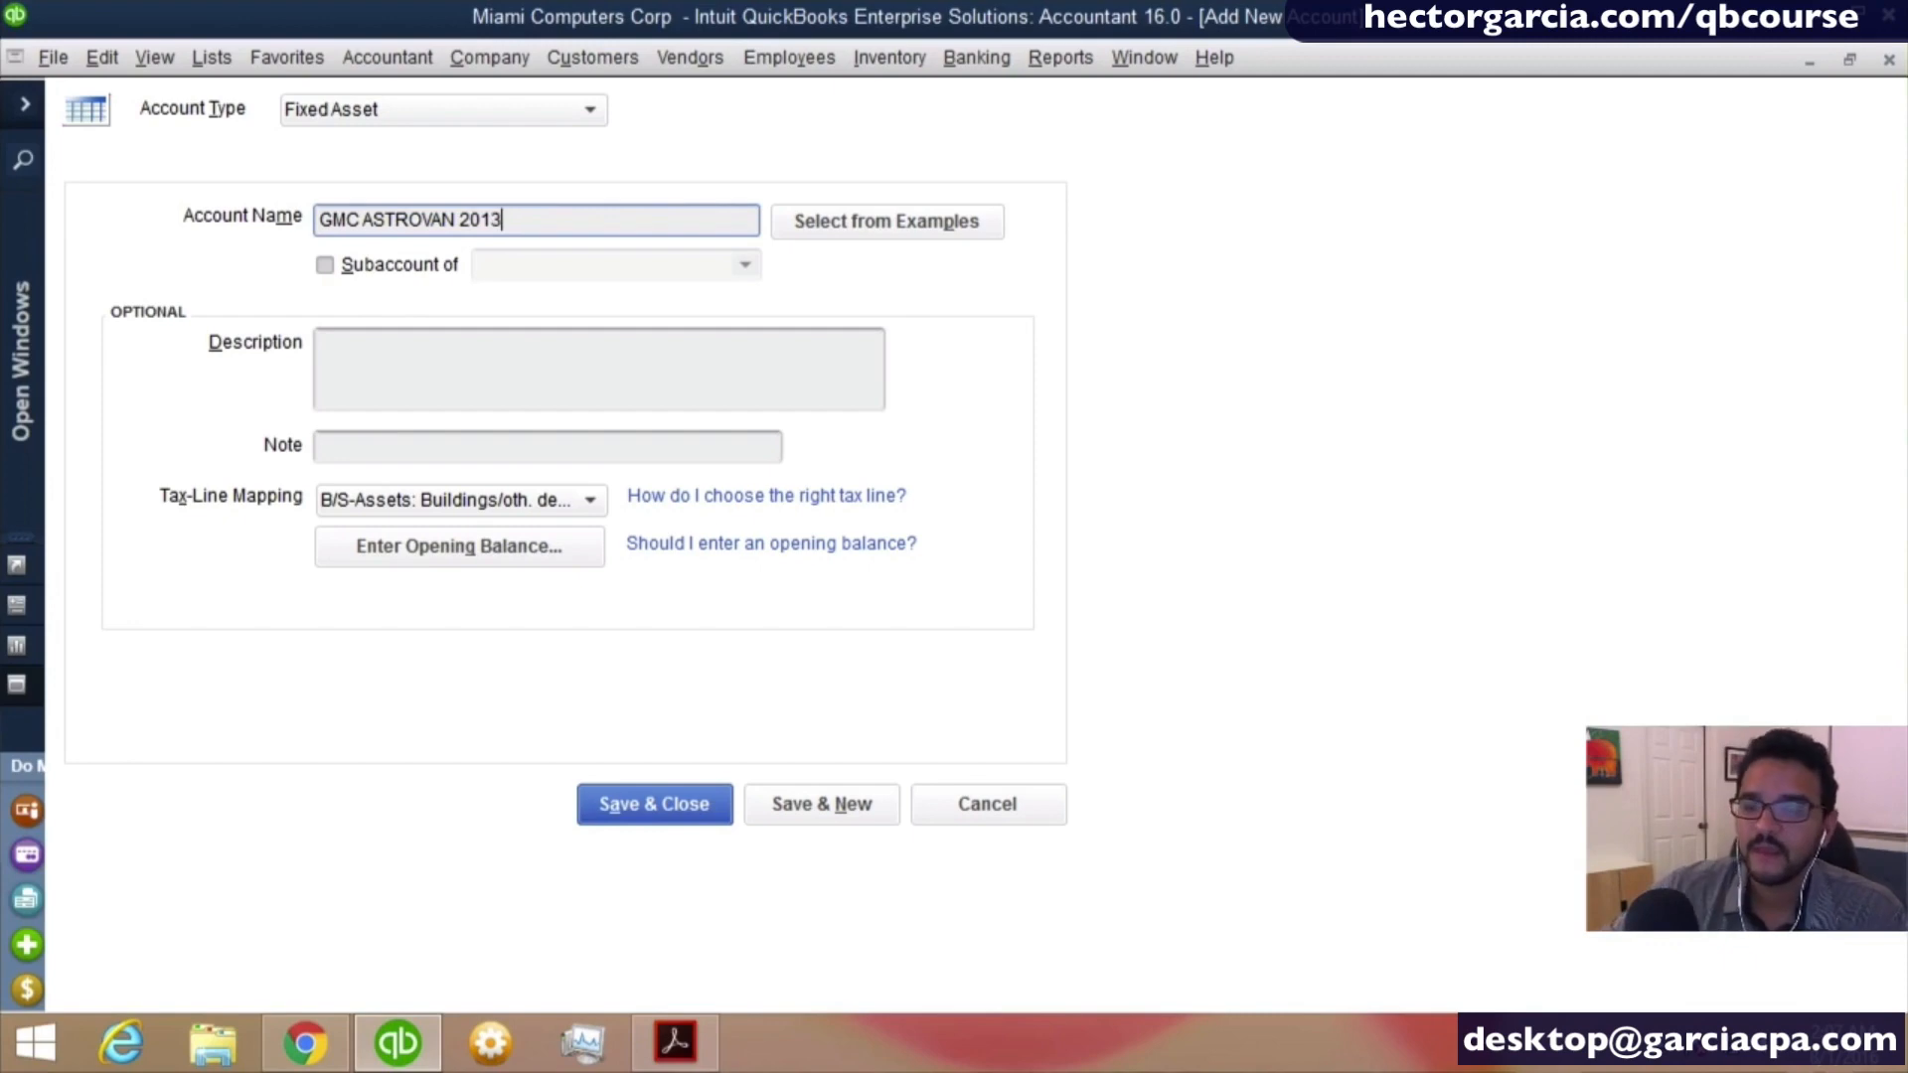
pyautogui.press('Tab')
# - Set the van account's opening balance to 36,900.00 as of 12/31/2015
pyautogui.click(417, 558)
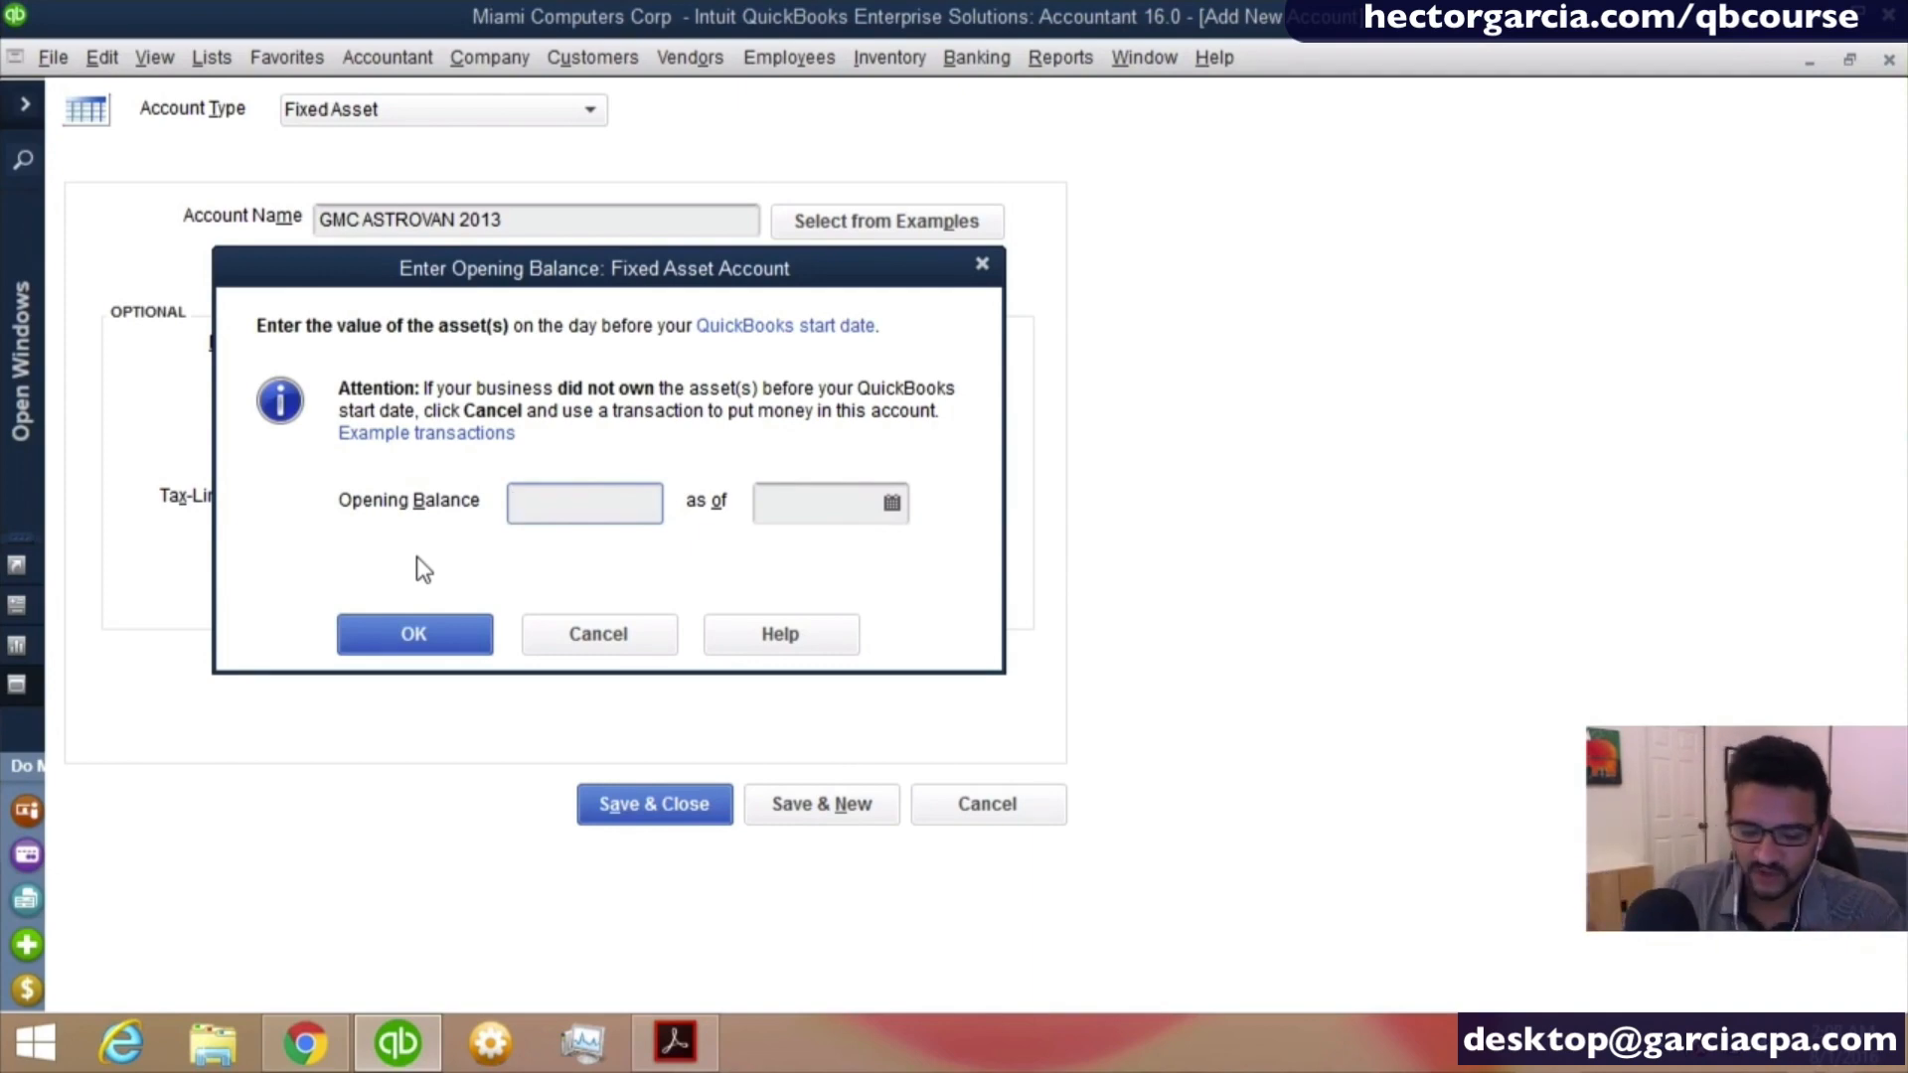
pyautogui.write('2')
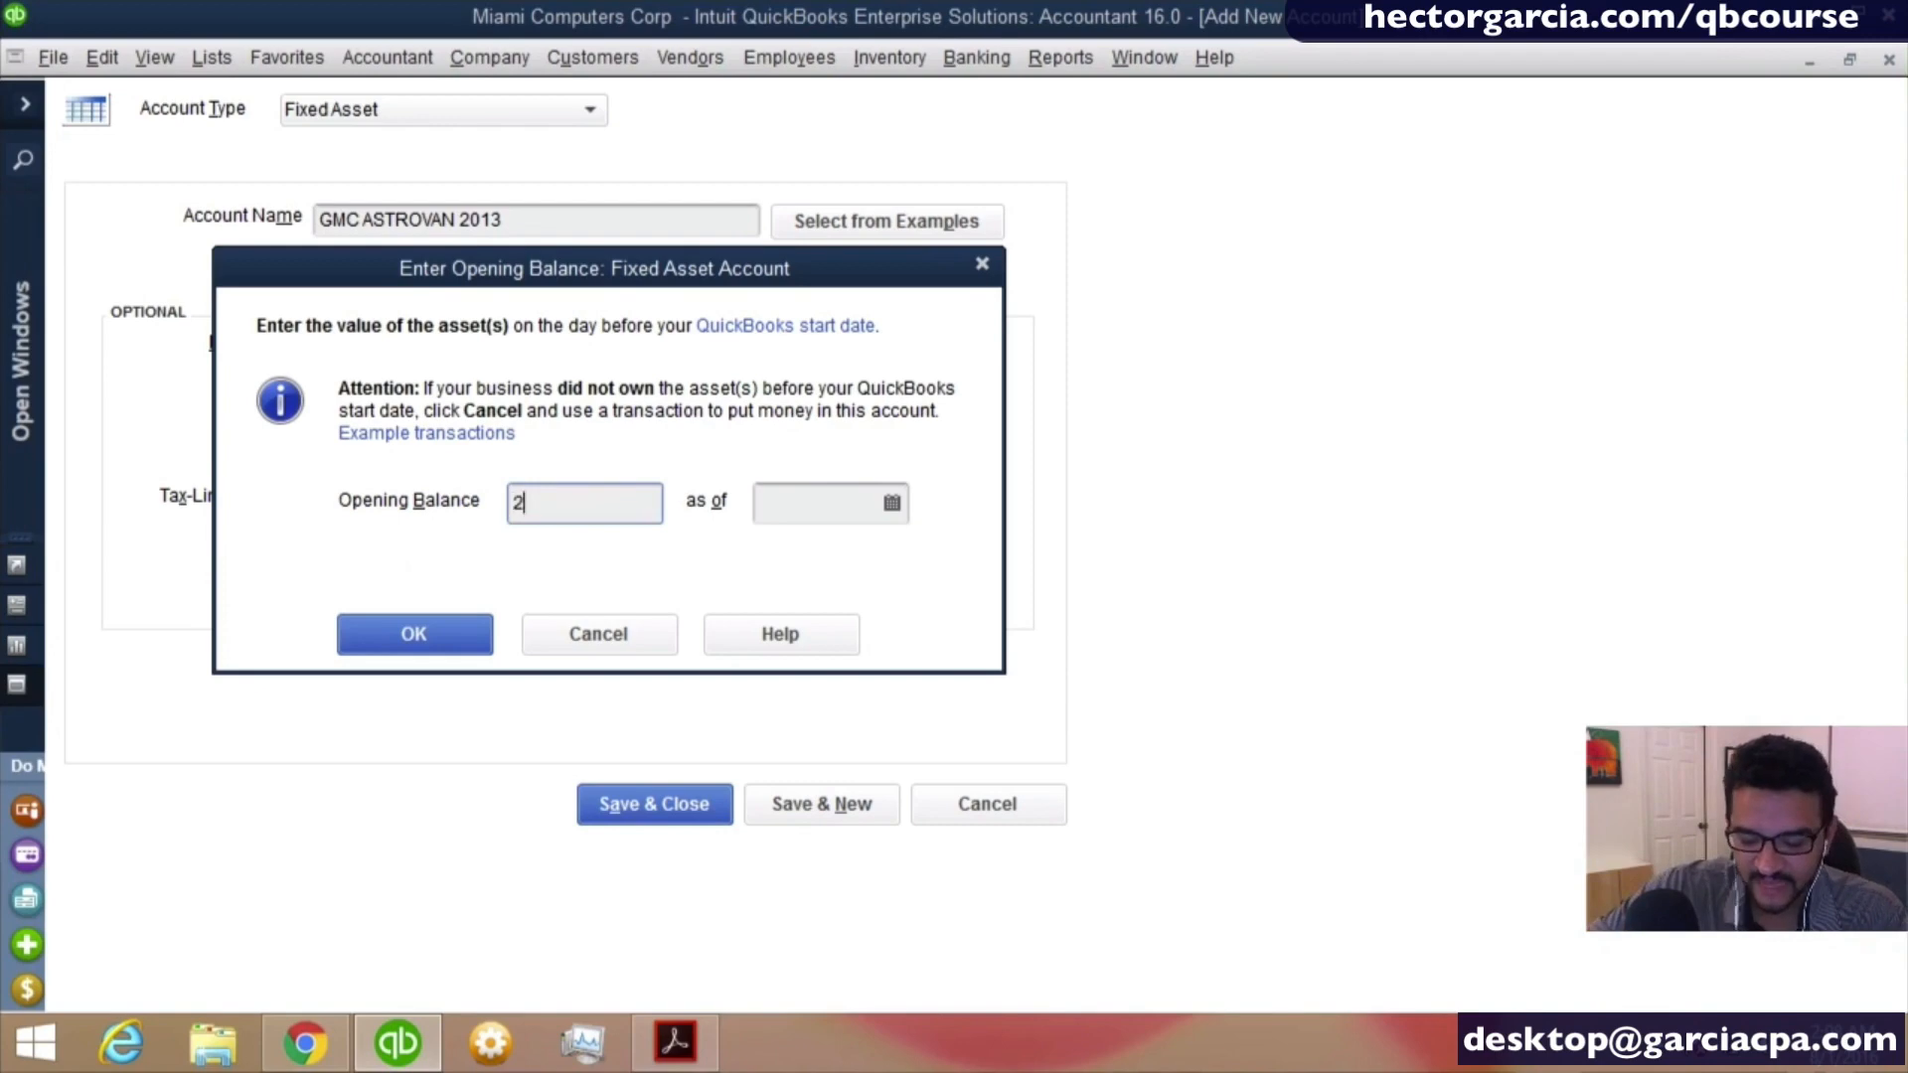
pyautogui.press('BackSpace')
pyautogui.write('36900')
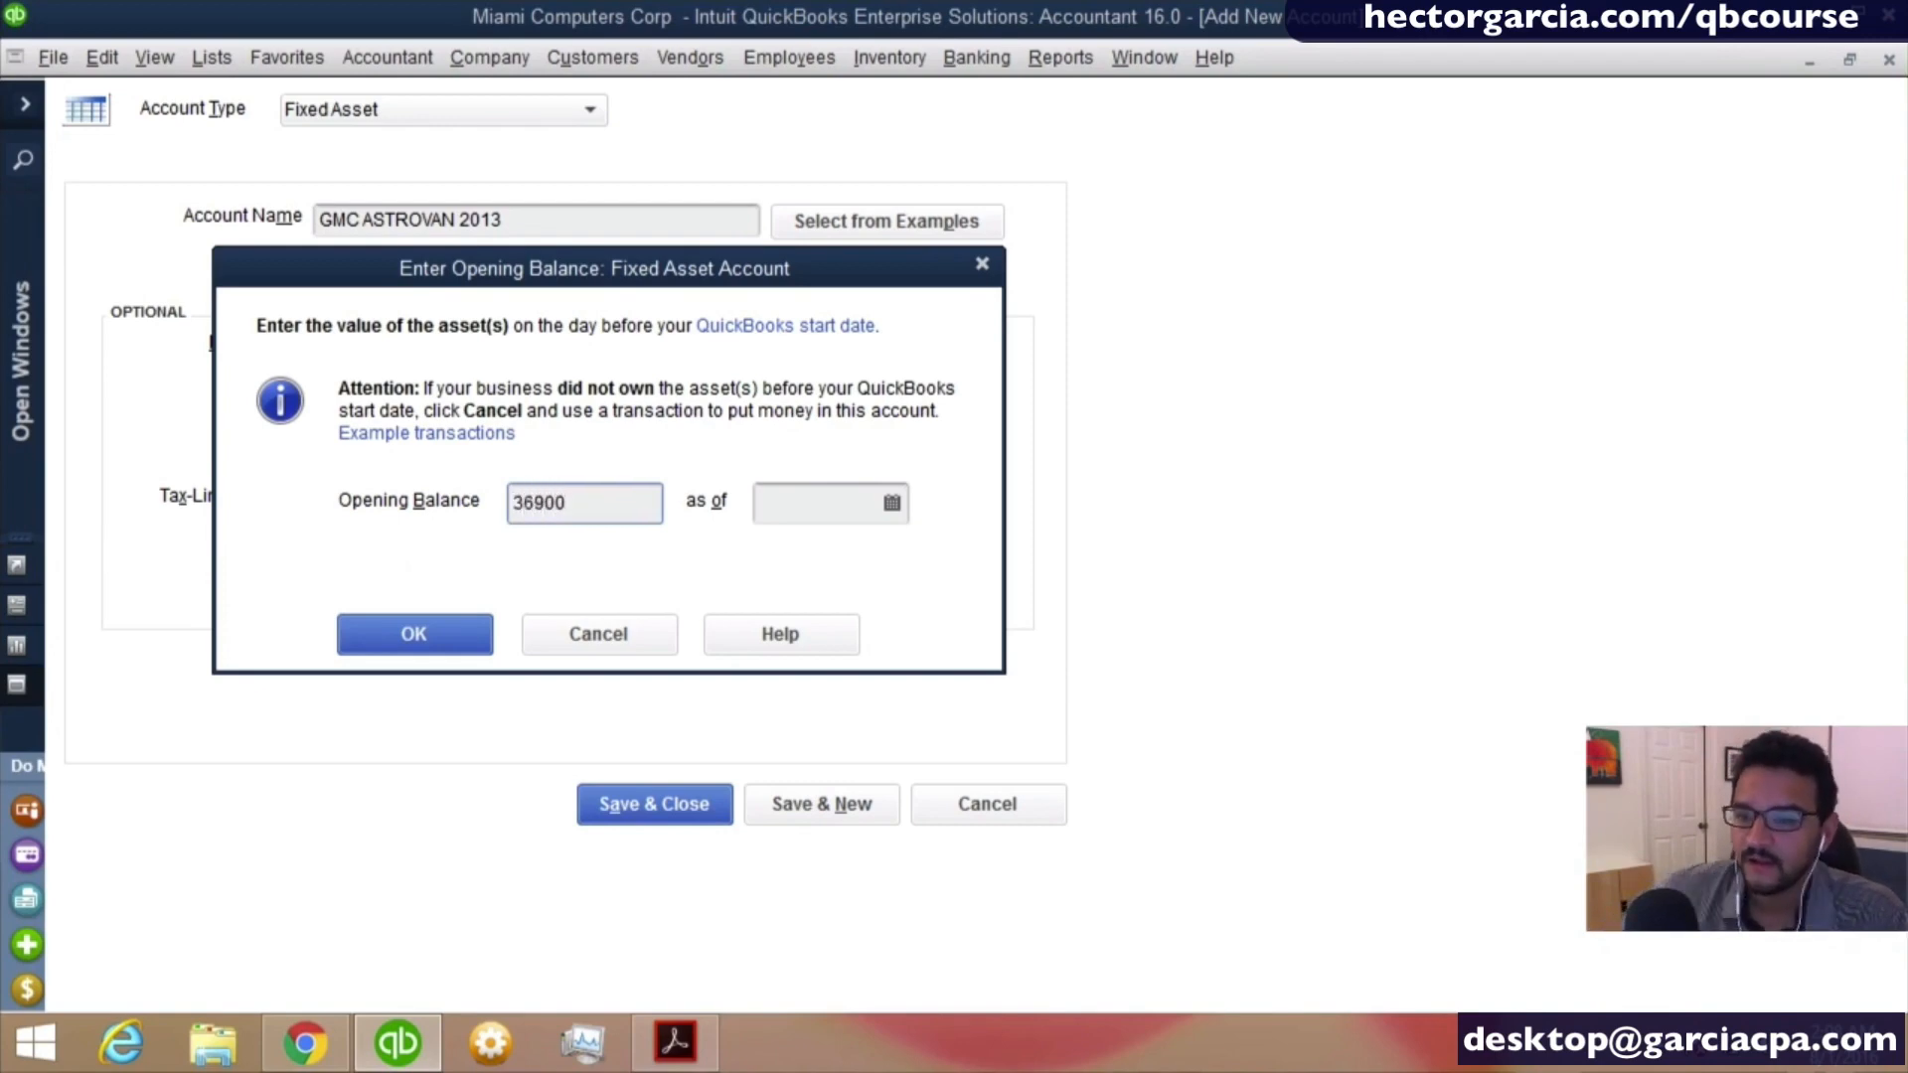
pyautogui.press('Tab')
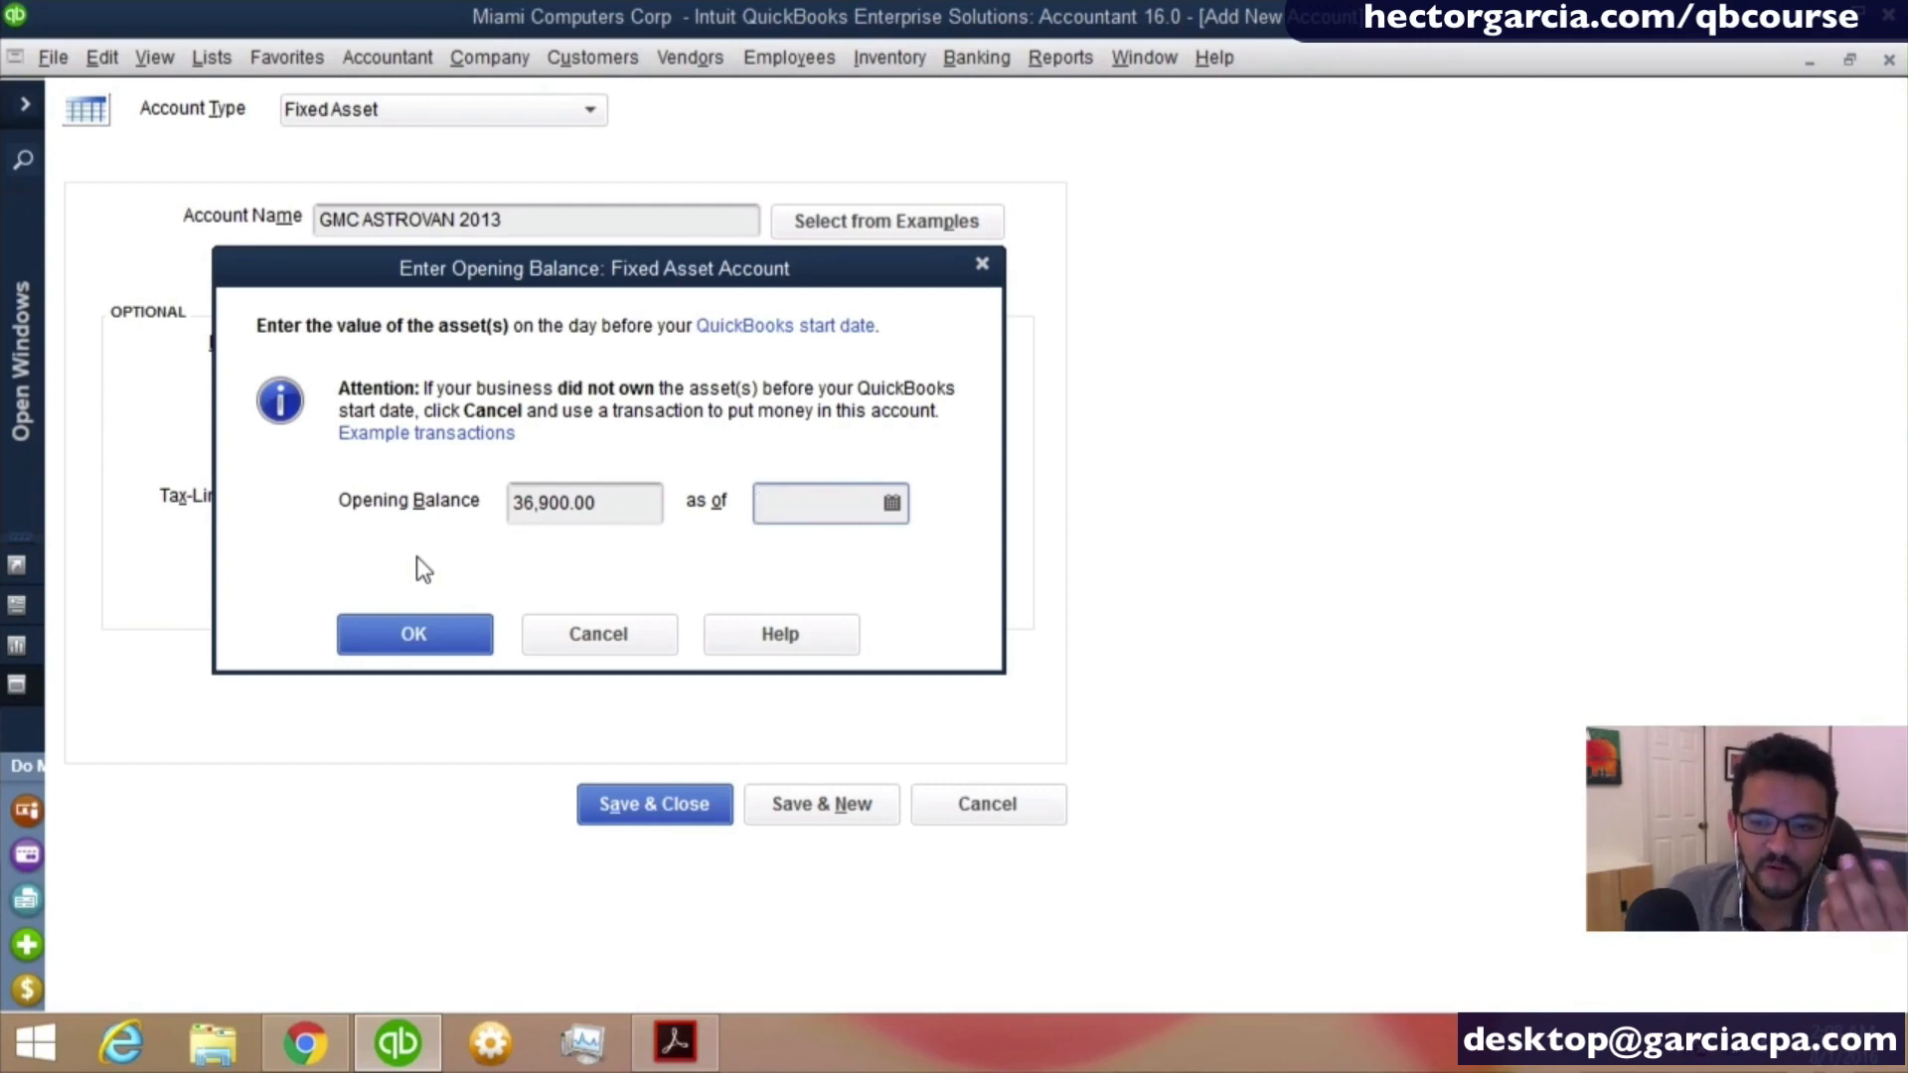
pyautogui.write('12')
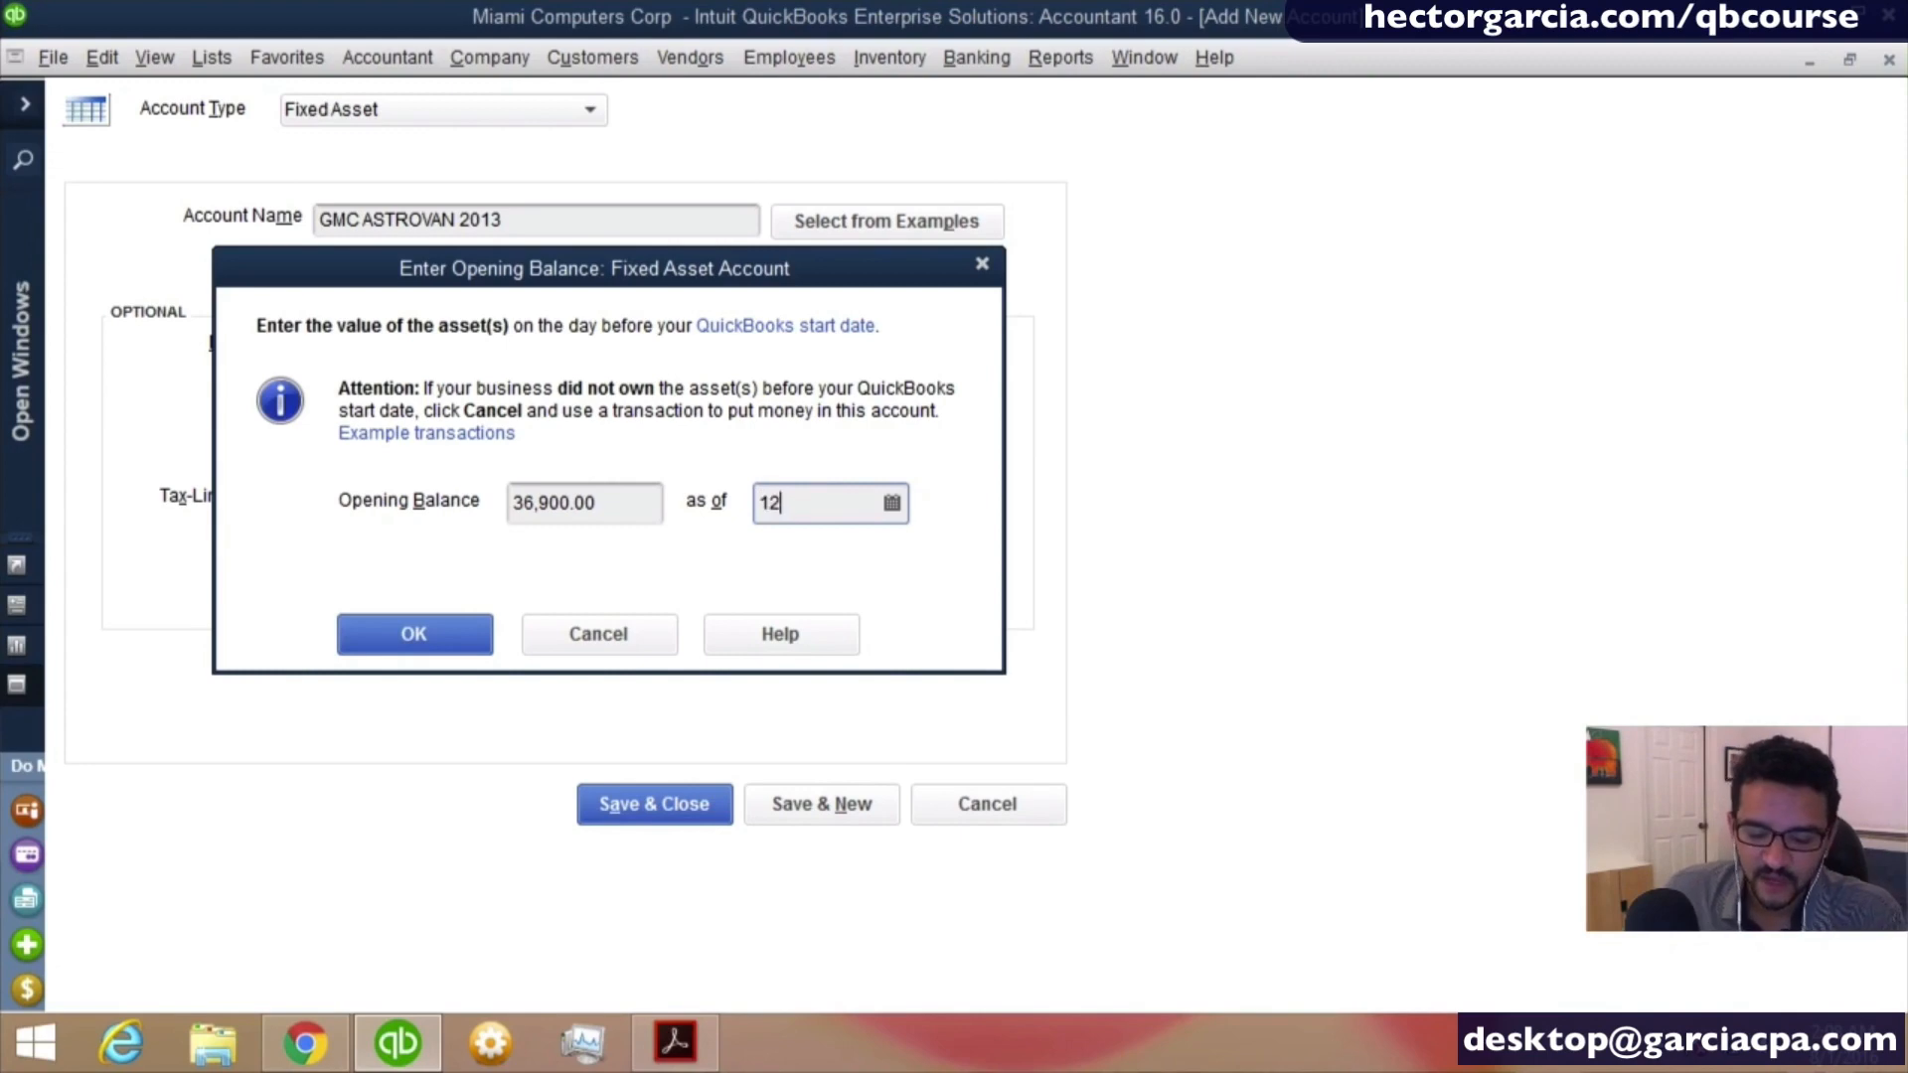
pyautogui.write('312015')
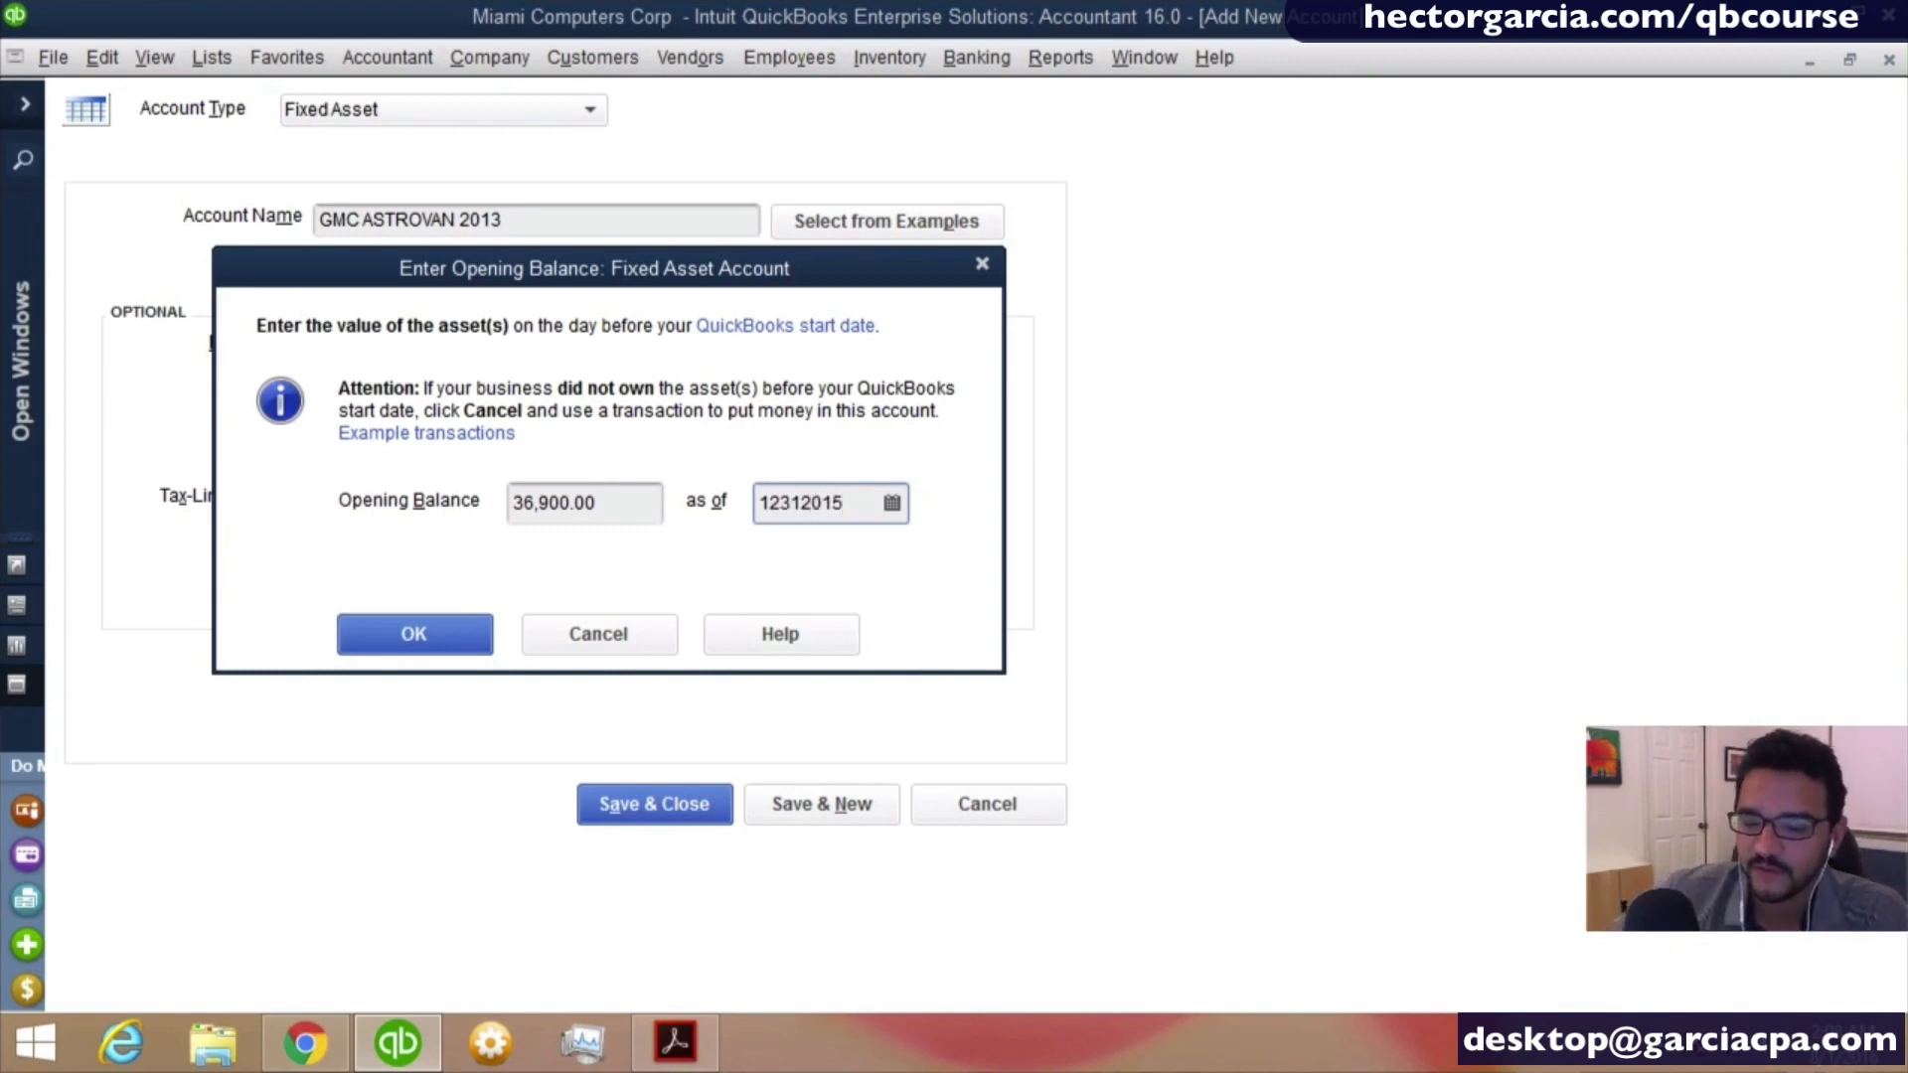
pyautogui.click(413, 644)
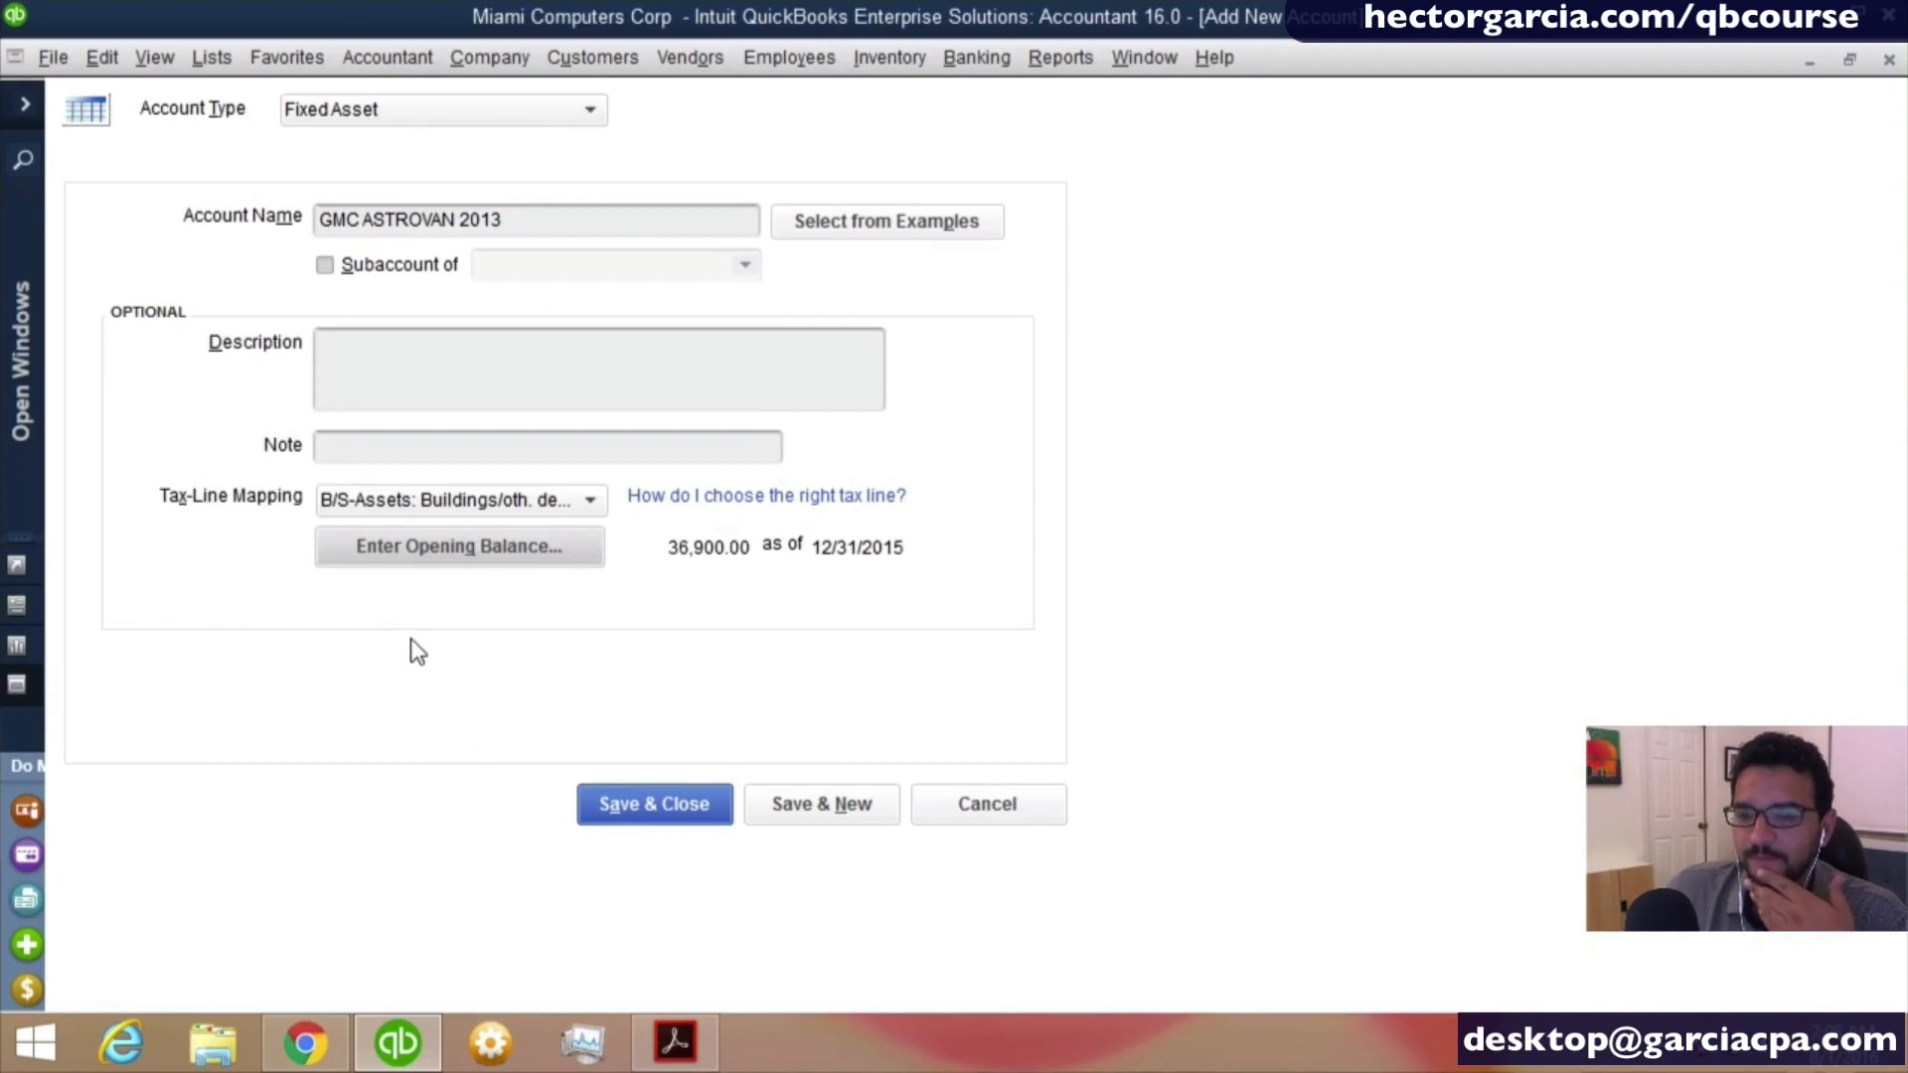
# - Save and close the van's fixed asset account, accepting the past-dated transaction, and review it in the chart of accounts
pyautogui.click(671, 821)
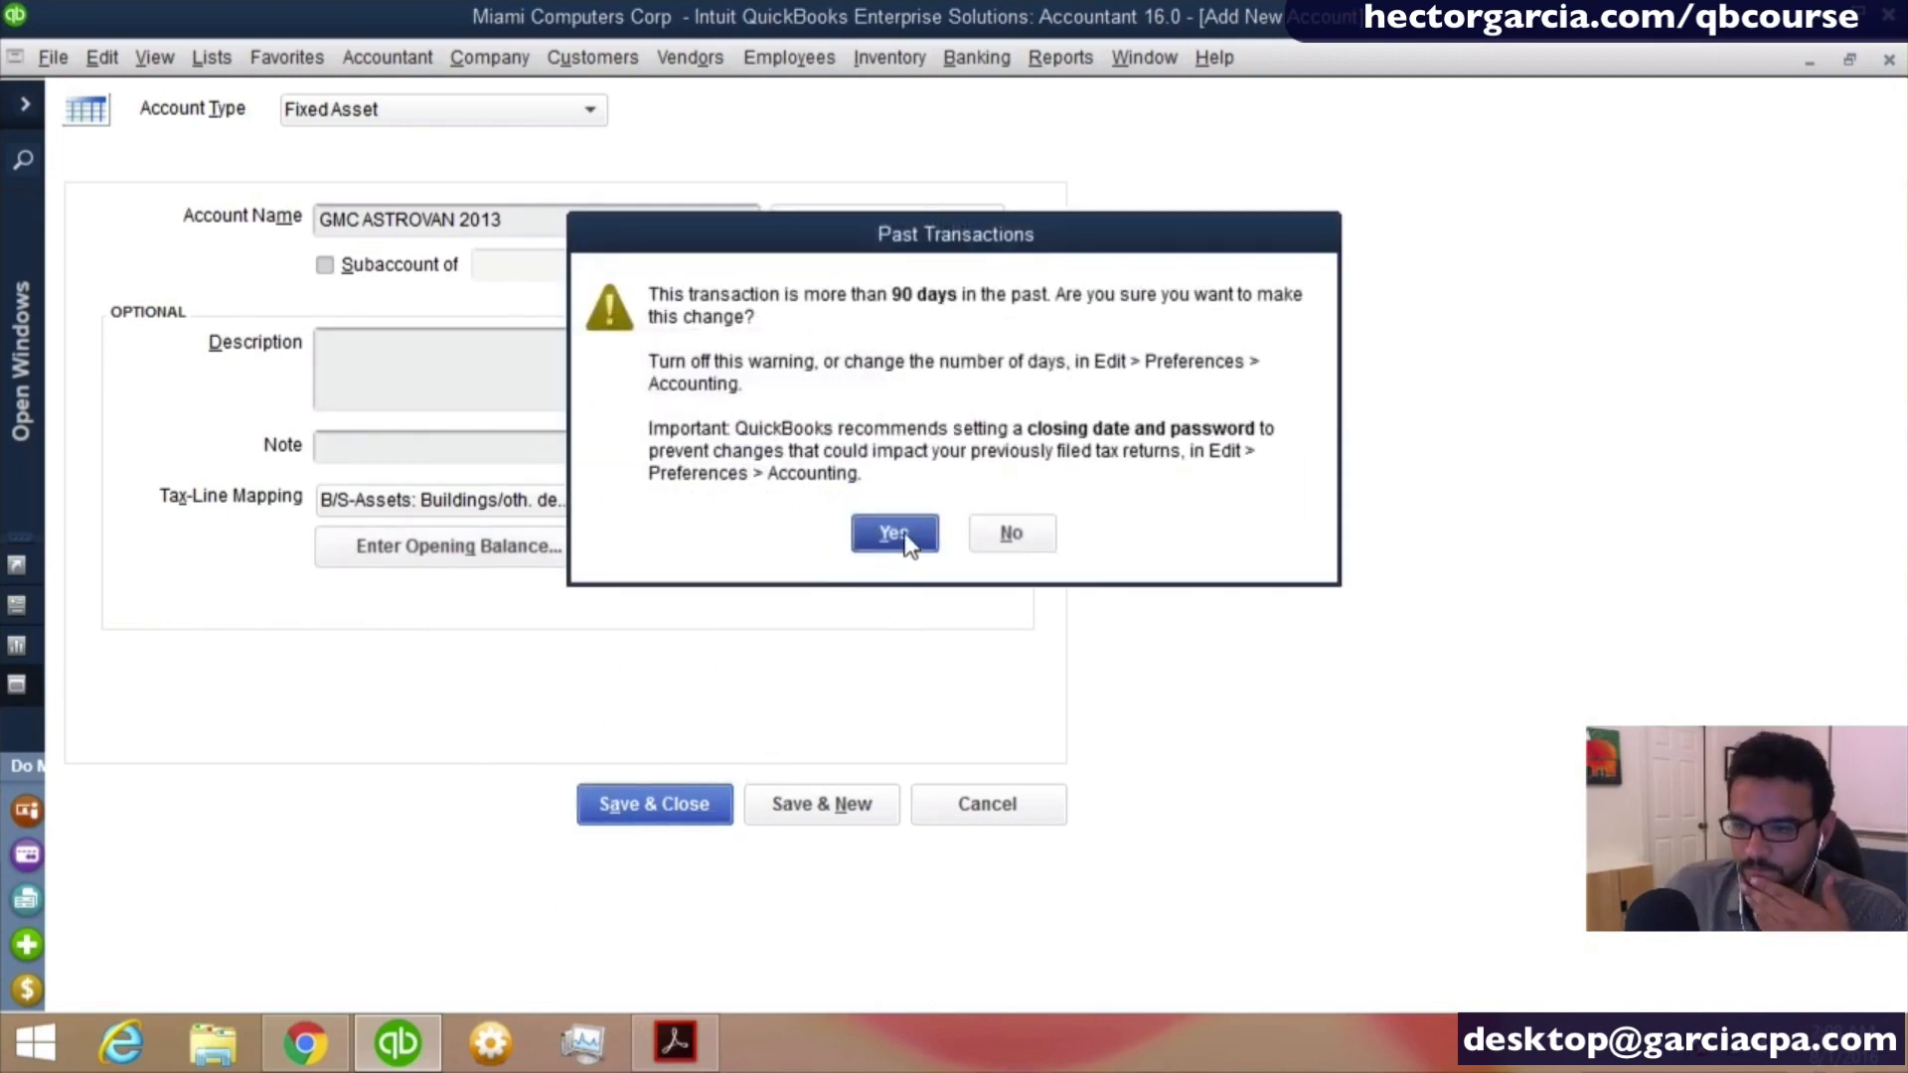
pyautogui.click(902, 534)
pyautogui.scroll(1, 690, 435)
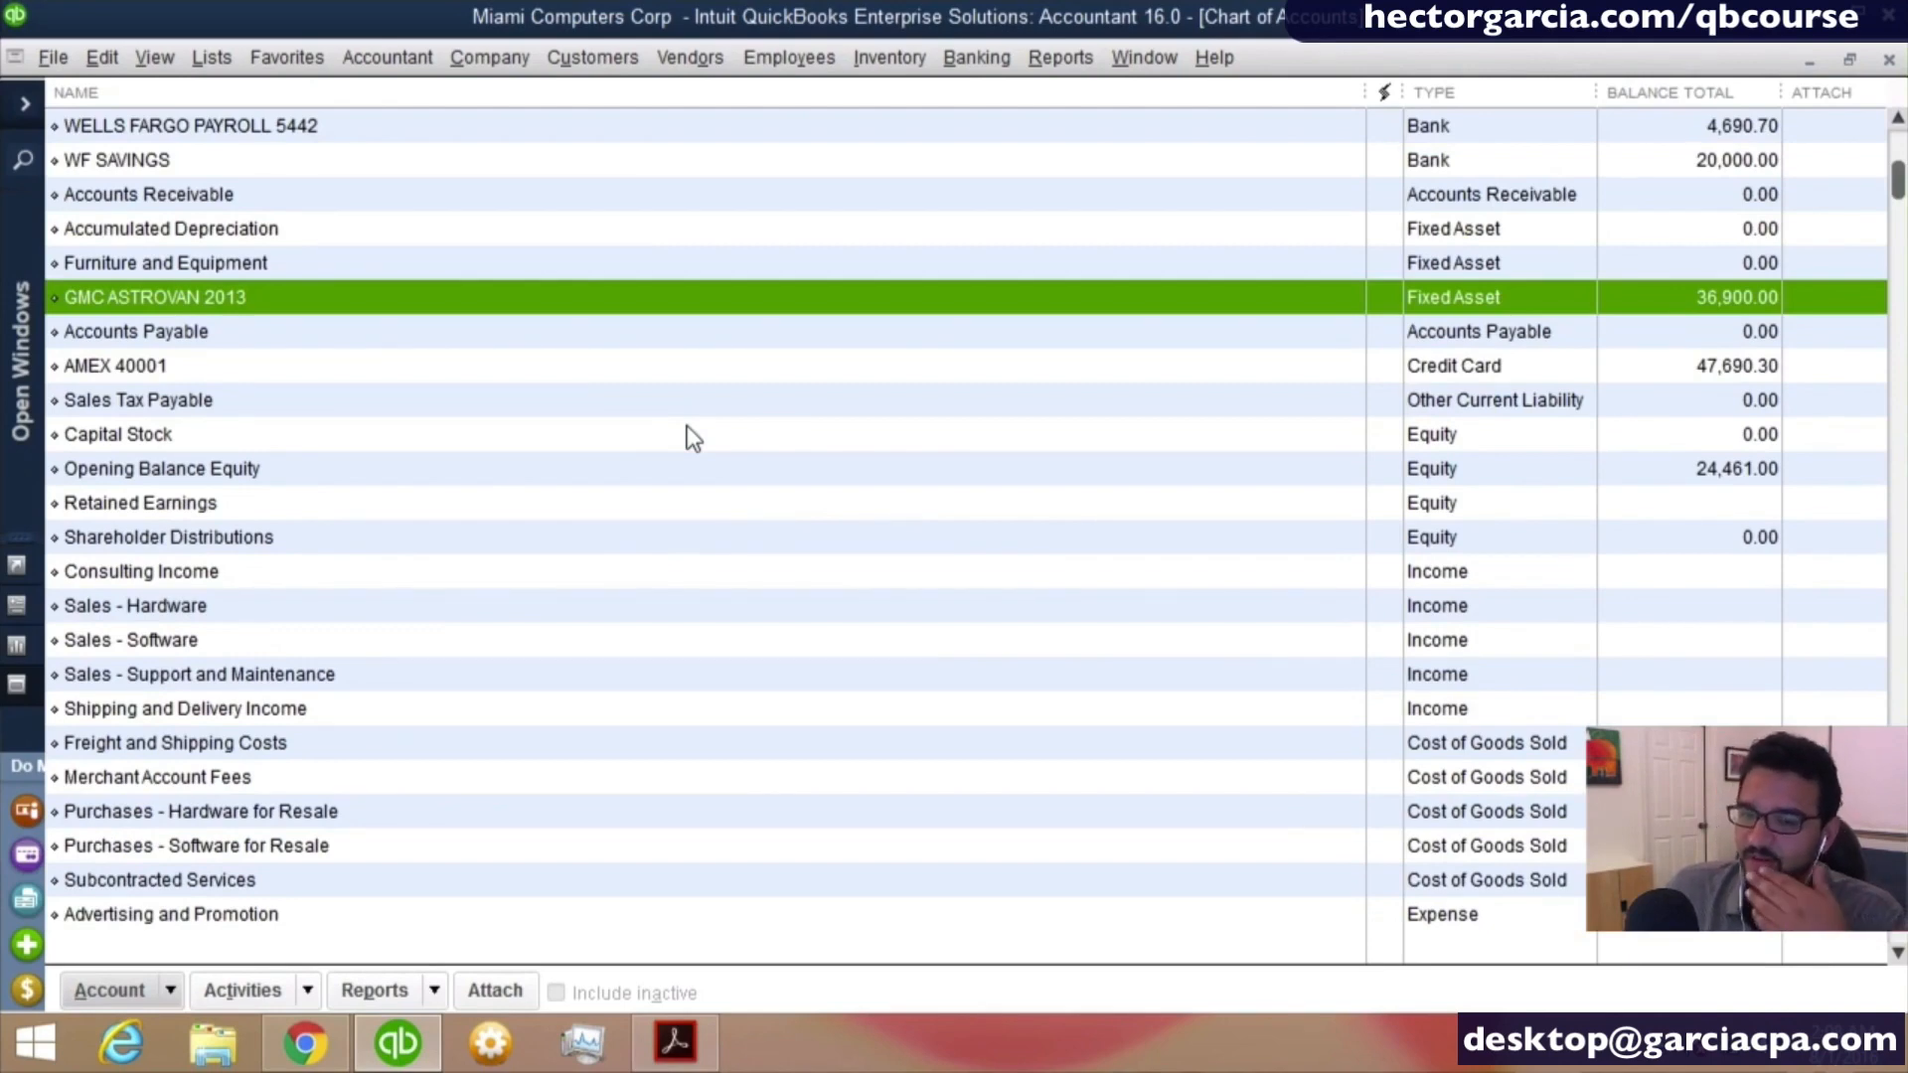
# - Start another new account of type Fixed Asset (major purchases) for the depreciation and continue to its details form
pyautogui.click(175, 993)
pyautogui.click(145, 565)
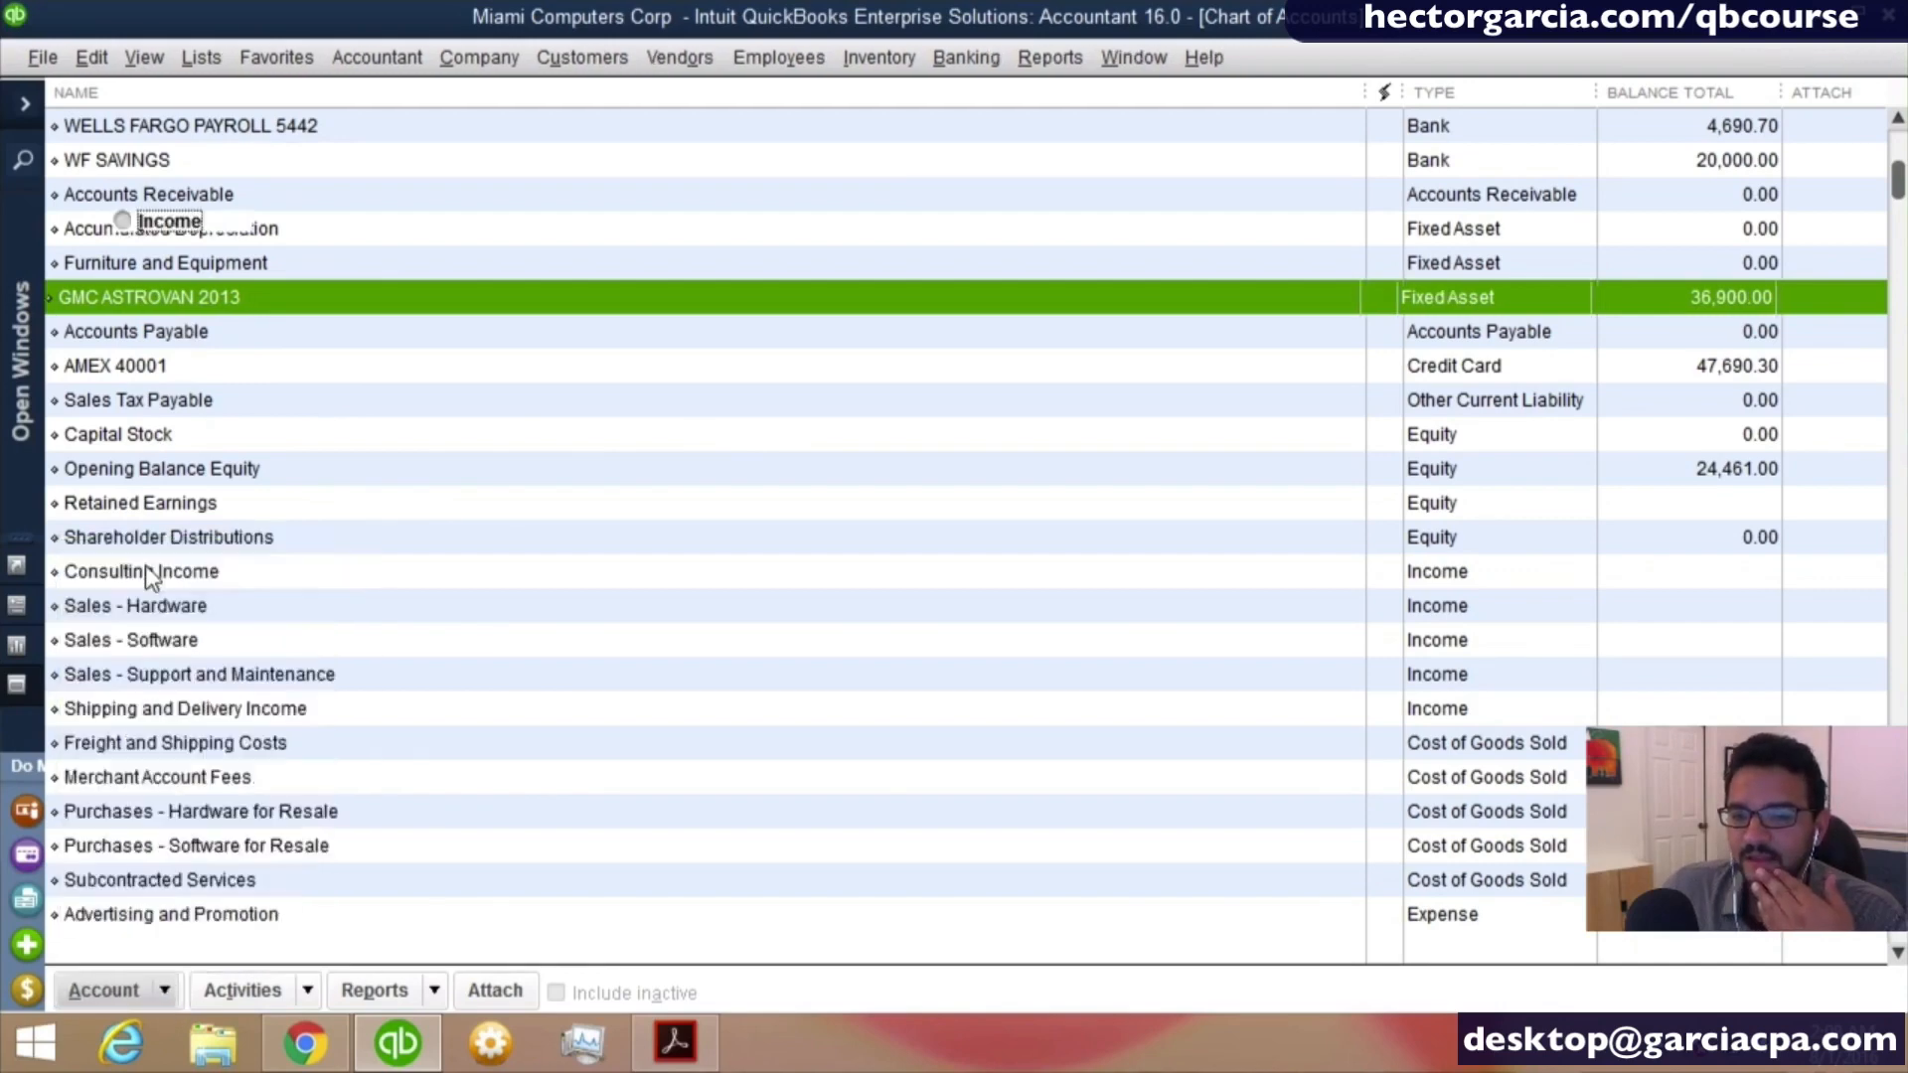
pyautogui.click(173, 370)
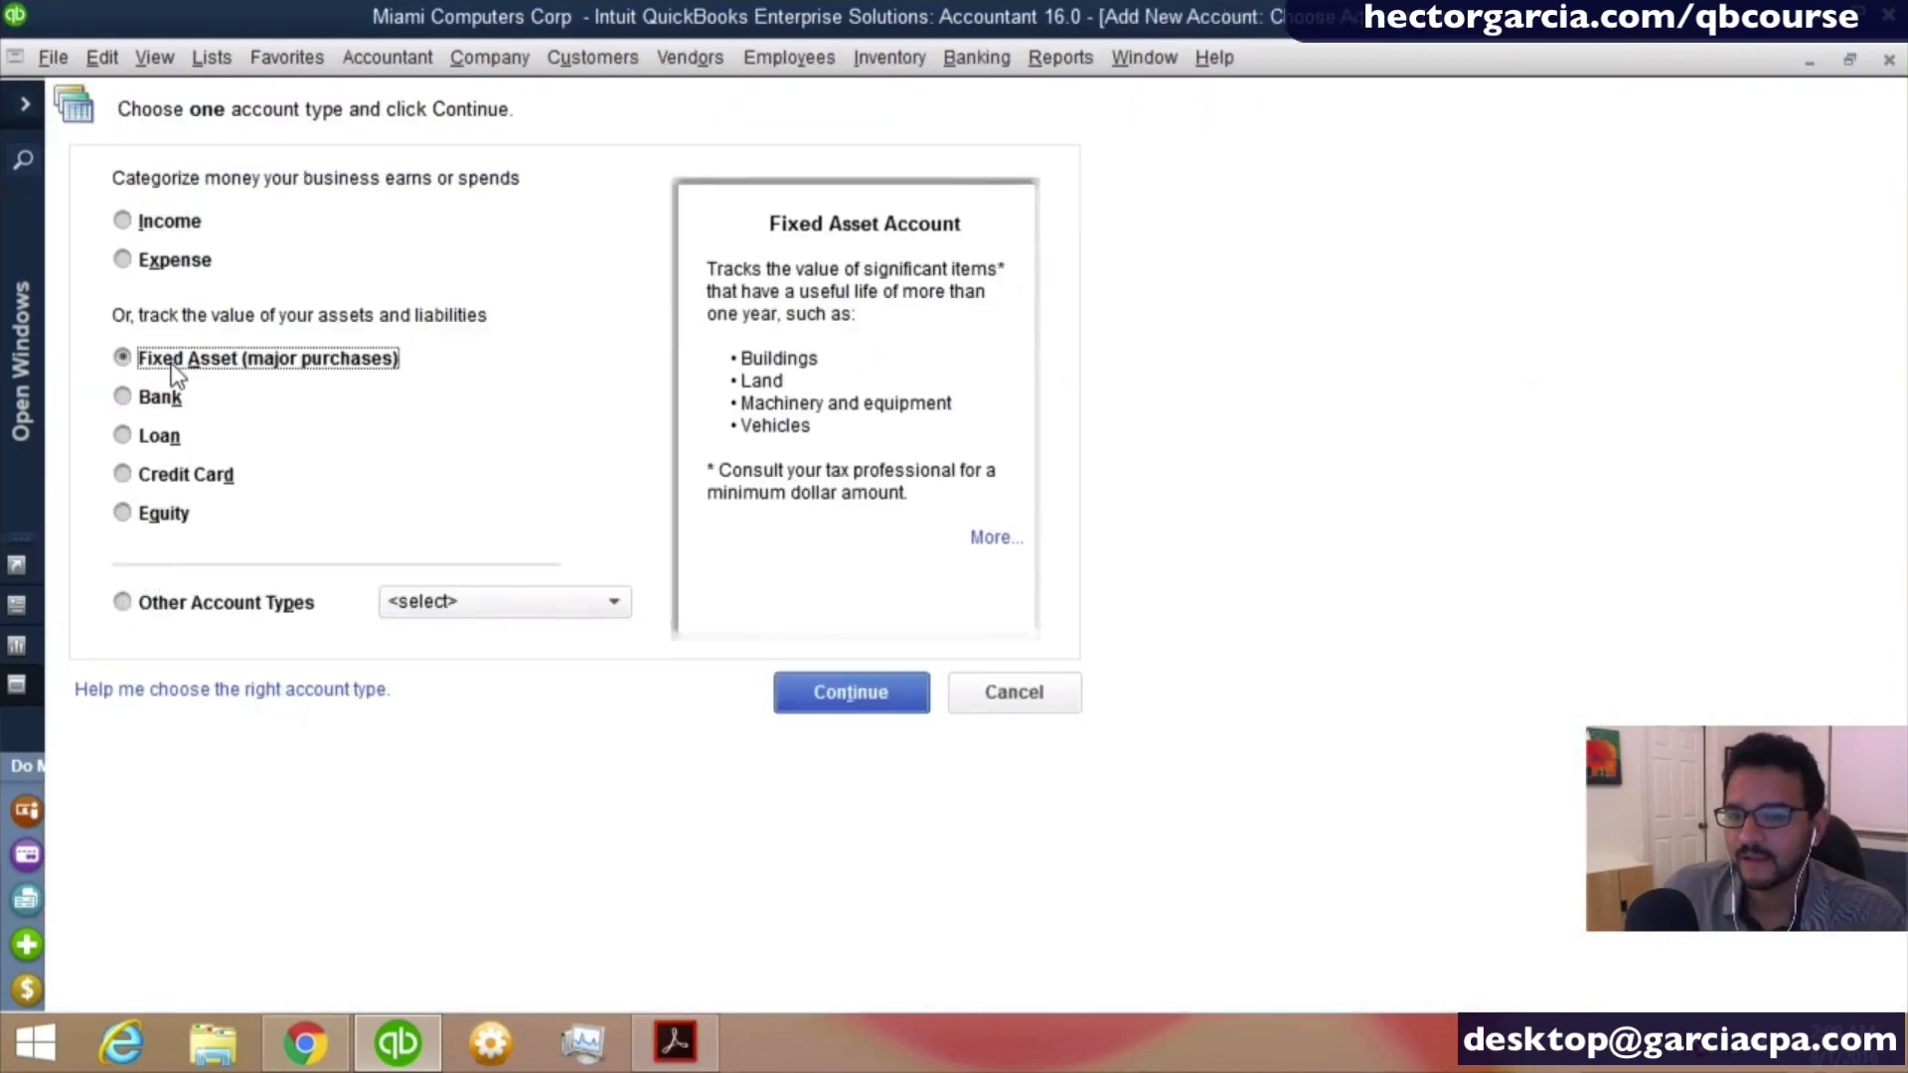
pyautogui.click(879, 707)
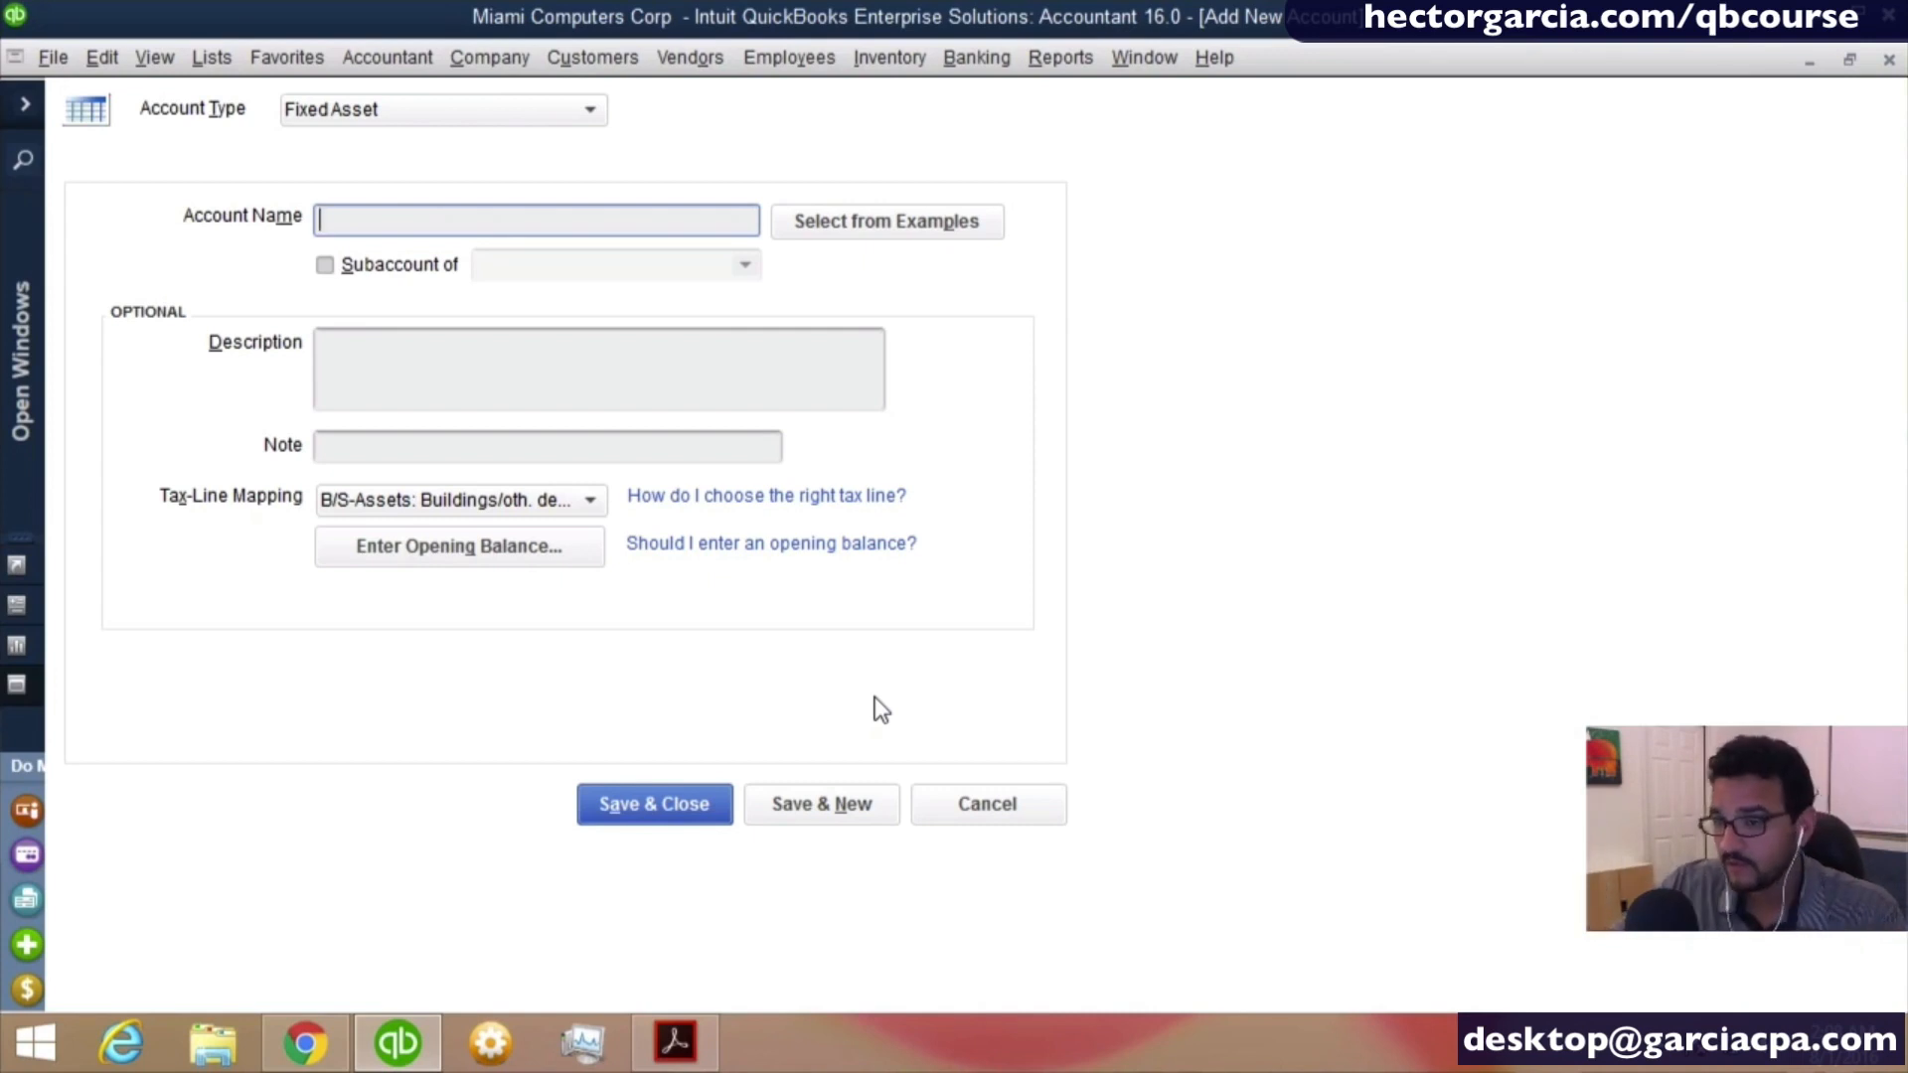
# - Name the new fixed asset account ACCUMULATED DEPRECIATION
pyautogui.write('A')
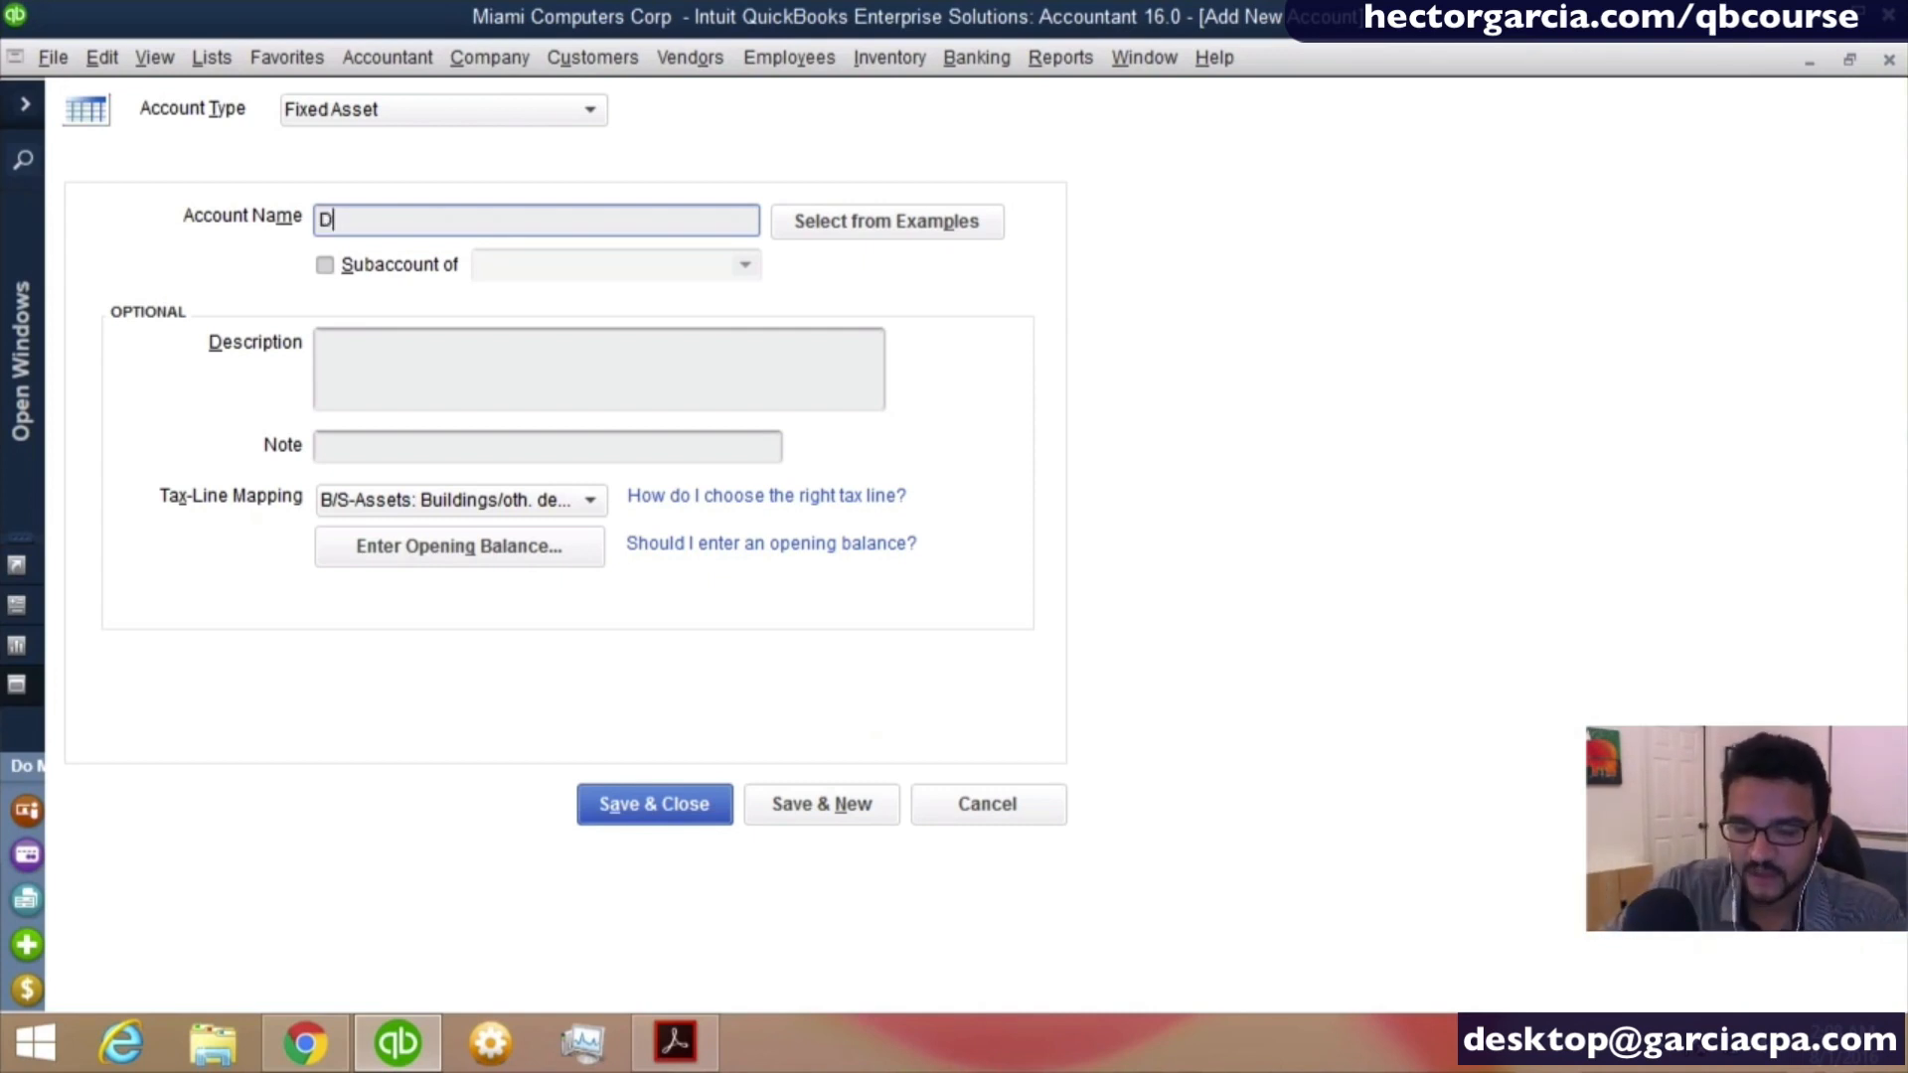
pyautogui.press('BackSpace')
pyautogui.write('AC')
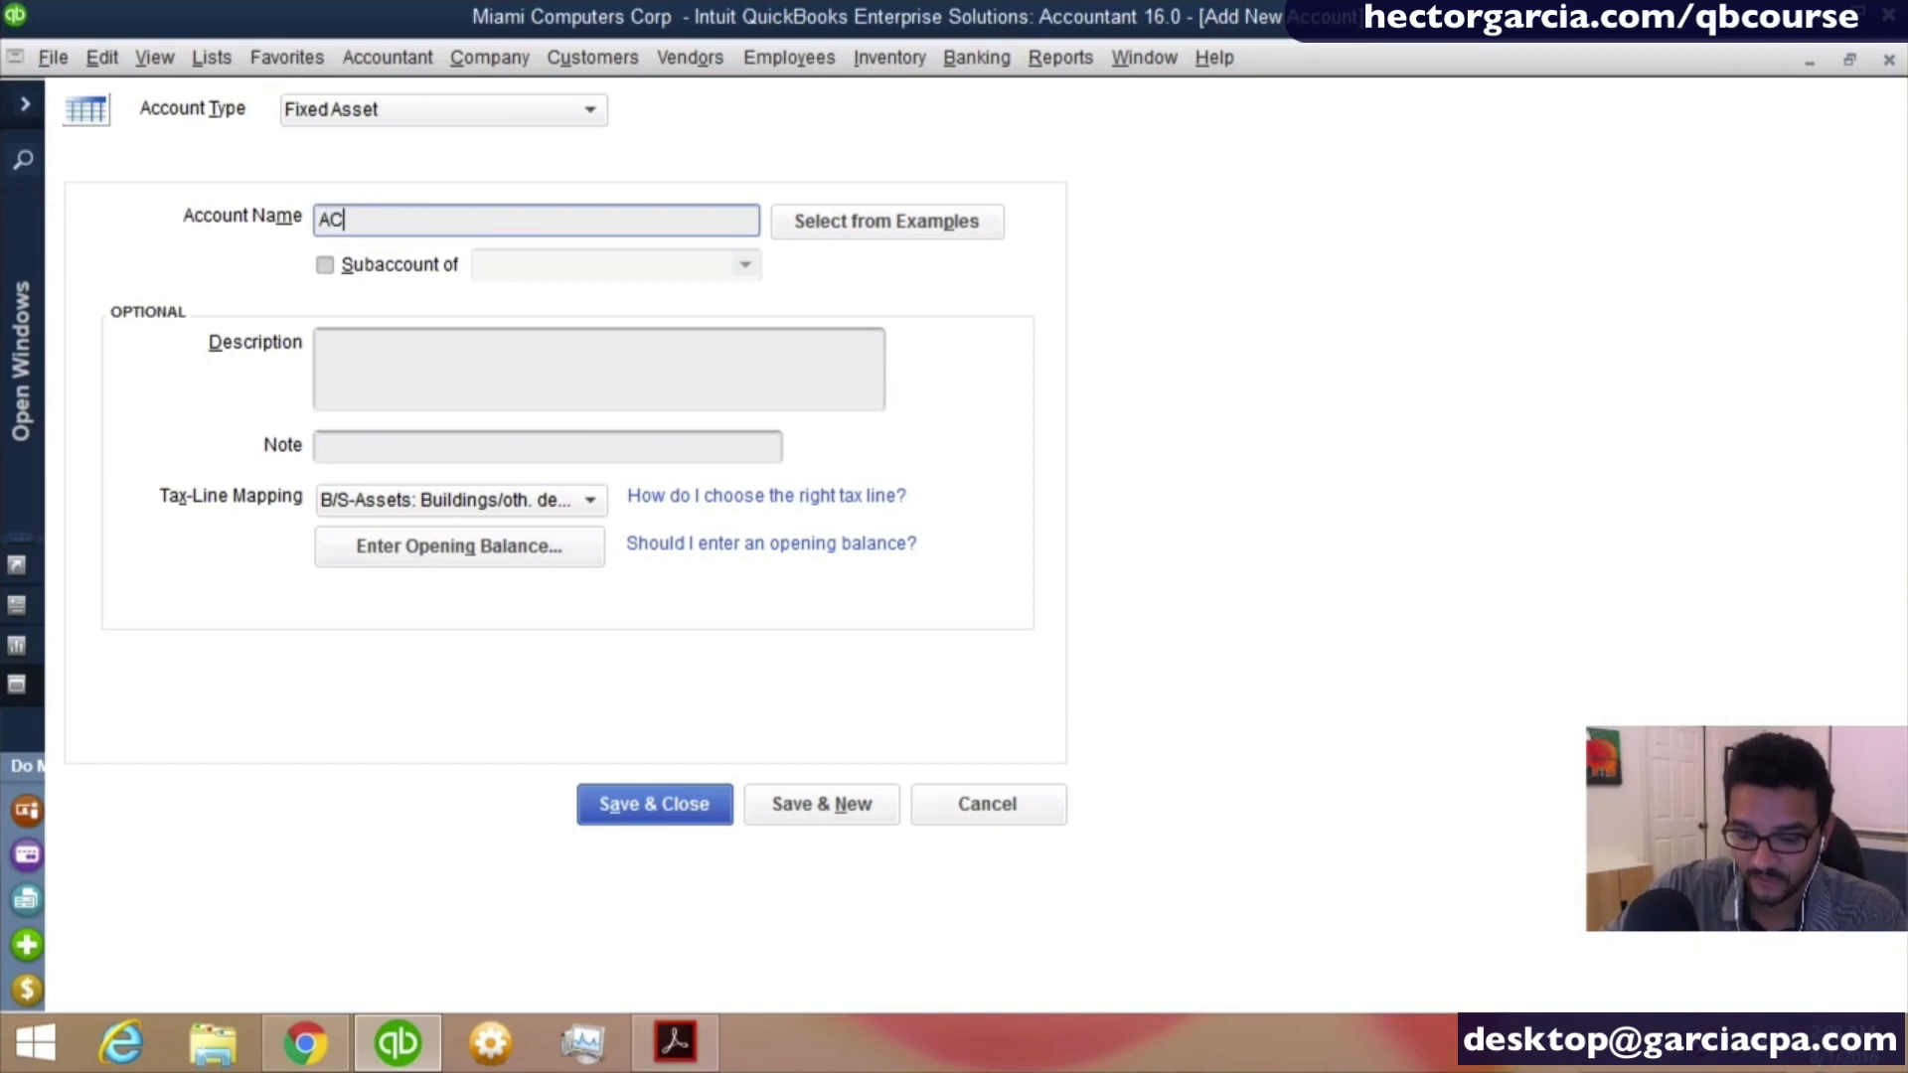
pyautogui.press('BackSpace')
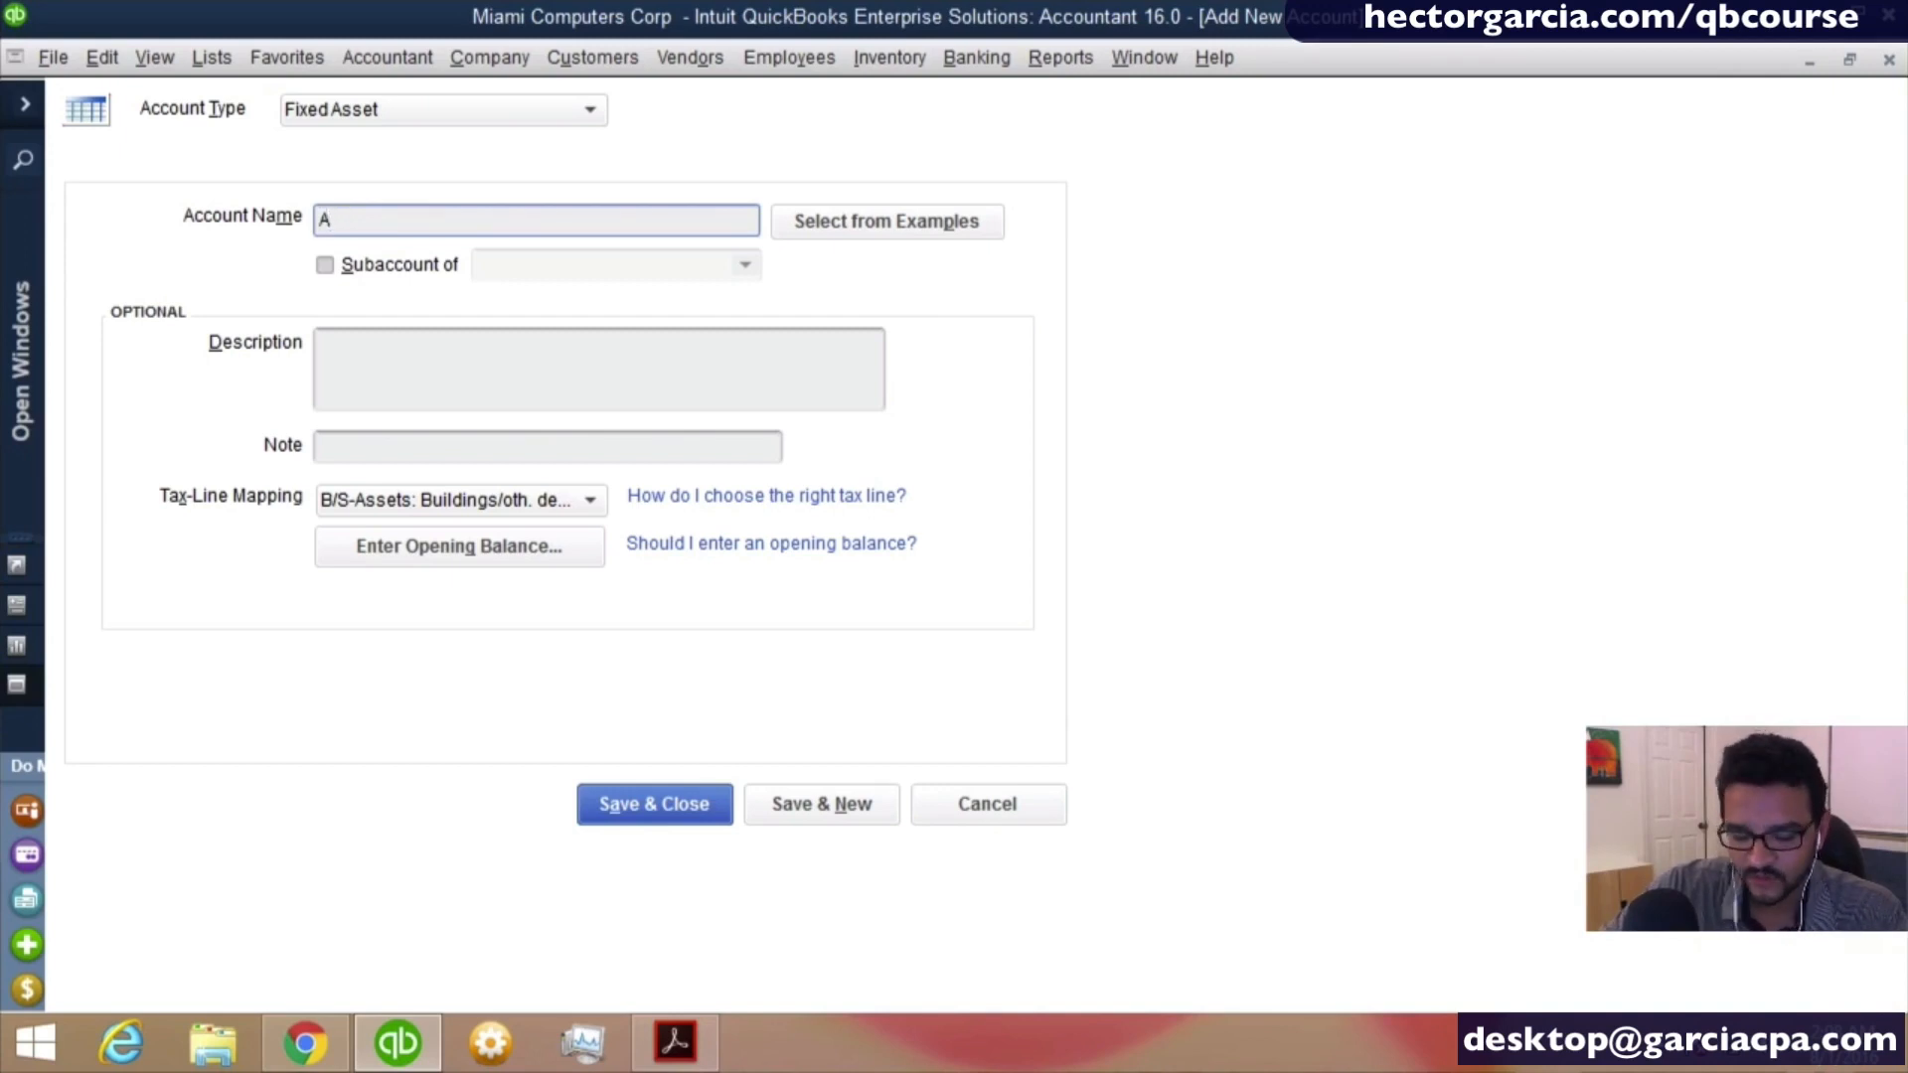
pyautogui.write('CCUMULAT')
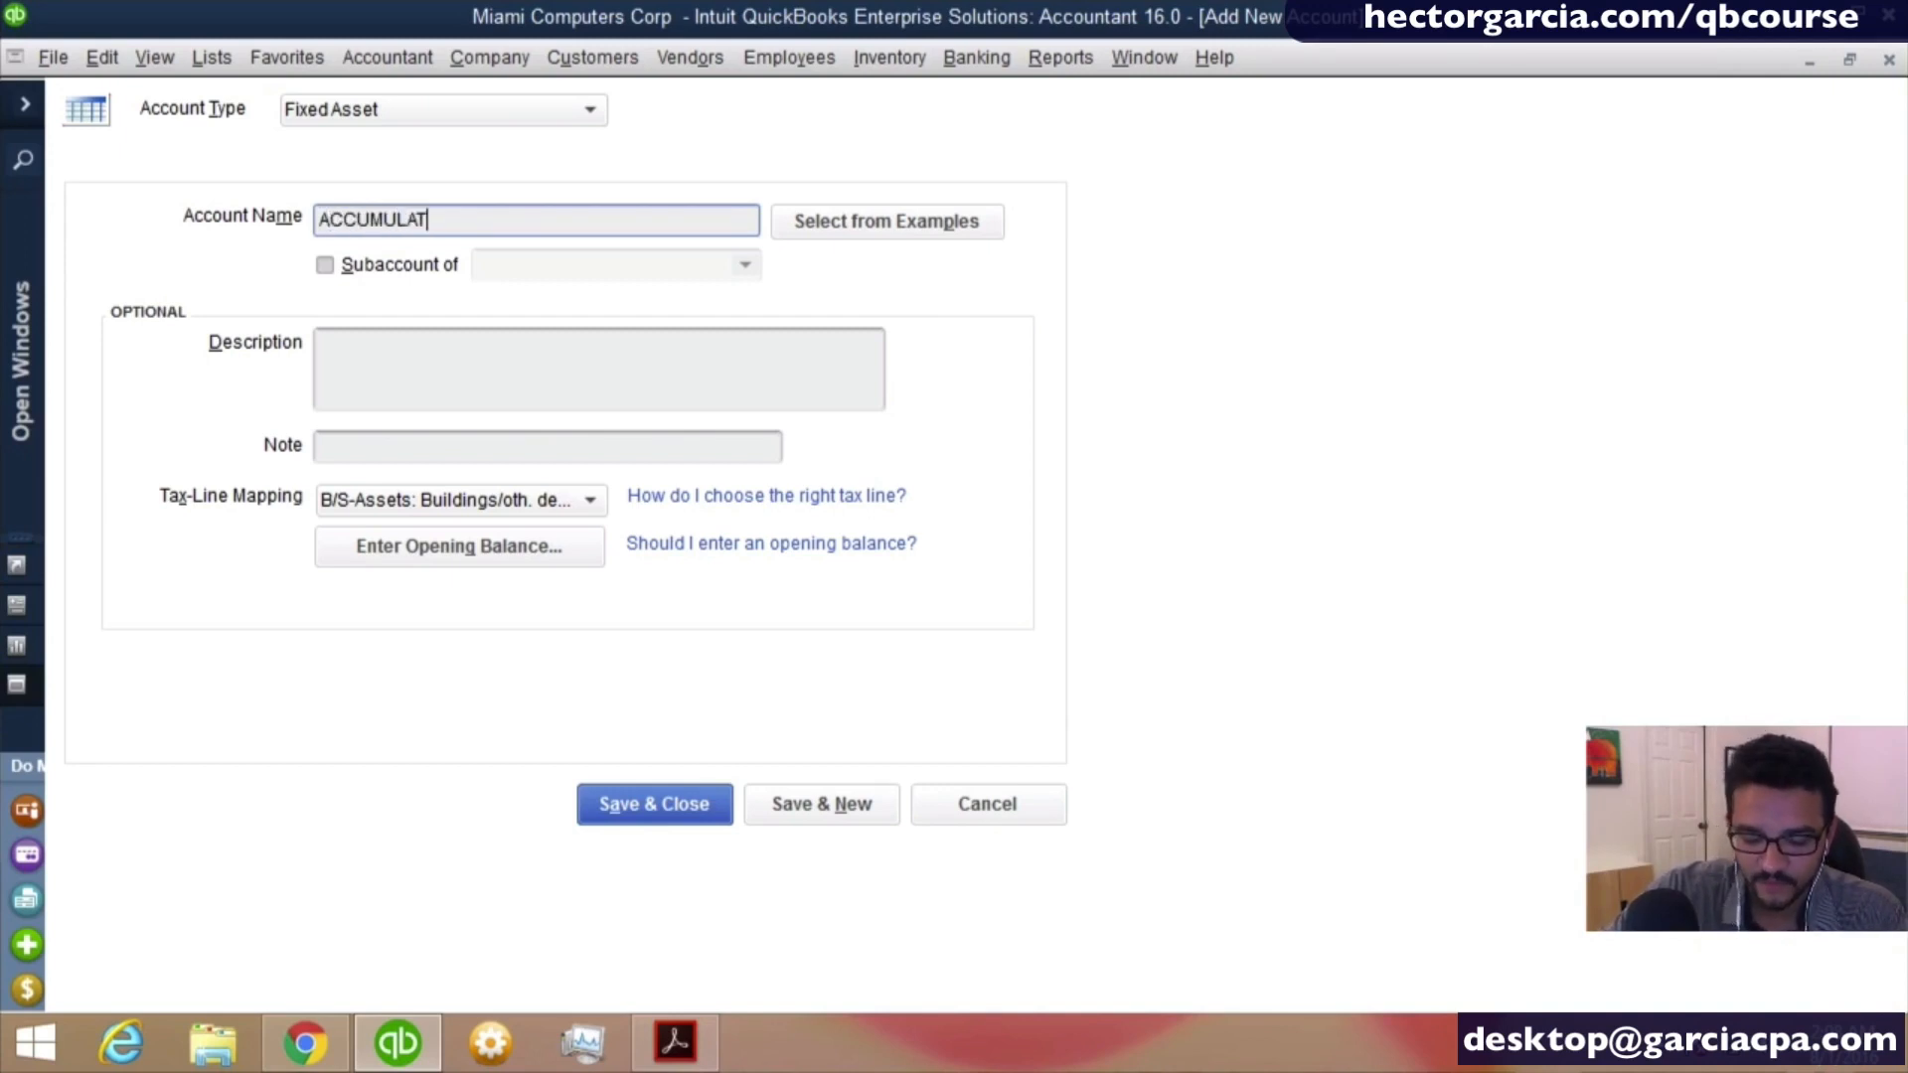
pyautogui.write('ED DEPRECIATION')
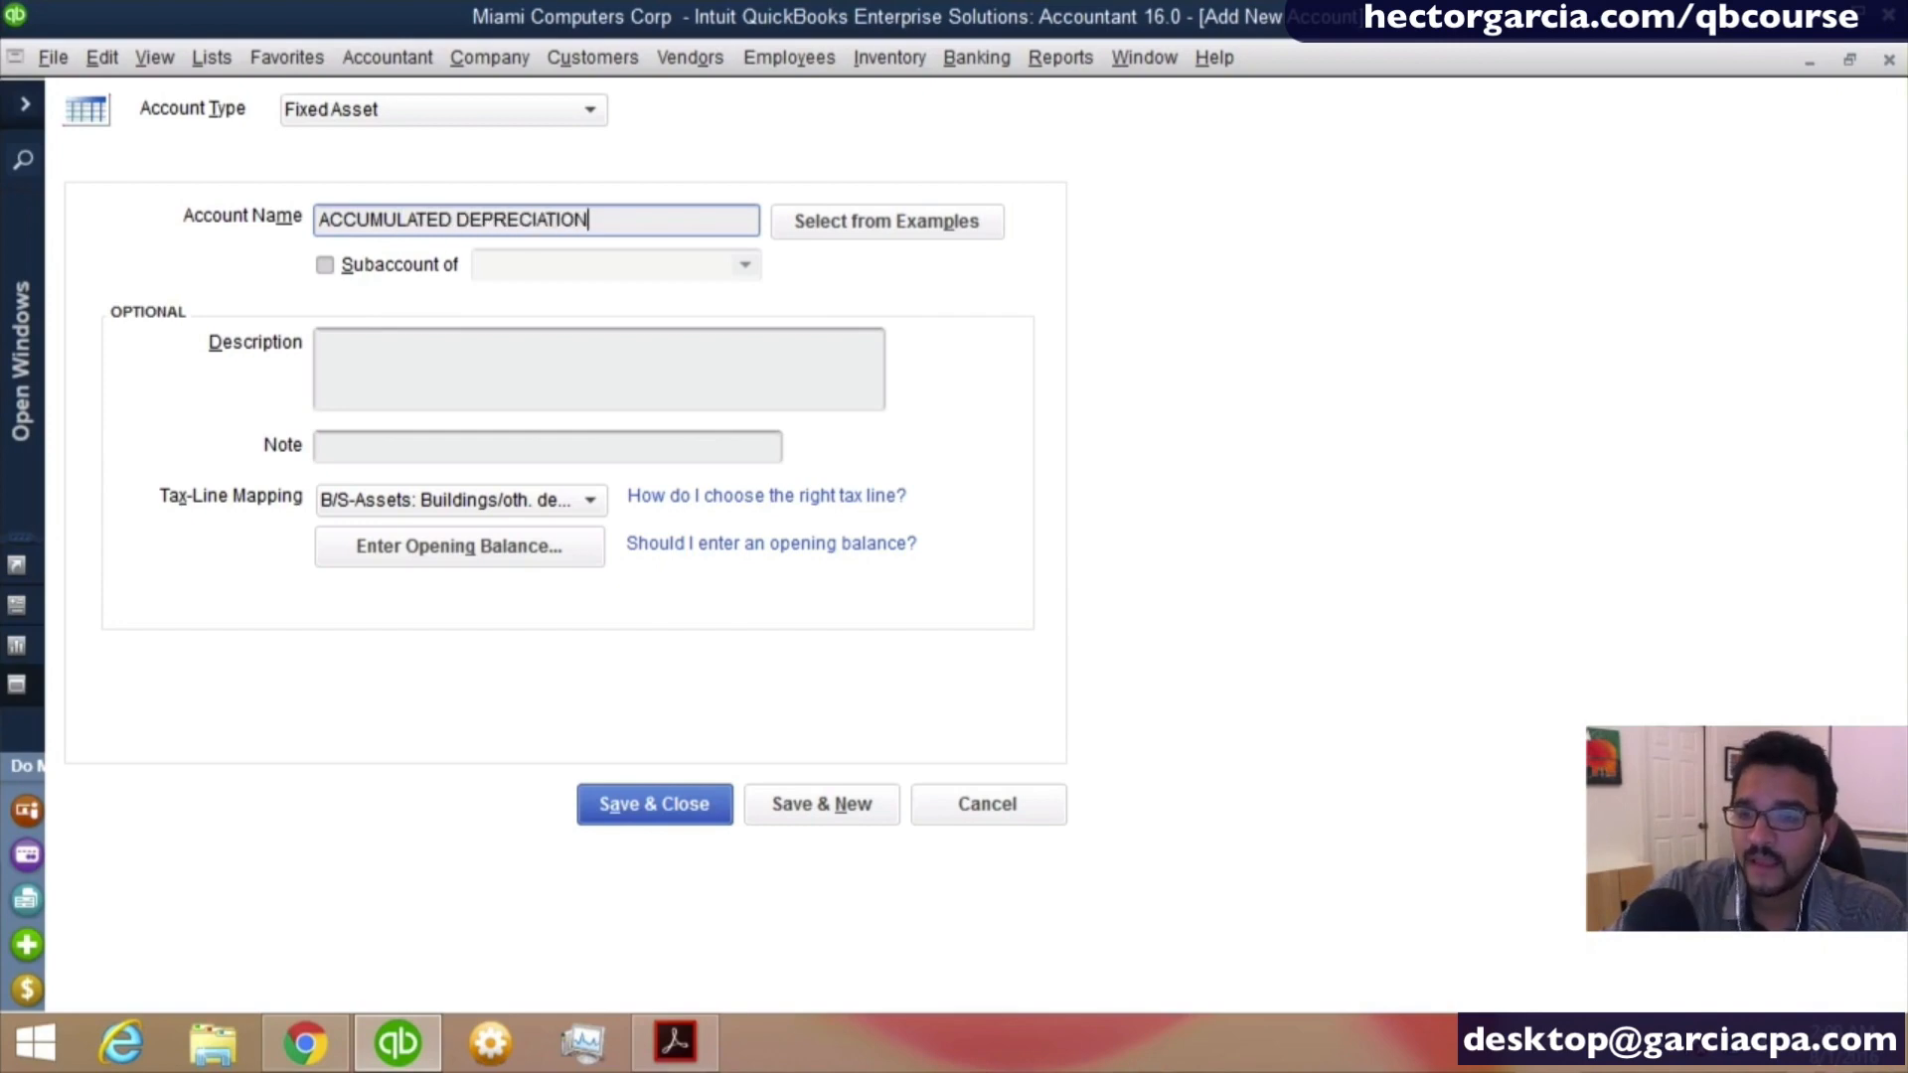
# - Set the accumulated depreciation account's opening balance to -26,000.00 as of 12/31/2015
pyautogui.click(512, 550)
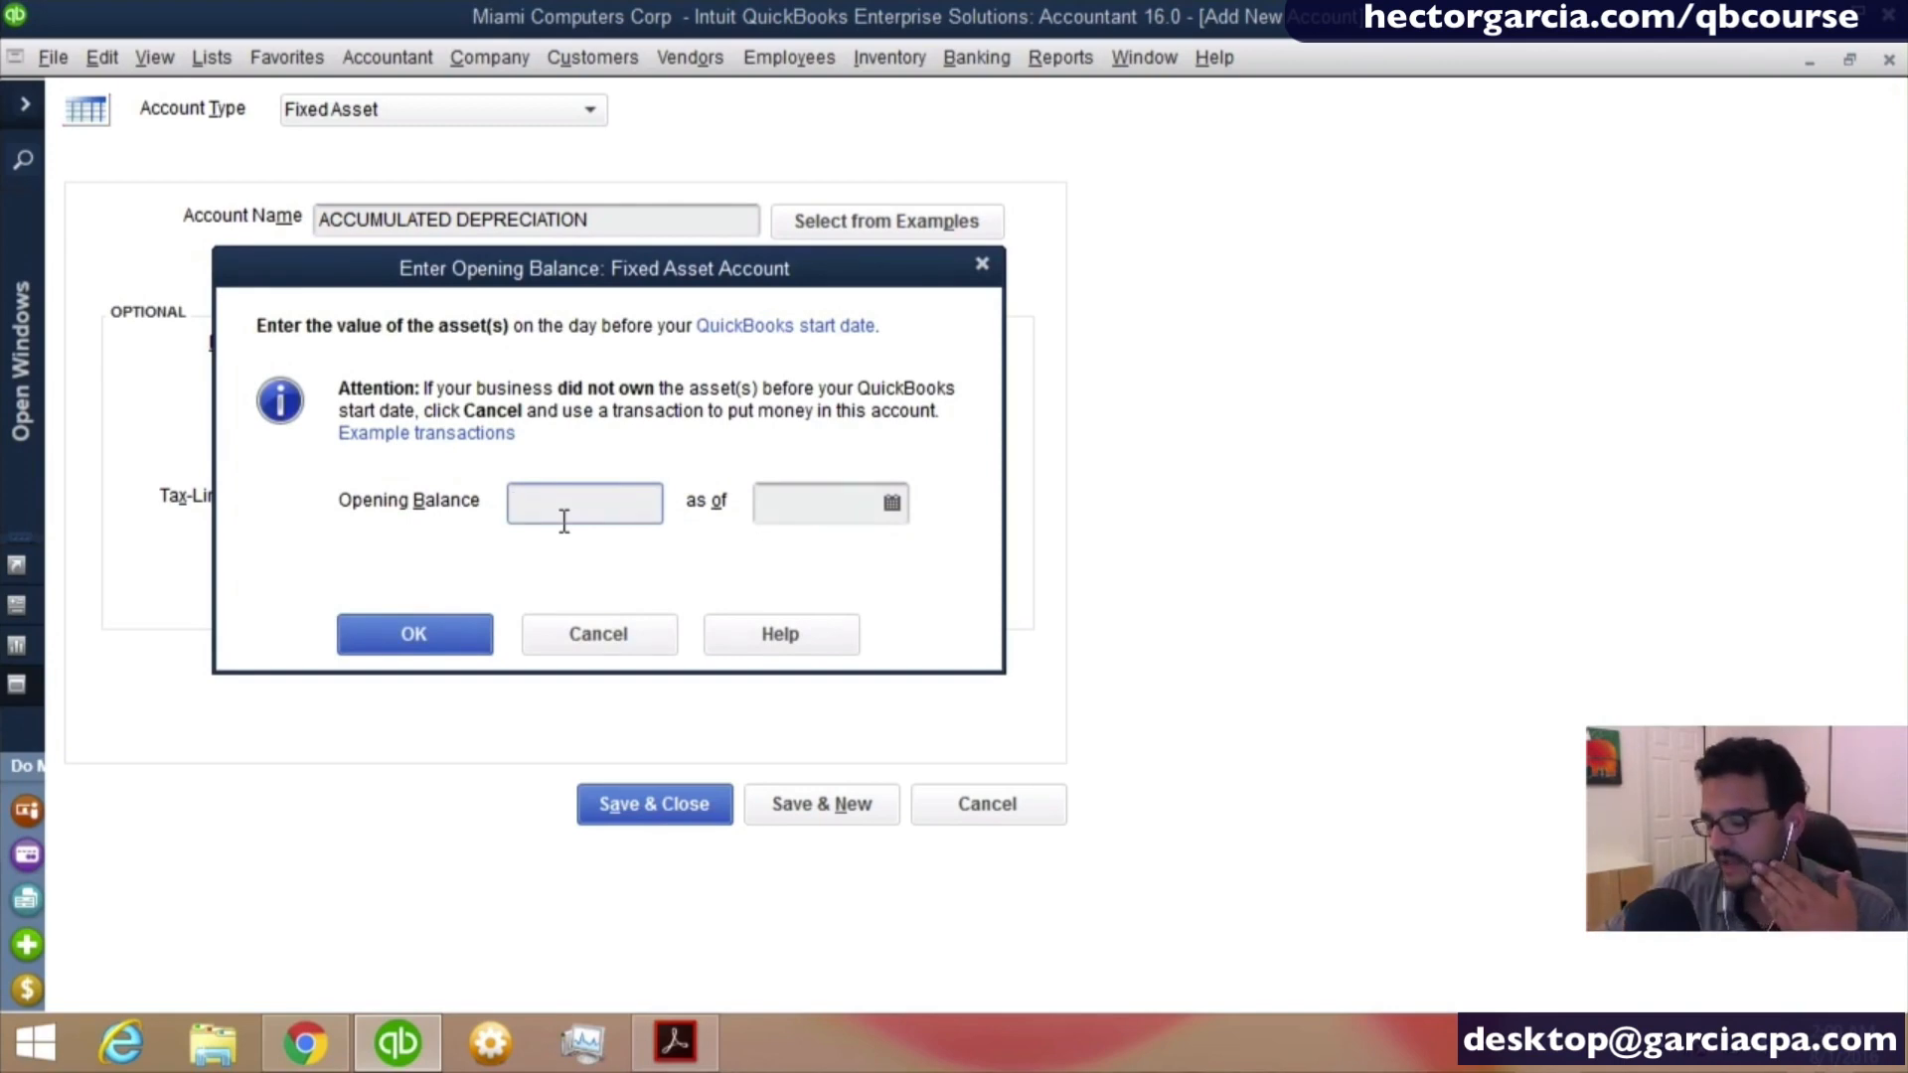
pyautogui.write('-')
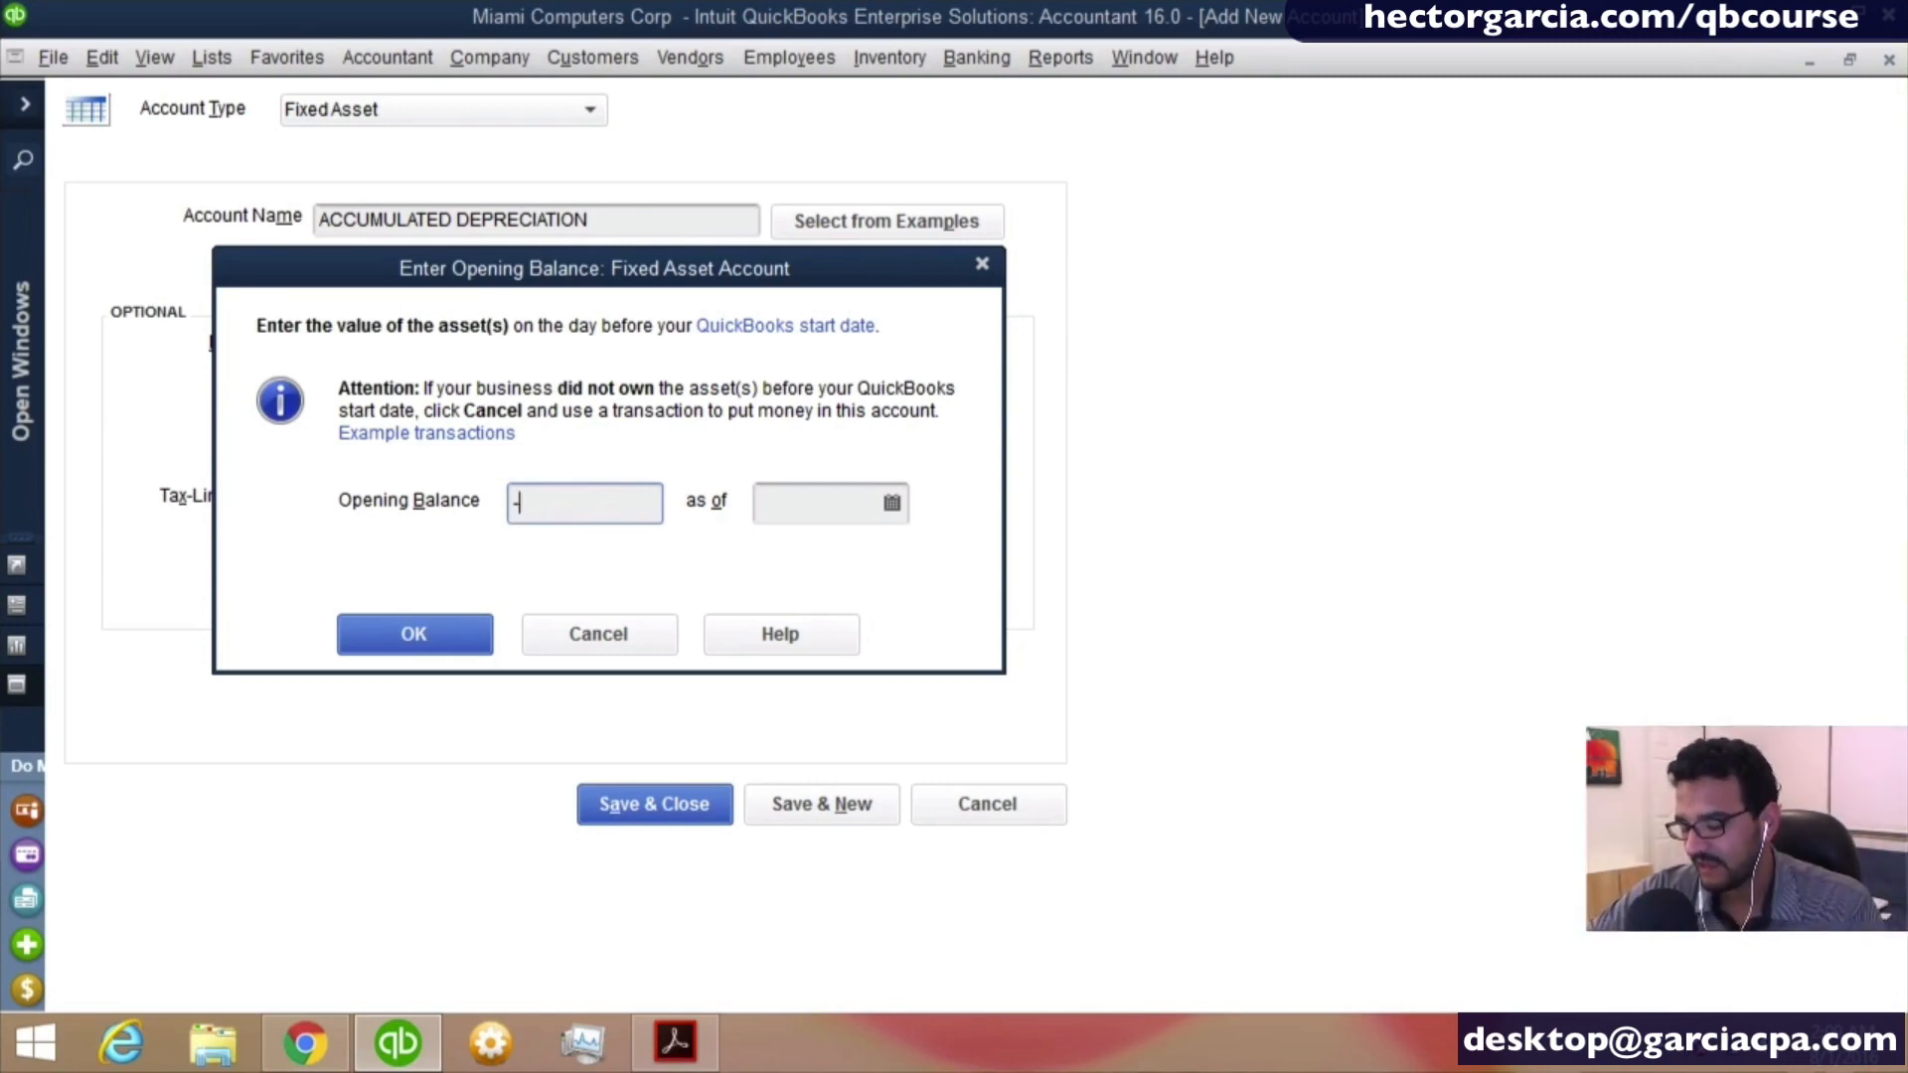
pyautogui.press('Tab')
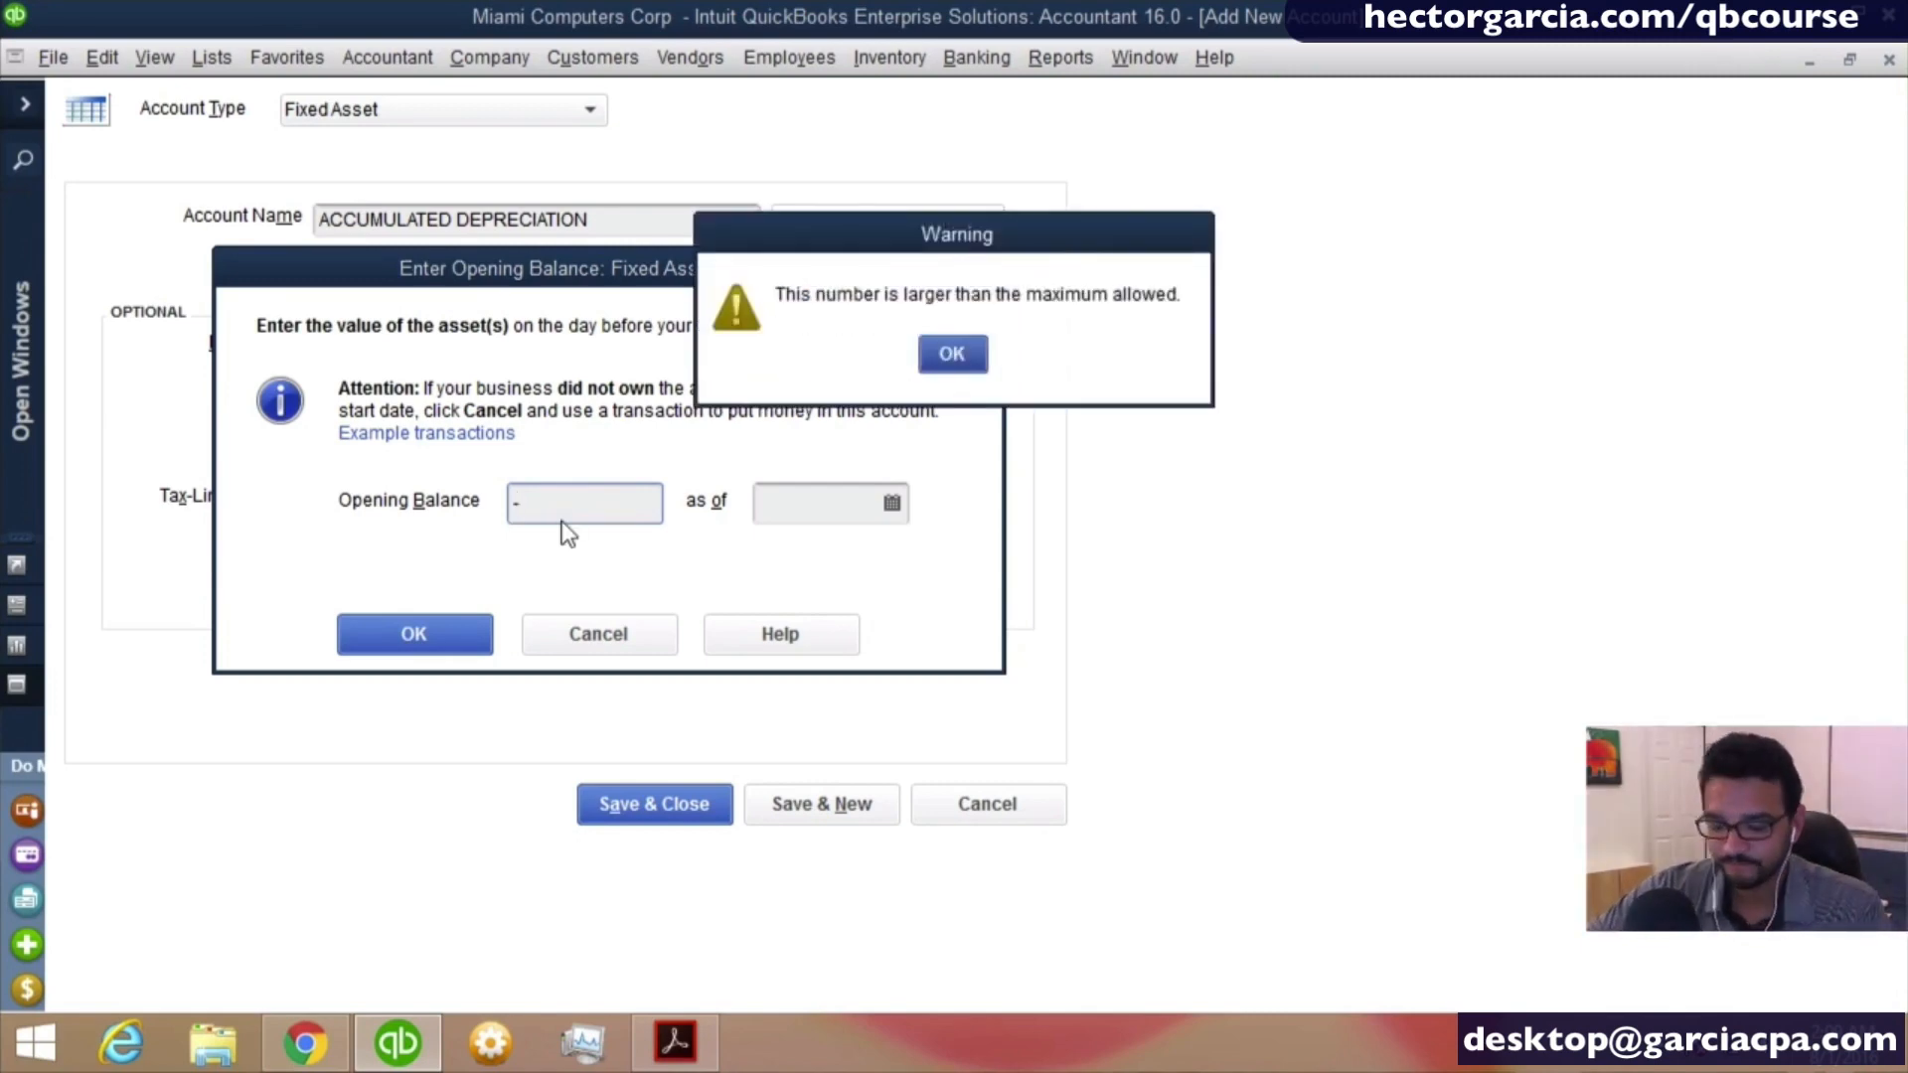
pyautogui.press('Return')
pyautogui.write('26000')
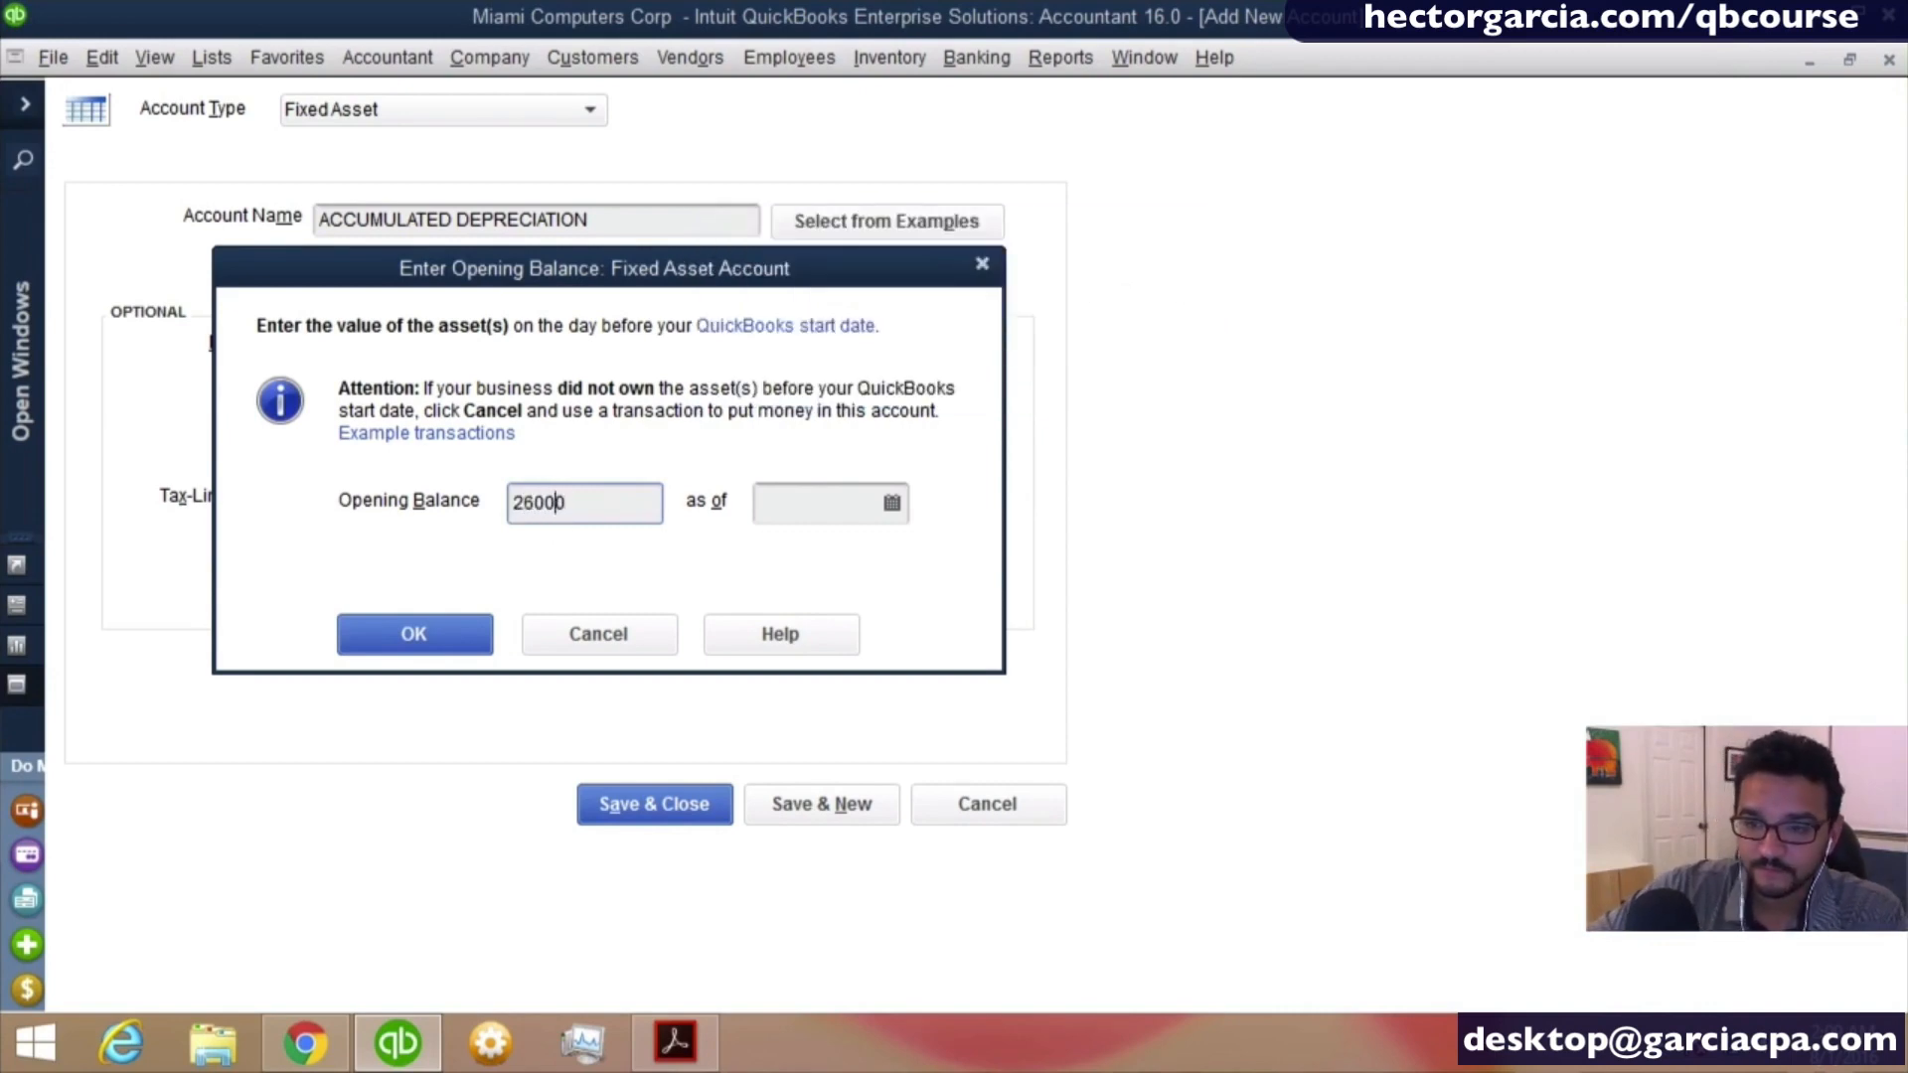
pyautogui.press('Left')
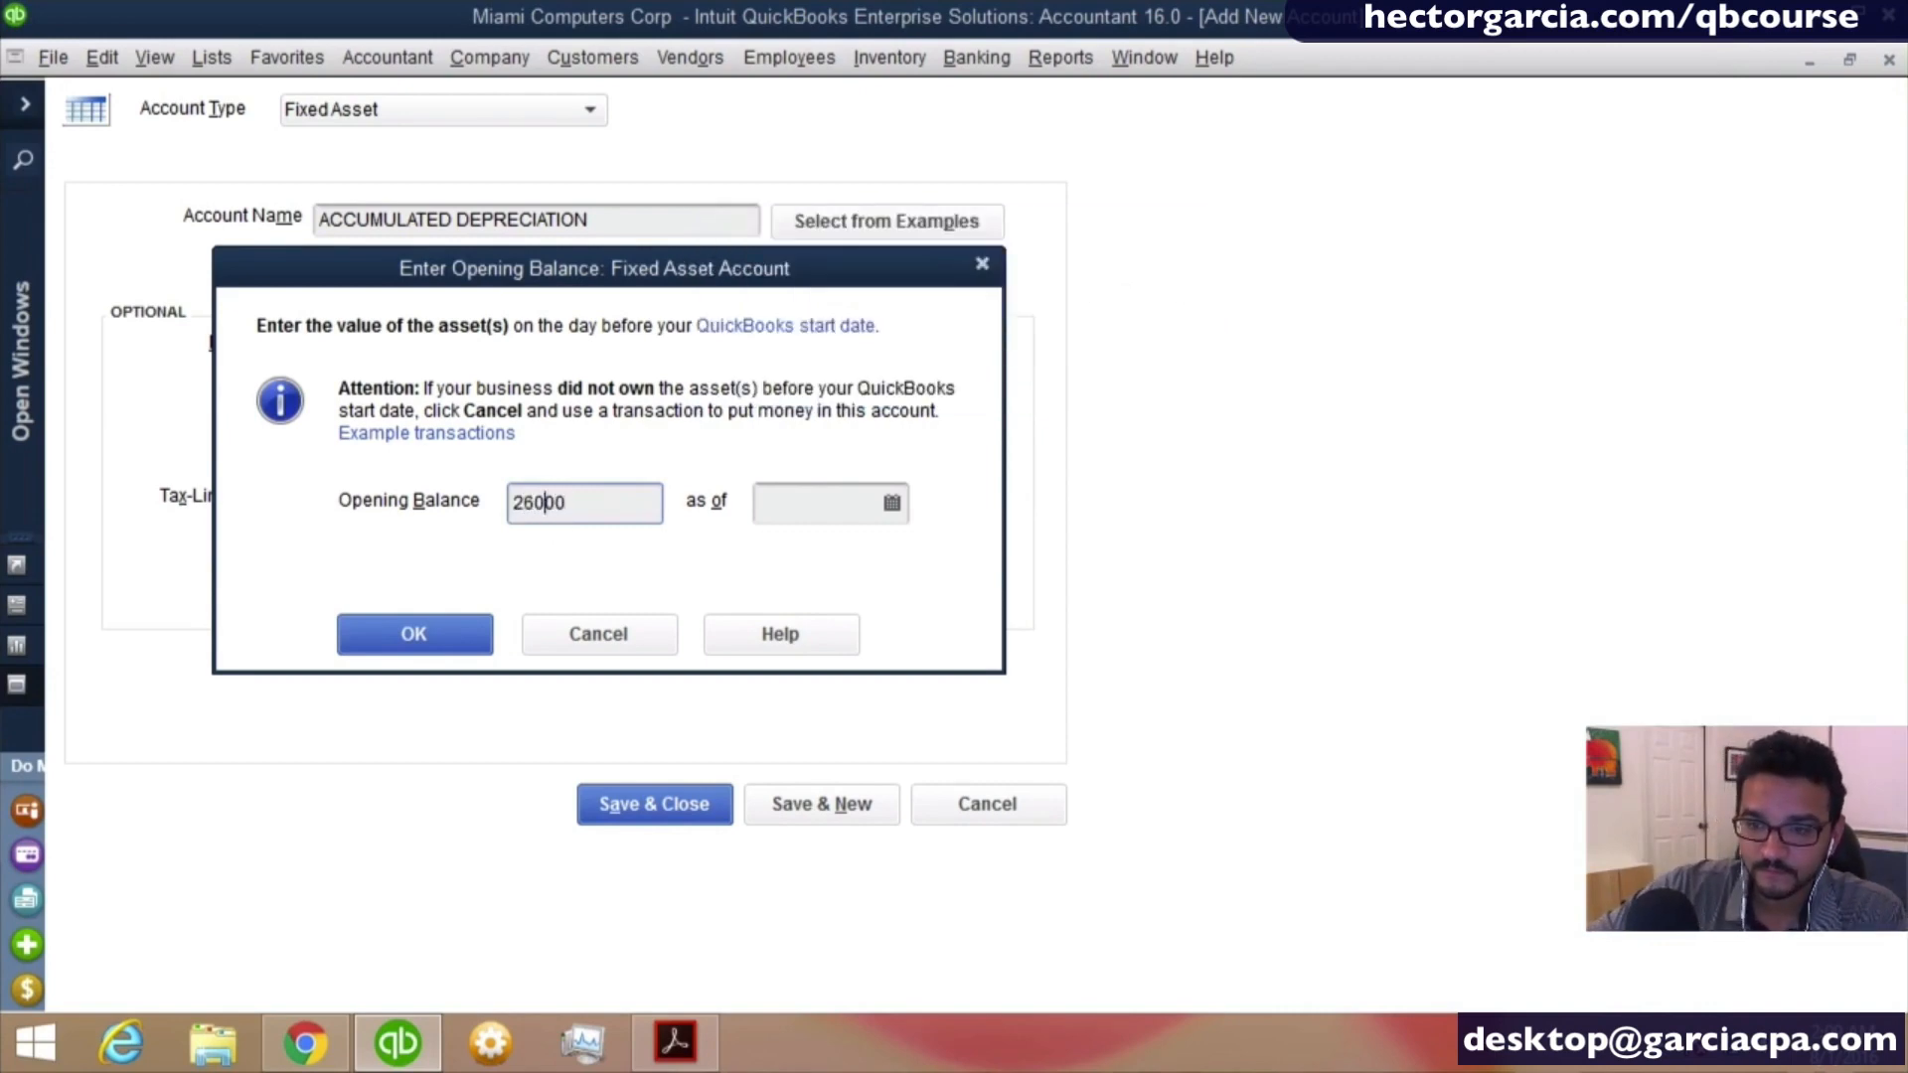
pyautogui.write('-')
pyautogui.press('Tab')
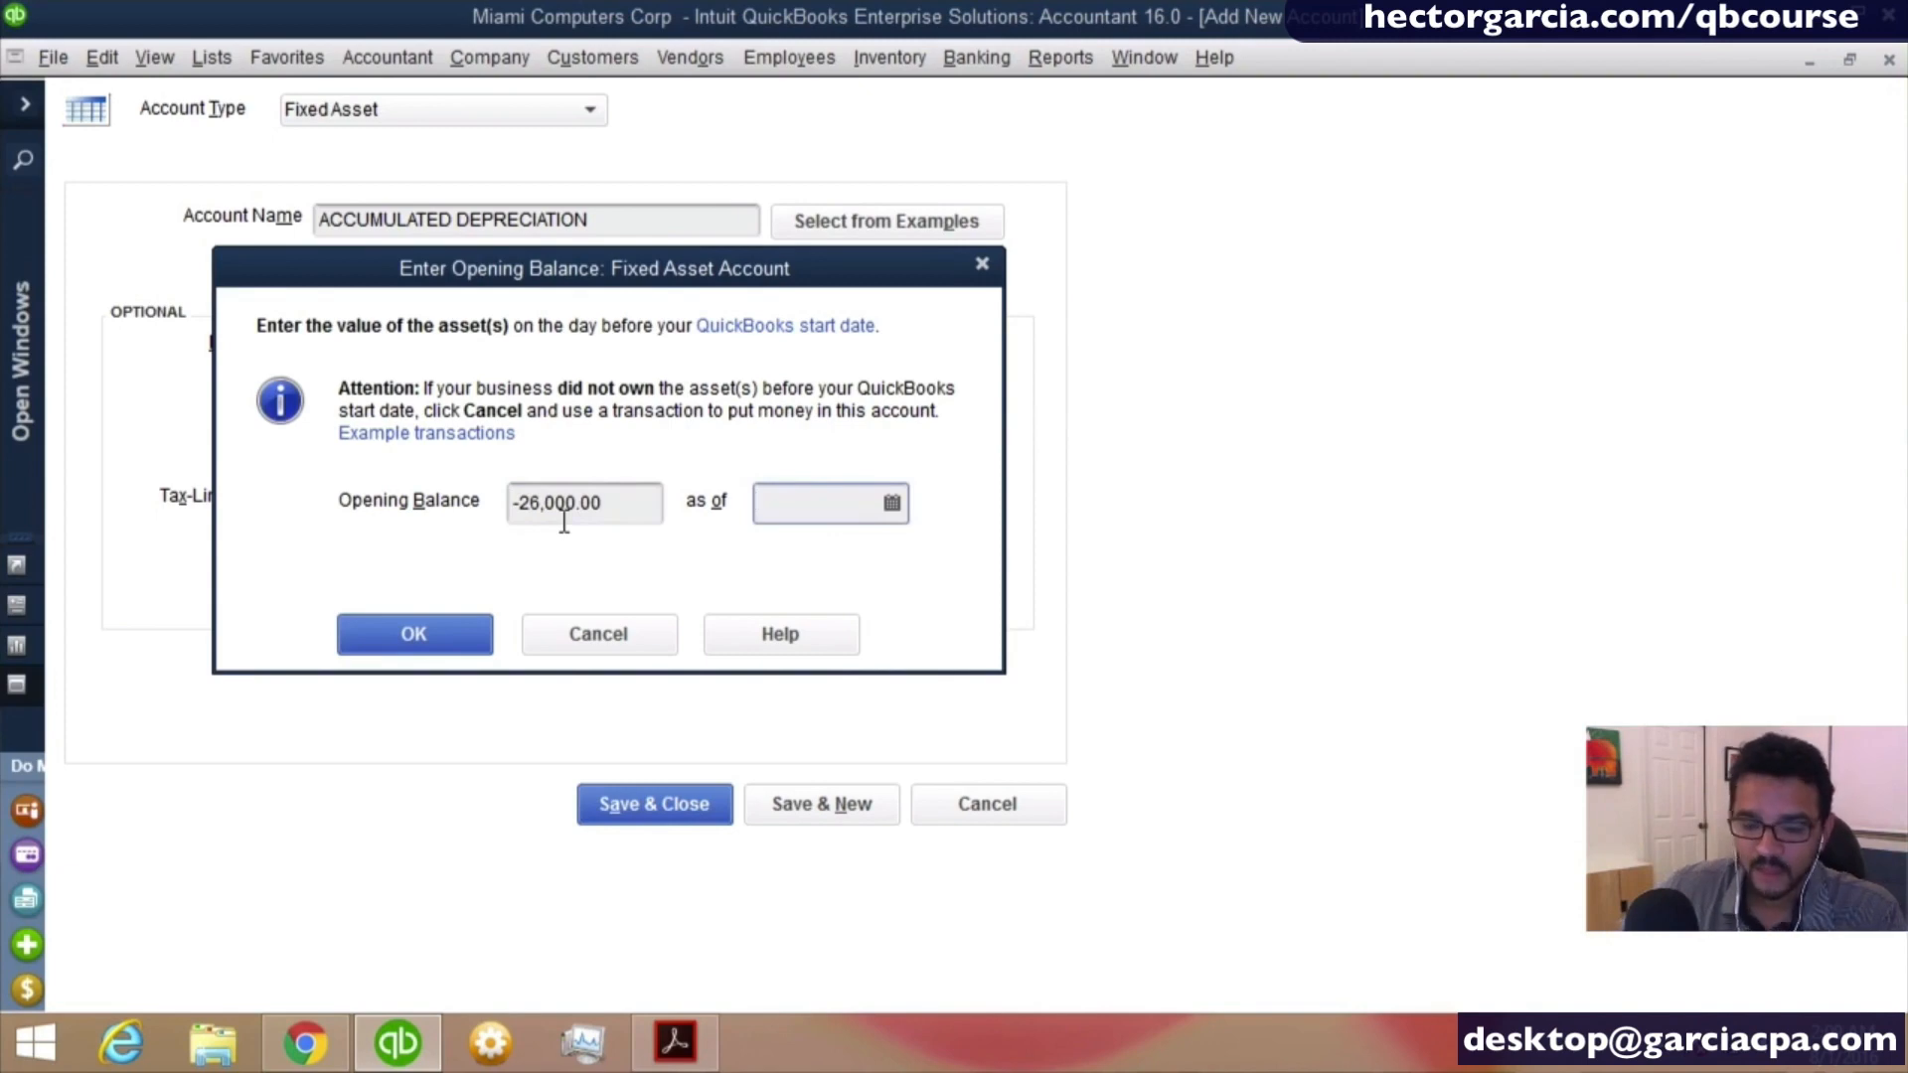
pyautogui.write('1')
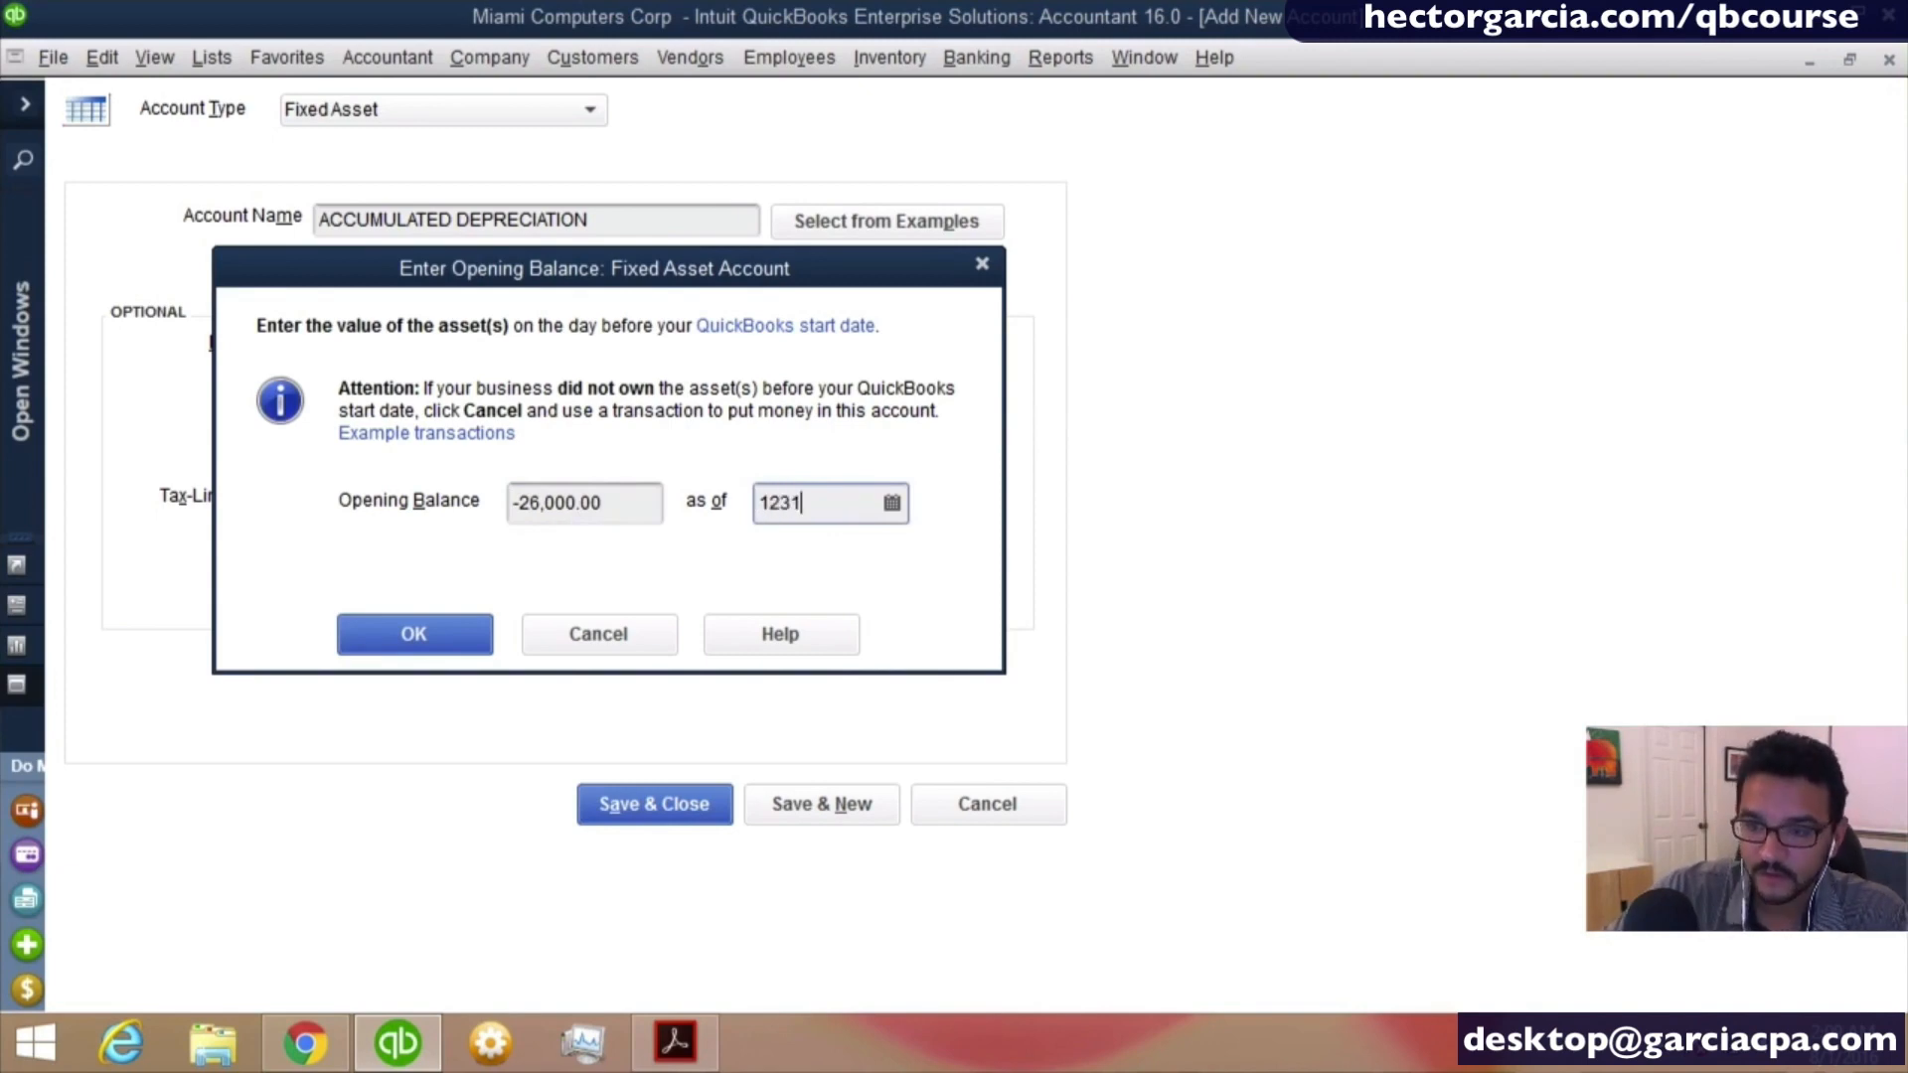
pyautogui.write('2/31/2015')
pyautogui.press('Tab')
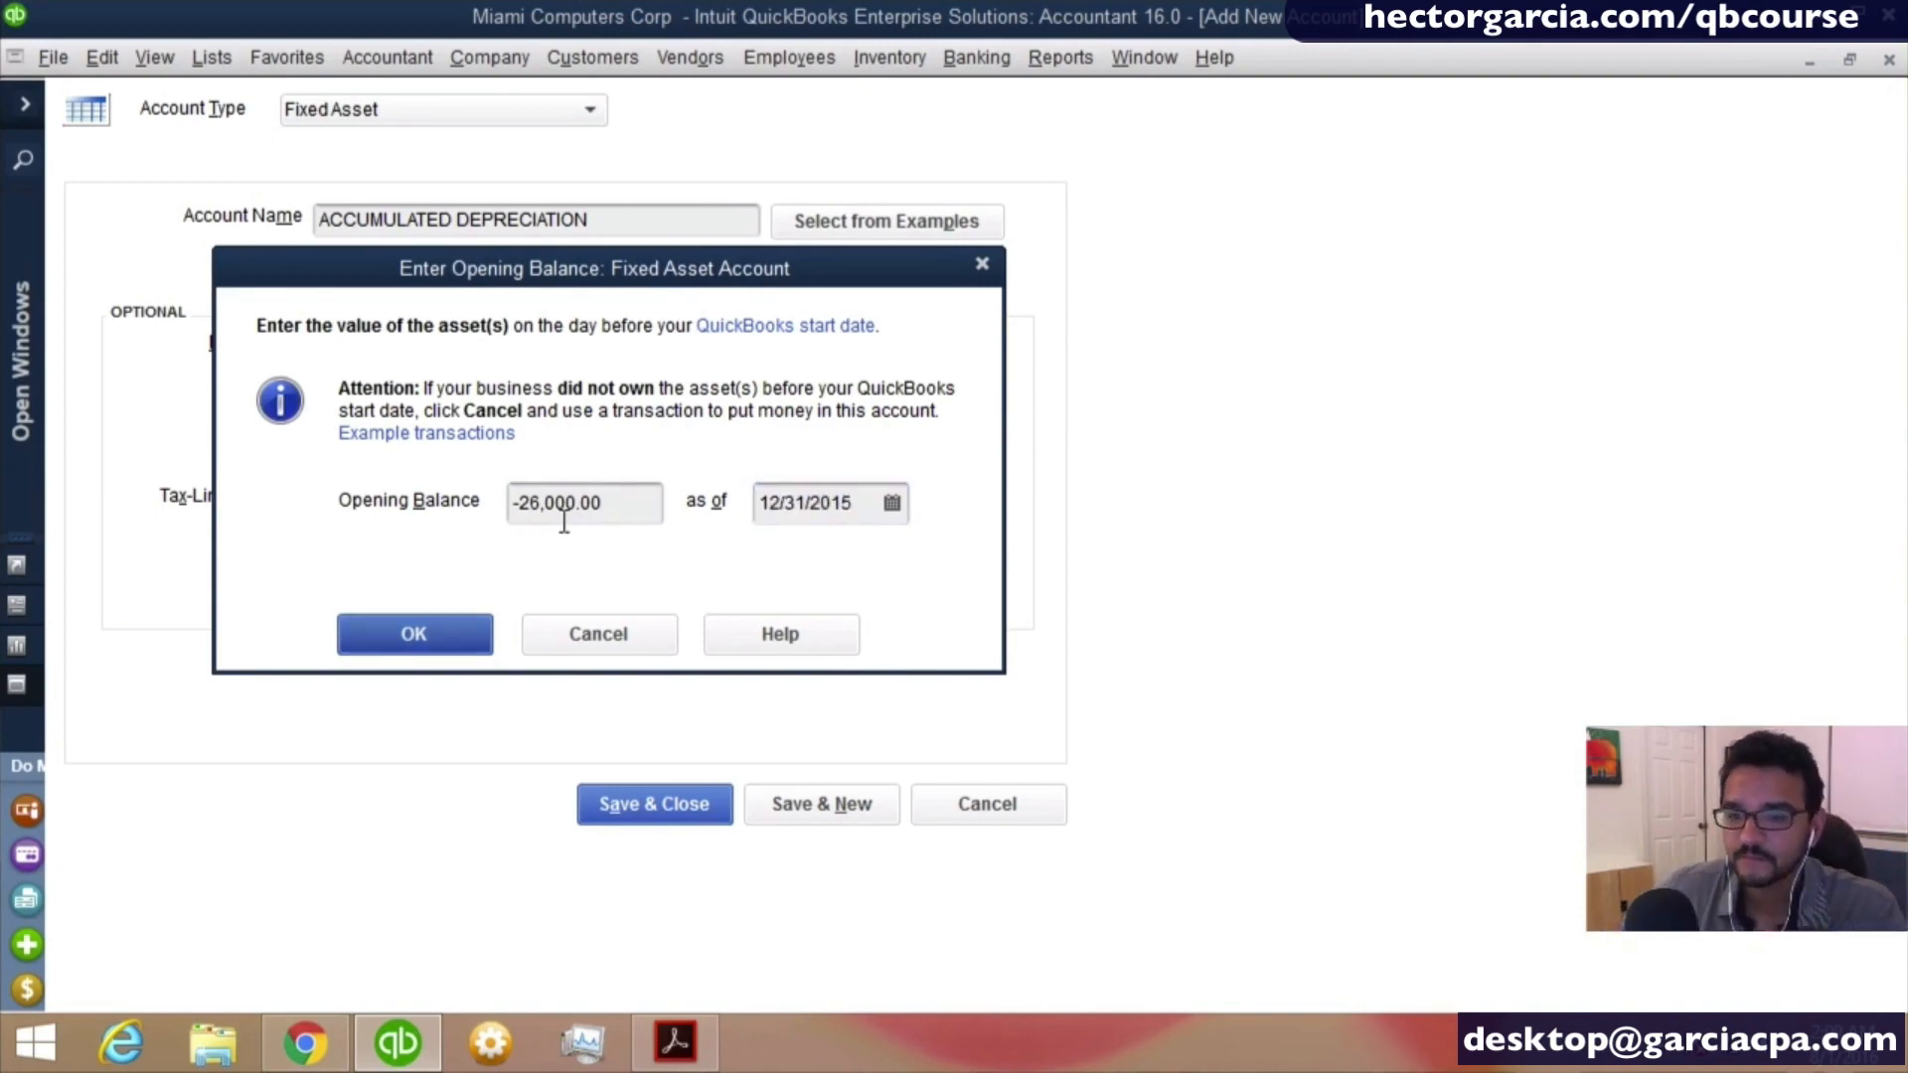
pyautogui.click(445, 628)
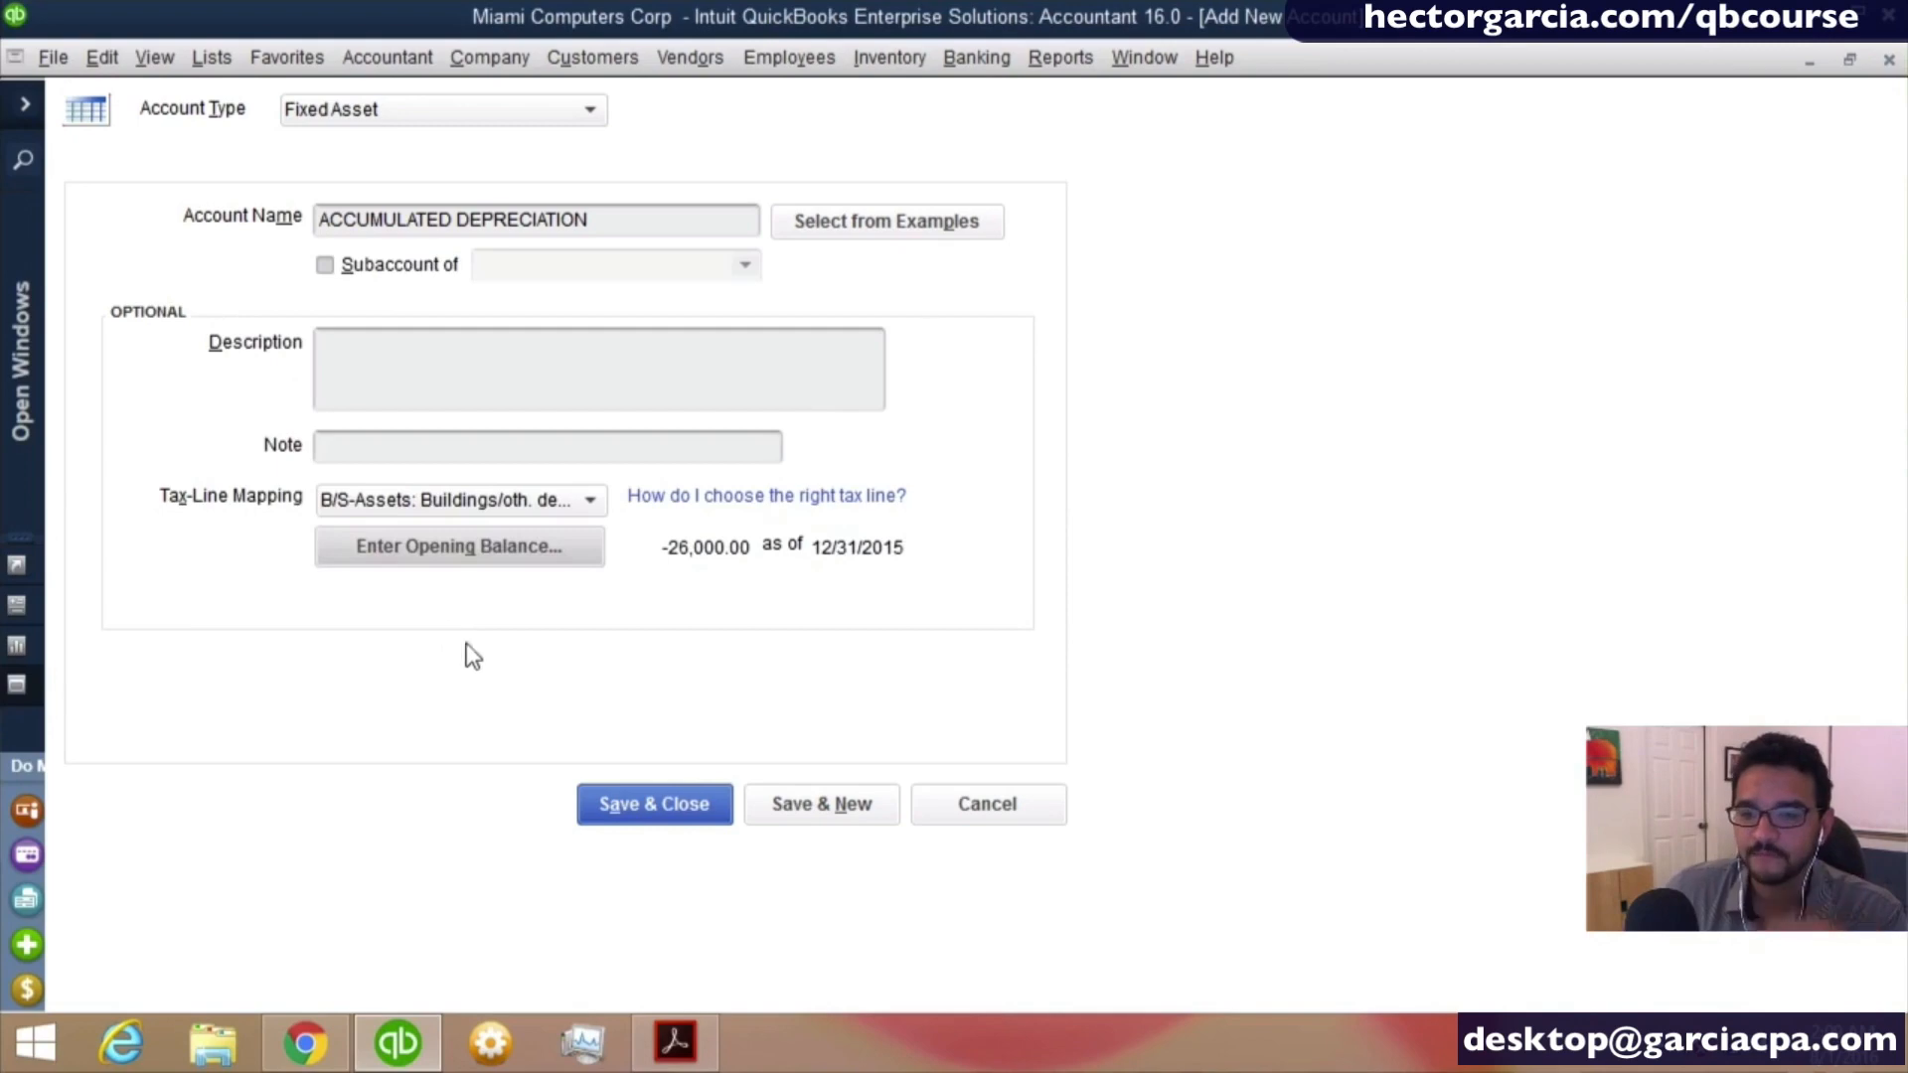
# - Add a period to the end of the ACCUMULATED DEPRECIATION account name and save the account, accepting the past-dated transaction
pyautogui.click(696, 803)
pyautogui.click(972, 357)
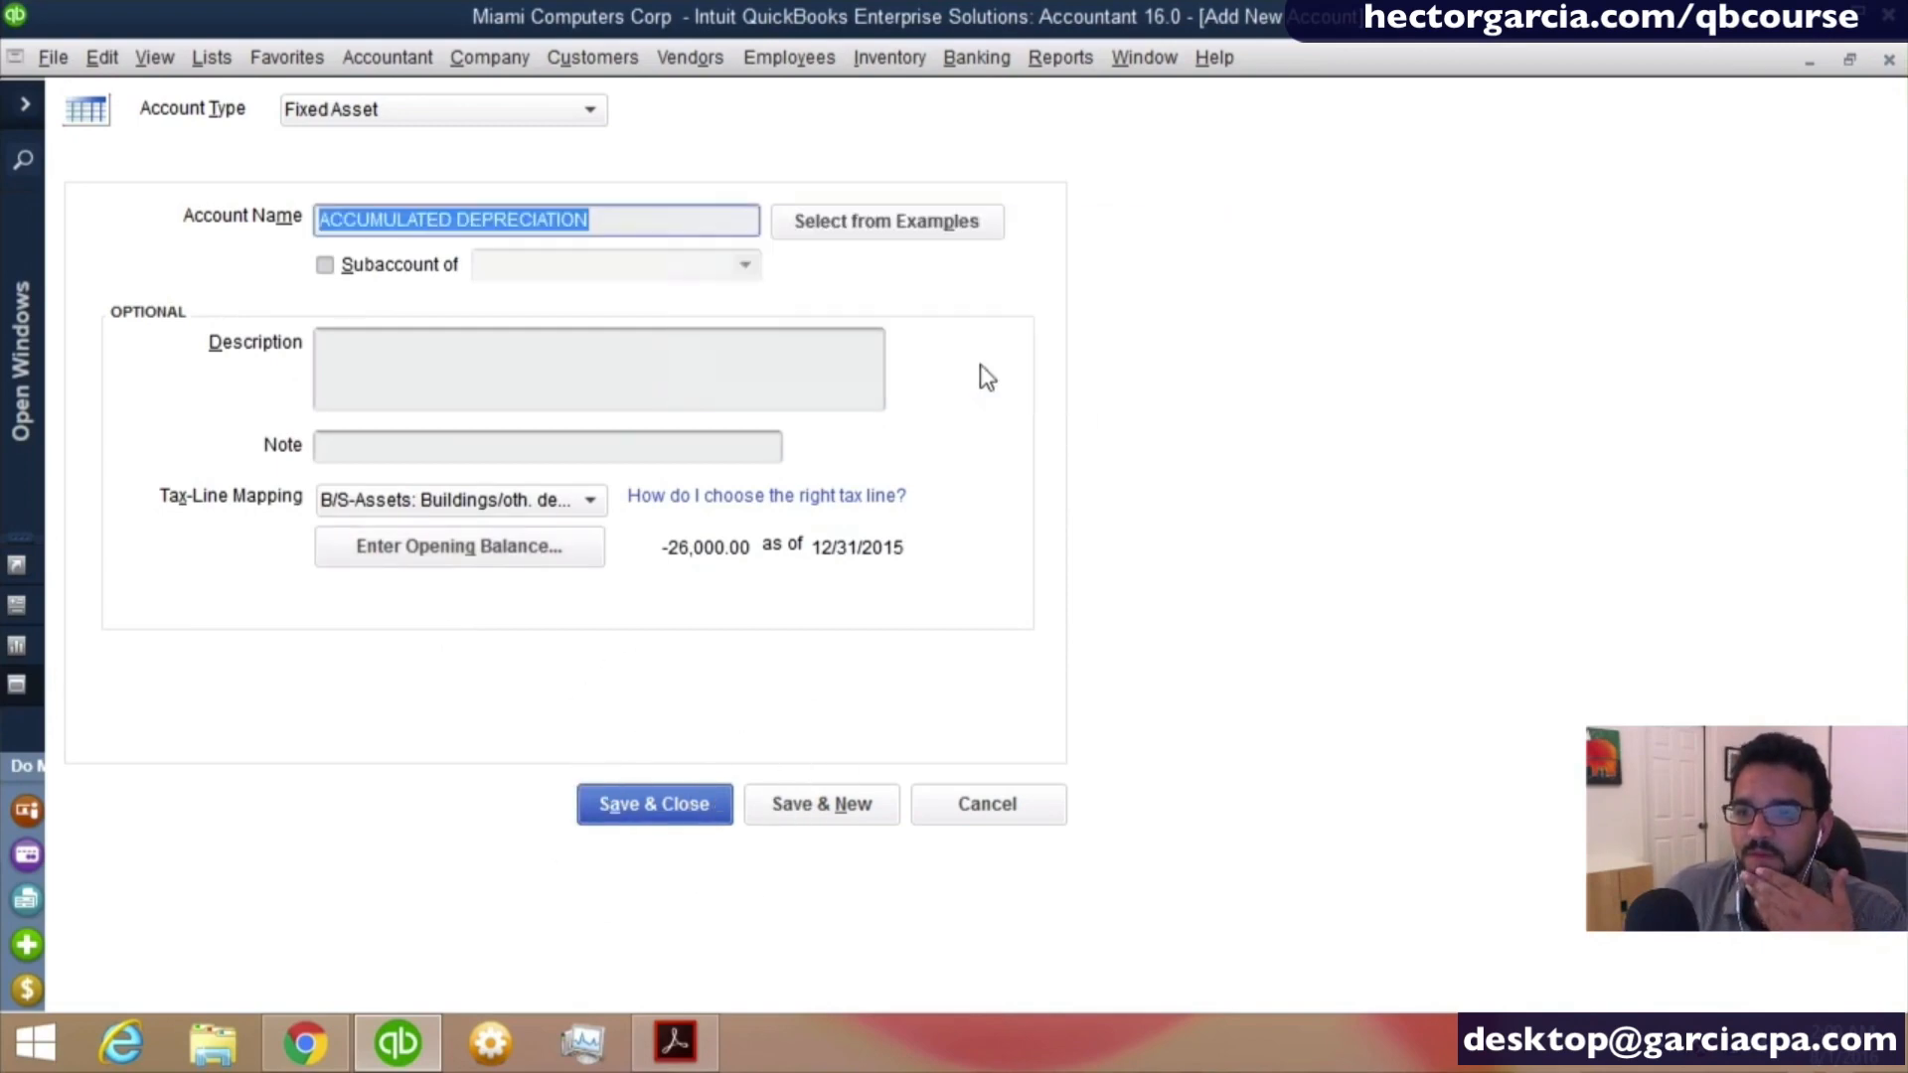
pyautogui.click(616, 222)
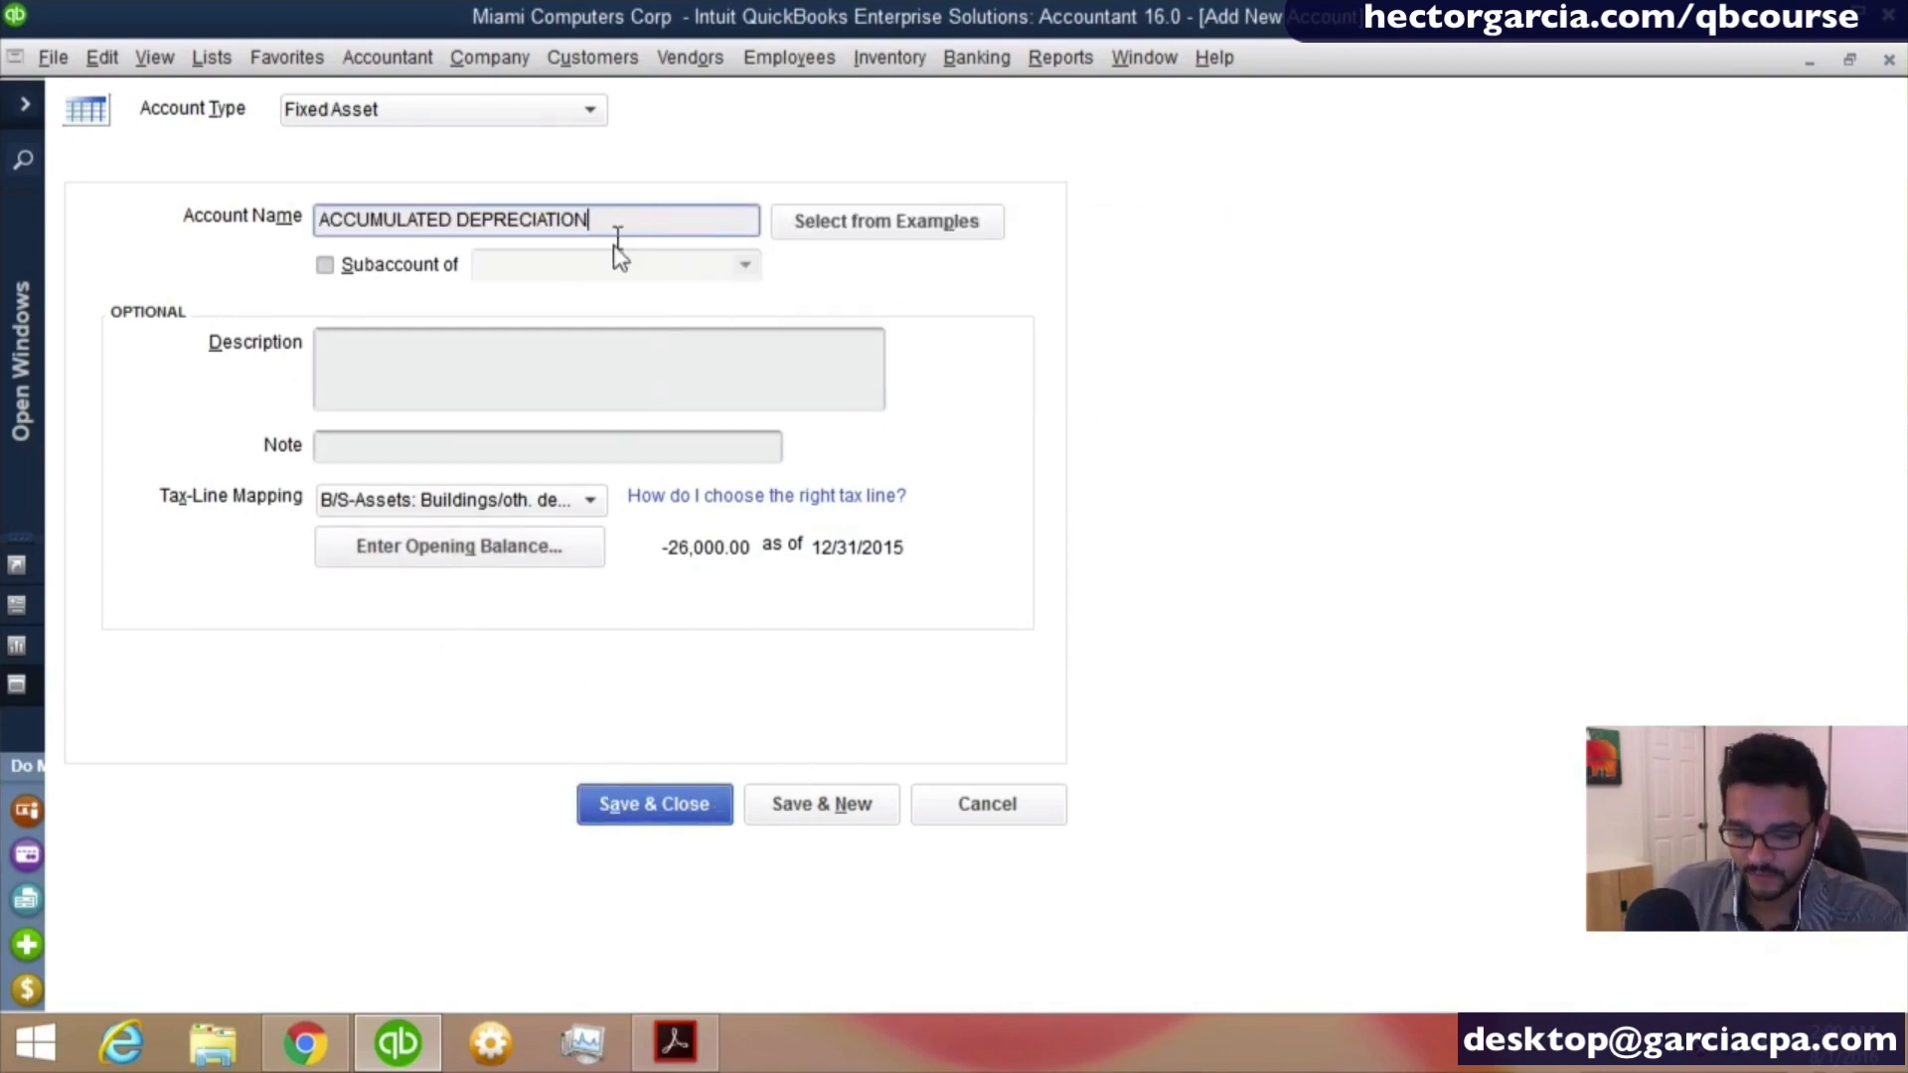
pyautogui.write('.')
pyautogui.click(581, 795)
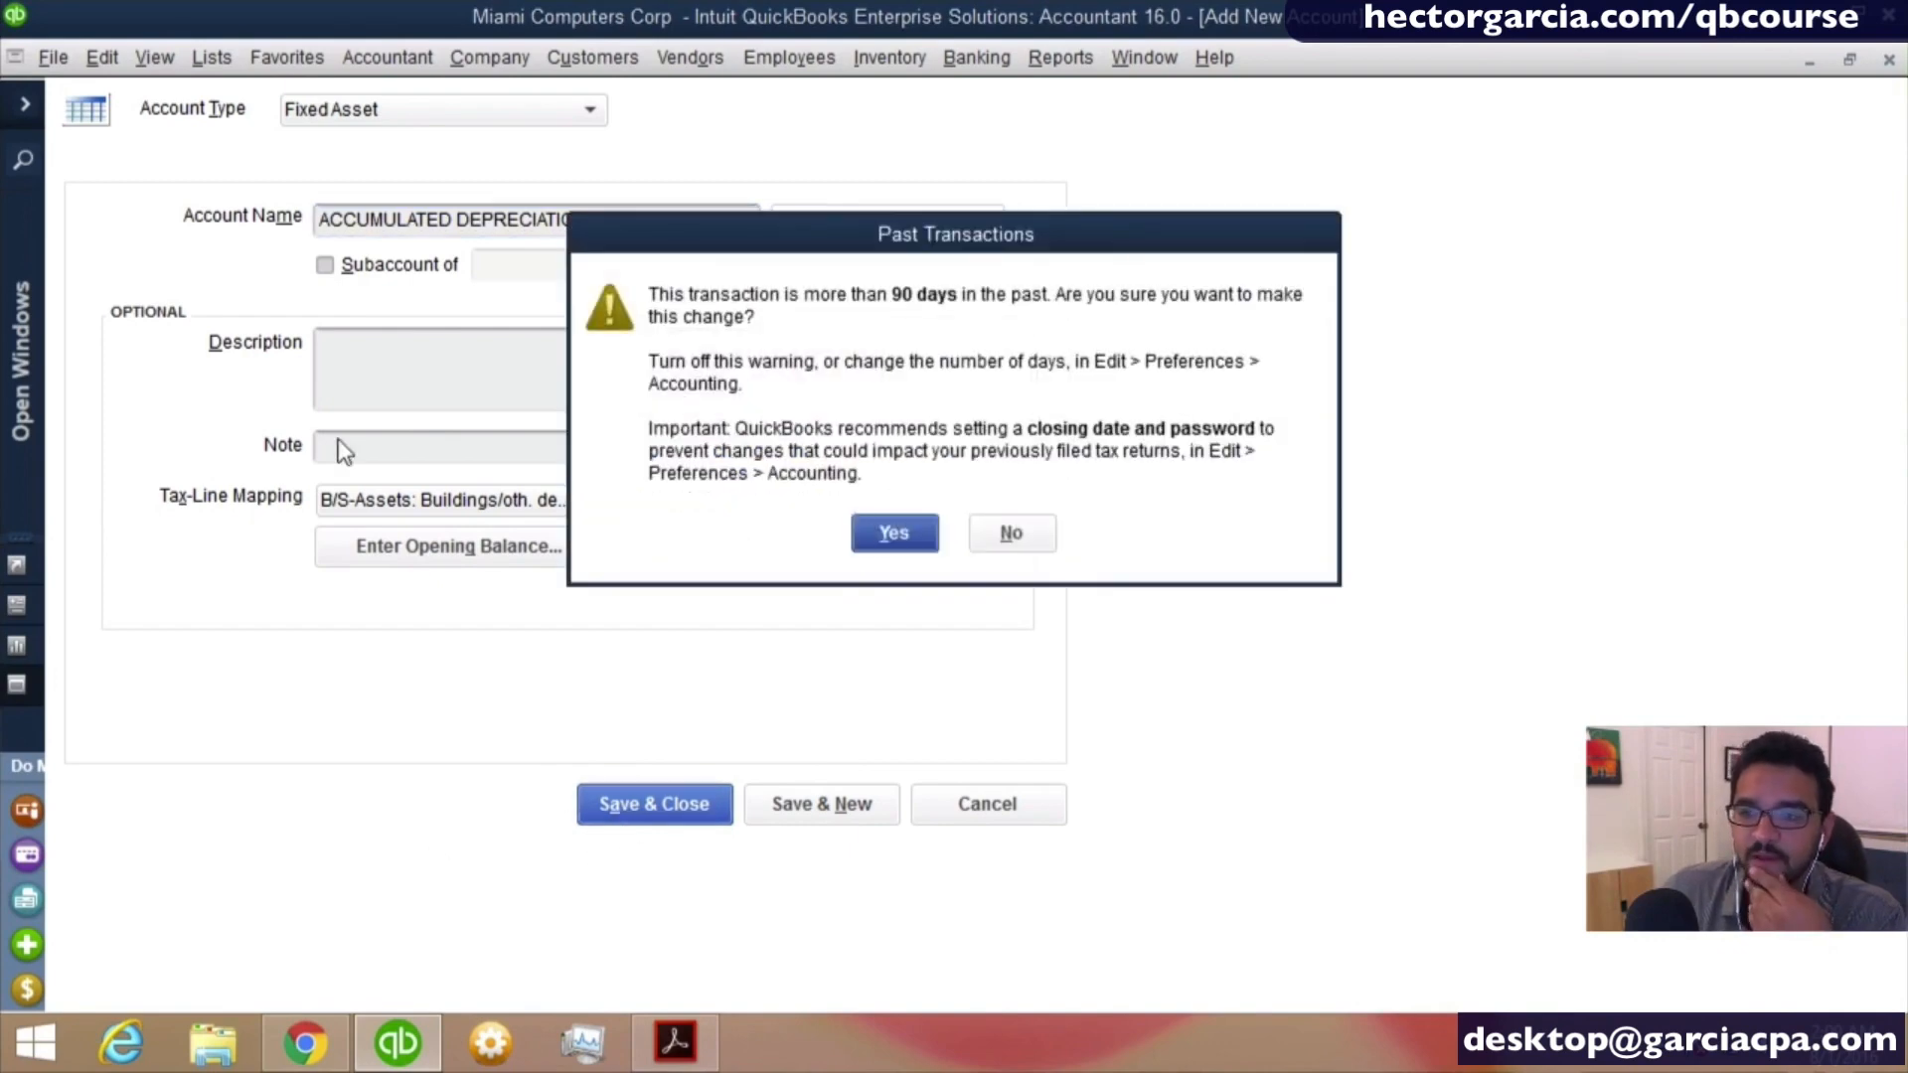
pyautogui.press('Return')
# - Compare the balances of the GMC ASTROVAN 2013 and the new accumulated depreciation accounts in the chart of accounts
pyautogui.scroll(1, 330, 366)
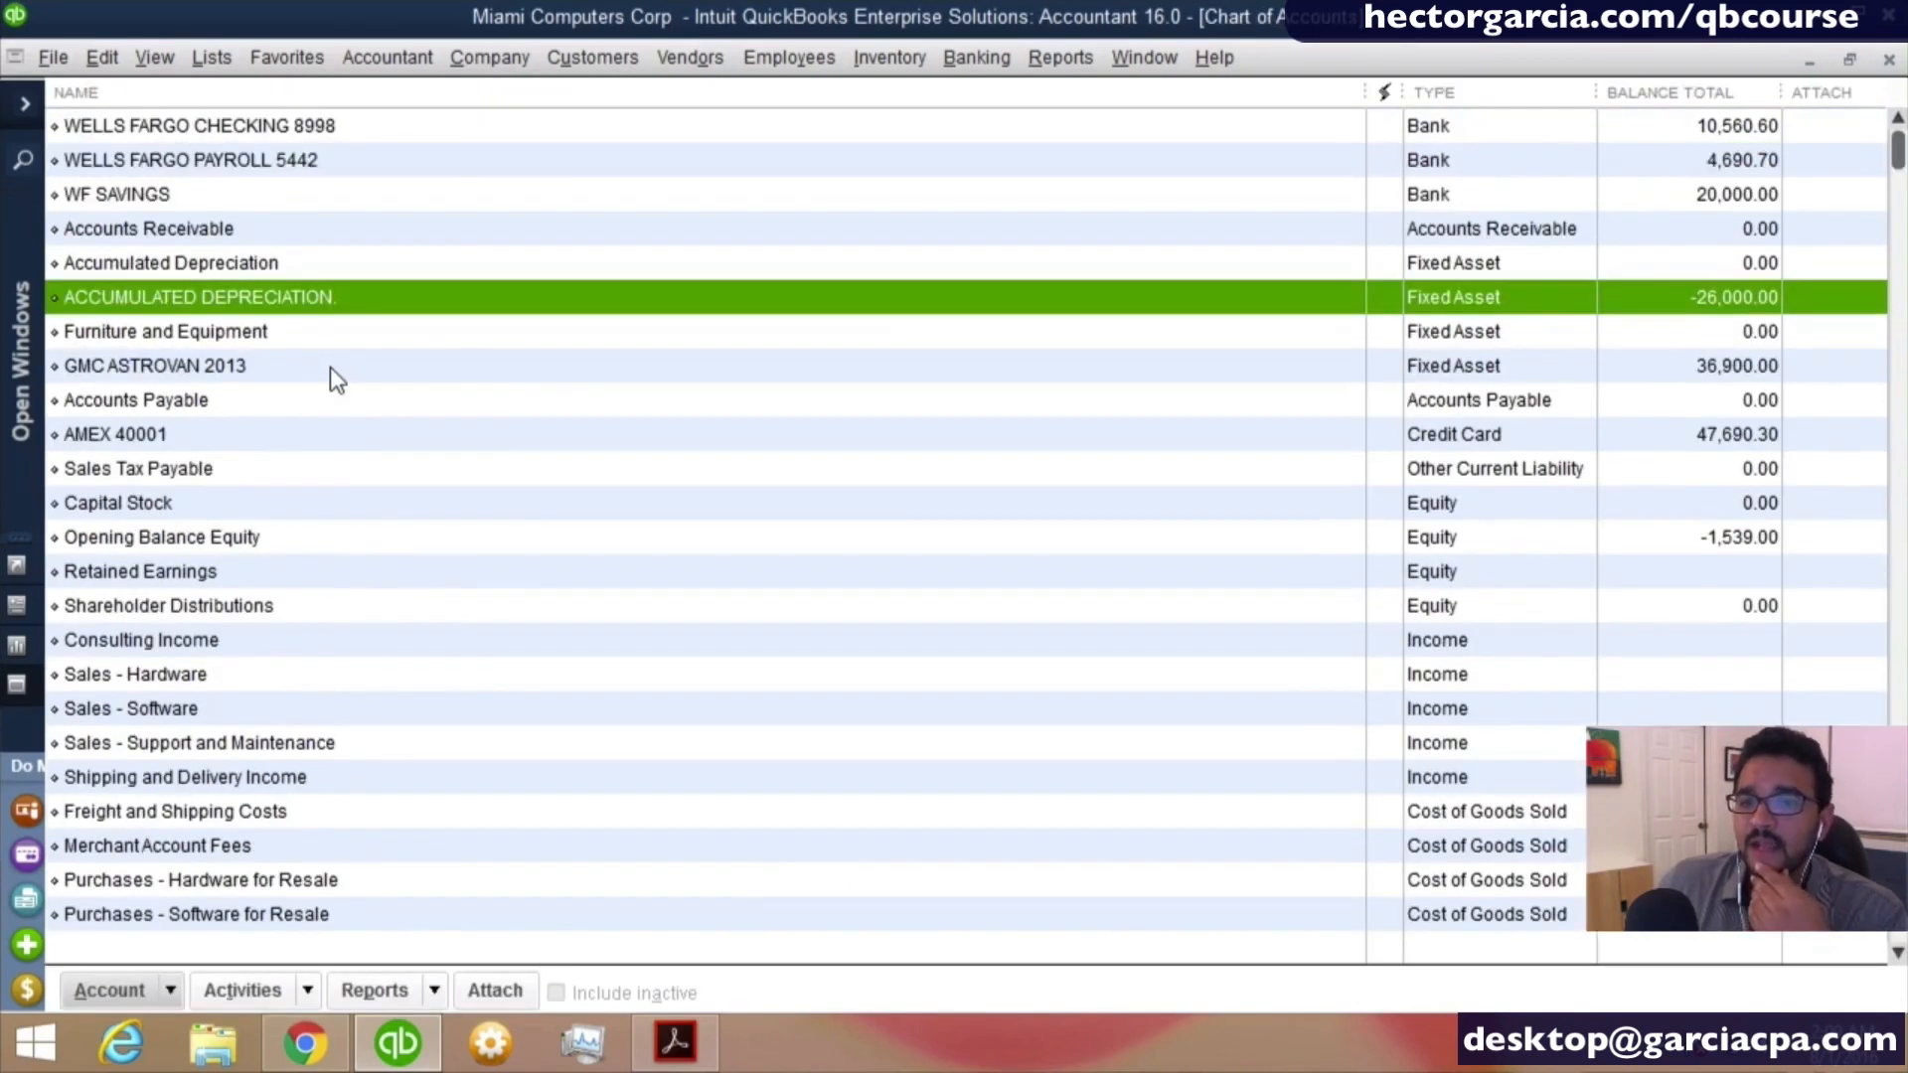
pyautogui.click(213, 370)
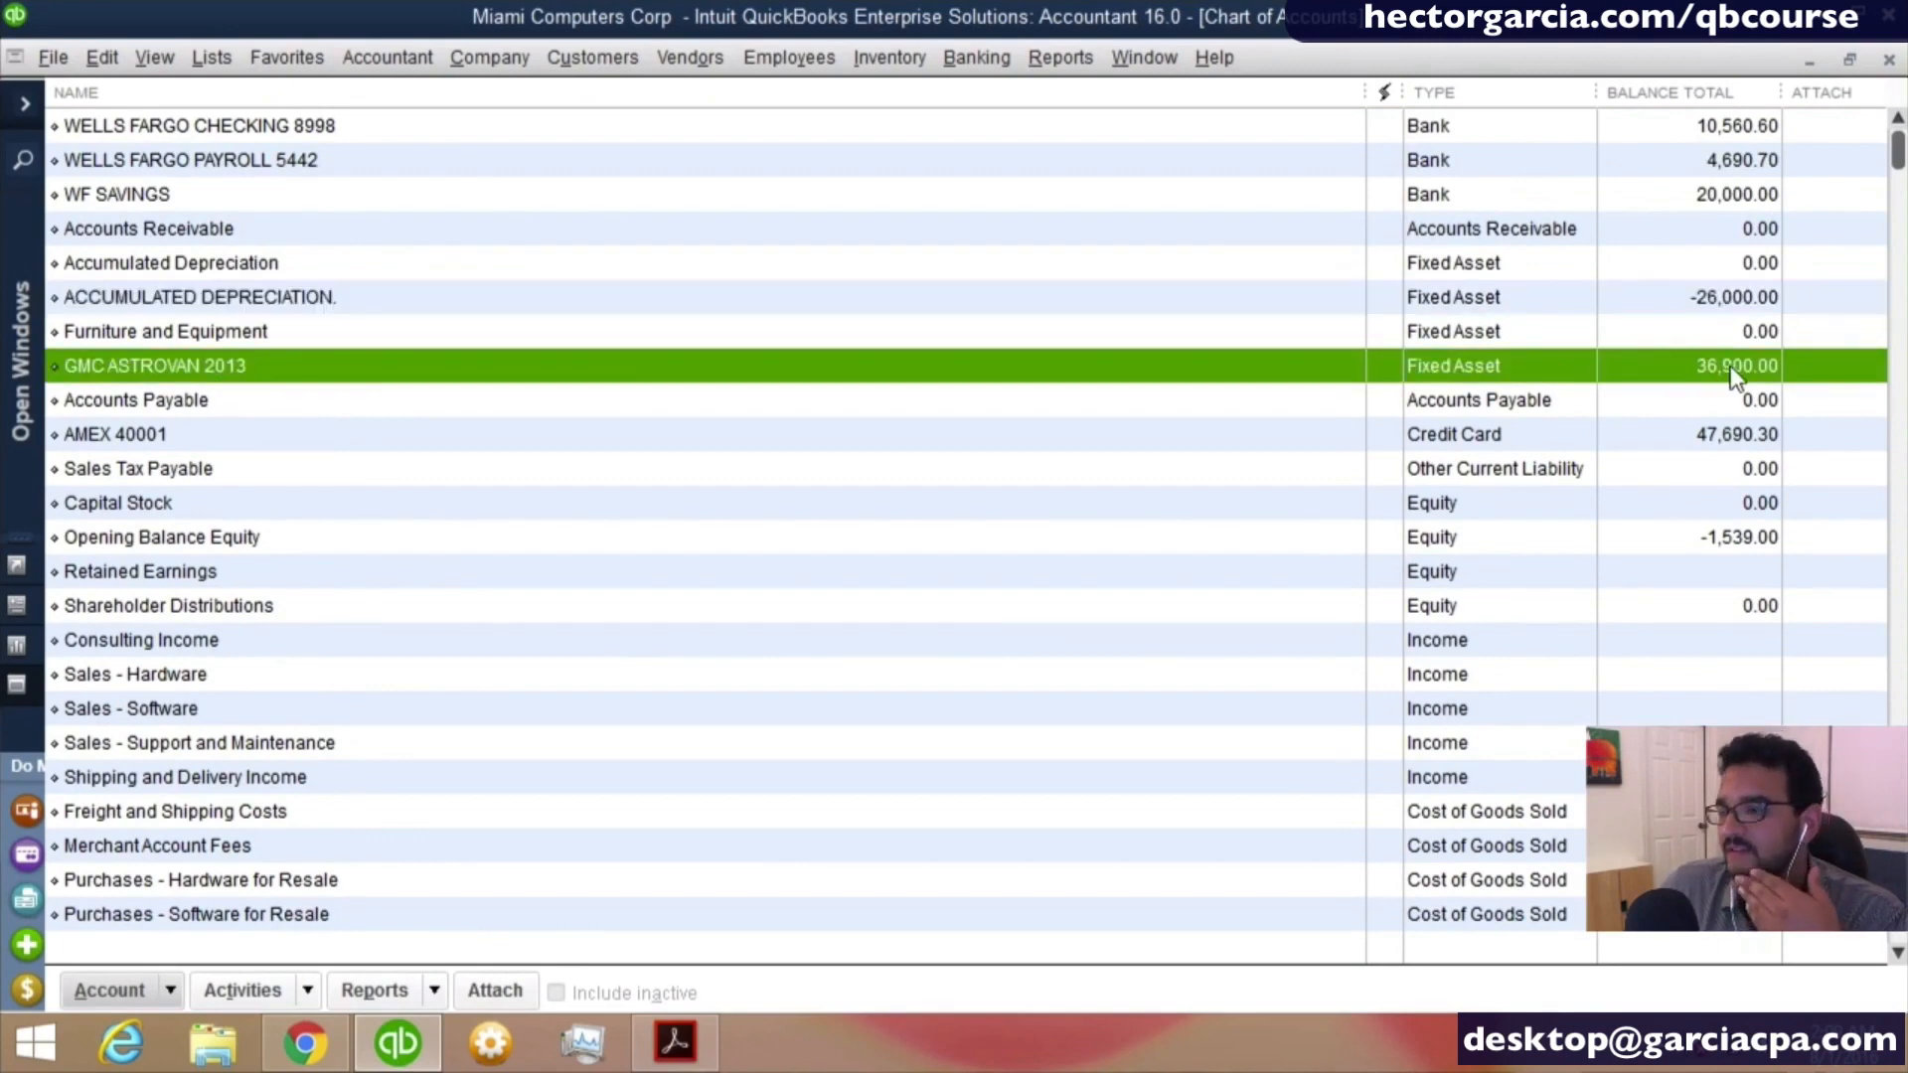
pyautogui.click(1737, 303)
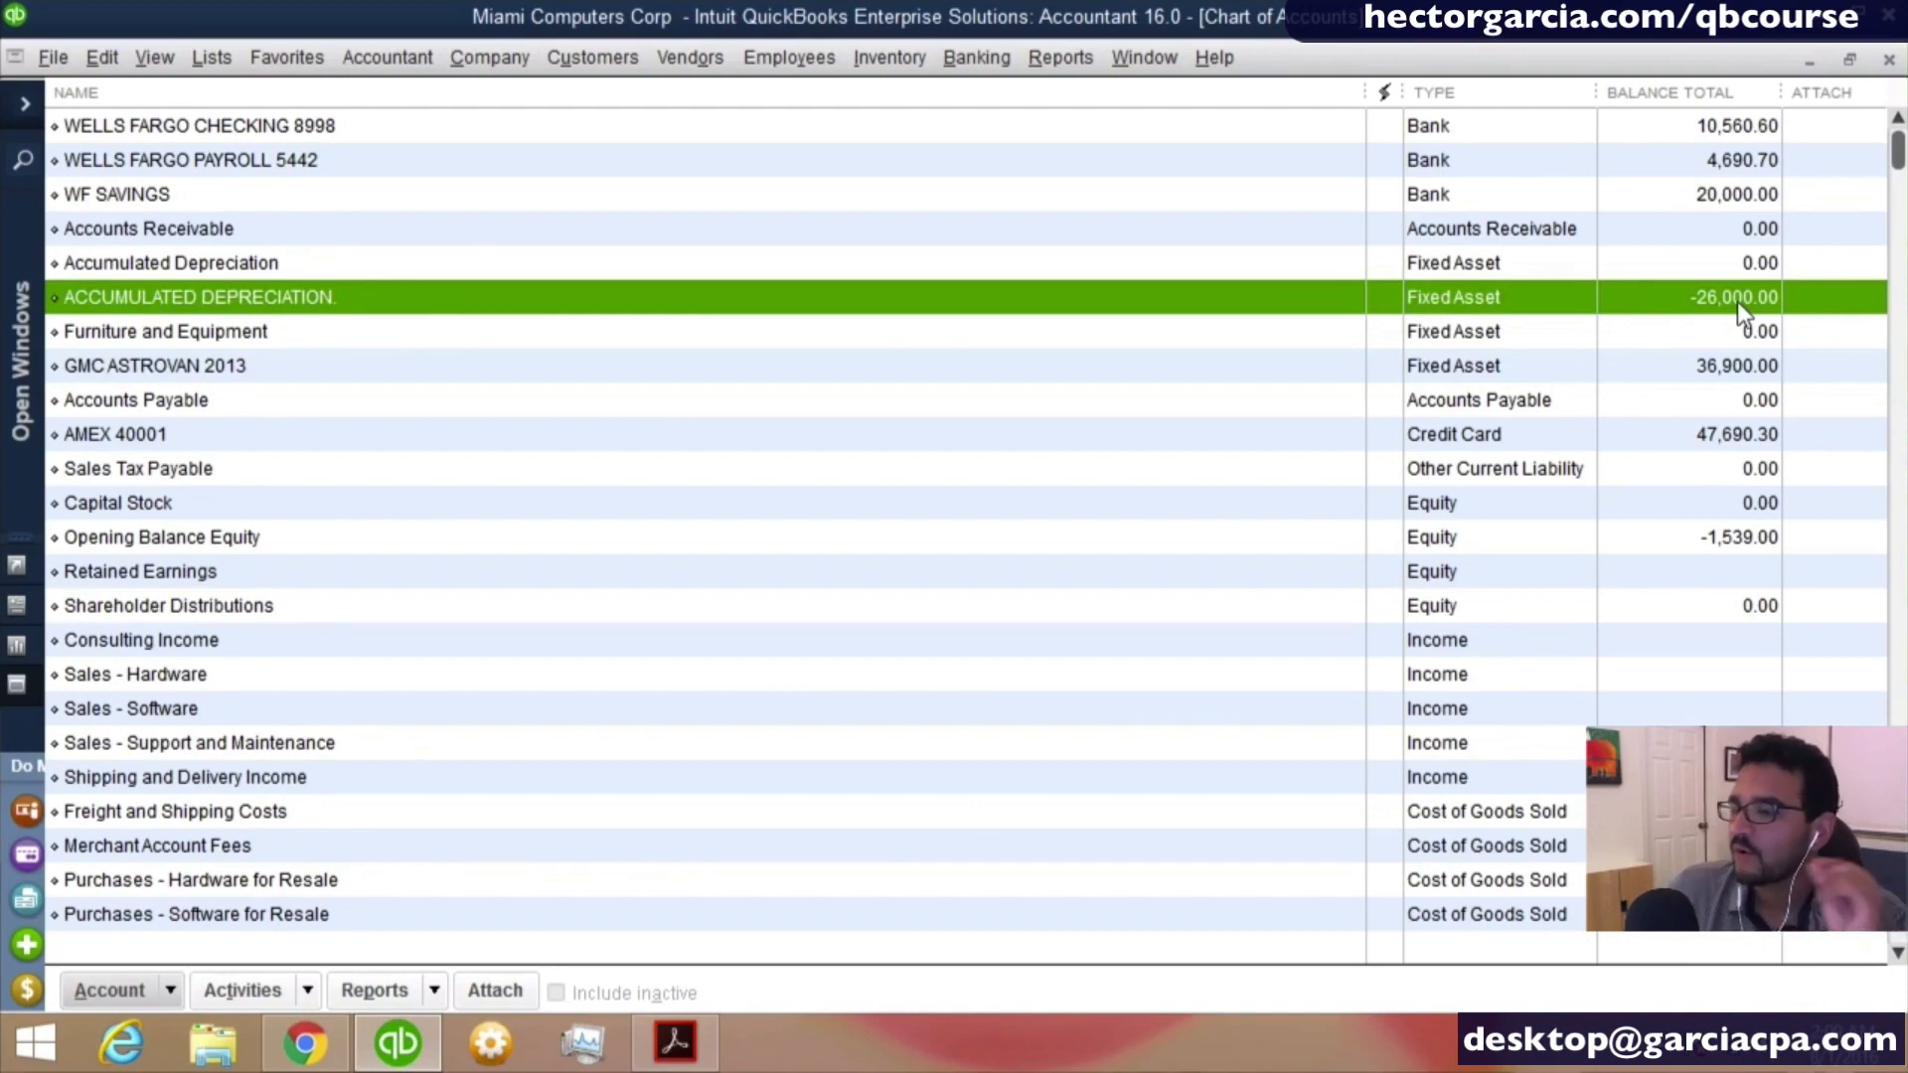
pyautogui.click(1733, 366)
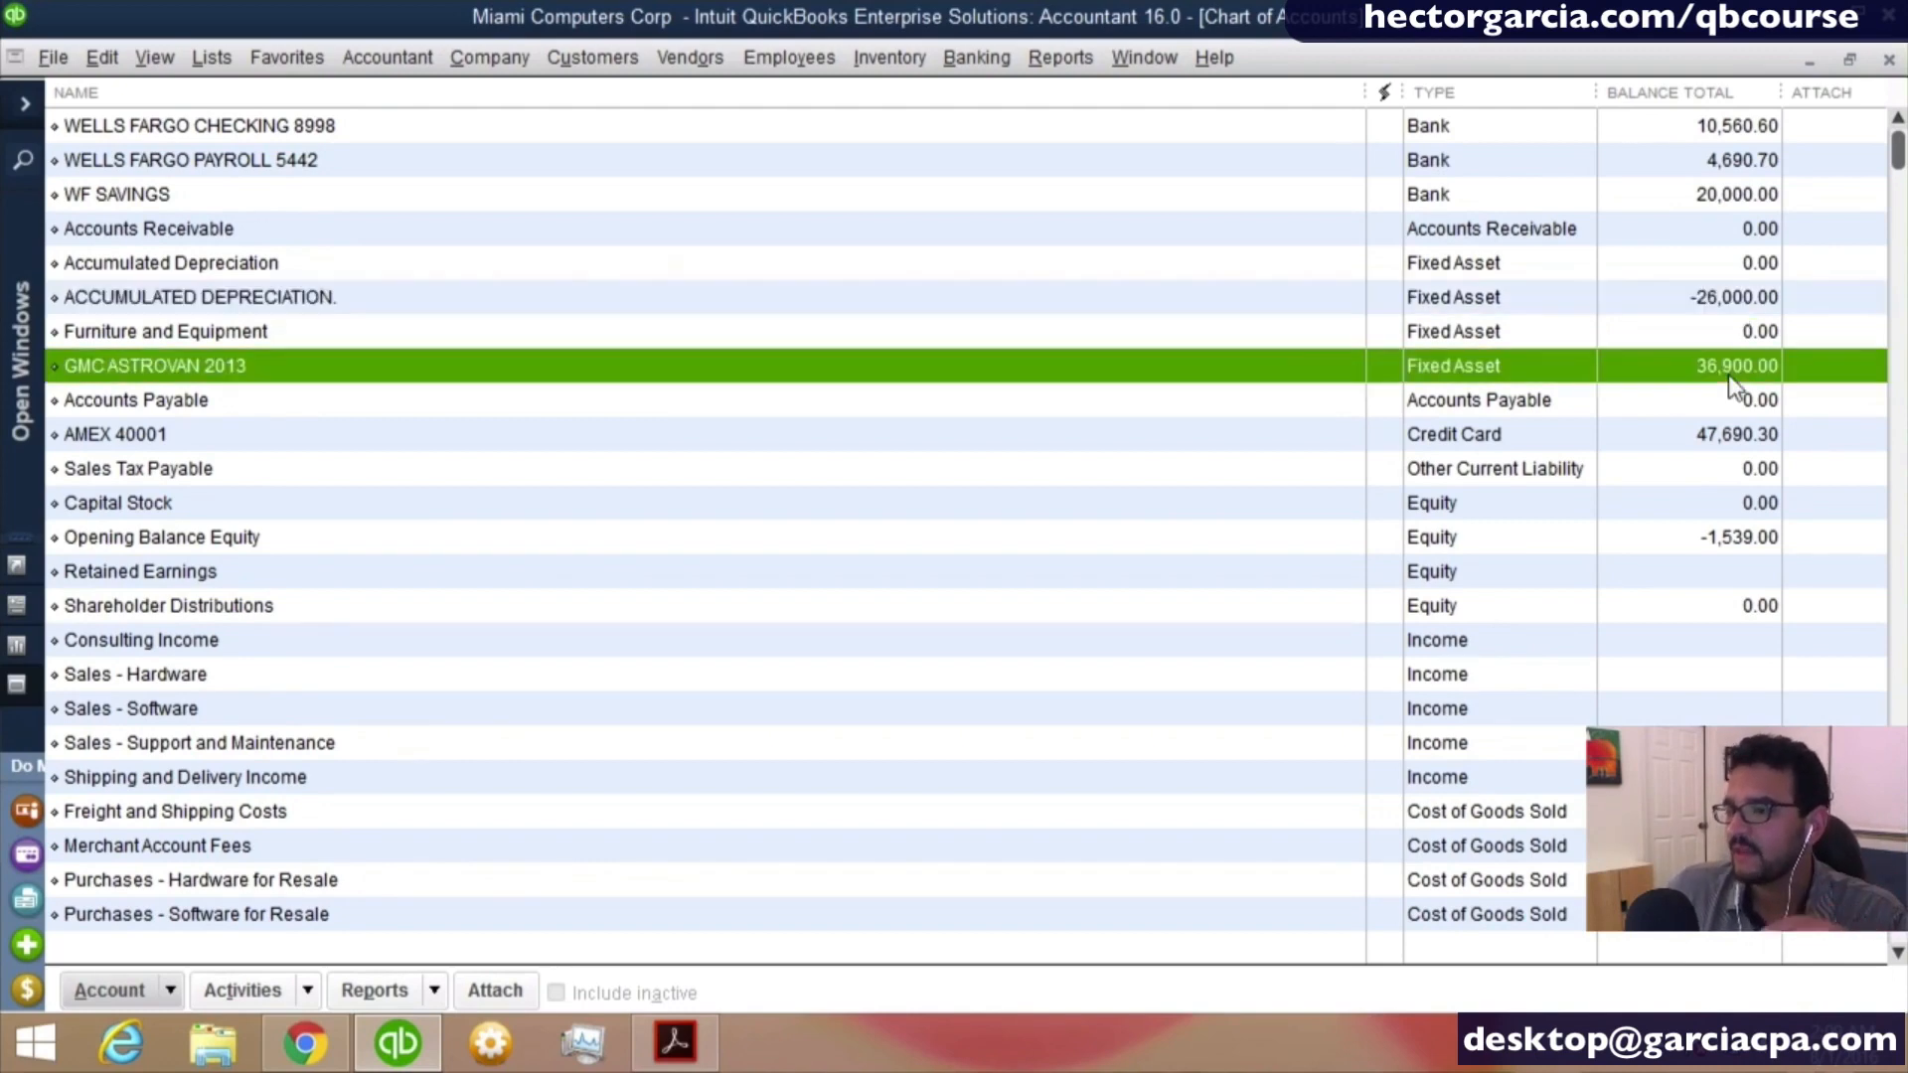
pyautogui.click(1713, 310)
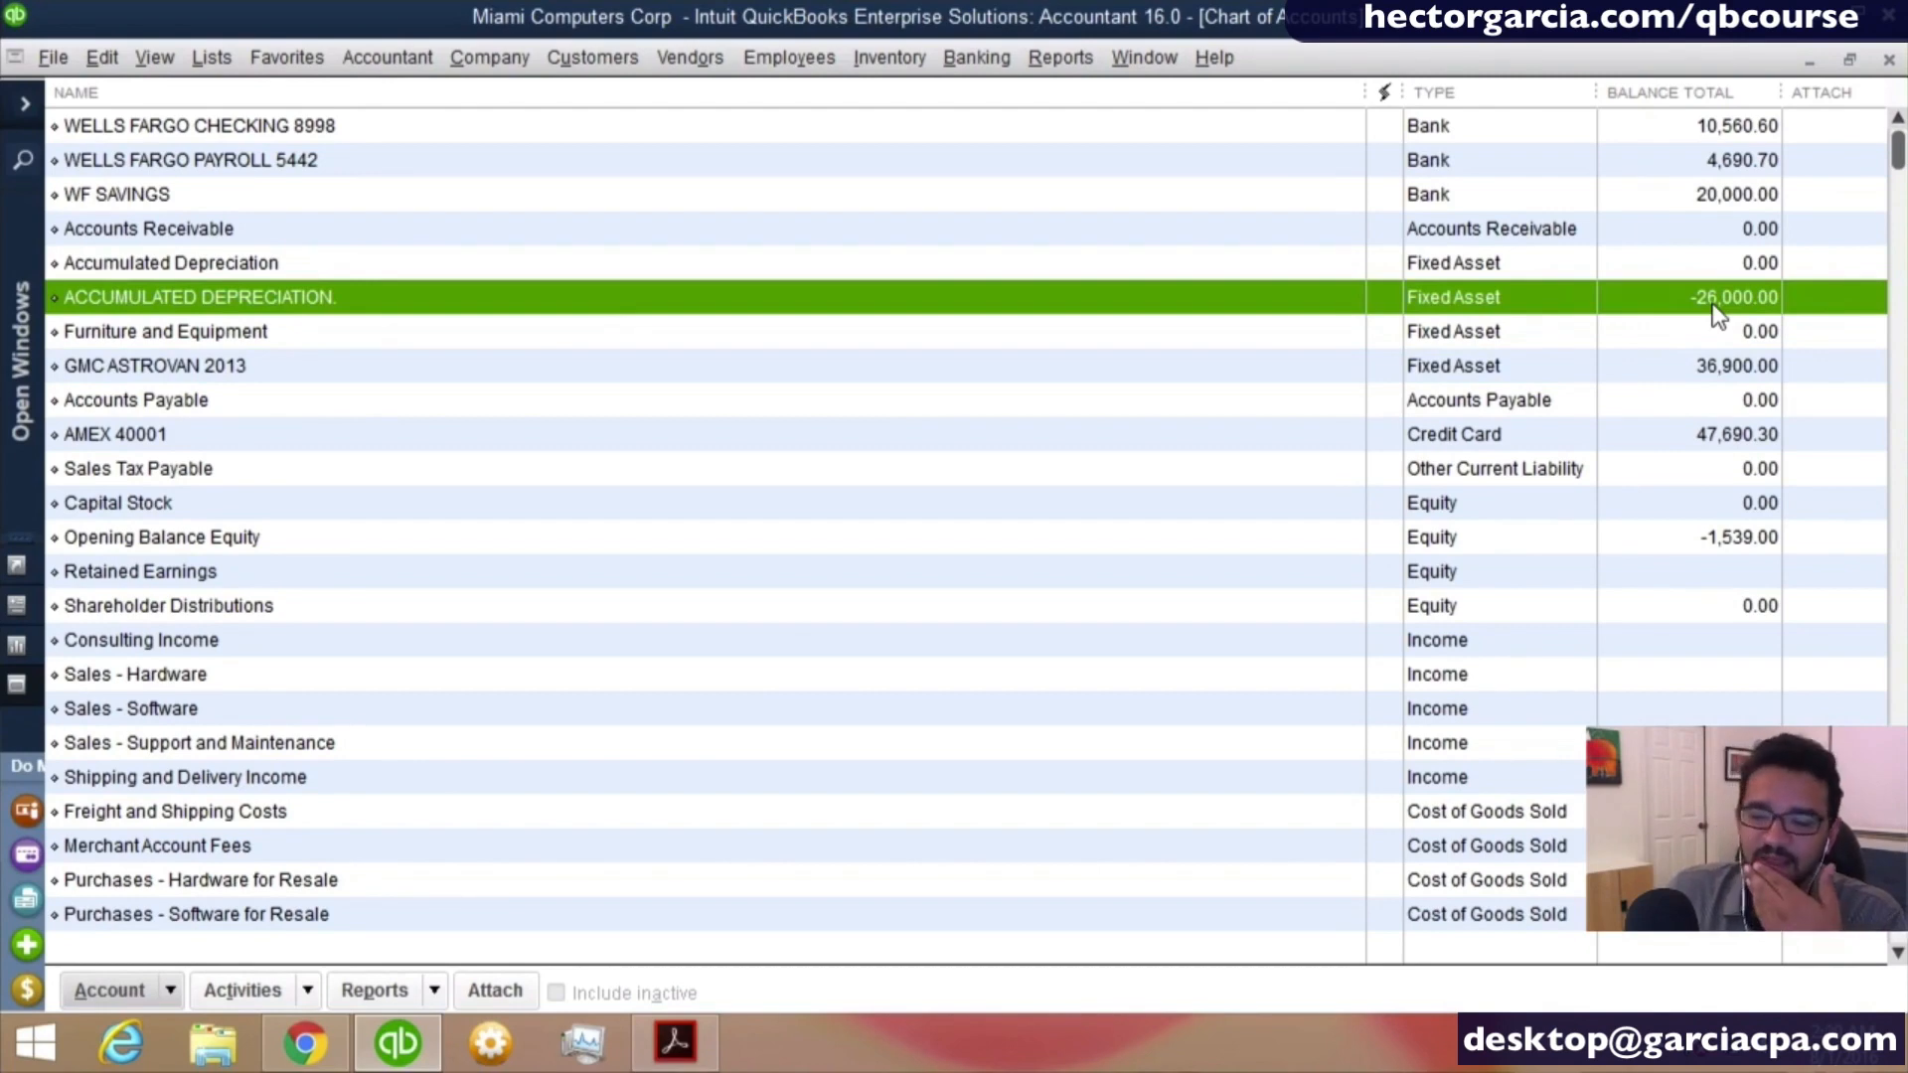
pyautogui.click(1722, 374)
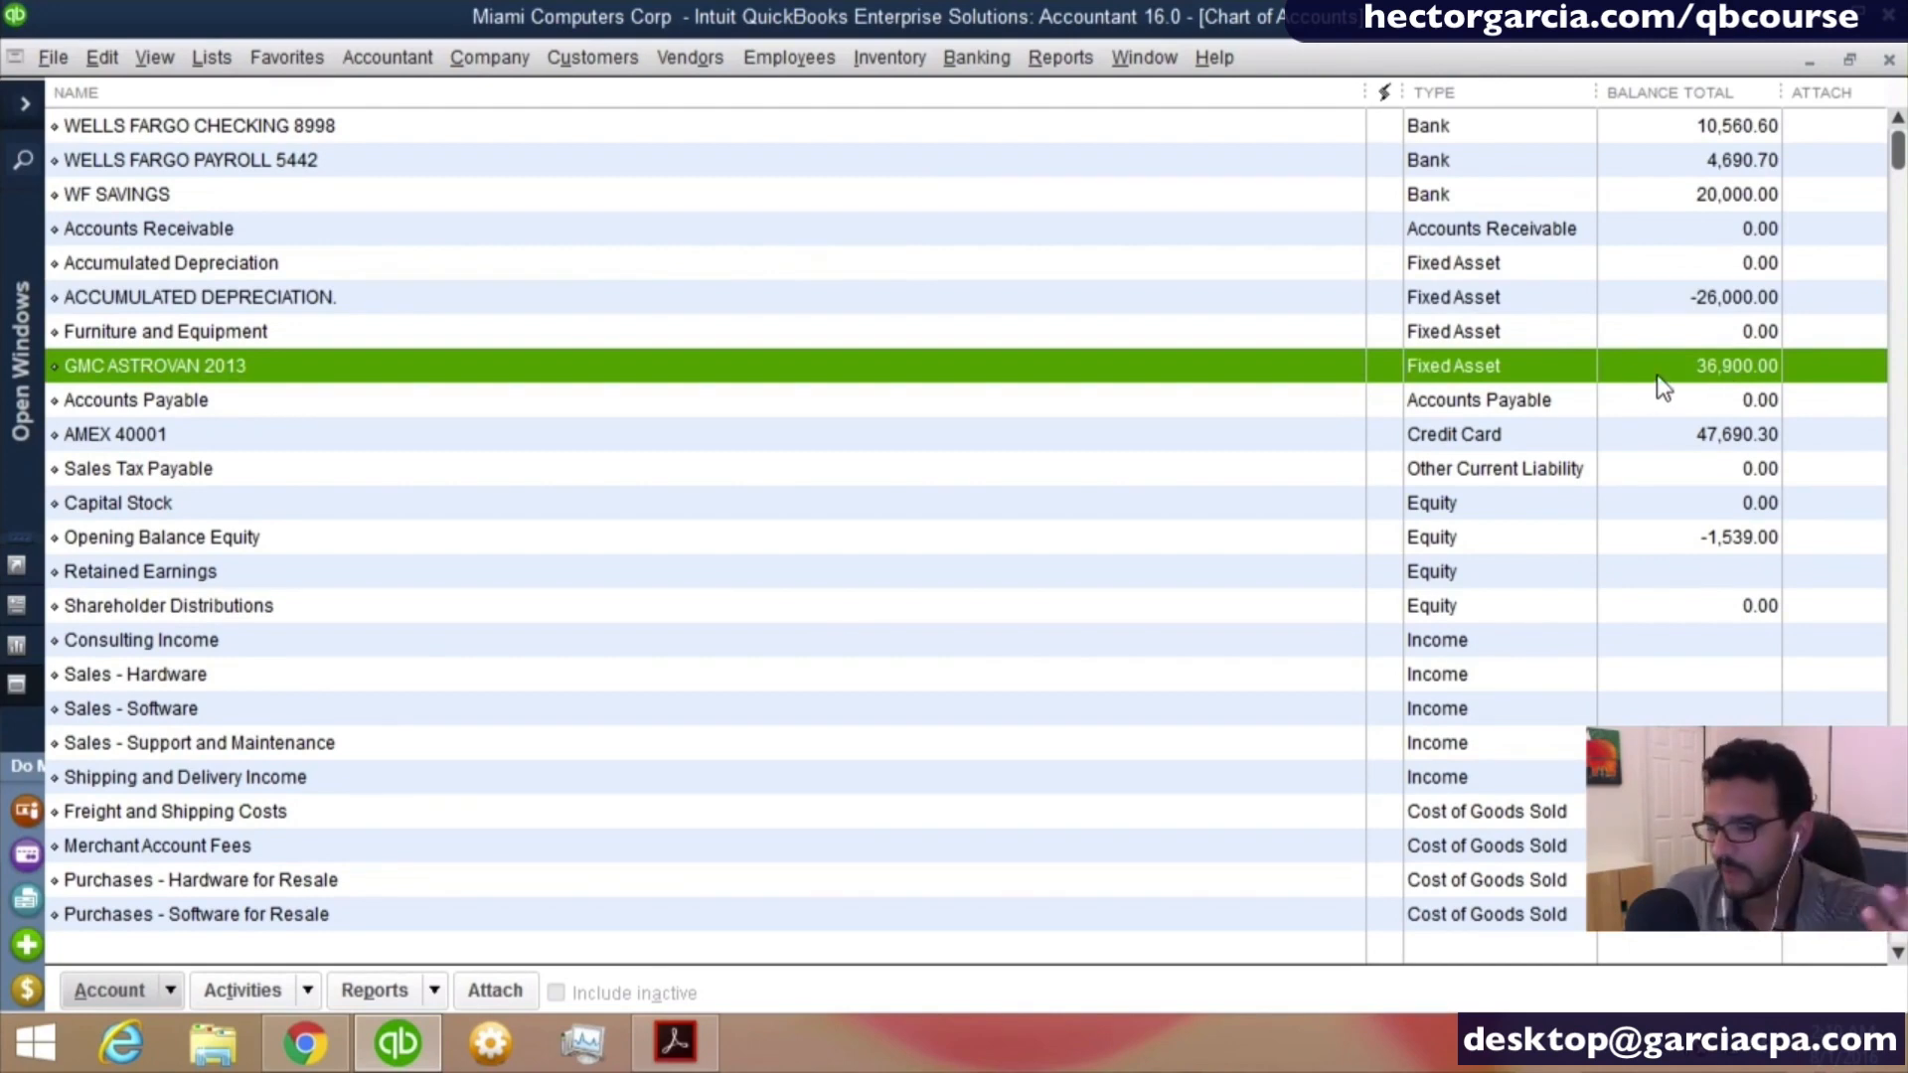
# - Start a new account of type Loan and name it GM FINANCIAL
pyautogui.rightClick(216, 449)
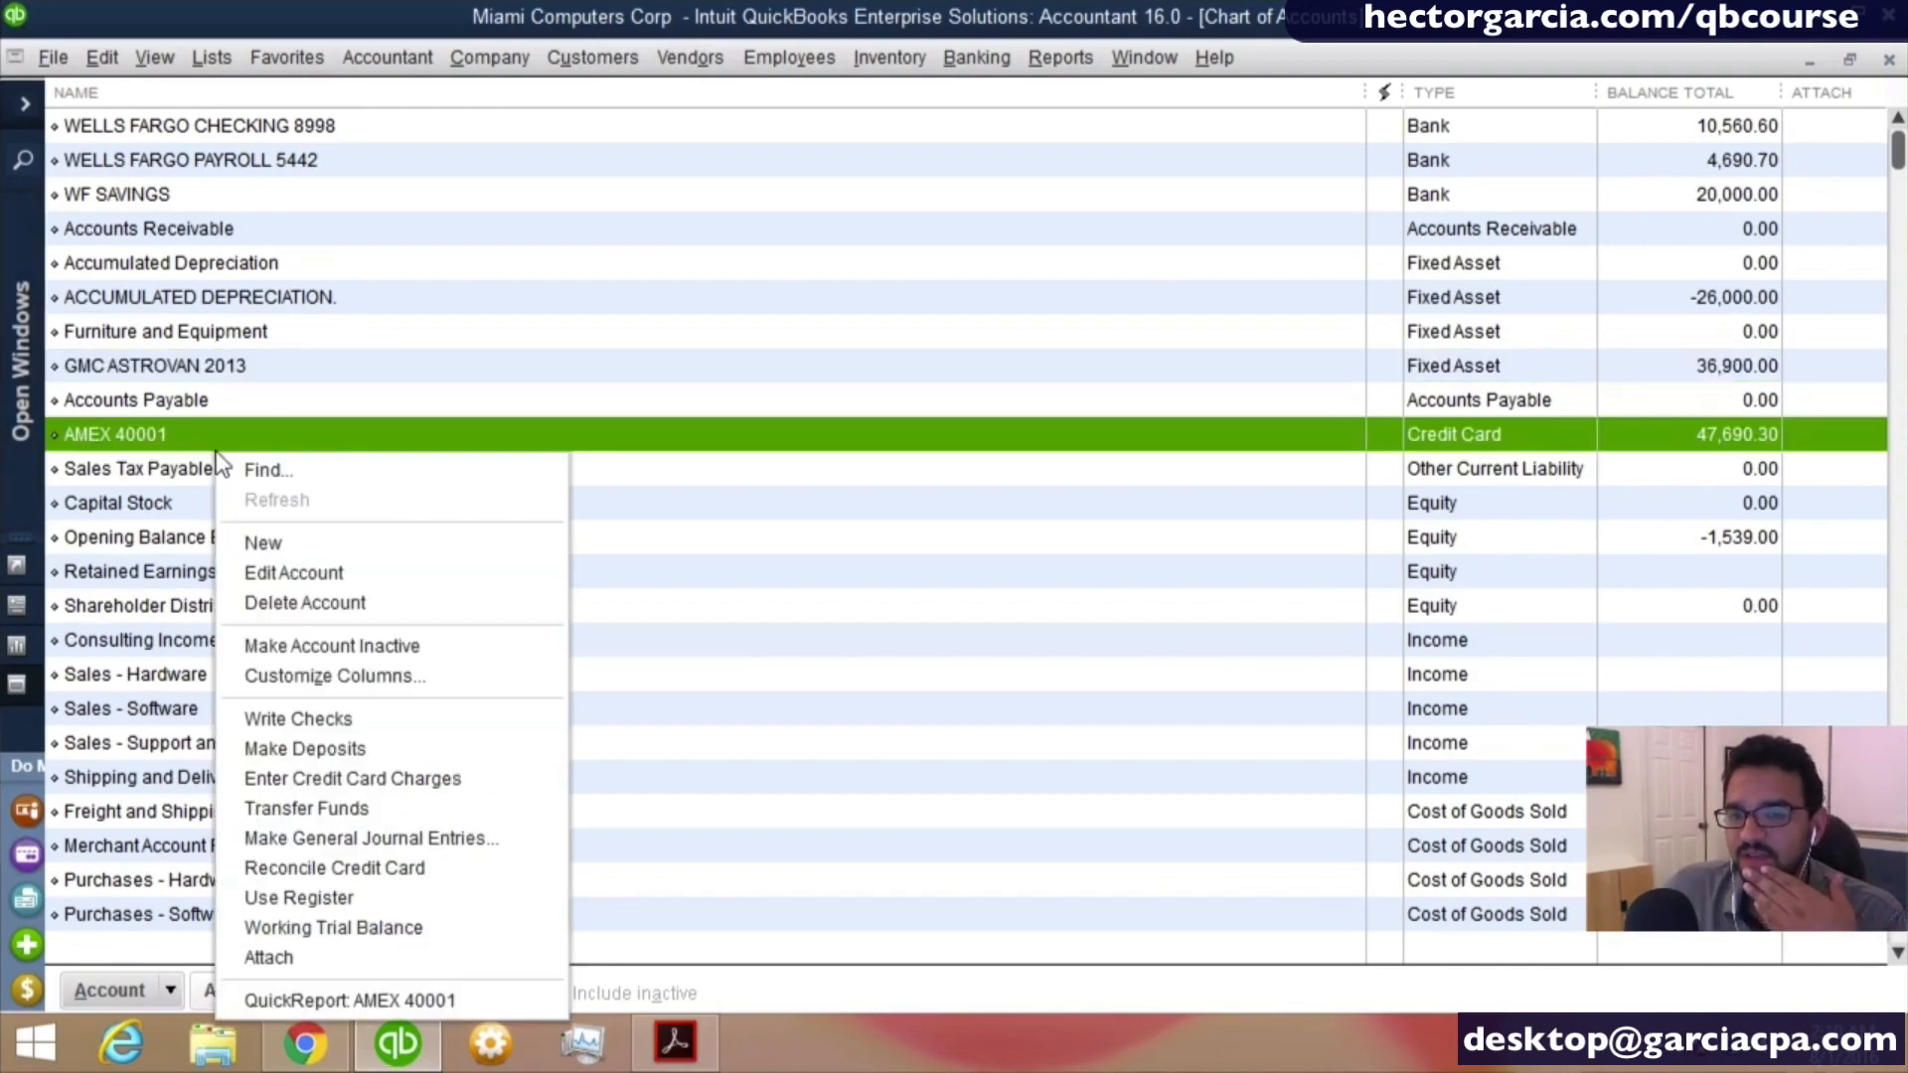
pyautogui.click(304, 543)
pyautogui.click(146, 441)
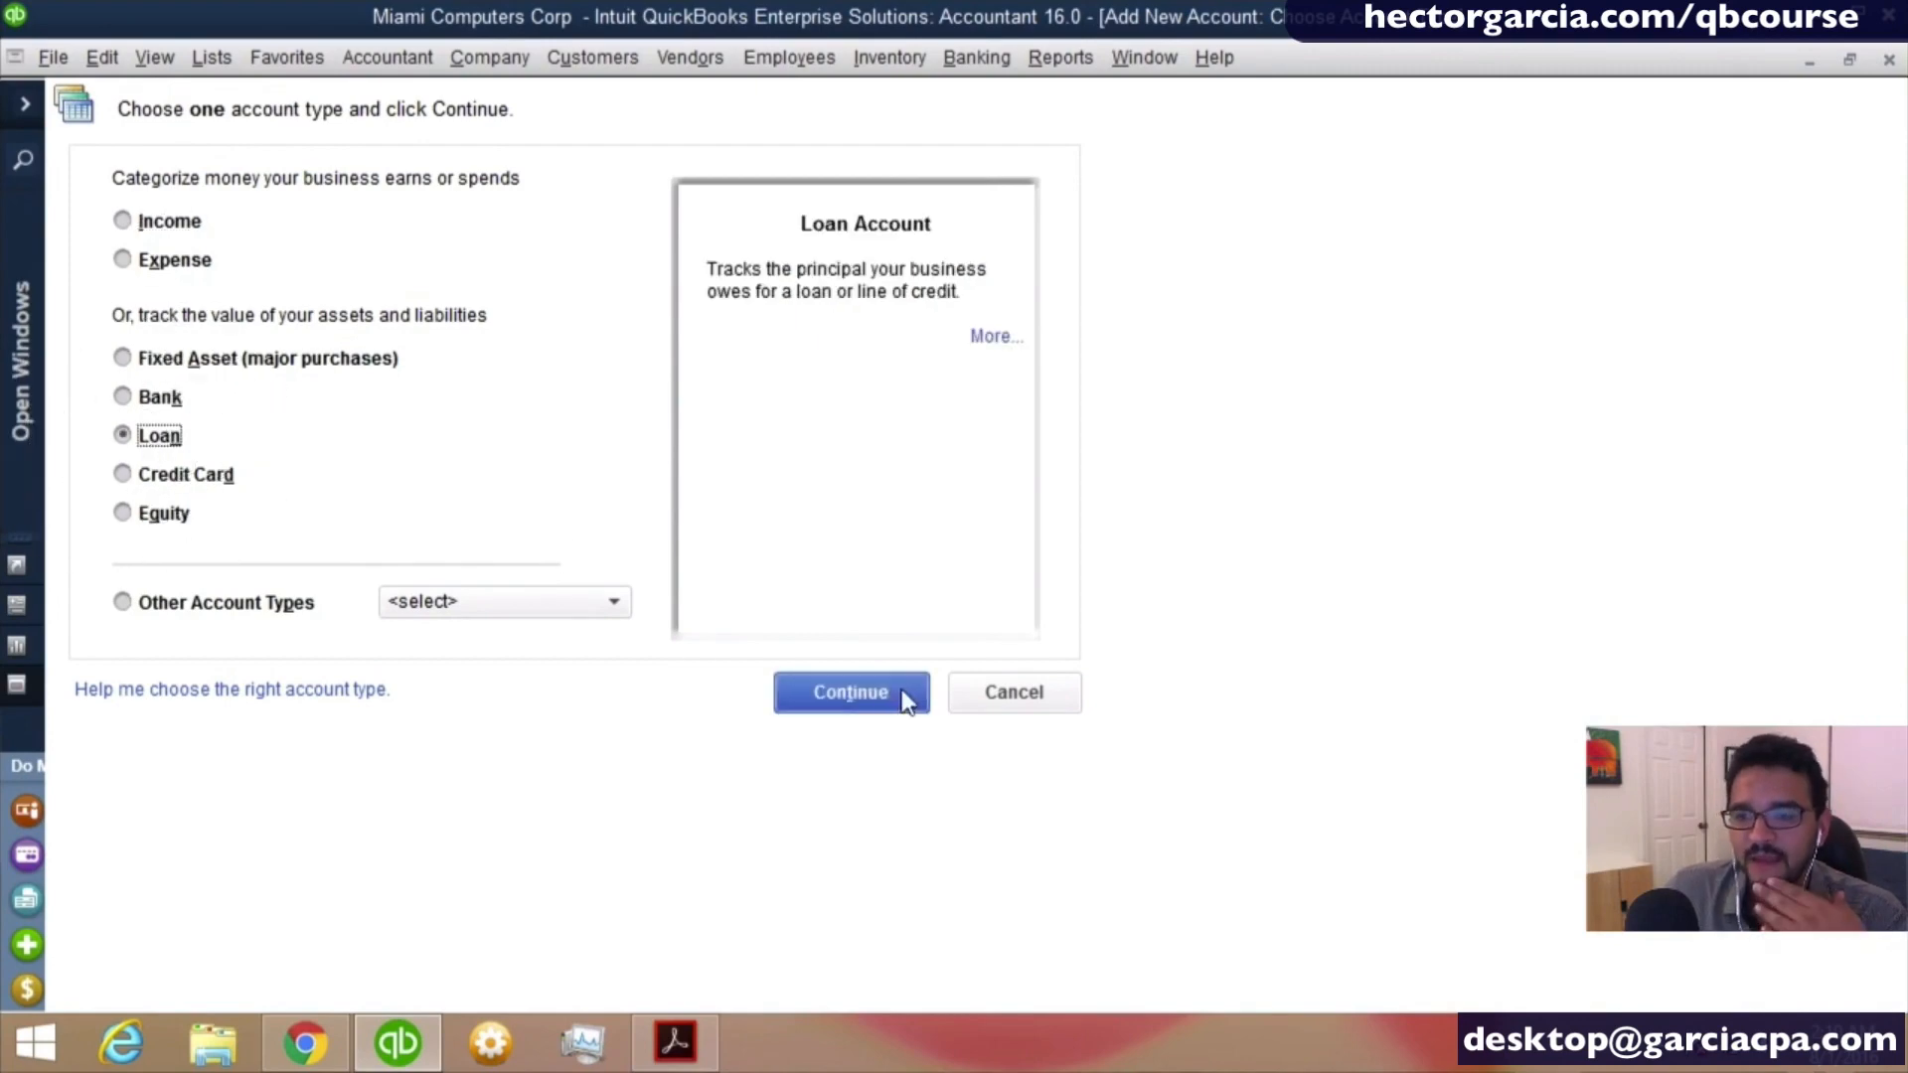
pyautogui.click(868, 695)
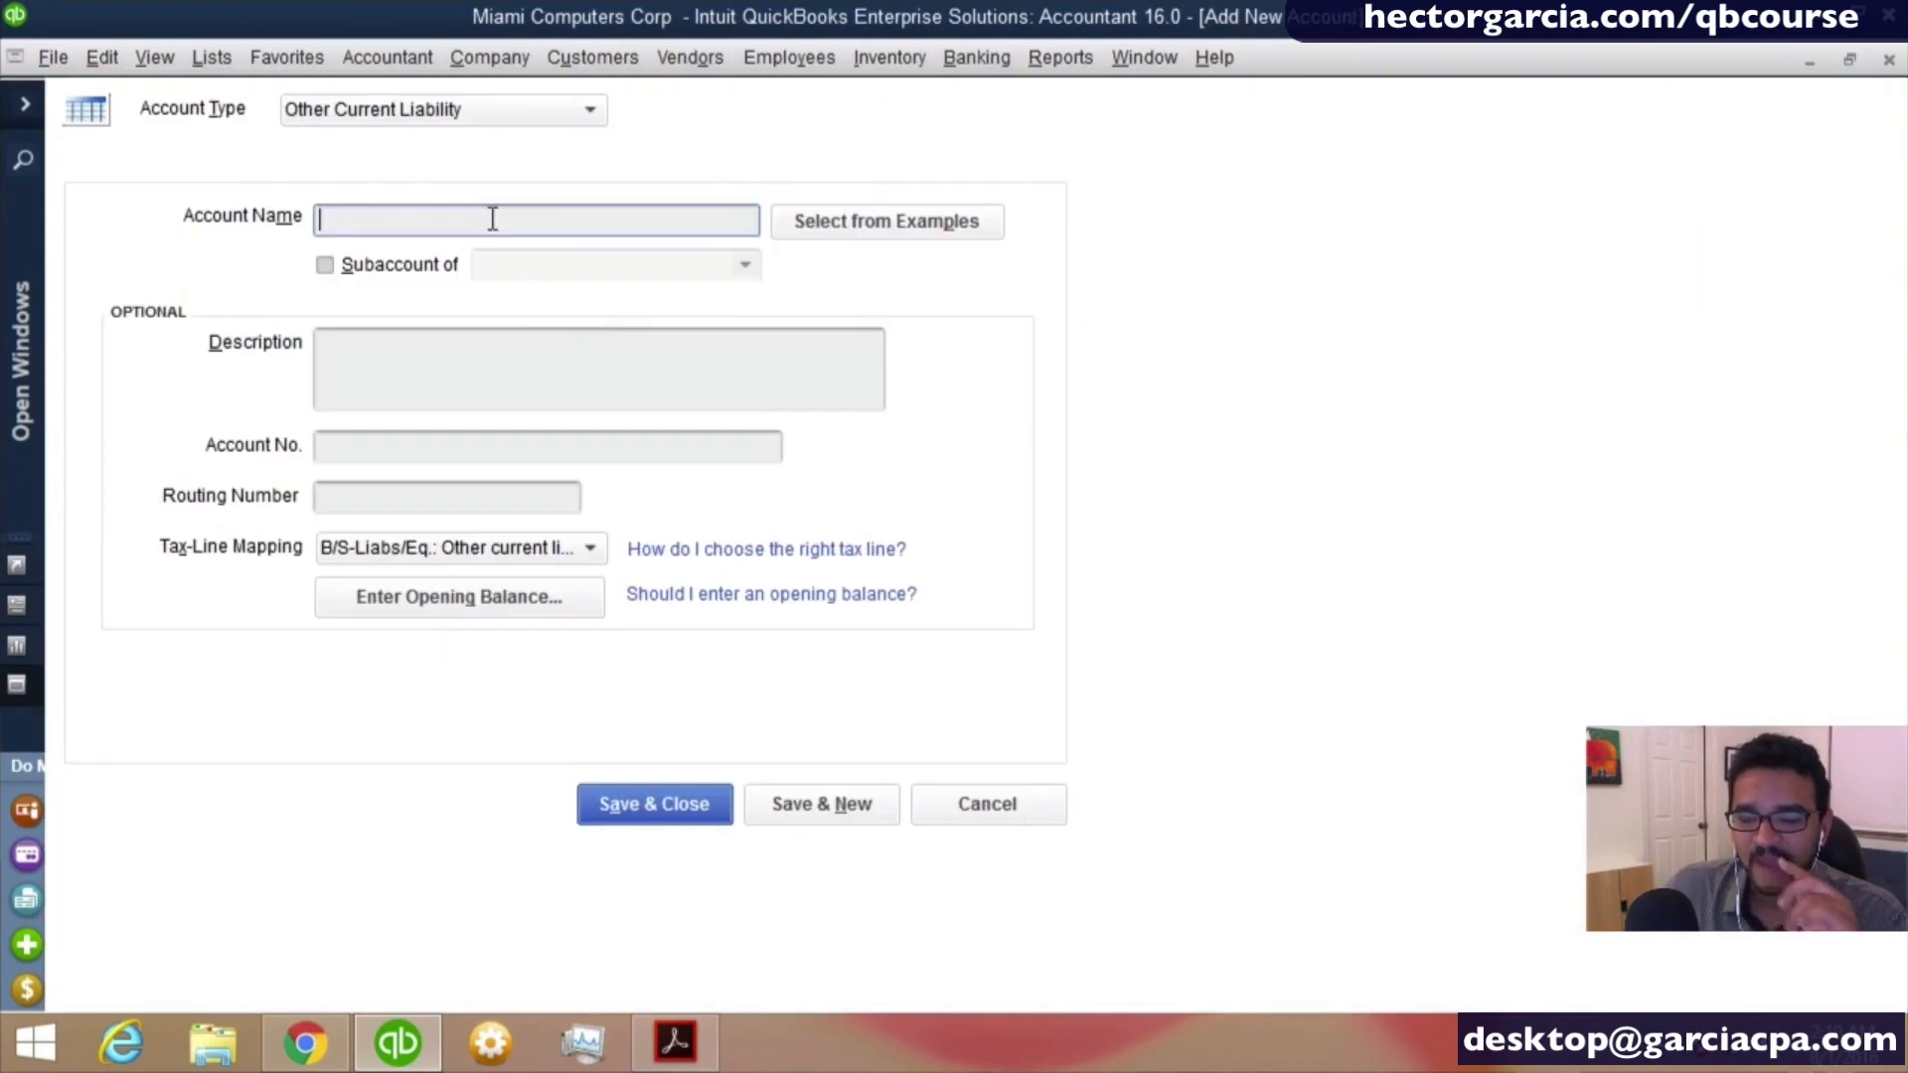
pyautogui.write('GM F')
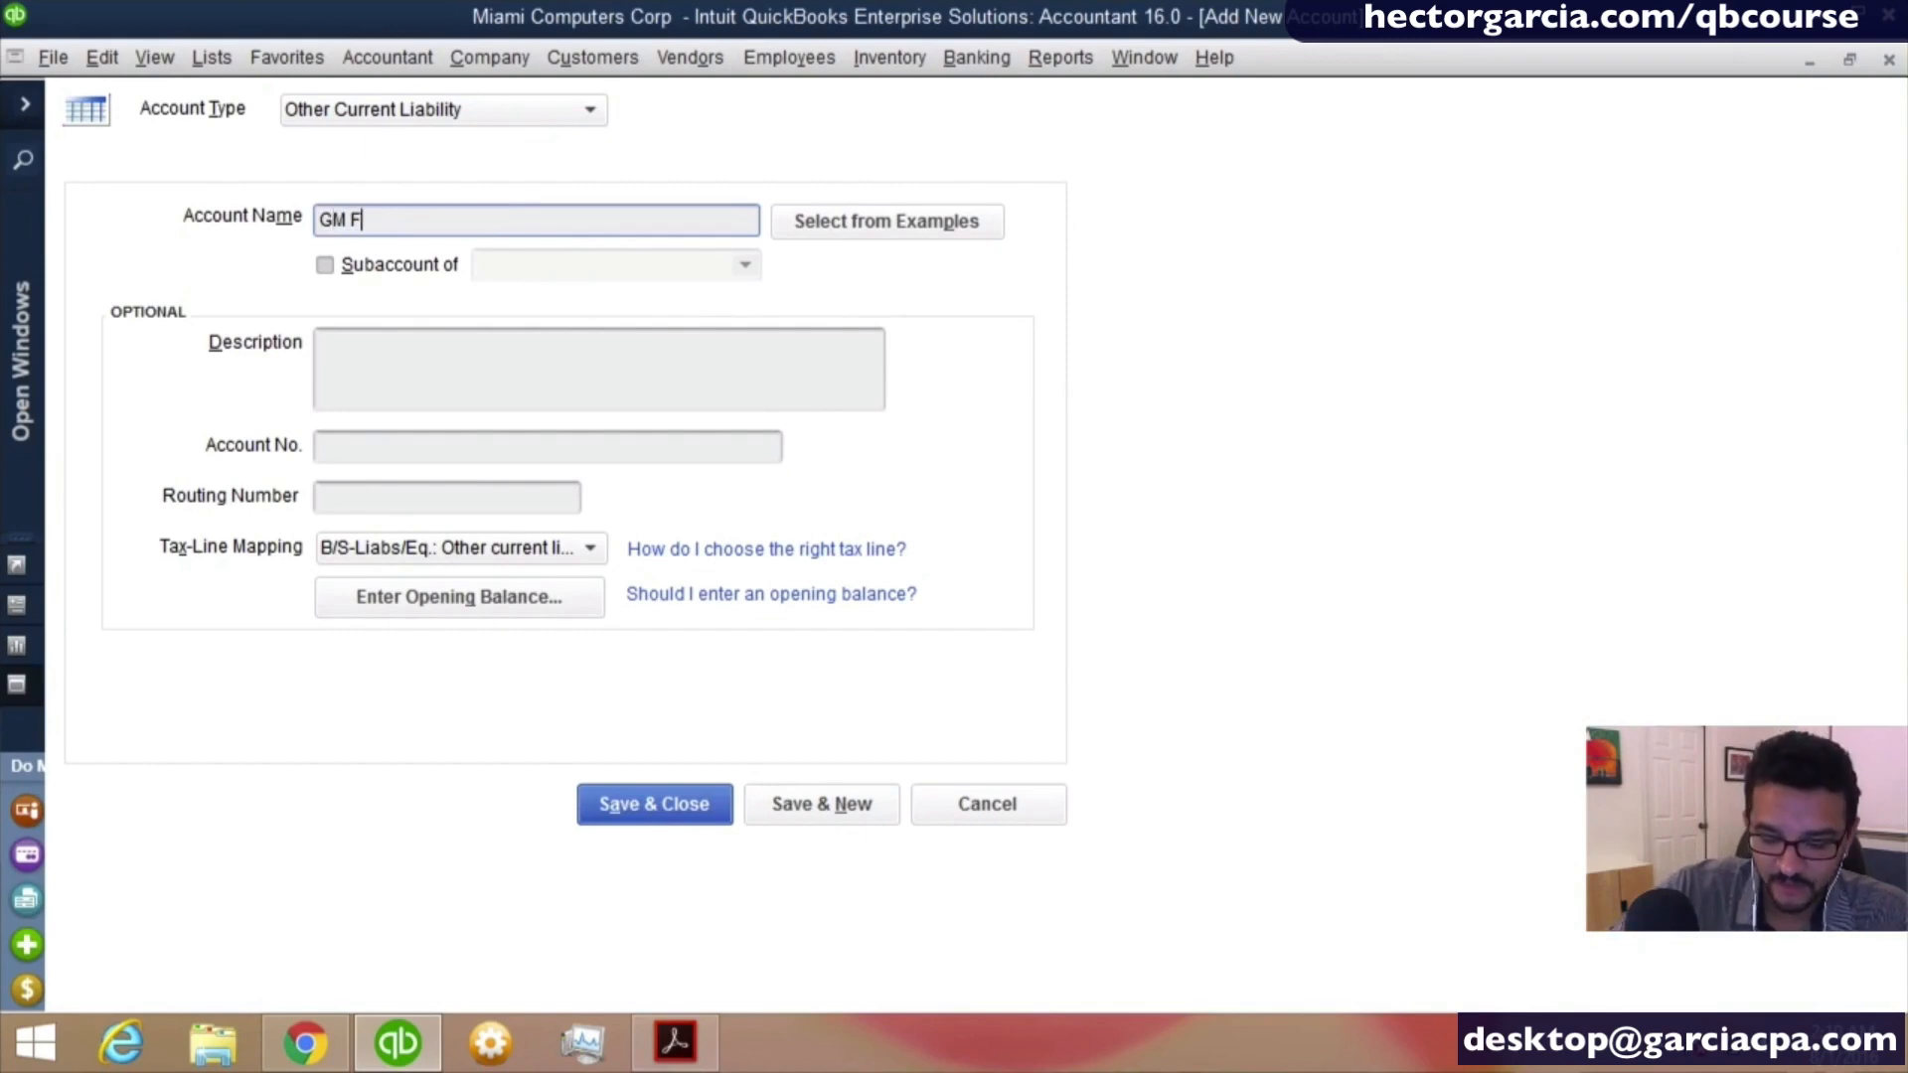
pyautogui.write('INANCIAL')
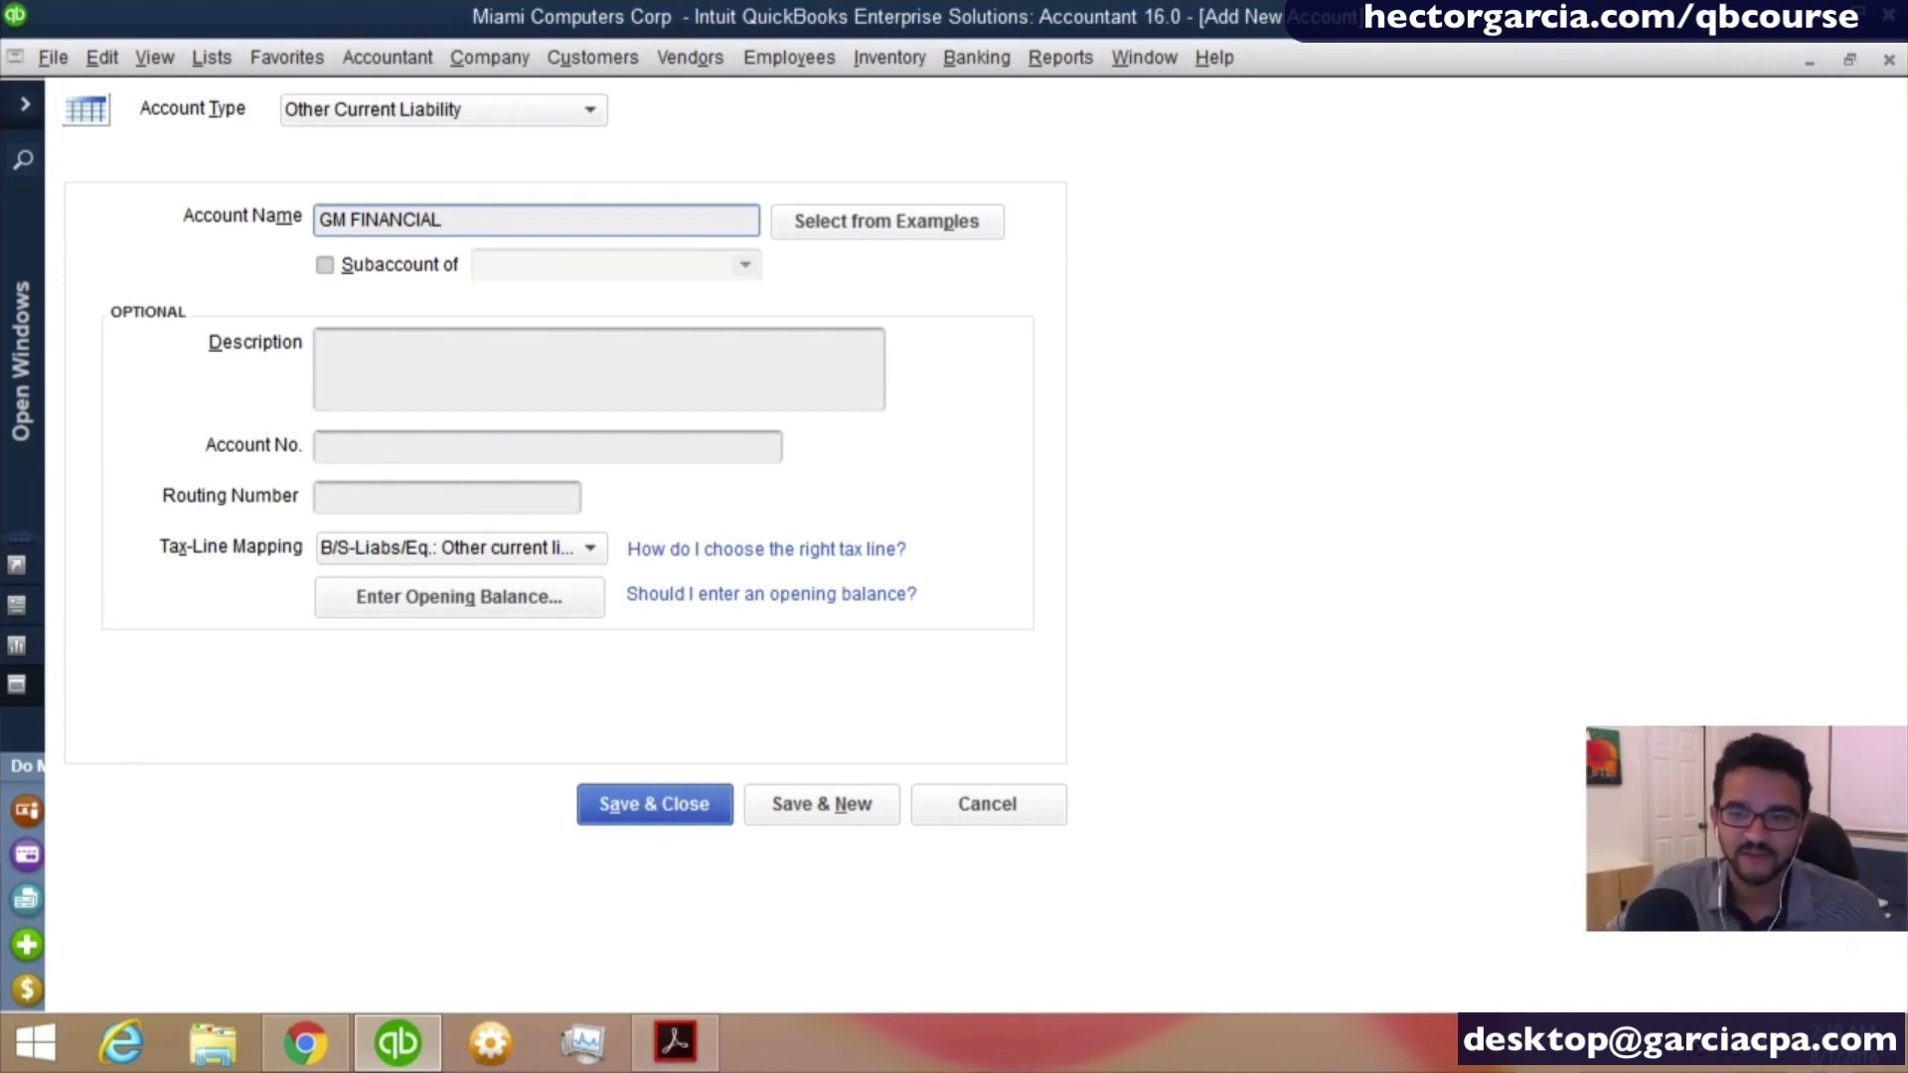
# - Set the GM FINANCIAL loan's opening balance to 9,650.00 as of 12/31/2015 and save the account, accepting the past-dated transaction
pyautogui.click(468, 606)
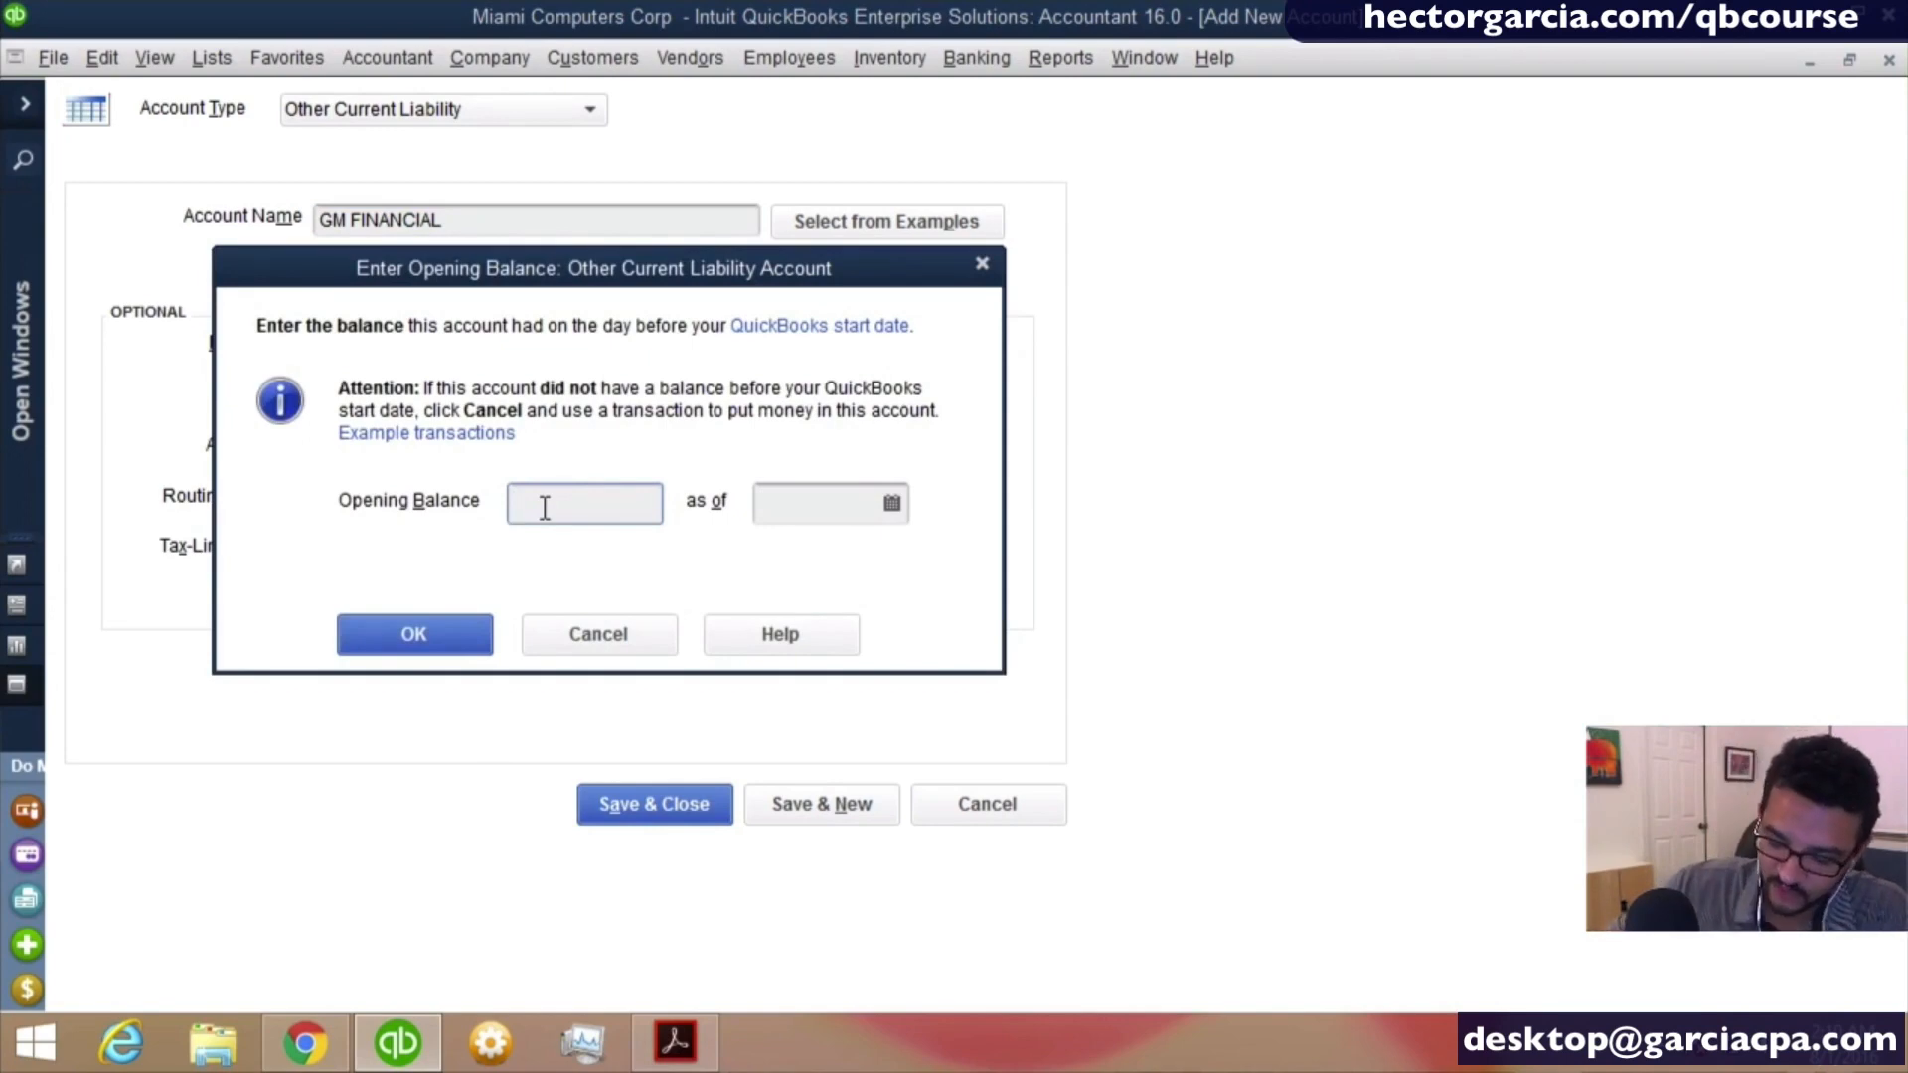
pyautogui.write('6')
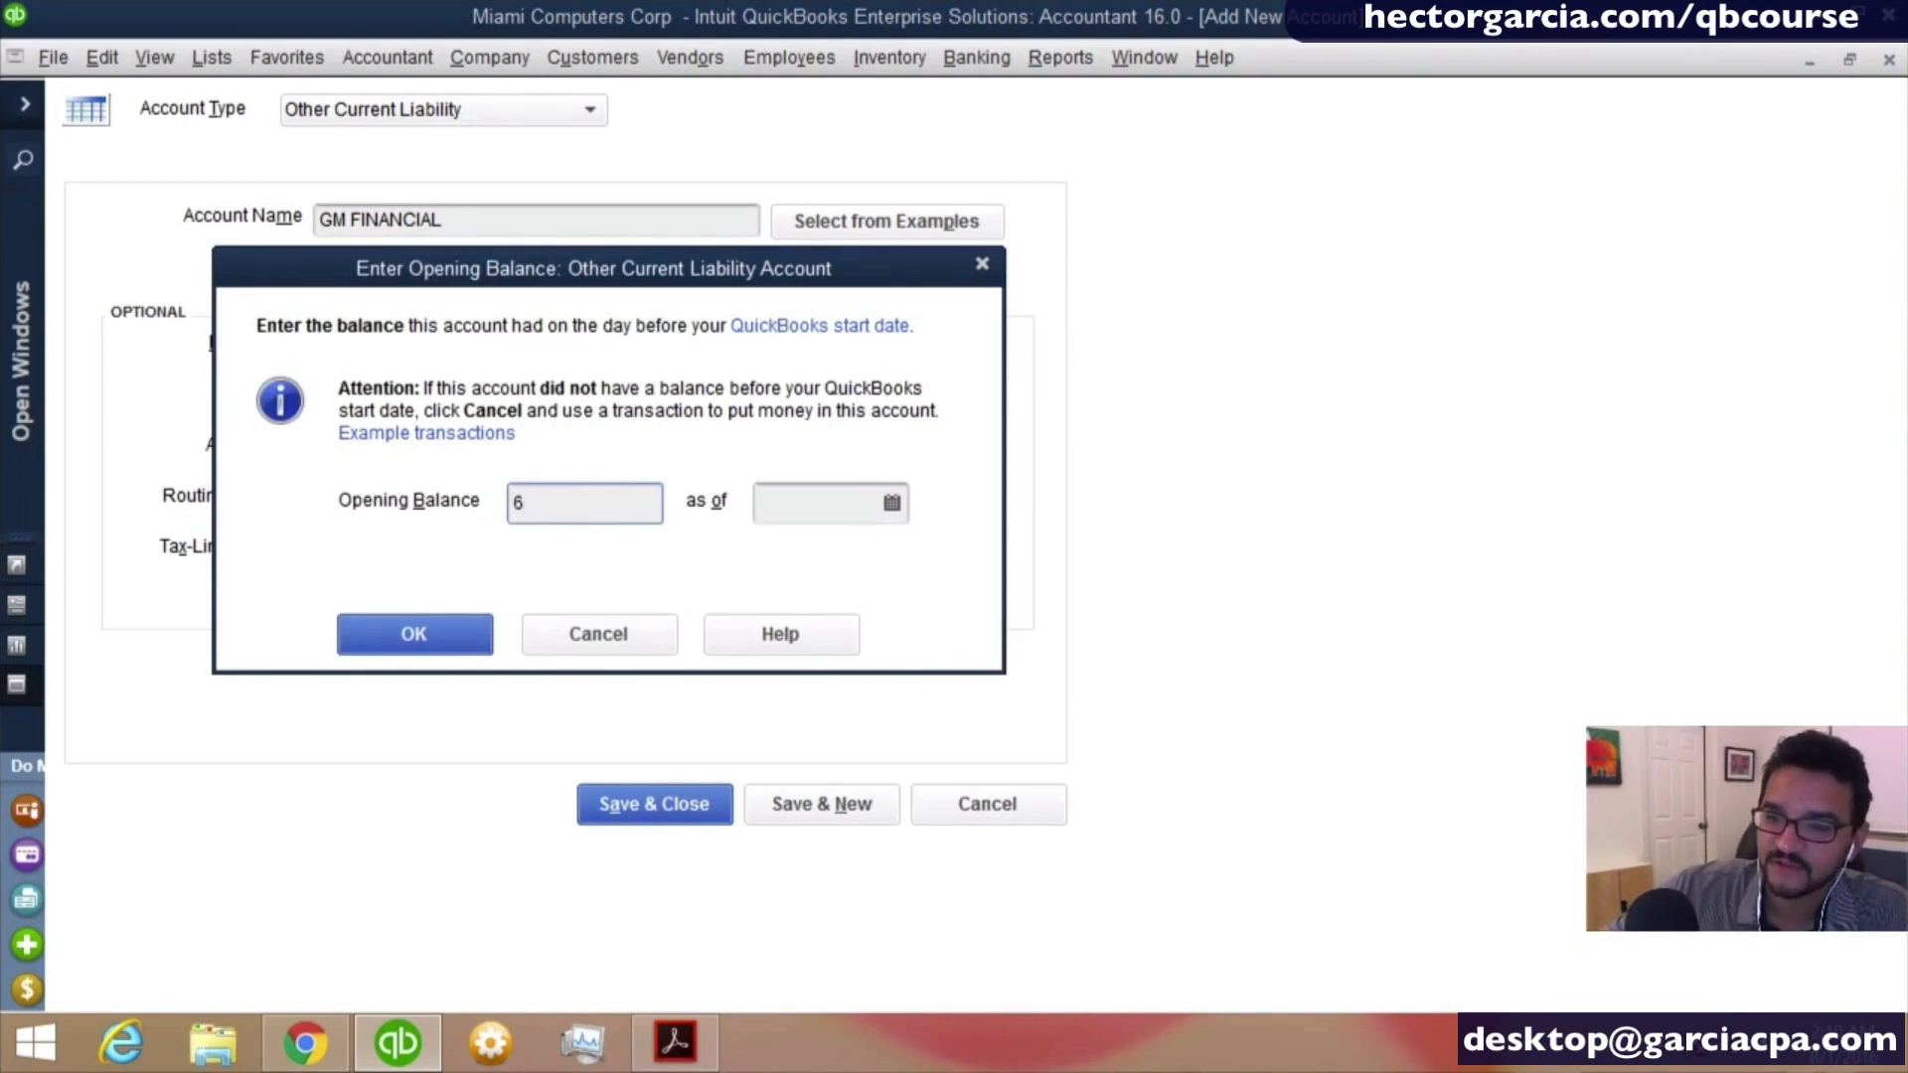
pyautogui.press('BackSpace')
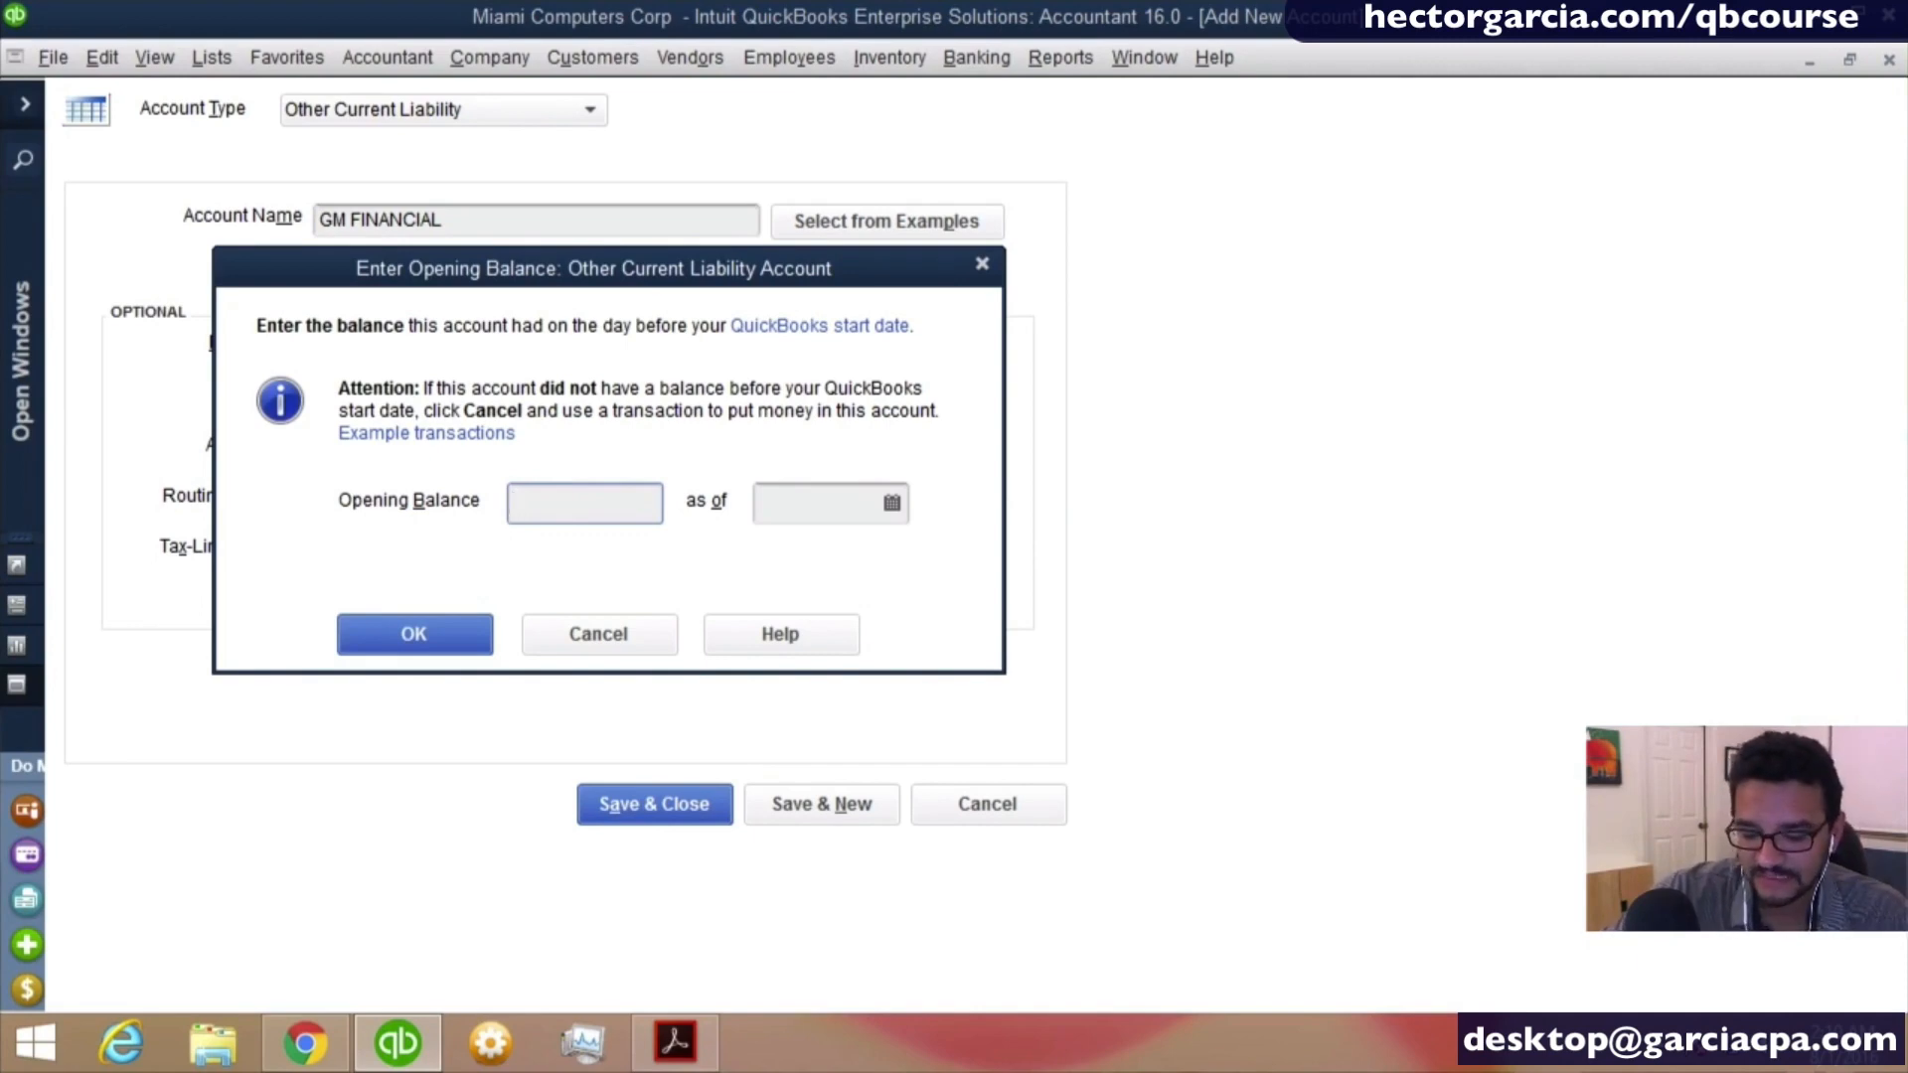
pyautogui.write('9650')
pyautogui.press('Tab')
pyautogui.write('1')
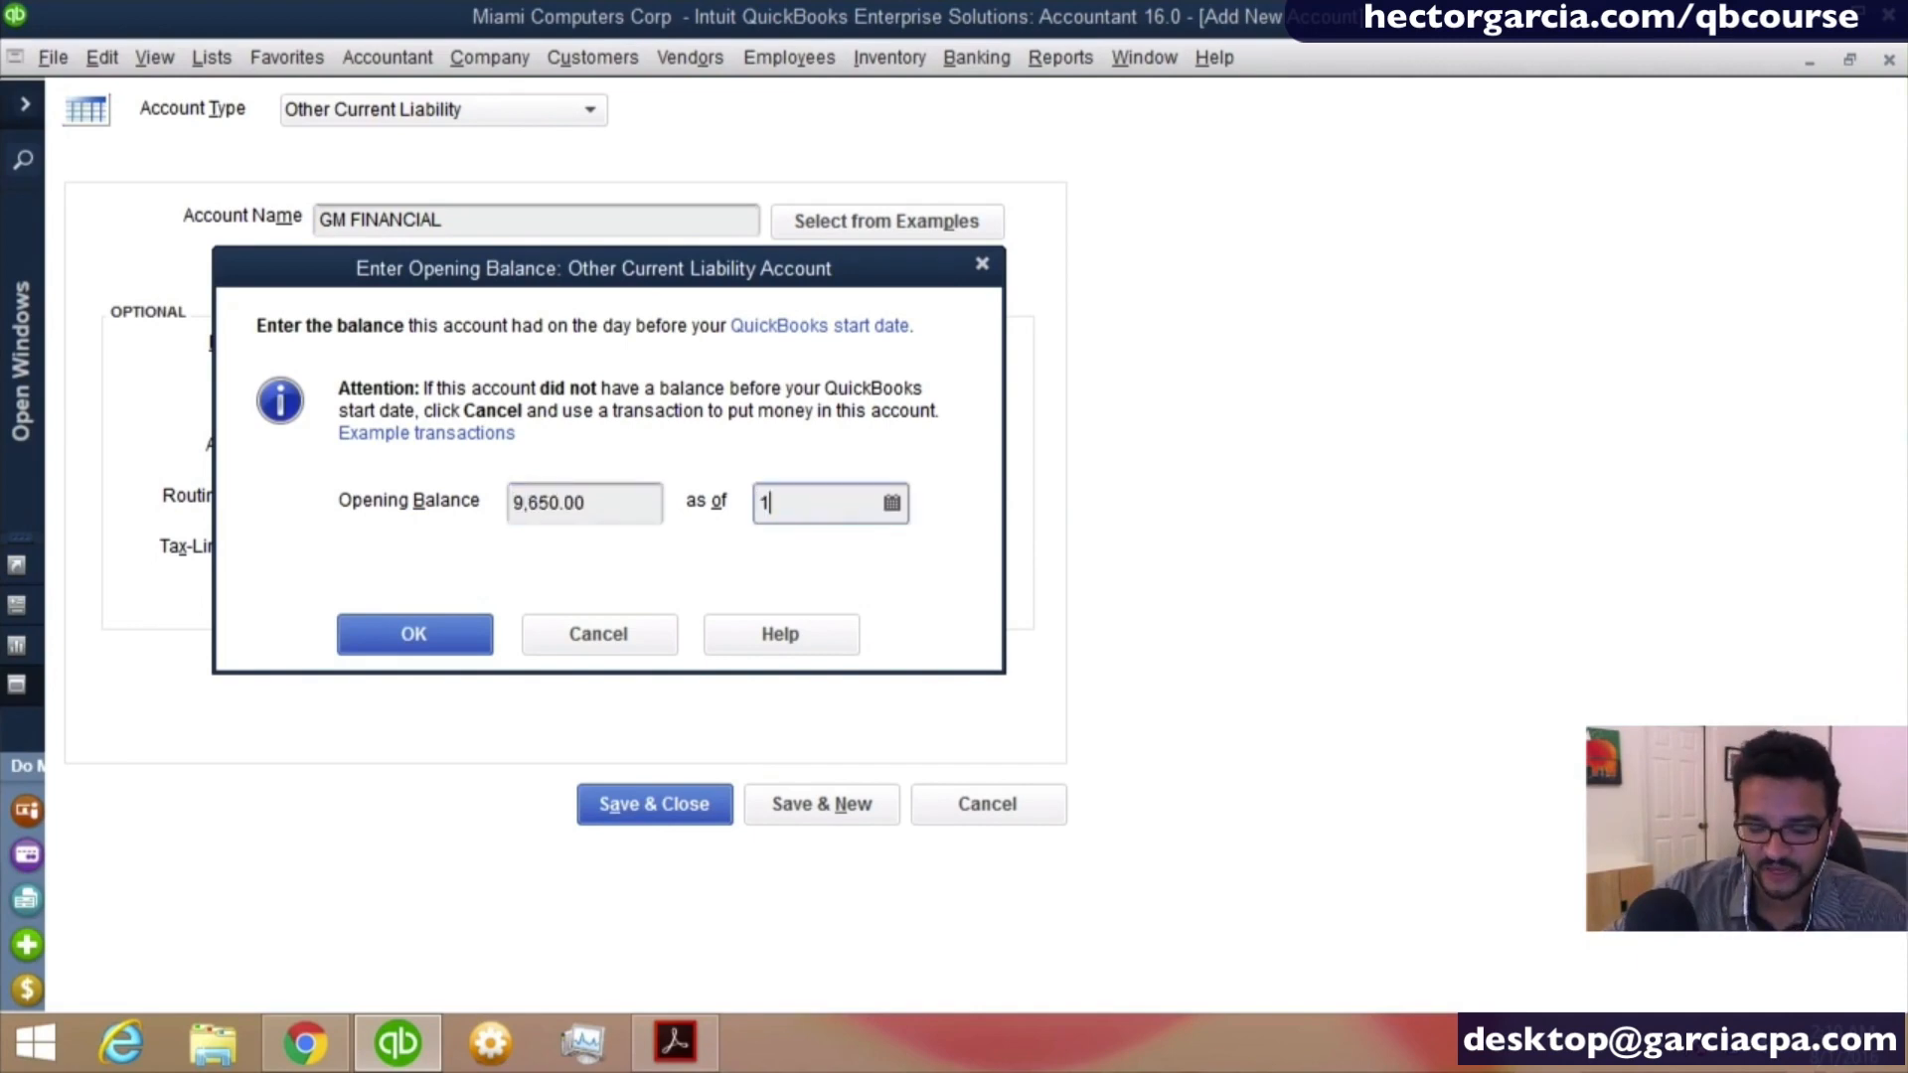
pyautogui.write('2/31/2015')
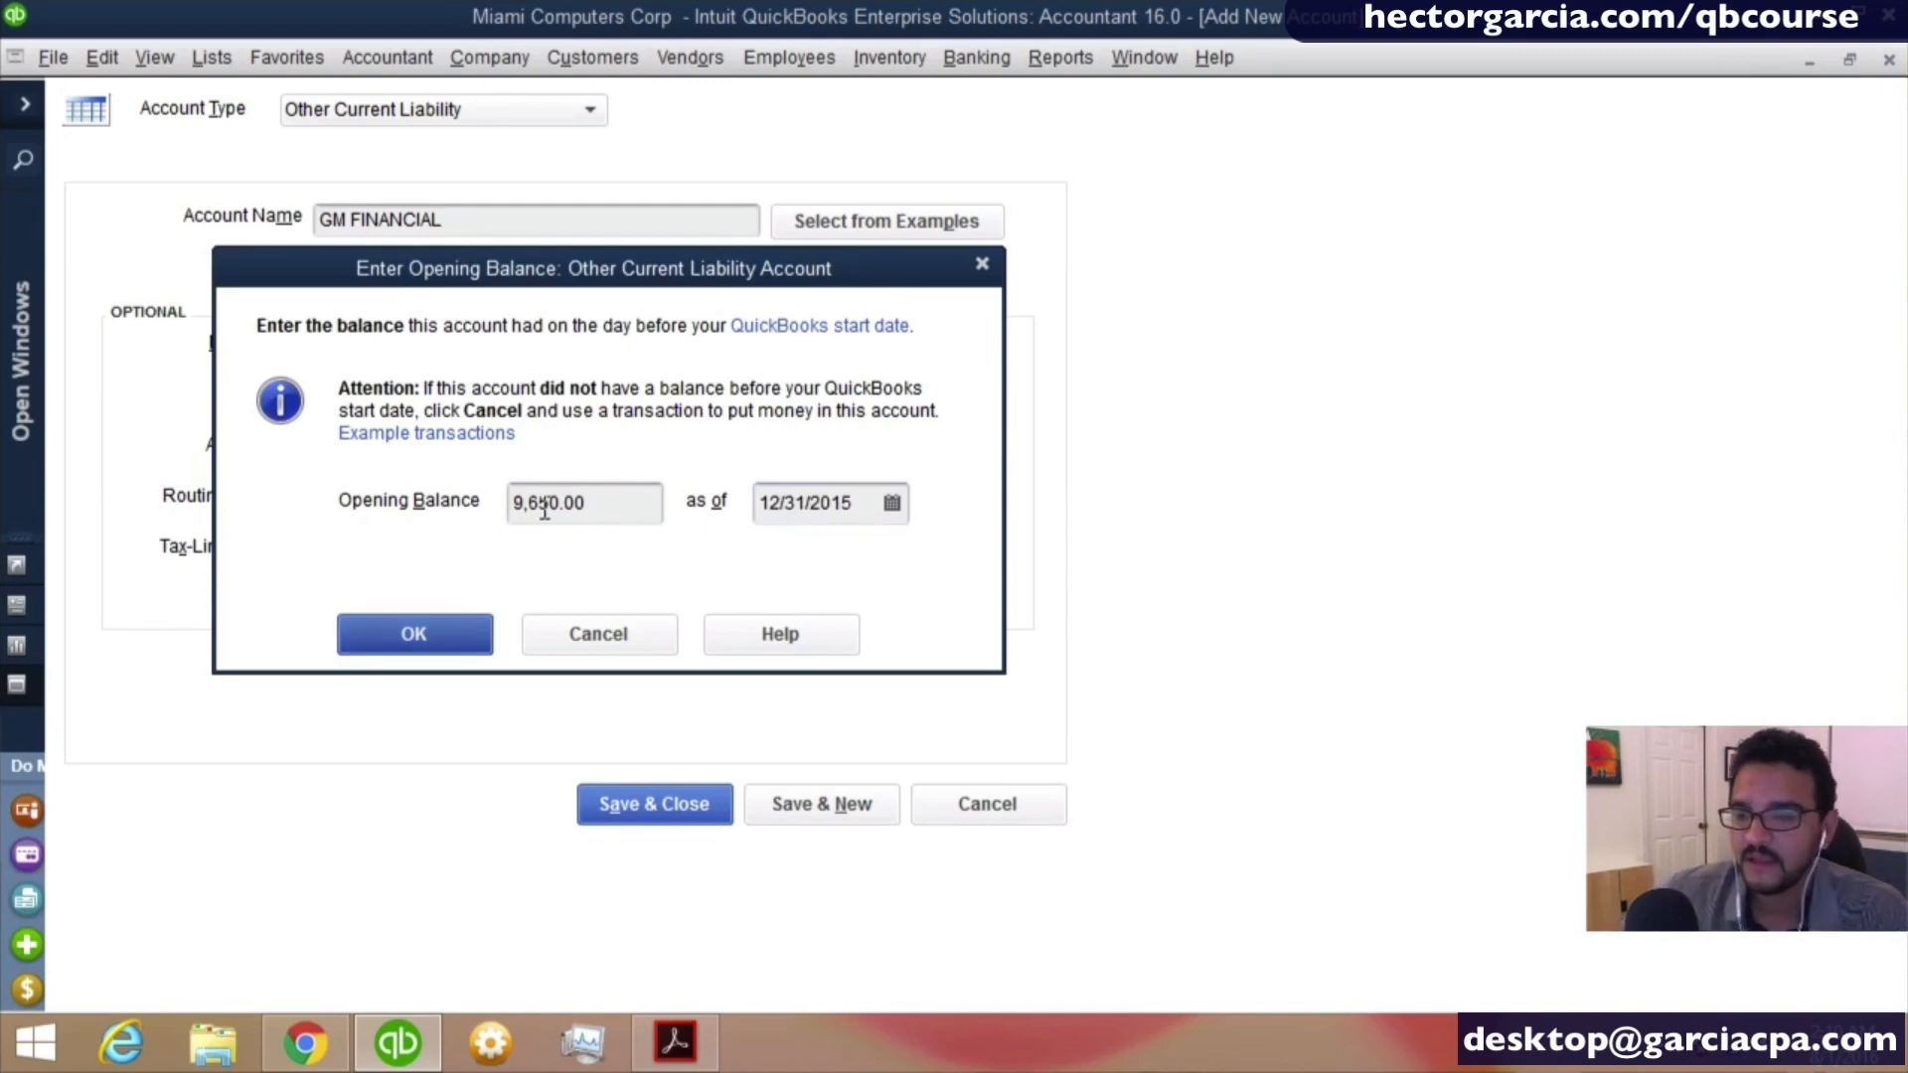
pyautogui.moveTo(596, 505); pyautogui.dragTo(444, 494)
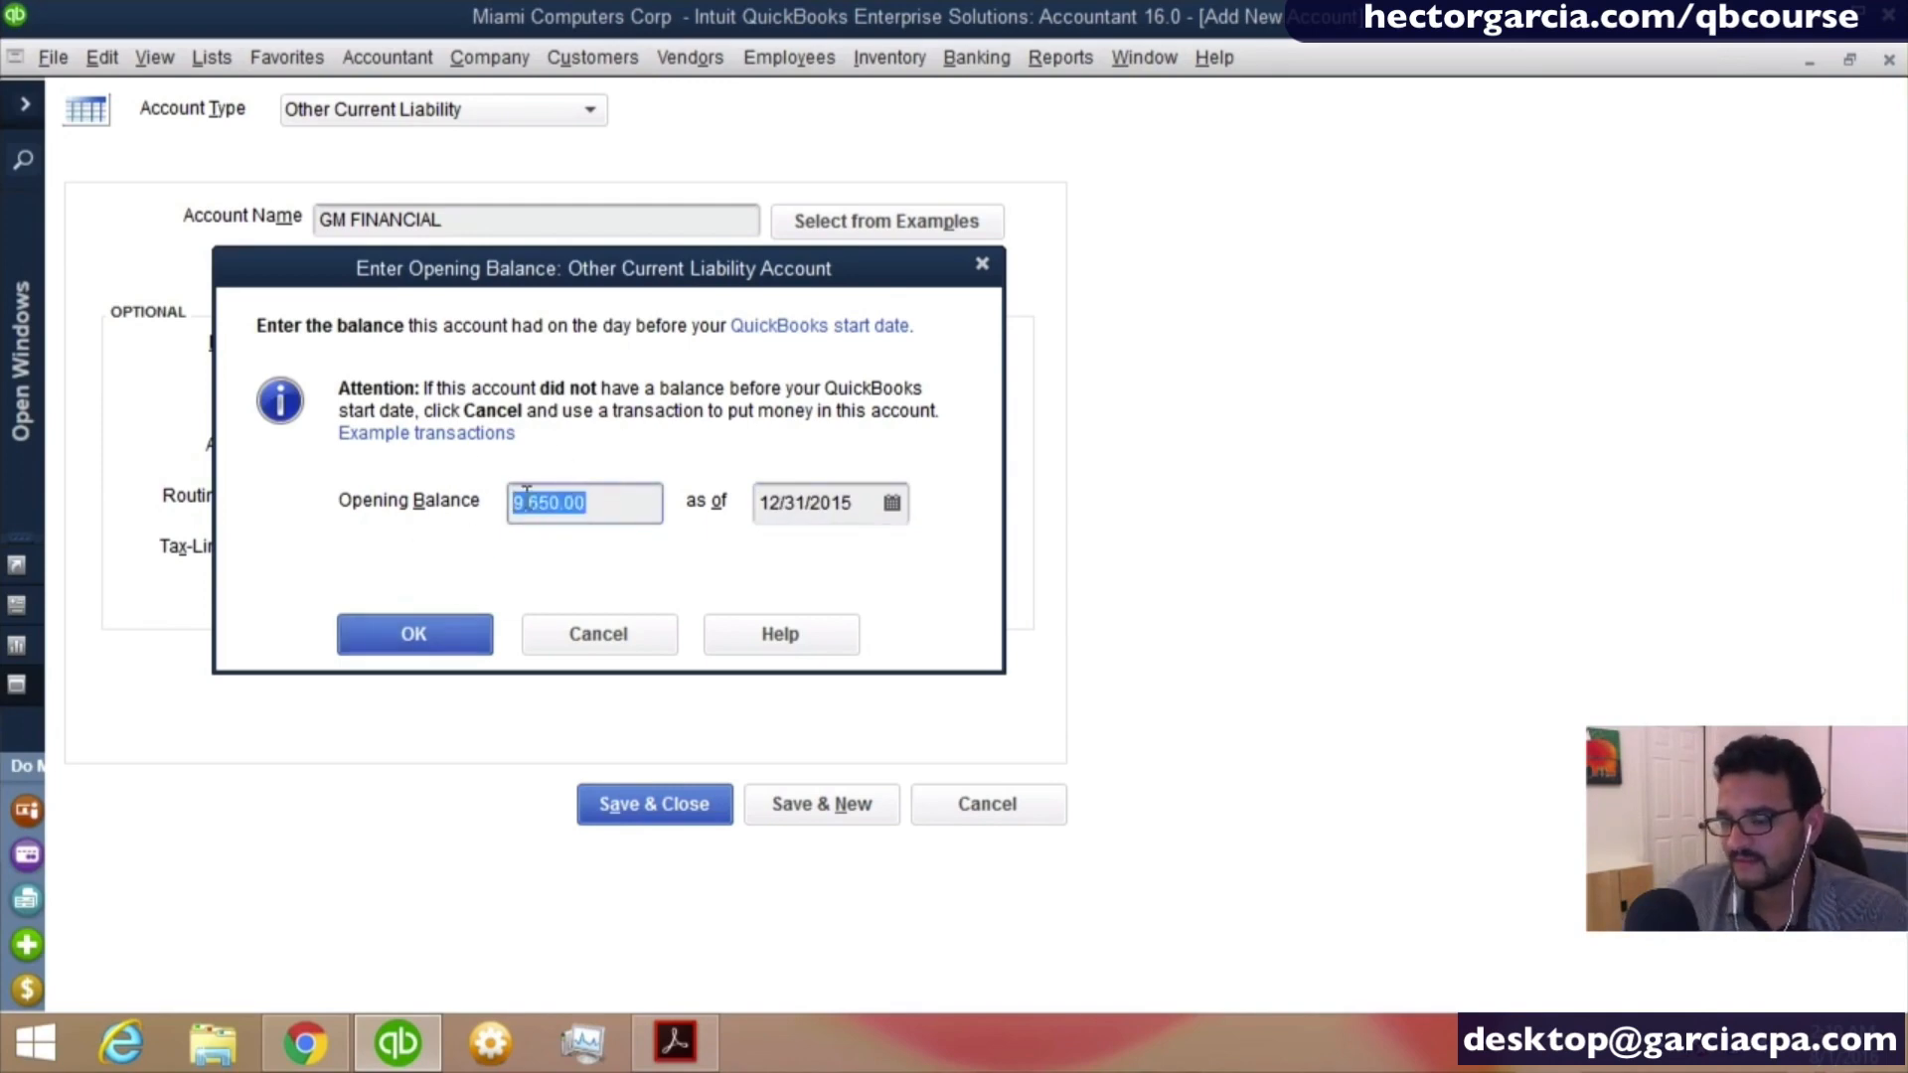
pyautogui.click(429, 626)
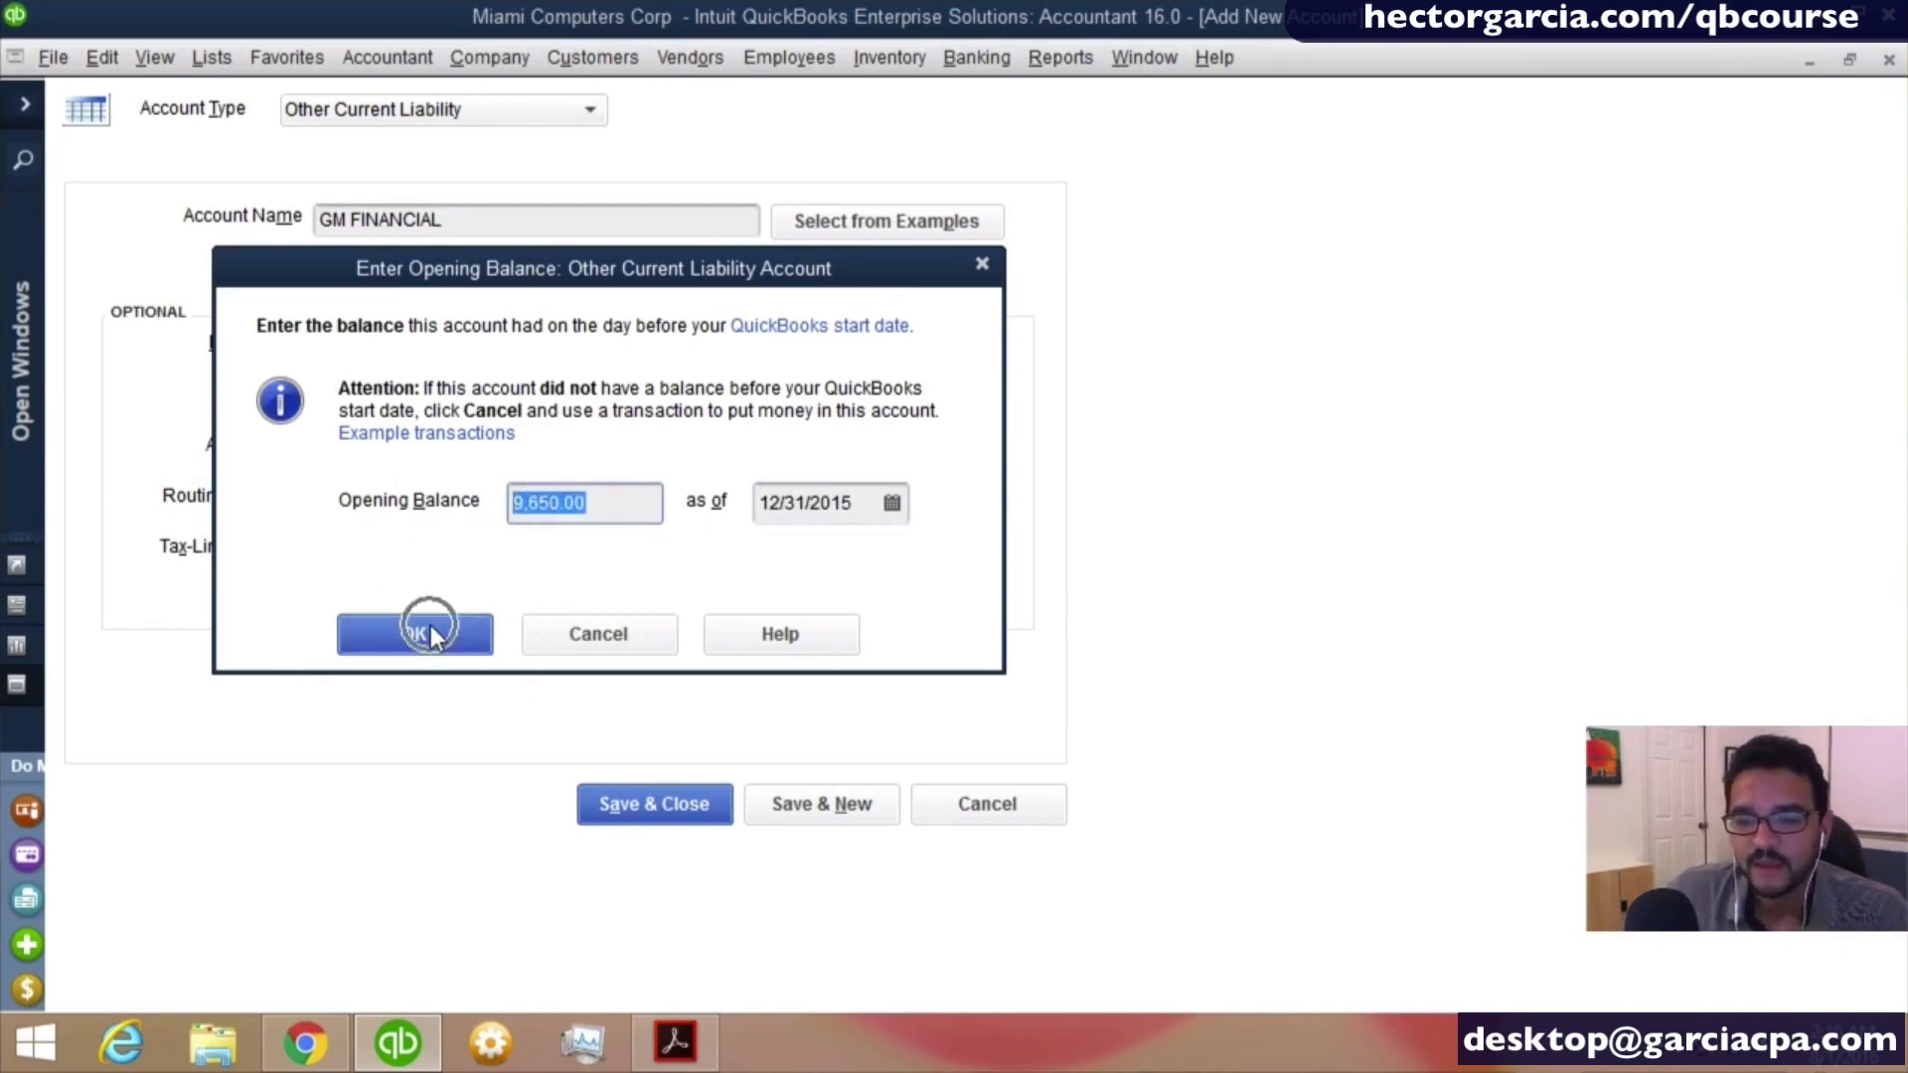
pyautogui.click(684, 813)
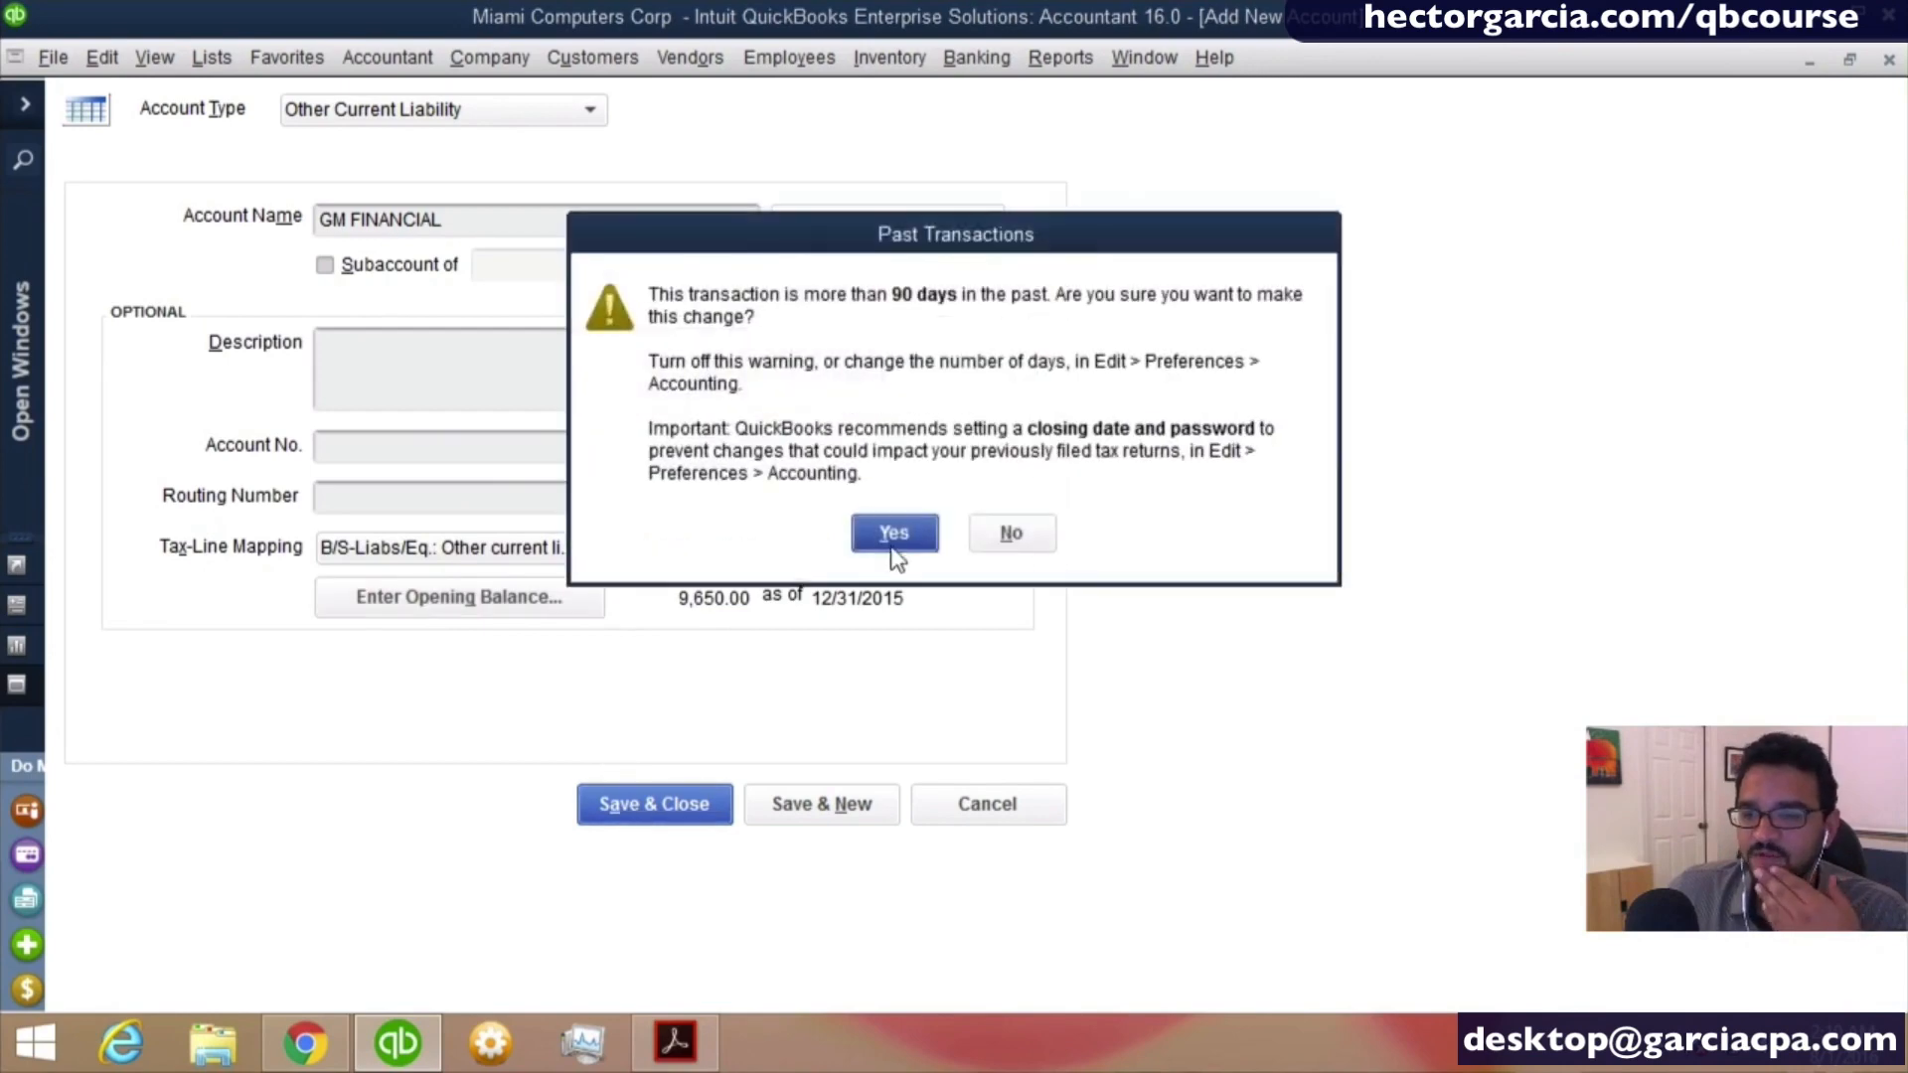
pyautogui.click(893, 549)
# - Open the Balance Sheet Standard report for the company
pyautogui.scroll(1, 1096, 547)
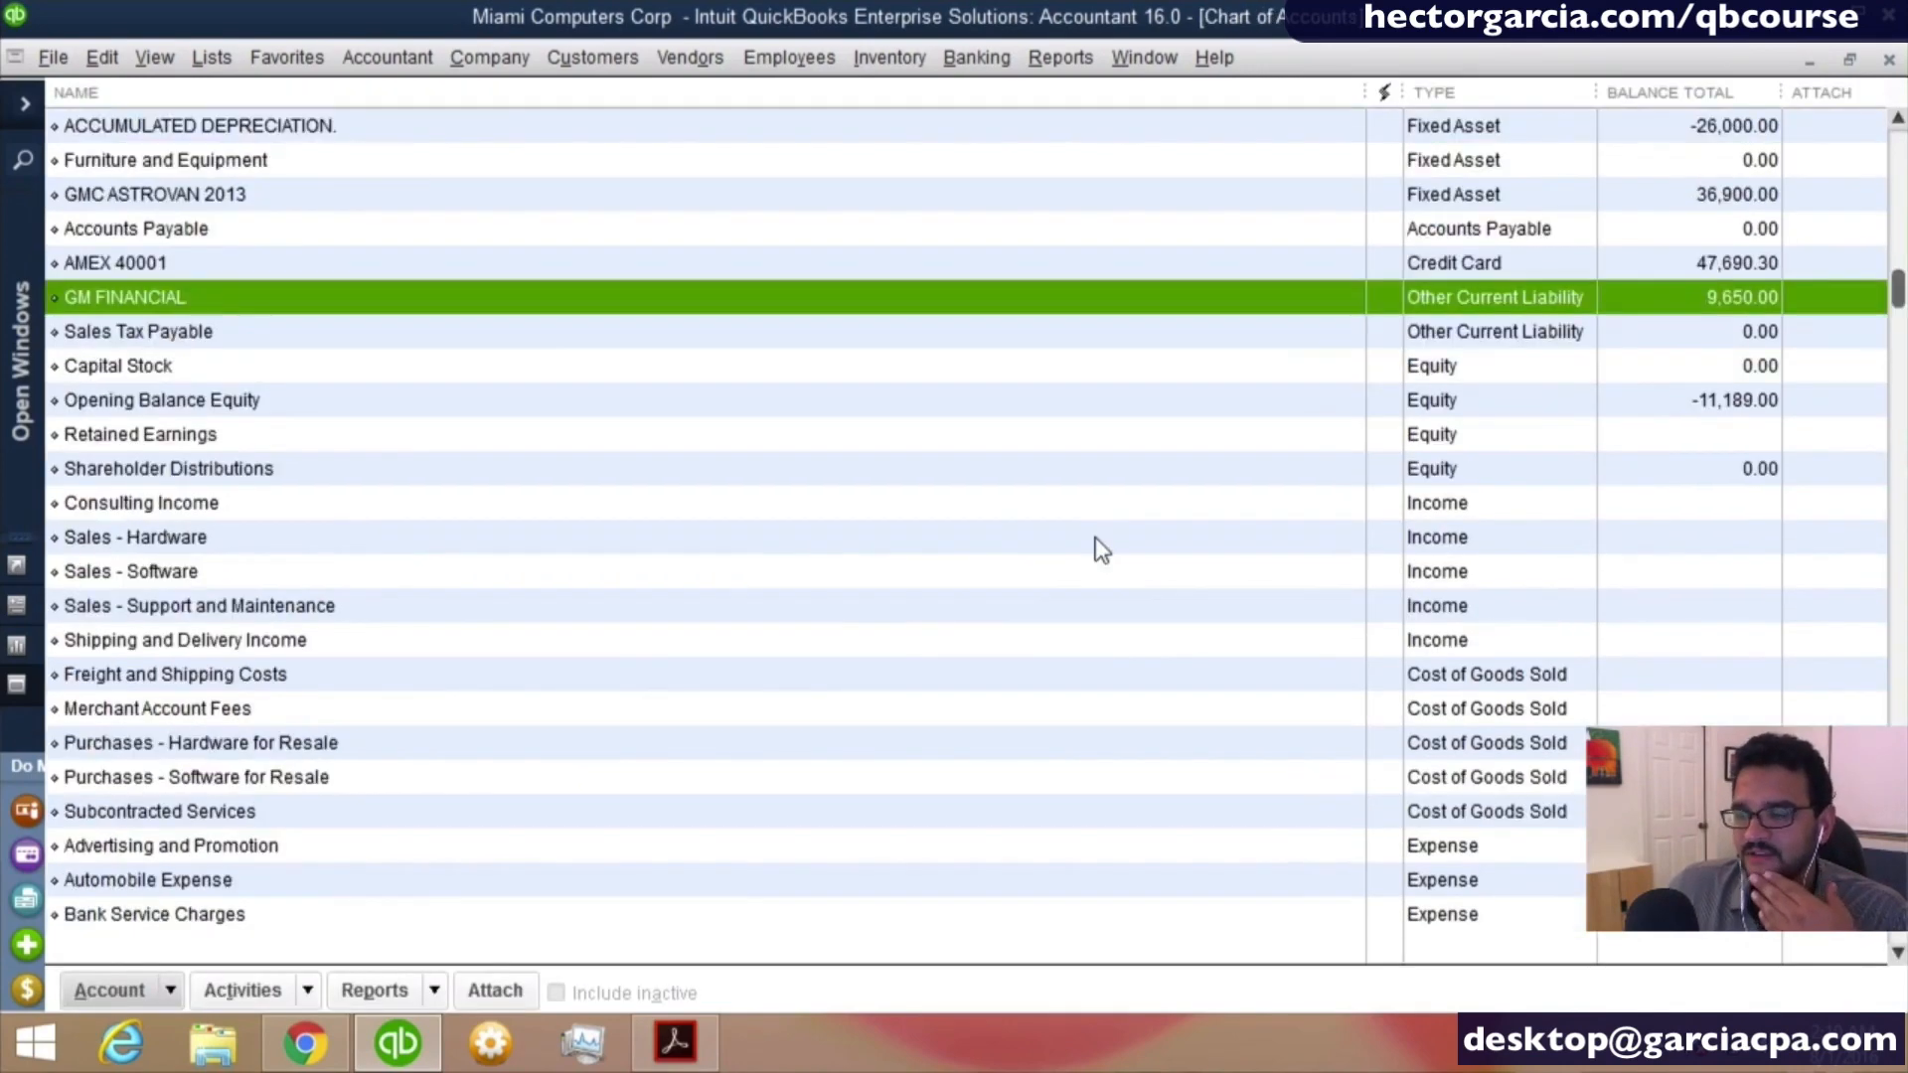
pyautogui.scroll(2, 1095, 540)
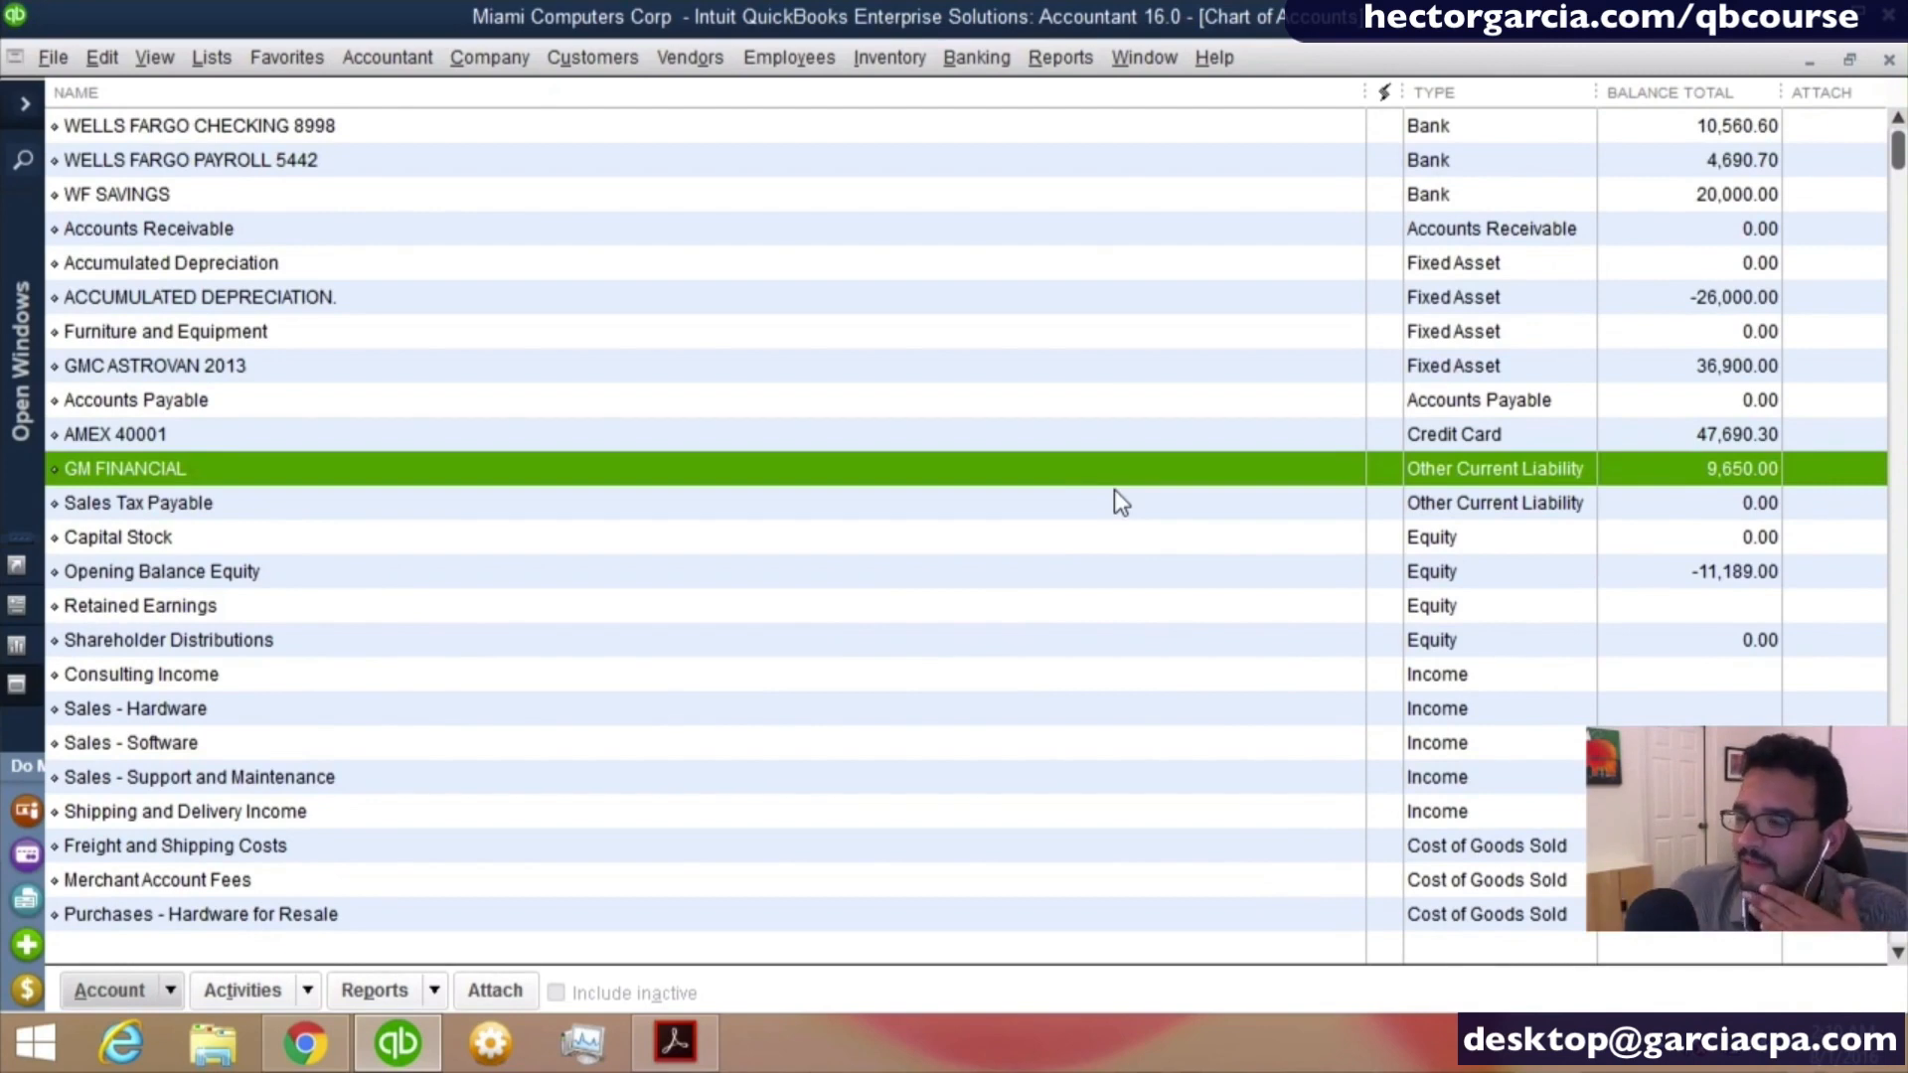
pyautogui.click(1083, 68)
pyautogui.click(1079, 356)
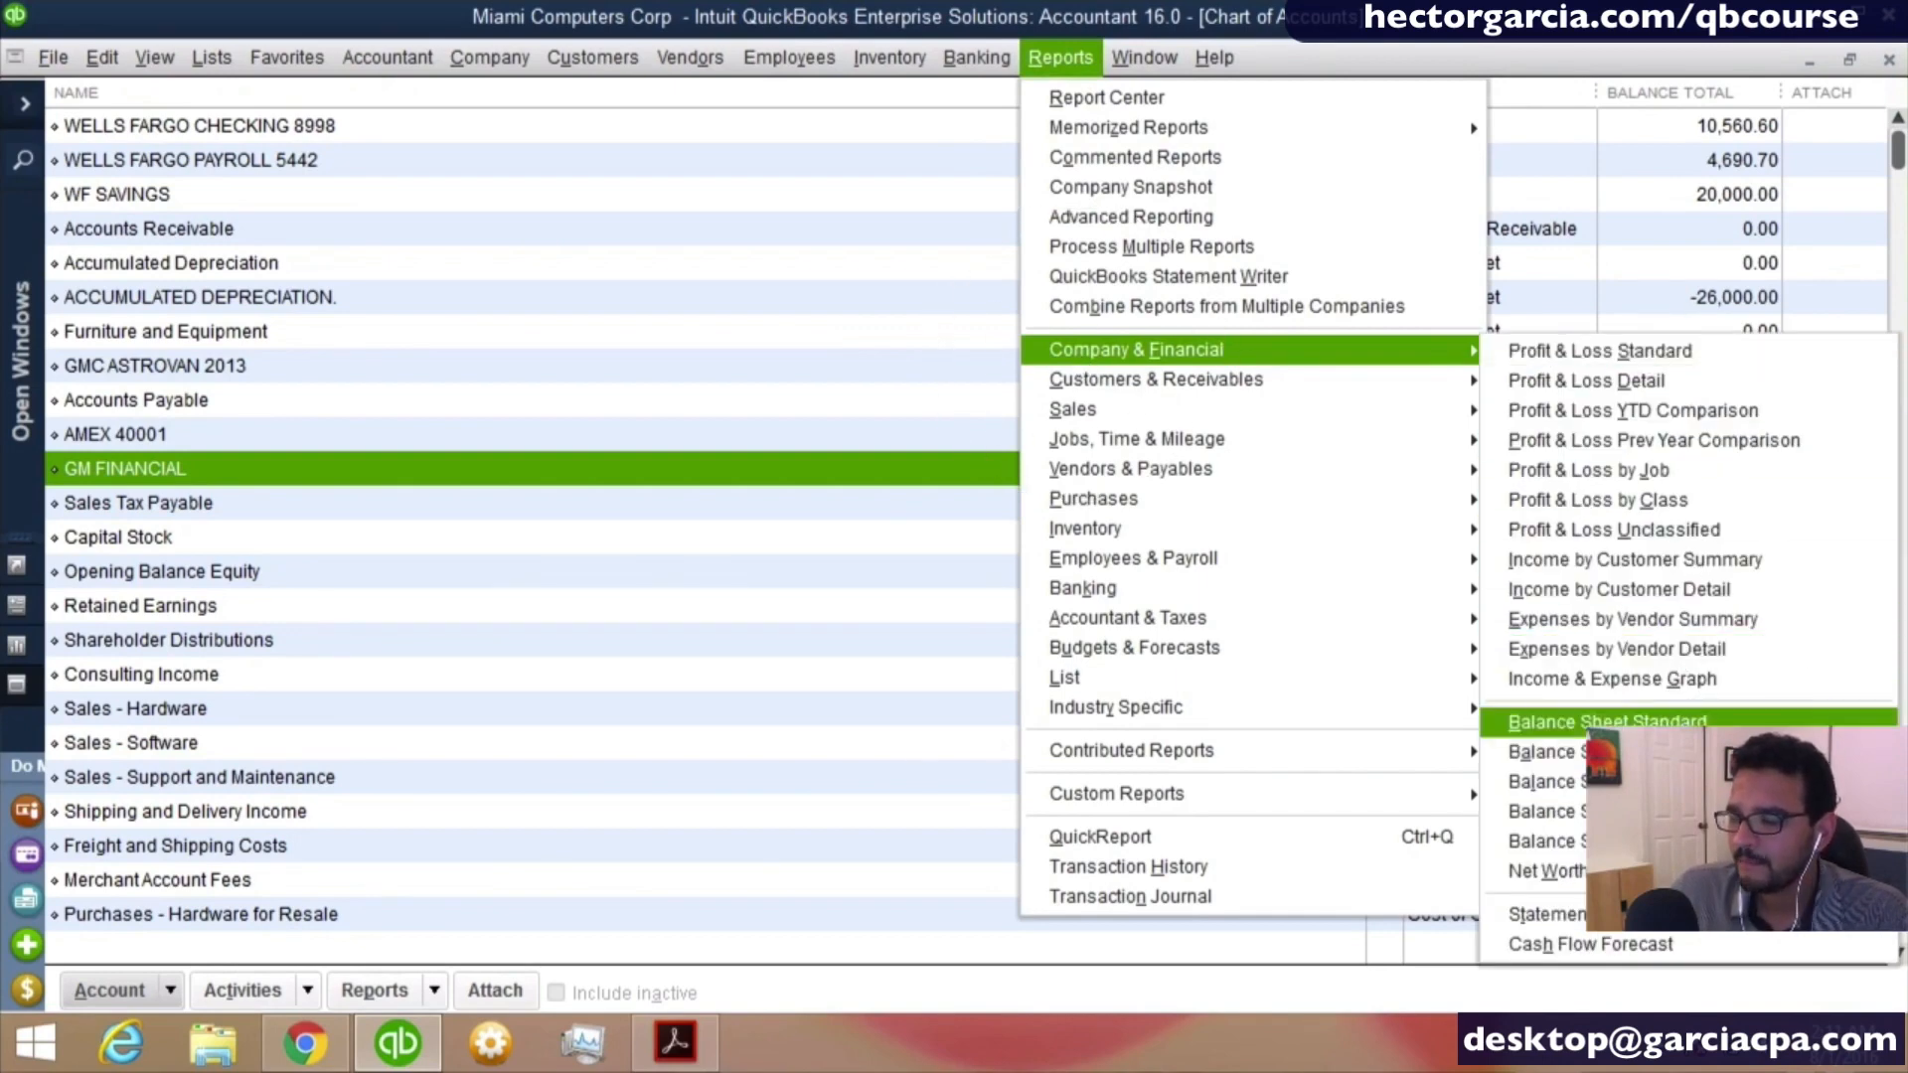
pyautogui.click(1607, 722)
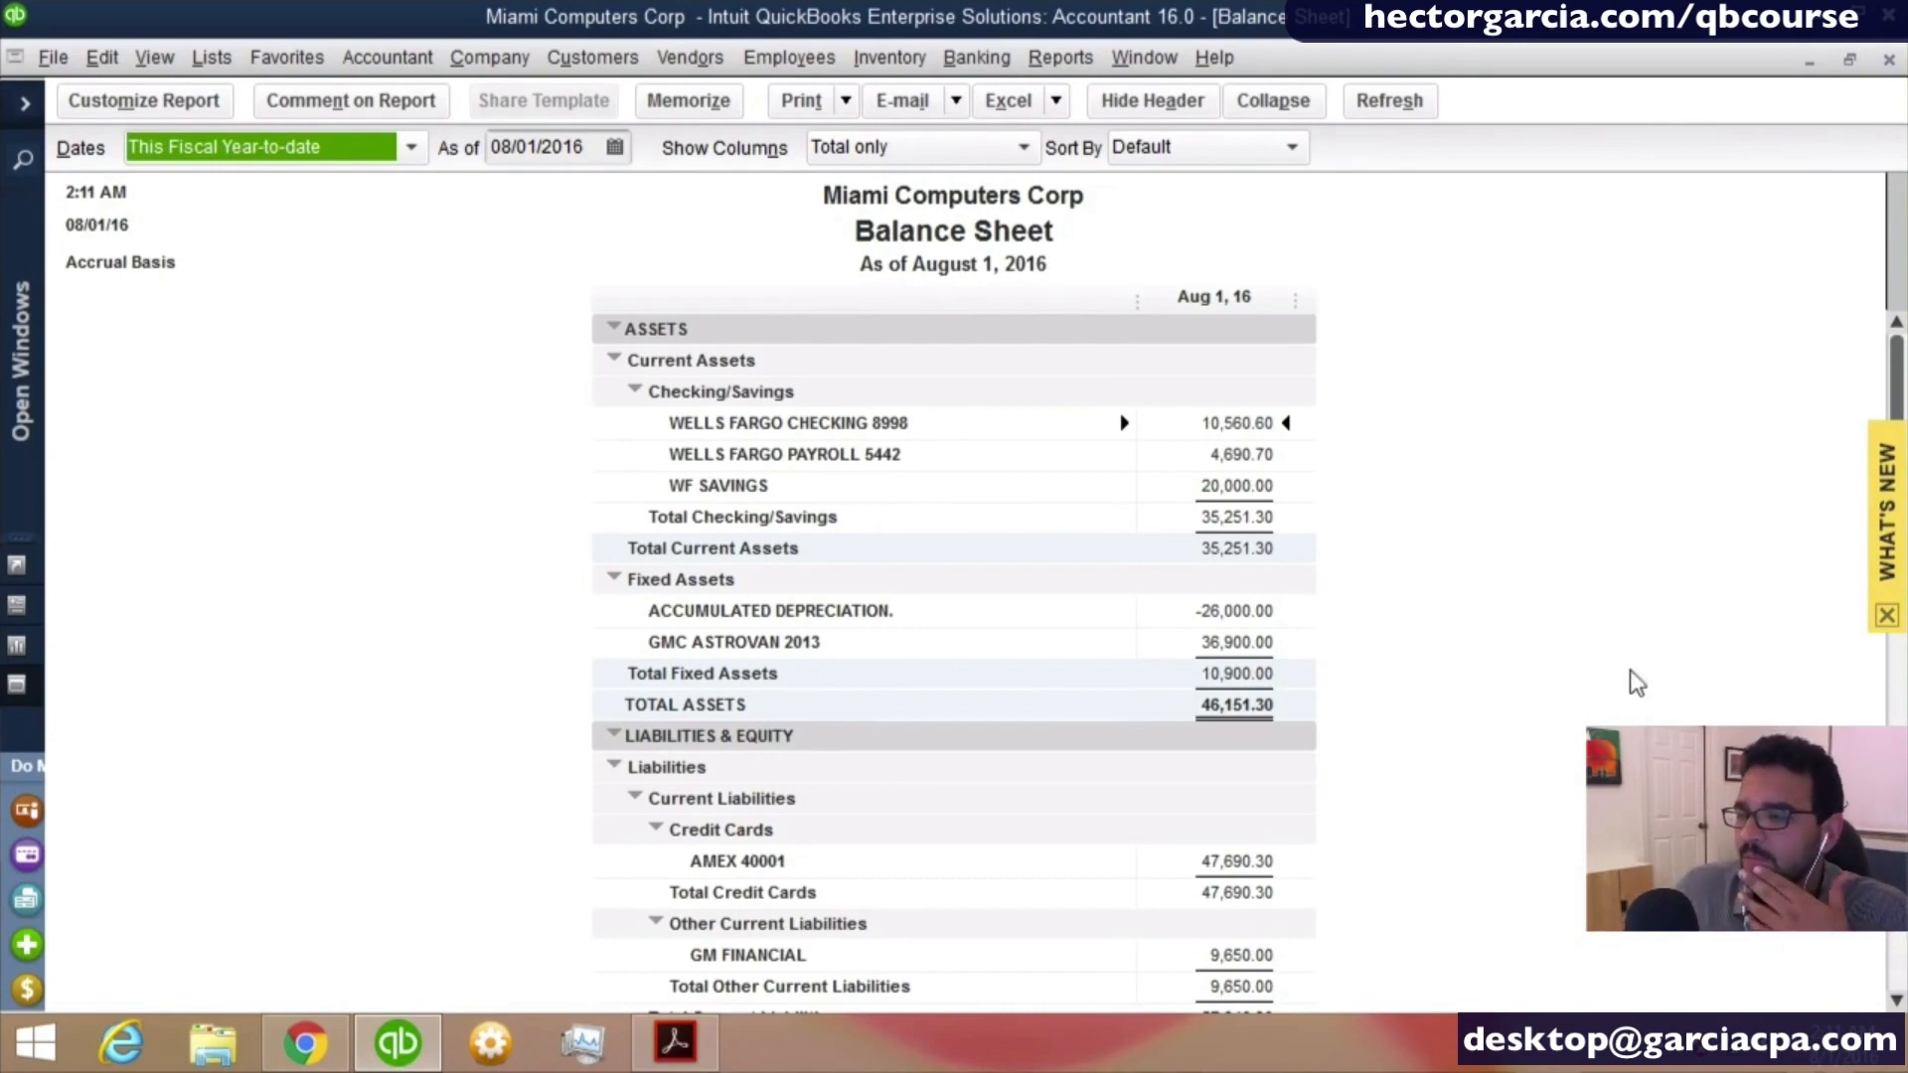
# - Examine the checking and savings total, the GMC ASTROVAN 2013 and accumulated depreciation amounts, and the fixed assets total on the balance sheet
pyautogui.scroll(-1, 1610, 660)
pyautogui.scroll(1, 1446, 611)
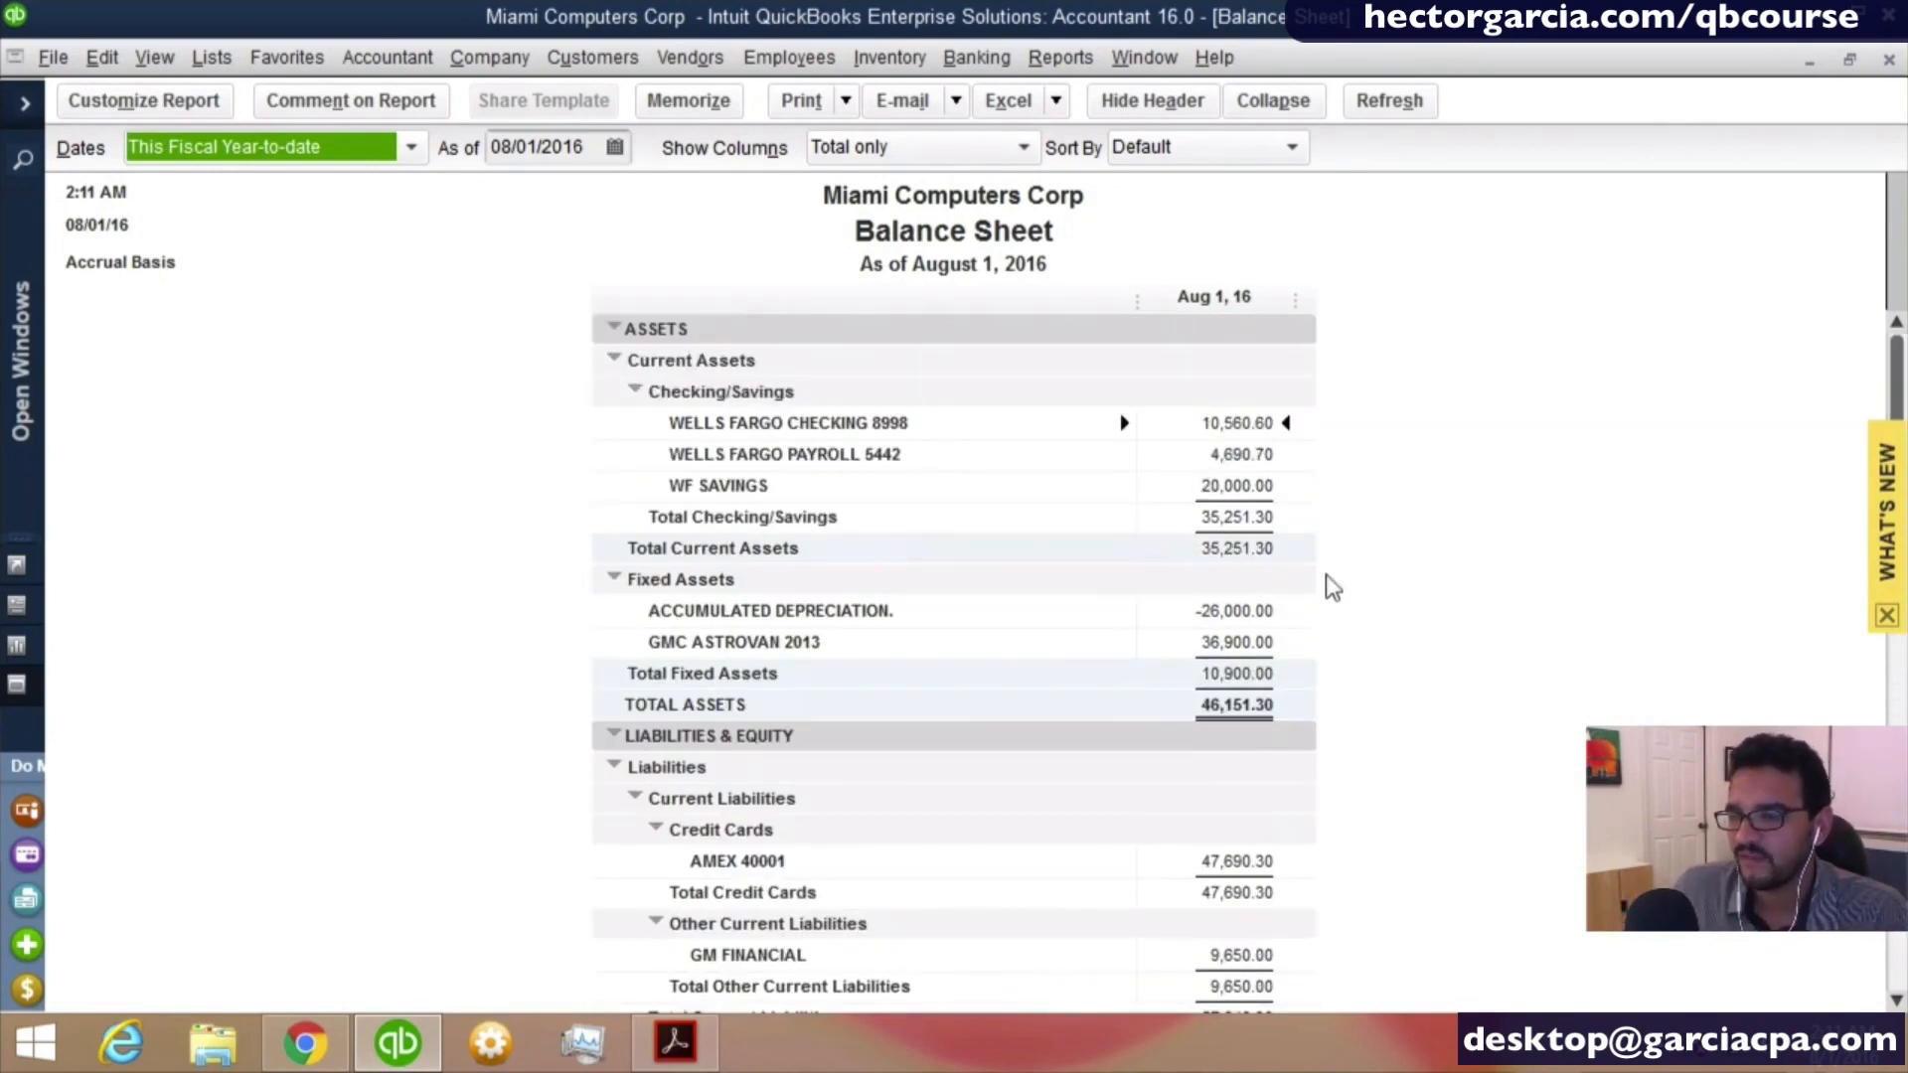
pyautogui.click(1236, 497)
pyautogui.press('ctrl')
pyautogui.click(1269, 517)
pyautogui.press('ctrl')
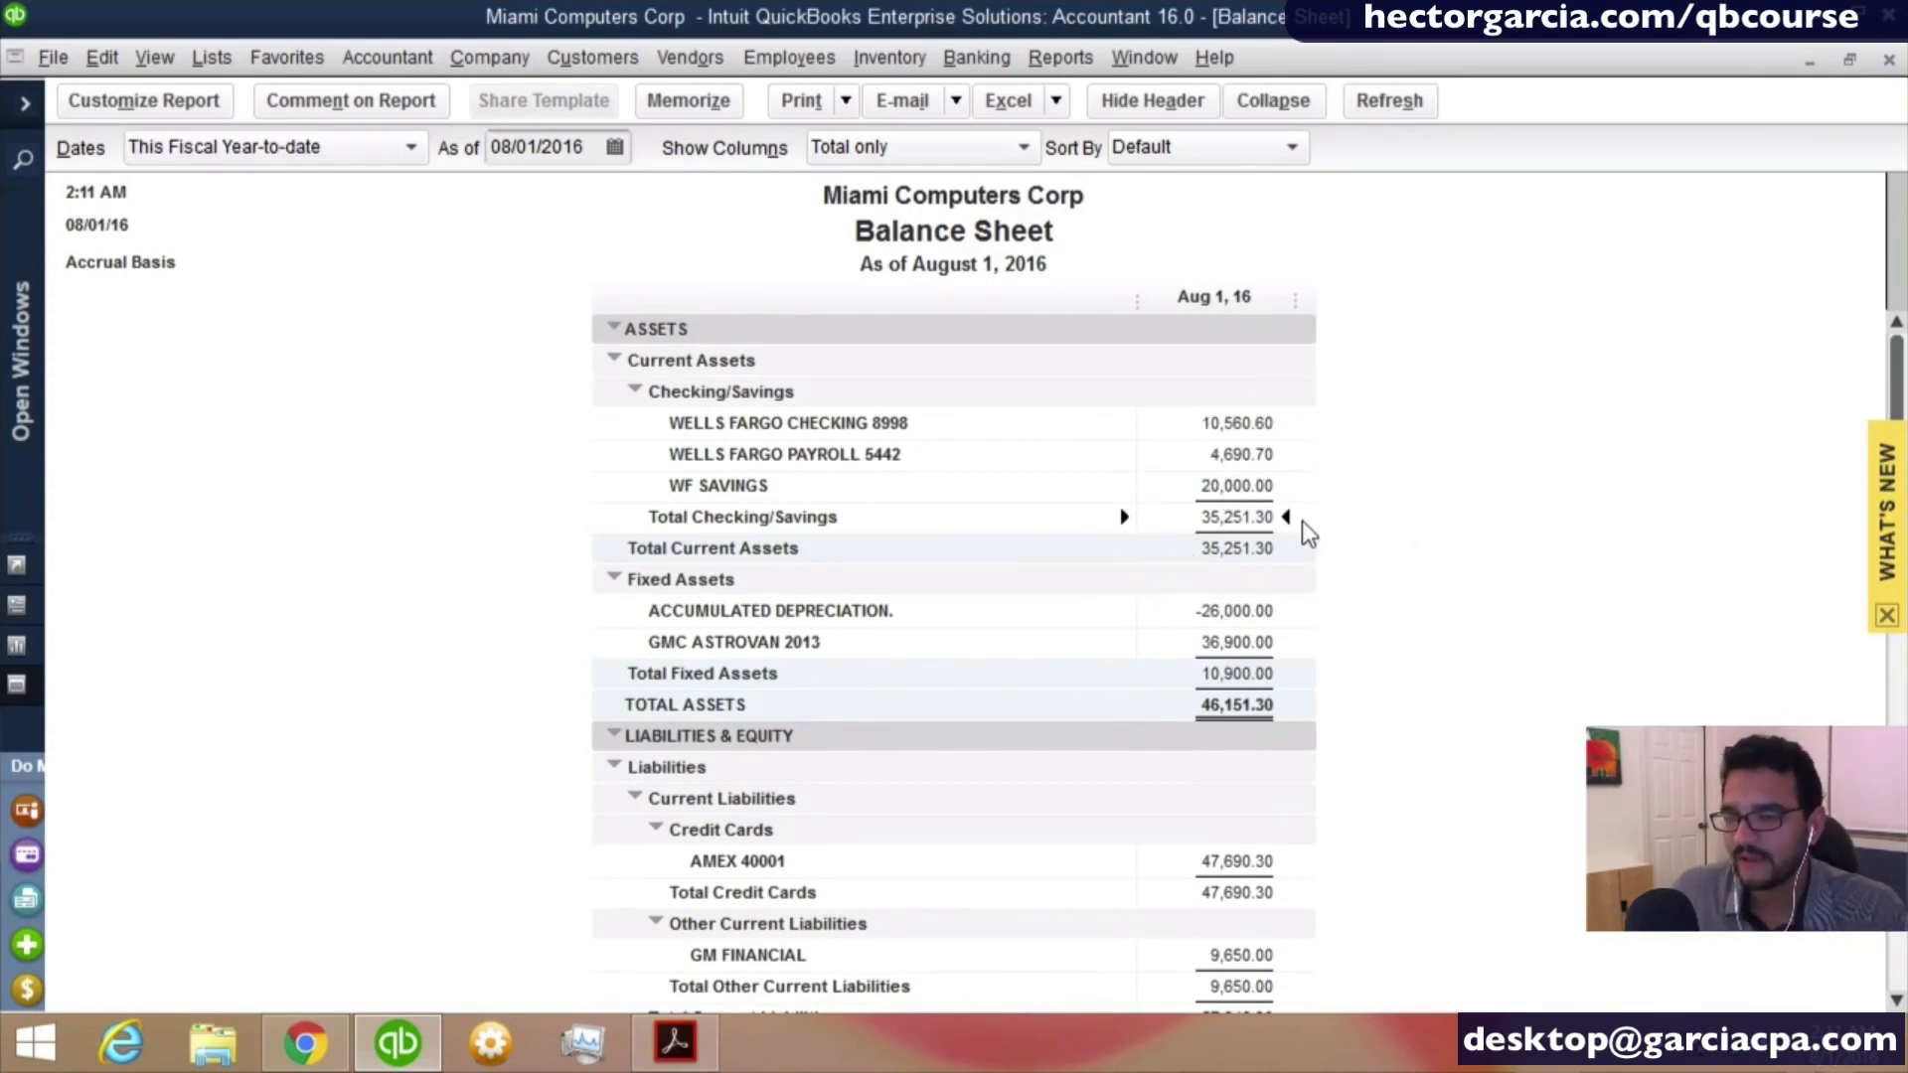
pyautogui.click(1254, 669)
pyautogui.press('ctrl')
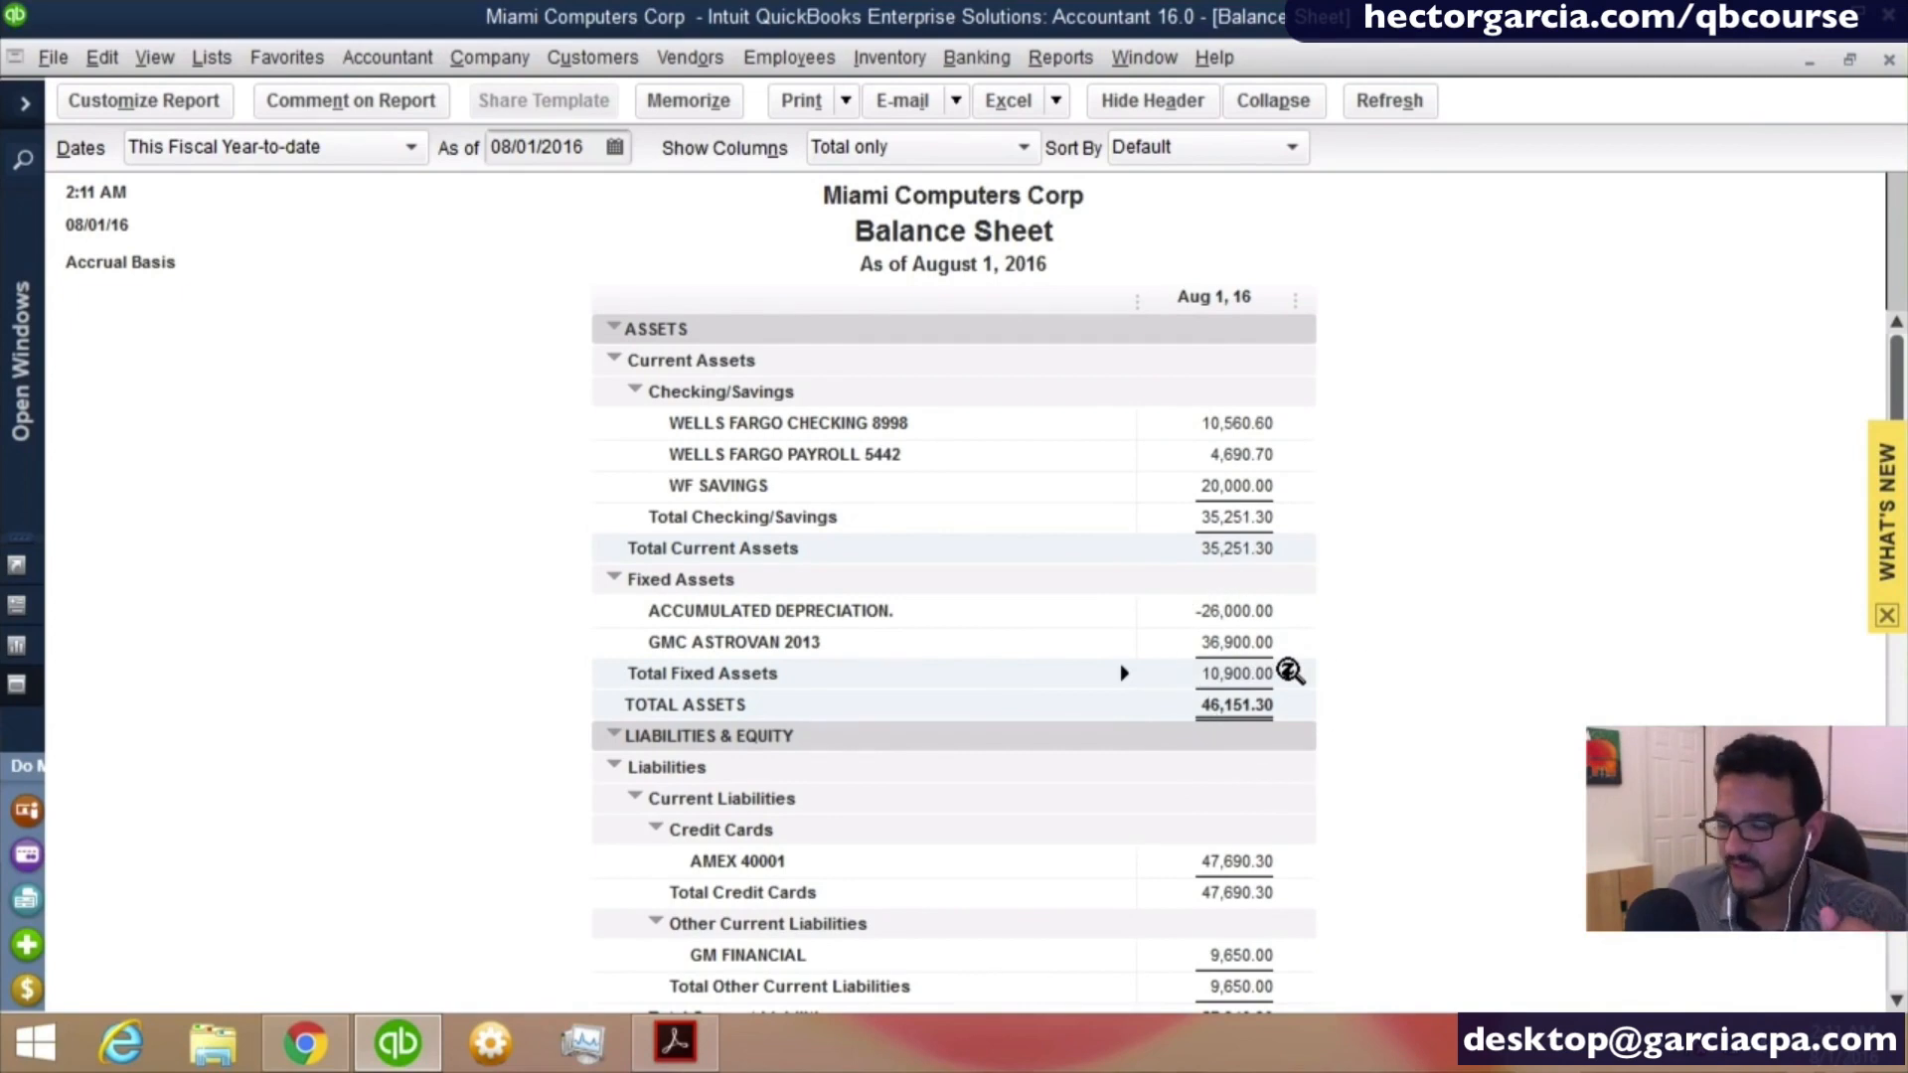
pyautogui.click(1264, 641)
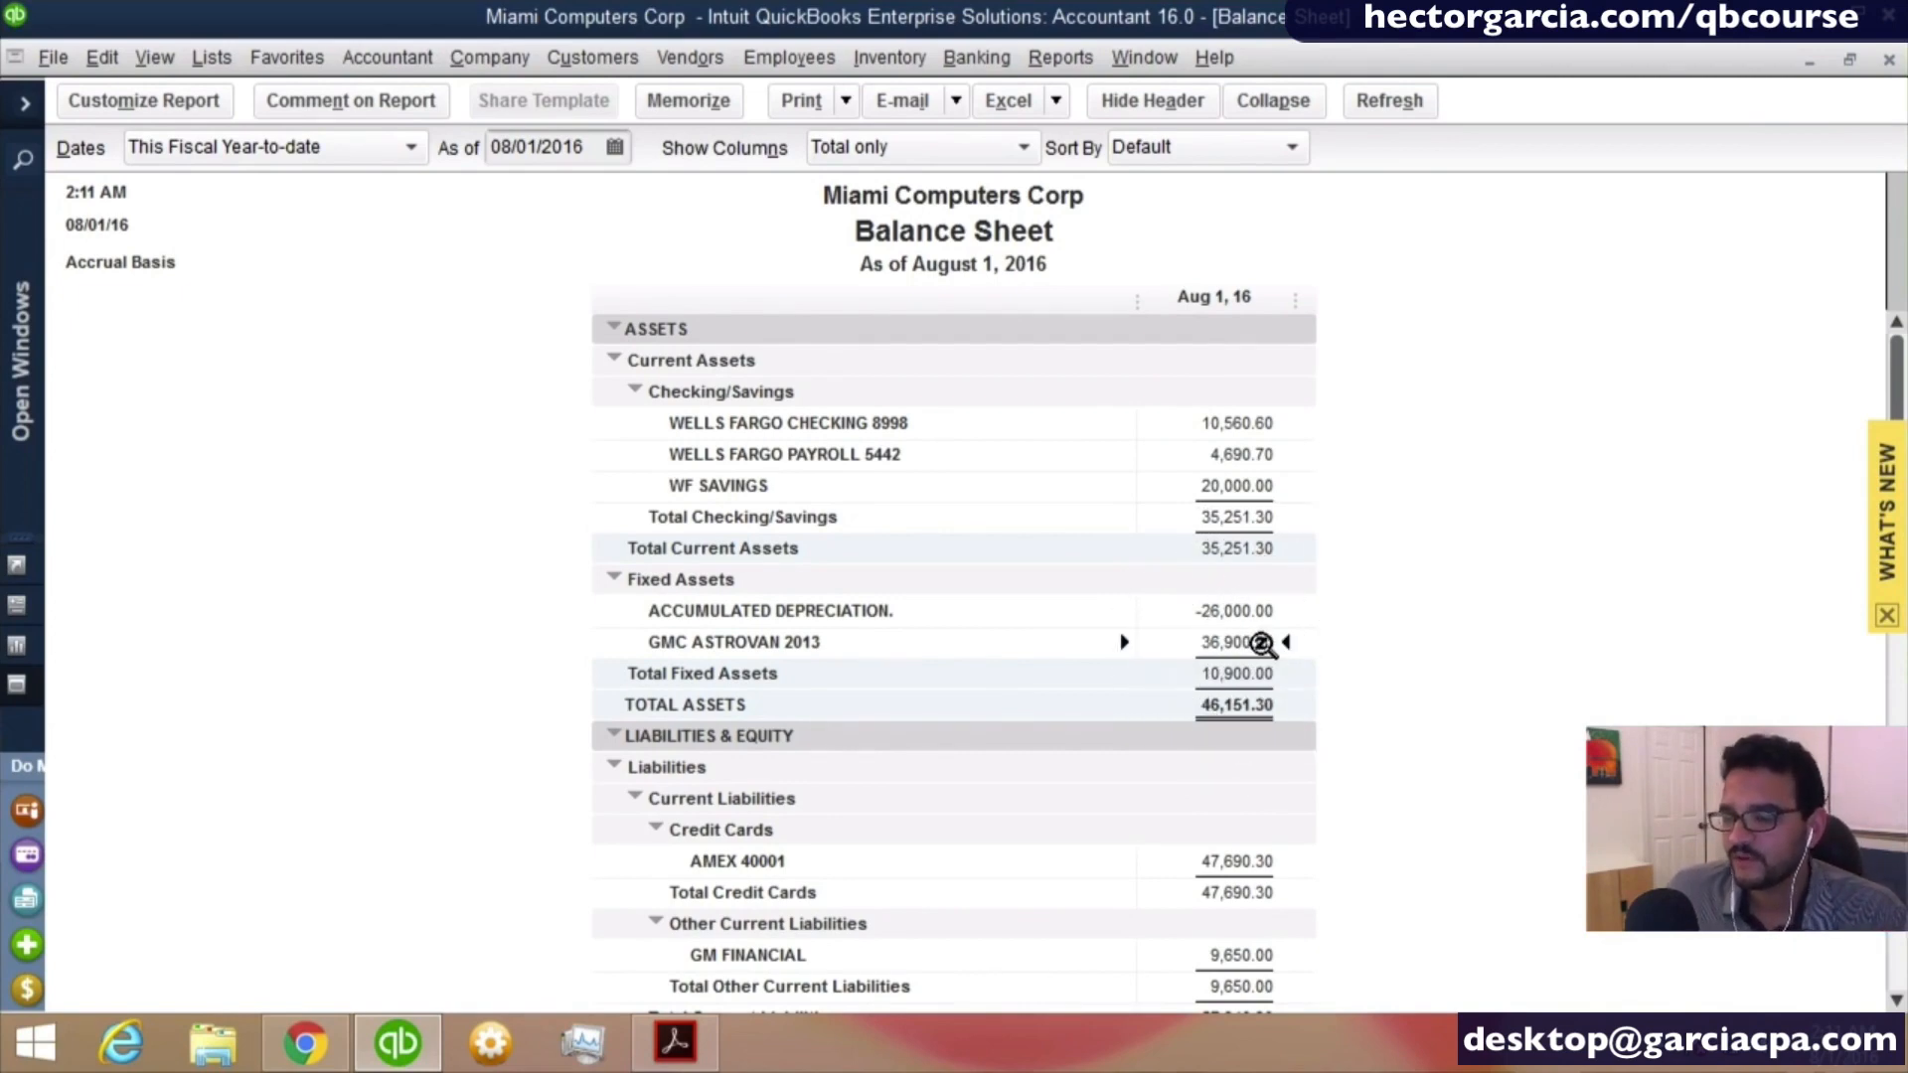
pyautogui.click(1269, 611)
# - Examine the AMEX 40001, GM FINANCIAL and Opening Balance Equity amounts on the balance sheet and close the report
pyautogui.scroll(-2, 1334, 792)
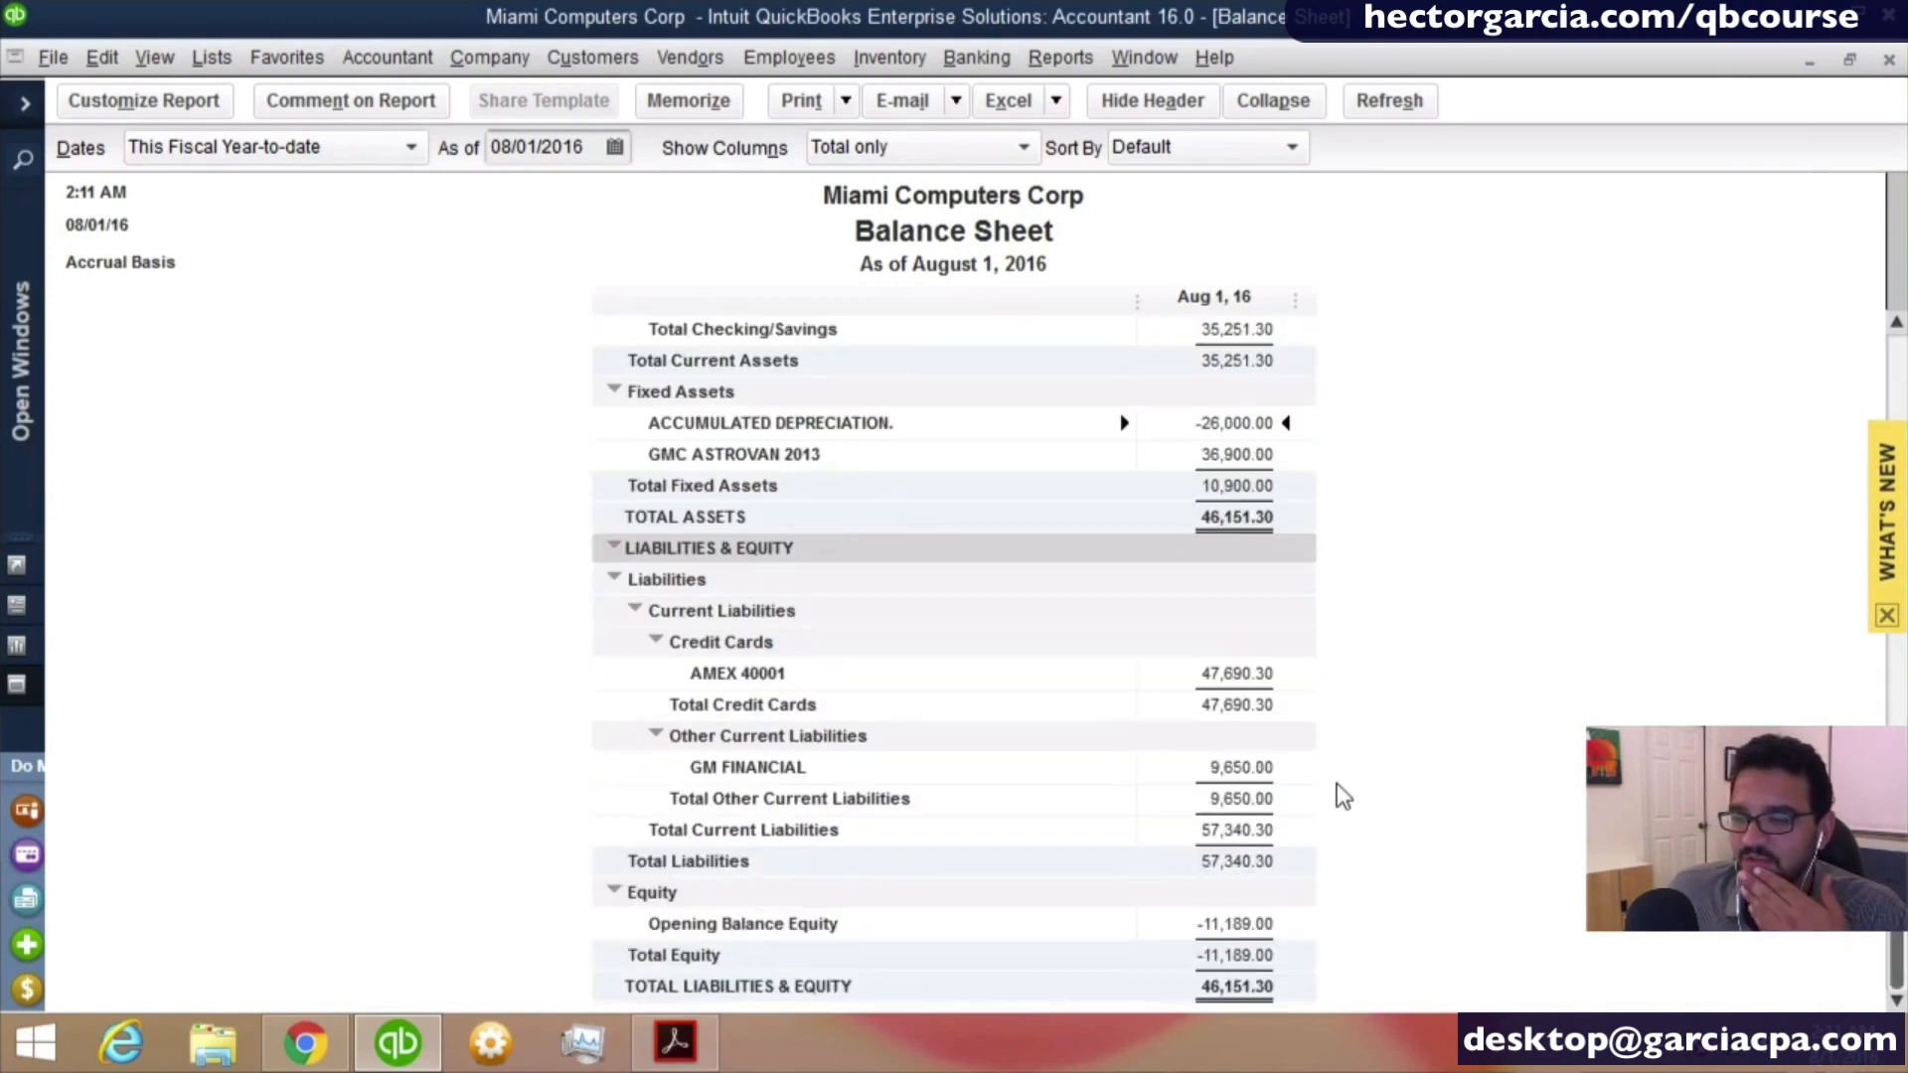
pyautogui.click(1230, 666)
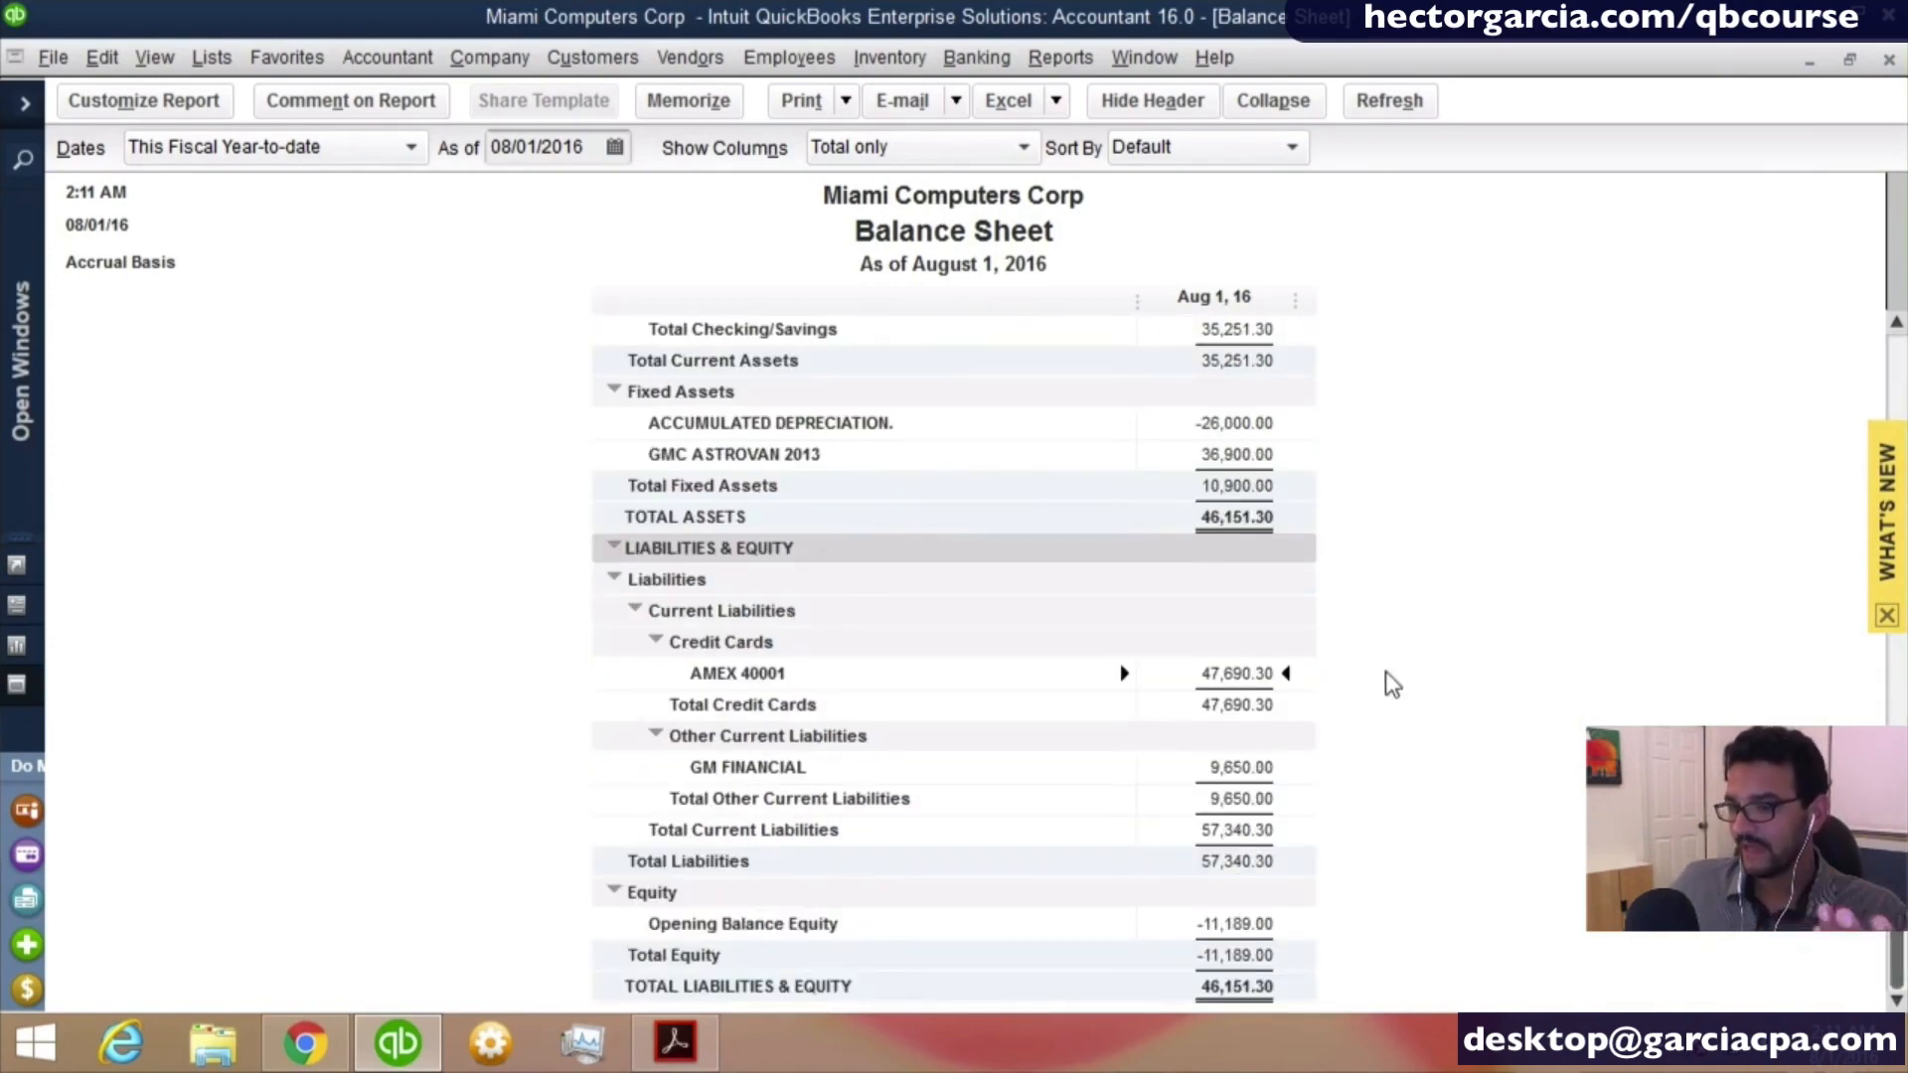
pyautogui.doubleClick(1231, 685)
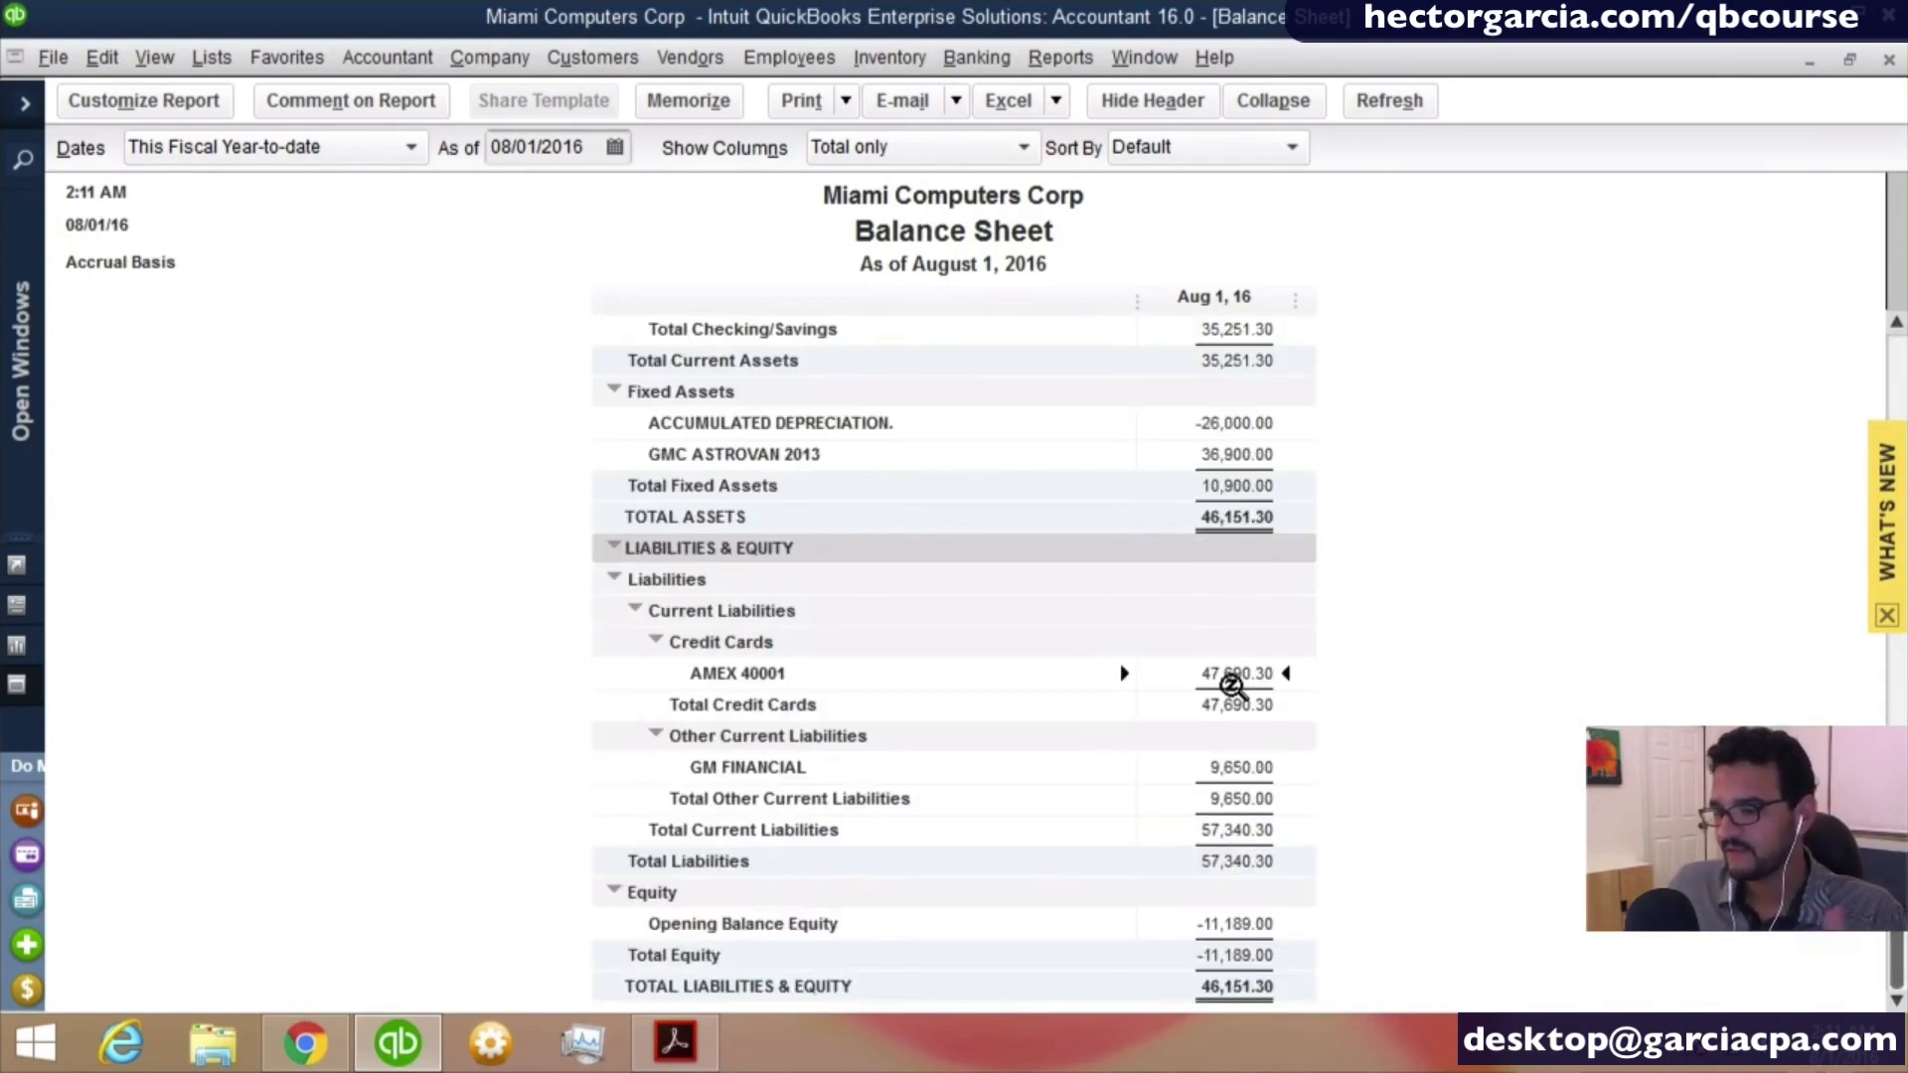
pyautogui.doubleClick(1260, 765)
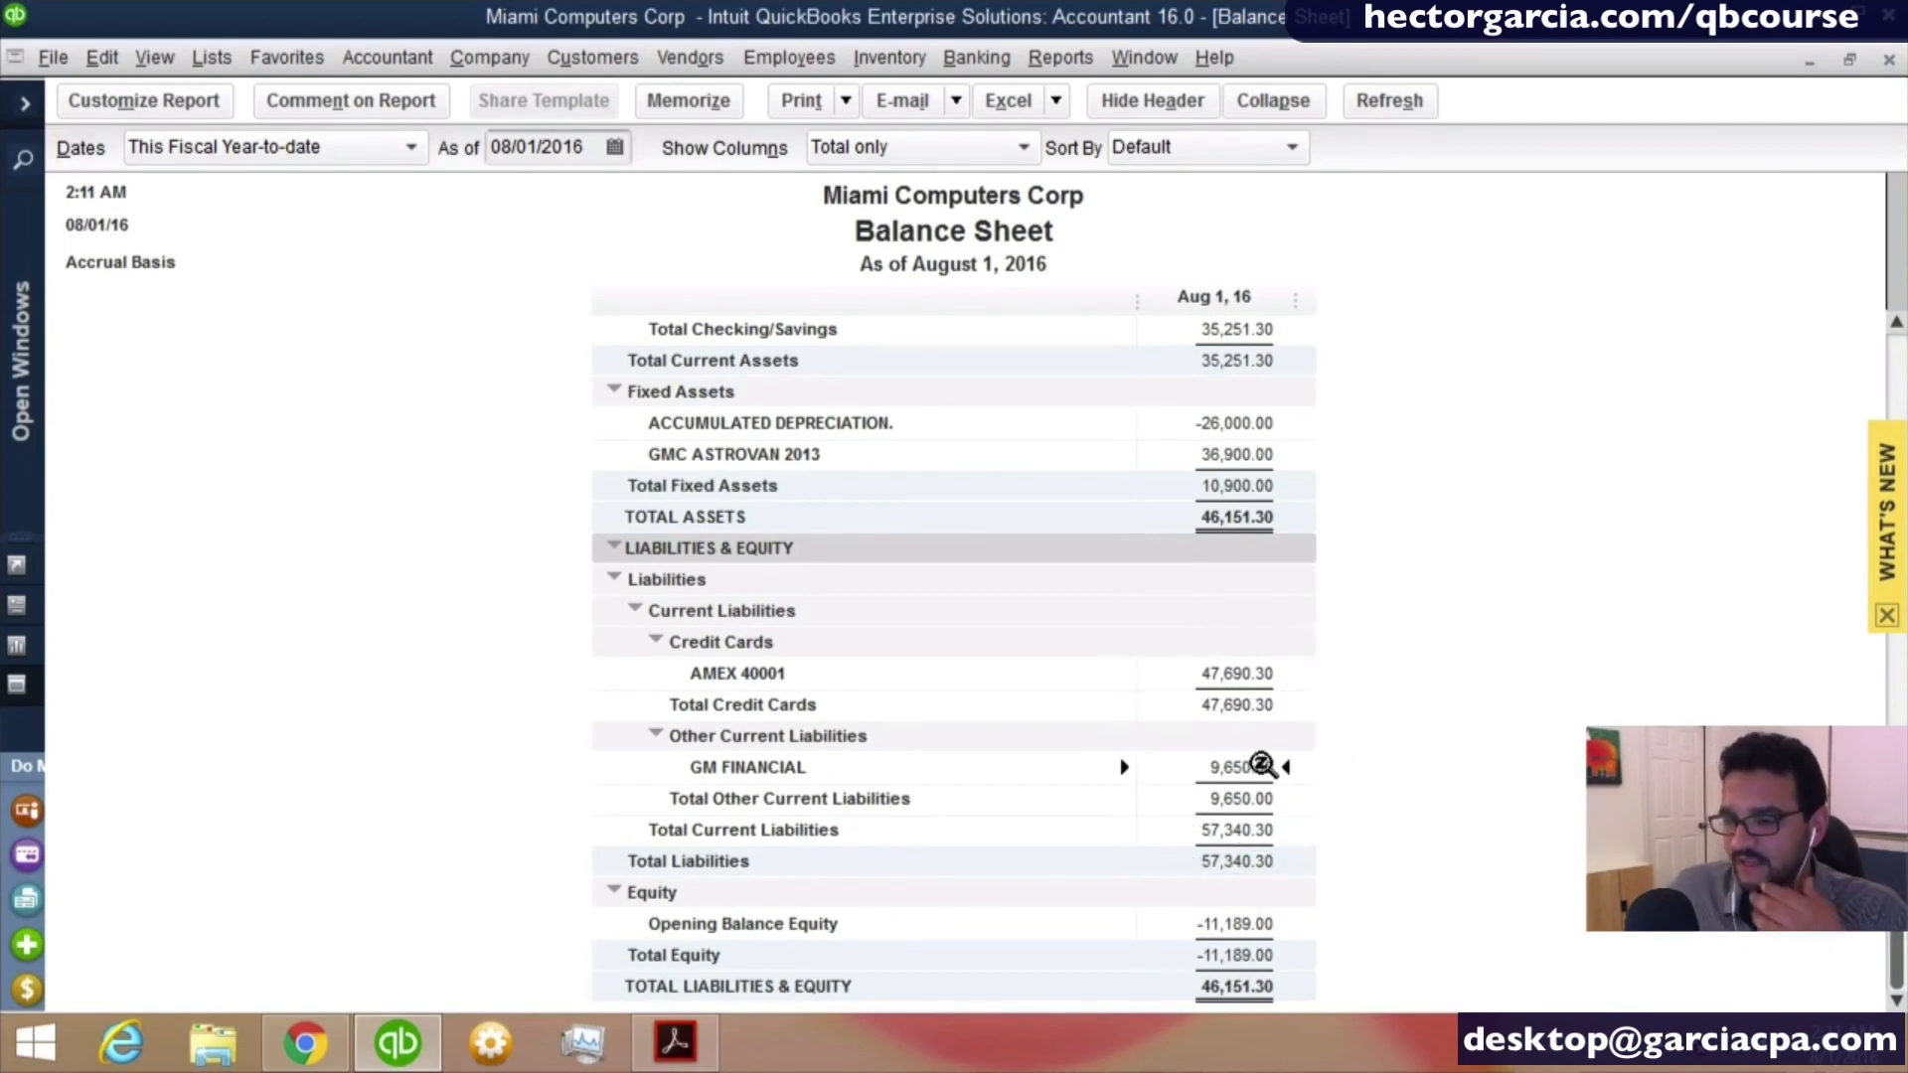
pyautogui.click(1256, 914)
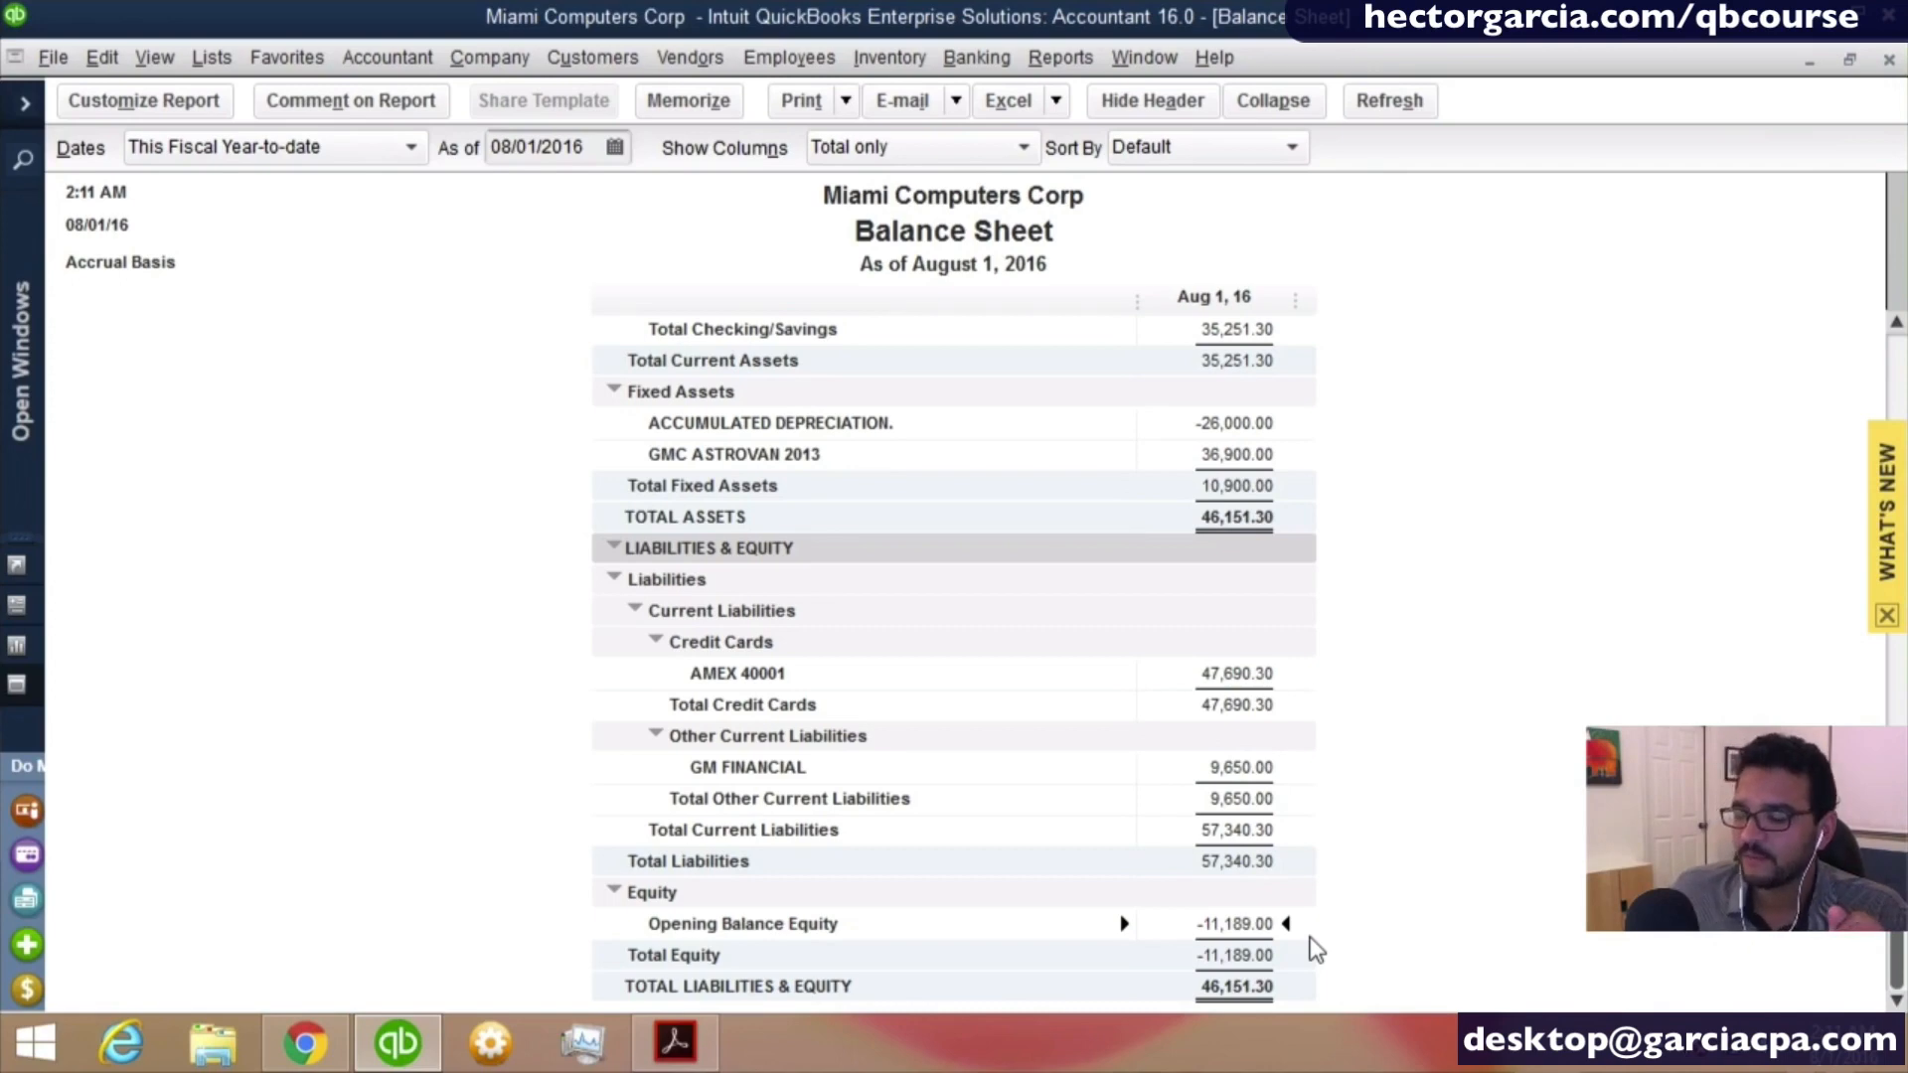
pyautogui.scroll(2, 1316, 951)
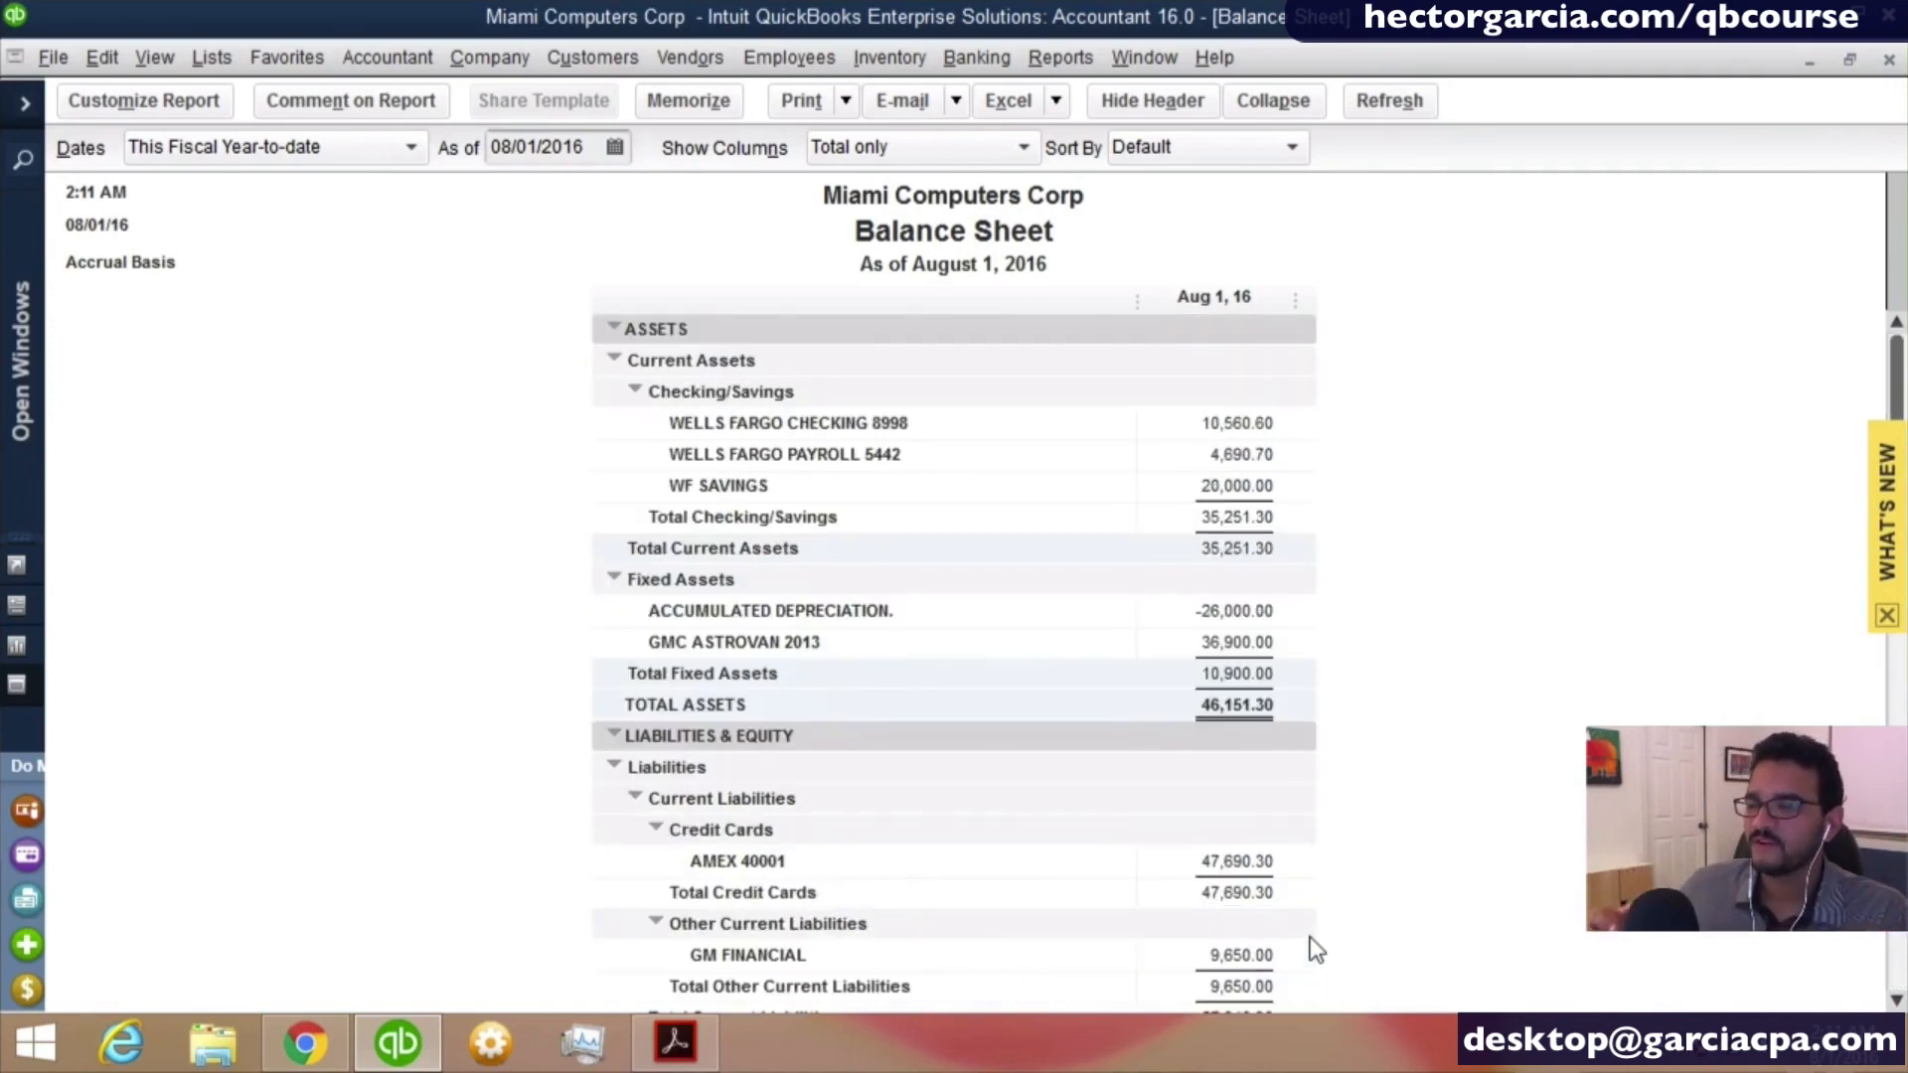
pyautogui.press('Escape')
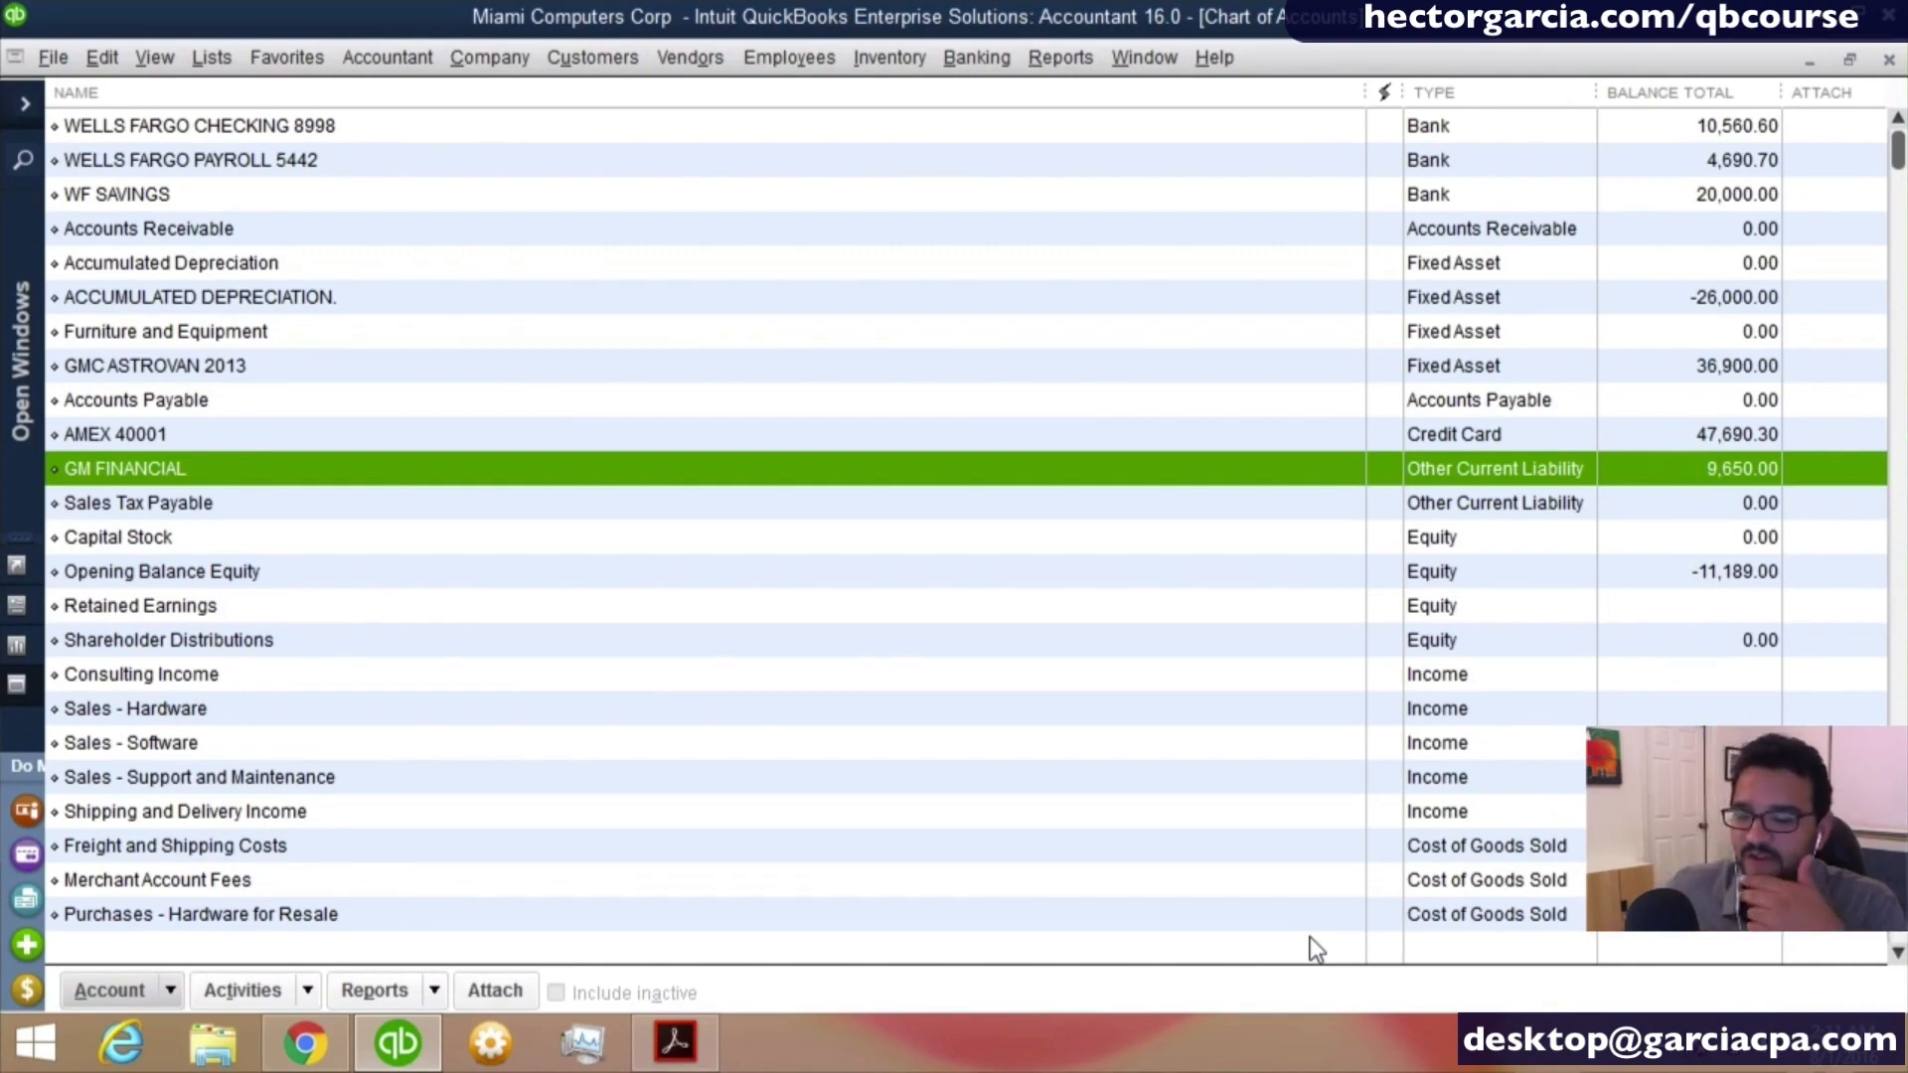
# - Review the income accounts in the chart of accounts, from Consulting Income through Shipping and Delivery Income
pyautogui.scroll(-1, 368, 557)
pyautogui.scroll(-1, 379, 594)
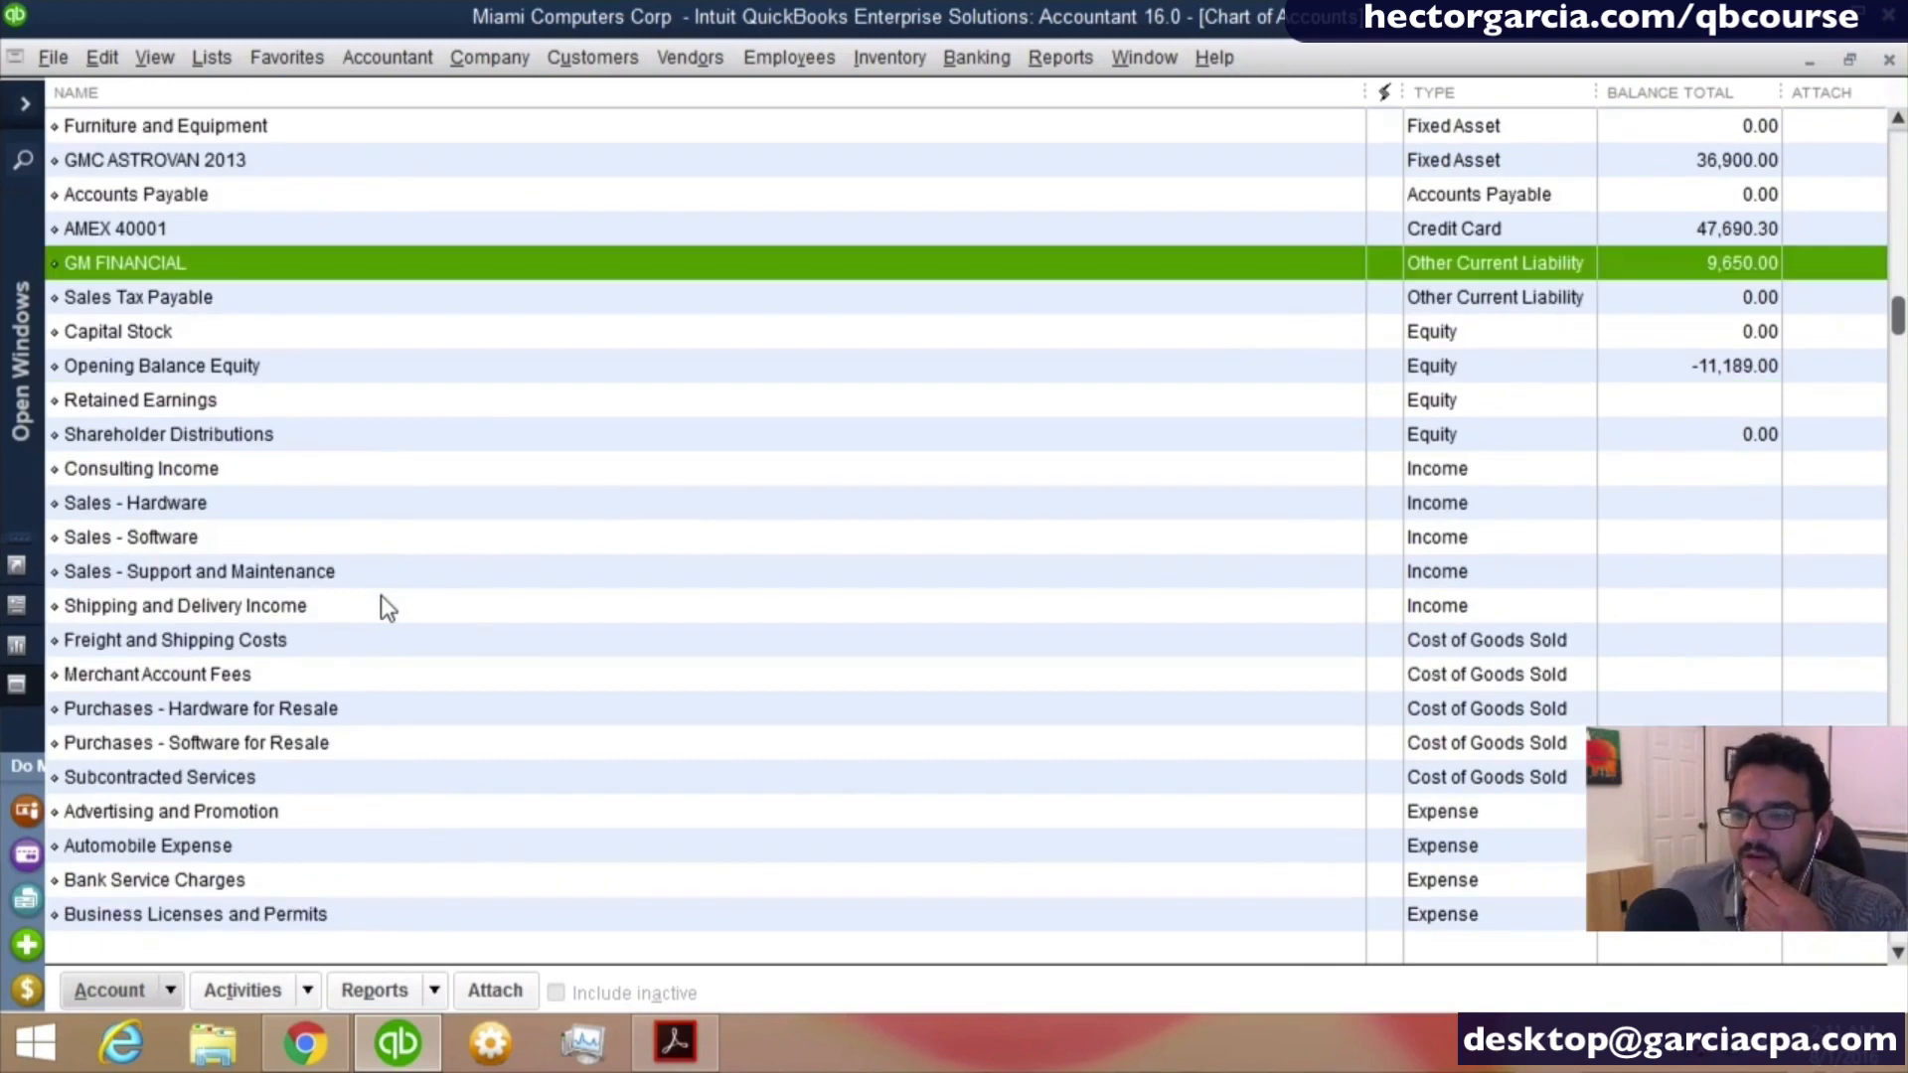
pyautogui.click(1427, 477)
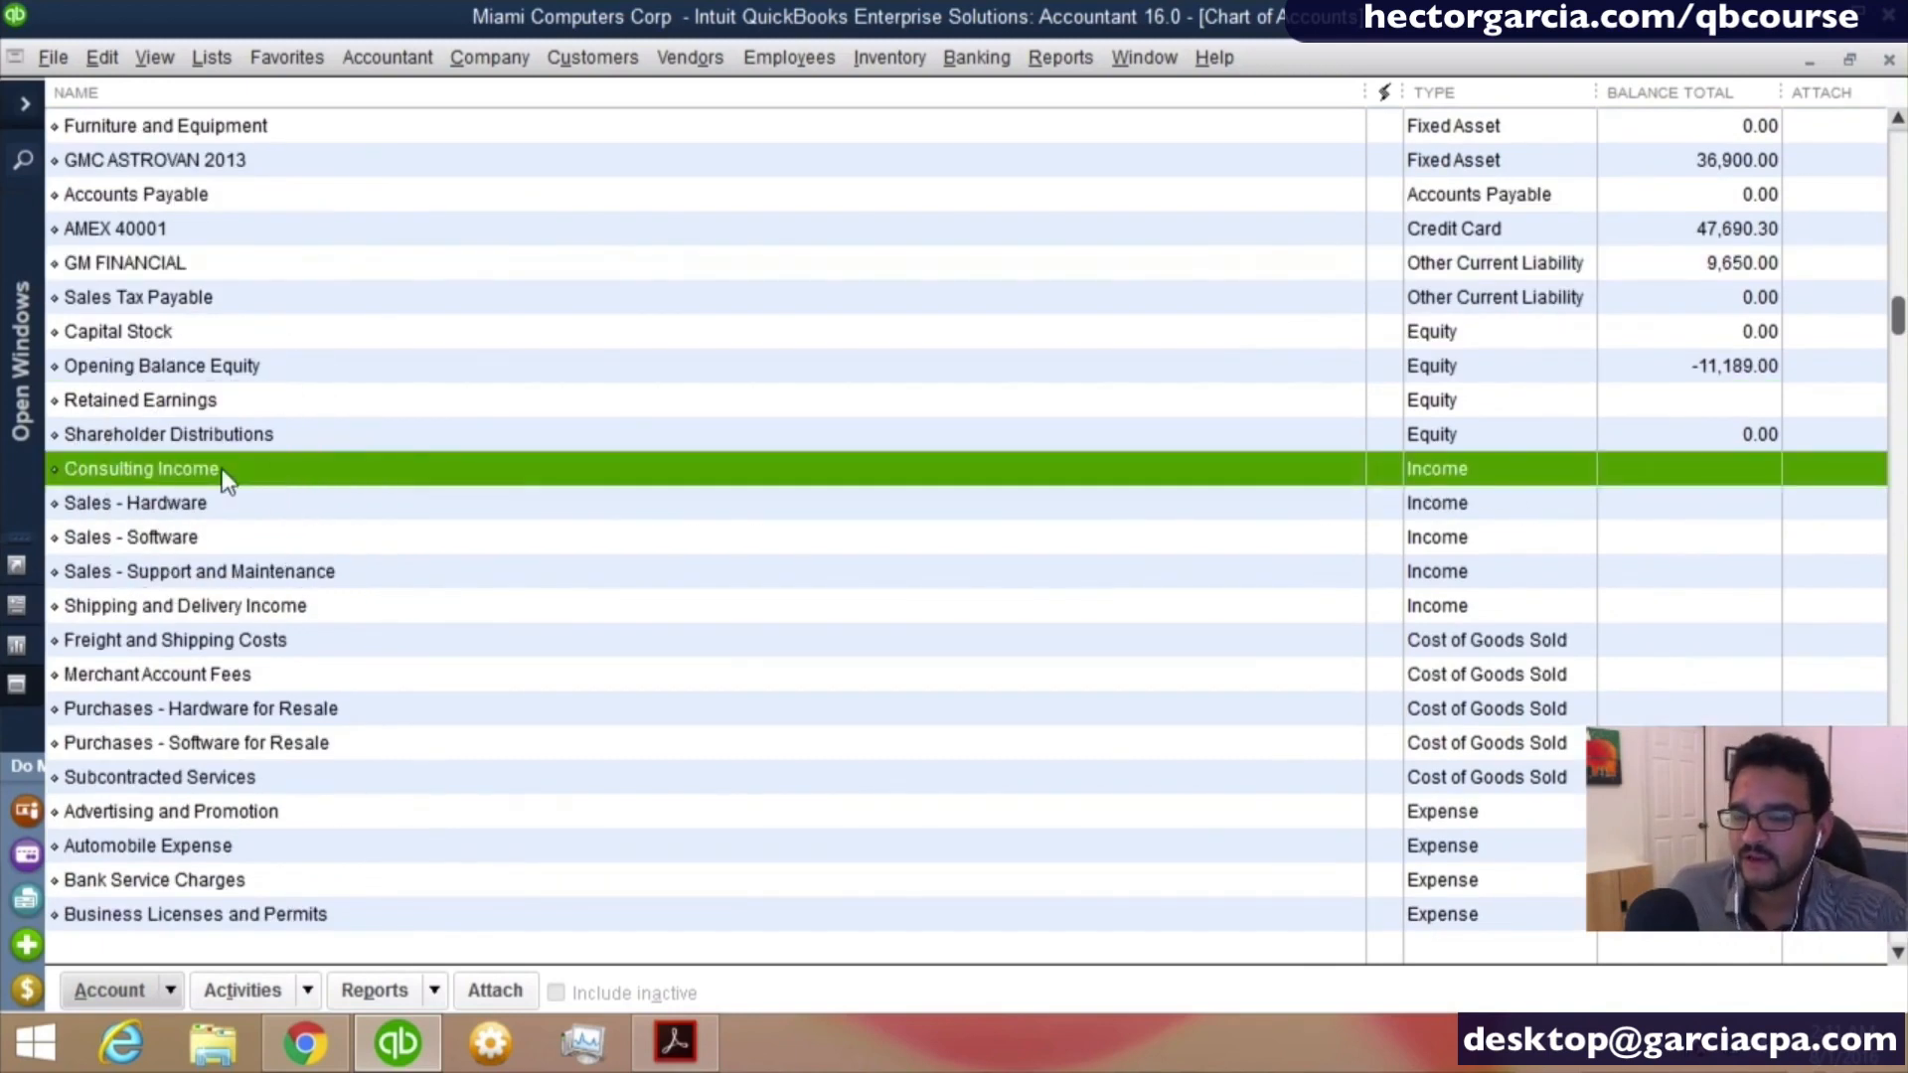
pyautogui.click(223, 534)
pyautogui.click(246, 500)
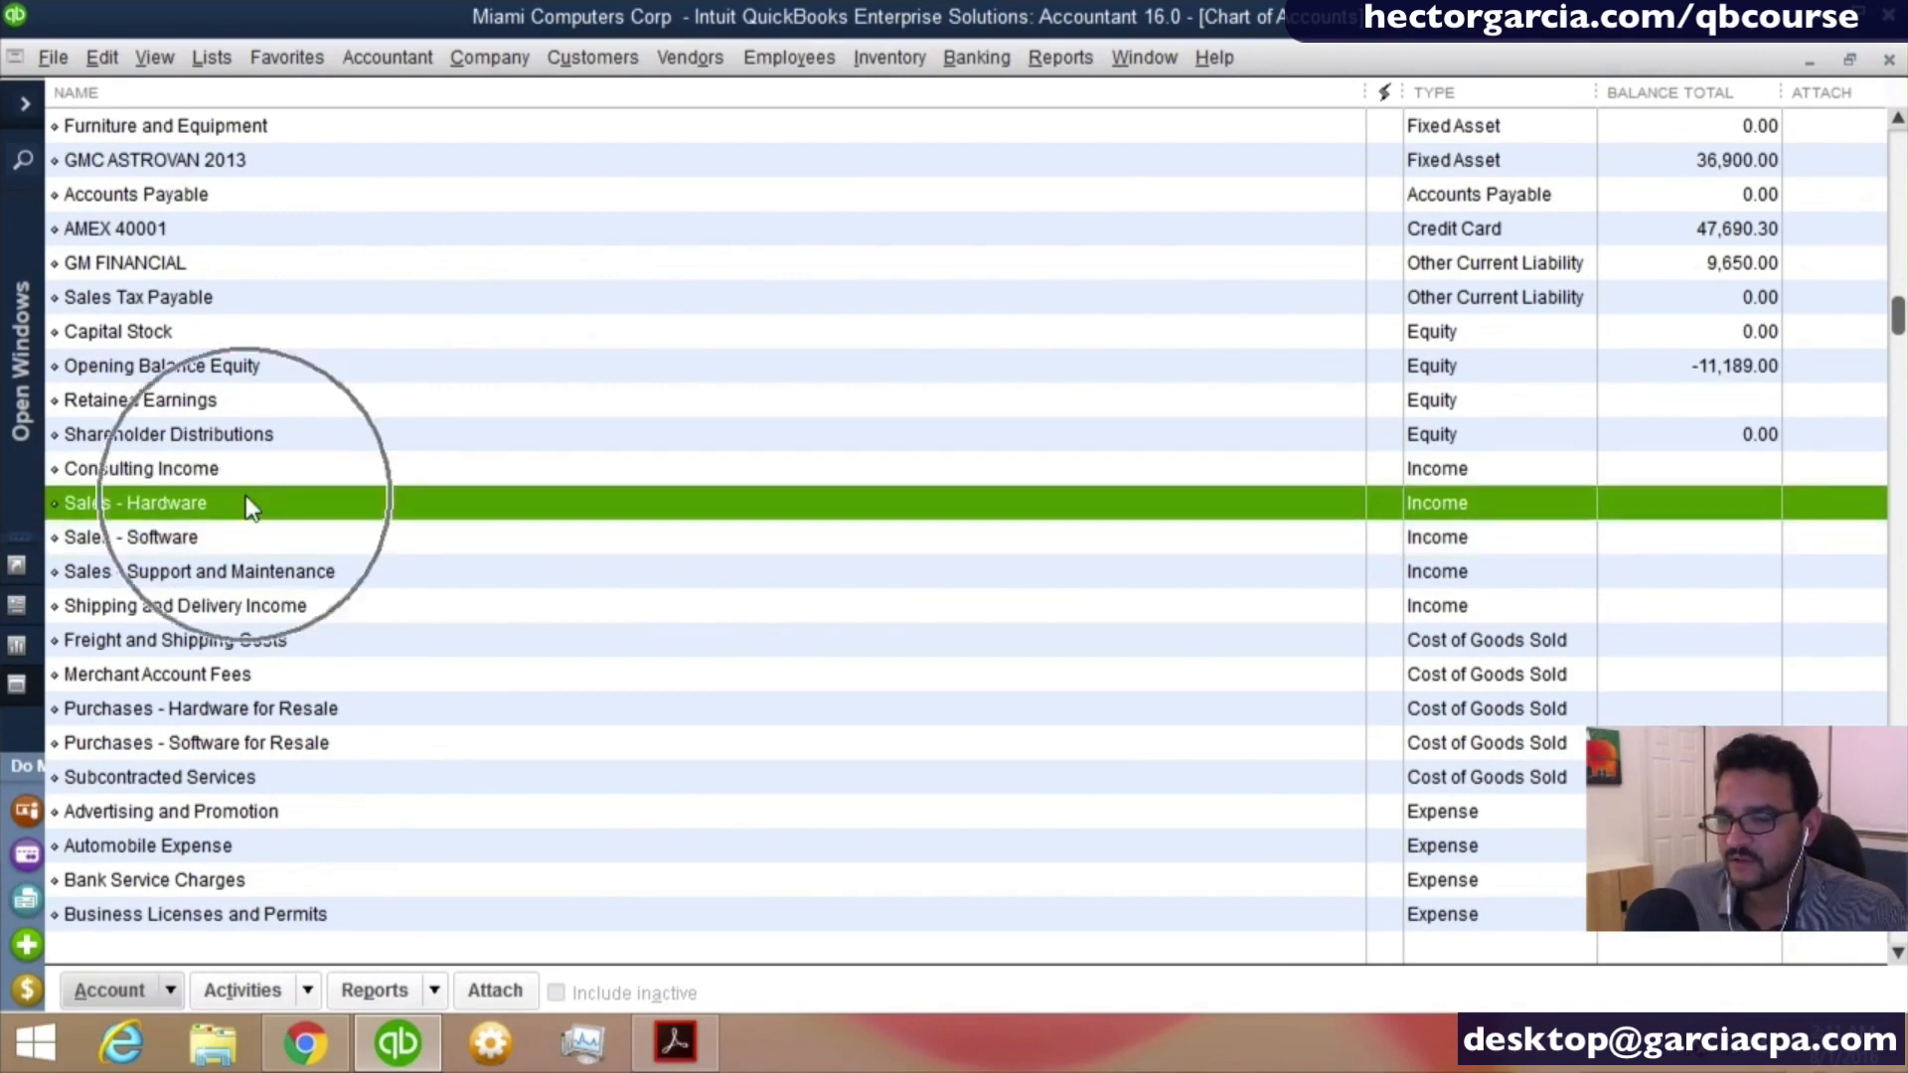
pyautogui.click(235, 535)
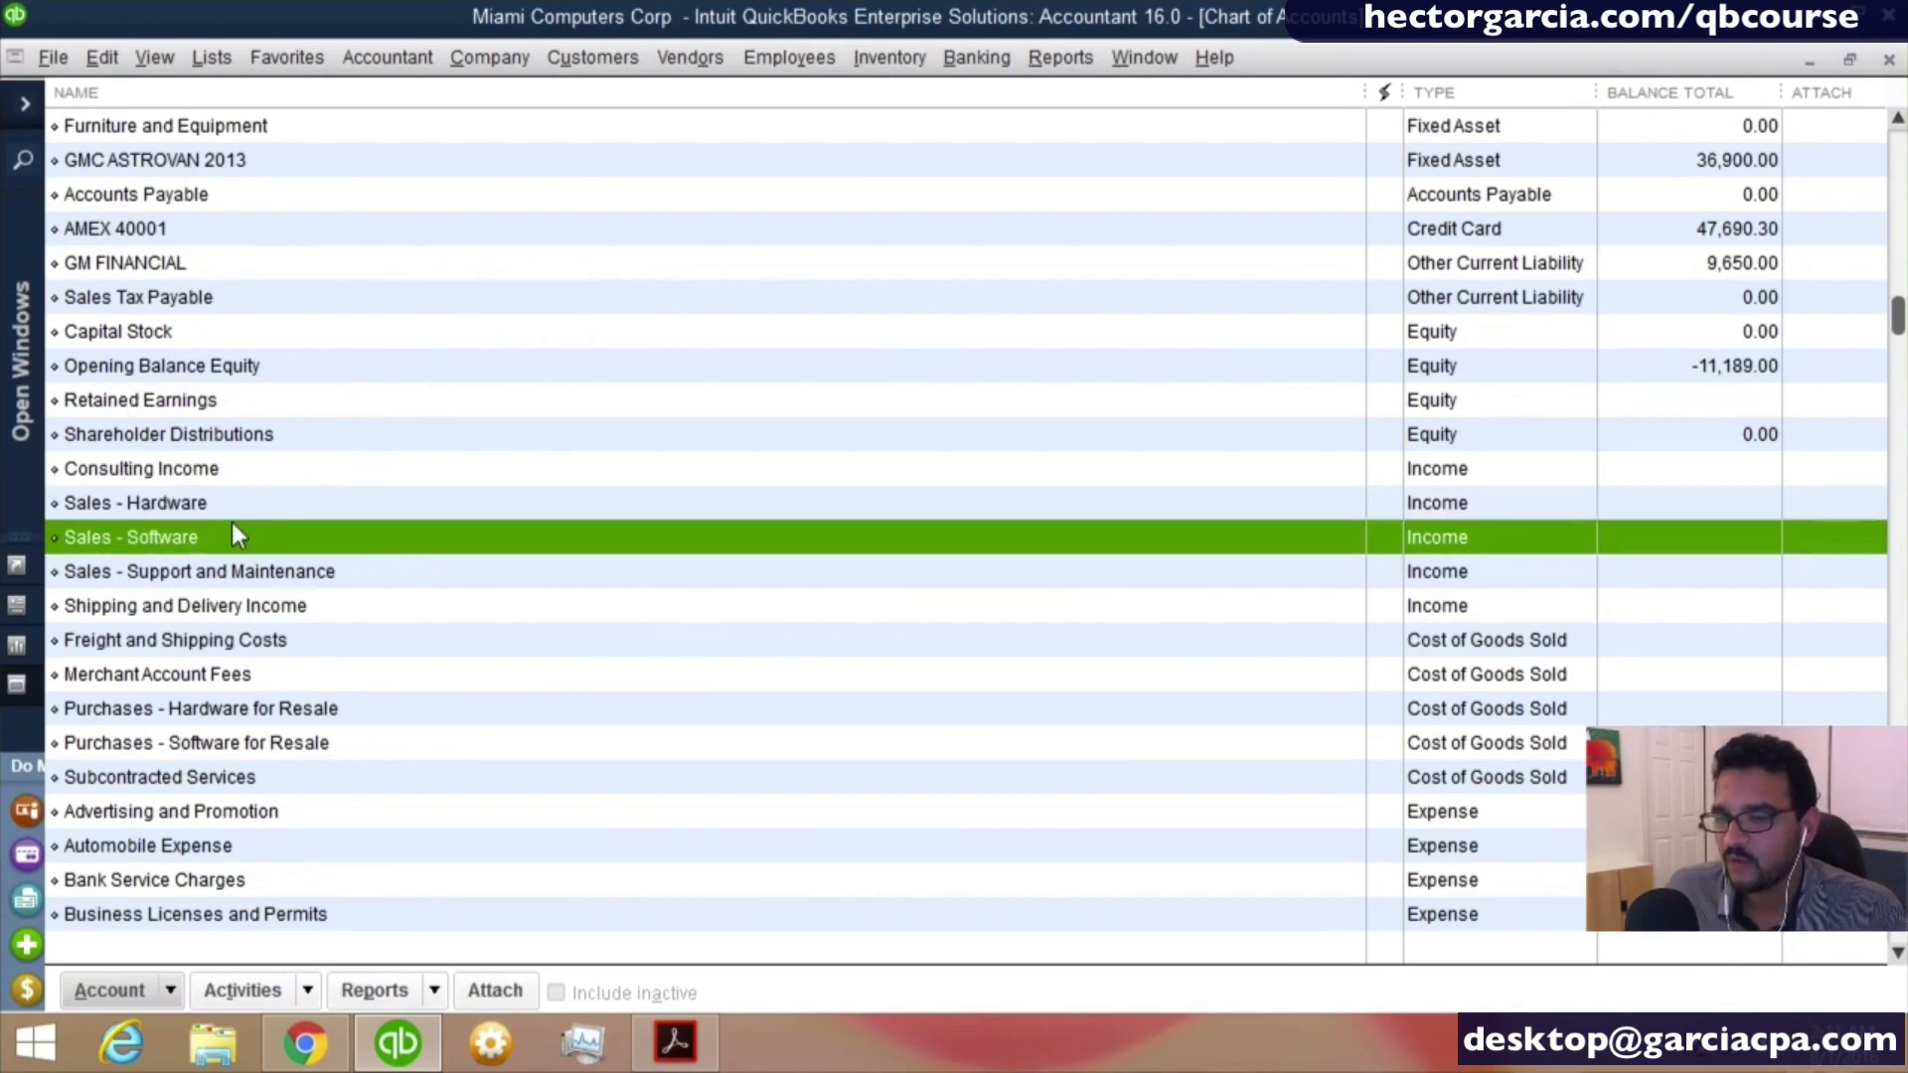
pyautogui.click(290, 574)
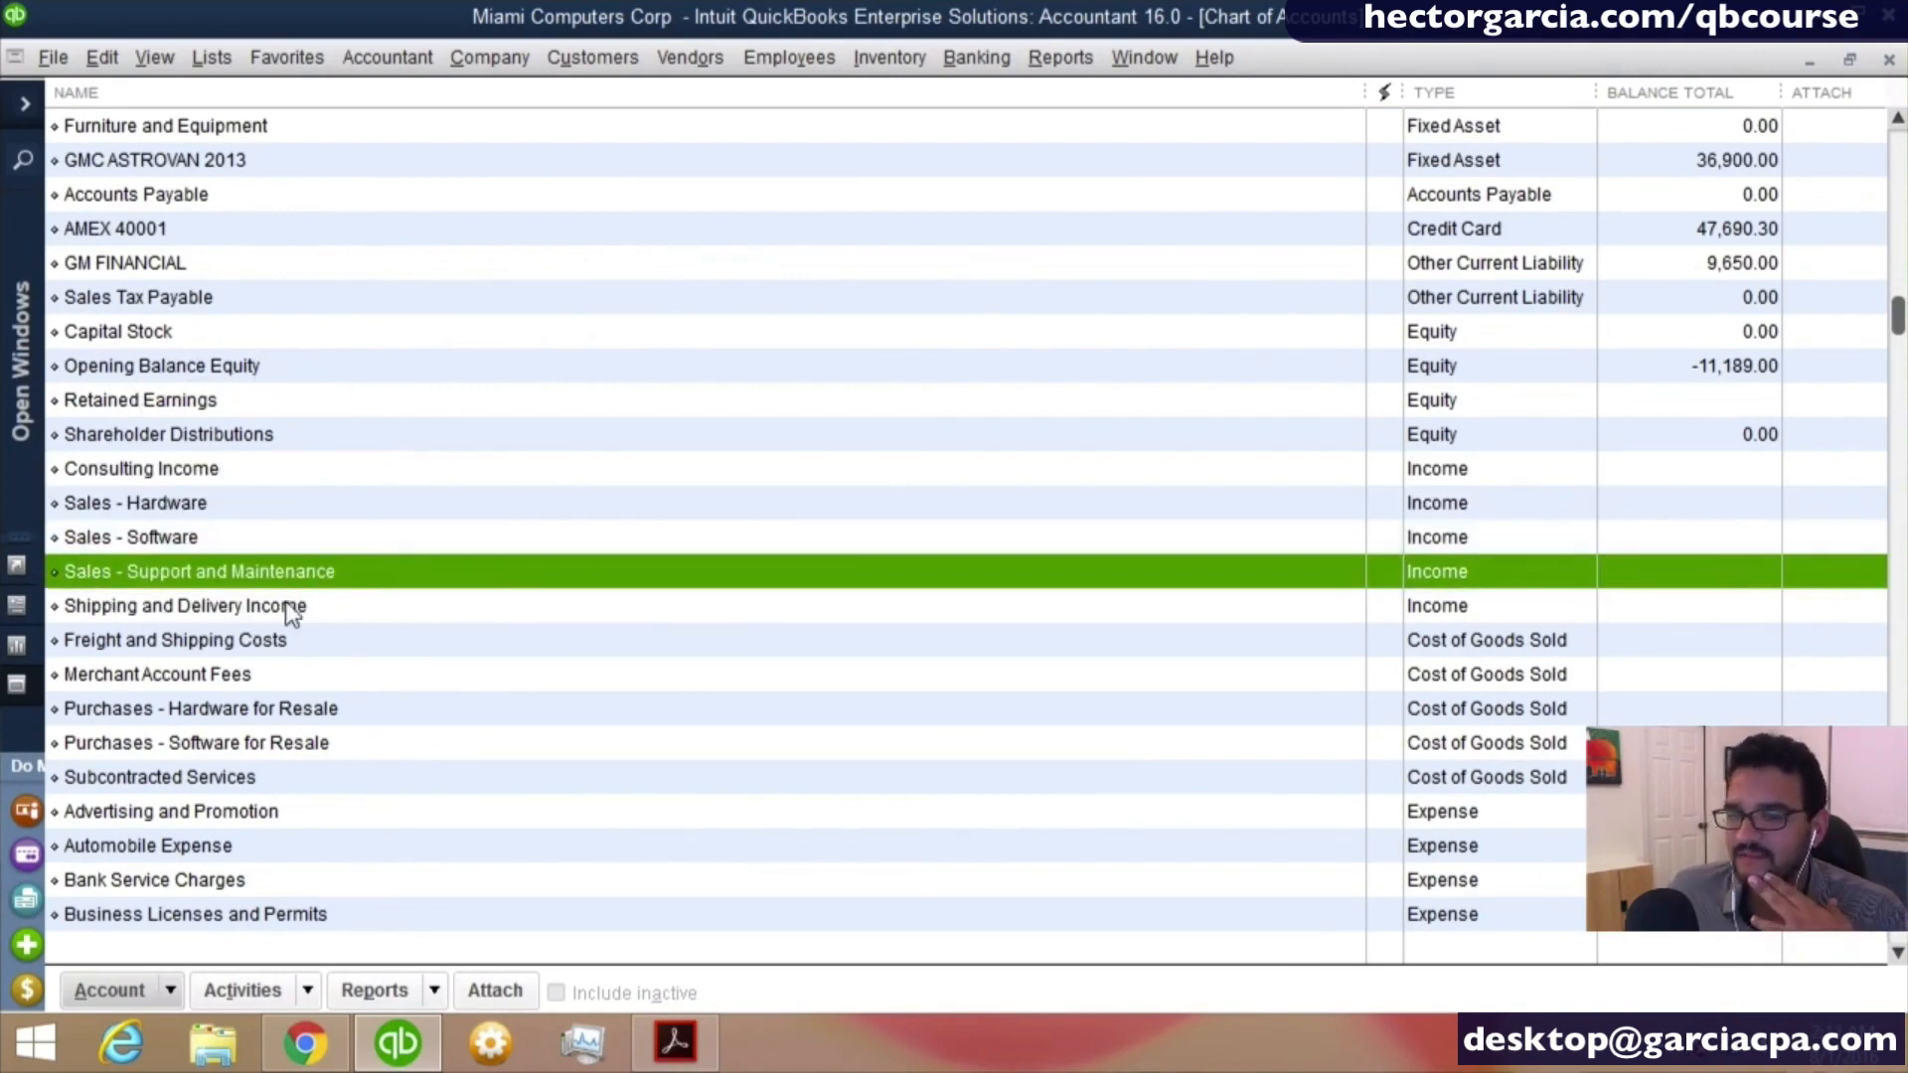
pyautogui.click(289, 607)
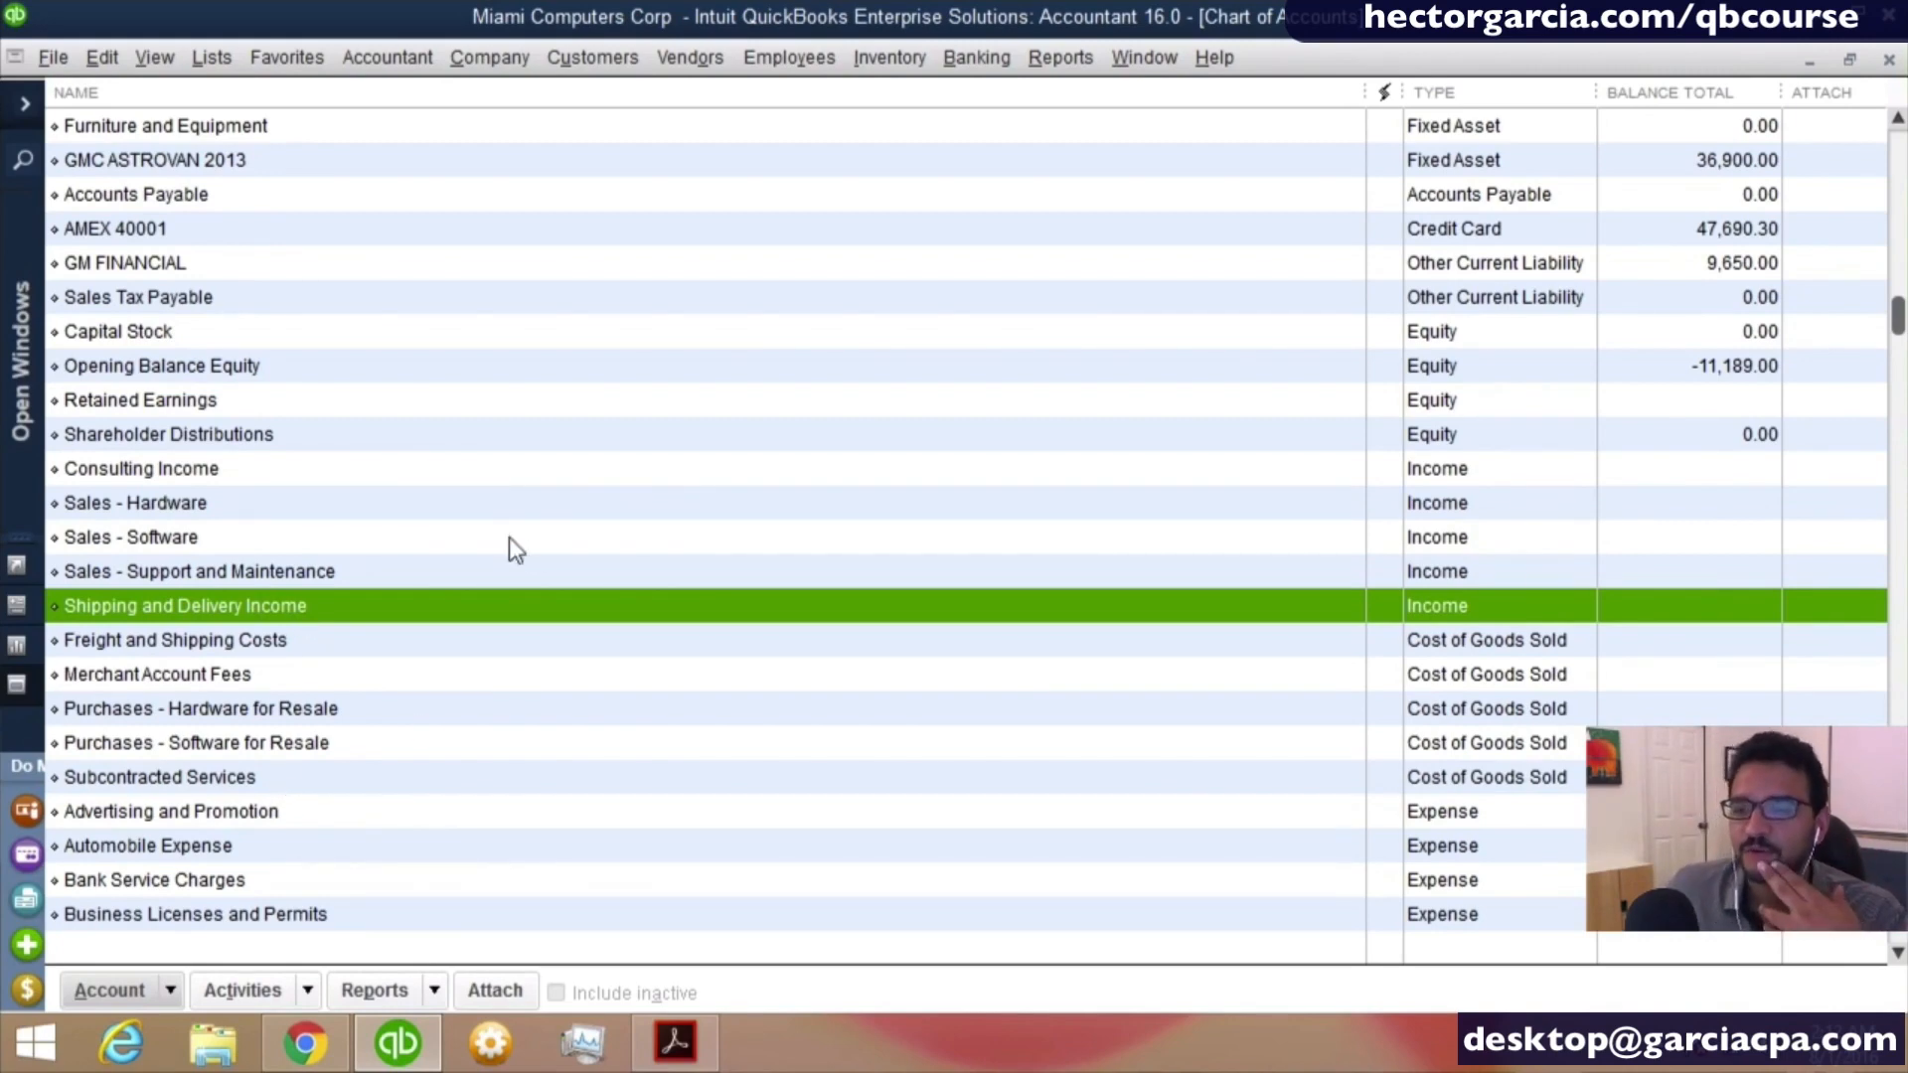
# - Add an Income account named Training Services to the chart of accounts and save it
pyautogui.rightClick(396, 538)
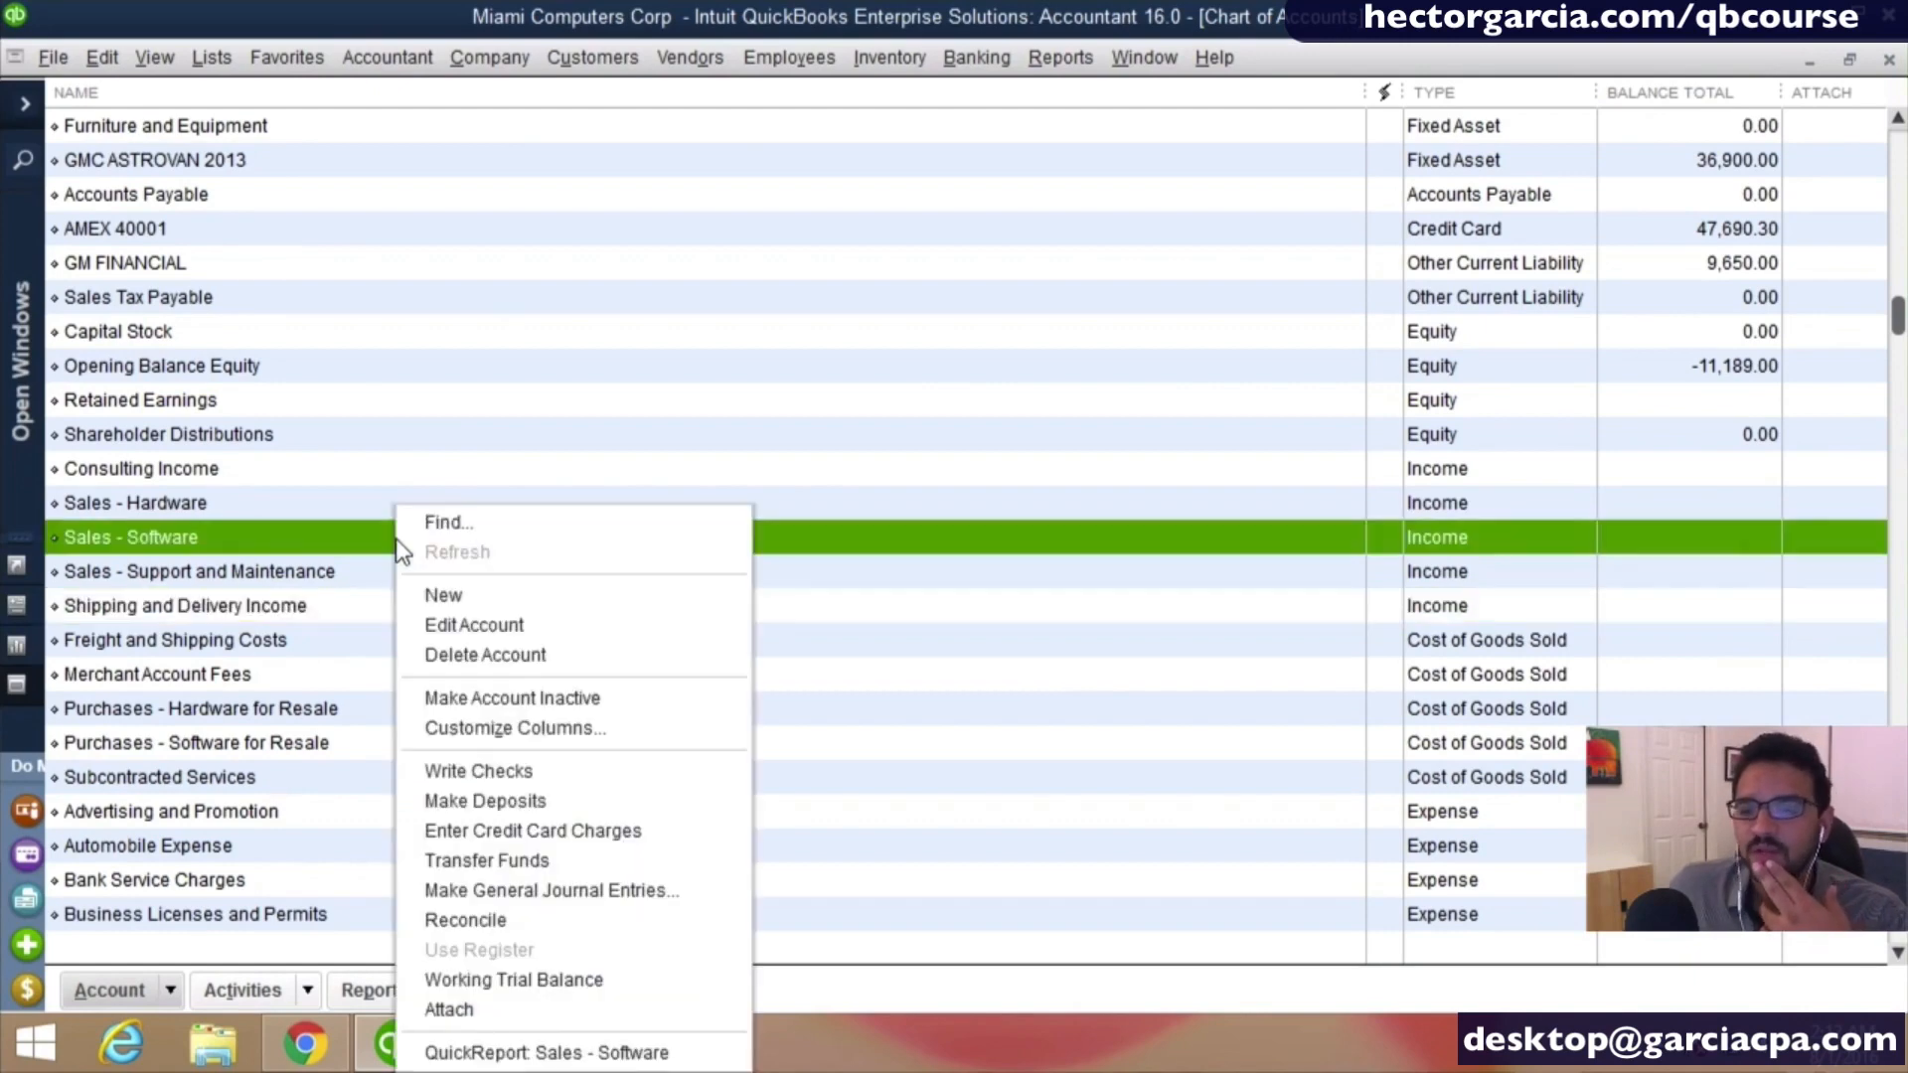
pyautogui.click(461, 596)
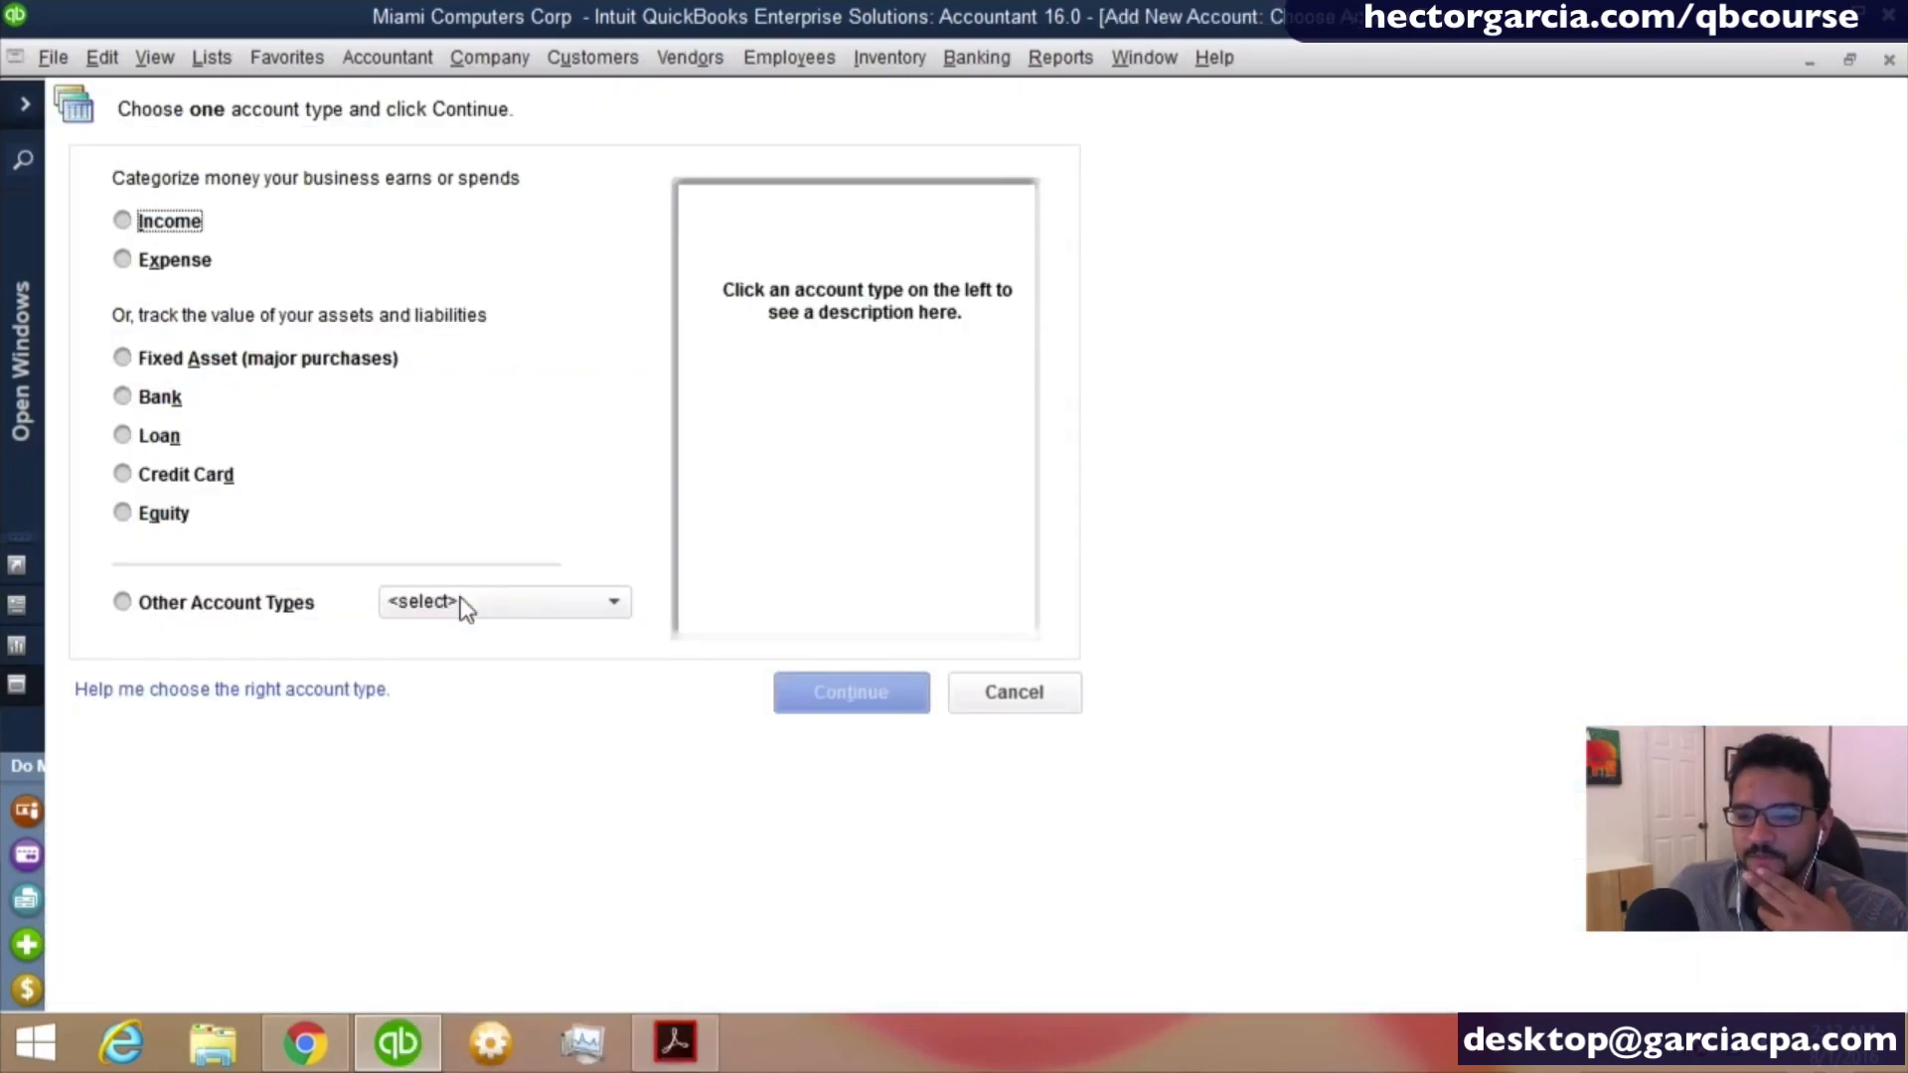
pyautogui.click(180, 235)
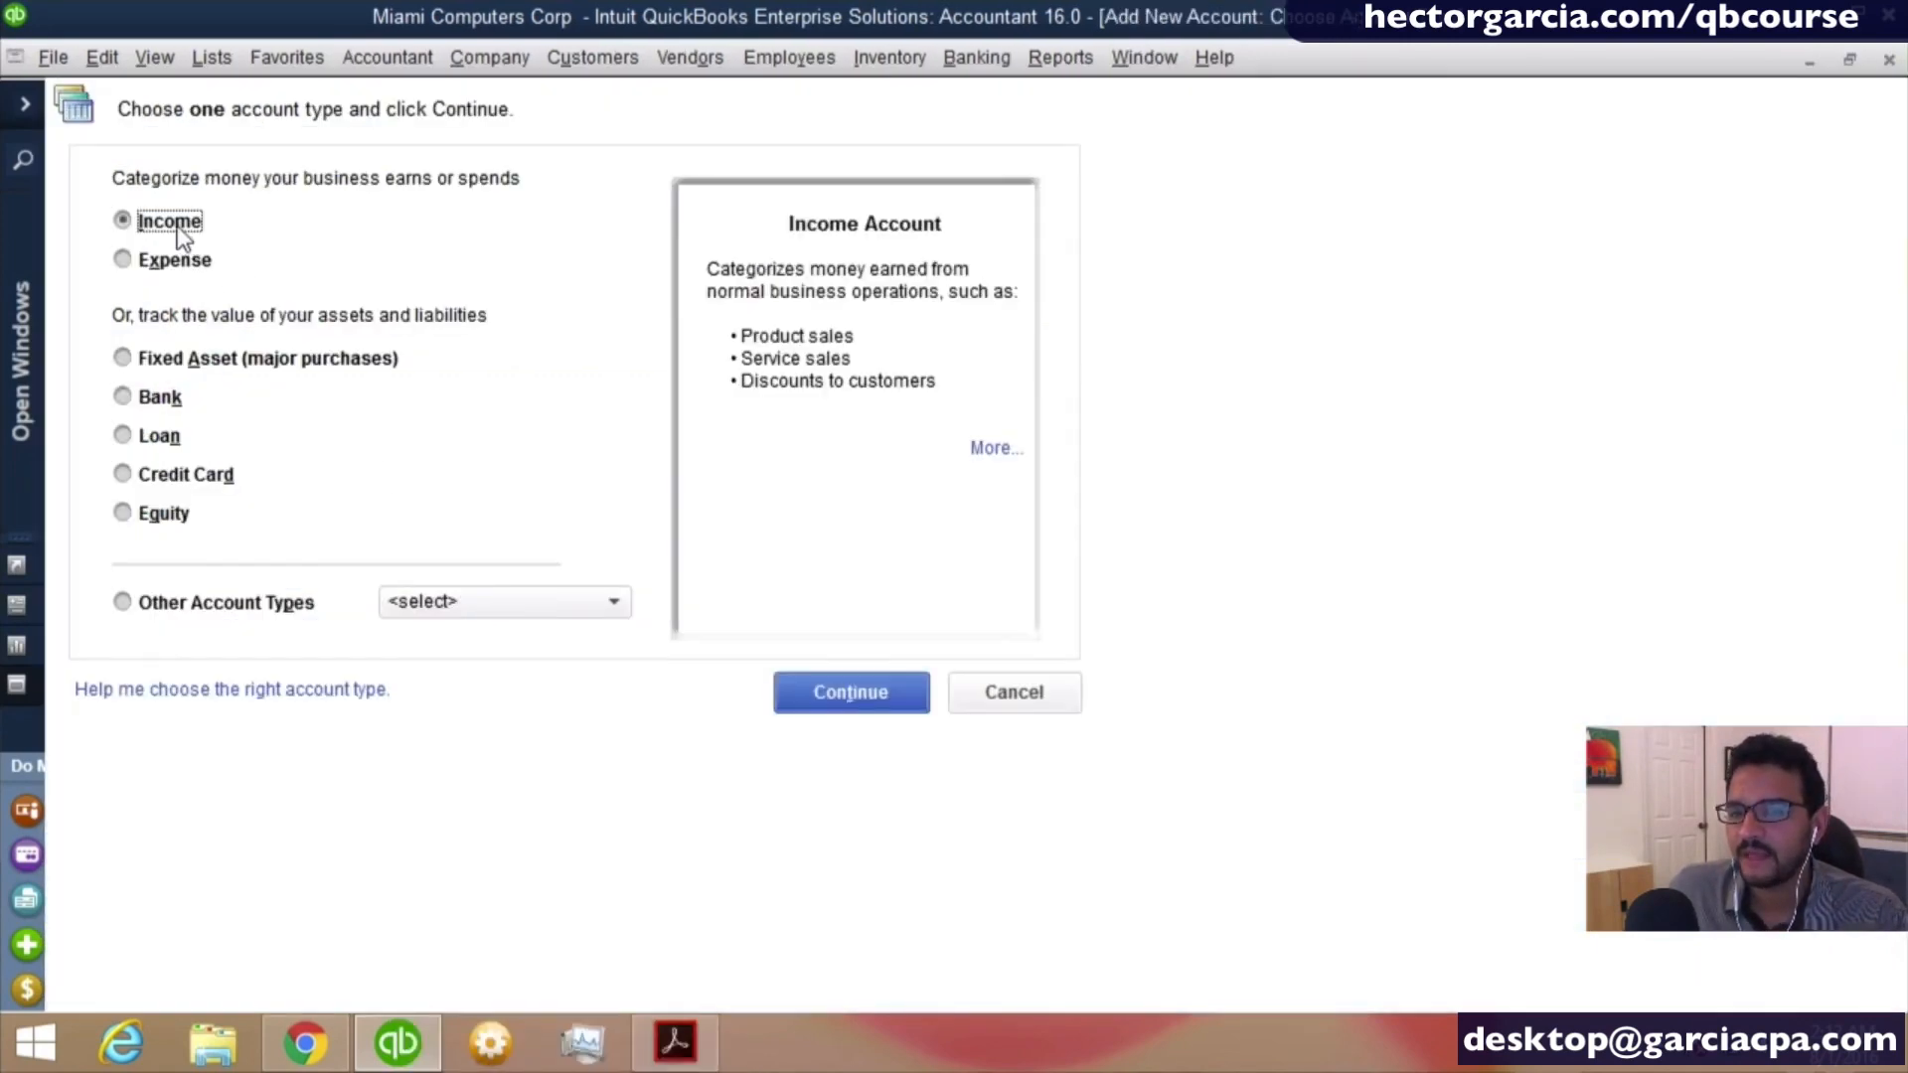
pyautogui.click(873, 686)
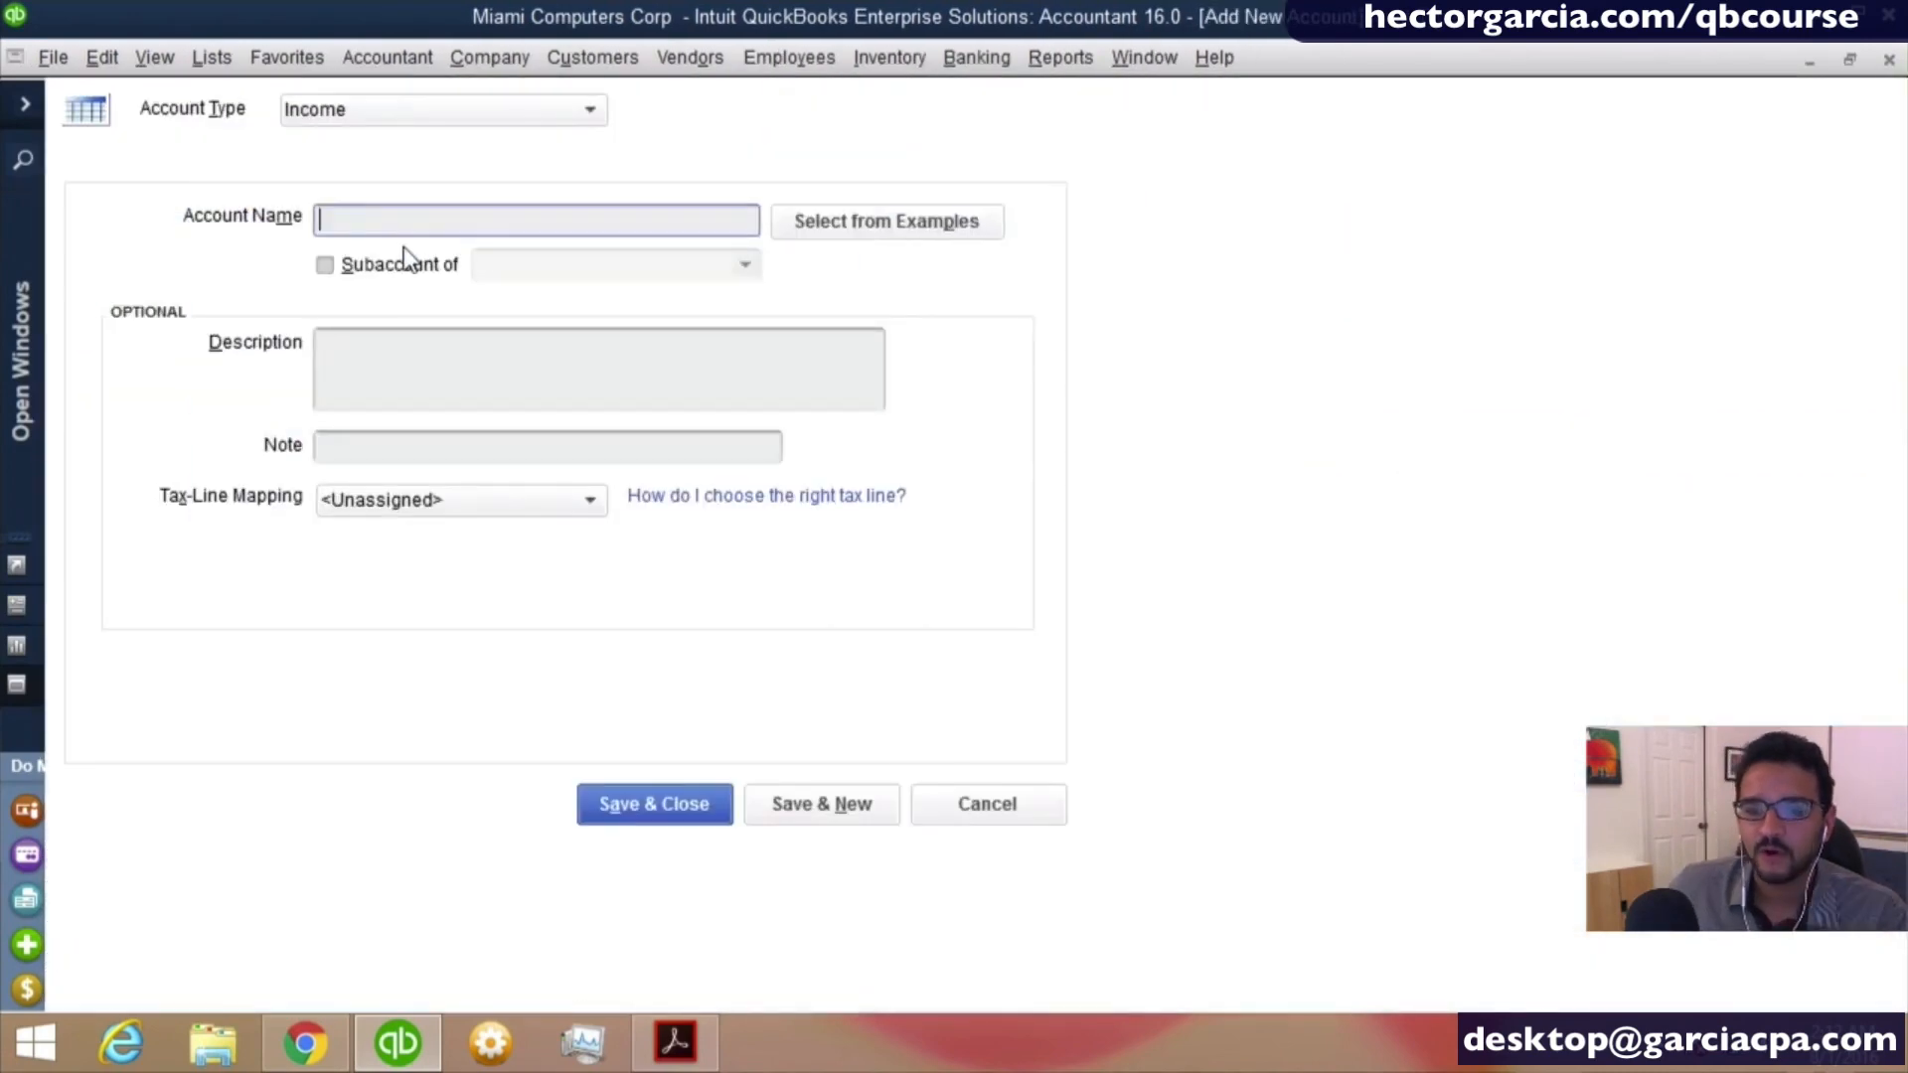
pyautogui.write('R')
pyautogui.press('BackSpace')
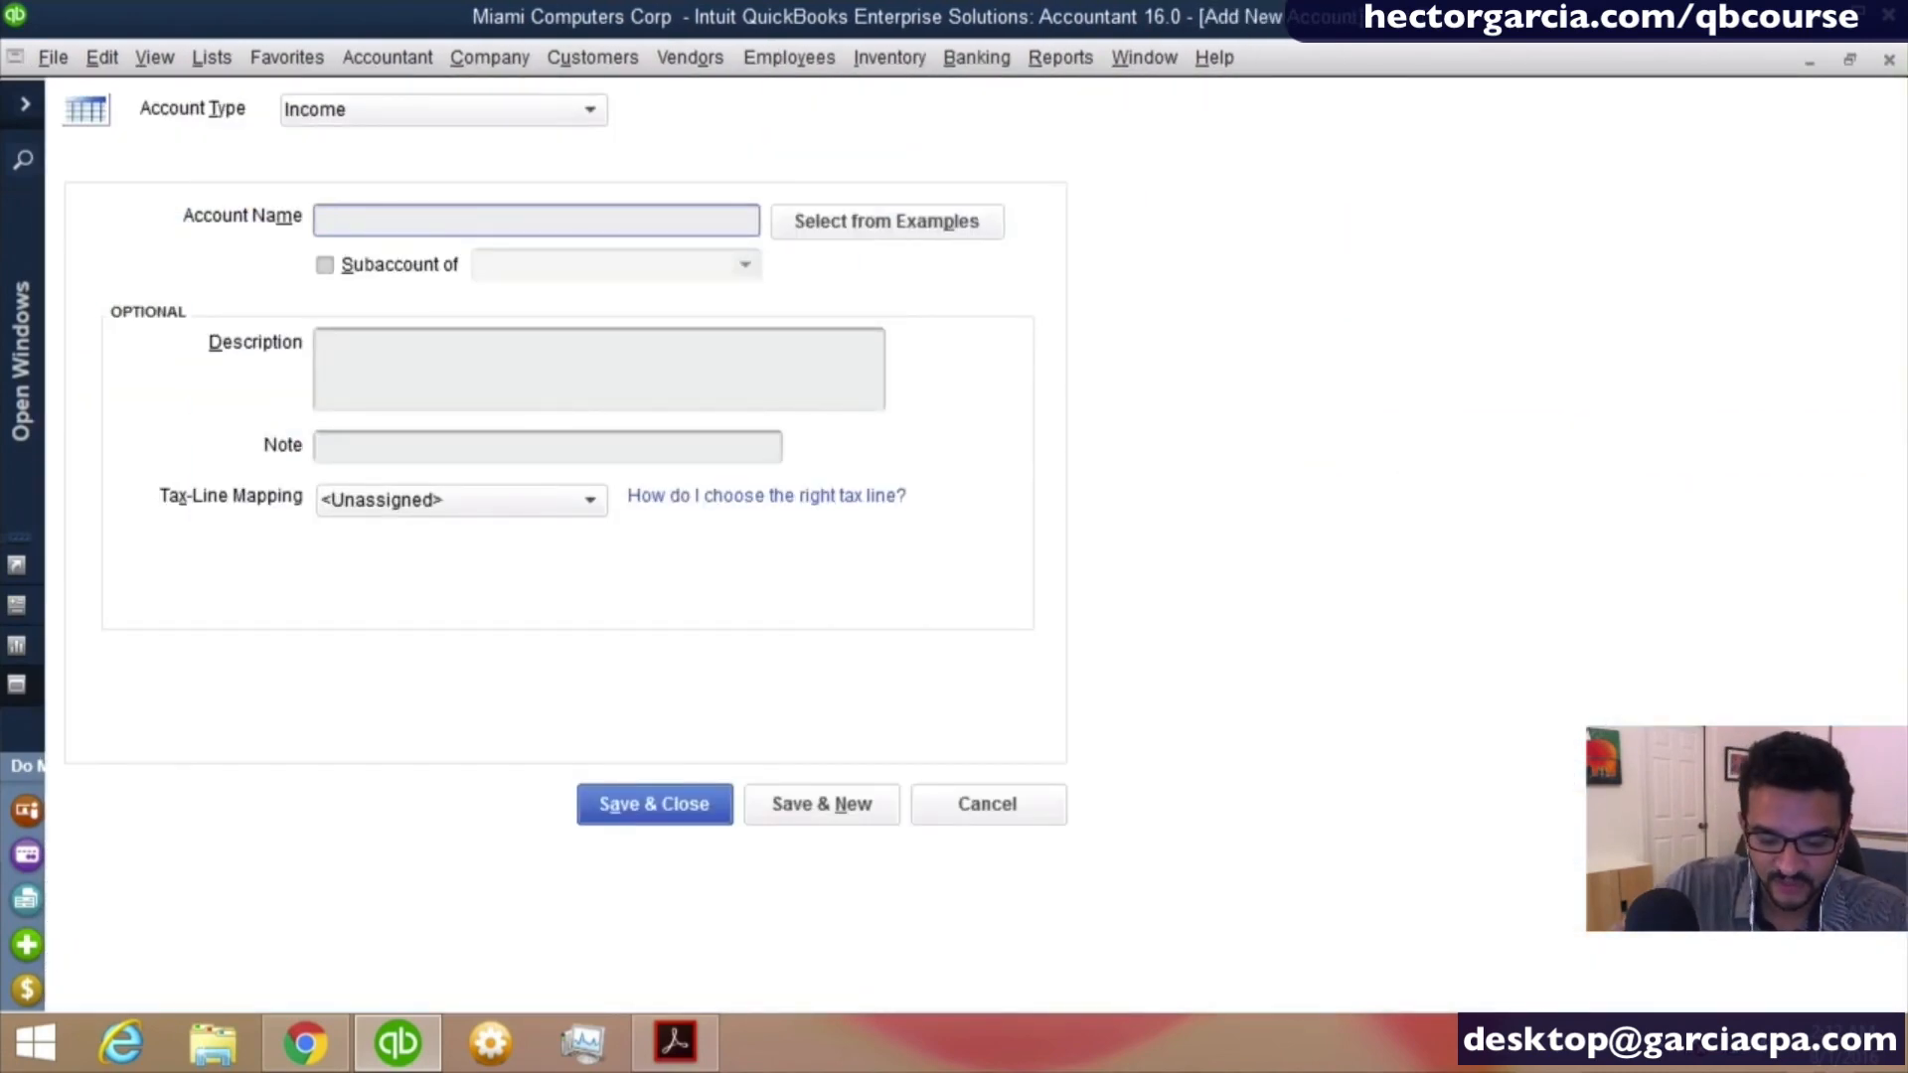
pyautogui.write('Training Se')
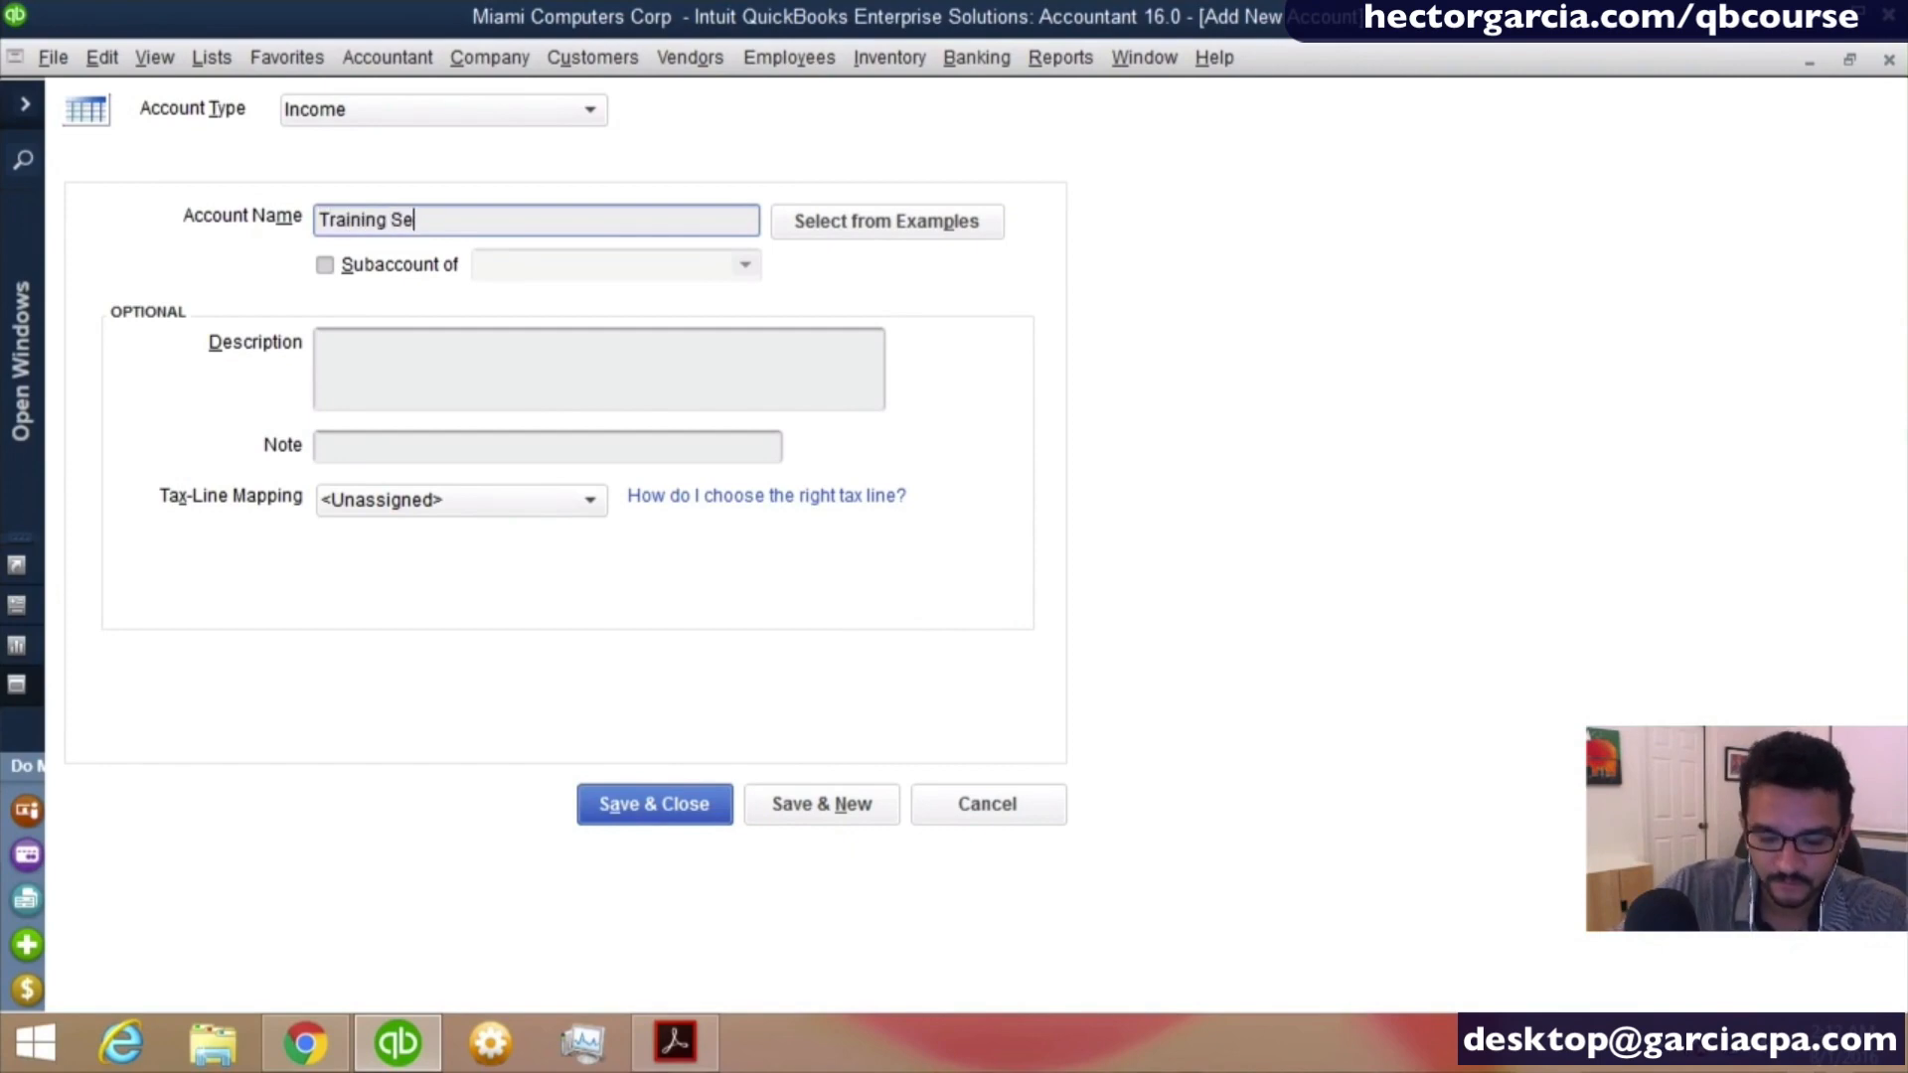
pyautogui.write('rvices')
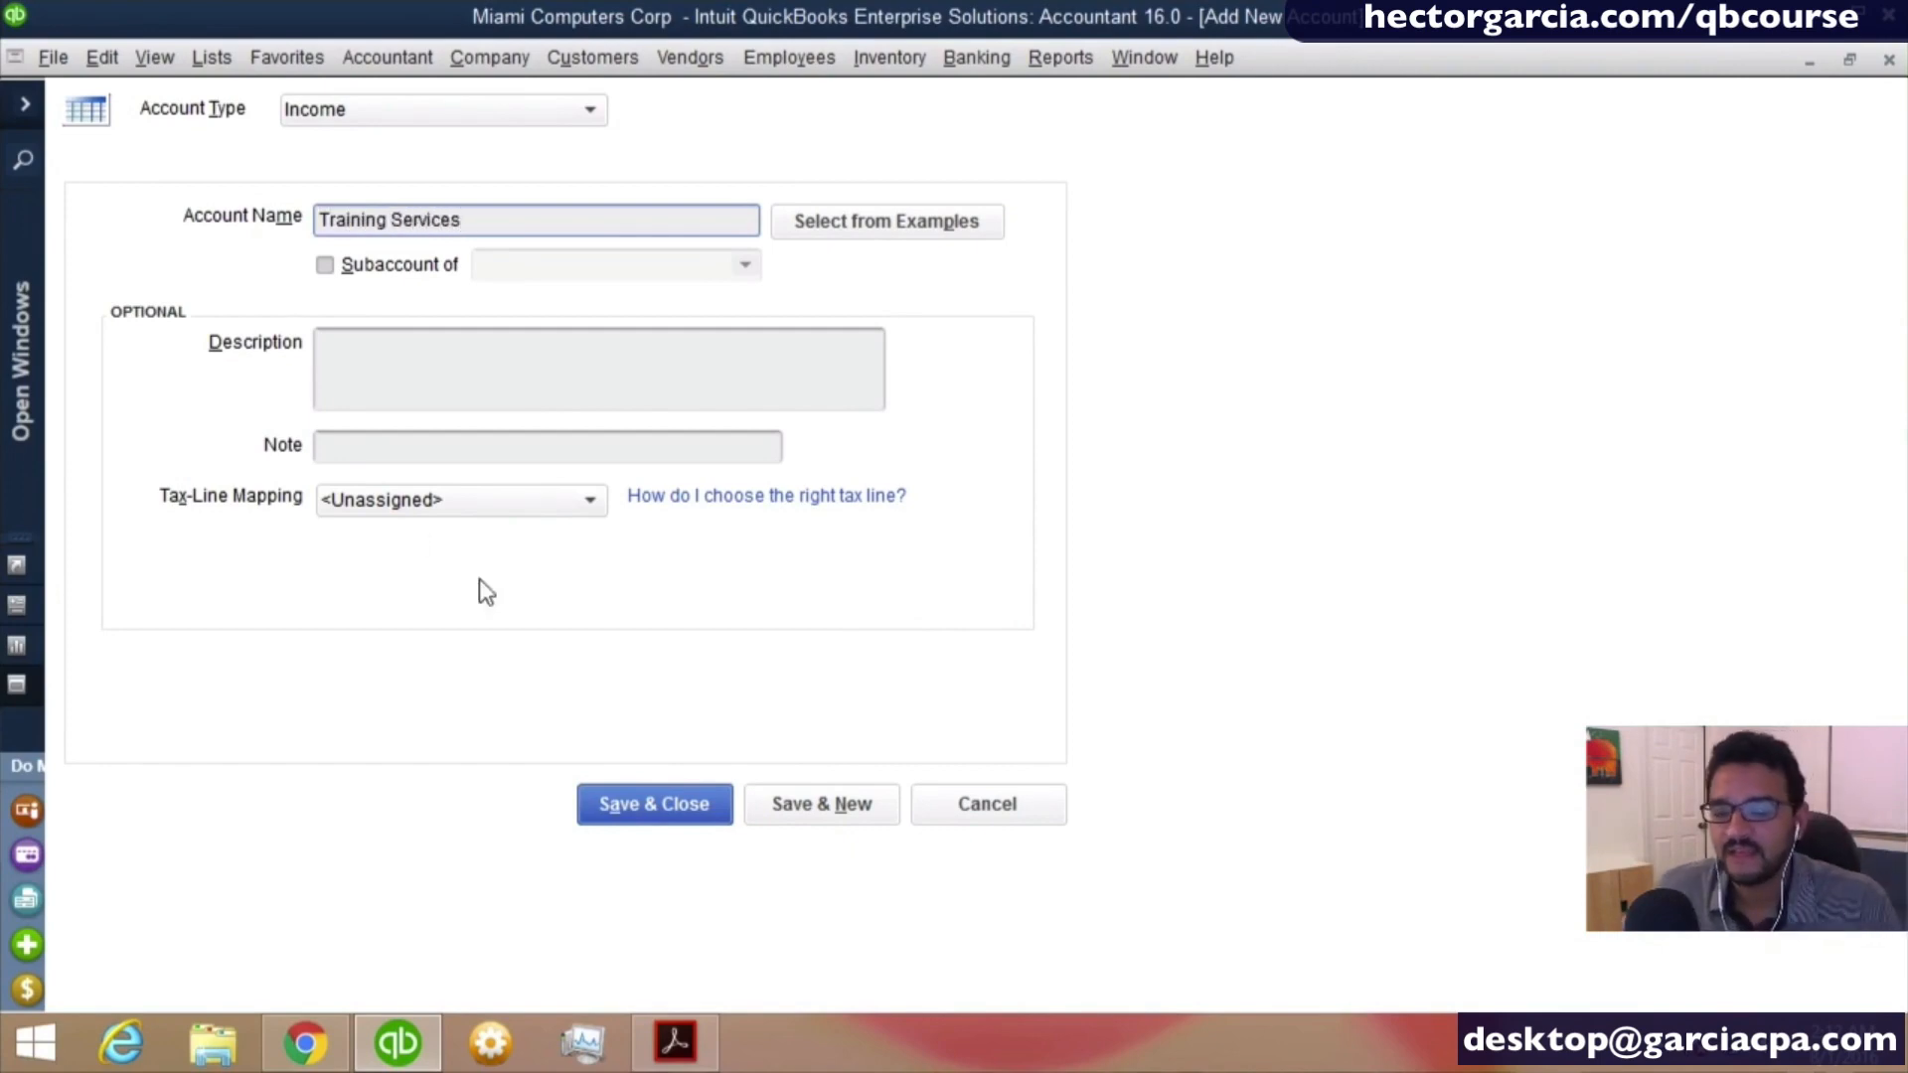
pyautogui.press('ctrl')
pyautogui.press('ctrl')
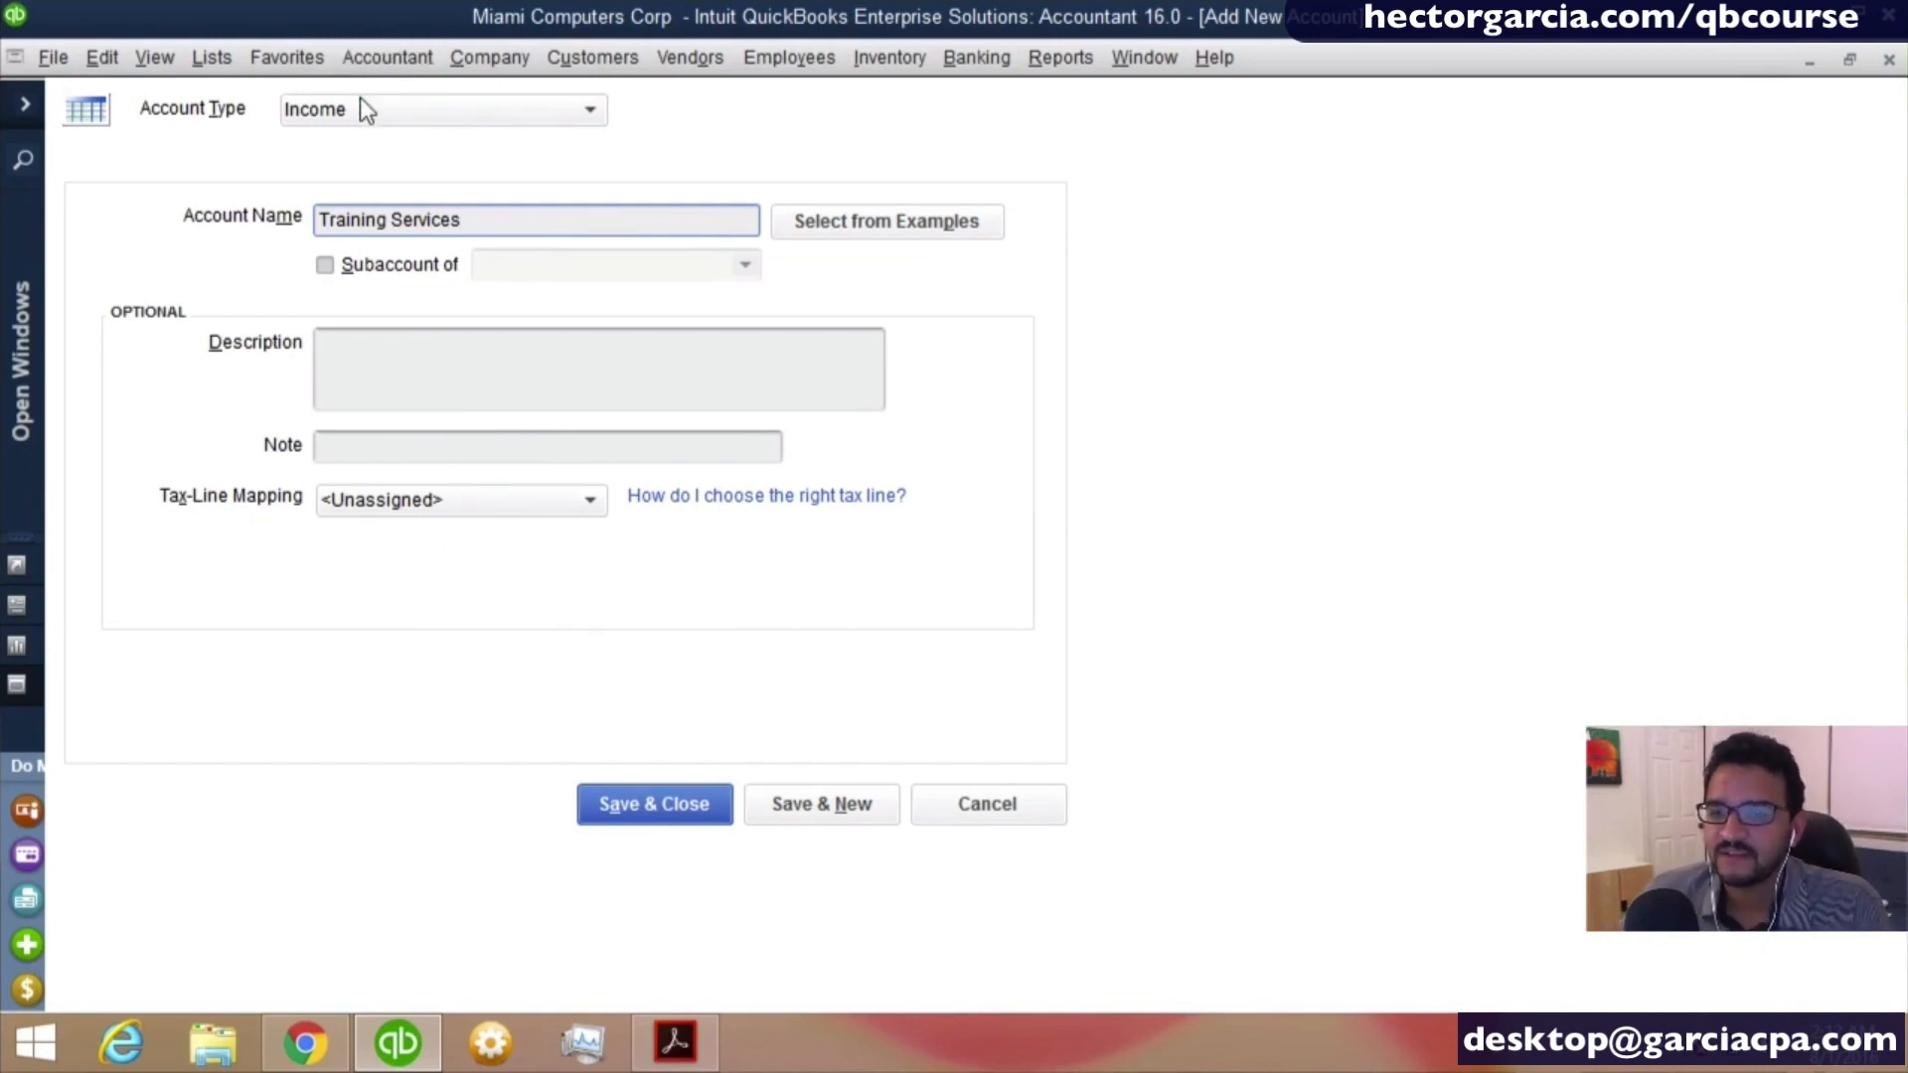
pyautogui.press('ctrl')
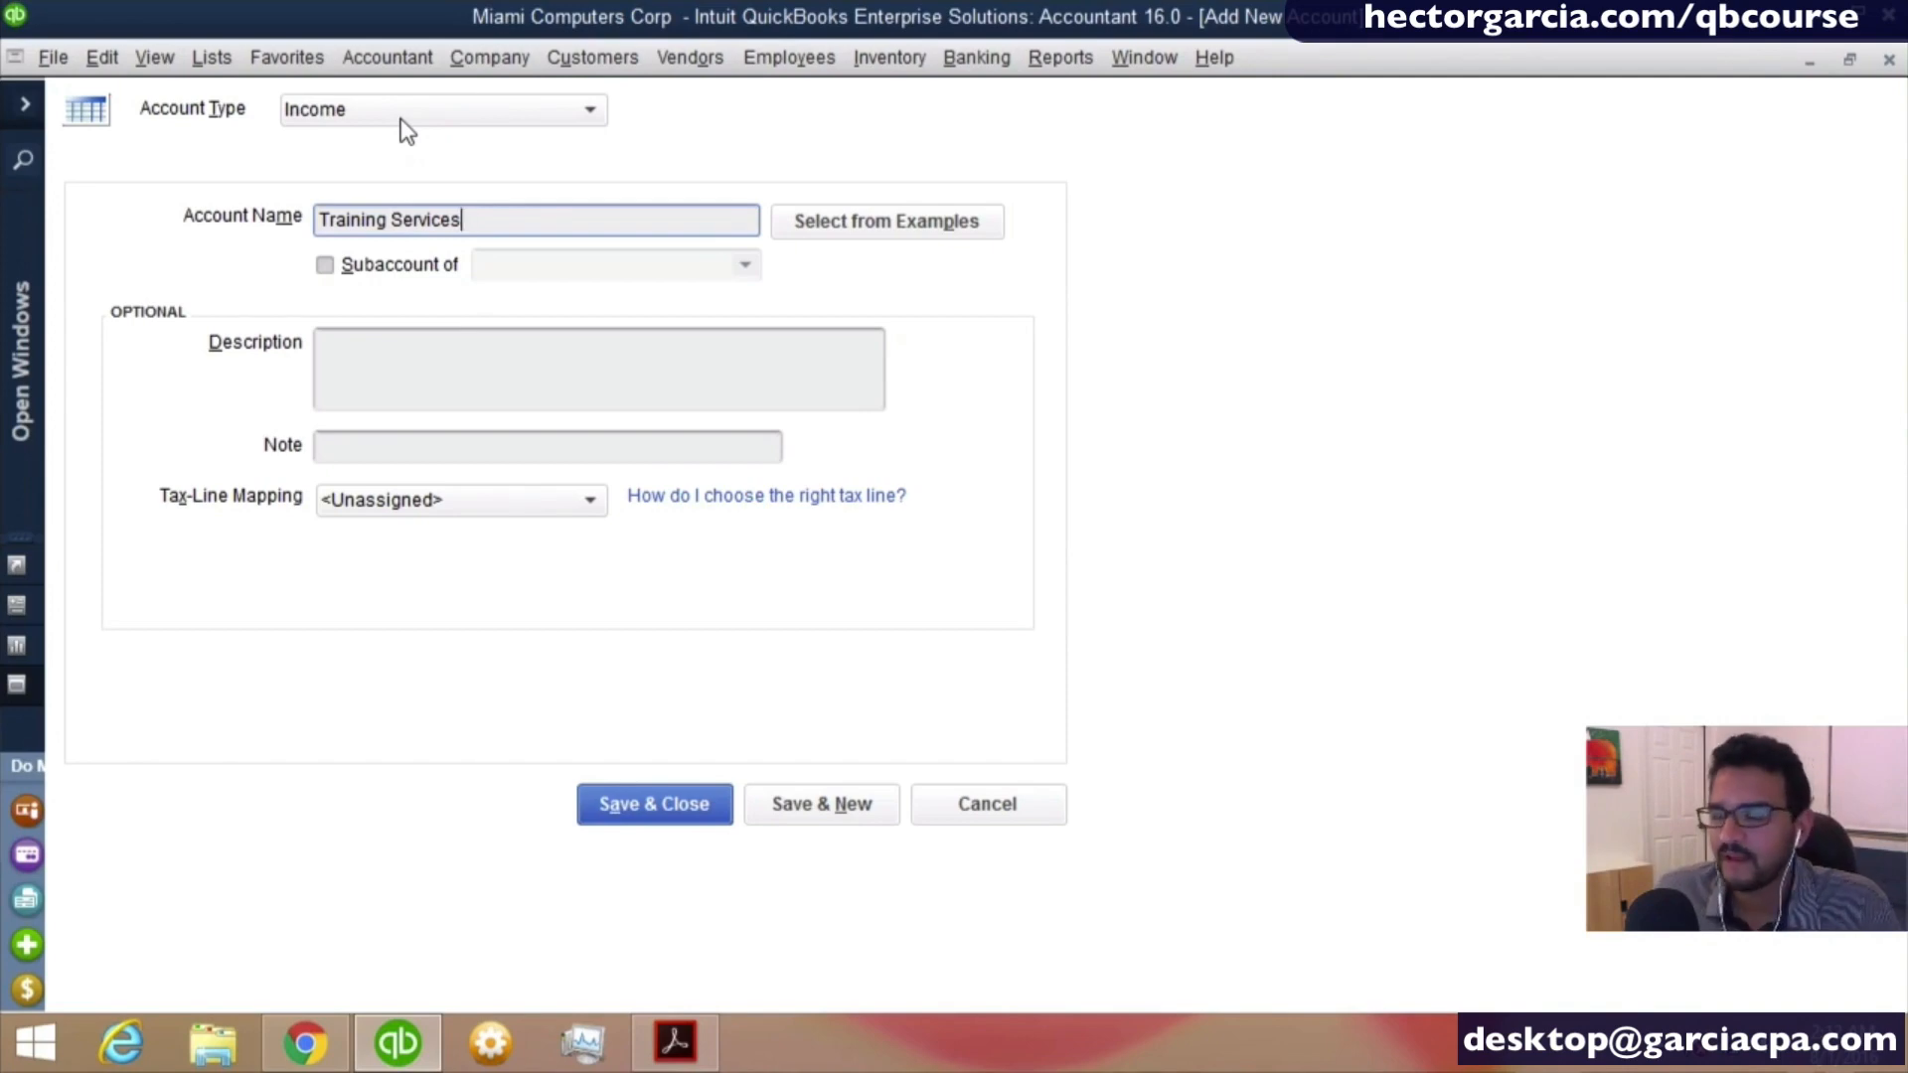
pyautogui.click(683, 821)
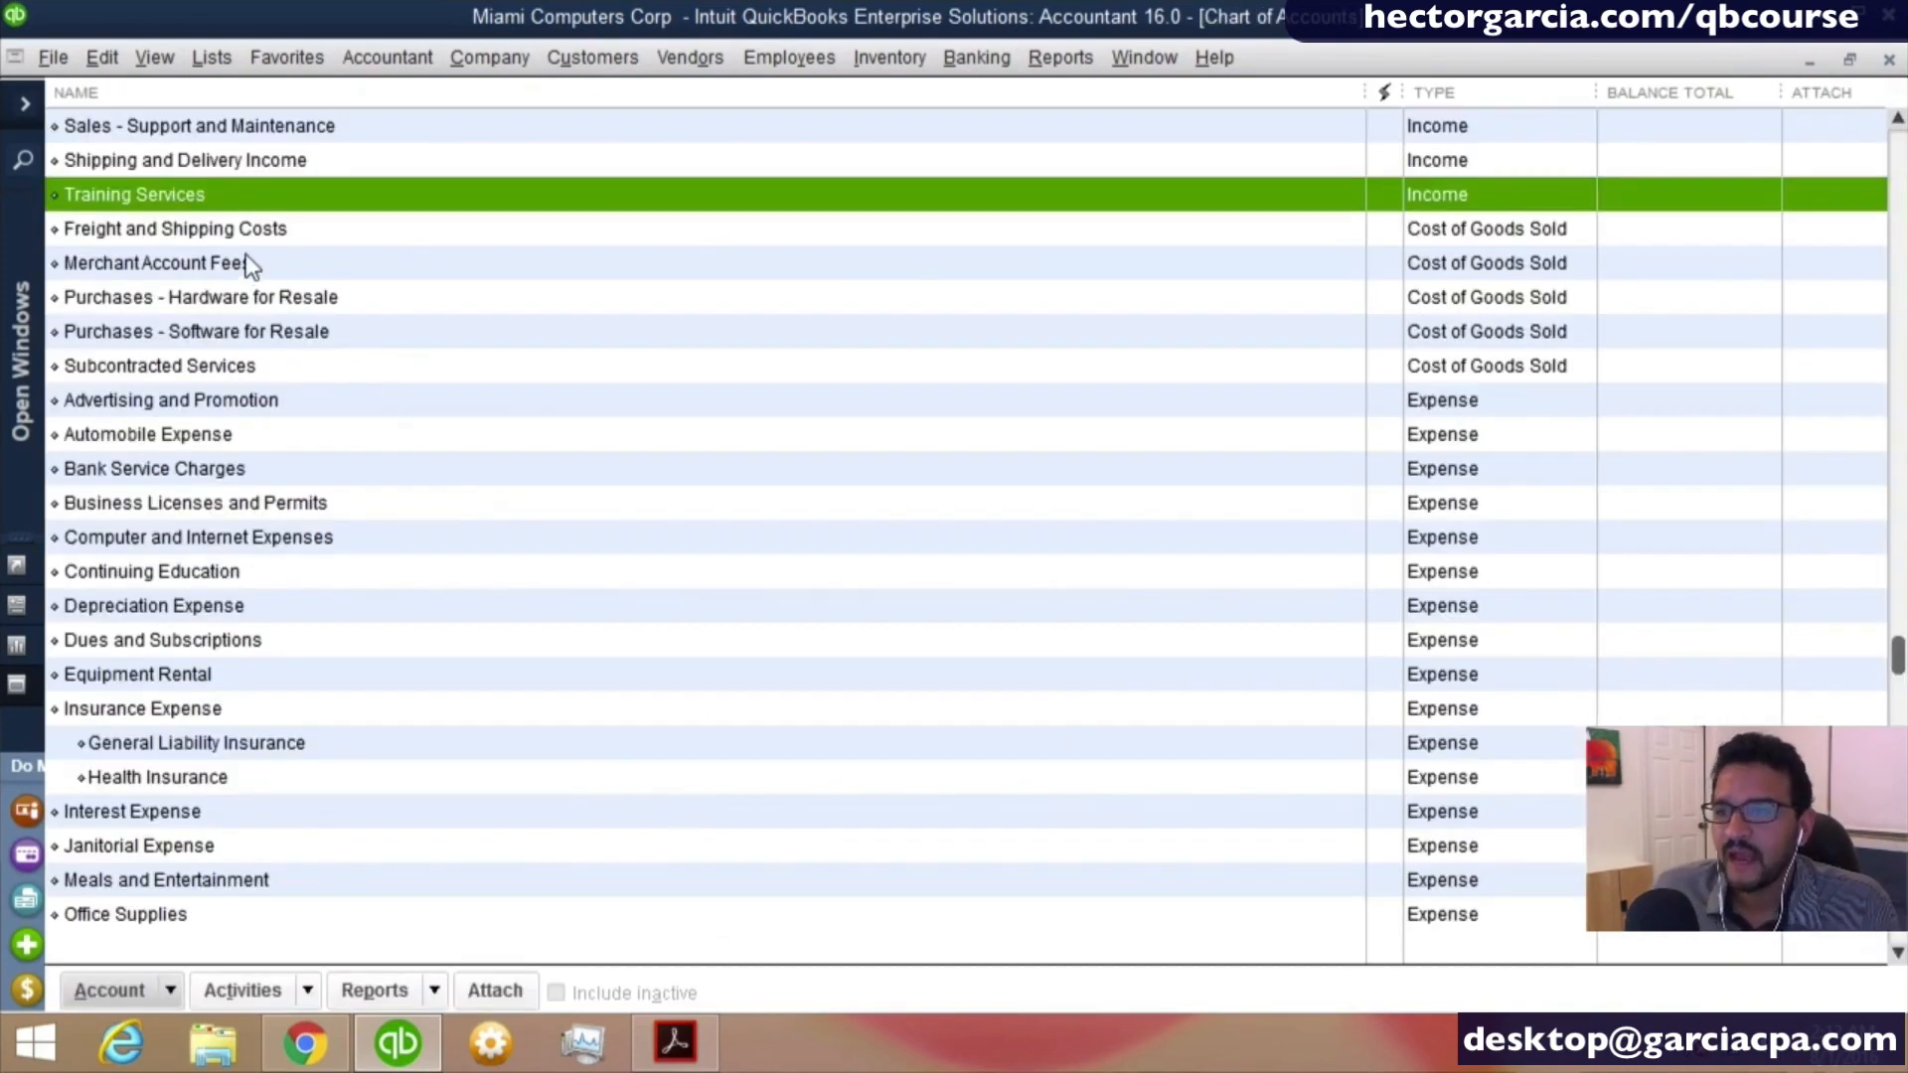
# - Review the income accounts from Consulting Income to Training Services and the Cost of Goods Sold accounts through Subcontracted Services
pyautogui.scroll(1, 245, 262)
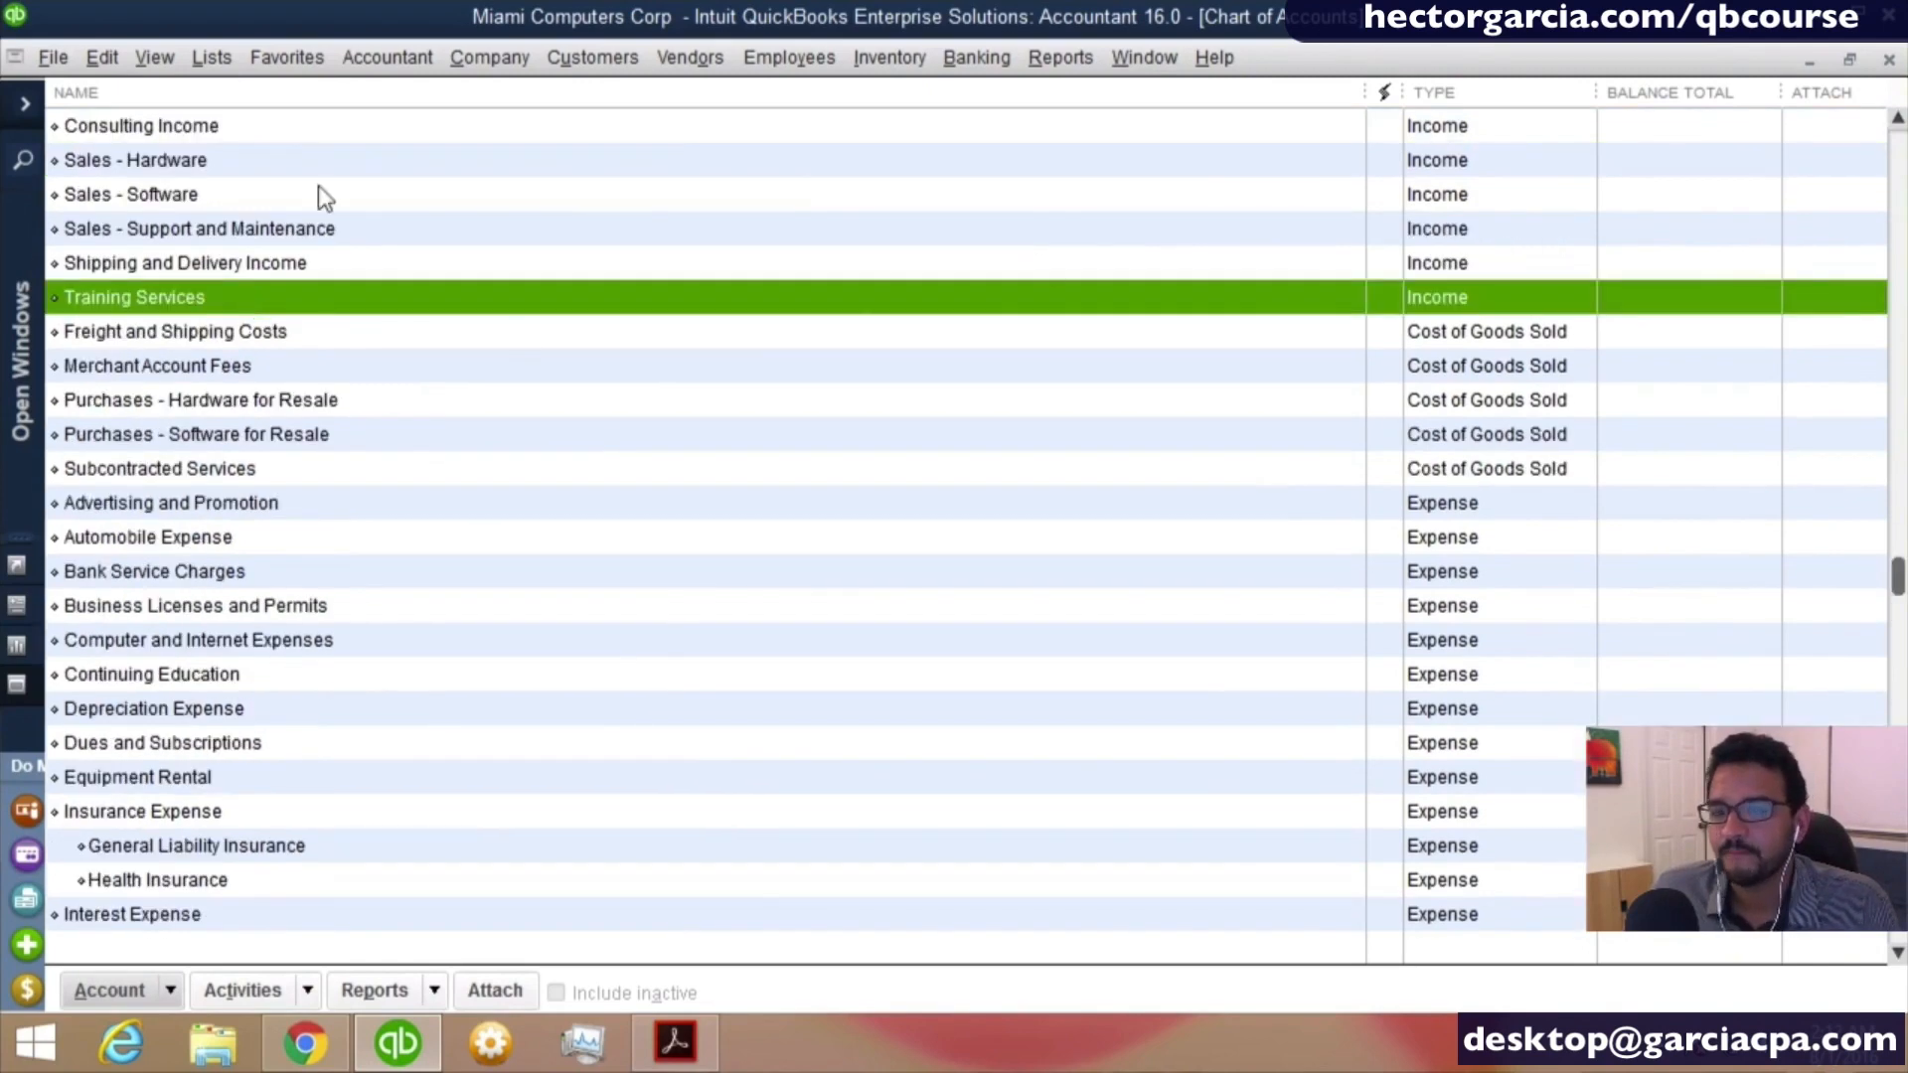
pyautogui.click(133, 141)
pyautogui.click(145, 300)
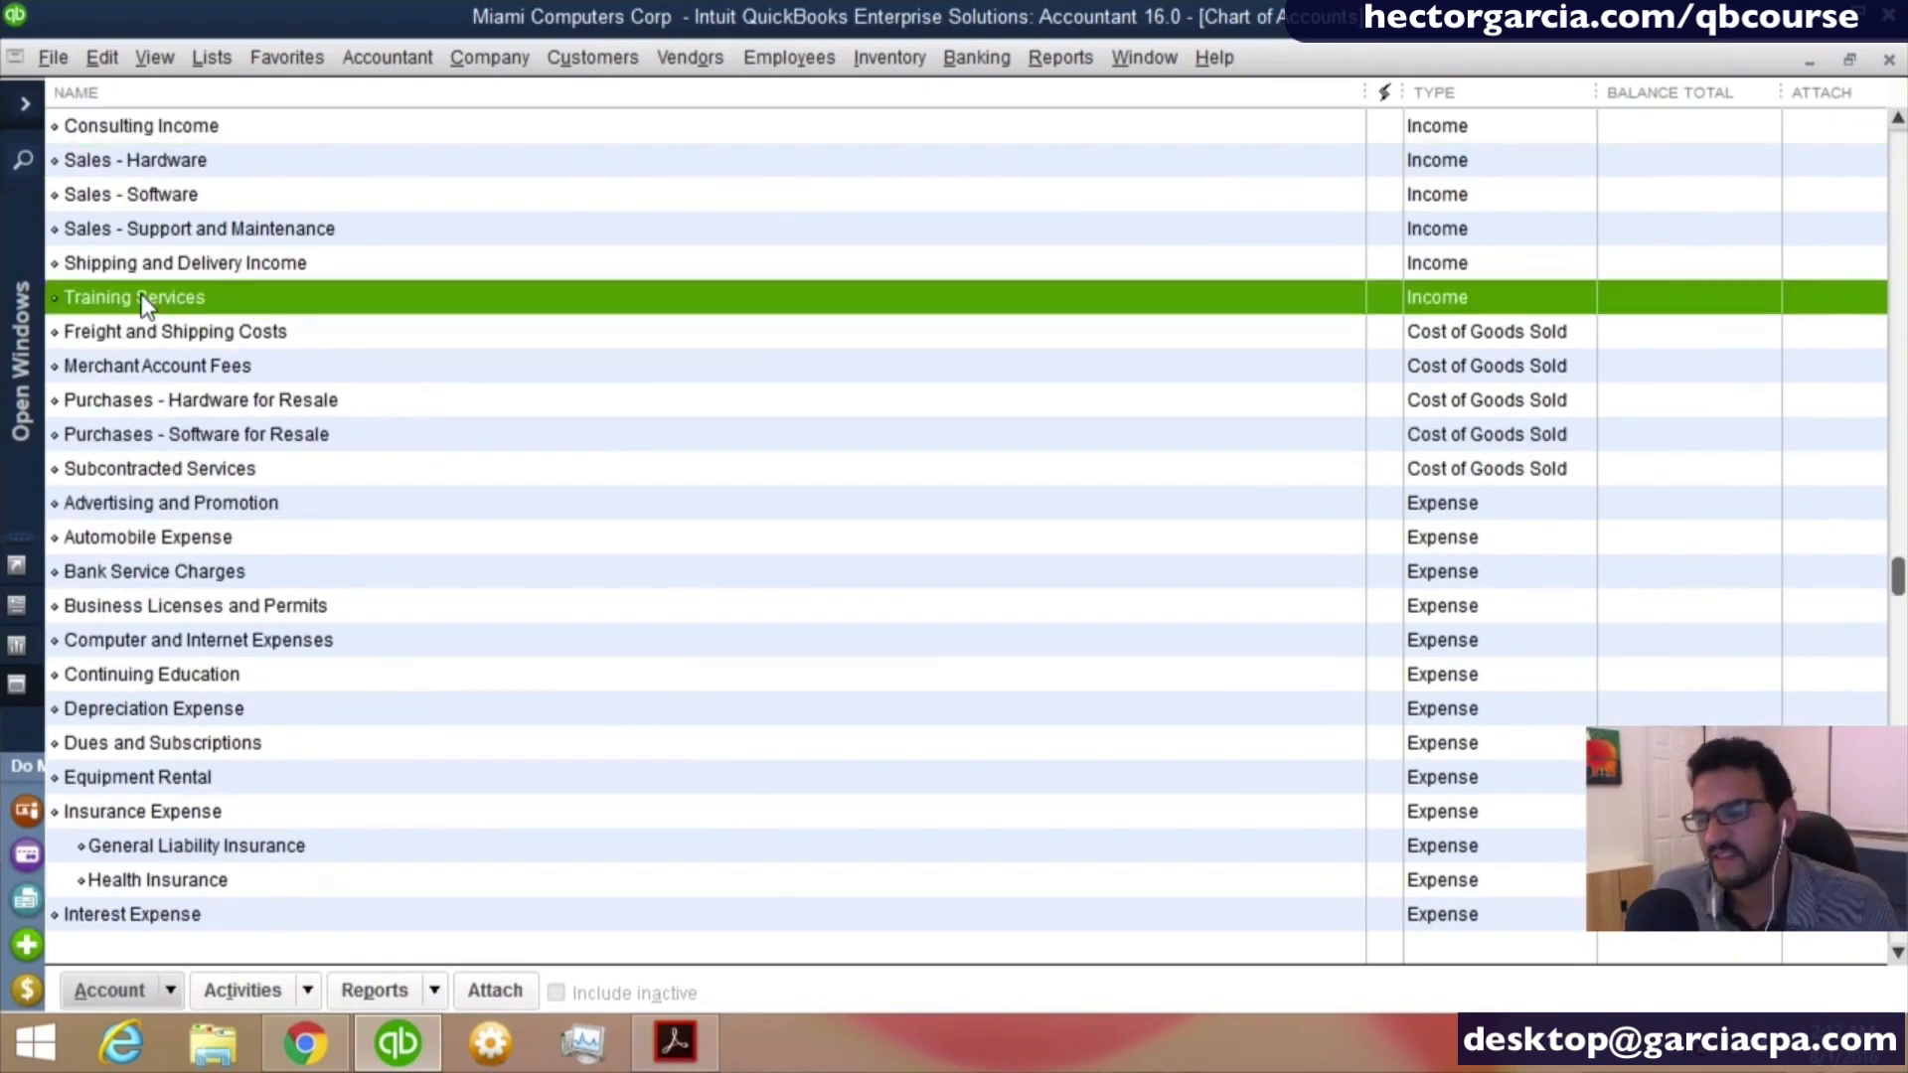
pyautogui.scroll(1, 141, 303)
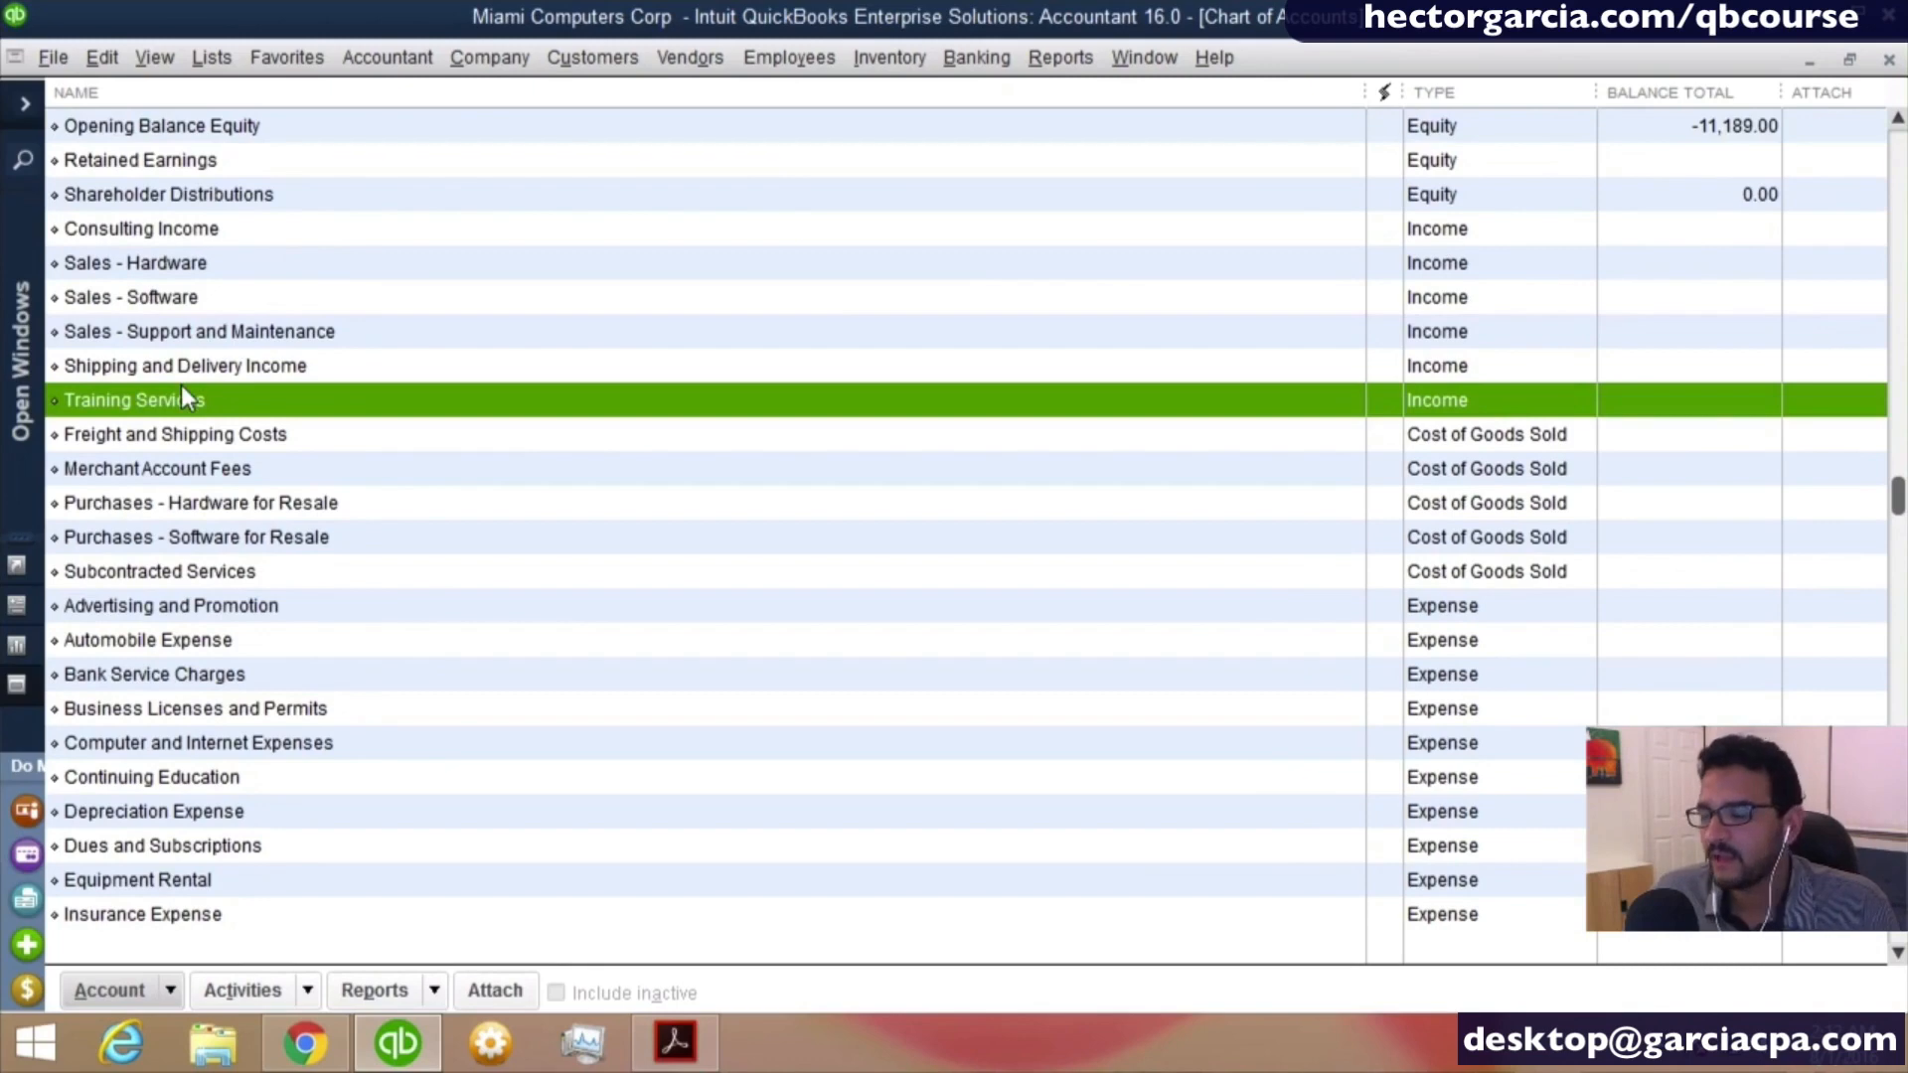
pyautogui.click(255, 429)
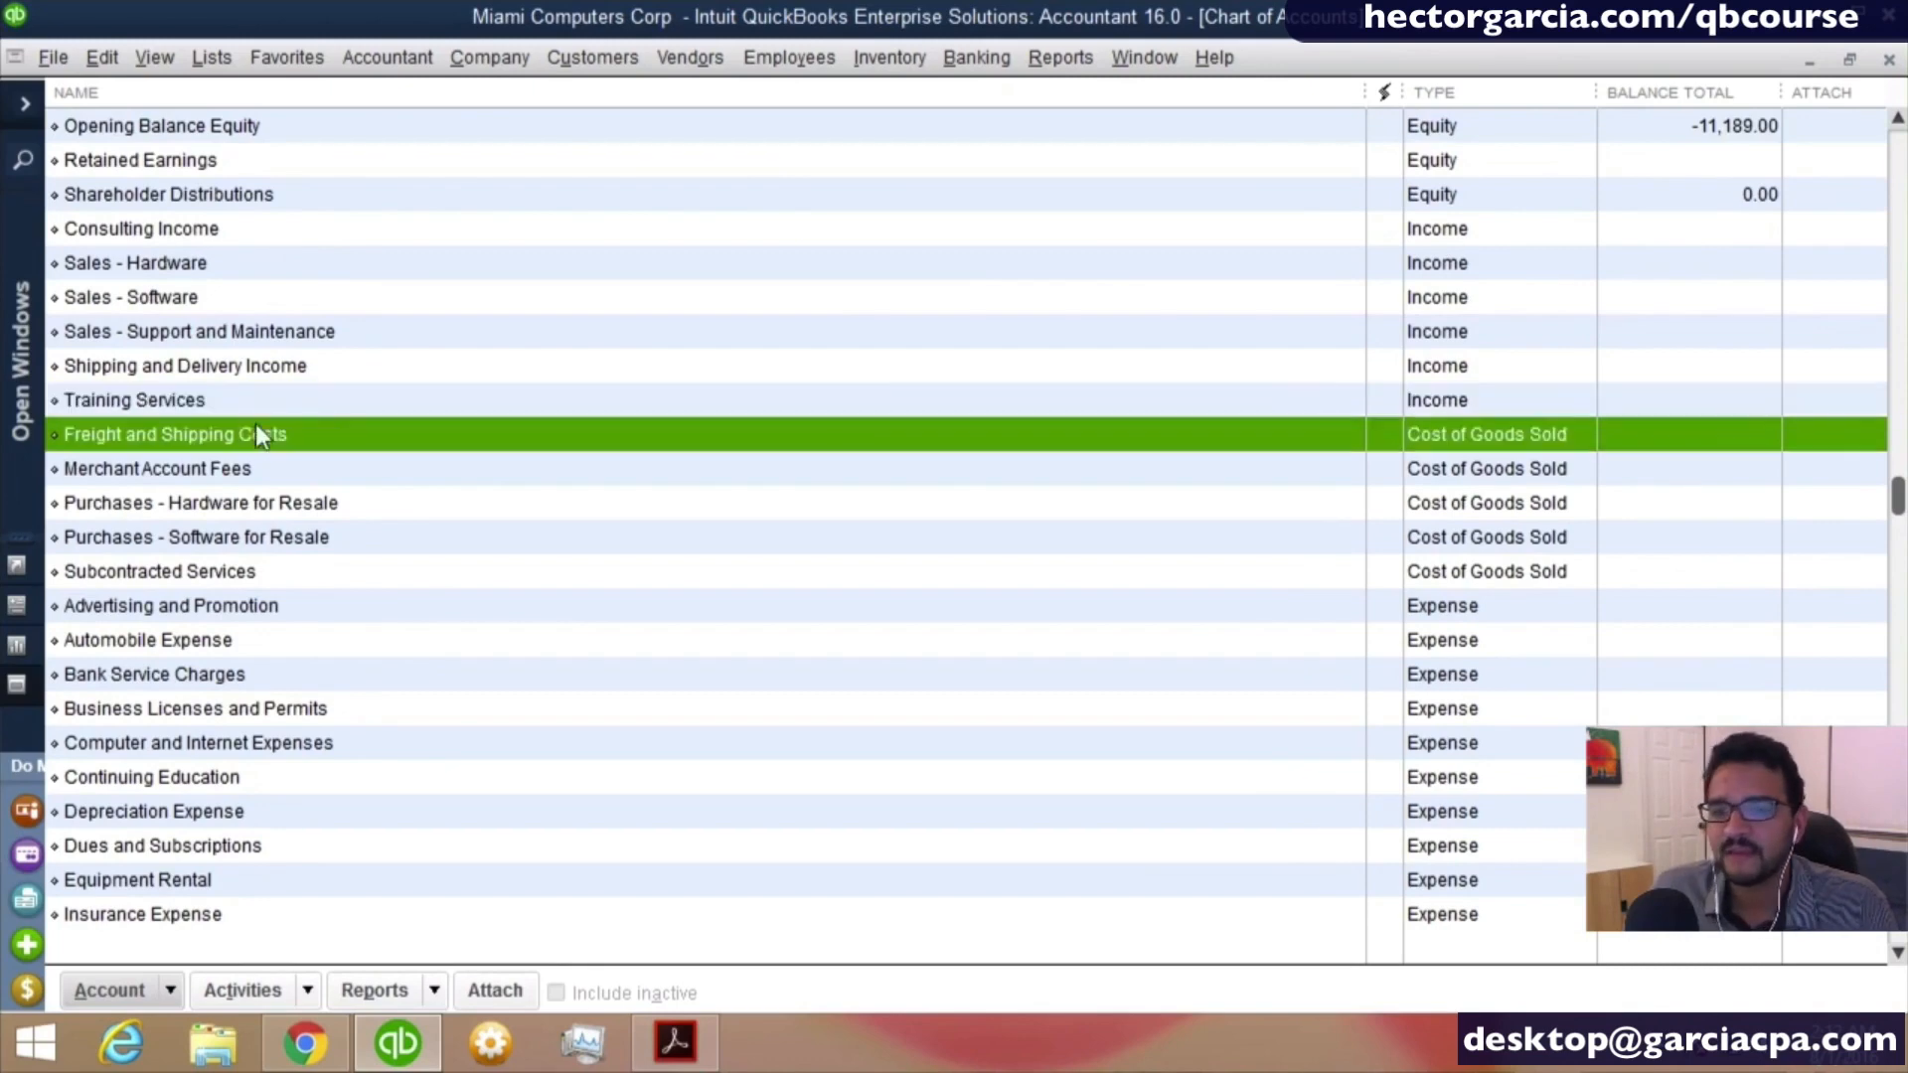
pyautogui.click(297, 513)
pyautogui.click(294, 542)
pyautogui.click(272, 570)
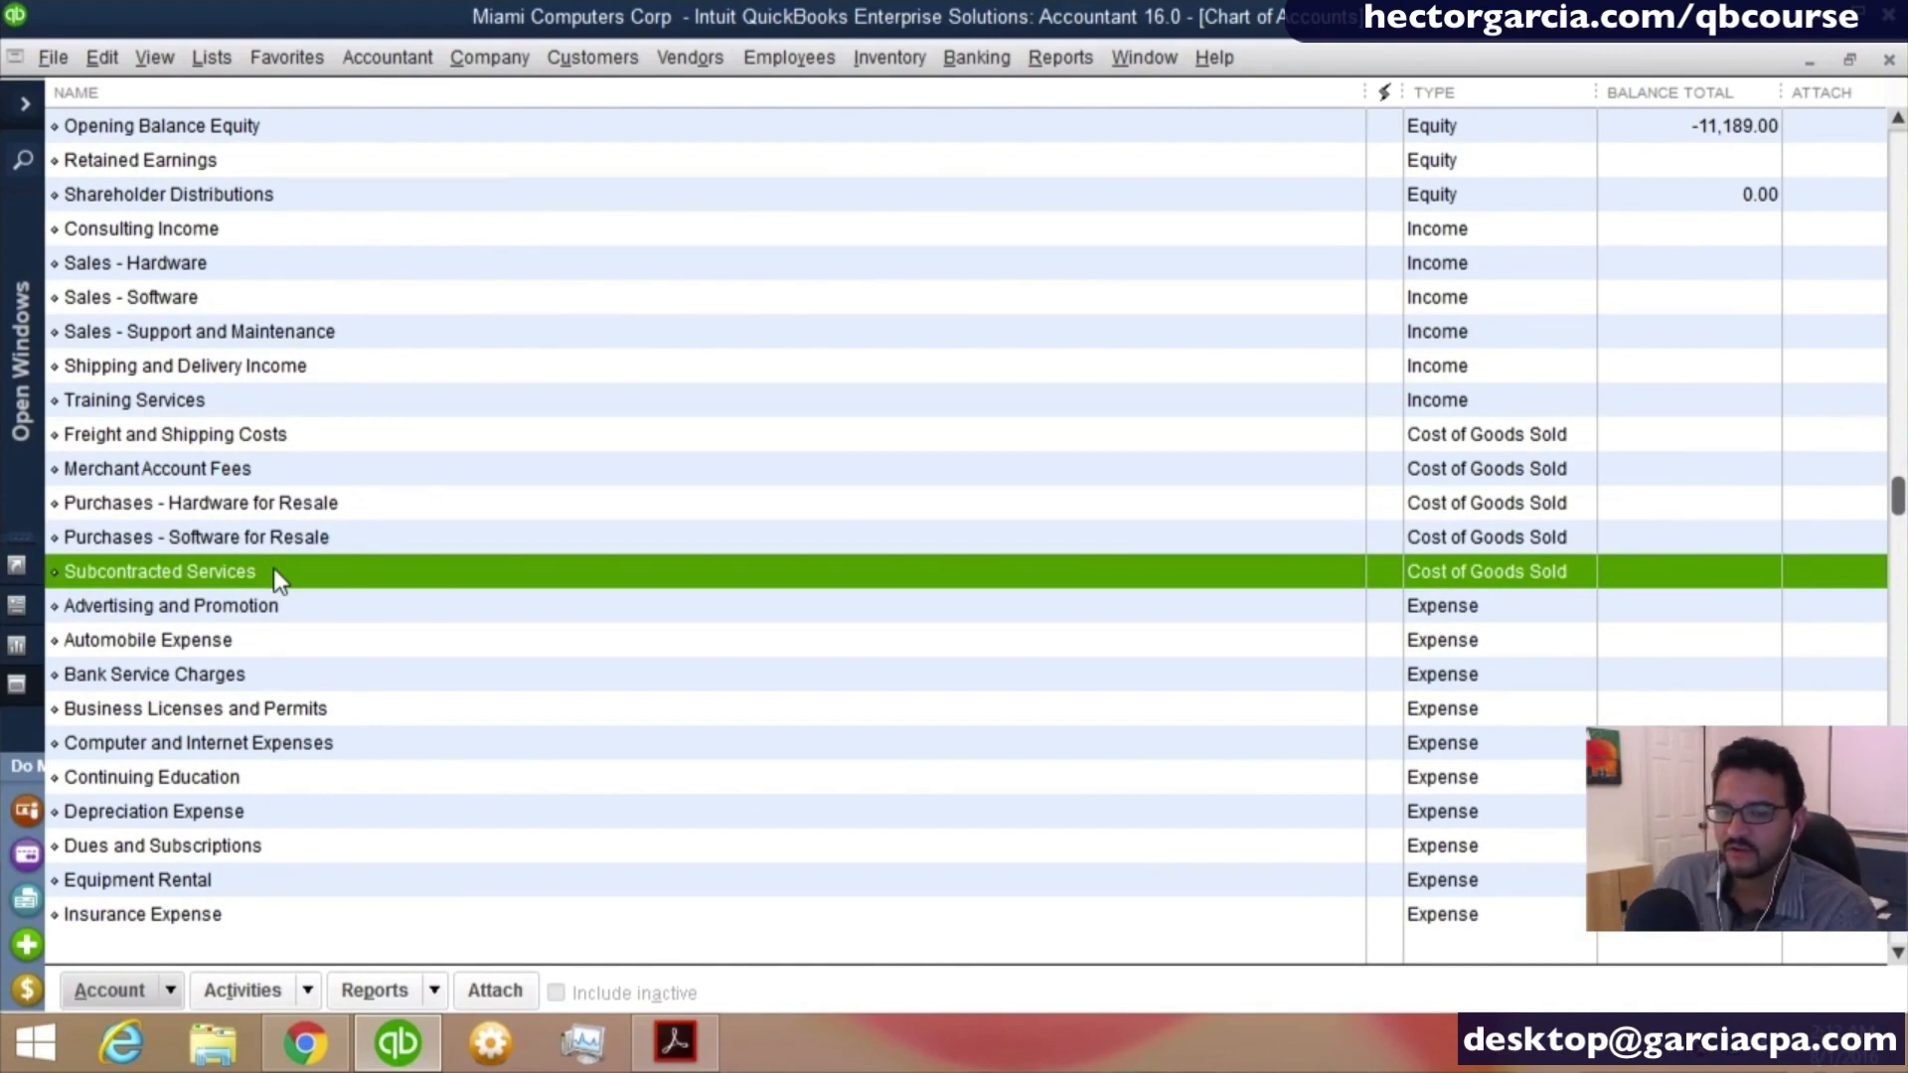
# - Rename the Subcontracted Services cost of goods sold account as Subcontracted Trainers and save the change
pyautogui.click(147, 575)
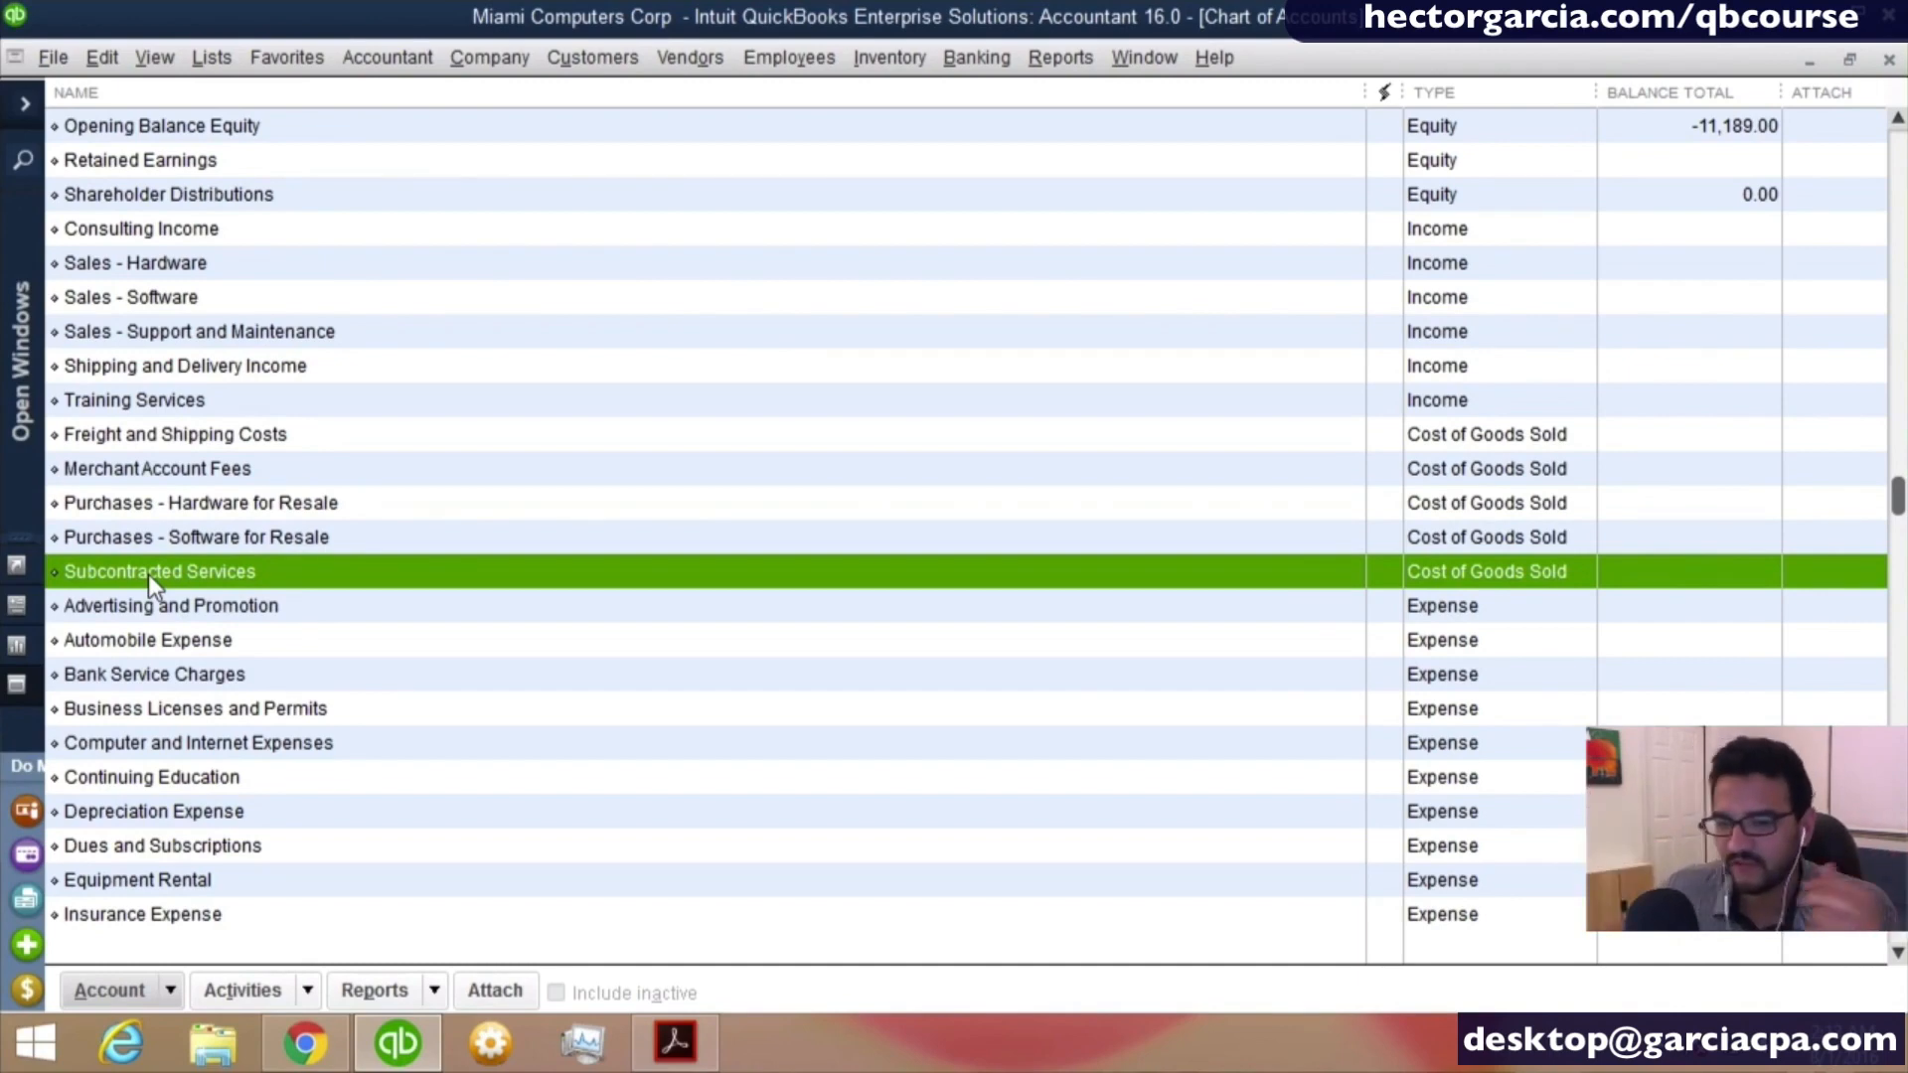
pyautogui.rightClick(213, 575)
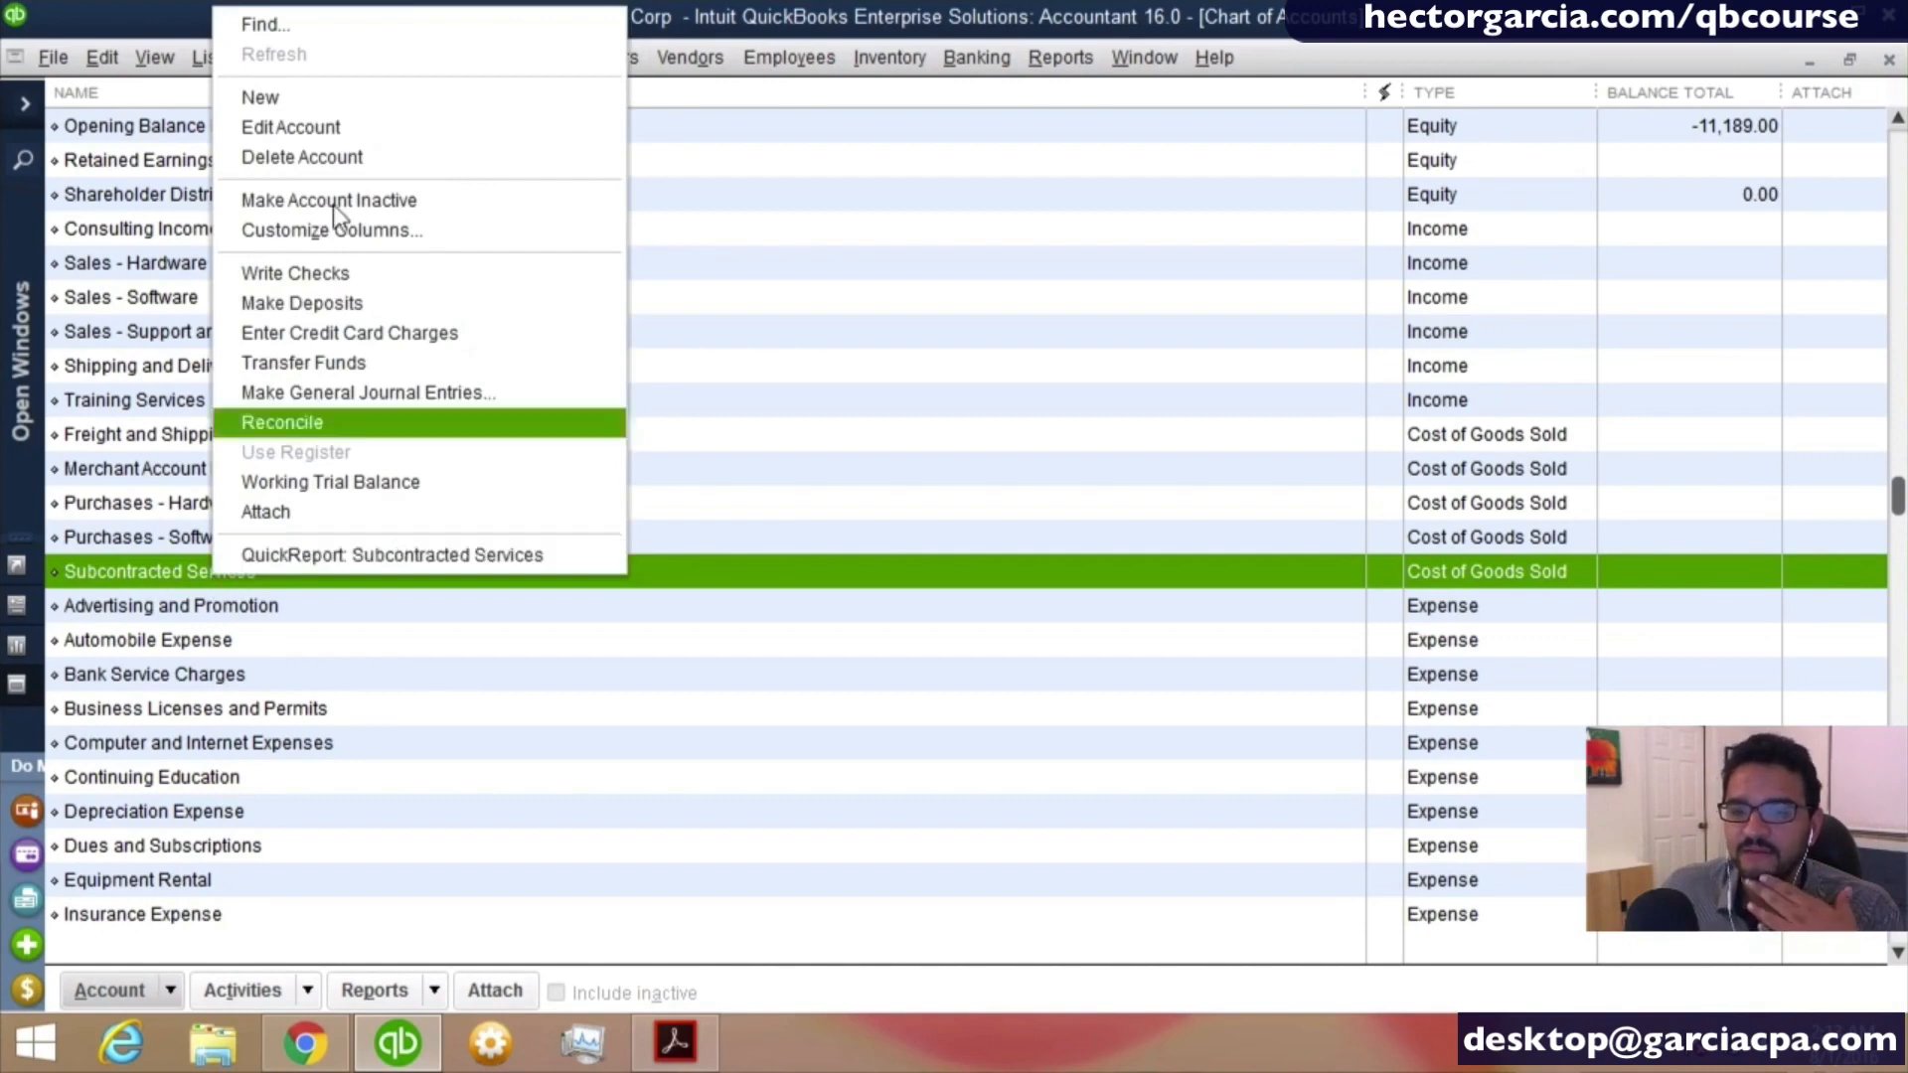
pyautogui.click(330, 127)
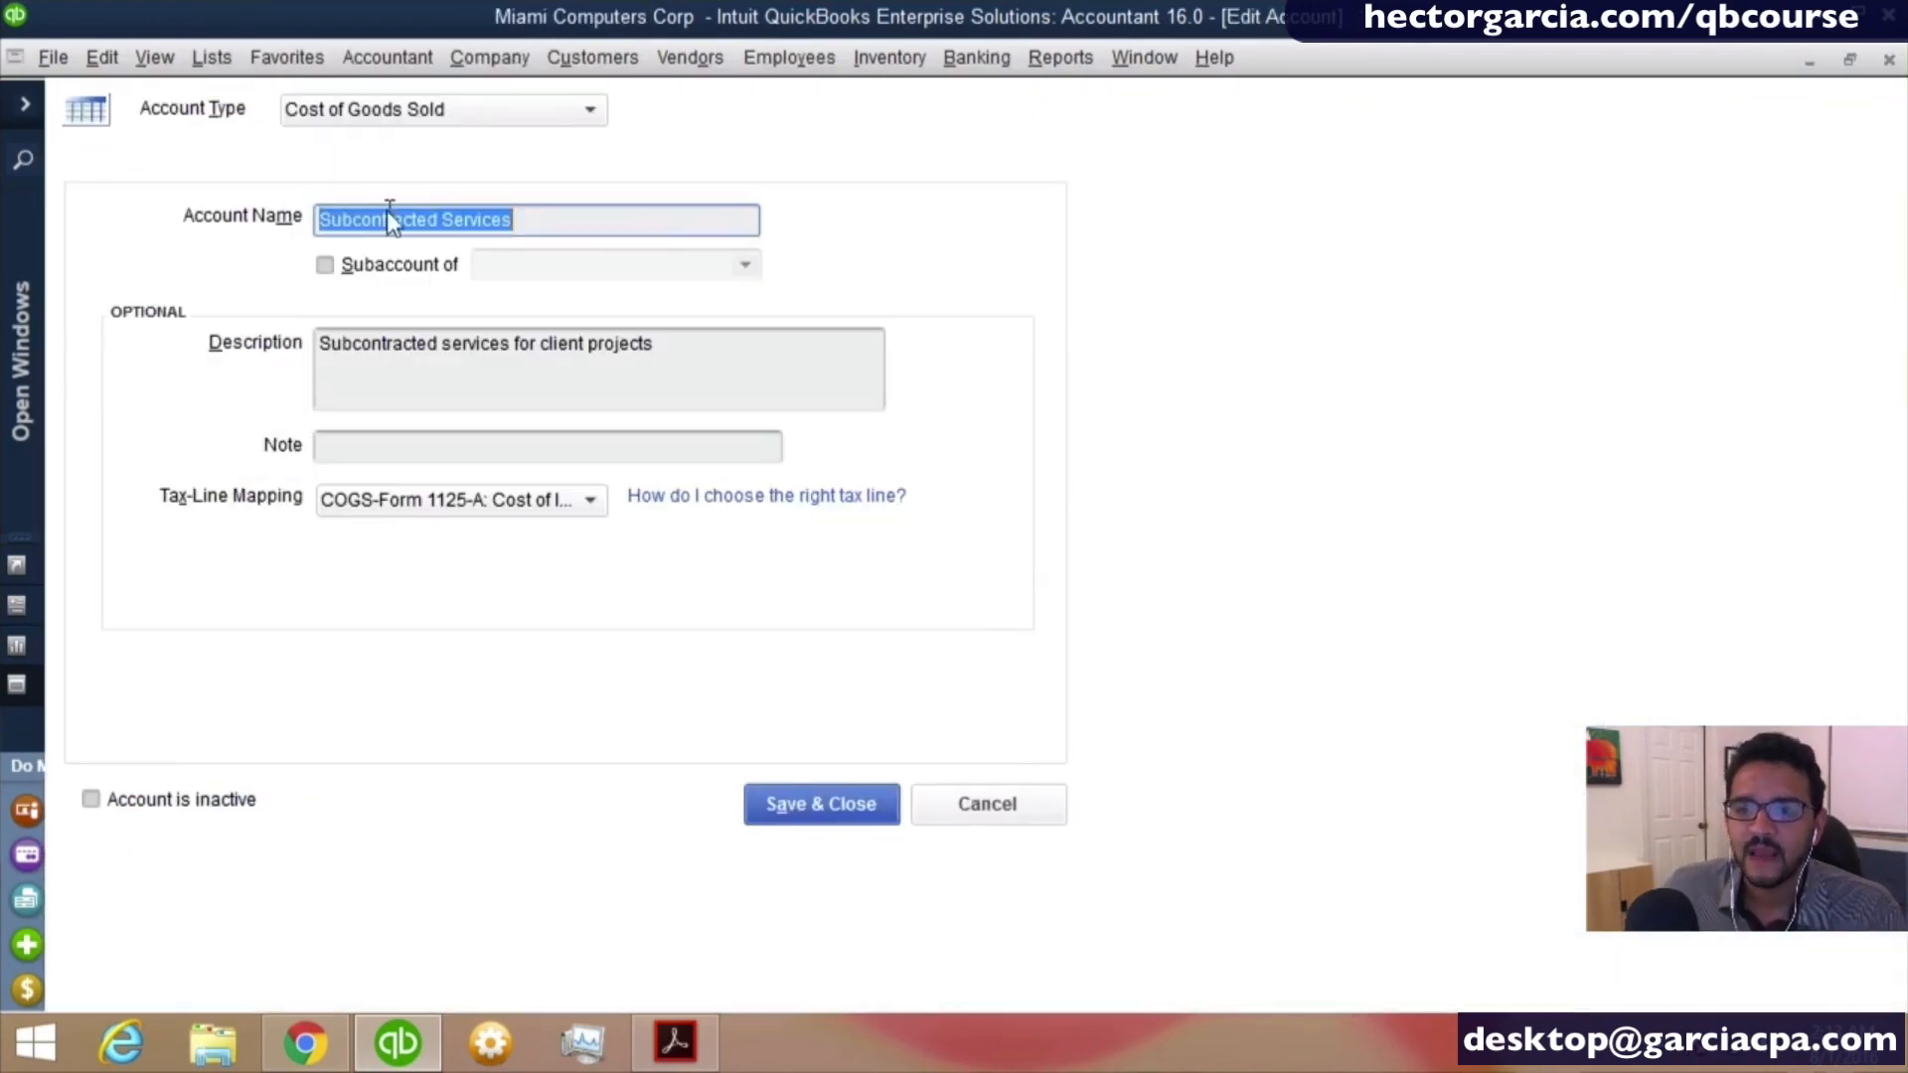
pyautogui.click(449, 220)
pyautogui.doubleClick(450, 221)
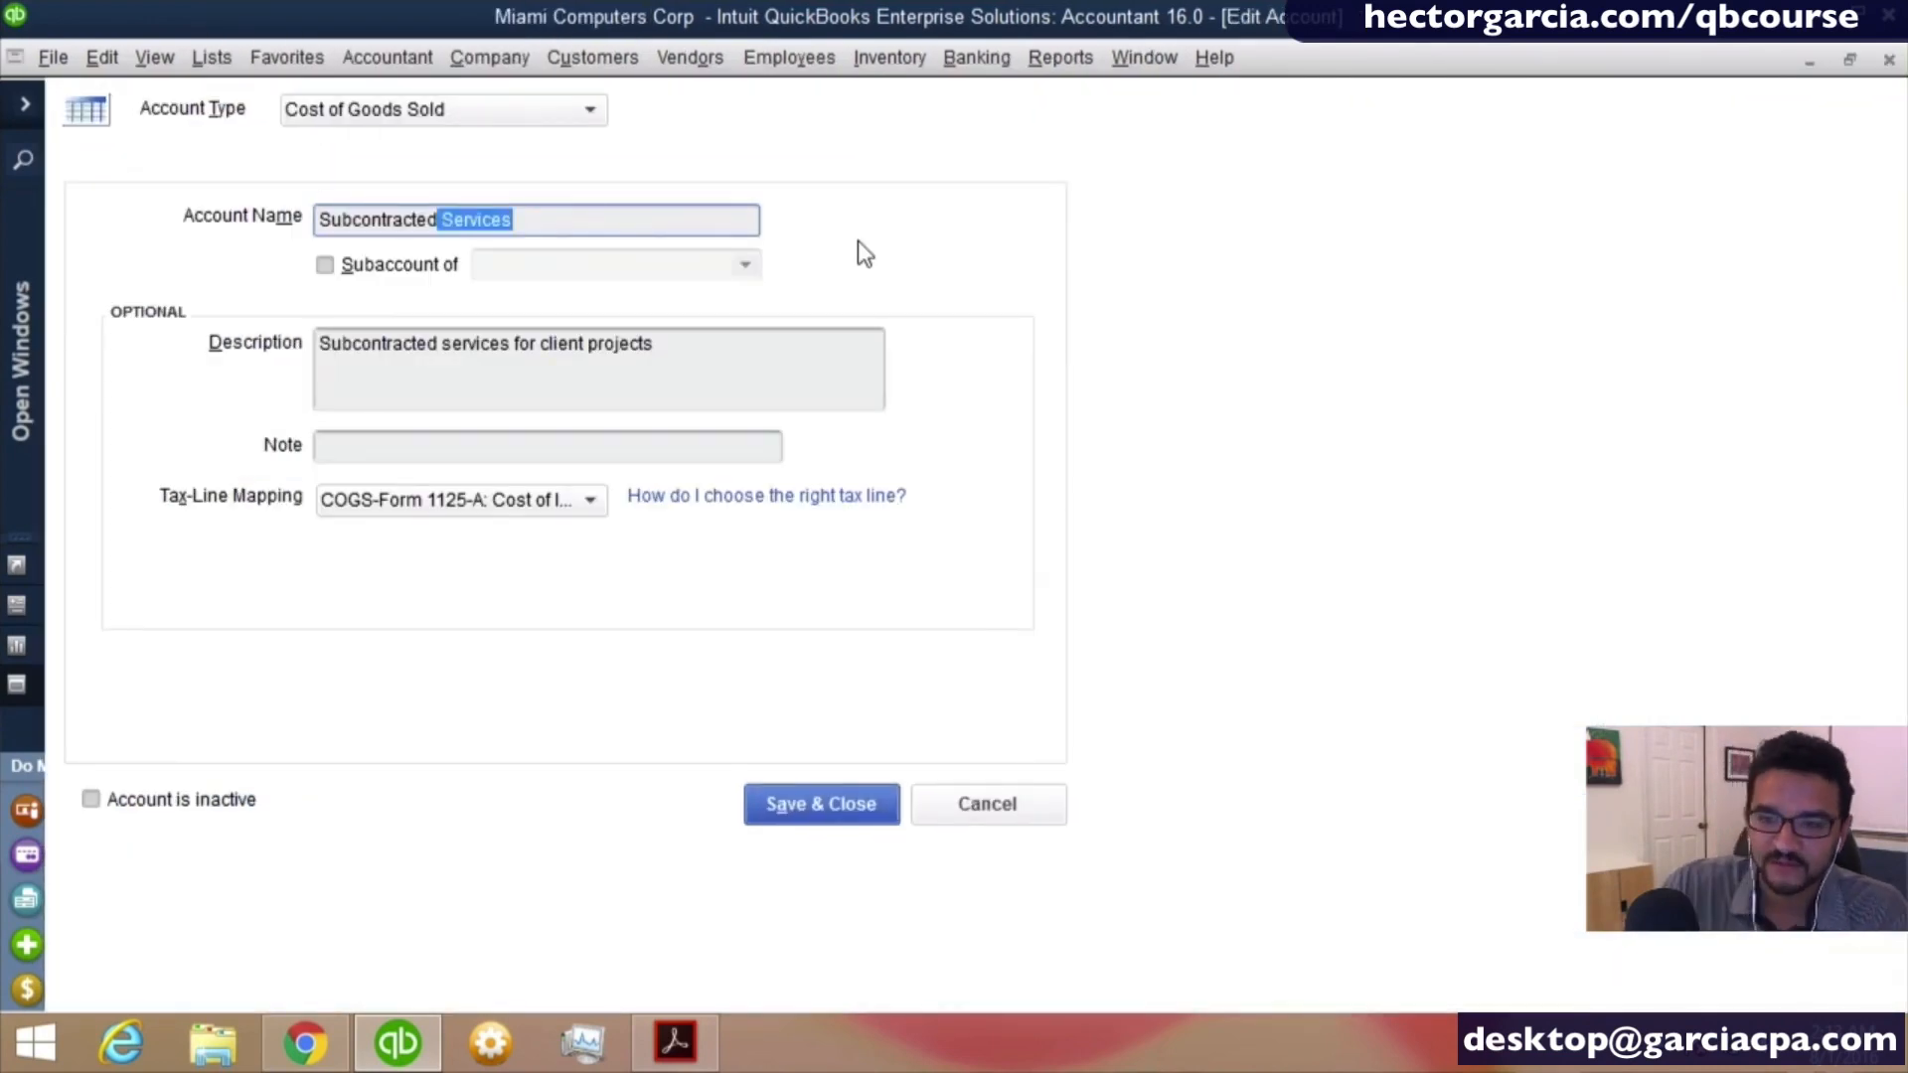
pyautogui.press('BackSpace')
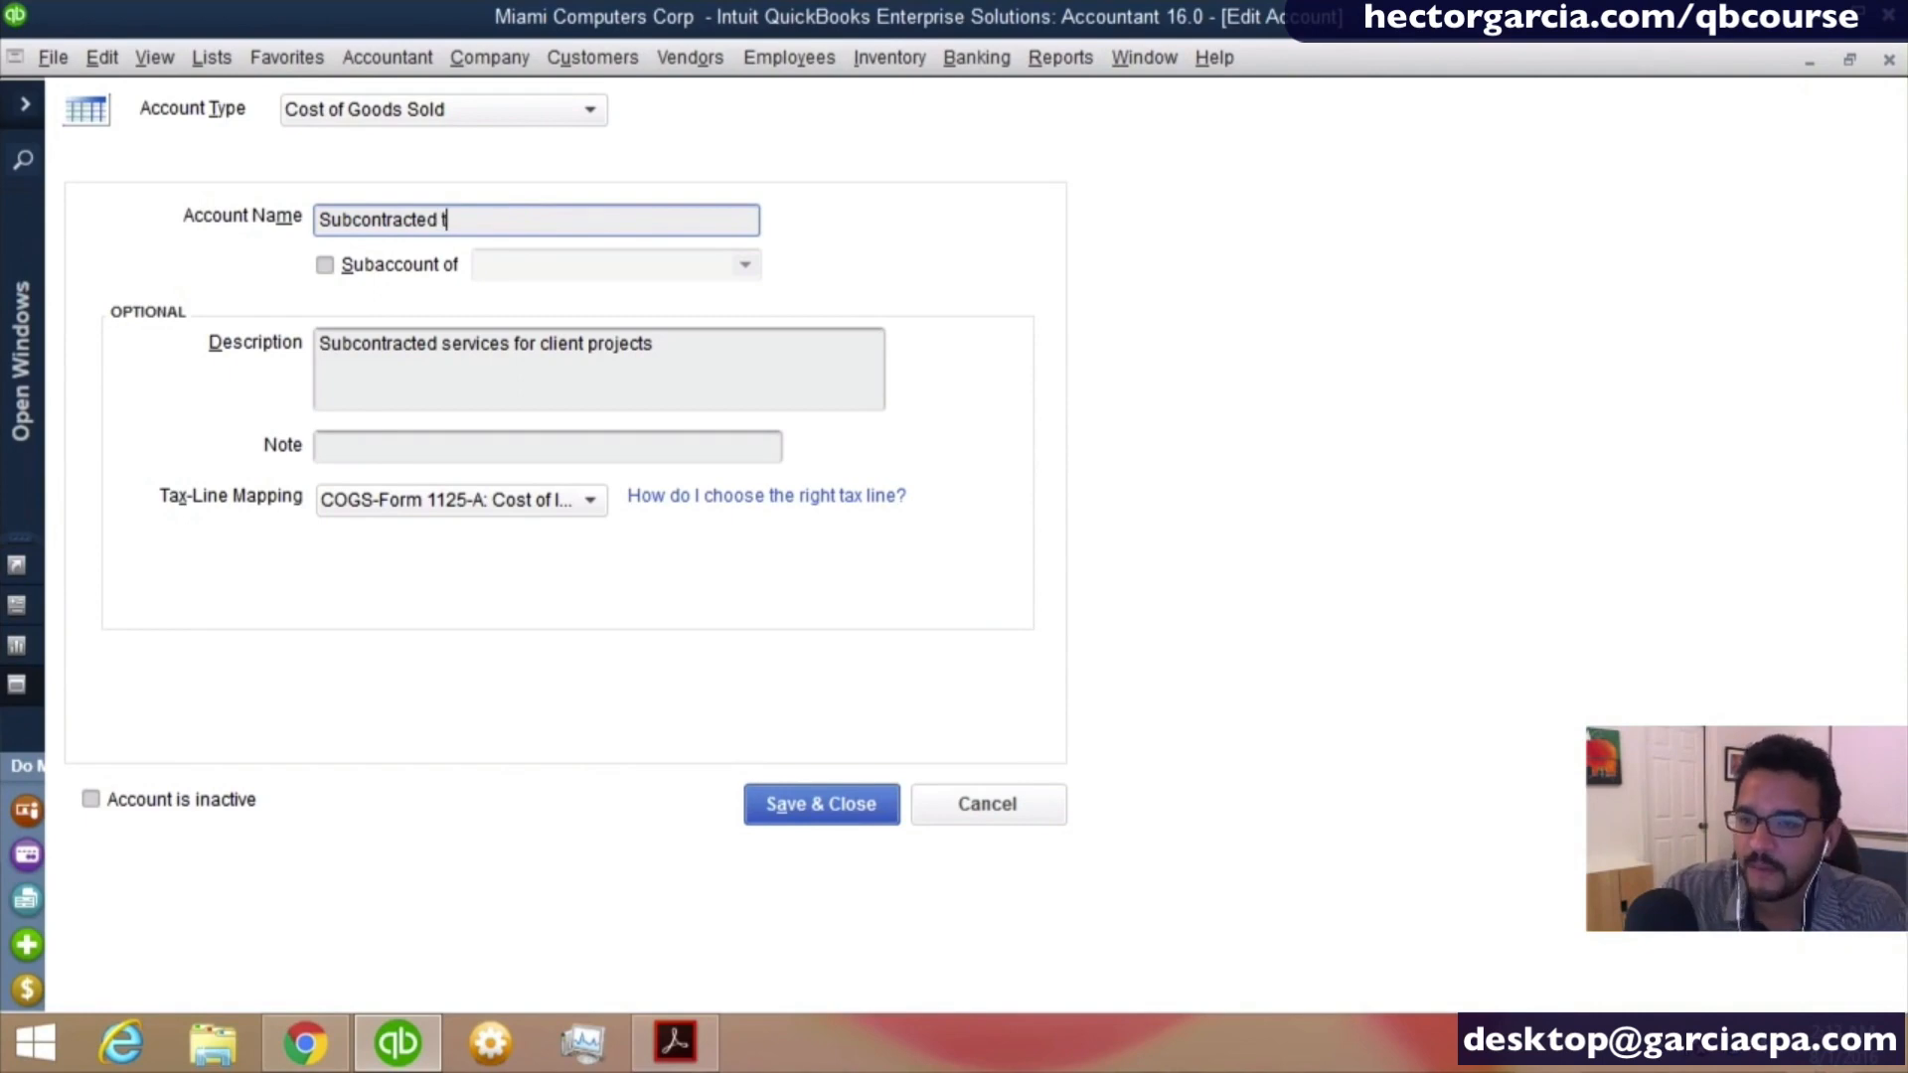
pyautogui.write('Trainers')
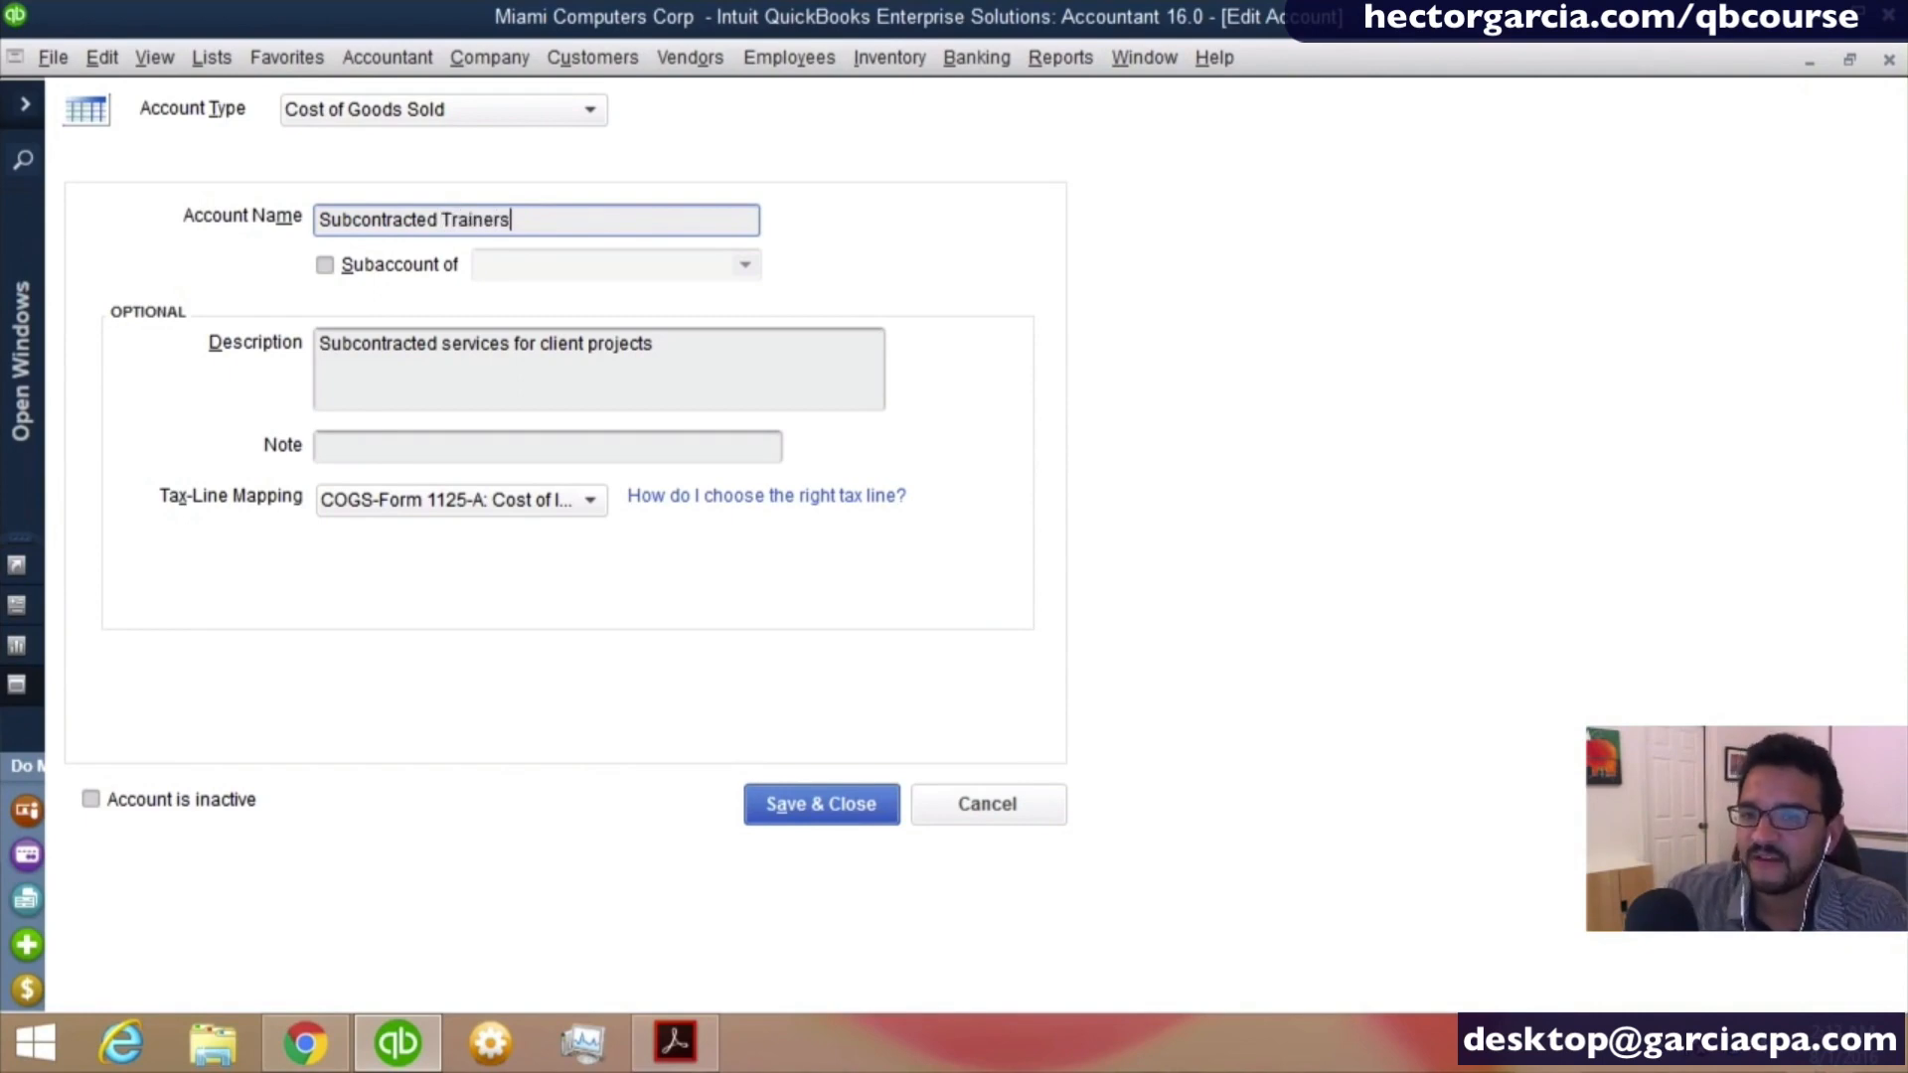
pyautogui.click(821, 804)
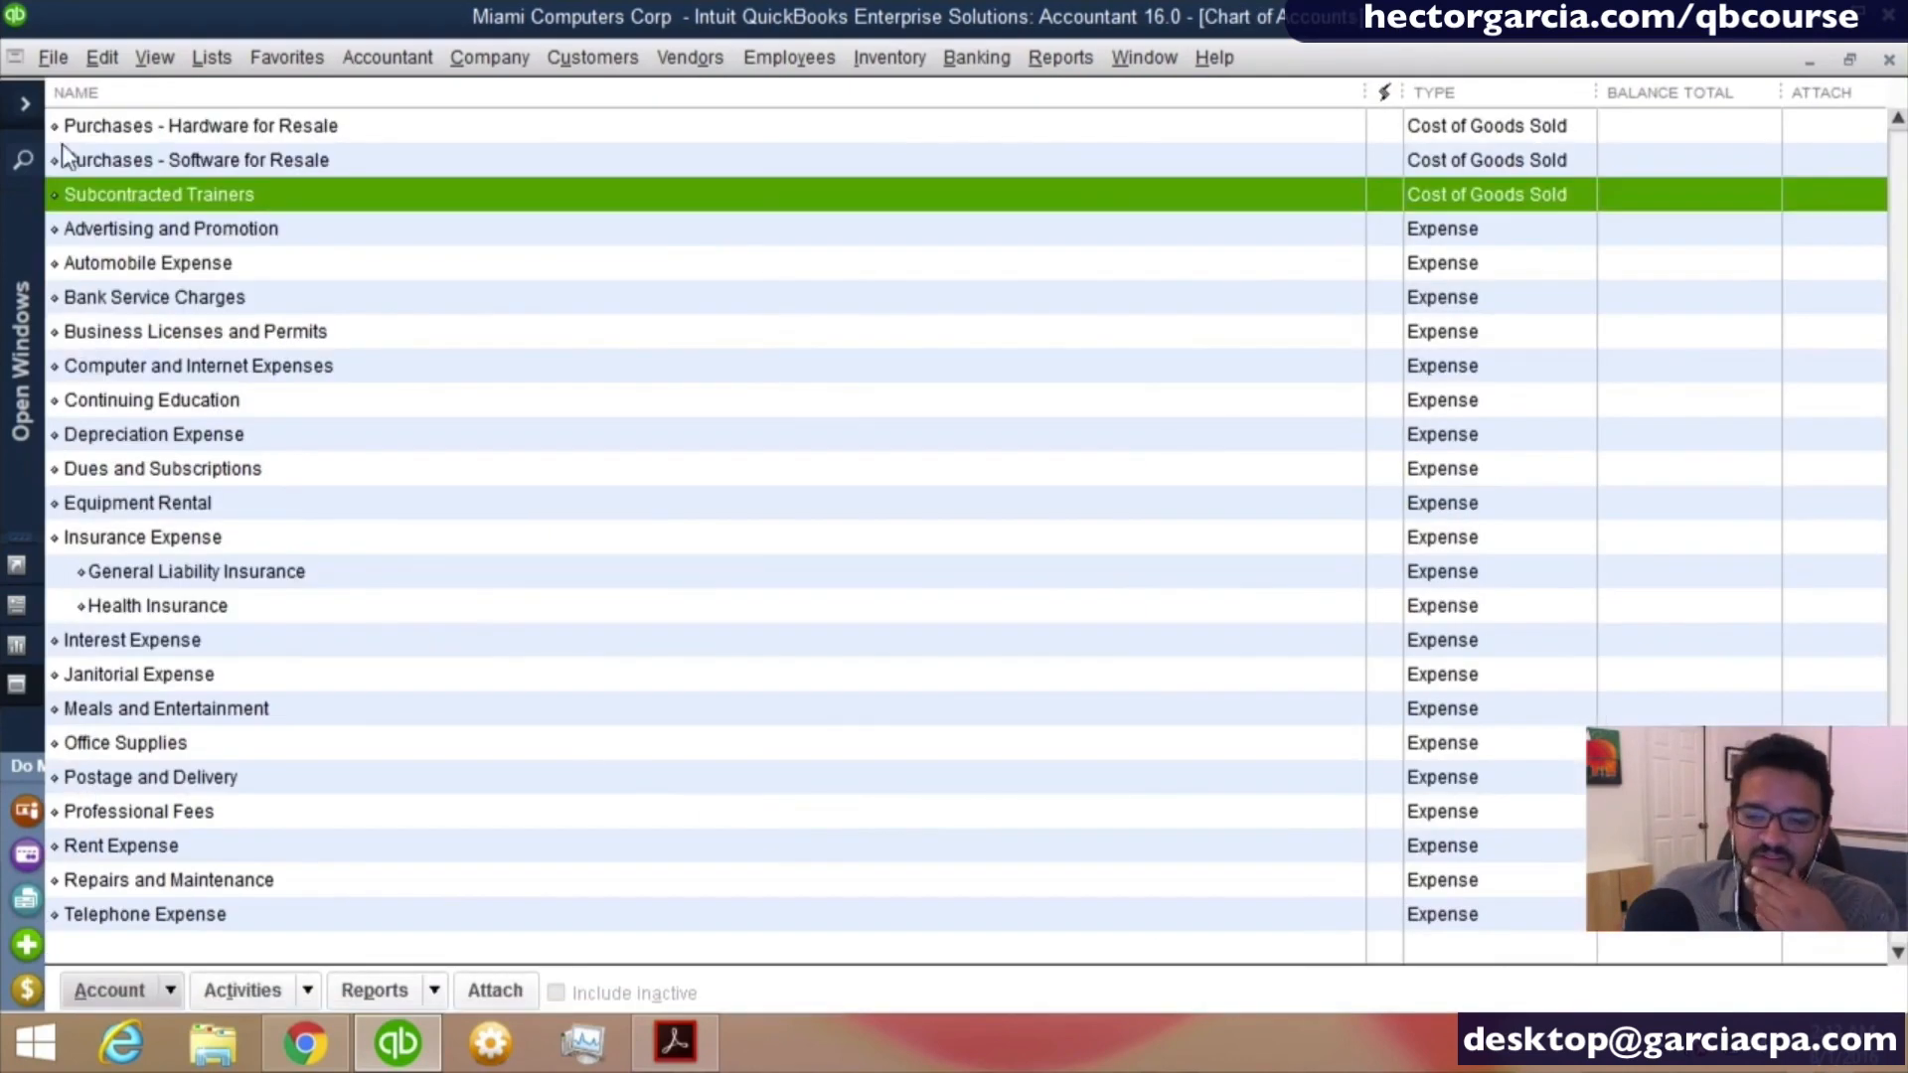
# - Examine the Insurance Expense account and its General Liability Insurance and Health Insurance subaccounts in the chart of accounts
pyautogui.scroll(1, 261, 337)
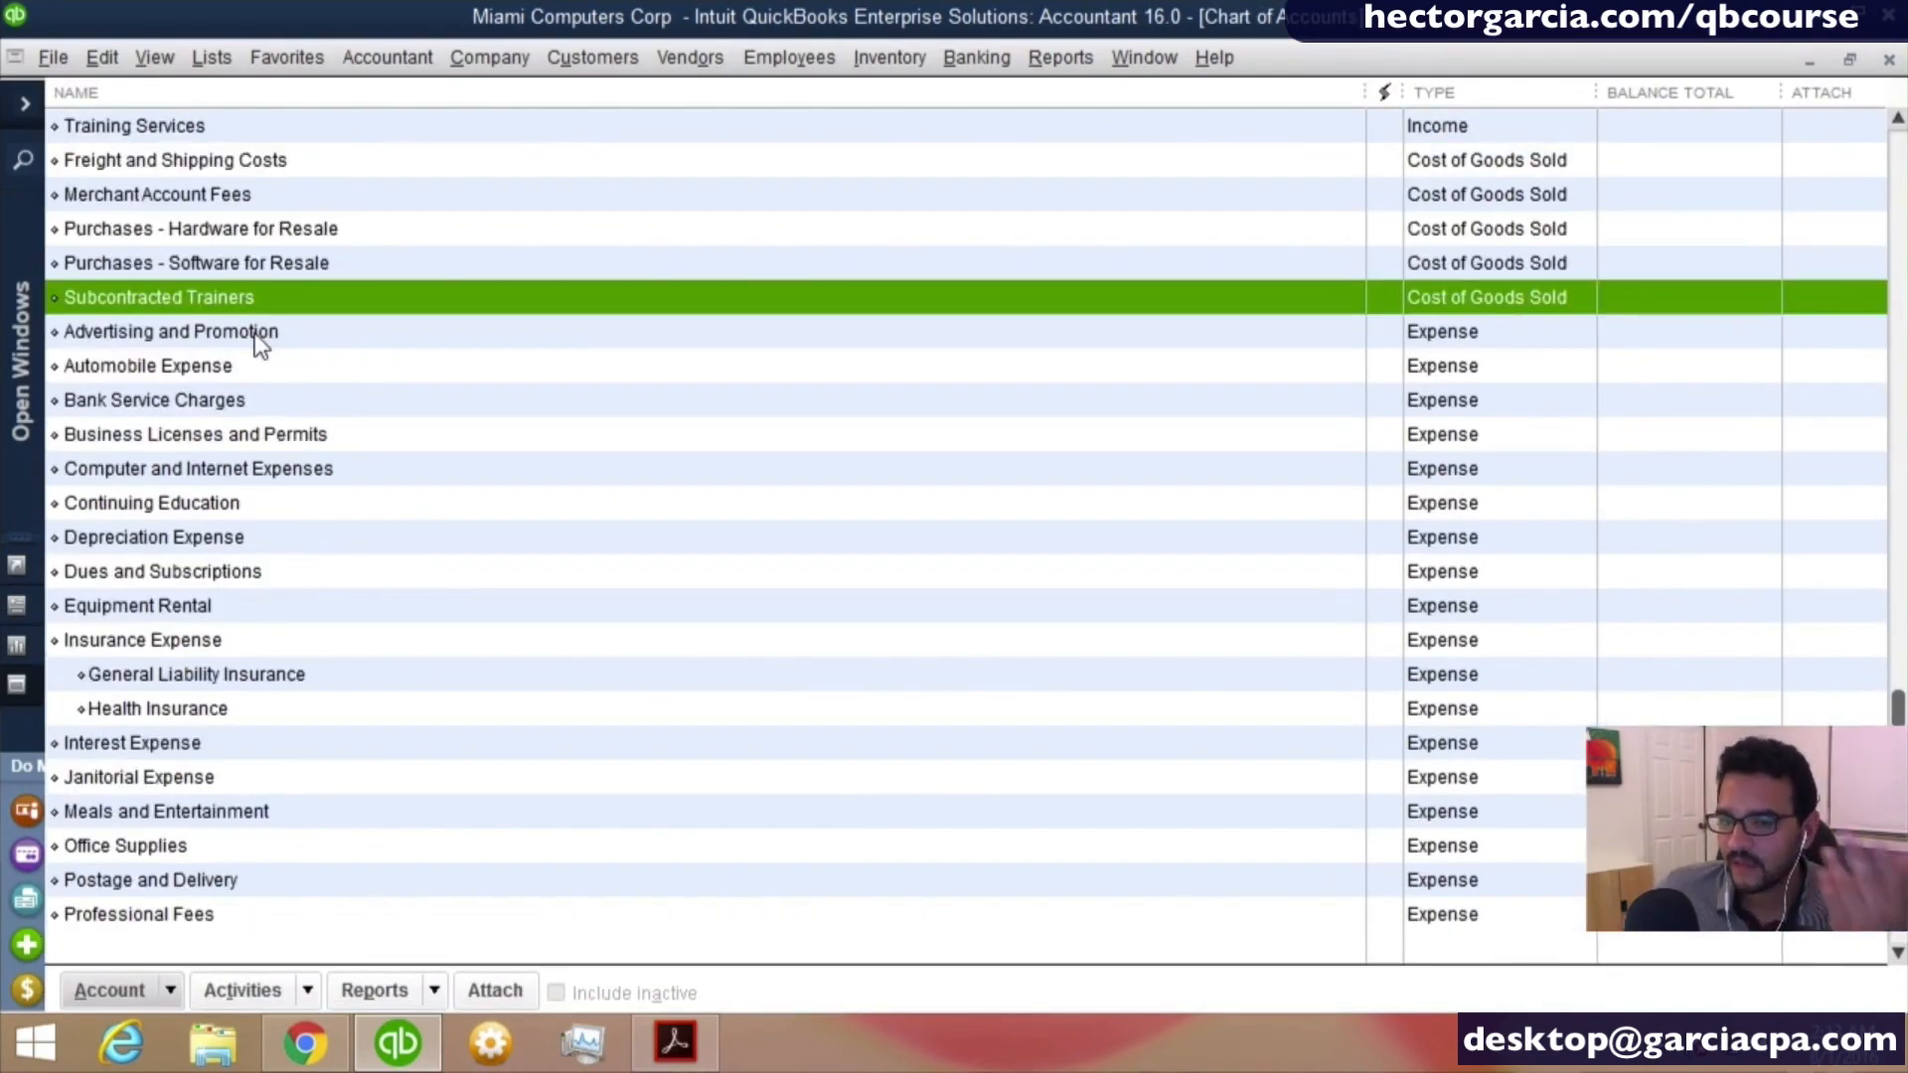
pyautogui.scroll(1, 260, 343)
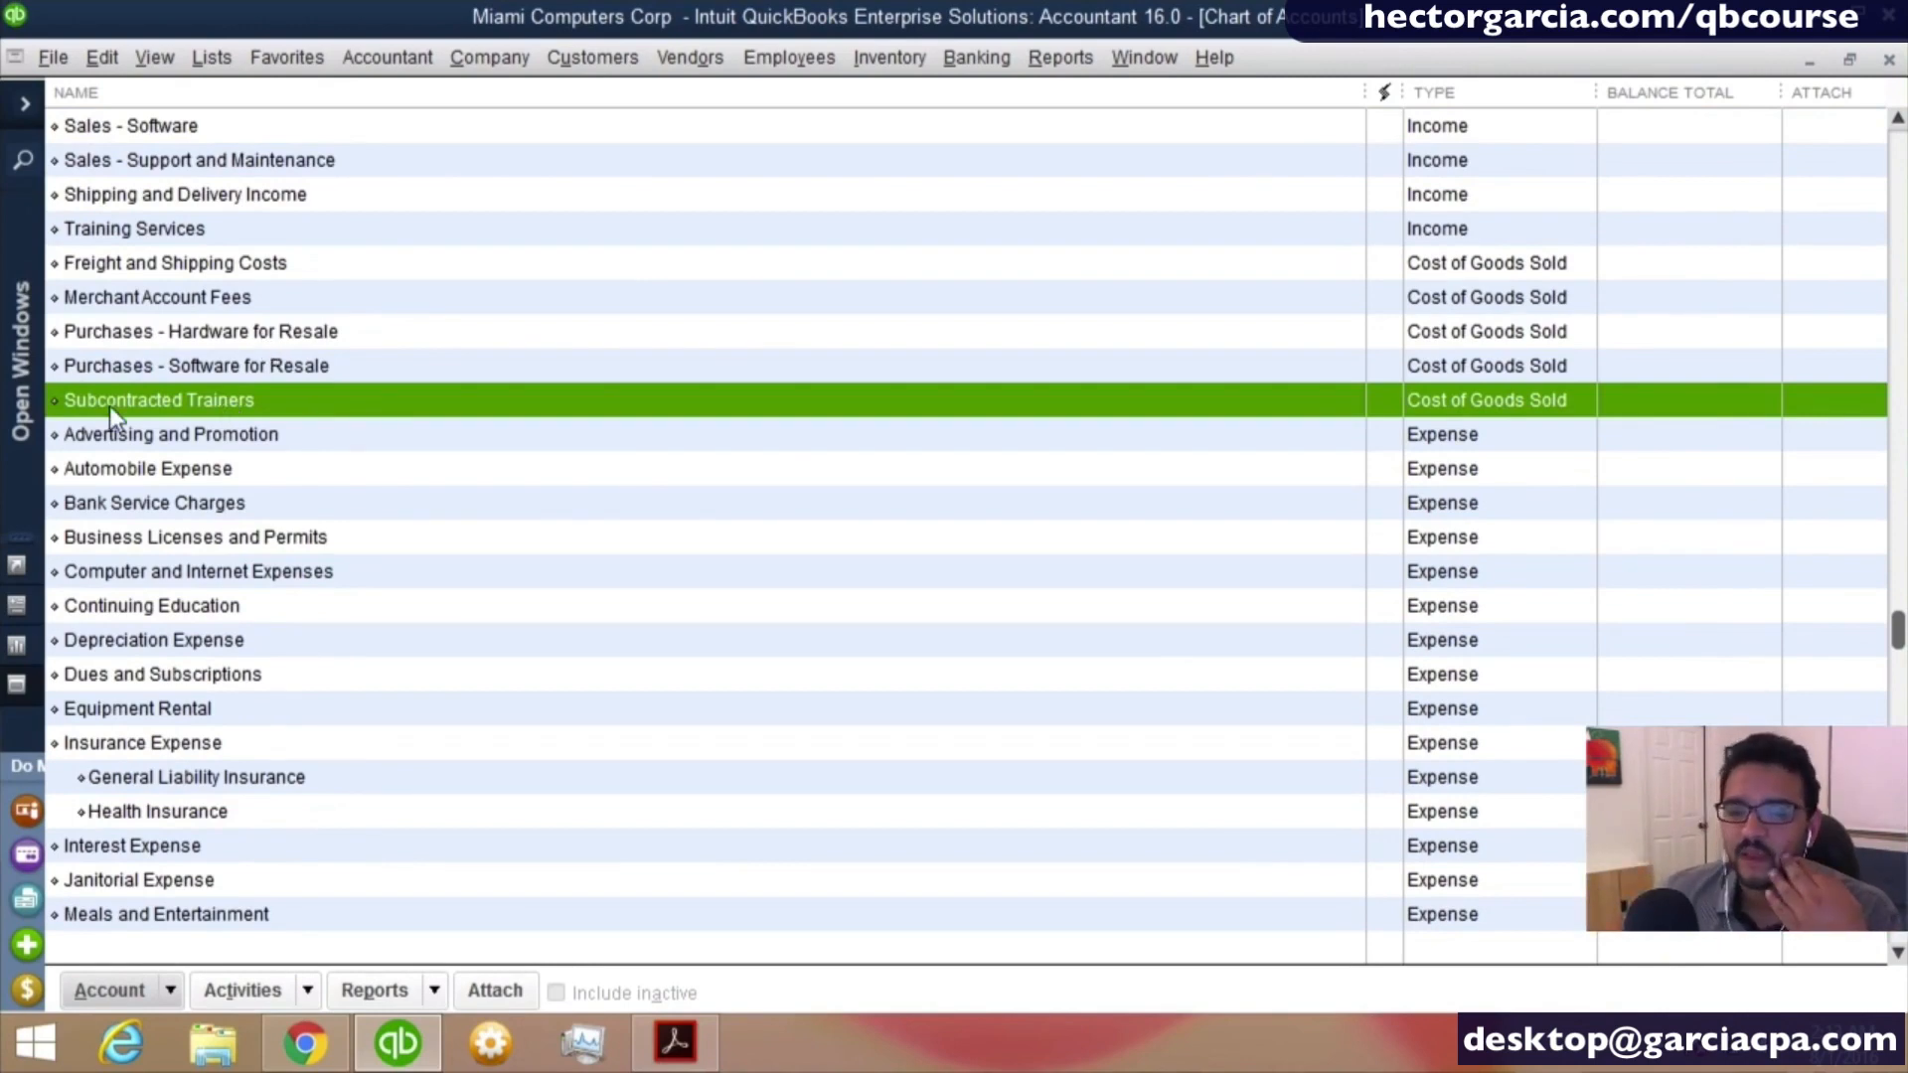
pyautogui.scroll(-1, 353, 467)
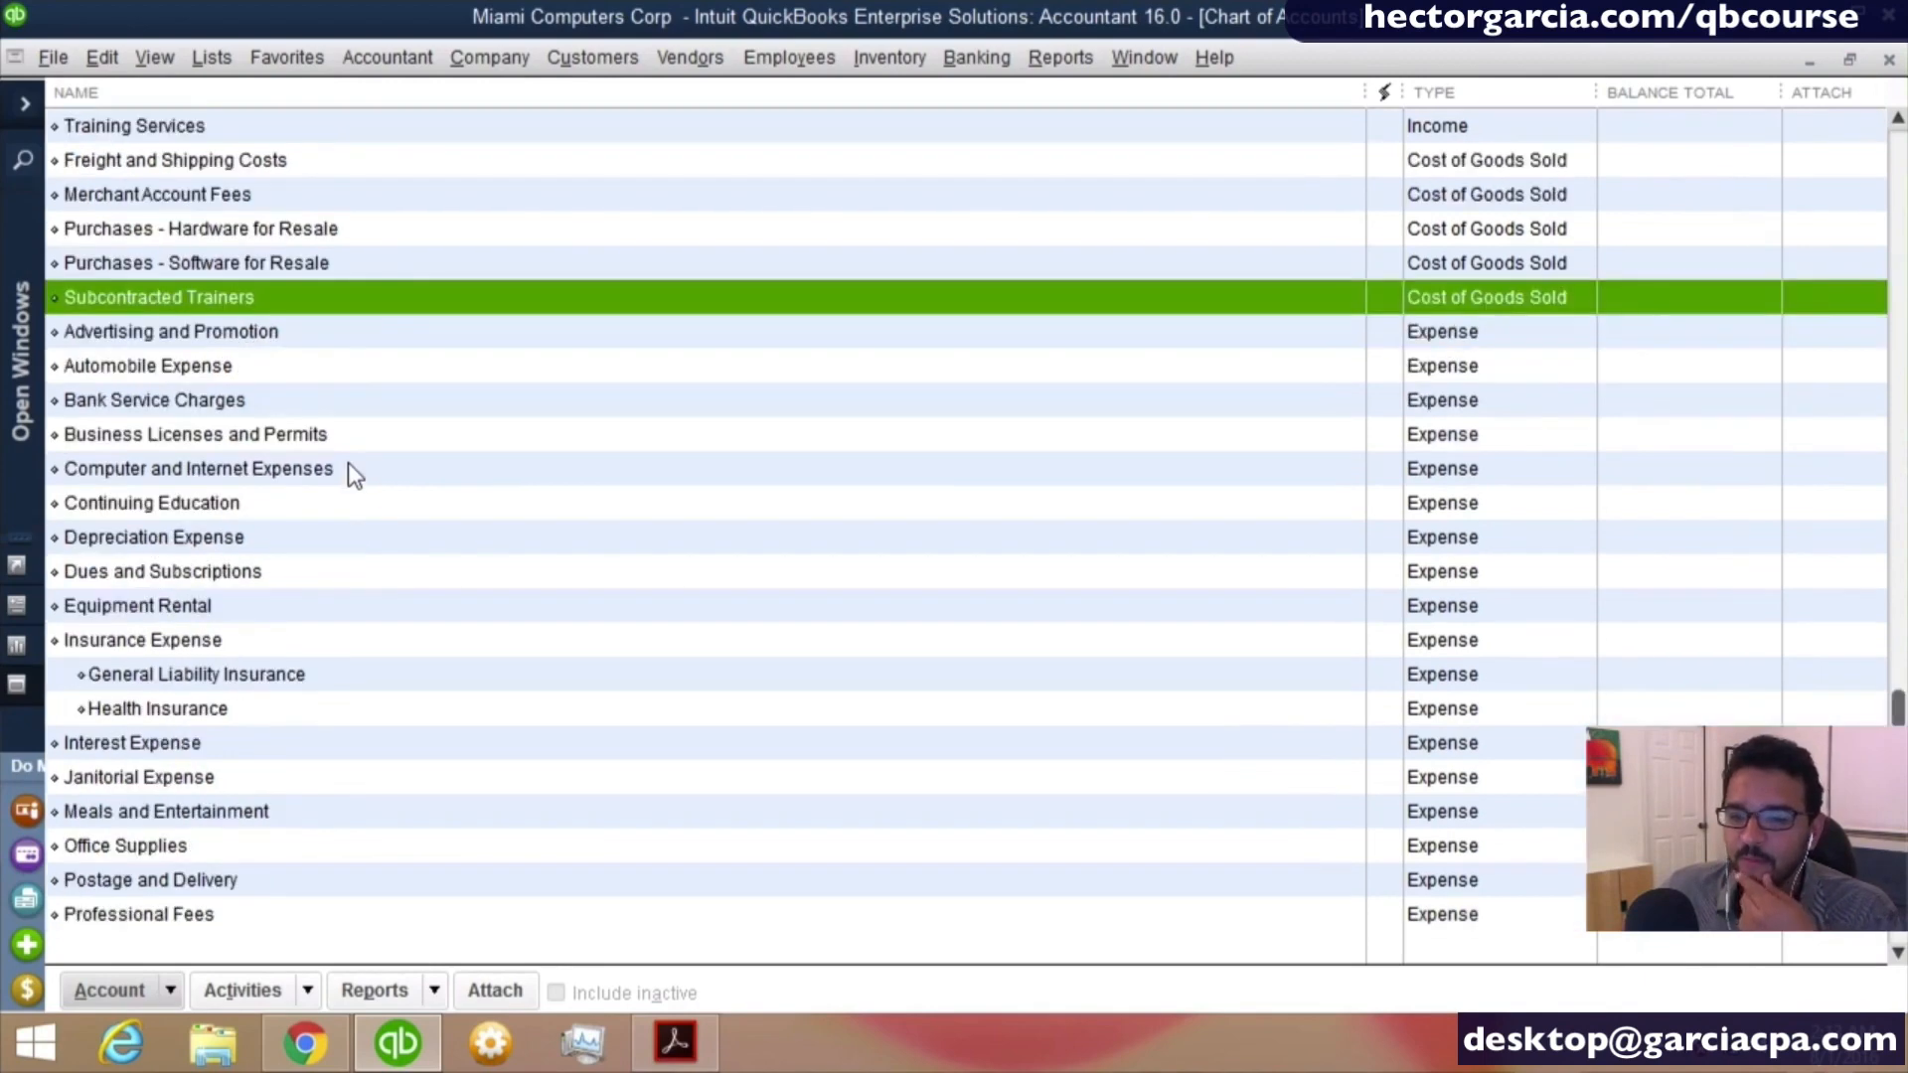
pyautogui.click(213, 648)
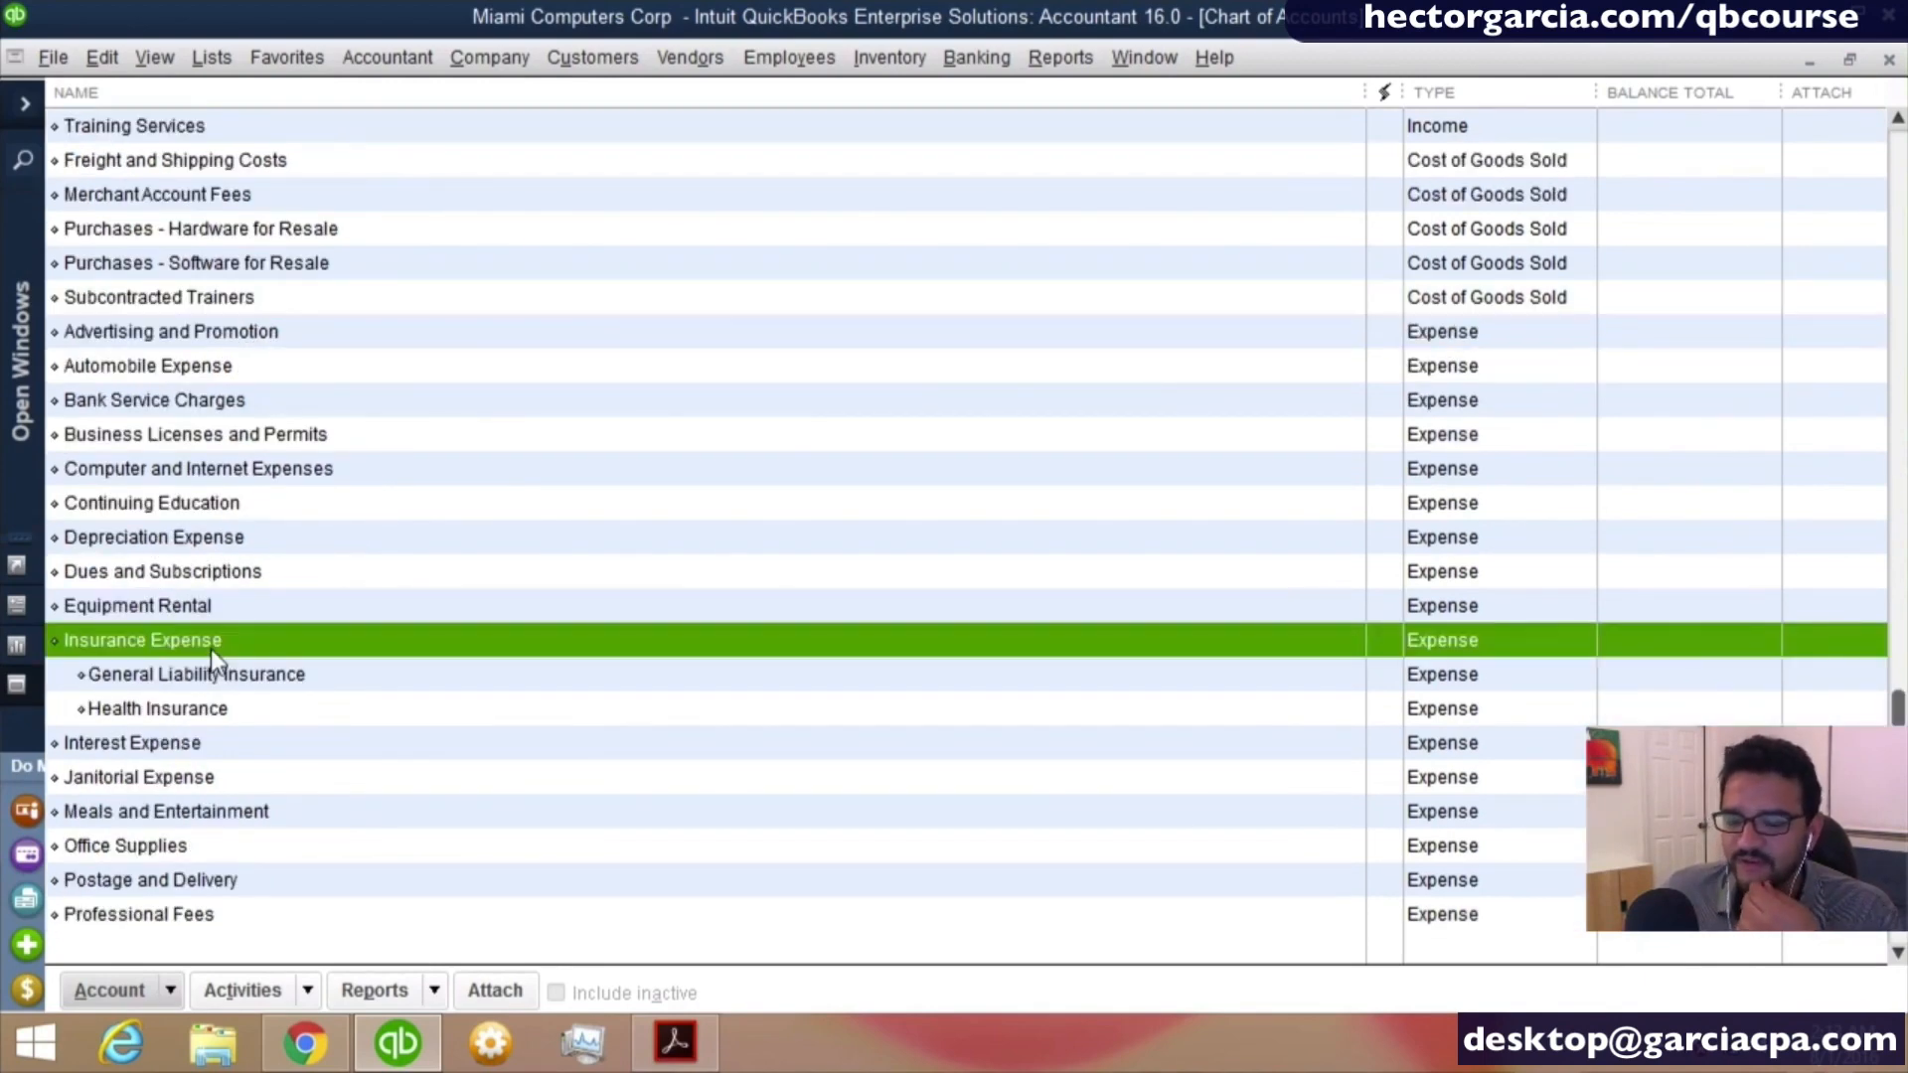
pyautogui.click(235, 677)
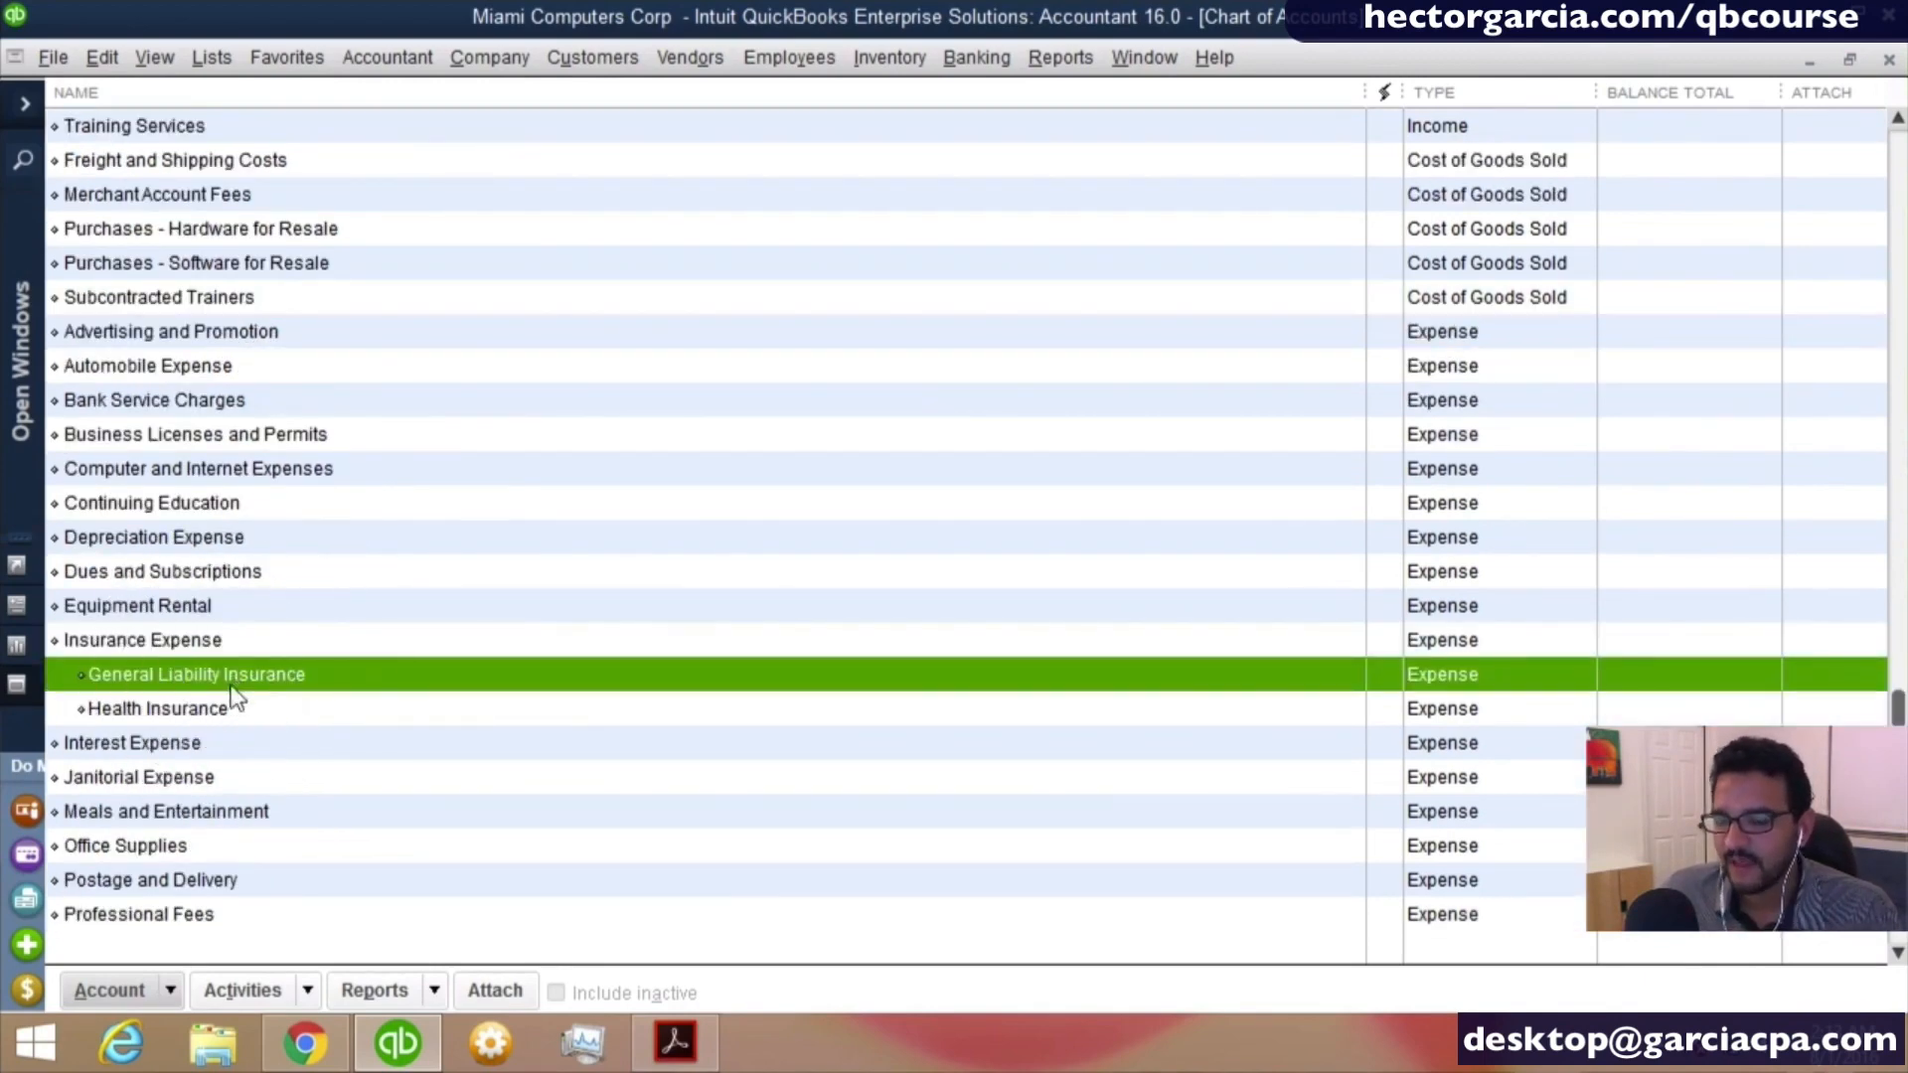
pyautogui.click(217, 699)
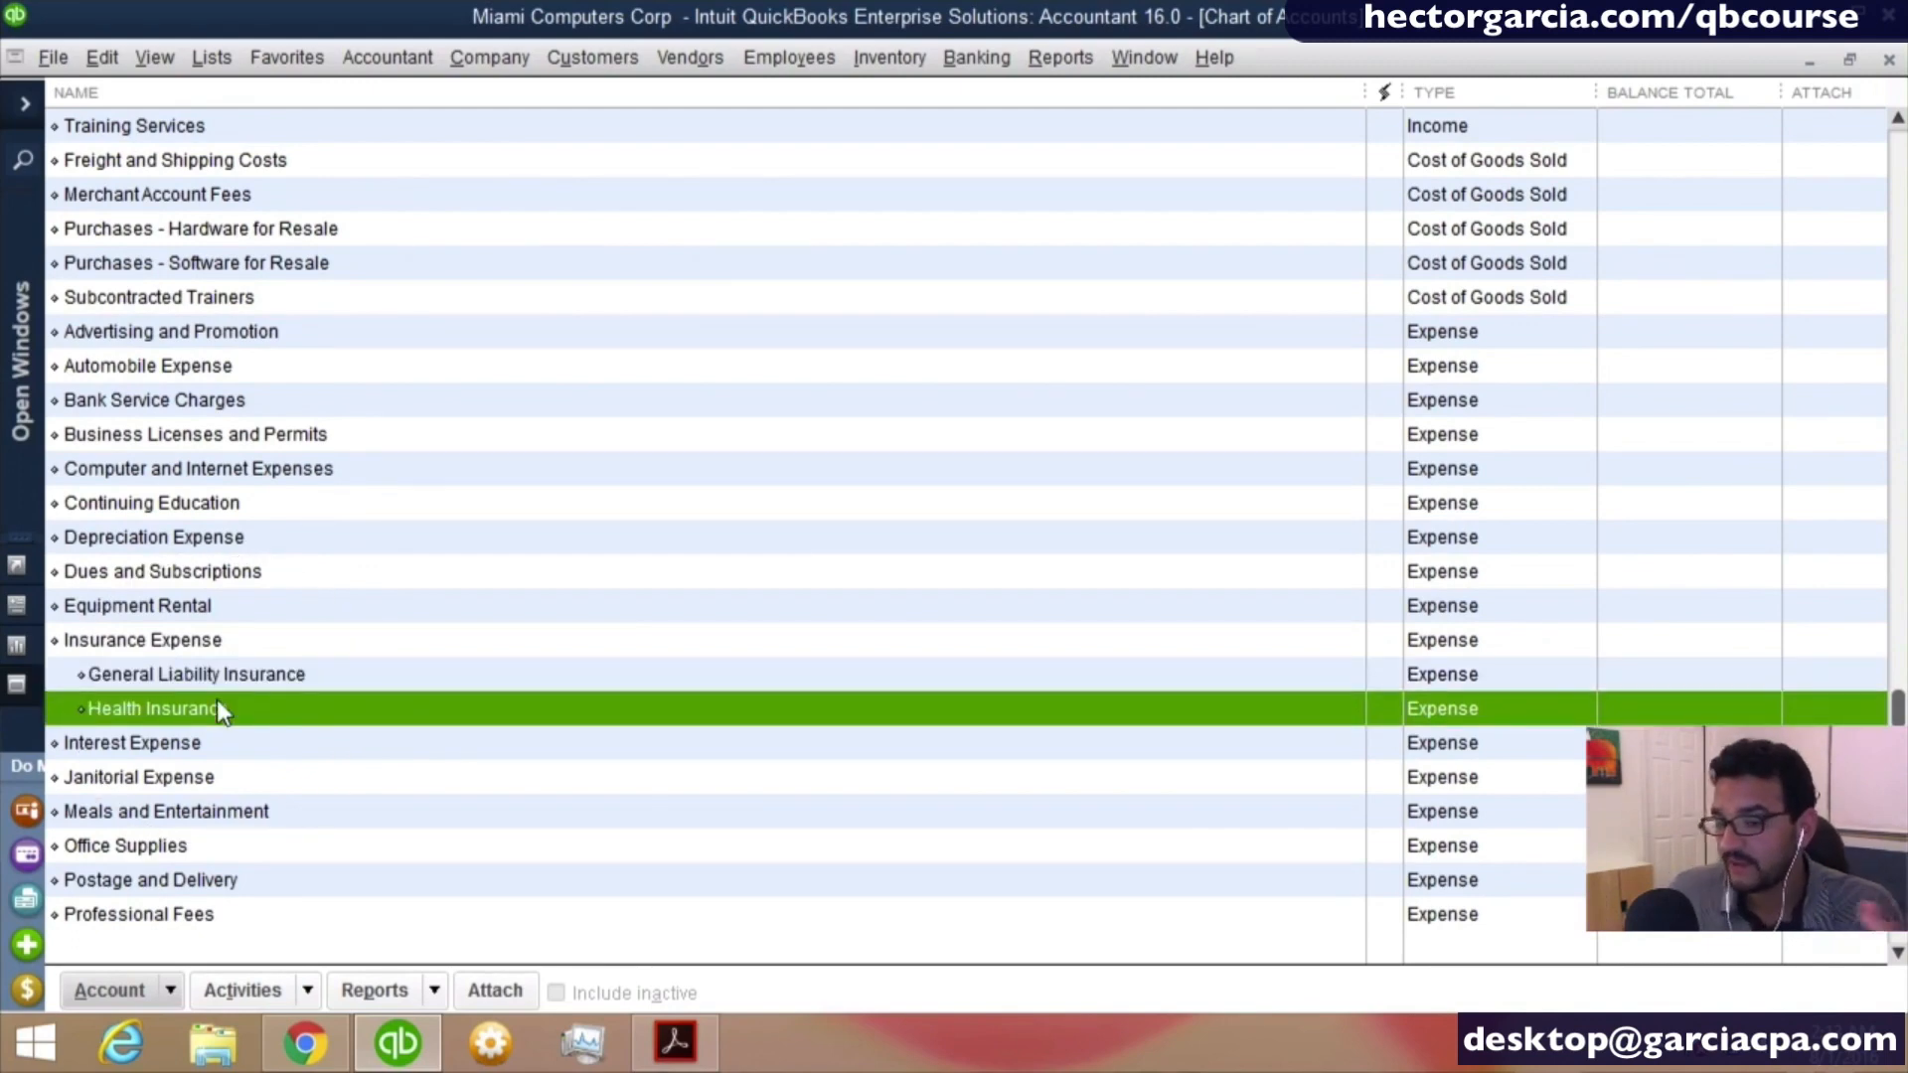
pyautogui.click(206, 648)
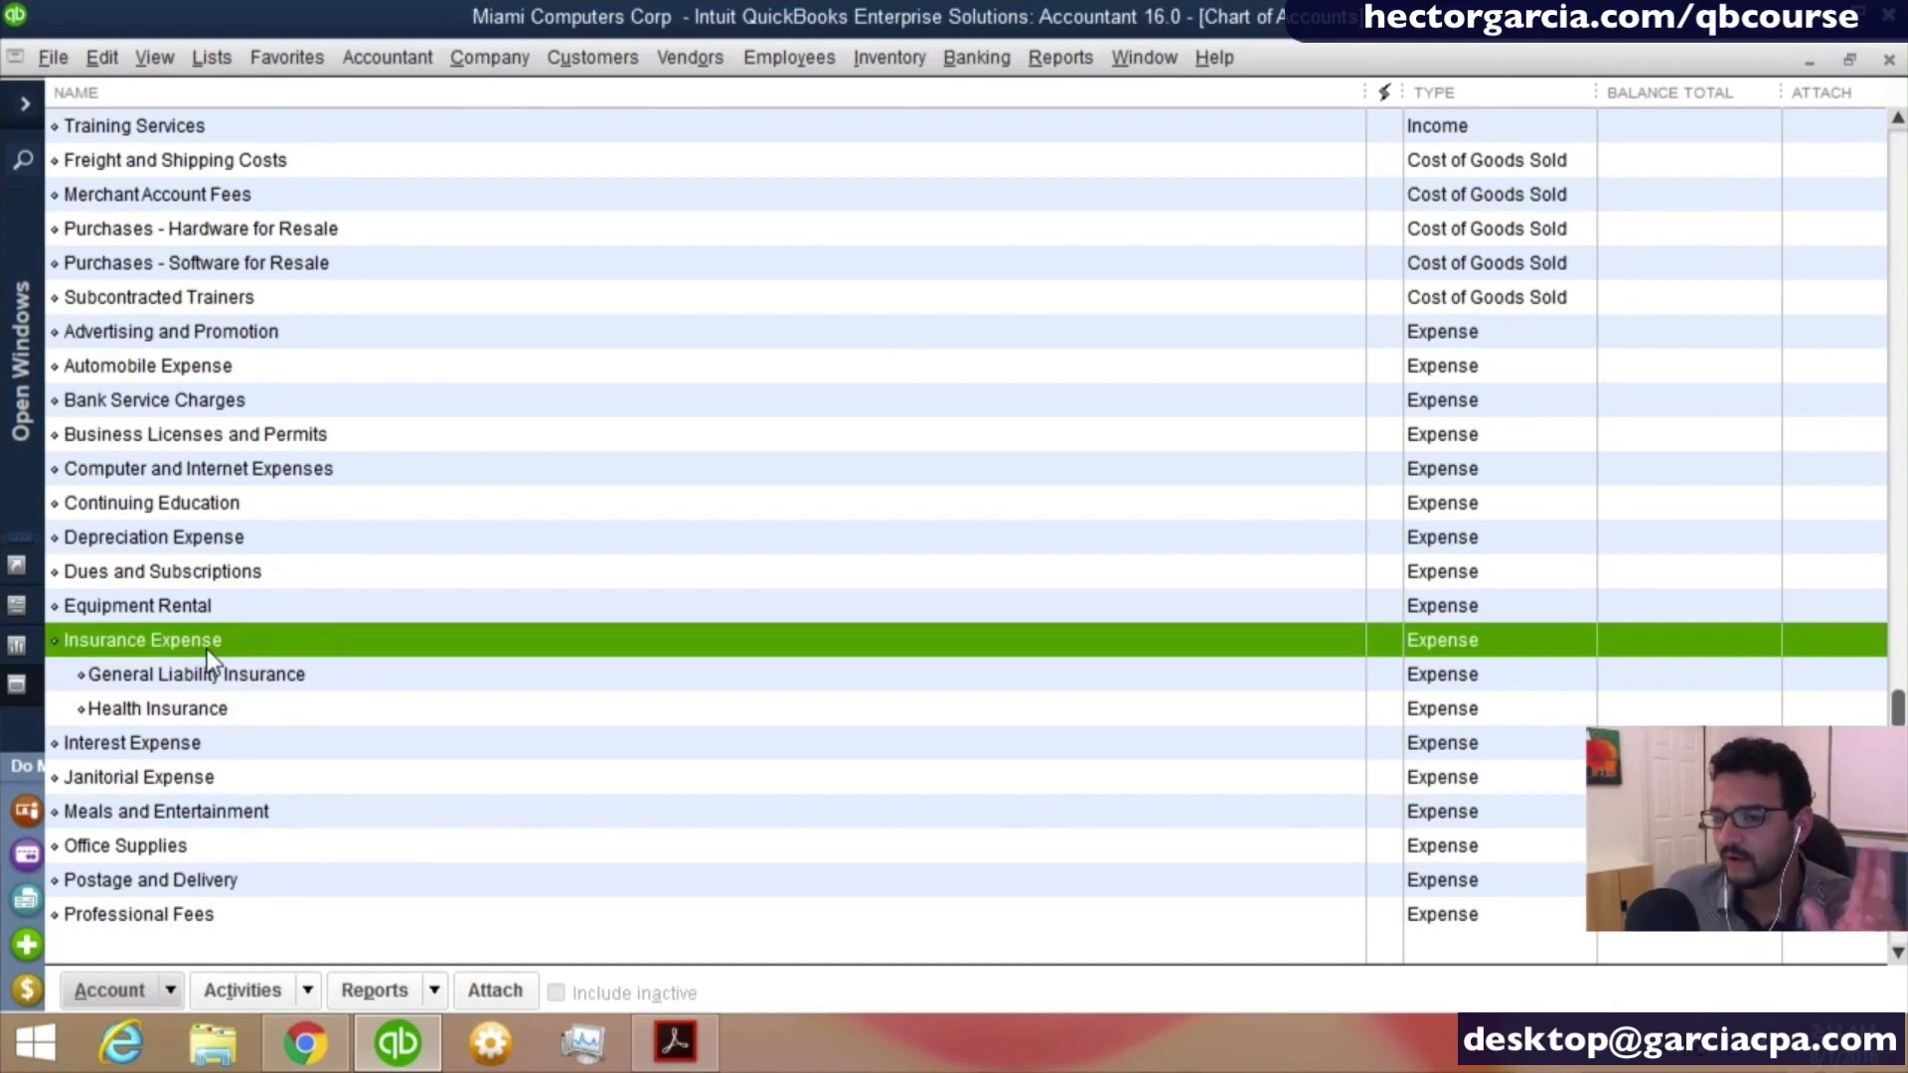
# - Start a new Expense account in the chart of accounts and name it Life Insurance for Key Persons
pyautogui.click(159, 982)
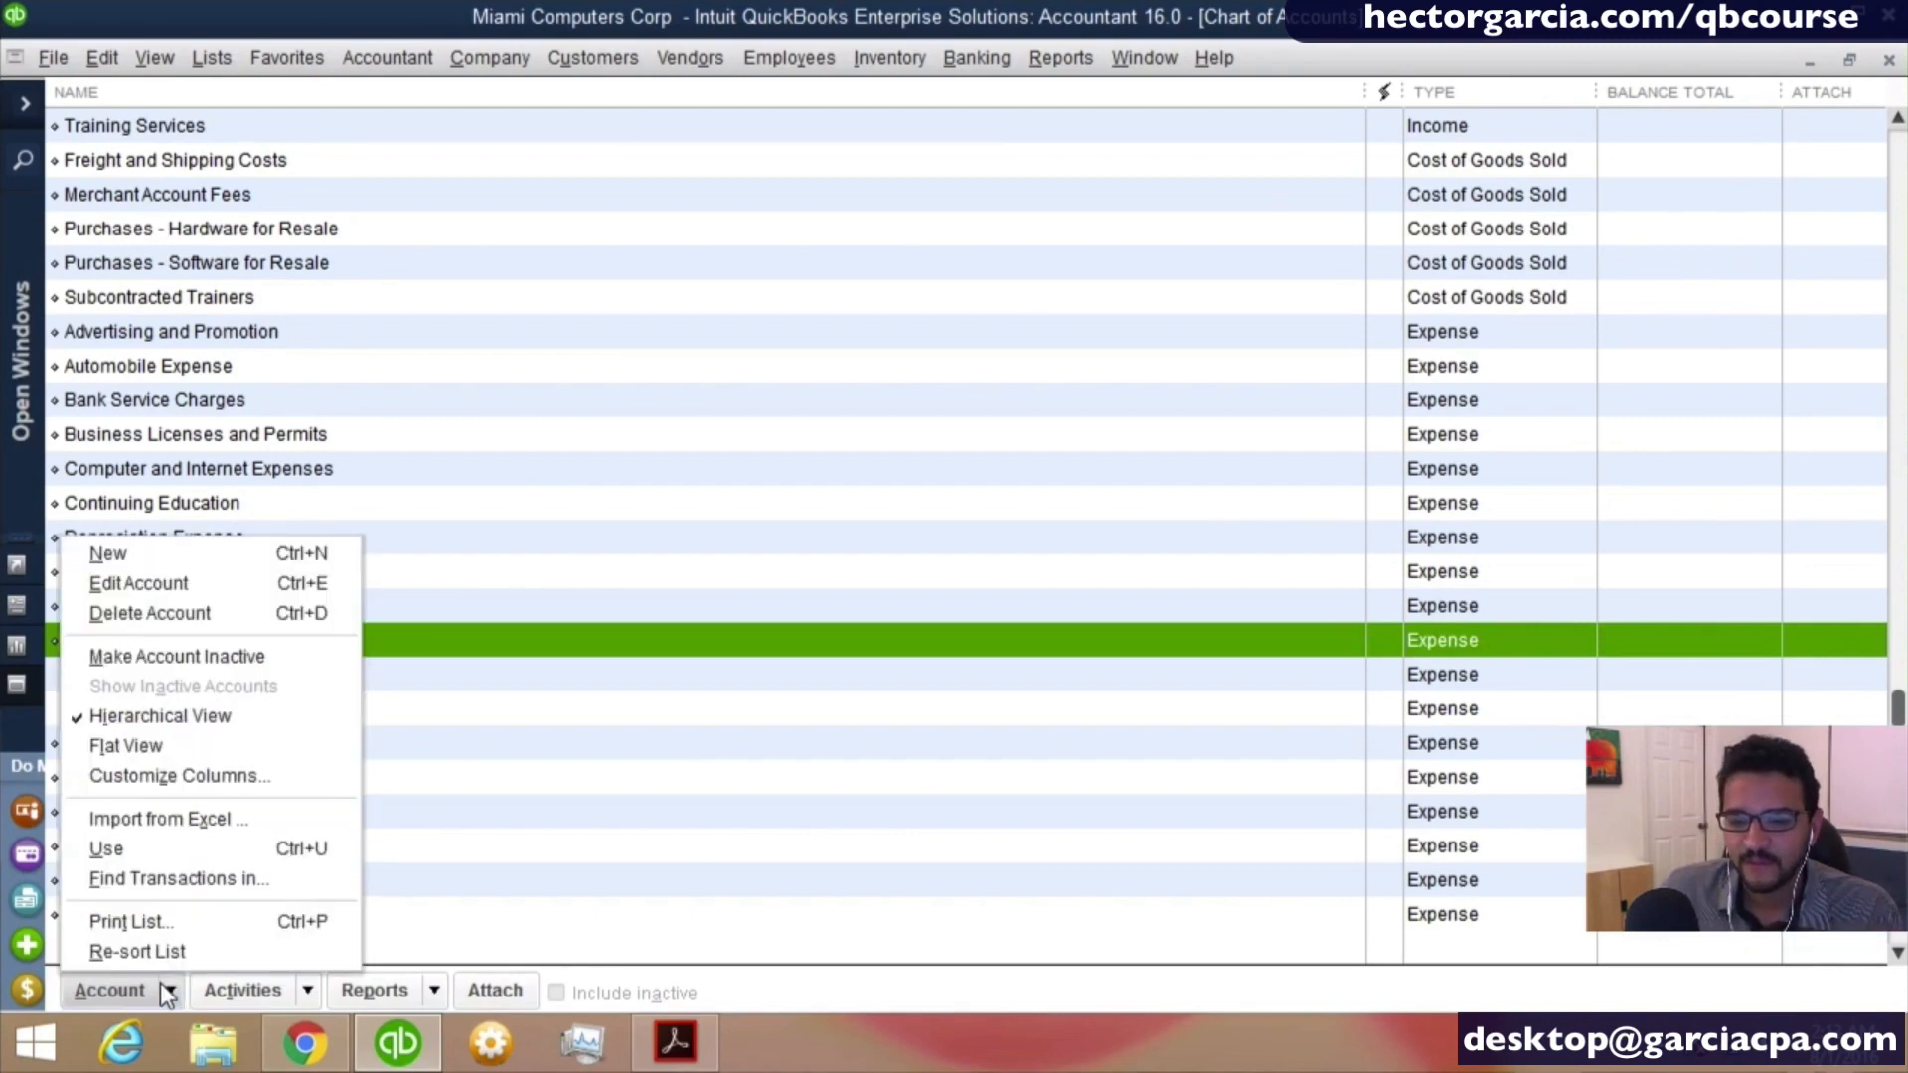
pyautogui.click(139, 552)
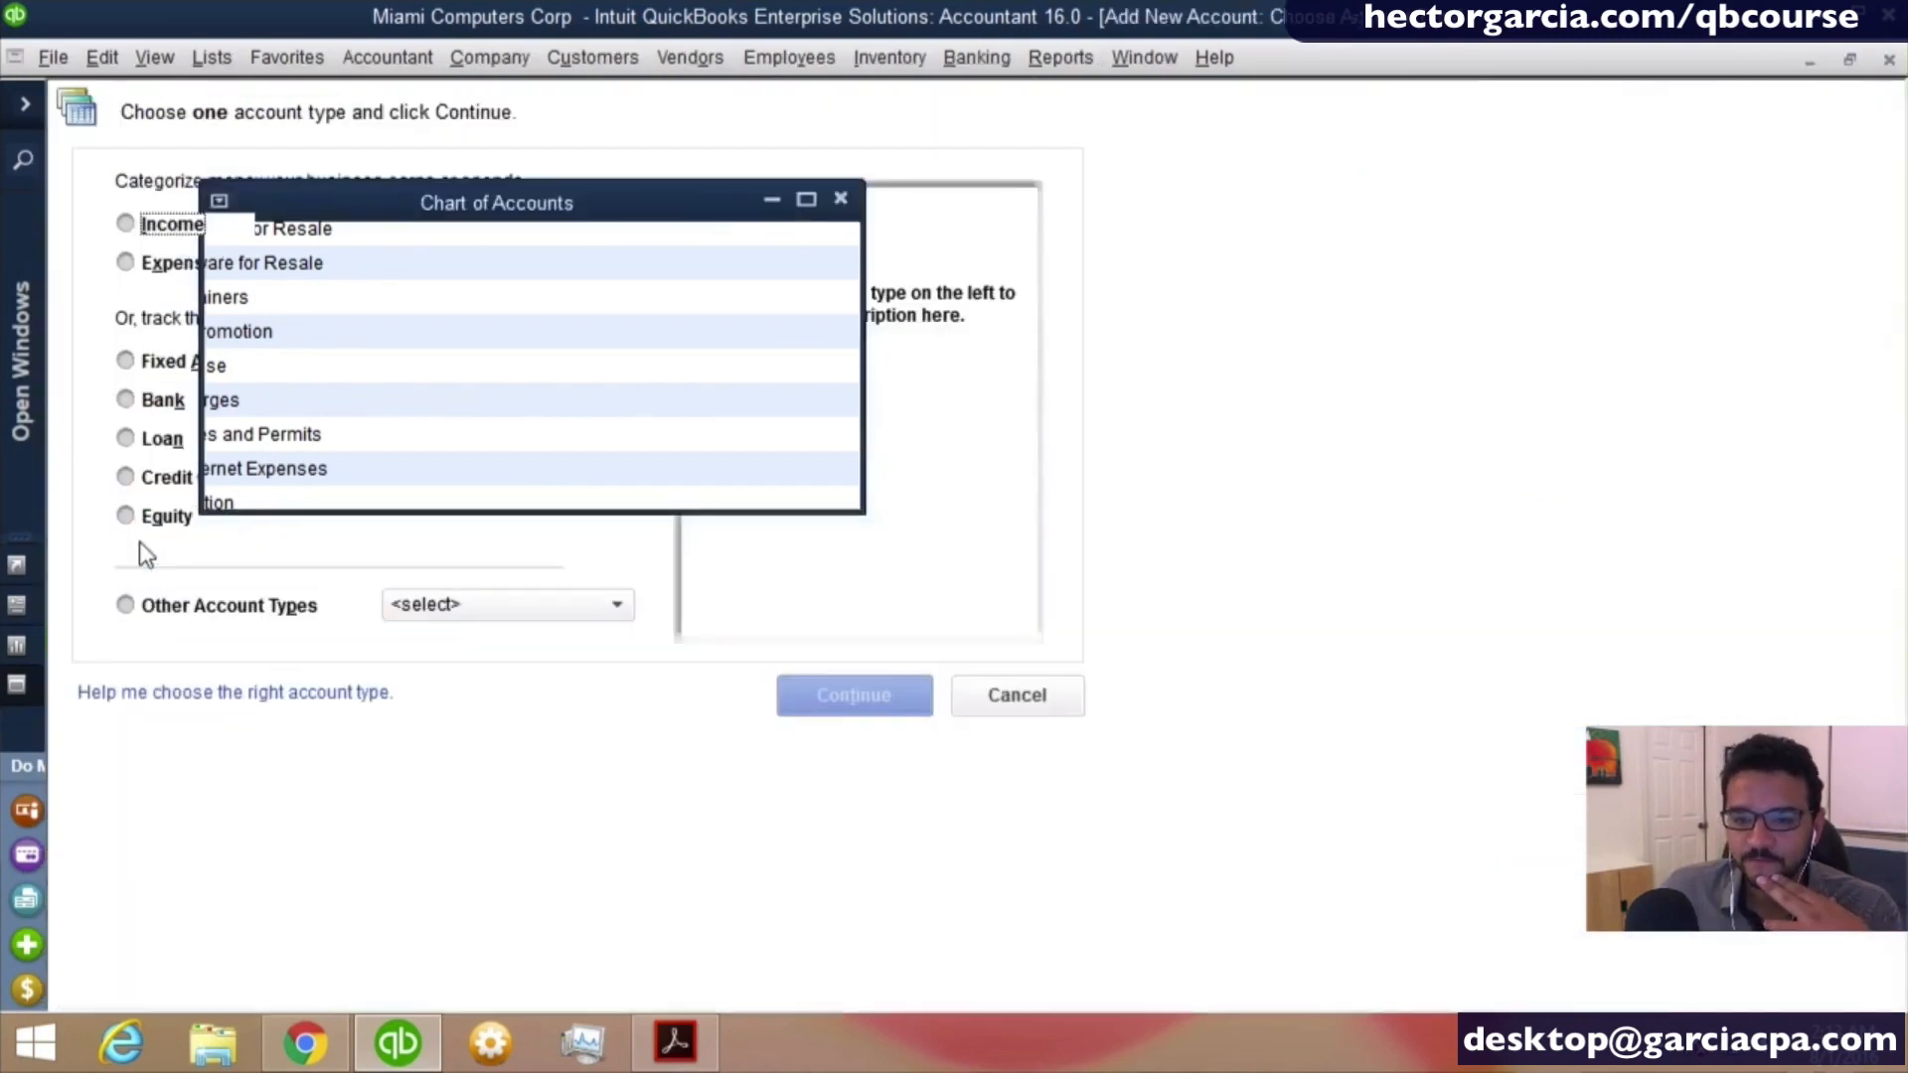
pyautogui.click(169, 262)
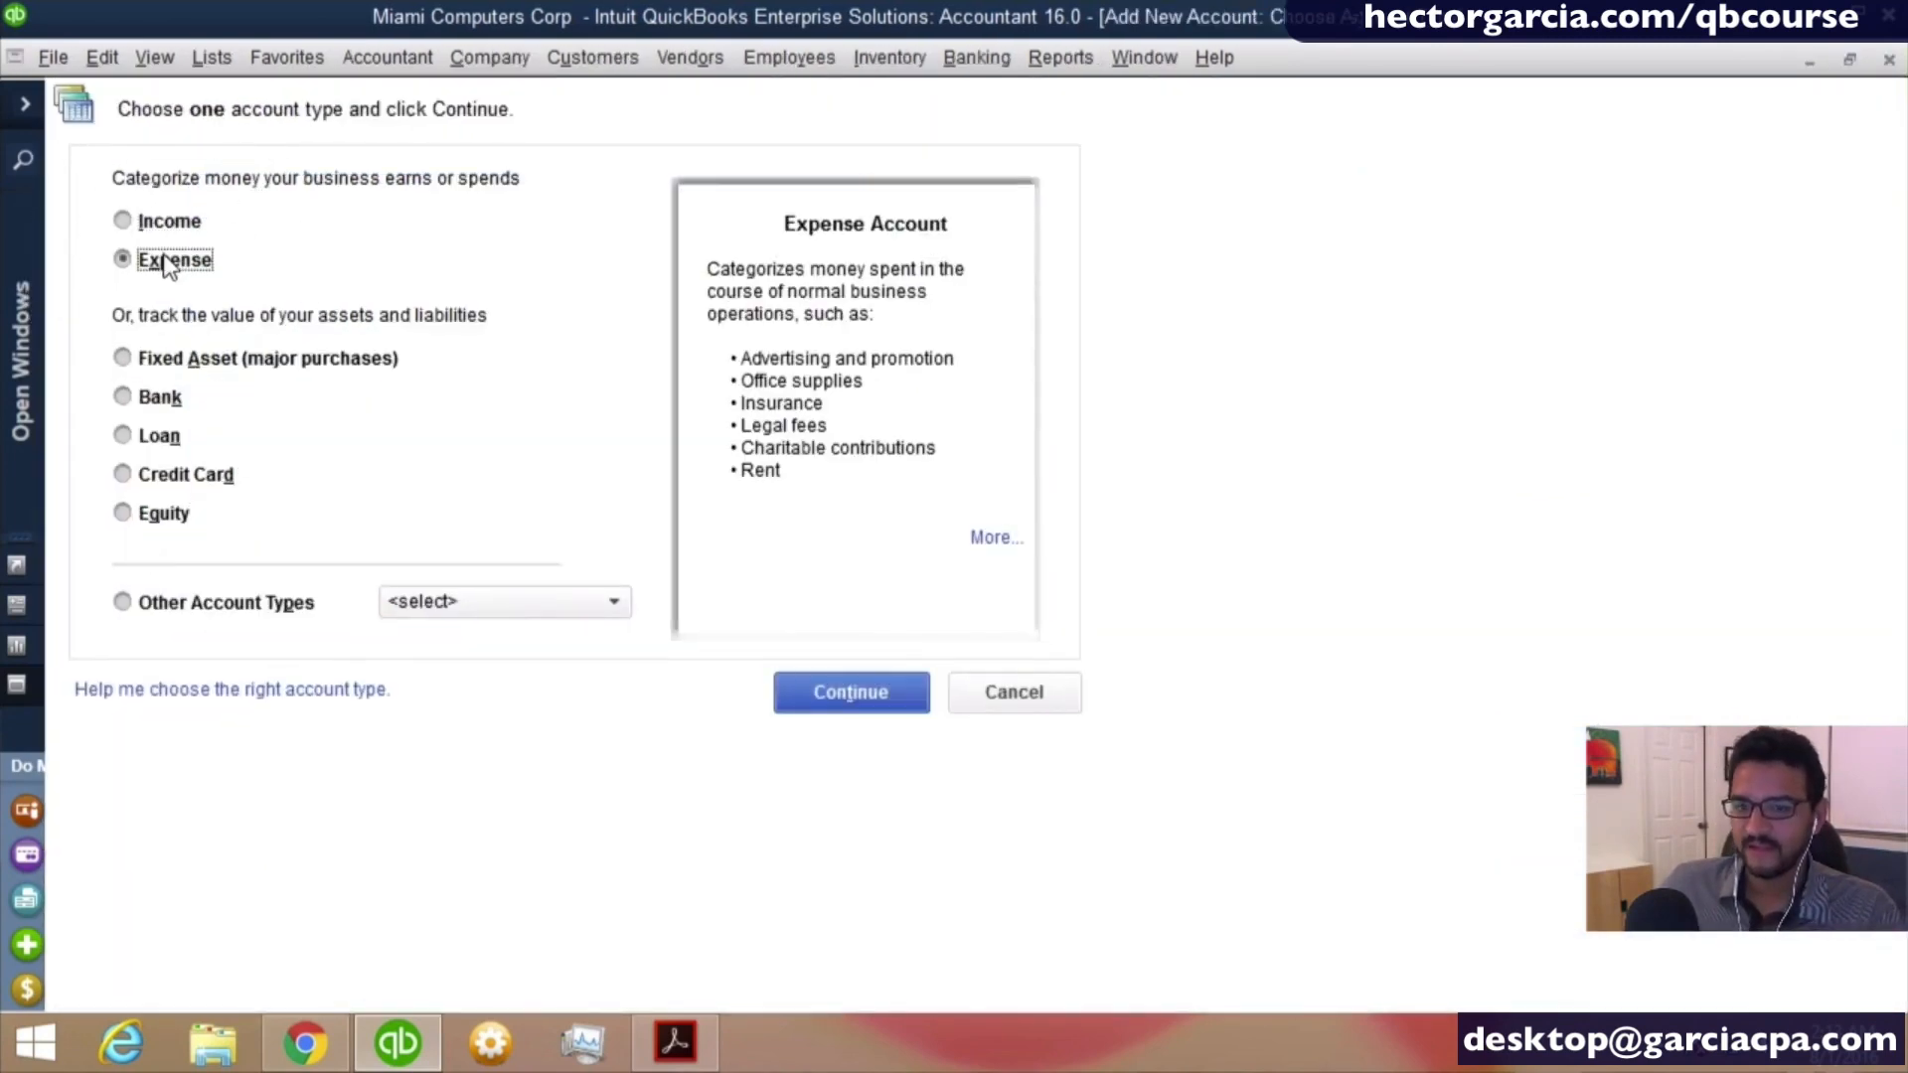
pyautogui.click(874, 687)
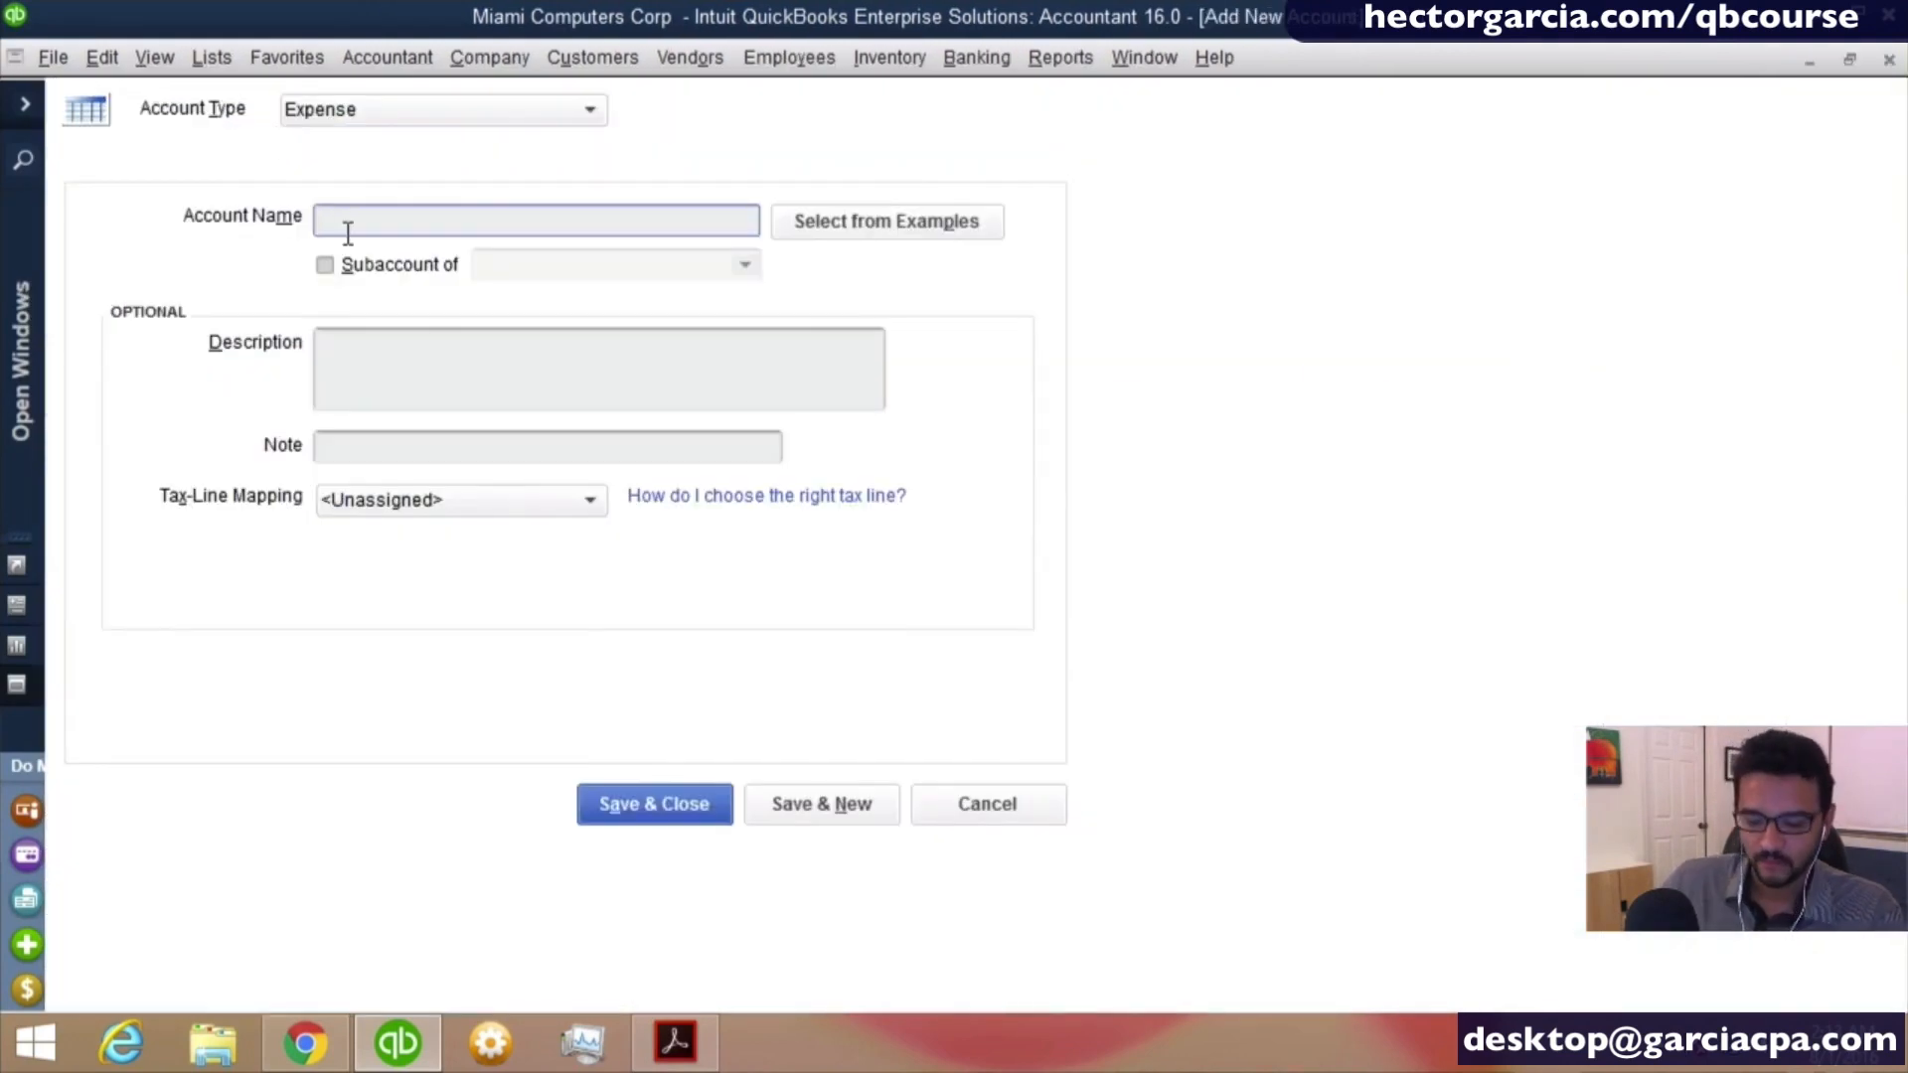
pyautogui.write('Life')
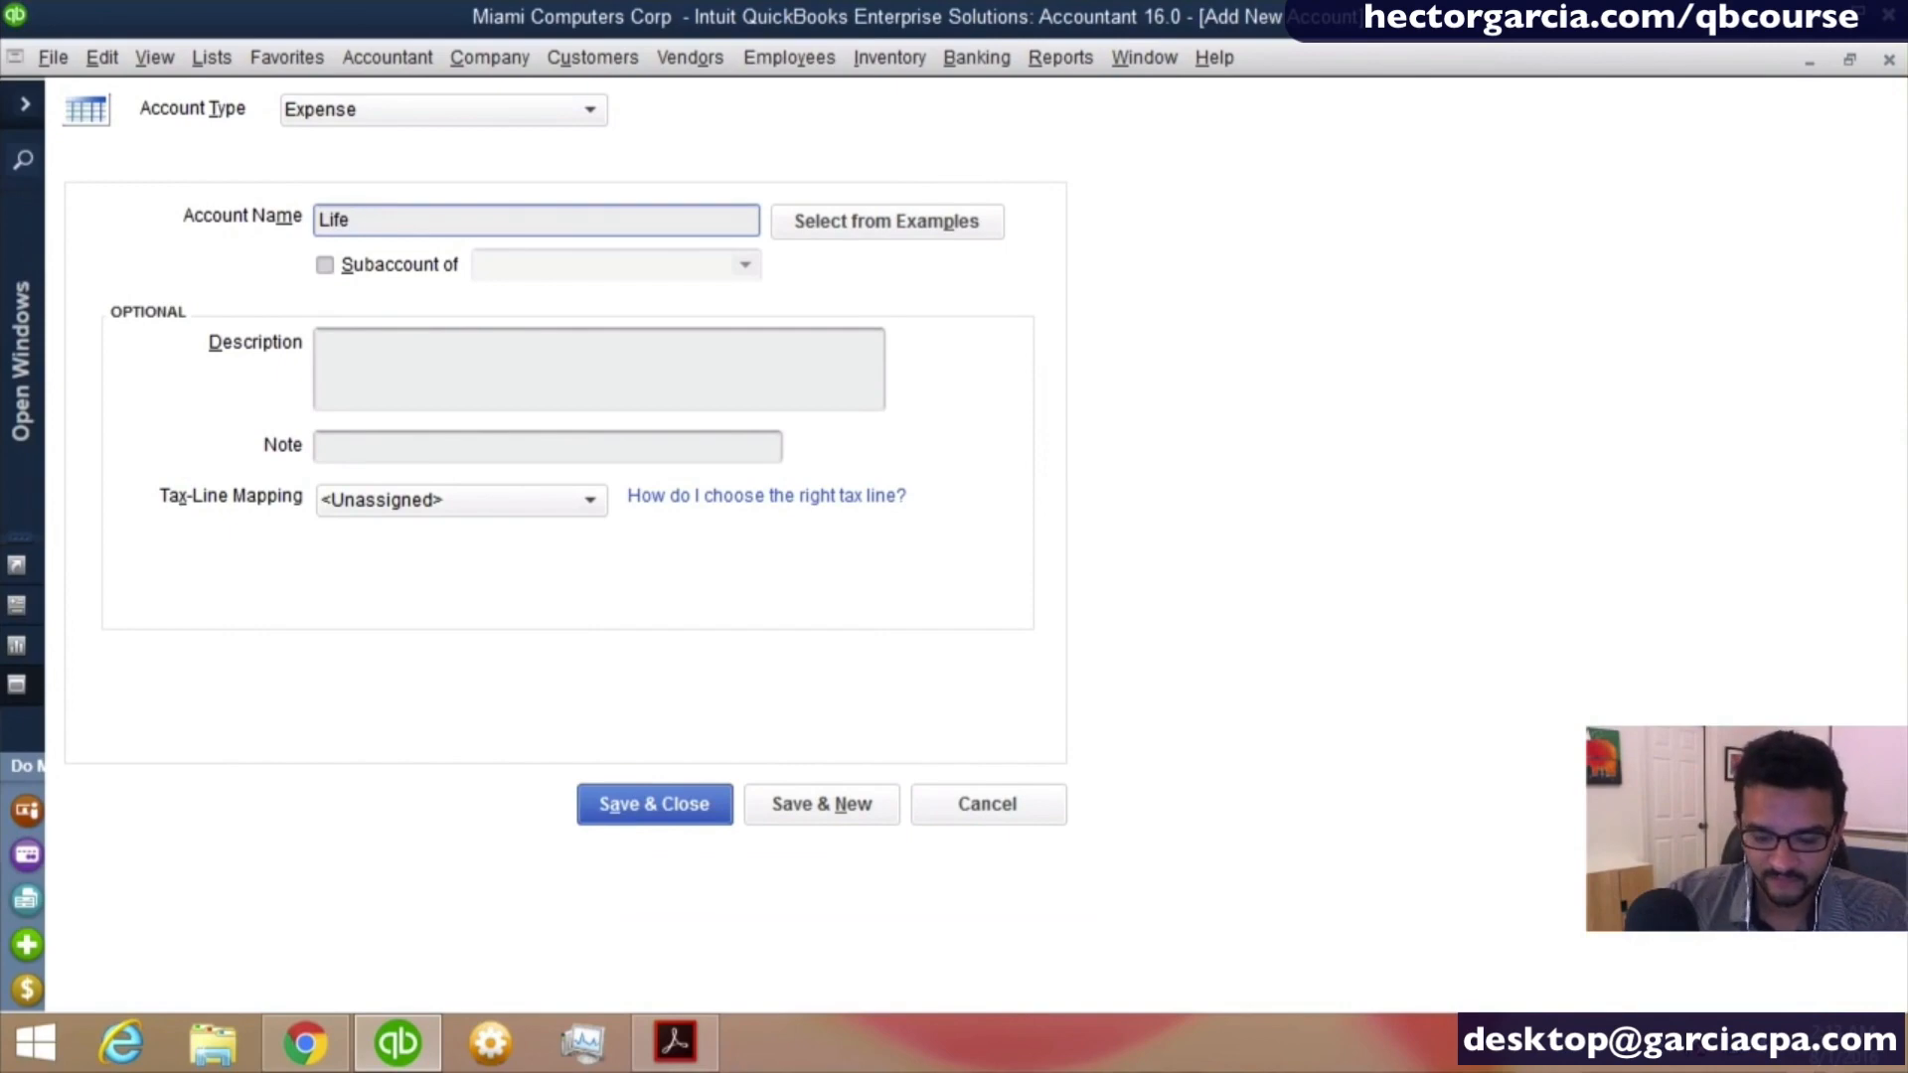
pyautogui.write(' Insurance for KL')
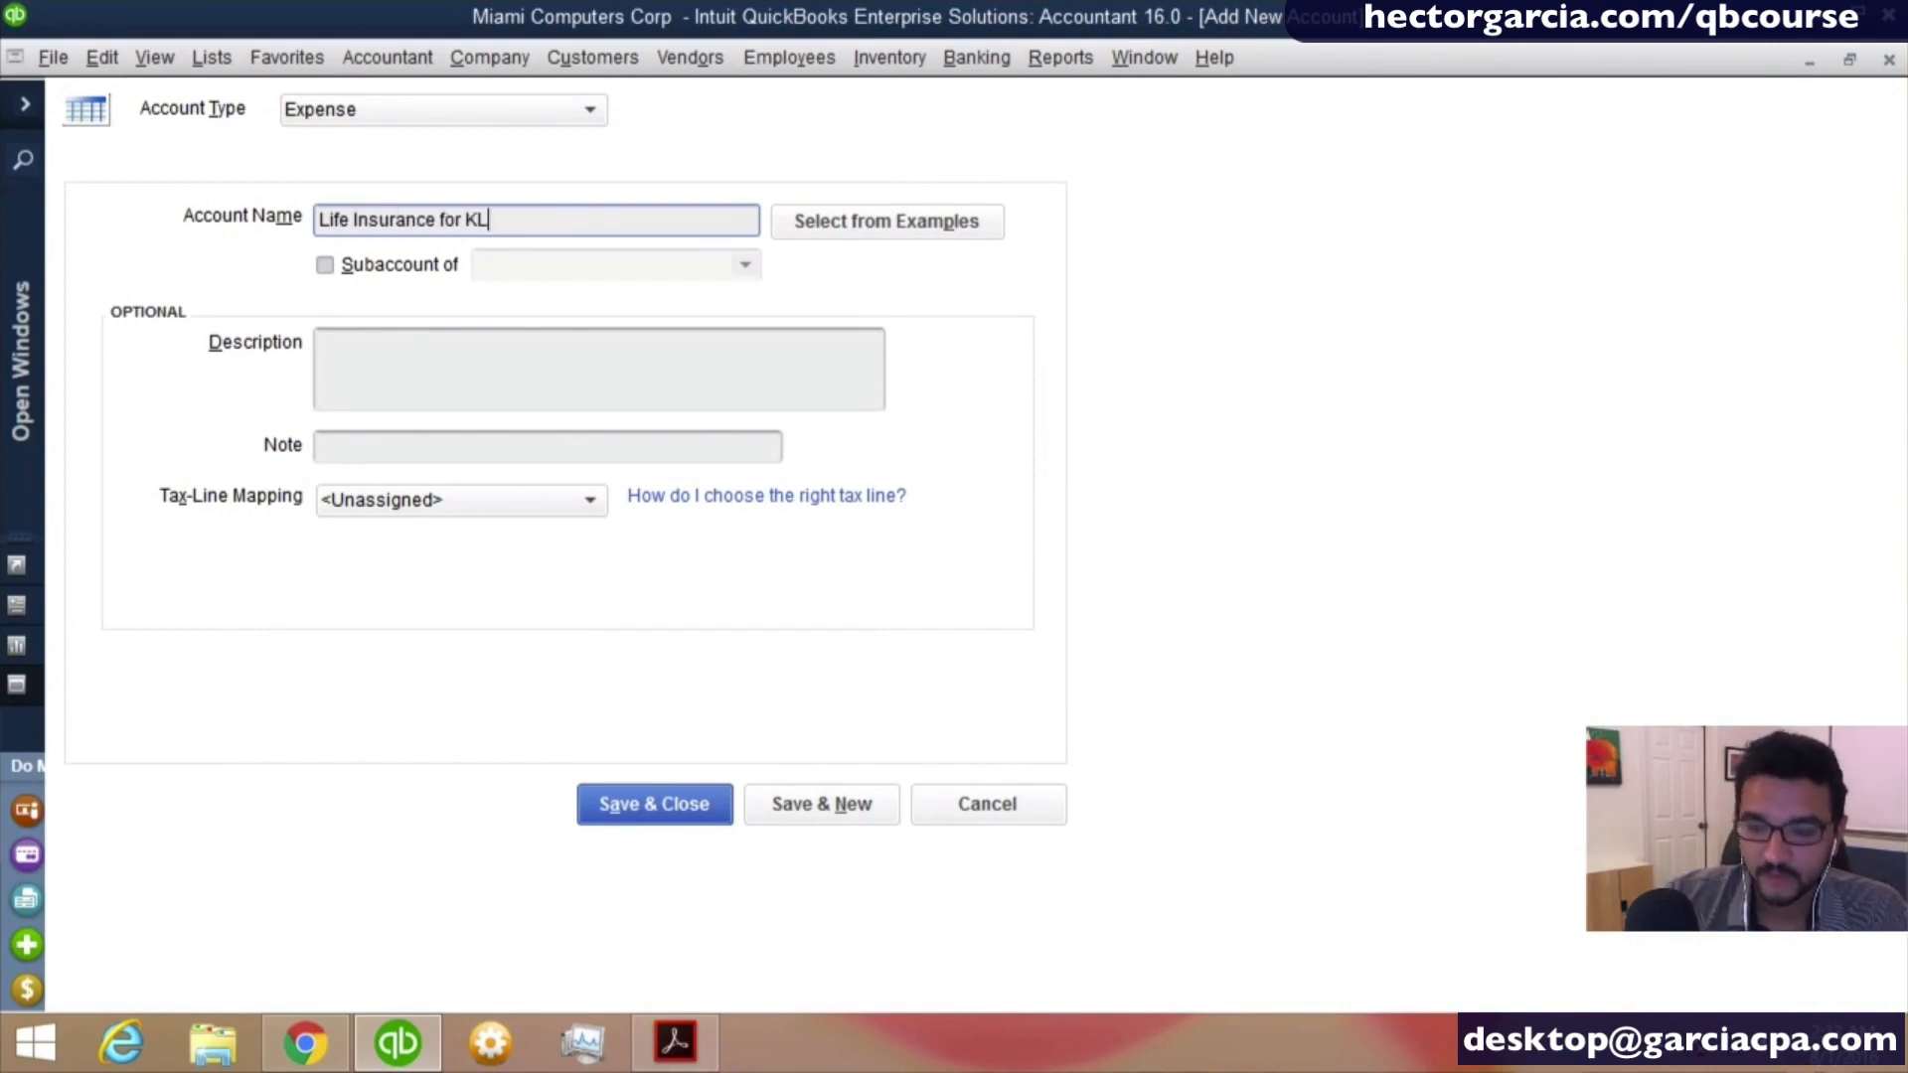
pyautogui.press('BackSpace')
pyautogui.write('ey ')
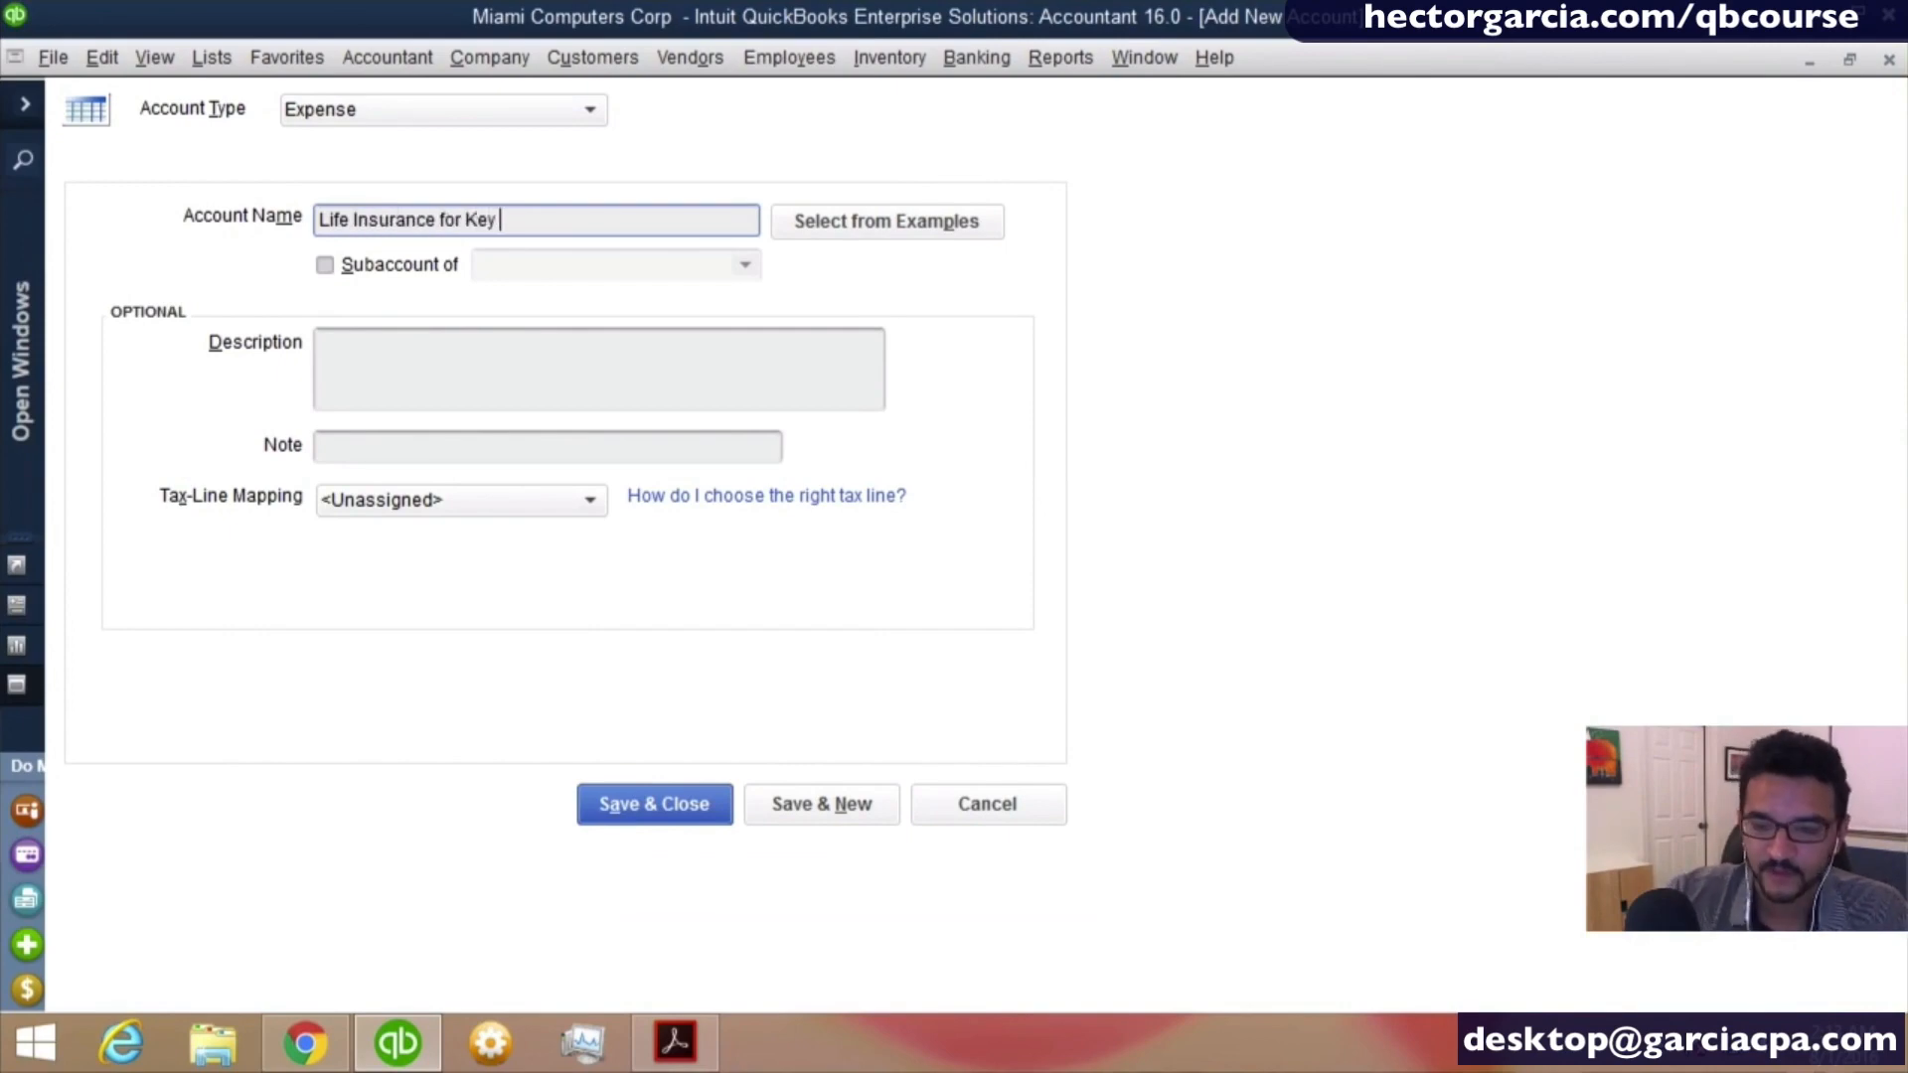
pyautogui.write('Persons')
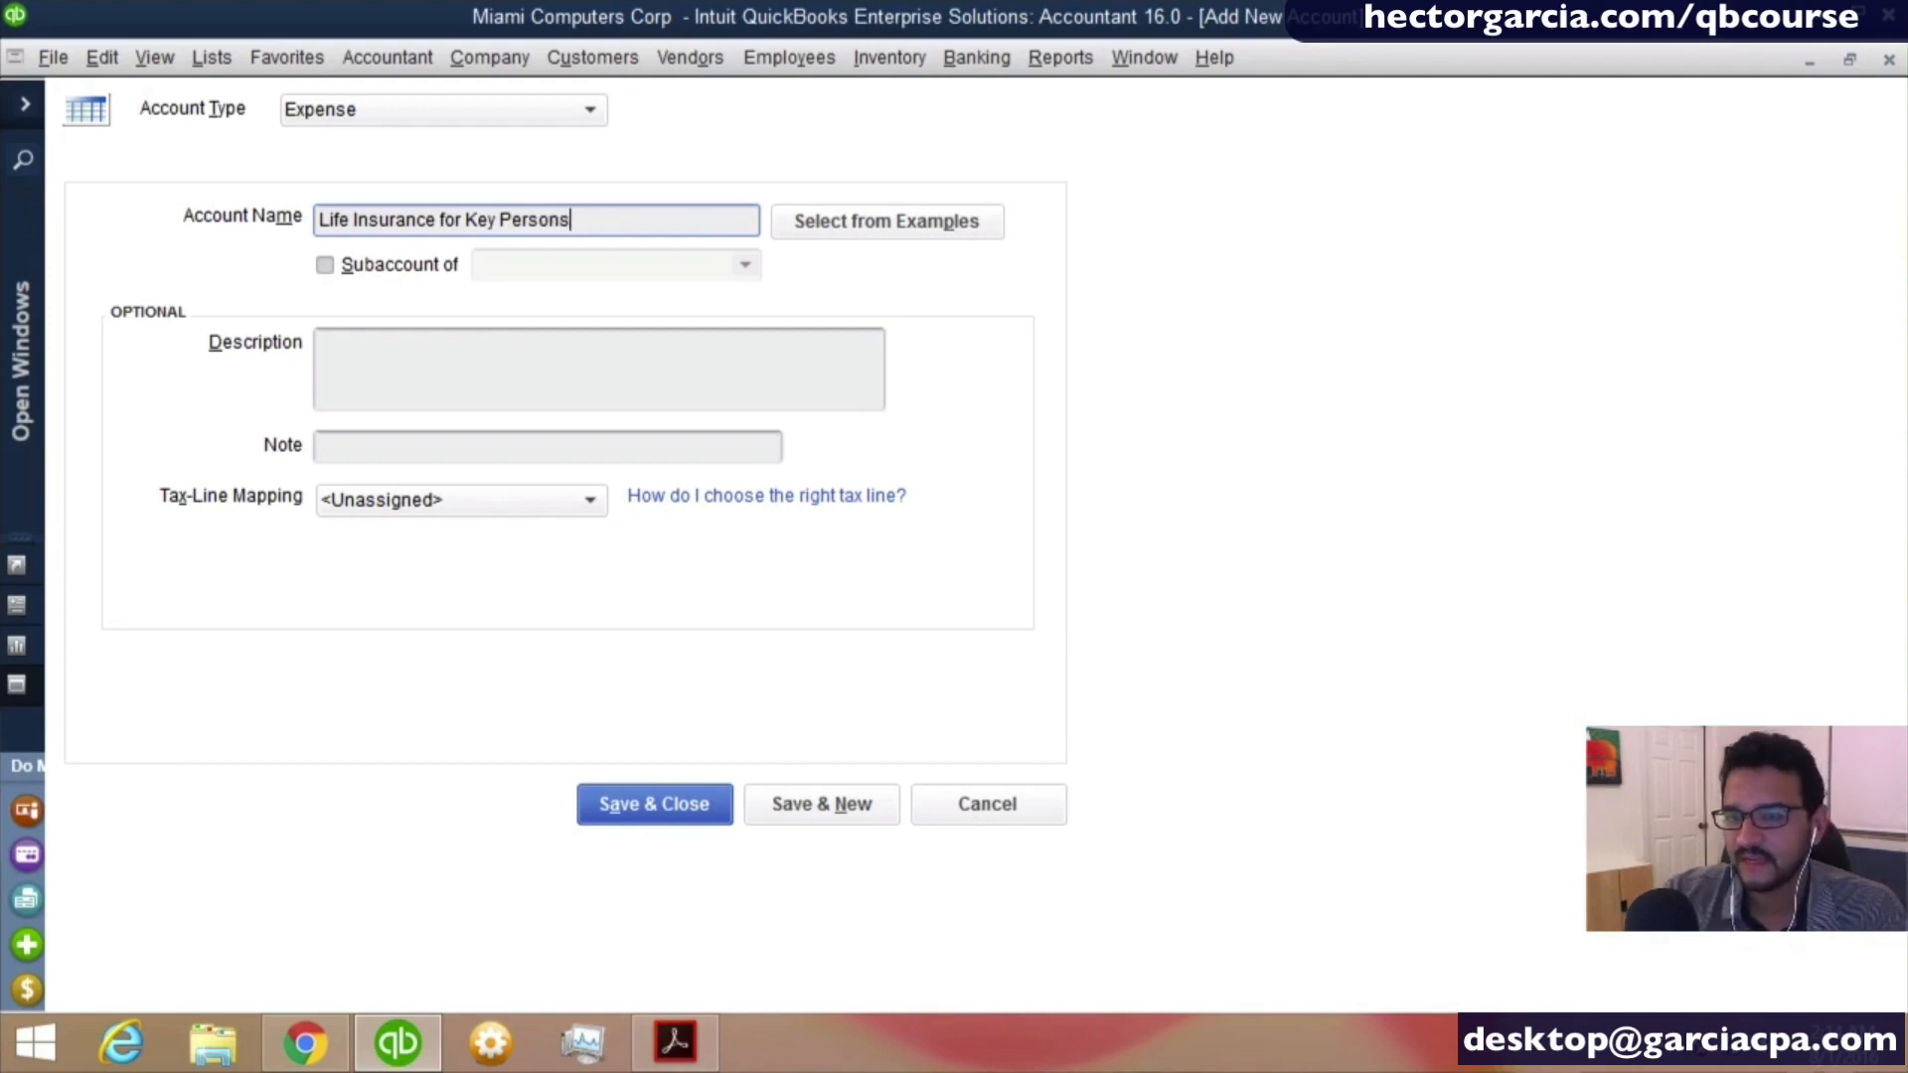
# - Make the Life Insurance for Key Persons account a subaccount of Insurance Expense and save it
pyautogui.press('Tab')
pyautogui.press('Tab')
pyautogui.press('space')
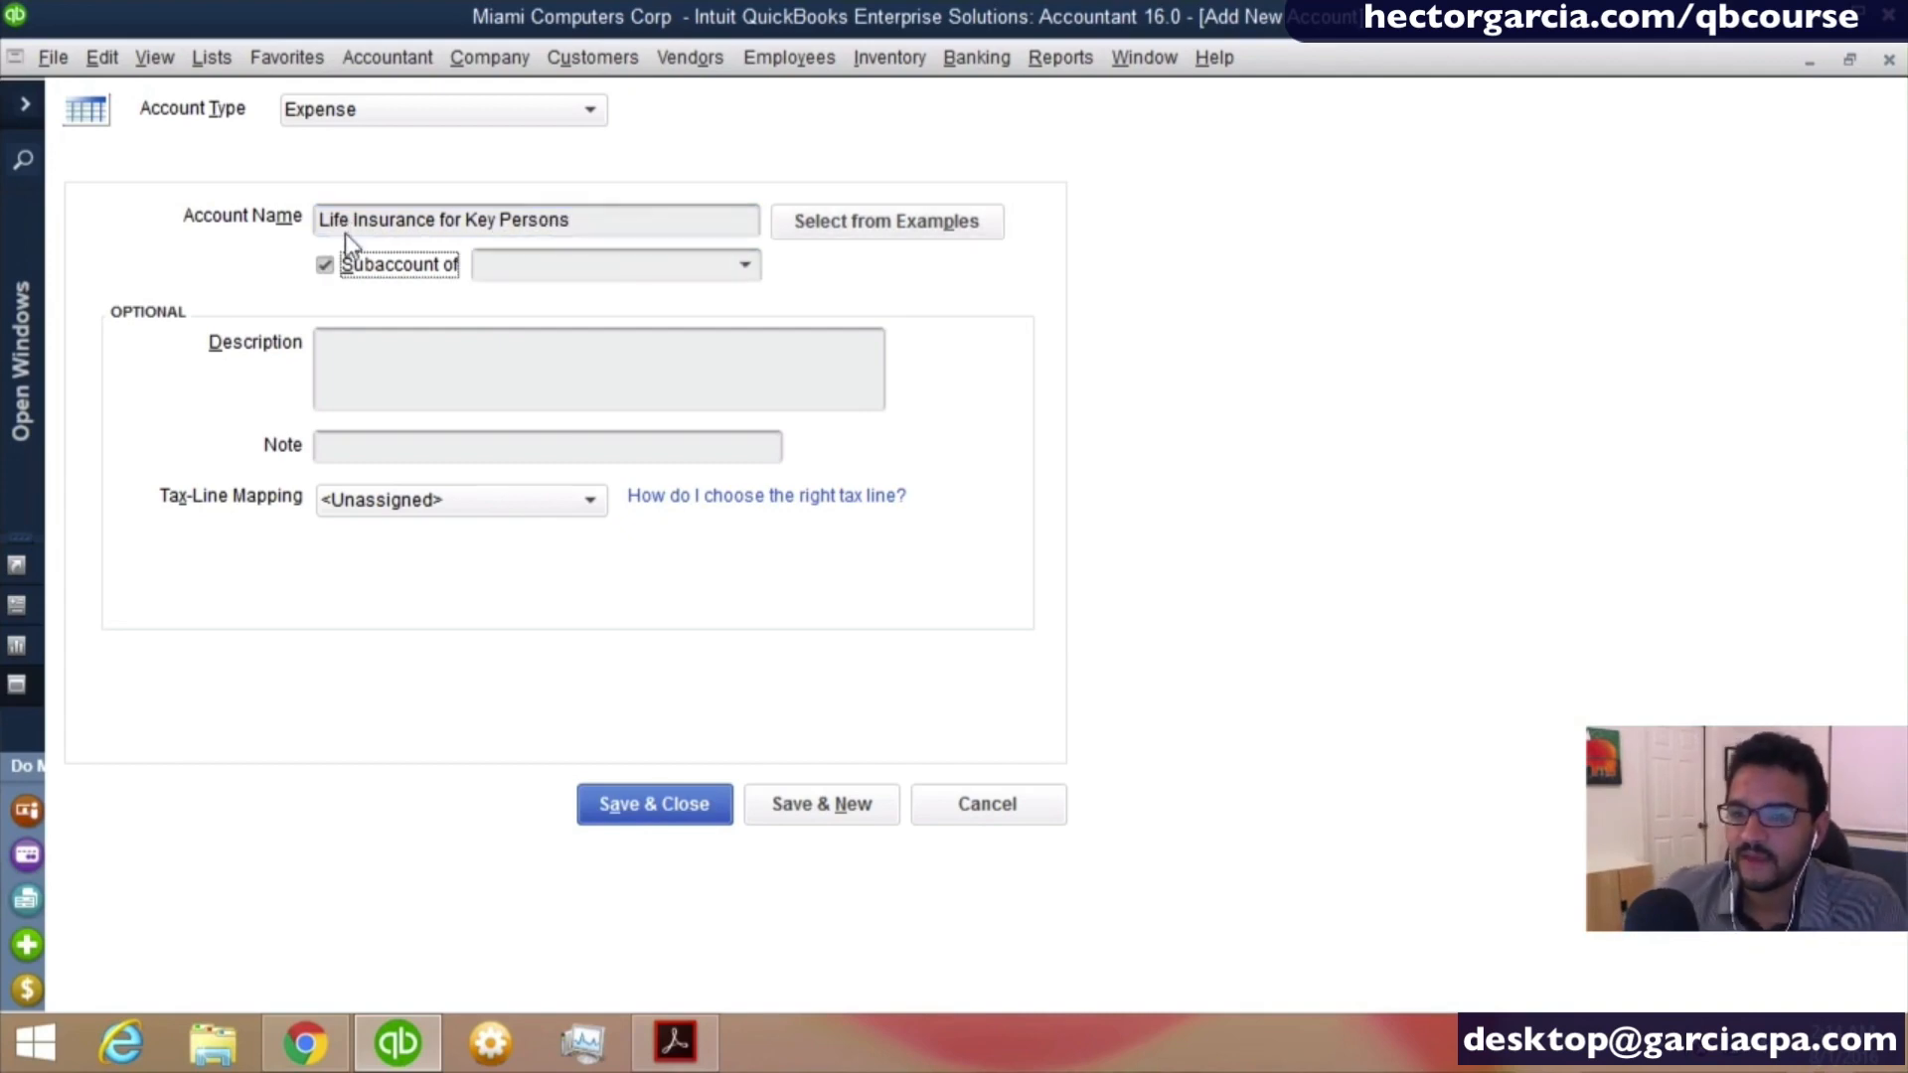
pyautogui.click(572, 263)
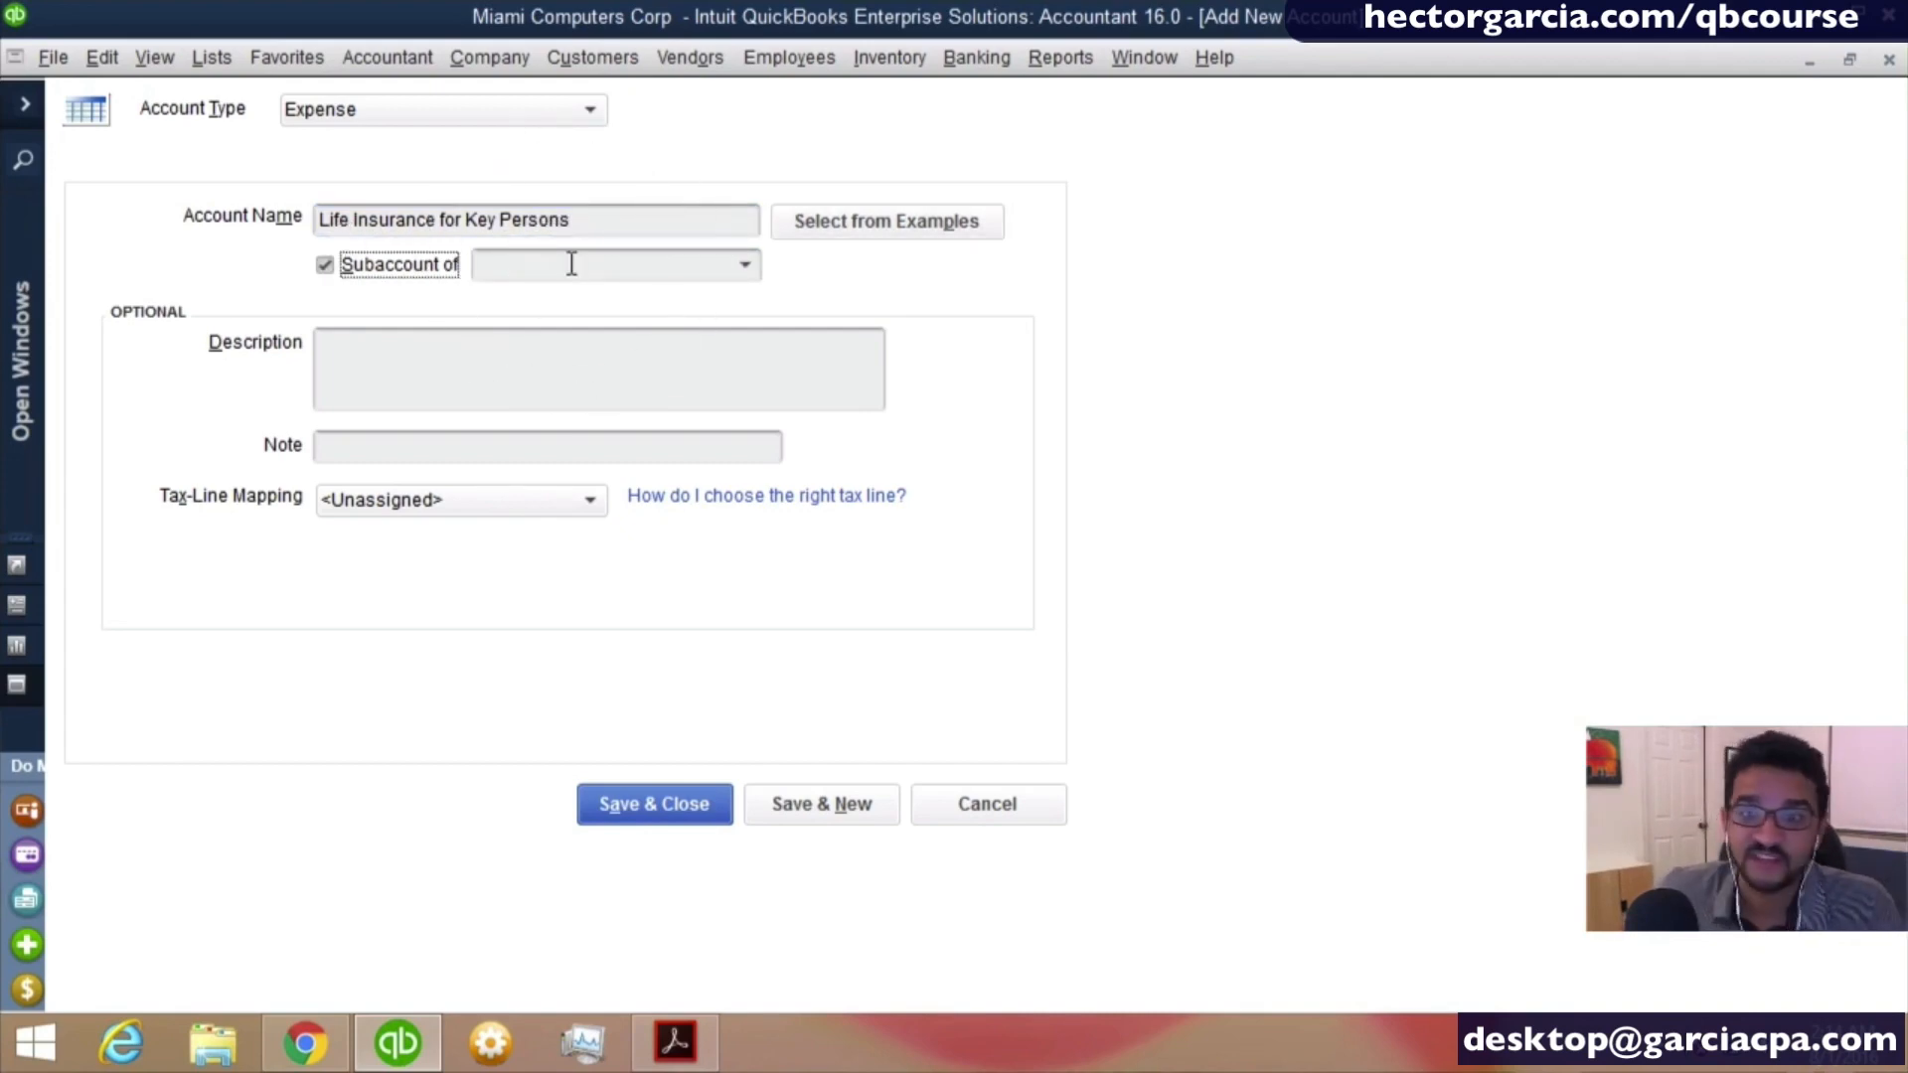
pyautogui.click(331, 267)
pyautogui.click(333, 269)
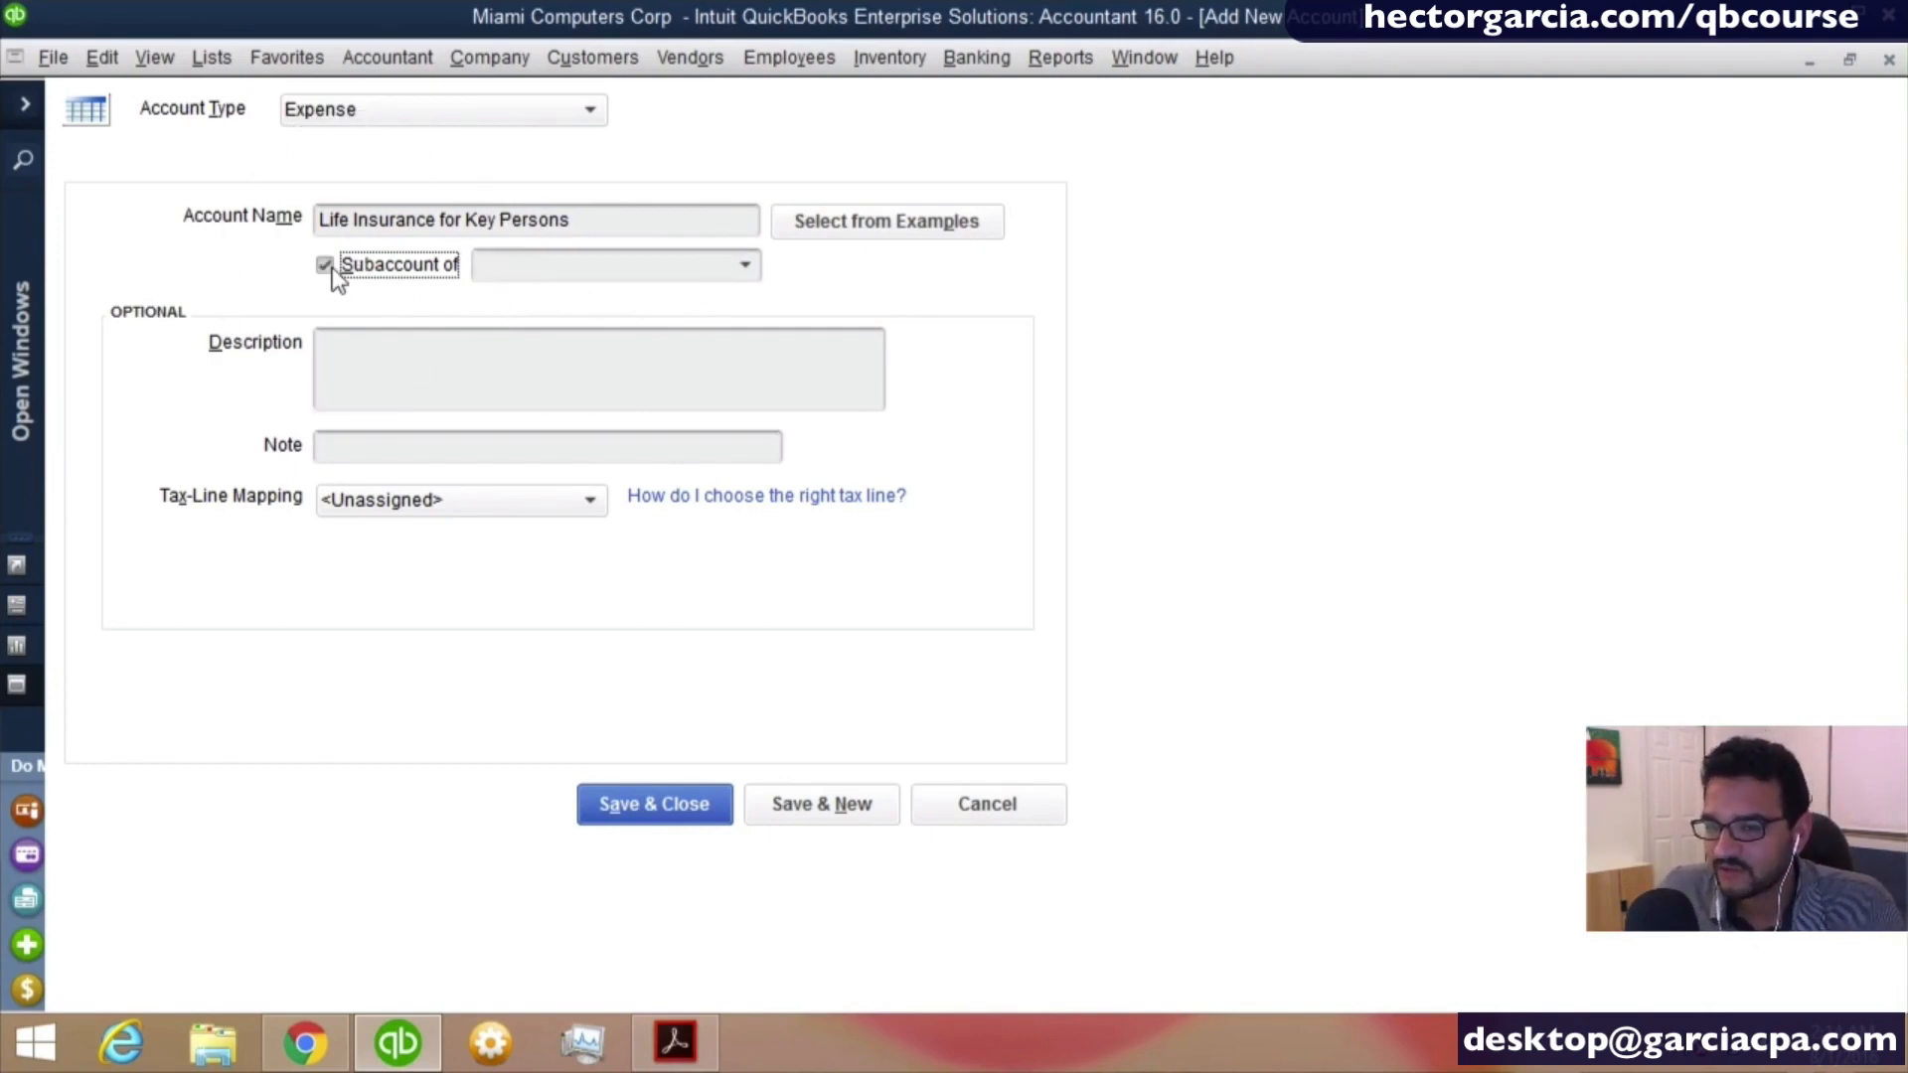
pyautogui.click(747, 265)
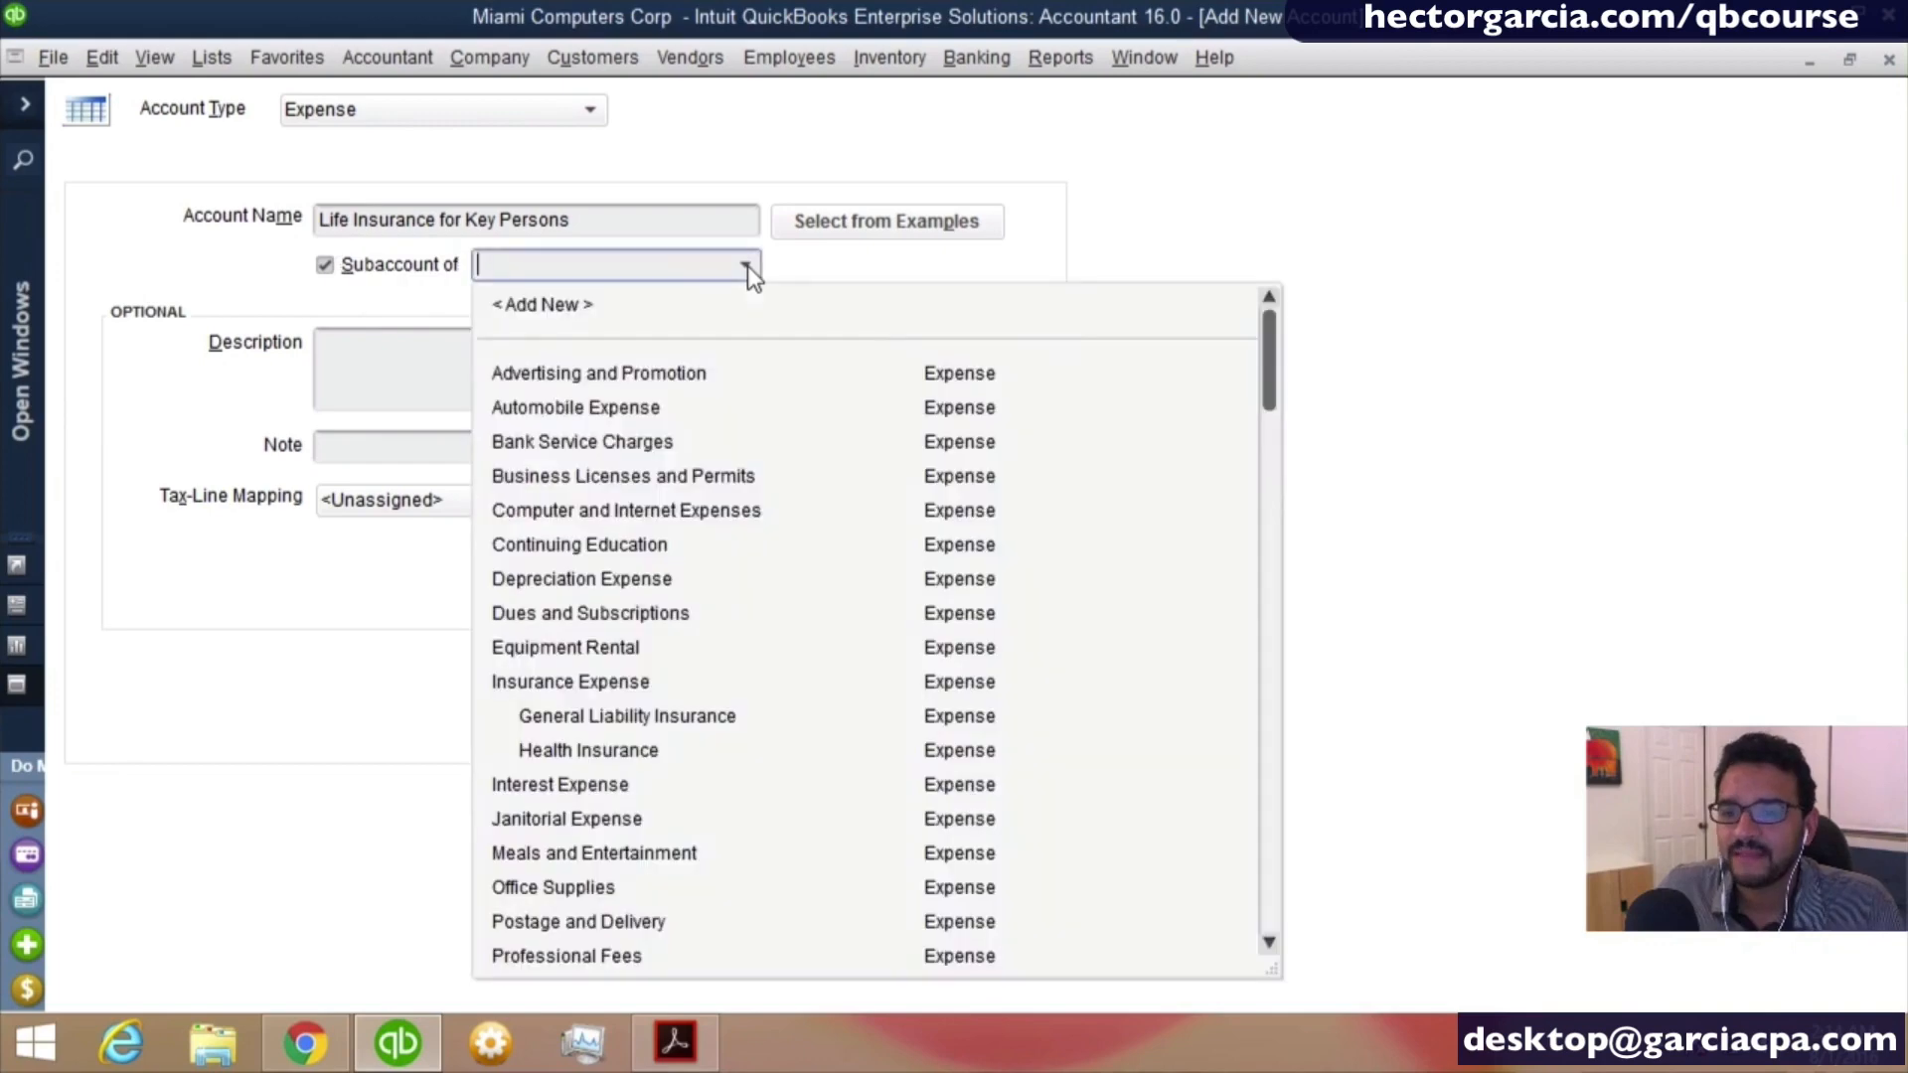
pyautogui.click(606, 687)
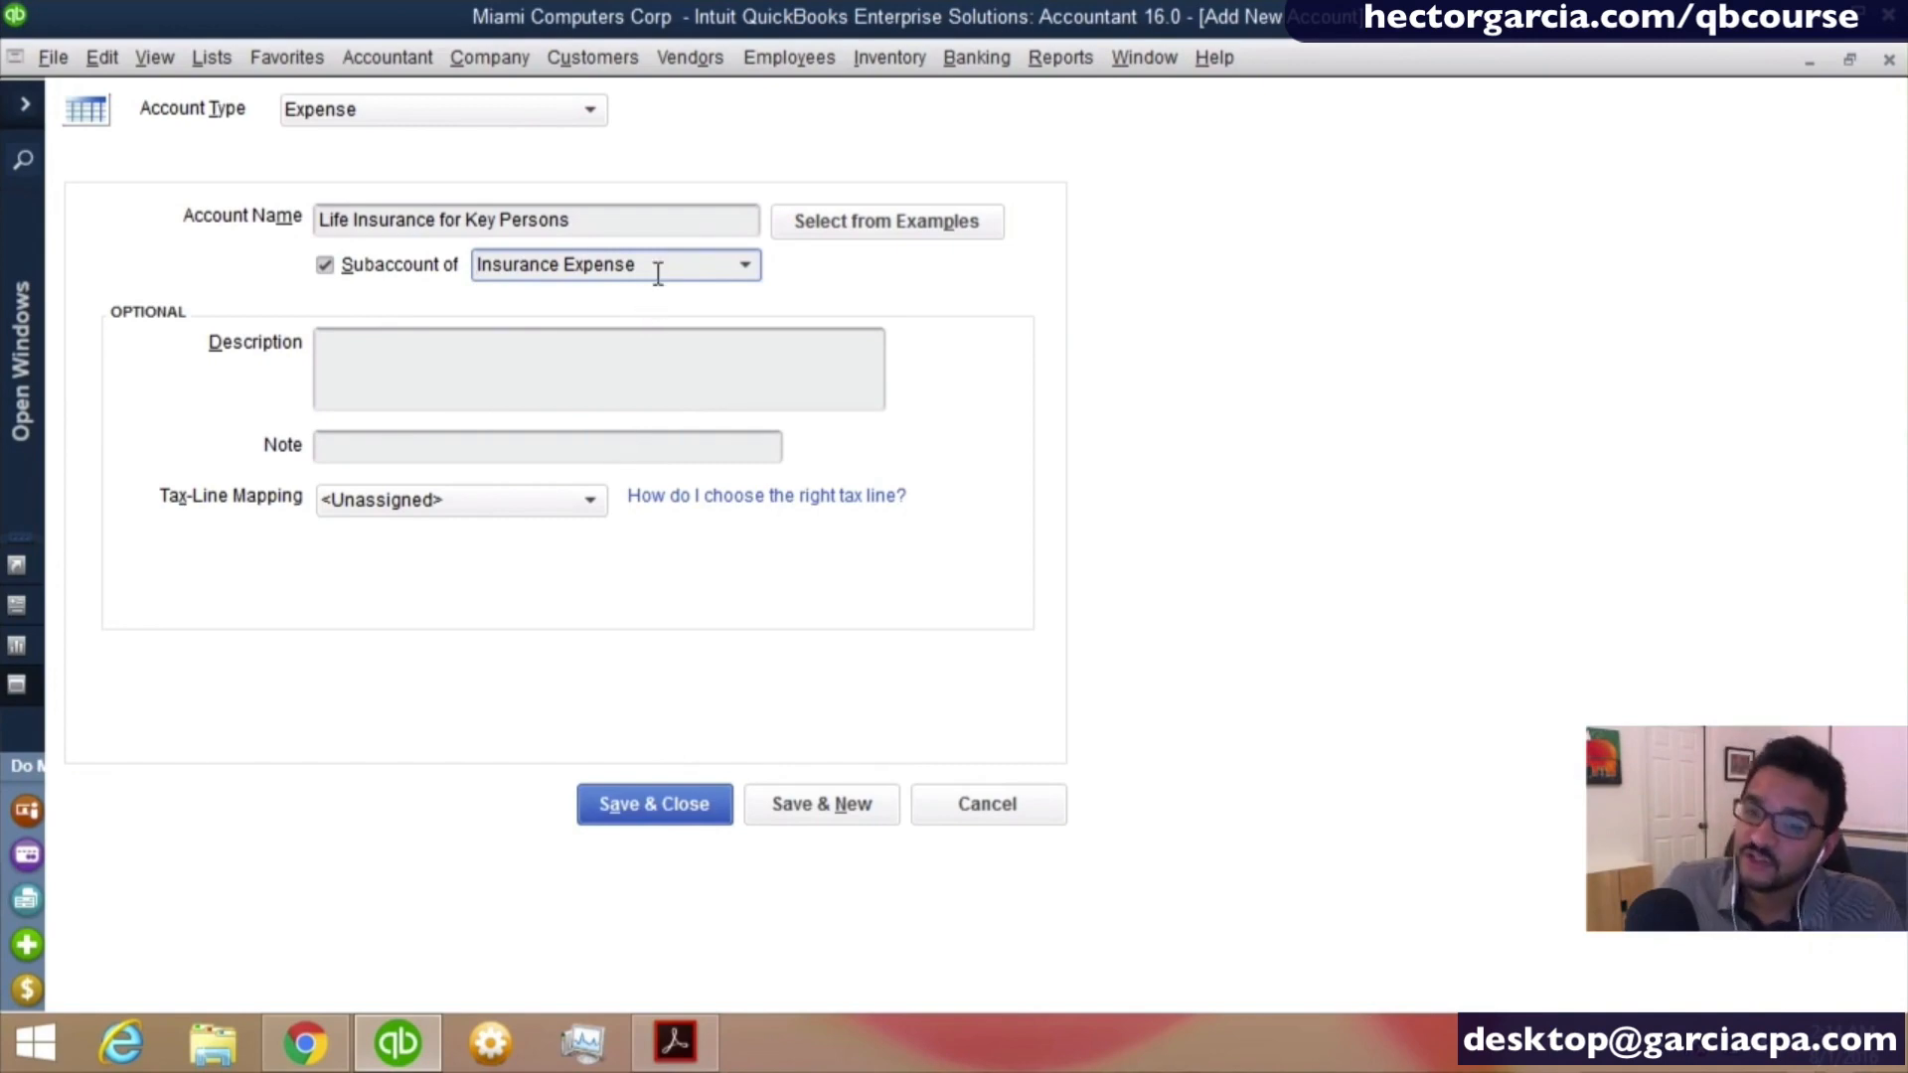
pyautogui.click(648, 810)
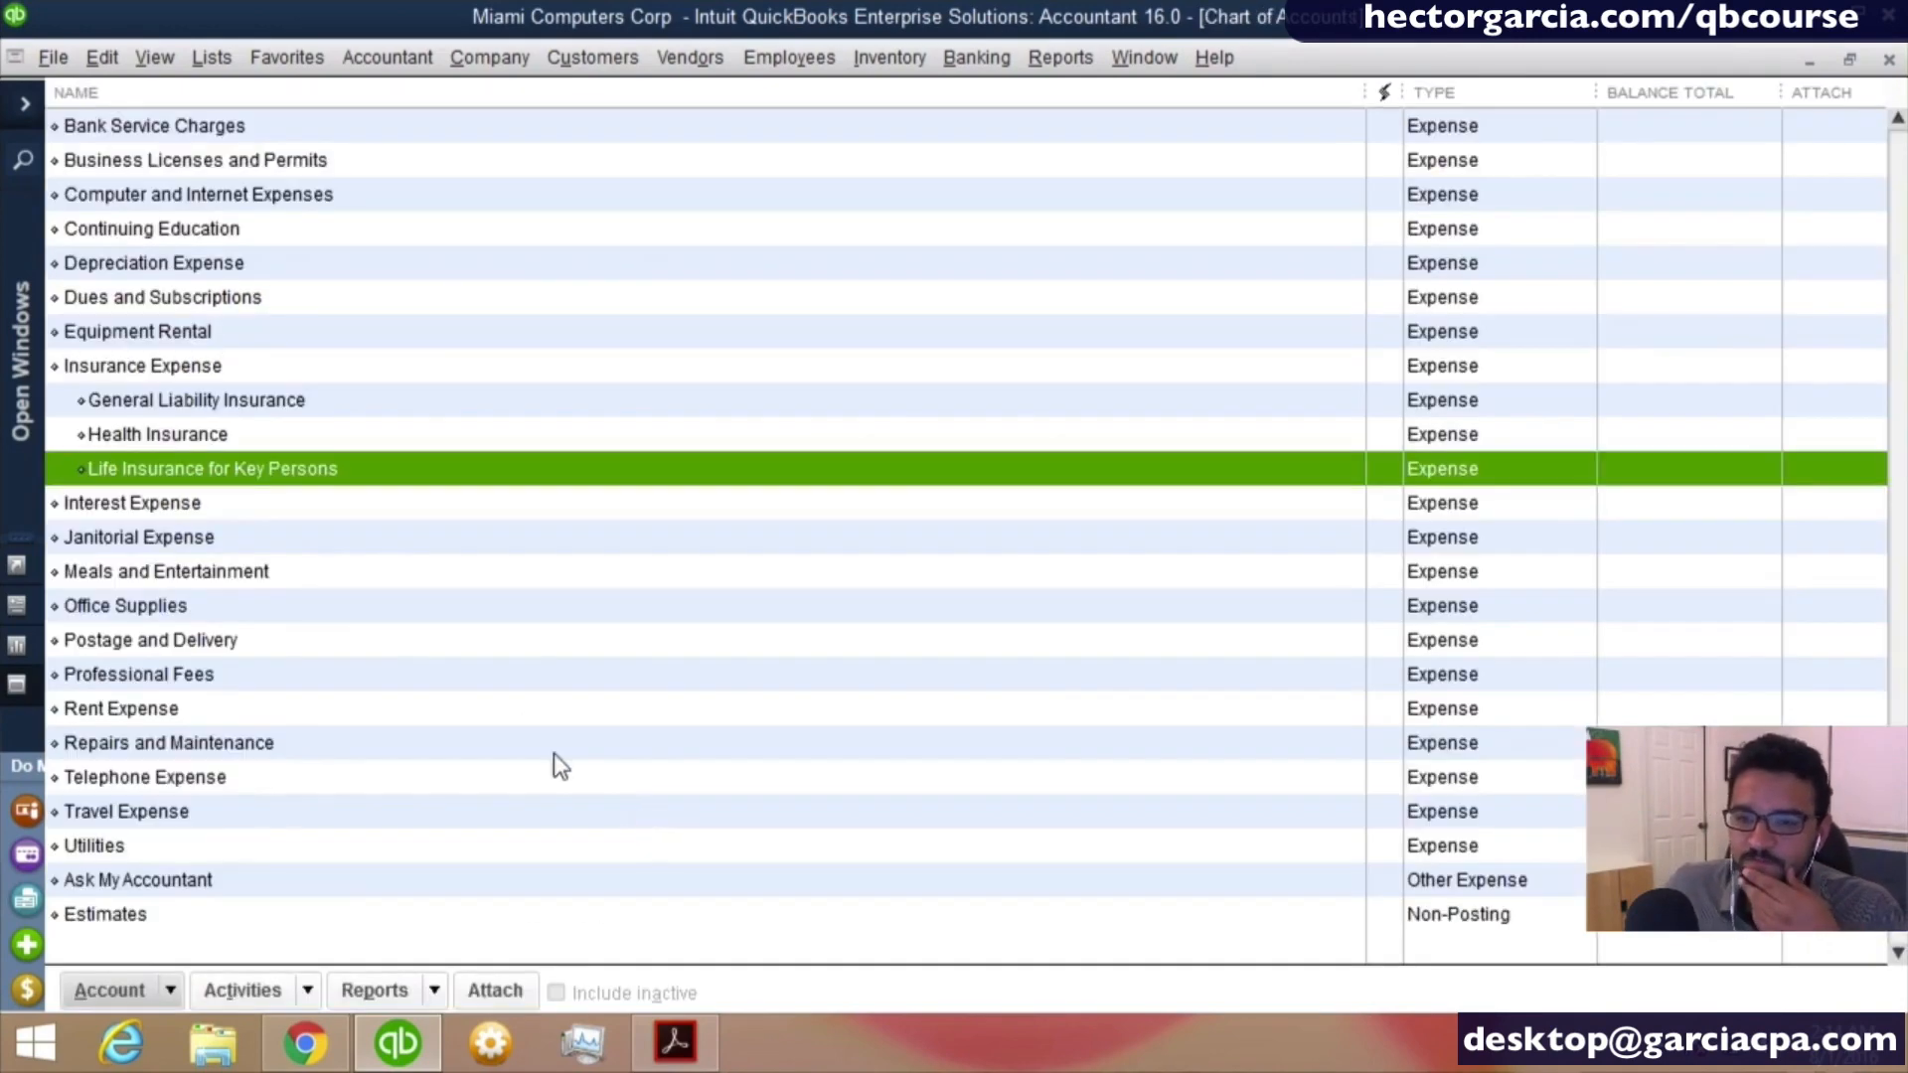
# - Review the Insurance Expense subaccounts and the Automobile Expense account in the chart of accounts
pyautogui.click(159, 399)
pyautogui.click(165, 491)
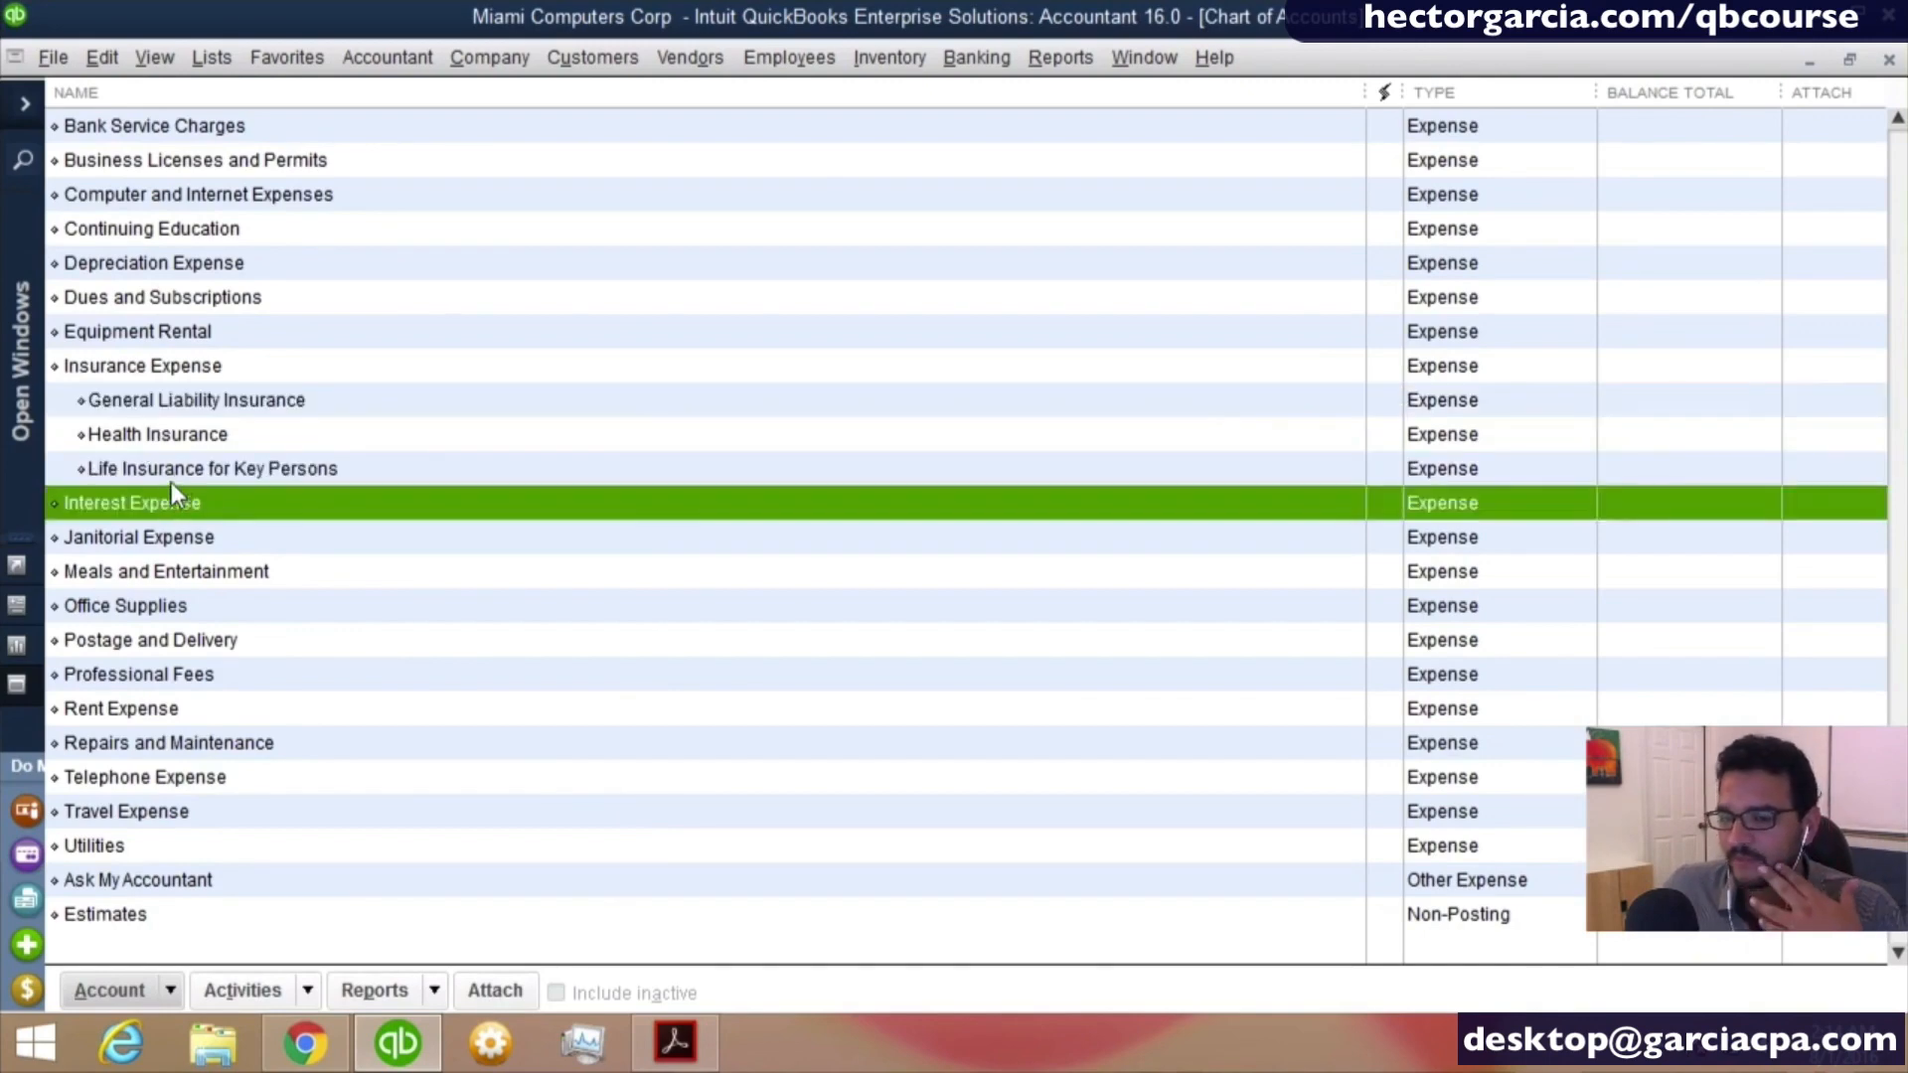
pyautogui.click(175, 475)
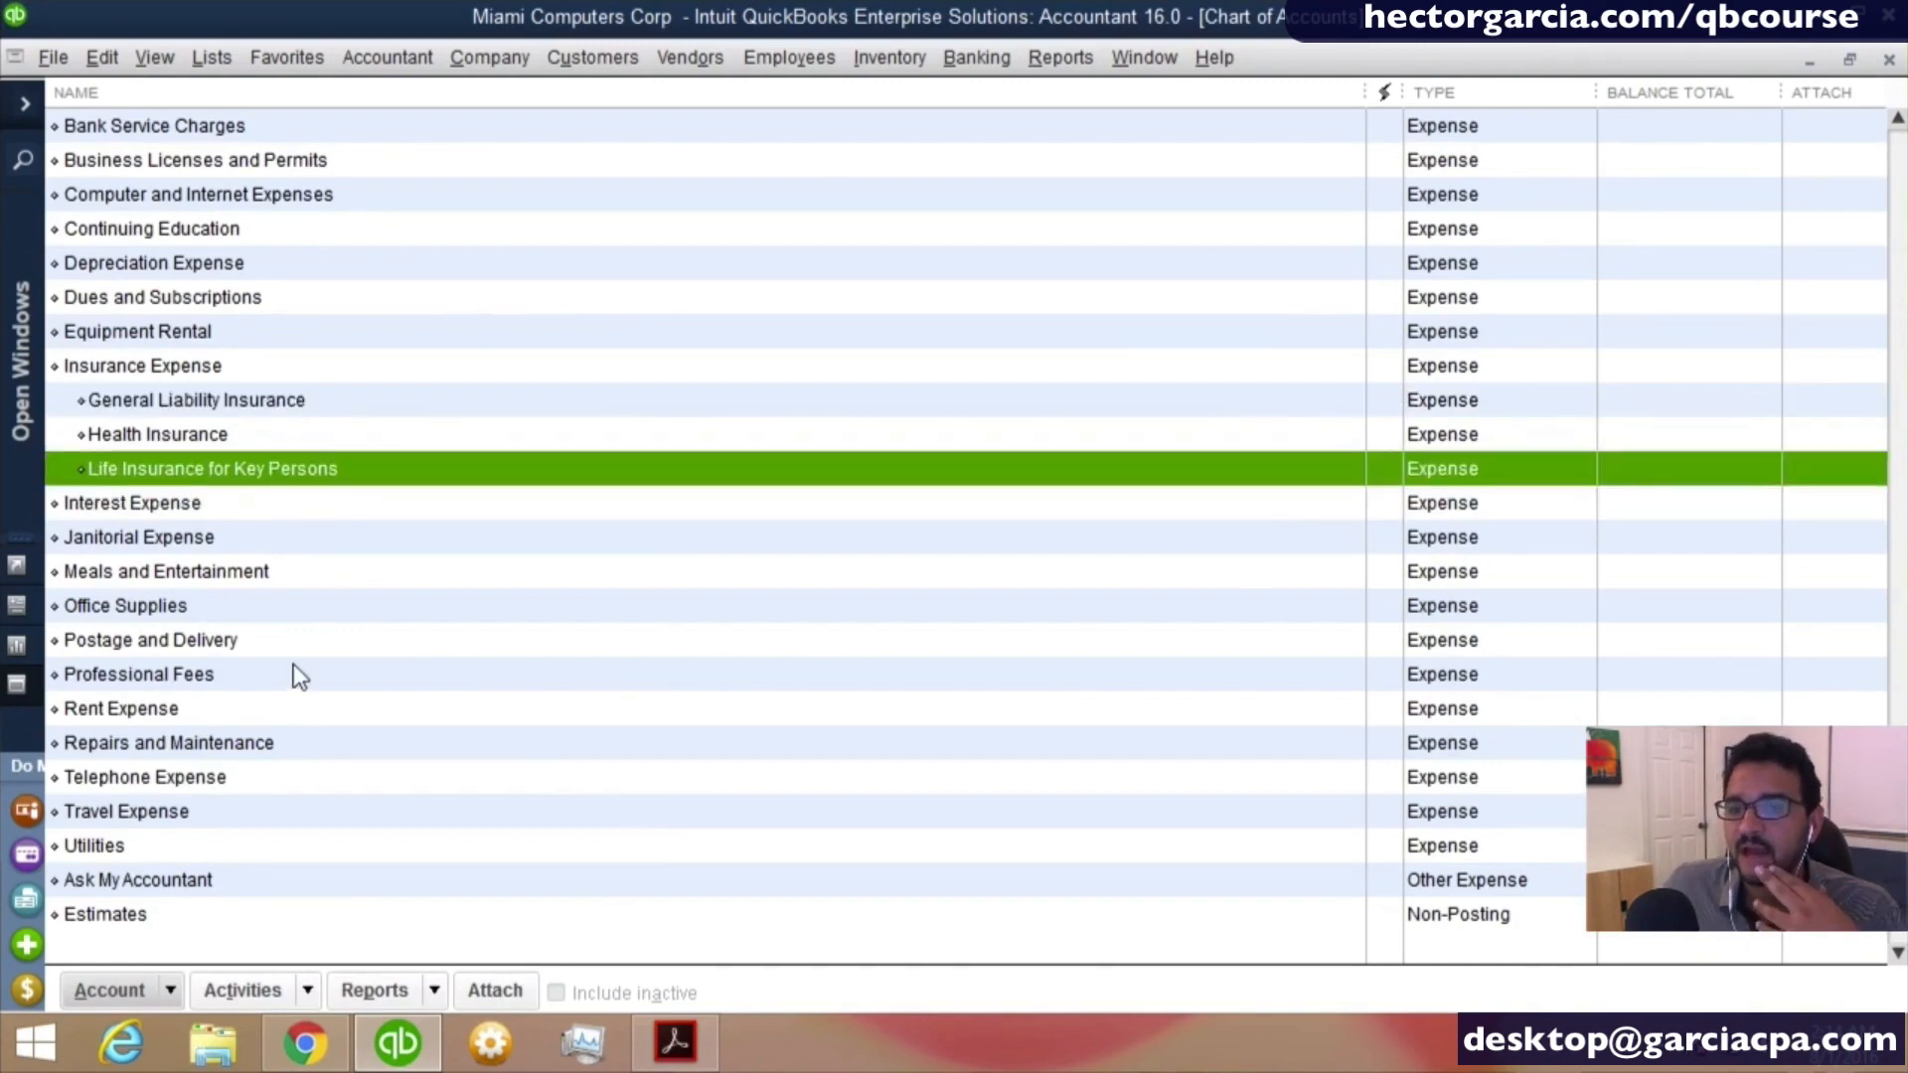
pyautogui.scroll(2, 294, 664)
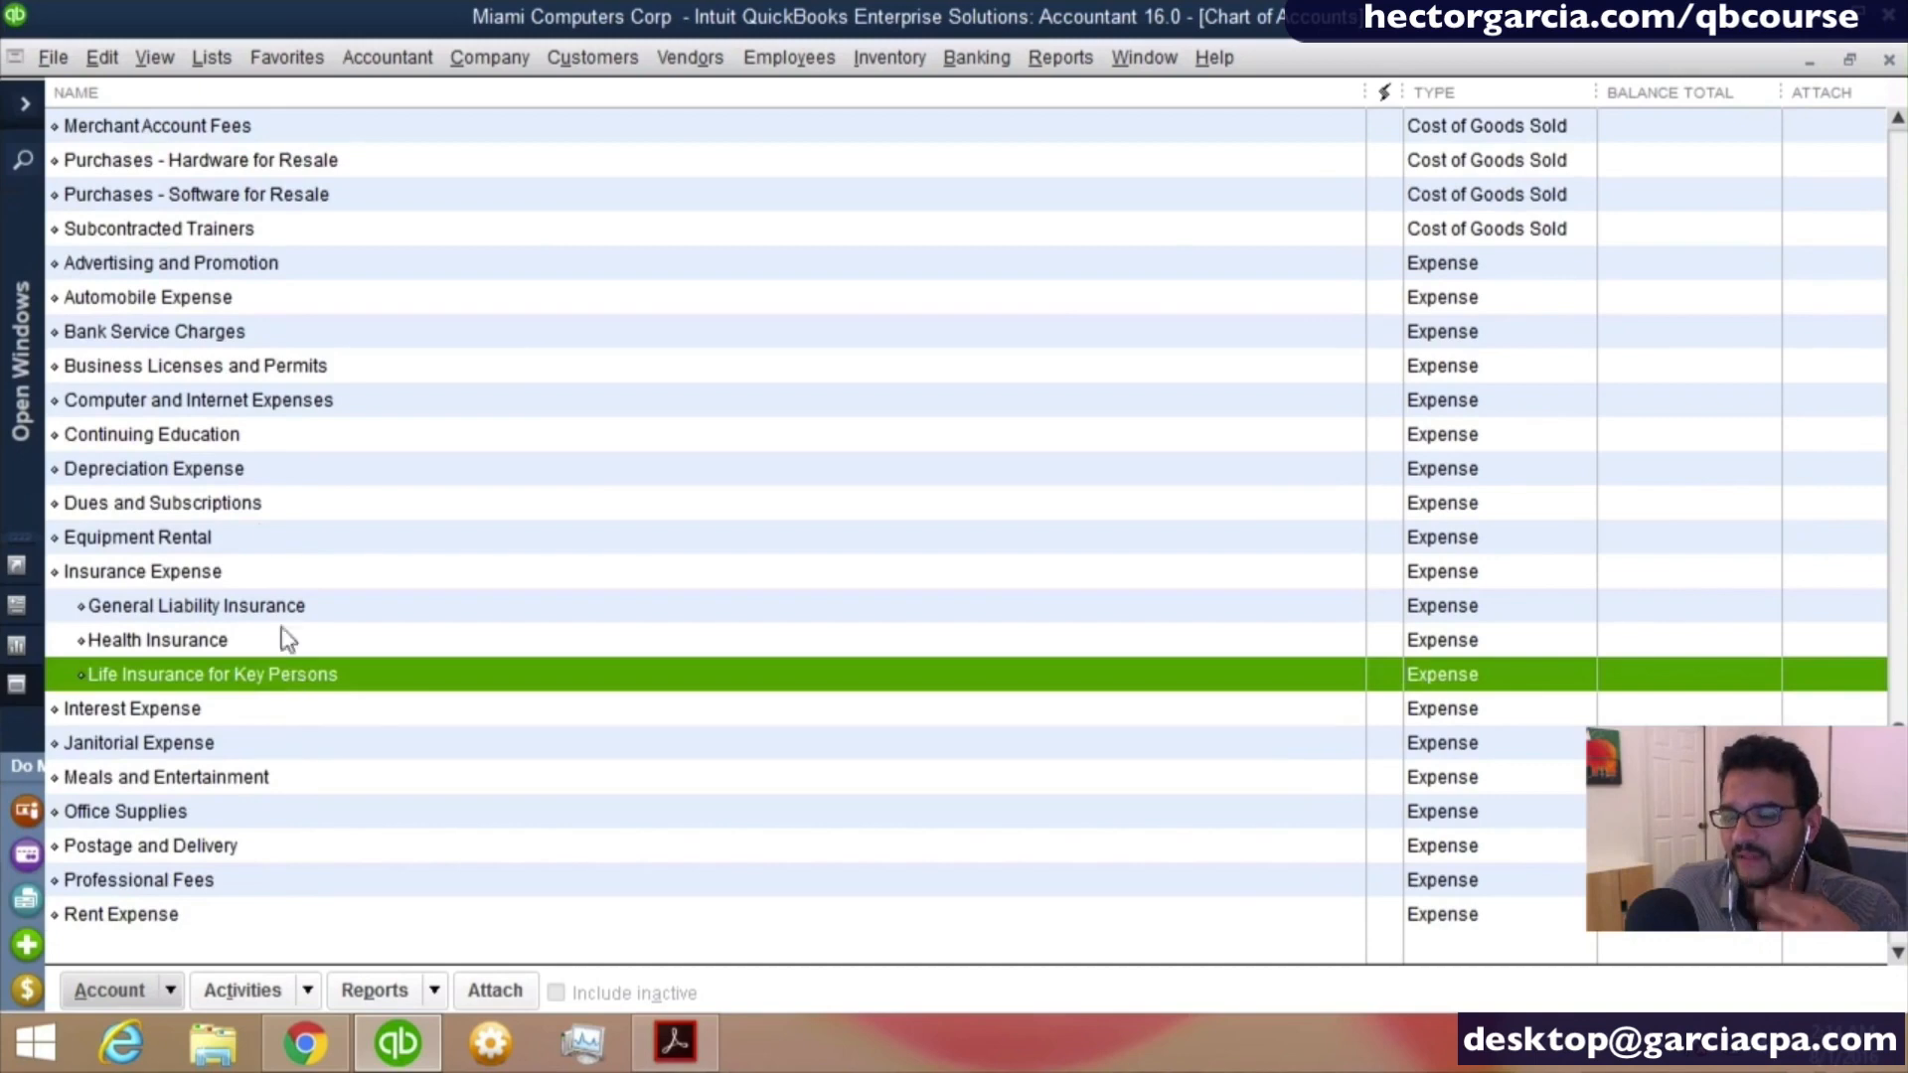
pyautogui.click(204, 304)
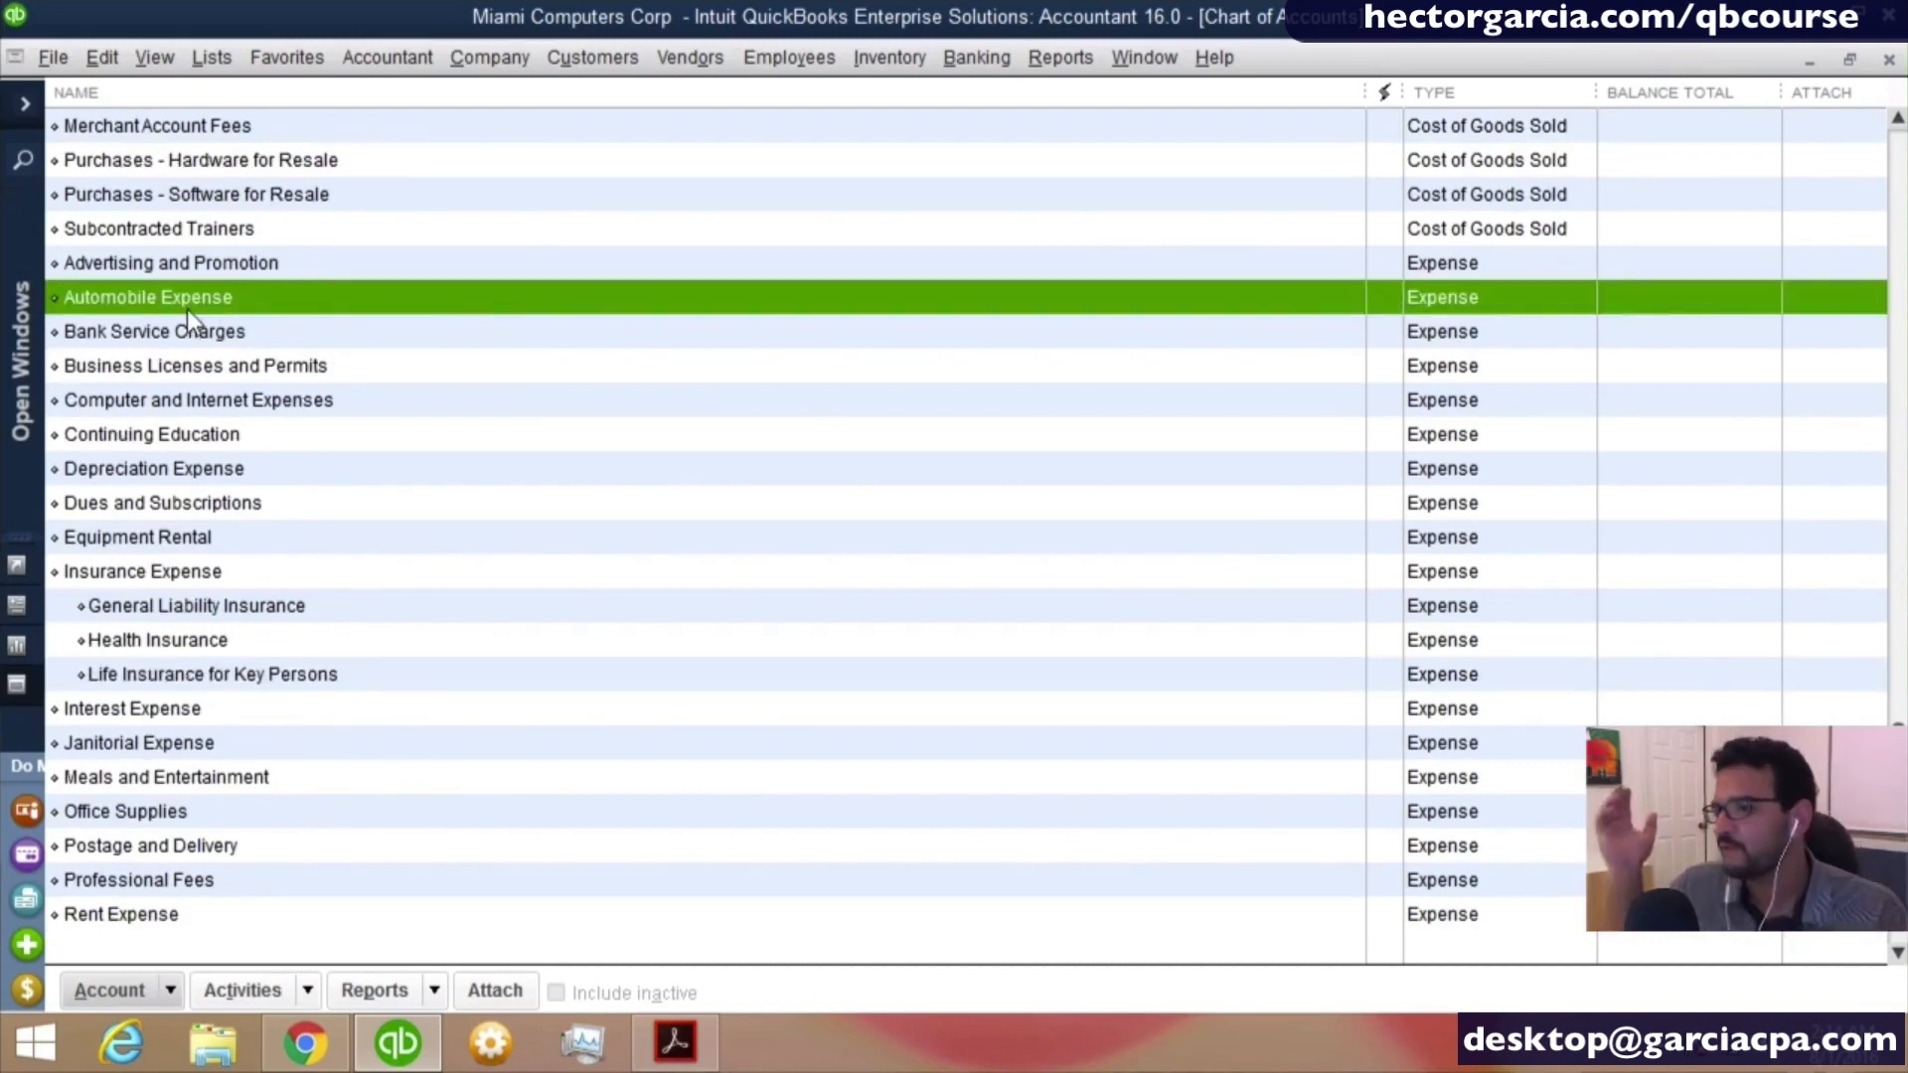
# - Start another new Expense account and name it Fuel
pyautogui.click(171, 993)
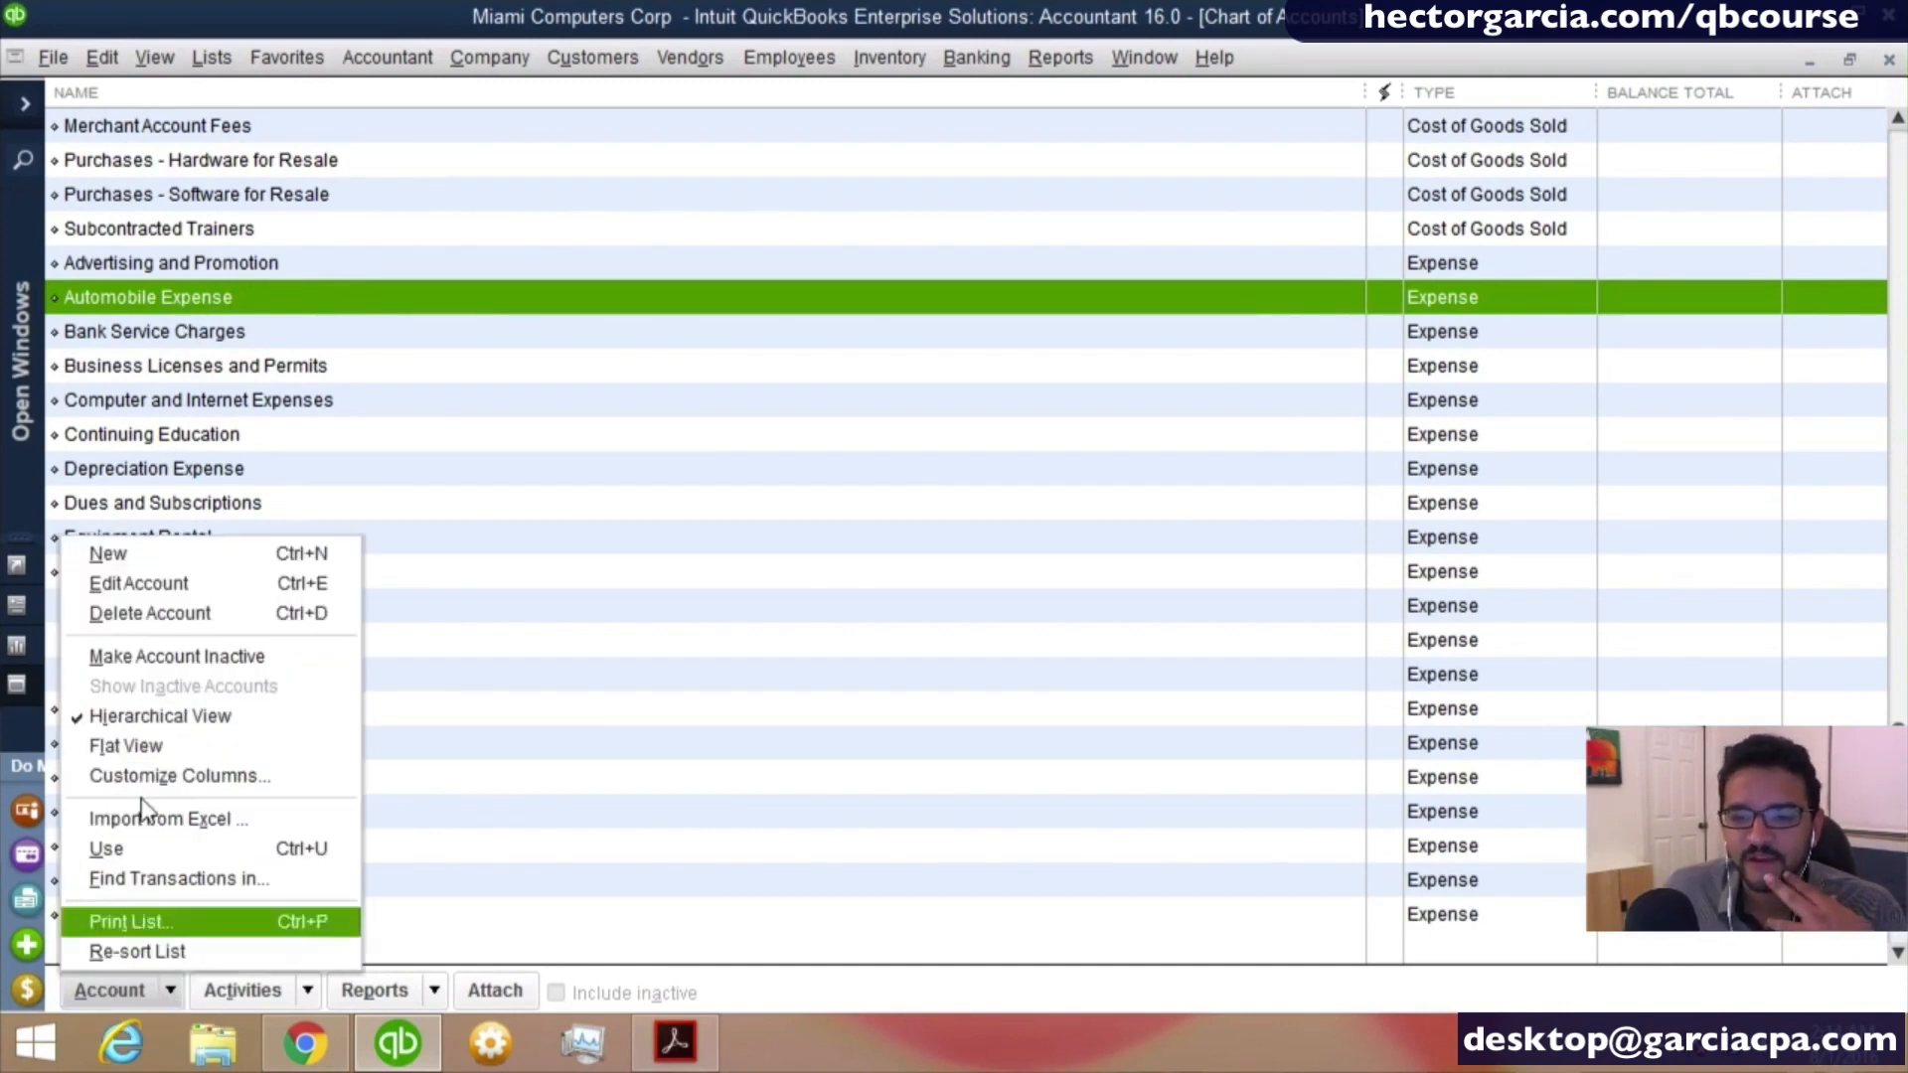
pyautogui.click(130, 558)
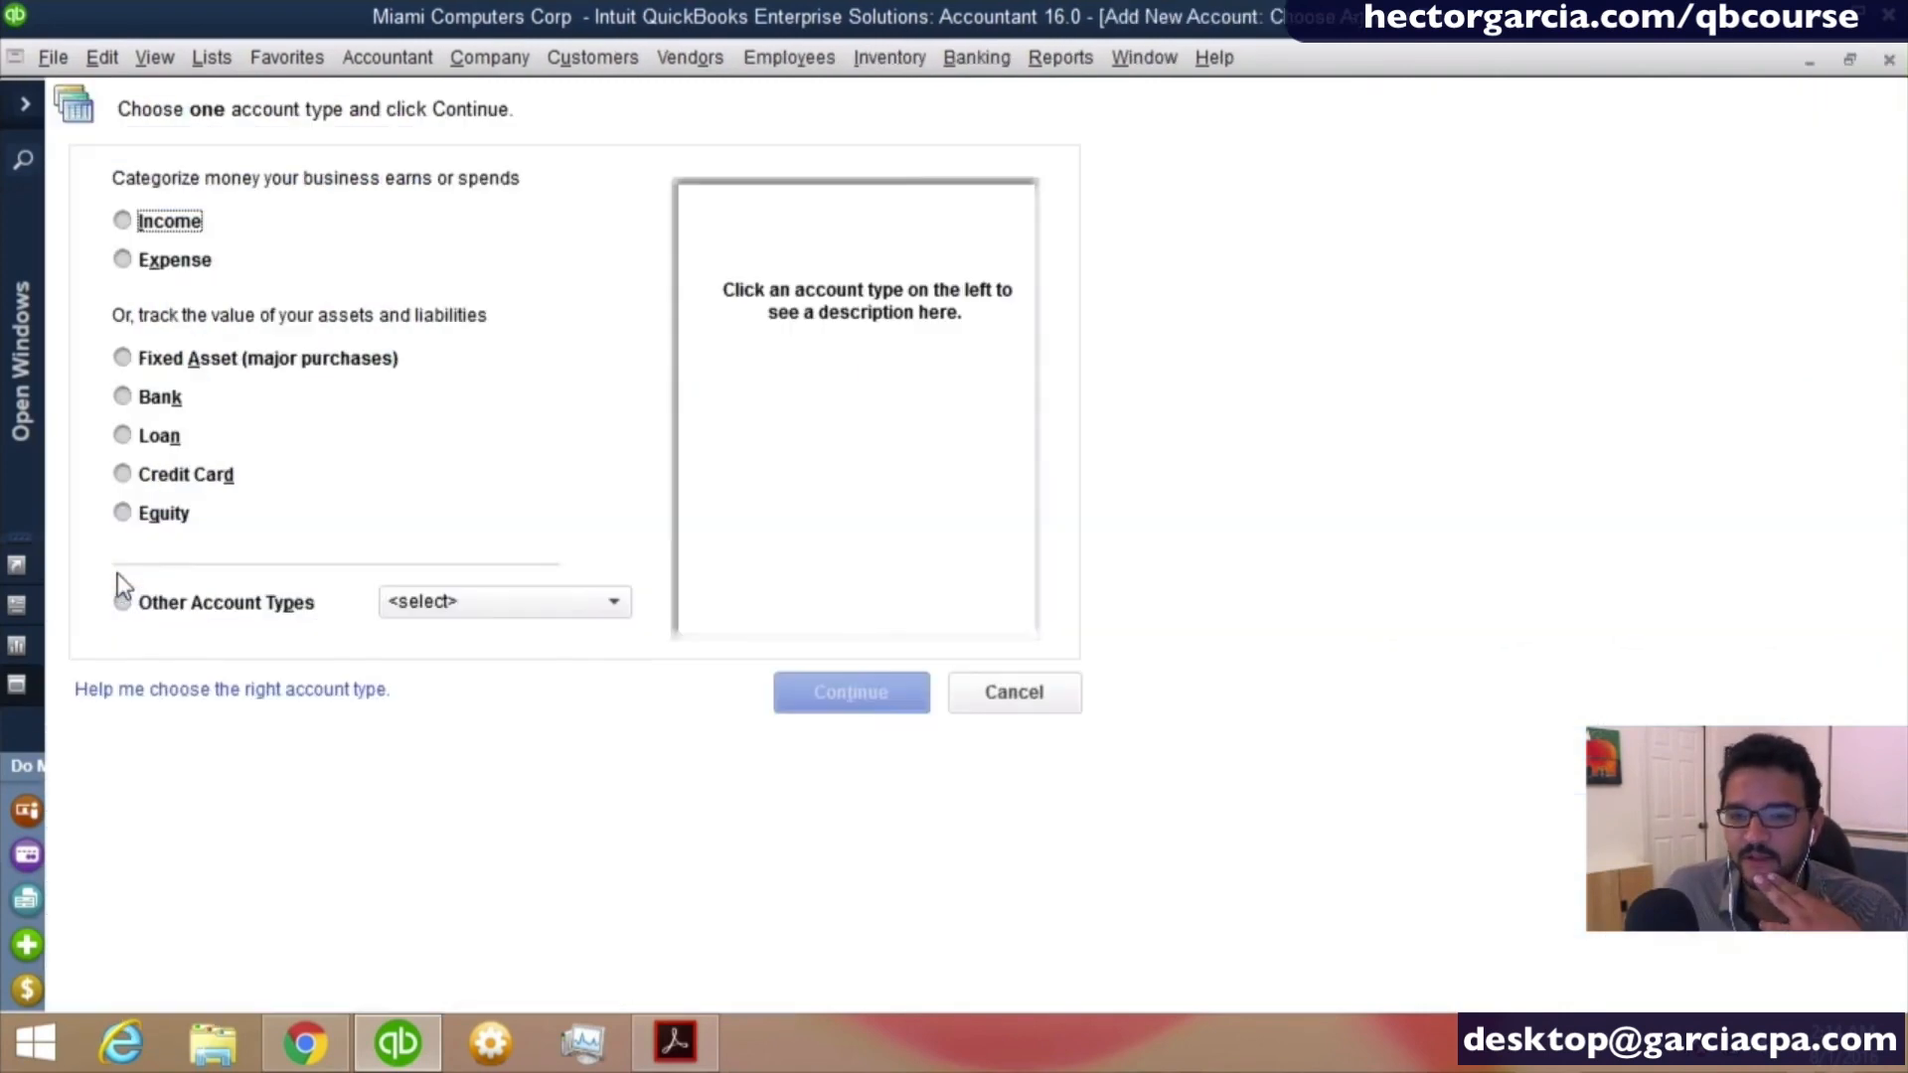
pyautogui.click(177, 260)
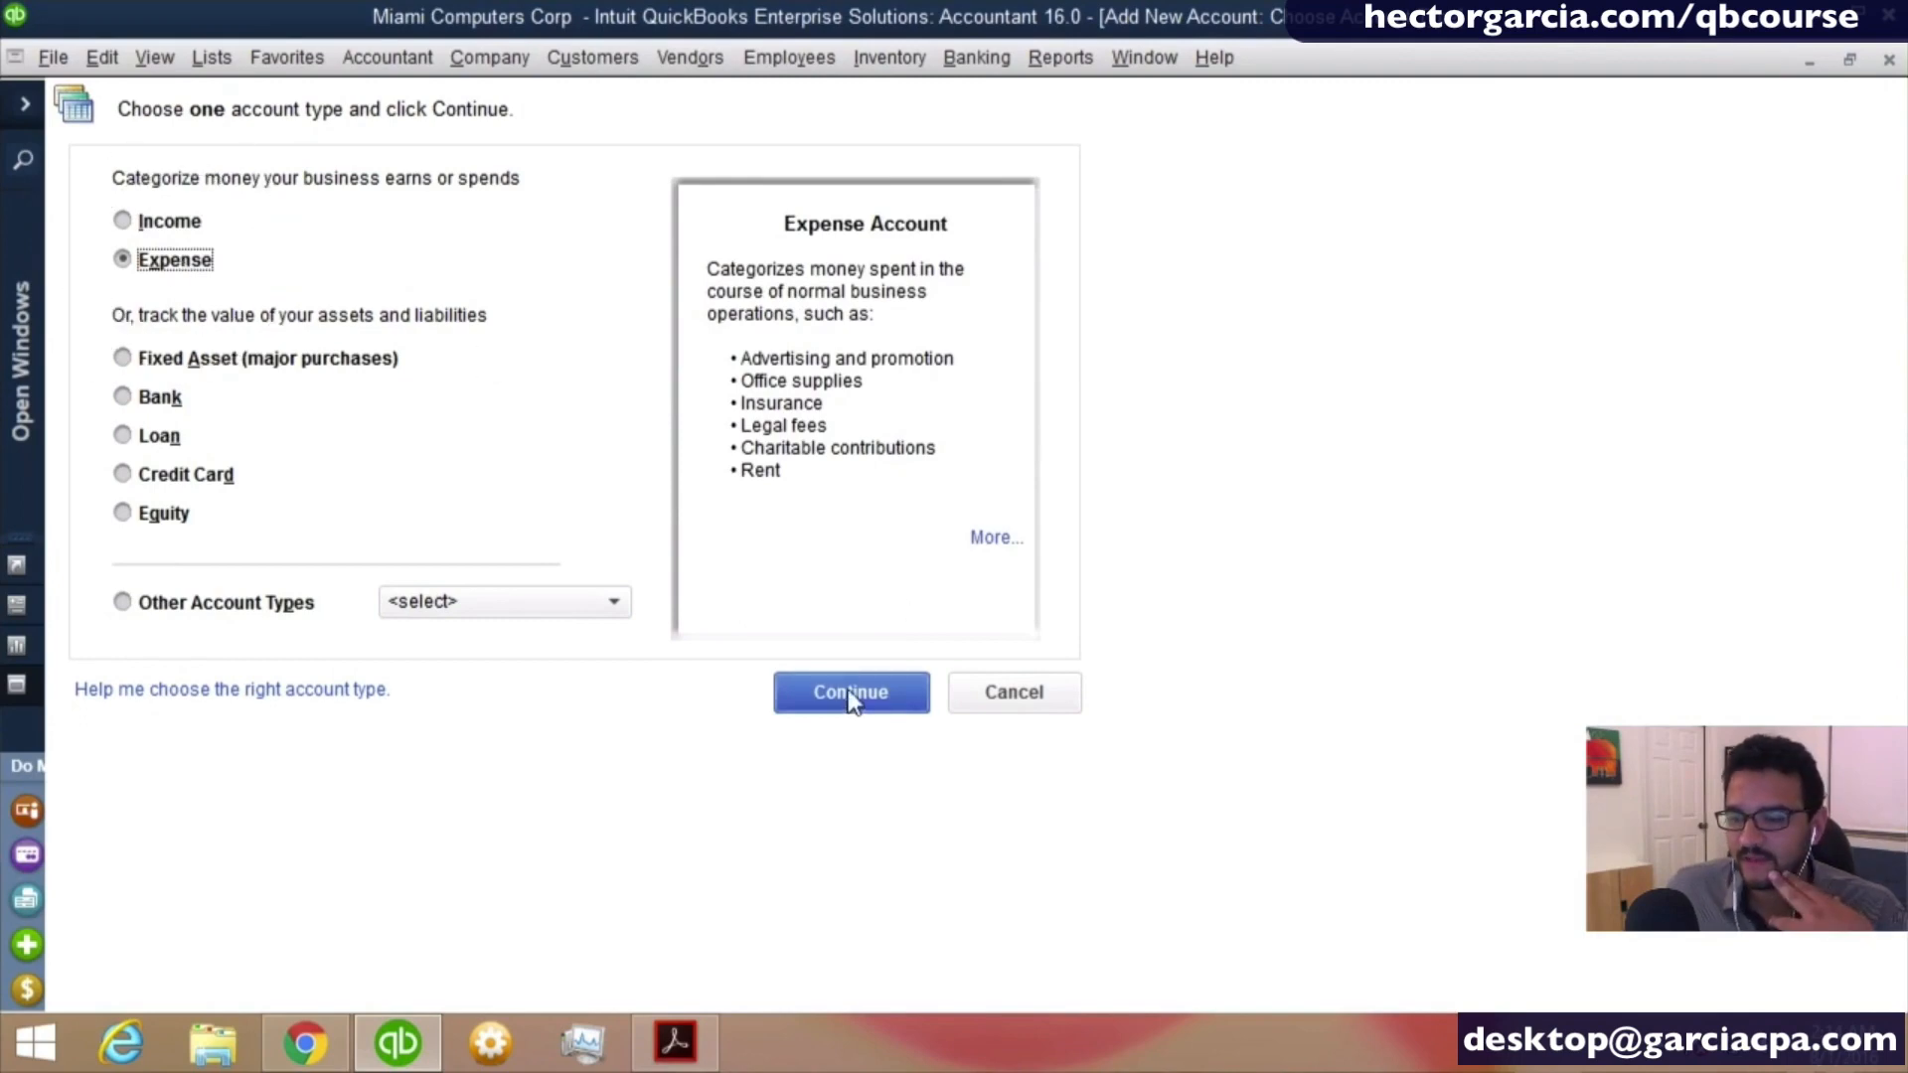
pyautogui.click(851, 693)
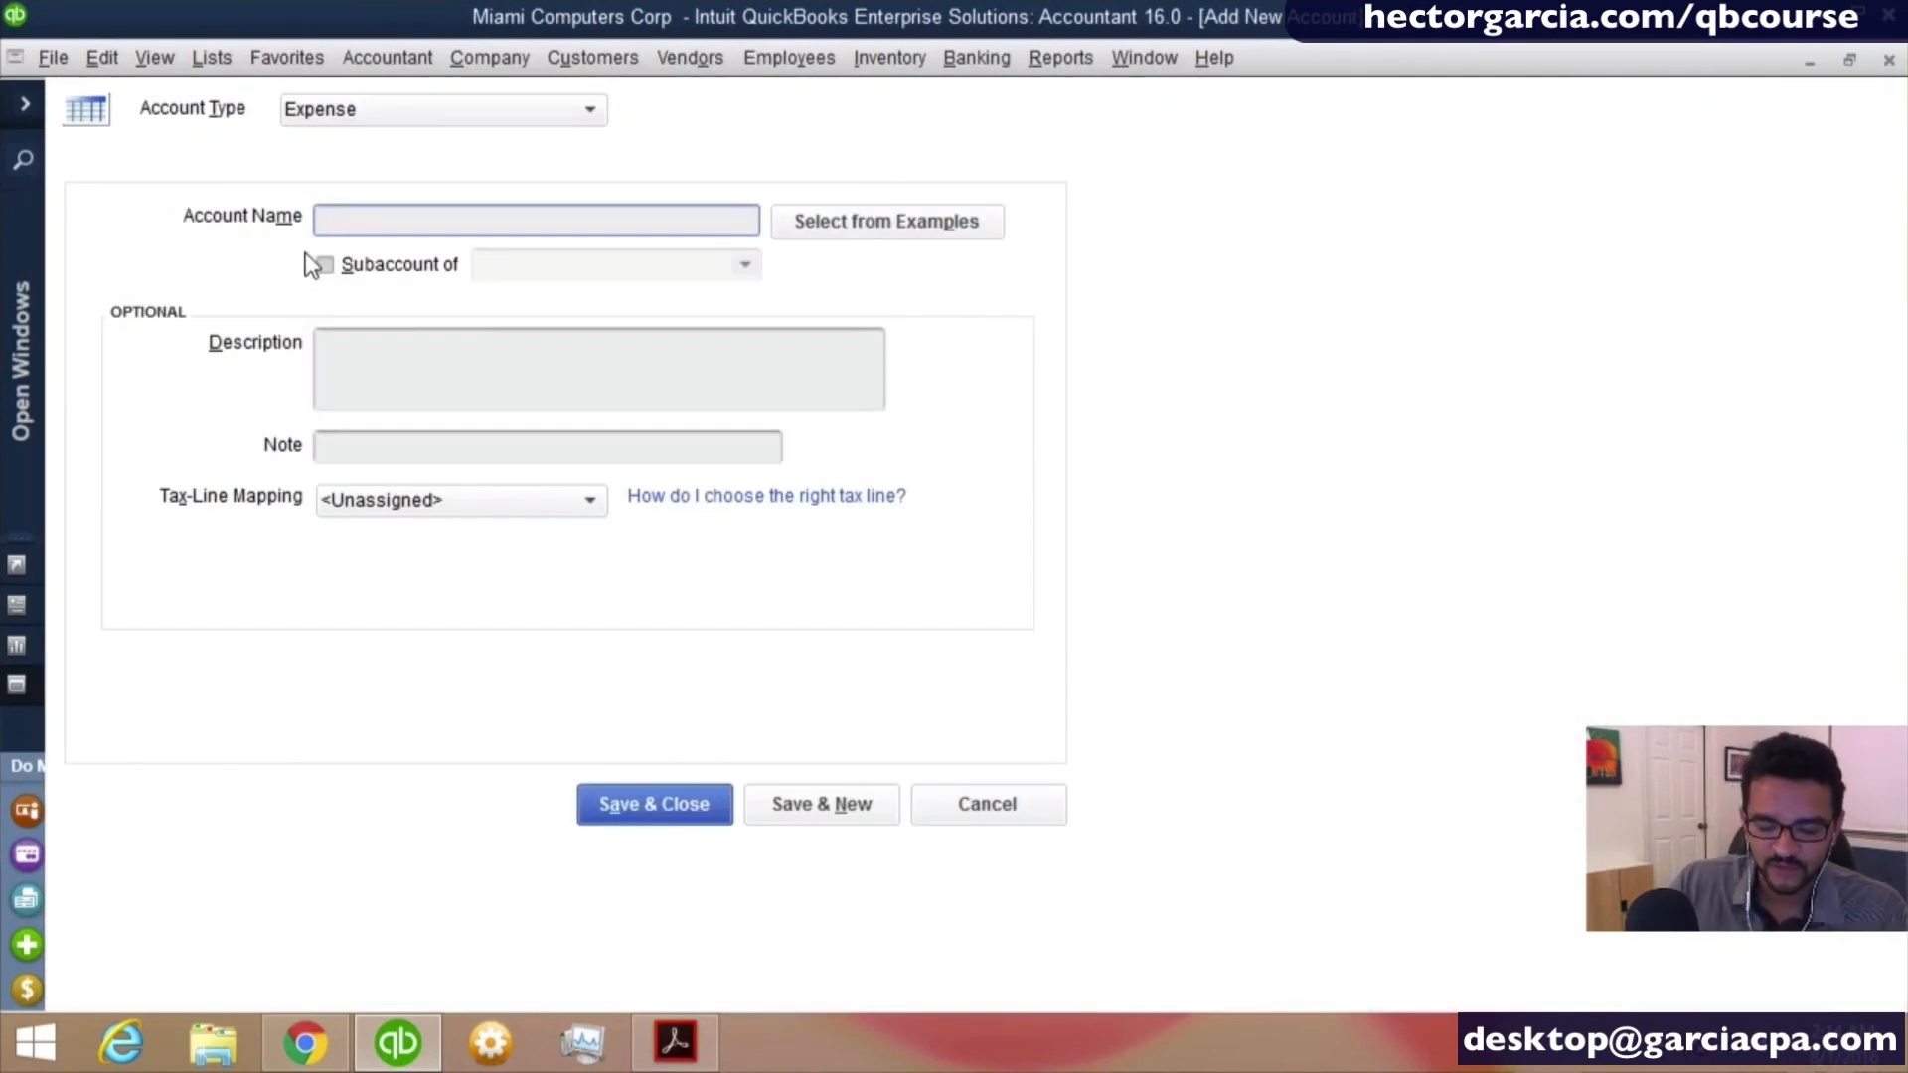
pyautogui.write('fuel')
pyautogui.press('BackSpace')
pyautogui.press('BackSpace')
pyautogui.press('BackSpace')
pyautogui.press('BackSpace')
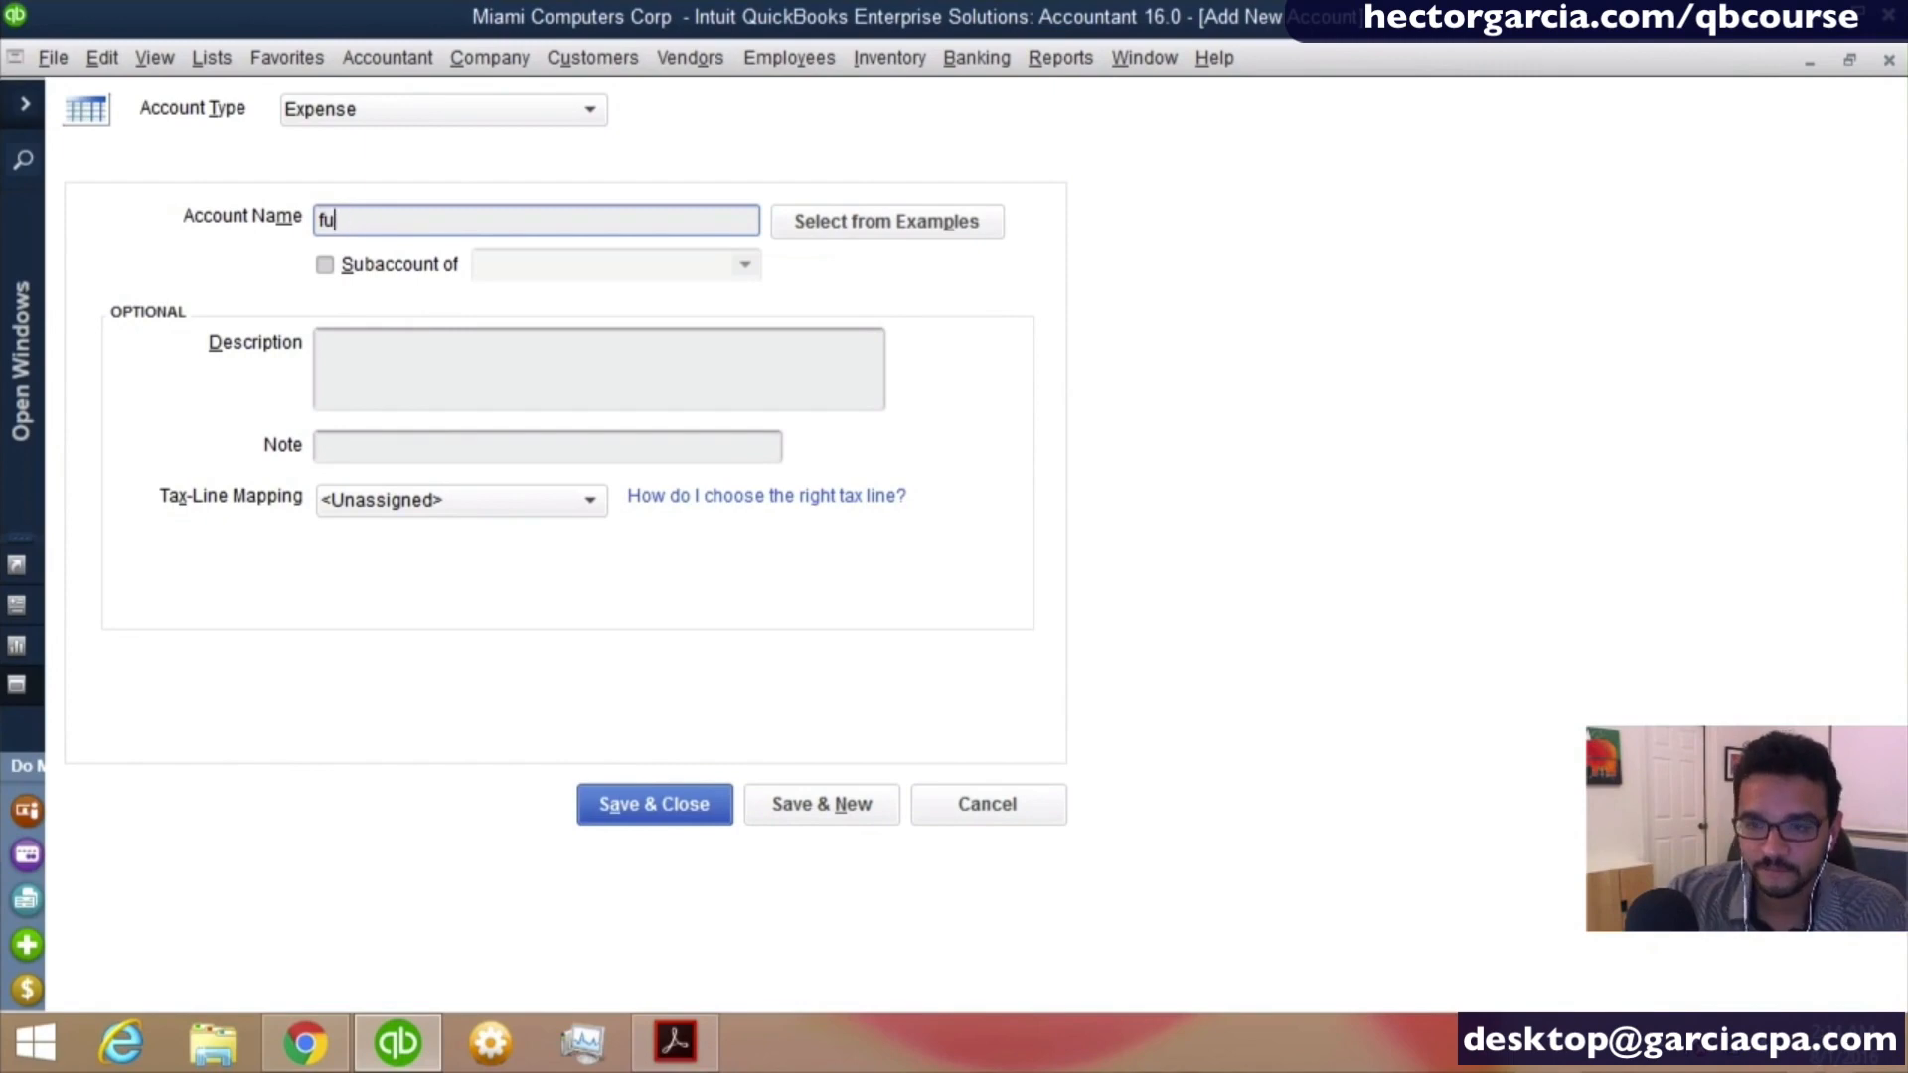
pyautogui.write('Fuel')
# - Make Fuel a subaccount of Automobile Expense, save it and open a blank form for another expense account
pyautogui.press('Tab')
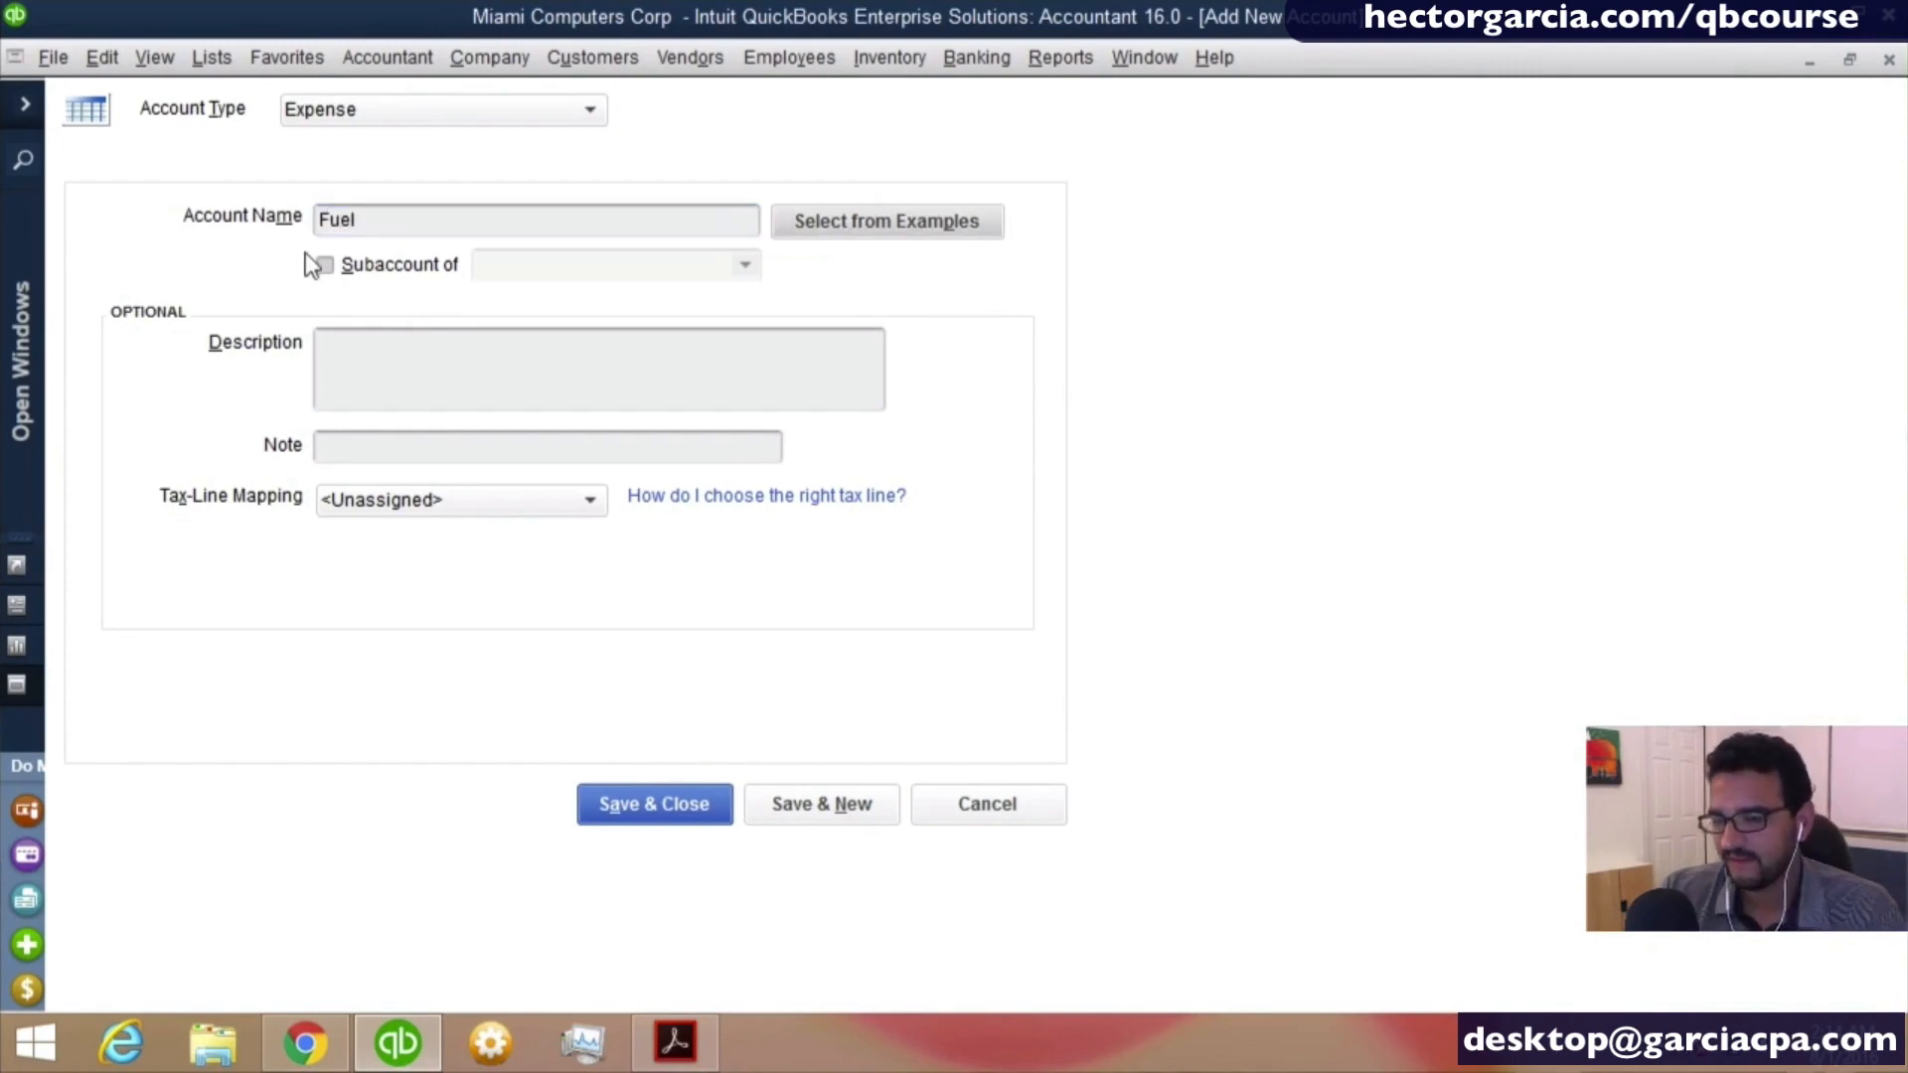
pyautogui.press('Tab')
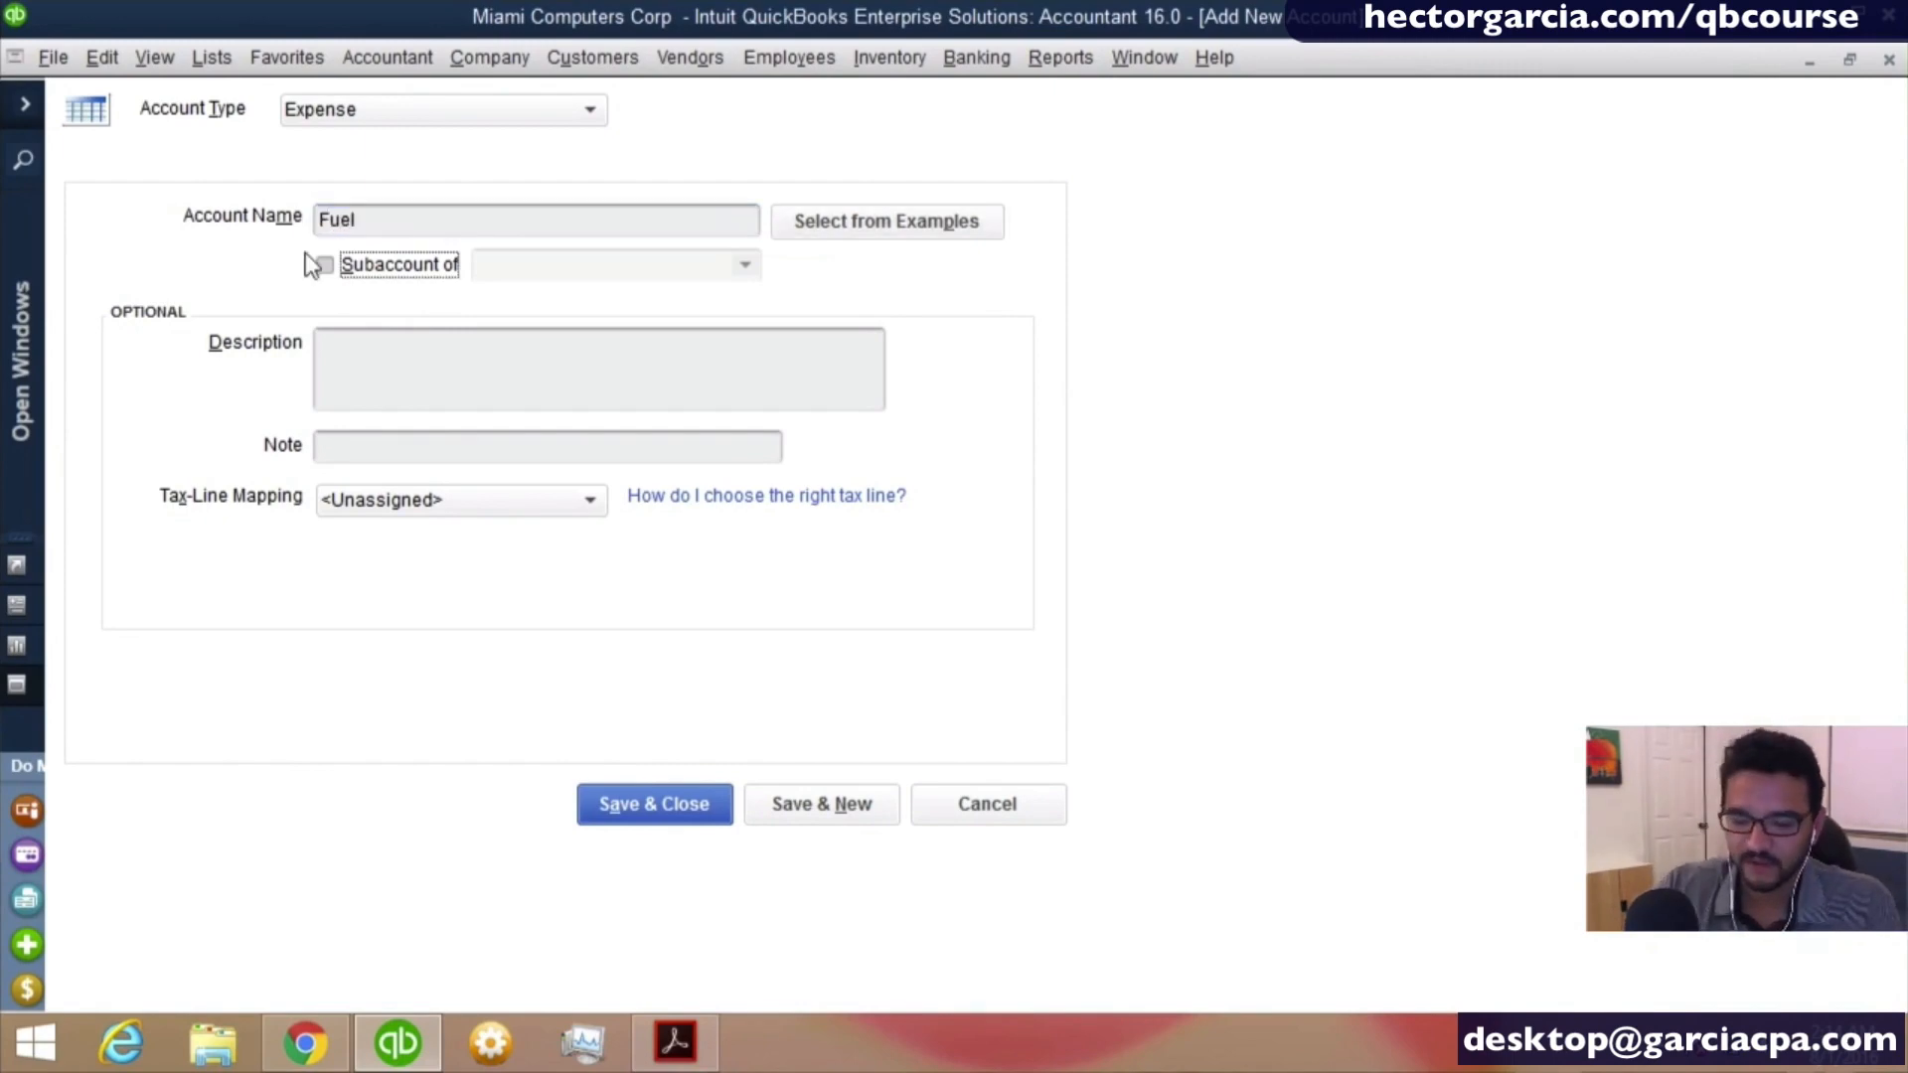
pyautogui.press('space')
pyautogui.press('Tab')
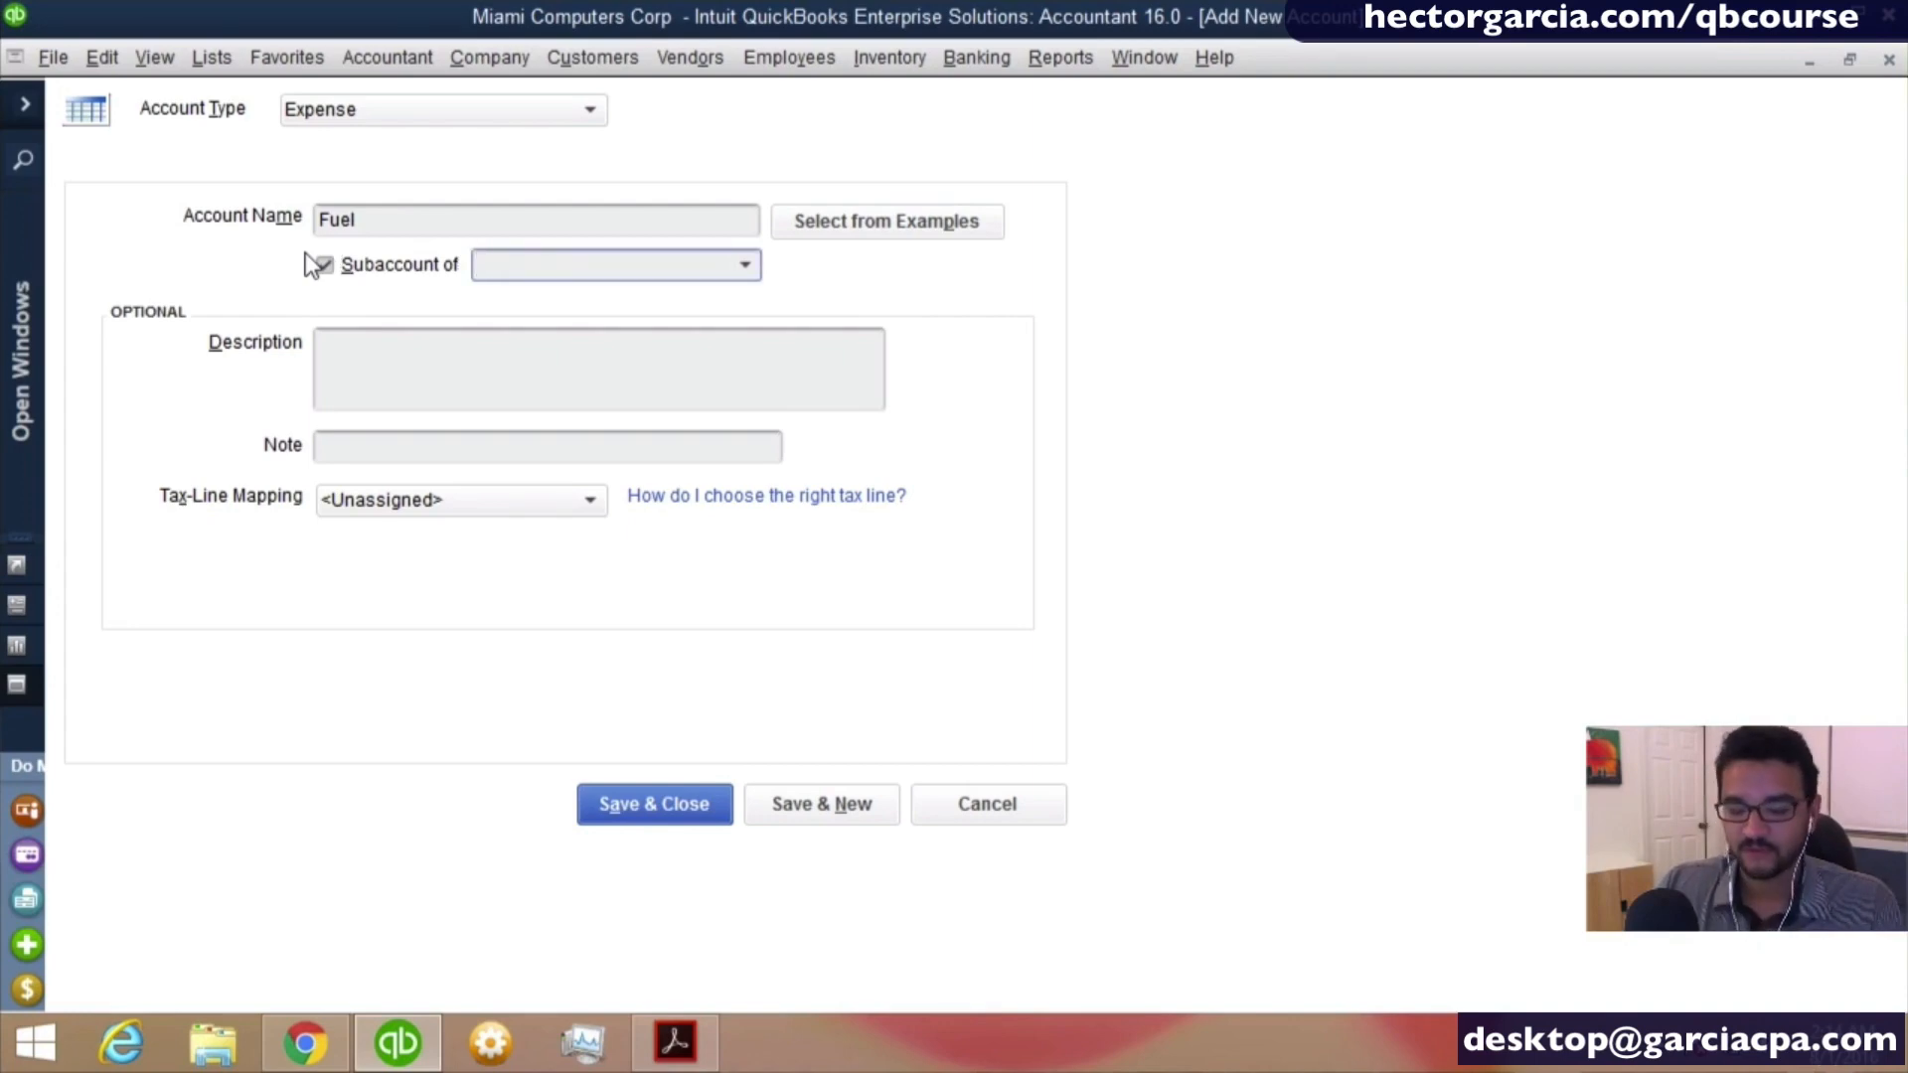
pyautogui.hotkey('alt', 'Down')
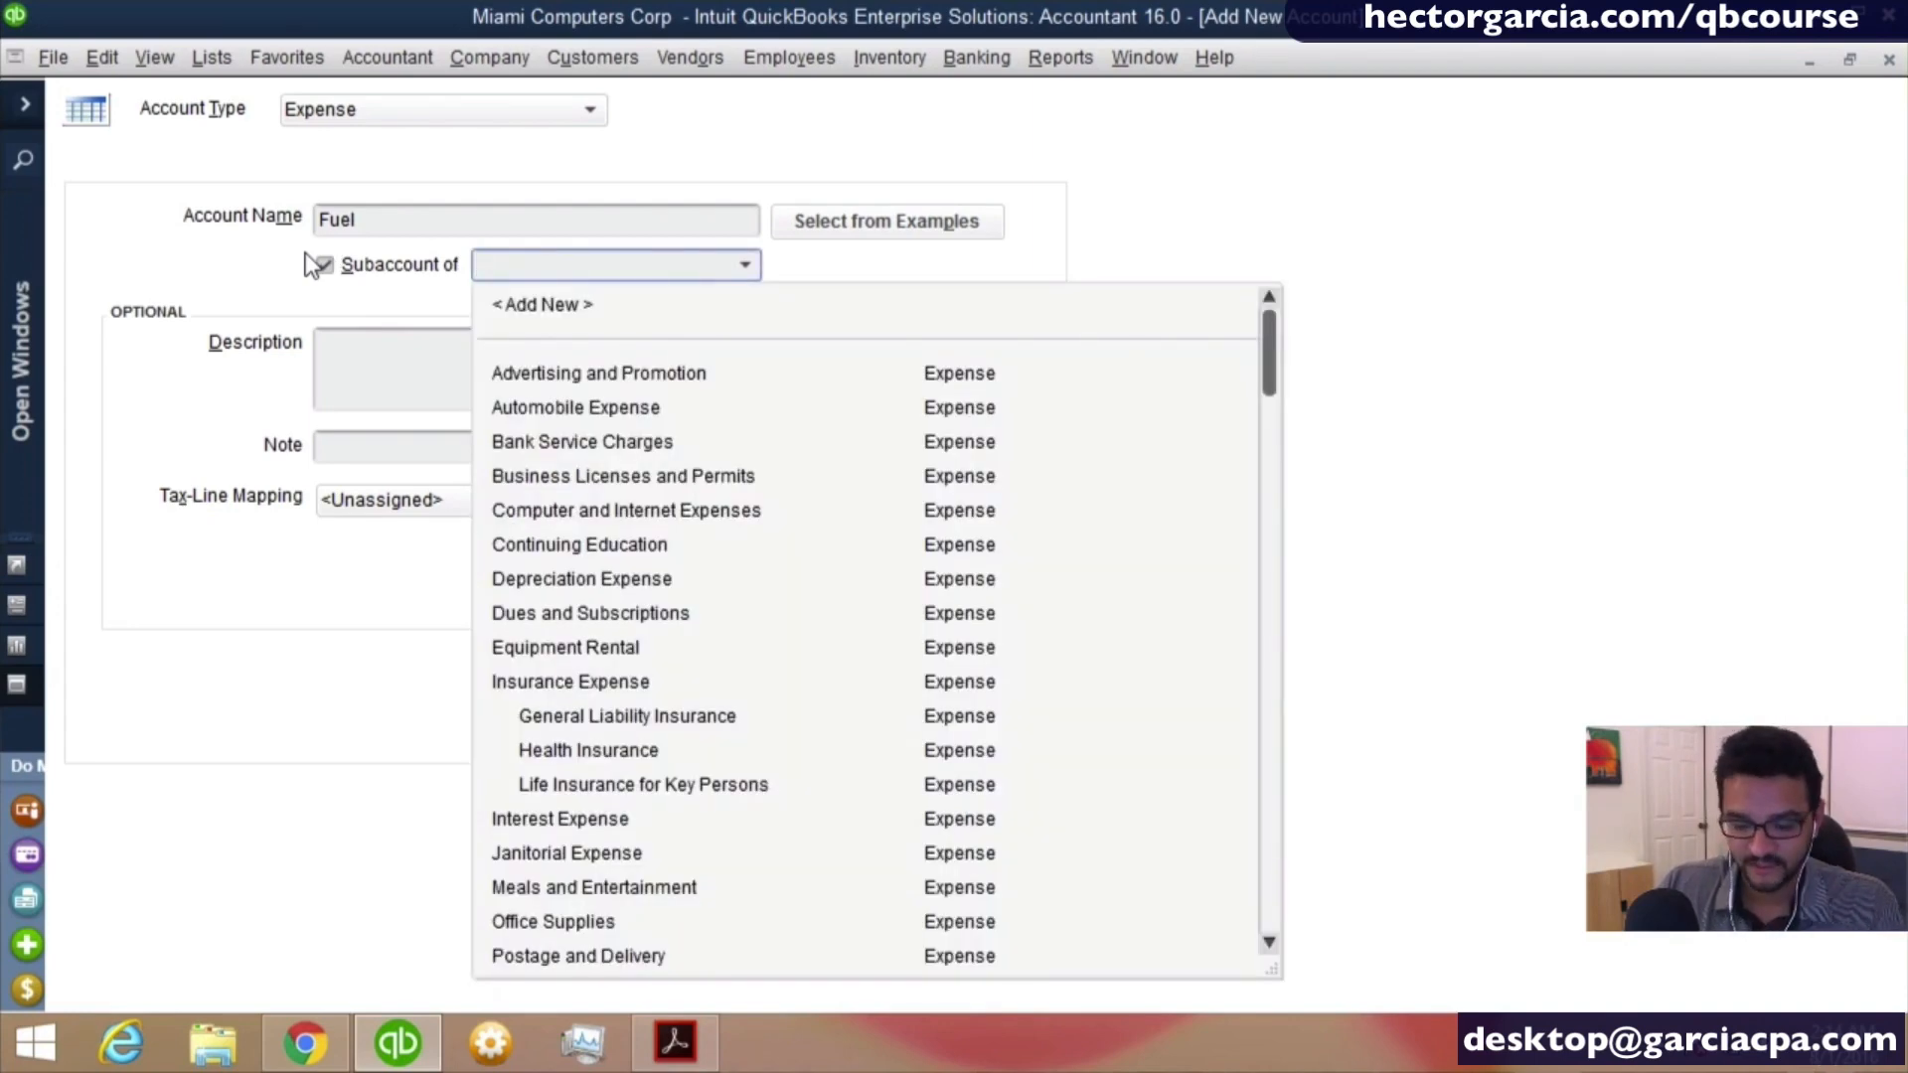
pyautogui.write('au')
pyautogui.press('Tab')
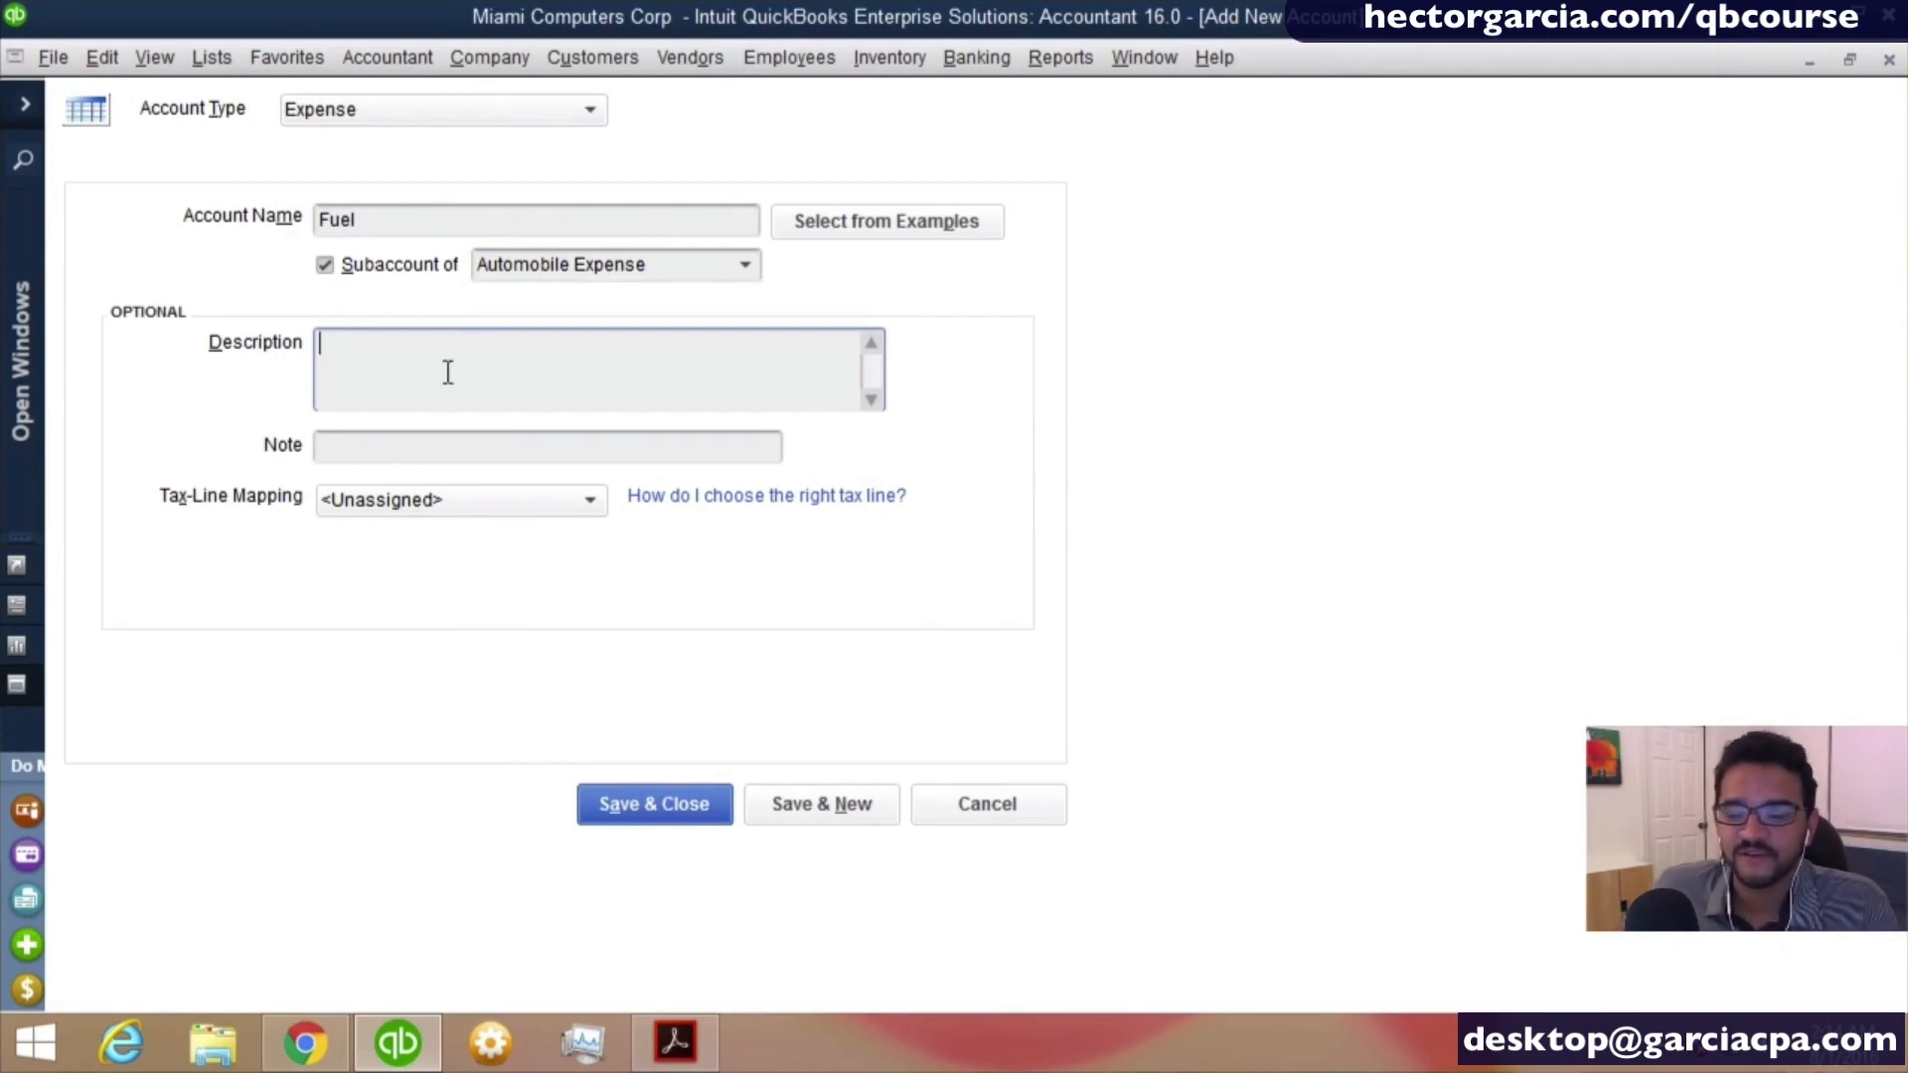
pyautogui.click(833, 815)
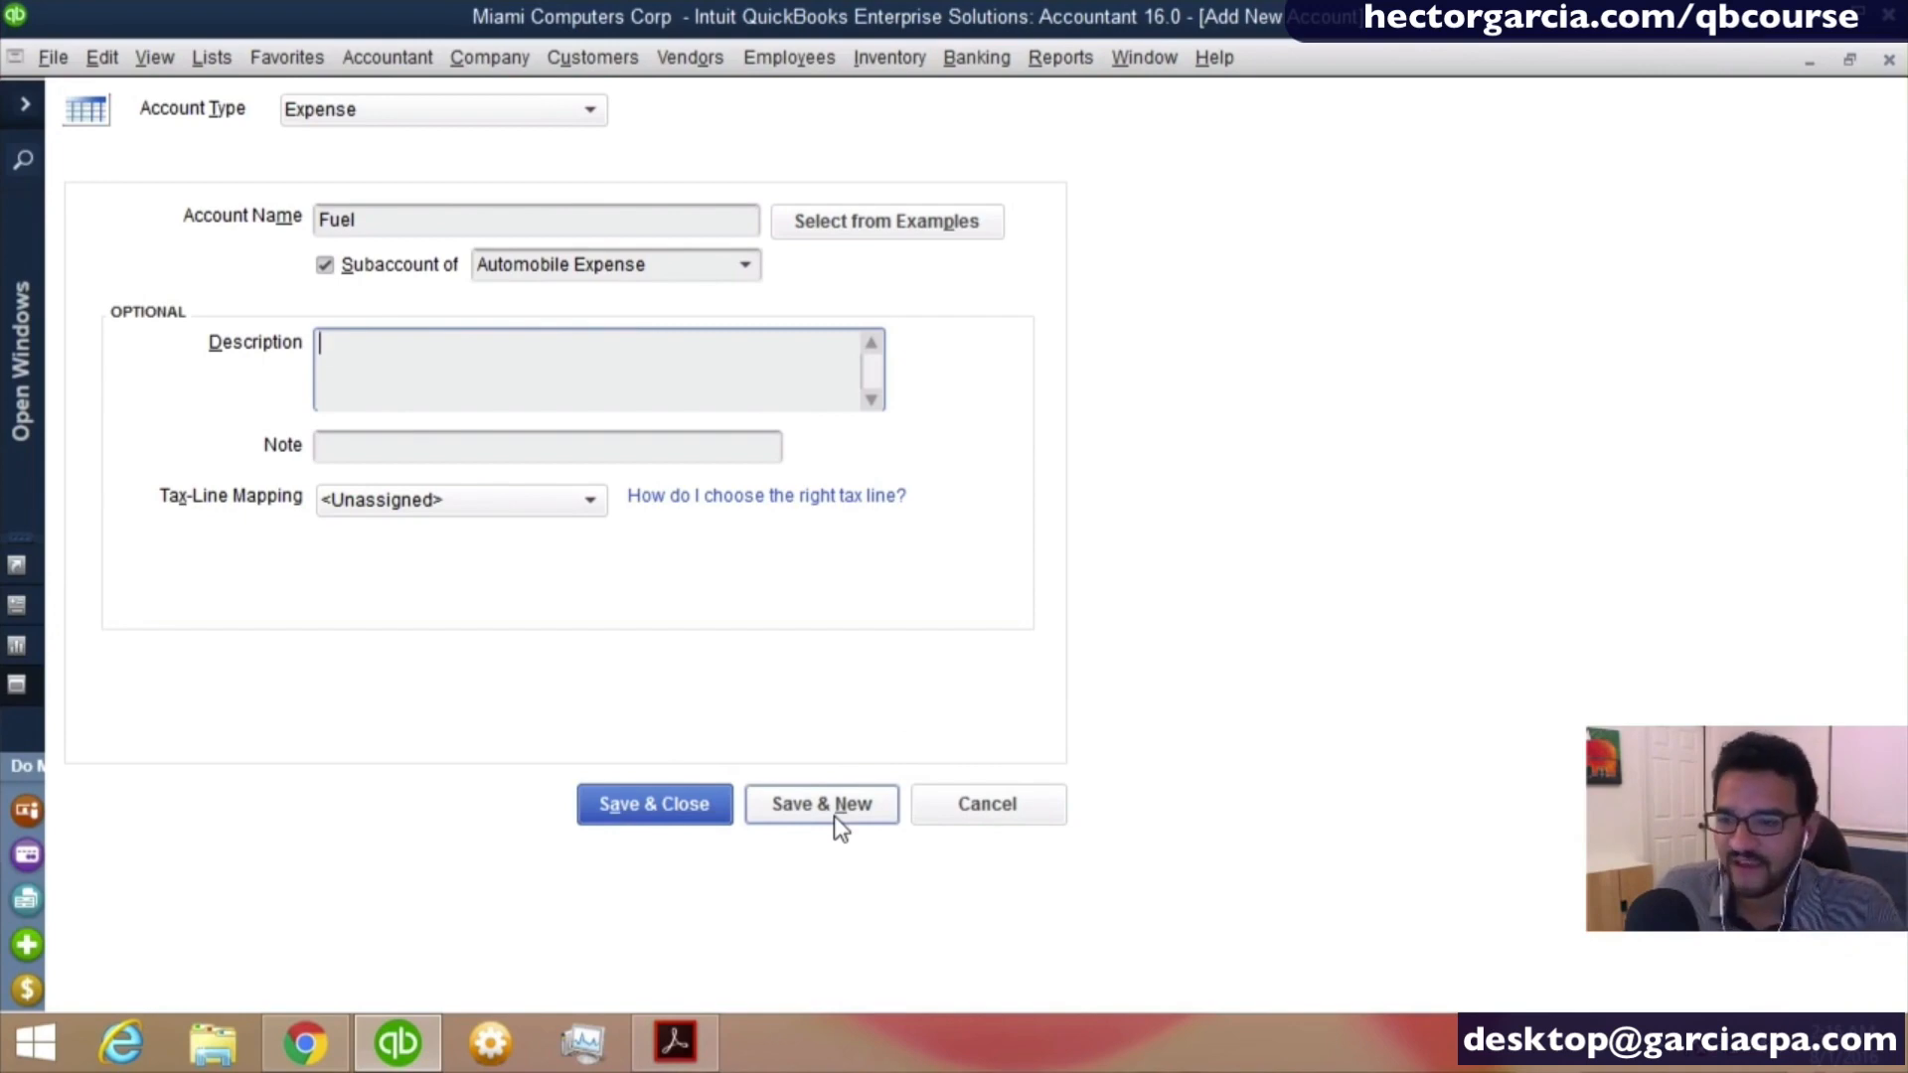
pyautogui.click(833, 815)
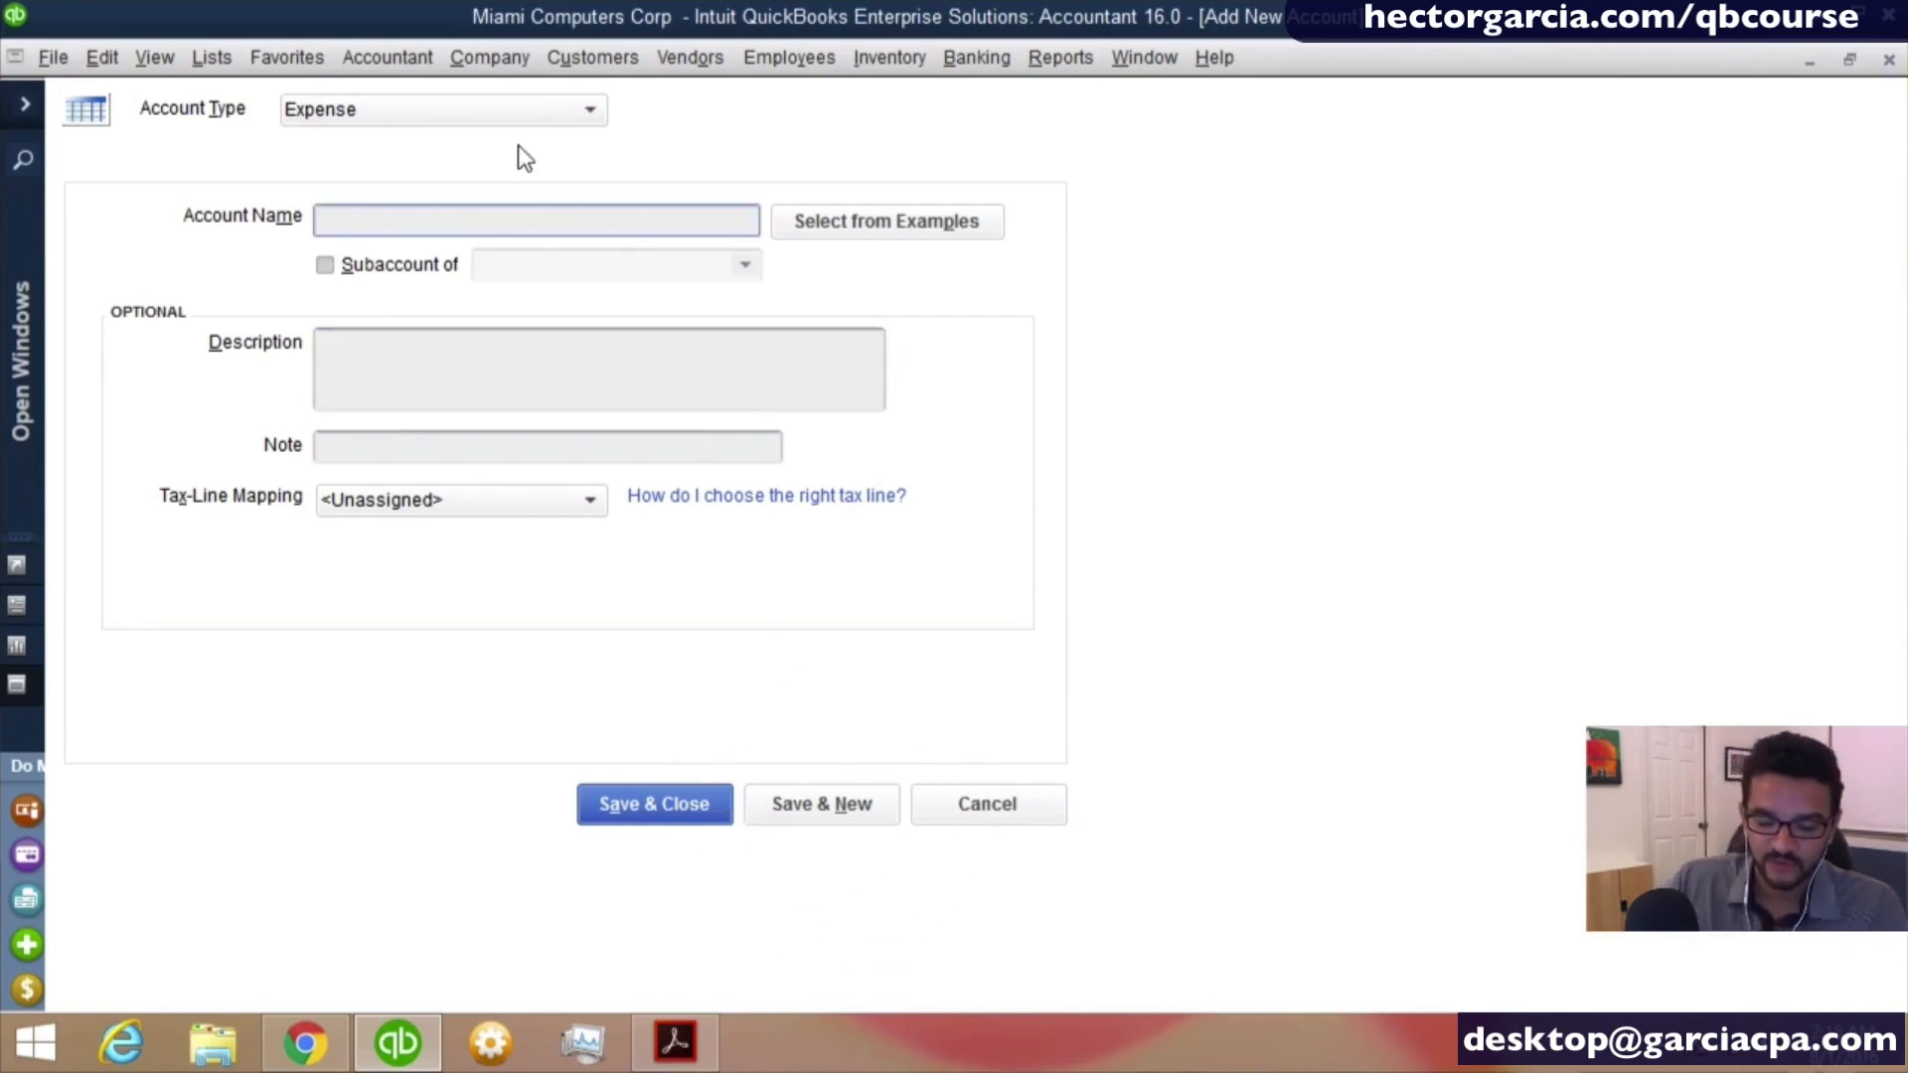
# - Name the new expense account Parking and tolls
pyautogui.write('par')
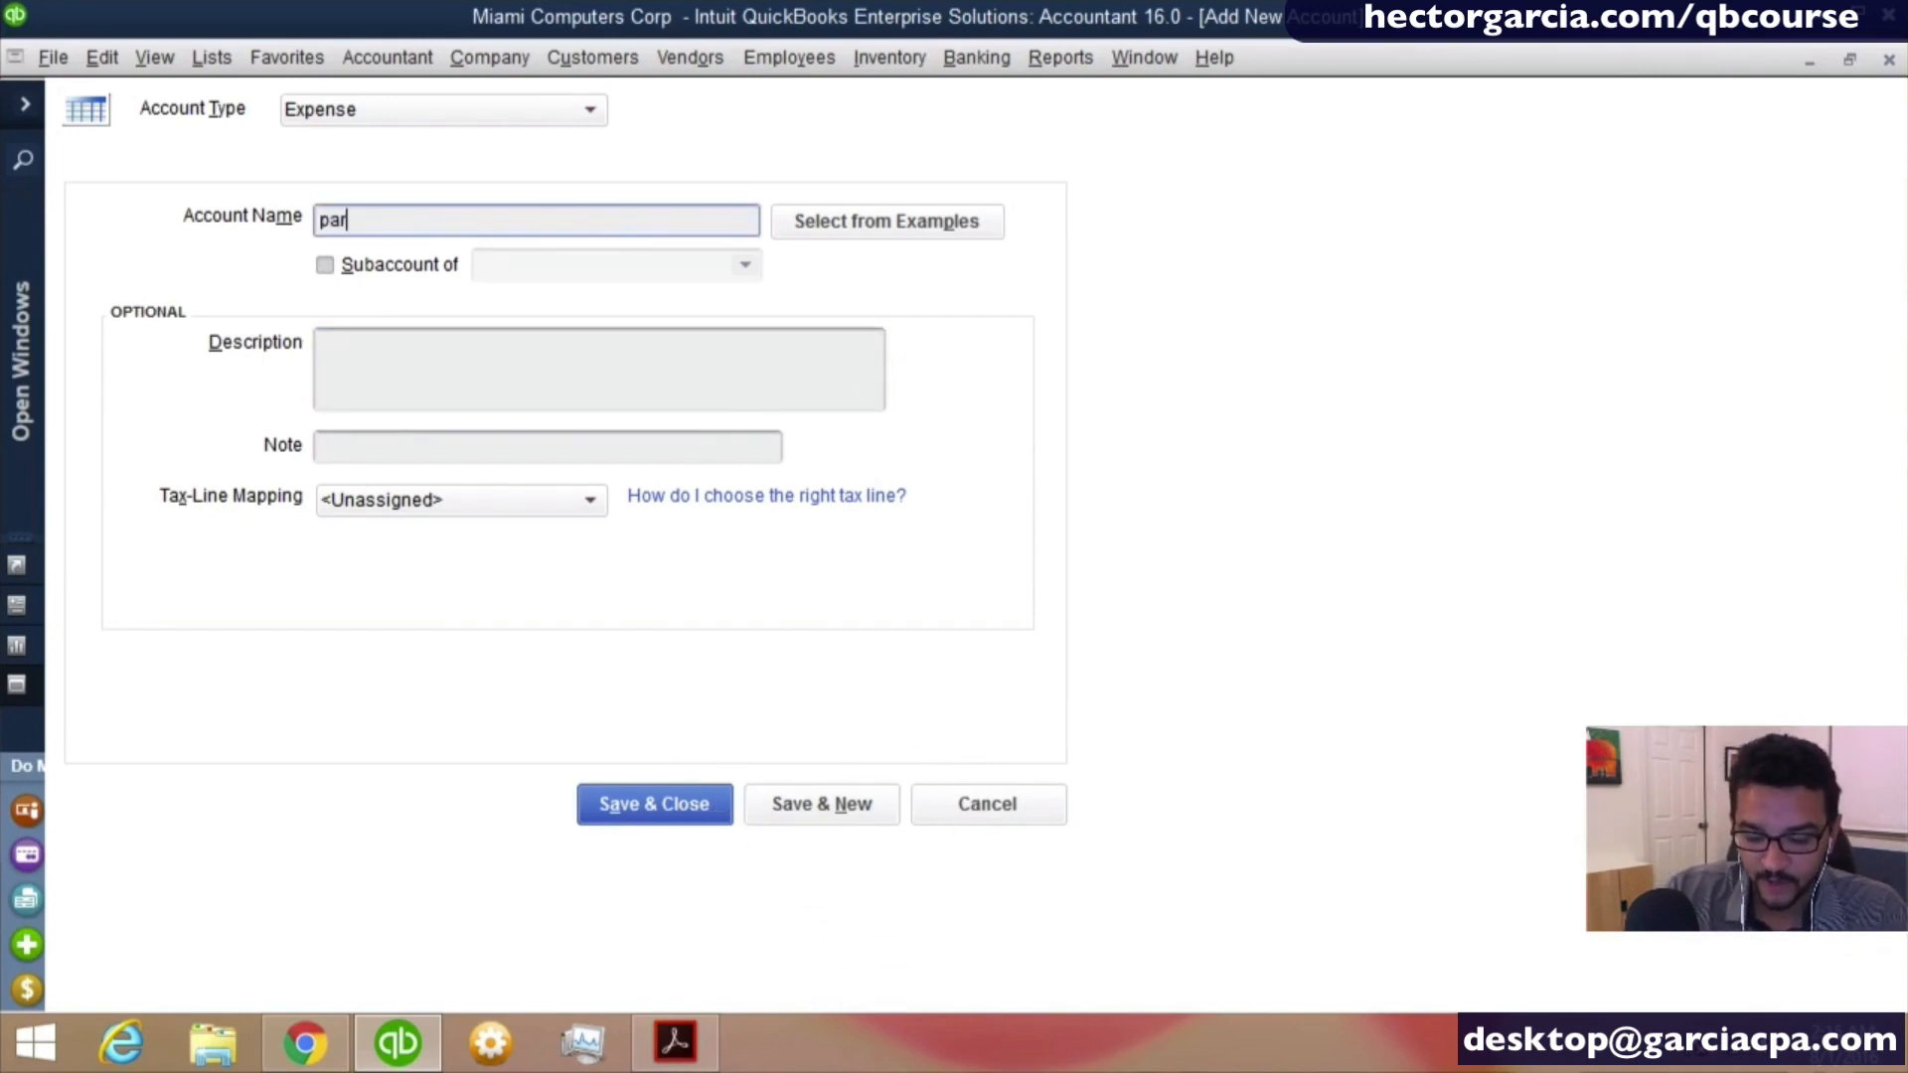
pyautogui.write('king and tolla')
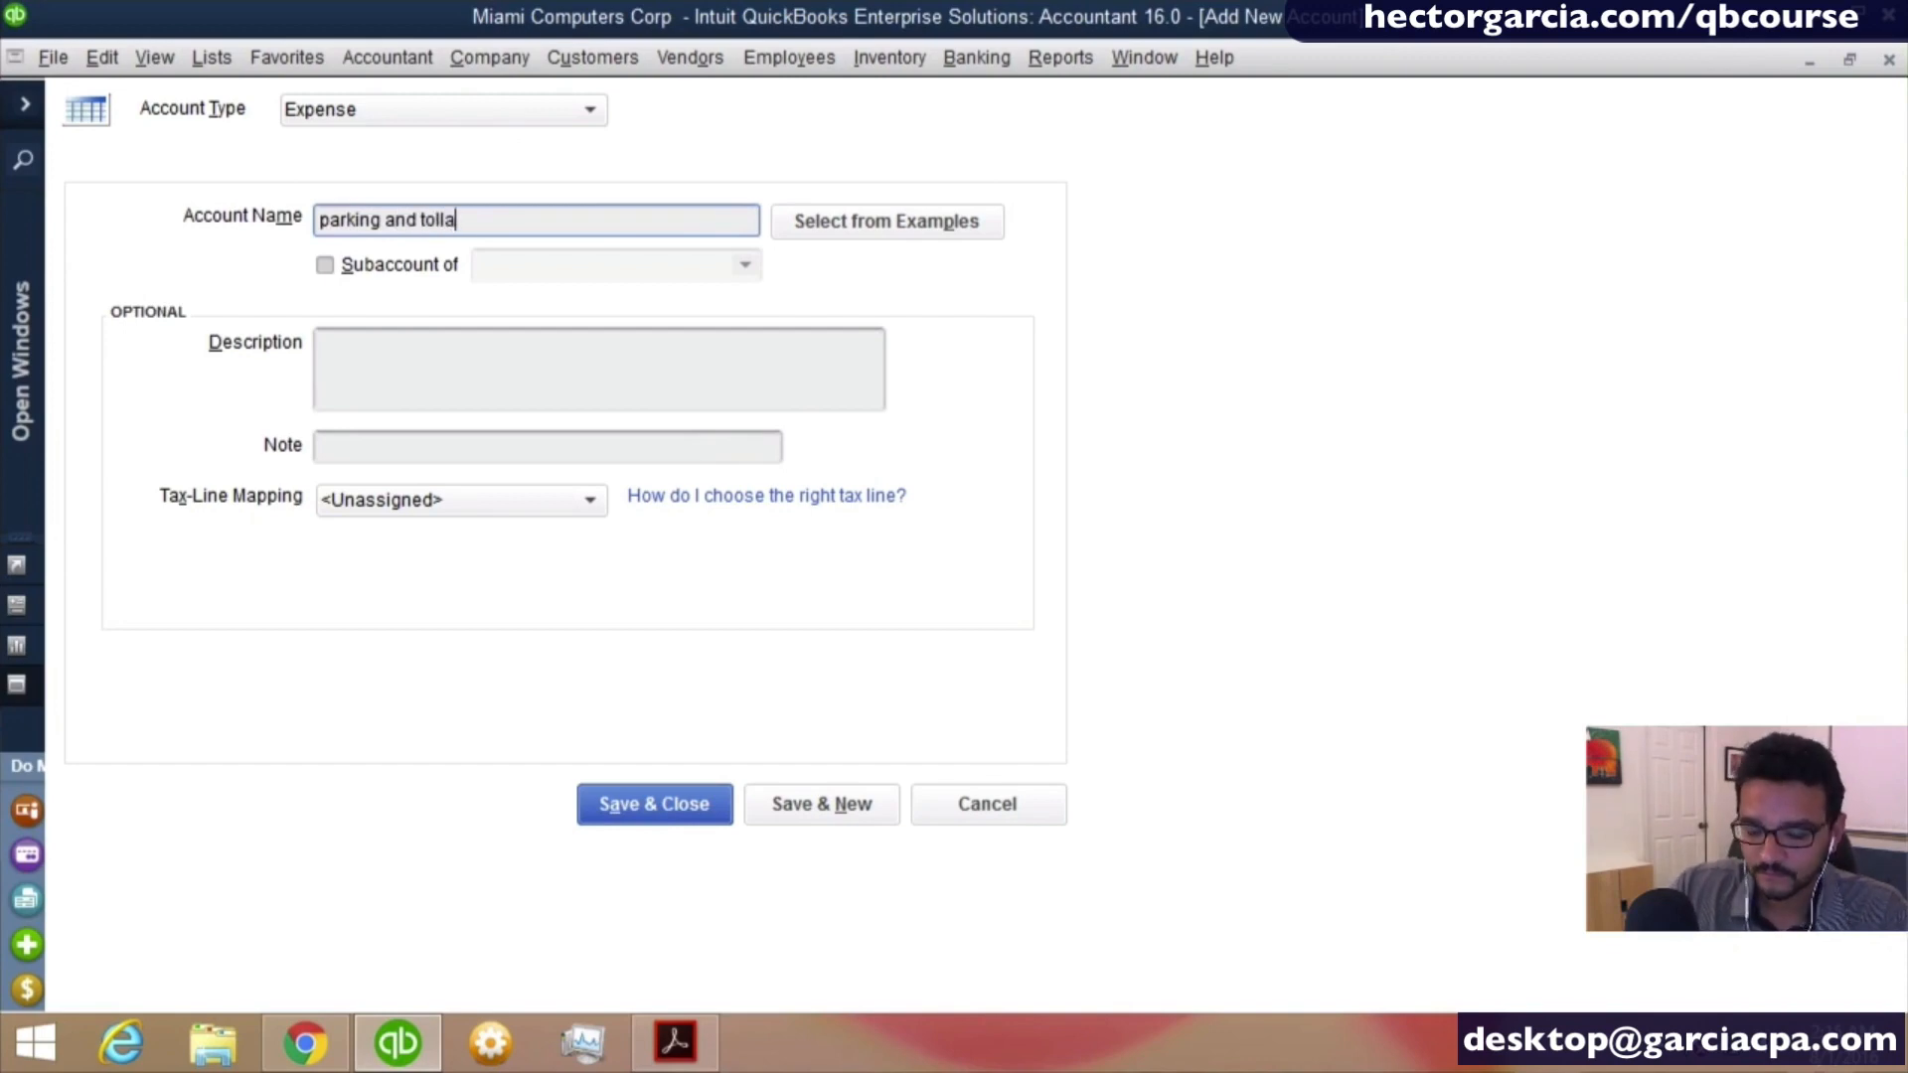
pyautogui.press('BackSpace')
pyautogui.write('s')
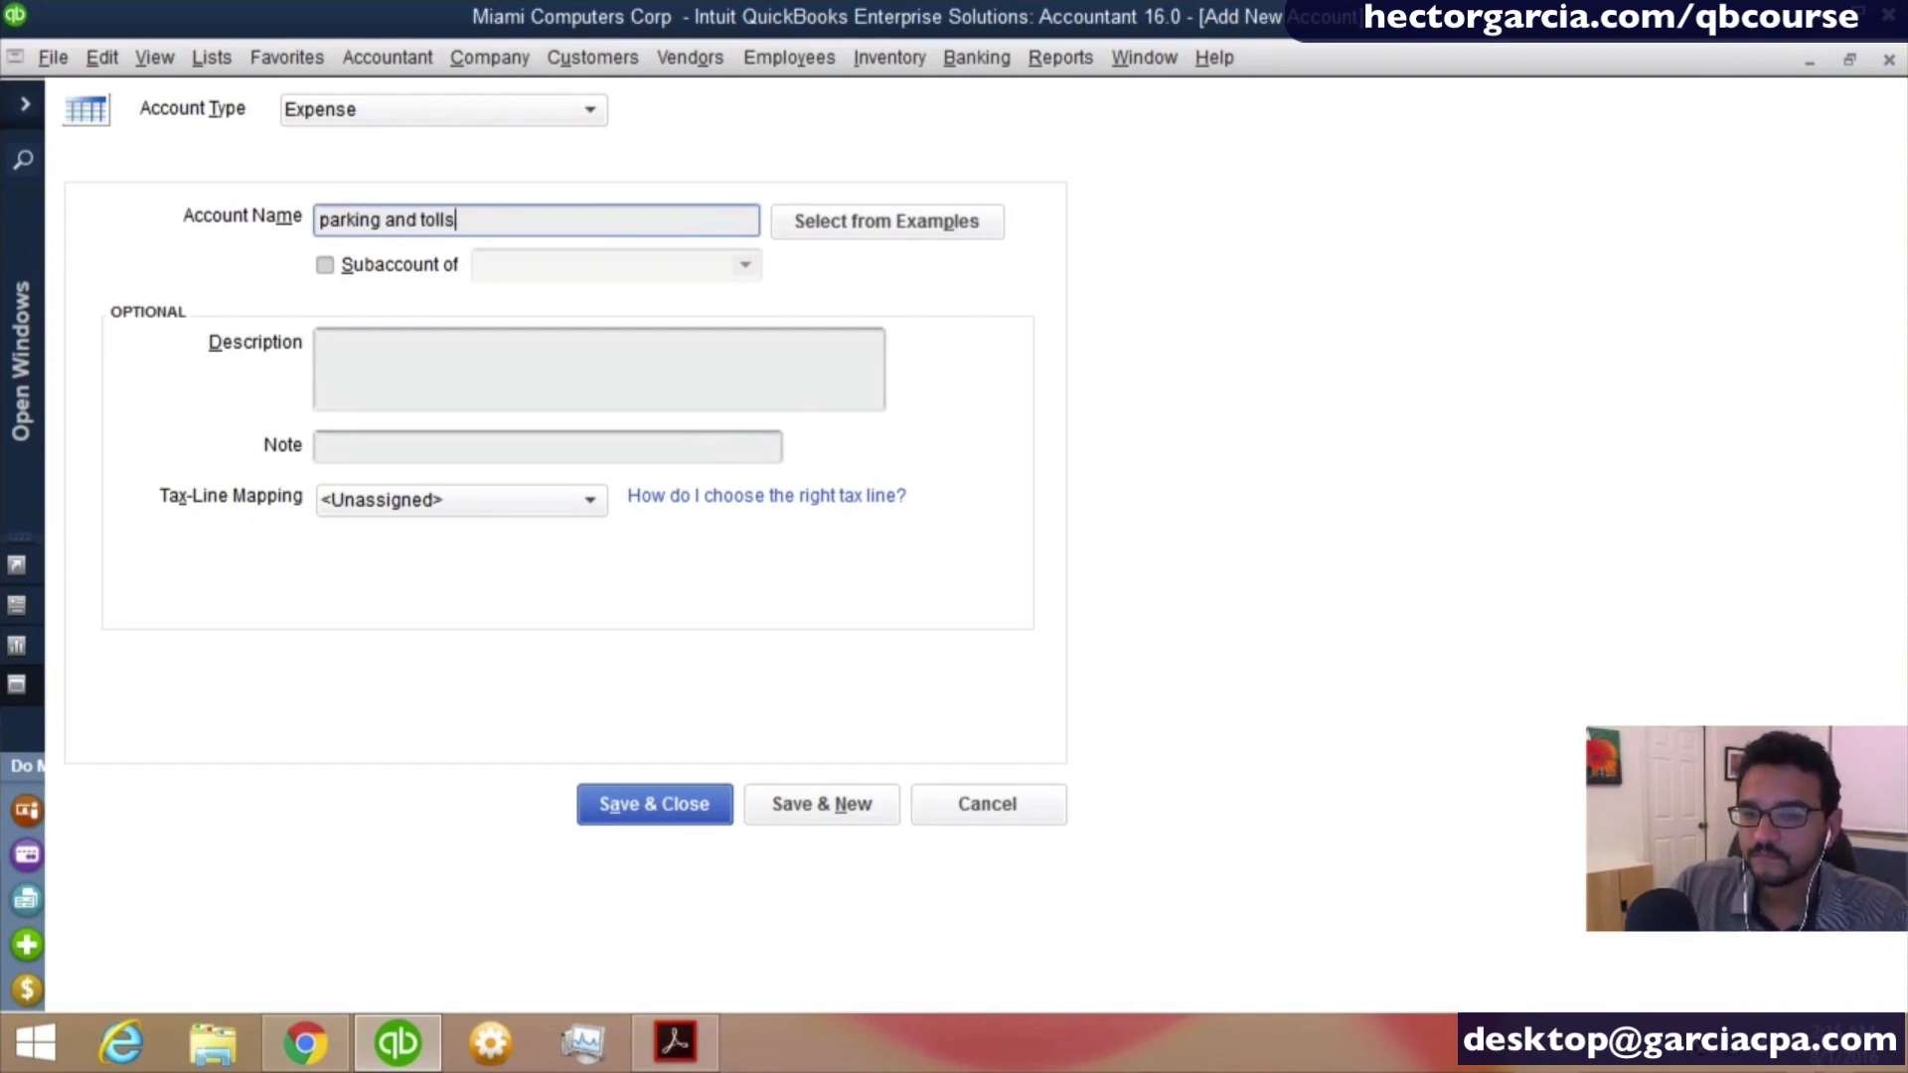
pyautogui.press('Left')
pyautogui.press('Left')
pyautogui.press('Left')
pyautogui.press('Left')
pyautogui.press('Left')
pyautogui.press('Left')
pyautogui.press('Left')
pyautogui.press('Left')
pyautogui.press('Left')
pyautogui.press('Left')
pyautogui.press('Left')
pyautogui.press('Left')
pyautogui.press('Left')
pyautogui.press('Left')
pyautogui.press('Left')
pyautogui.press('Left')
pyautogui.press('Left')
pyautogui.press('Delete')
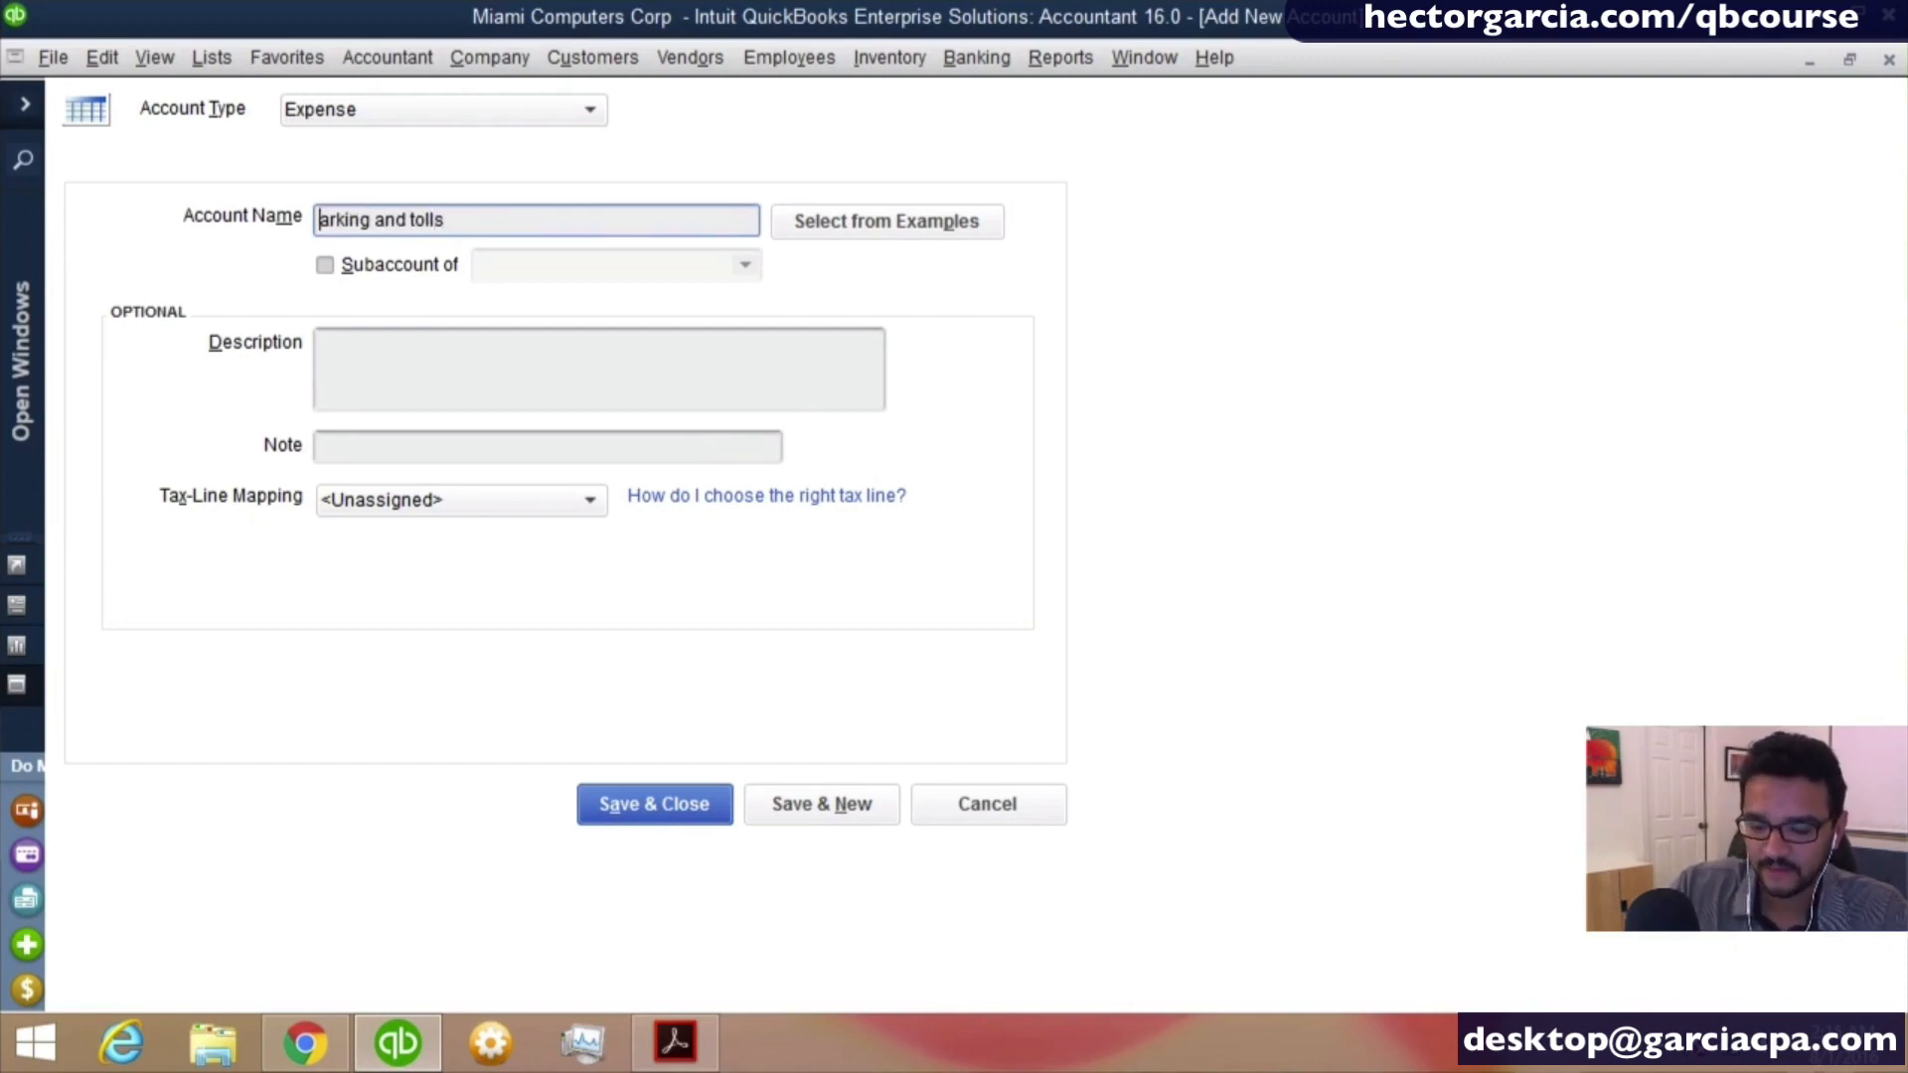
pyautogui.write('P')
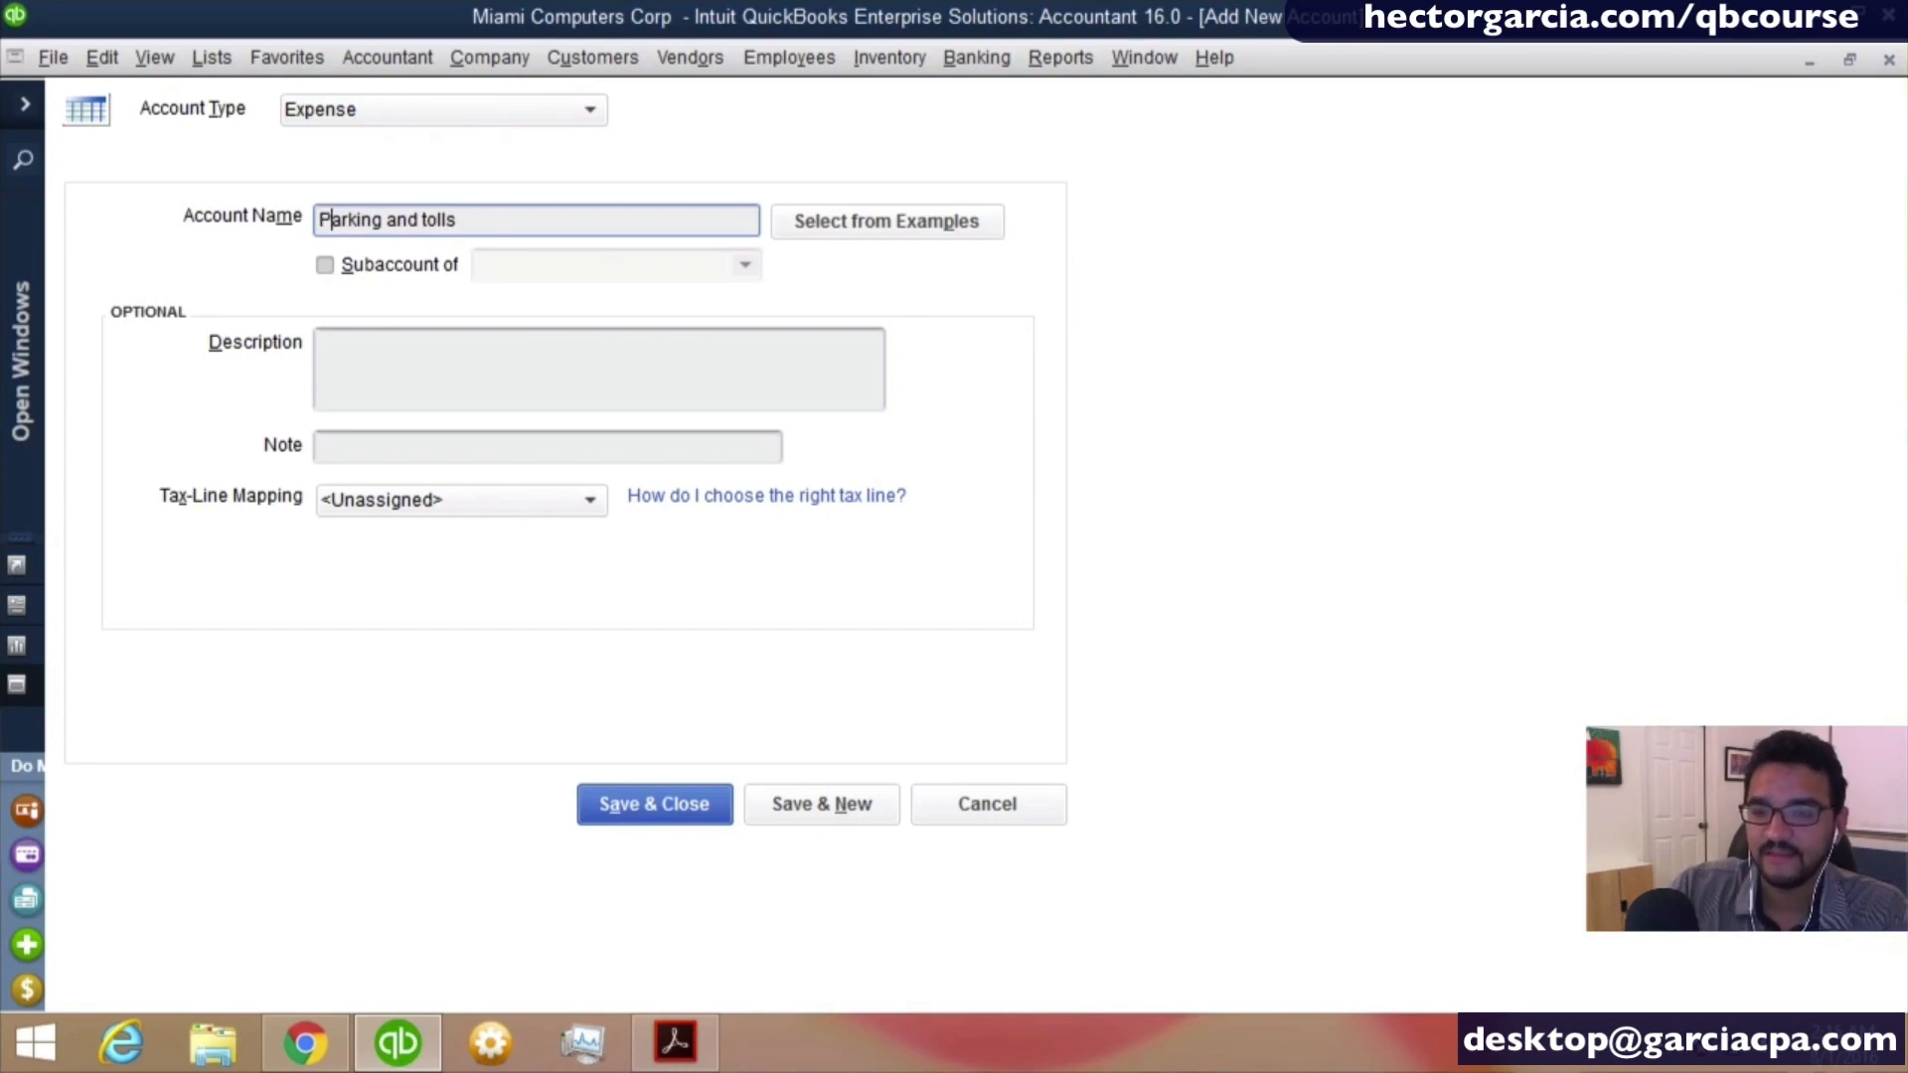
# - Make Parking and tolls a subaccount of Automobile Expense, save it and open a blank form for another expense account
pyautogui.click(356, 276)
pyautogui.click(356, 276)
pyautogui.click(429, 279)
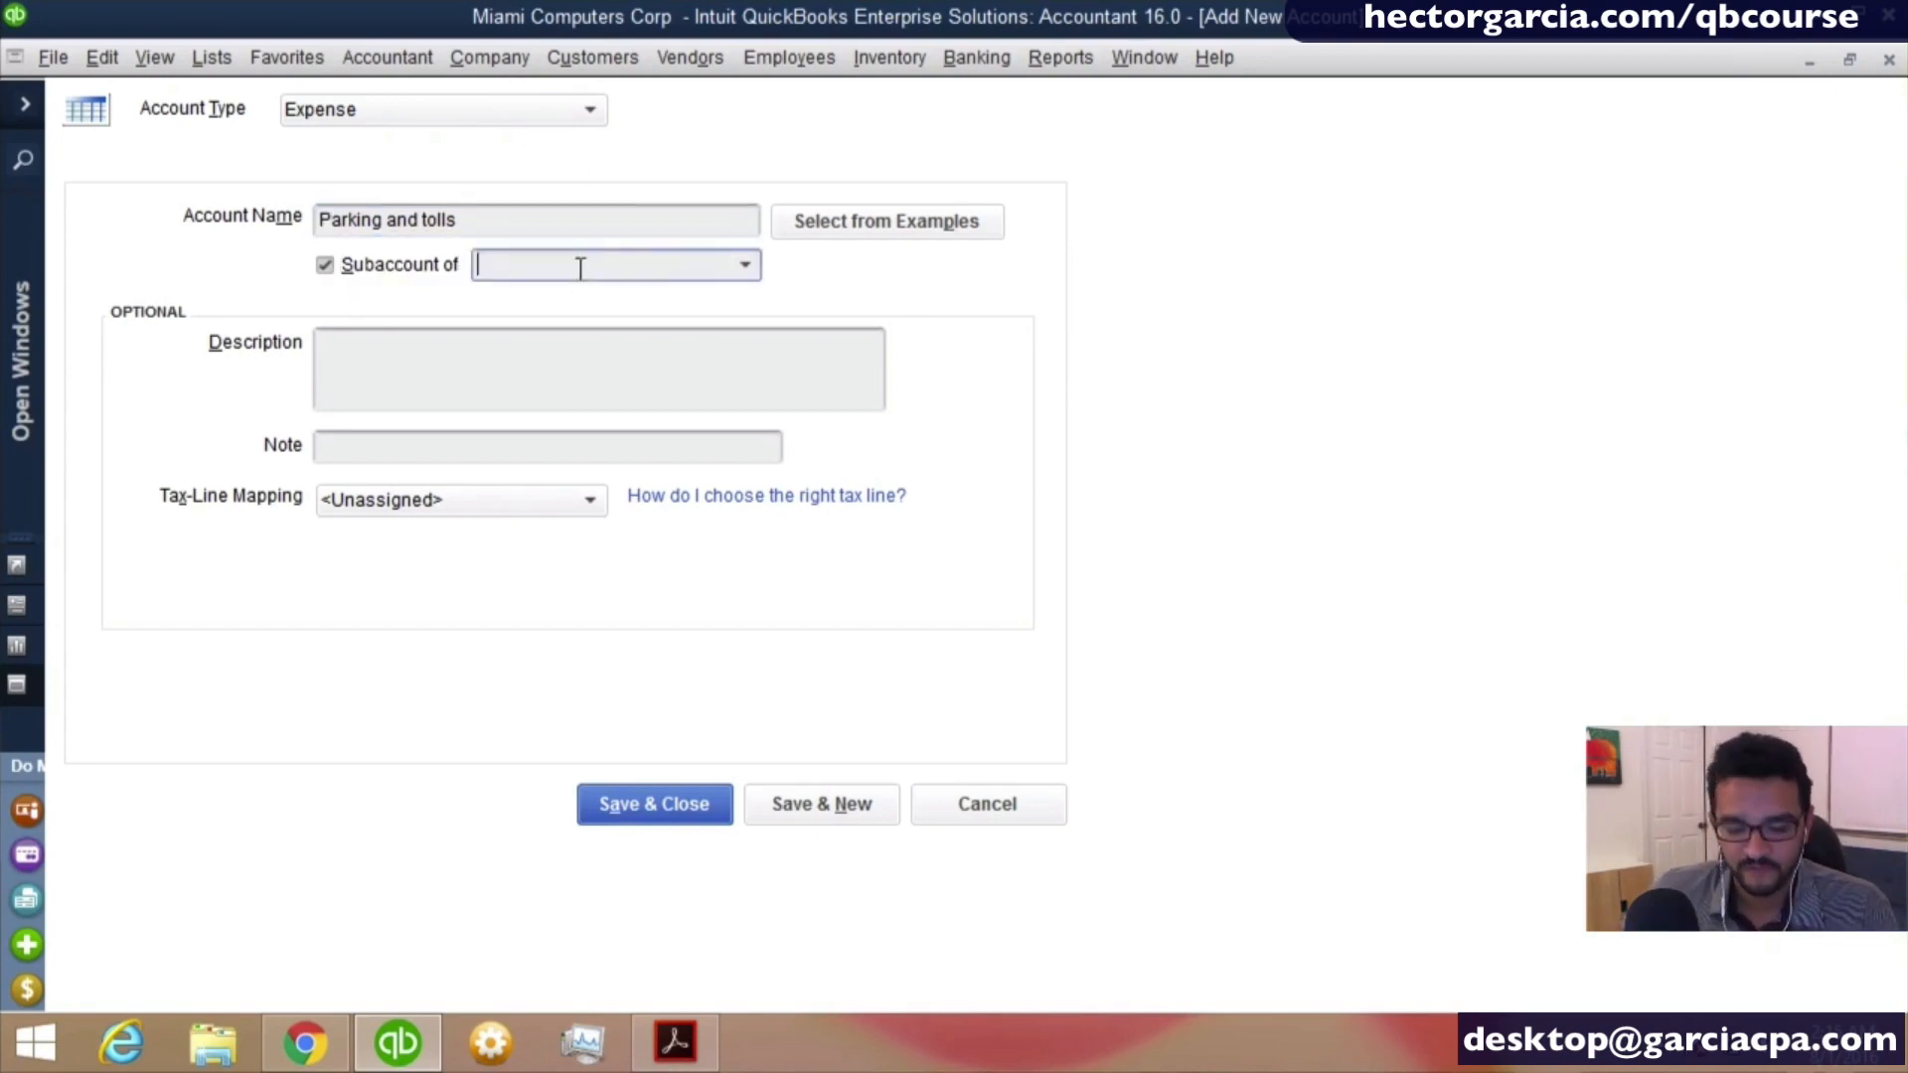
pyautogui.click(580, 264)
pyautogui.write('Automobile Expense')
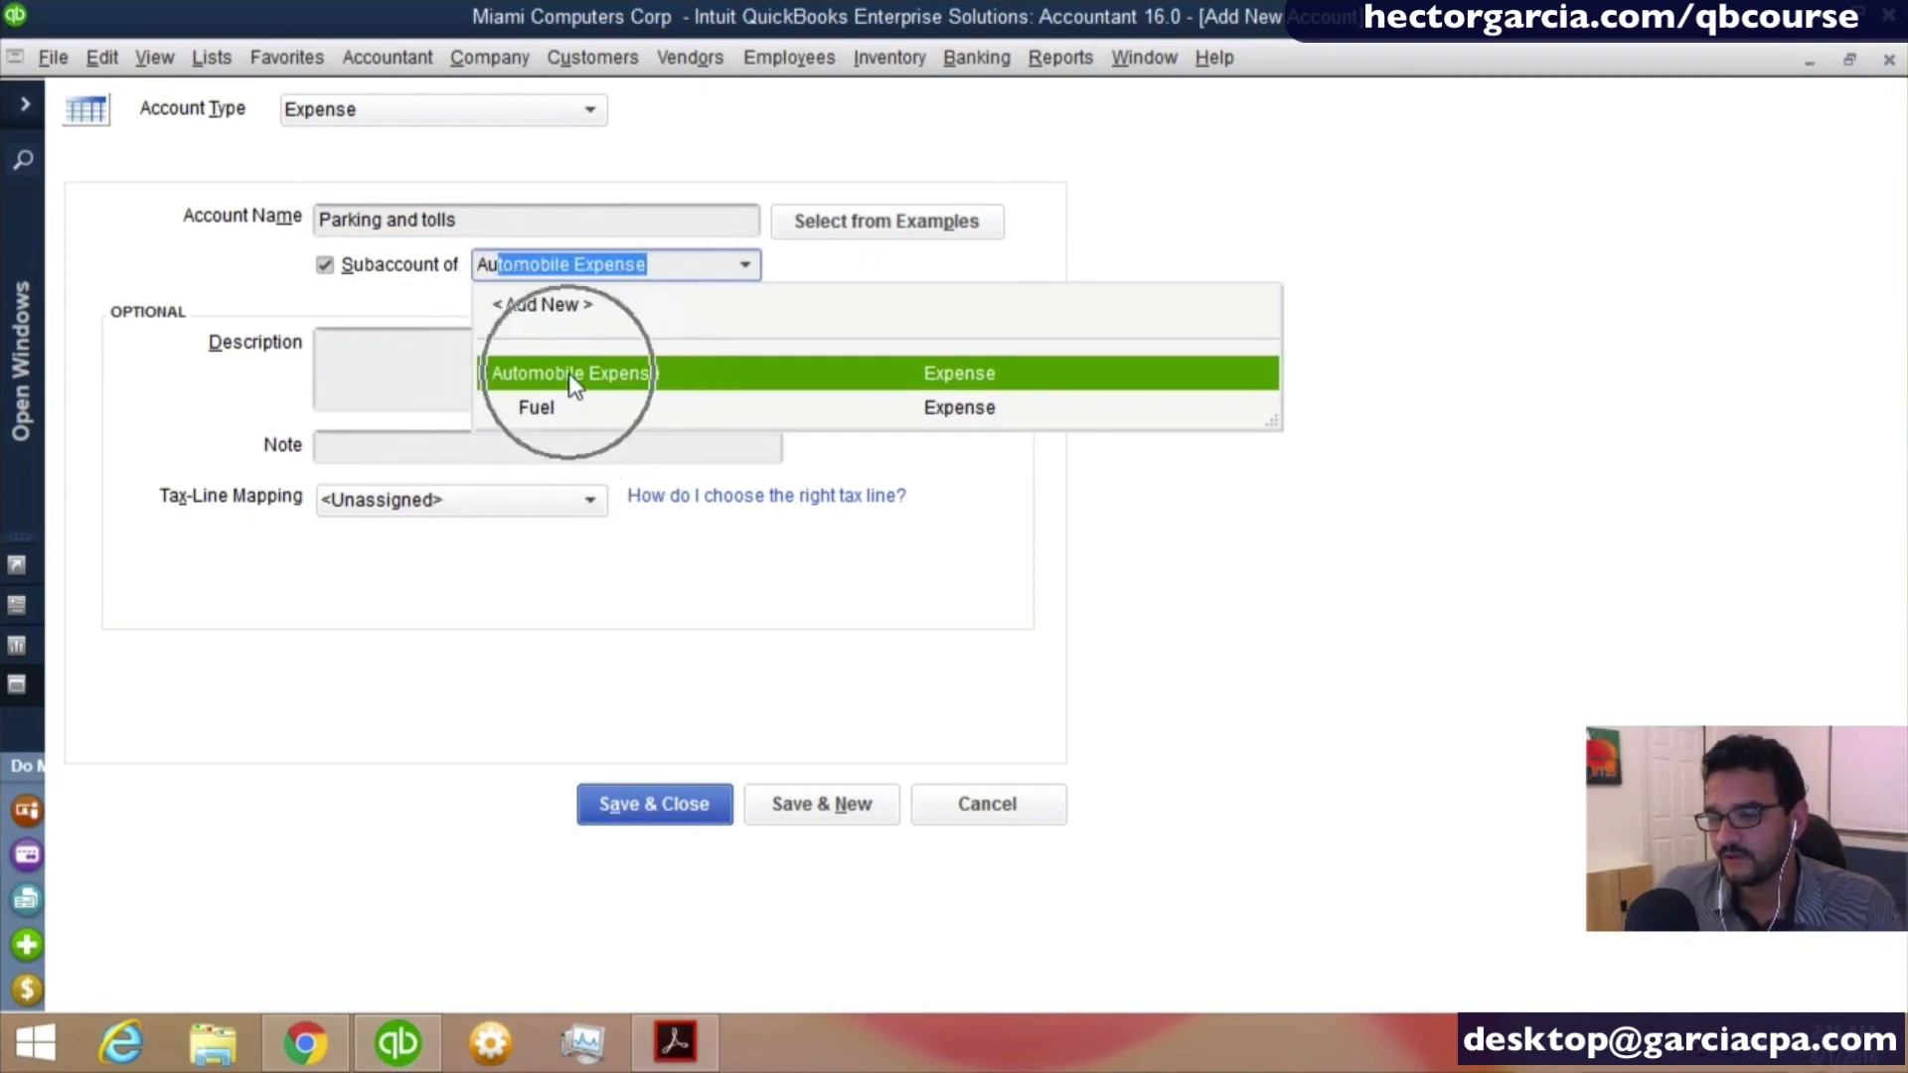
pyautogui.click(562, 413)
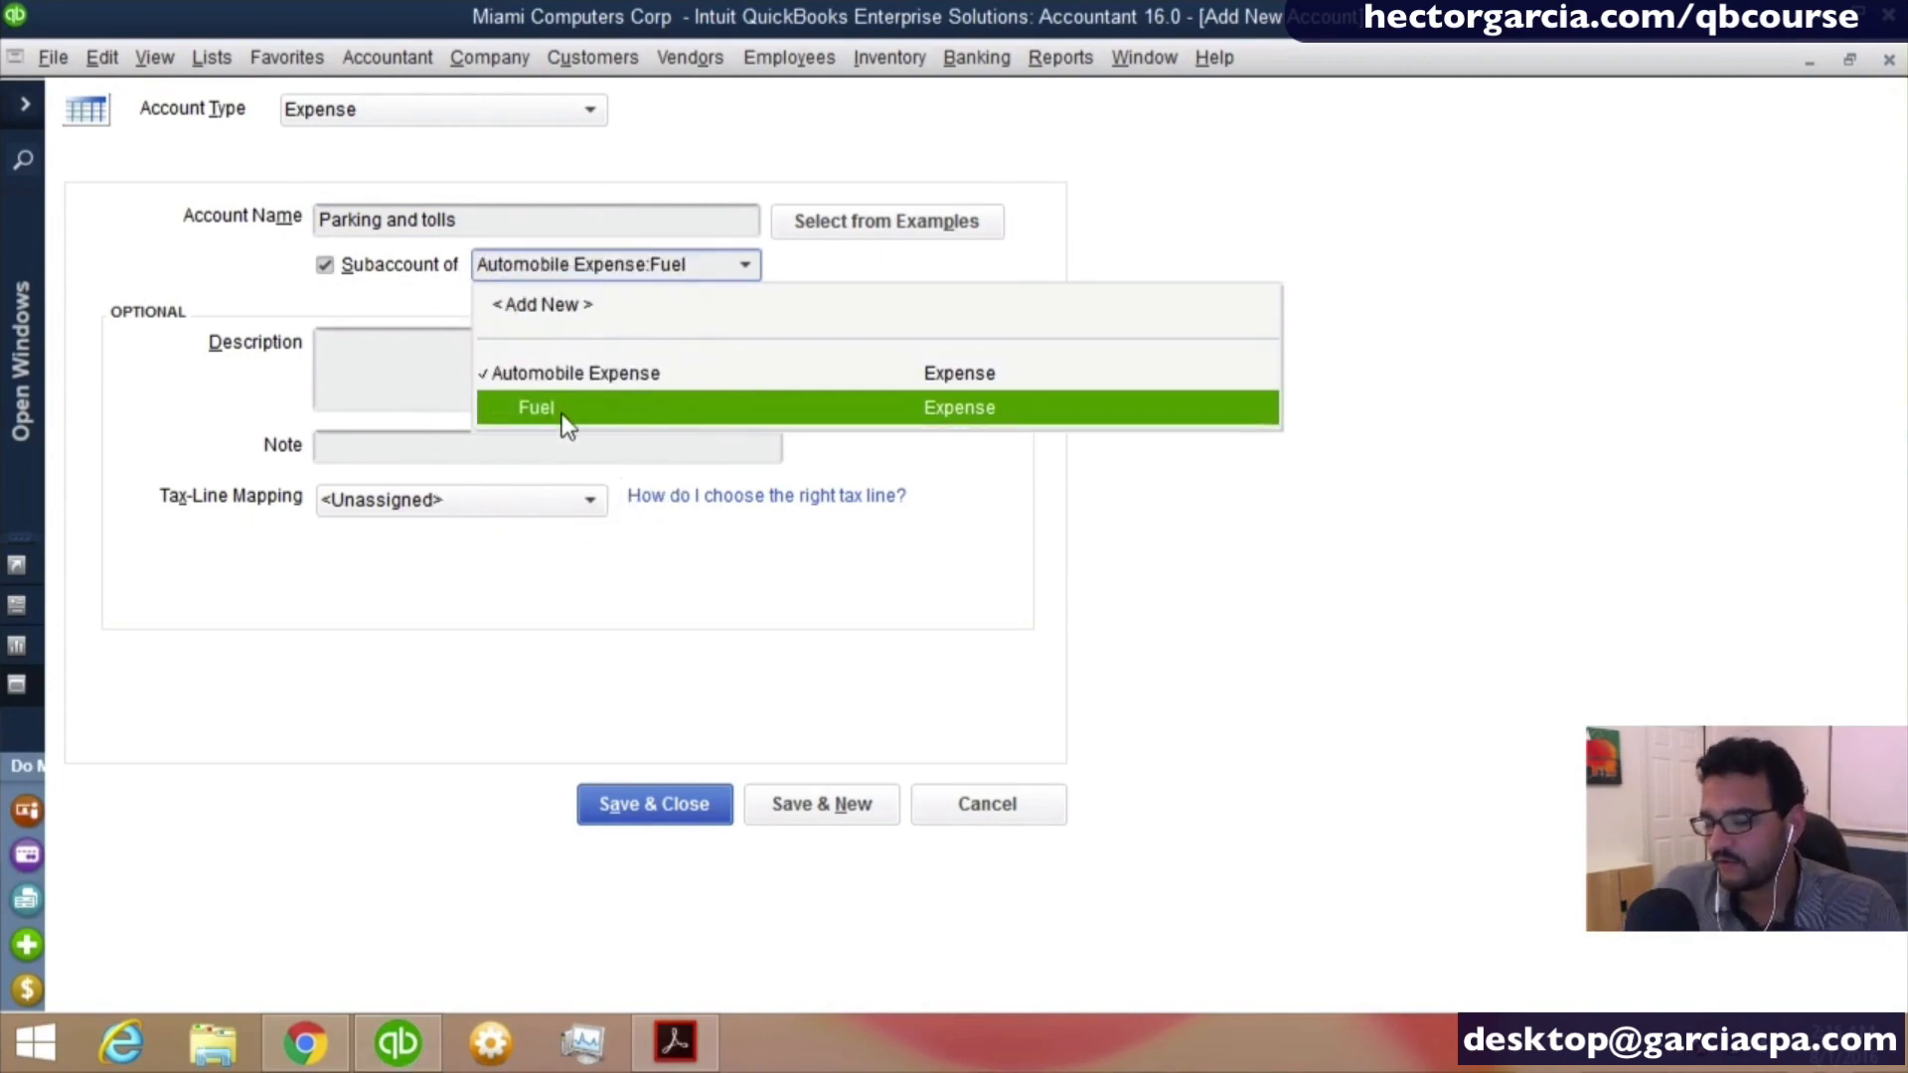
pyautogui.click(559, 373)
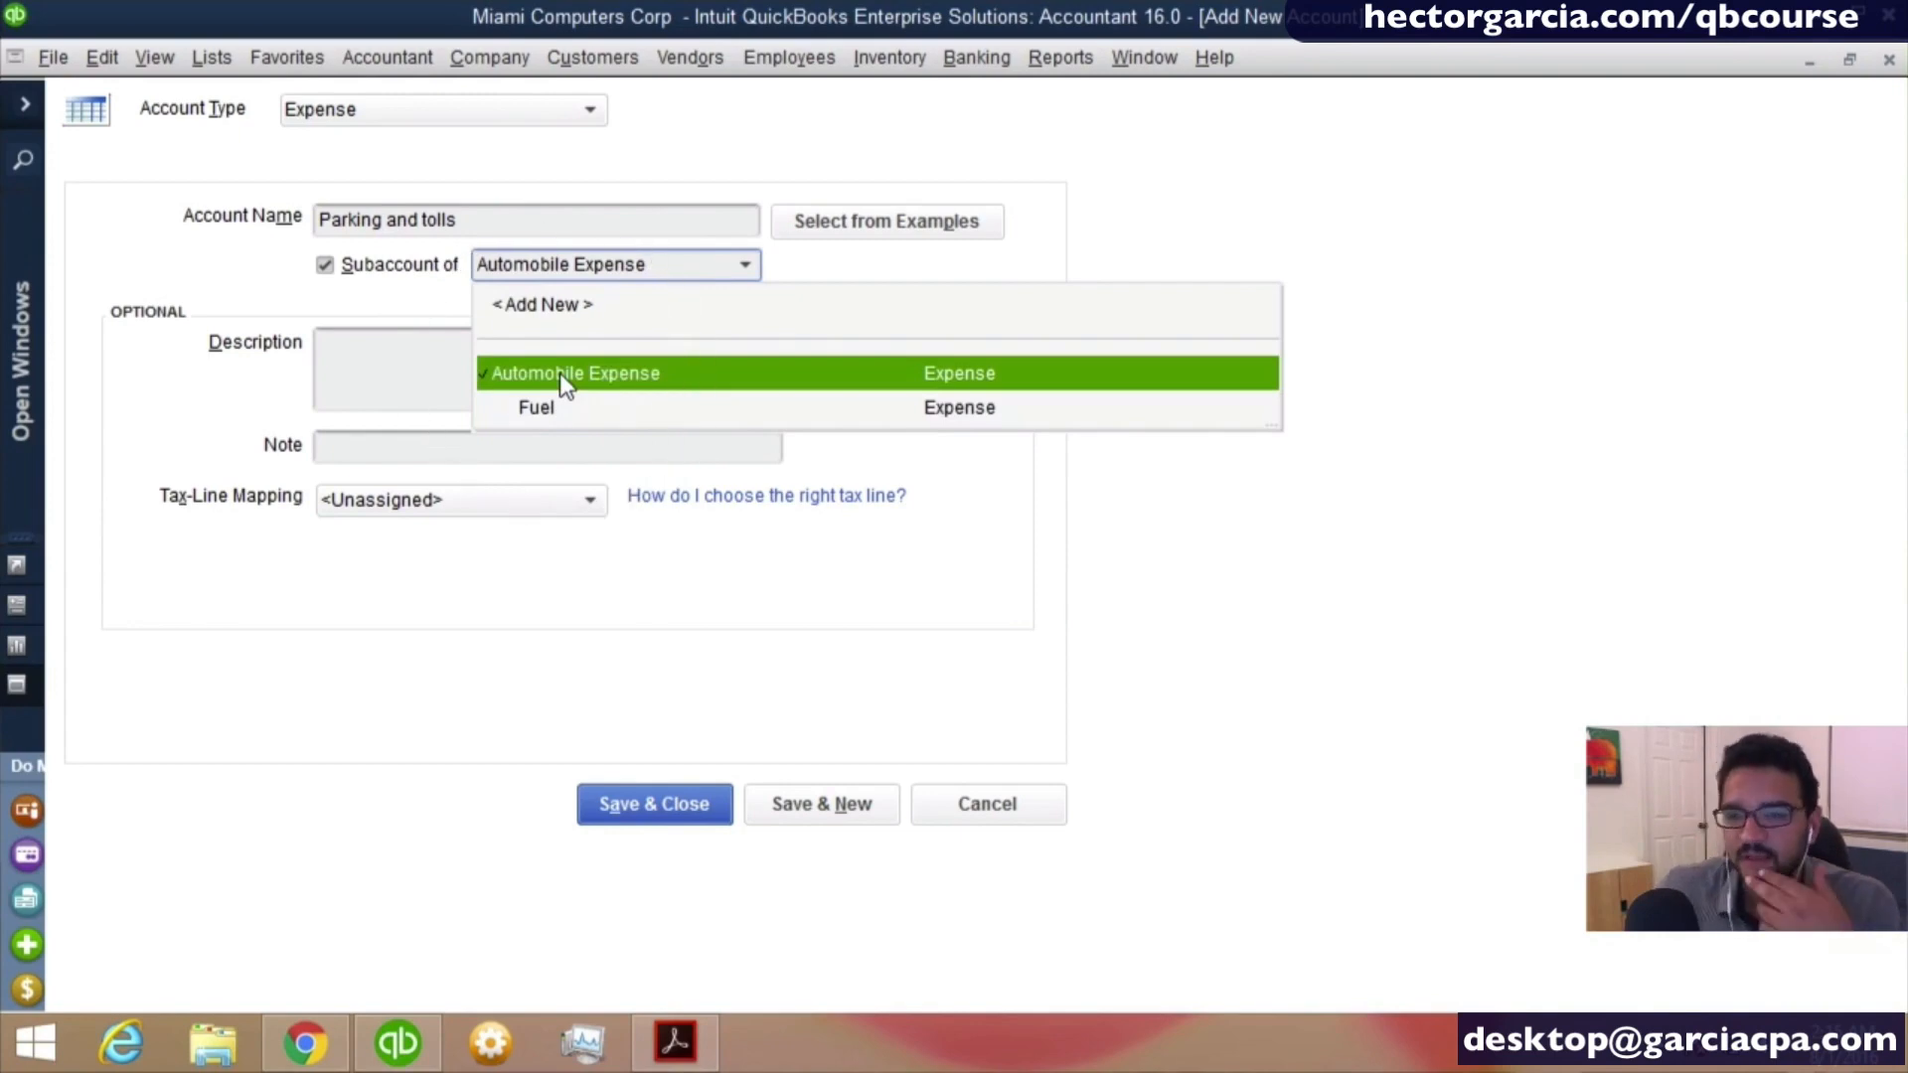
pyautogui.click(559, 373)
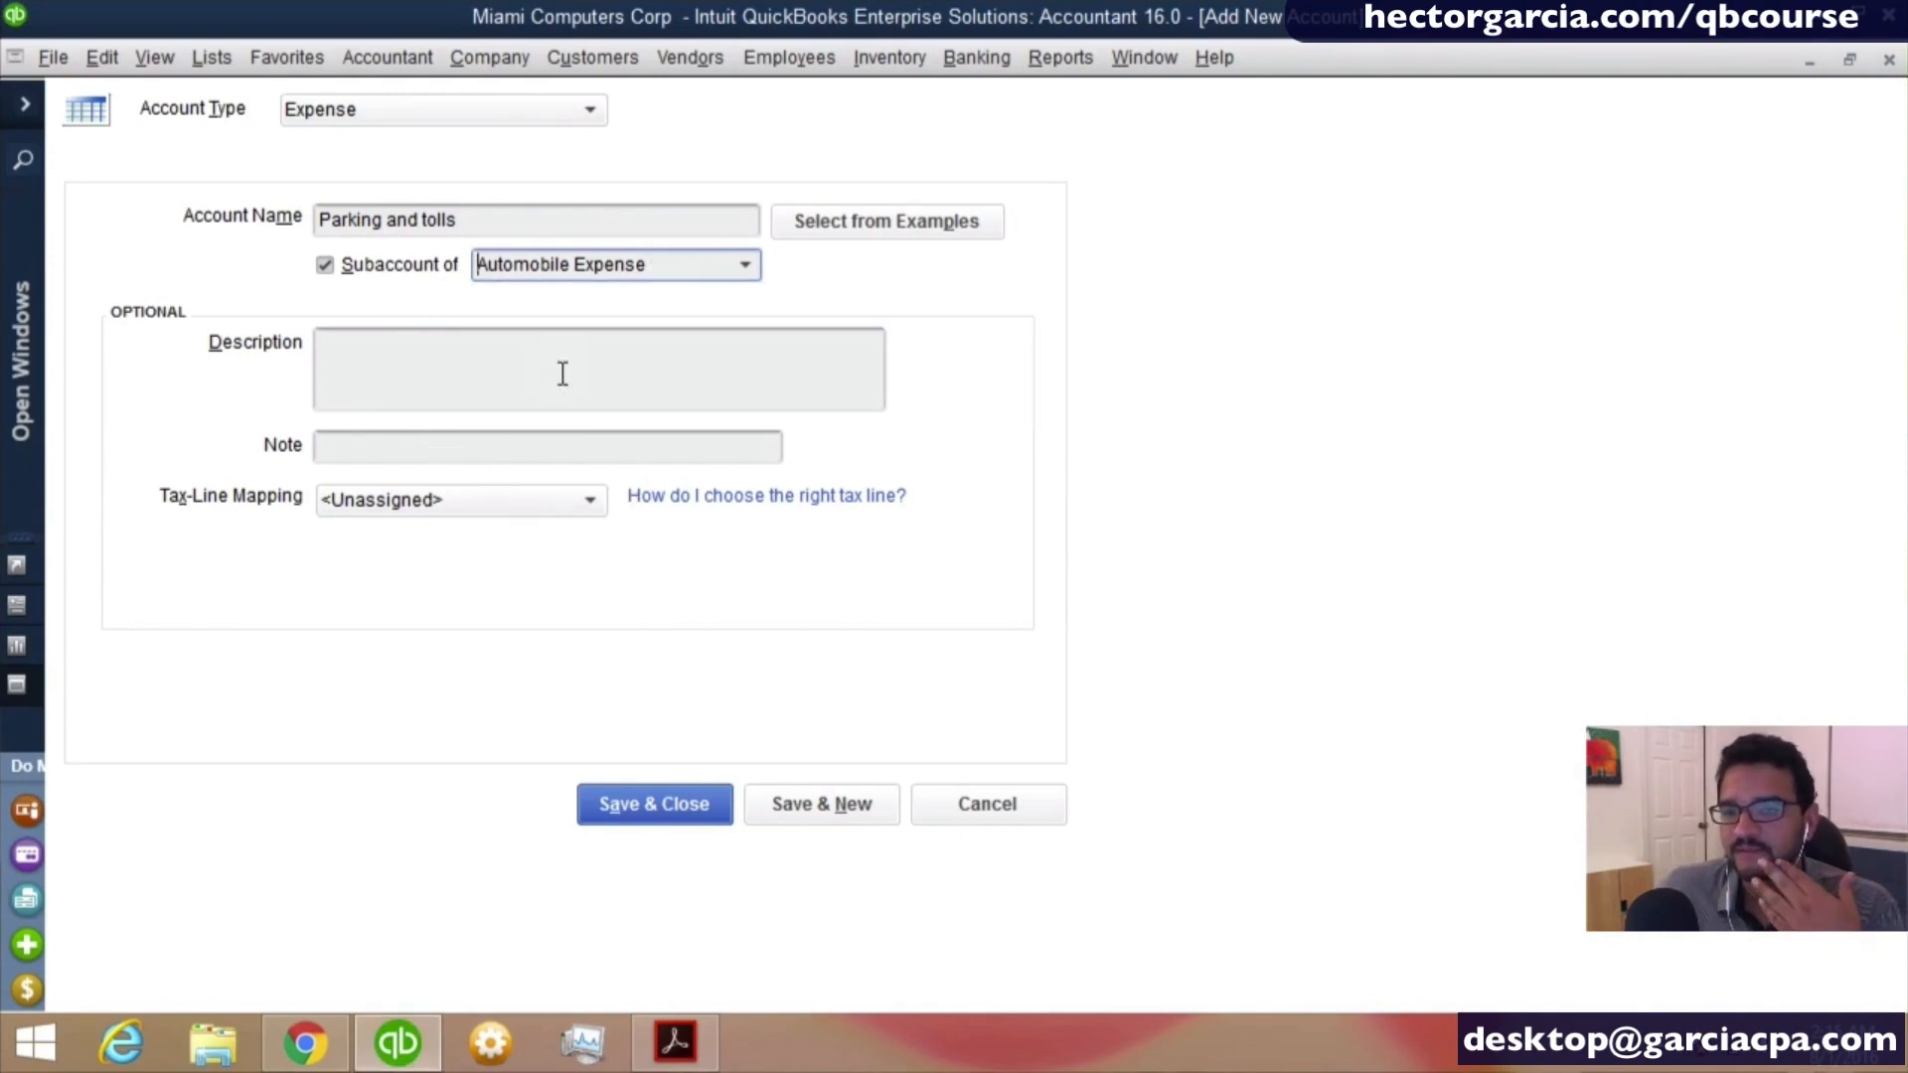
pyautogui.click(785, 807)
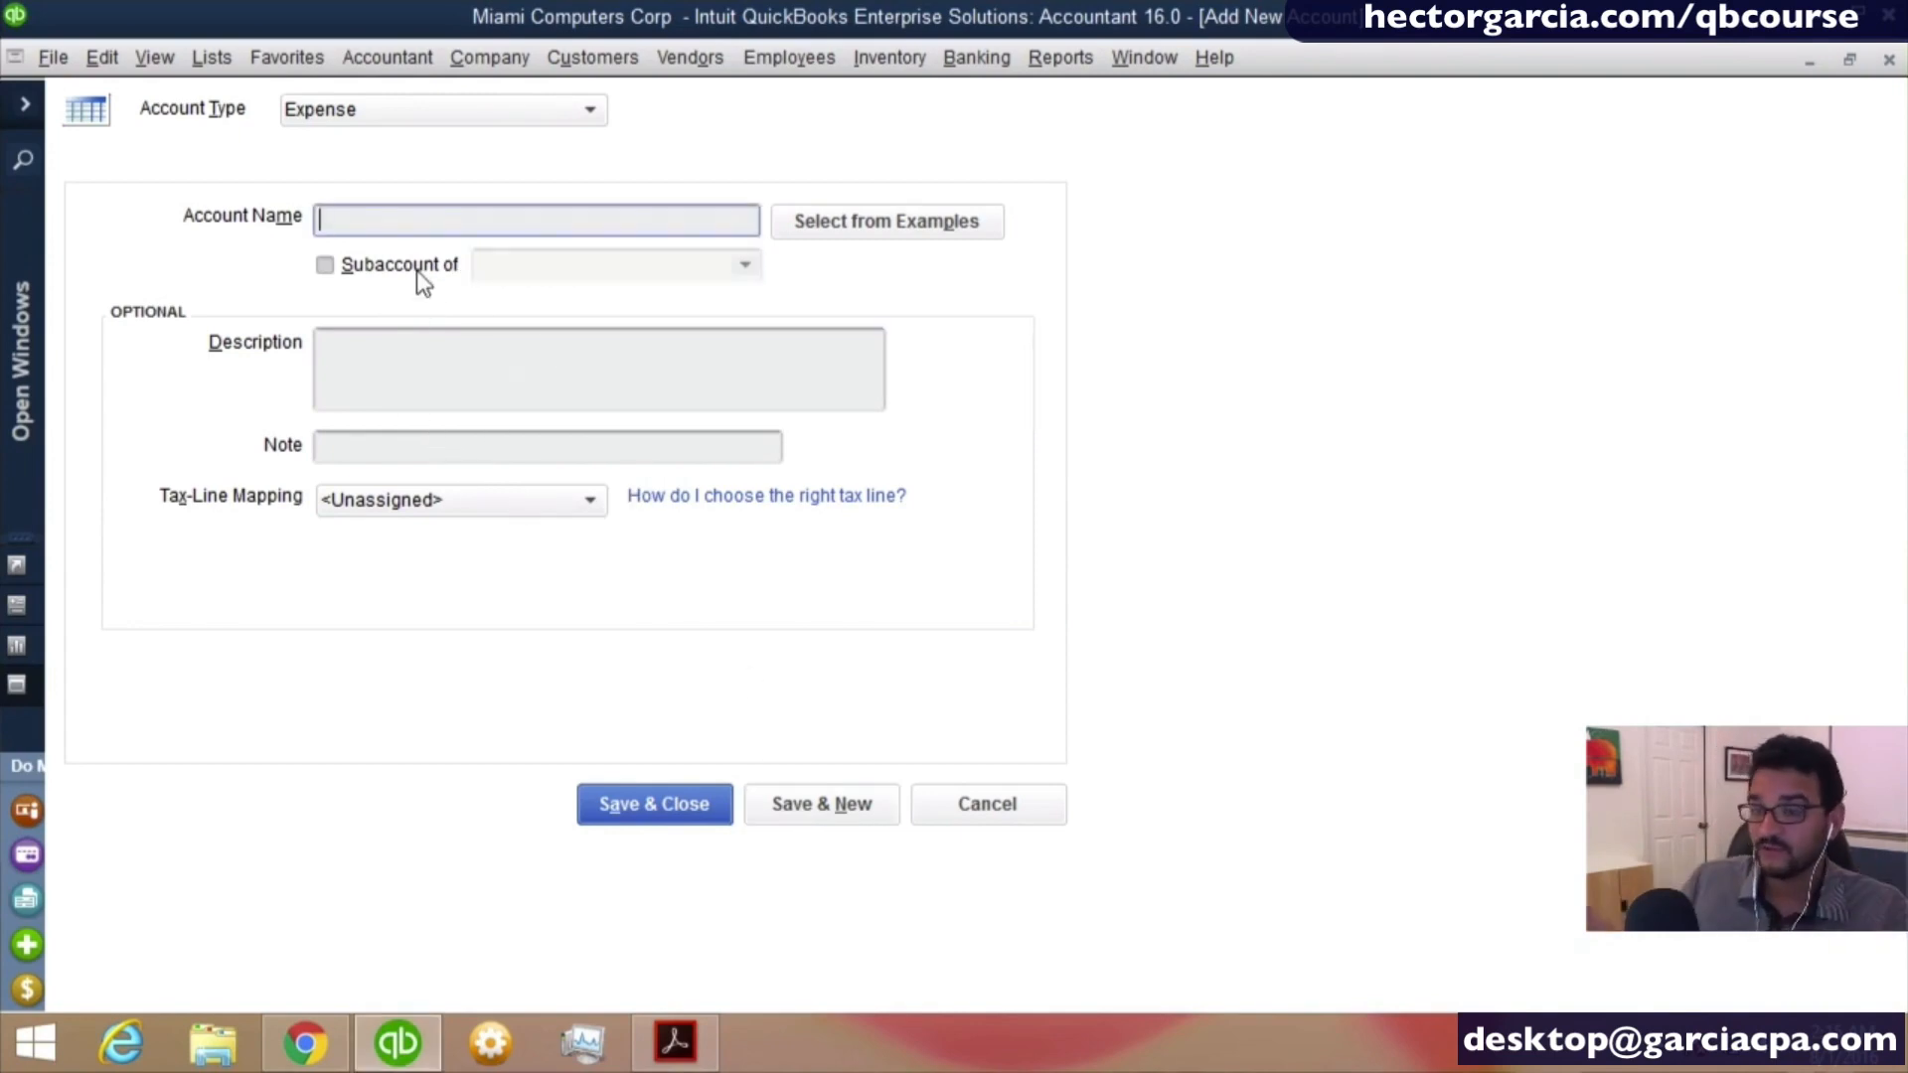
# - Name the new expense account "Lease Payment of Company Vehicl" and mark it as a subaccount
pyautogui.write('L')
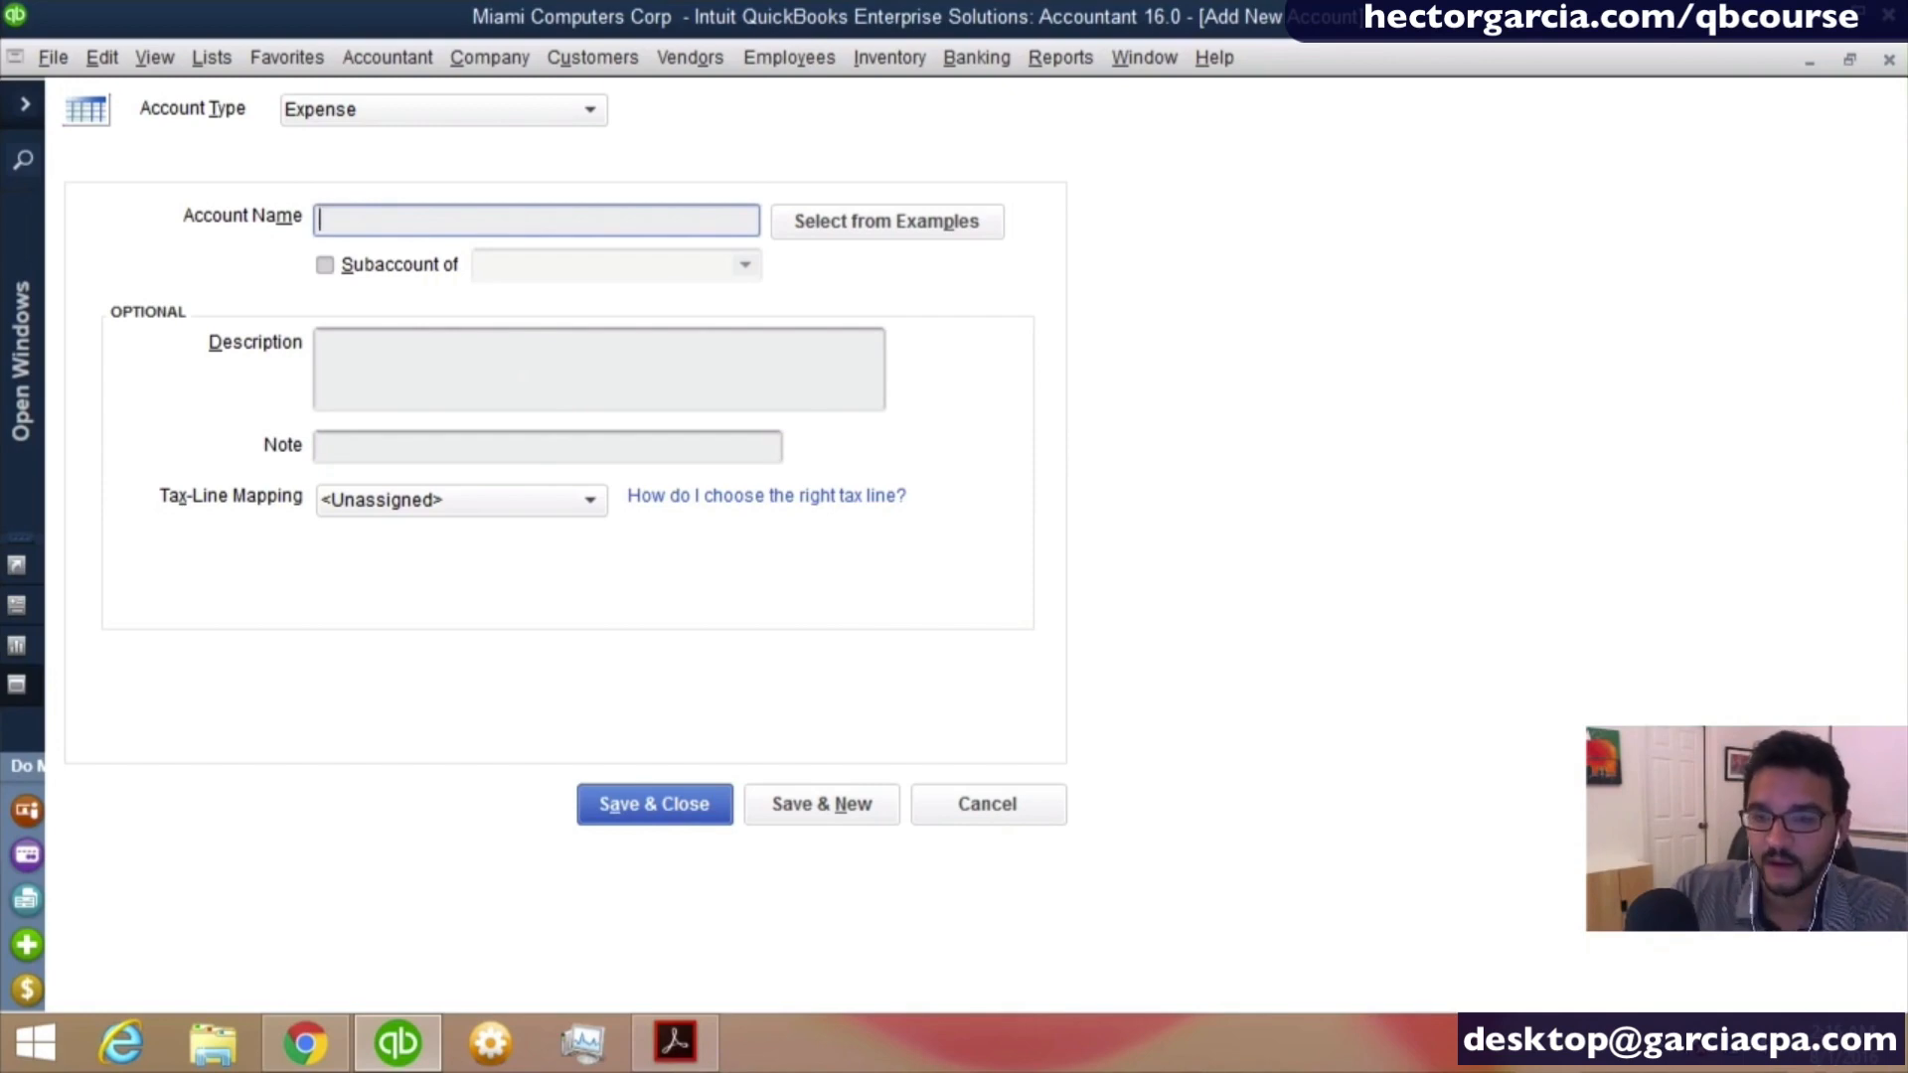
pyautogui.write('ease Pa')
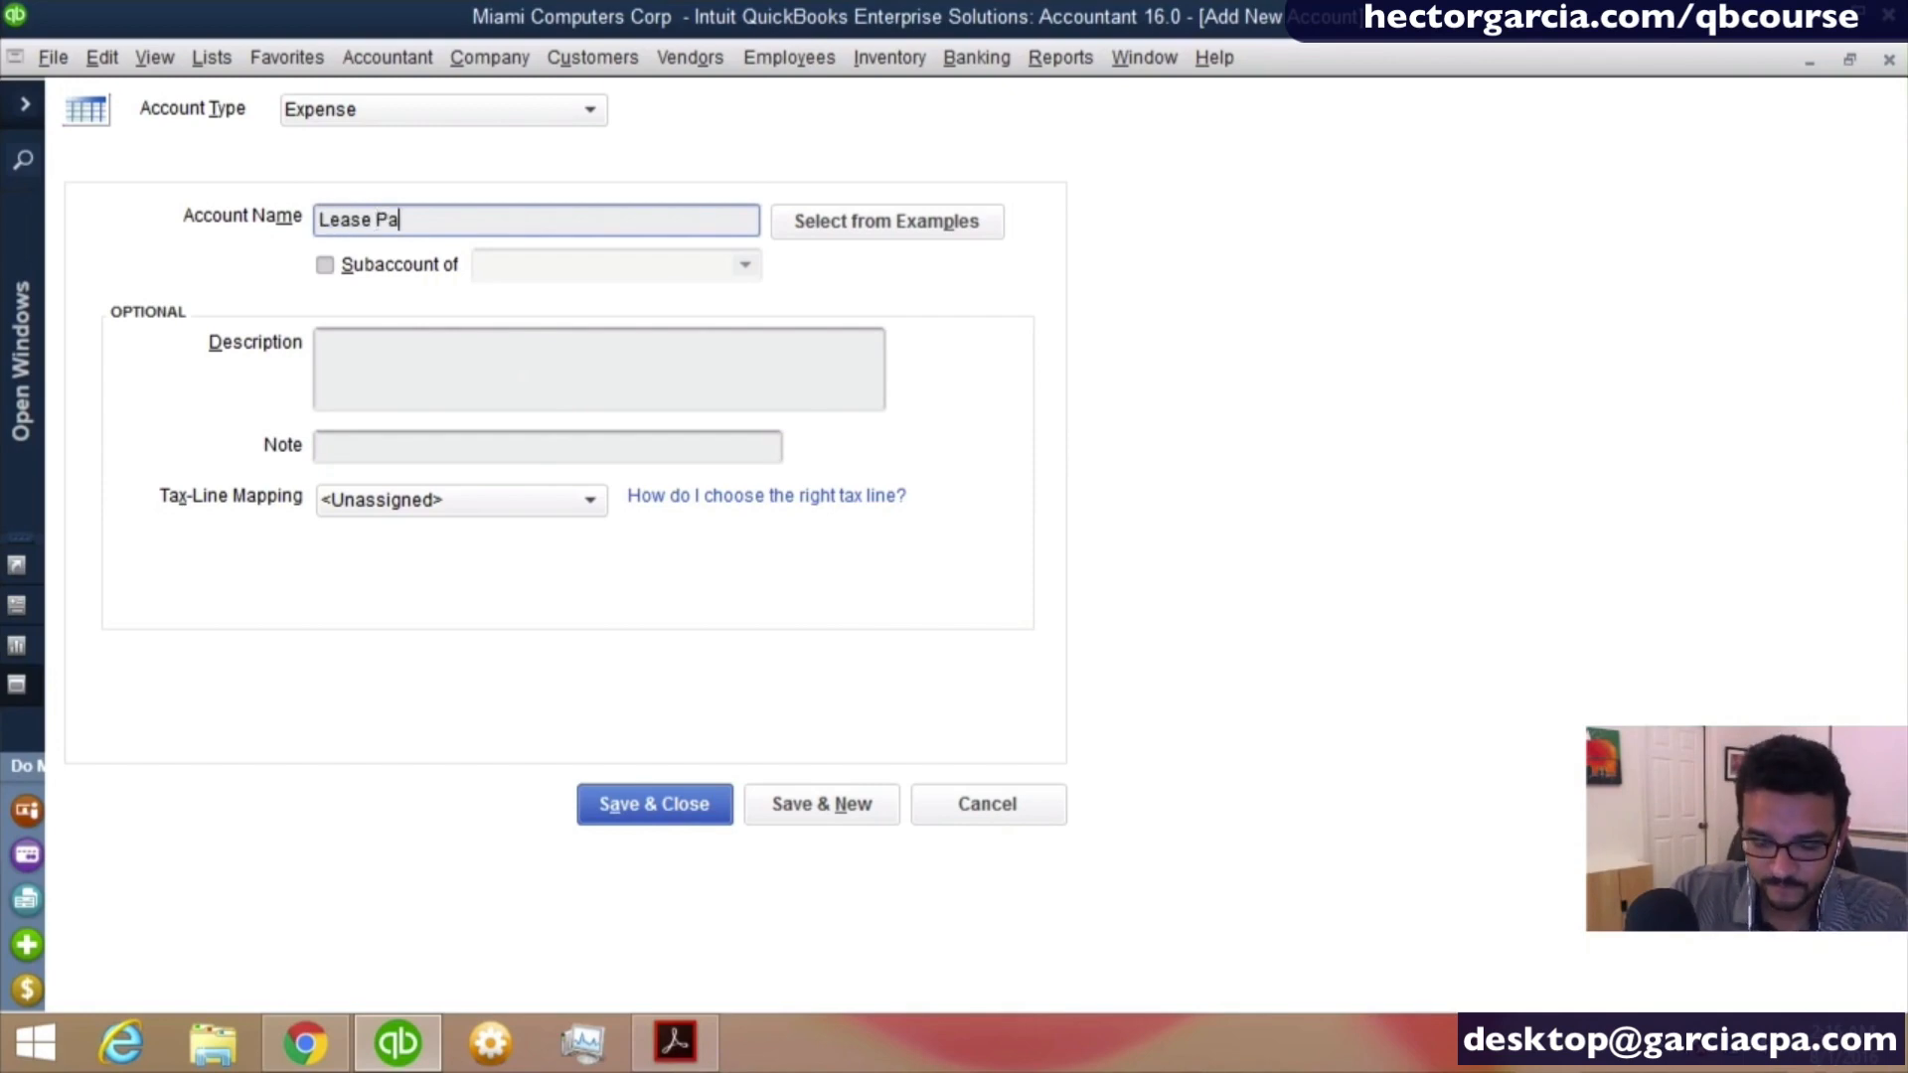
pyautogui.write('yment of ')
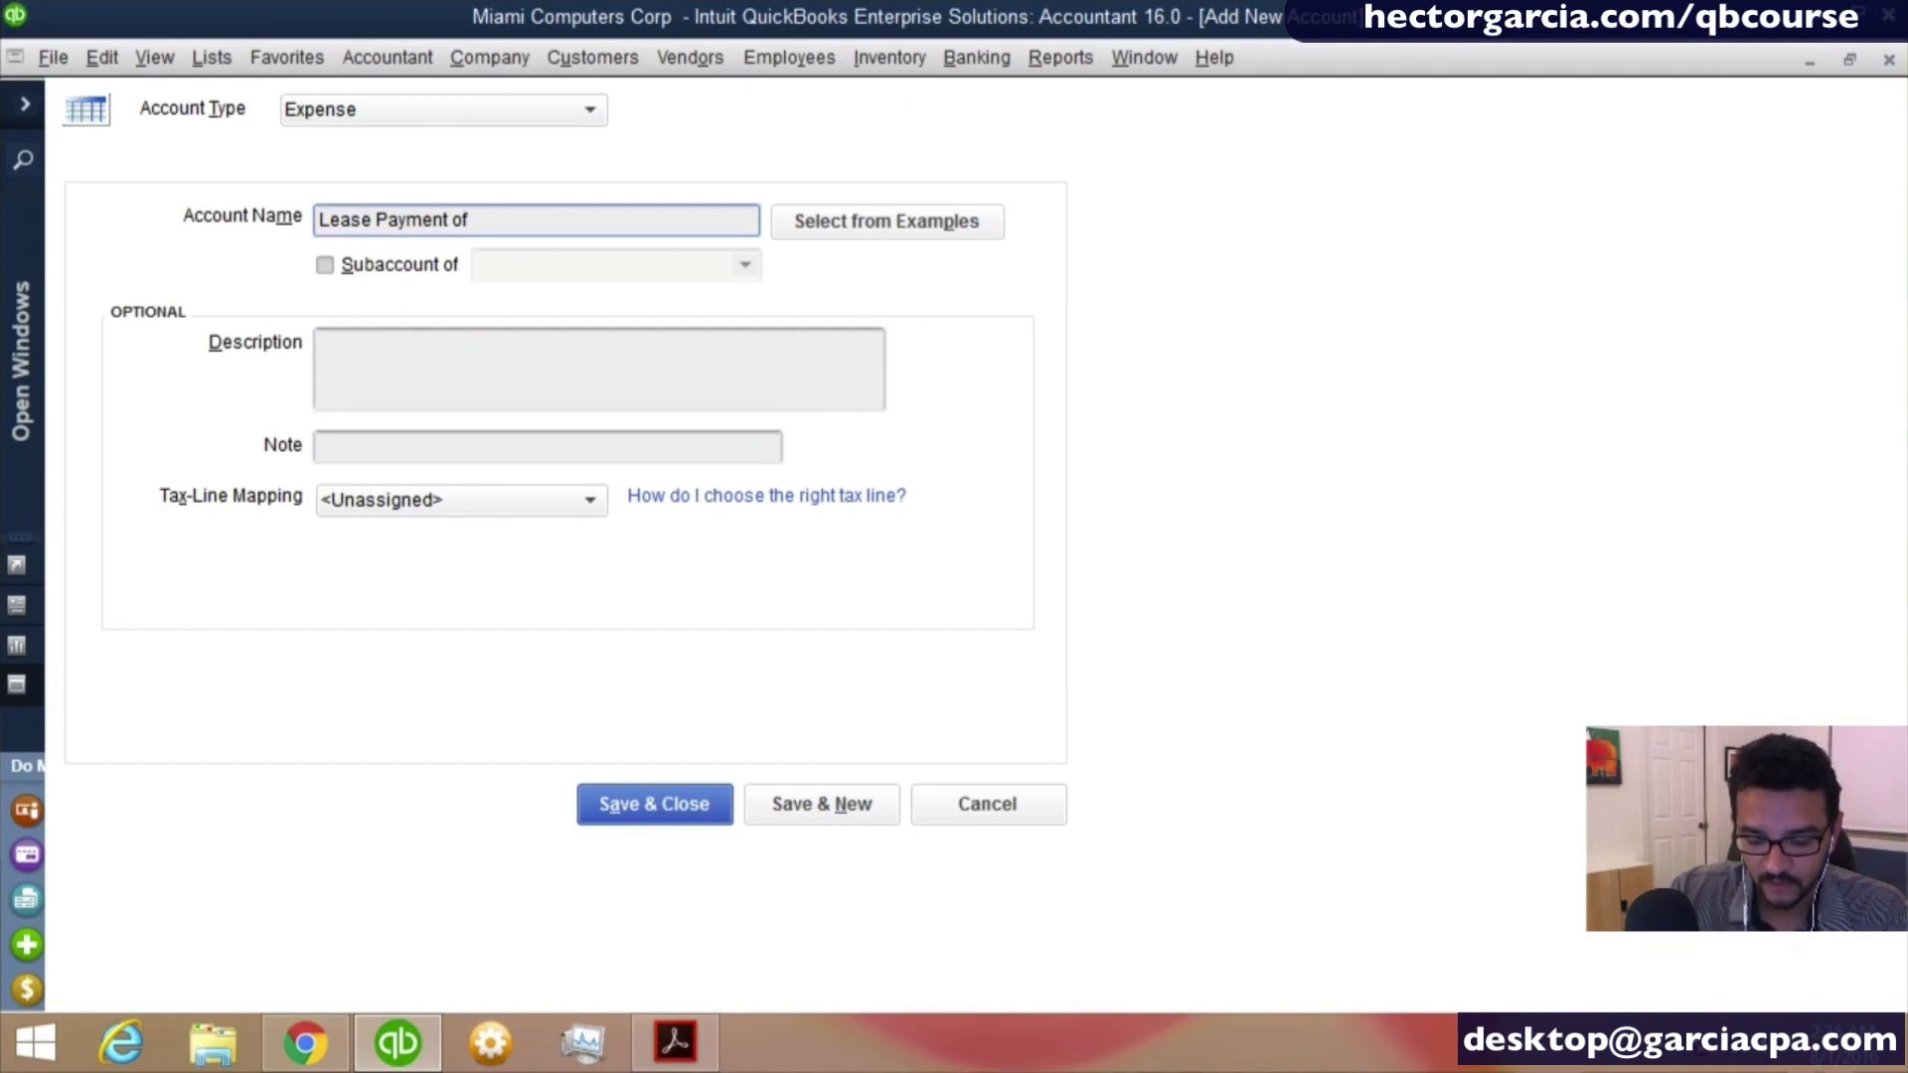
pyautogui.write('Company Vehi')
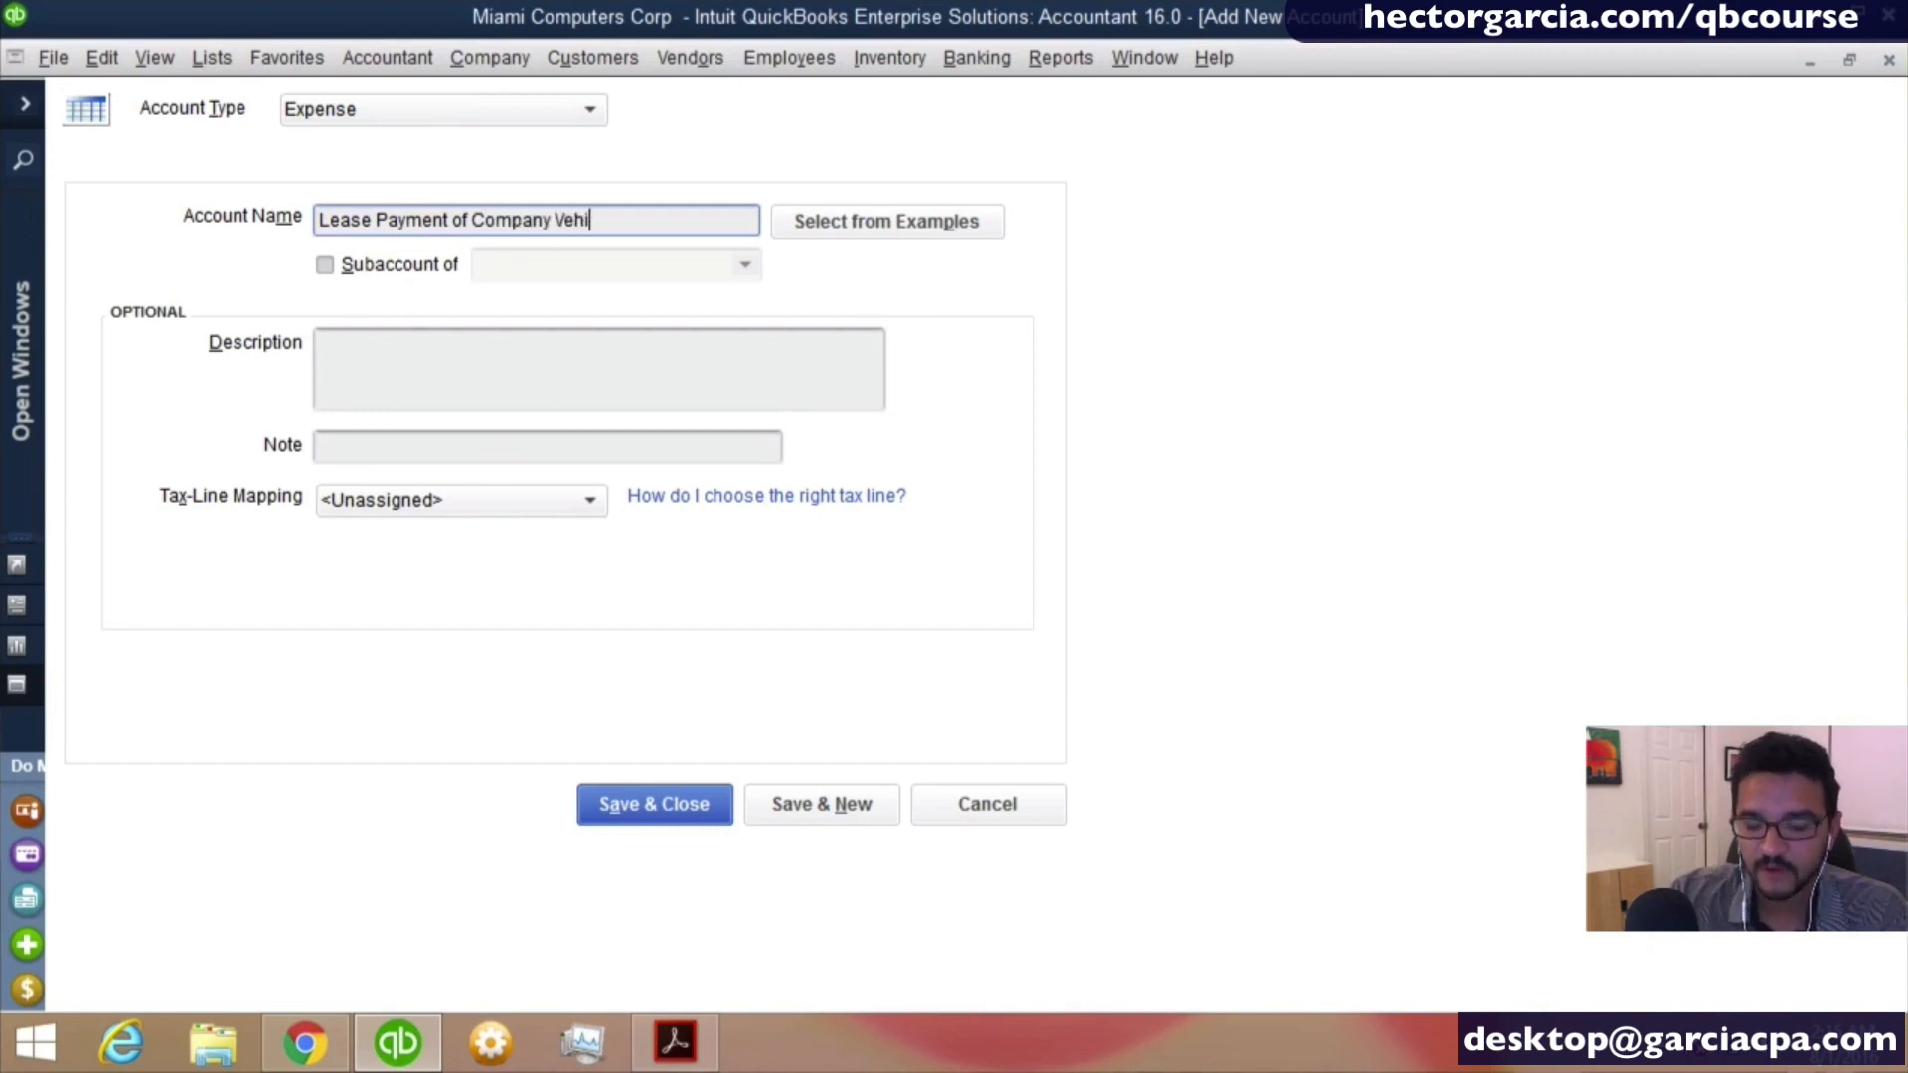
pyautogui.write('cl')
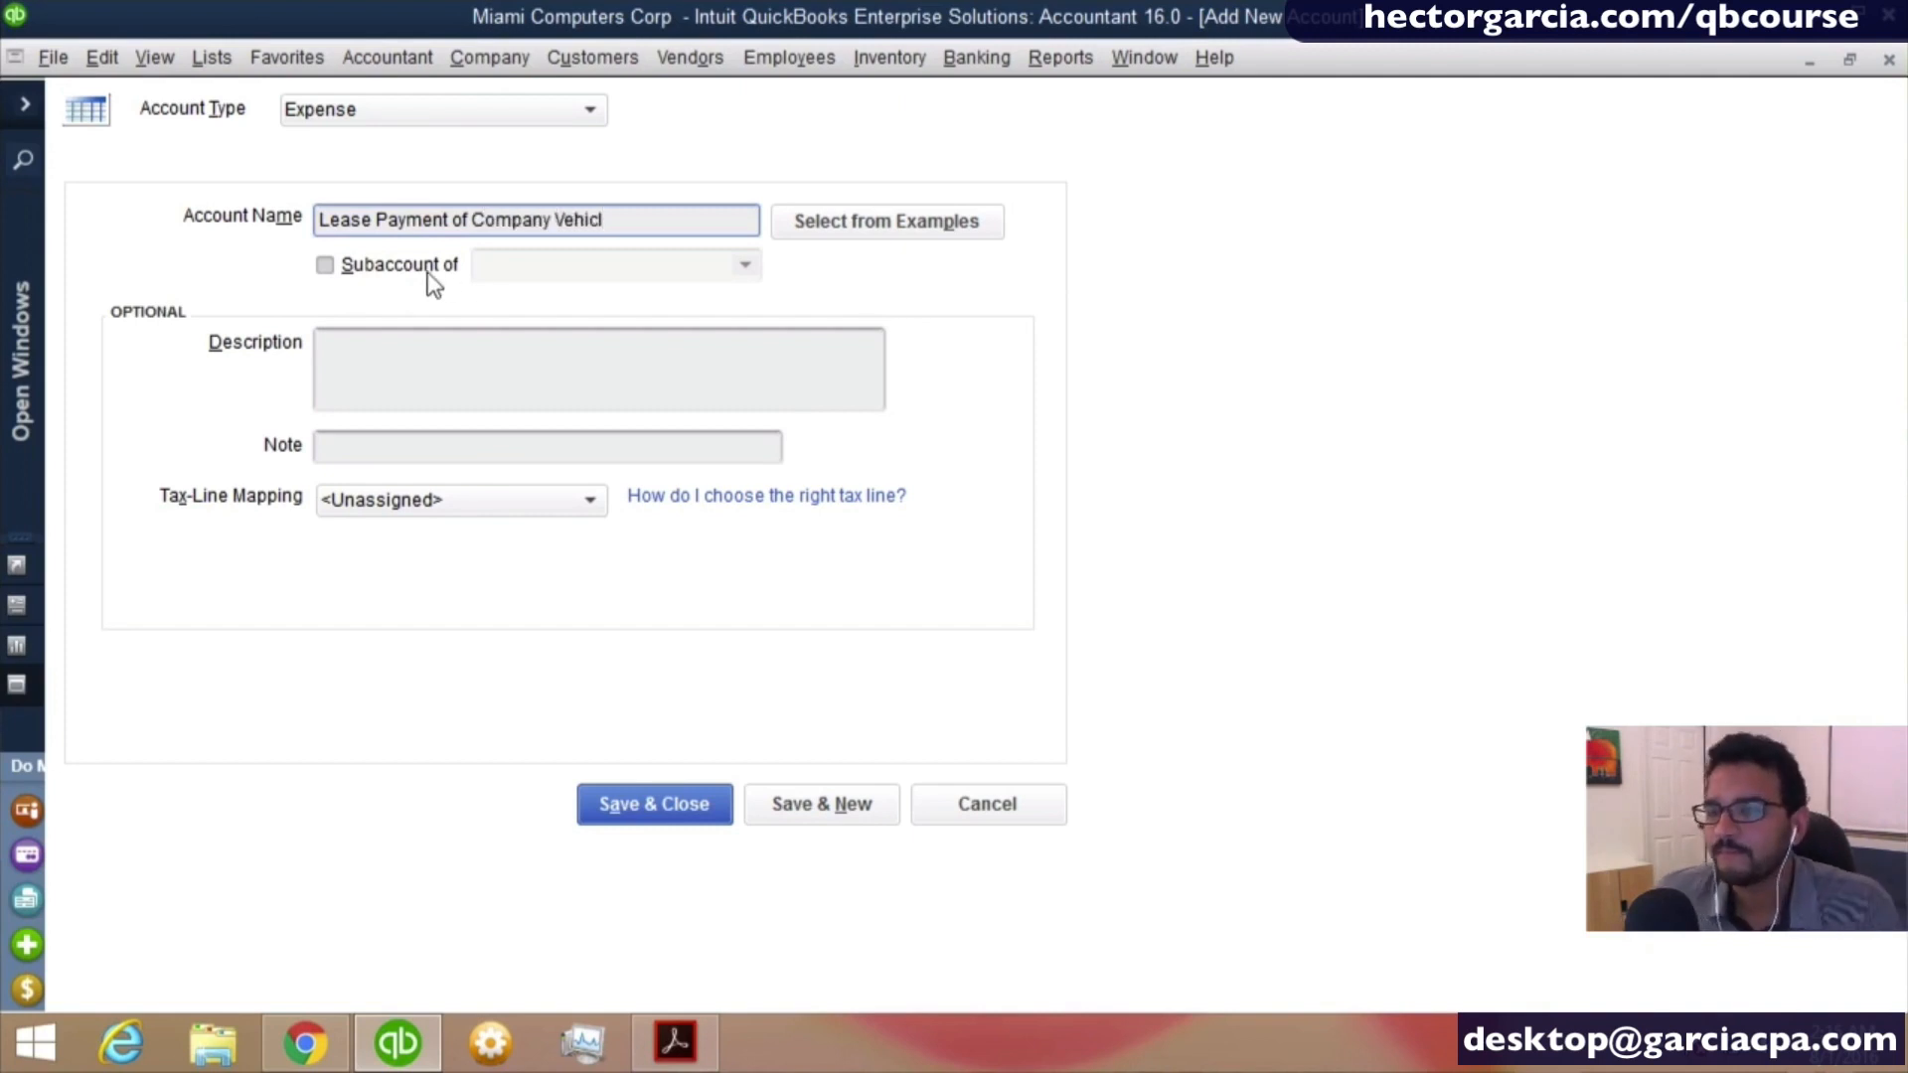
pyautogui.click(398, 267)
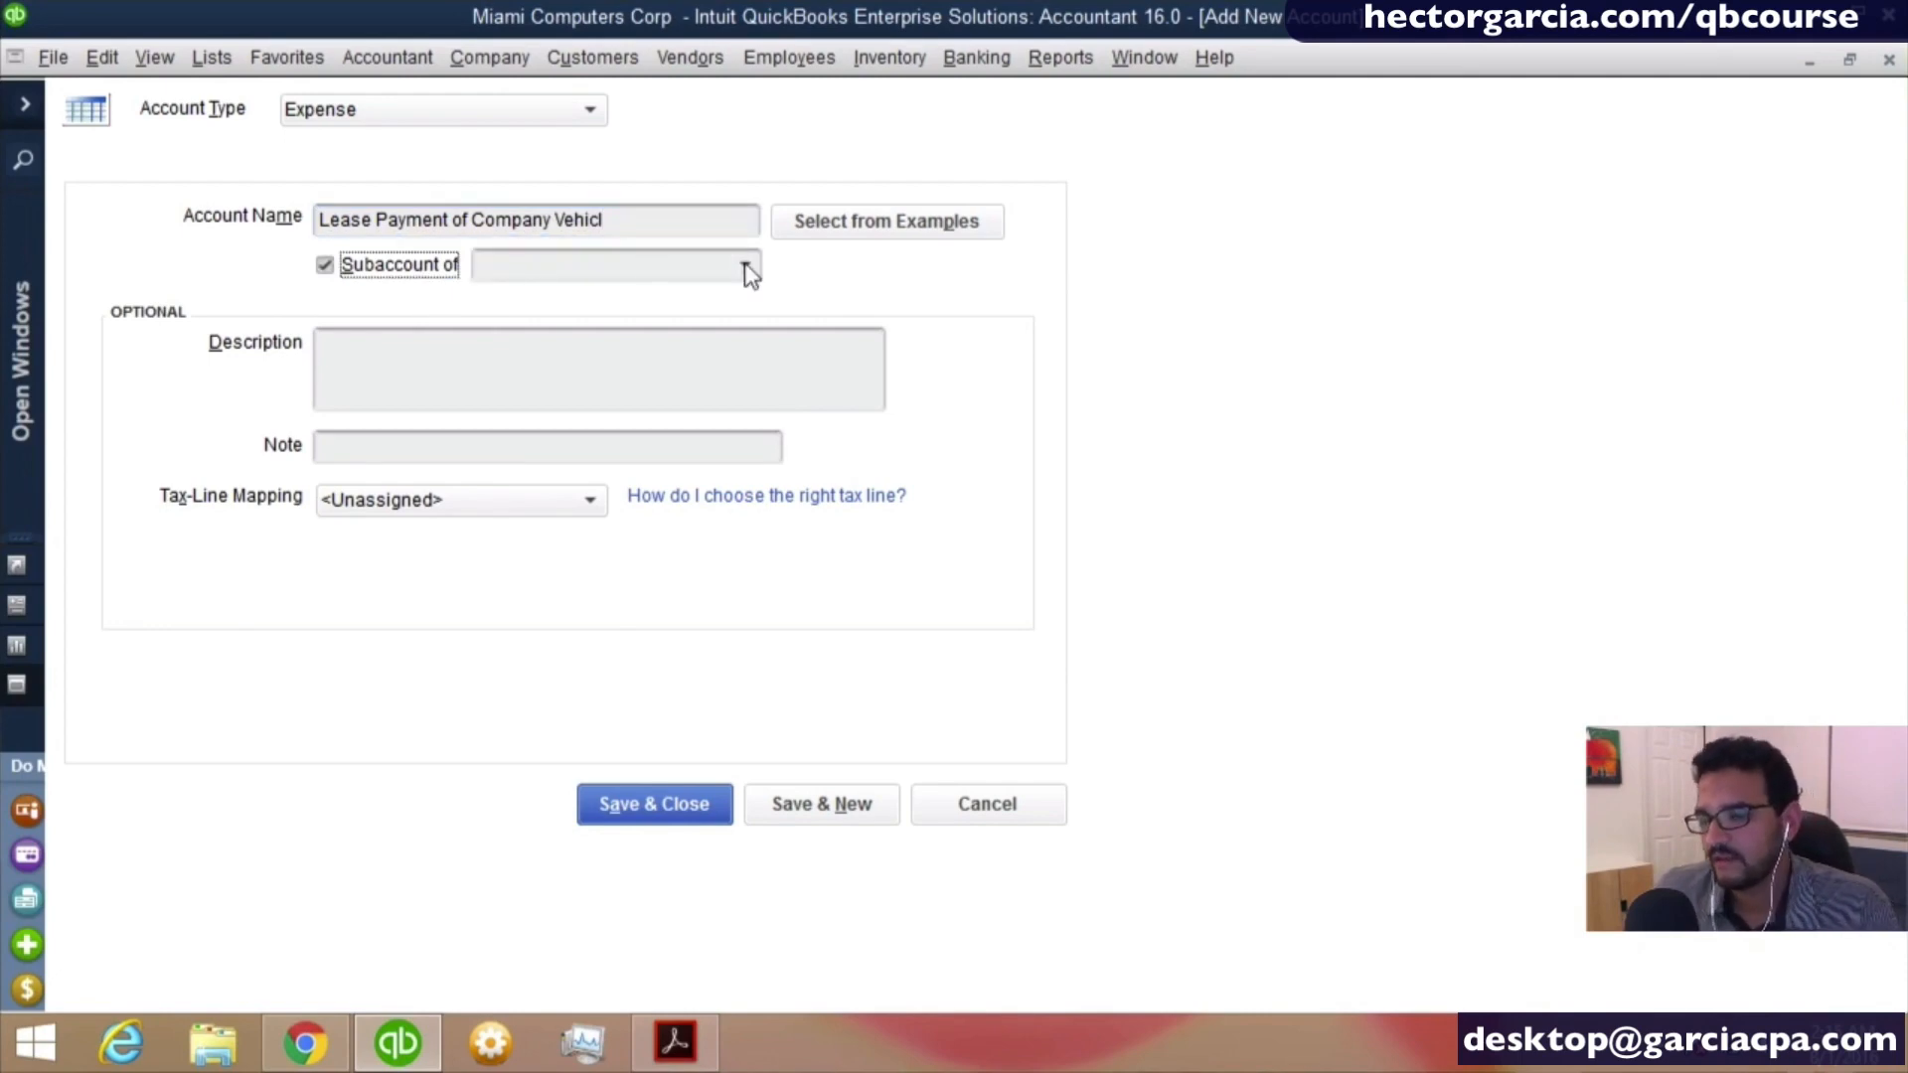
# - Replace the last word of the account name so it reads Lease Payment of Company Car
pyautogui.moveTo(604, 219); pyautogui.dragTo(563, 220)
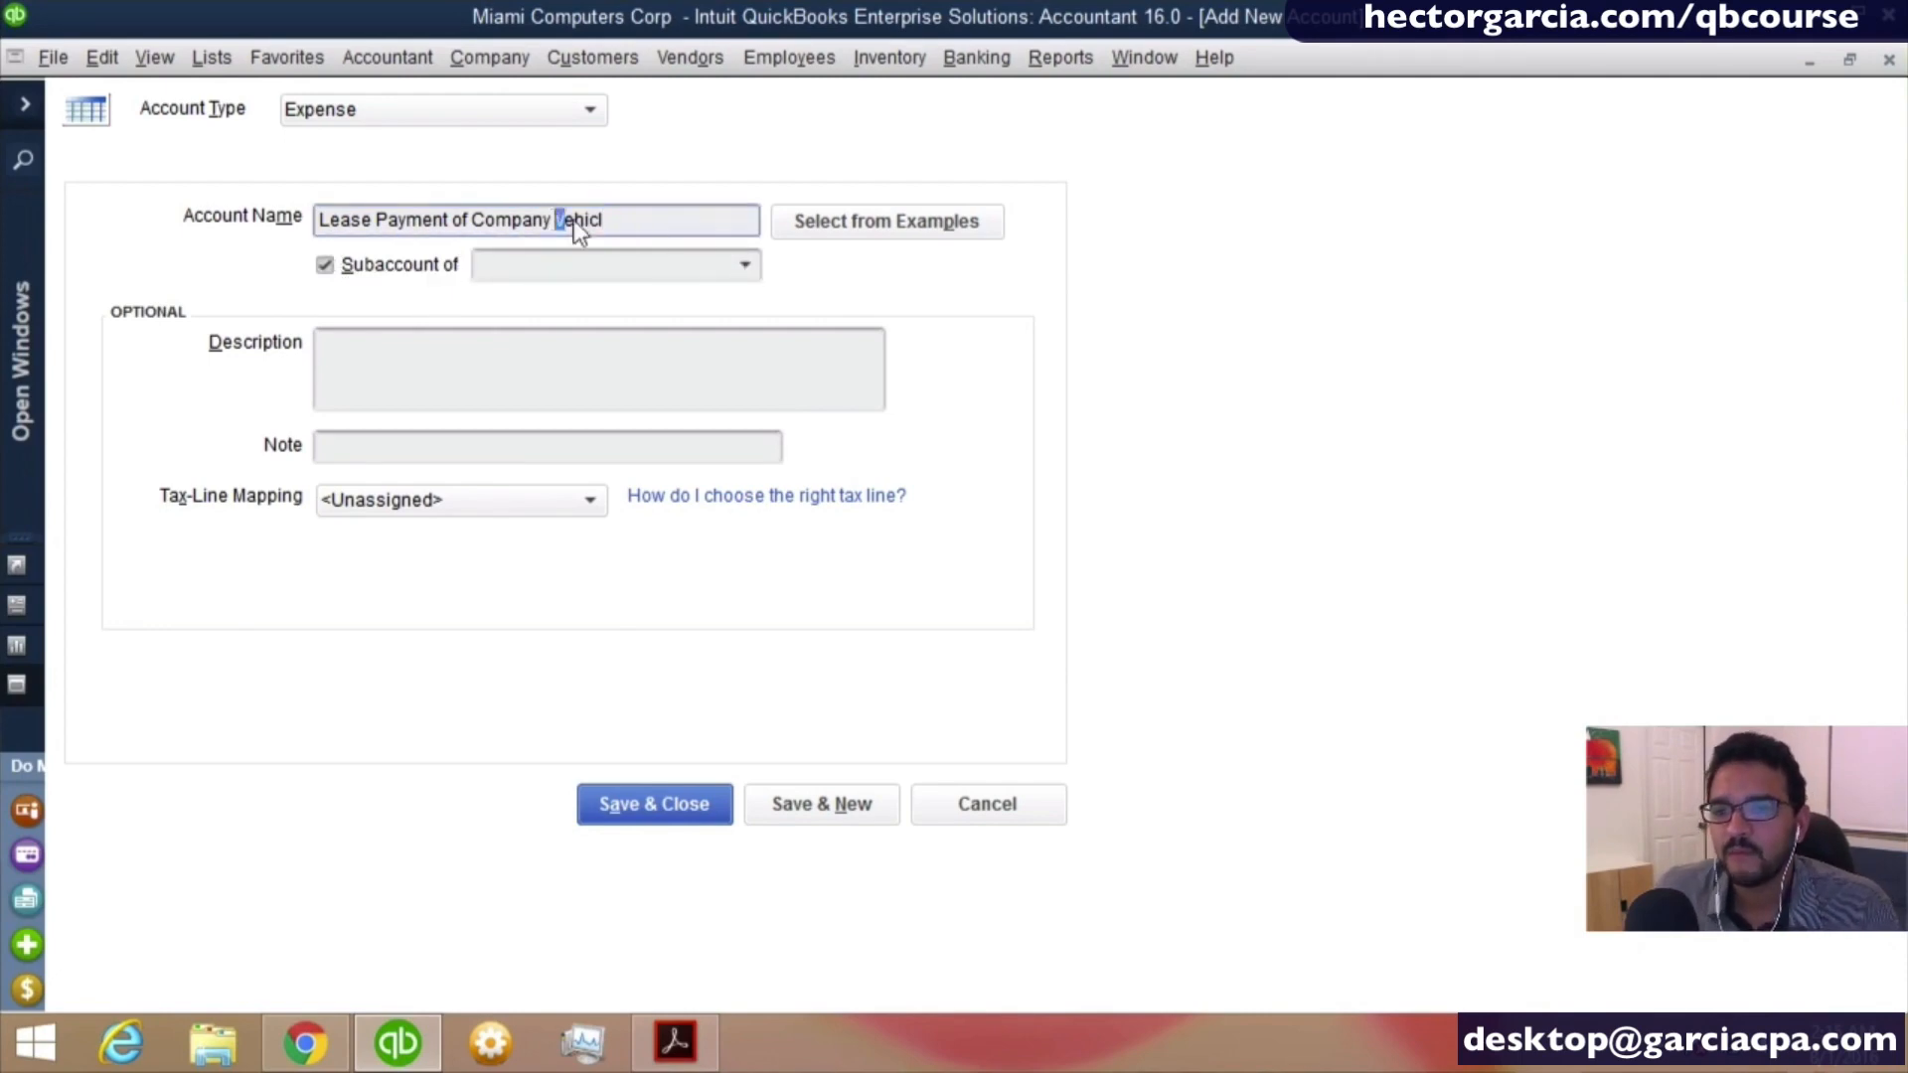
pyautogui.press('BackSpace')
pyautogui.press('BackSpace')
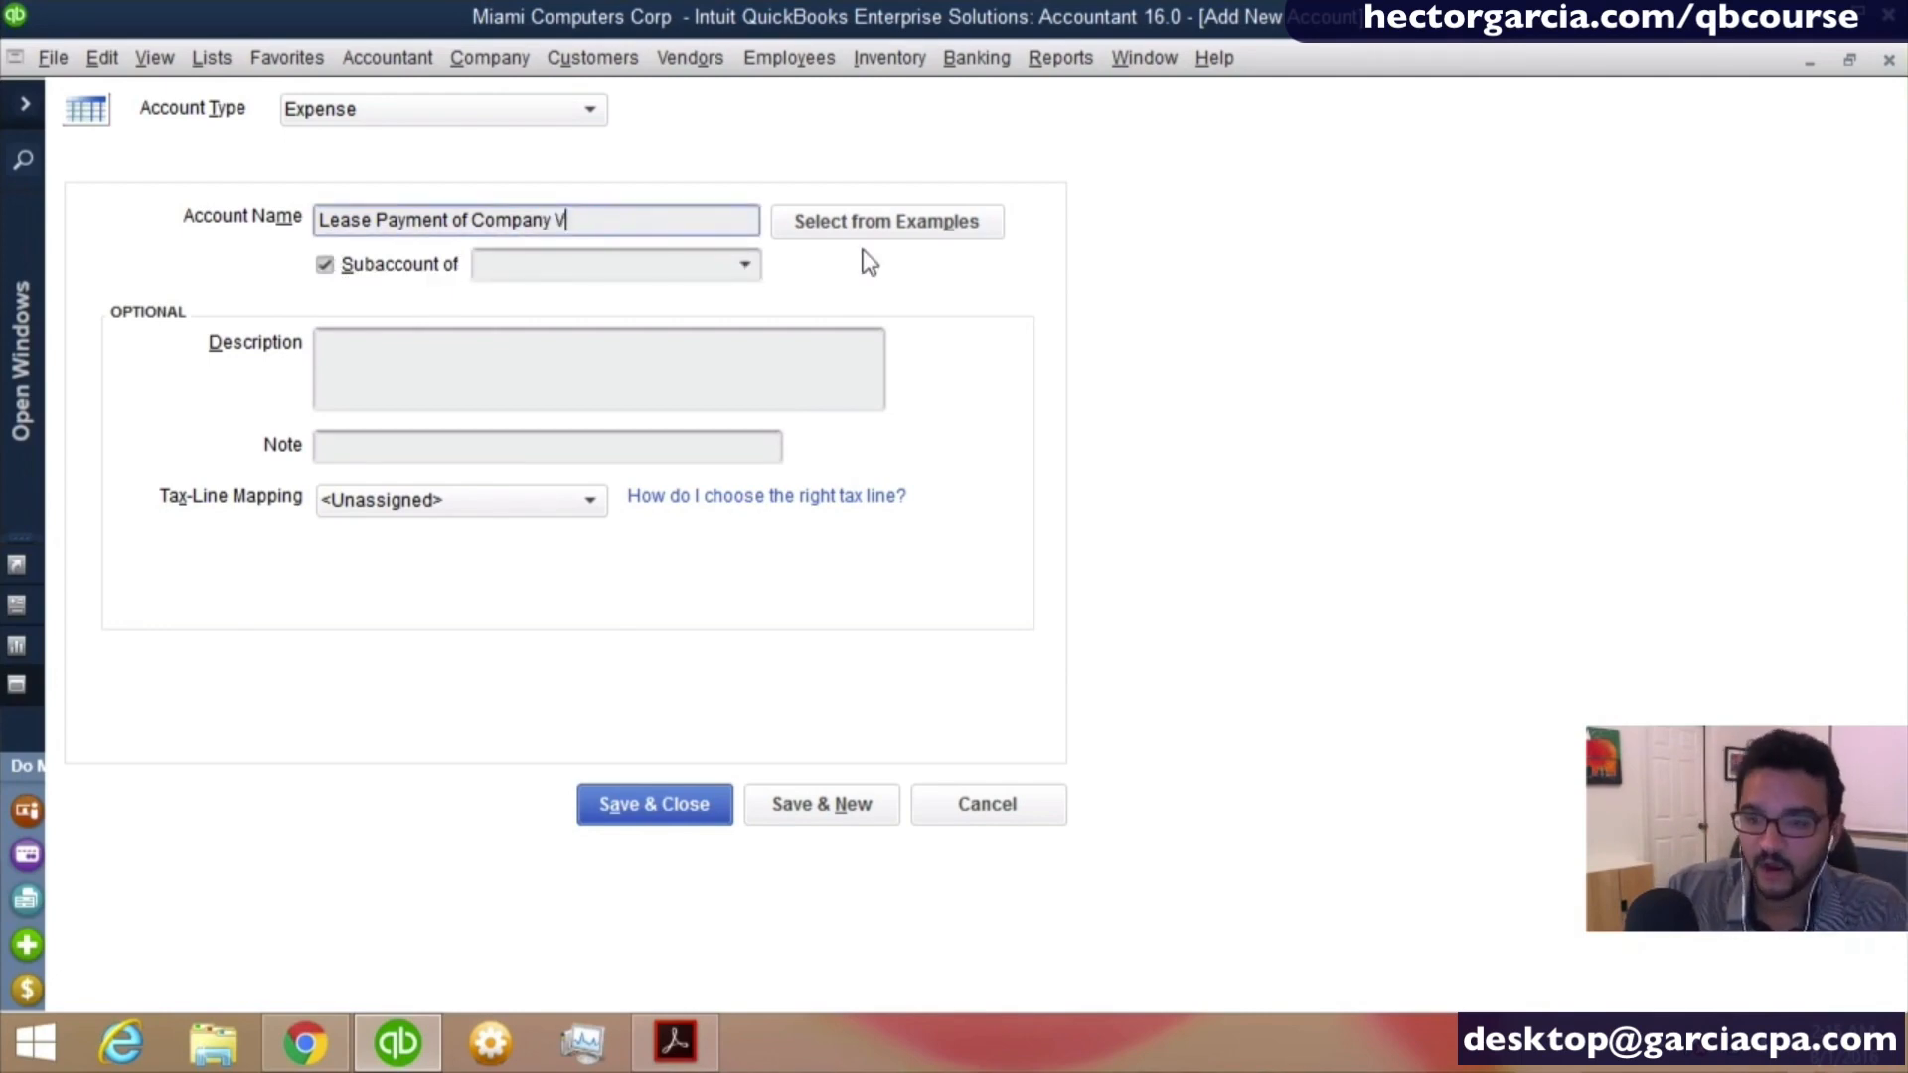
pyautogui.write('Car')
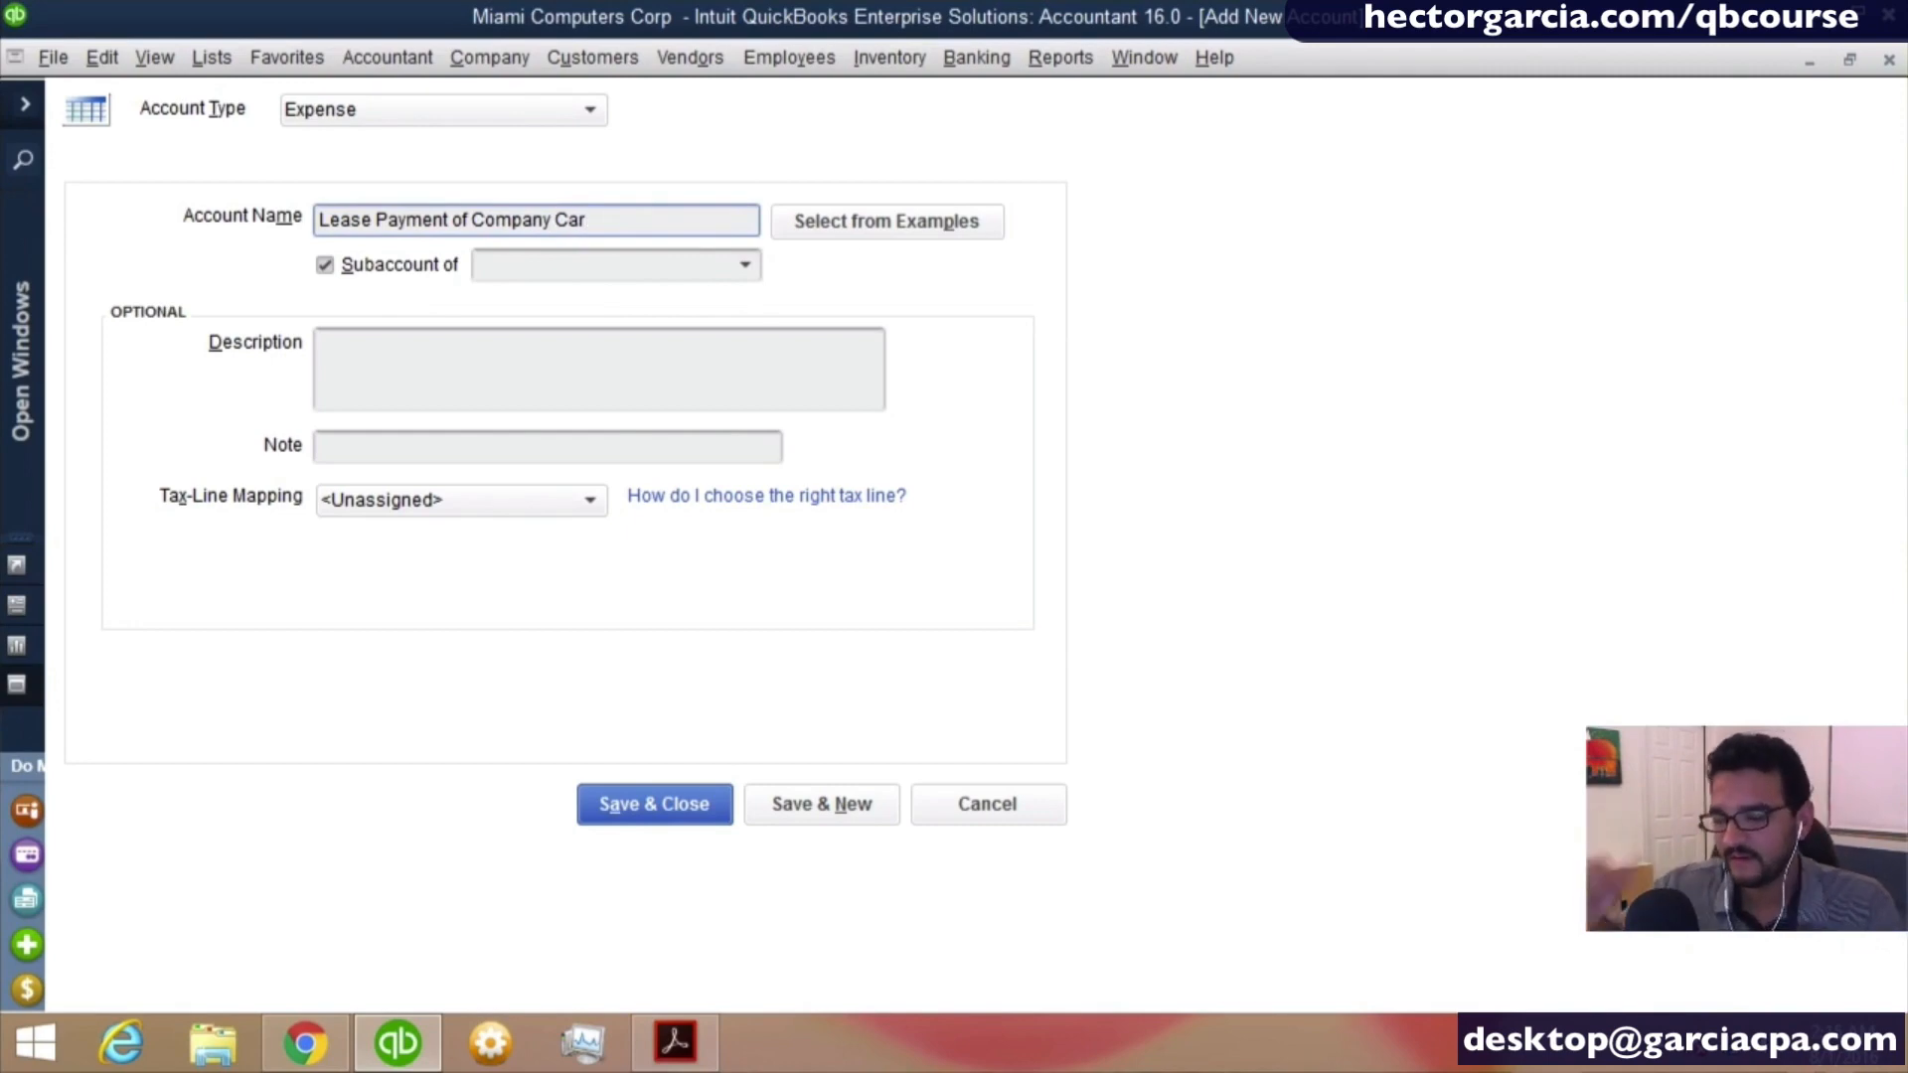
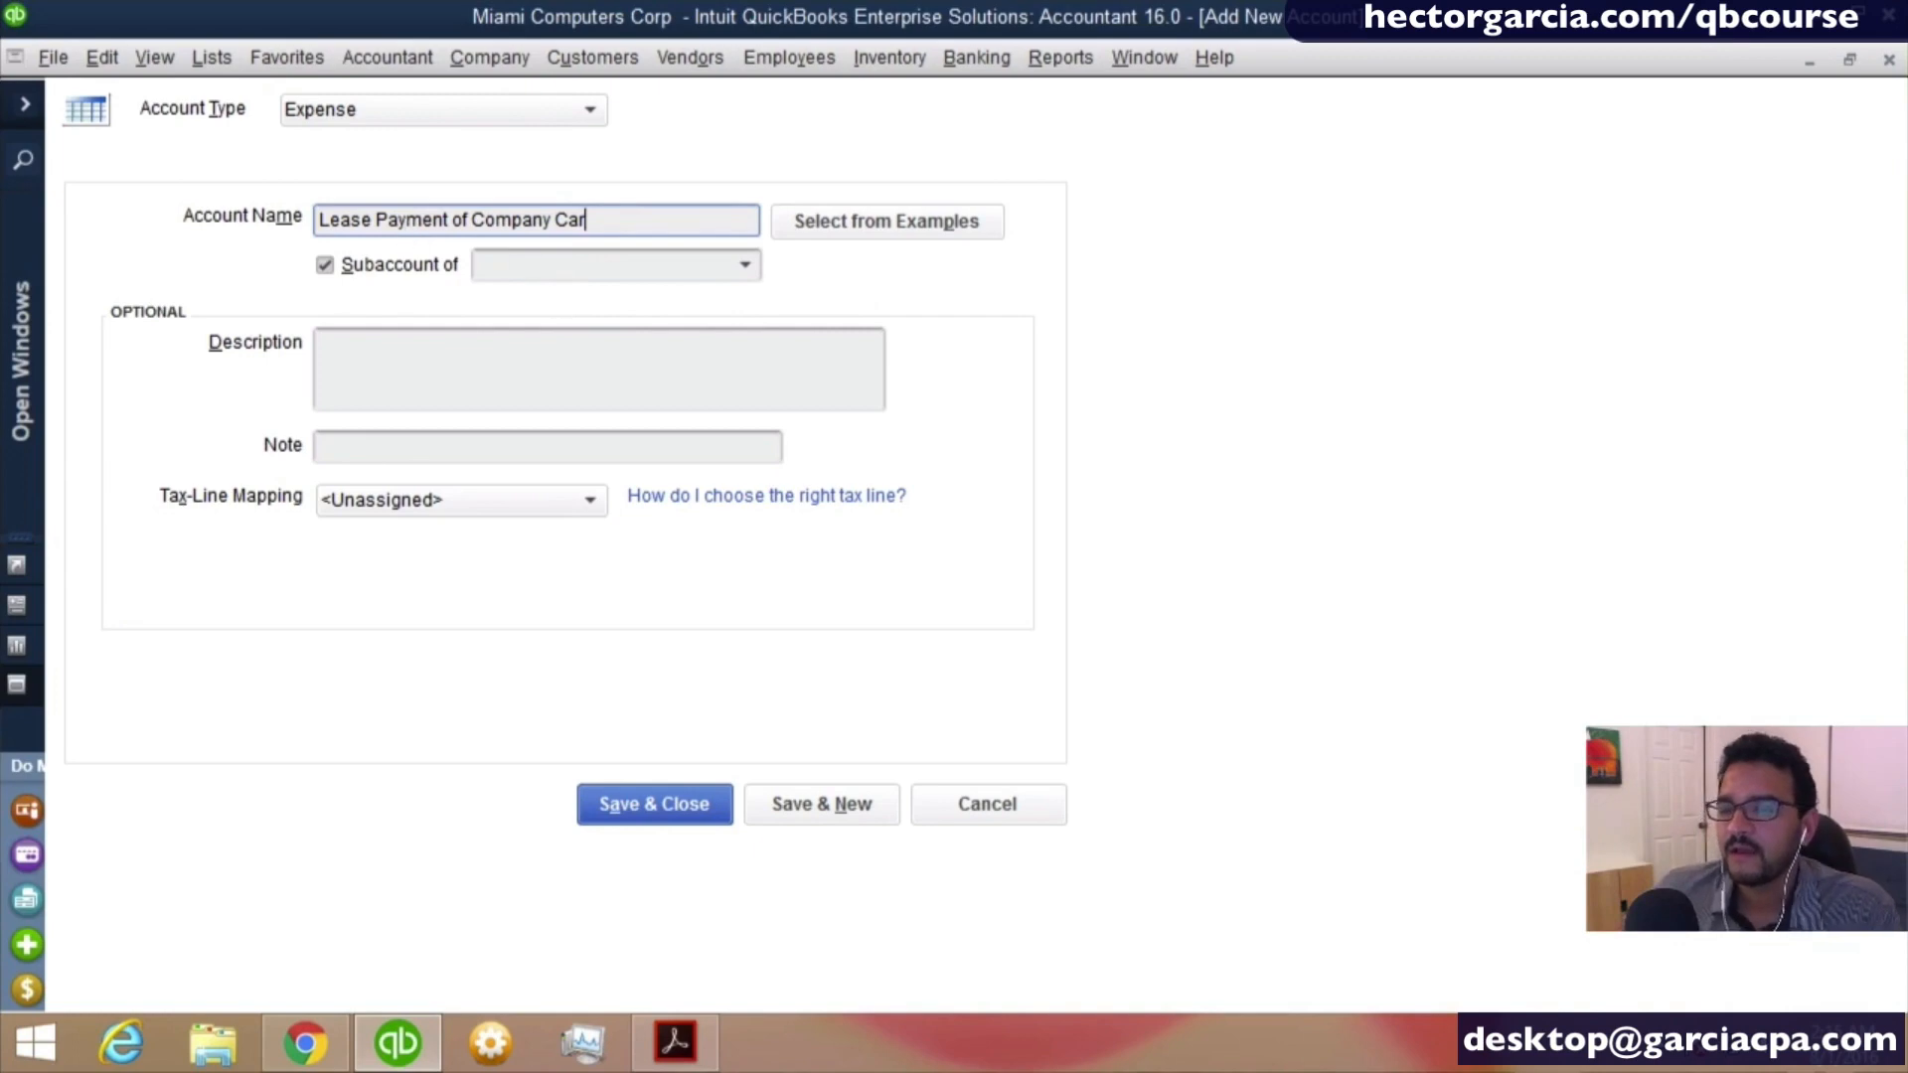
# - Make Lease Payment of Company Car a subaccount of Automobile Expense, save it and open a blank form for another account
pyautogui.click(623, 278)
pyautogui.write('Automobile Expense')
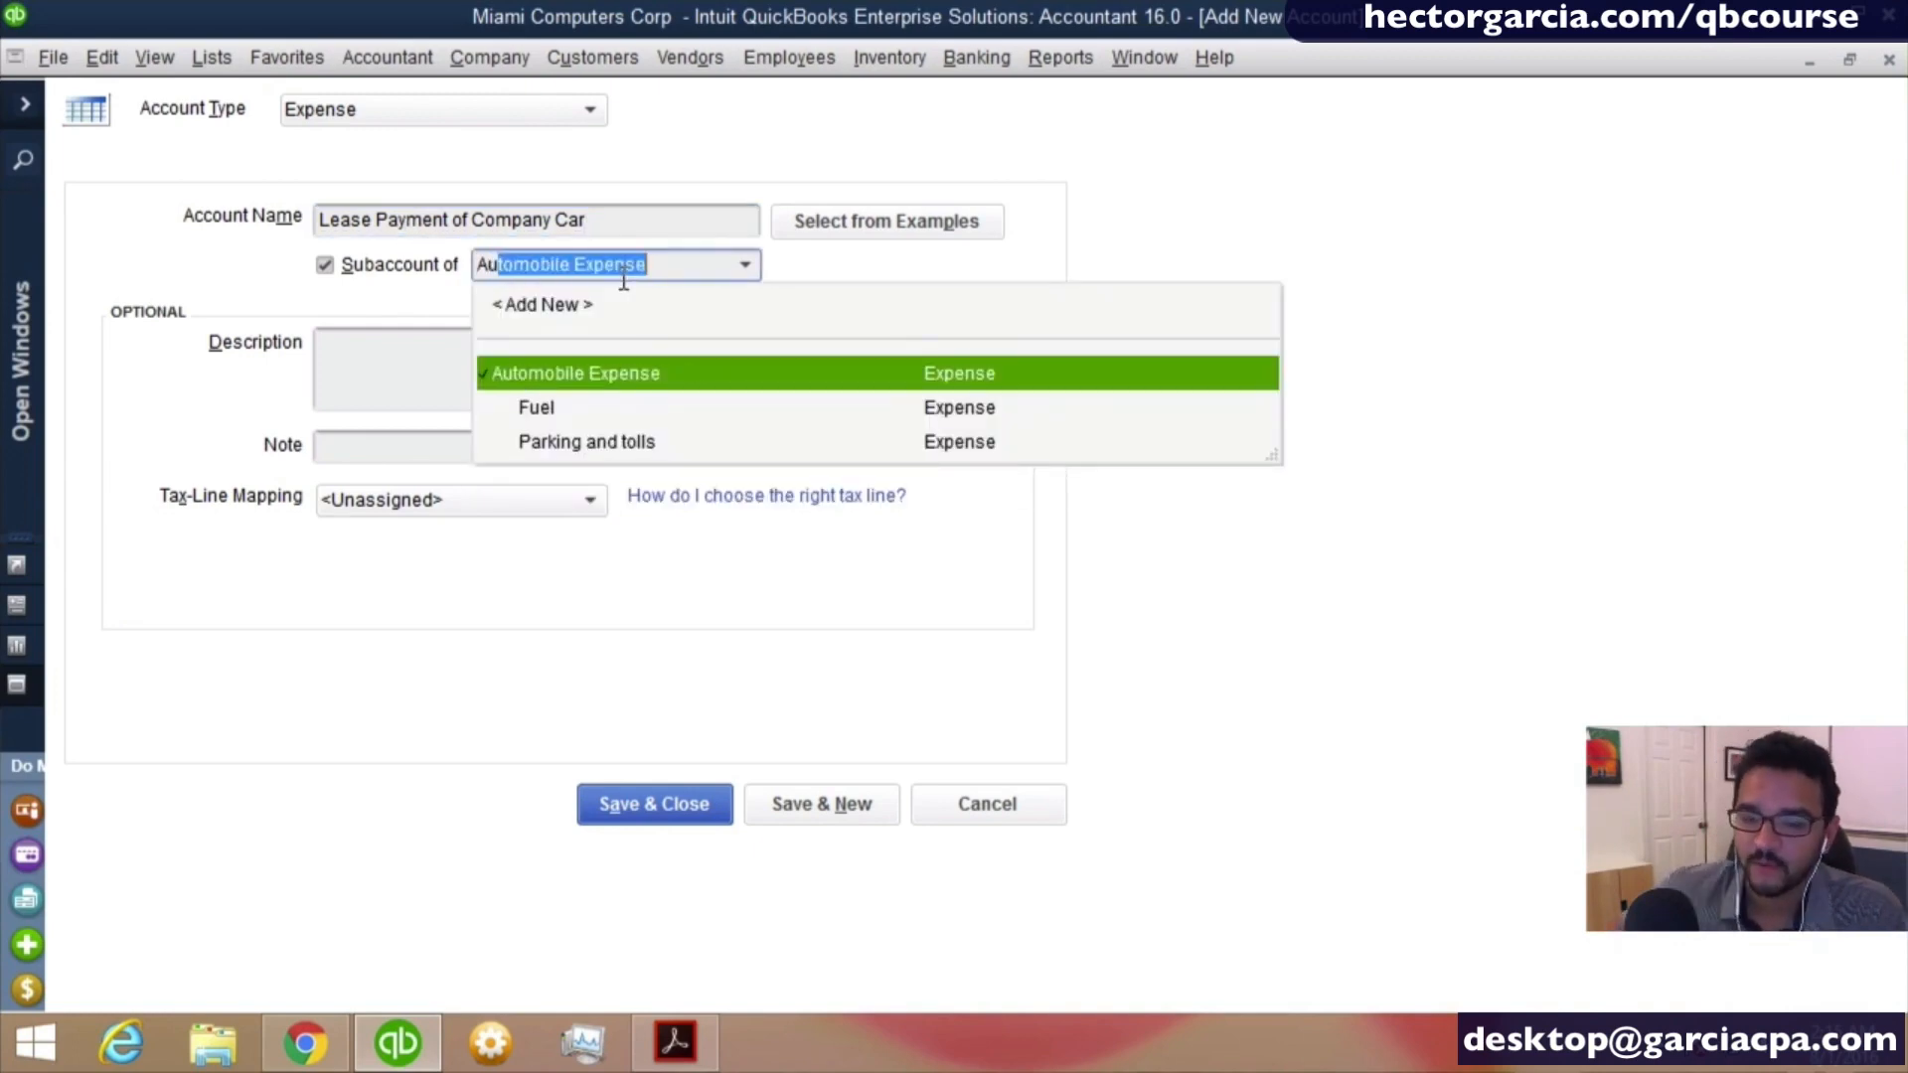
pyautogui.click(568, 384)
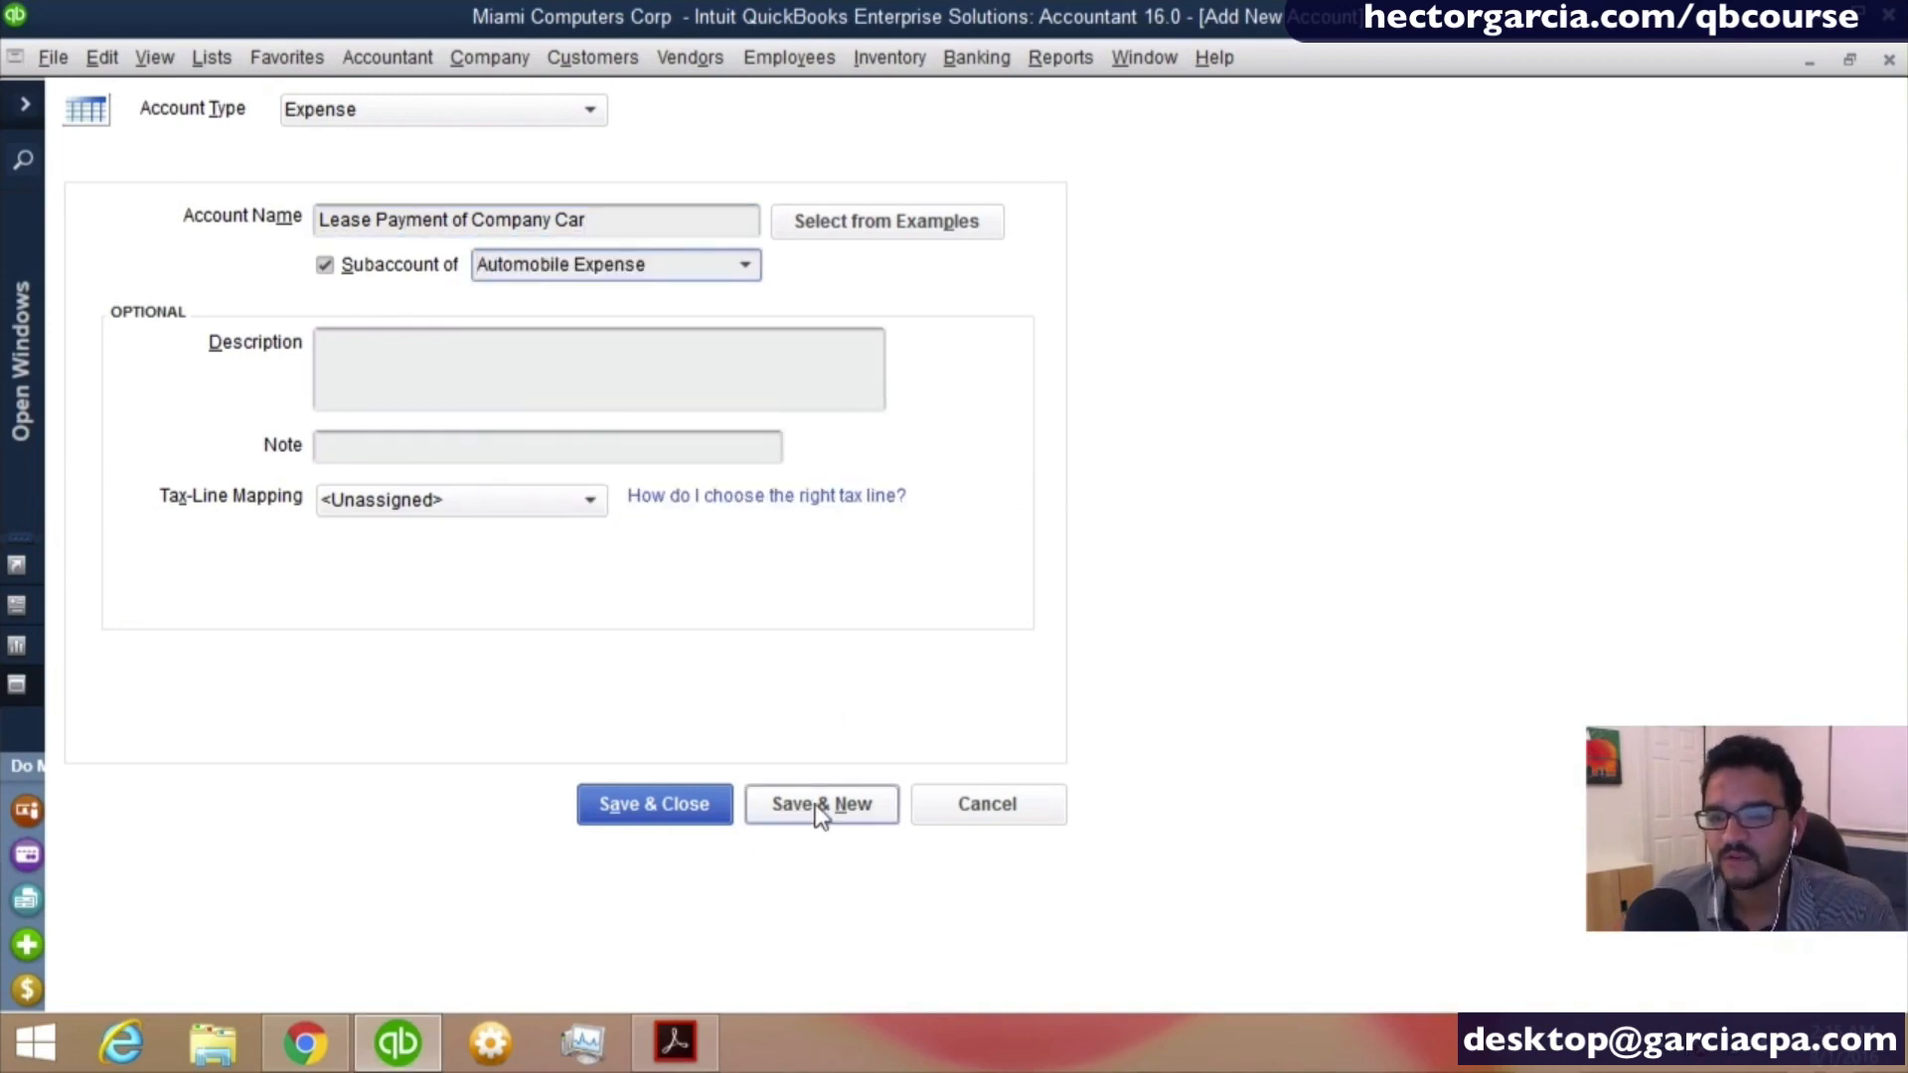
pyautogui.click(822, 802)
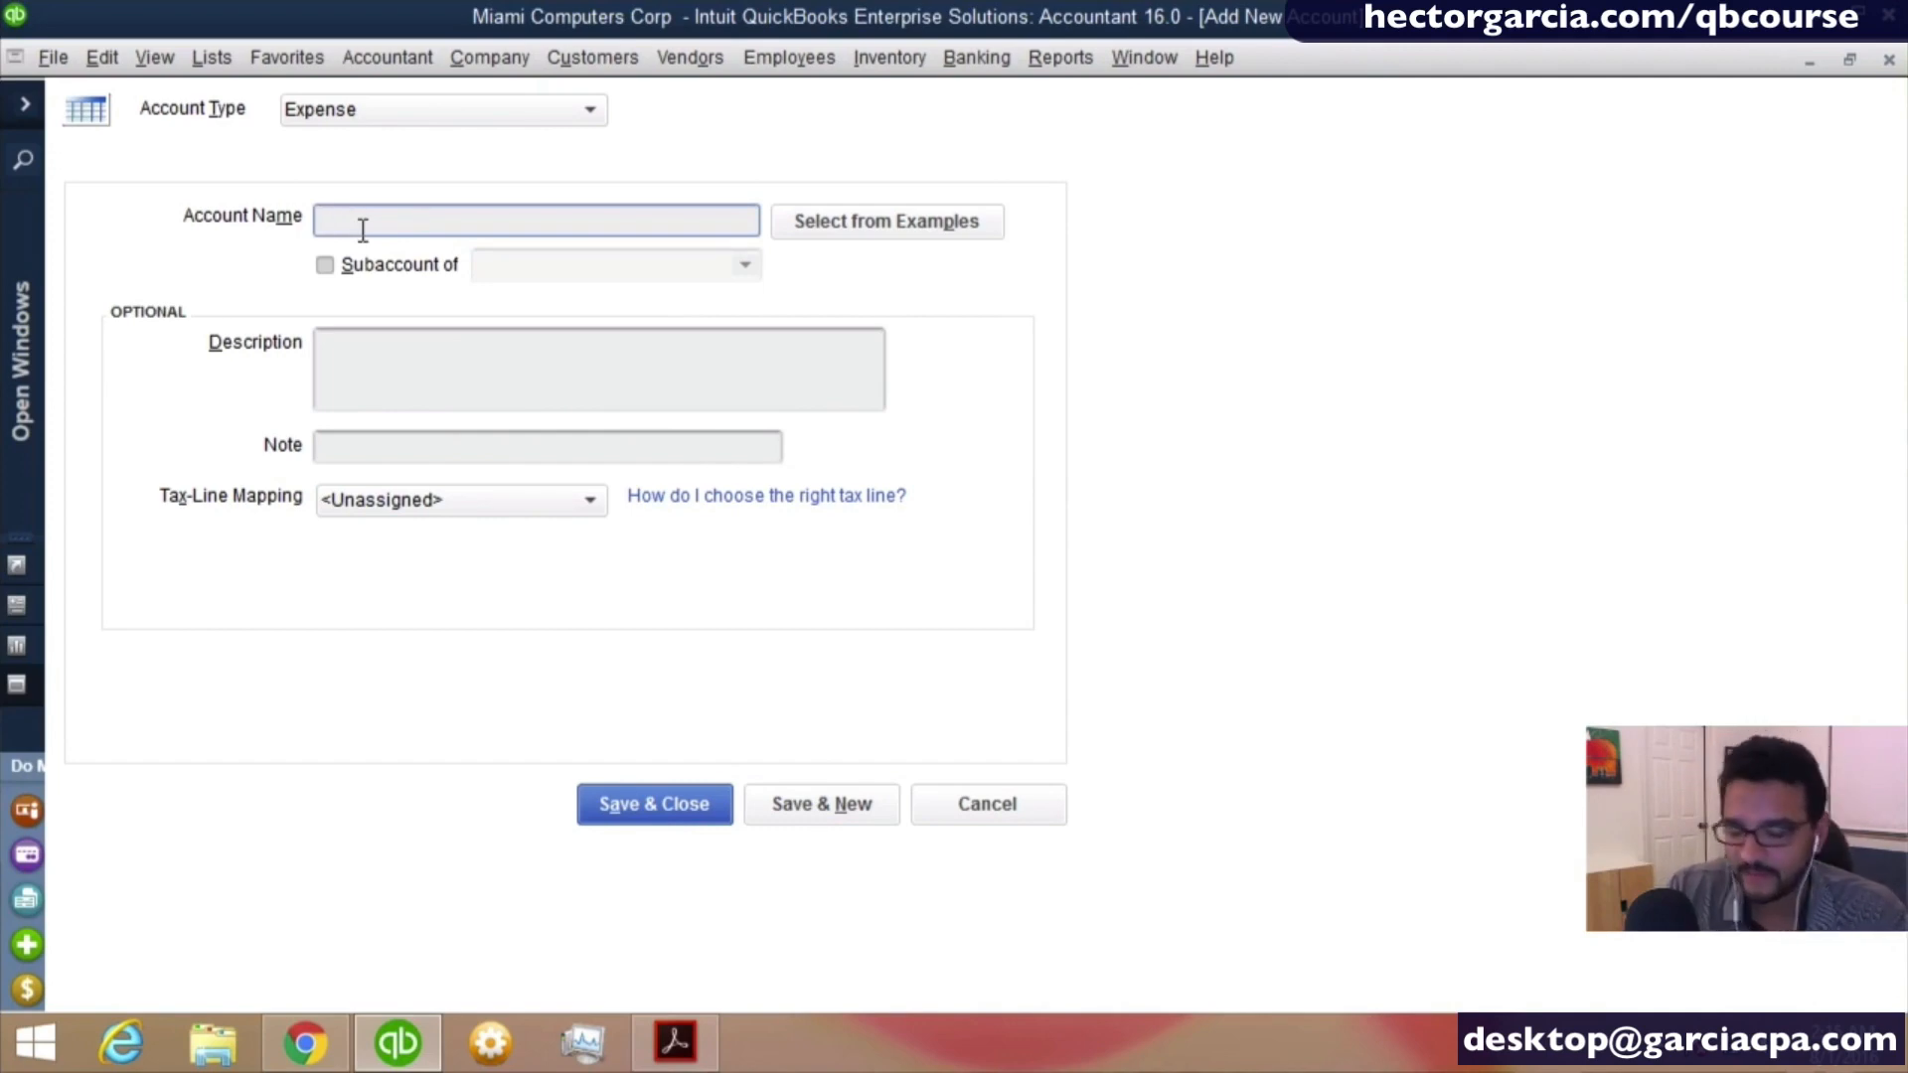
# - Add an expense account named Auto Maintanance as a subaccount of Automobile Expense, saving it and continuing to another blank form
pyautogui.write('Auto Maintan')
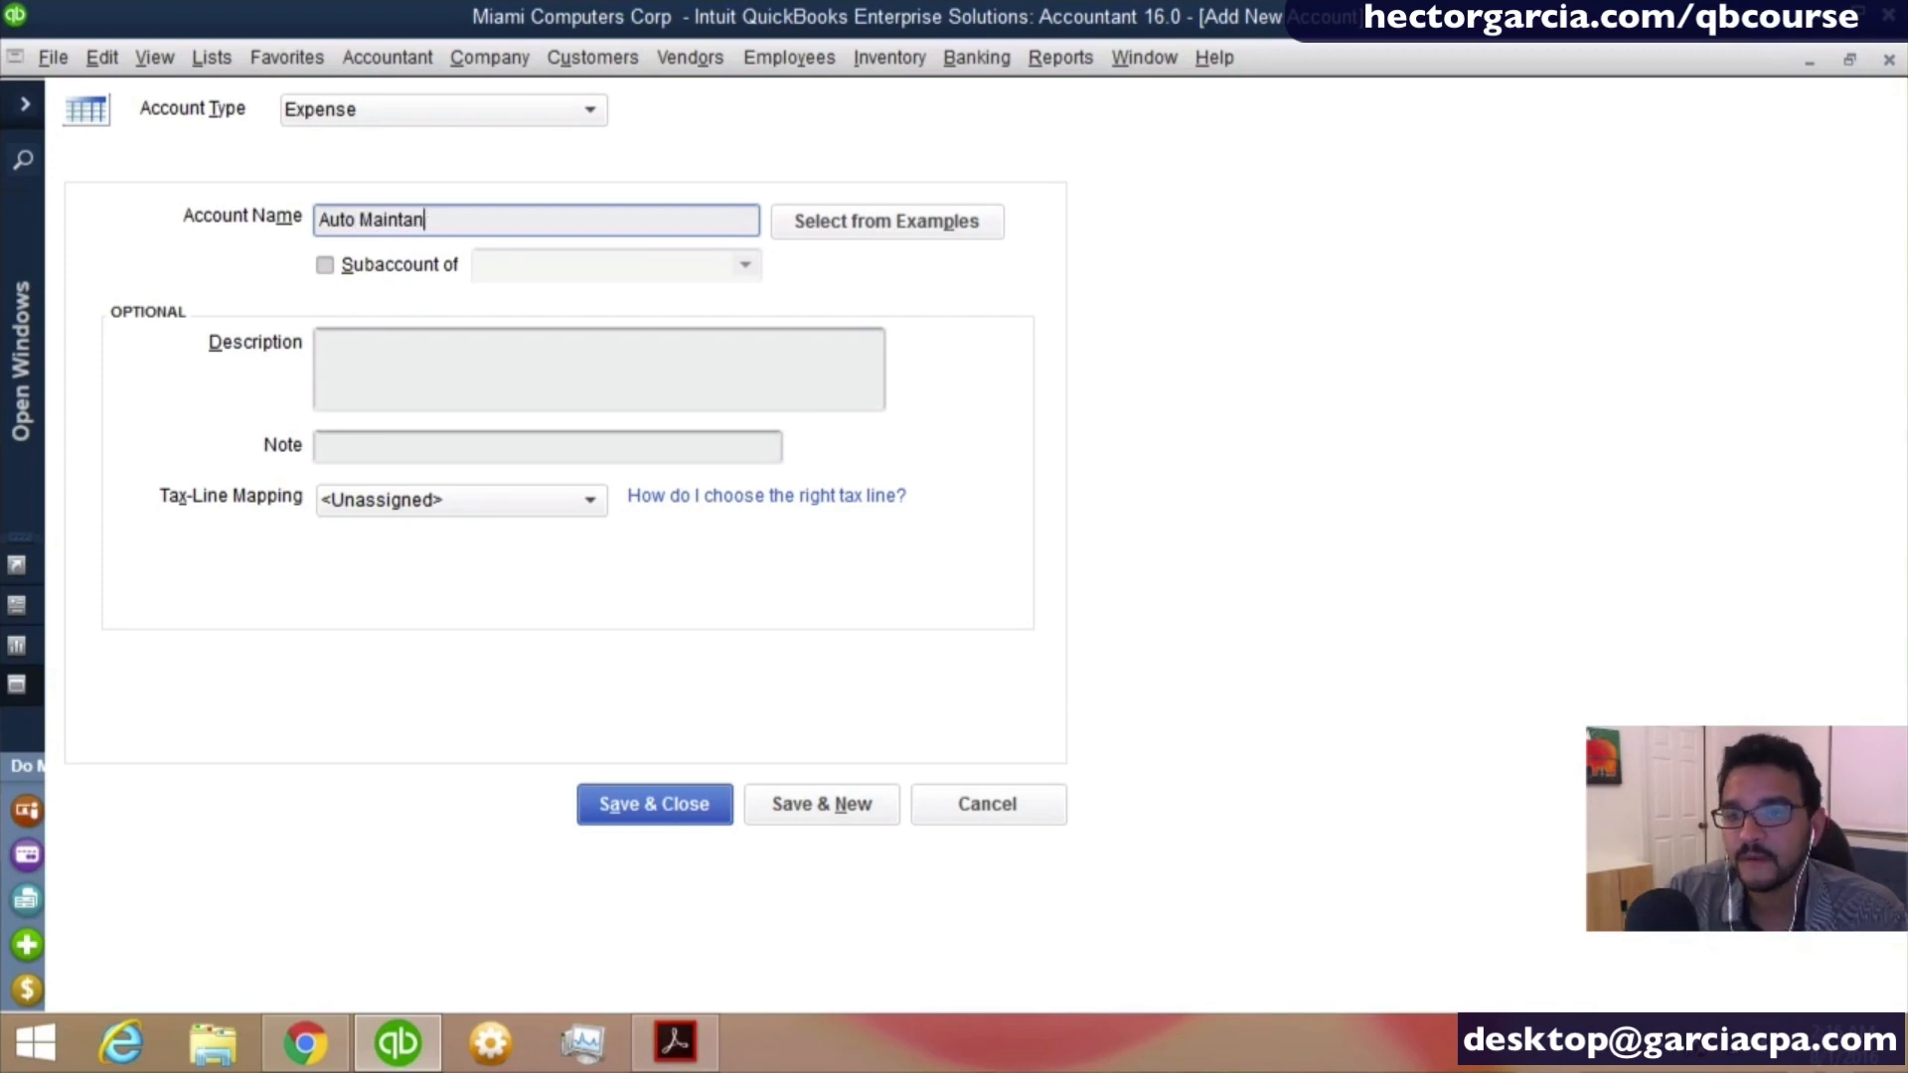
pyautogui.write('ance')
pyautogui.press('Tab')
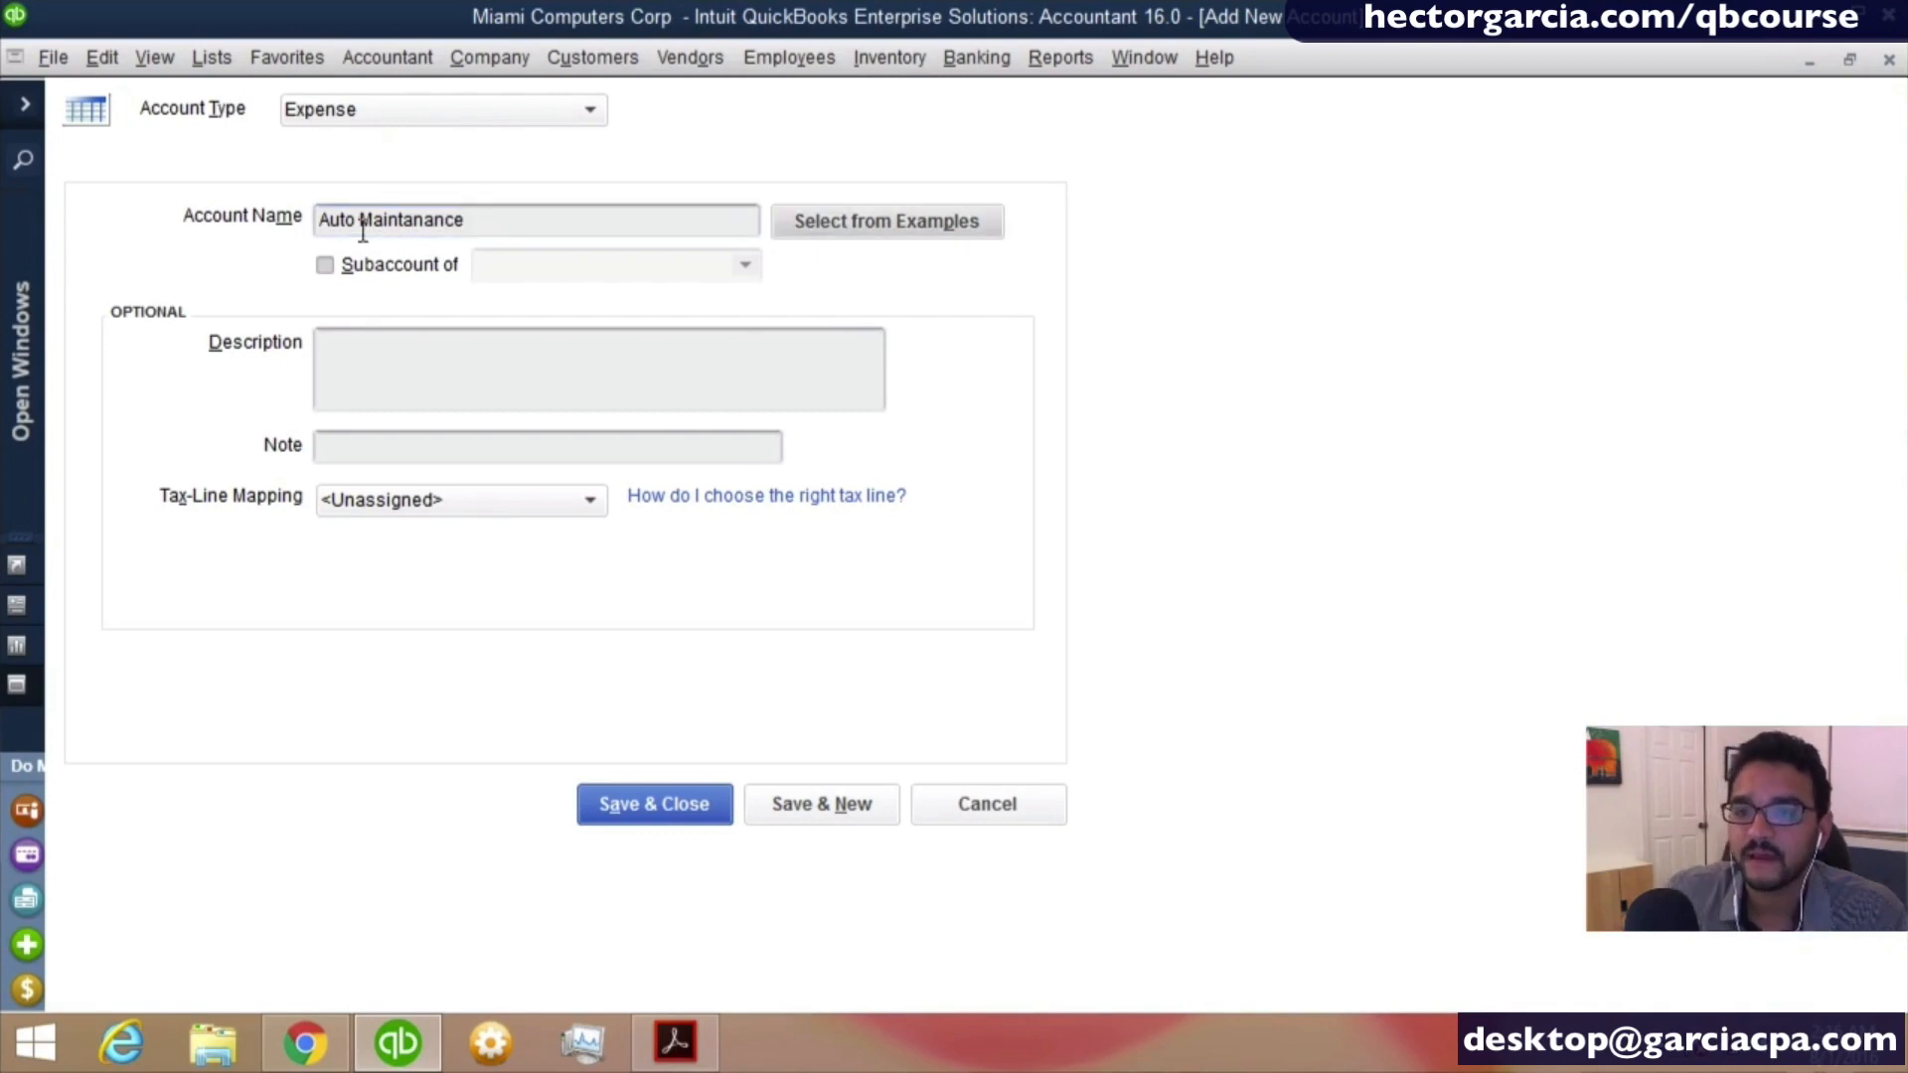
pyautogui.press('Tab')
pyautogui.press('space')
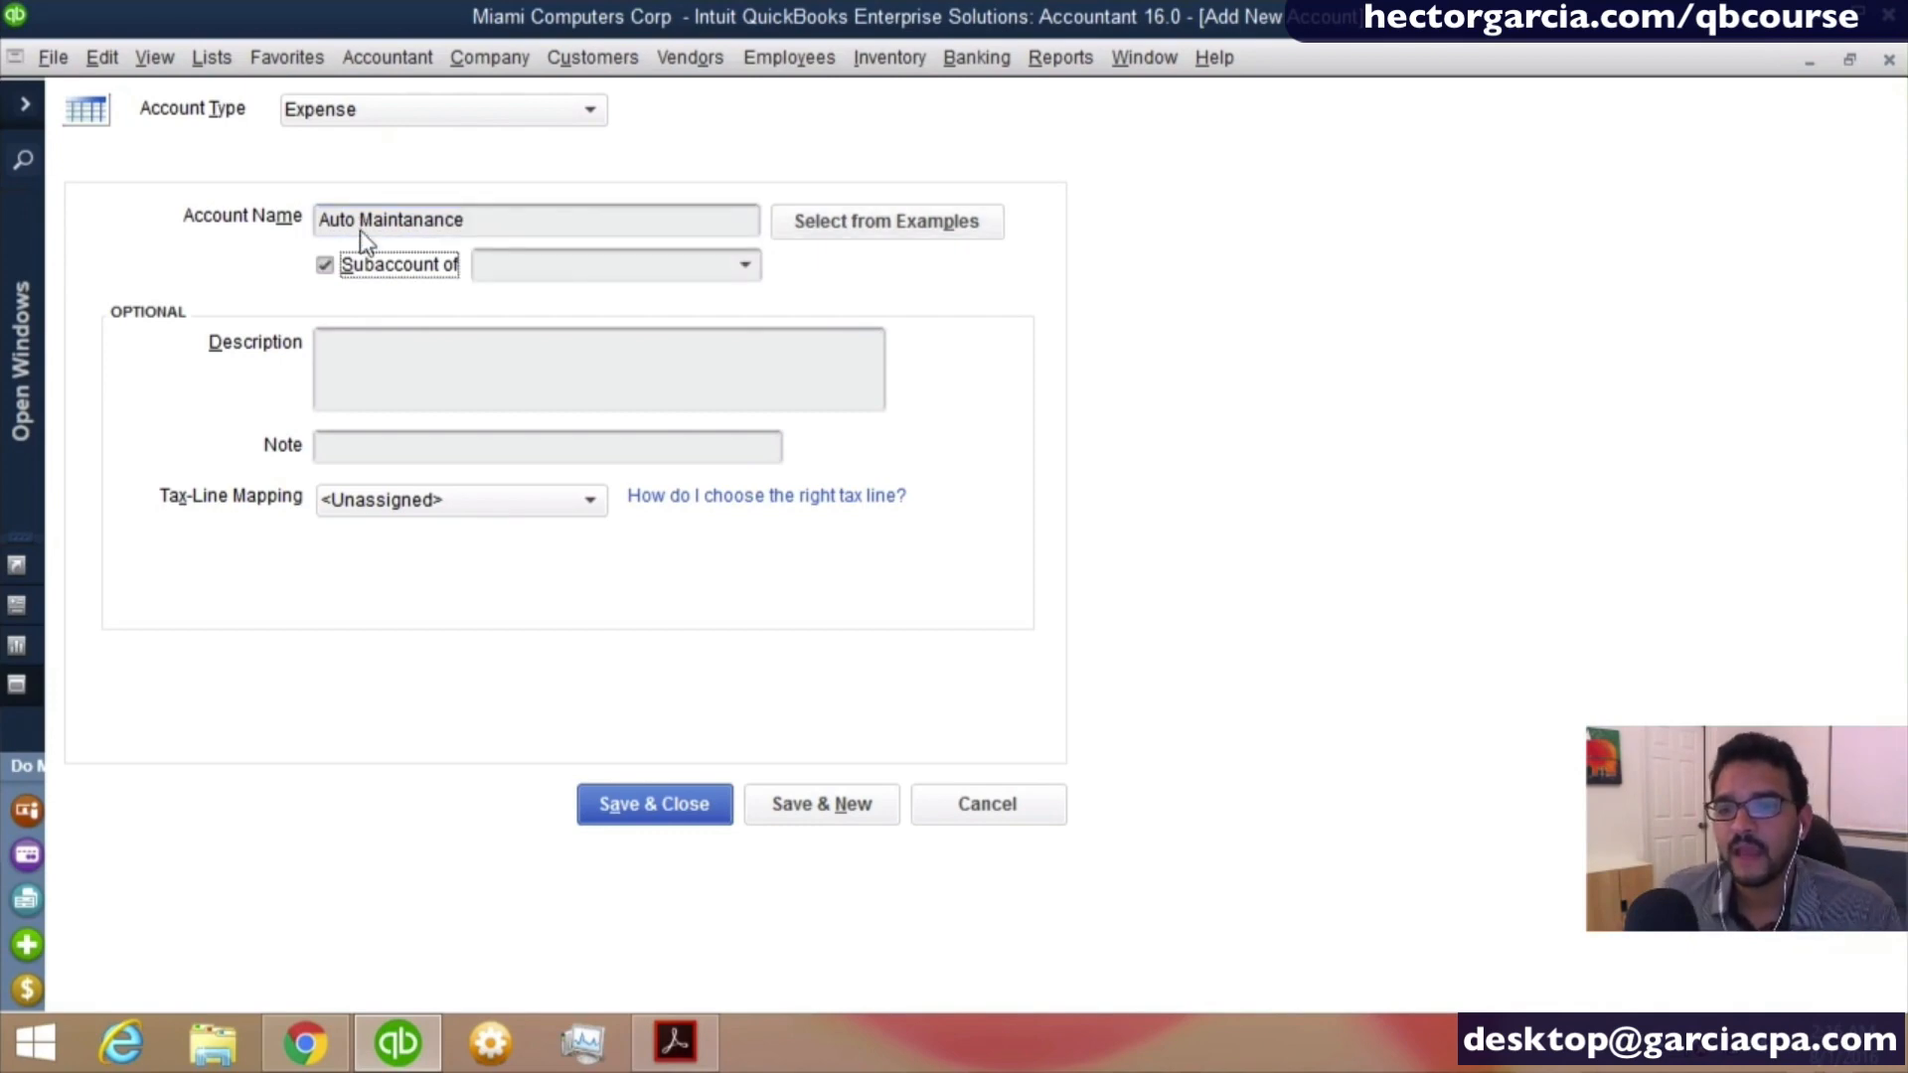
pyautogui.click(545, 267)
pyautogui.write('Automobile Expense')
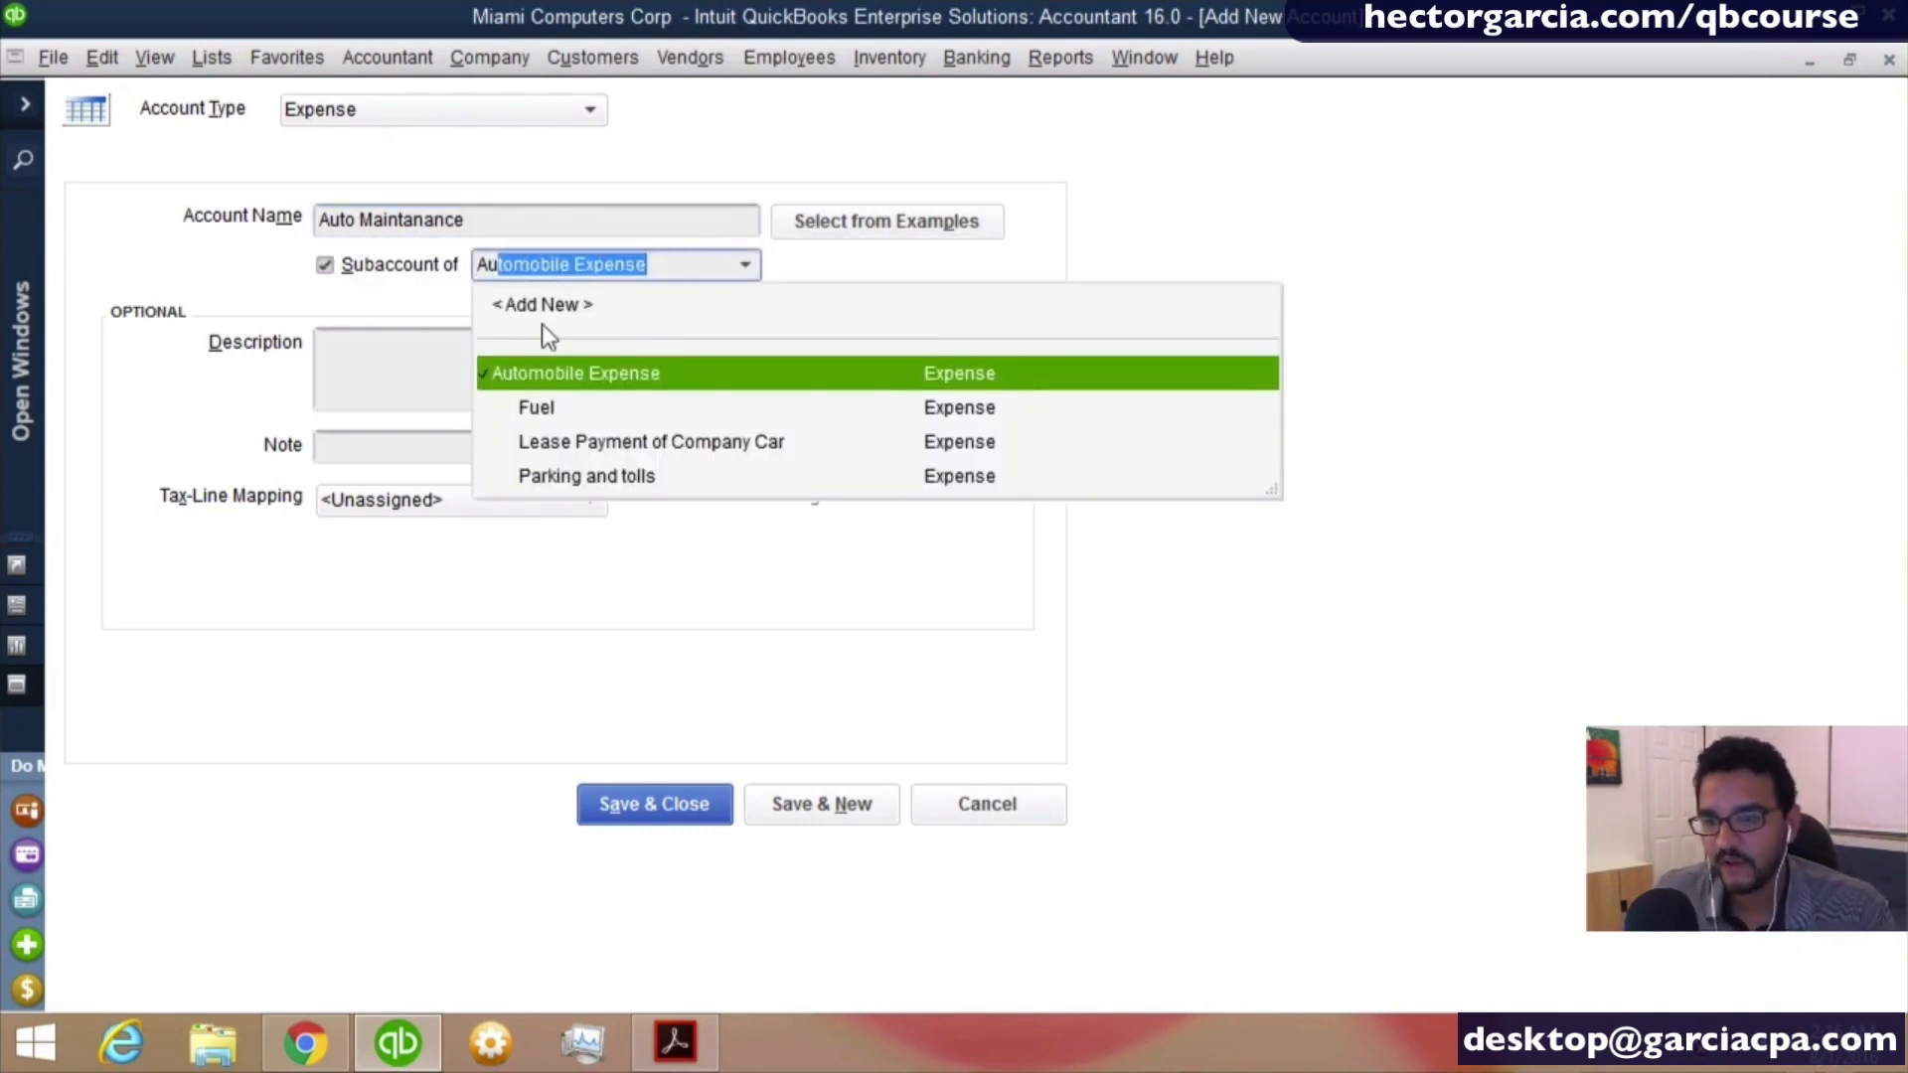
pyautogui.click(554, 368)
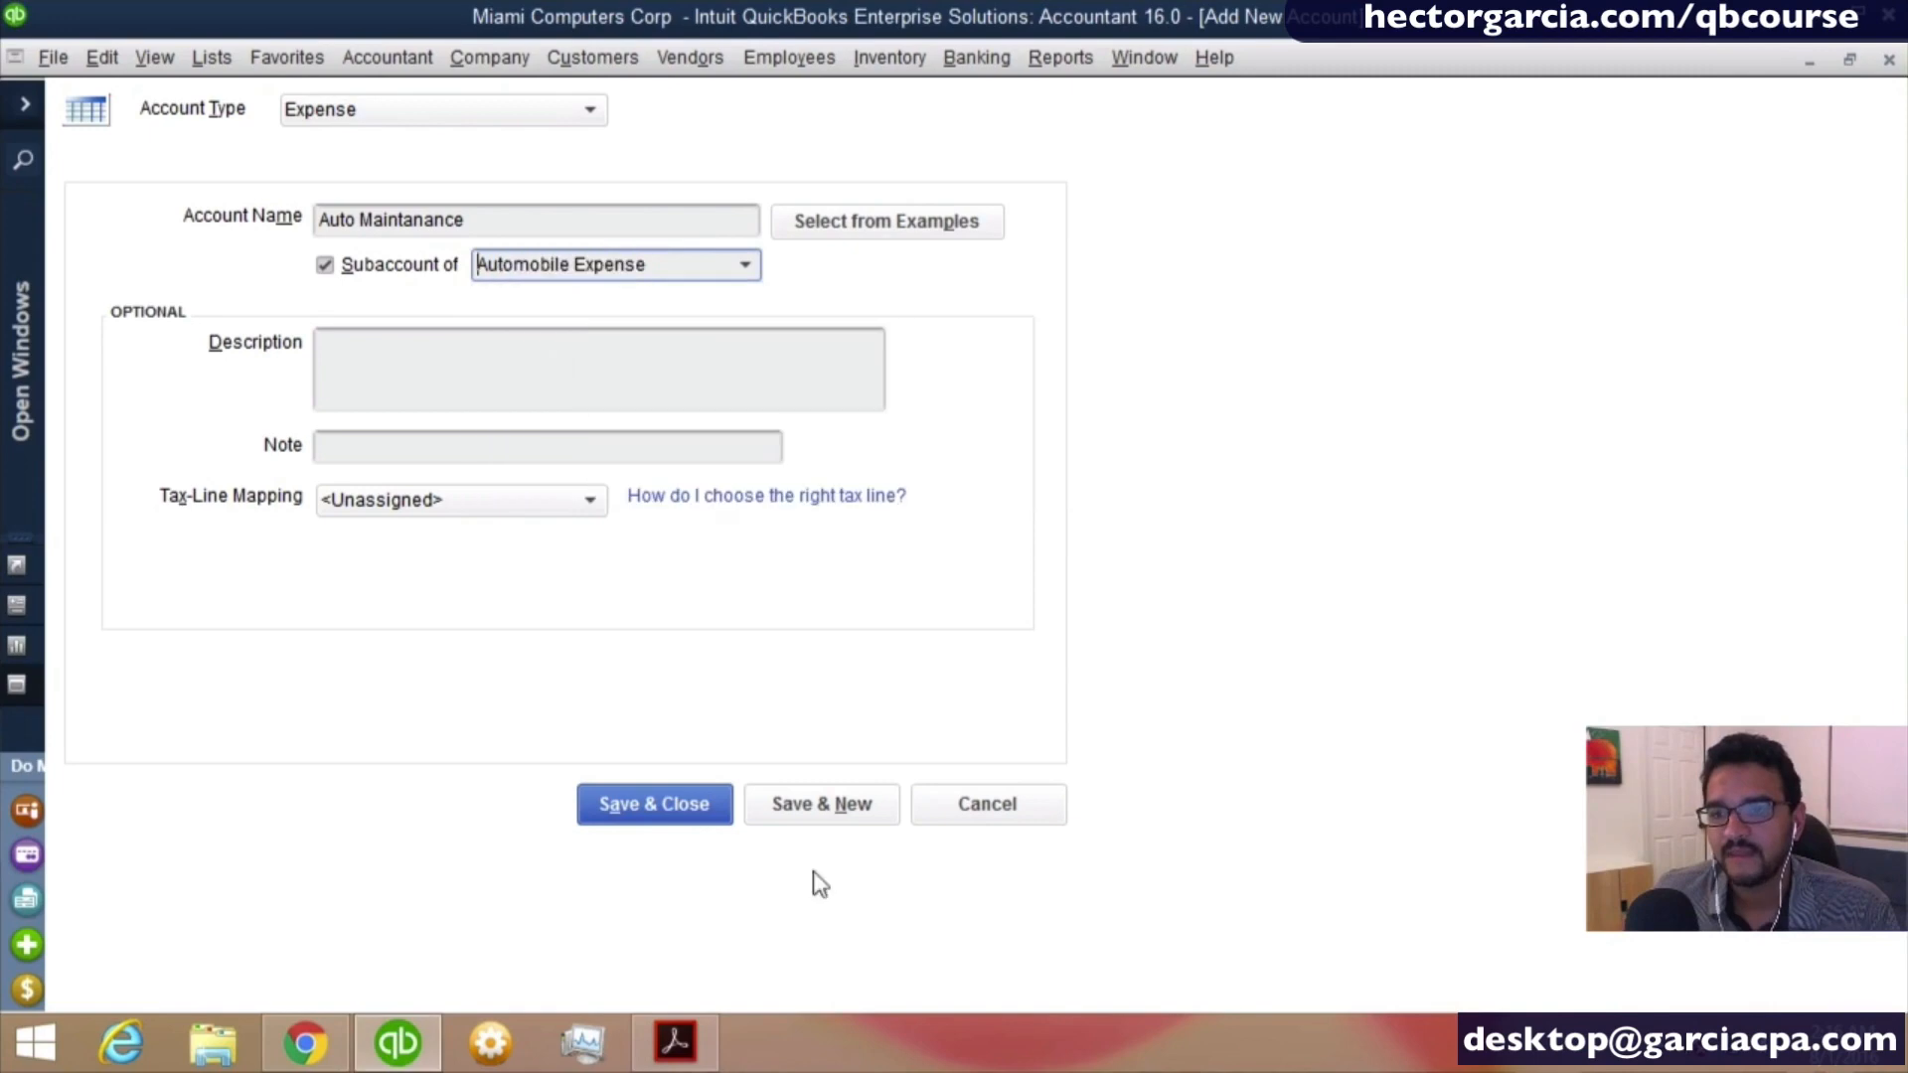
pyautogui.click(824, 804)
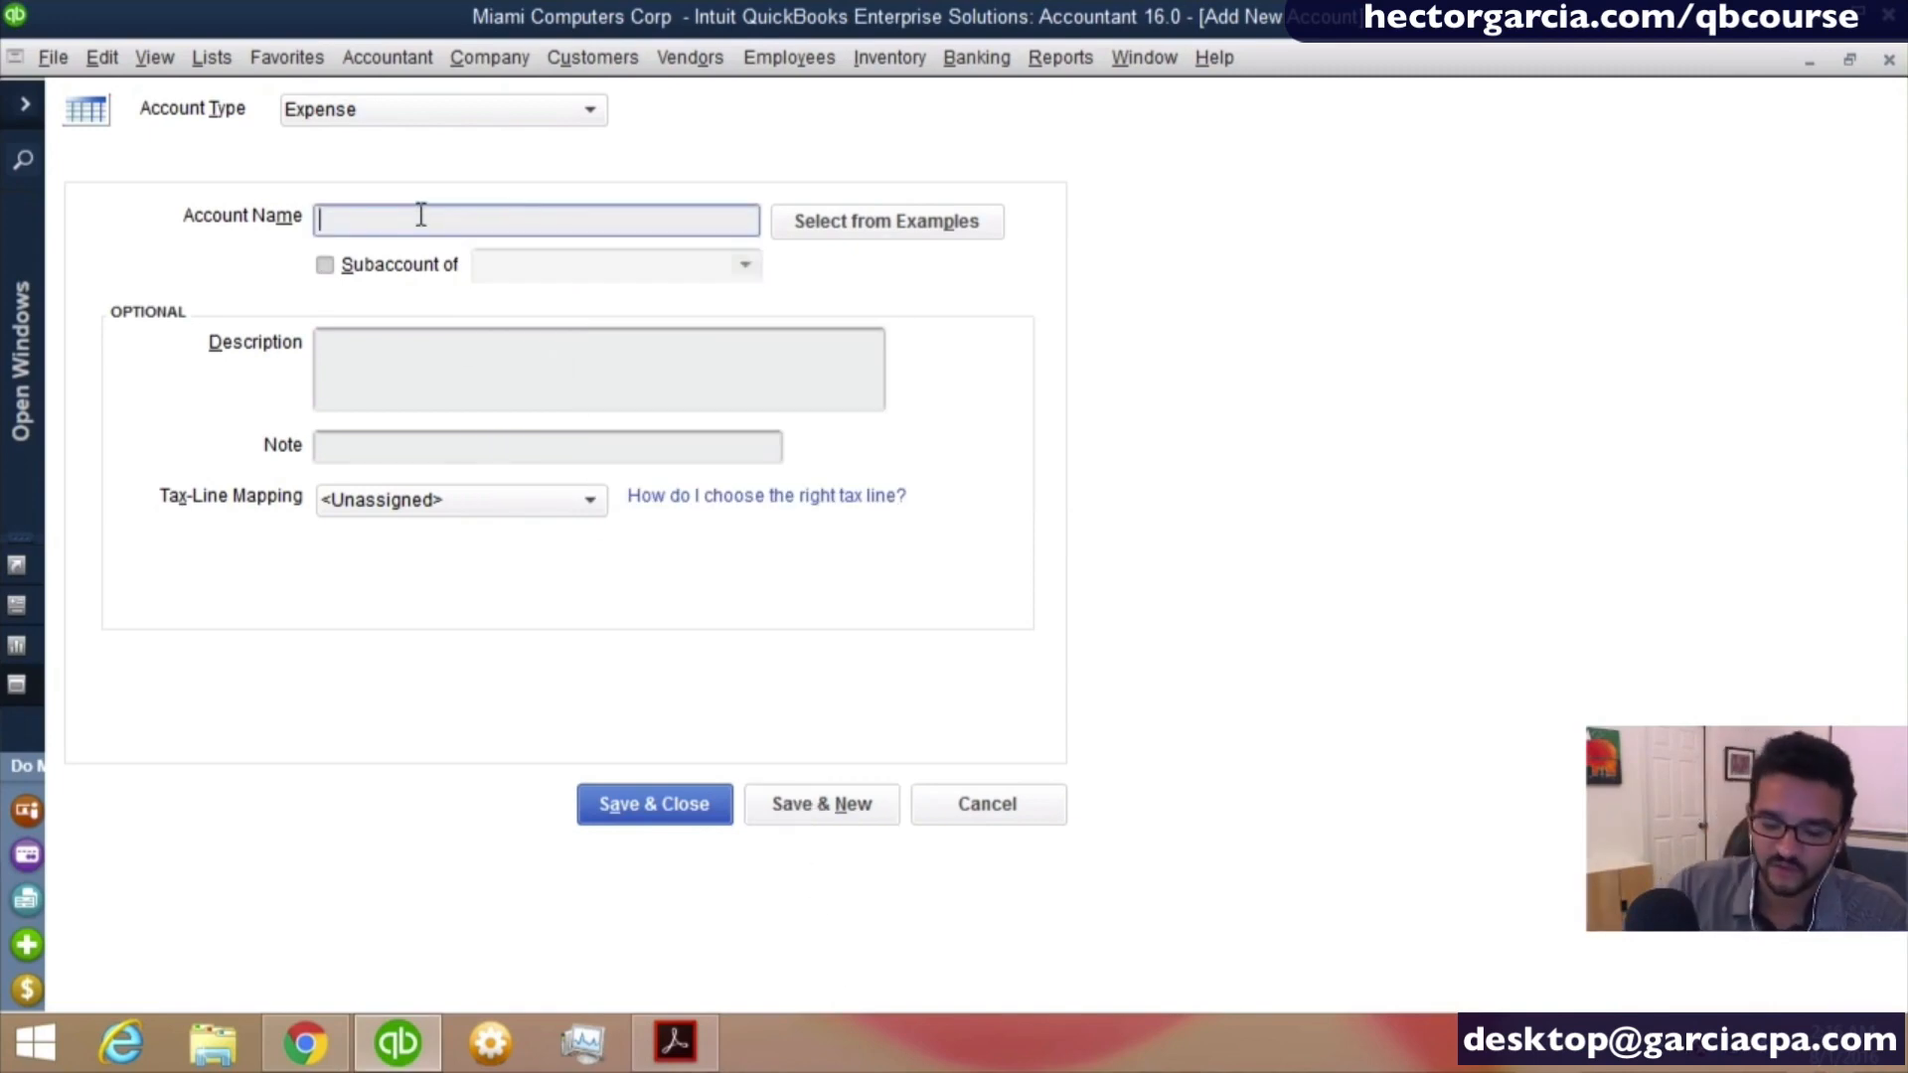
# - Name the new expense account Auto Insurance
pyautogui.write('Auto Ins')
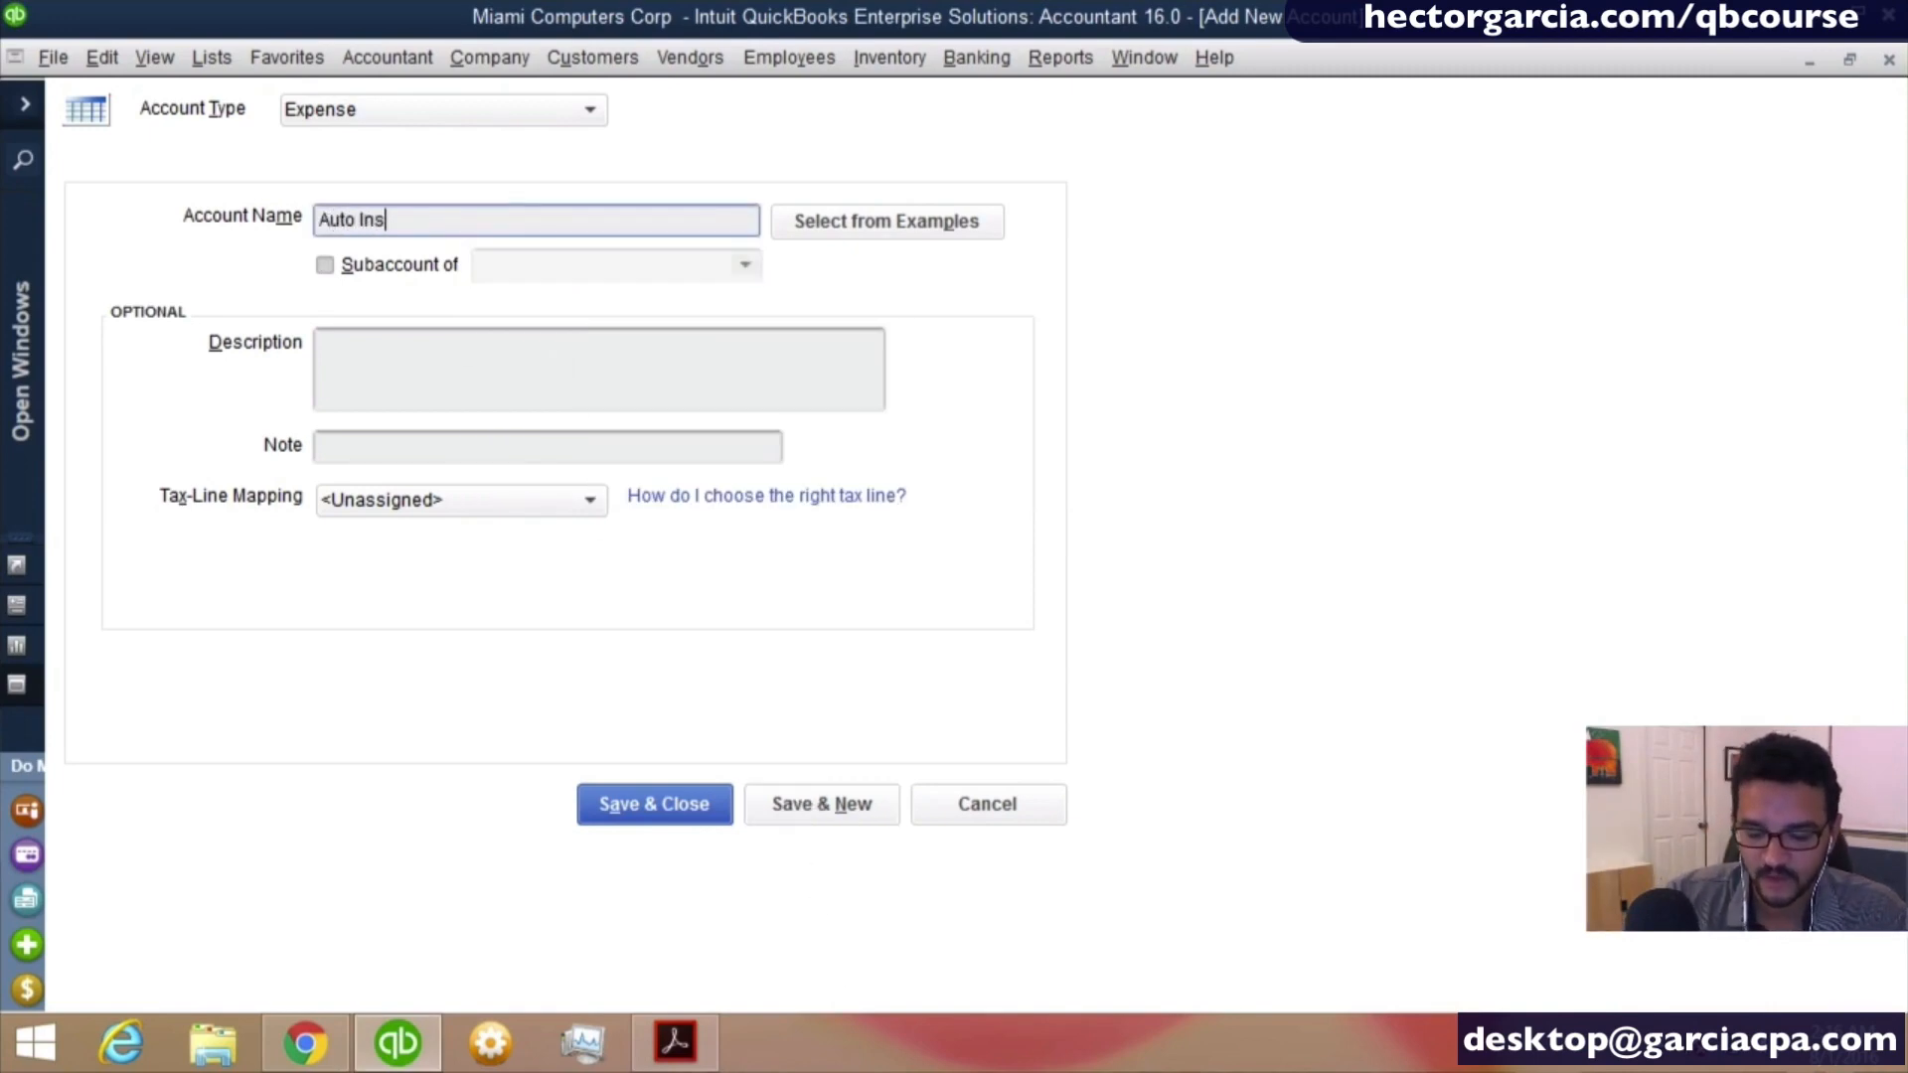
pyautogui.write('ranc')
pyautogui.press('BackSpace')
pyautogui.press('BackSpace')
pyautogui.press('BackSpace')
pyautogui.press('BackSpace')
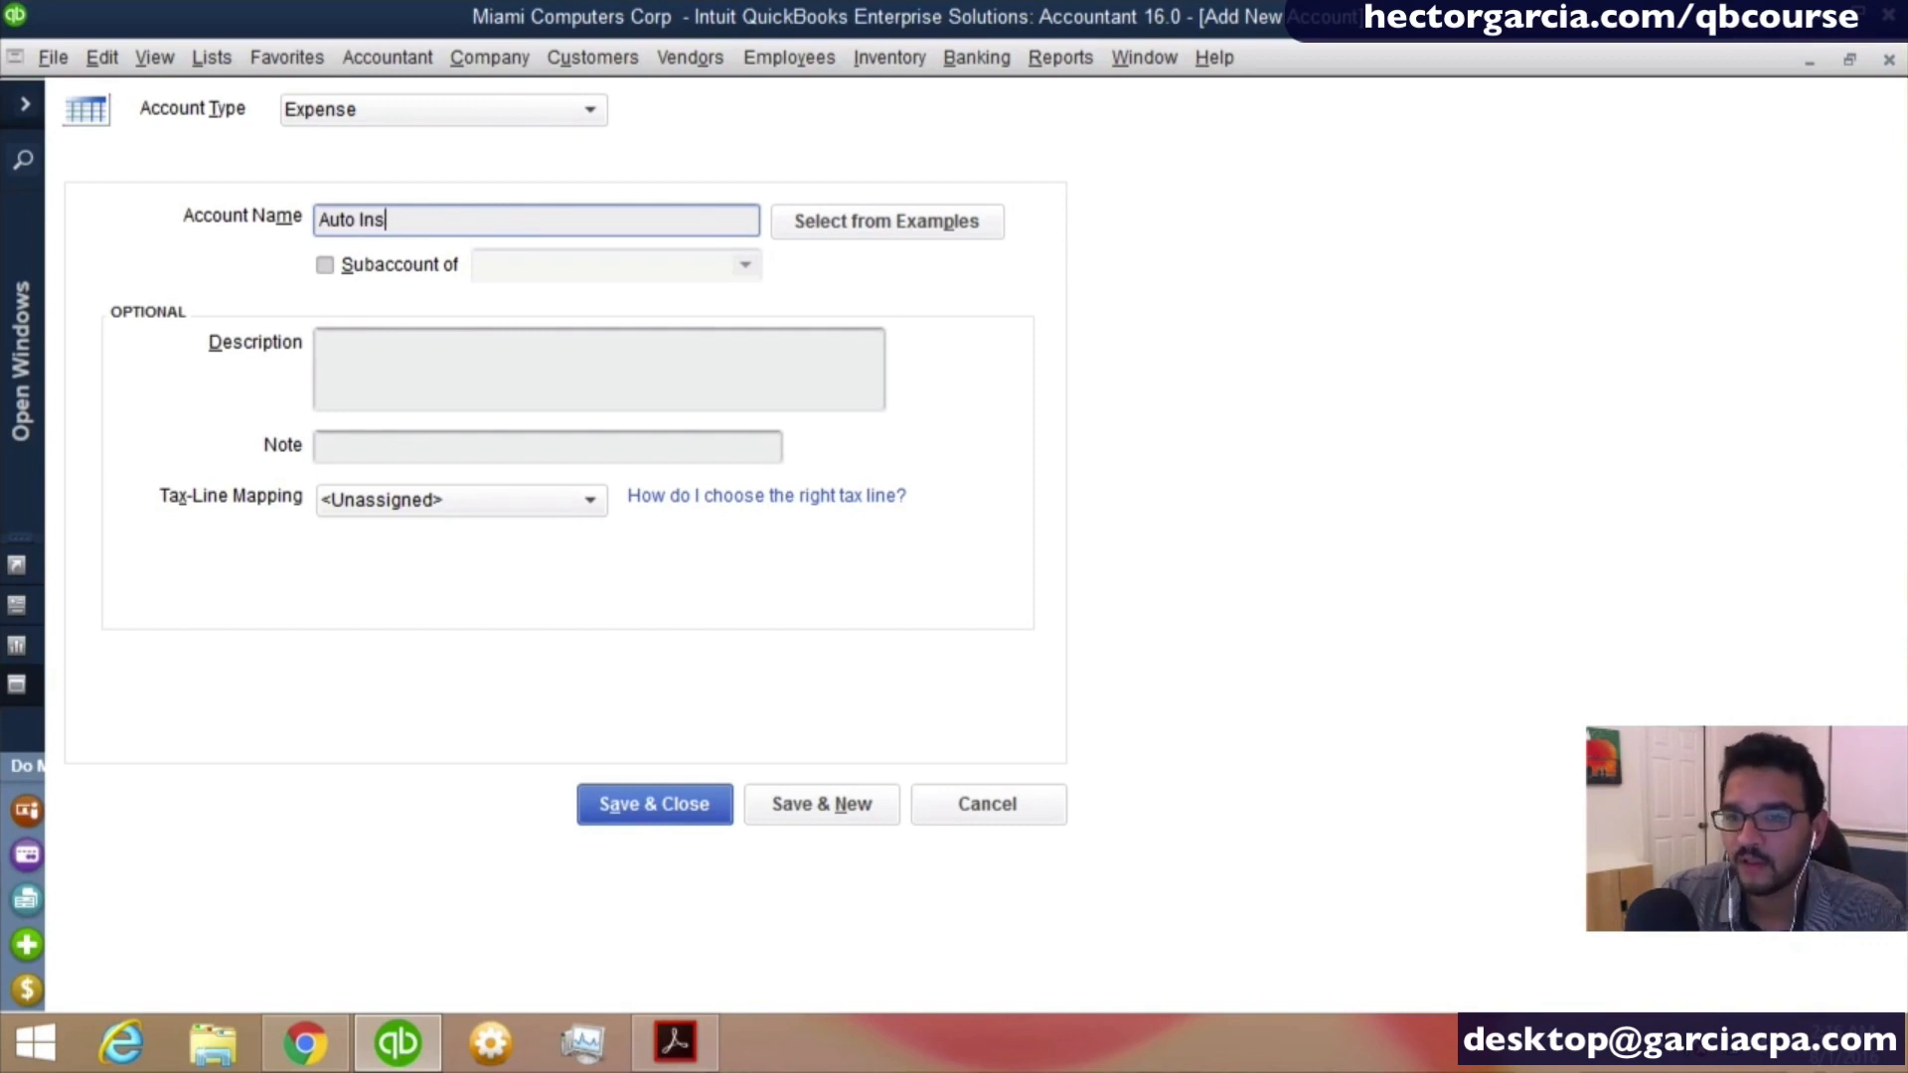
pyautogui.write('uaran')
pyautogui.press('BackSpace')
pyautogui.press('BackSpace')
pyautogui.press('BackSpace')
pyautogui.press('BackSpace')
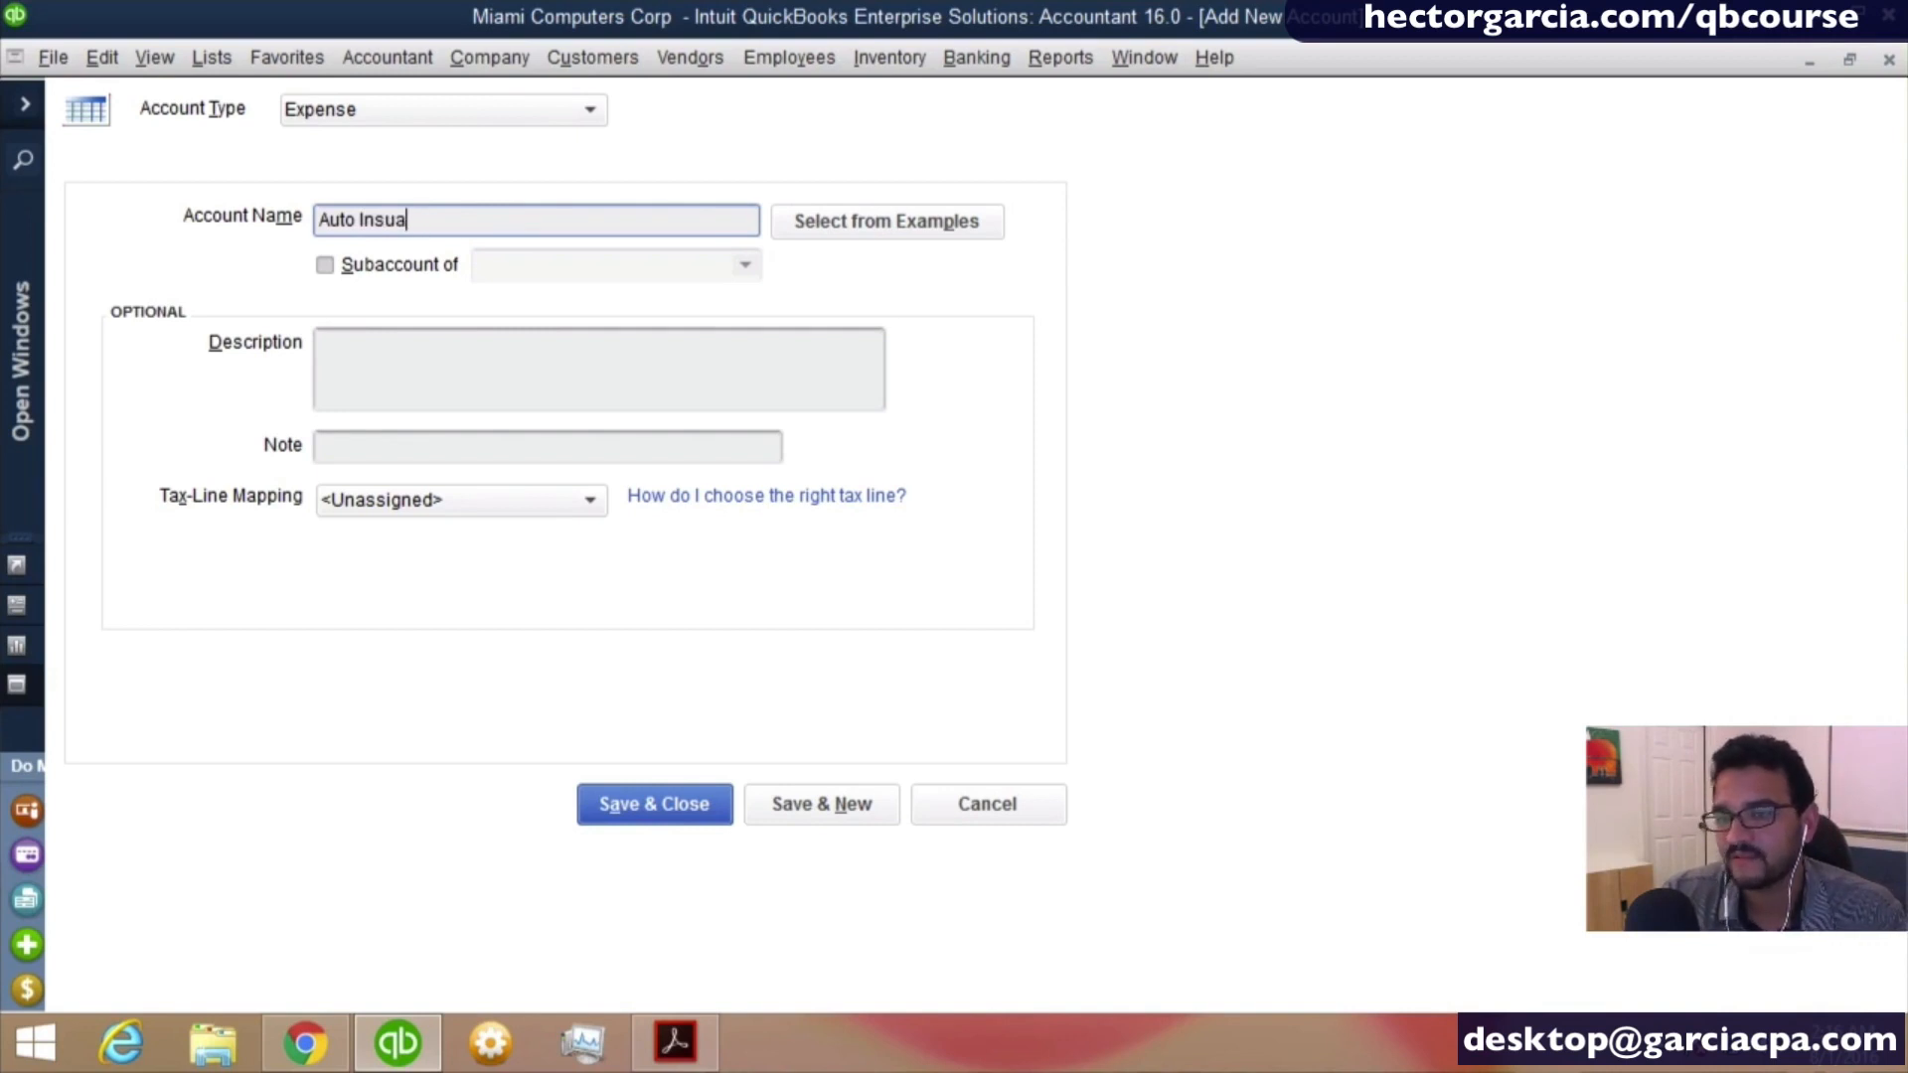
pyautogui.write('rance')
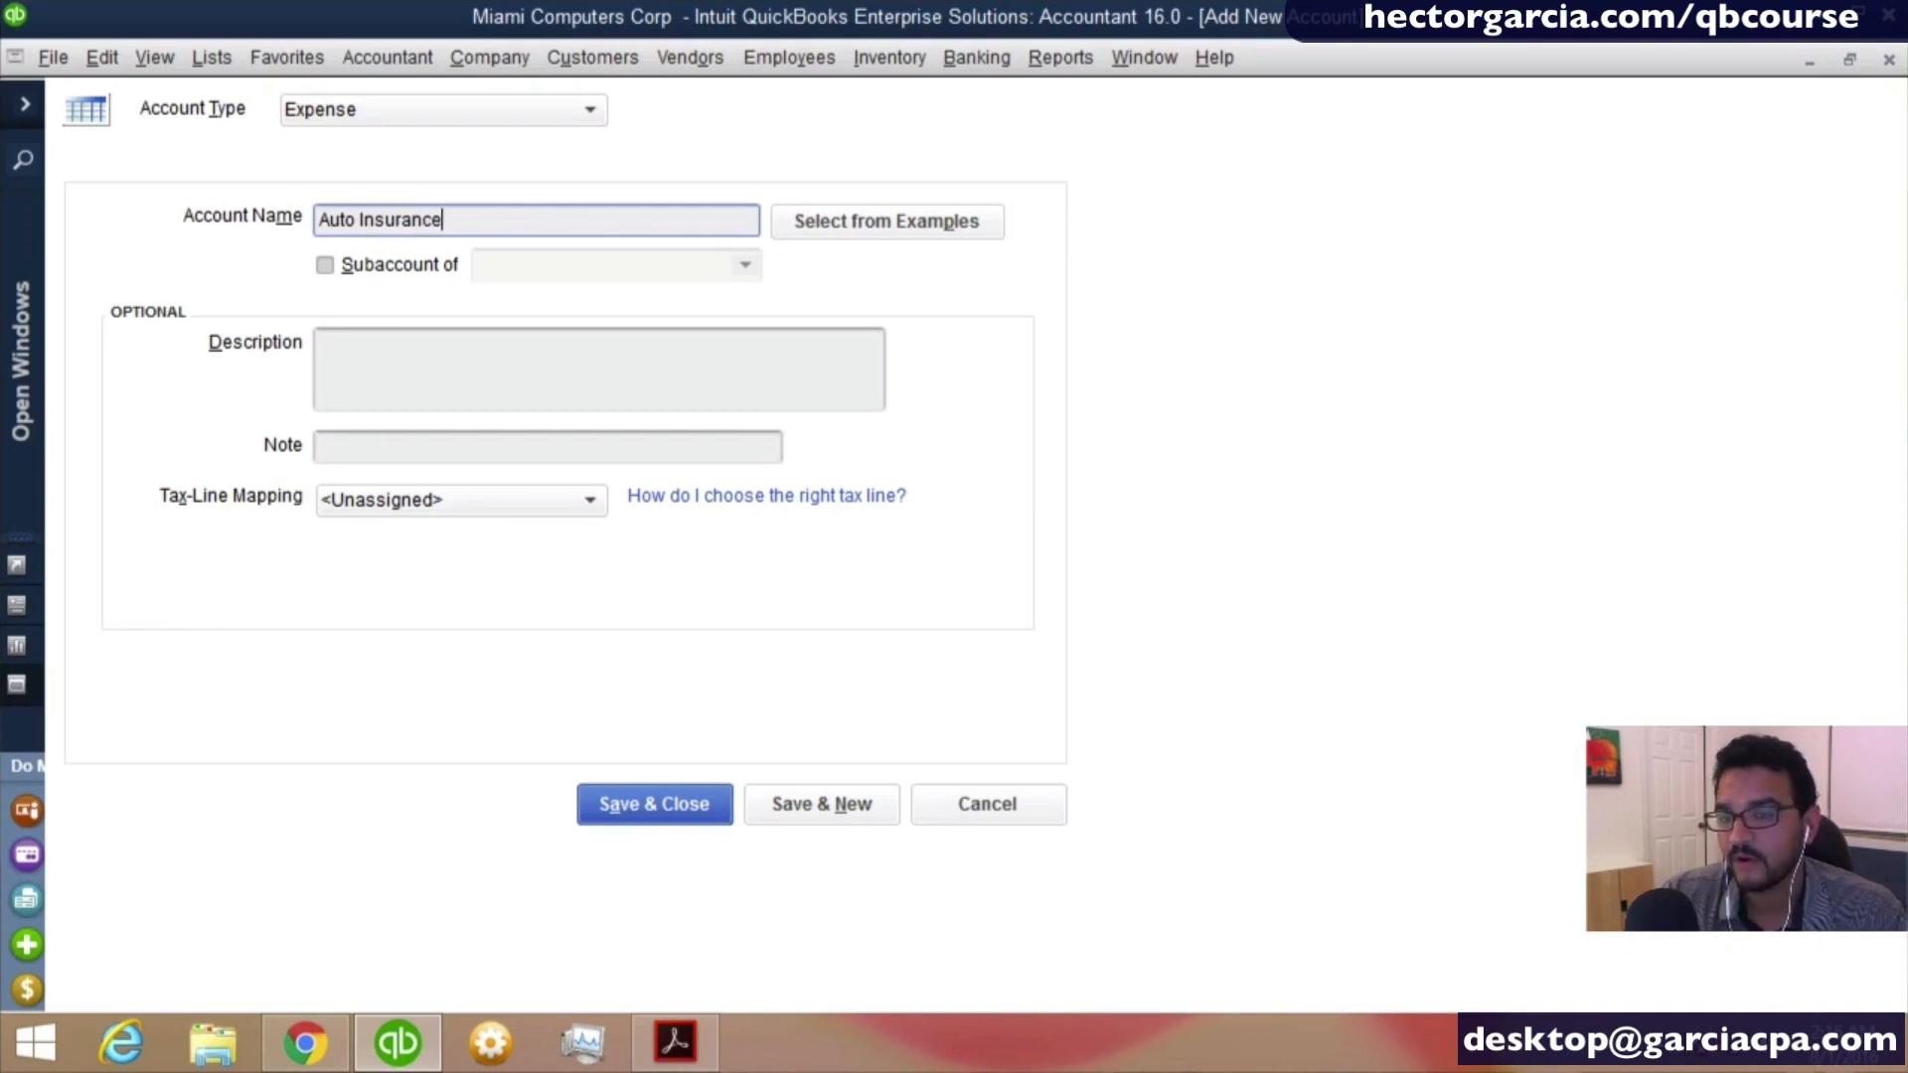
# - Make Auto Insurance a subaccount of Automobile Expense, save it and return to the chart of accounts
pyautogui.press('Tab')
pyautogui.press('space')
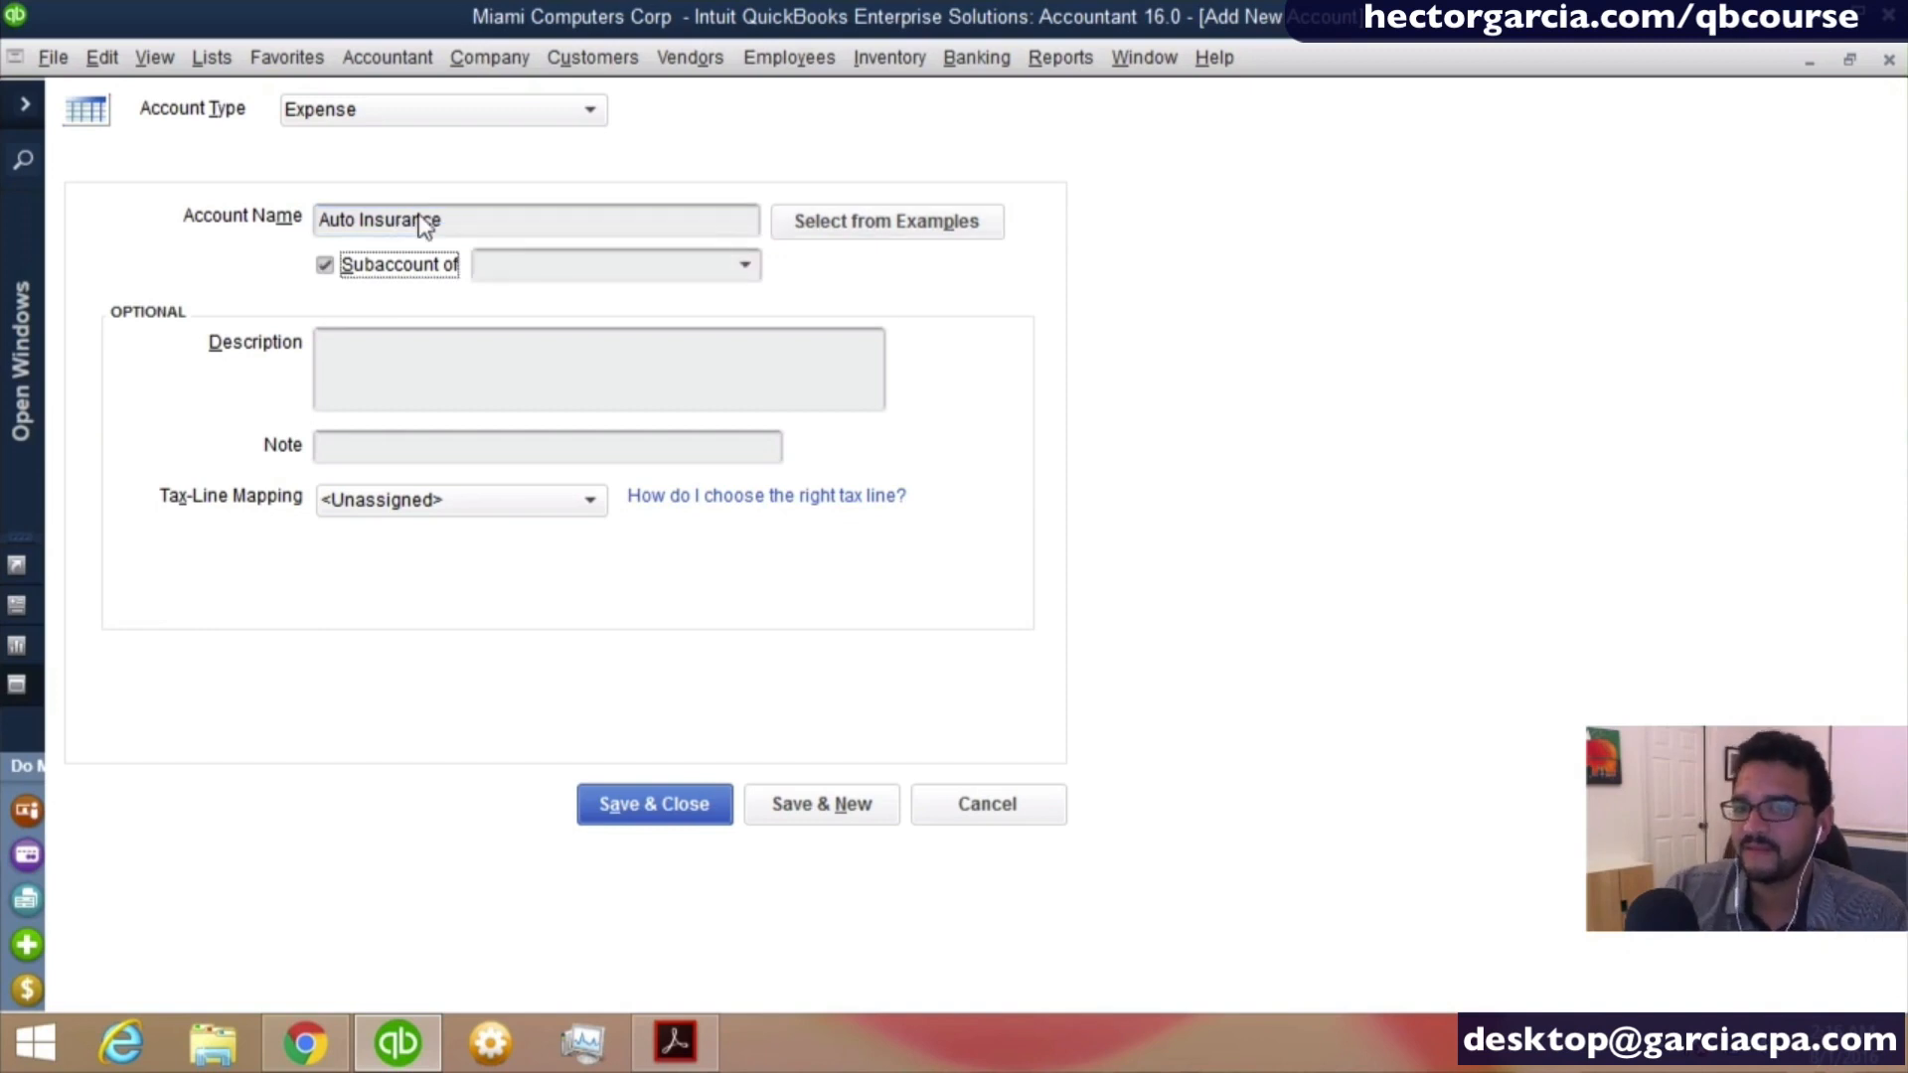
pyautogui.press('Tab')
pyautogui.write('Au')
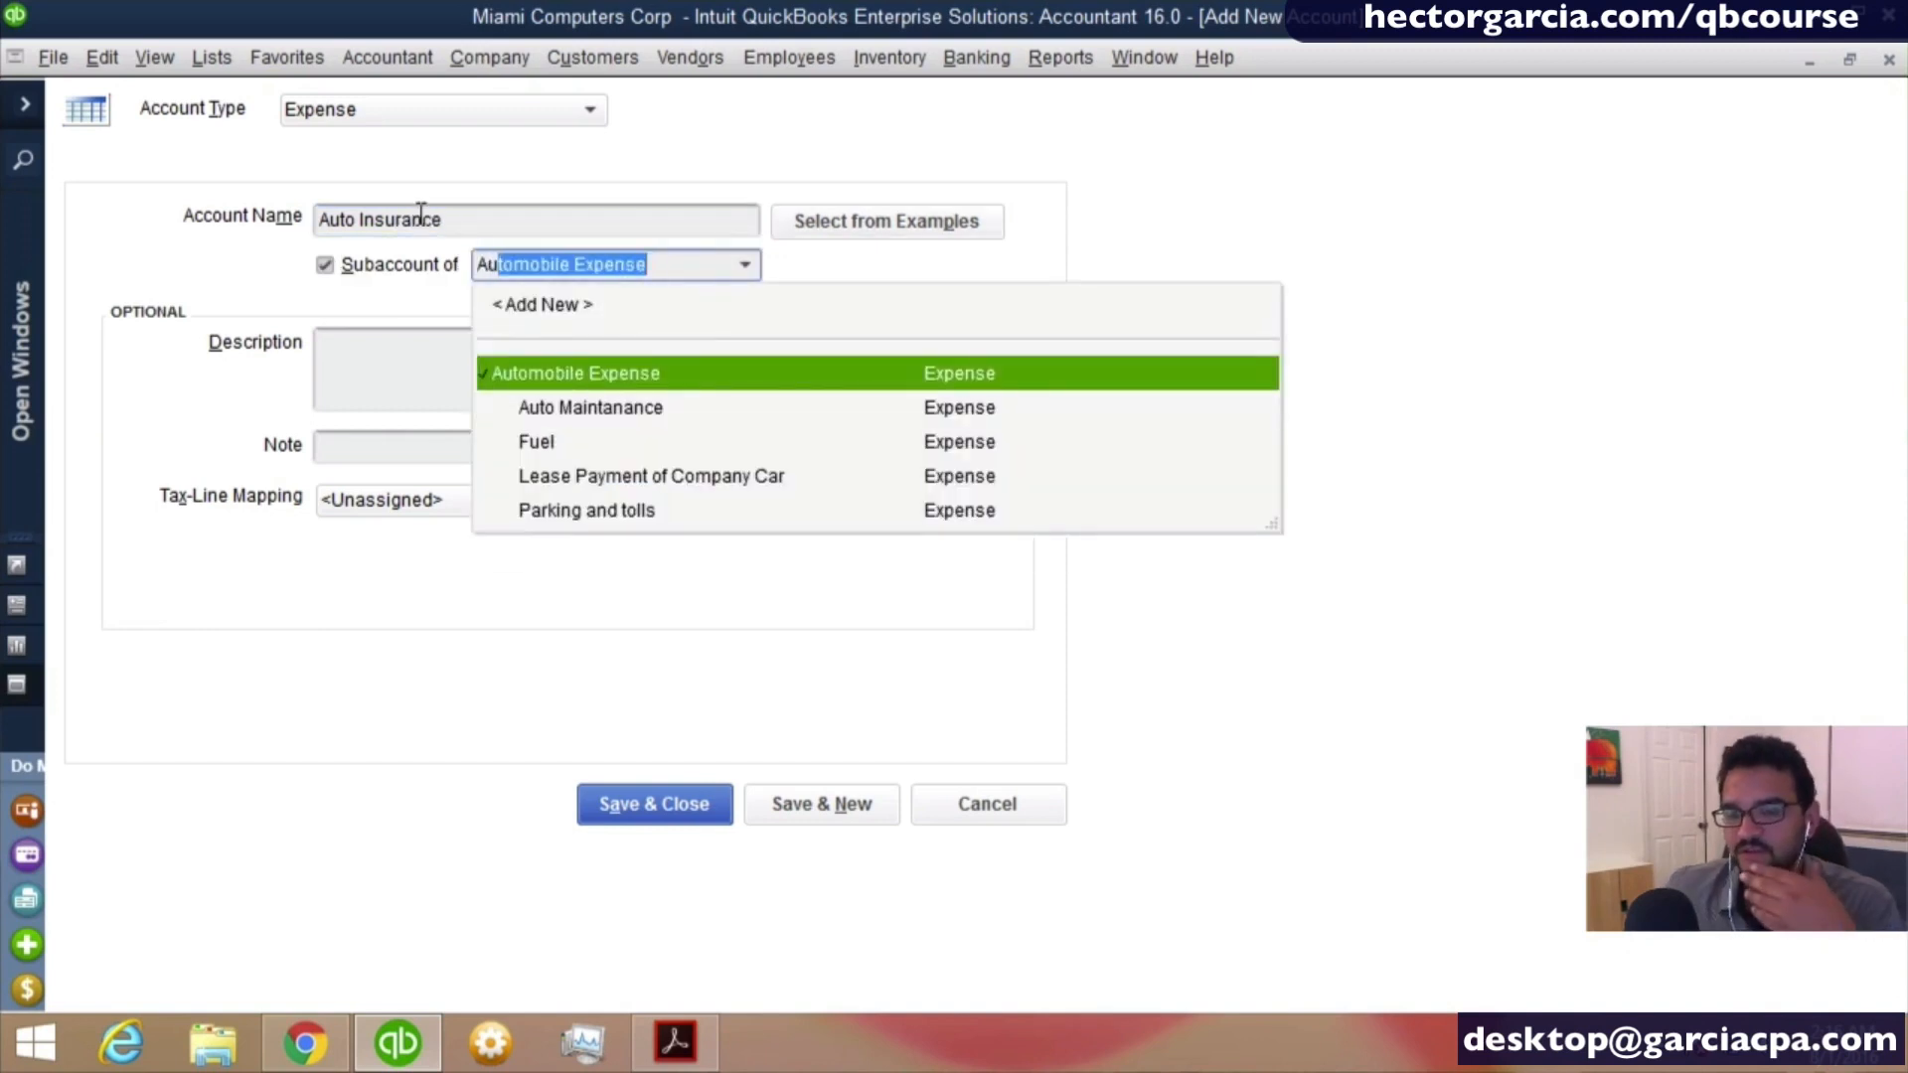
pyautogui.click(601, 381)
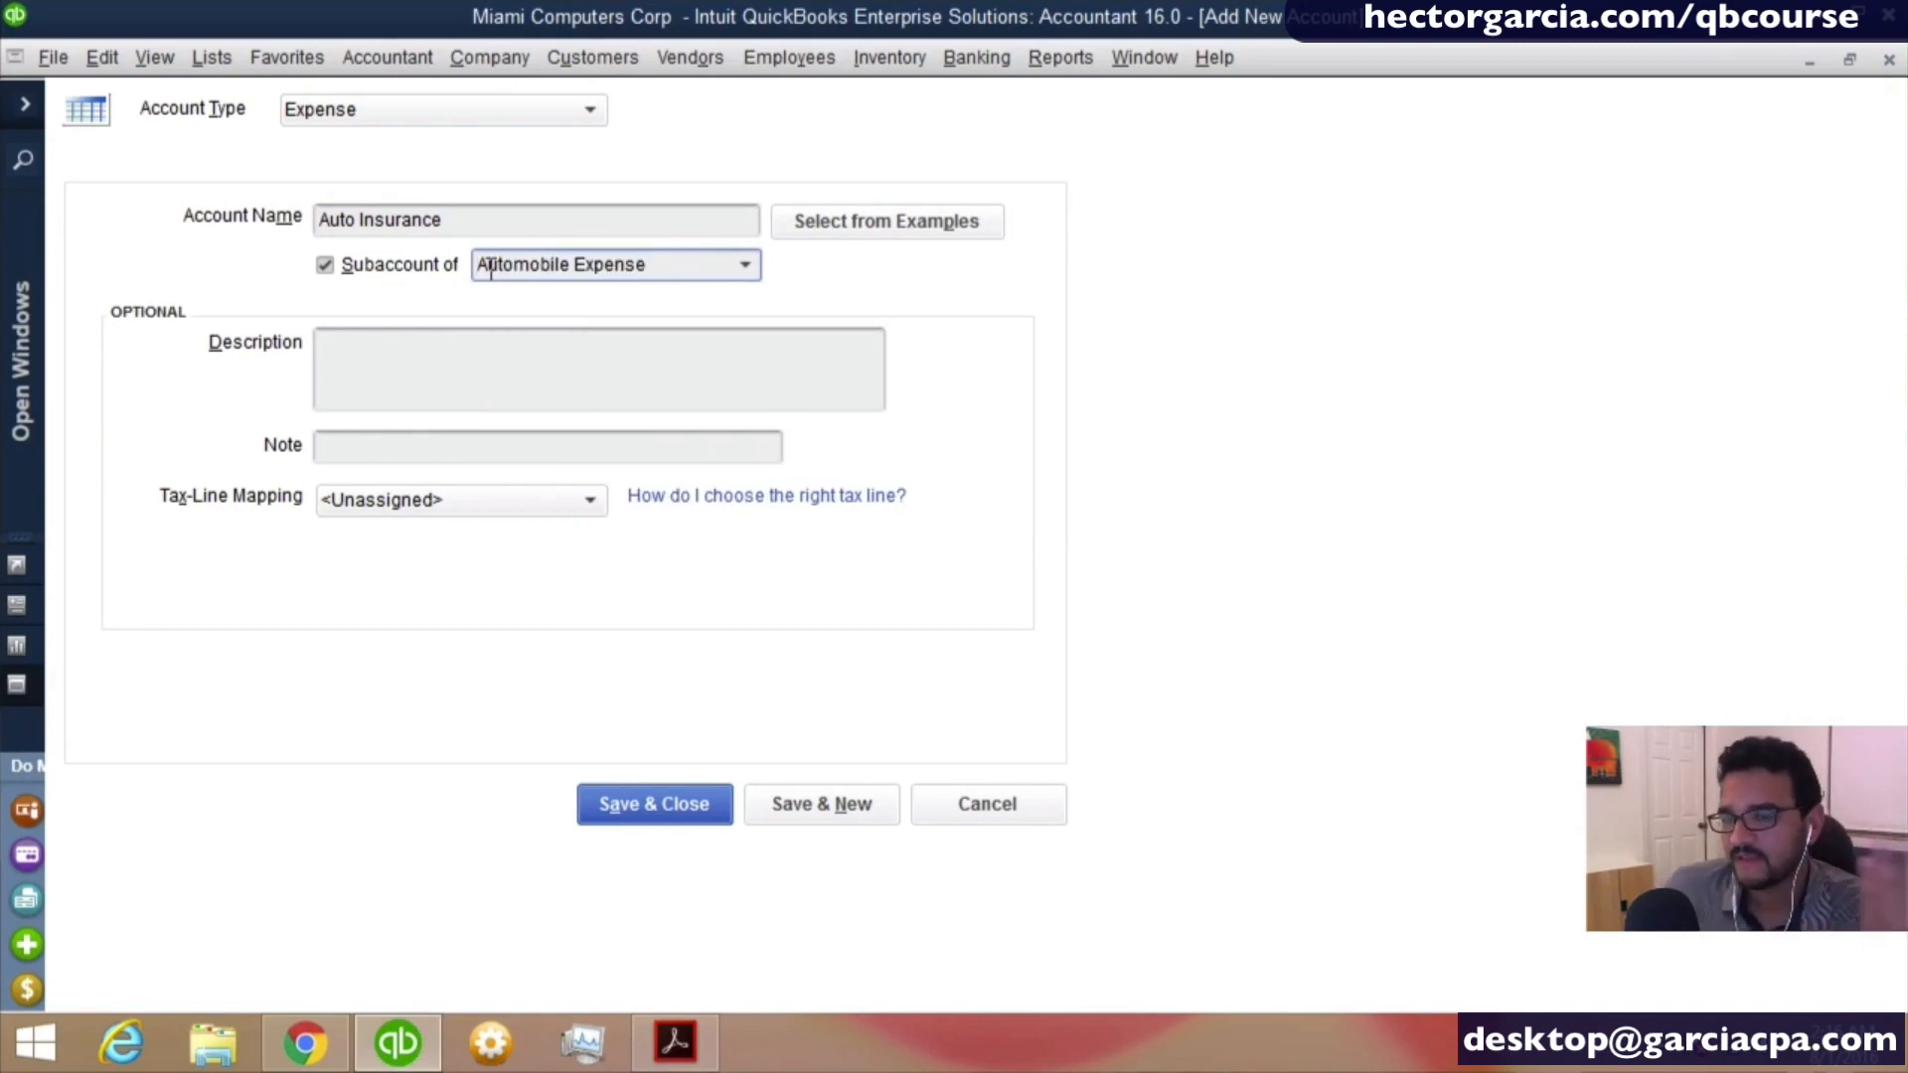
pyautogui.click(660, 806)
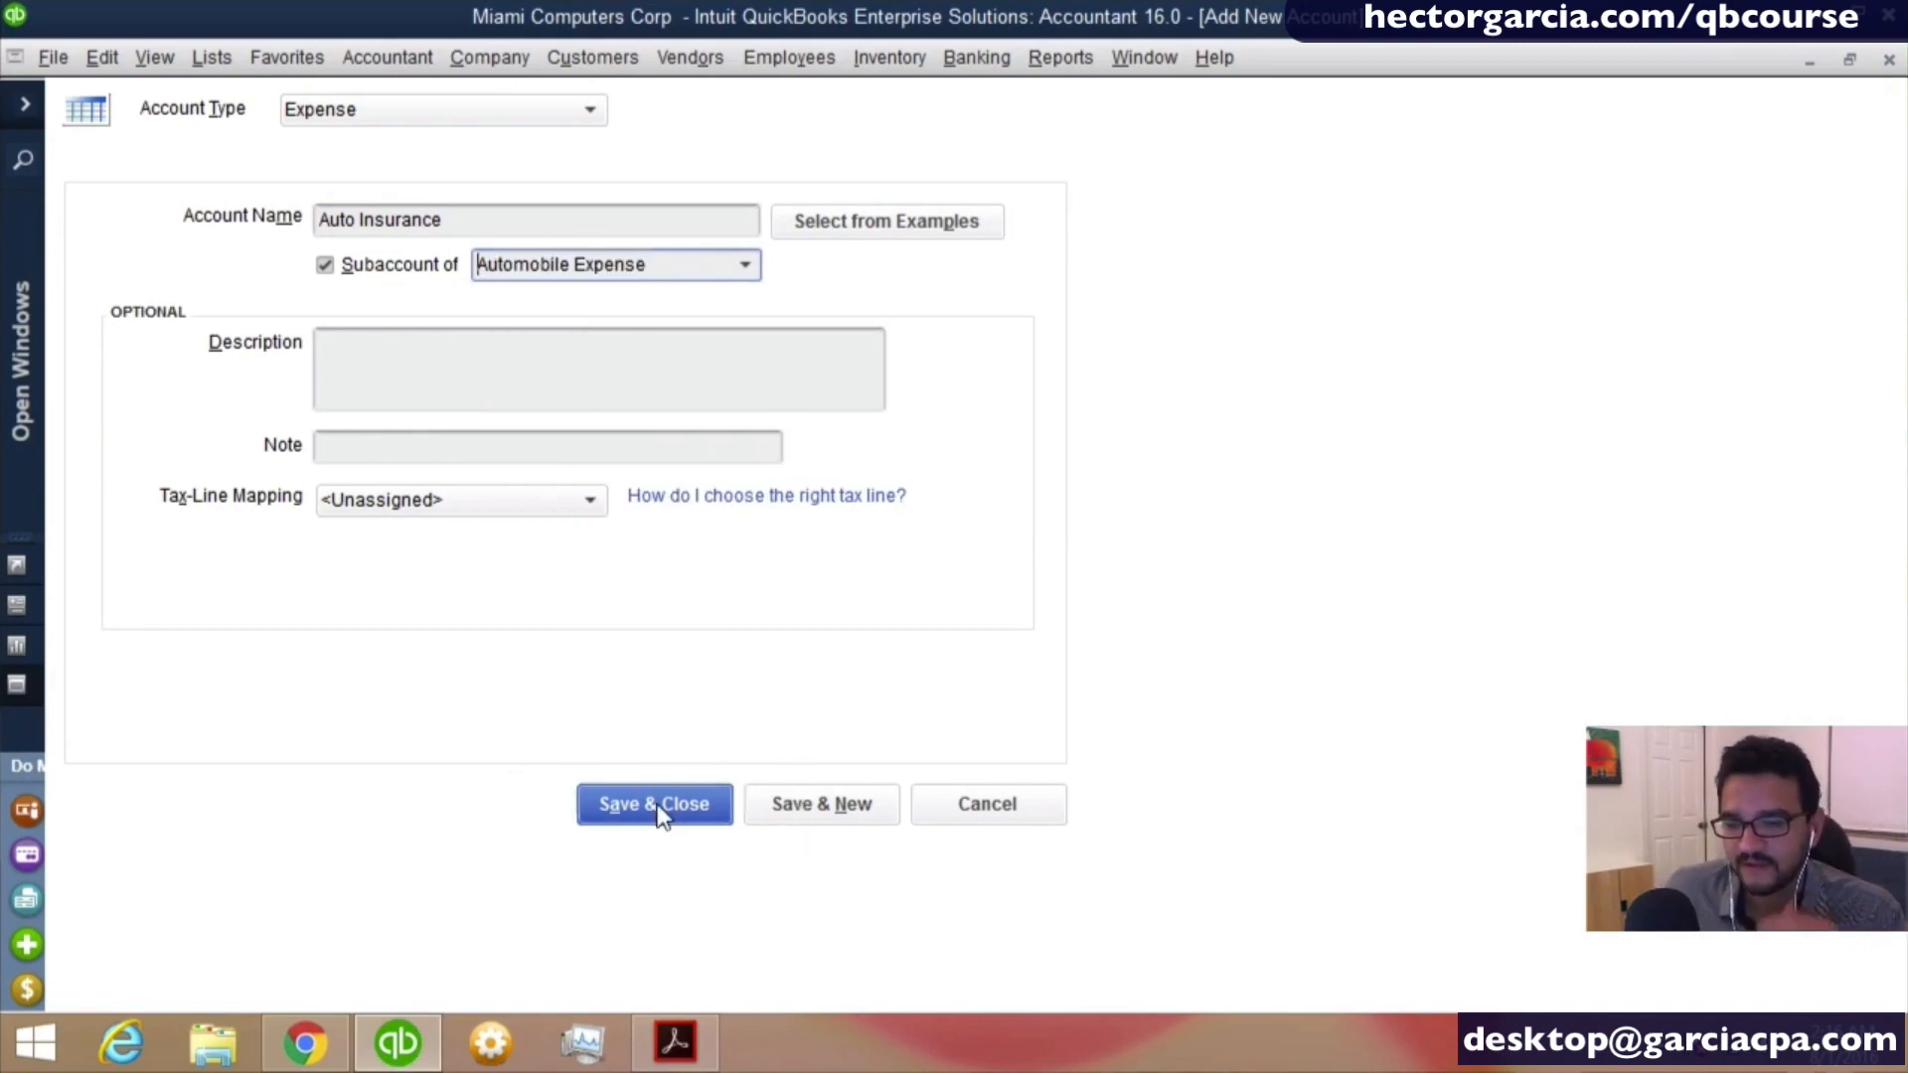
# - Review the subaccounts under Automobile Expense and Insurance Expense and the remaining expense accounts in the chart of accounts
pyautogui.scroll(1, 157, 276)
pyautogui.click(175, 261)
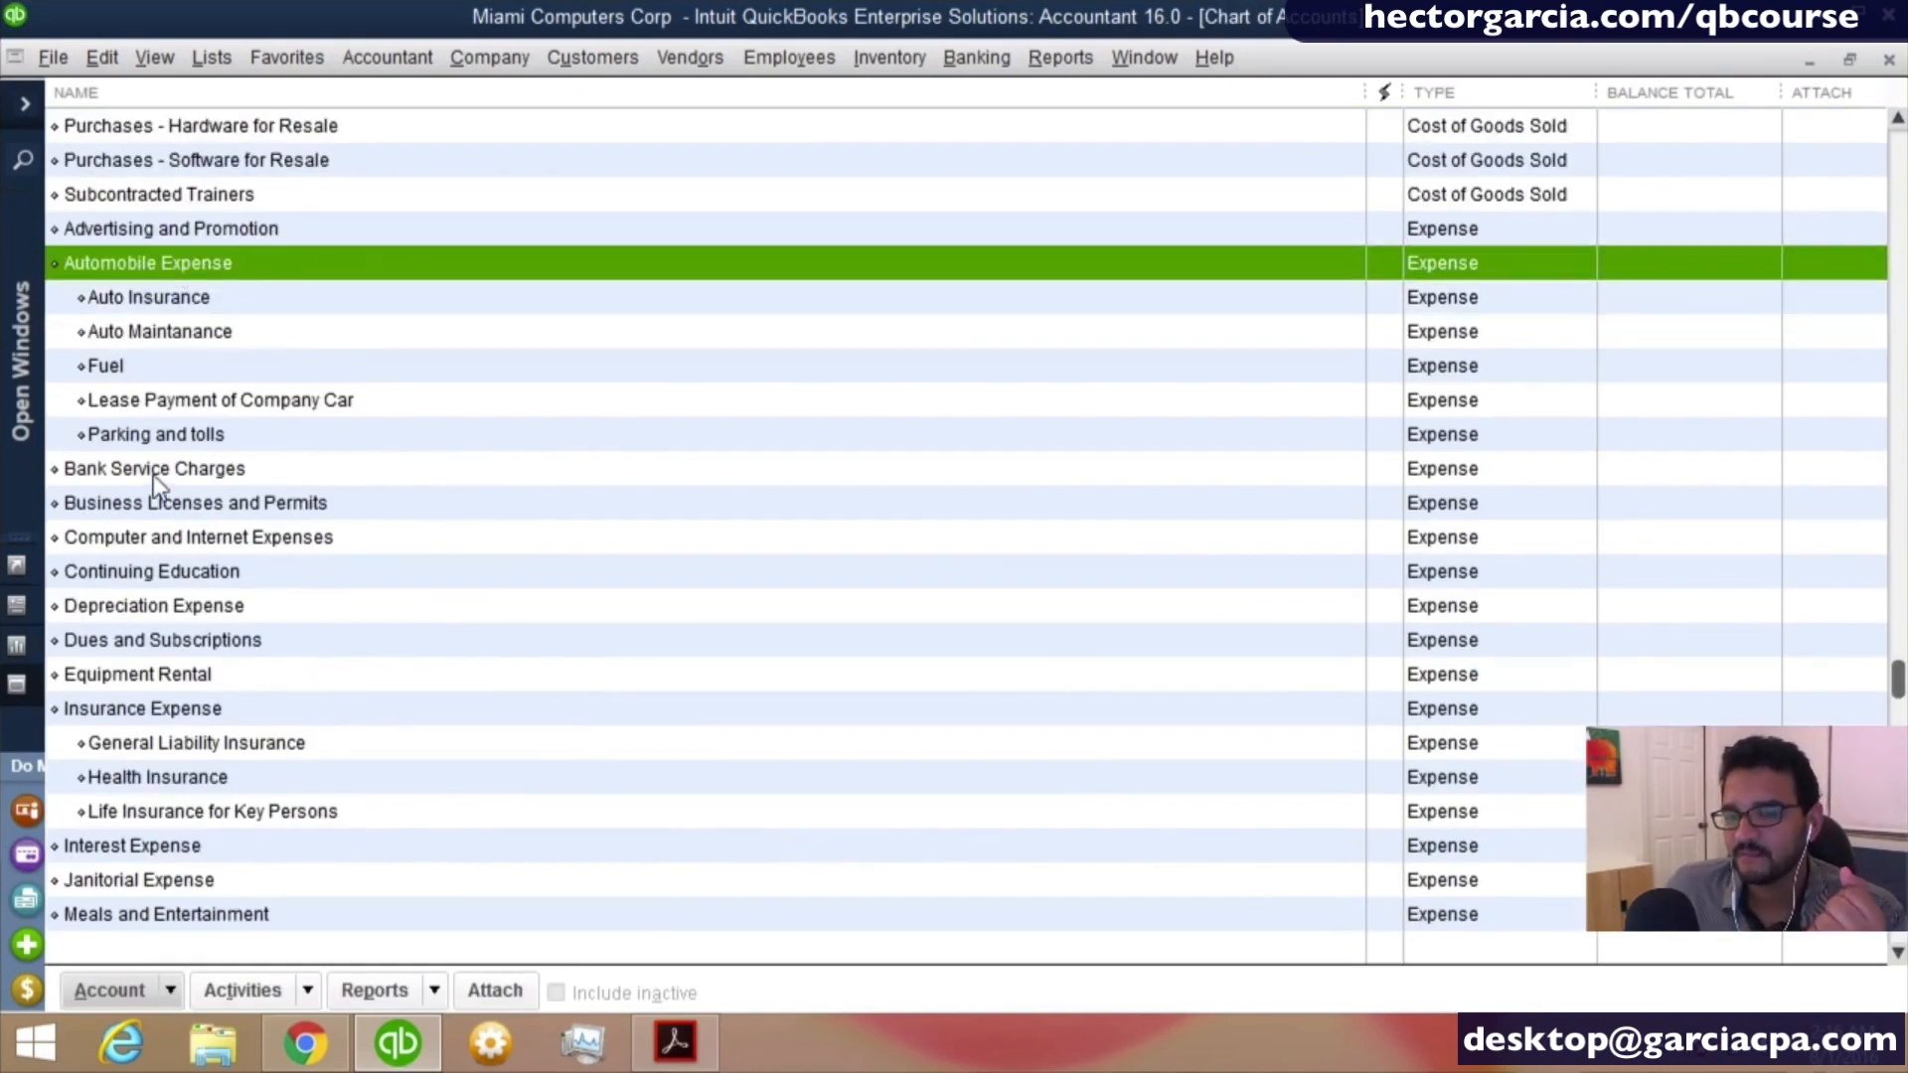
pyautogui.click(159, 437)
pyautogui.click(164, 709)
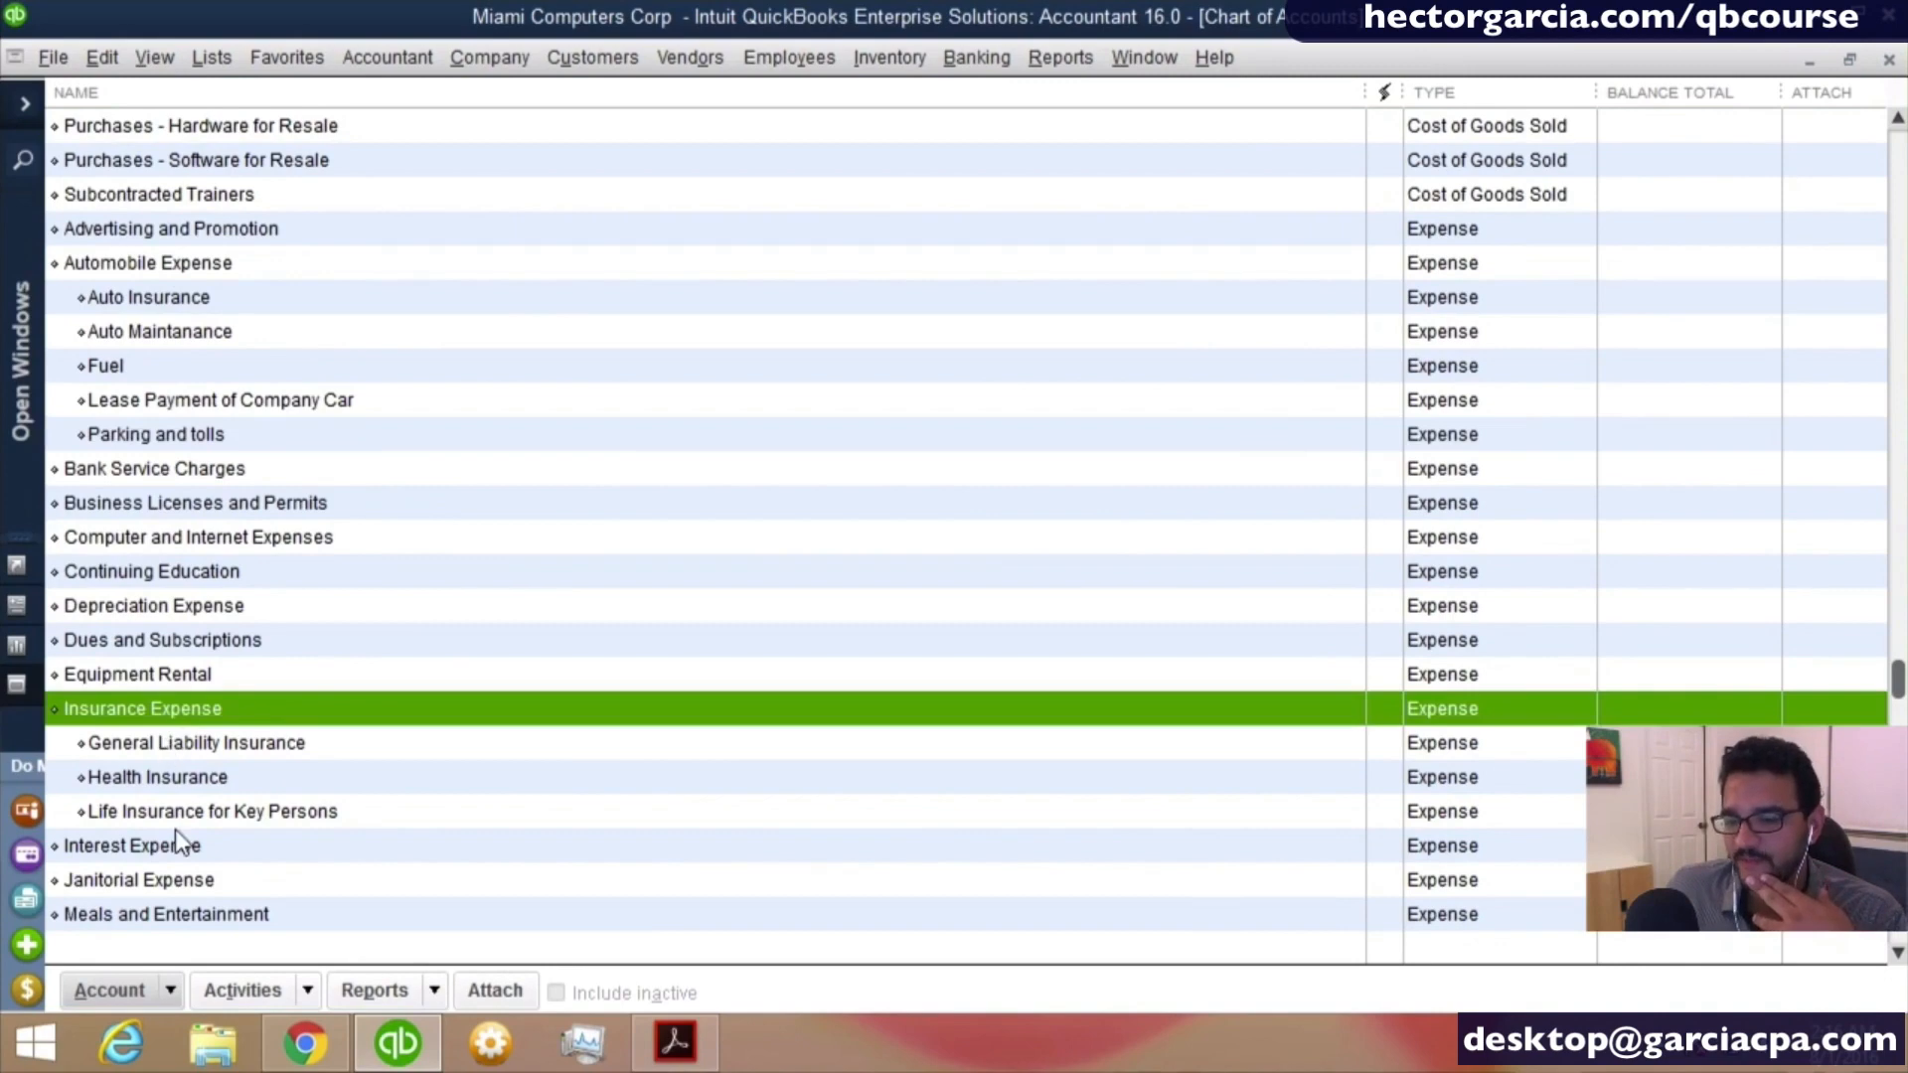
pyautogui.scroll(-2, 372, 811)
pyautogui.scroll(-2, 368, 809)
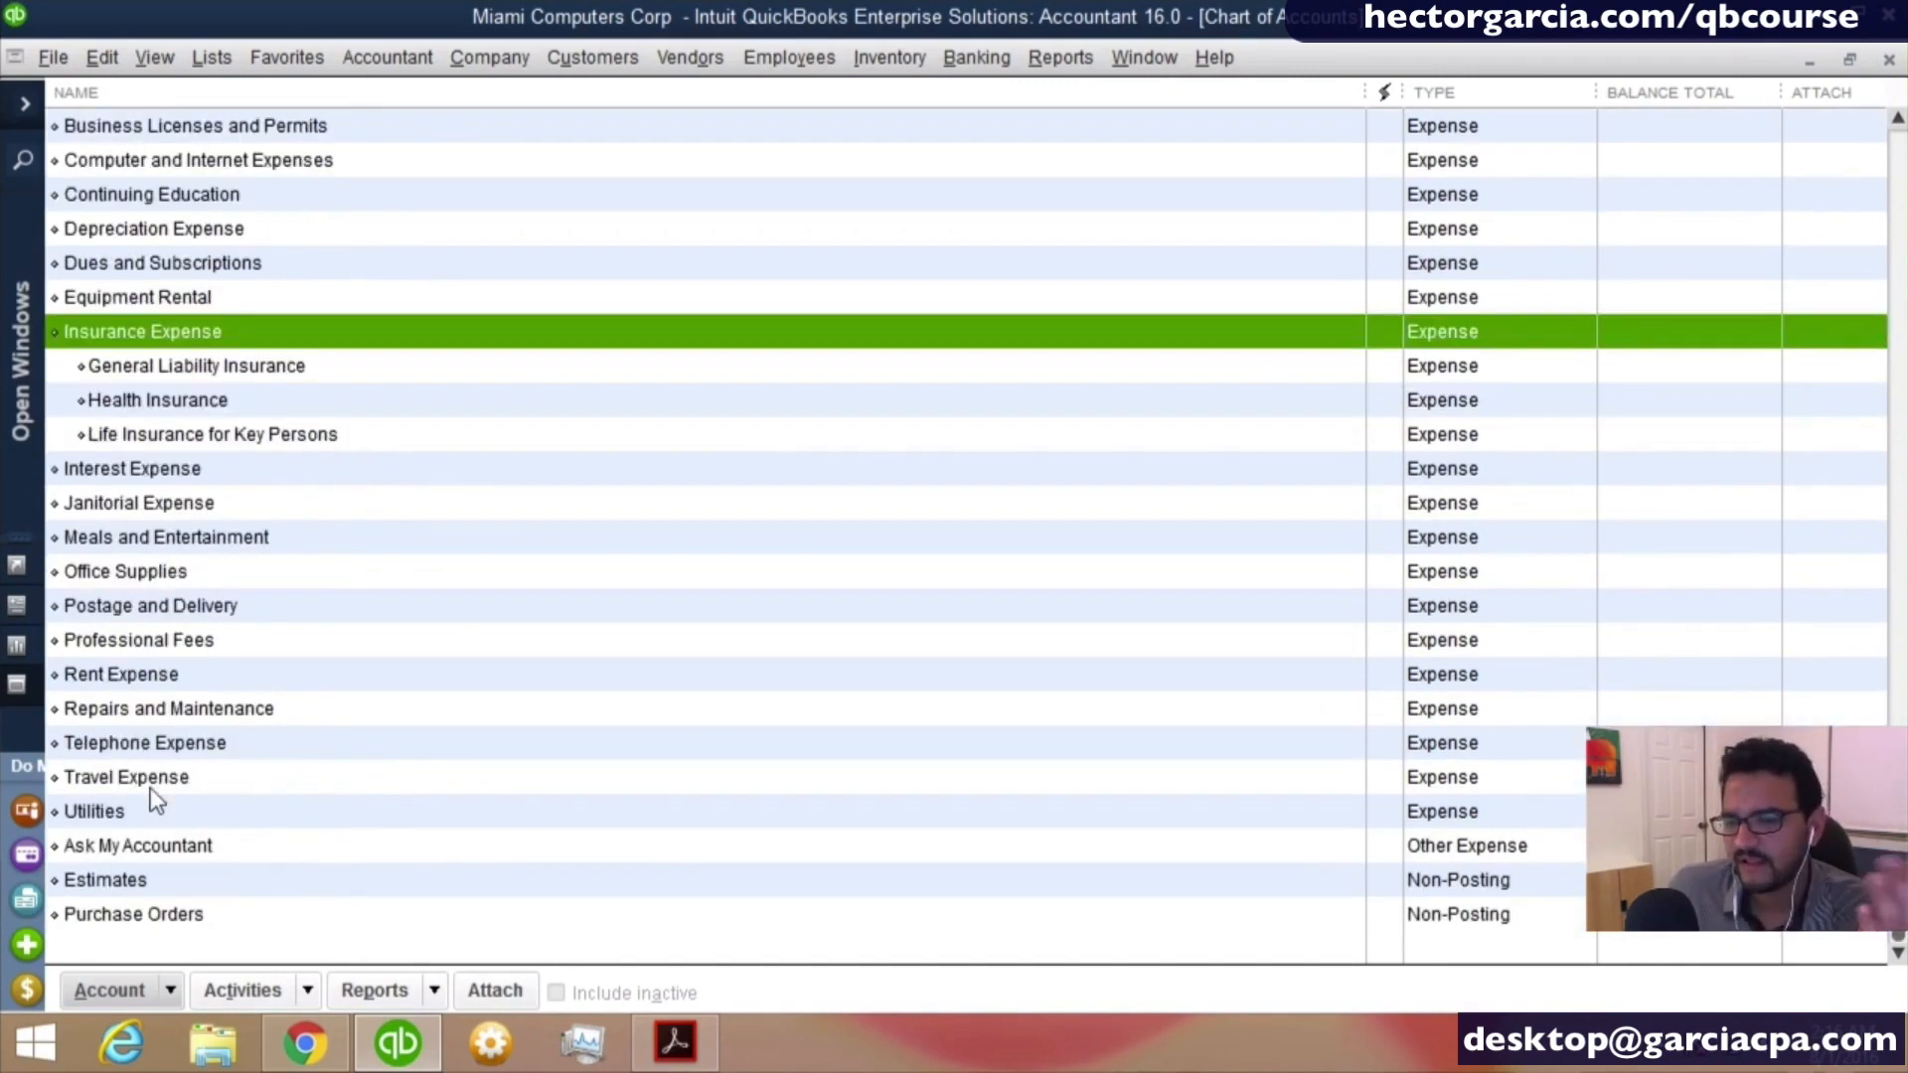
# - Create a new account of type Expense and name it Lodging
pyautogui.click(151, 790)
pyautogui.click(153, 984)
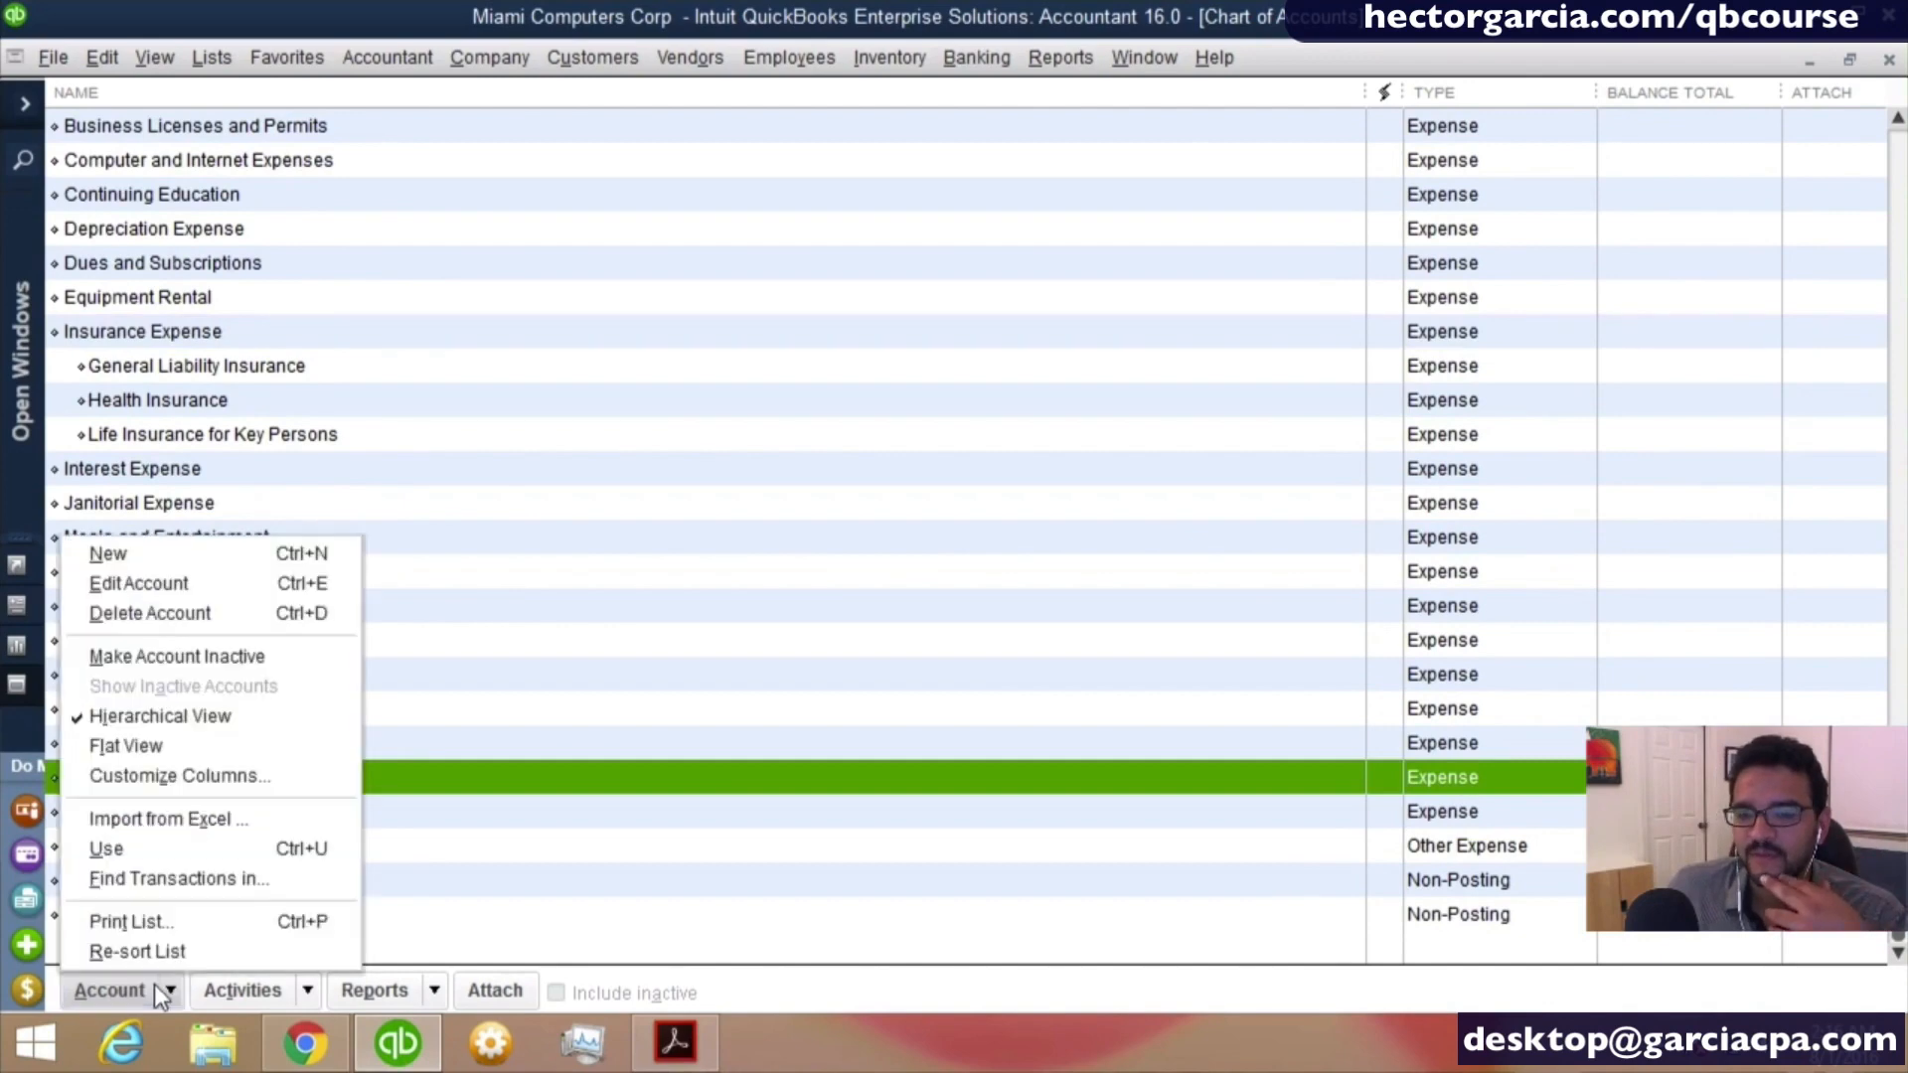
pyautogui.click(127, 553)
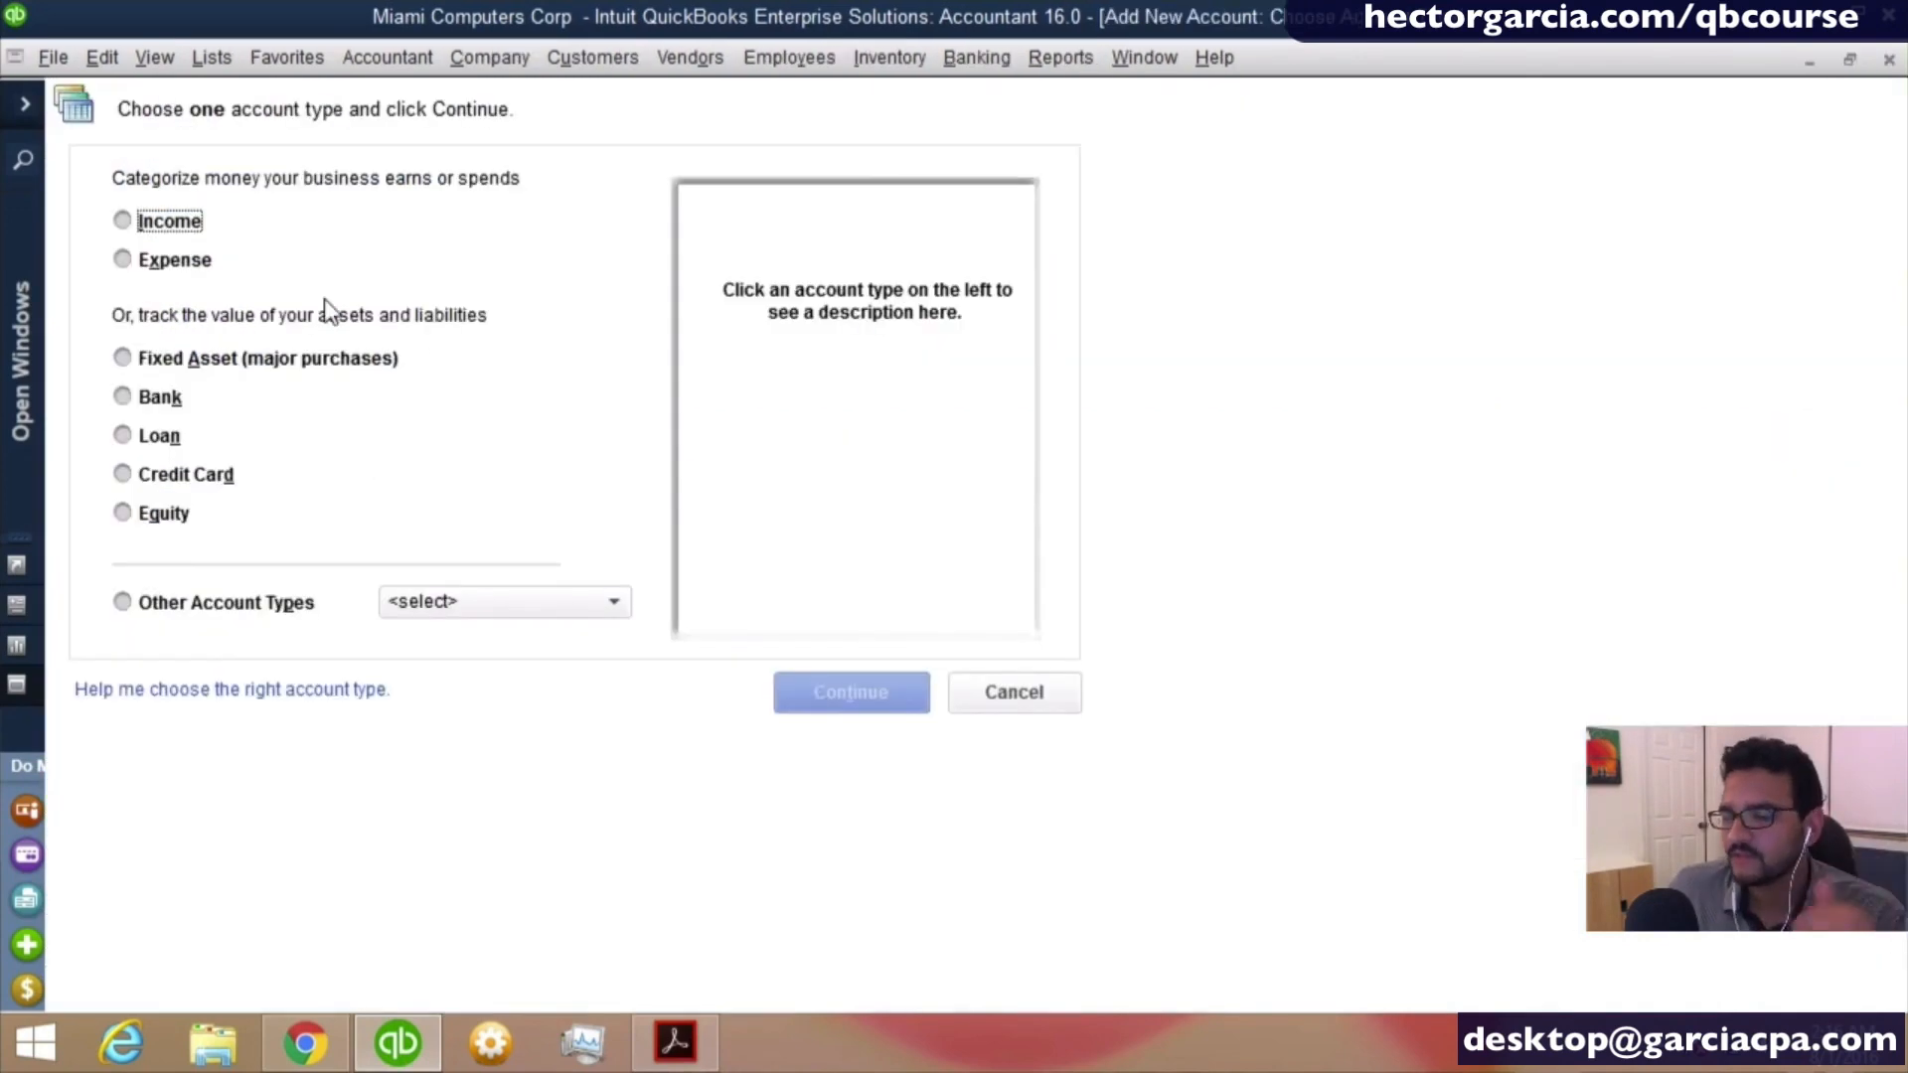
pyautogui.click(164, 262)
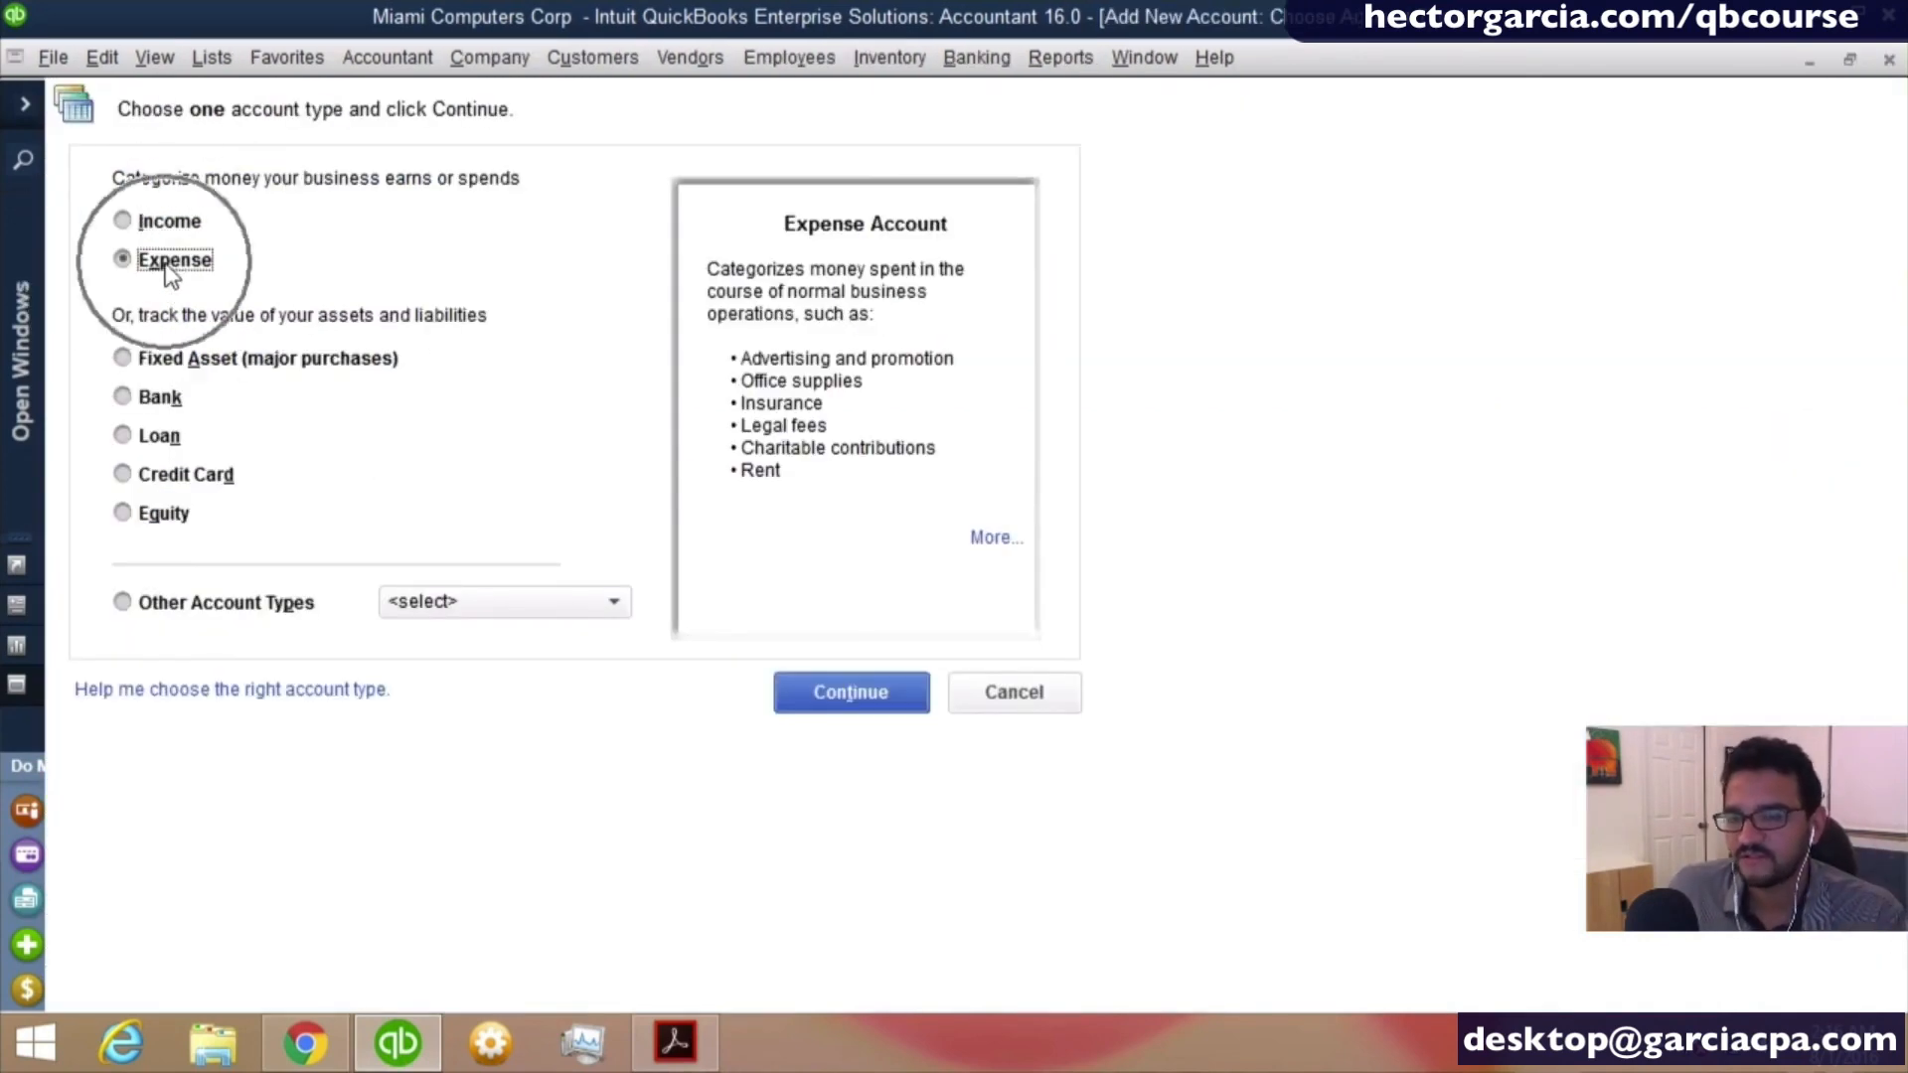
pyautogui.click(821, 695)
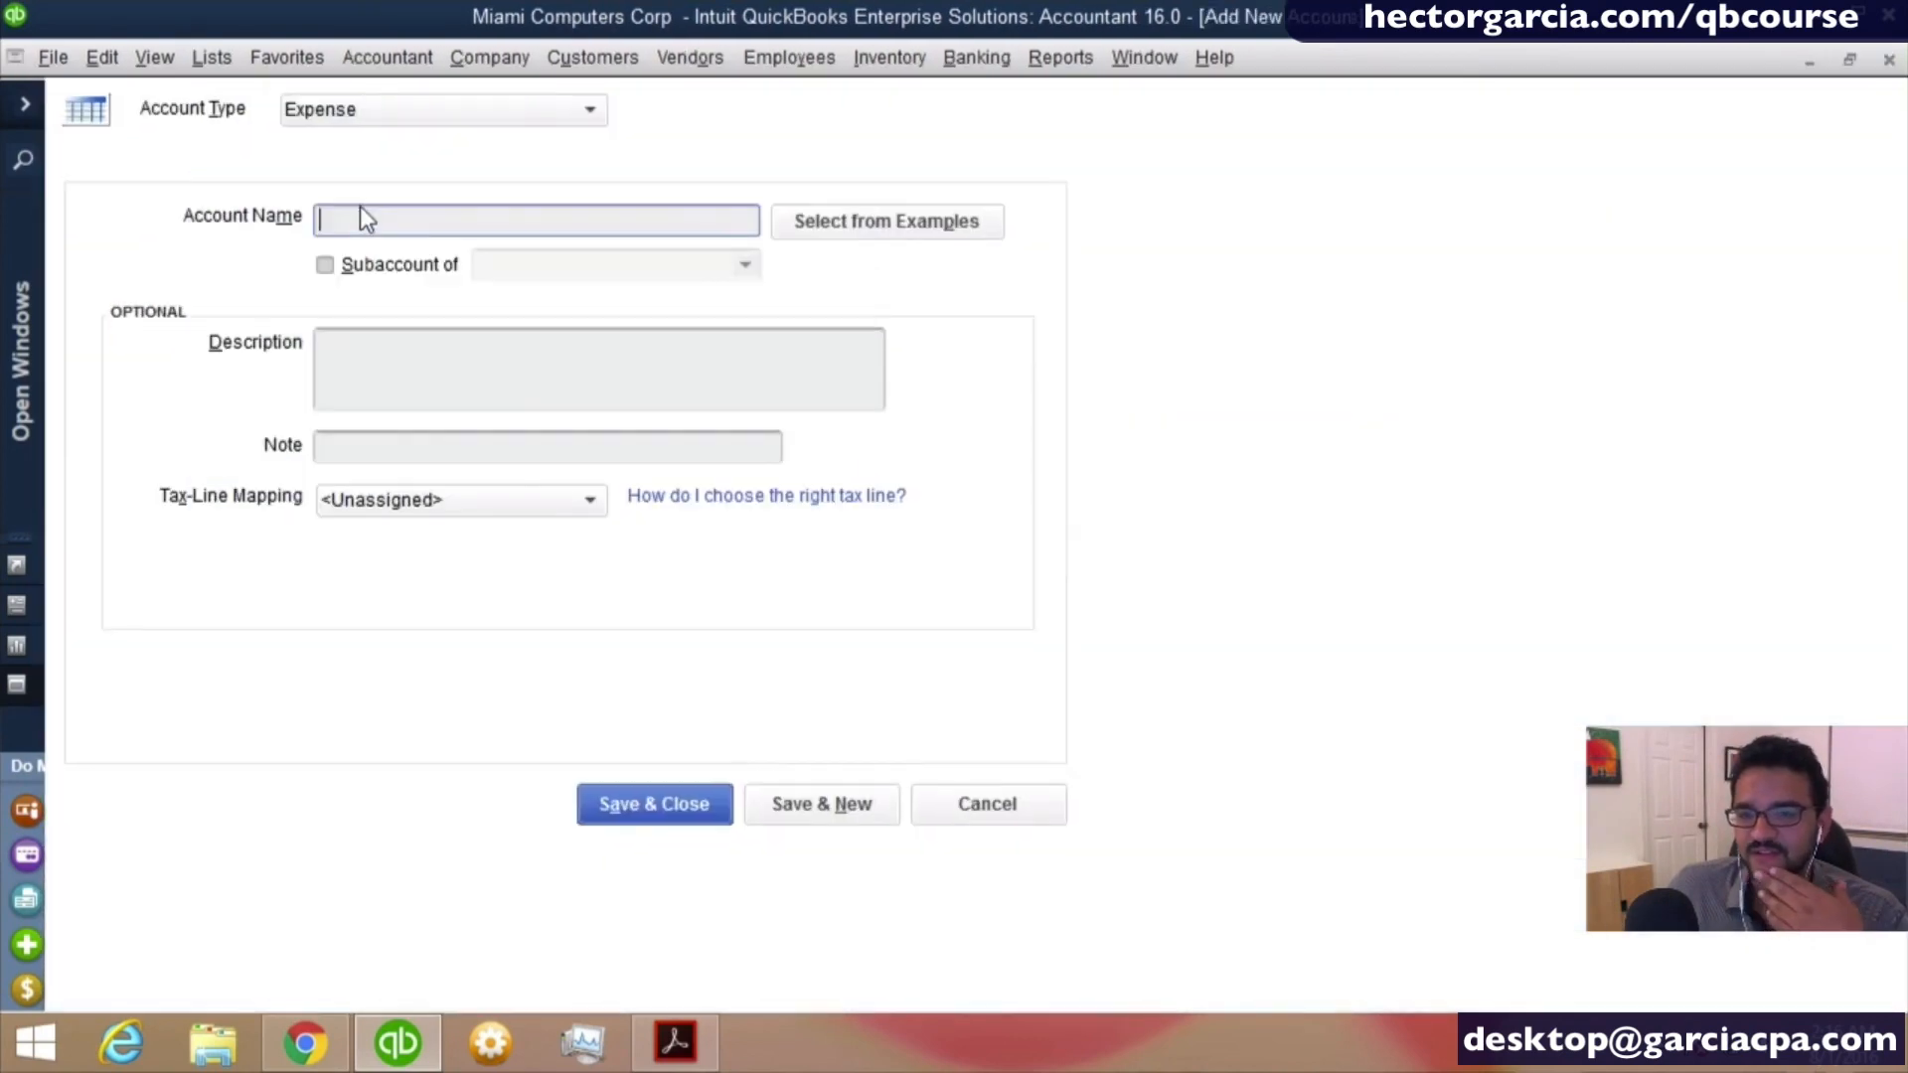
pyautogui.write('Lod')
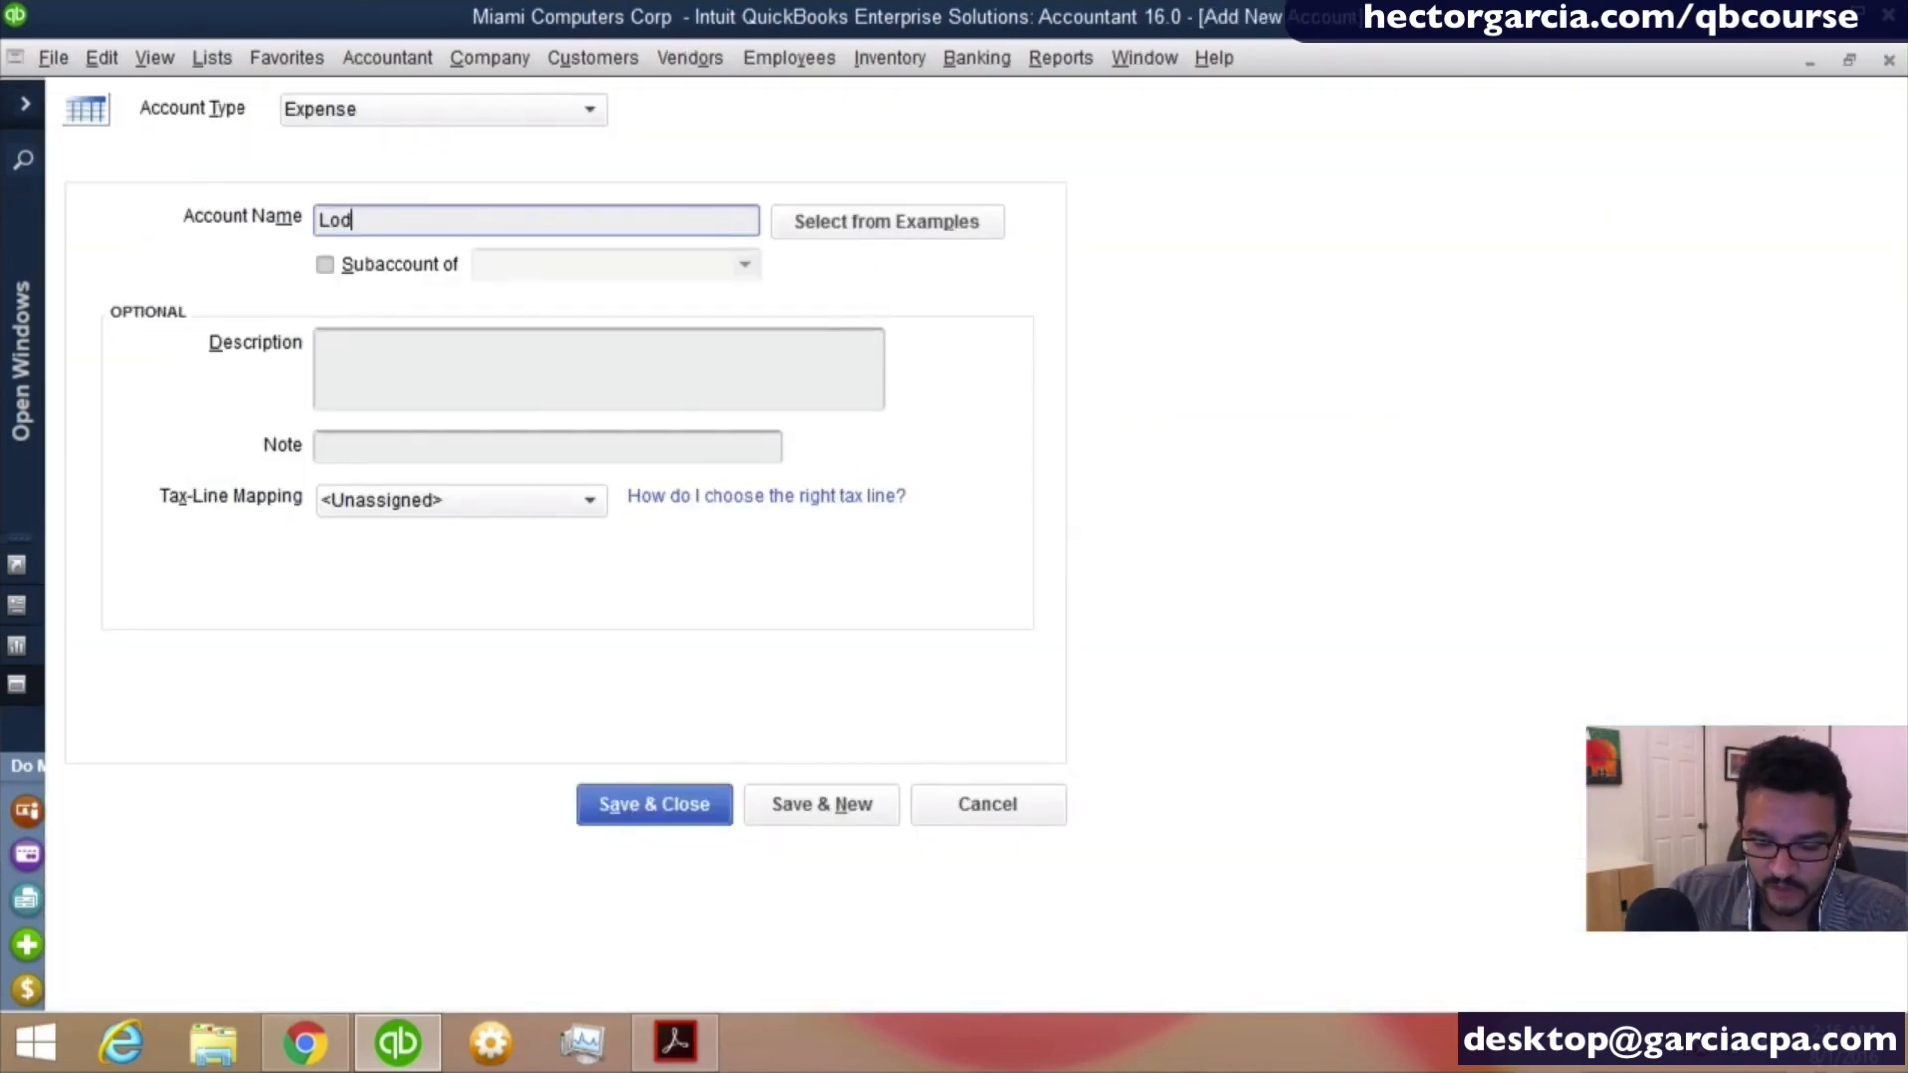
pyautogui.write('gin')
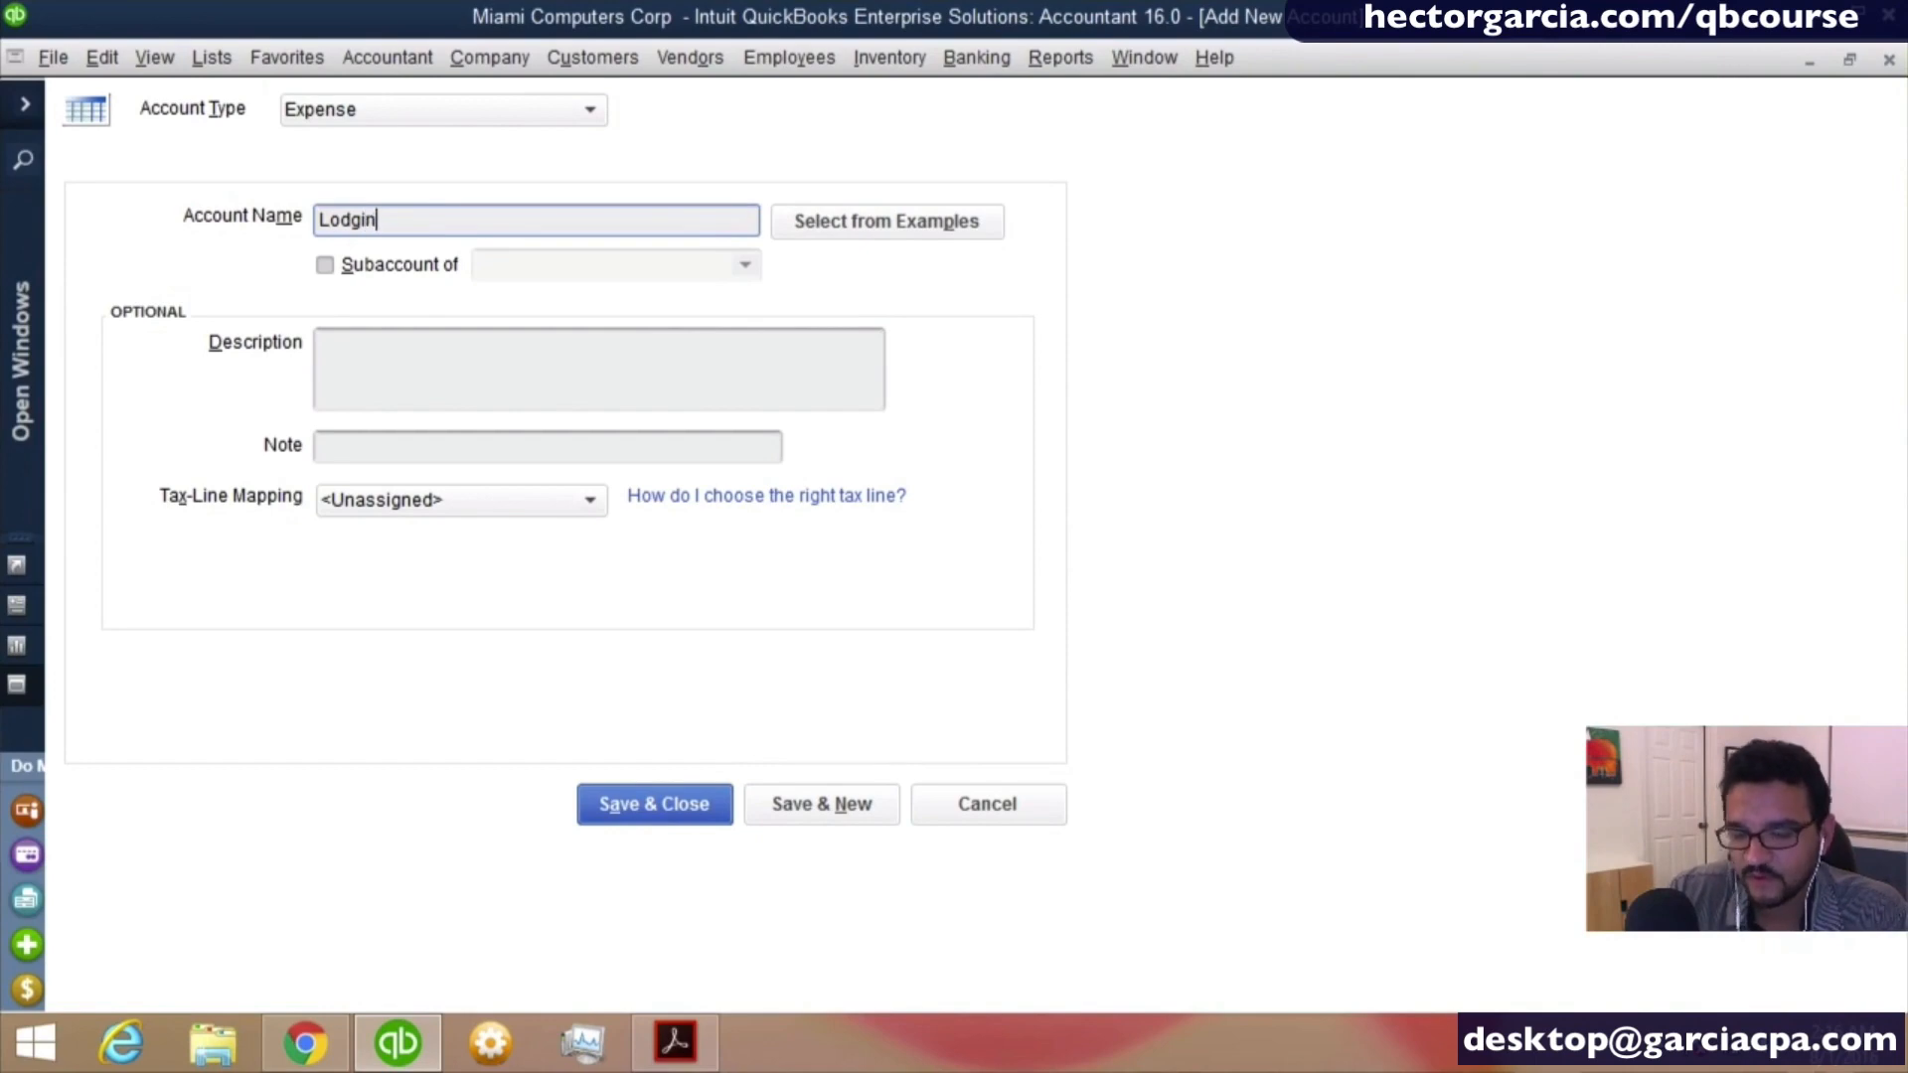
pyautogui.write('g')
# - Make Lodging a subaccount of Travel Expense, save it and open a blank form for another expense account
pyautogui.press('Tab')
pyautogui.press('Tab')
pyautogui.press('space')
pyautogui.press('Tab')
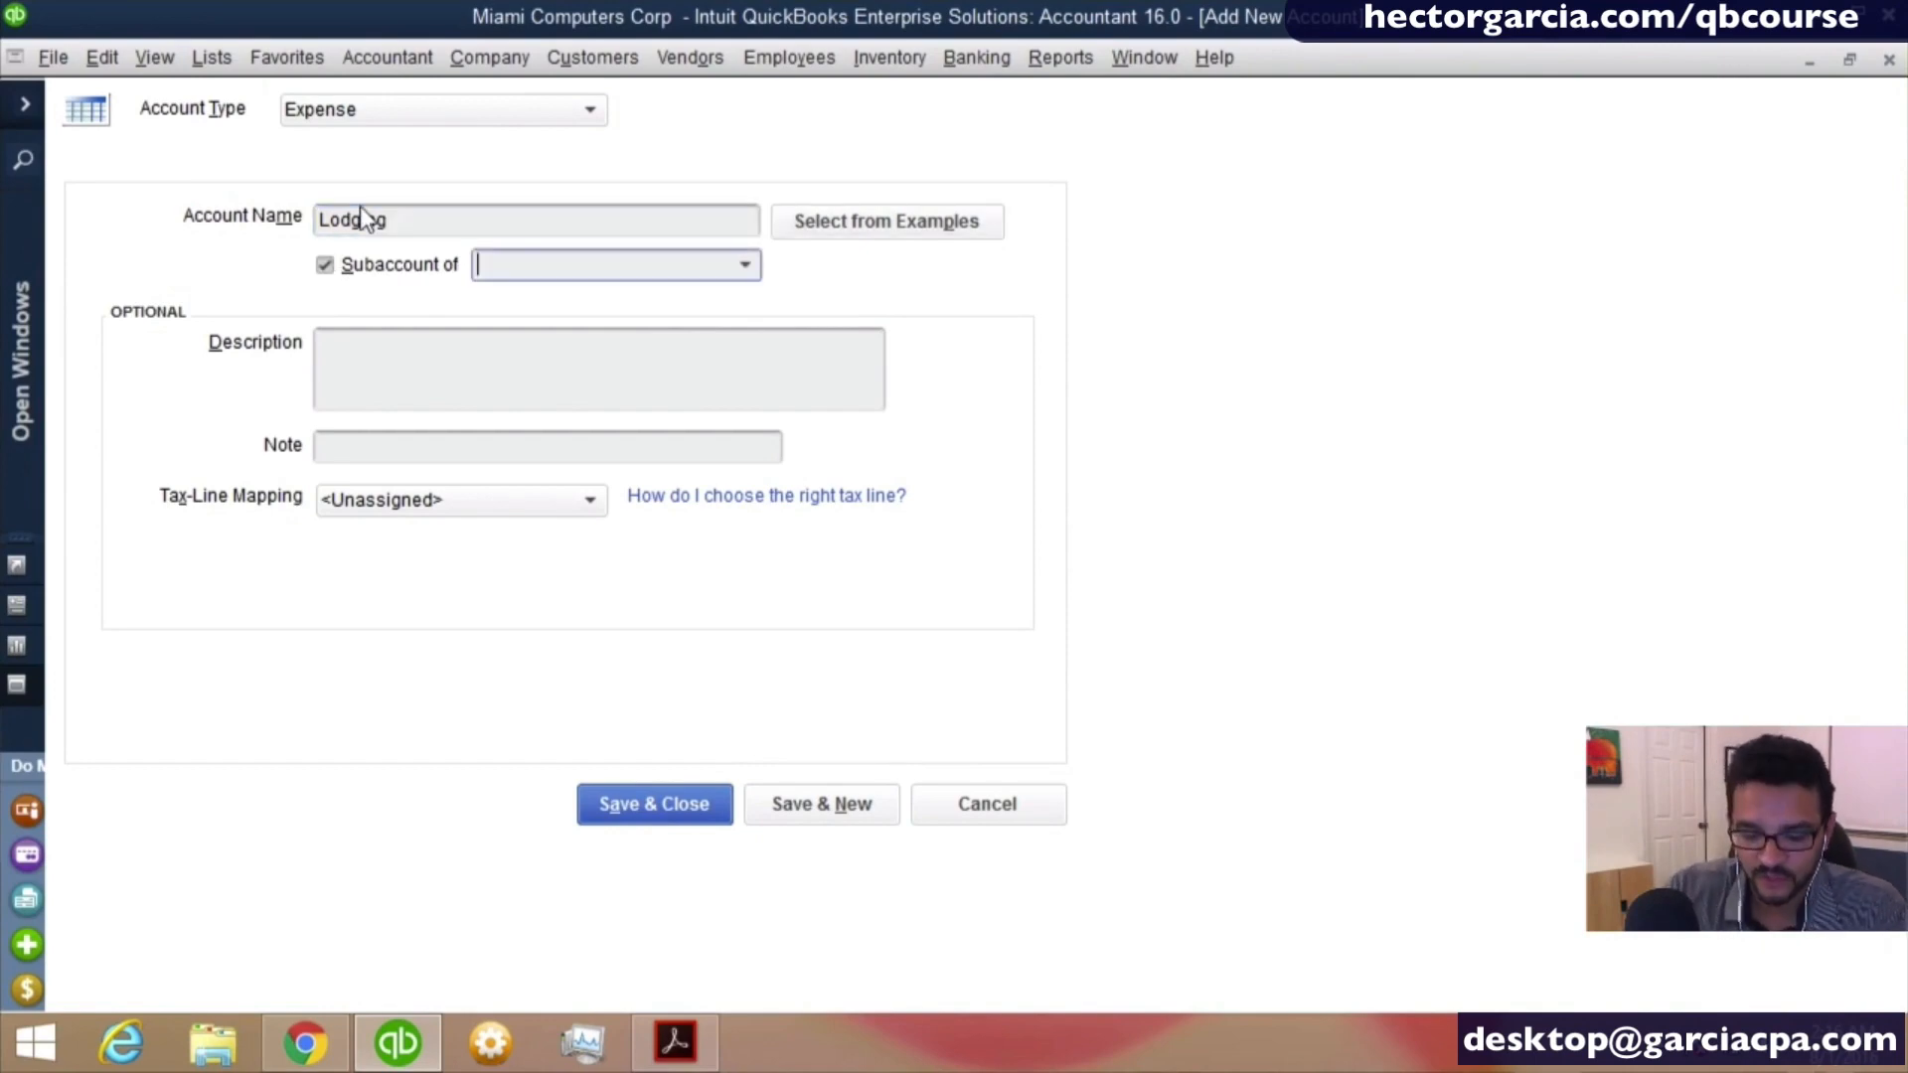
pyautogui.write('travel Expense')
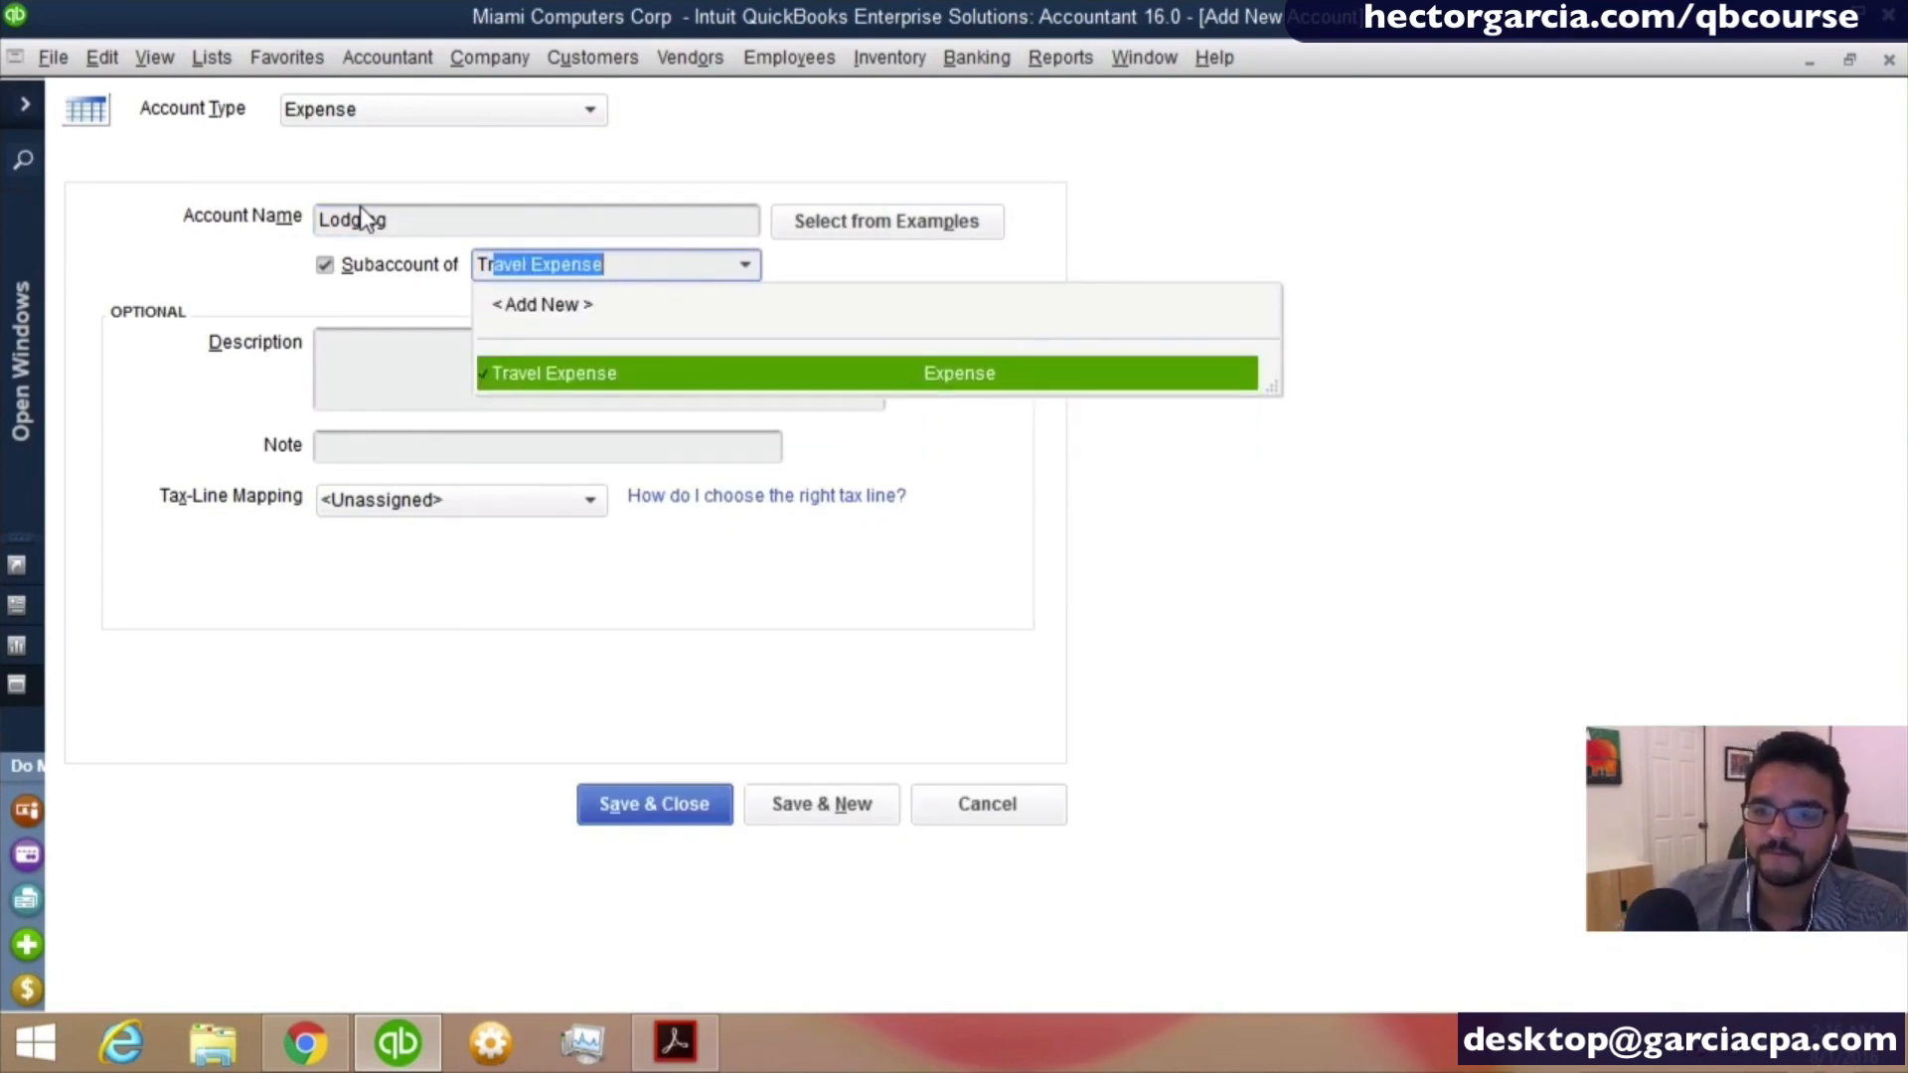
pyautogui.press('Tab')
pyautogui.click(817, 812)
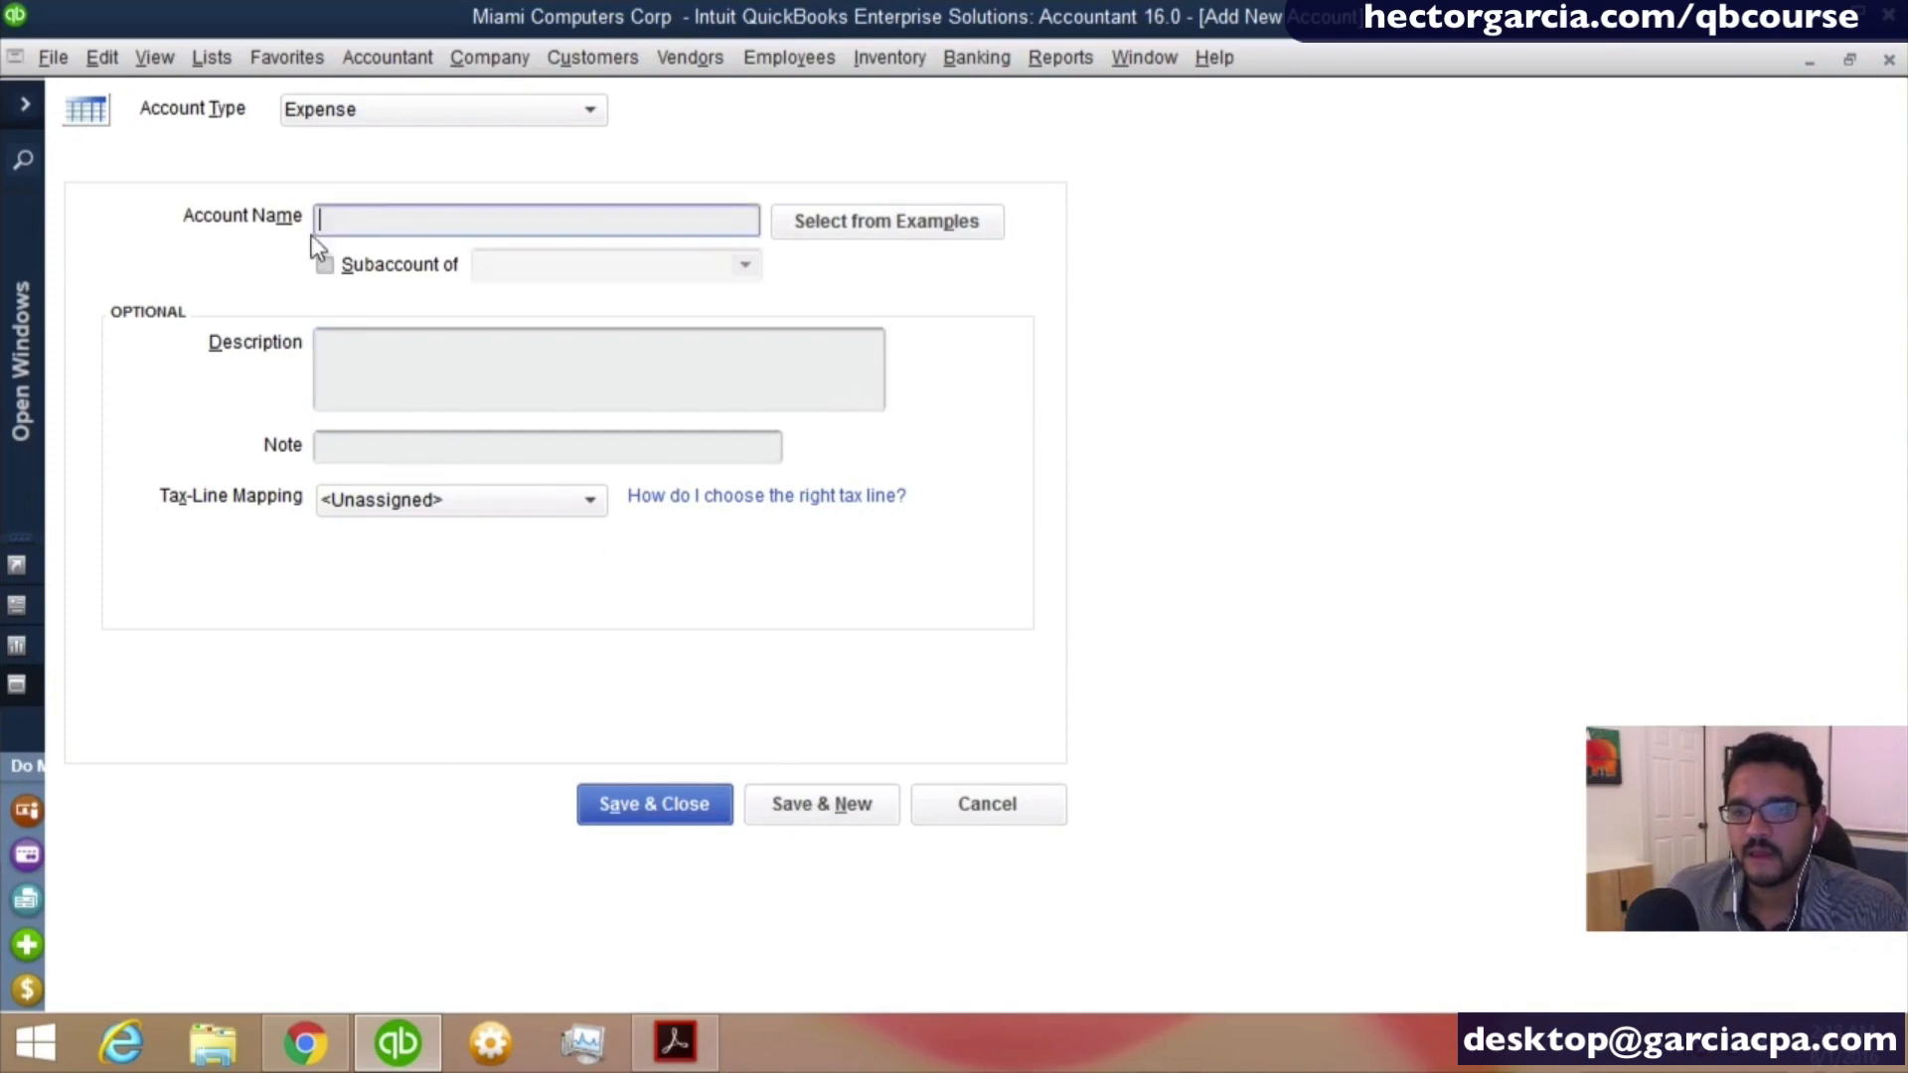
# - Name the new expense account Airfaire
pyautogui.write('A')
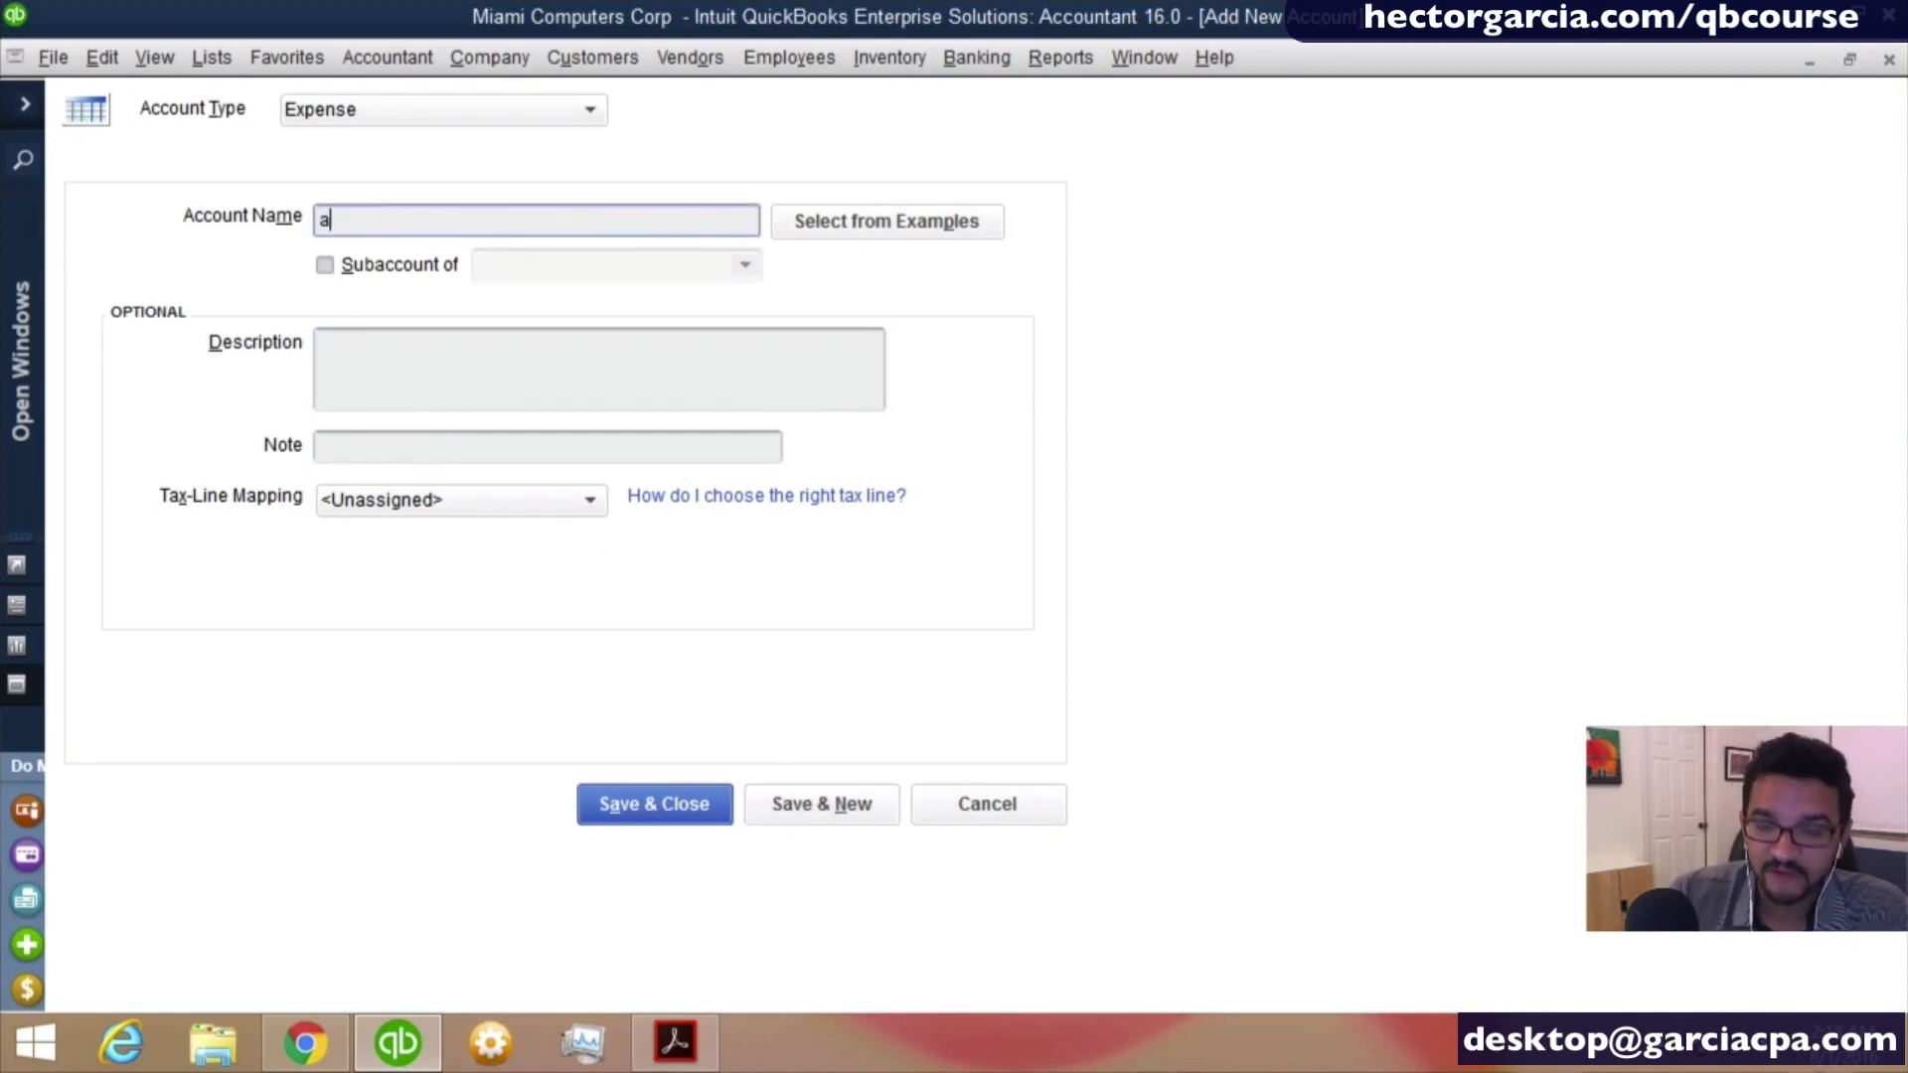
pyautogui.press('BackSpace')
pyautogui.write('Air')
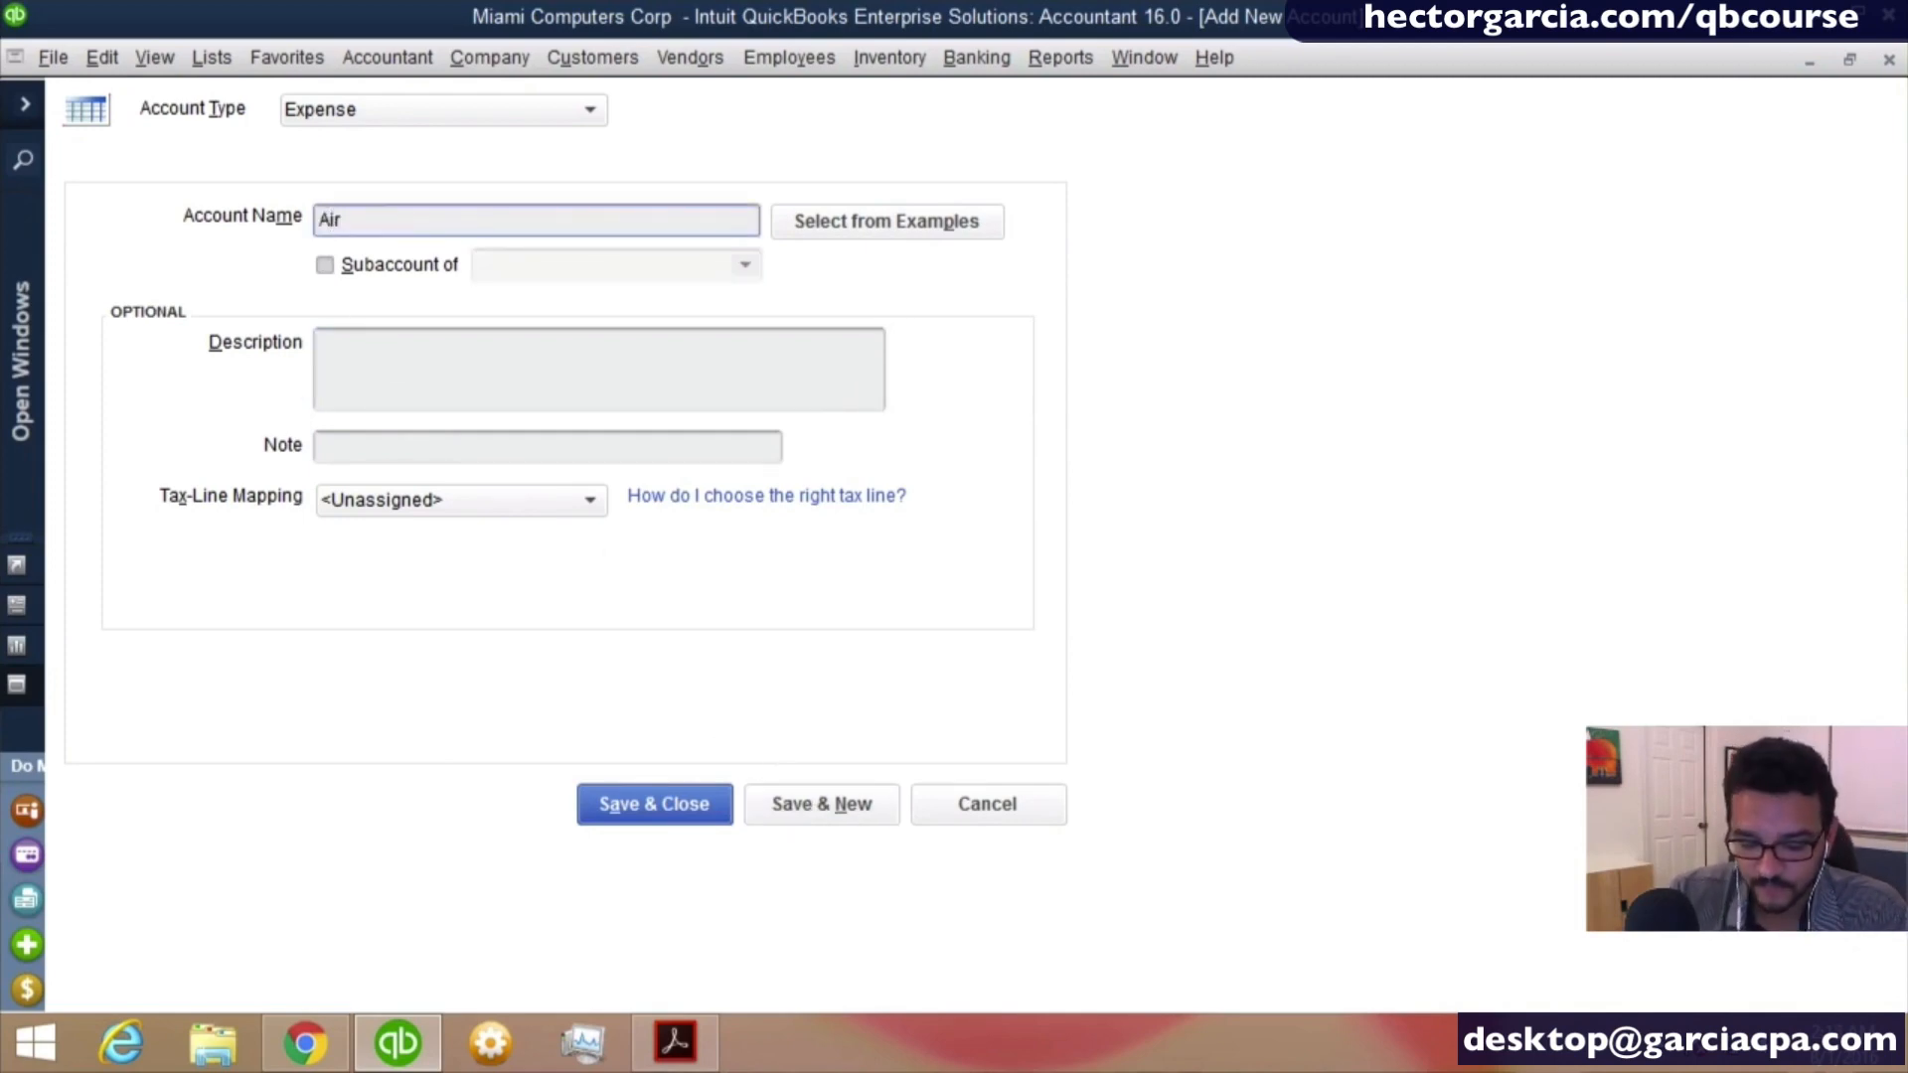
pyautogui.write('faire')
# - Make Airfaire a subaccount of Travel Expense, save it and open a blank form for another expense account
pyautogui.press('Tab')
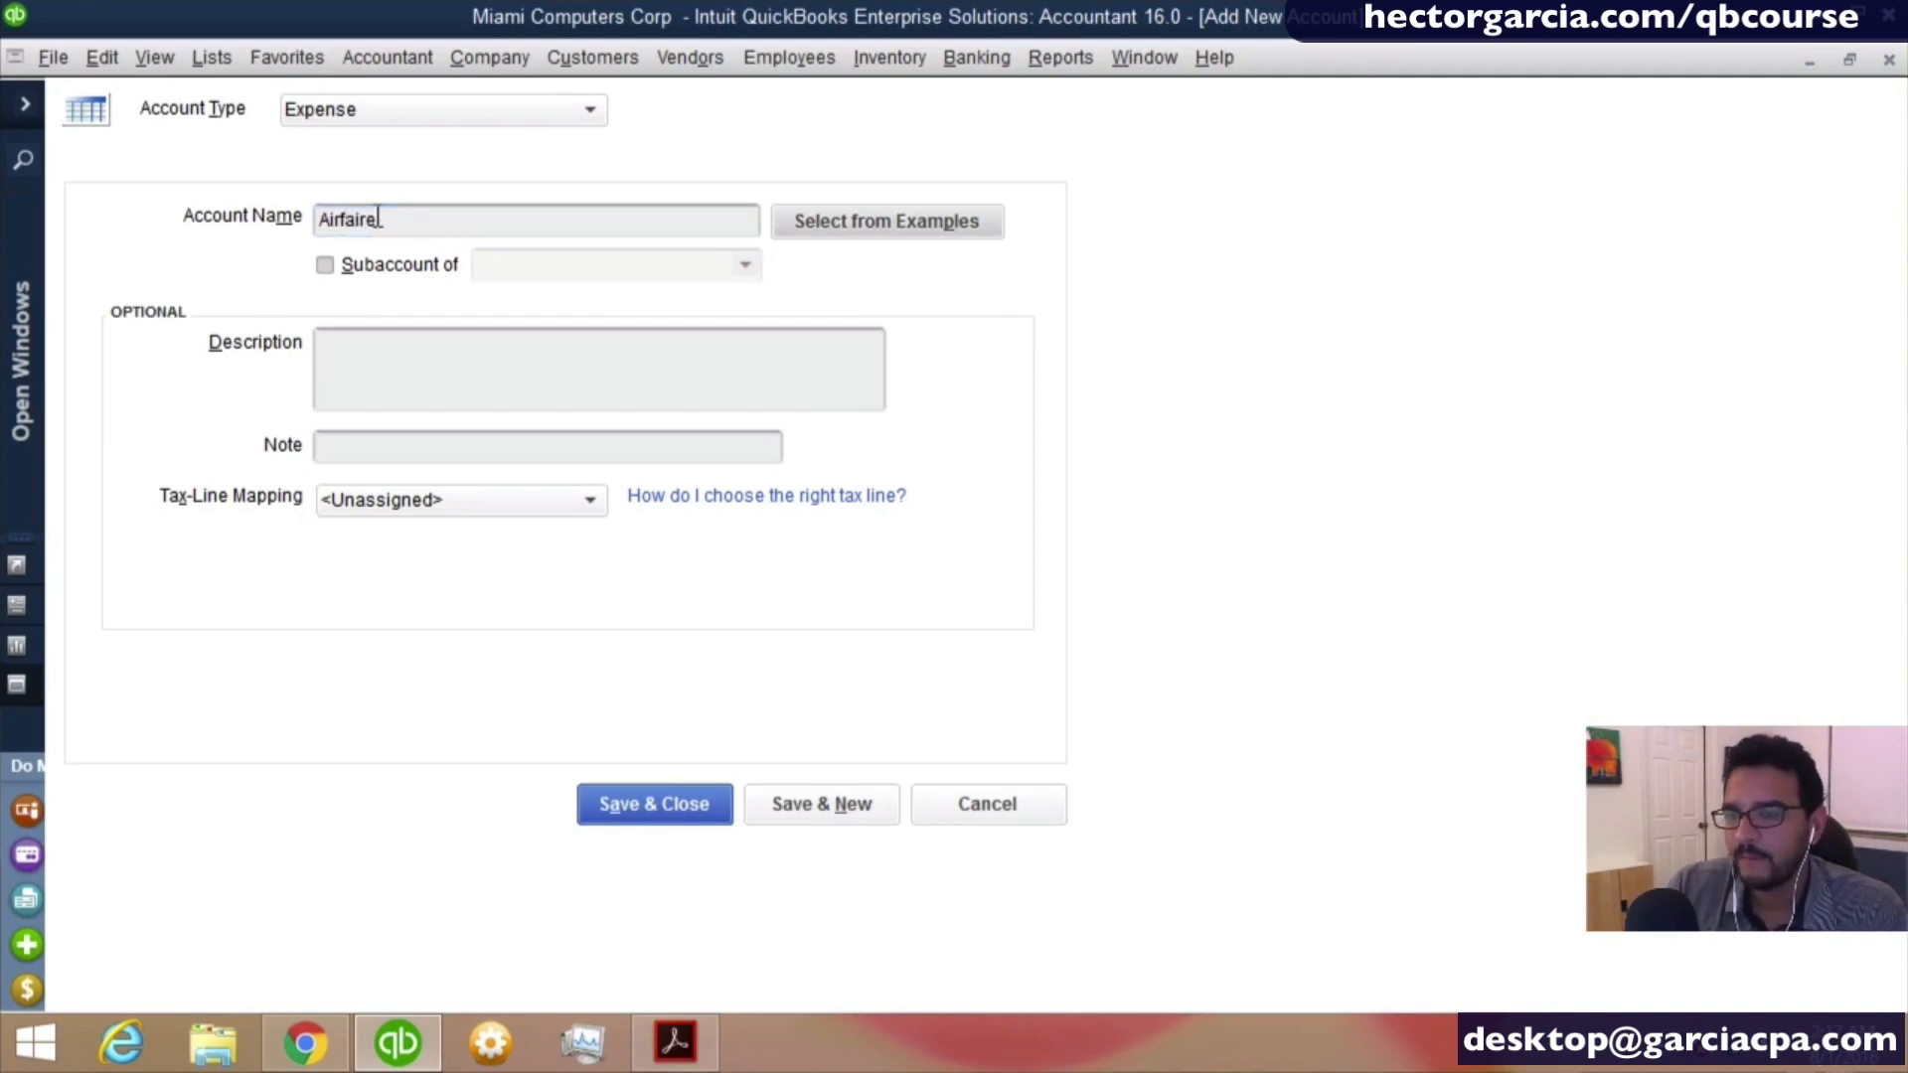
pyautogui.press('Tab')
pyautogui.press('space')
pyautogui.press('Tab')
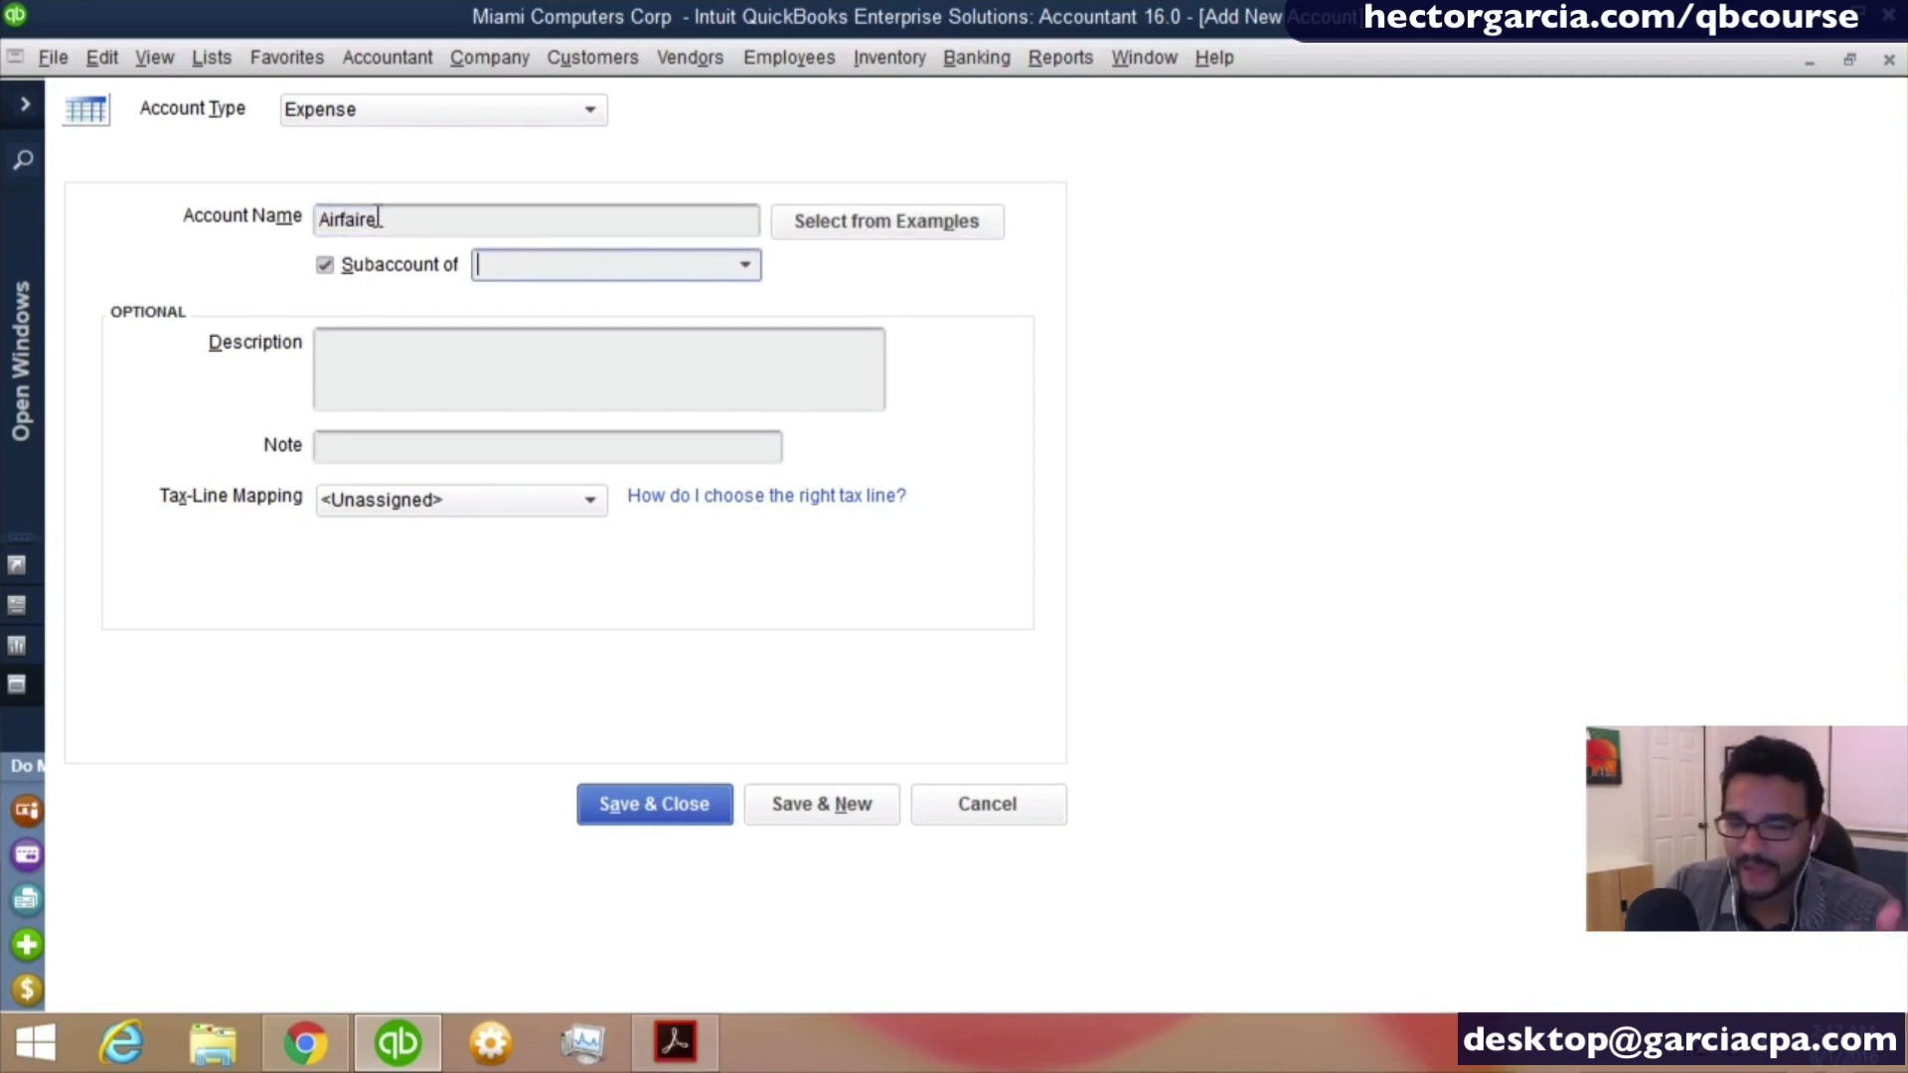
pyautogui.write('Travel Expense')
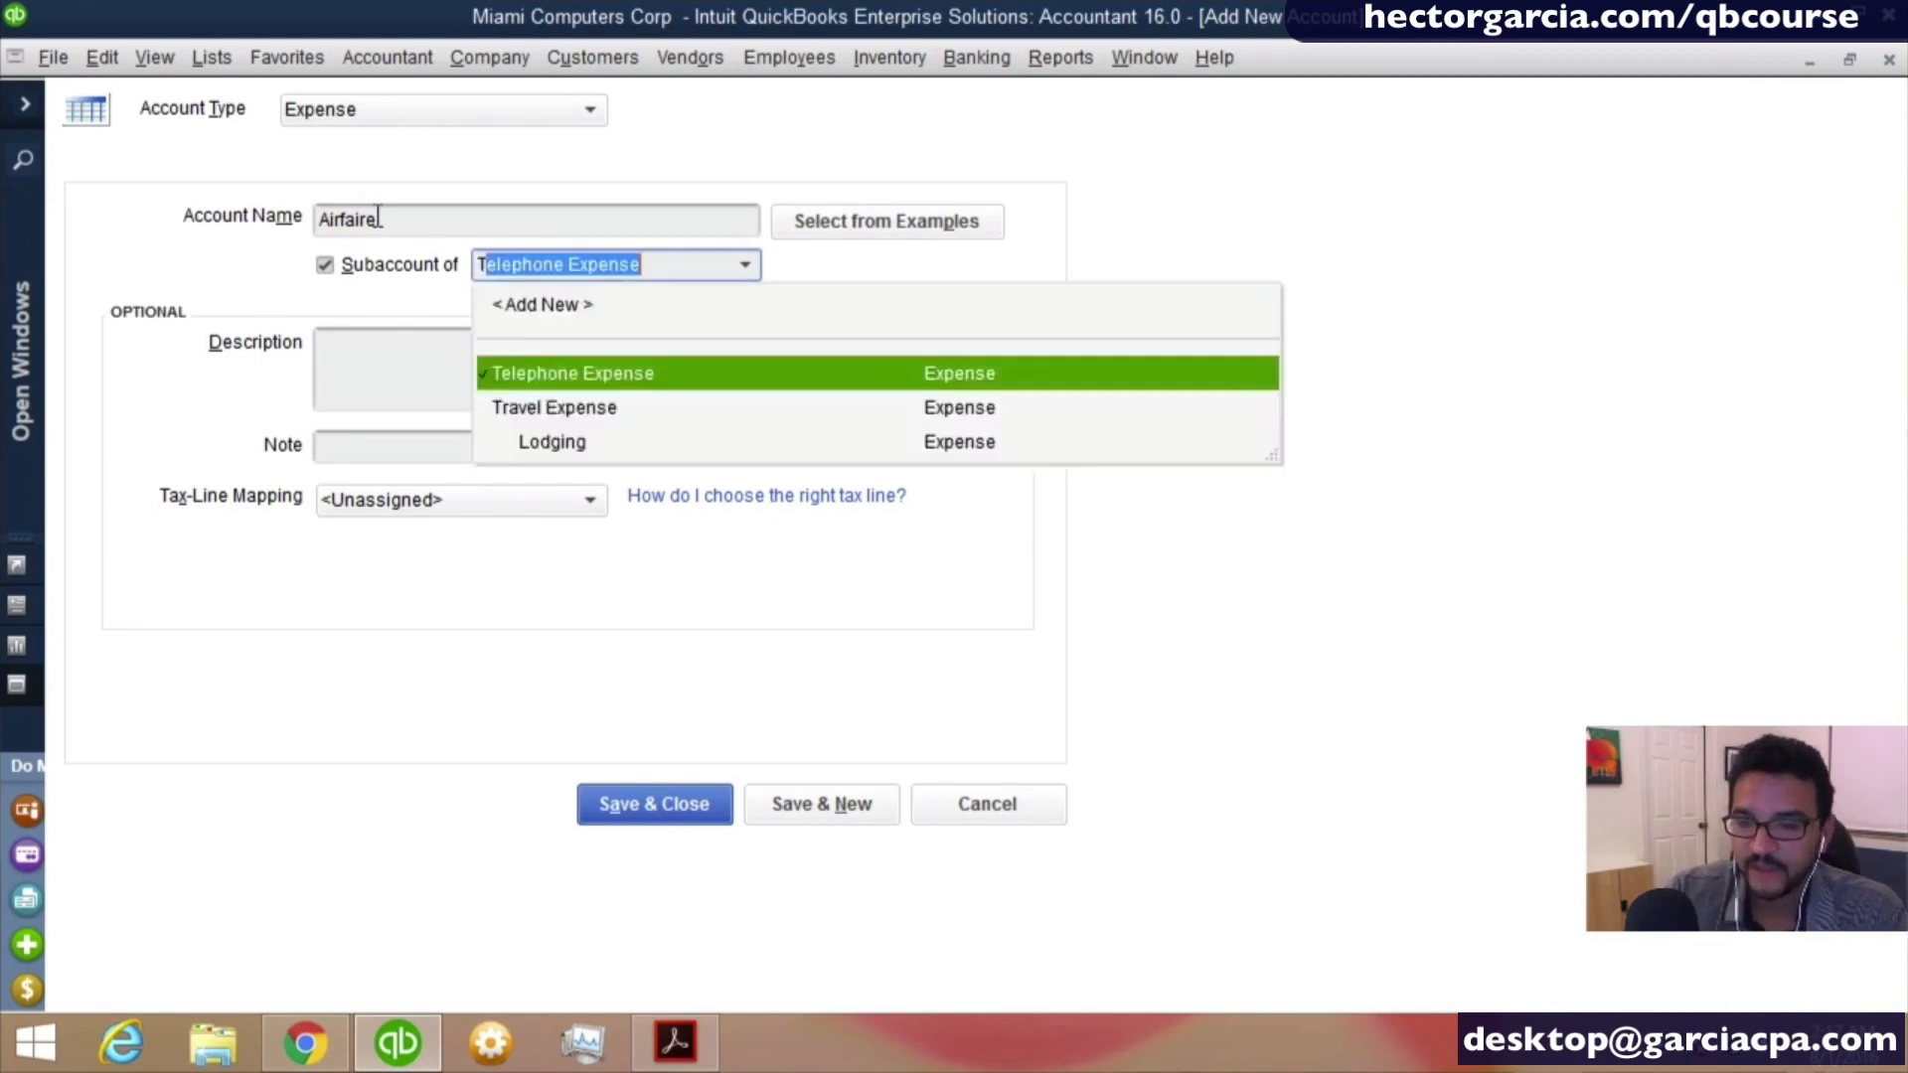
pyautogui.click(856, 818)
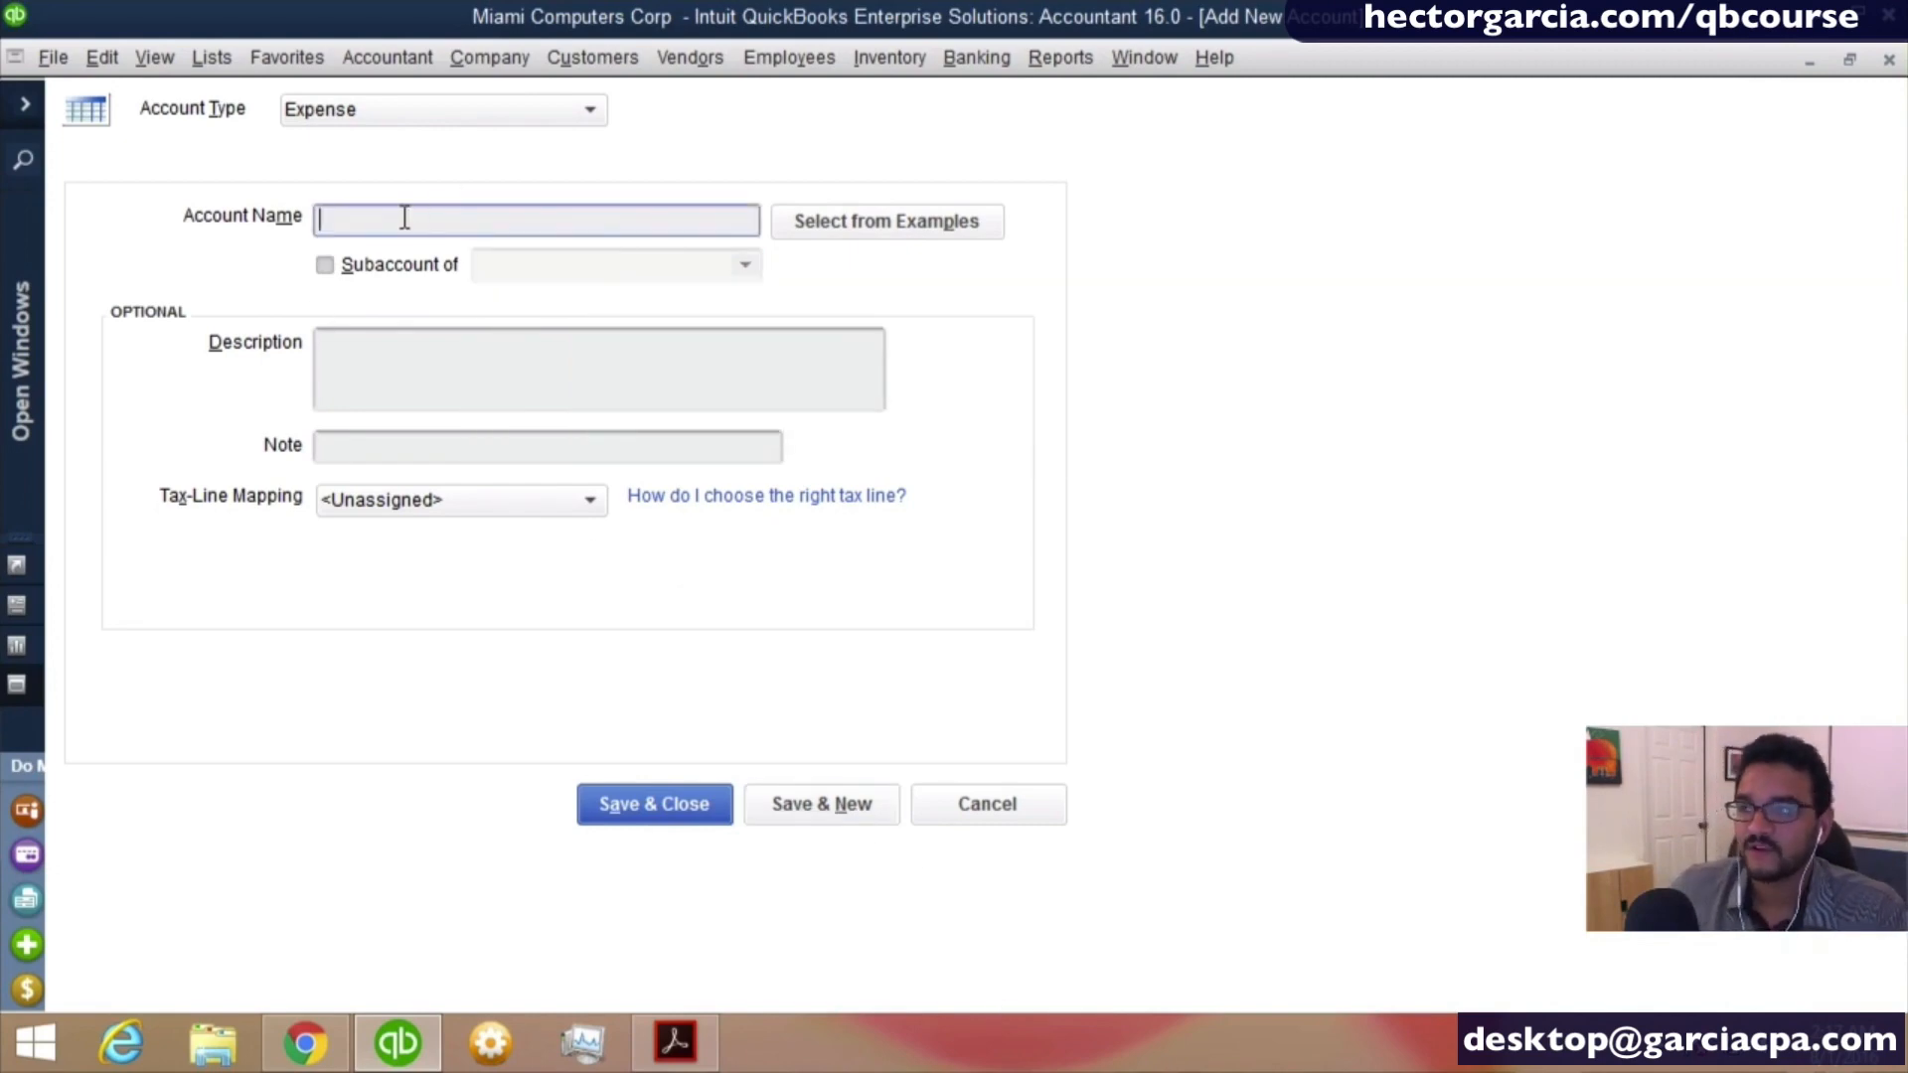
# - Name the new expense account Transportation and make it a subaccount of Travel Expense
pyautogui.write('Trans')
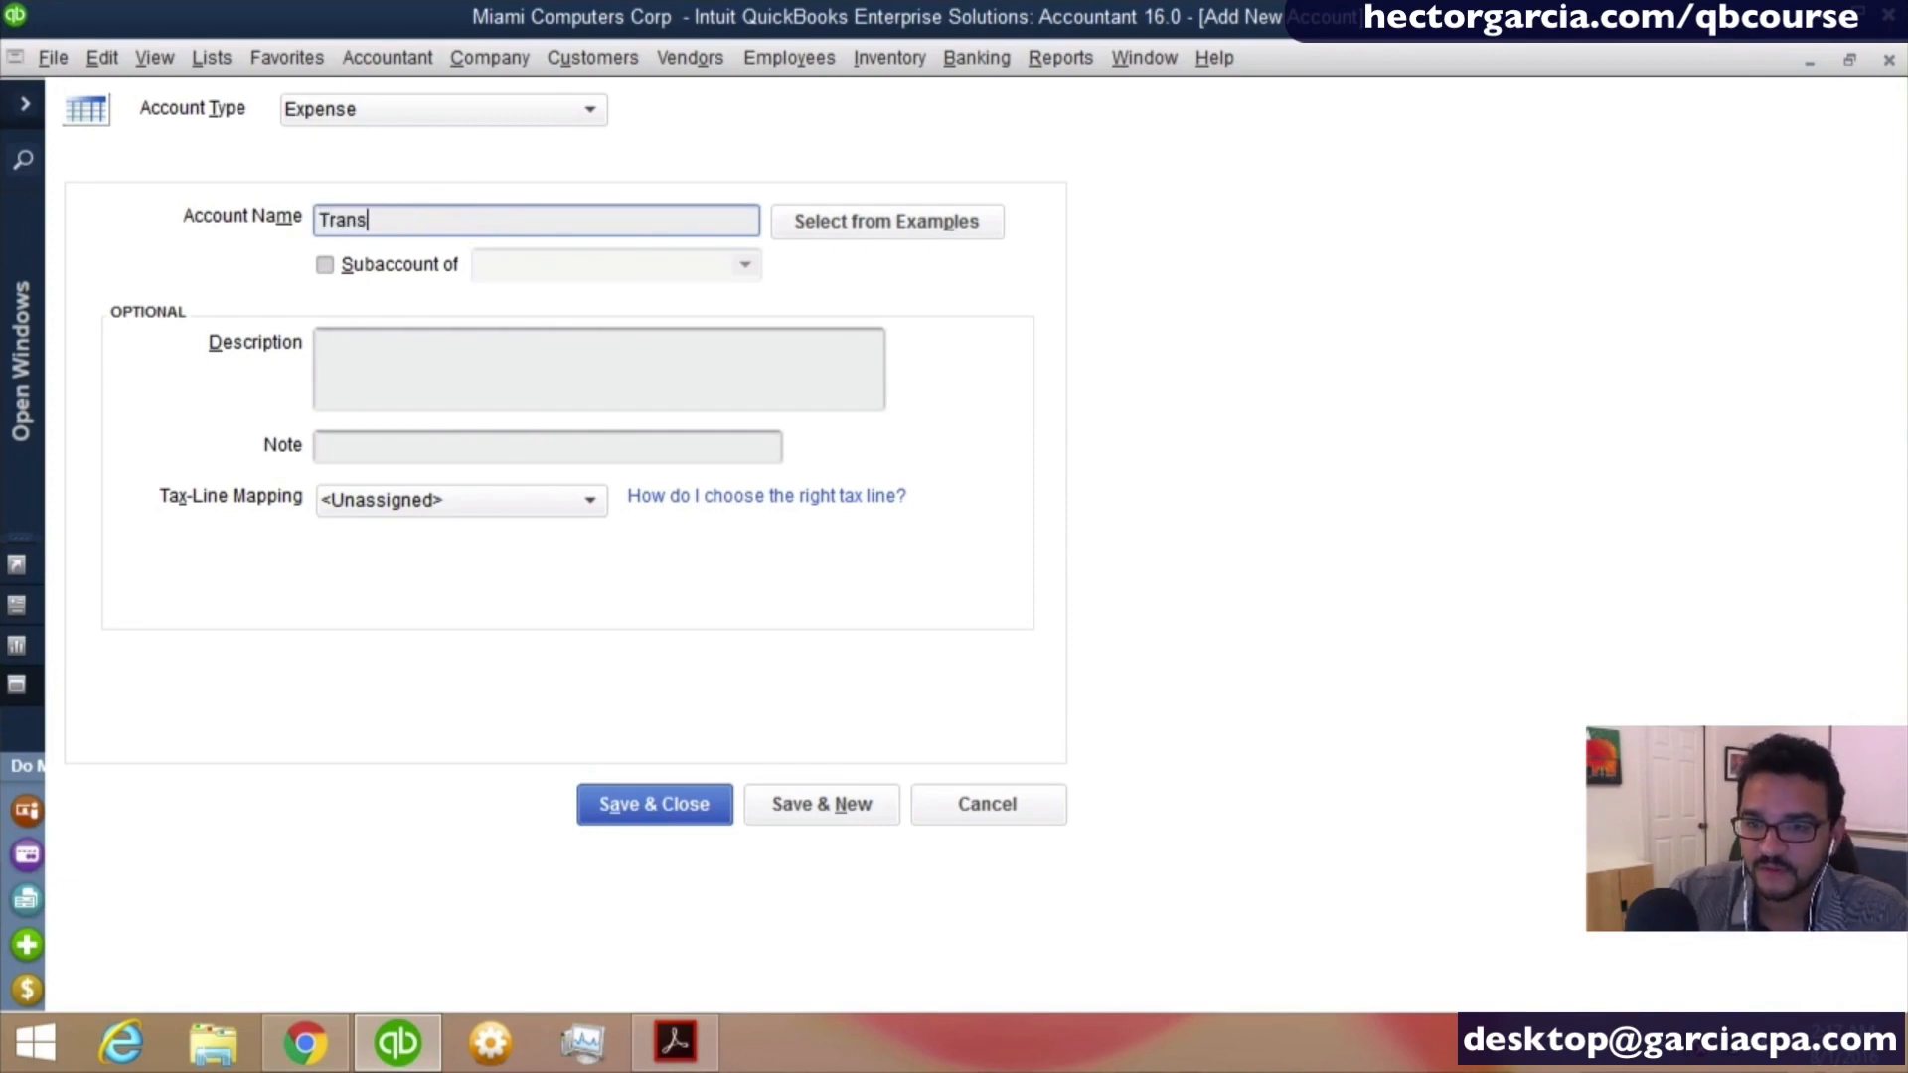
pyautogui.write('portation')
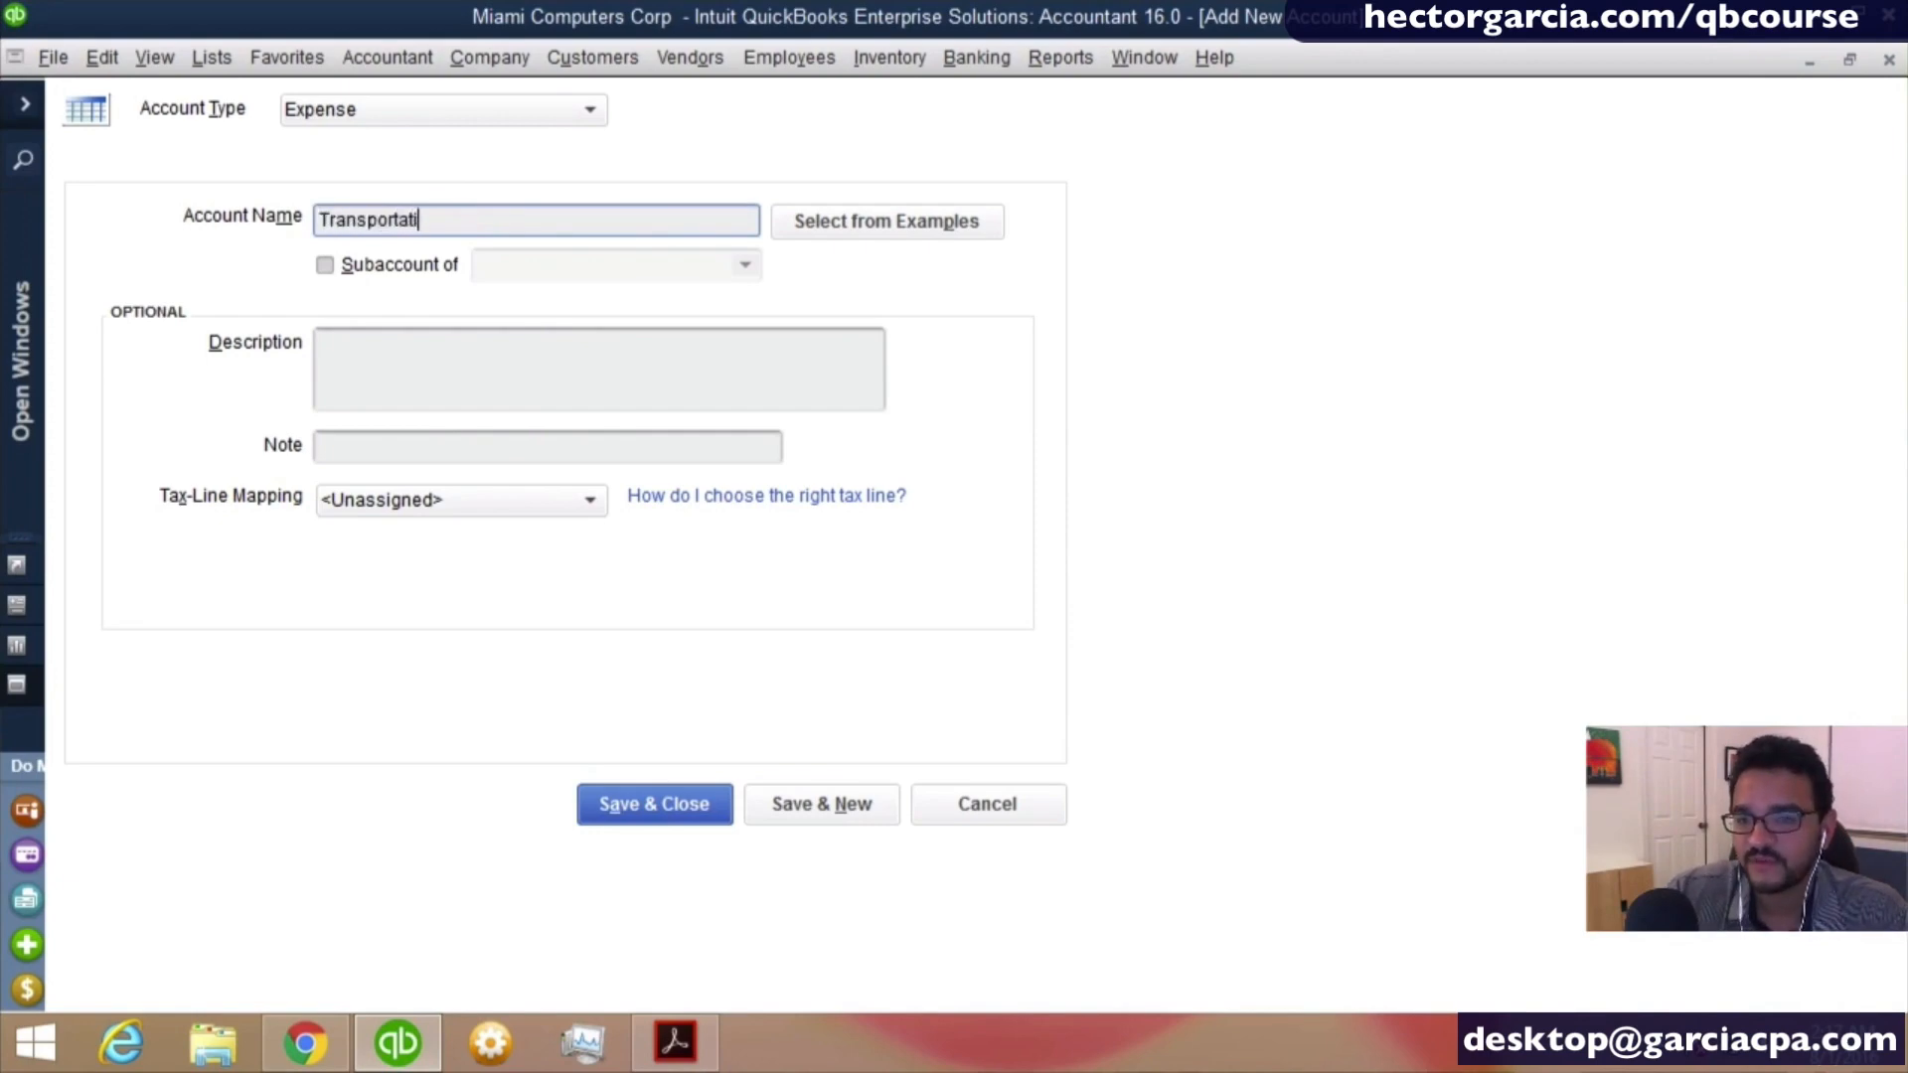
pyautogui.press('Tab')
pyautogui.press('Tab')
pyautogui.press('space')
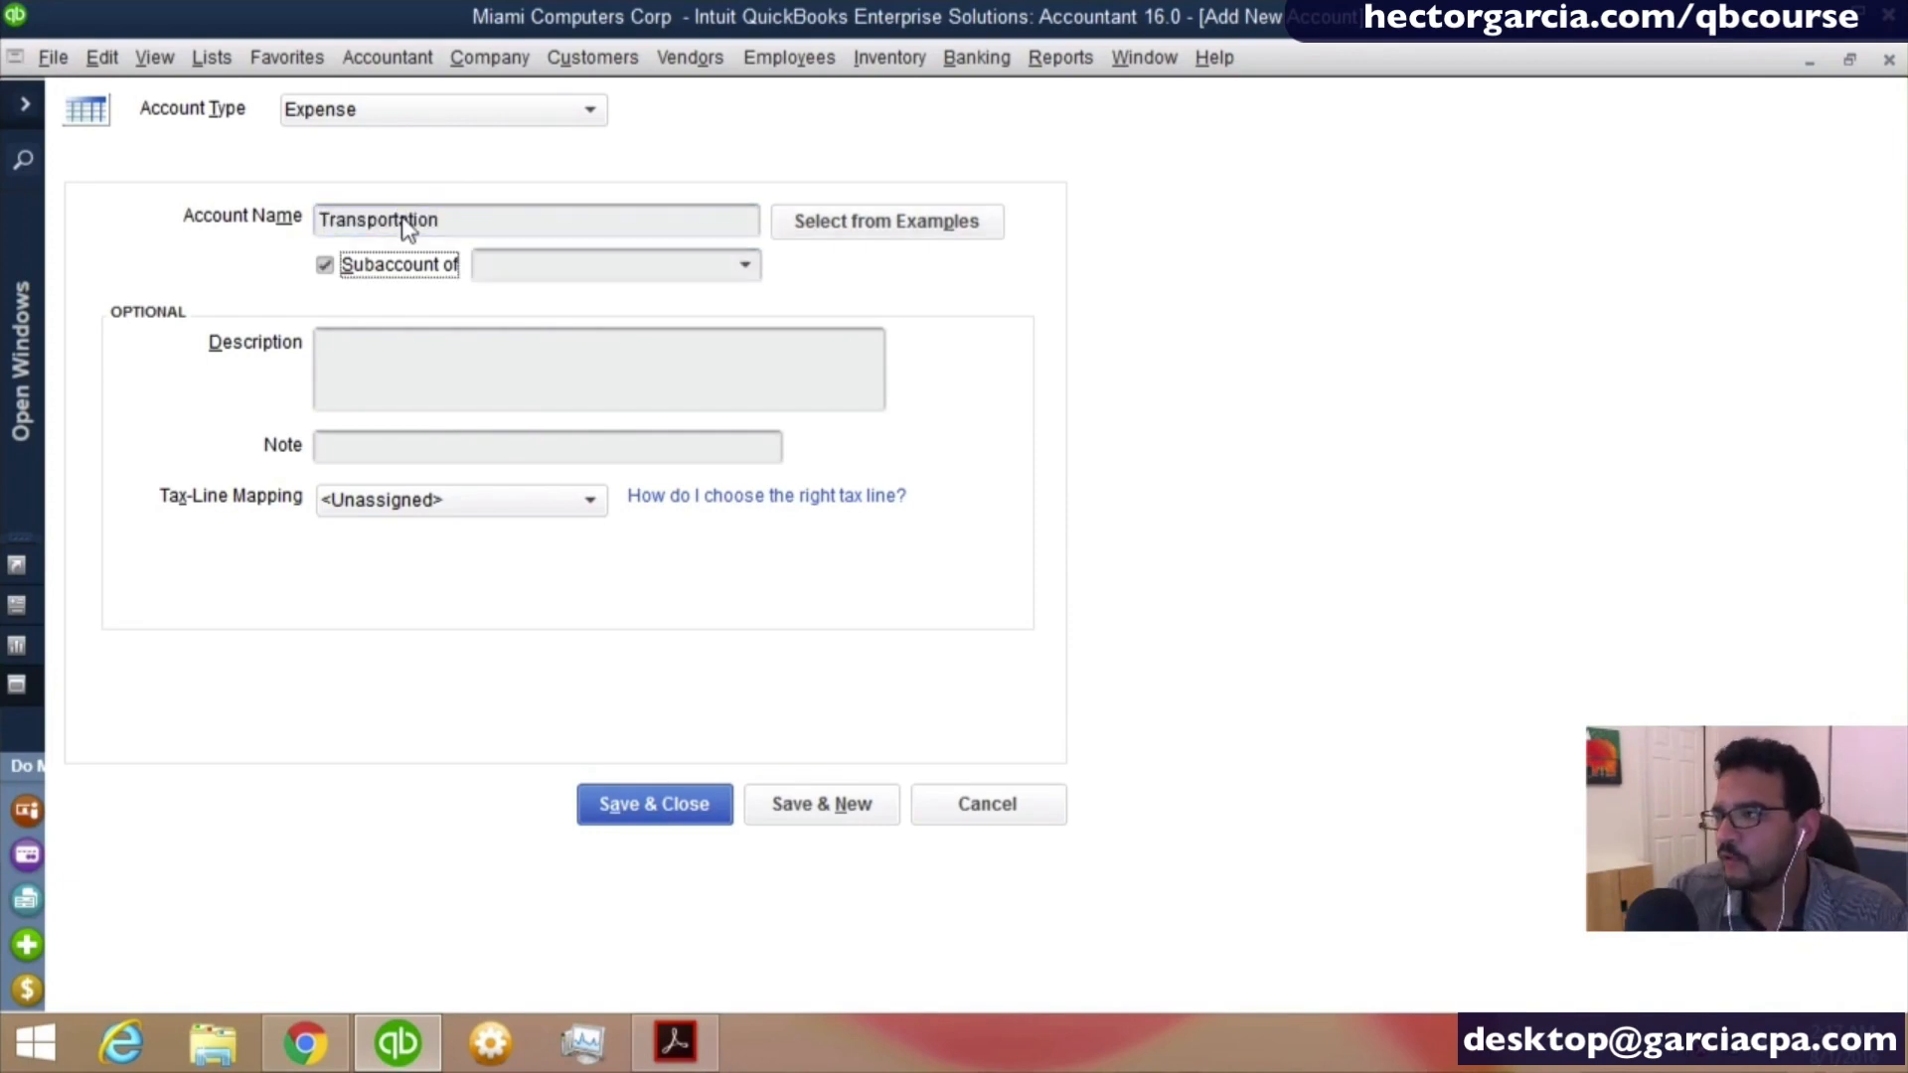
pyautogui.press('Tab')
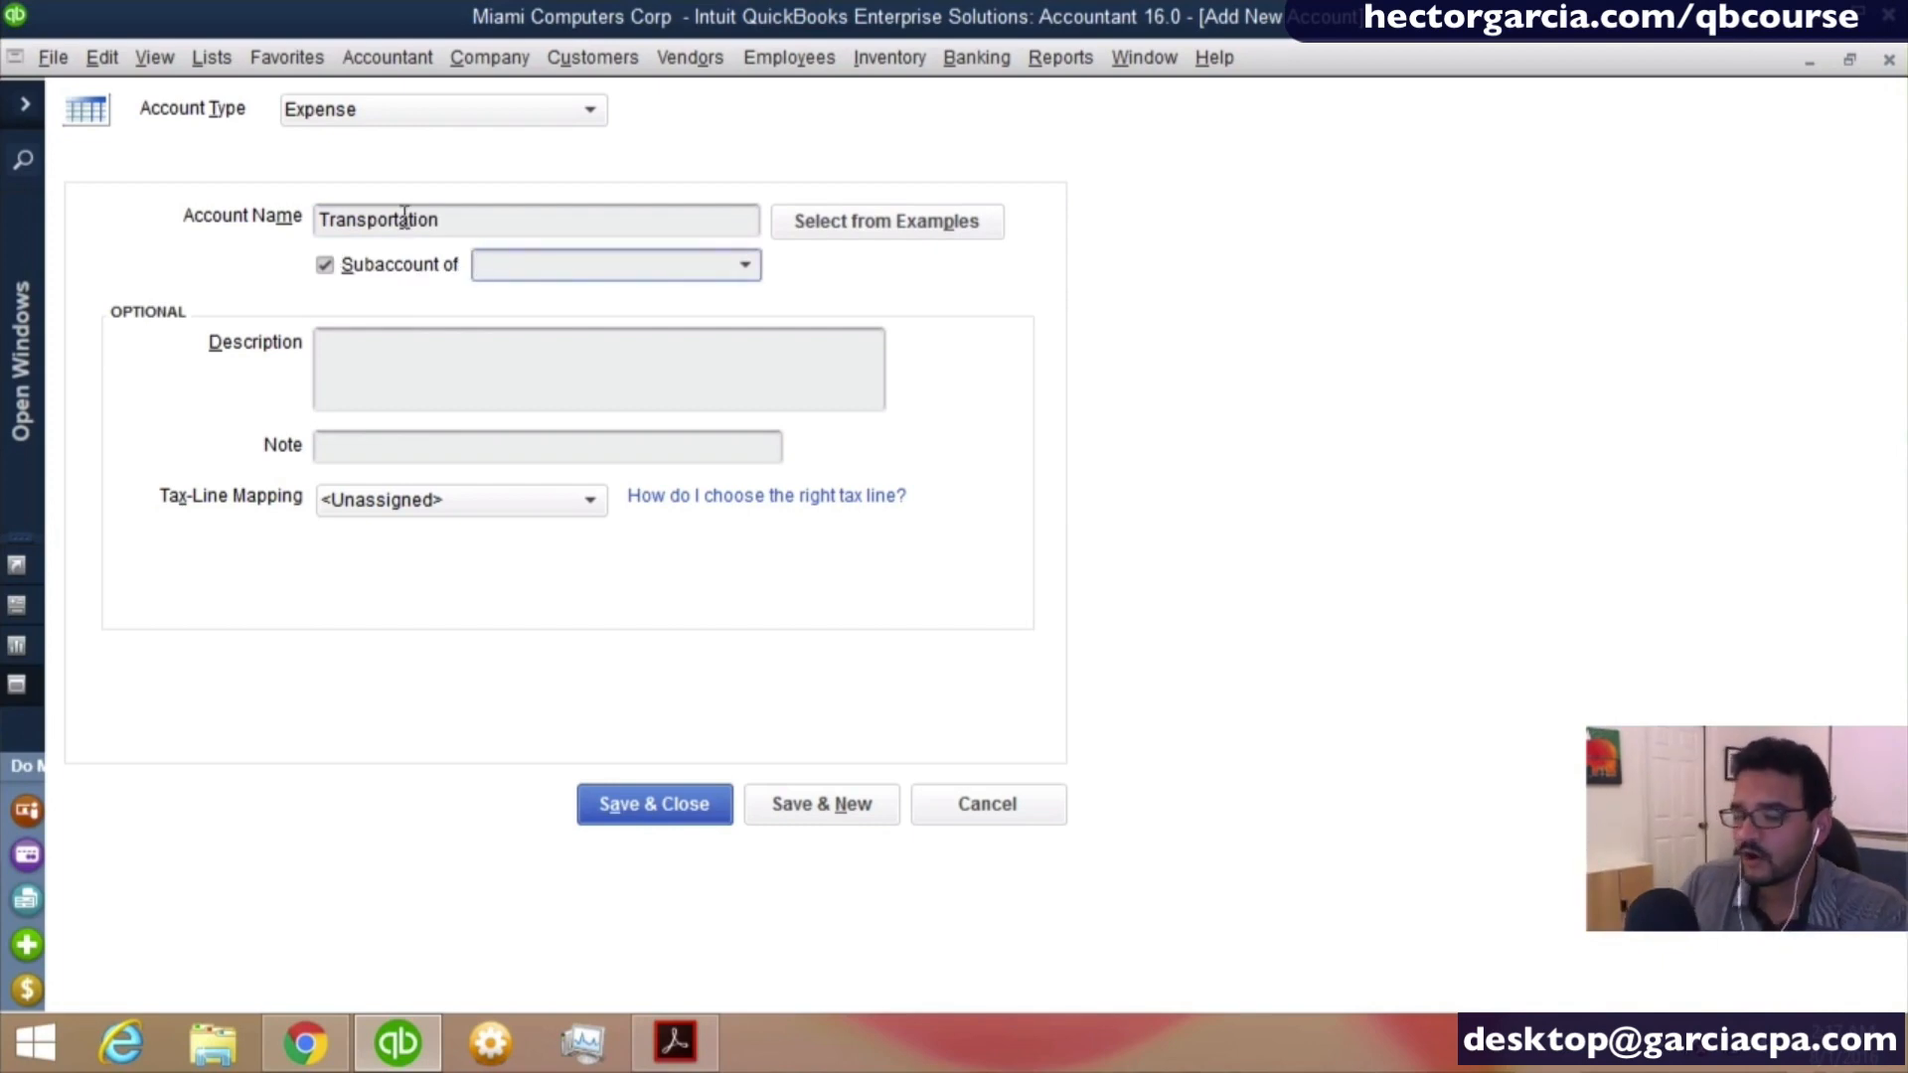
pyautogui.write('Travel Expense')
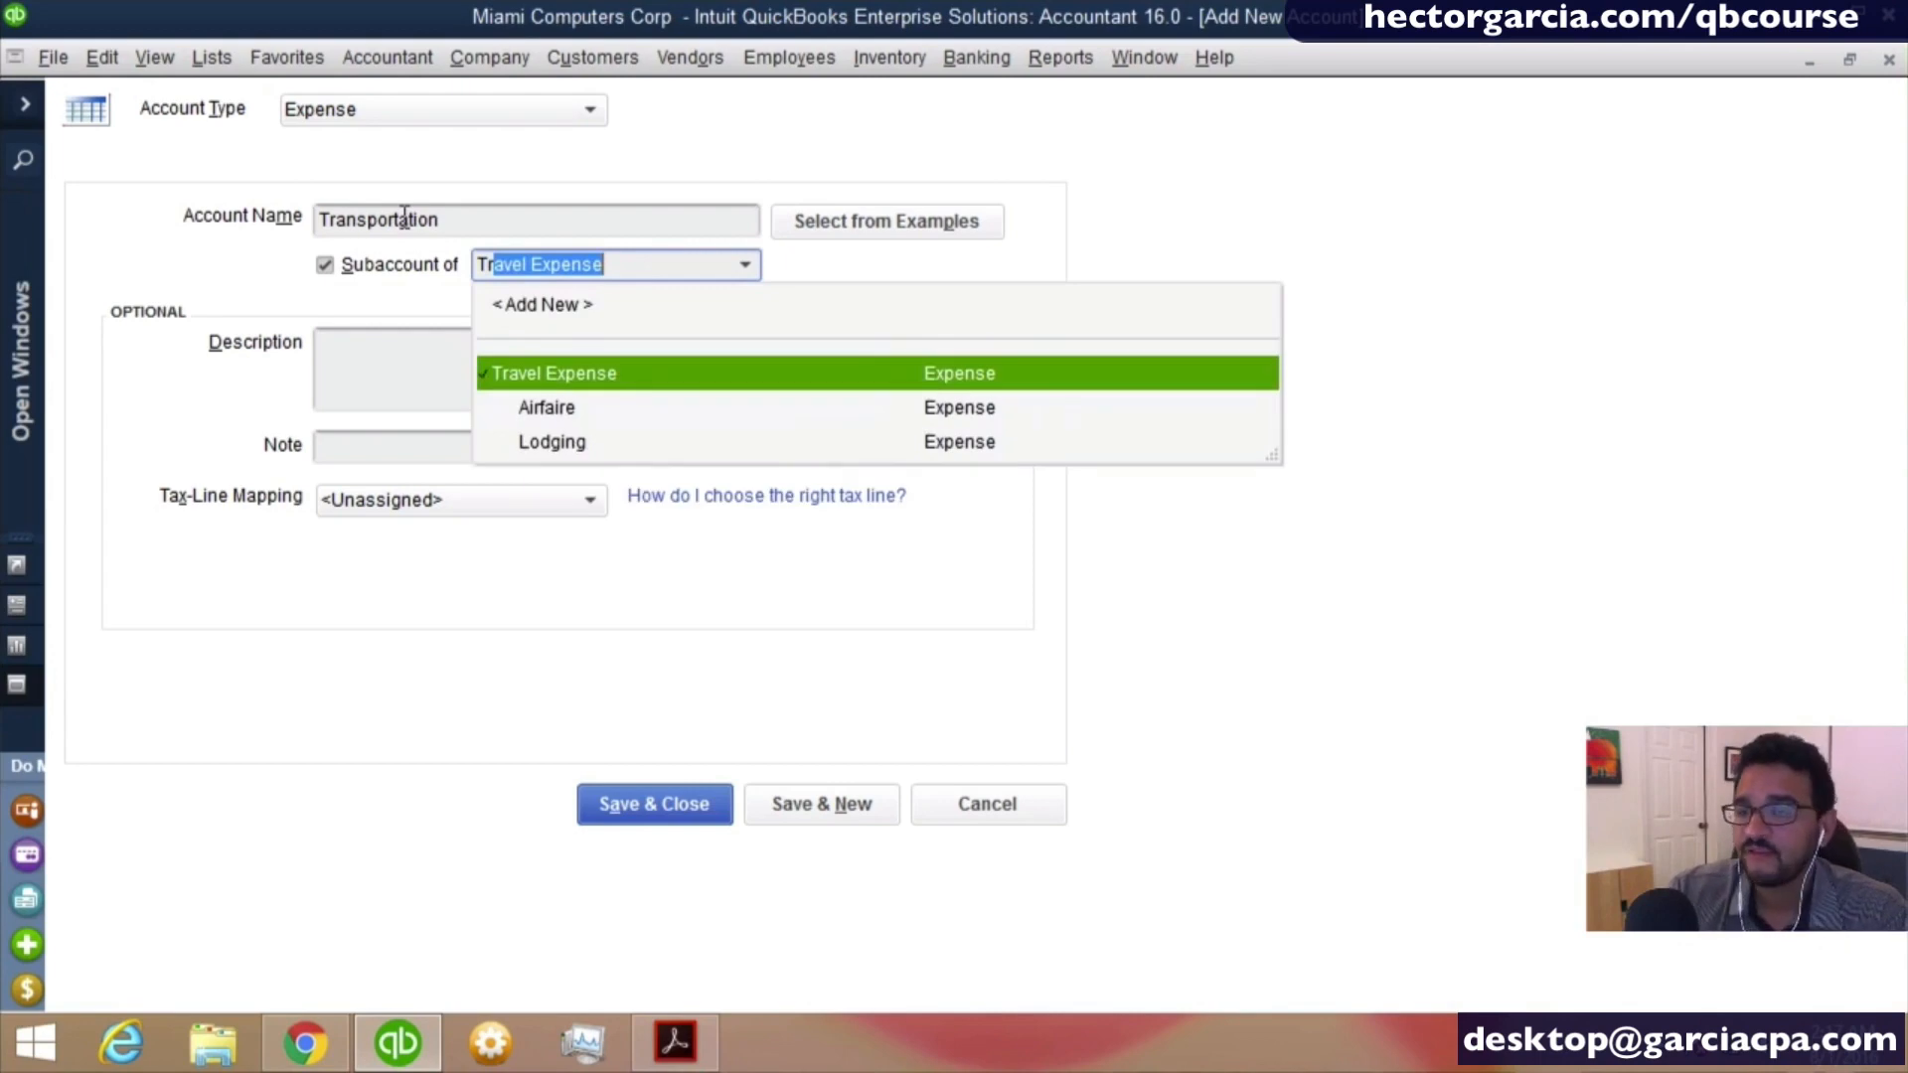
pyautogui.press('Tab')
pyautogui.press('Tab')
pyautogui.hotkey('shift', 'Tab')
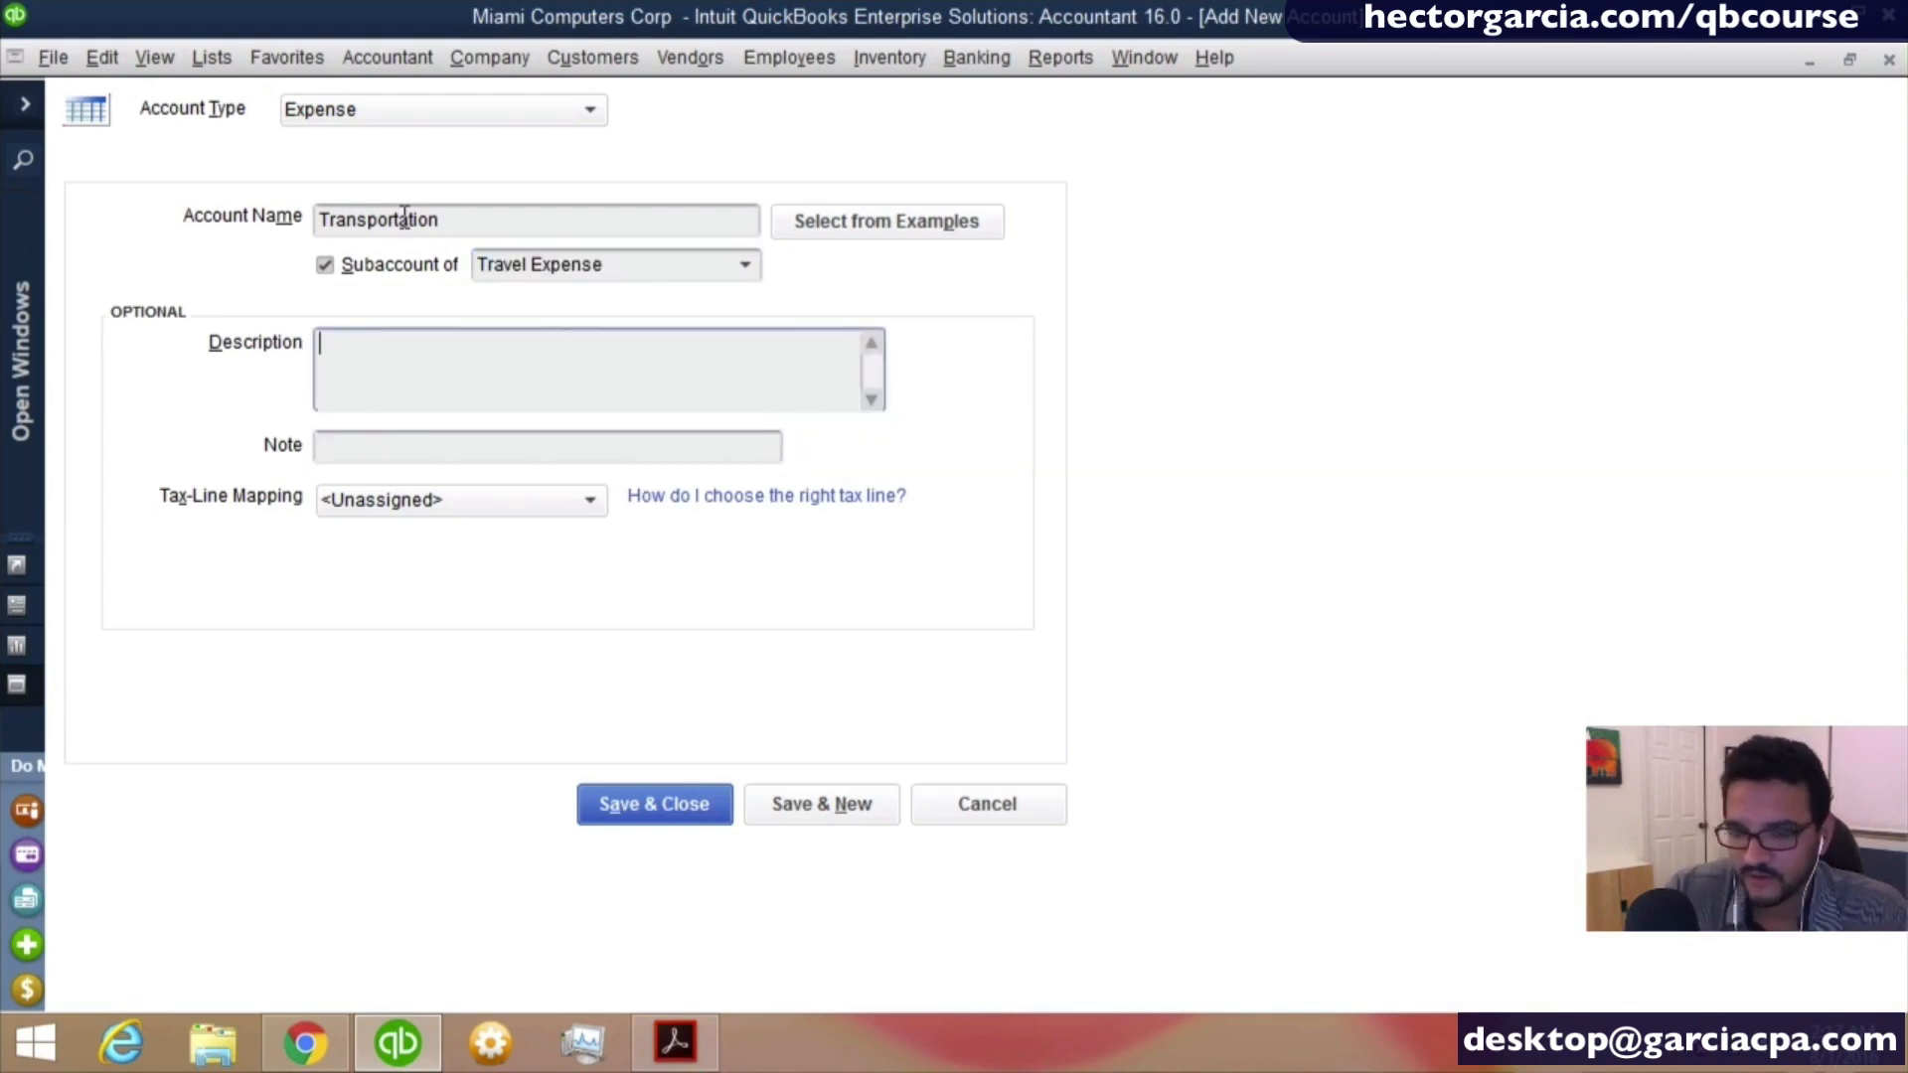
# - Describe the Transportation account as "Taxi, Subway, Train, Rental, Uber, Bus", then save it and open a blank form for another expense account
pyautogui.write('Taxi, ')
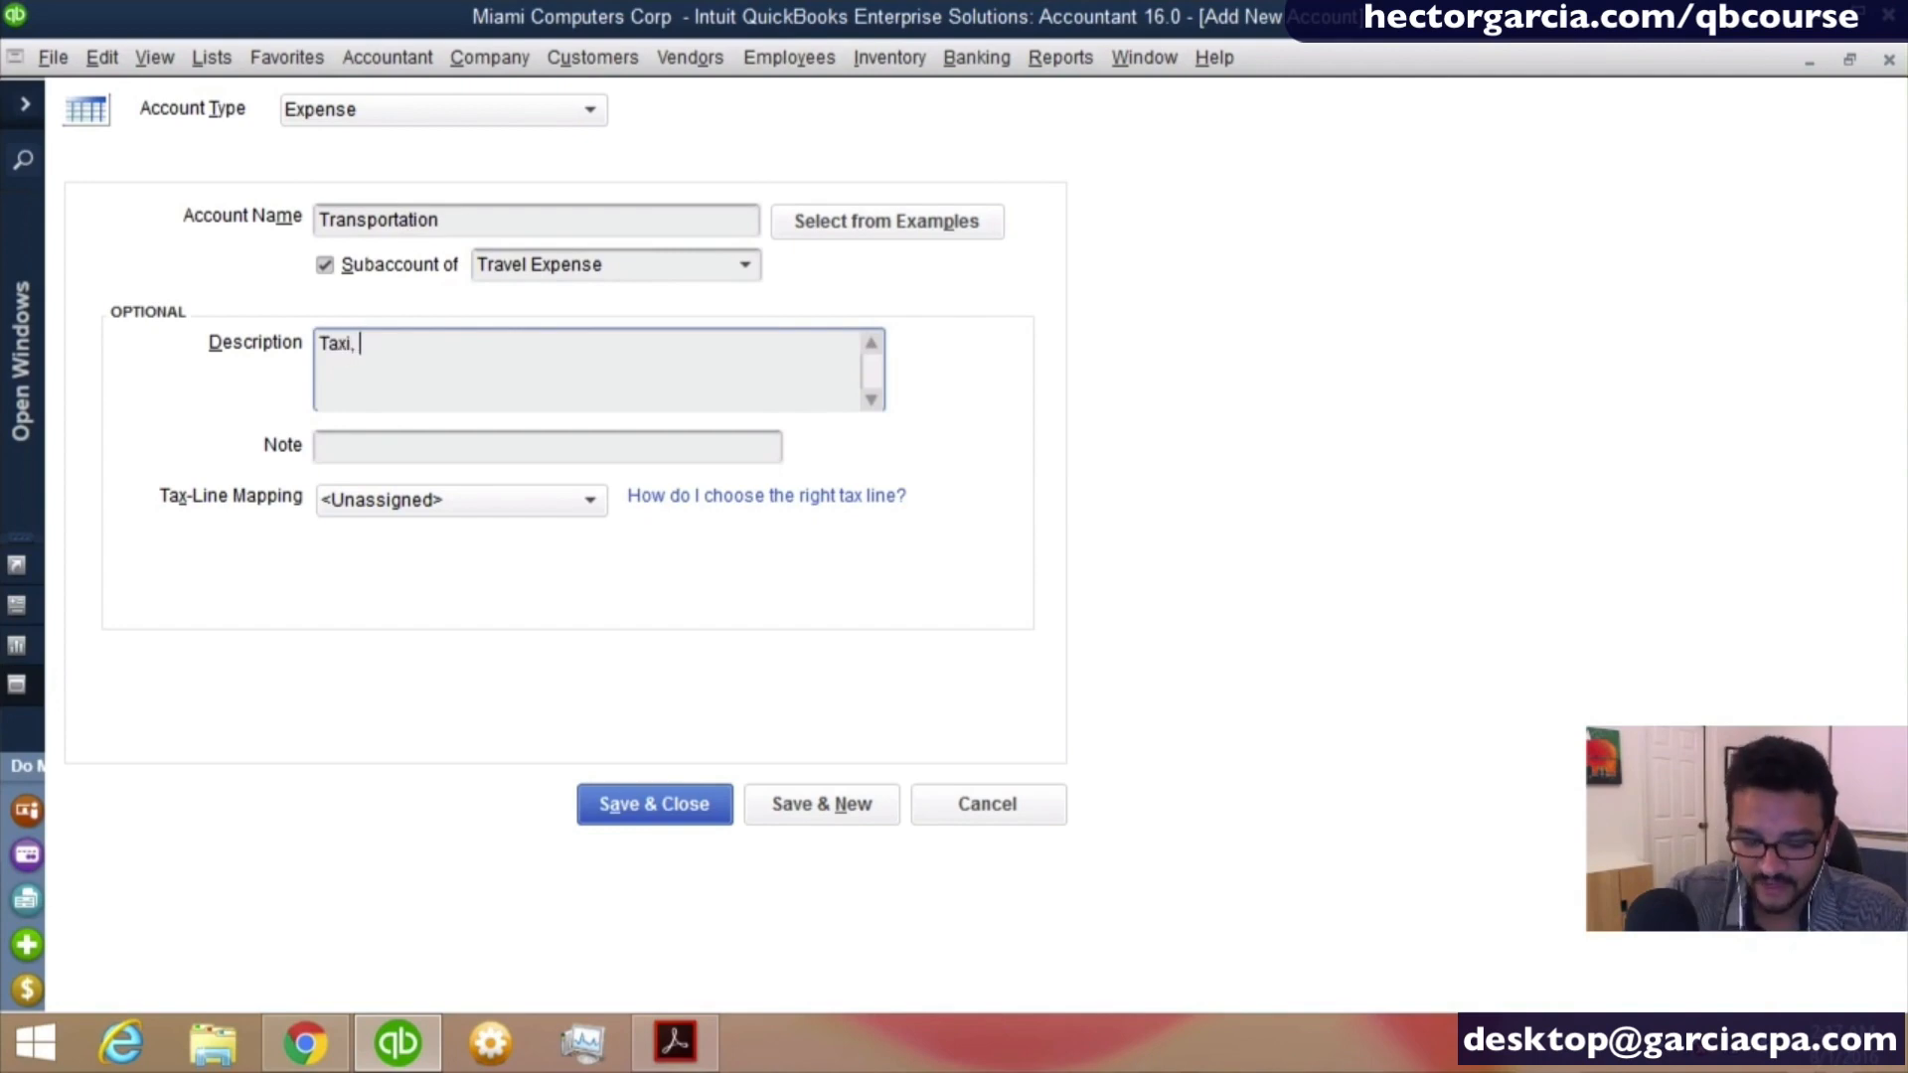
pyautogui.write('Subway, ')
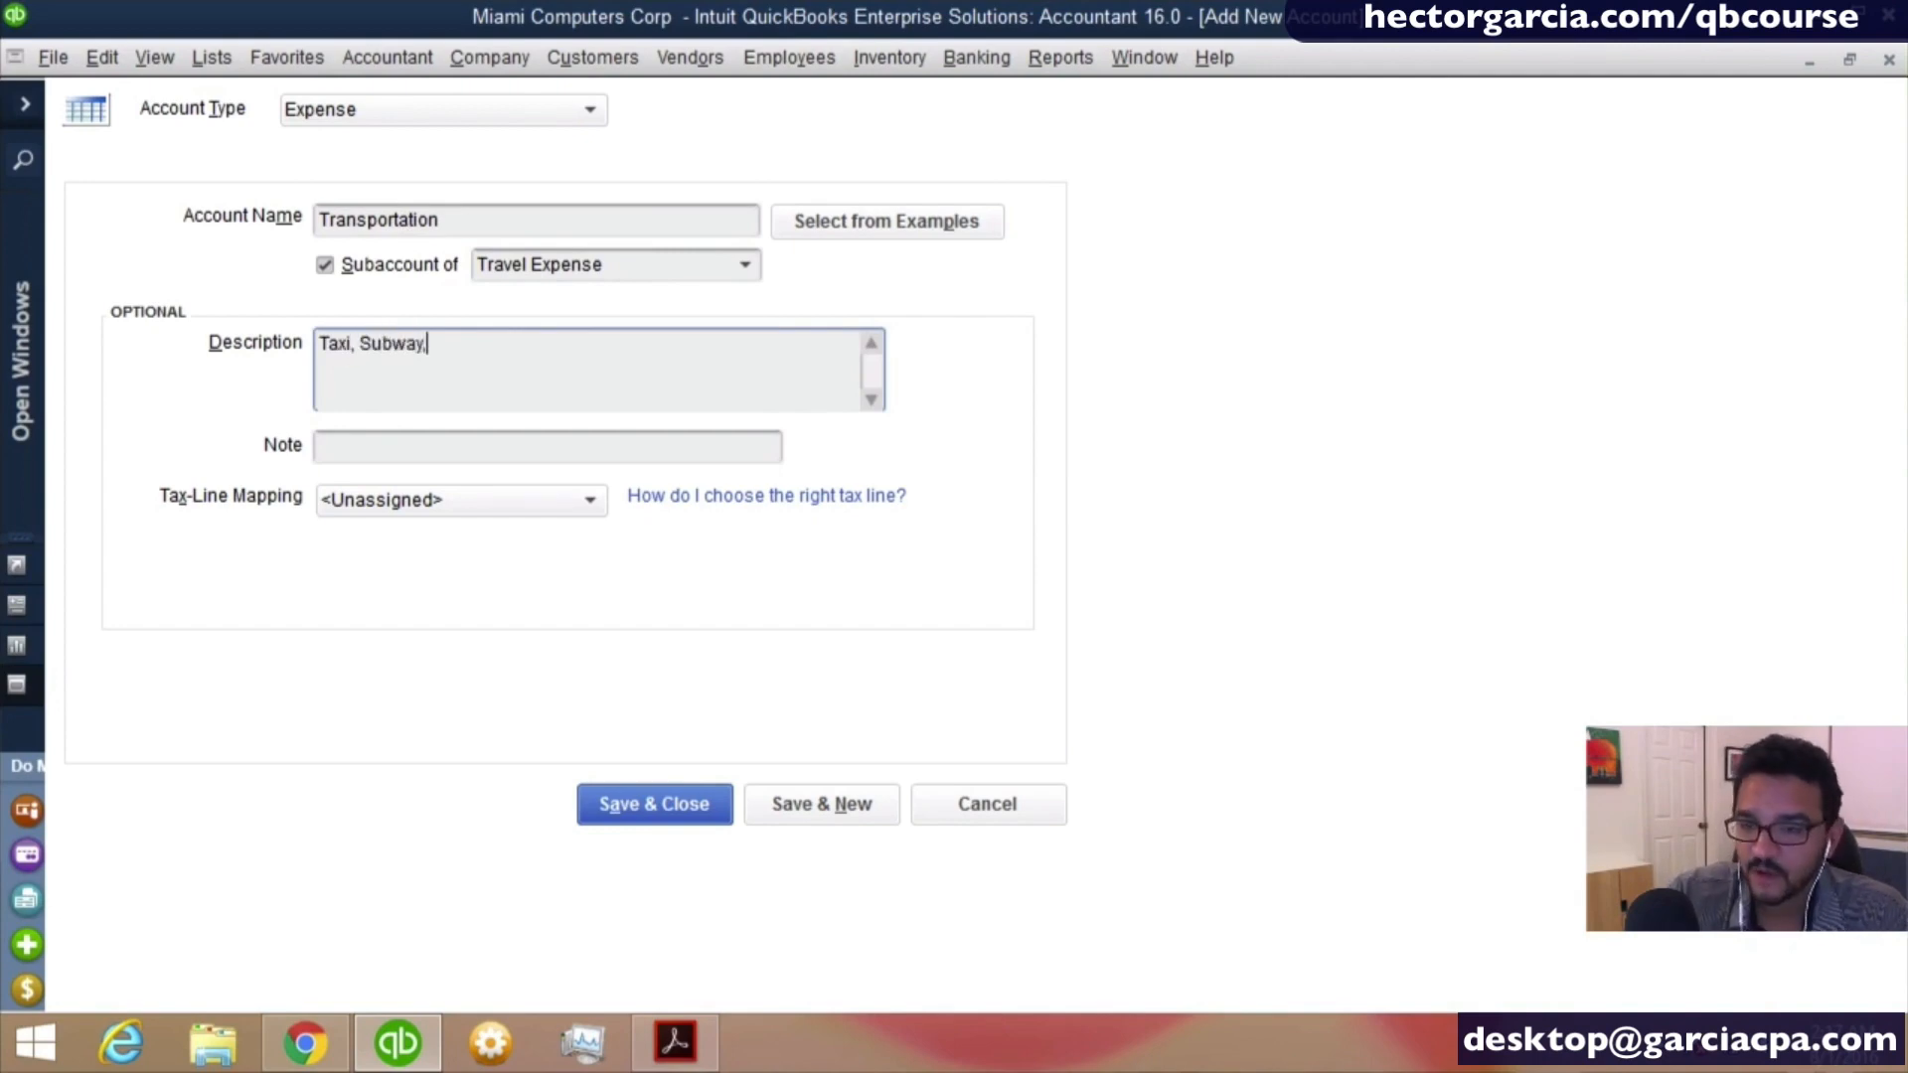
pyautogui.write('Train,')
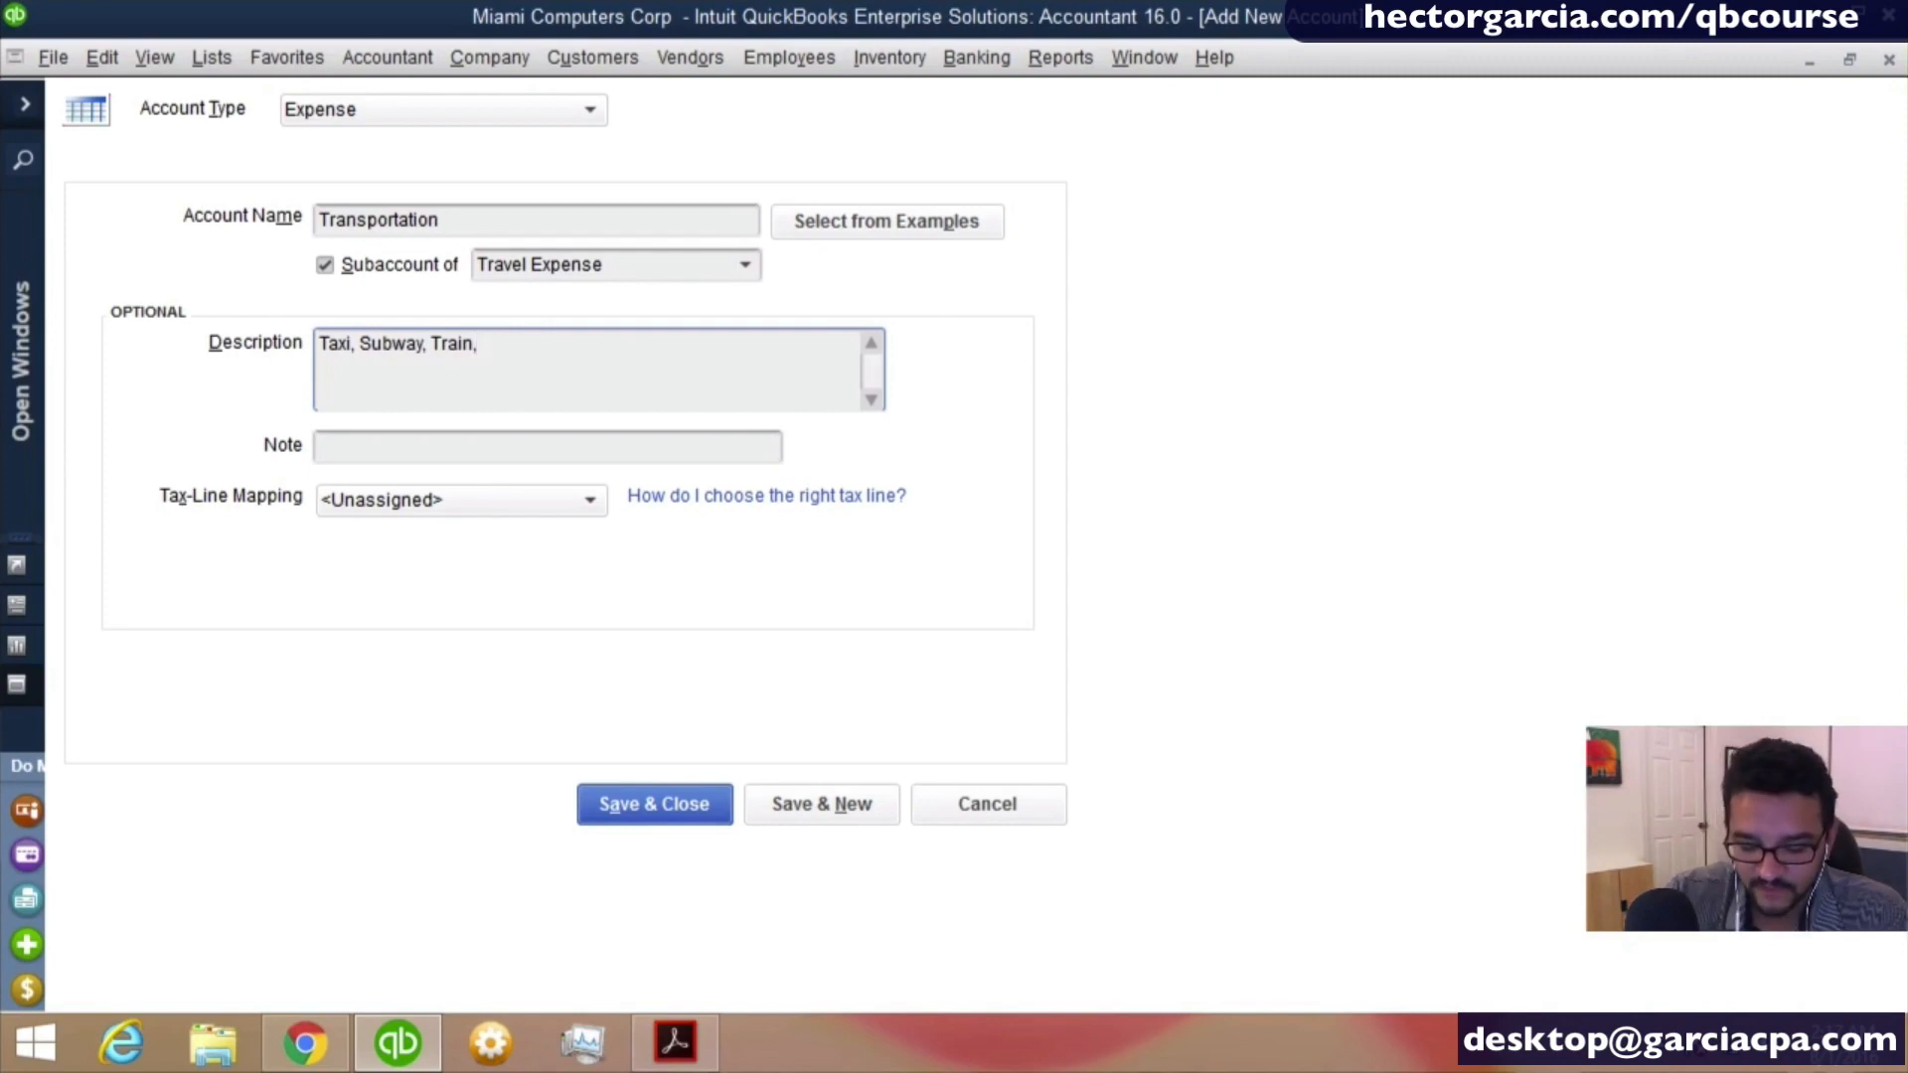
pyautogui.write(' Rent')
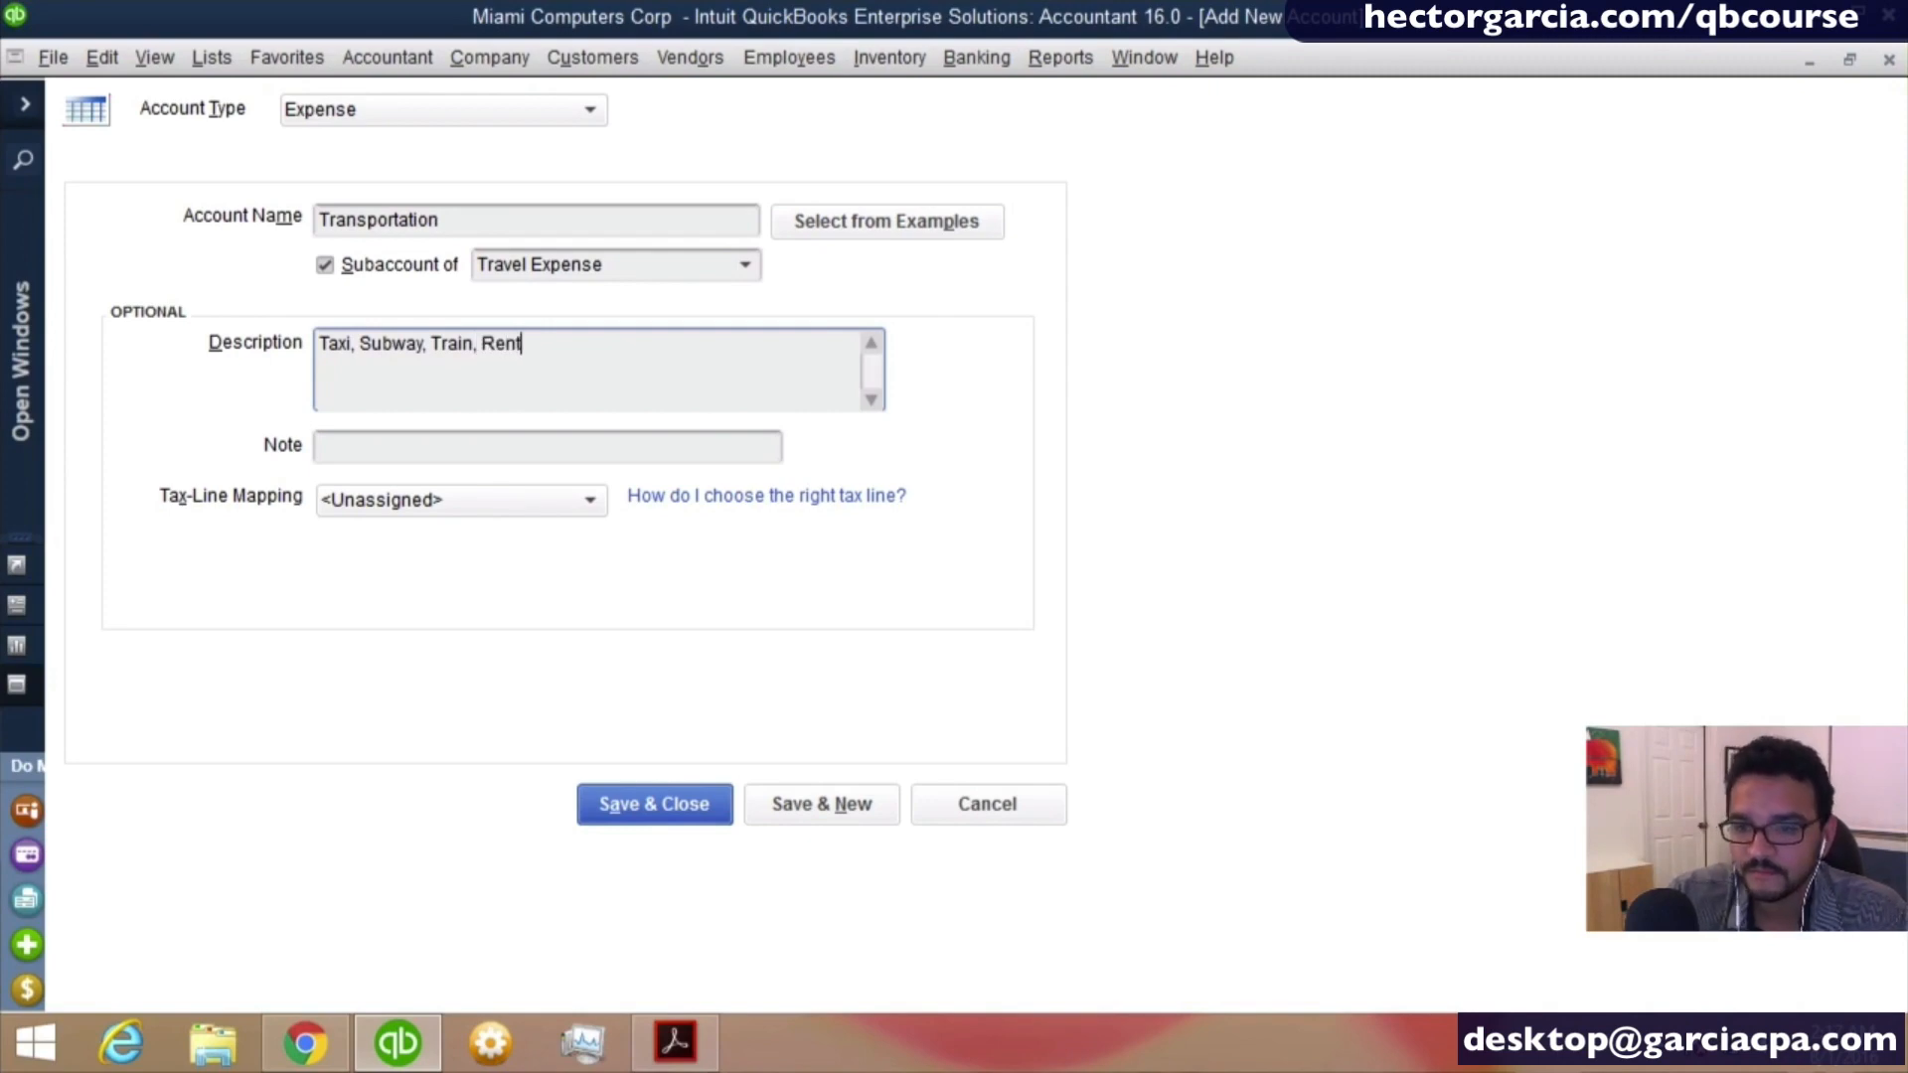
pyautogui.write('al, Ub')
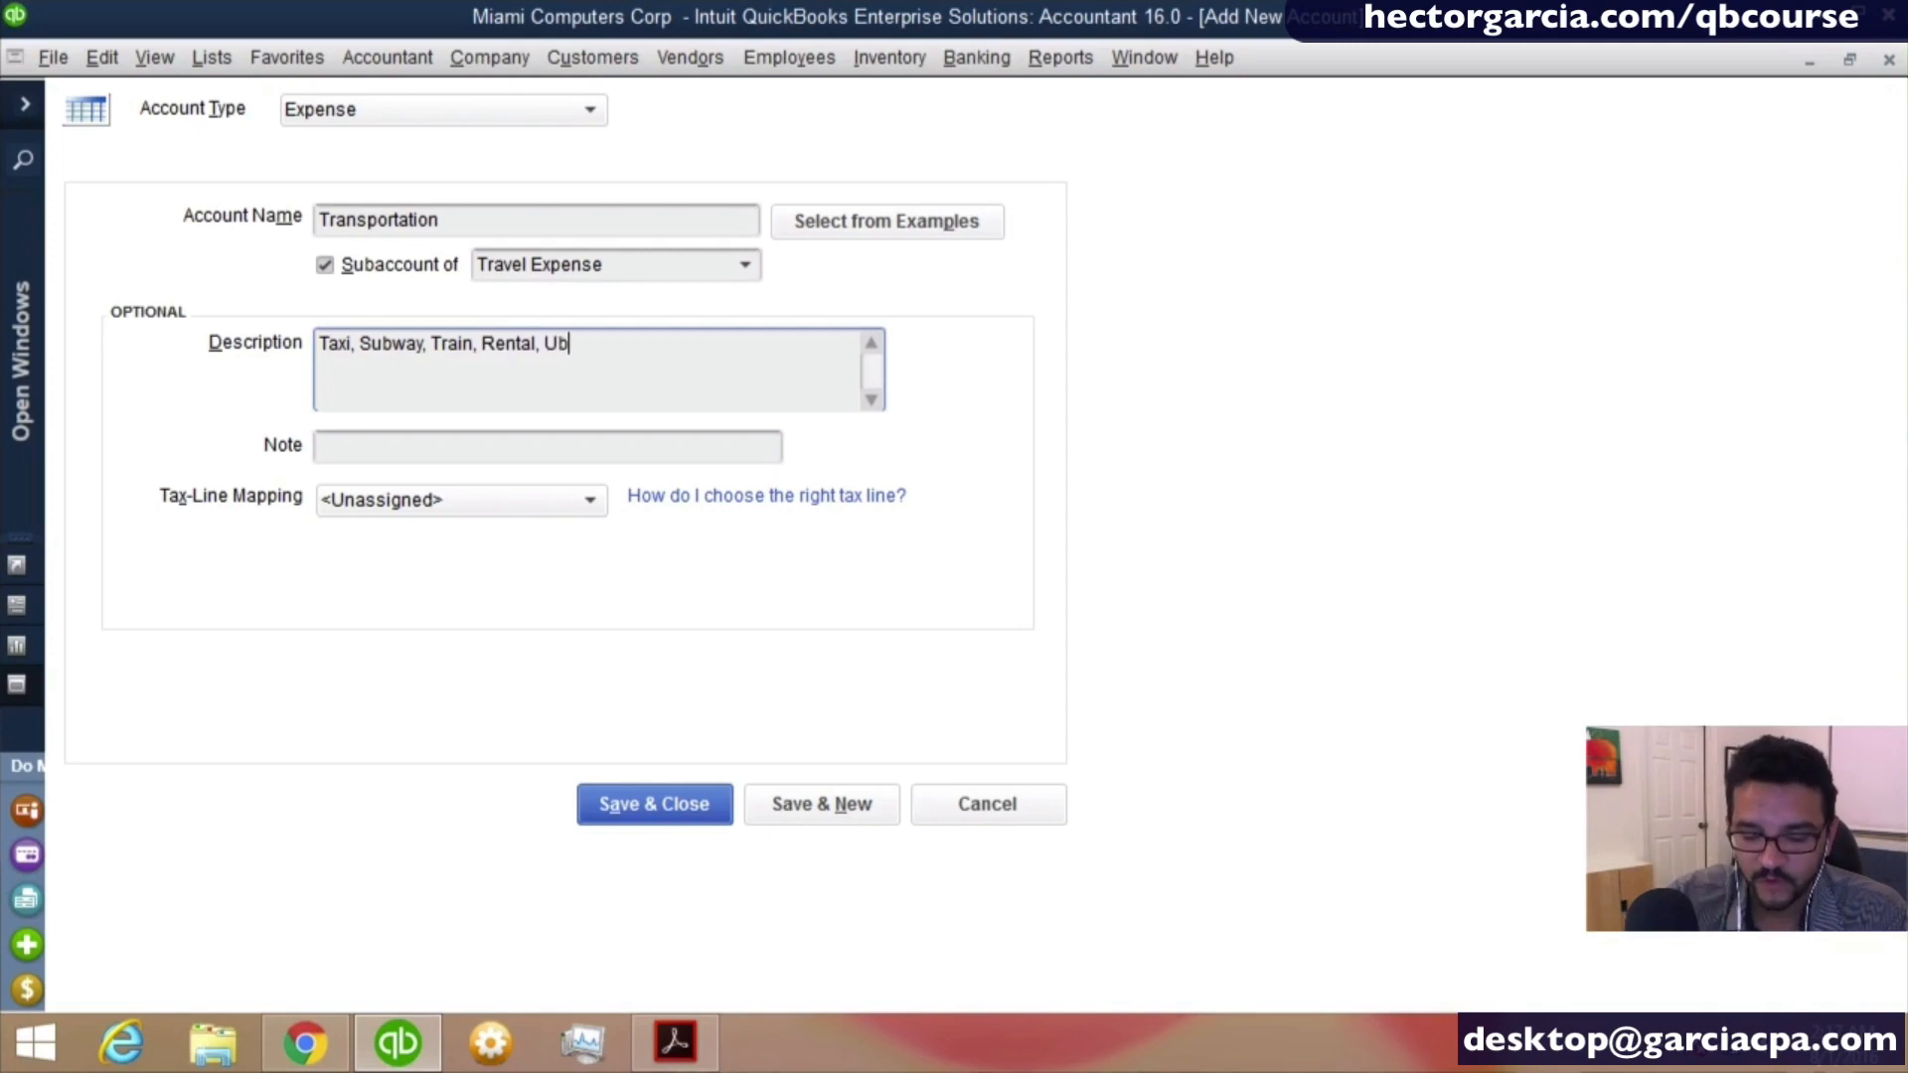
pyautogui.write('er, Bus')
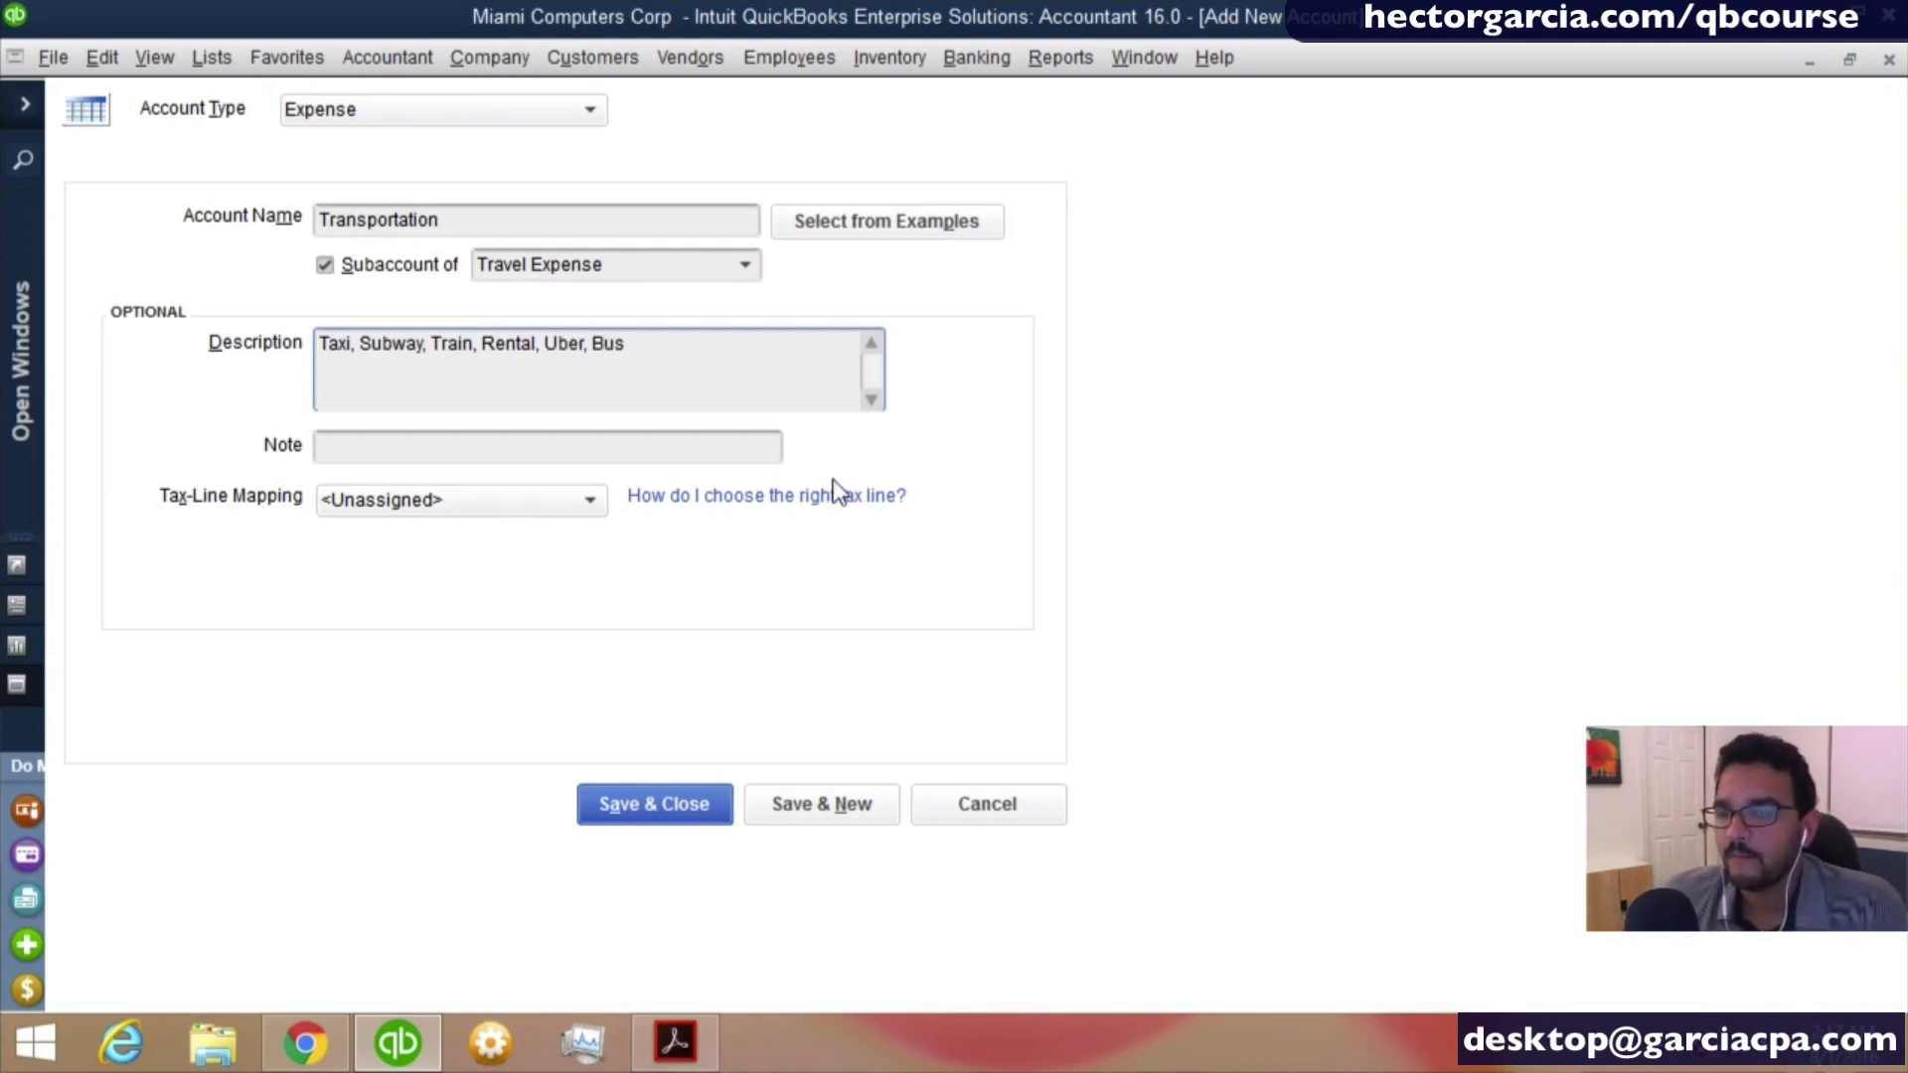
pyautogui.moveTo(626, 342); pyautogui.dragTo(212, 321)
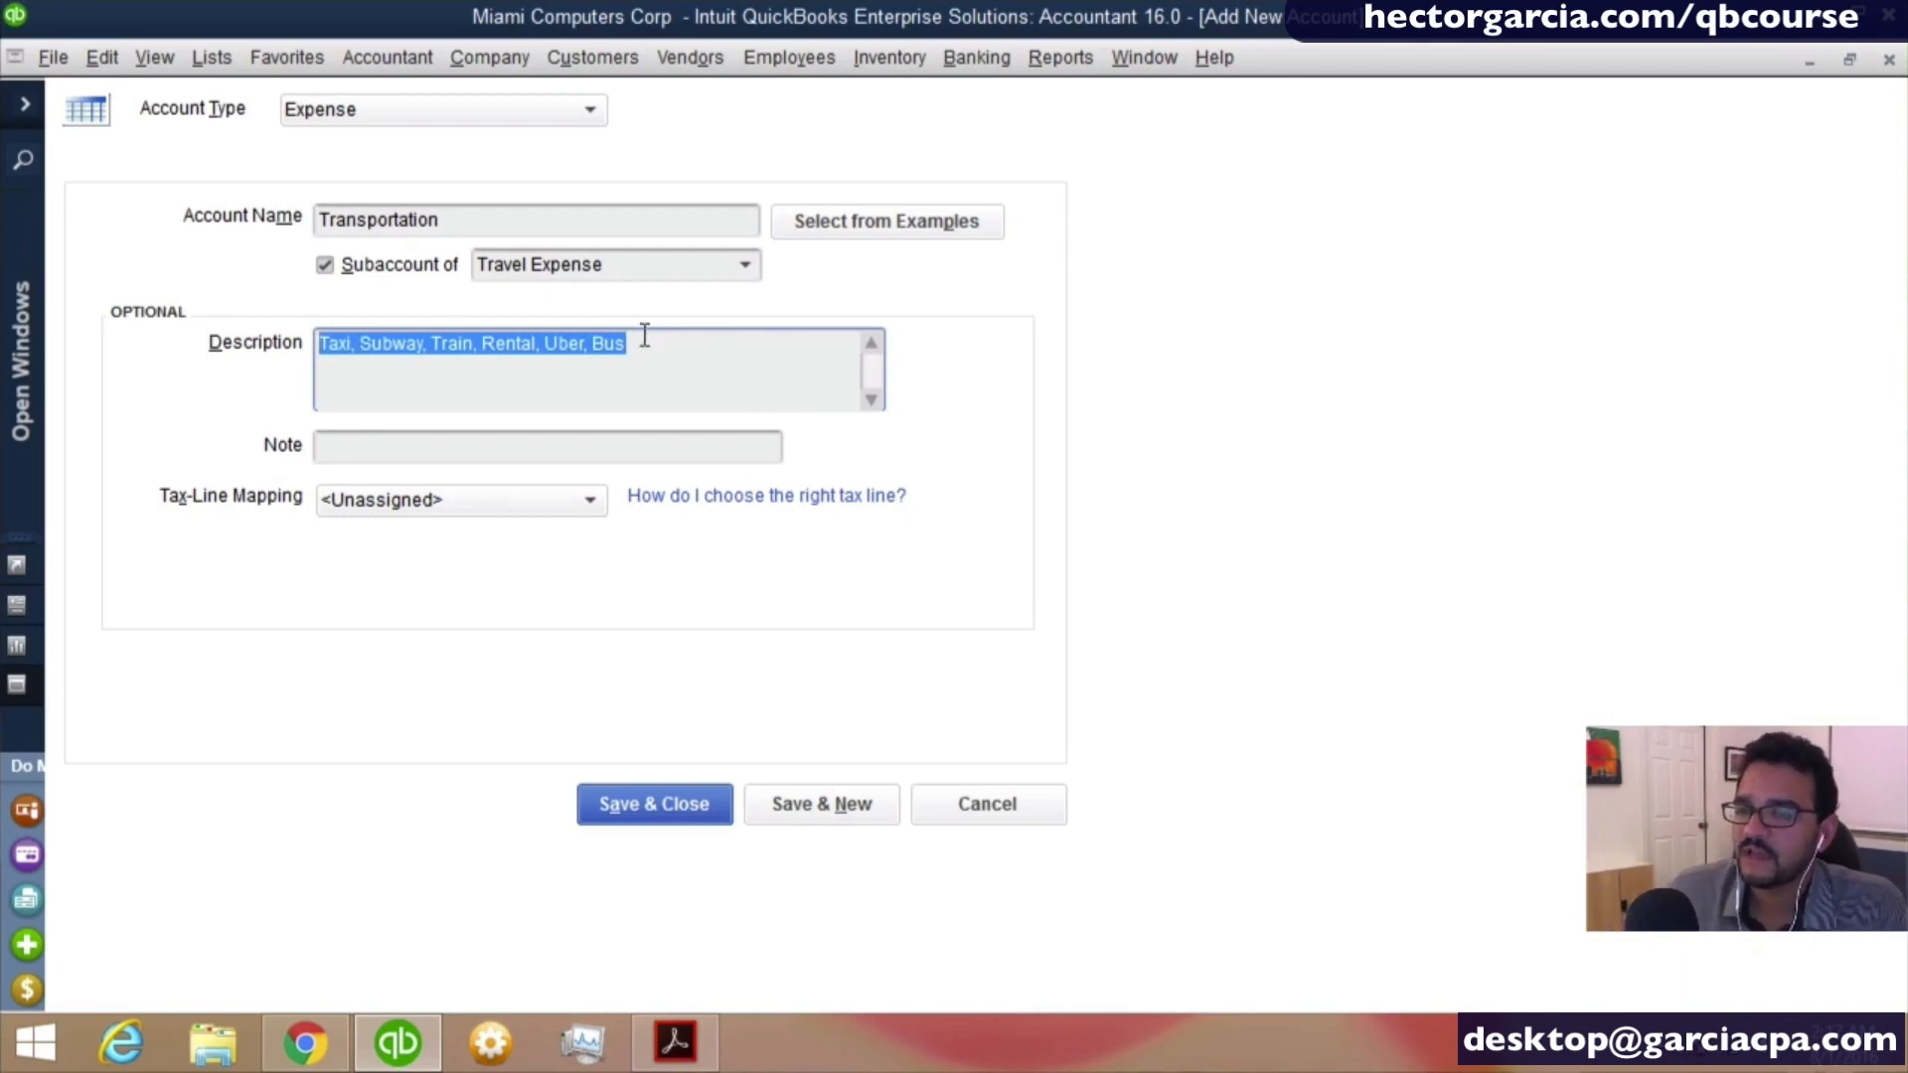
pyautogui.hotkey('ctrl', 'c')
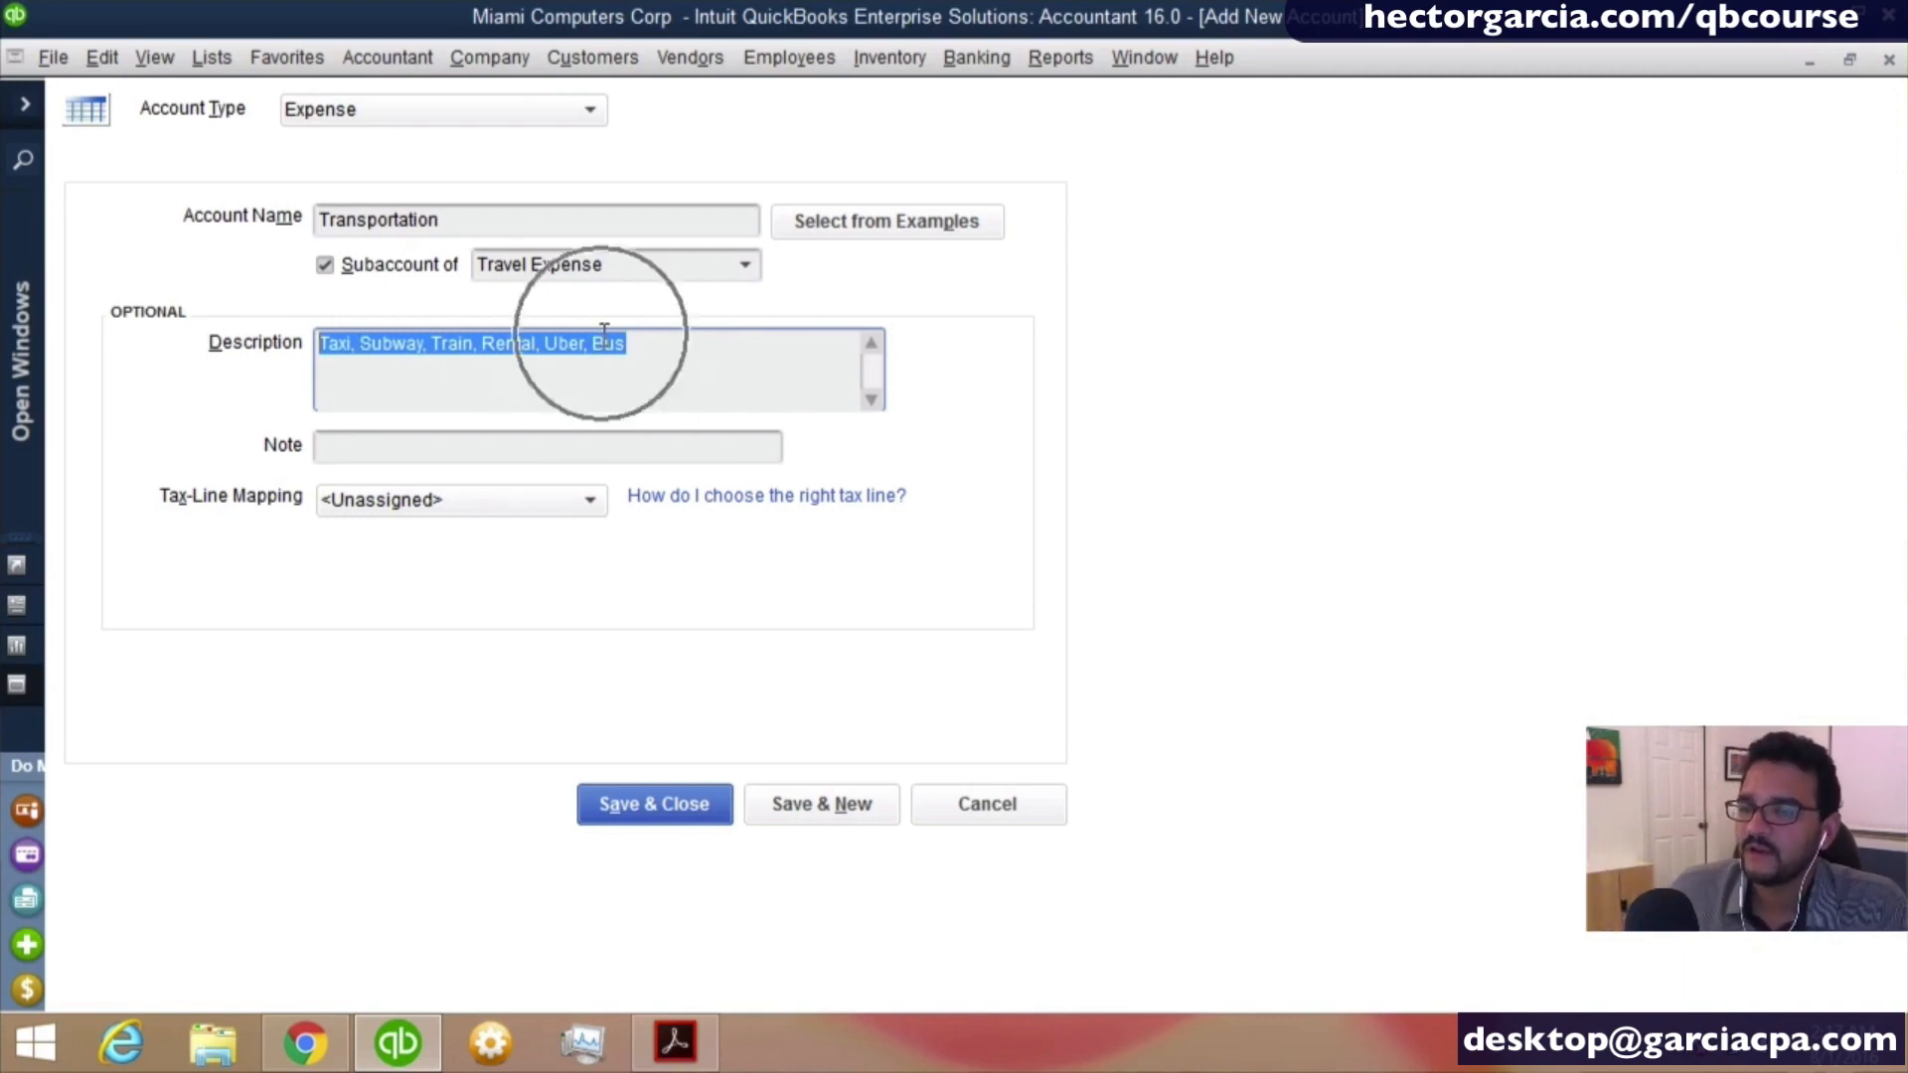
pyautogui.click(831, 807)
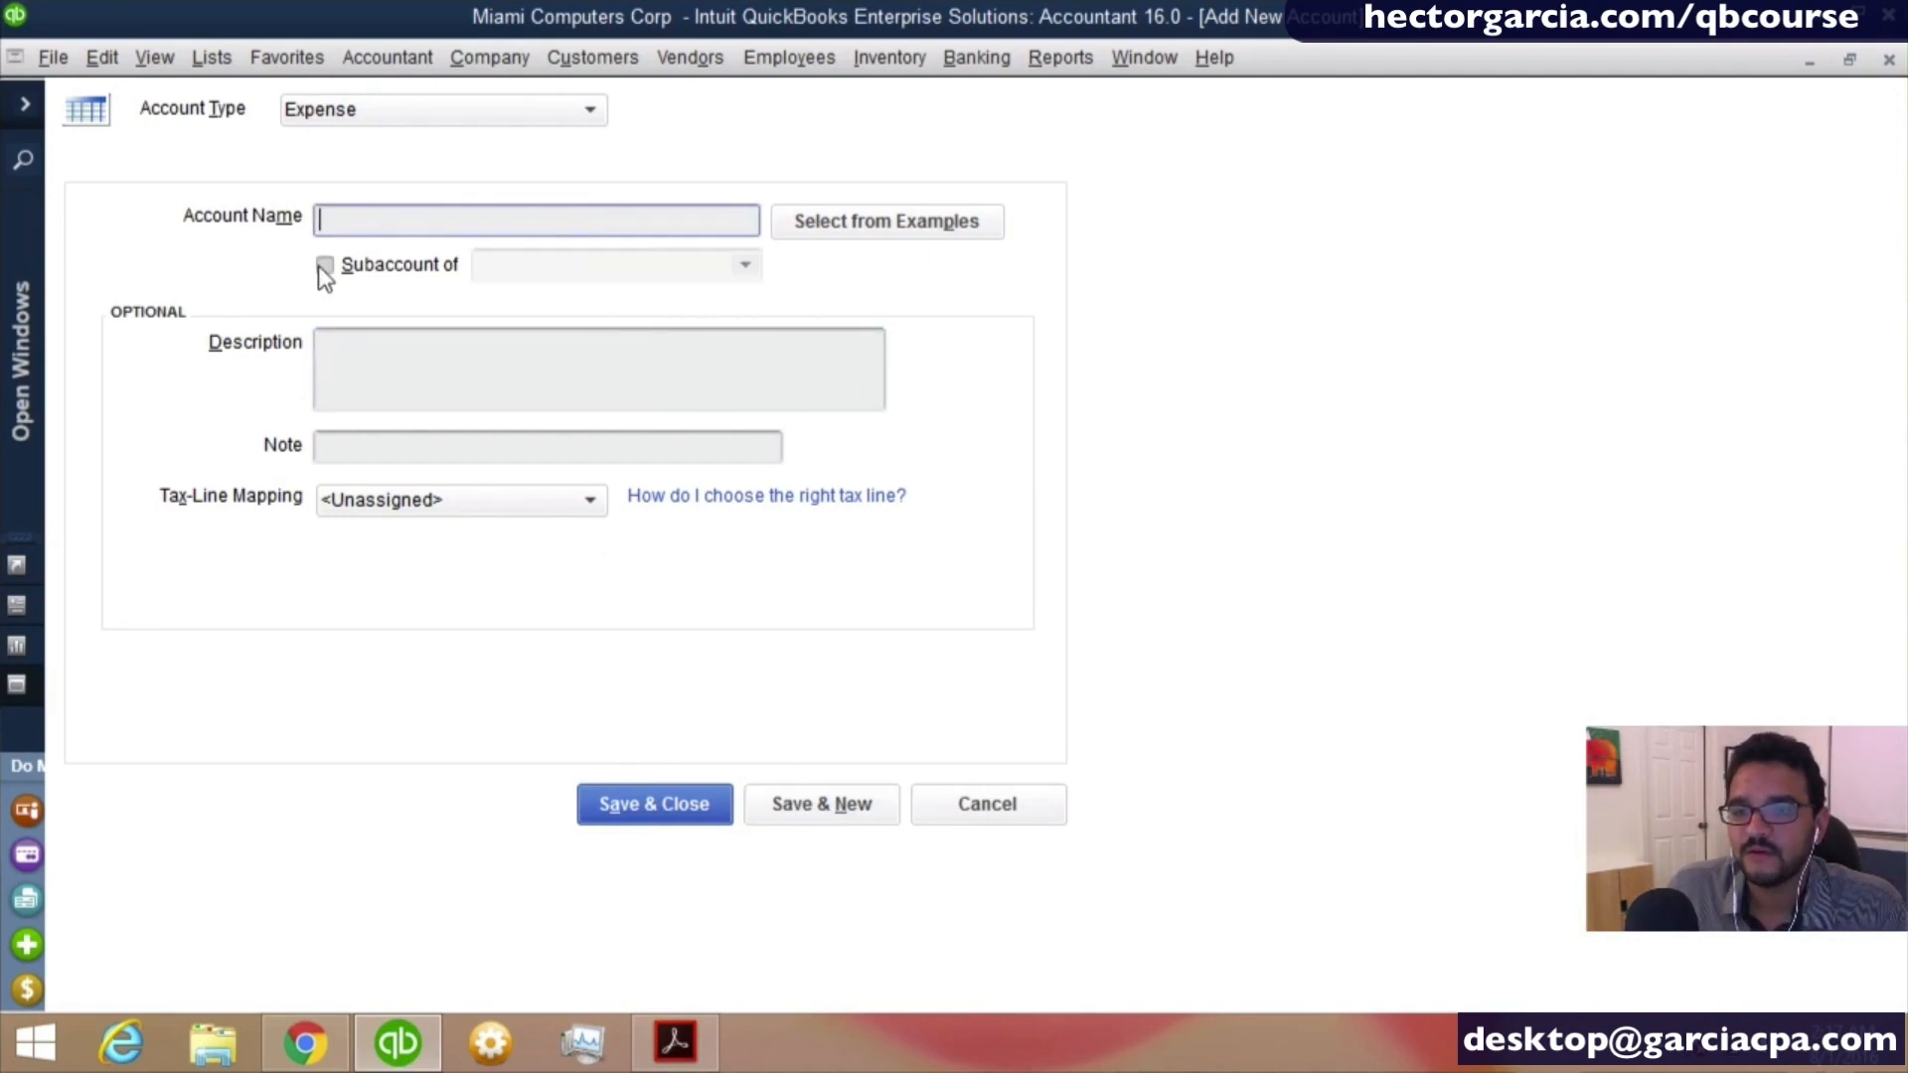
# - Add Misc. Travel as a subaccount of Travel Expense, save it and open a blank form for another expense account
pyautogui.write('Misc.')
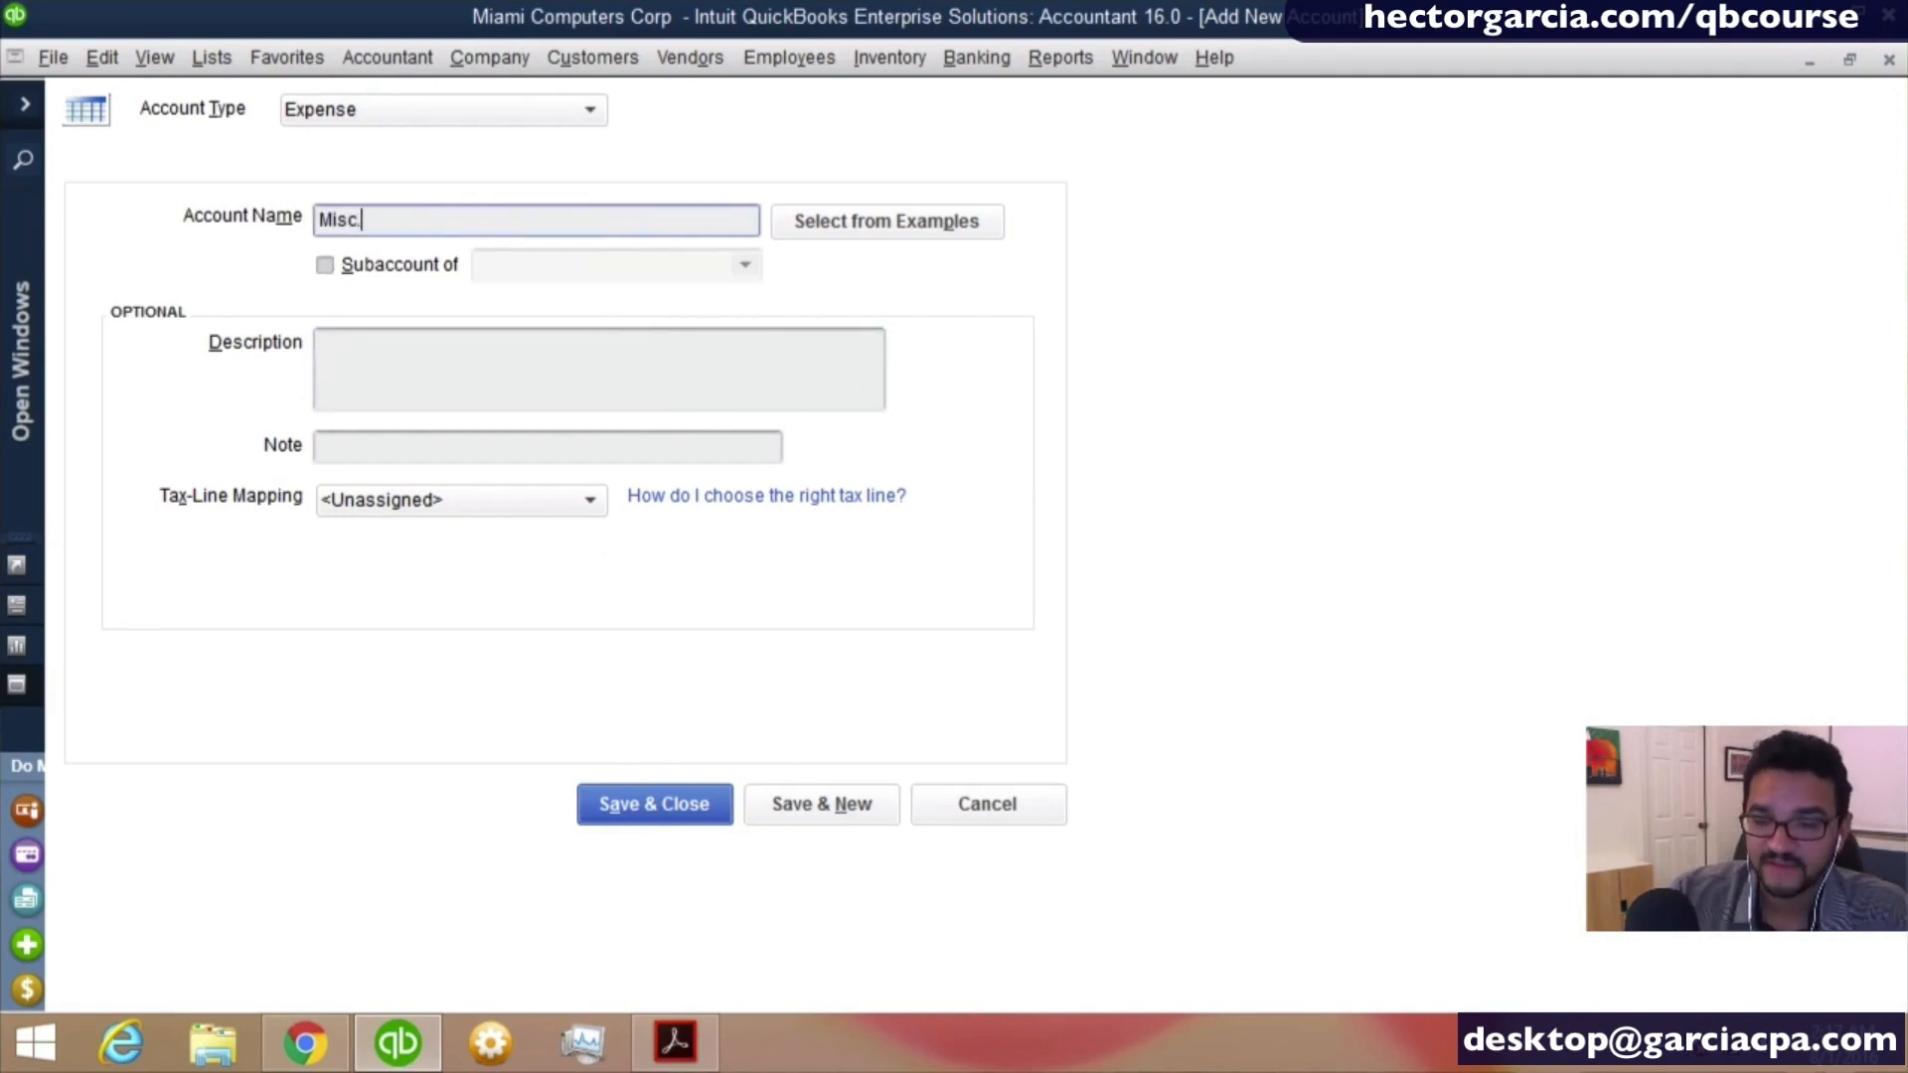
pyautogui.write(' Travel;')
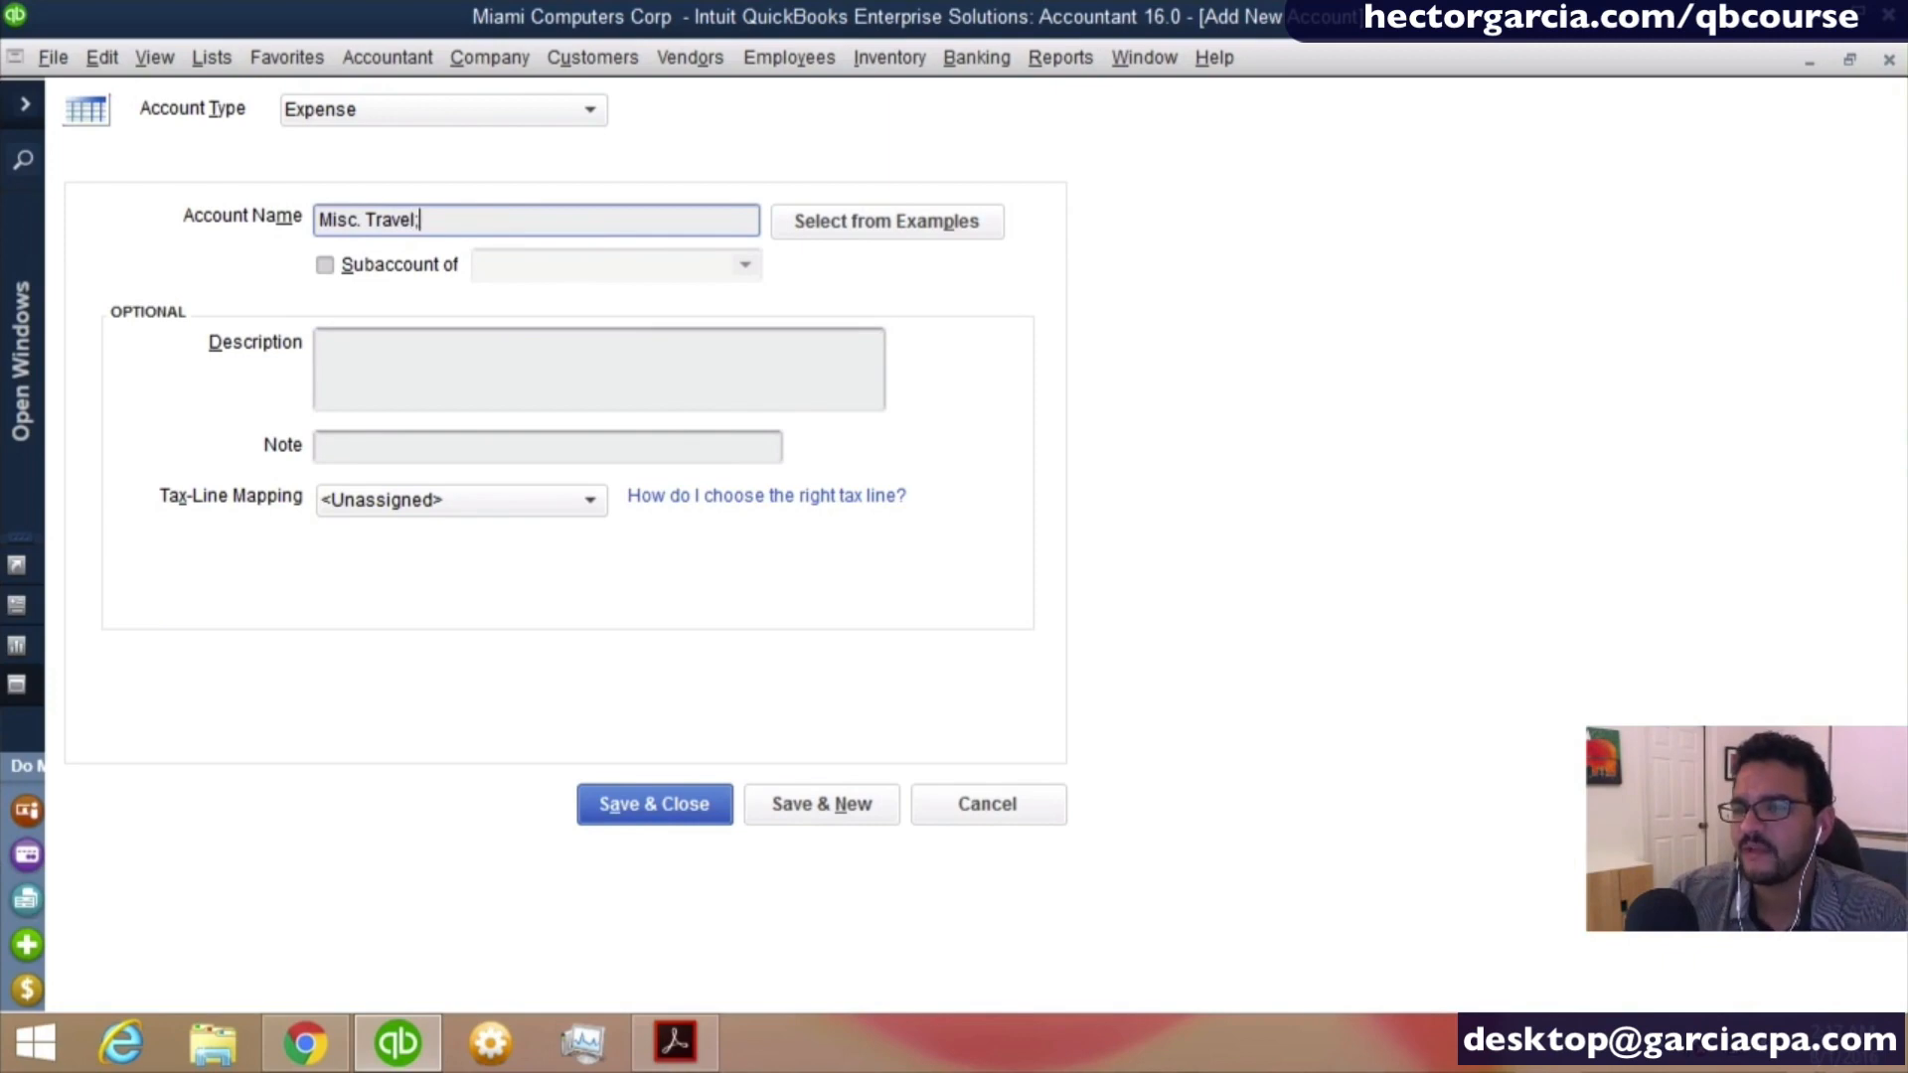
pyautogui.press('Tab')
pyautogui.click(325, 265)
pyautogui.click(325, 265)
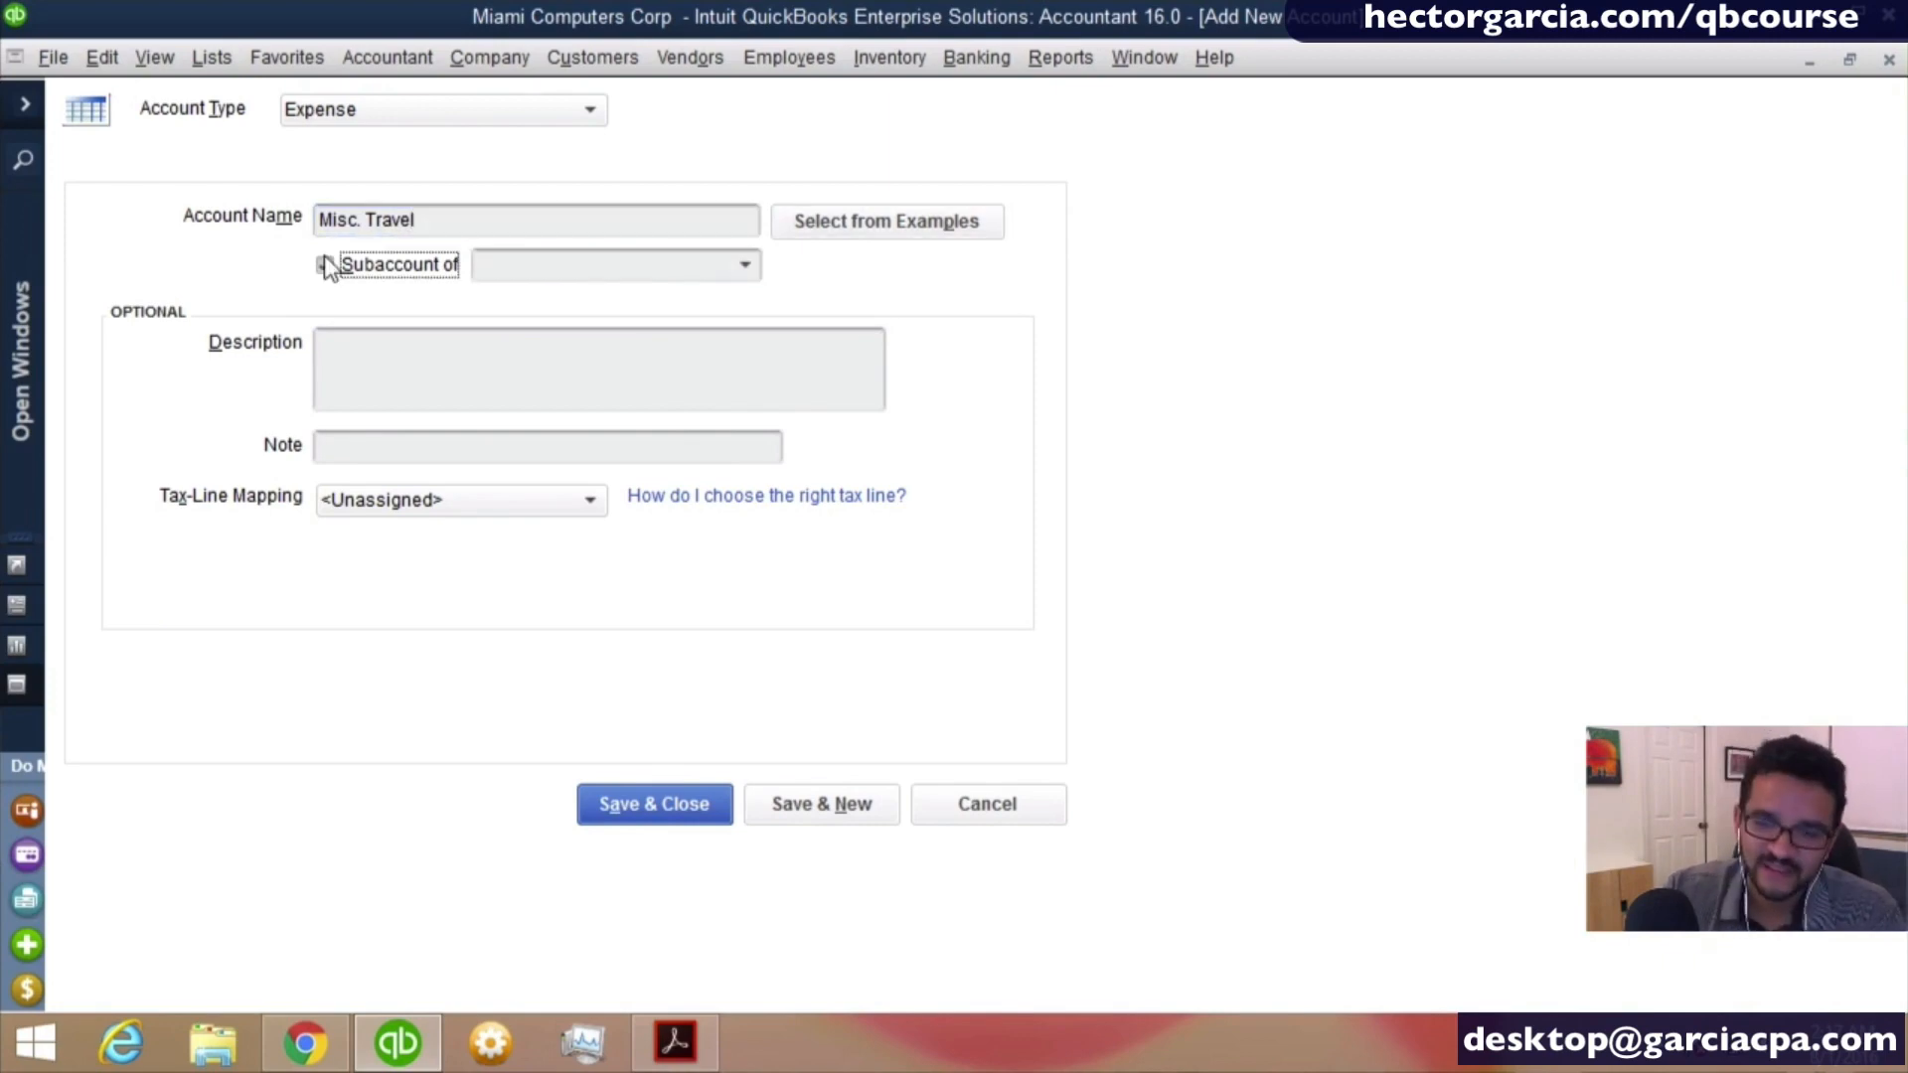
pyautogui.click(568, 264)
pyautogui.write('Travel Expense')
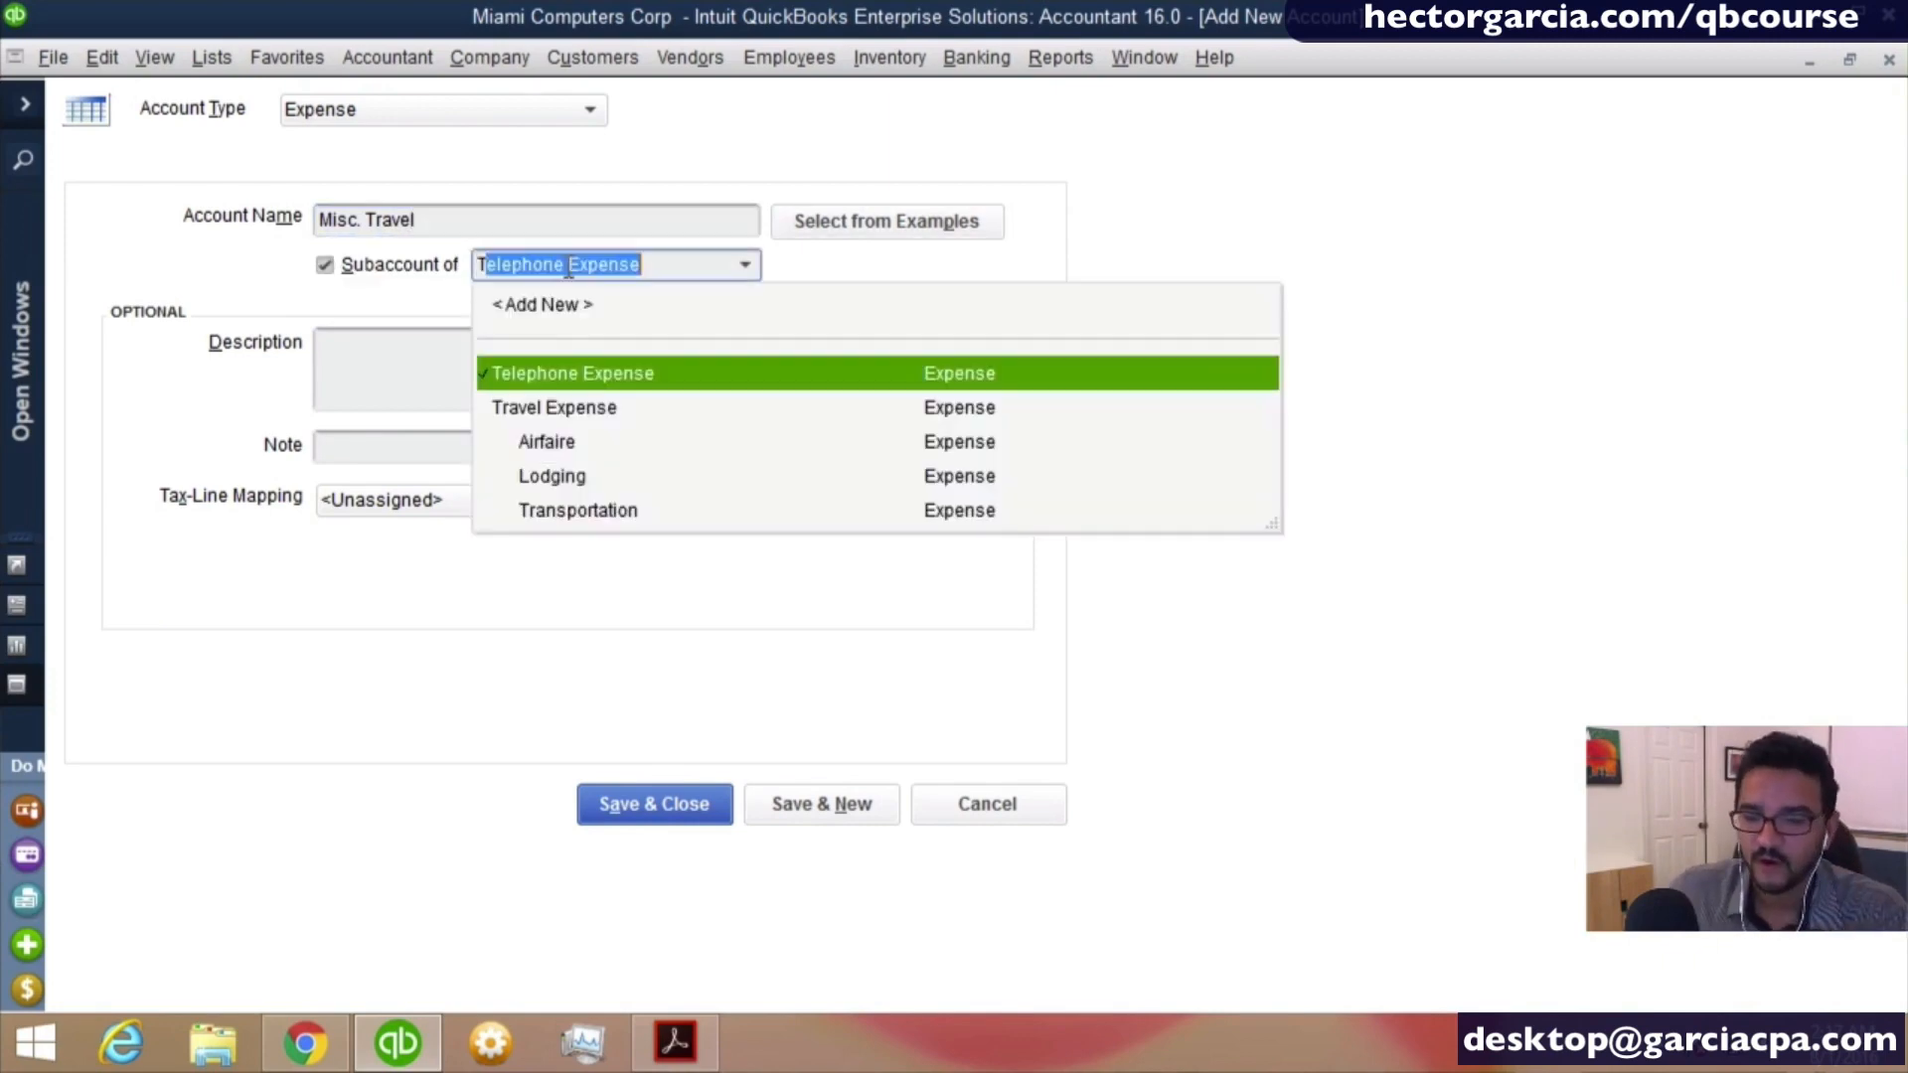
pyautogui.click(563, 409)
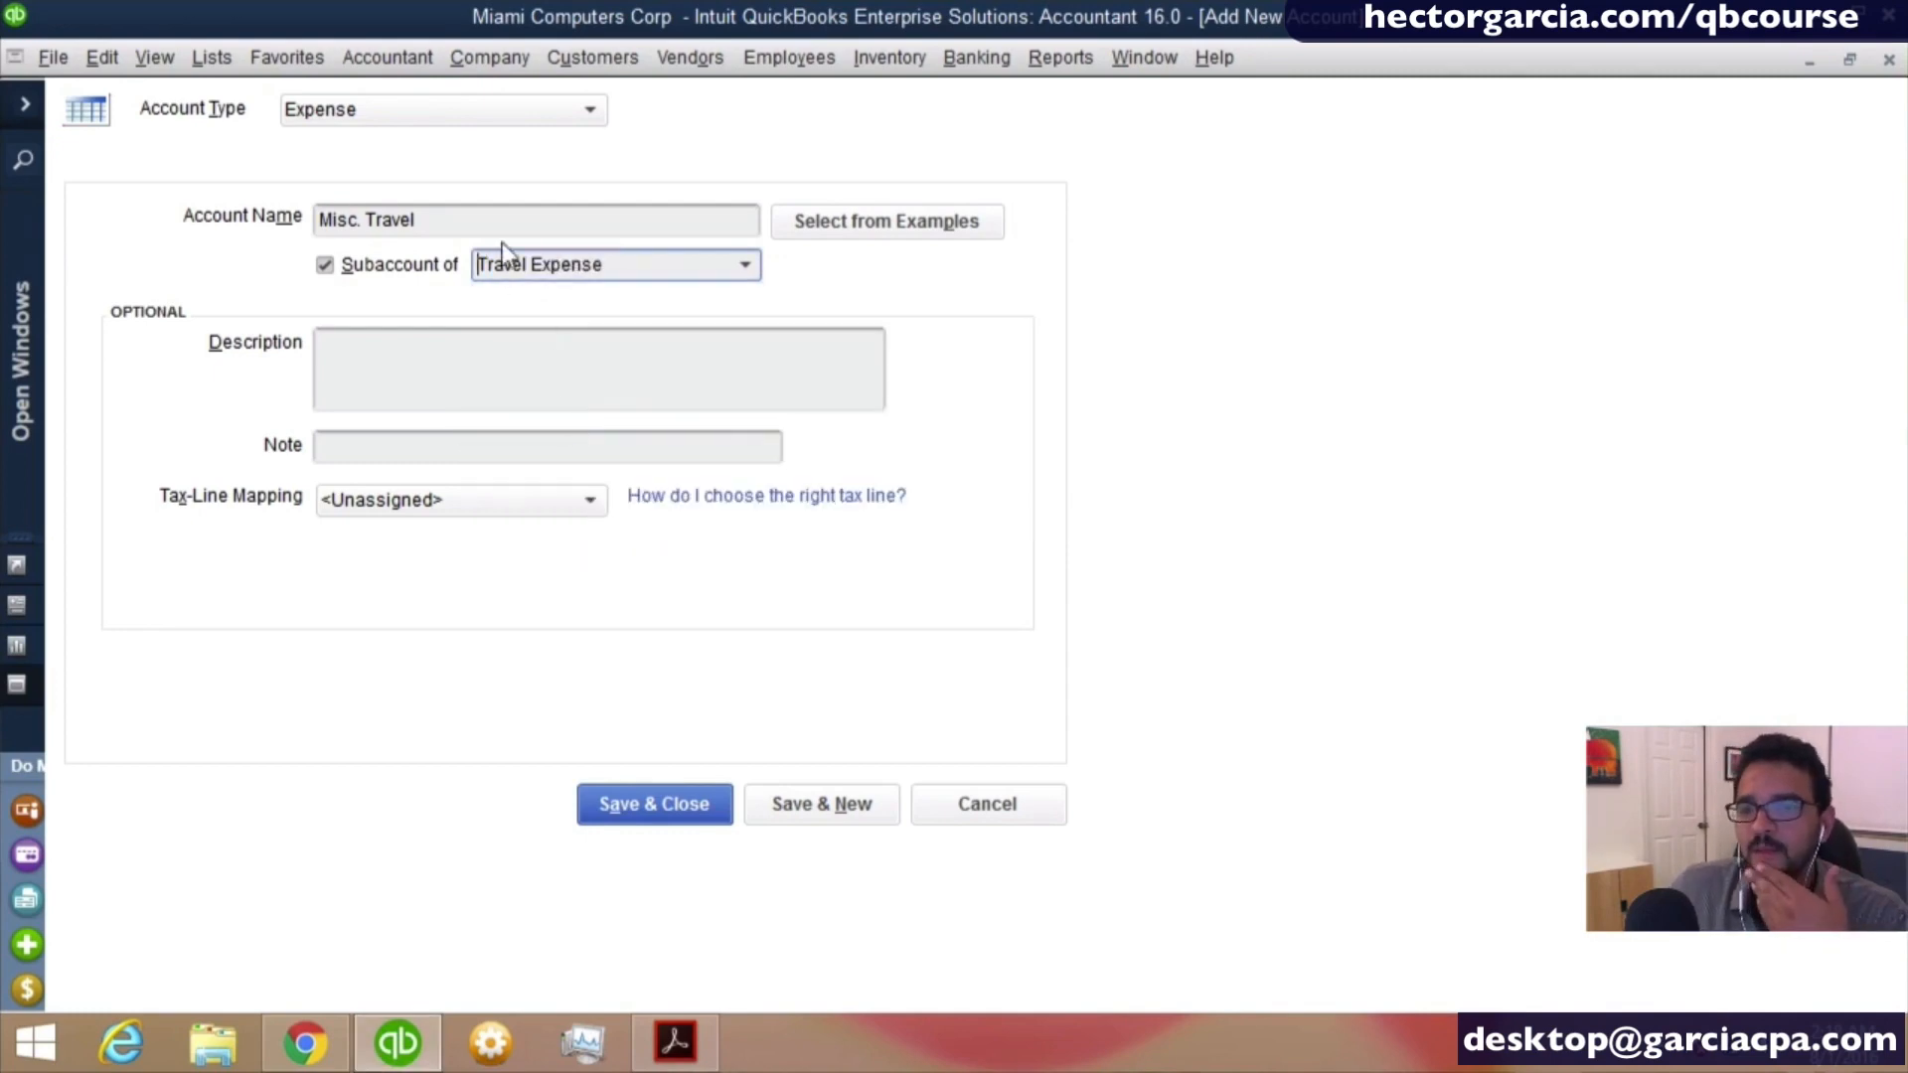
pyautogui.click(827, 811)
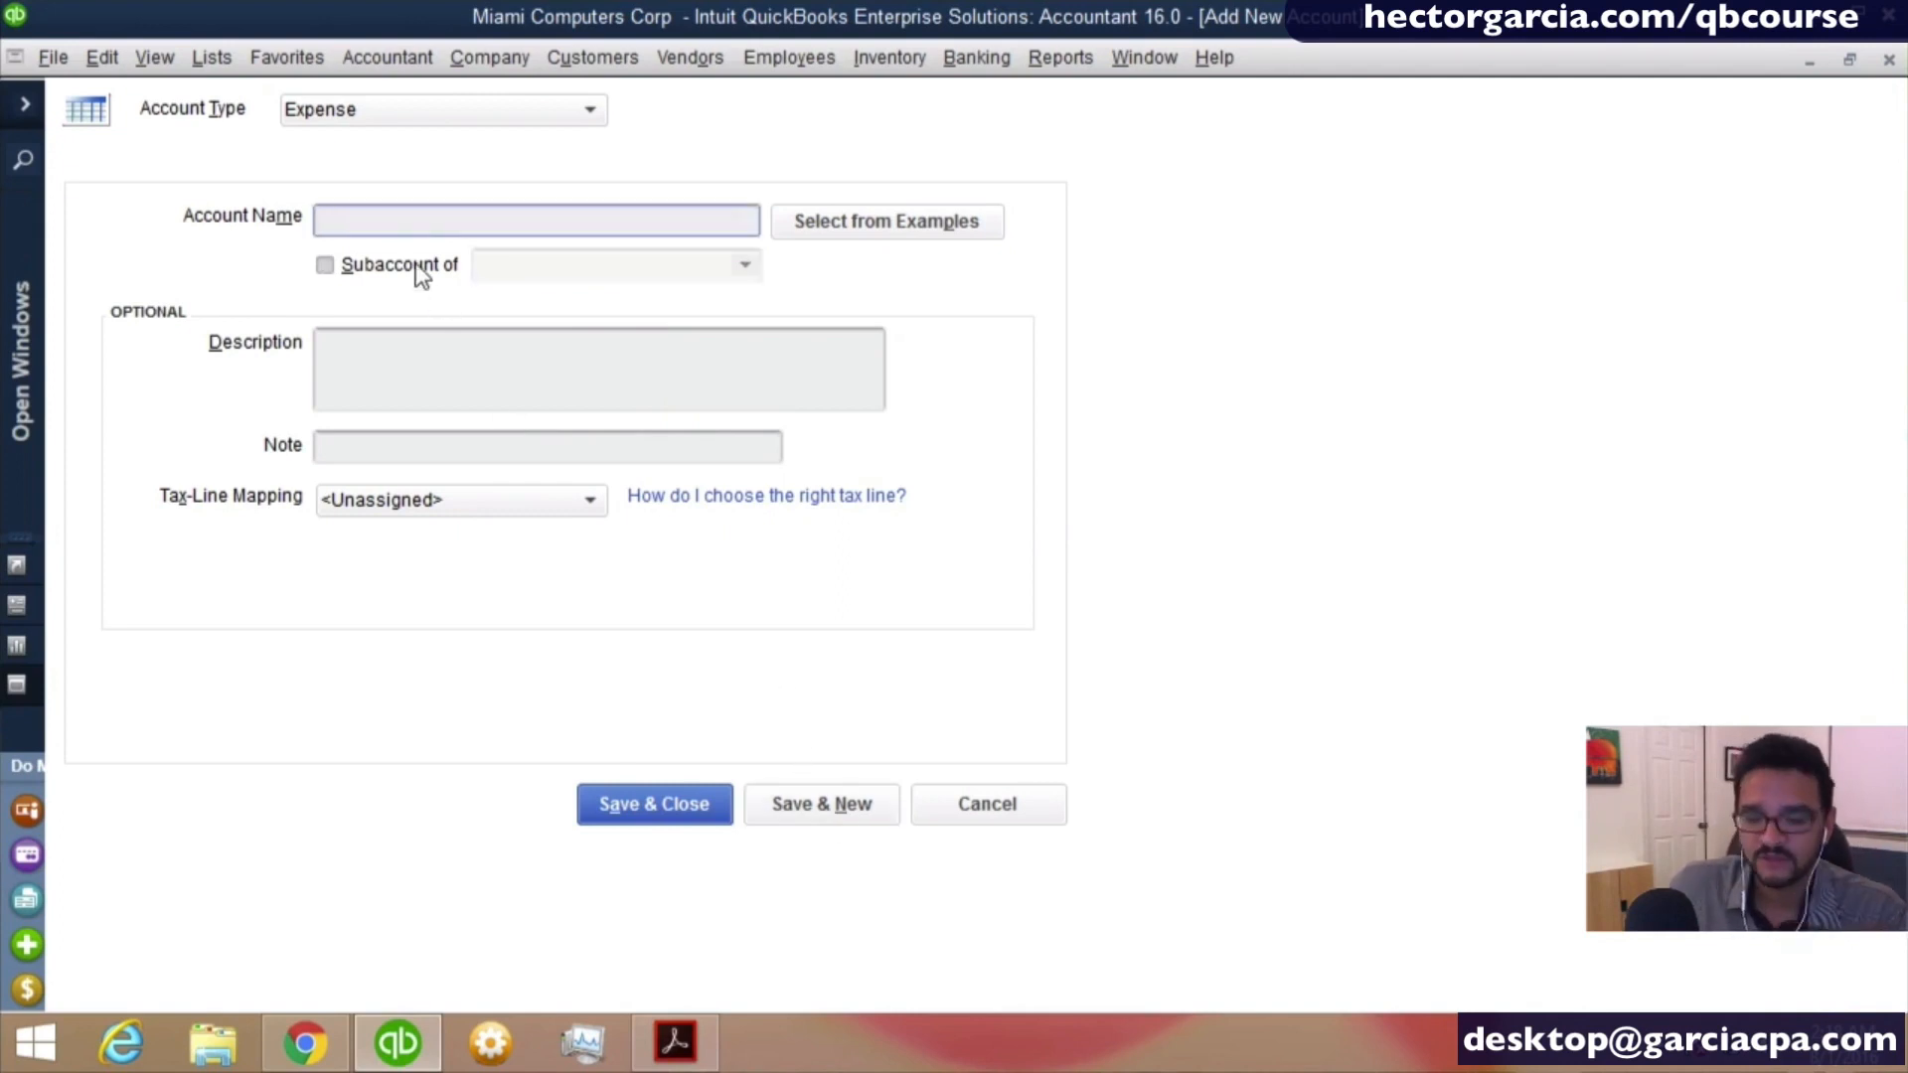
# - Name the new expense account Travel Meals
pyautogui.write('Travel M<ea')
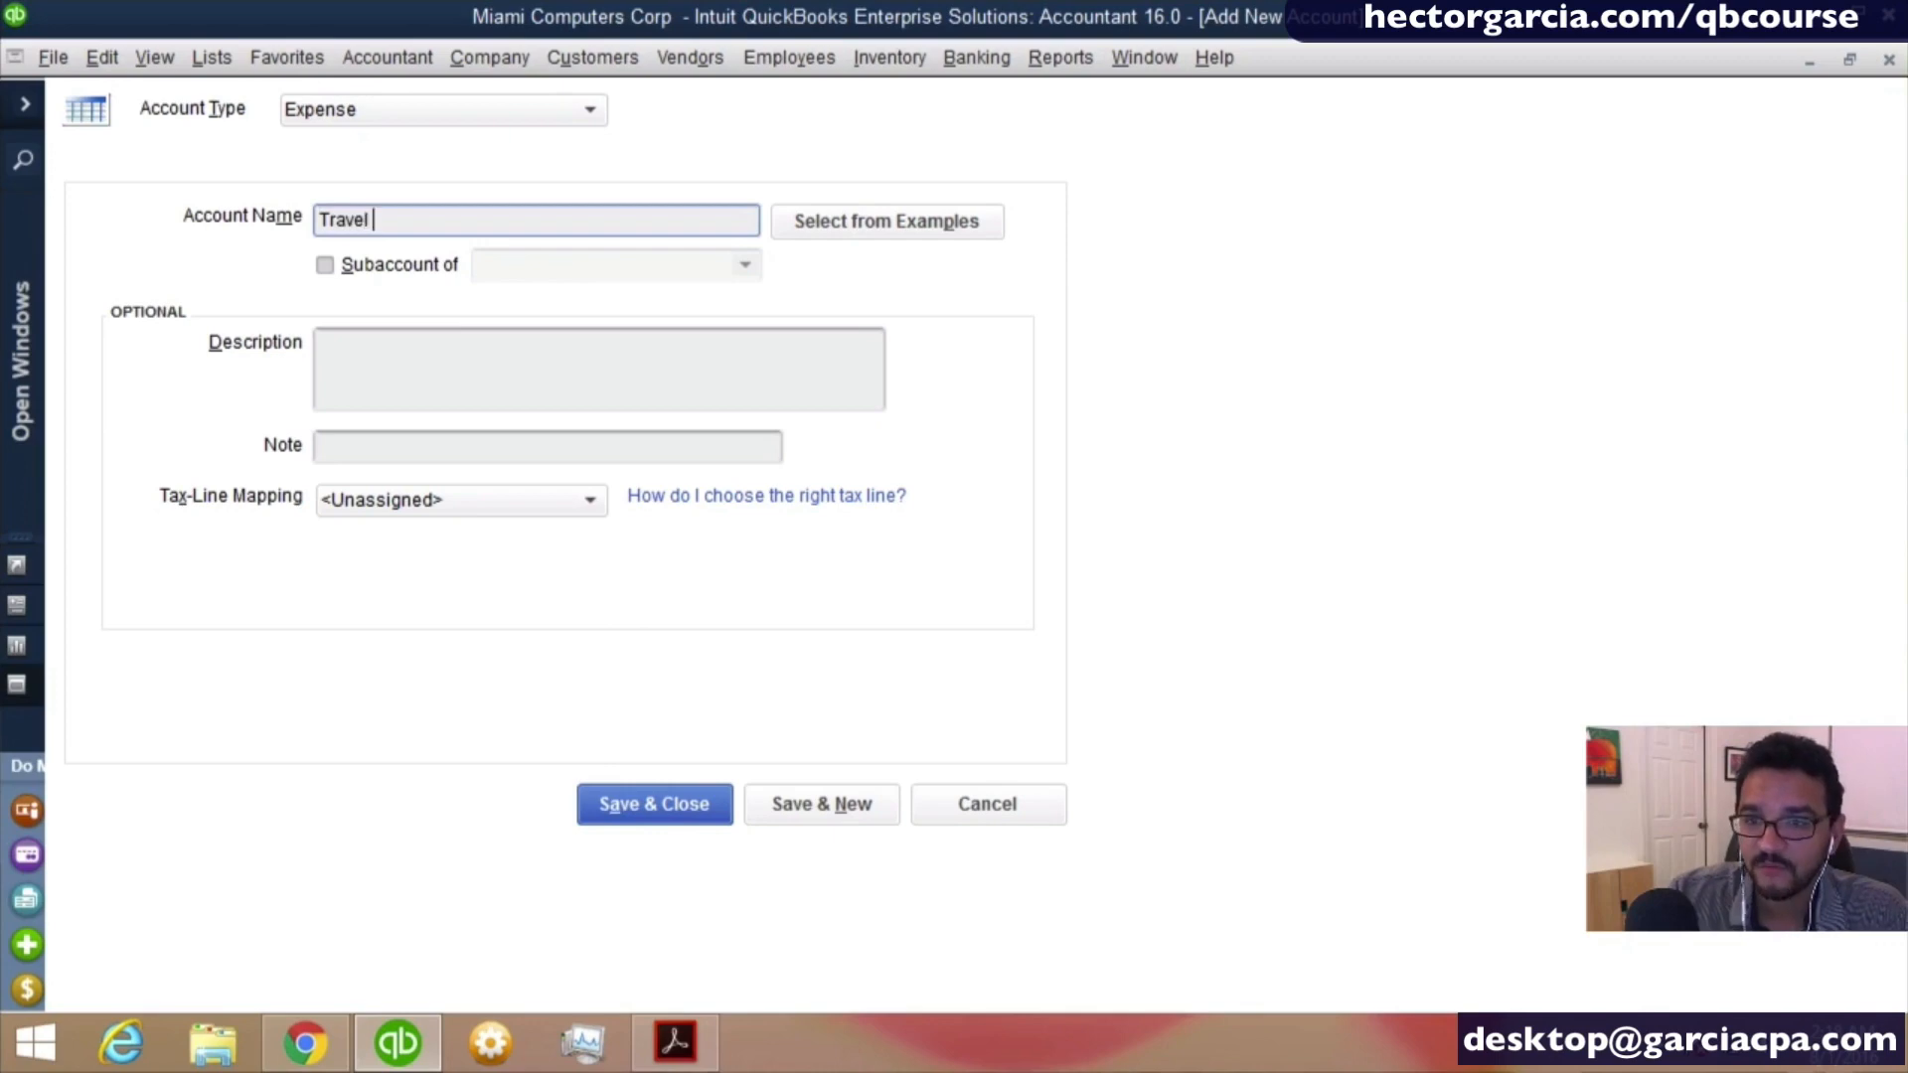
pyautogui.press('BackSpace')
pyautogui.press('BackSpace')
pyautogui.press('BackSpace')
pyautogui.write('eals')
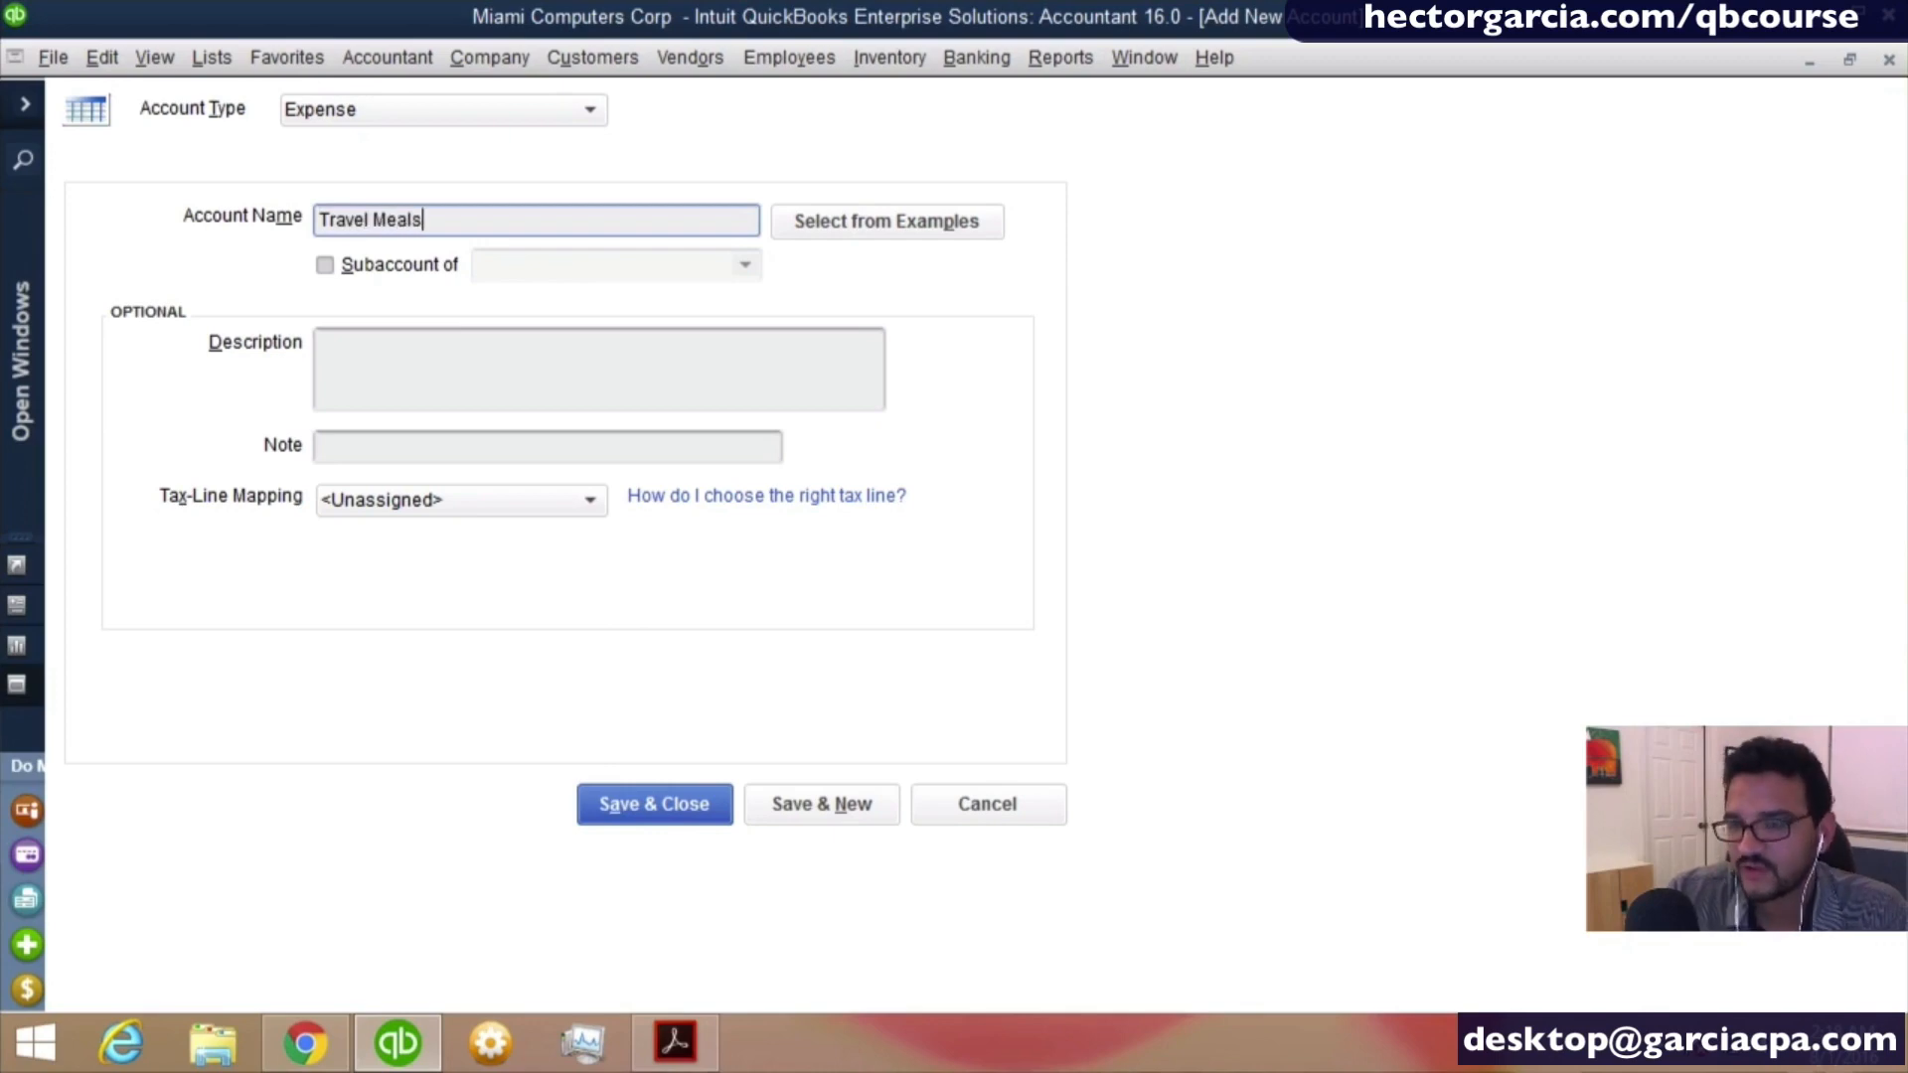
# - Make Travel Meals a subaccount of Travel Expense, save it and return to the chart of accounts
pyautogui.press('Tab')
pyautogui.click(402, 265)
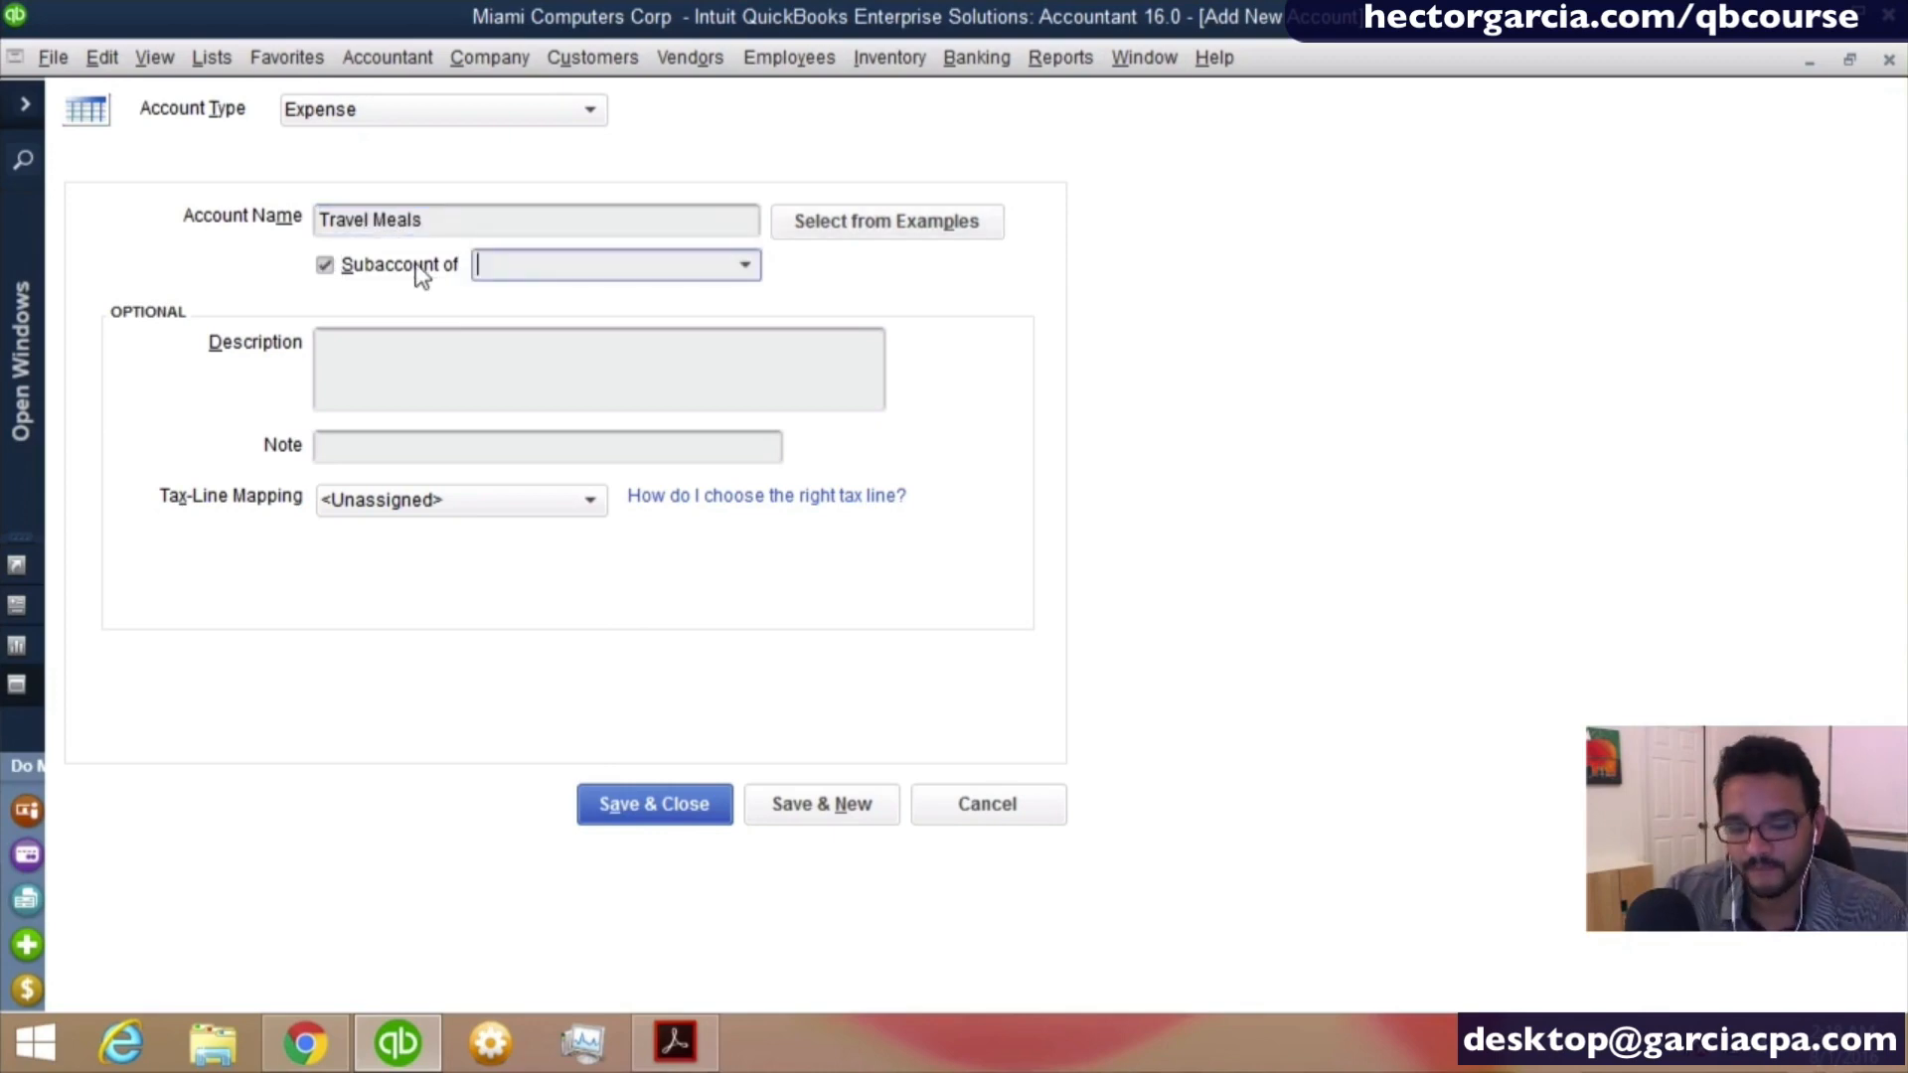
pyautogui.write('Telephone Expense')
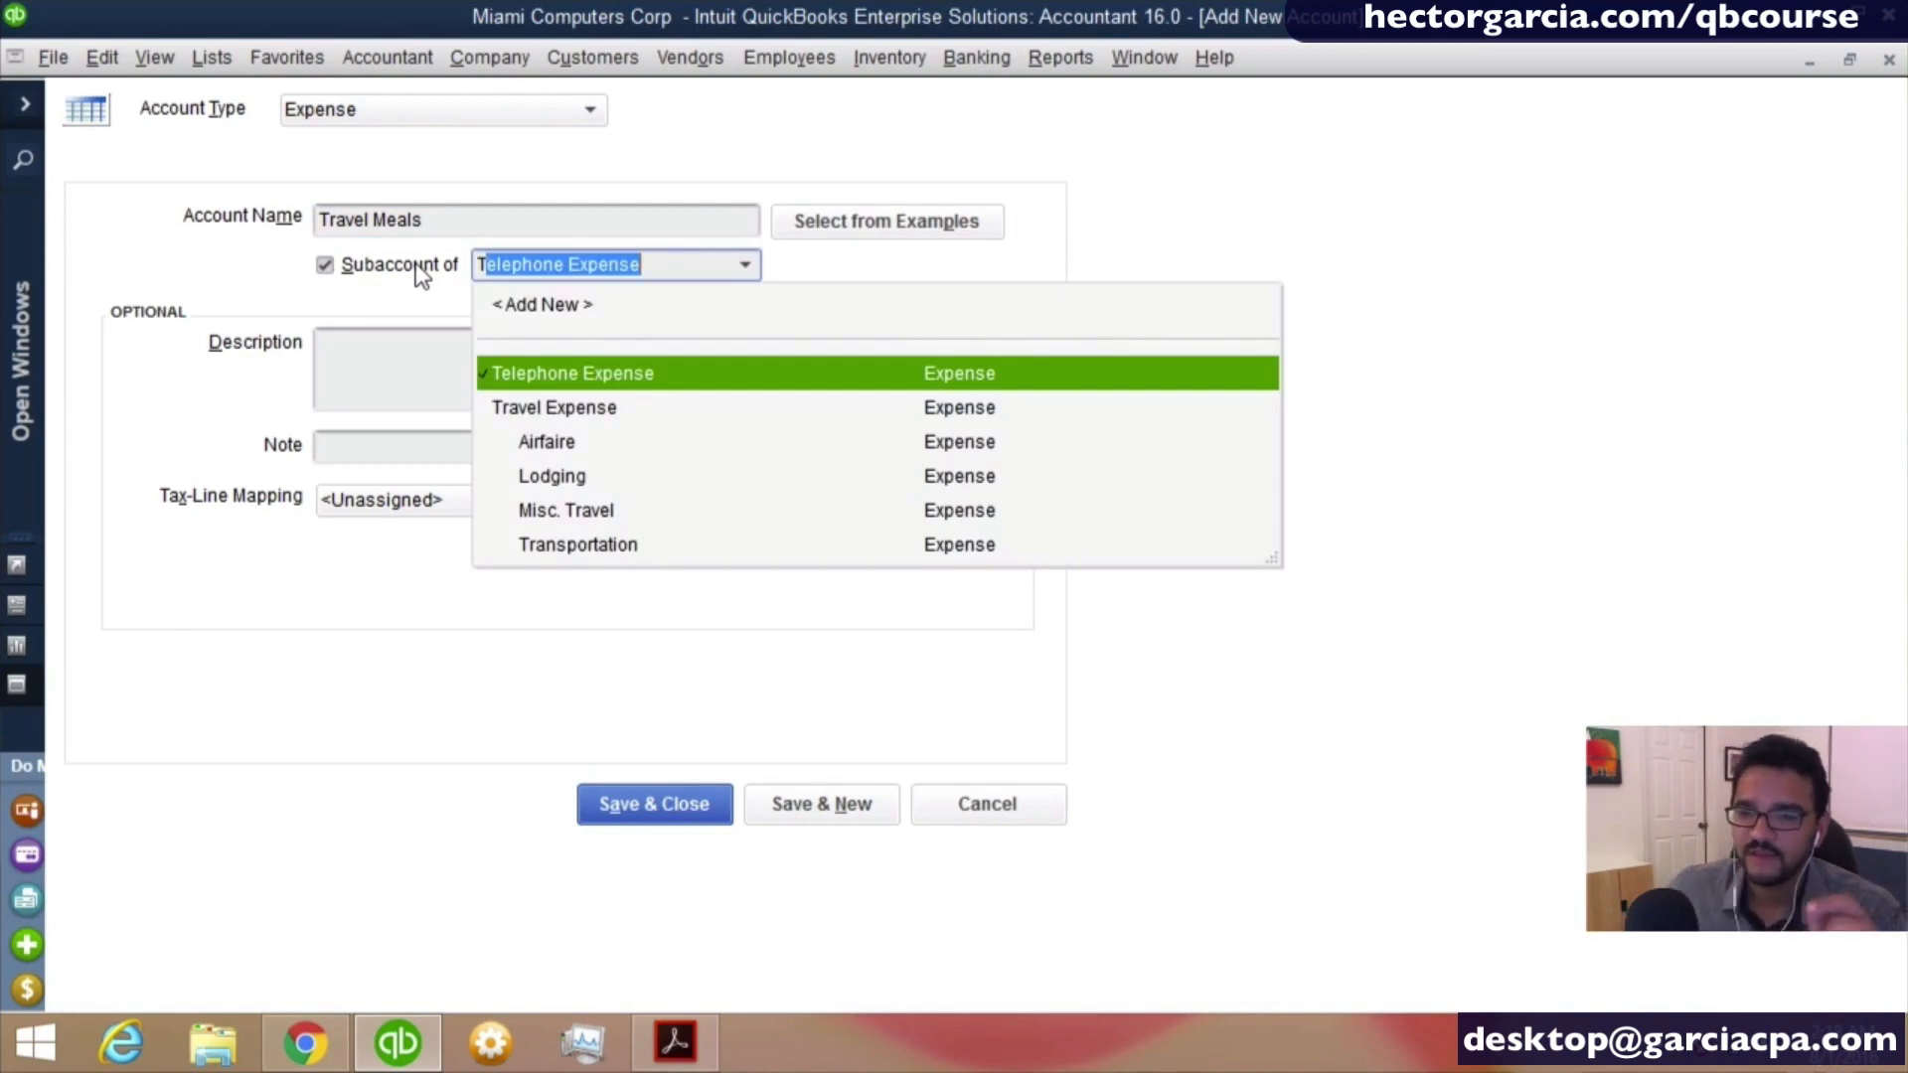
pyautogui.click(565, 408)
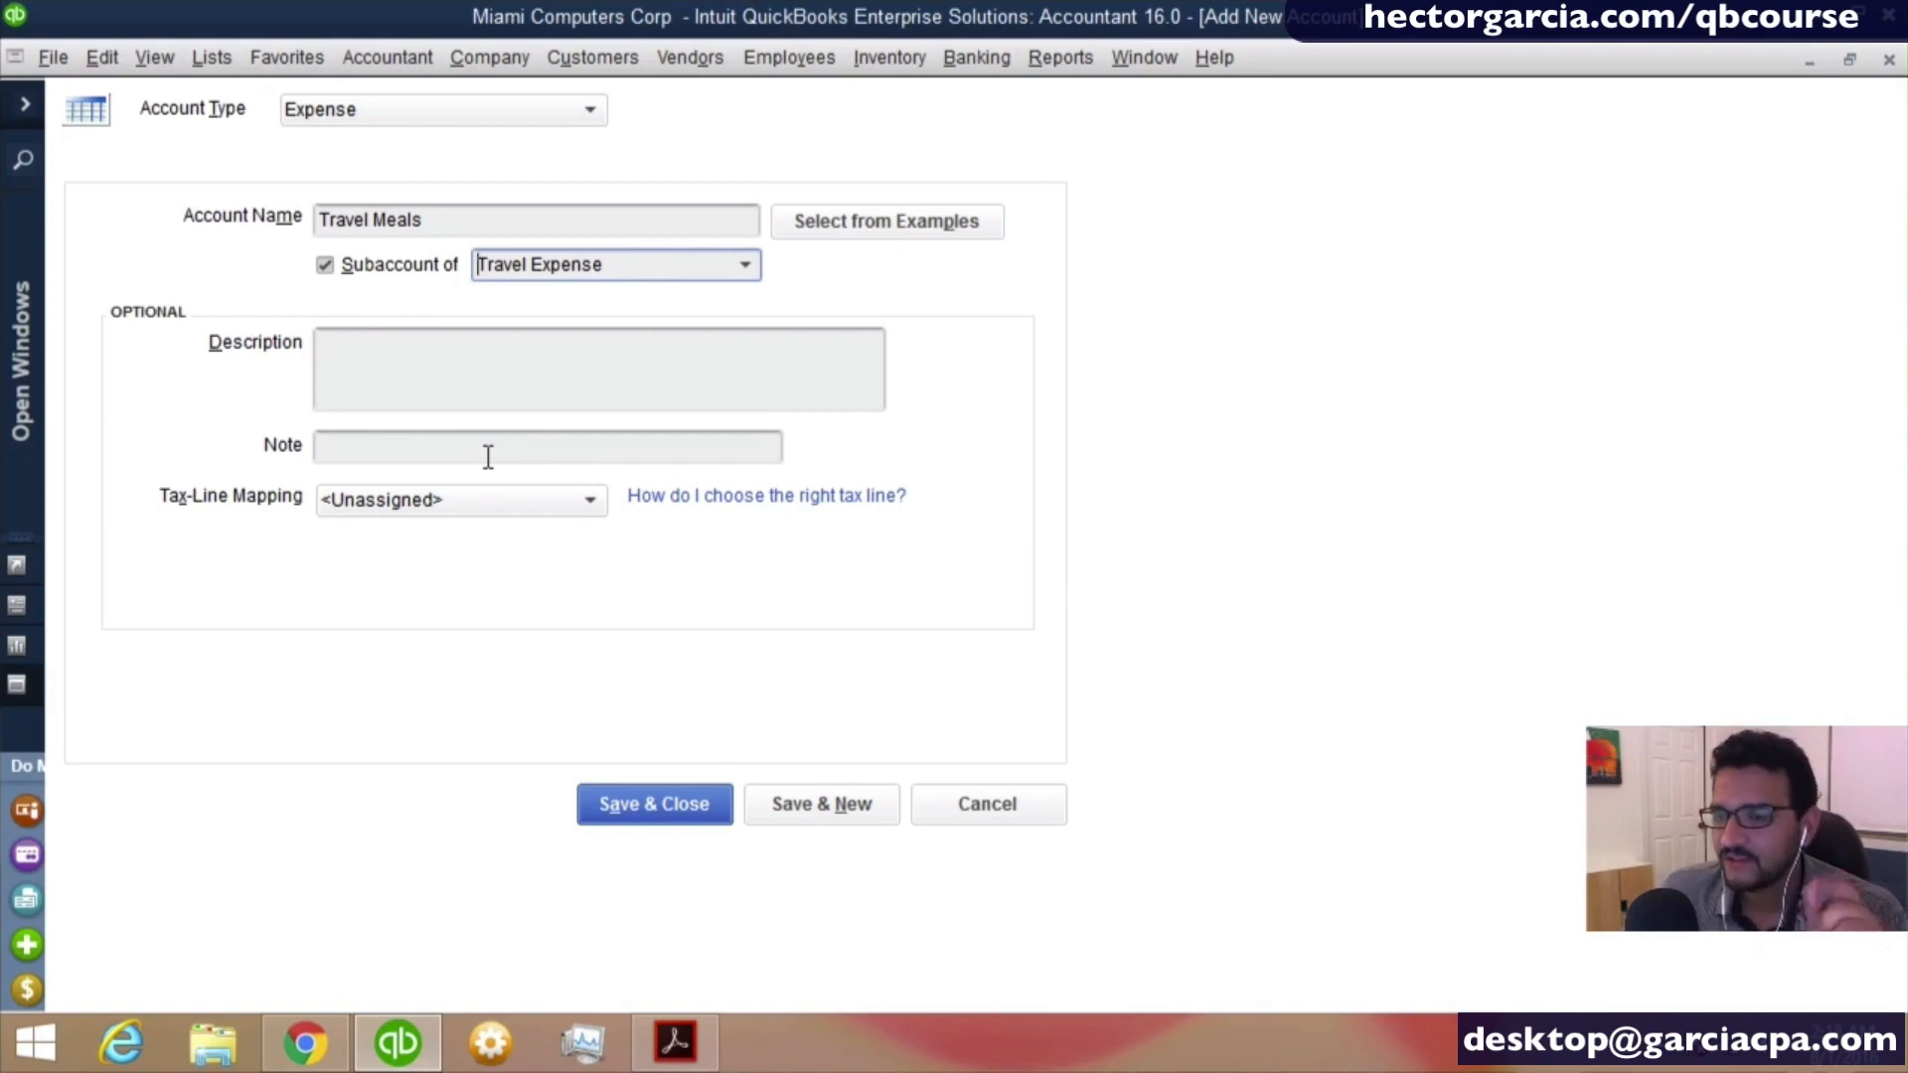
pyautogui.click(644, 805)
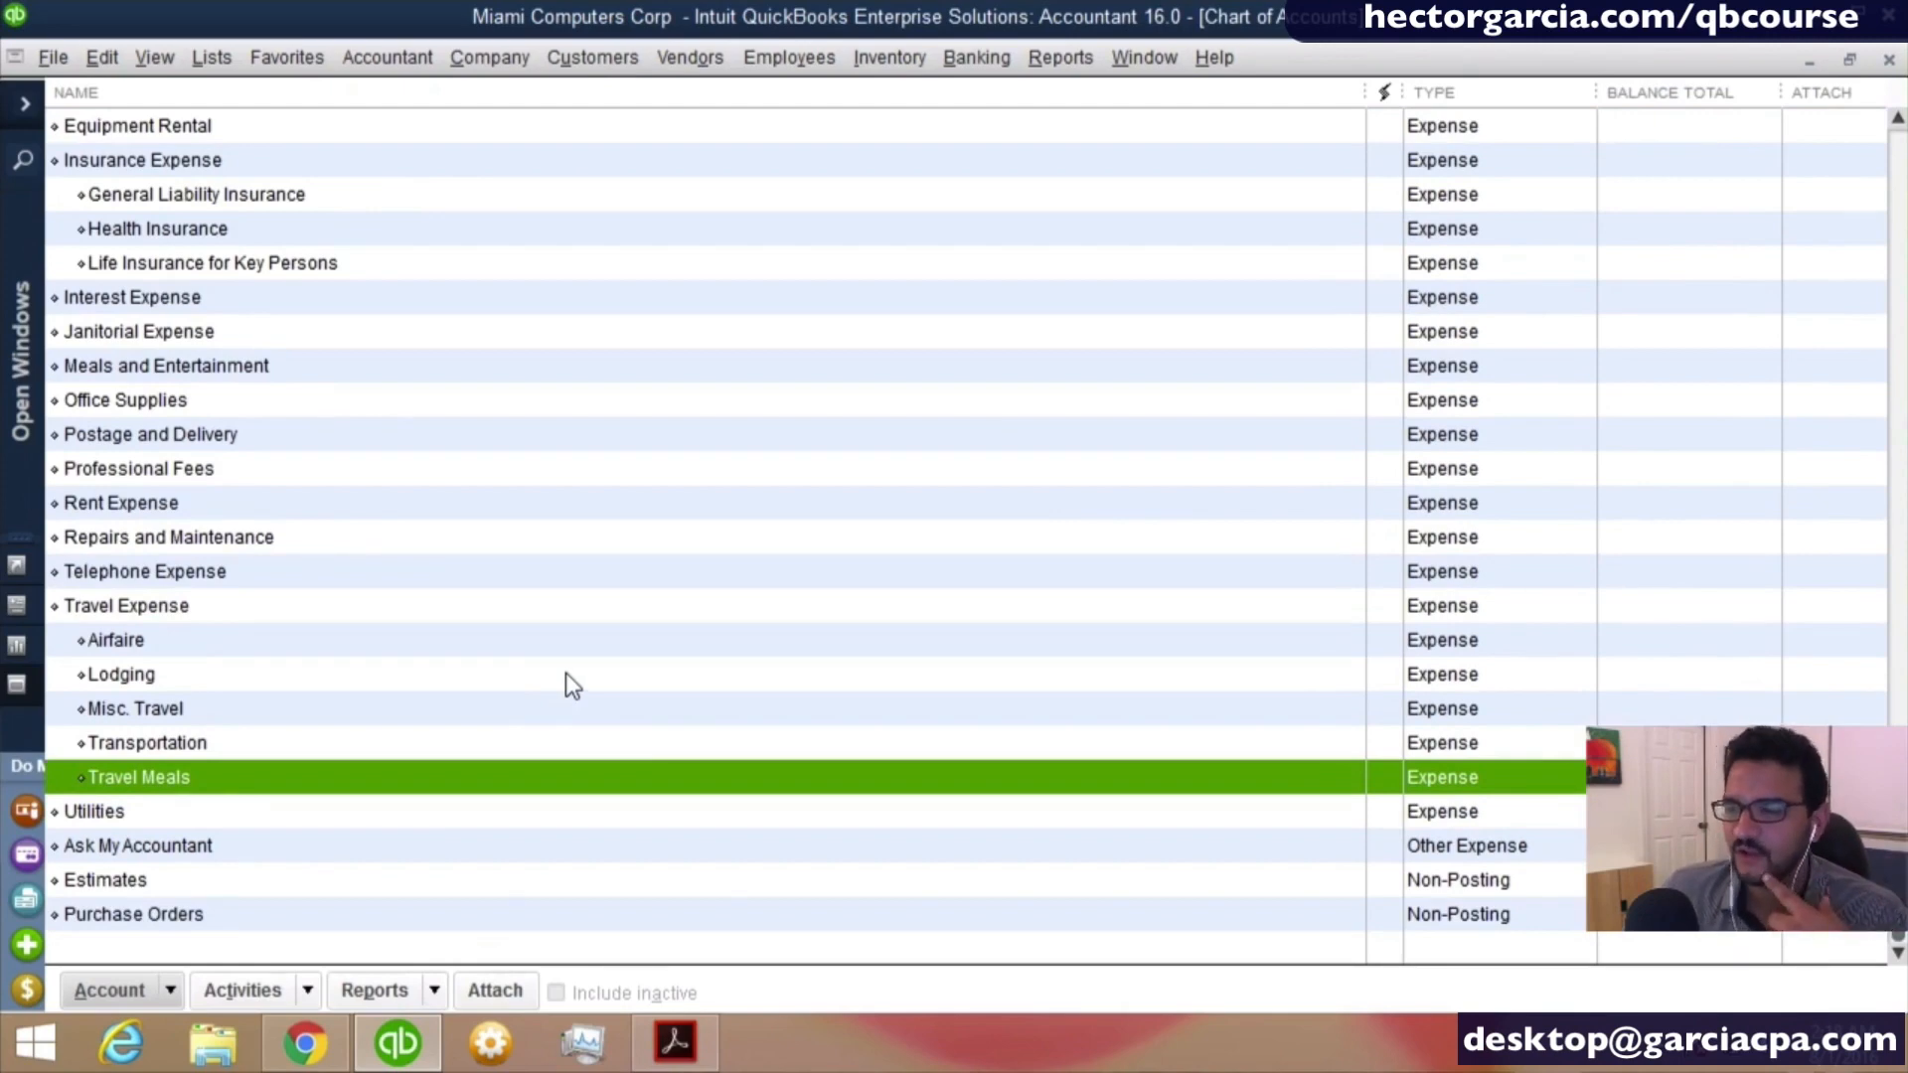
# - Add the expense account Printing and Reproduction from the example accounts and save it
pyautogui.rightClick(426, 335)
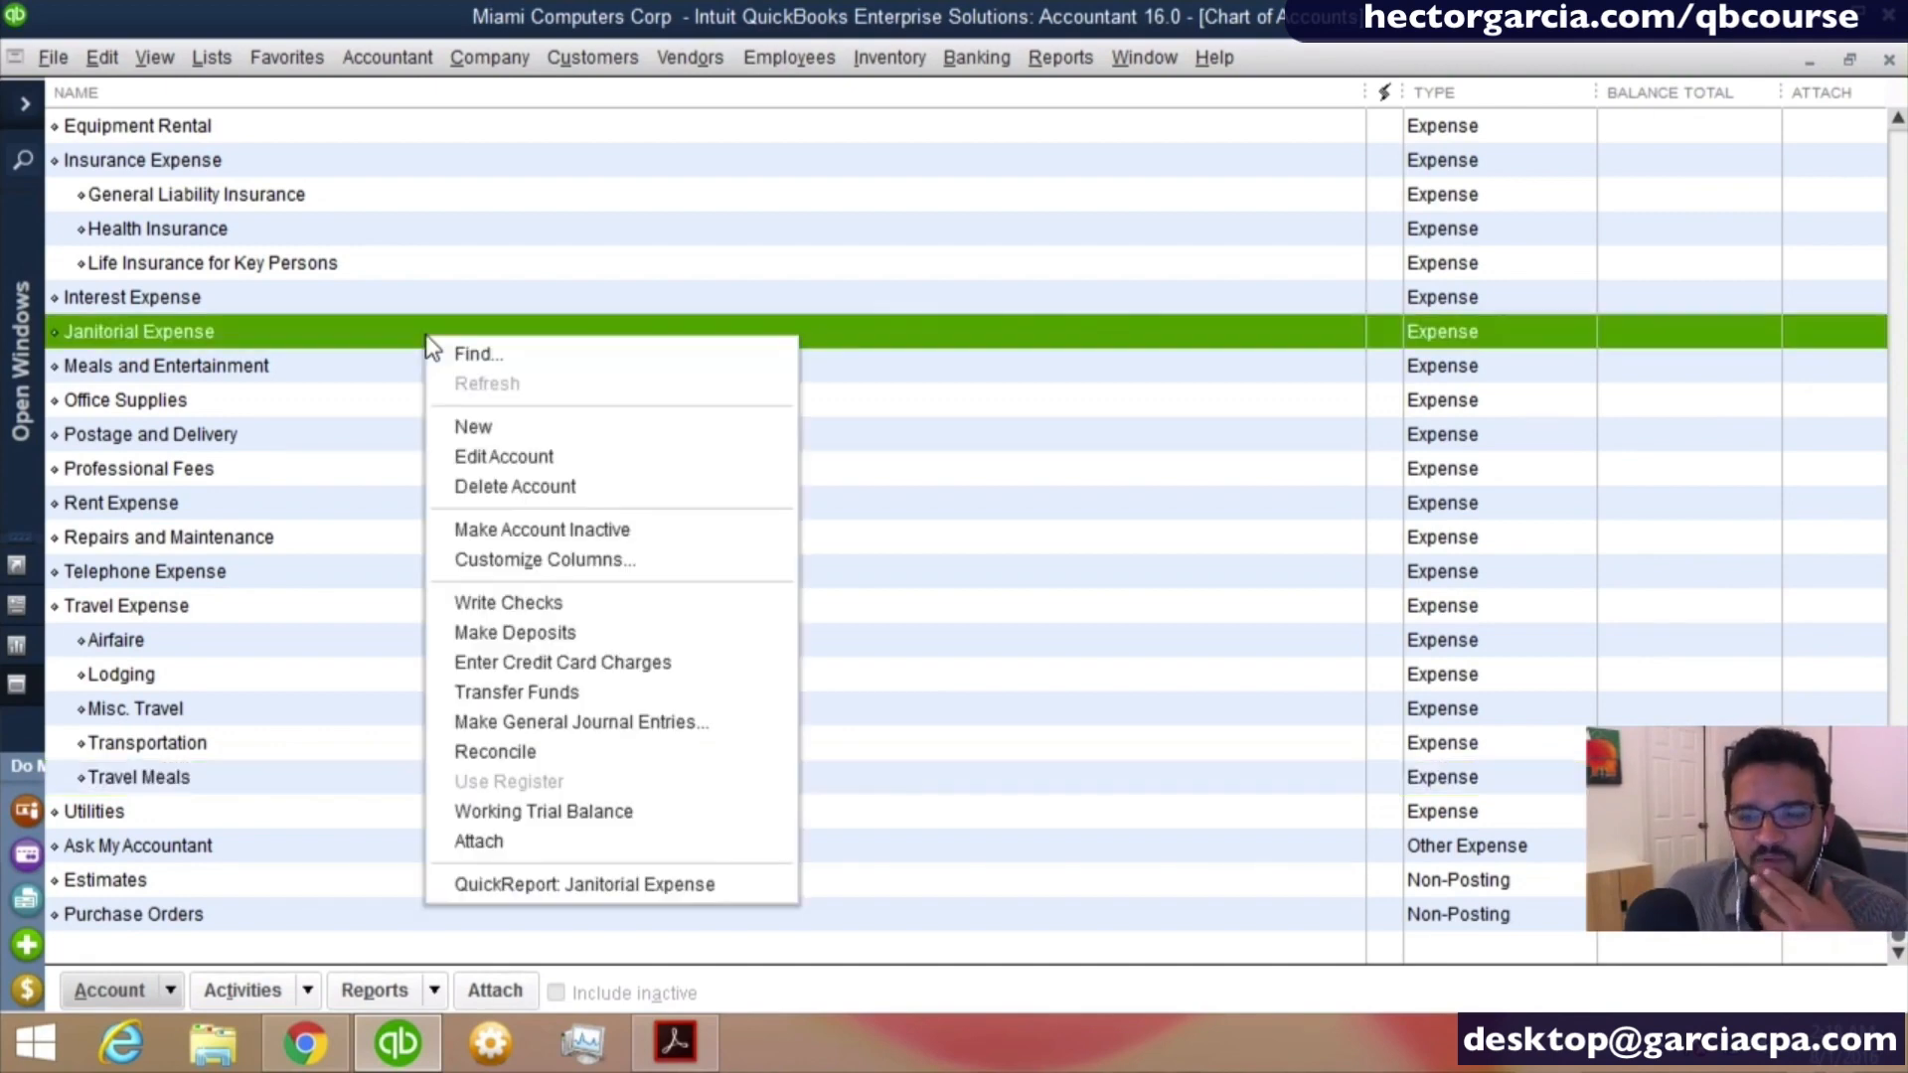
pyautogui.click(499, 438)
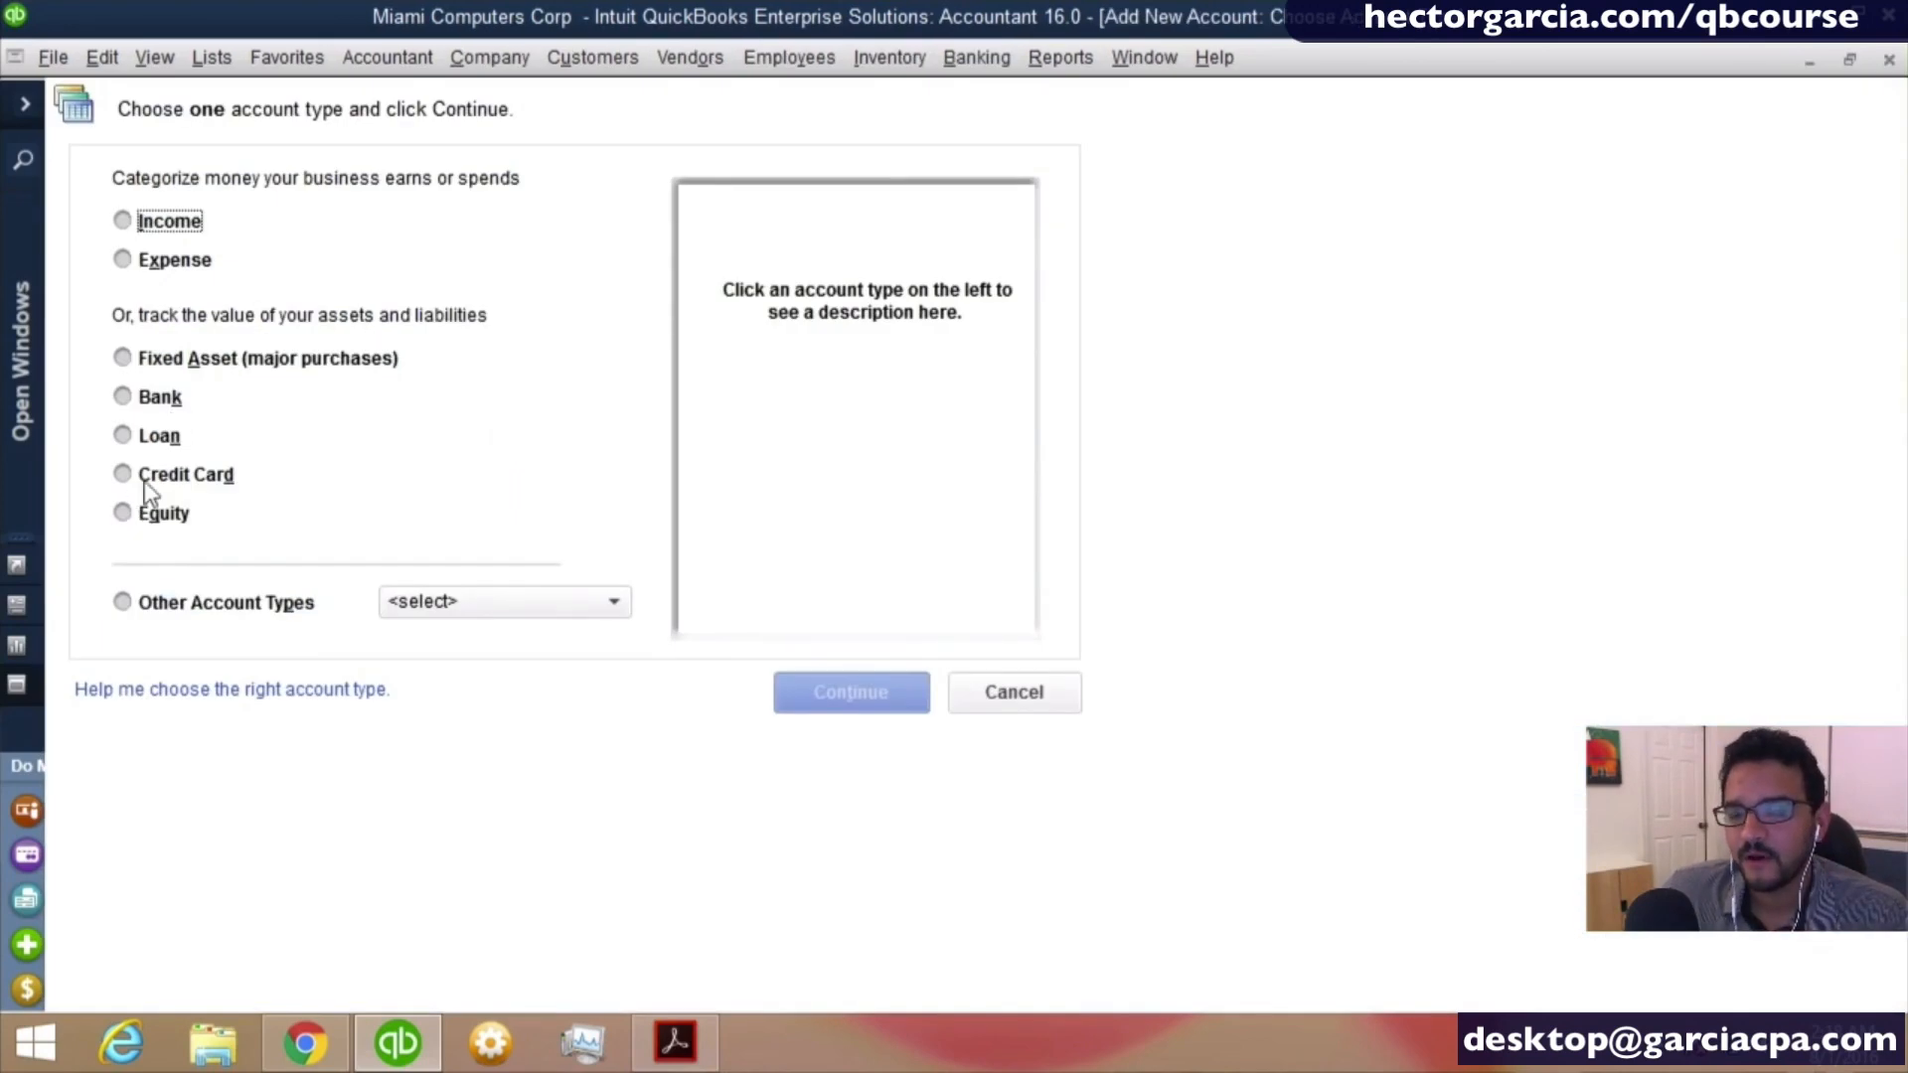
pyautogui.click(177, 263)
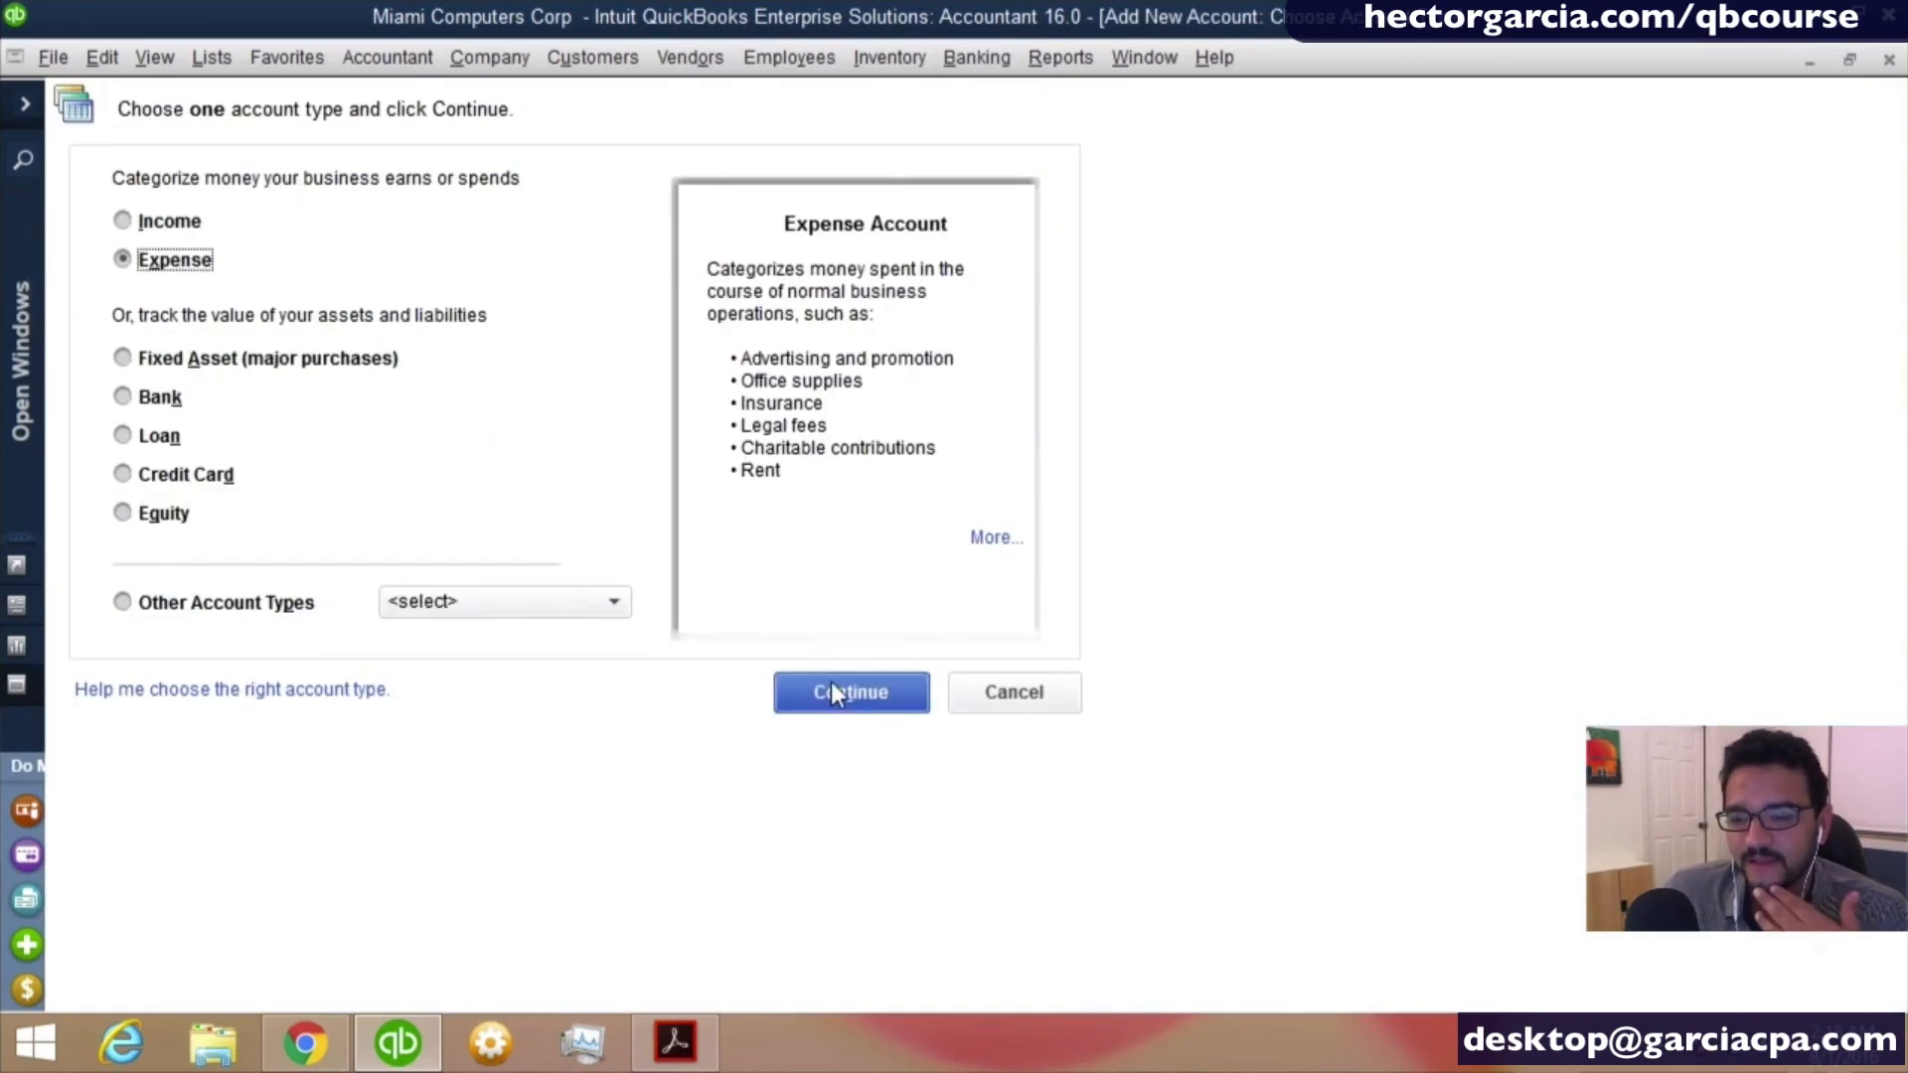
pyautogui.click(831, 690)
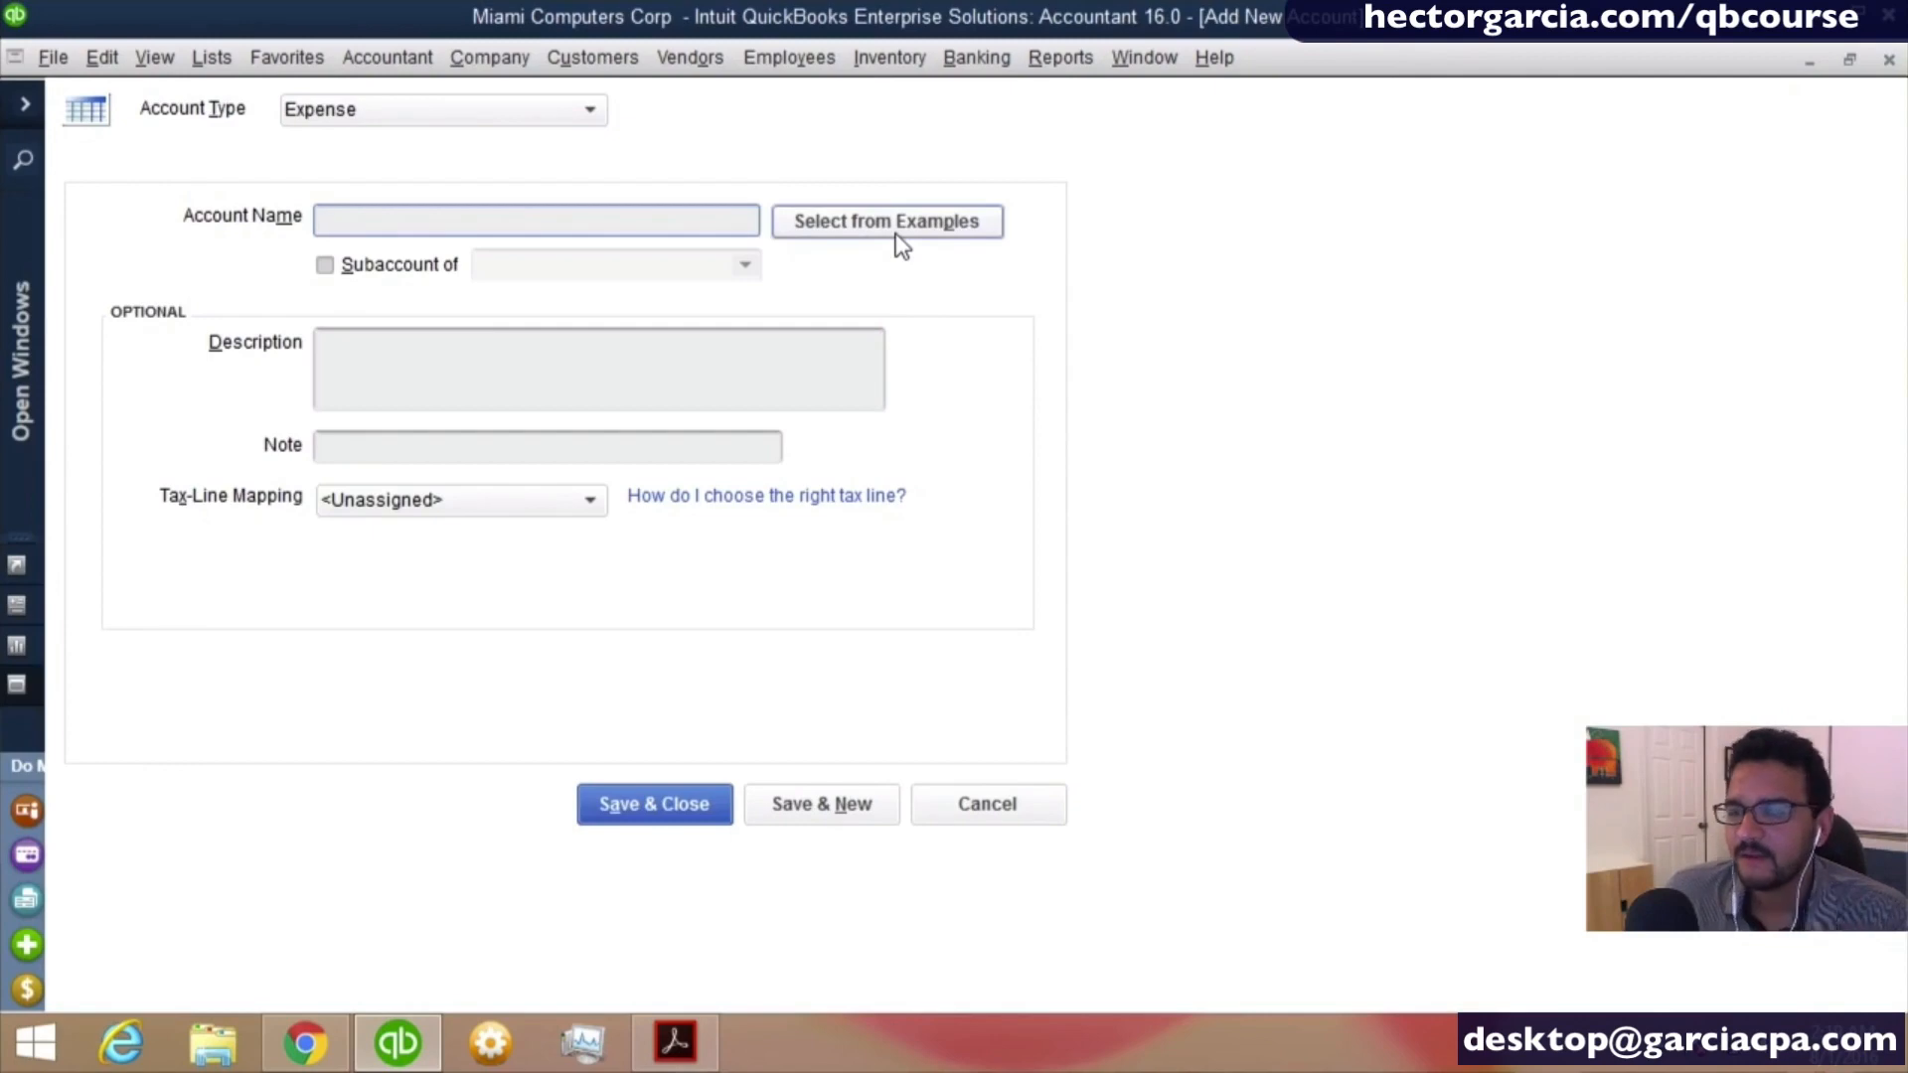
pyautogui.press('ctrl')
pyautogui.press('ctrl')
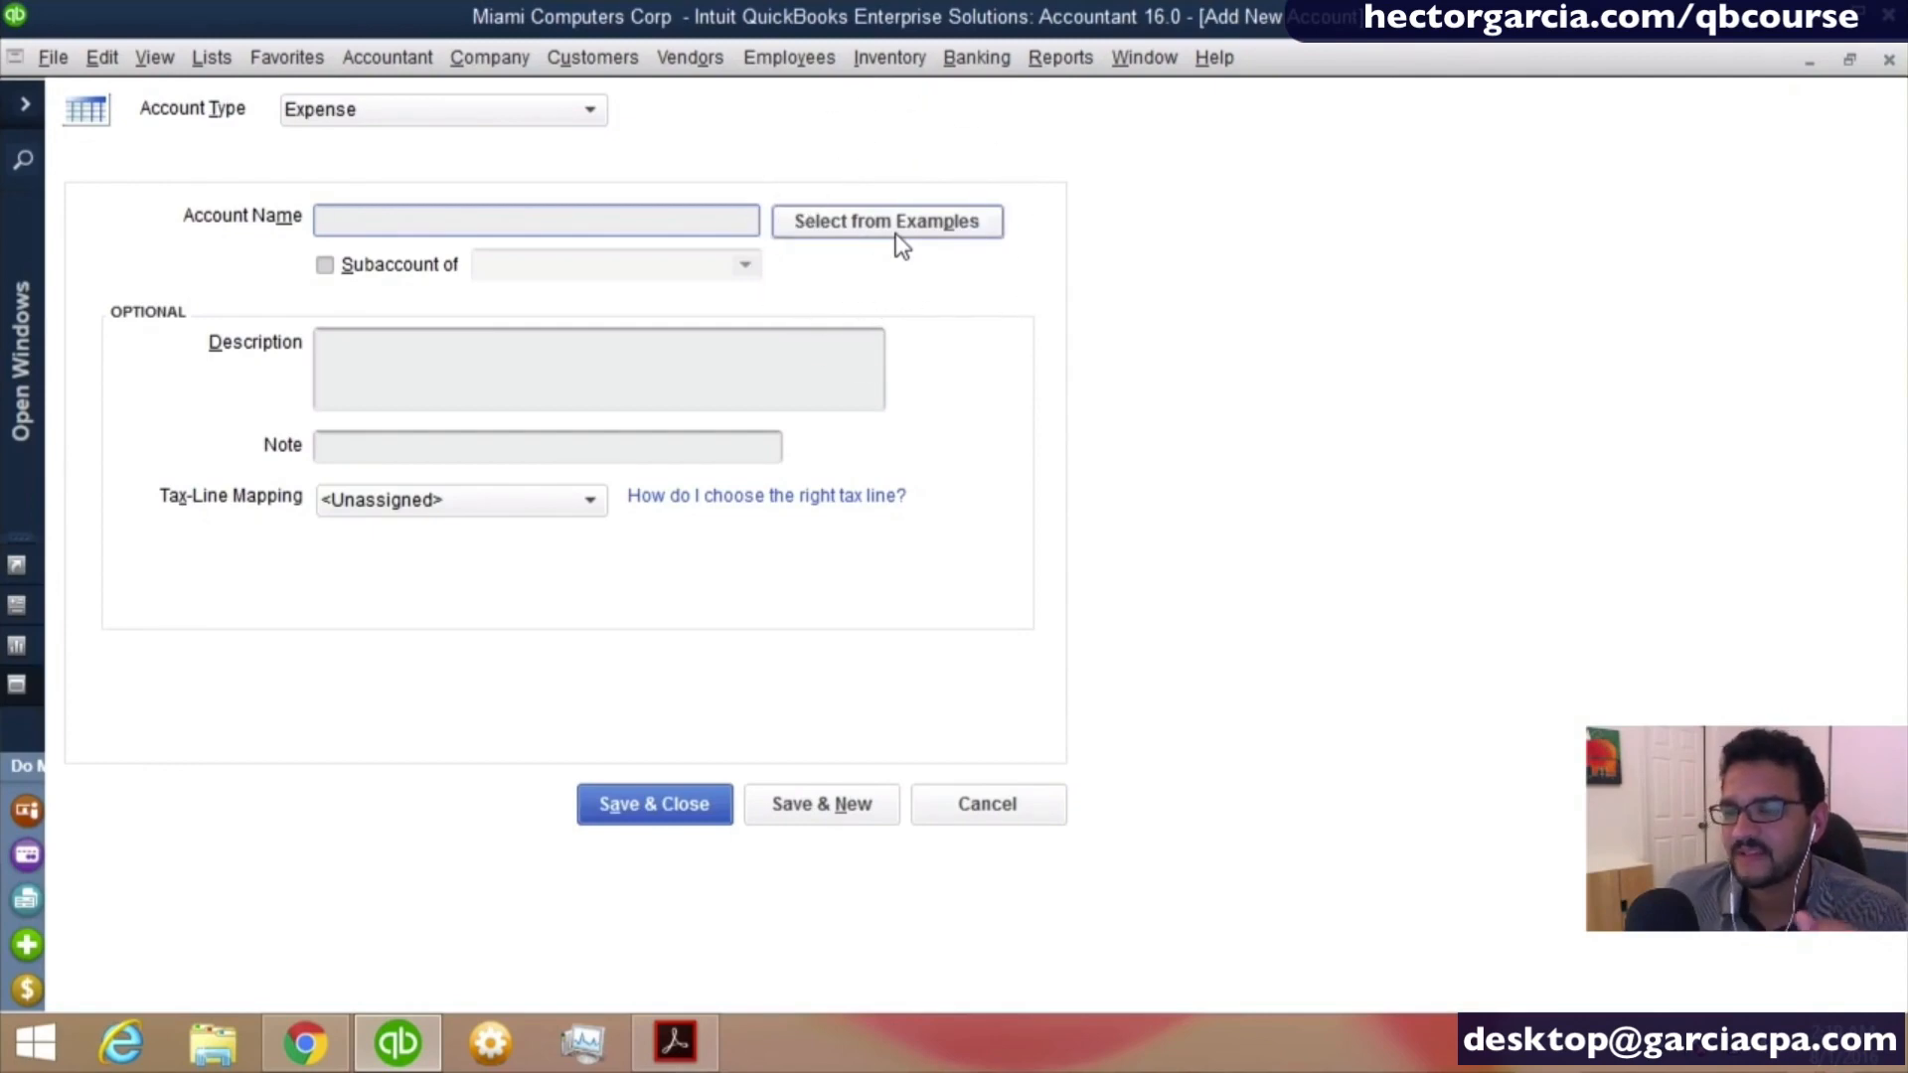
pyautogui.click(897, 236)
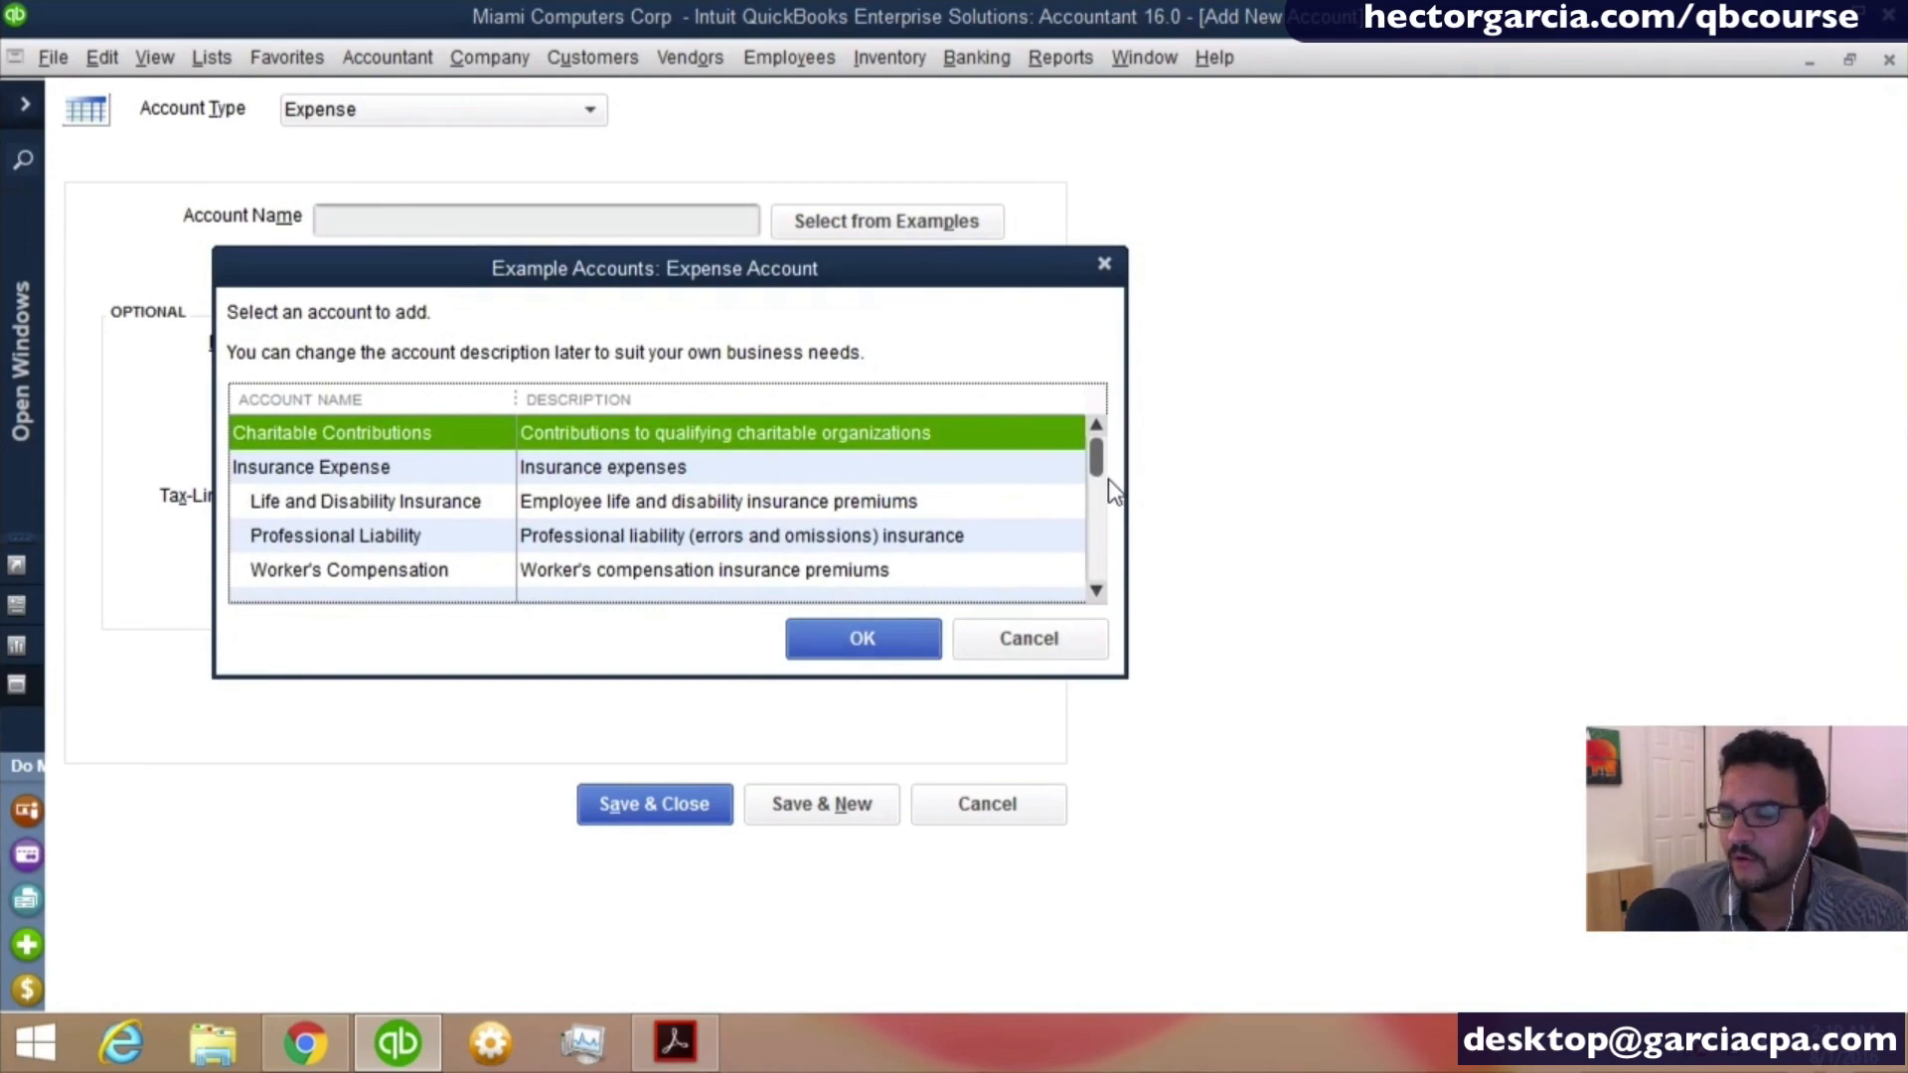
pyautogui.moveTo(1096, 459); pyautogui.dragTo(1101, 569)
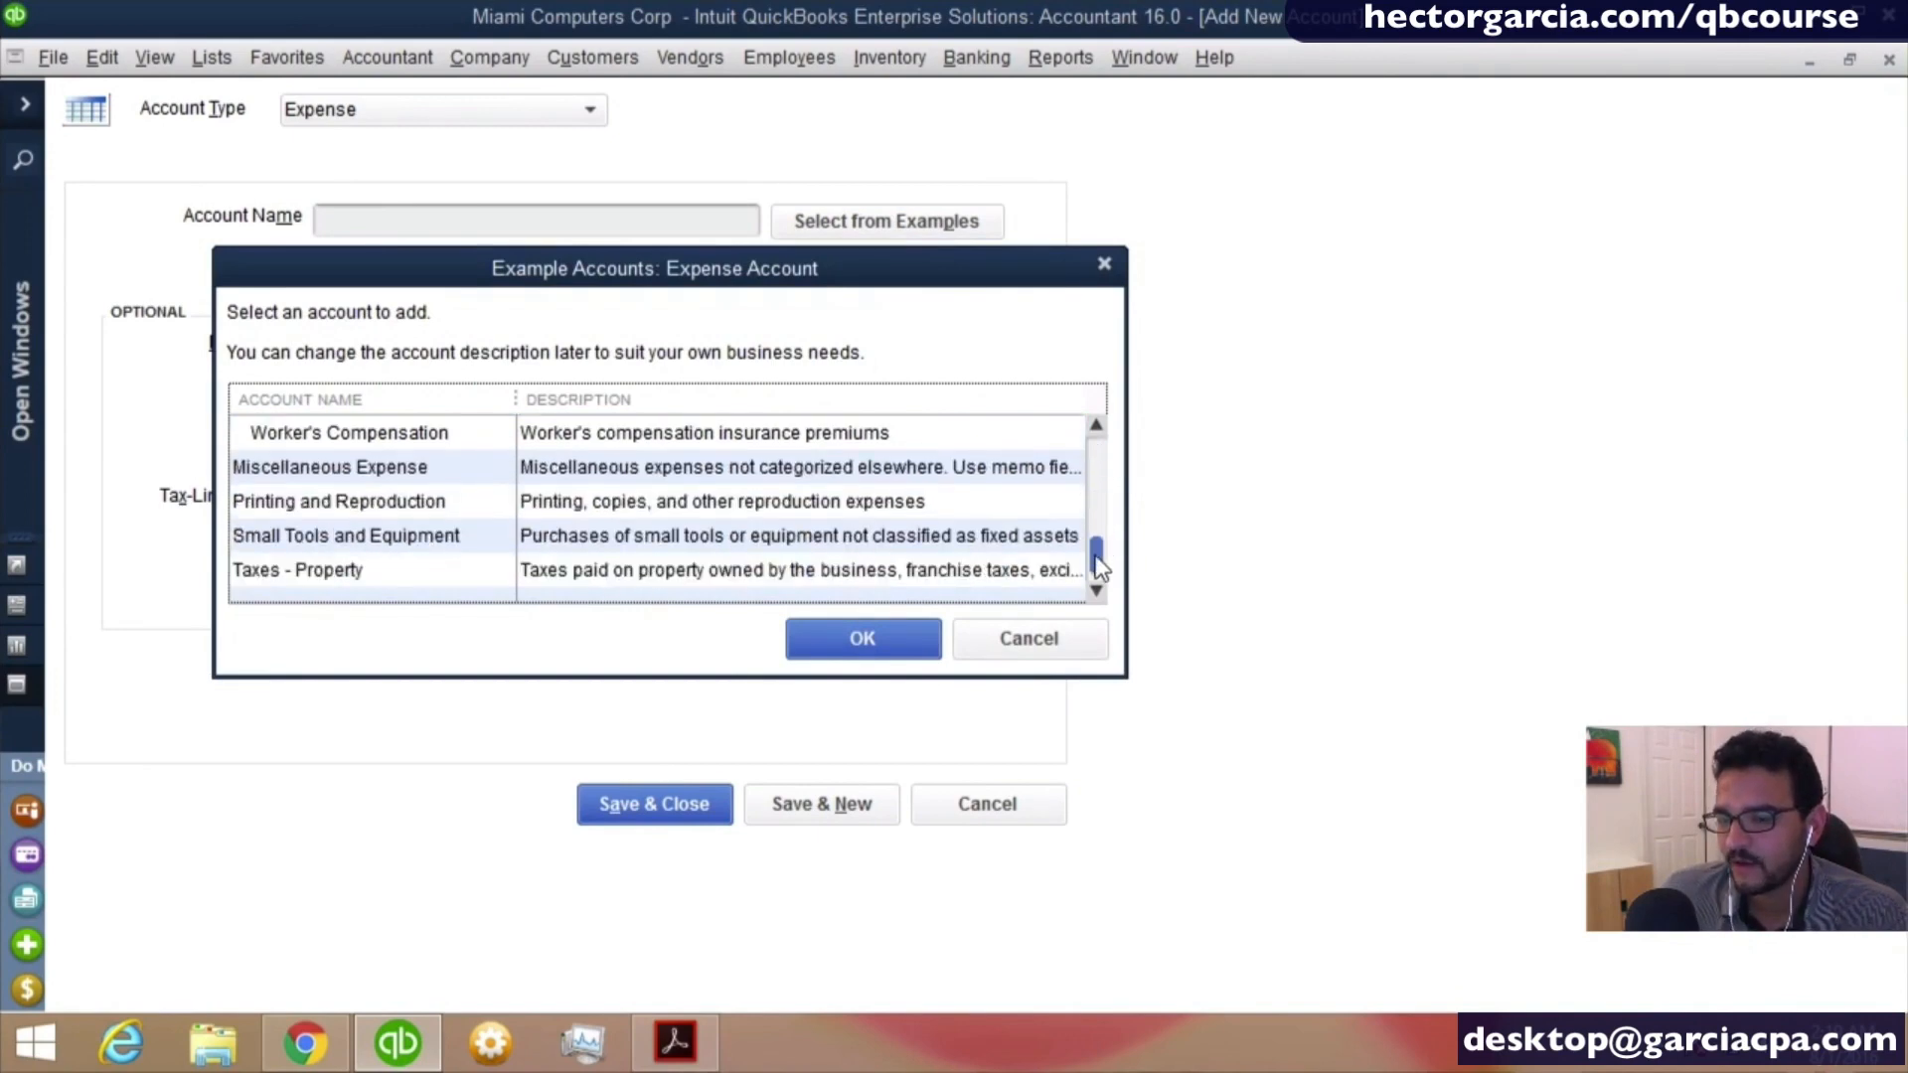
pyautogui.click(430, 477)
pyautogui.click(421, 505)
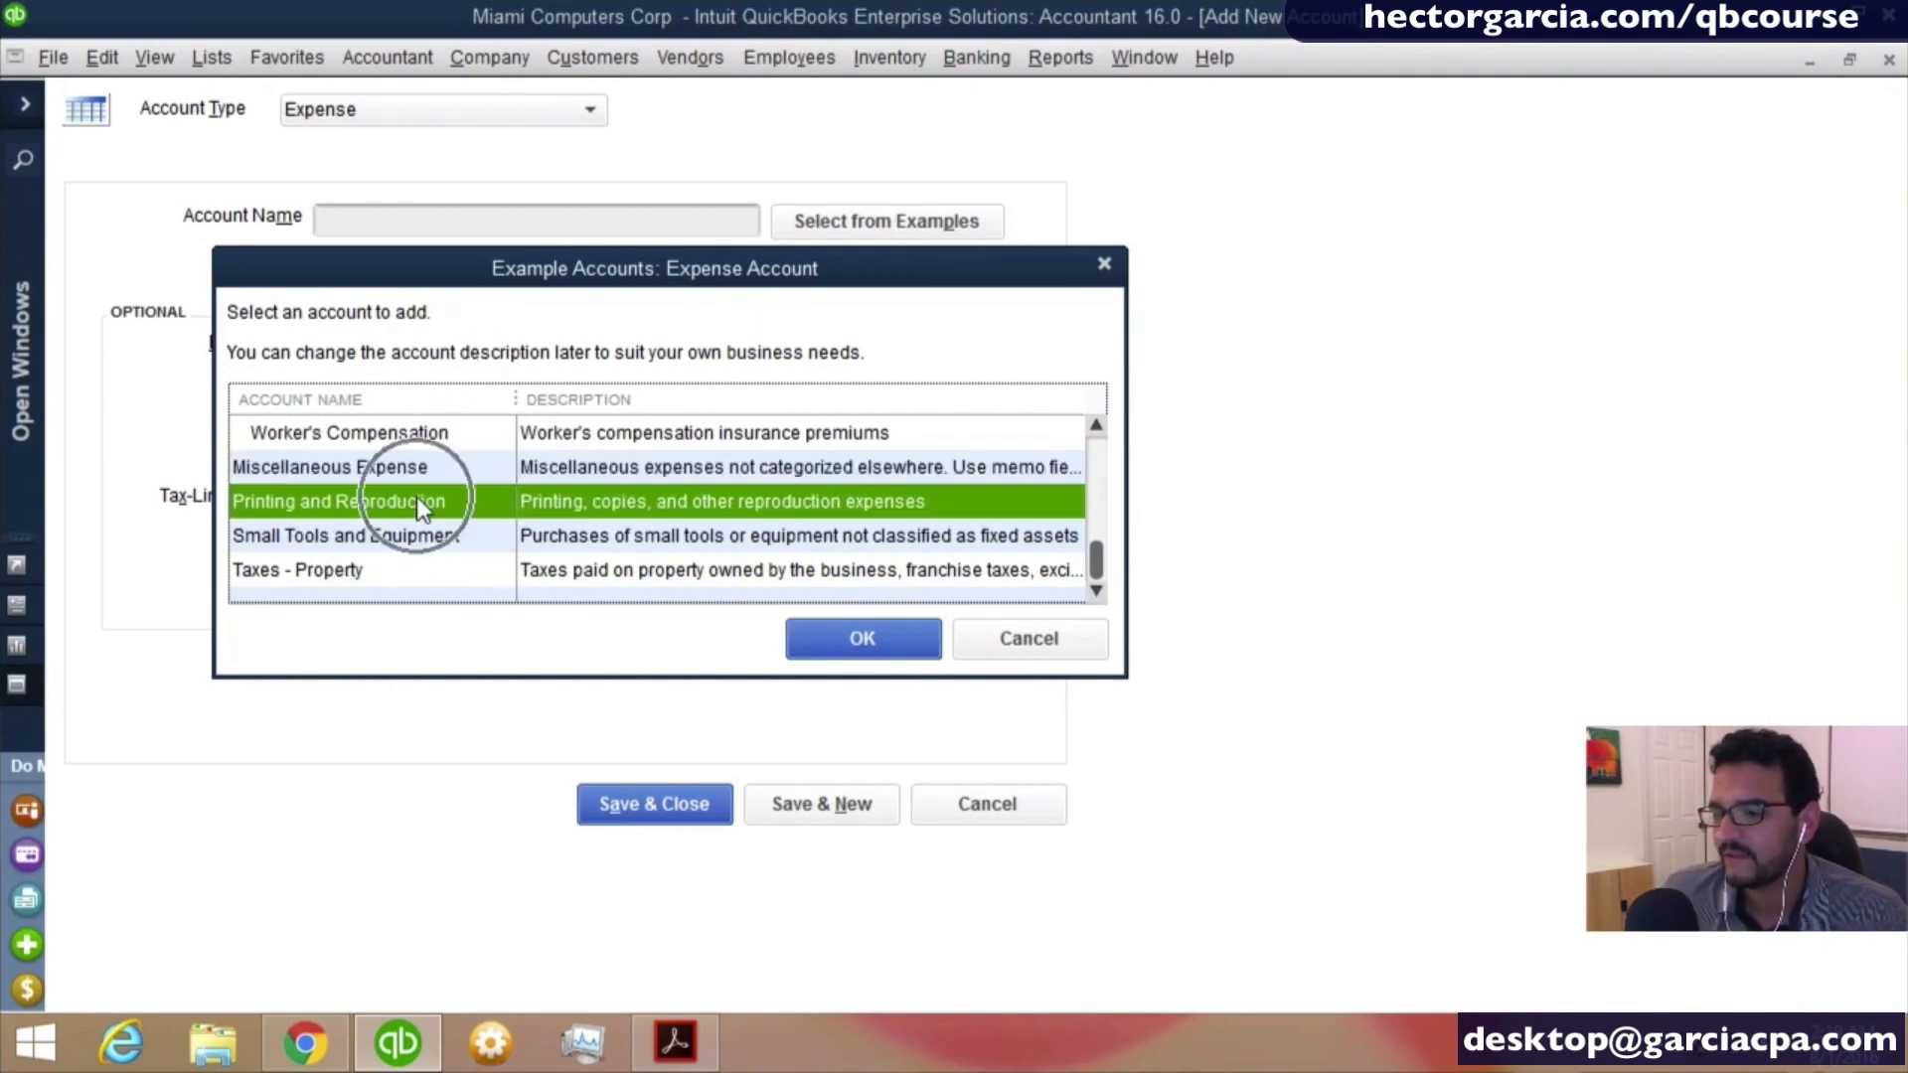
pyautogui.doubleClick(385, 504)
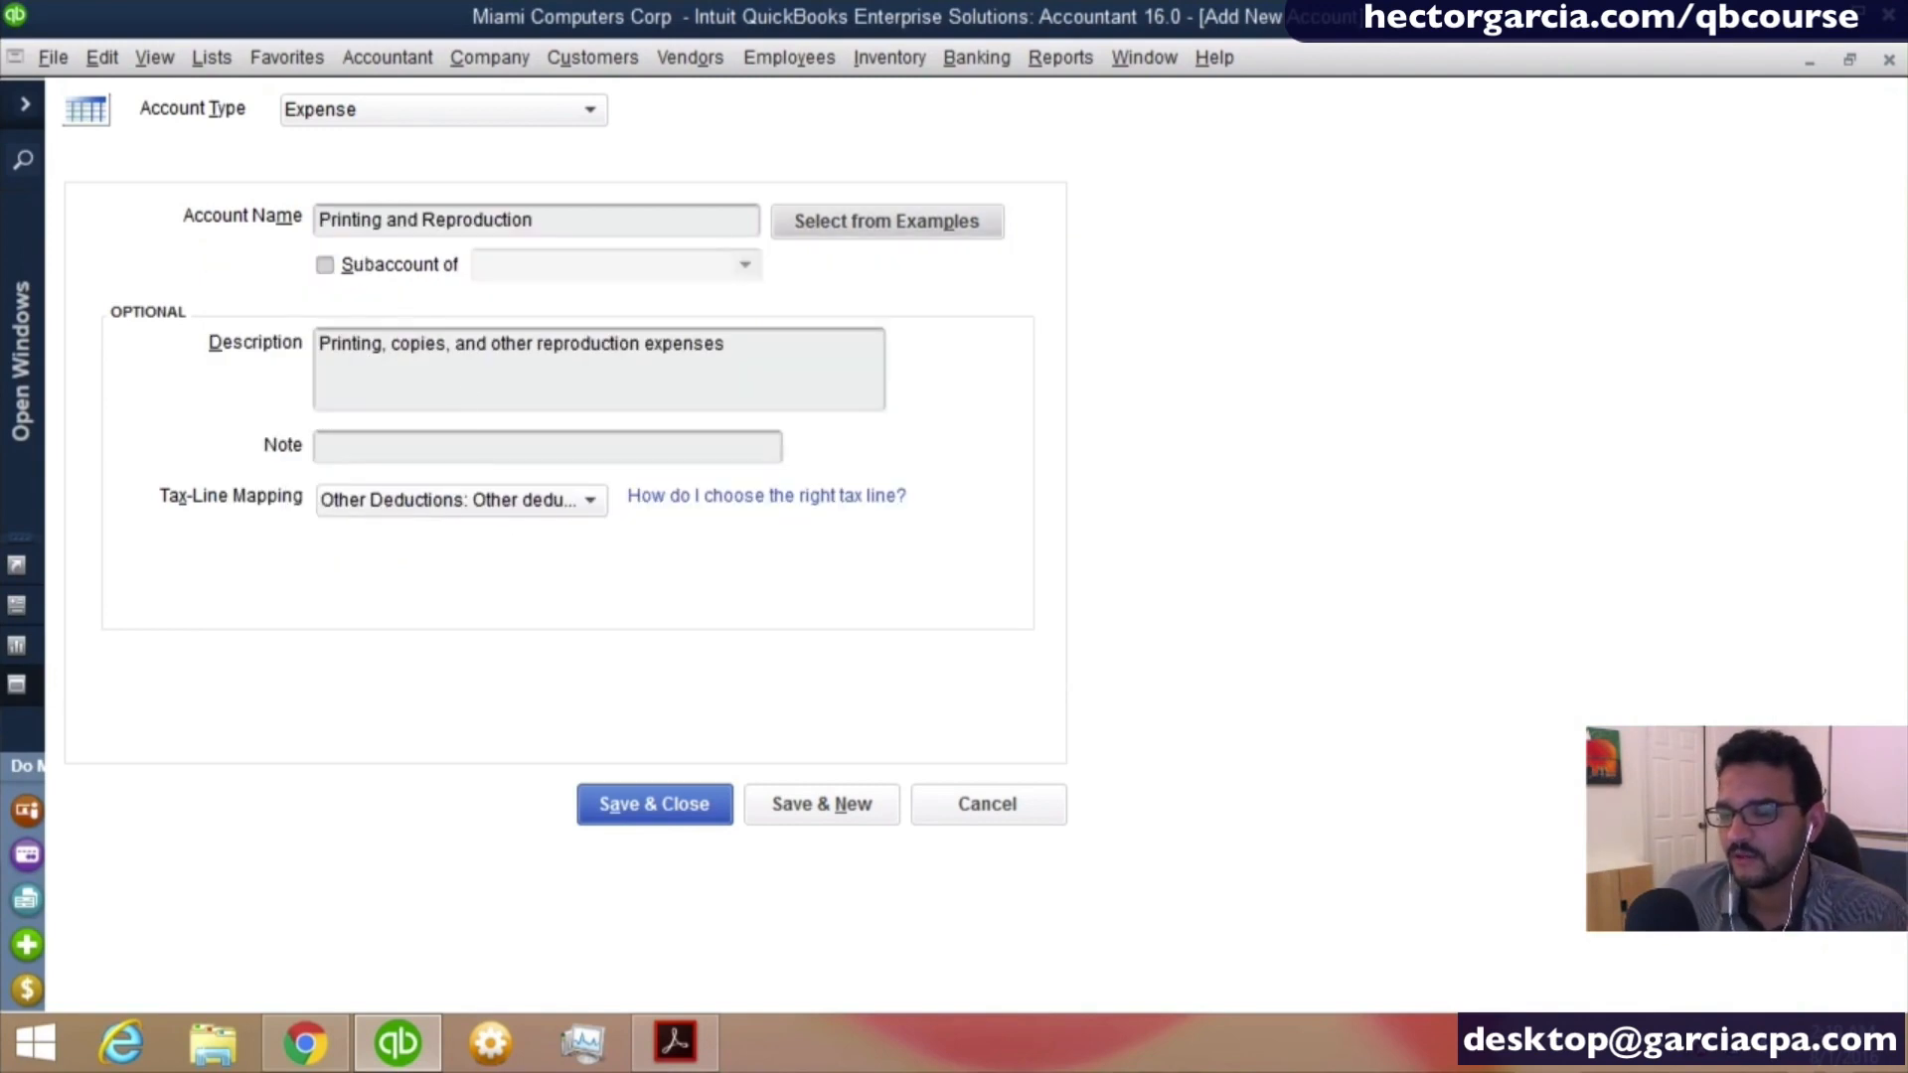
pyautogui.click(655, 803)
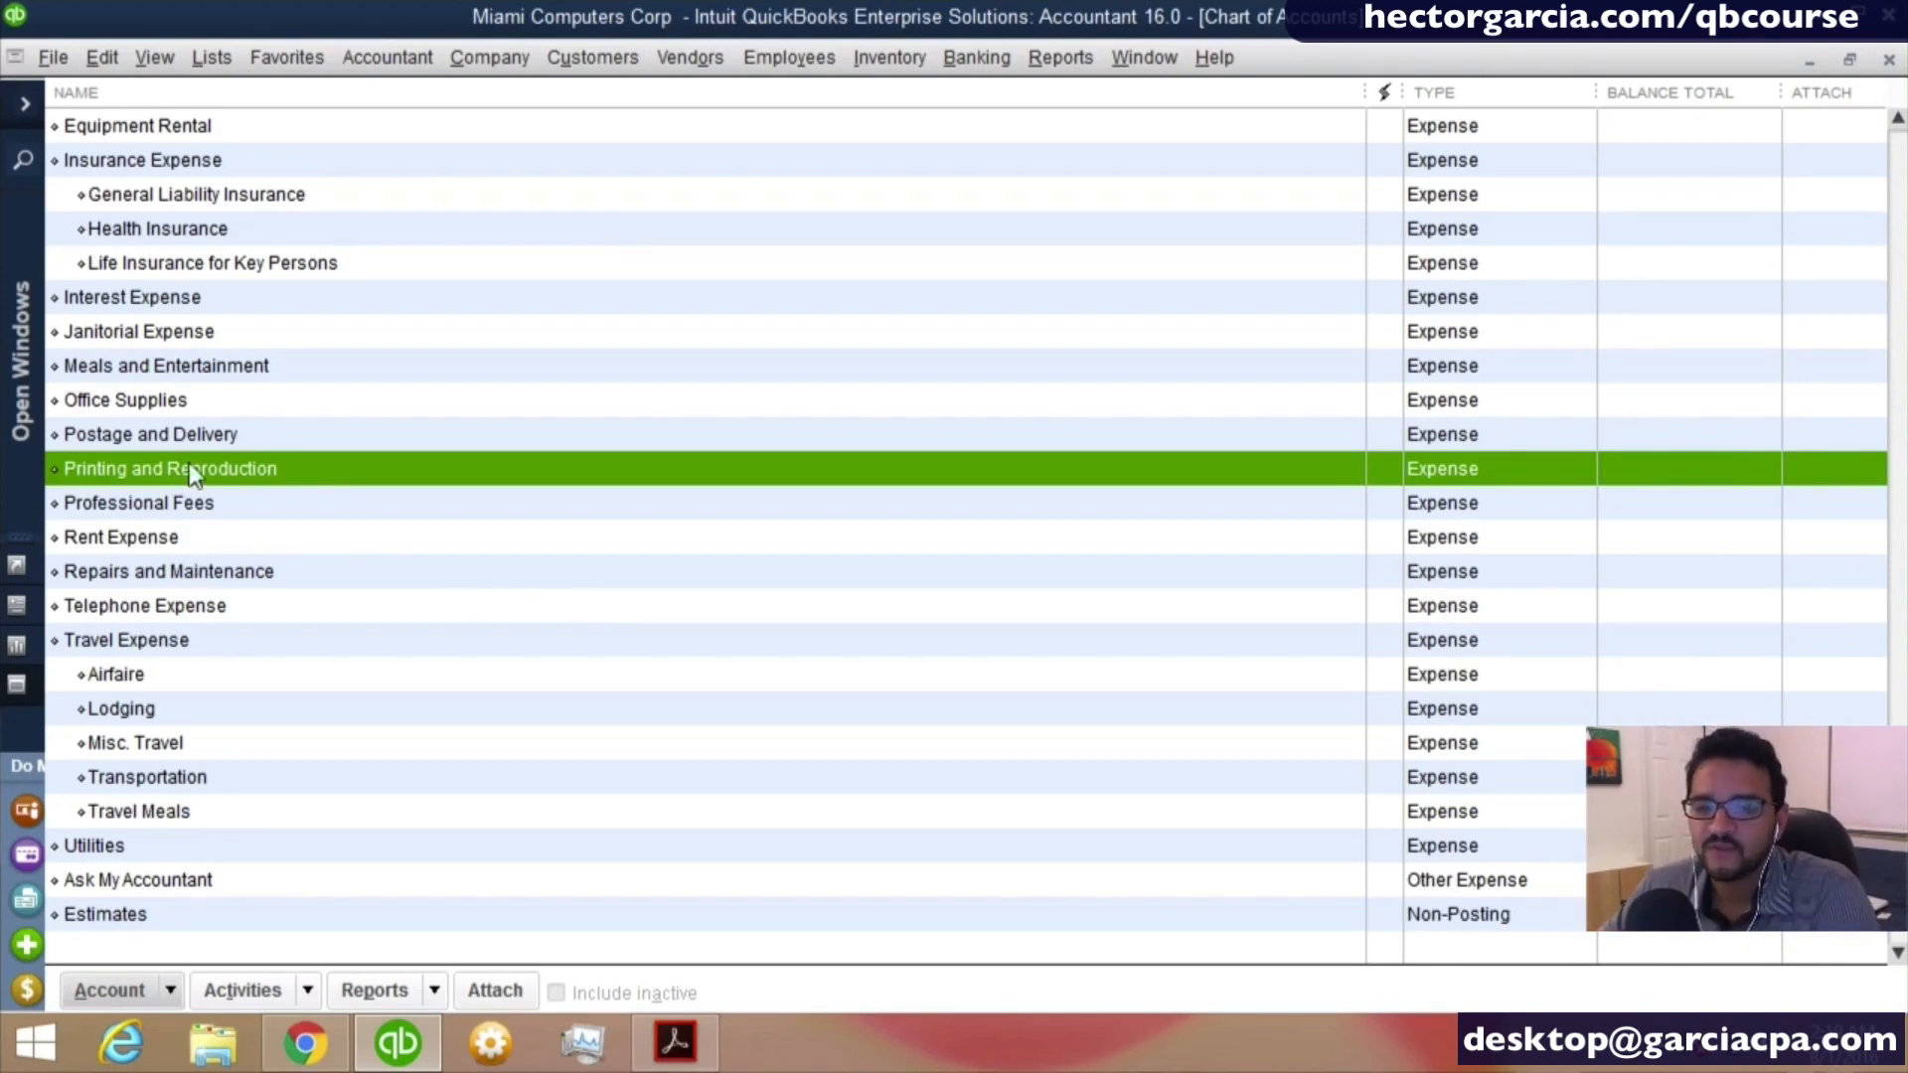
# - Make the Postage and Delivery expense account inactive
pyautogui.click(192, 434)
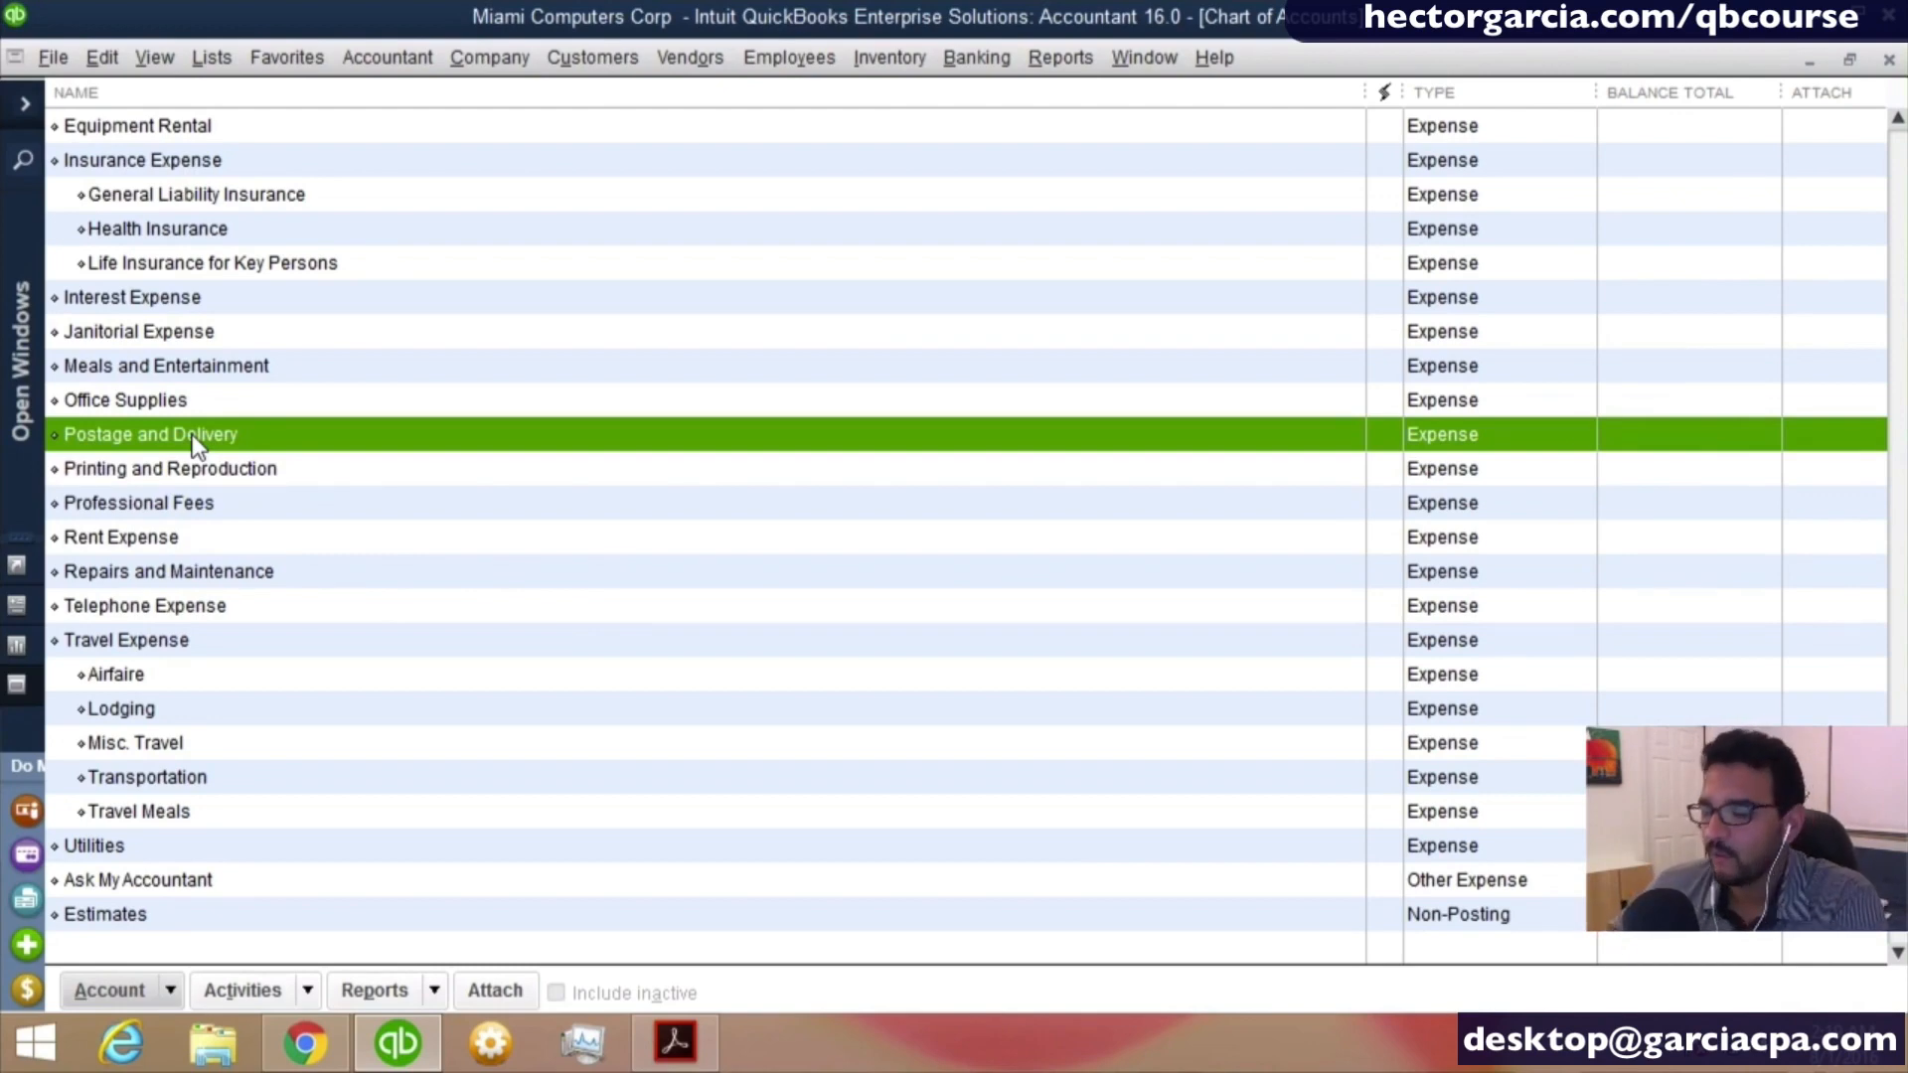
pyautogui.rightClick(195, 444)
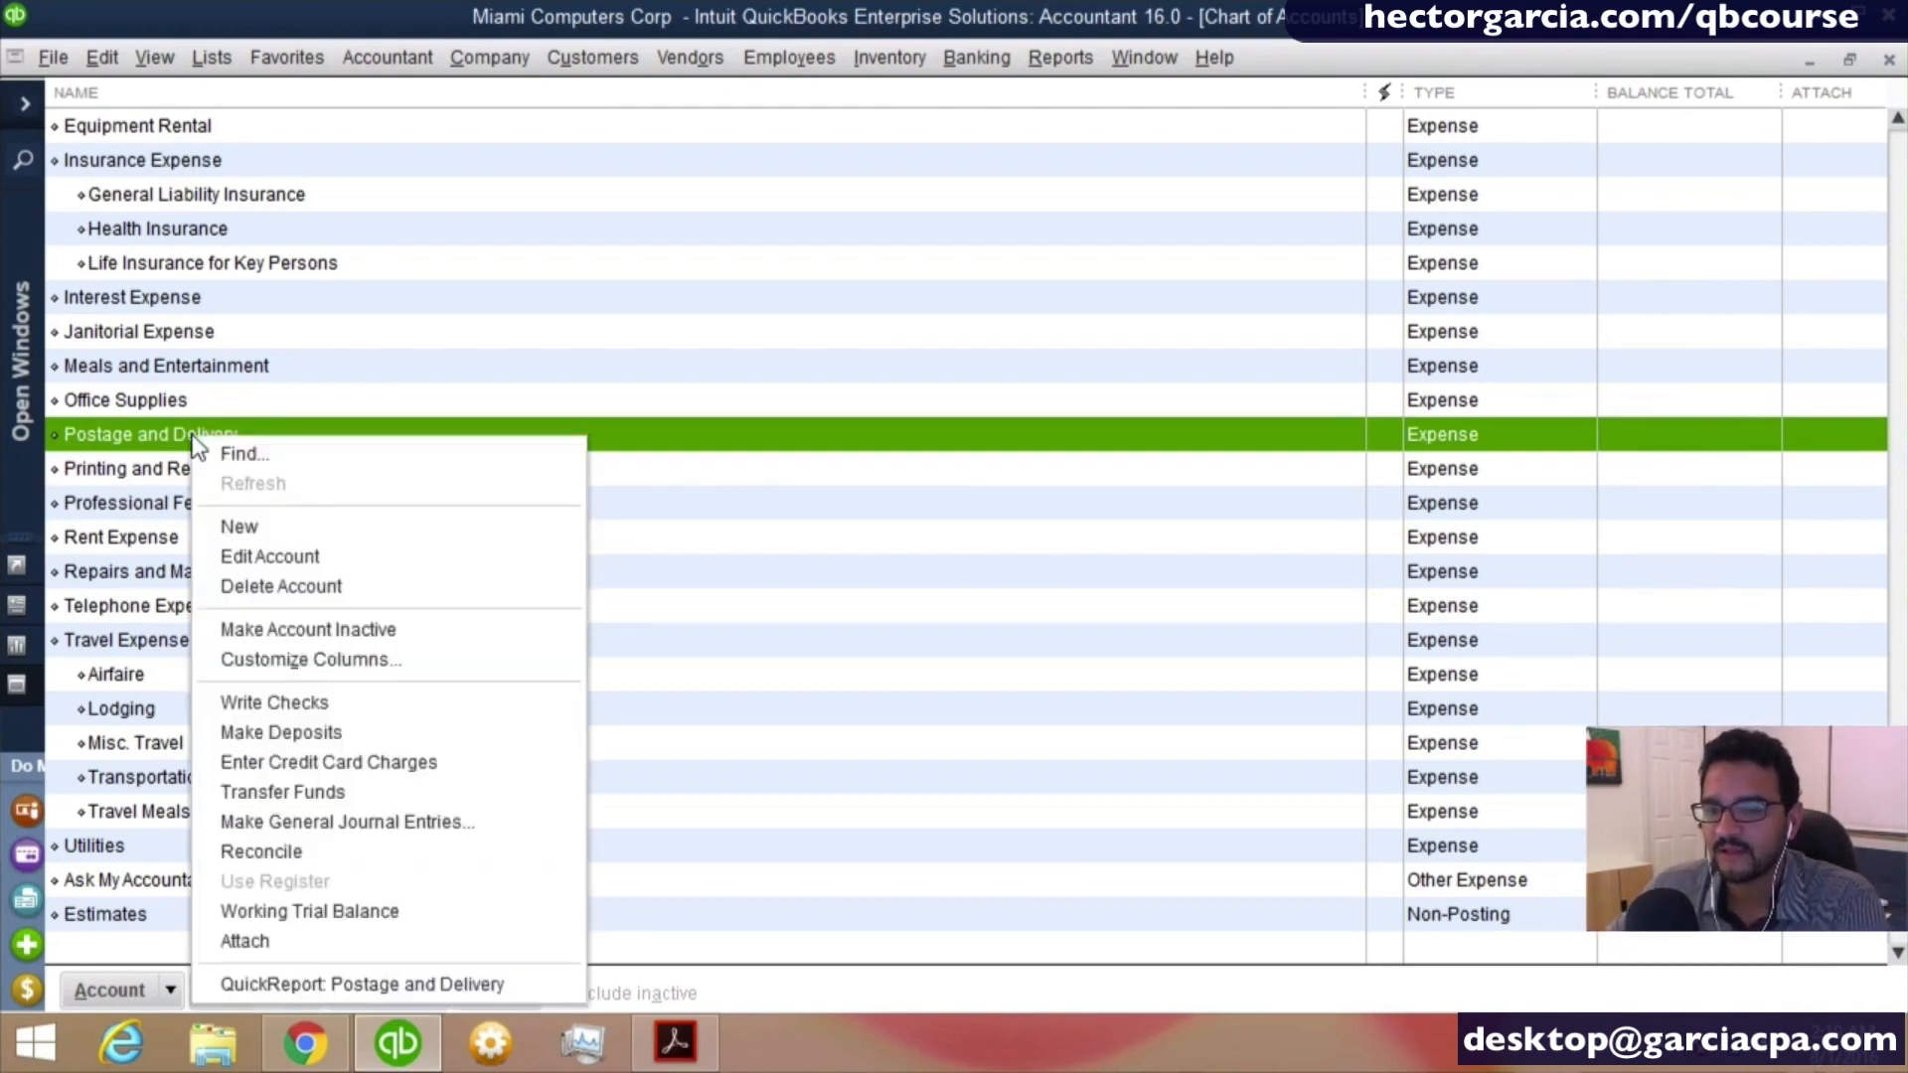
pyautogui.click(368, 632)
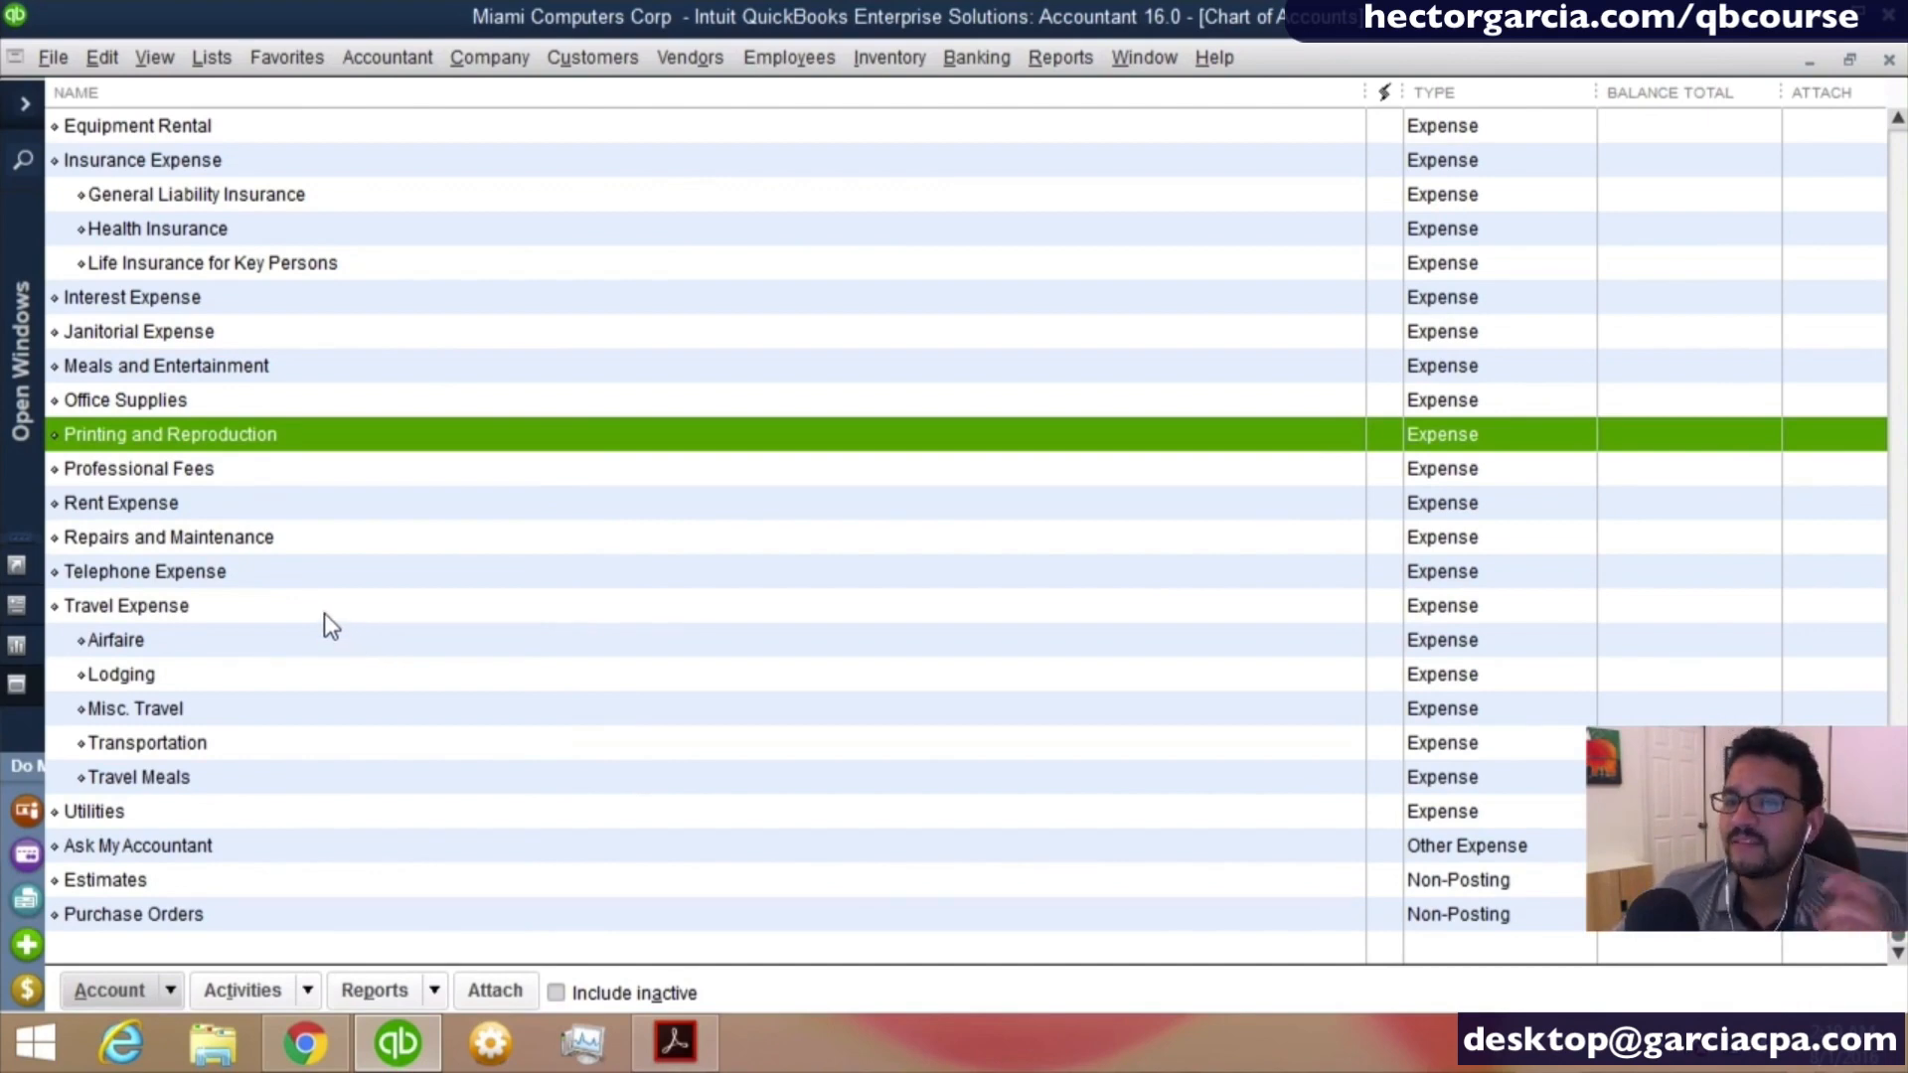
# - Delete the Janitorial Expense account from the chart of accounts and confirm the deletion
pyautogui.click(194, 336)
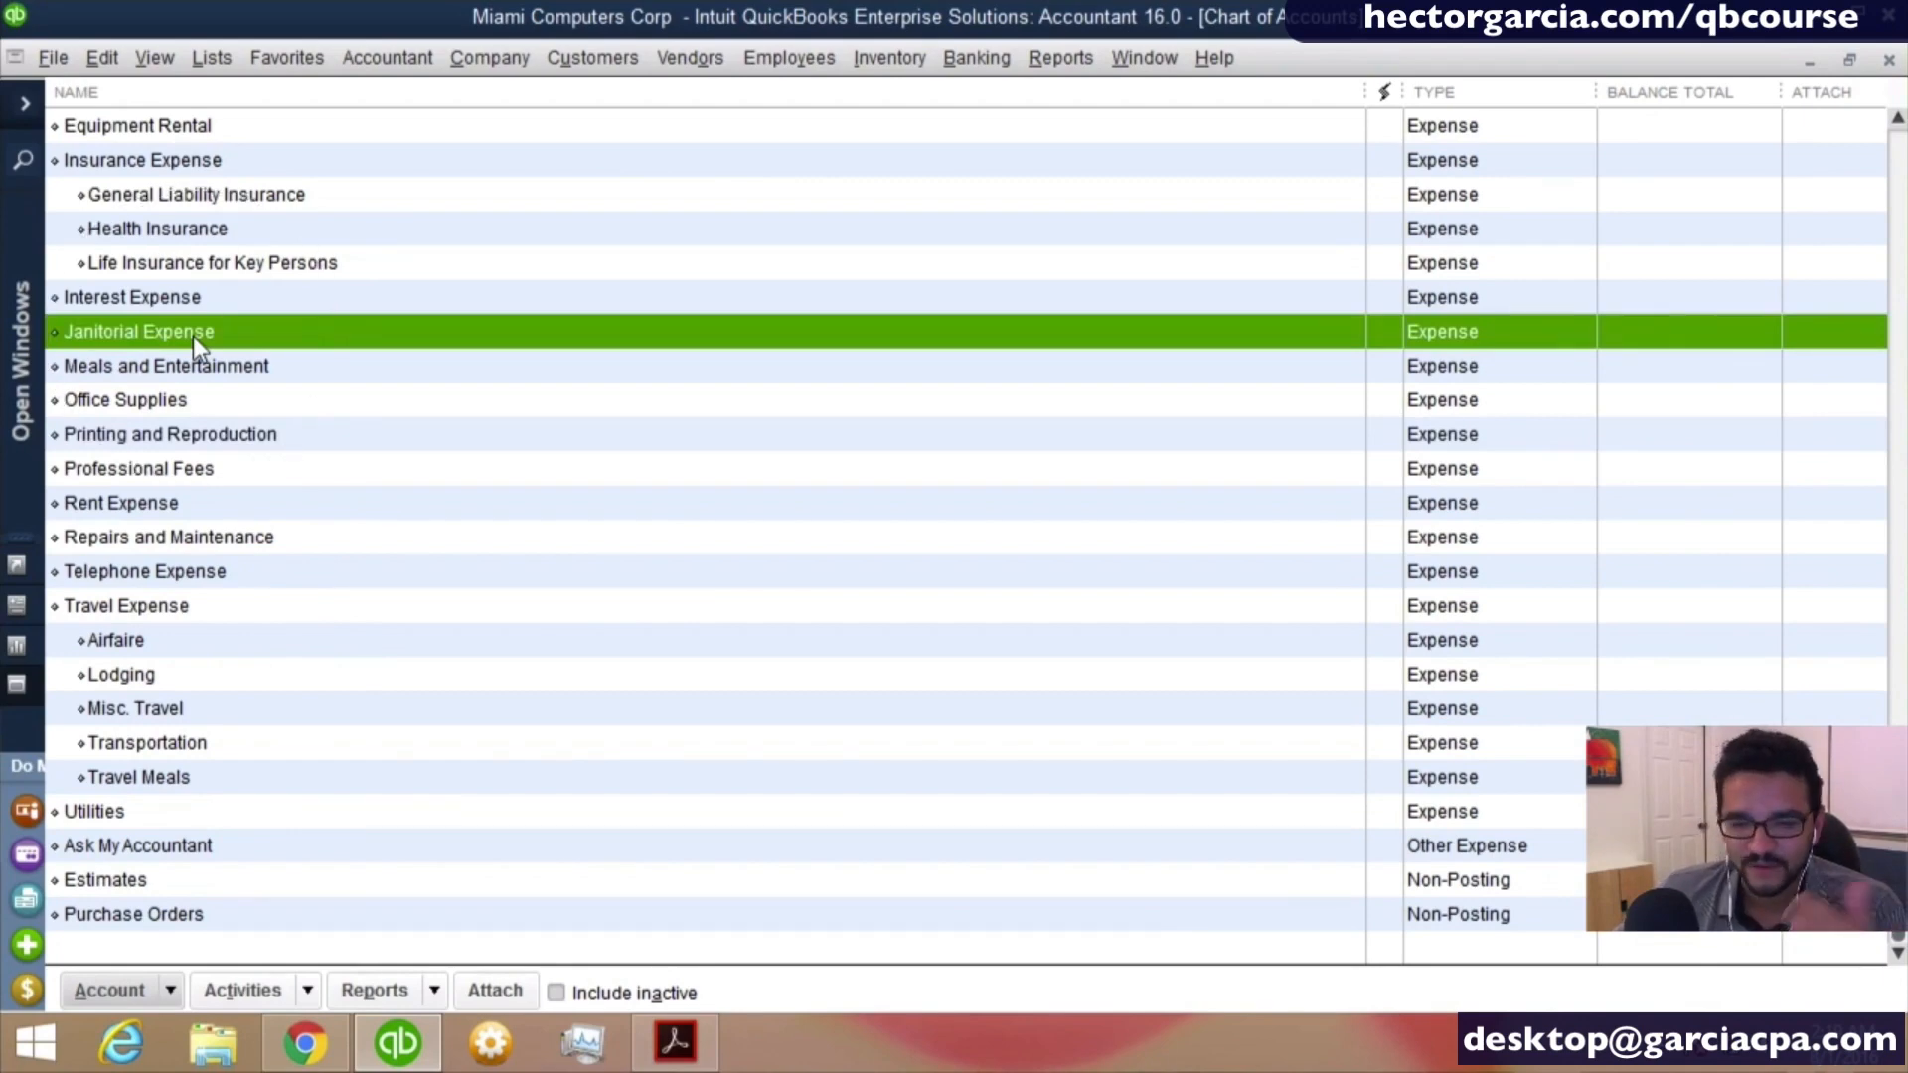
pyautogui.click(175, 540)
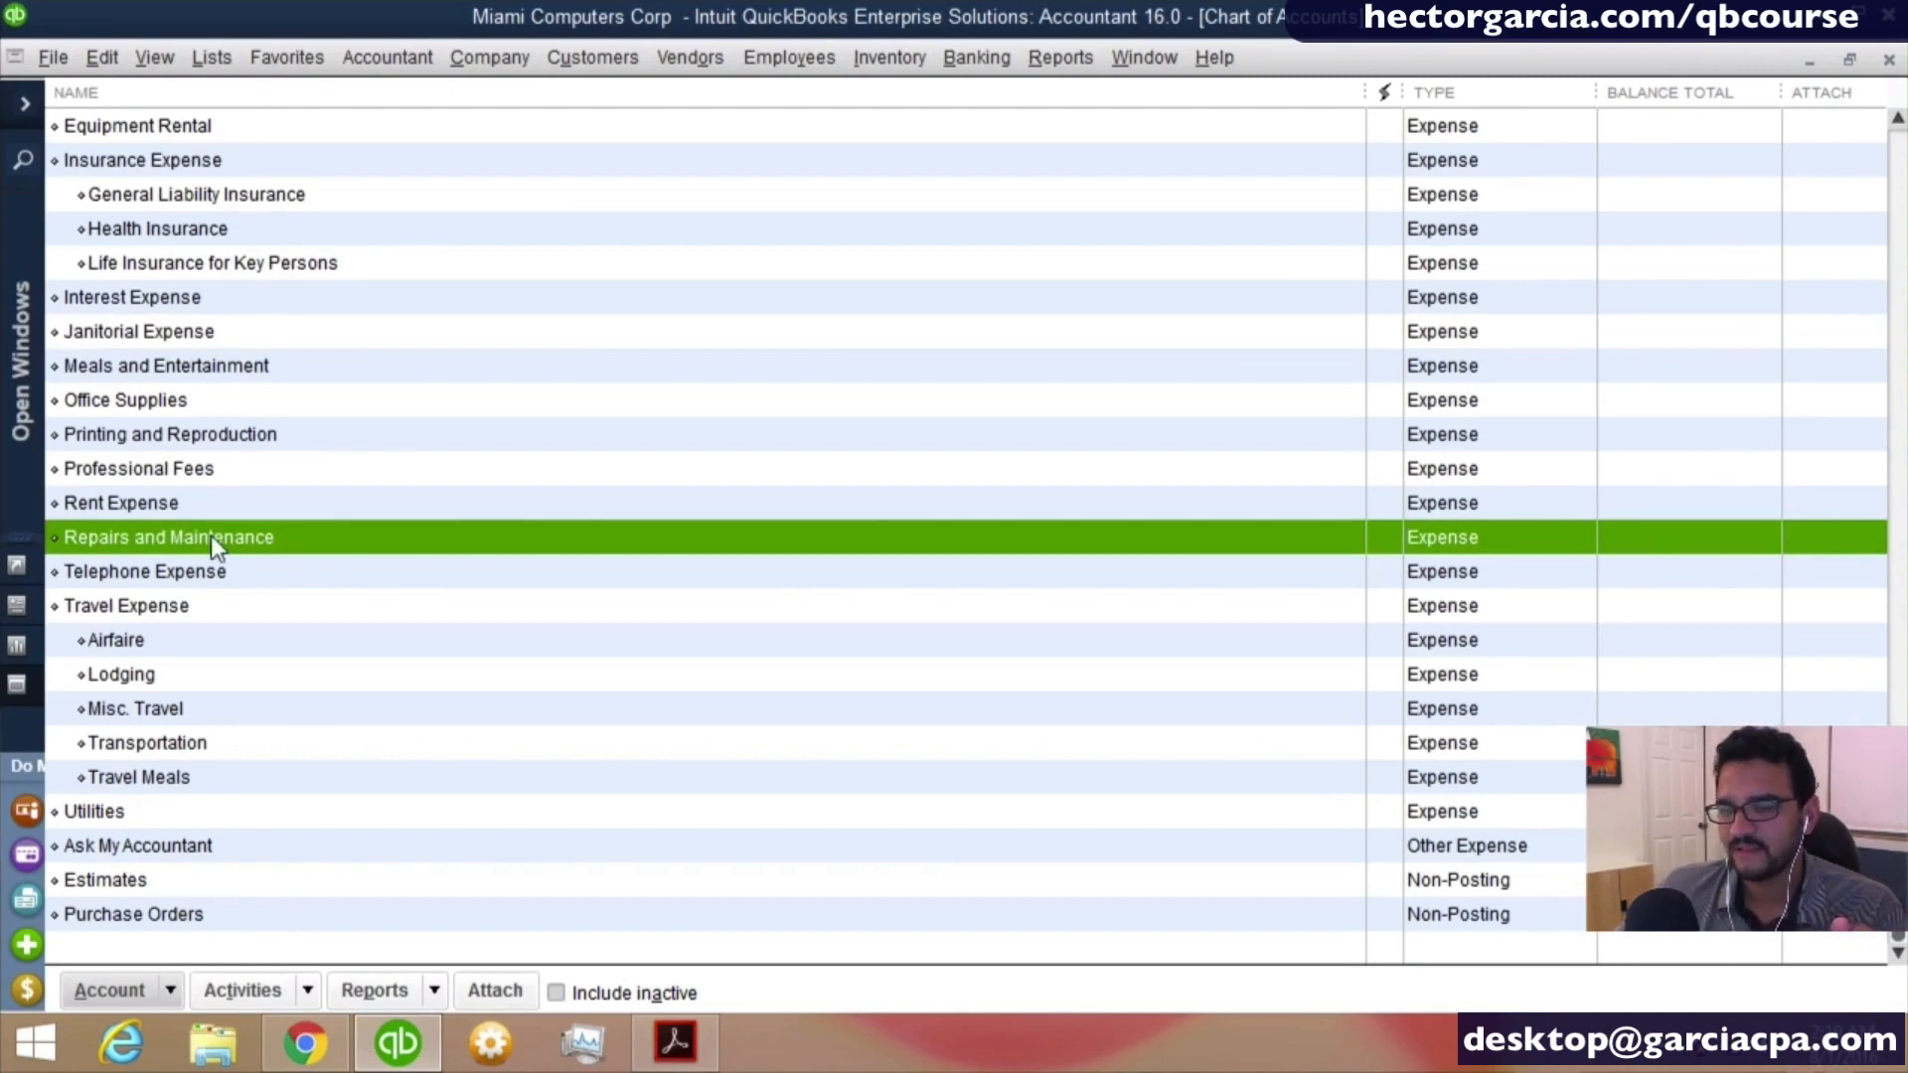
pyautogui.rightClick(167, 346)
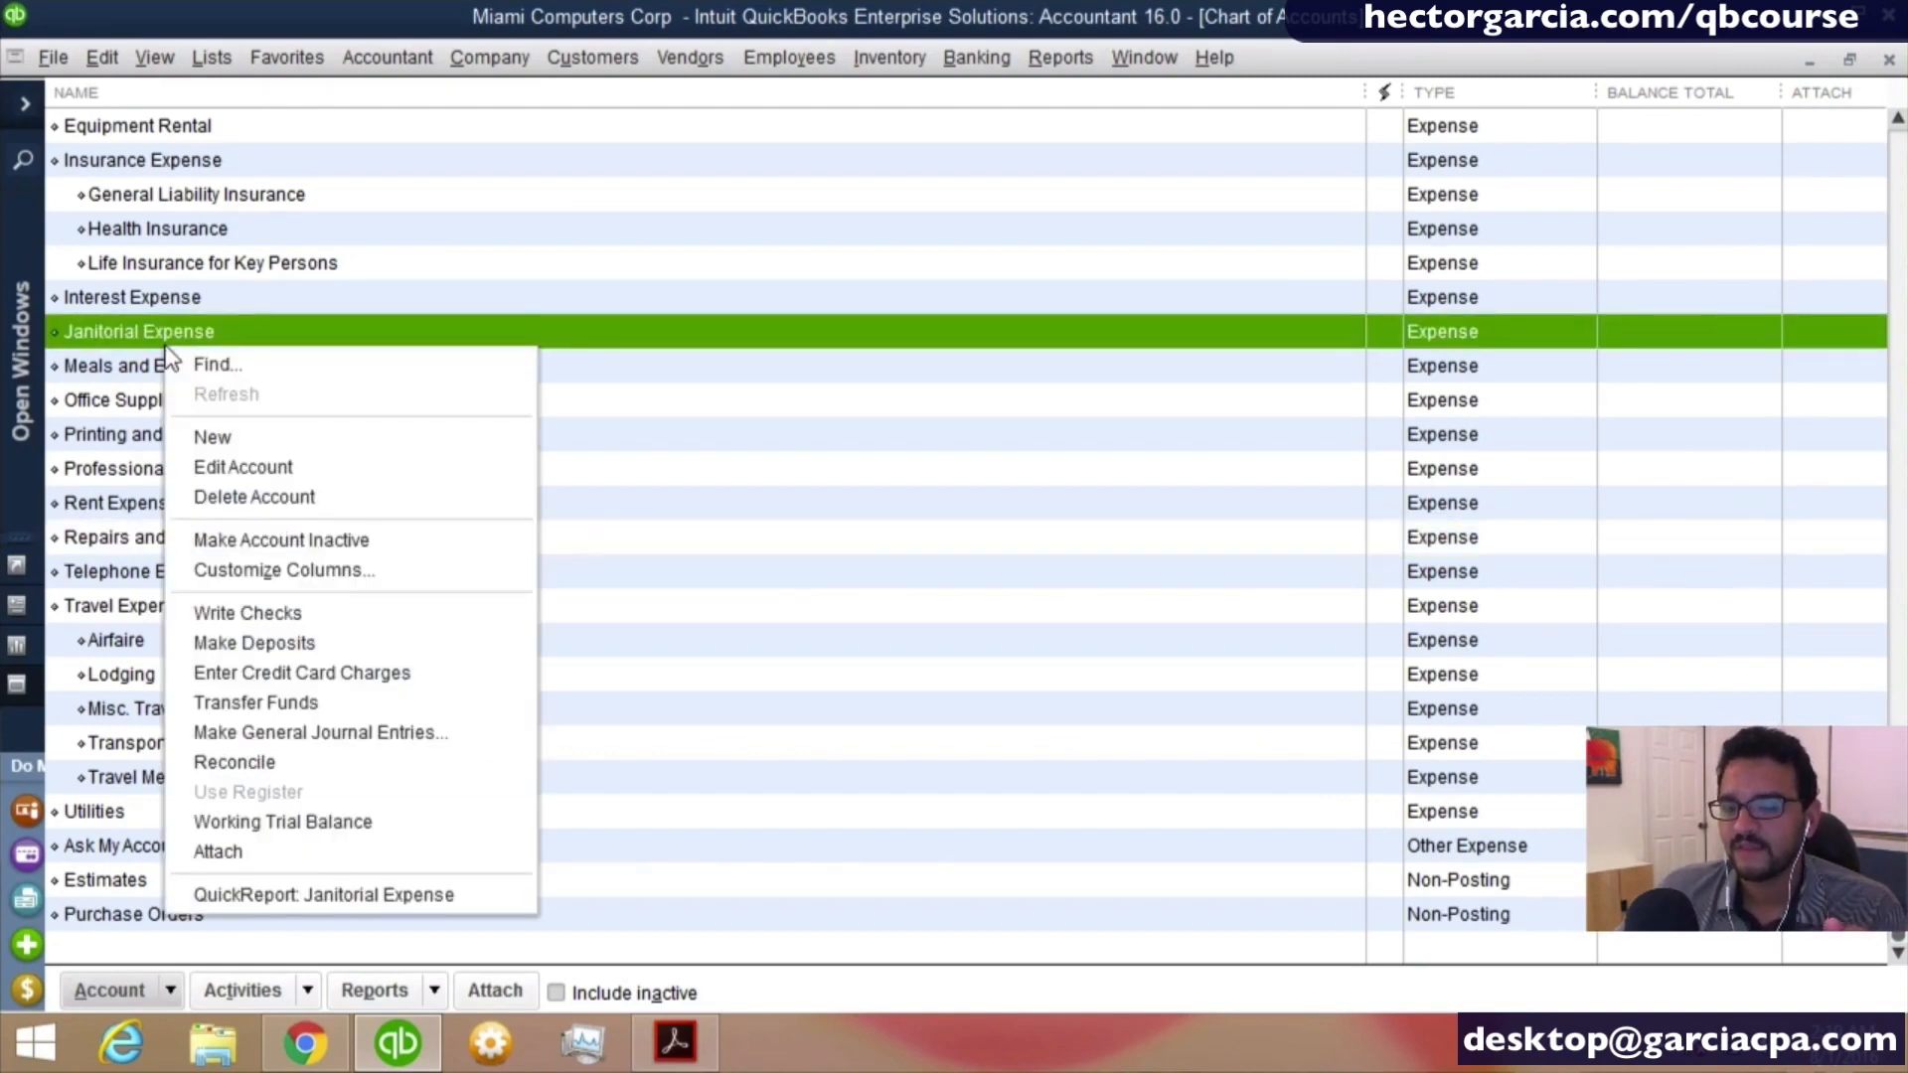
pyautogui.click(248, 496)
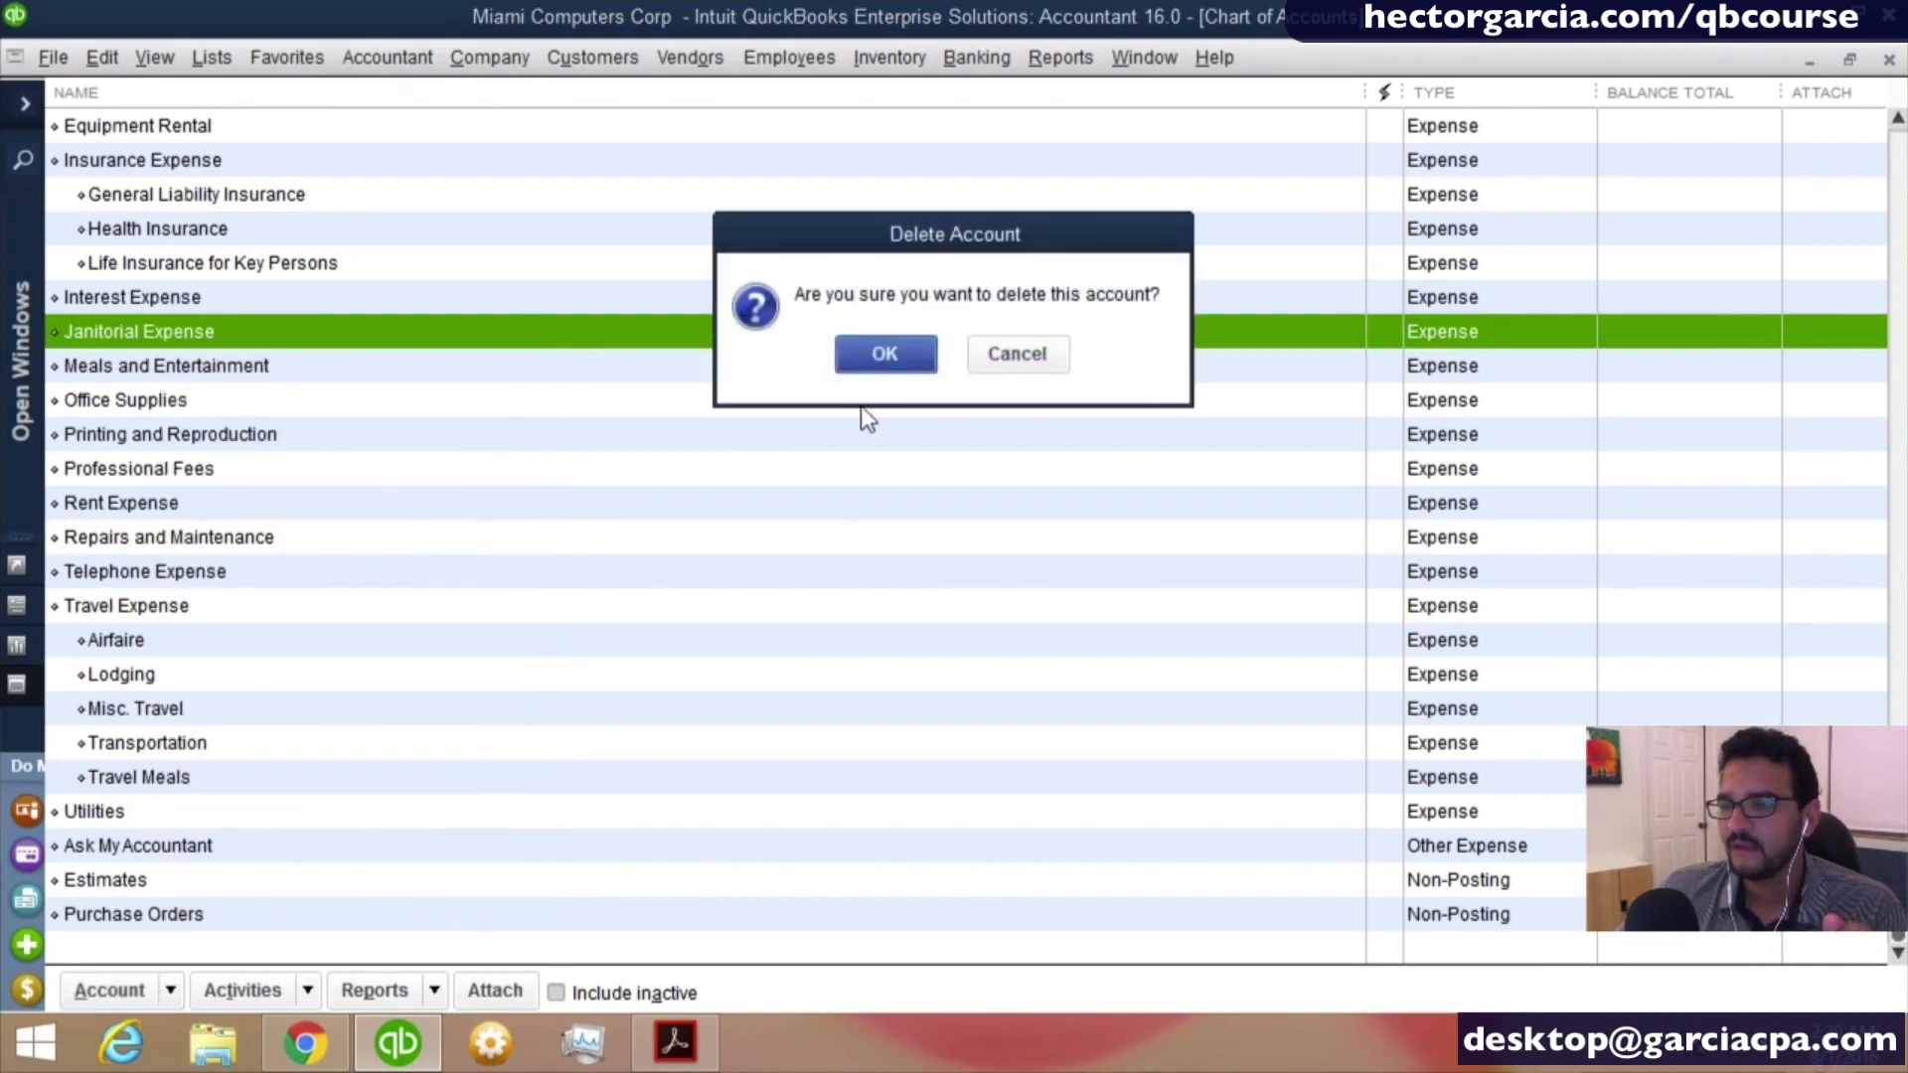
pyautogui.click(884, 356)
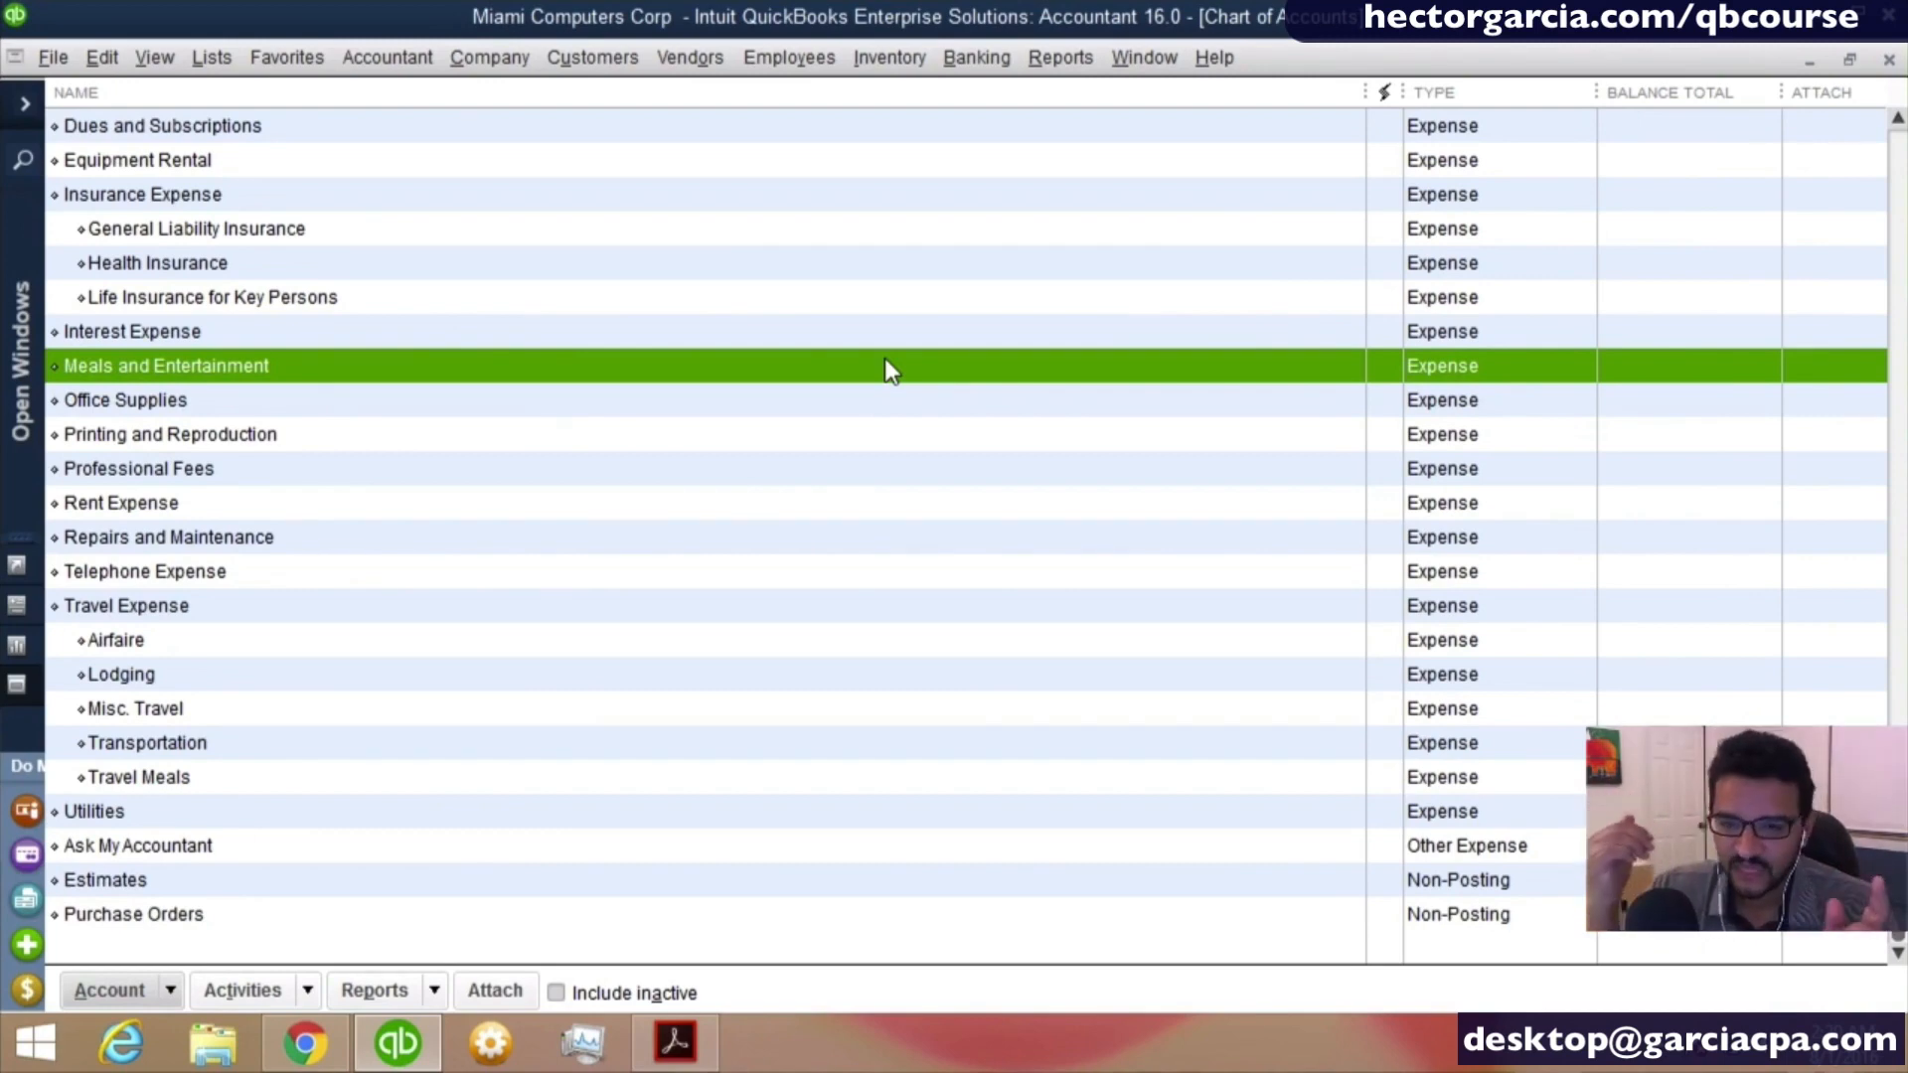
# - Try to delete the AMEX credit card account, then make it inactive instead
pyautogui.scroll(14, 721, 417)
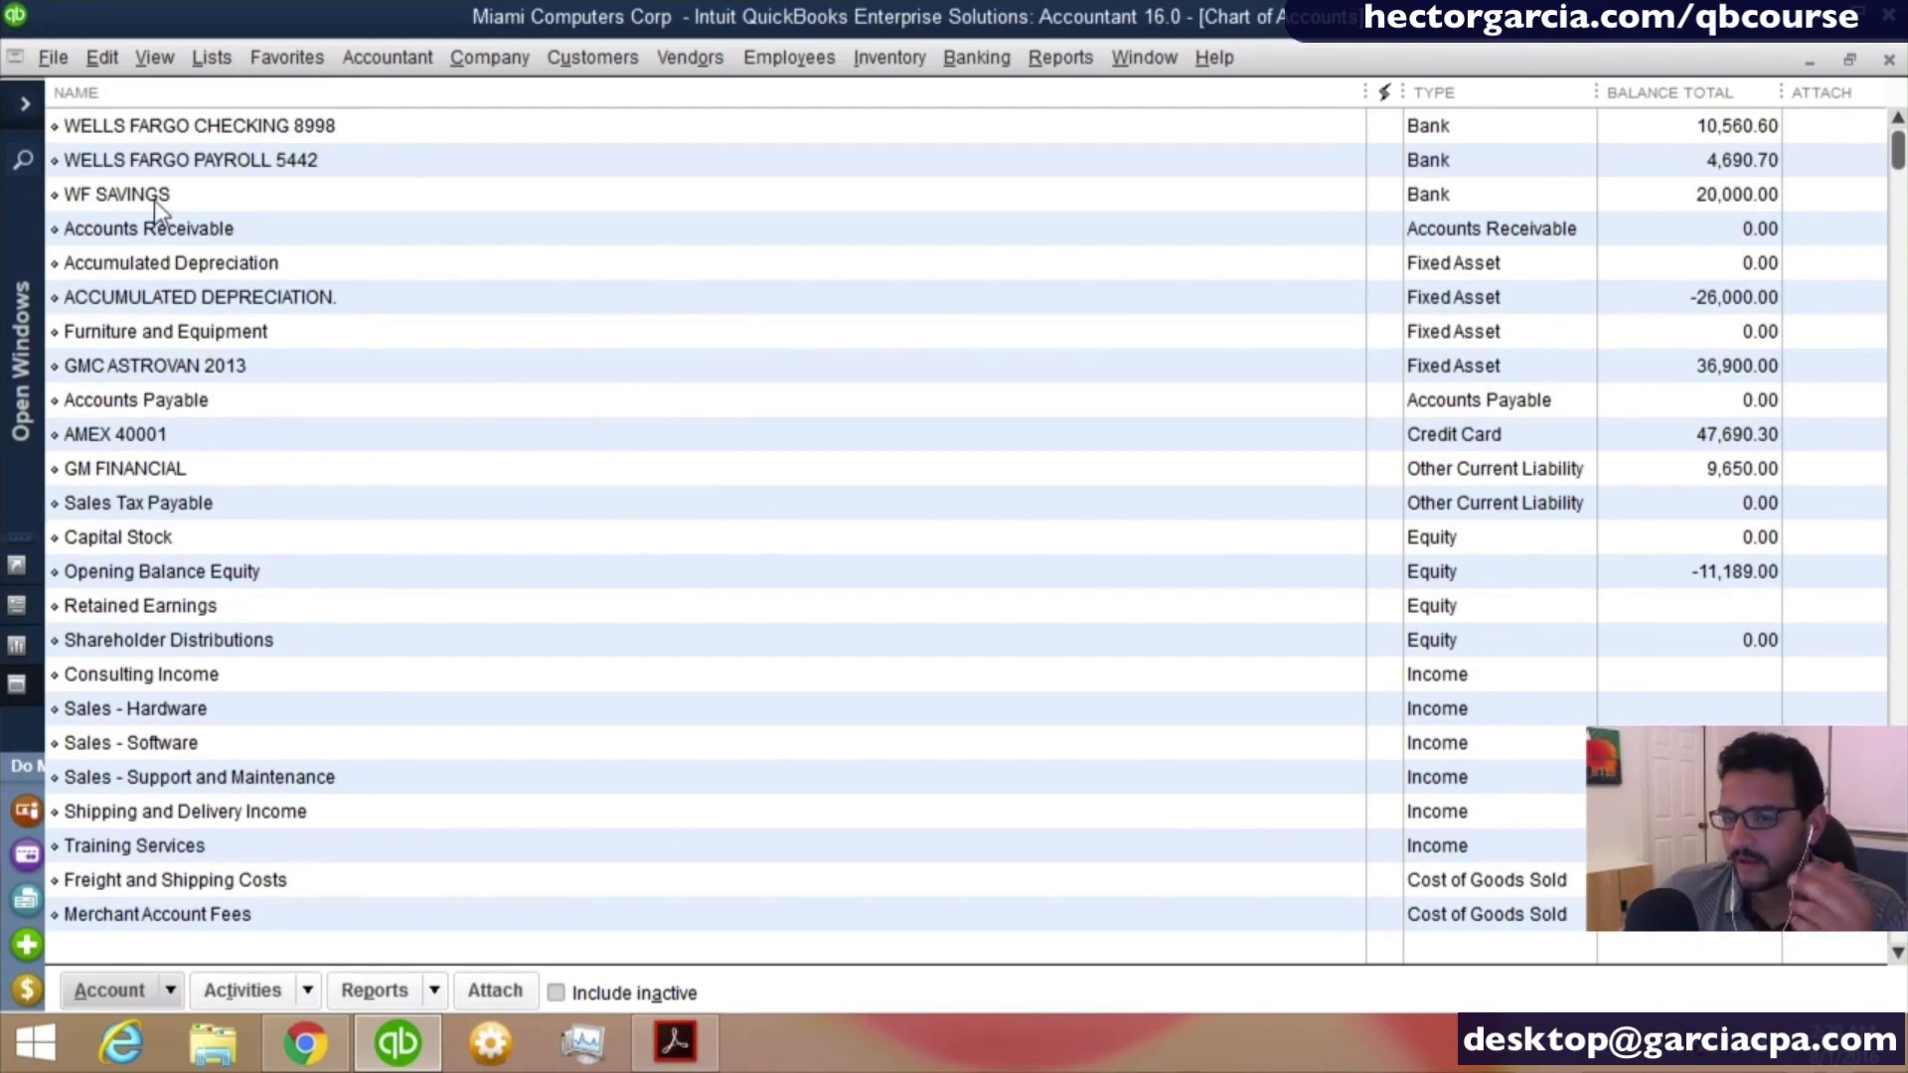
pyautogui.click(210, 465)
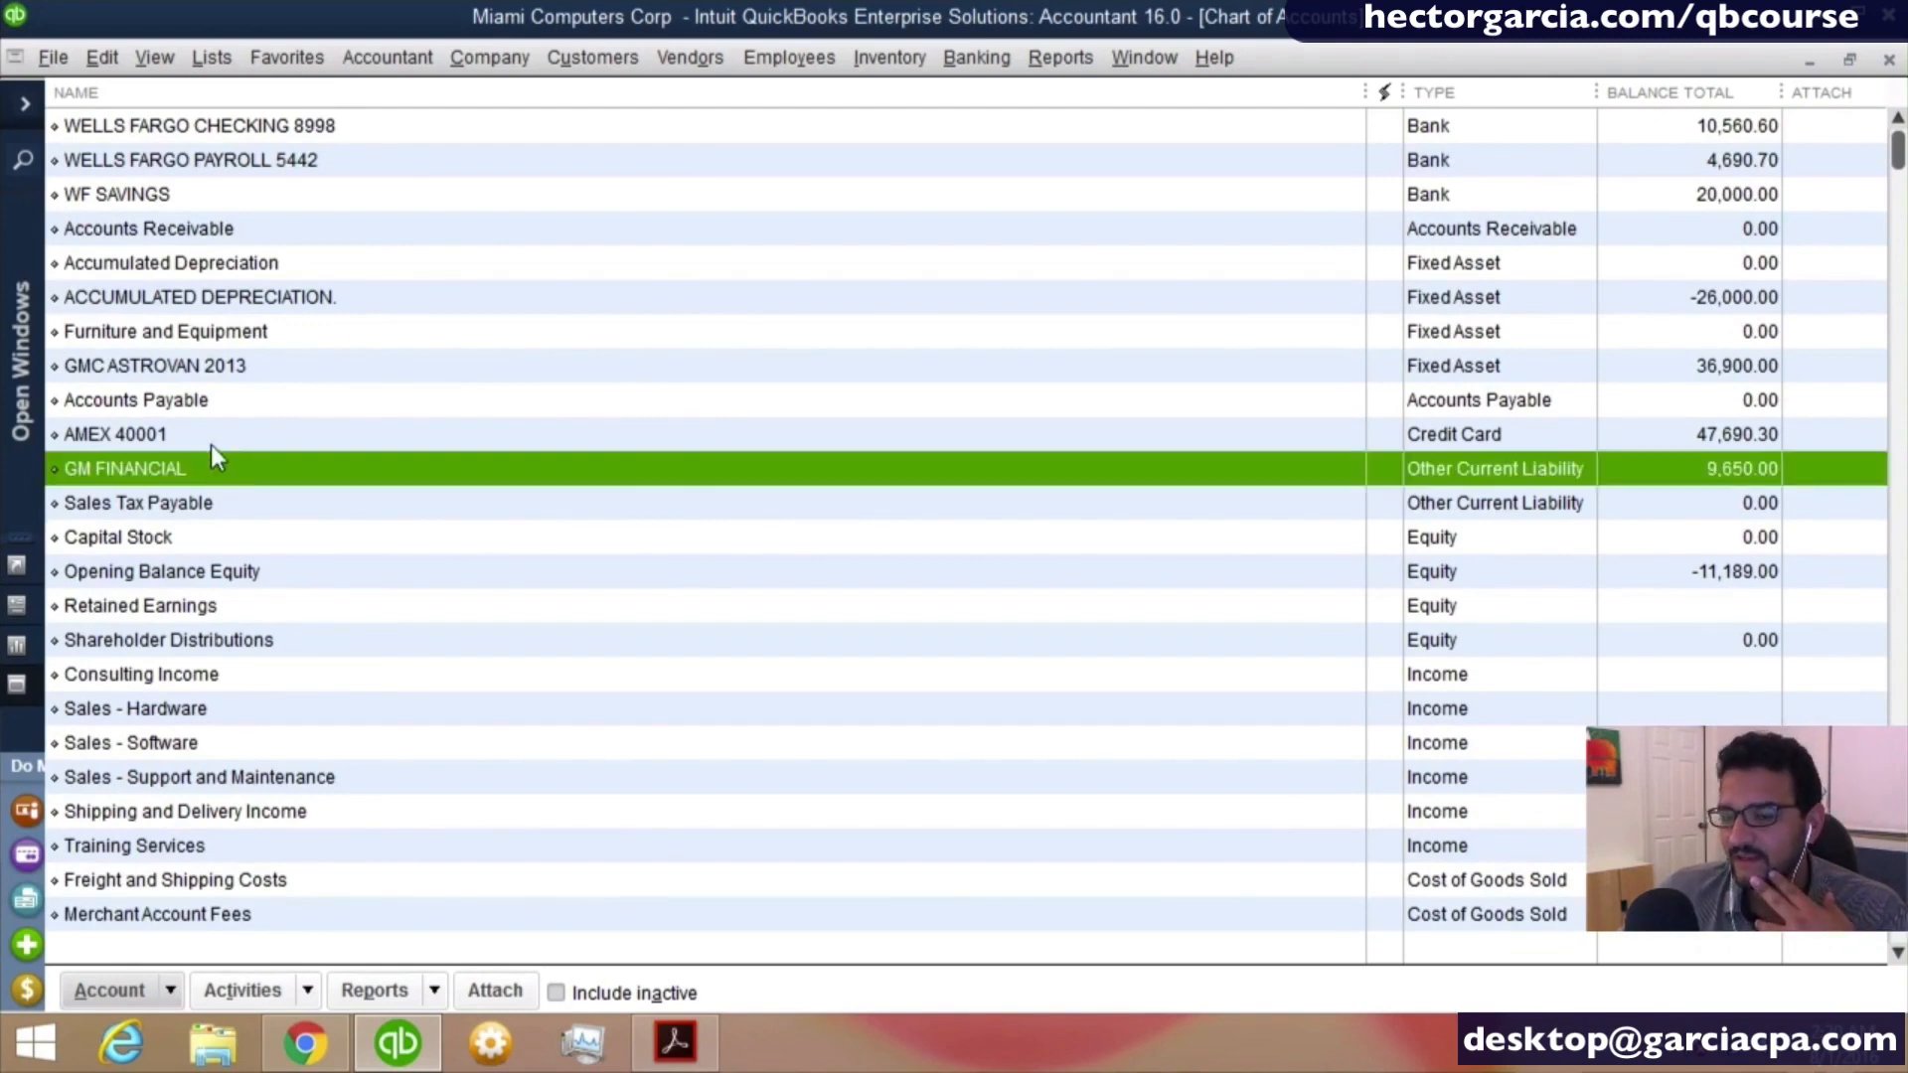
pyautogui.click(1145, 433)
pyautogui.rightClick(121, 434)
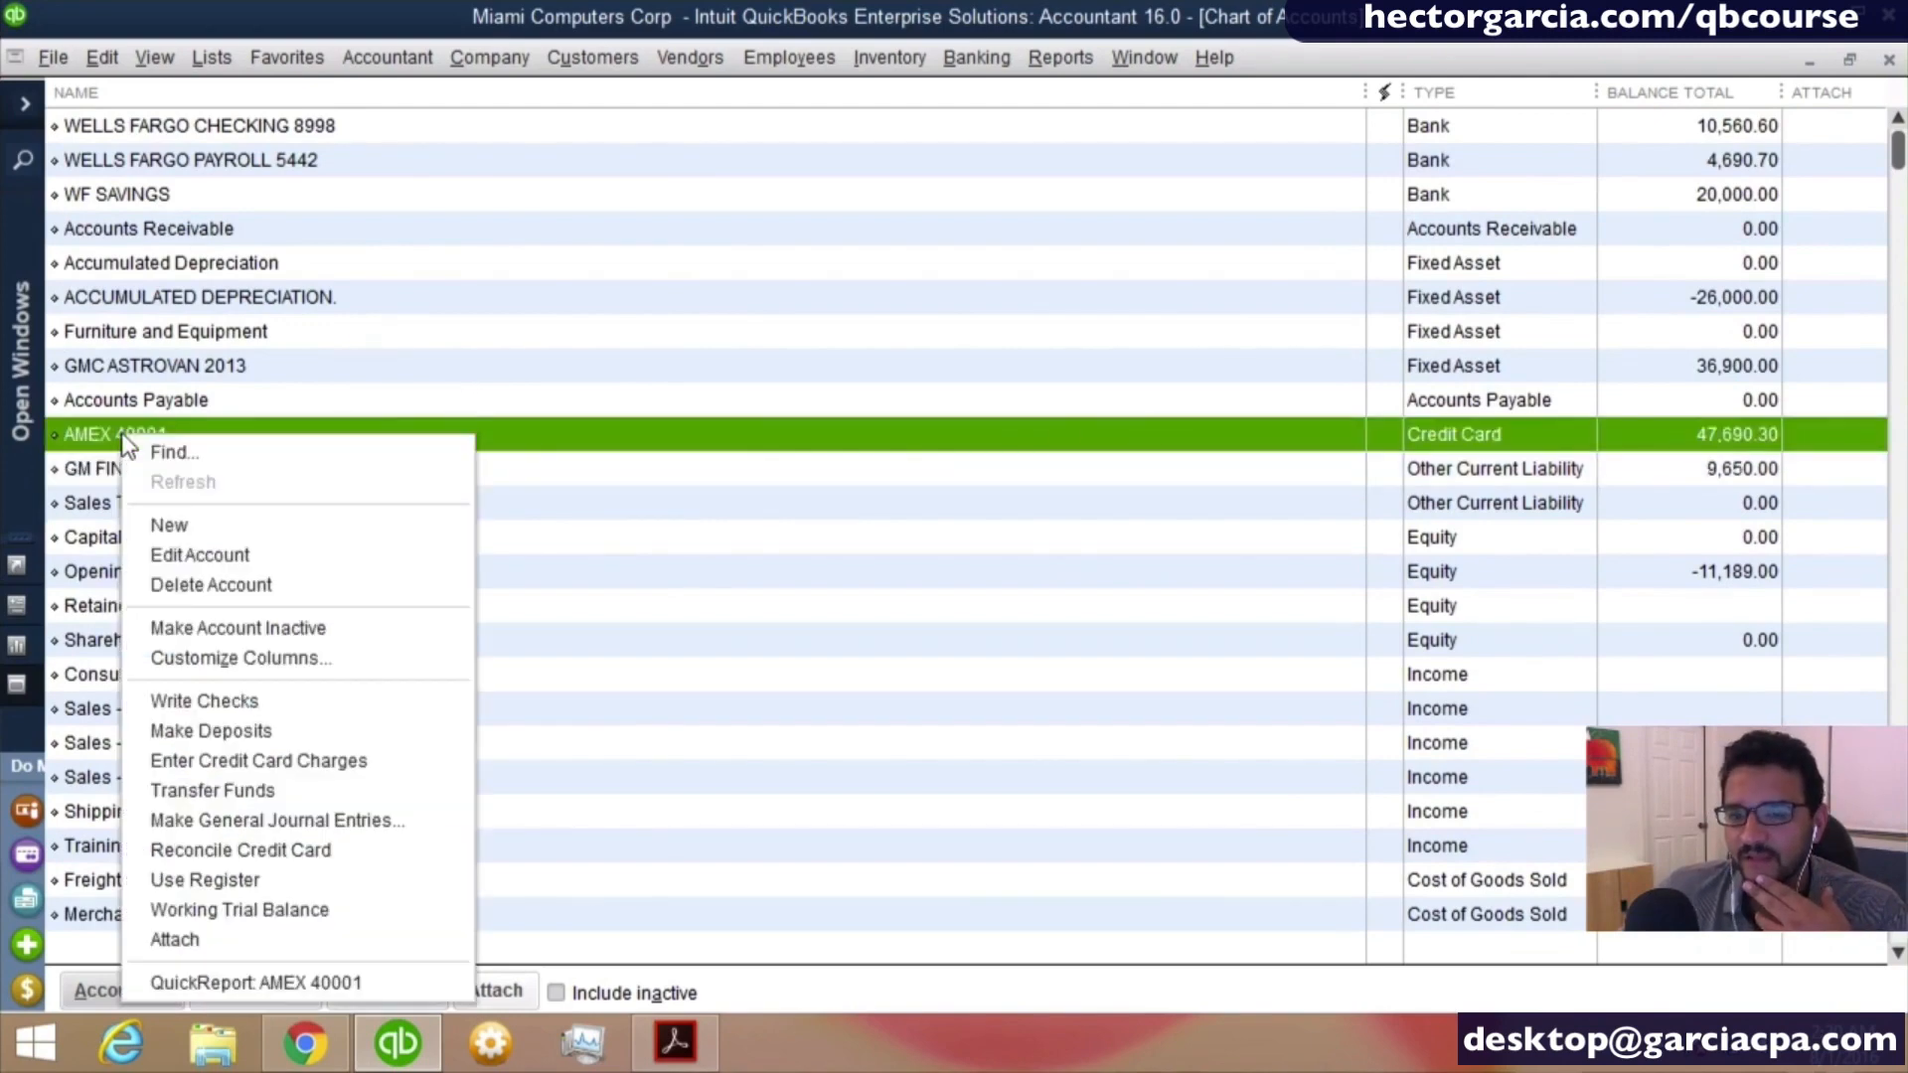
pyautogui.click(212, 586)
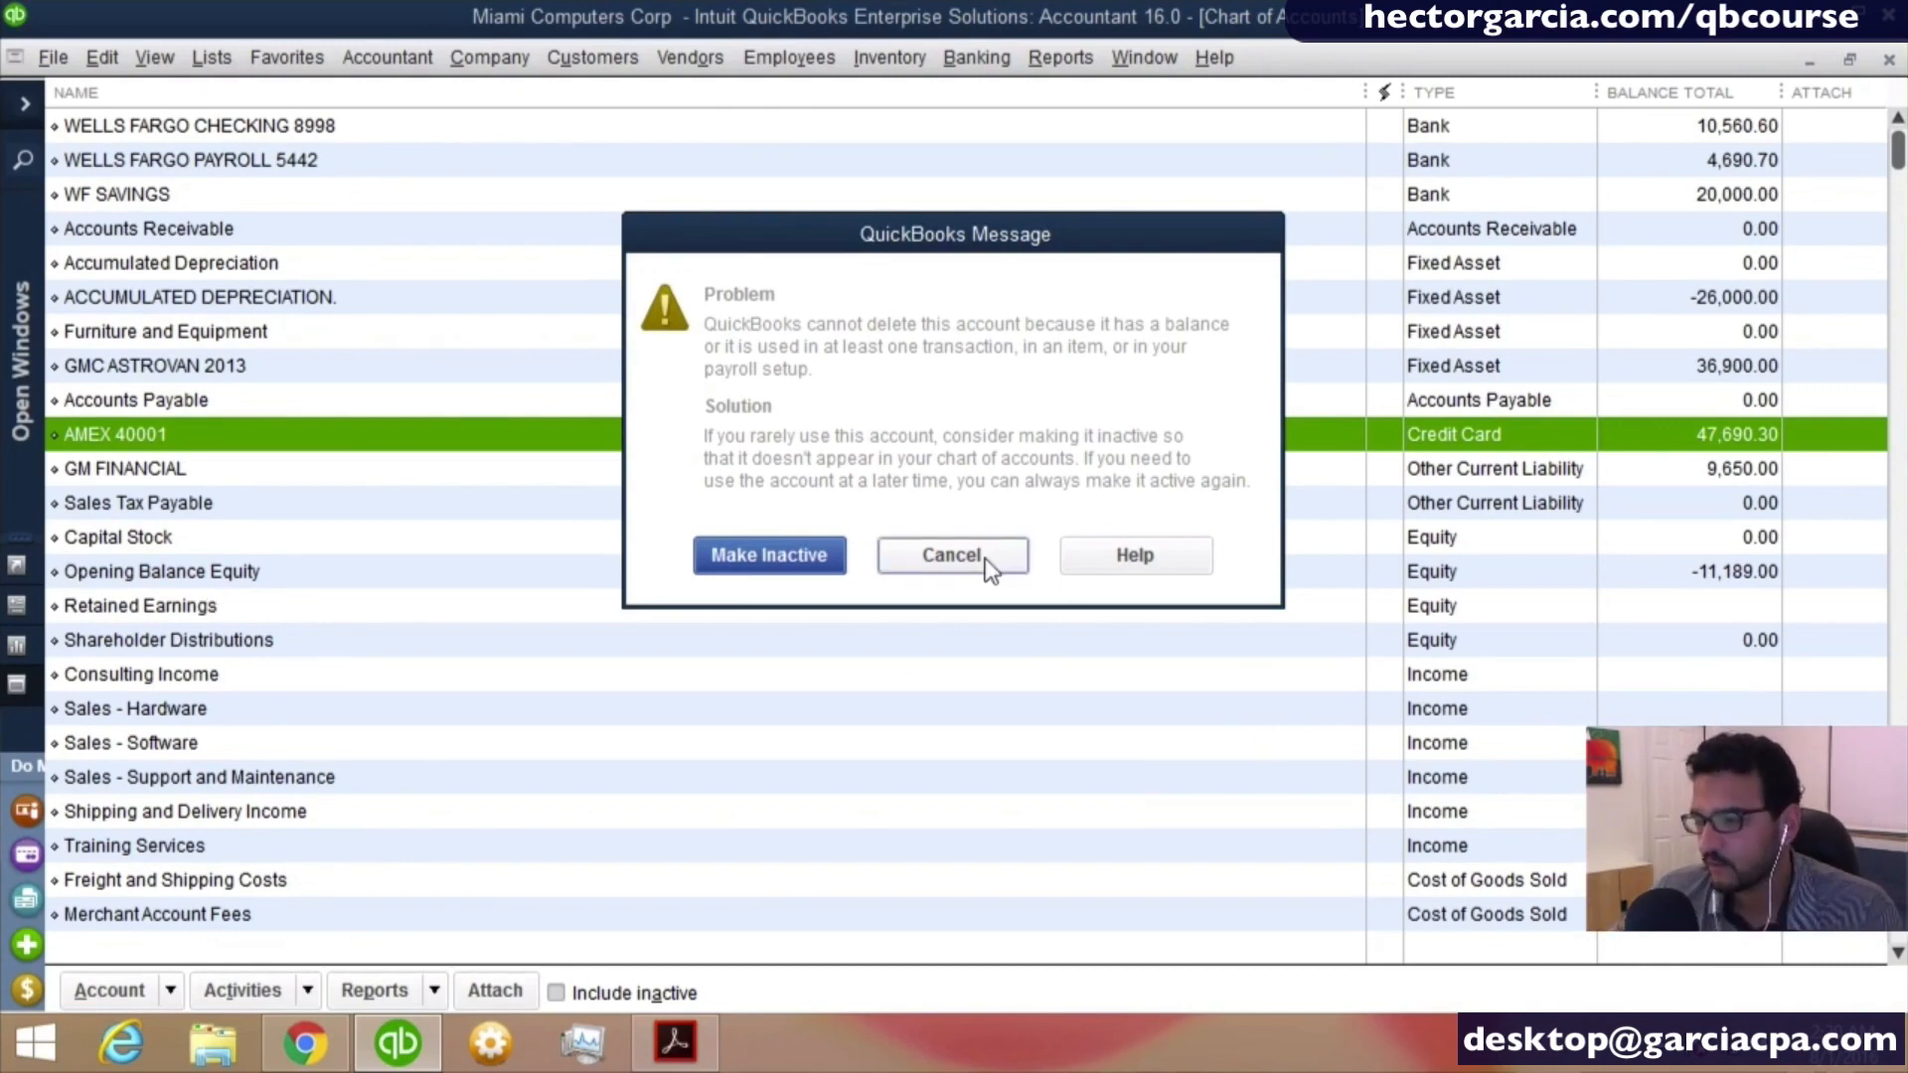
pyautogui.click(809, 559)
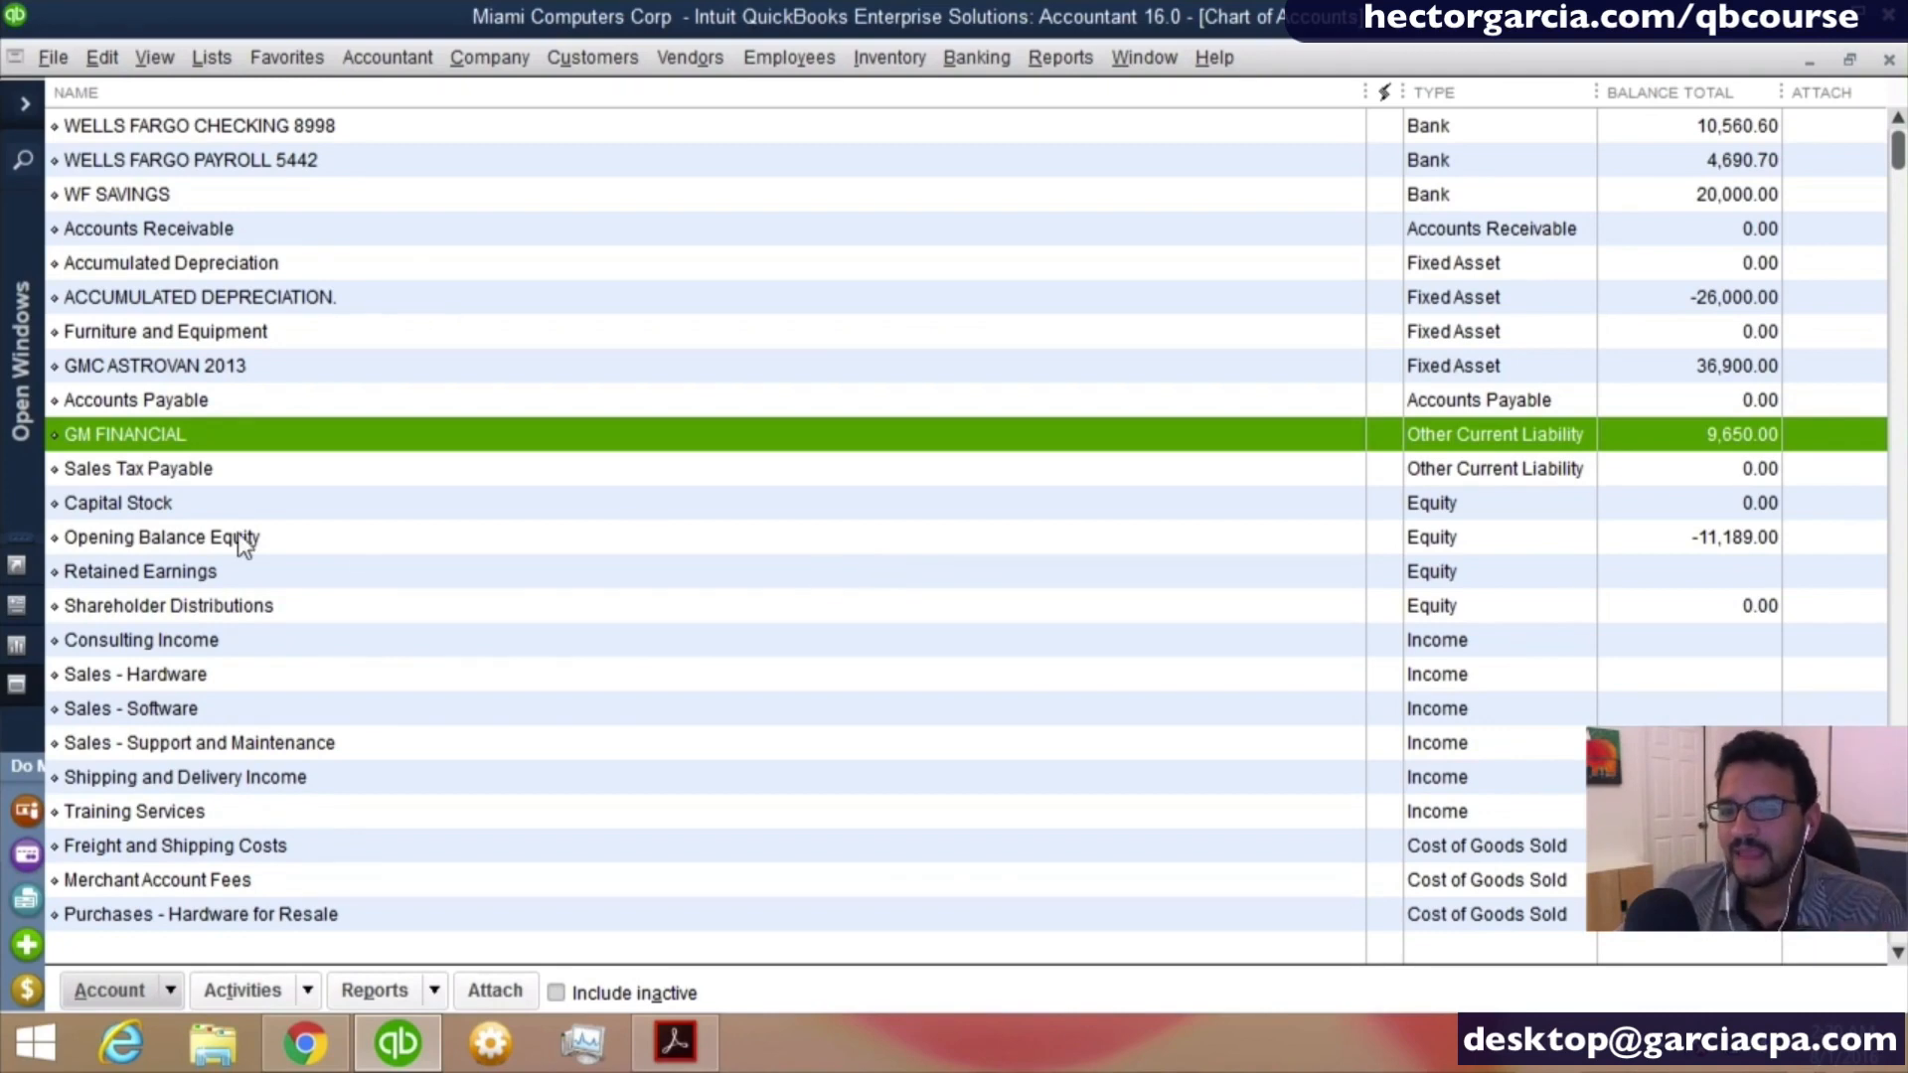
# - Include inactive accounts in the chart of accounts list
pyautogui.click(156, 443)
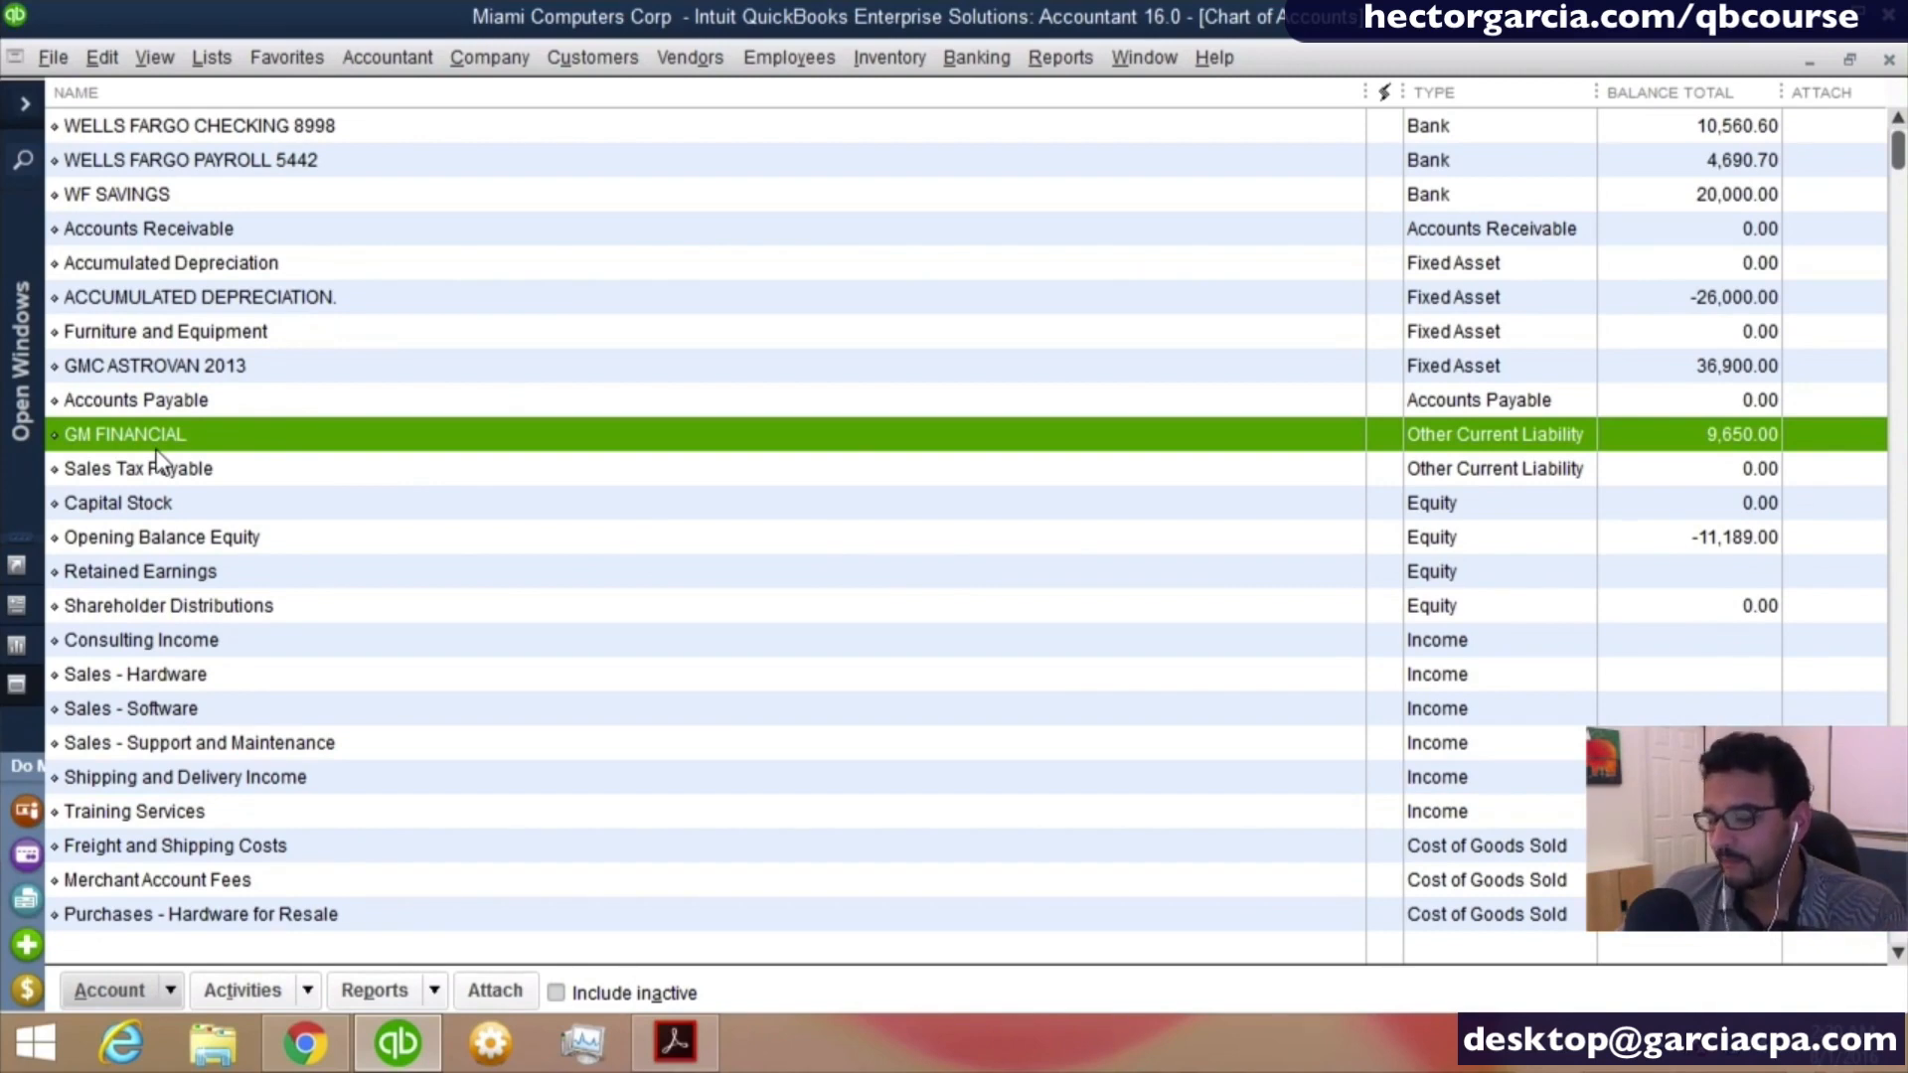
pyautogui.click(565, 994)
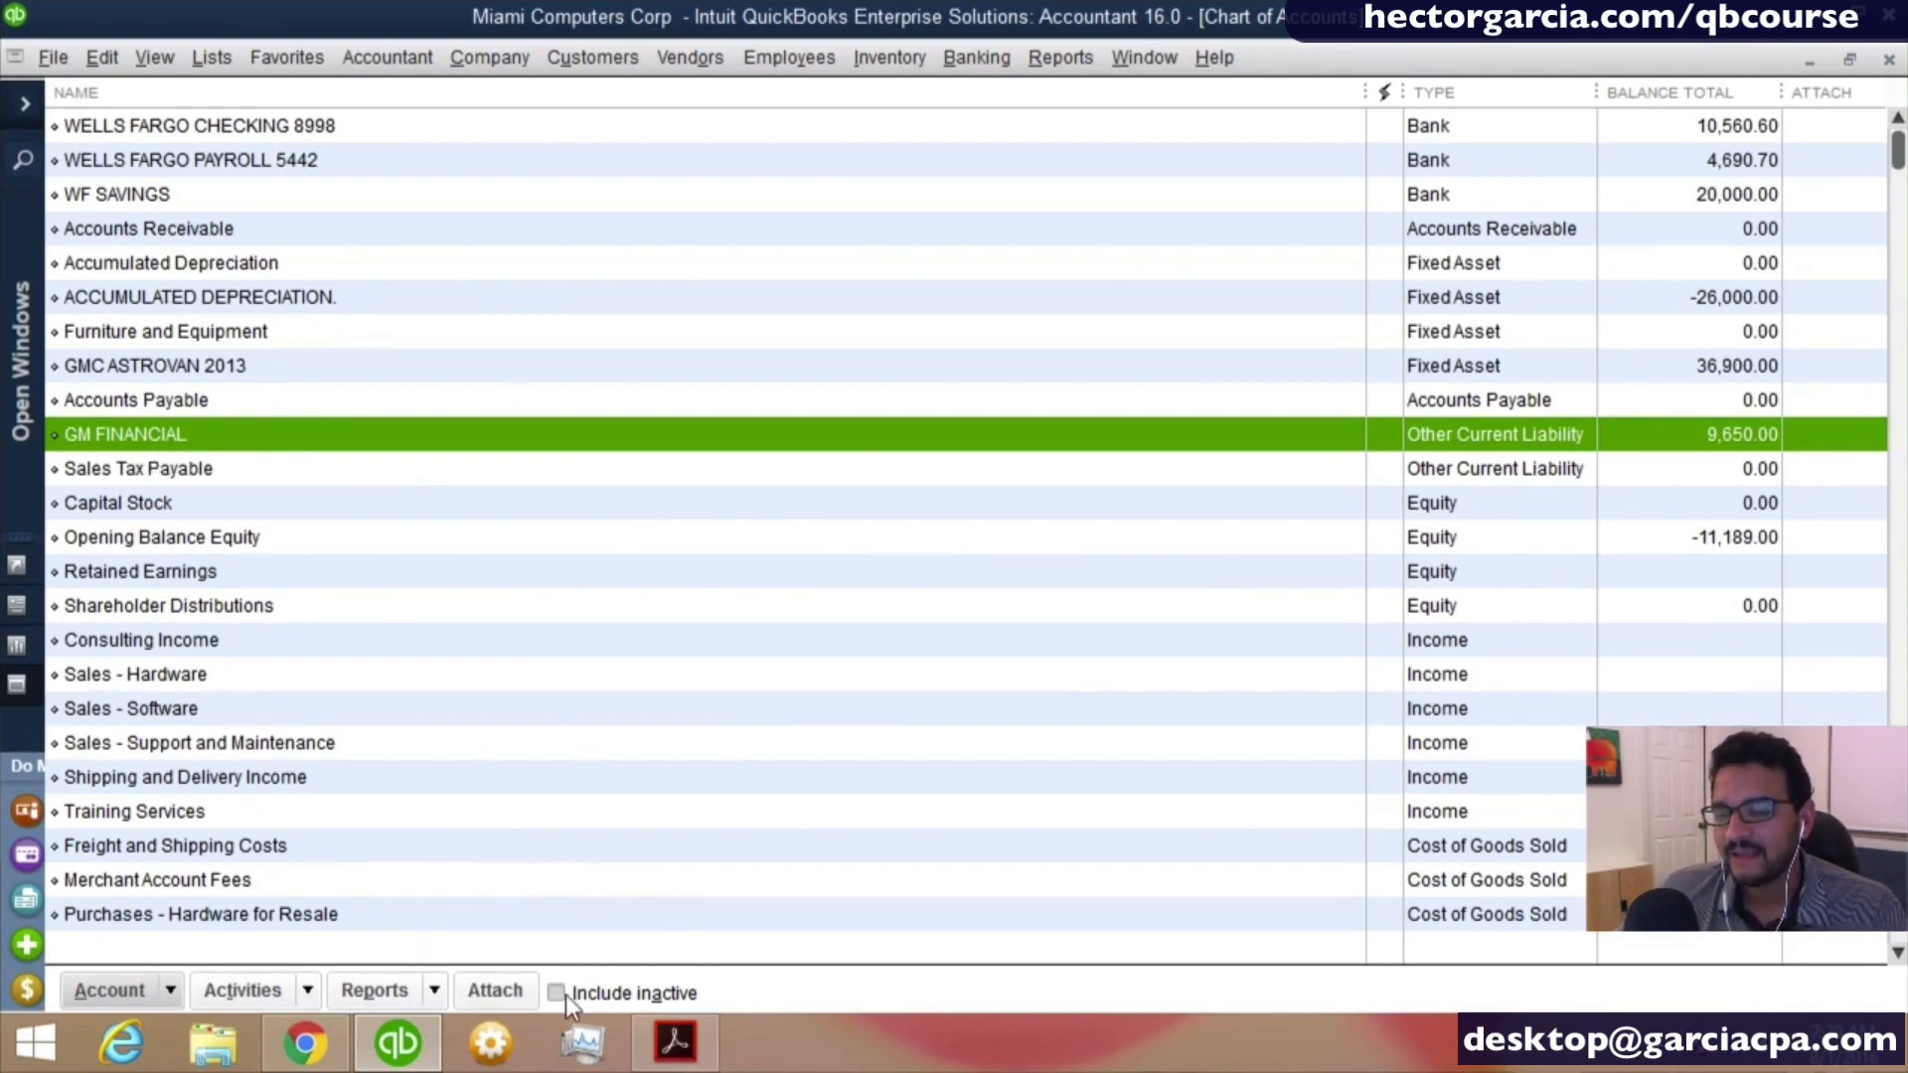
pyautogui.click(565, 994)
pyautogui.click(556, 993)
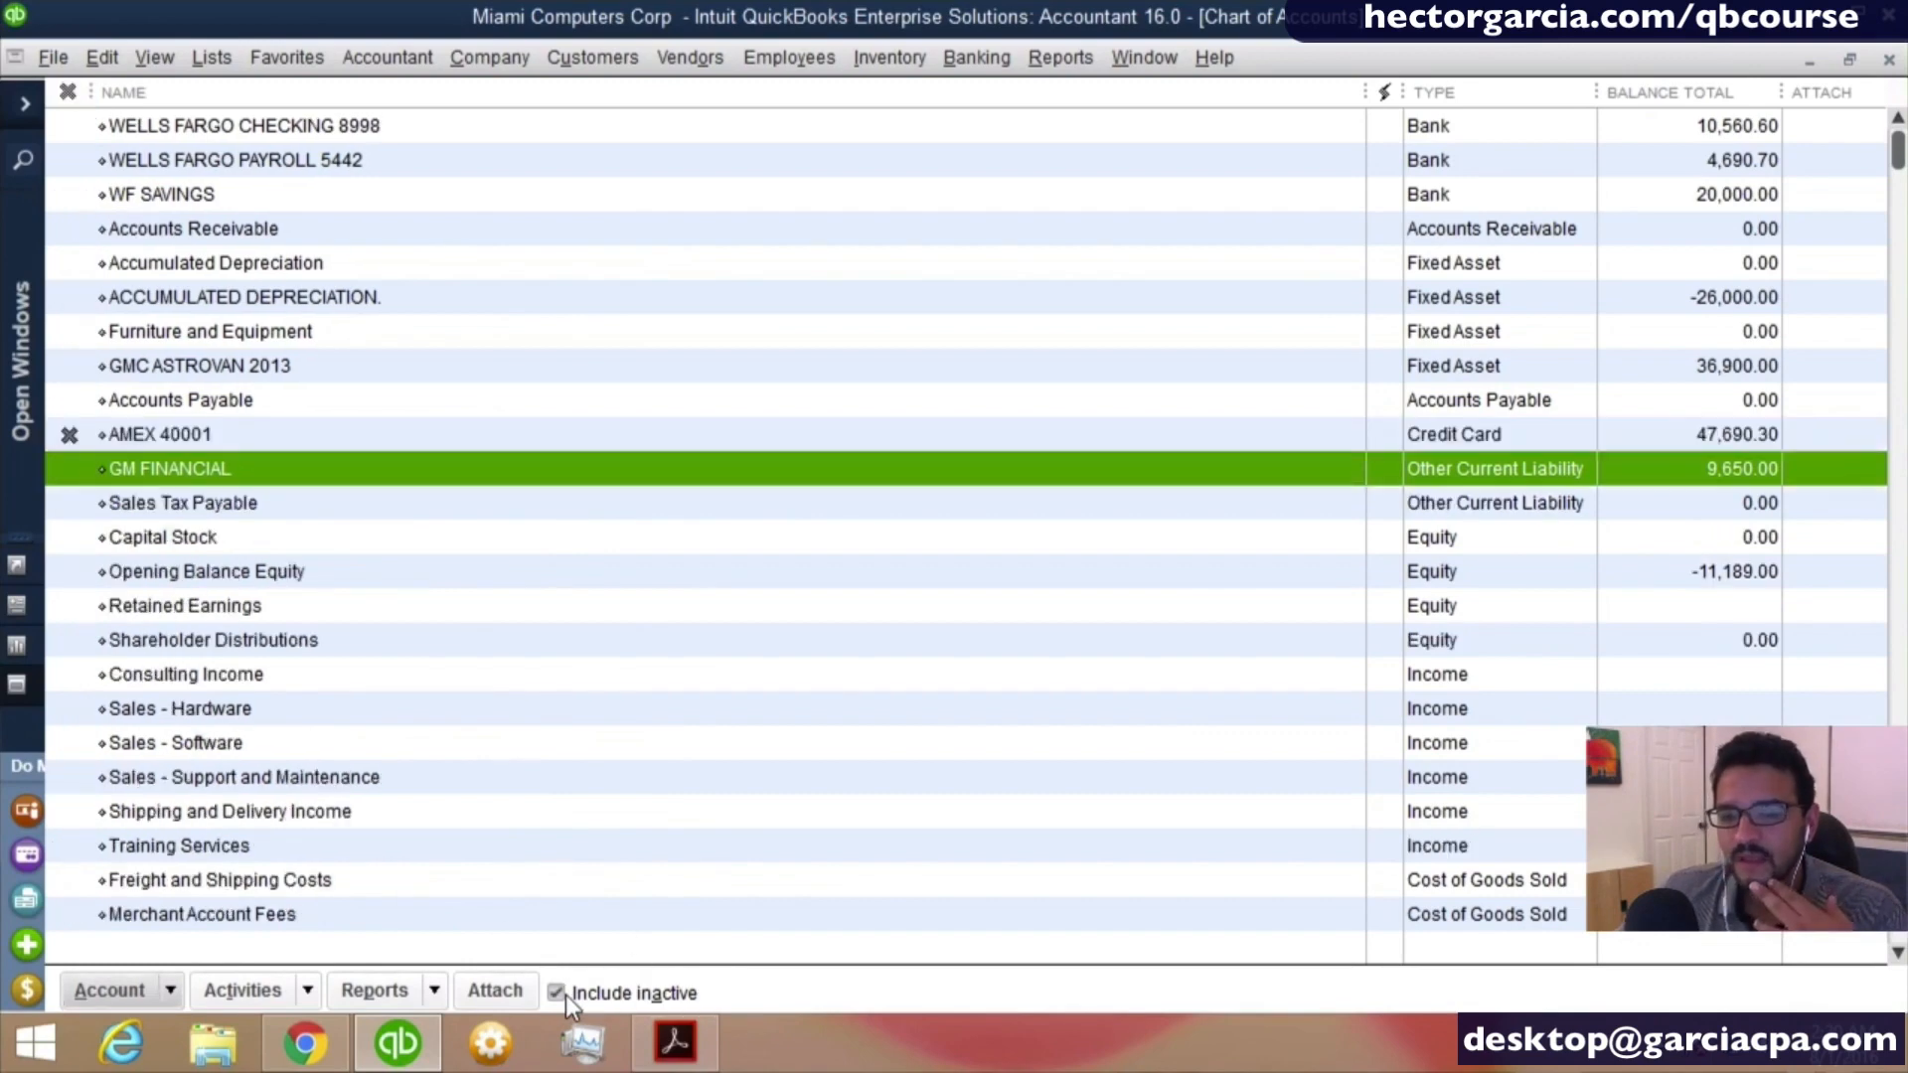
# - Make the AMEX credit card account active again and hide inactive accounts from the list
pyautogui.click(232, 434)
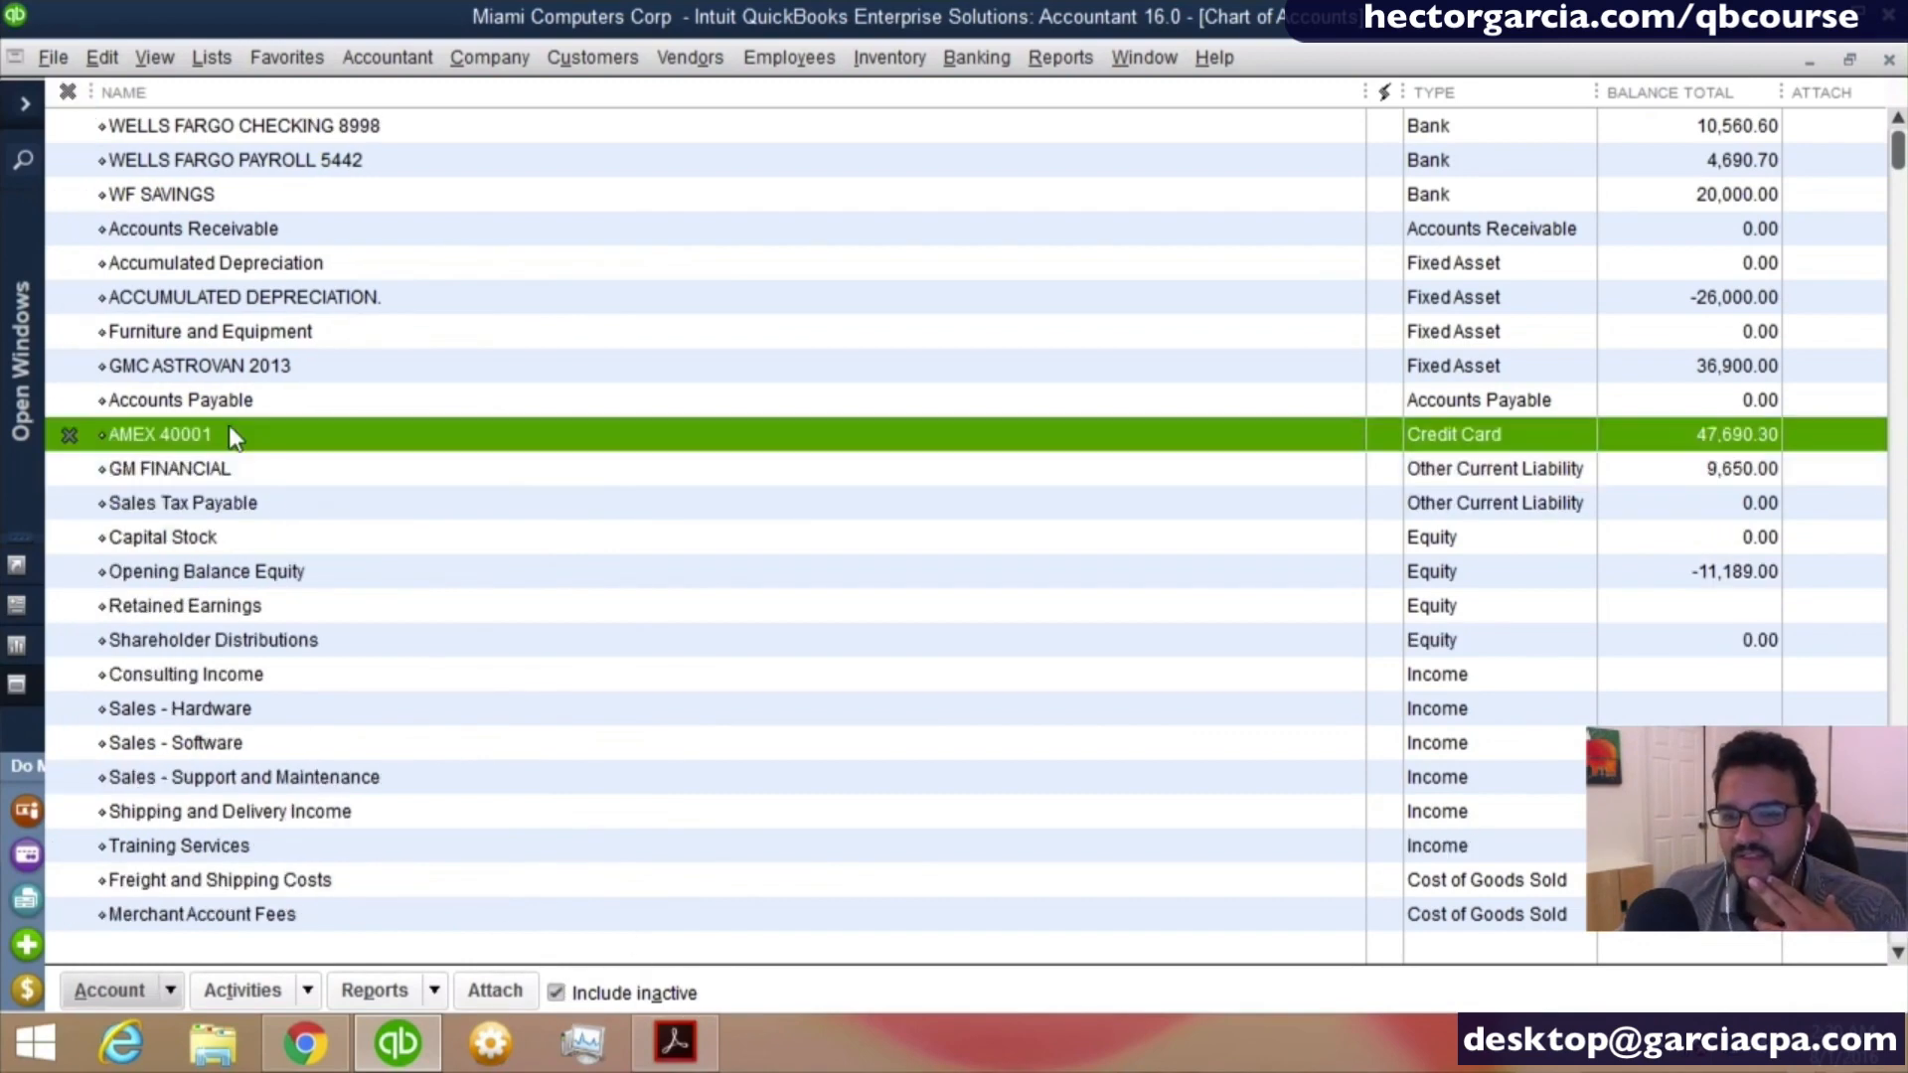
pyautogui.click(71, 436)
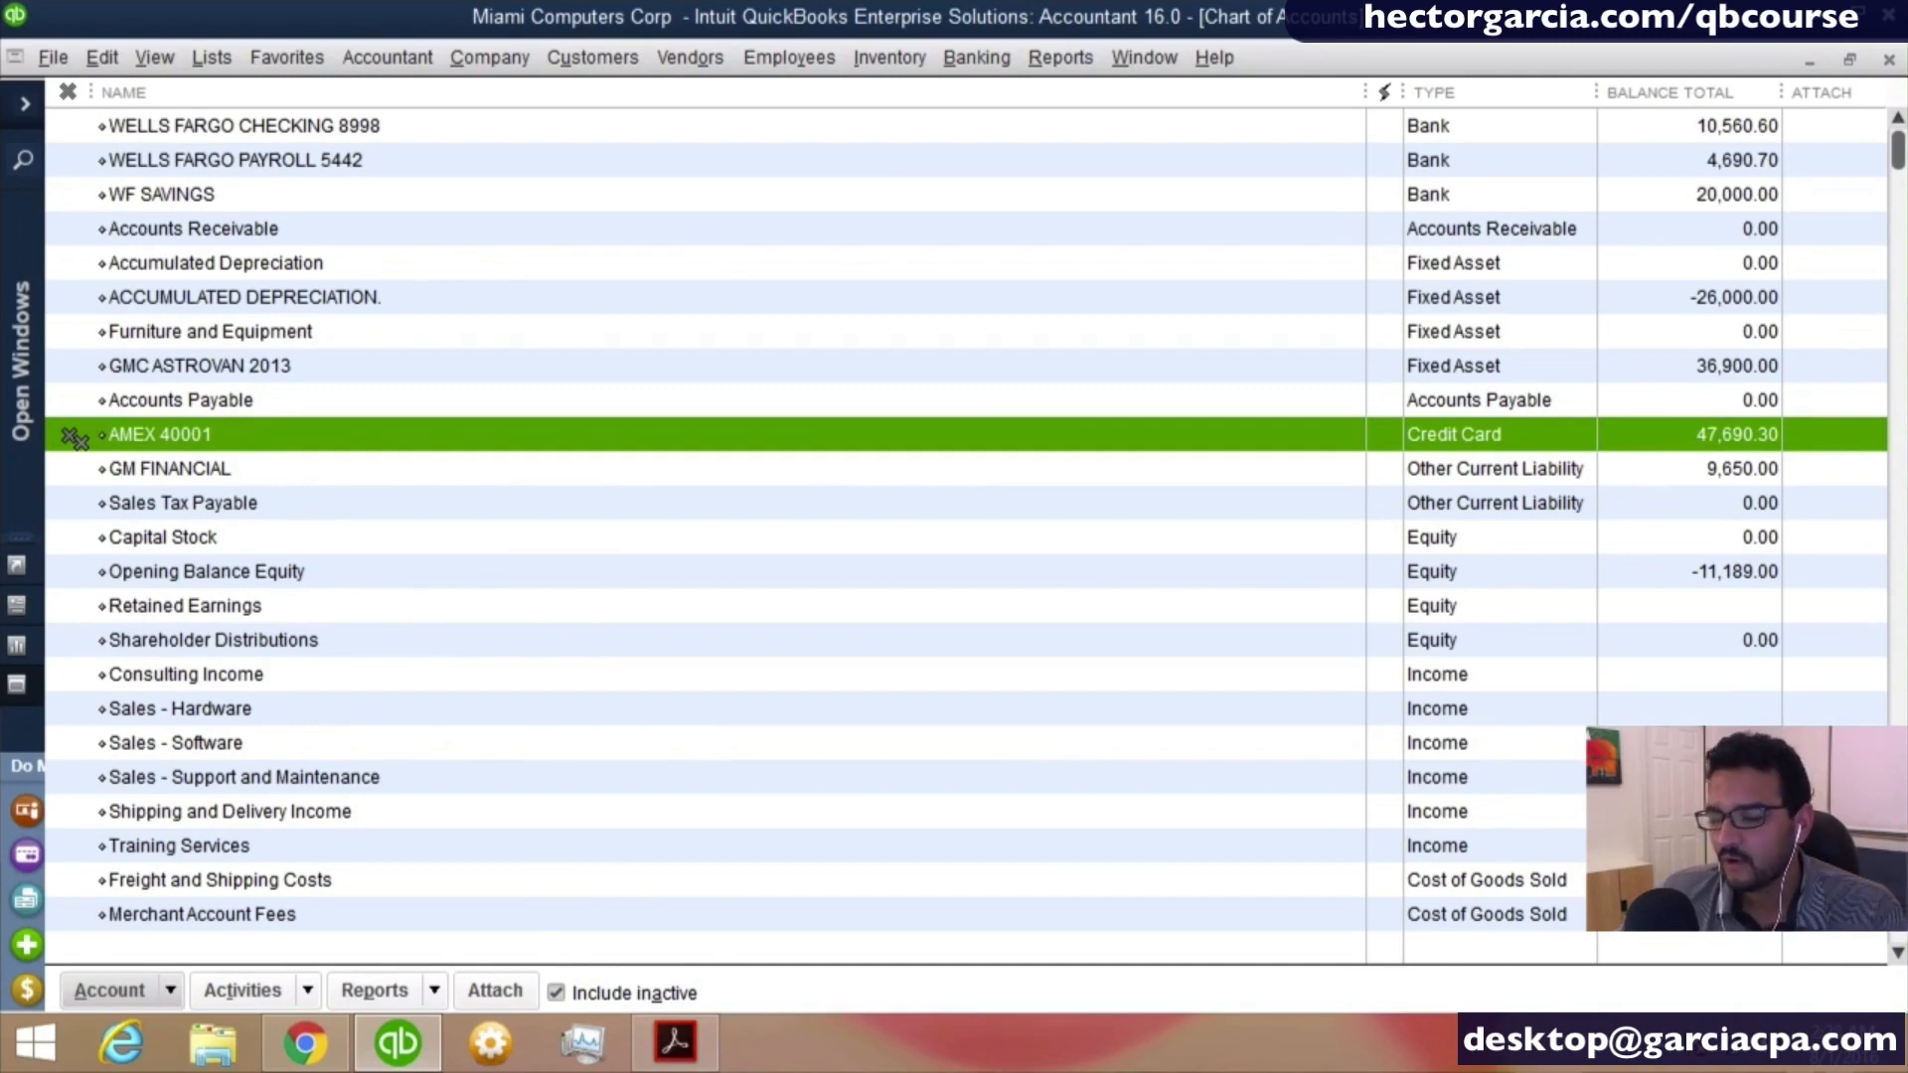
pyautogui.rightClick(236, 440)
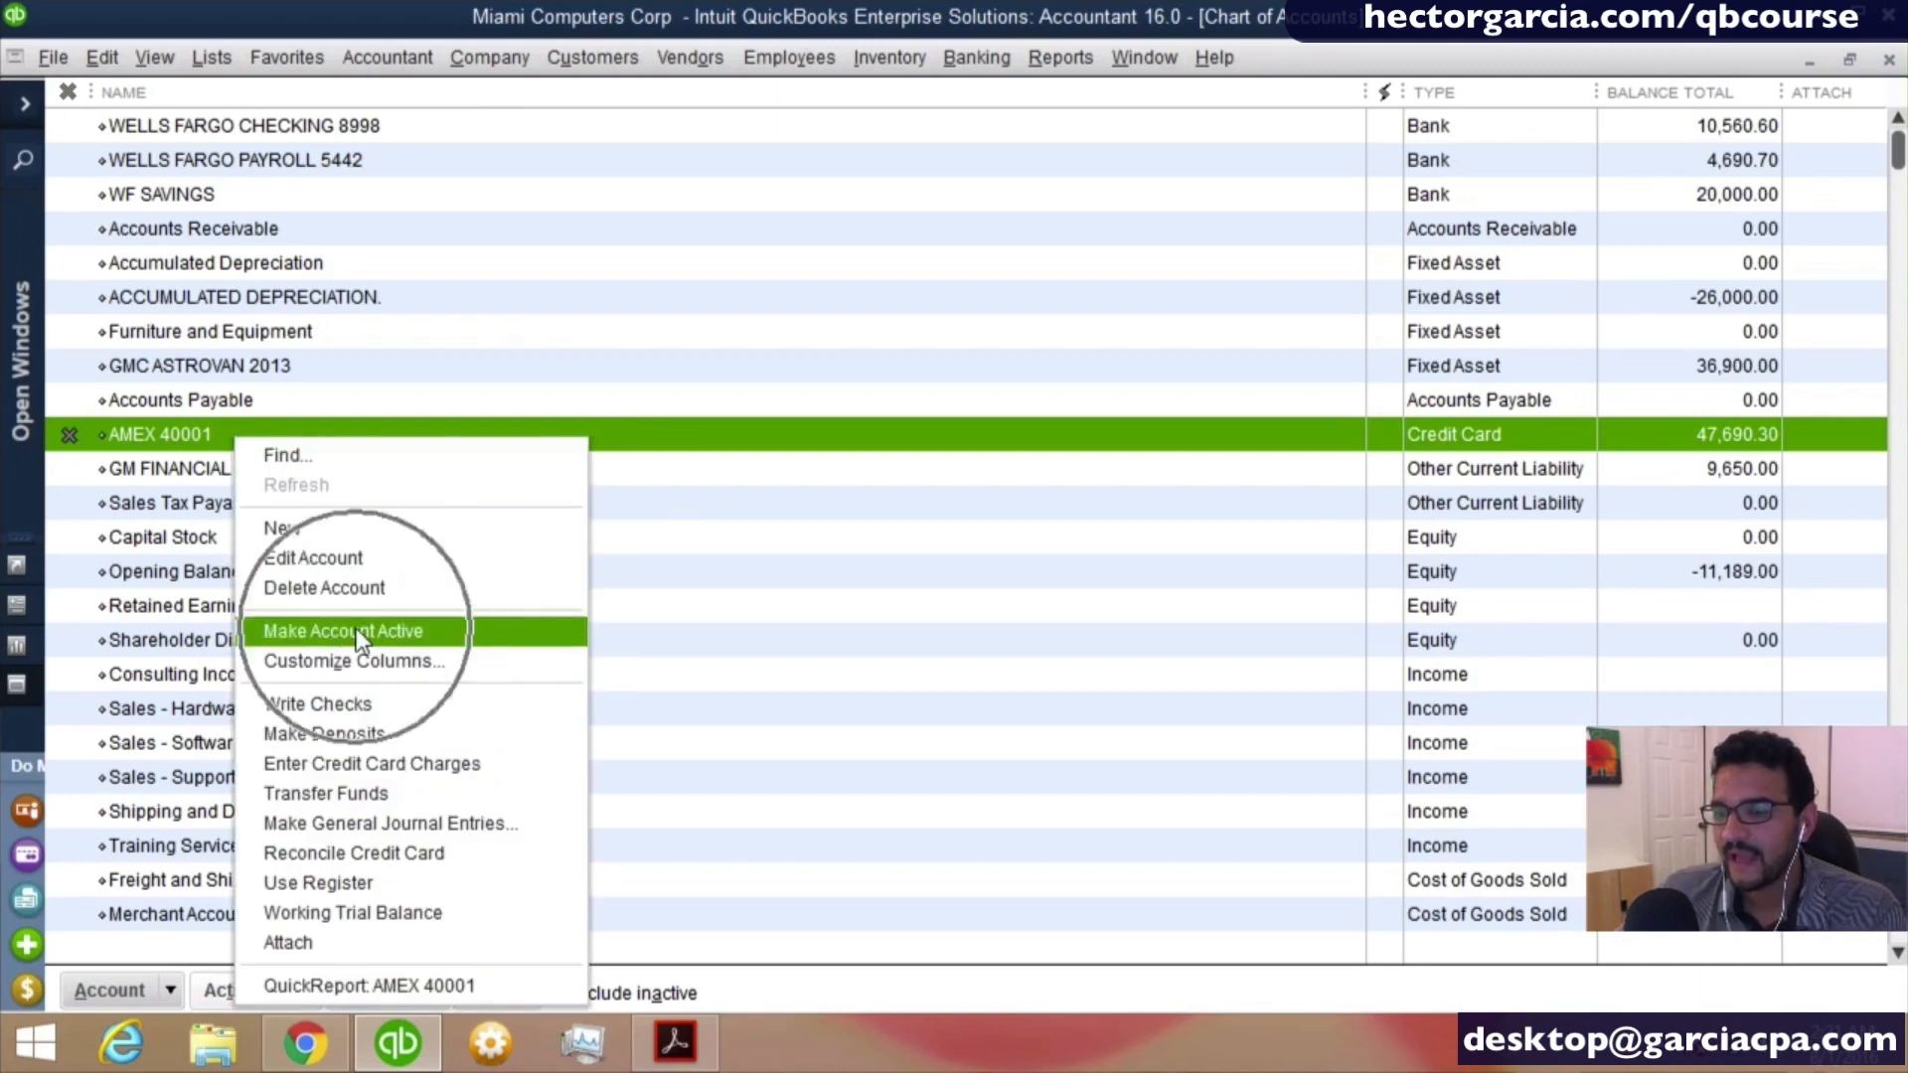
pyautogui.click(69, 437)
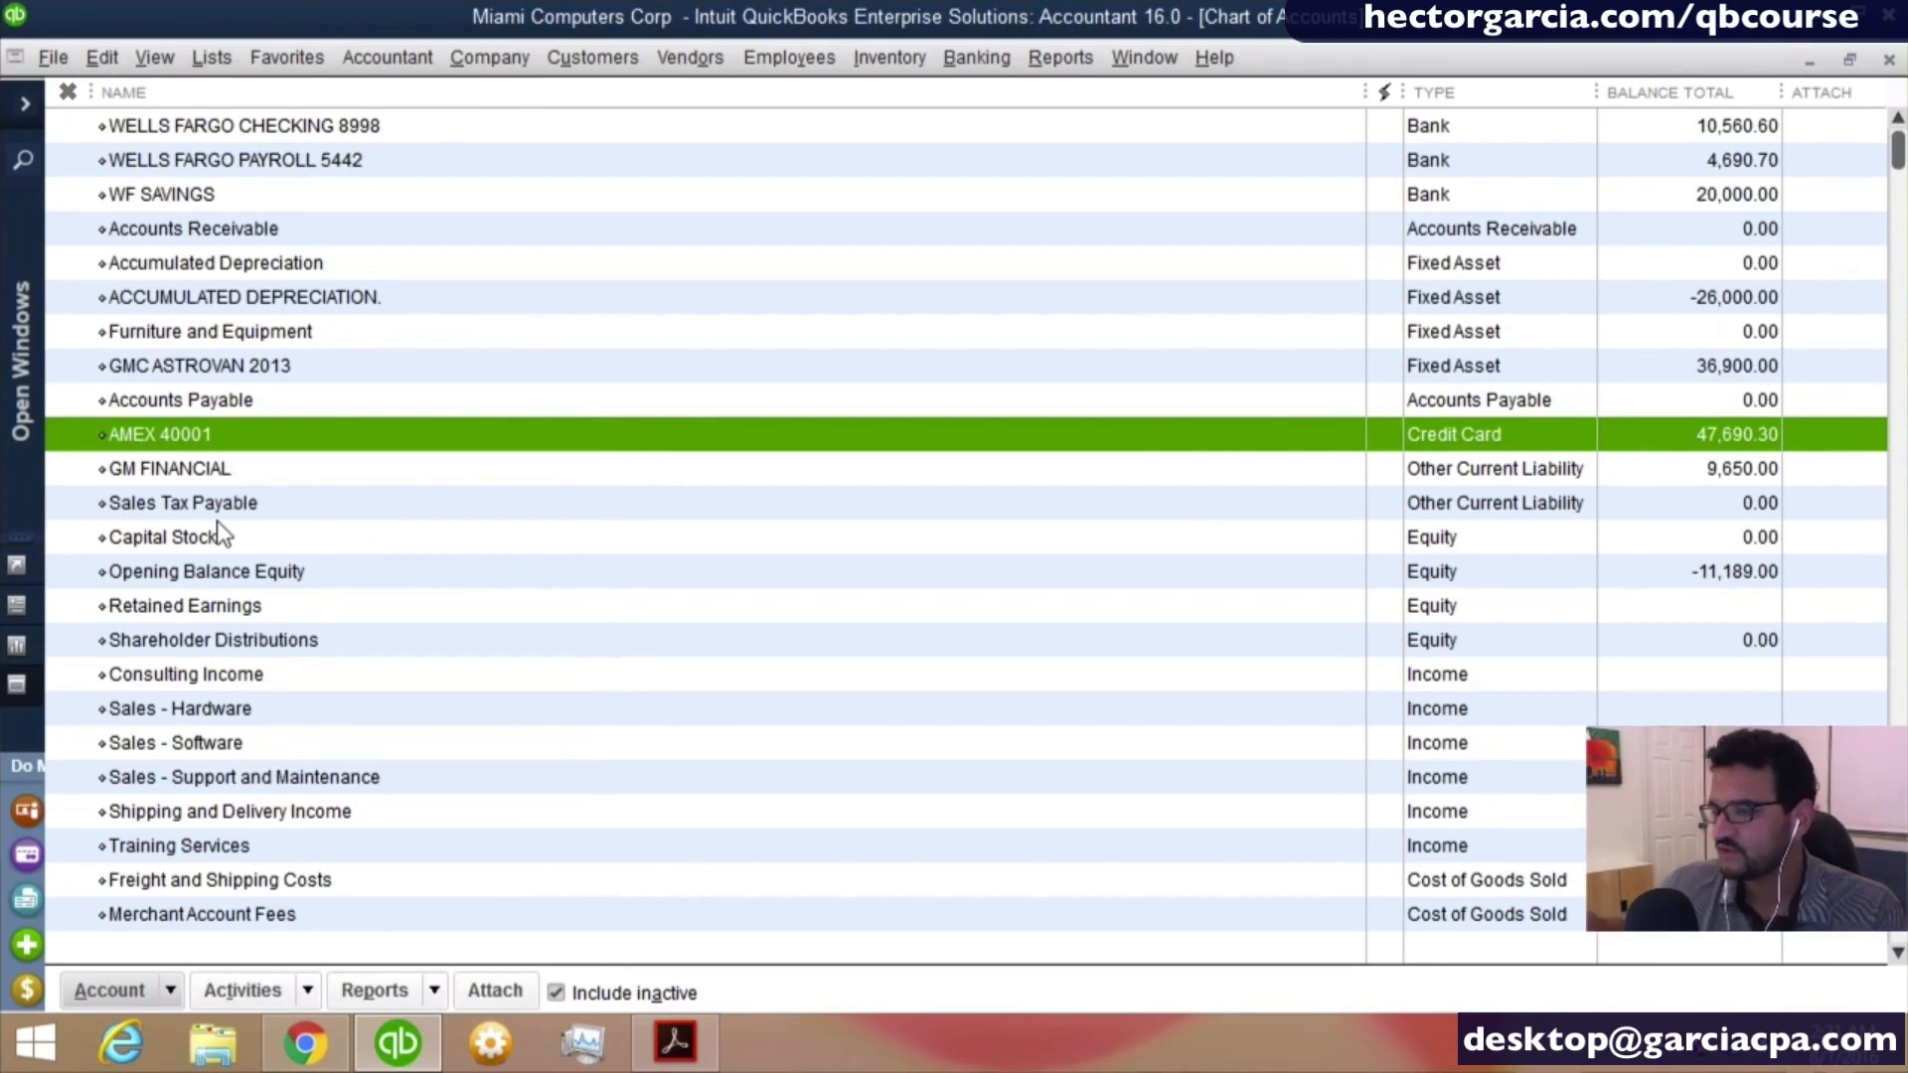
pyautogui.click(559, 994)
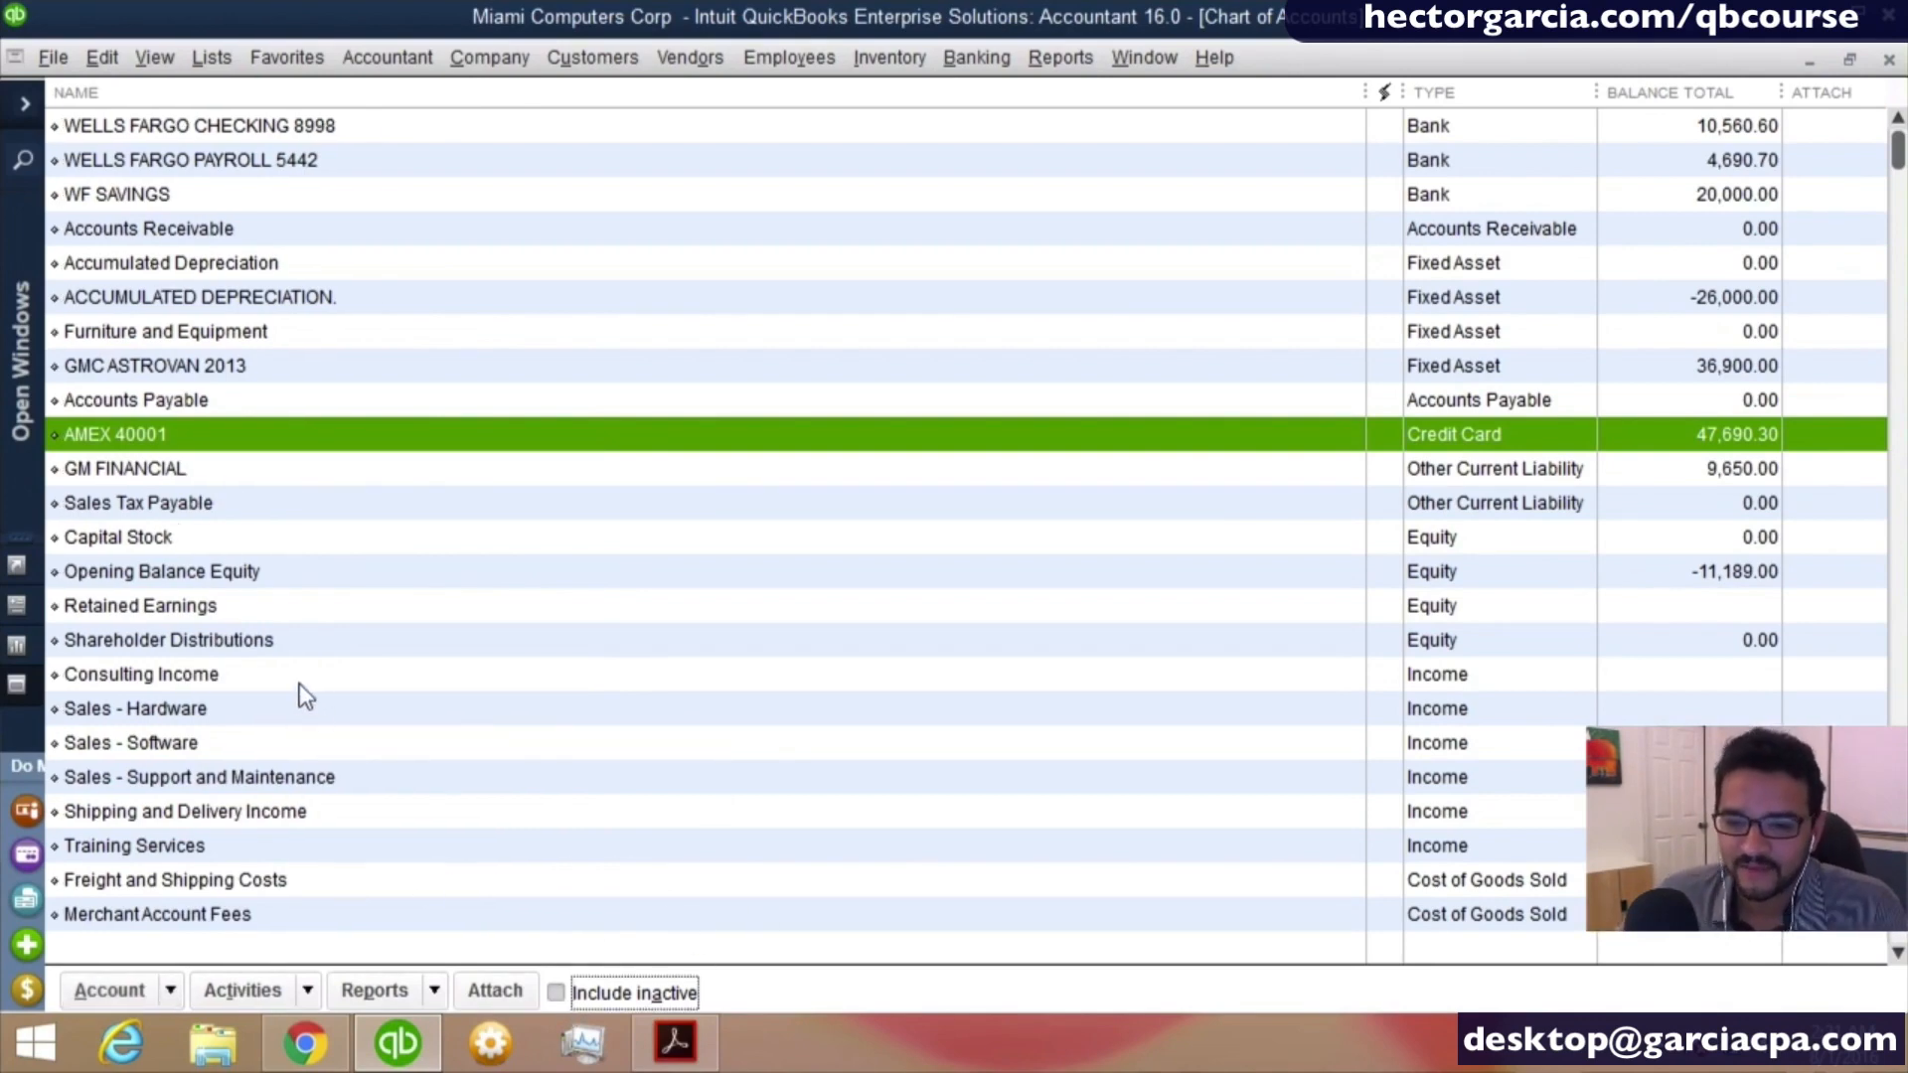
# - Review the chart of accounts through the income, cost of goods sold and expense accounts
pyautogui.scroll(-1, 307, 687)
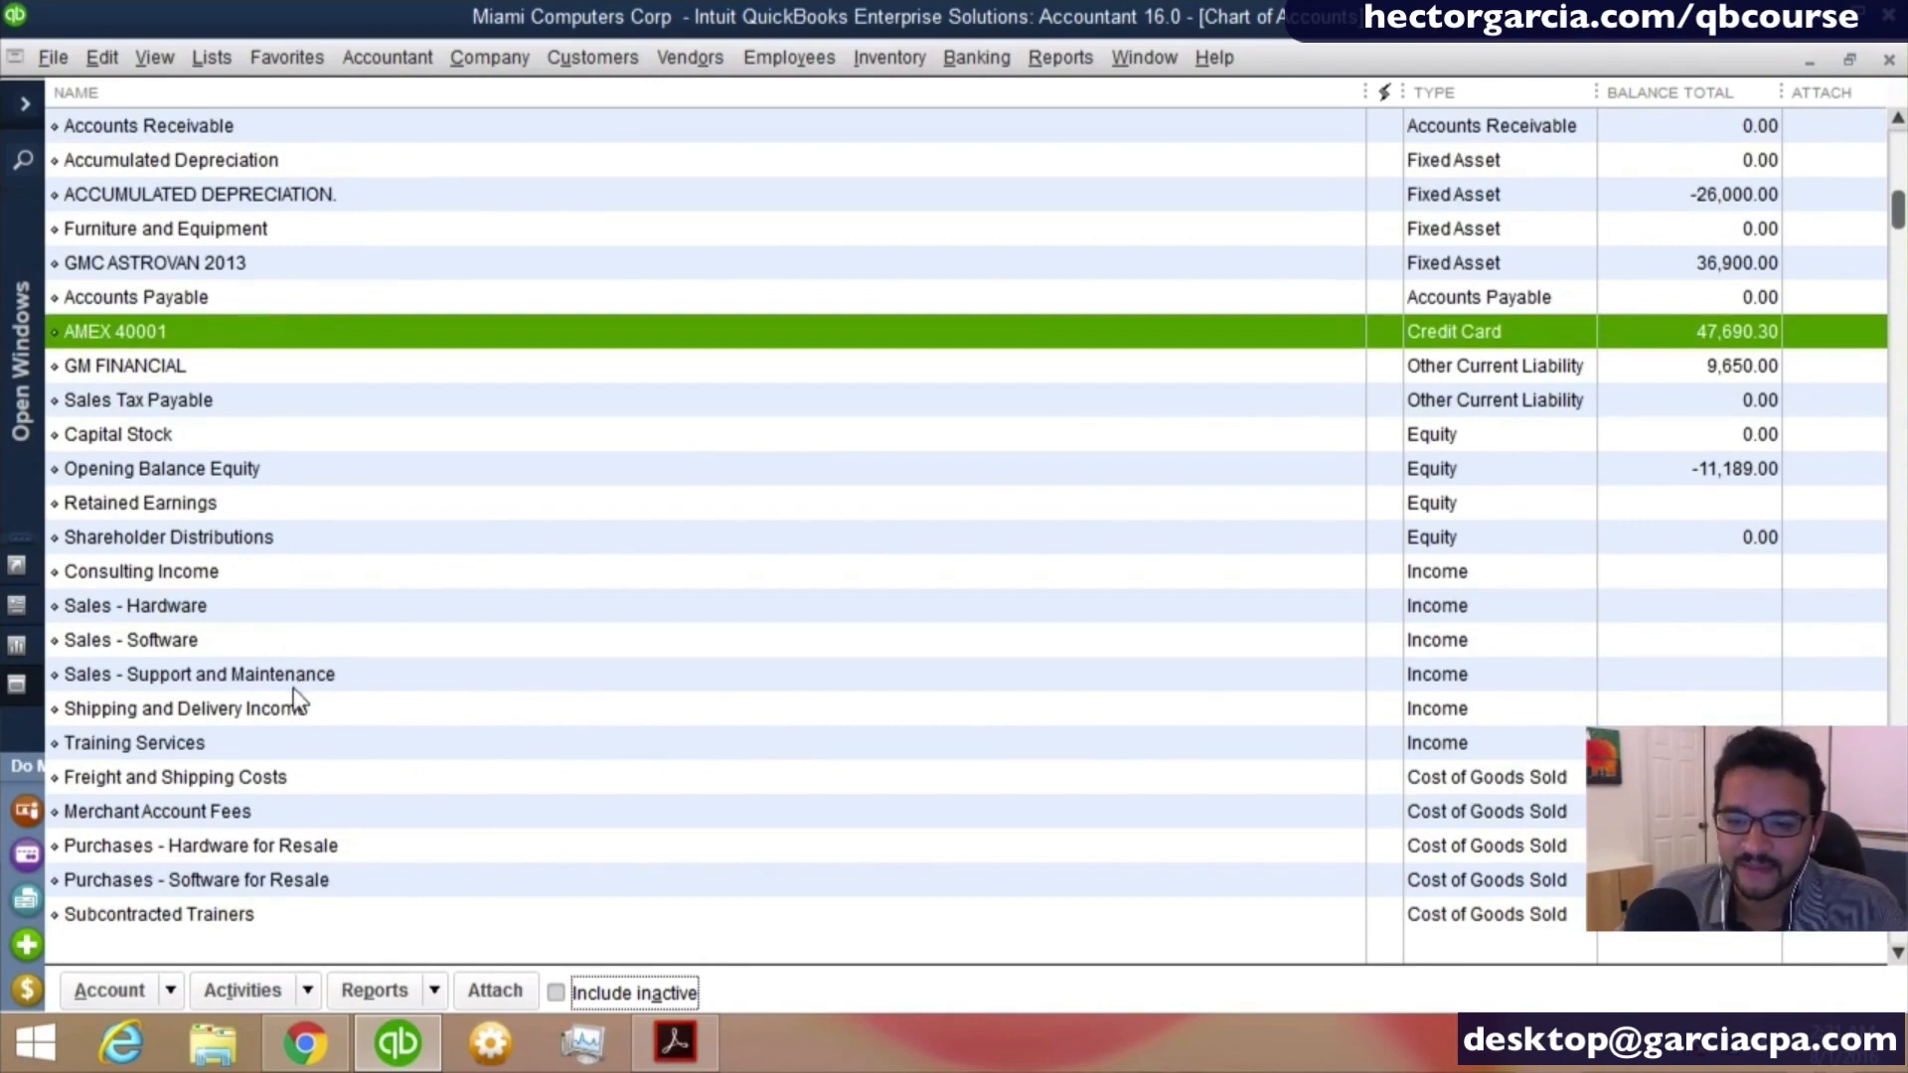
pyautogui.scroll(-2, 298, 701)
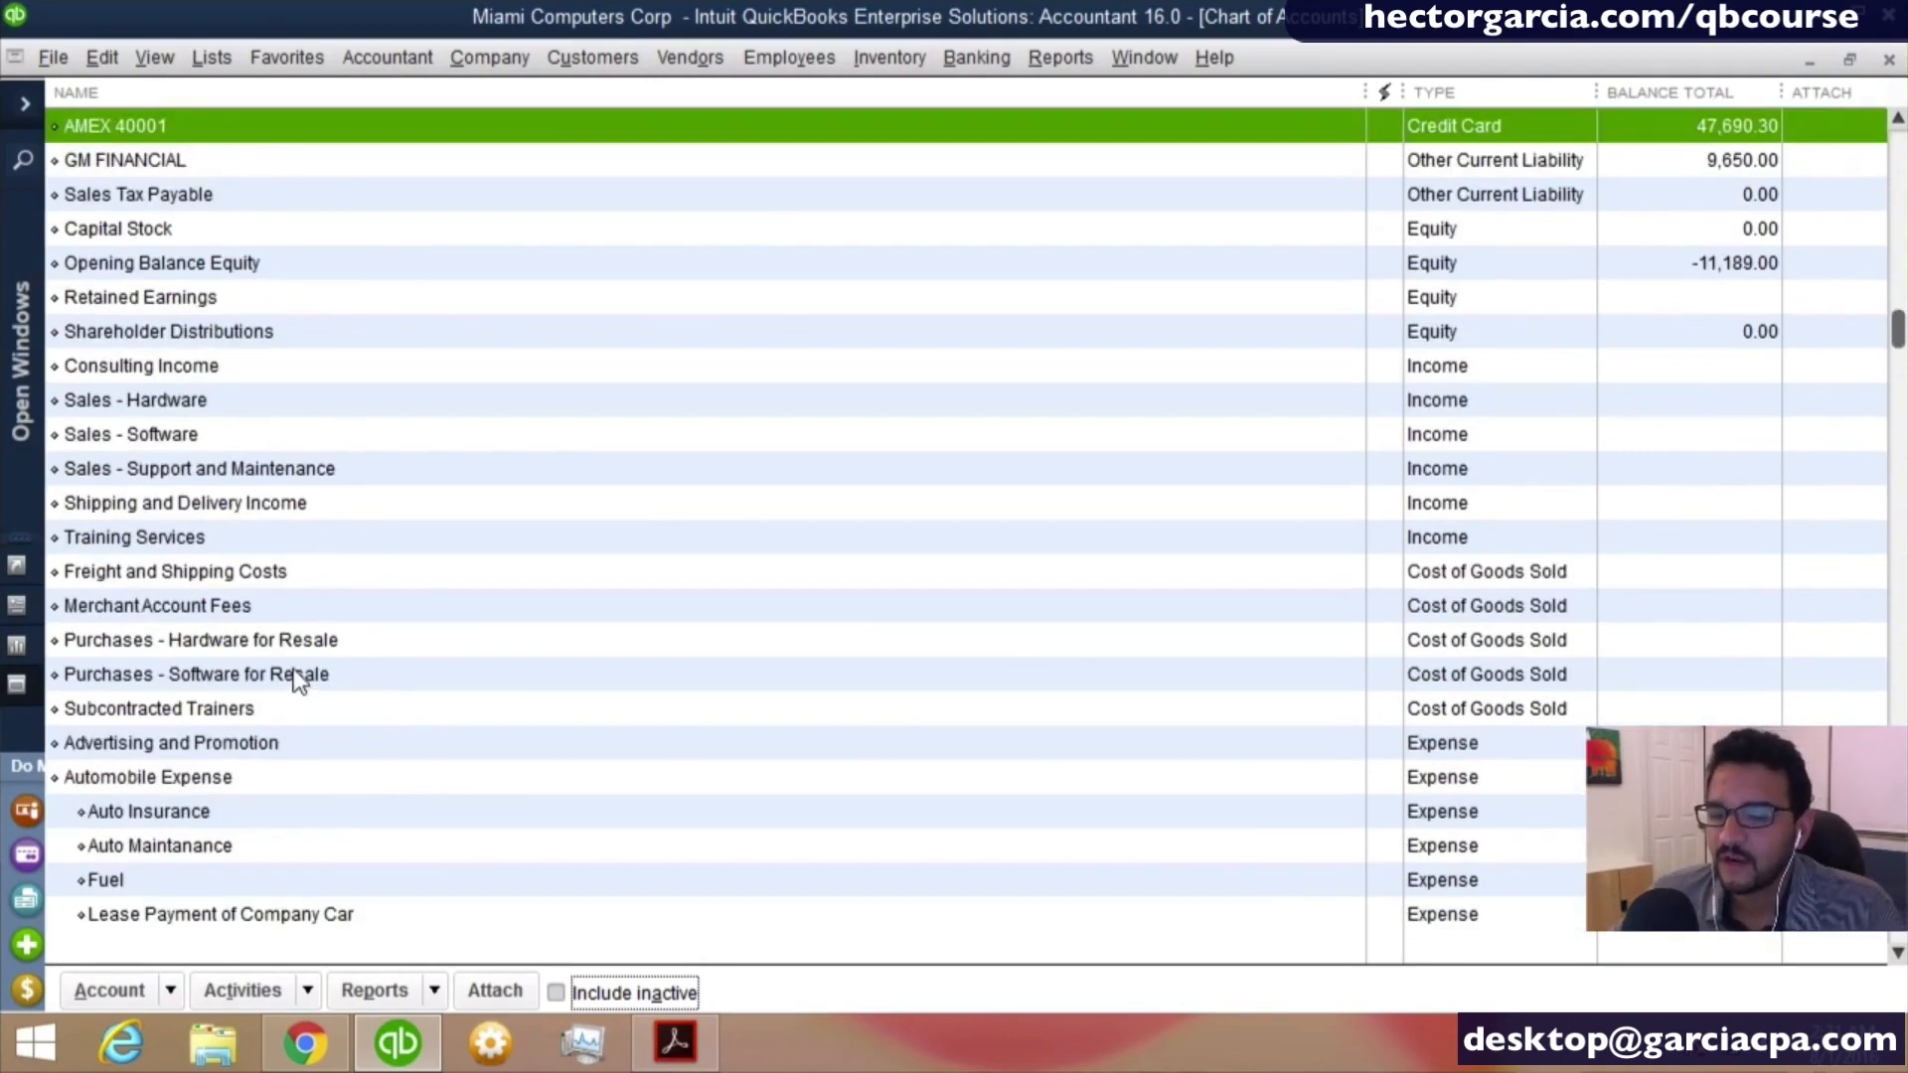
pyautogui.scroll(-5, 298, 683)
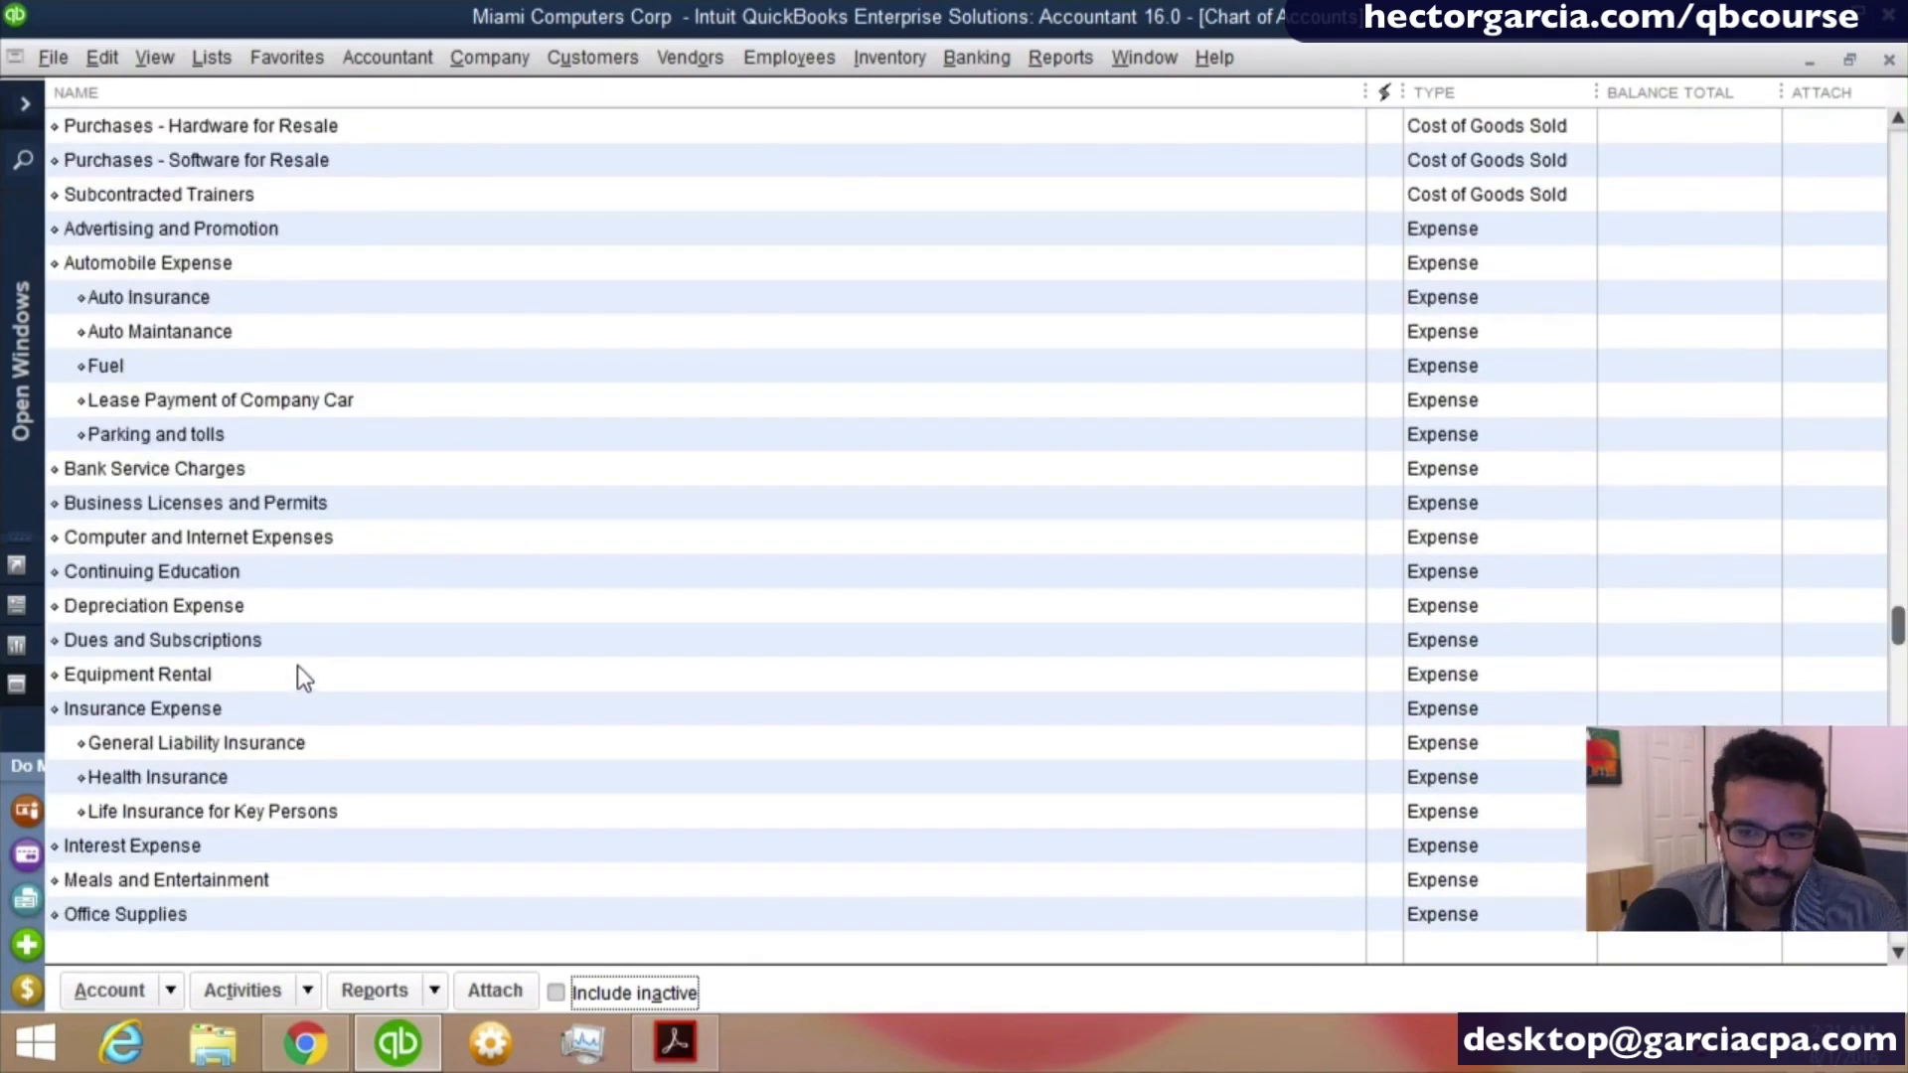
pyautogui.scroll(-1, 223, 572)
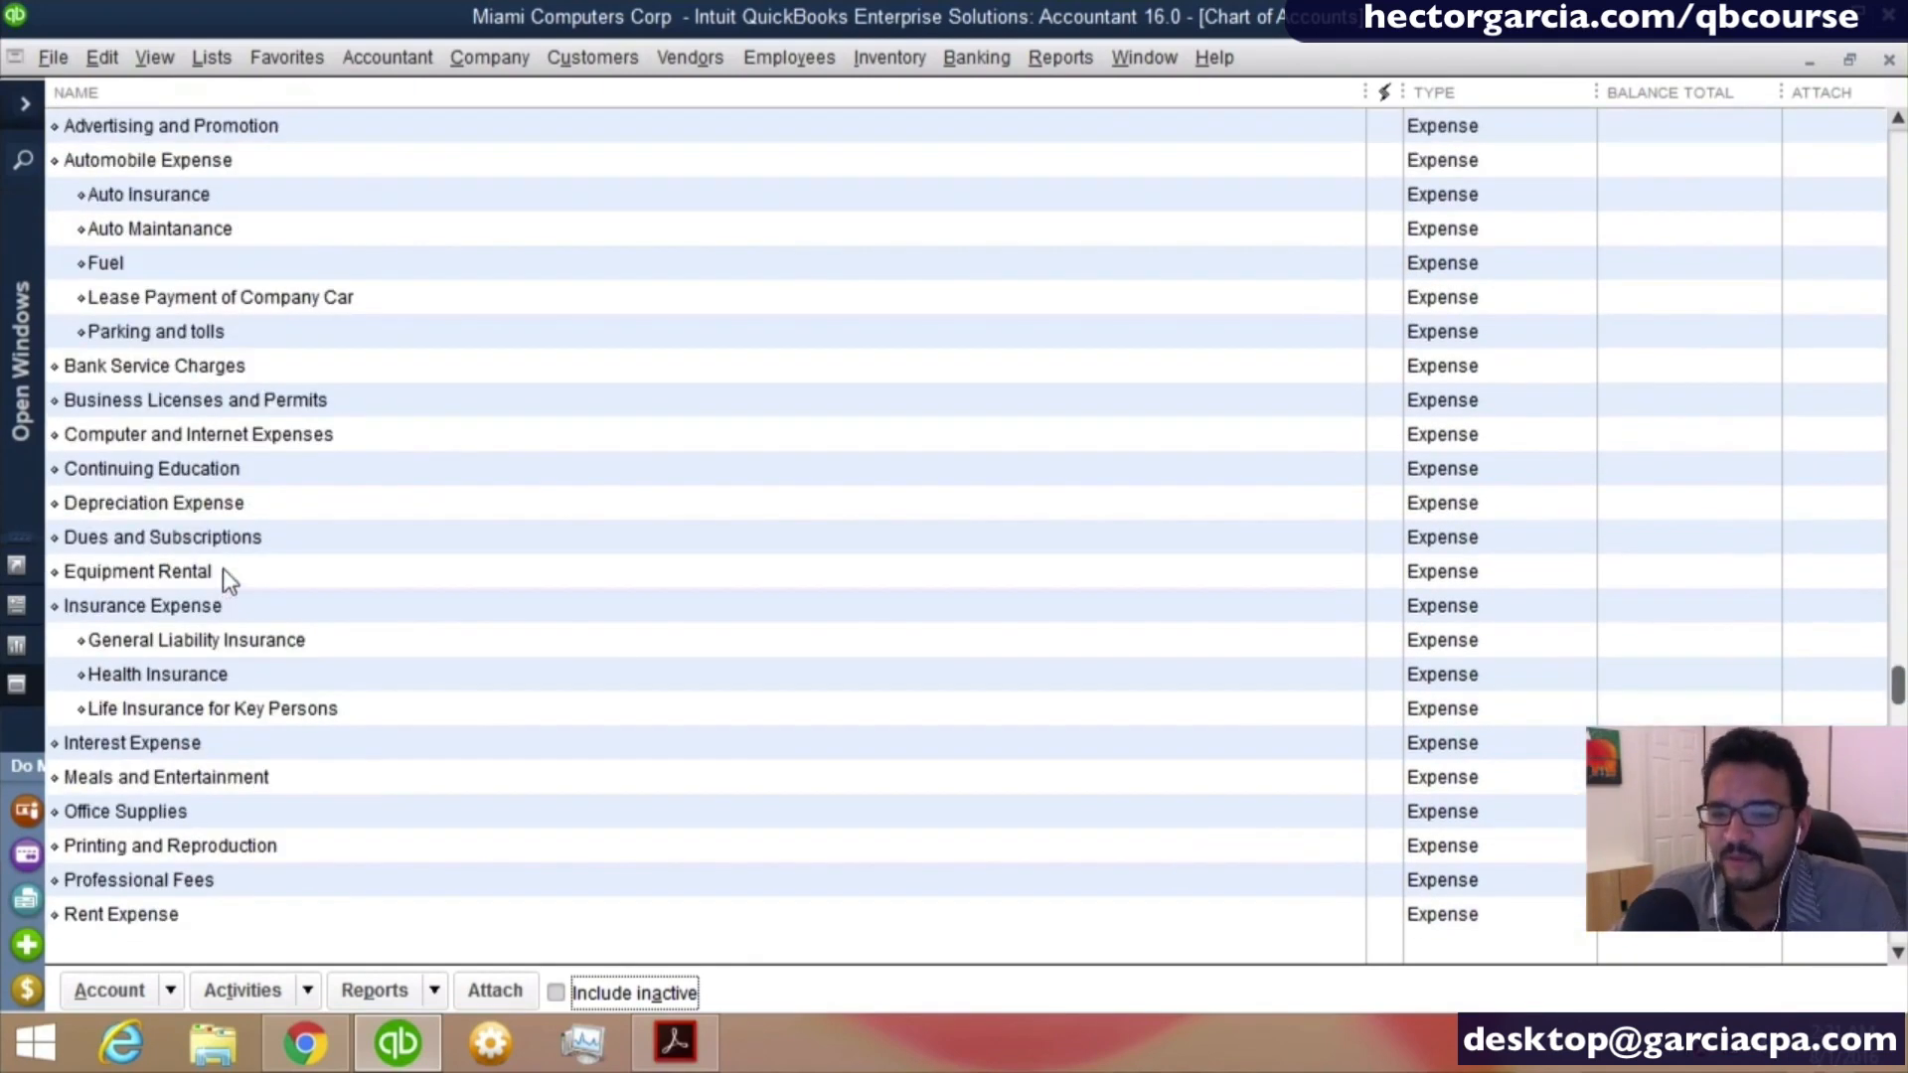
pyautogui.click(154, 434)
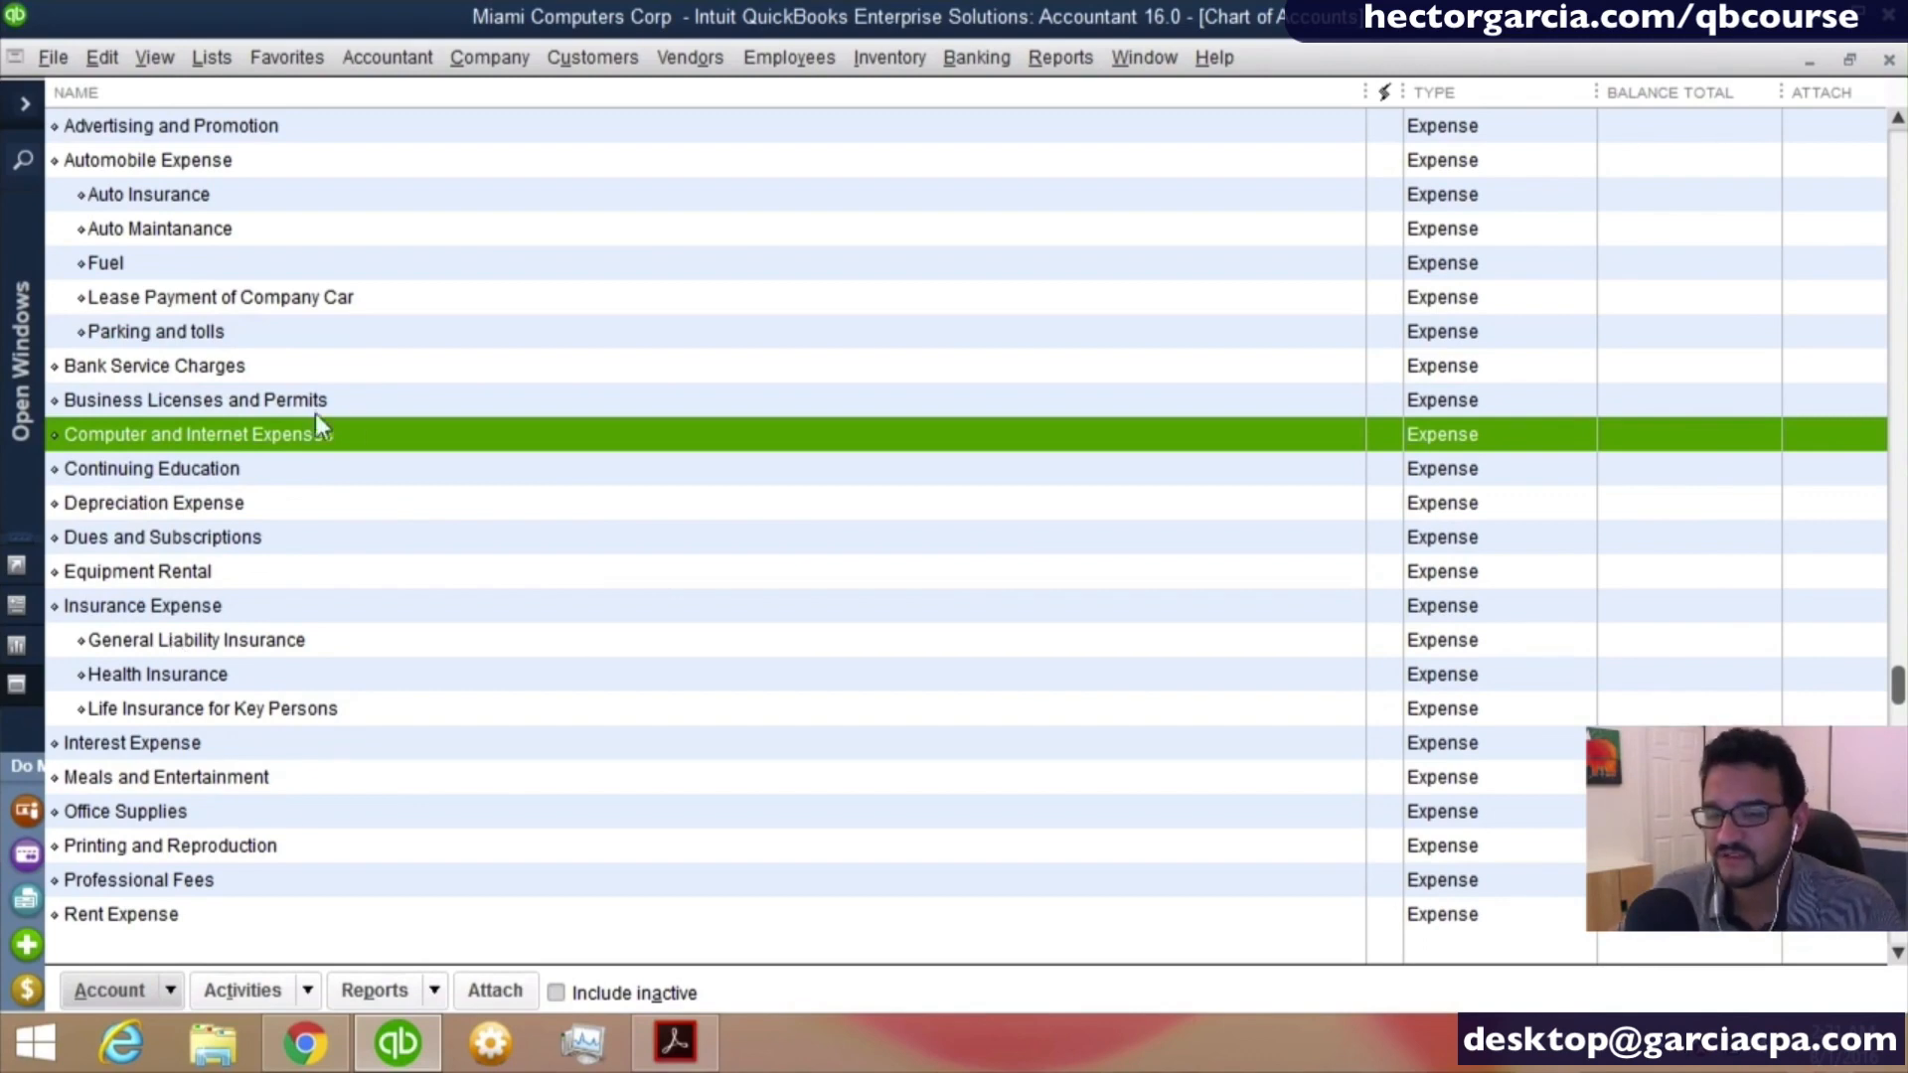
pyautogui.click(194, 821)
pyautogui.click(193, 819)
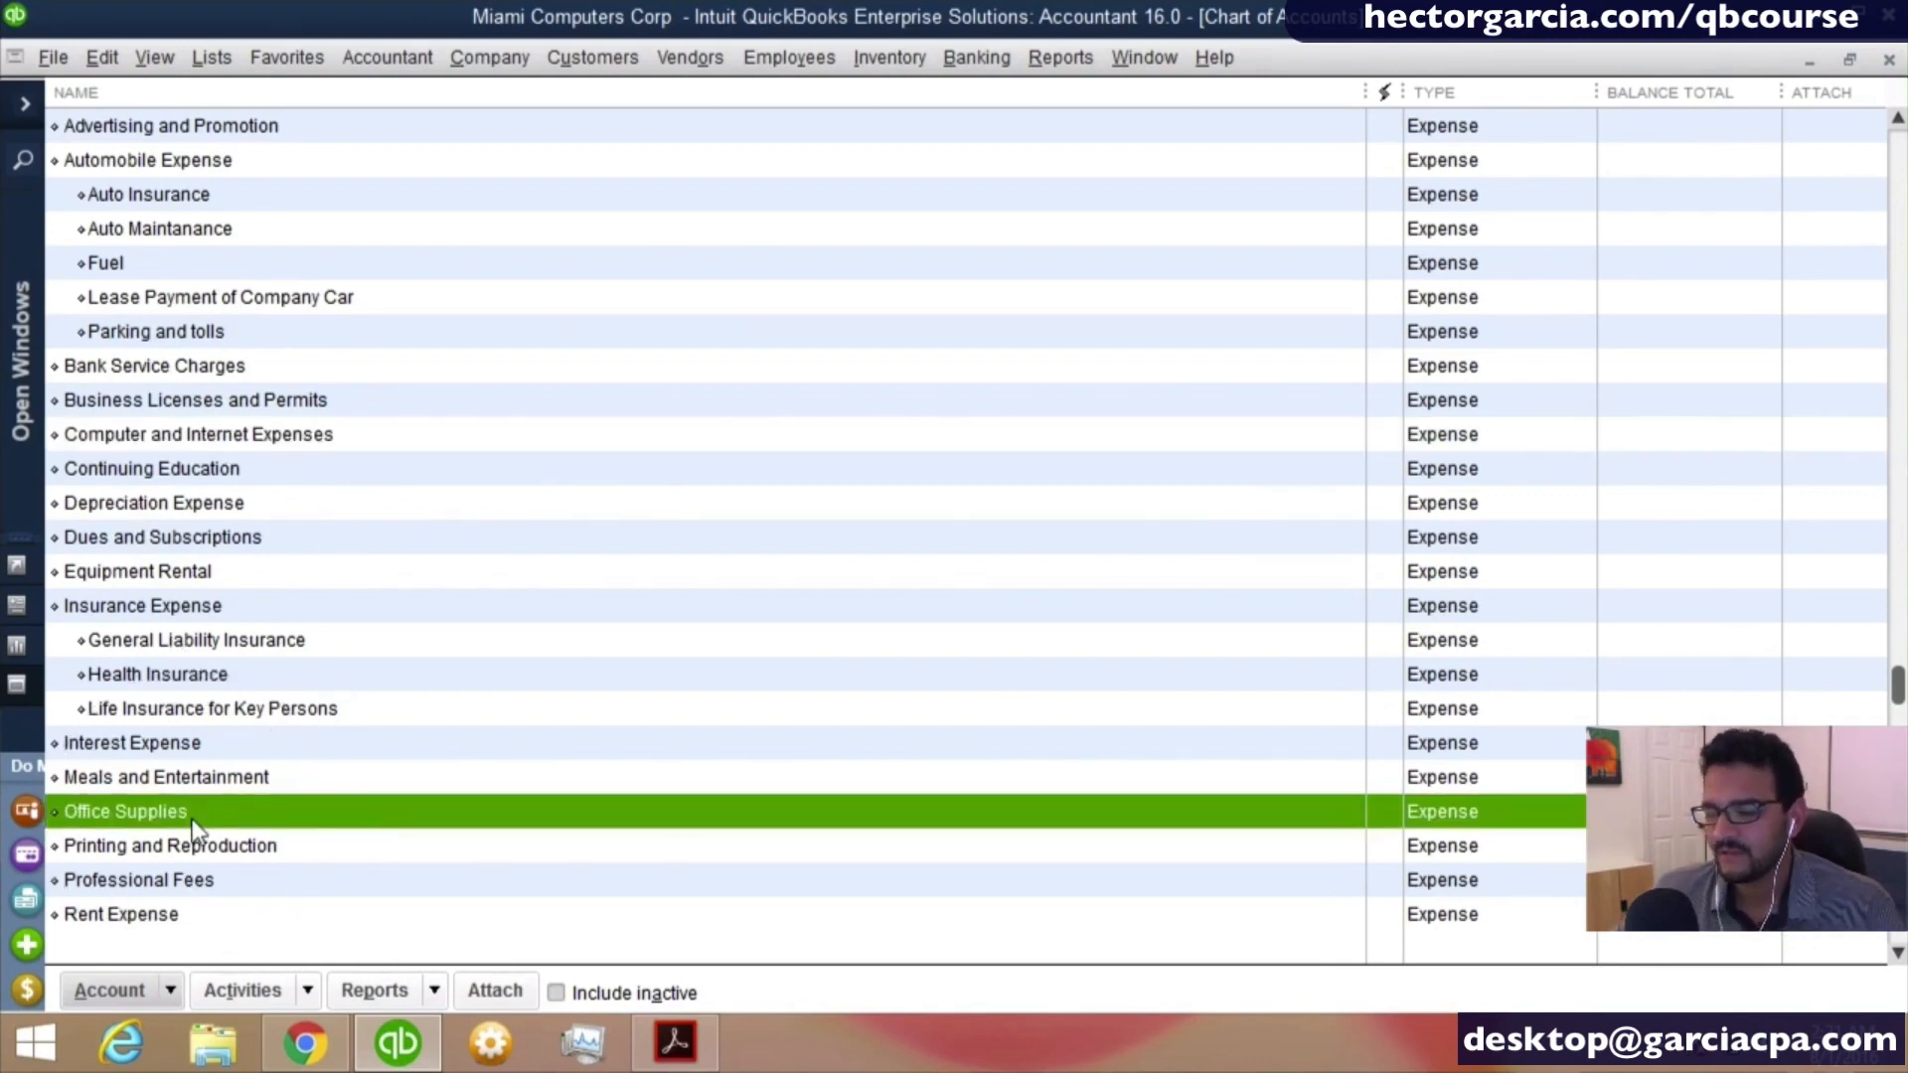
# - Open the Wells Fargo checking register and start an 08/01/2016 transaction with OFFICE DEPOT quick-added as a vendor payee
pyautogui.scroll(9, 192, 821)
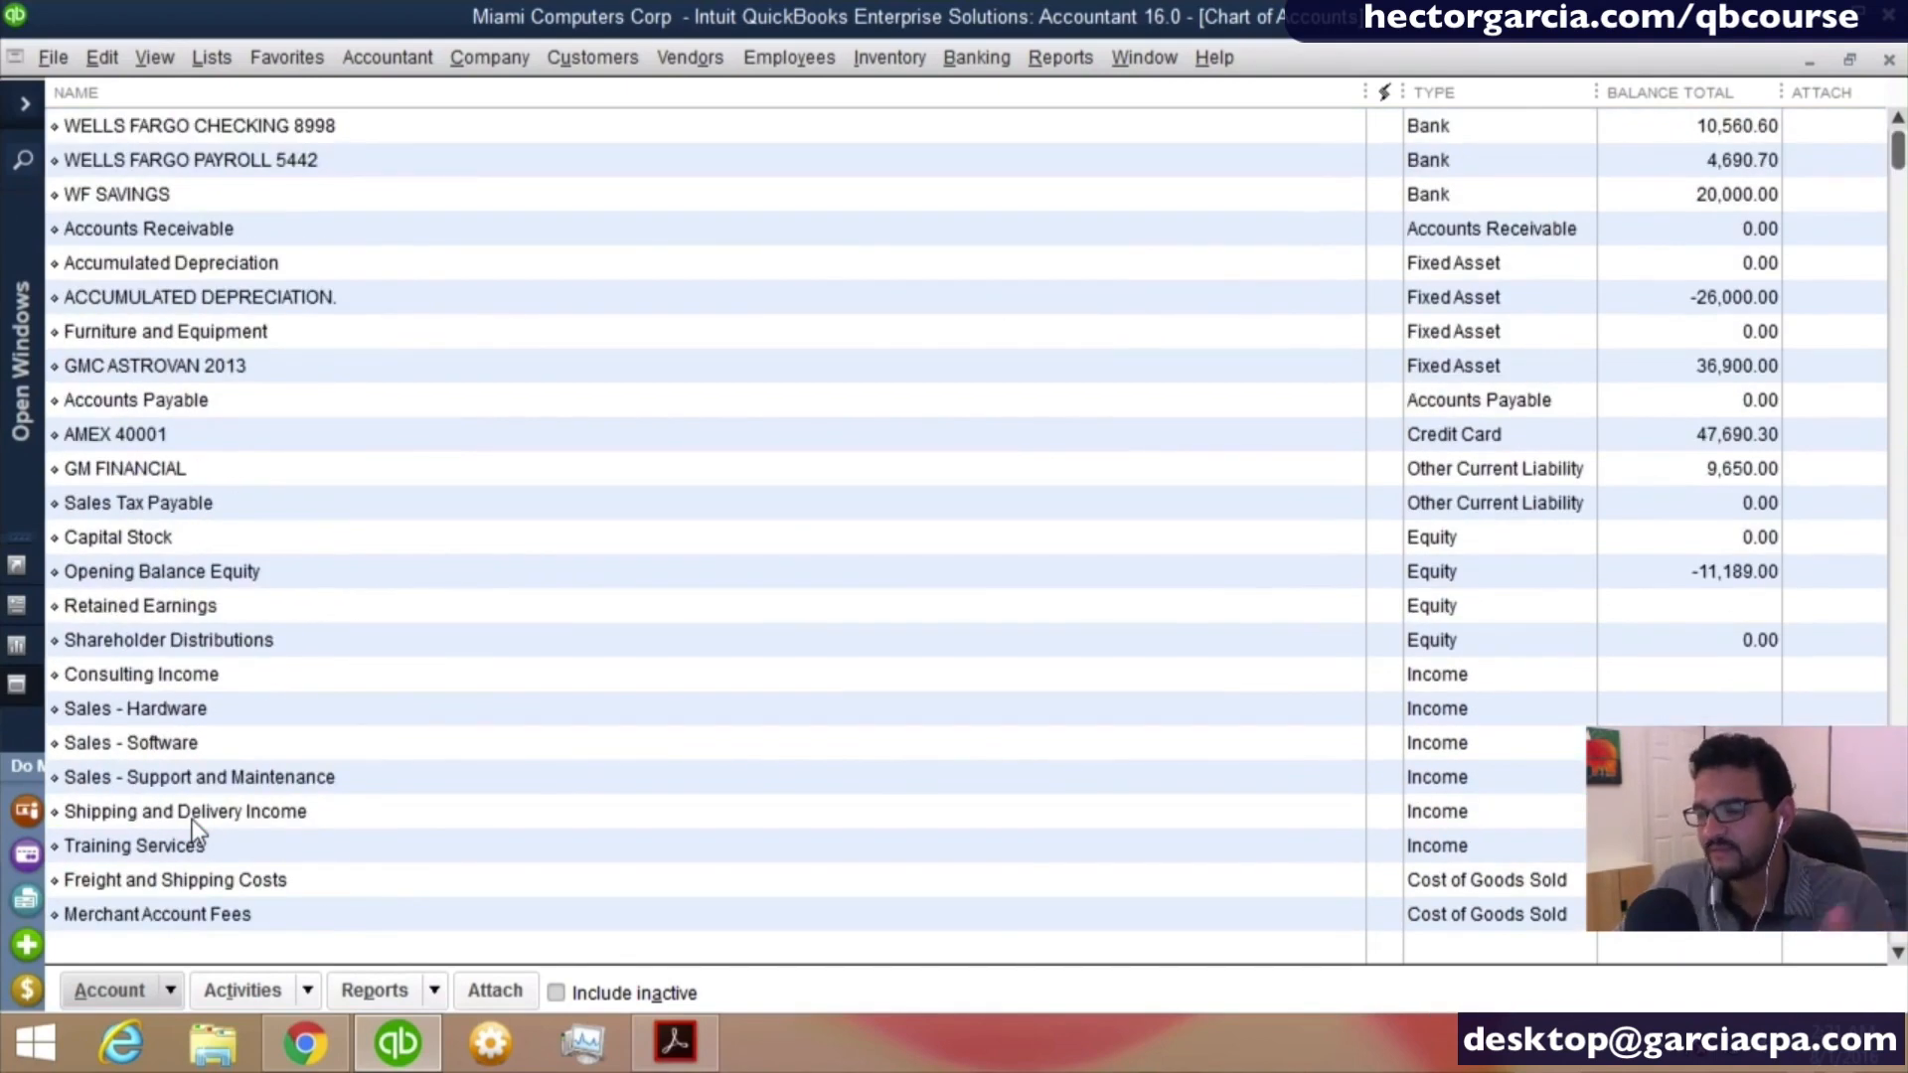
pyautogui.doubleClick(294, 130)
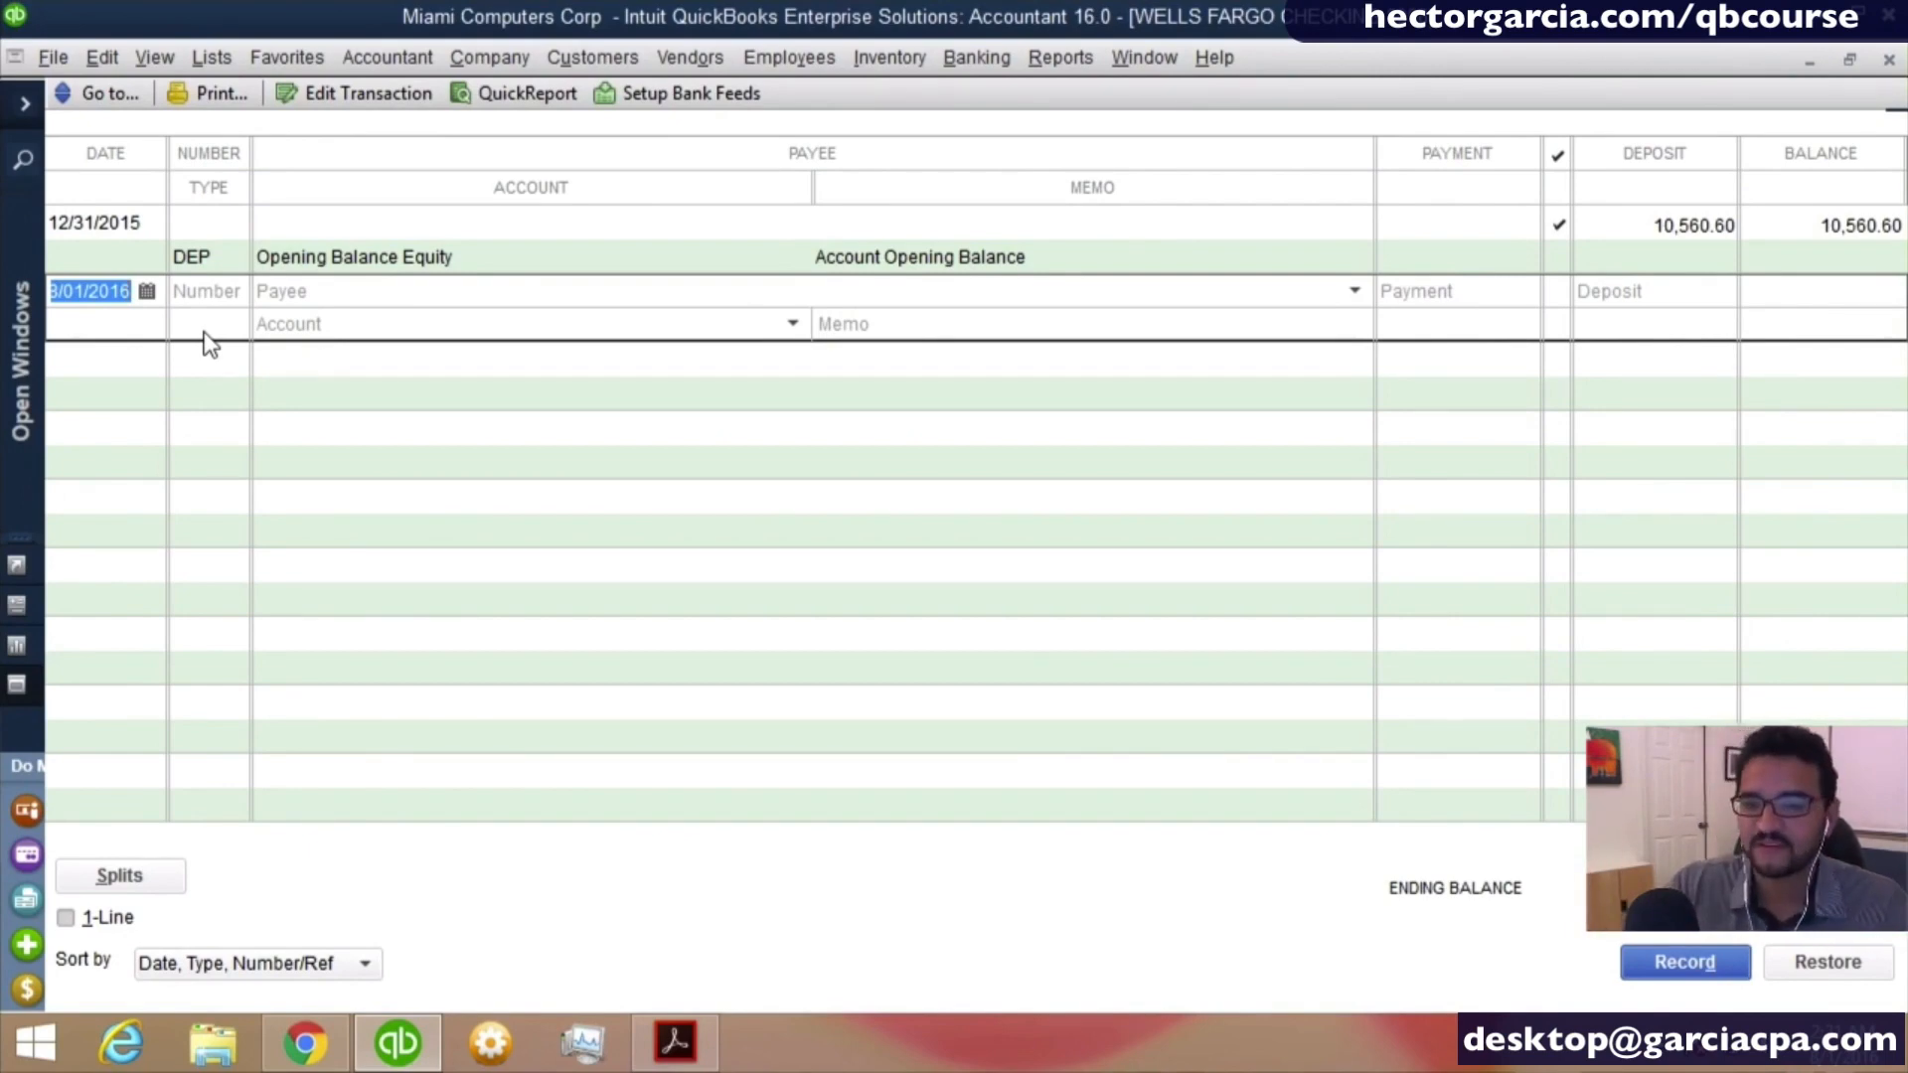
pyautogui.press('Tab')
pyautogui.press('BackSpace')
pyautogui.press('Tab')
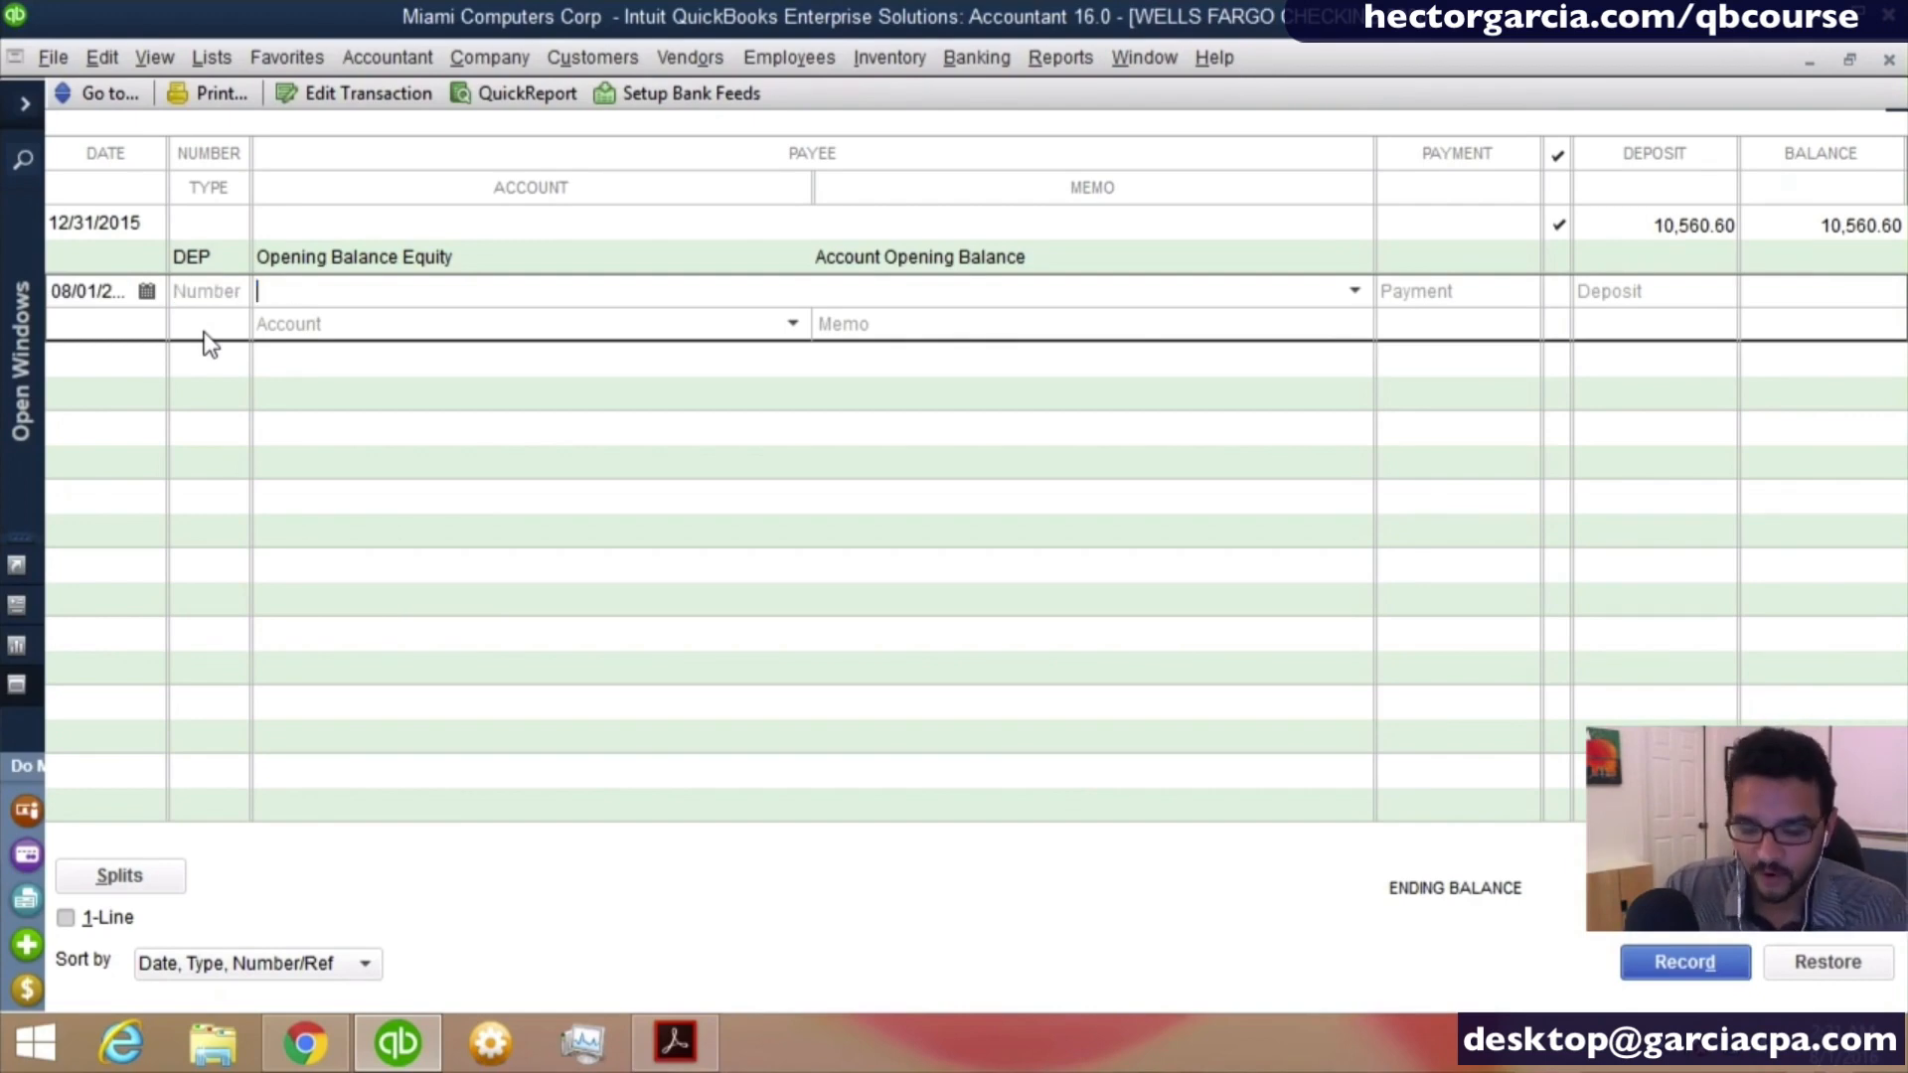
pyautogui.write('offic')
pyautogui.press('BackSpace')
pyautogui.press('BackSpace')
pyautogui.press('BackSpace')
pyautogui.press('BackSpace')
pyautogui.press('BackSpace')
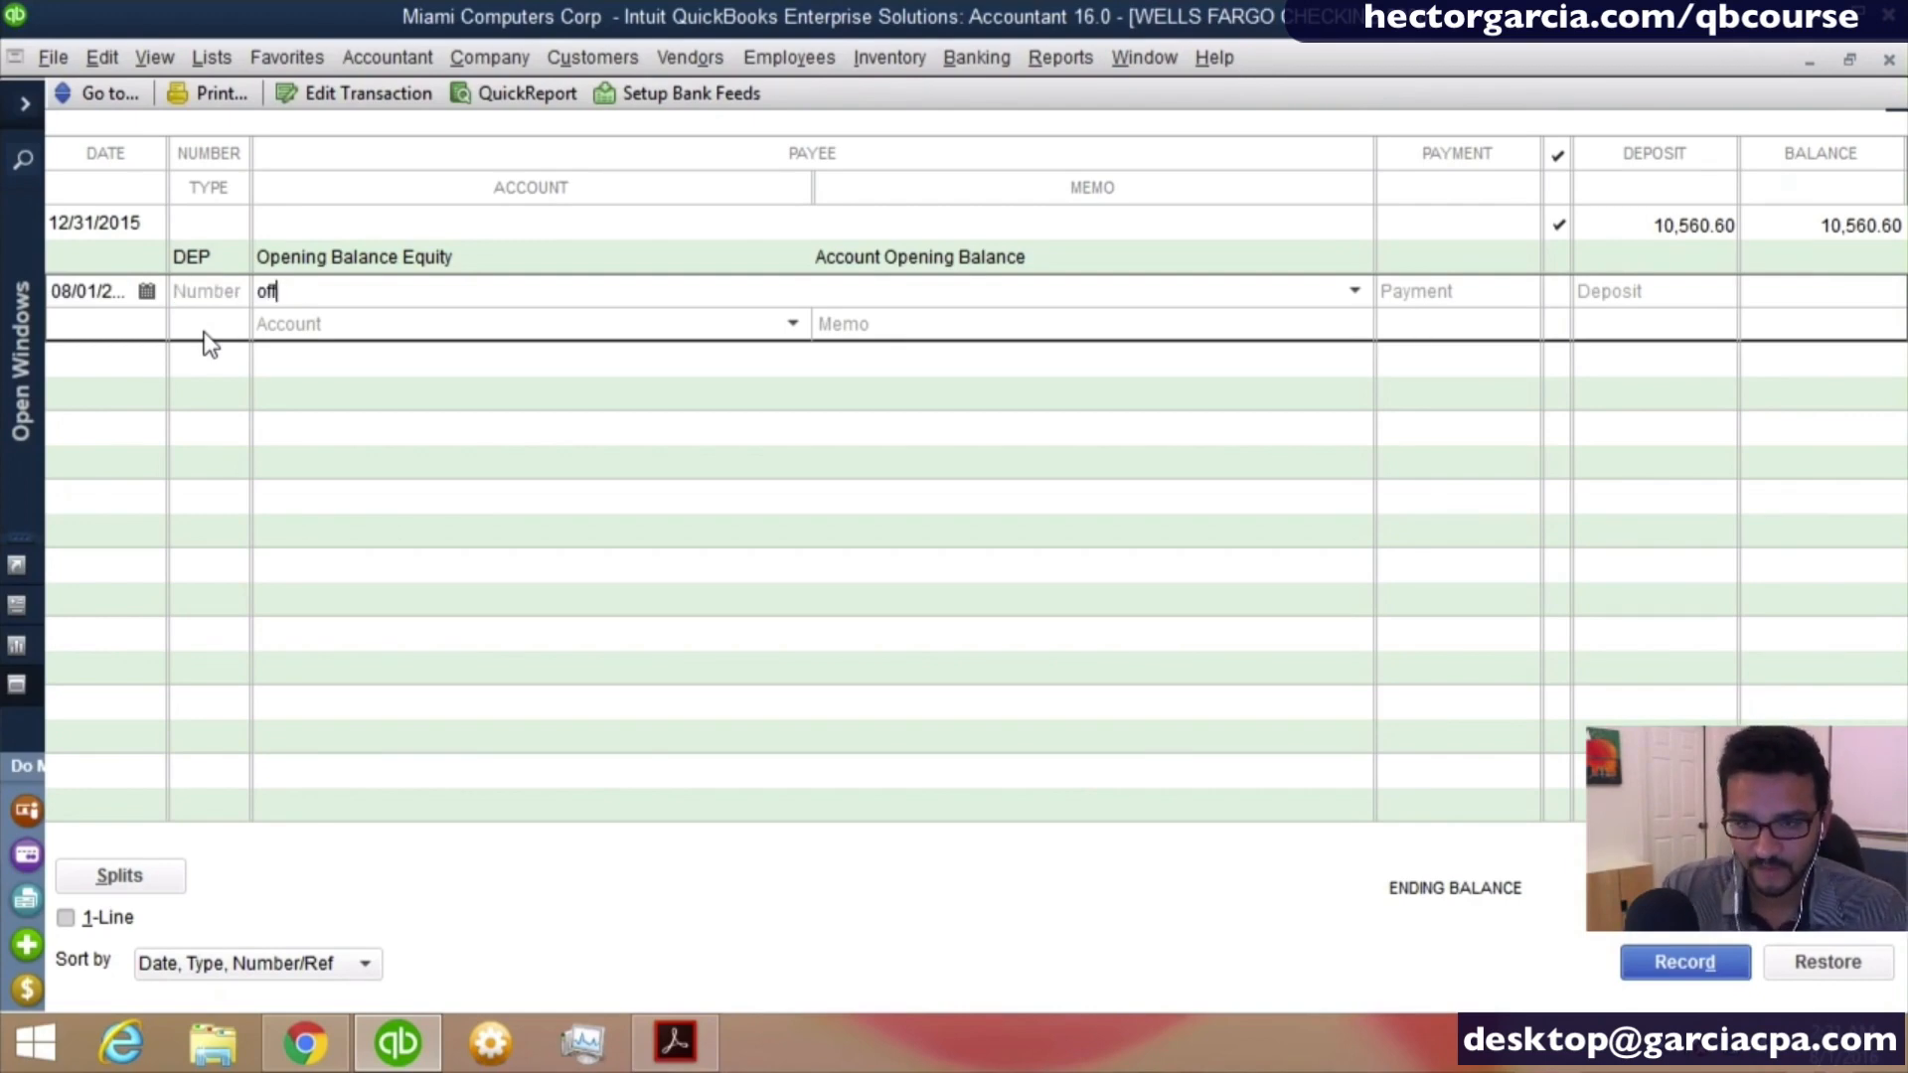
pyautogui.write('OFFICE DEPOT')
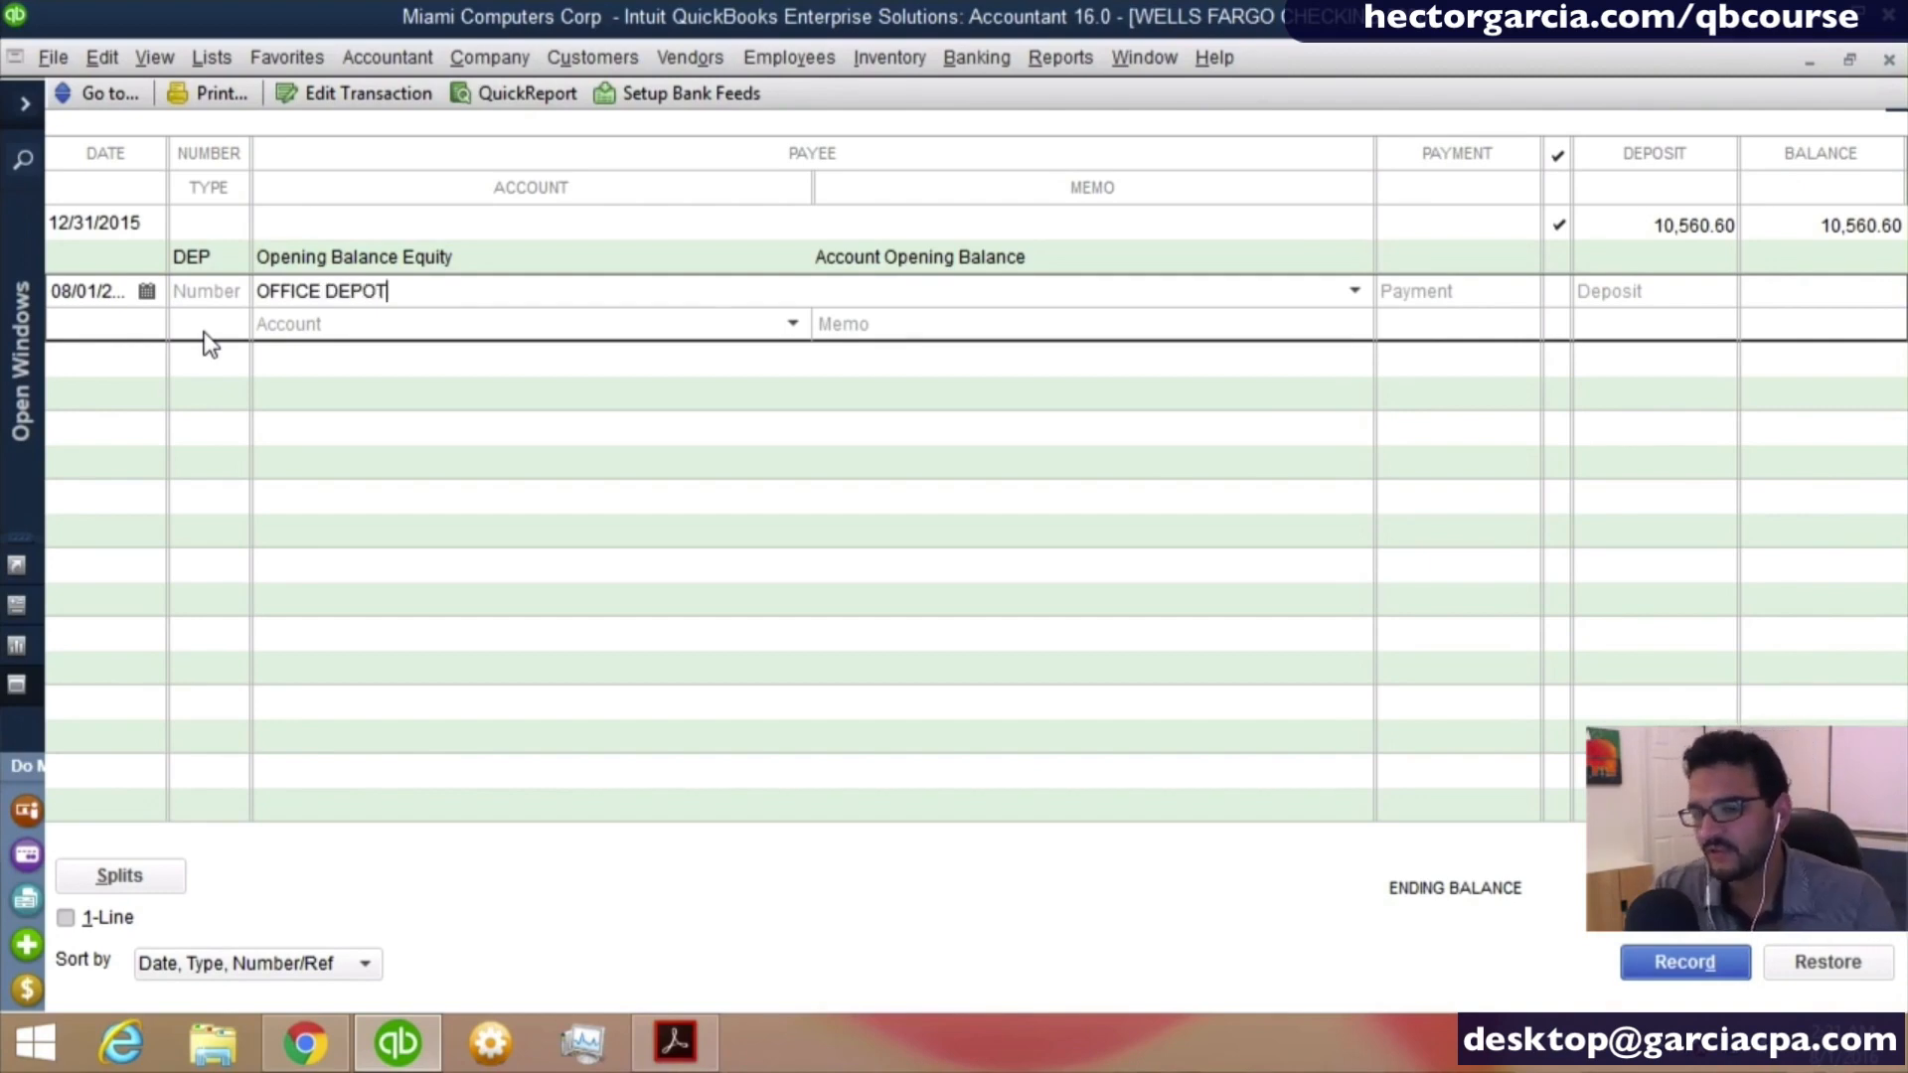
pyautogui.press('Tab')
pyautogui.press('Return')
pyautogui.press('Return')
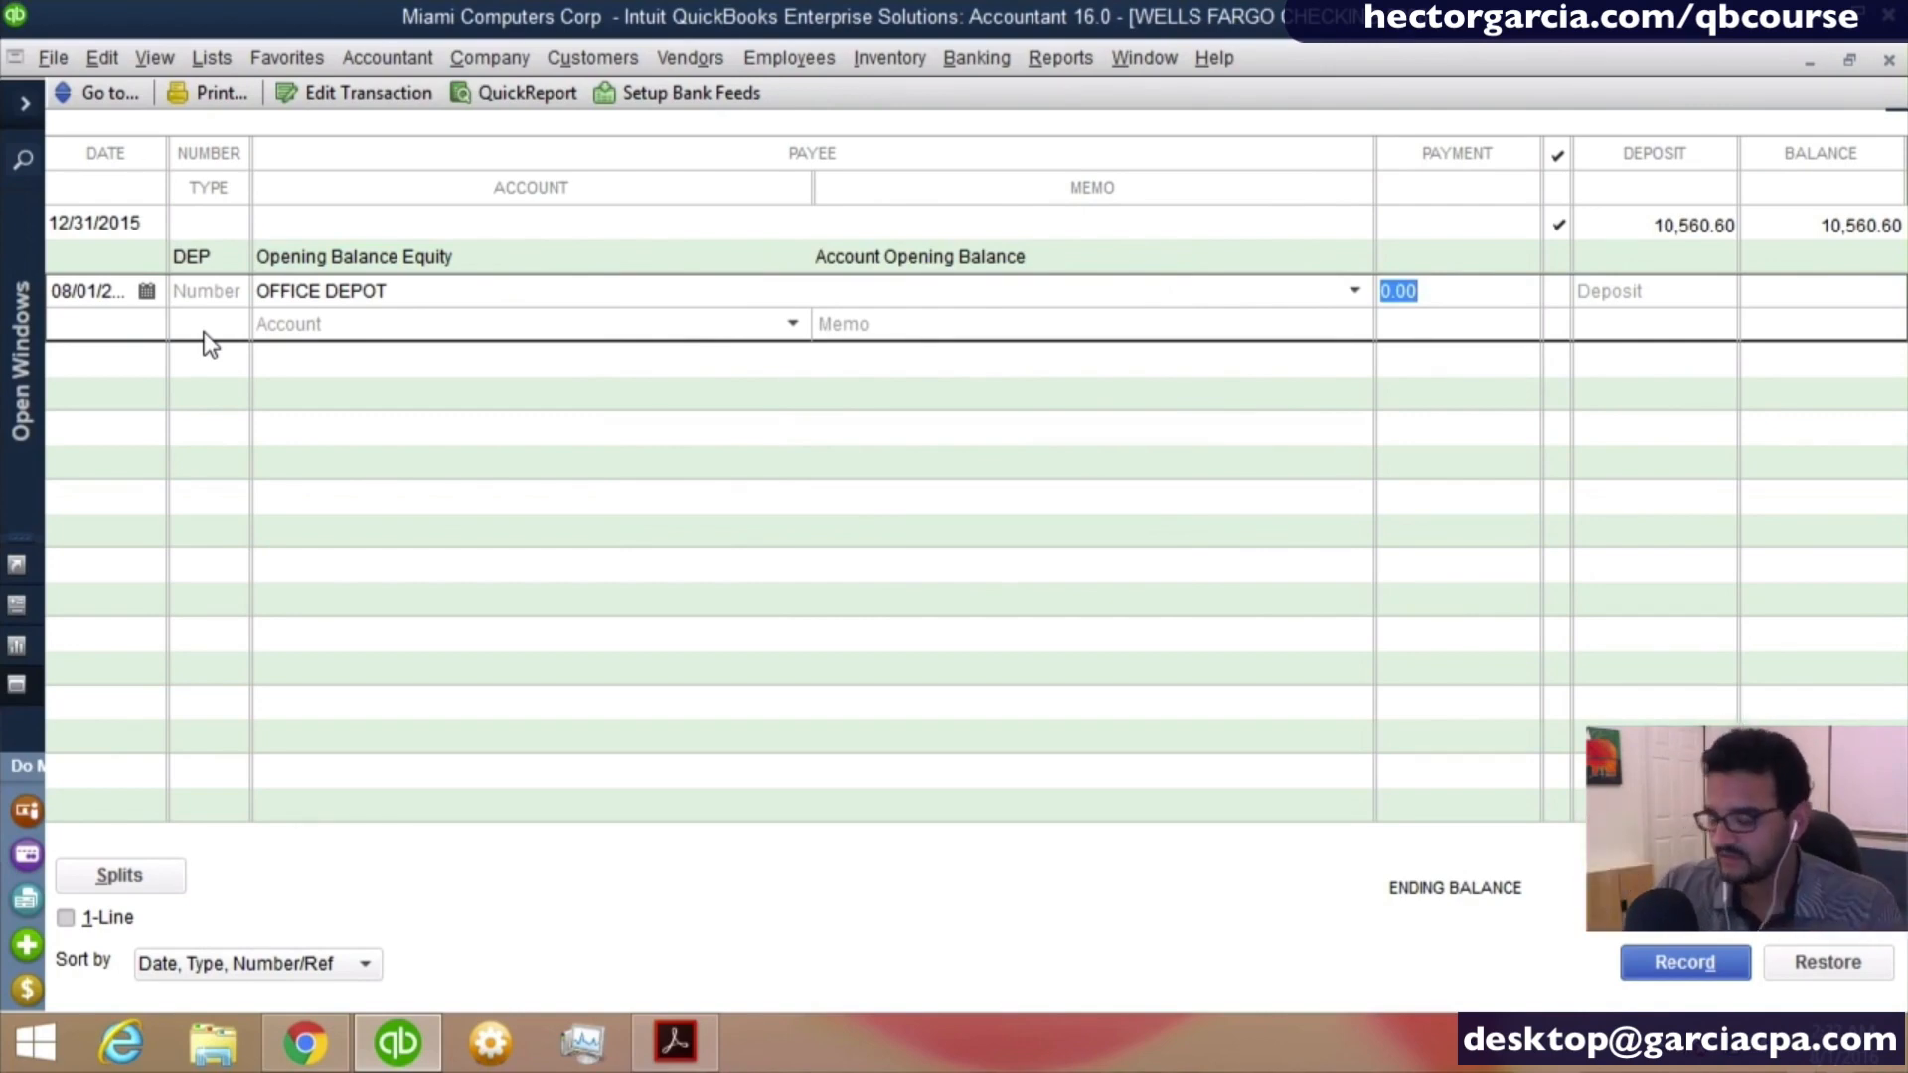
# - Record the OFFICE DEPOT transaction as a 5.00 payment to the Office Supplies account with the memo PAPER
pyautogui.write('5')
pyautogui.press('Tab')
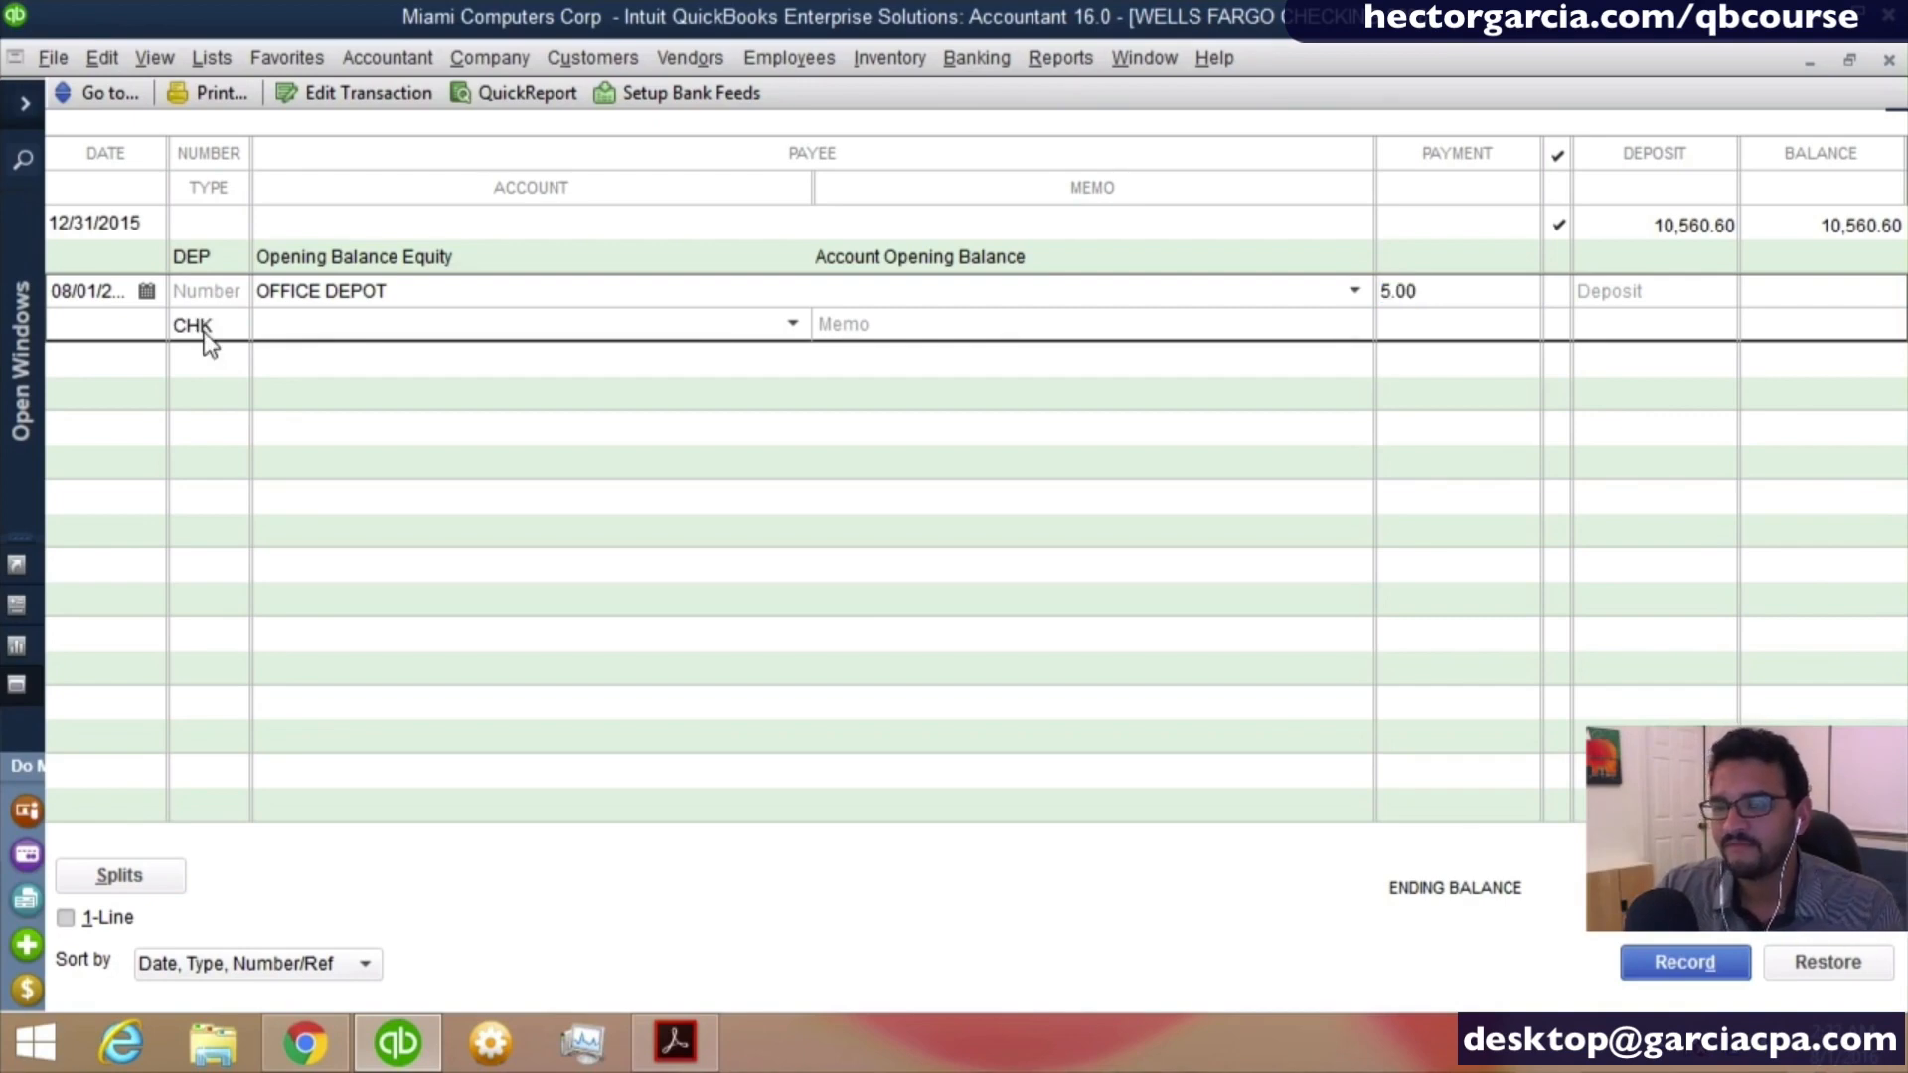
pyautogui.write('Office Supplies')
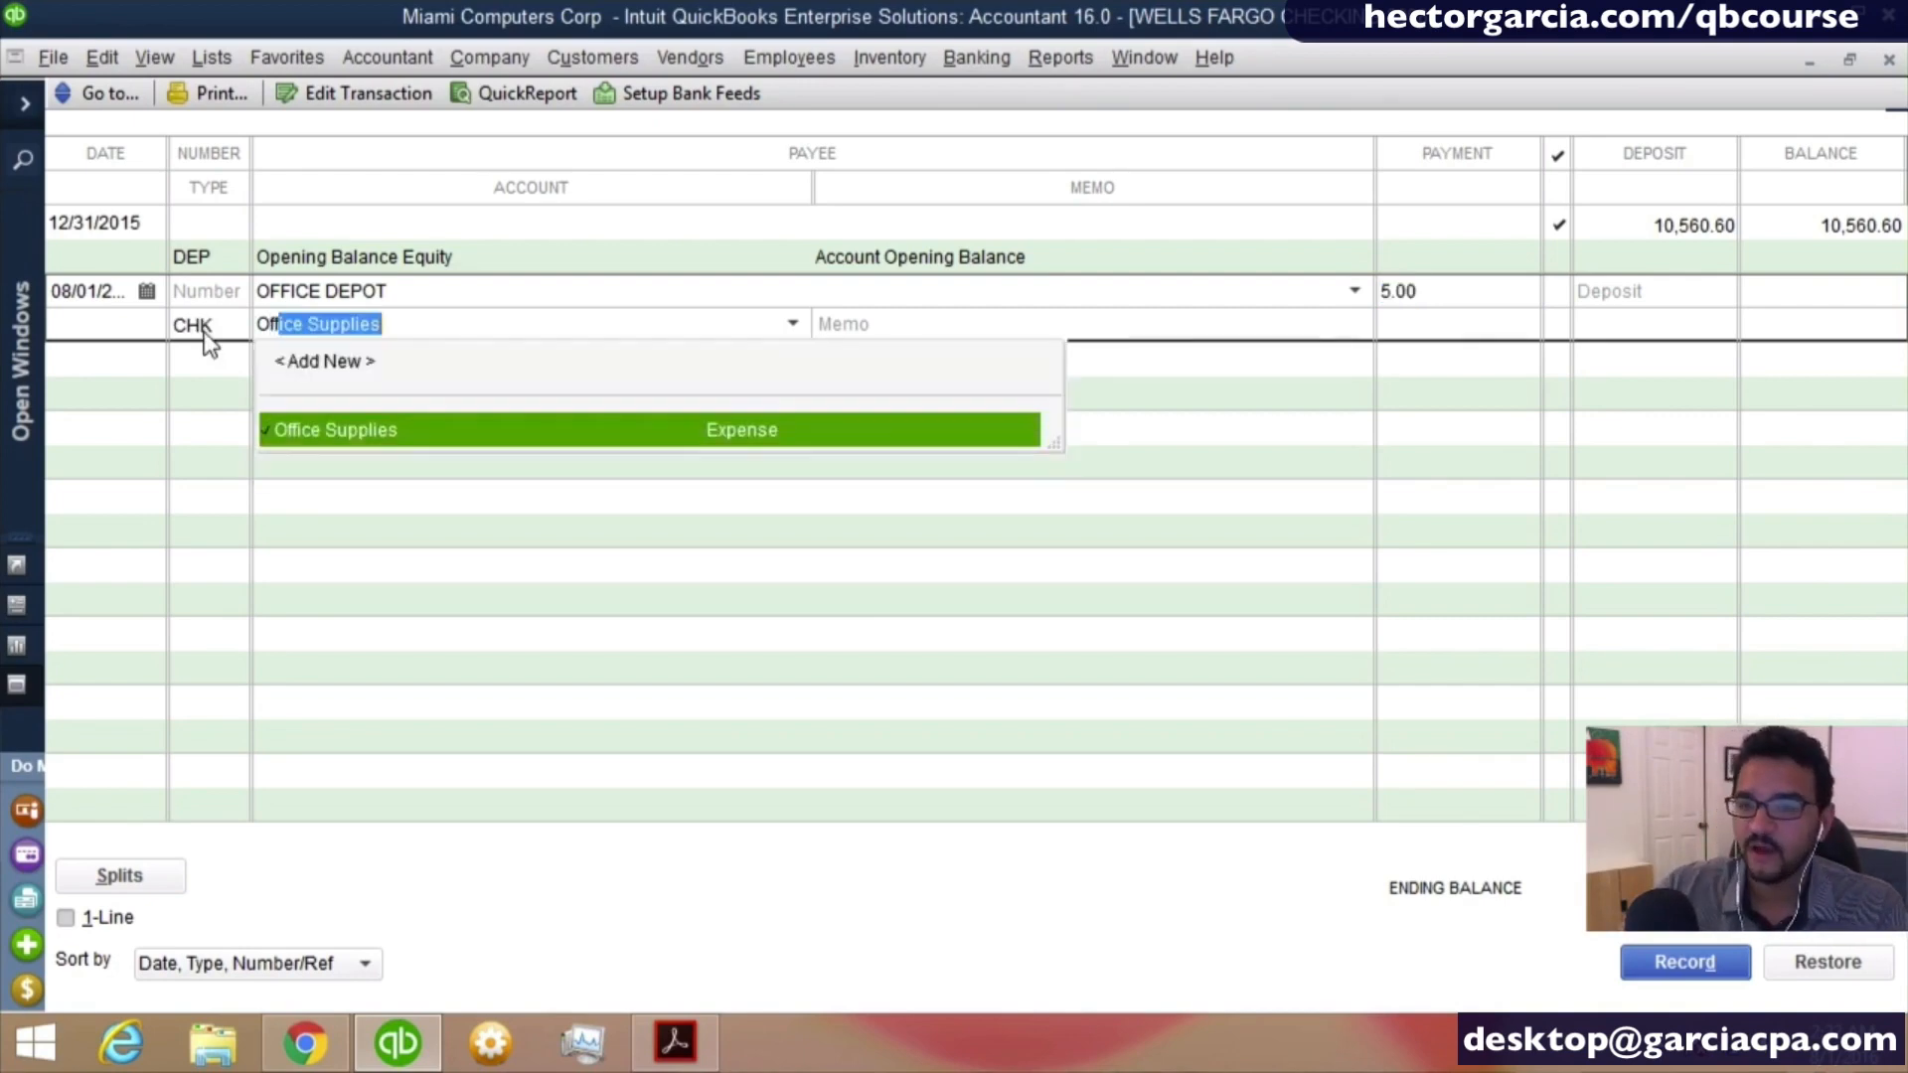
pyautogui.press('Tab')
pyautogui.write('PAPER')
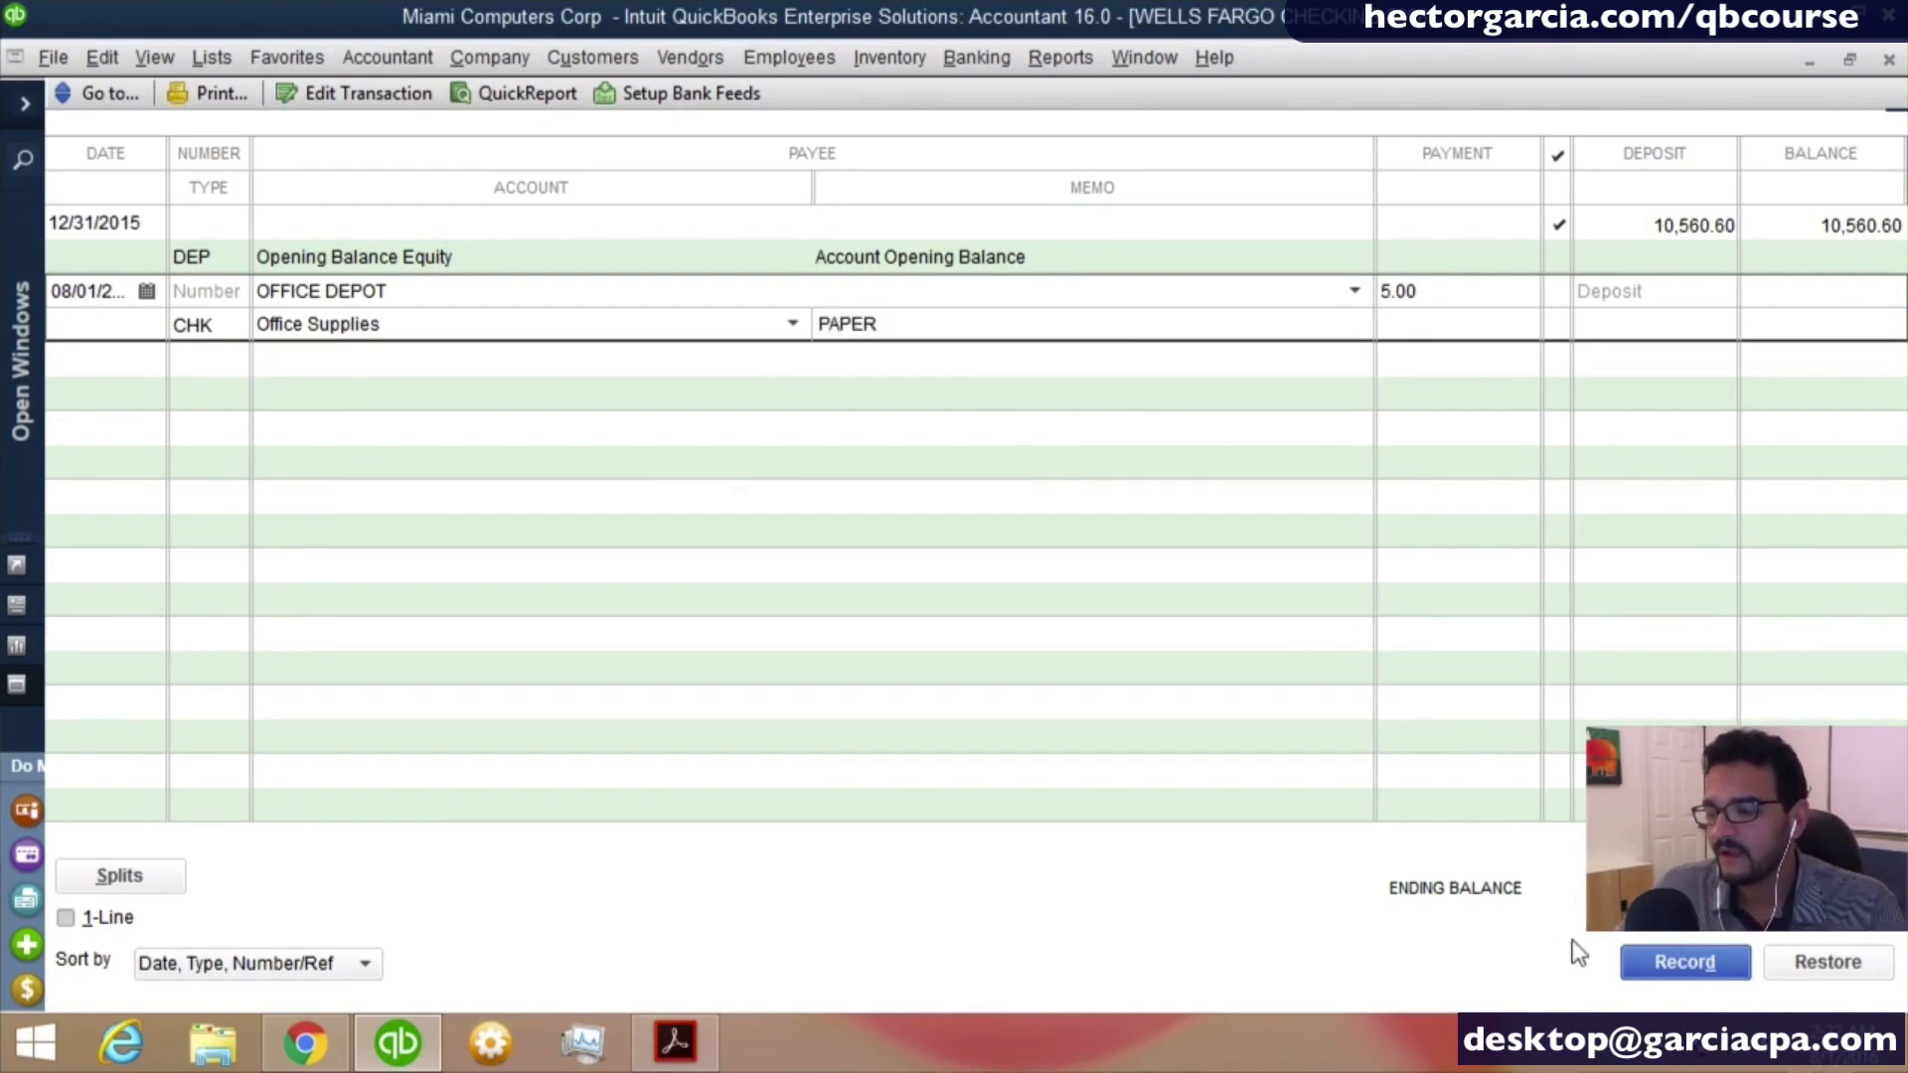
pyautogui.click(1679, 962)
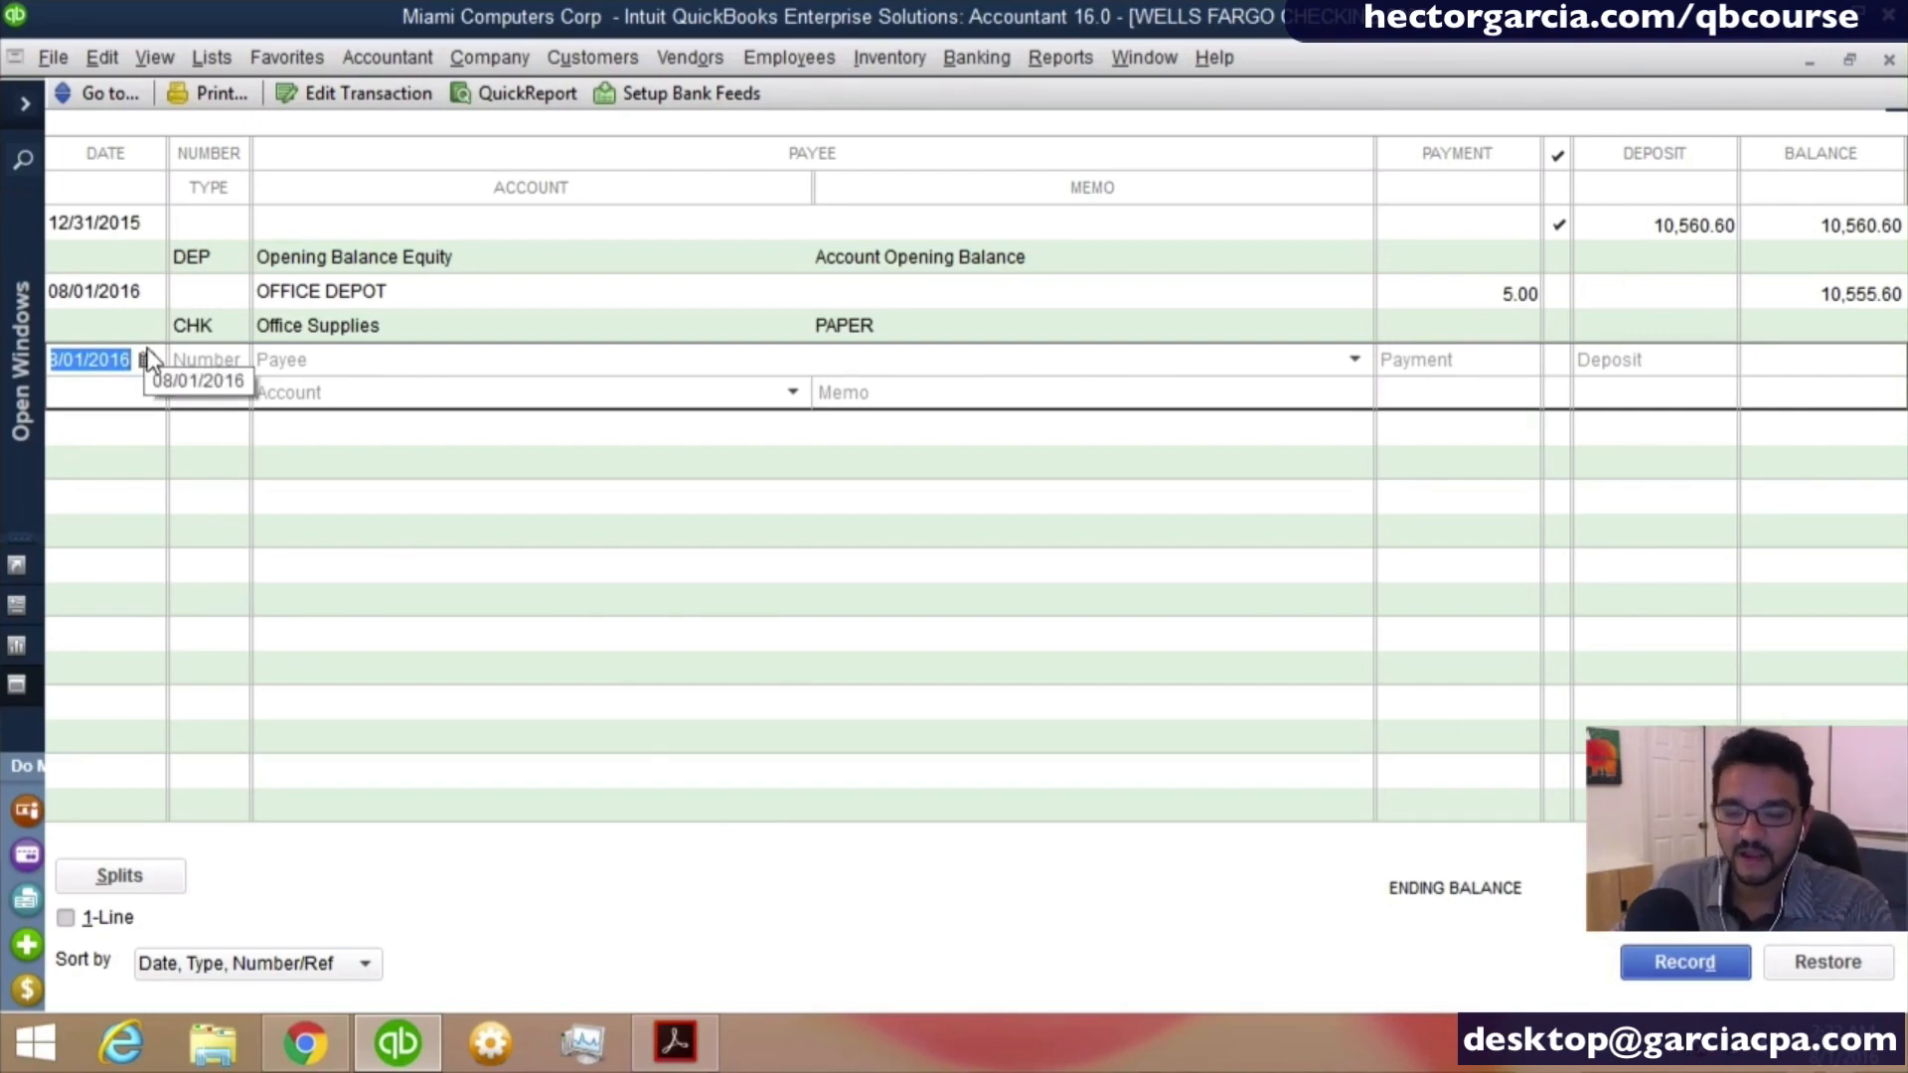
# - Start a register transaction dated 07/28/2016 with OFFICE MAX quick-added as a vendor payee
pyautogui.press('-')
pyautogui.press('-')
pyautogui.press('-')
pyautogui.press('-')
pyautogui.click(384, 368)
pyautogui.write('OFFICE ')
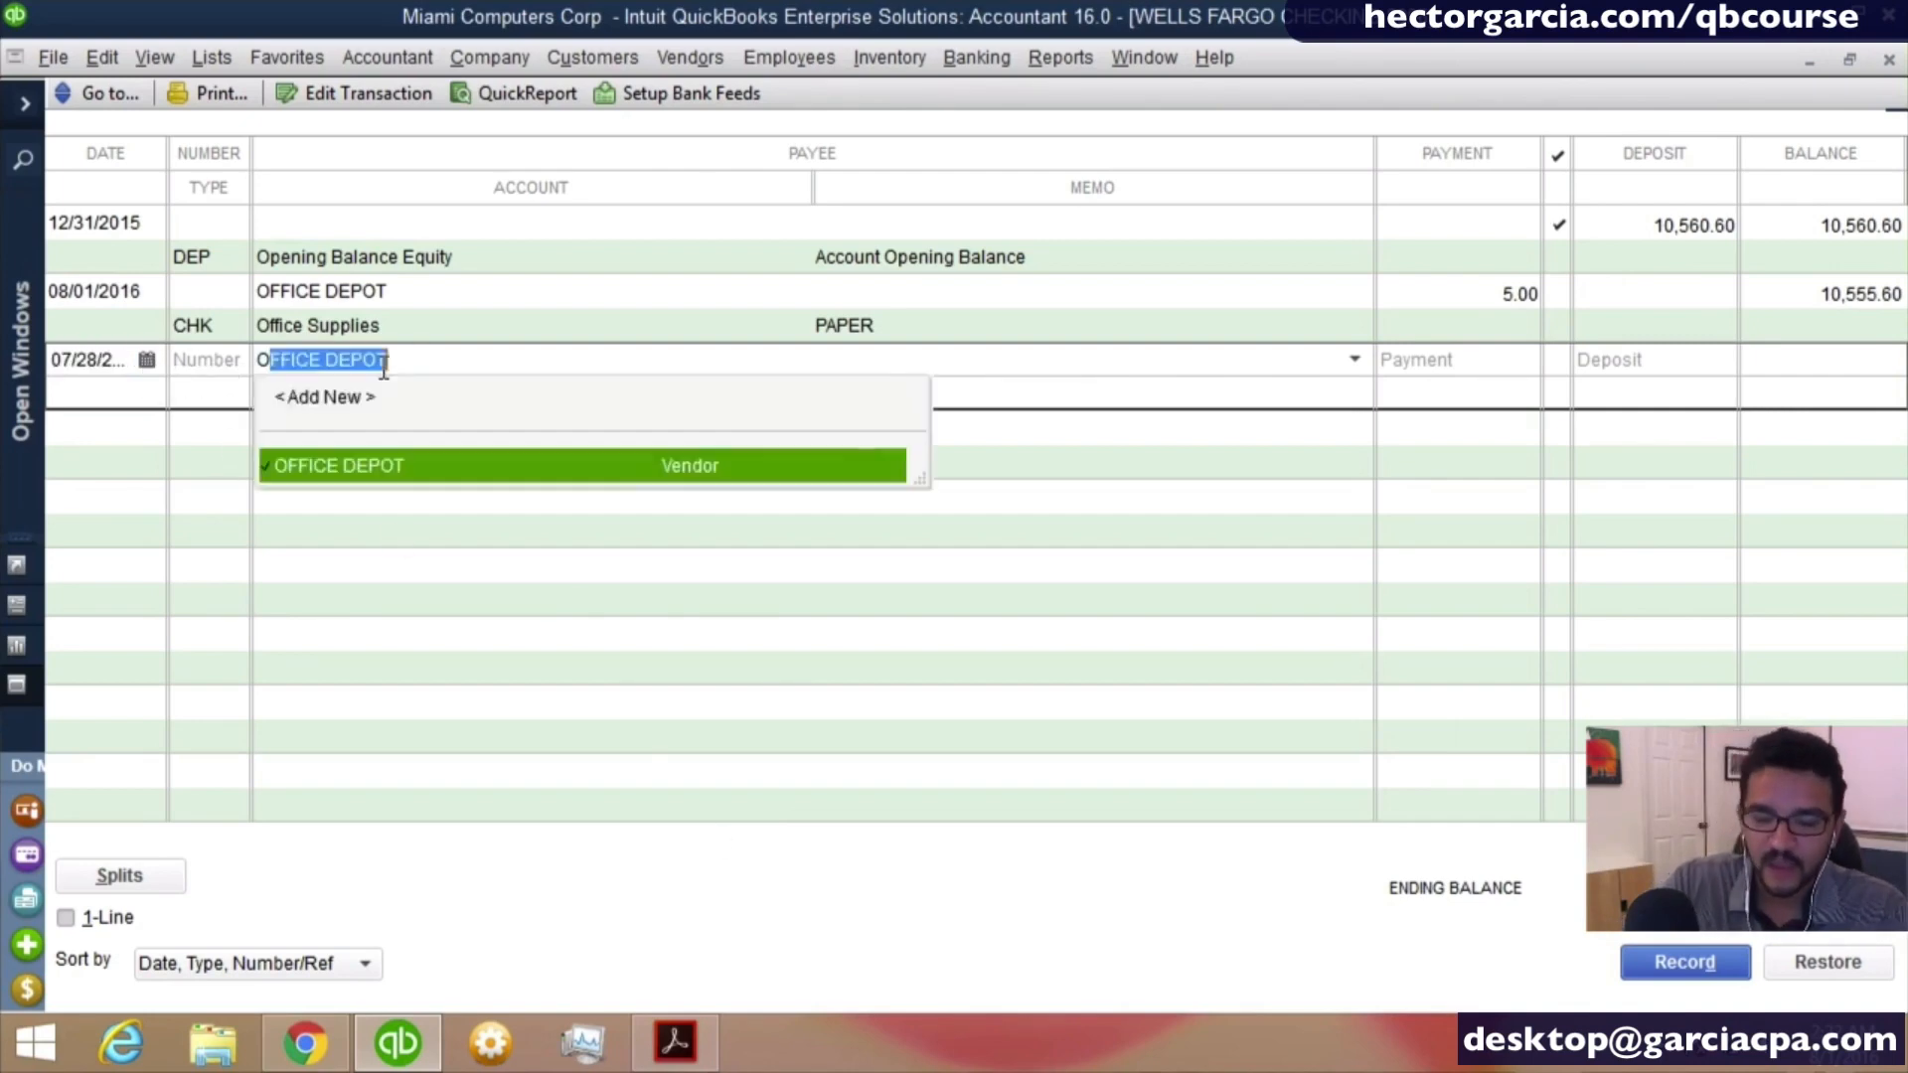
pyautogui.write('MAX')
pyautogui.press('Tab')
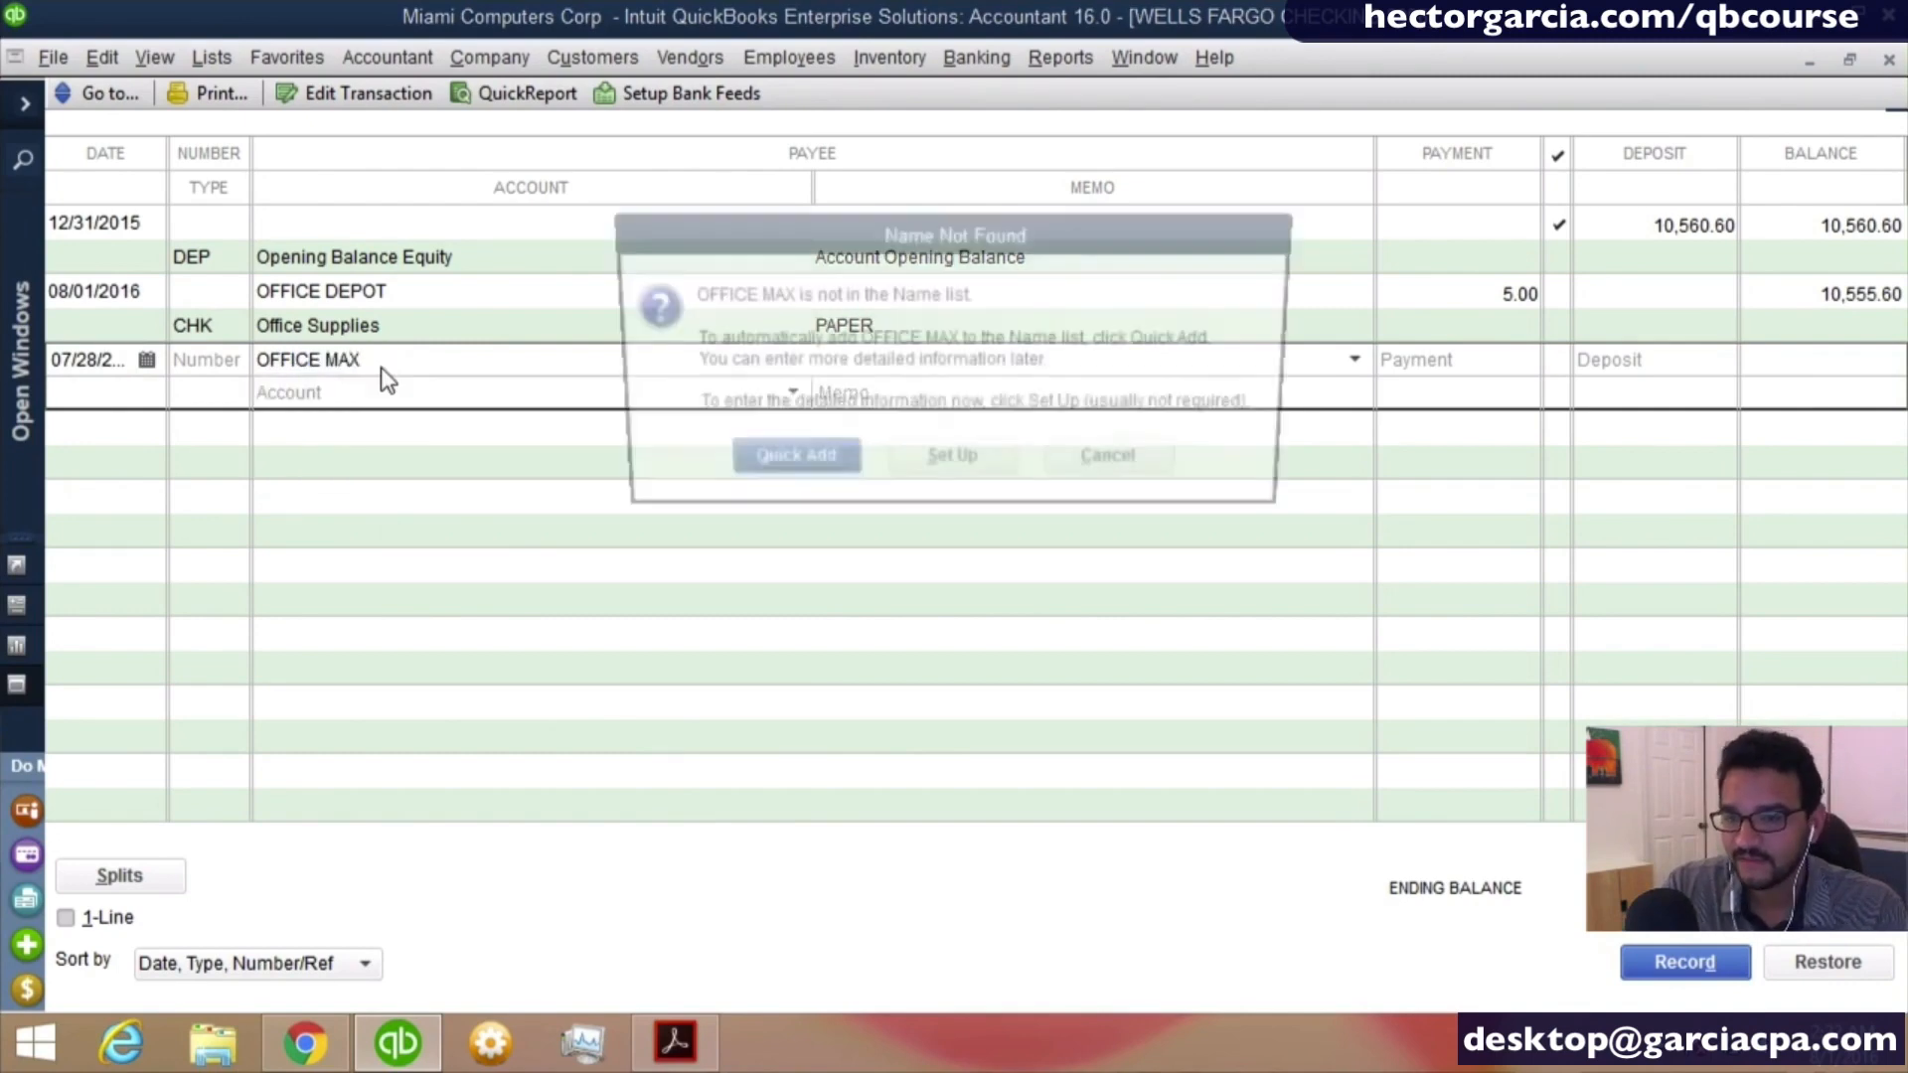
pyautogui.press('Return')
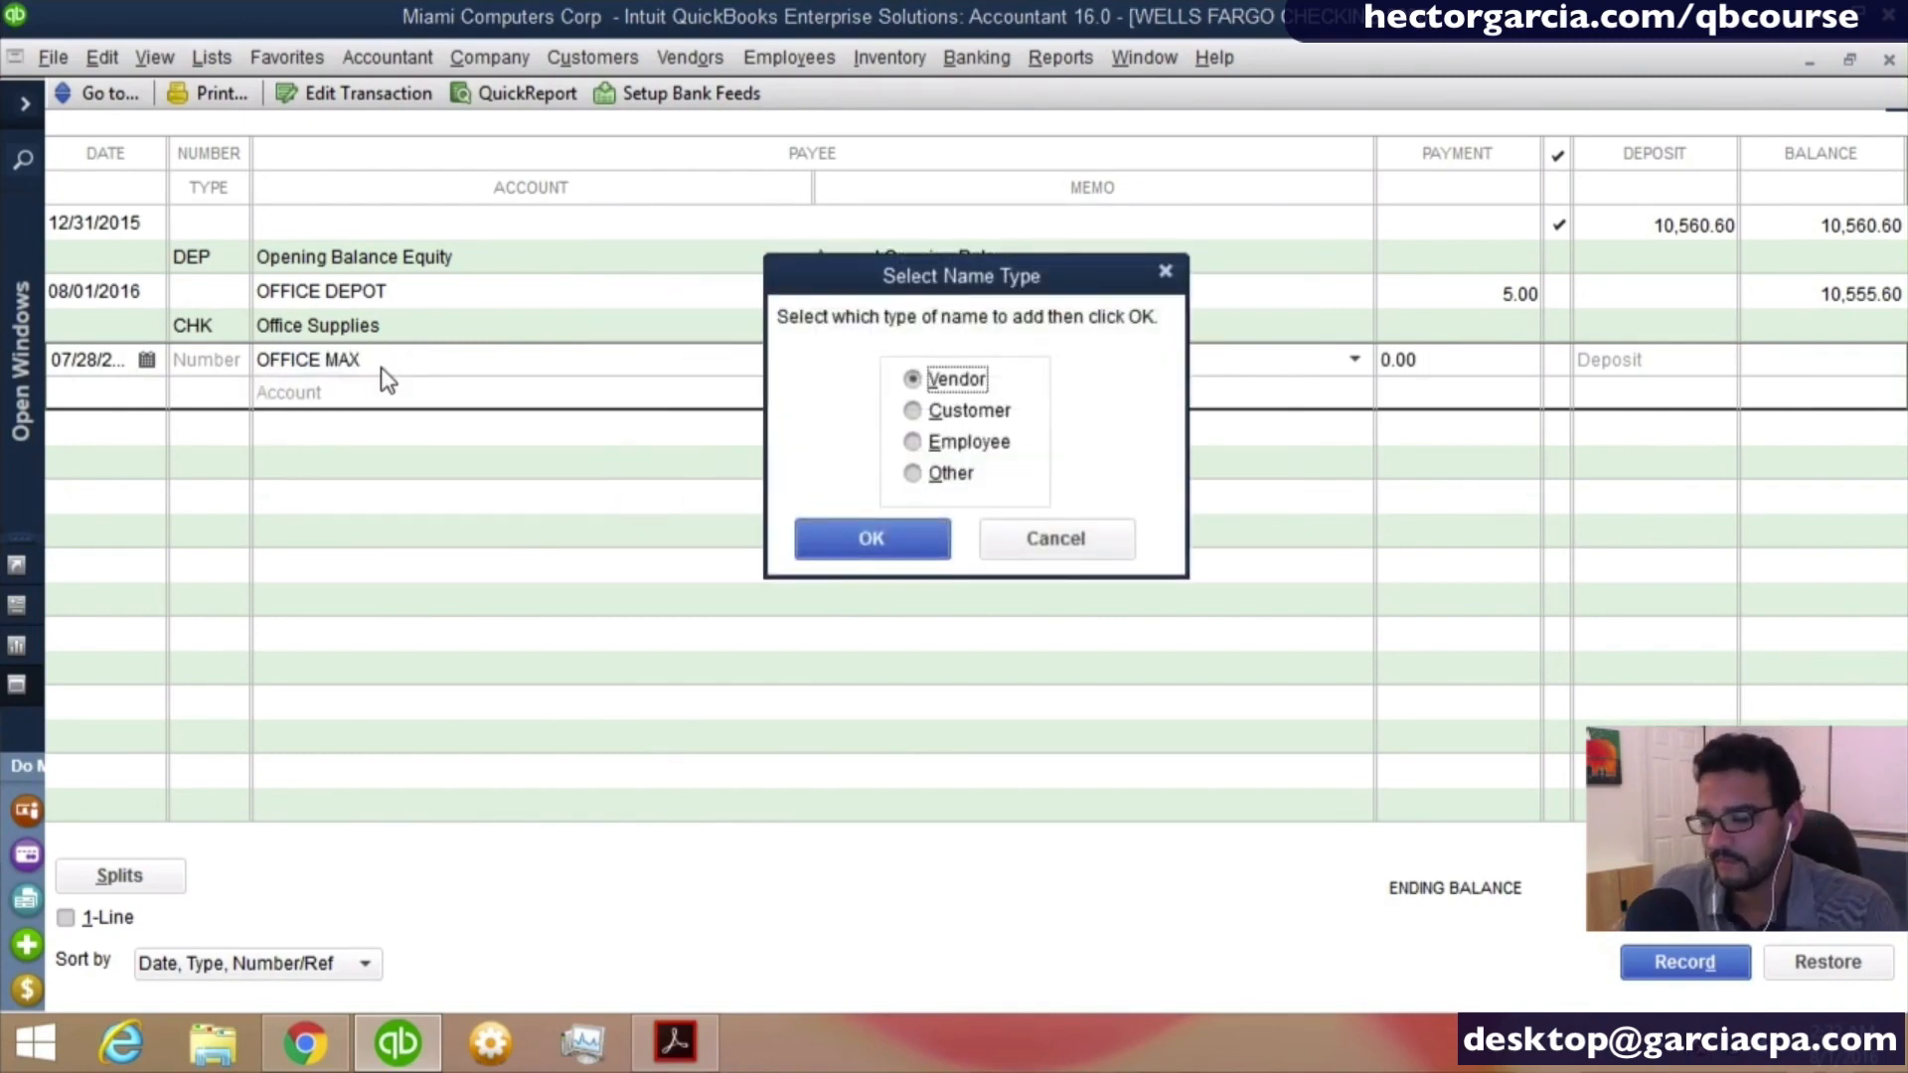
pyautogui.click(908, 528)
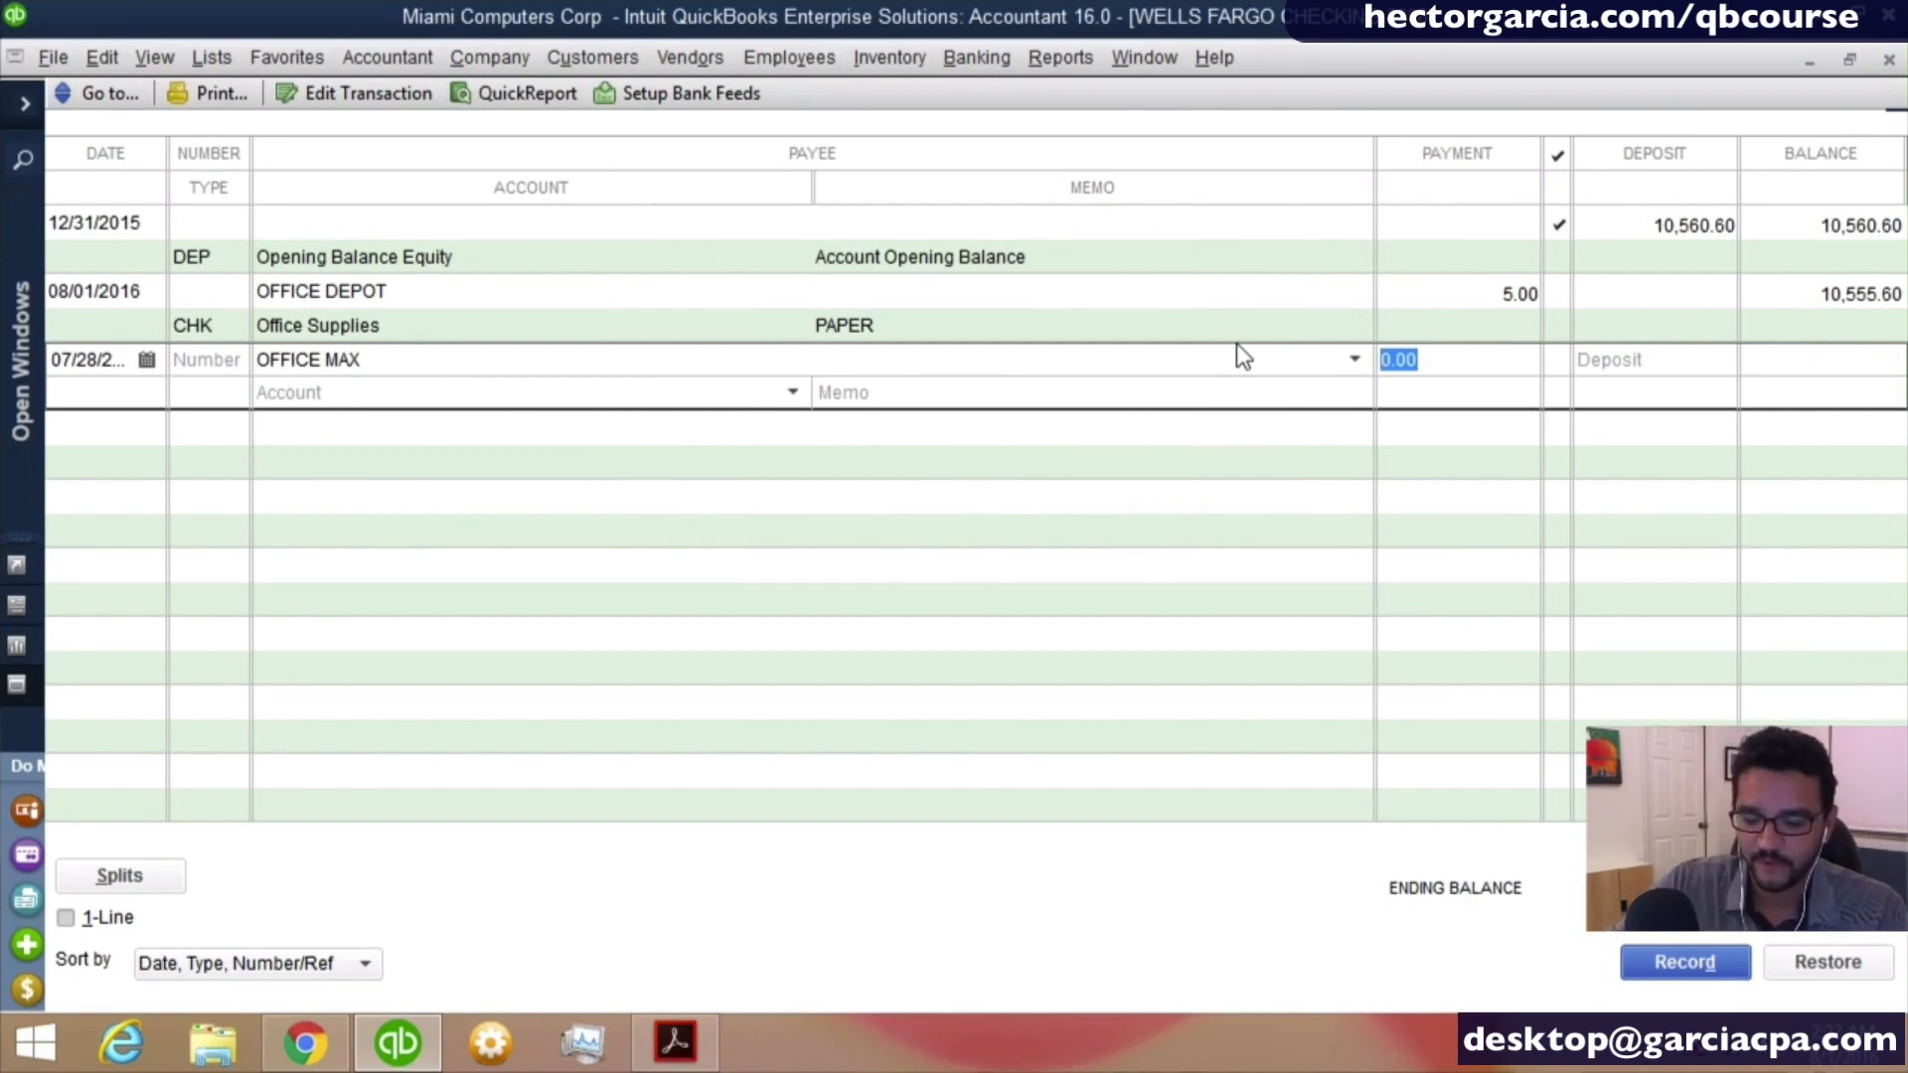
# - Record the OFFICE MAX transaction as a 19.00 payment to Computer and Internet Expenses with the memo CABLE
pyautogui.write('19')
pyautogui.press('Tab')
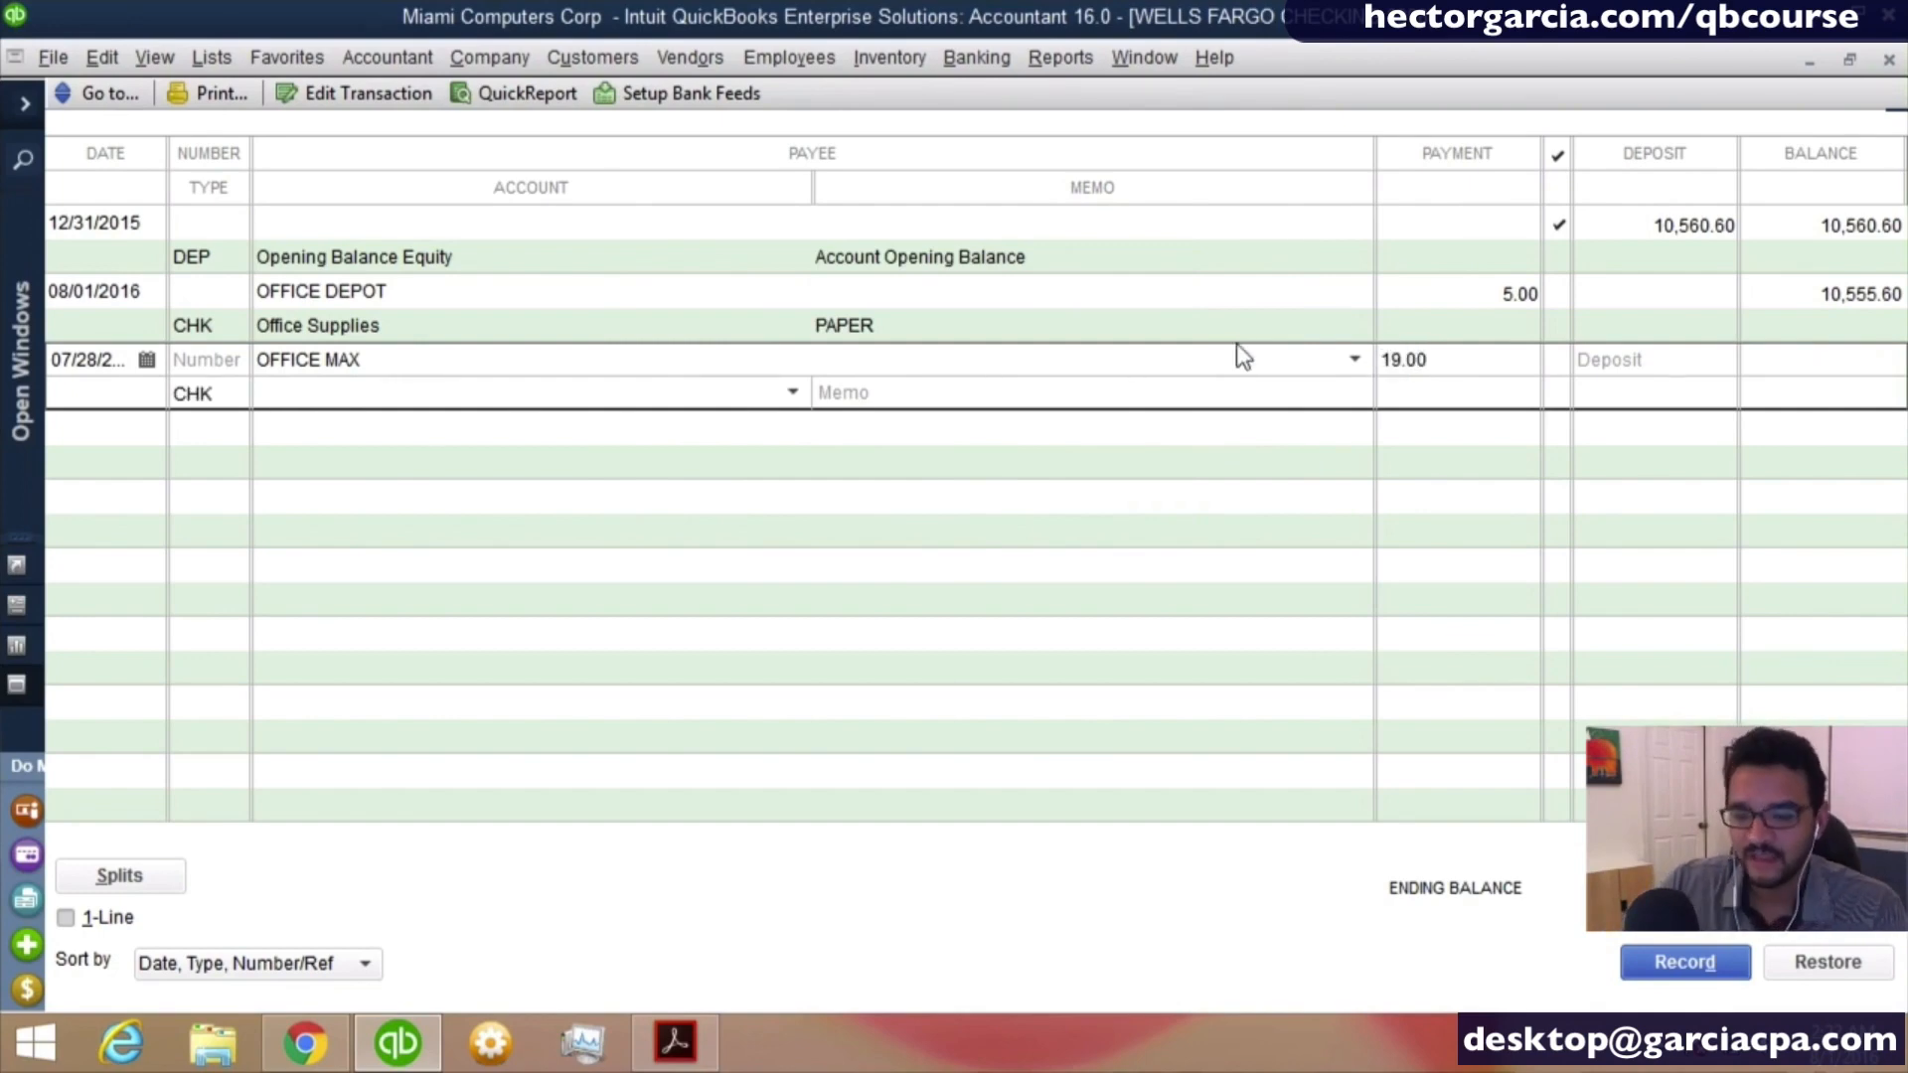
pyautogui.write('Computer and Internet Expenses')
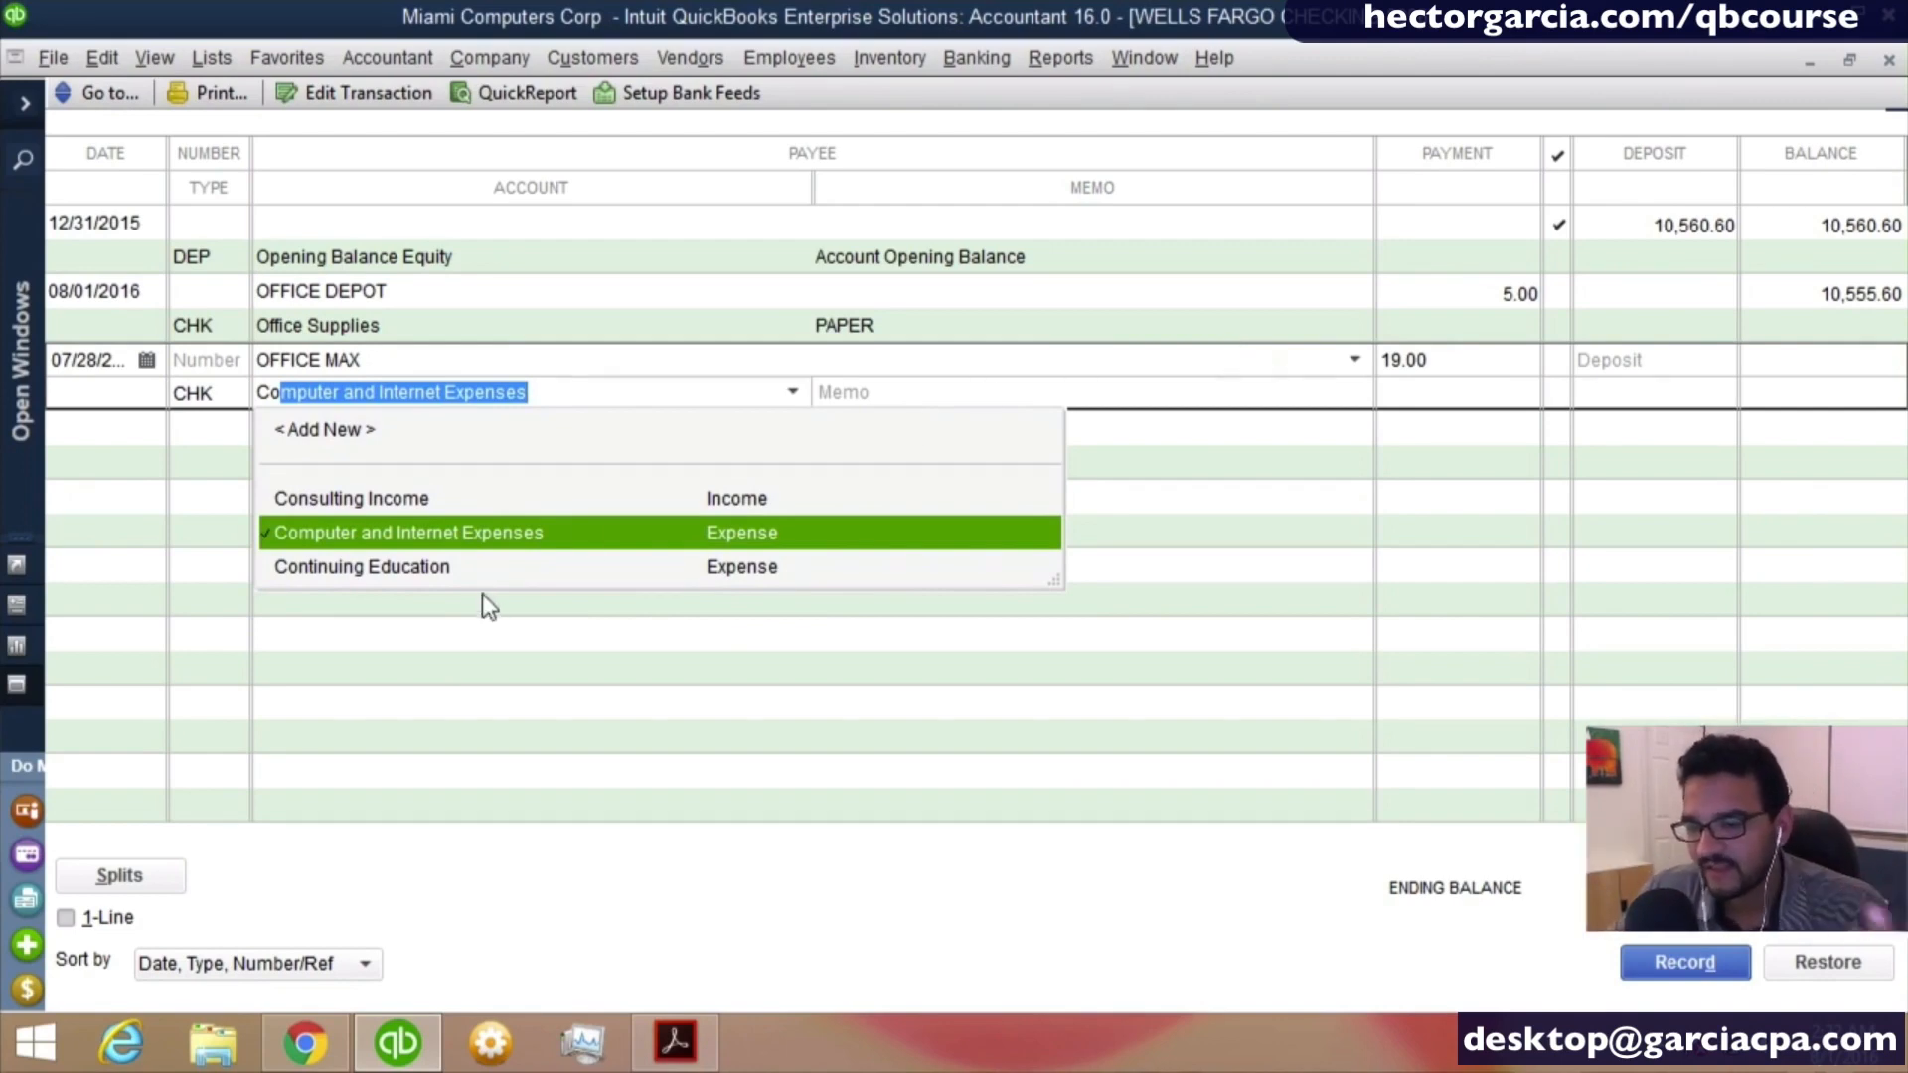
pyautogui.click(503, 533)
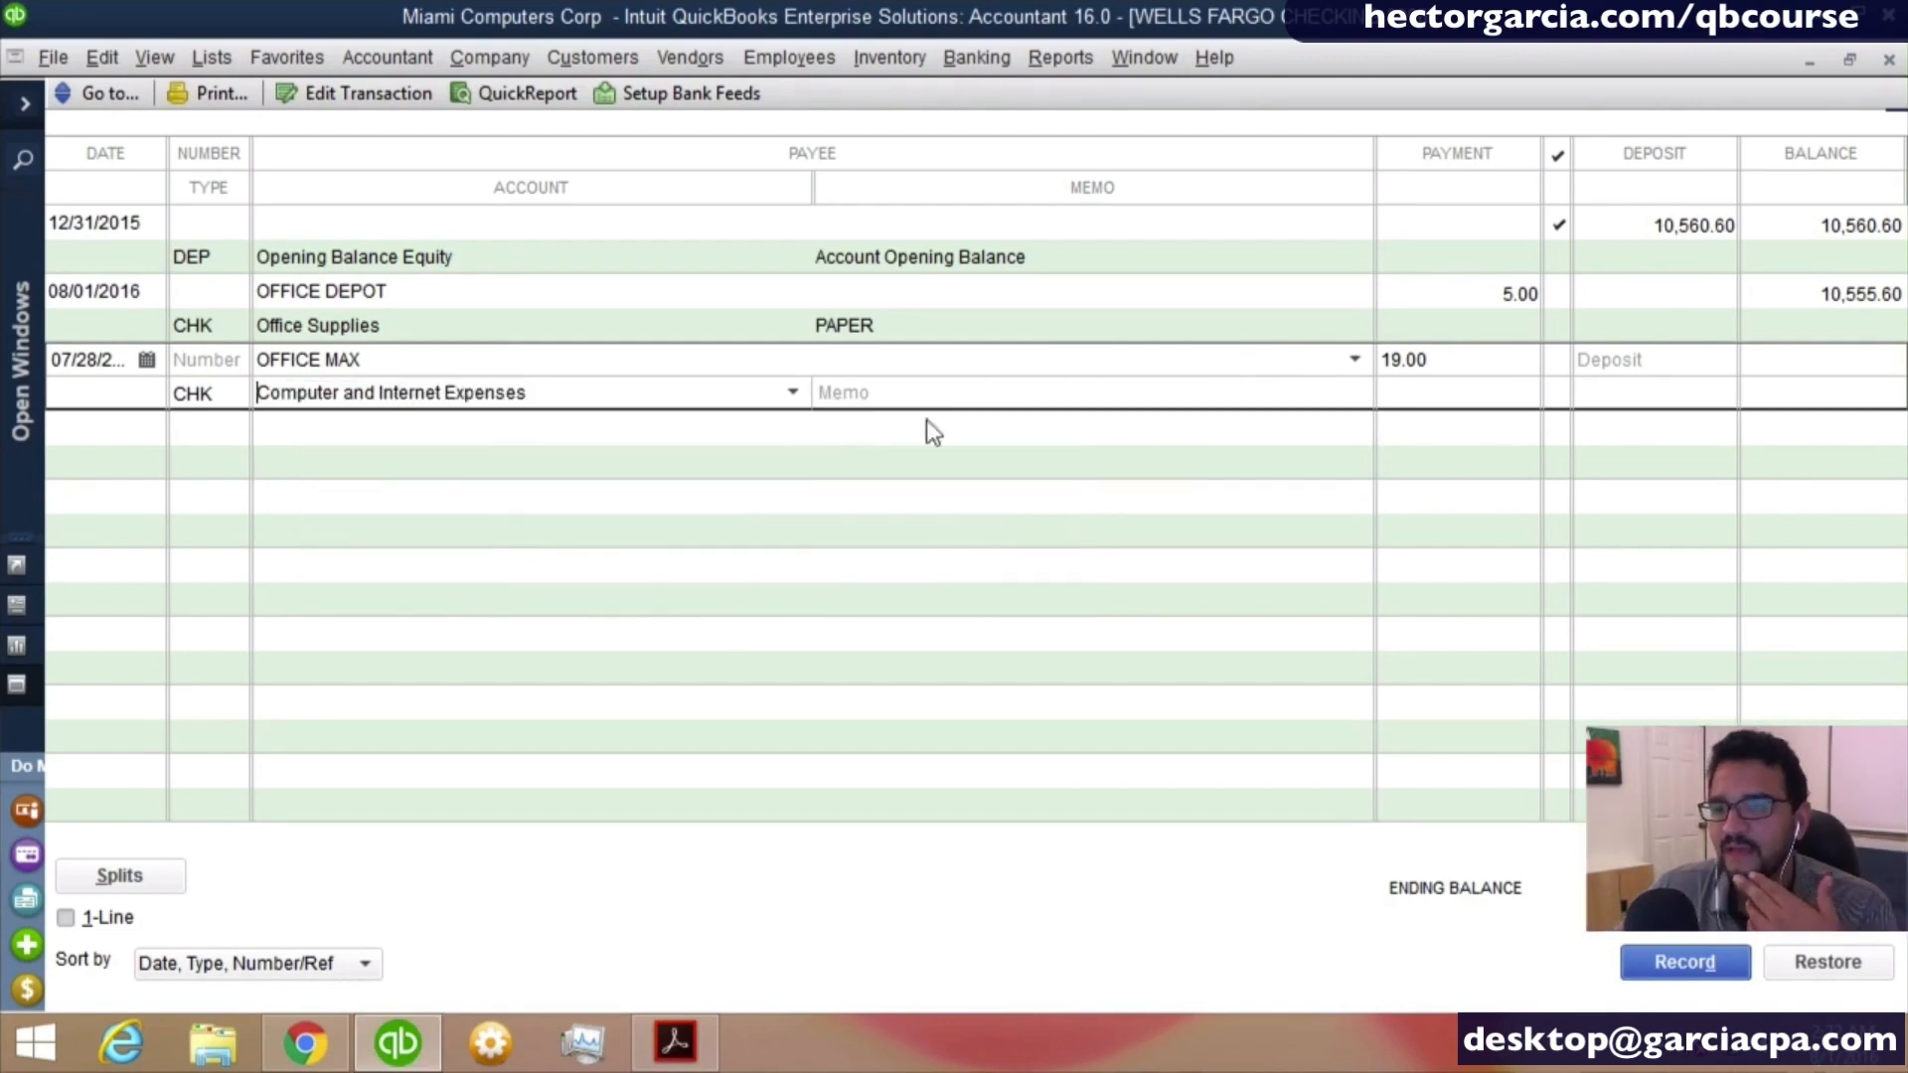
pyautogui.click(934, 395)
pyautogui.write('CABLE')
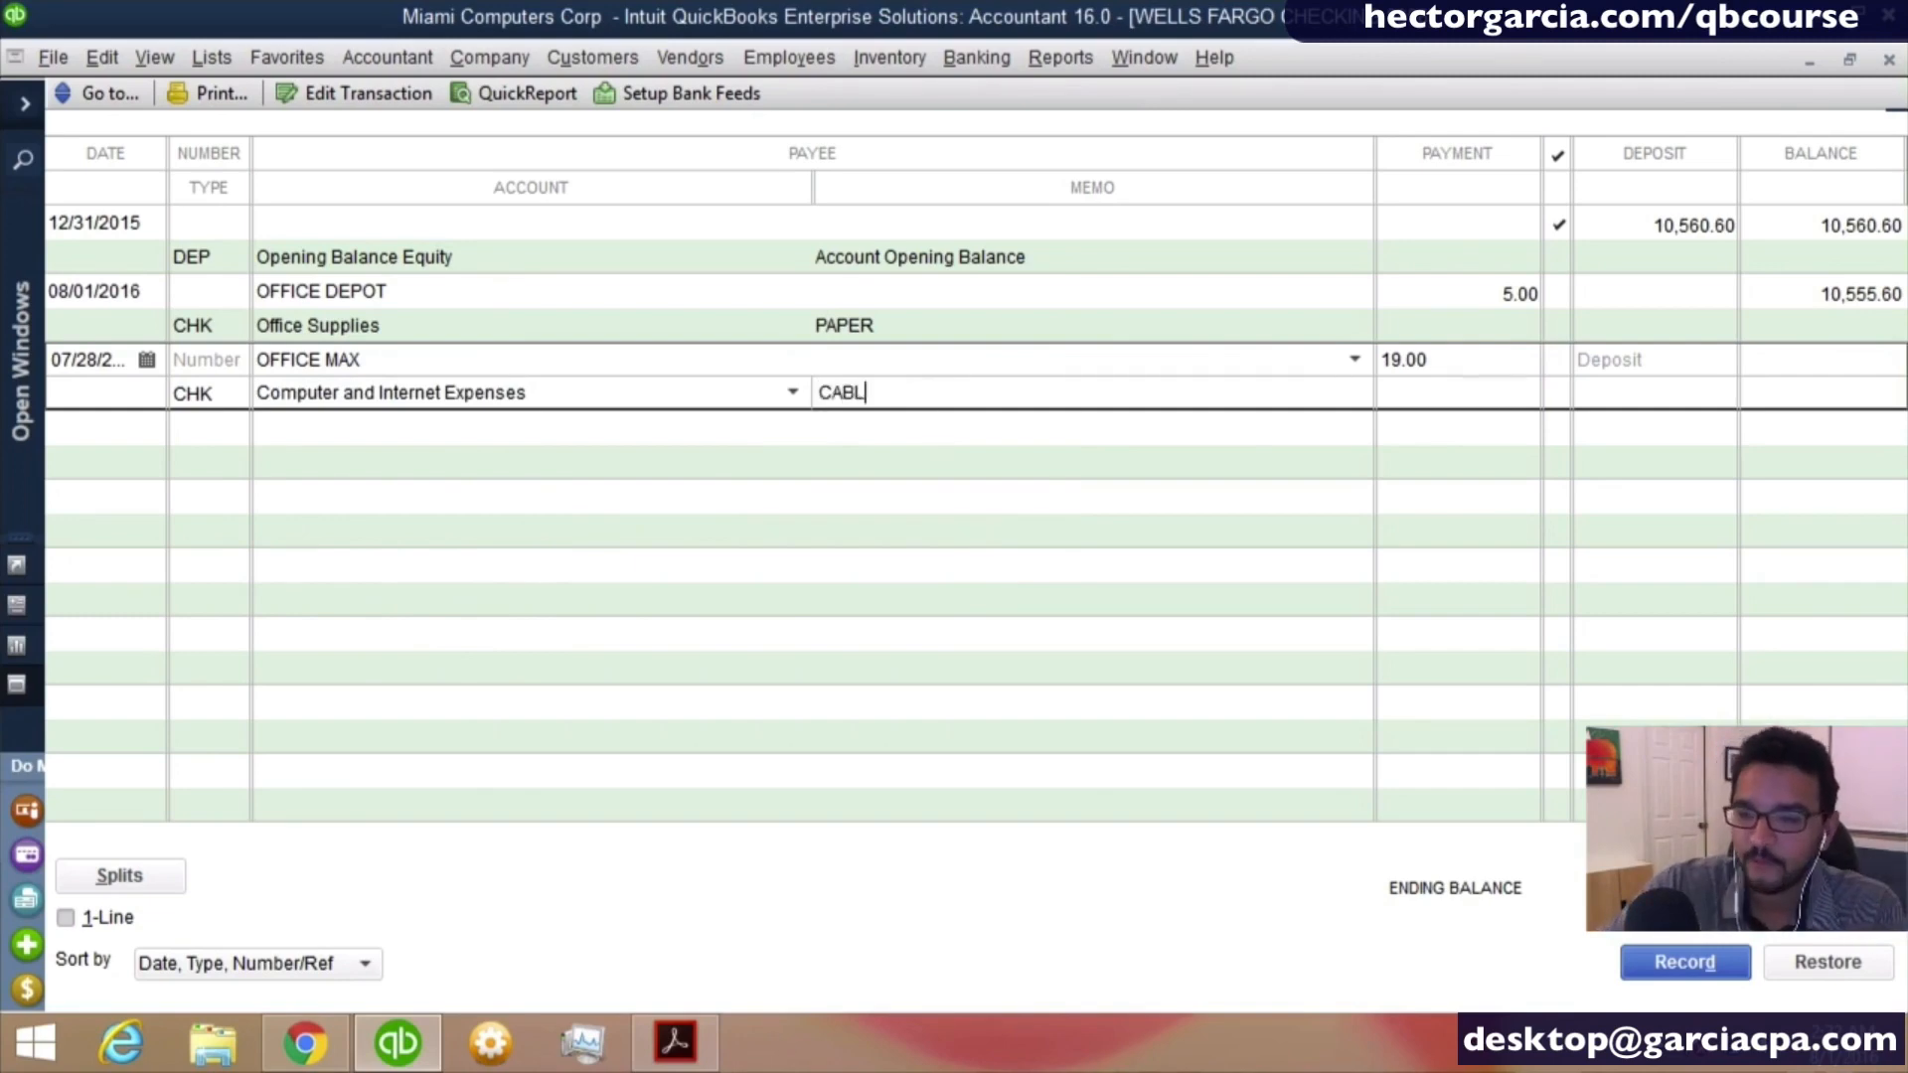
pyautogui.press('Return')
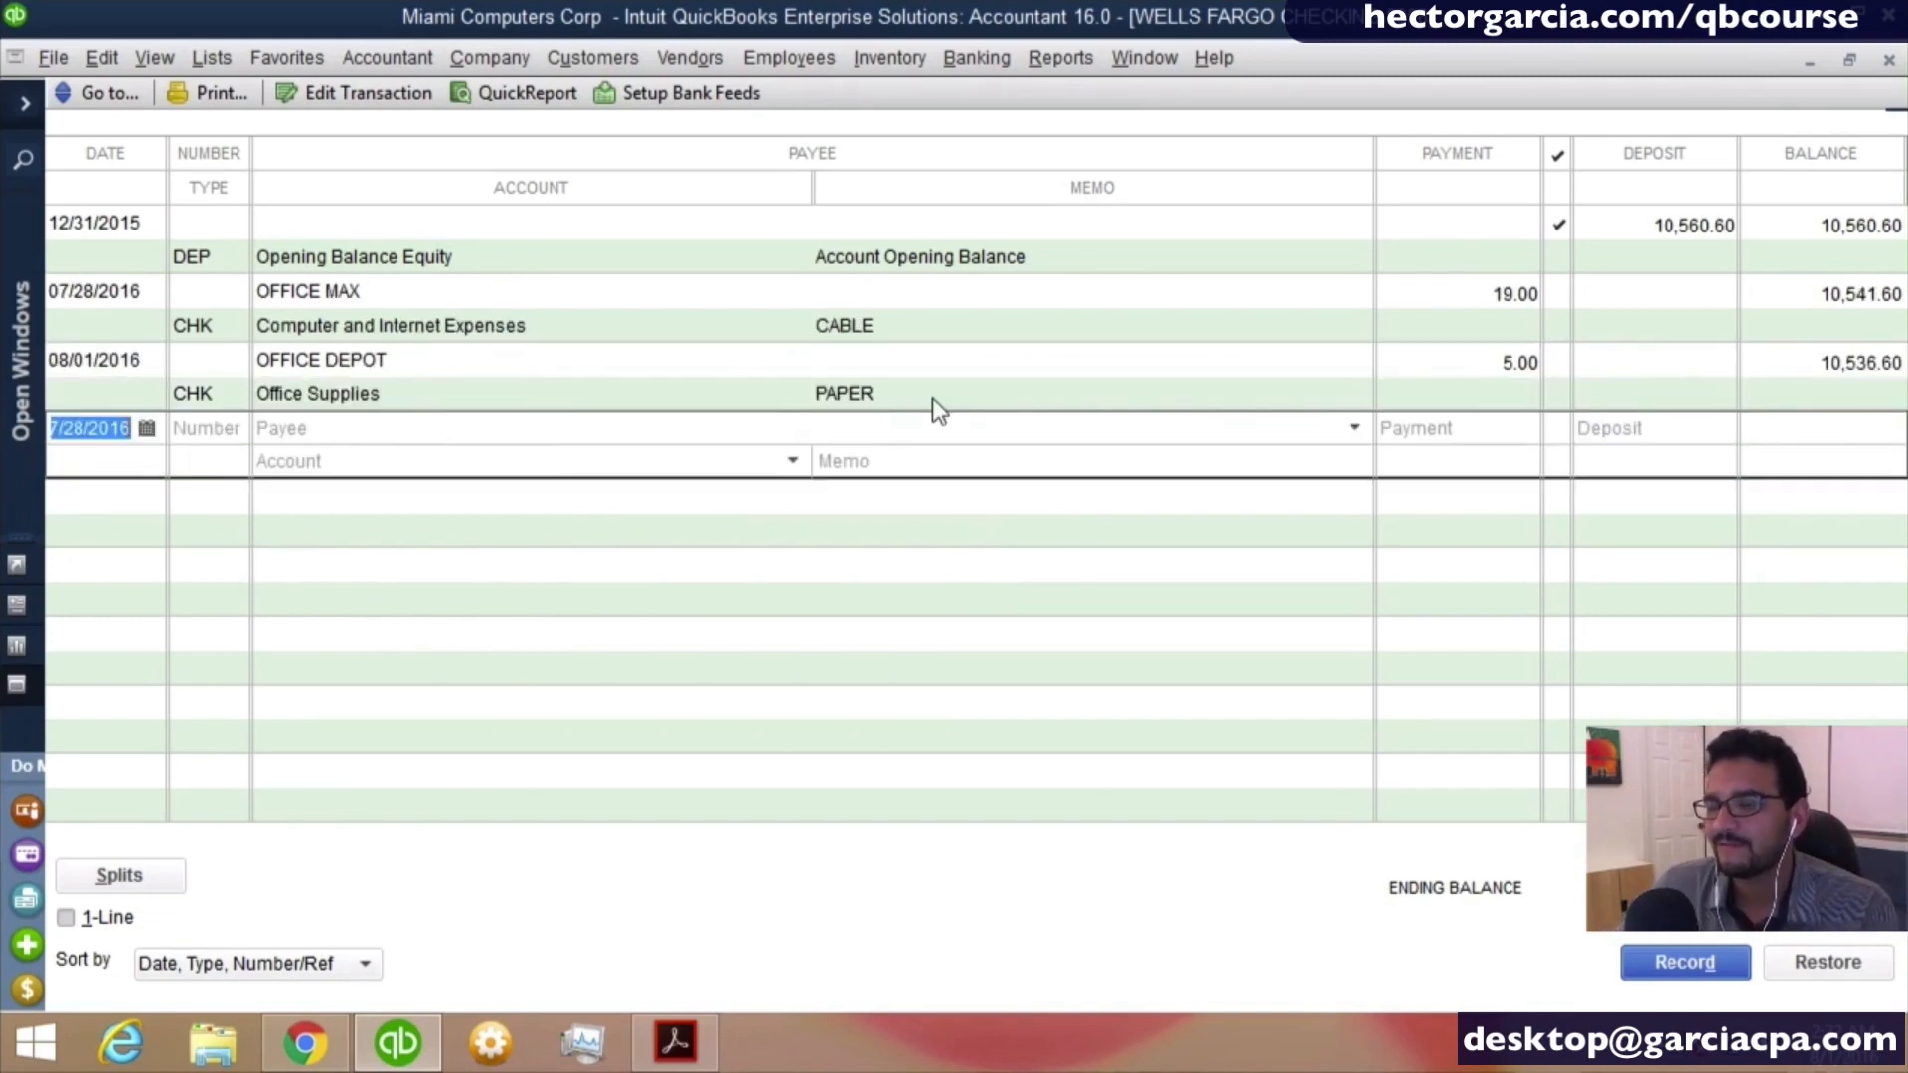
# - Close the checking register and run the standard Profit & Loss report for all dates
pyautogui.press('Escape')
pyautogui.click(1083, 62)
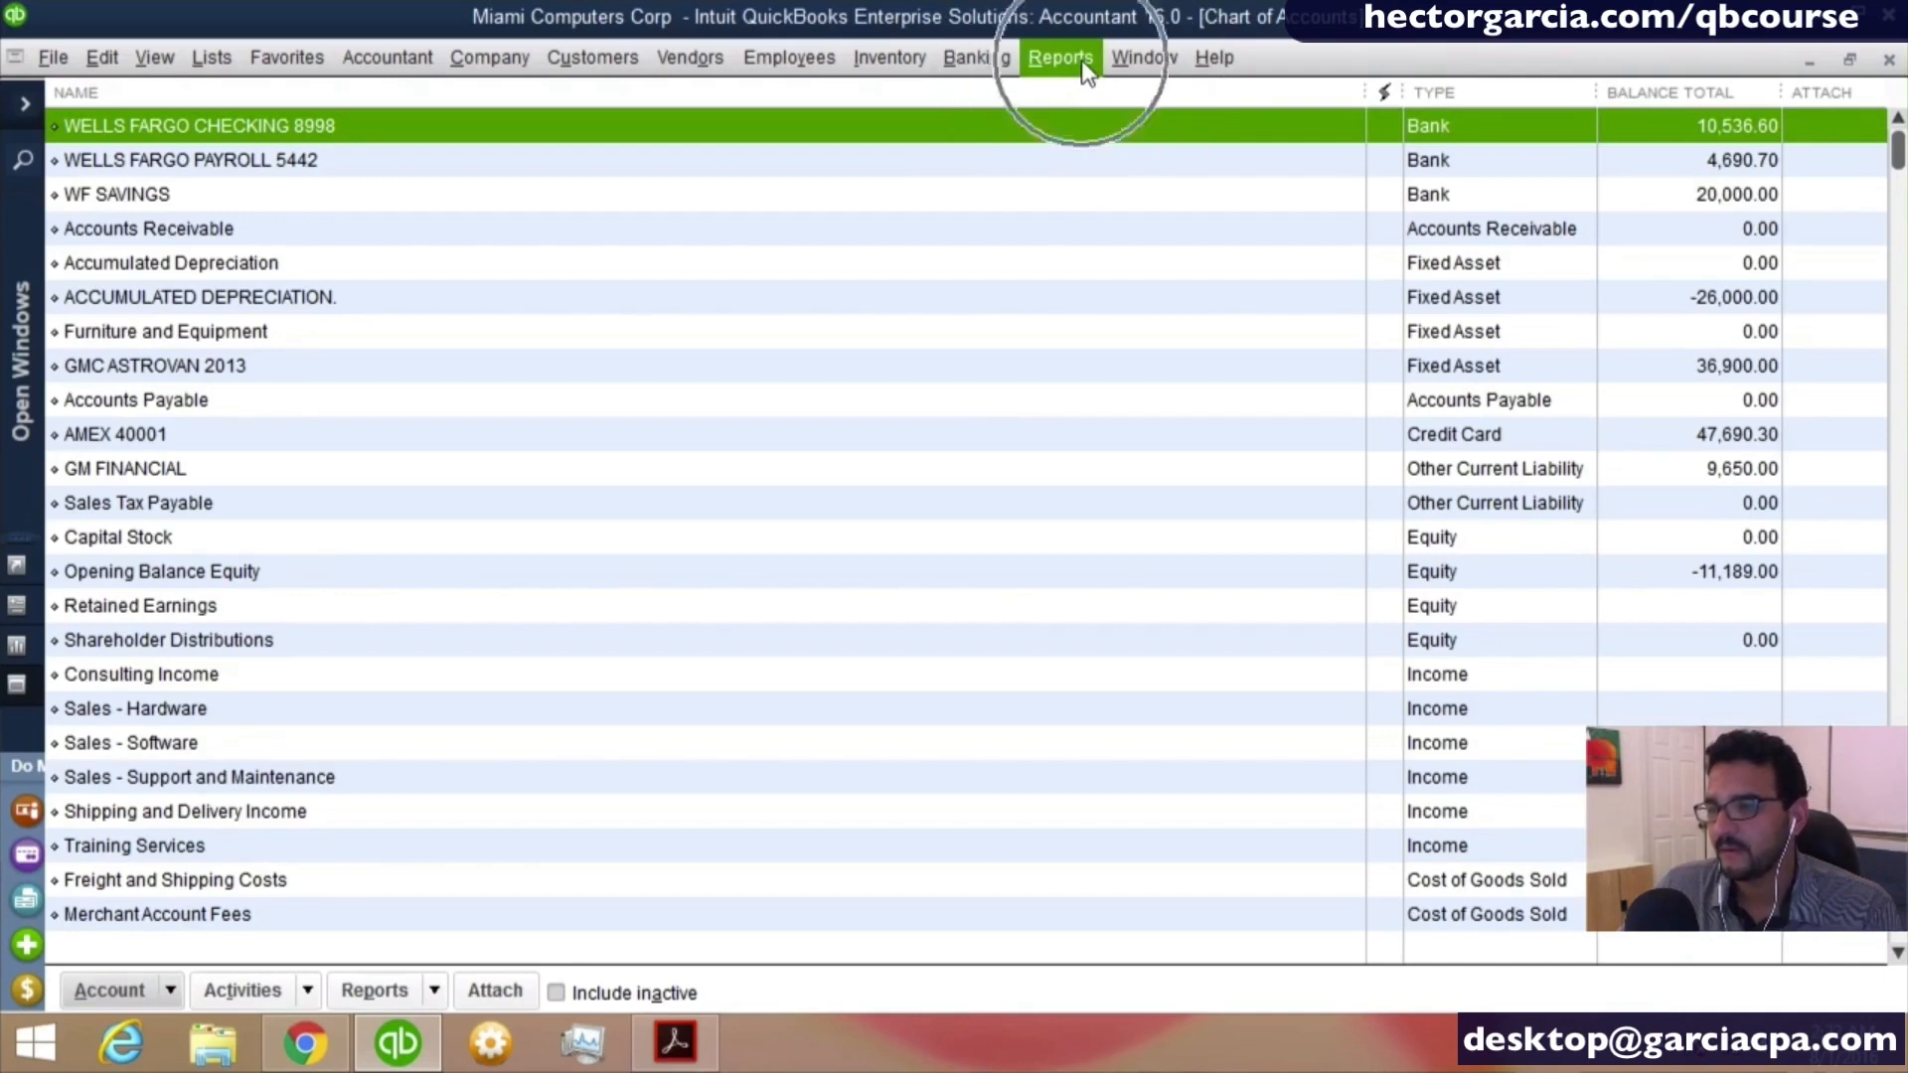
pyautogui.moveTo(1153, 356)
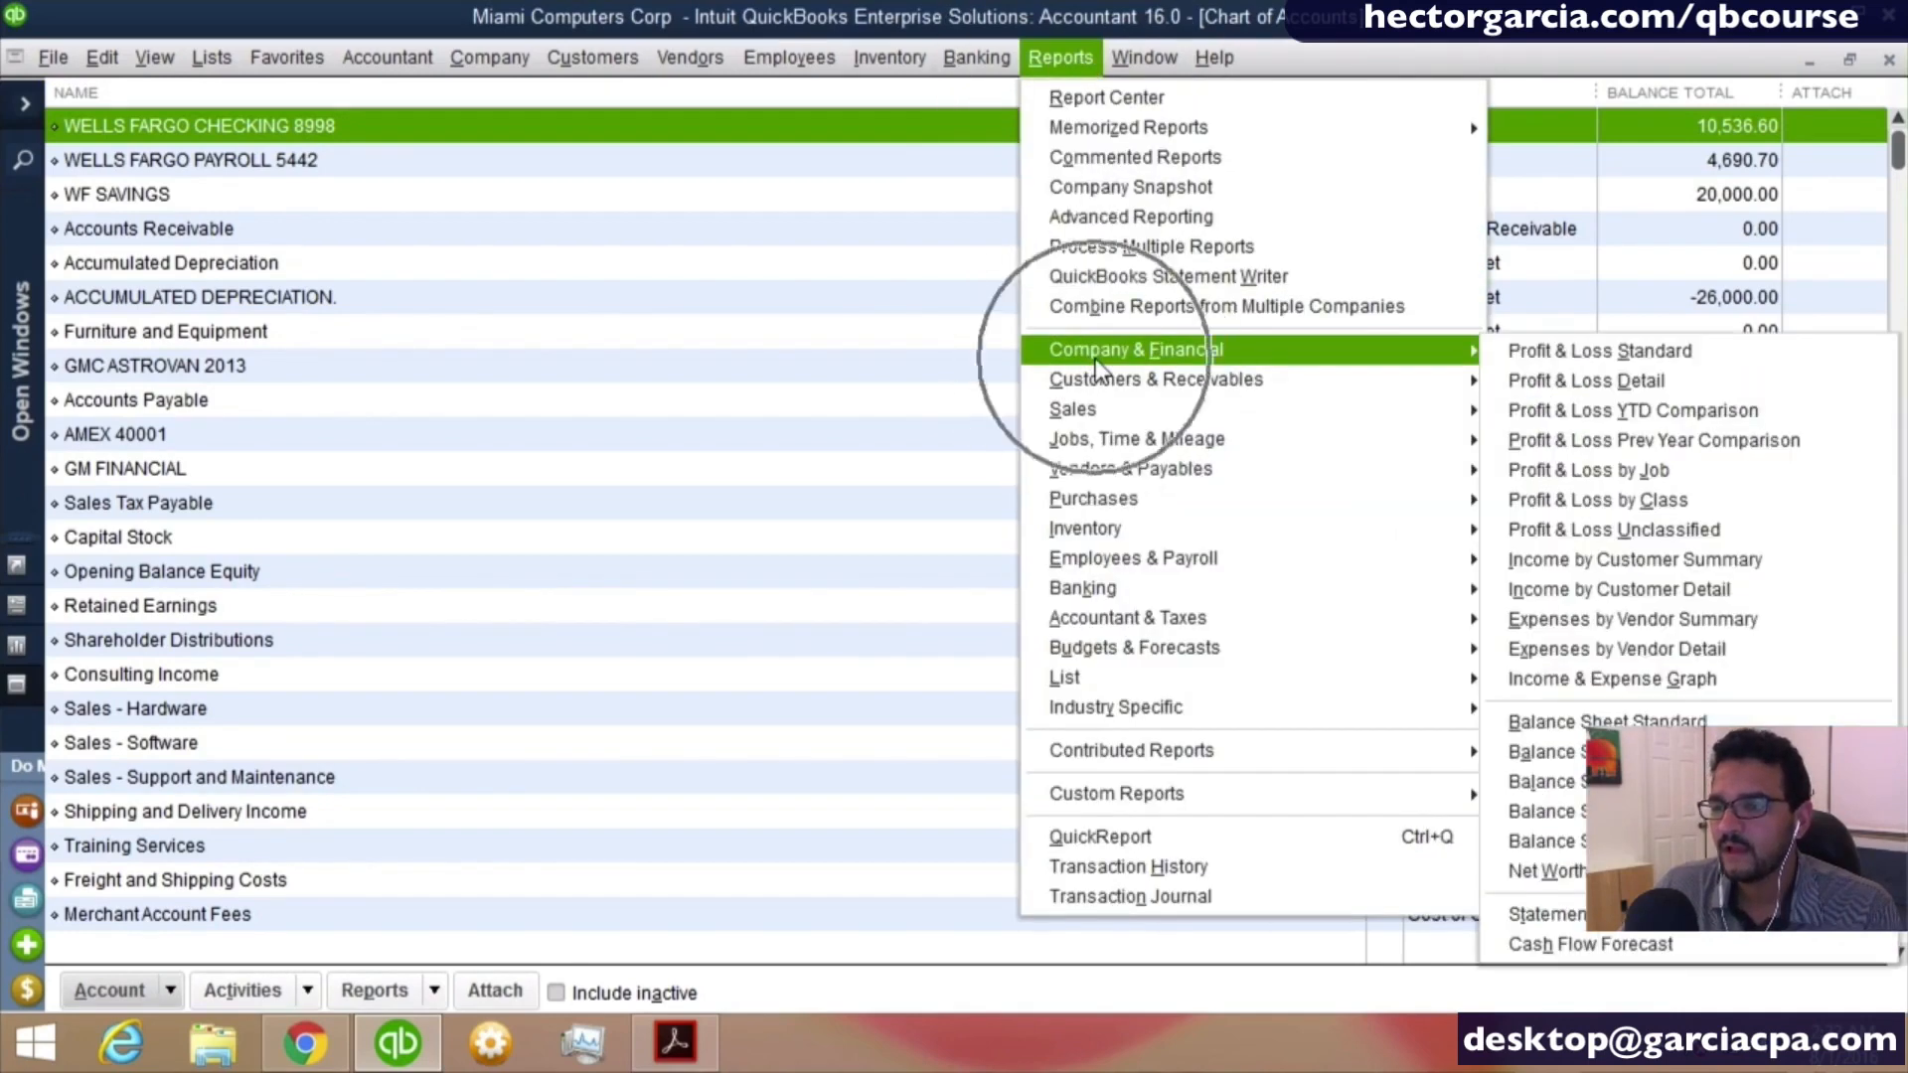
pyautogui.click(1582, 354)
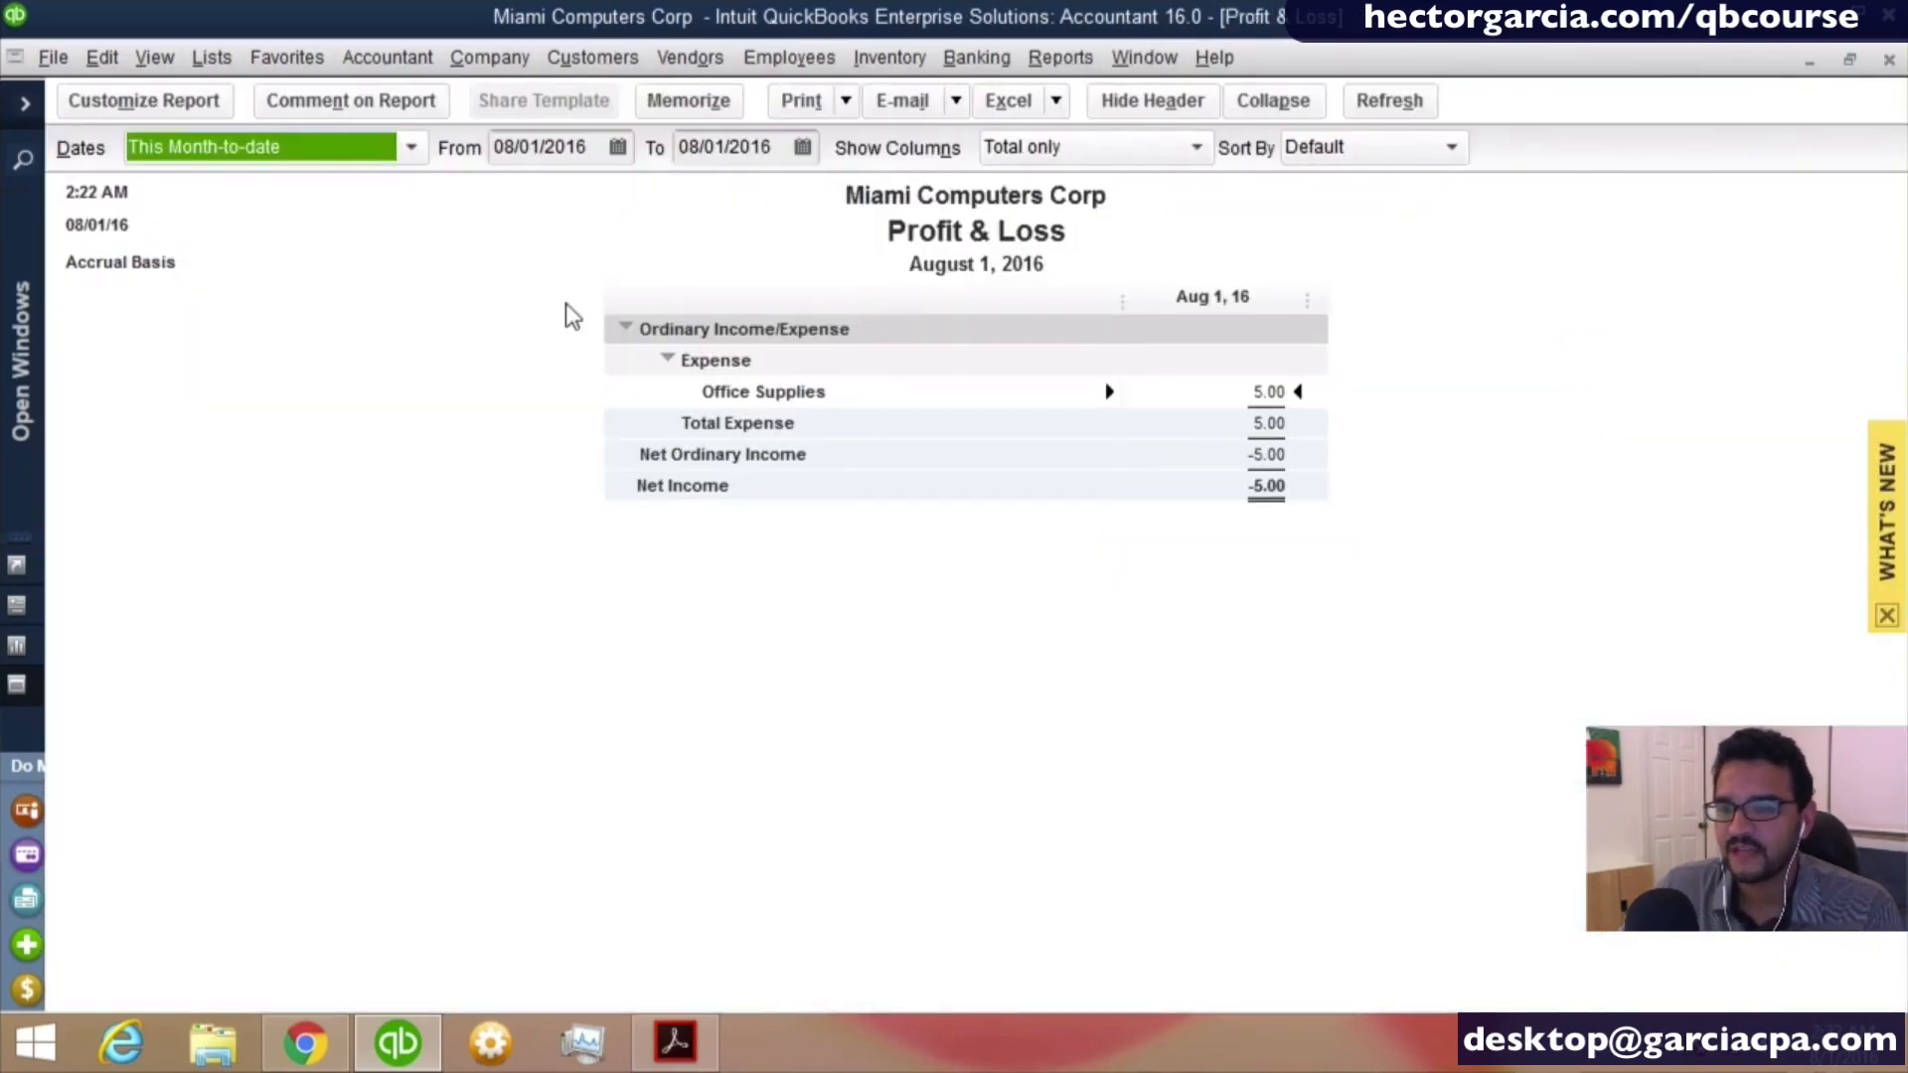
pyautogui.write('a')
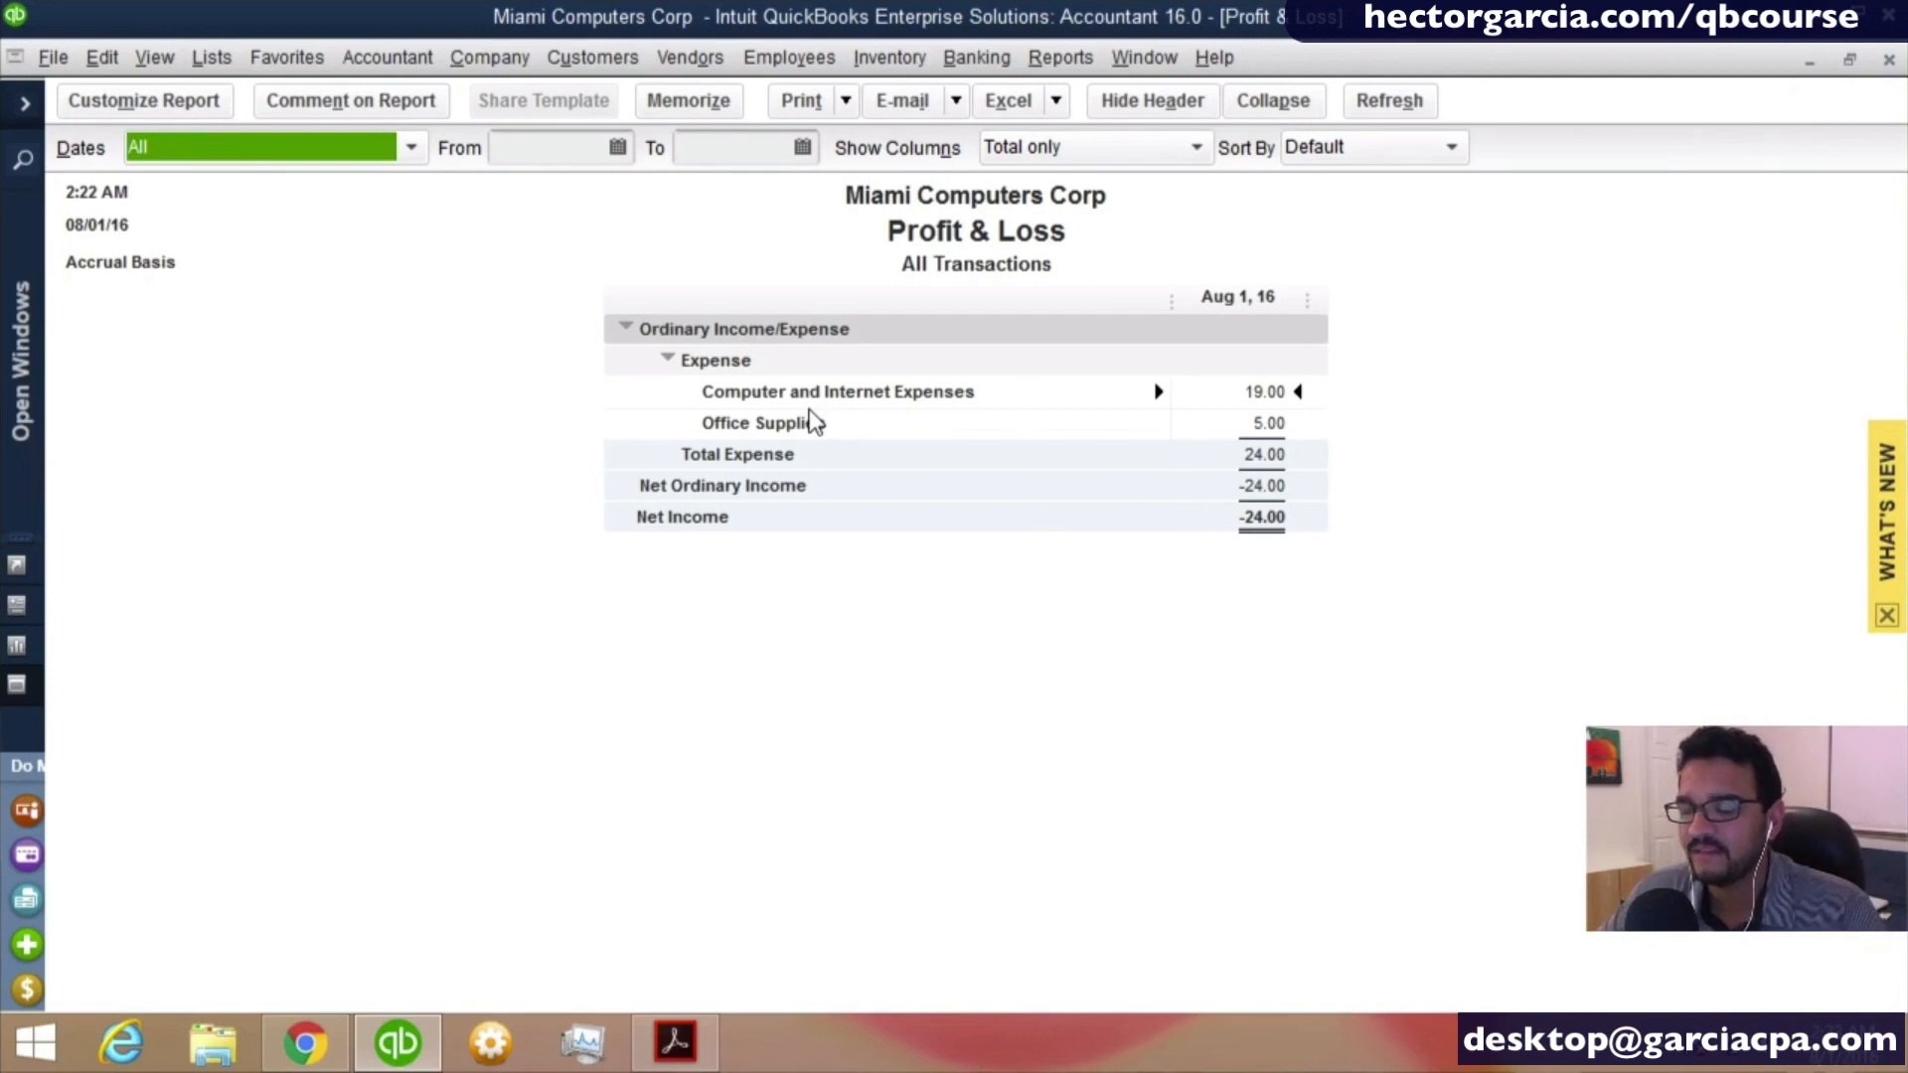
# - Return to the chart of accounts, dismiss the What's New tips and go to the expense accounts
pyautogui.click(210, 57)
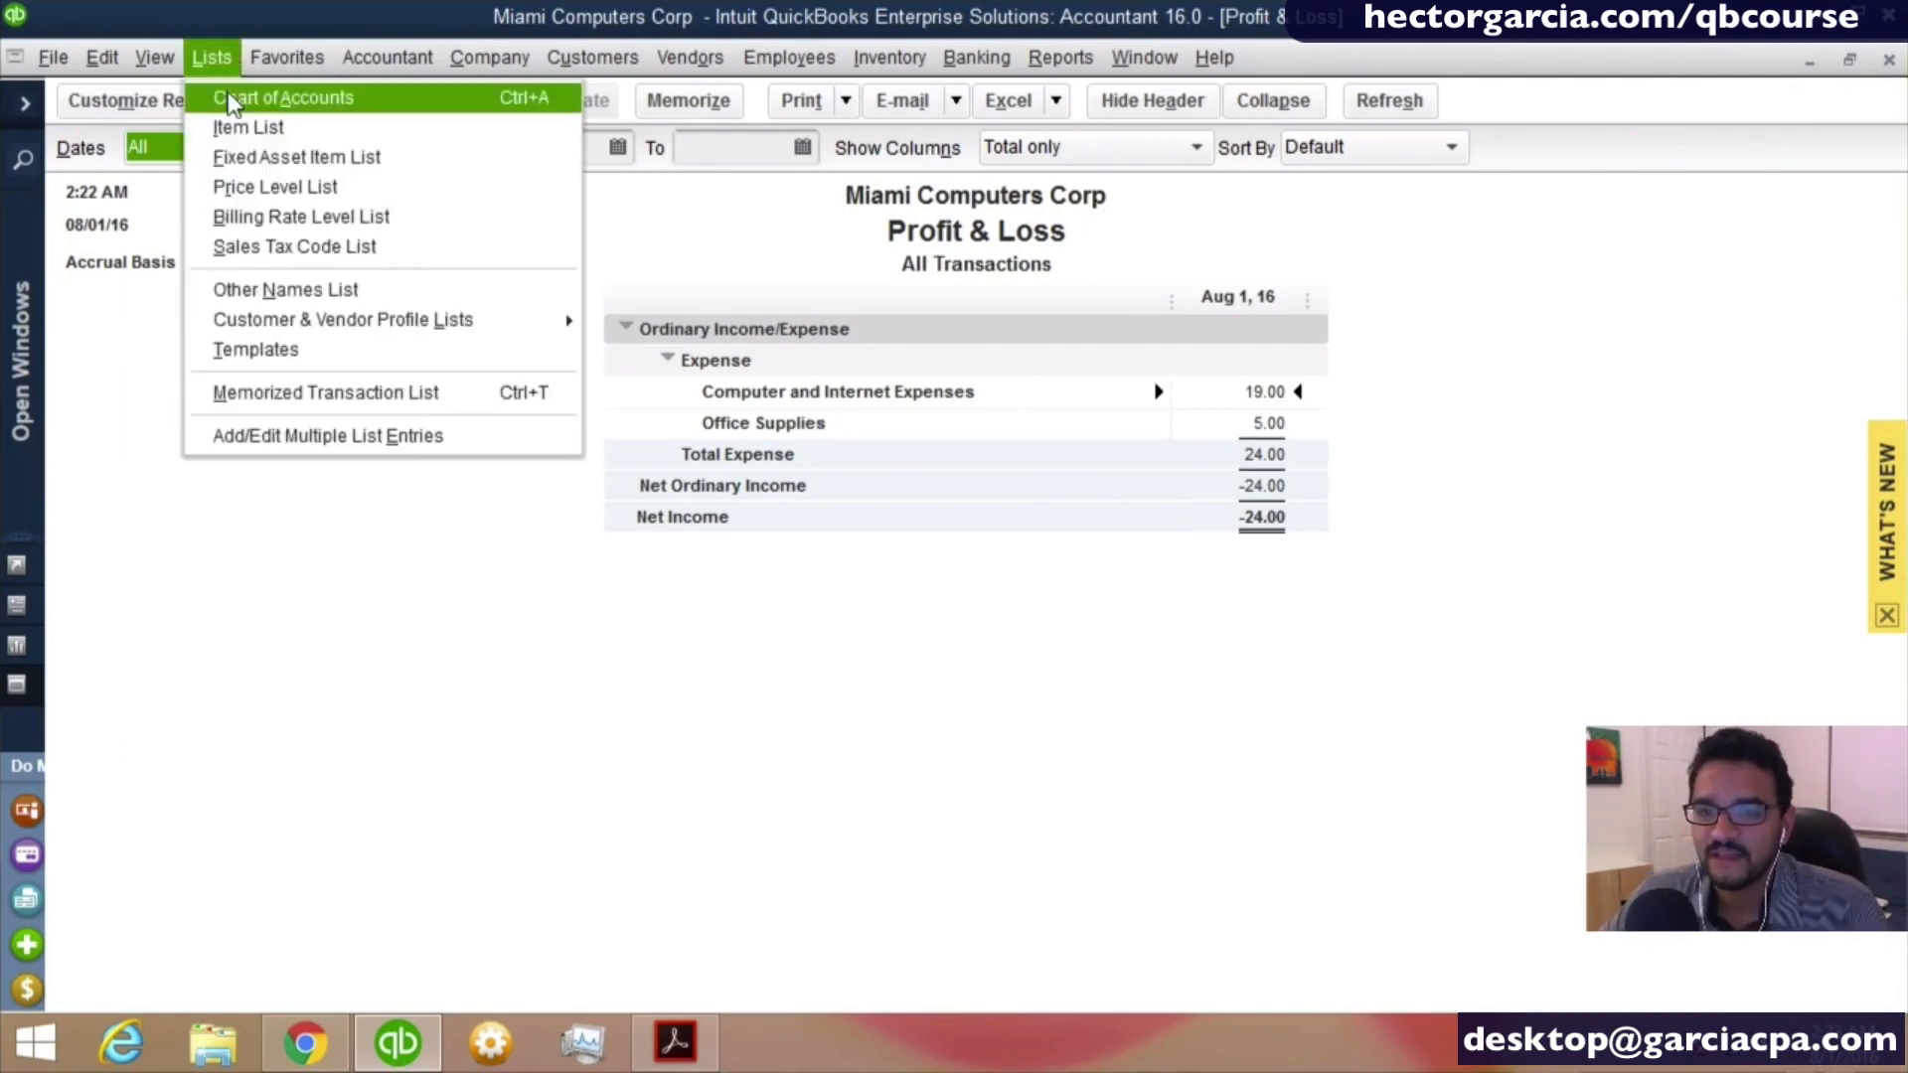
pyautogui.click(230, 98)
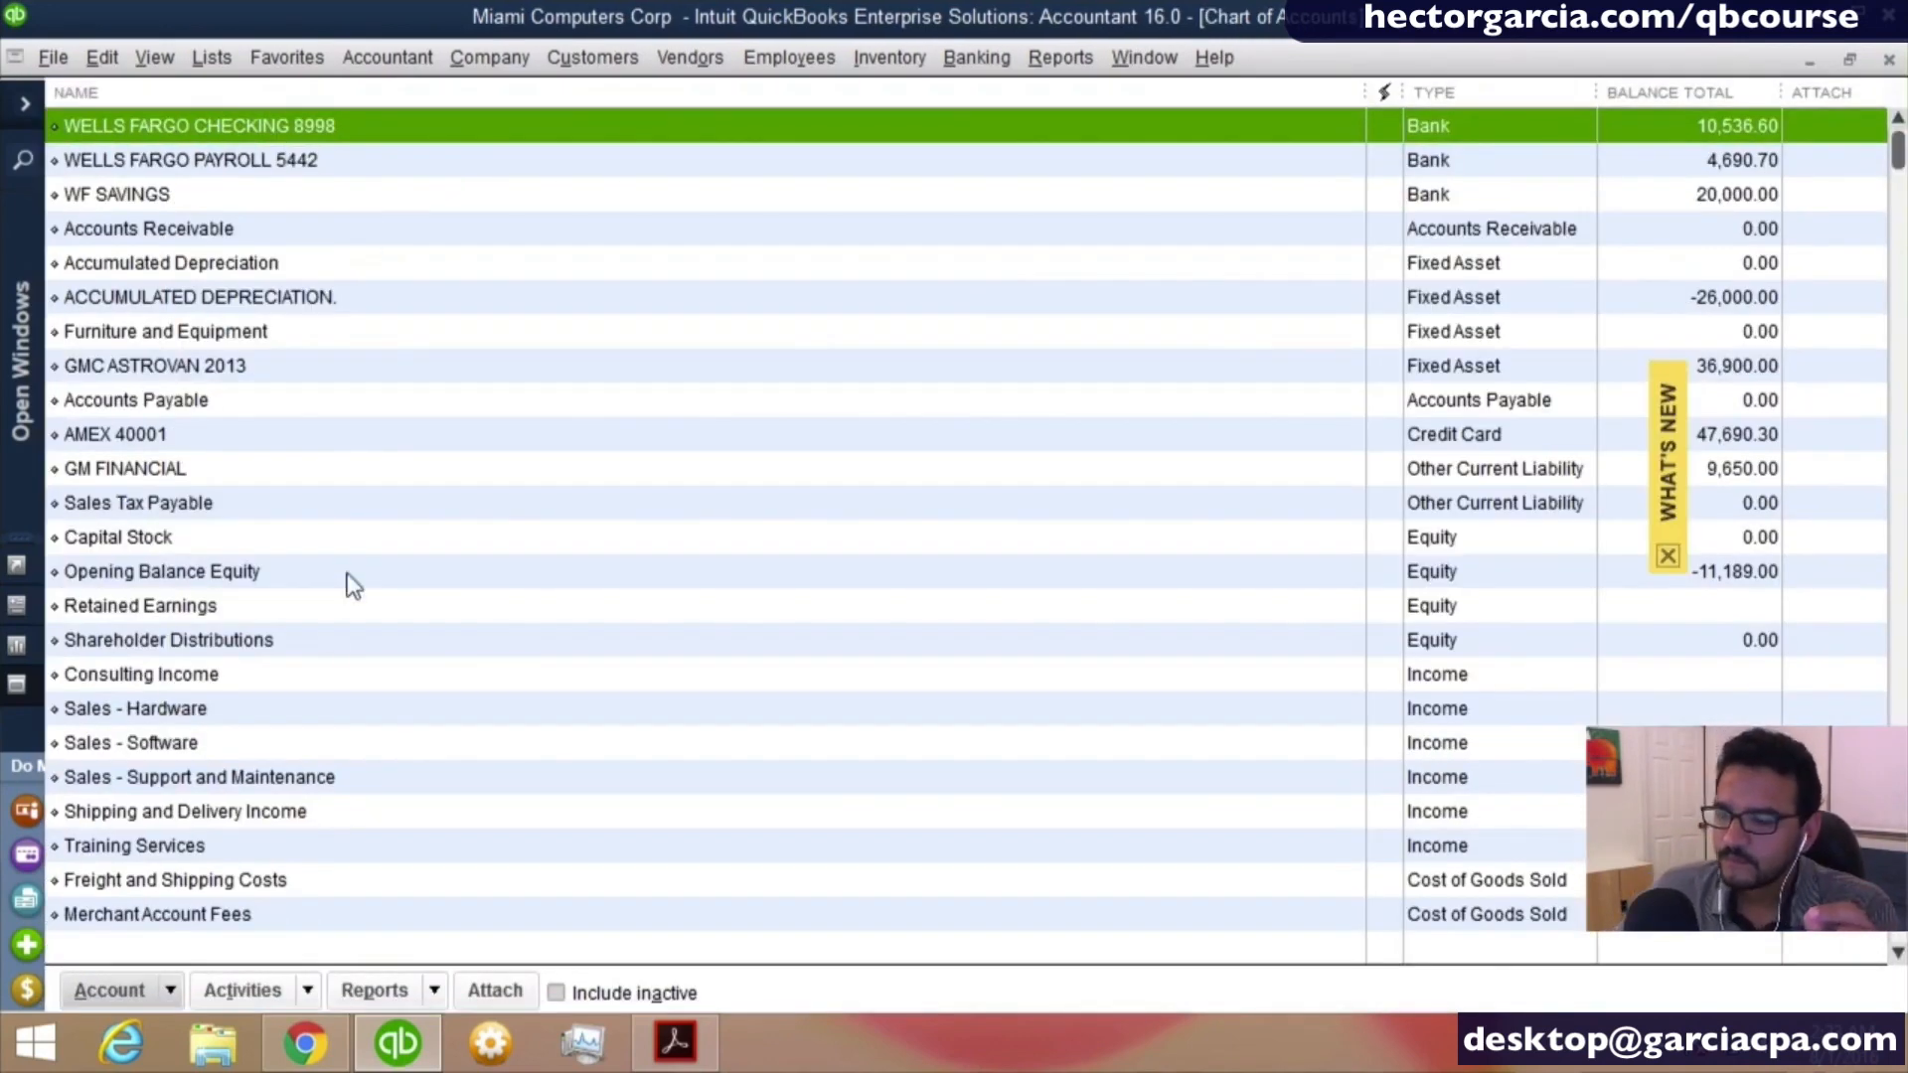
pyautogui.scroll(-2, 320, 636)
pyautogui.click(1668, 555)
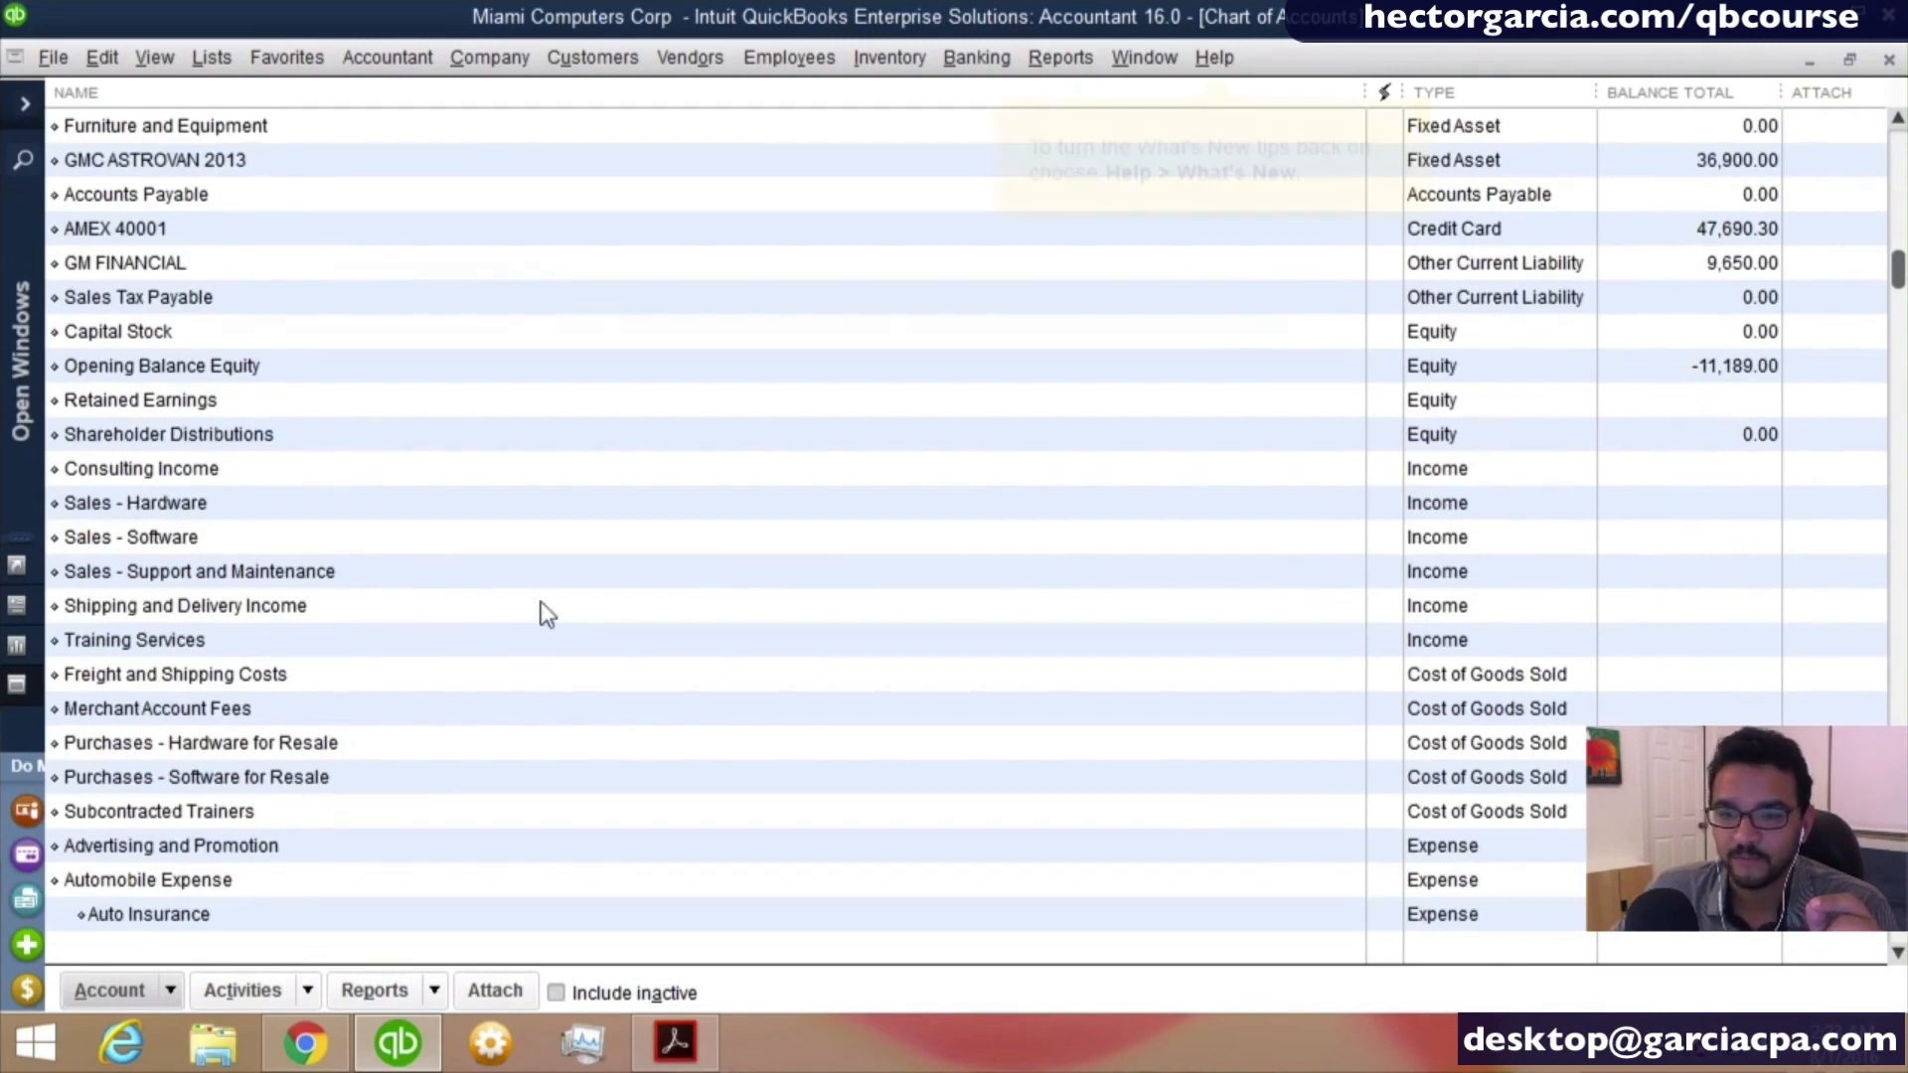
pyautogui.scroll(-5, 540, 600)
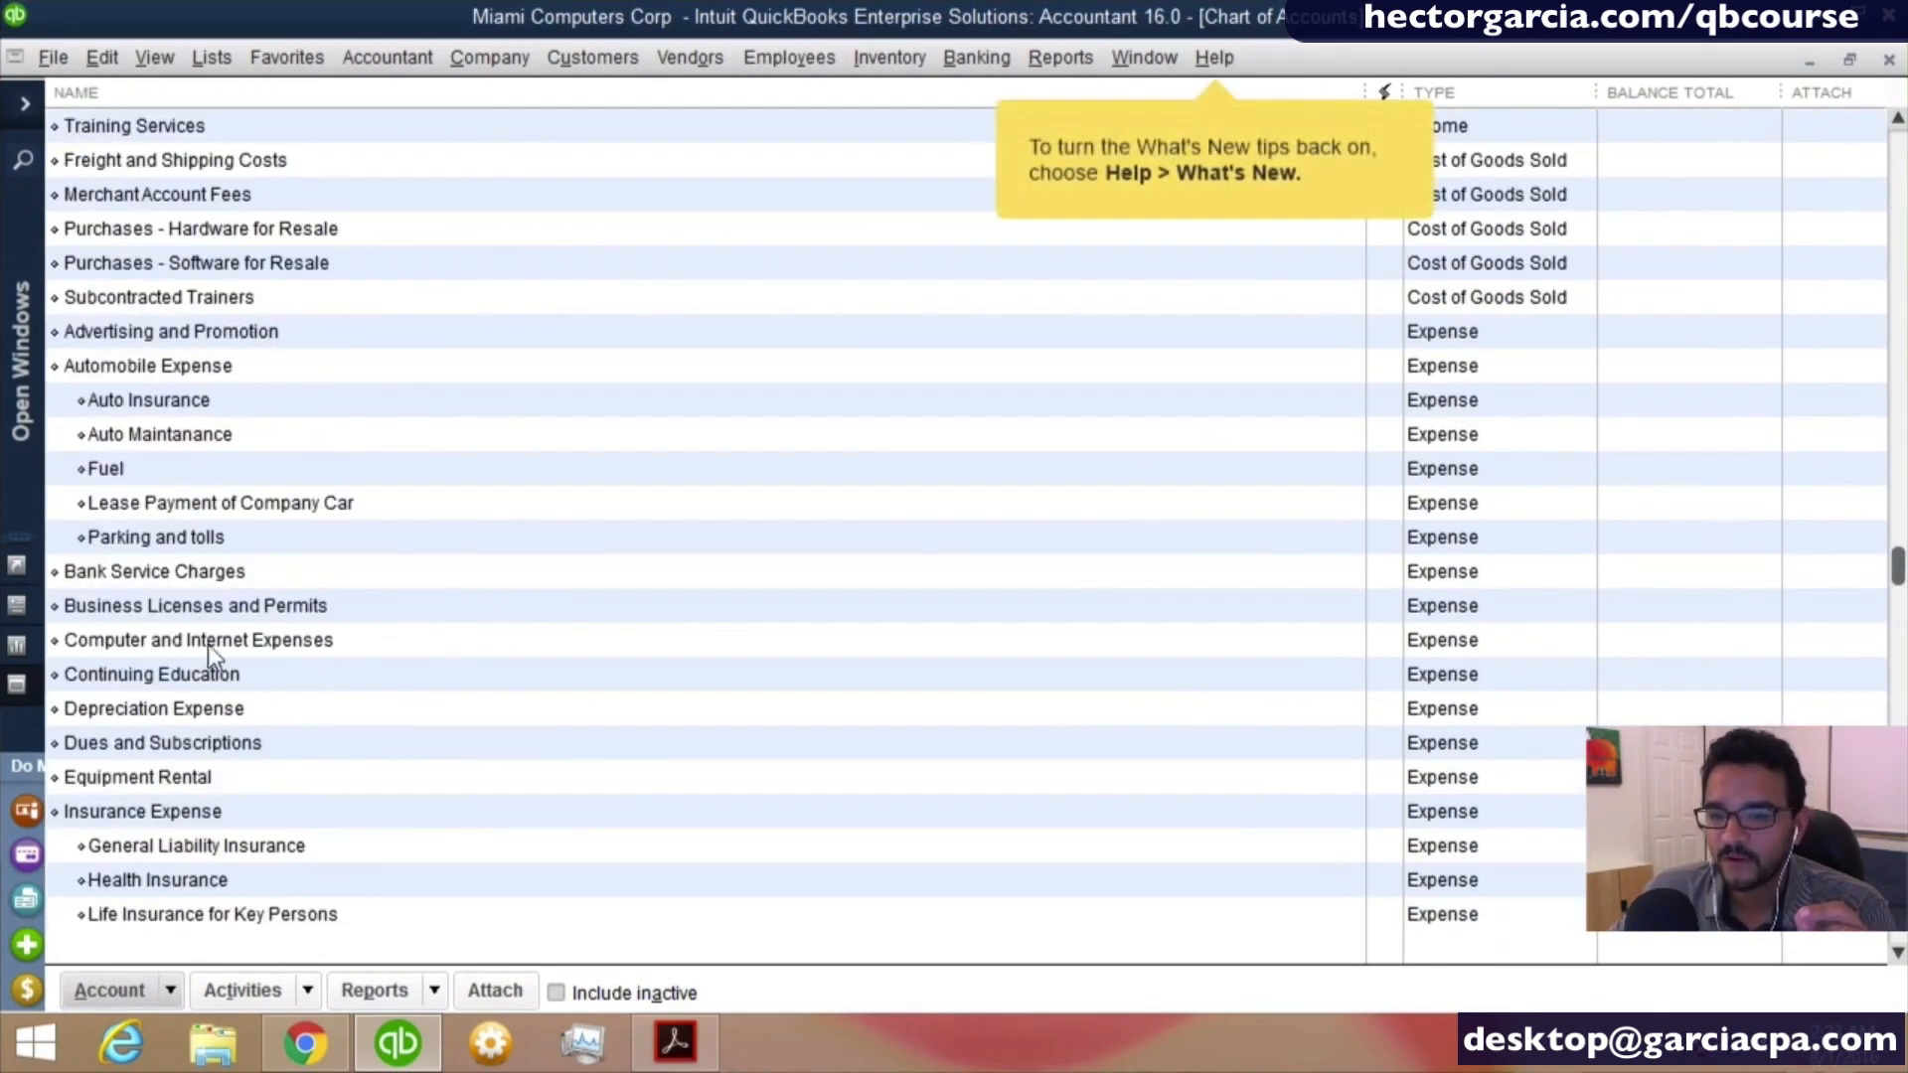
# - Edit the Computer and Internet Expenses account and change its account name to Office Supplies
pyautogui.click(209, 642)
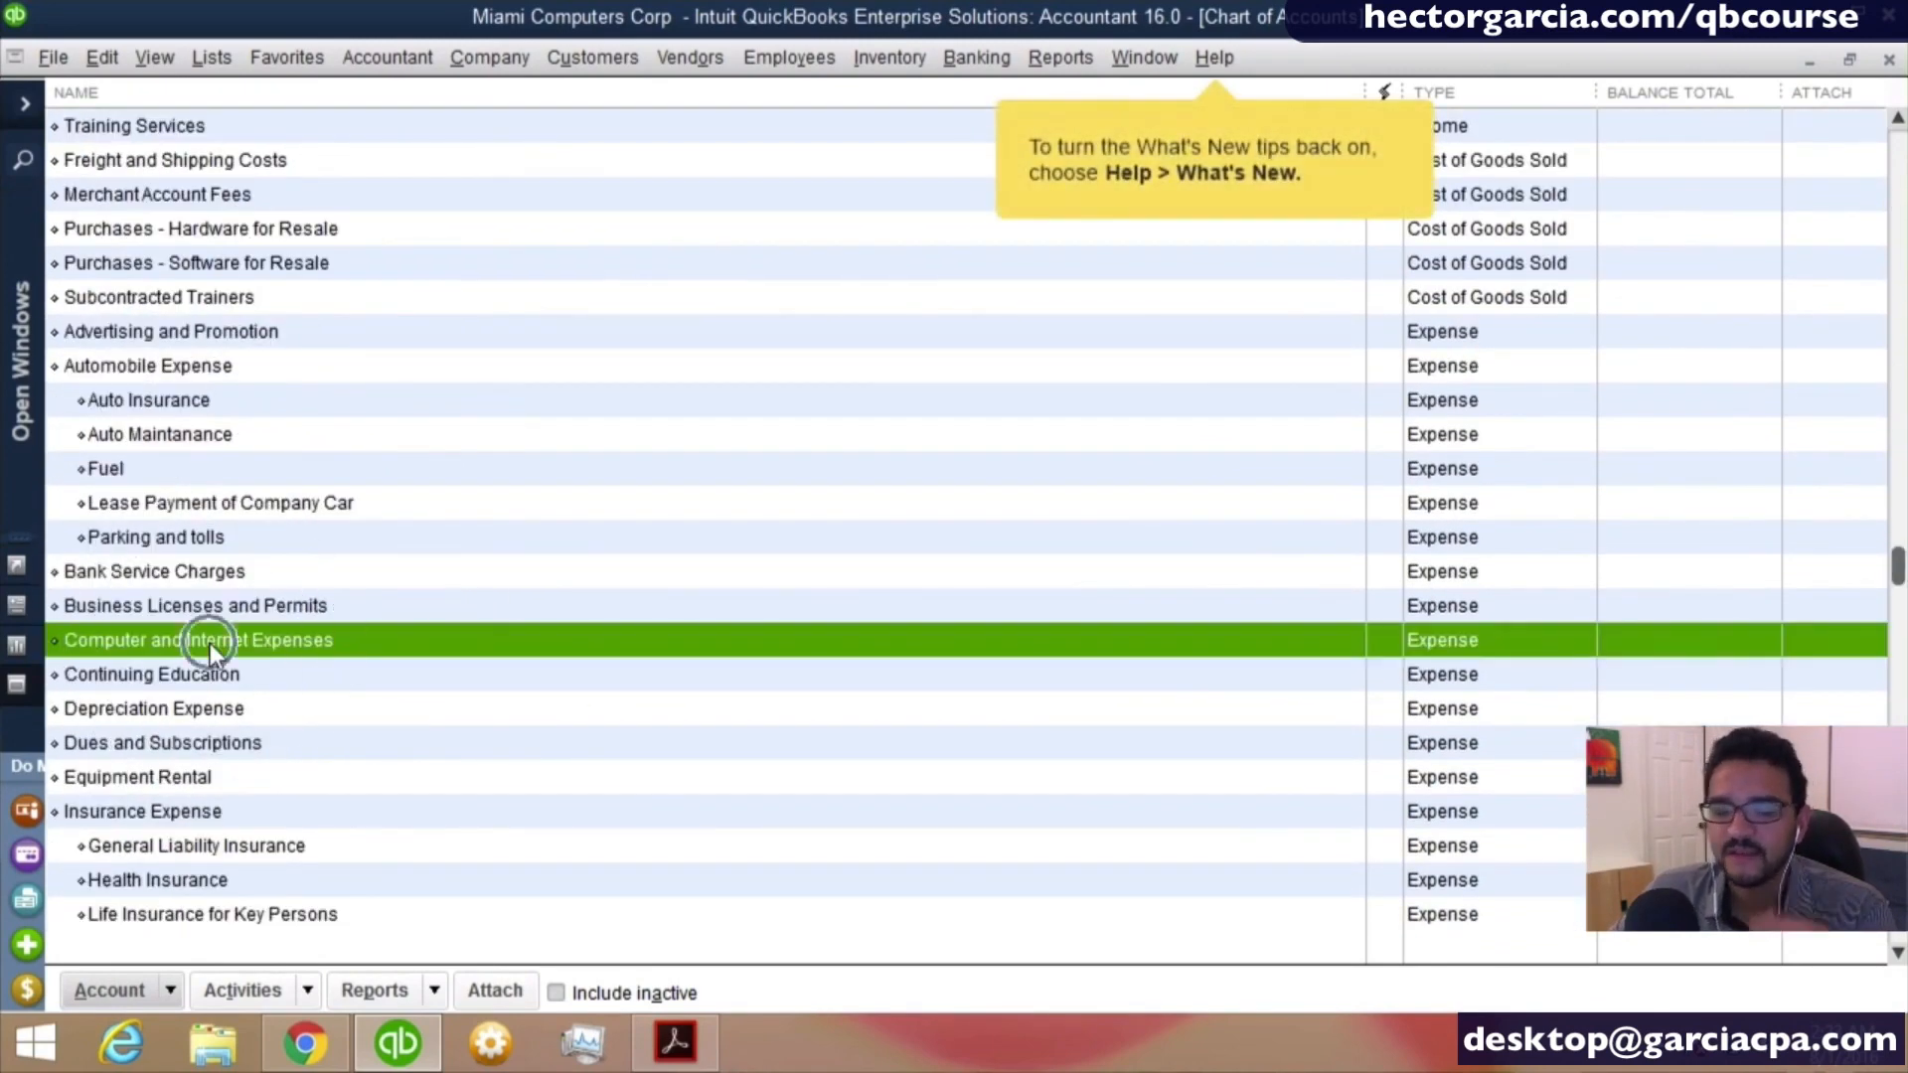
pyautogui.rightClick(211, 642)
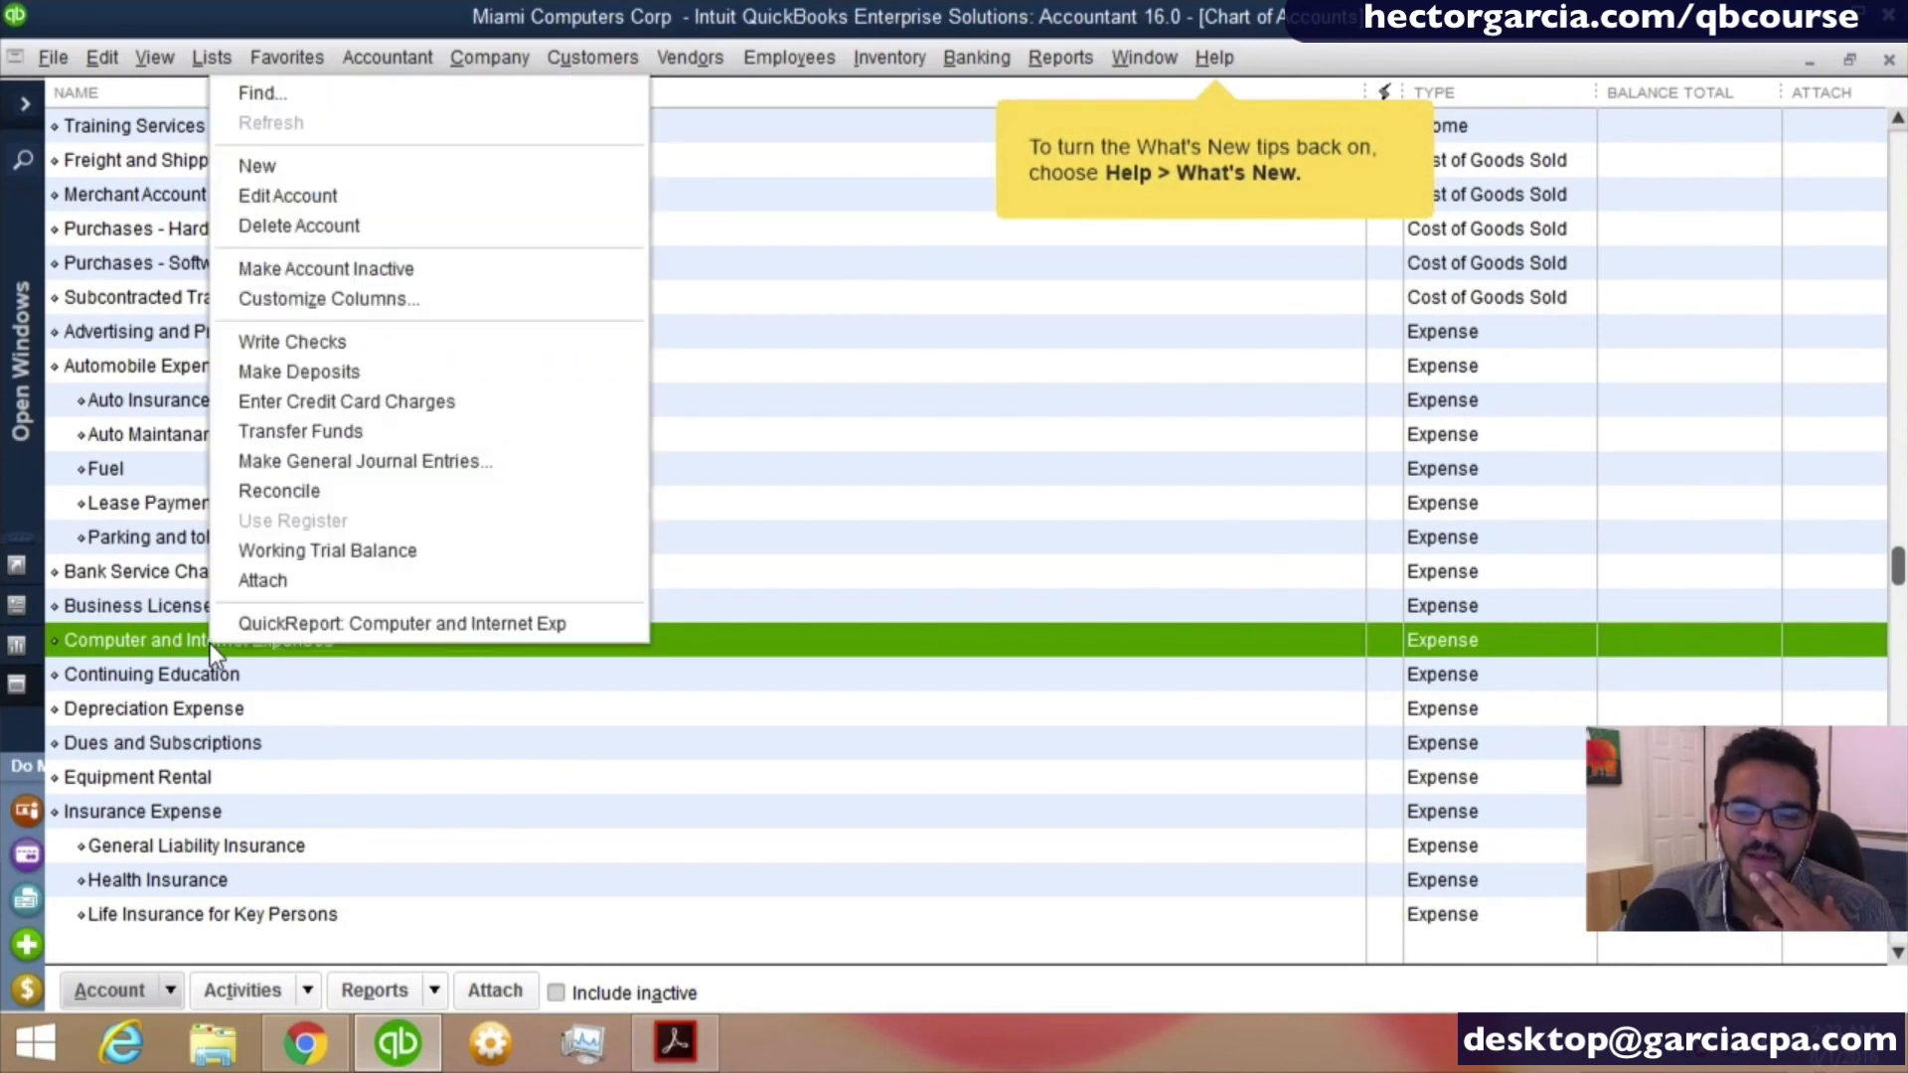
pyautogui.click(291, 194)
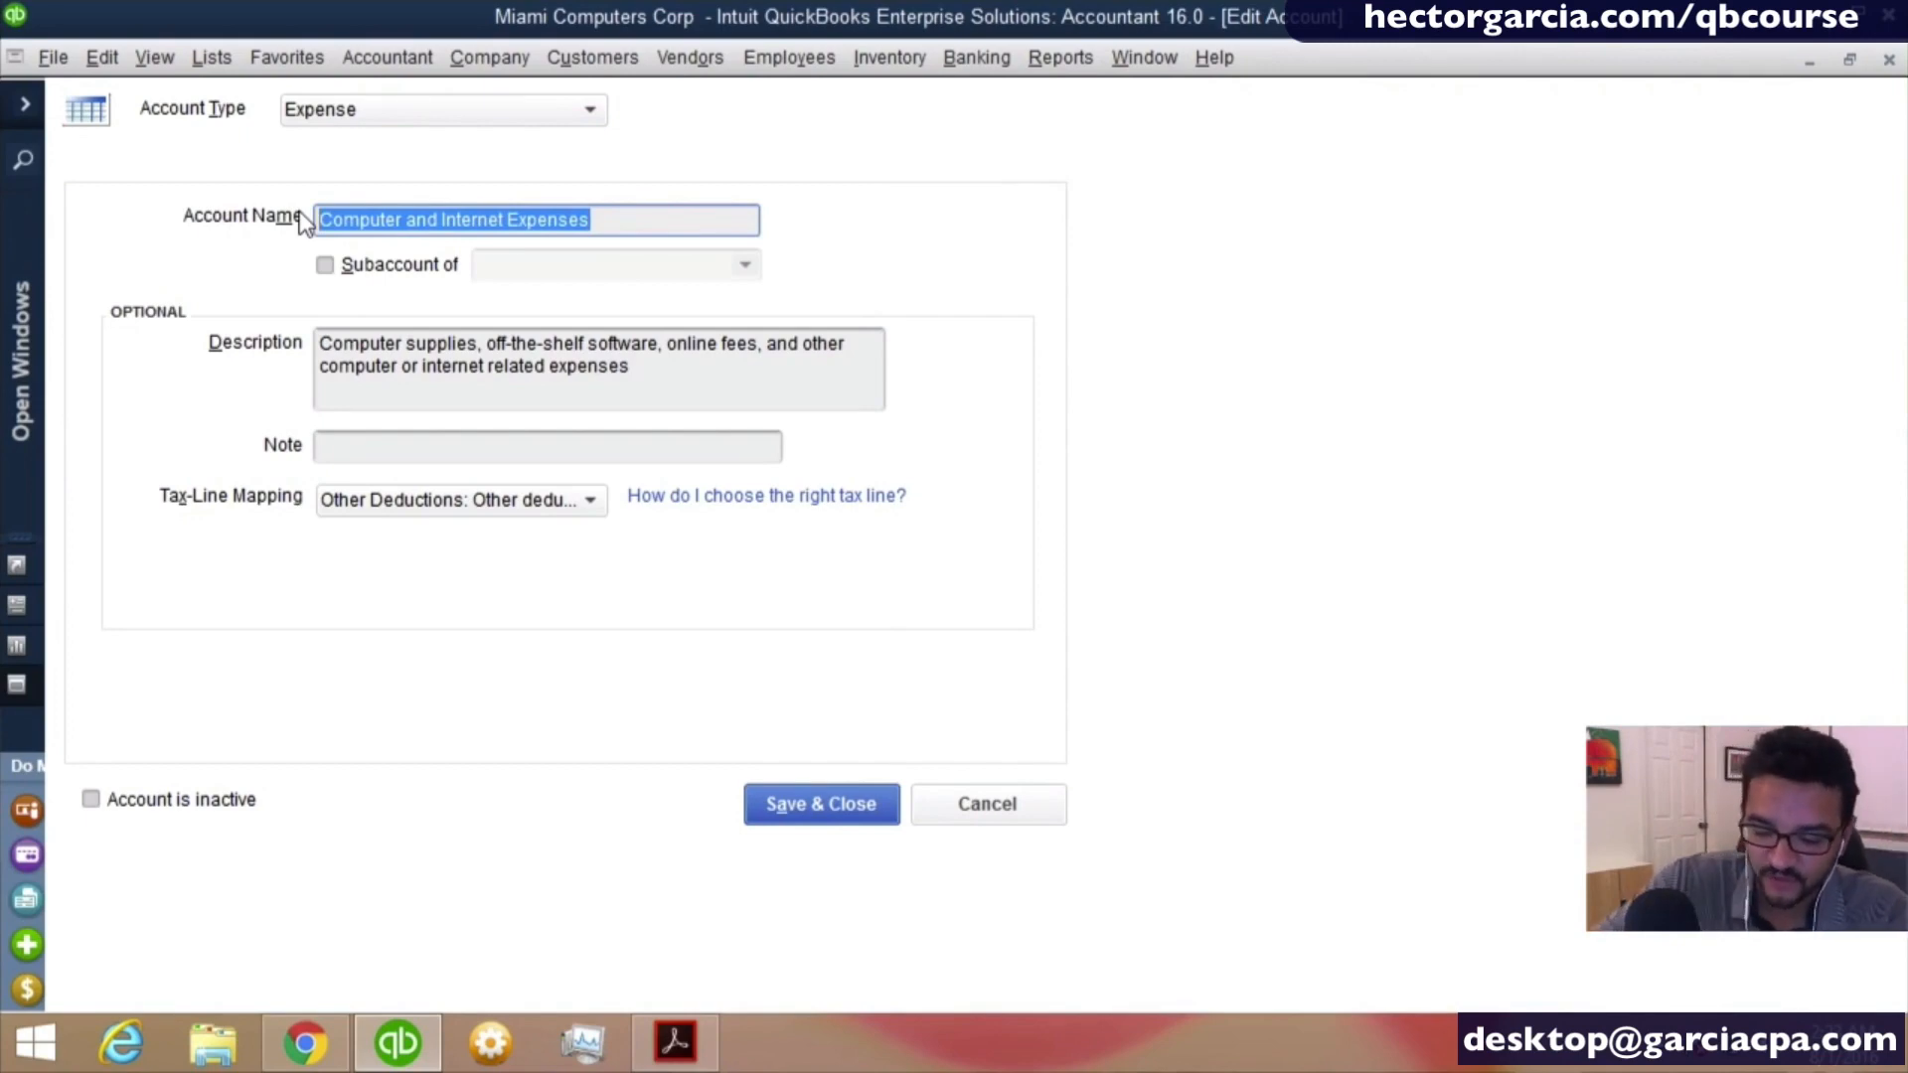
pyautogui.write('oFFFIC')
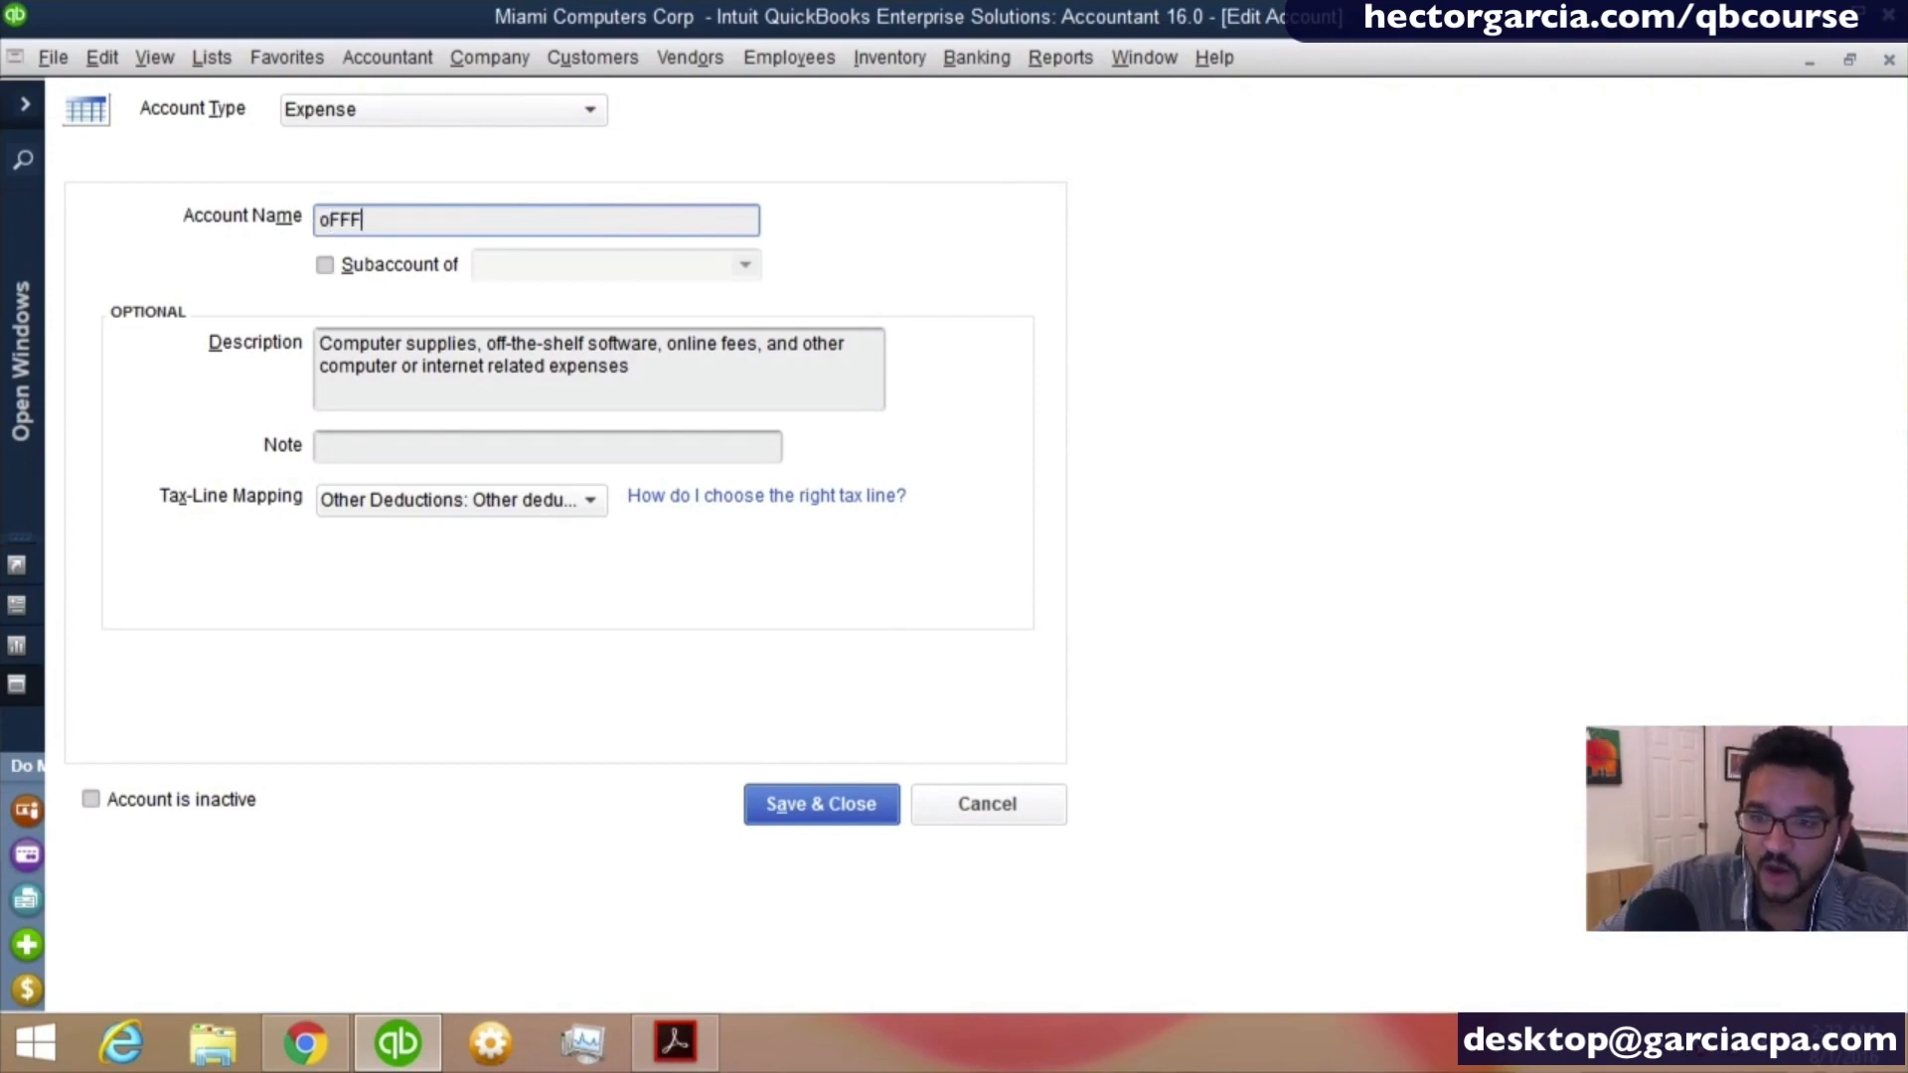
pyautogui.press('BackSpace')
pyautogui.press('BackSpace')
pyautogui.press('BackSpace')
pyautogui.write('ICCE')
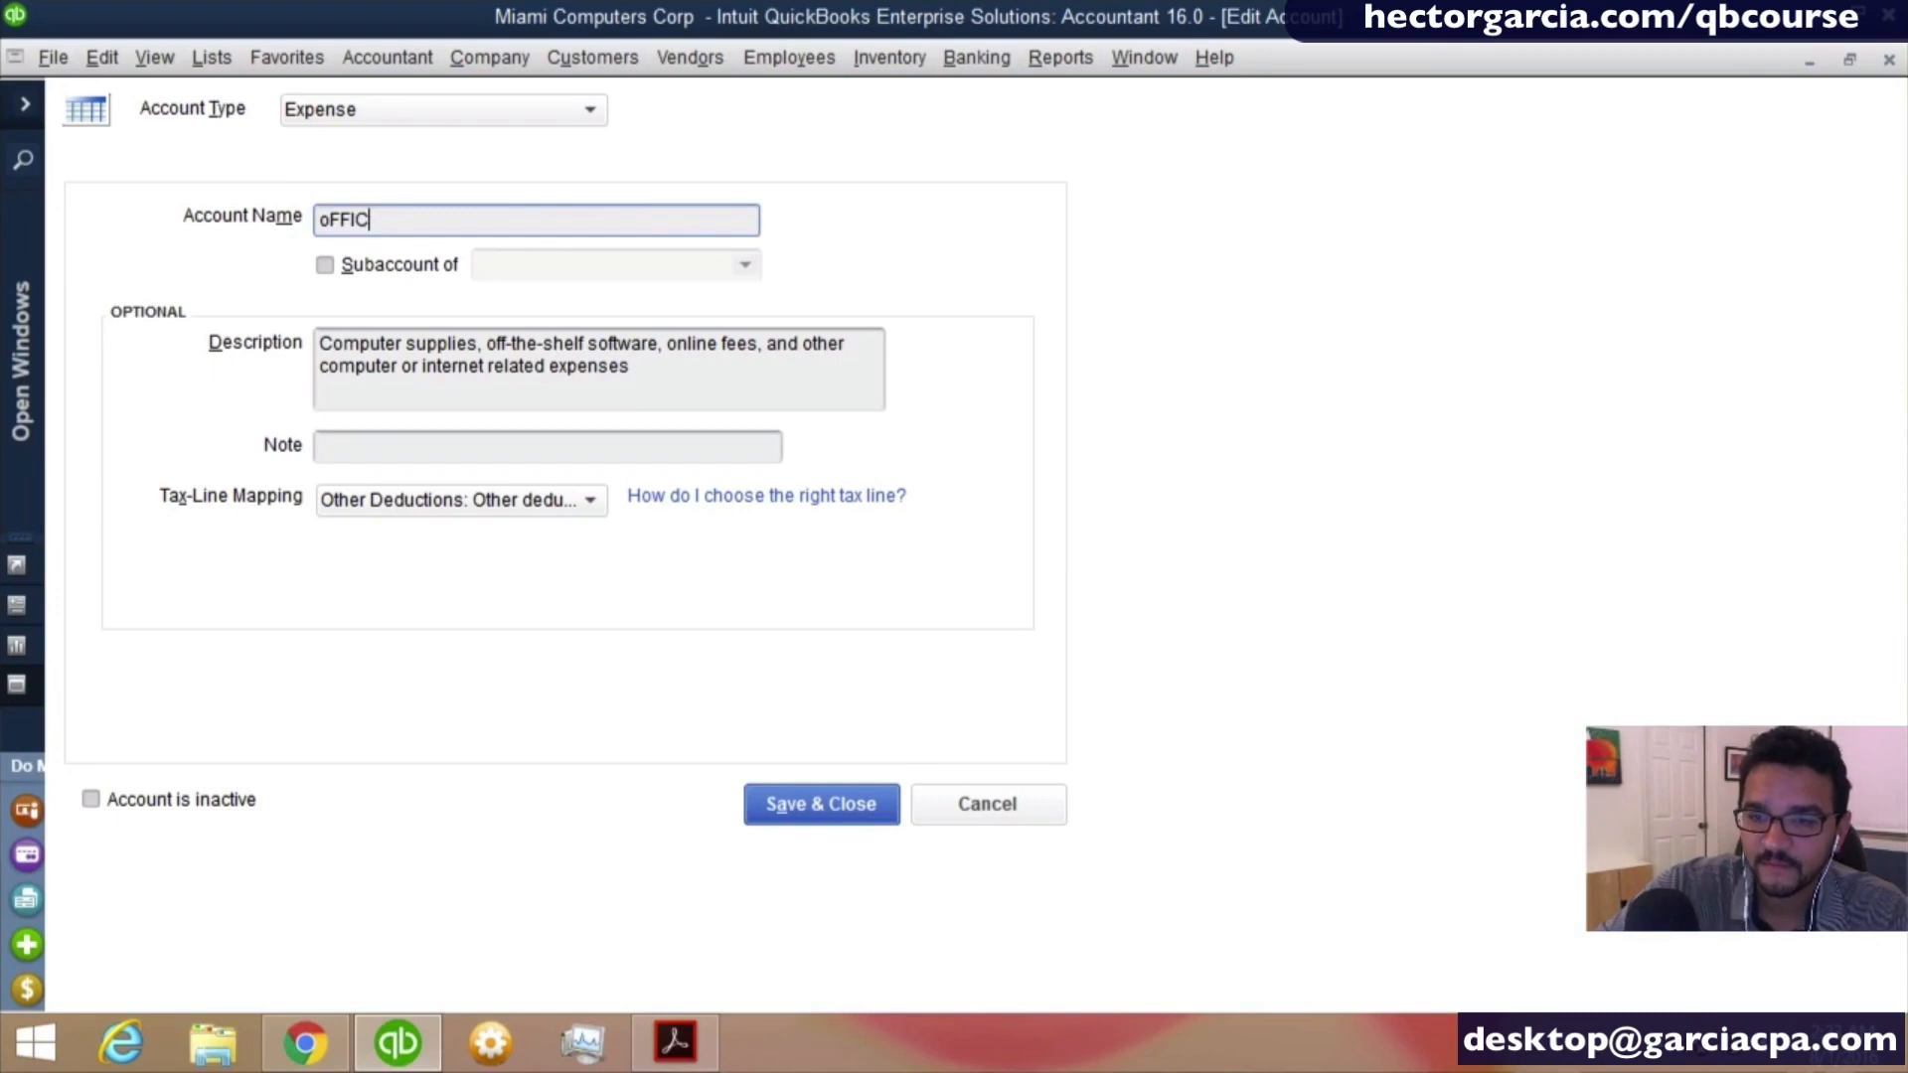
pyautogui.press('BackSpace')
pyautogui.press('BackSpace')
pyautogui.write('E SUP')
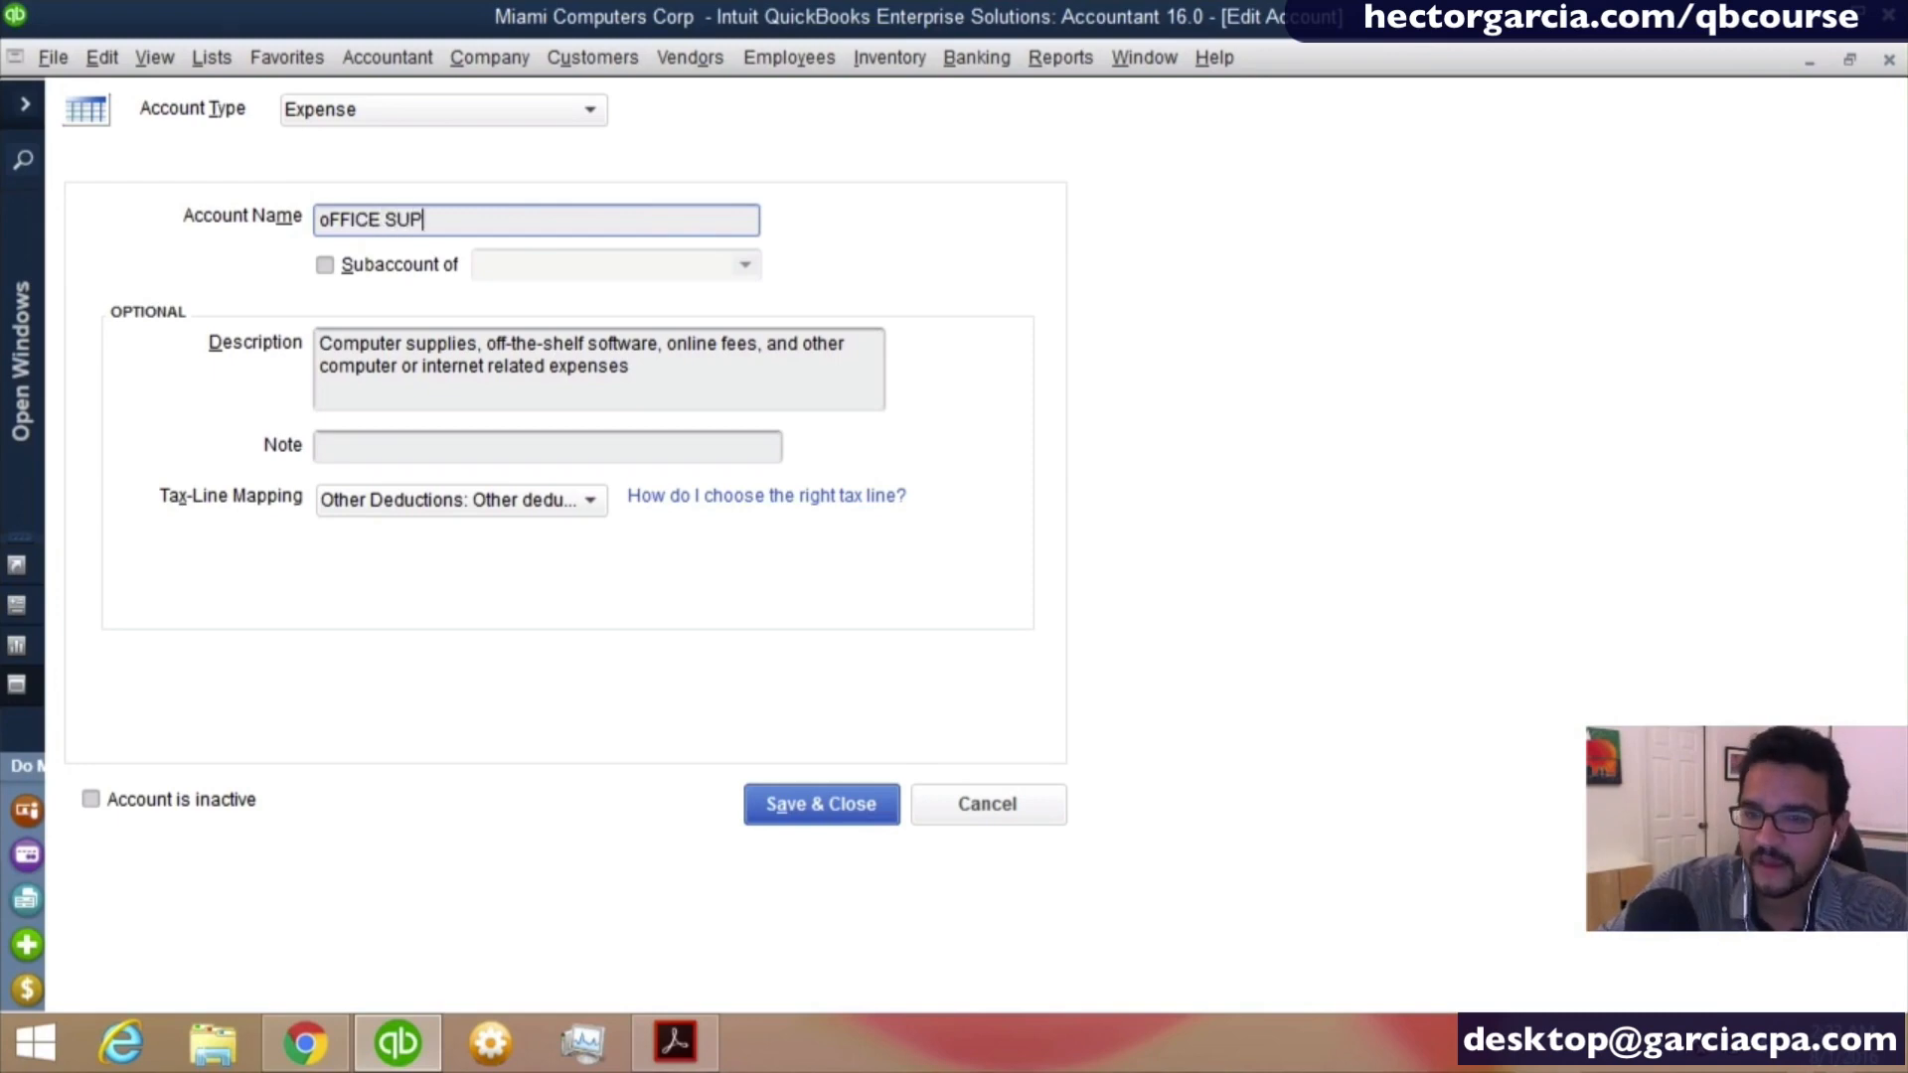
pyautogui.write('PLIES')
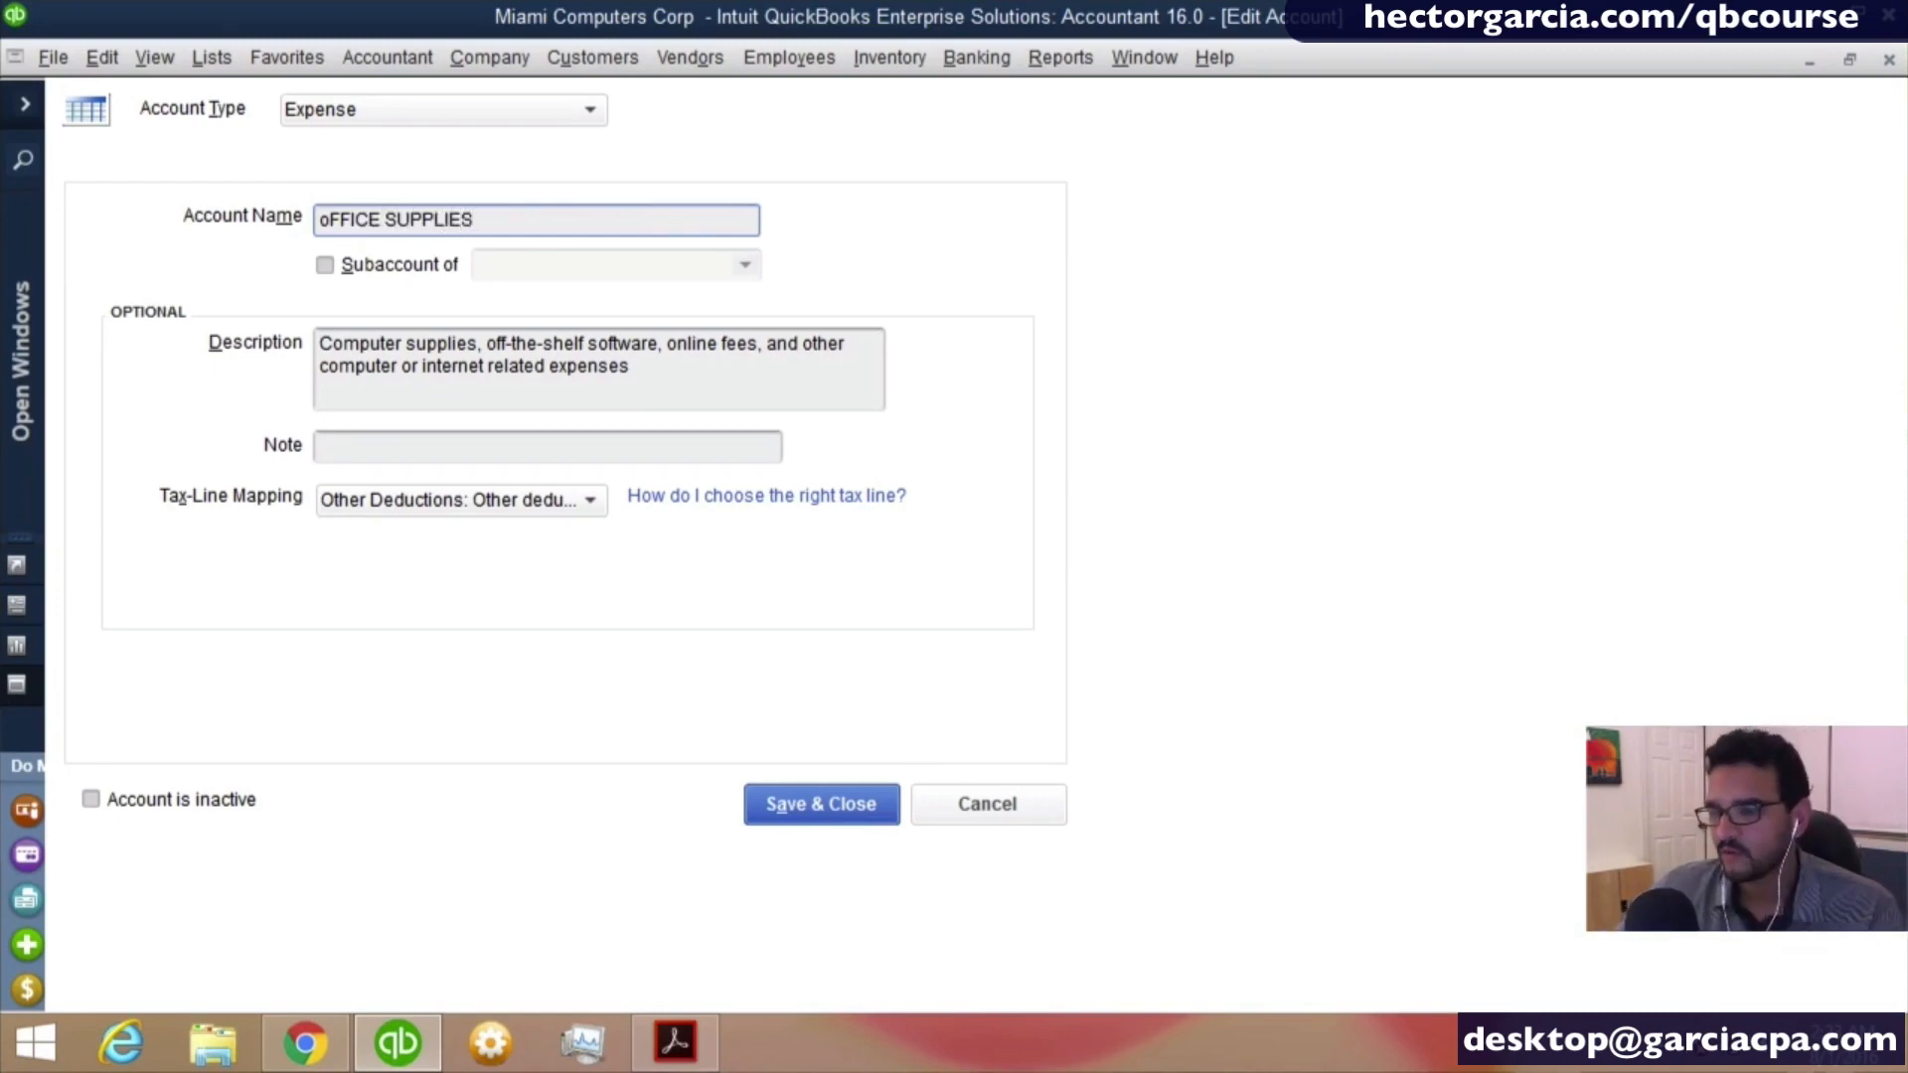
# - Save the renamed account, decline the merge once, and save again to merge it into the existing Office Supplies account
pyautogui.moveTo(528, 216); pyautogui.dragTo(133, 200)
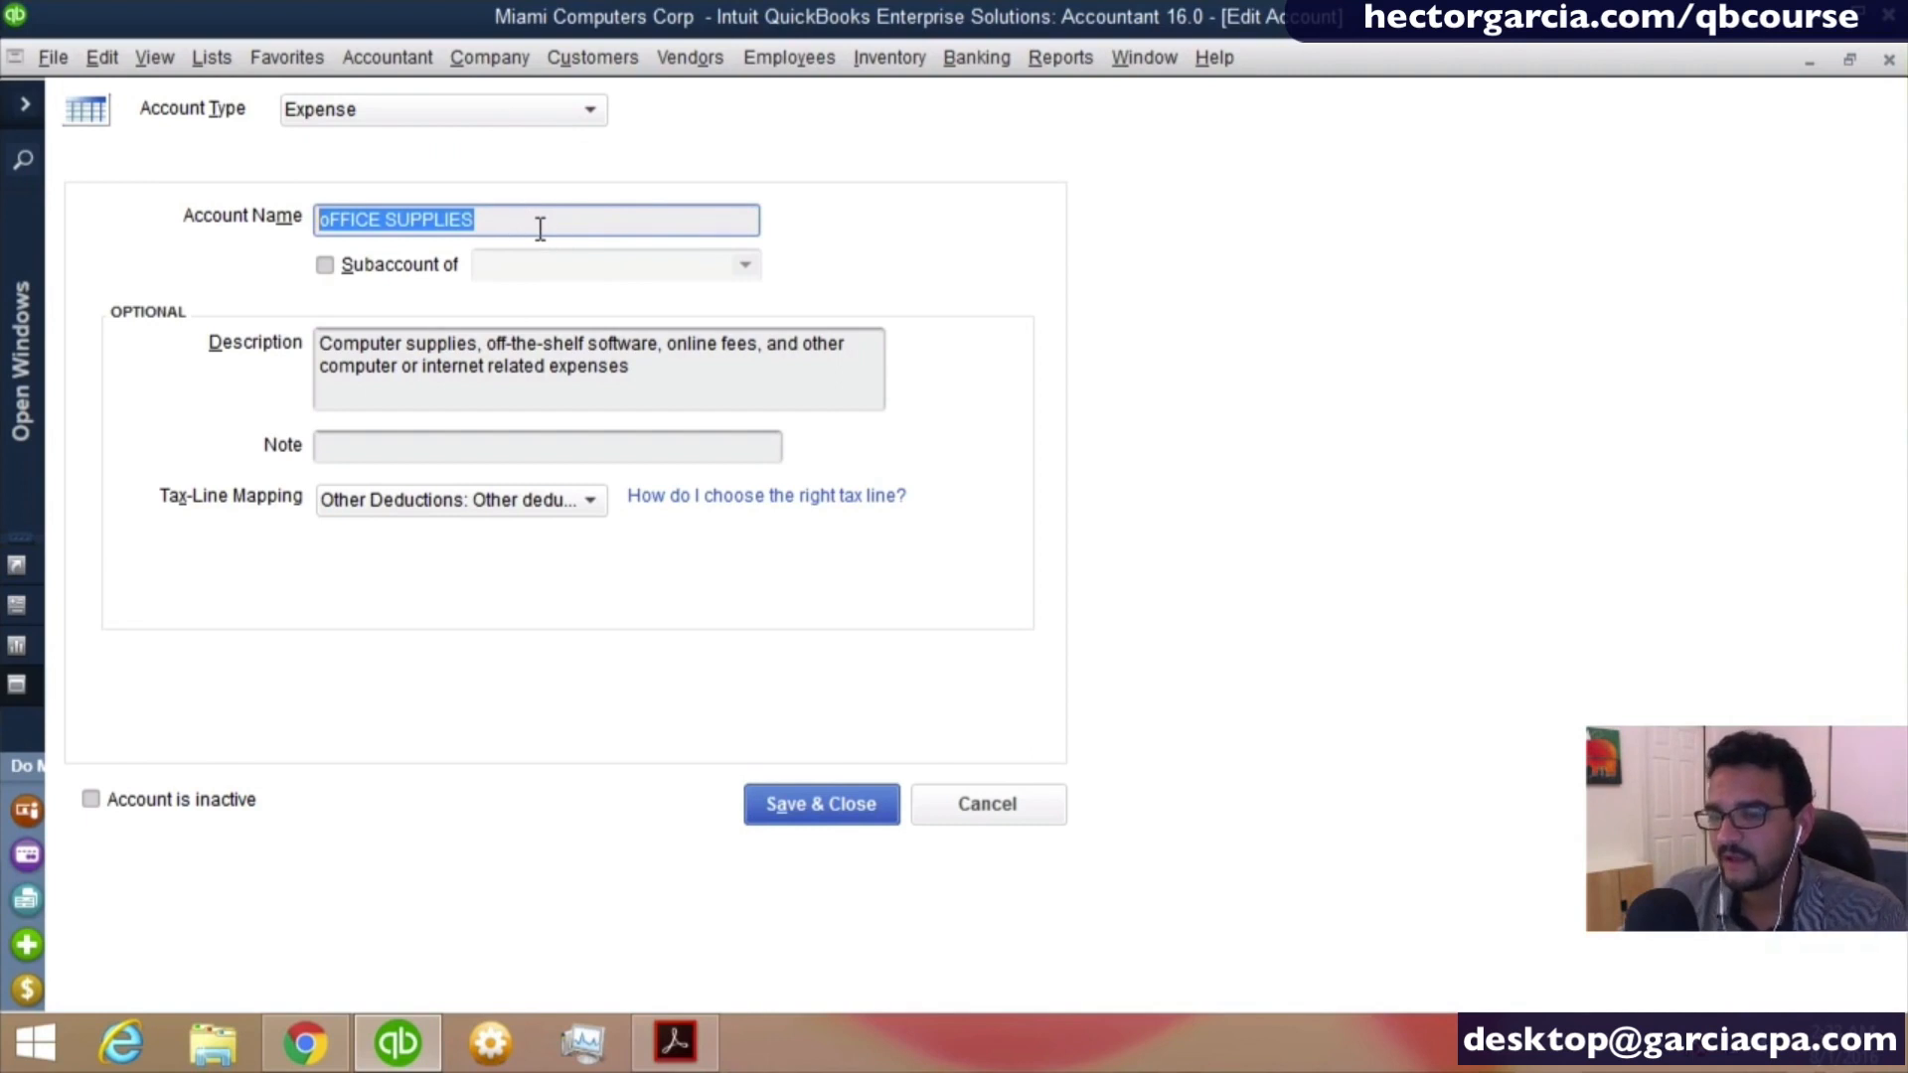
pyautogui.click(830, 817)
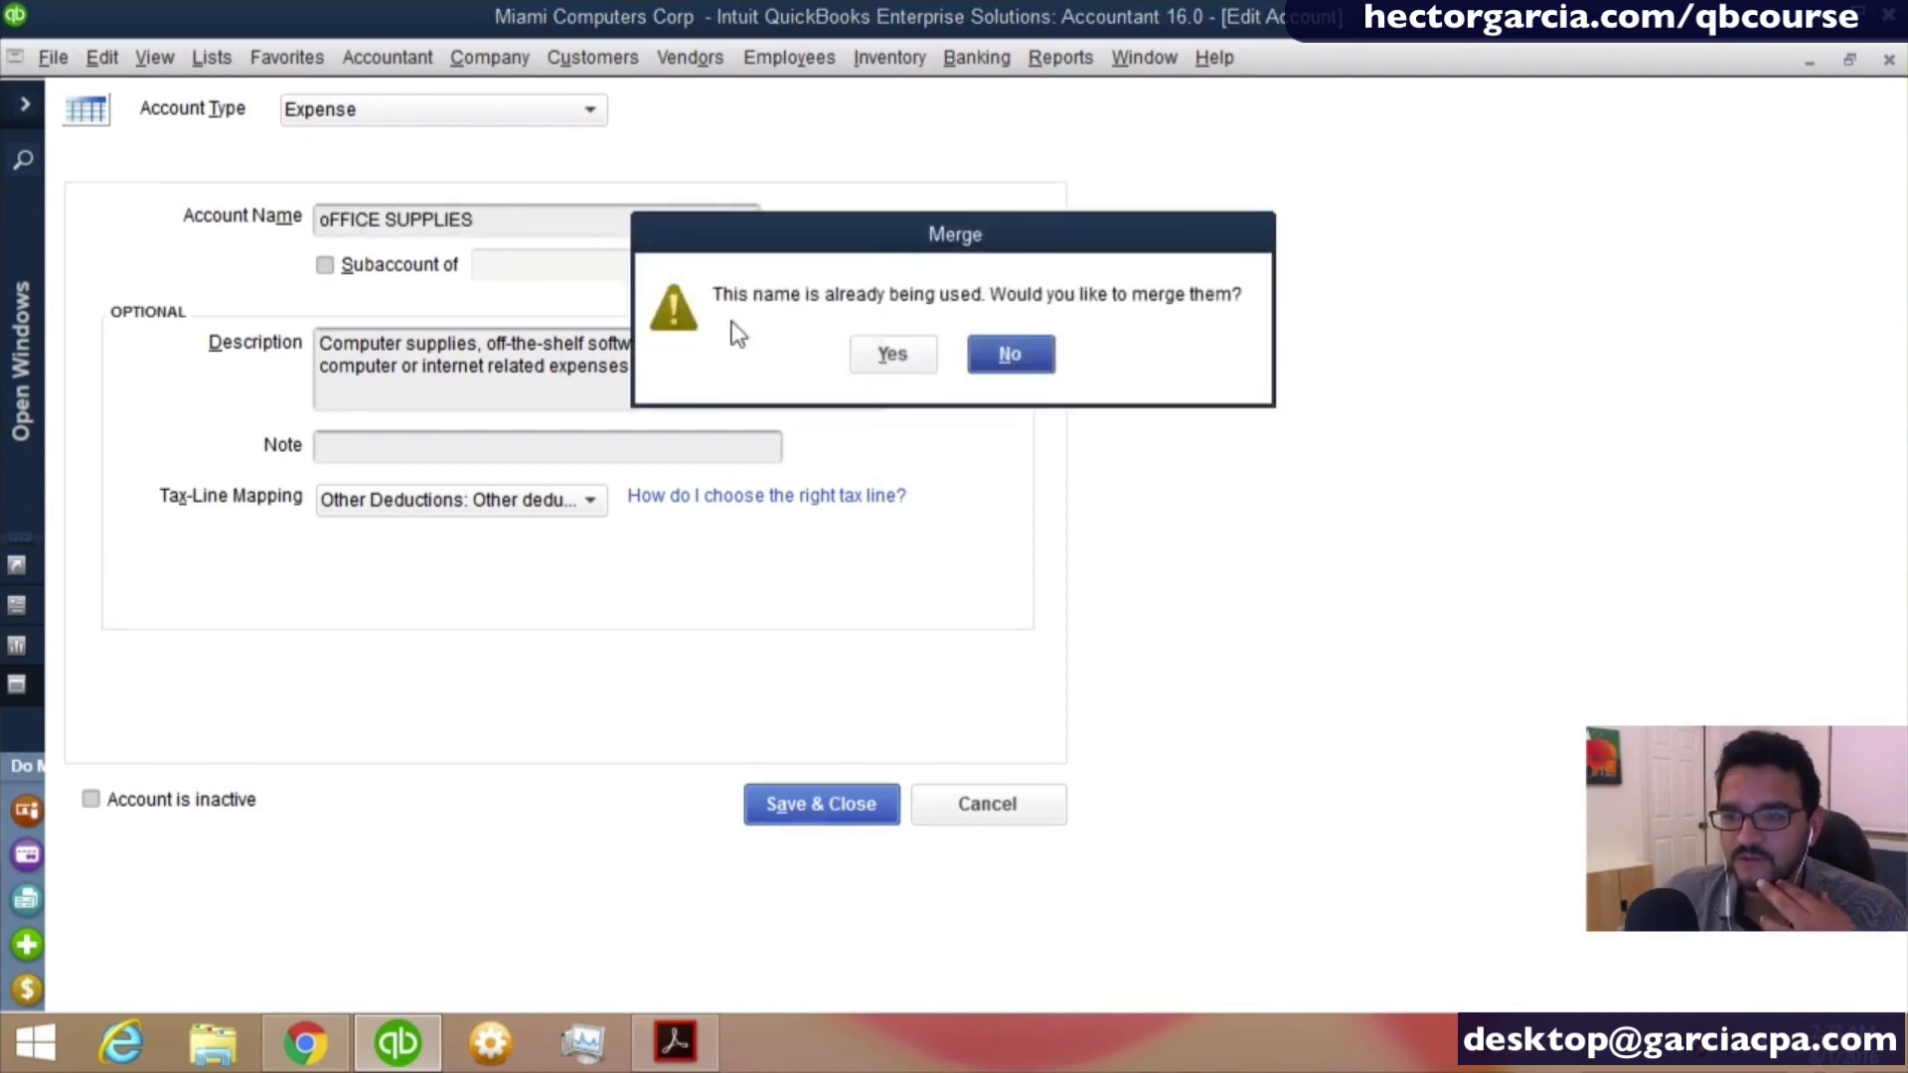
pyautogui.moveTo(773, 250); pyautogui.dragTo(417, 250)
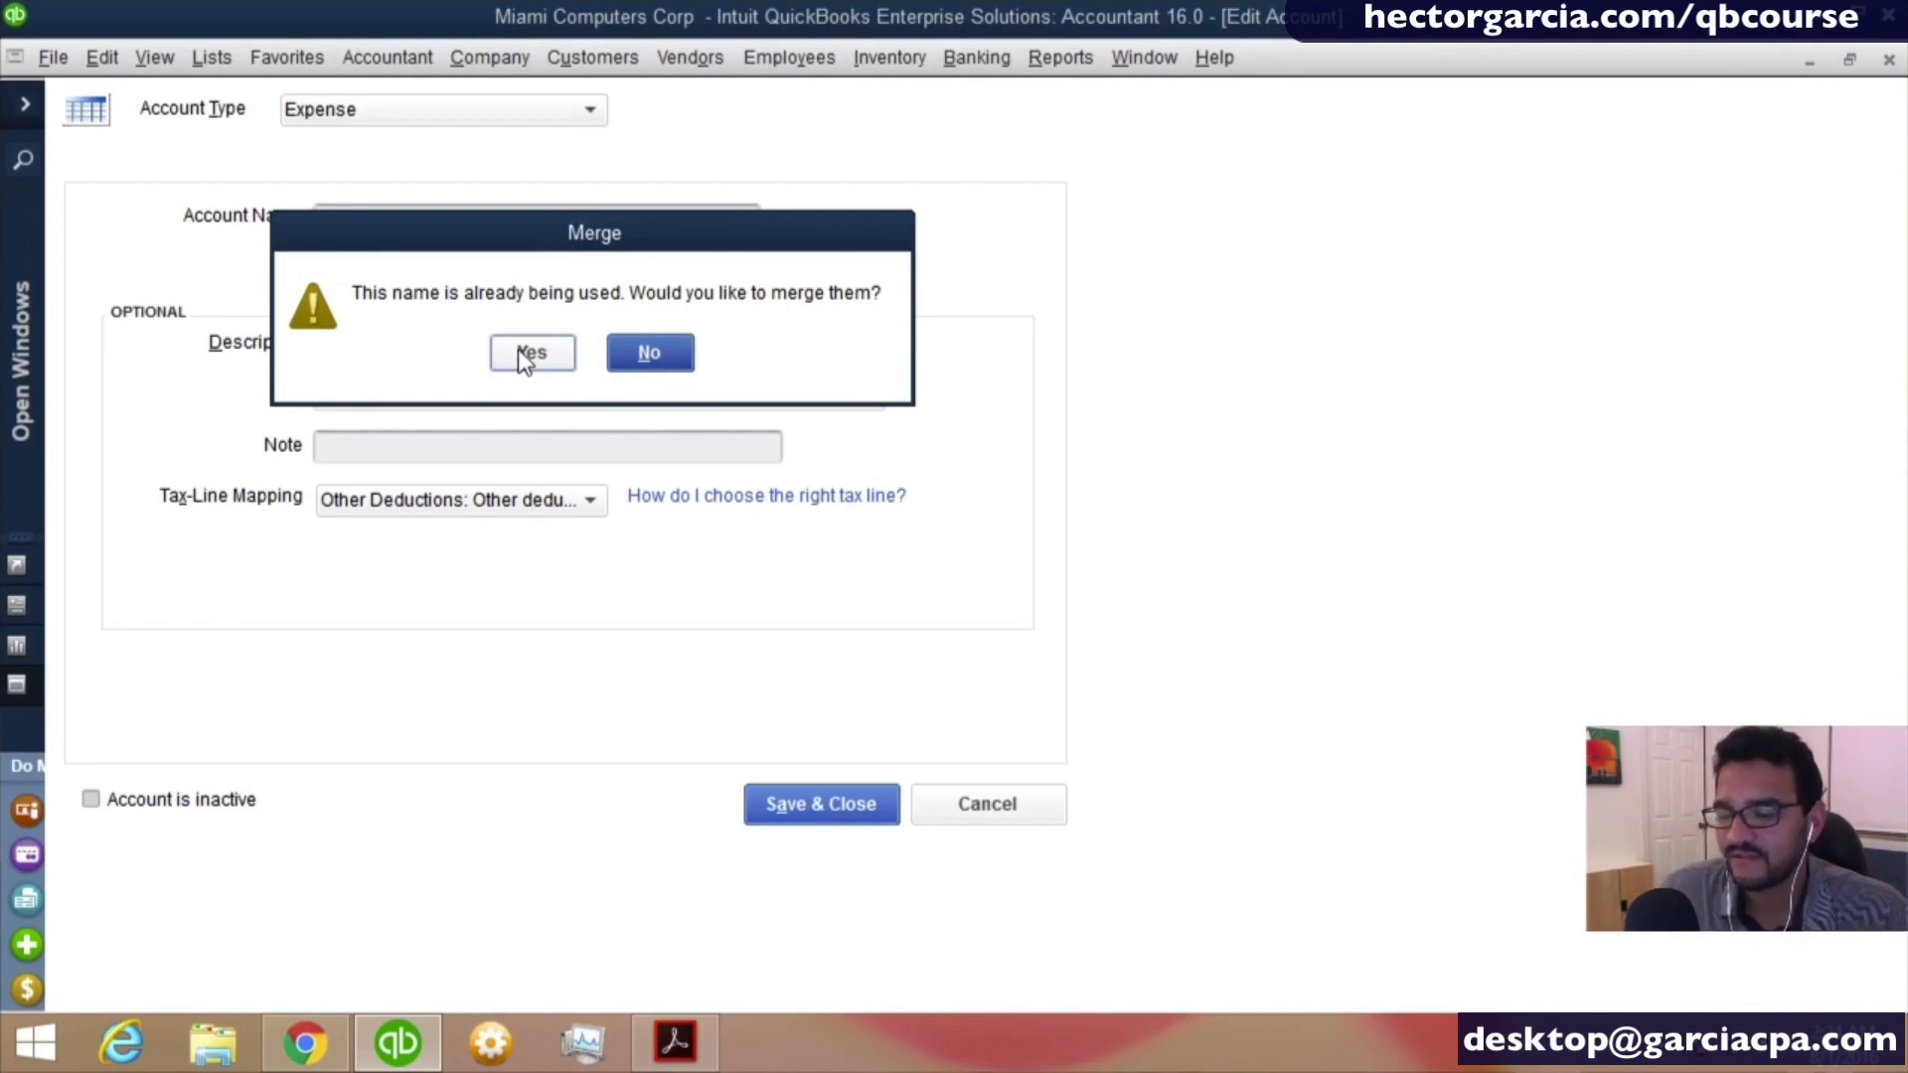
pyautogui.click(646, 352)
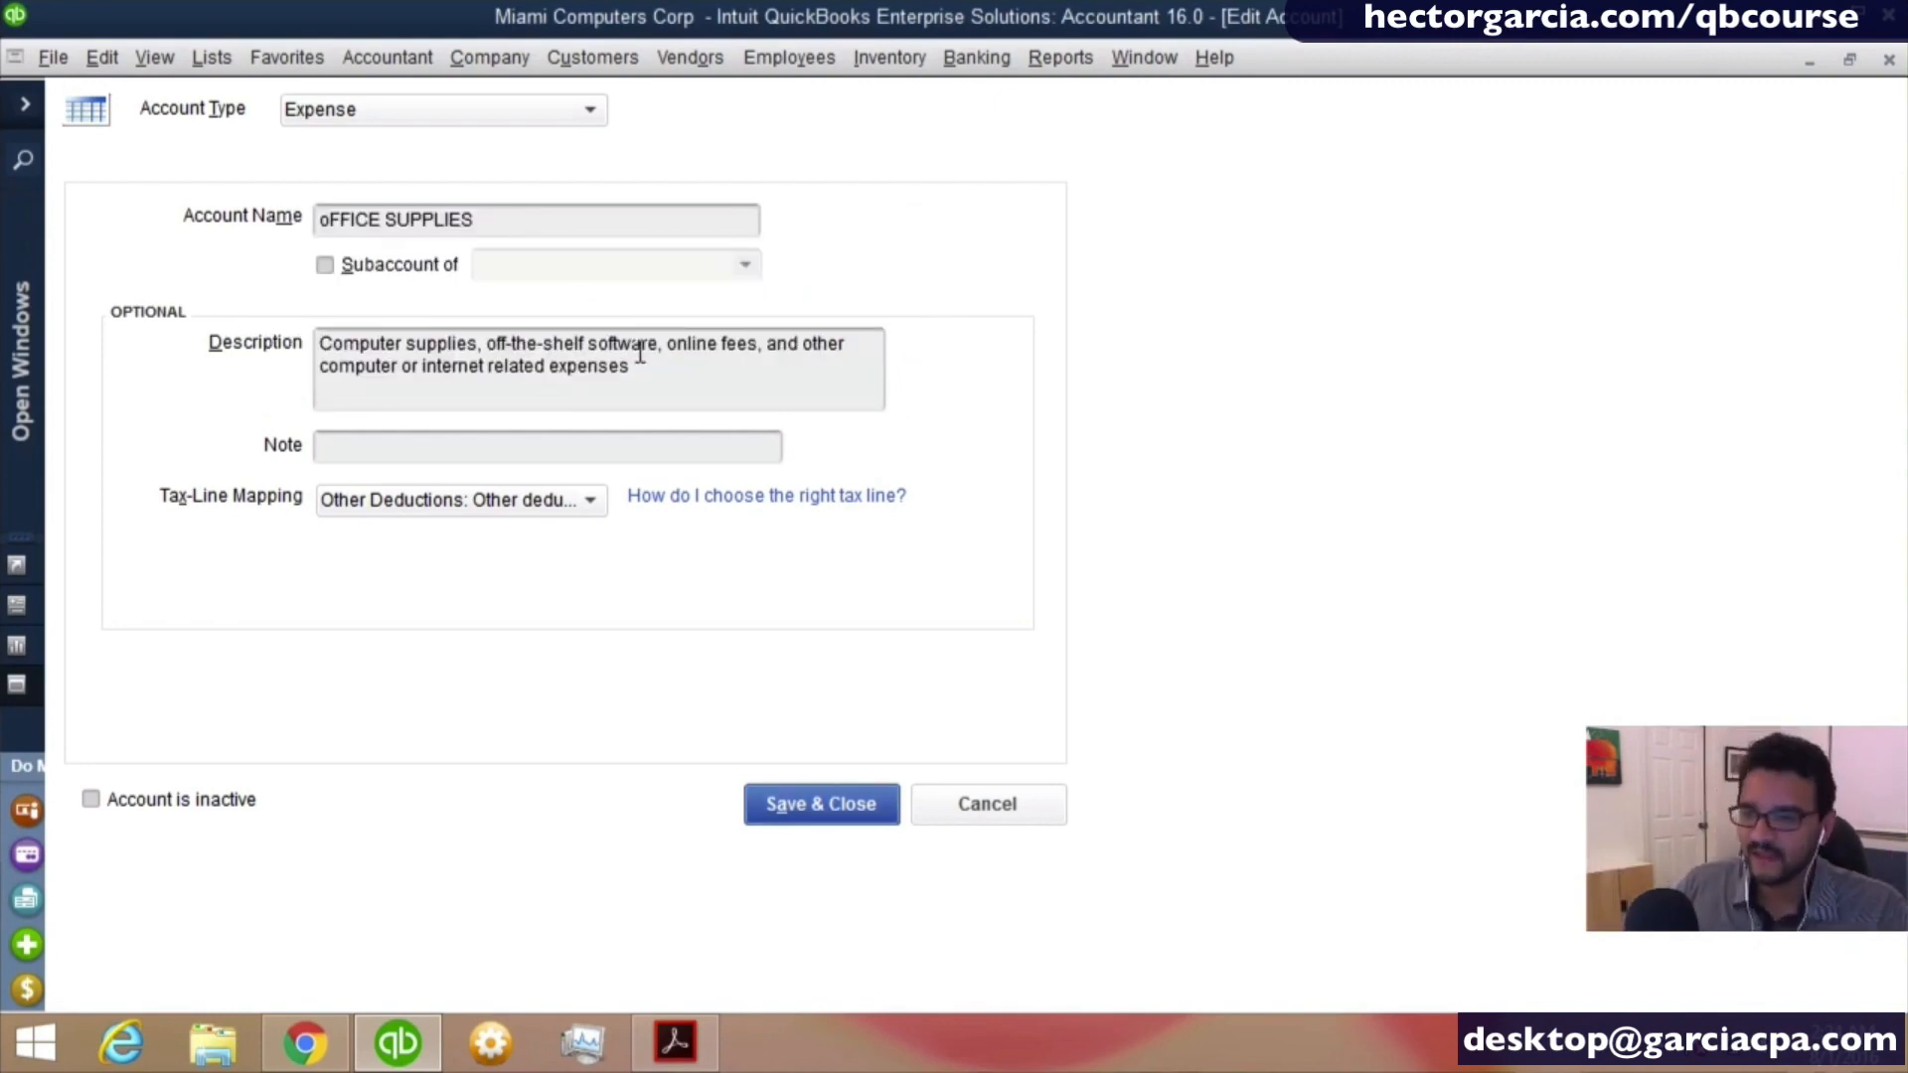
pyautogui.click(777, 810)
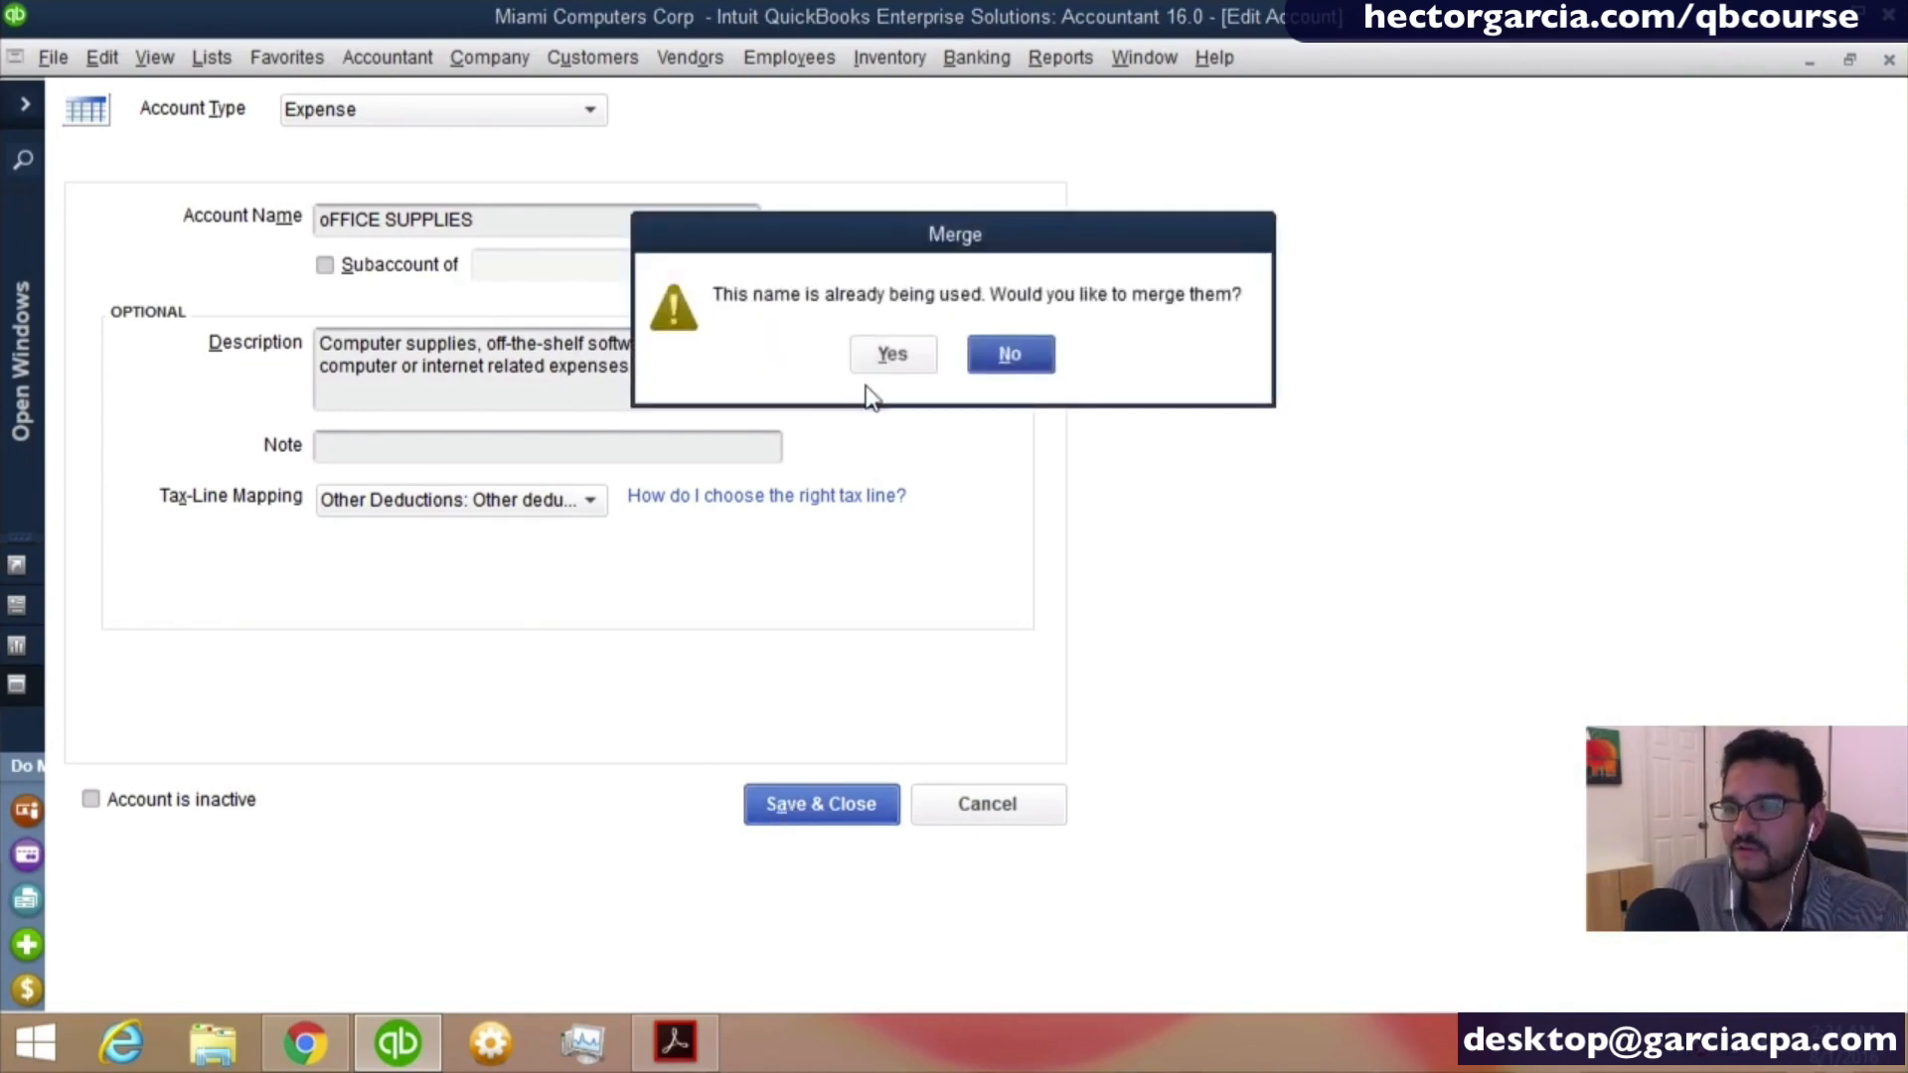
pyautogui.click(891, 364)
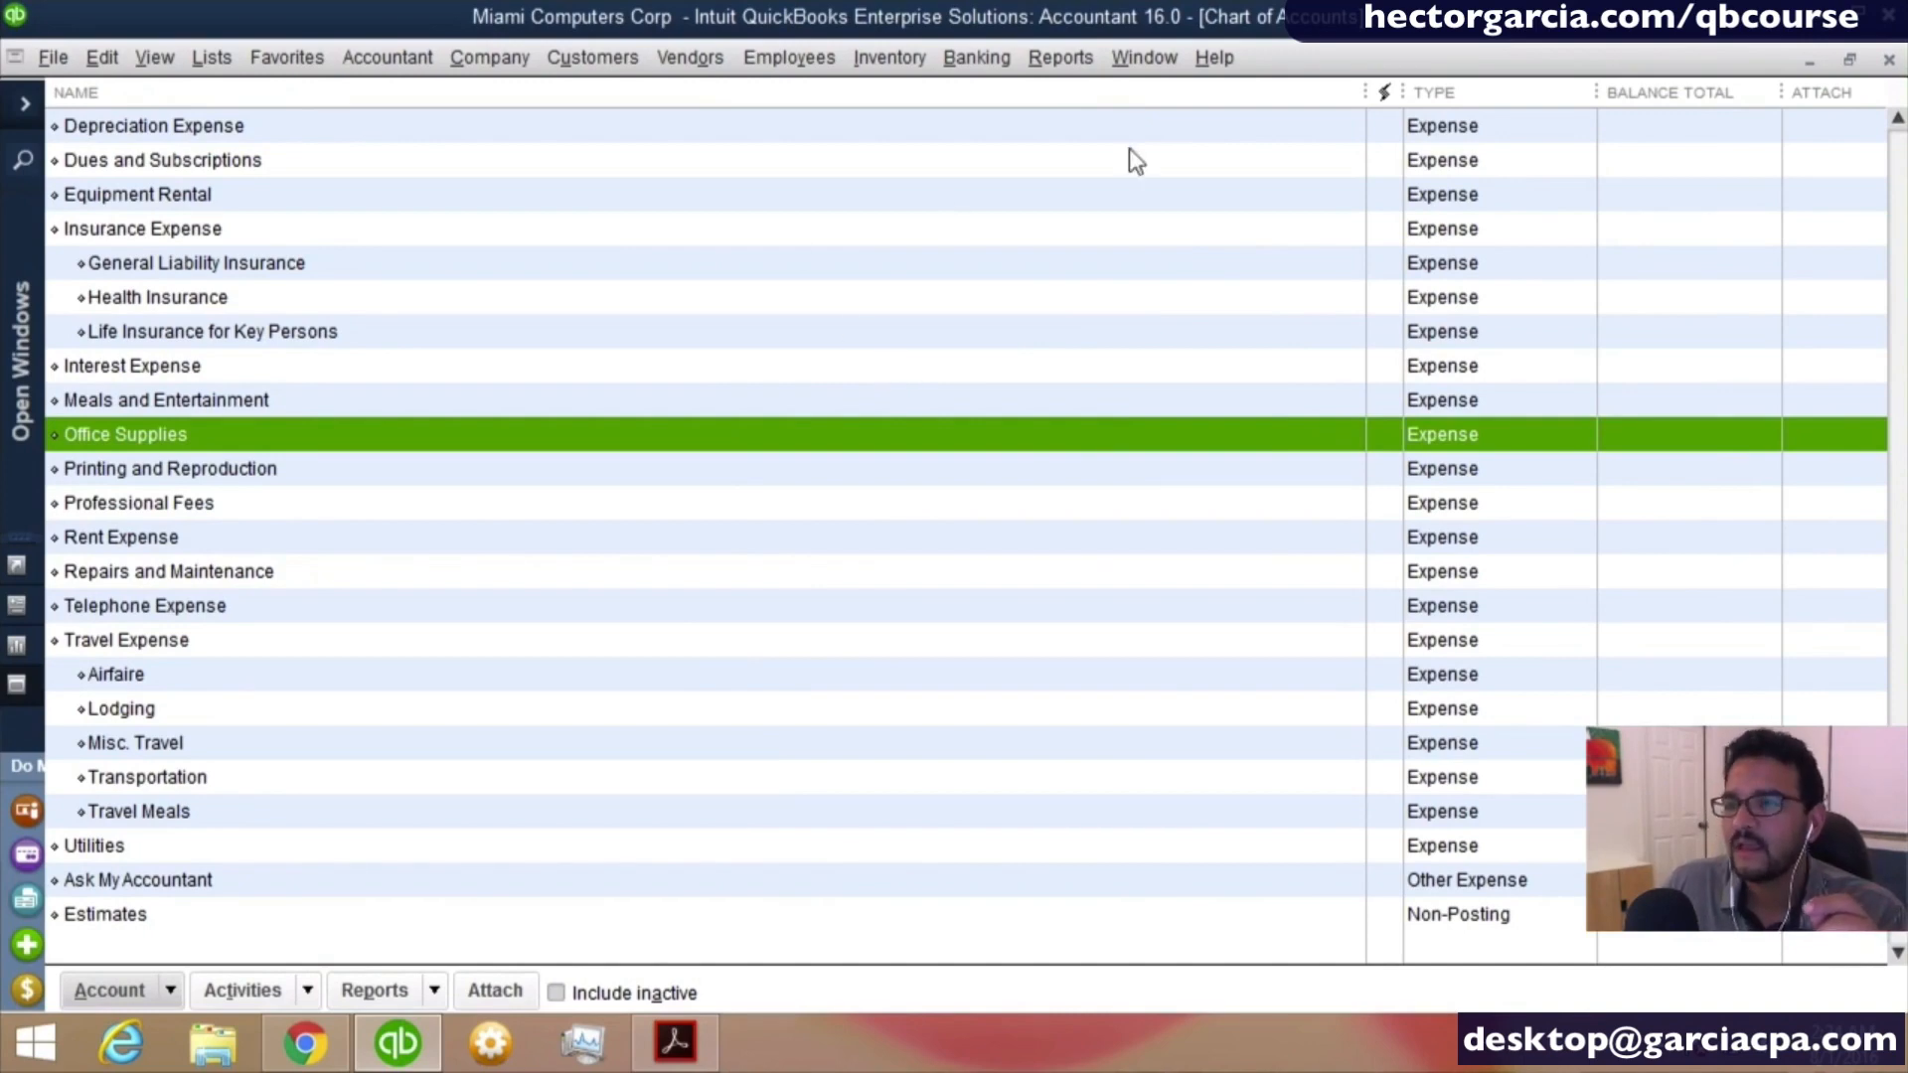
# - Return to the open Profit & Loss report, refresh it and drill into the Office Supplies transactions
pyautogui.click(1143, 60)
pyautogui.click(1182, 334)
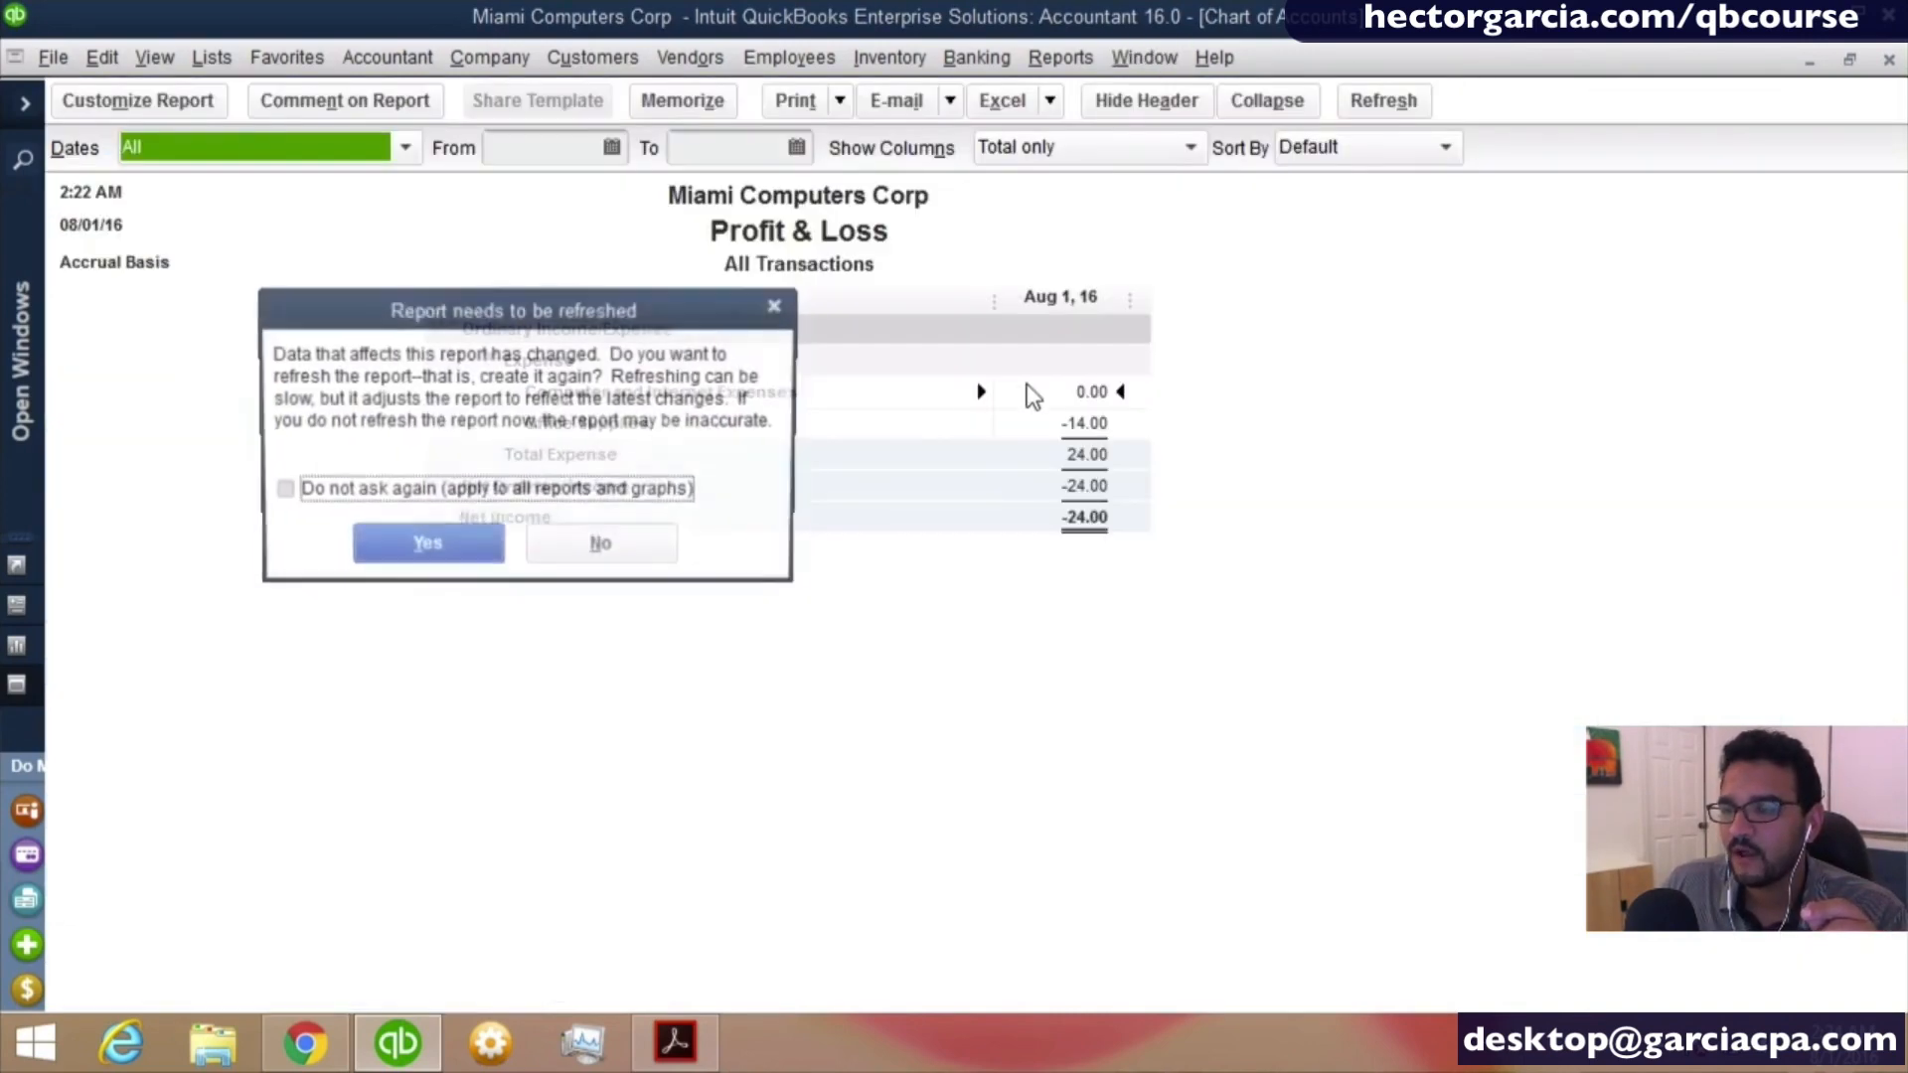
pyautogui.click(418, 557)
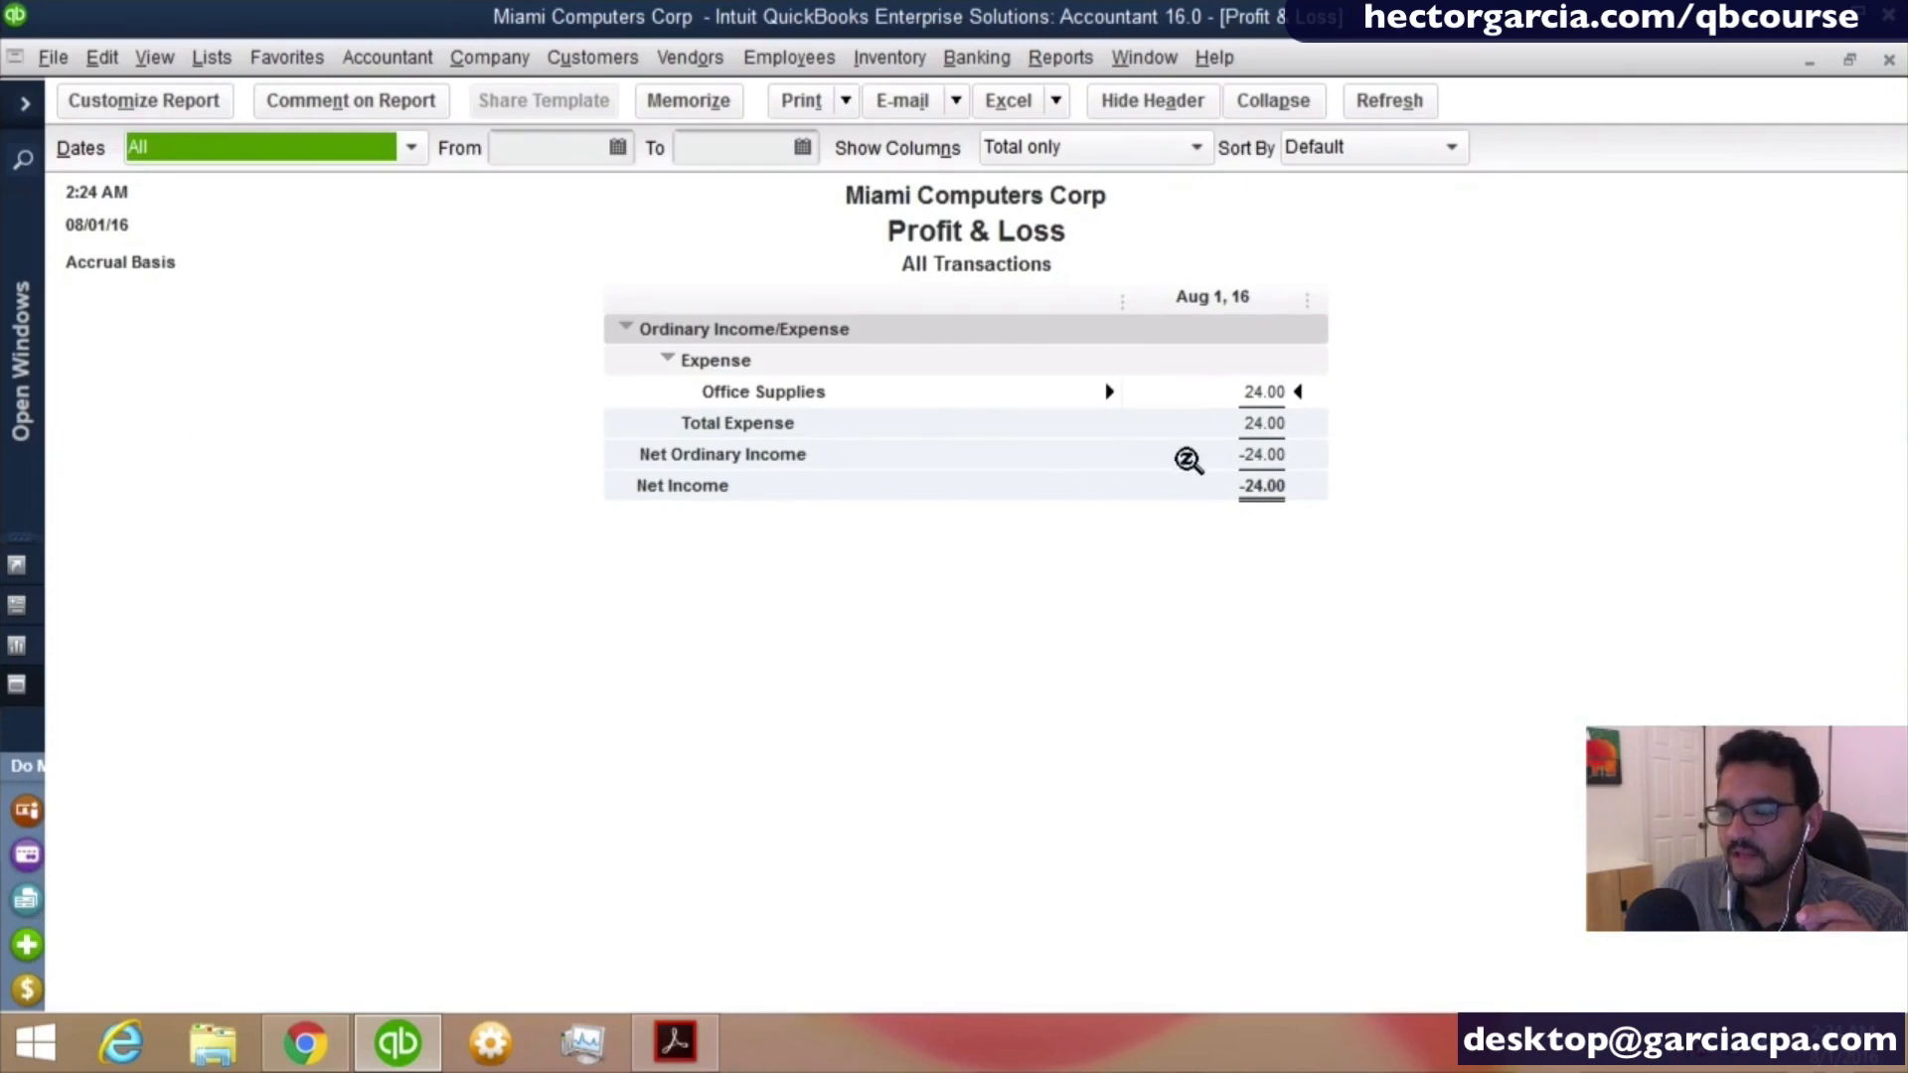
pyautogui.doubleClick(1281, 401)
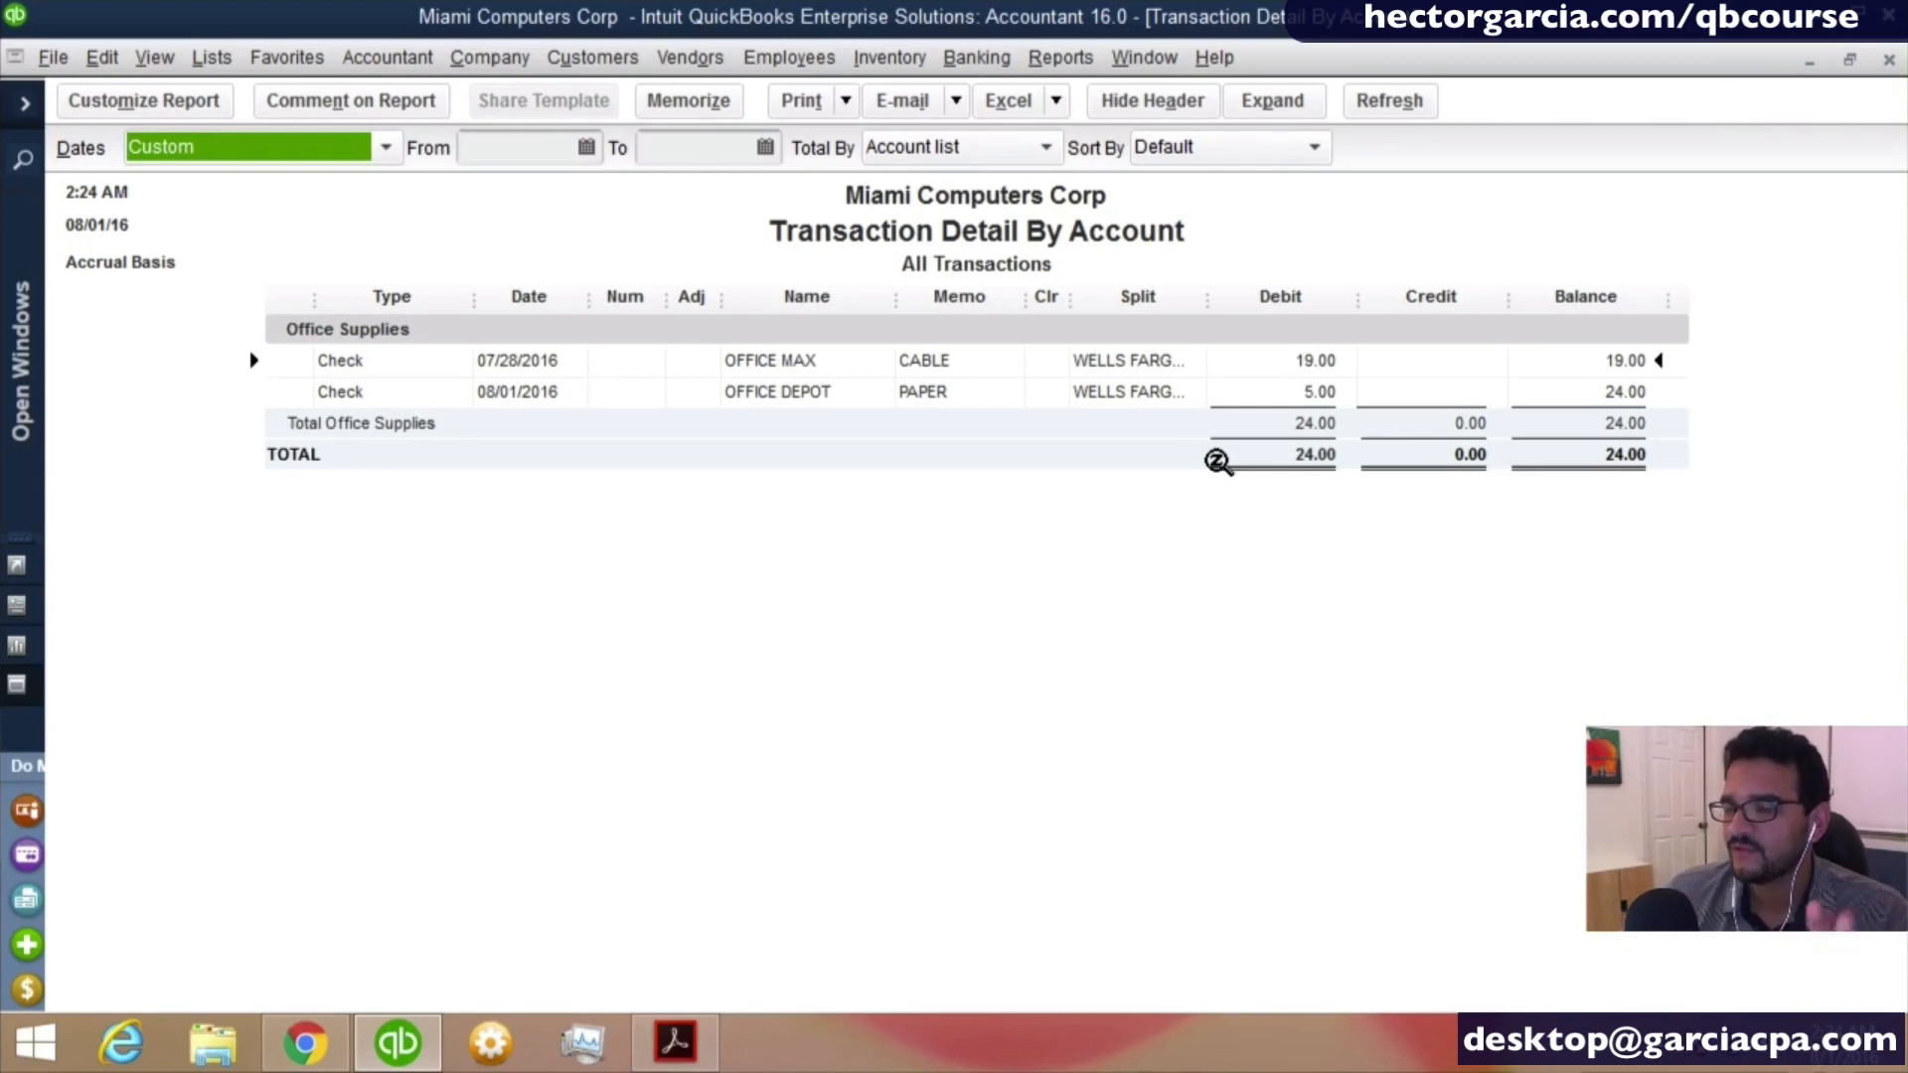
# - Close the transaction detail and Profit & Loss reports without memorizing the report
pyautogui.press('Escape')
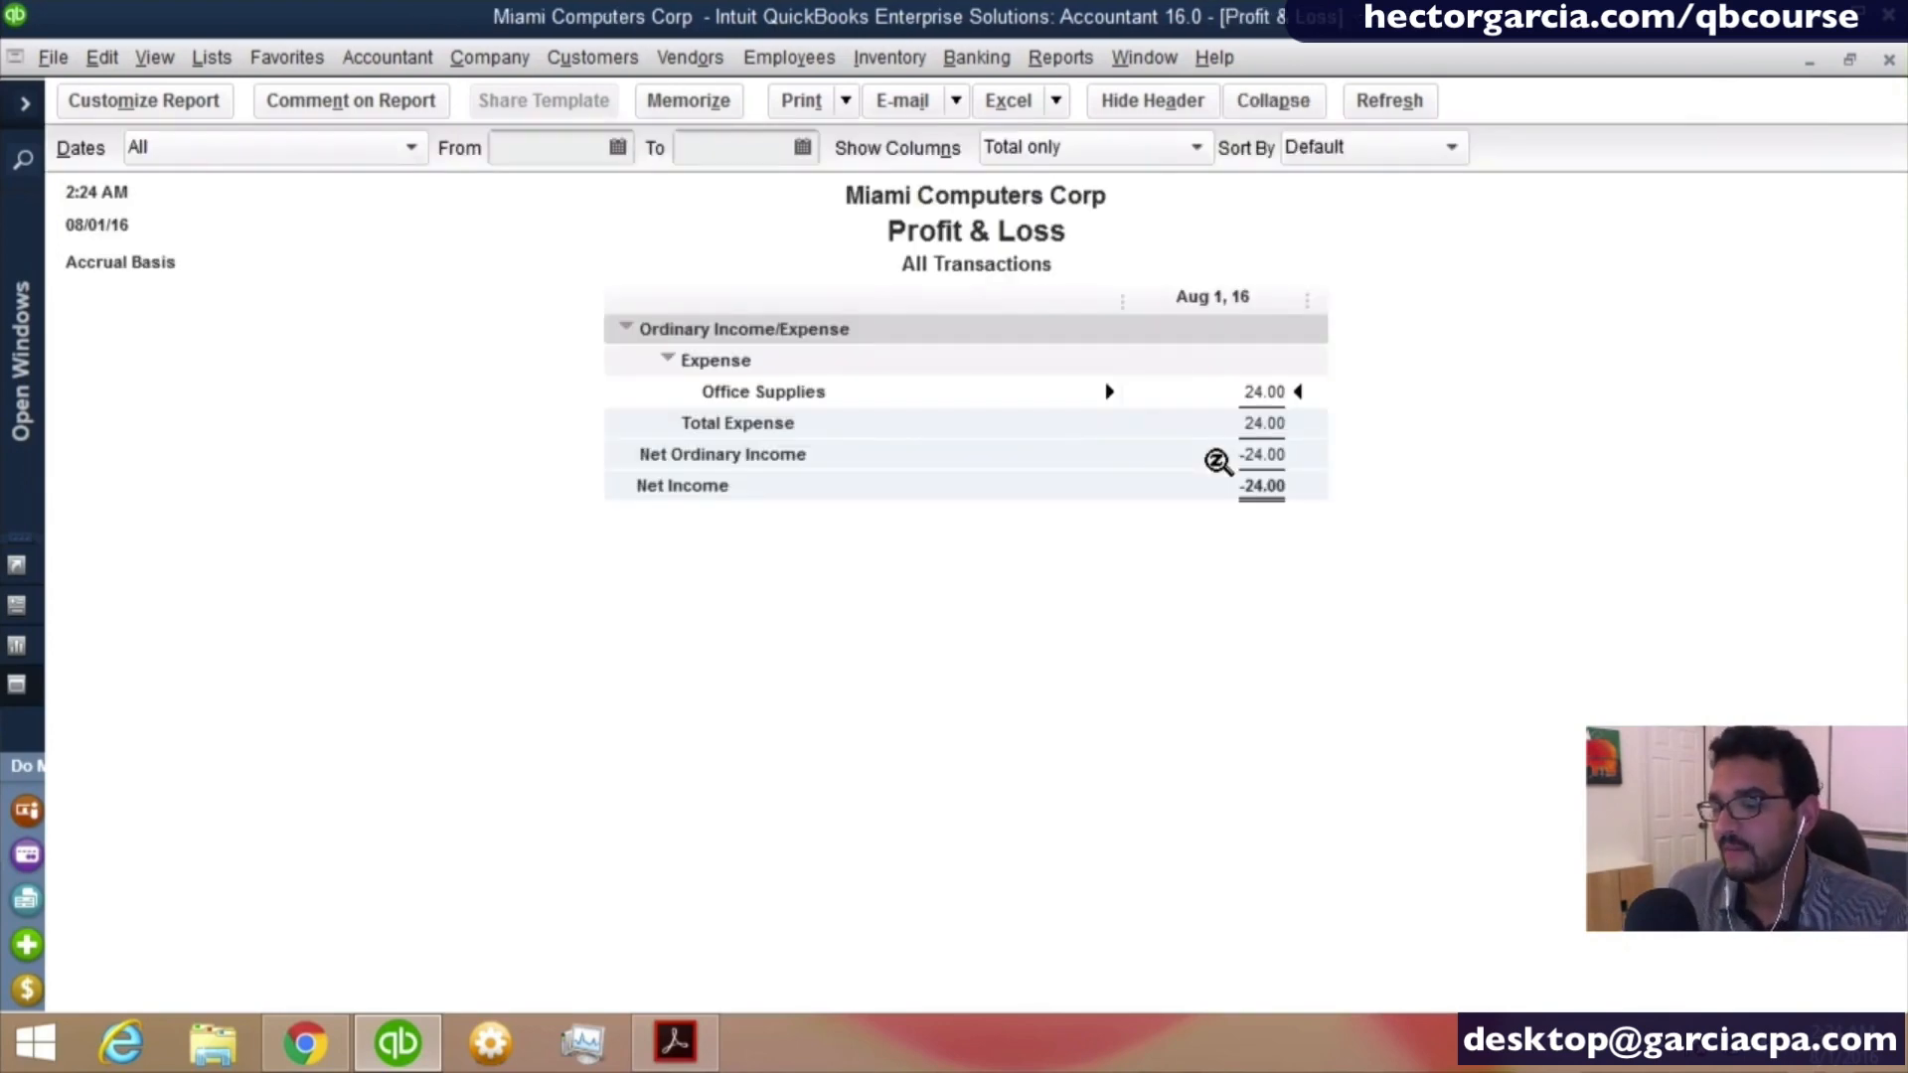
pyautogui.press('Escape')
pyautogui.click(1018, 497)
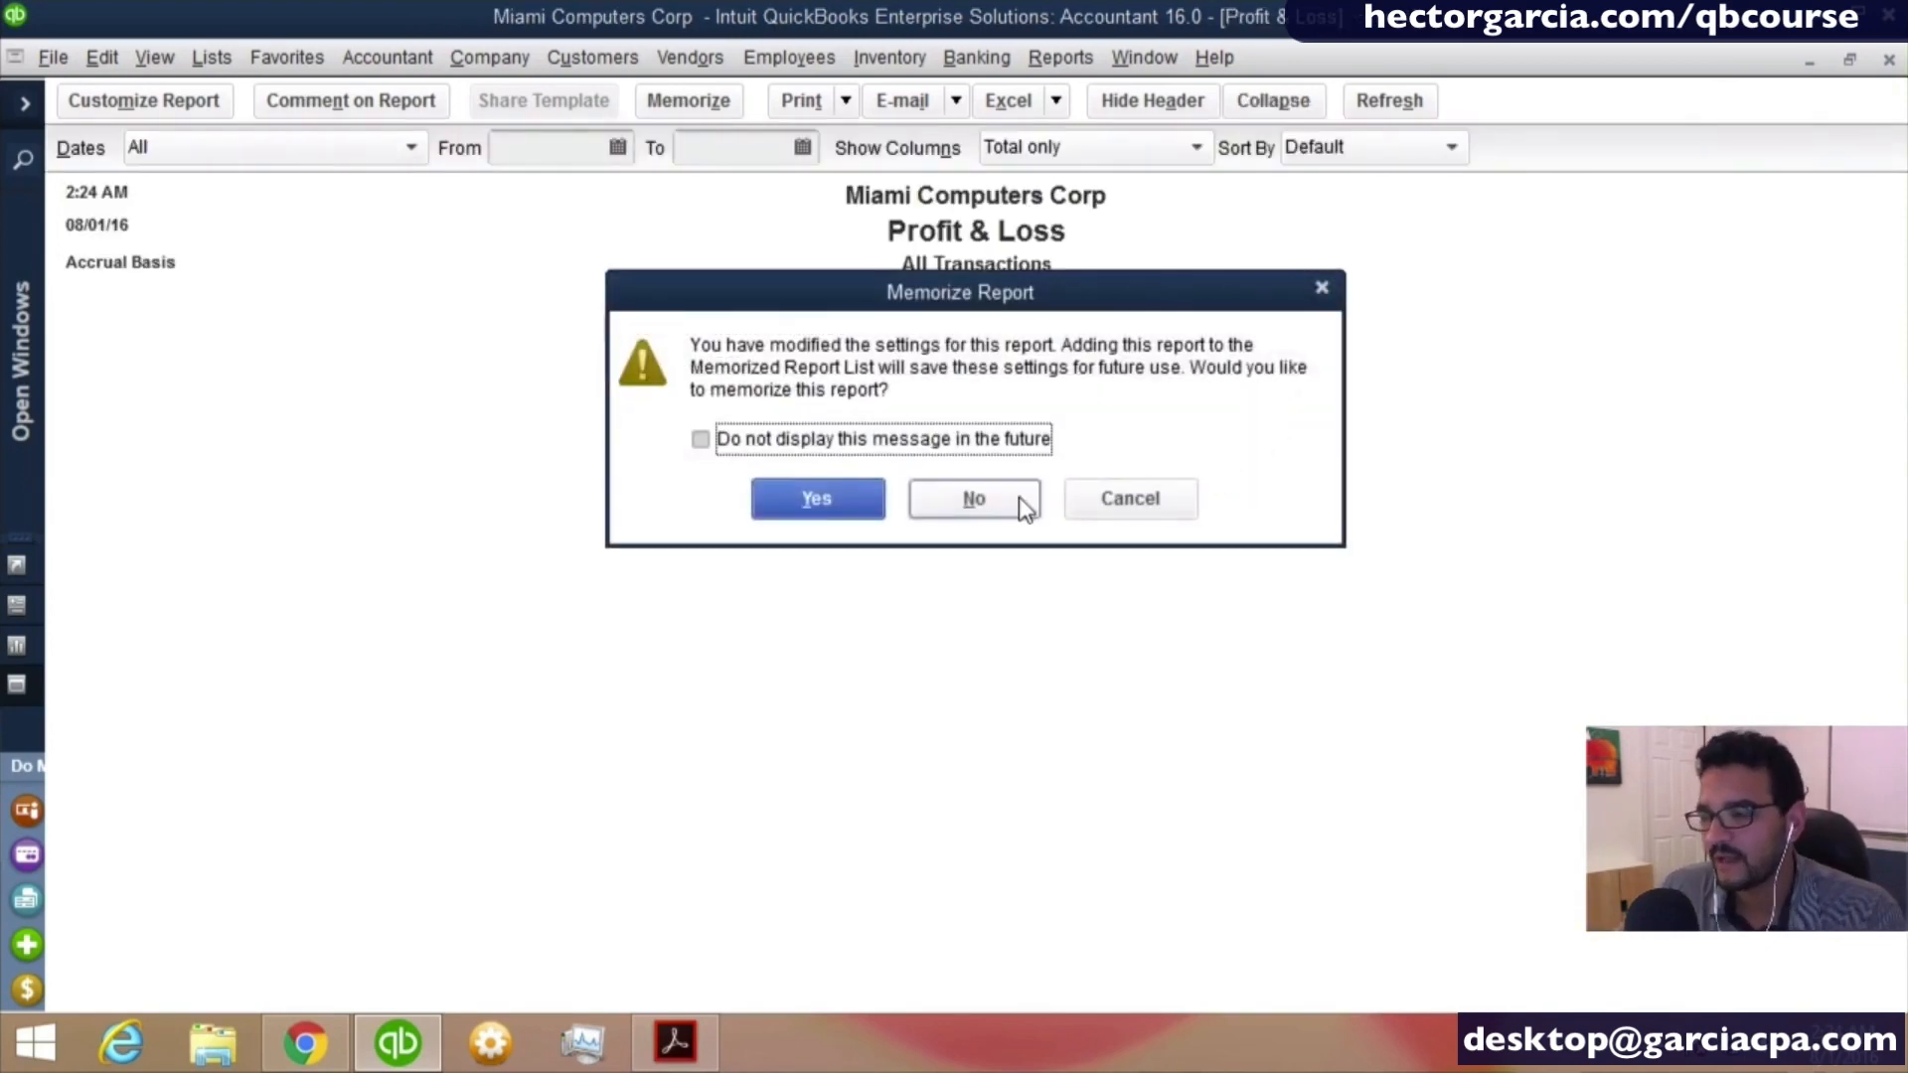
# - In the QuickBooks 2016 Missing Manual PDF, go to Chapter 5, Setting Up Items, and look through its opening
pyautogui.scroll(15, 663, 541)
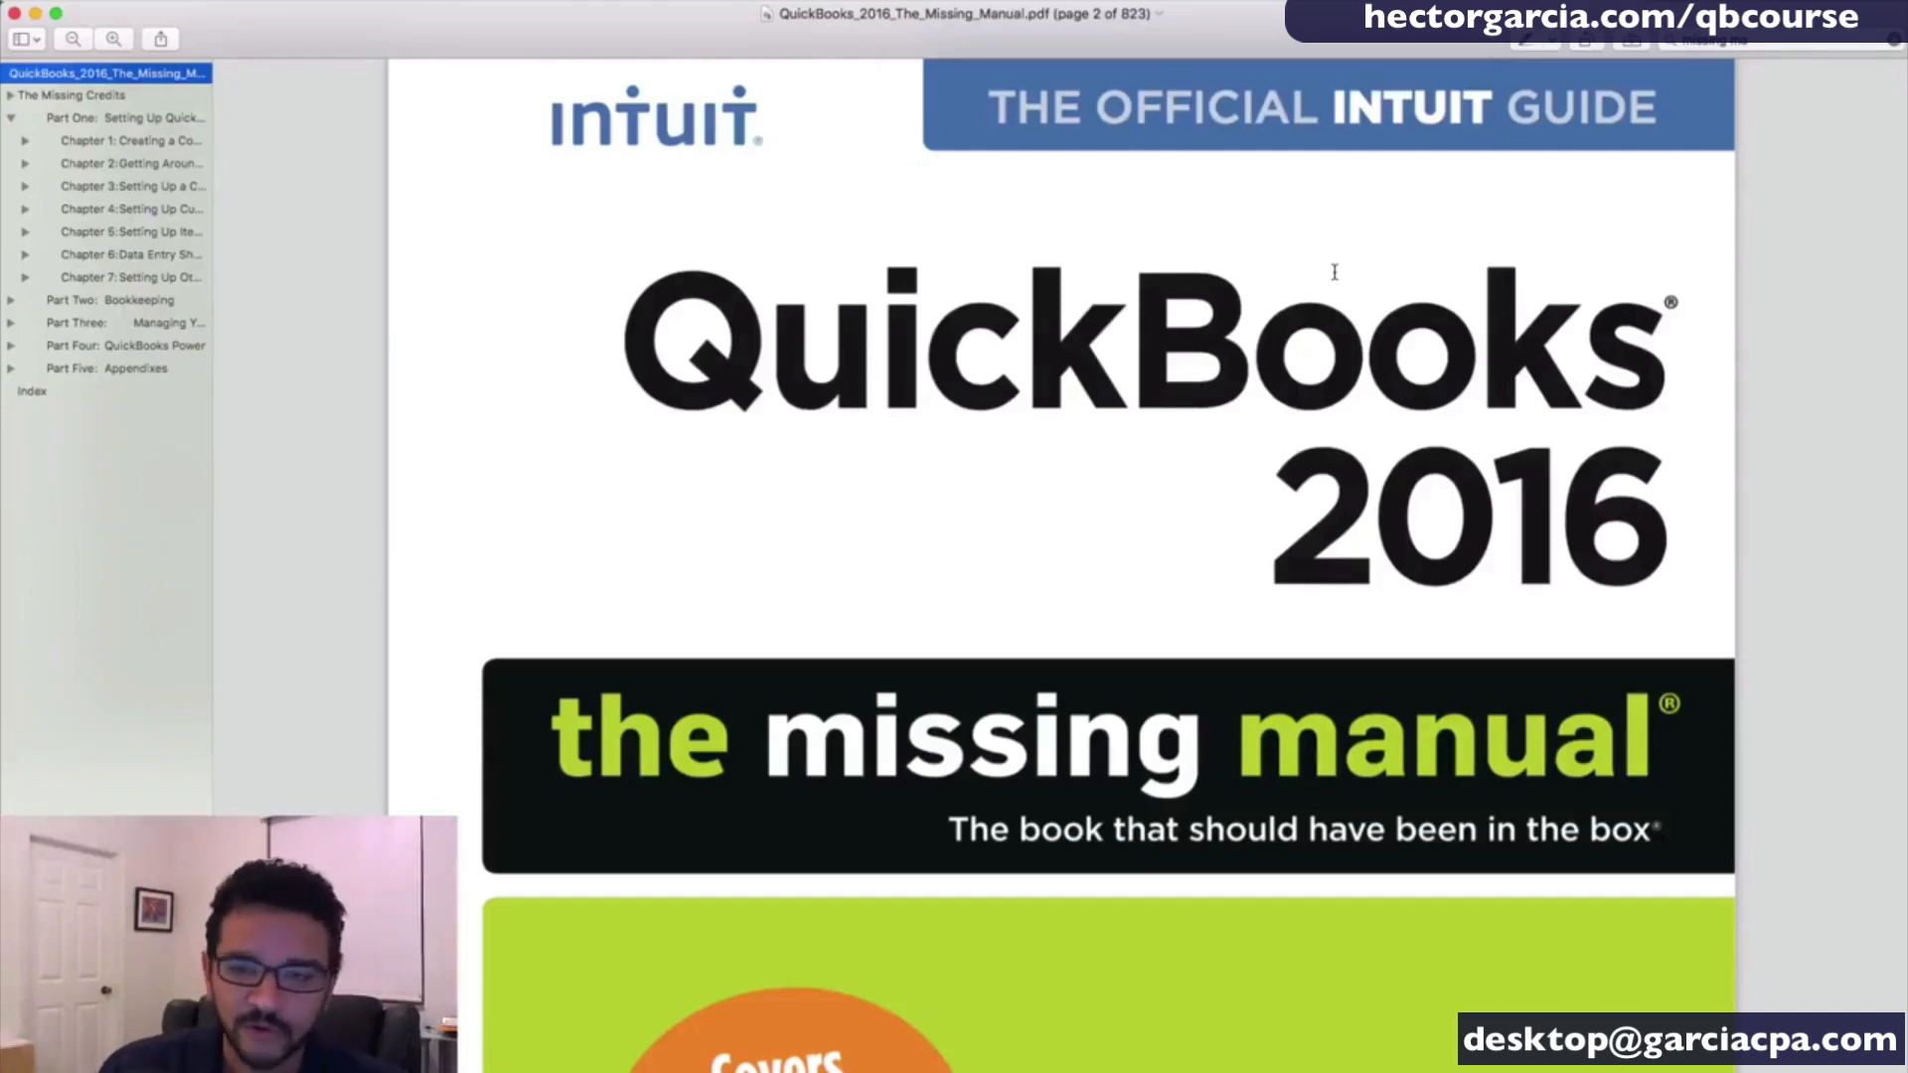
pyautogui.scroll(3, 1341, 279)
pyautogui.scroll(-1, 1363, 298)
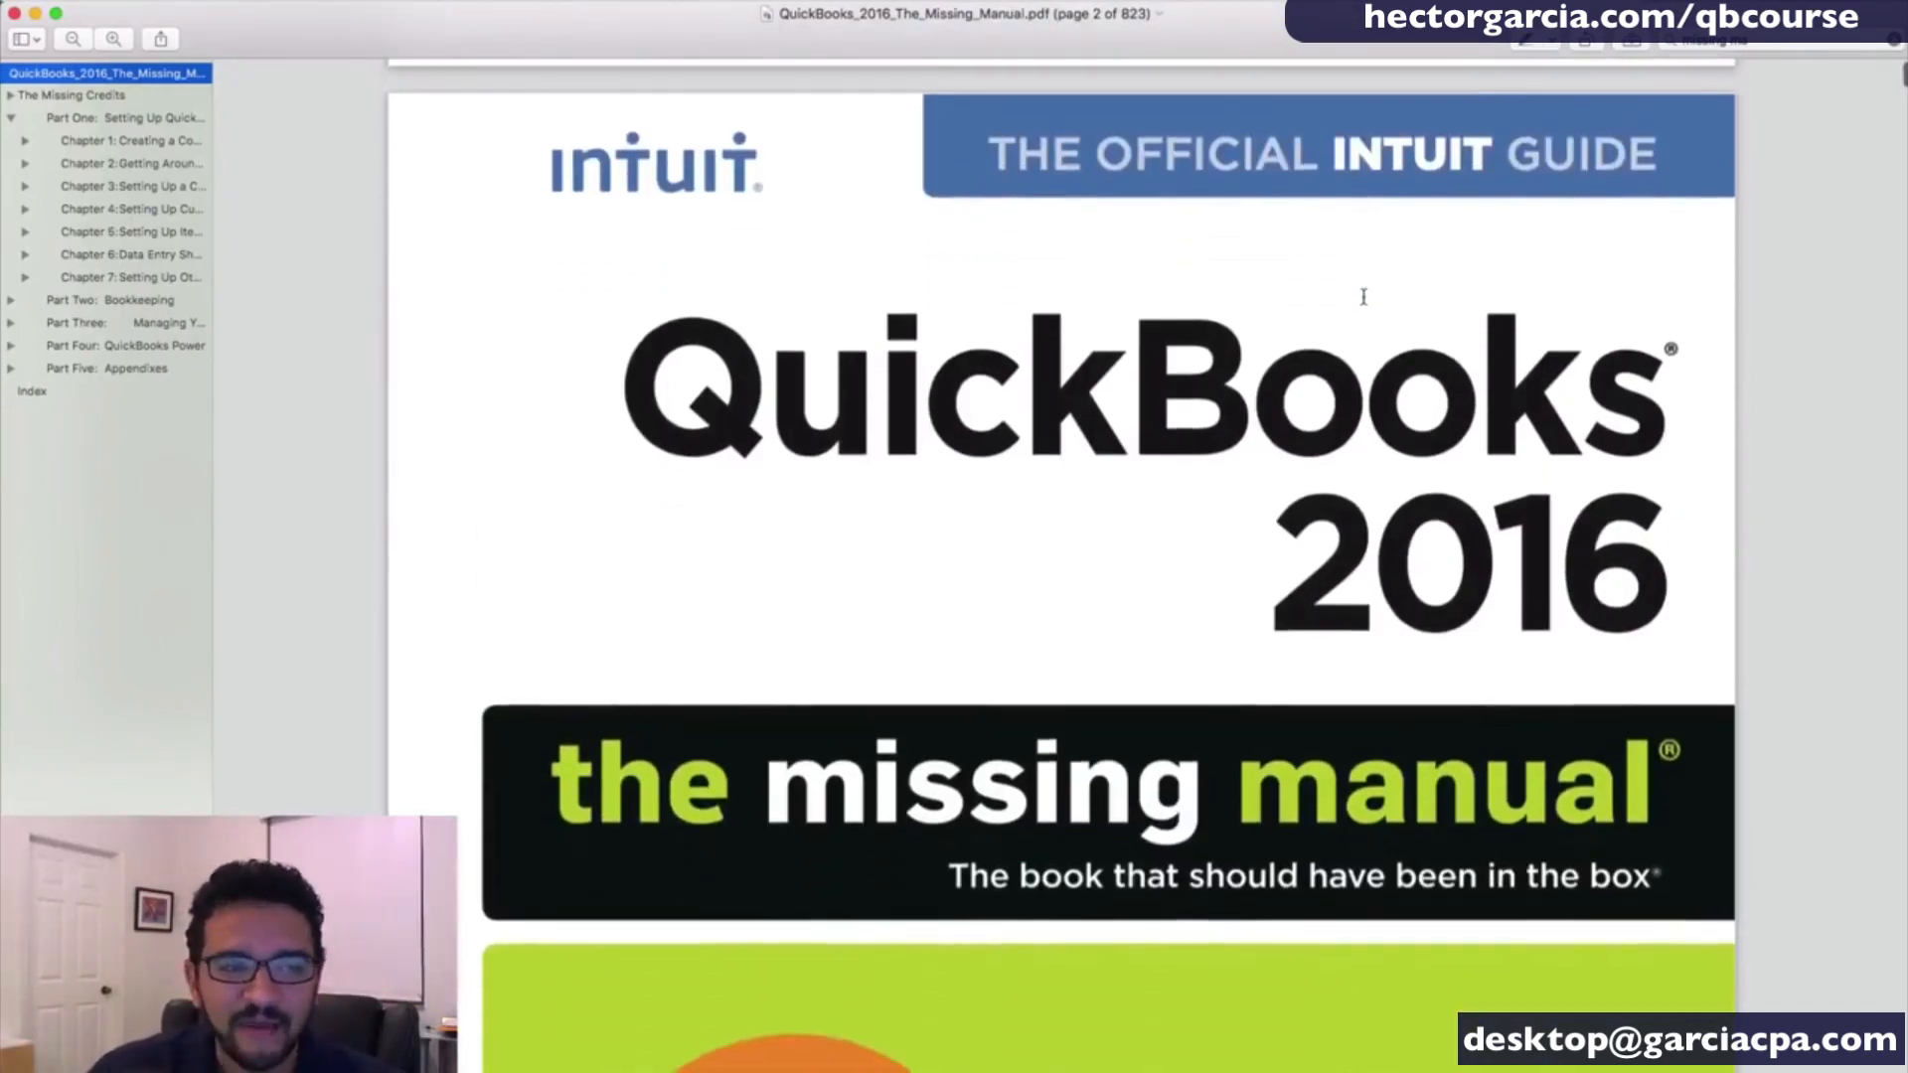
pyautogui.scroll(-3, 1361, 290)
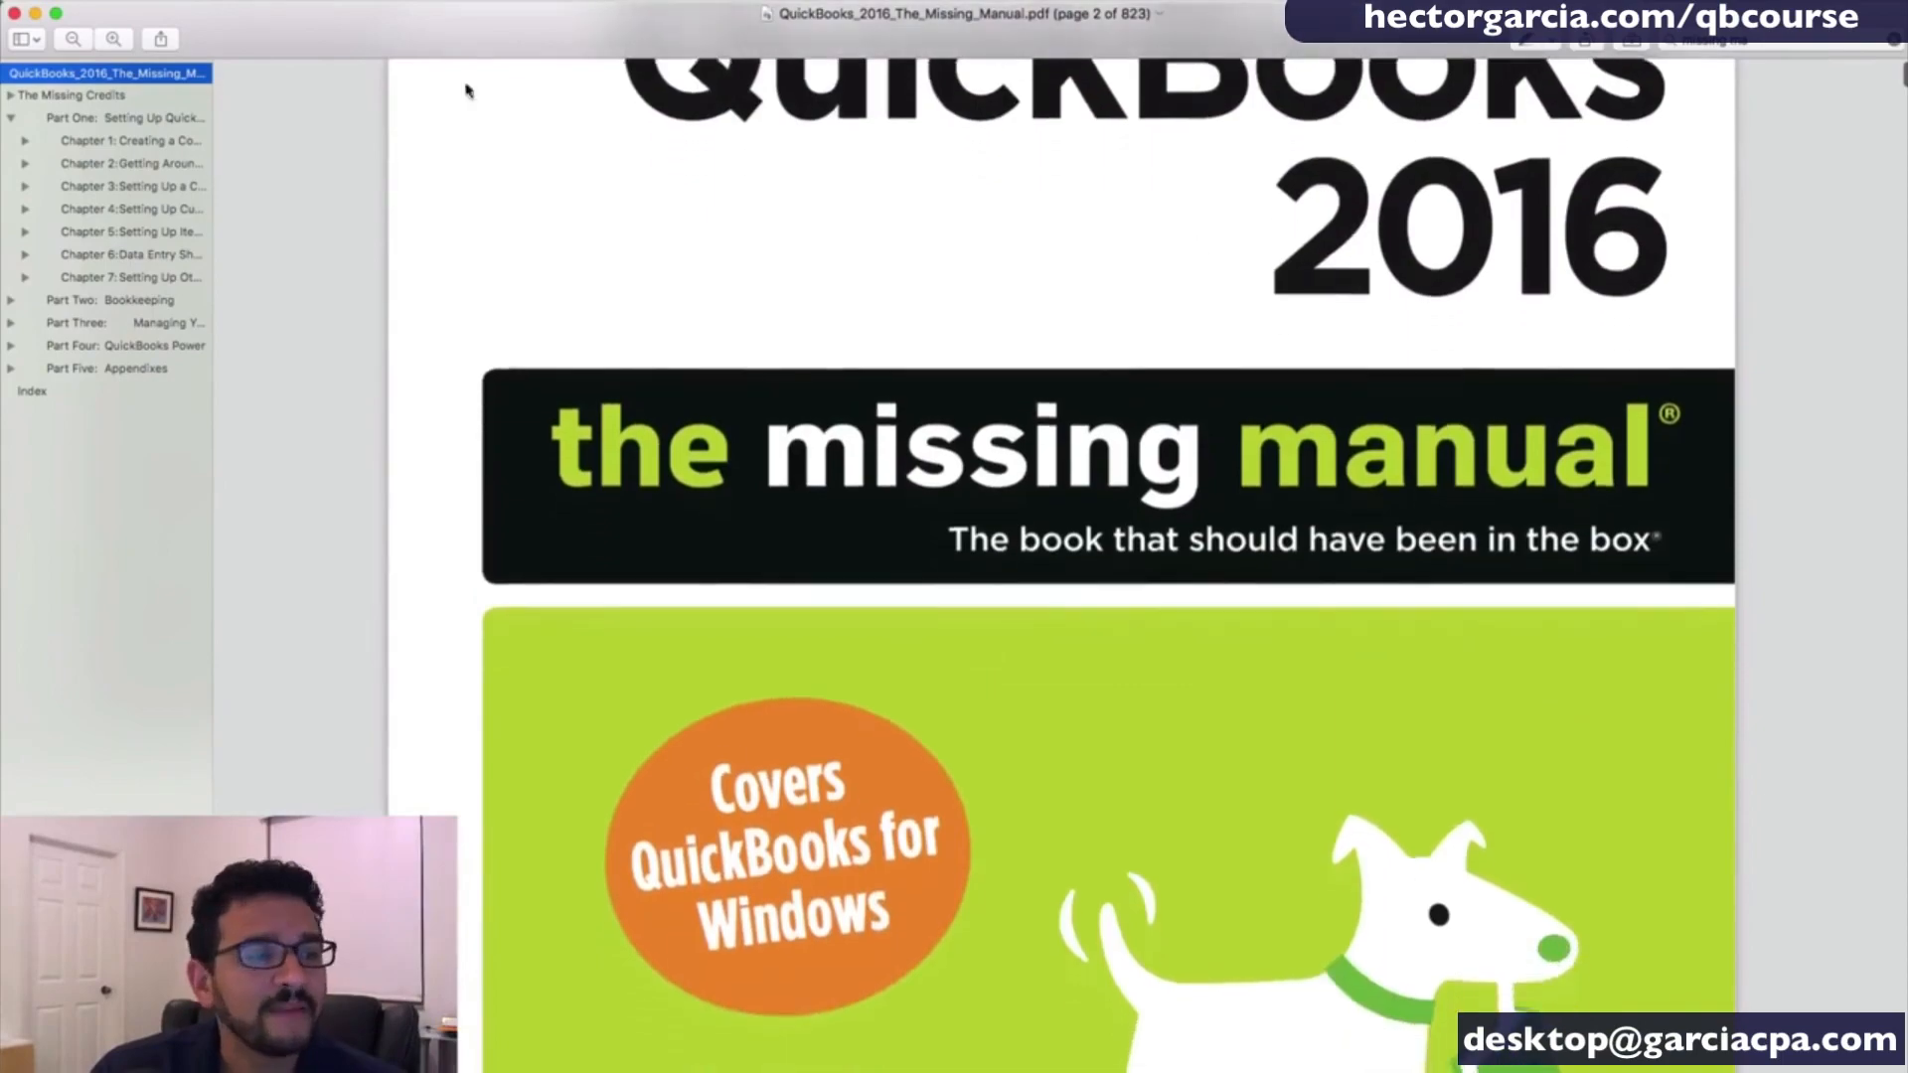
pyautogui.click(139, 236)
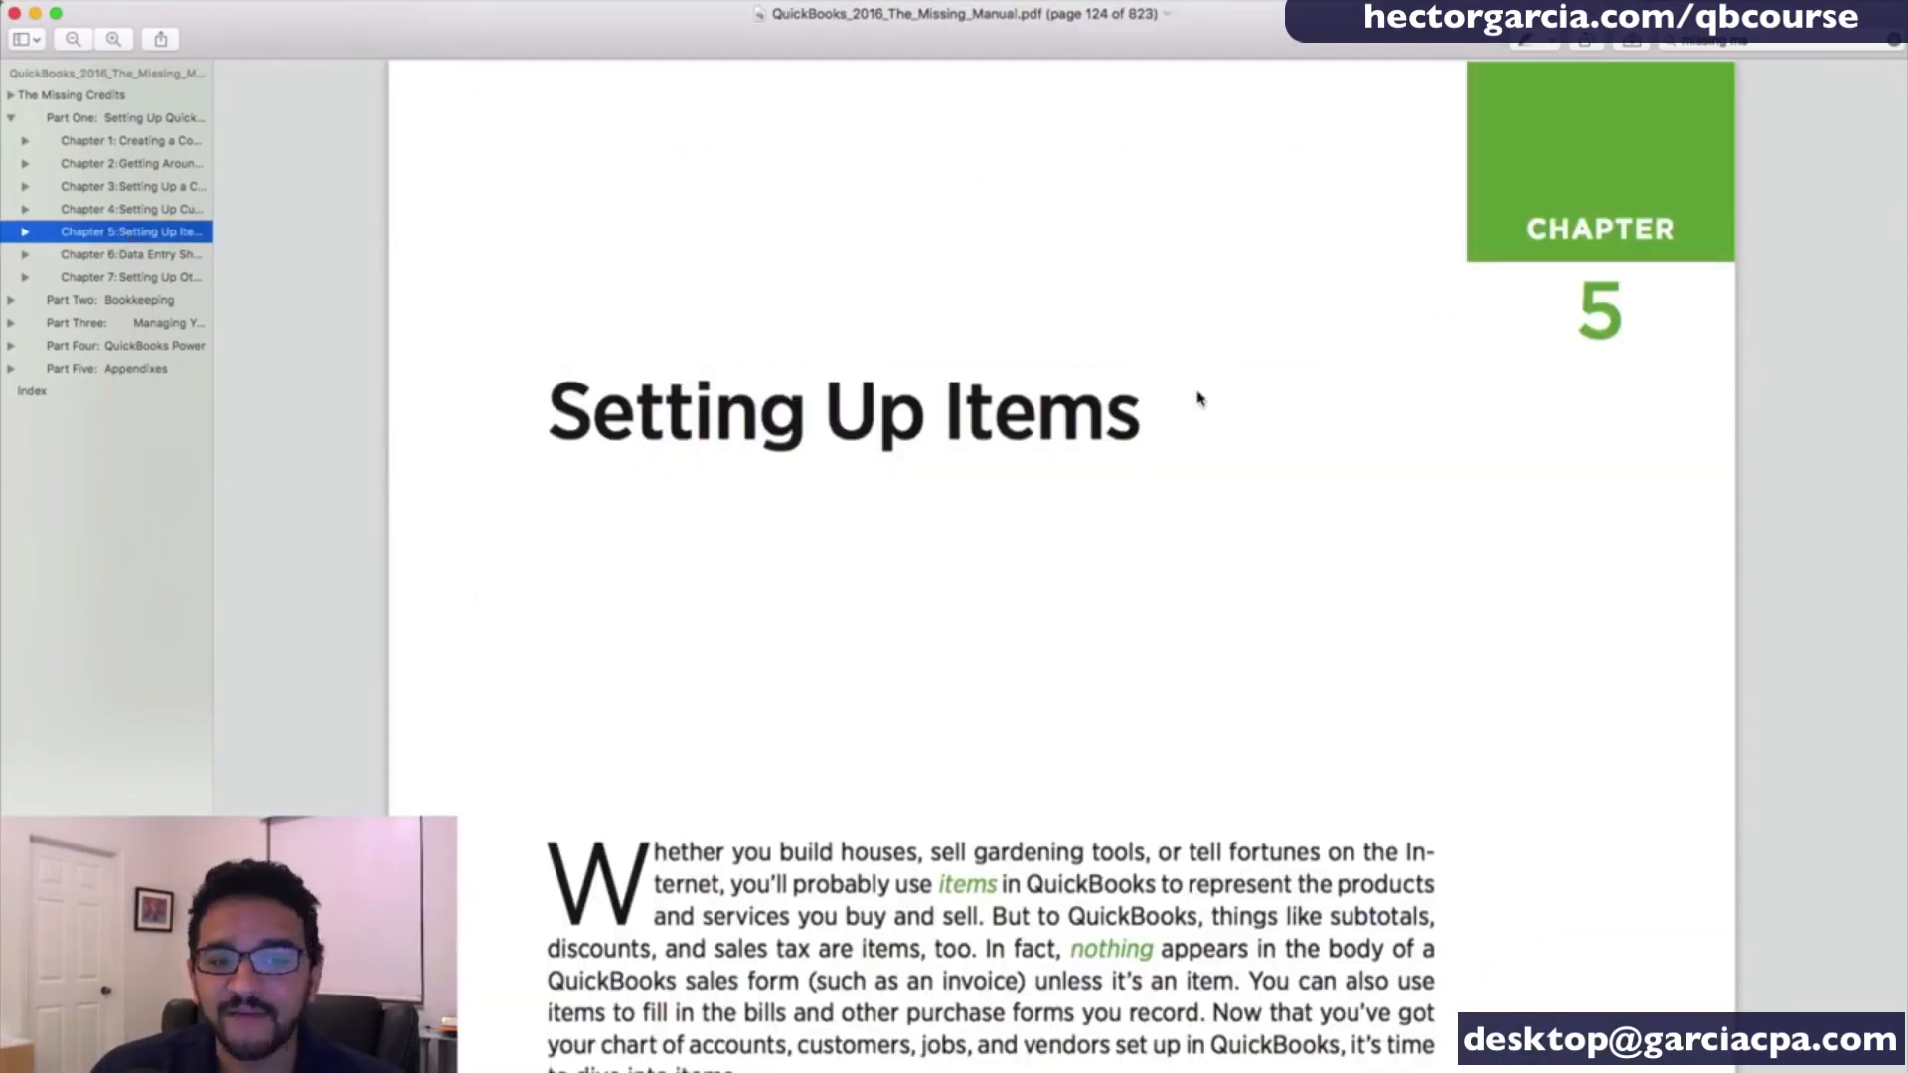
pyautogui.scroll(-5, 1198, 398)
pyautogui.scroll(-20, 1193, 390)
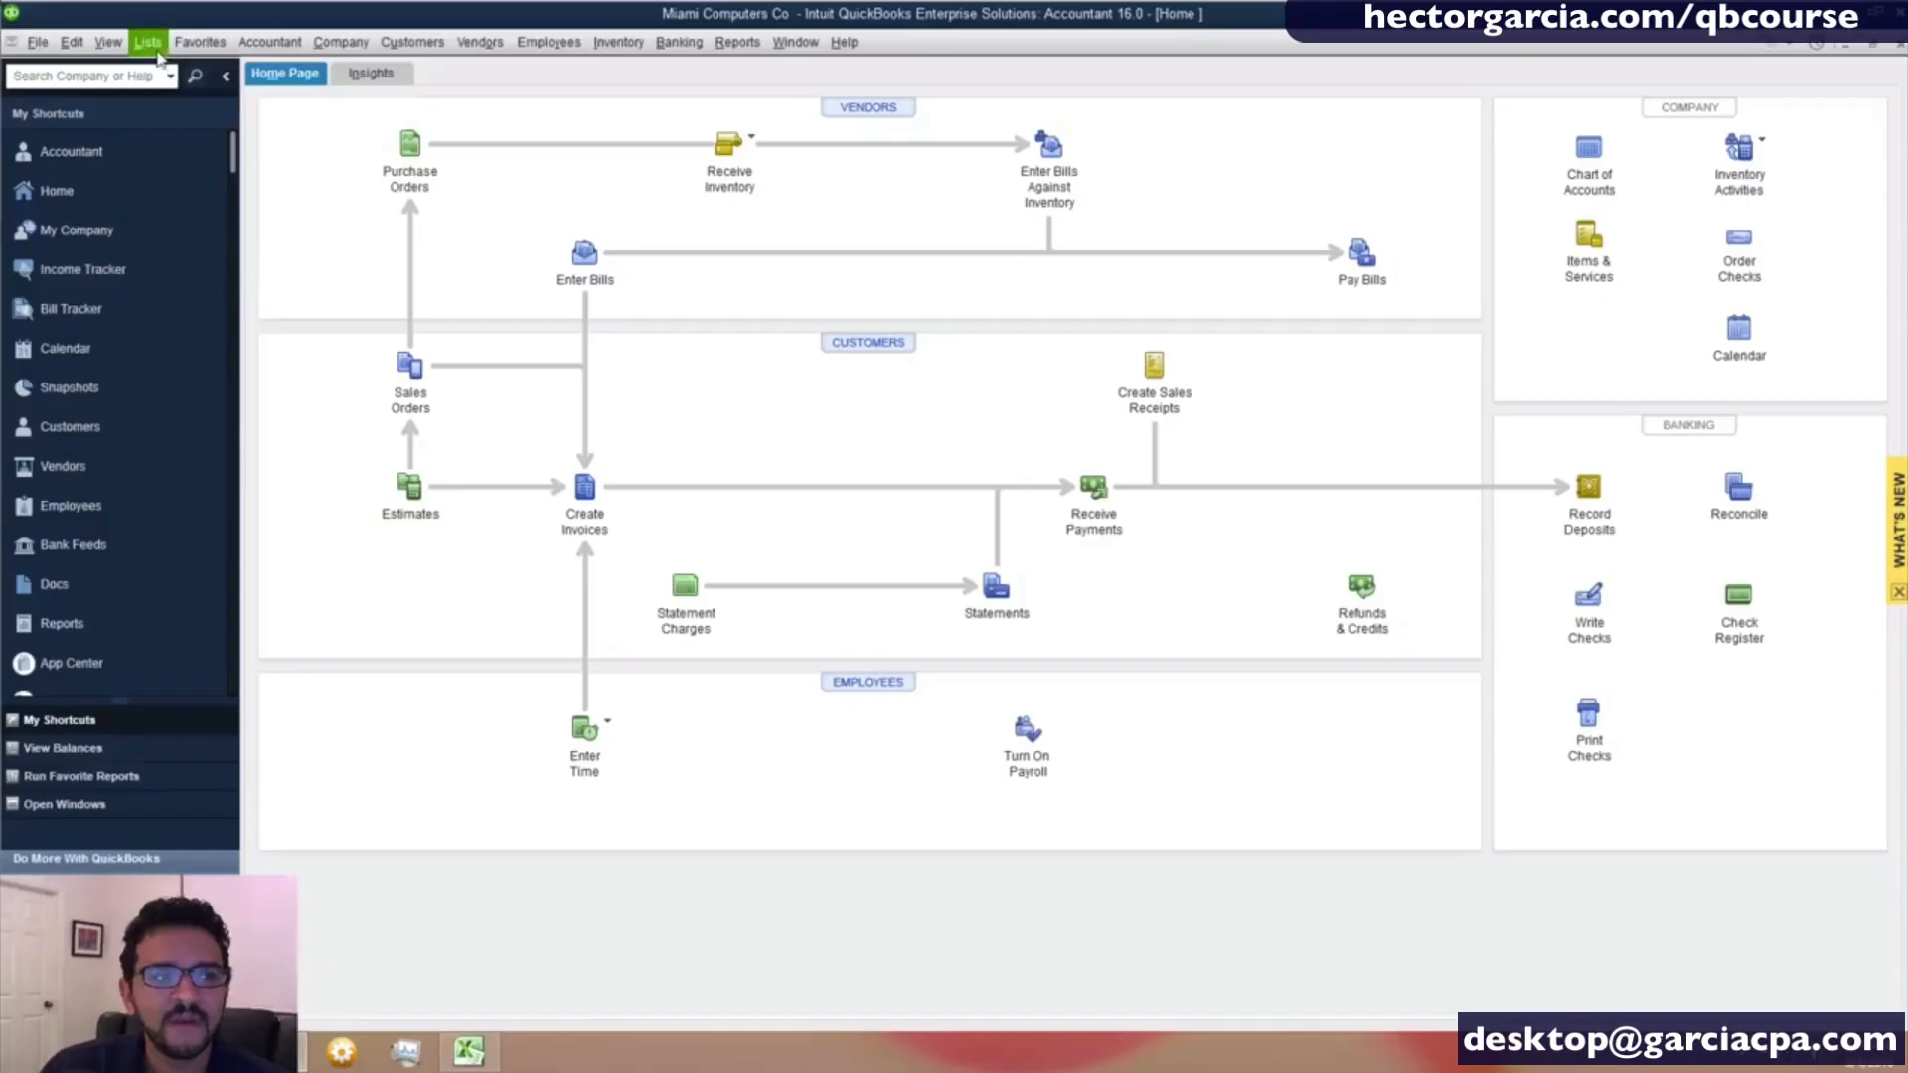
# - In QuickBooks, open the Miami Computers Co chart of accounts and review the income and cost of goods sold accounts
pyautogui.click(148, 42)
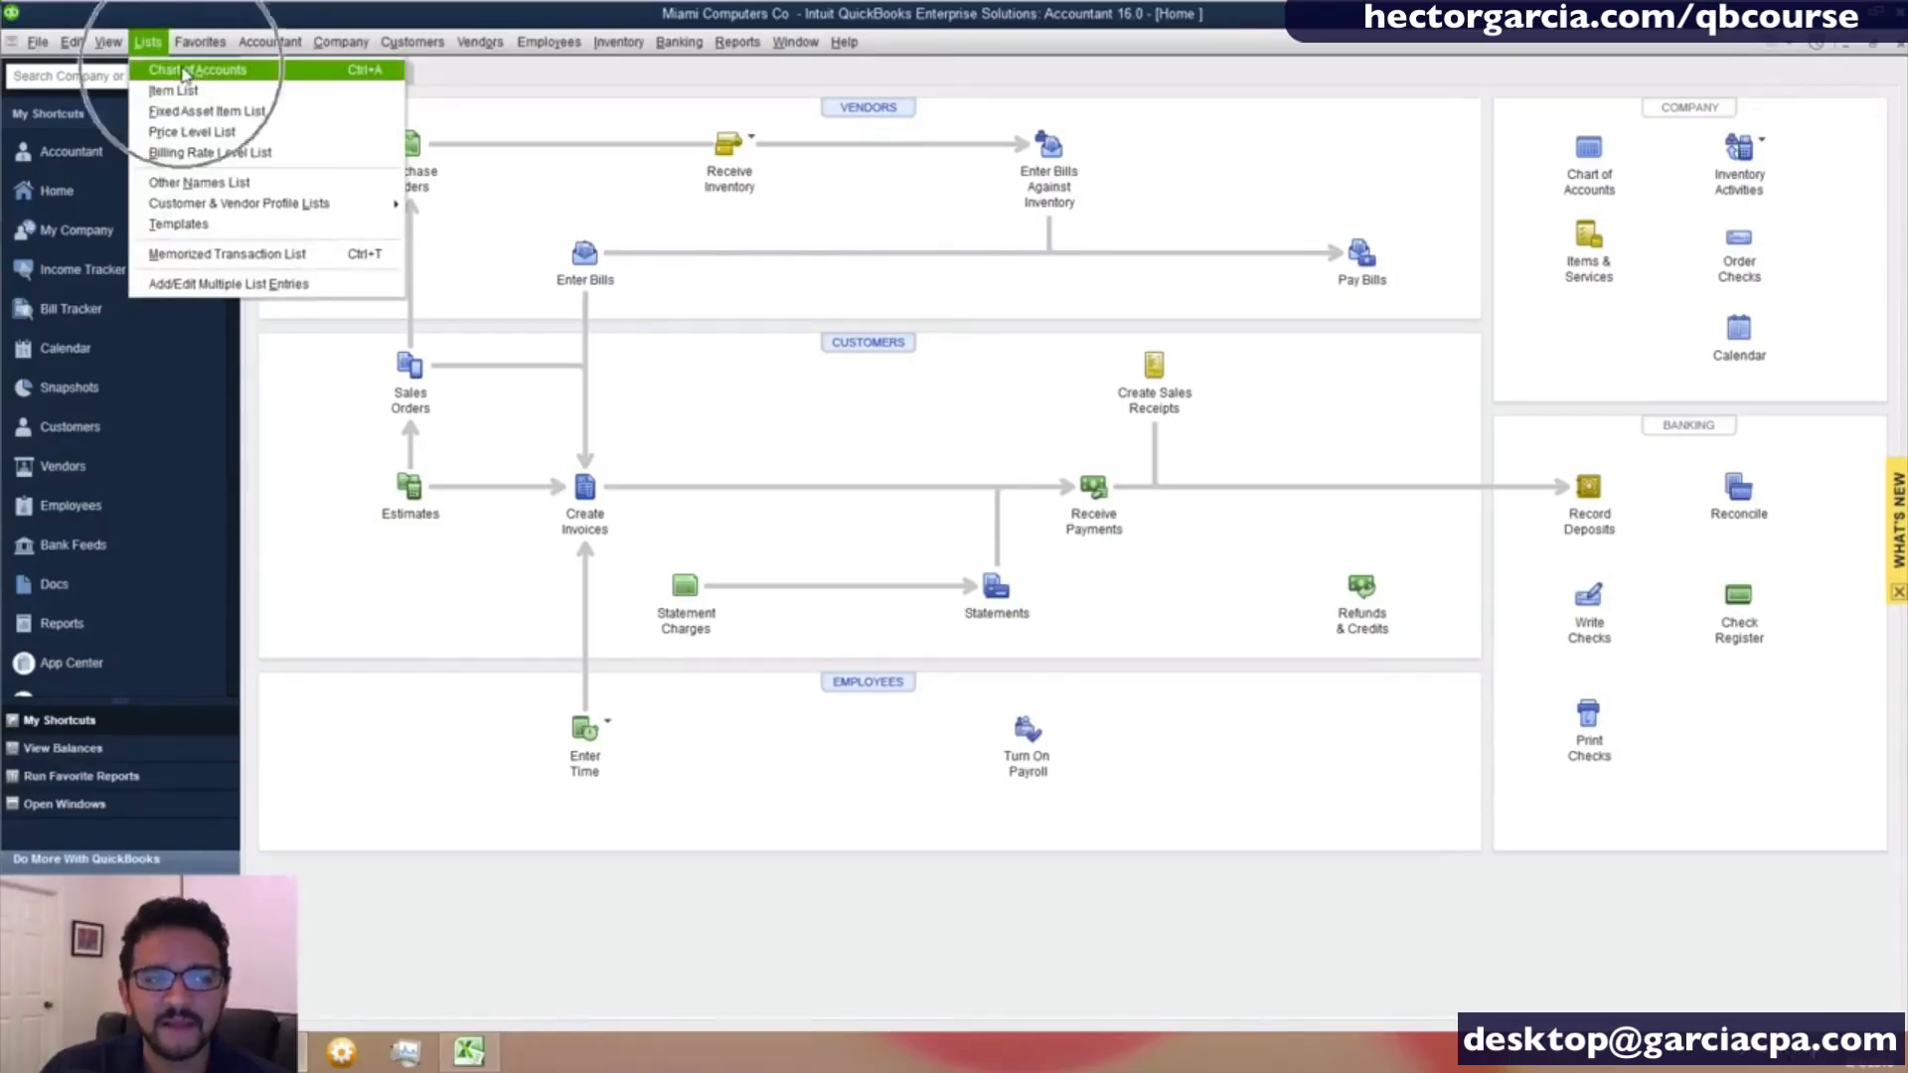
pyautogui.click(184, 70)
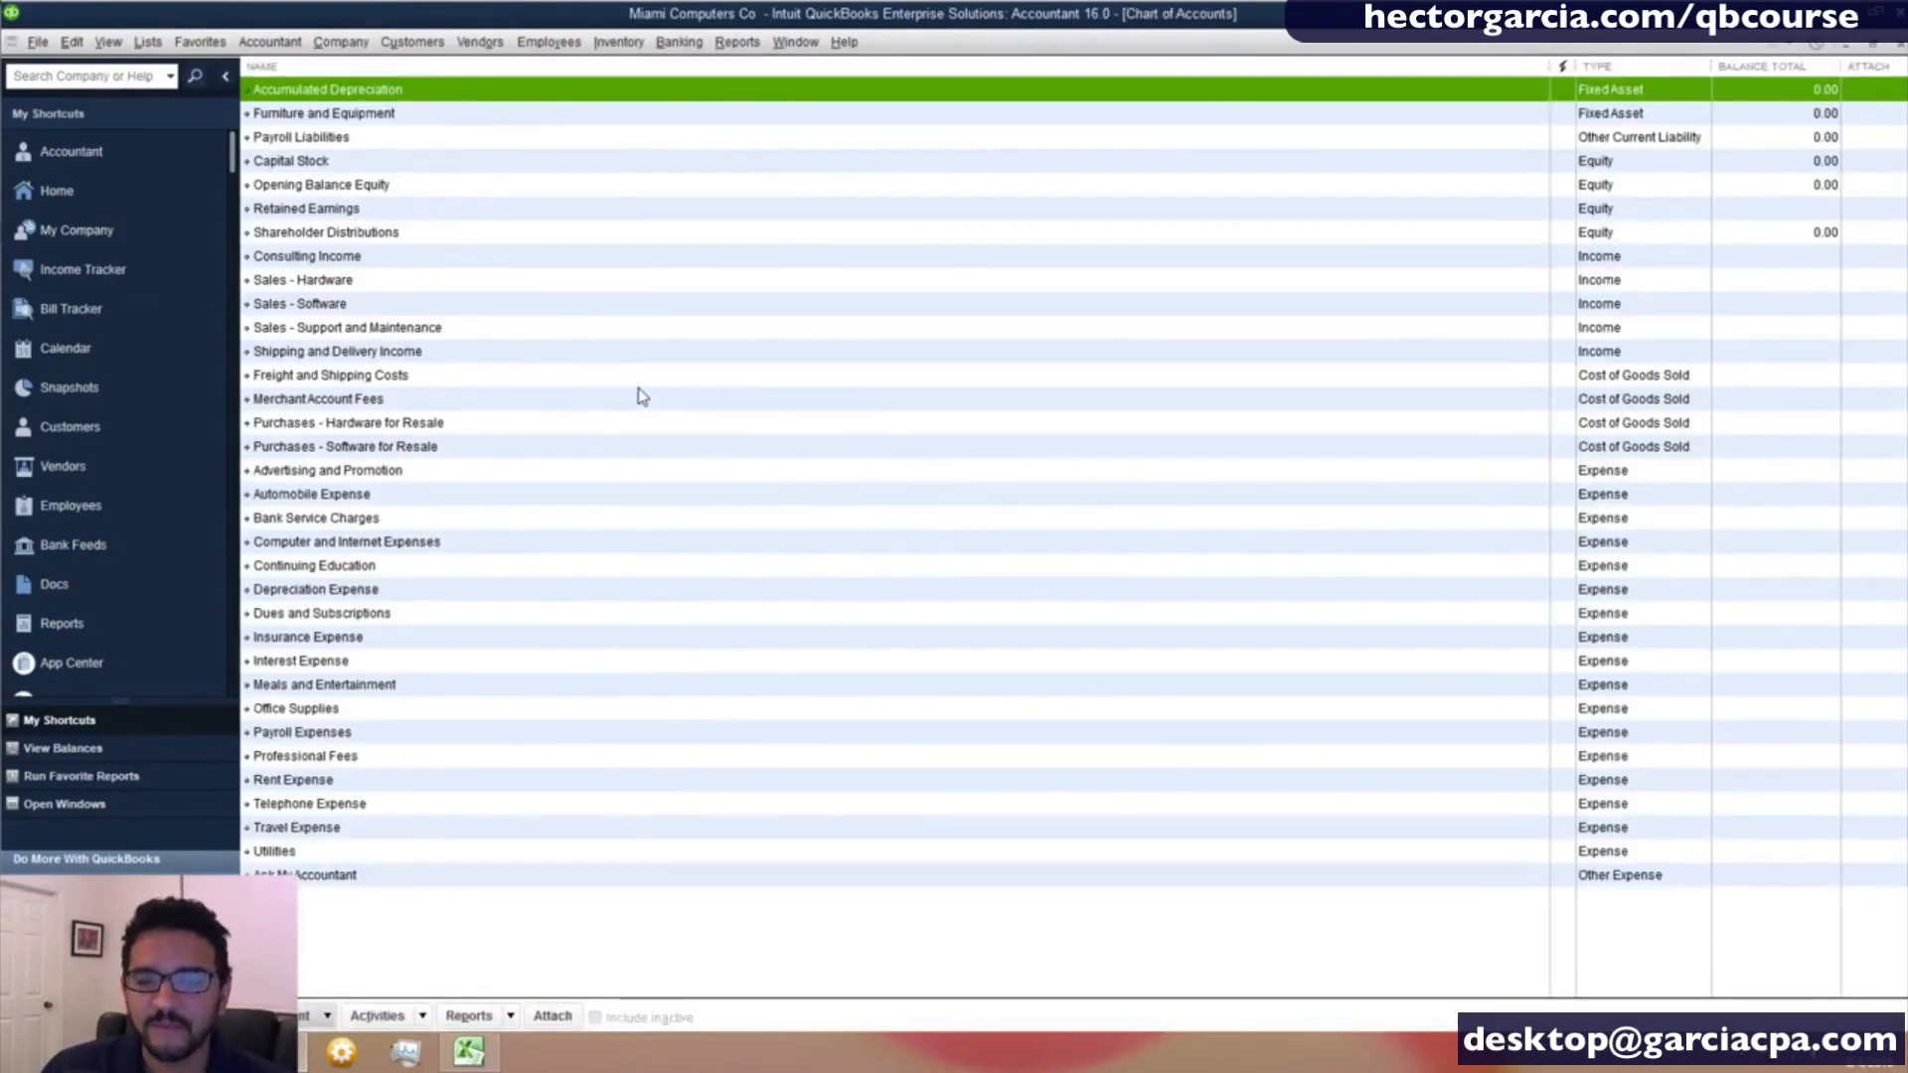
pyautogui.click(1591, 262)
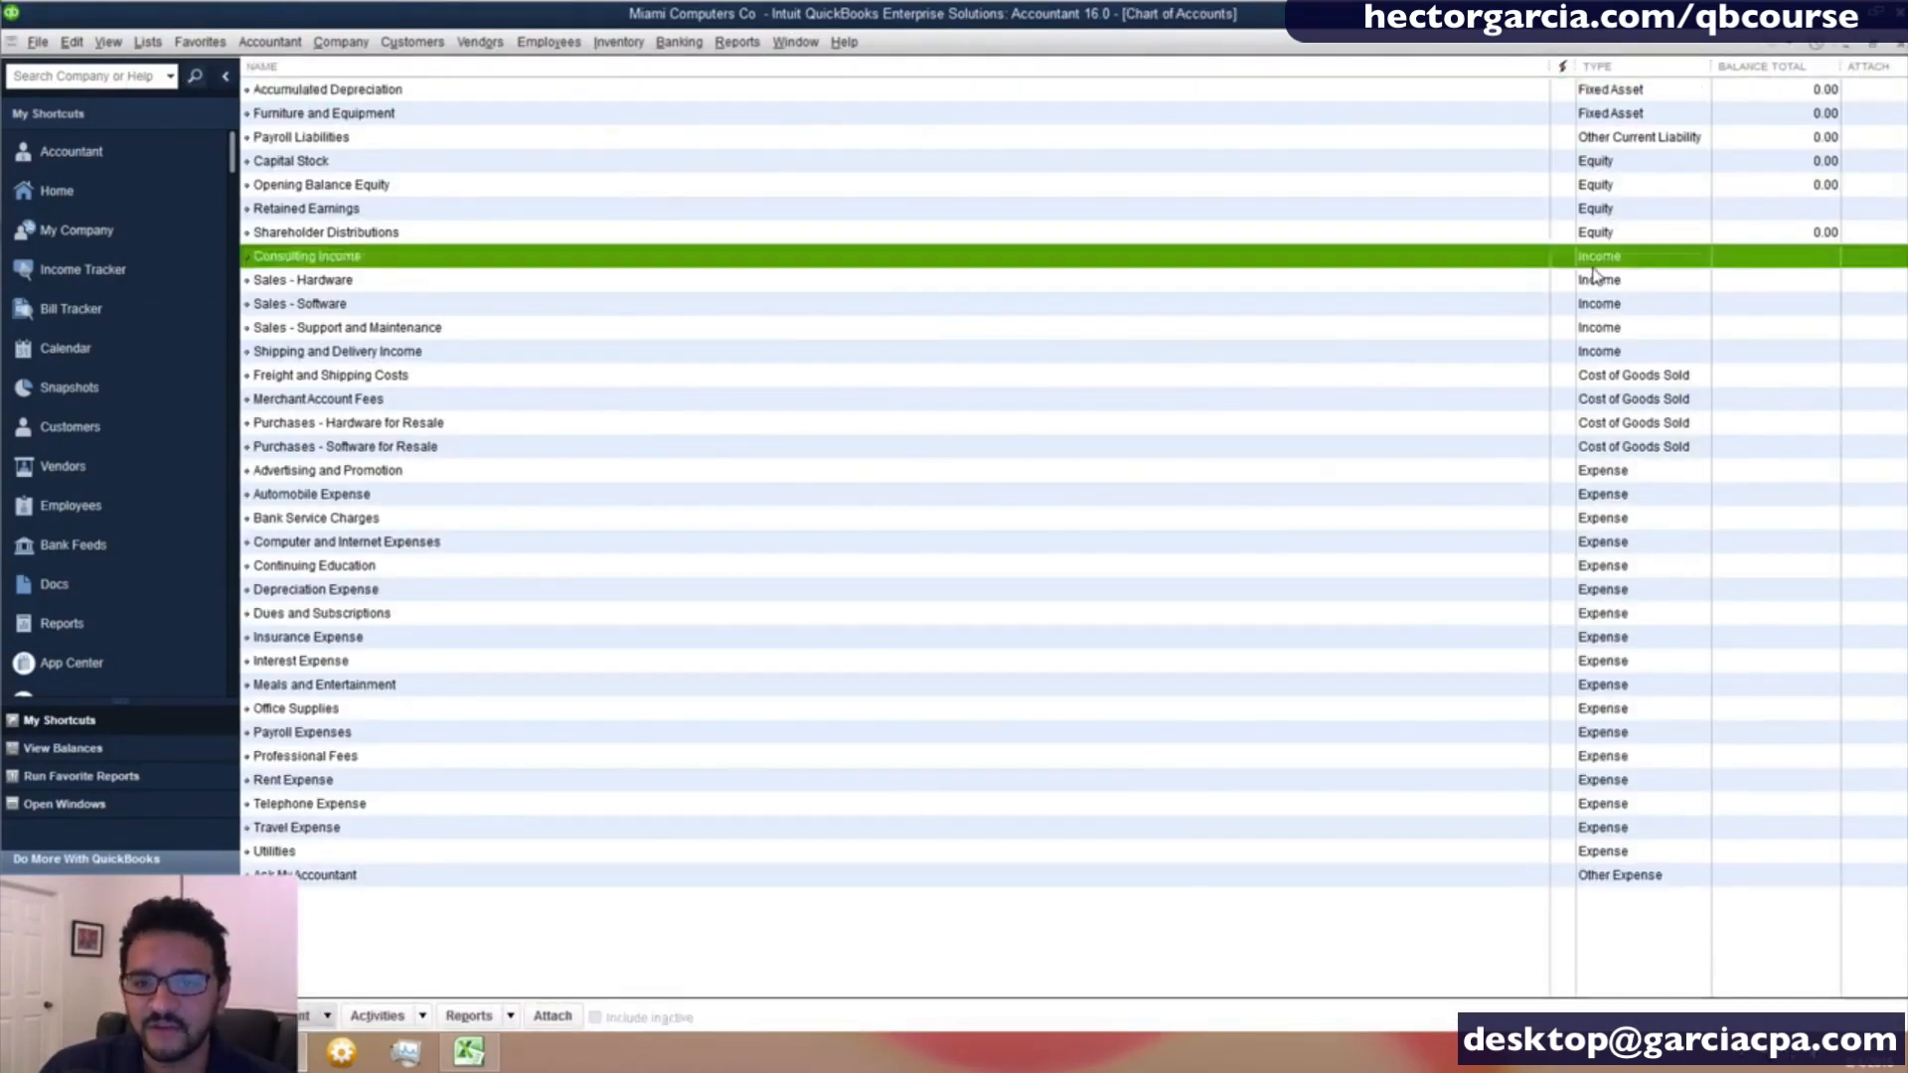
pyautogui.click(1600, 353)
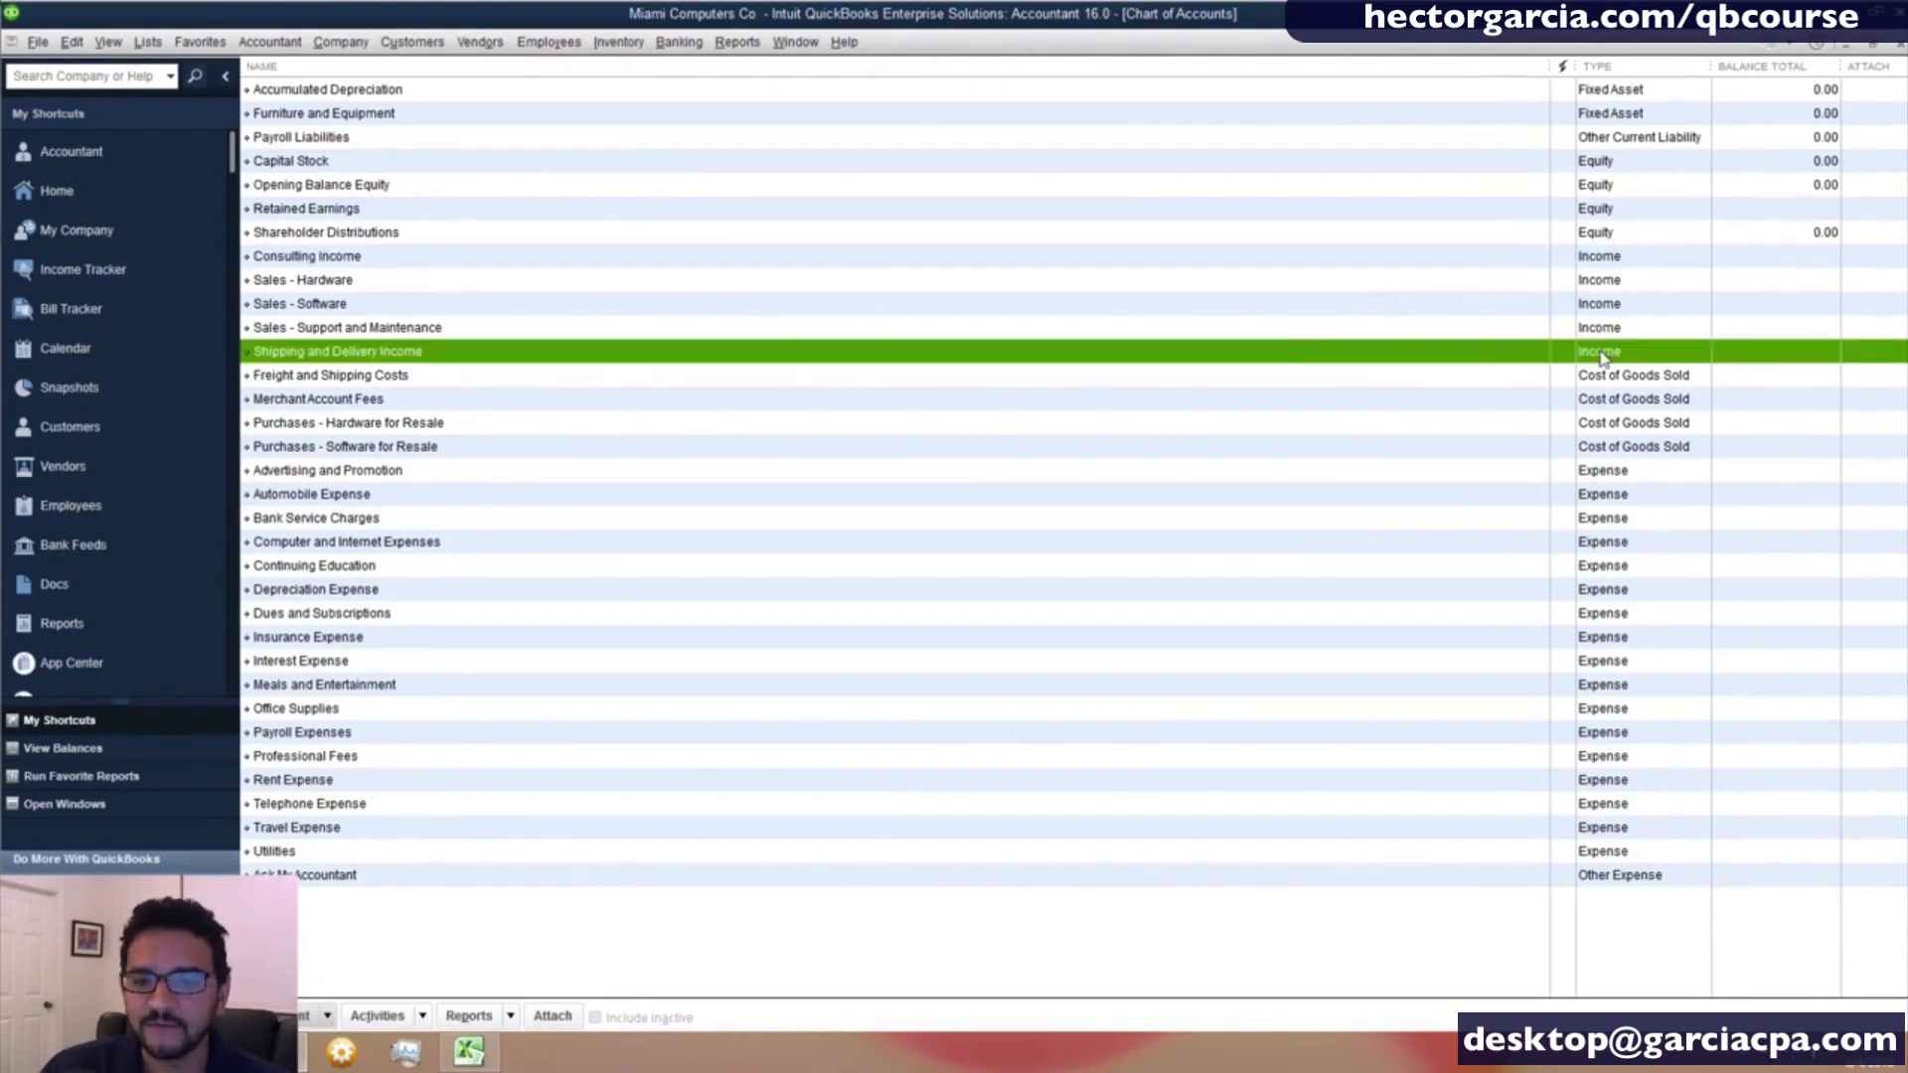
pyautogui.click(1612, 378)
pyautogui.click(1615, 447)
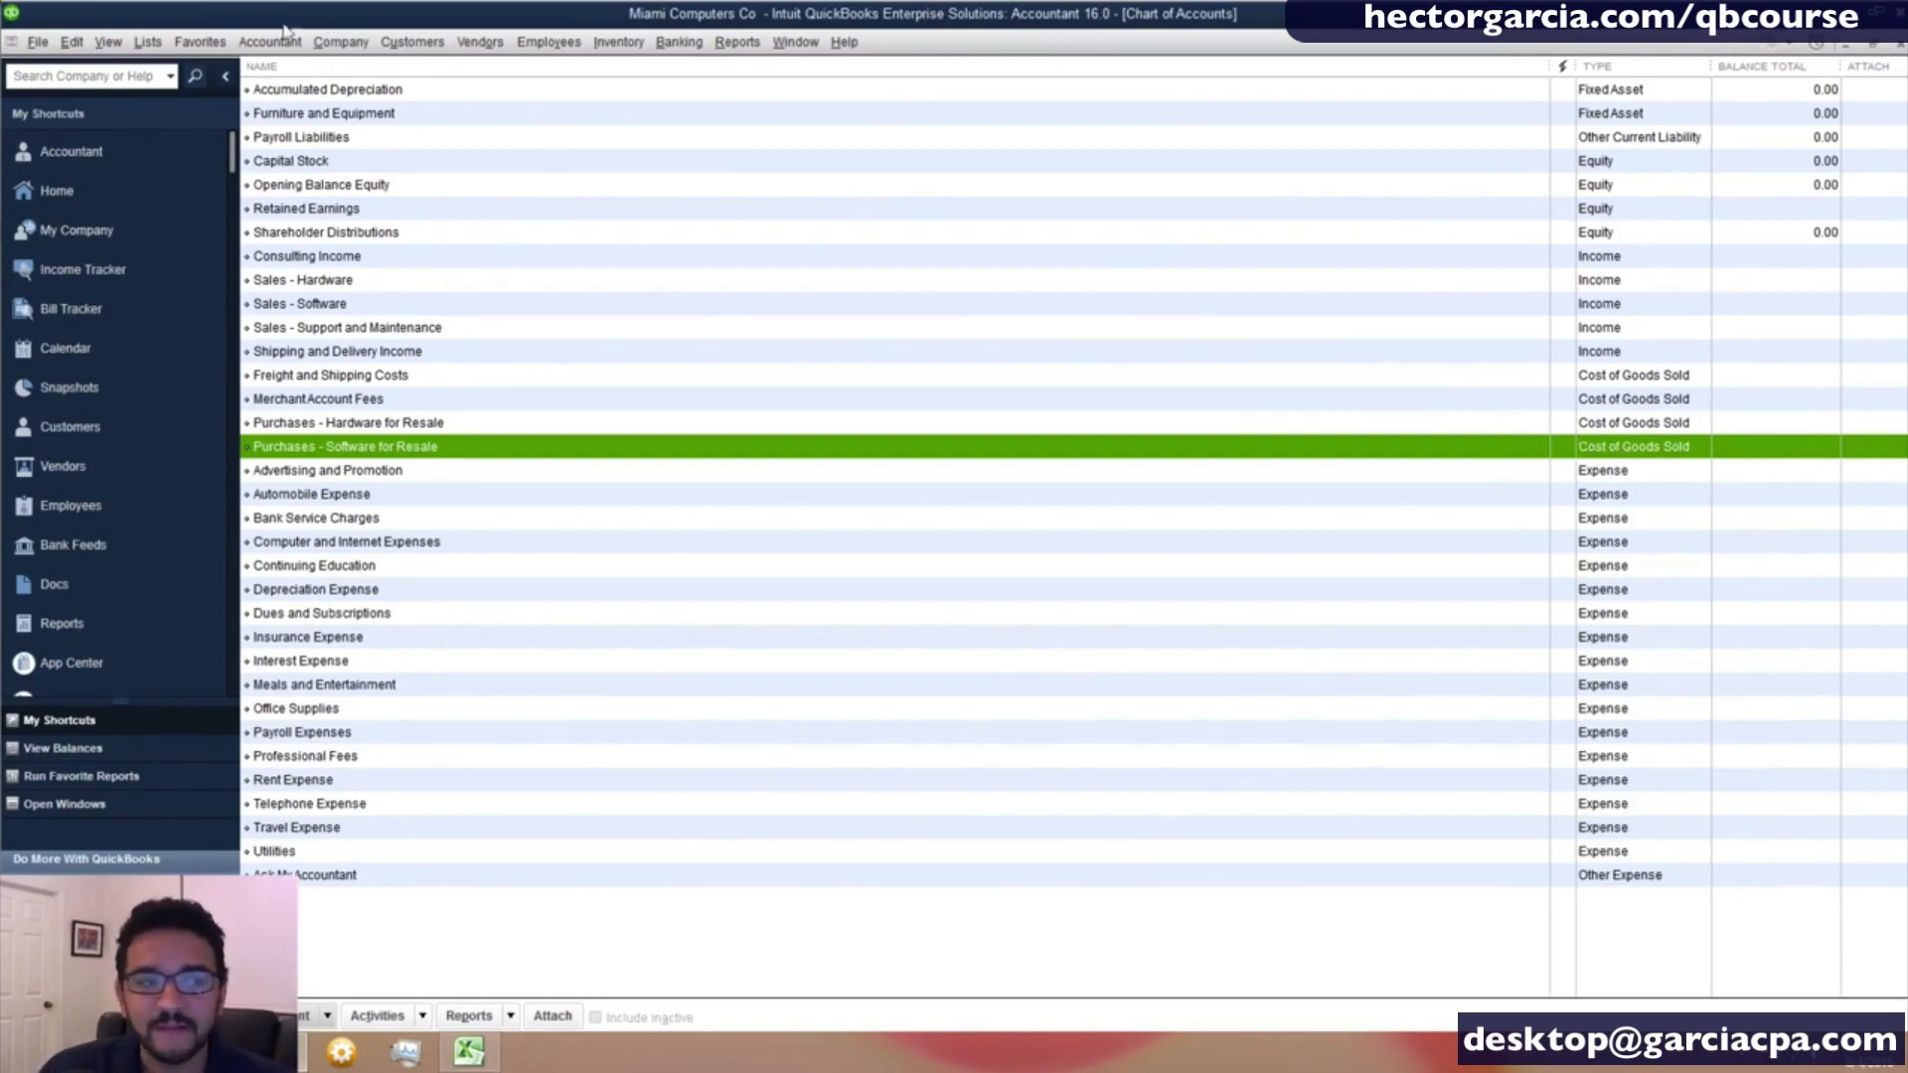
# - Open the Item List for products and services, look it over and close it to return to the home page
pyautogui.click(148, 42)
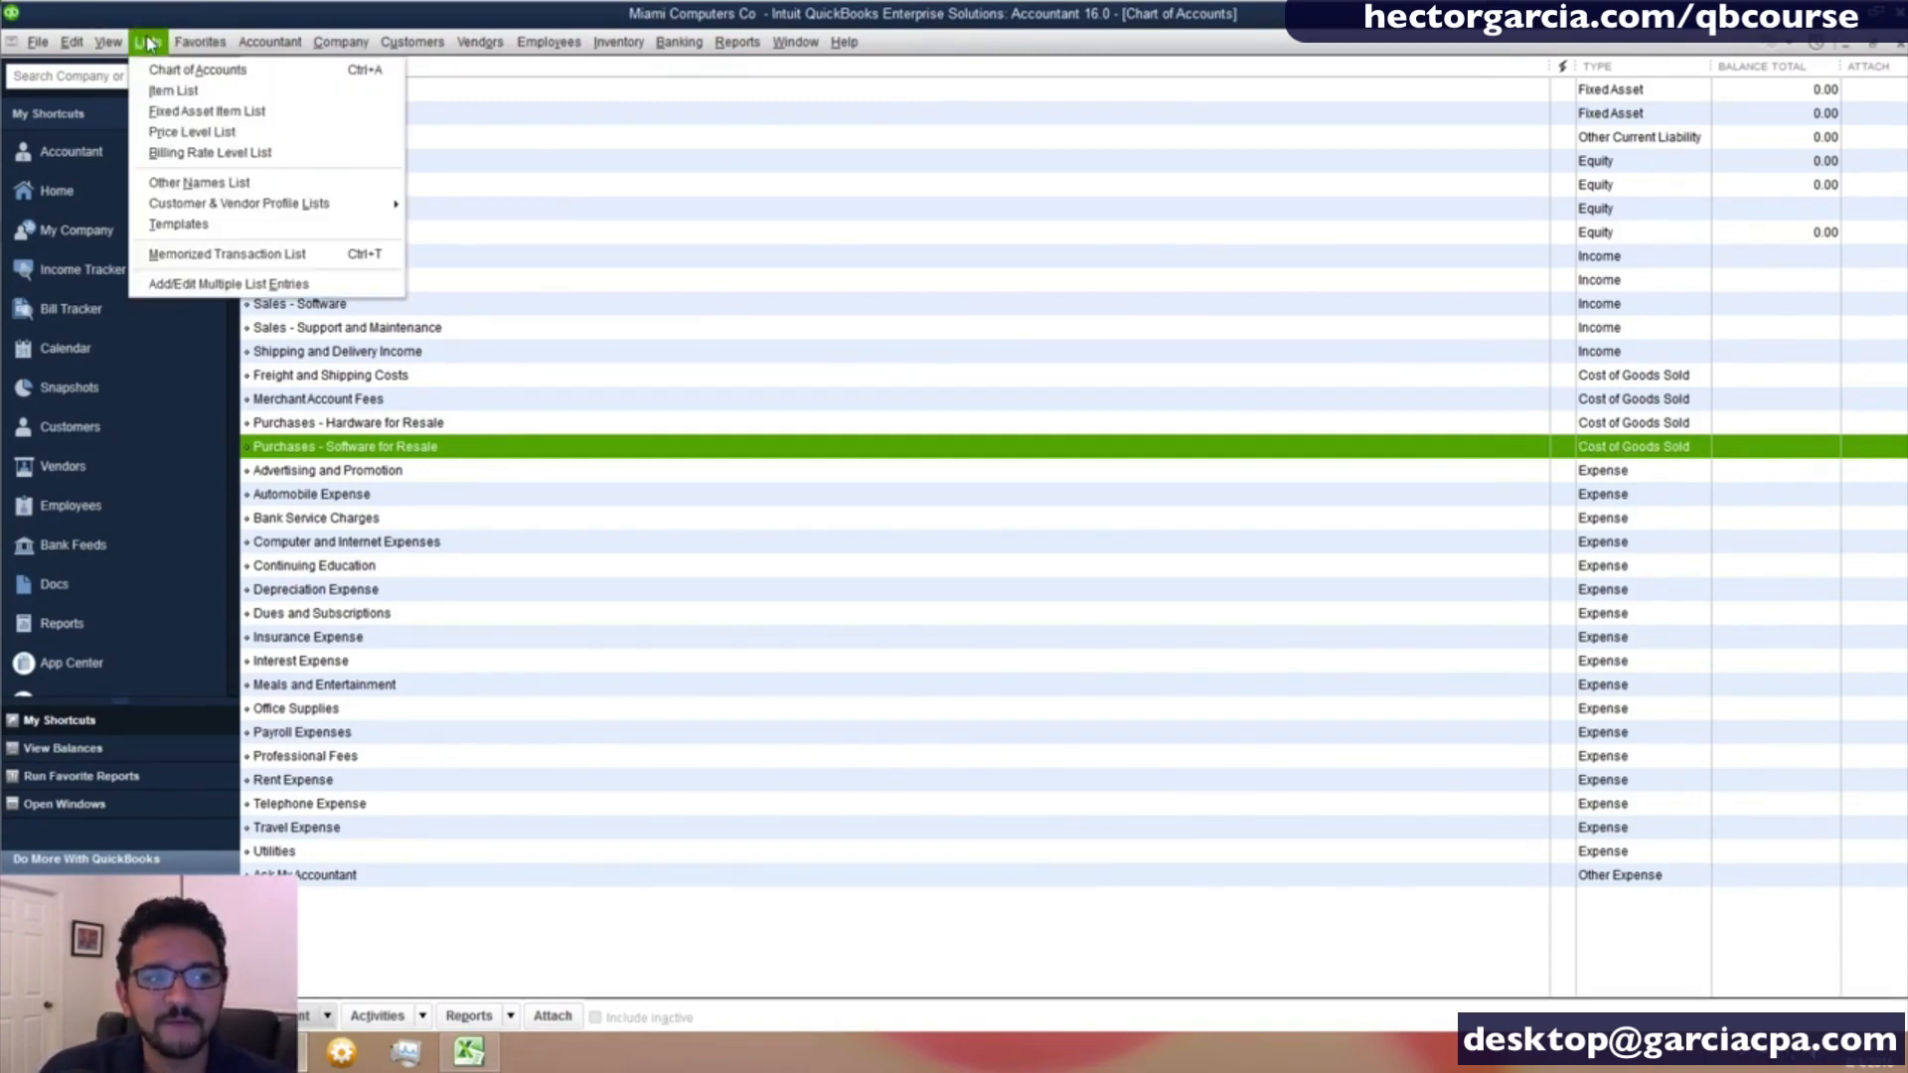
pyautogui.click(183, 94)
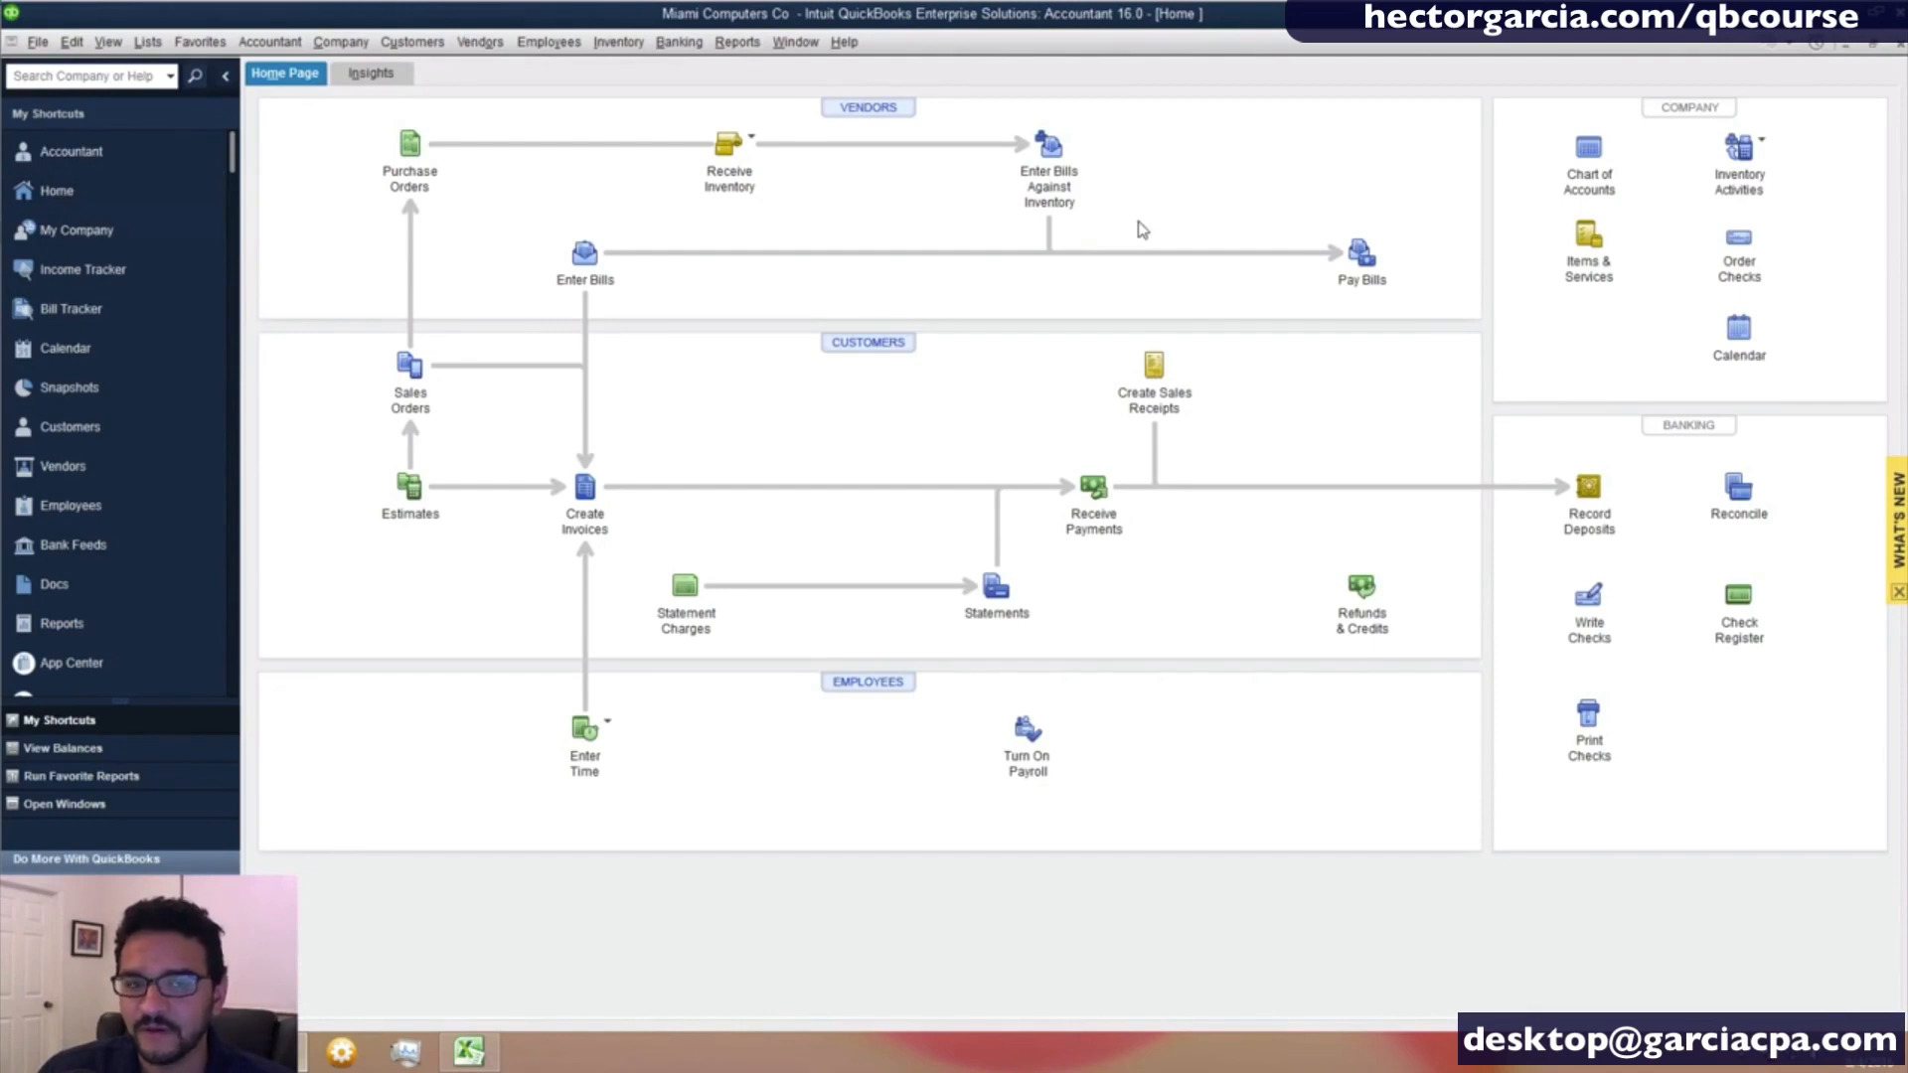
pyautogui.click(1589, 237)
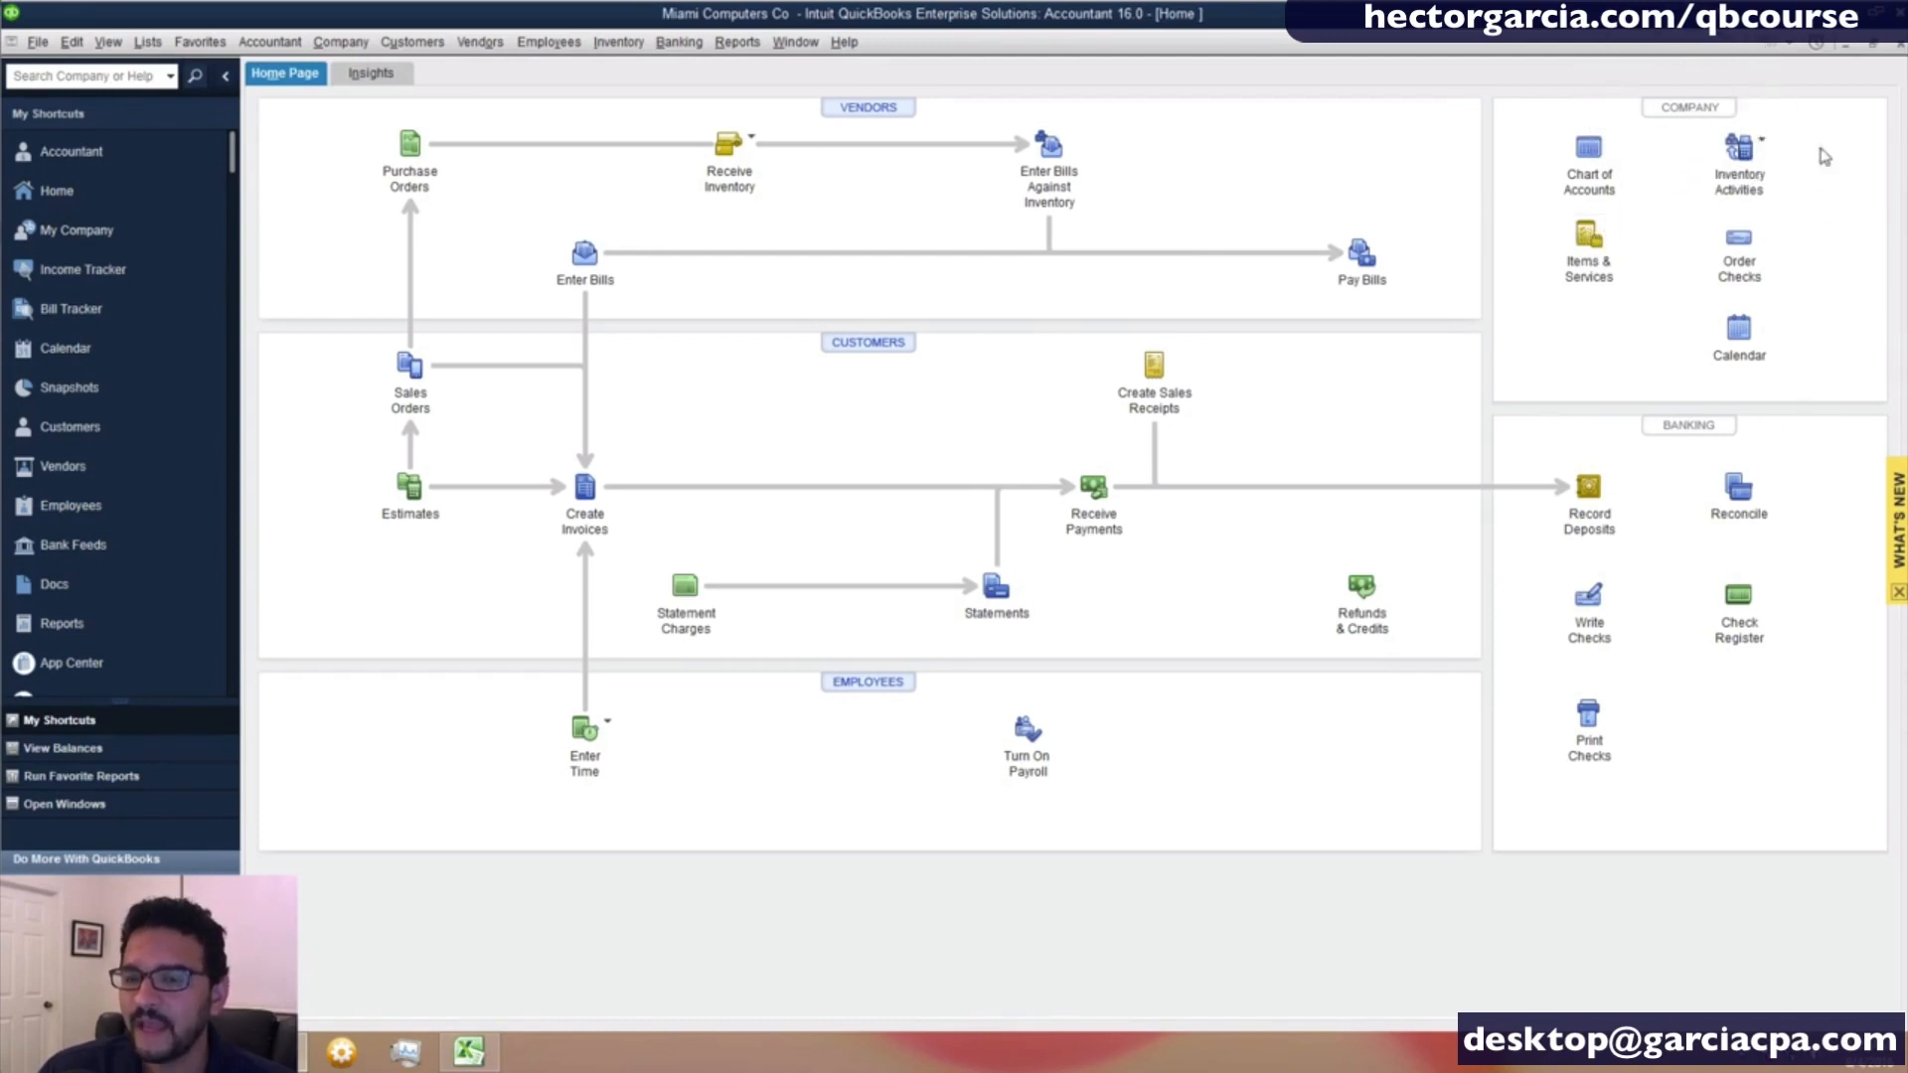
pyautogui.click(1588, 238)
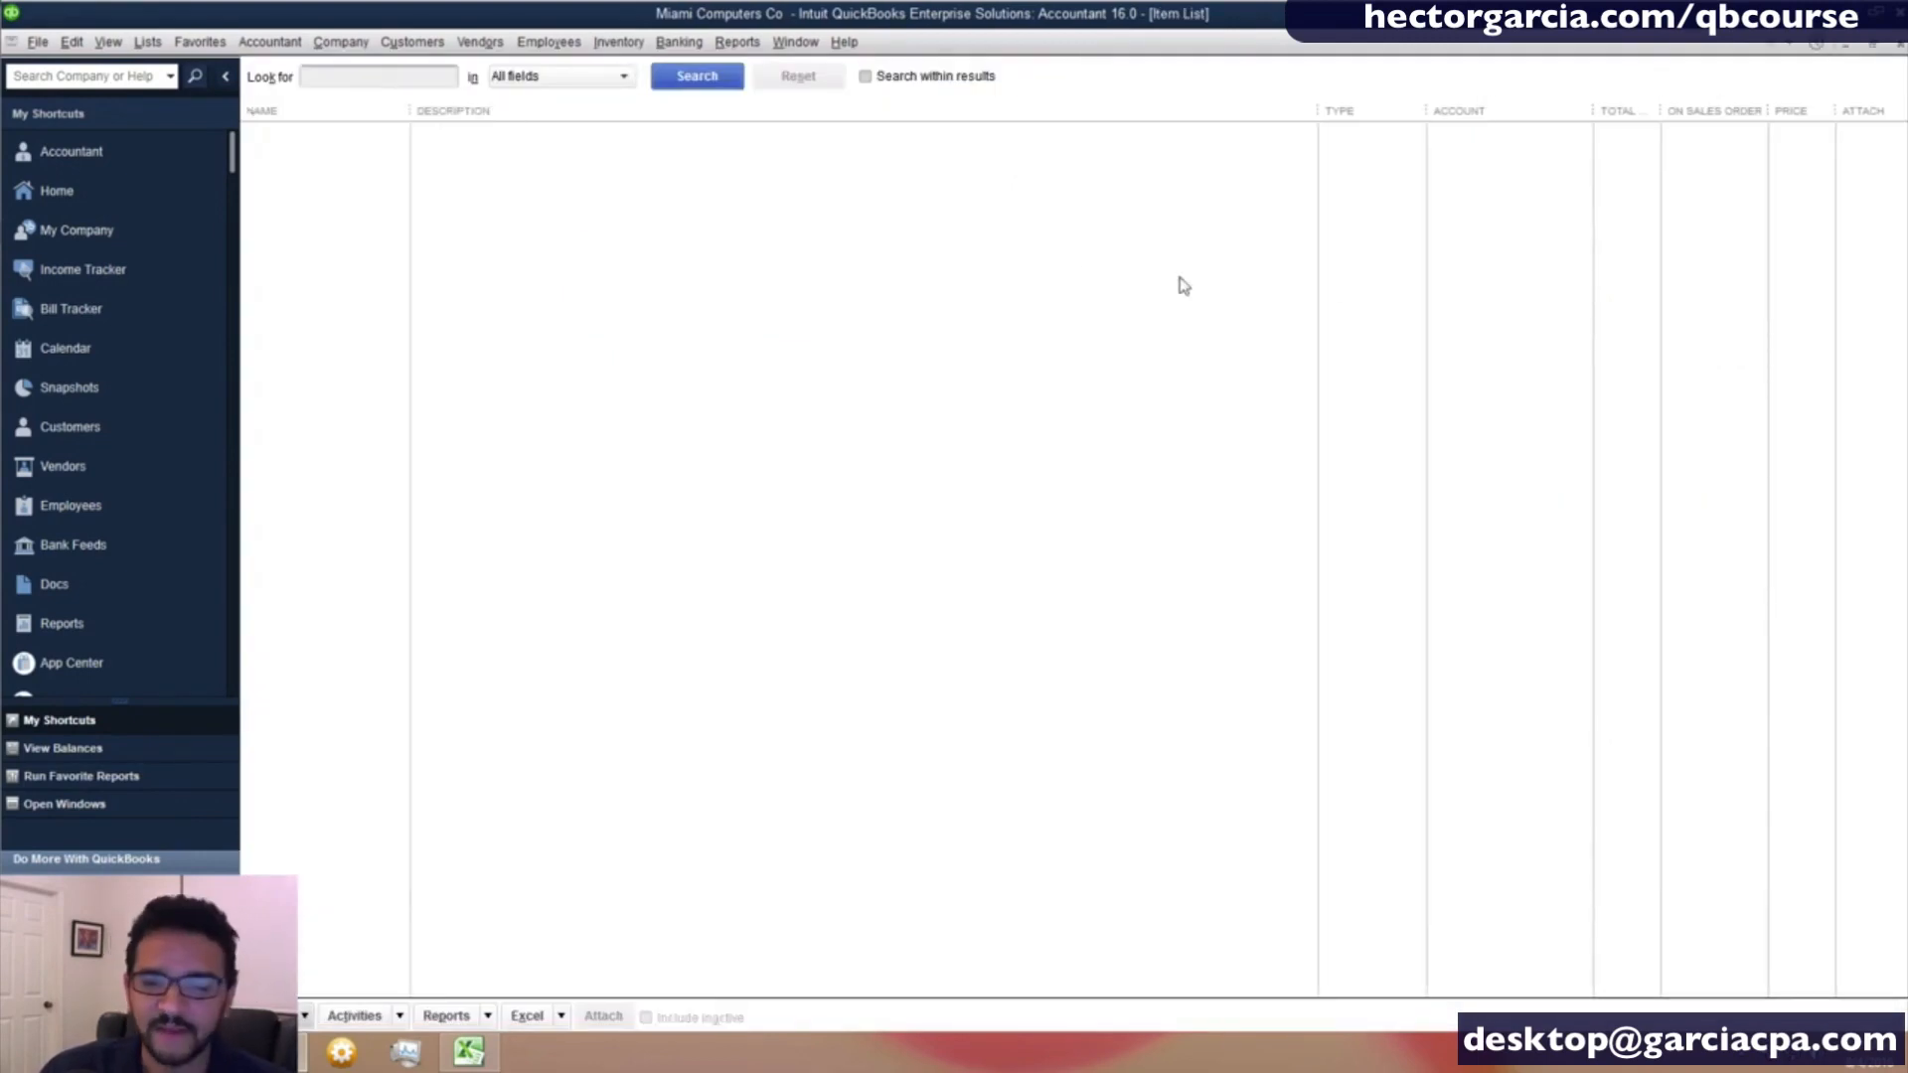
pyautogui.press('Escape')
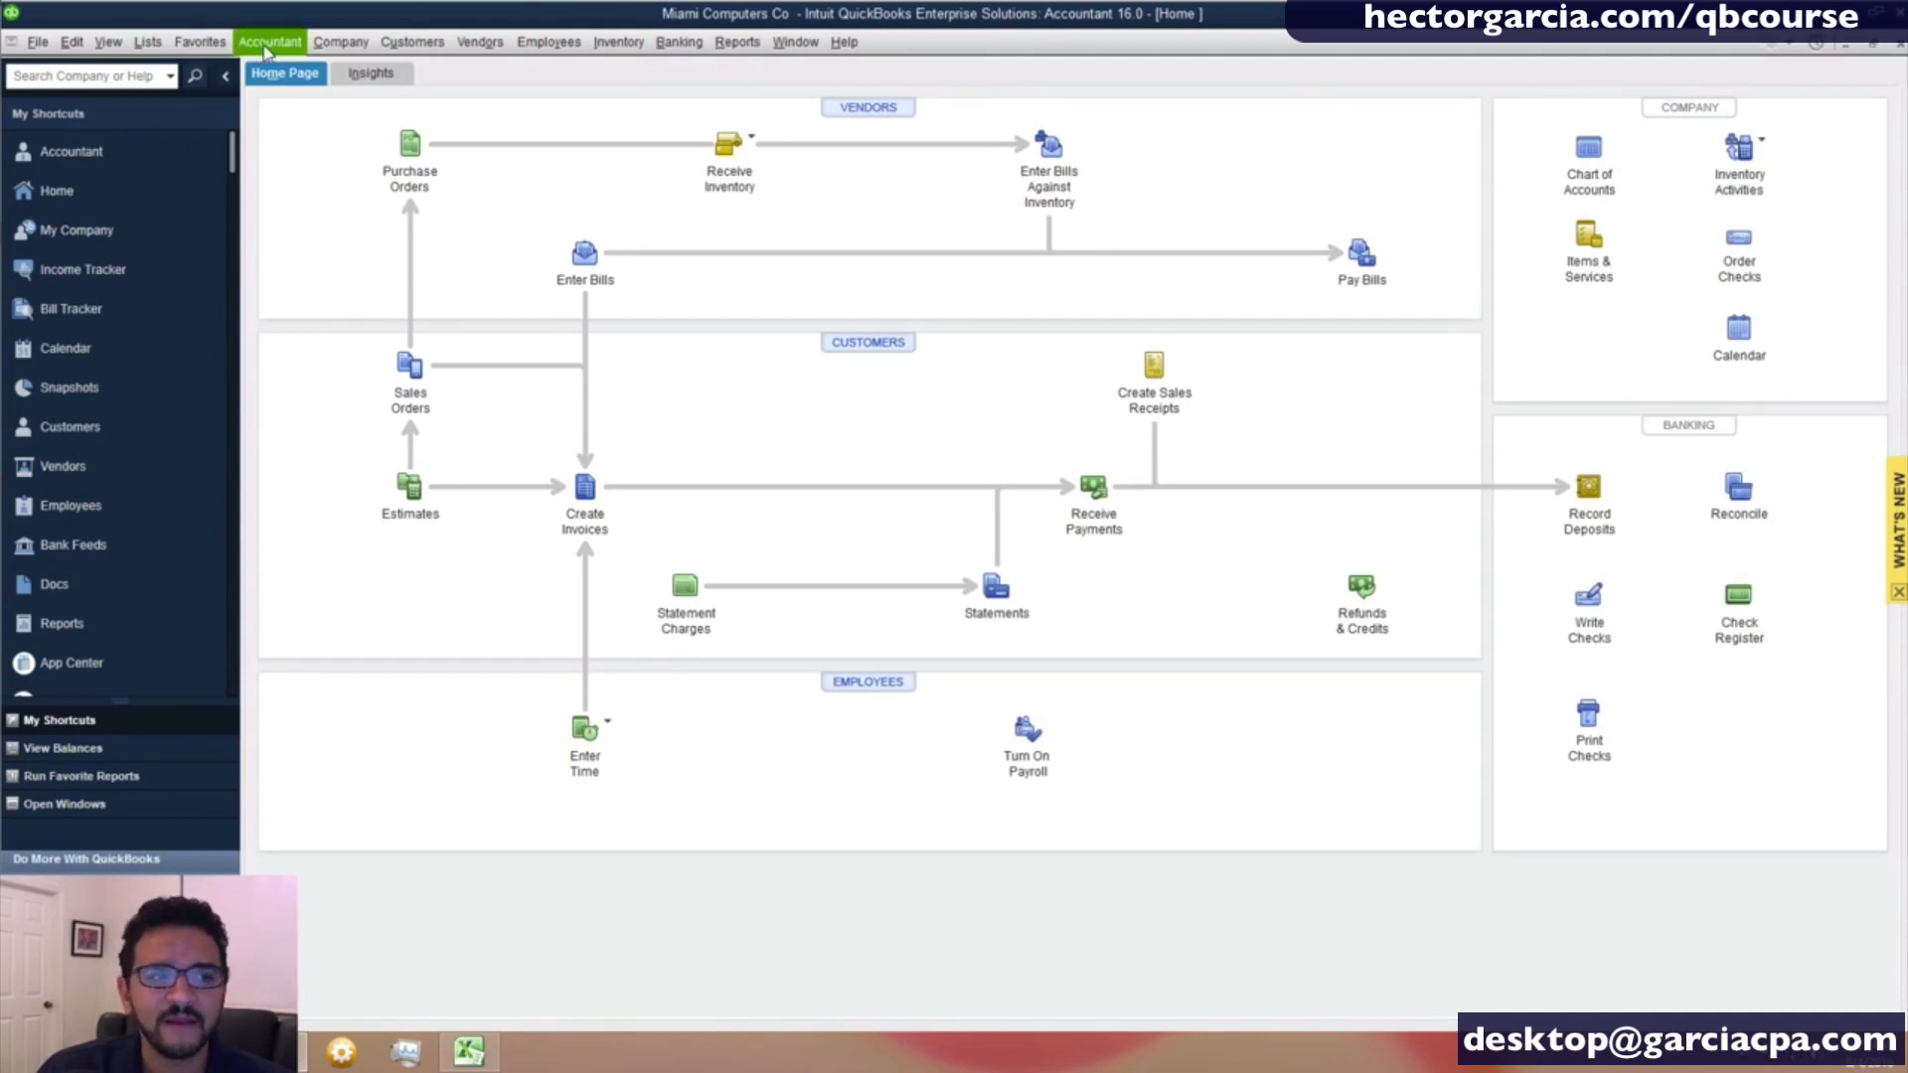
pyautogui.click(148, 43)
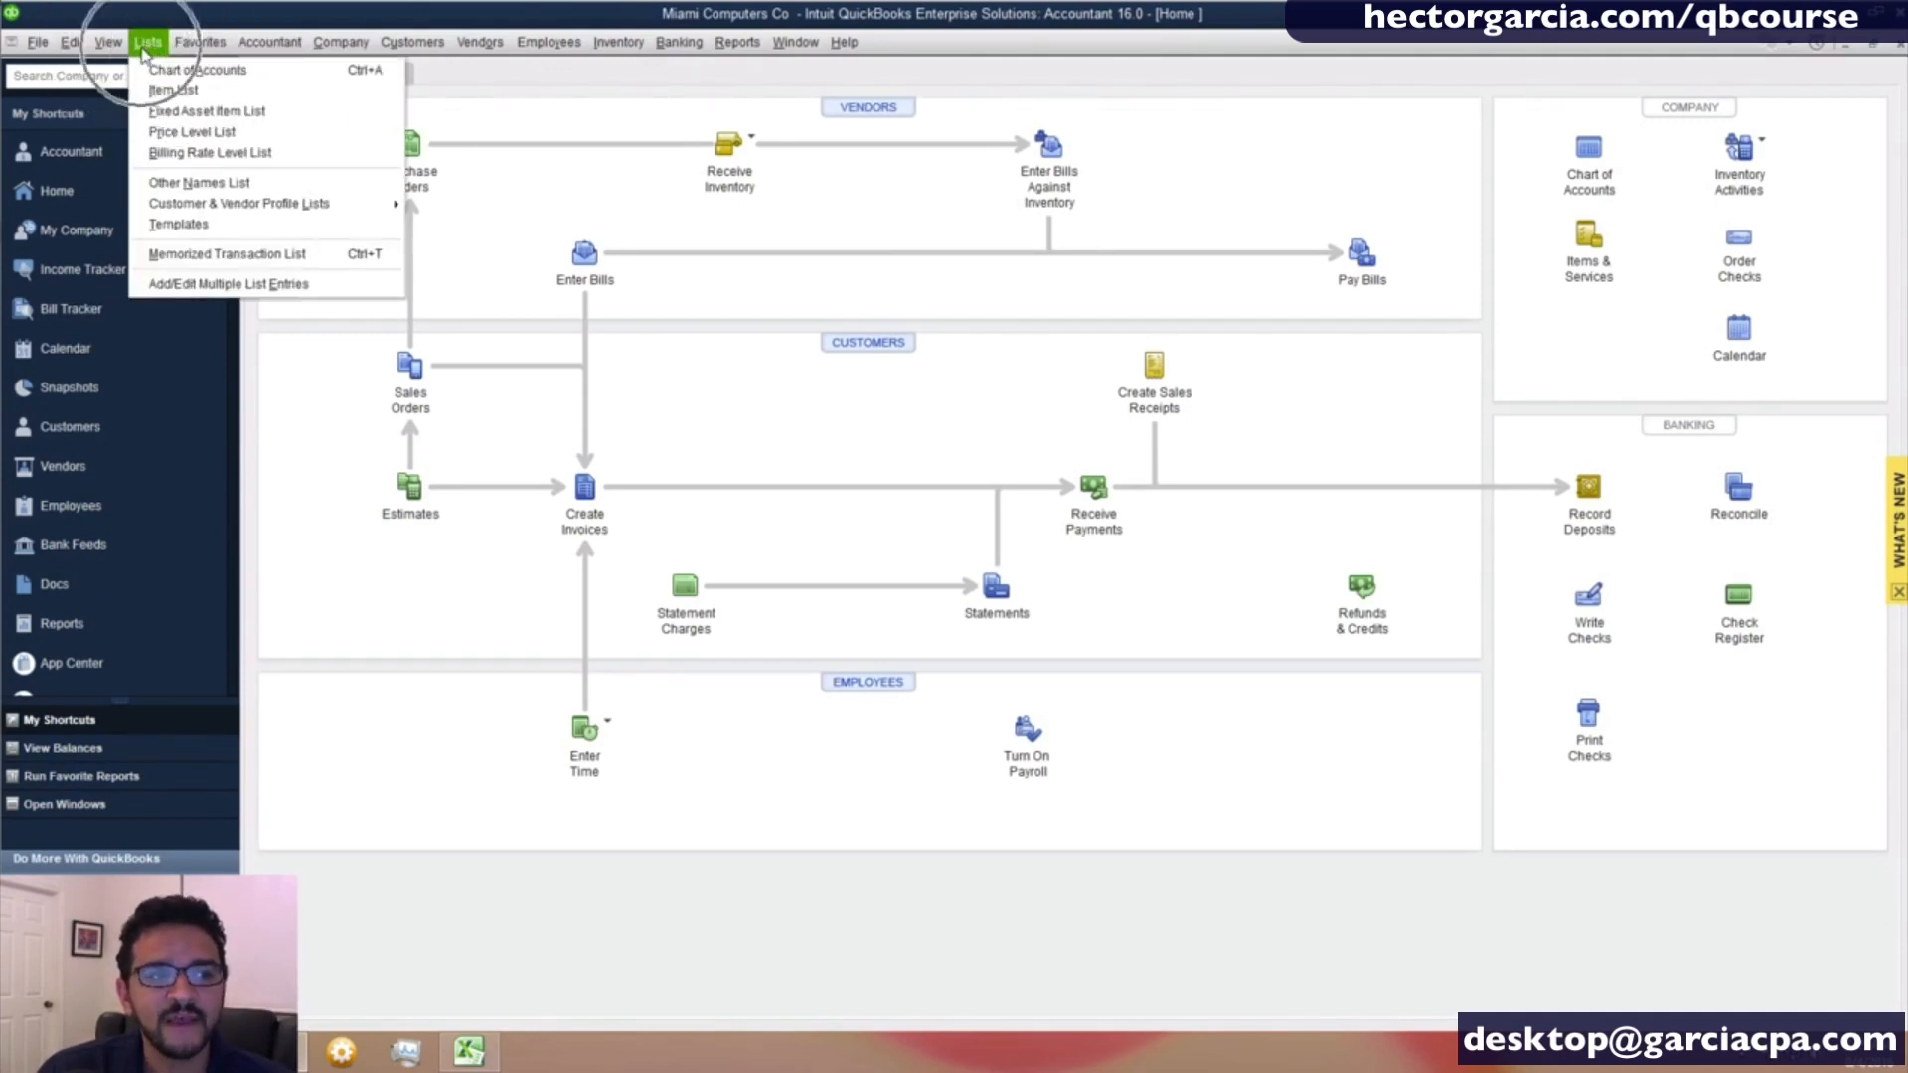
pyautogui.click(624, 206)
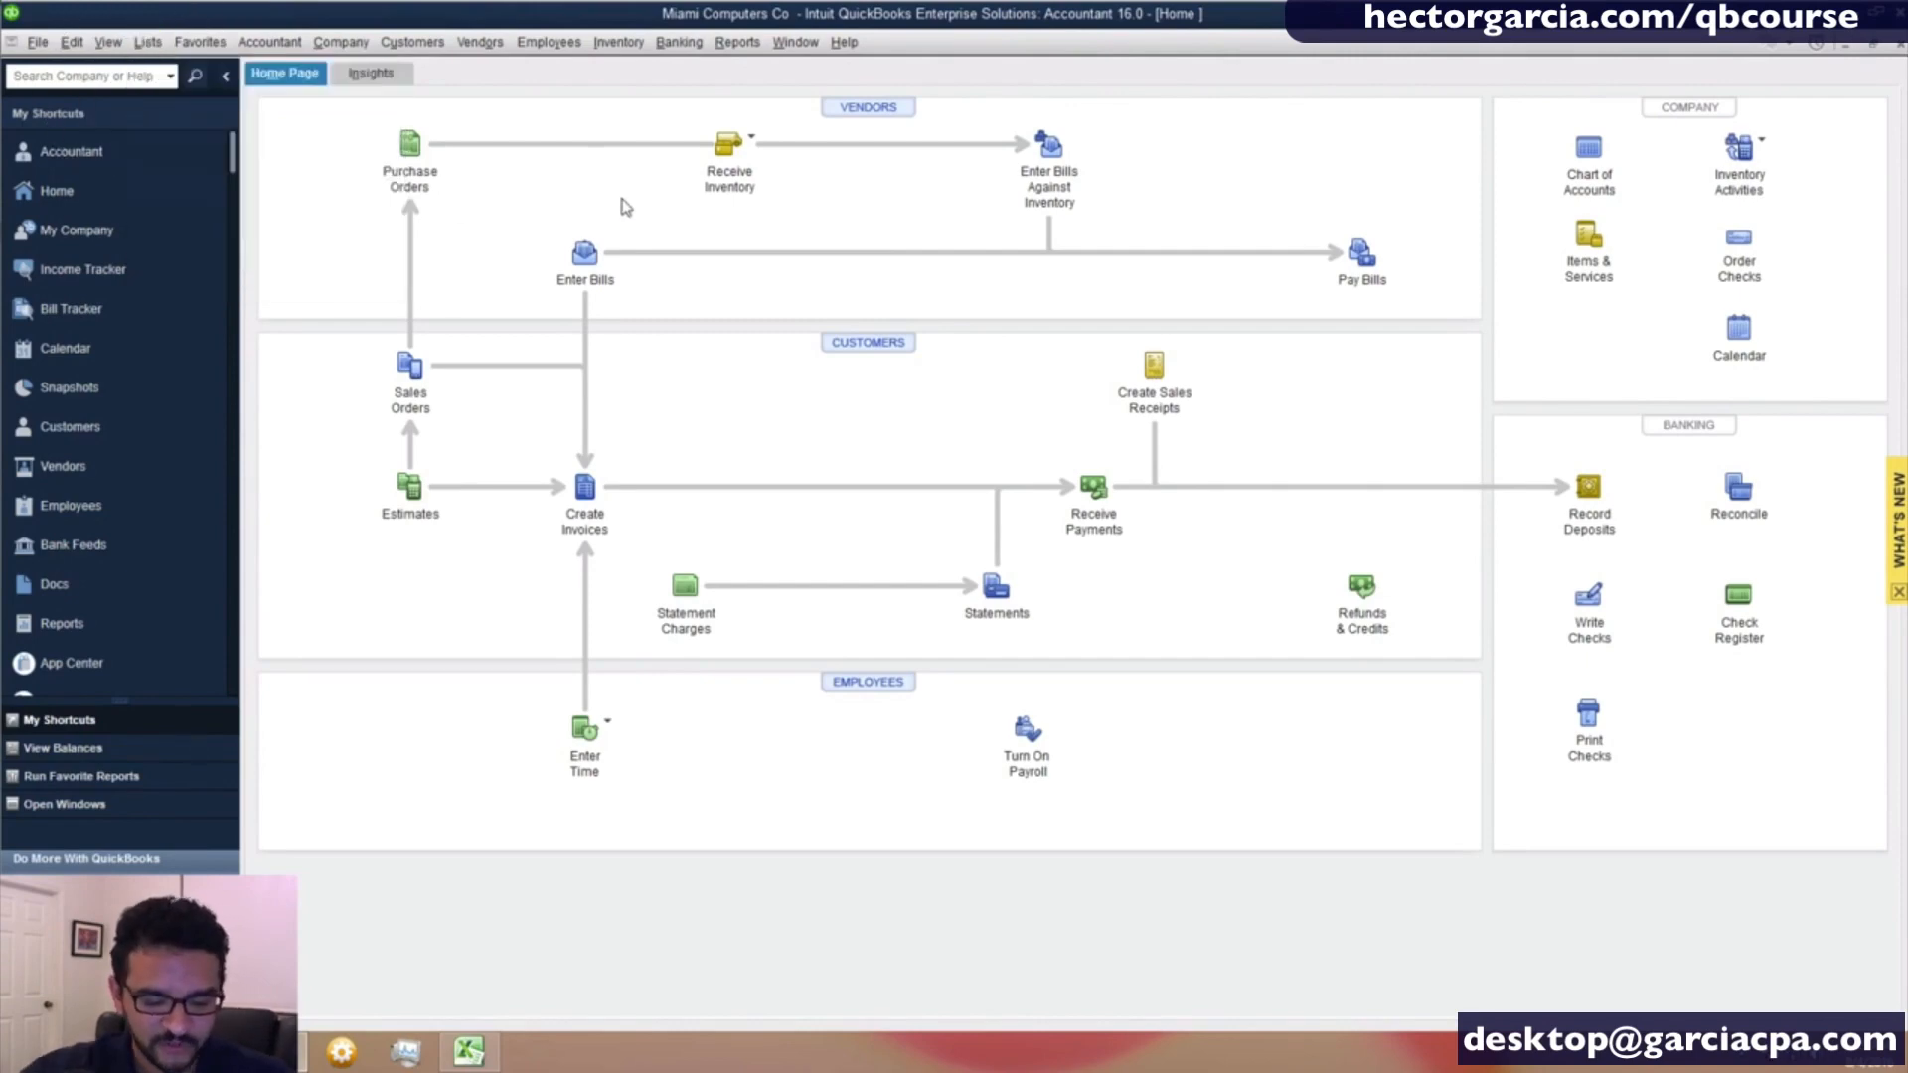
# - Open the Item List and look over the commands it offers for adding and managing items
pyautogui.hotkey('alt', 'l')
pyautogui.press('i')
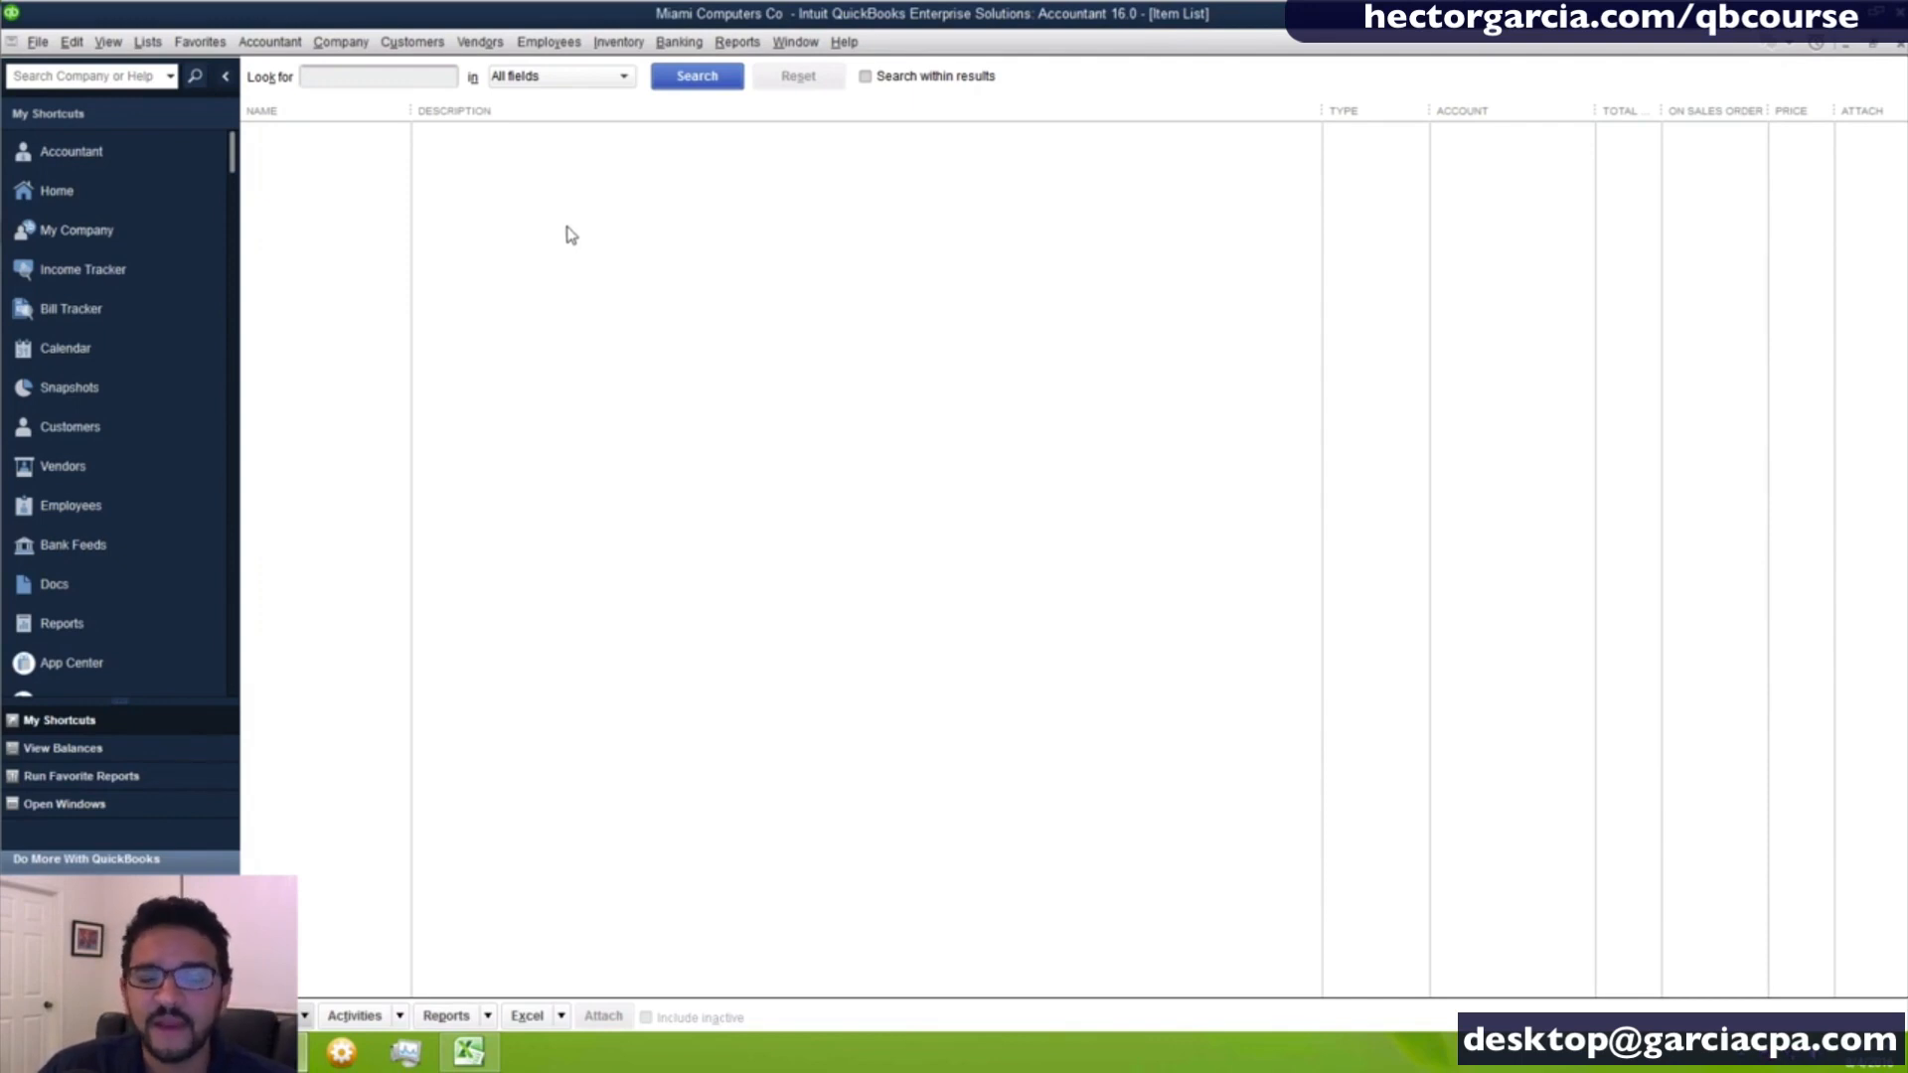
pyautogui.rightClick(660, 258)
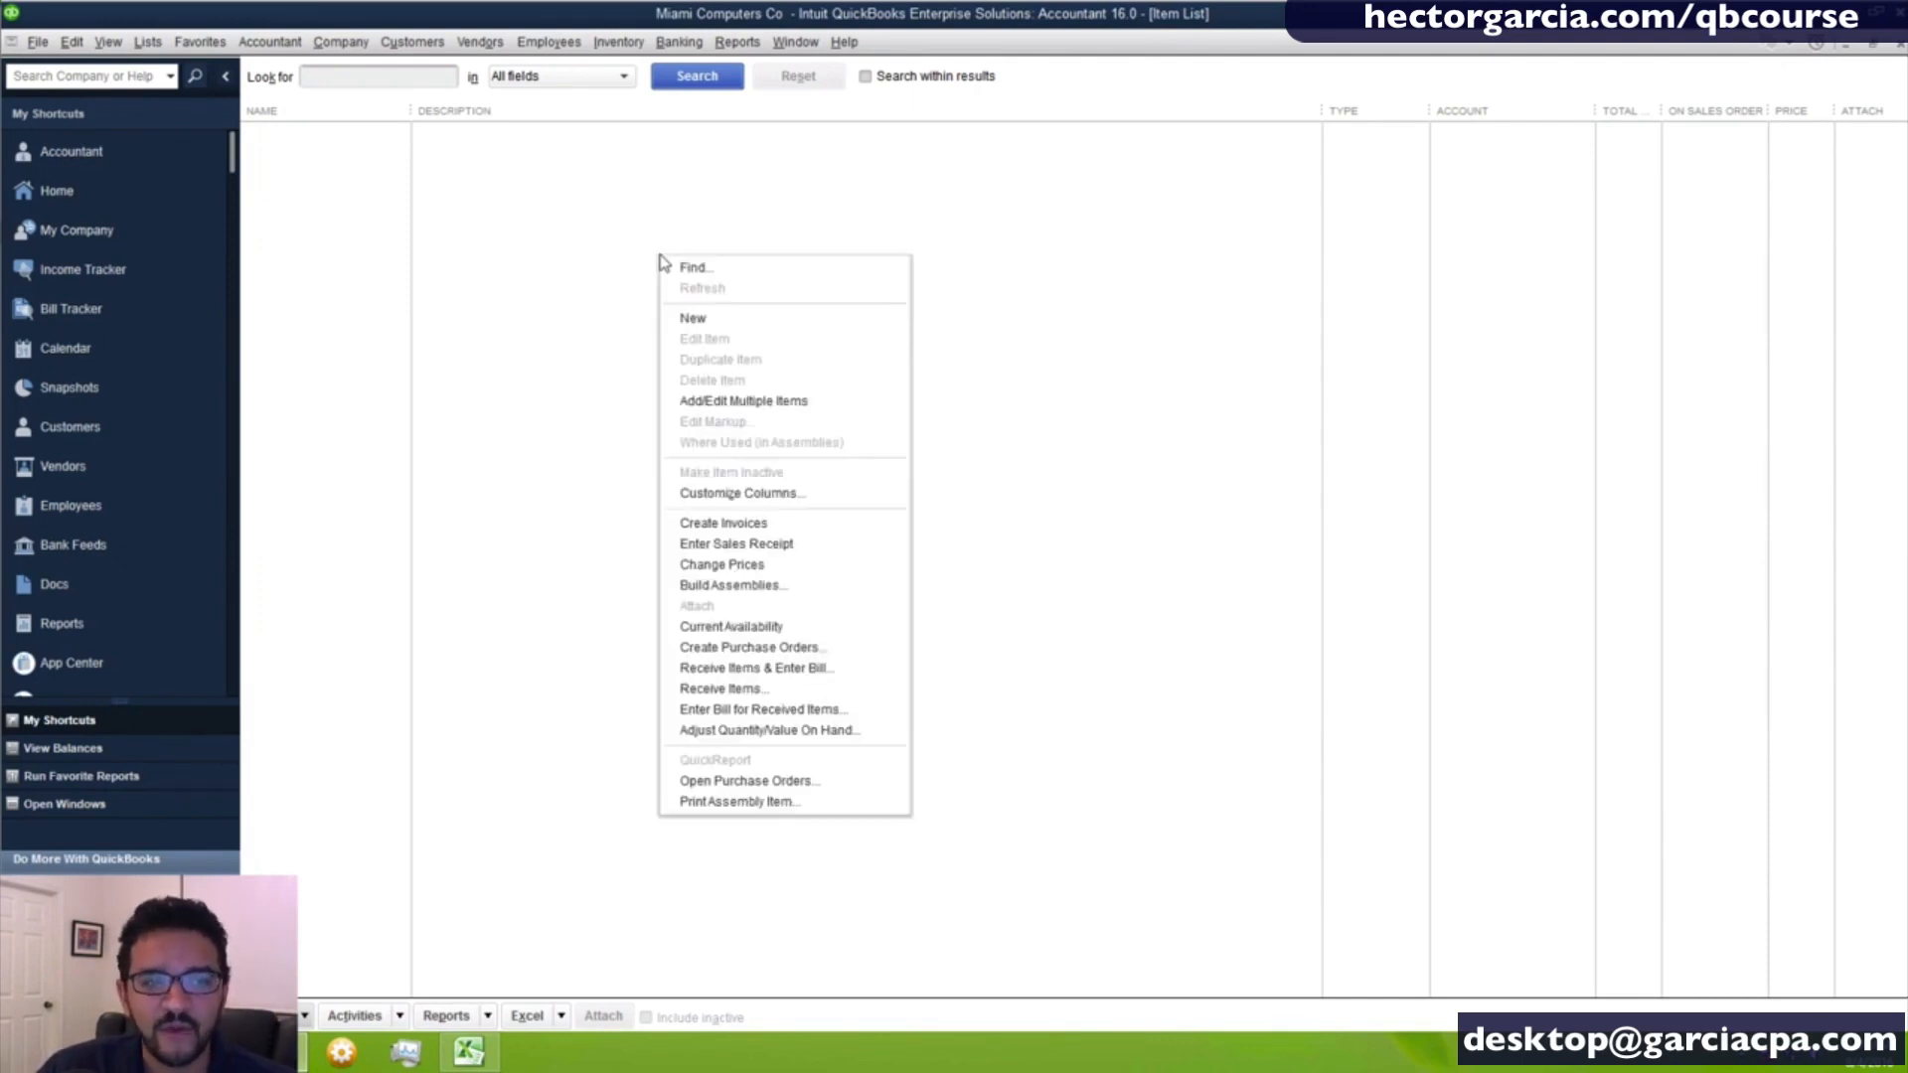
pyautogui.click(724, 329)
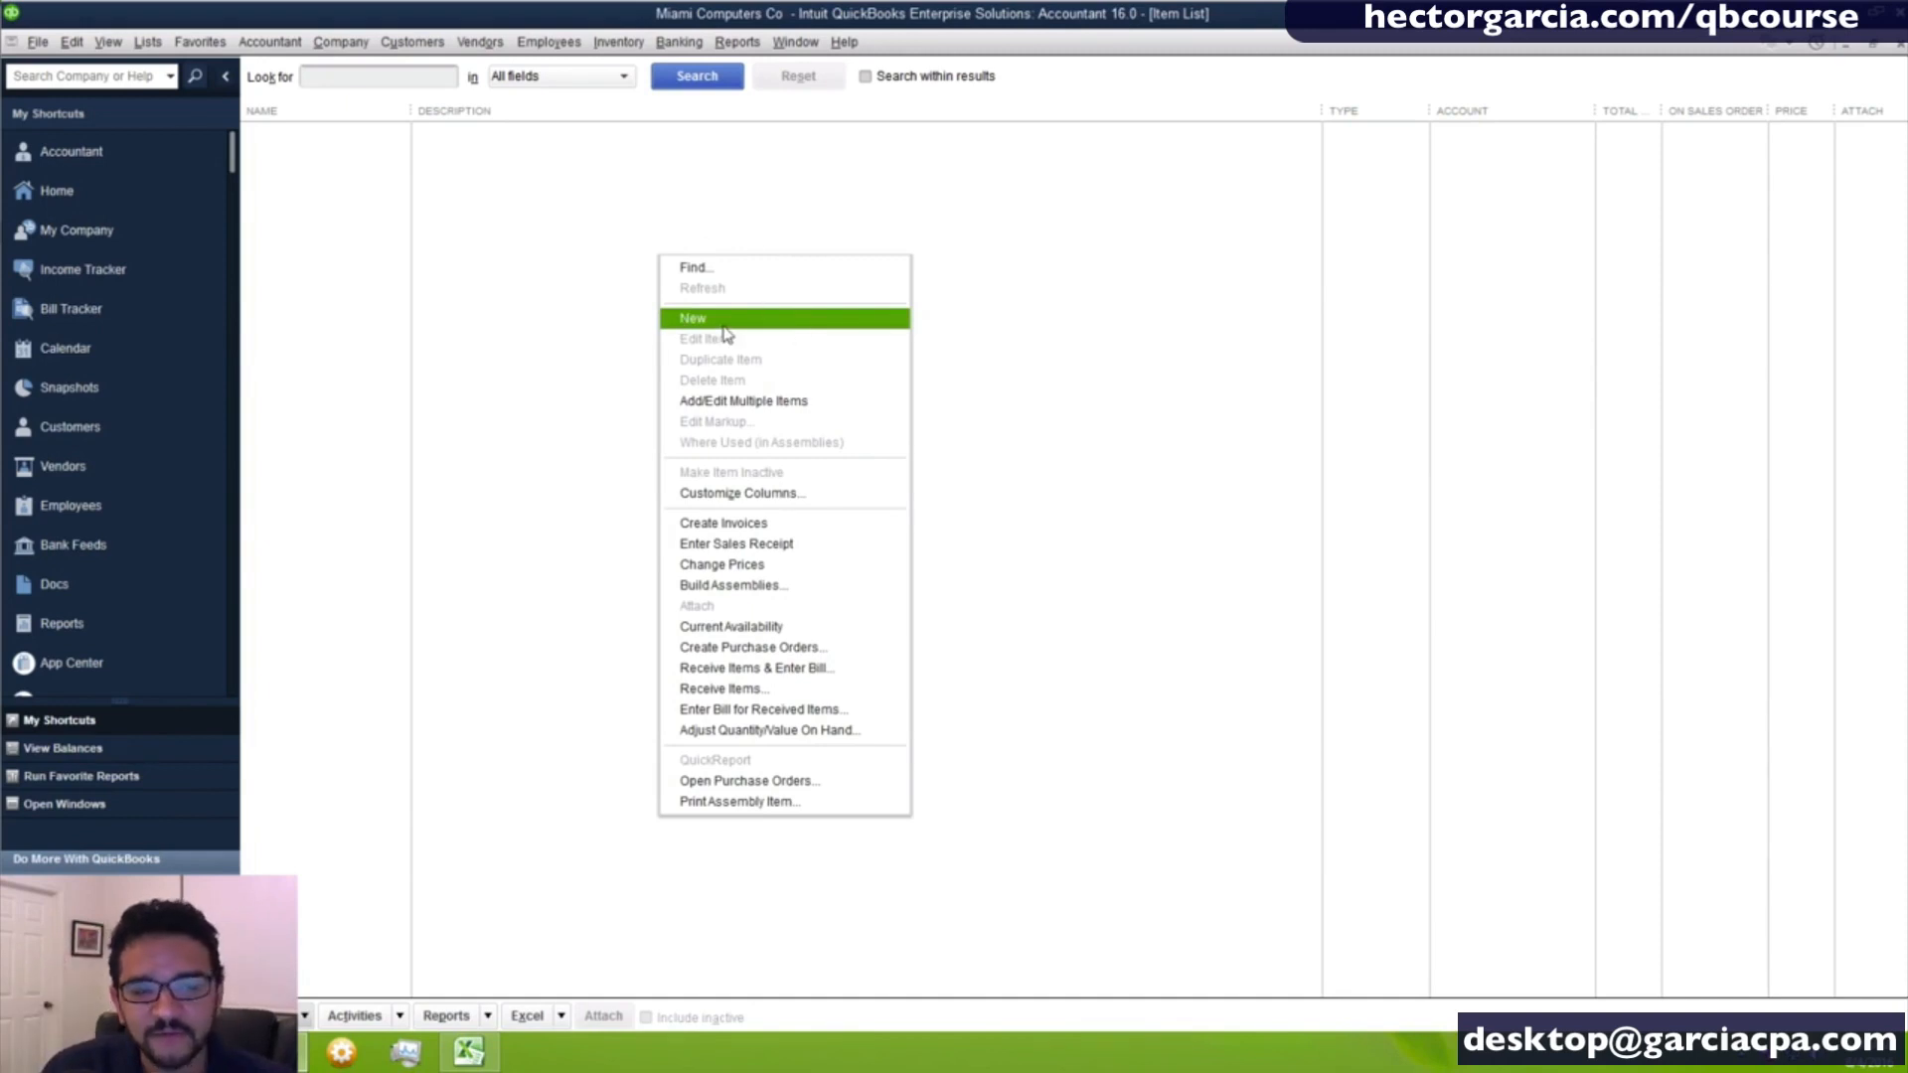
pyautogui.click(559, 473)
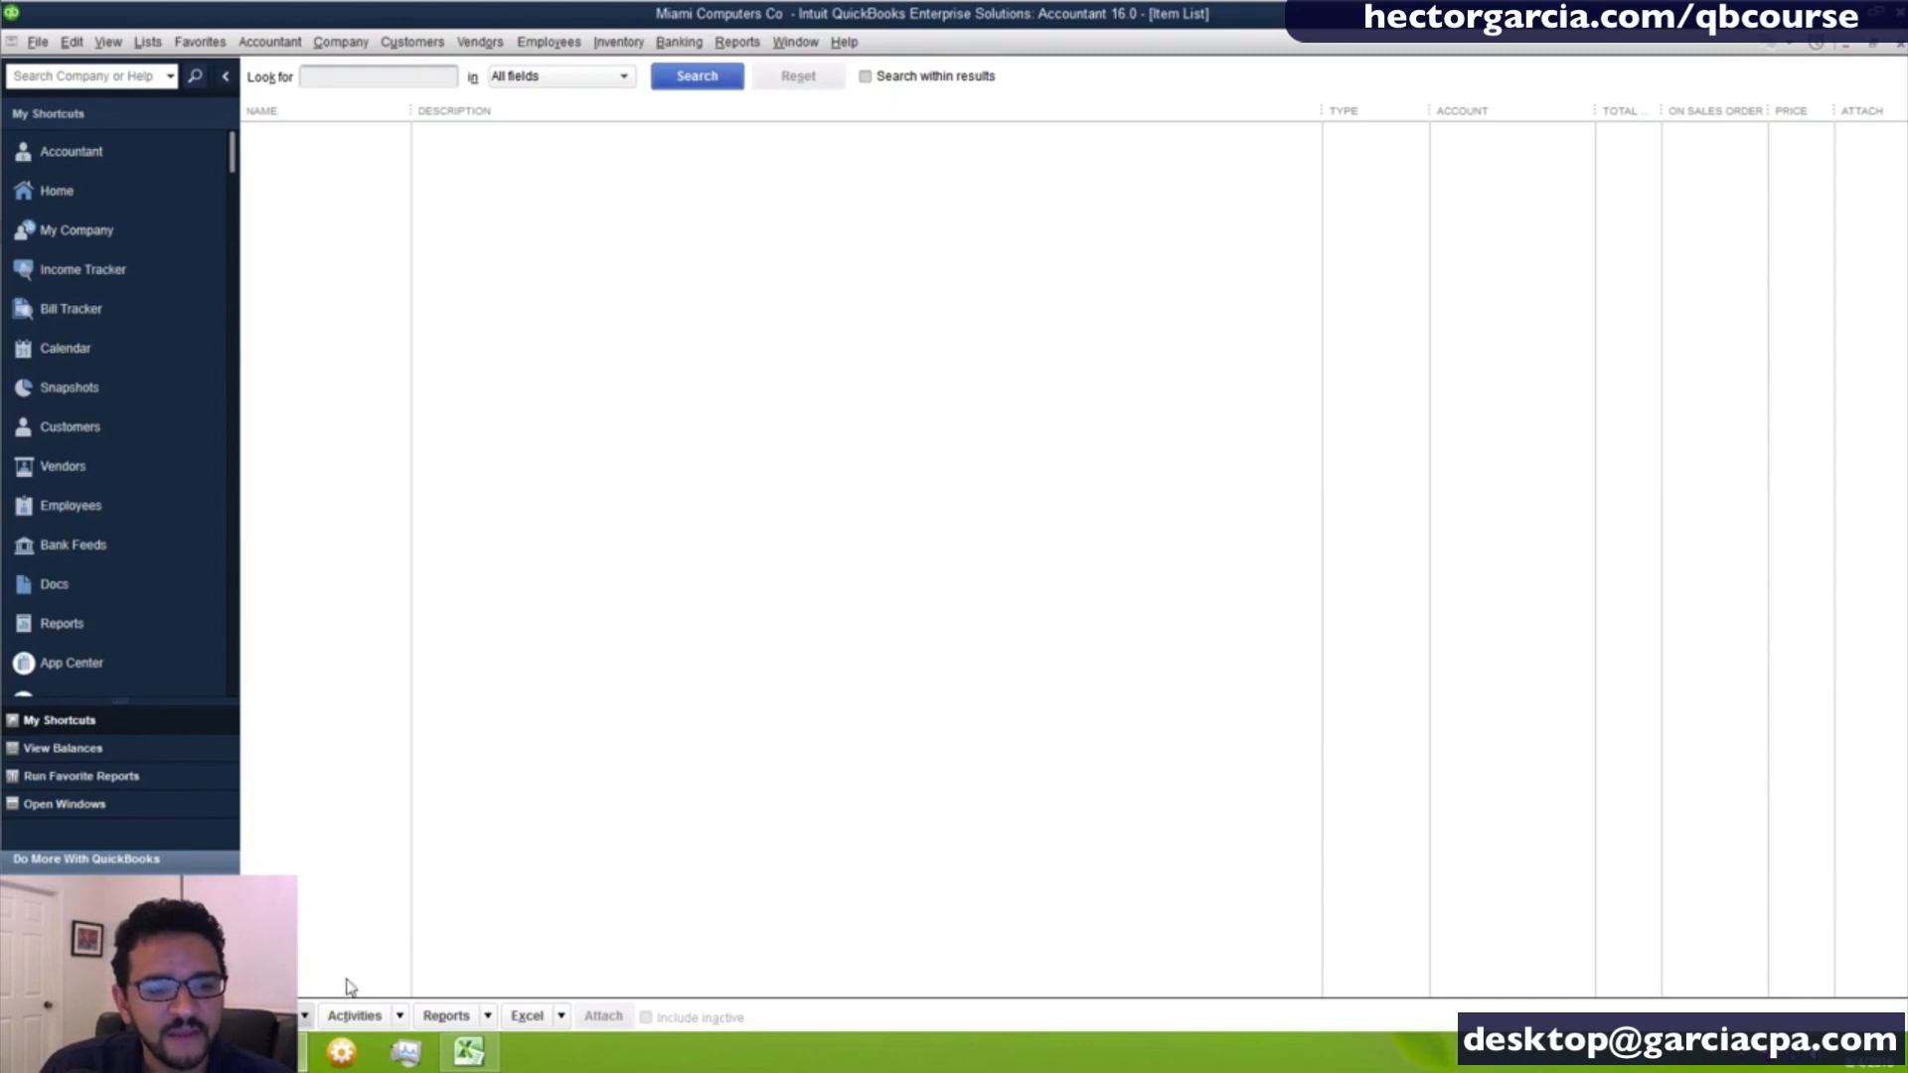
# - Examine the Item List's own item commands, especially the one for creating a new item and its shortcut
pyautogui.click(304, 1014)
pyautogui.click(302, 1015)
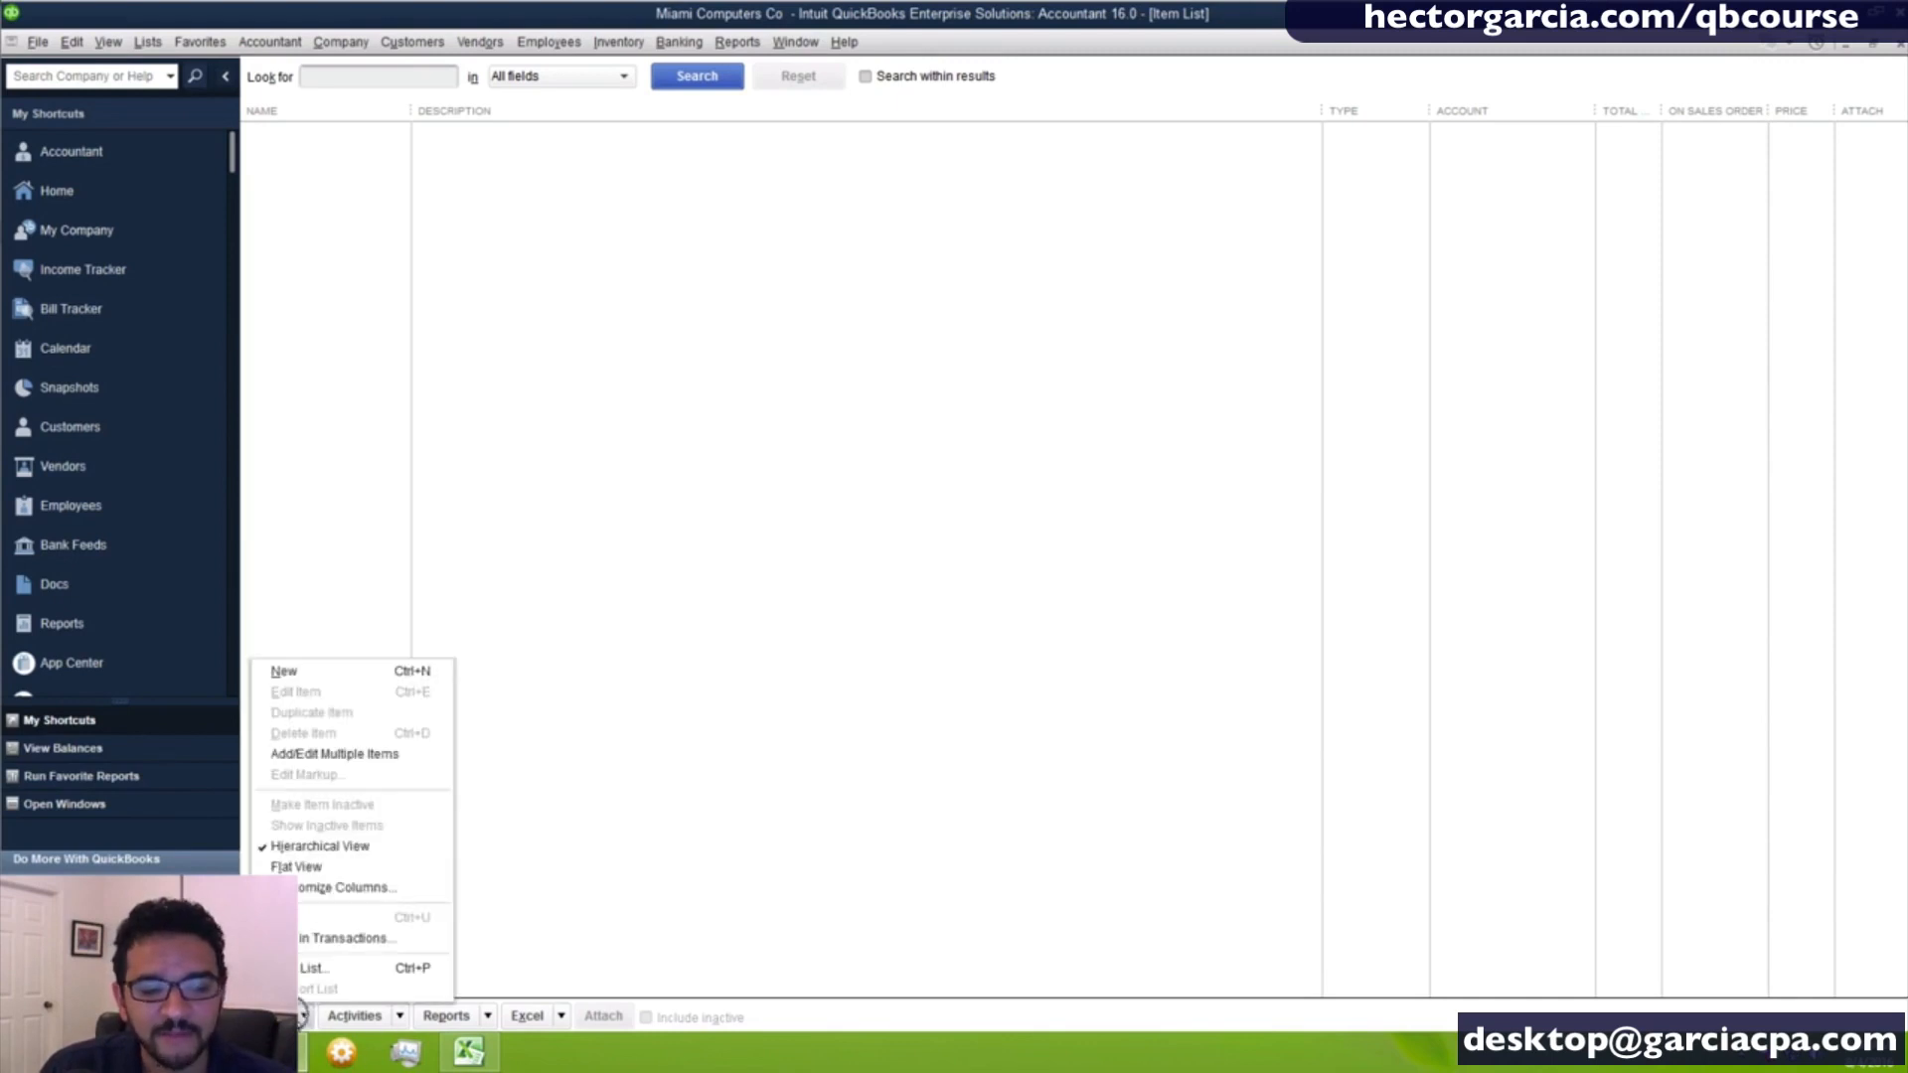
pyautogui.click(302, 1016)
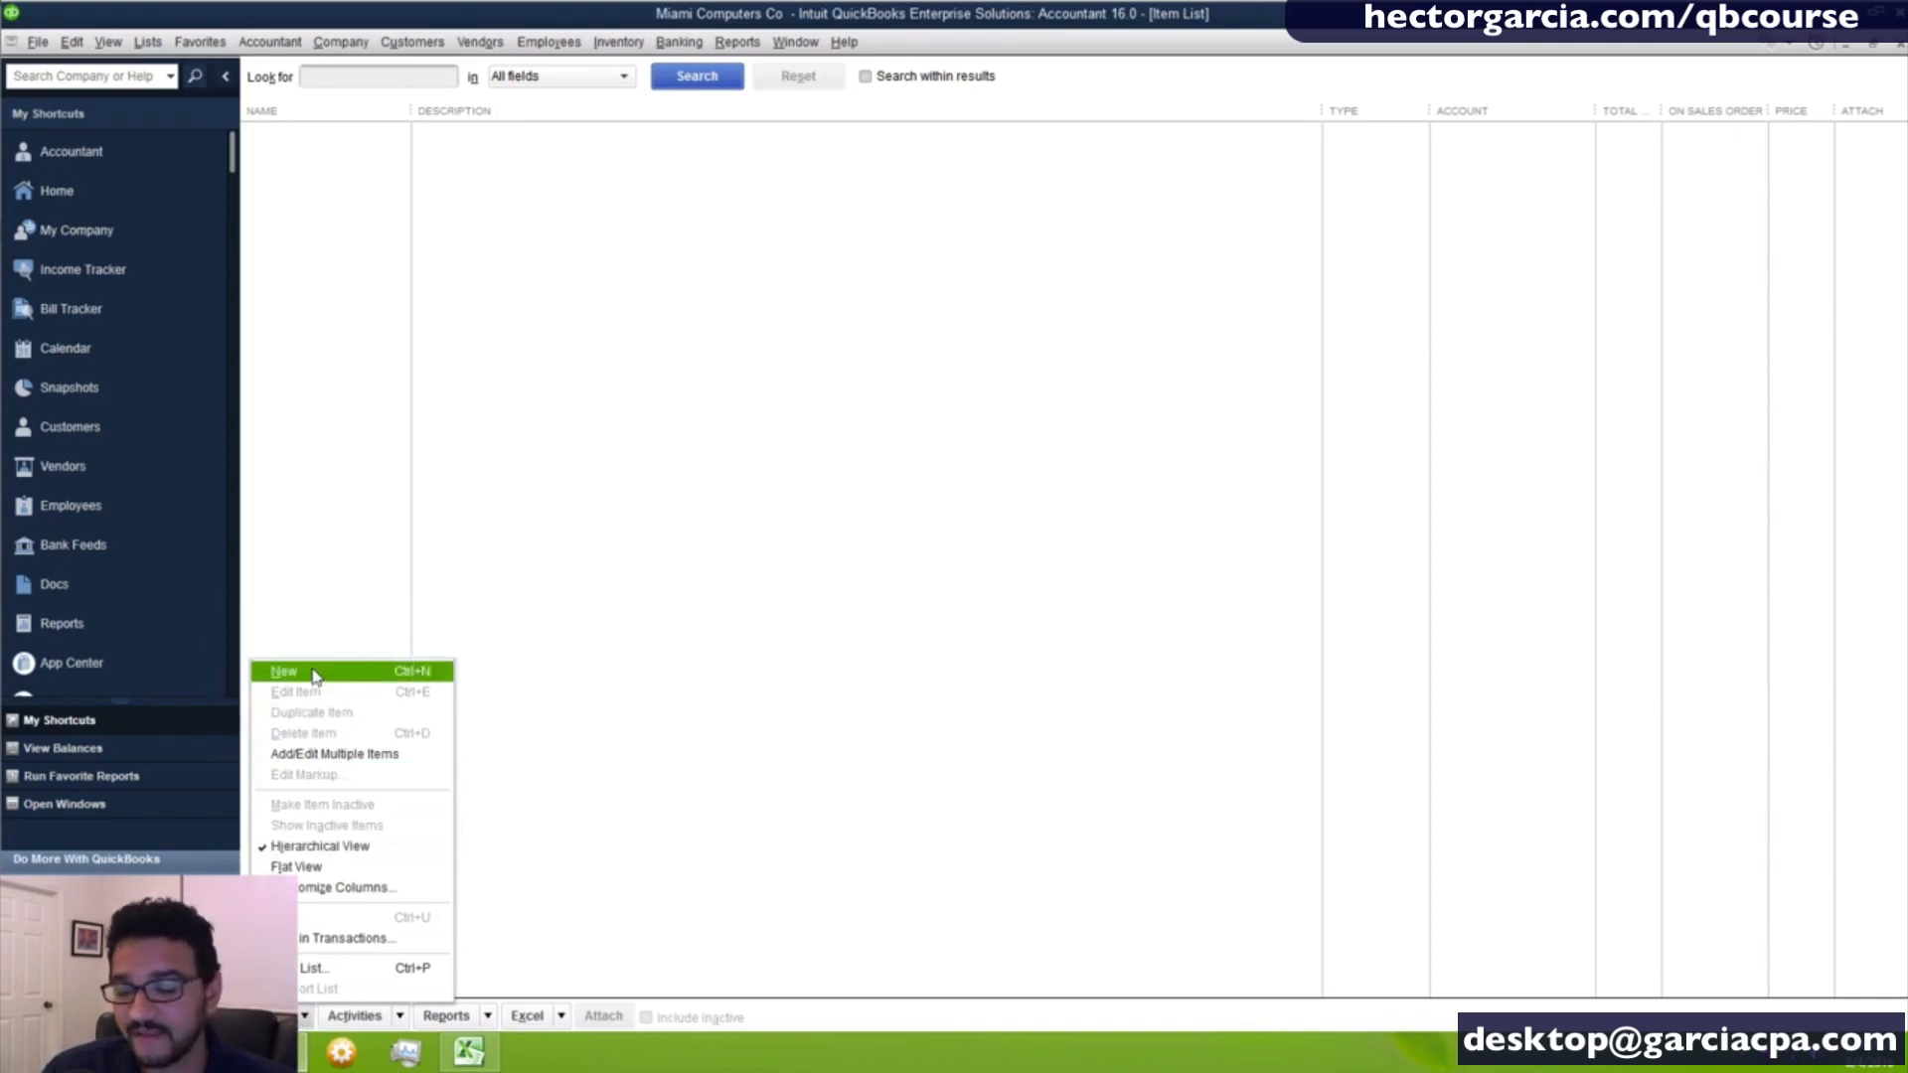
pyautogui.click(314, 676)
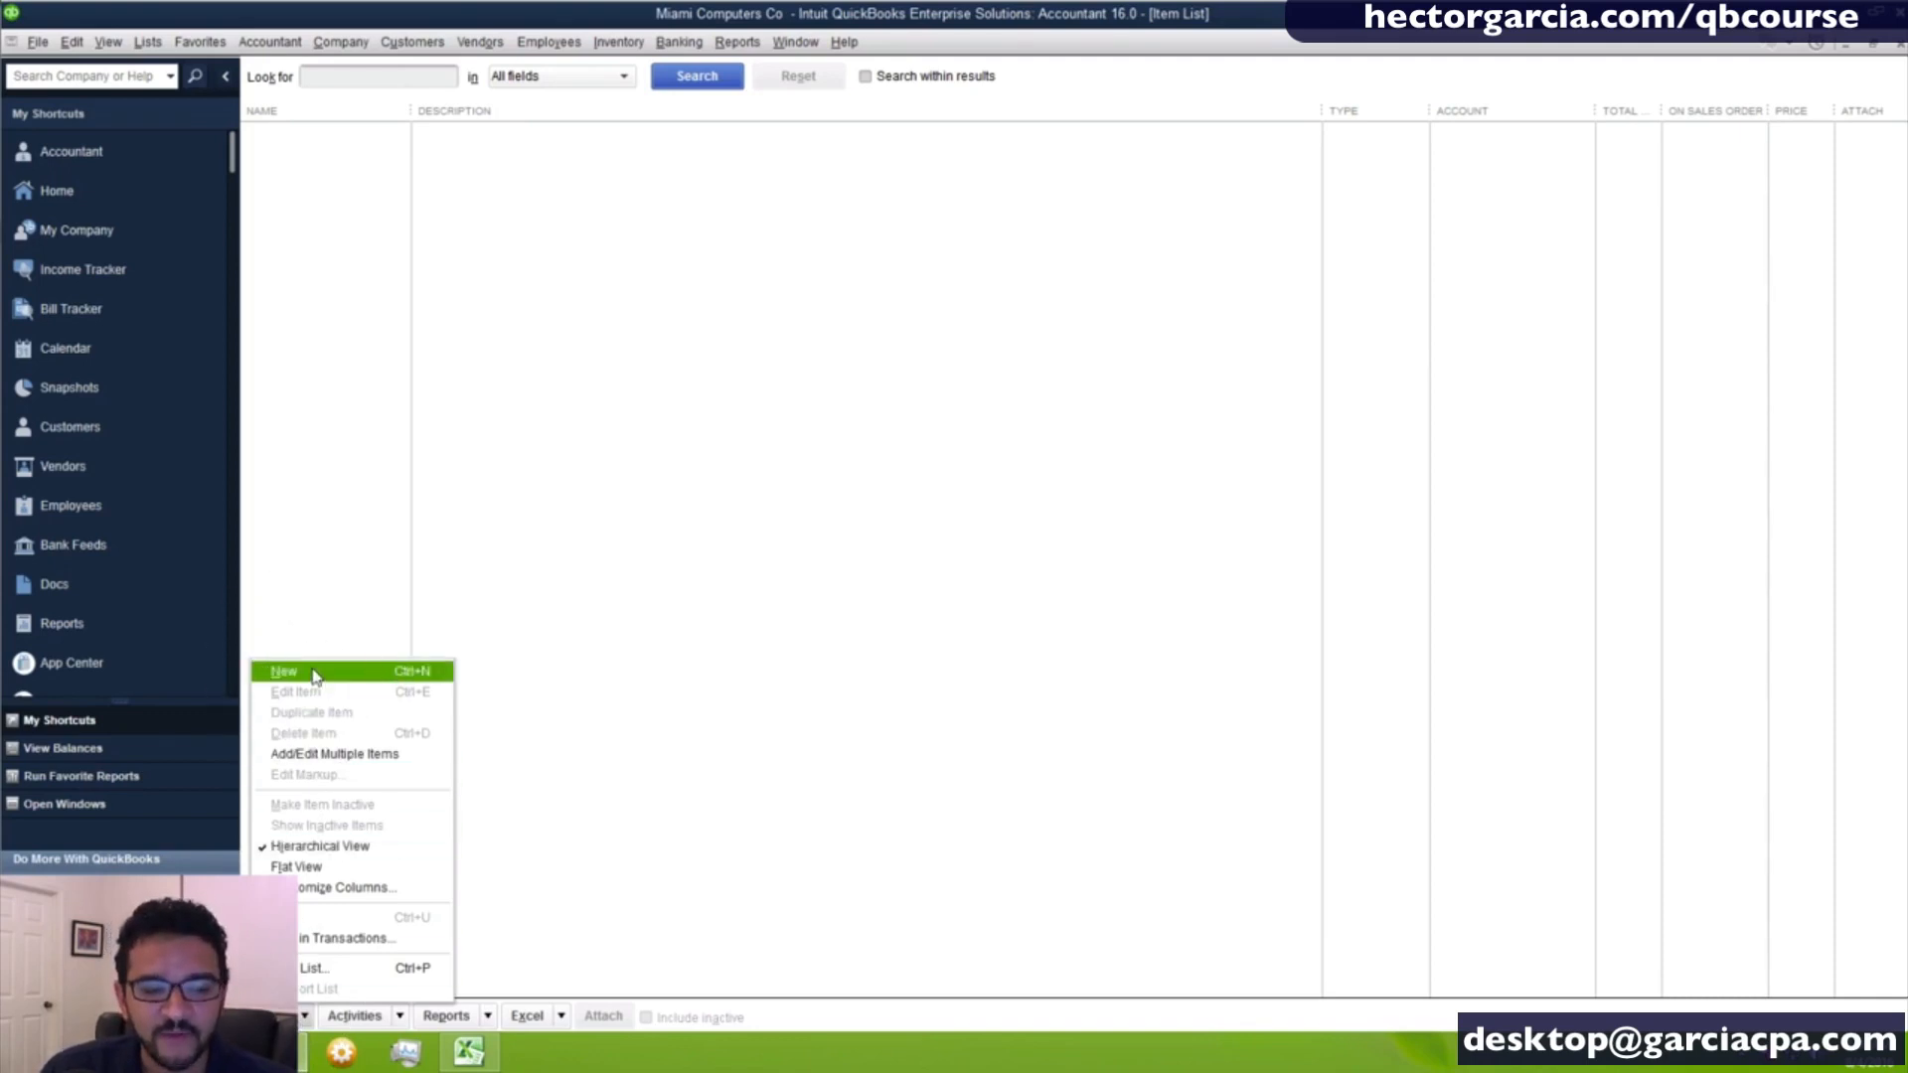
pyautogui.press('ctrl')
pyautogui.press('ctrl')
pyautogui.press('ctrl')
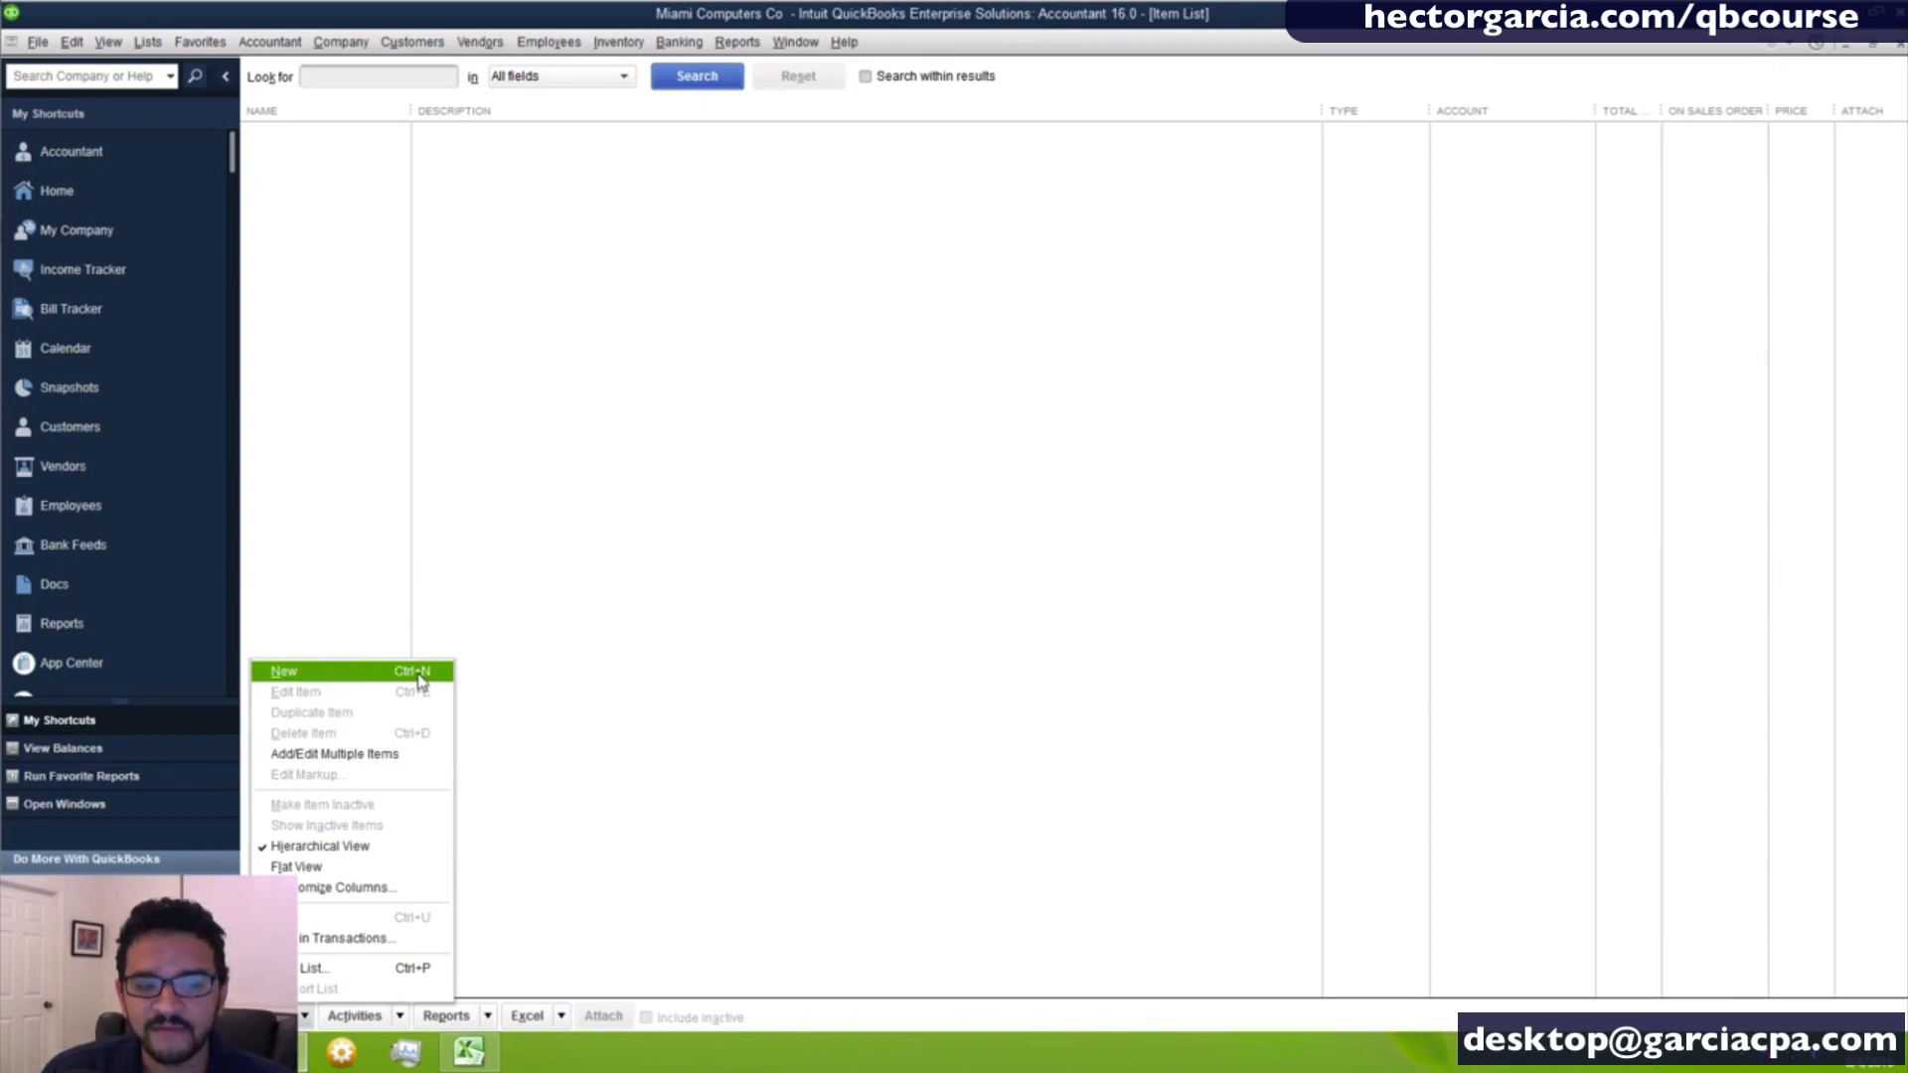
pyautogui.click(609, 605)
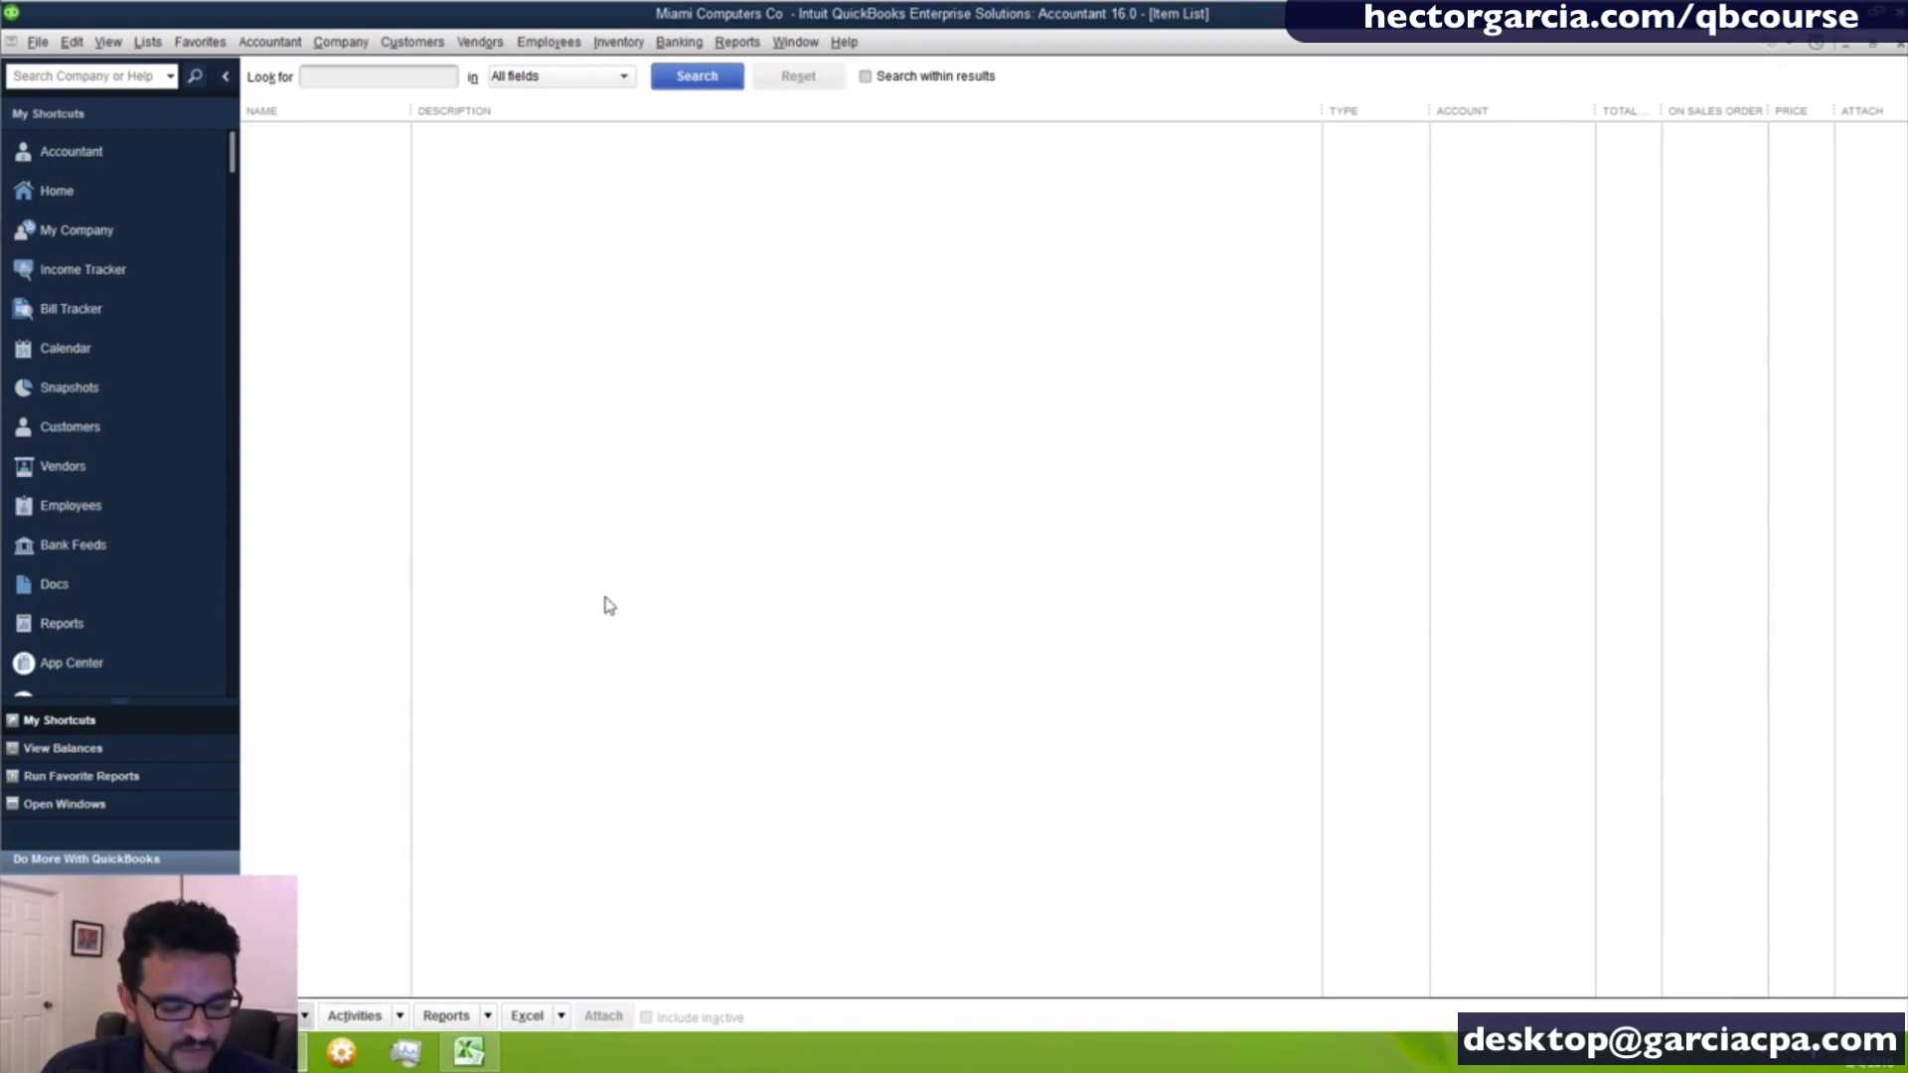
# - Start a new item, switch to floating windows and place the New Item window beside the Item List
pyautogui.hotkey('ctrl', 'n')
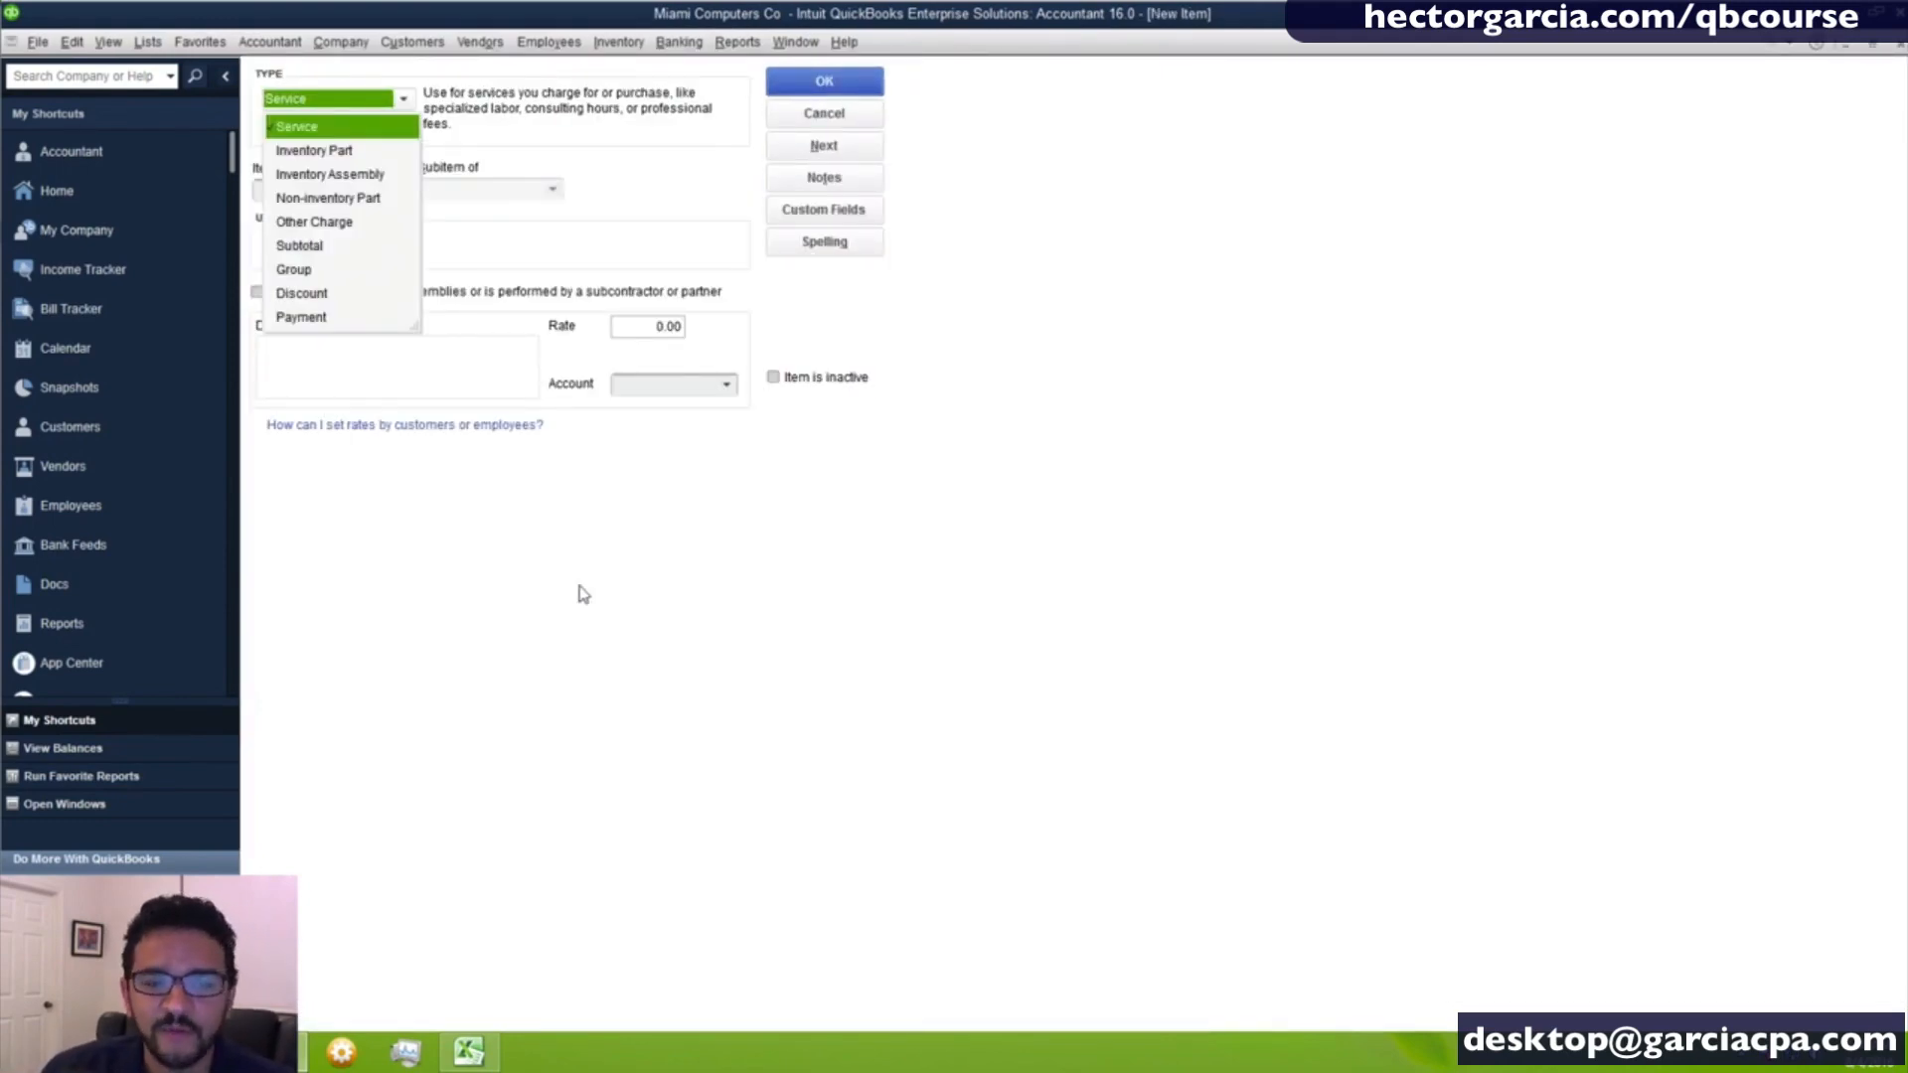
pyautogui.click(1112, 288)
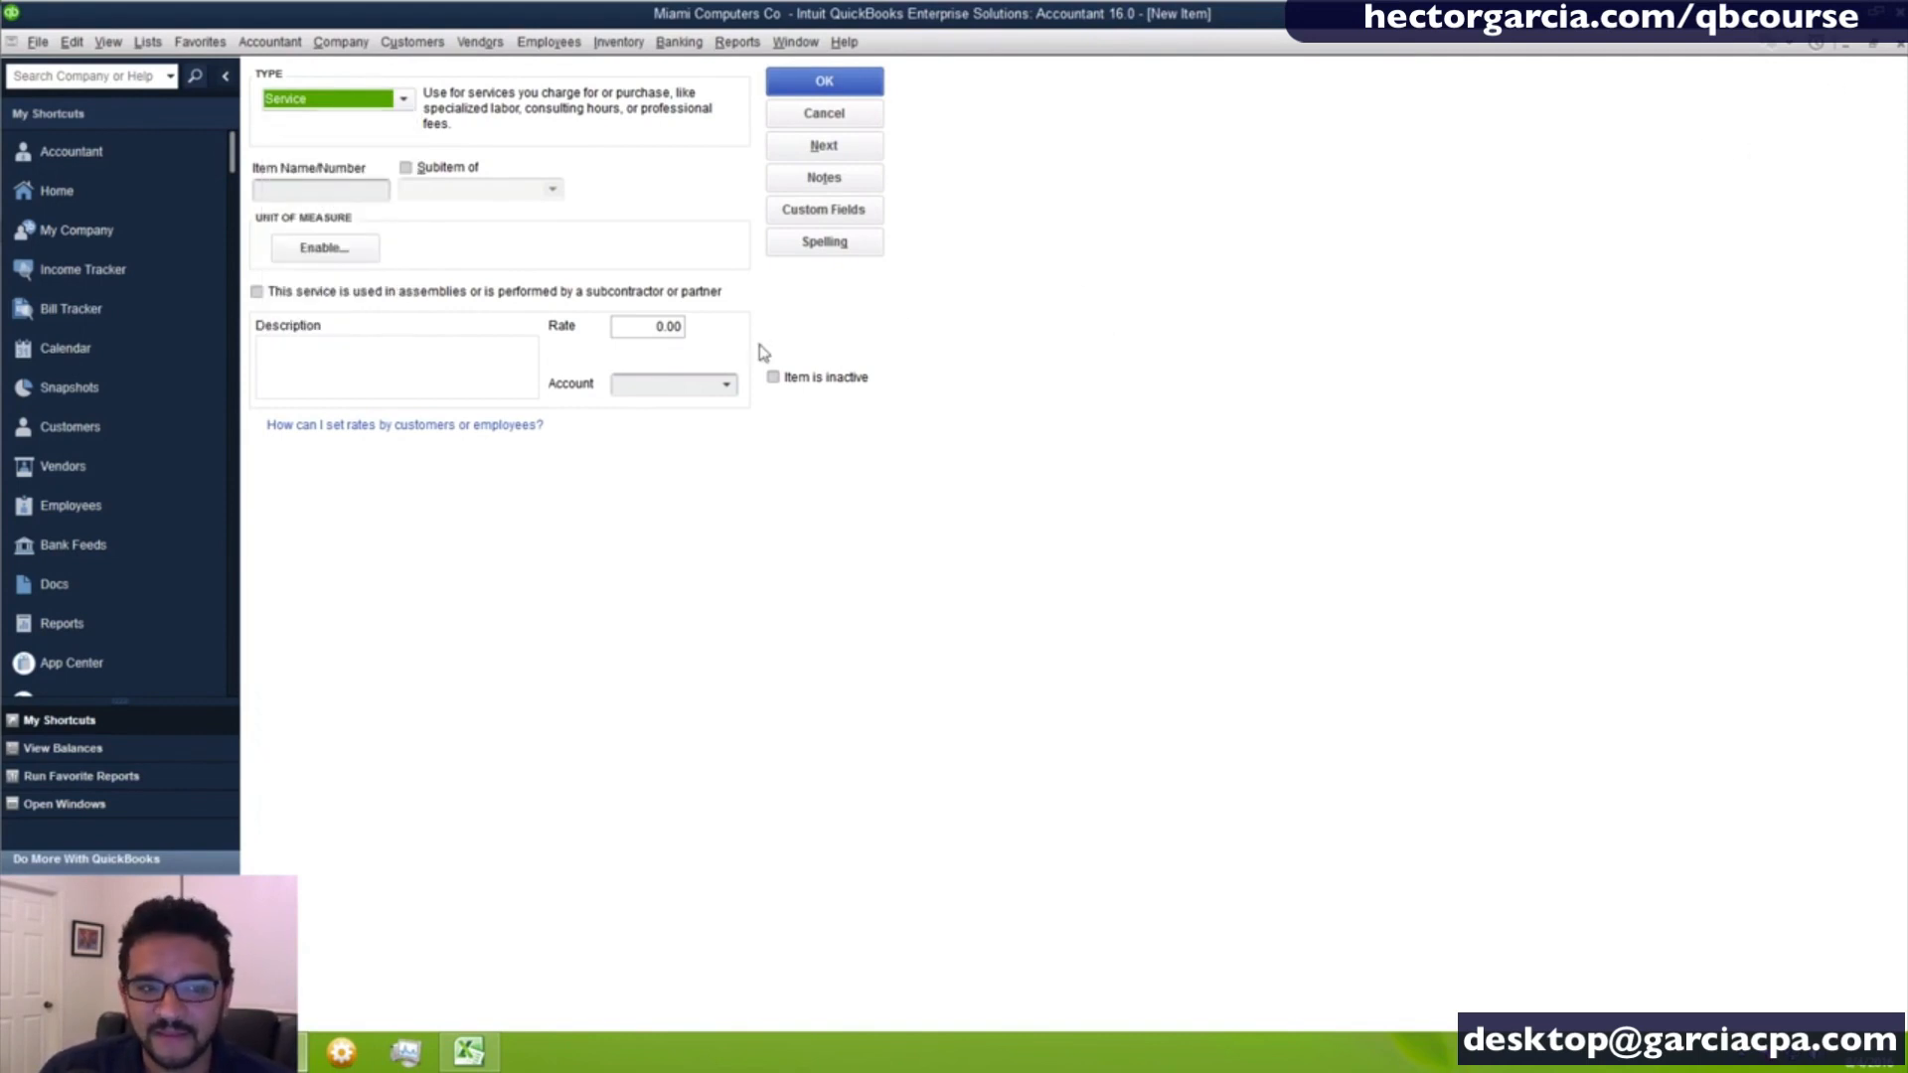
pyautogui.click(1872, 46)
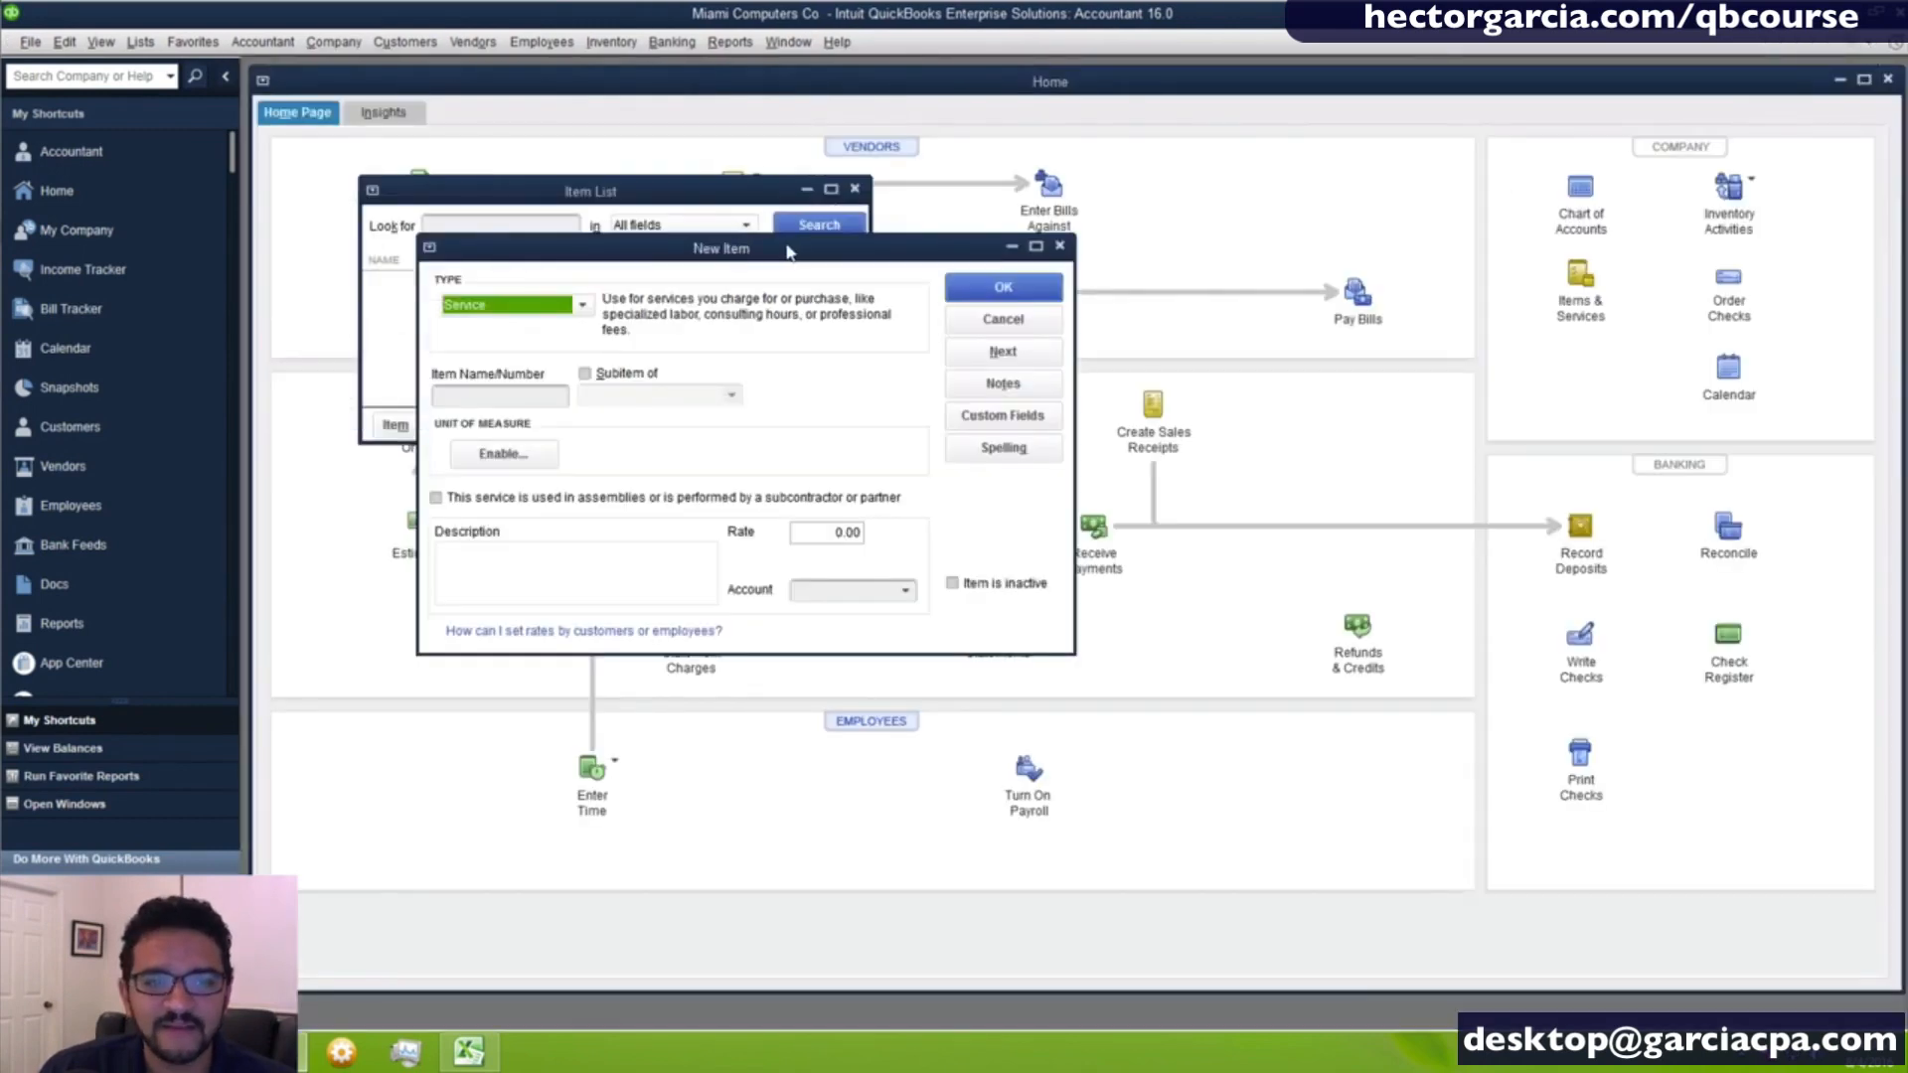
pyautogui.moveTo(786, 251); pyautogui.dragTo(1029, 261)
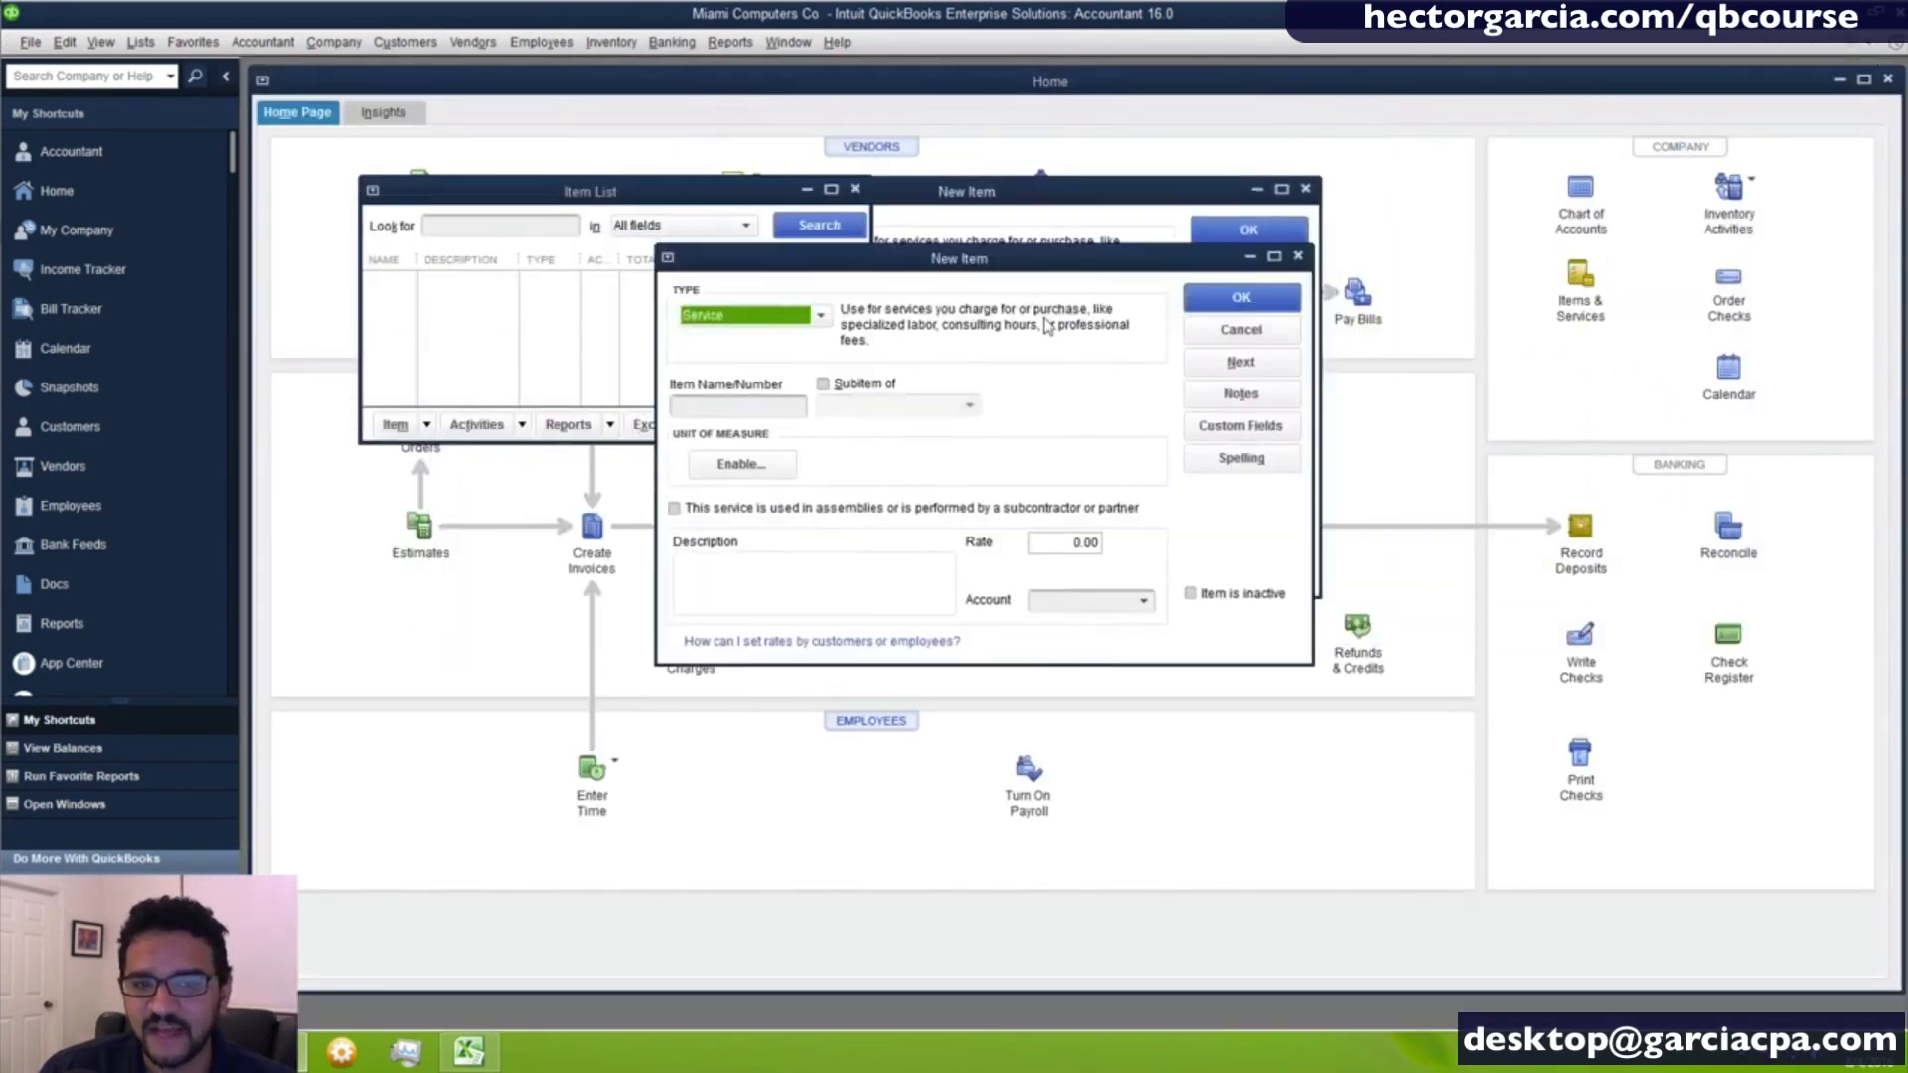
pyautogui.moveTo(1045, 326); pyautogui.dragTo(1379, 177)
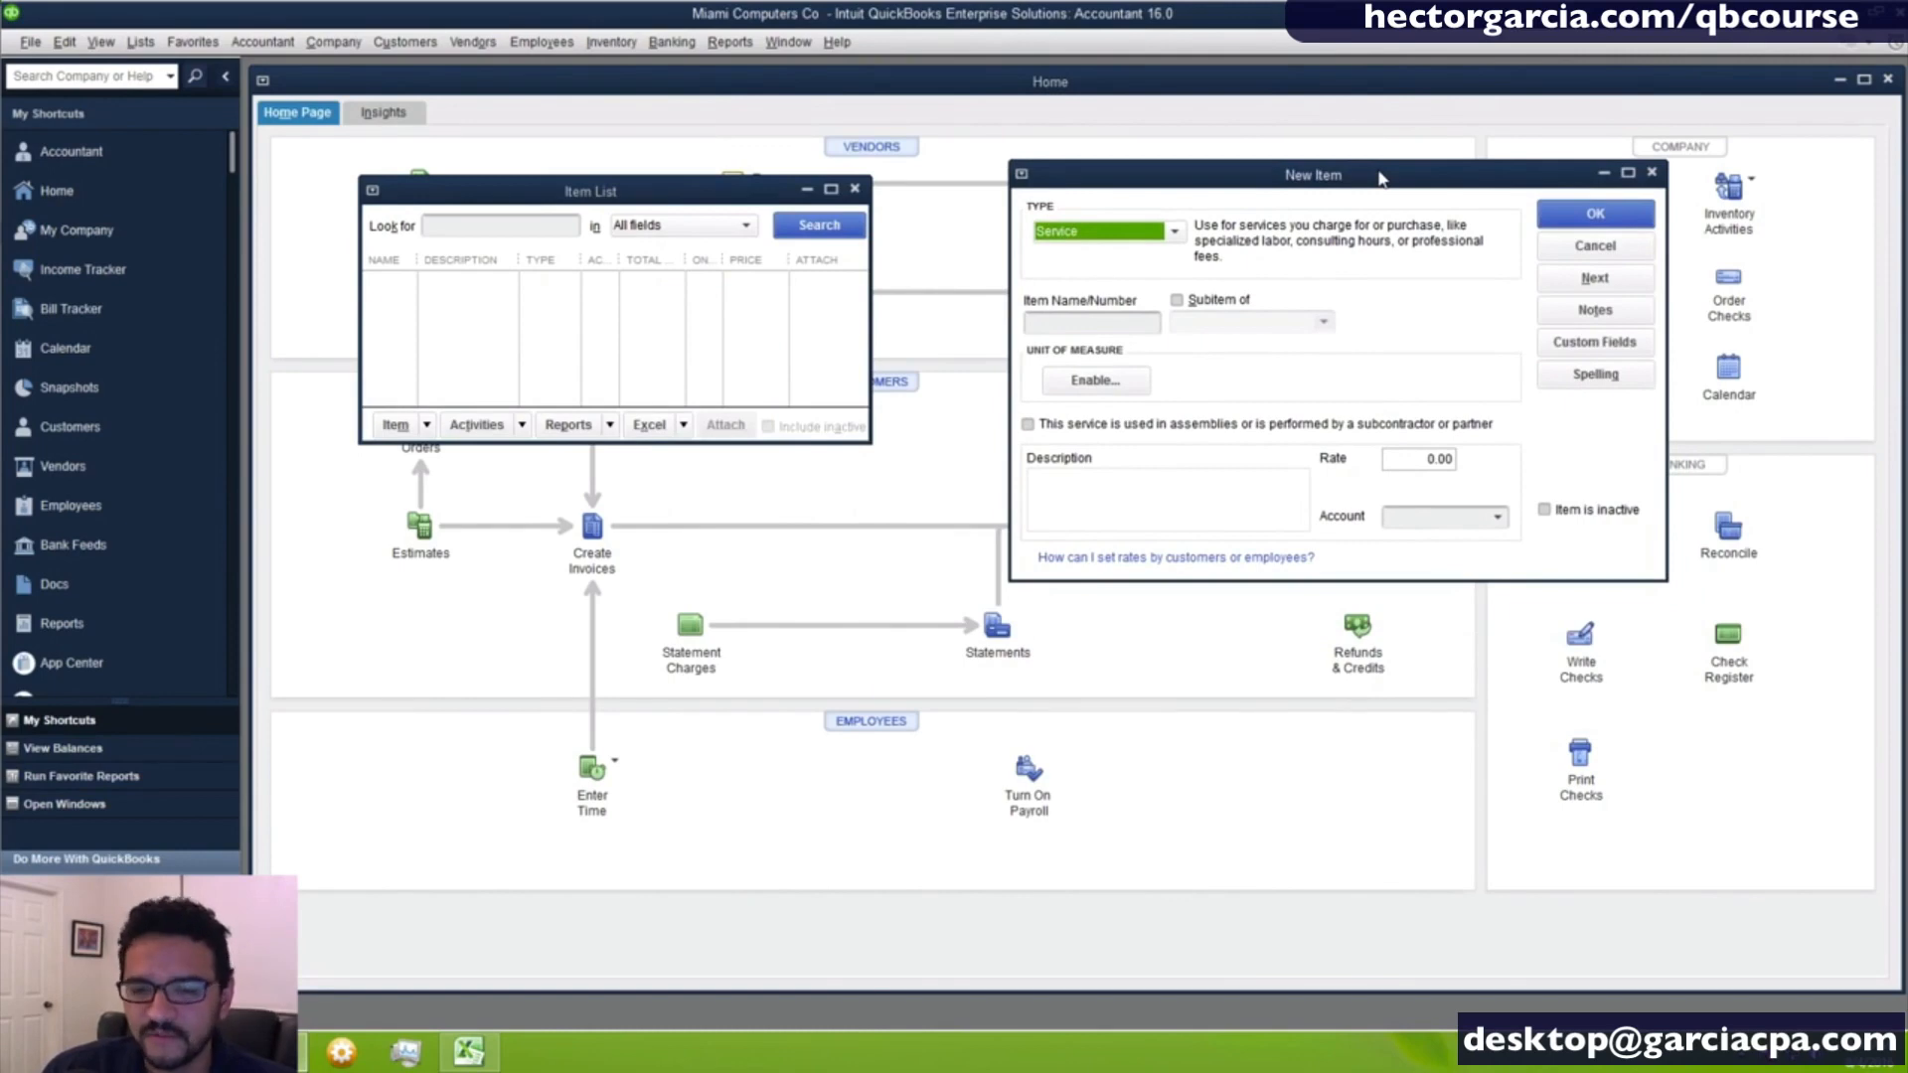
pyautogui.moveTo(1357, 177); pyautogui.dragTo(1296, 175)
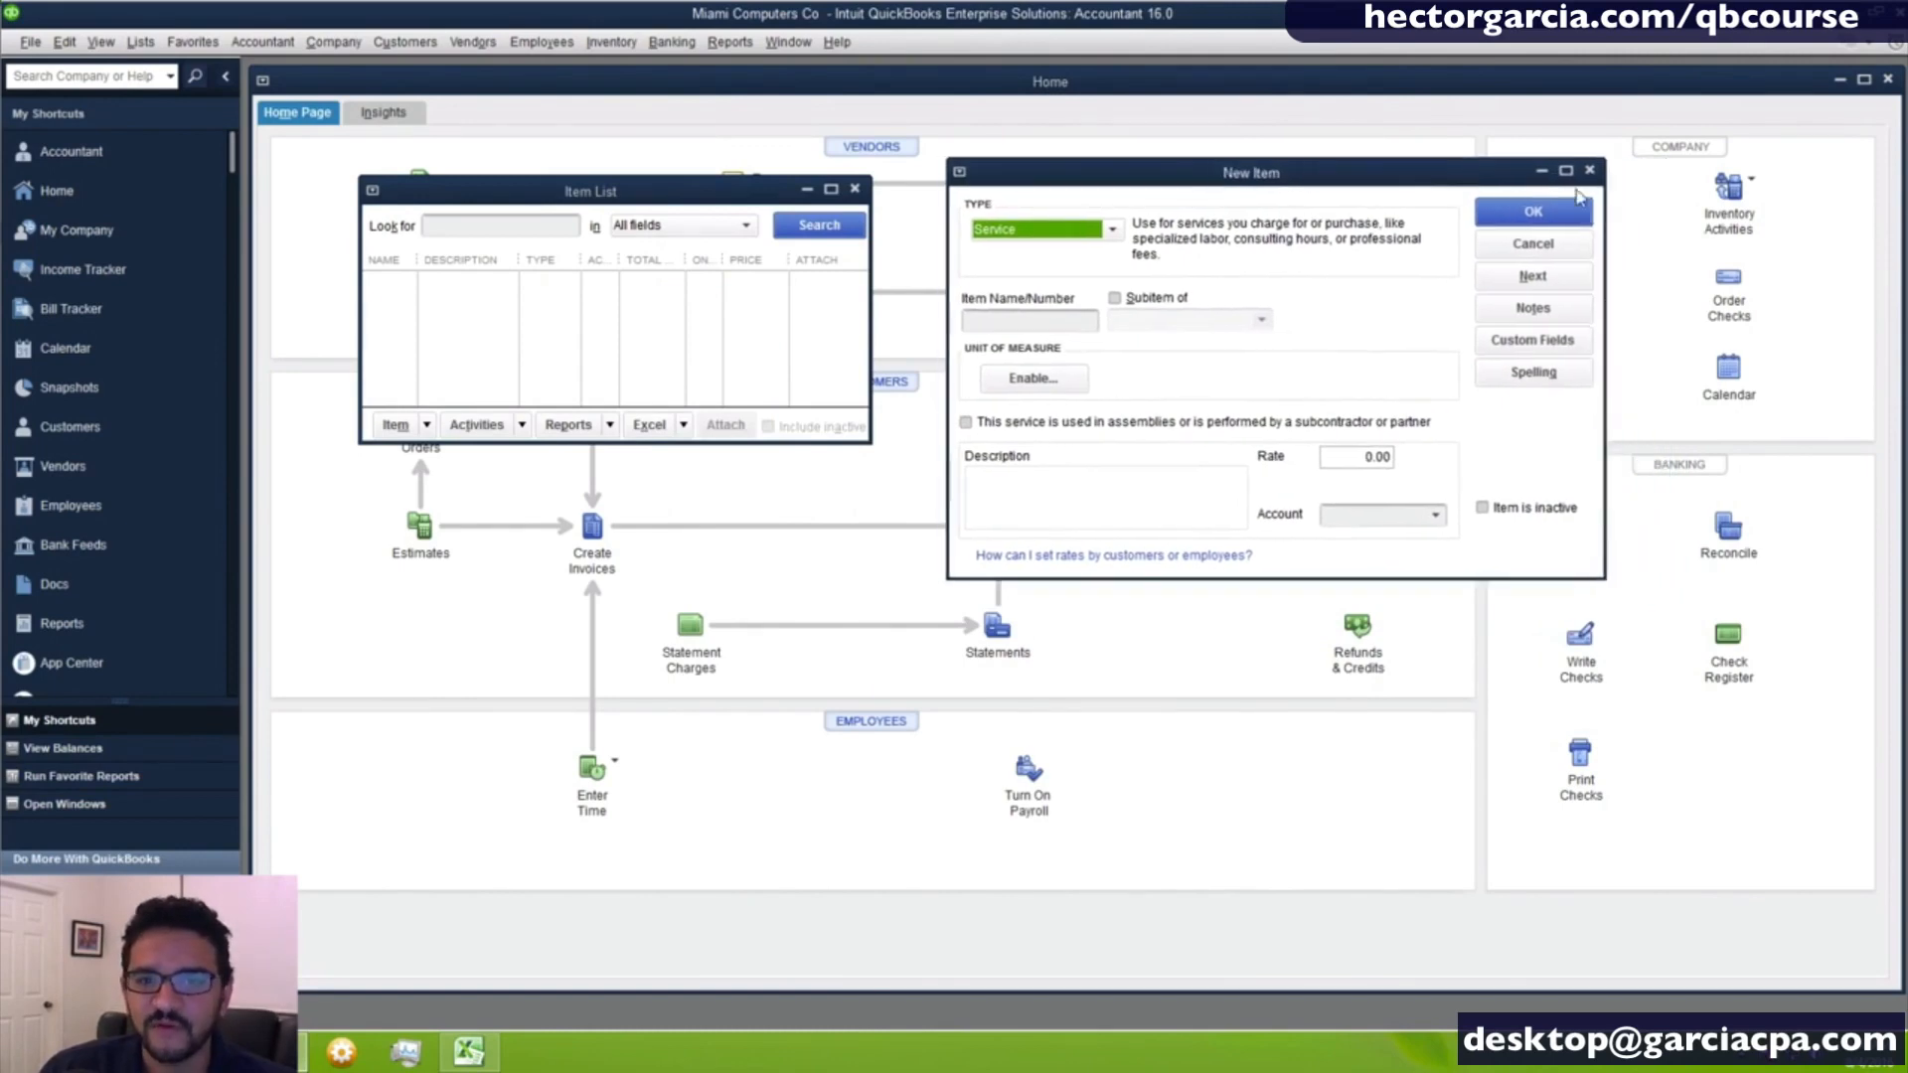
pyautogui.click(1566, 175)
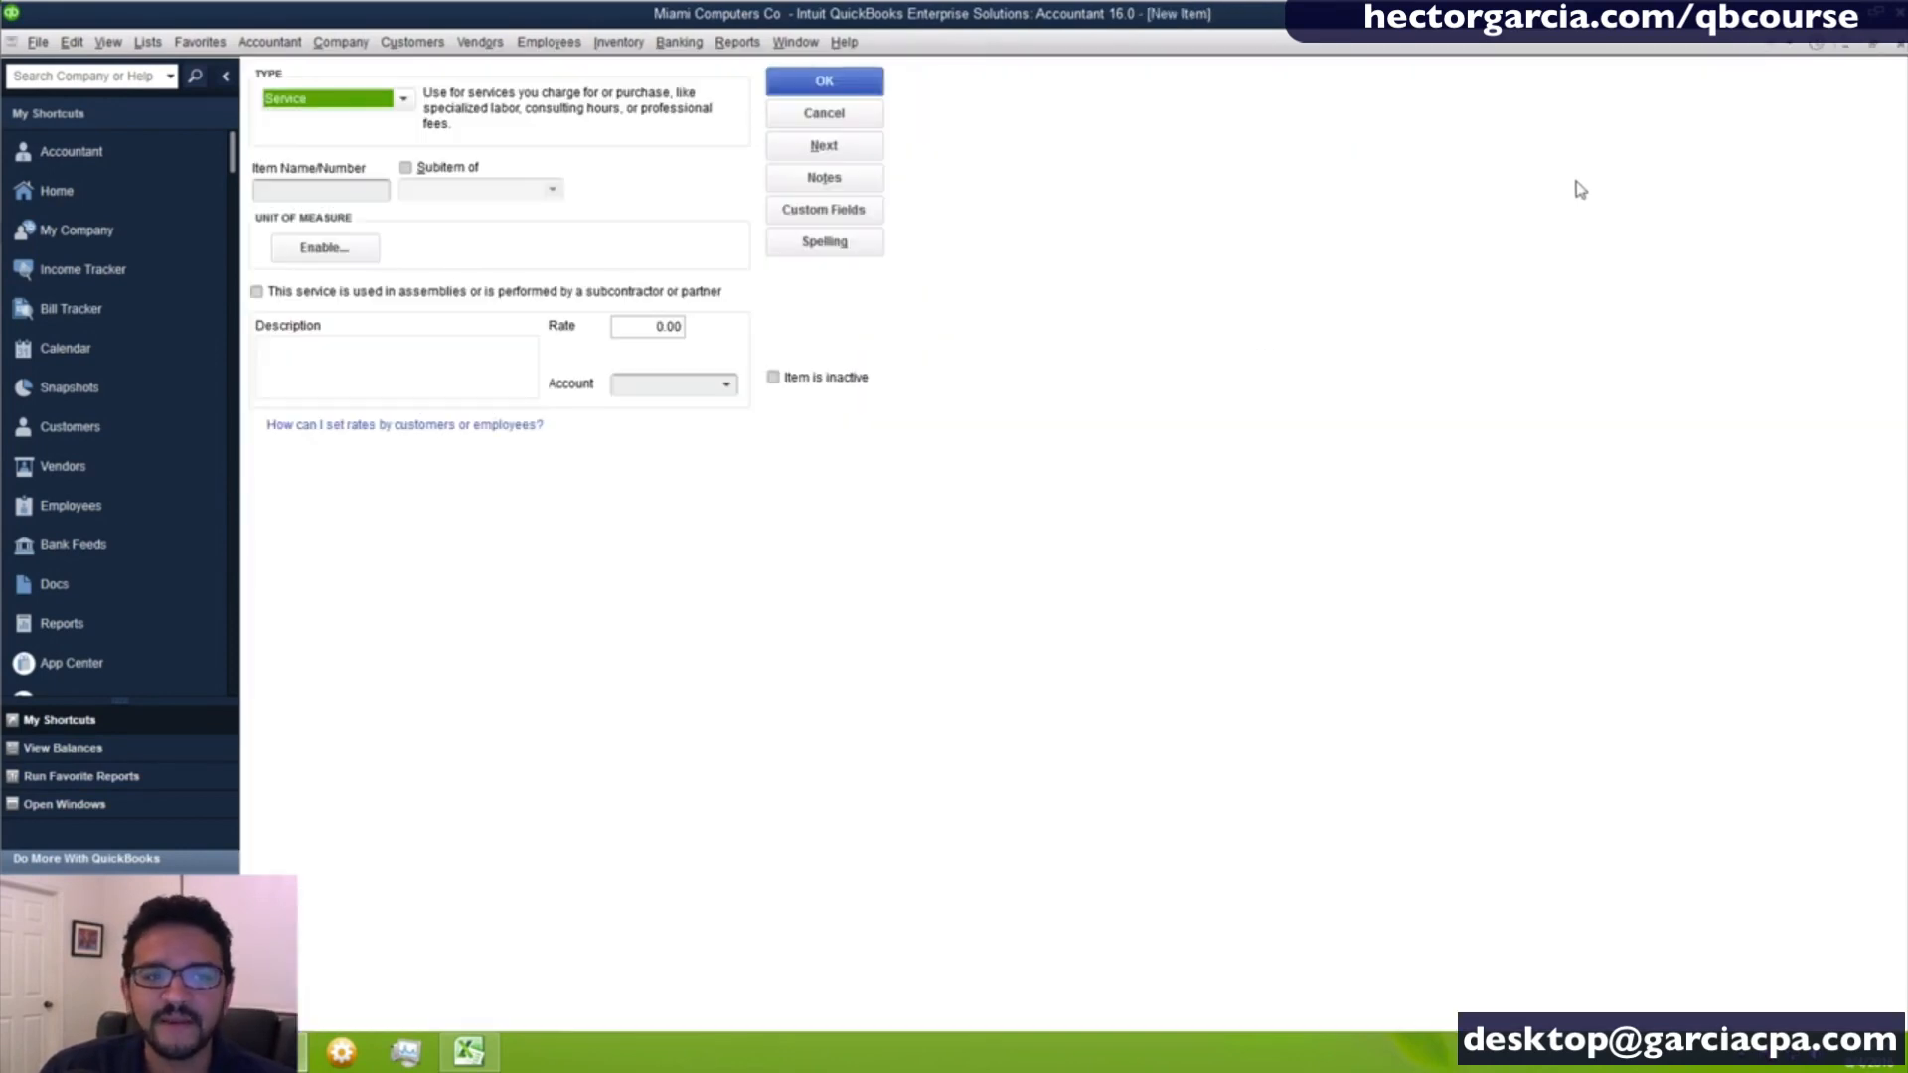
pyautogui.click(1872, 47)
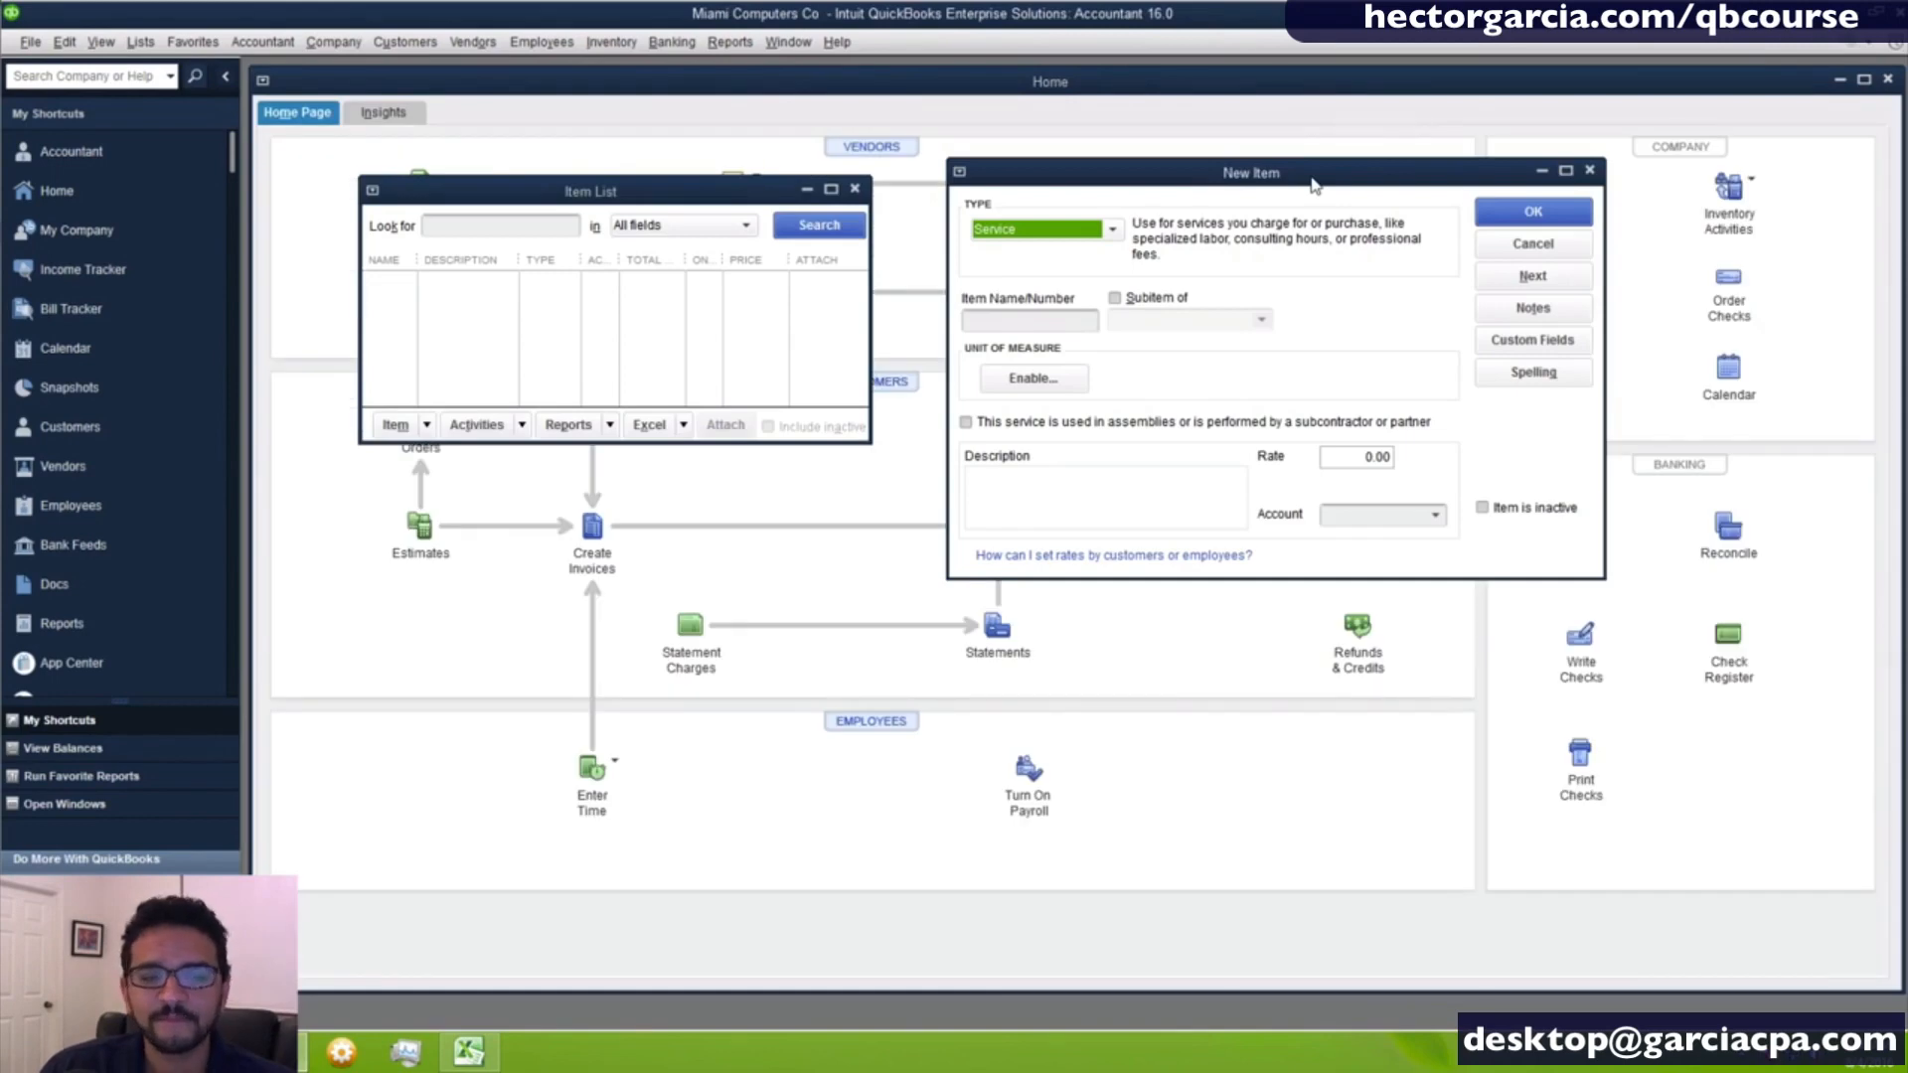
pyautogui.moveTo(1308, 176); pyautogui.dragTo(1292, 182)
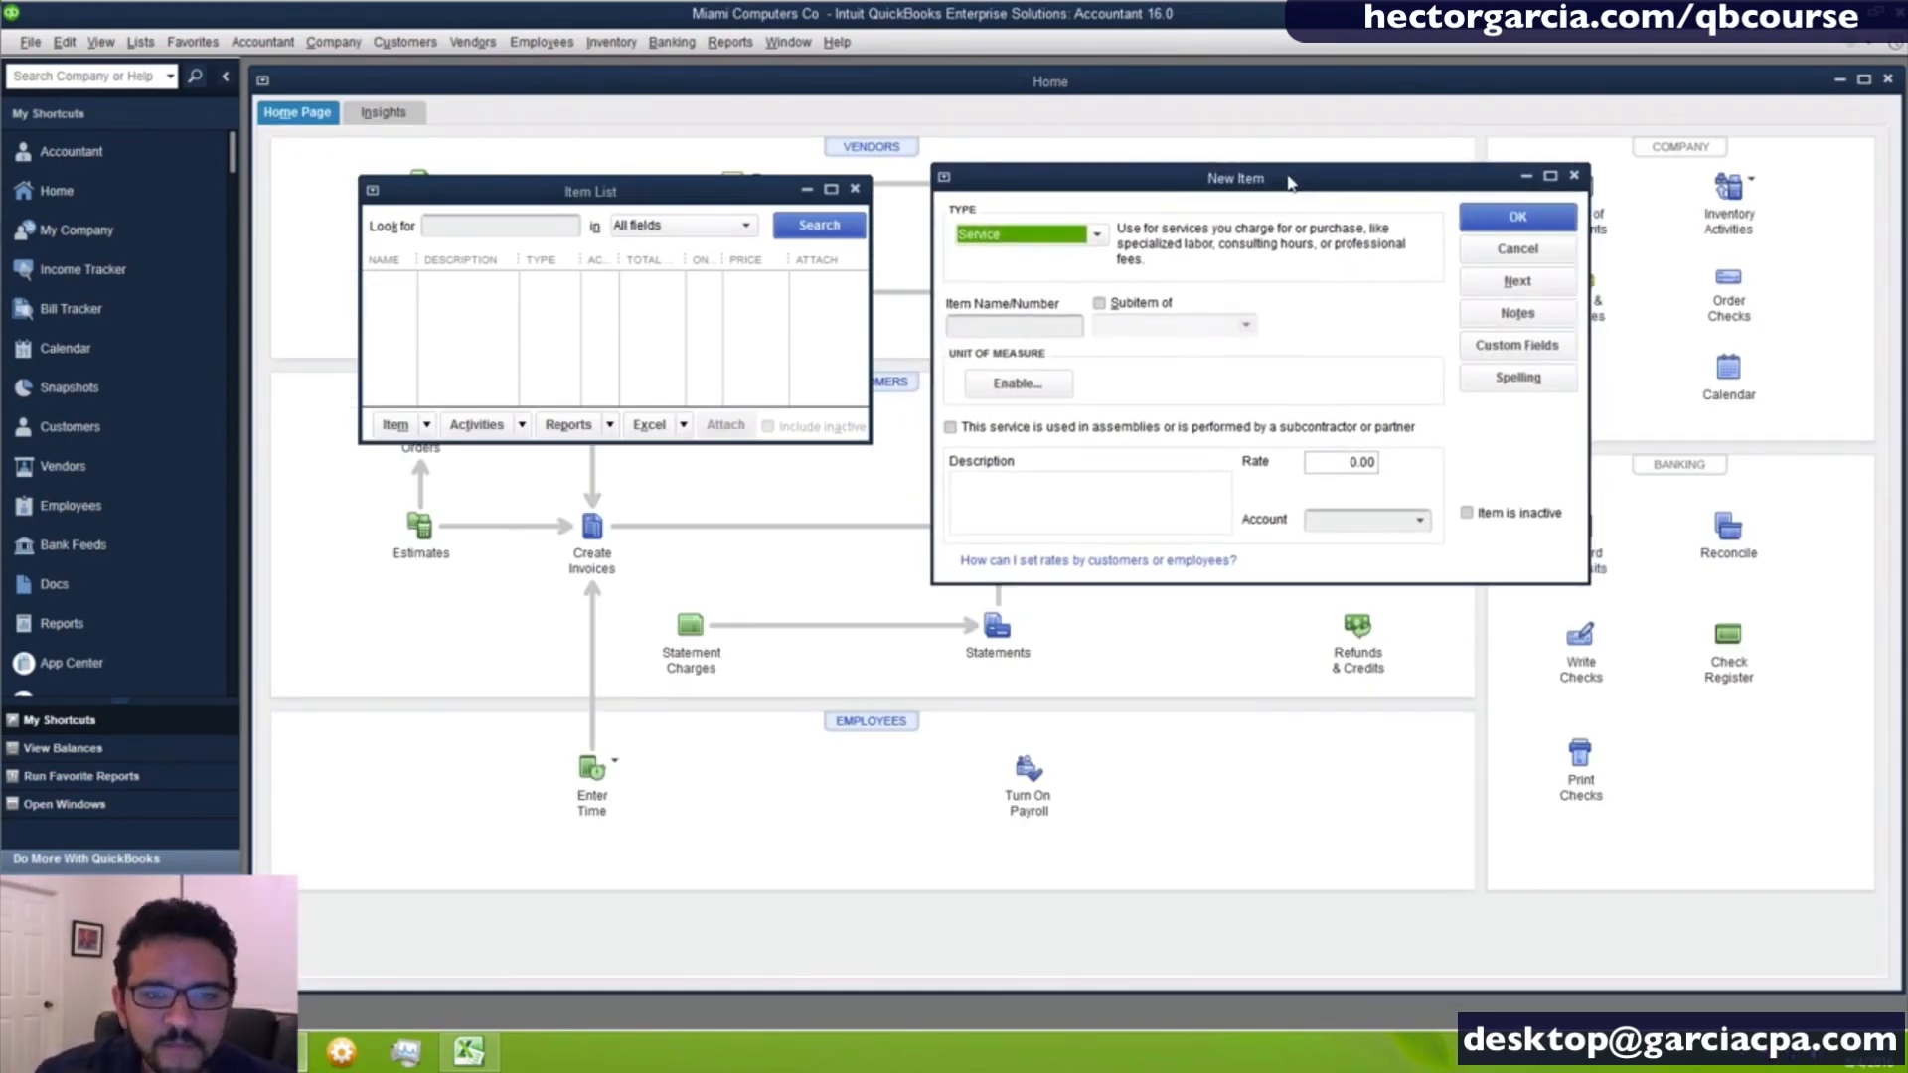
# - Look over the available item types, keep Service selected and cancel the new item
pyautogui.click(1098, 236)
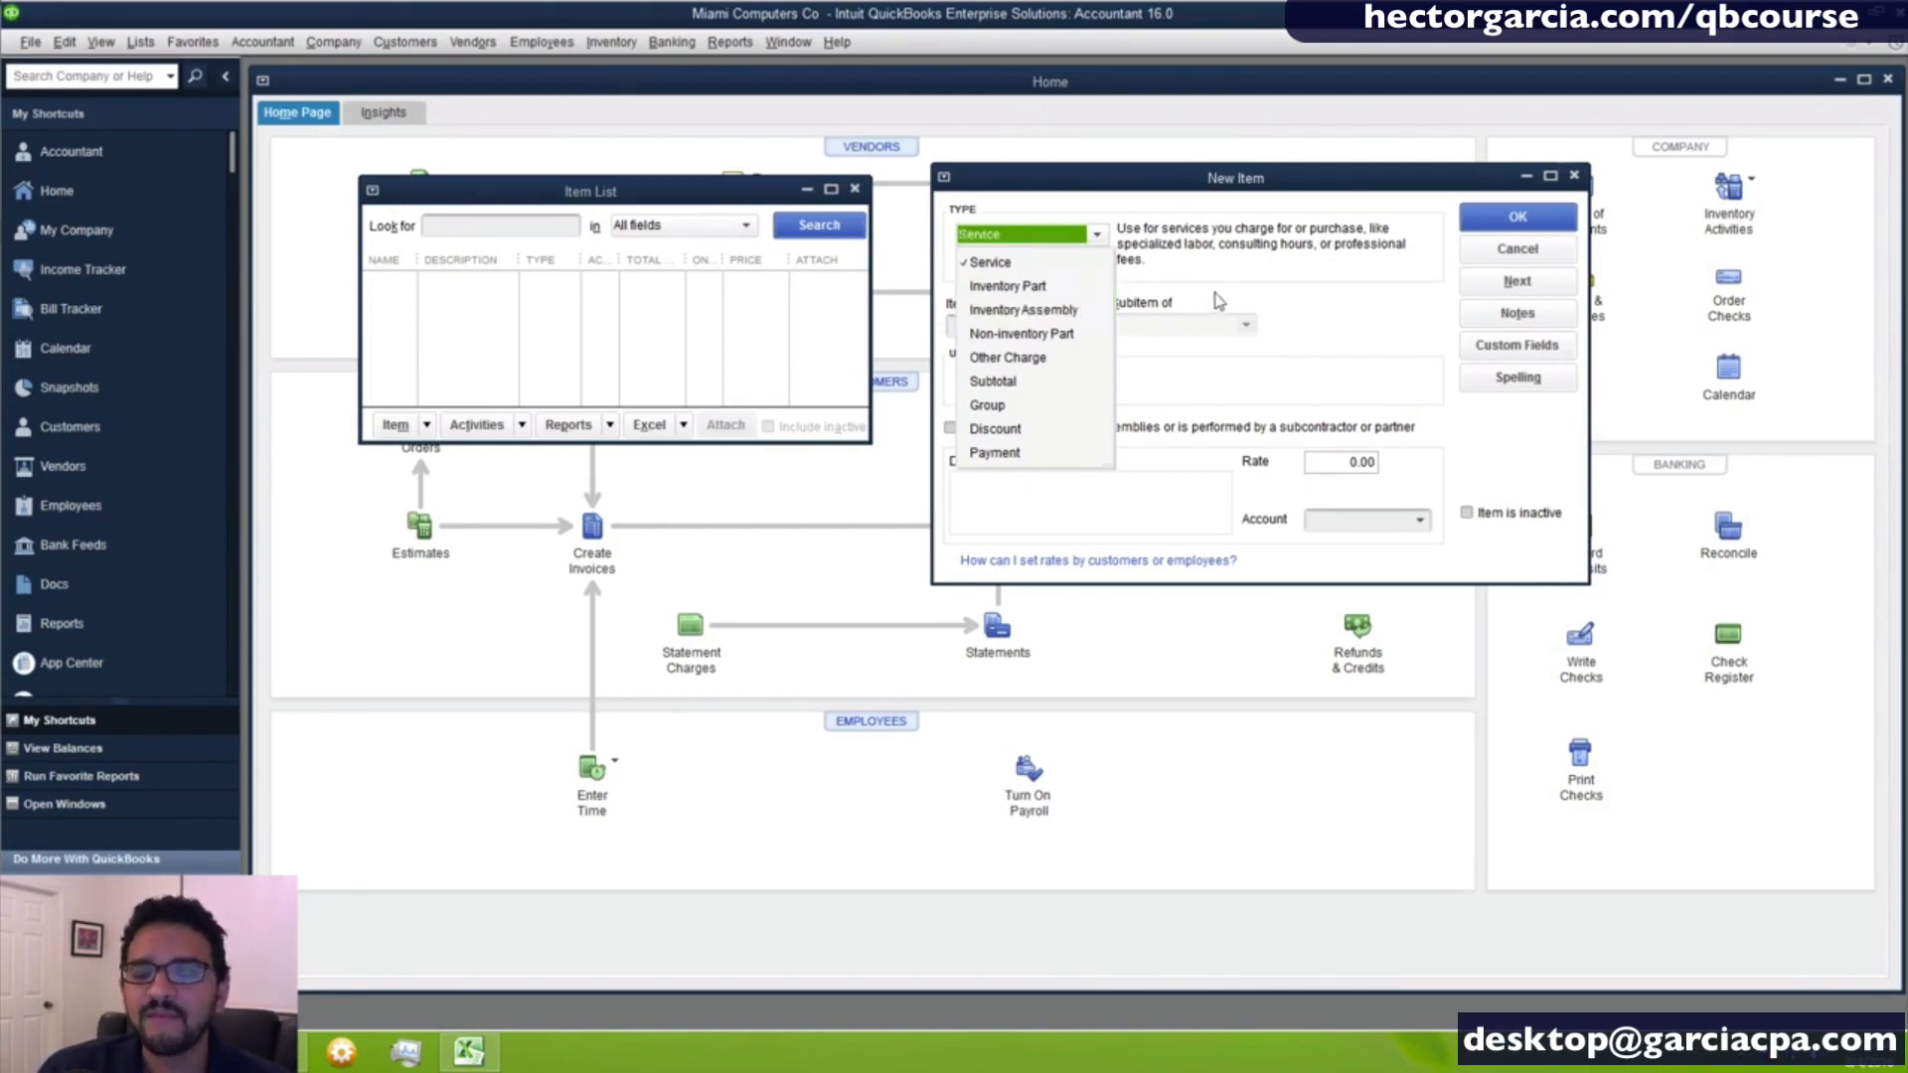
pyautogui.click(991, 262)
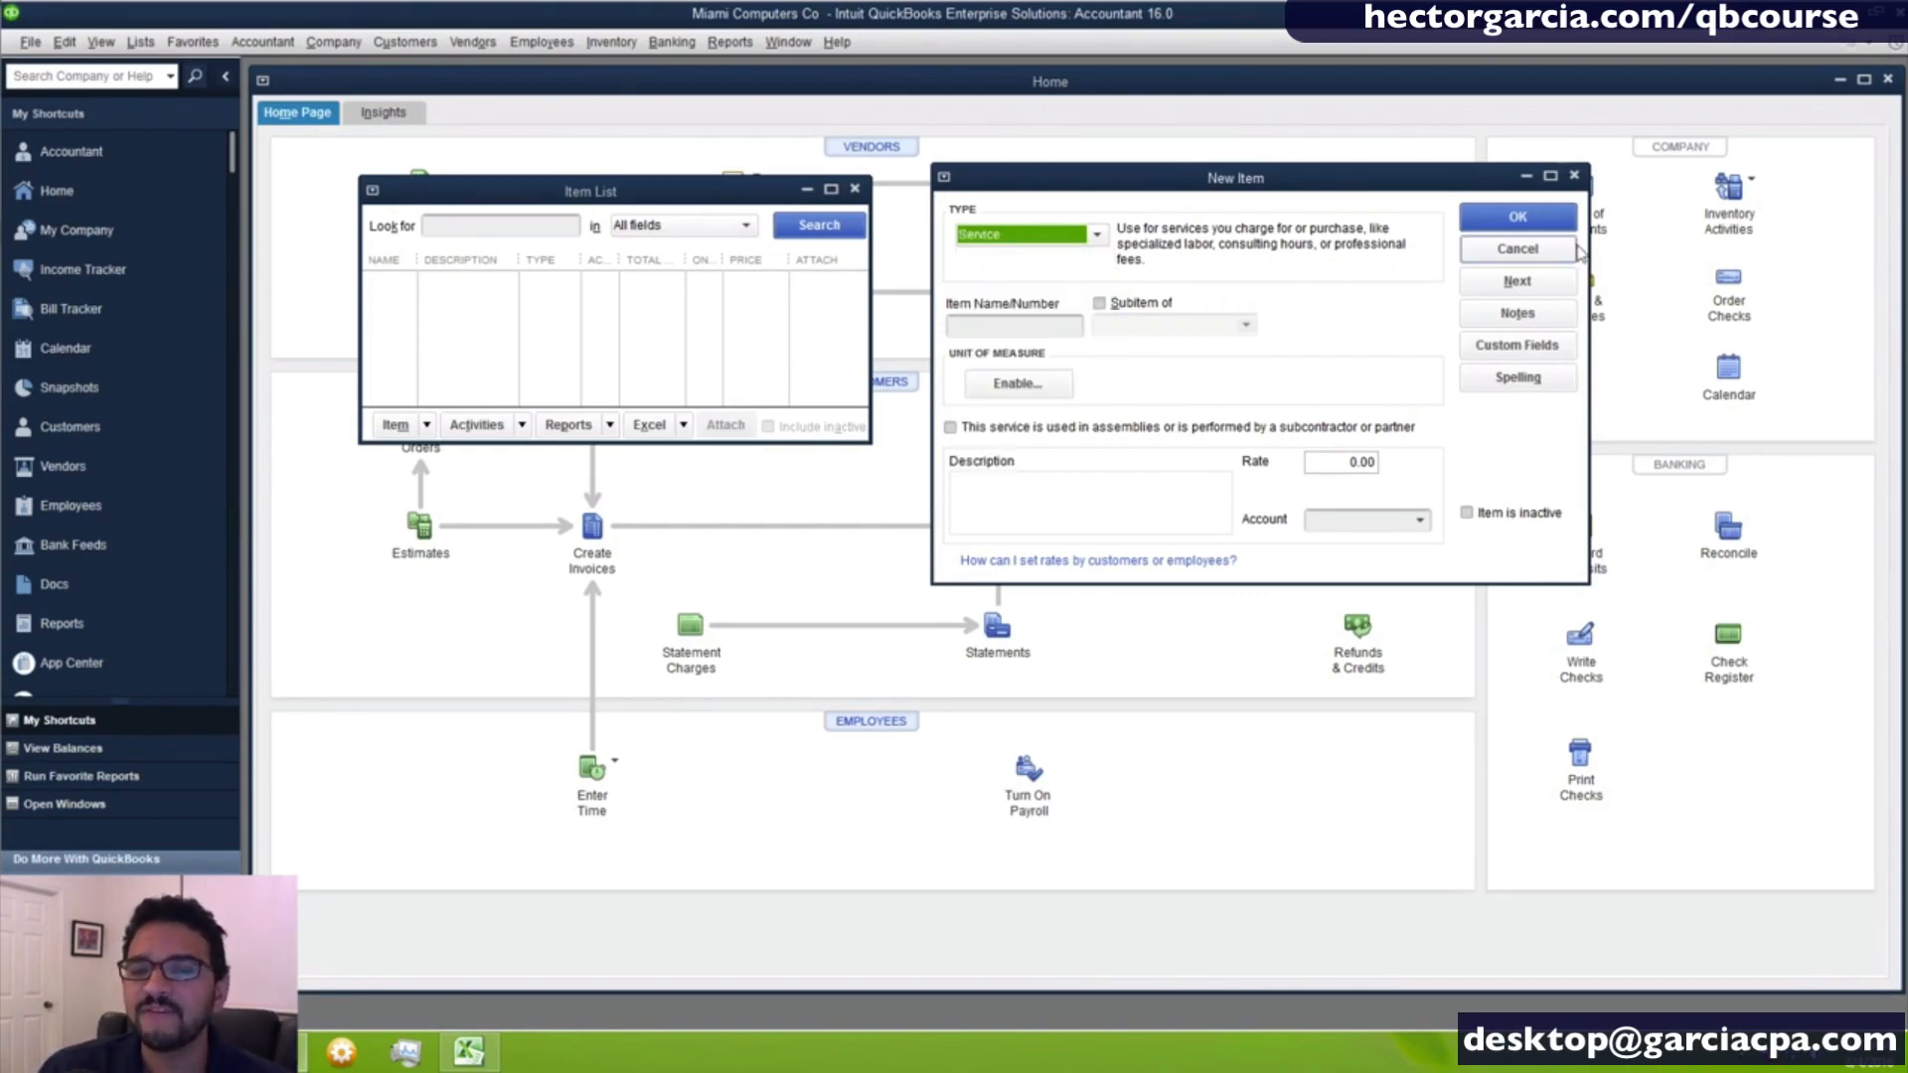
pyautogui.click(1518, 252)
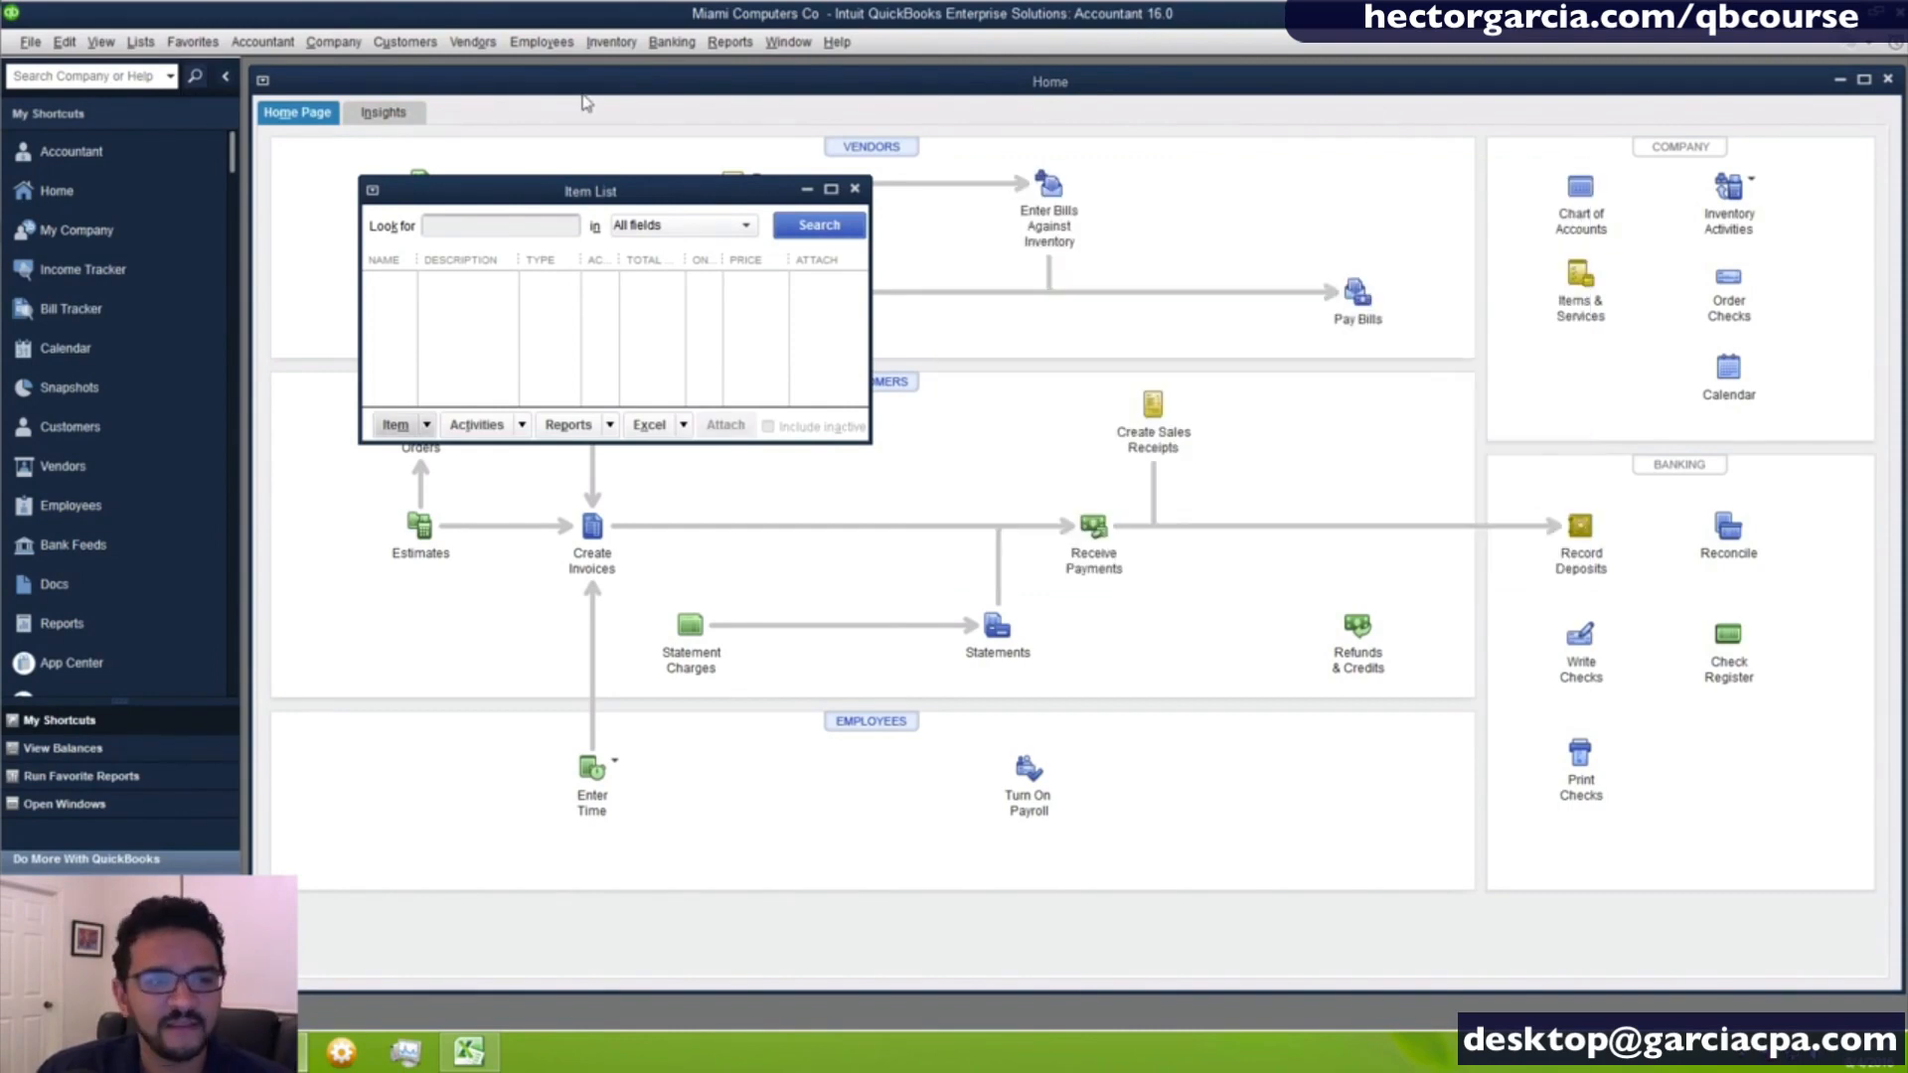
# - Open the company preferences for Items & Inventory
pyautogui.click(71, 45)
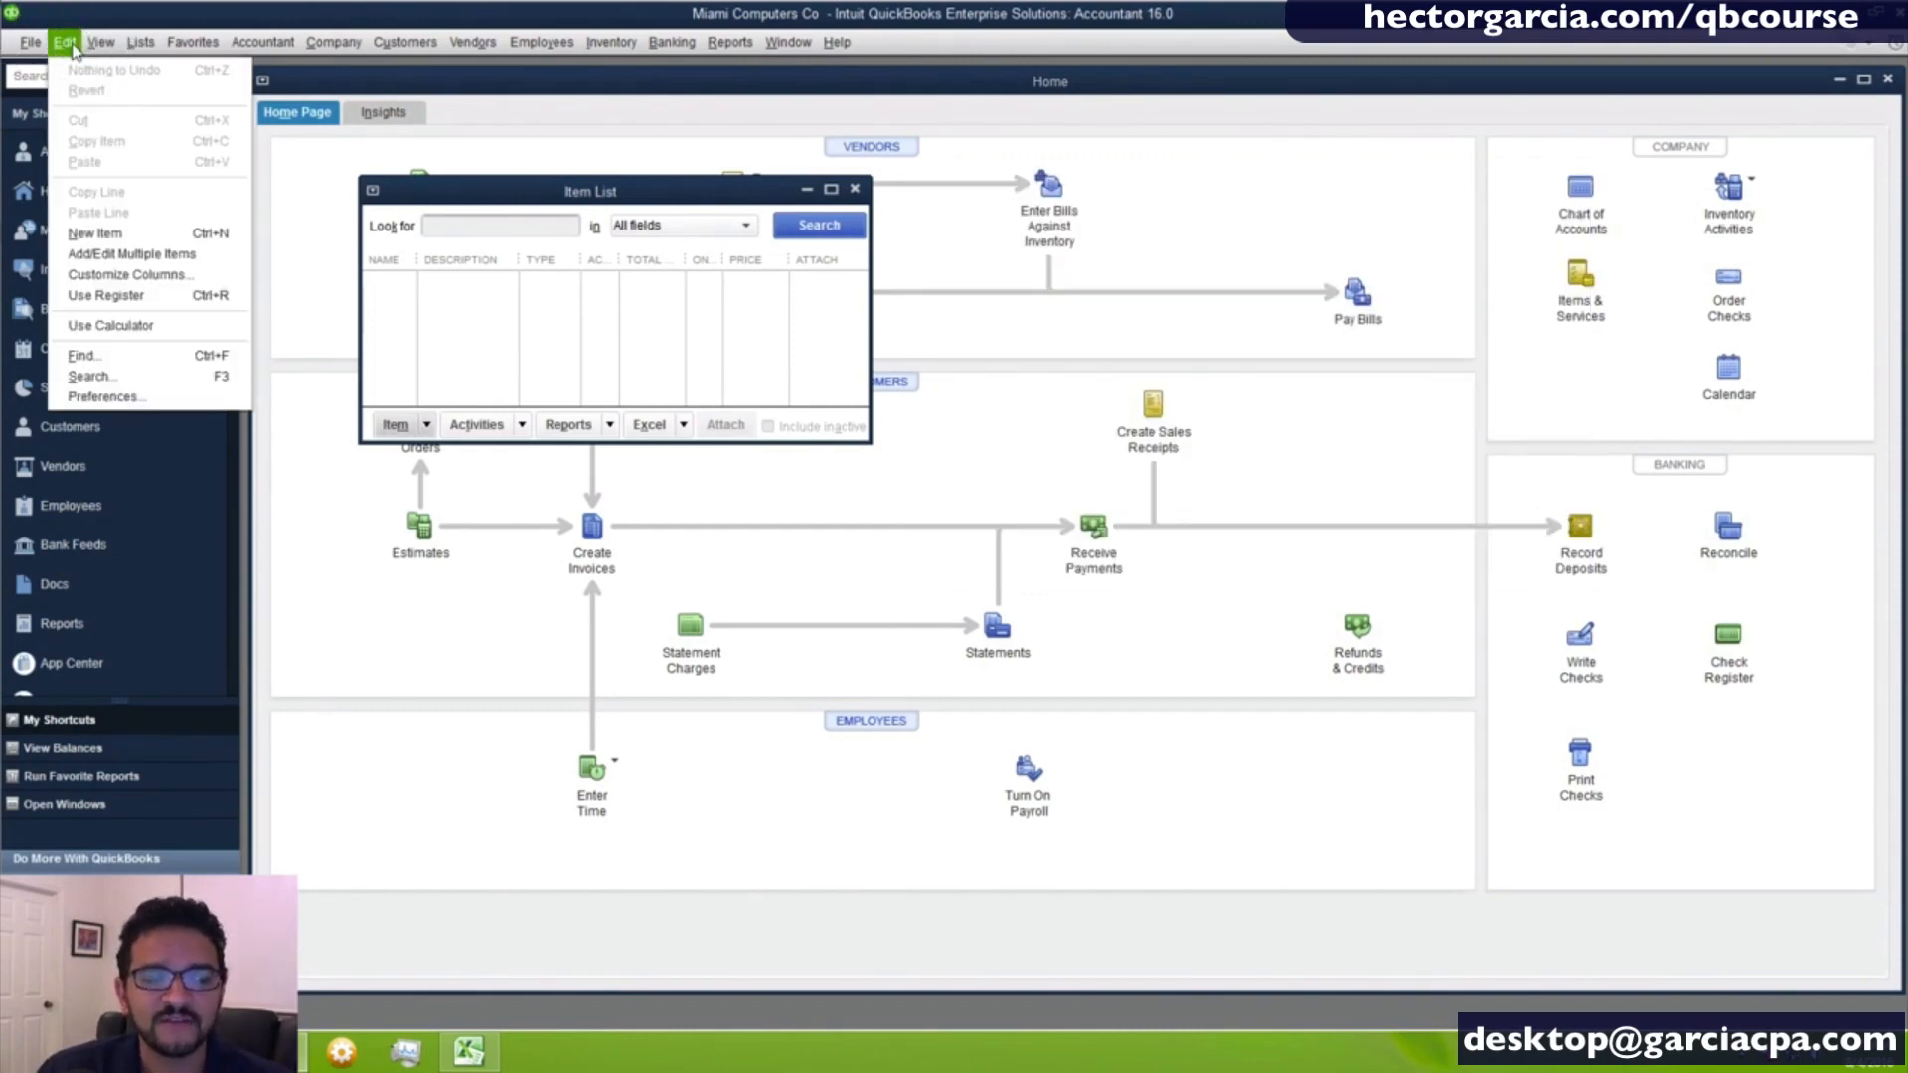
pyautogui.click(97, 399)
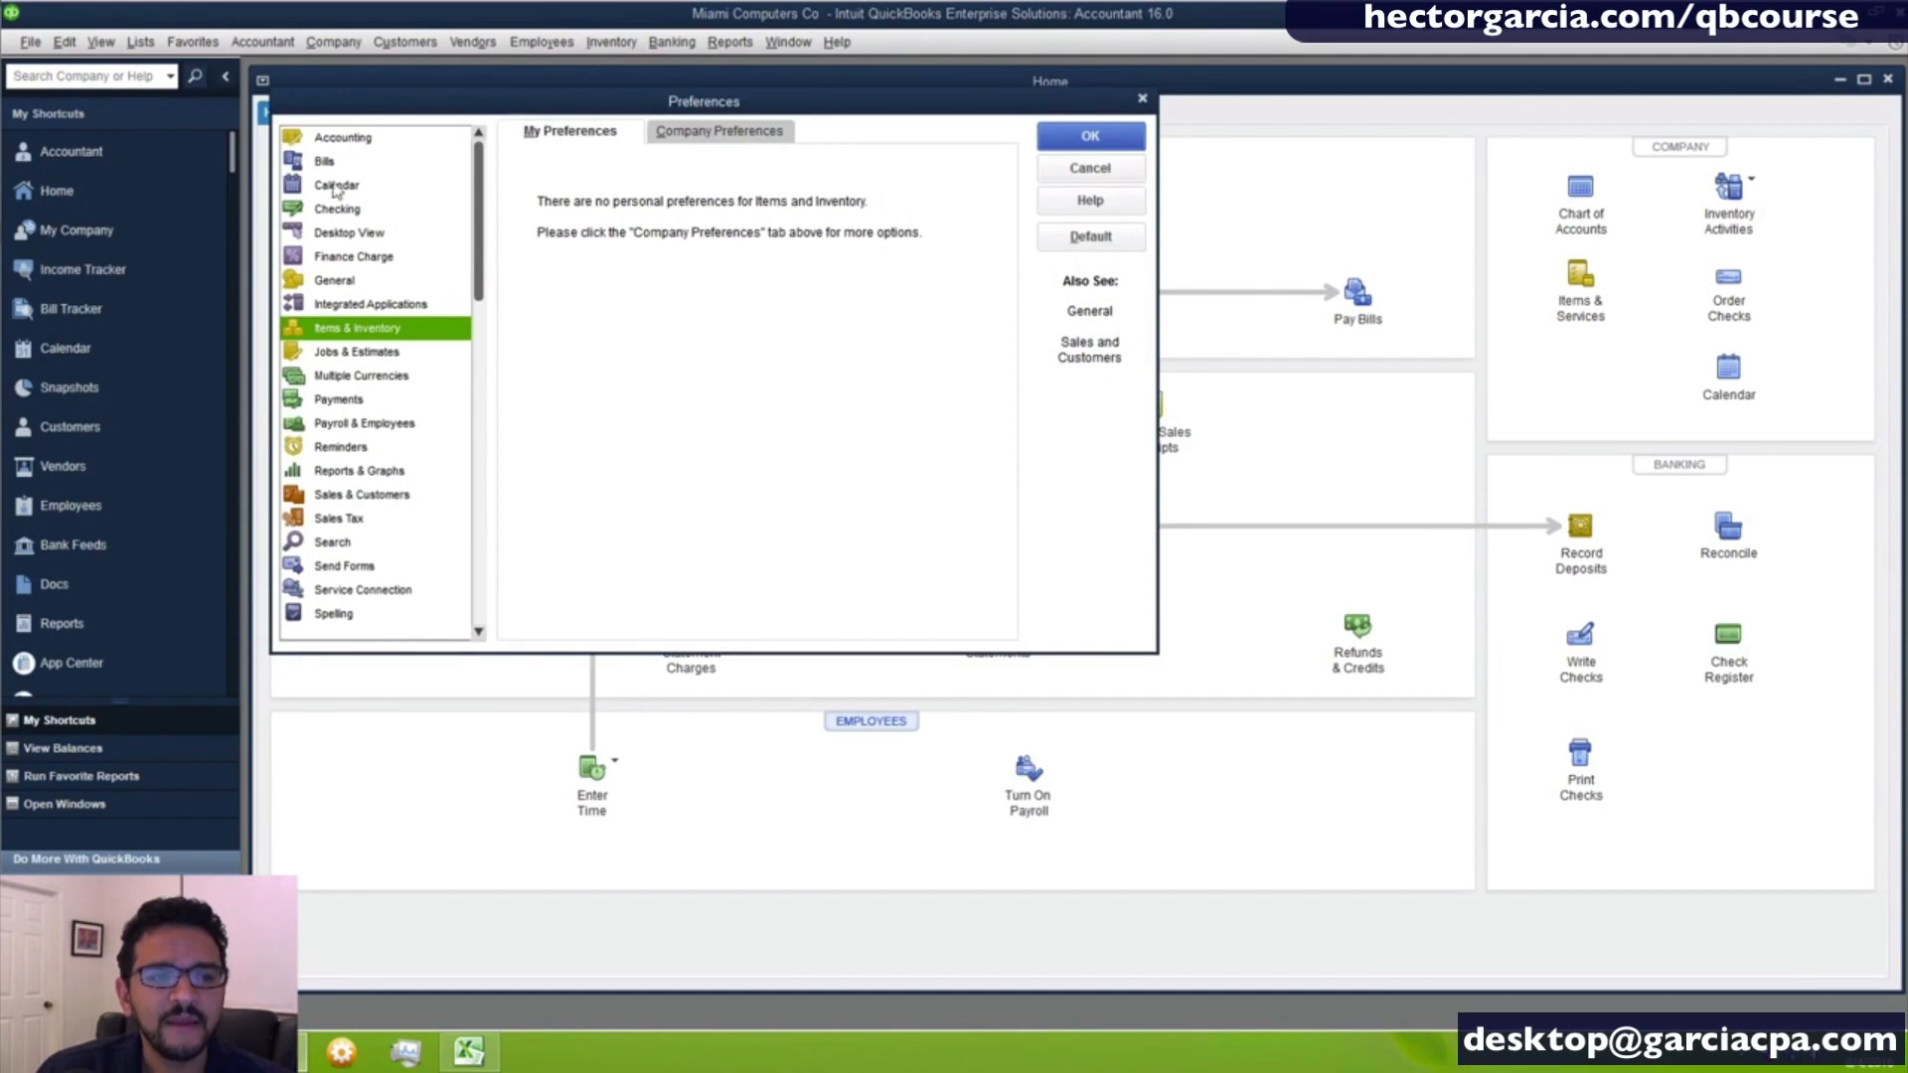
pyautogui.click(408, 326)
pyautogui.click(408, 326)
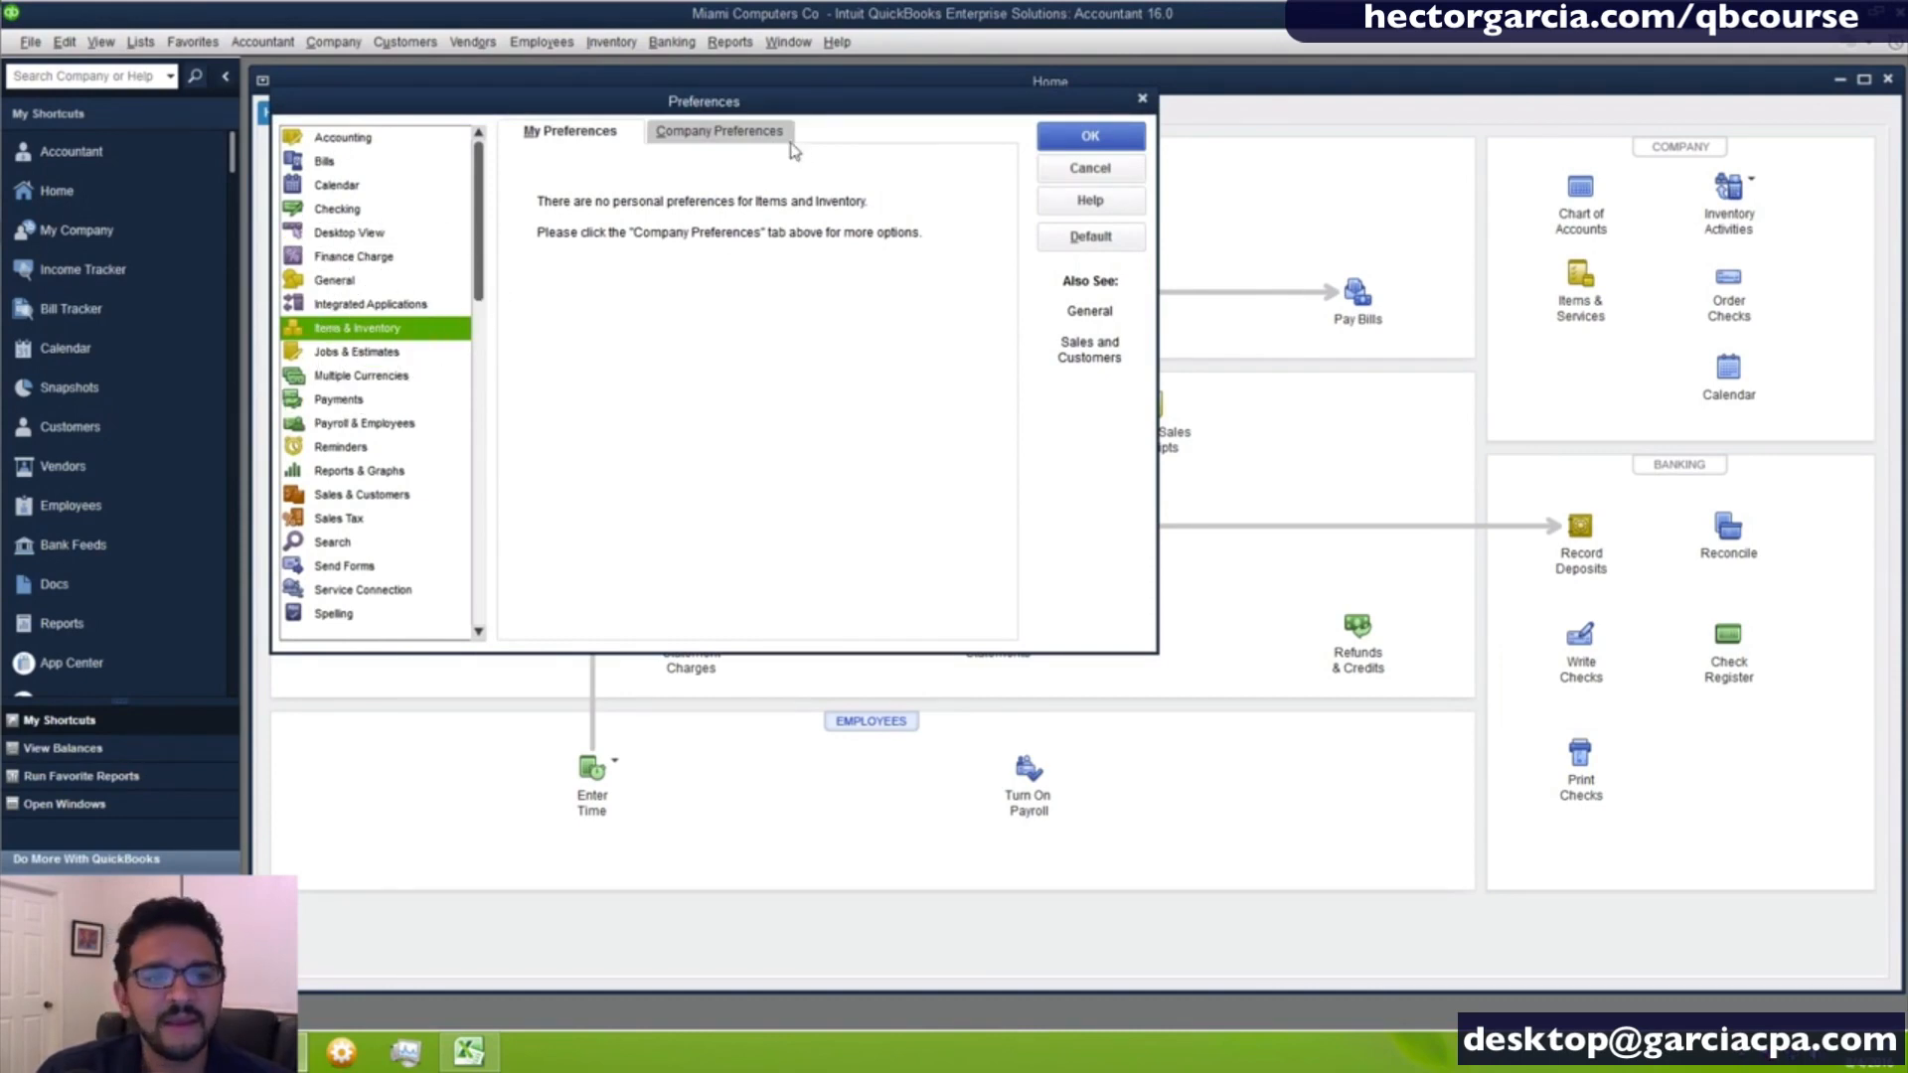
pyautogui.click(692, 136)
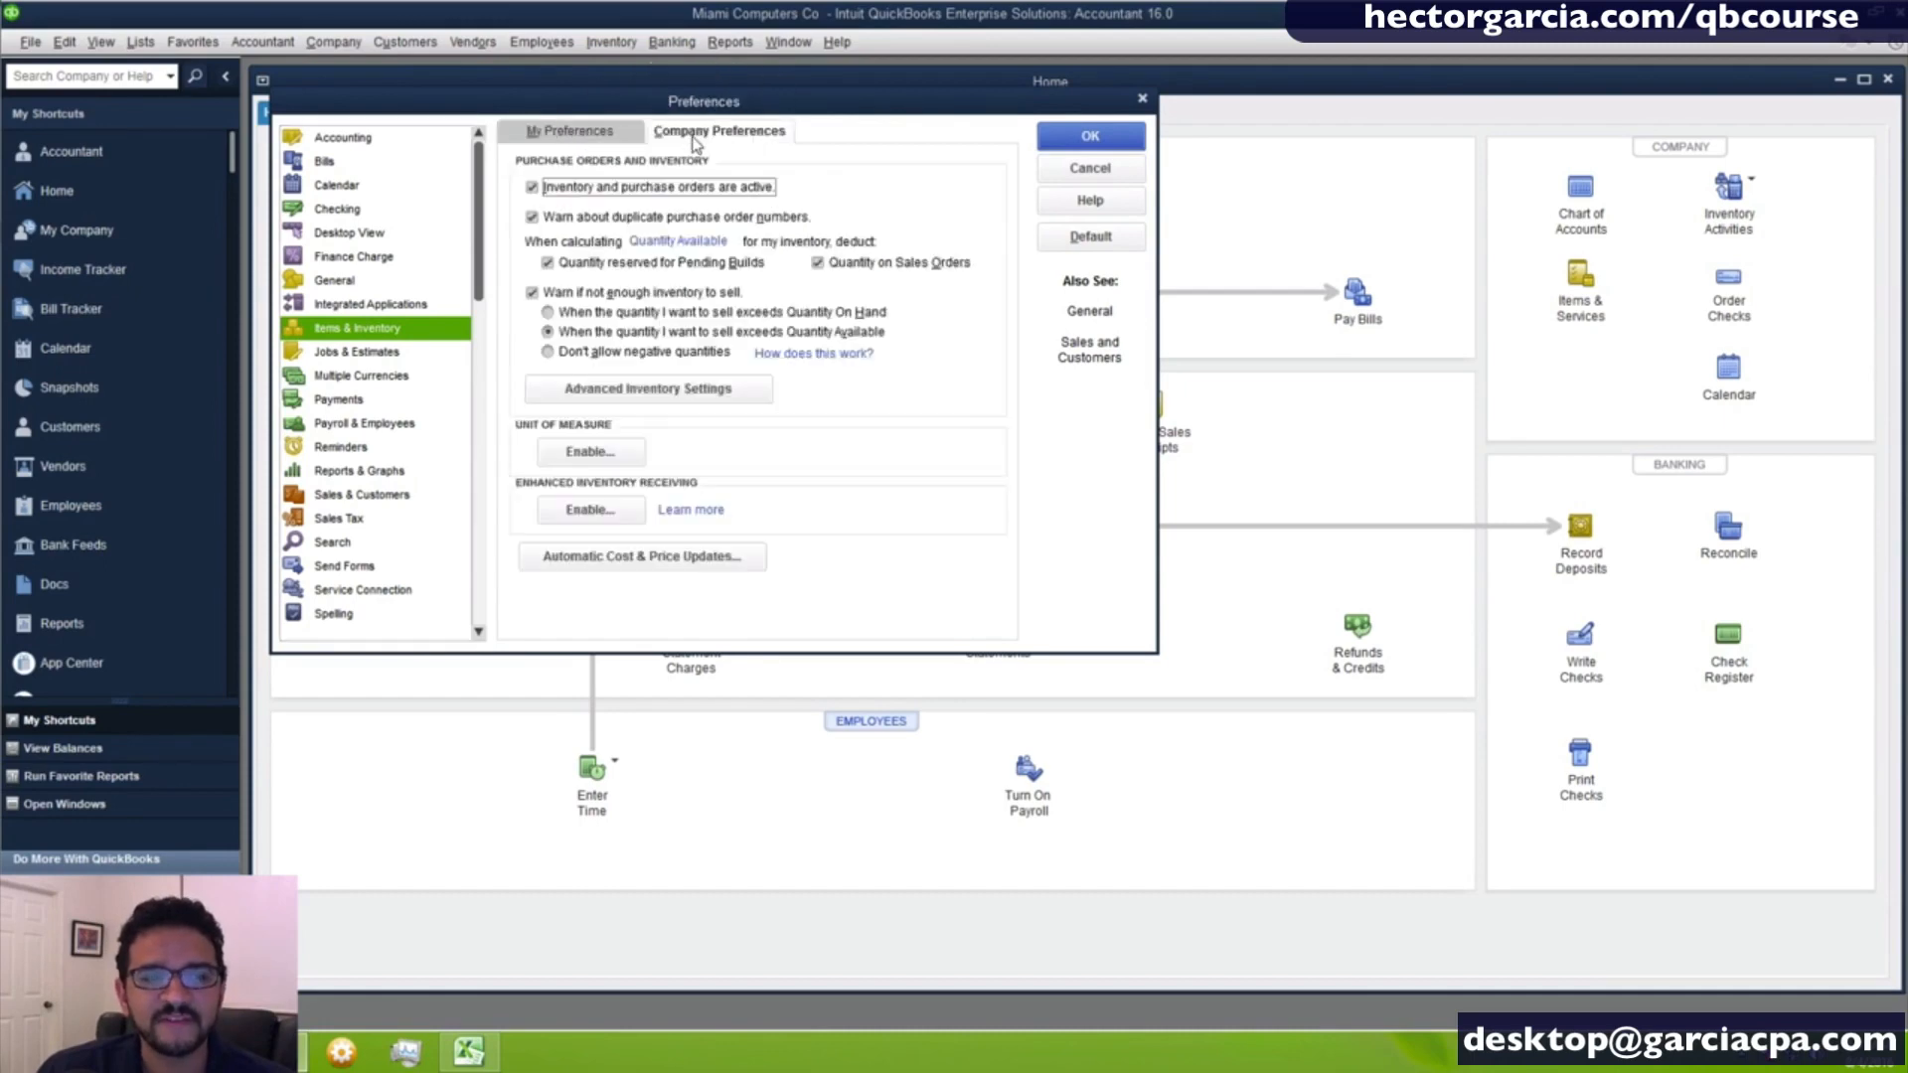
# - Switch the "Inventory and purchase orders are active" preference off and back on, and save the preferences
pyautogui.click(534, 193)
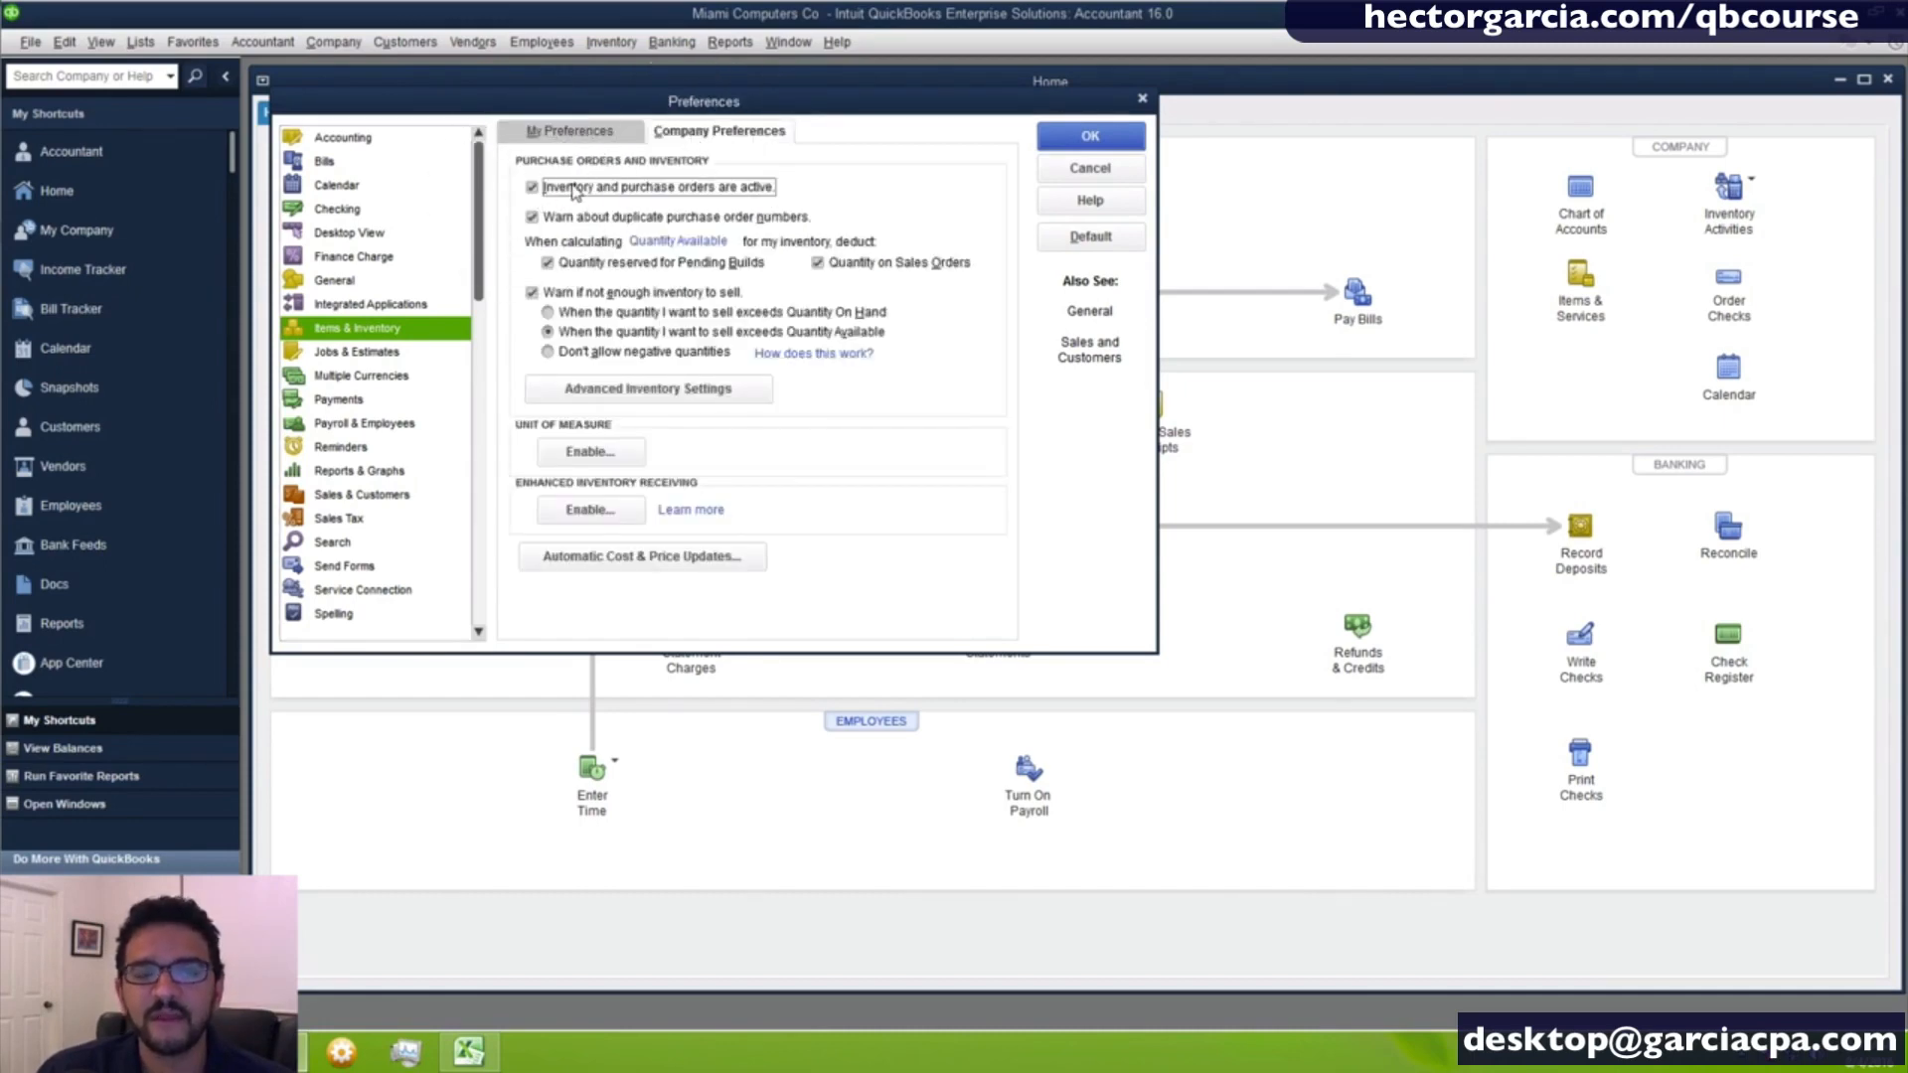
pyautogui.press('ctrl')
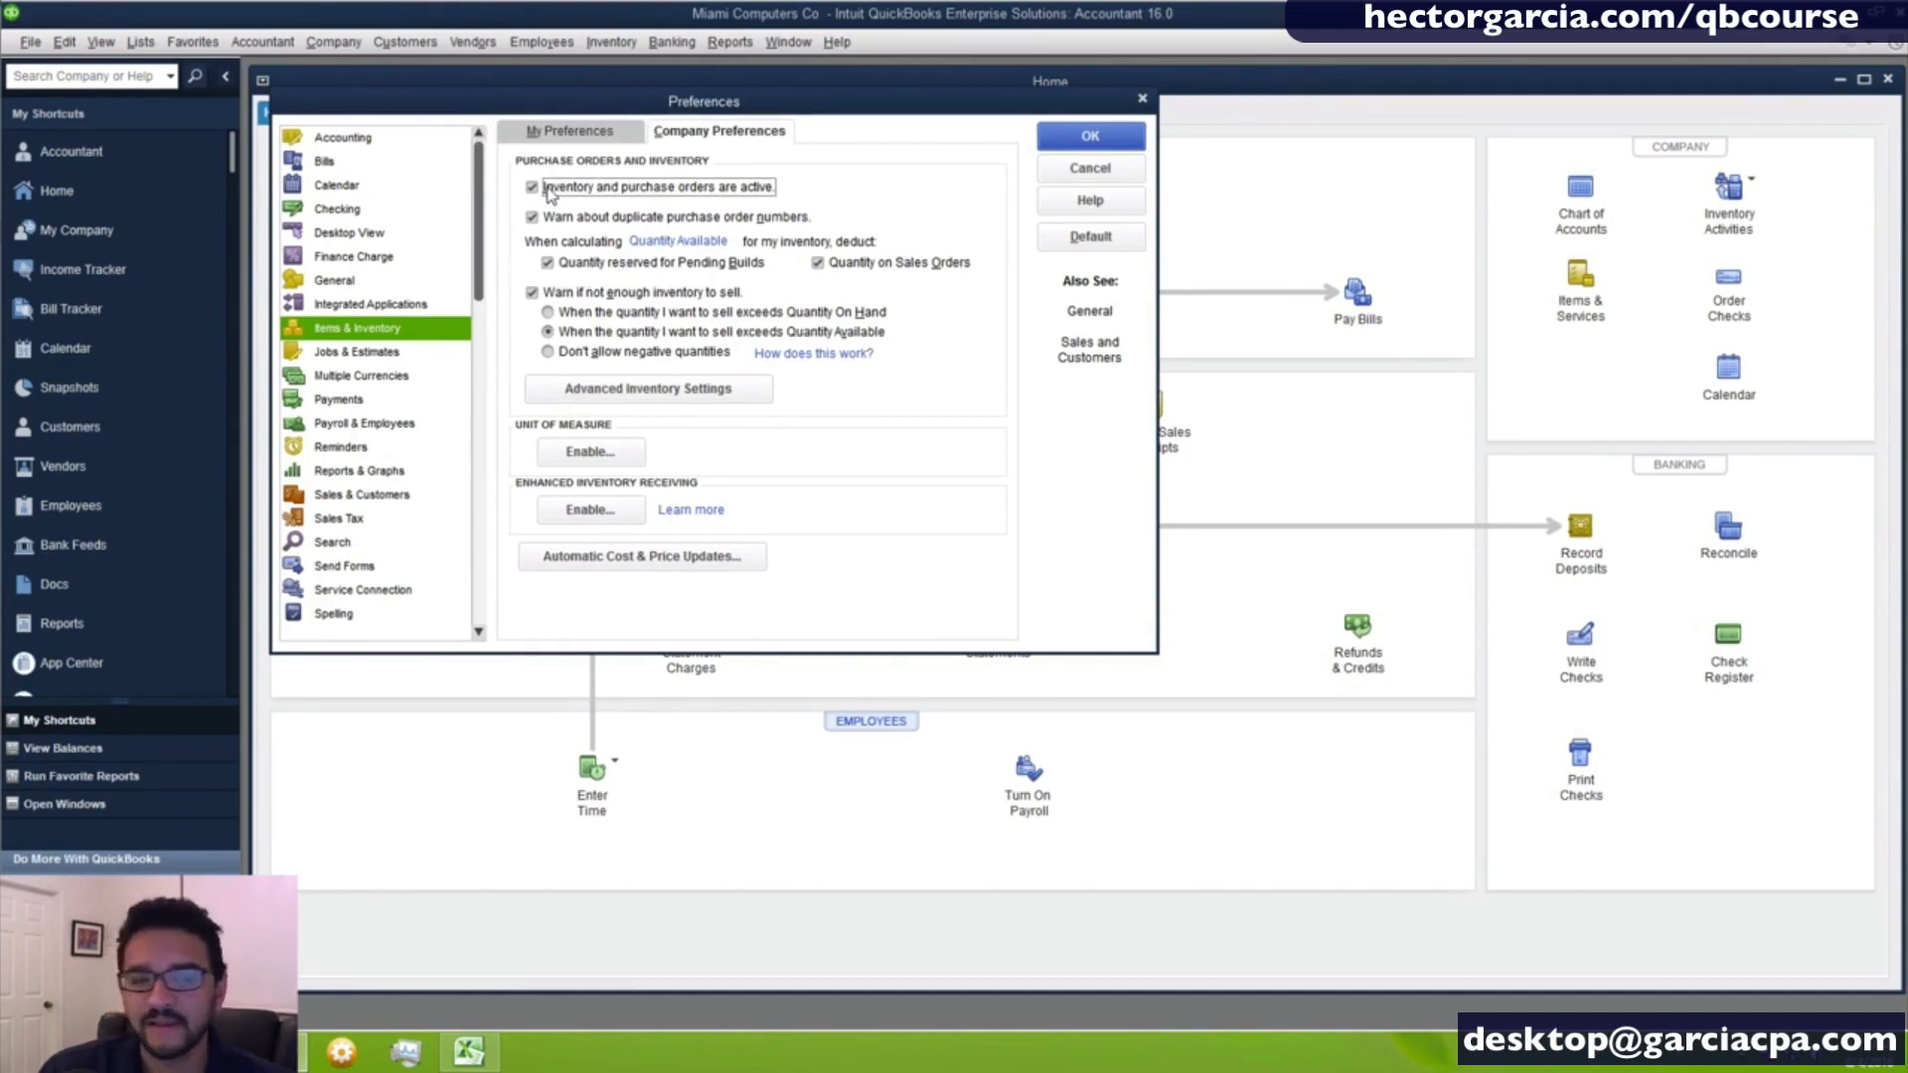
pyautogui.click(548, 190)
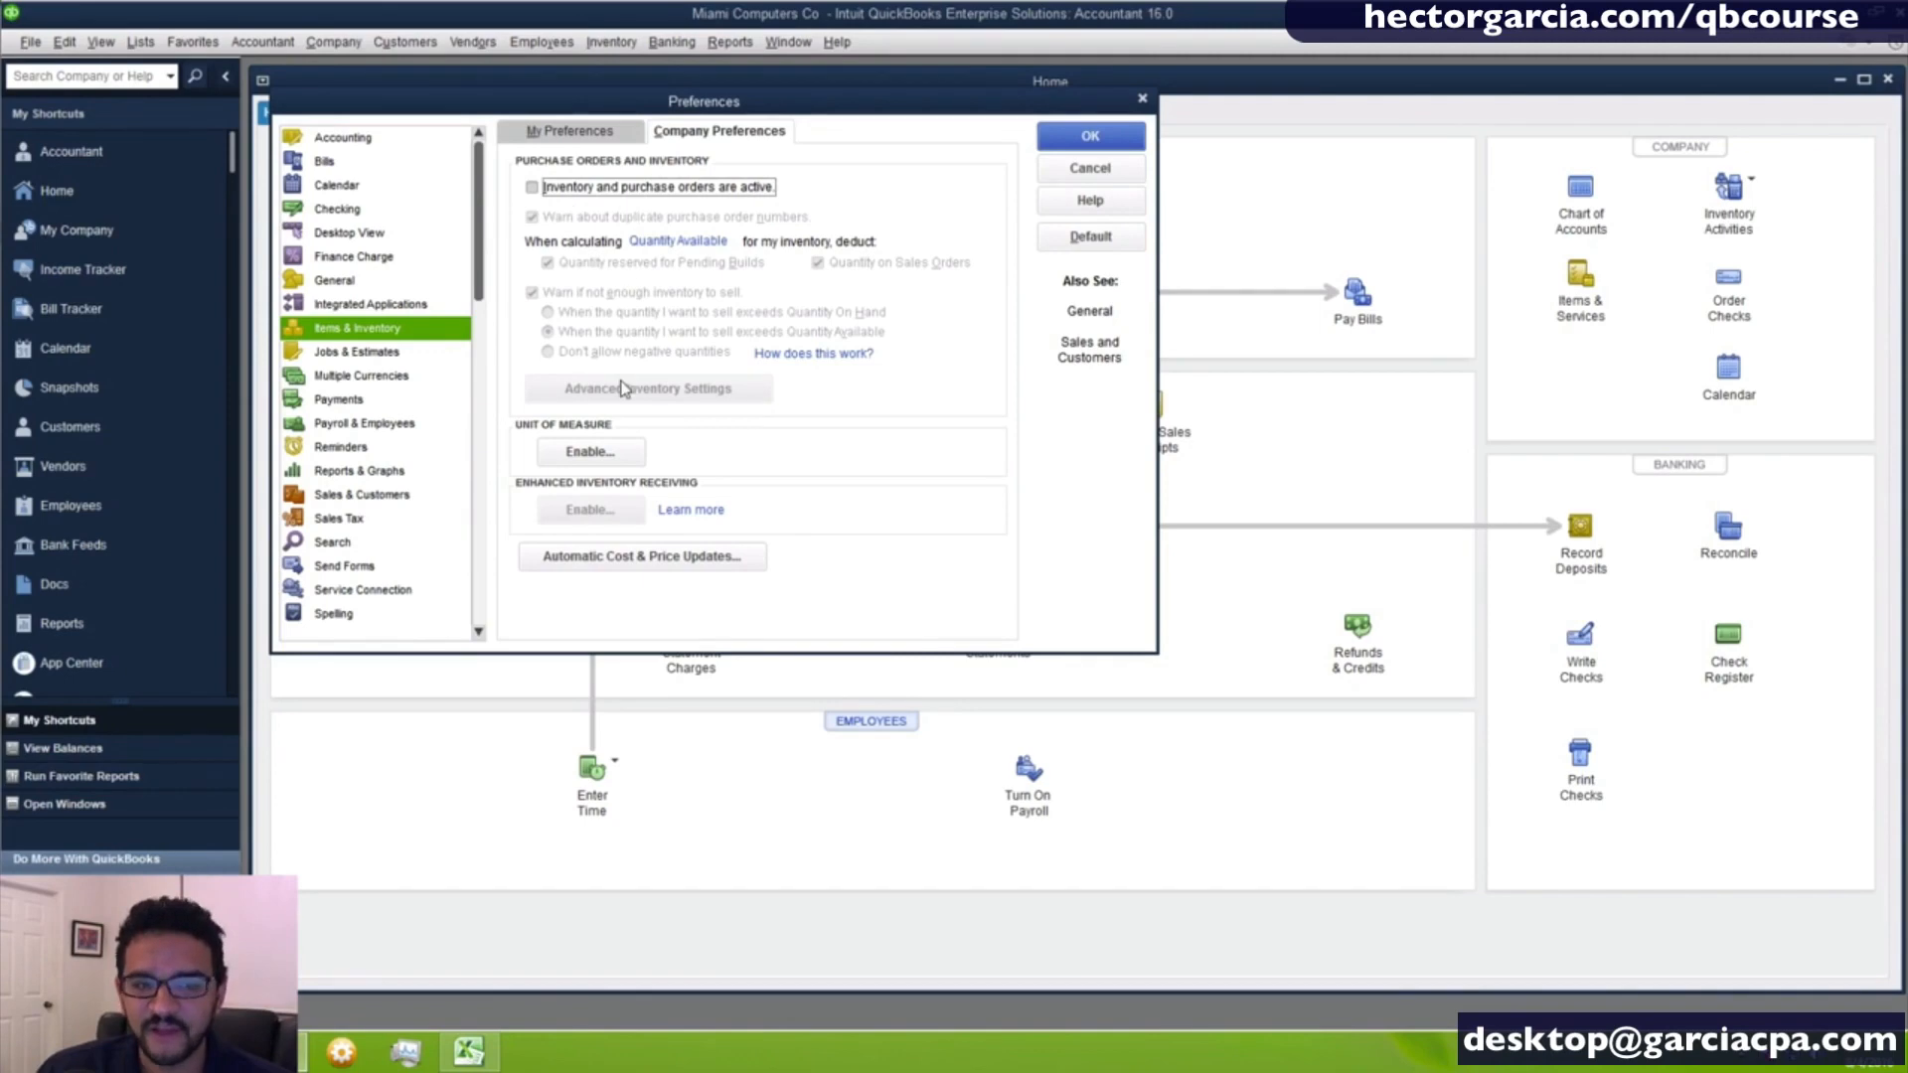
pyautogui.click(534, 189)
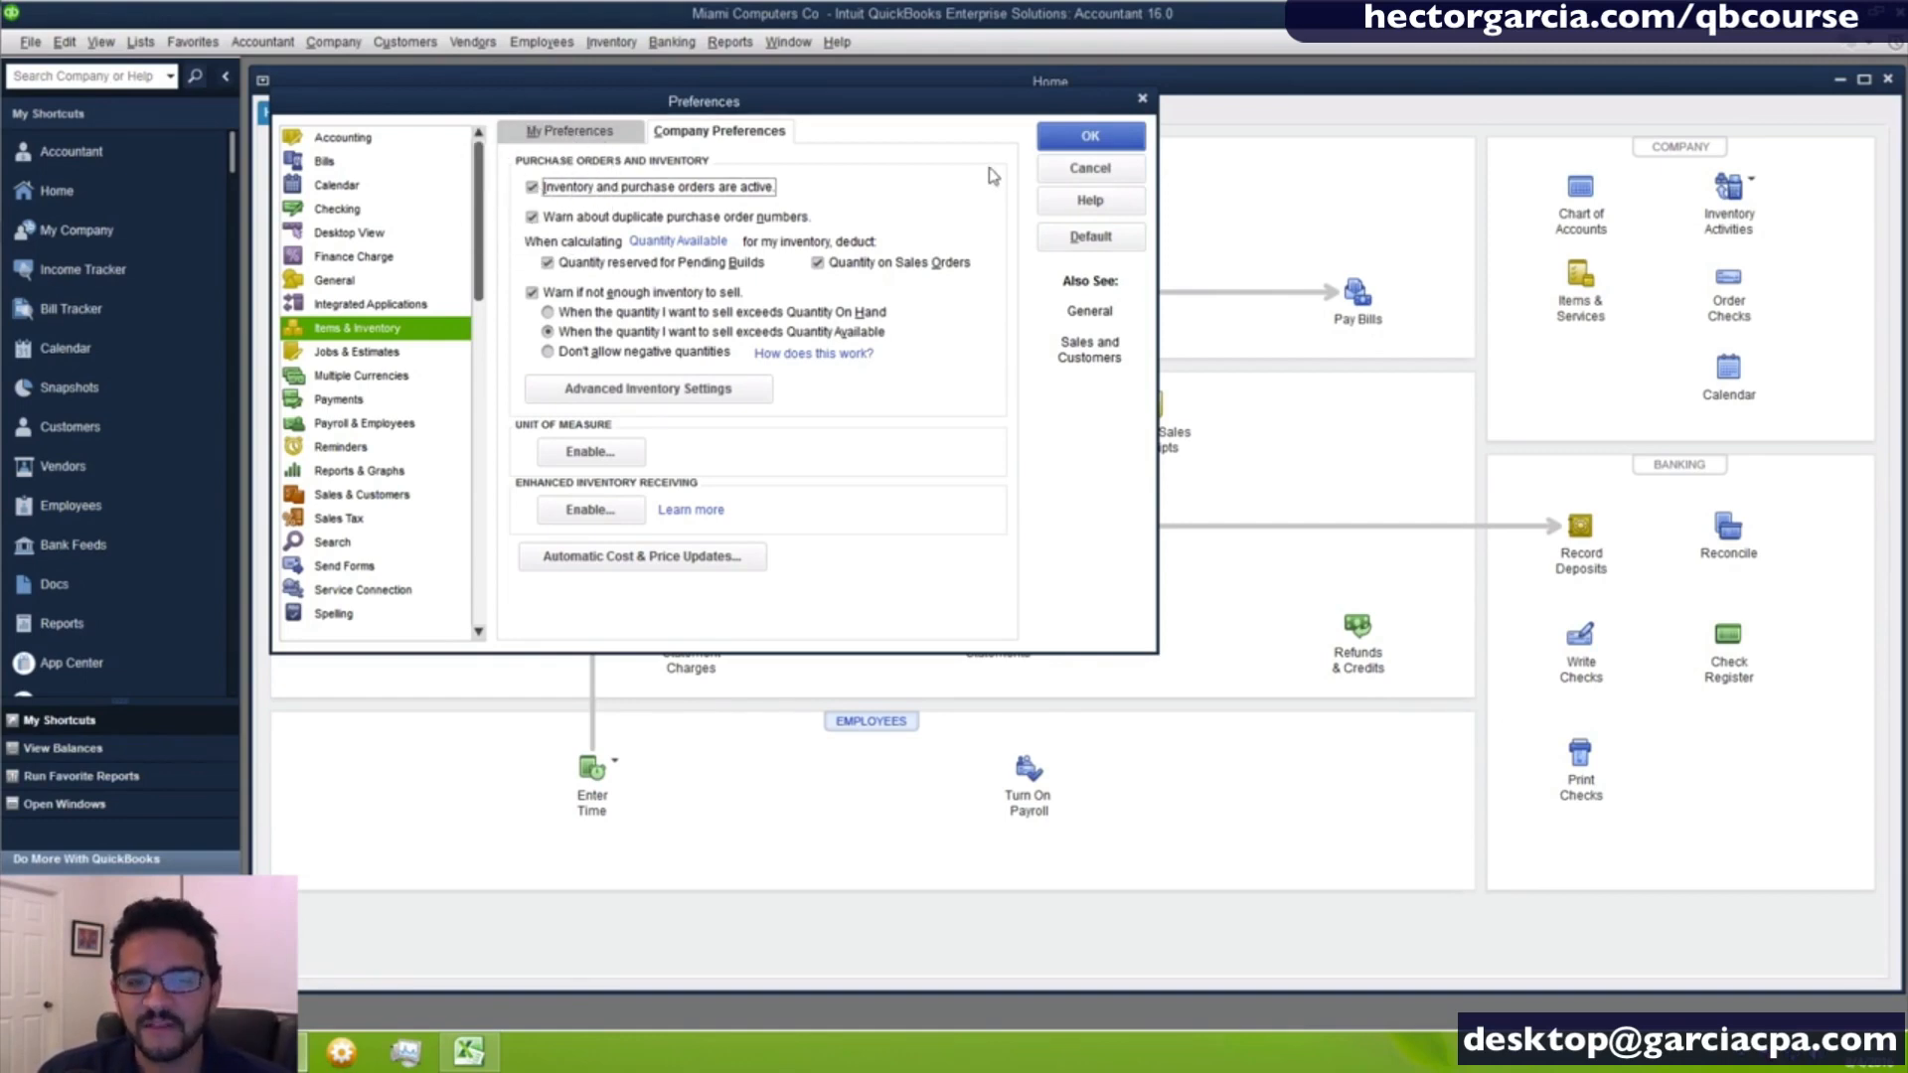
pyautogui.click(1065, 145)
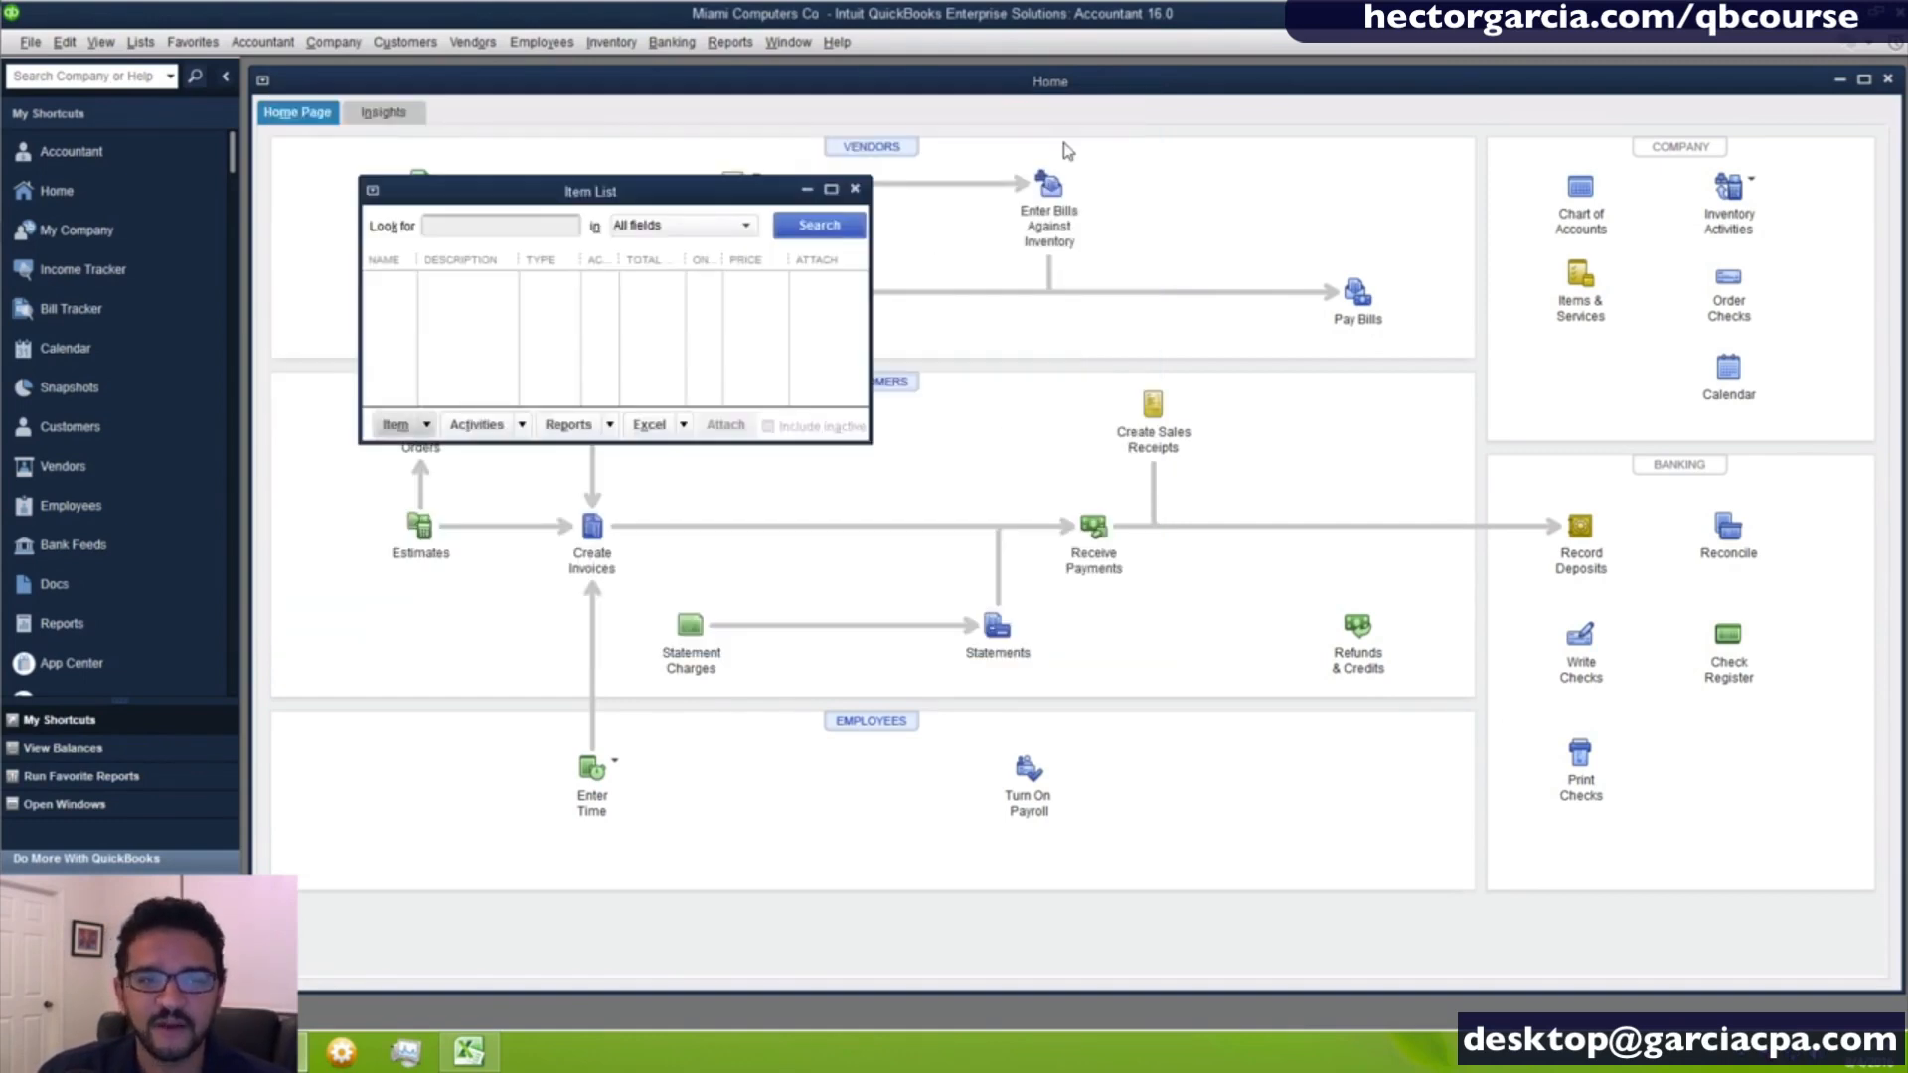
# - Start another new item from the Item List and show its form in a floating window beside the list
pyautogui.click(831, 189)
pyautogui.rightClick(615, 255)
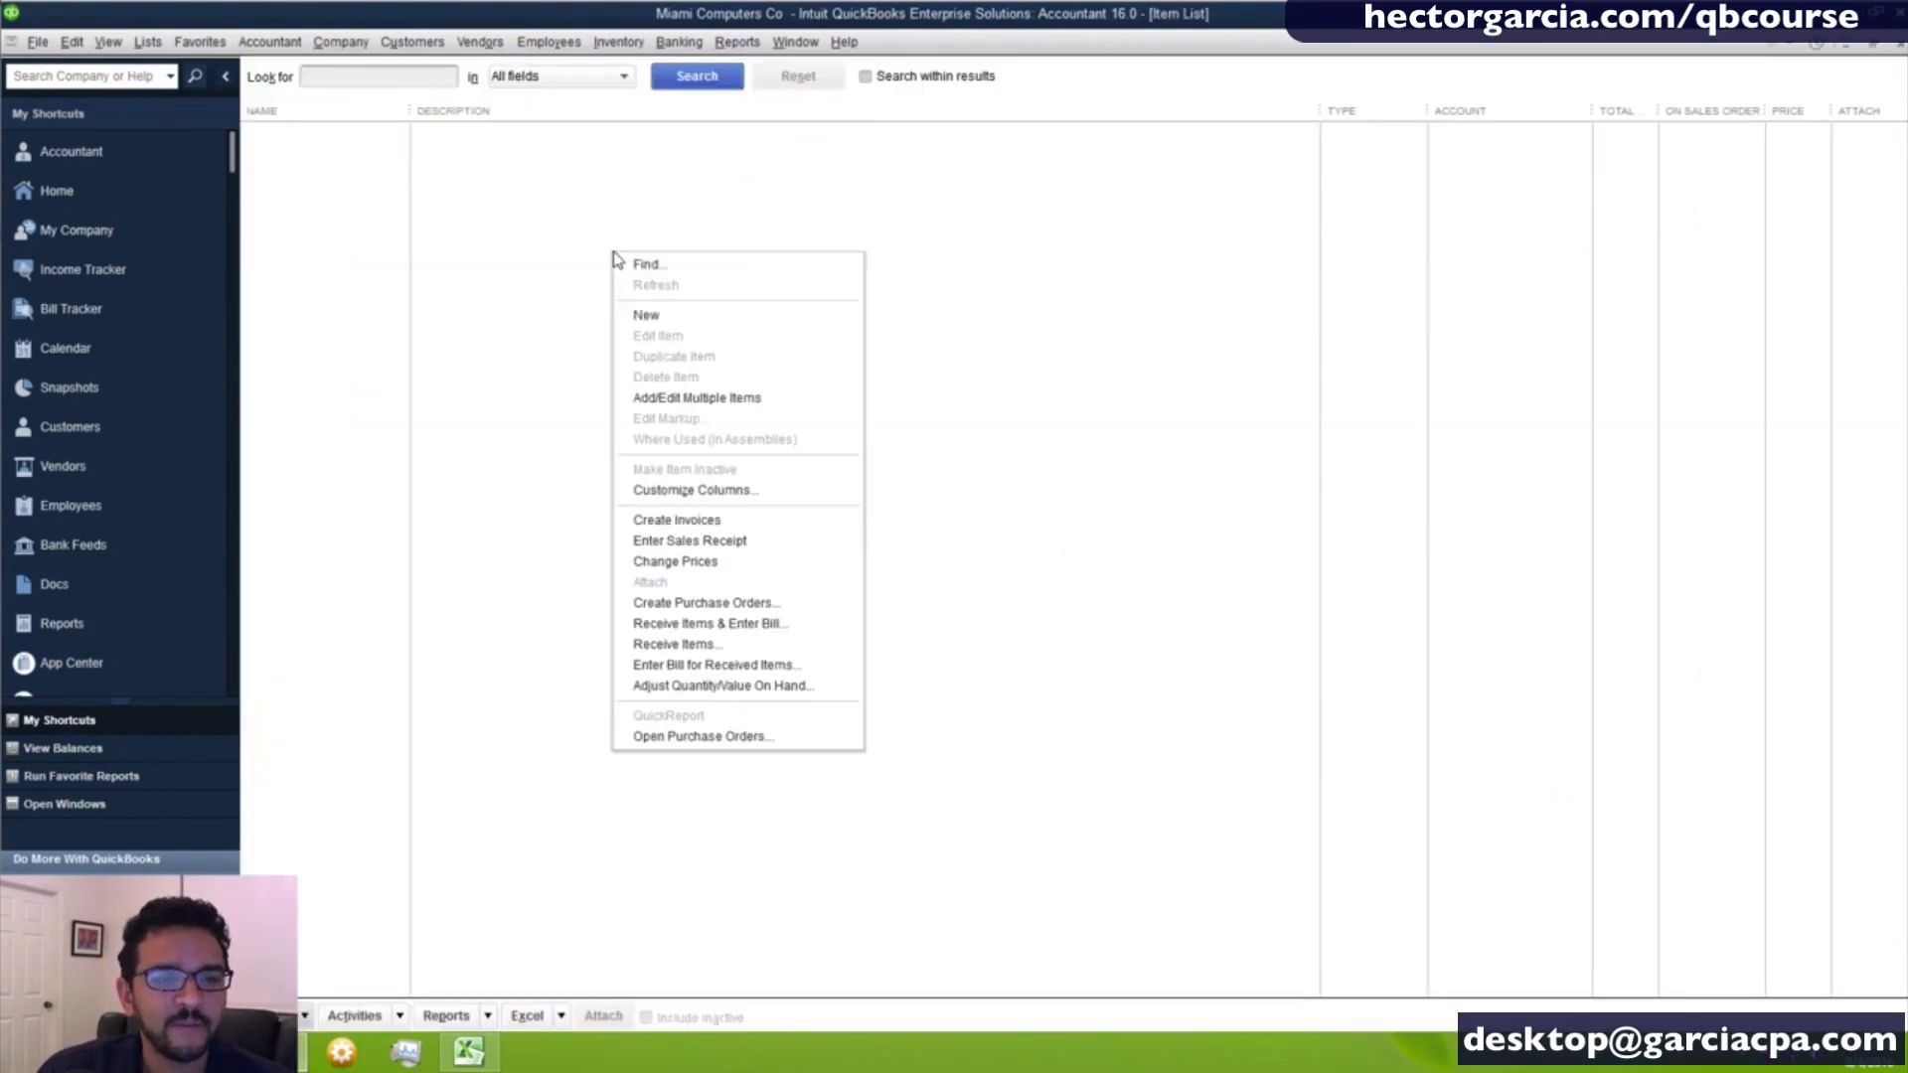
pyautogui.click(647, 315)
pyautogui.click(1873, 46)
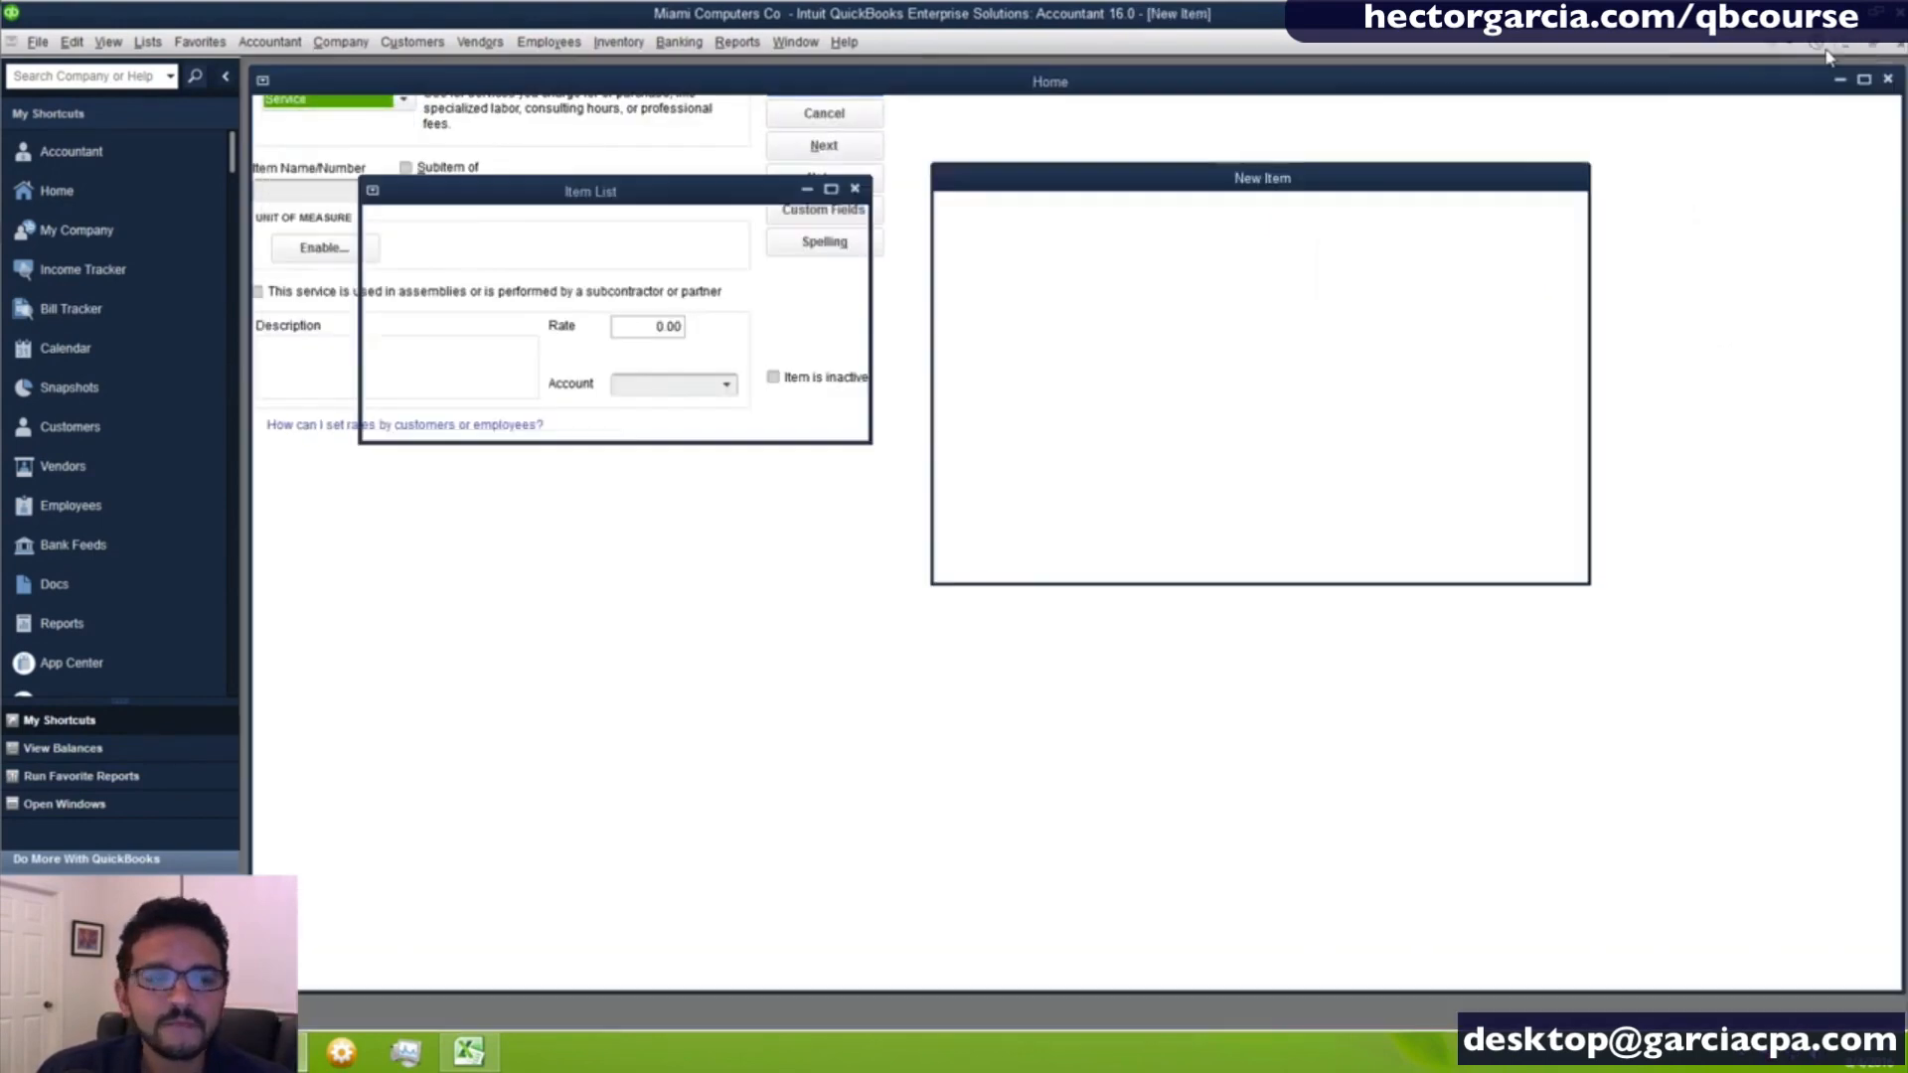
# - Switch the new item's type through Inventory Part, Inventory Assembly and Non-inventory Part to examine each type's form
pyautogui.click(1083, 236)
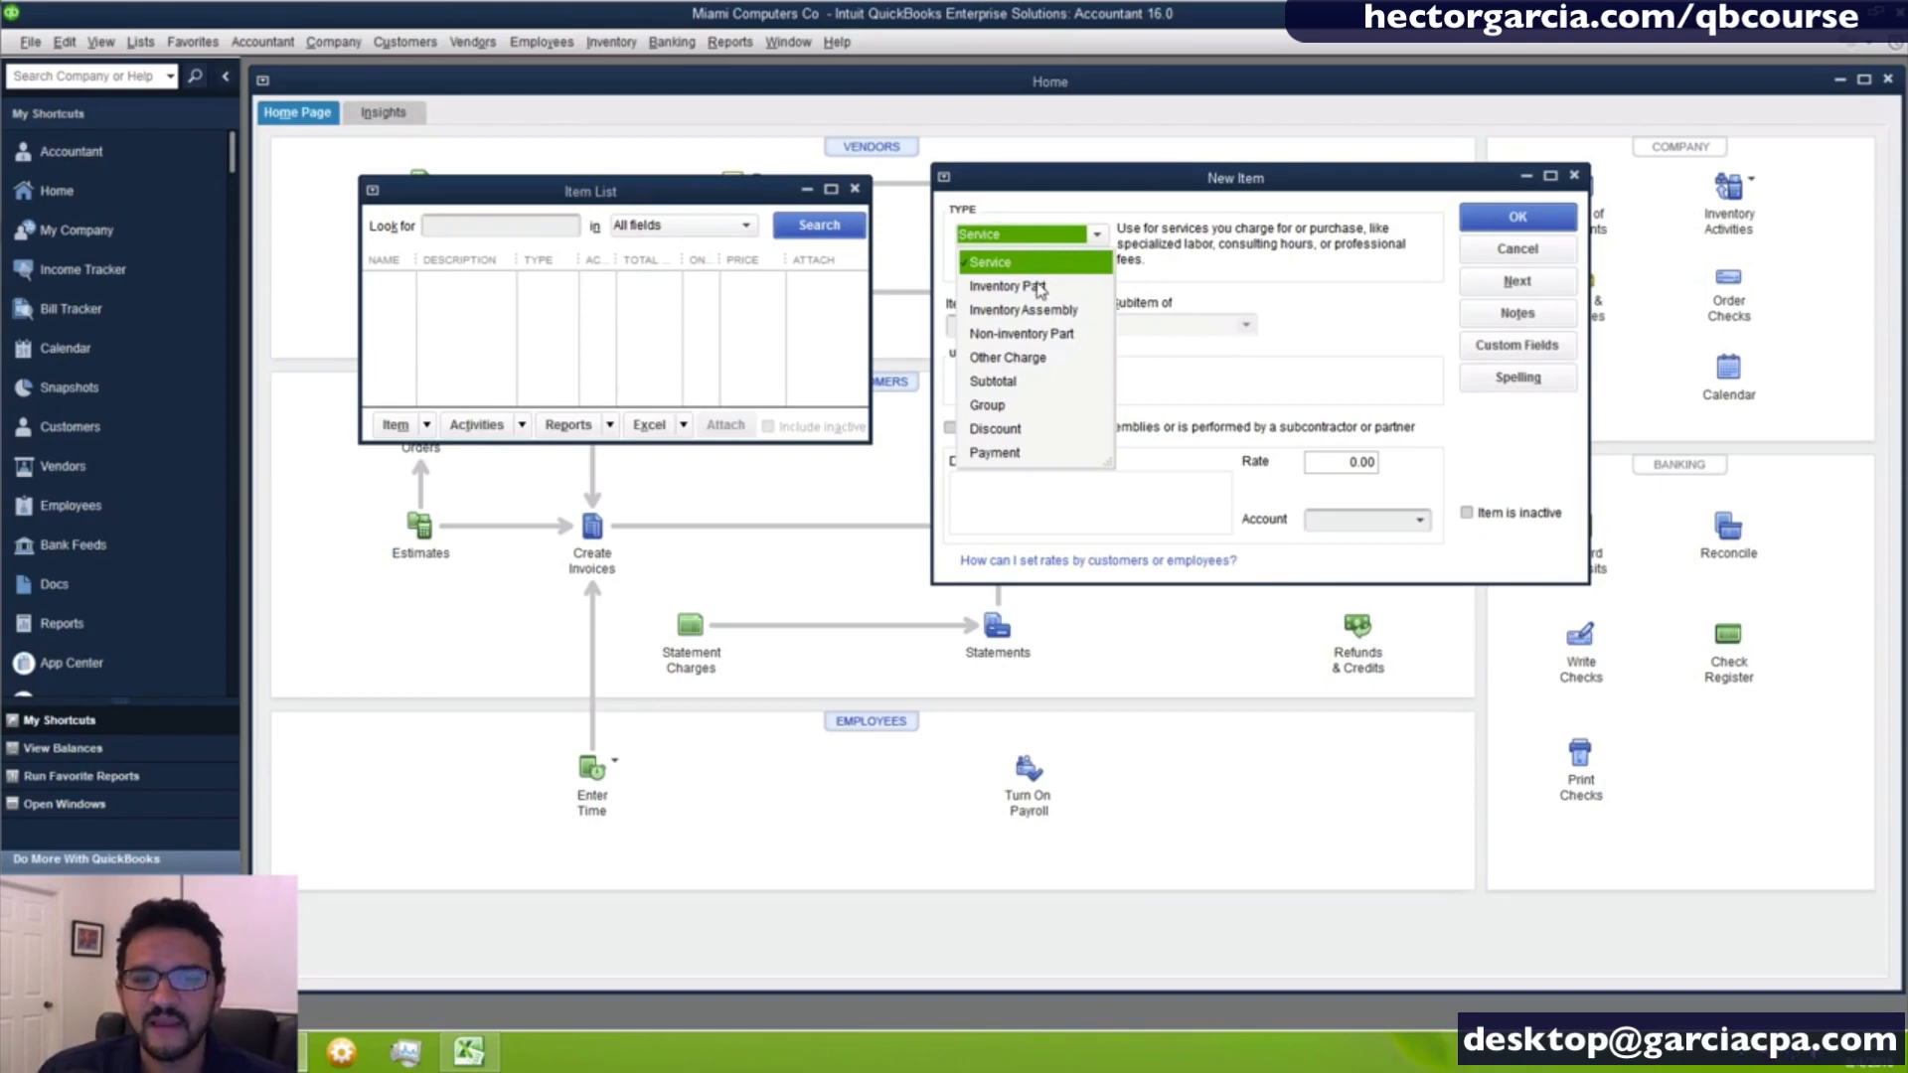
pyautogui.click(1039, 289)
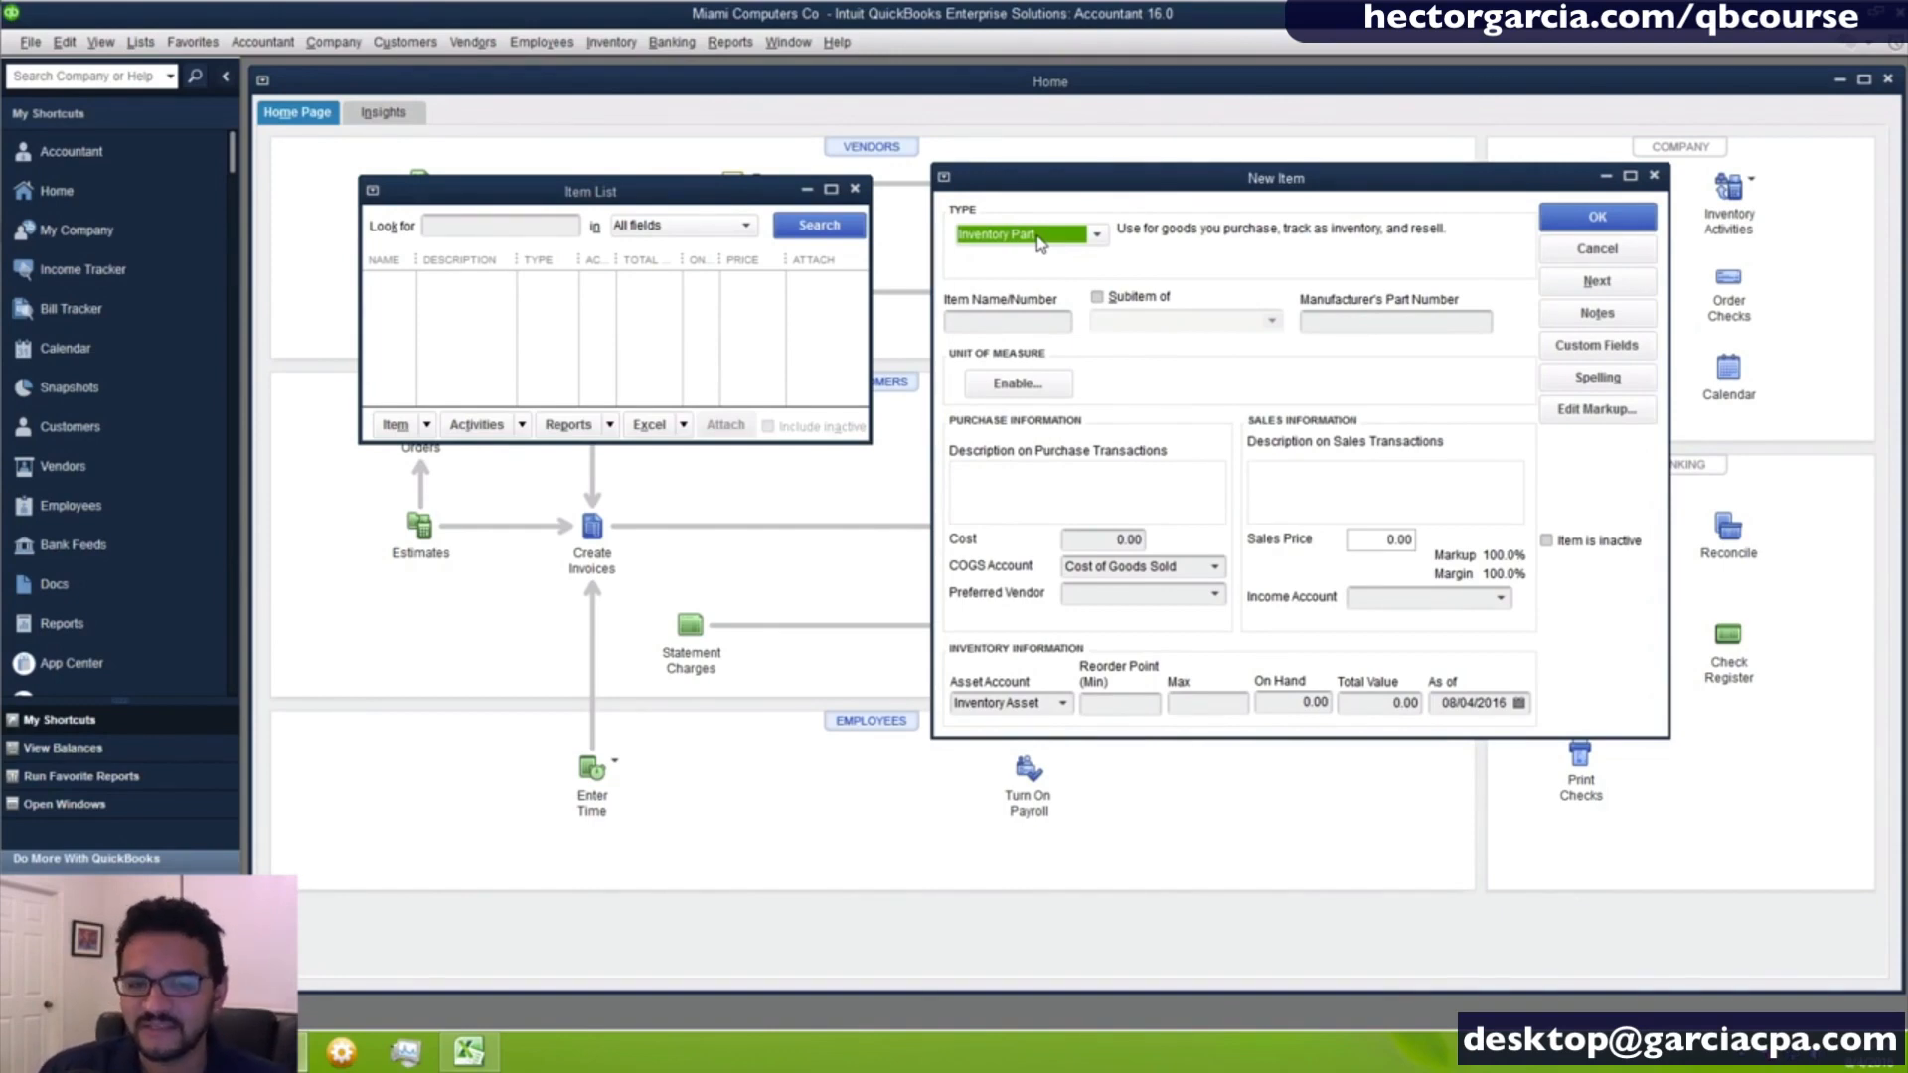
pyautogui.click(1040, 243)
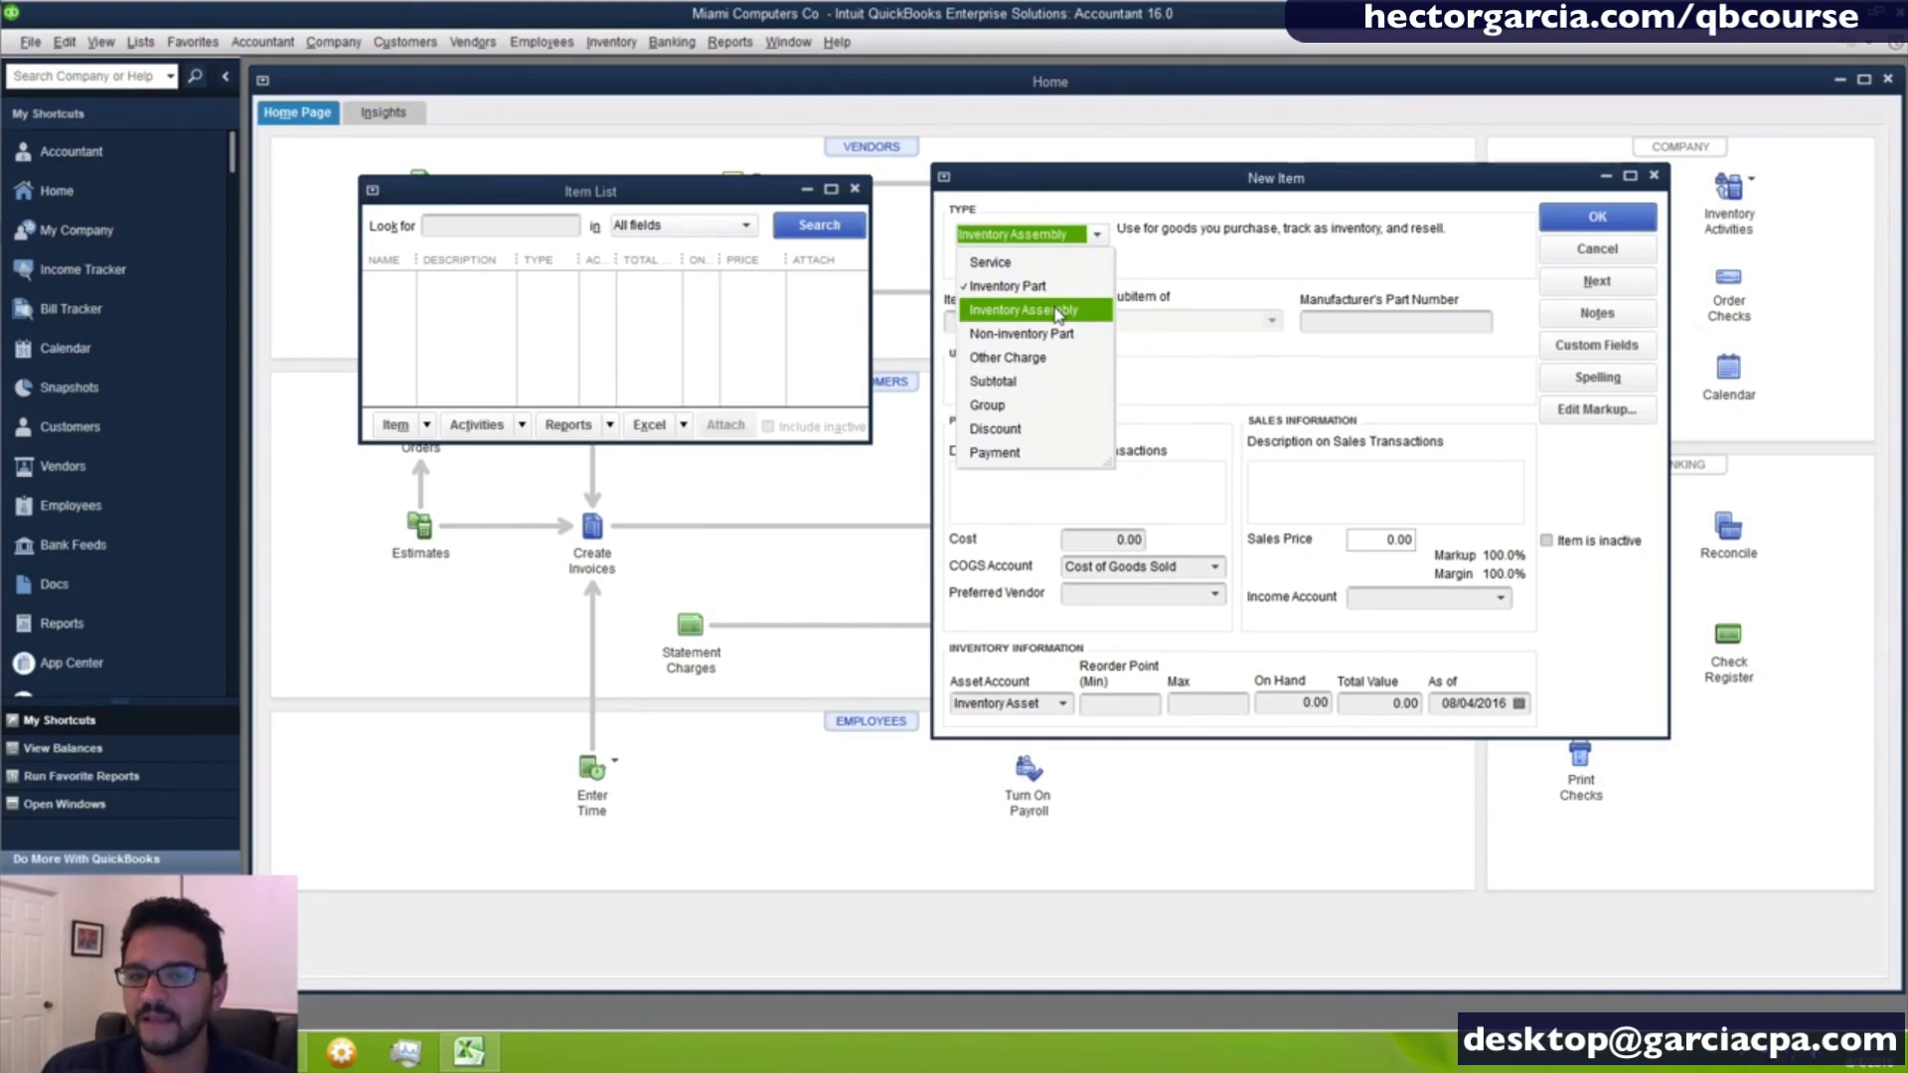
pyautogui.click(1058, 313)
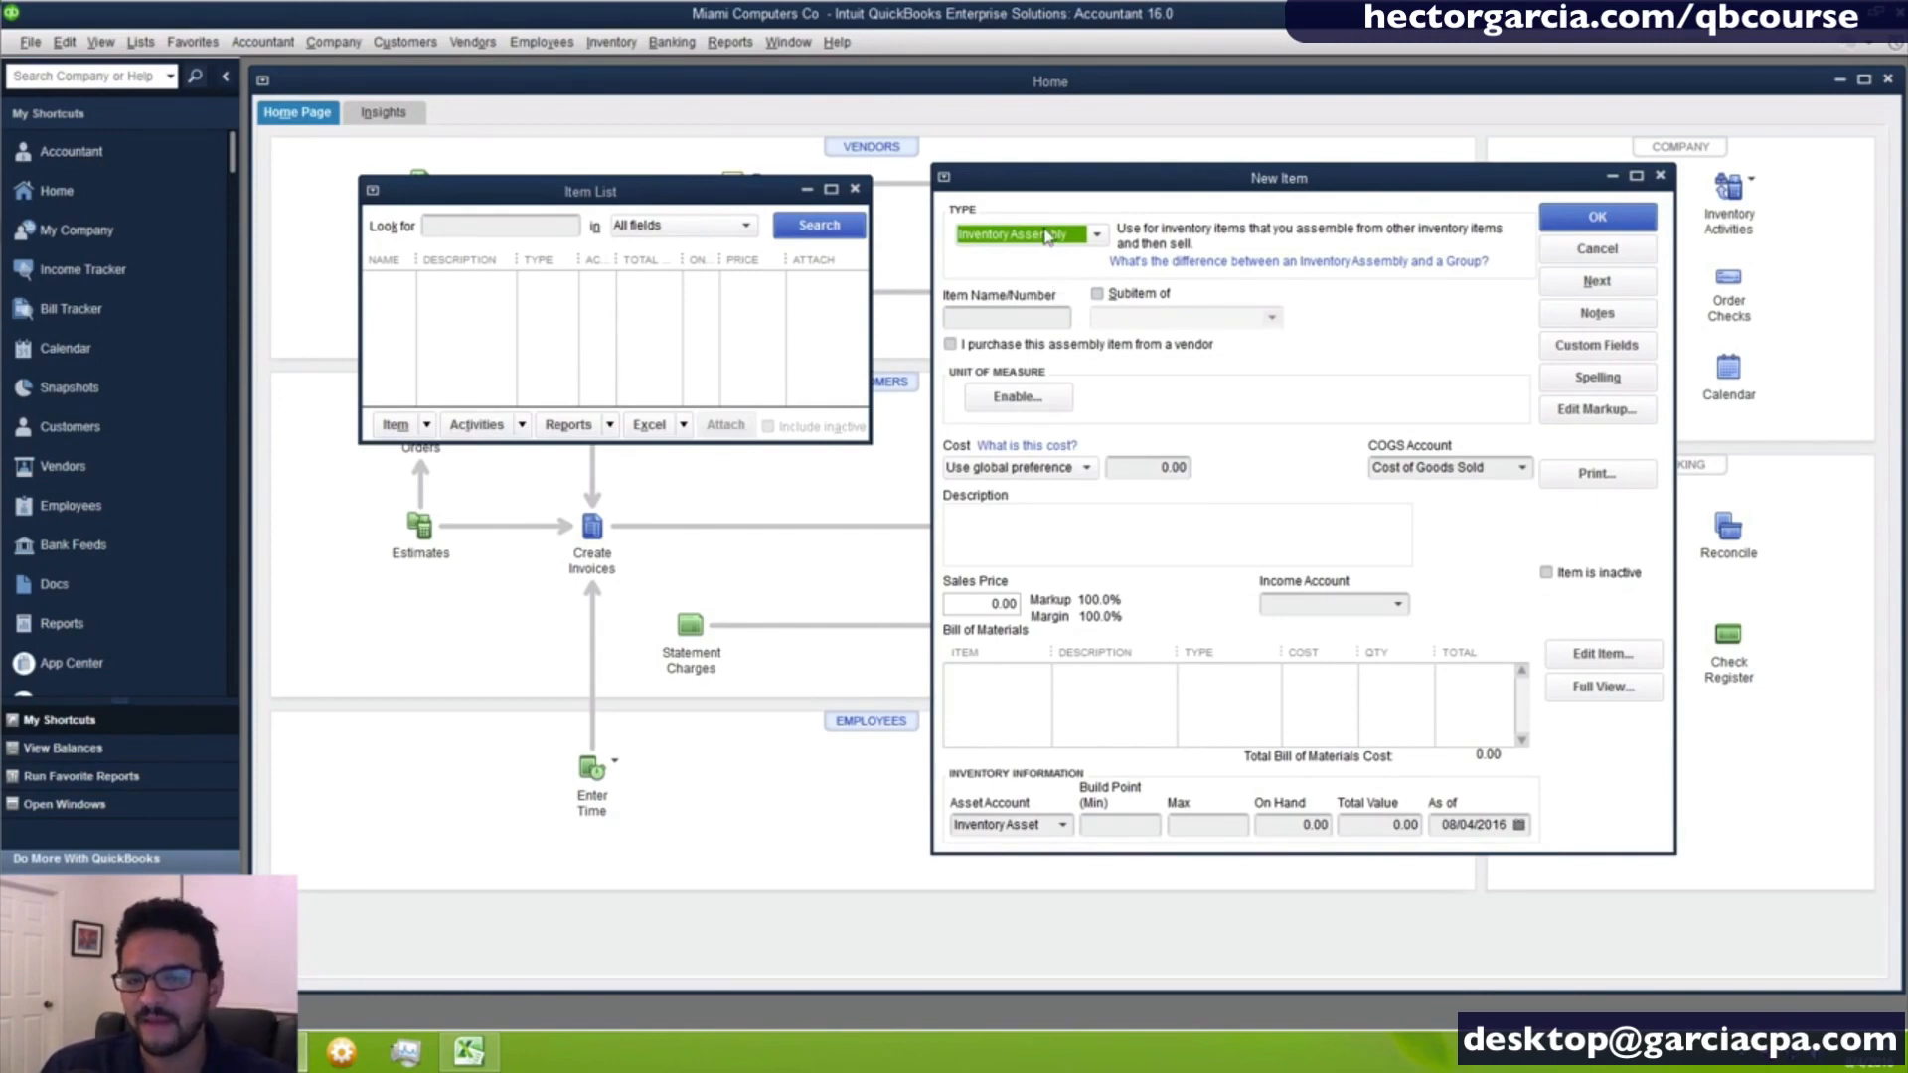
pyautogui.click(1046, 236)
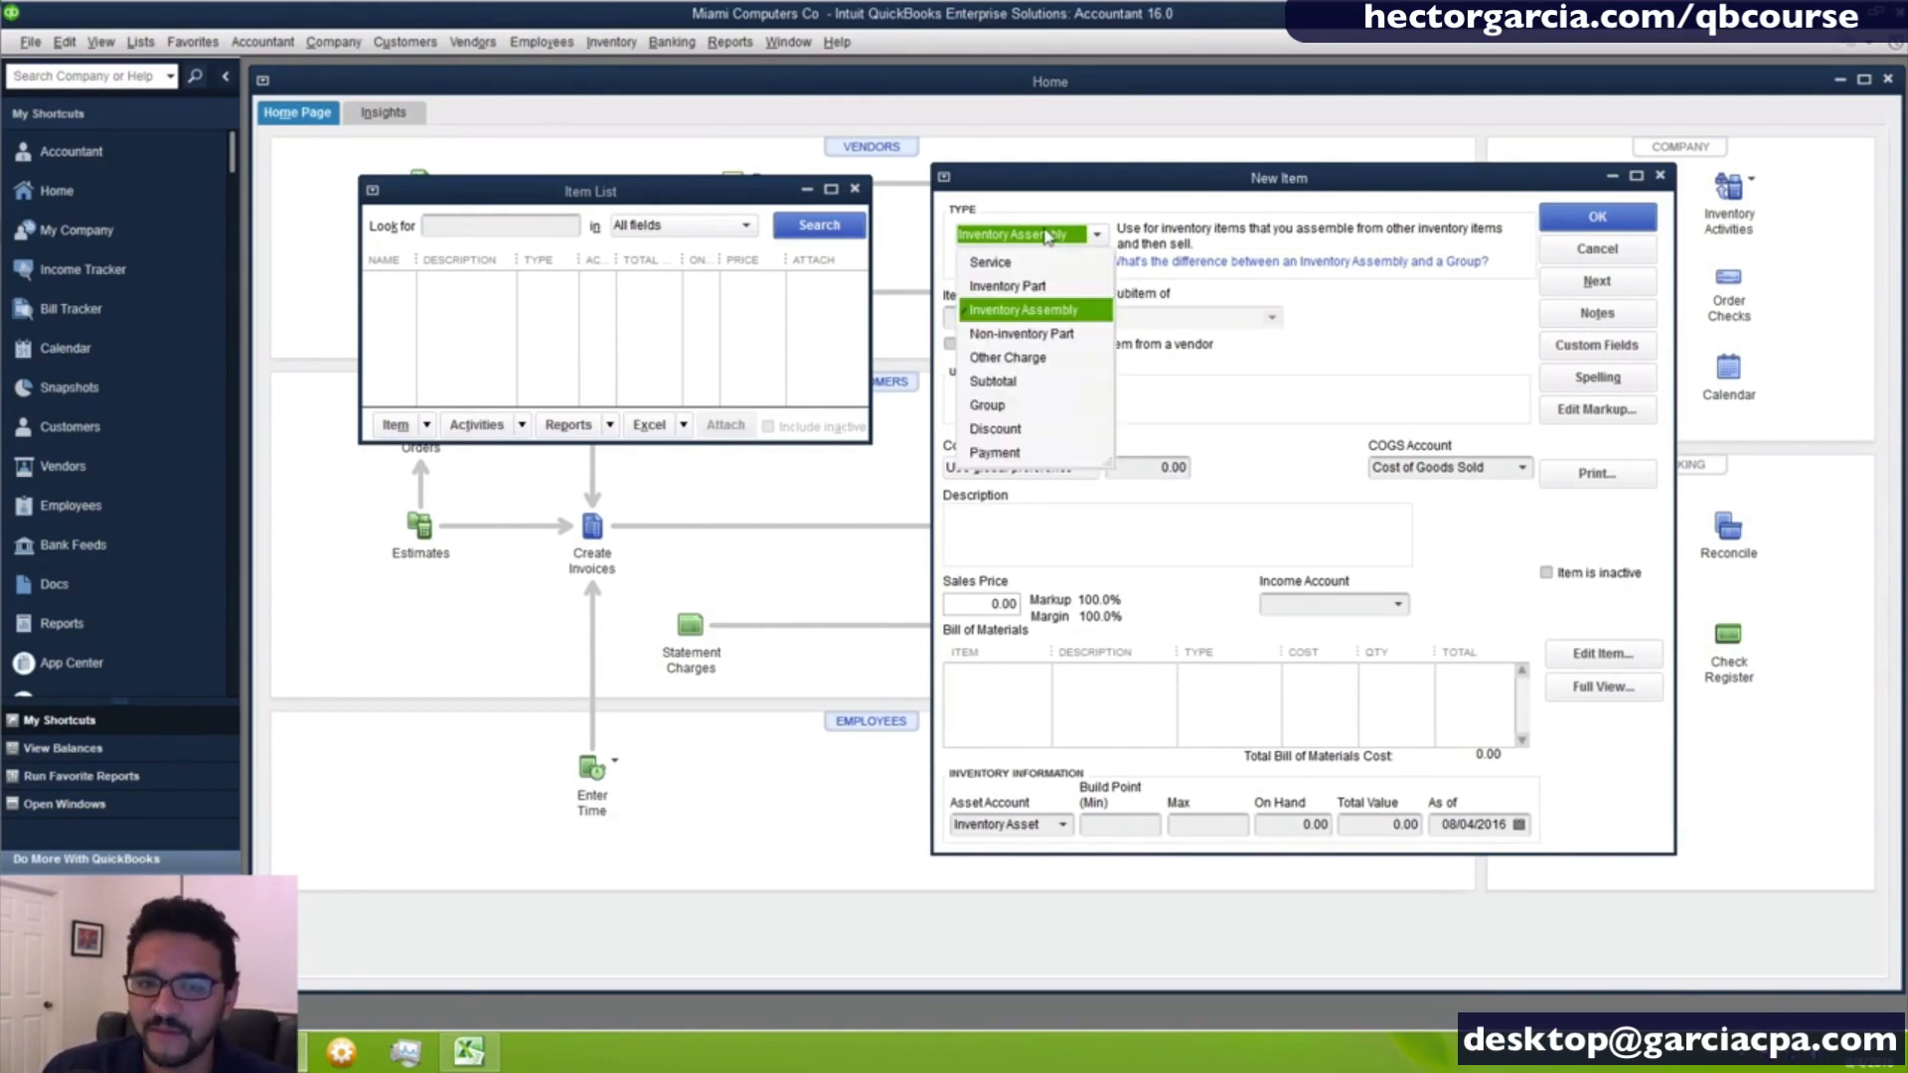
pyautogui.click(1051, 344)
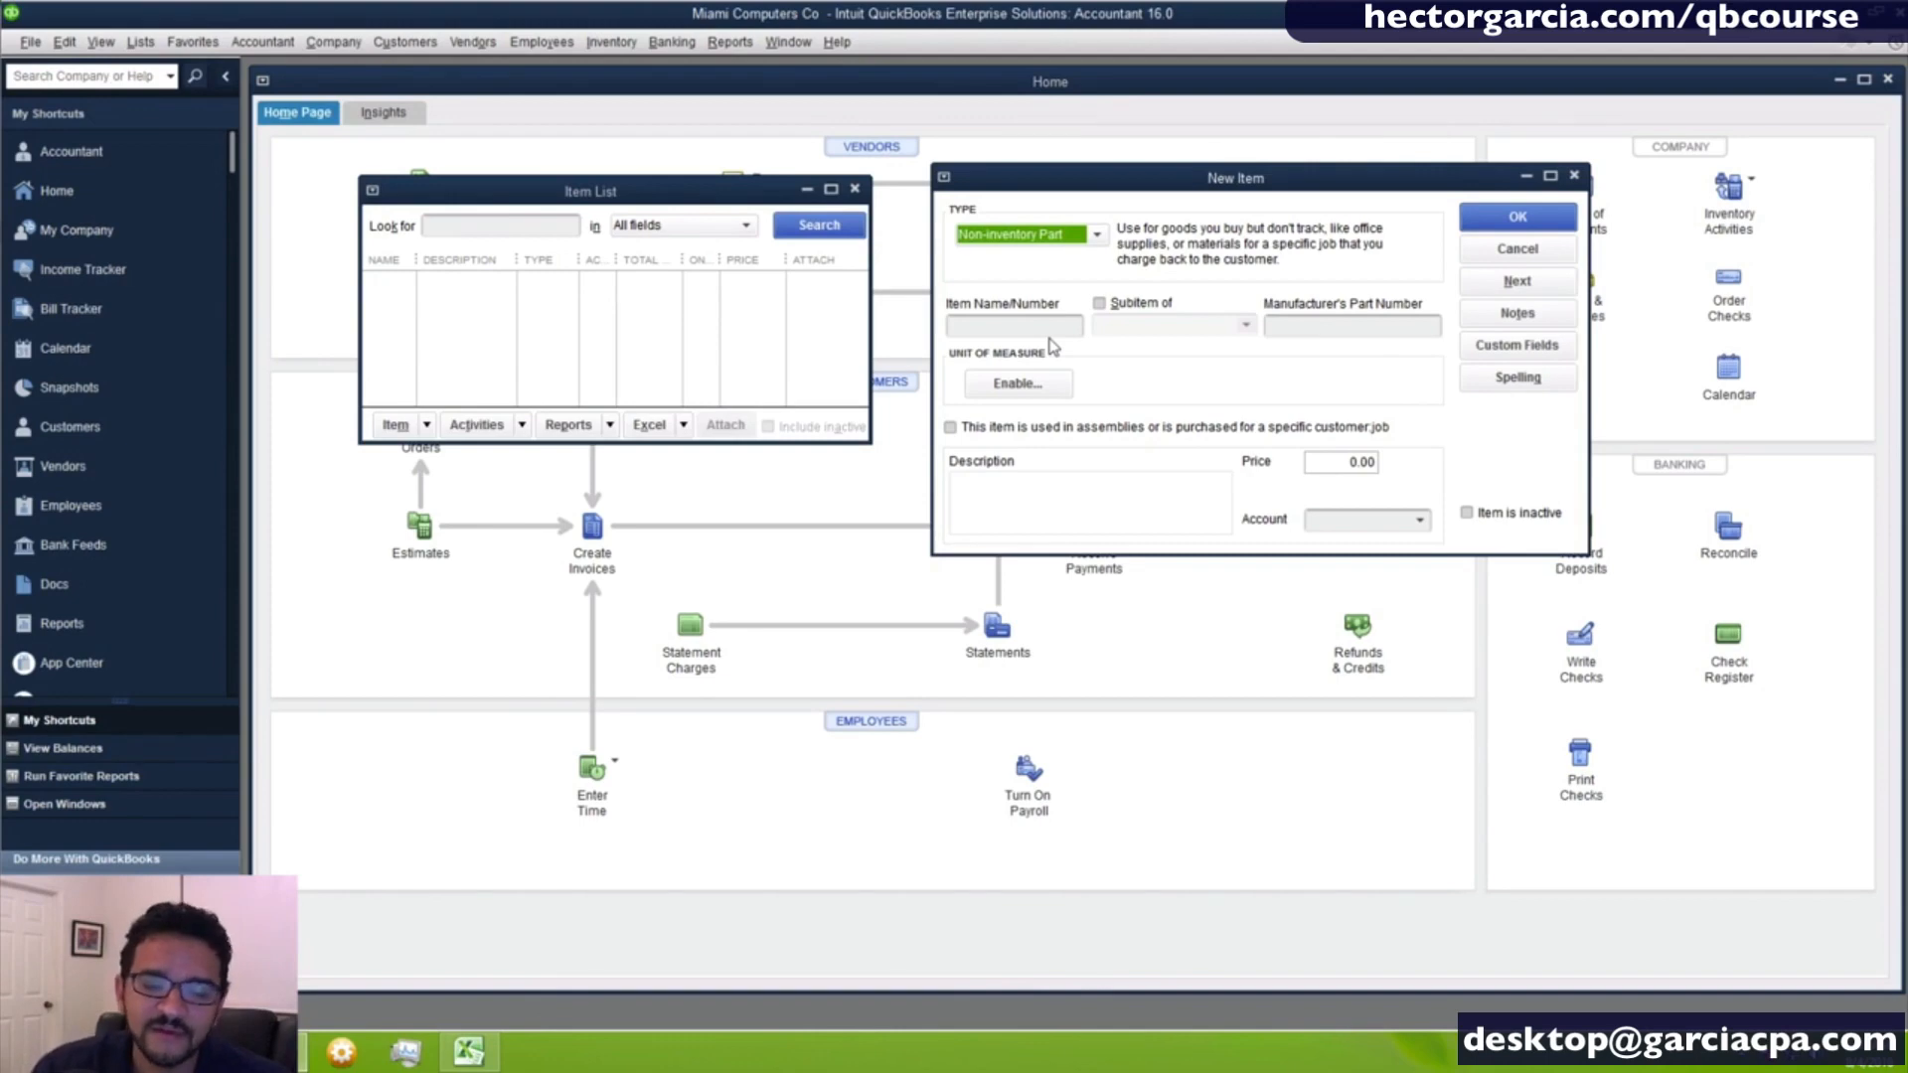
# - Examine the new item form for the Other Charge type and the Subtotal type
pyautogui.click(1017, 236)
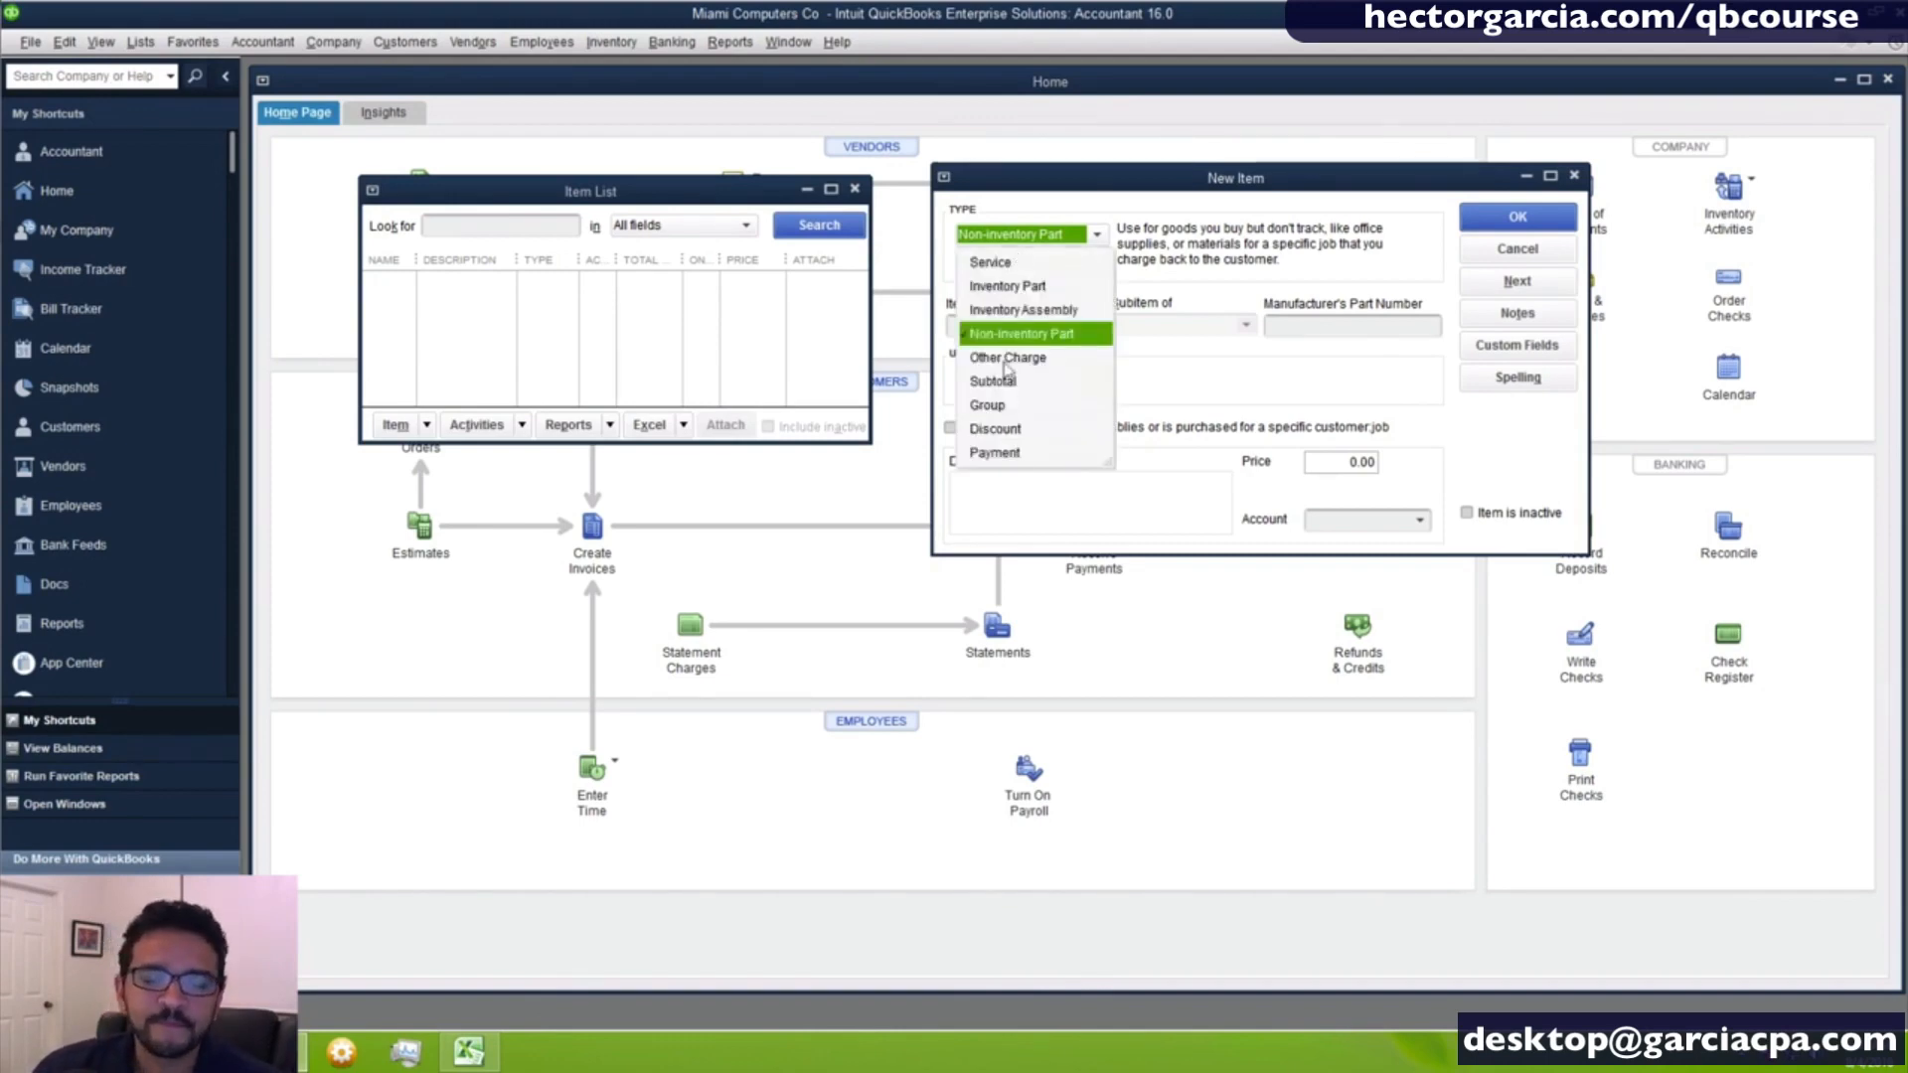
pyautogui.click(1044, 369)
pyautogui.click(1044, 370)
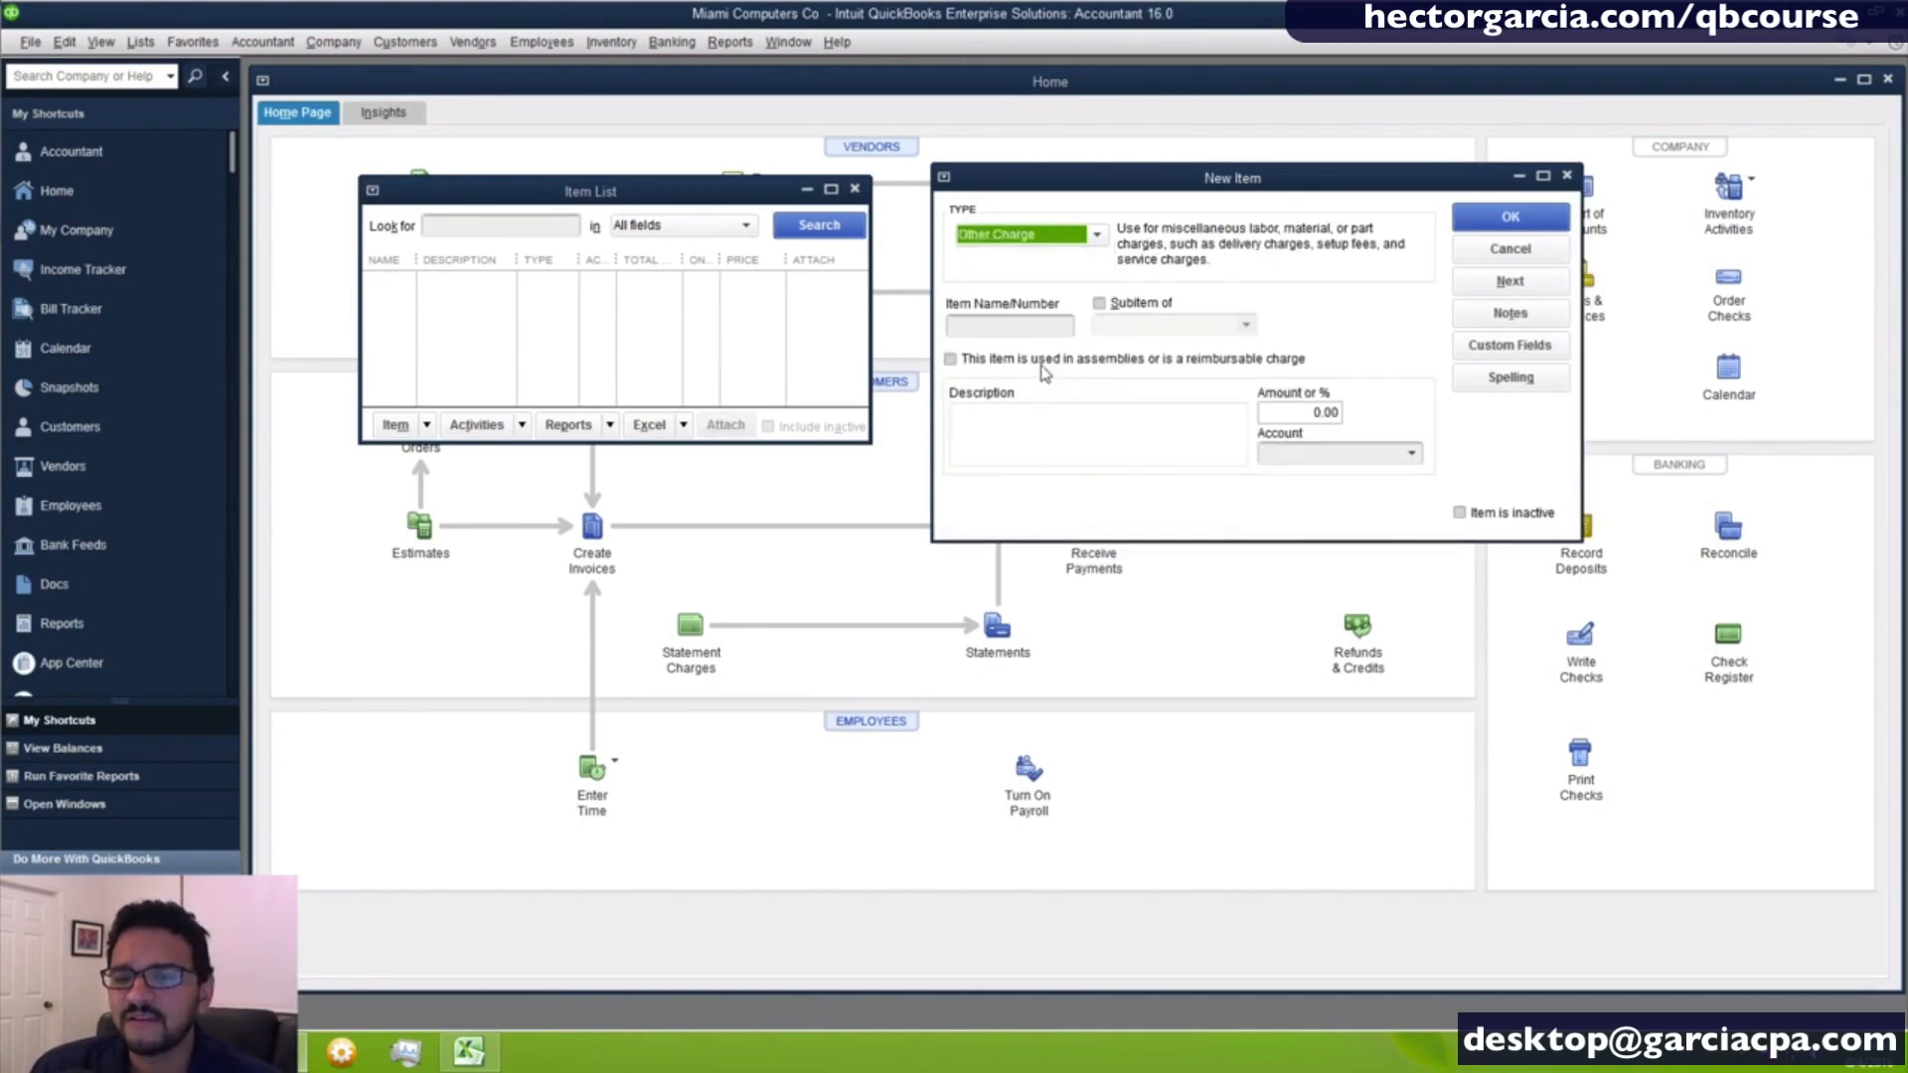
pyautogui.click(1038, 244)
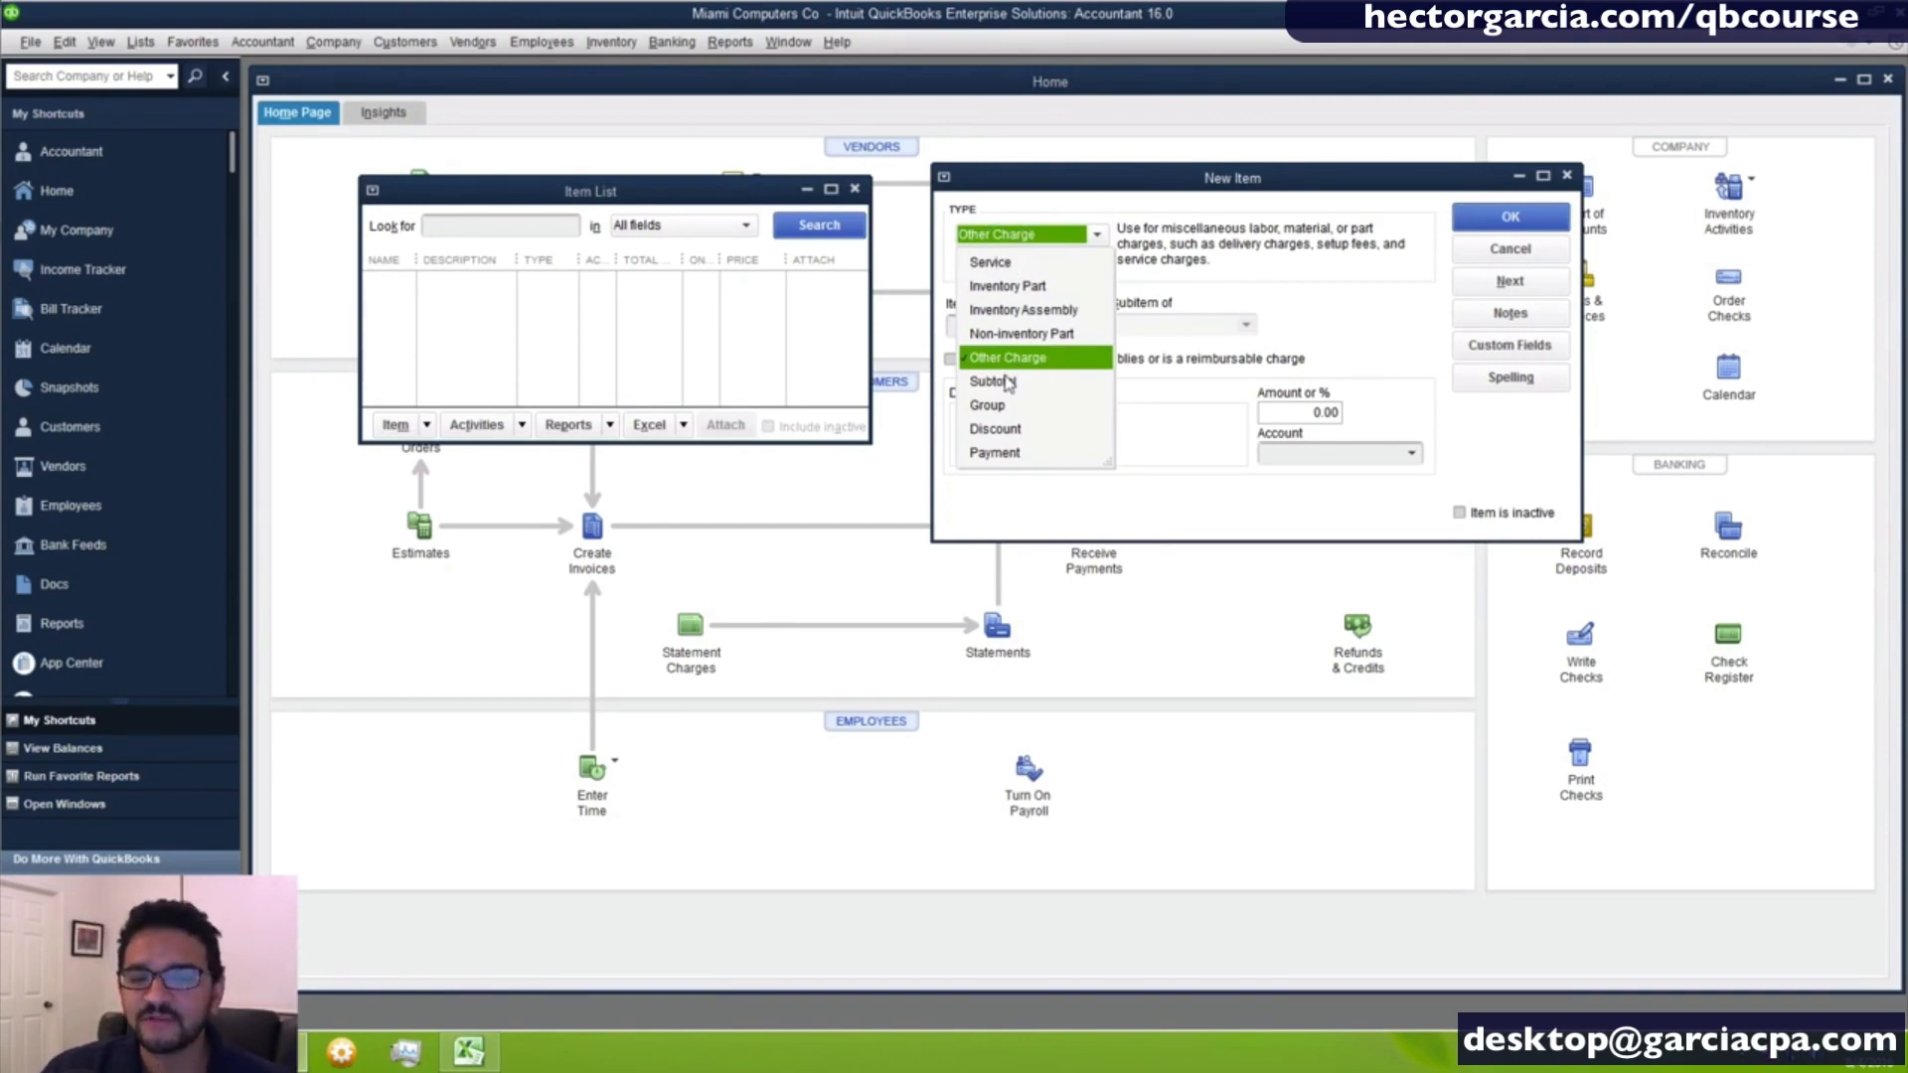
pyautogui.click(1008, 383)
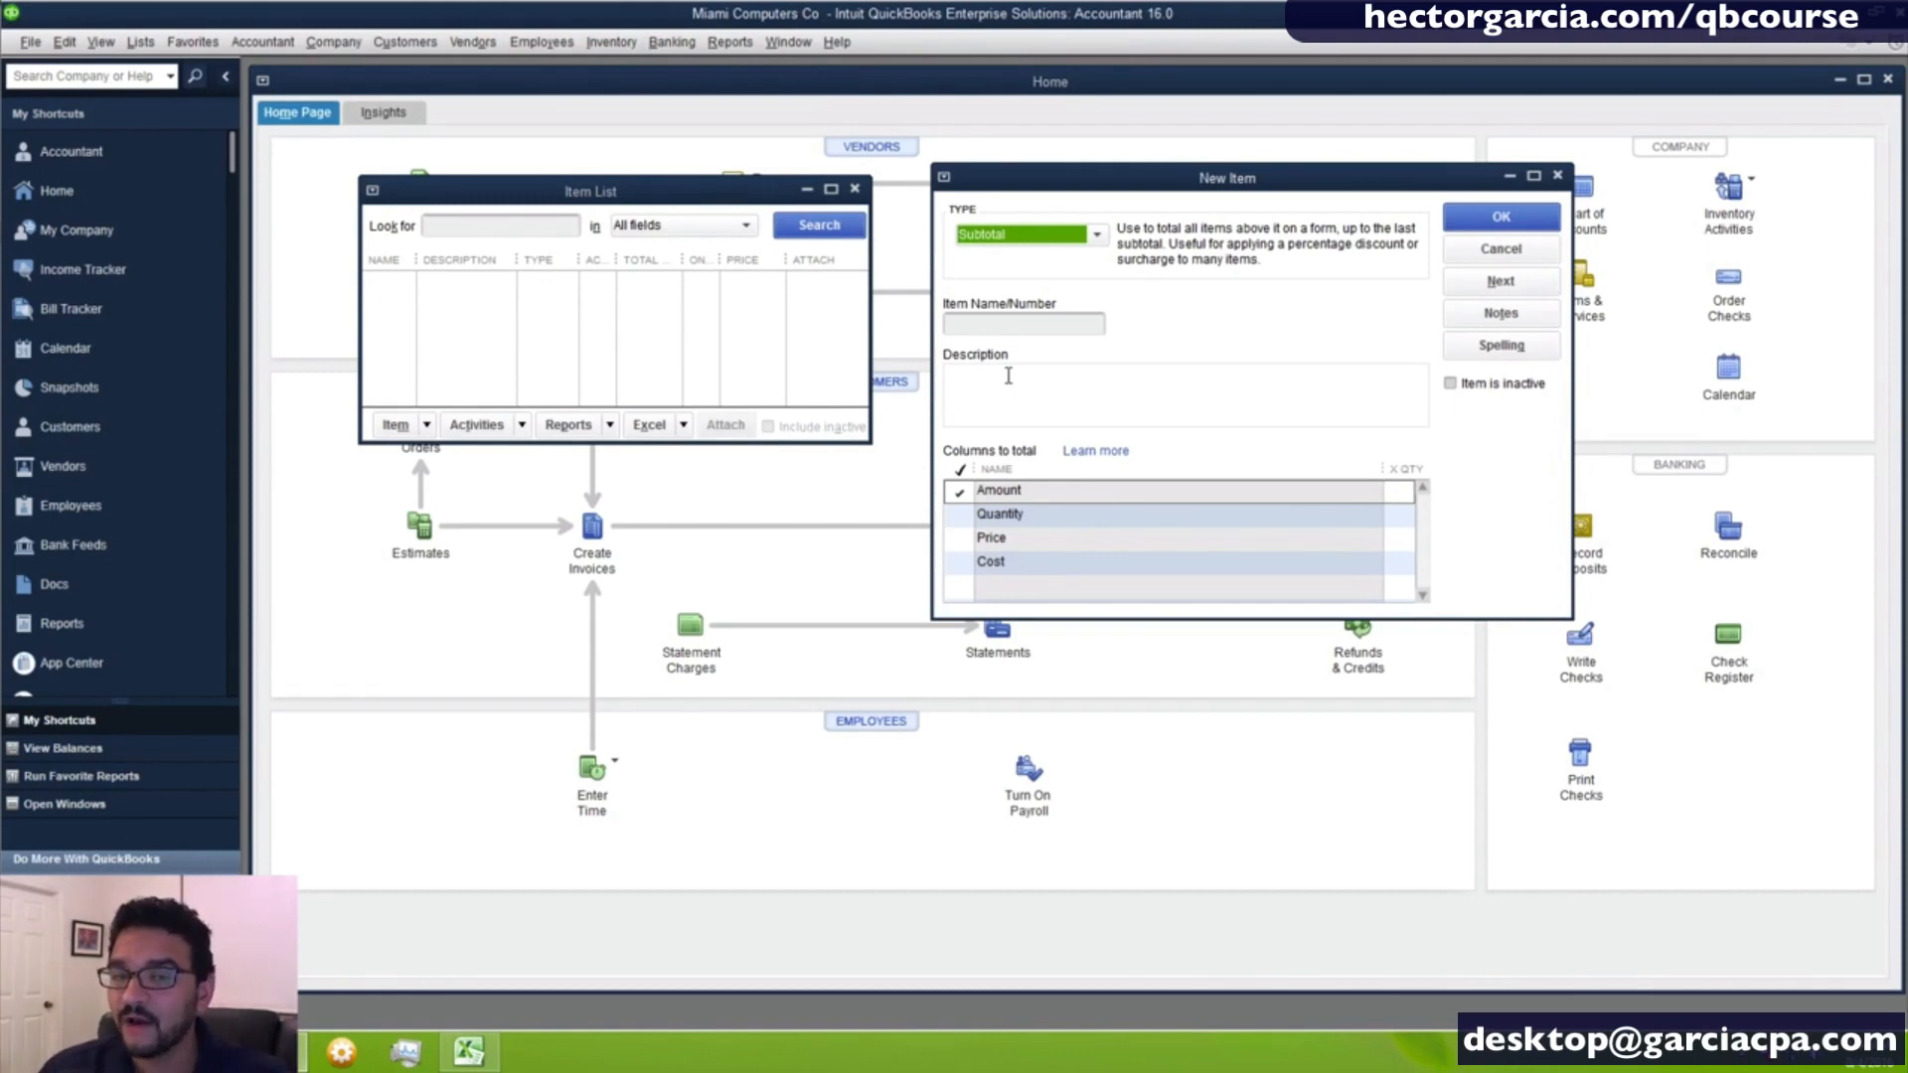
# - Go through the Group, Discount and Payment item types and review the fields each one offers
pyautogui.click(1029, 233)
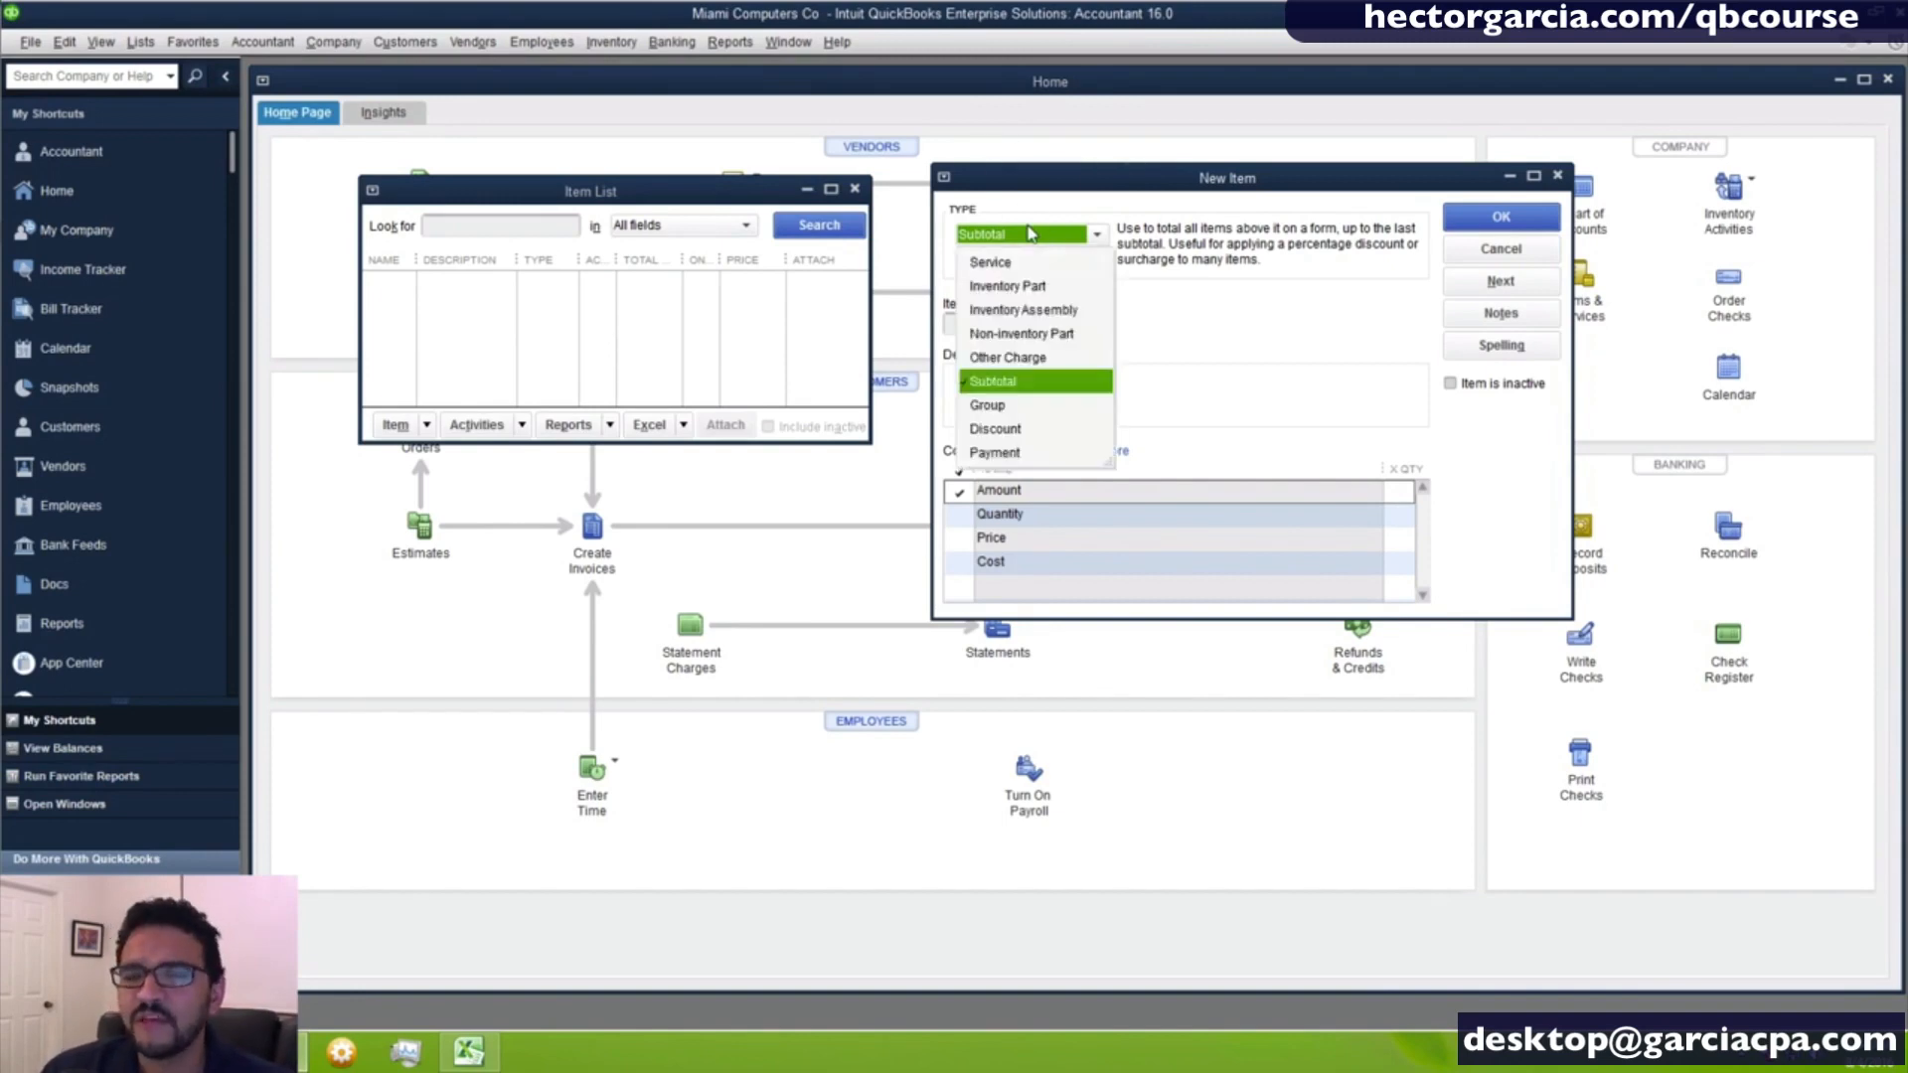
pyautogui.click(1025, 407)
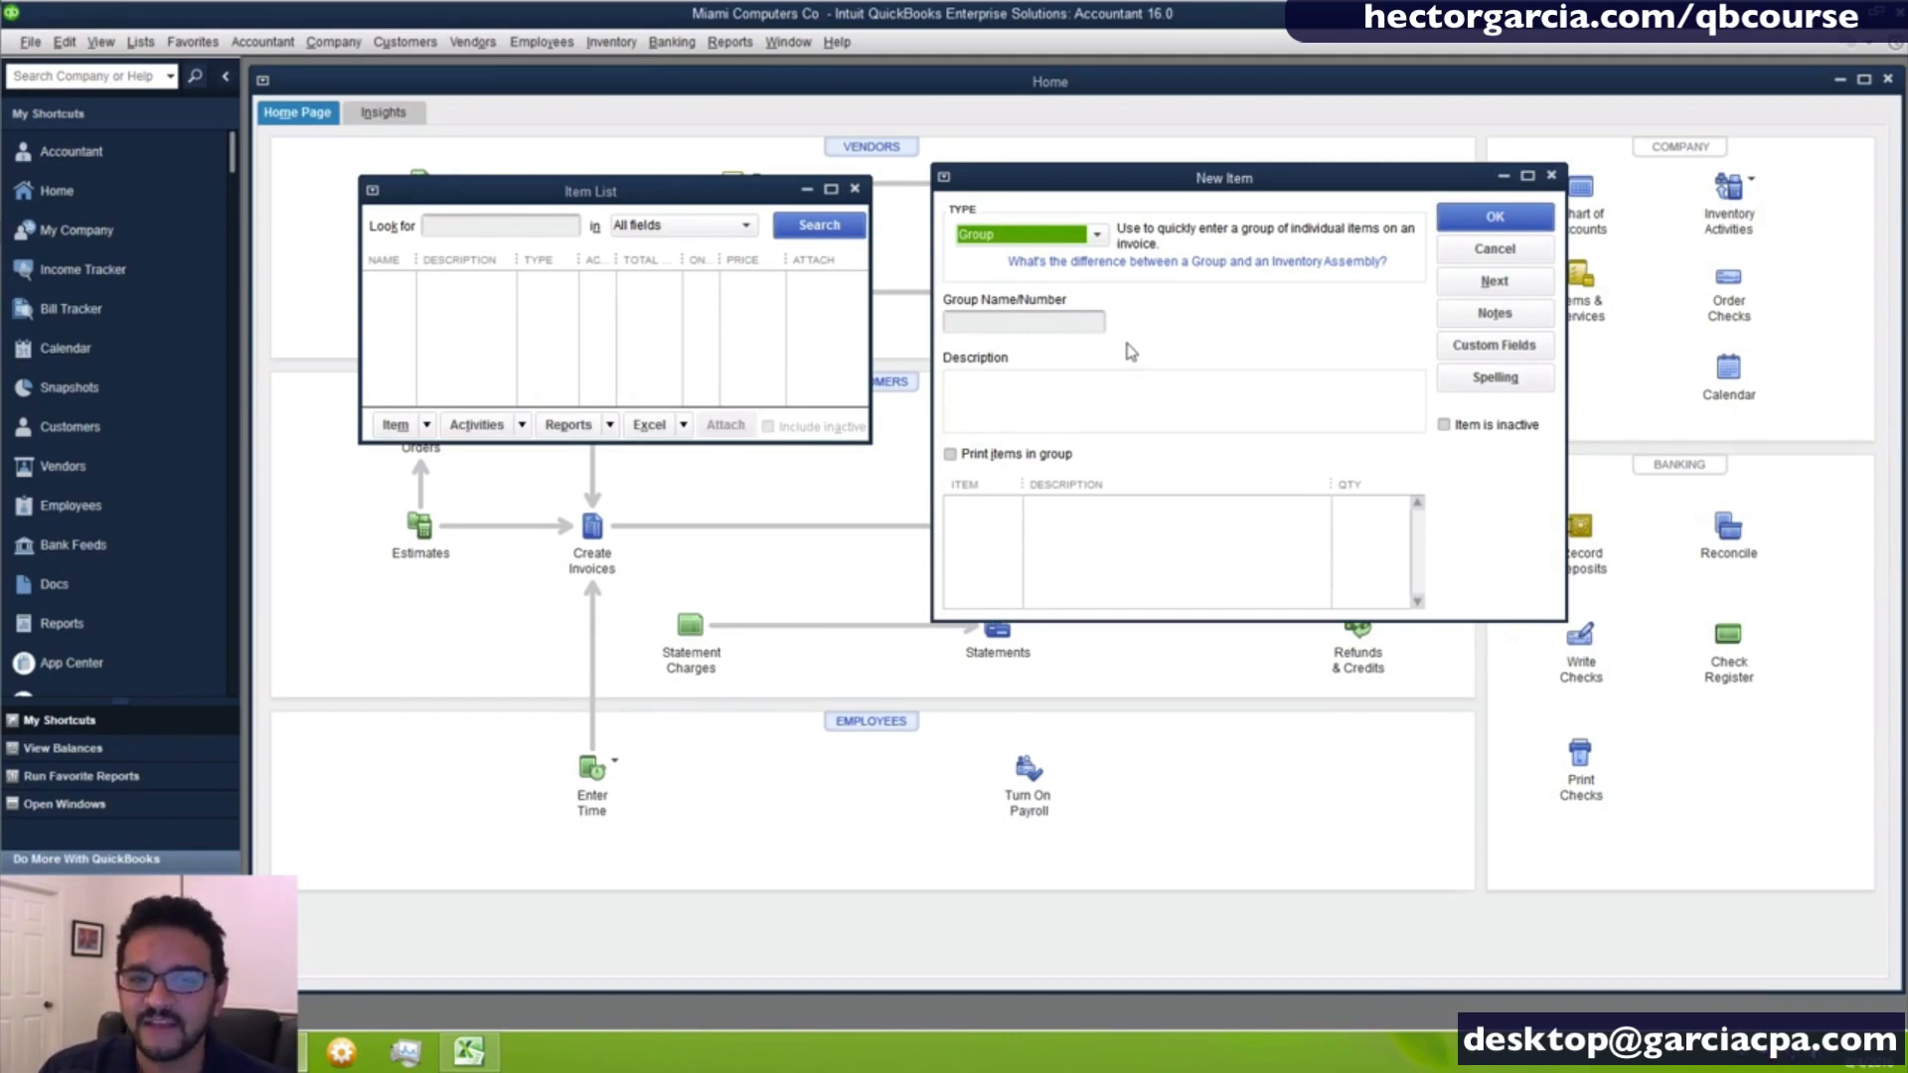
pyautogui.click(1032, 239)
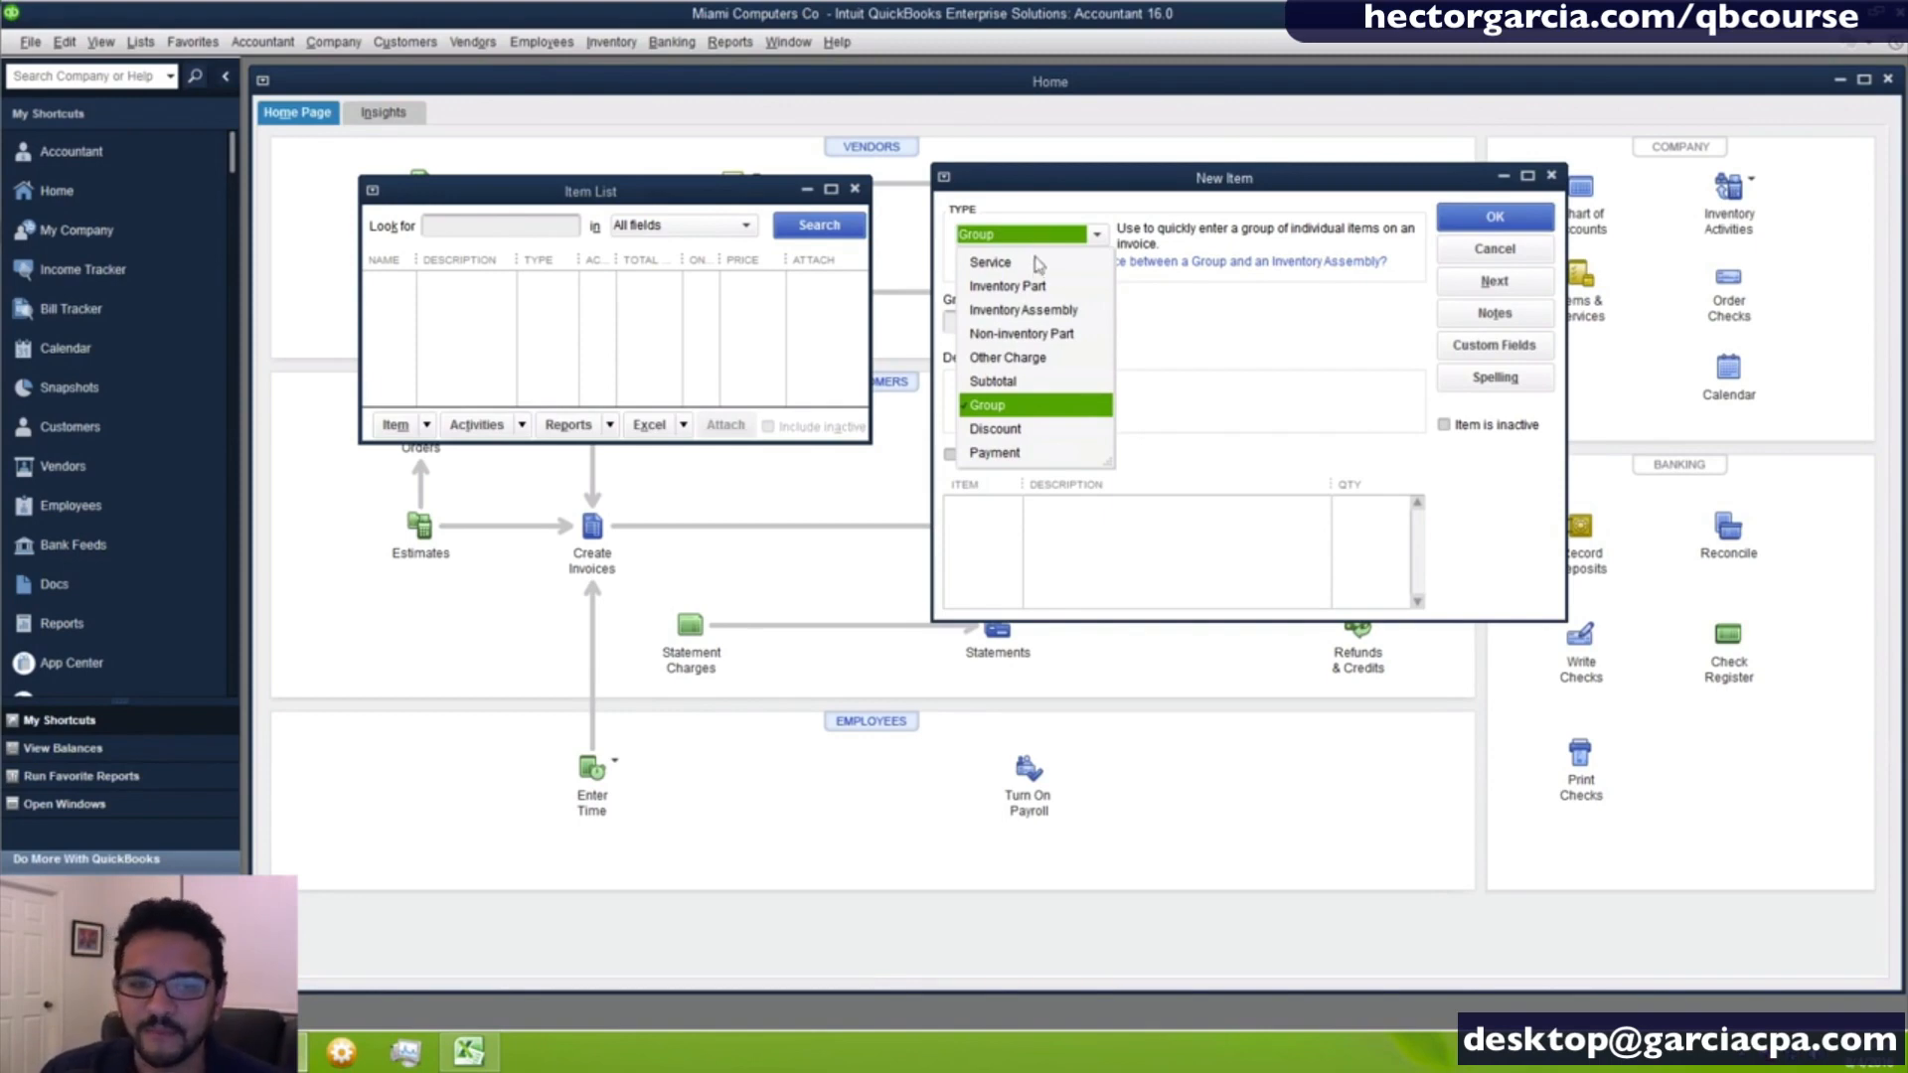
pyautogui.click(1006, 431)
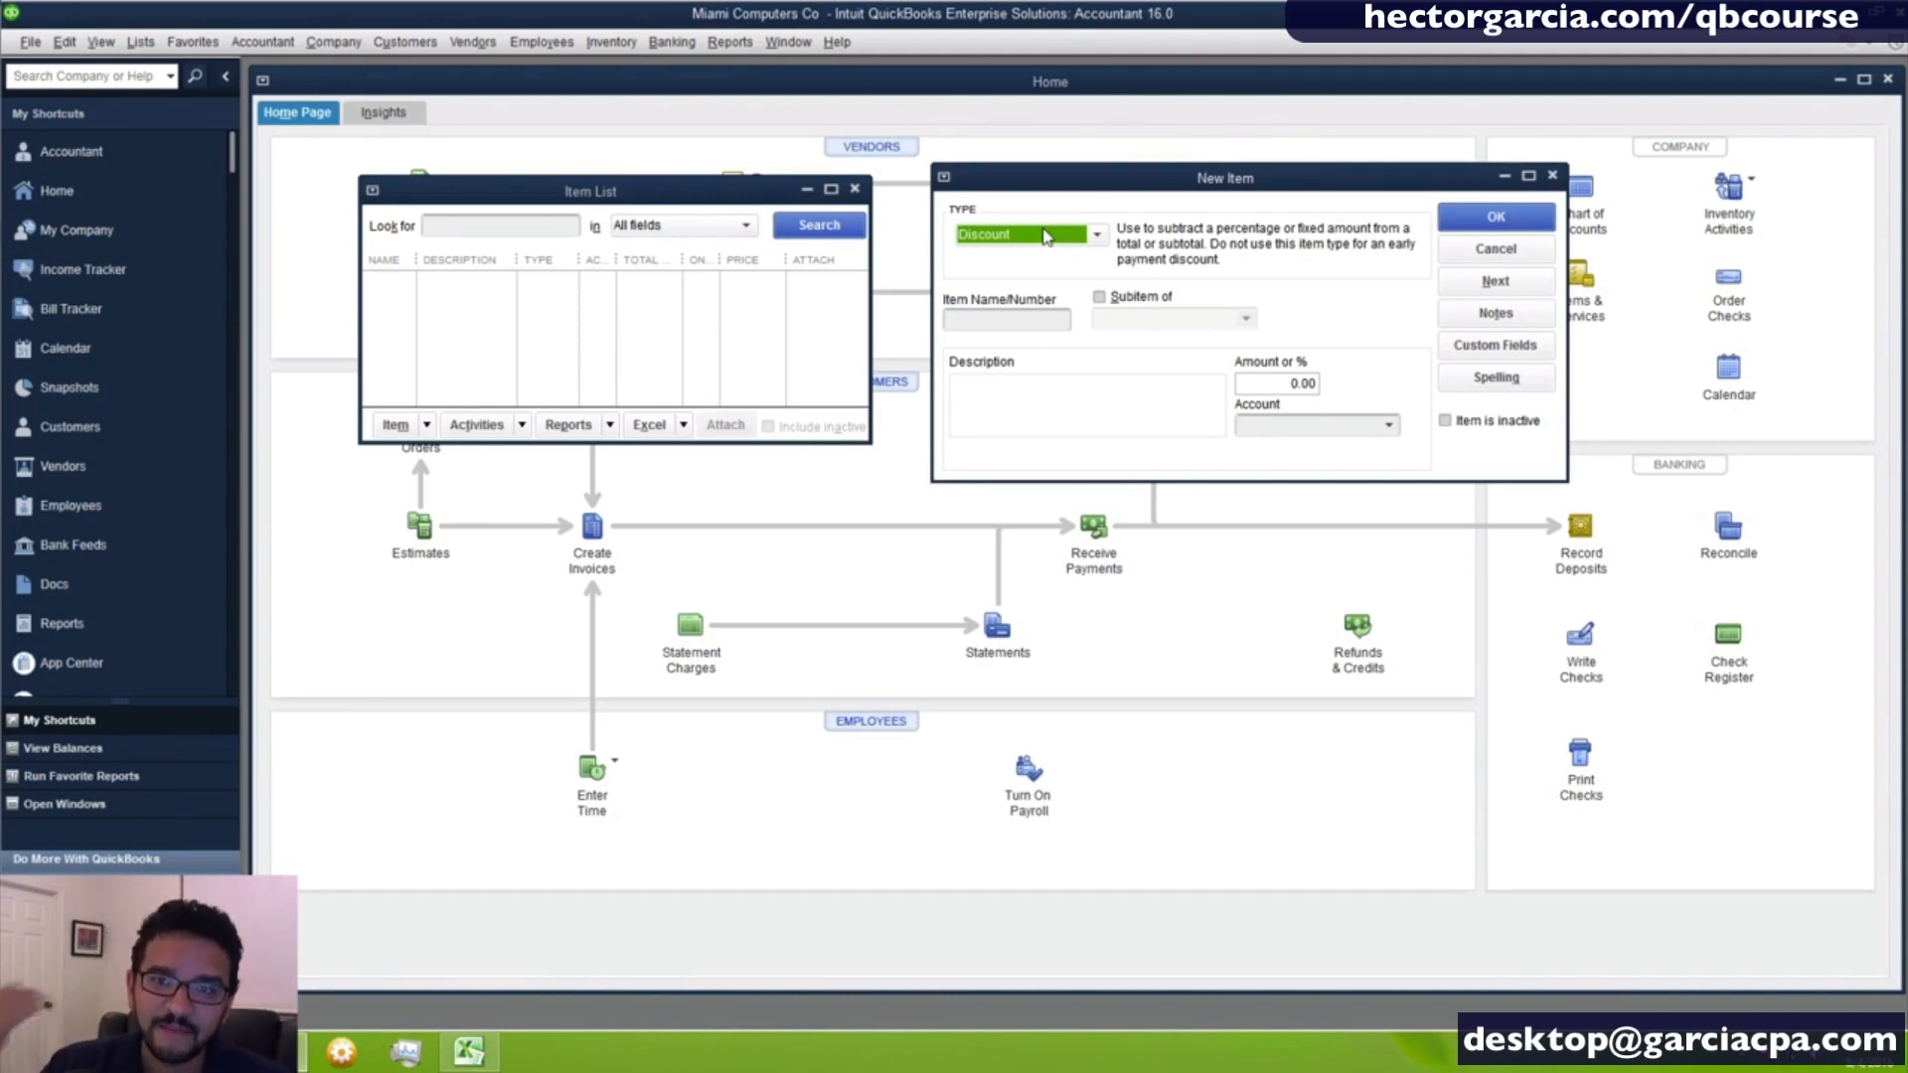
pyautogui.click(1045, 236)
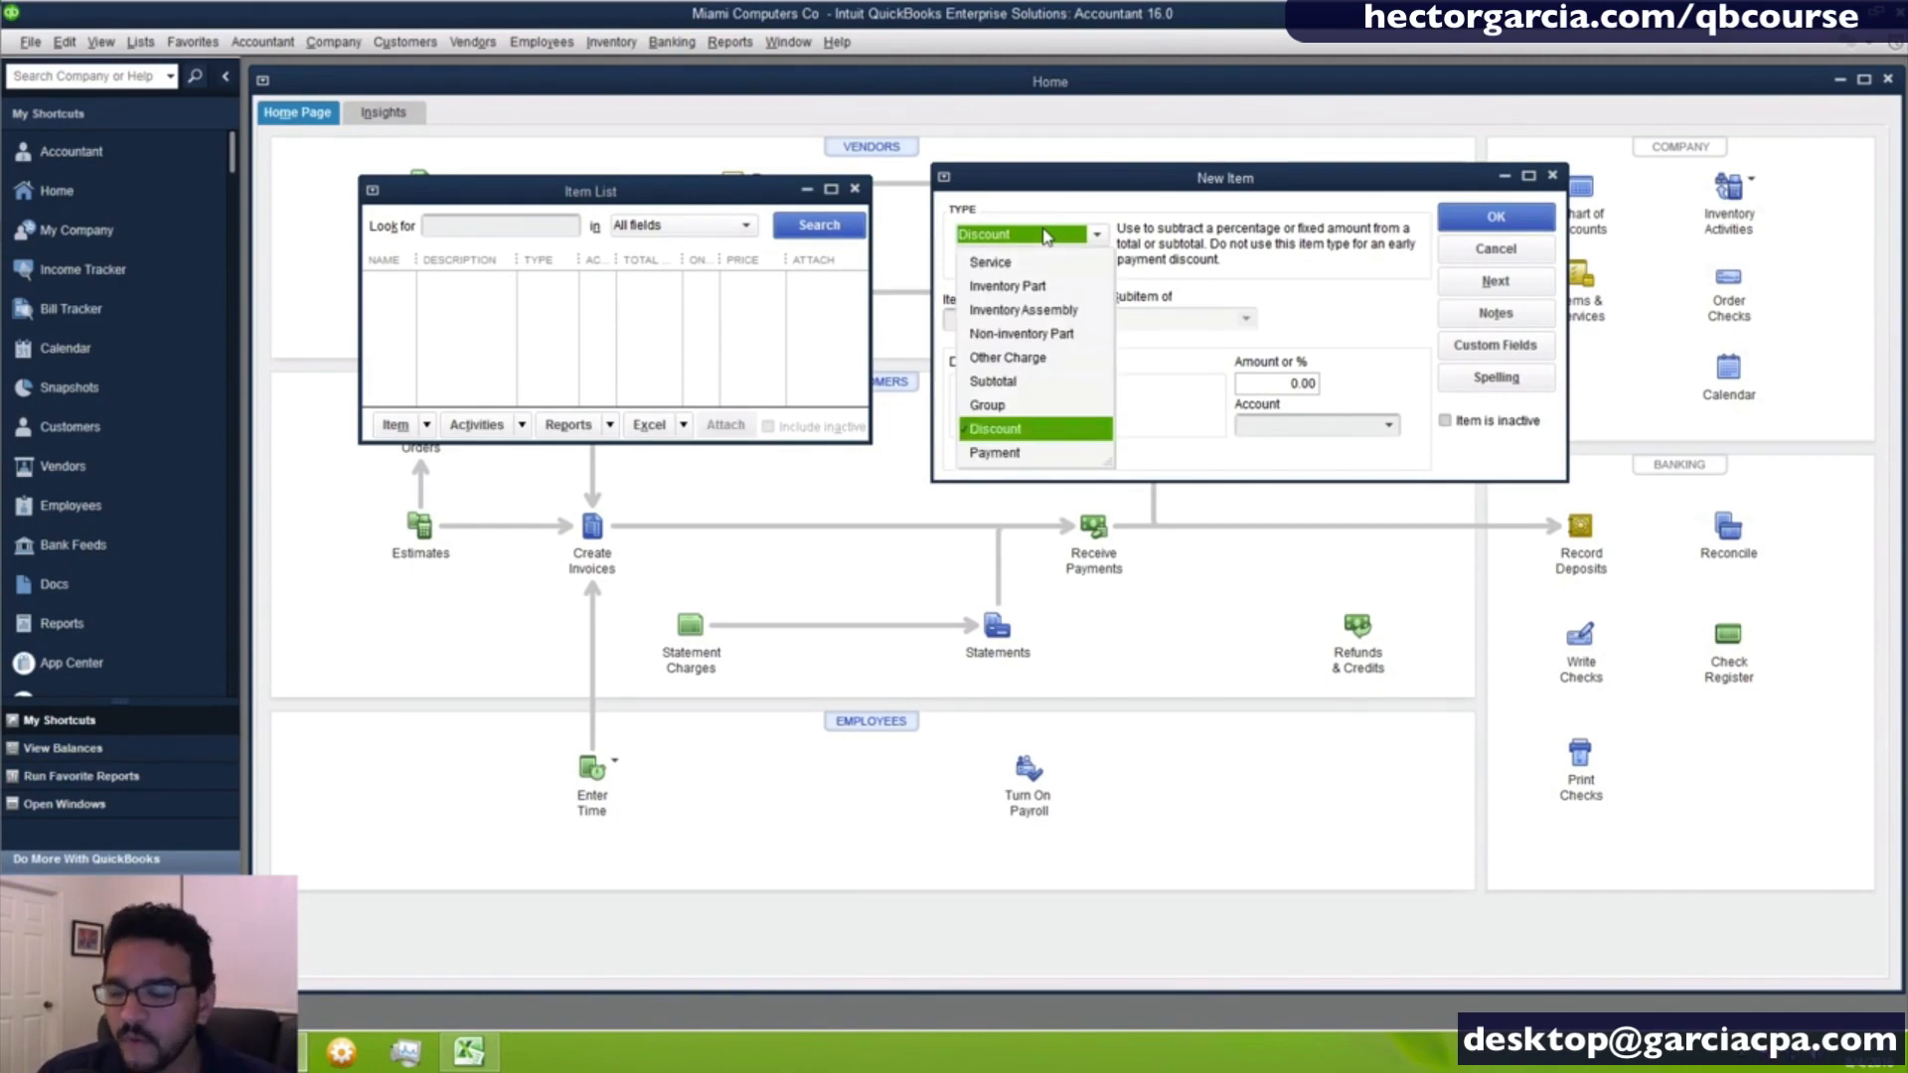
pyautogui.click(1014, 455)
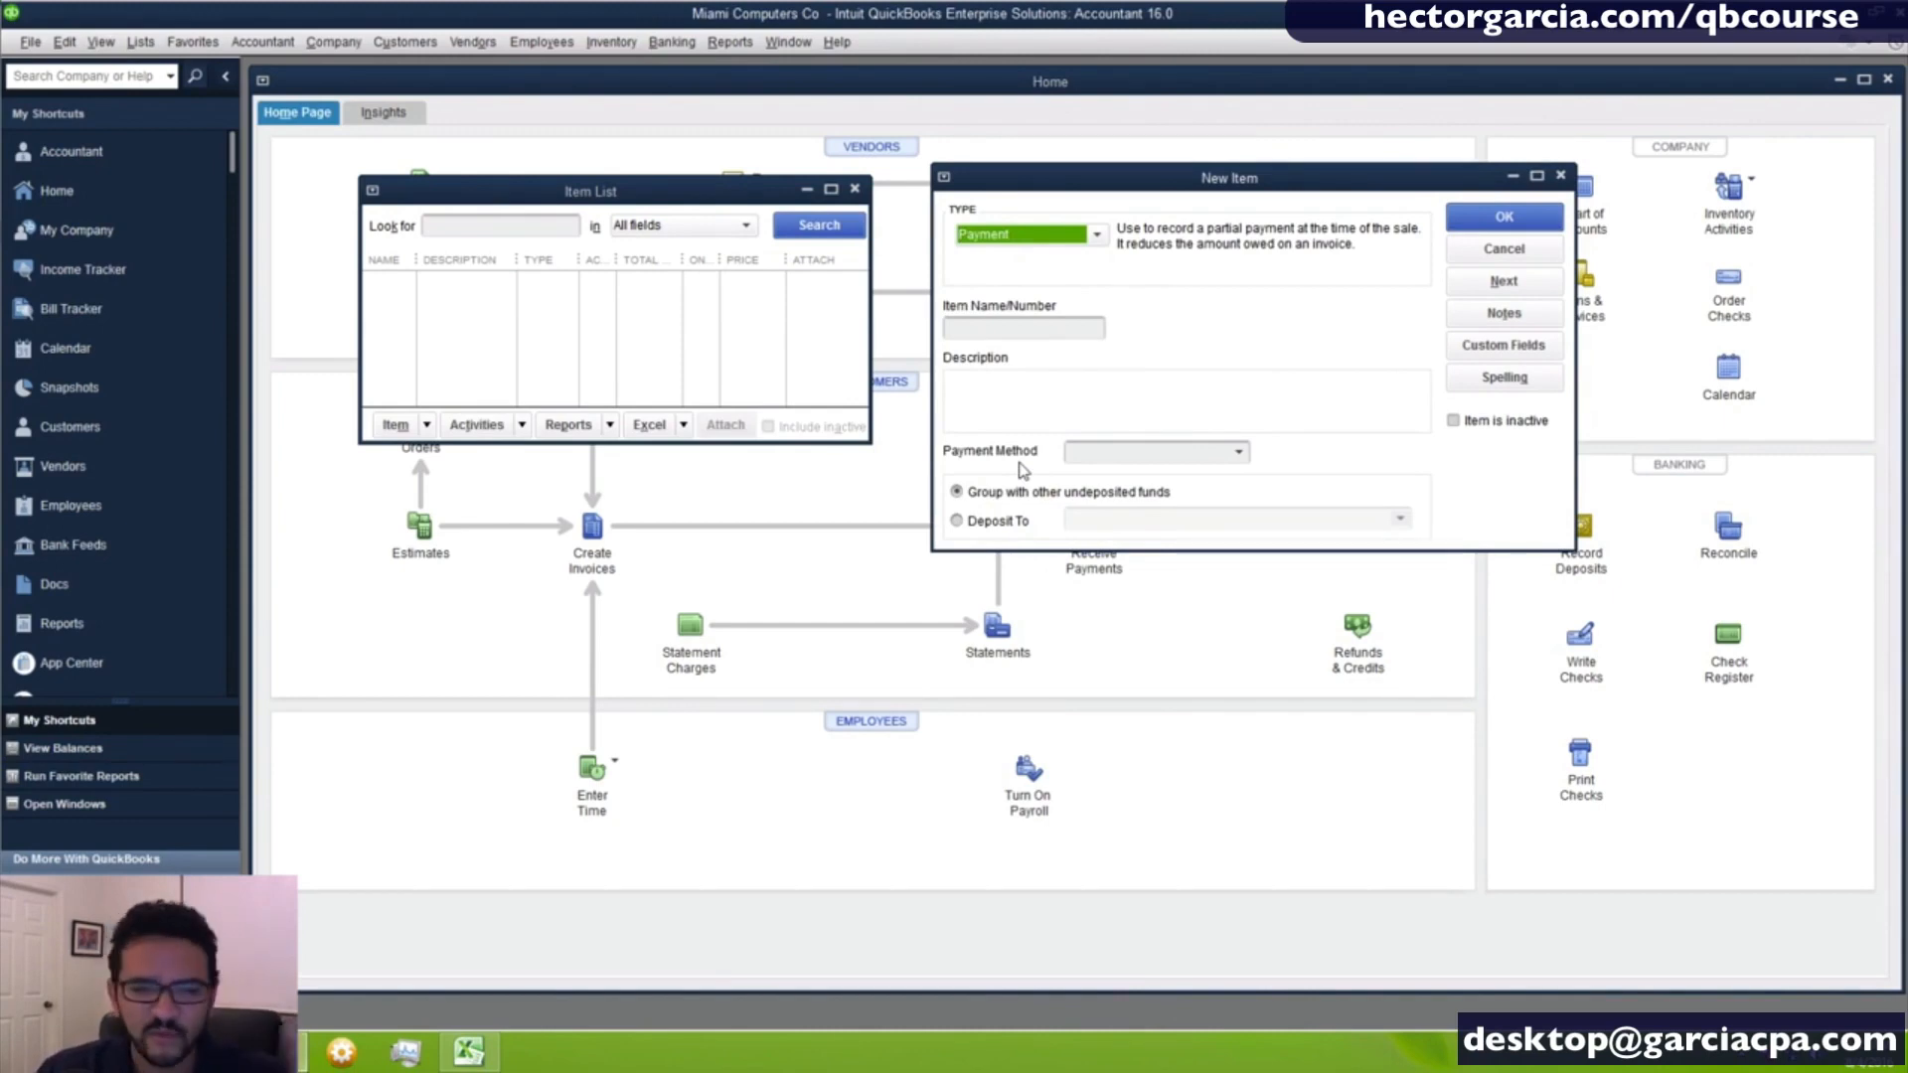
# - Set the new item's type to Service and name the item HOURLY IT SUPPORT
pyautogui.click(990, 235)
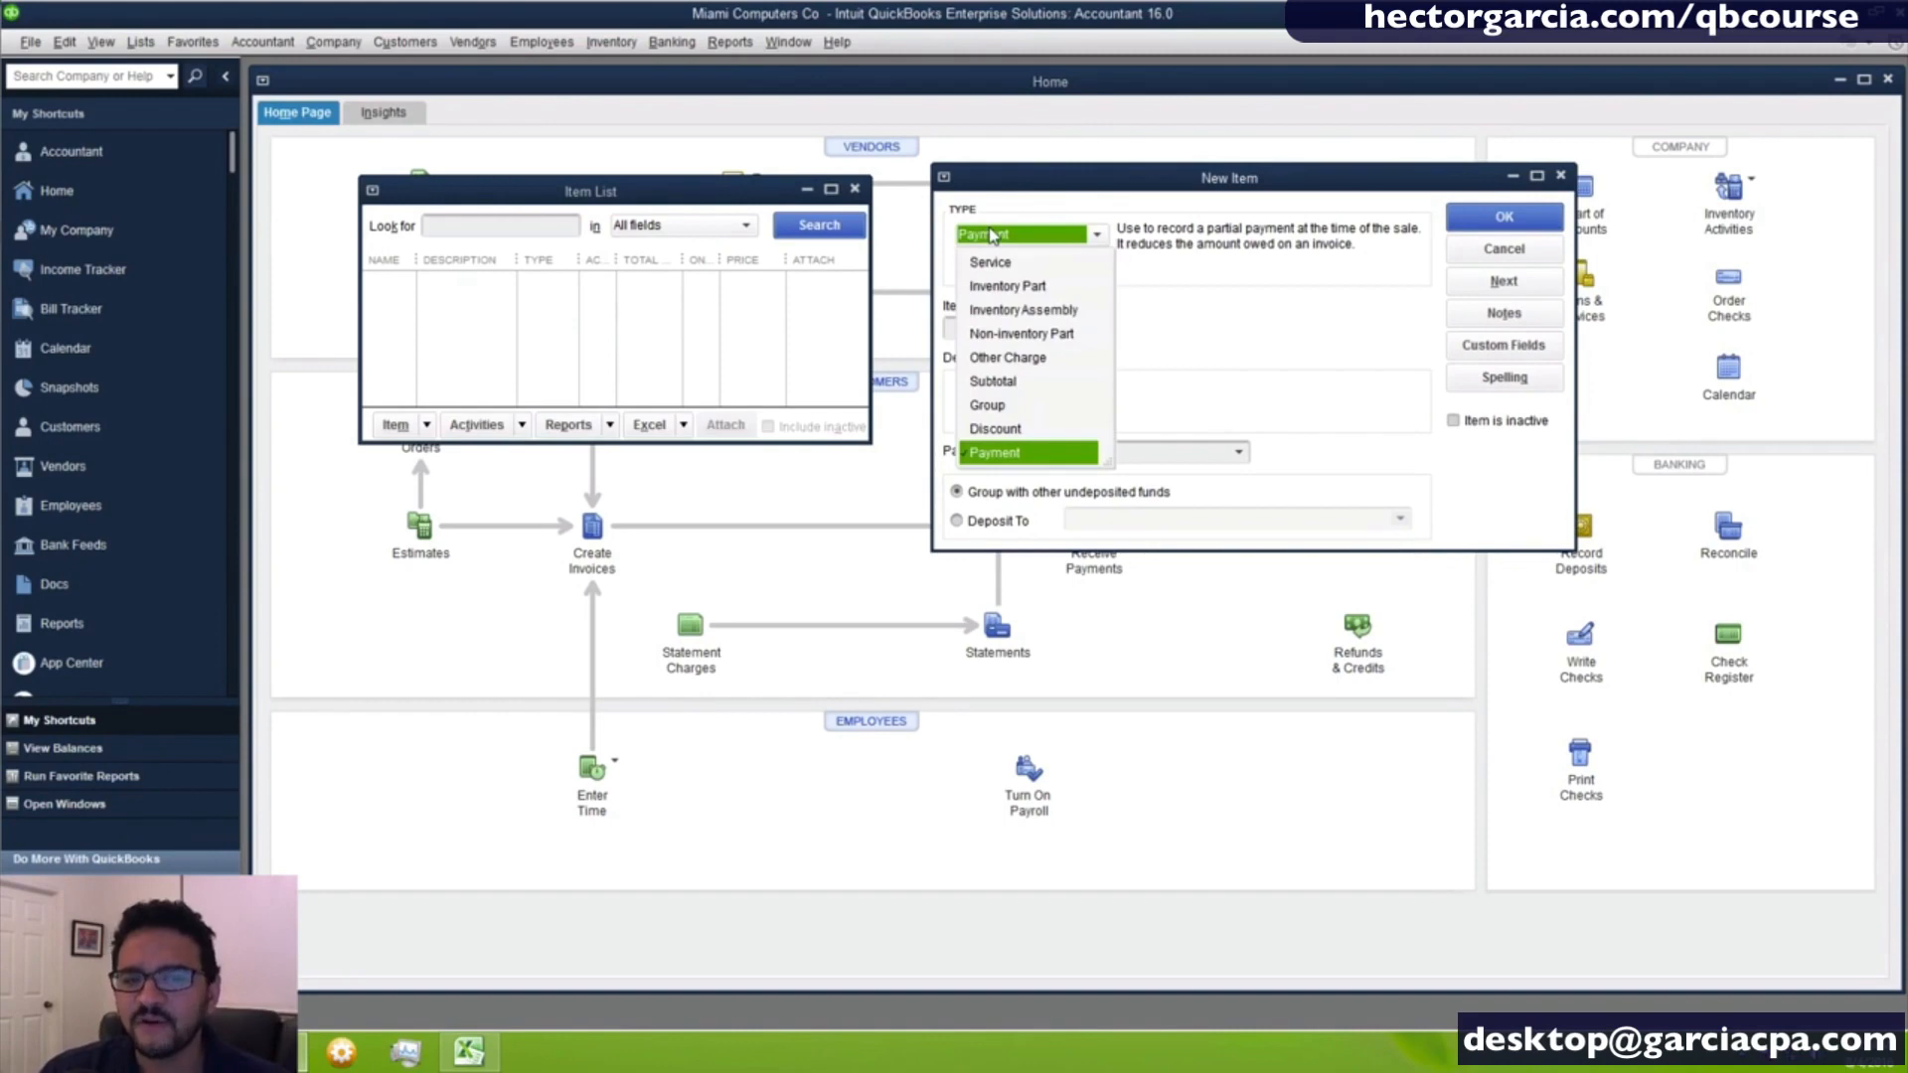
pyautogui.click(1037, 266)
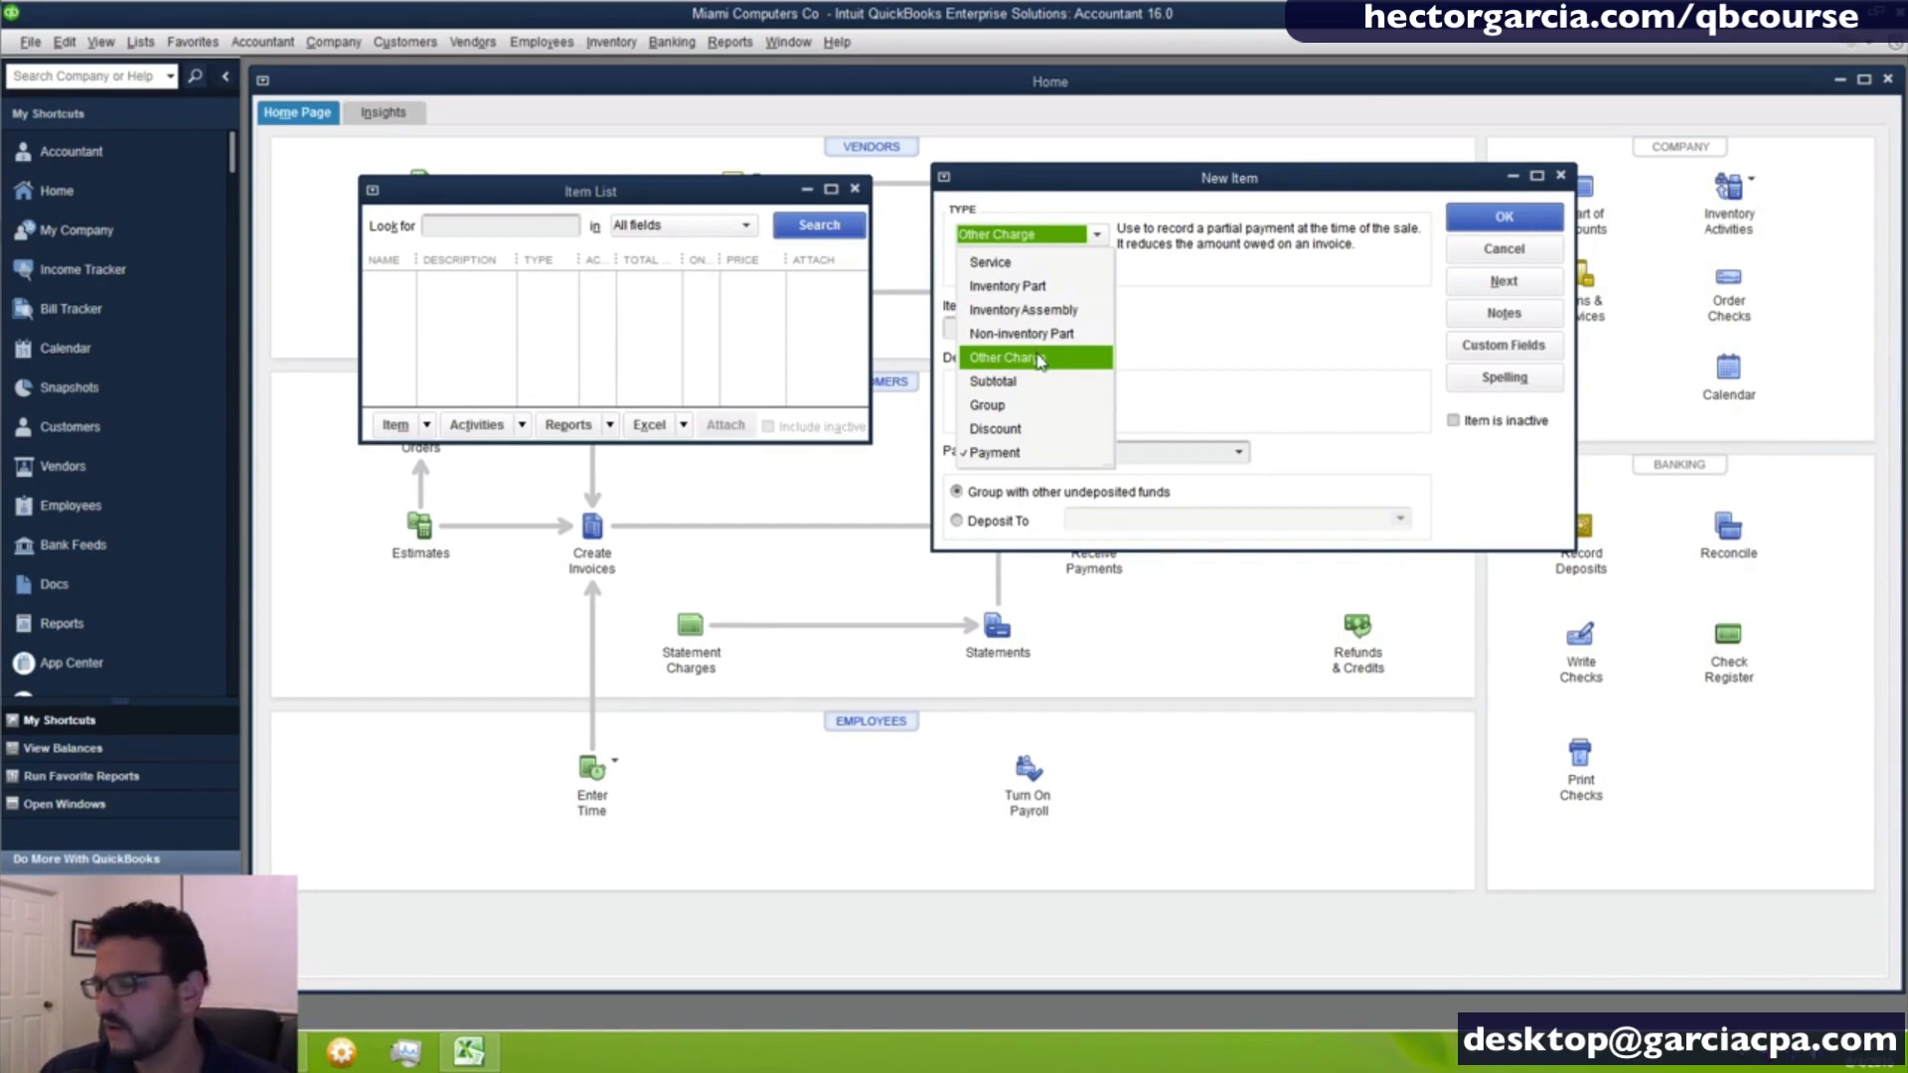
pyautogui.click(1009, 265)
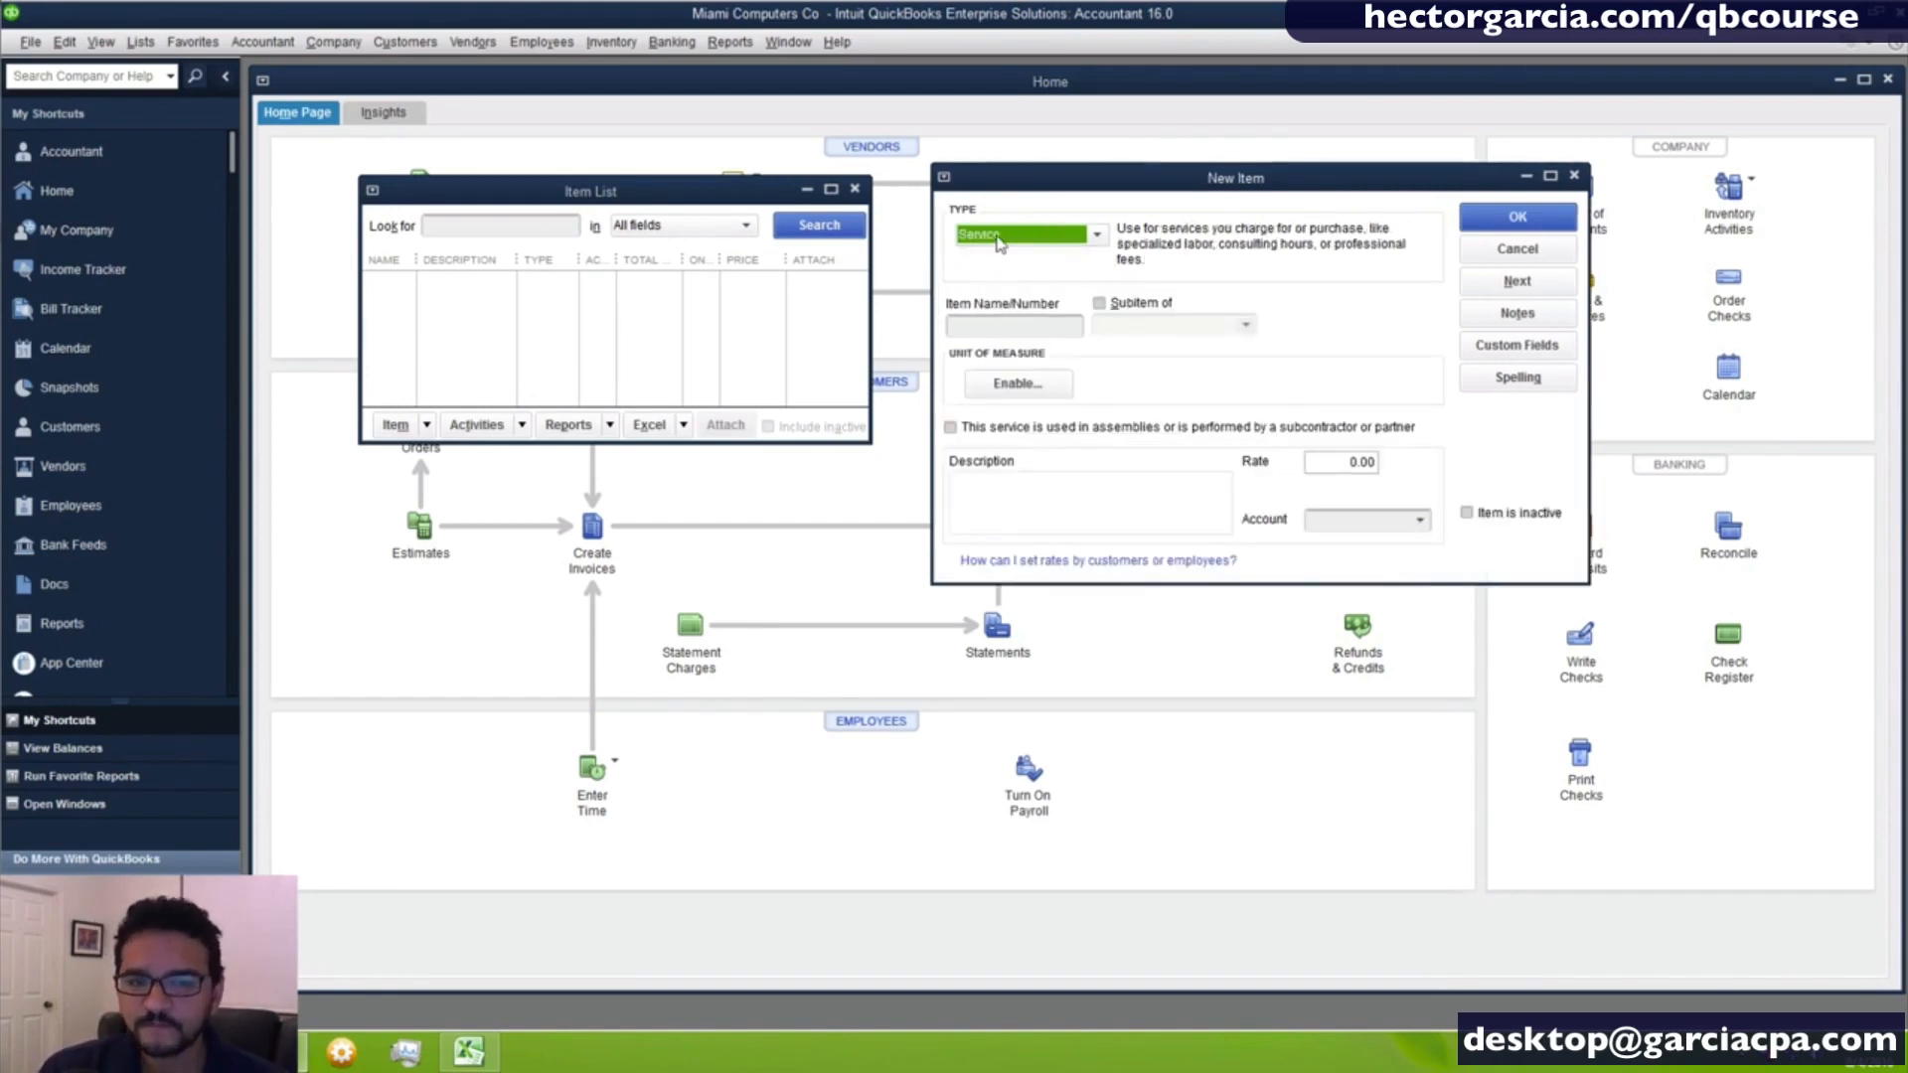
pyautogui.click(993, 327)
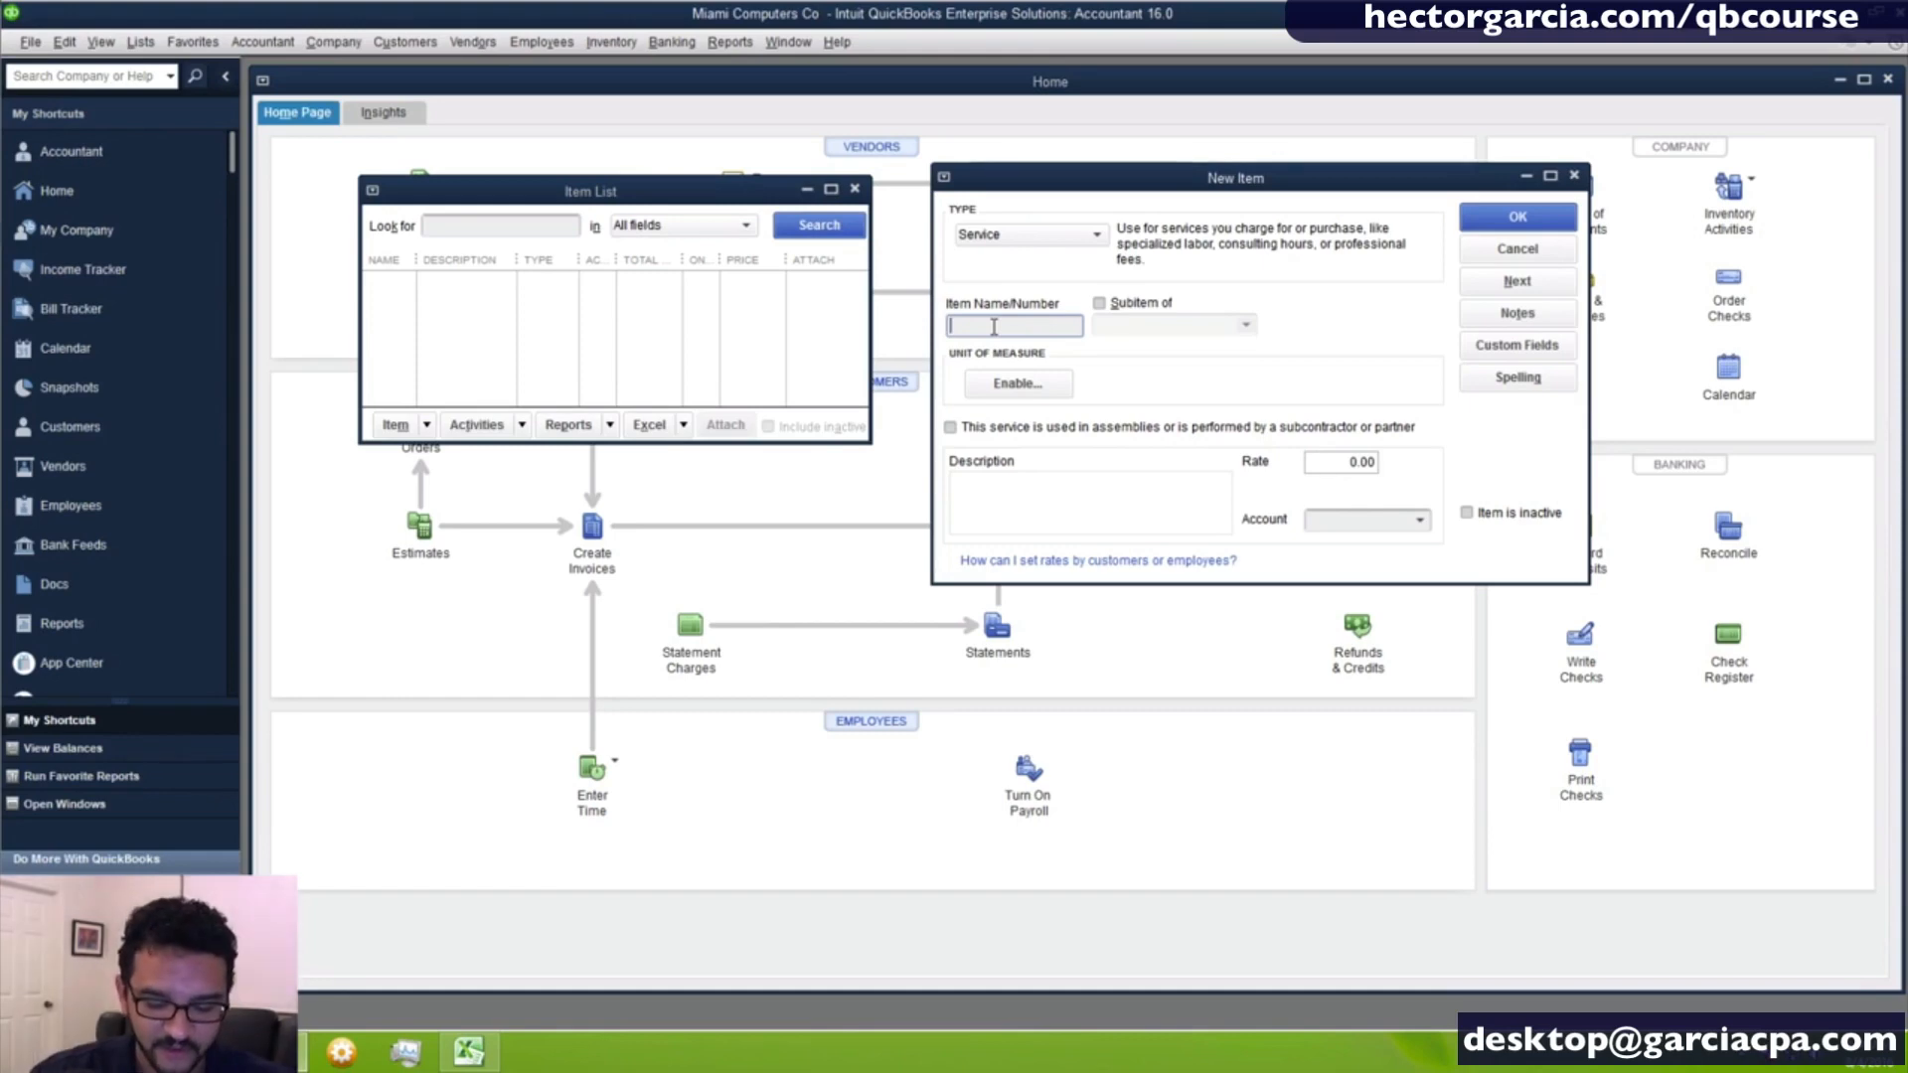
pyautogui.write('HOU')
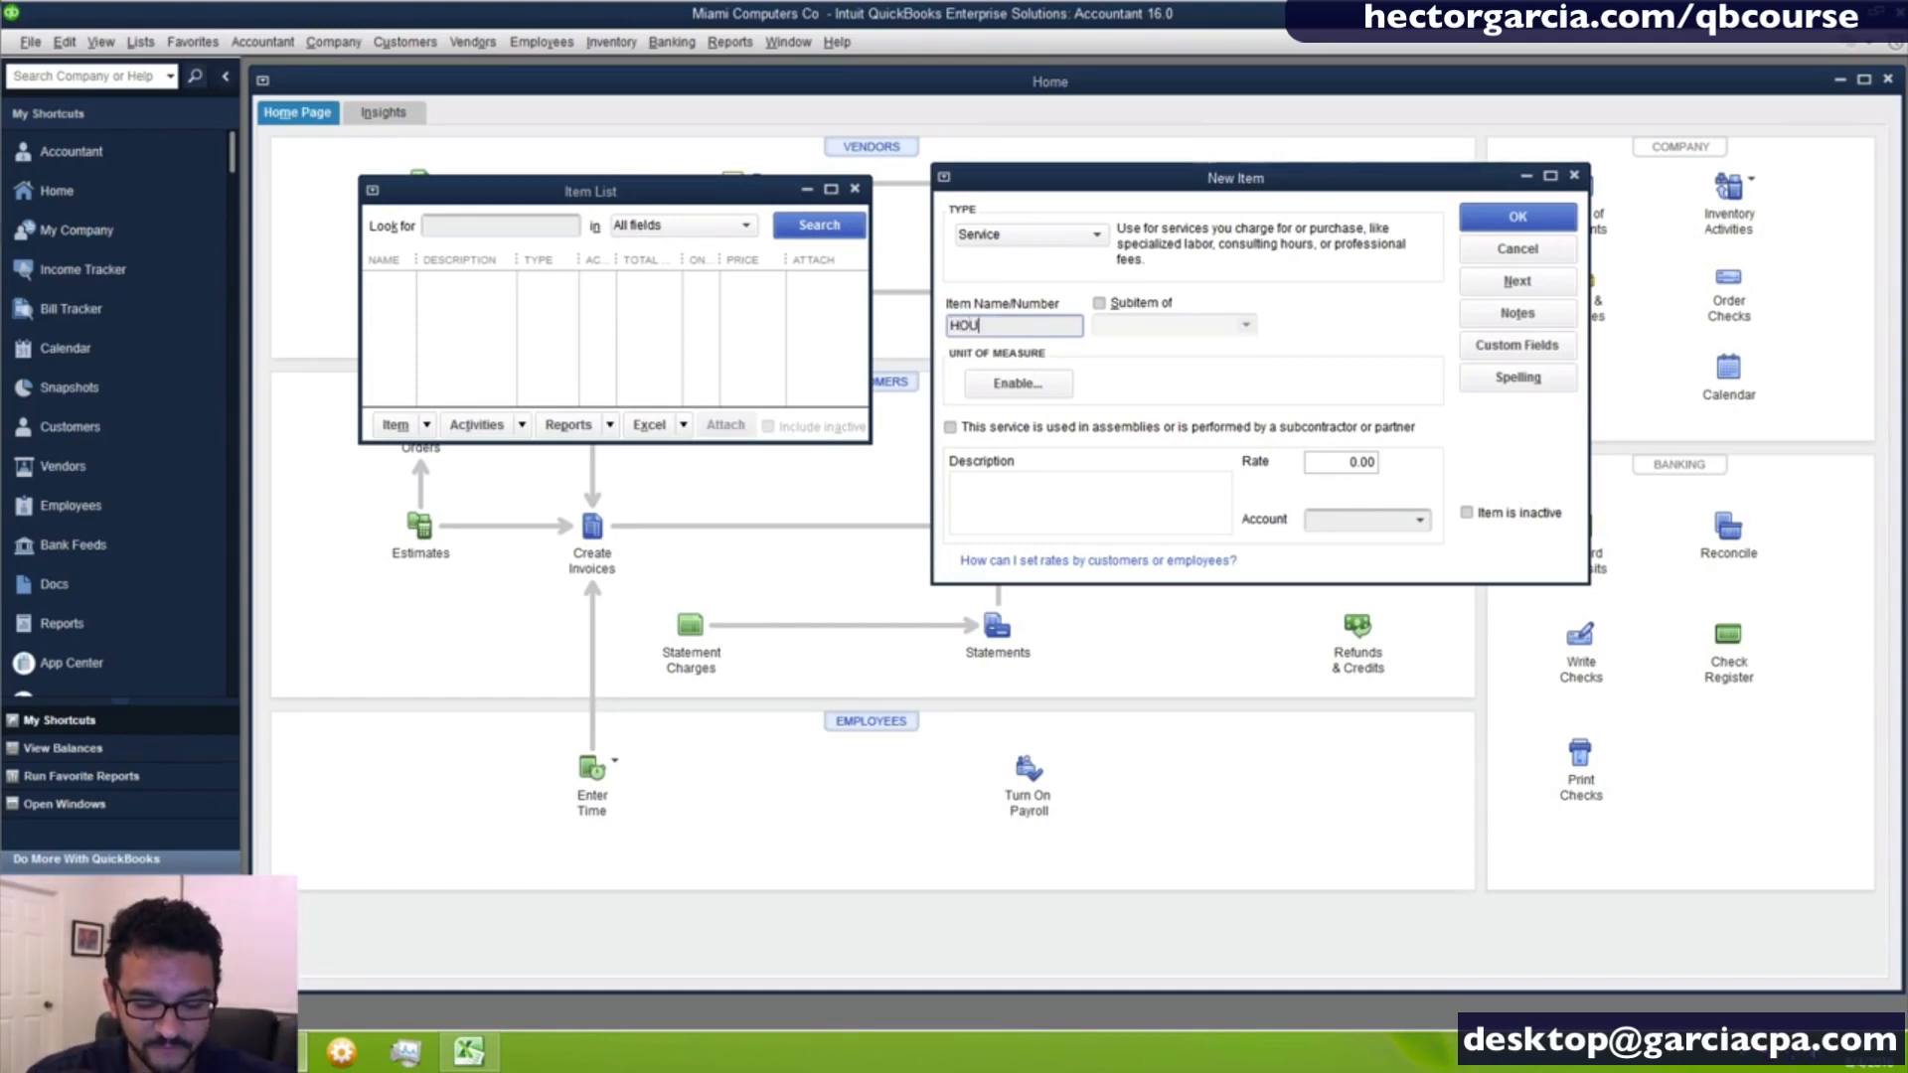
pyautogui.write('RLY IT SUPPORT')
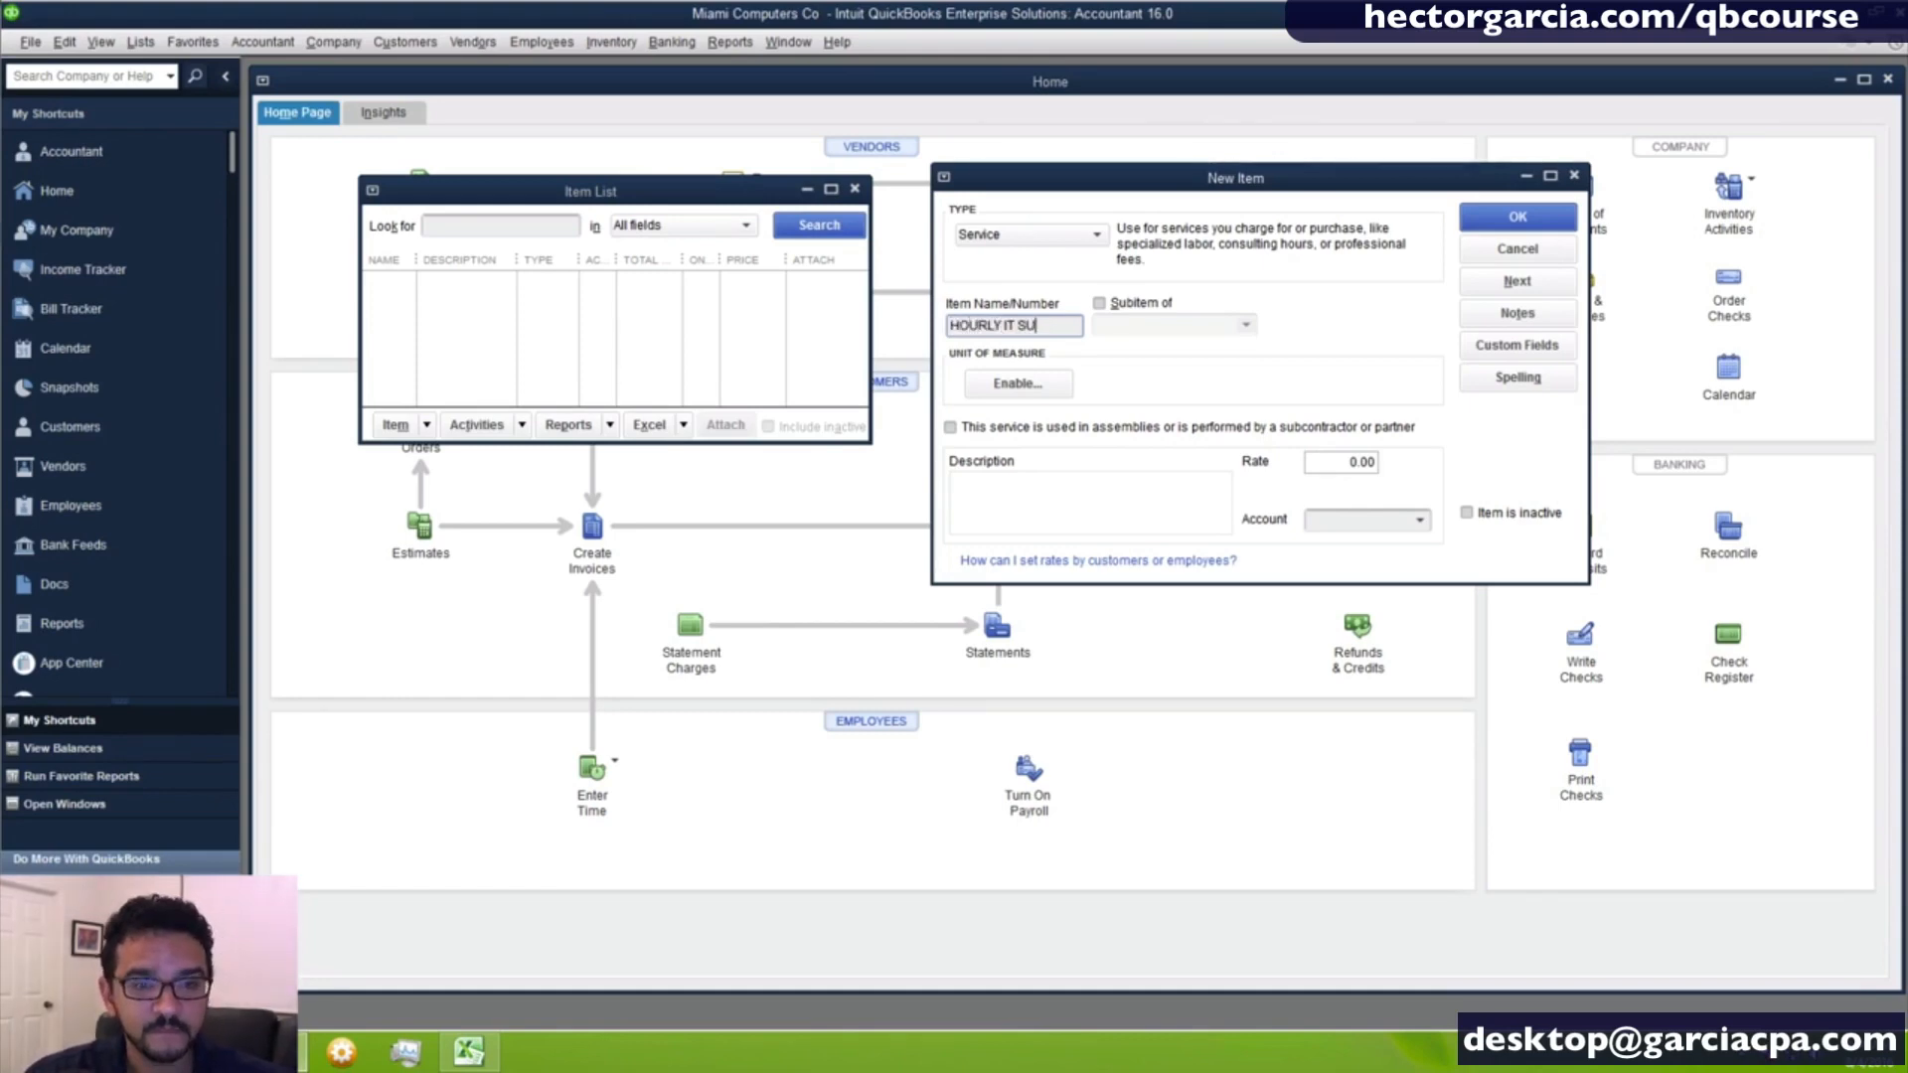
# - Enter "LEVEL 1 SUPPORT OF IT. NO SERVERS OR SECURITY" as the service item's description
pyautogui.press('Tab')
pyautogui.press('Tab')
pyautogui.press('Tab')
pyautogui.press('Tab')
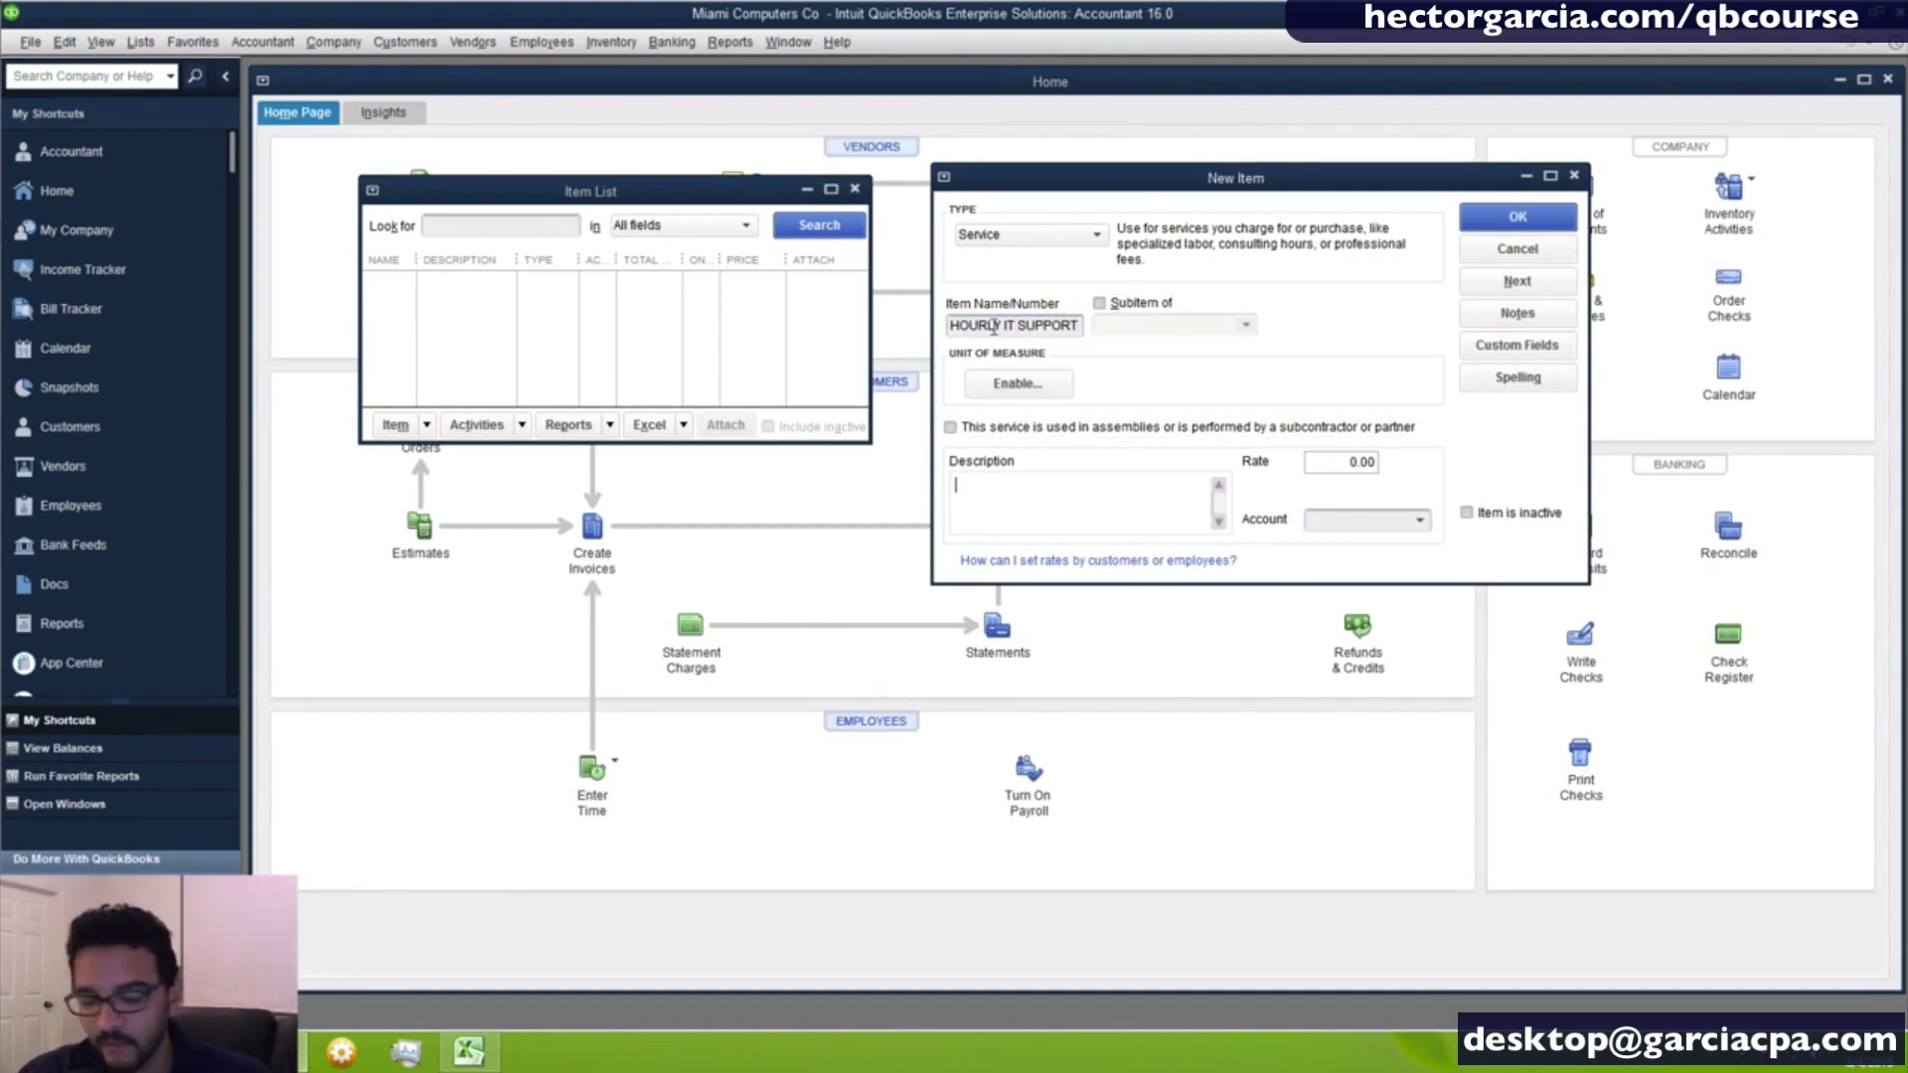
pyautogui.write('LEV')
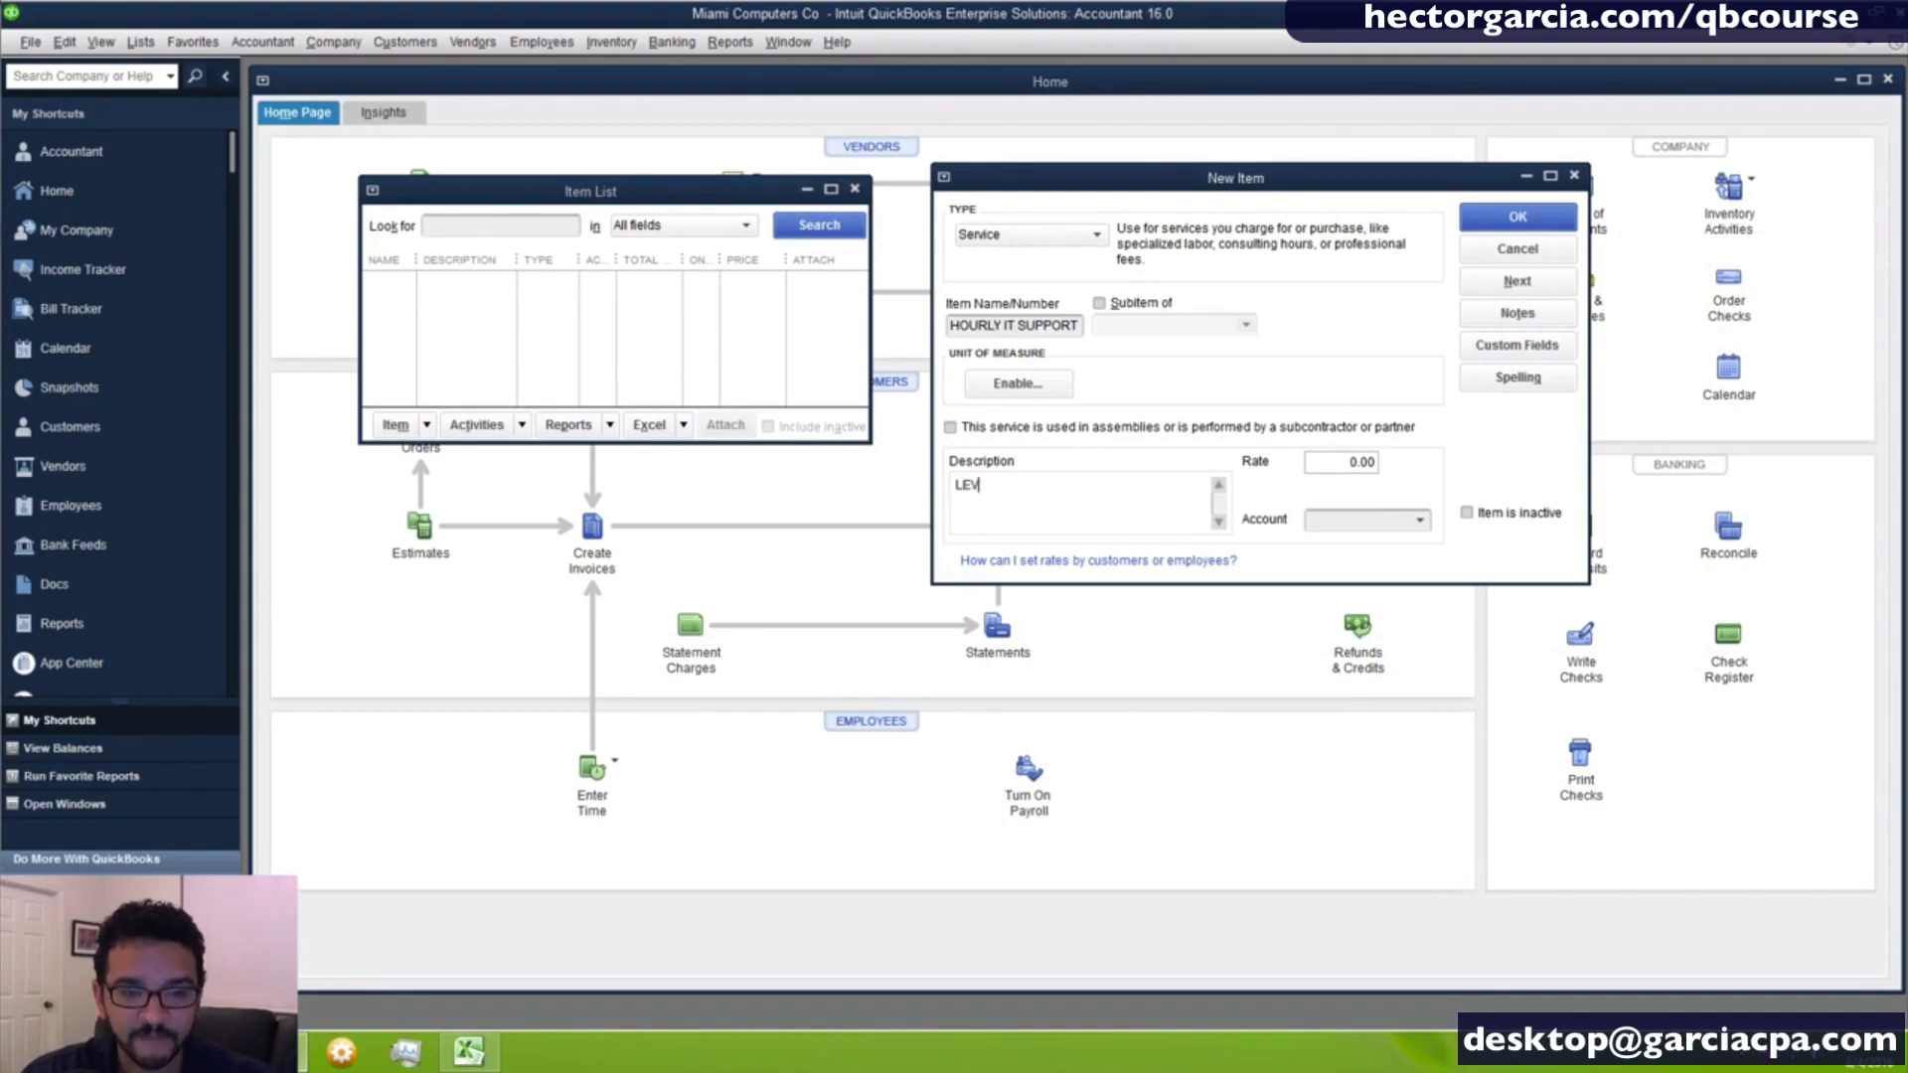
pyautogui.write('EL 1 SUPPORT O')
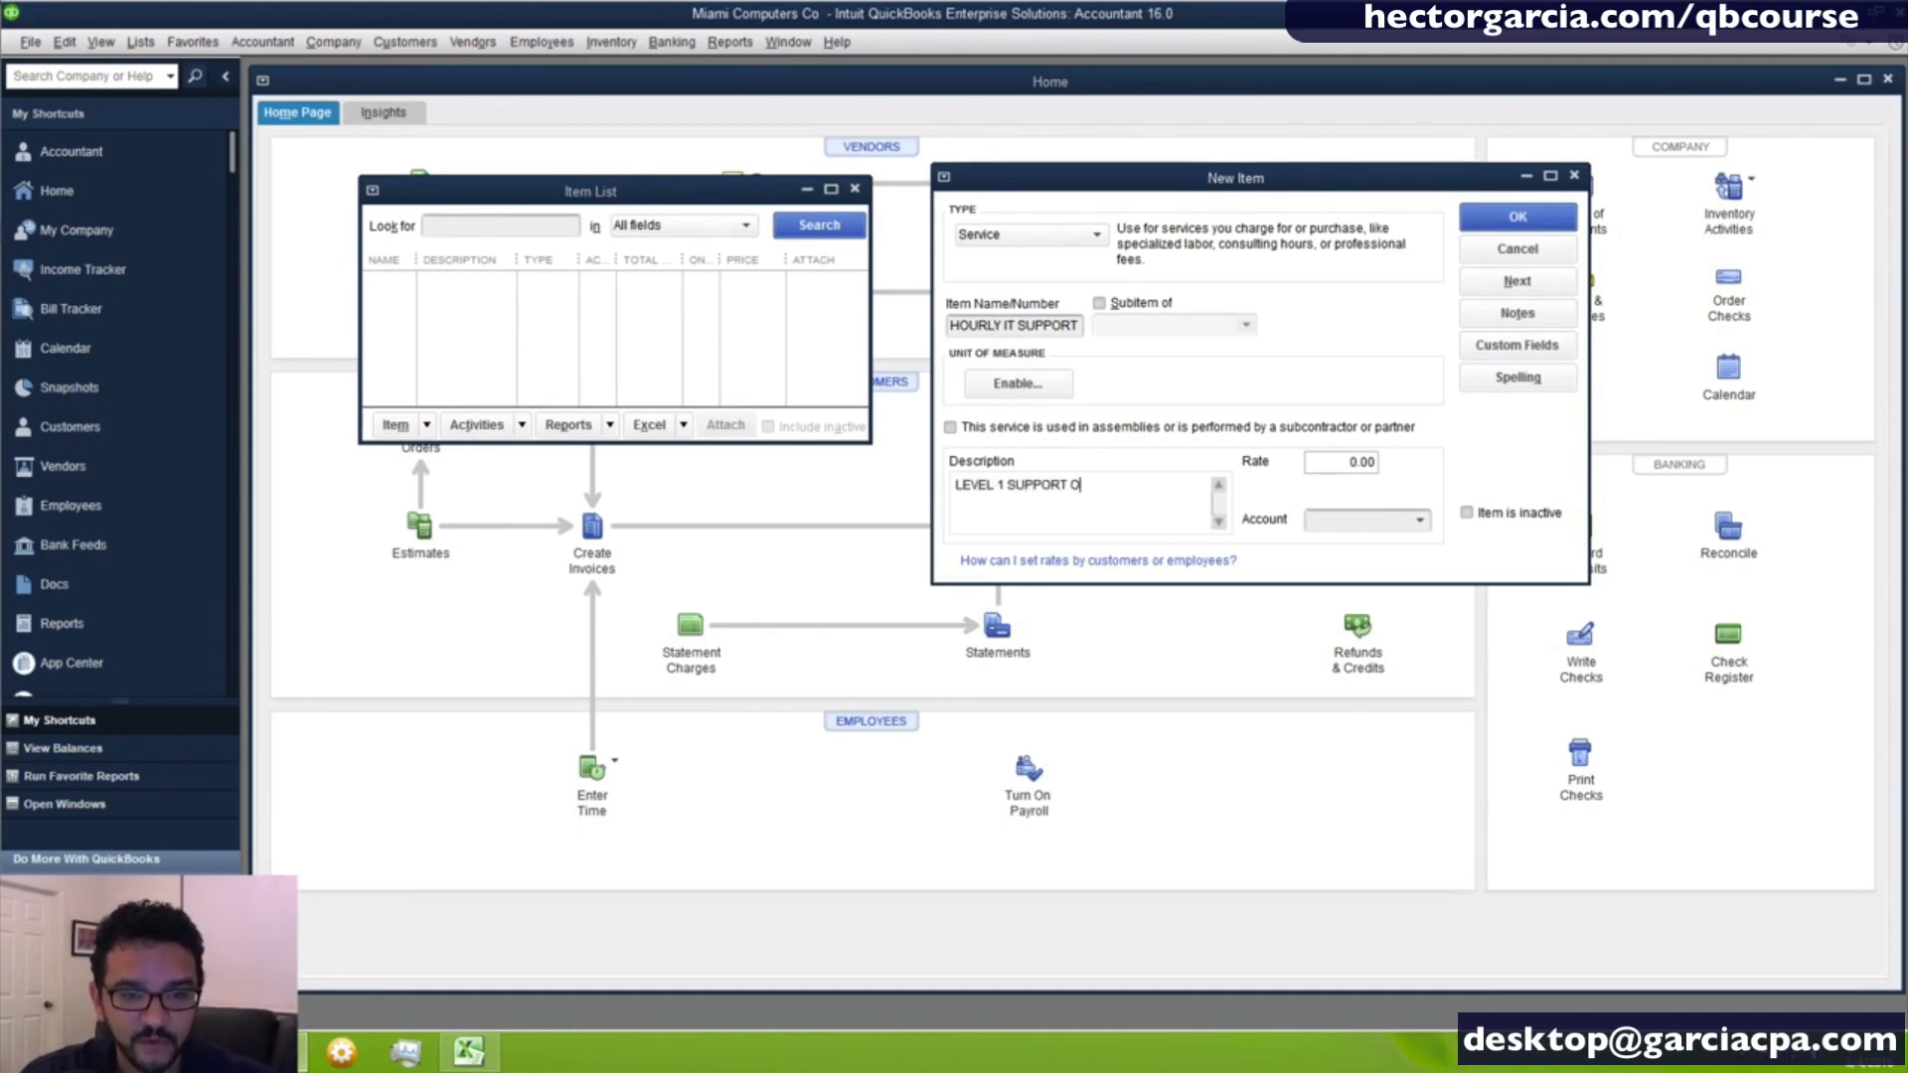
pyautogui.write('F IT')
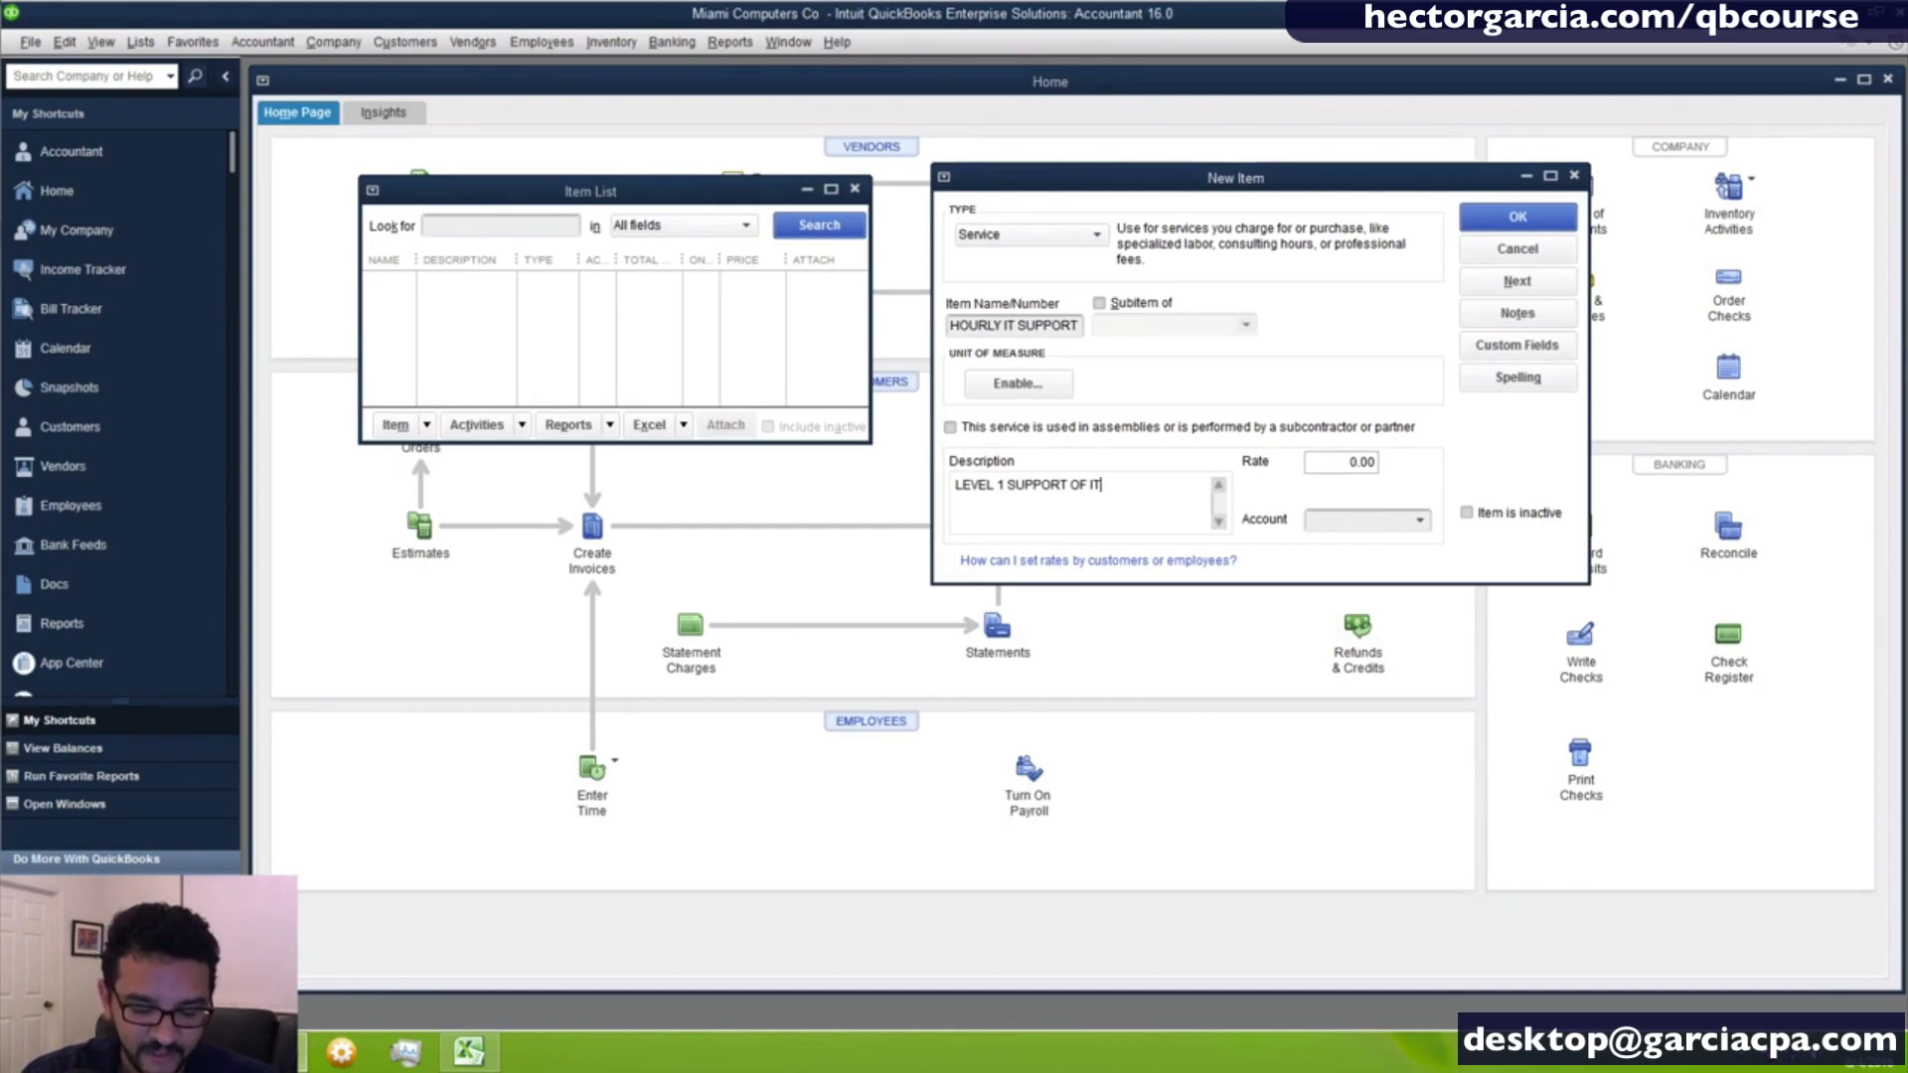
pyautogui.write('. NO SERVER')
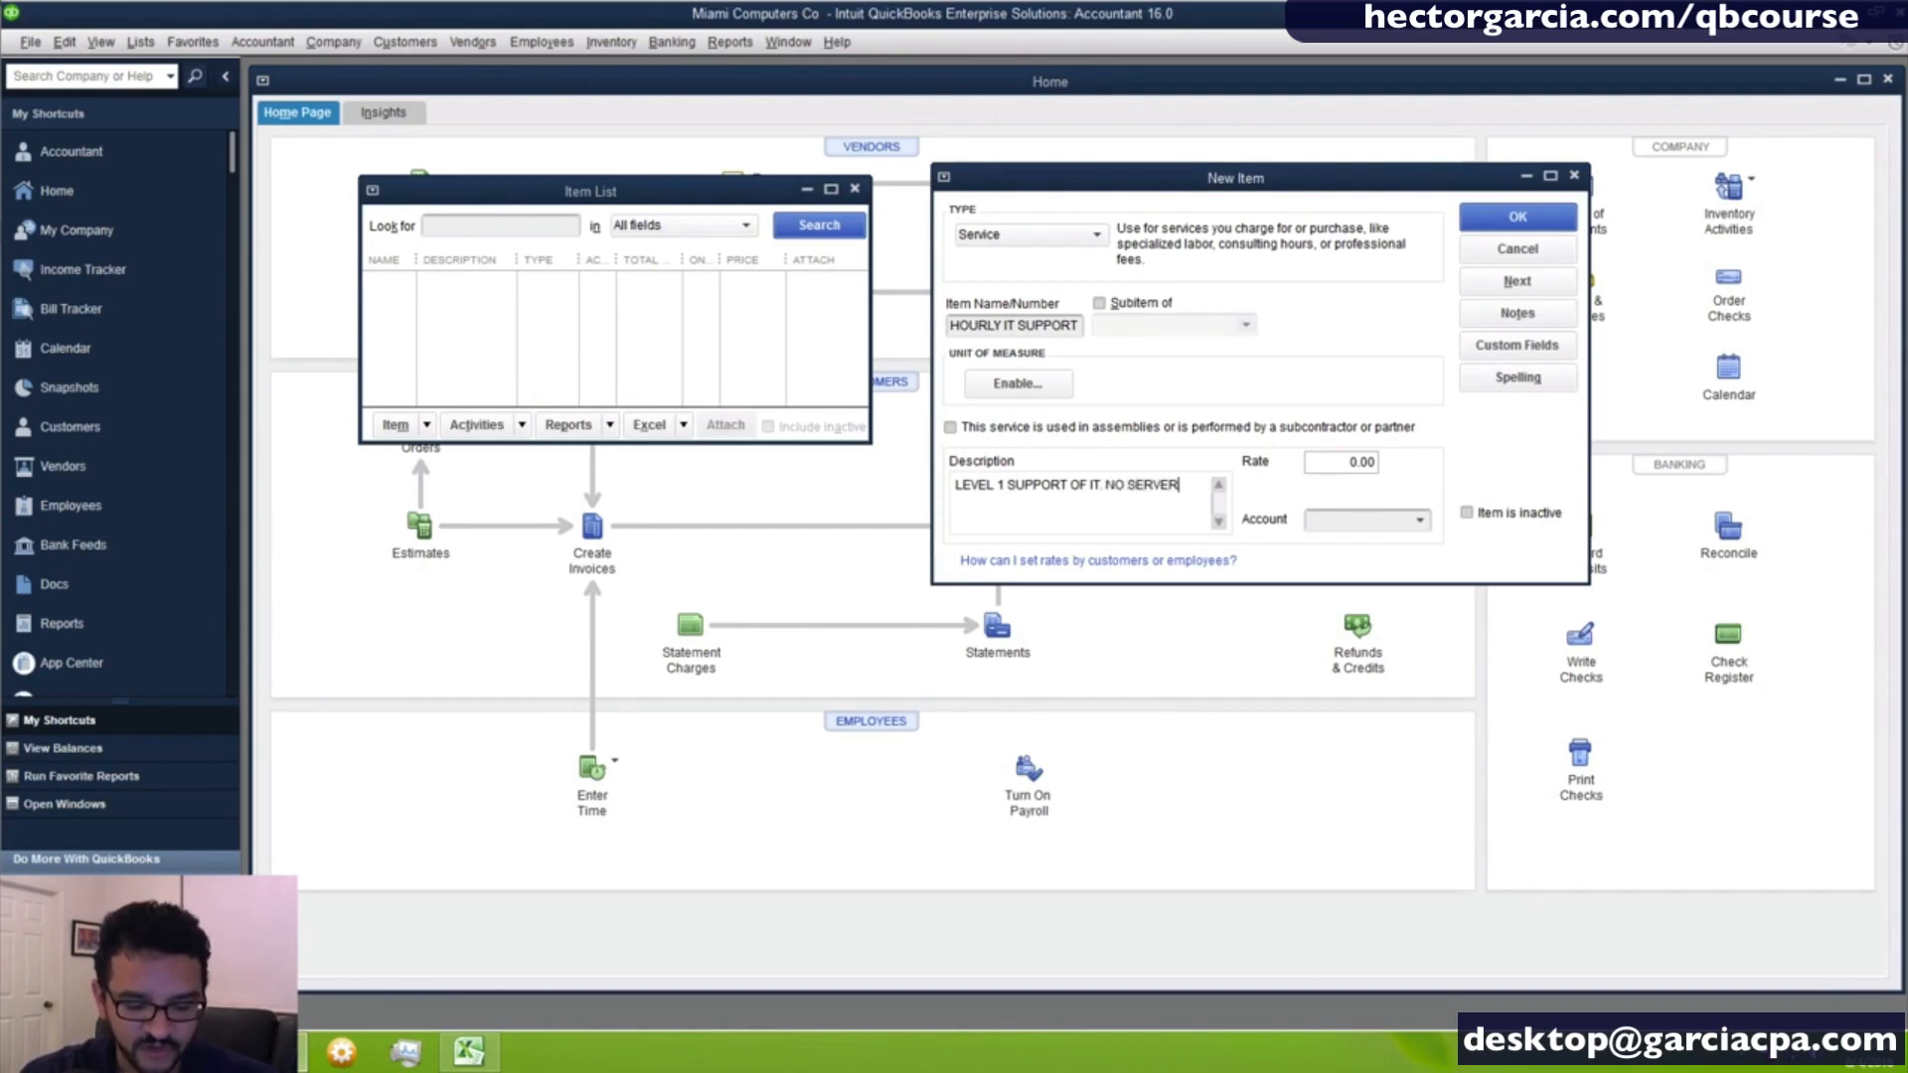
pyautogui.write('S OR SEC')
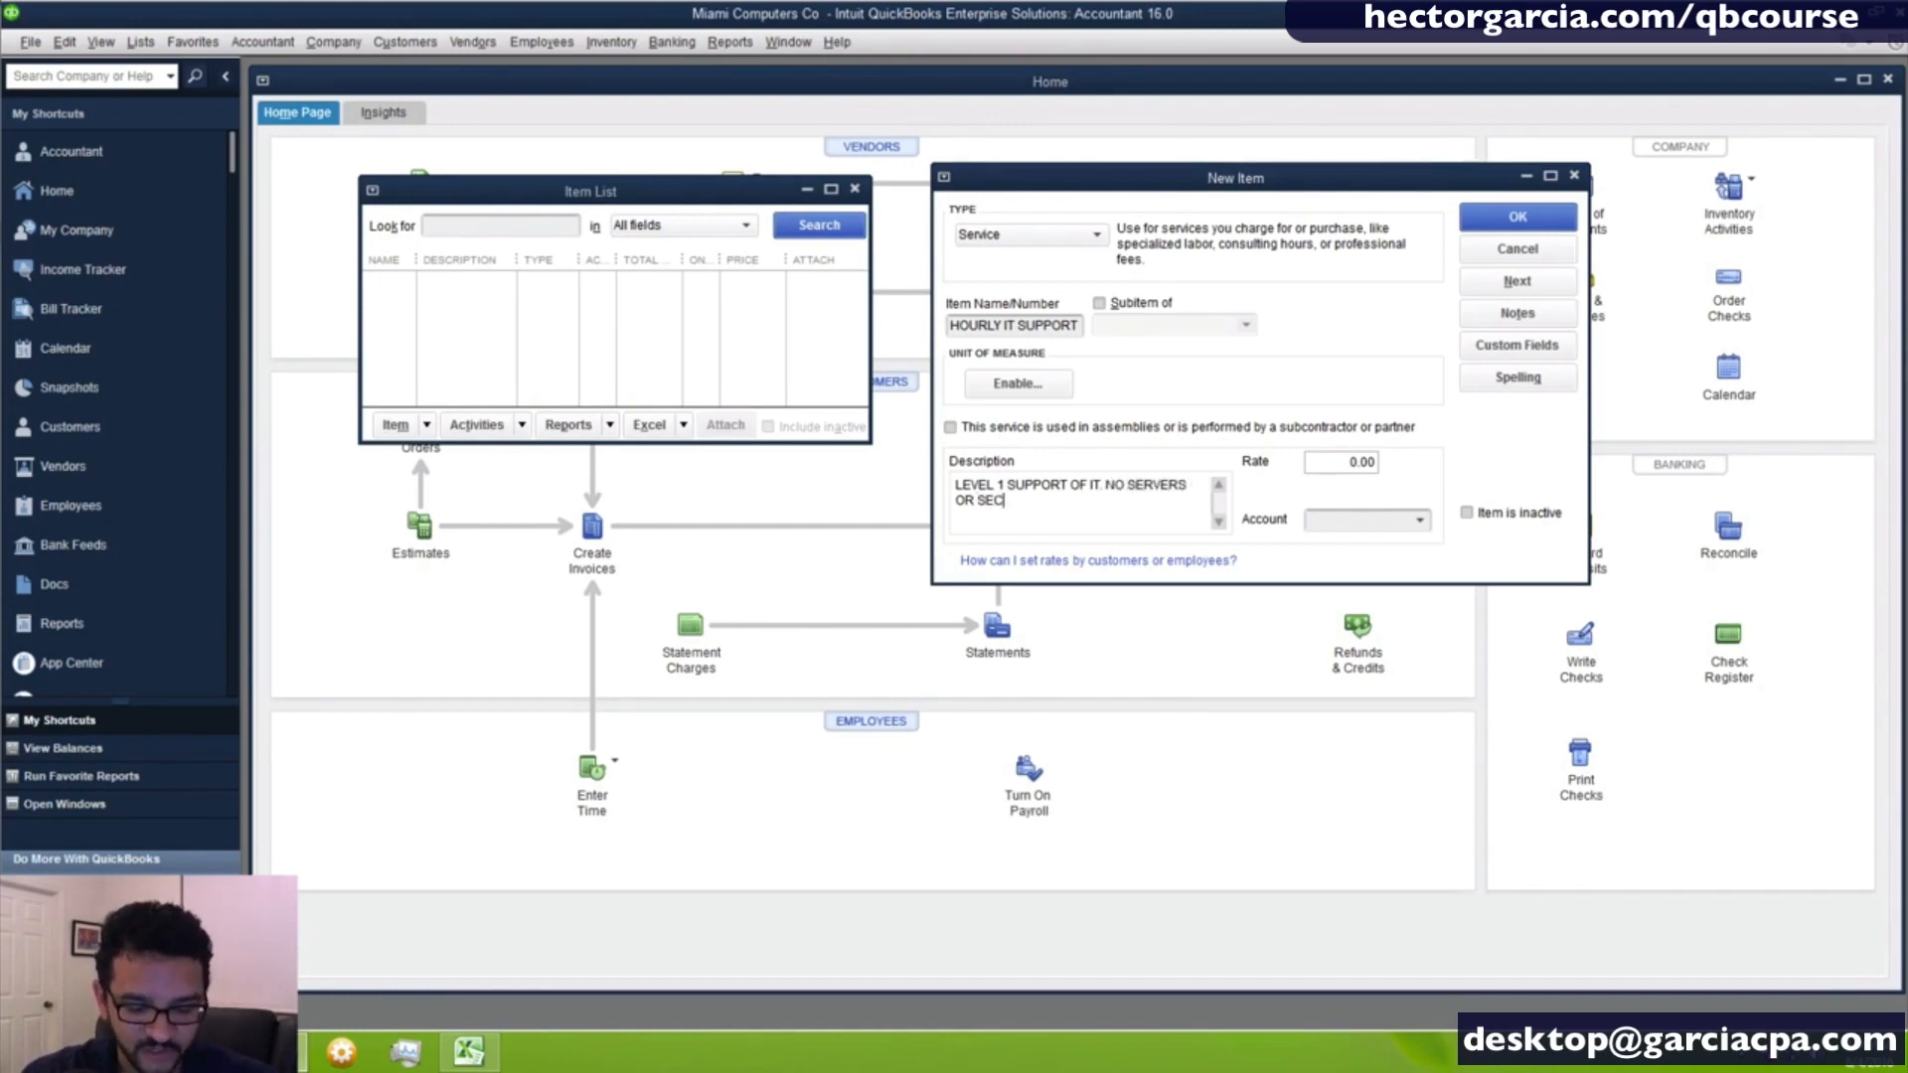
pyautogui.write('URITY')
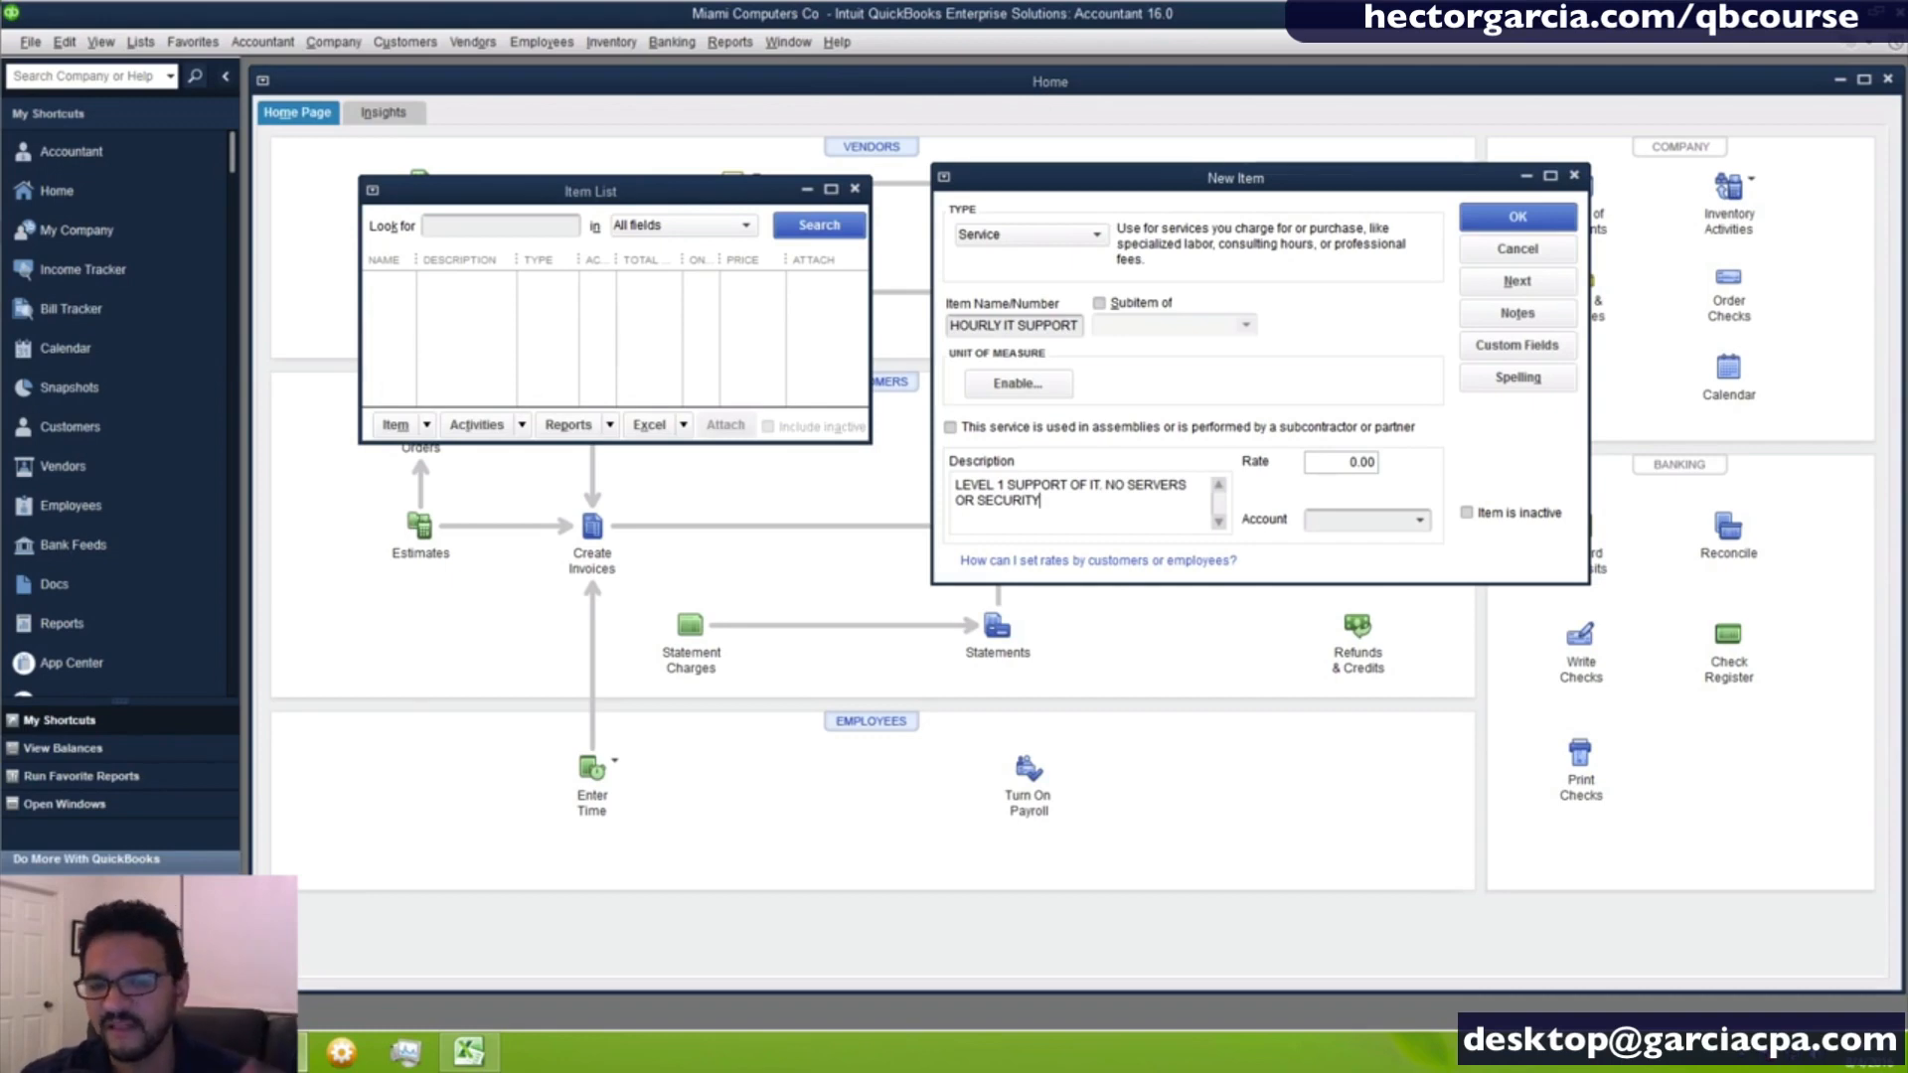
# - Set the service item's rate to 75.00
pyautogui.press('Tab')
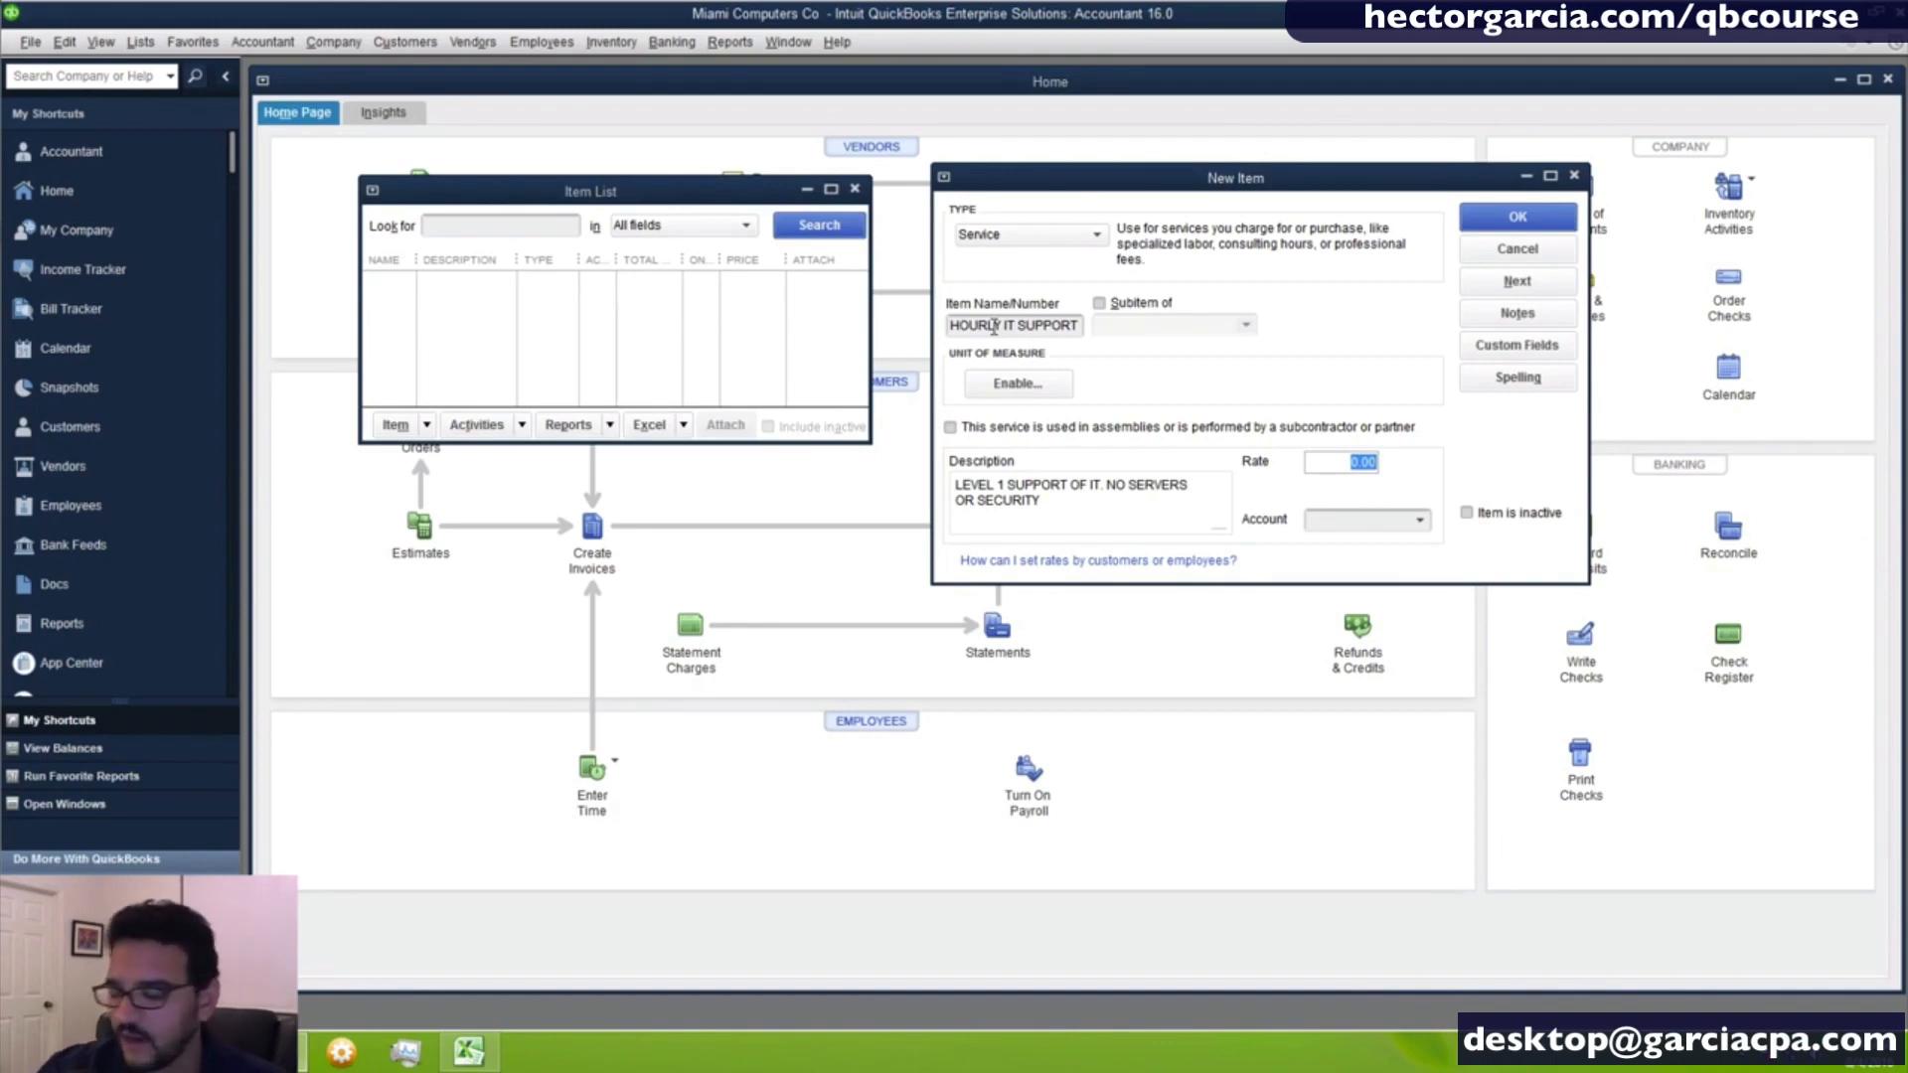
pyautogui.press('Home')
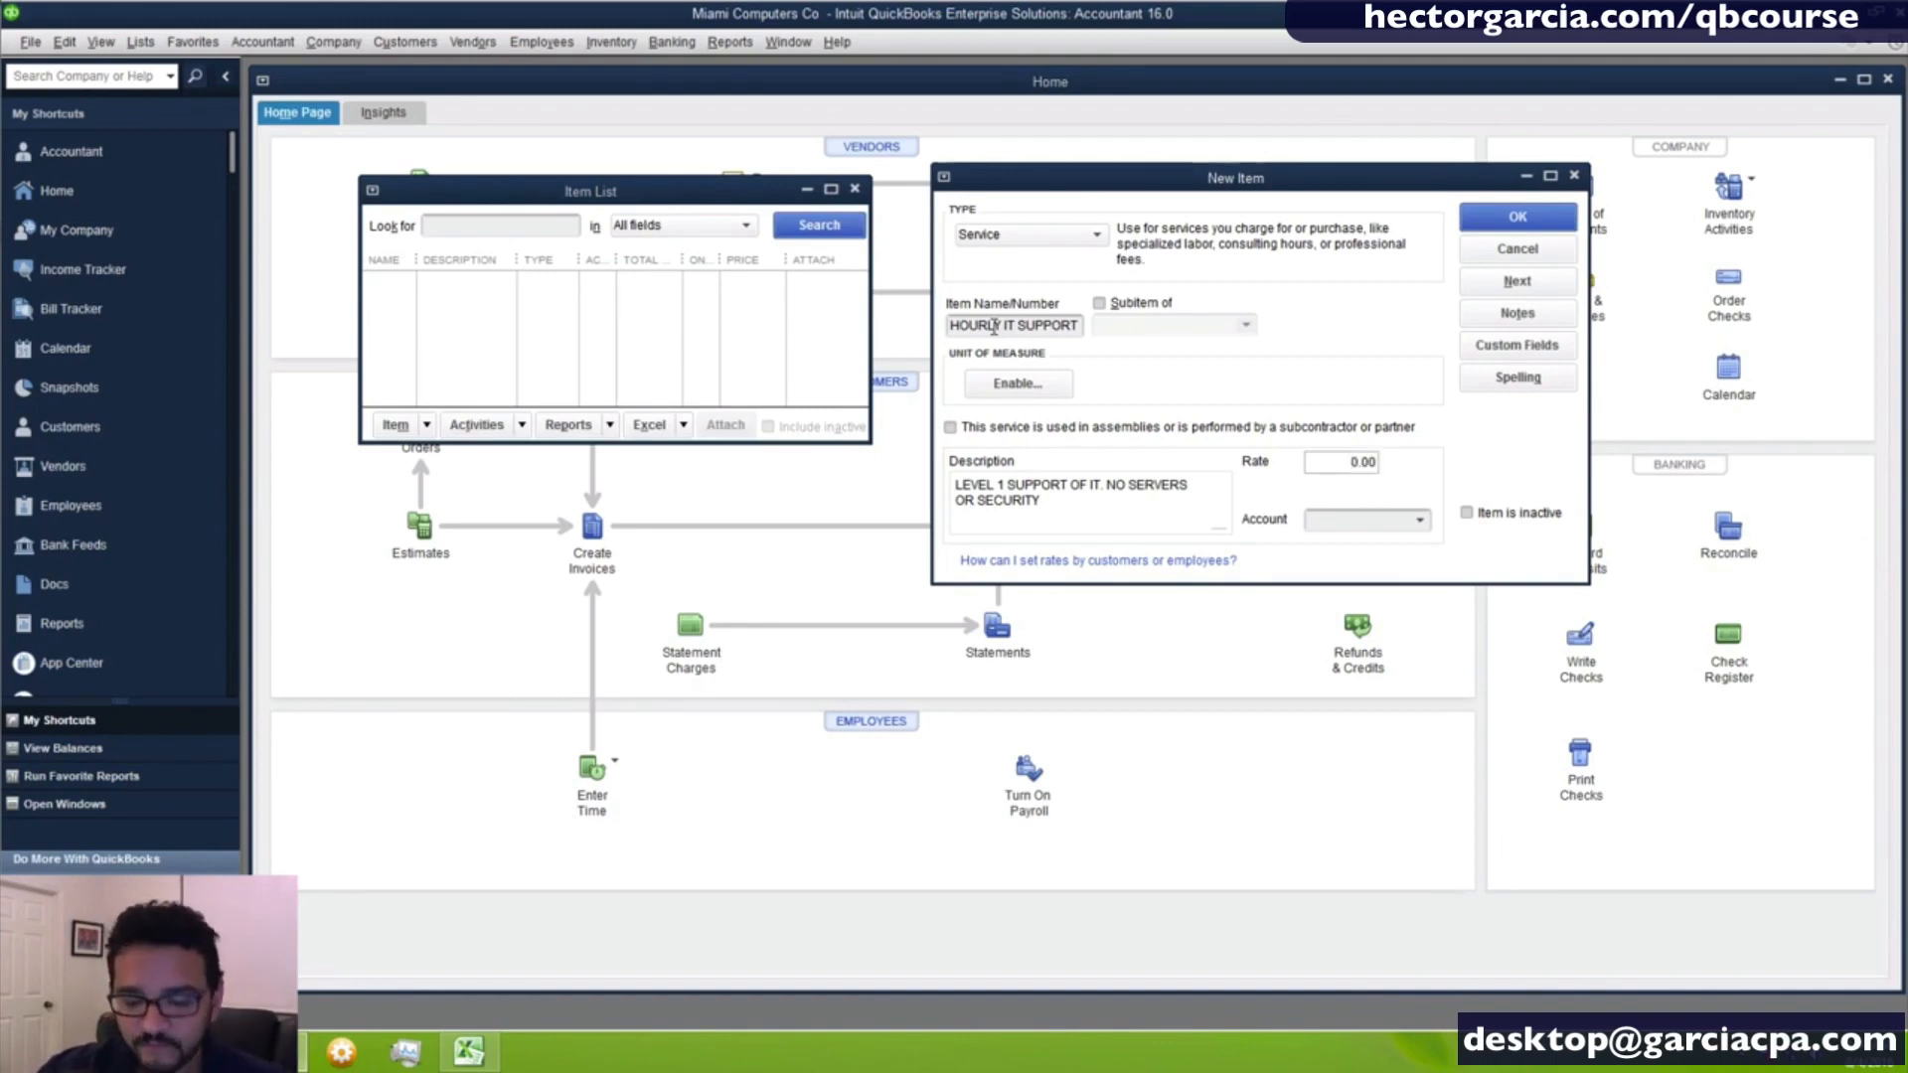
pyautogui.write('75')
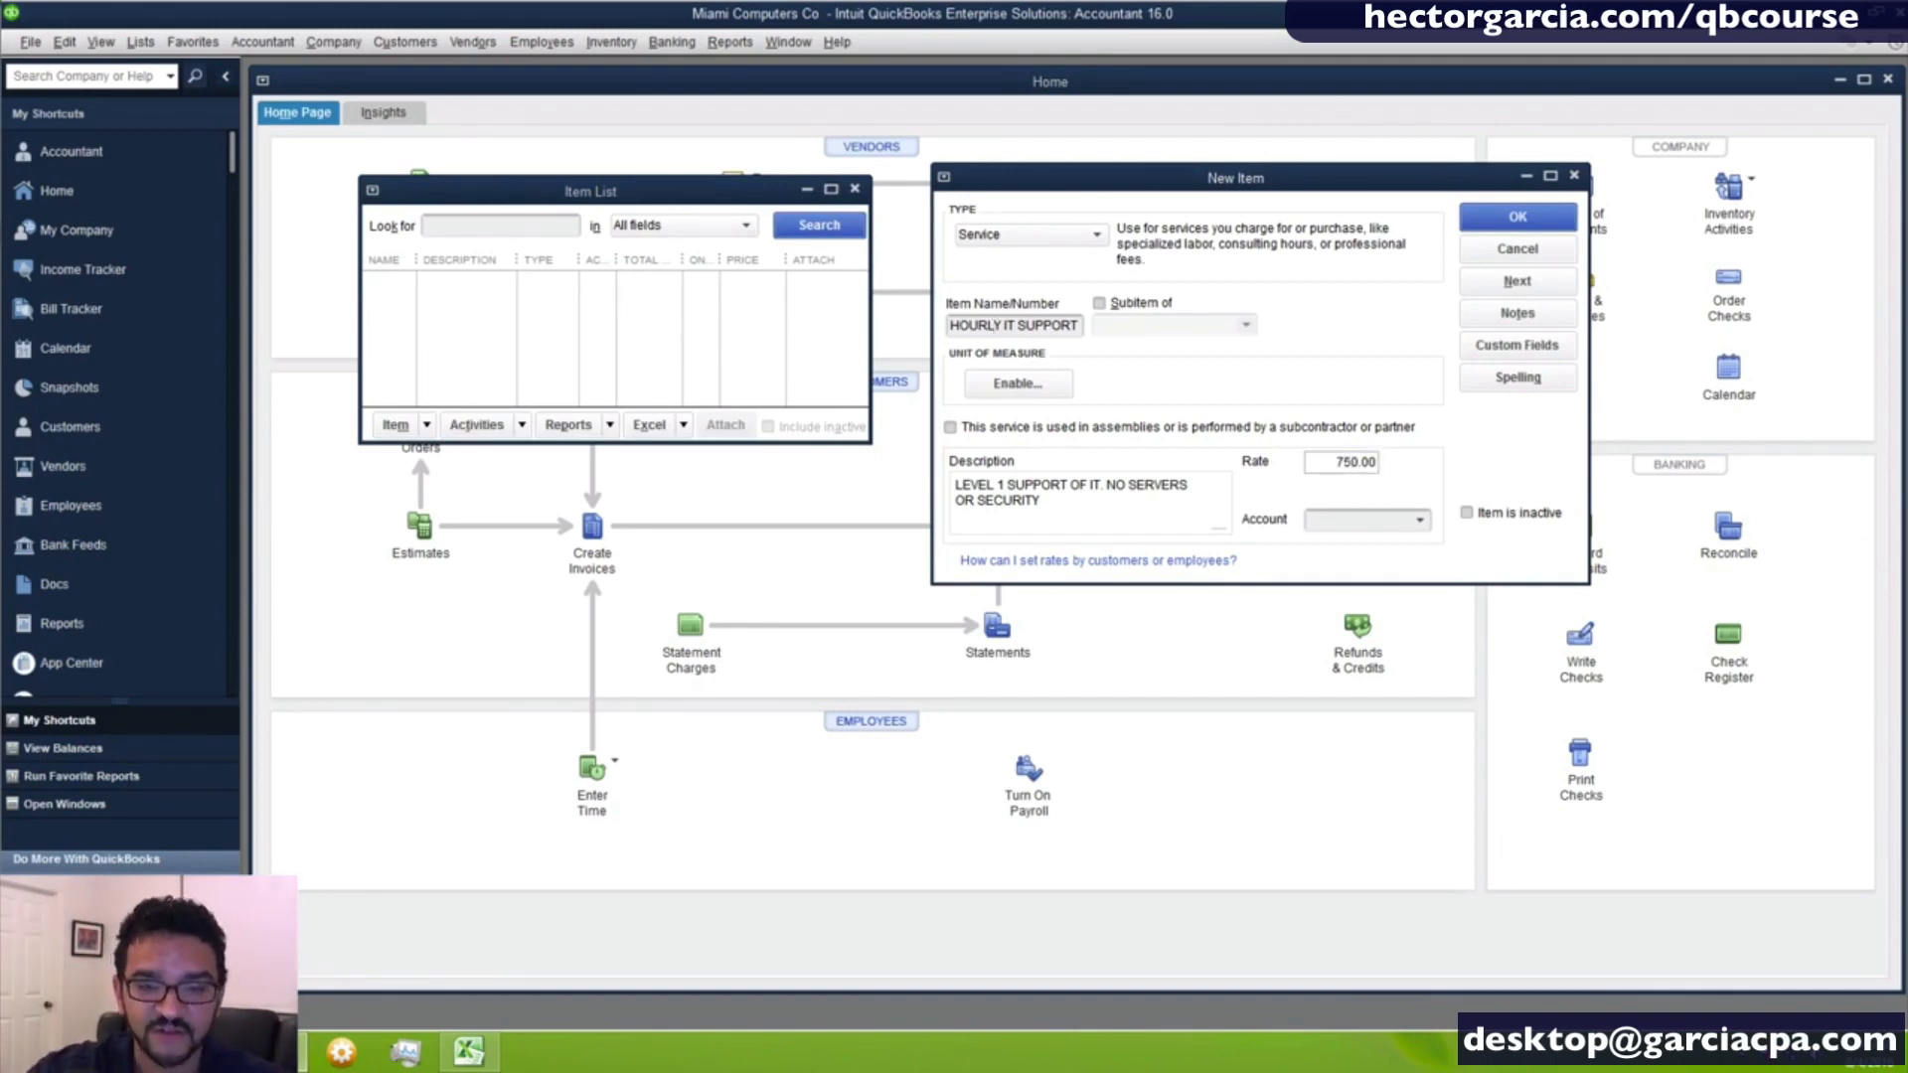
pyautogui.press('Delete')
pyautogui.press('Tab')
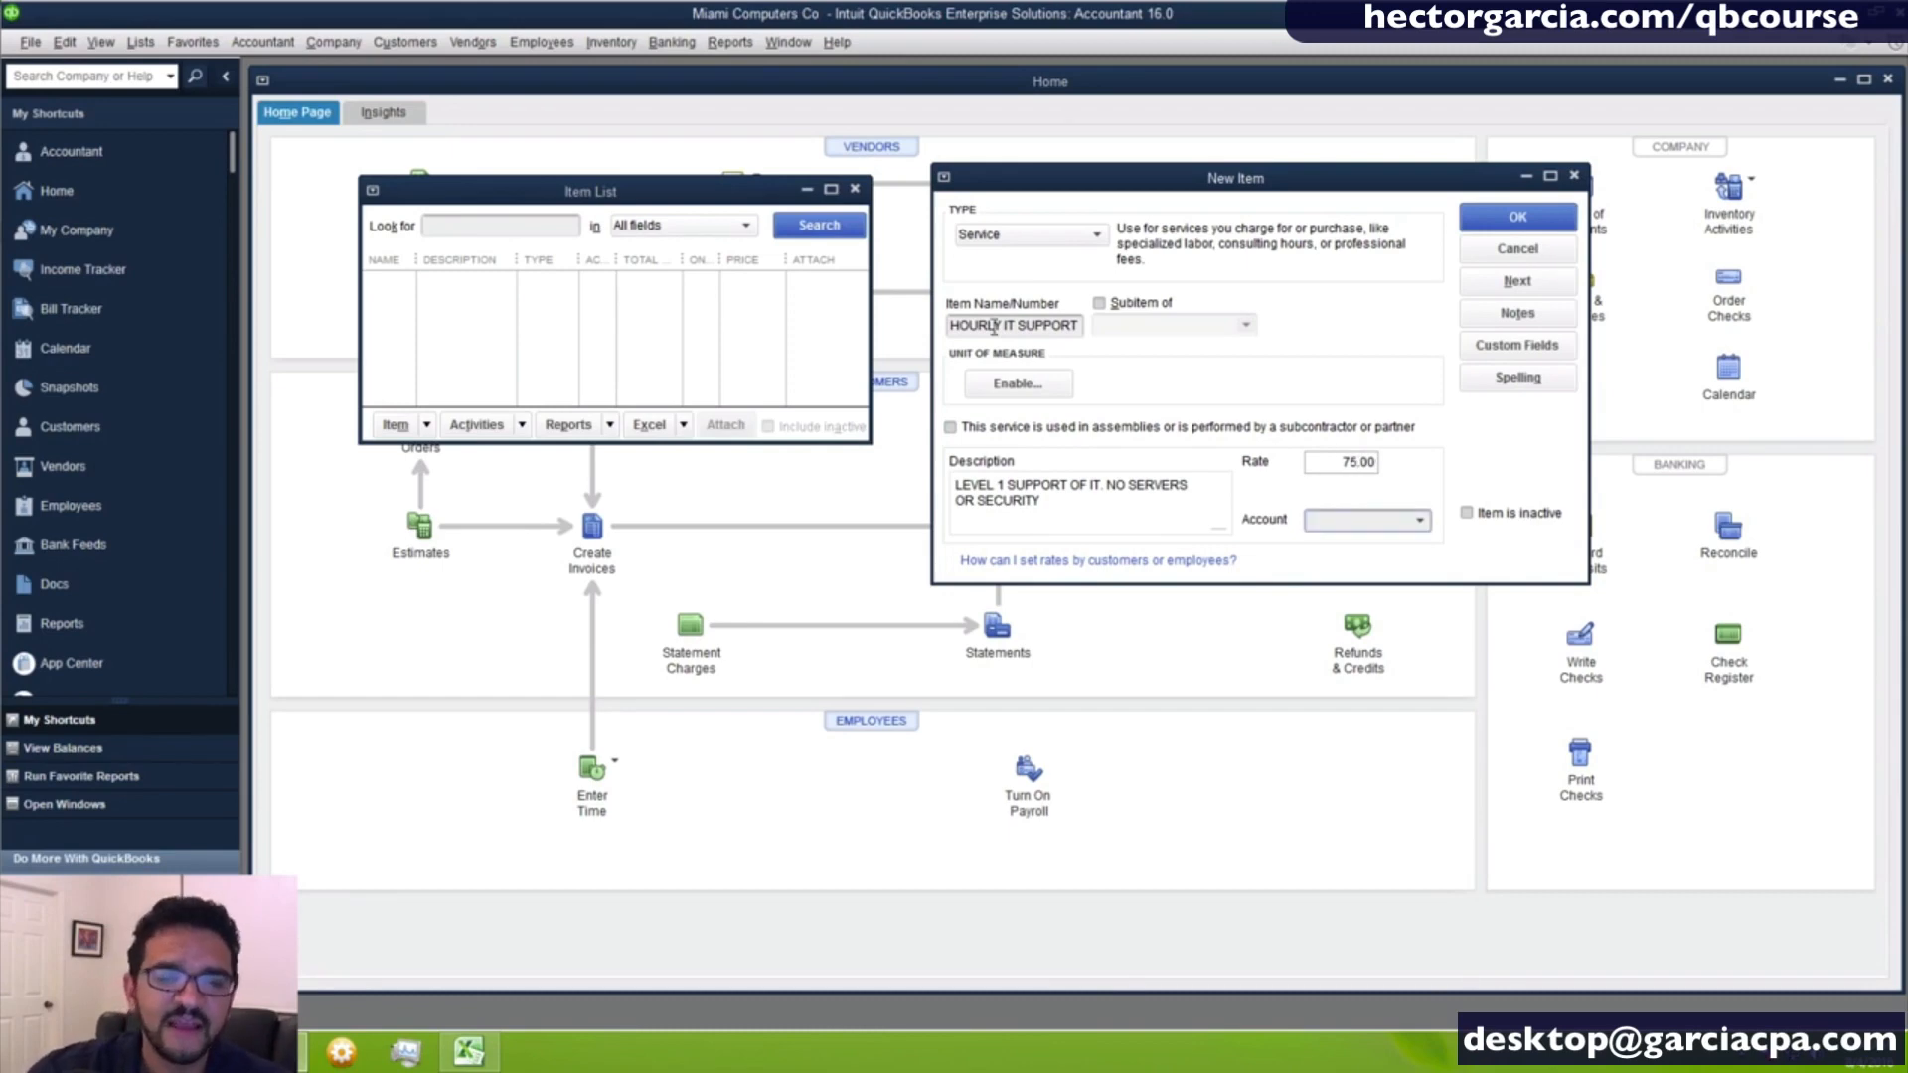
# - Try to save the HOURLY IT SUPPORT service item with its account left blank, and dismiss the resulting warning
pyautogui.click(1349, 519)
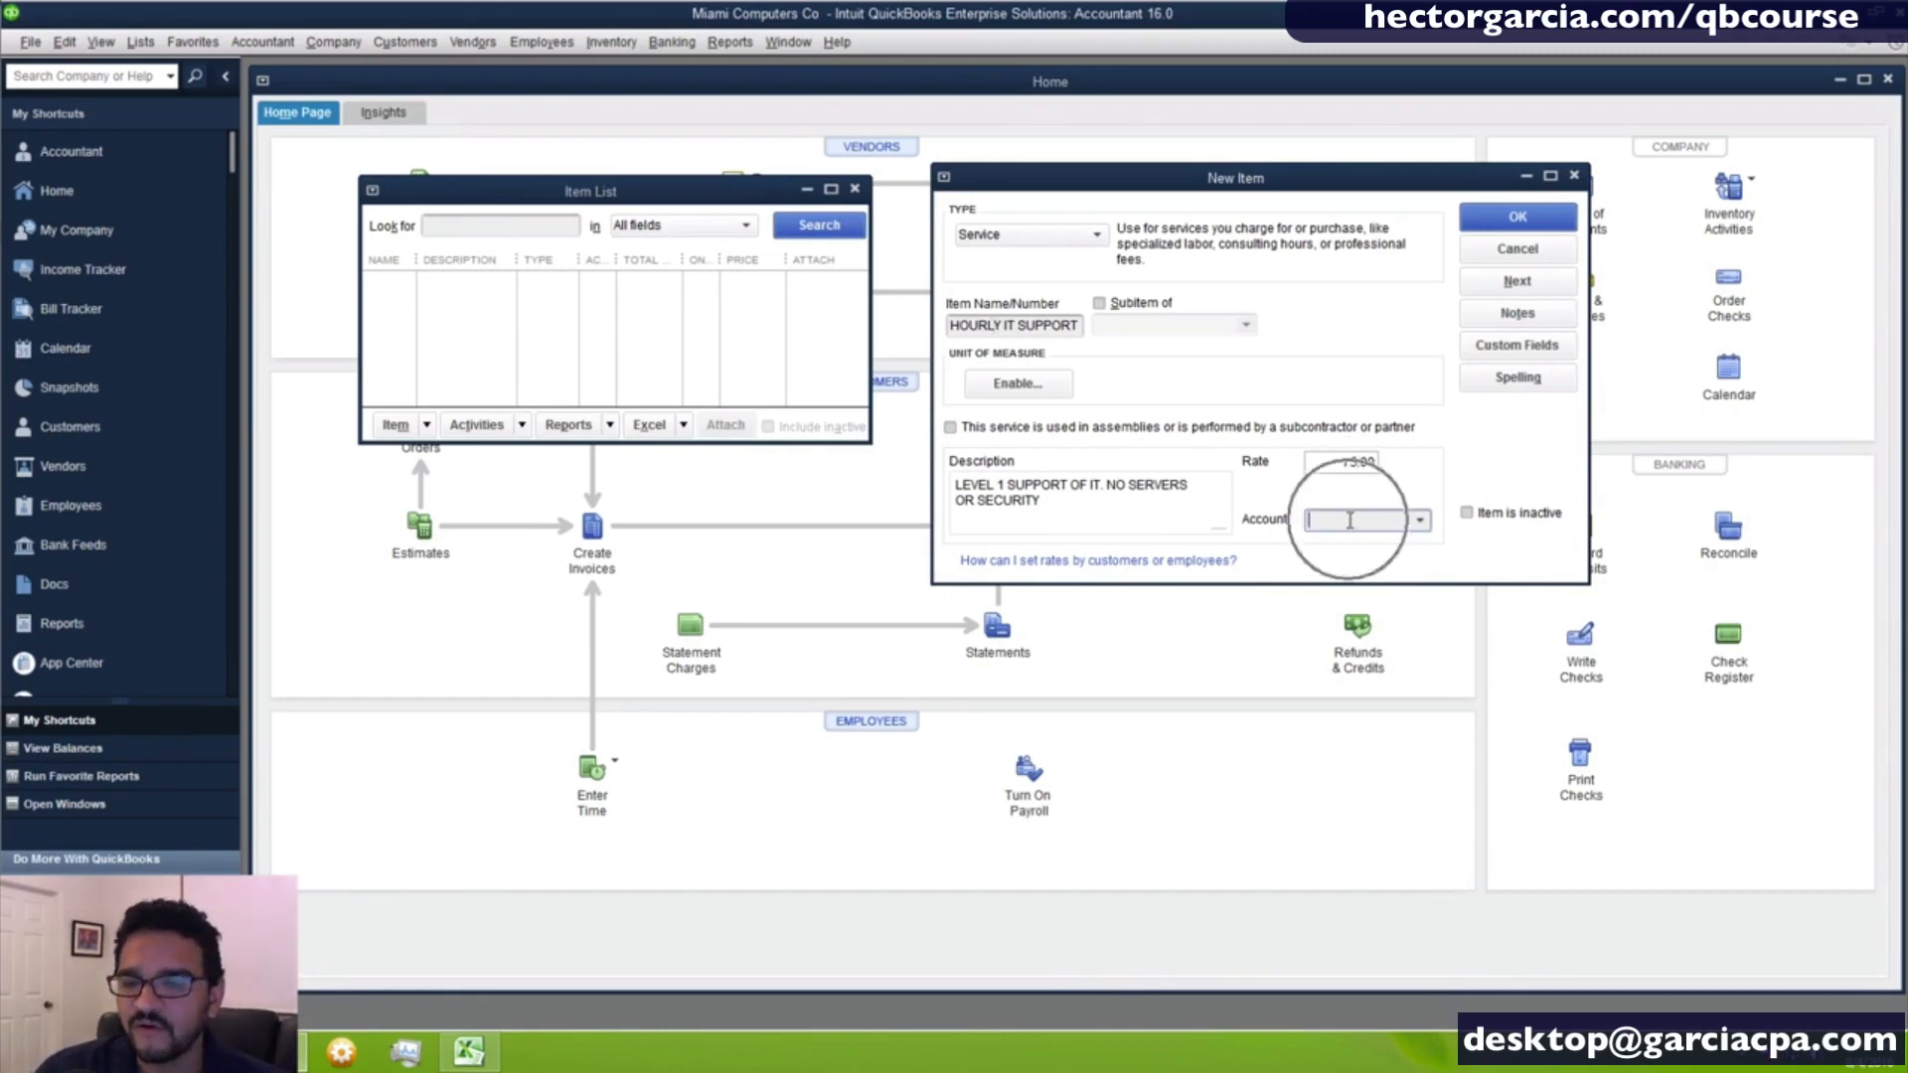
pyautogui.click(1349, 519)
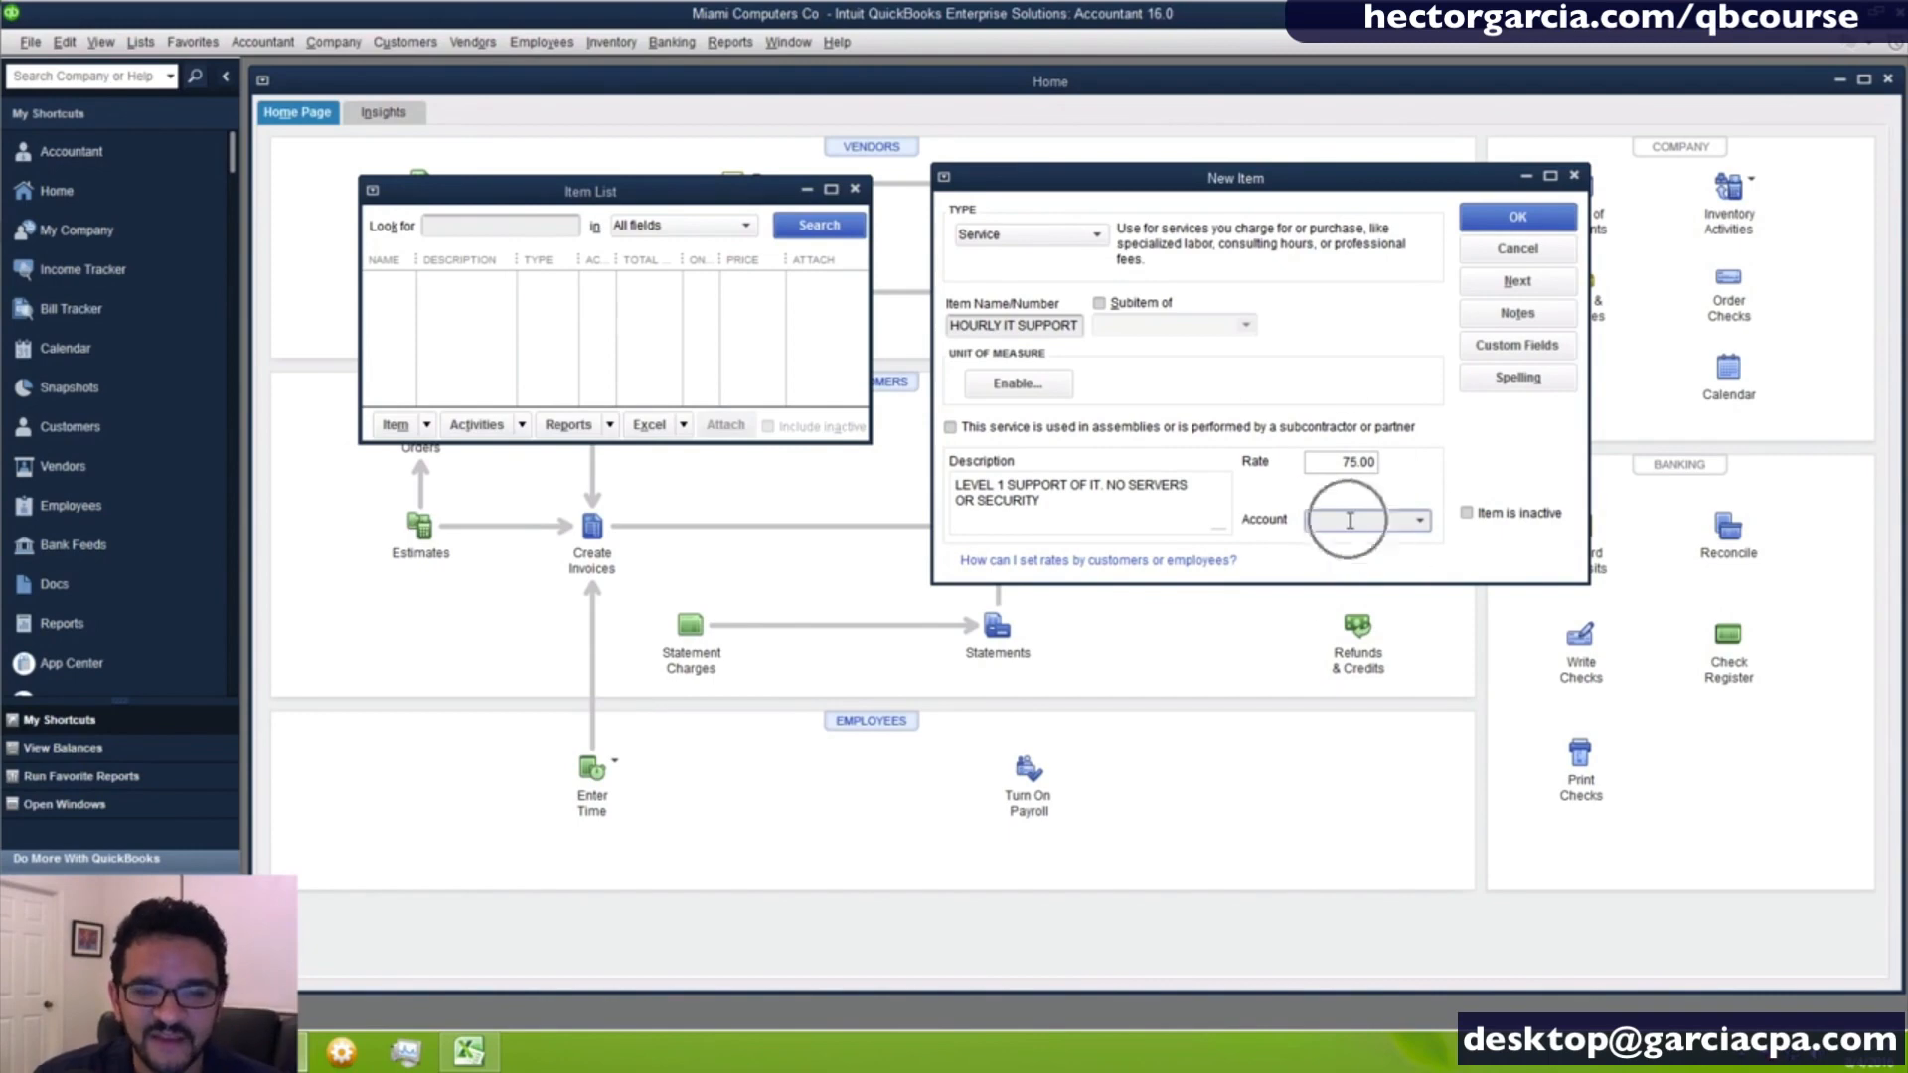
pyautogui.click(1529, 222)
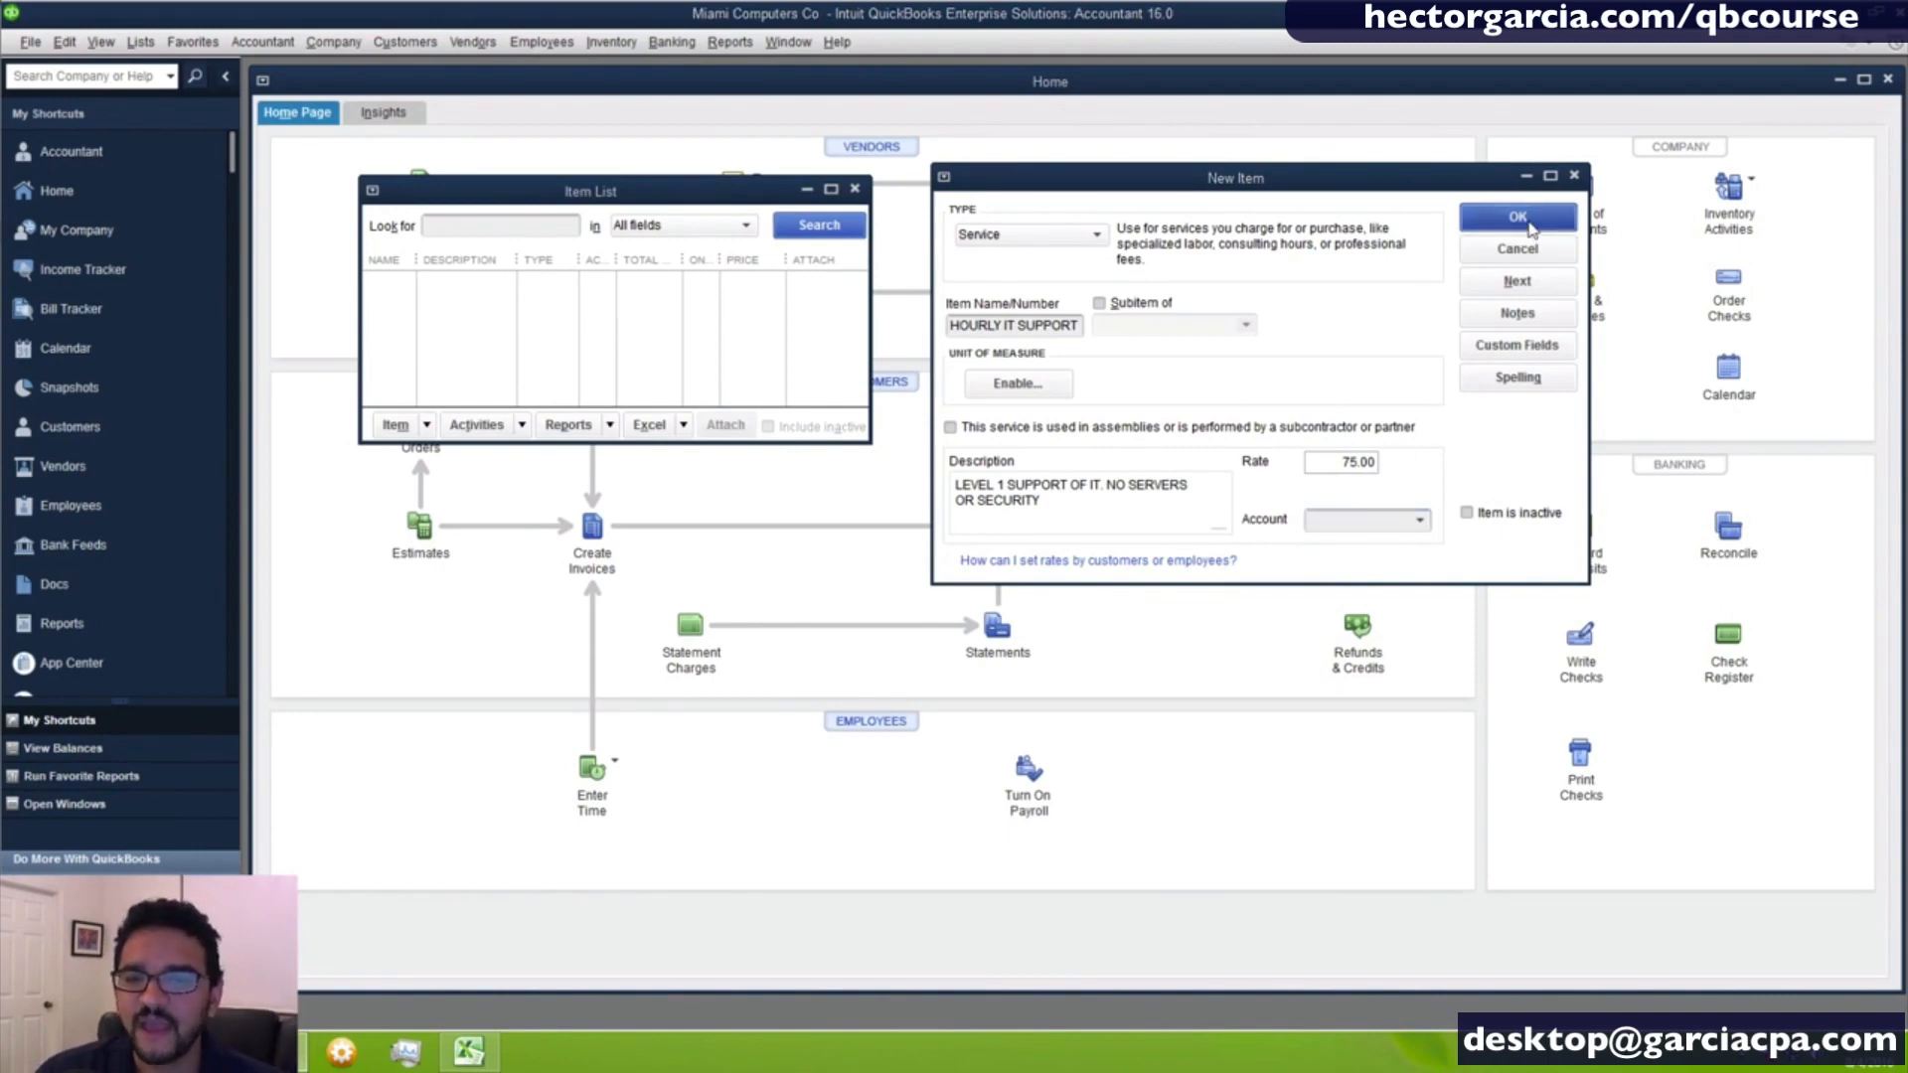
pyautogui.moveTo(960, 249); pyautogui.dragTo(970, 252)
pyautogui.click(932, 278)
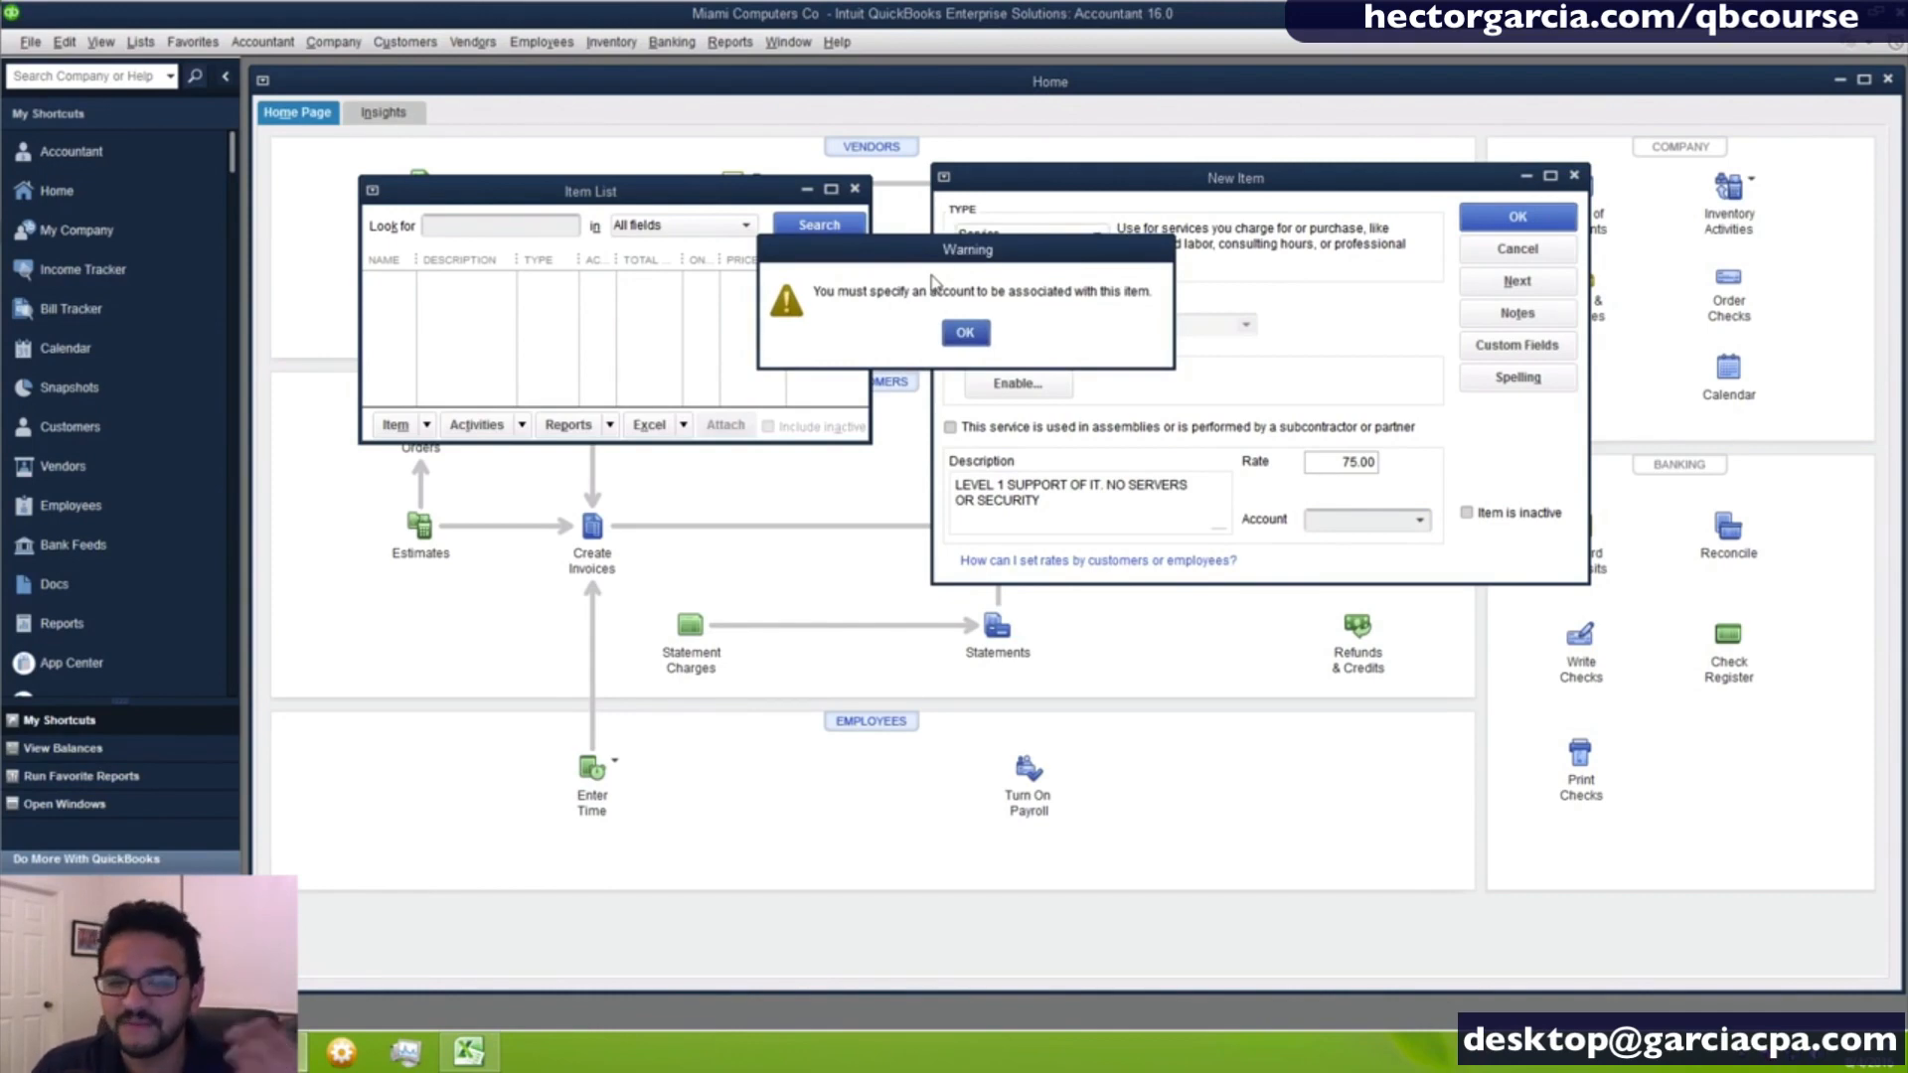
pyautogui.click(966, 334)
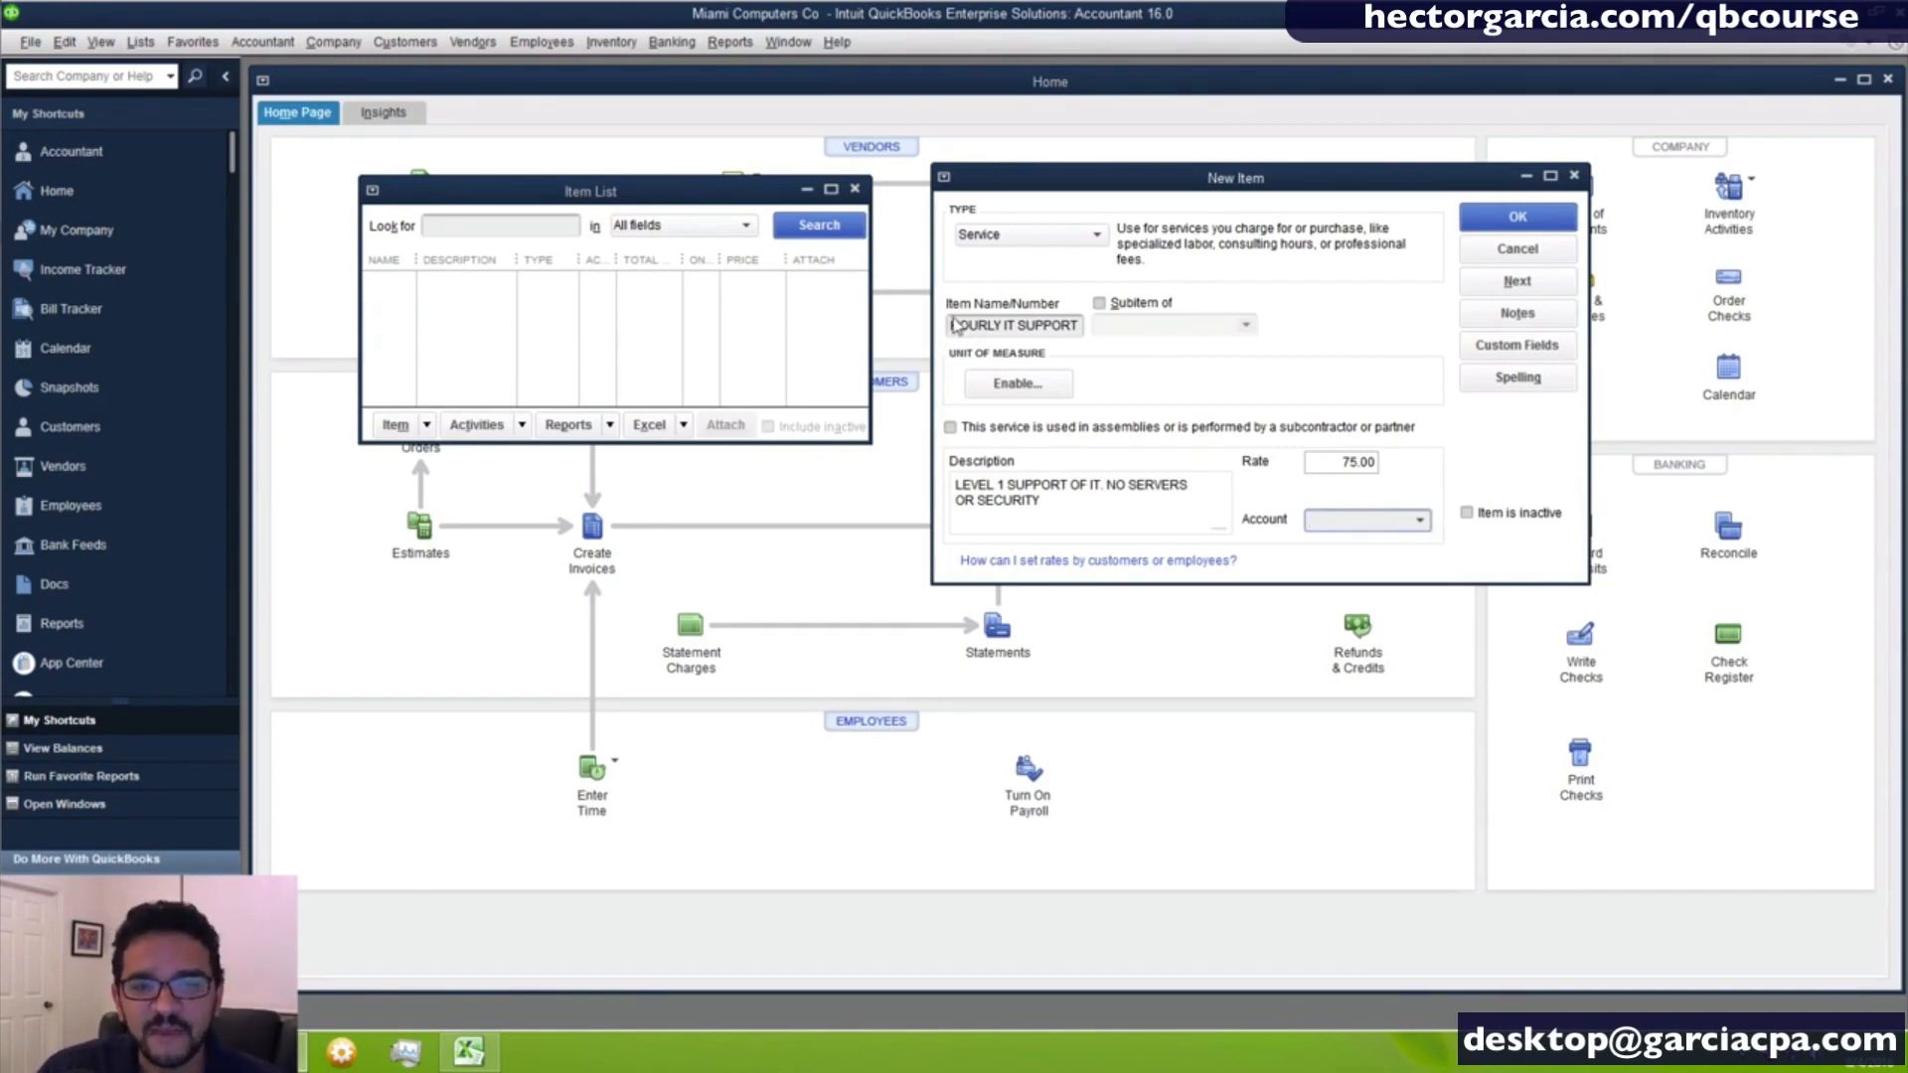
# - Assign the Sales - Support and Maintenance income account to the HOURLY IT SUPPORT service item
pyautogui.moveTo(958, 325); pyautogui.dragTo(1158, 328)
pyautogui.click(1422, 524)
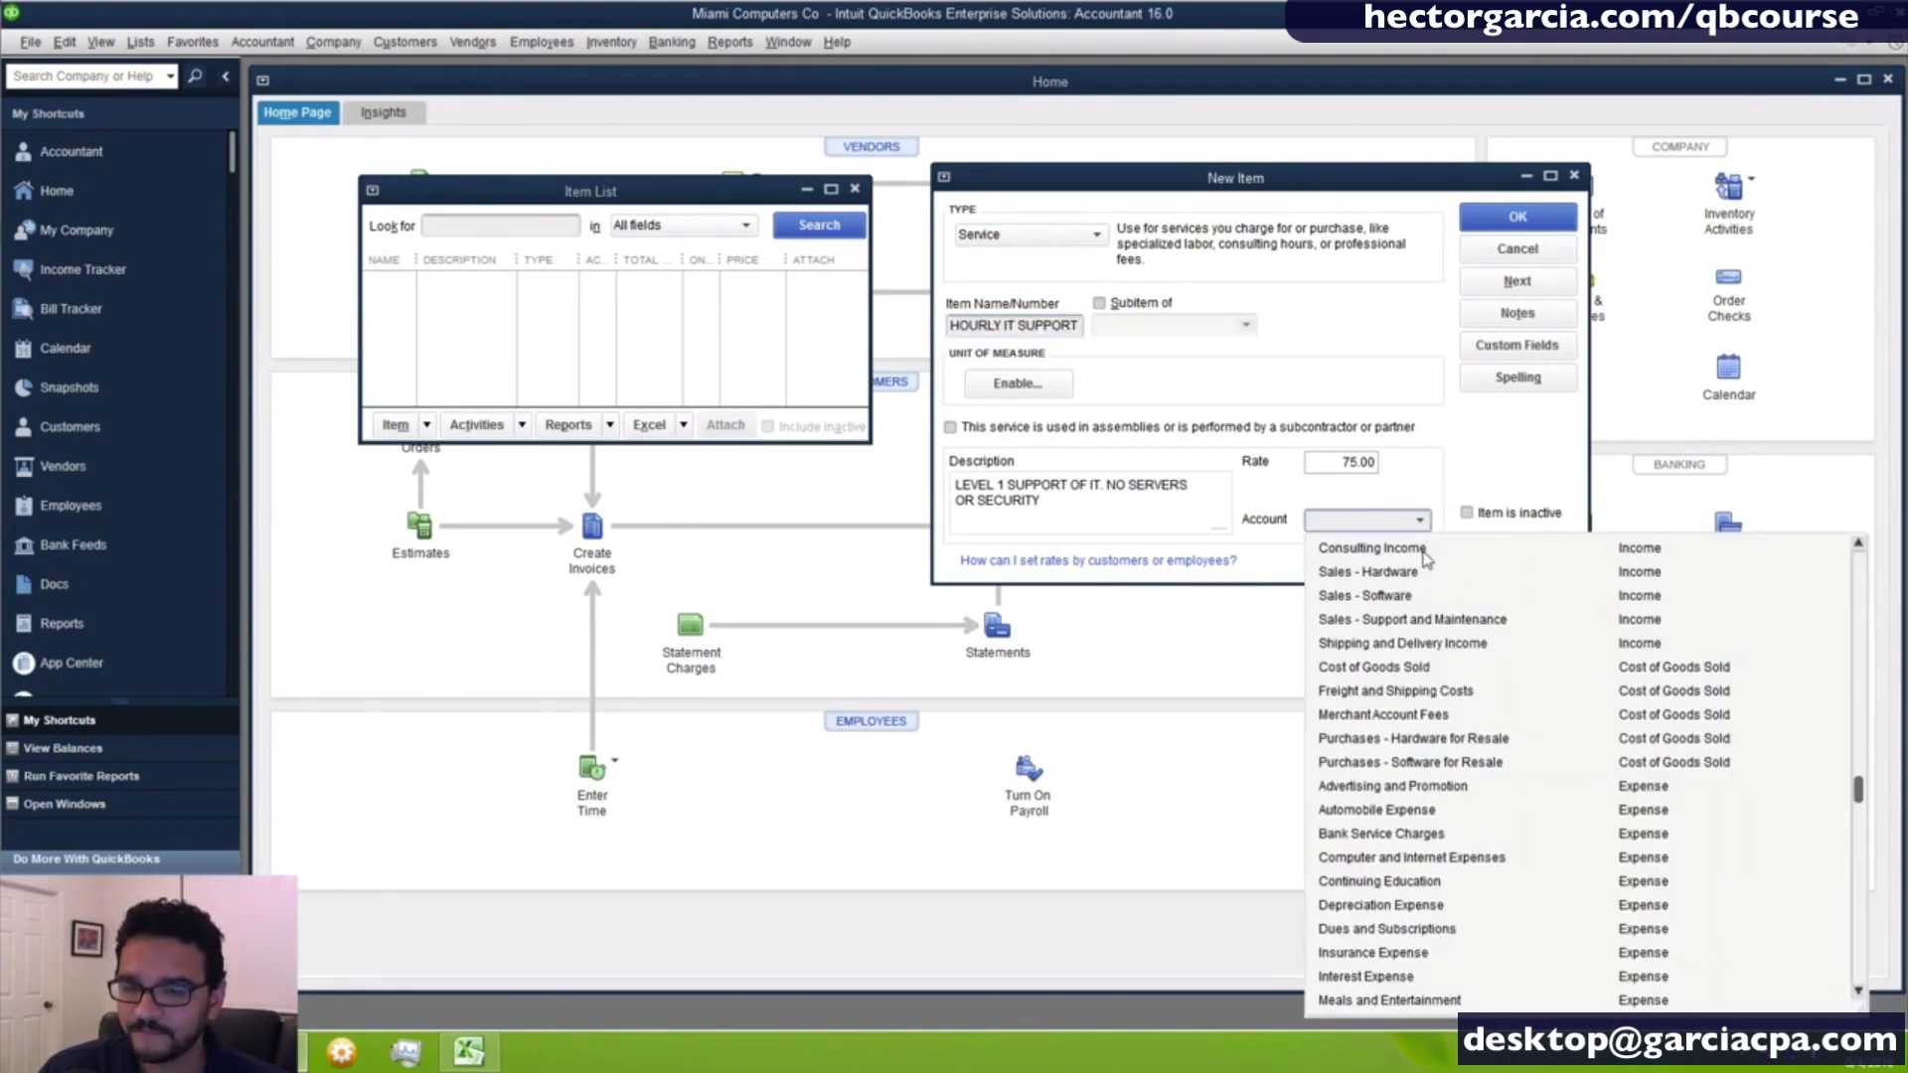
pyautogui.click(1427, 559)
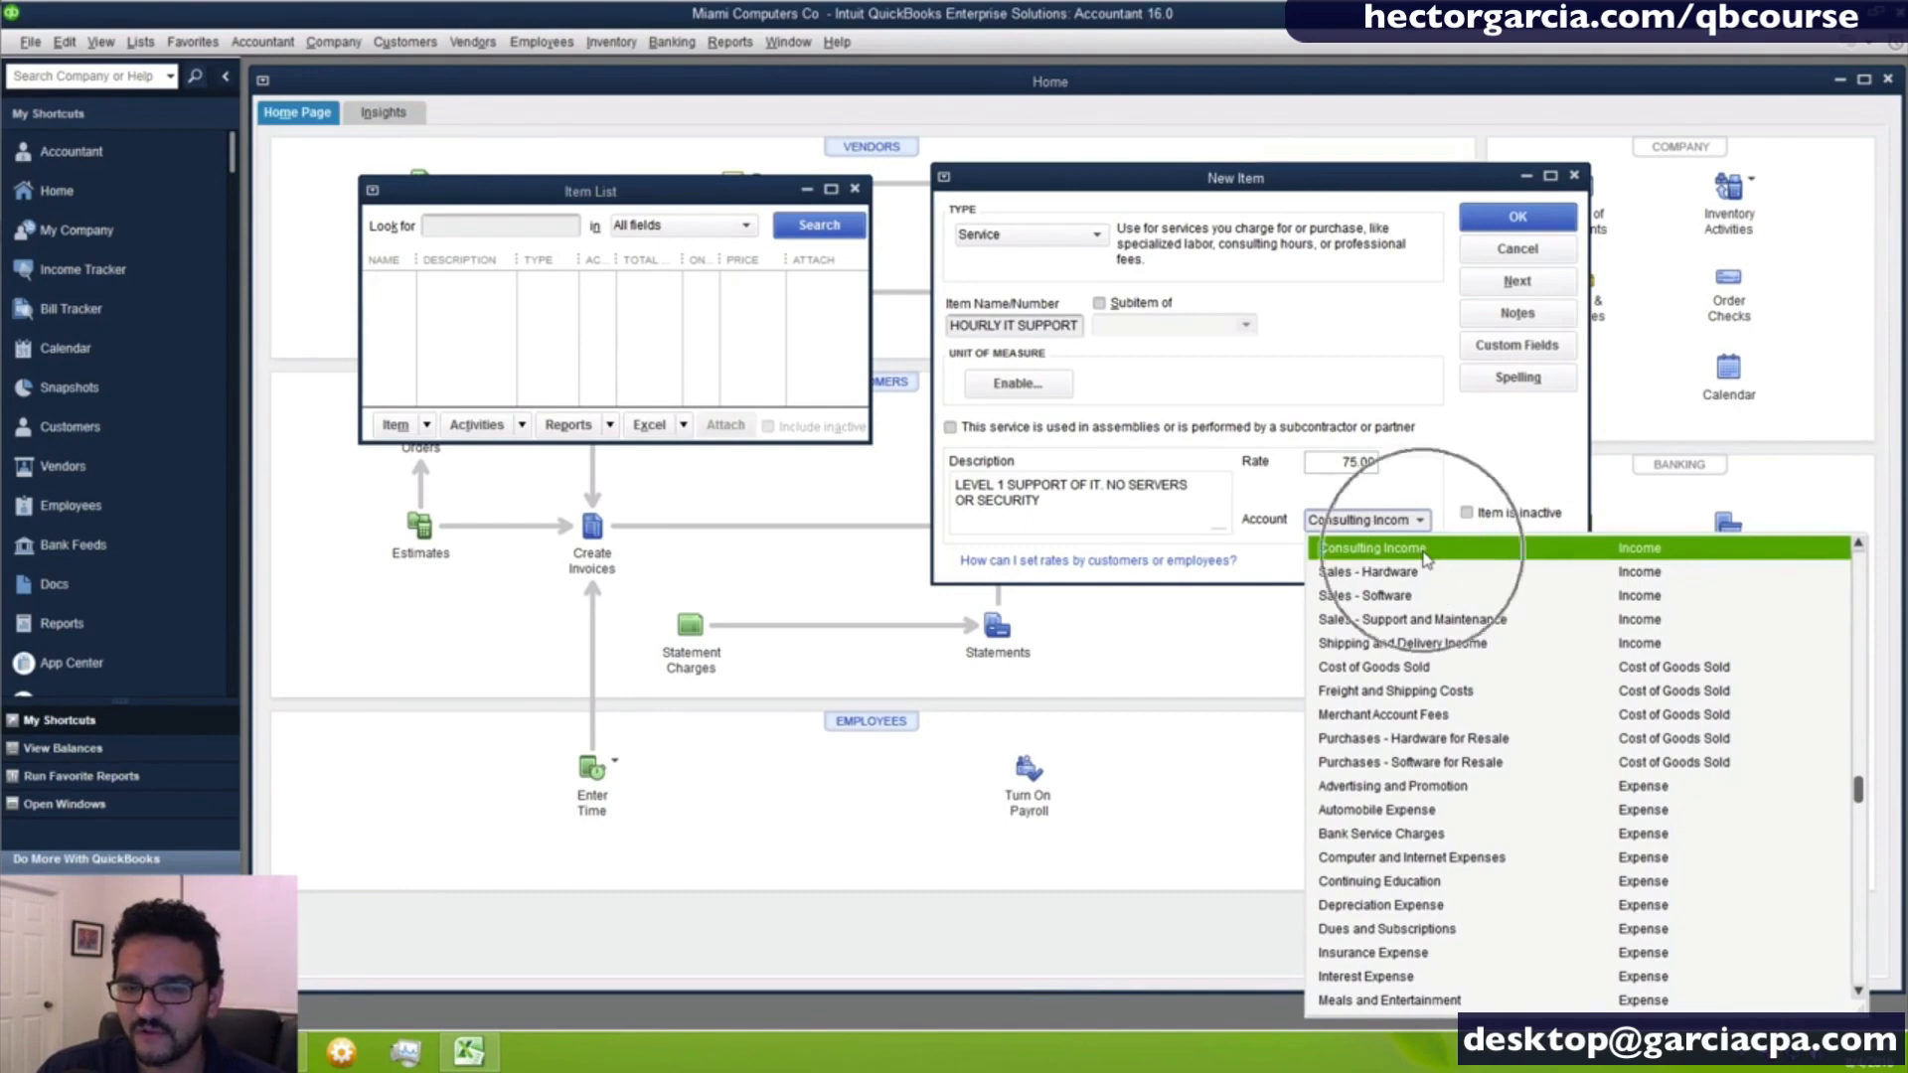
pyautogui.click(1427, 619)
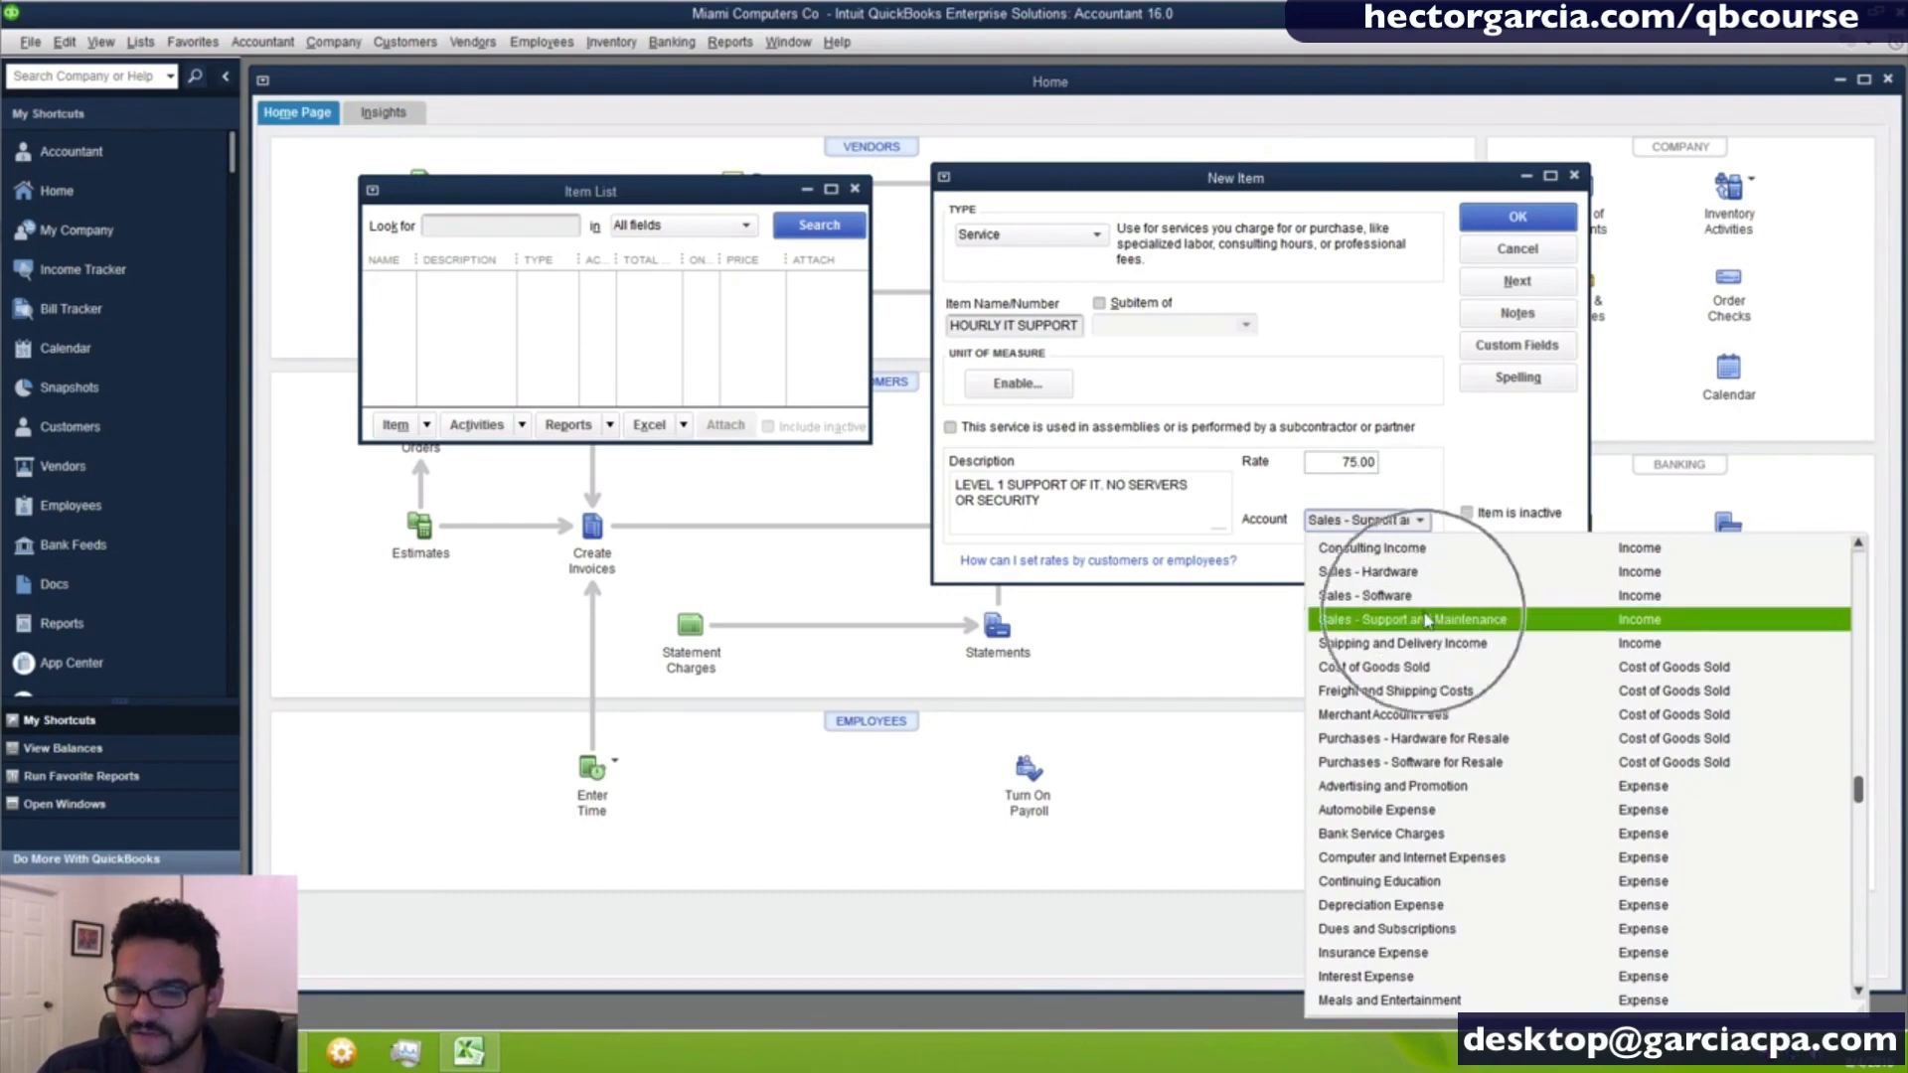
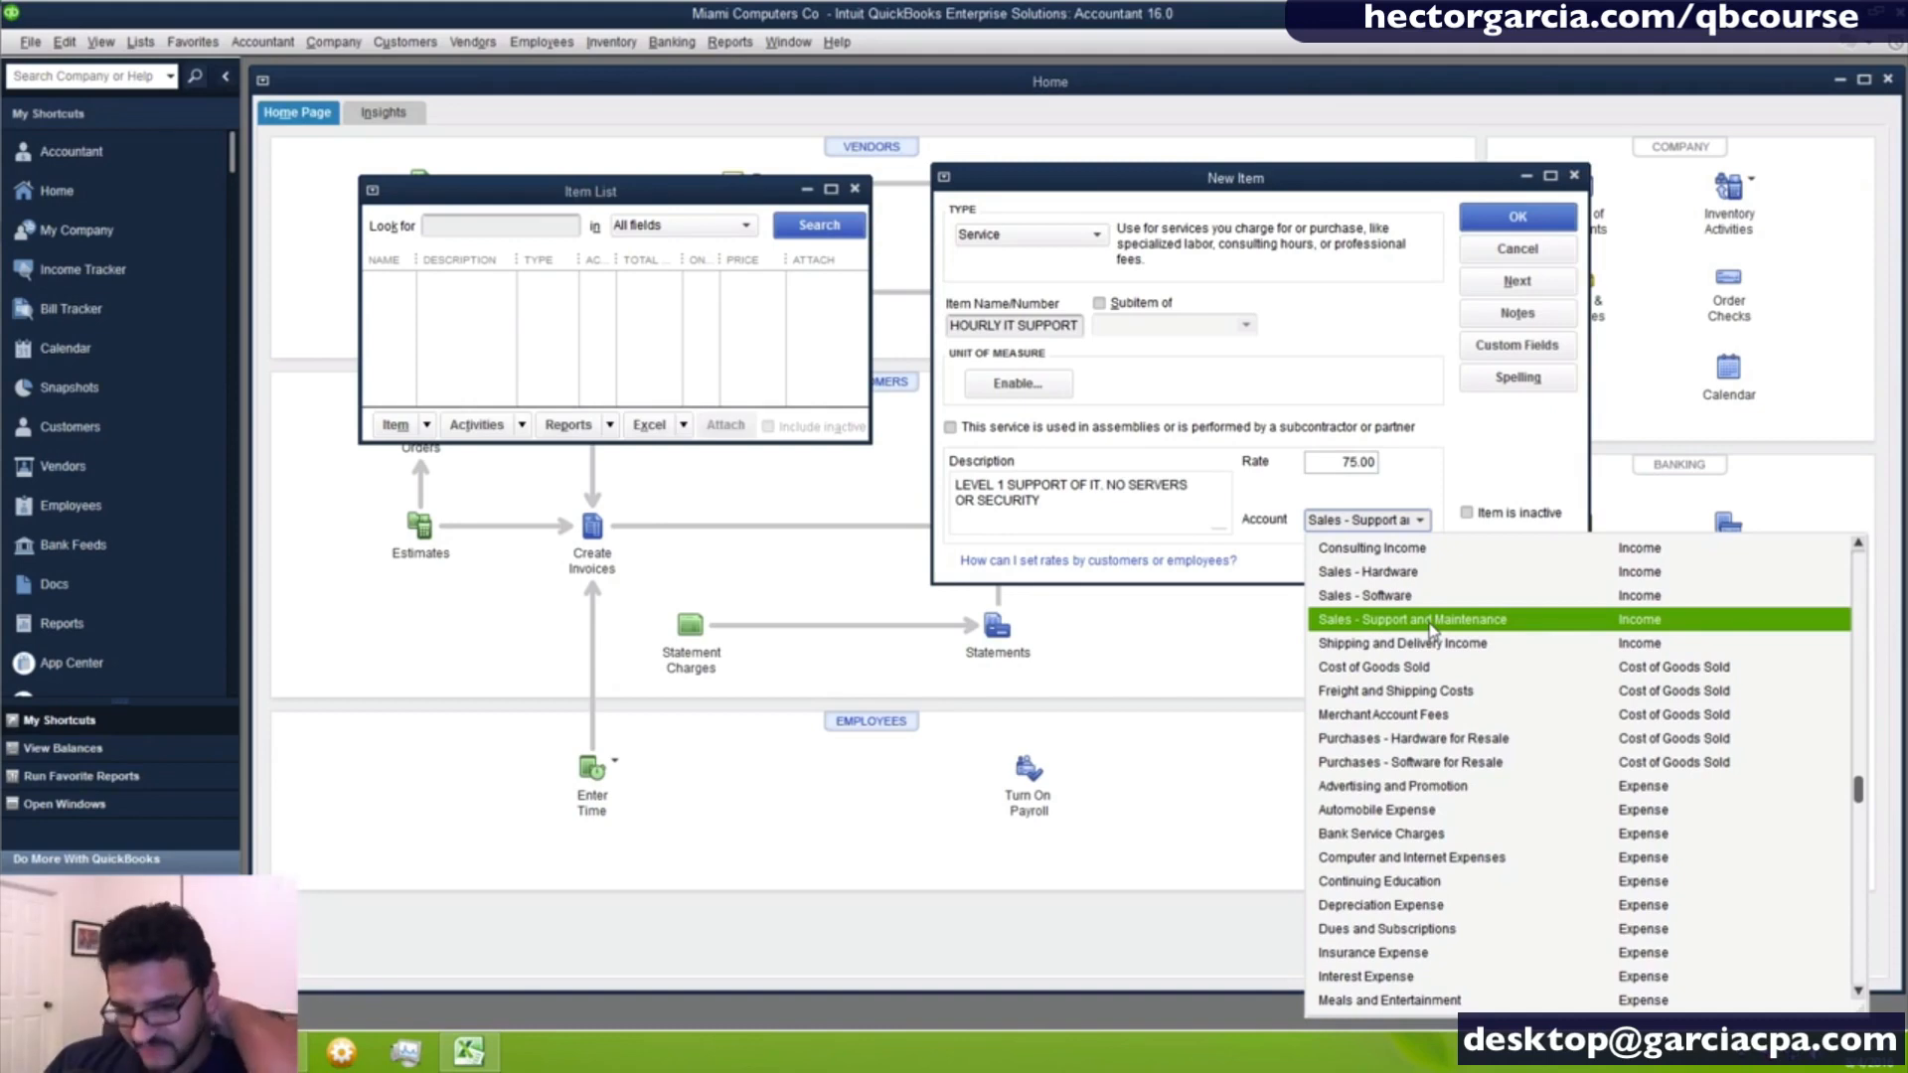
# - Confirm Sales - Support and Maintenance as the account and save the HOURLY IT SUPPORT service item
pyautogui.scroll(3, 1439, 561)
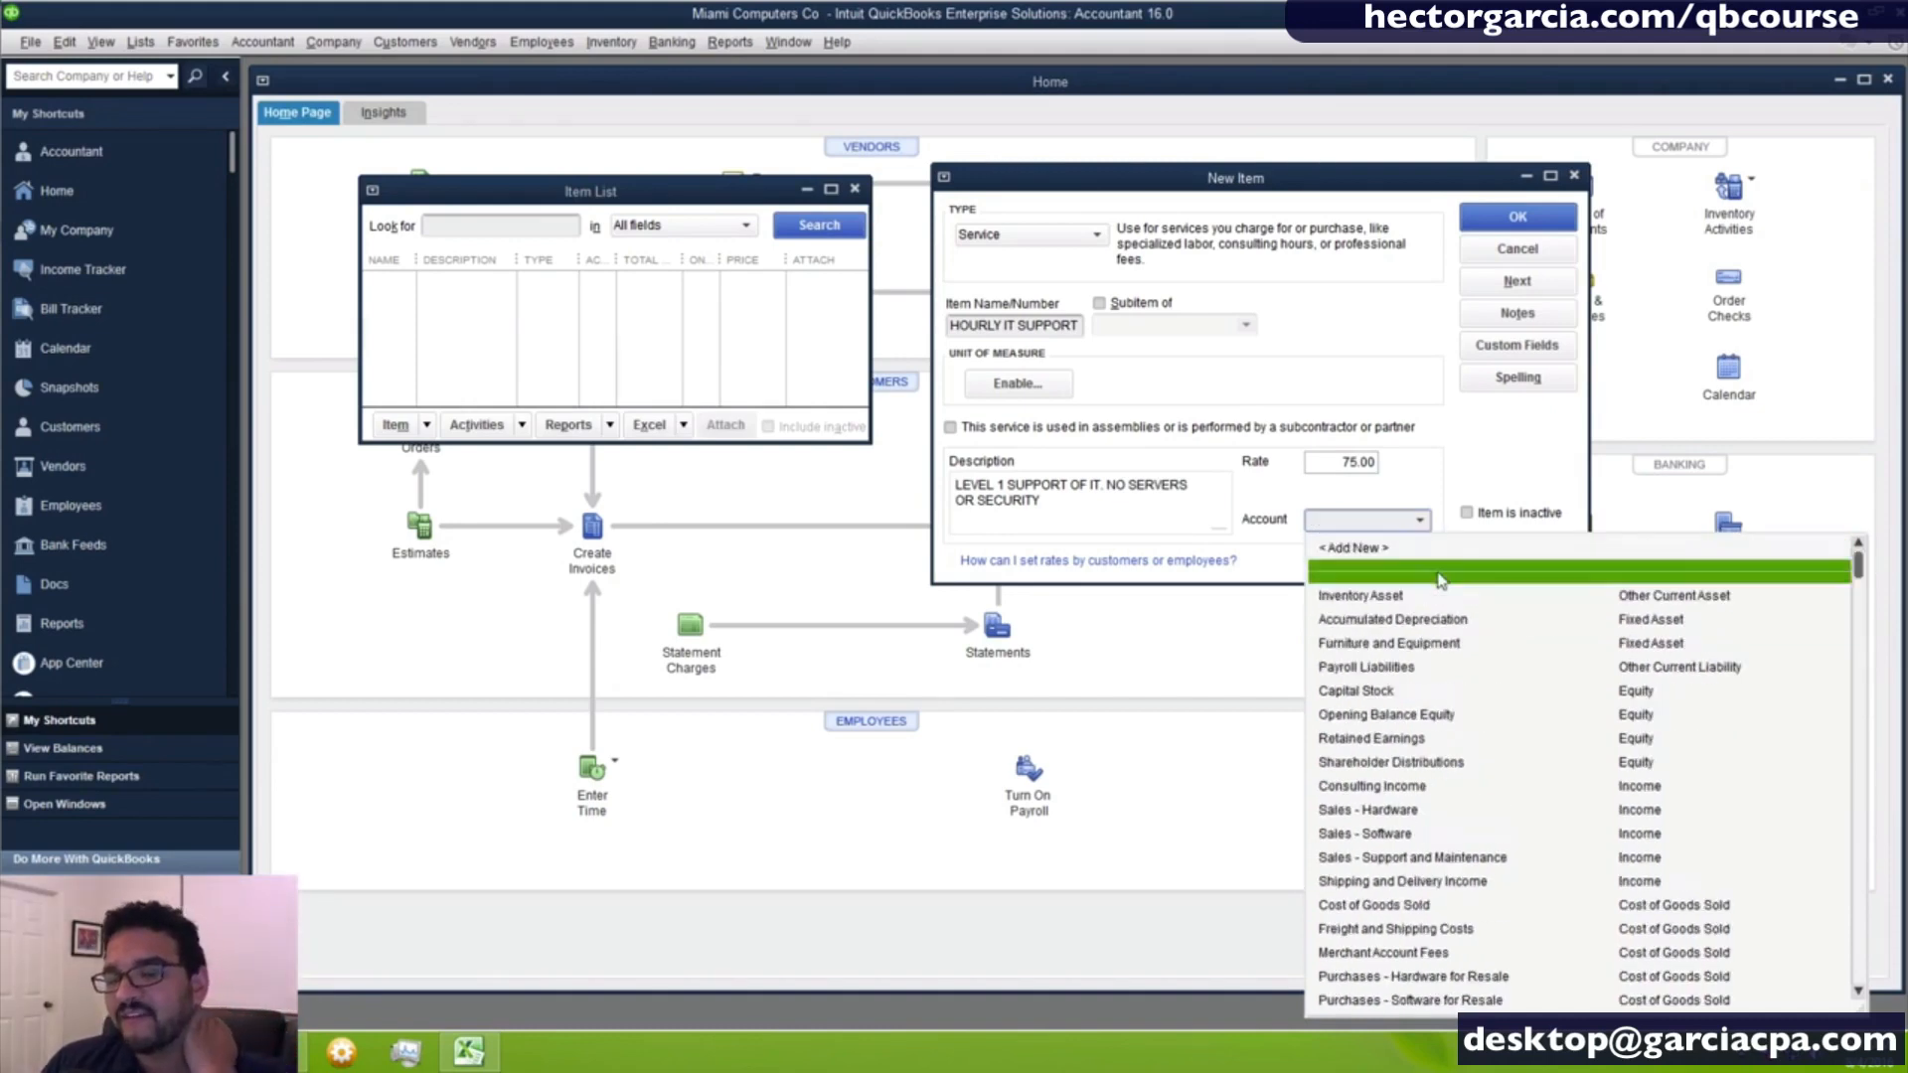
pyautogui.click(1446, 860)
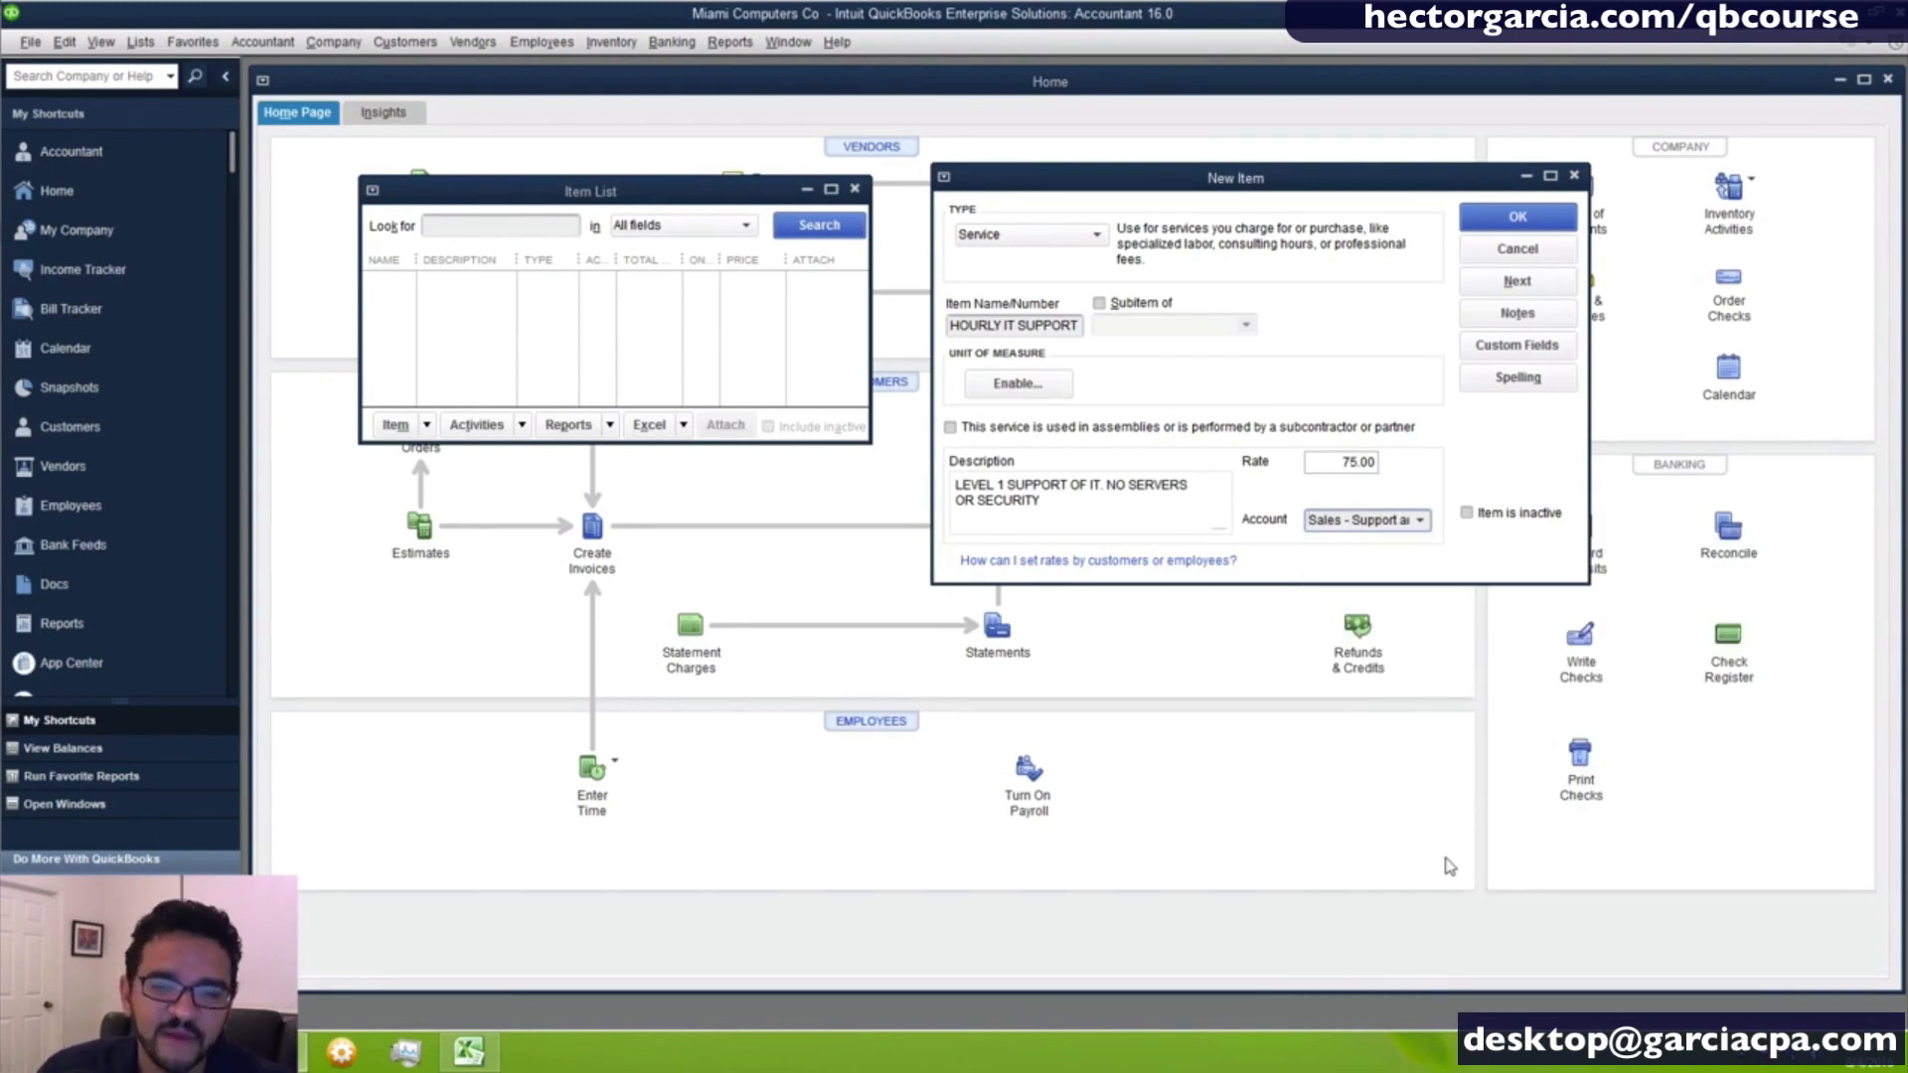
pyautogui.click(1420, 520)
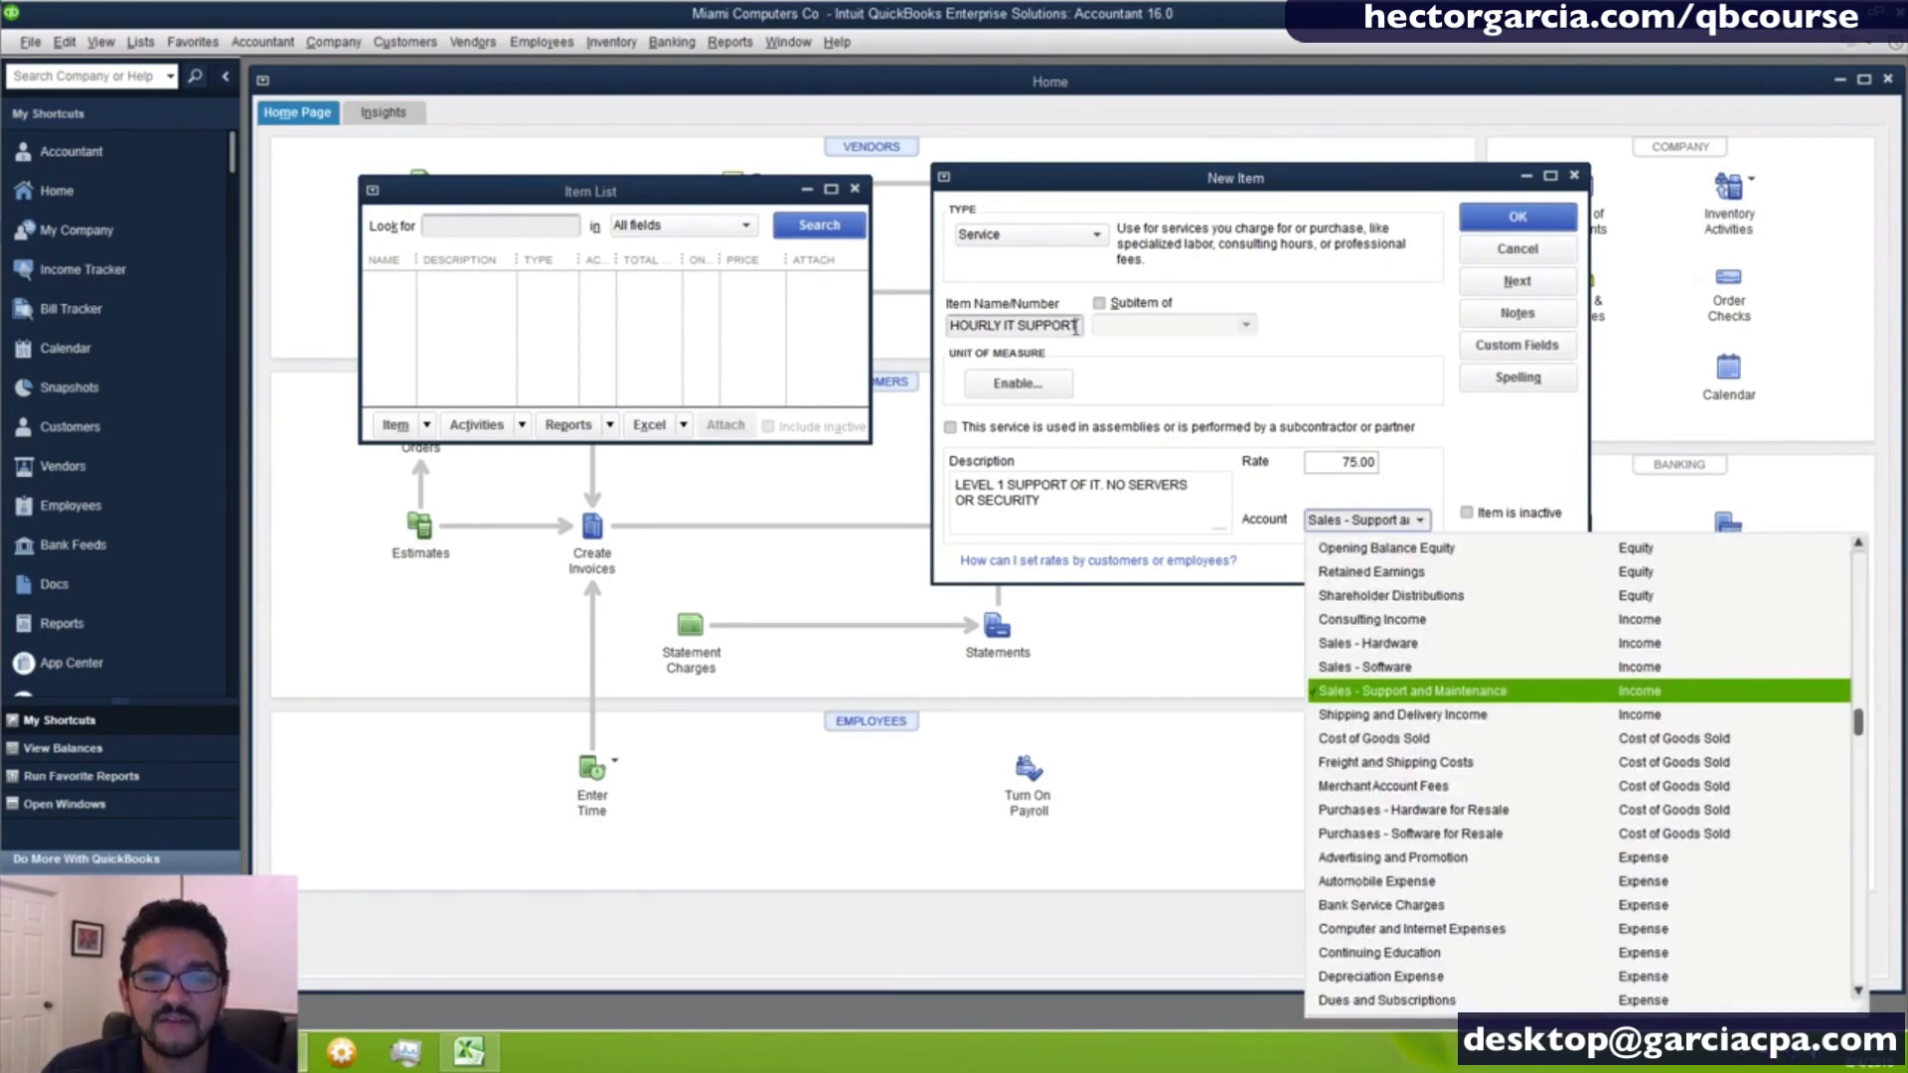
pyautogui.click(1518, 219)
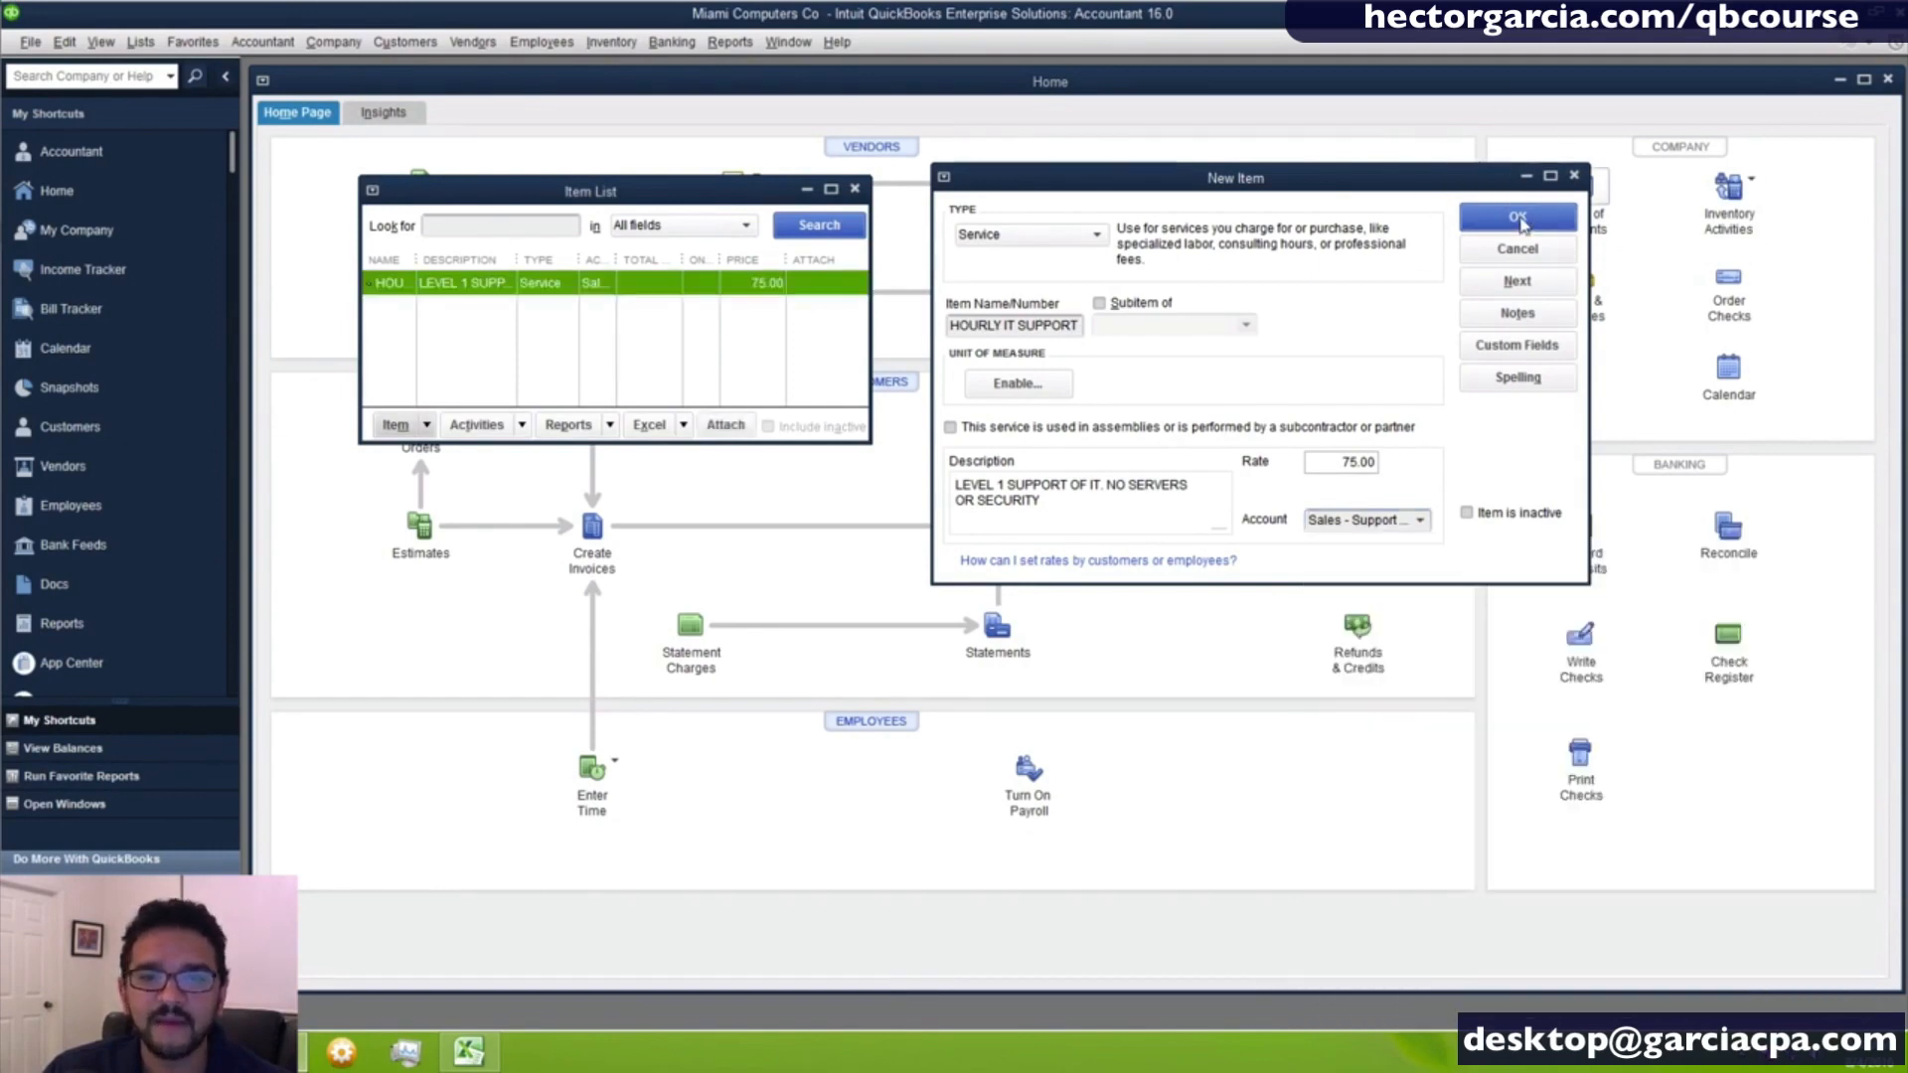
# - Enlarge the Item List window and resize its columns so the full item name and account fit
pyautogui.moveTo(795, 189); pyautogui.dragTo(891, 146)
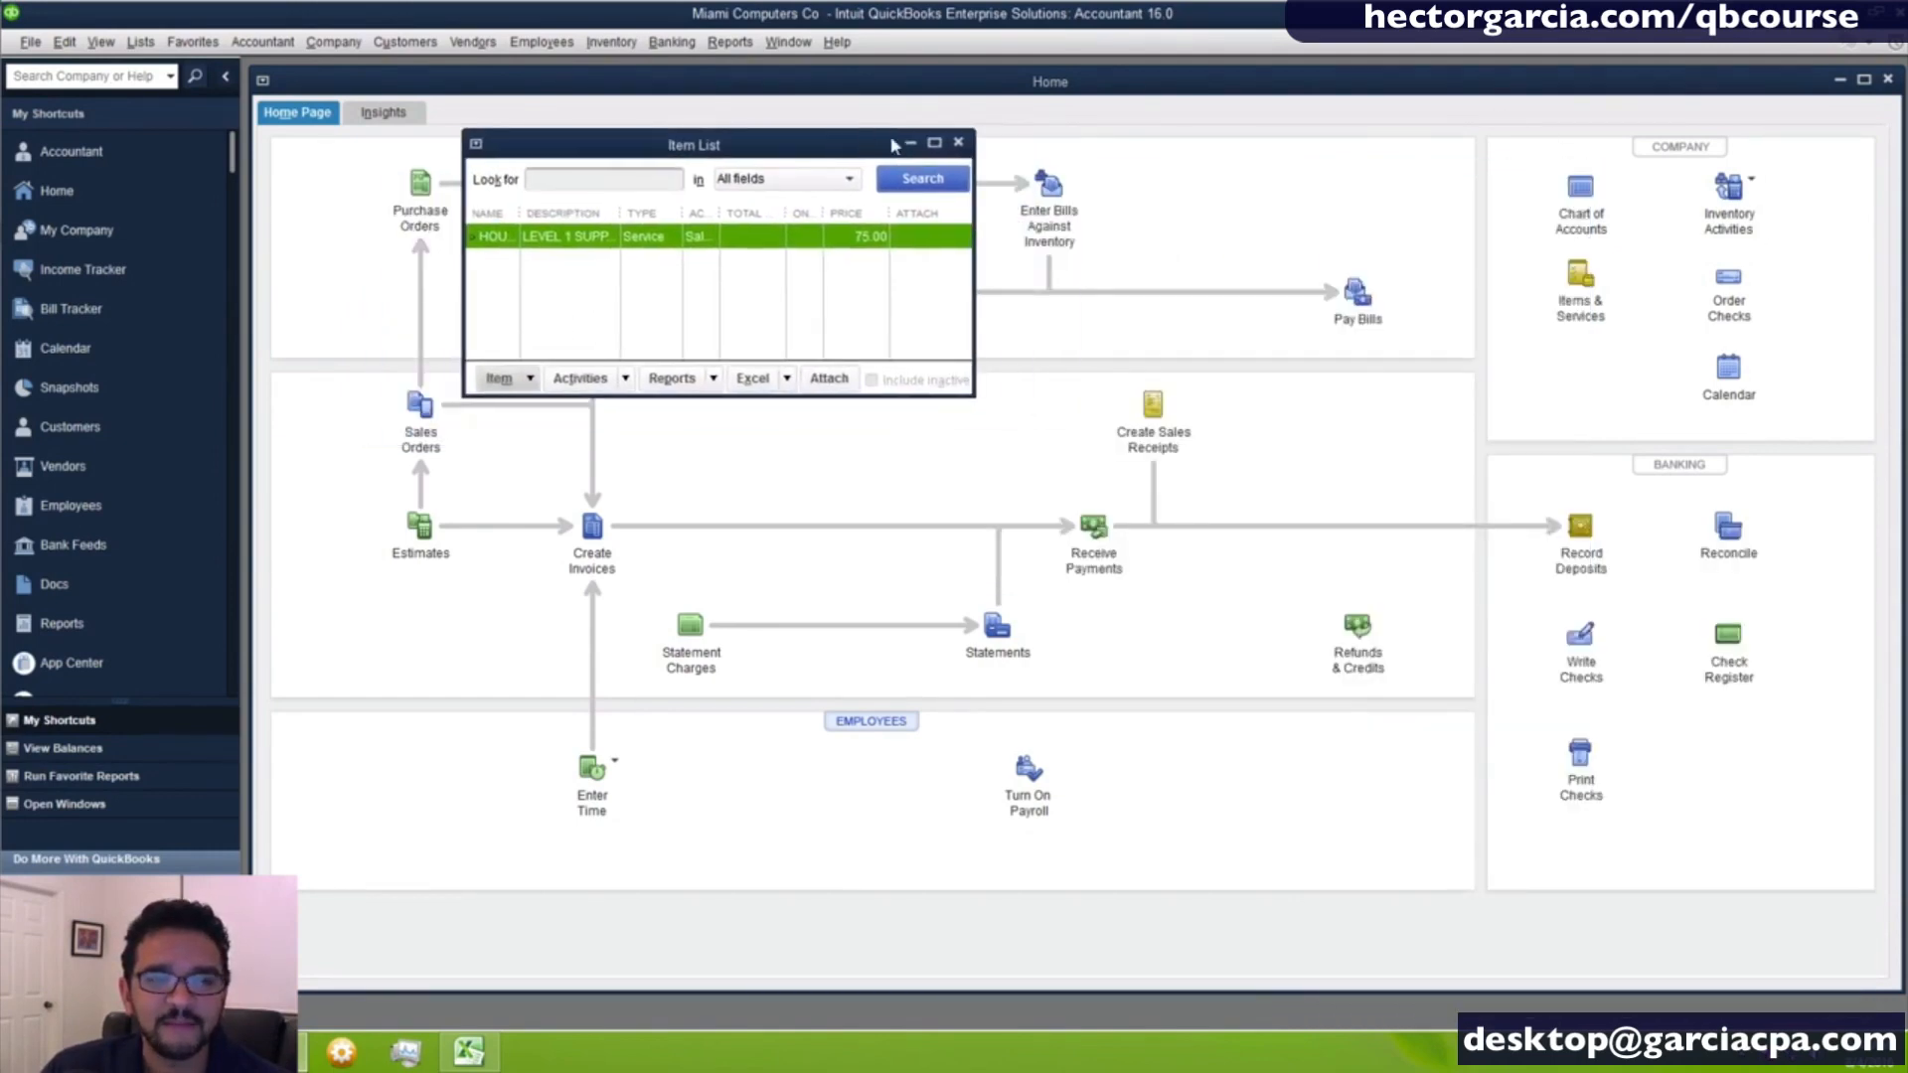
pyautogui.moveTo(963, 392); pyautogui.dragTo(1712, 954)
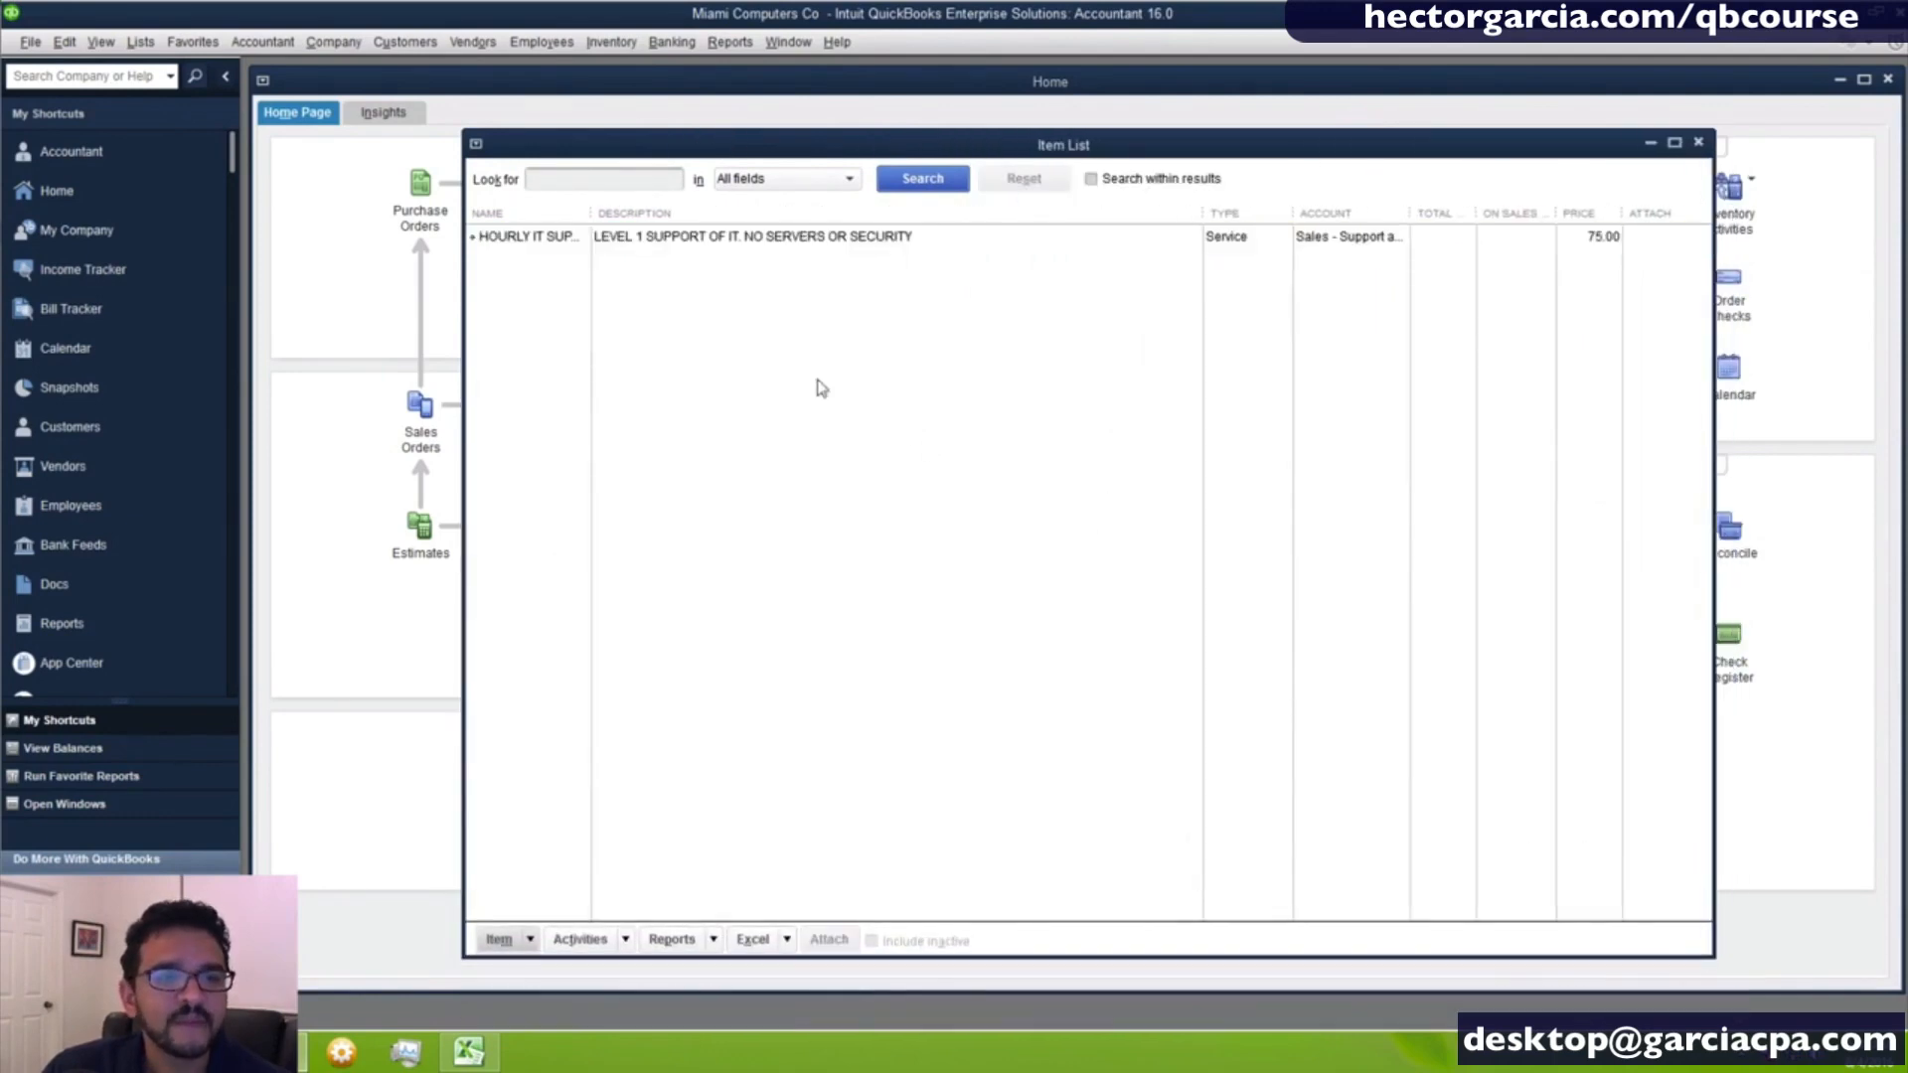
pyautogui.moveTo(592, 212); pyautogui.dragTo(656, 216)
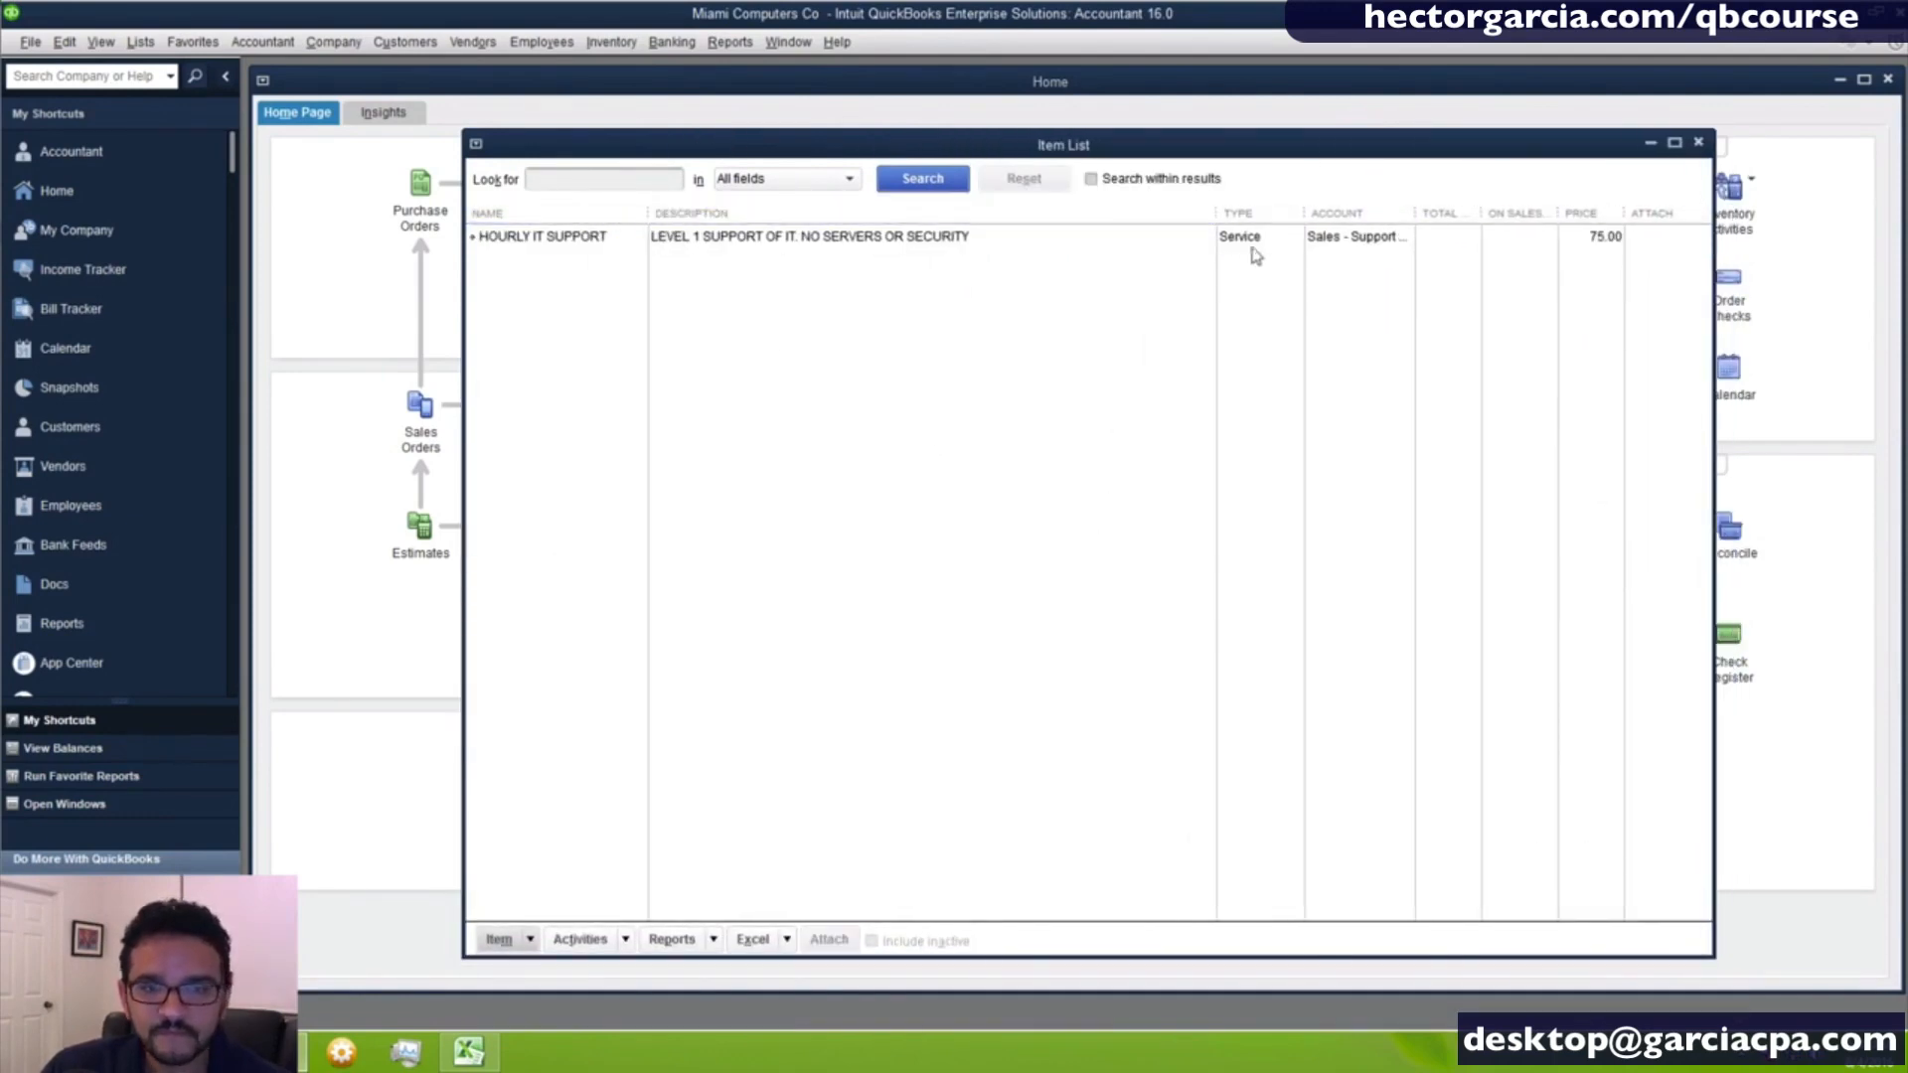
pyautogui.moveTo(1217, 212); pyautogui.dragTo(1031, 212)
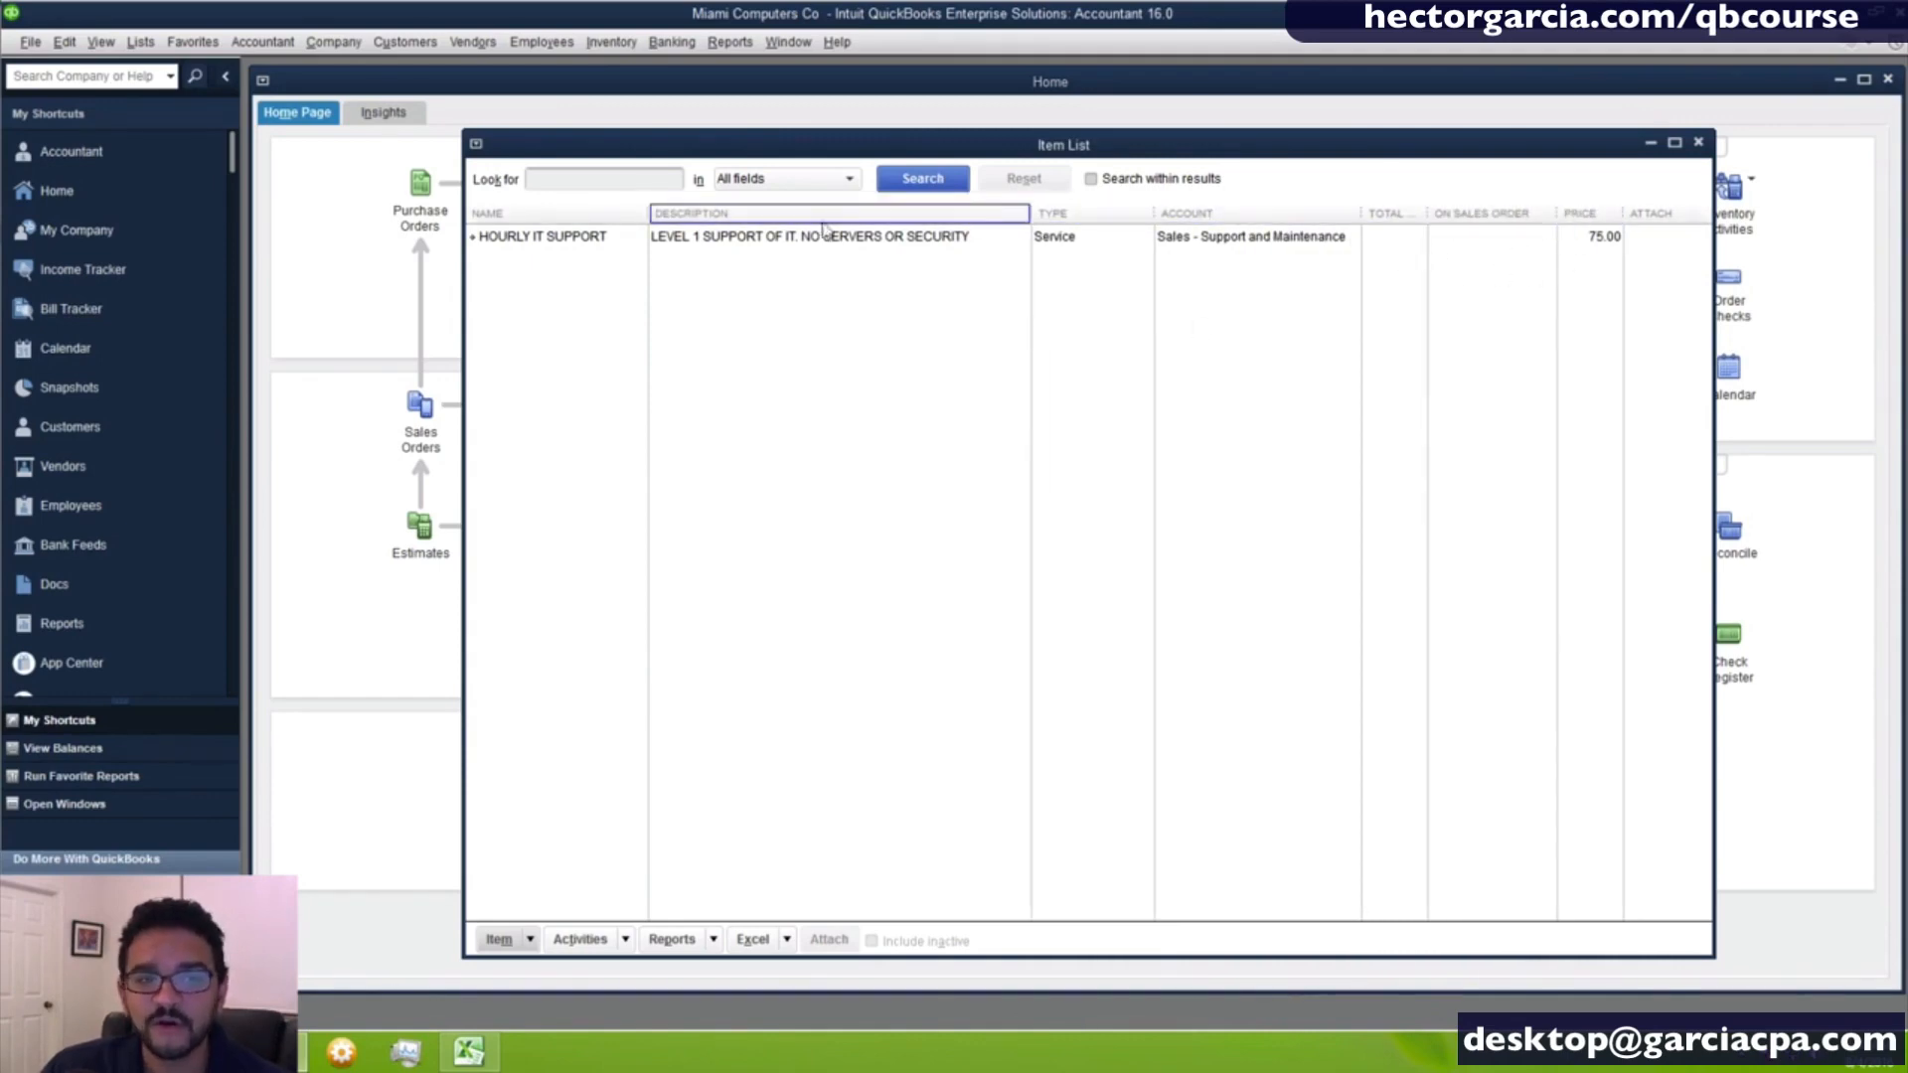
# - Customize the Item List columns so that Price comes directly after Name
pyautogui.rightClick(758, 365)
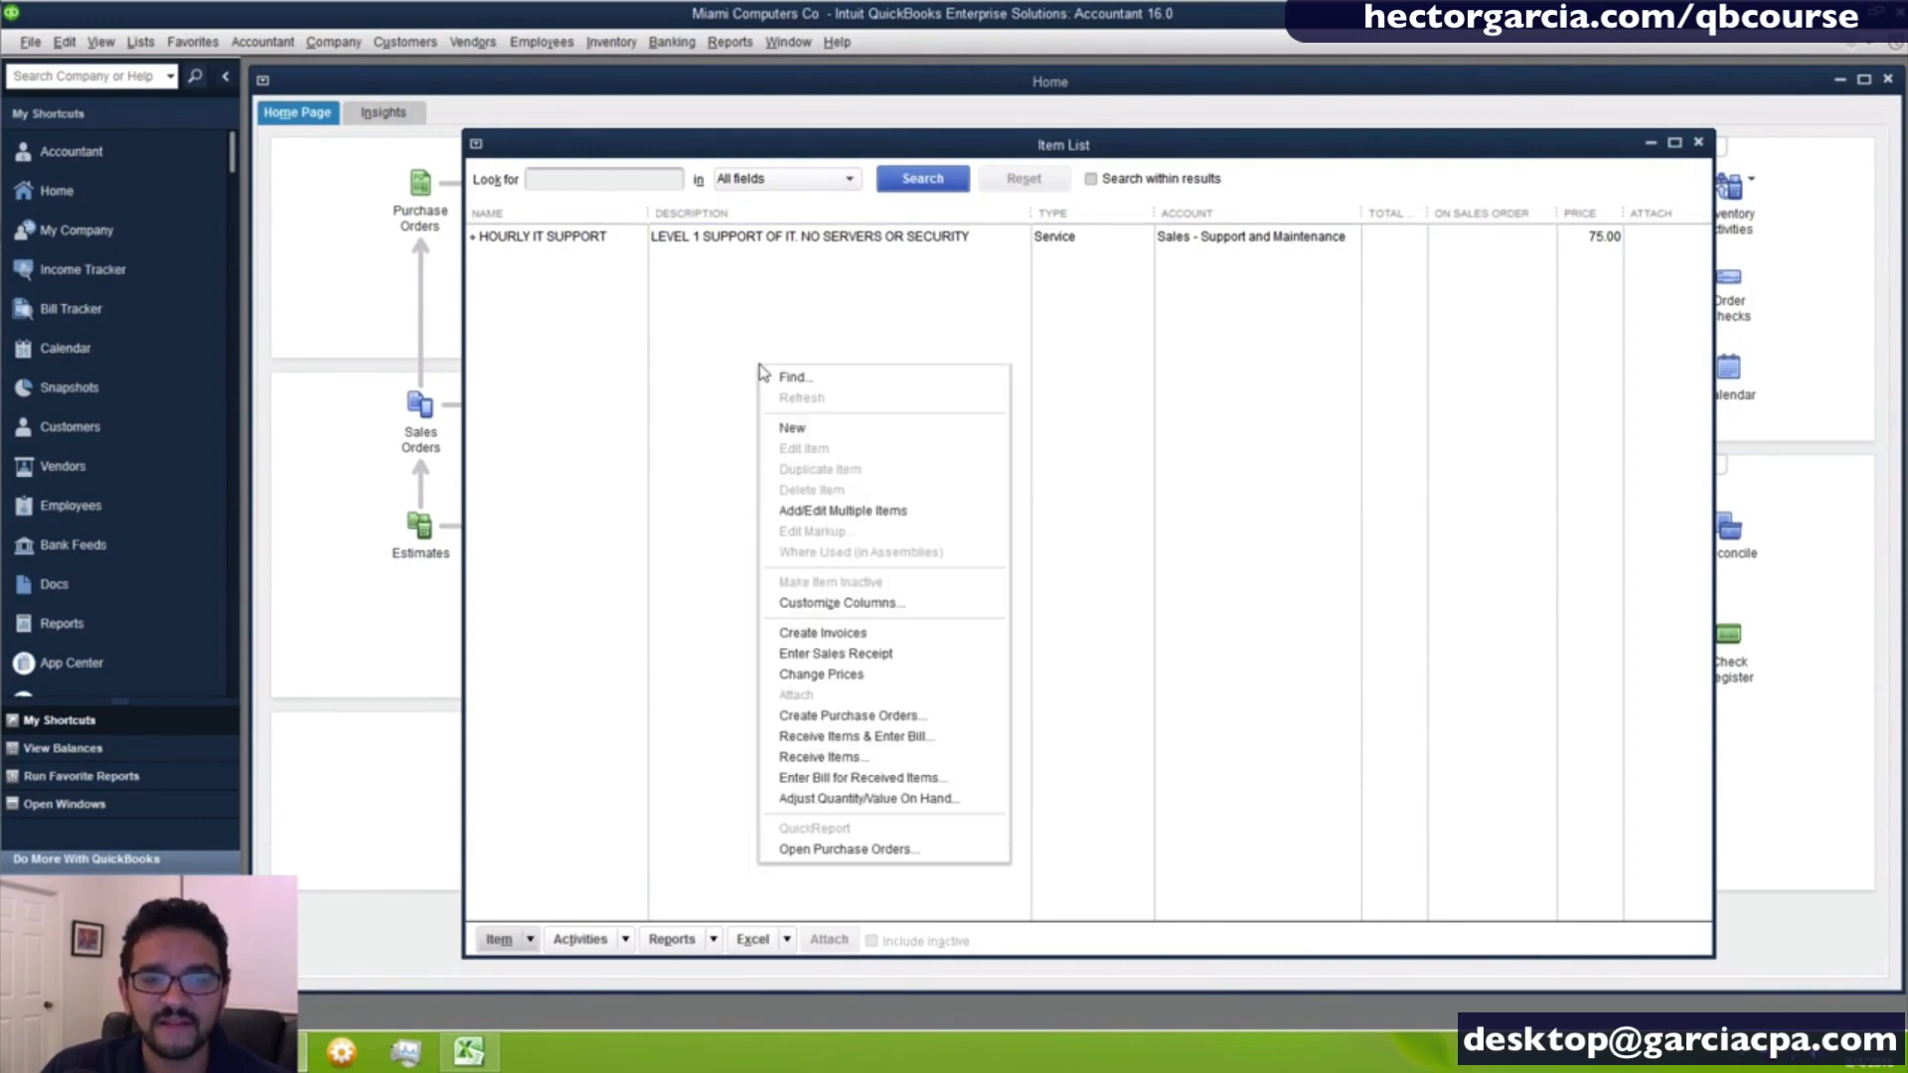
pyautogui.click(830, 604)
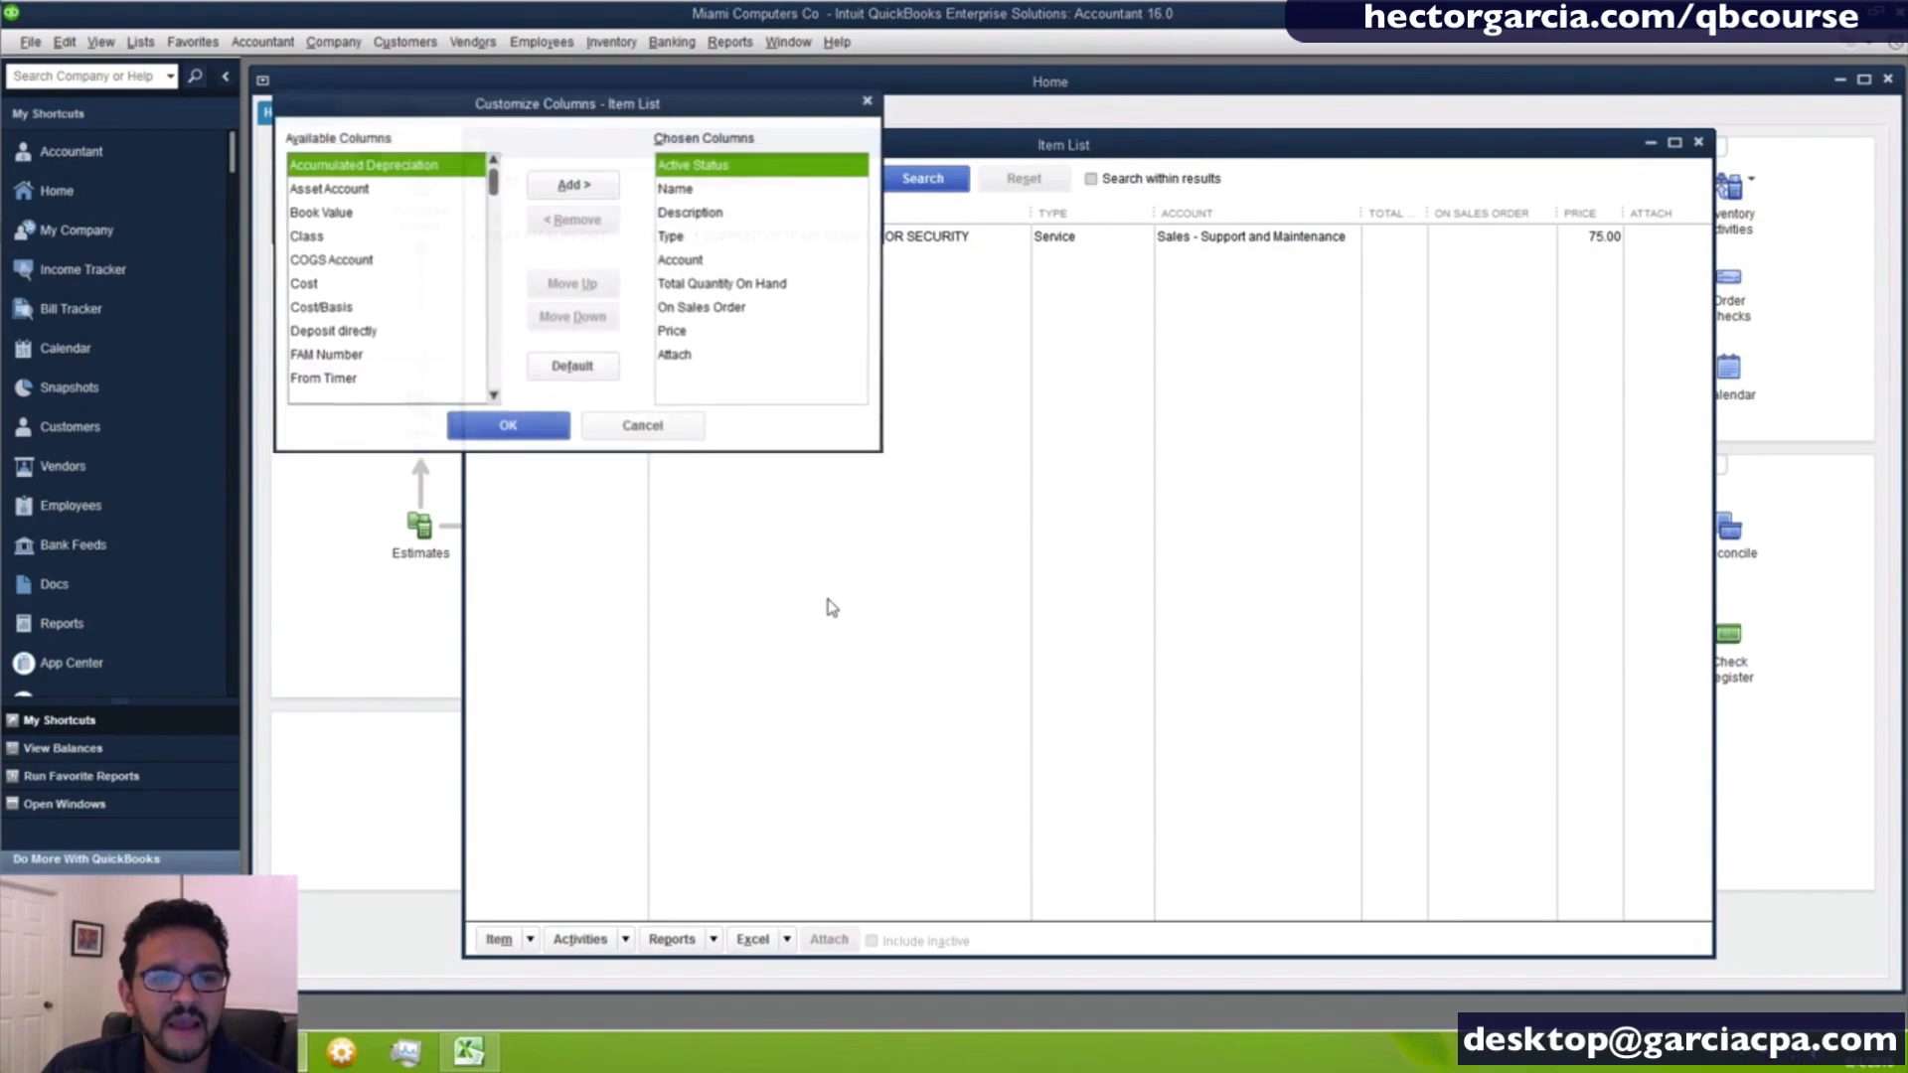
pyautogui.click(702, 335)
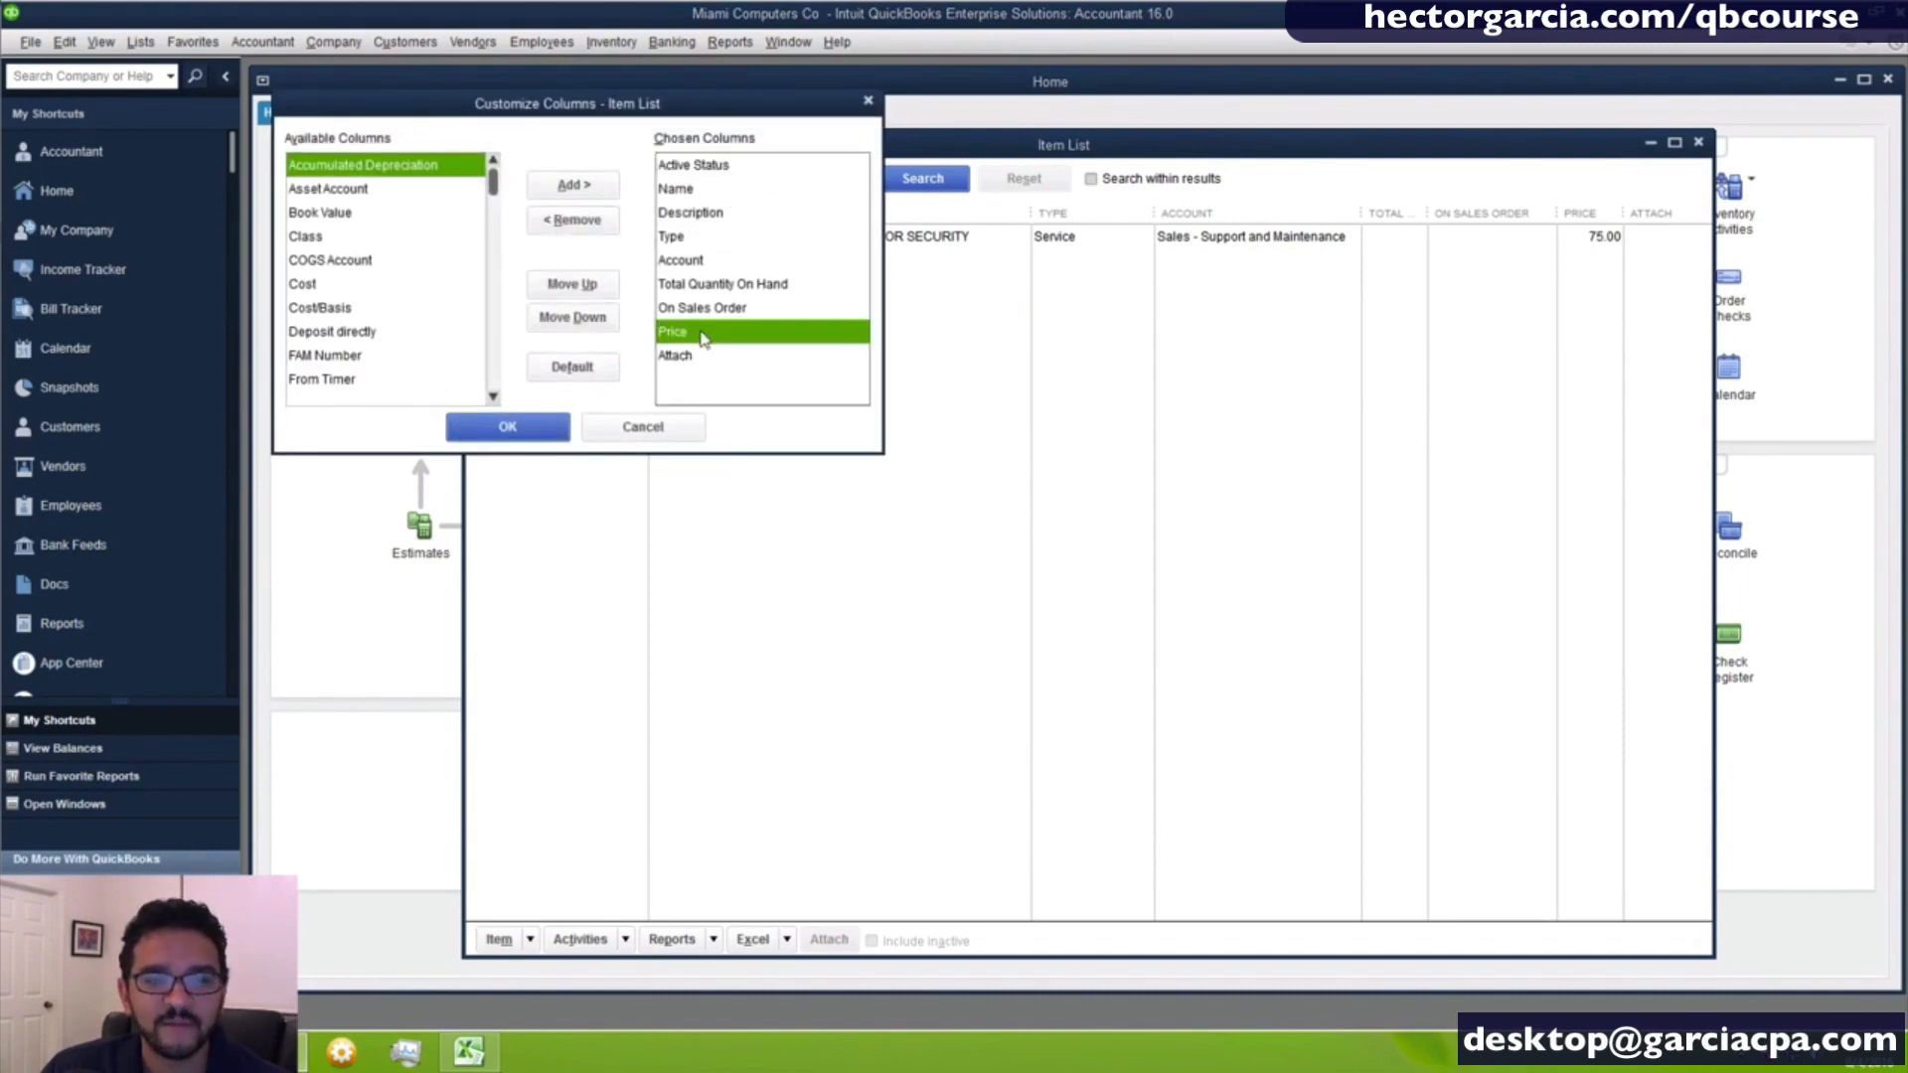
pyautogui.click(588, 288)
pyautogui.click(588, 290)
pyautogui.click(589, 293)
pyautogui.click(590, 290)
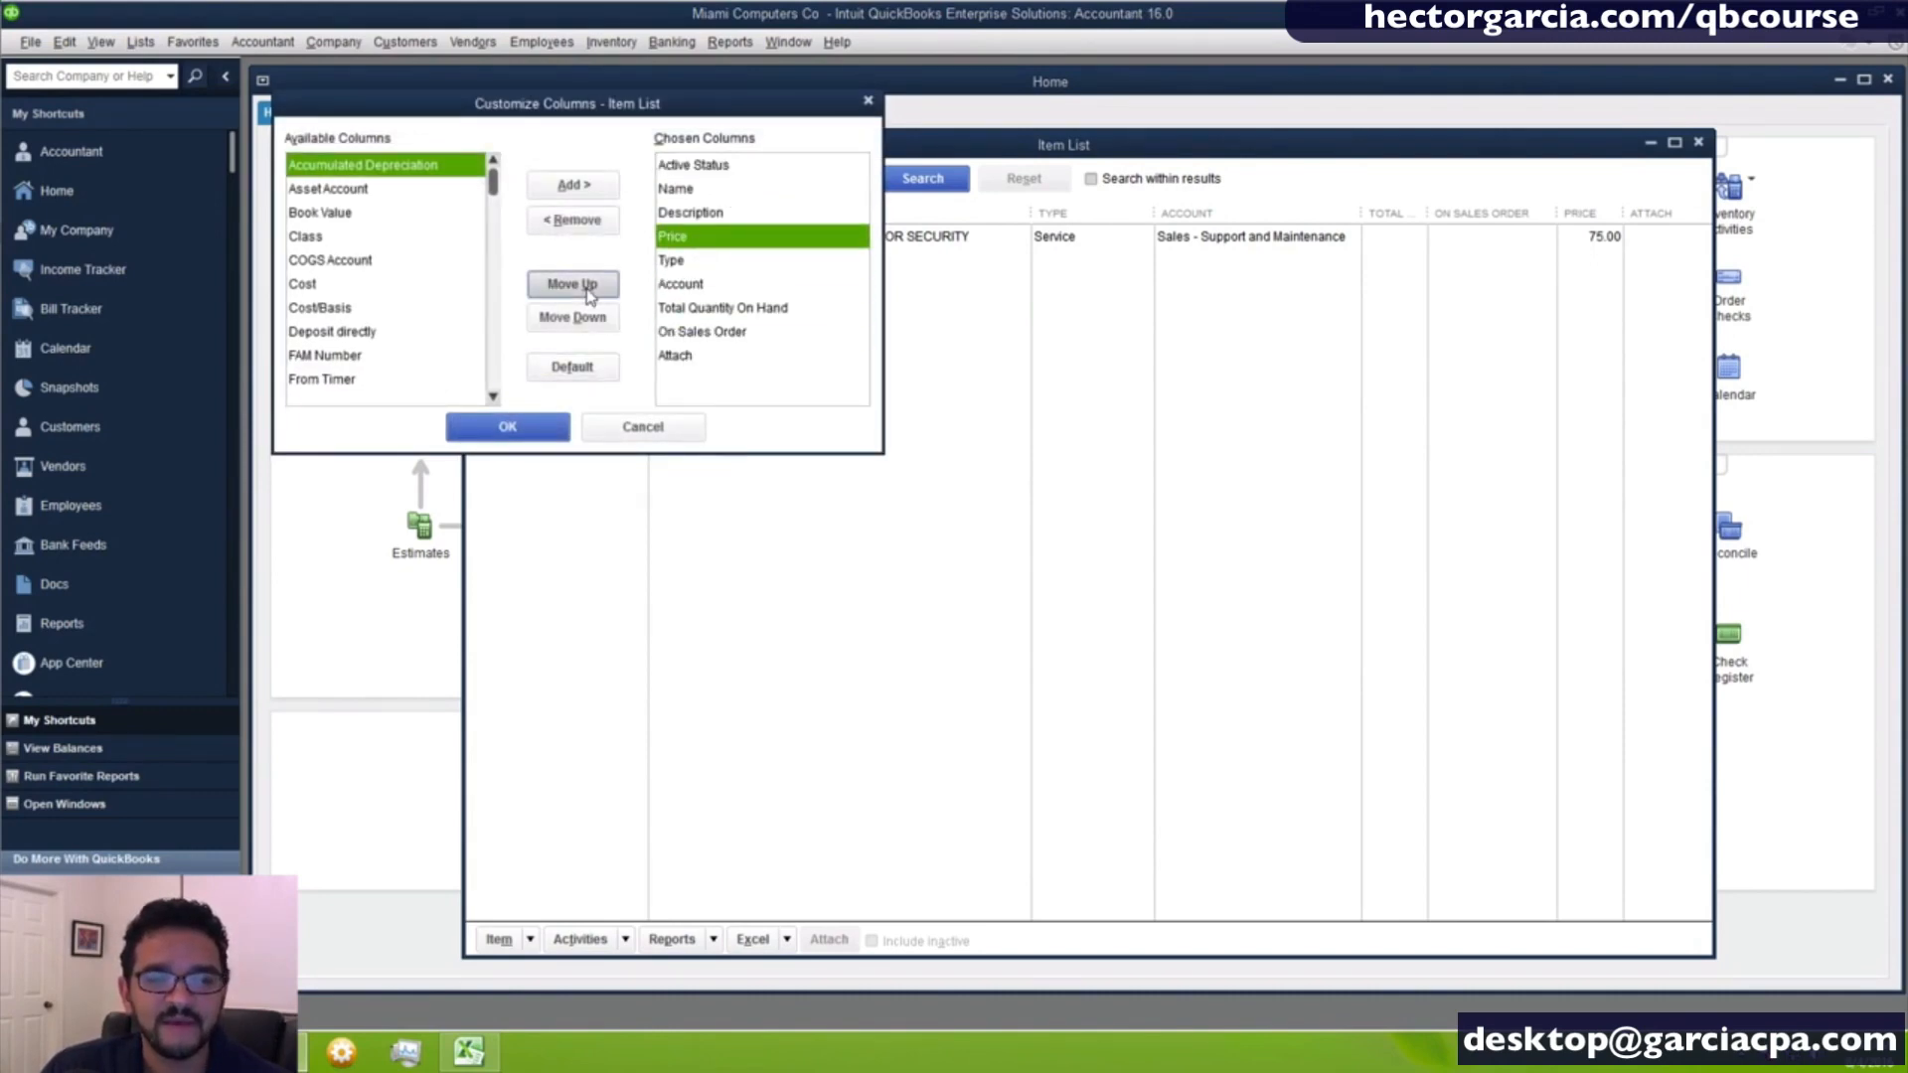
pyautogui.click(589, 290)
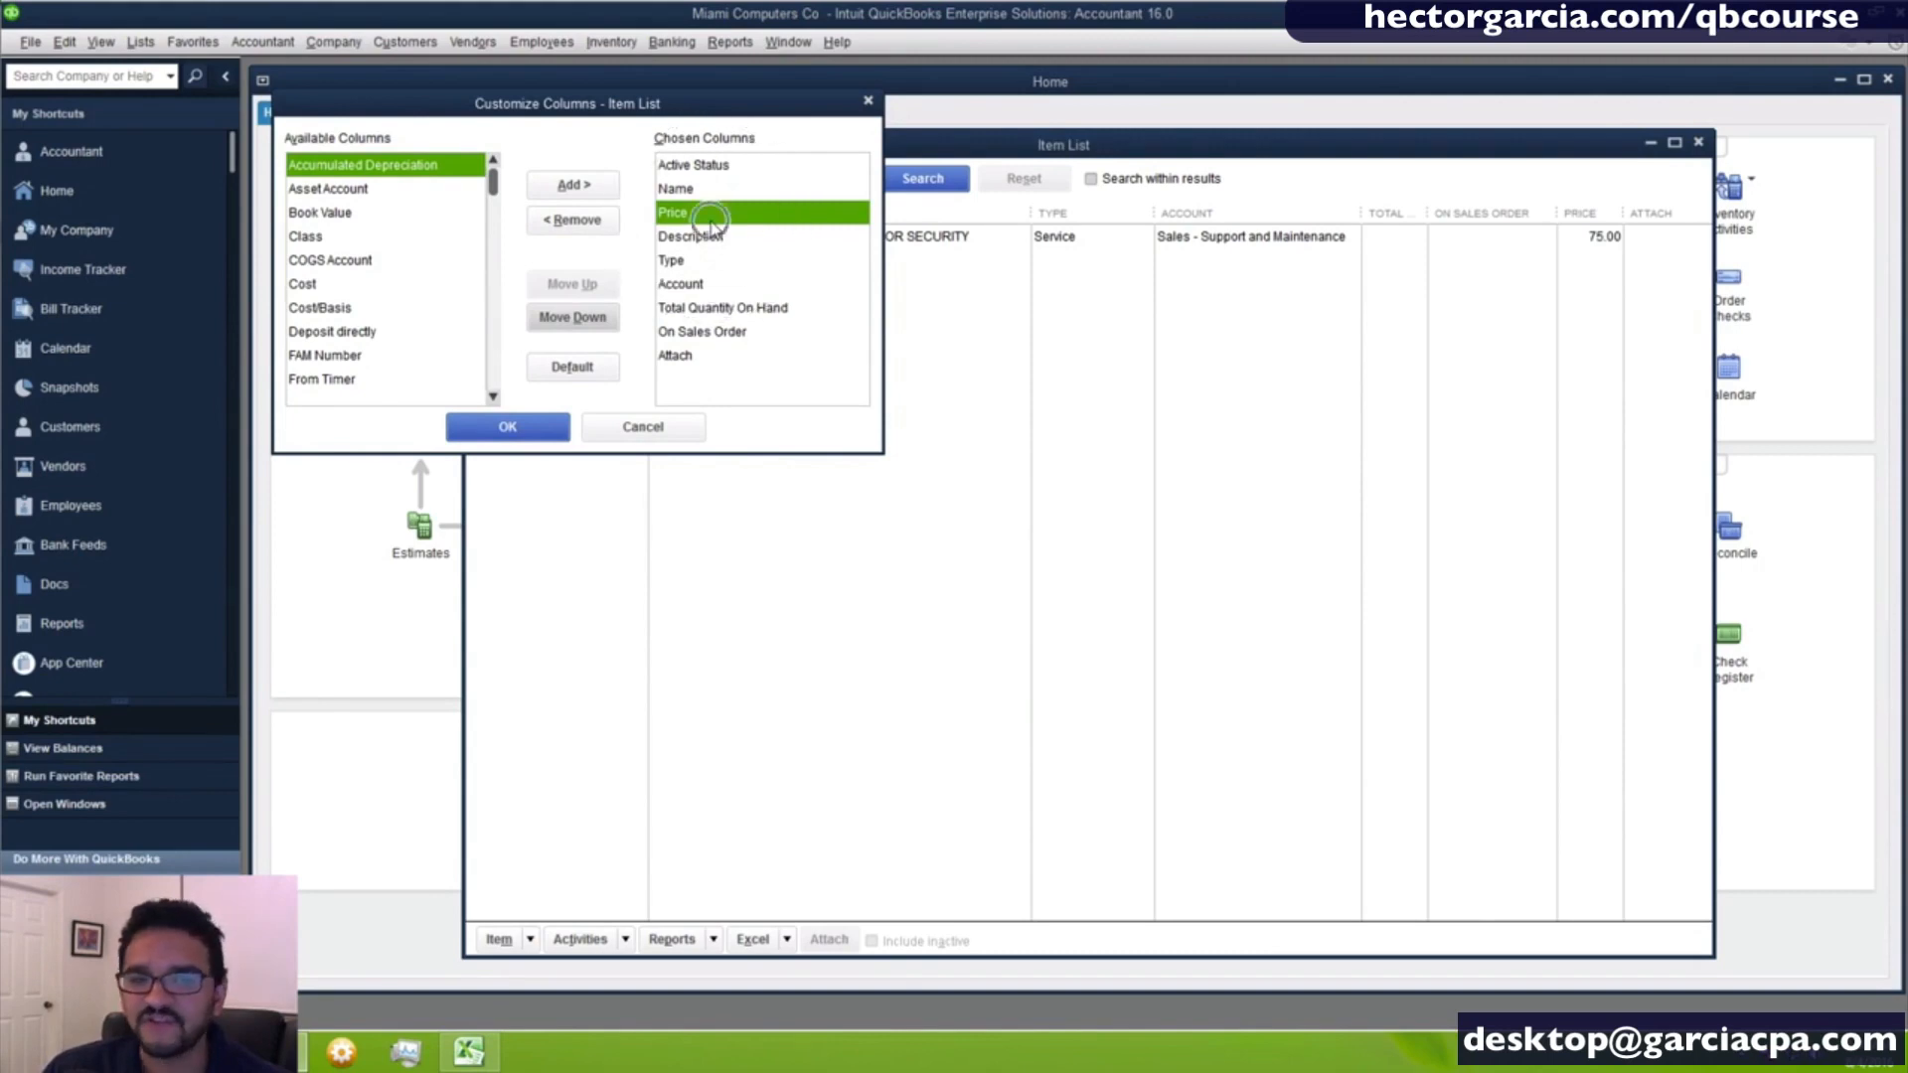
pyautogui.click(505, 429)
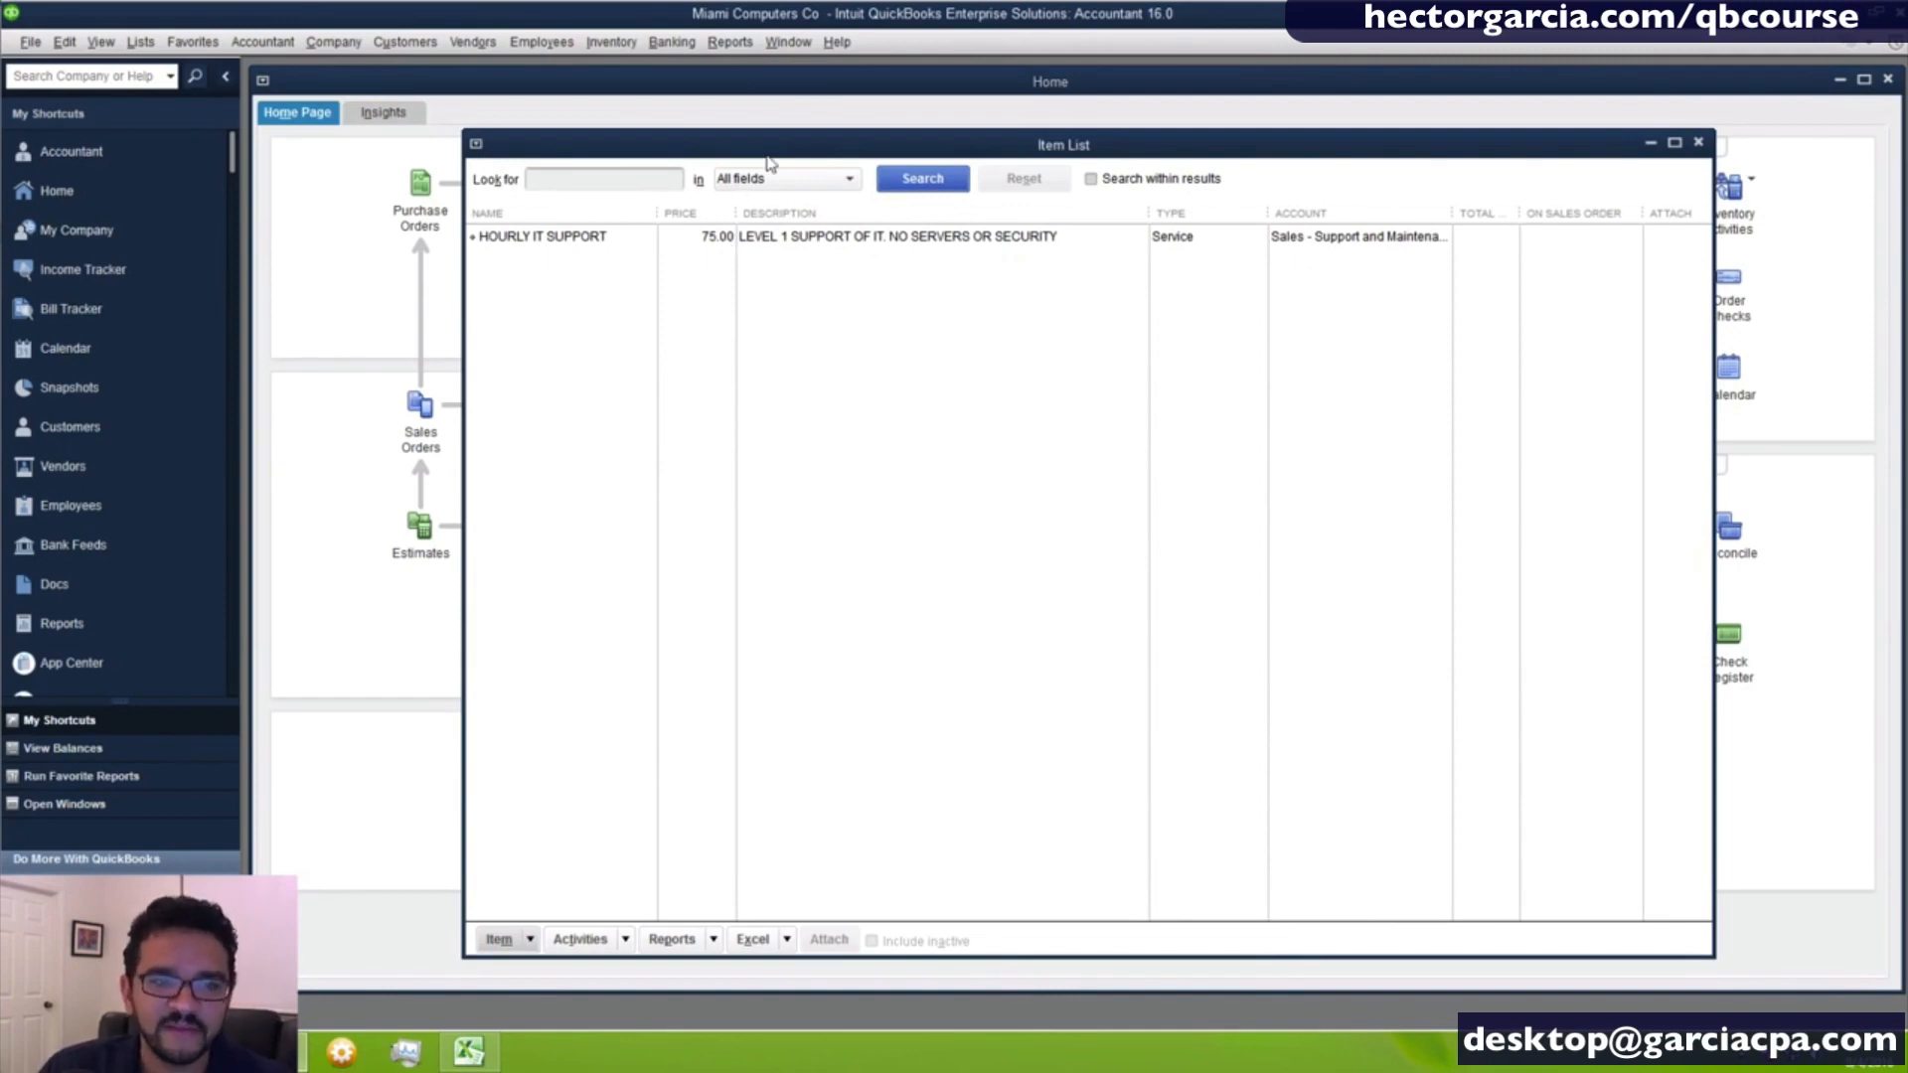
pyautogui.moveTo(767, 155); pyautogui.dragTo(766, 139)
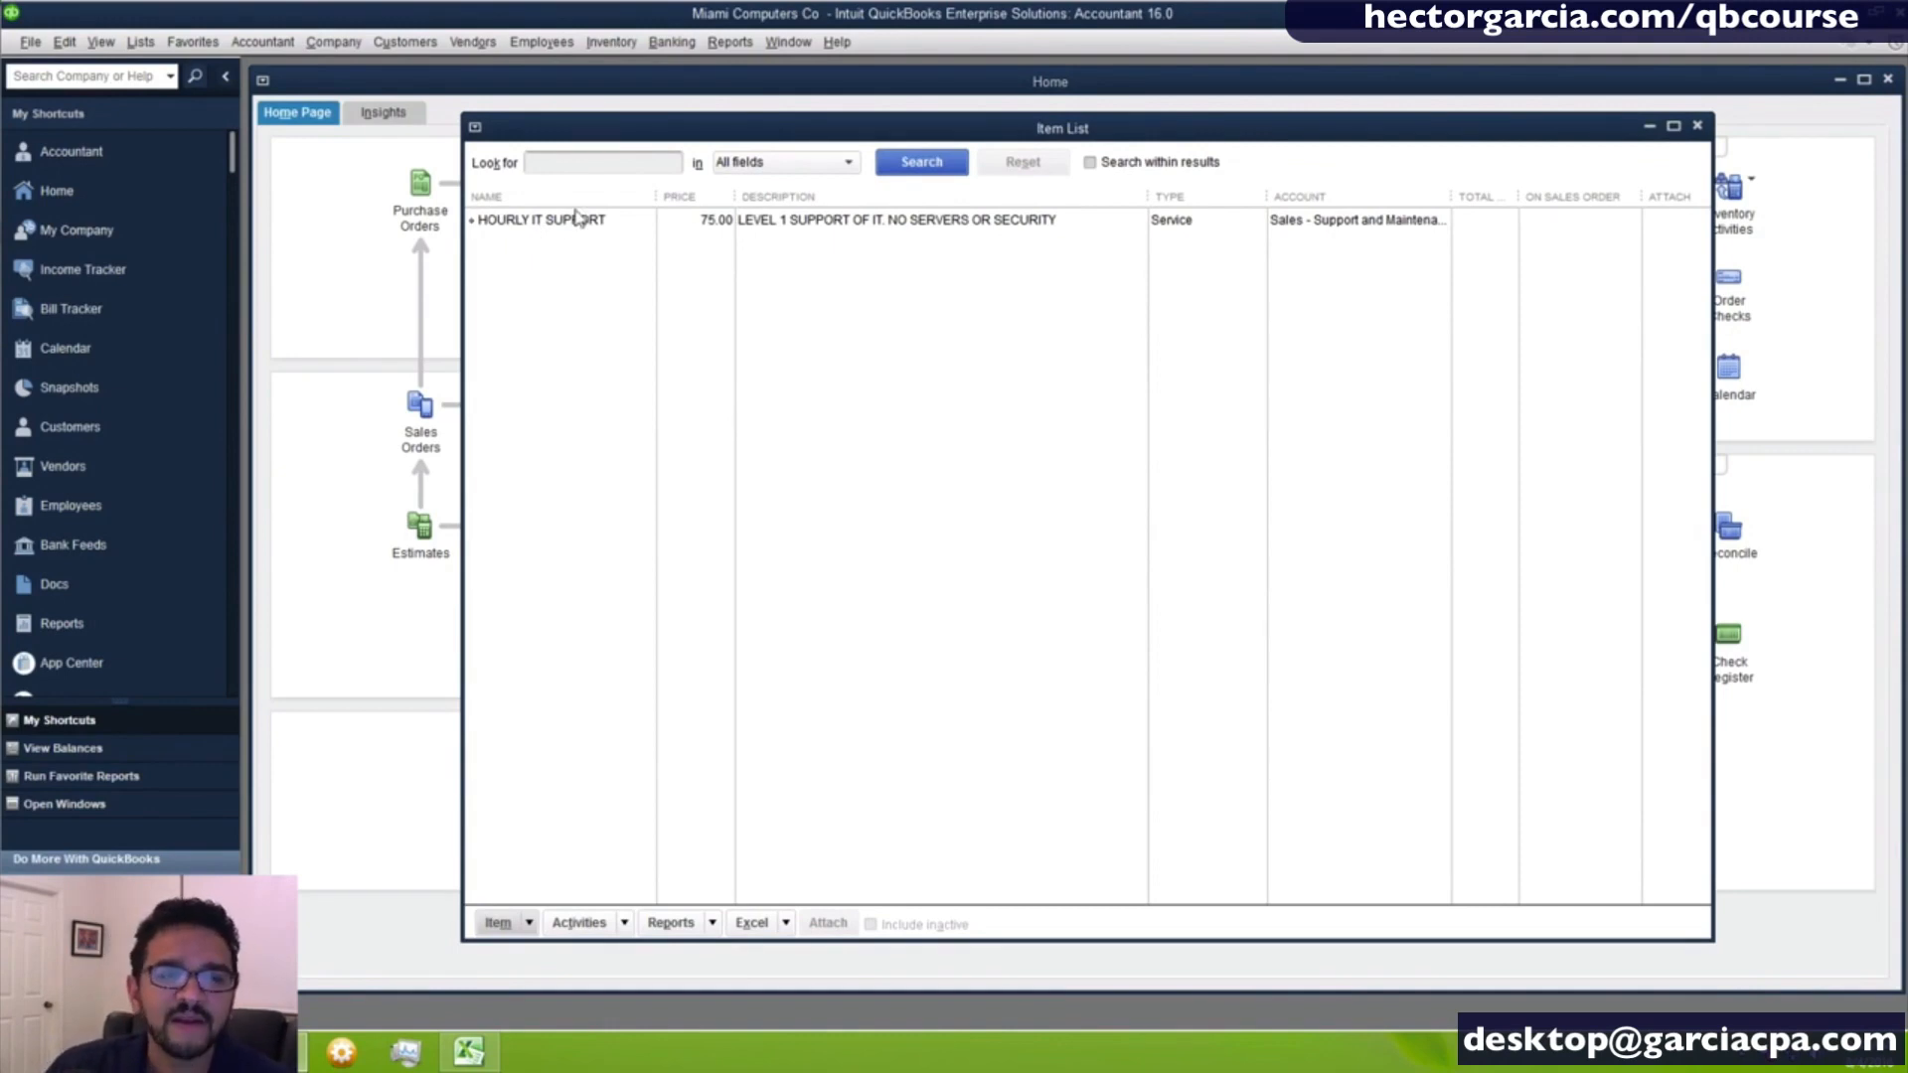
pyautogui.rightClick(571, 311)
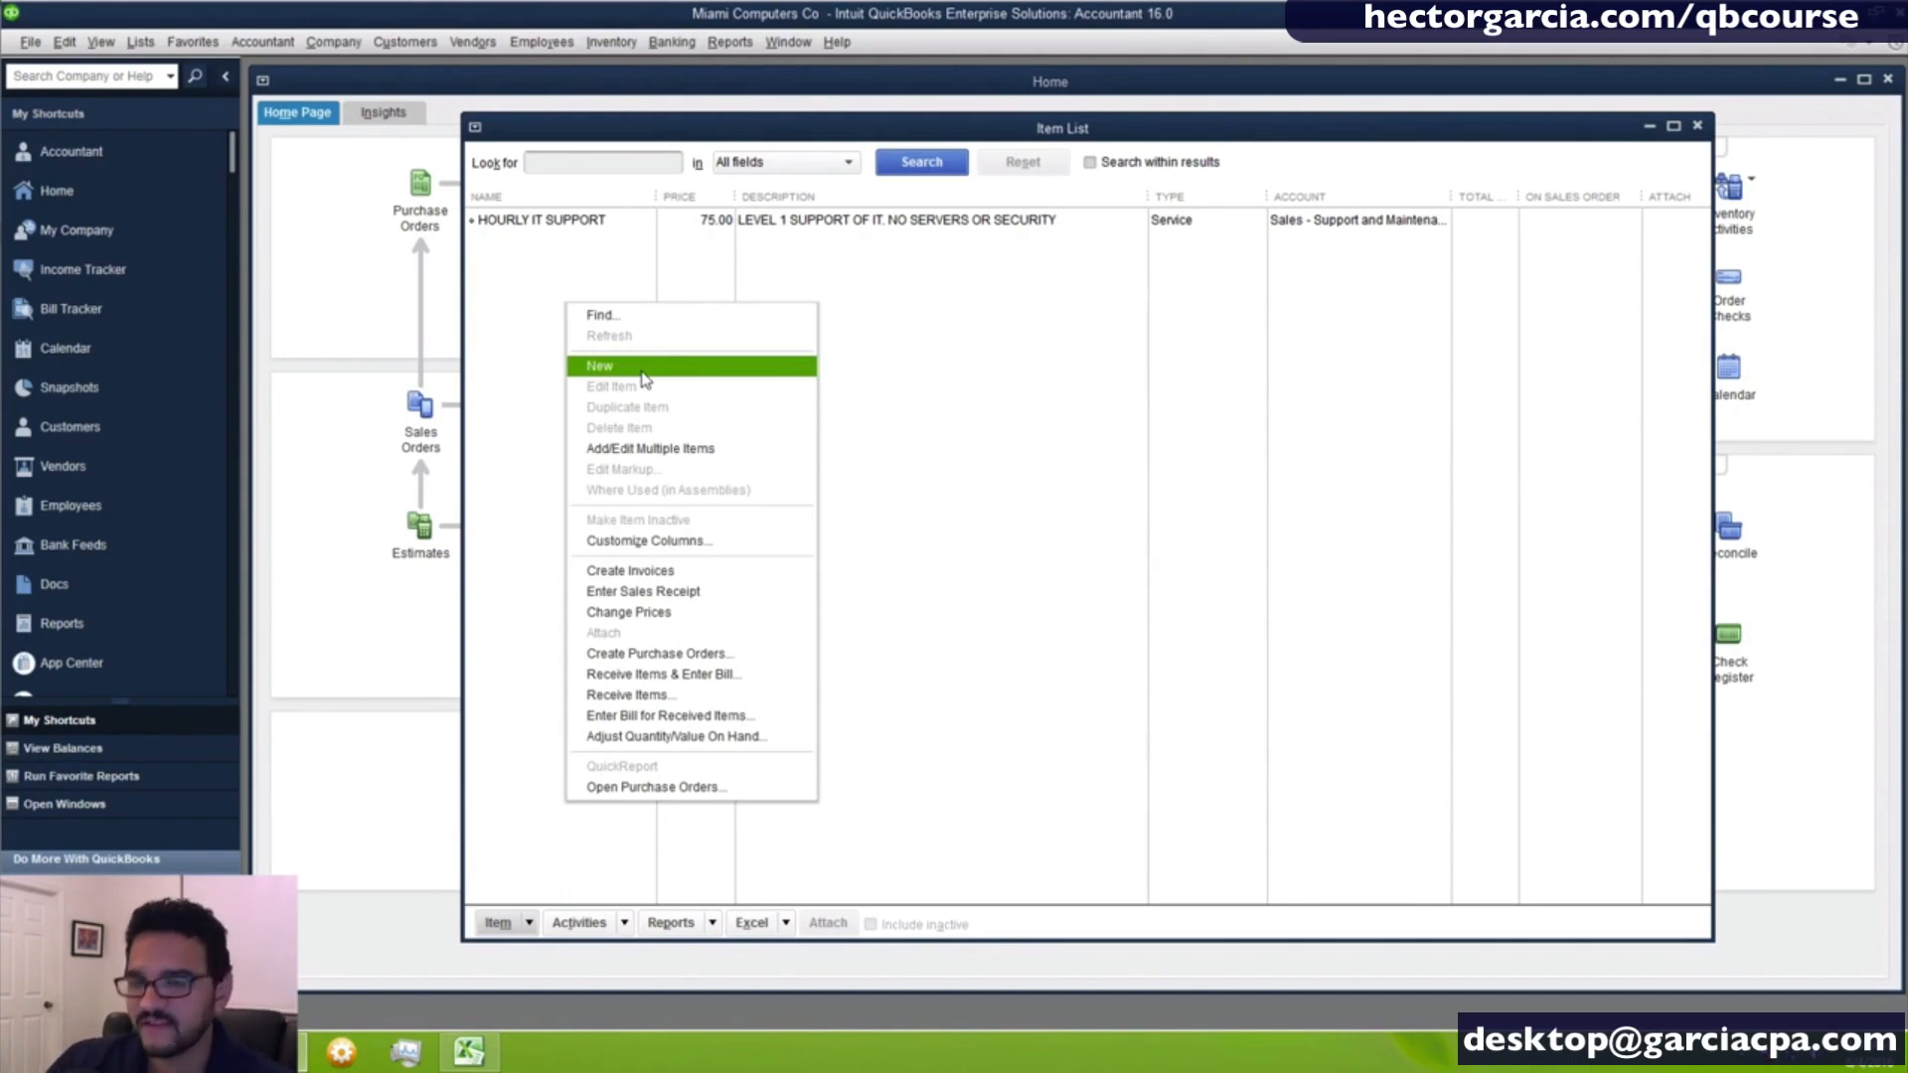
pyautogui.click(626, 251)
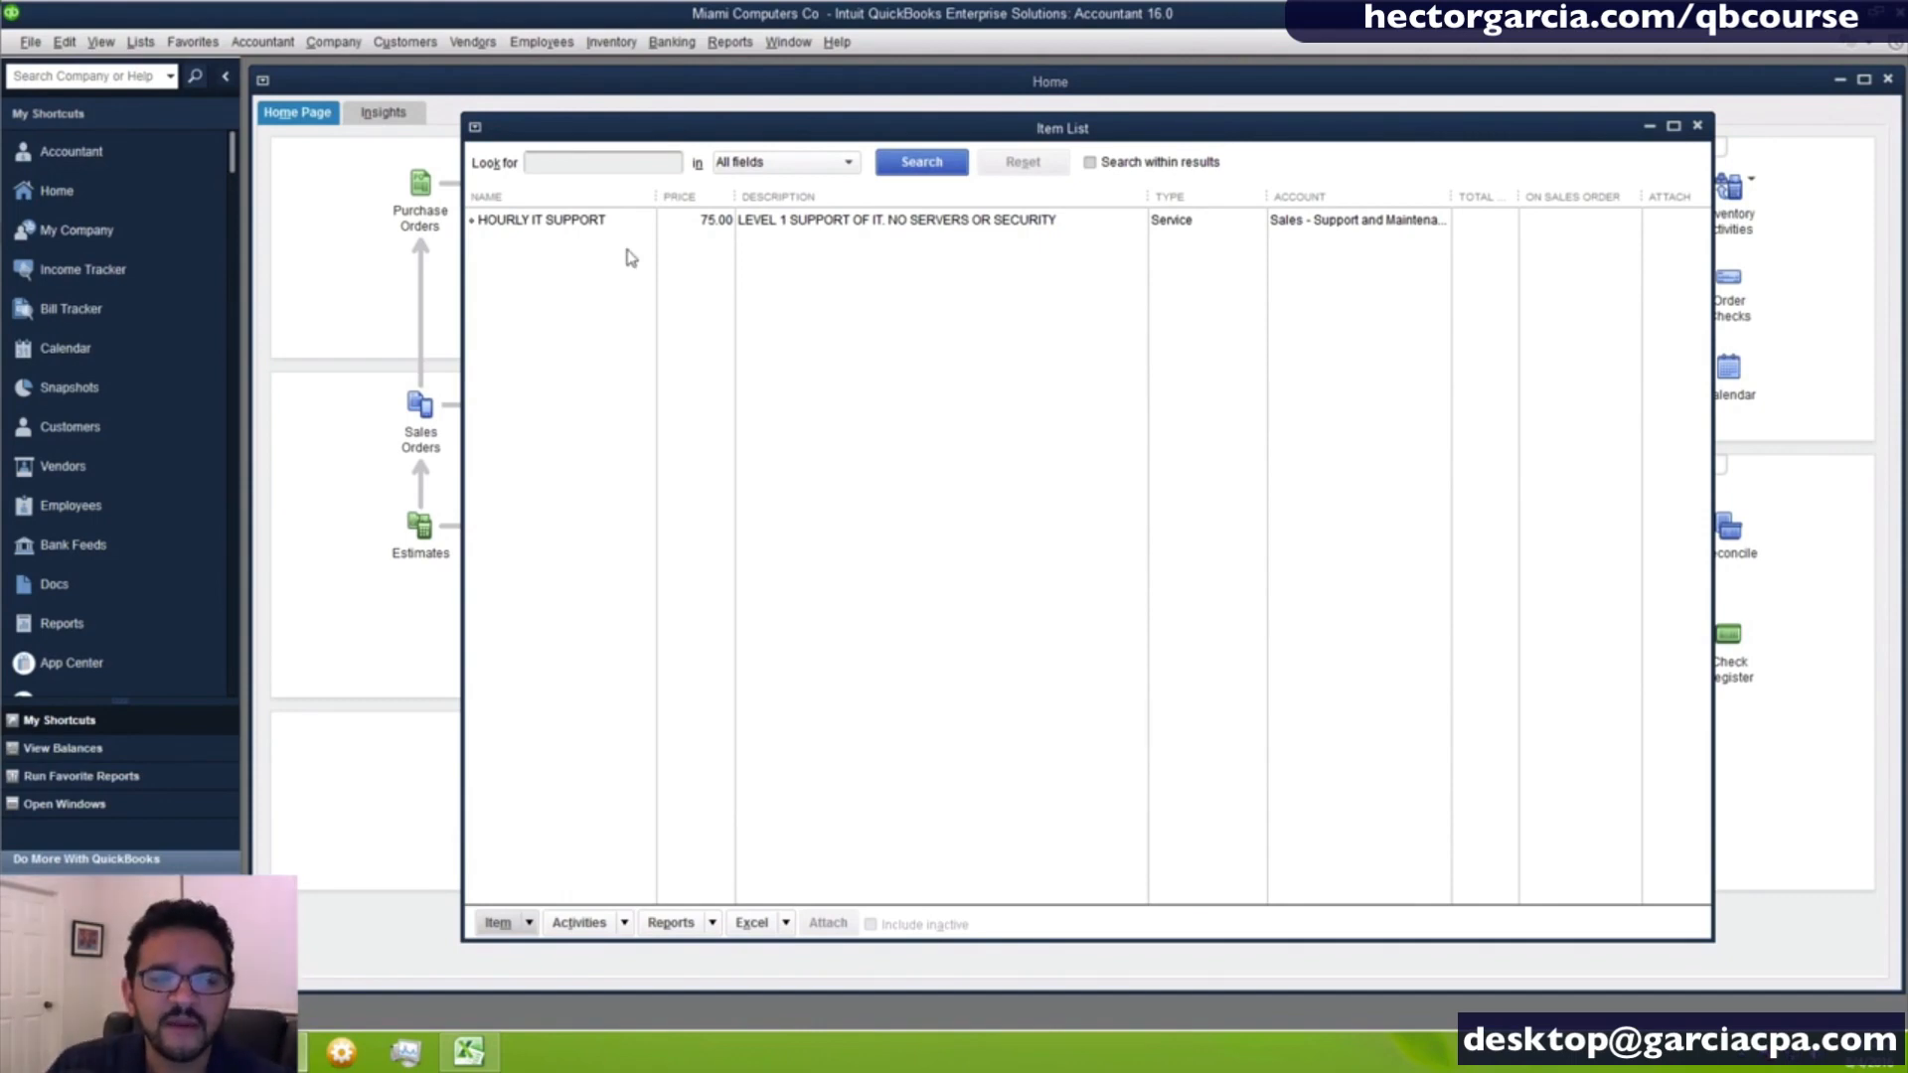
pyautogui.rightClick(575, 227)
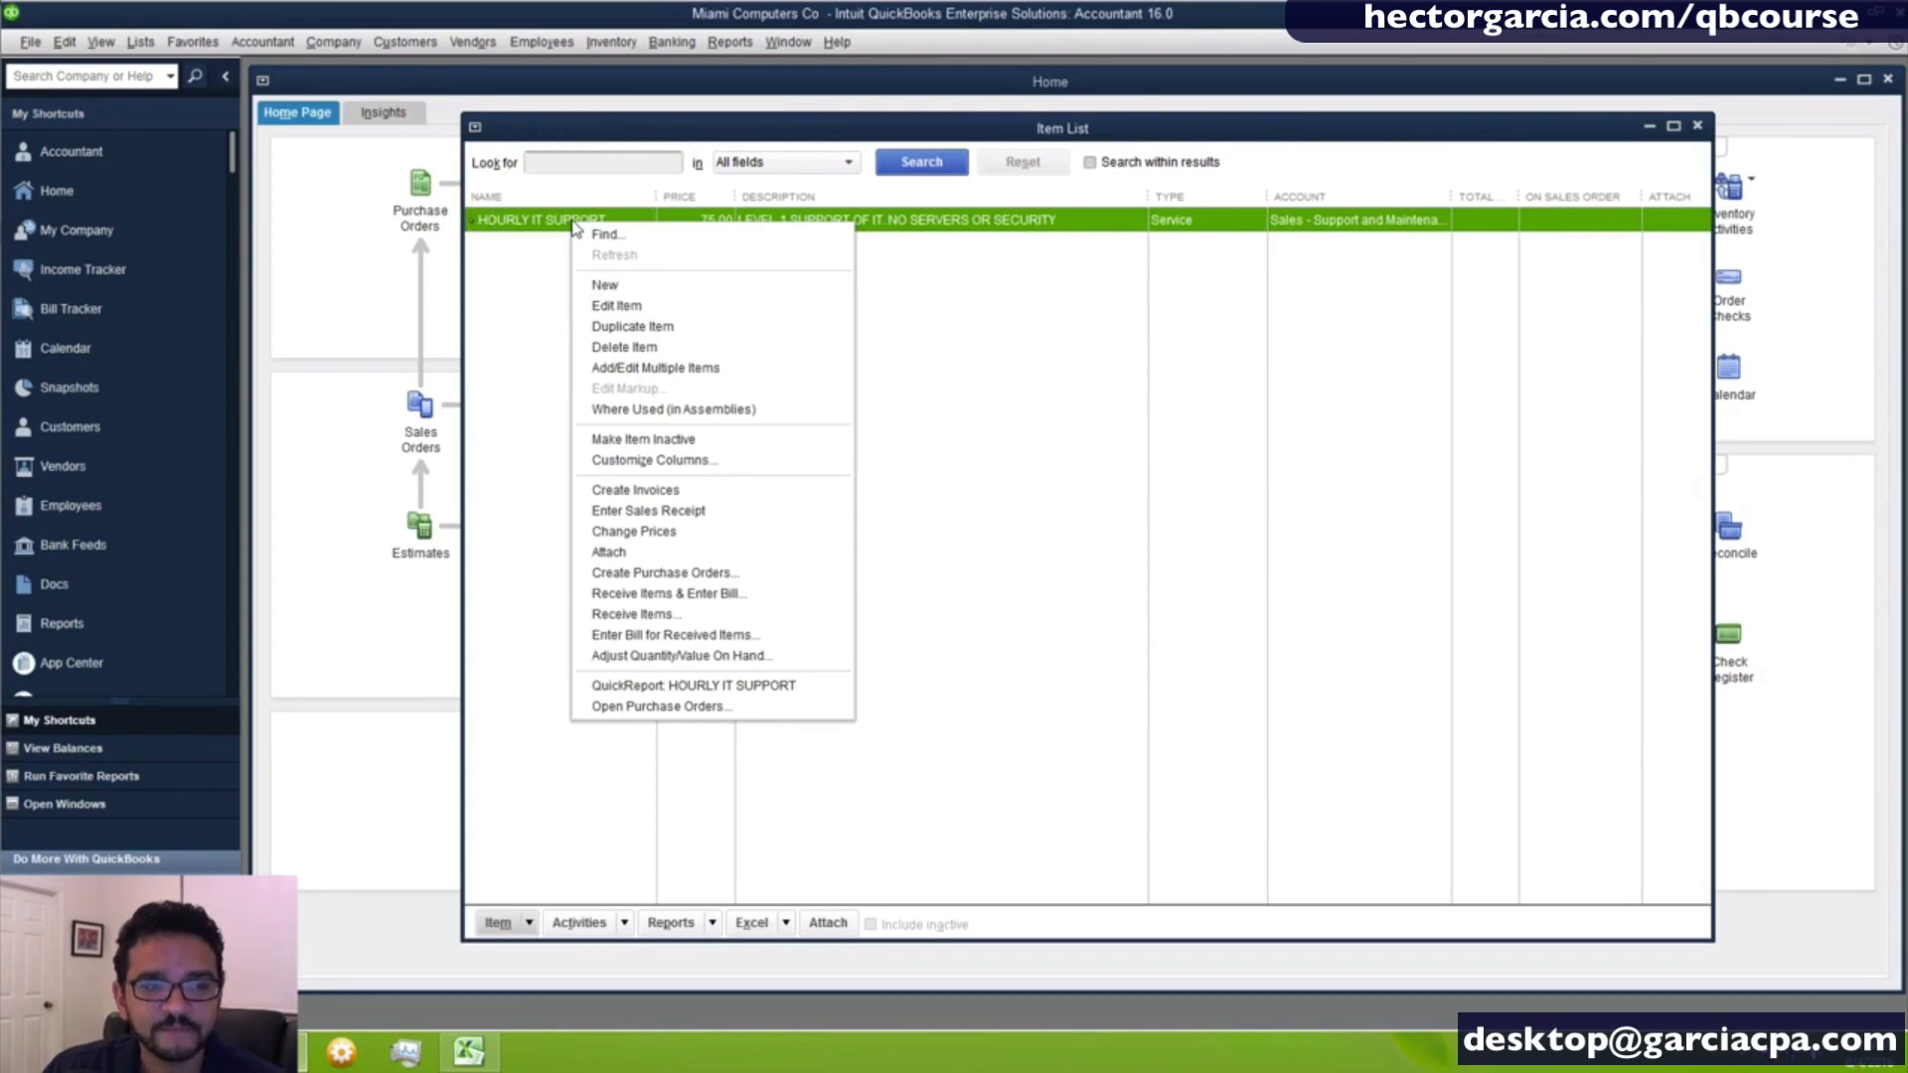
pyautogui.rightClick(549, 227)
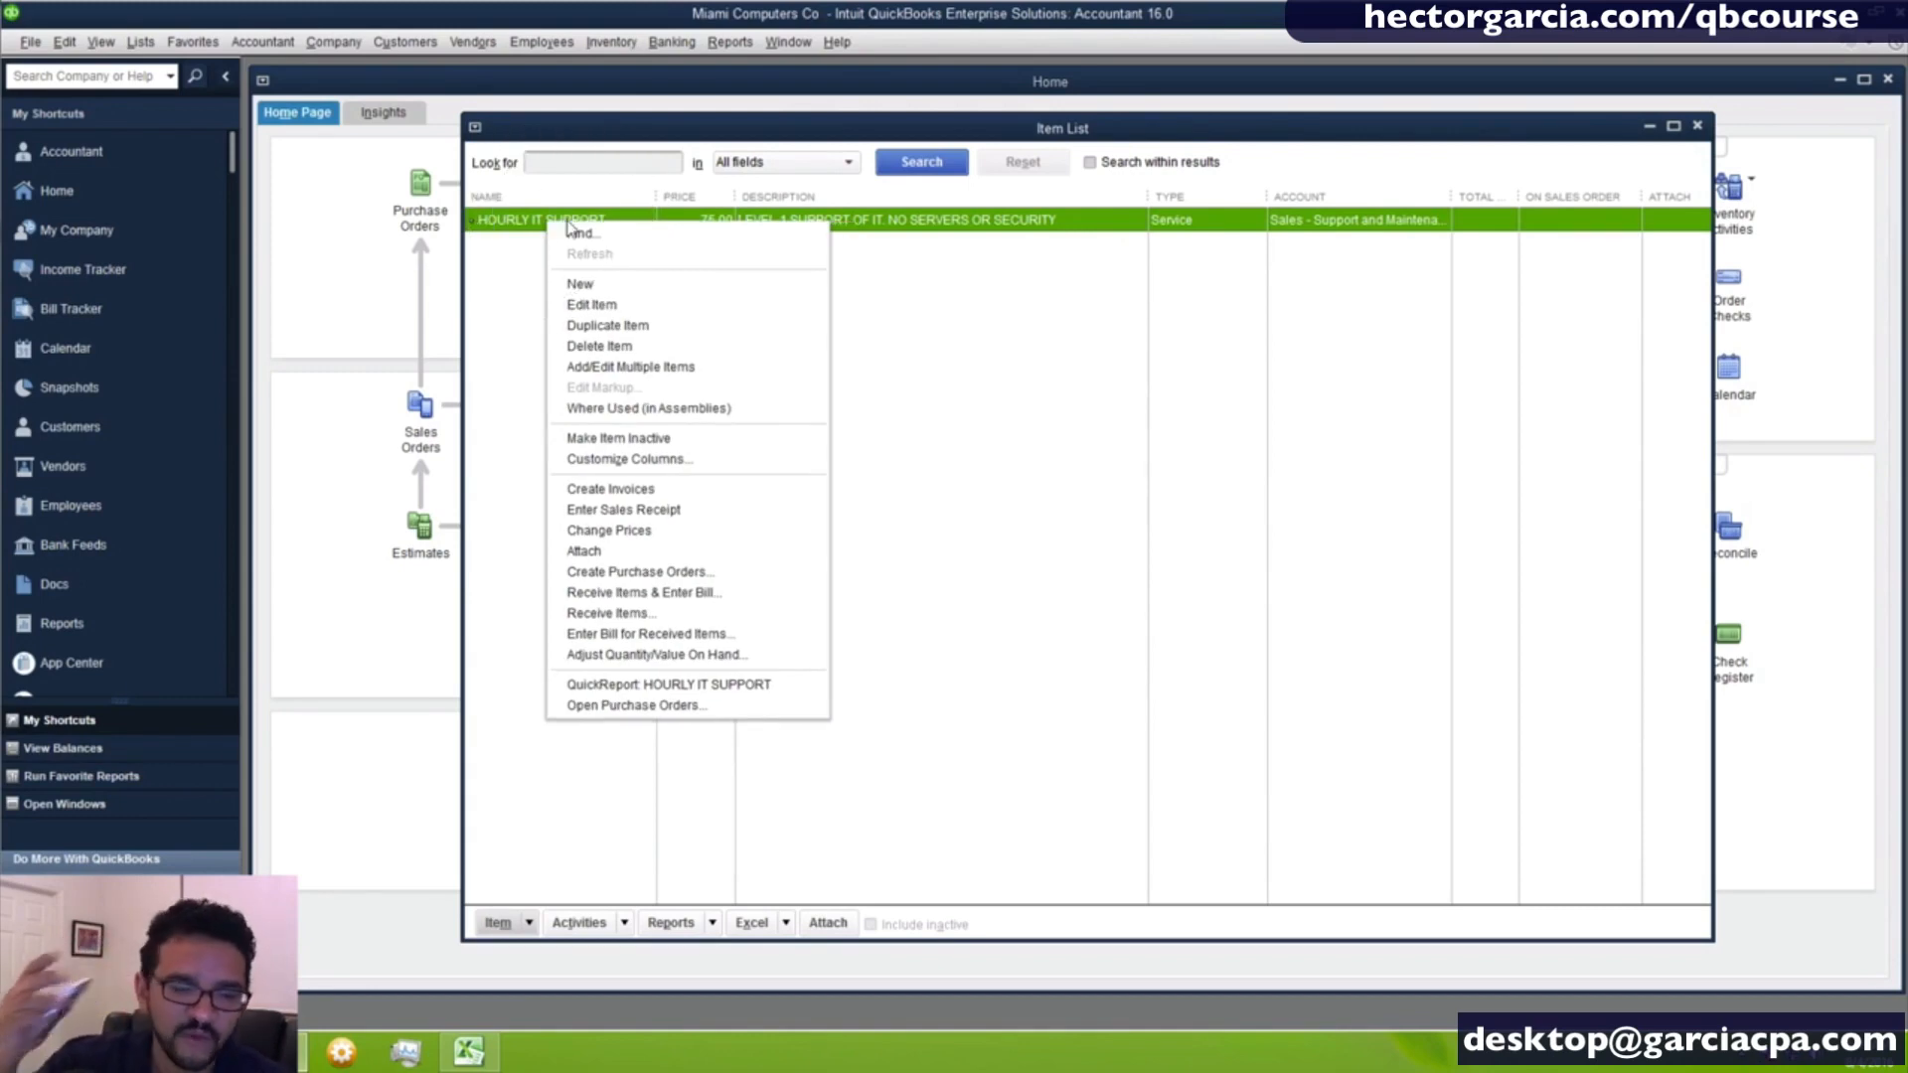
pyautogui.click(652, 329)
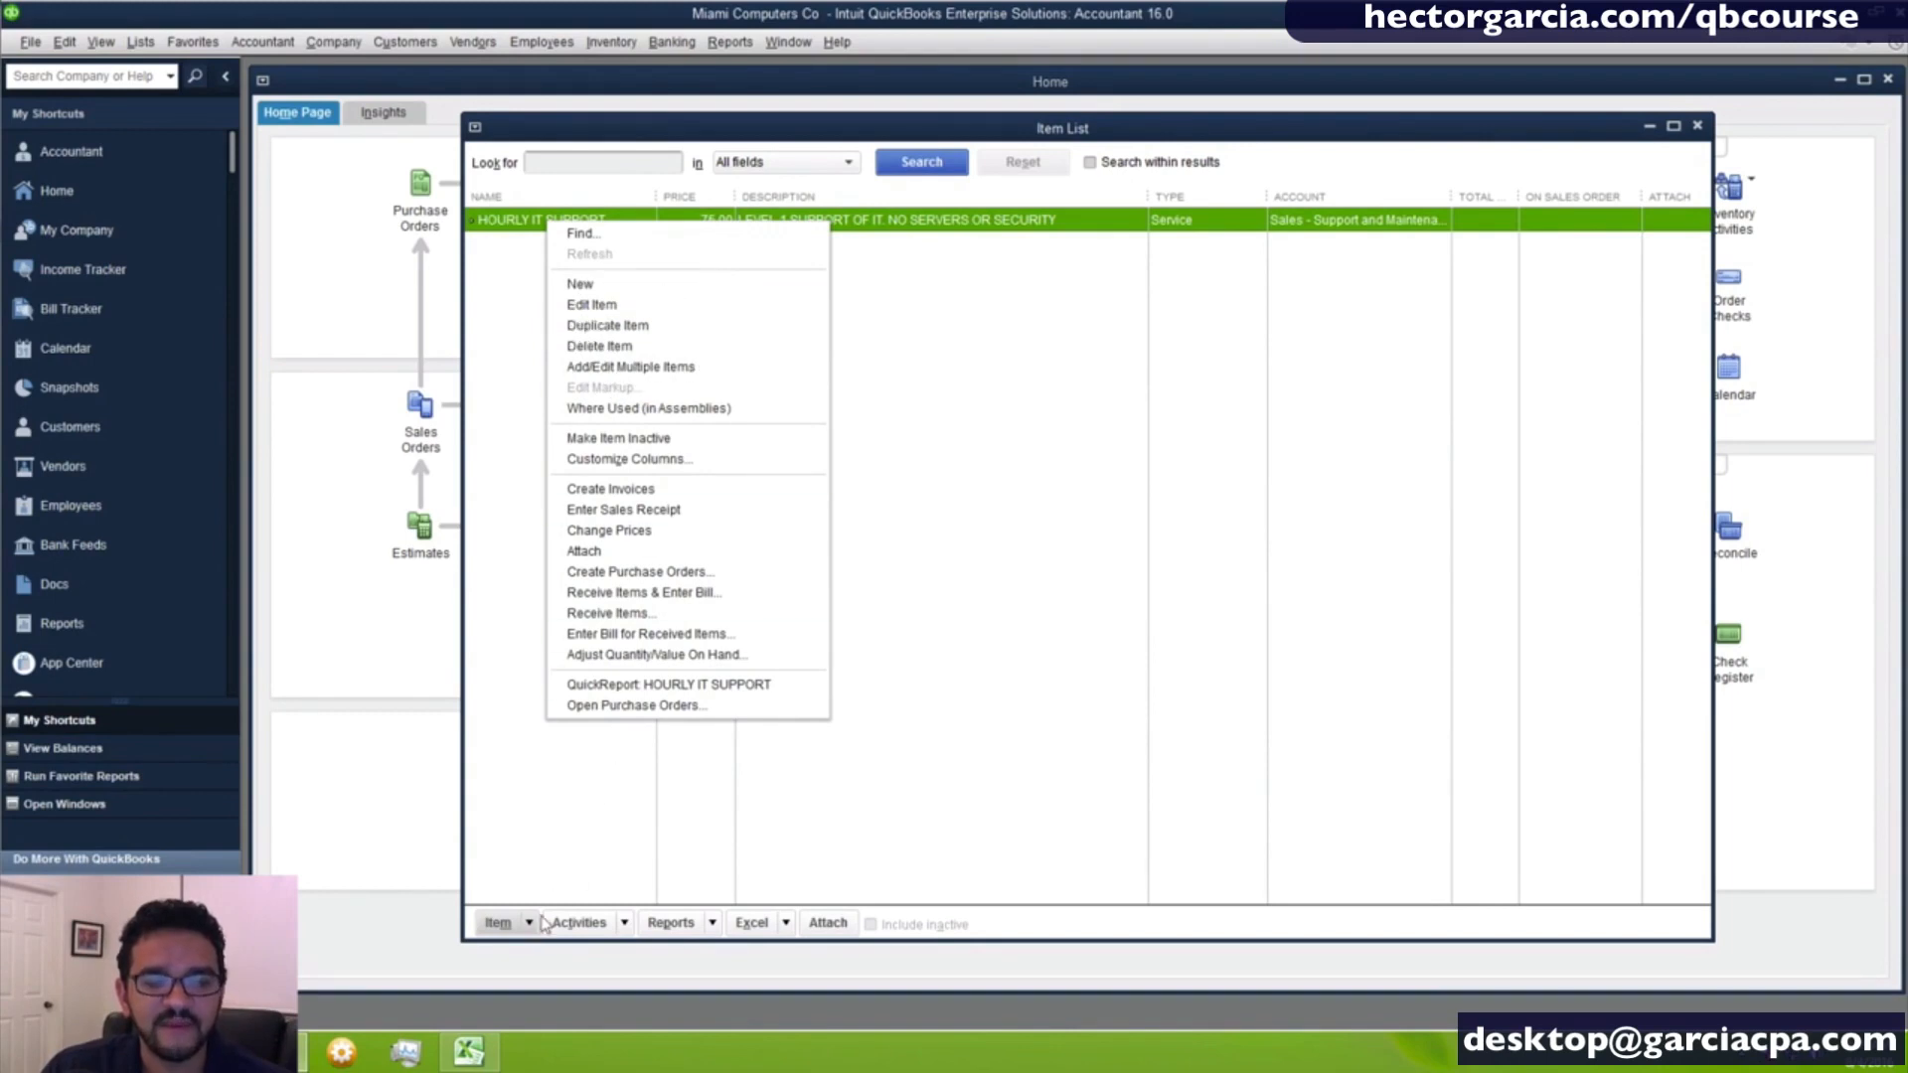
pyautogui.click(507, 234)
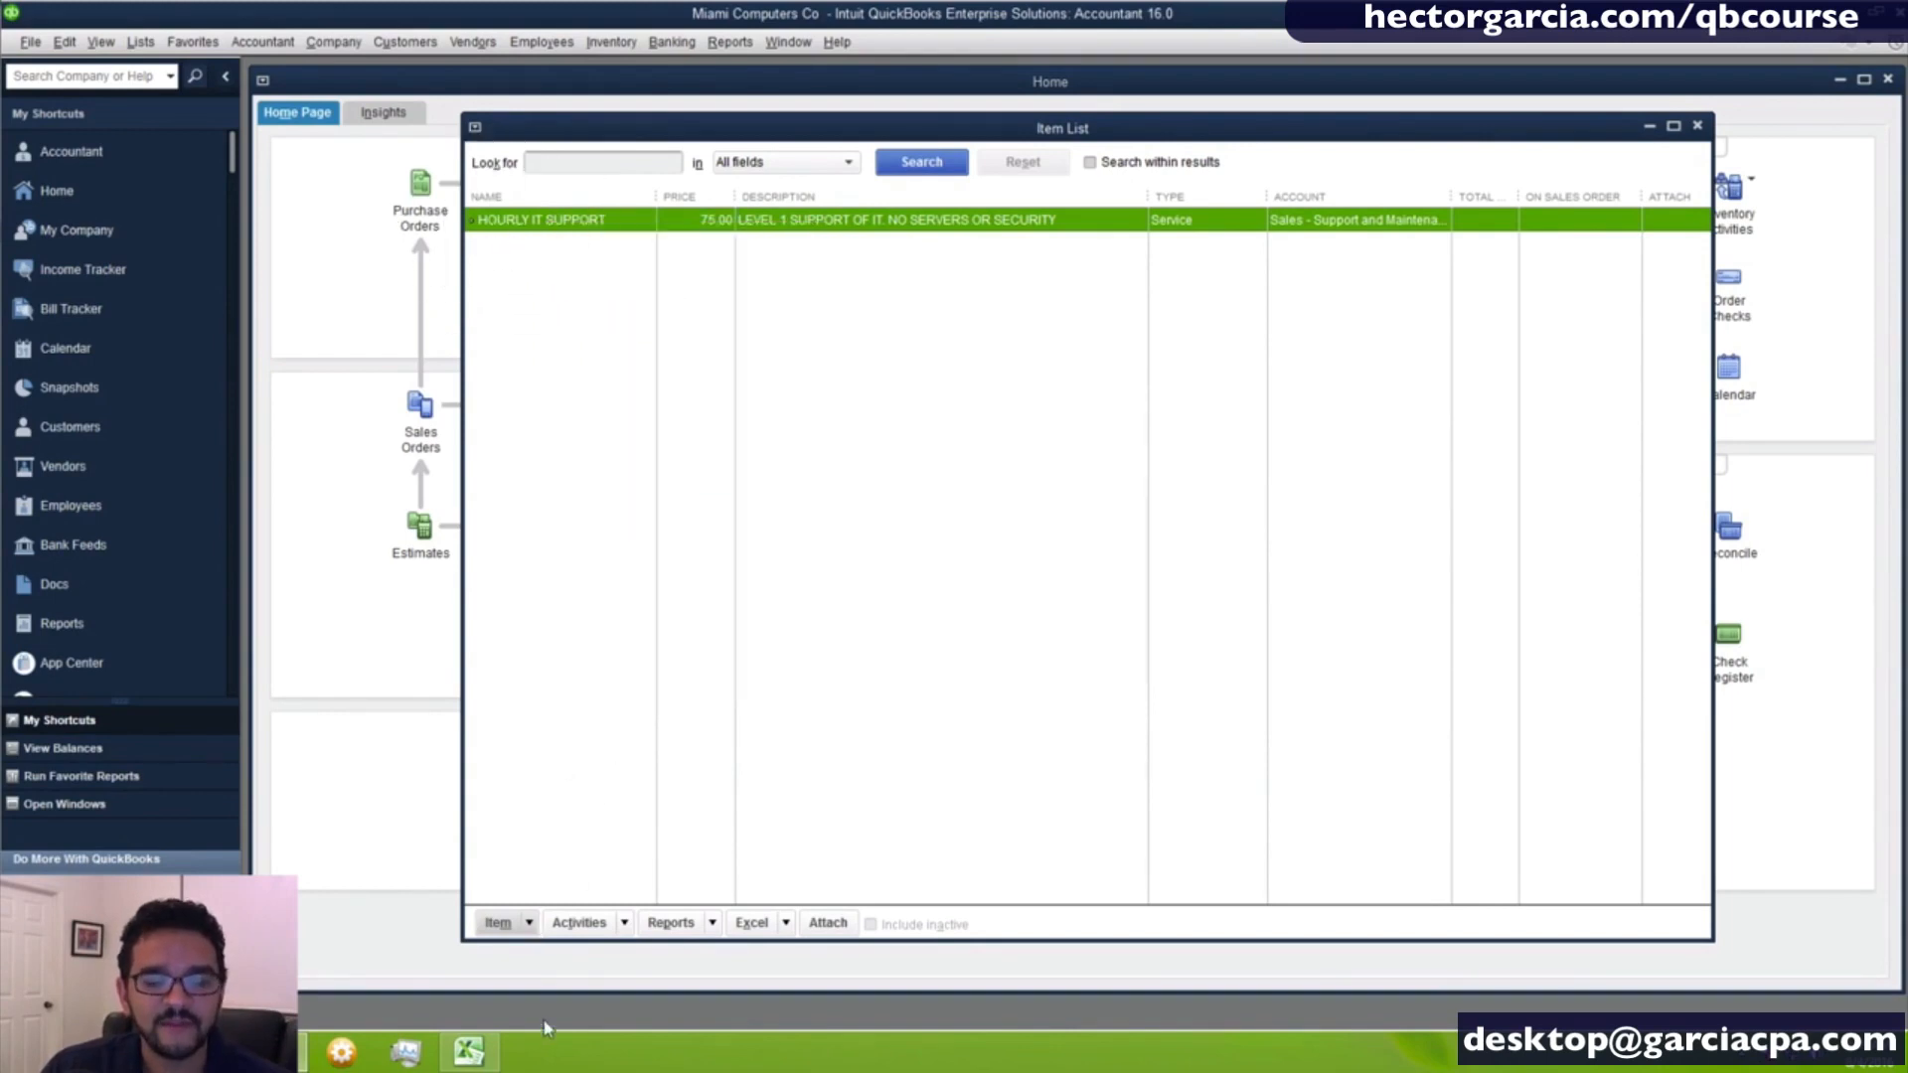
pyautogui.click(529, 925)
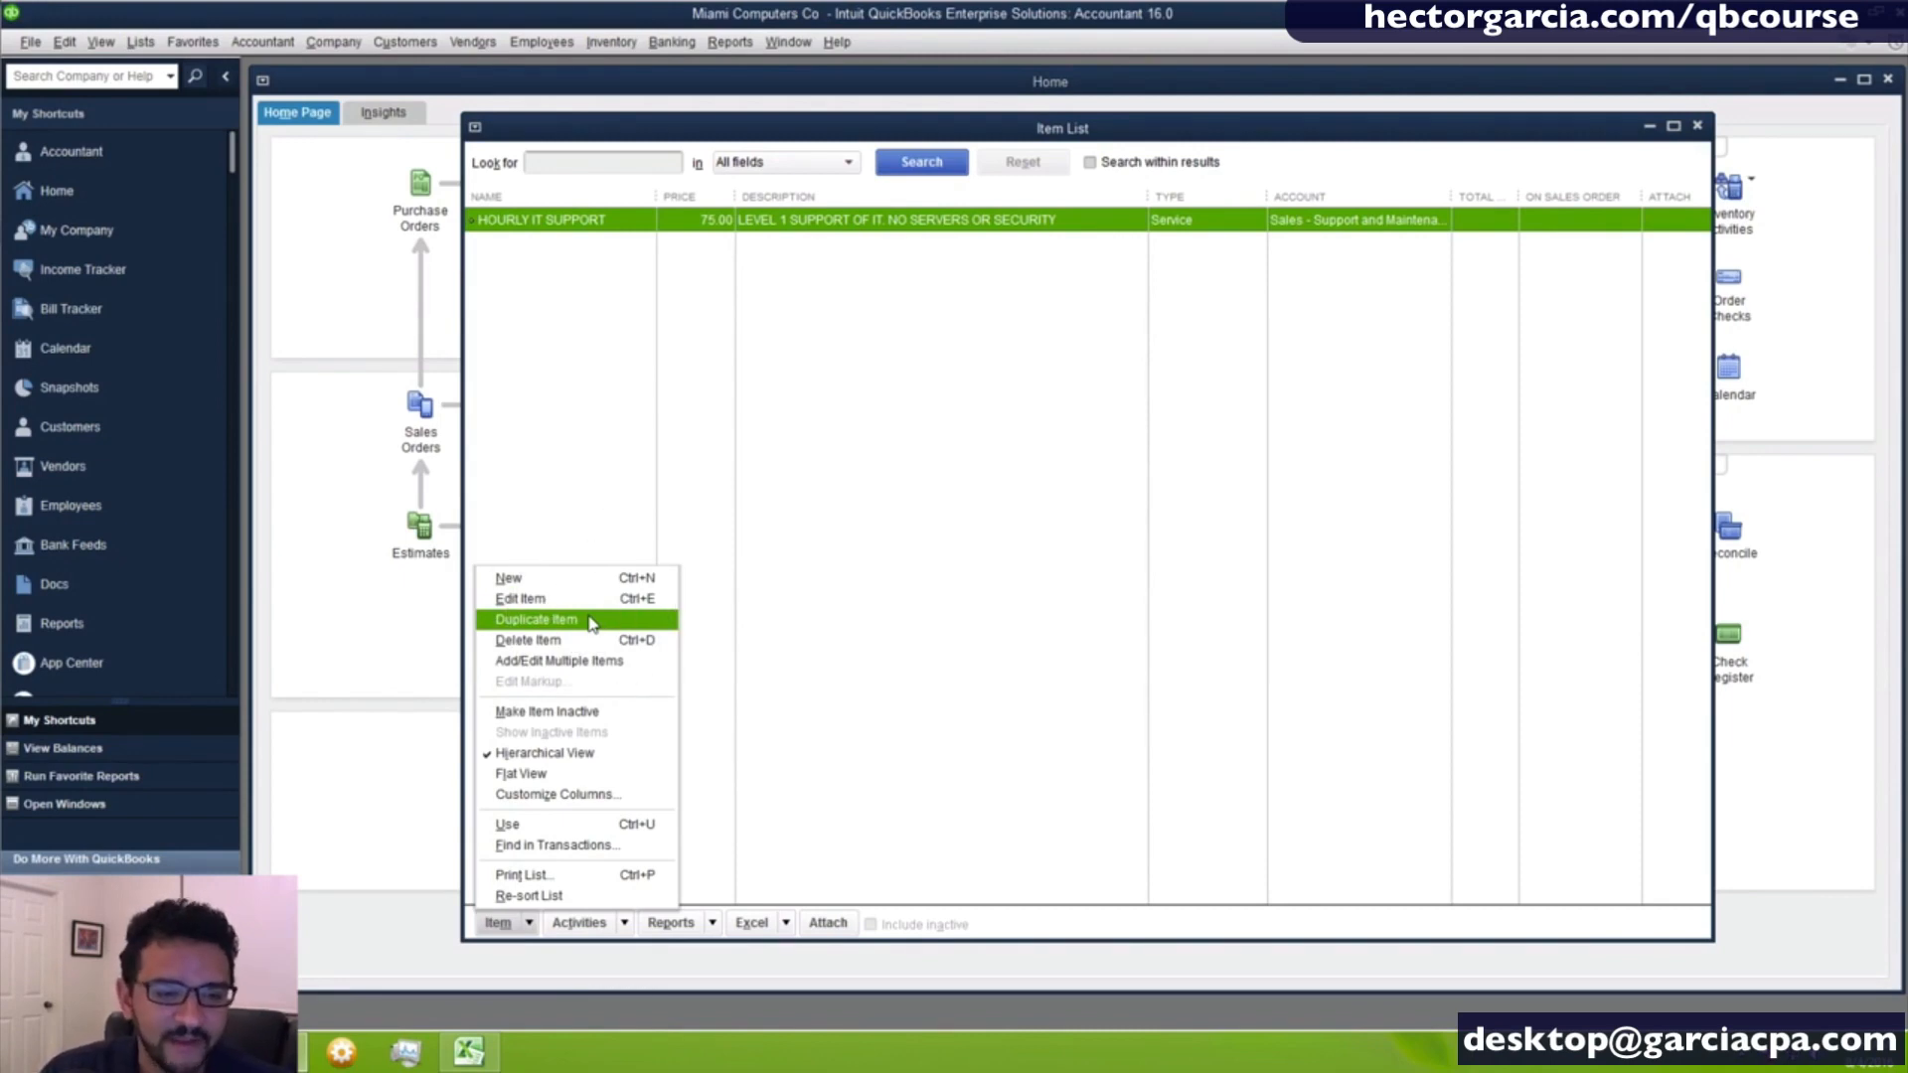
# - Duplicate the HOURLY IT SUPPORT item and name the copy HOURLY IT SUPPORT L2
pyautogui.rightClick(583, 221)
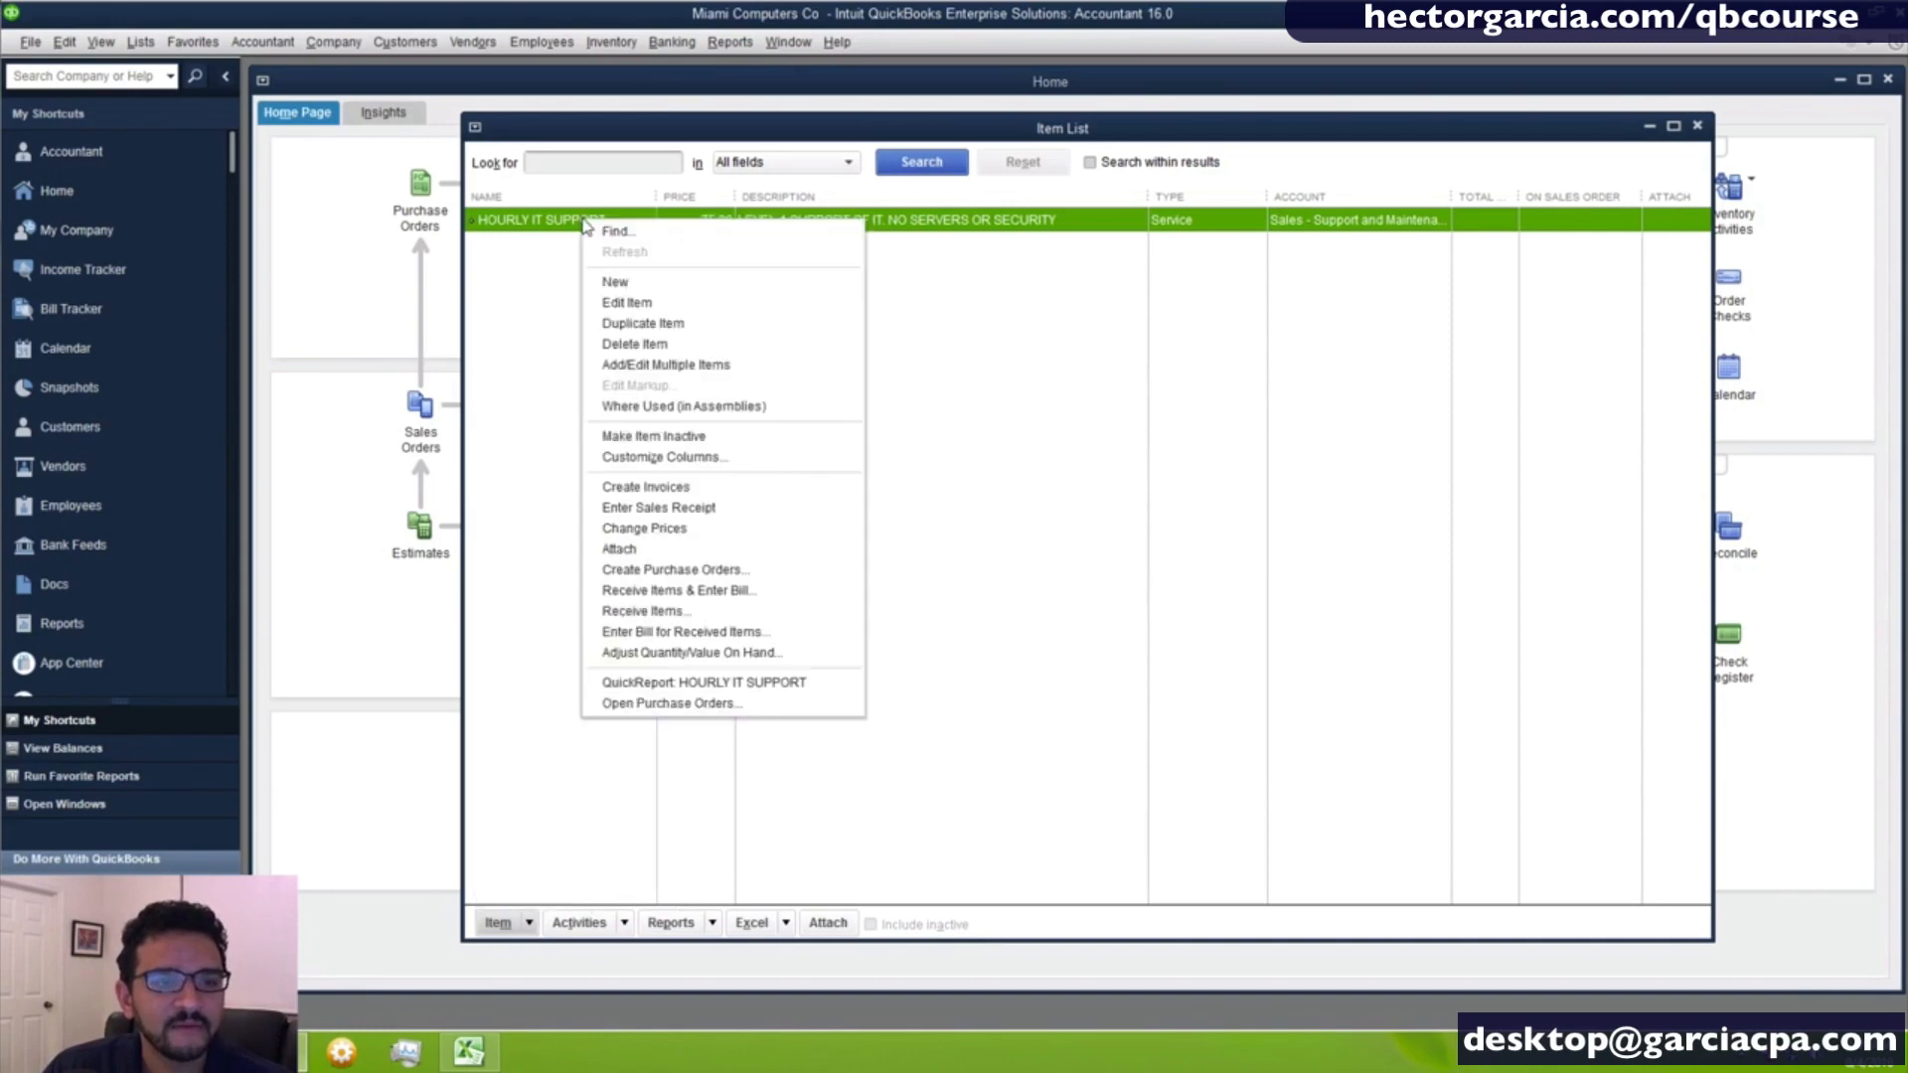
pyautogui.click(639, 323)
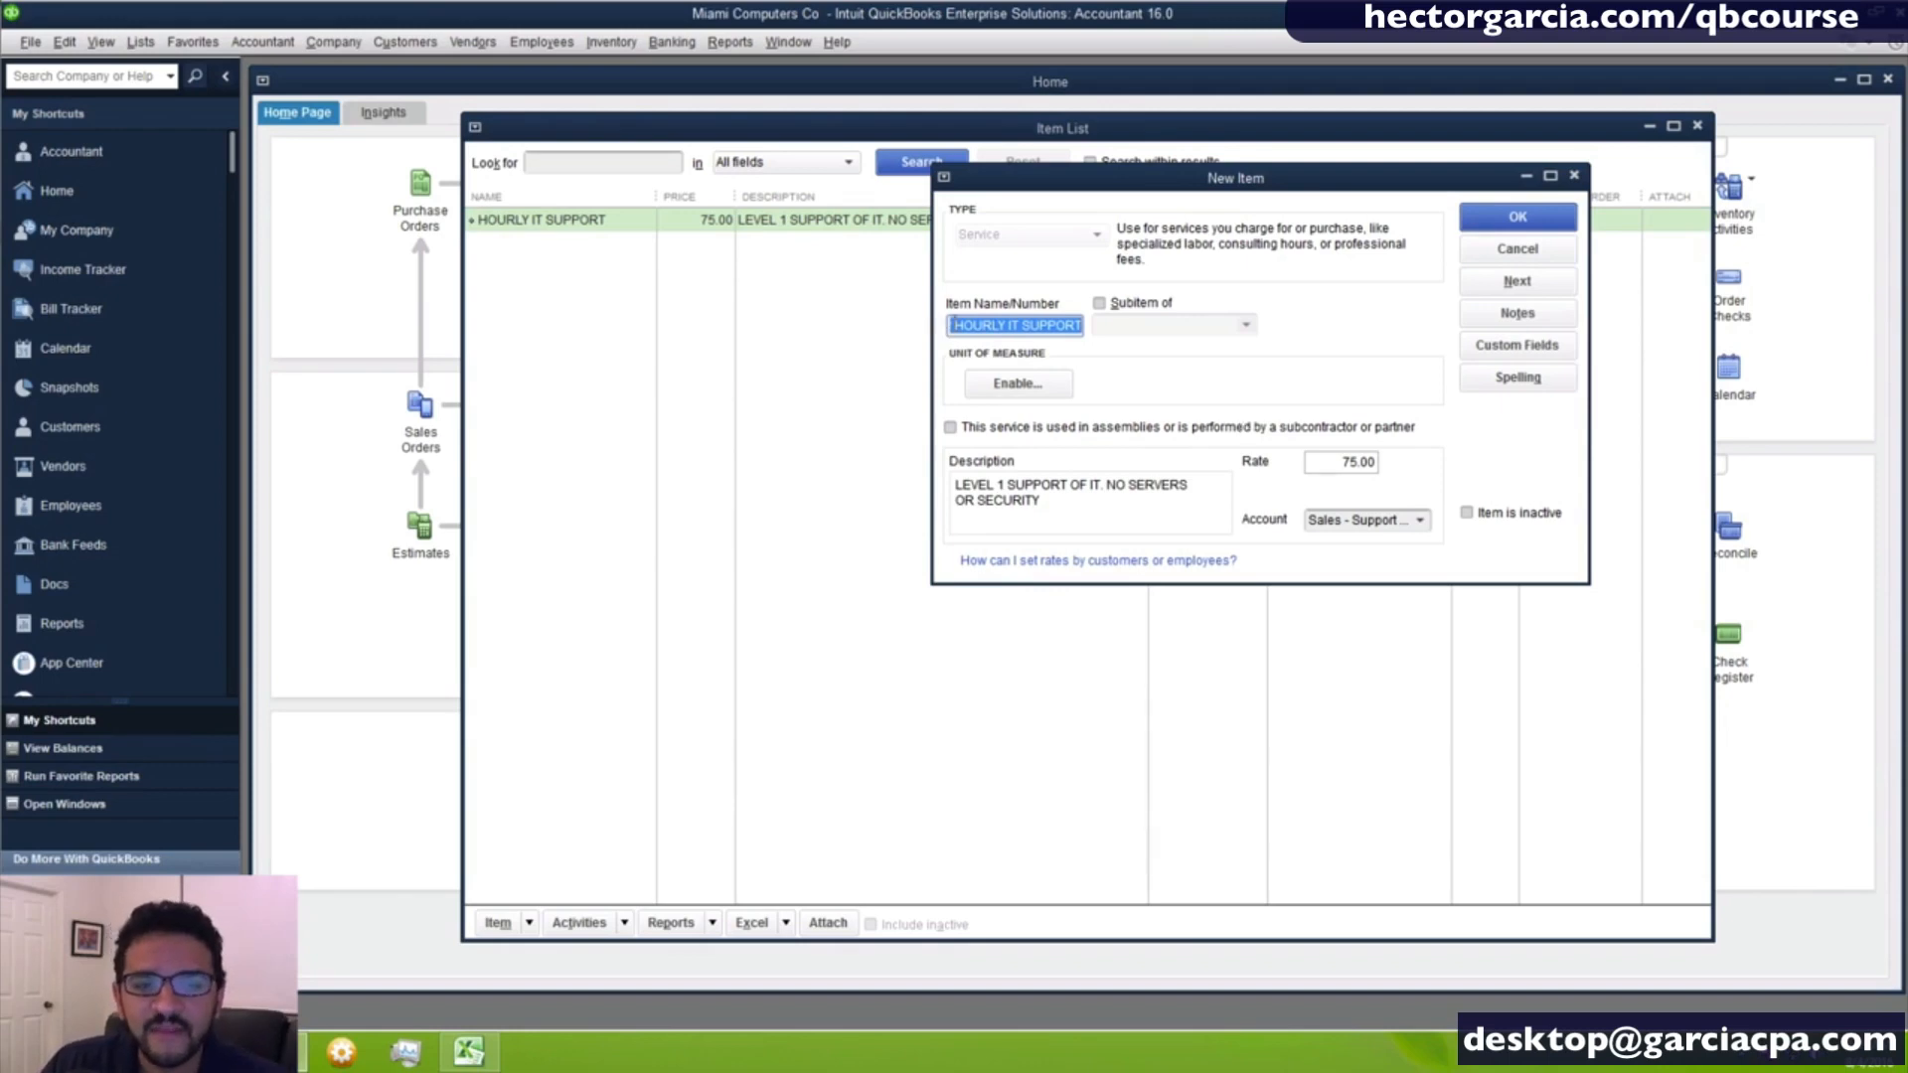
pyautogui.click(954, 325)
pyautogui.moveTo(954, 325); pyautogui.dragTo(912, 325)
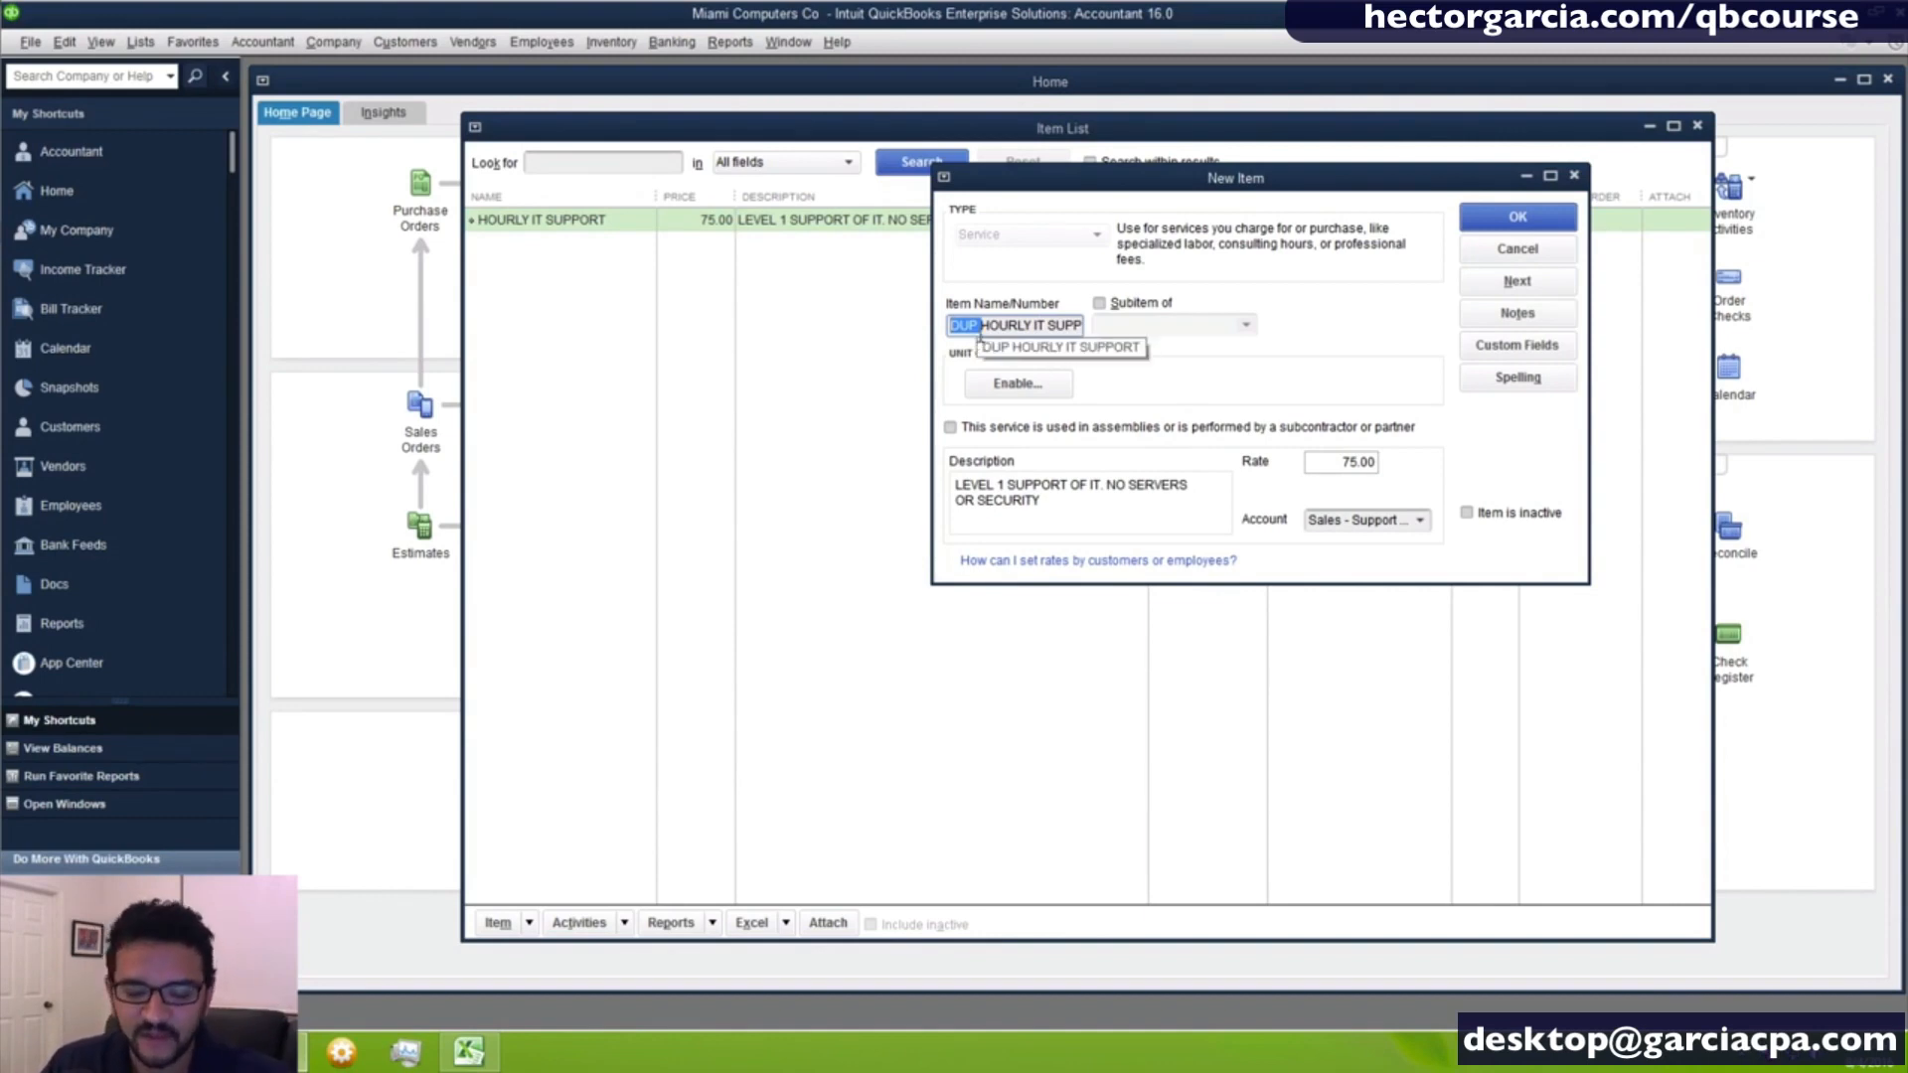
pyautogui.press('Delete')
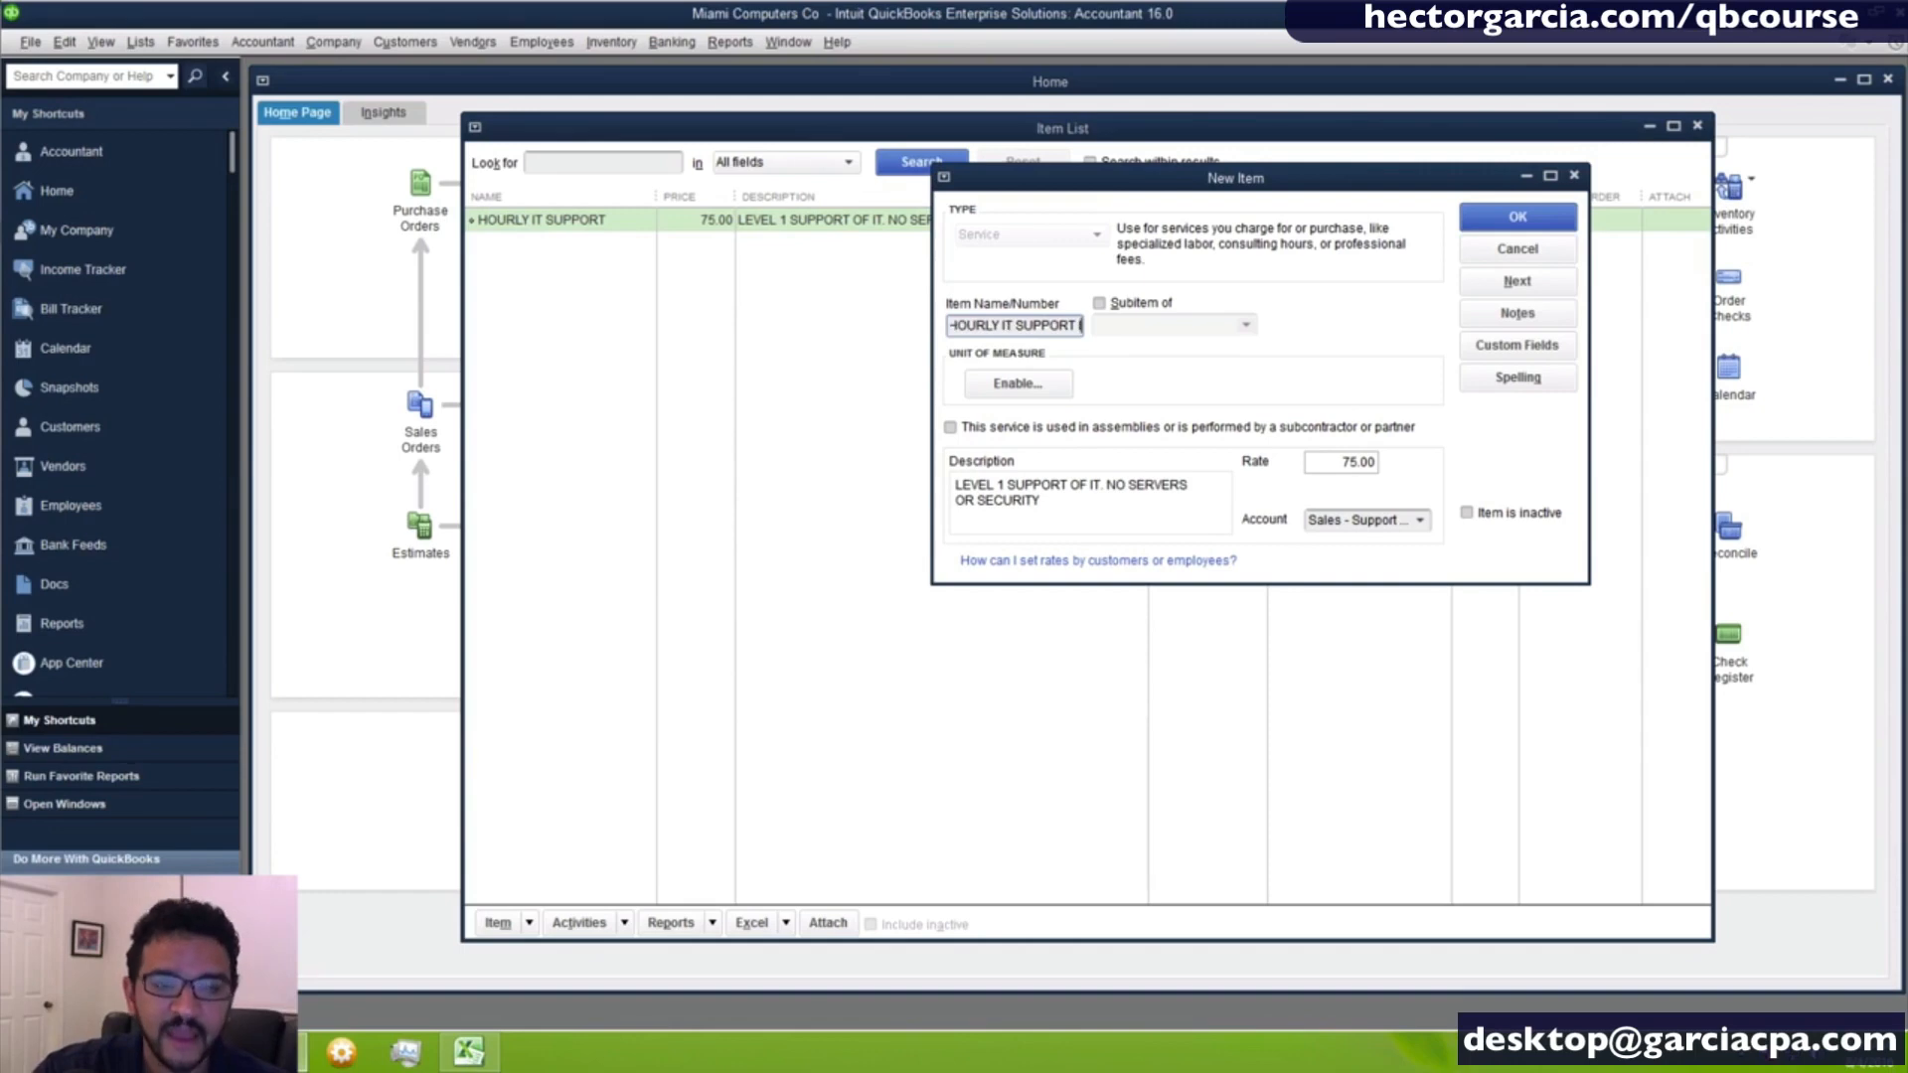
pyautogui.write('L2')
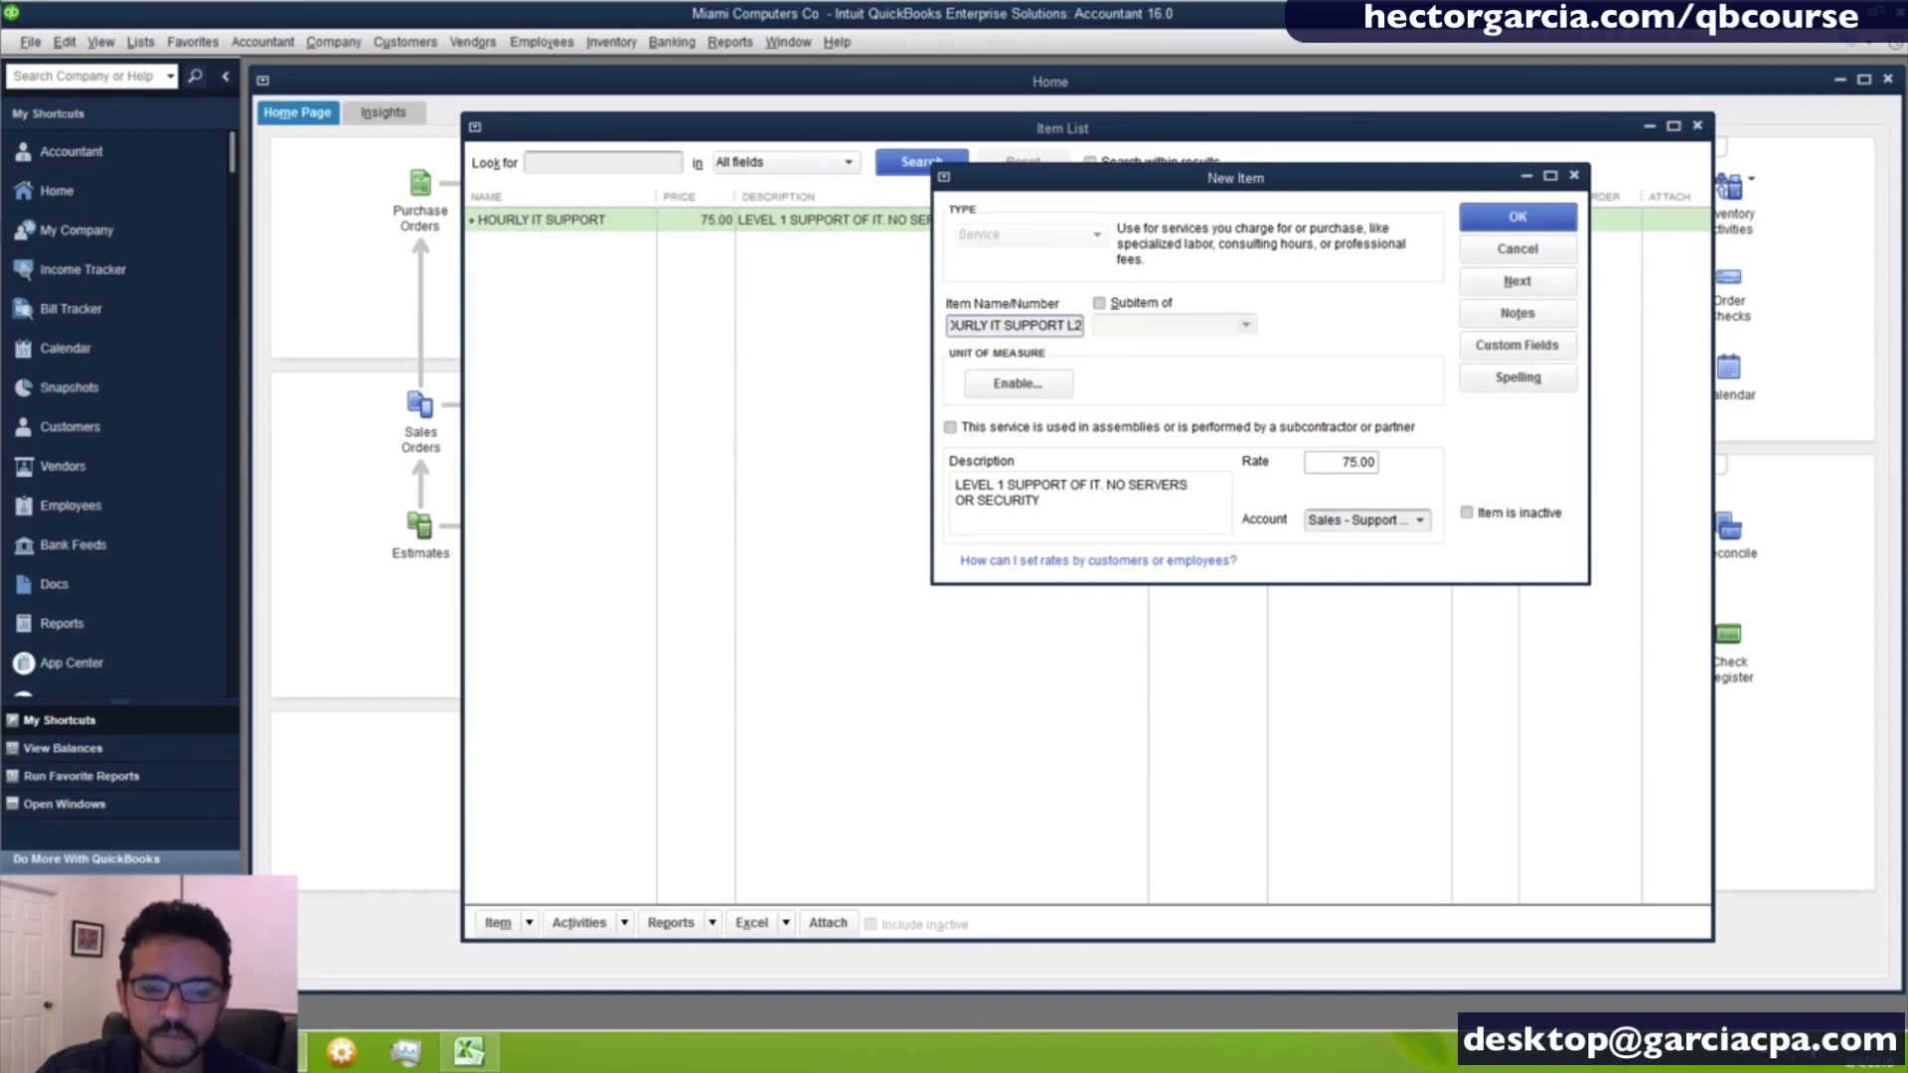
# - Change the duplicated item's description to "LEVEL 2 SUPPORT OF IT INCLUDING SERVERS OR SECURITY WORK"
pyautogui.doubleClick(1001, 486)
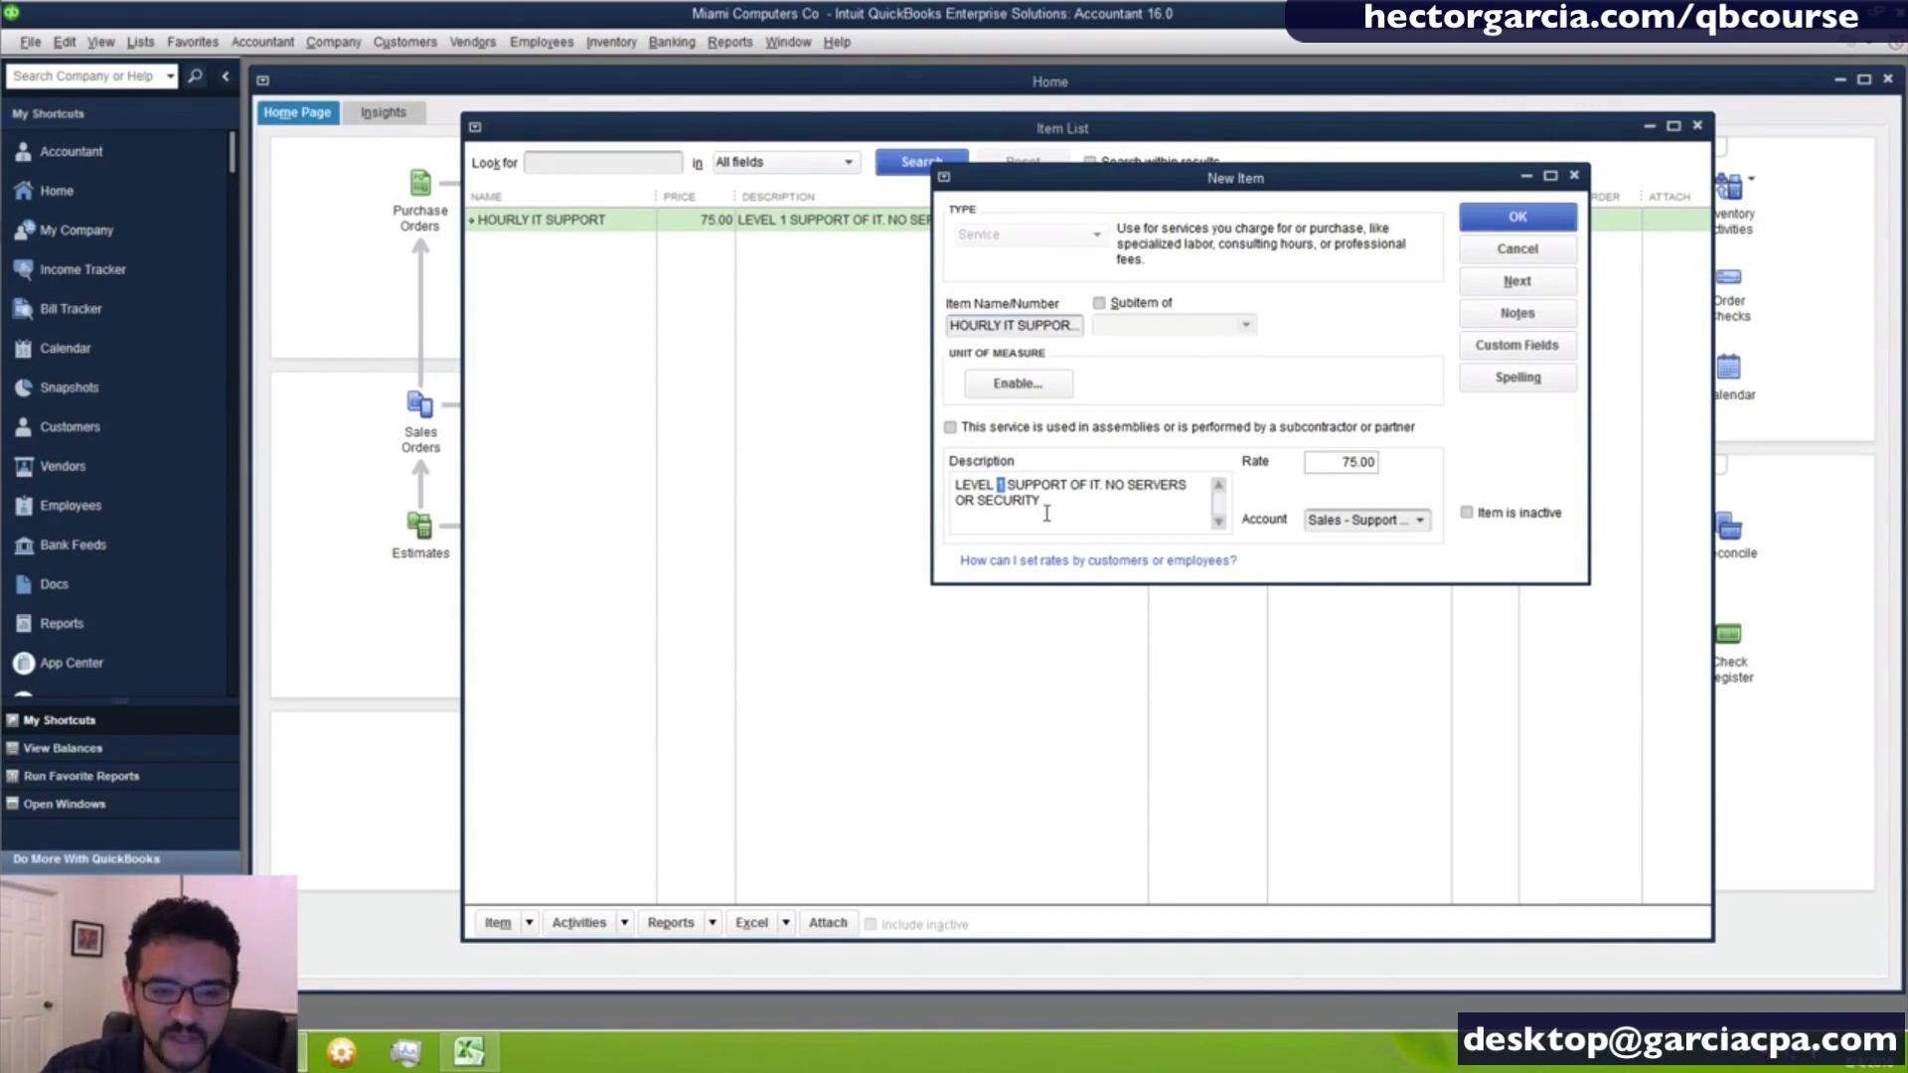
pyautogui.write('2')
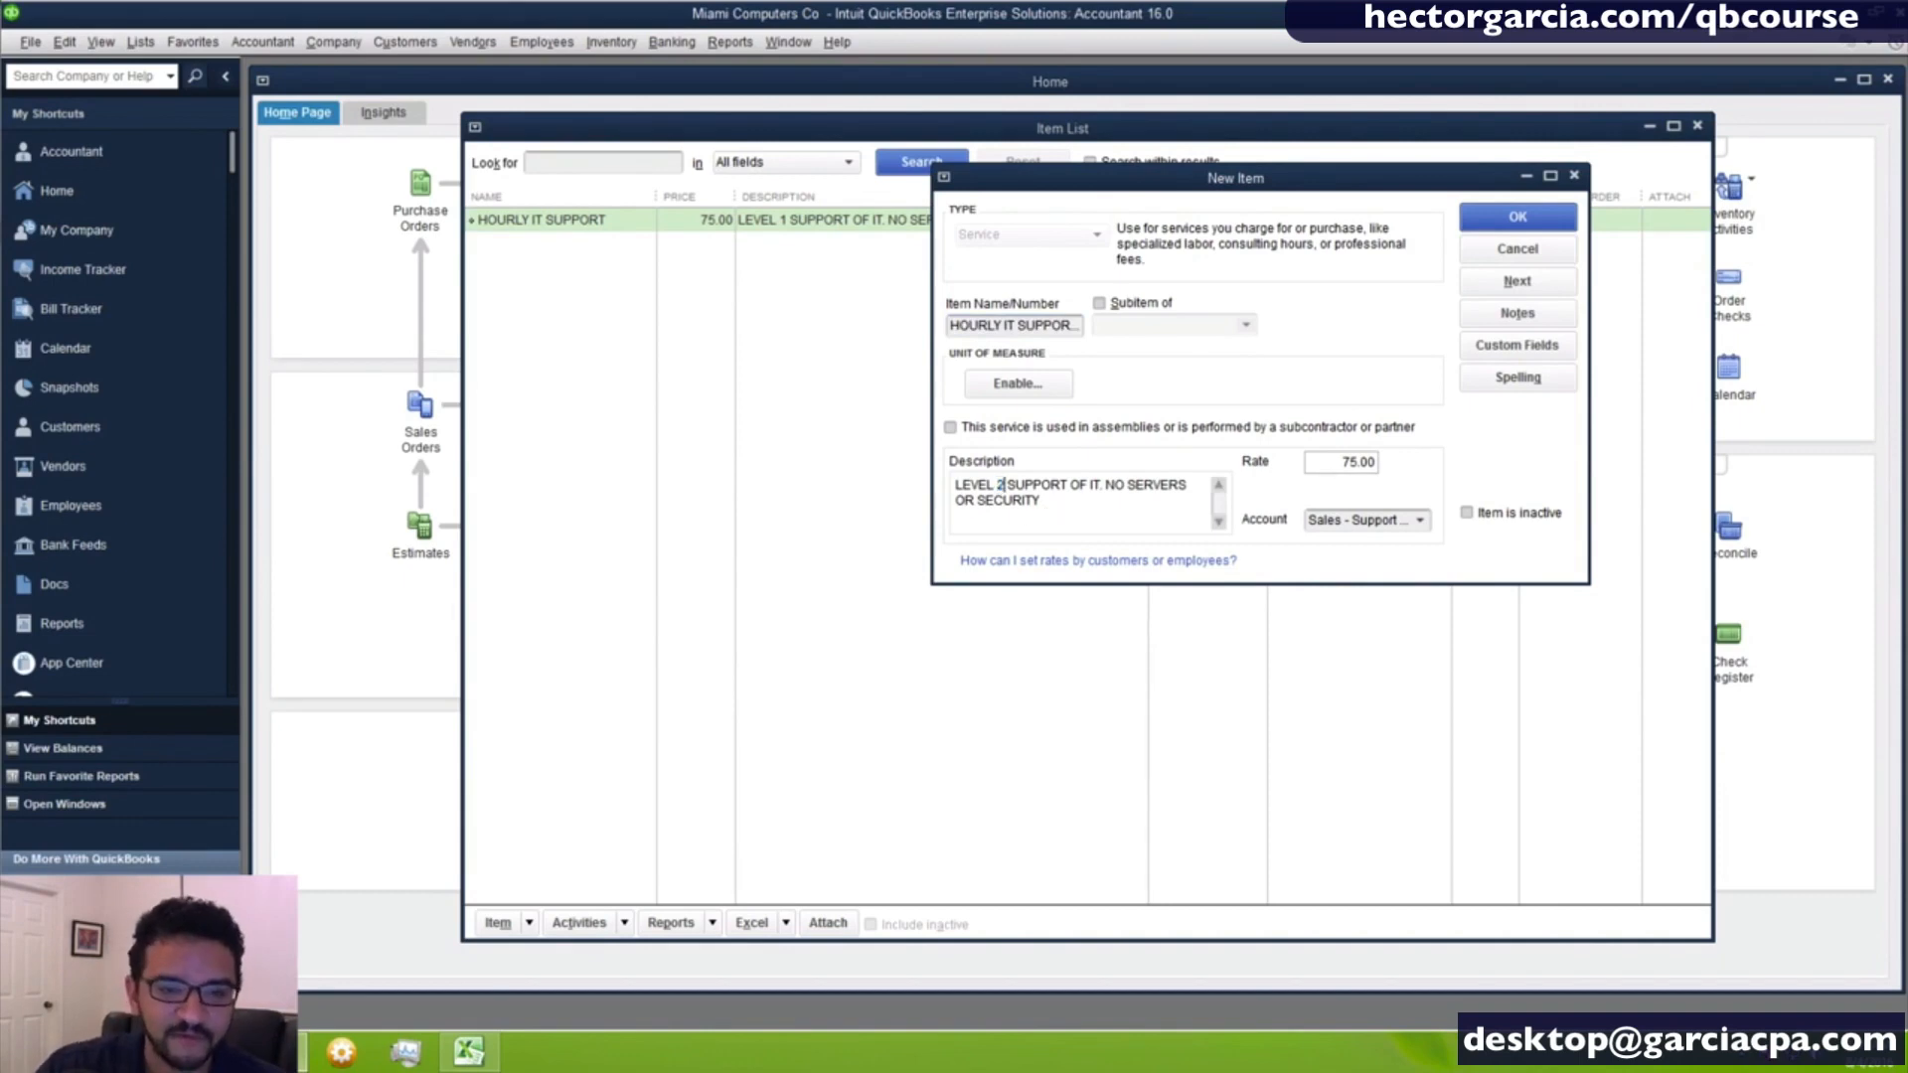
pyautogui.click(1125, 487)
pyautogui.press('BackSpace')
pyautogui.press('BackSpace')
pyautogui.press('BackSpace')
pyautogui.press('BackSpace')
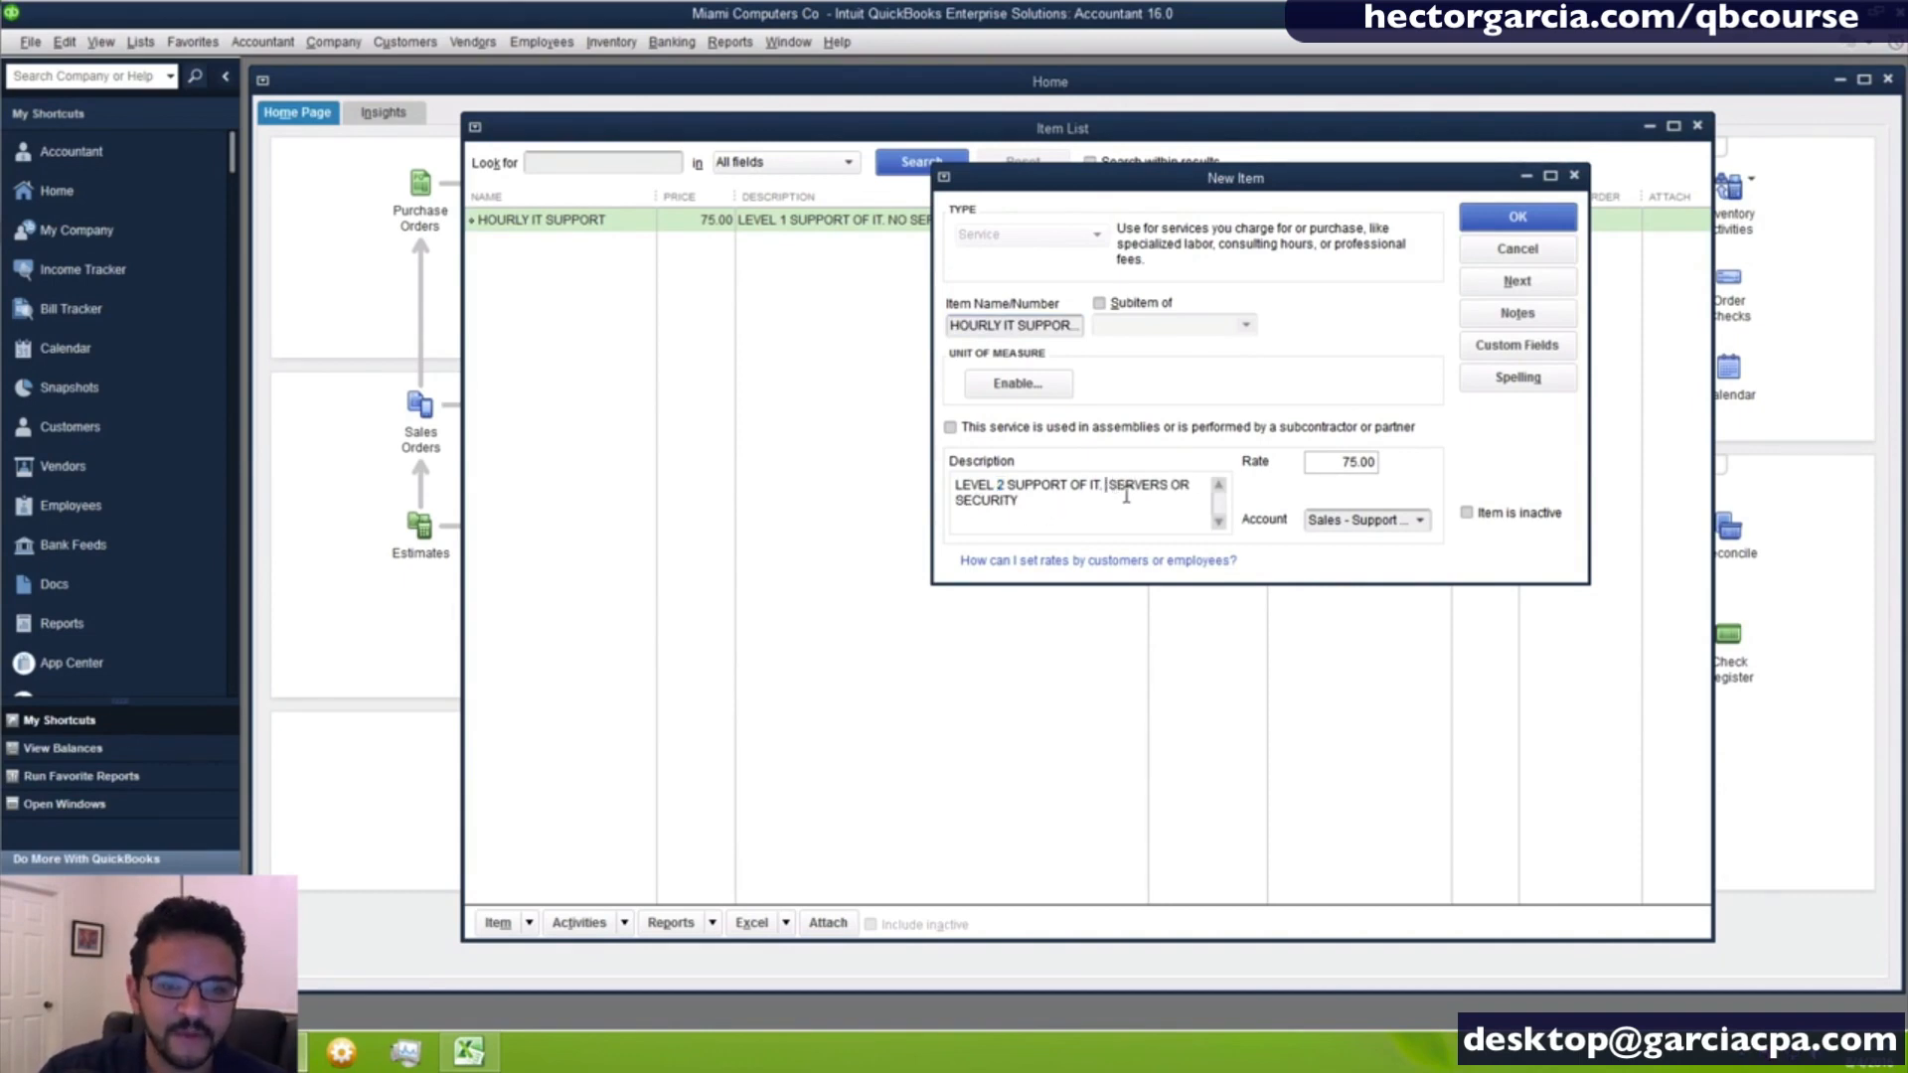
pyautogui.write('INCLUDING')
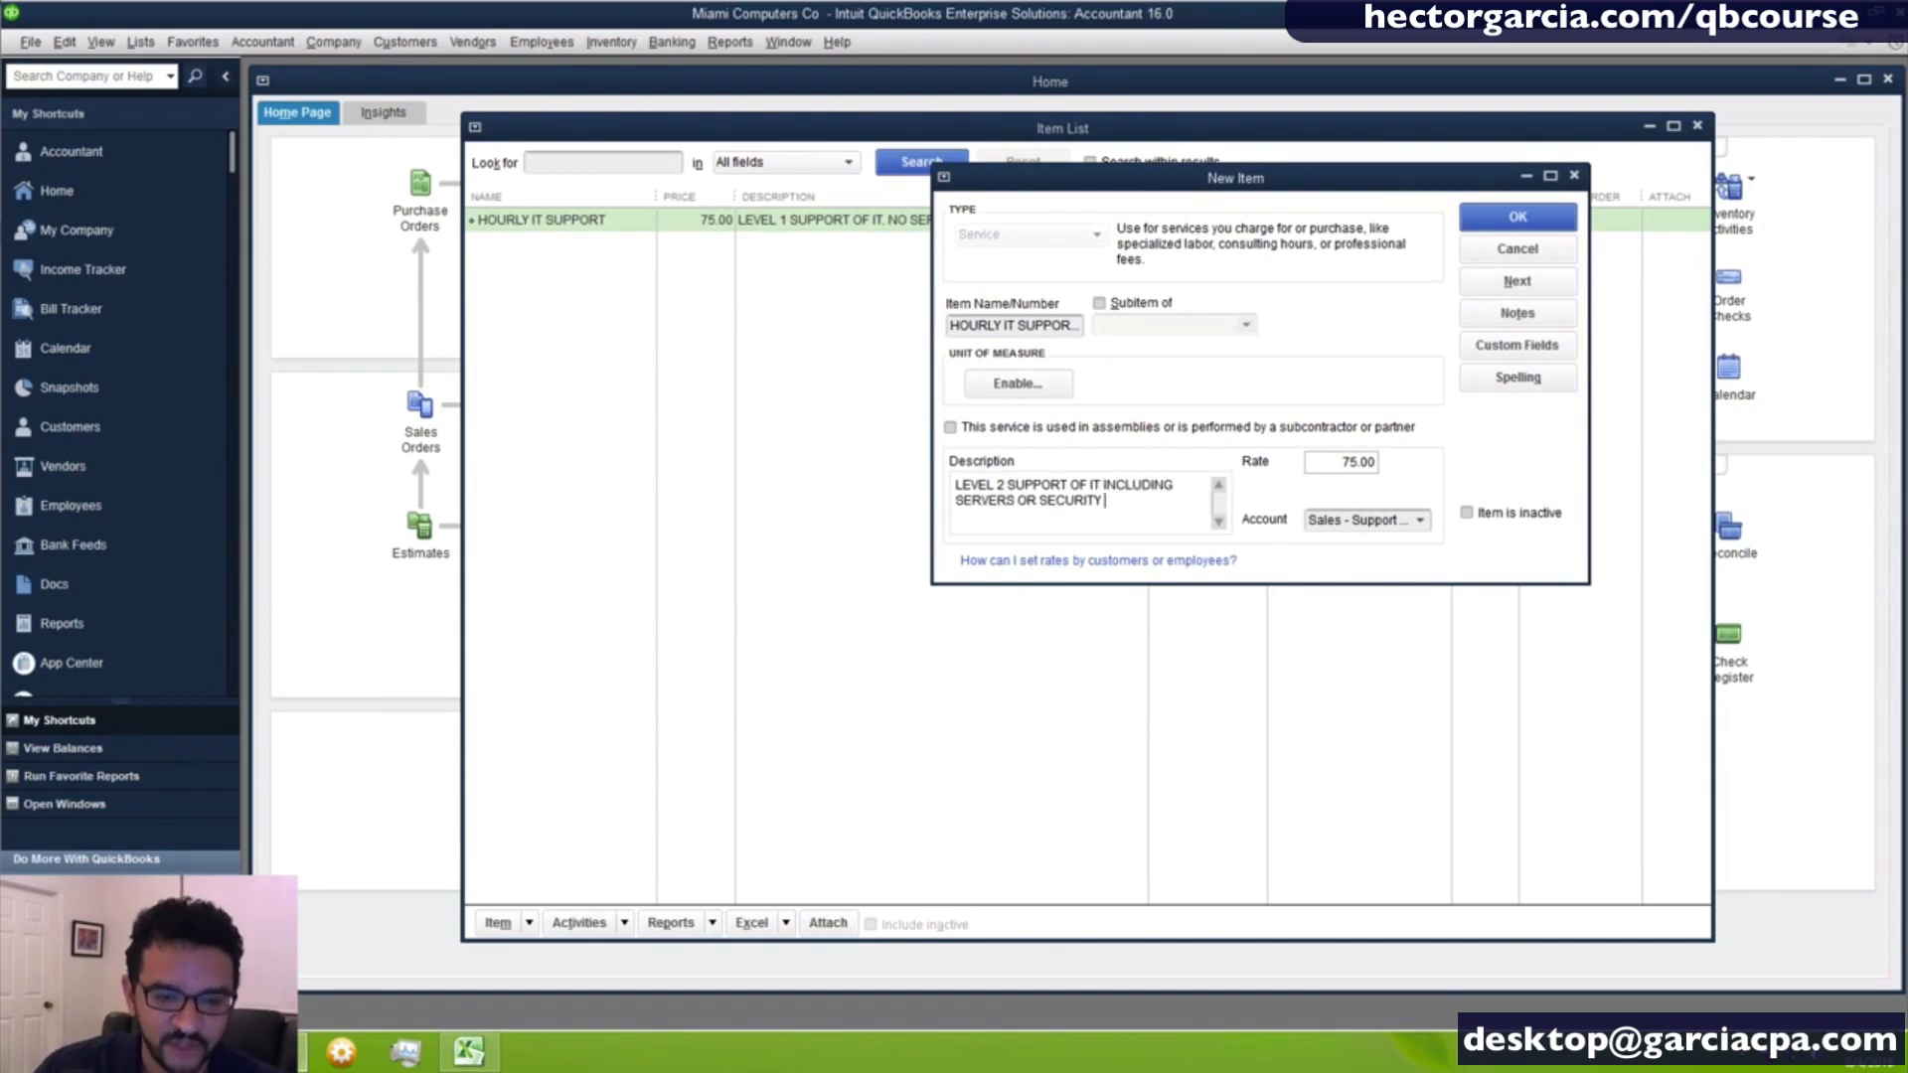
pyautogui.write('OR')
pyautogui.write('RK')
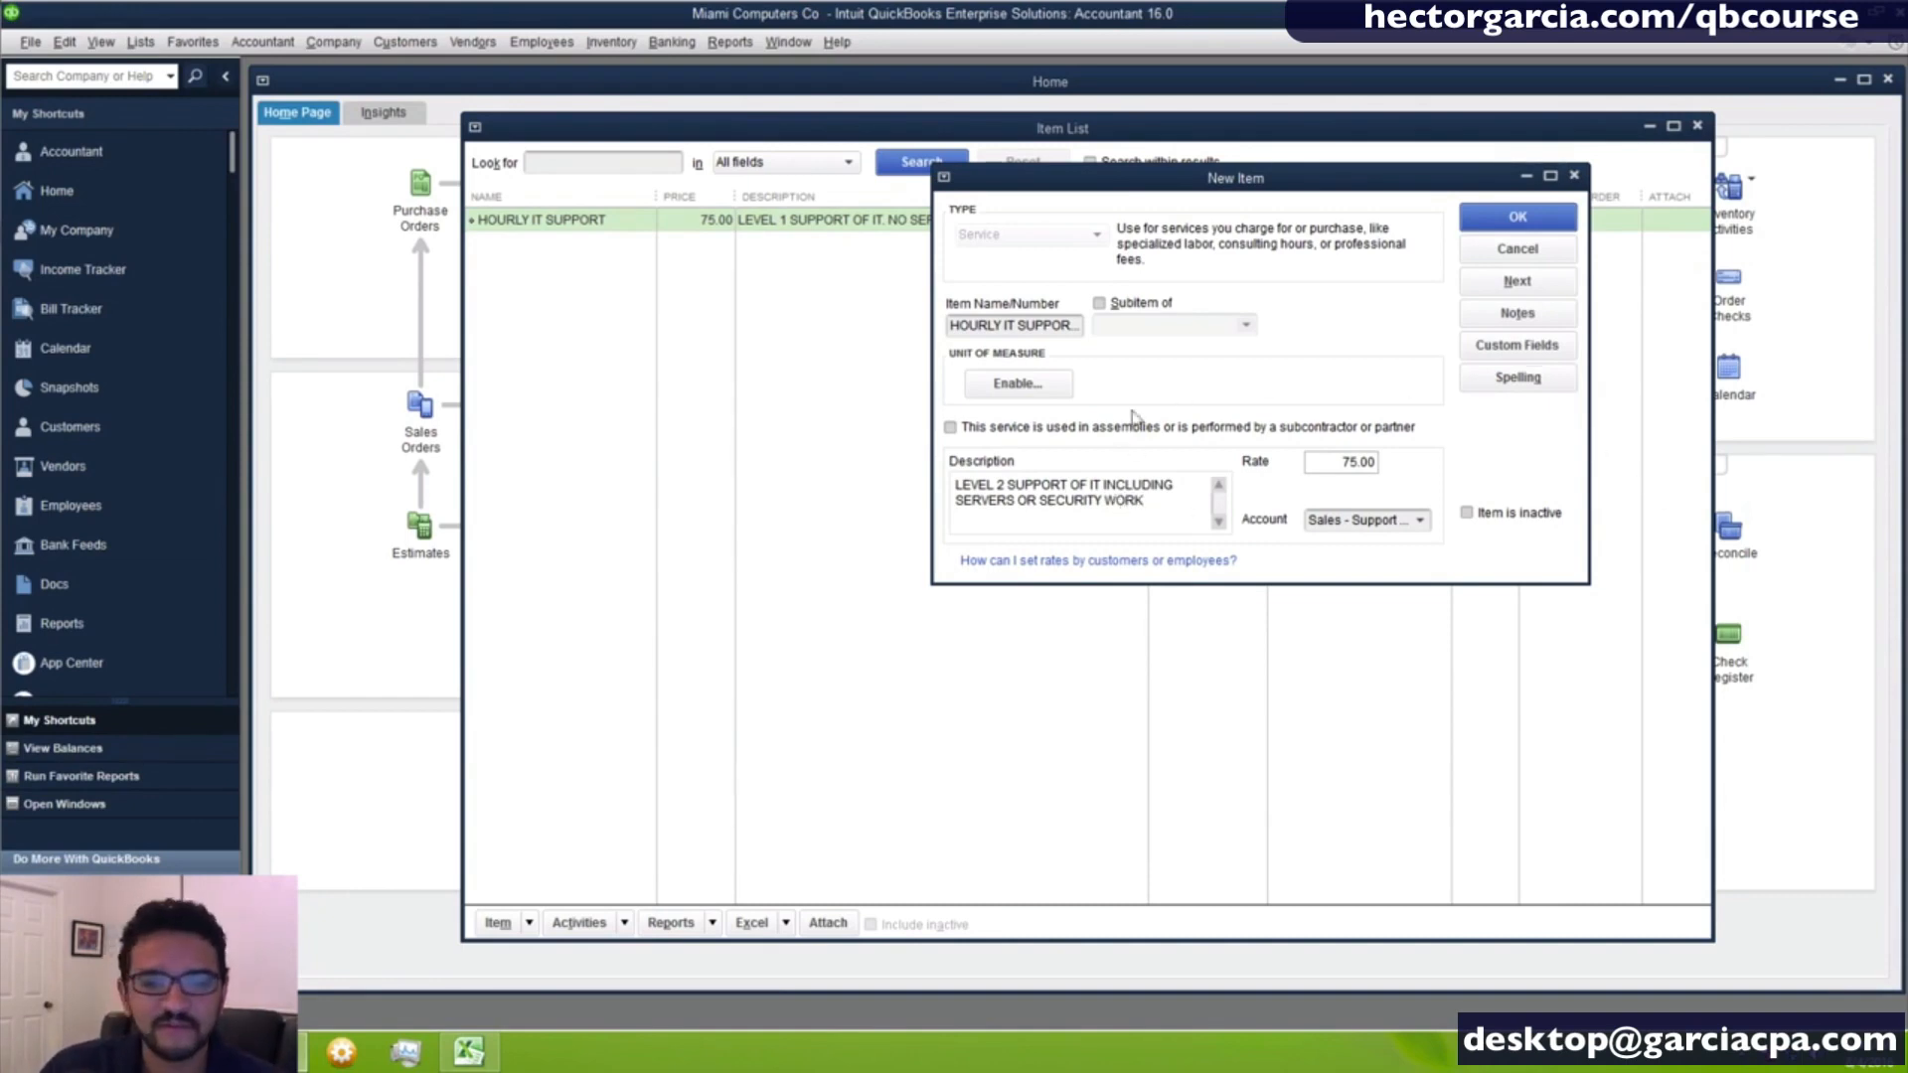
# - Set the level 2 item's rate to 125 with Sales - Support and Maintenance as its account
pyautogui.press('Tab')
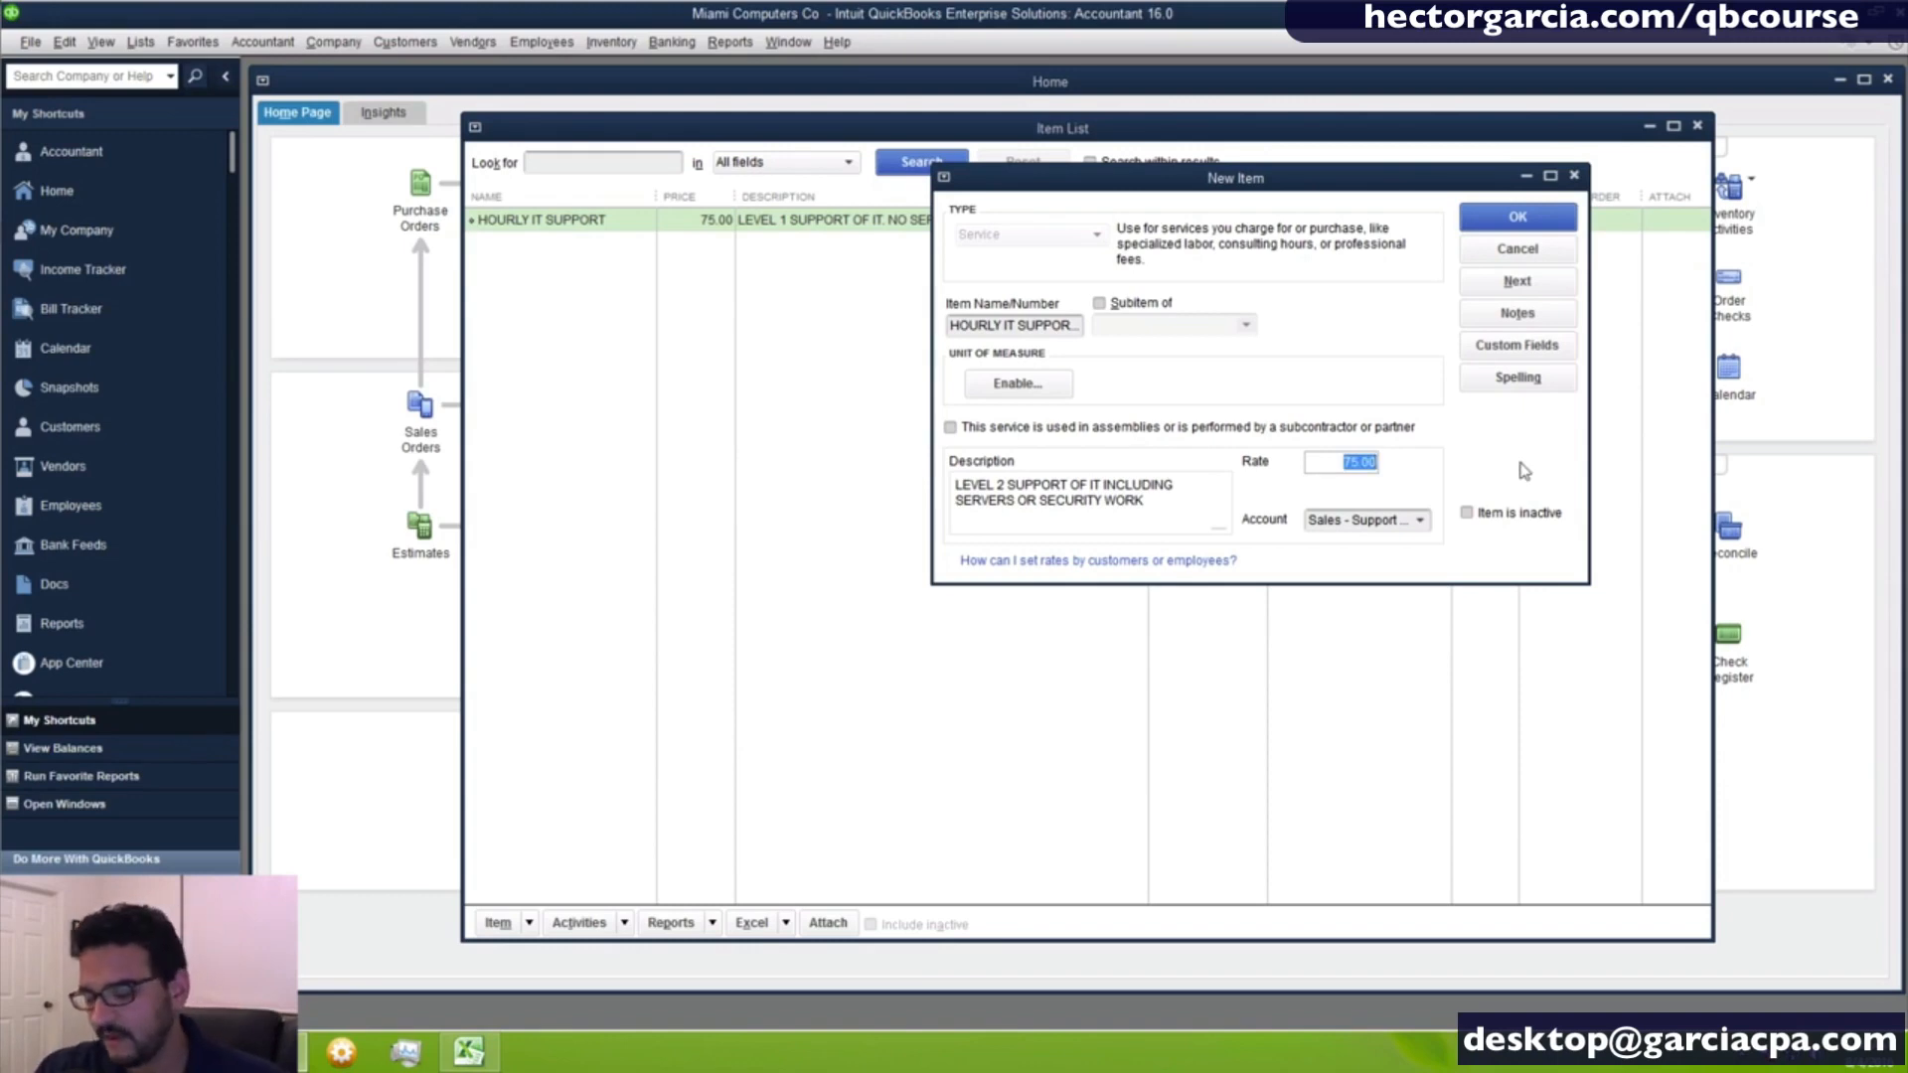
pyautogui.write('1')
pyautogui.press('Tab')
pyautogui.write('5')
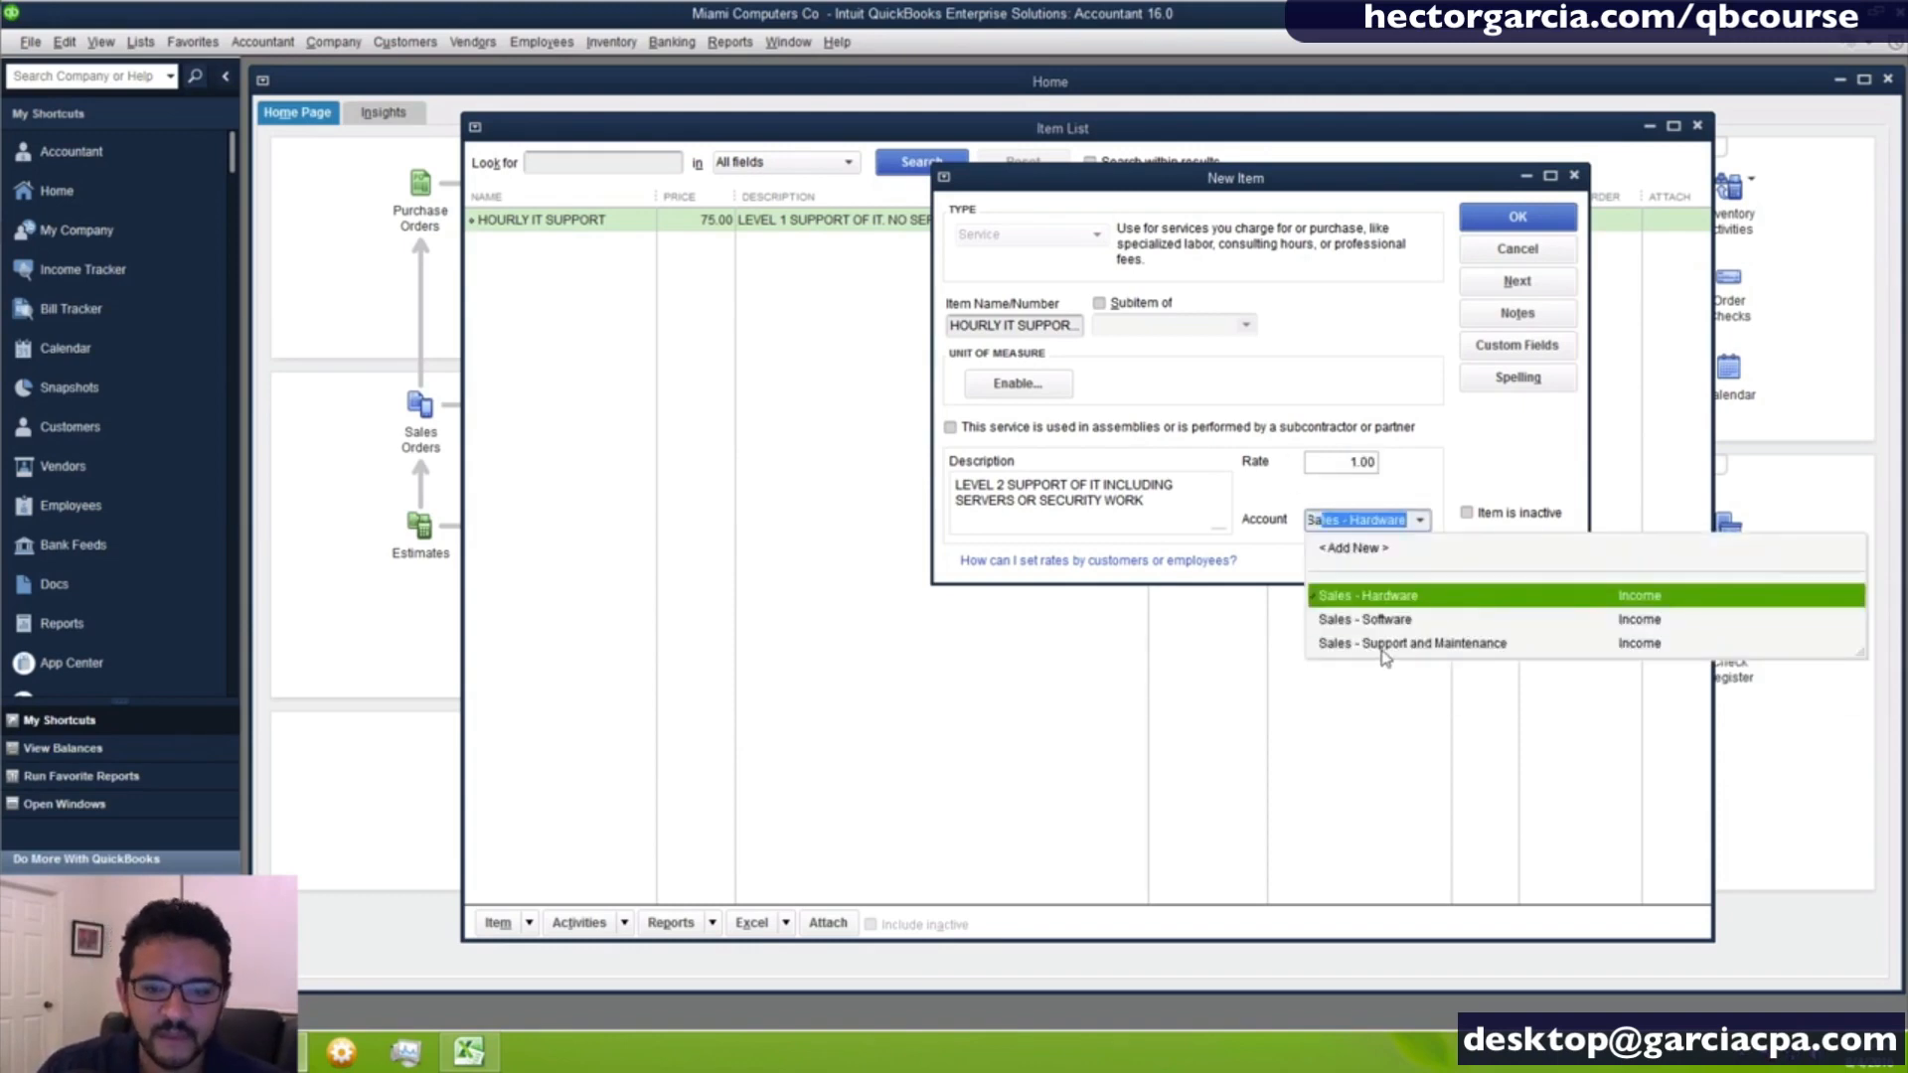
pyautogui.click(1386, 651)
pyautogui.click(1344, 465)
pyautogui.write('12')
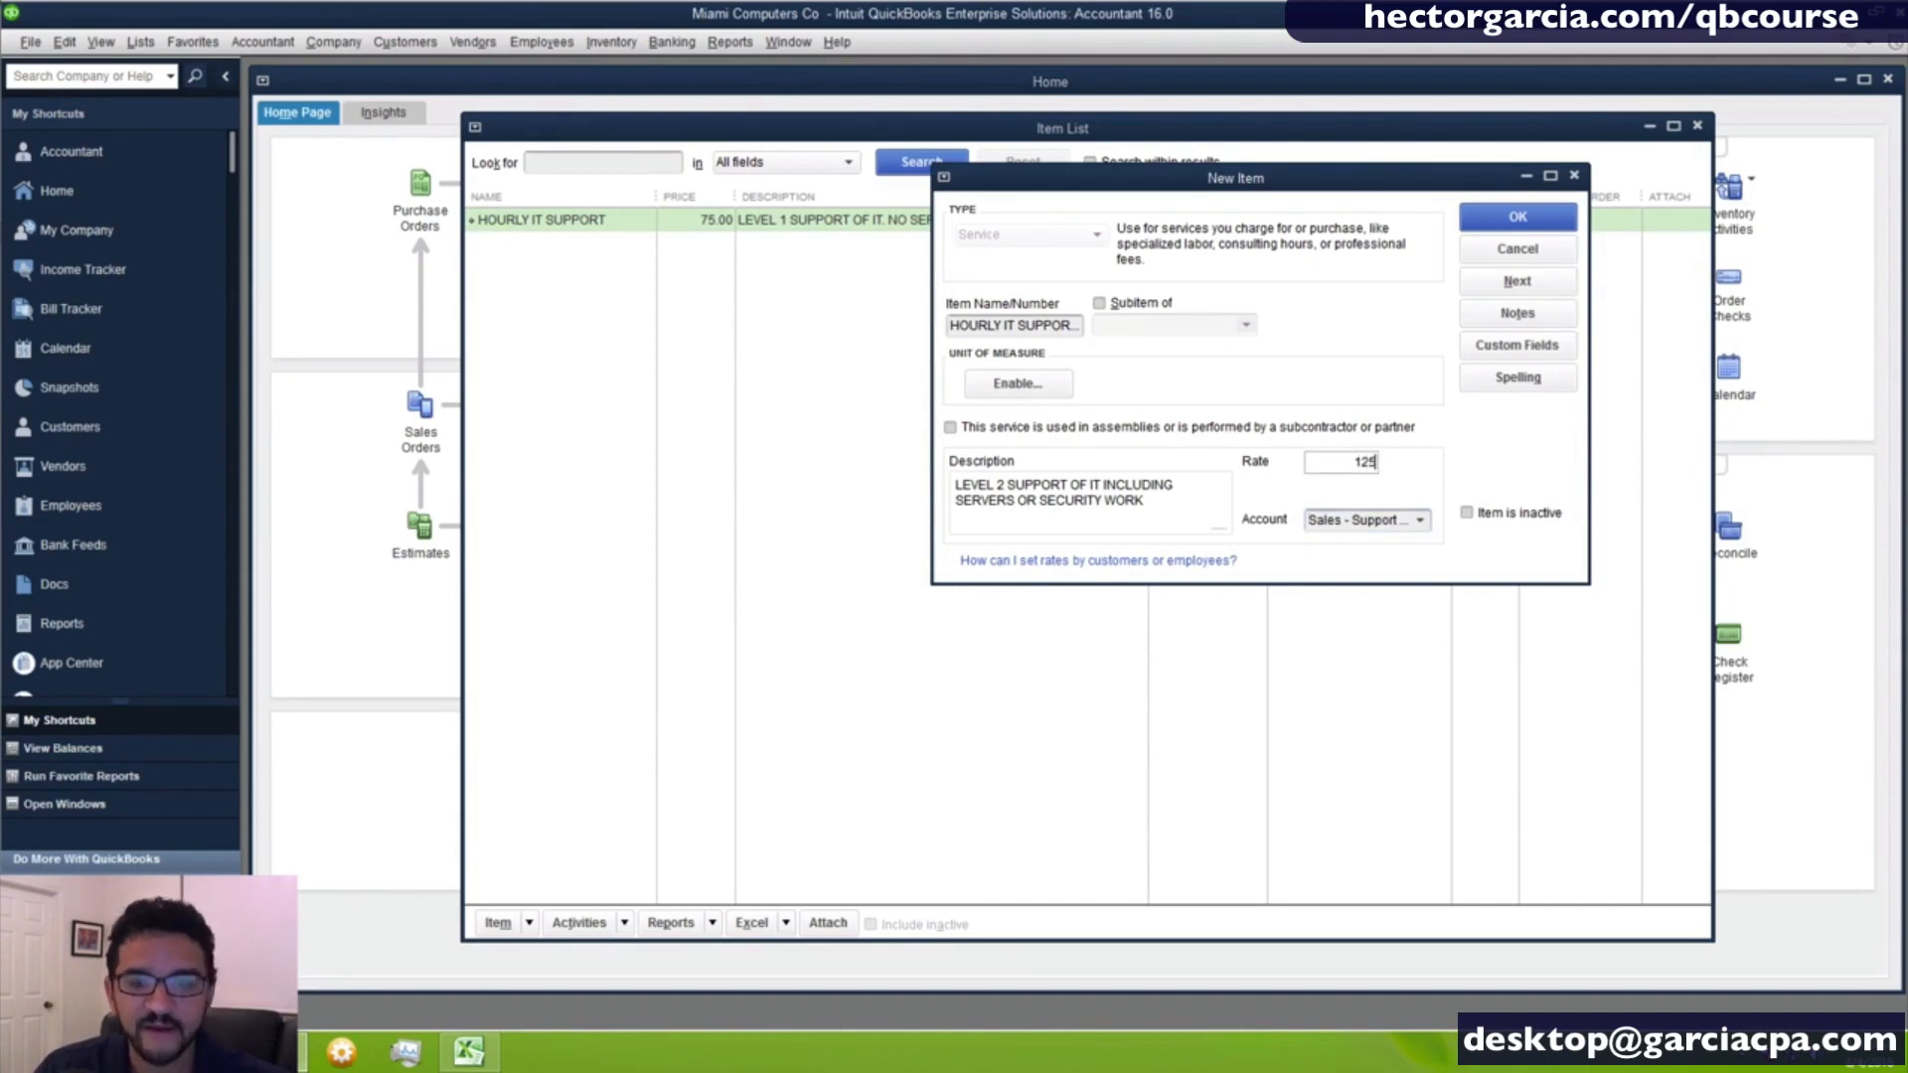
pyautogui.write('5')
# - Complete the level 2 support item's rate as 125 and save the item to the list
pyautogui.press('Tab')
pyautogui.click(1518, 216)
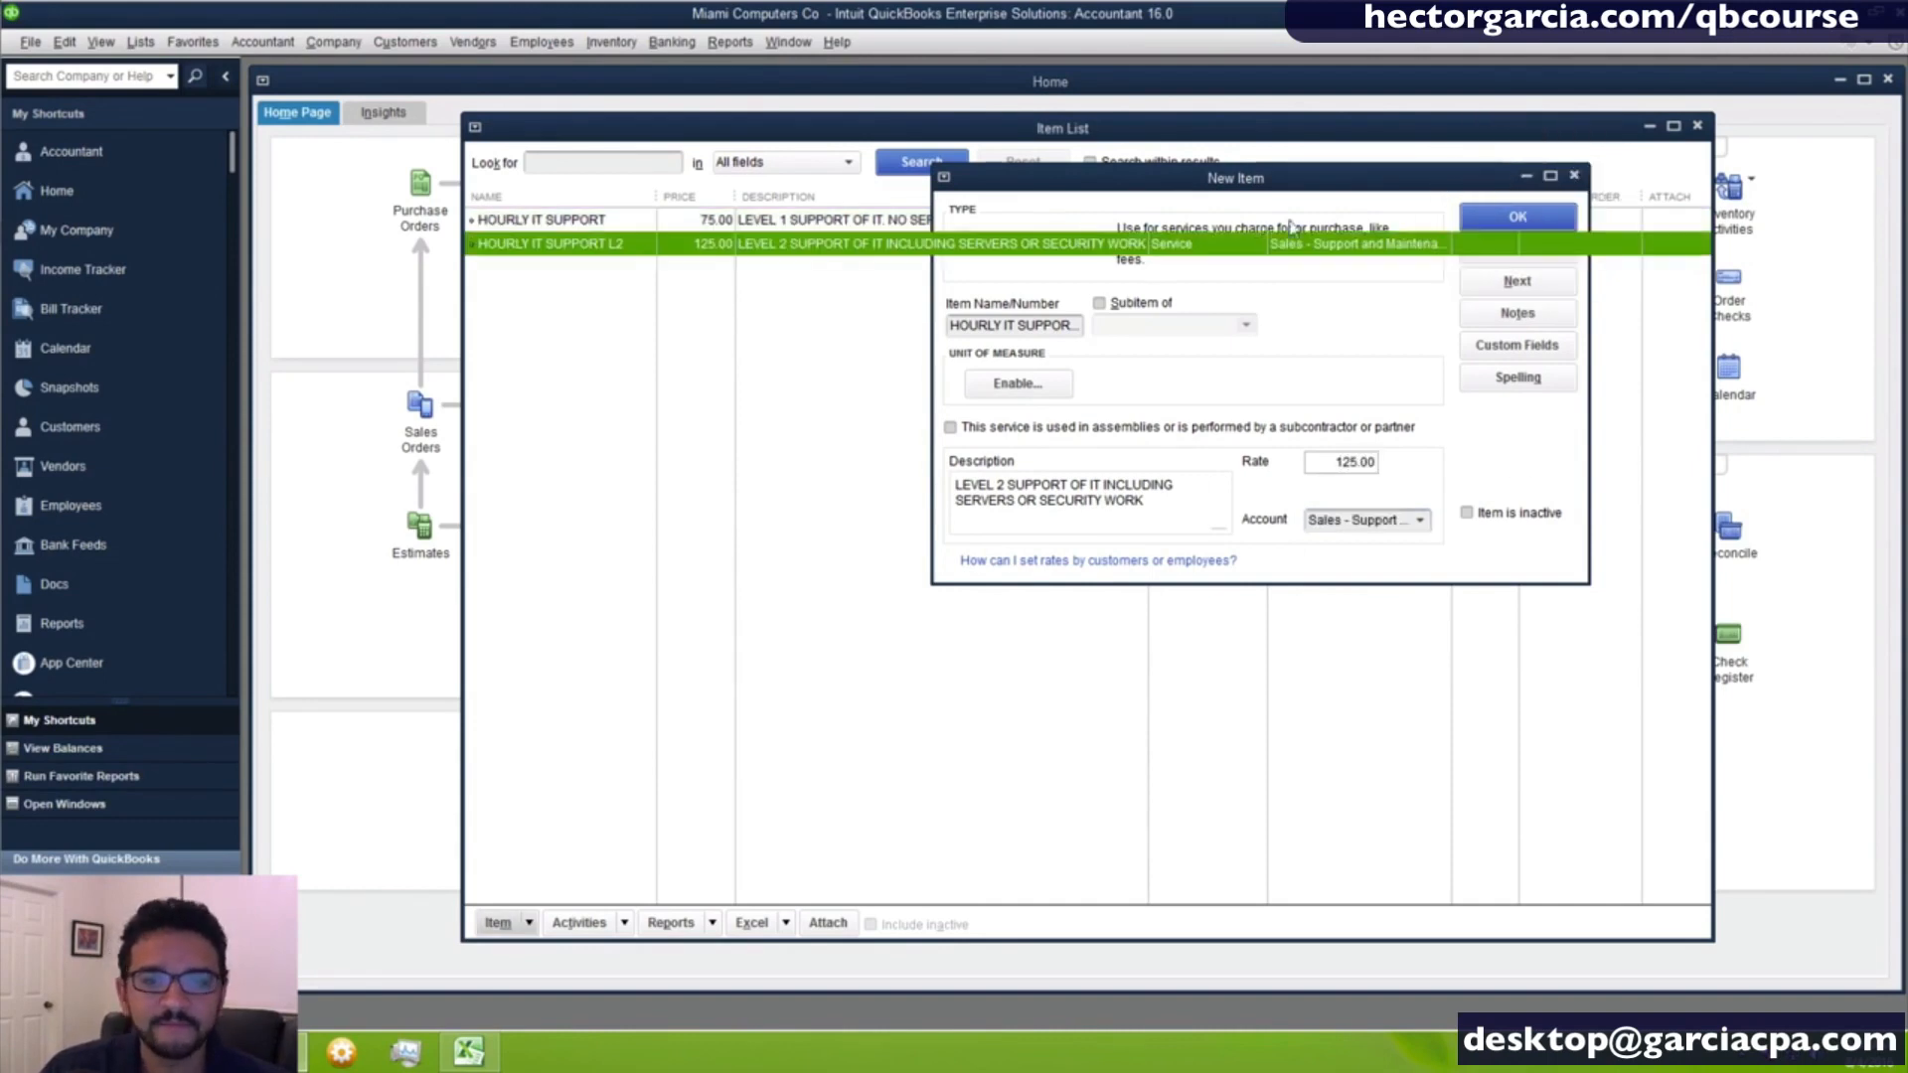
pyautogui.moveTo(660, 199); pyautogui.dragTo(659, 202)
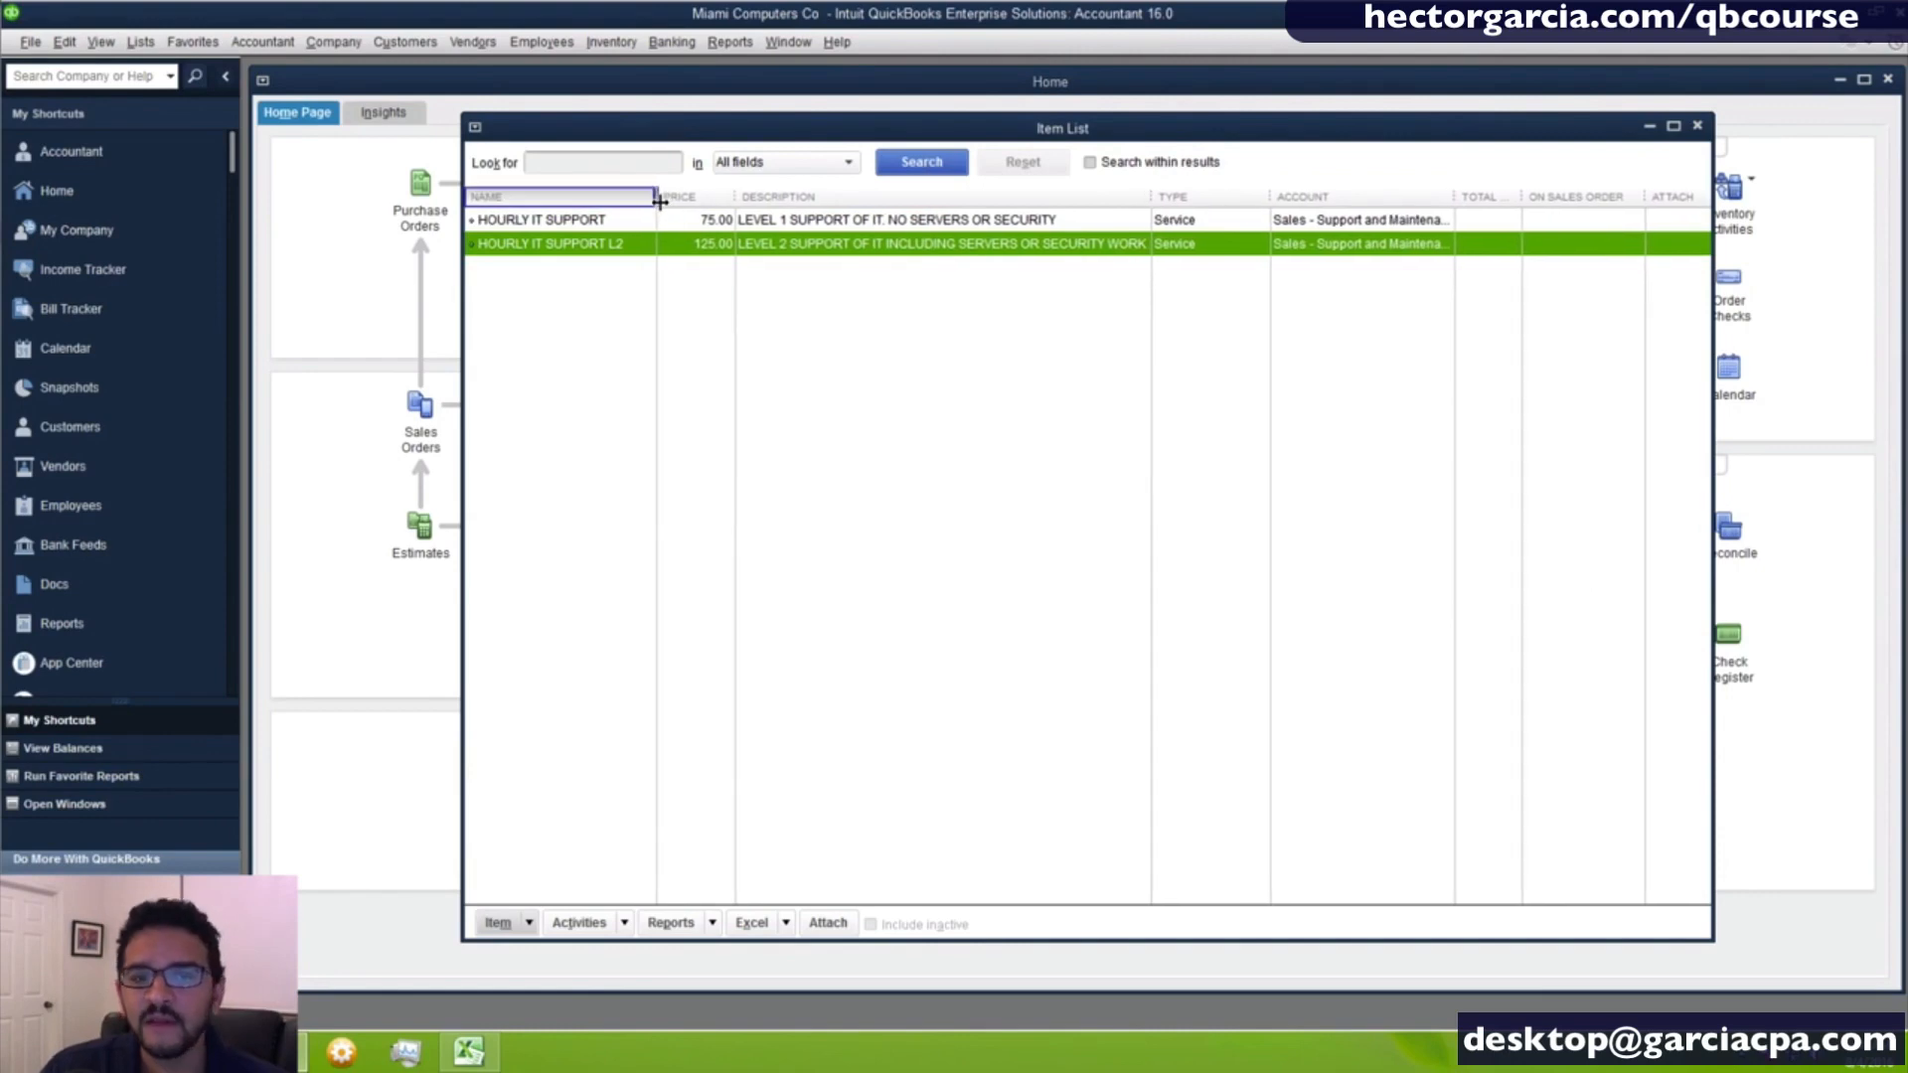
pyautogui.click(581, 342)
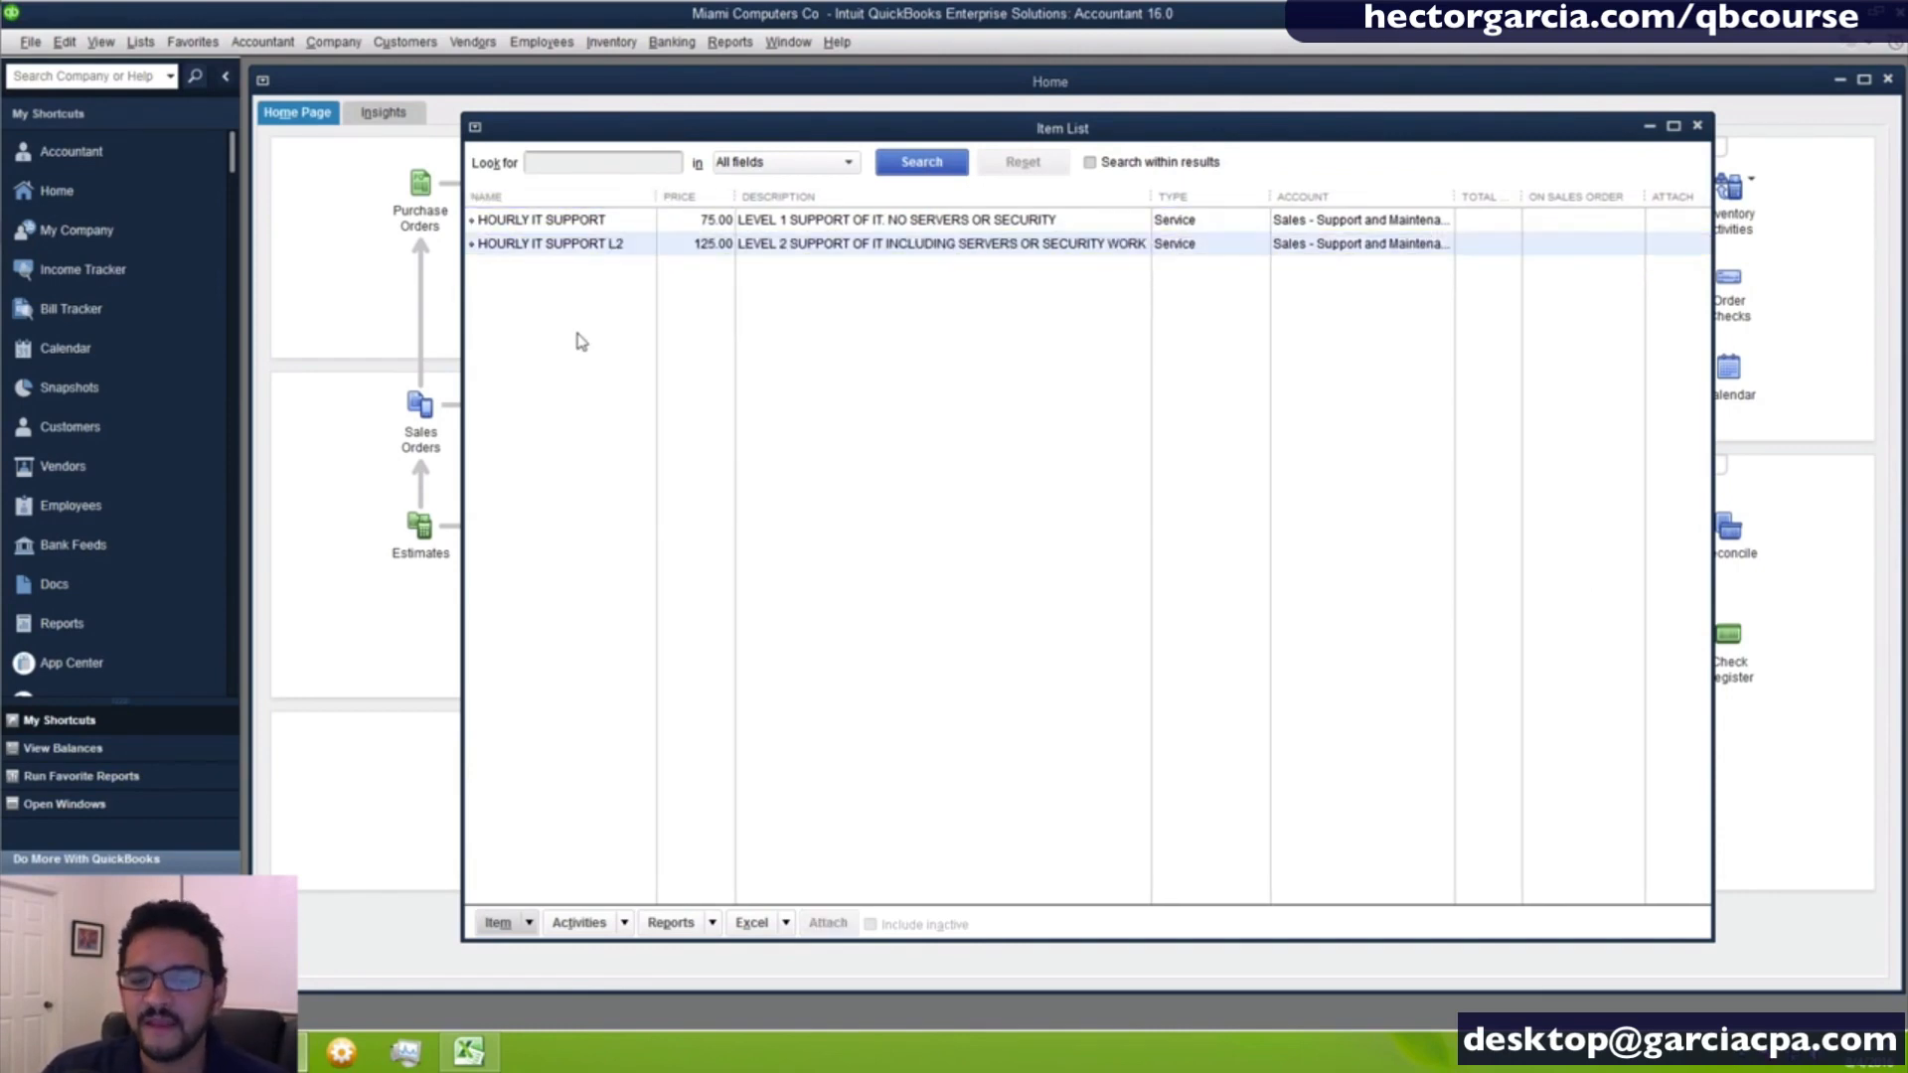
# - Create a new Non-inventory Part item named CAT 6 10 FOOT CABLE
pyautogui.rightClick(548, 314)
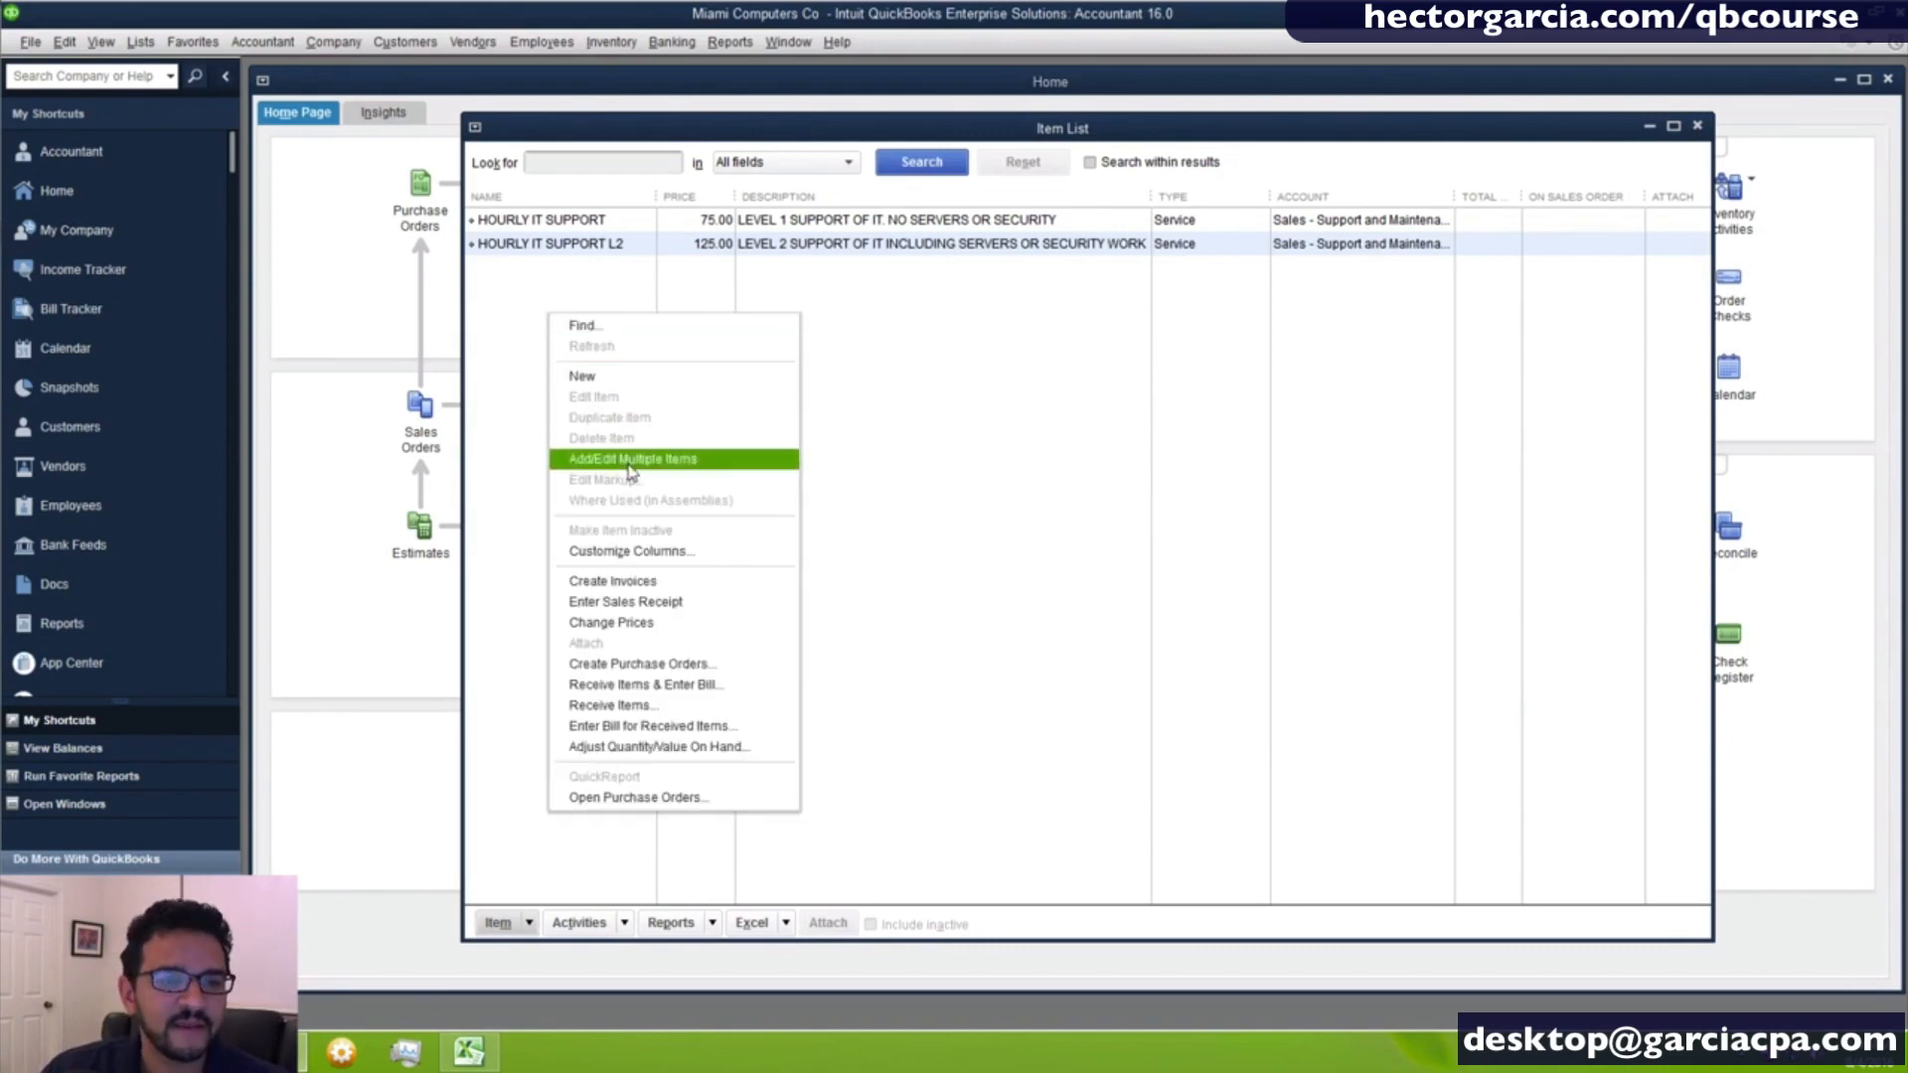
pyautogui.click(633, 381)
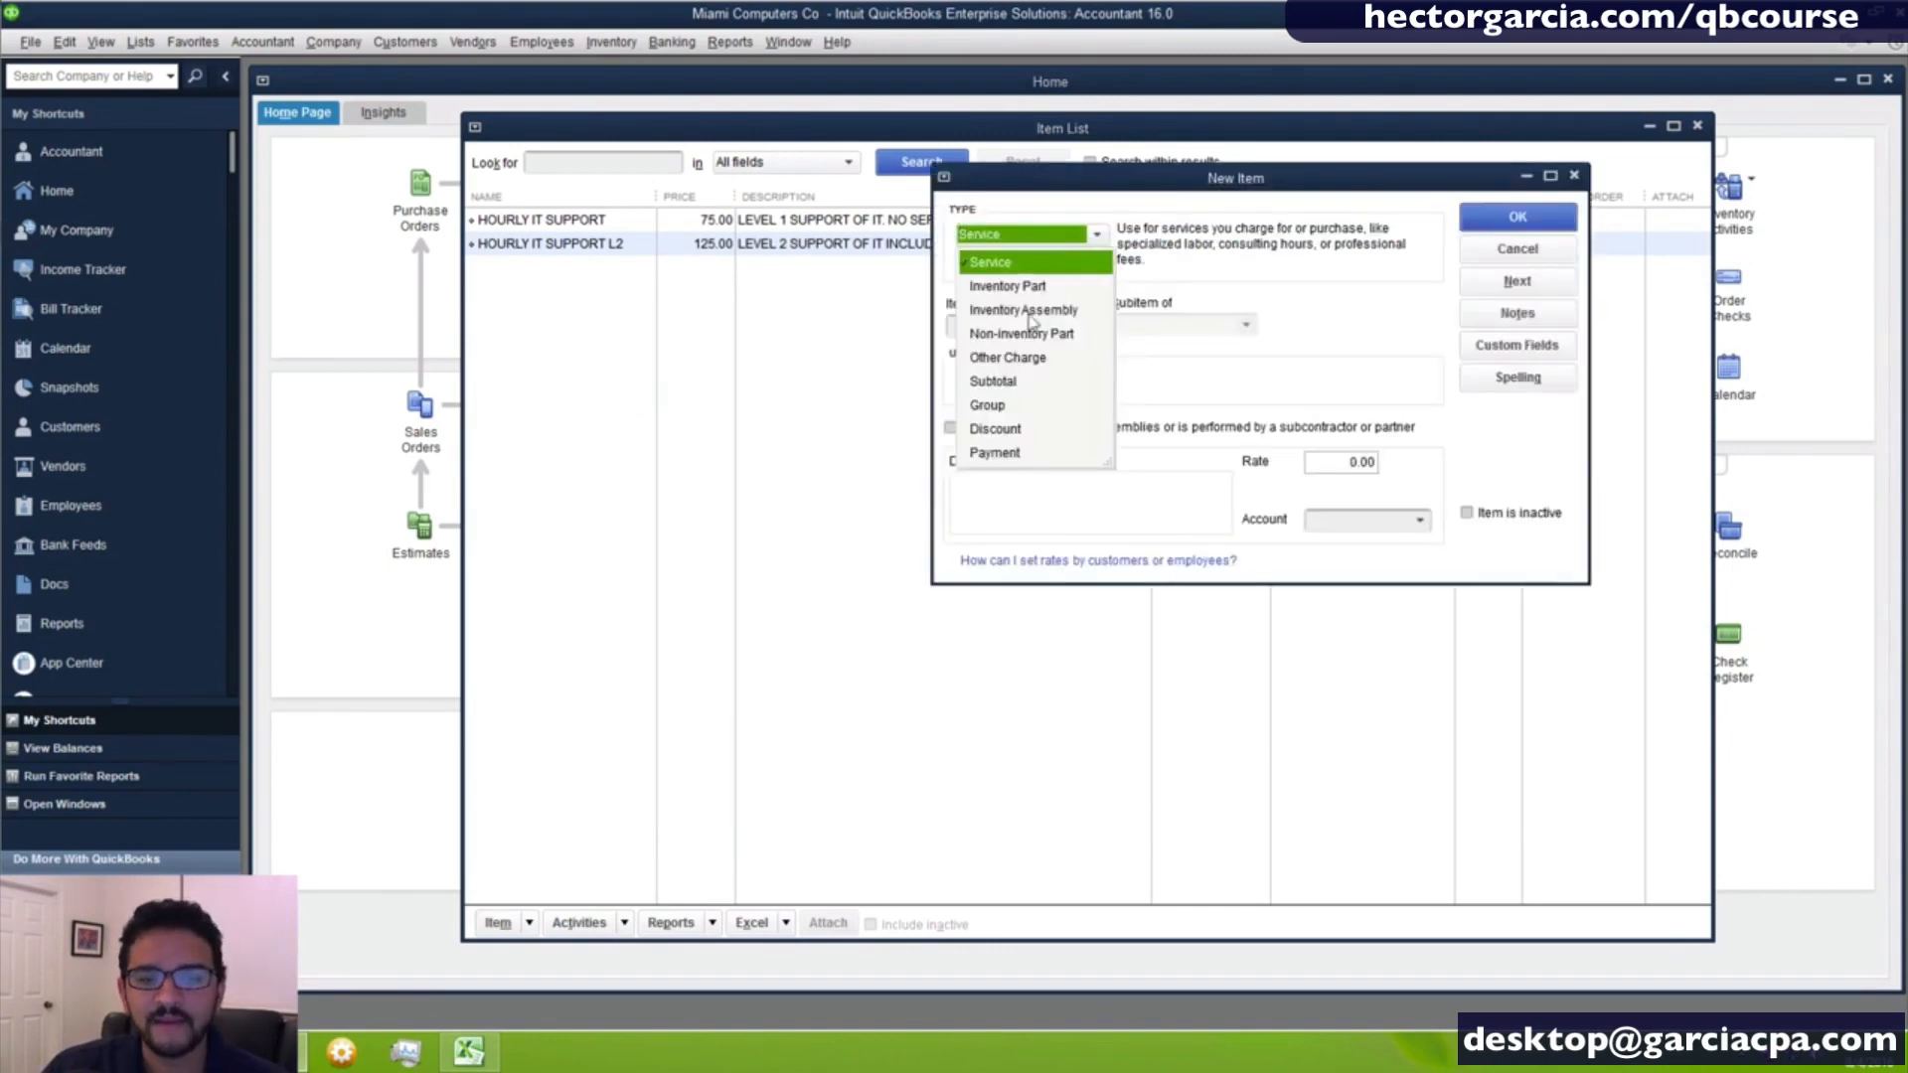
pyautogui.click(1033, 335)
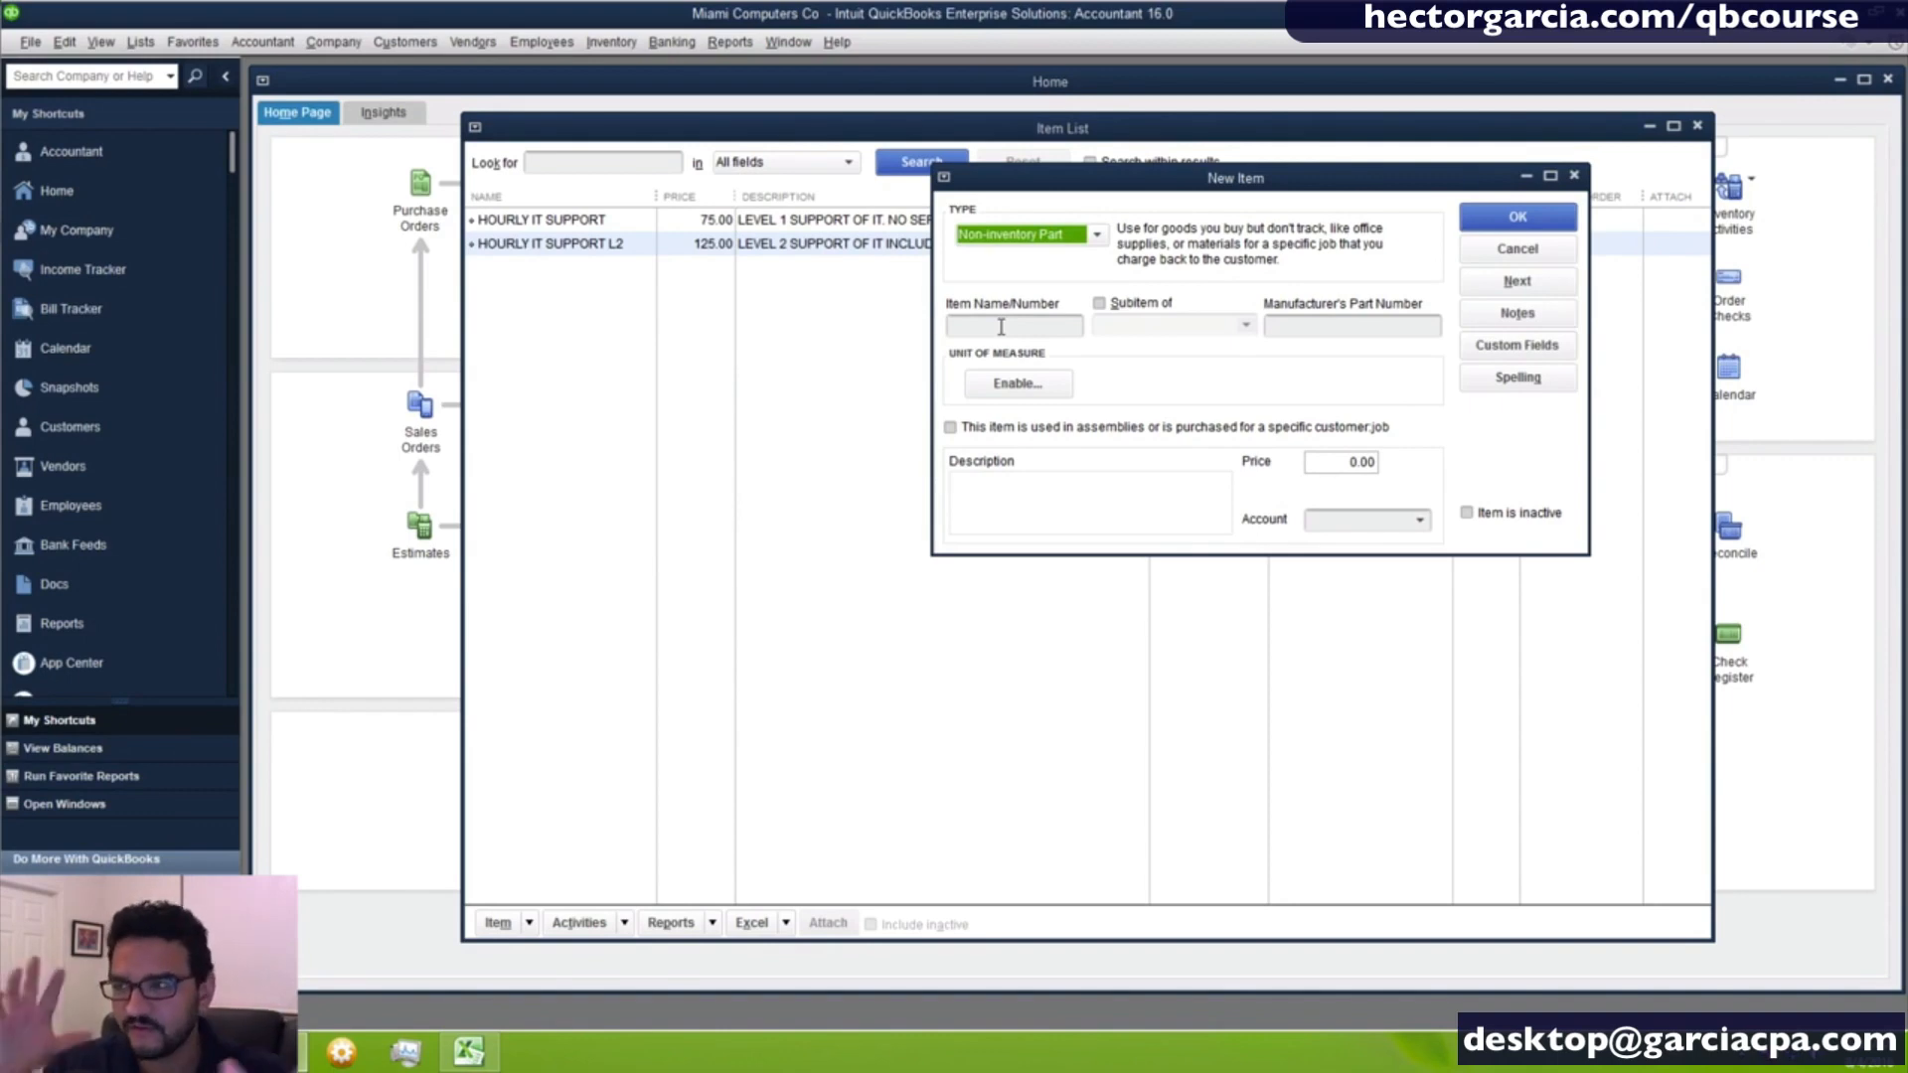
pyautogui.click(1001, 327)
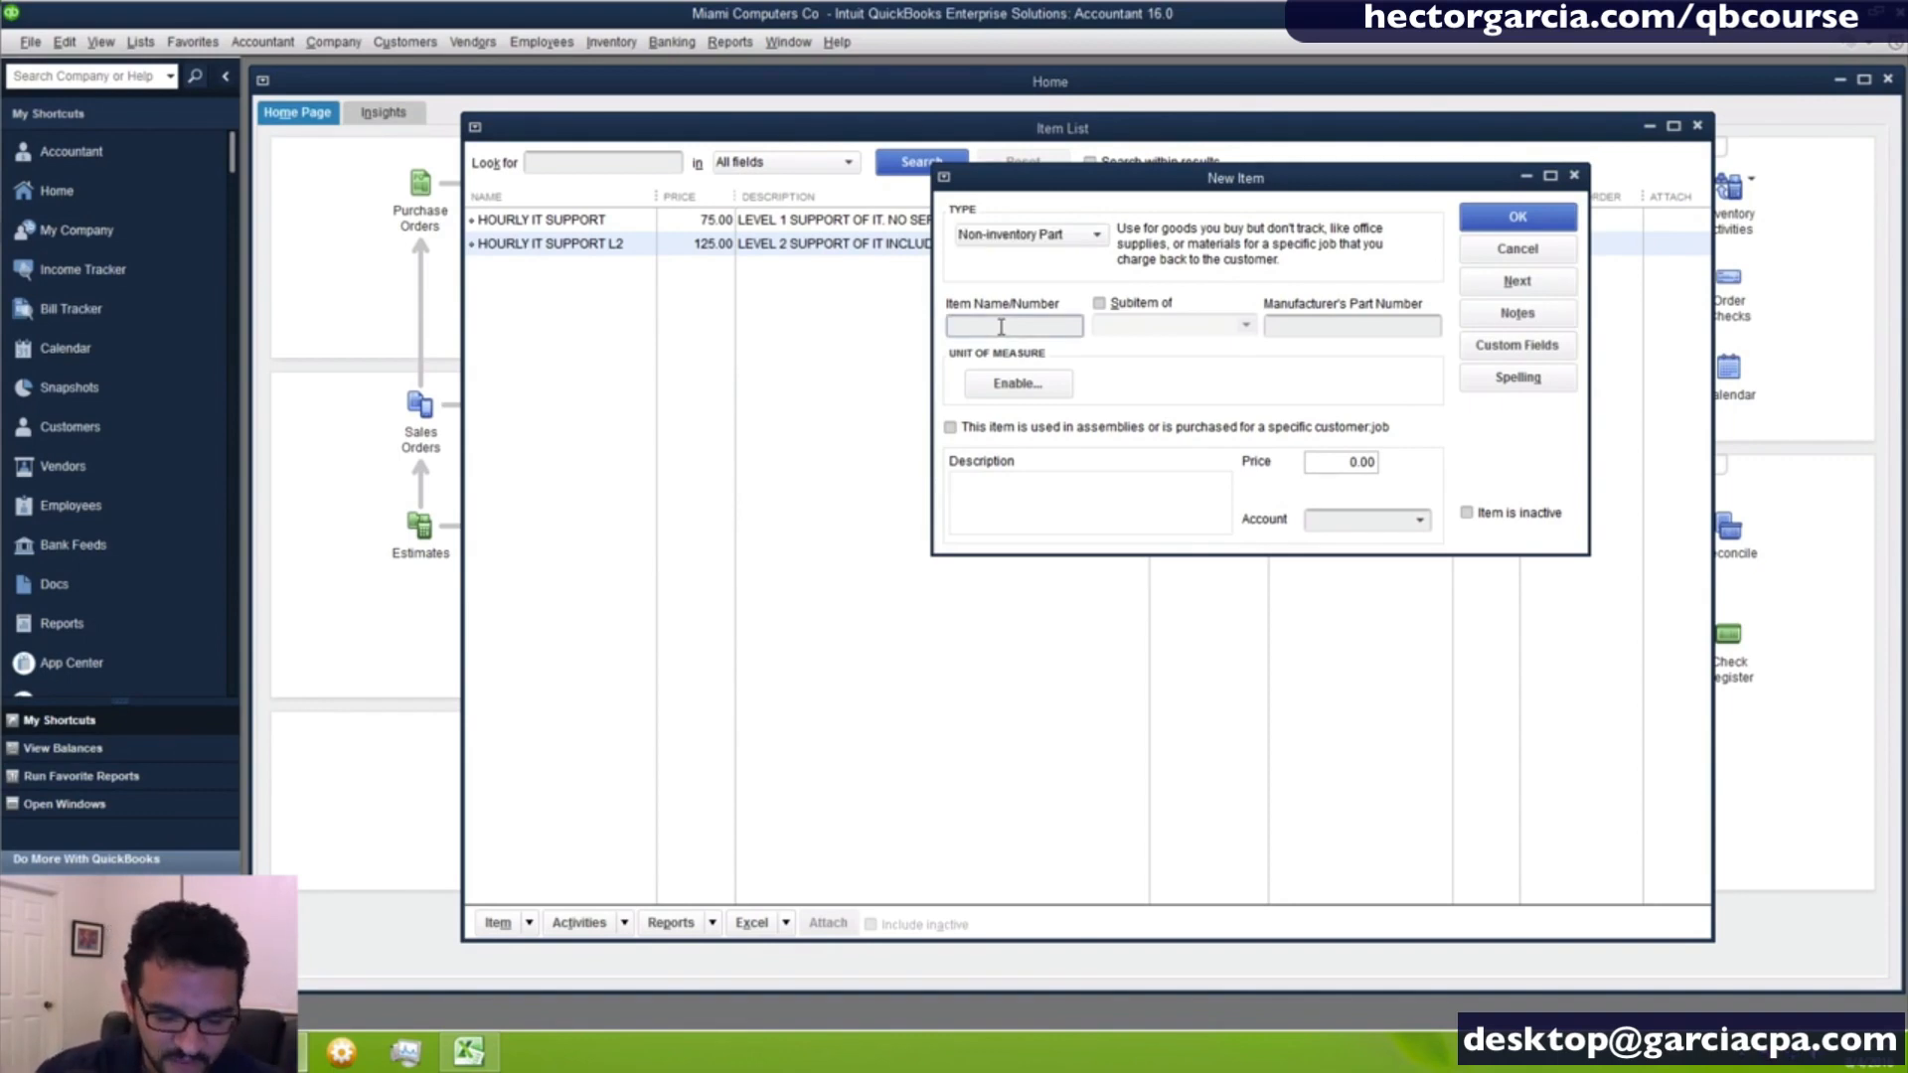
pyautogui.write('CAT 6')
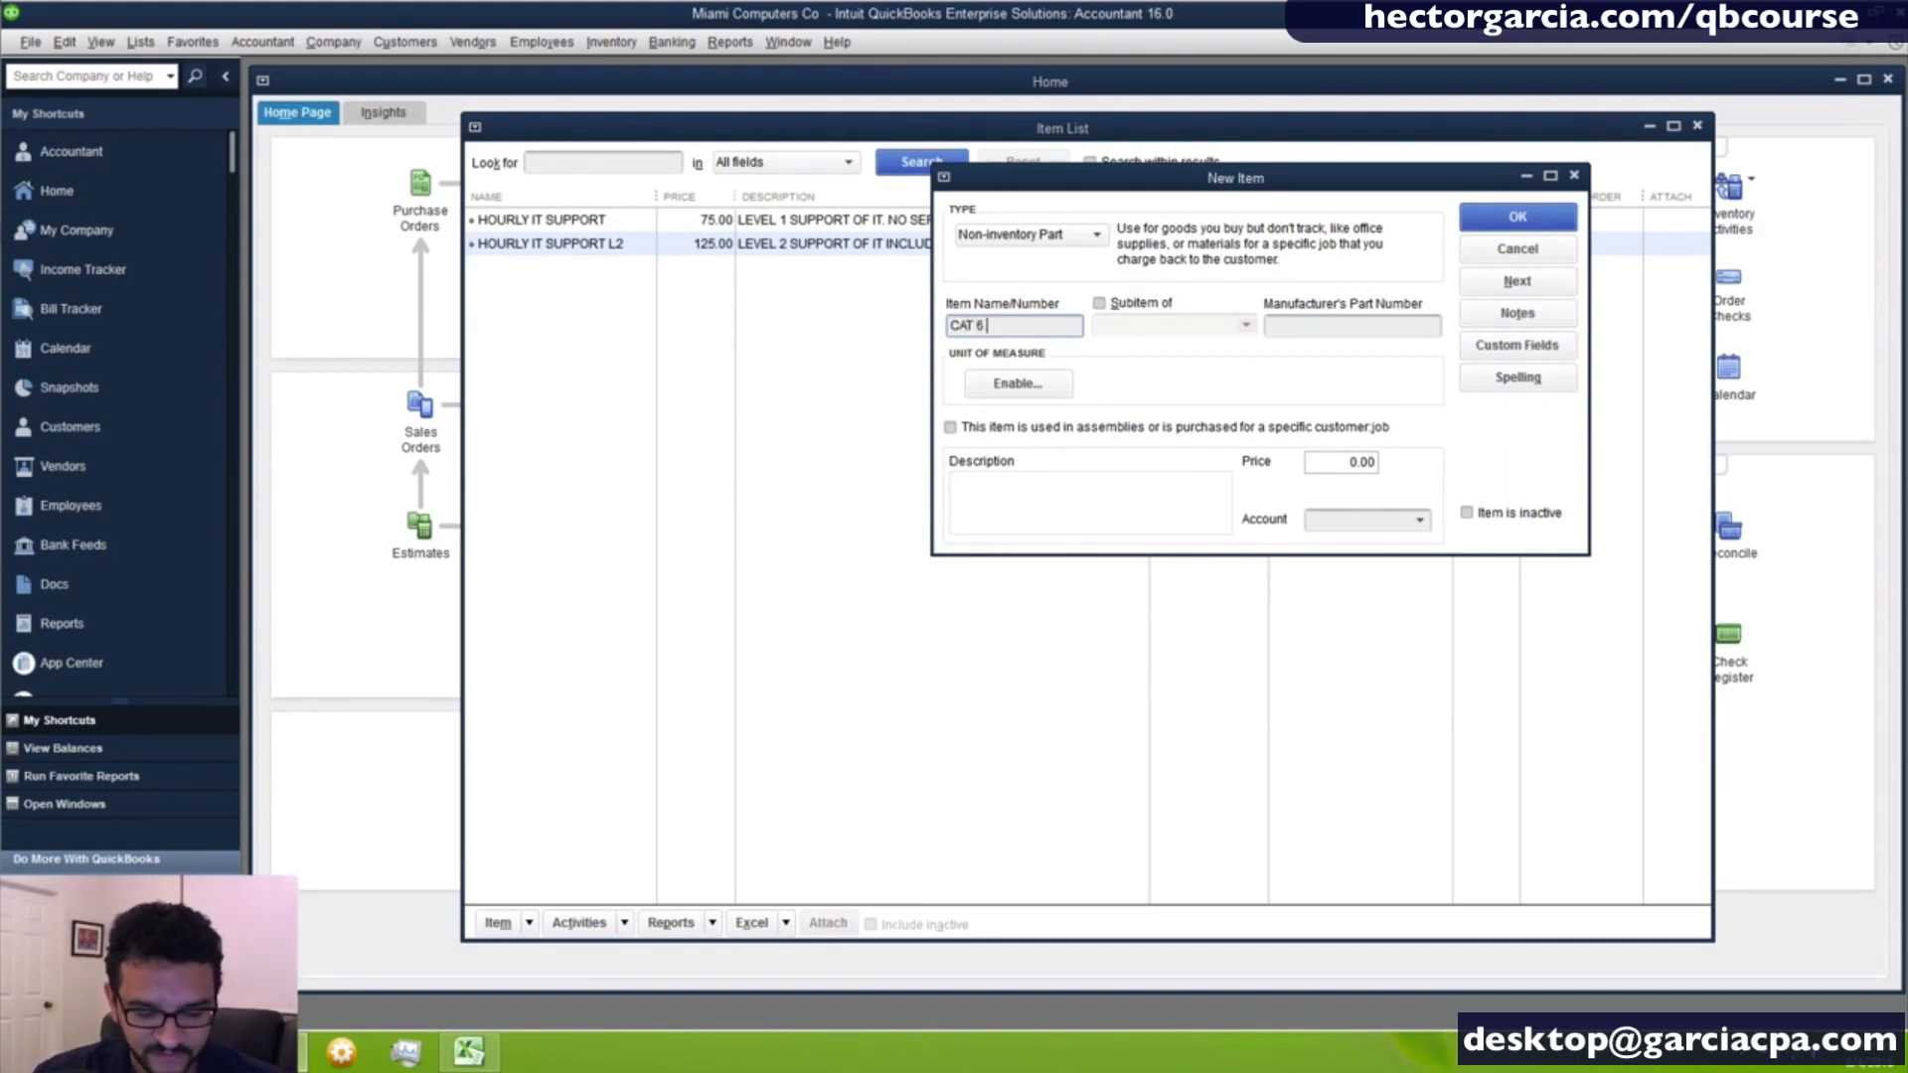
pyautogui.write(' 10')
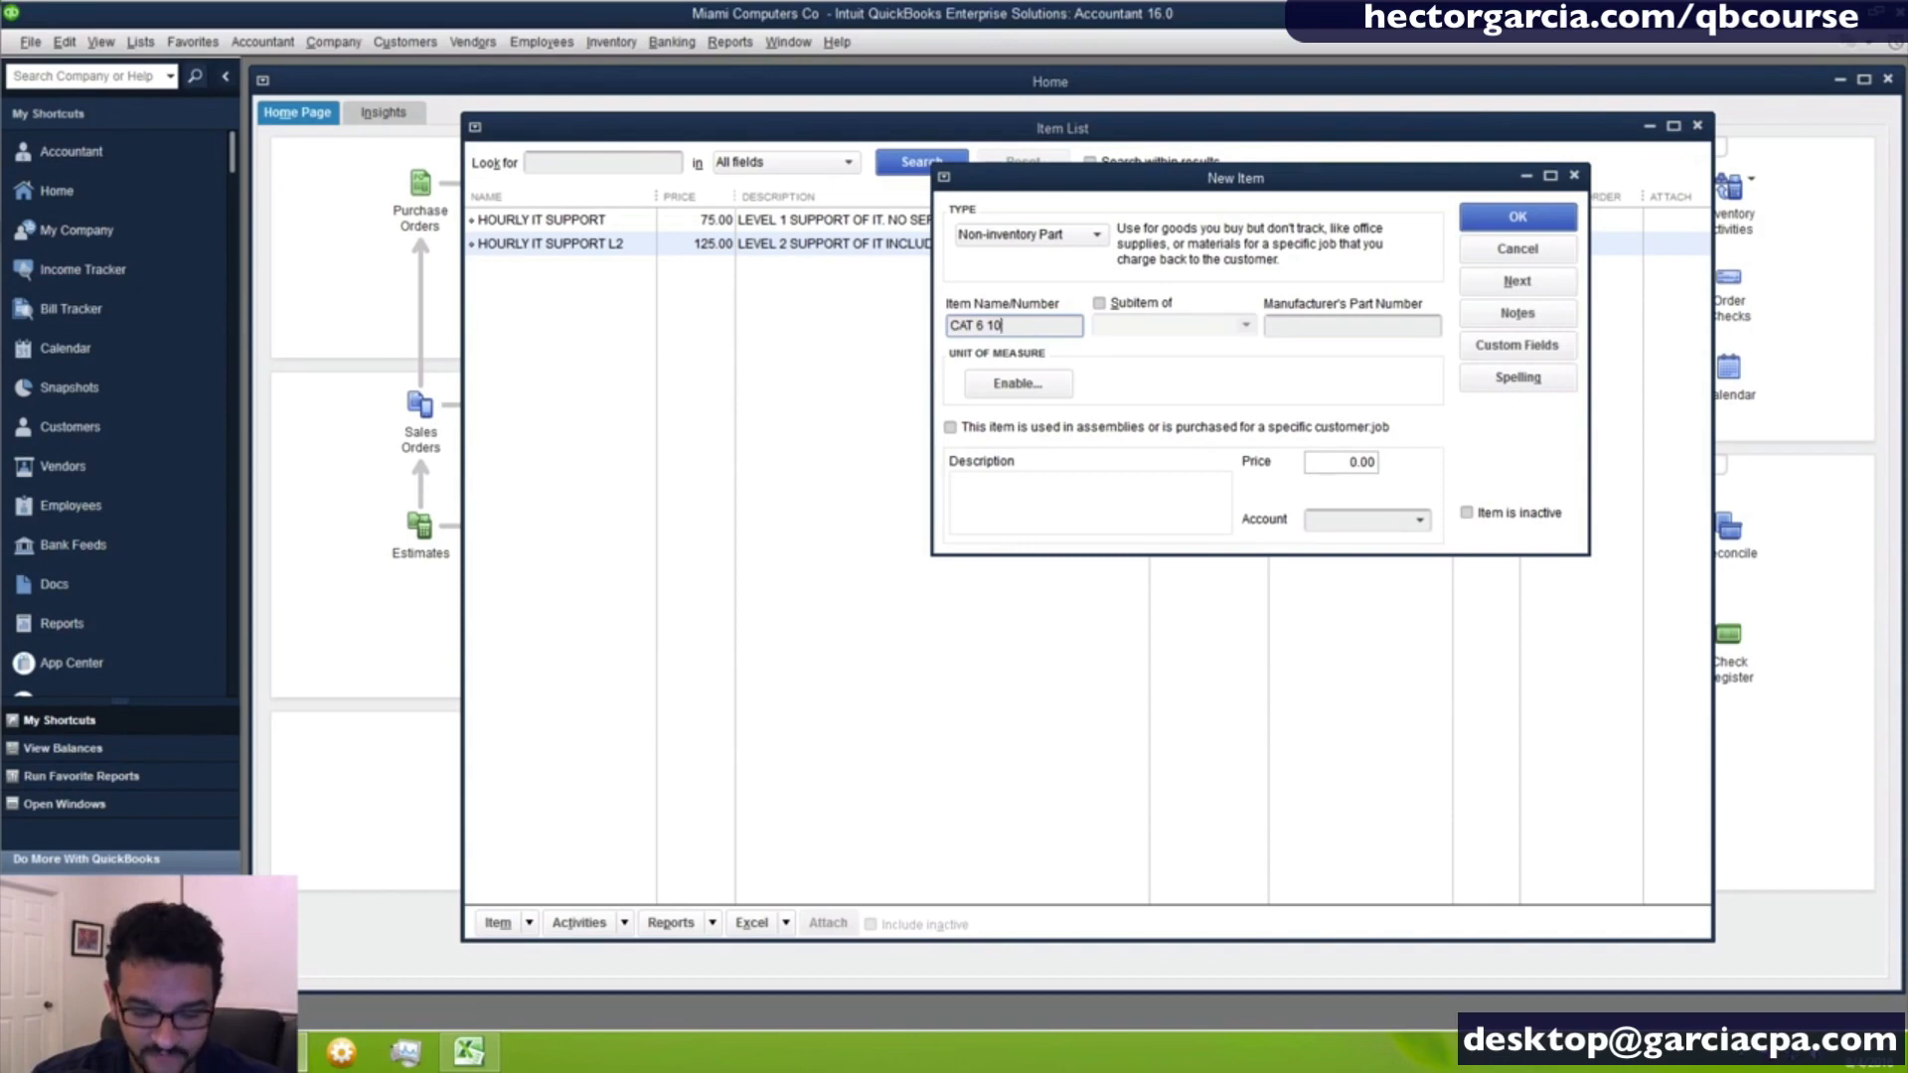
pyautogui.write(' FOOT')
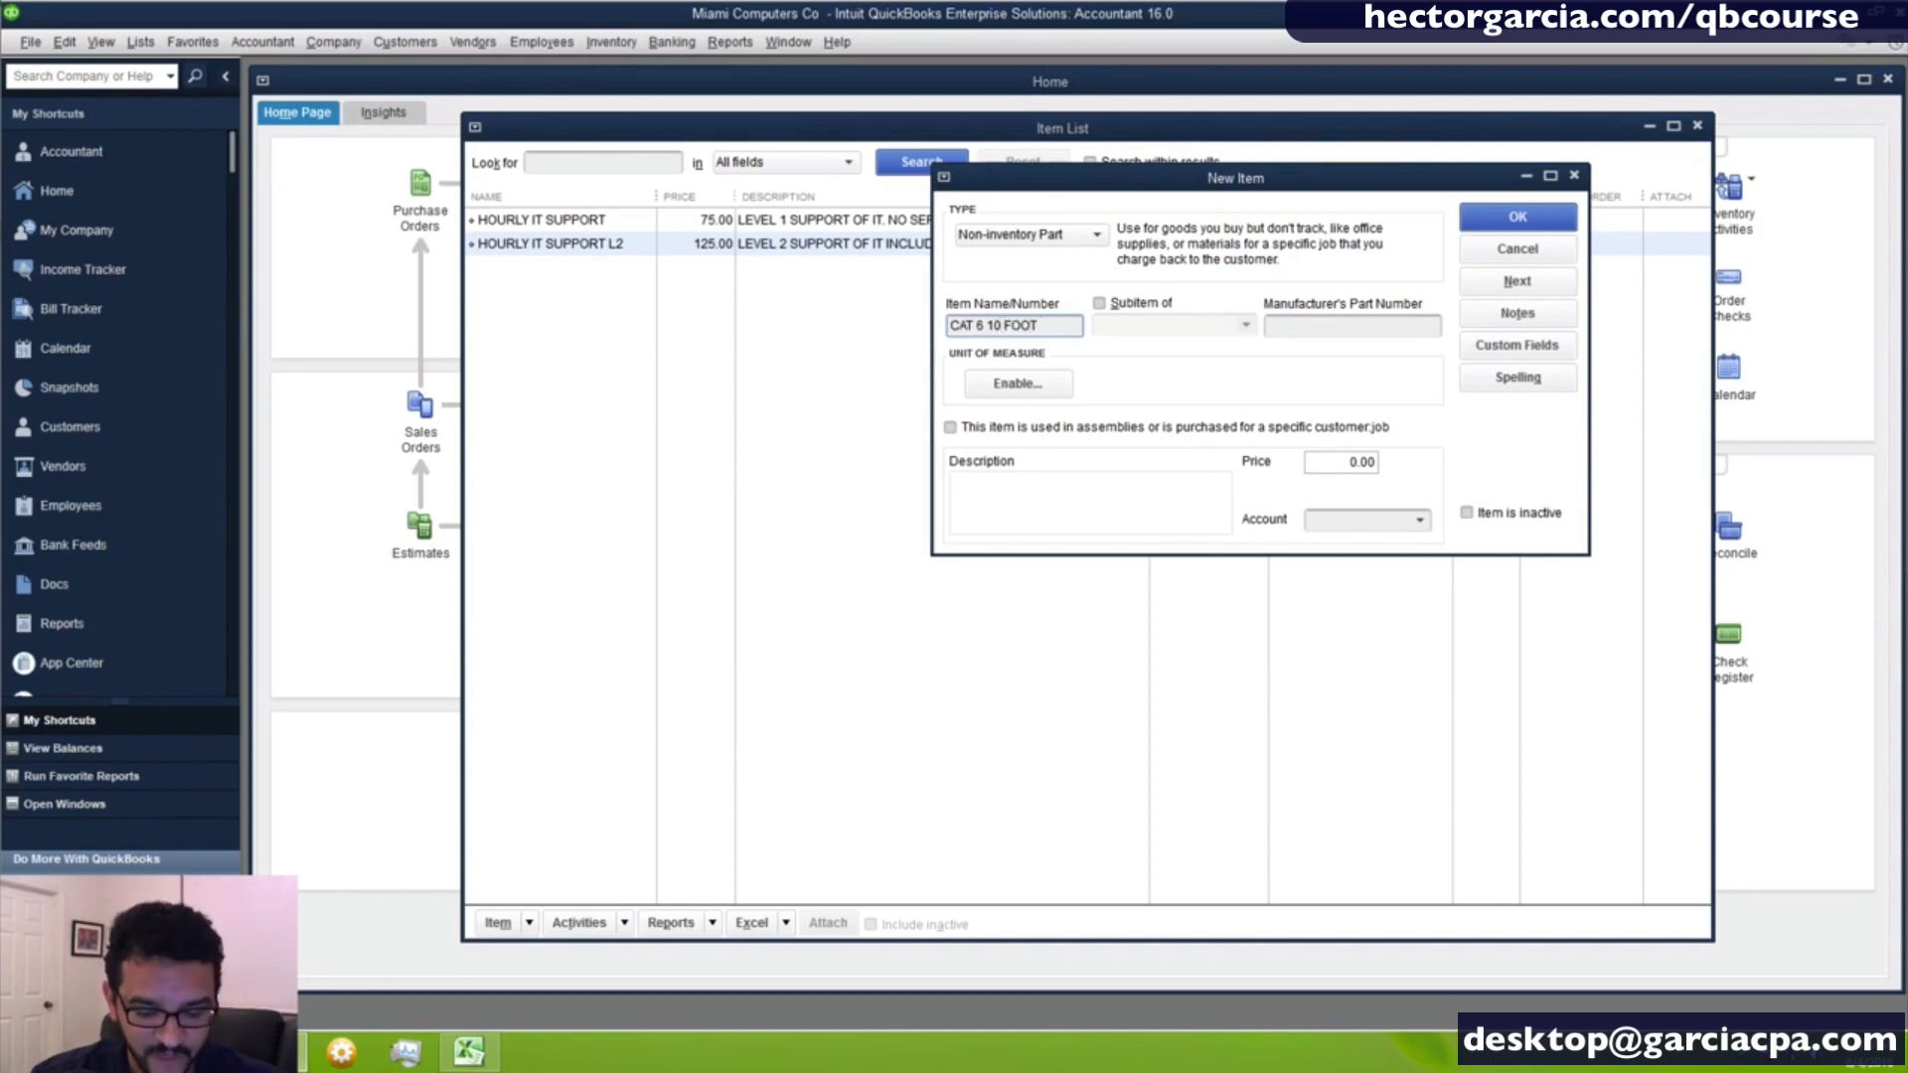
pyautogui.write(' CABLE')
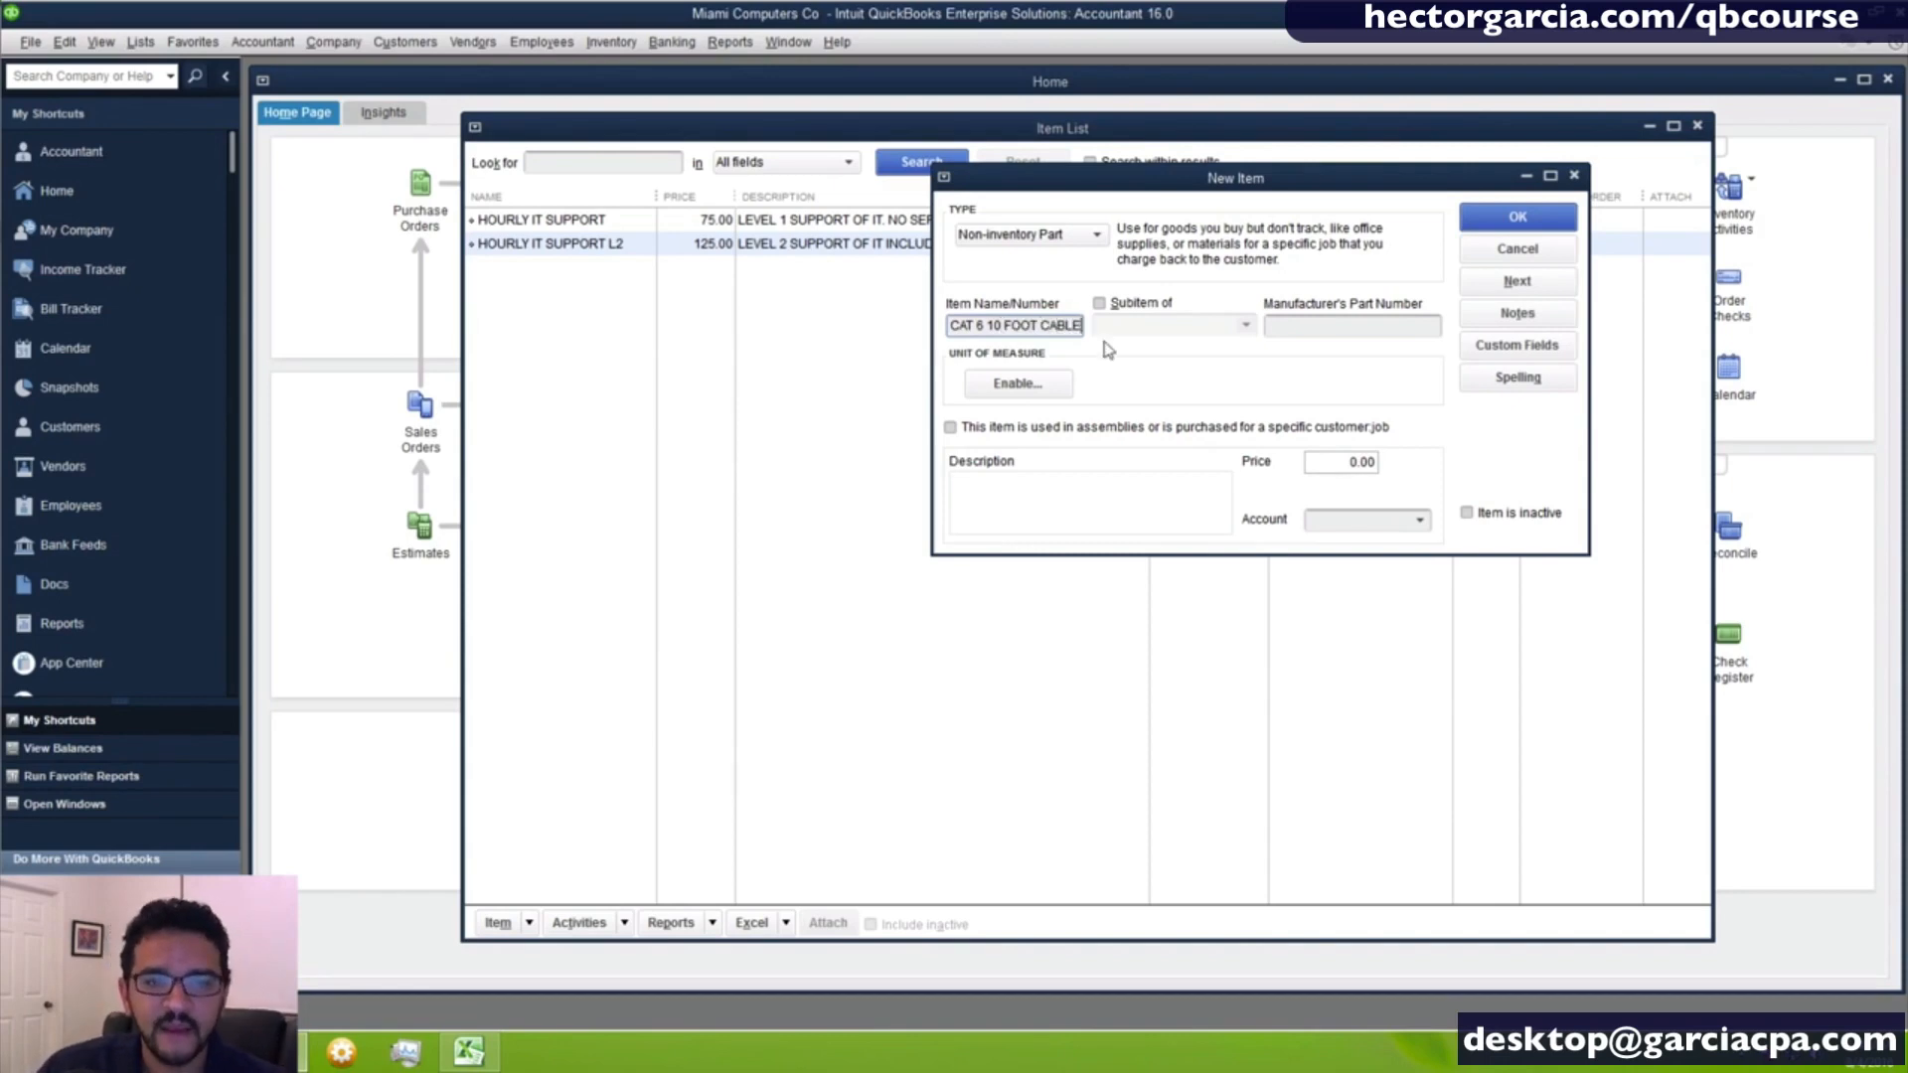
# - Enter NETWORK CABLE as the cable item's description
pyautogui.click(1030, 499)
pyautogui.write('N')
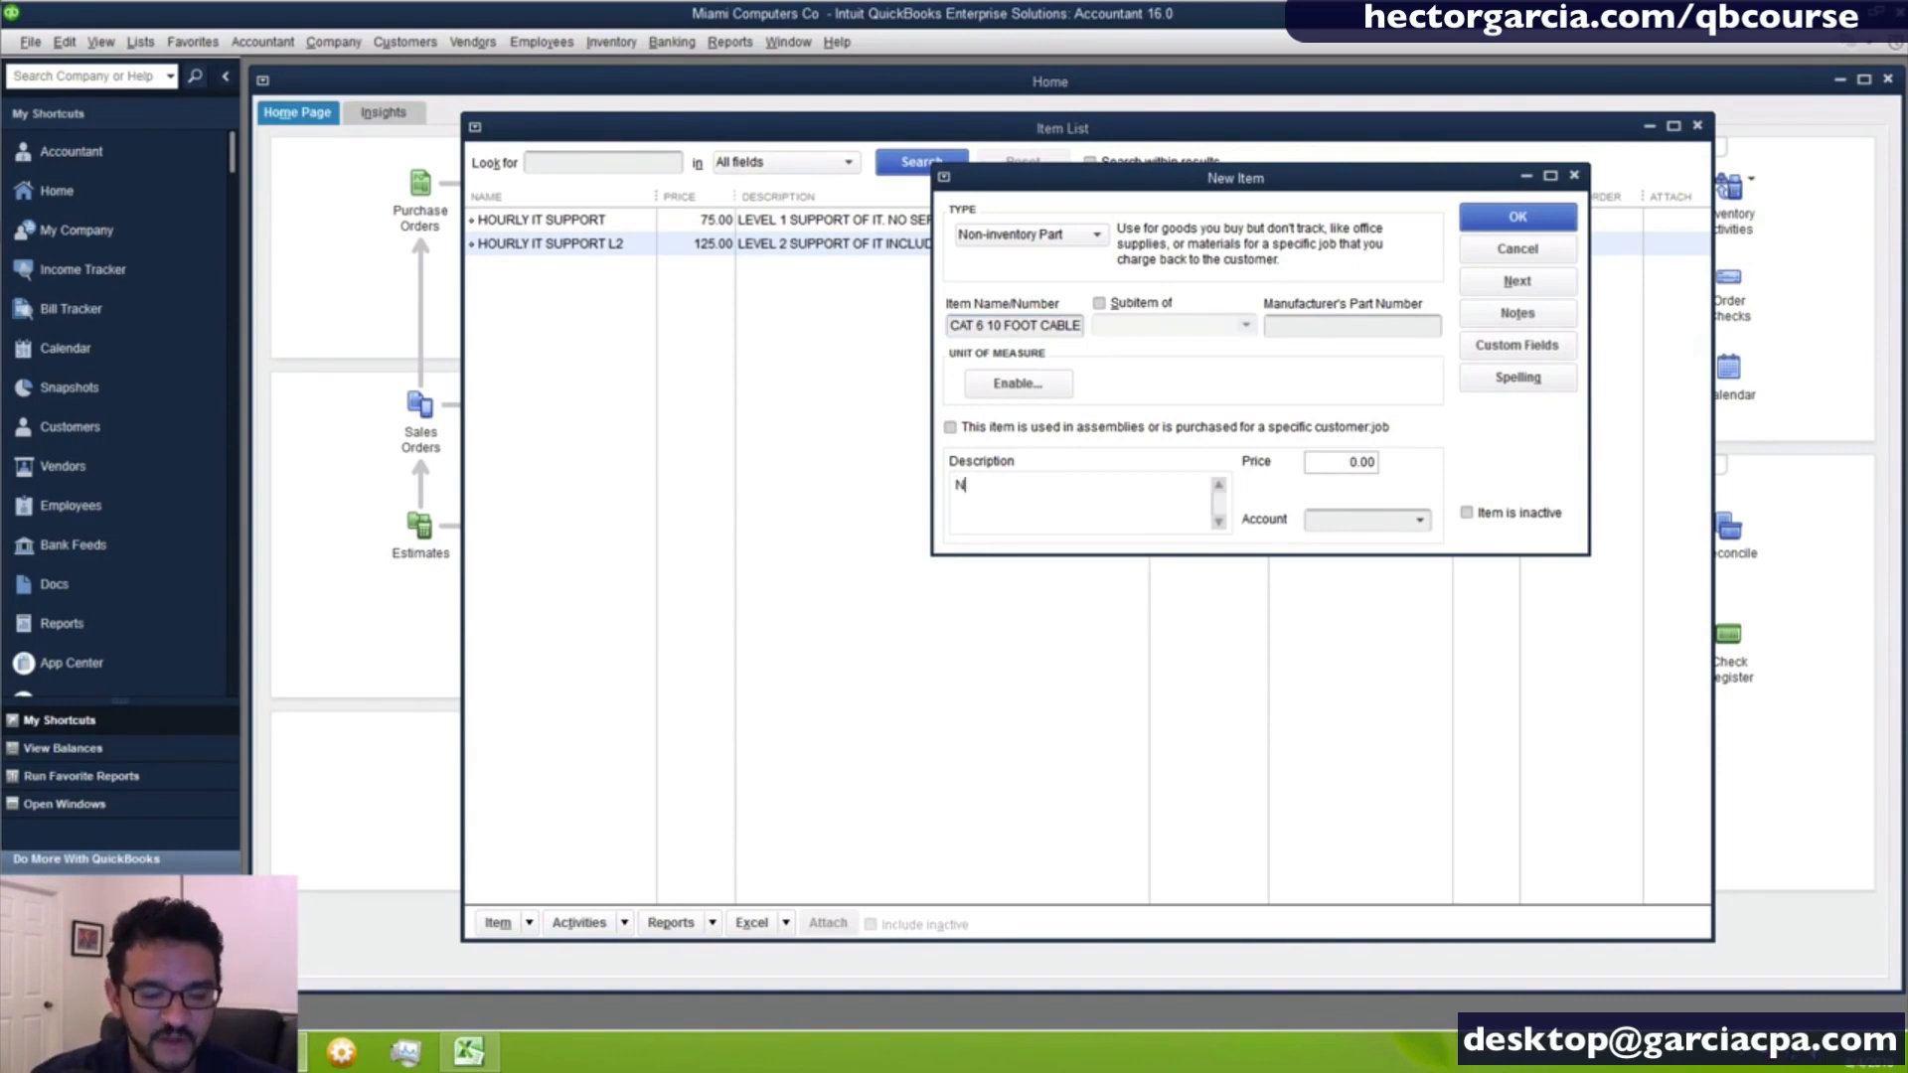
pyautogui.write('ETWORK CABLE')
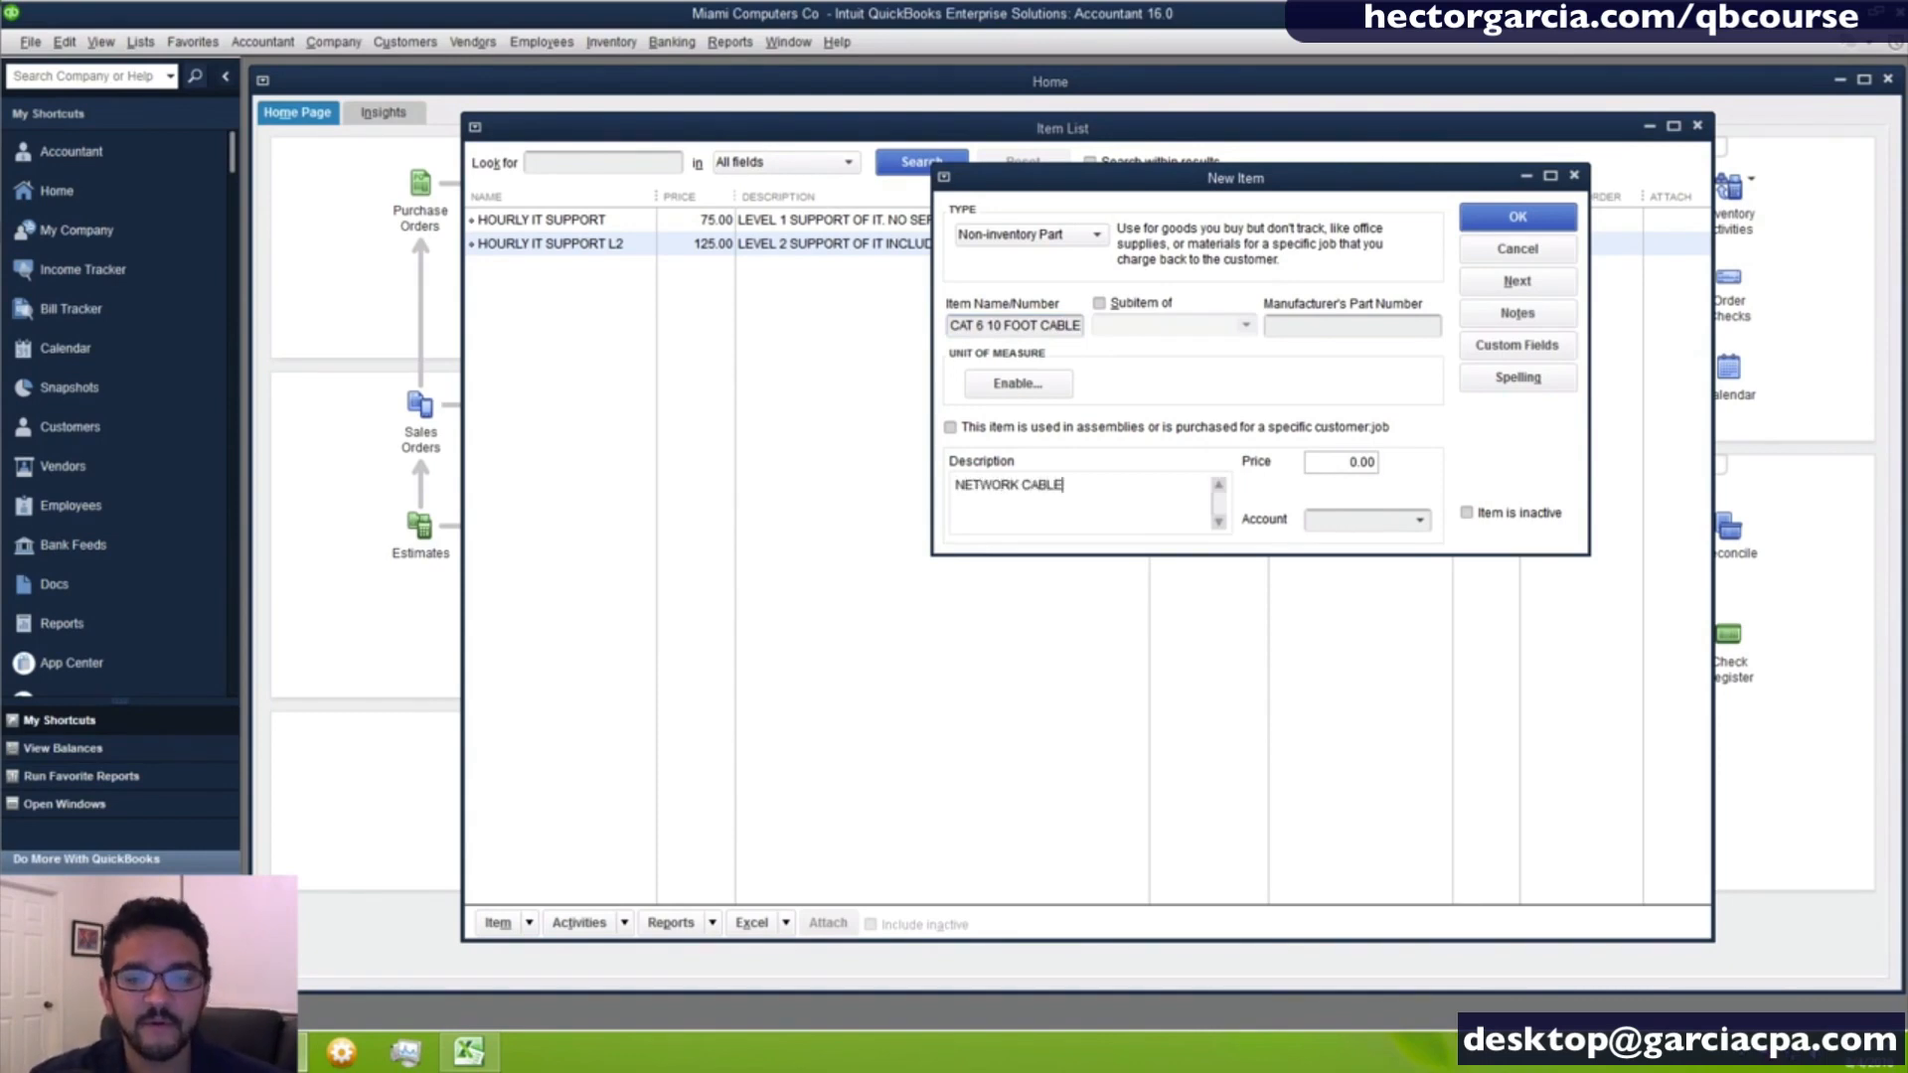
pyautogui.press('Tab')
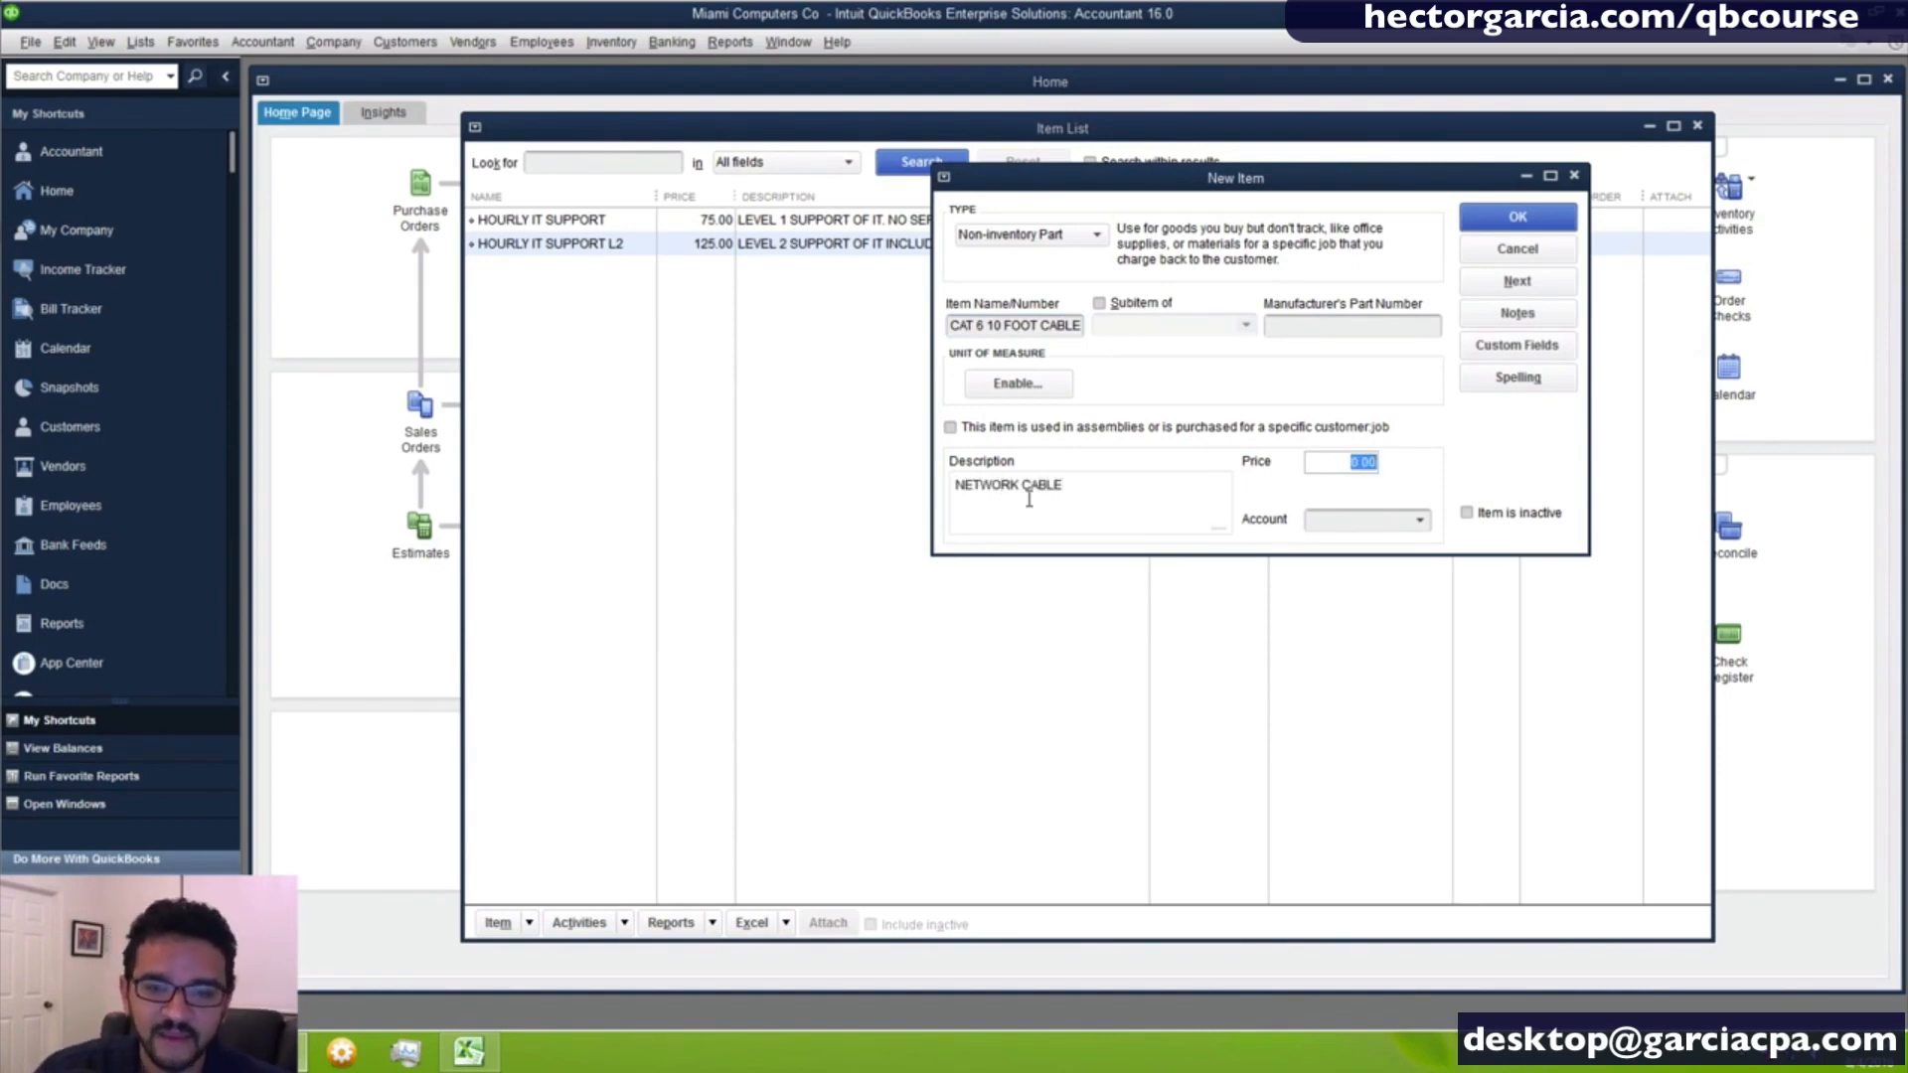
# - Set the cable item's price to 10 and assign it to the Sales - Hardware account
pyautogui.write('0.000')
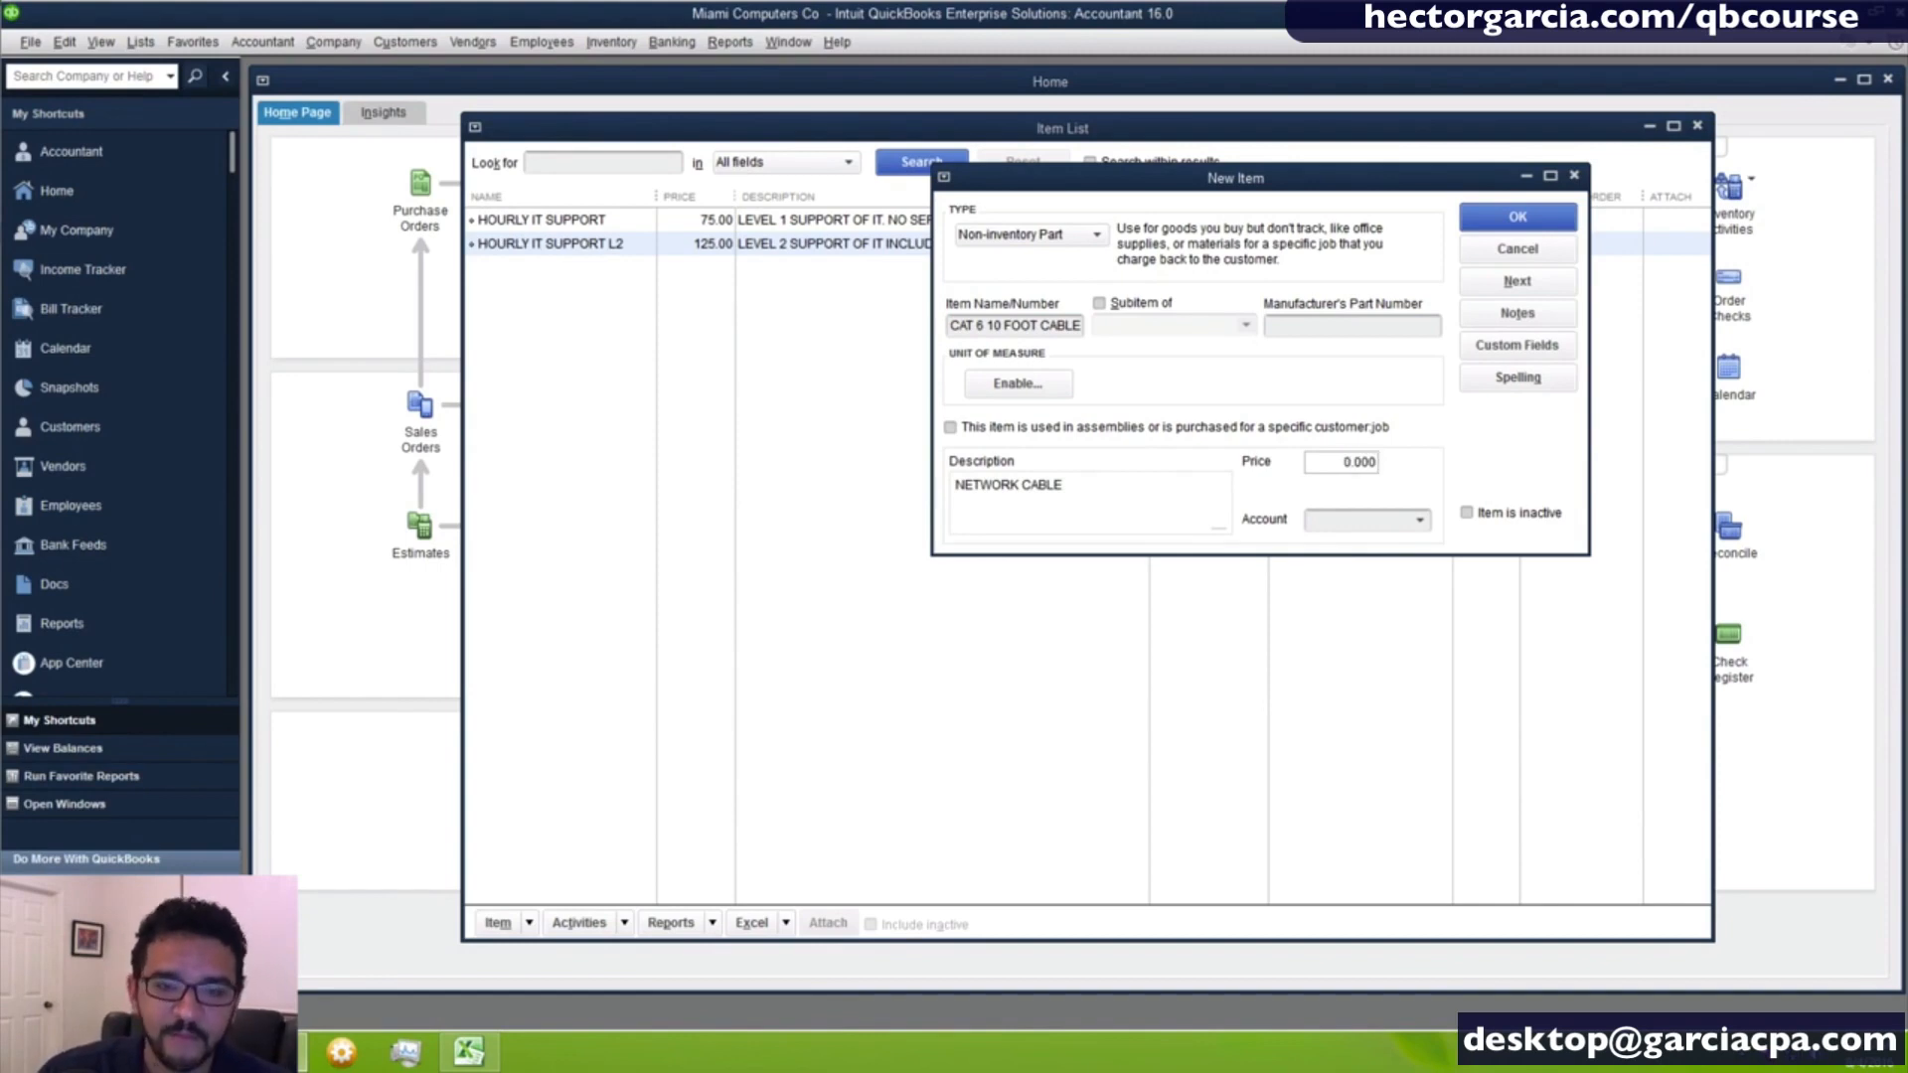
pyautogui.moveTo(1326, 470); pyautogui.dragTo(1590, 495)
pyautogui.write('1')
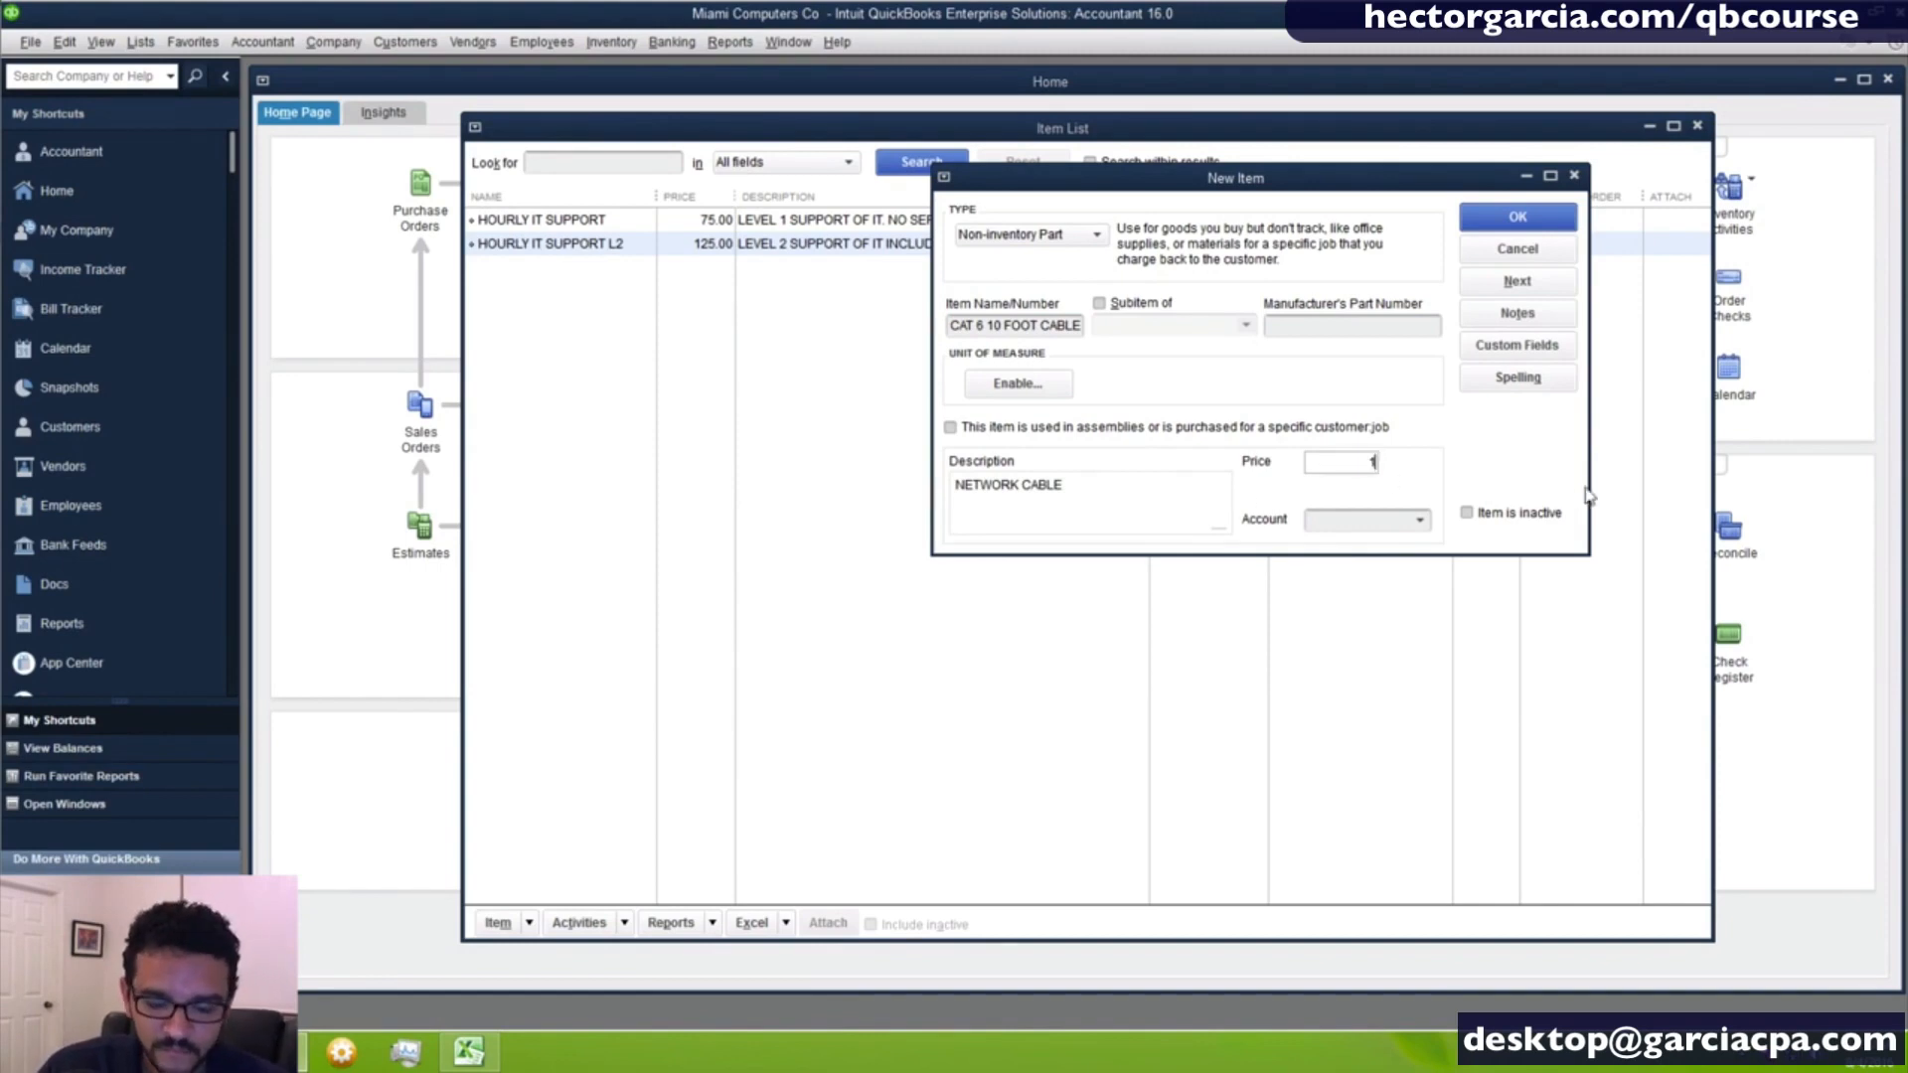
pyautogui.write('0')
pyautogui.click(1419, 519)
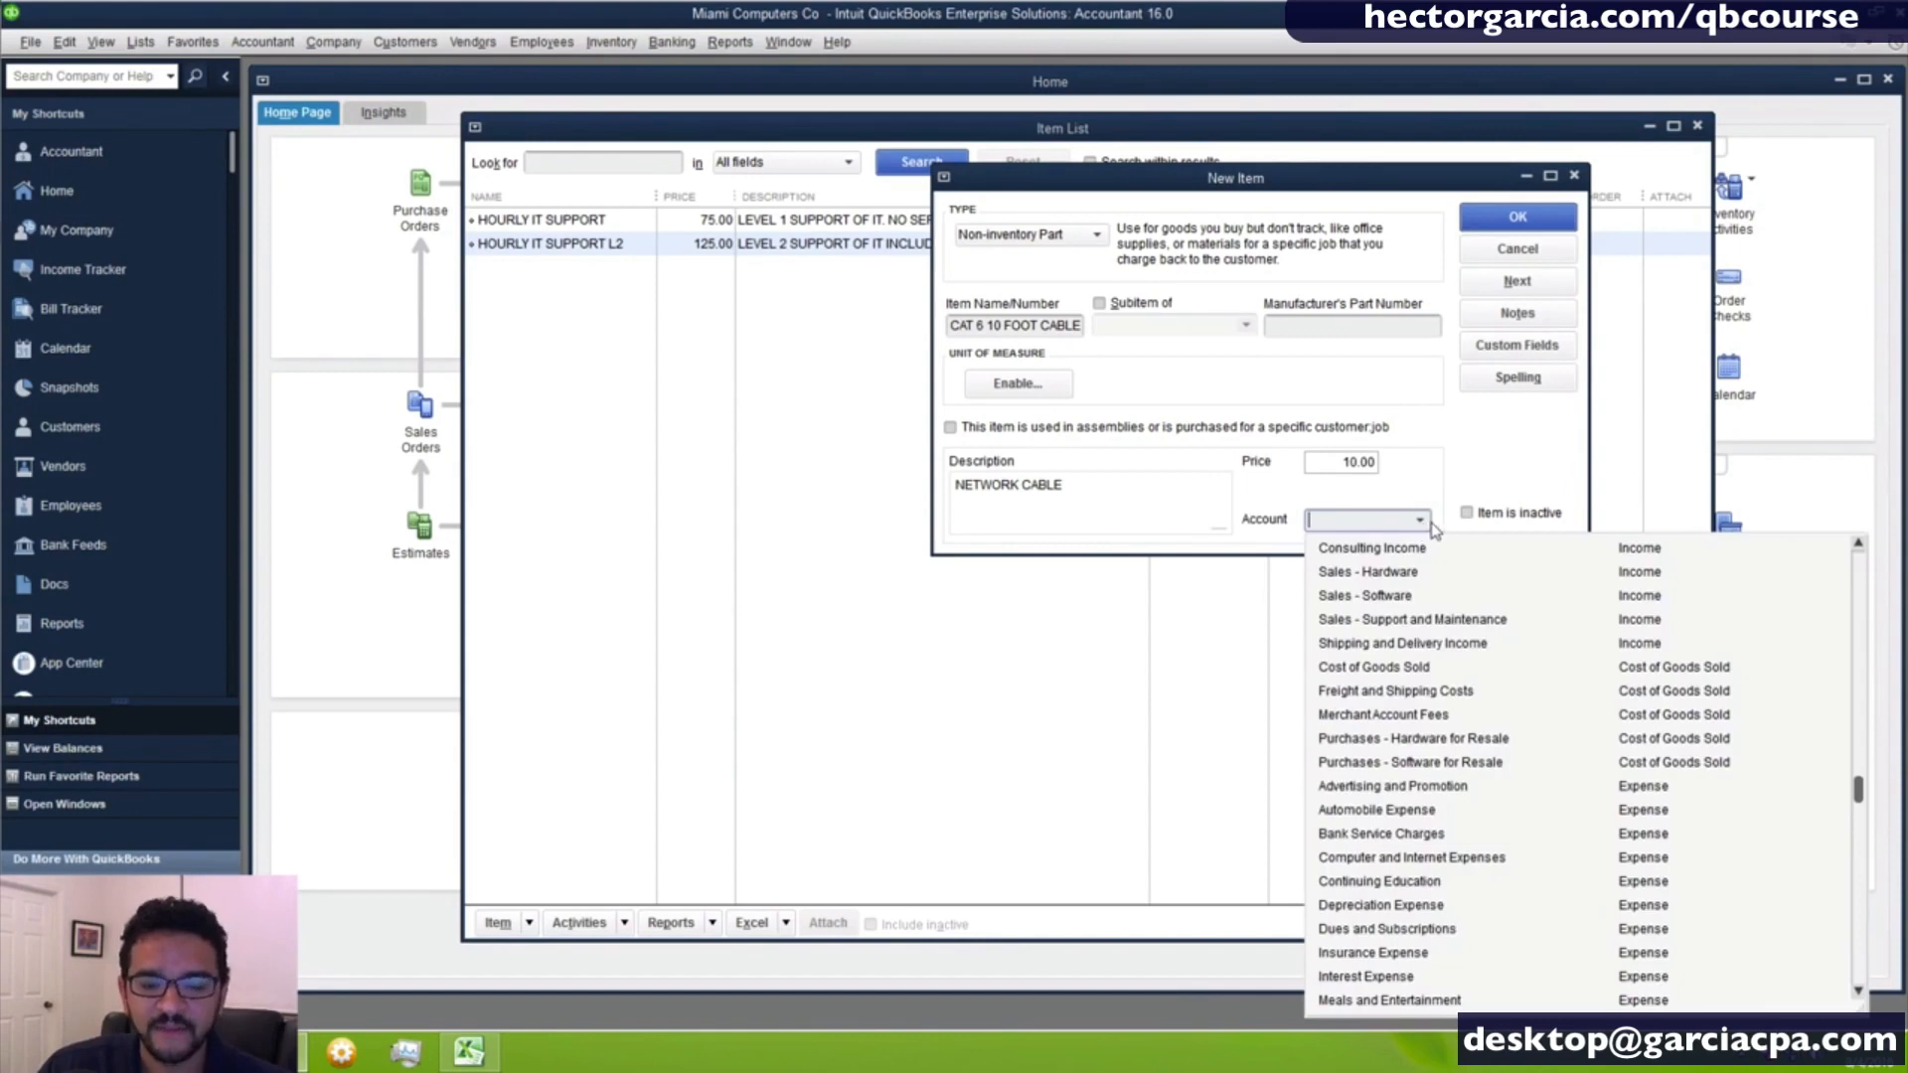
pyautogui.click(1411, 574)
pyautogui.hotkey('shift', 'Tab')
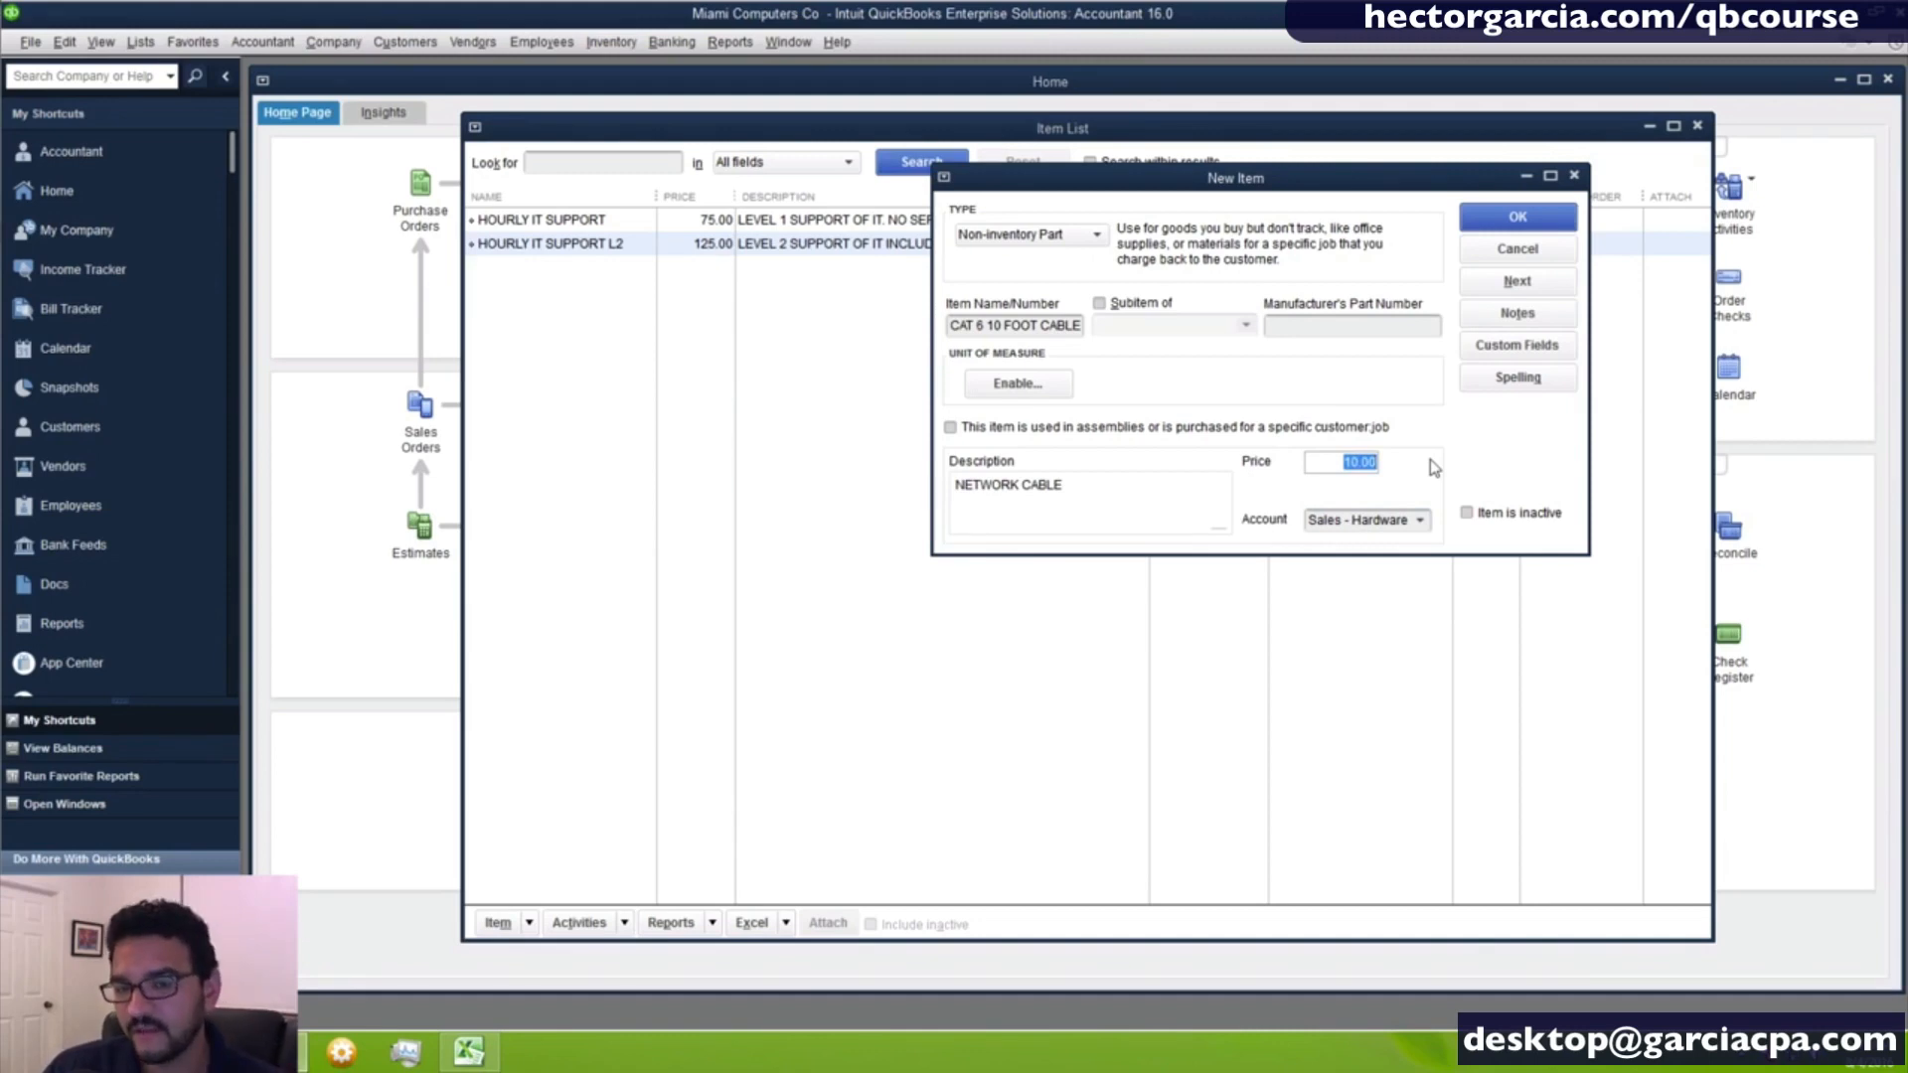
# - Mark the cable as used in assemblies or purchased for a specific customer:job and set its cost to 3
pyautogui.click(949, 428)
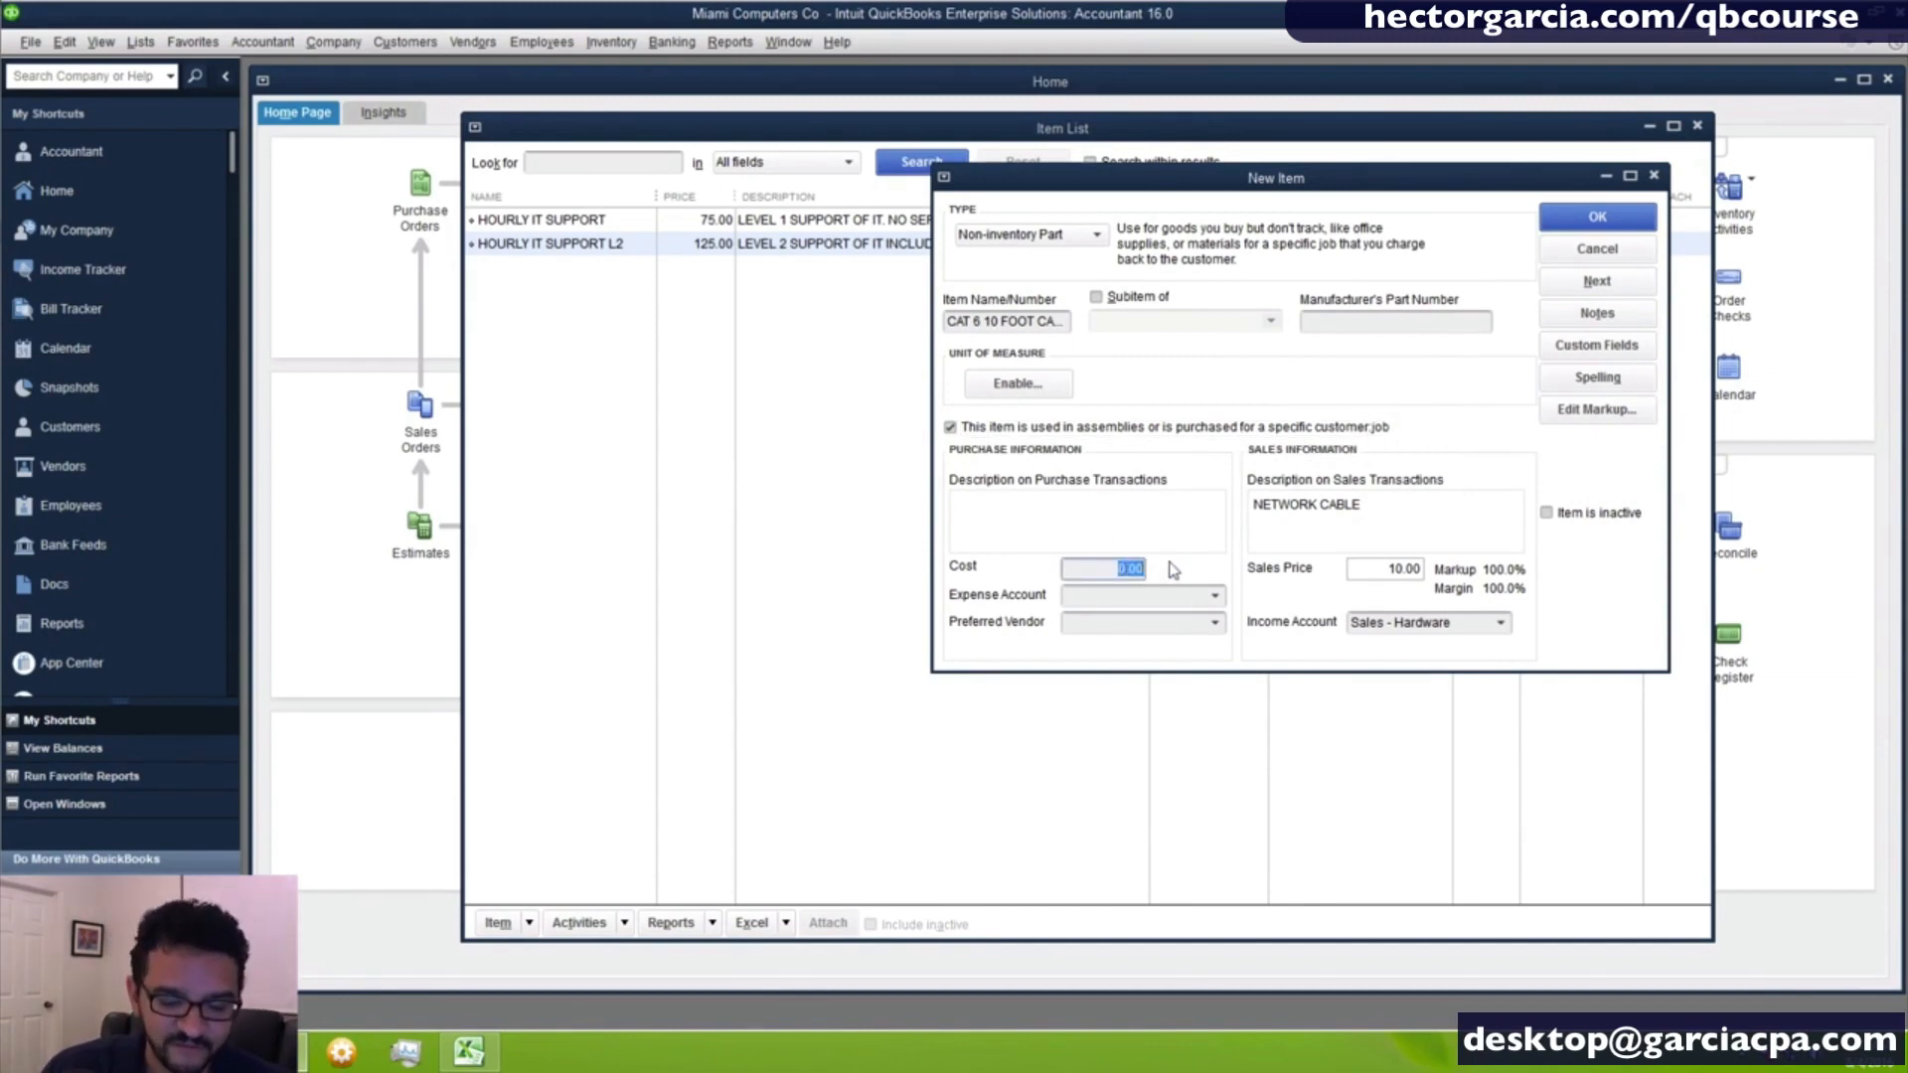
pyautogui.write('3')
pyautogui.click(1131, 602)
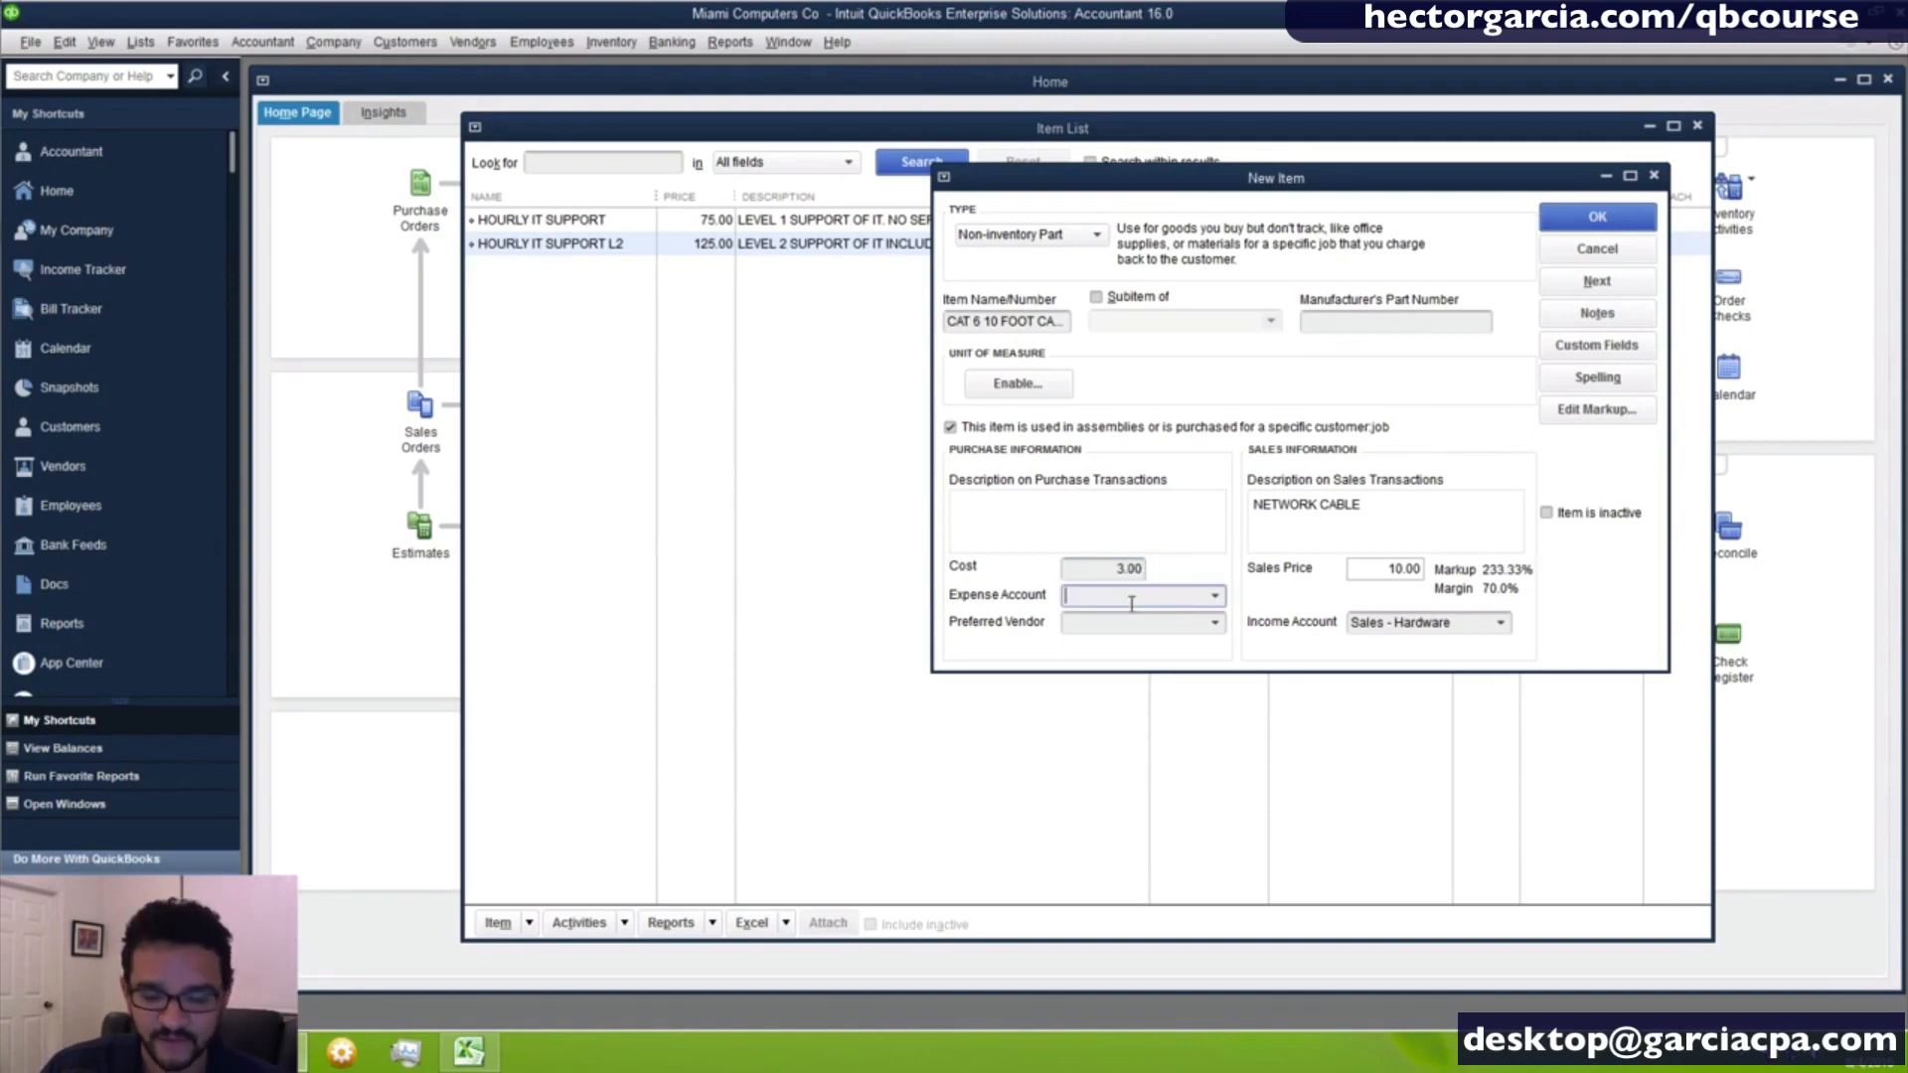
pyautogui.write('cos')
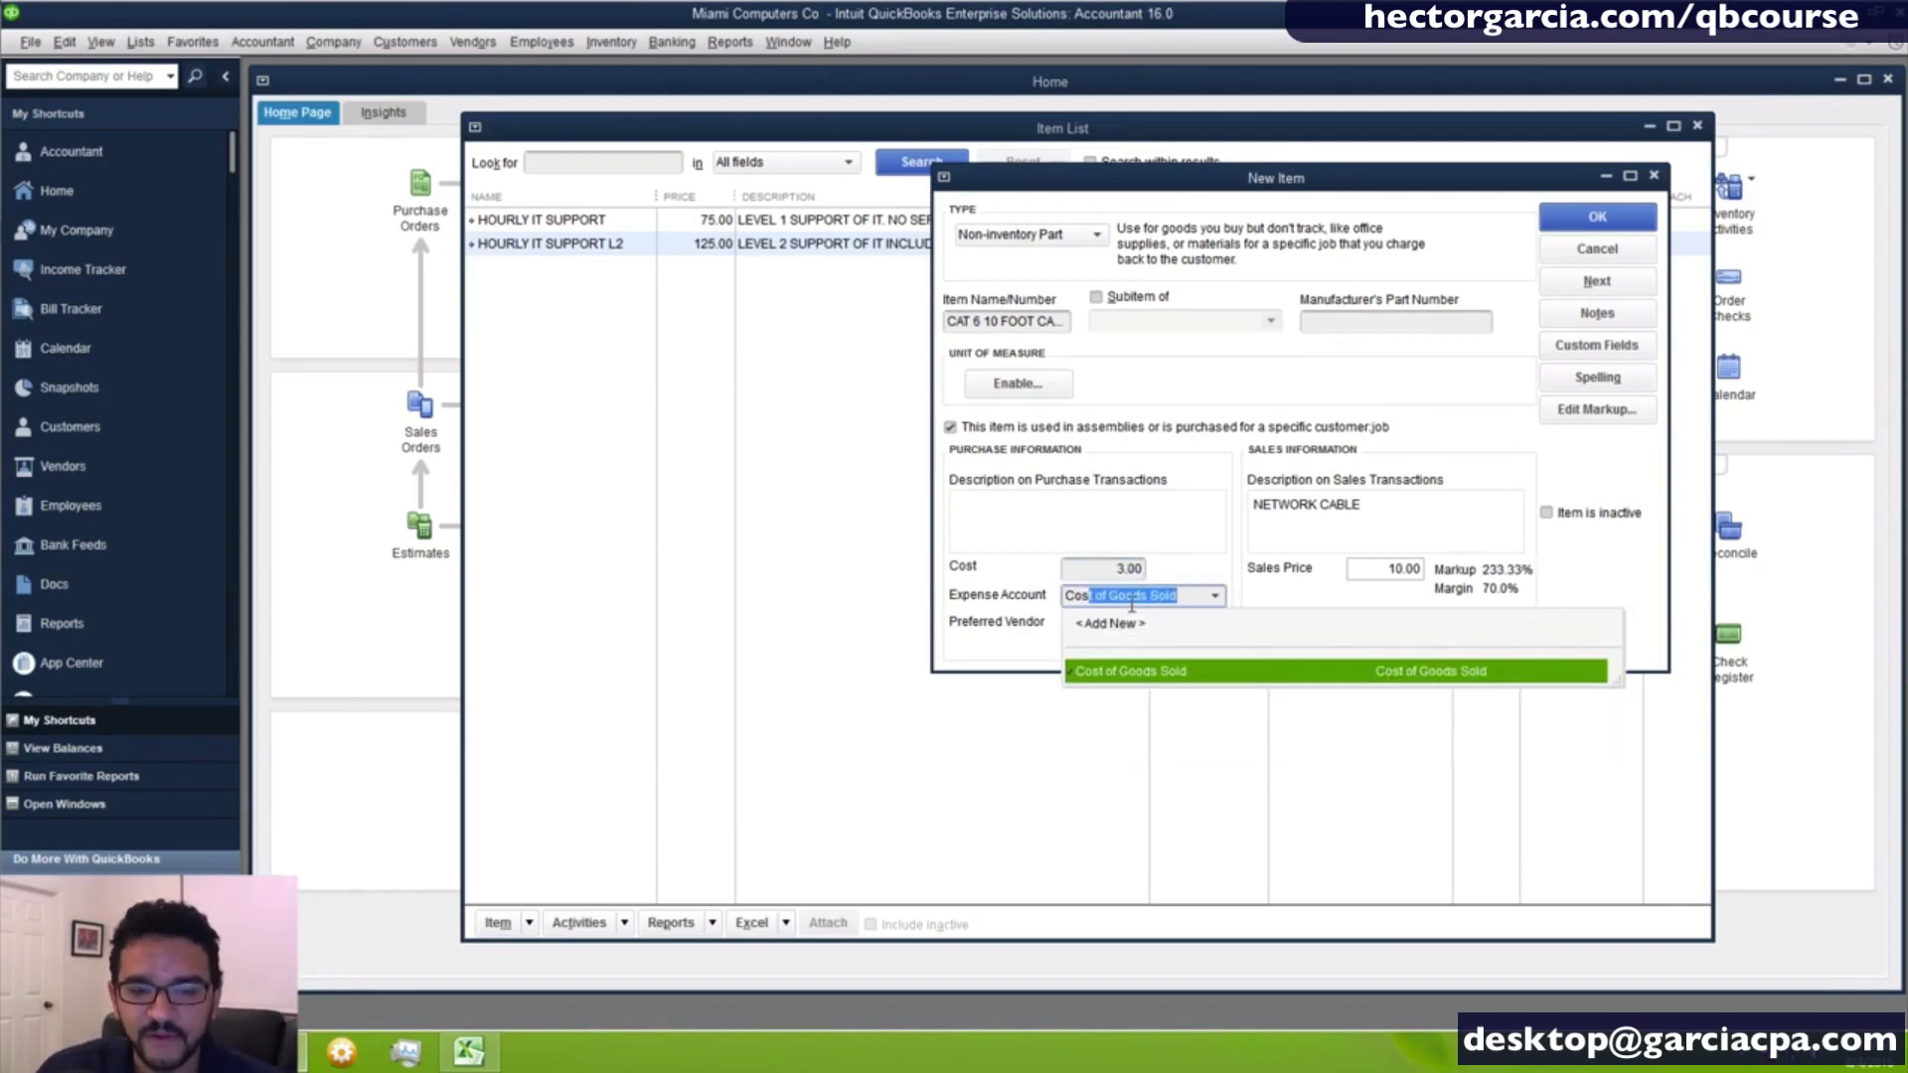
pyautogui.press('BackSpace')
pyautogui.press('BackSpace')
pyautogui.press('BackSpace')
pyautogui.press('BackSpace')
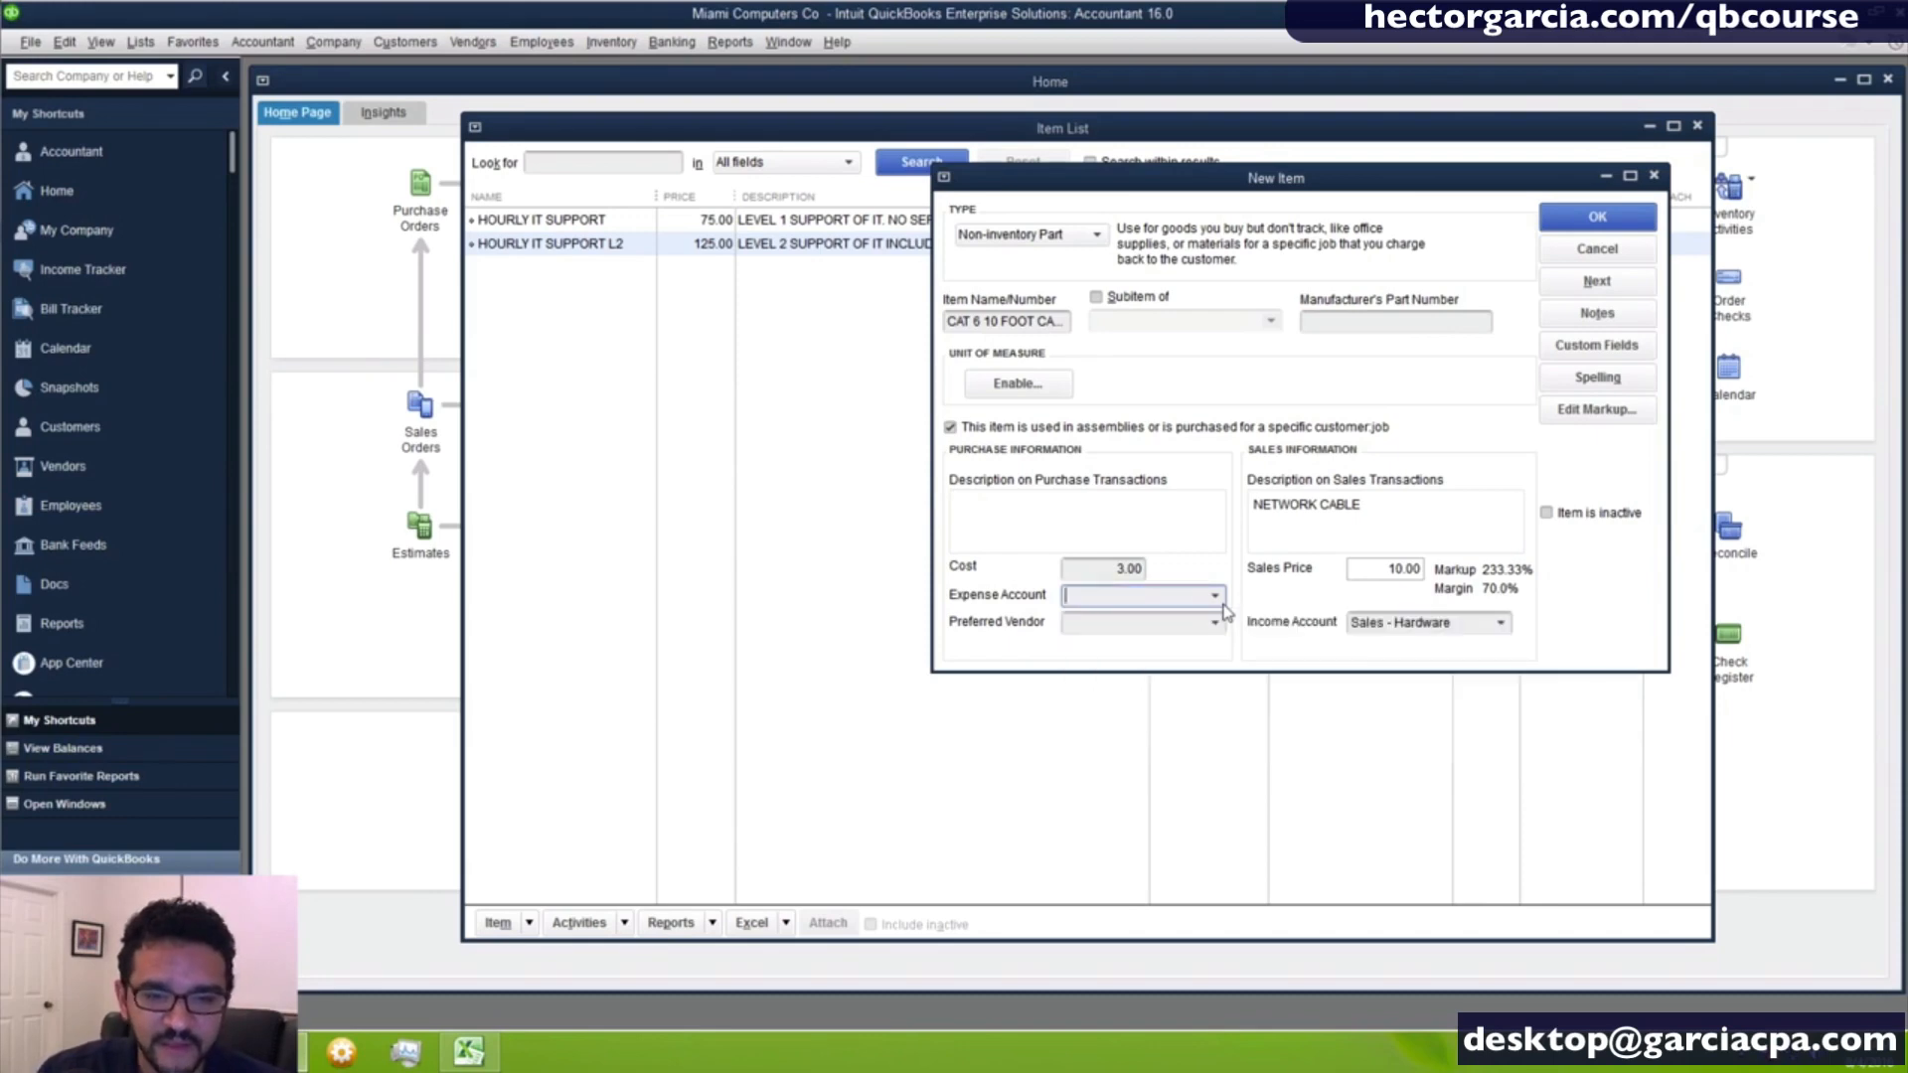
pyautogui.click(1480, 624)
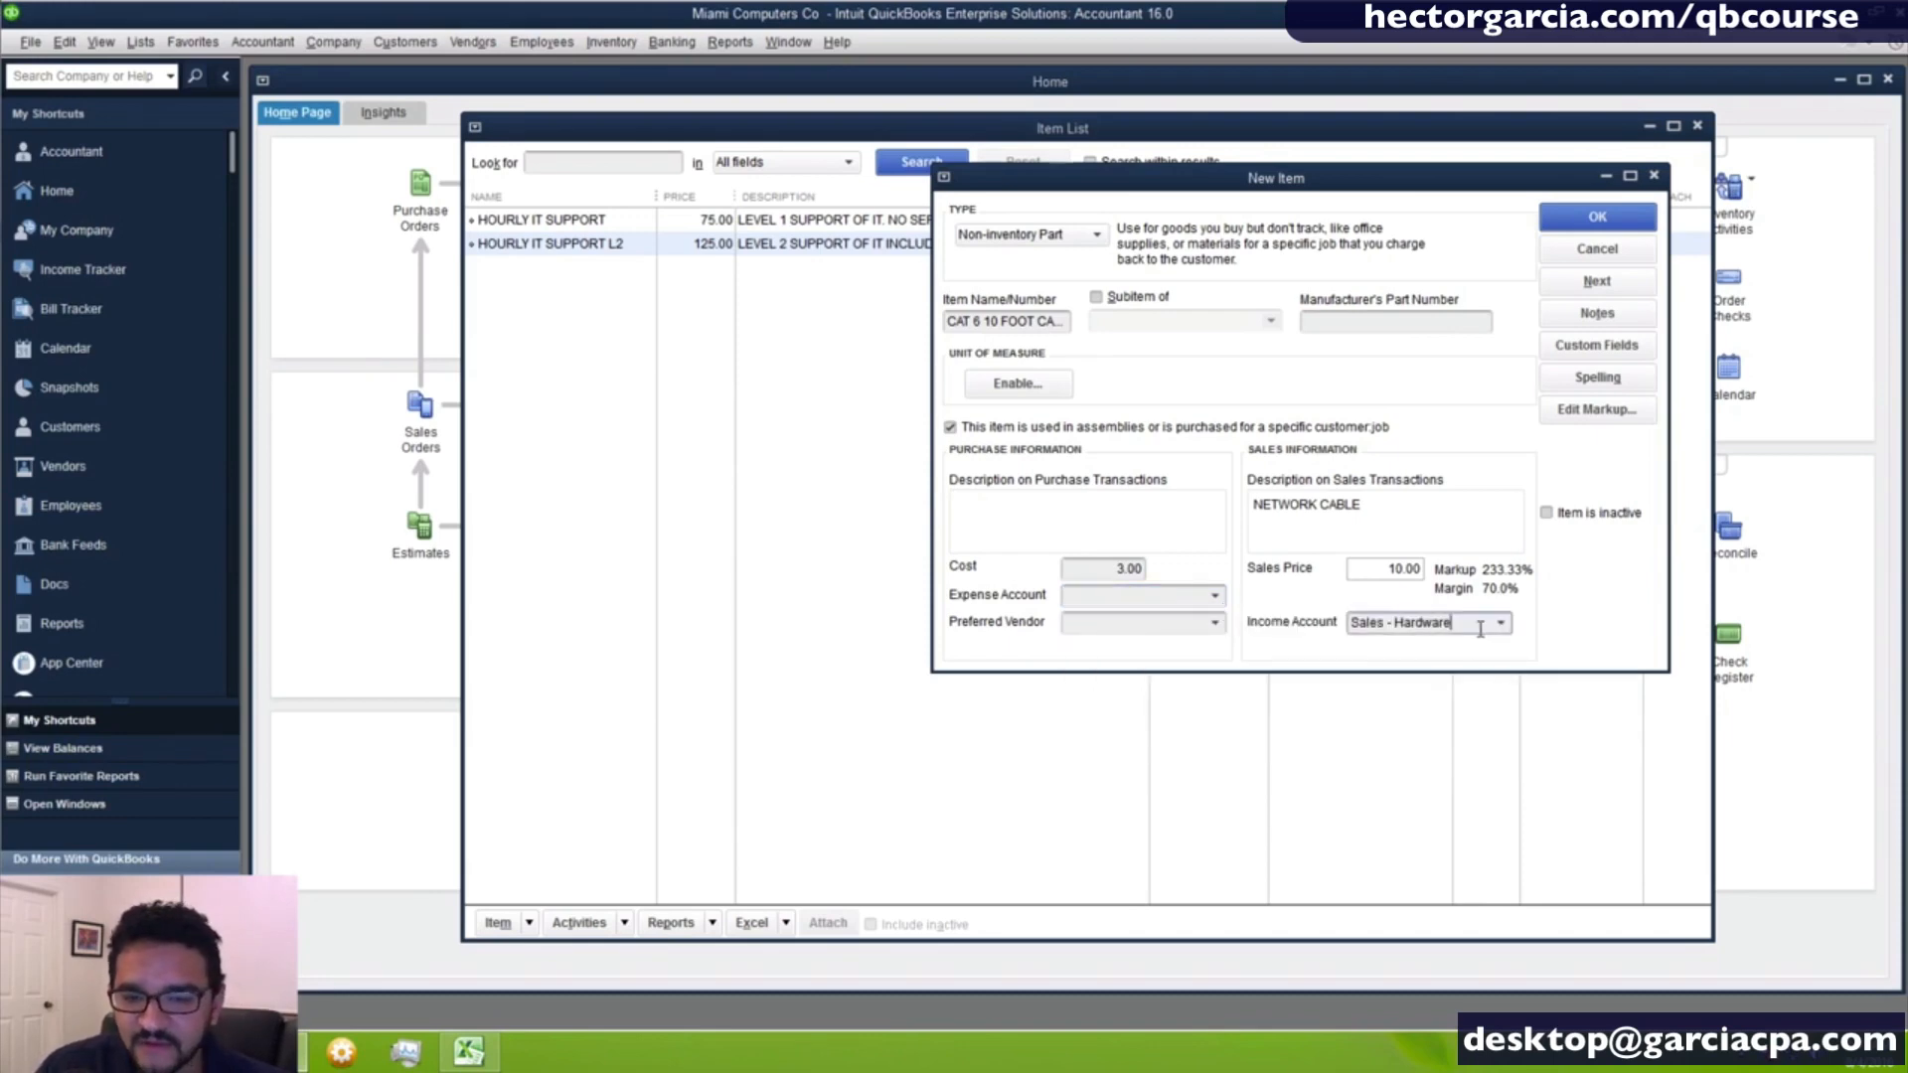
pyautogui.click(1500, 623)
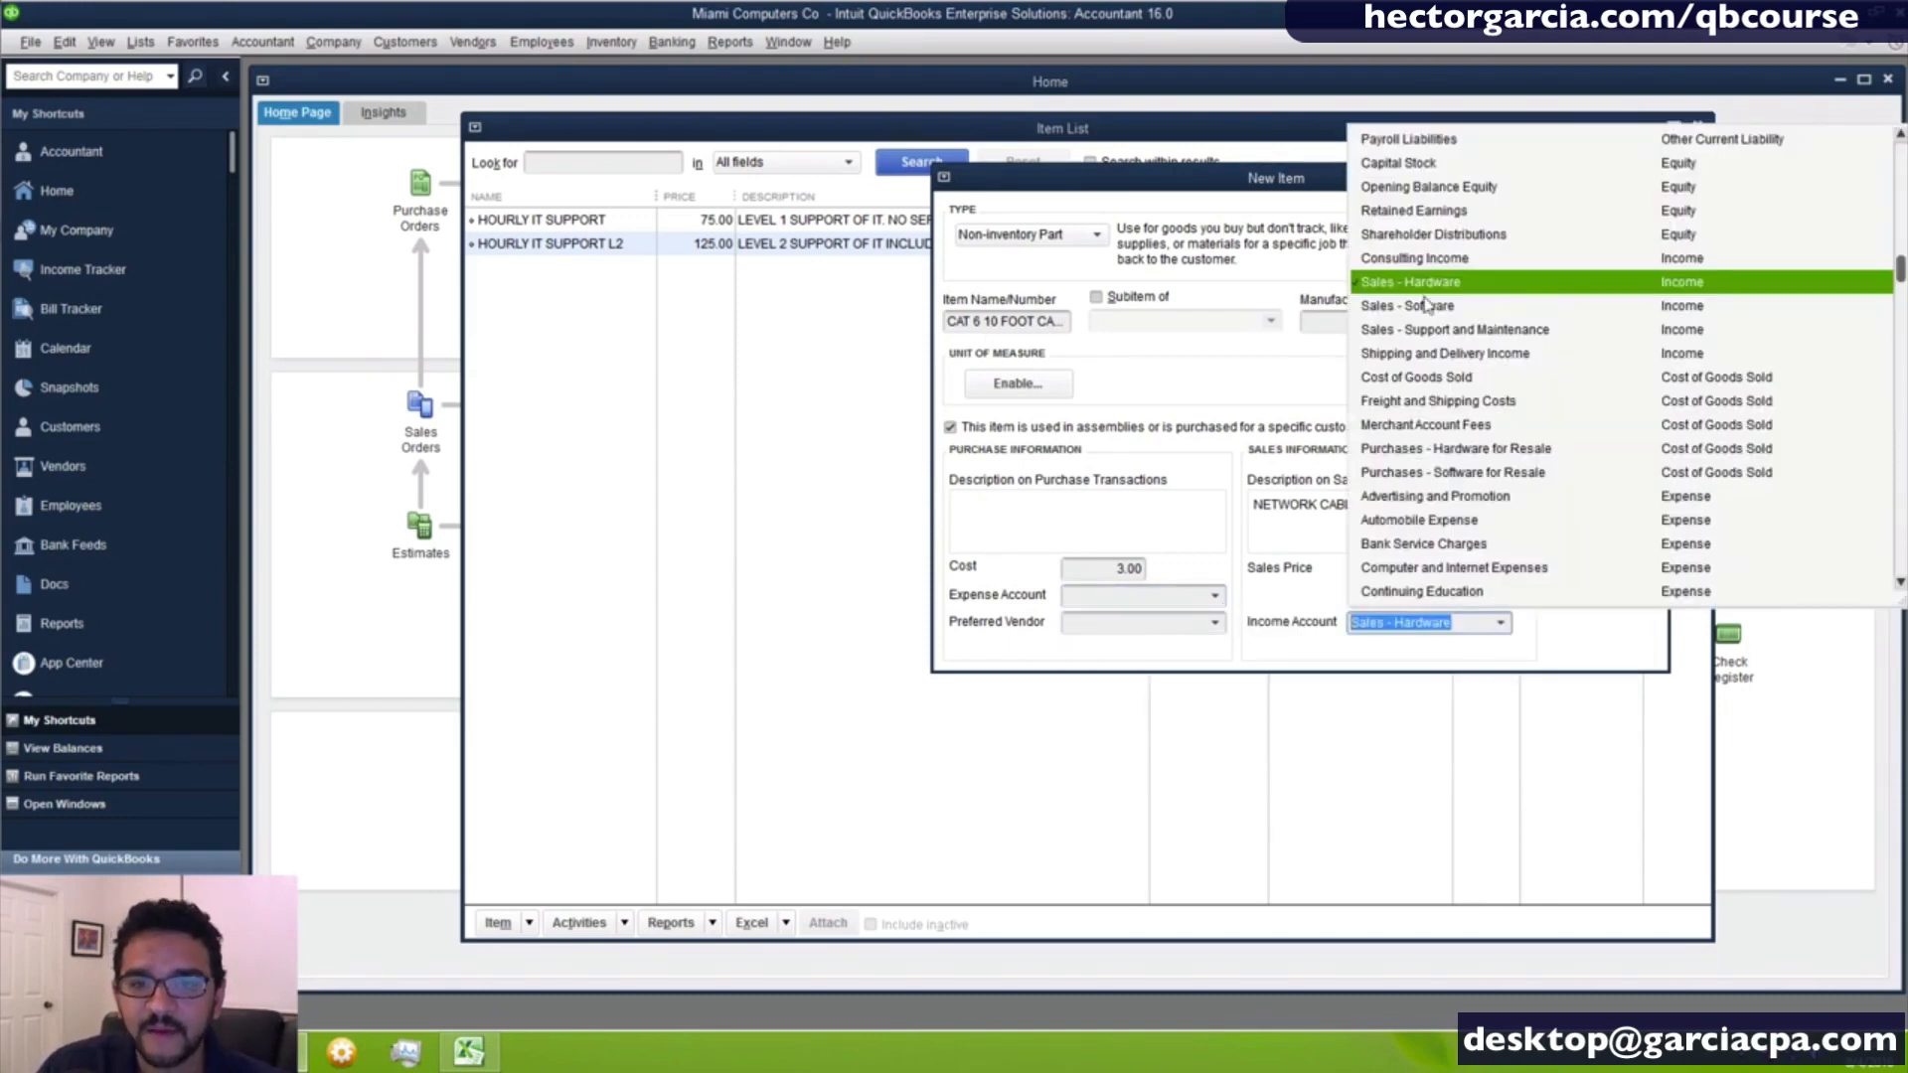
# - Assign Purchases - Hardware for Resale as the cable item's expense account
pyautogui.click(1162, 595)
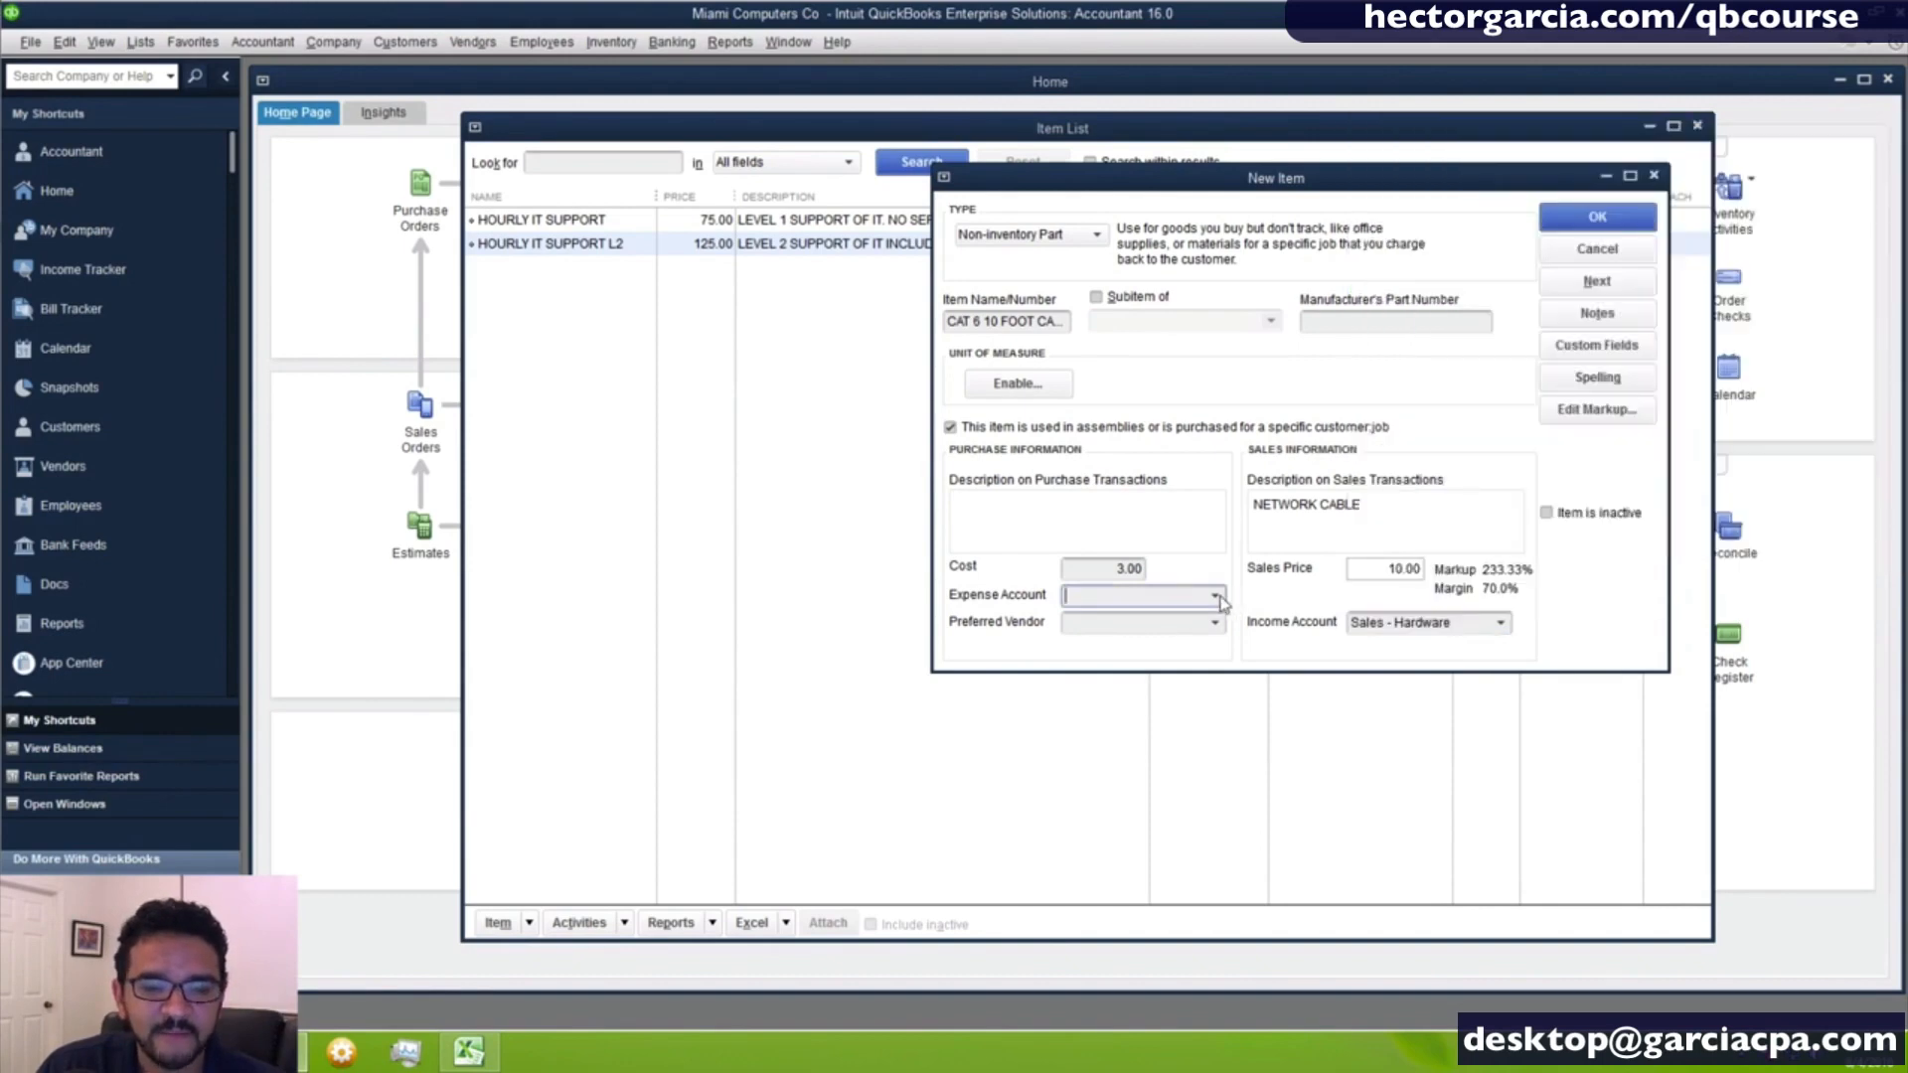
pyautogui.click(1216, 597)
pyautogui.scroll(1, 1166, 348)
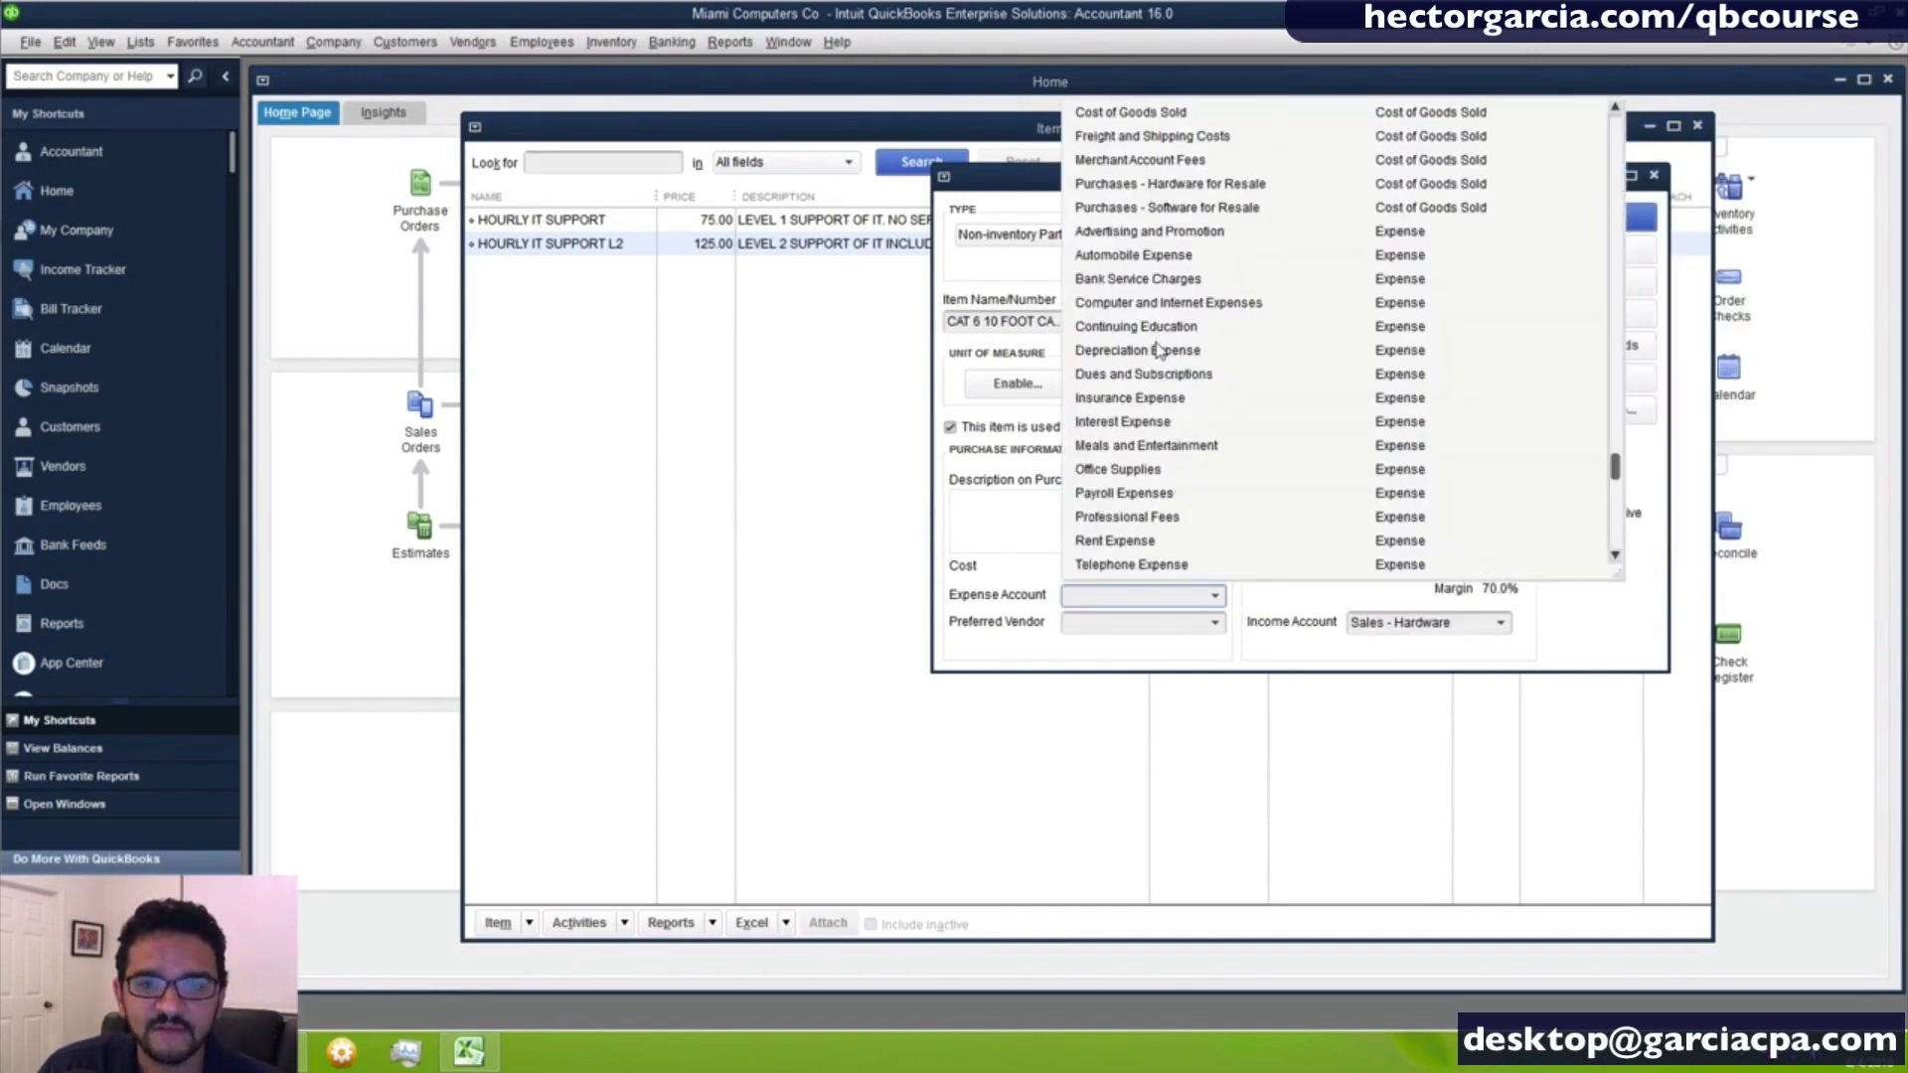
pyautogui.click(1157, 191)
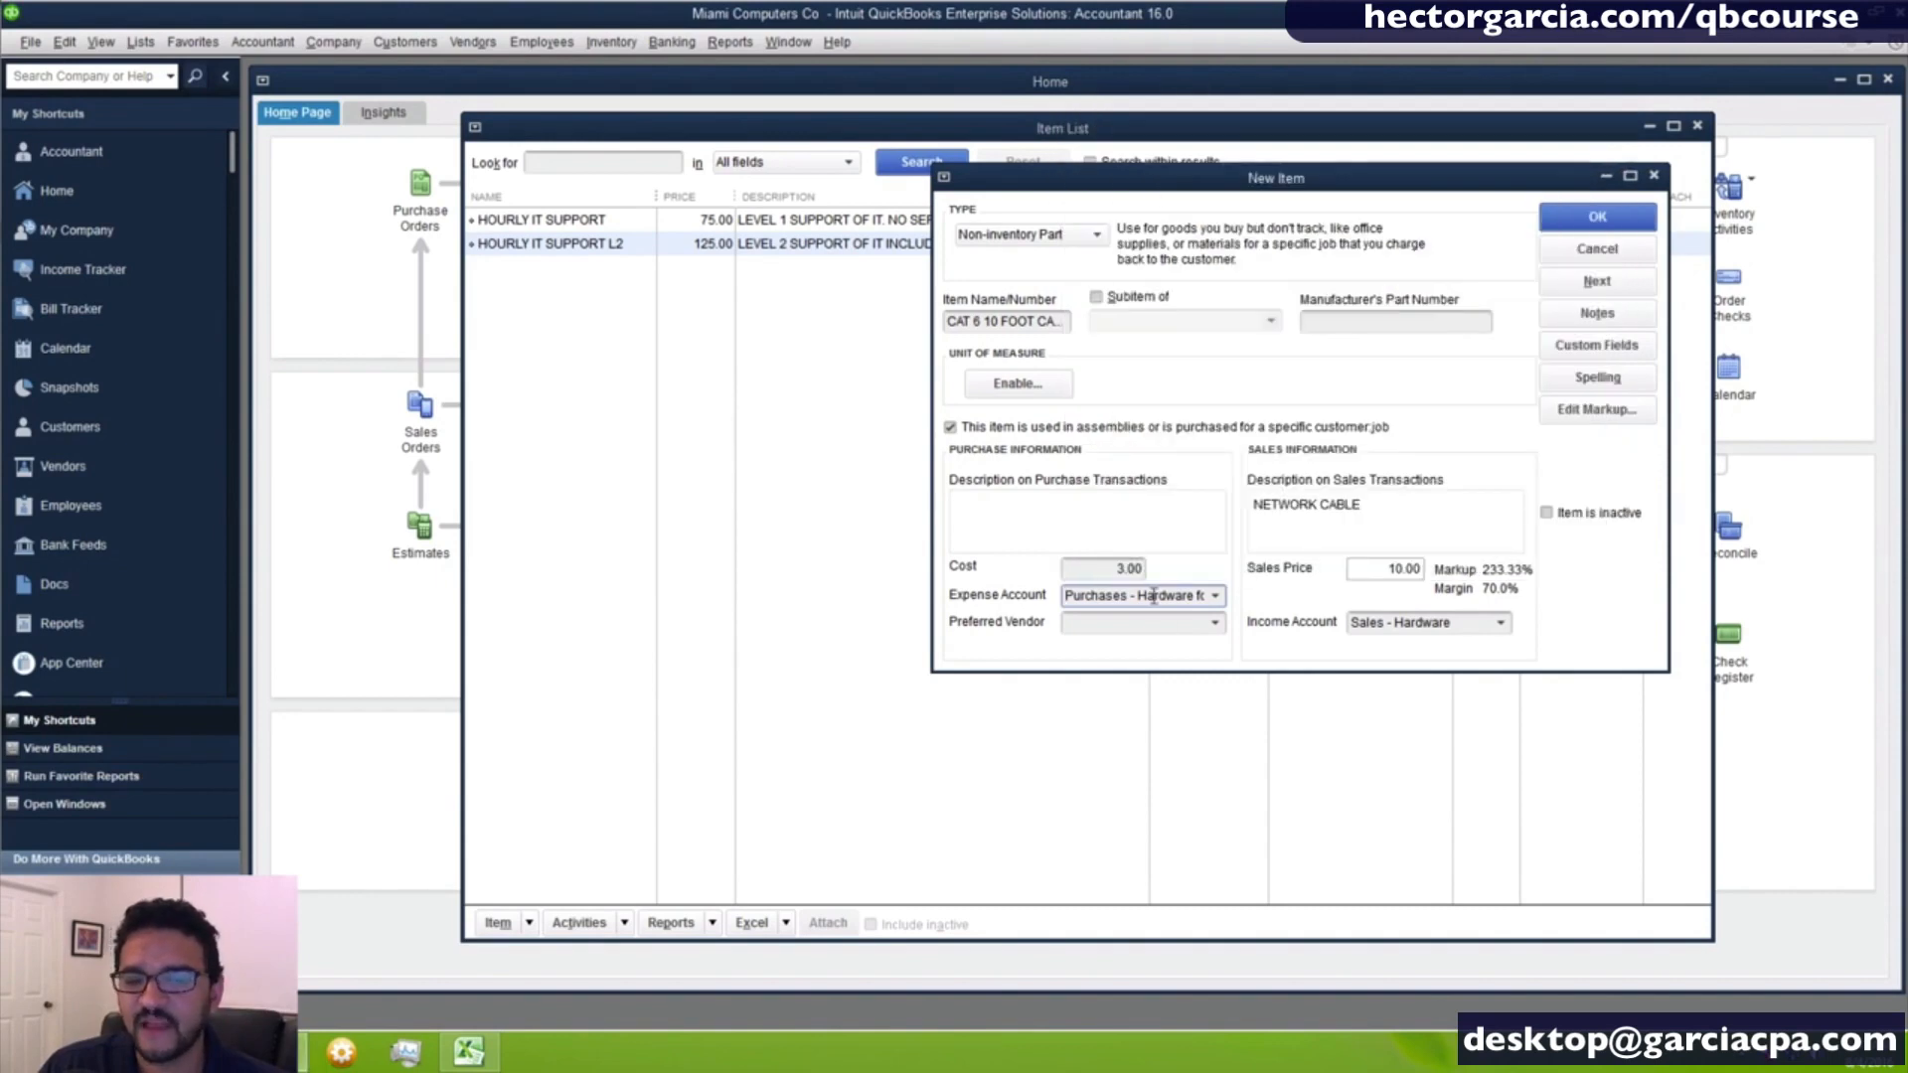
pyautogui.moveTo(1151, 596); pyautogui.dragTo(1304, 604)
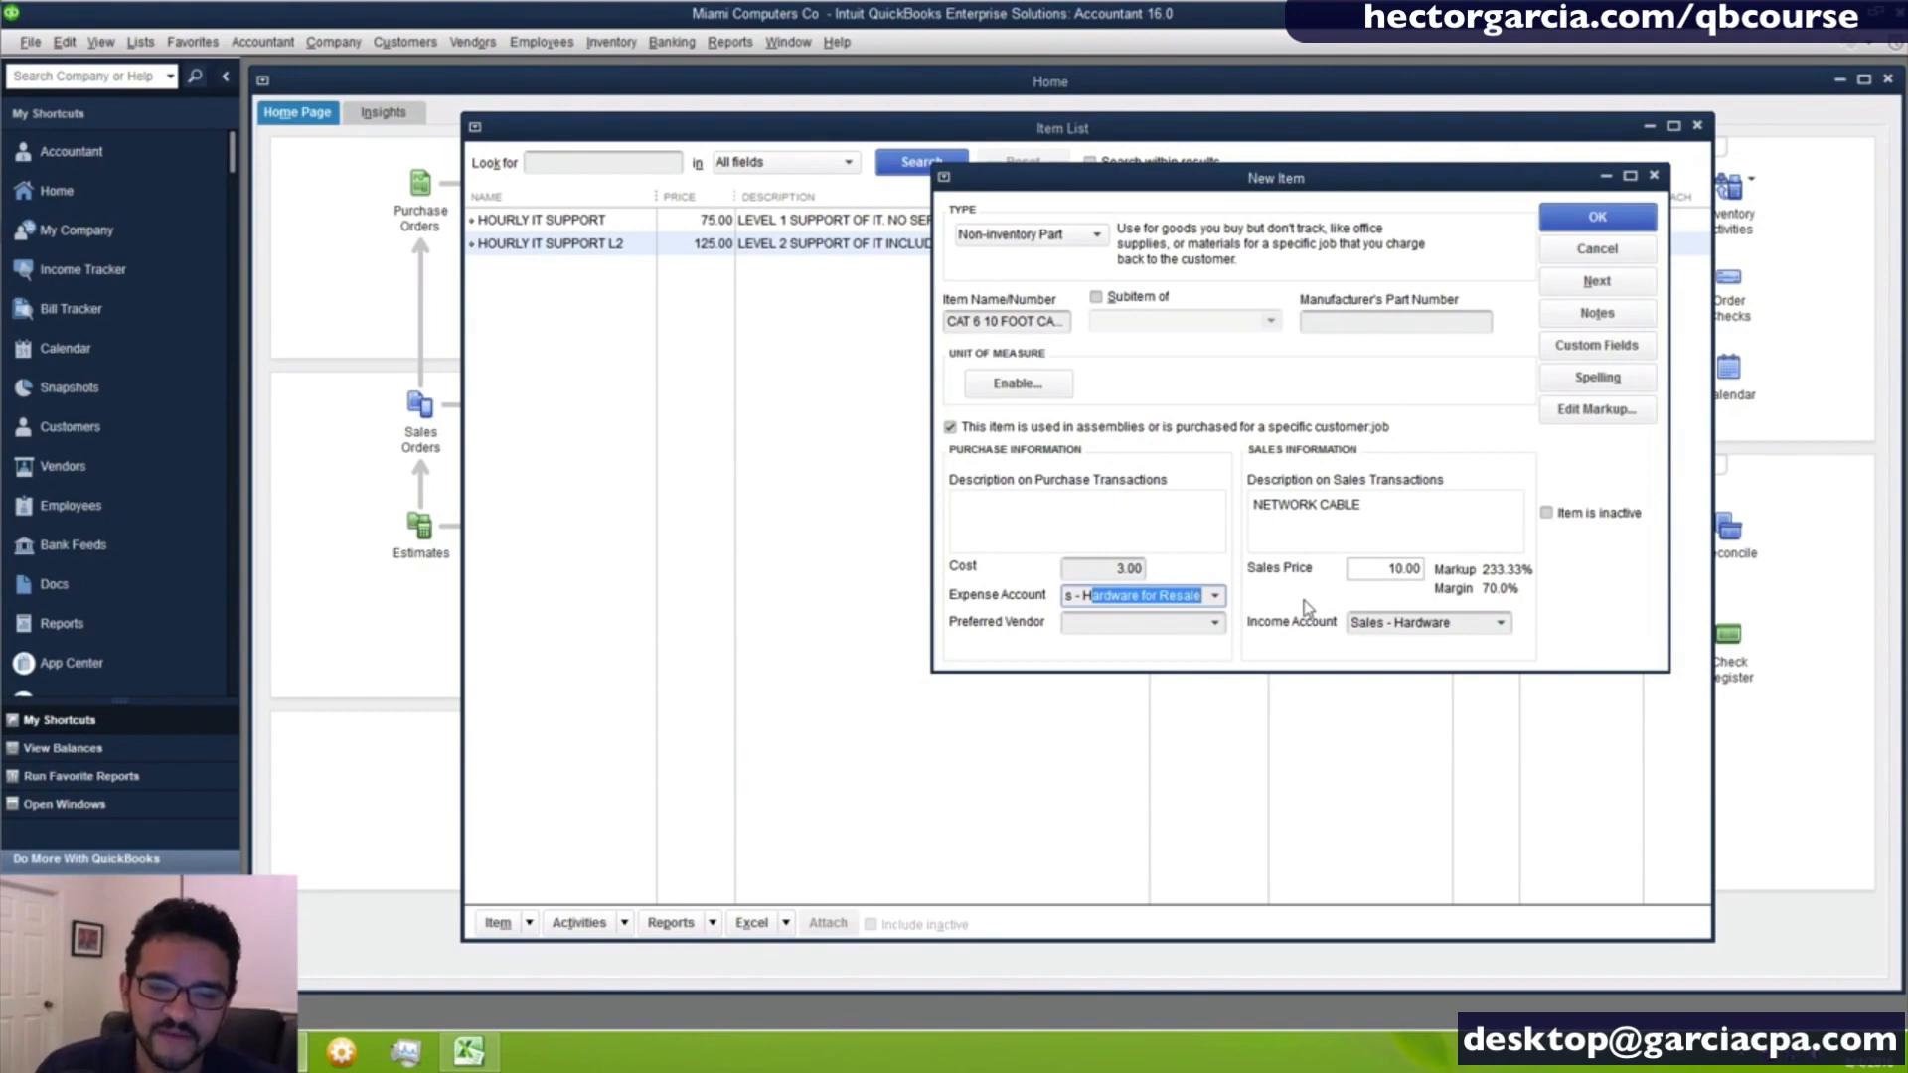
# - Copy the NETWORK CABLE sales description into the purchase description and save the cable item
pyautogui.press('Tab')
pyautogui.press('Tab')
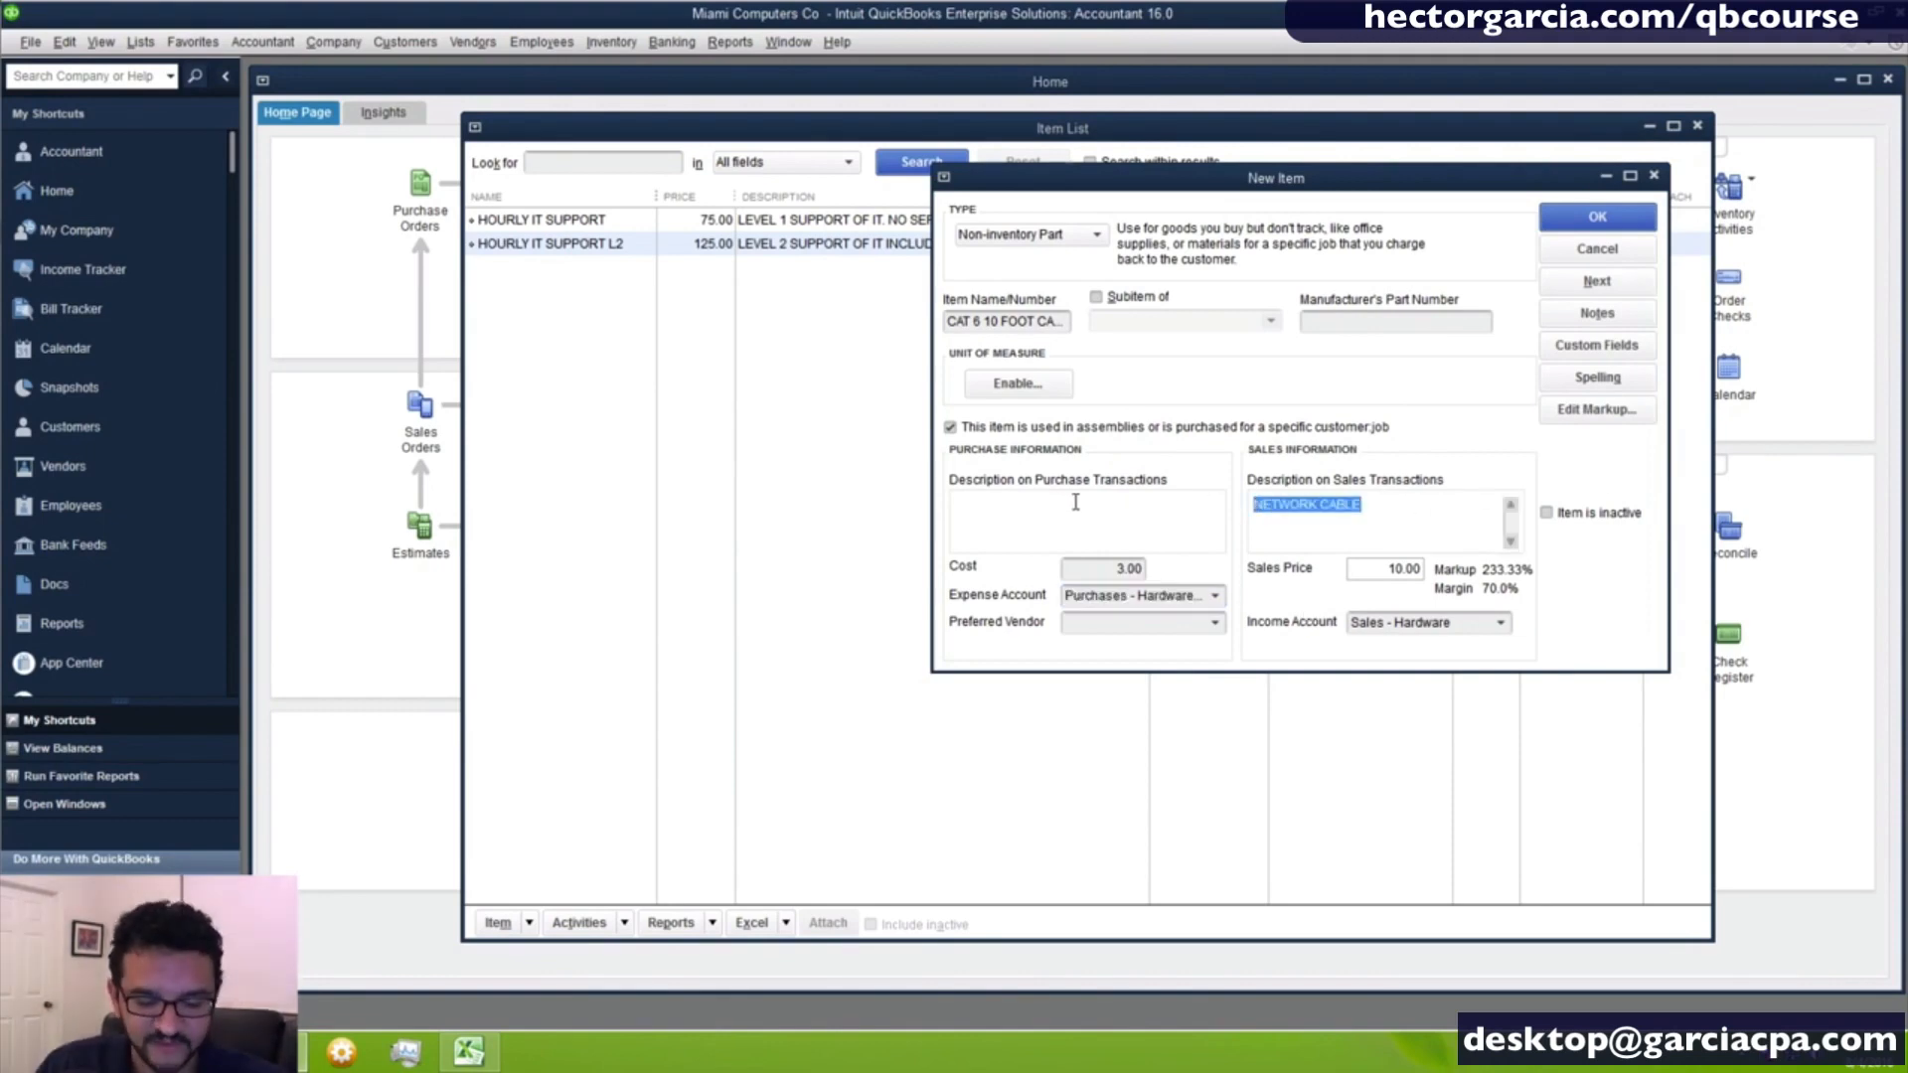
pyautogui.hotkey('ctrl', 'c')
pyautogui.click(1050, 517)
pyautogui.hotkey('ctrl', 'v')
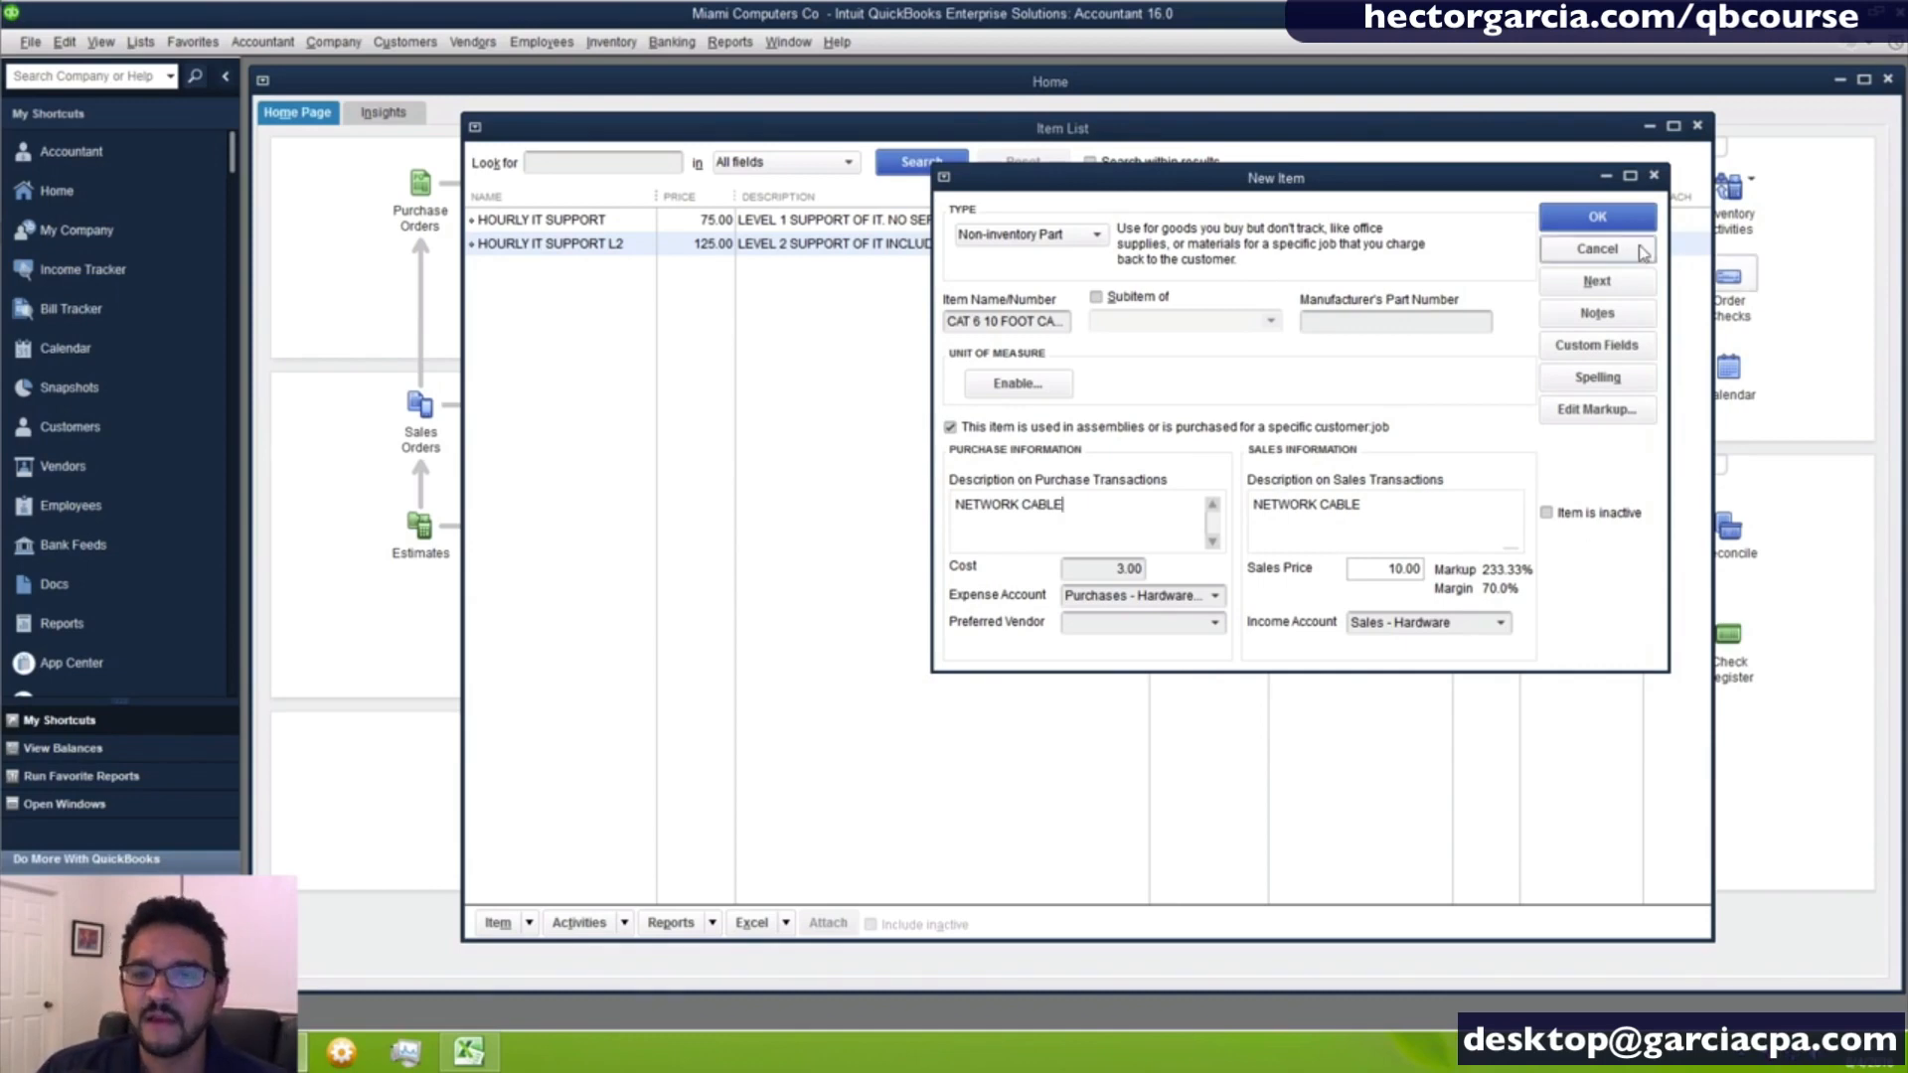
pyautogui.click(1613, 220)
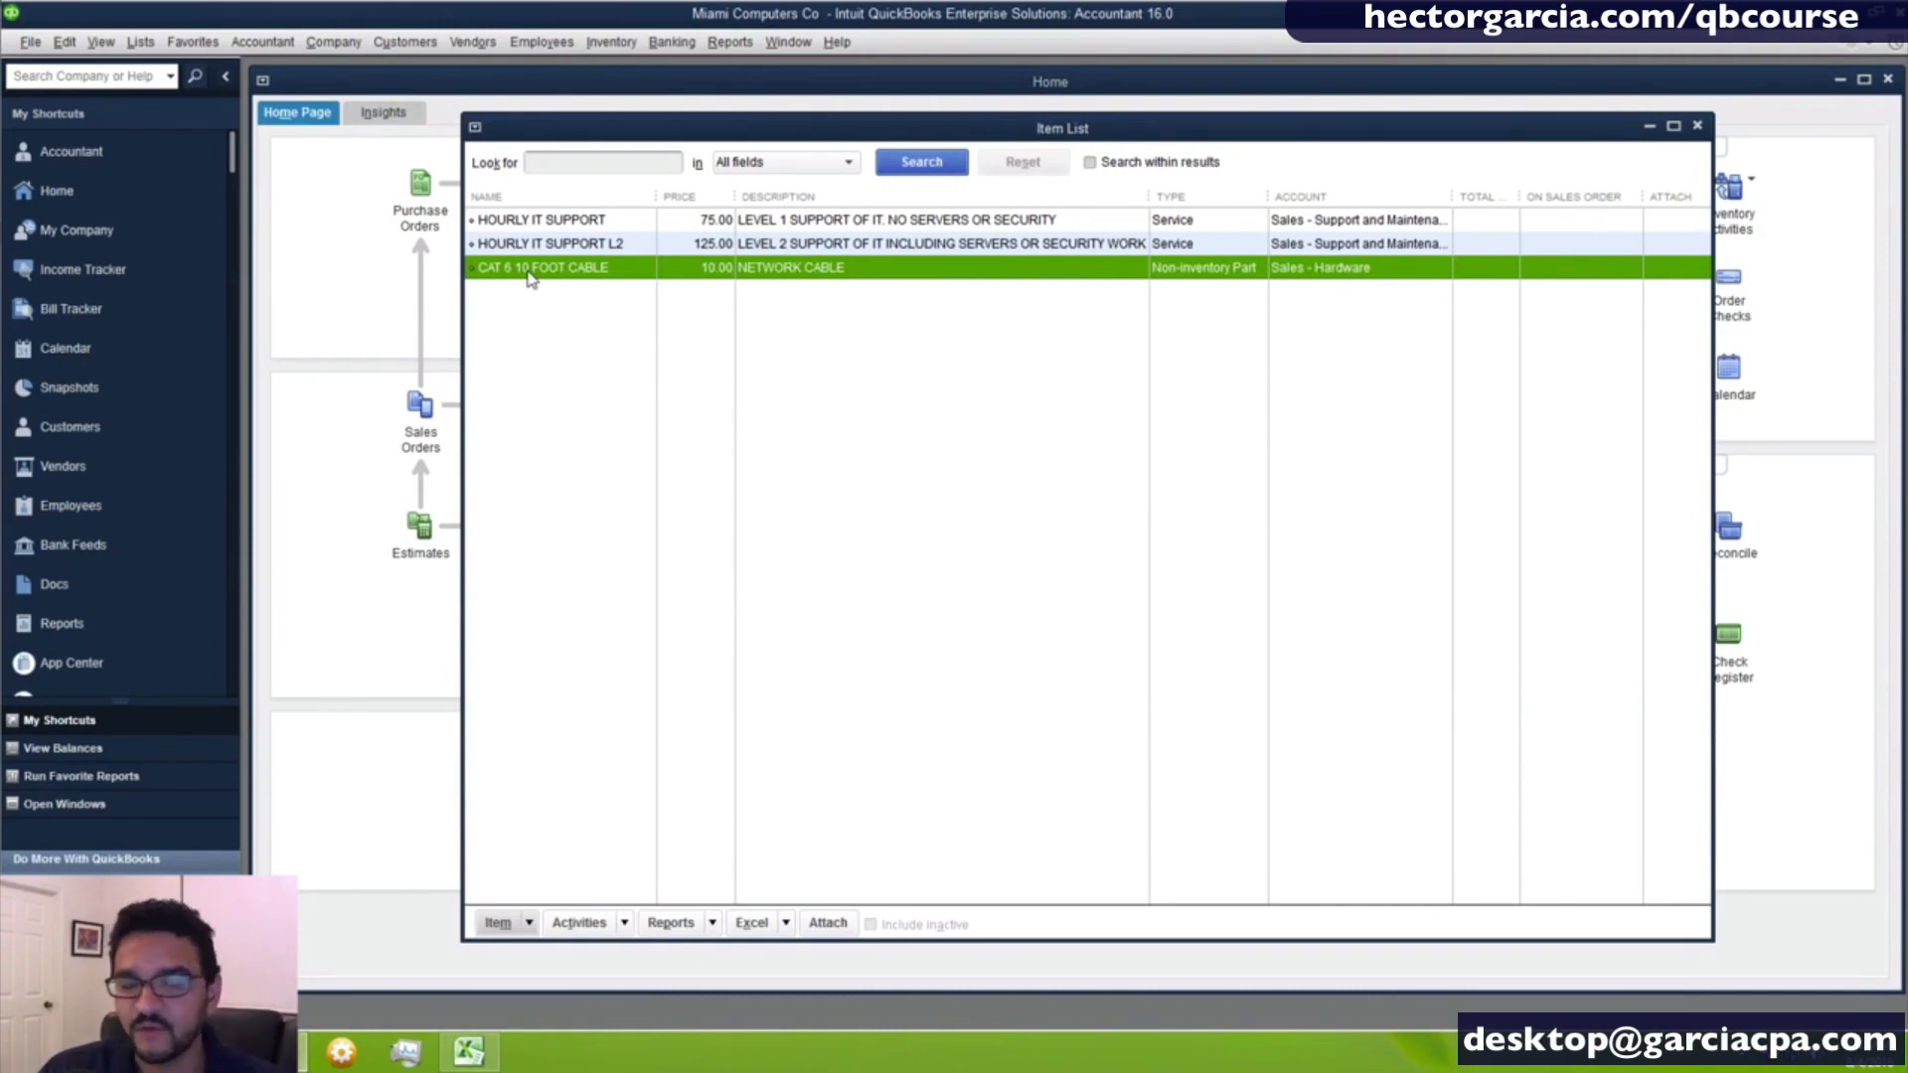
# - Create a new item of type Other Charge and name it DELIVERY
pyautogui.rightClick(572, 320)
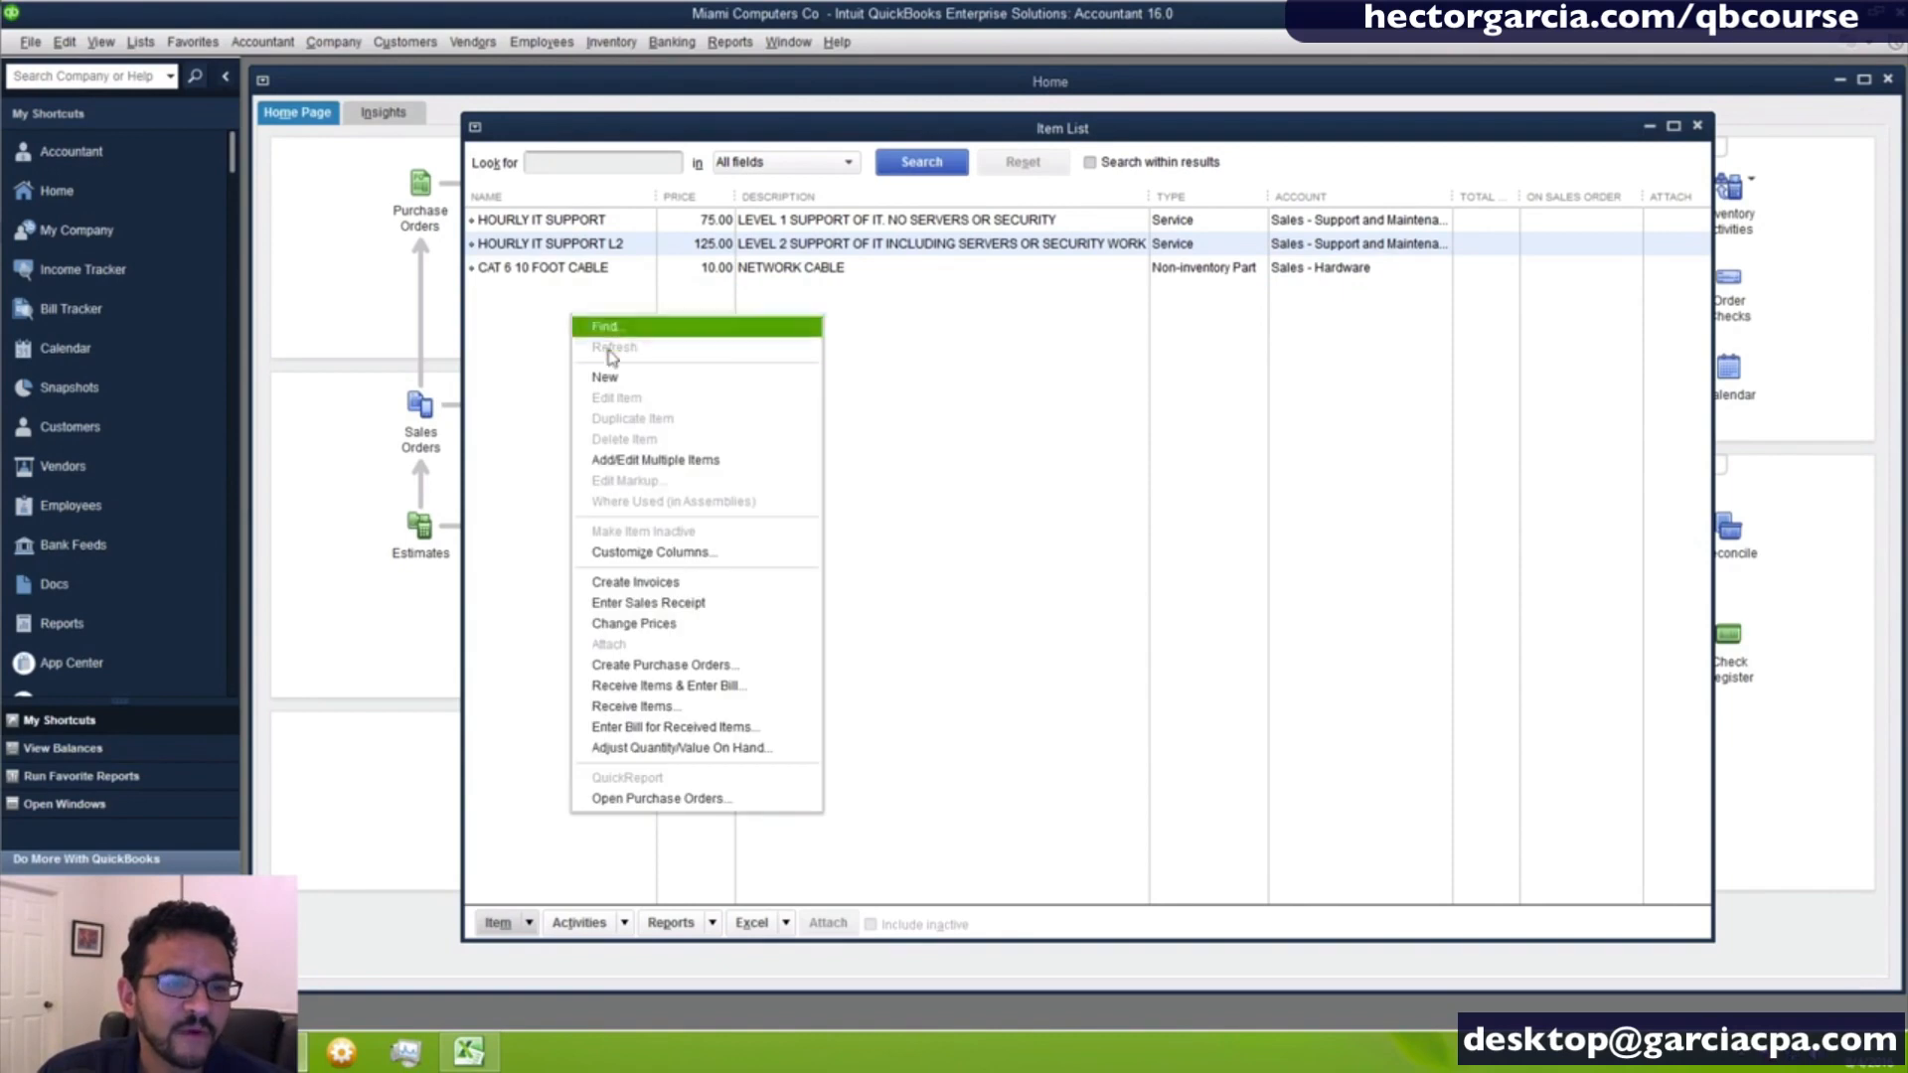
pyautogui.click(614, 379)
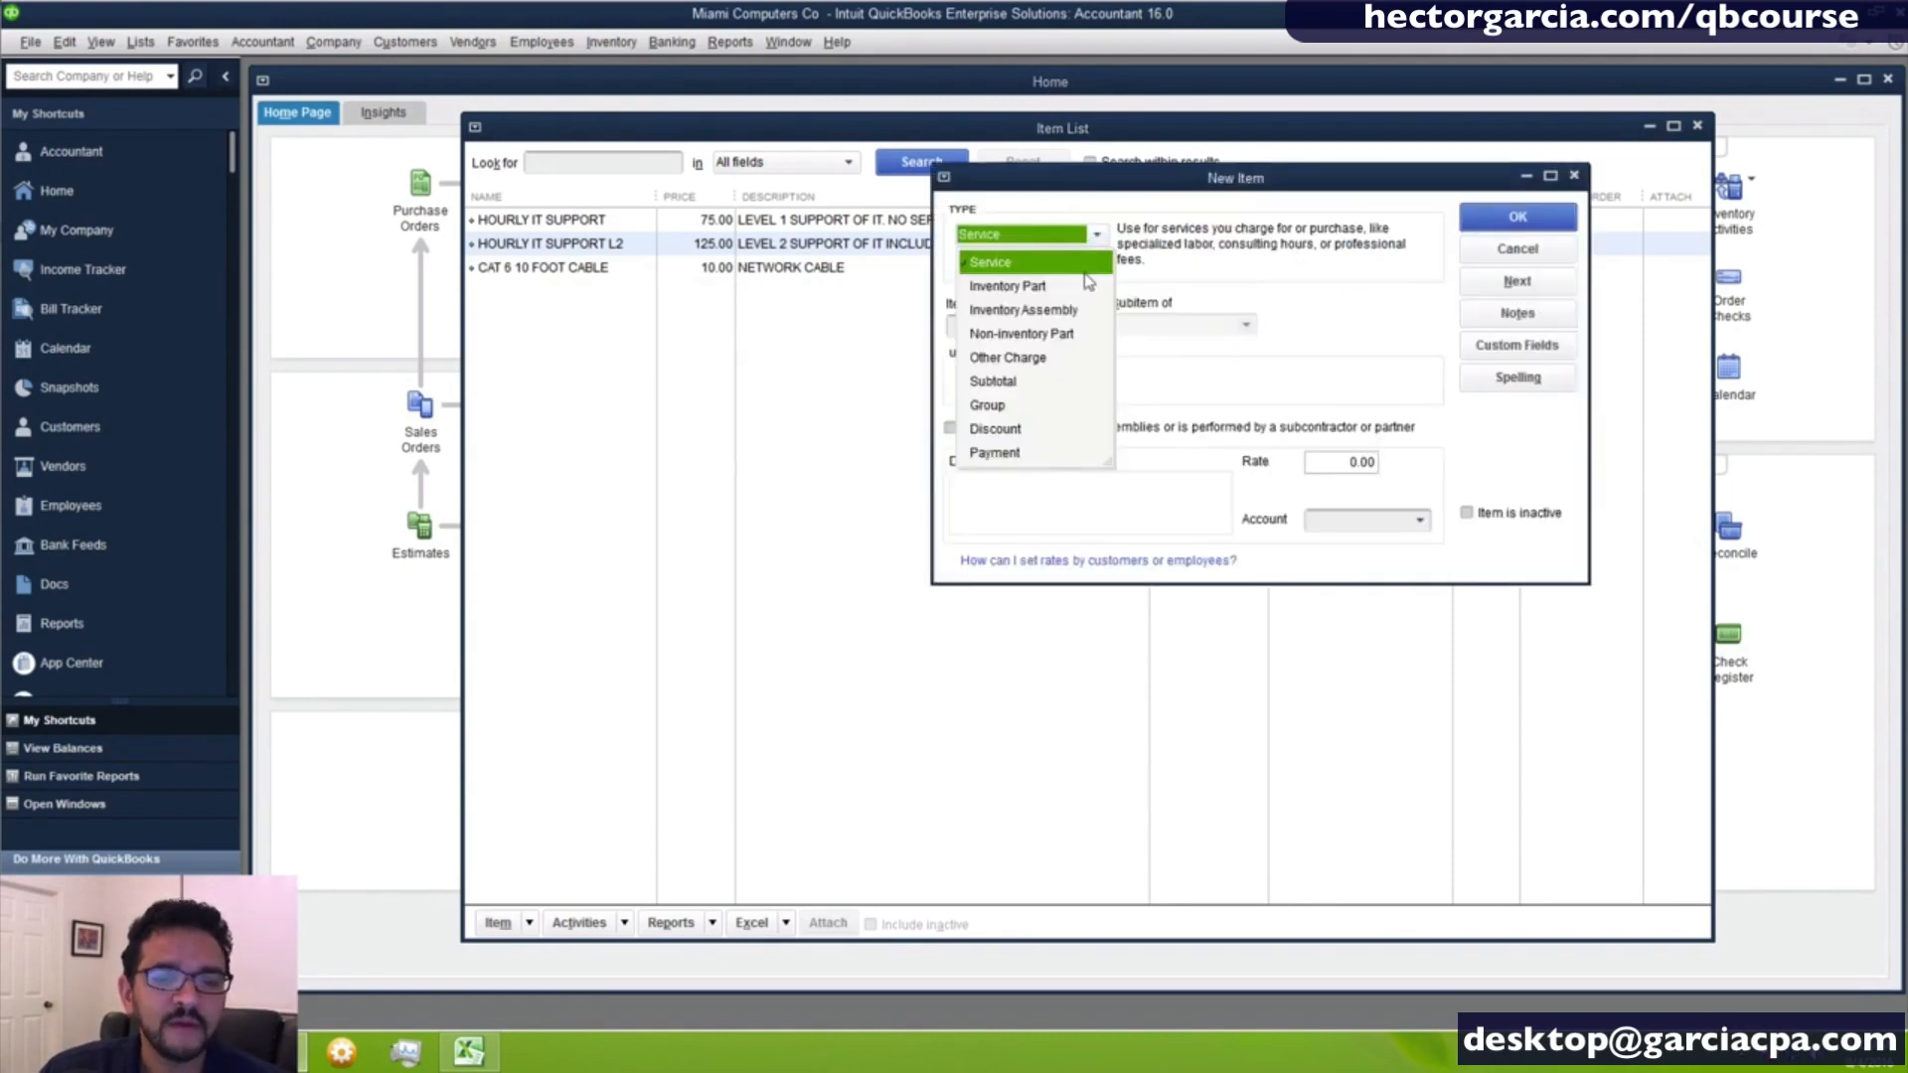
pyautogui.click(1030, 366)
pyautogui.click(991, 328)
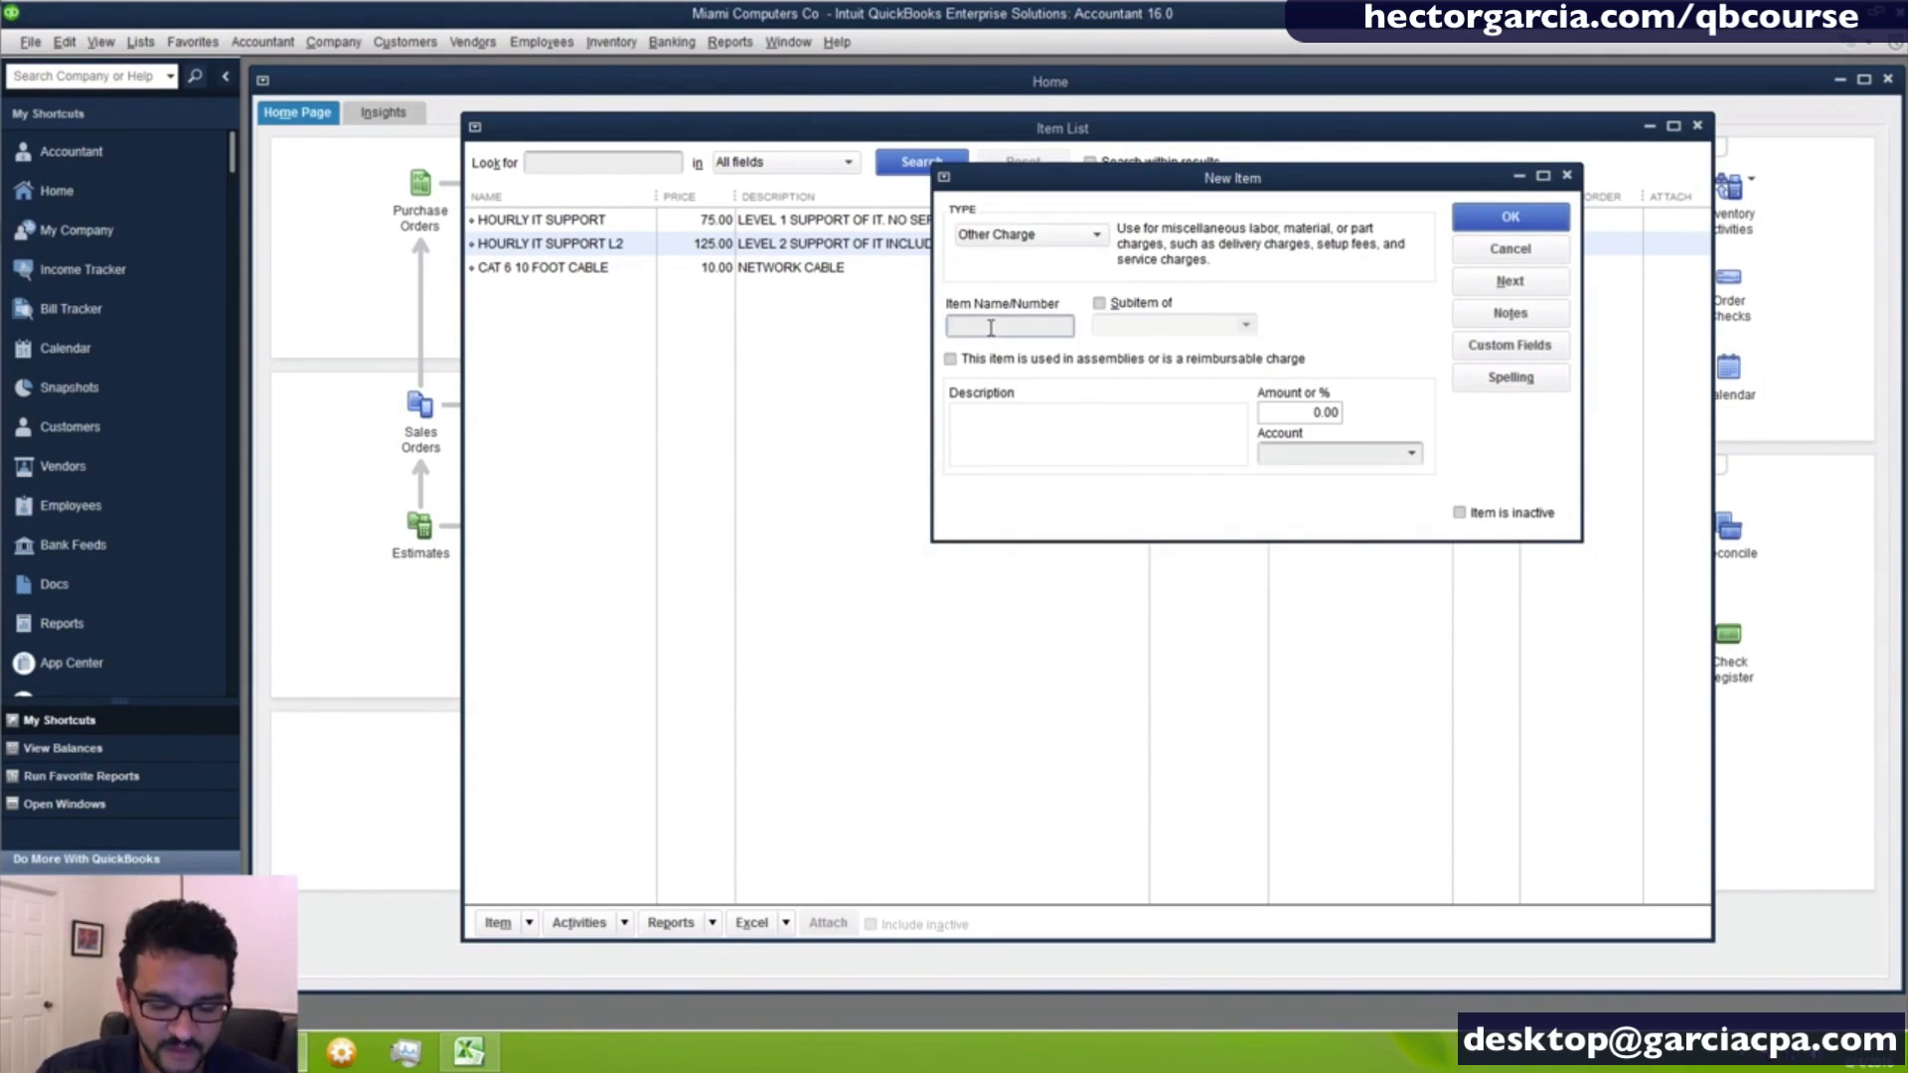
pyautogui.write('DELIVE')
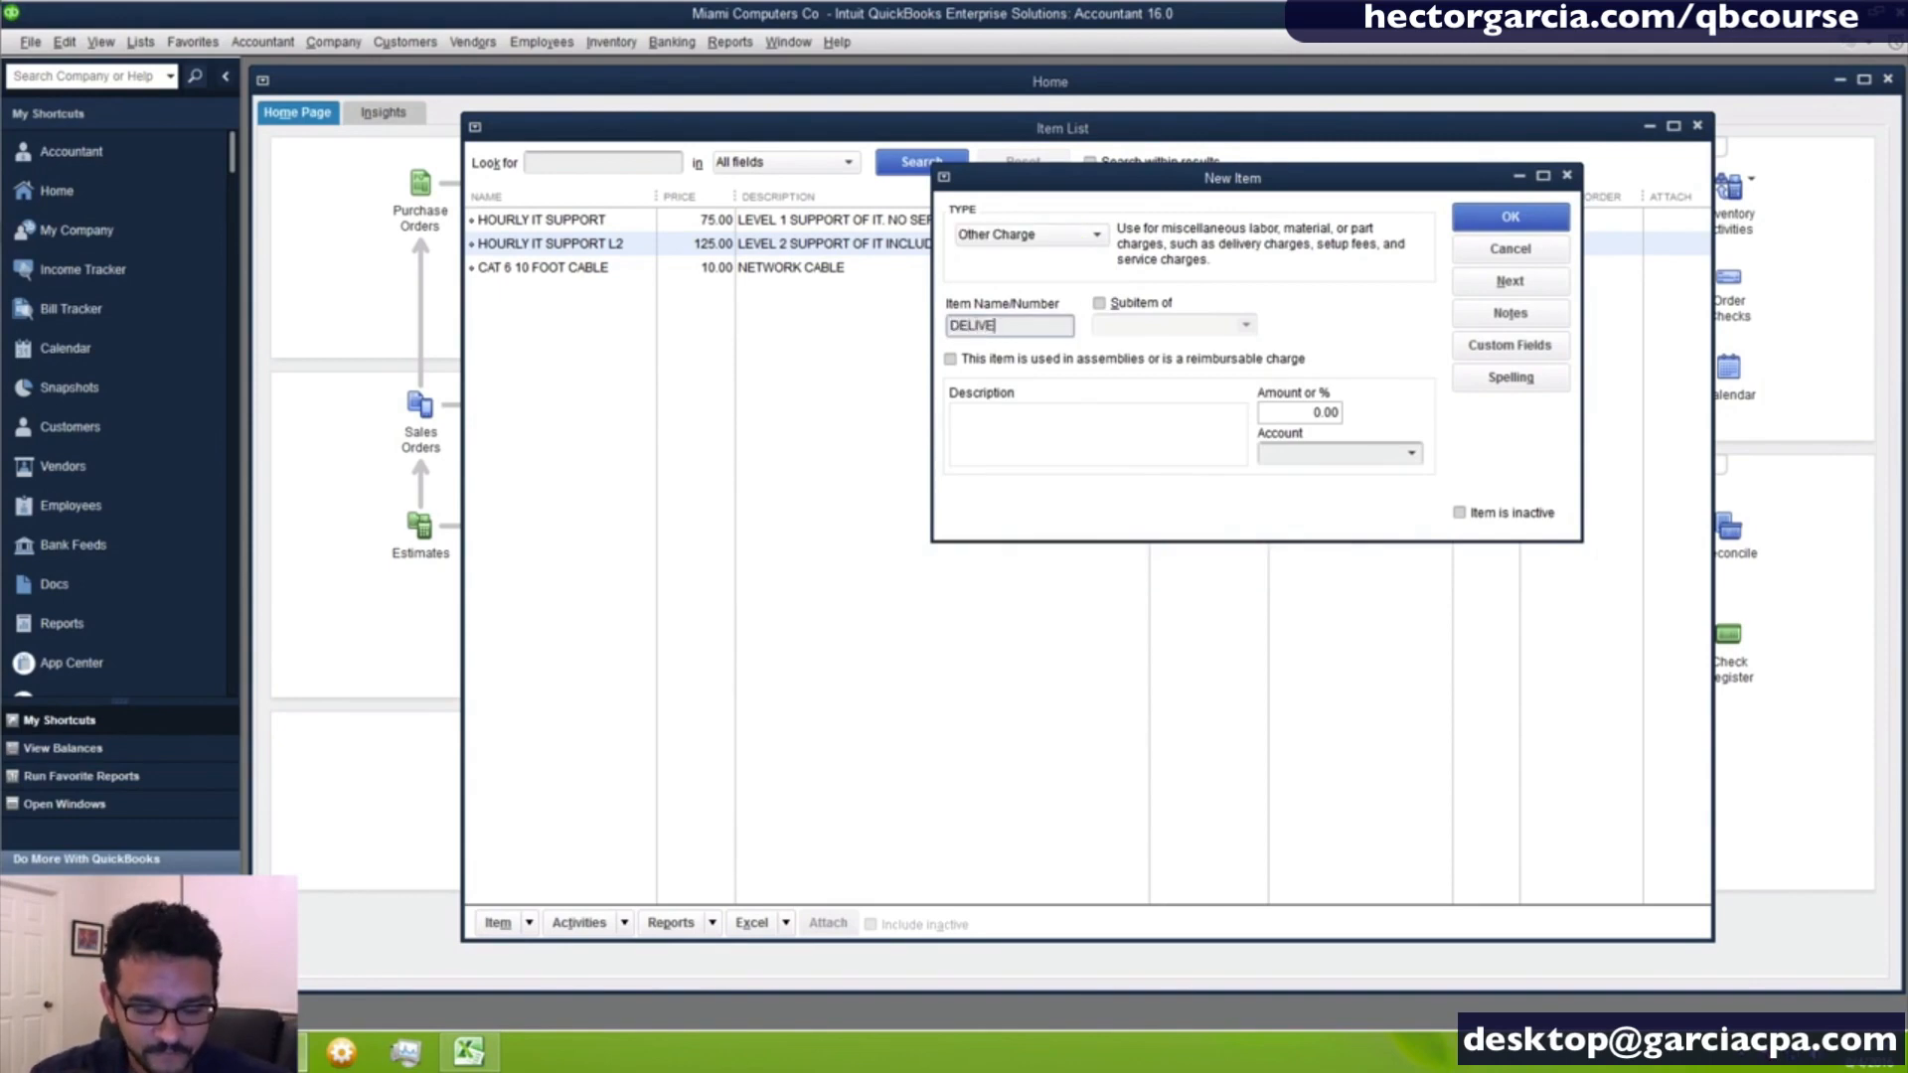
# - Describe the delivery charge as DELIVERY and assign it to the Shipping and Delivery Income account
pyautogui.press('Tab')
pyautogui.press('Tab')
pyautogui.press('Tab')
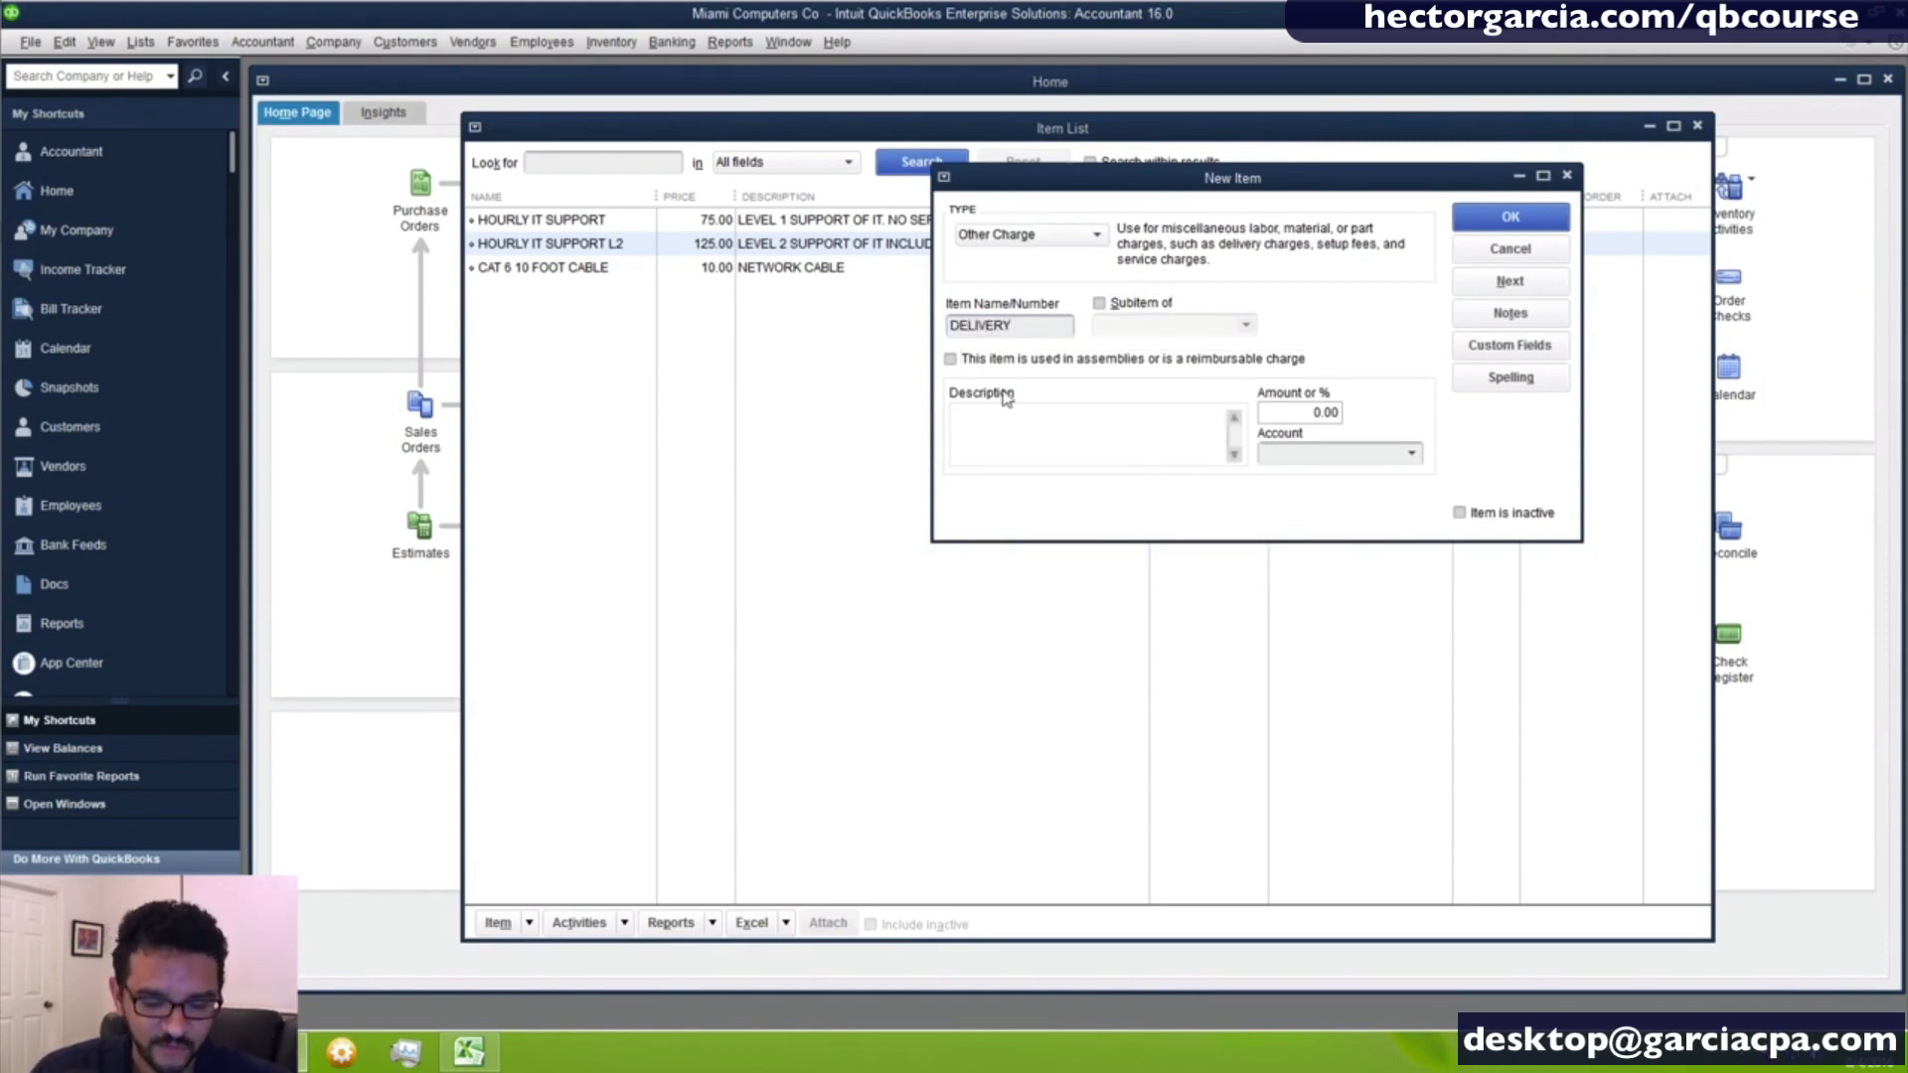
pyautogui.write('DELIVERY')
pyautogui.press('Tab')
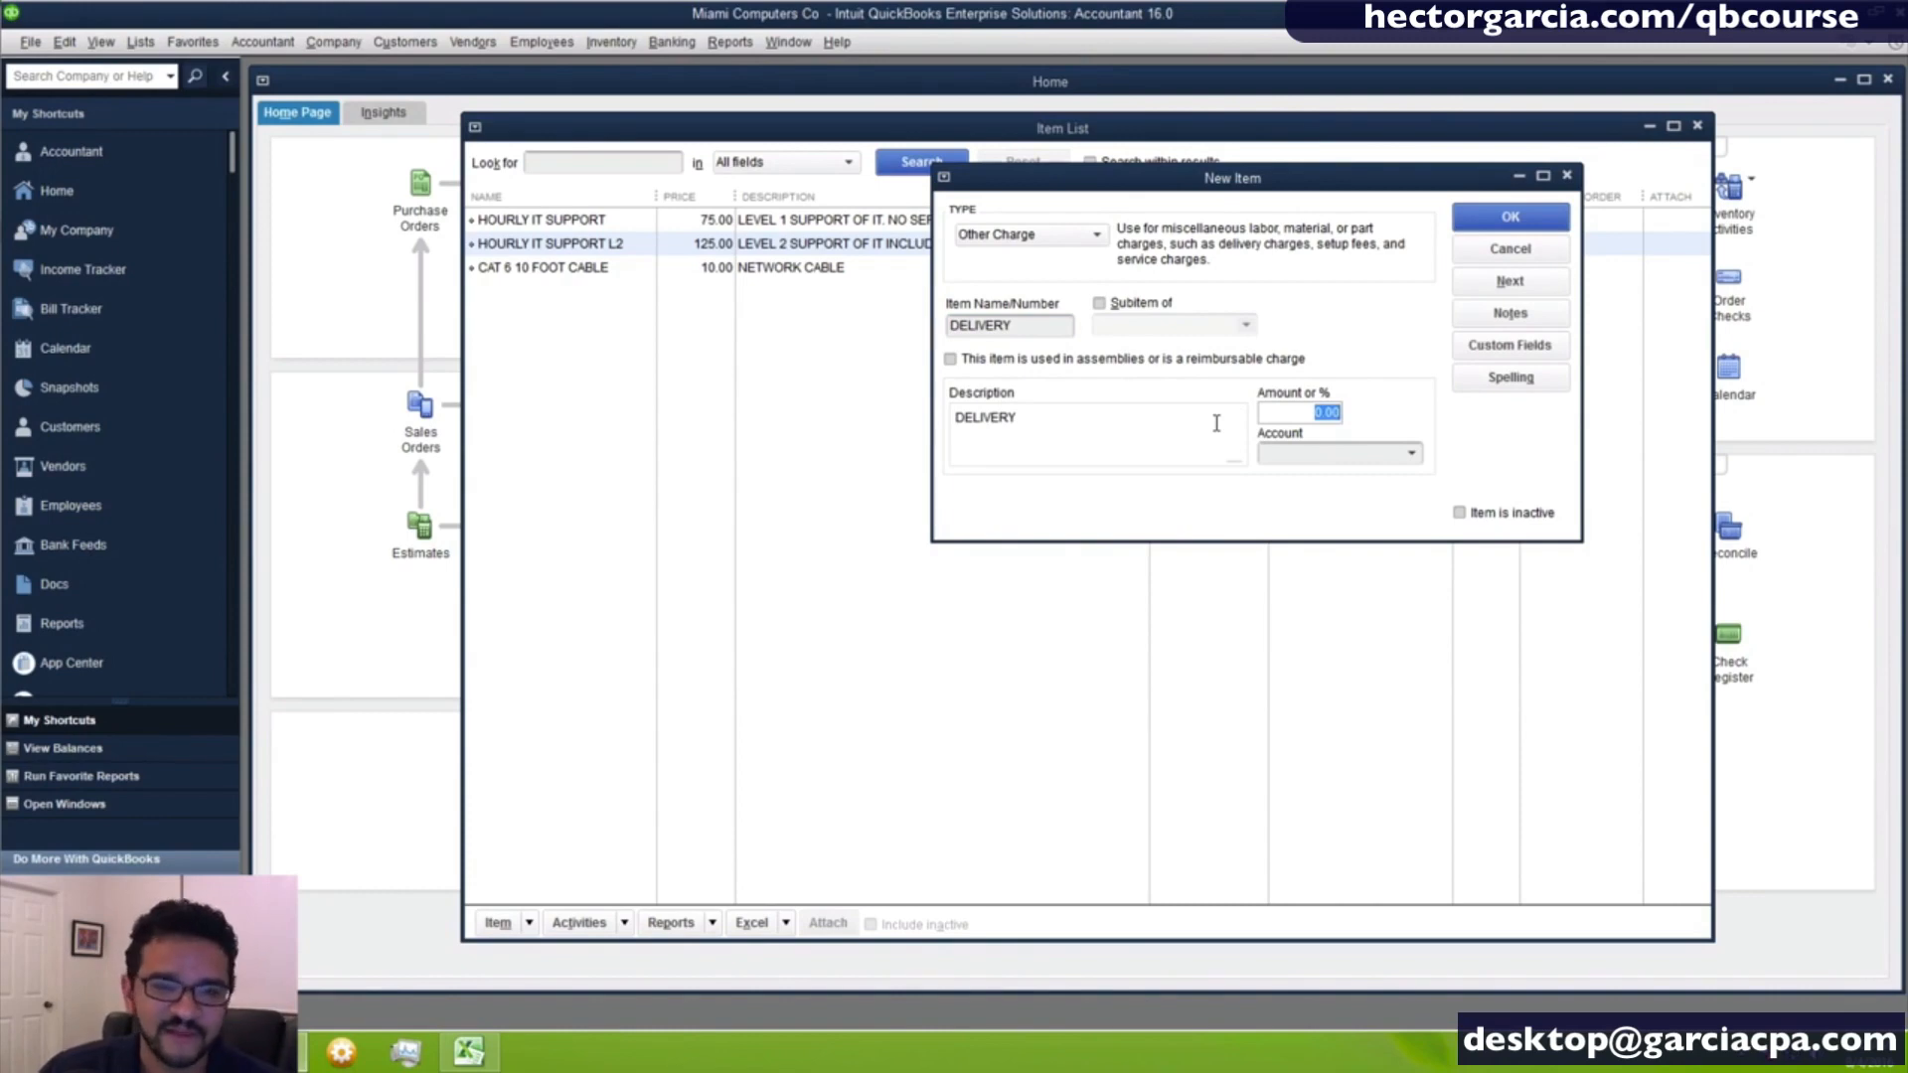
pyautogui.click(1411, 453)
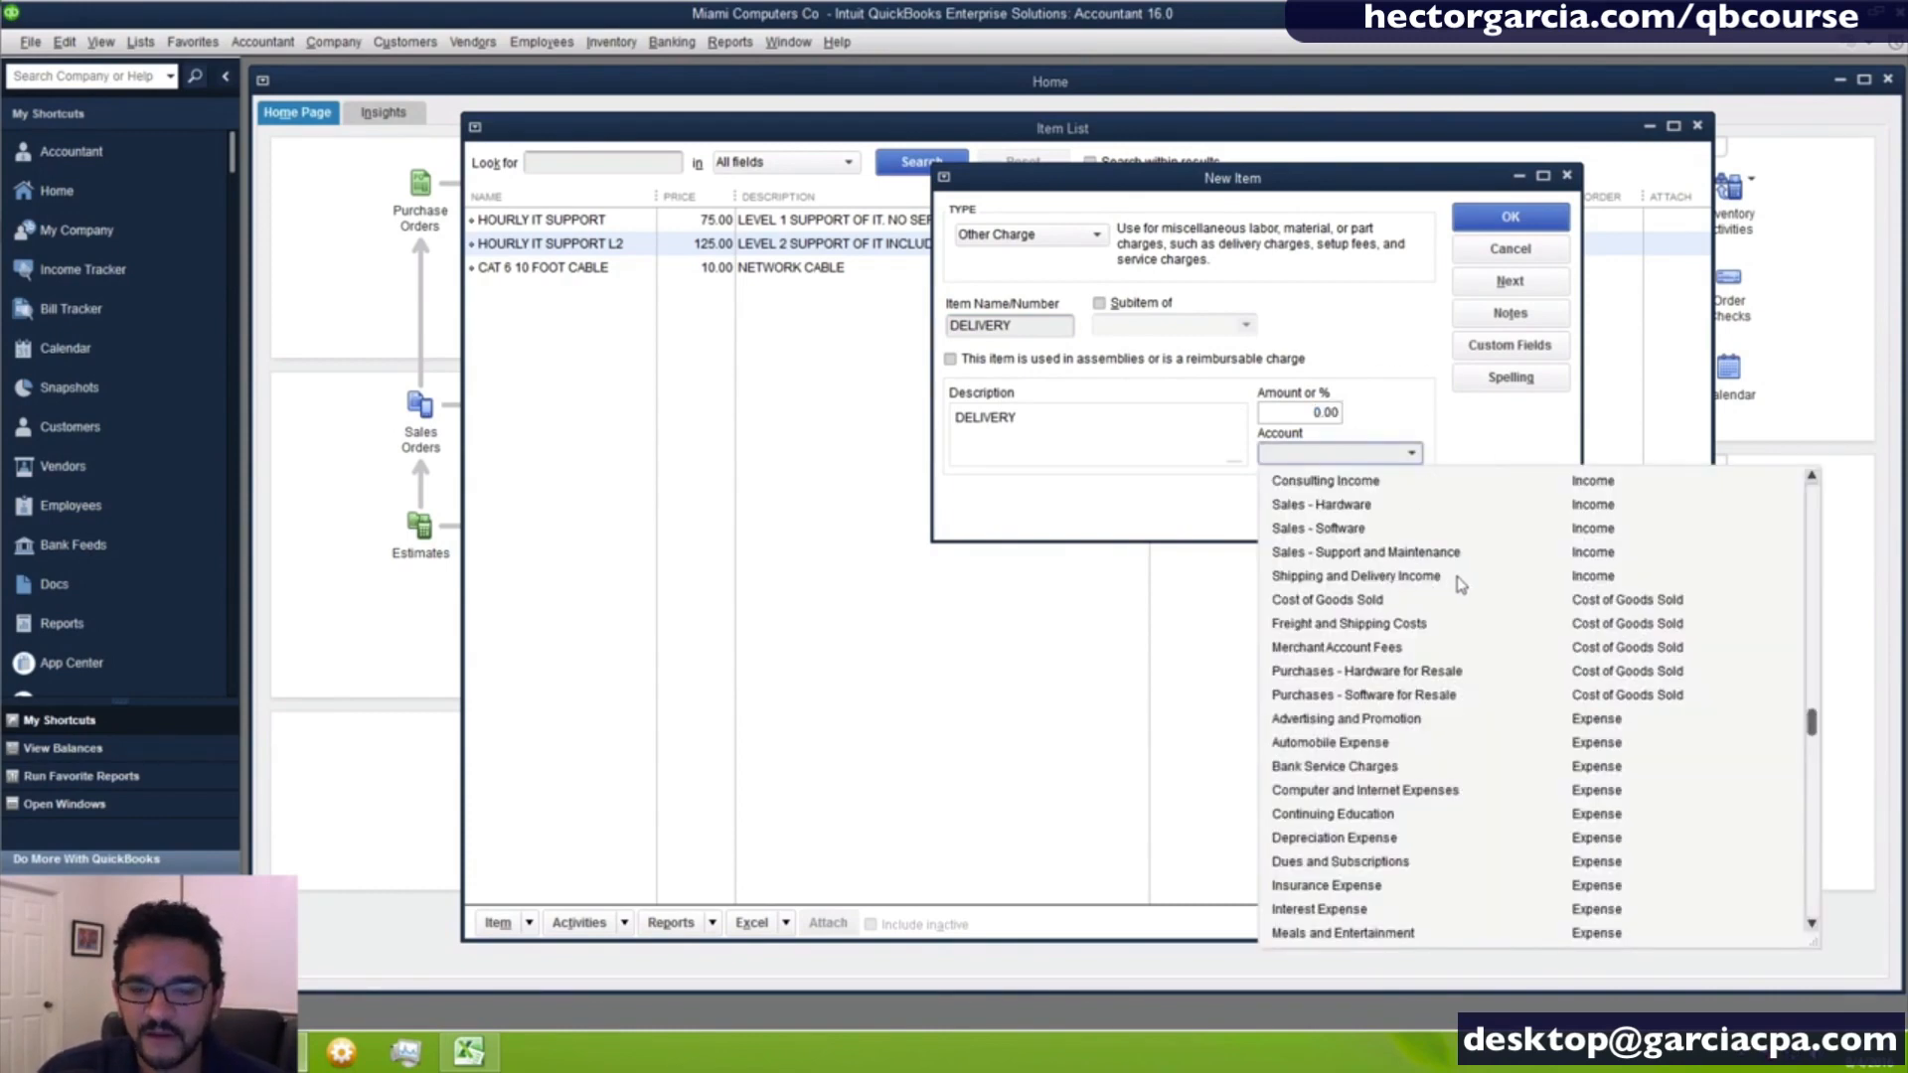
pyautogui.click(1411, 576)
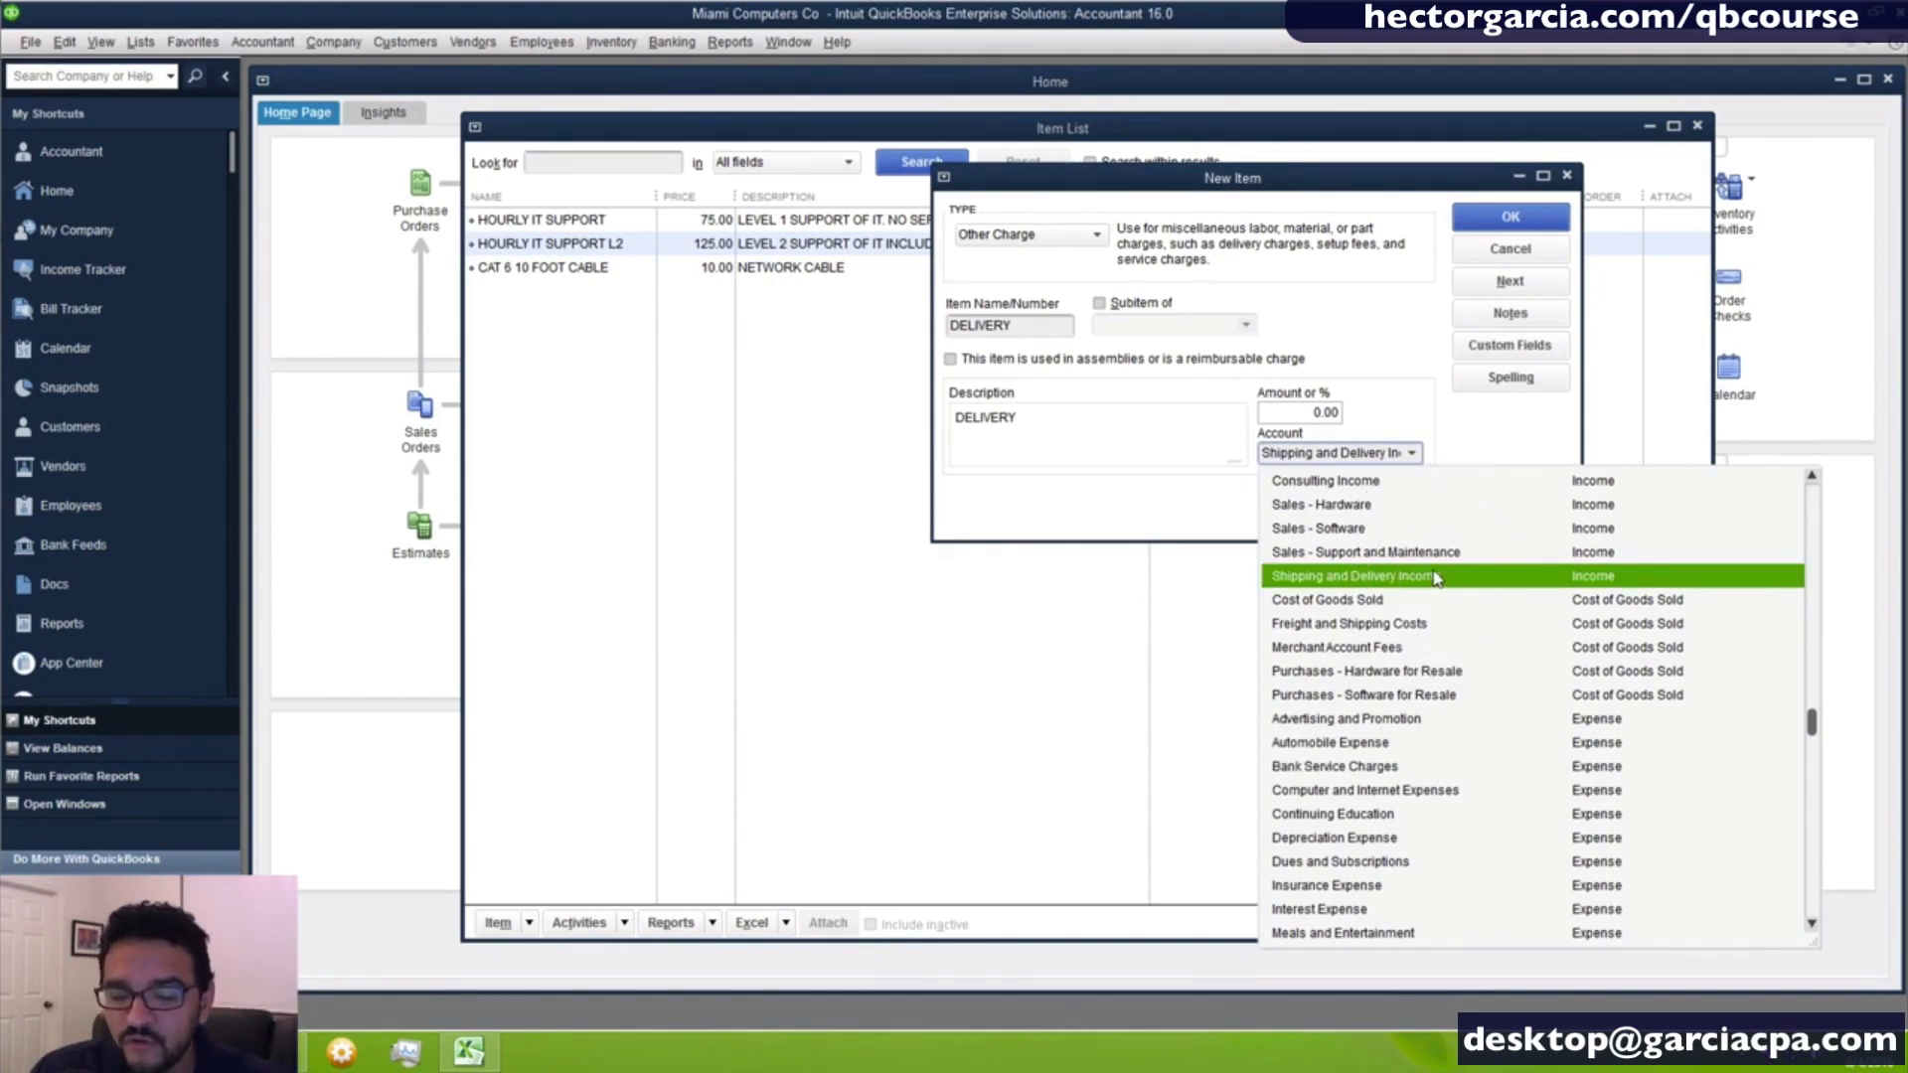
pyautogui.click(1434, 576)
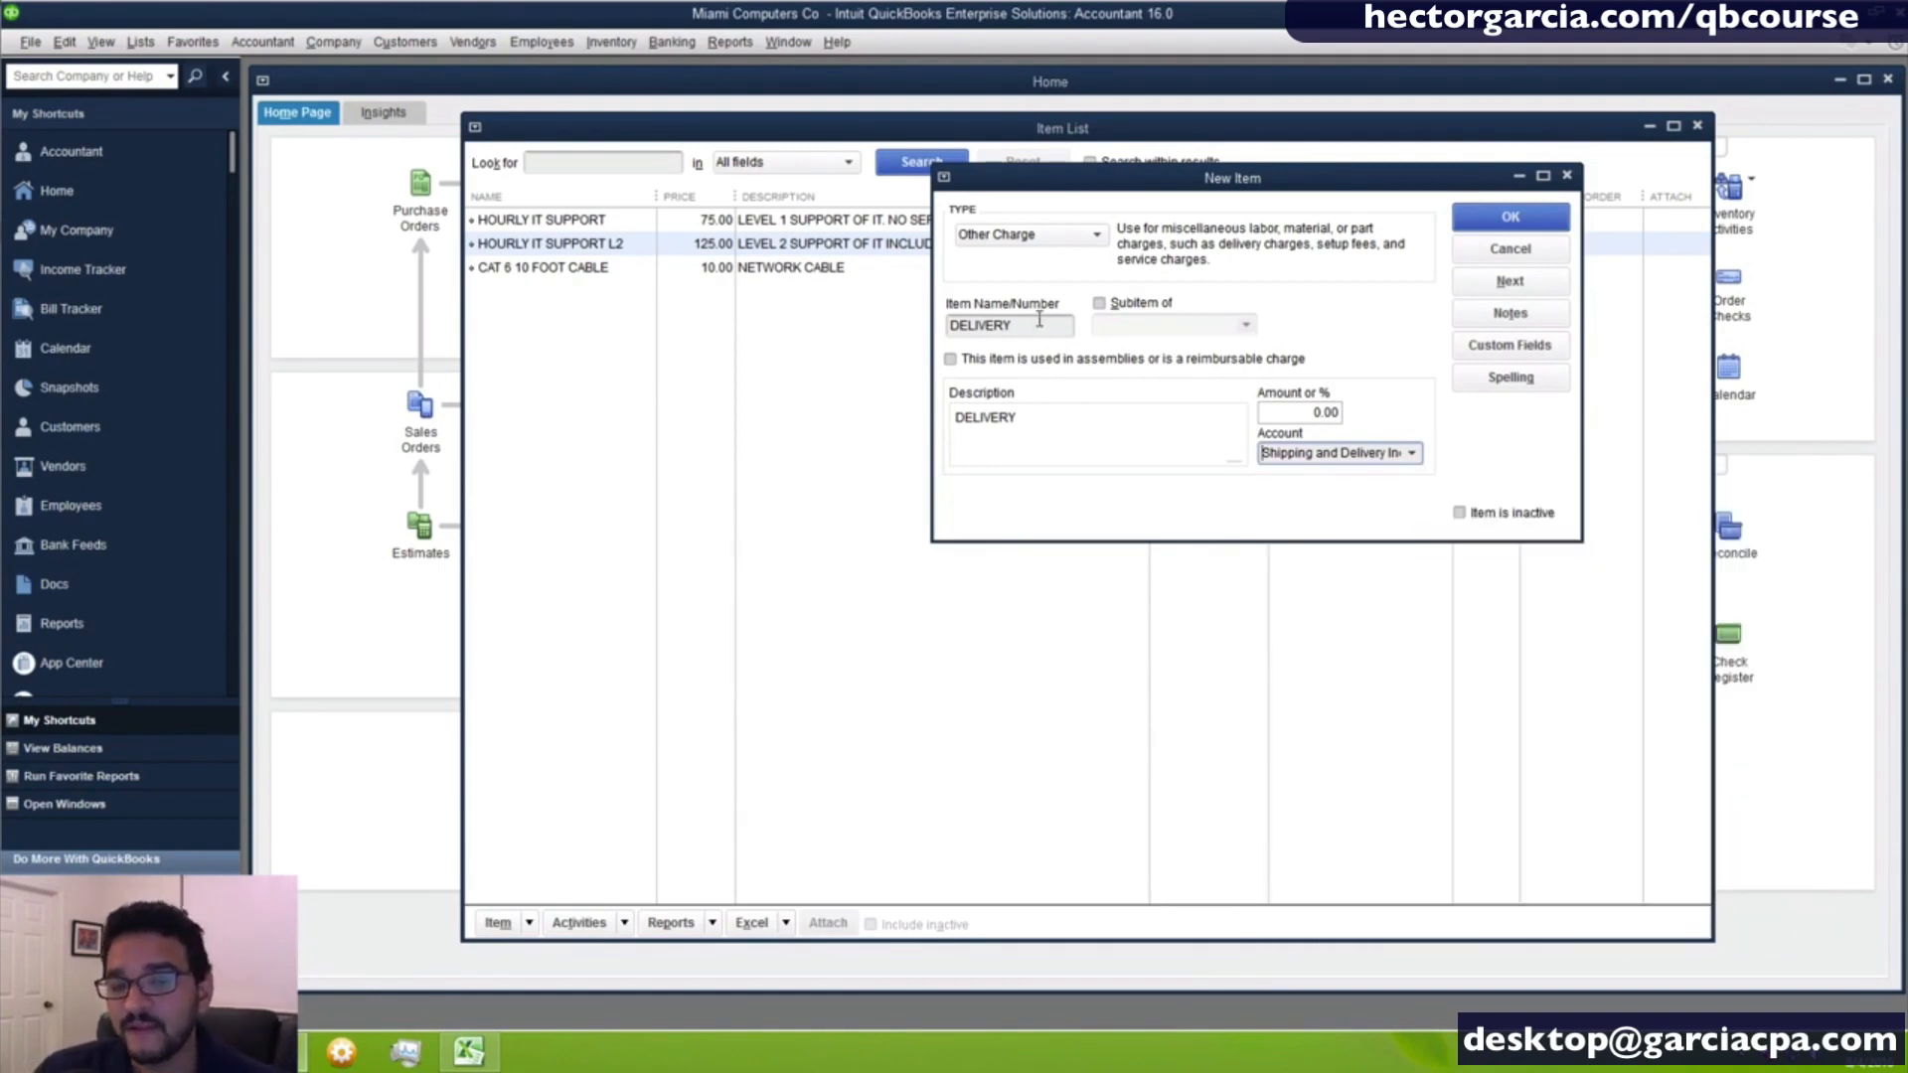
pyautogui.moveTo(1040, 322); pyautogui.dragTo(779, 300)
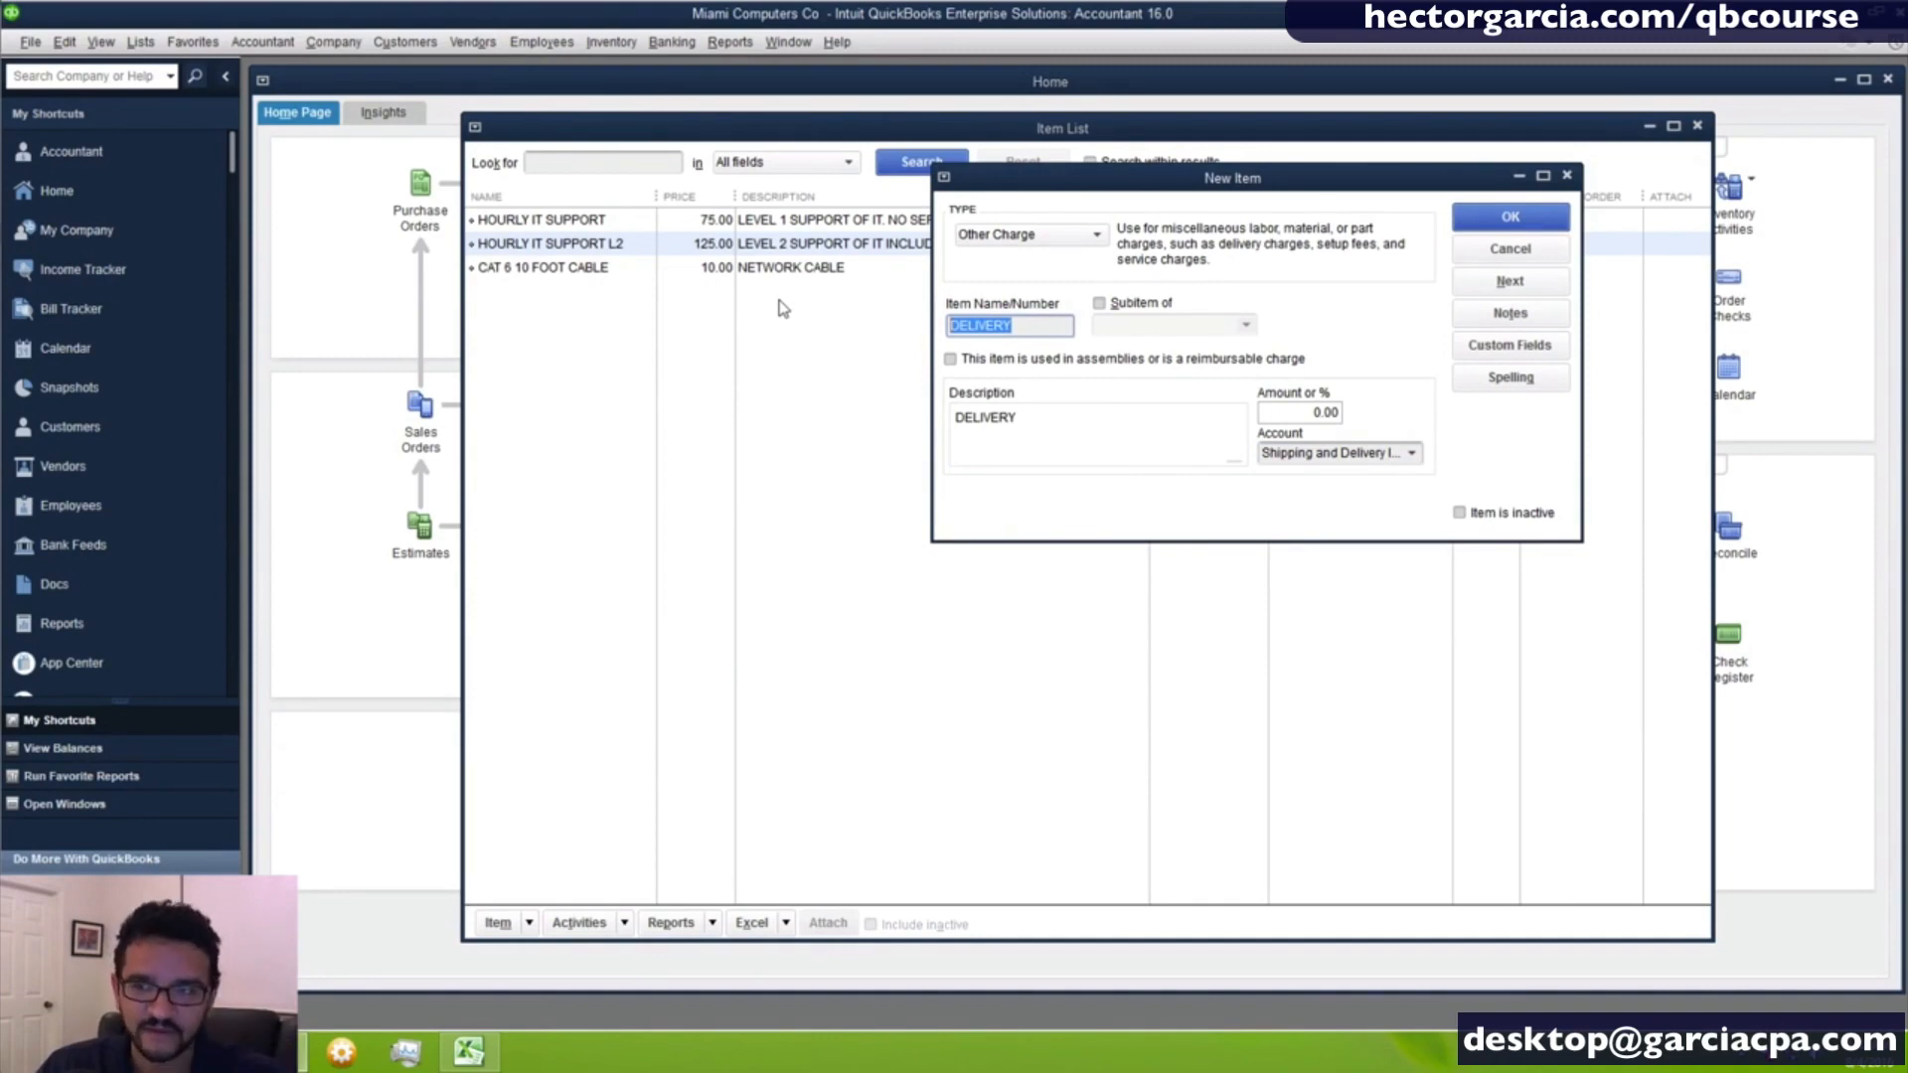
# - Mark the delivery item as used in assemblies or a reimbursable charge and set its expense account to Freight and Shipping Costs
pyautogui.click(984, 359)
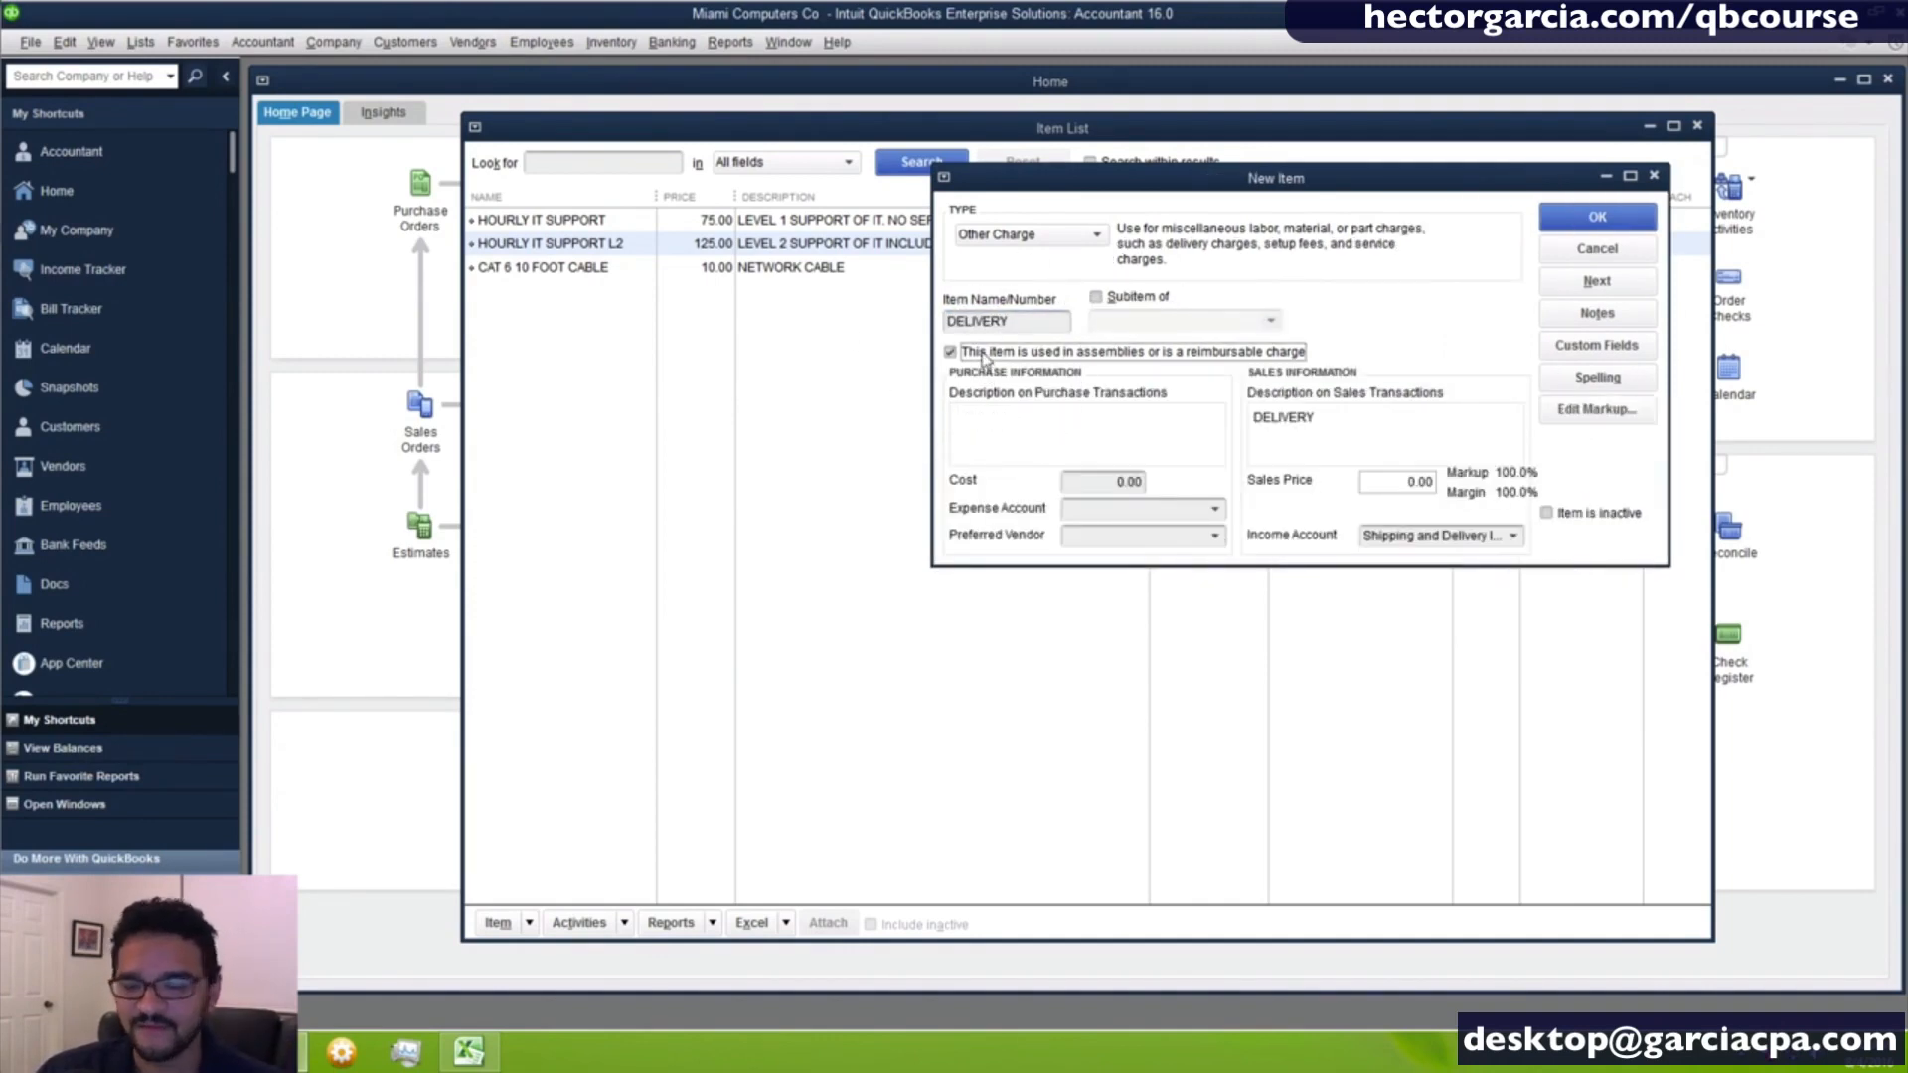
pyautogui.click(1212, 513)
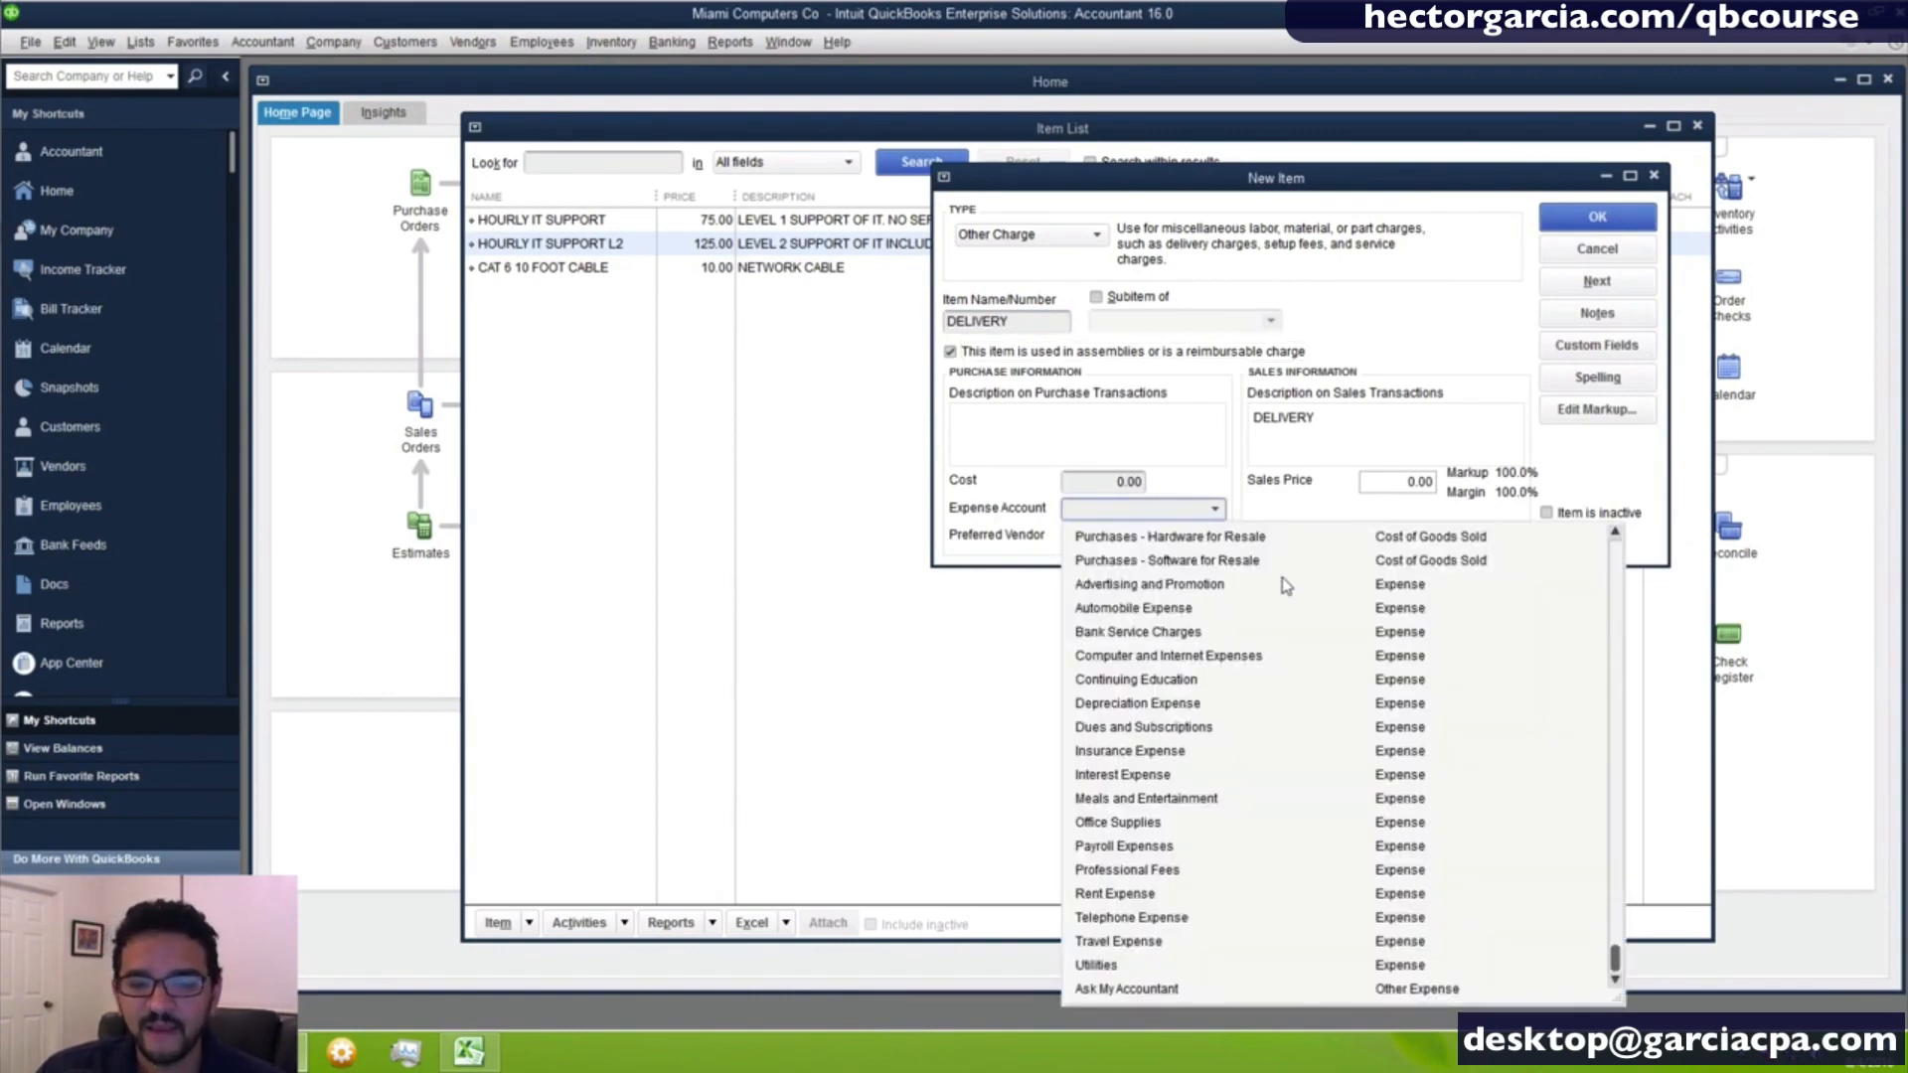
pyautogui.scroll(1, 1287, 587)
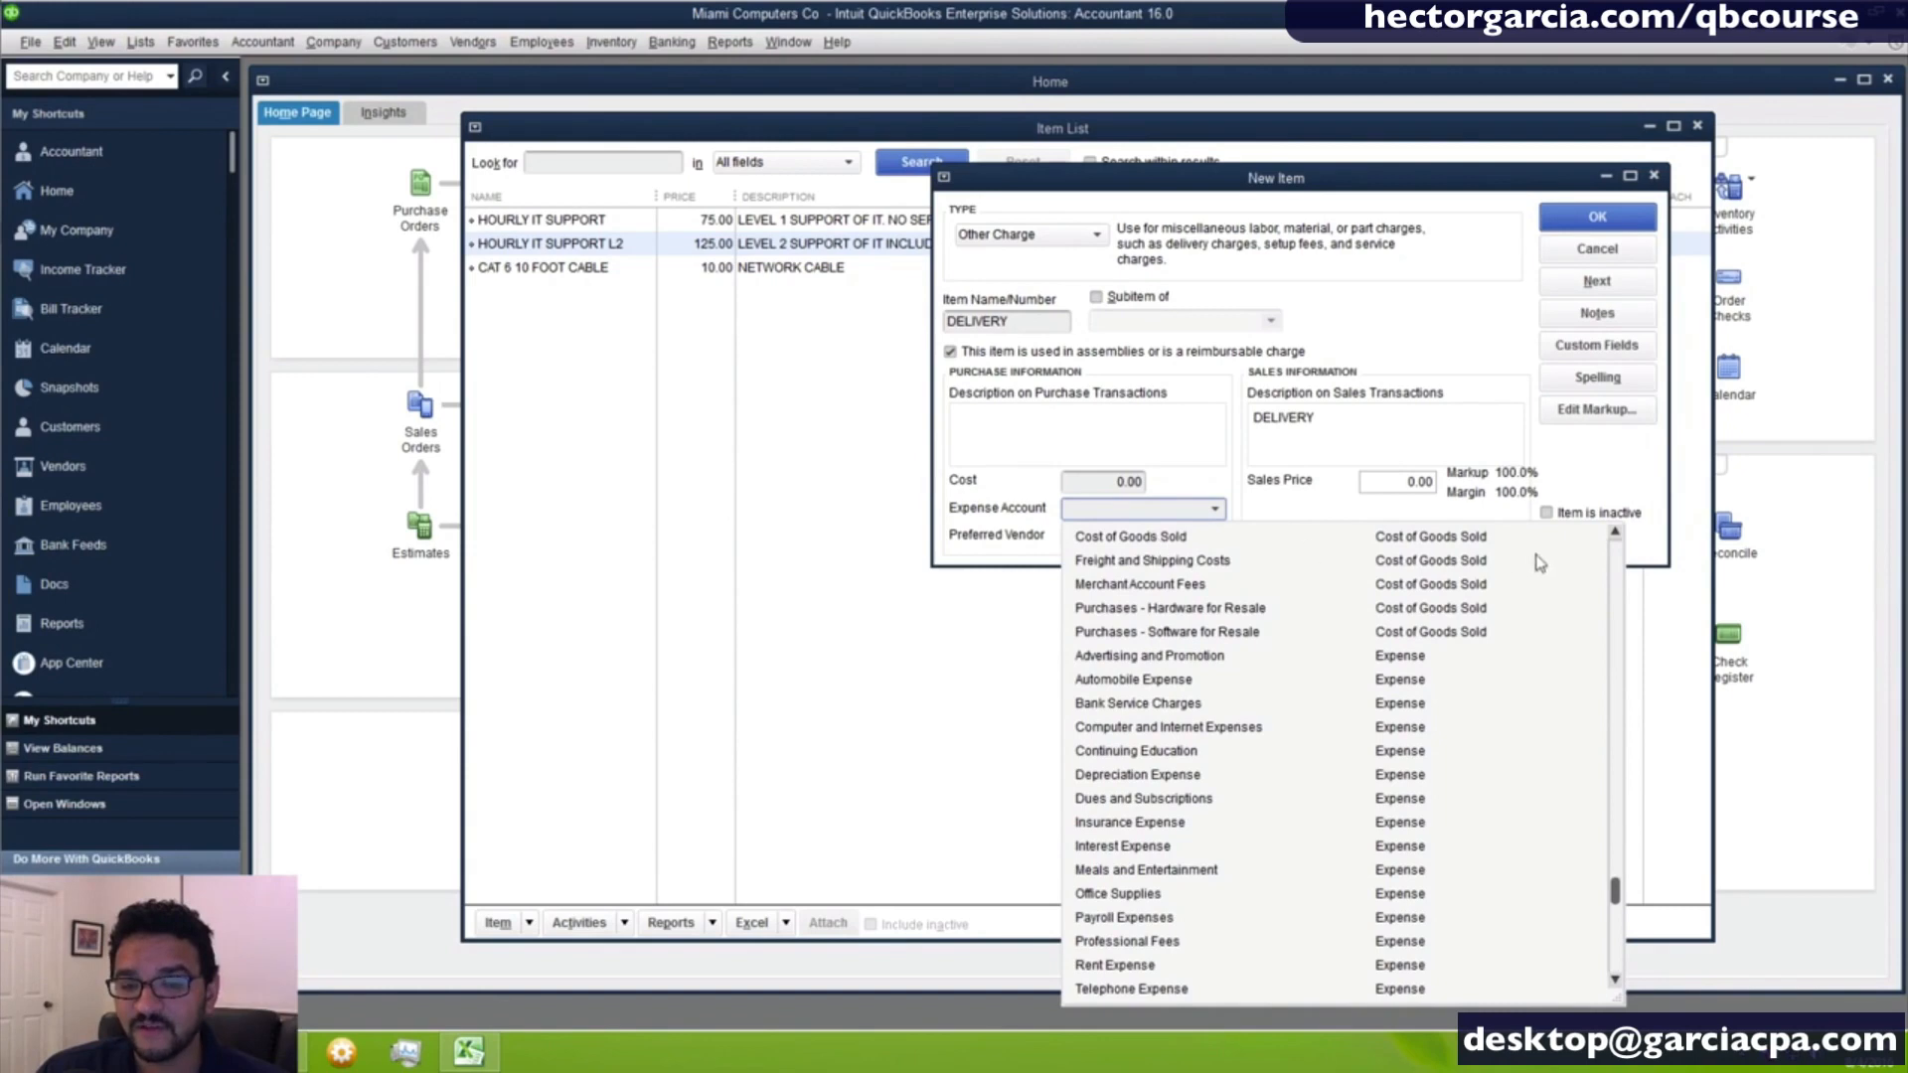
pyautogui.scroll(1, 1541, 564)
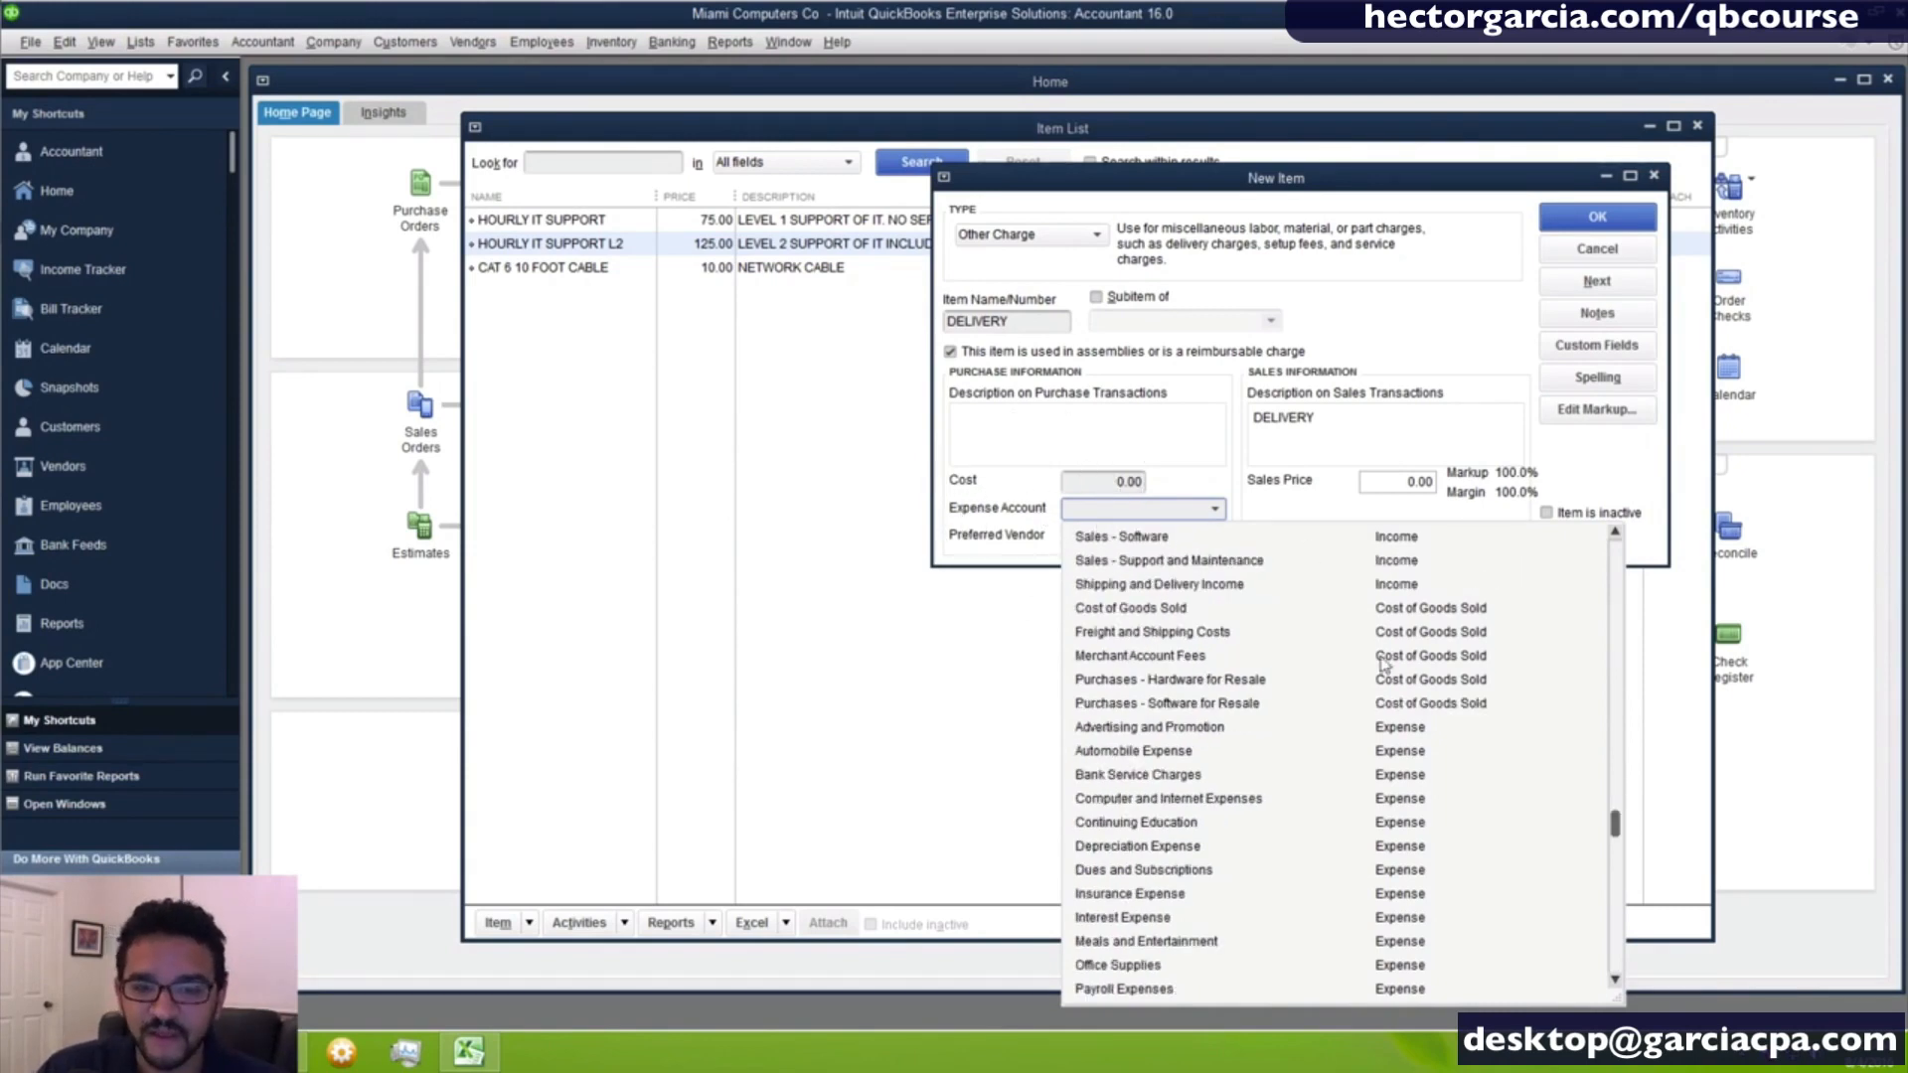
pyautogui.click(1202, 634)
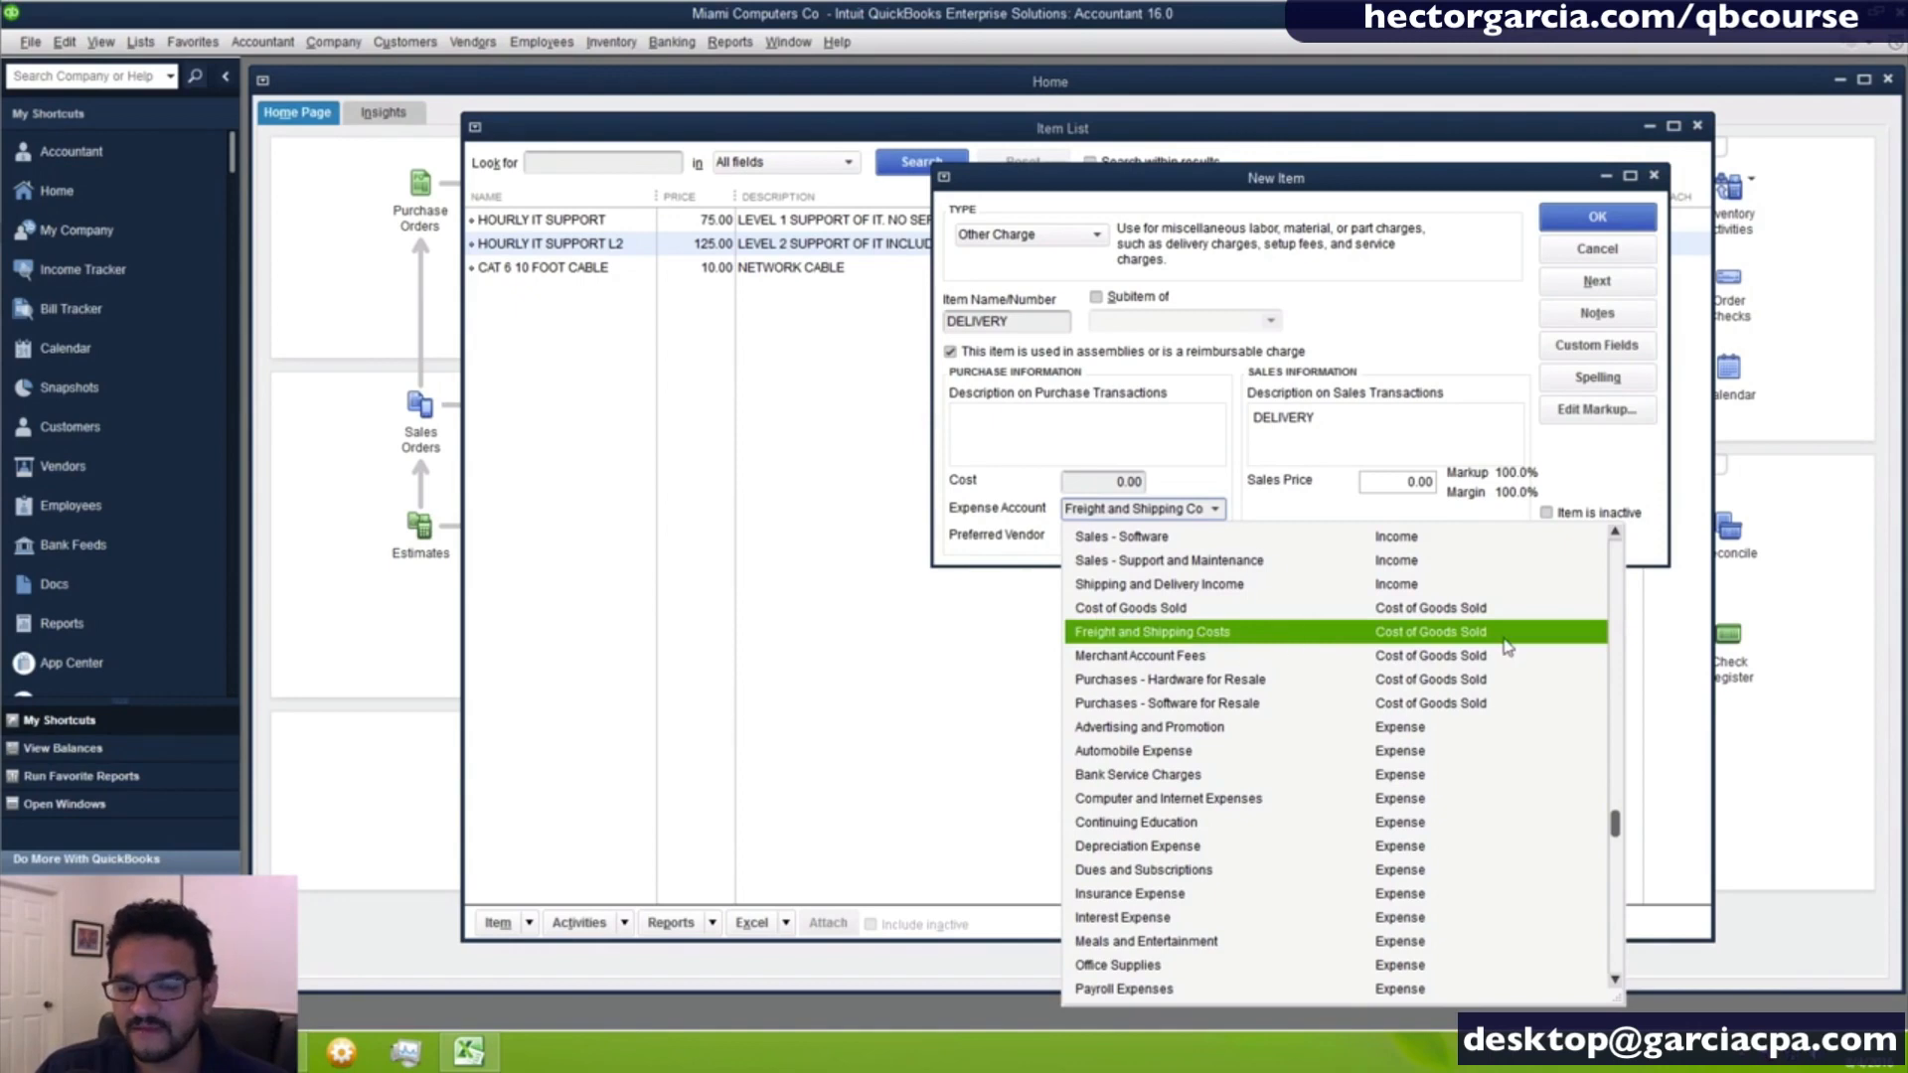
pyautogui.click(1504, 638)
pyautogui.click(1505, 638)
pyautogui.click(1164, 633)
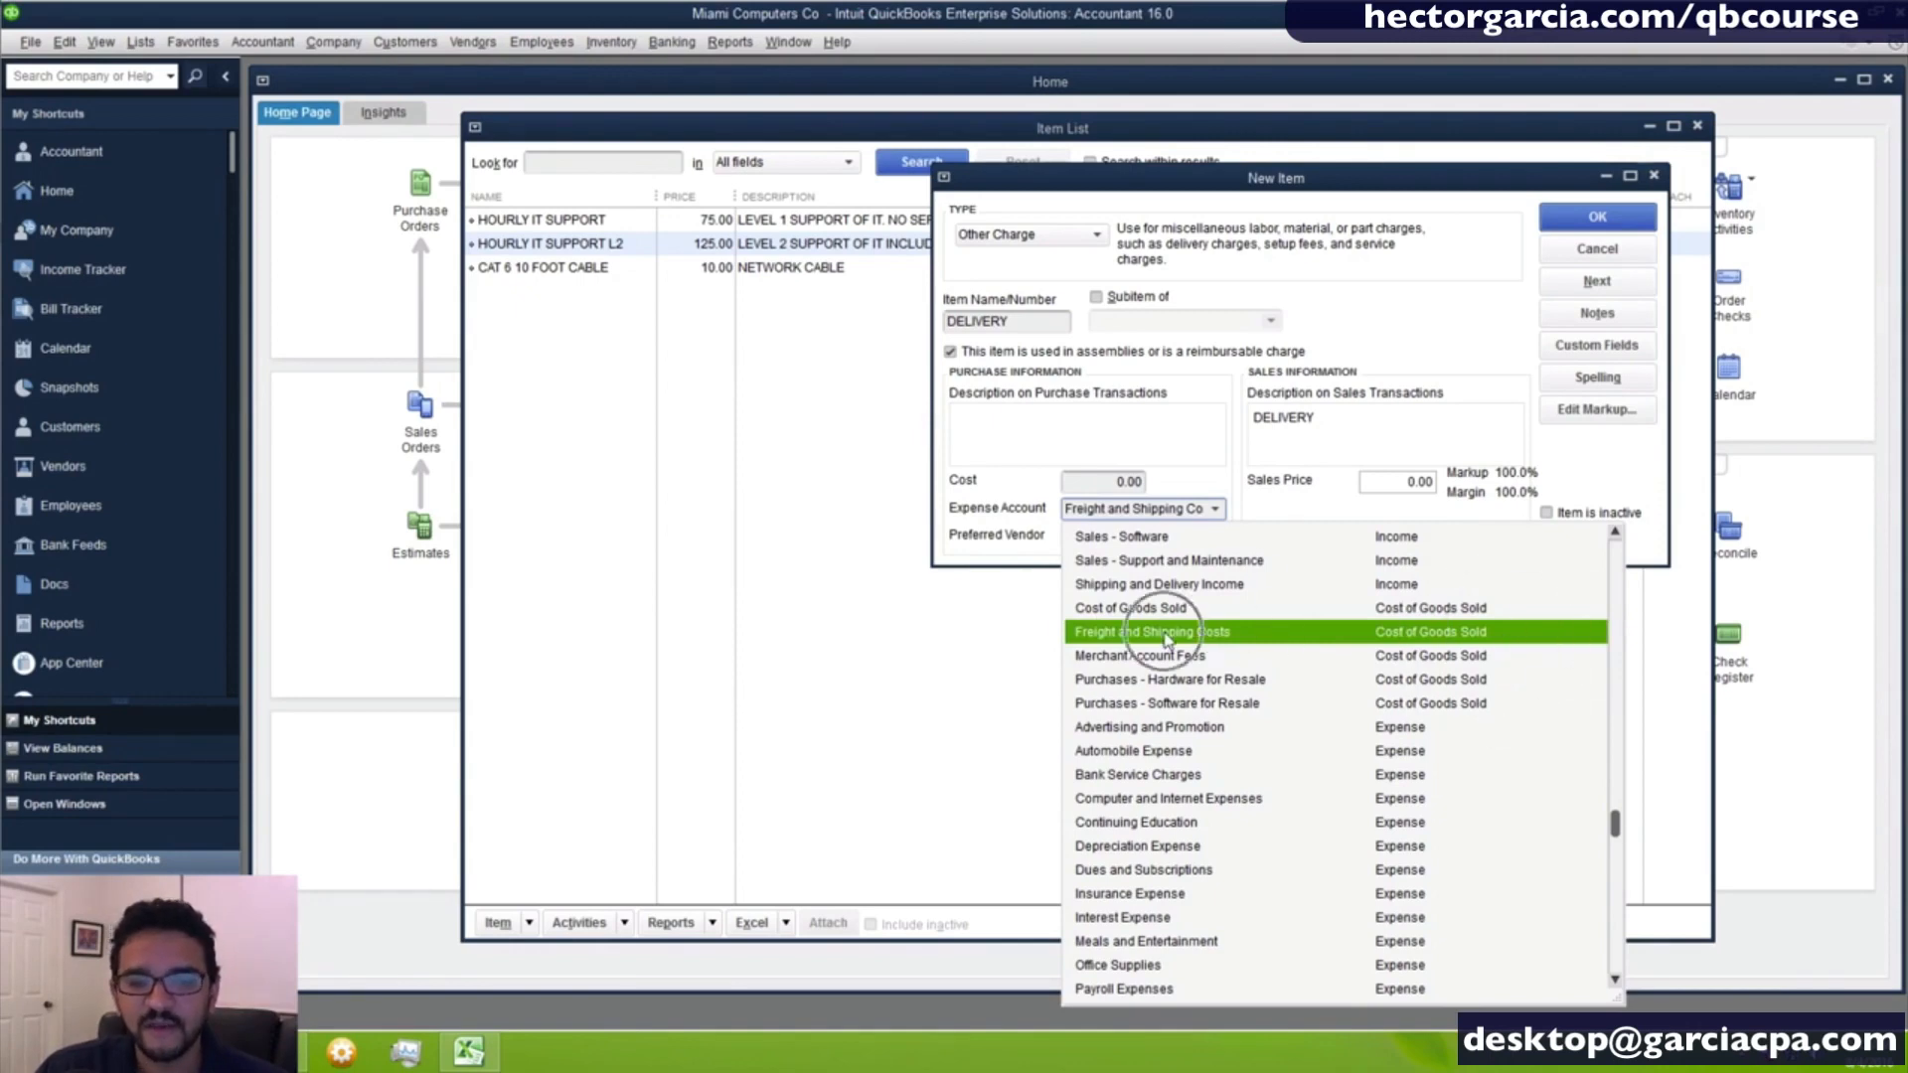
pyautogui.click(1164, 636)
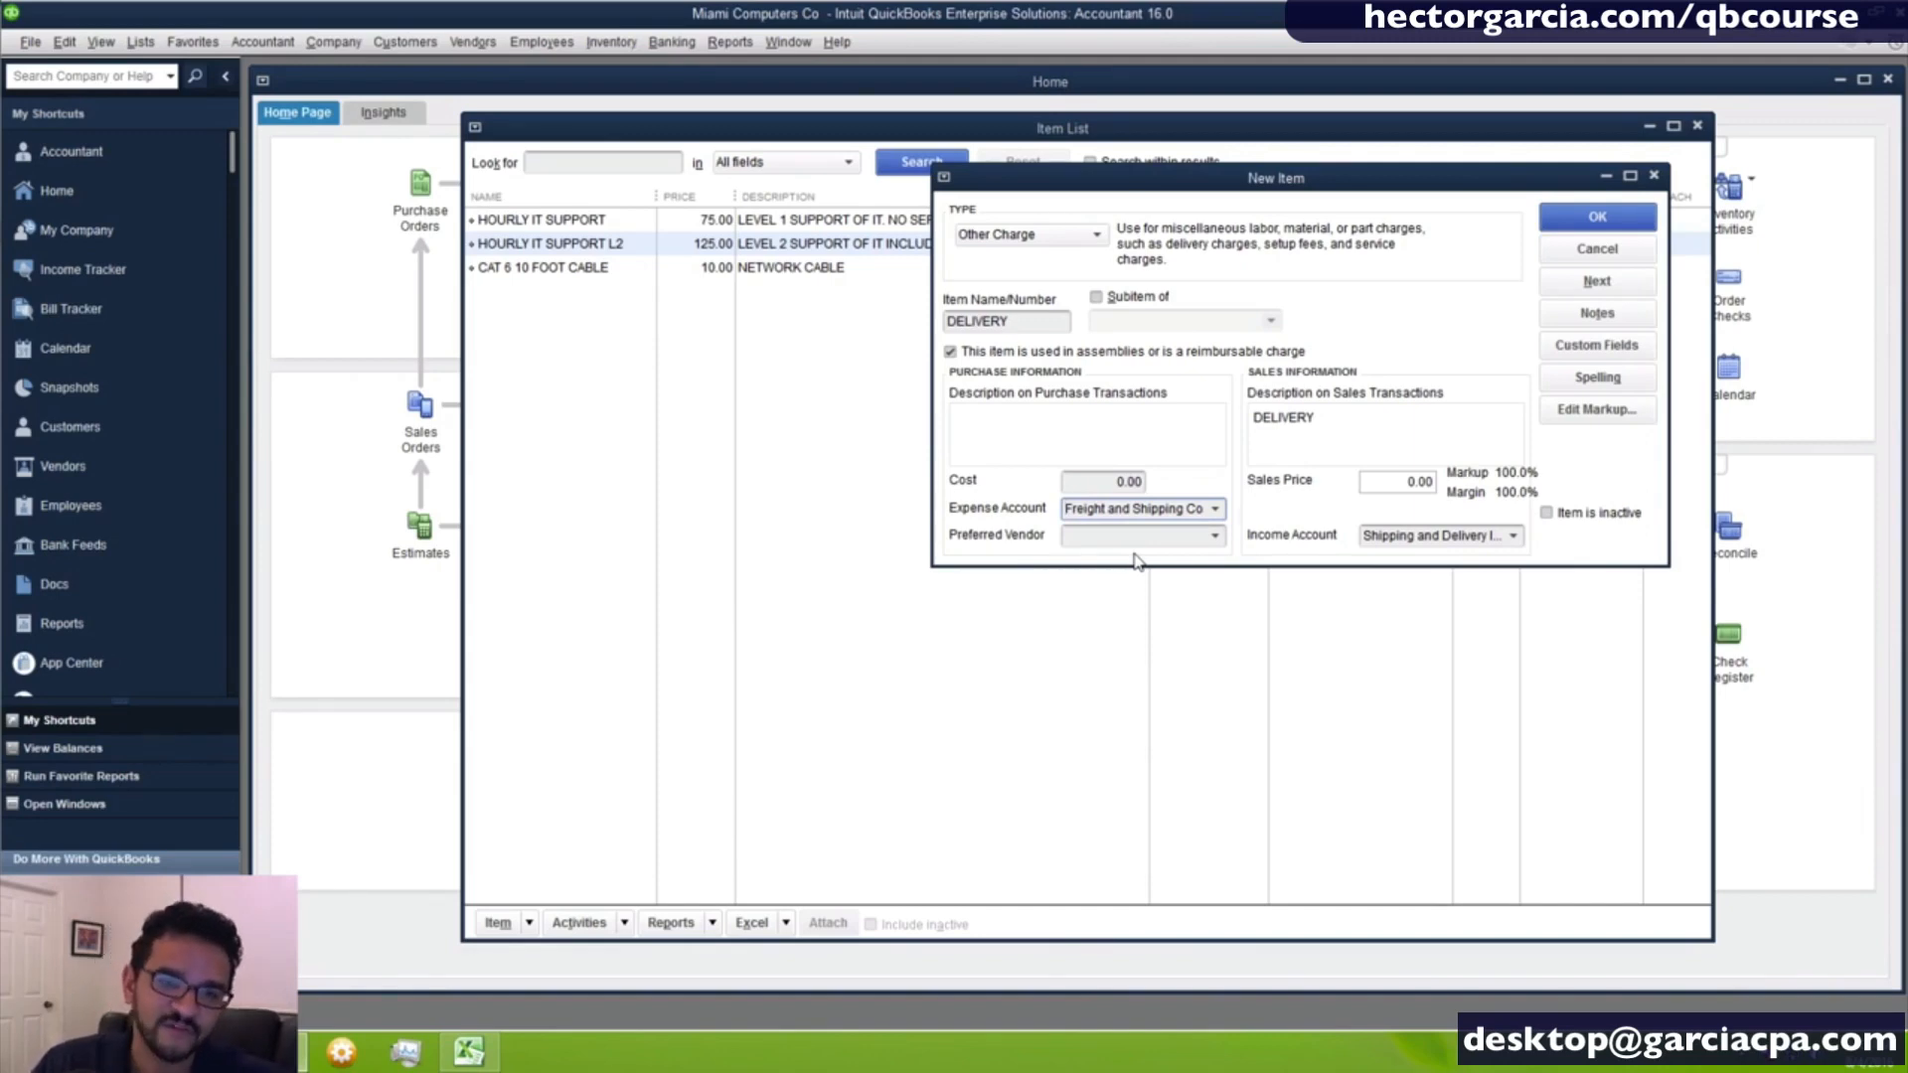
# - Switch the delivery item's assemblies or reimbursable charge option off and on again, and save the item
pyautogui.click(969, 353)
pyautogui.click(969, 353)
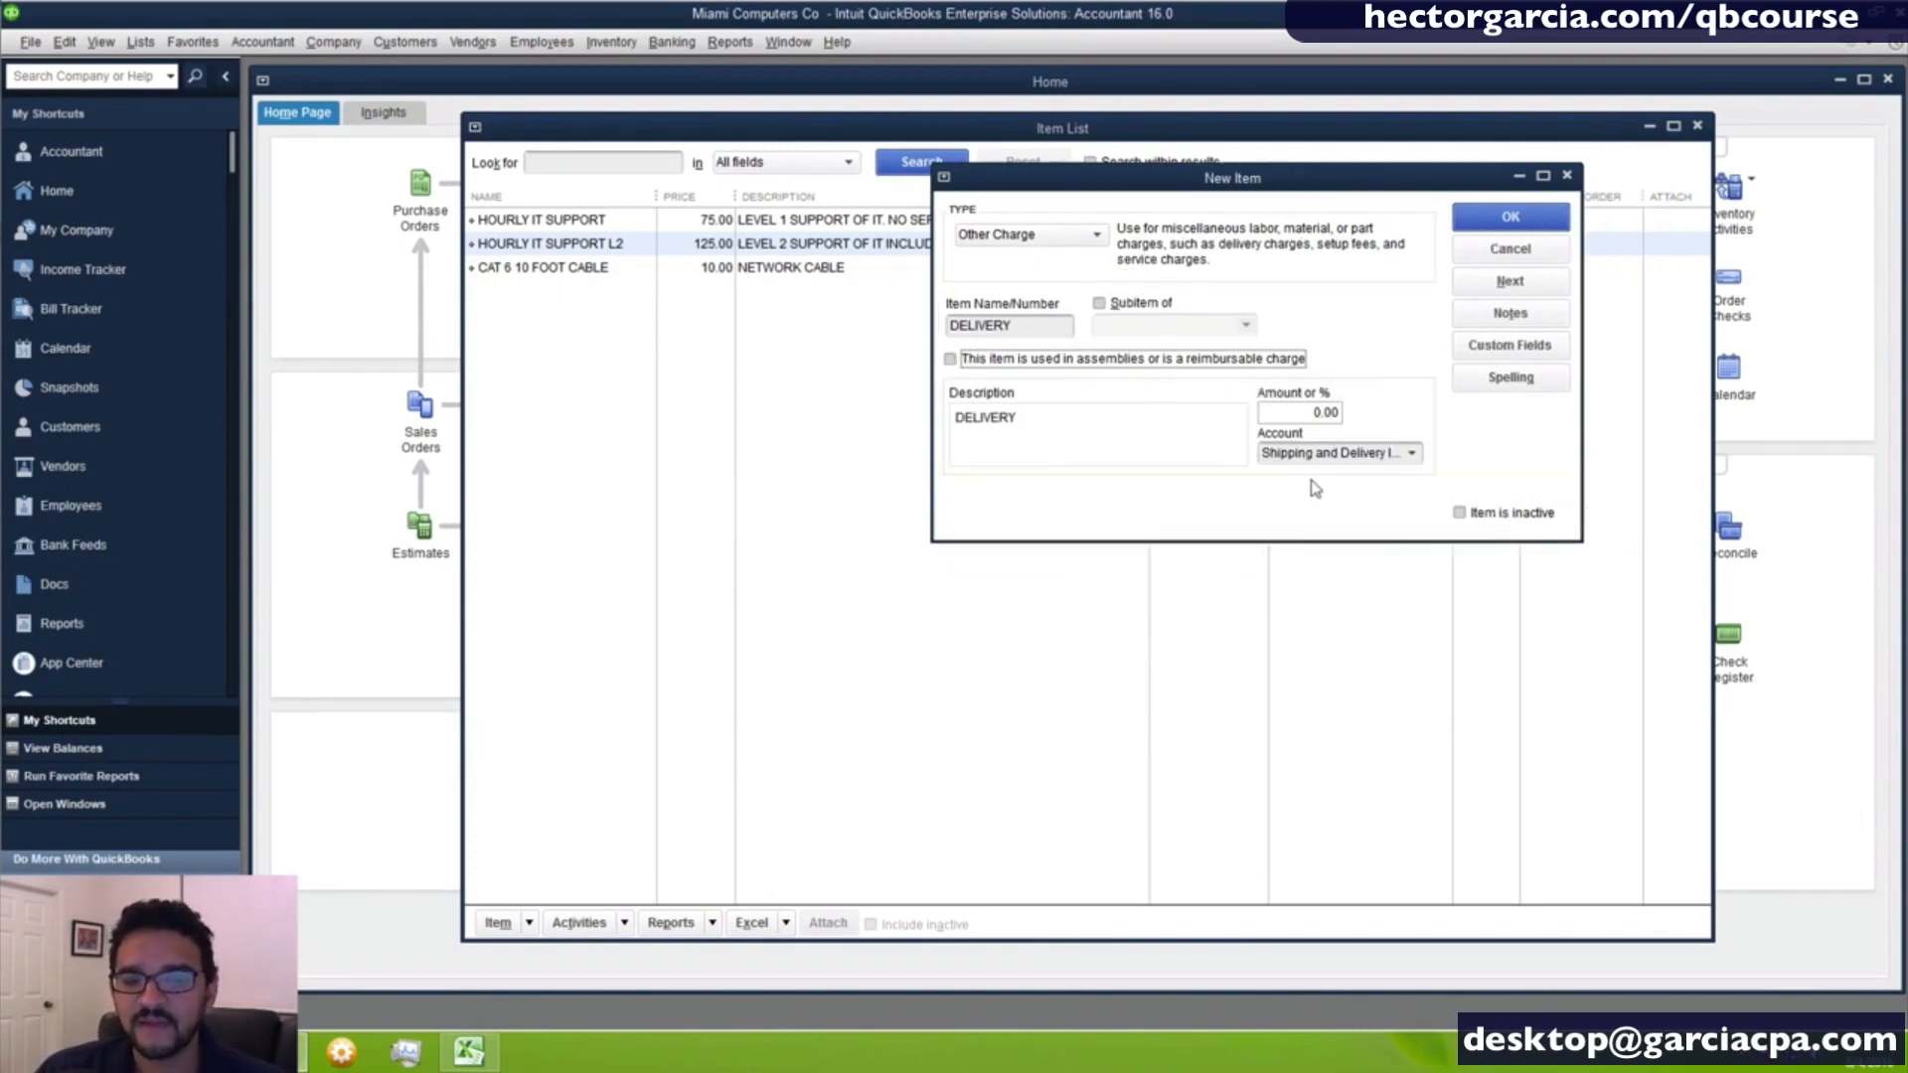
pyautogui.click(1264, 454)
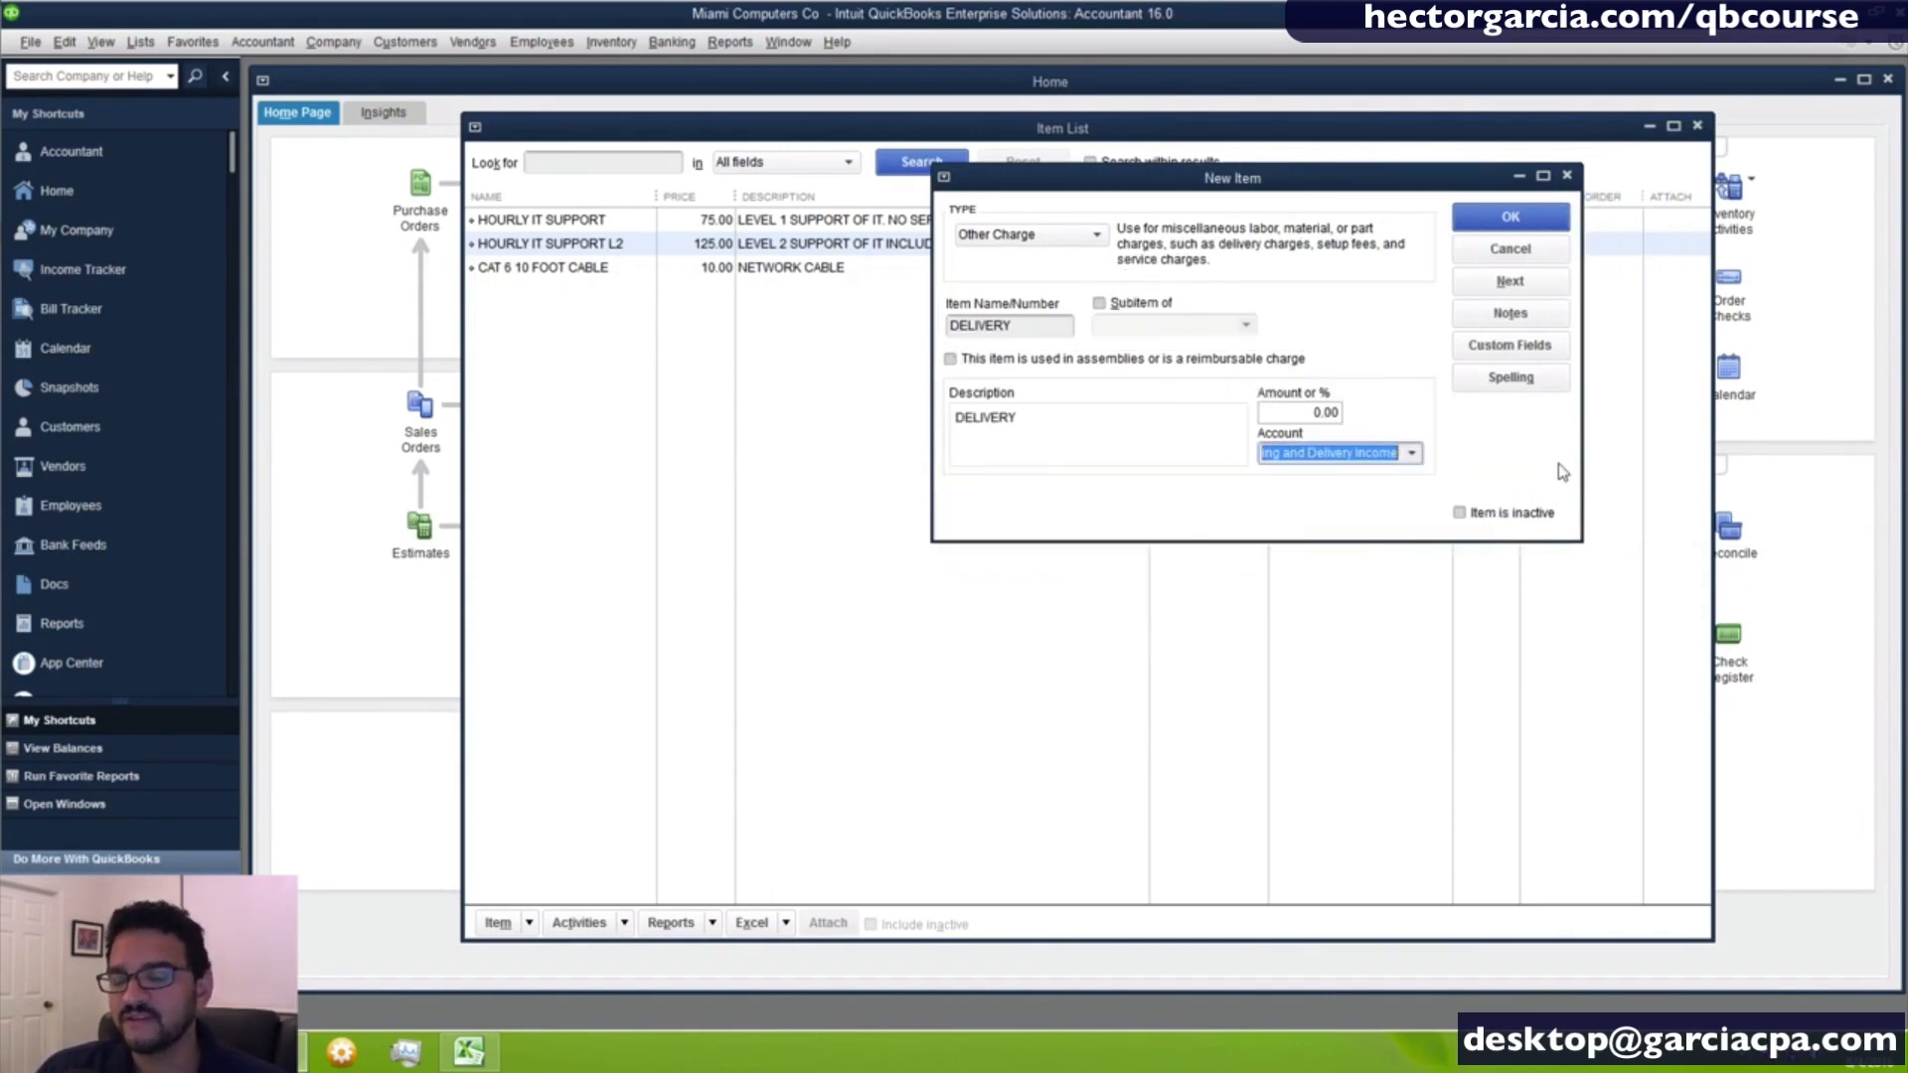
pyautogui.click(964, 359)
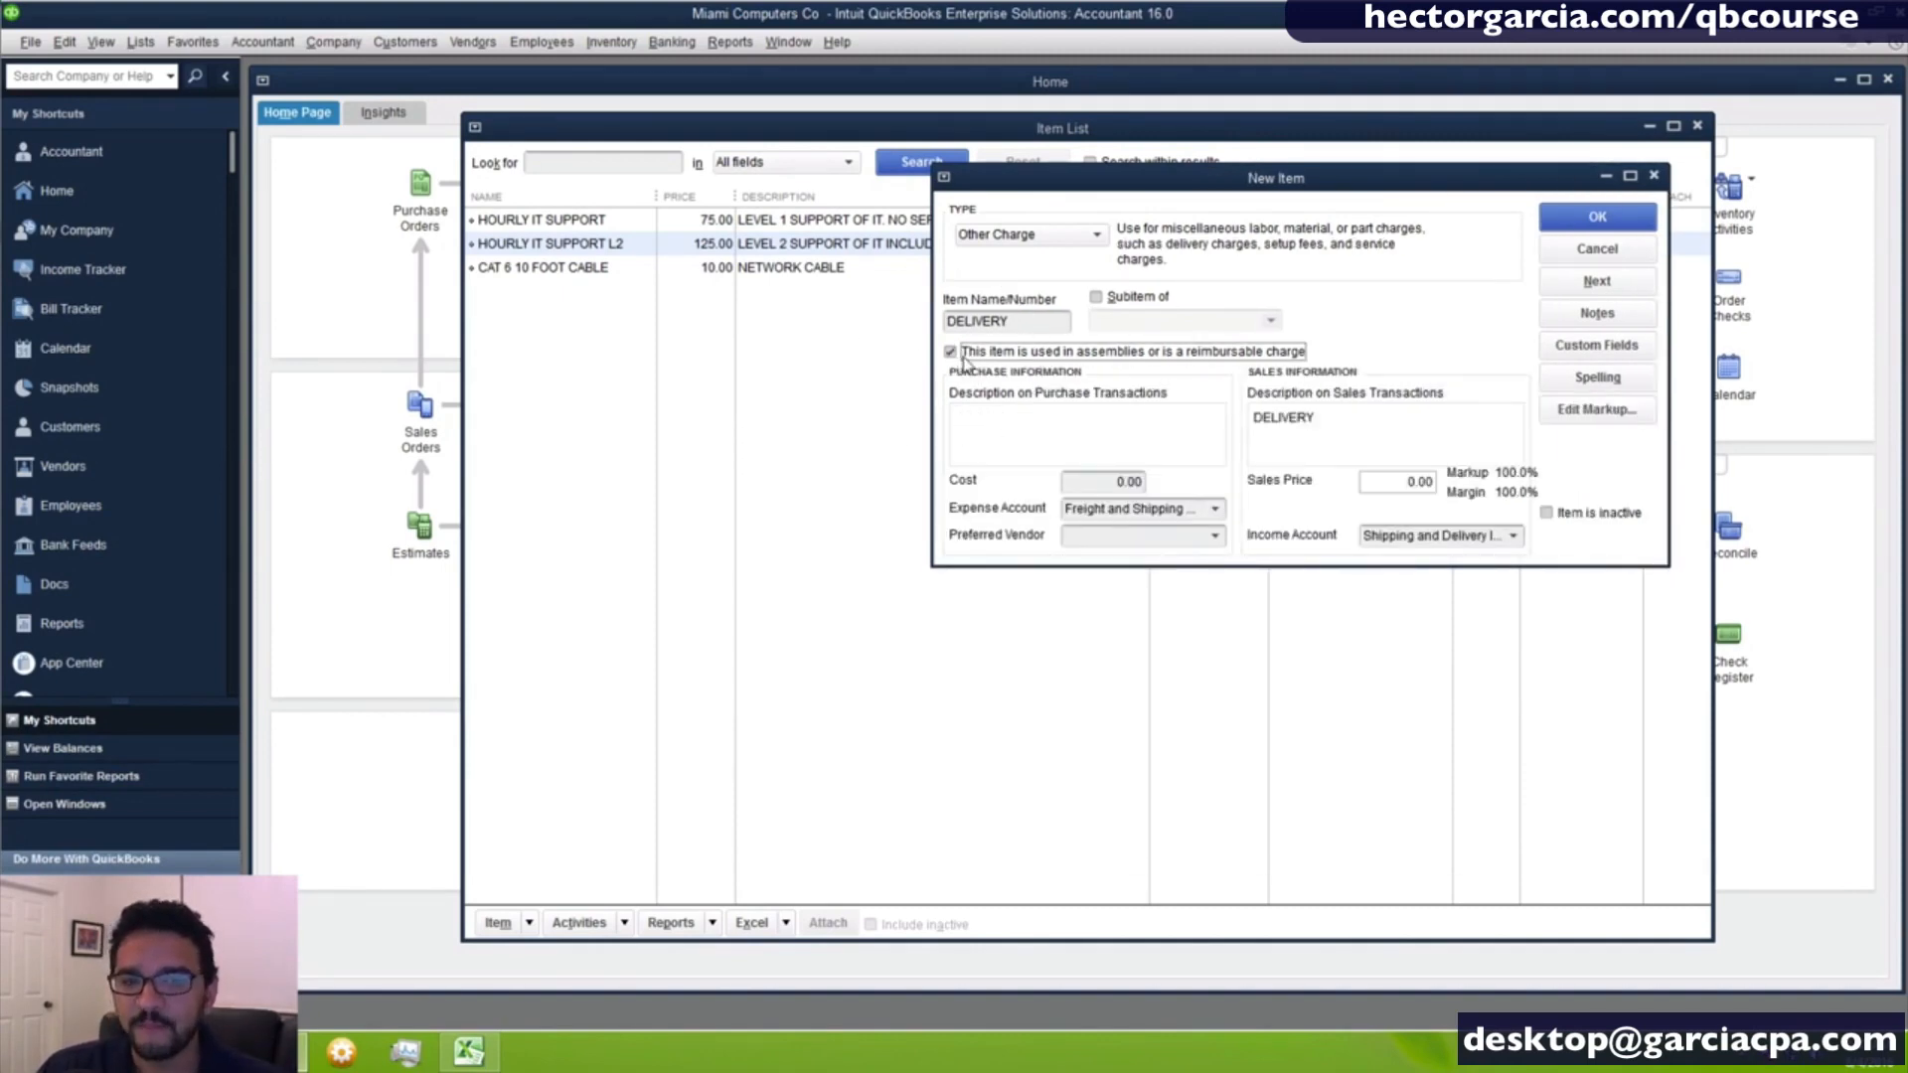
pyautogui.click(1575, 221)
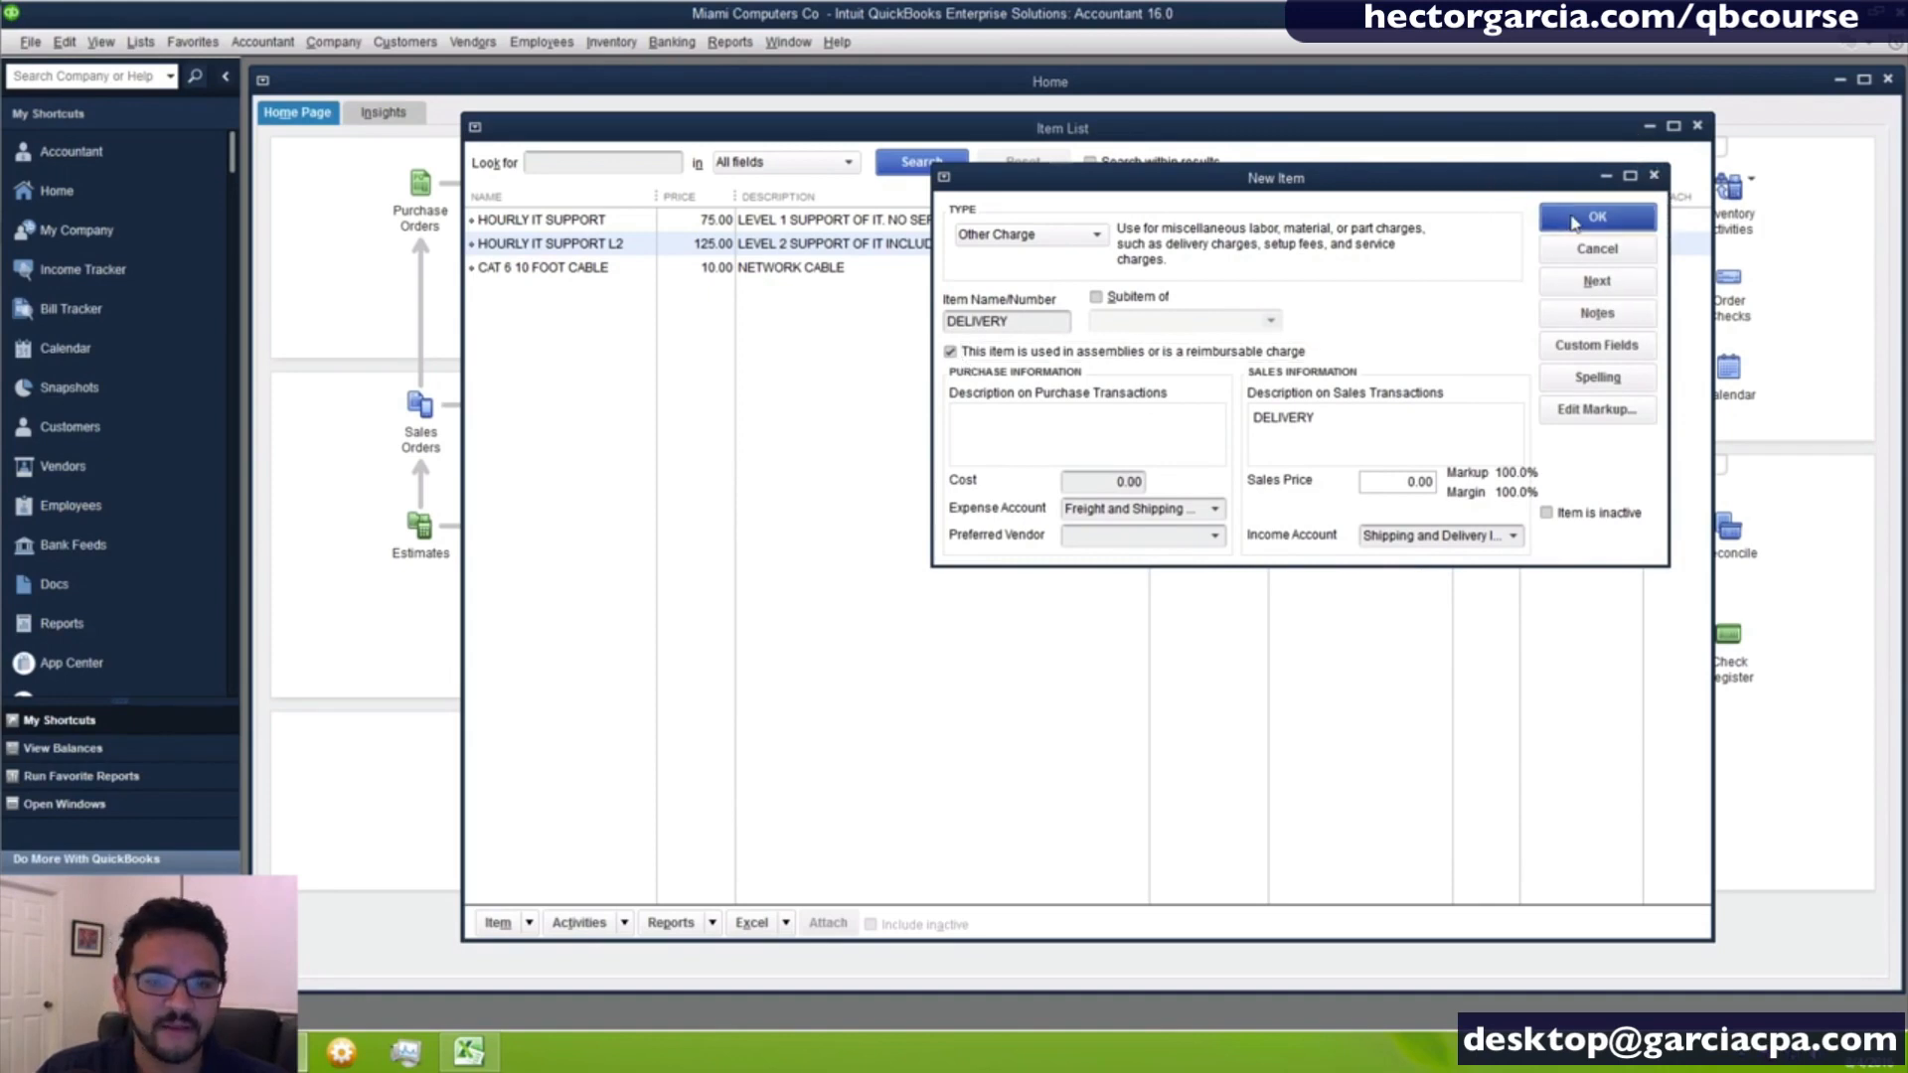
pyautogui.click(582, 268)
pyautogui.click(579, 290)
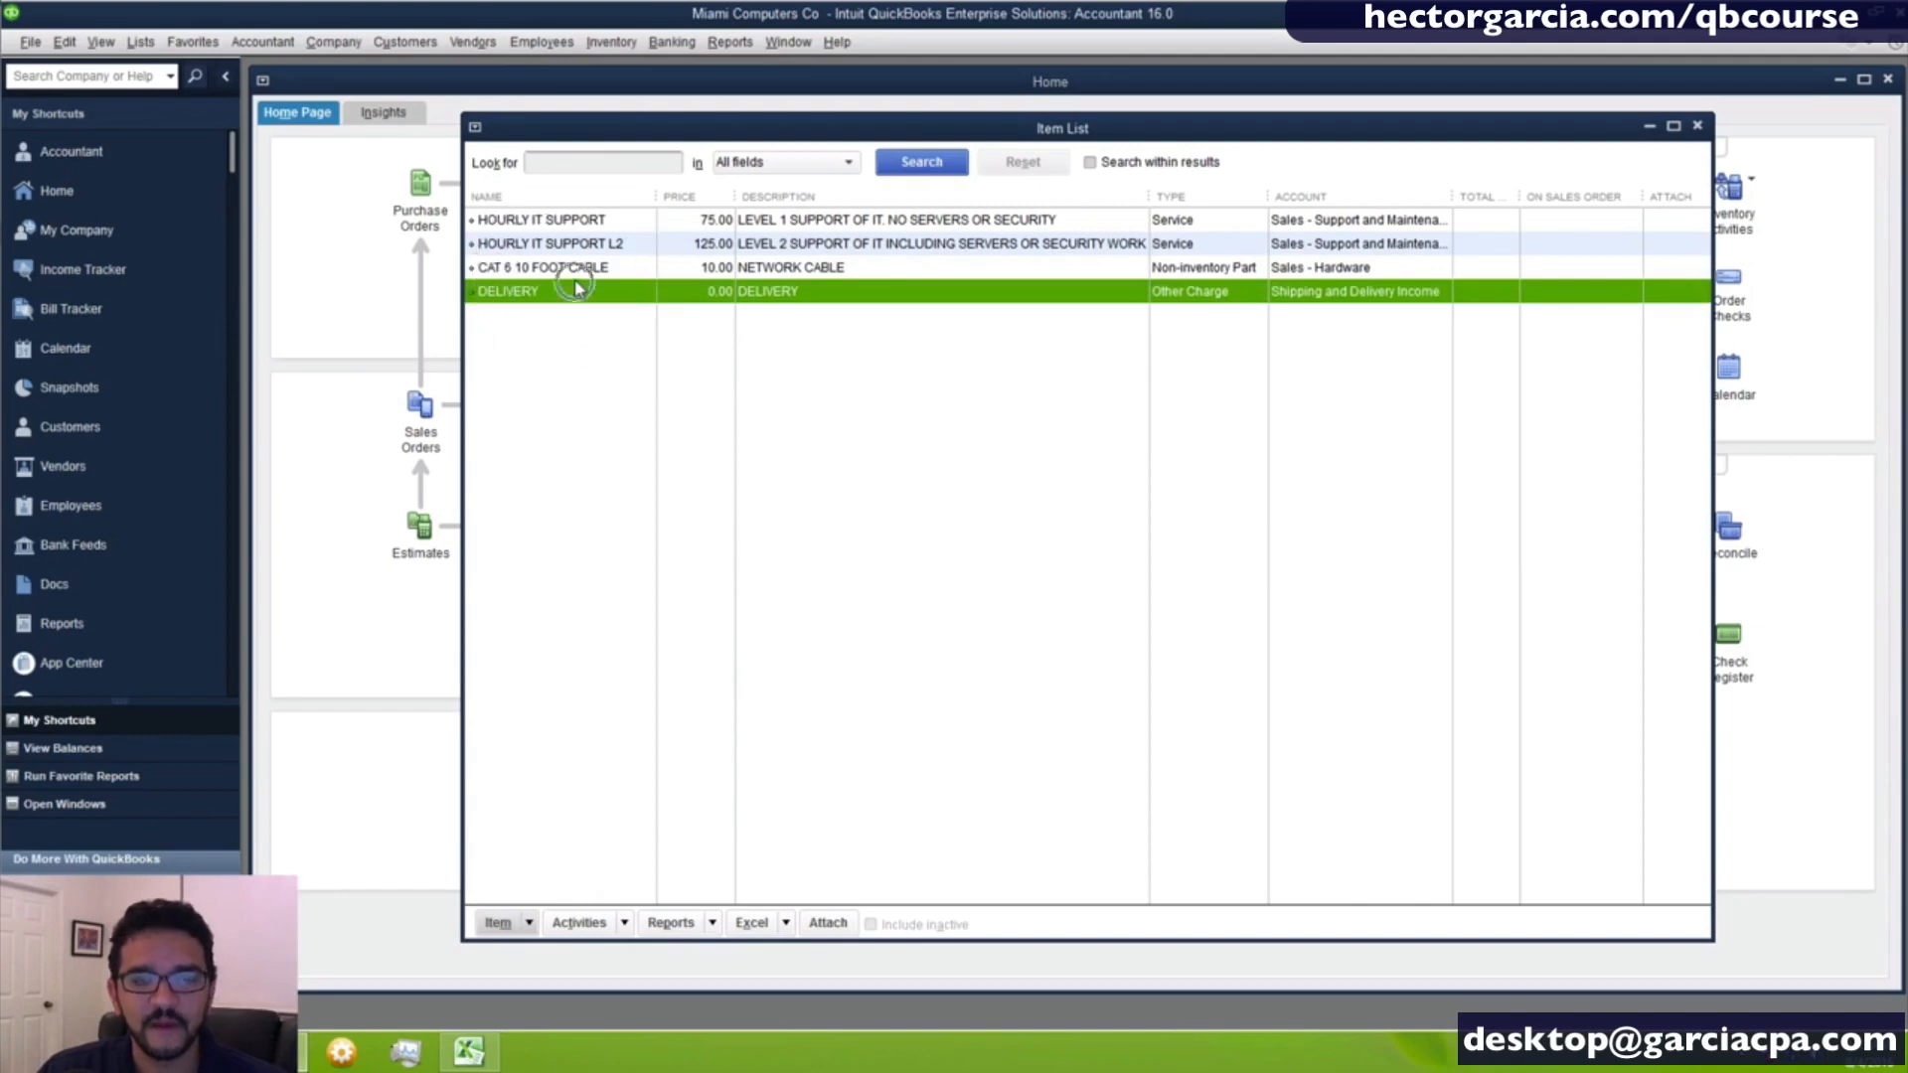
pyautogui.click(578, 272)
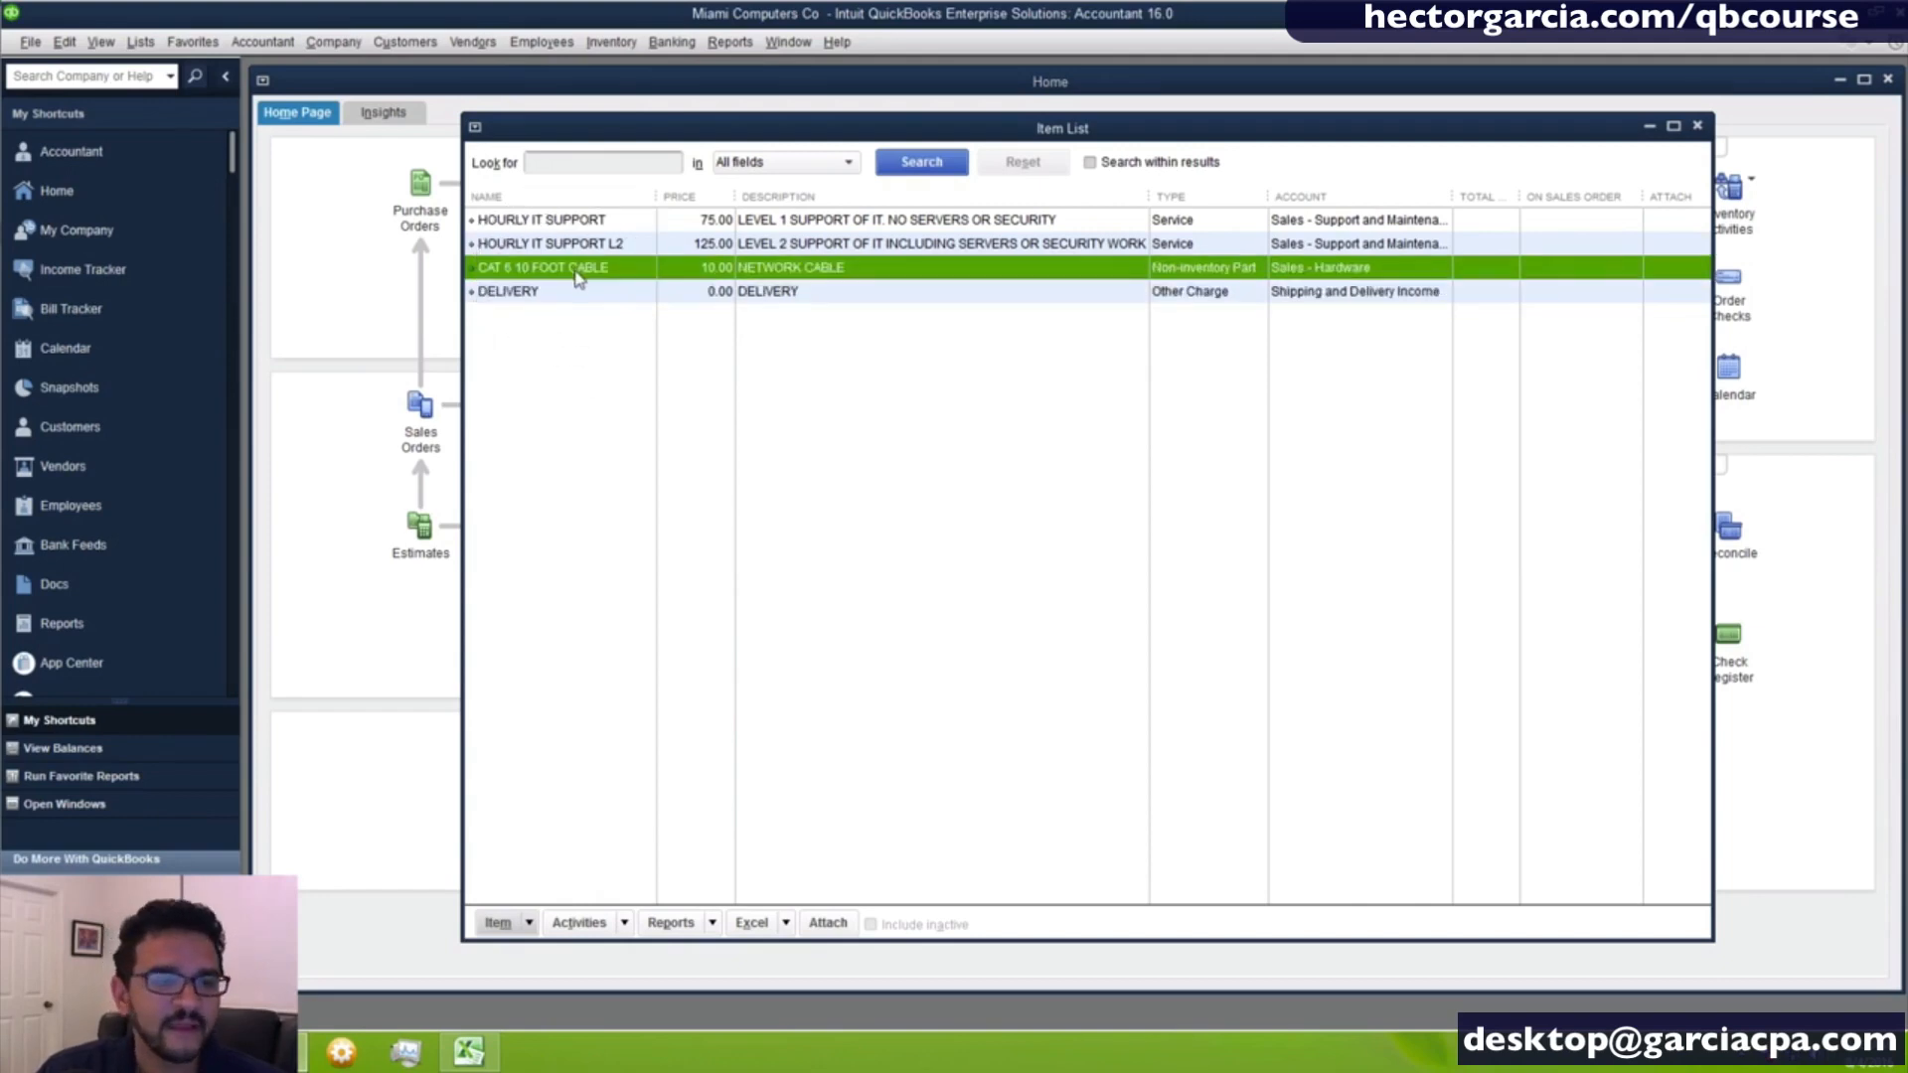
pyautogui.click(570, 294)
pyautogui.click(551, 326)
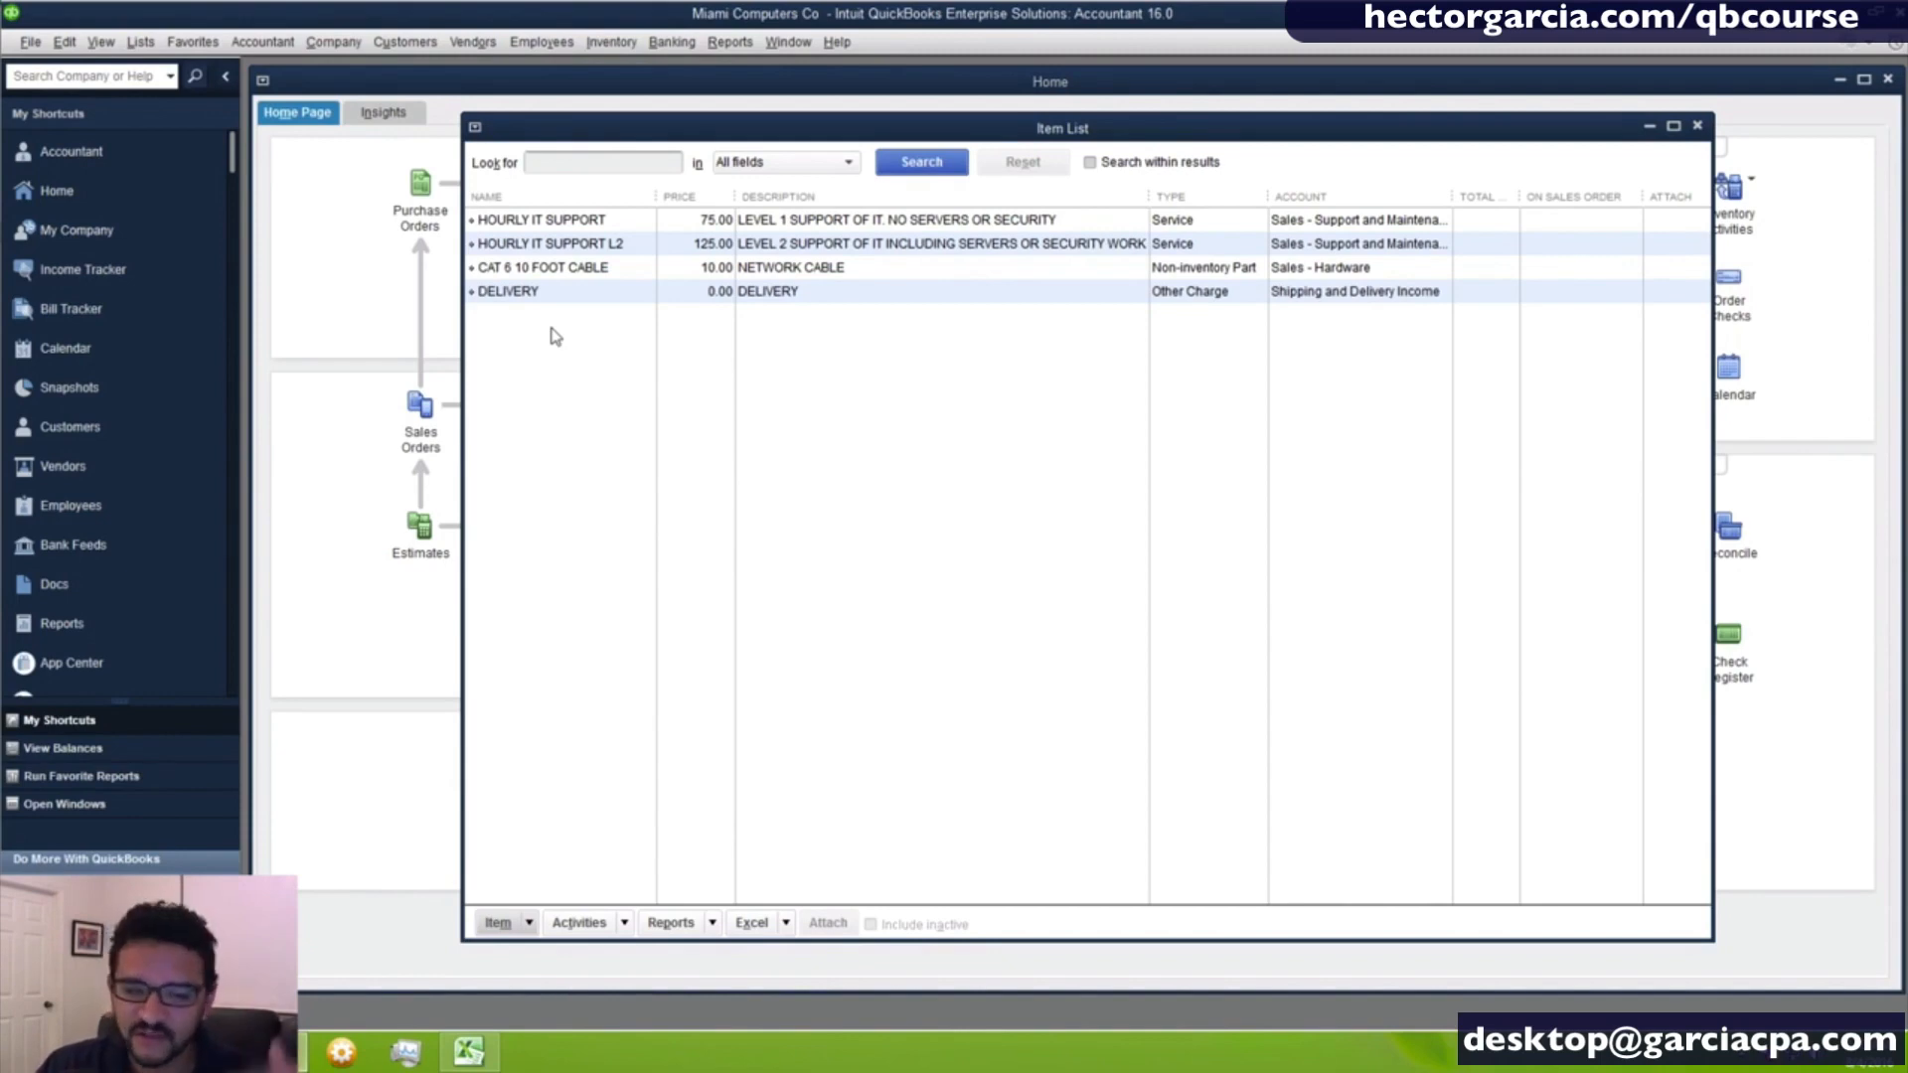
# - Create a new item of type Inventory Part and name it DELL LAPTOP S100
pyautogui.rightClick(798, 351)
pyautogui.click(854, 415)
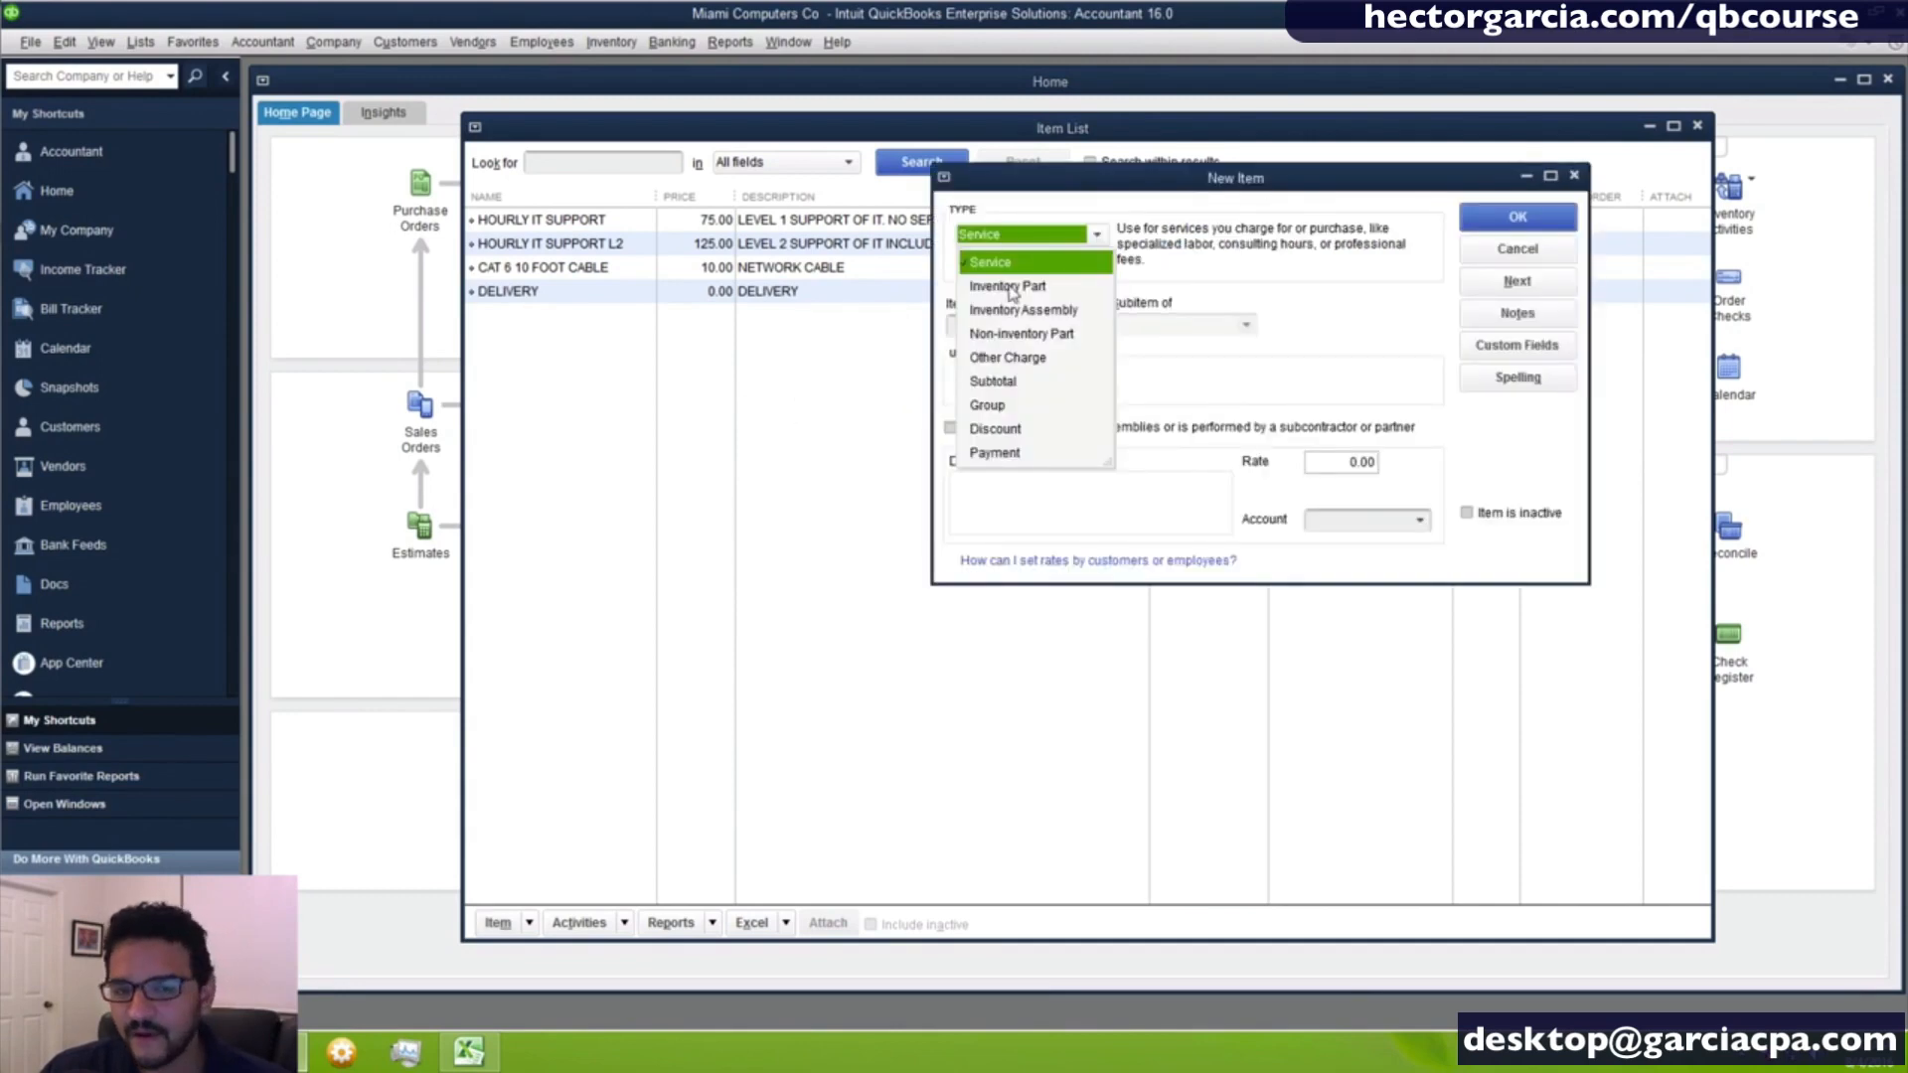
pyautogui.click(1011, 288)
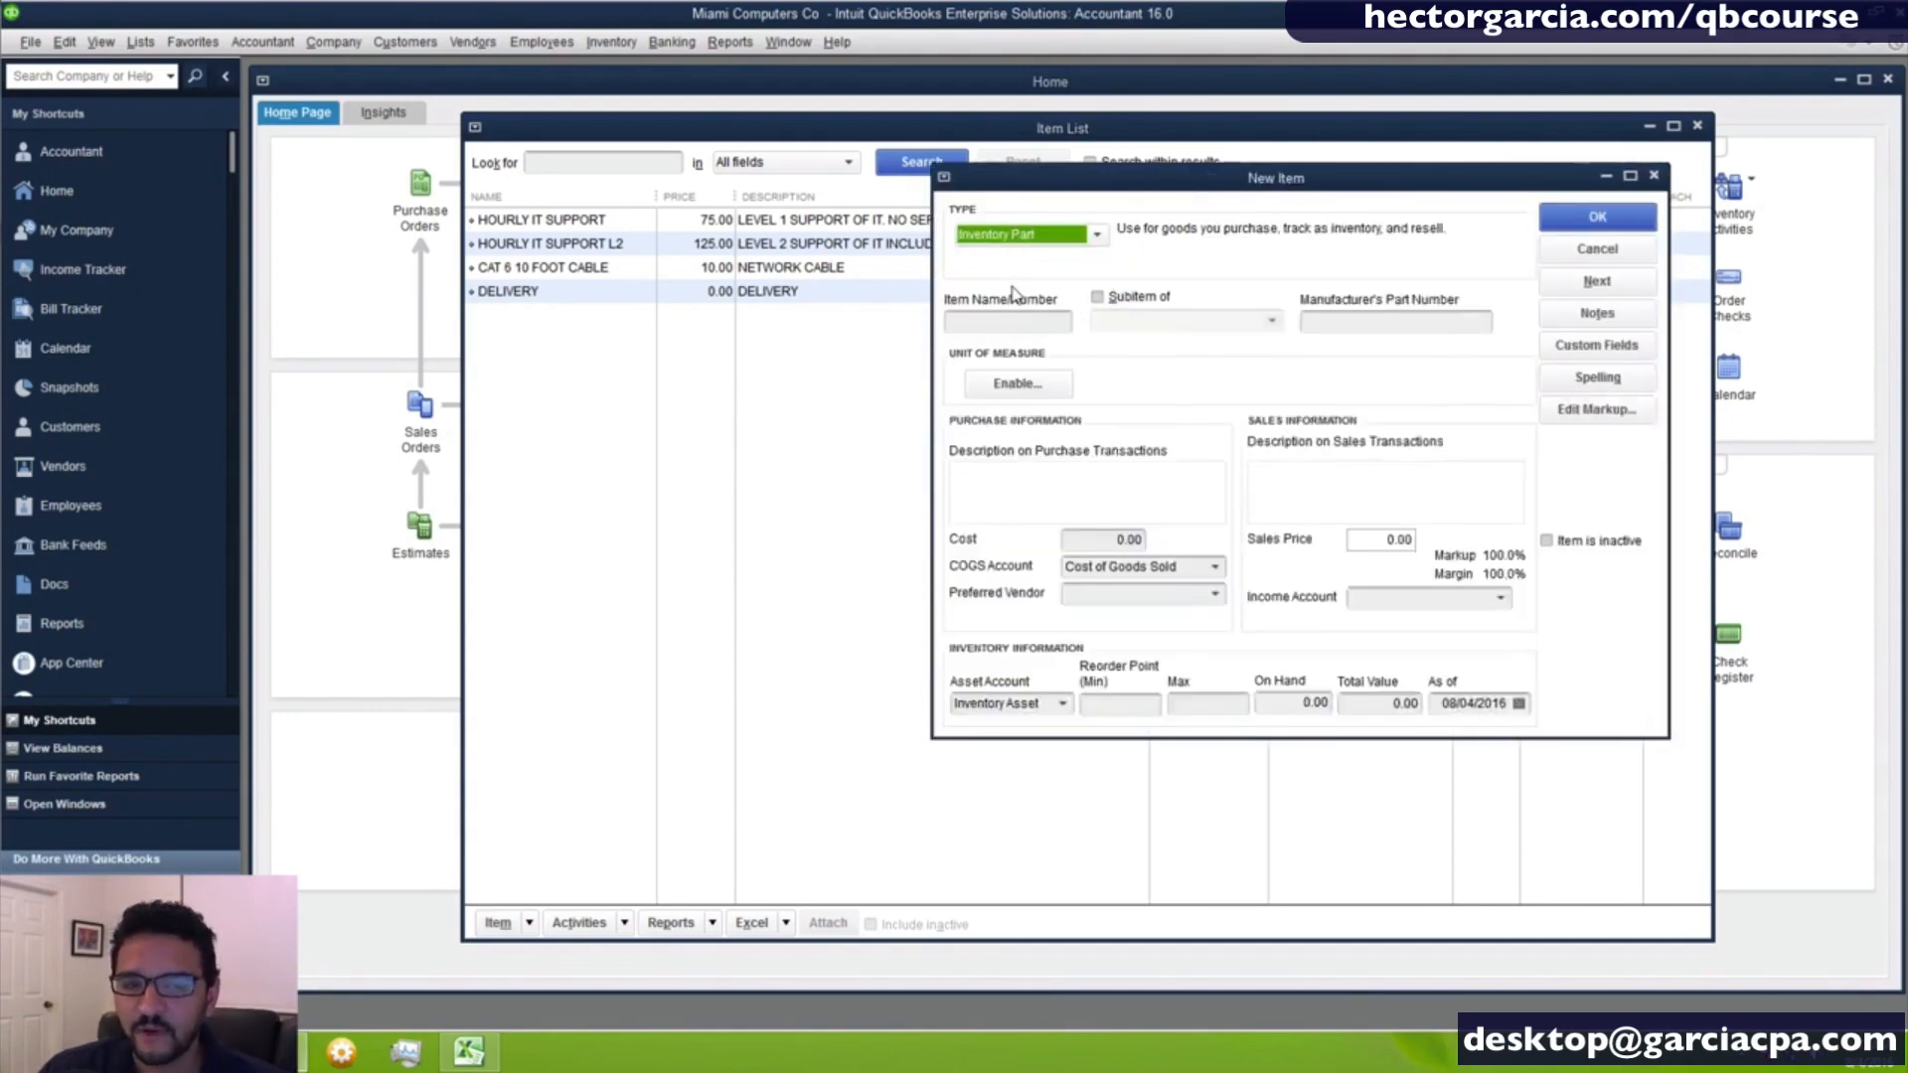
pyautogui.moveTo(1051, 192); pyautogui.dragTo(926, 193)
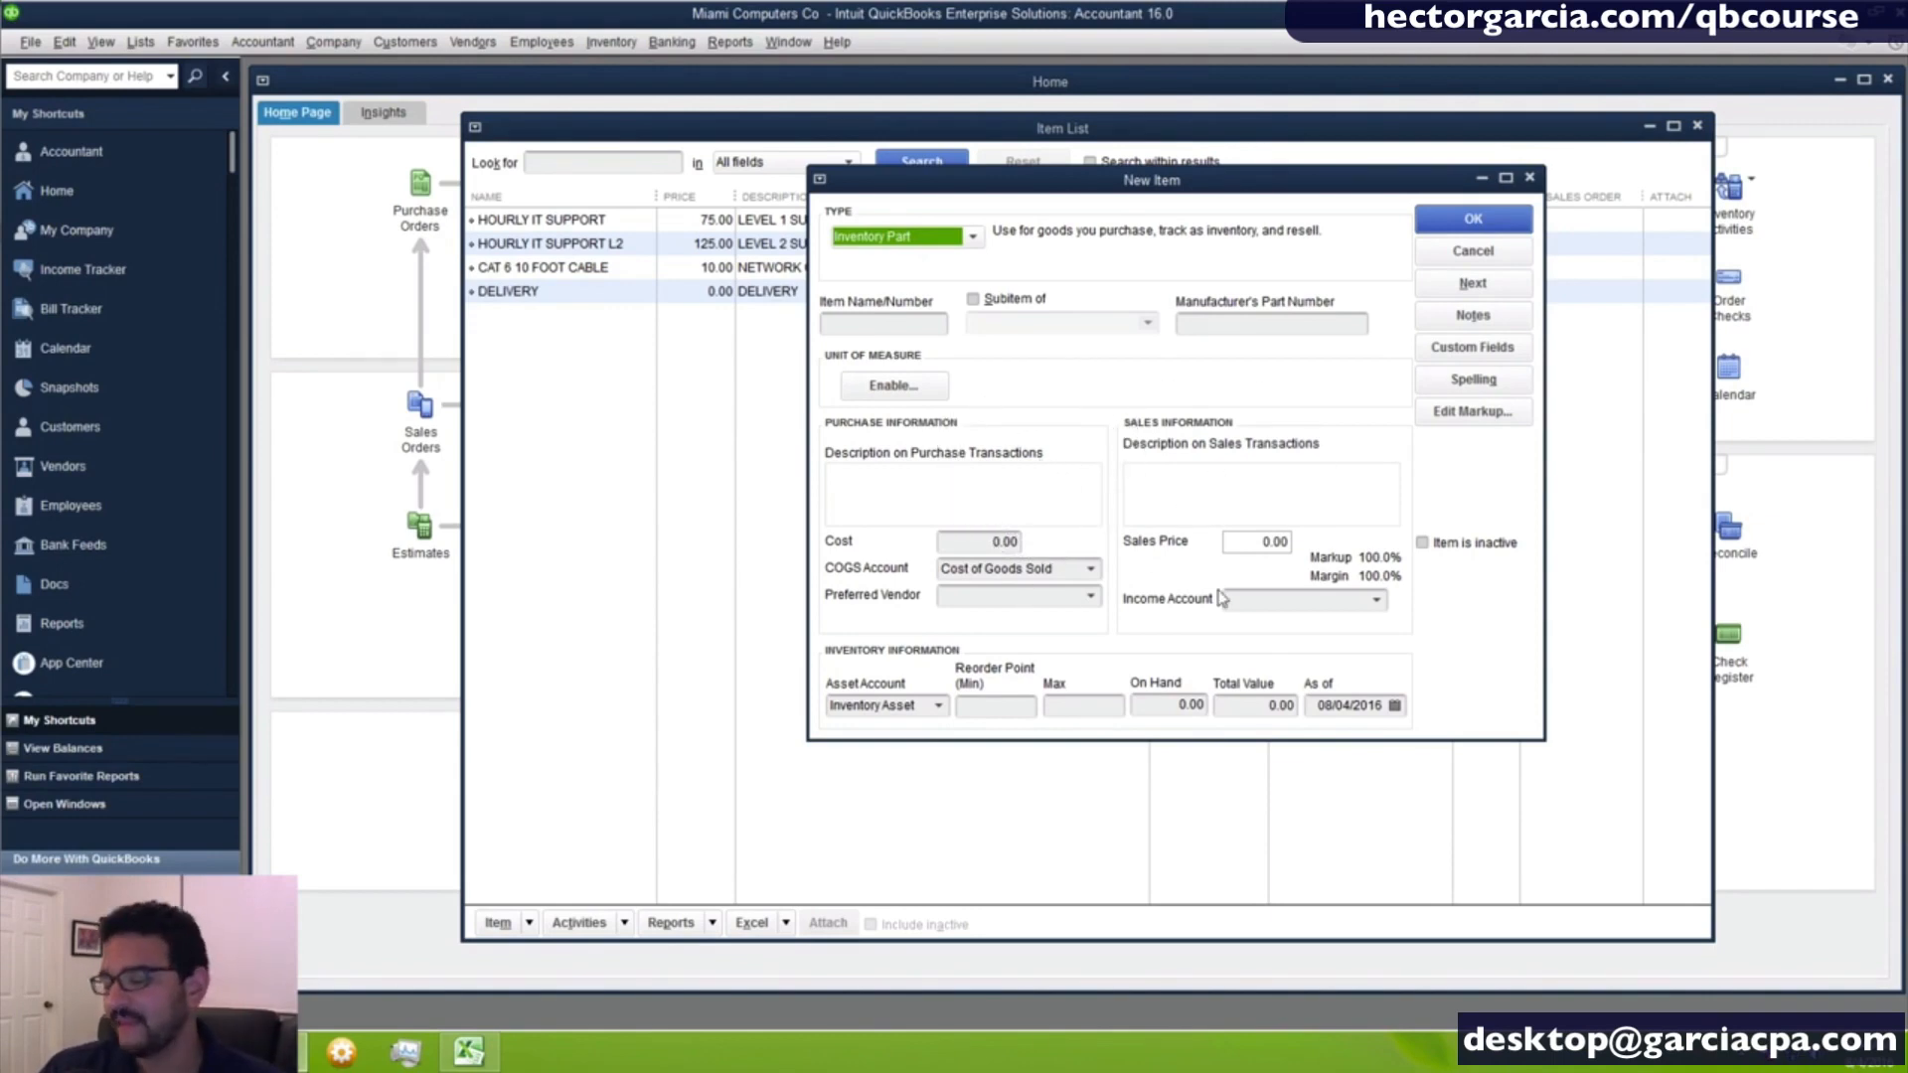
pyautogui.click(855, 323)
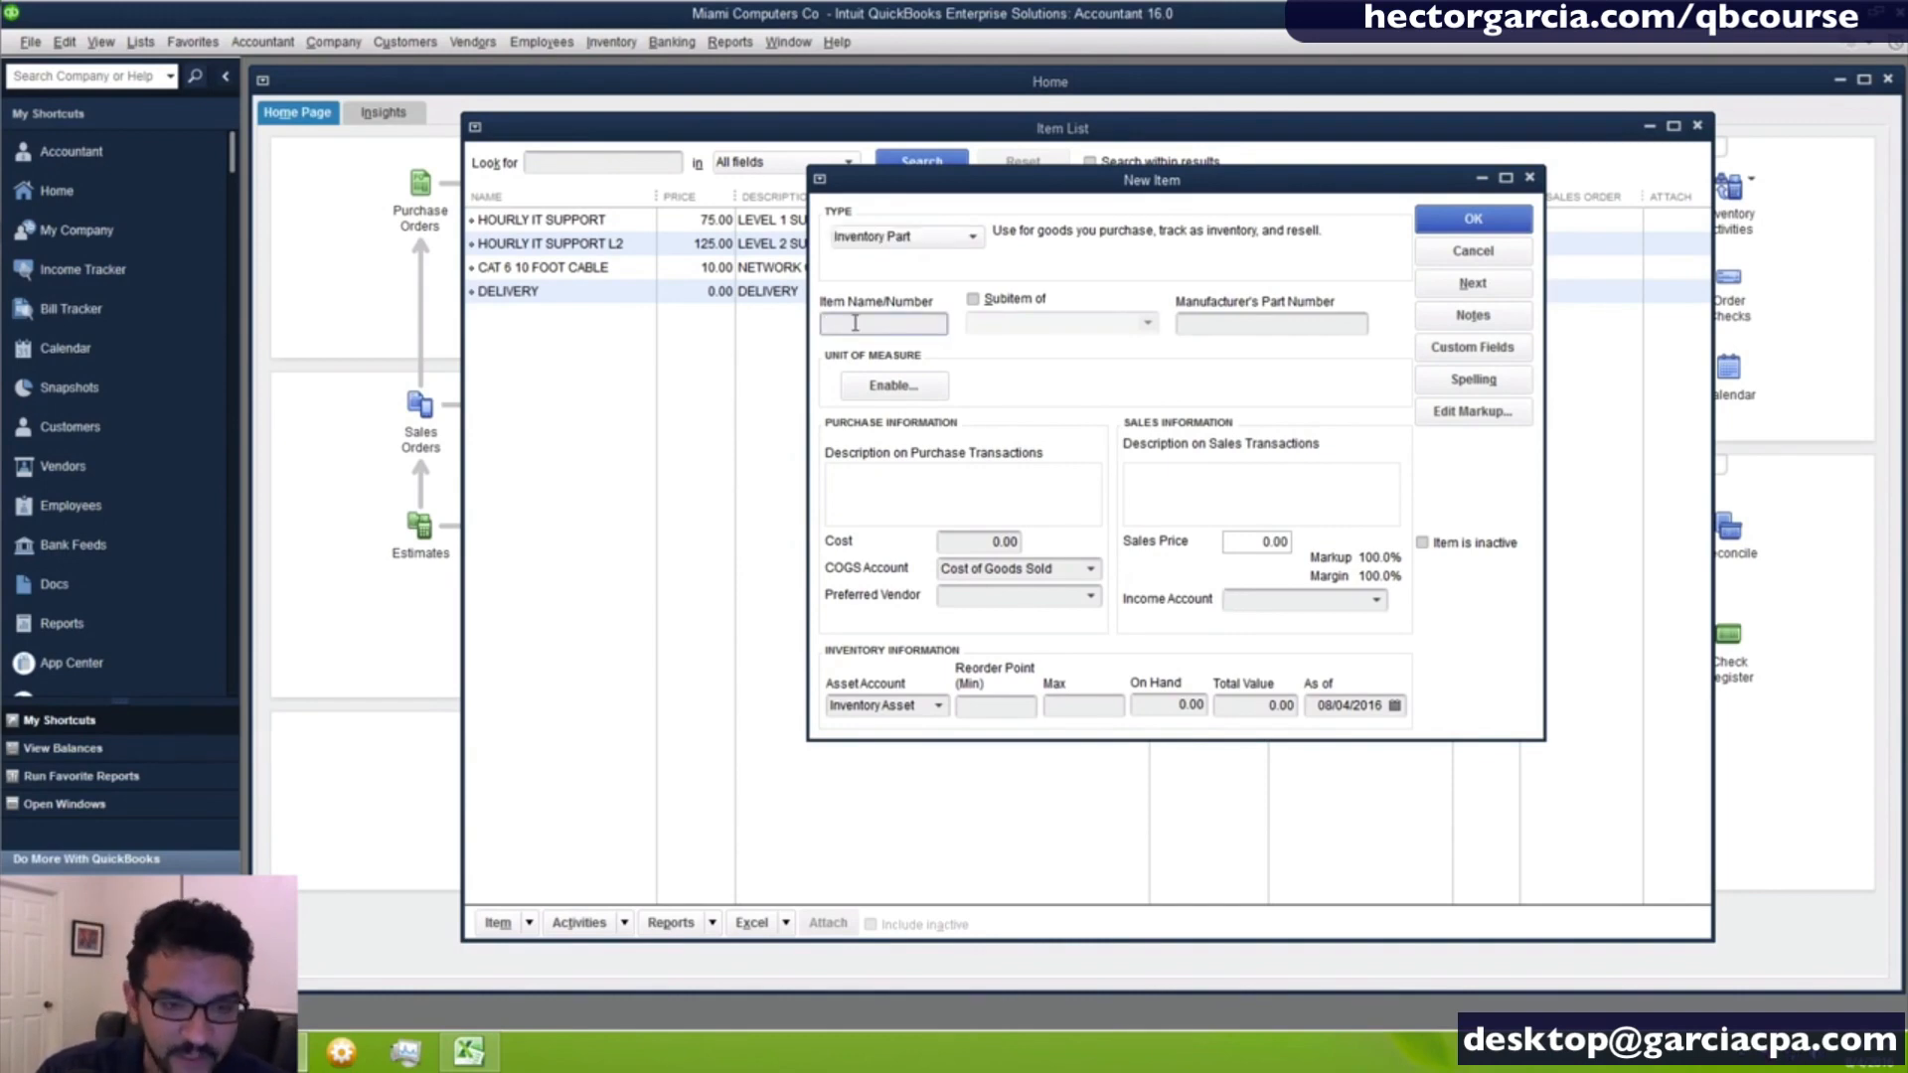
pyautogui.write('DELL LAPTOP')
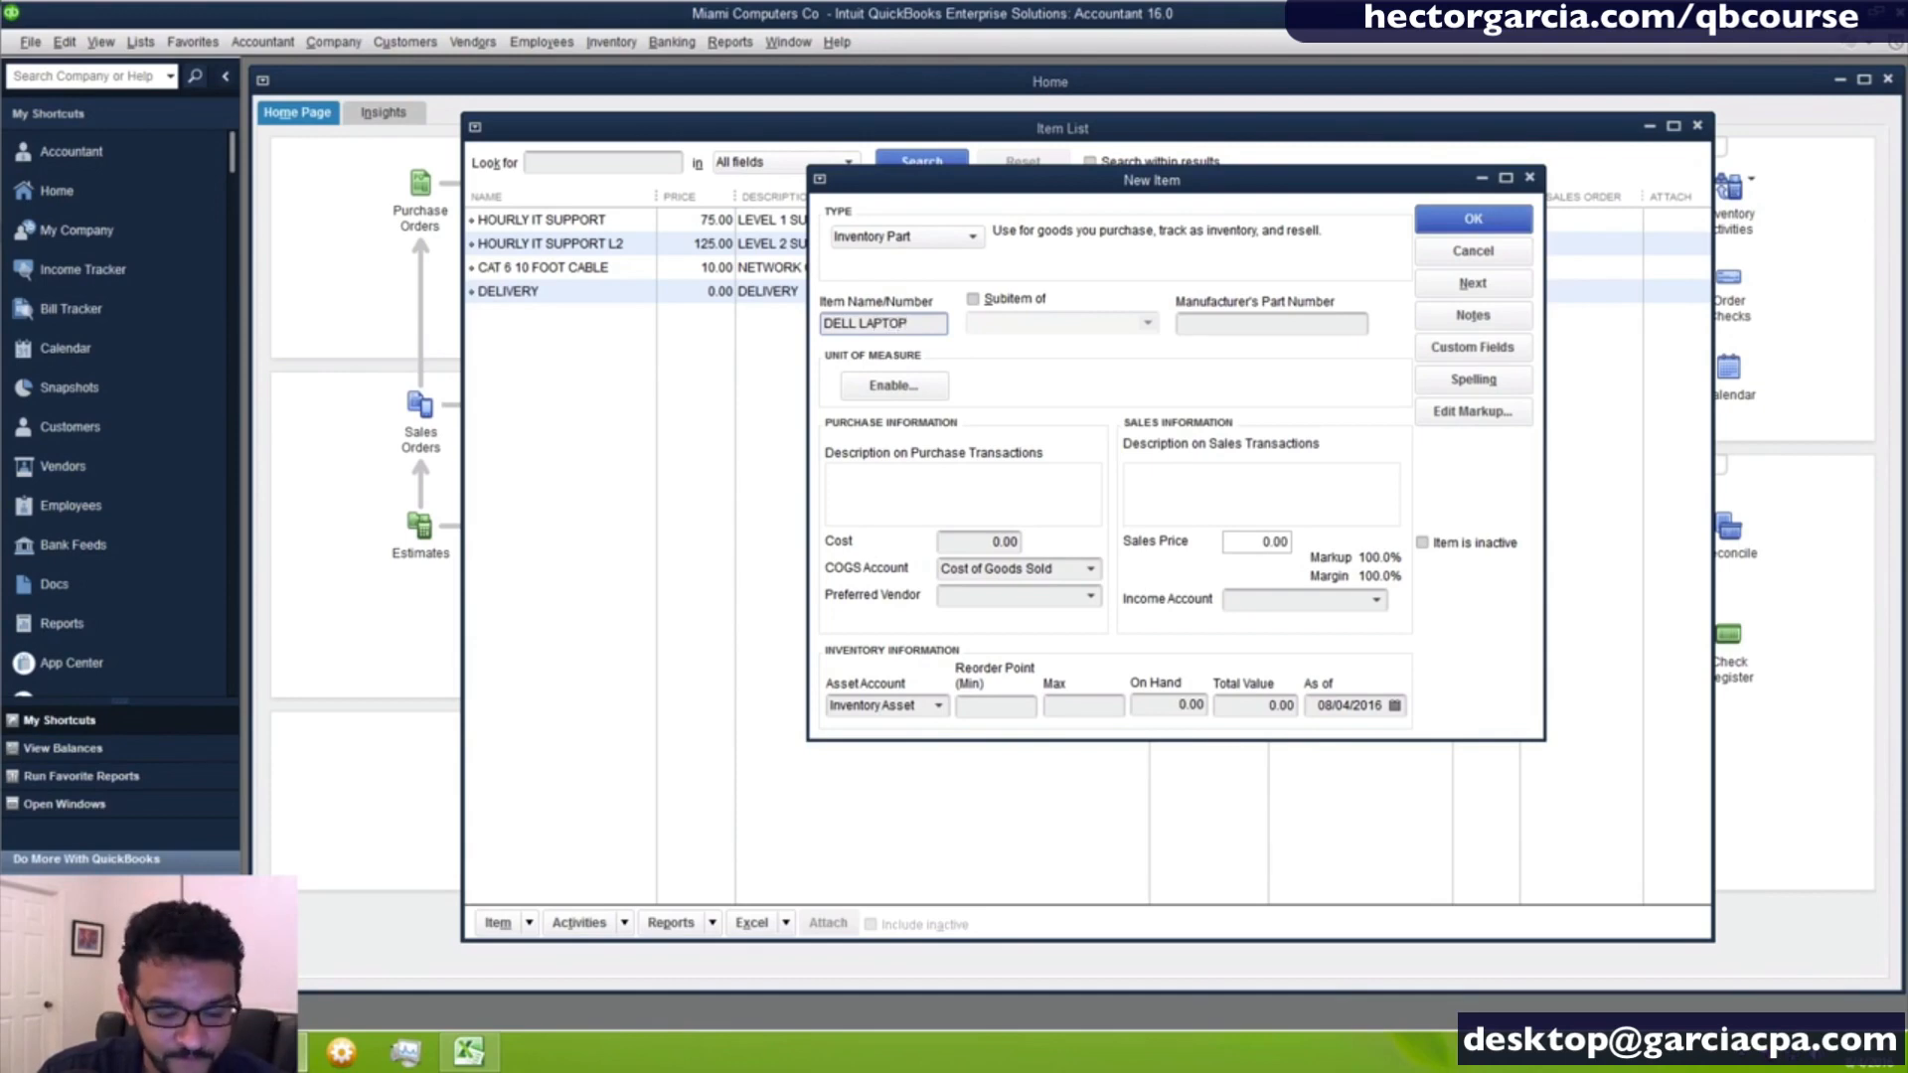
pyautogui.write(' S100')
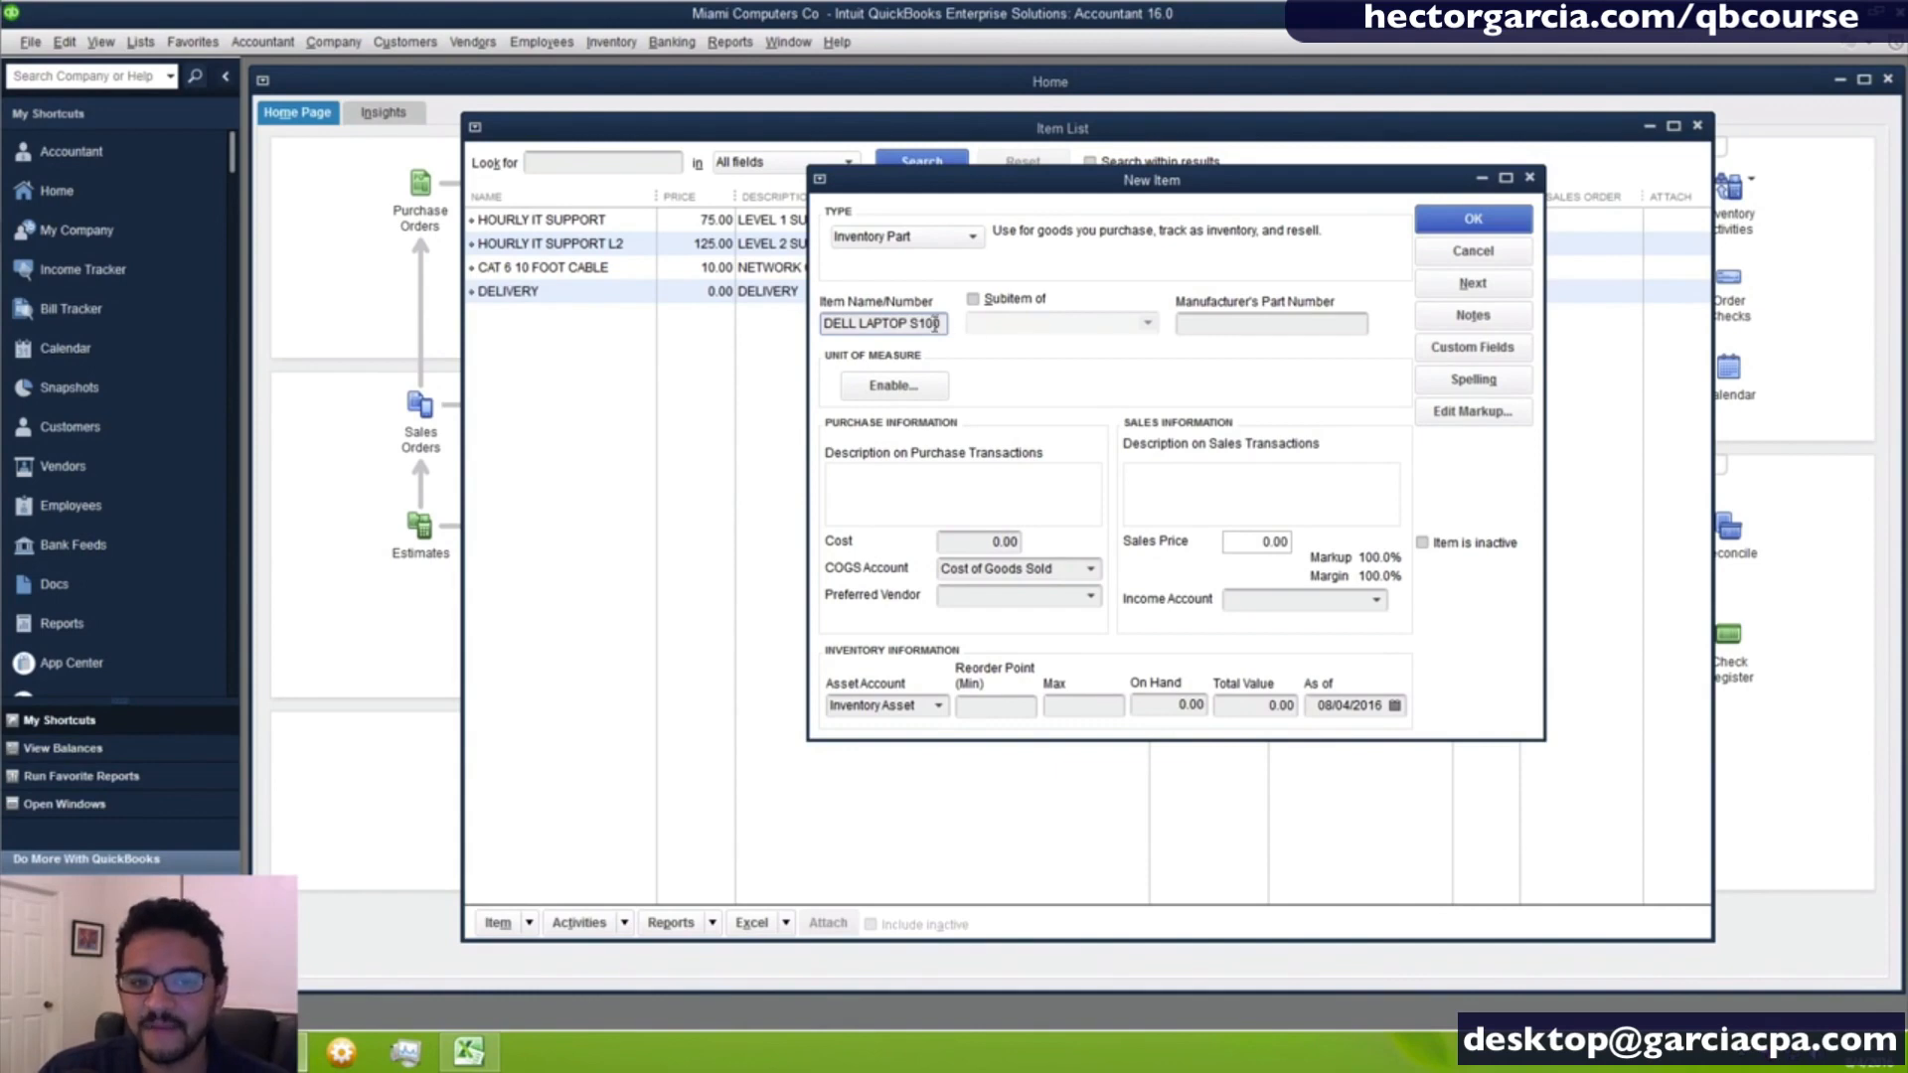
pyautogui.moveTo(945, 323); pyautogui.dragTo(818, 323)
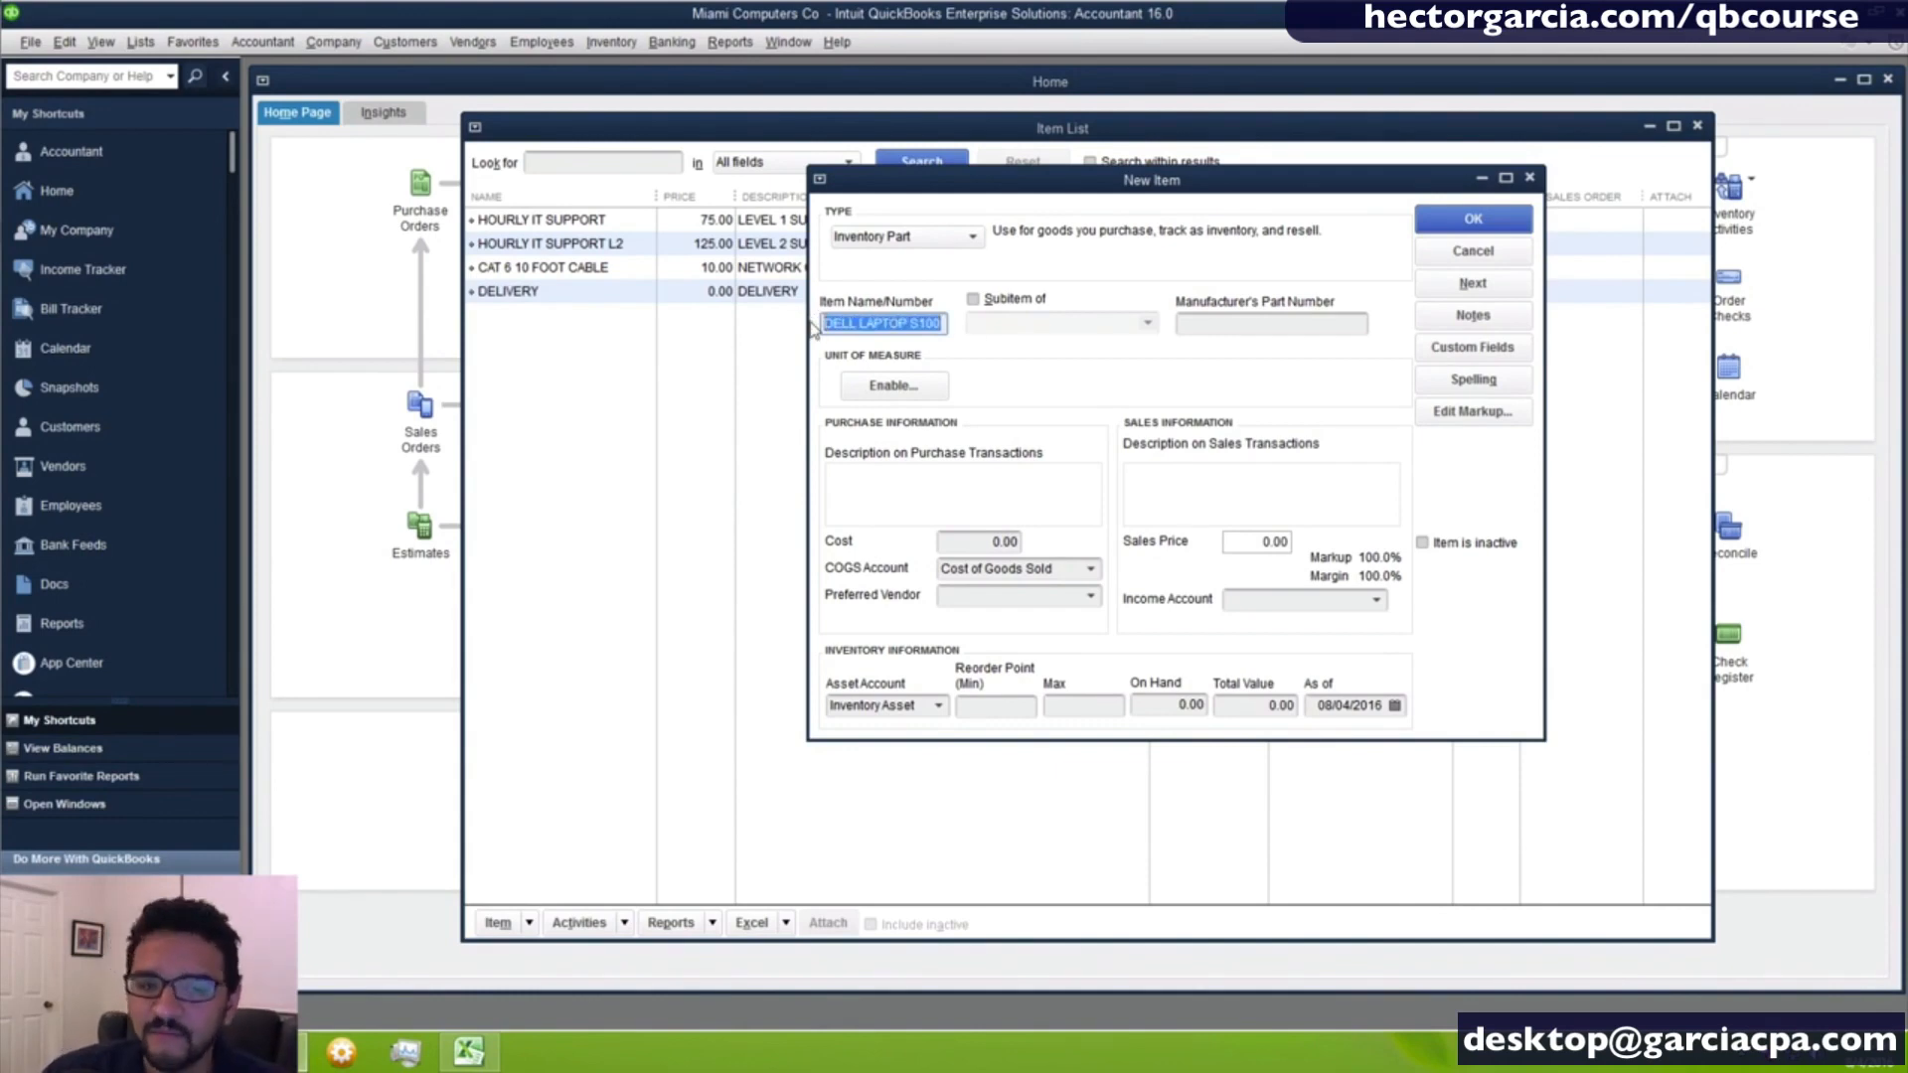
# - Set the laptop's manufacturer's part number to LPS100-RTX
pyautogui.click(1196, 321)
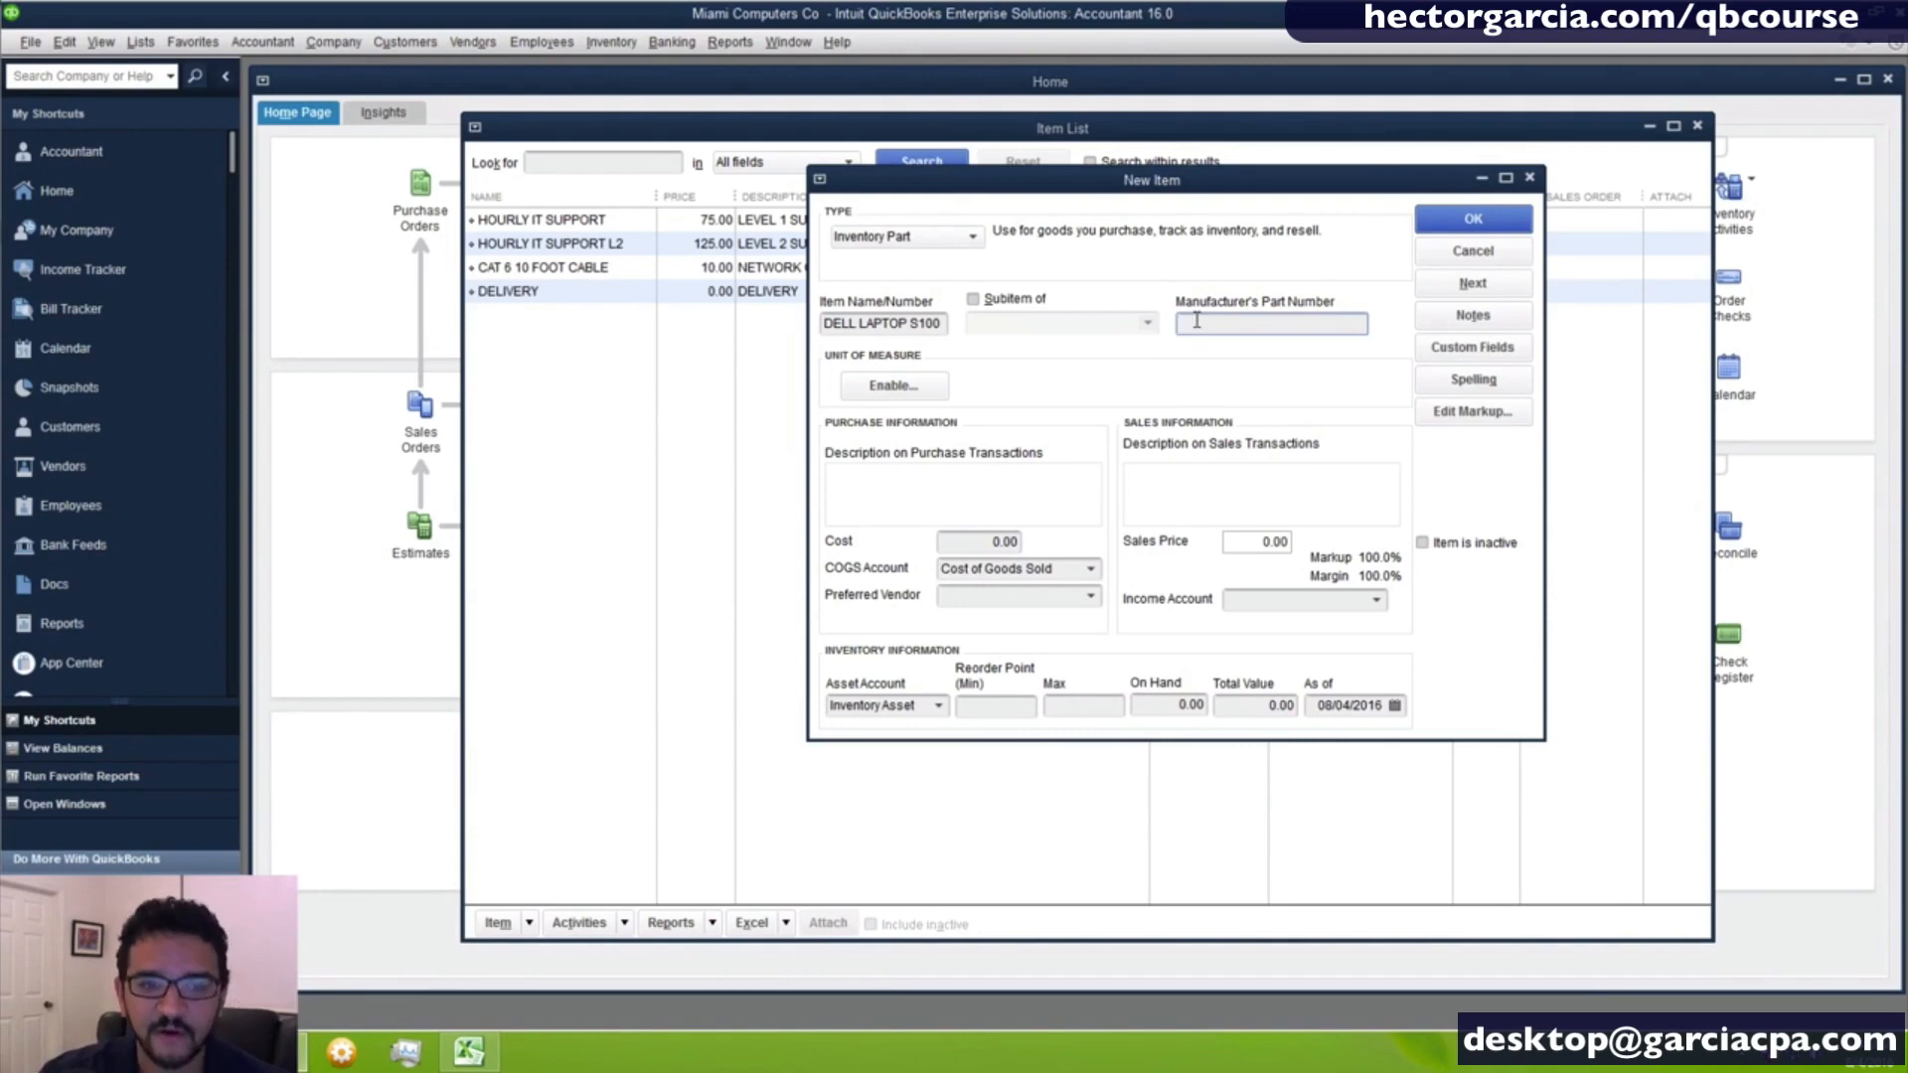
pyautogui.write('LPS10')
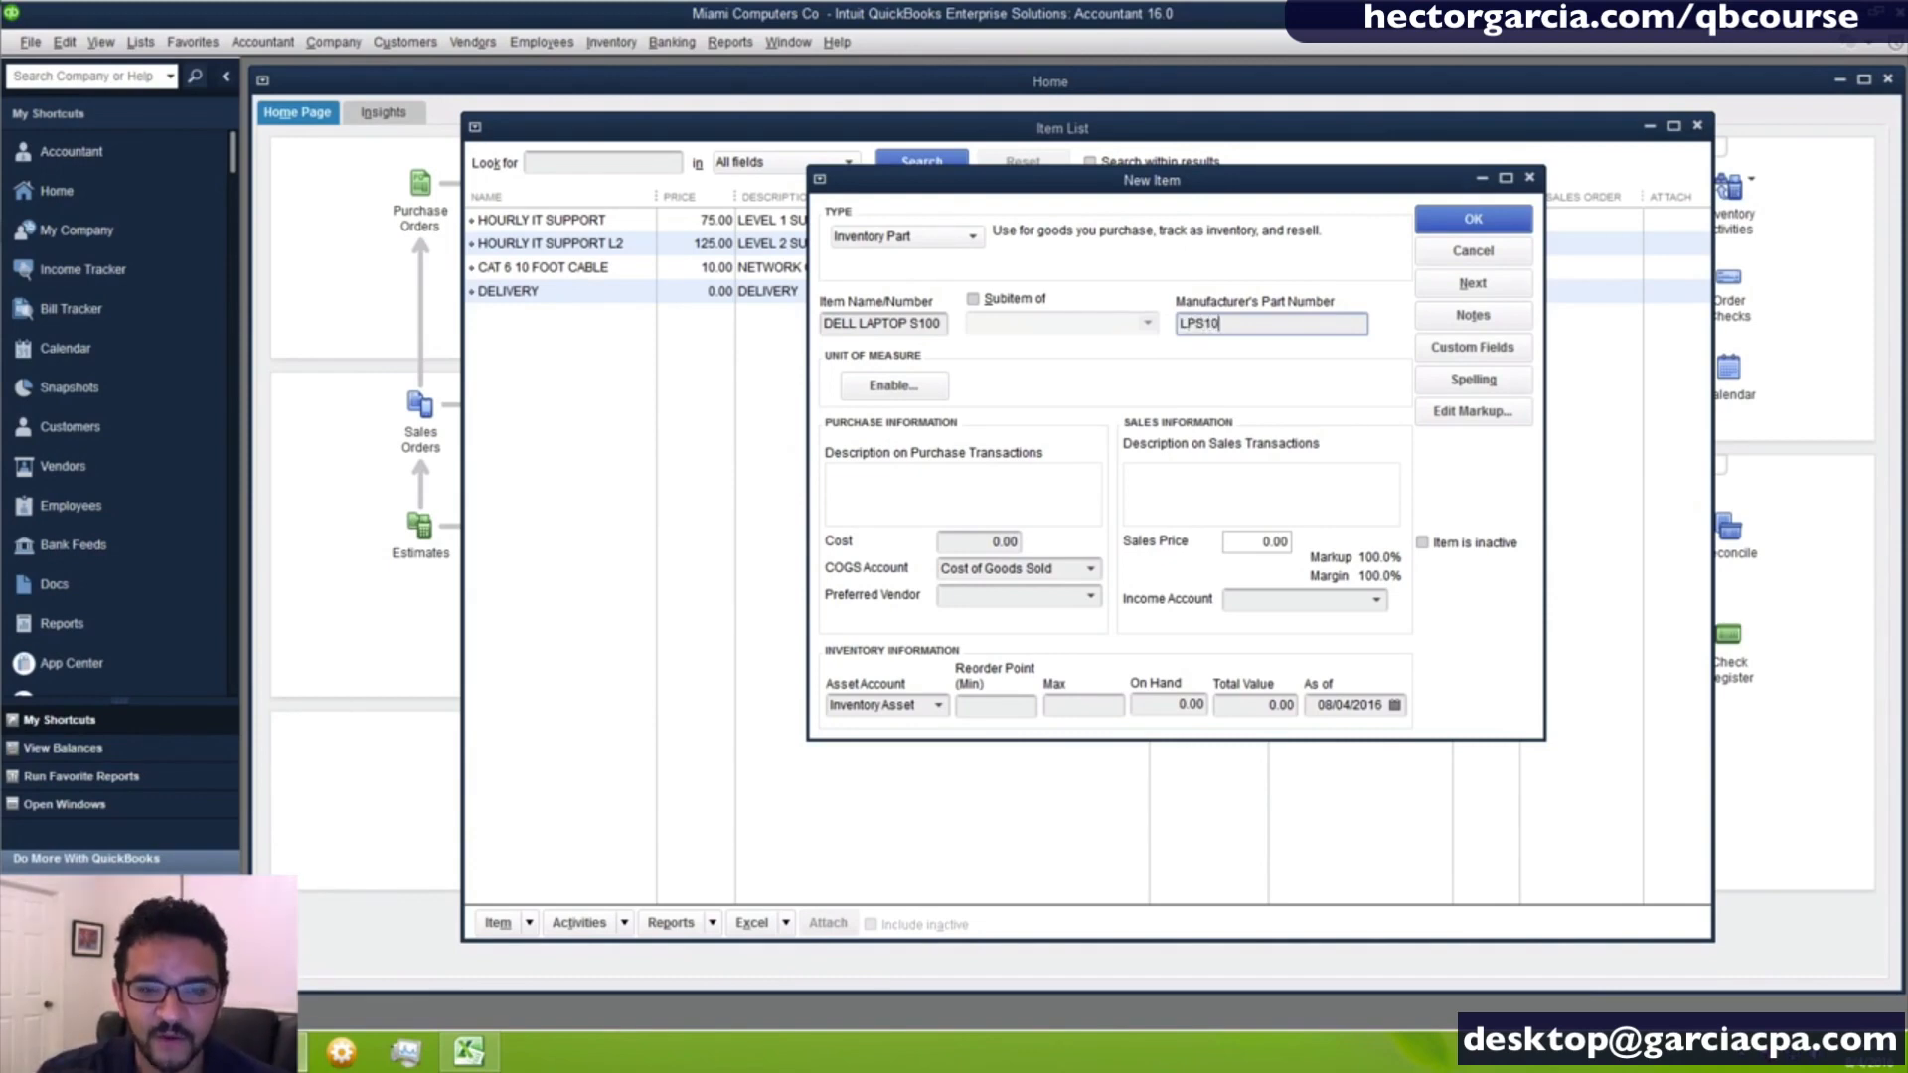
pyautogui.write('0-rt')
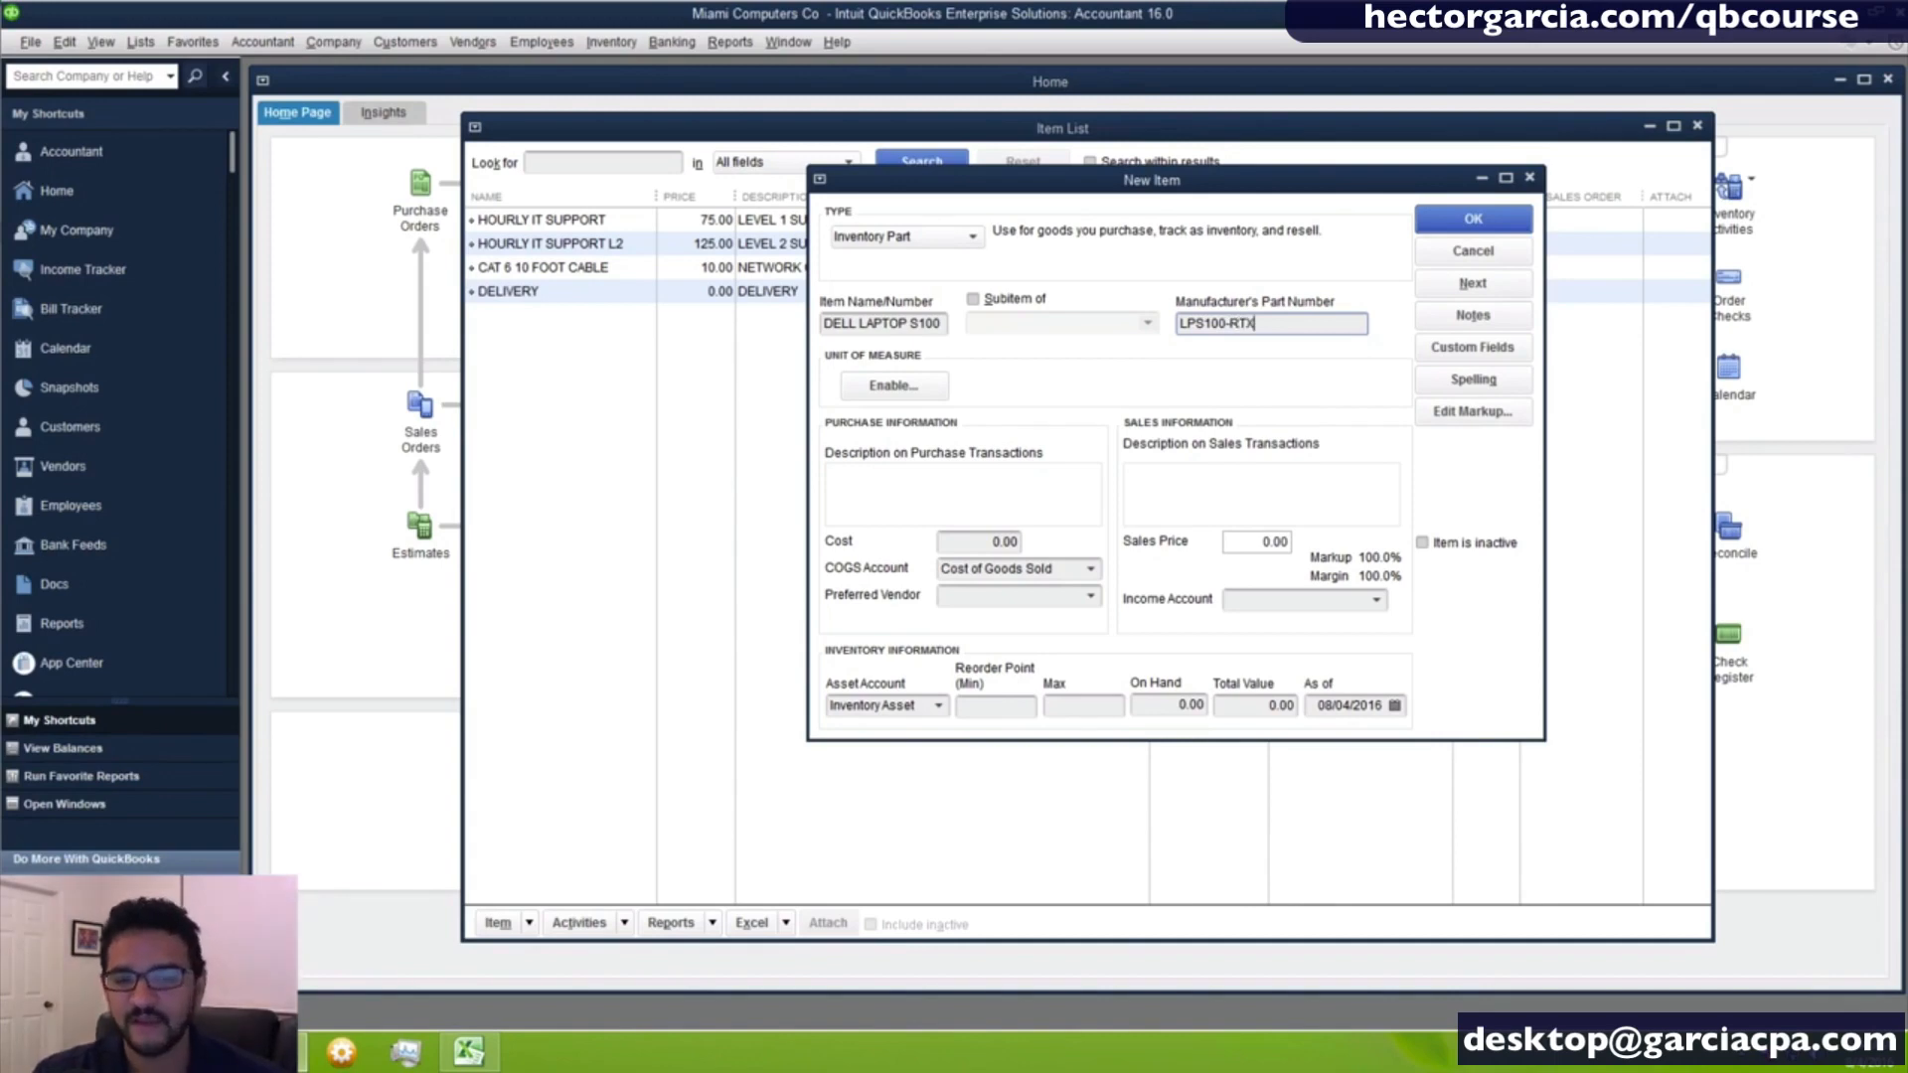
pyautogui.moveTo(1284, 335); pyautogui.dragTo(1011, 333)
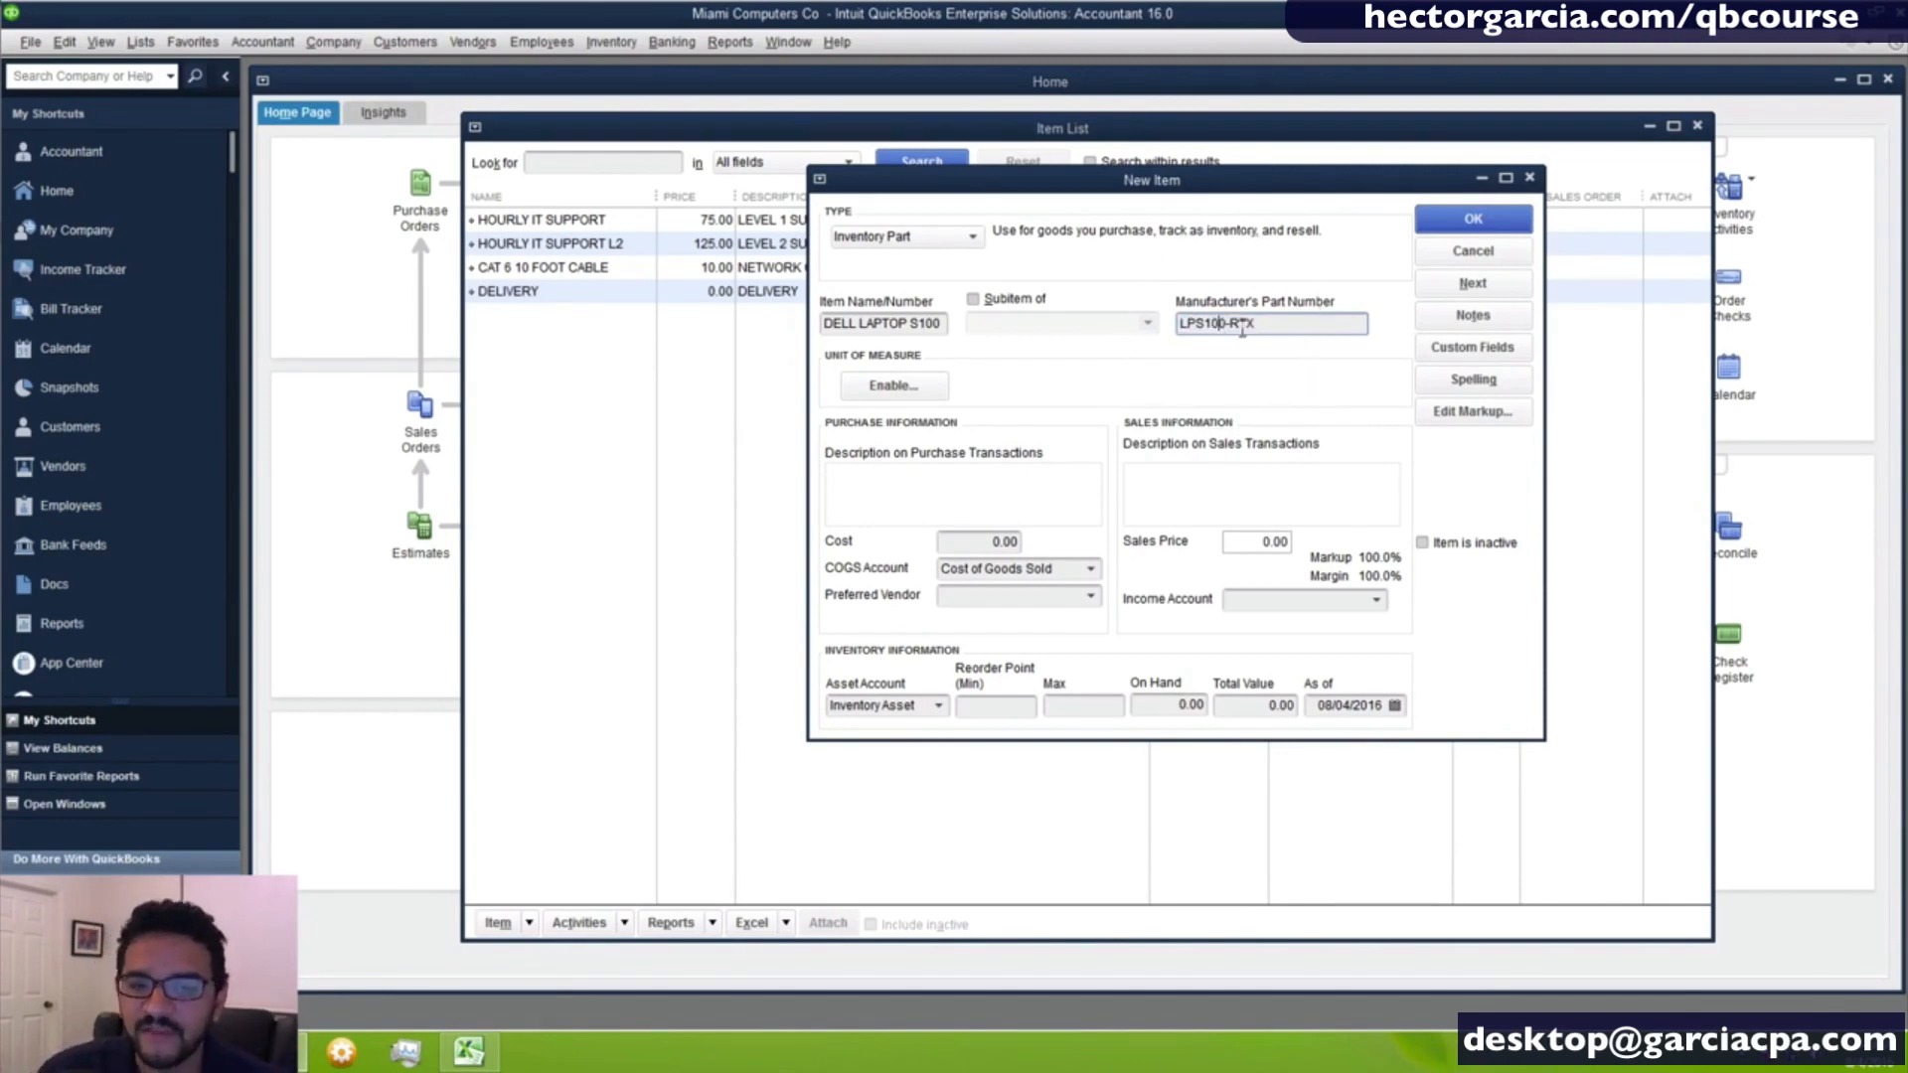
# - Fill the laptop's purchase description with three lines: LPS100-RTX, 15" XGA, and I5 DUAL CORE
pyautogui.click(906, 519)
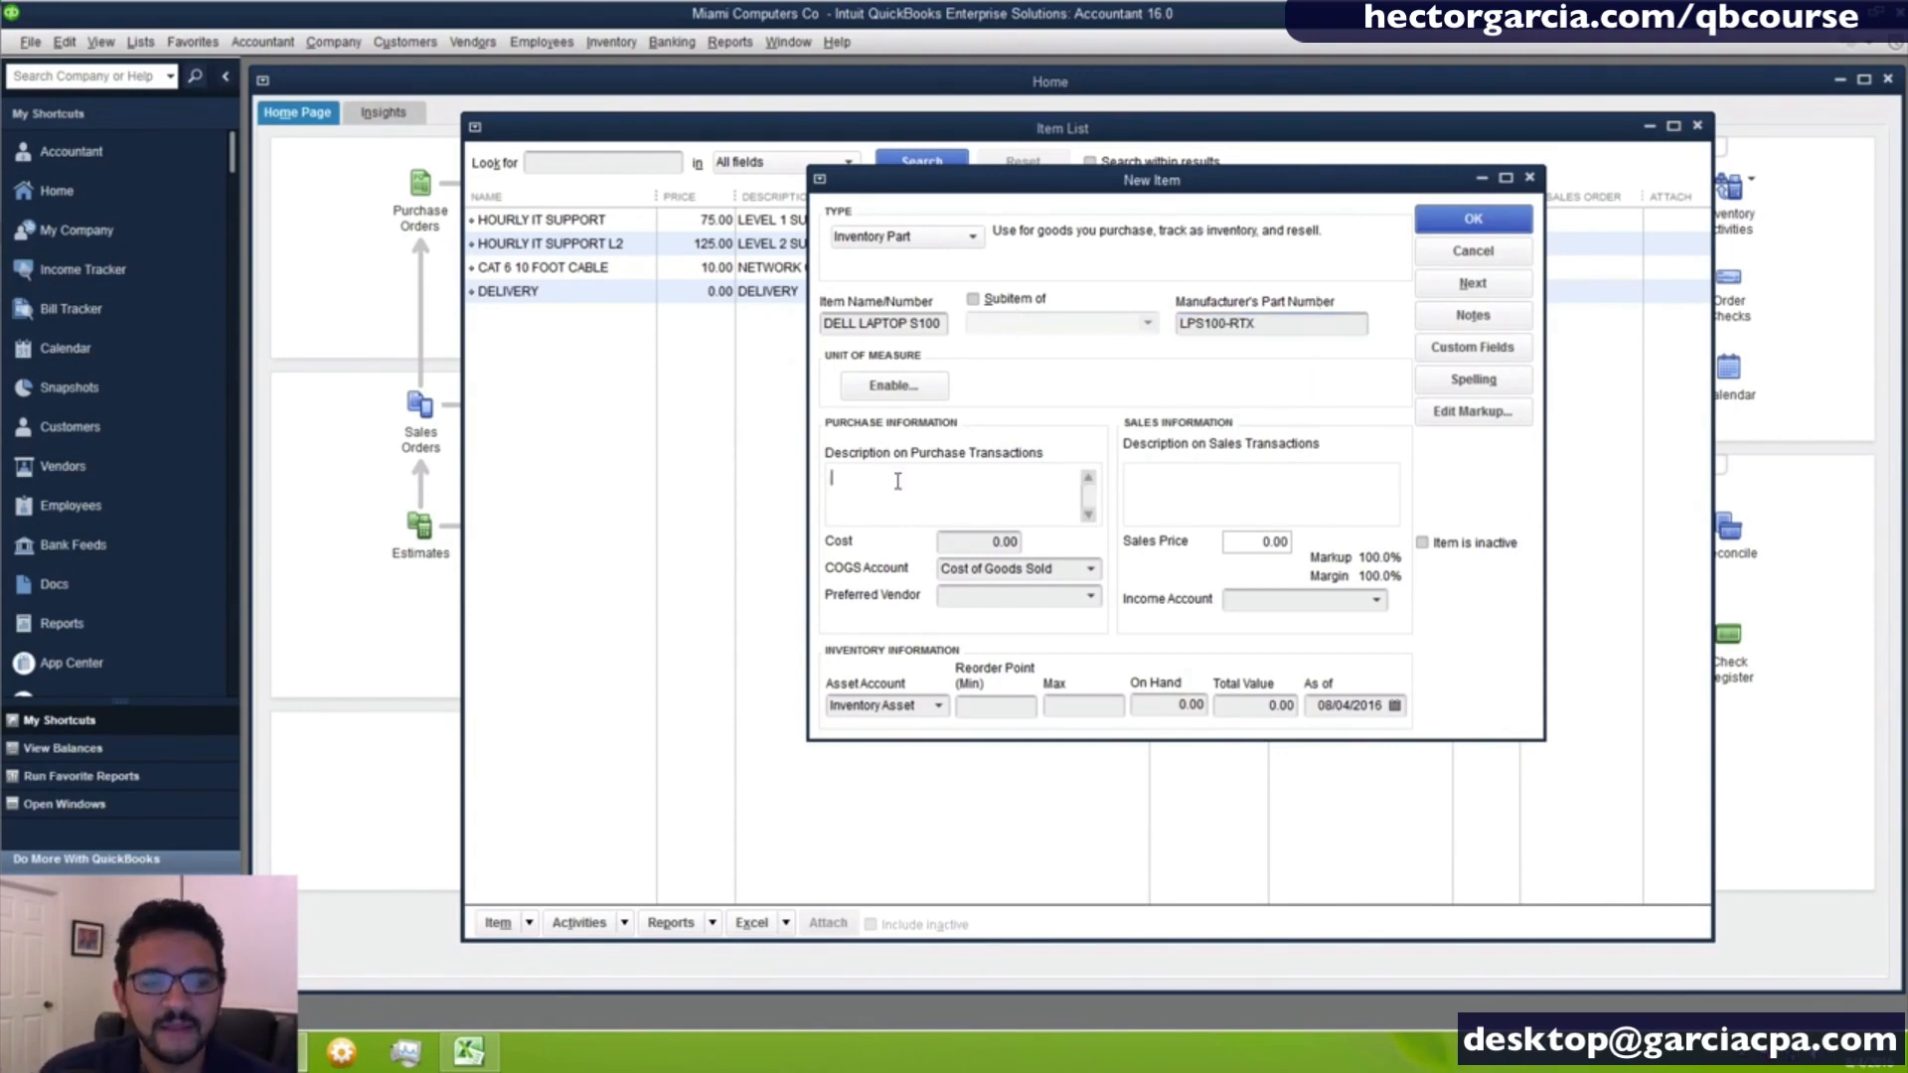
pyautogui.click(1260, 332)
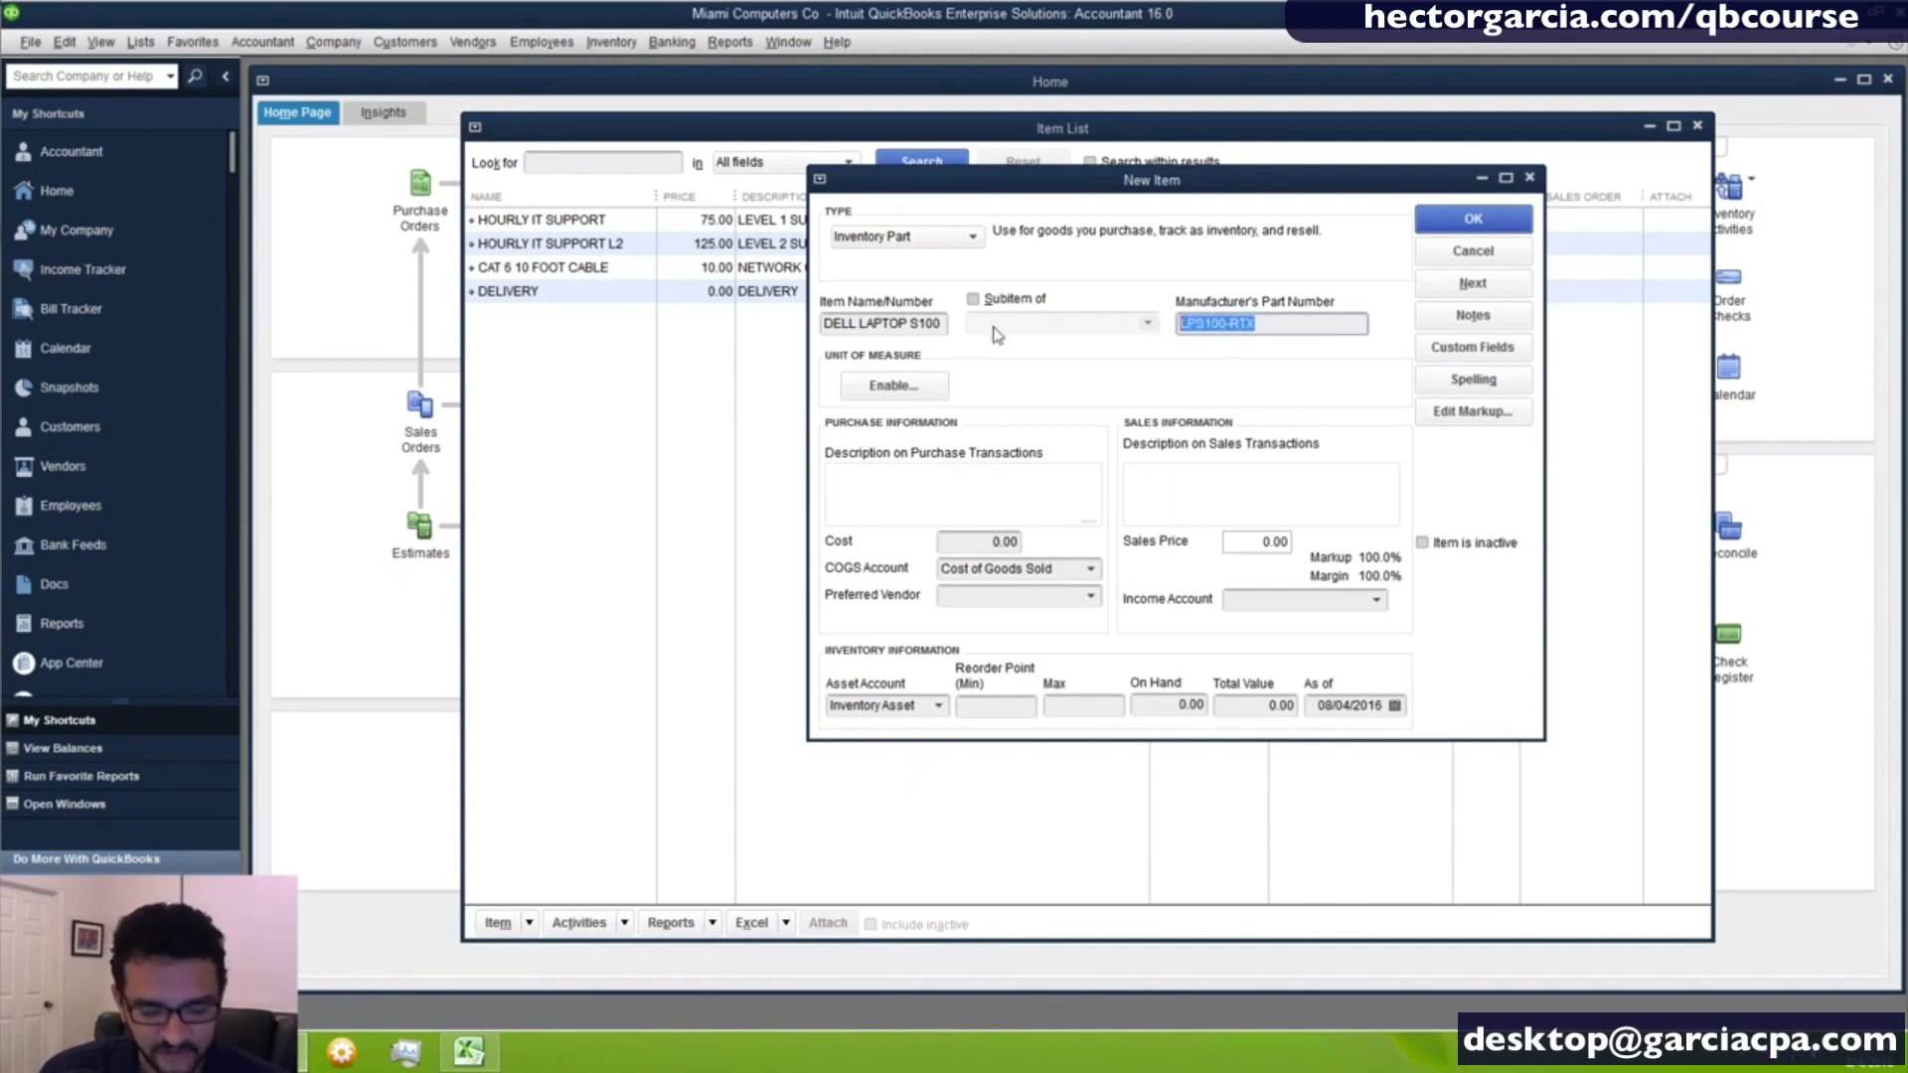
pyautogui.click(908, 475)
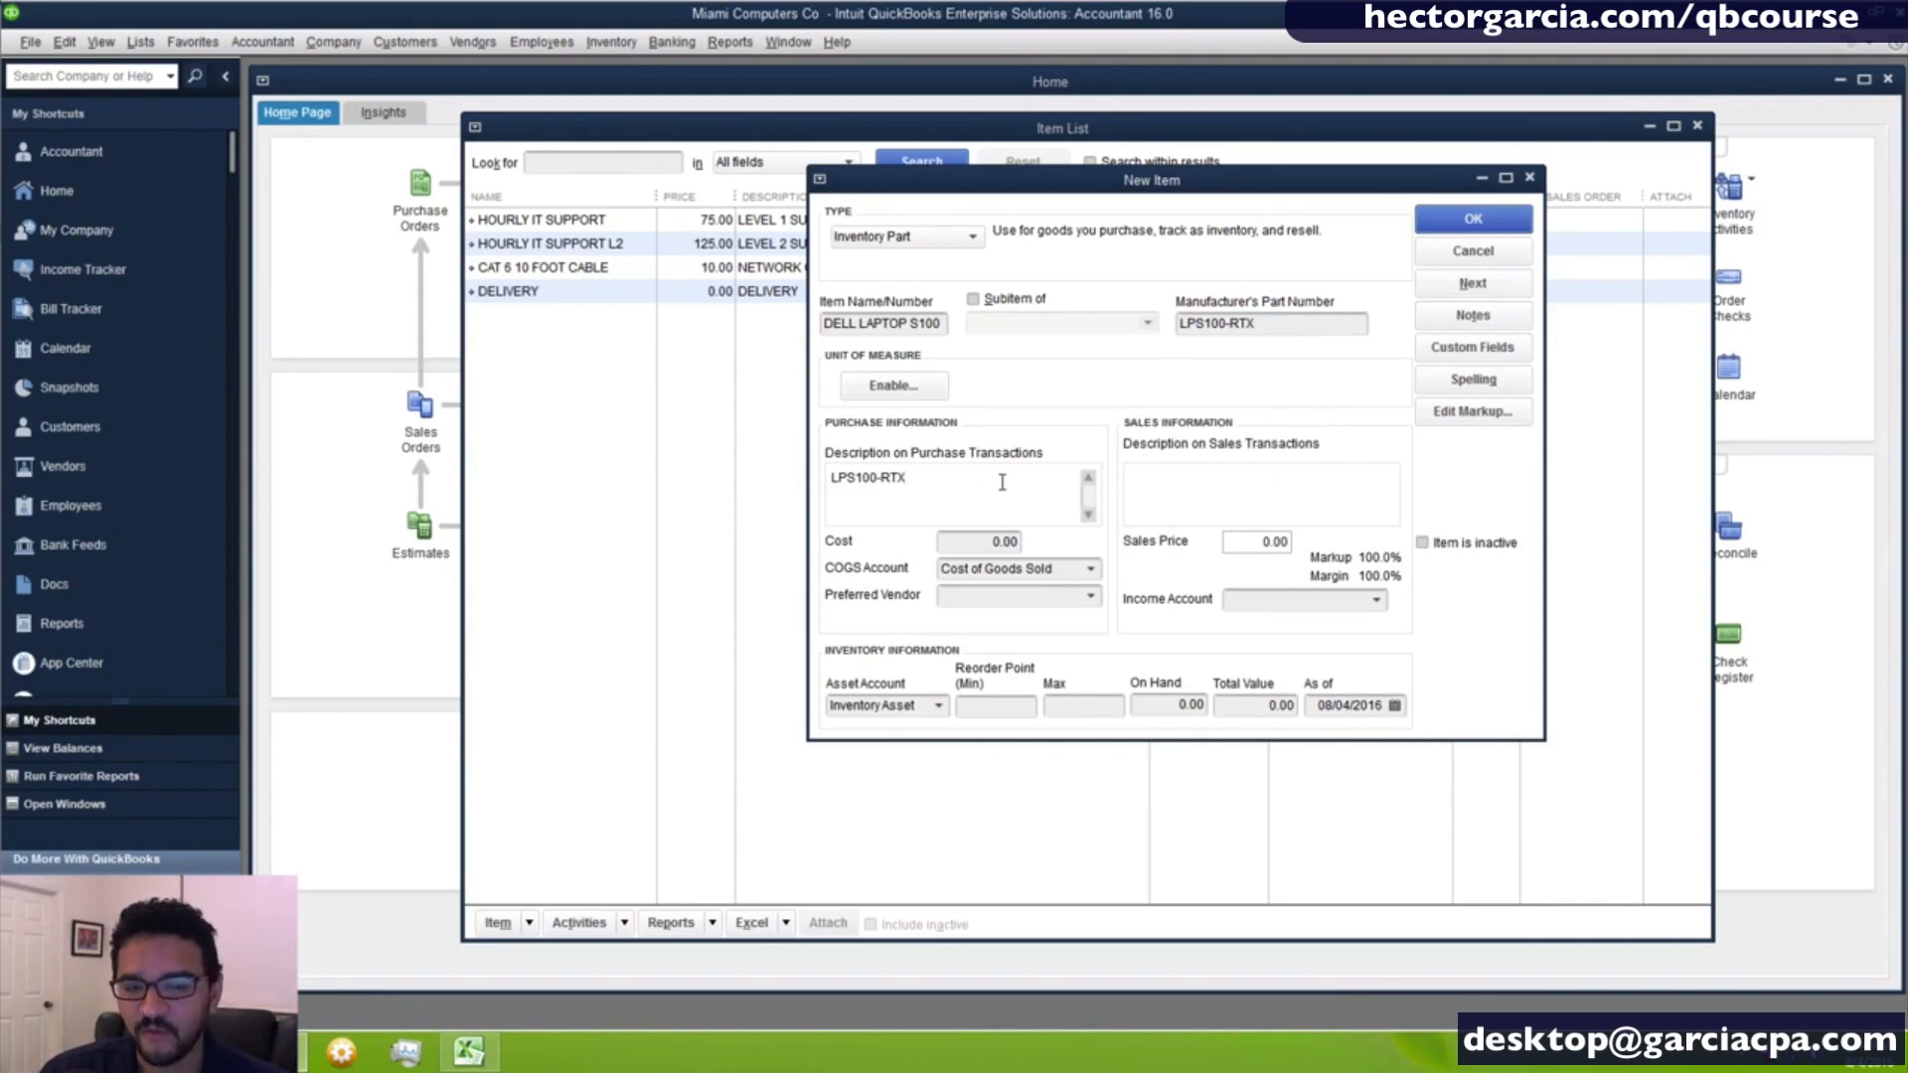
pyautogui.press('Return')
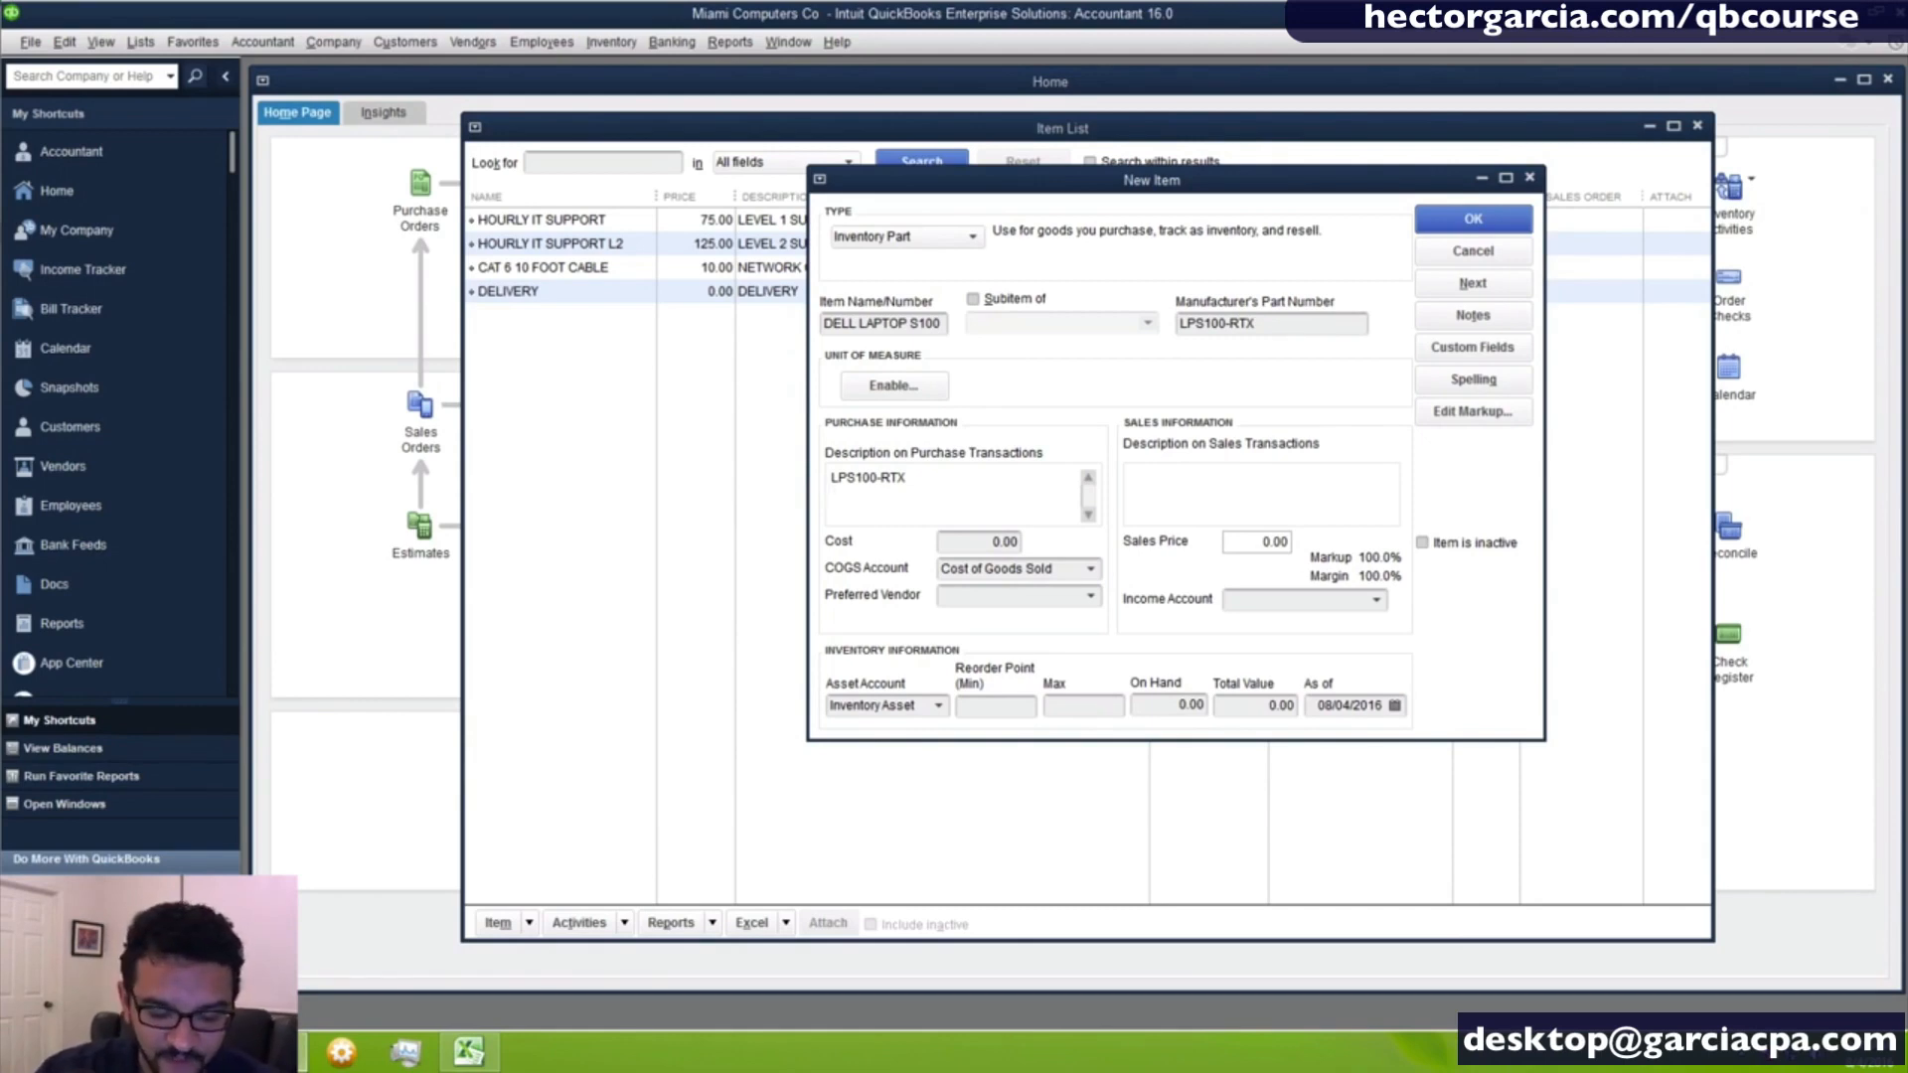
pyautogui.write('15')
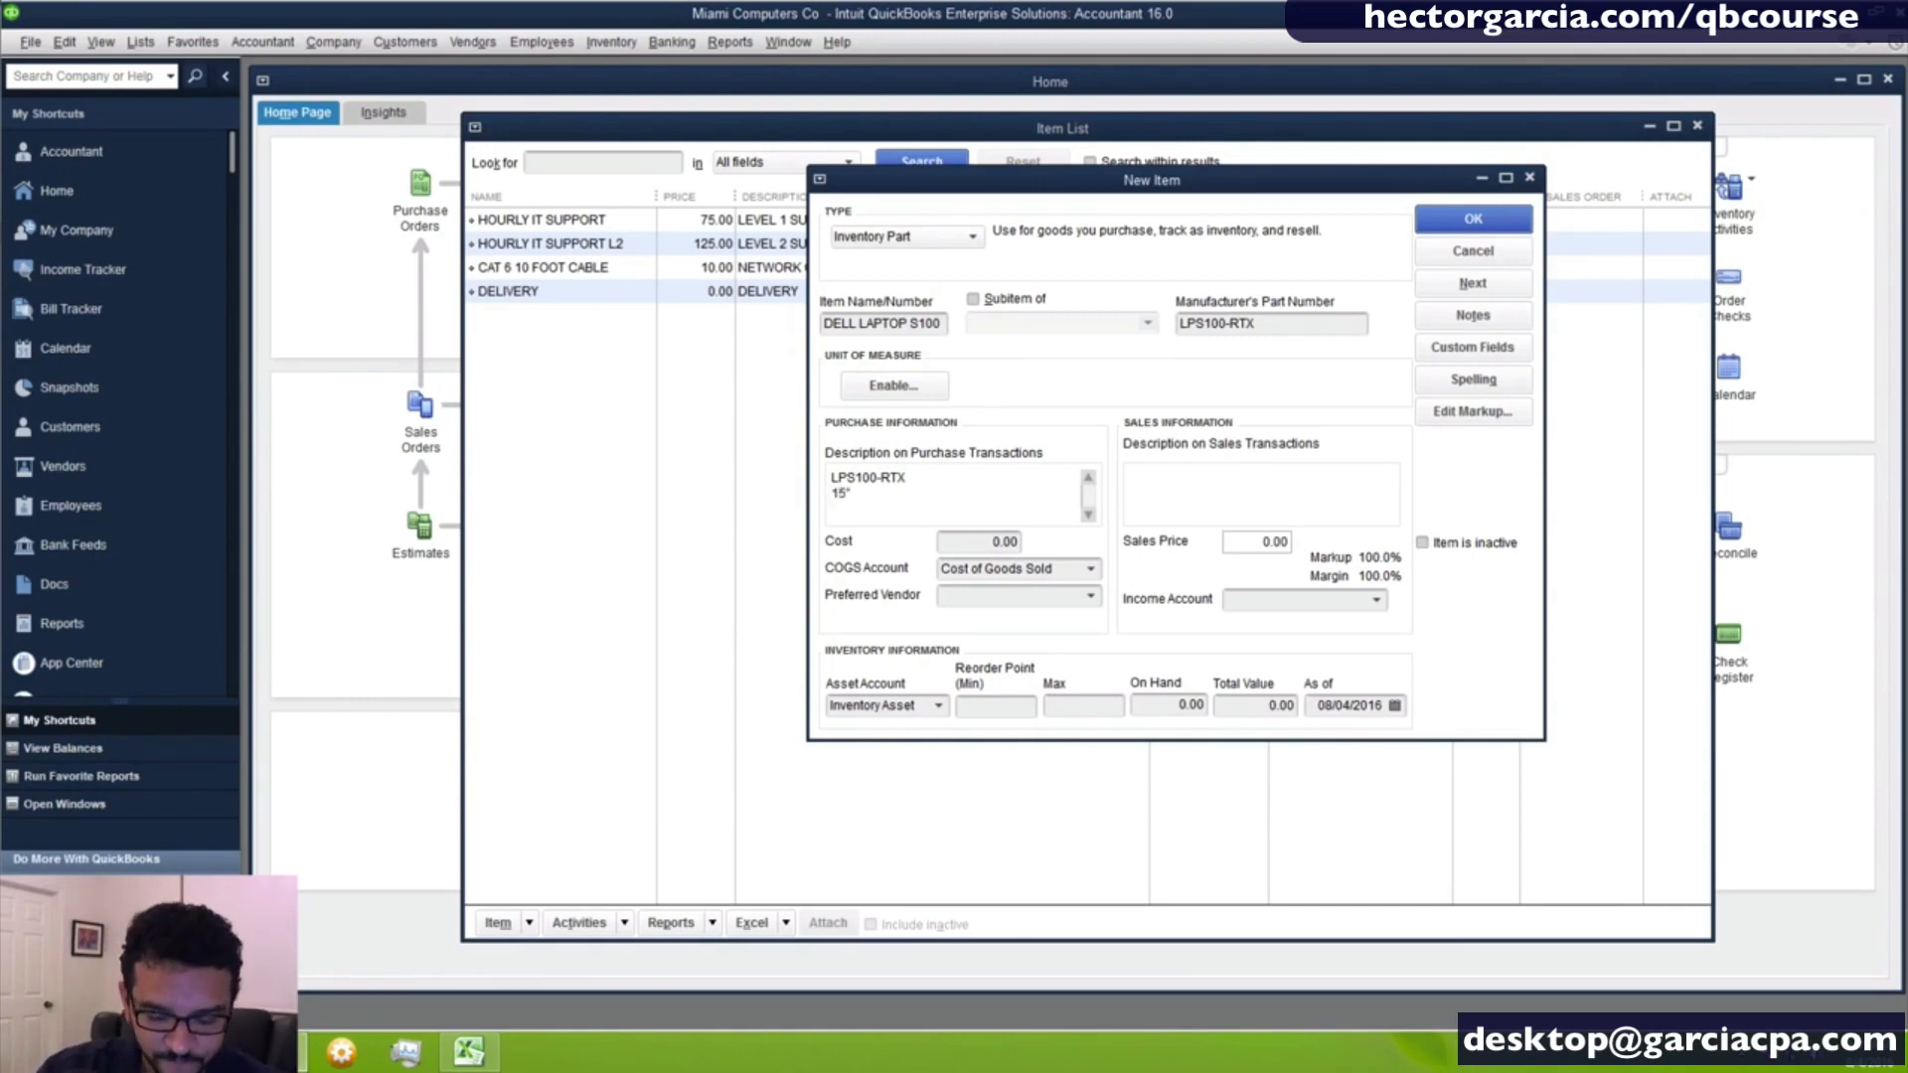
pyautogui.write('" w')
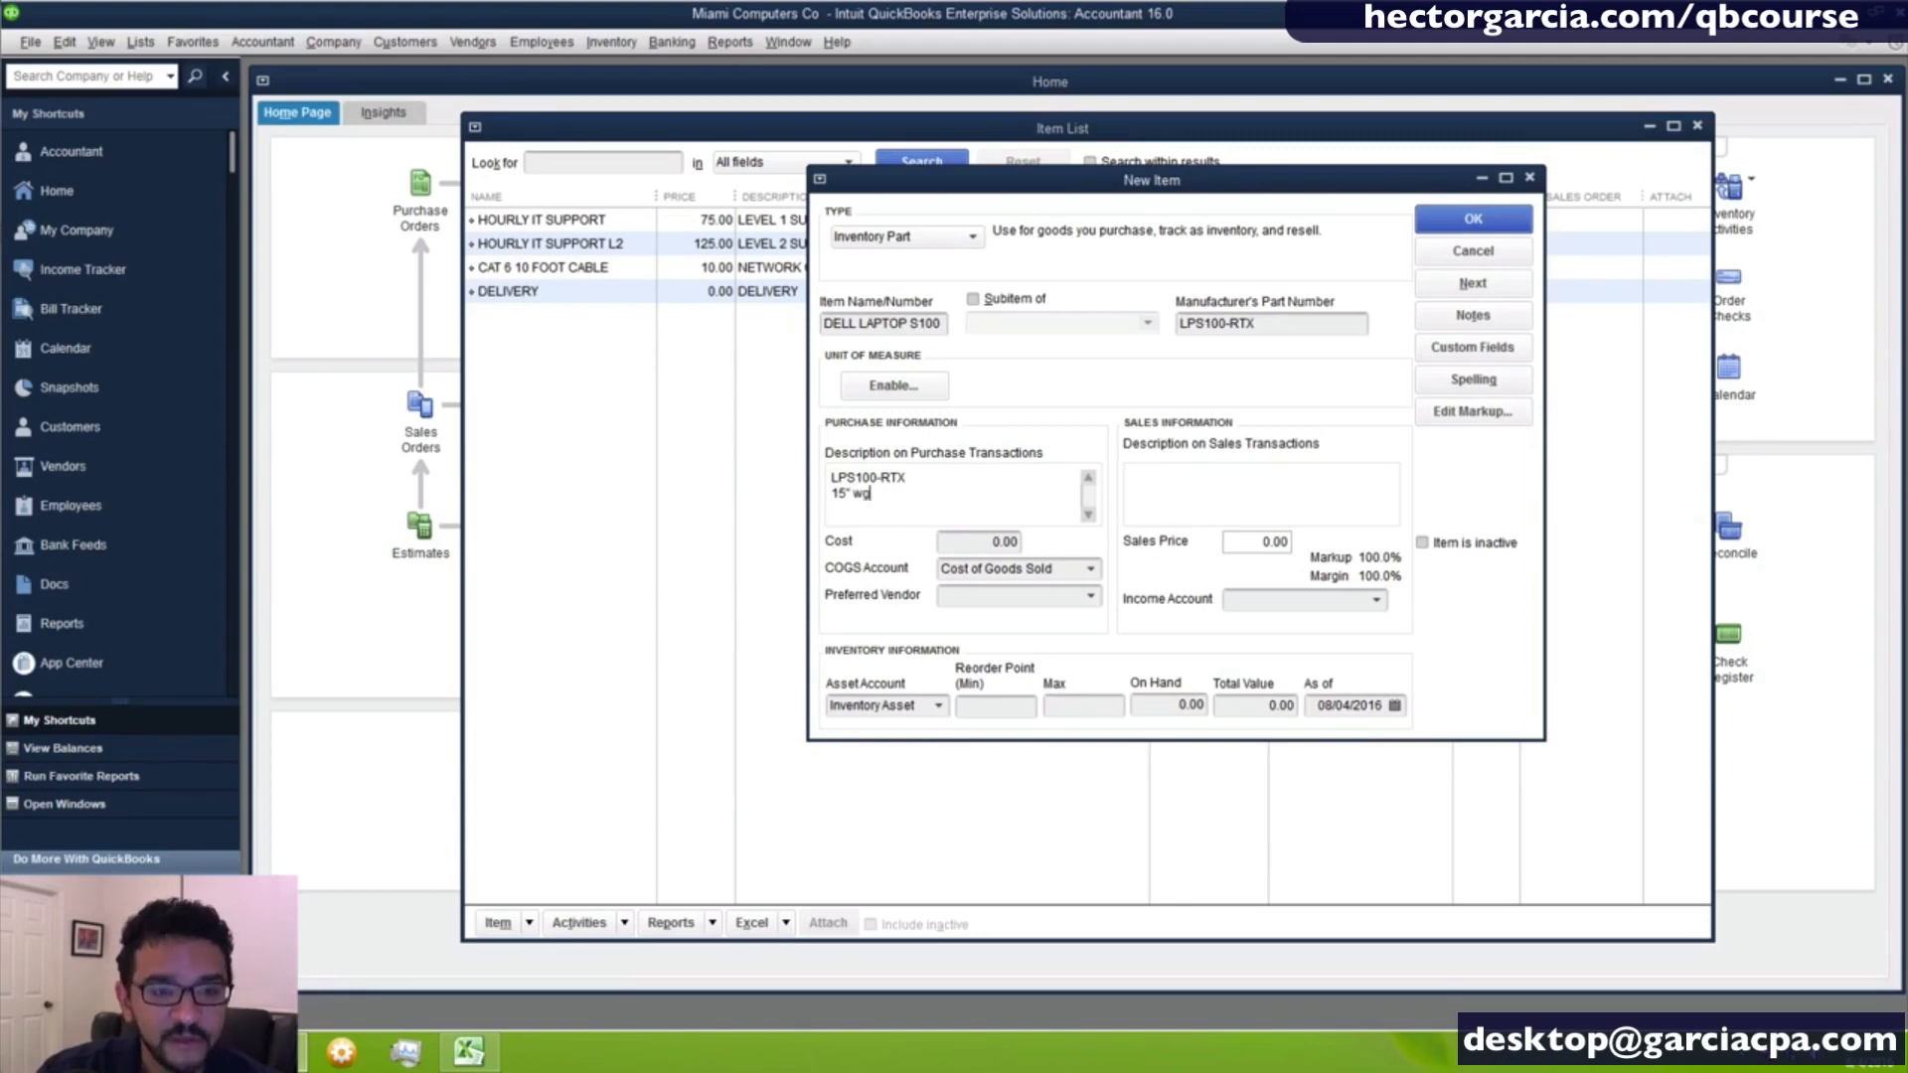
pyautogui.press('BackSpace')
pyautogui.write('x')
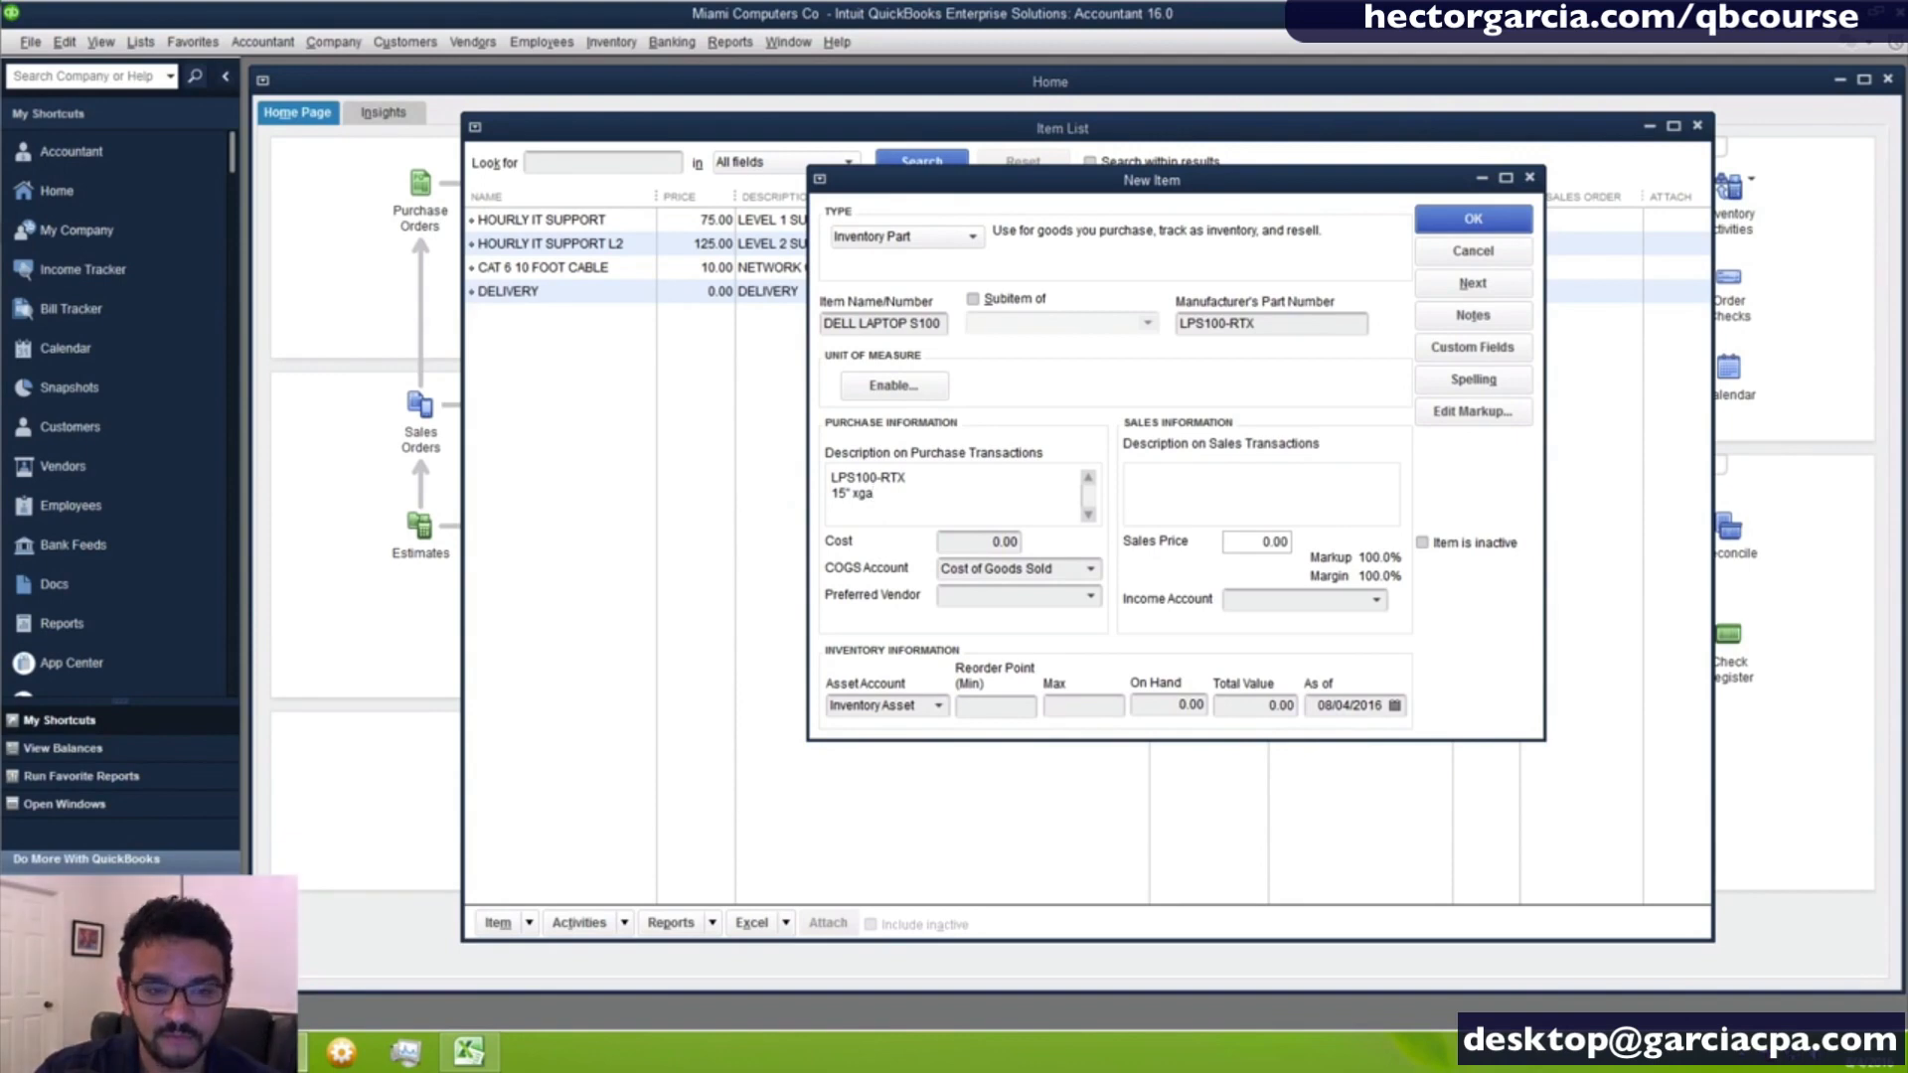
pyautogui.press('BackSpace')
pyautogui.write('XGA')
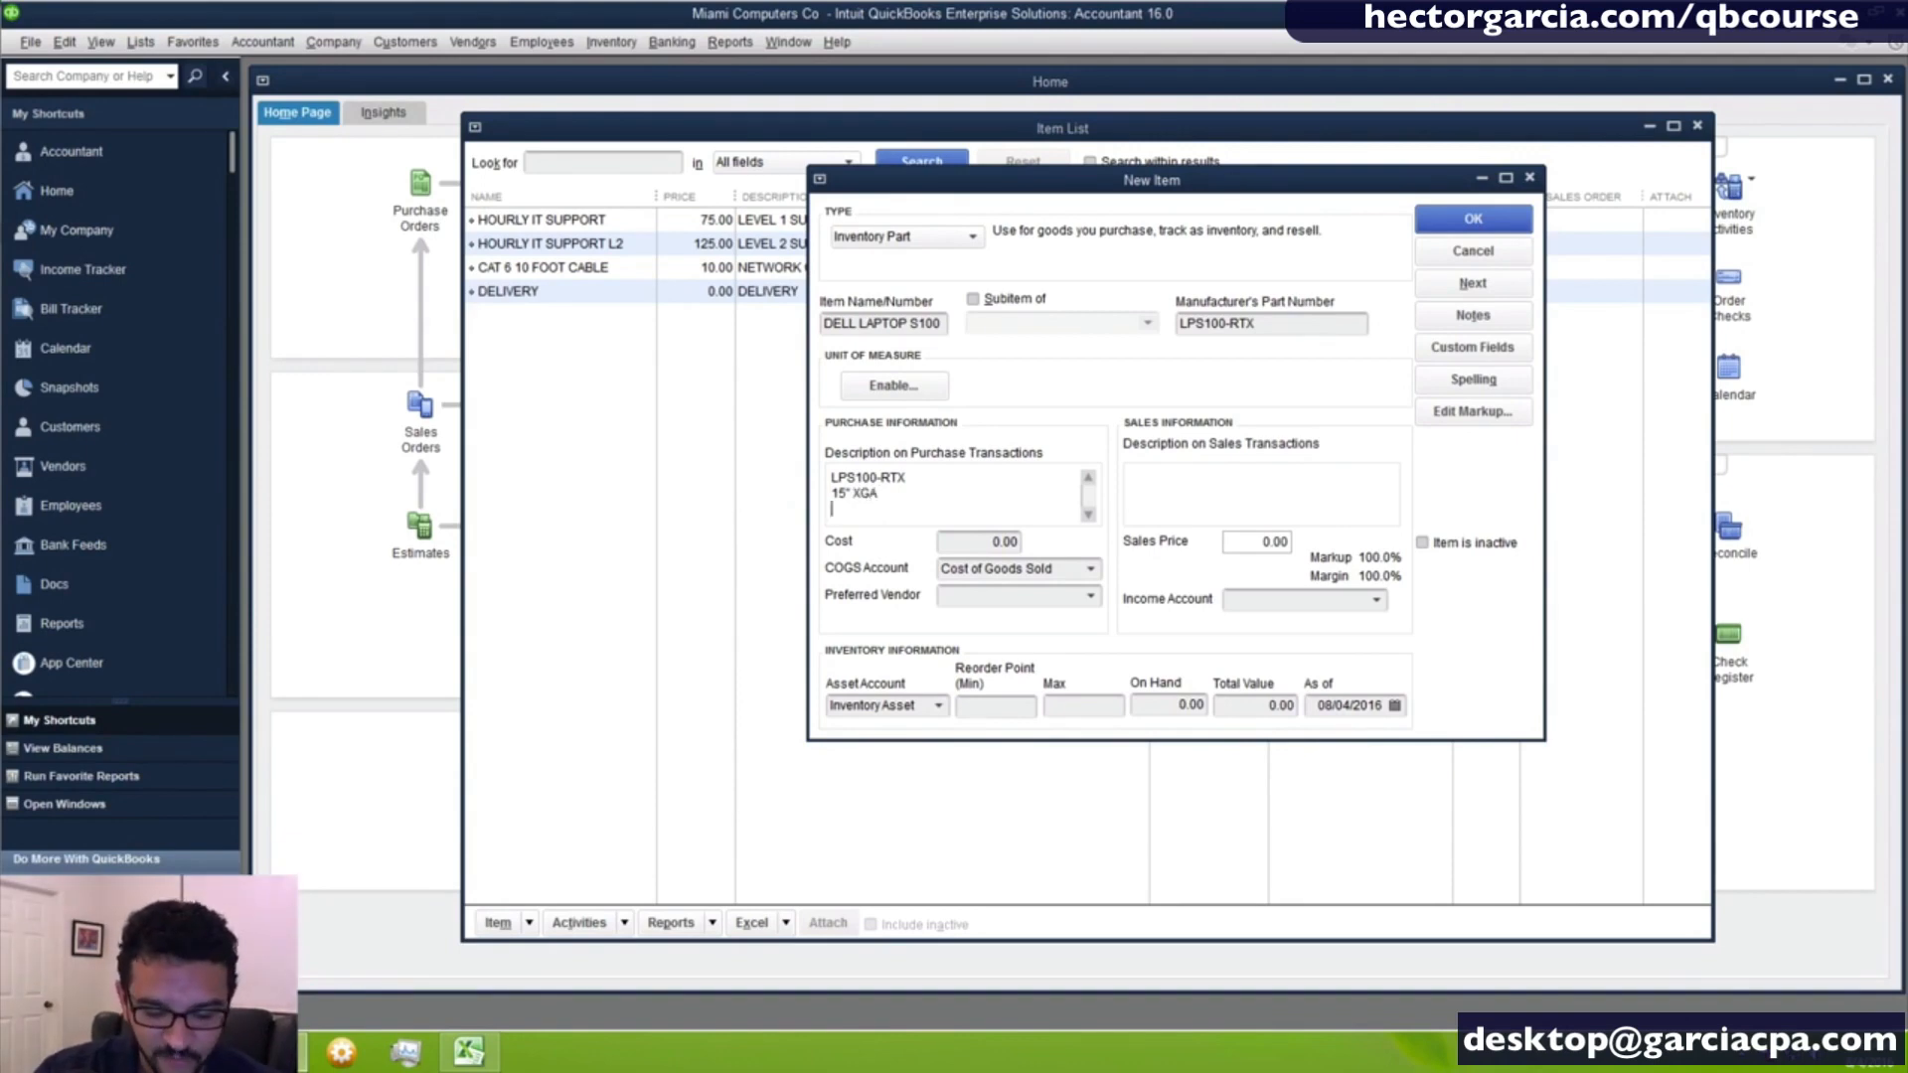
pyautogui.press('Return')
pyautogui.write('I5')
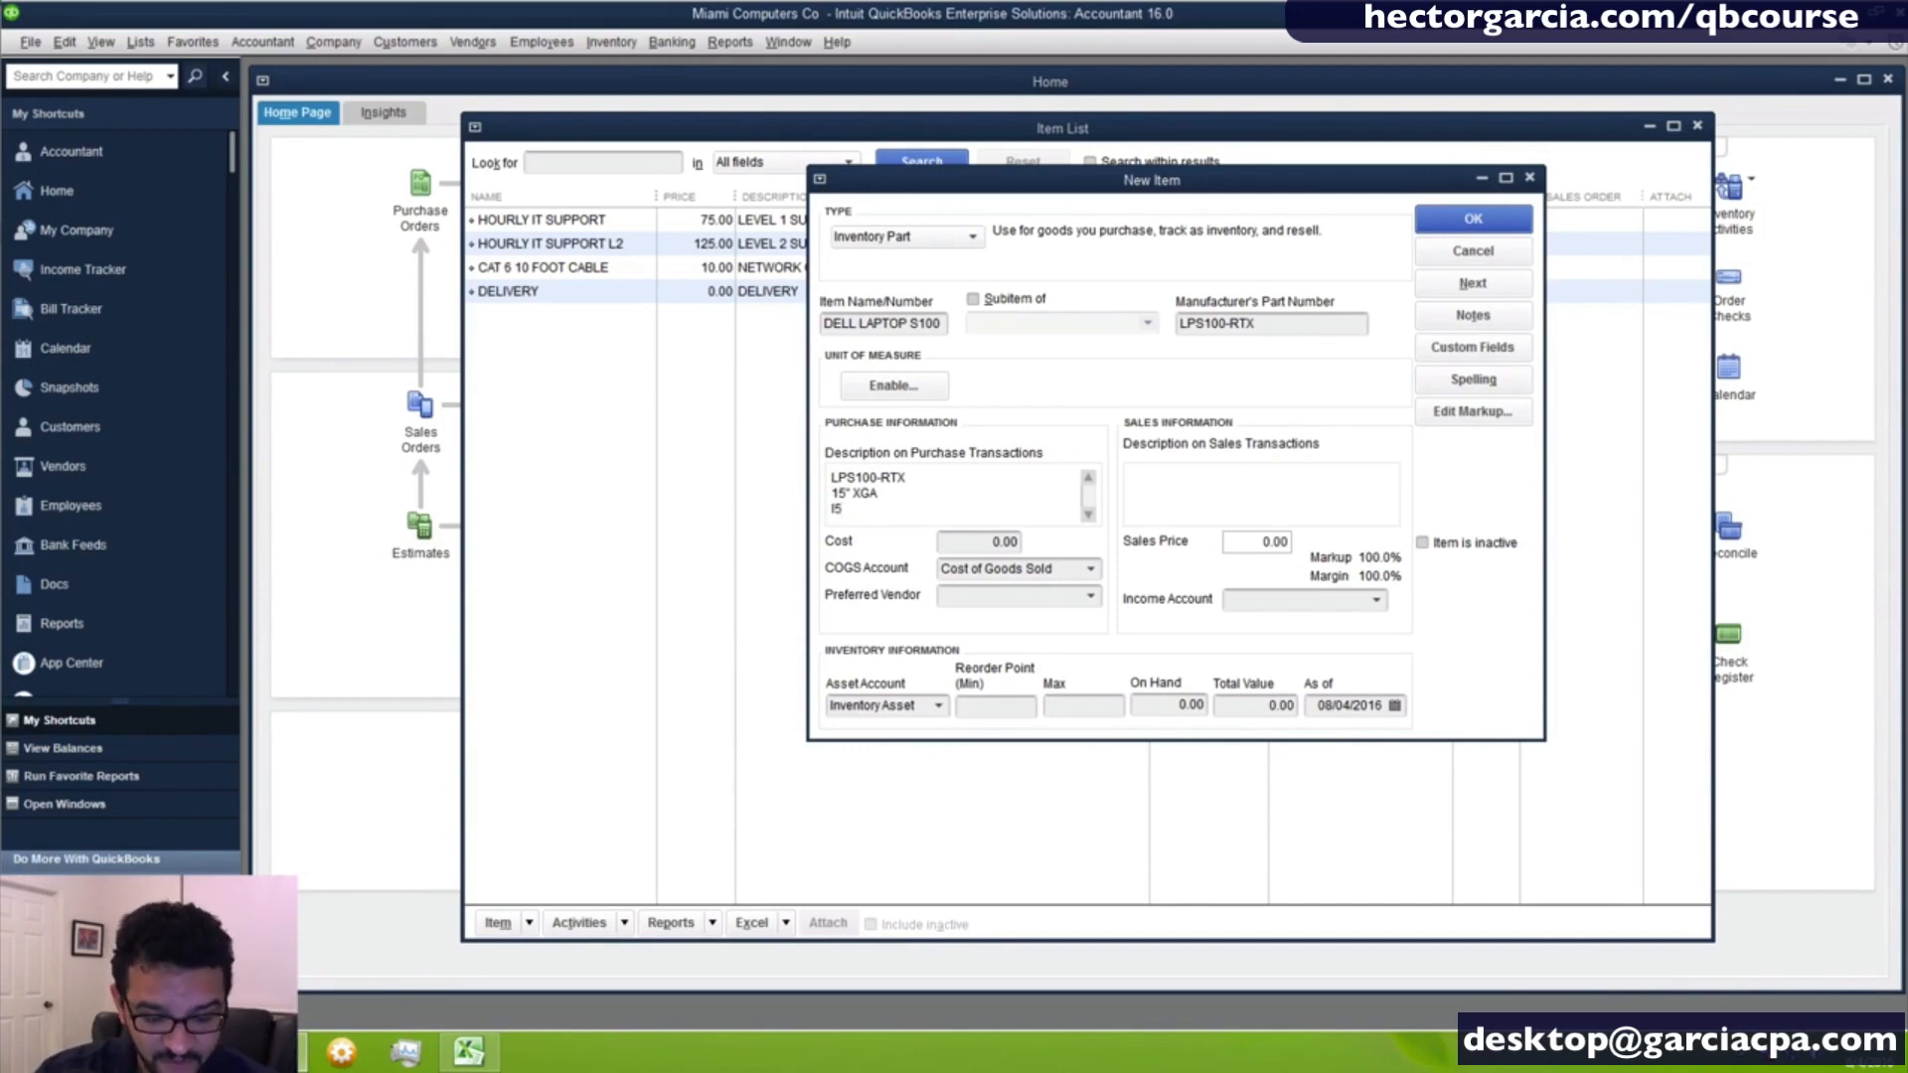
pyautogui.write(' DUAL COR')
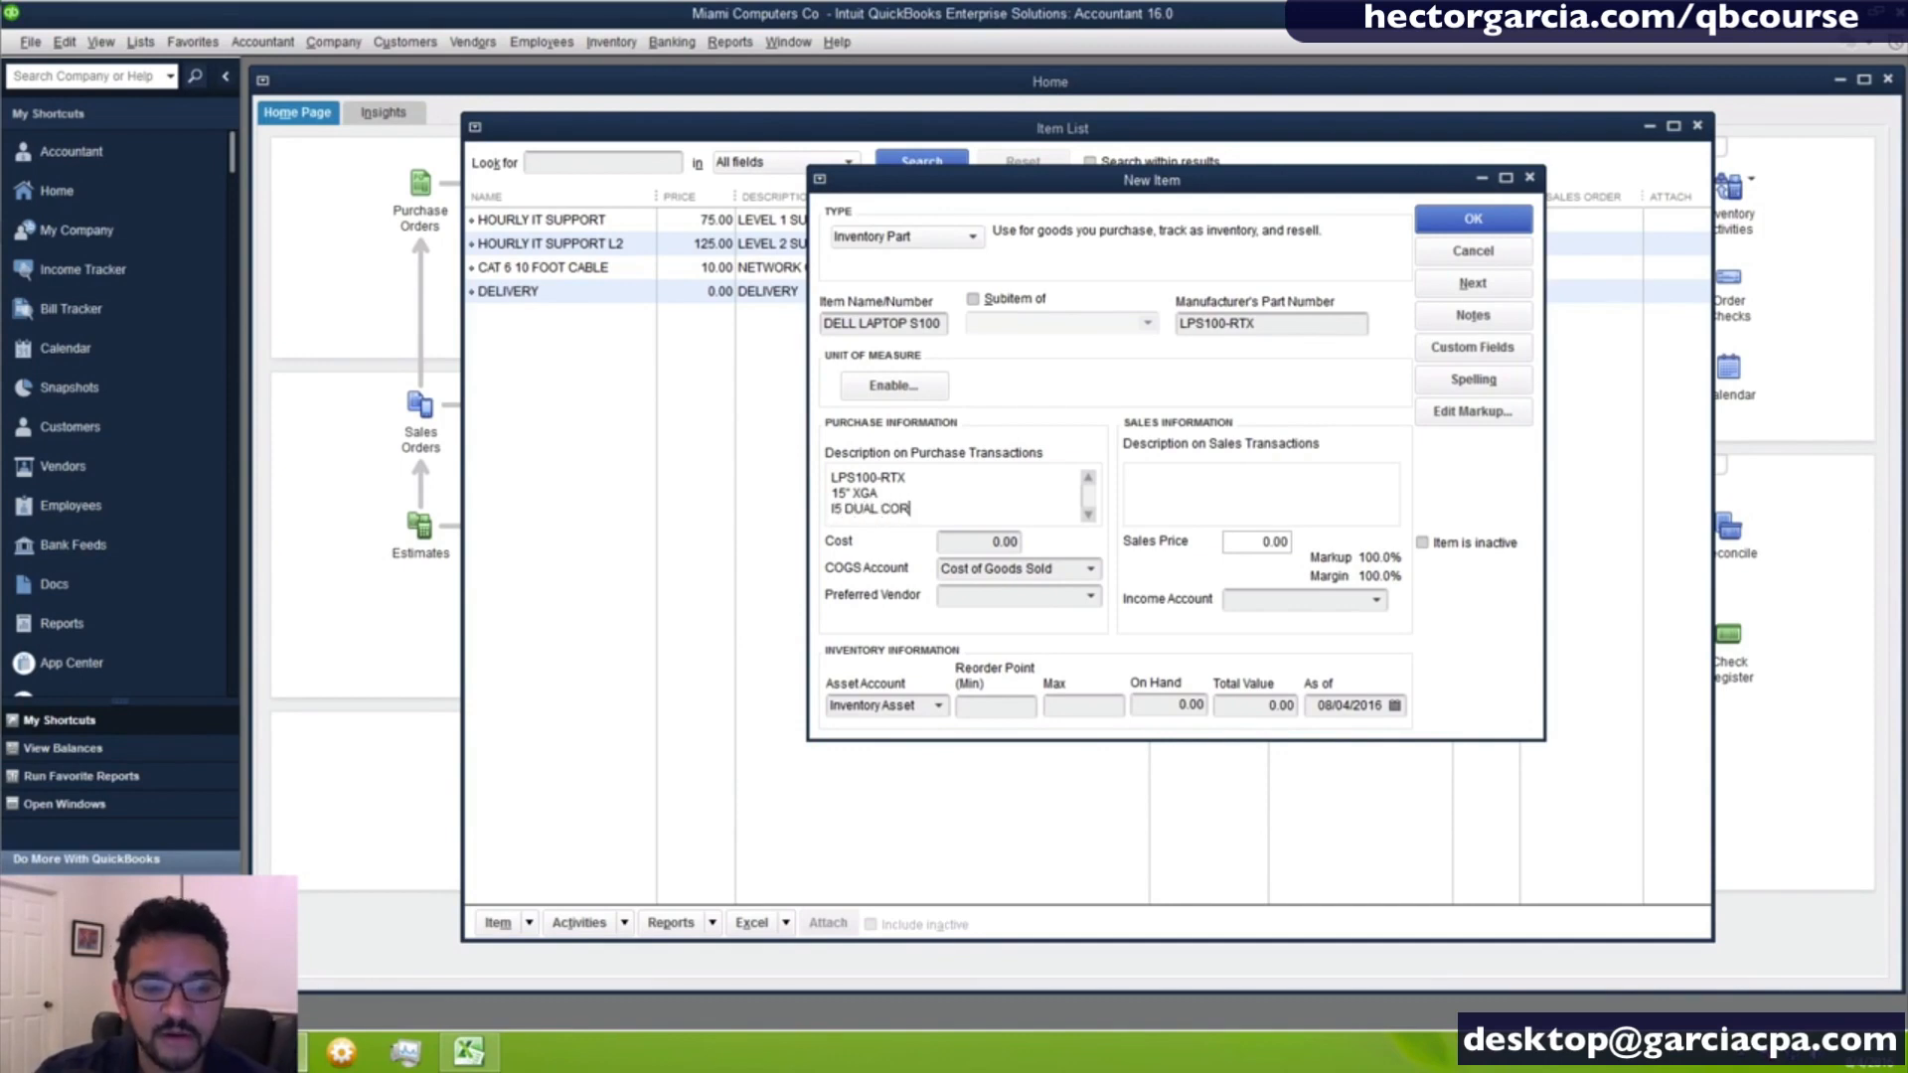
pyautogui.write('E')
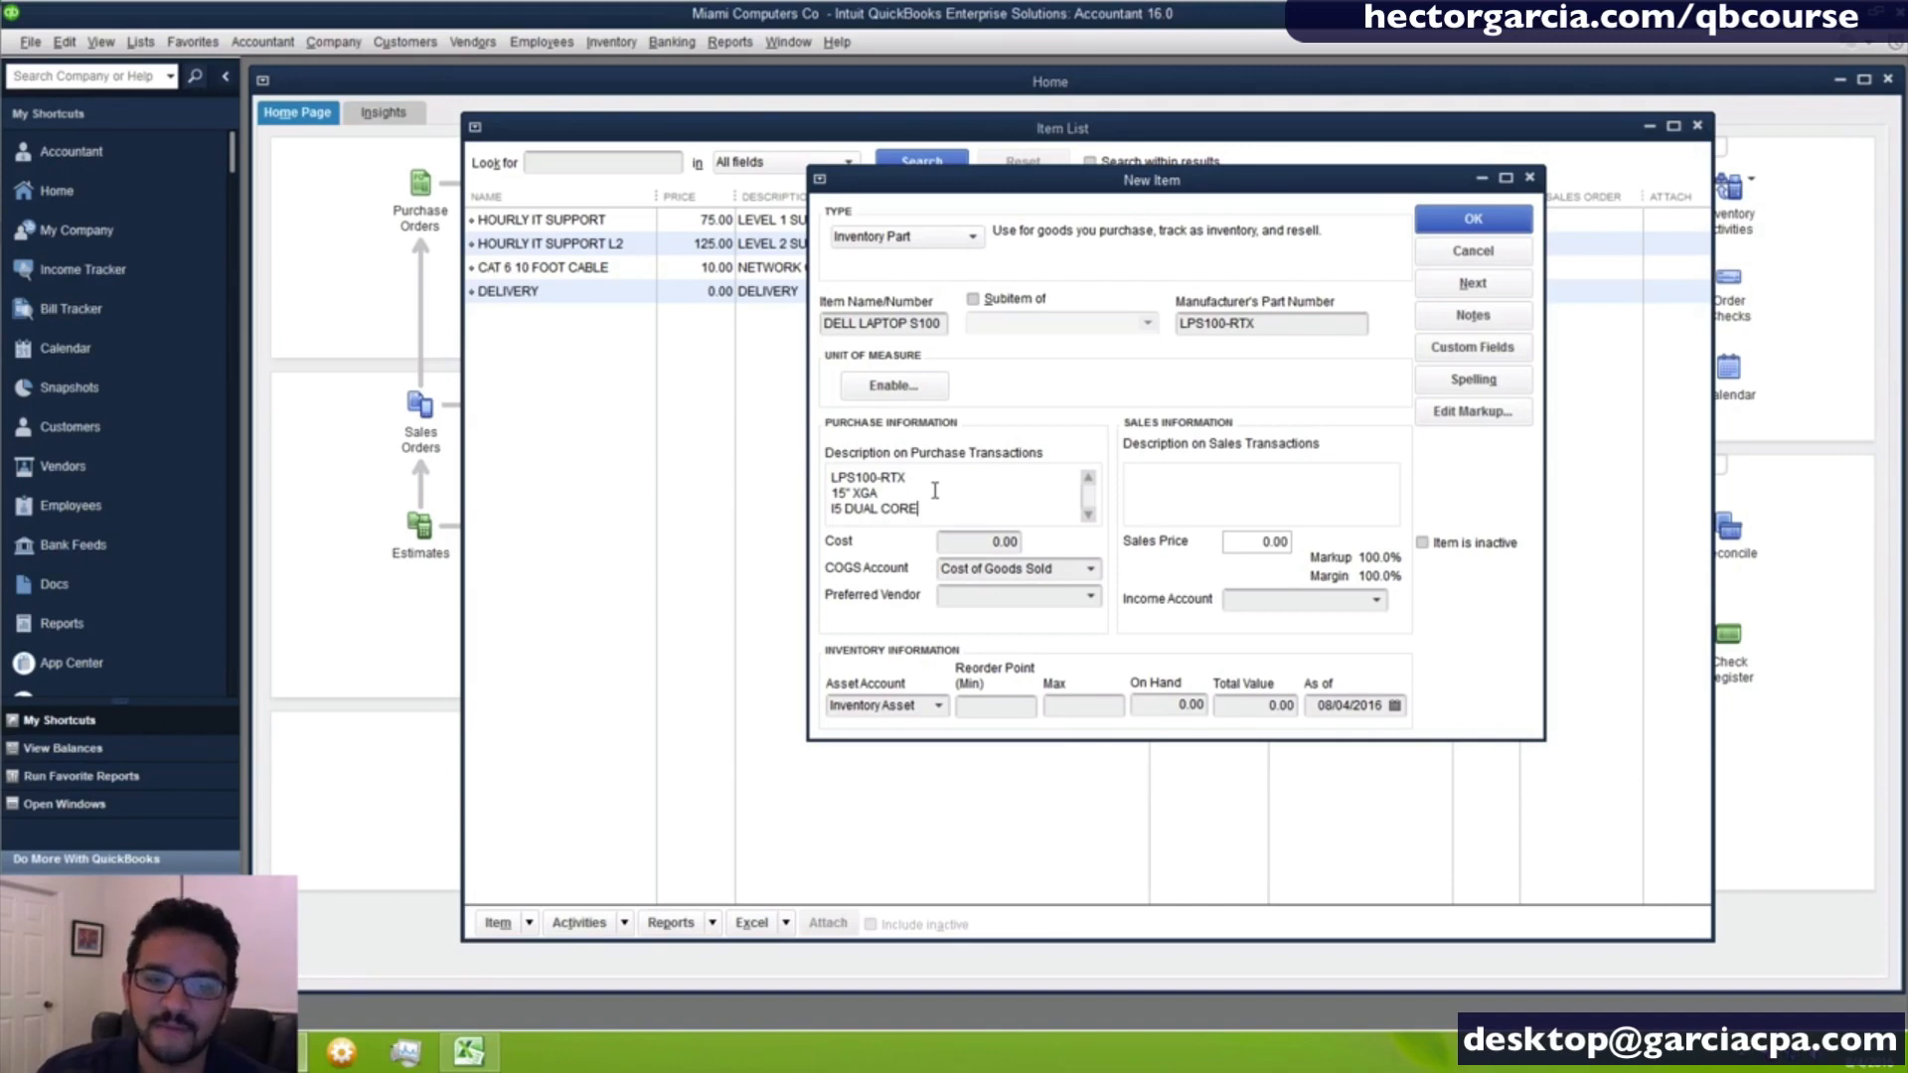
pyautogui.press('Tab')
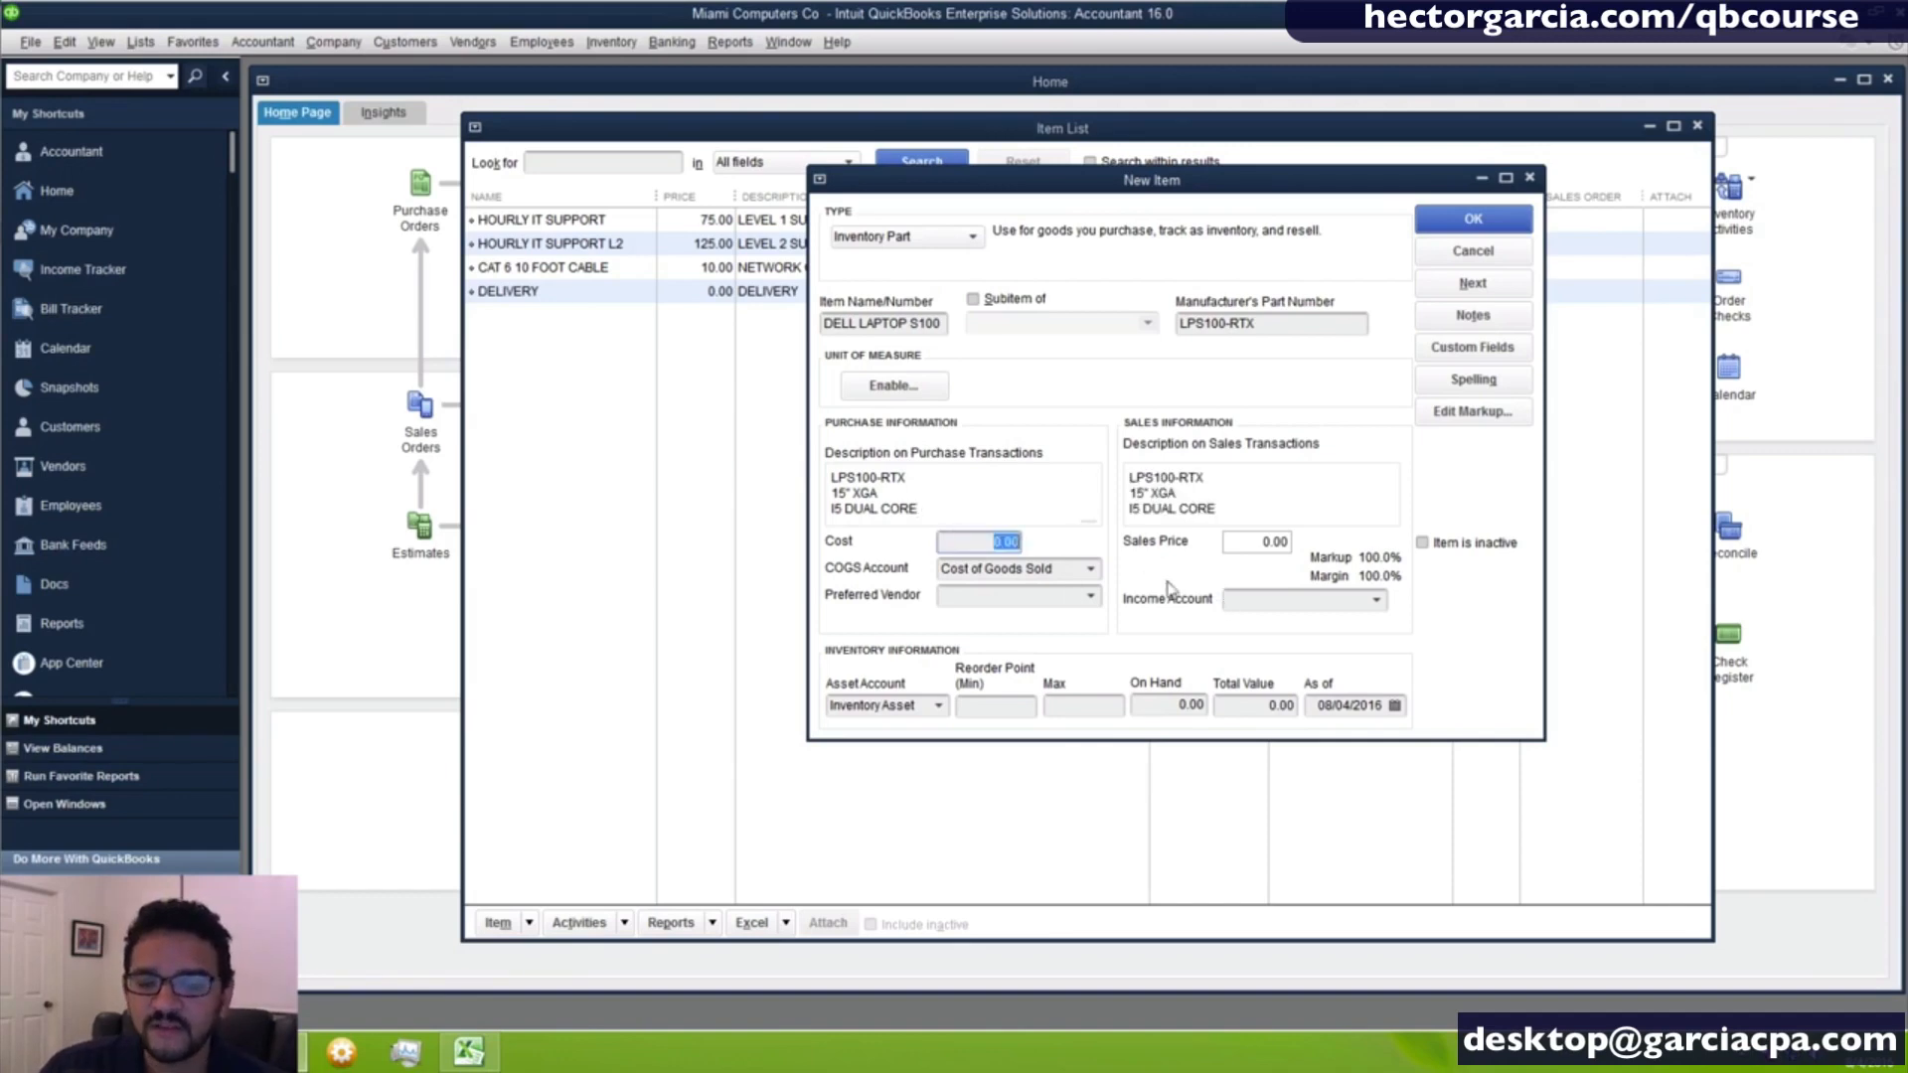
# - Set the laptop's cost to 480 and its COGS account to Purchases - Hardware for Resale
pyautogui.click(999, 542)
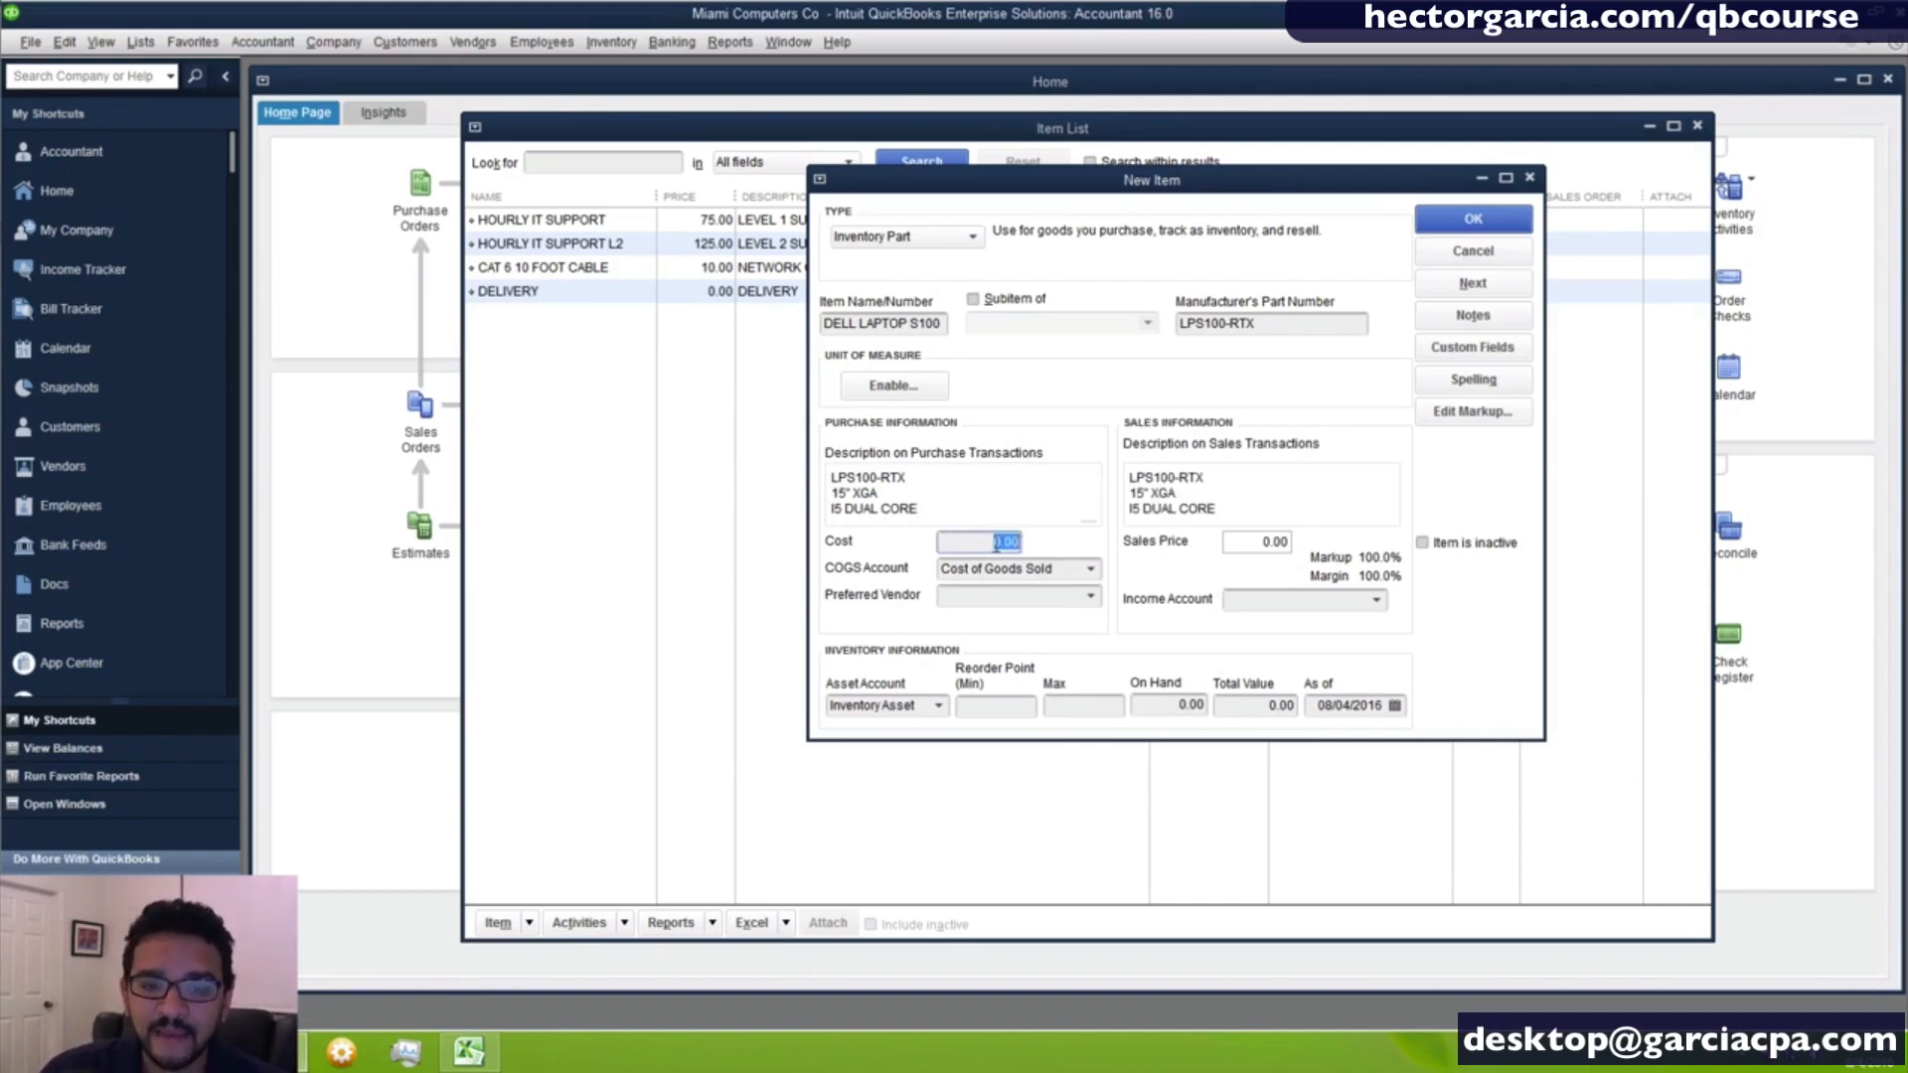
pyautogui.moveTo(991, 543); pyautogui.dragTo(1154, 544)
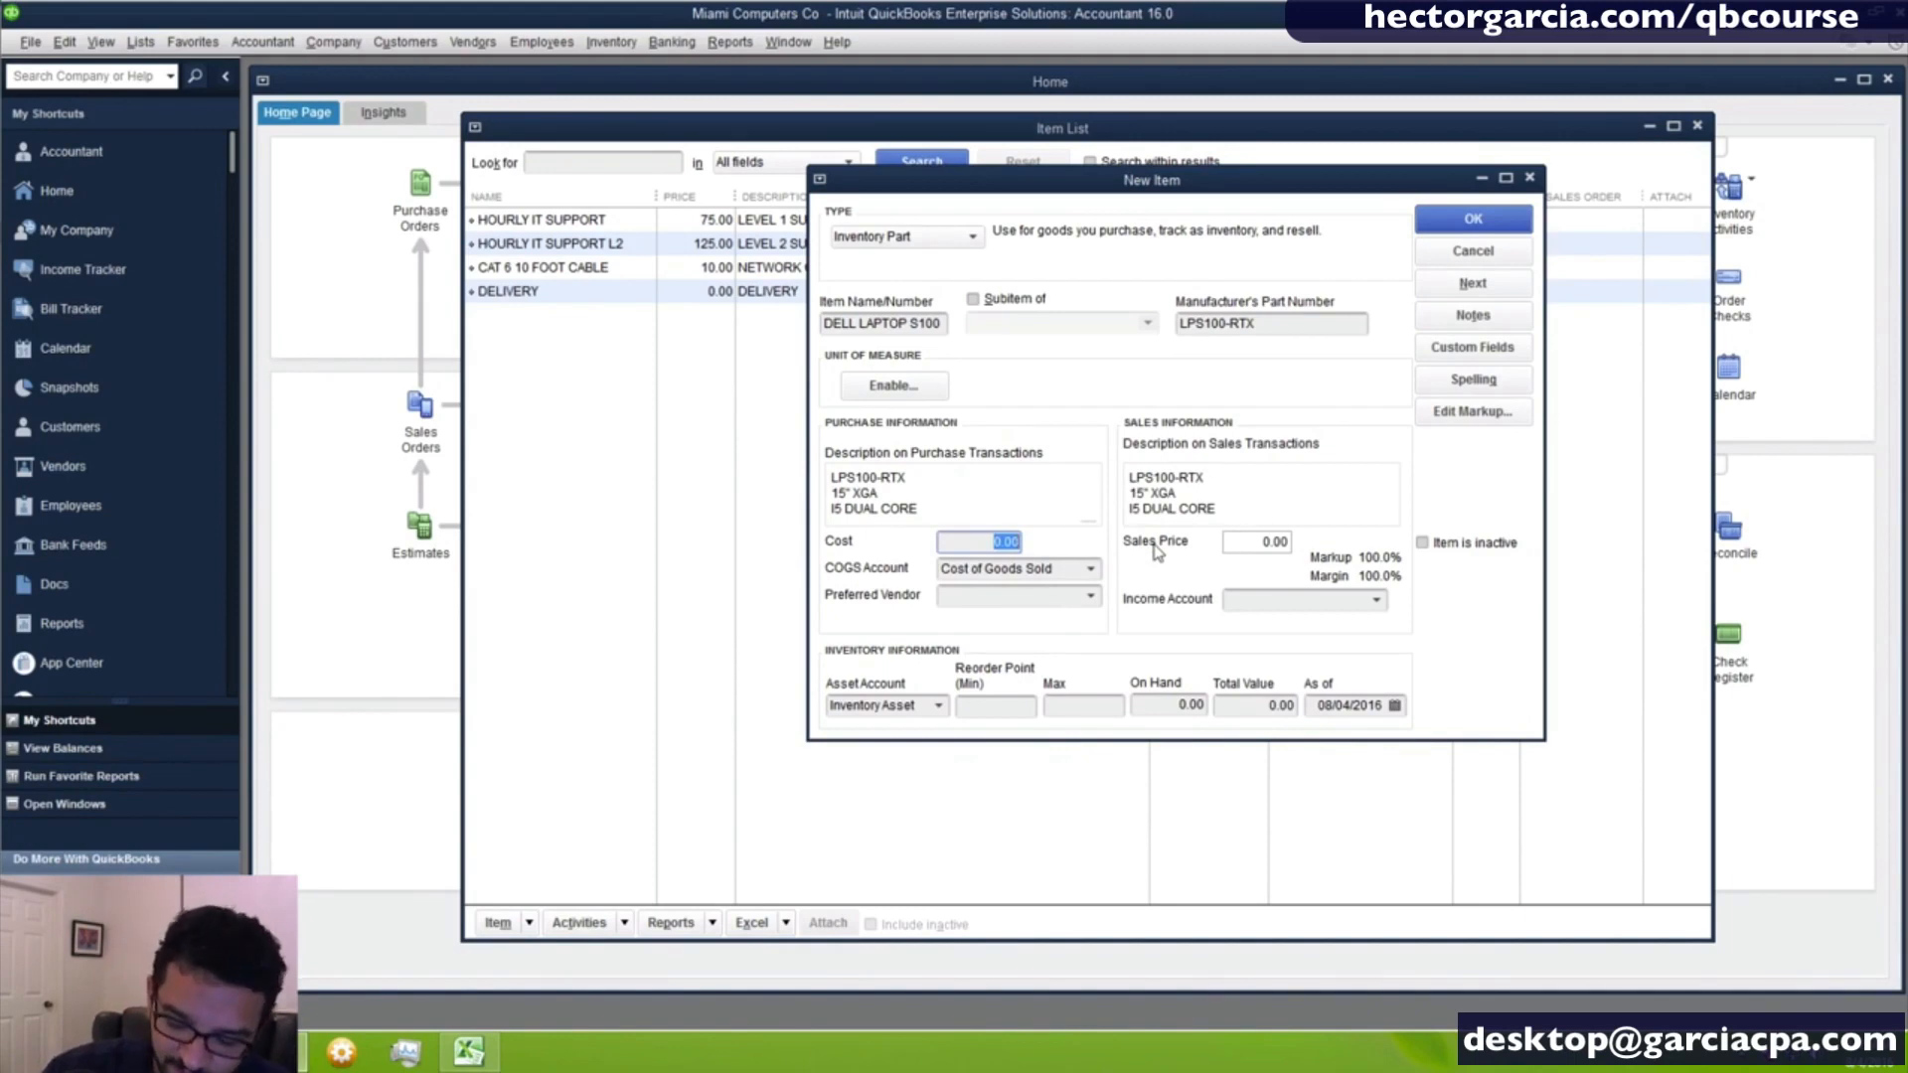
pyautogui.write('480')
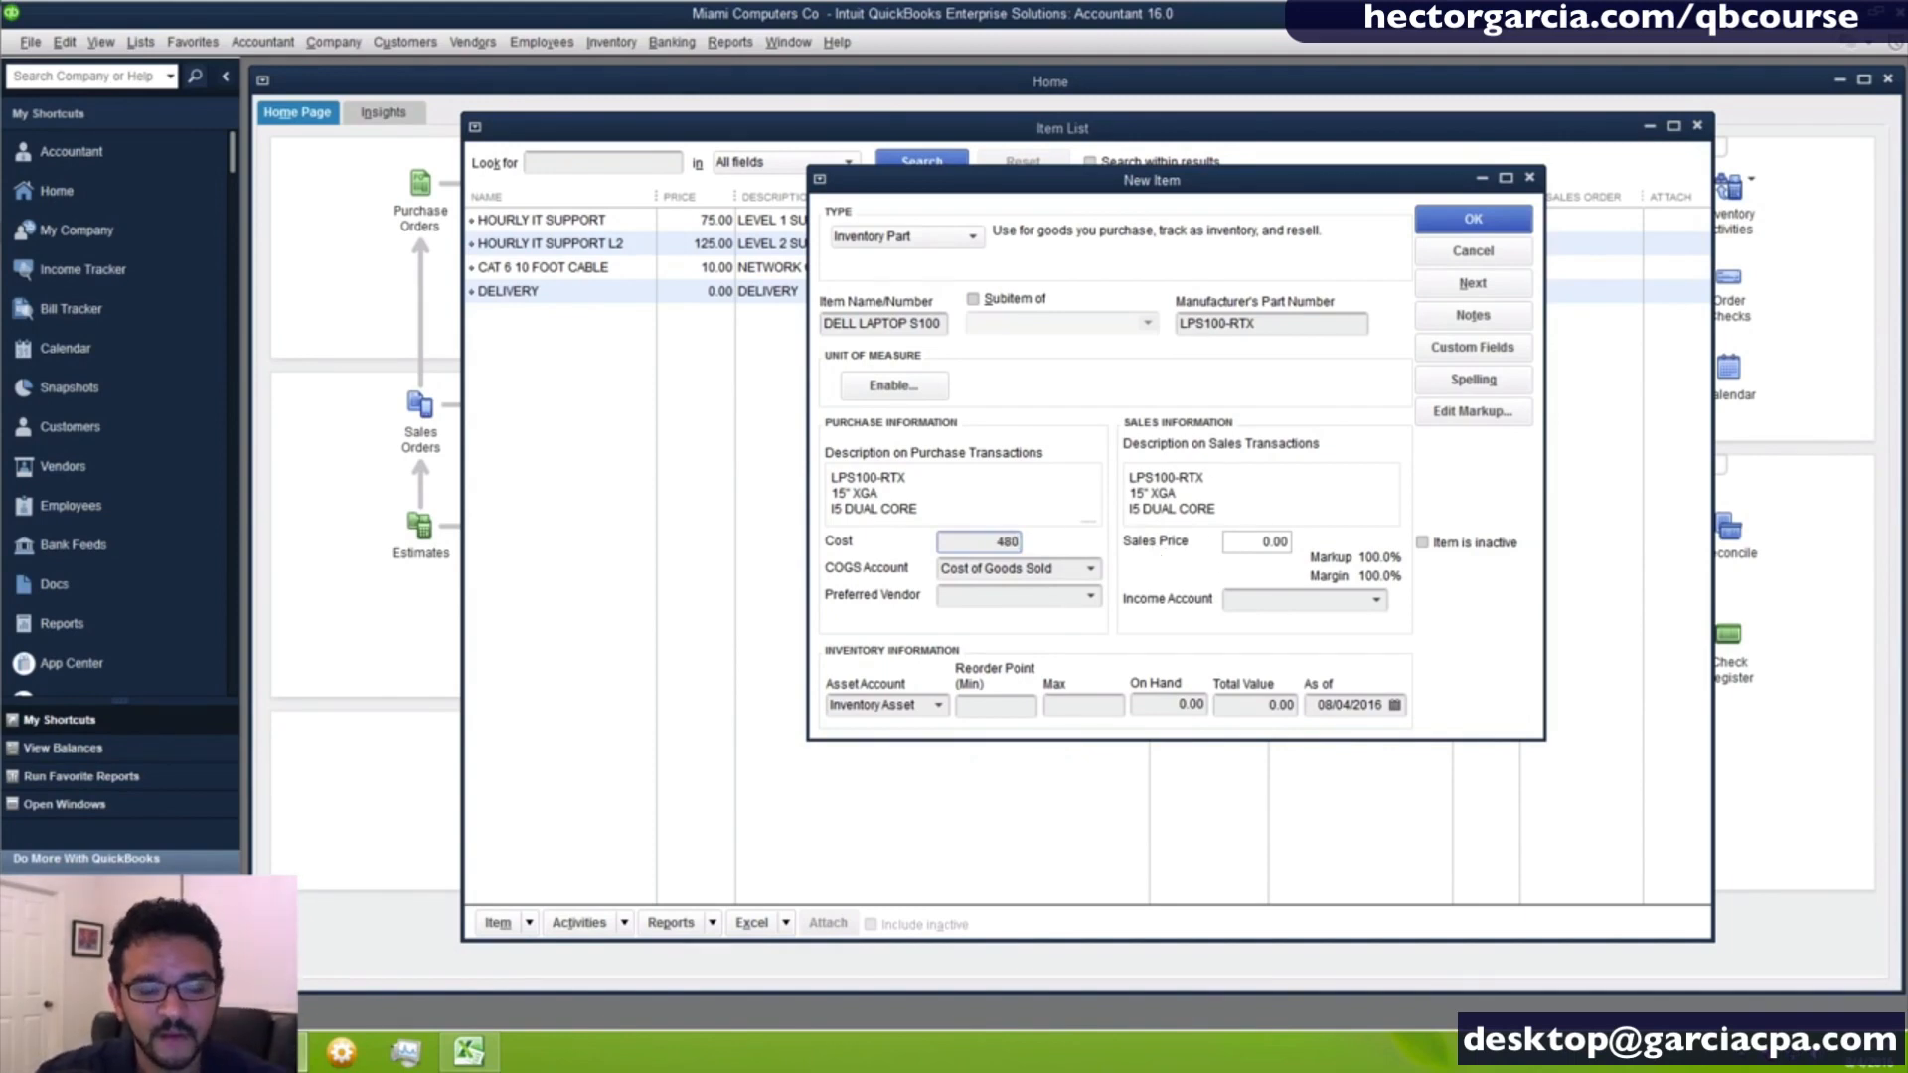
pyautogui.press('Tab')
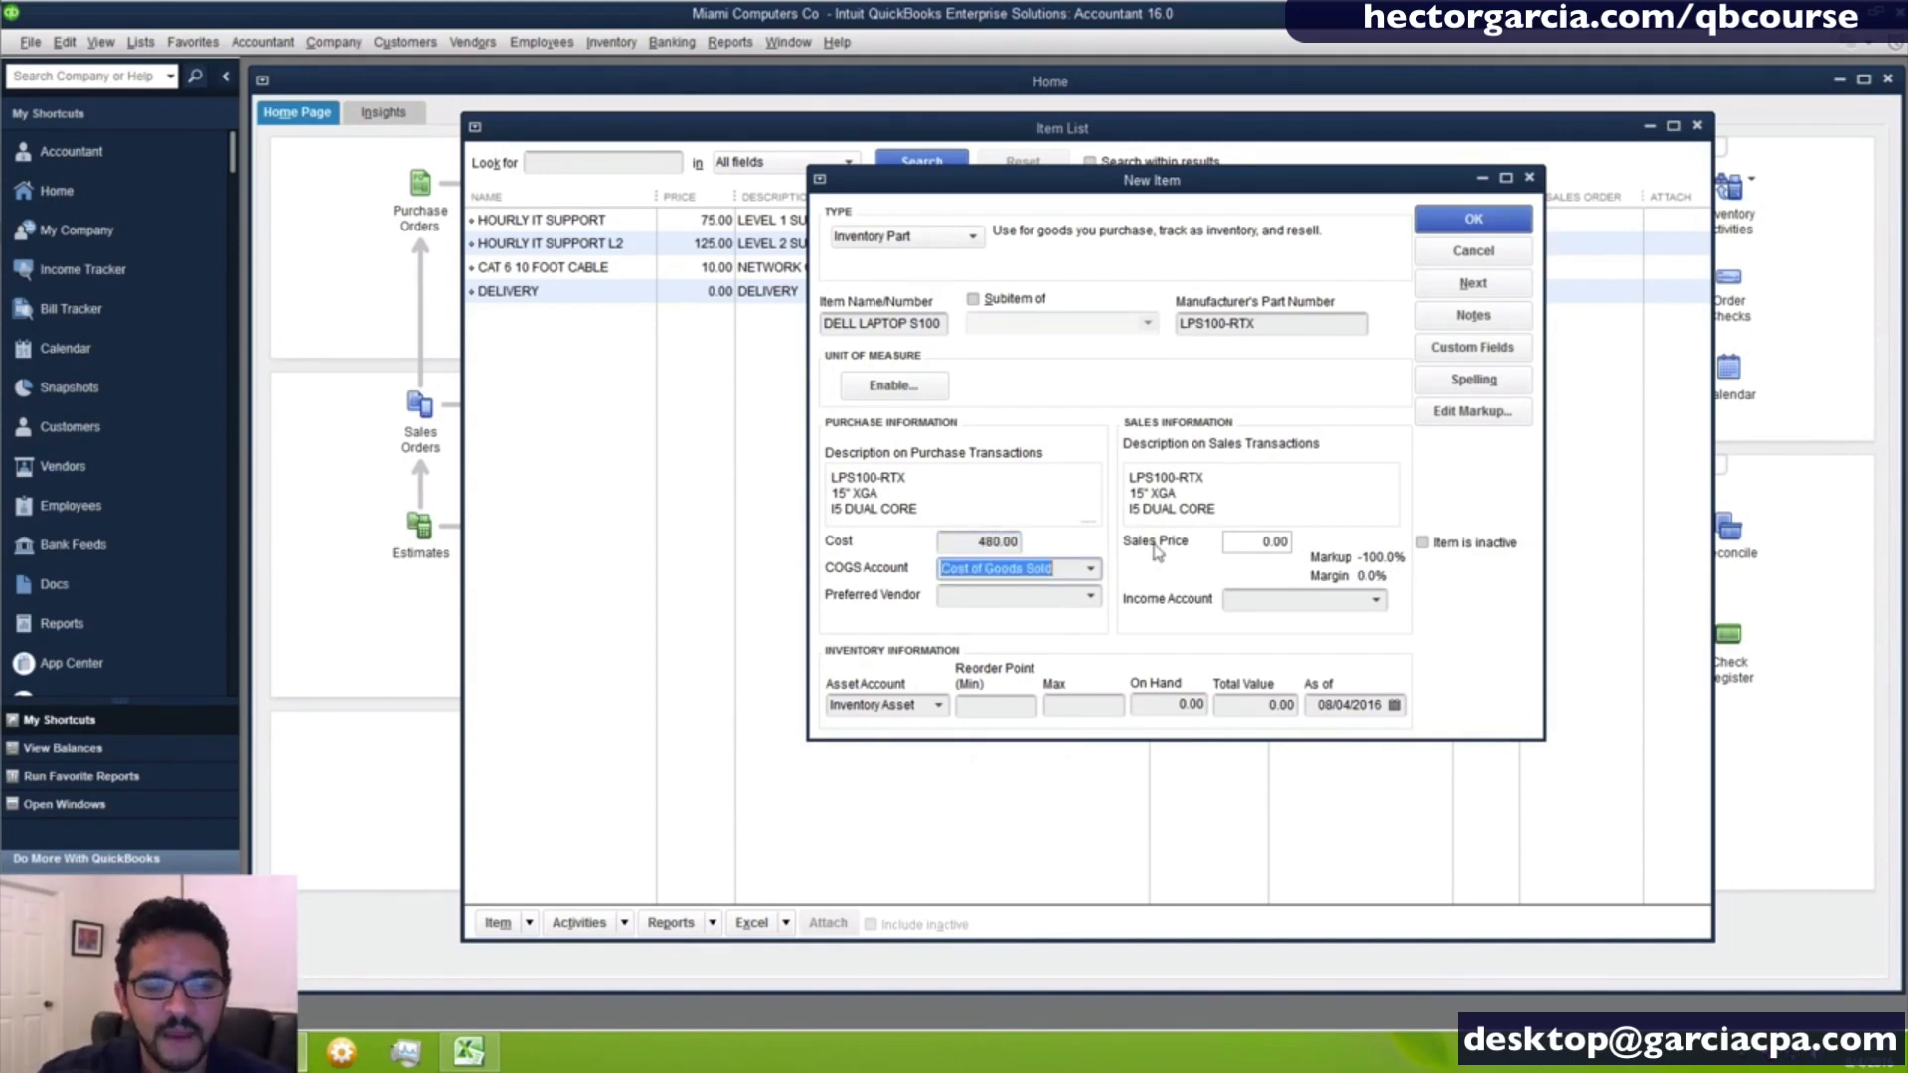
pyautogui.click(1090, 569)
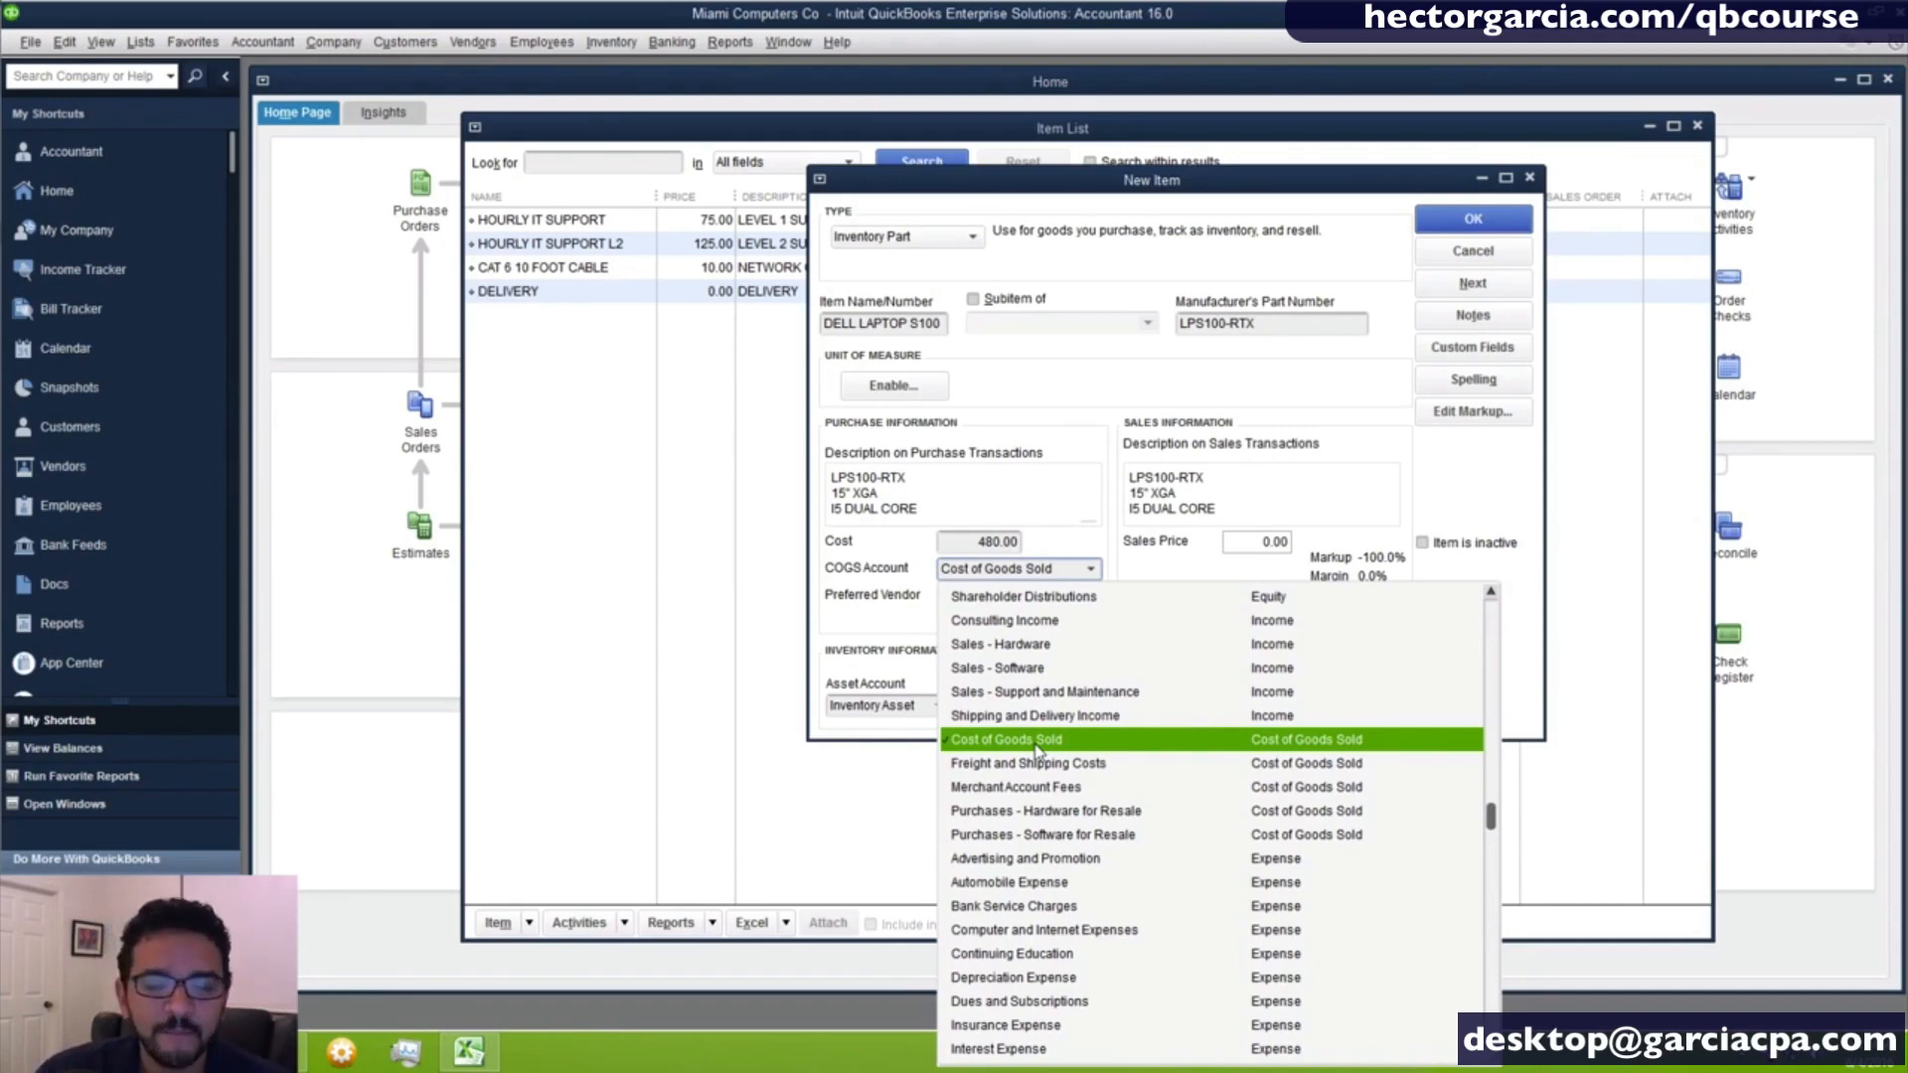
pyautogui.click(1101, 815)
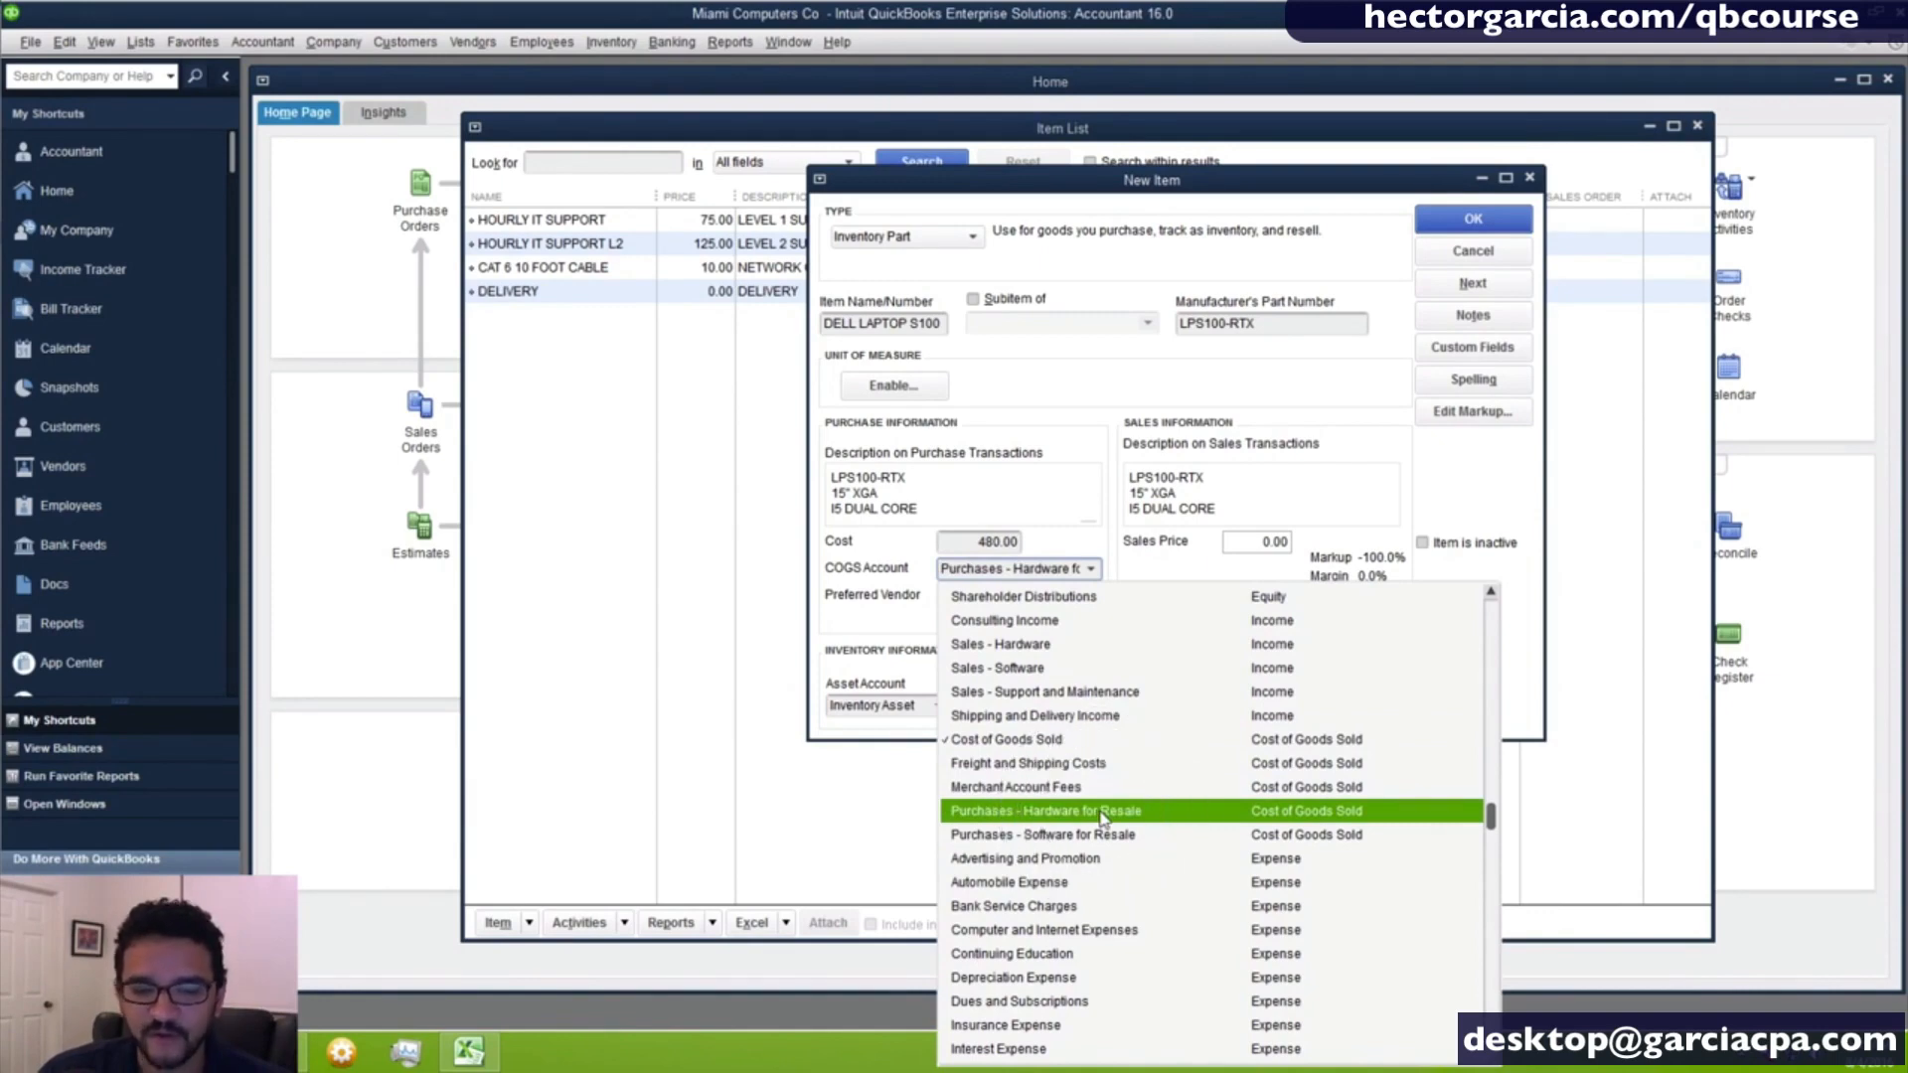
pyautogui.click(1101, 815)
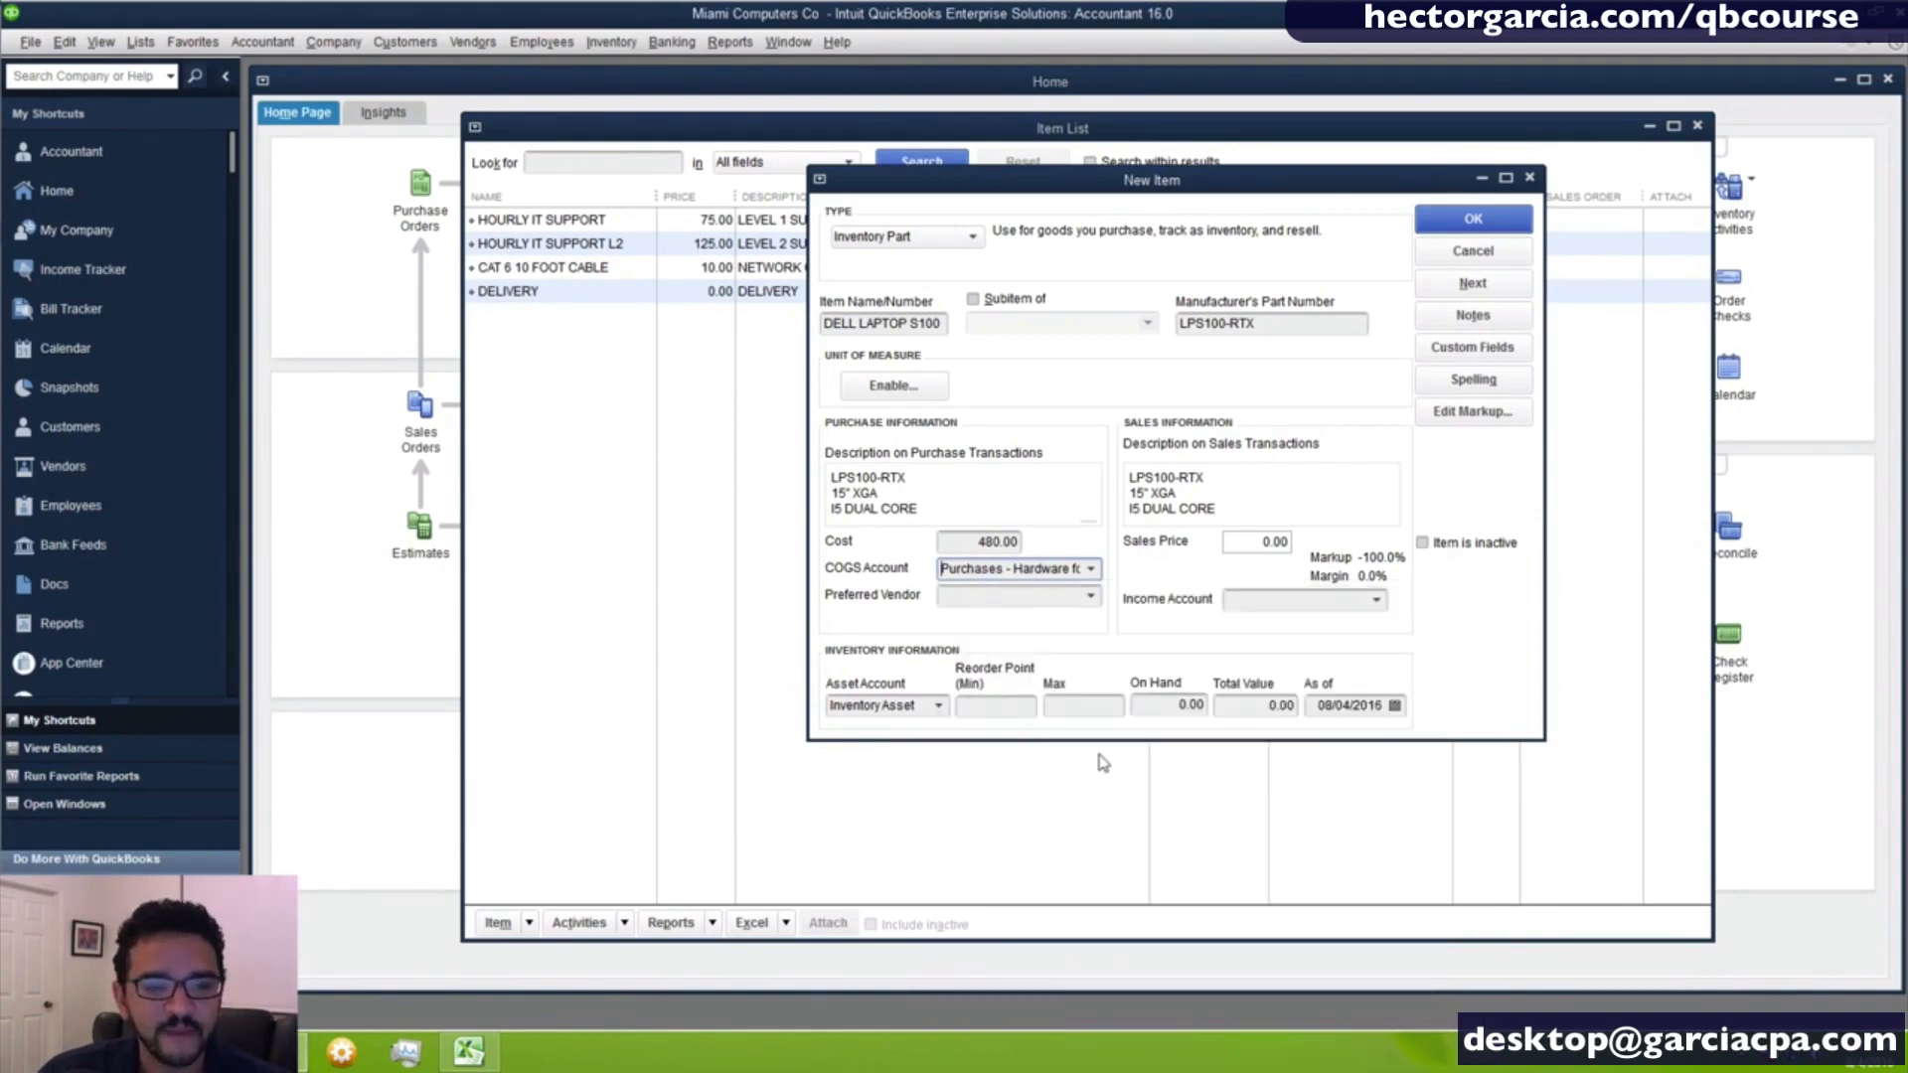
# - Add a new vendor named DELL CORP and assign it as the laptop's preferred vendor
pyautogui.click(1093, 604)
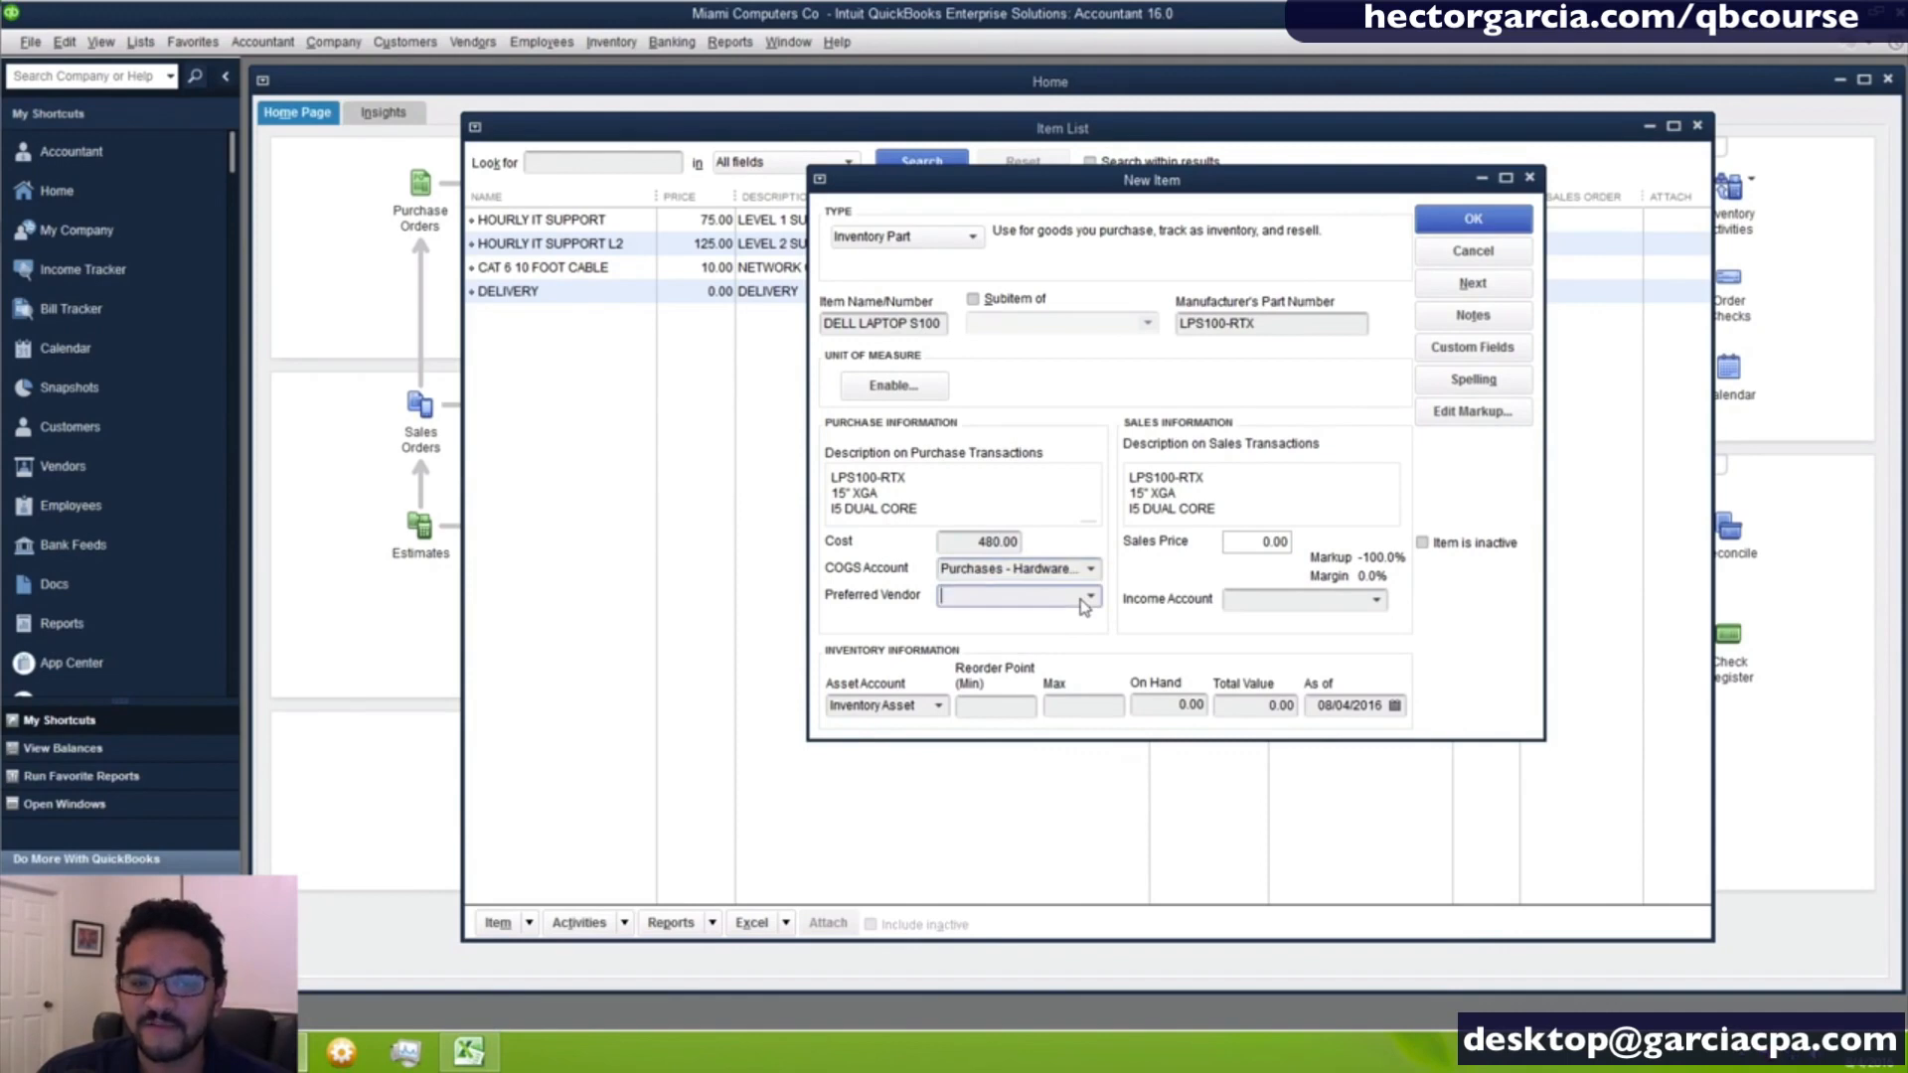
pyautogui.click(1093, 602)
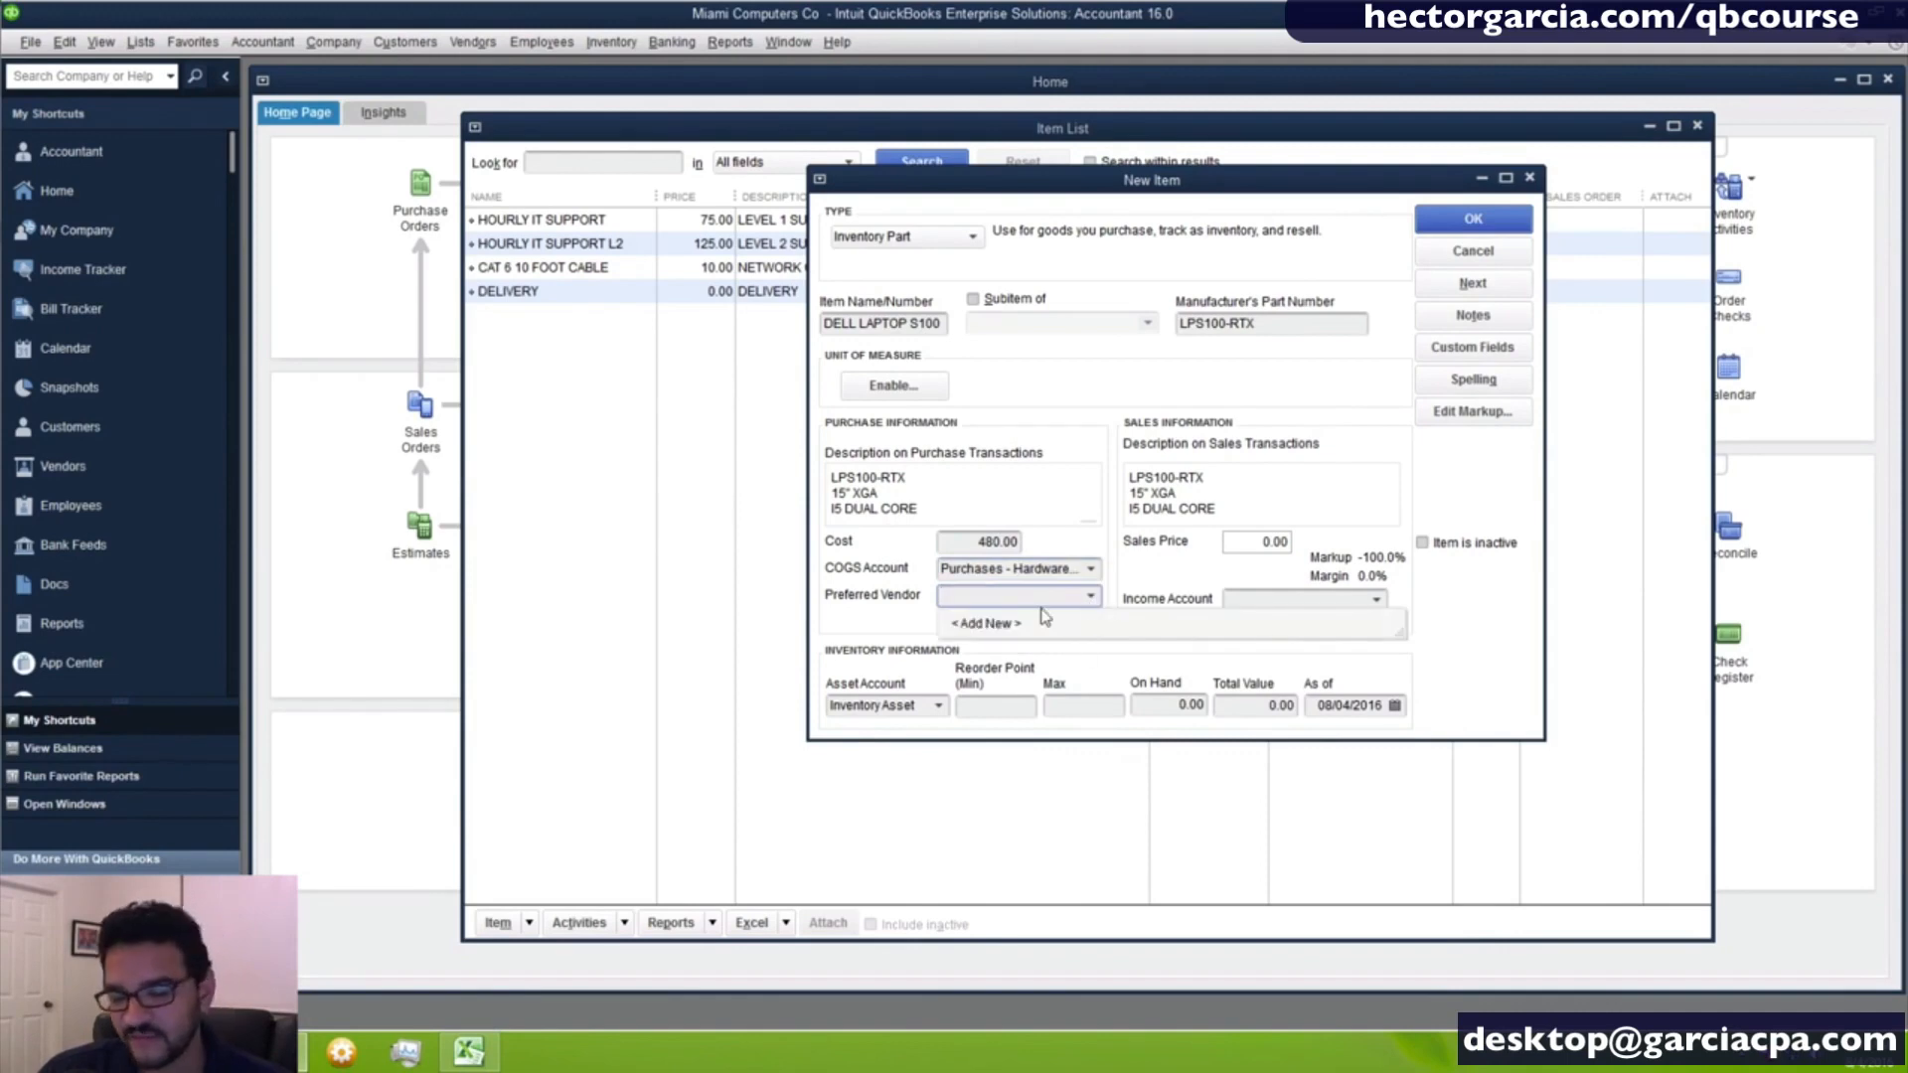
pyautogui.click(987, 623)
pyautogui.write('DEL')
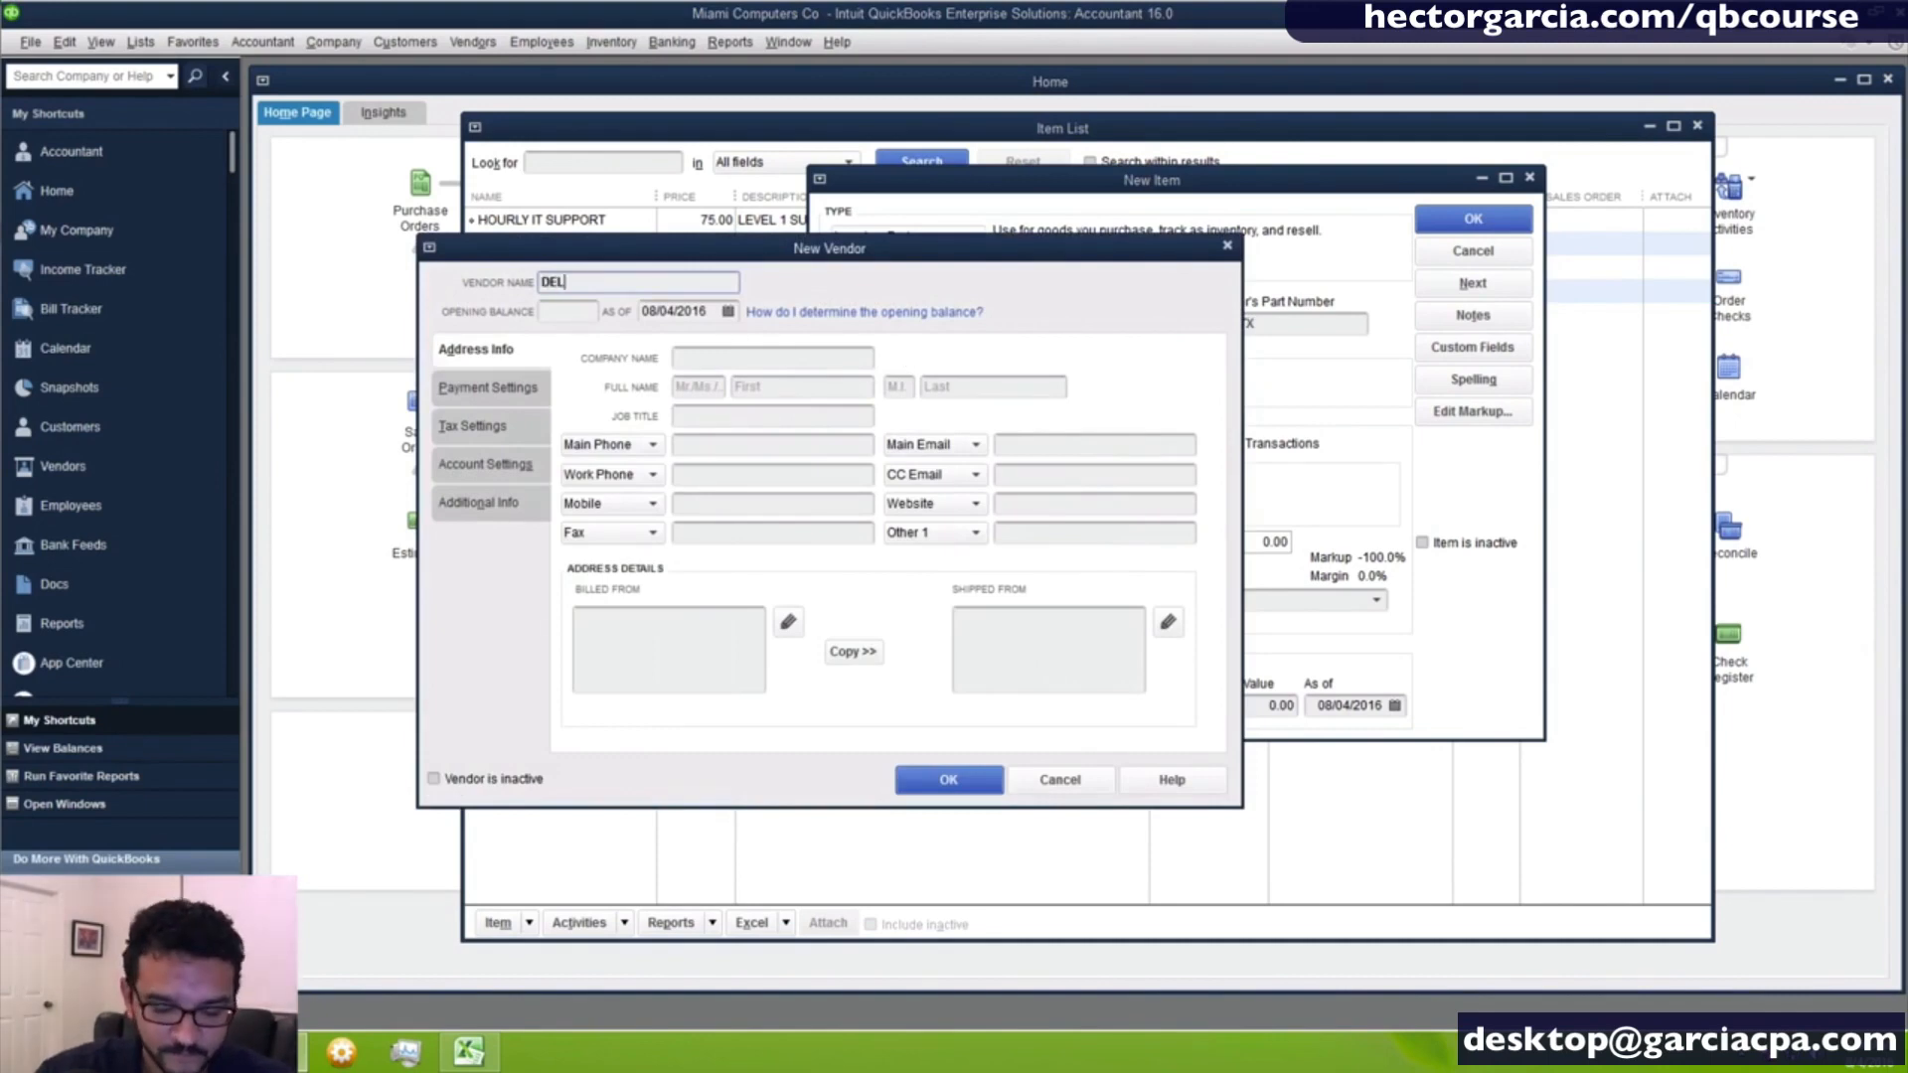
pyautogui.write('L CORP')
pyautogui.press('Return')
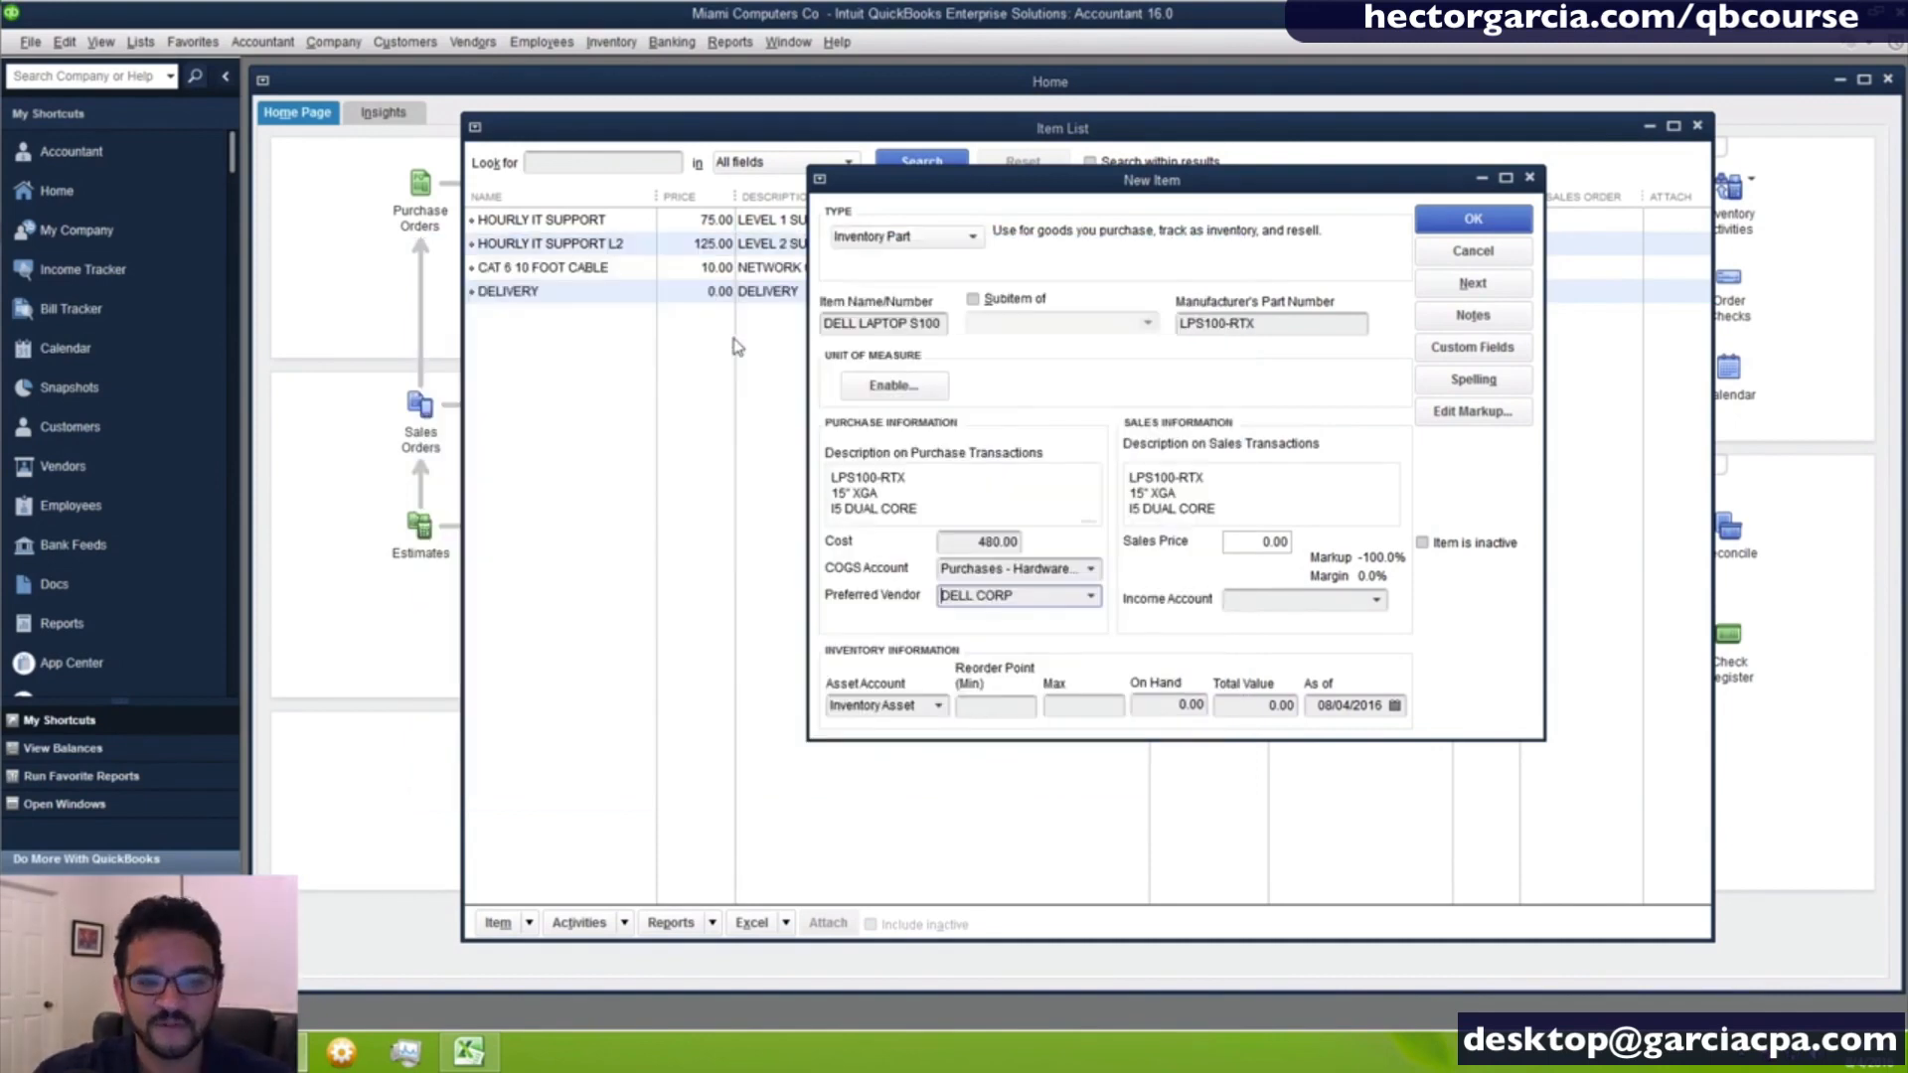
pyautogui.click(1091, 596)
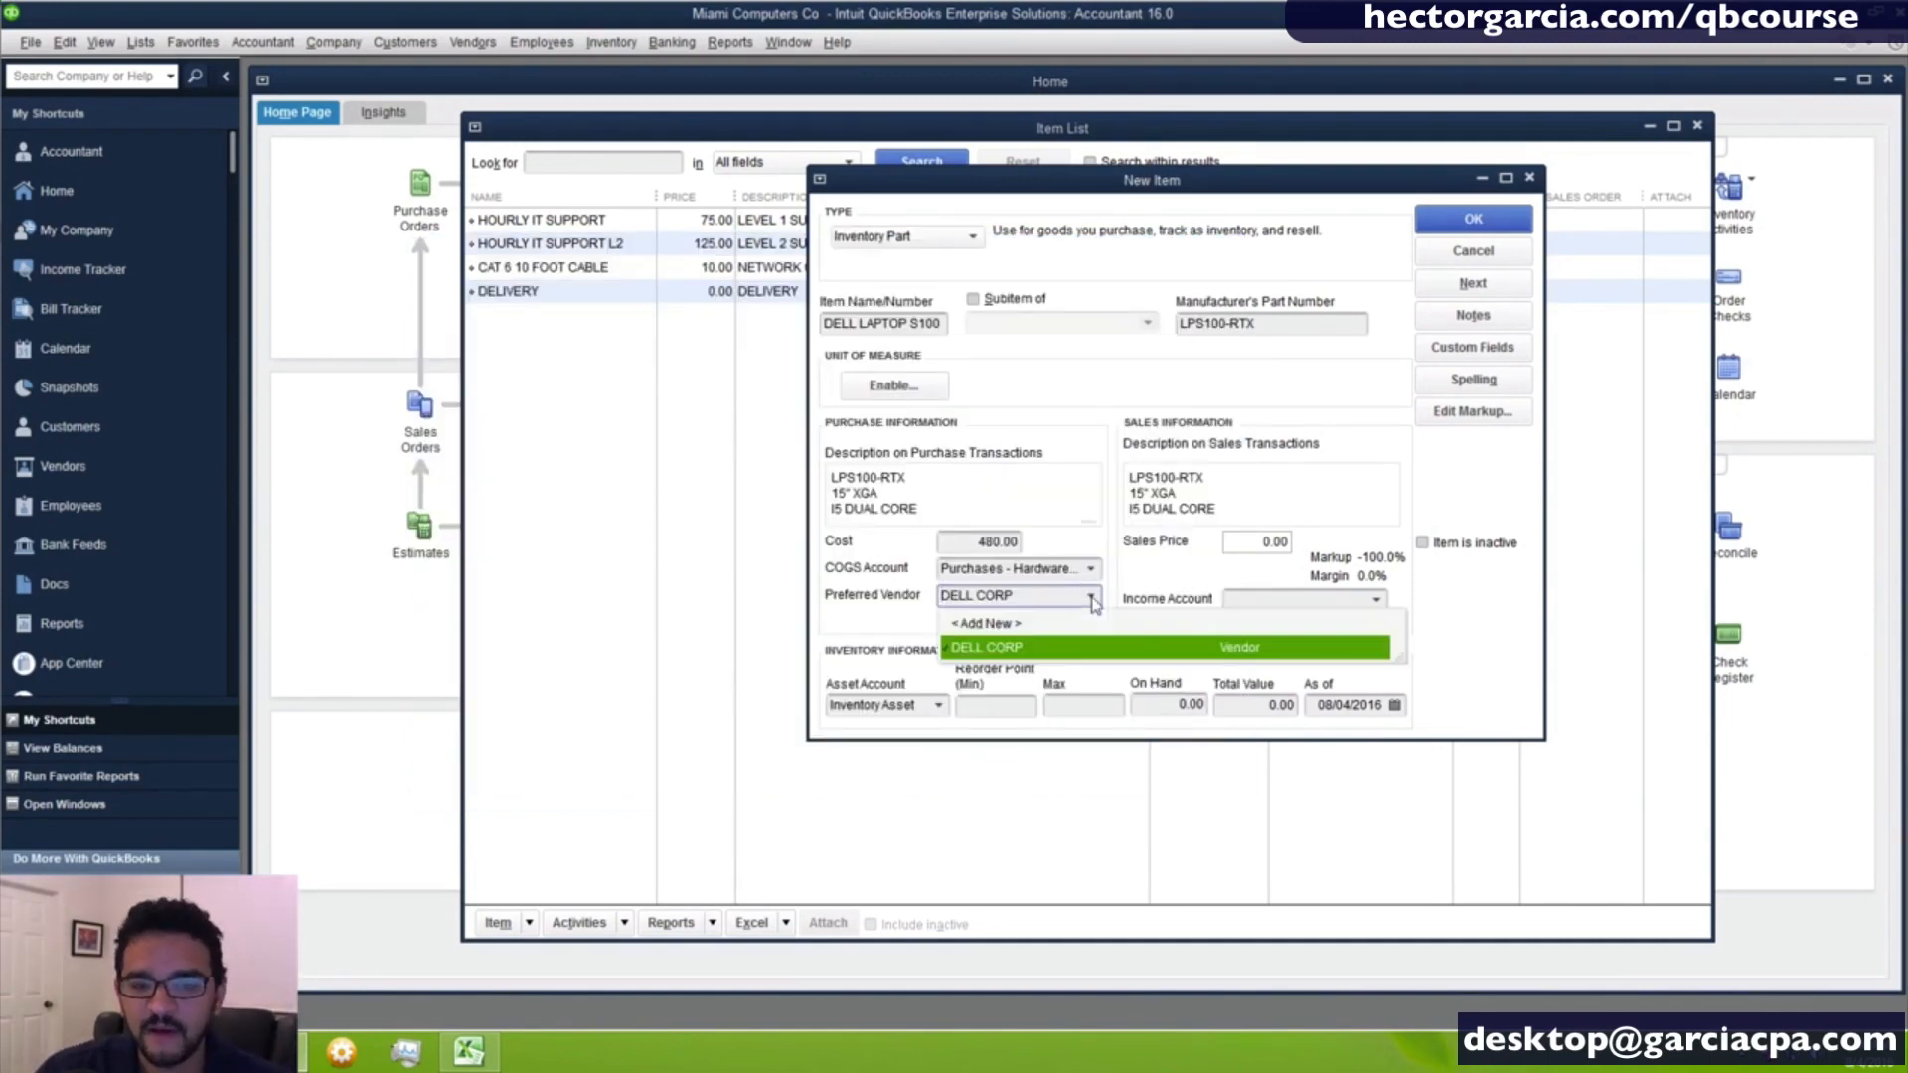
pyautogui.click(981, 648)
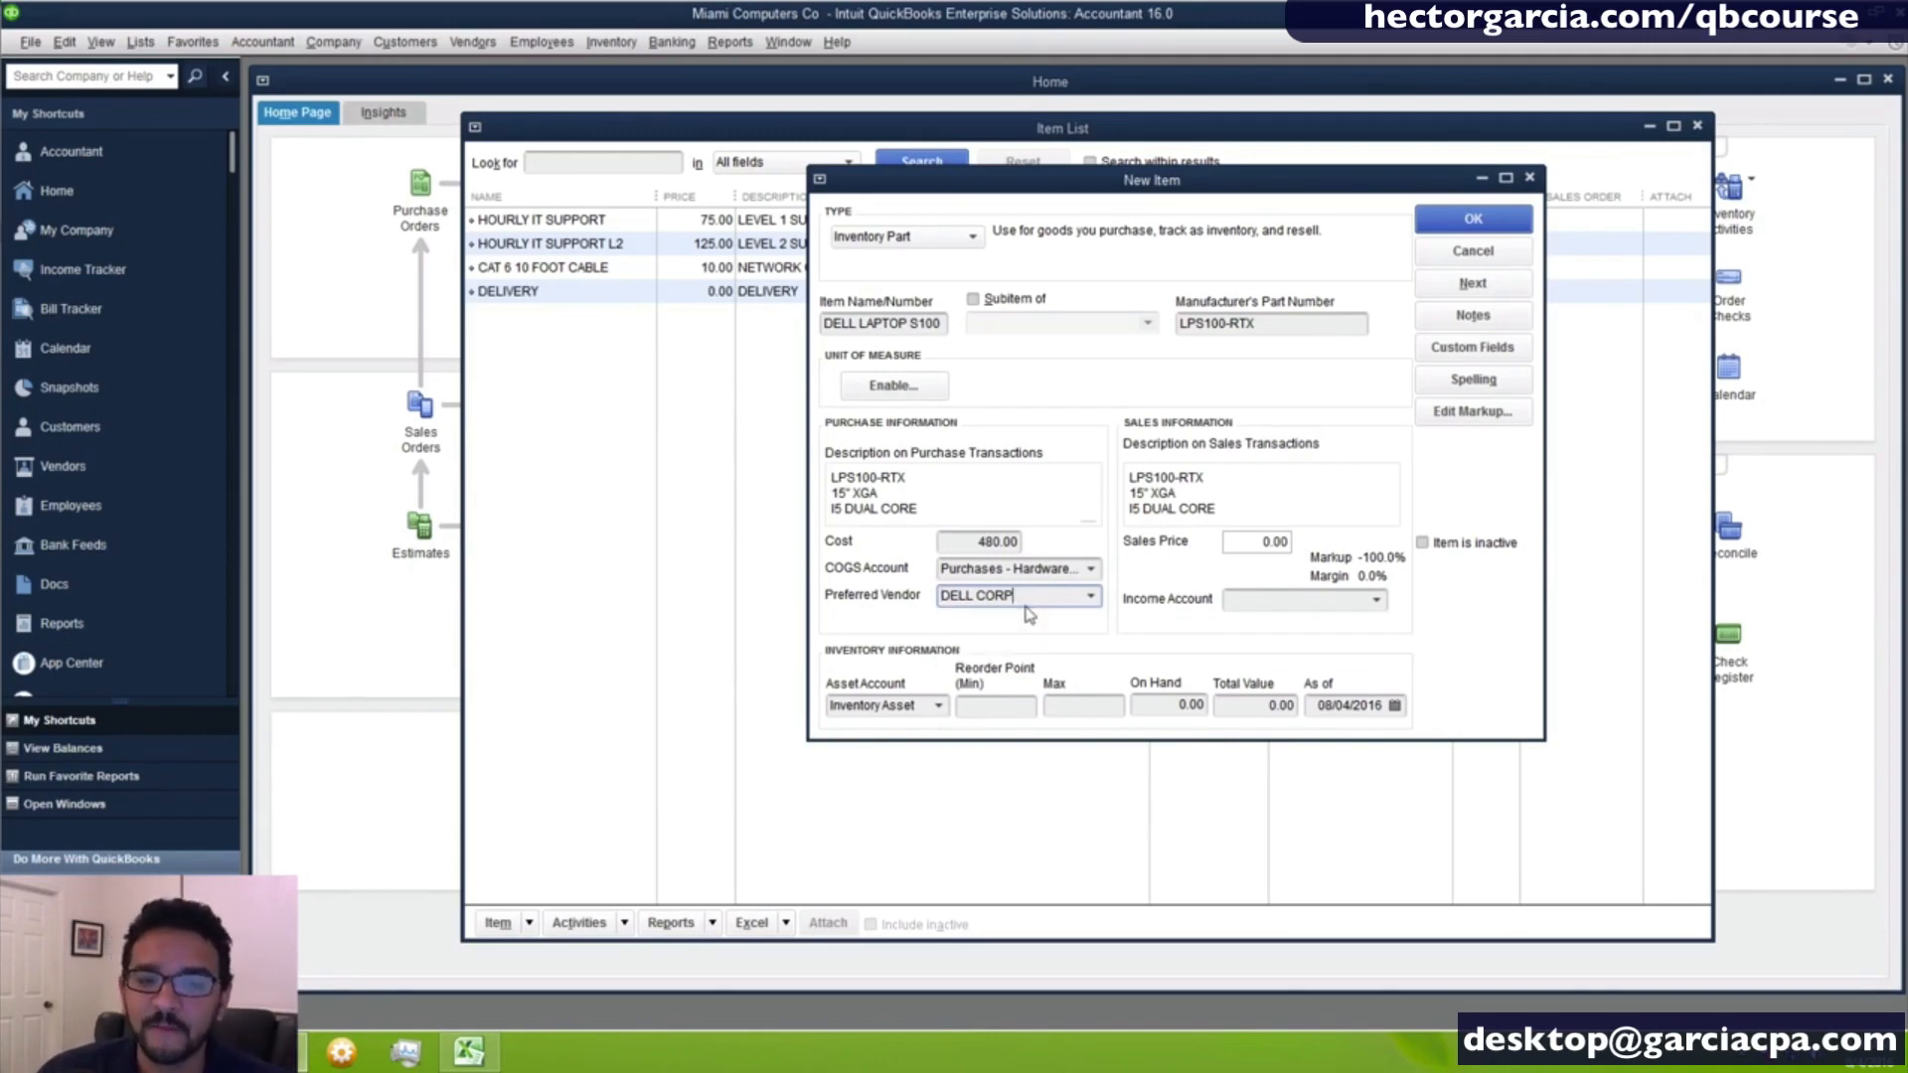
# - Replace the laptop's sales description with FAST LAPTOP
pyautogui.click(1388, 500)
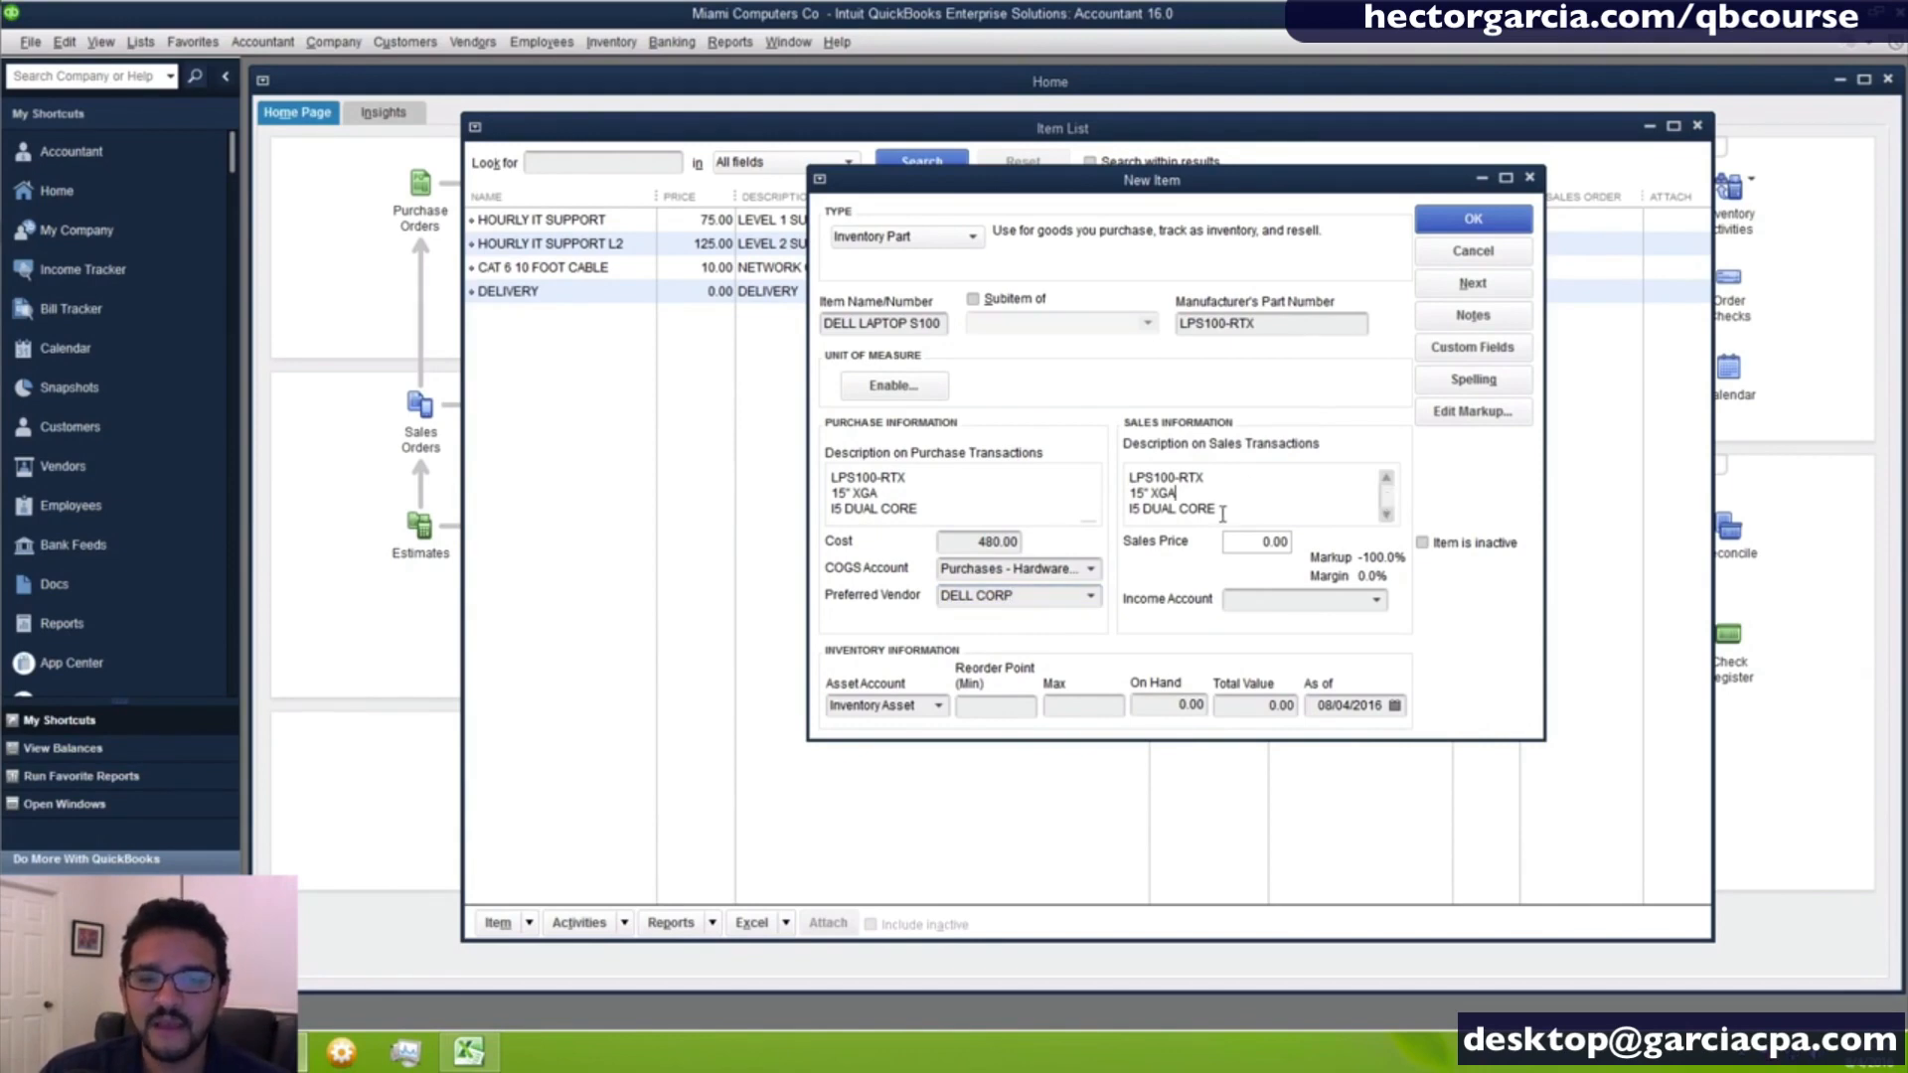
pyautogui.moveTo(1230, 513); pyautogui.dragTo(1106, 467)
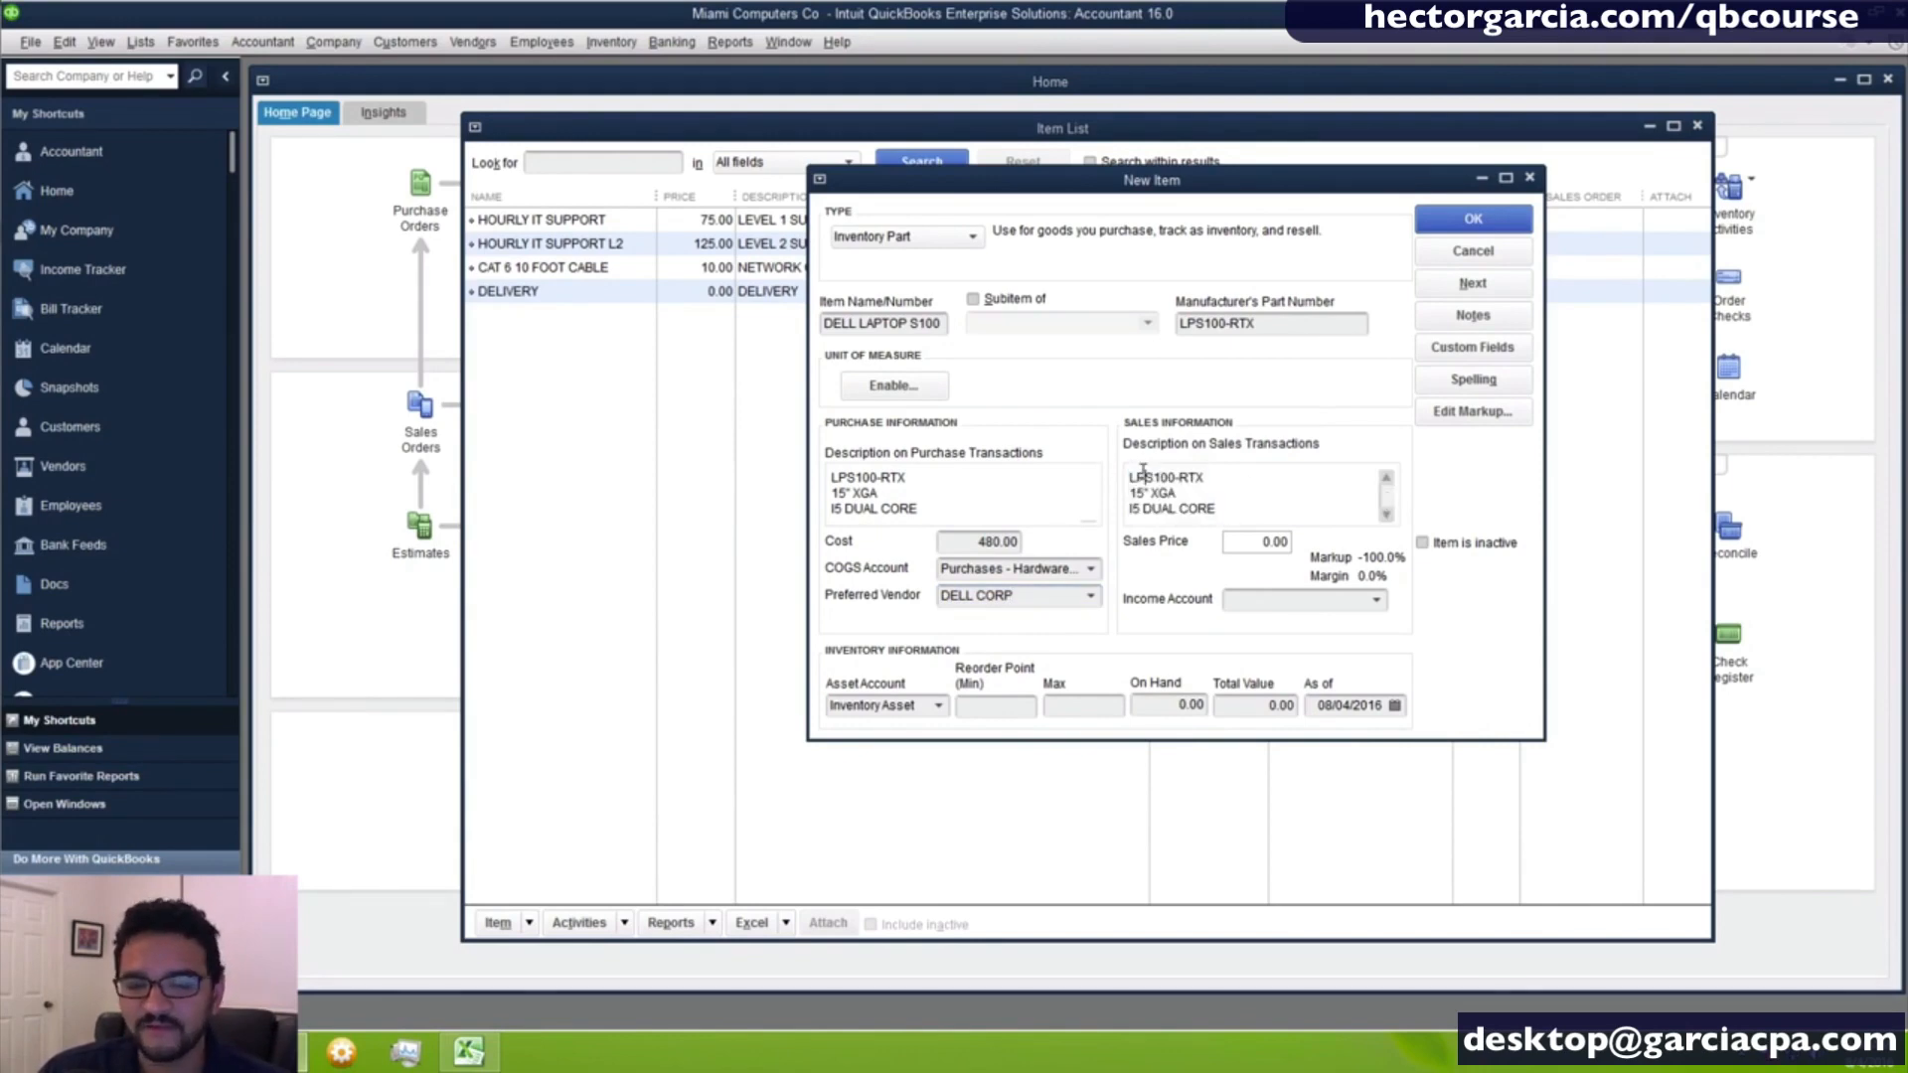
pyautogui.moveTo(1203, 527); pyautogui.dragTo(1227, 520)
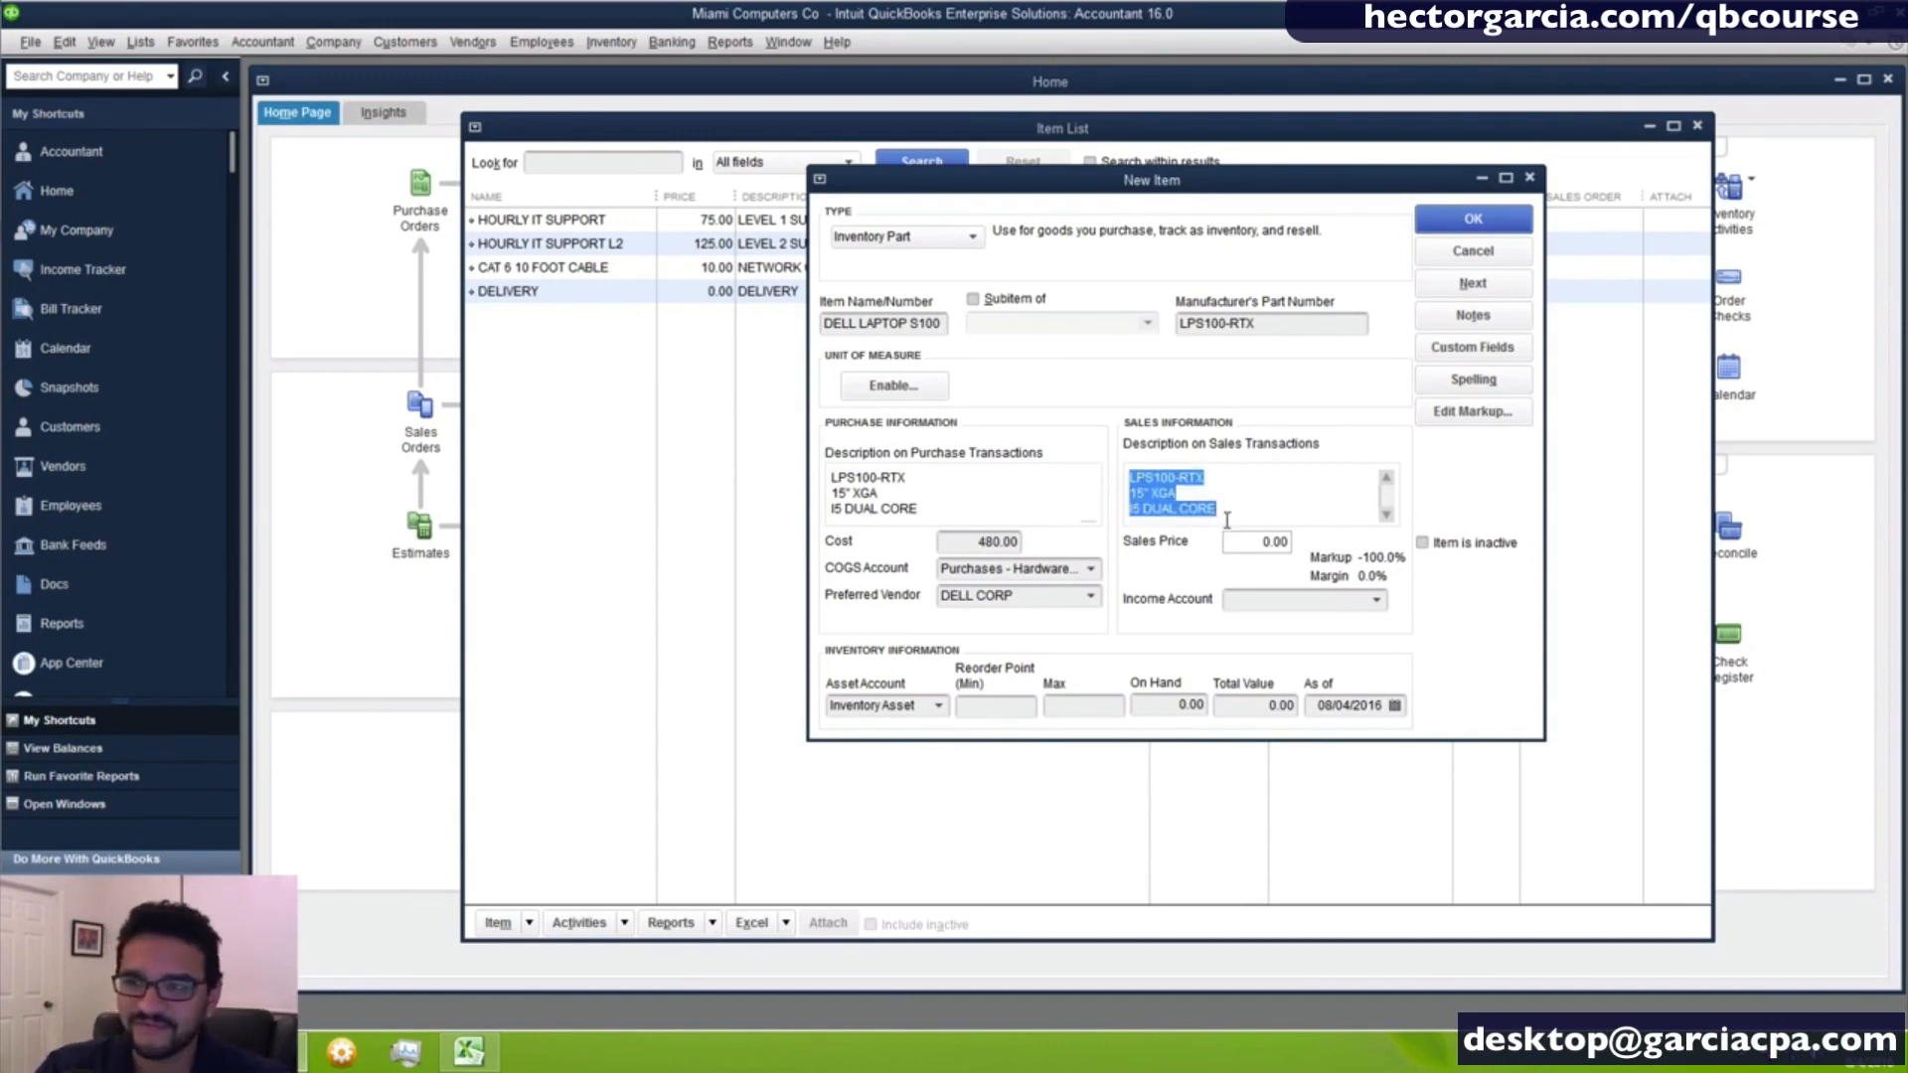
pyautogui.click(1231, 518)
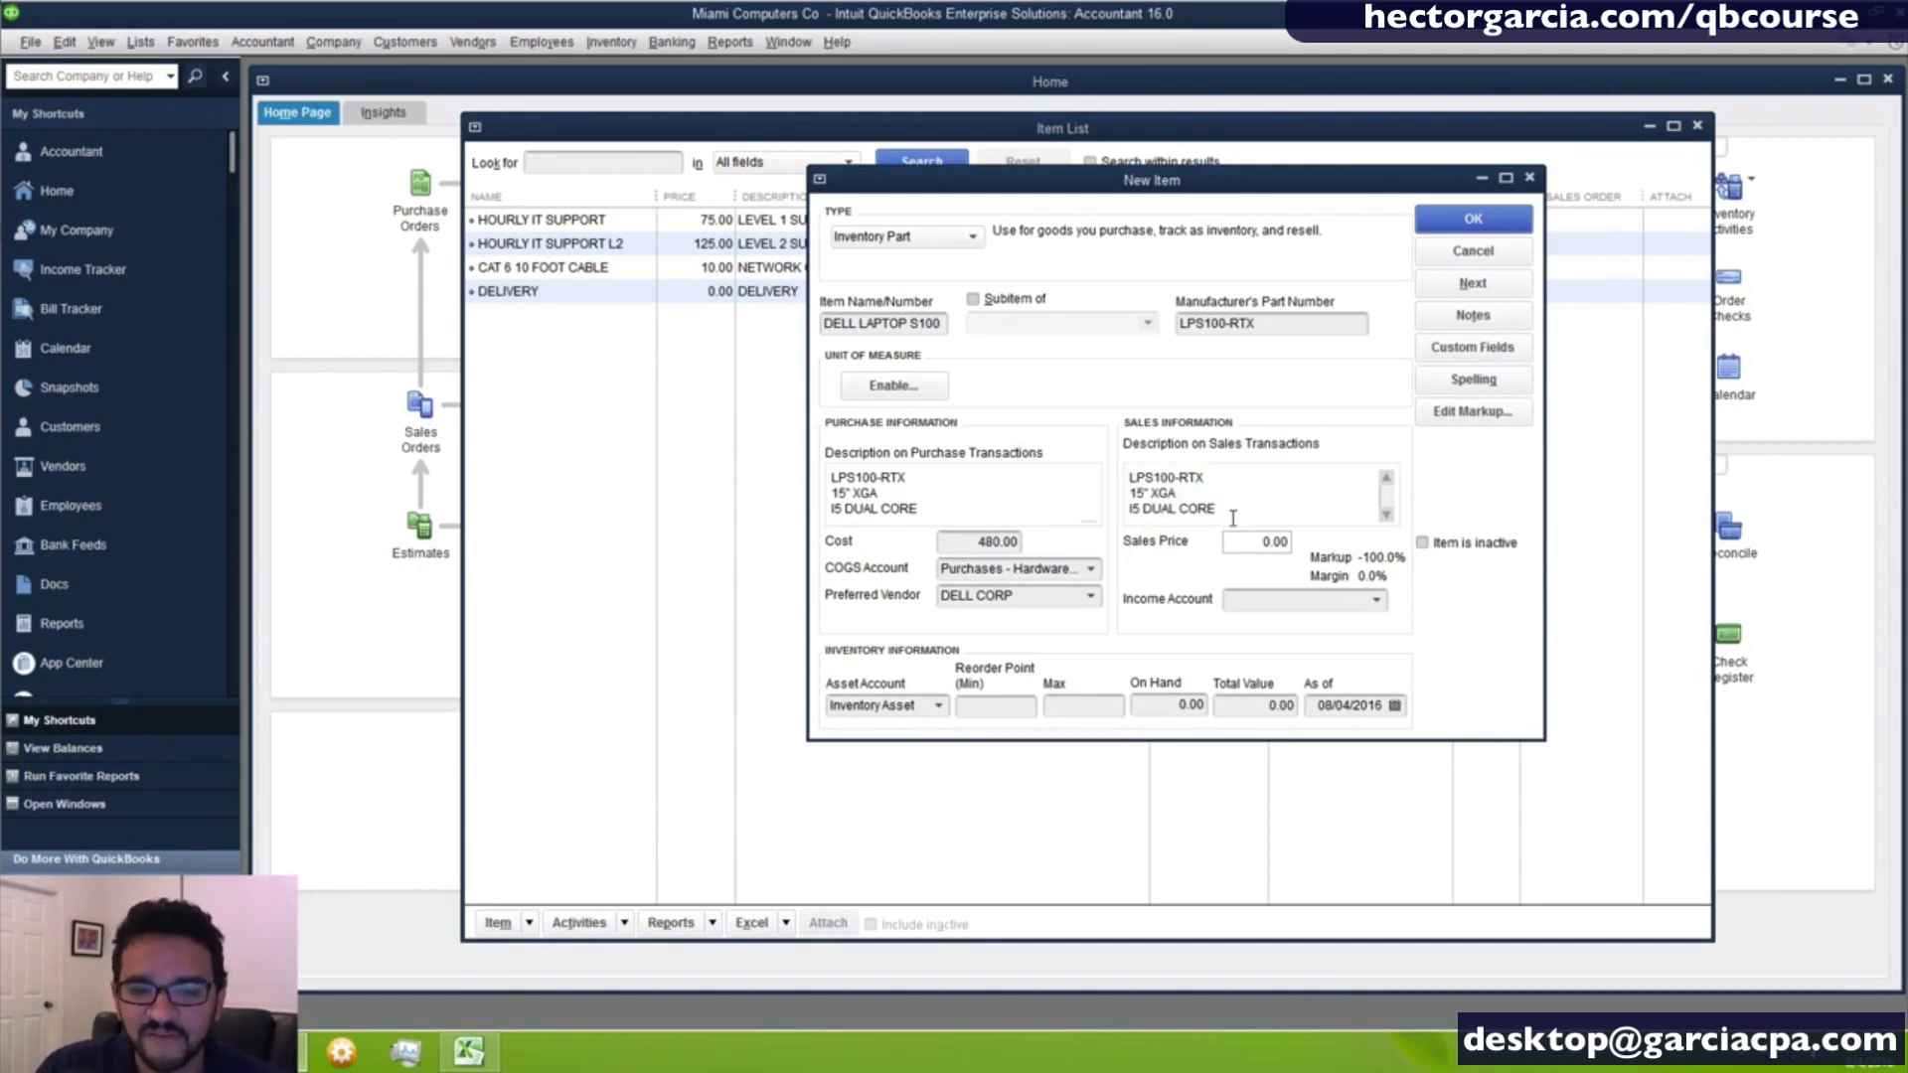
pyautogui.moveTo(1239, 516); pyautogui.dragTo(1083, 446)
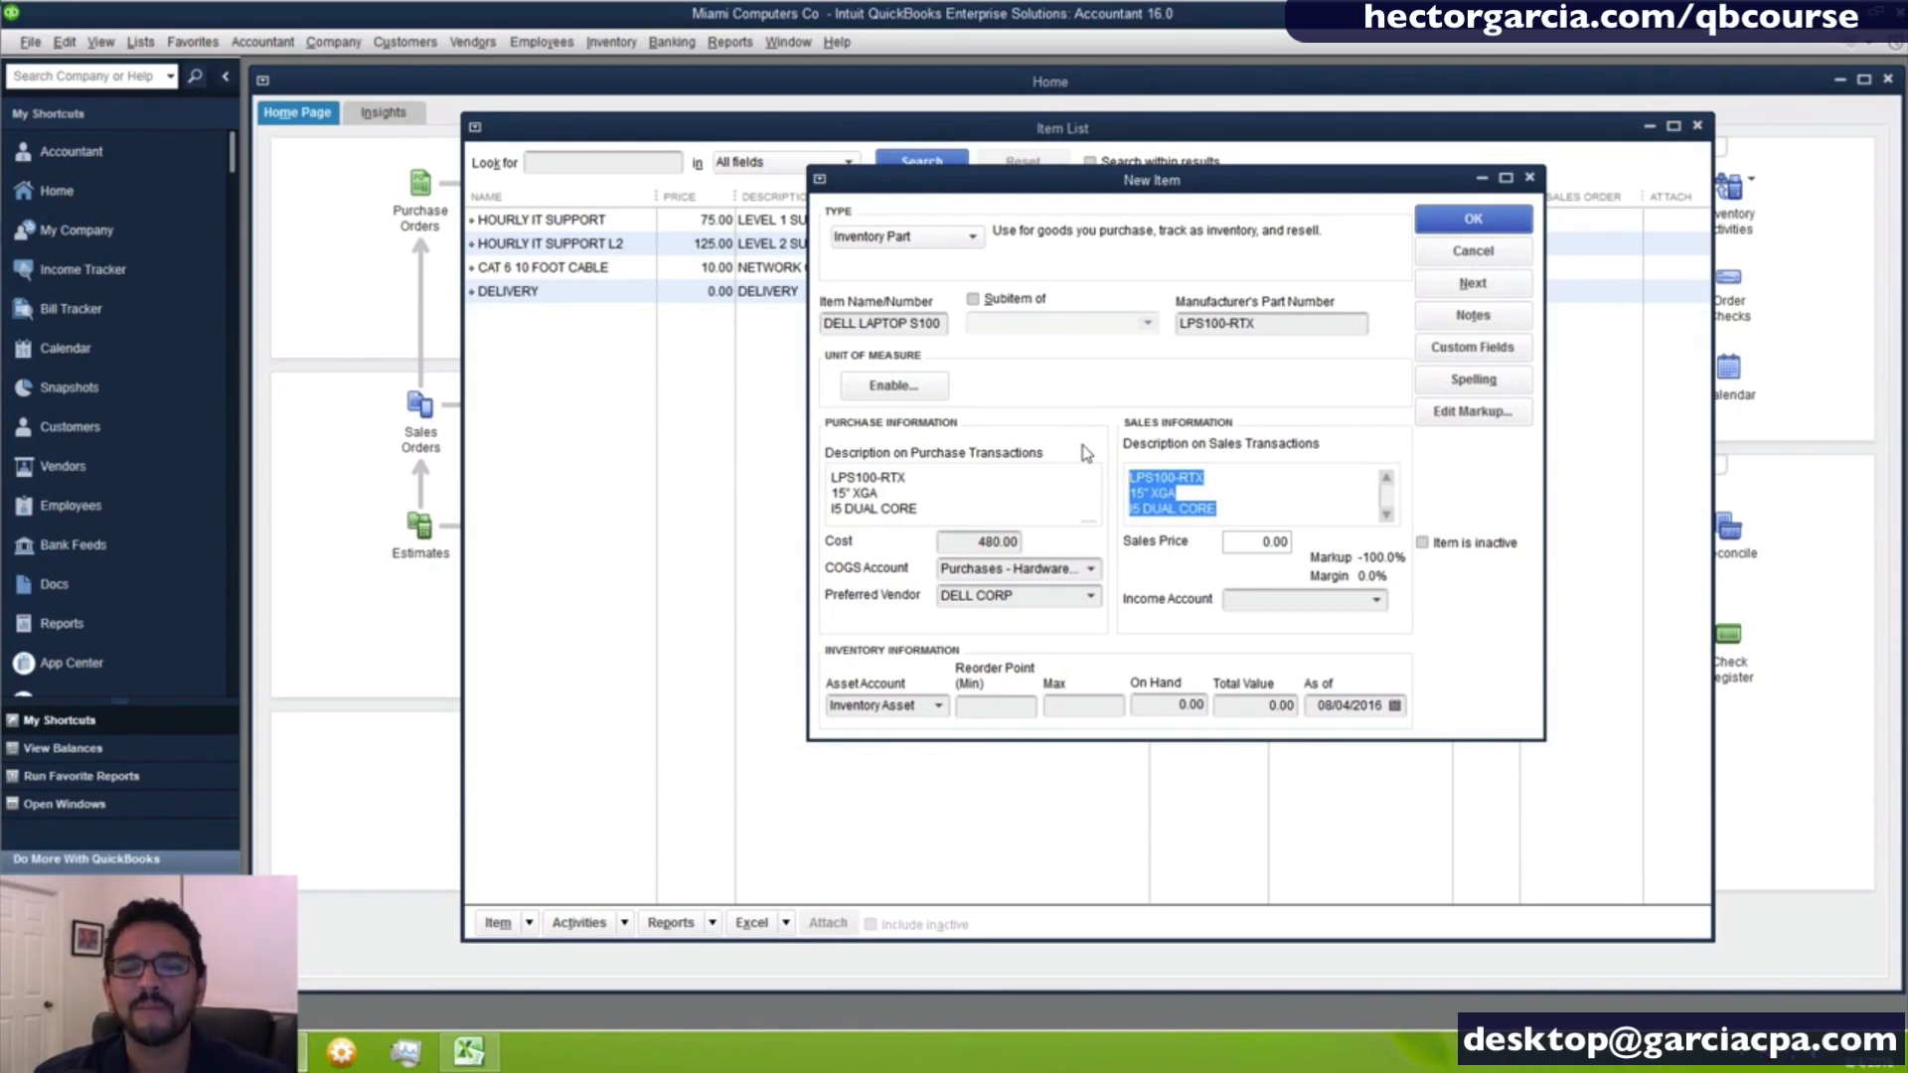
pyautogui.write('FAST')
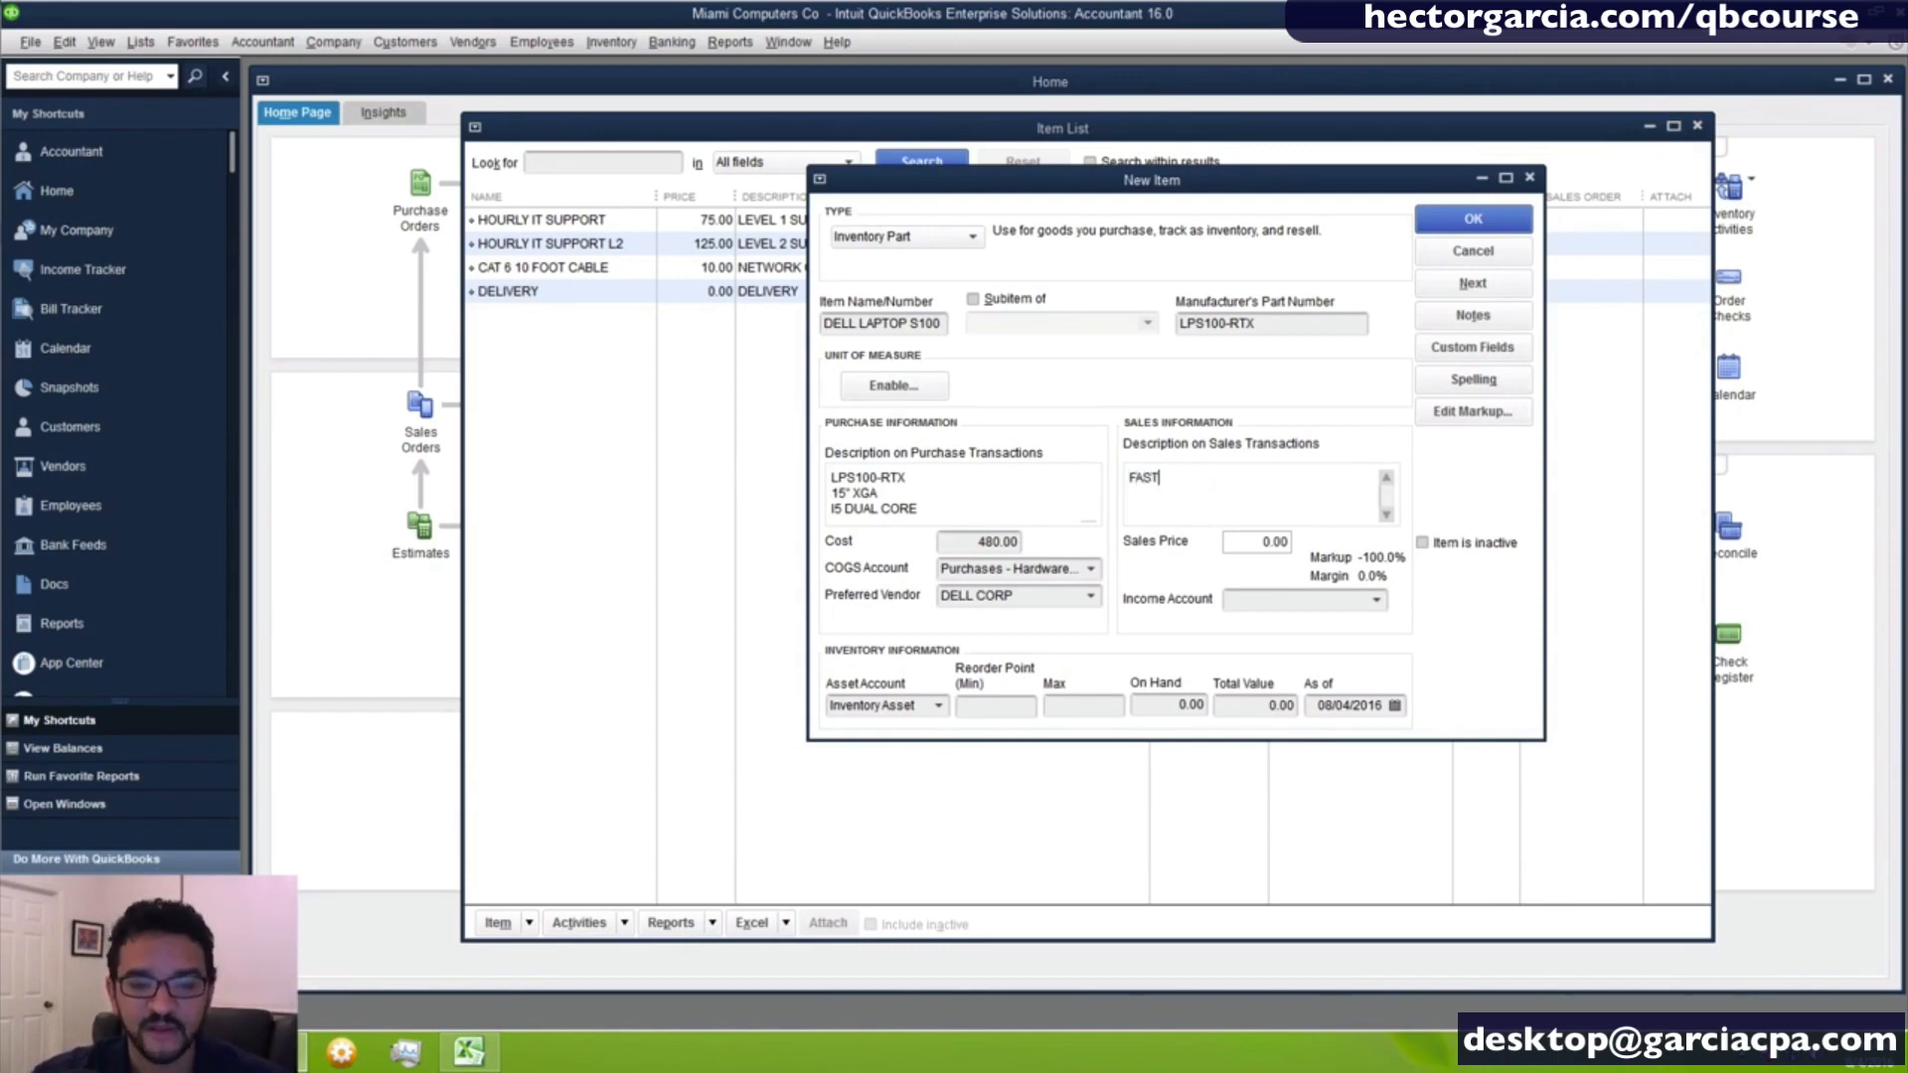
pyautogui.write(' LAPTOP')
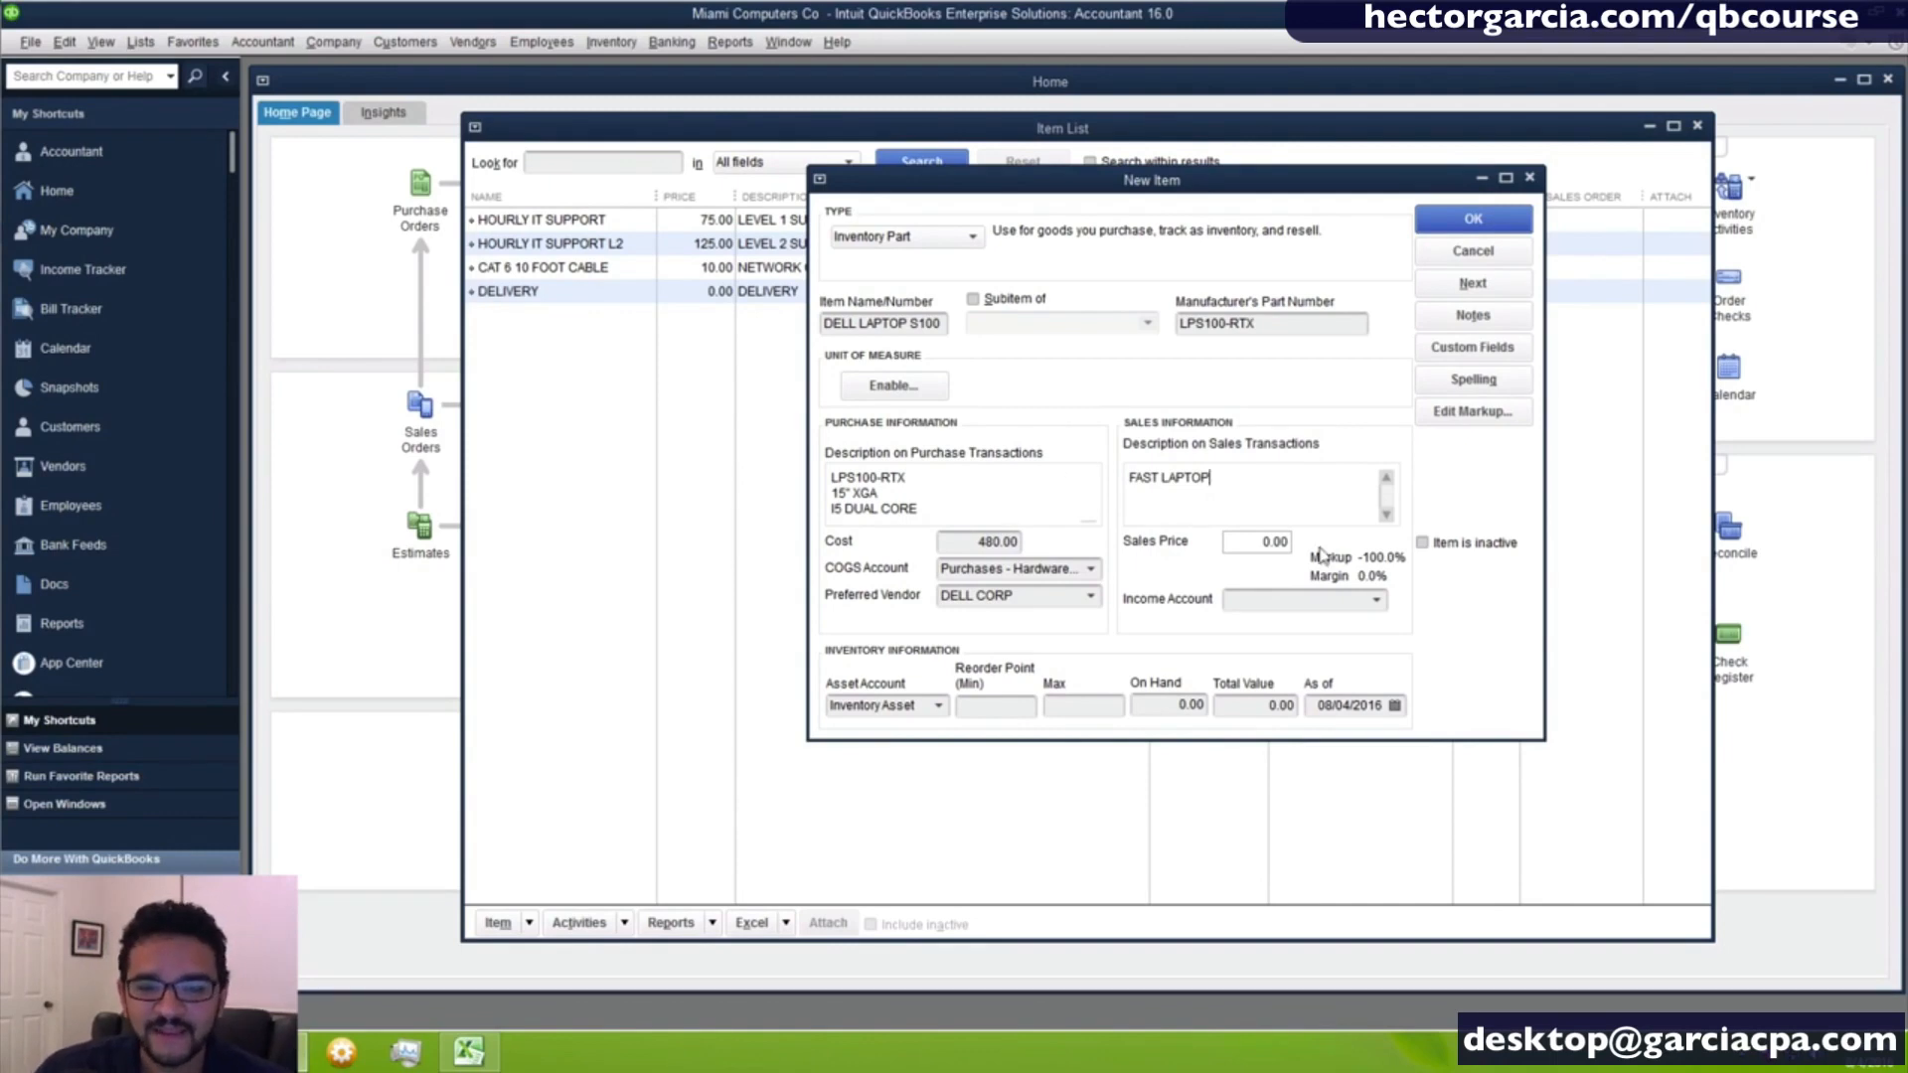
# - Set the laptop's sales price to 599
pyautogui.click(1258, 545)
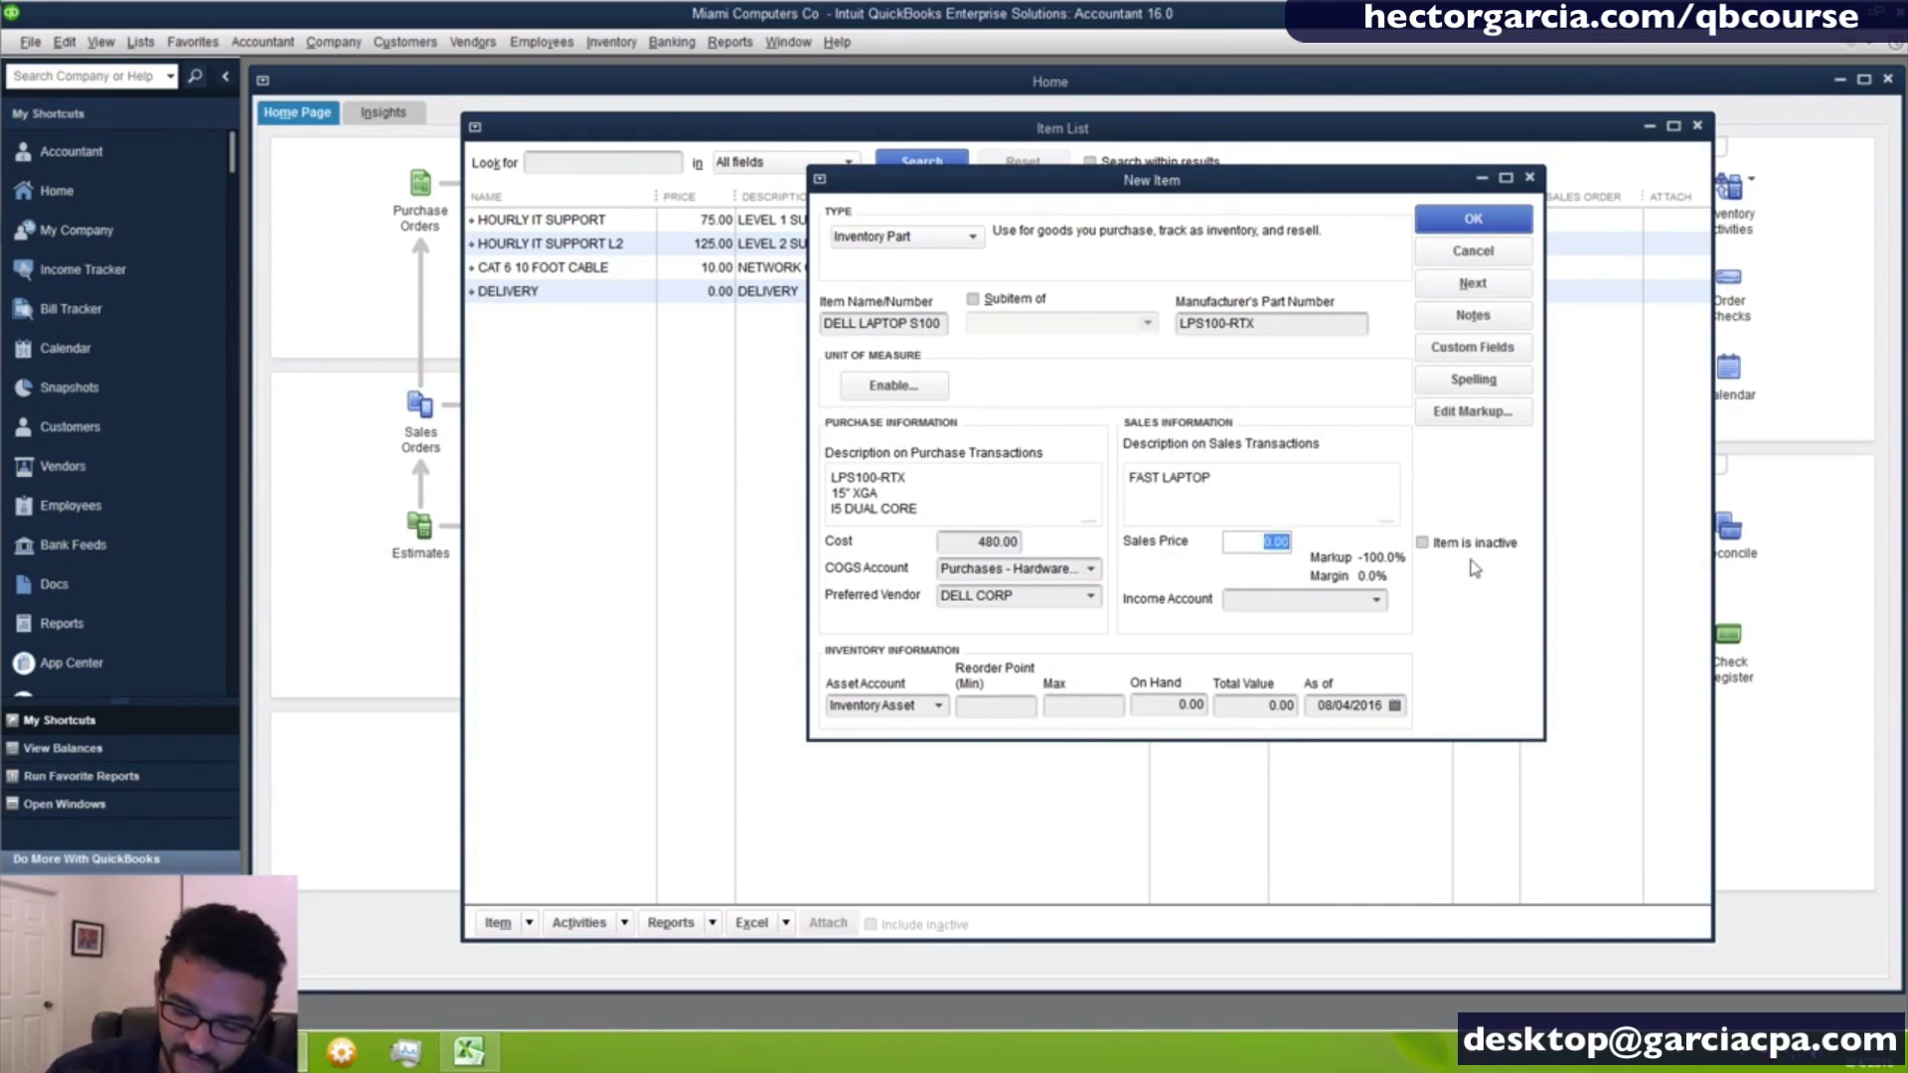
pyautogui.write('599')
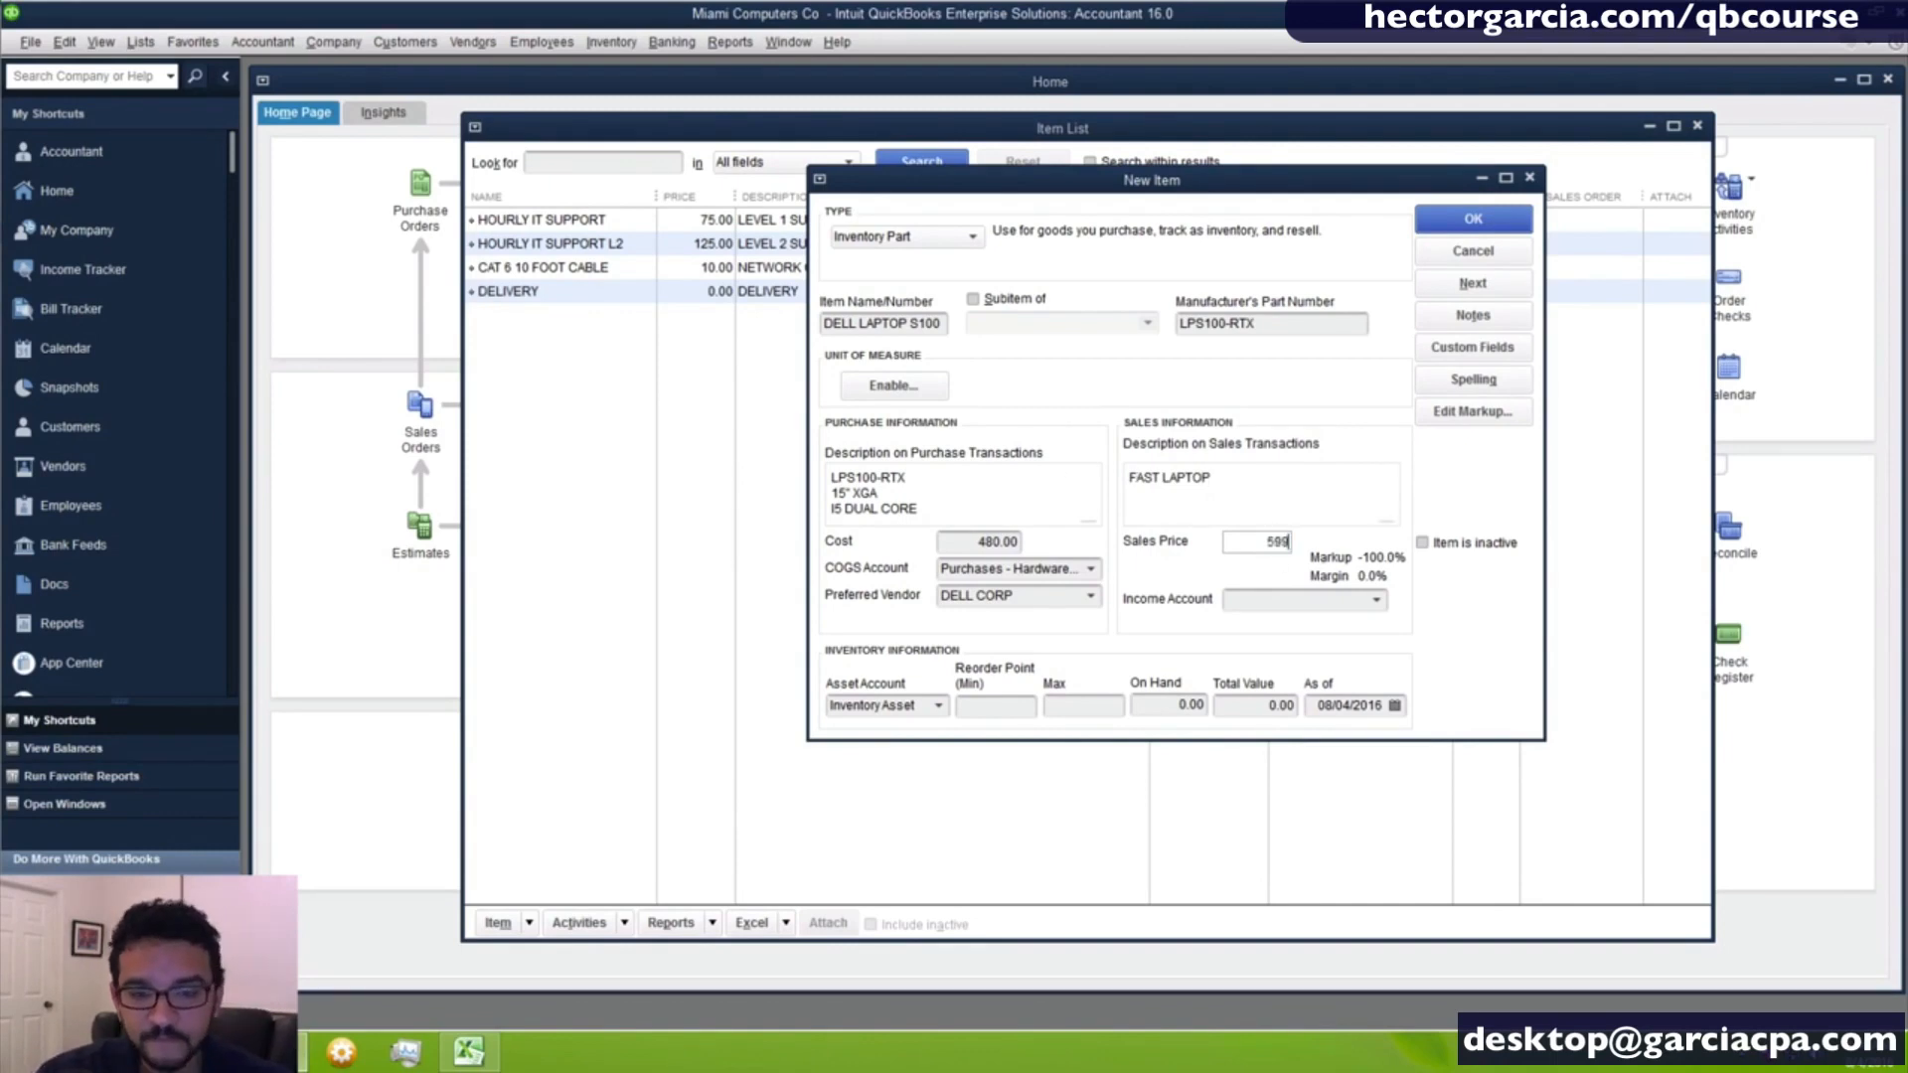
pyautogui.press('Tab')
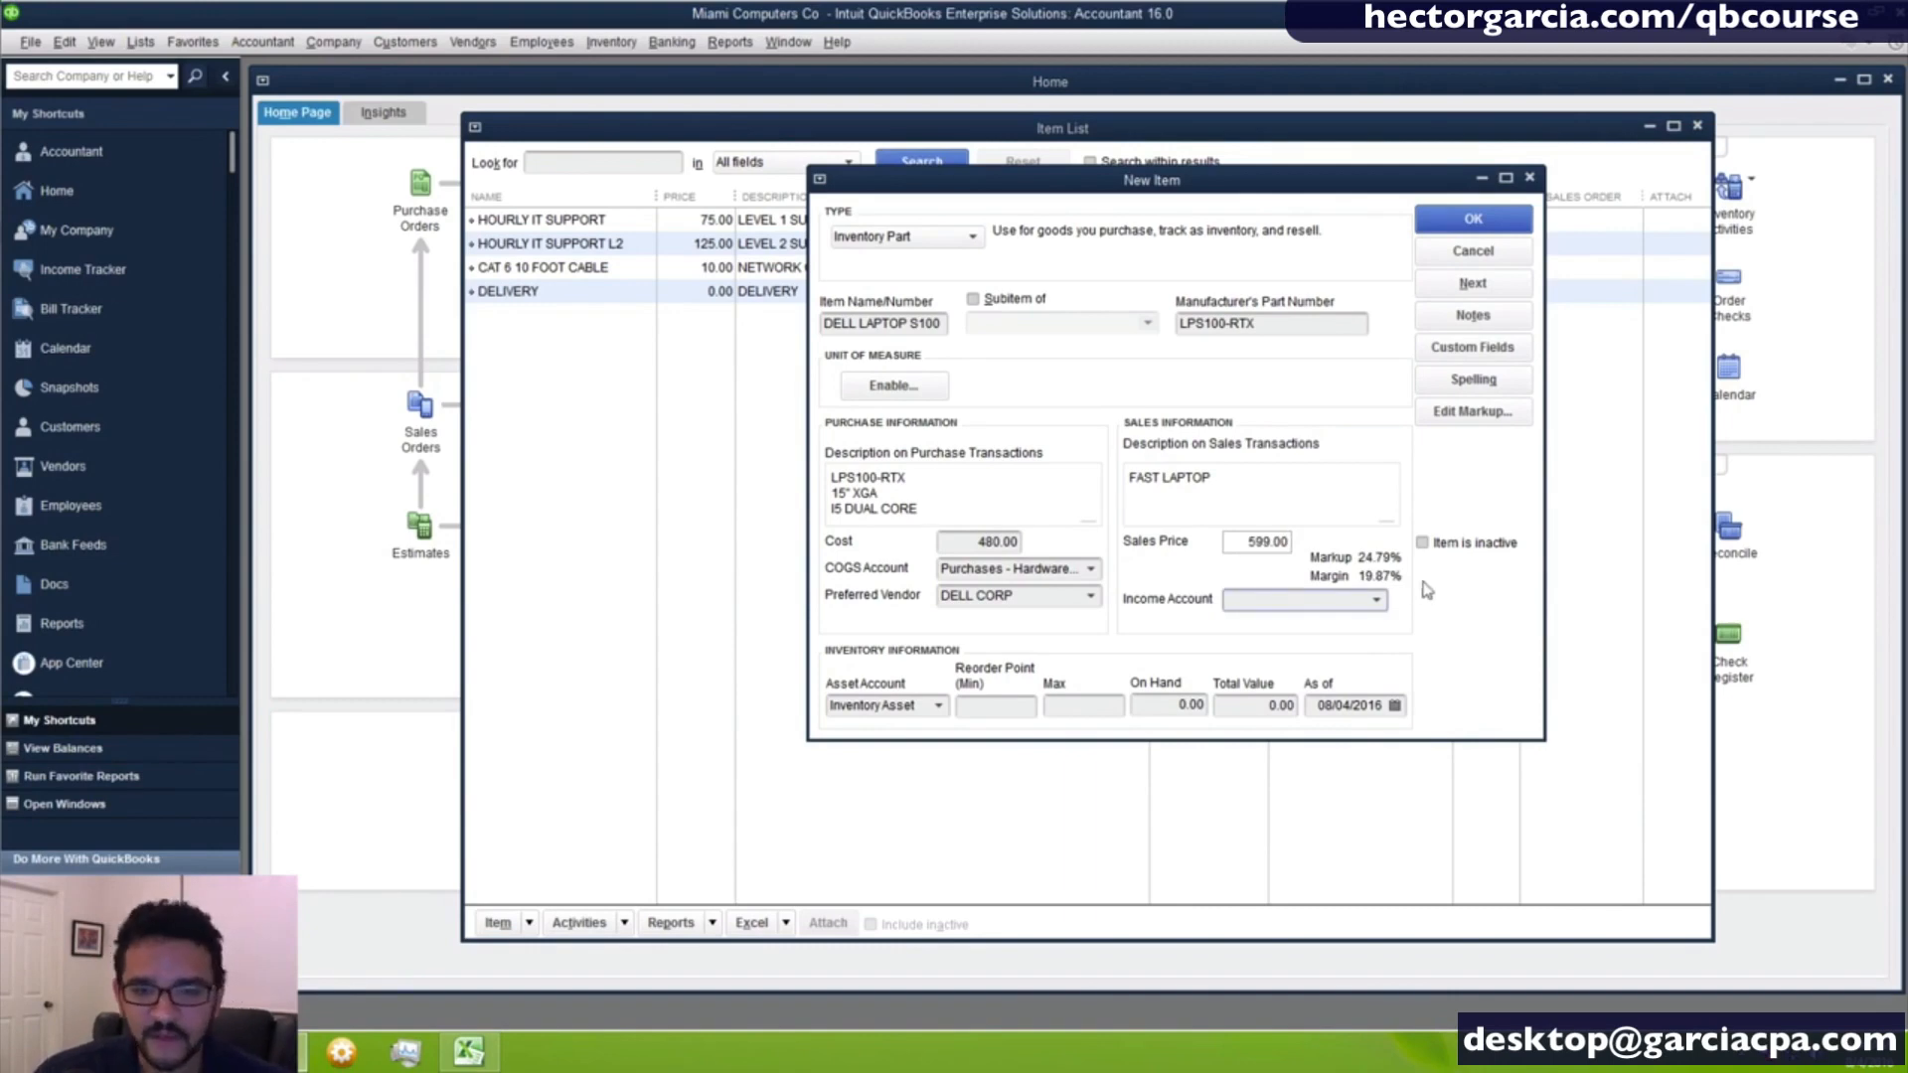
# - Set the laptop's income account to Sales - Hardware
pyautogui.click(1378, 600)
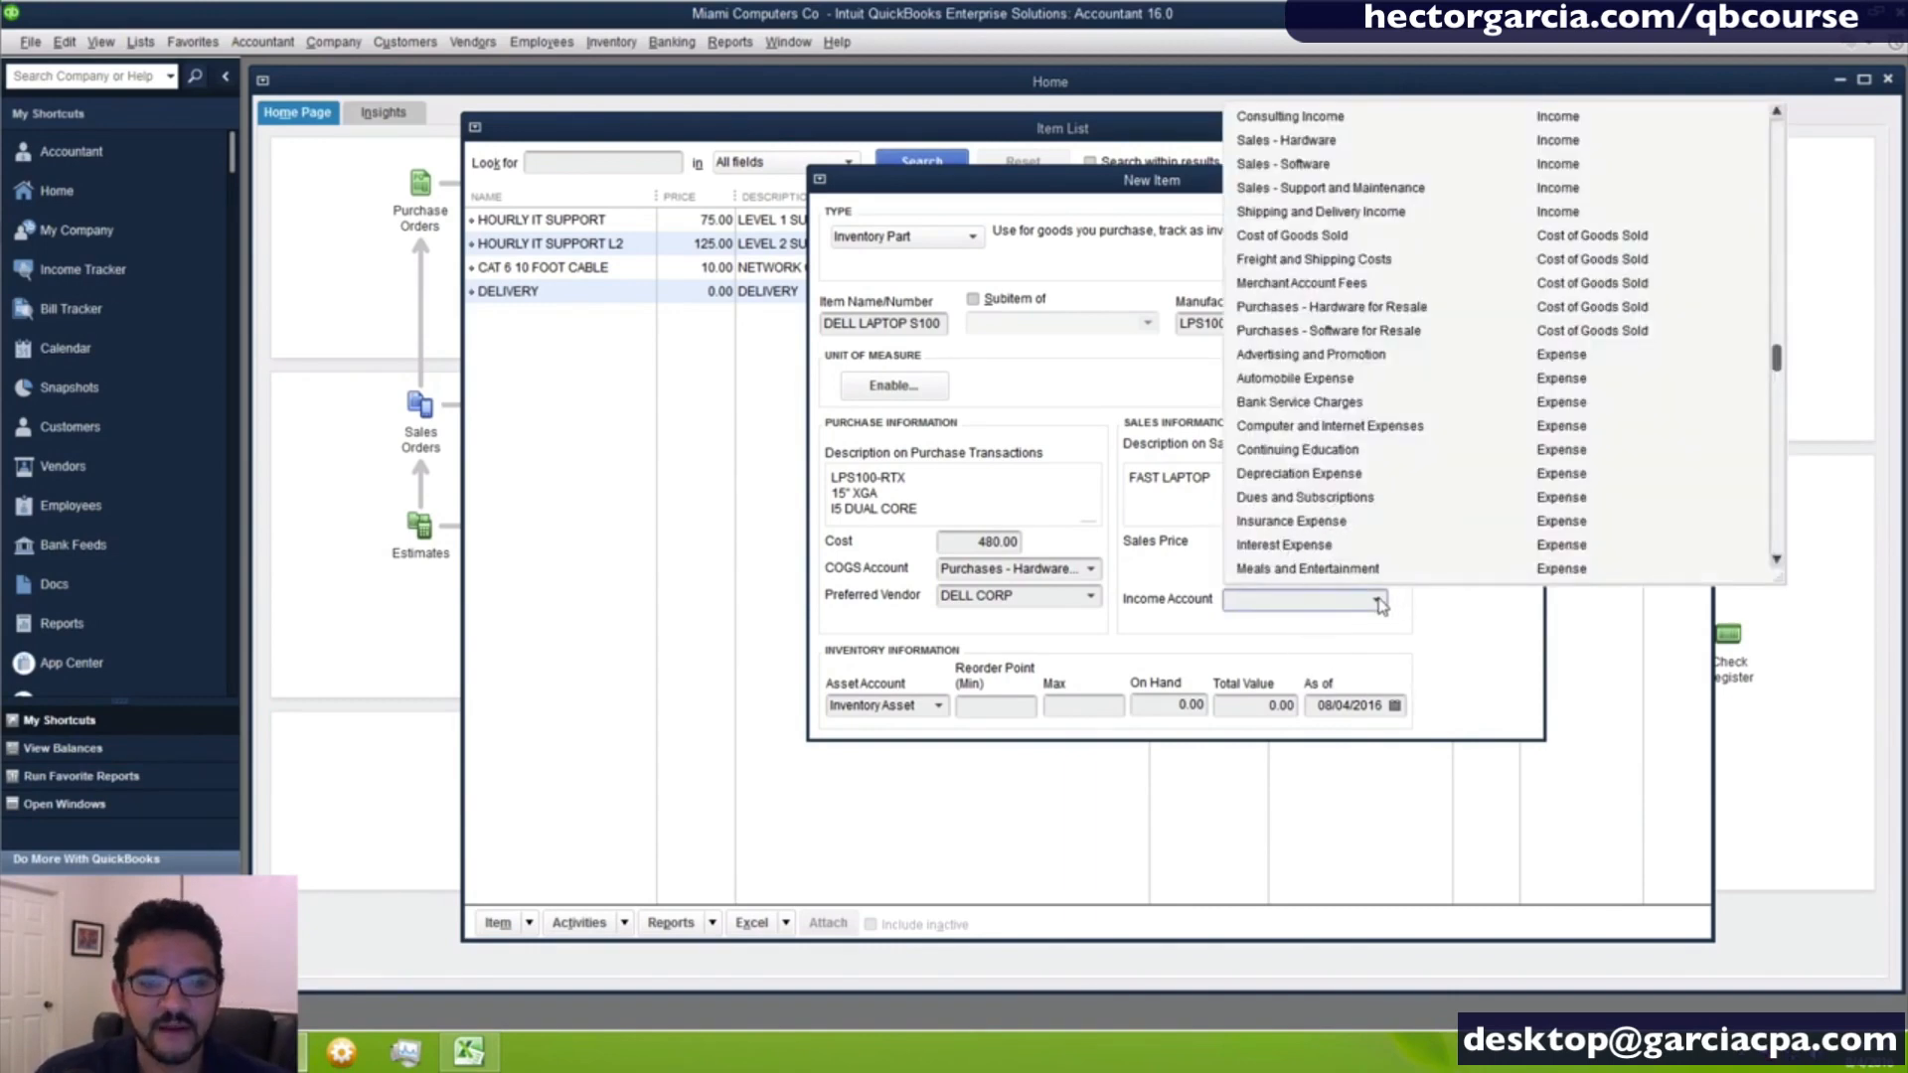
pyautogui.click(1312, 142)
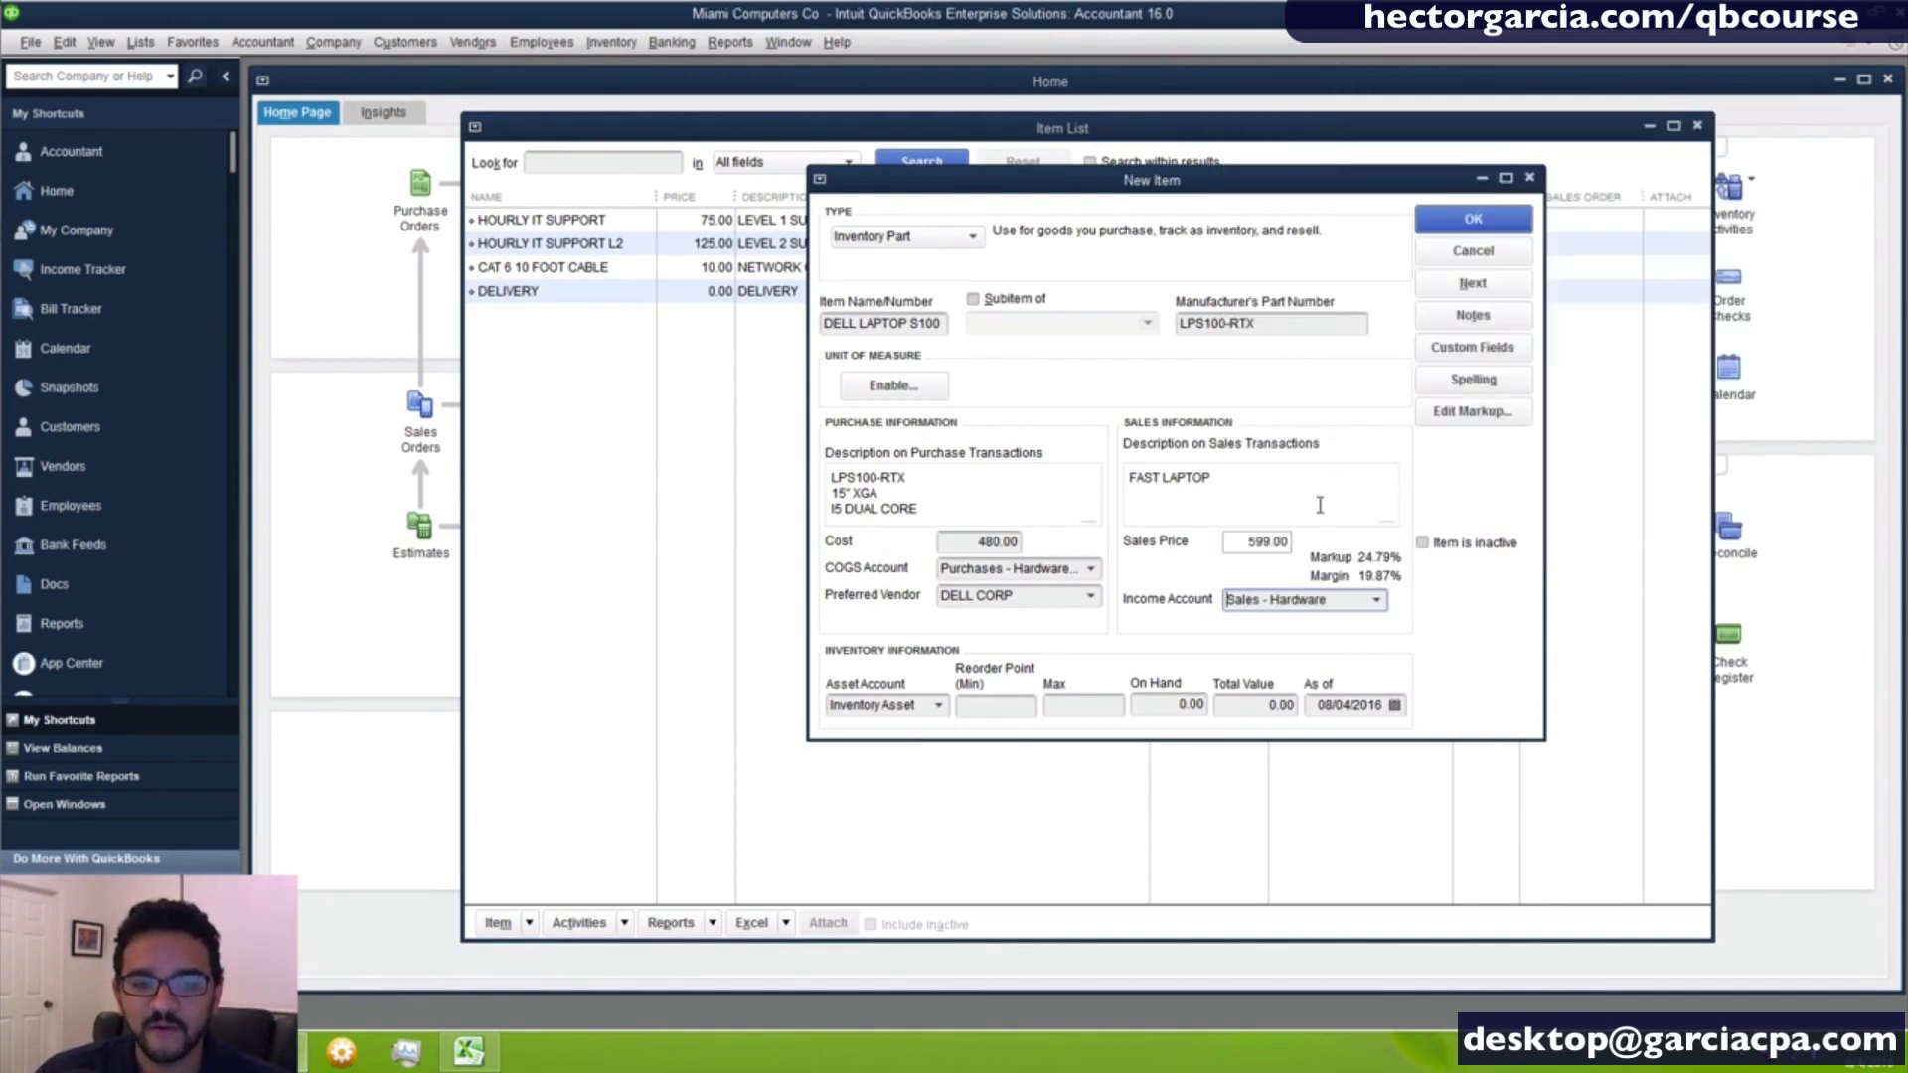
pyautogui.moveTo(1335, 602); pyautogui.dragTo(1113, 603)
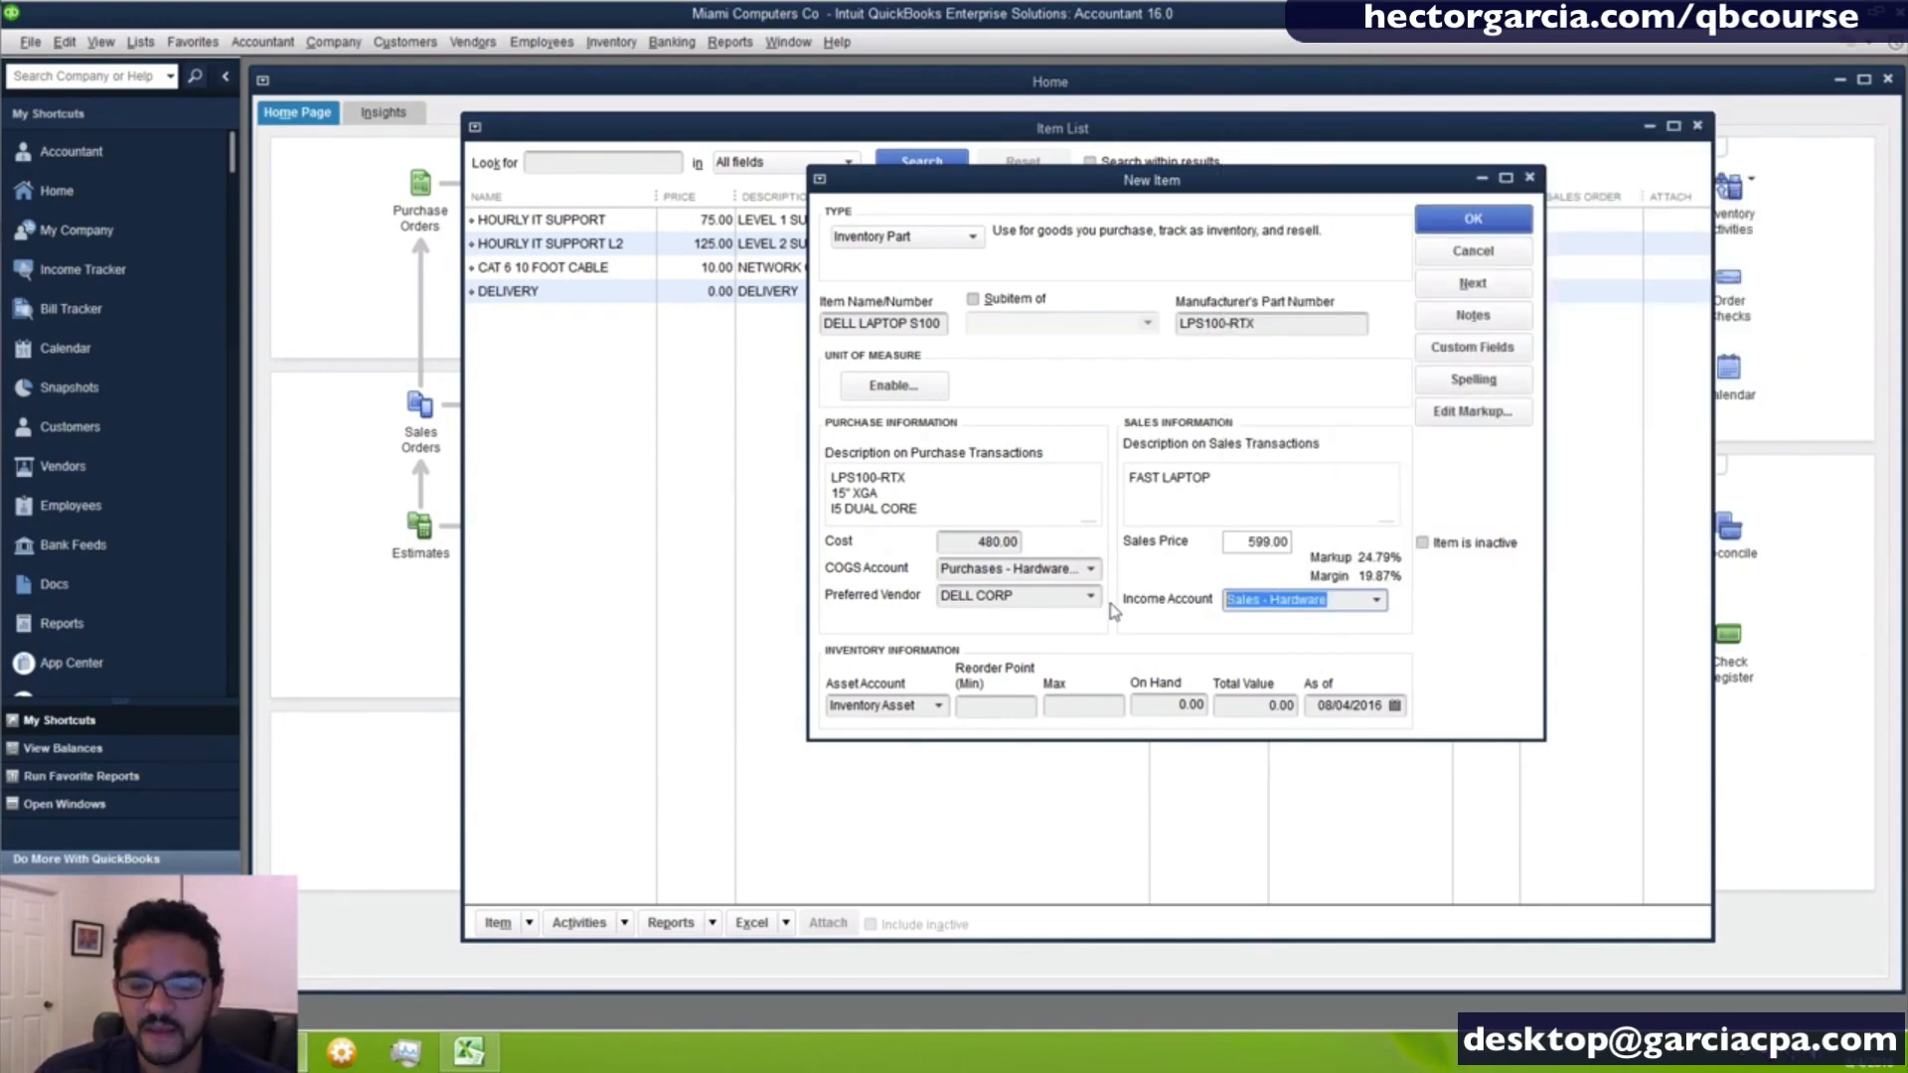
# - Review the account types behind the laptop's income and COGS accounts, along with its cost and sales price
pyautogui.click(1378, 600)
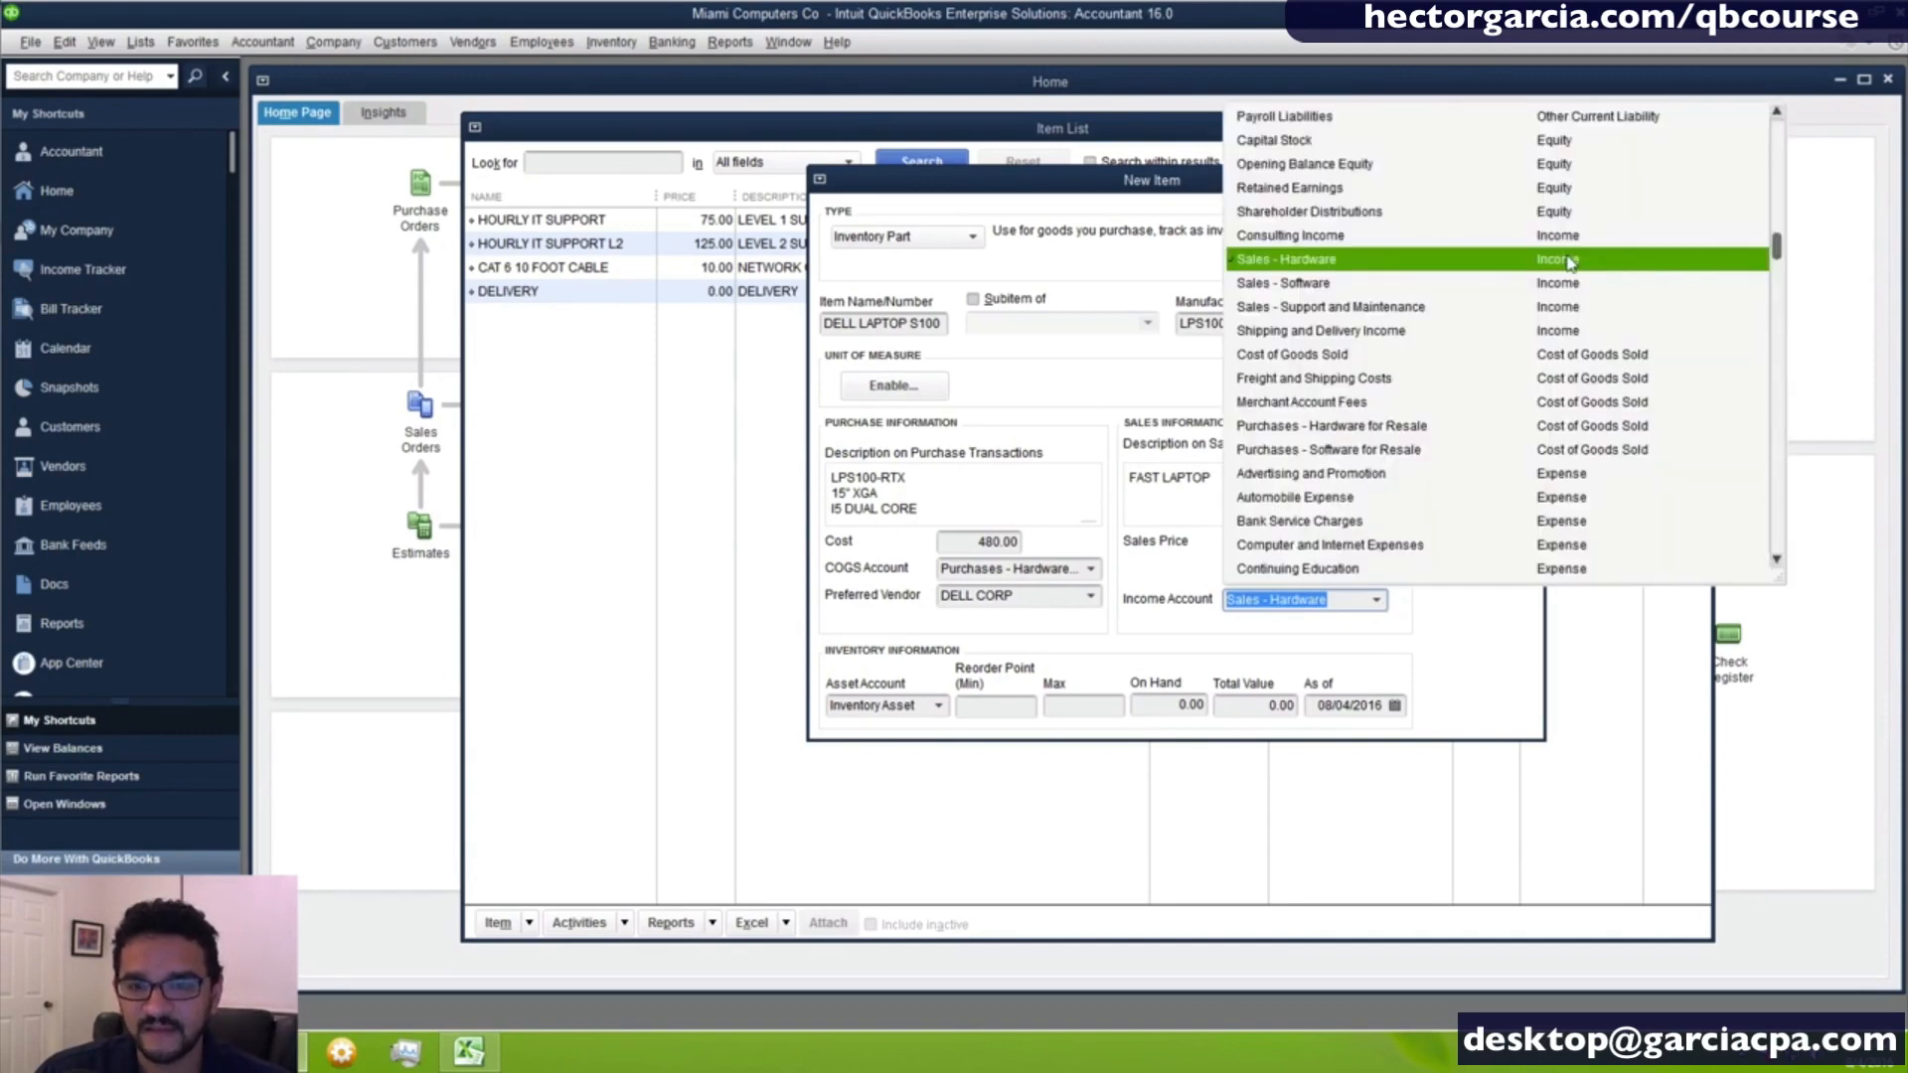
pyautogui.click(1090, 565)
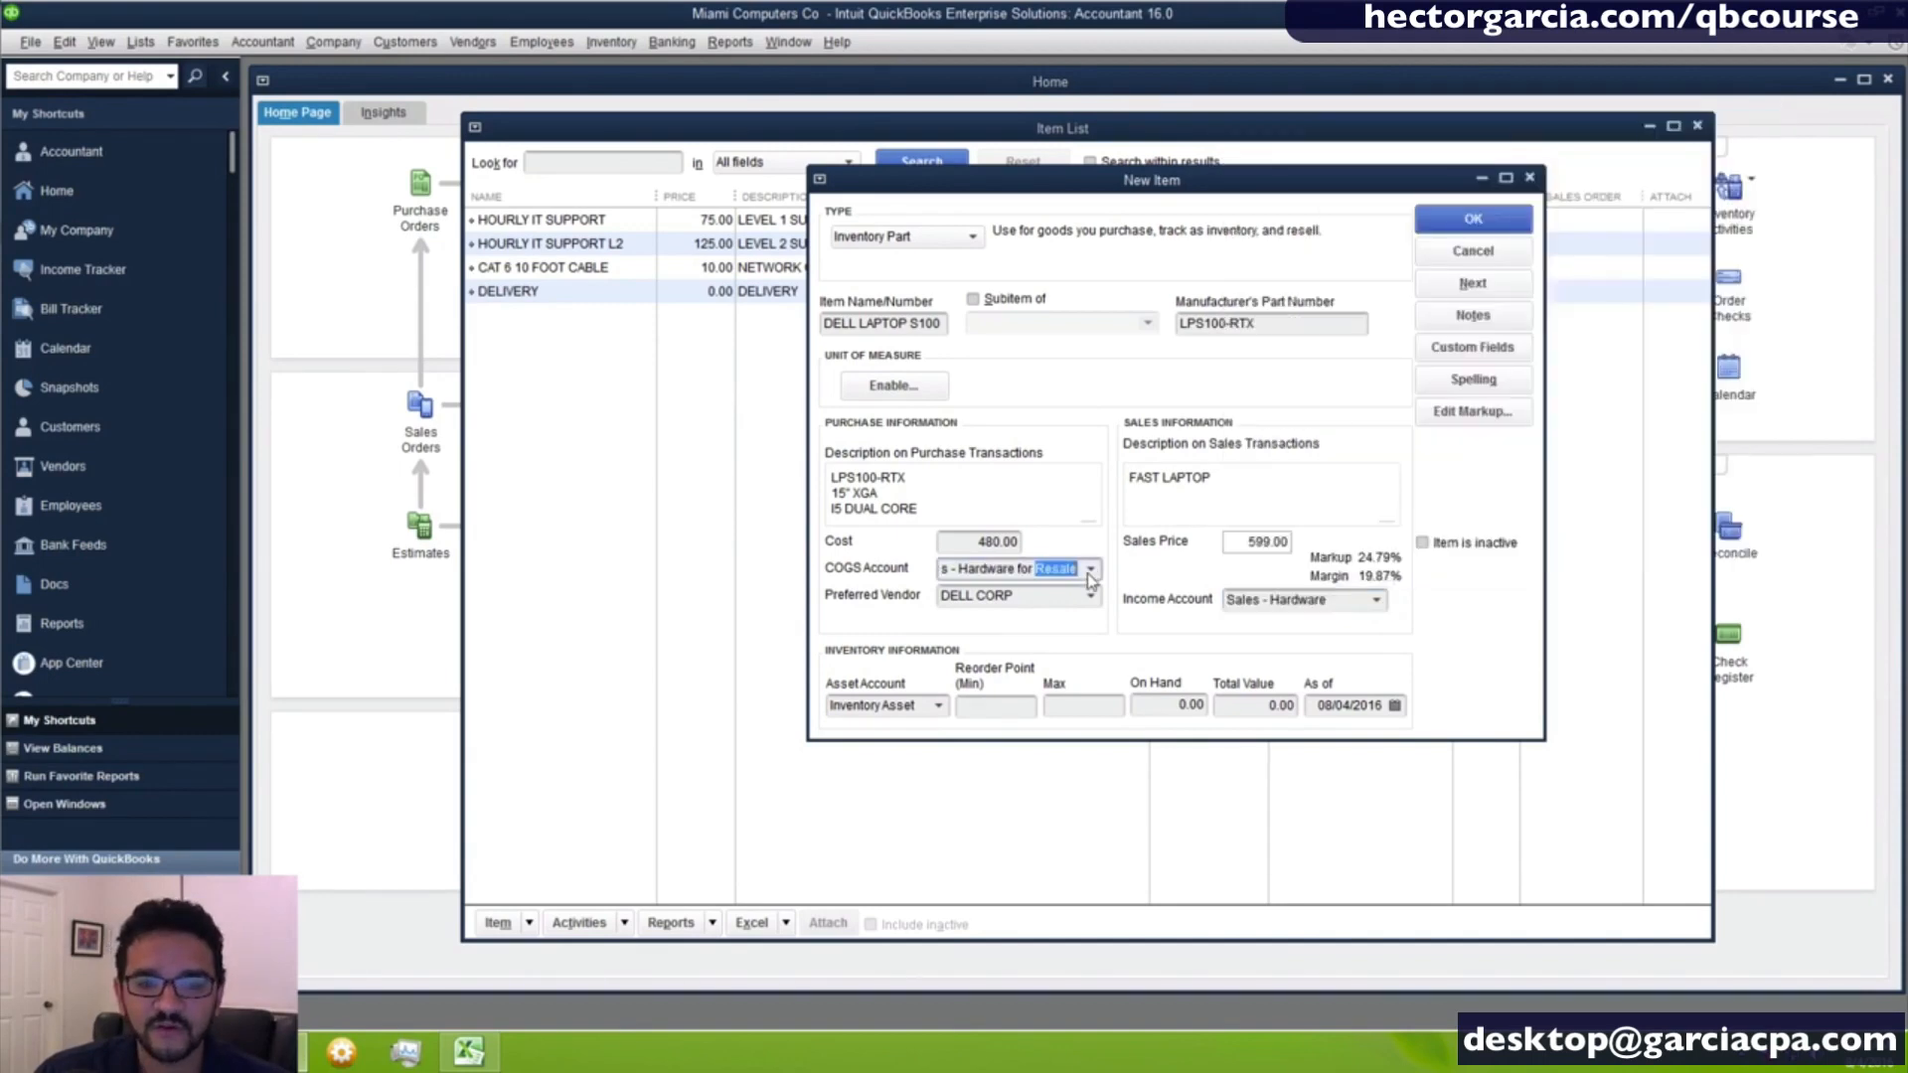
pyautogui.click(1090, 569)
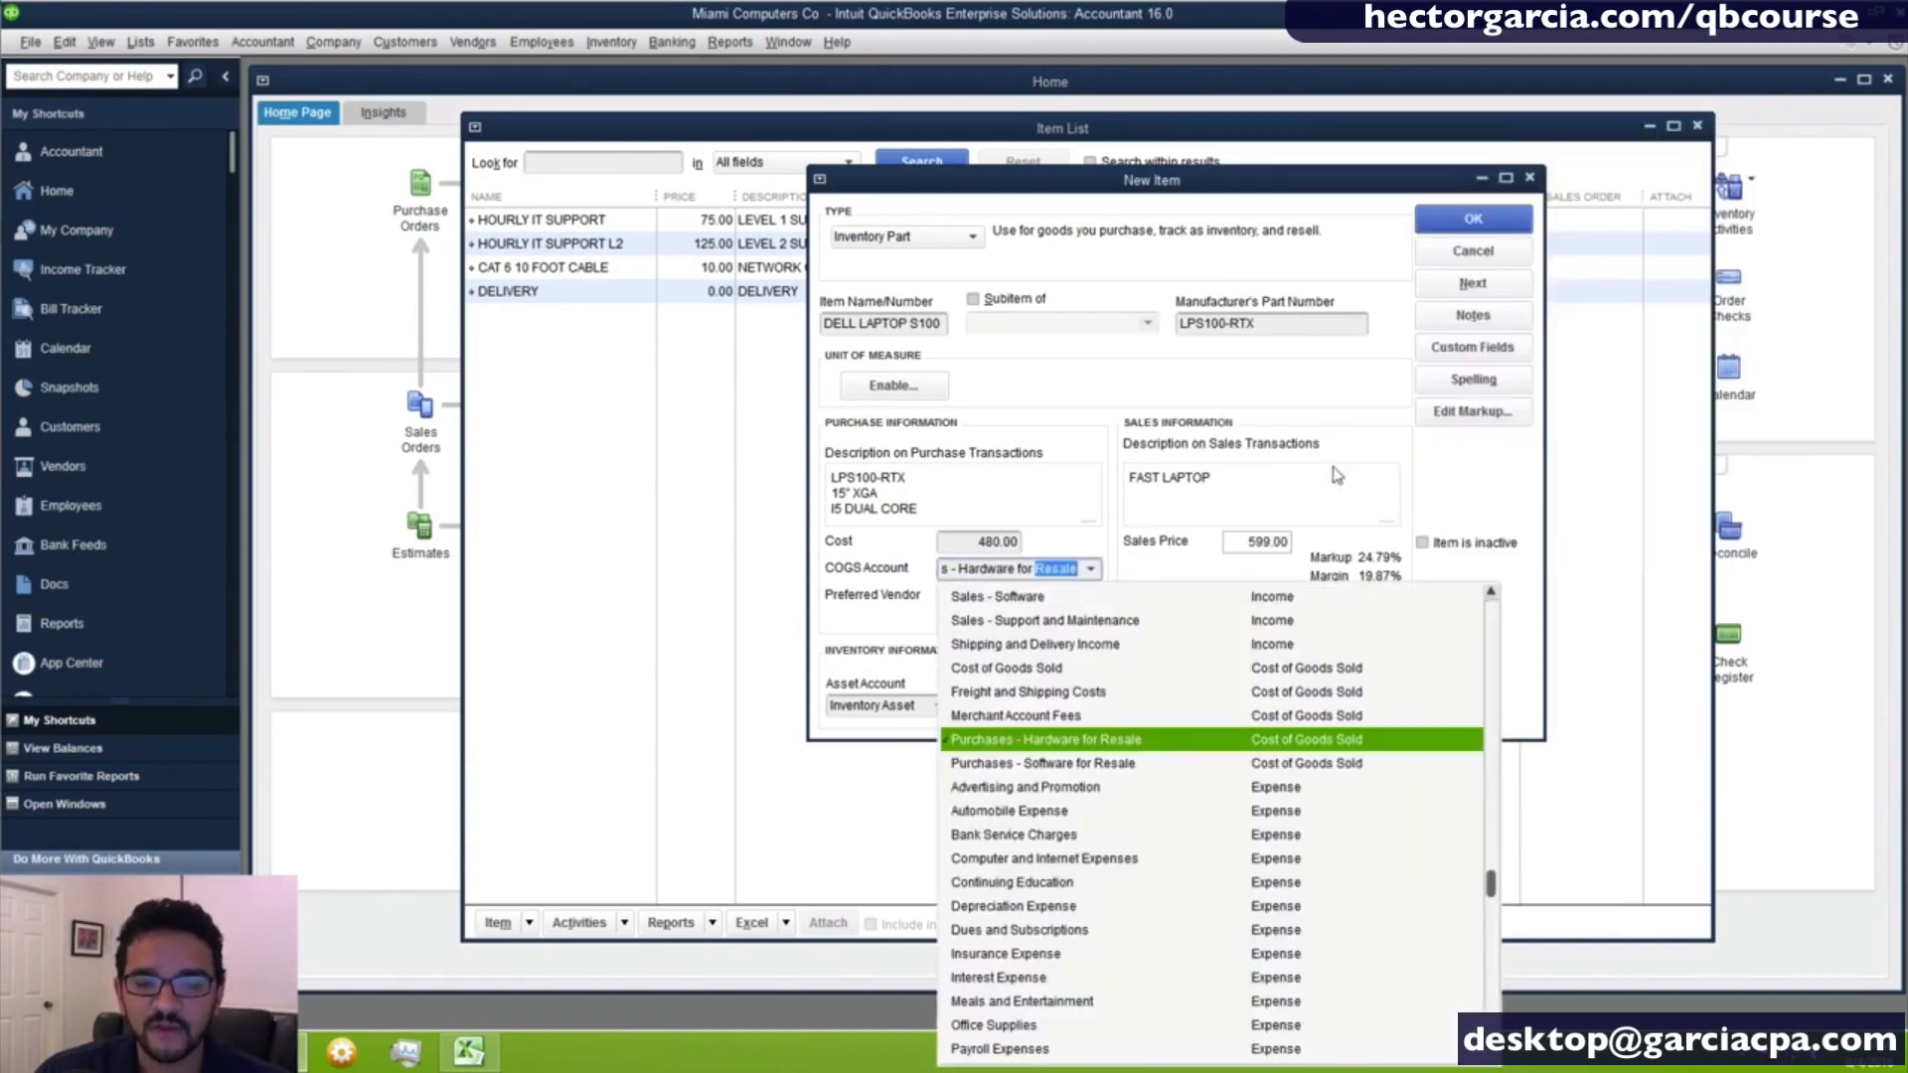
pyautogui.click(1310, 742)
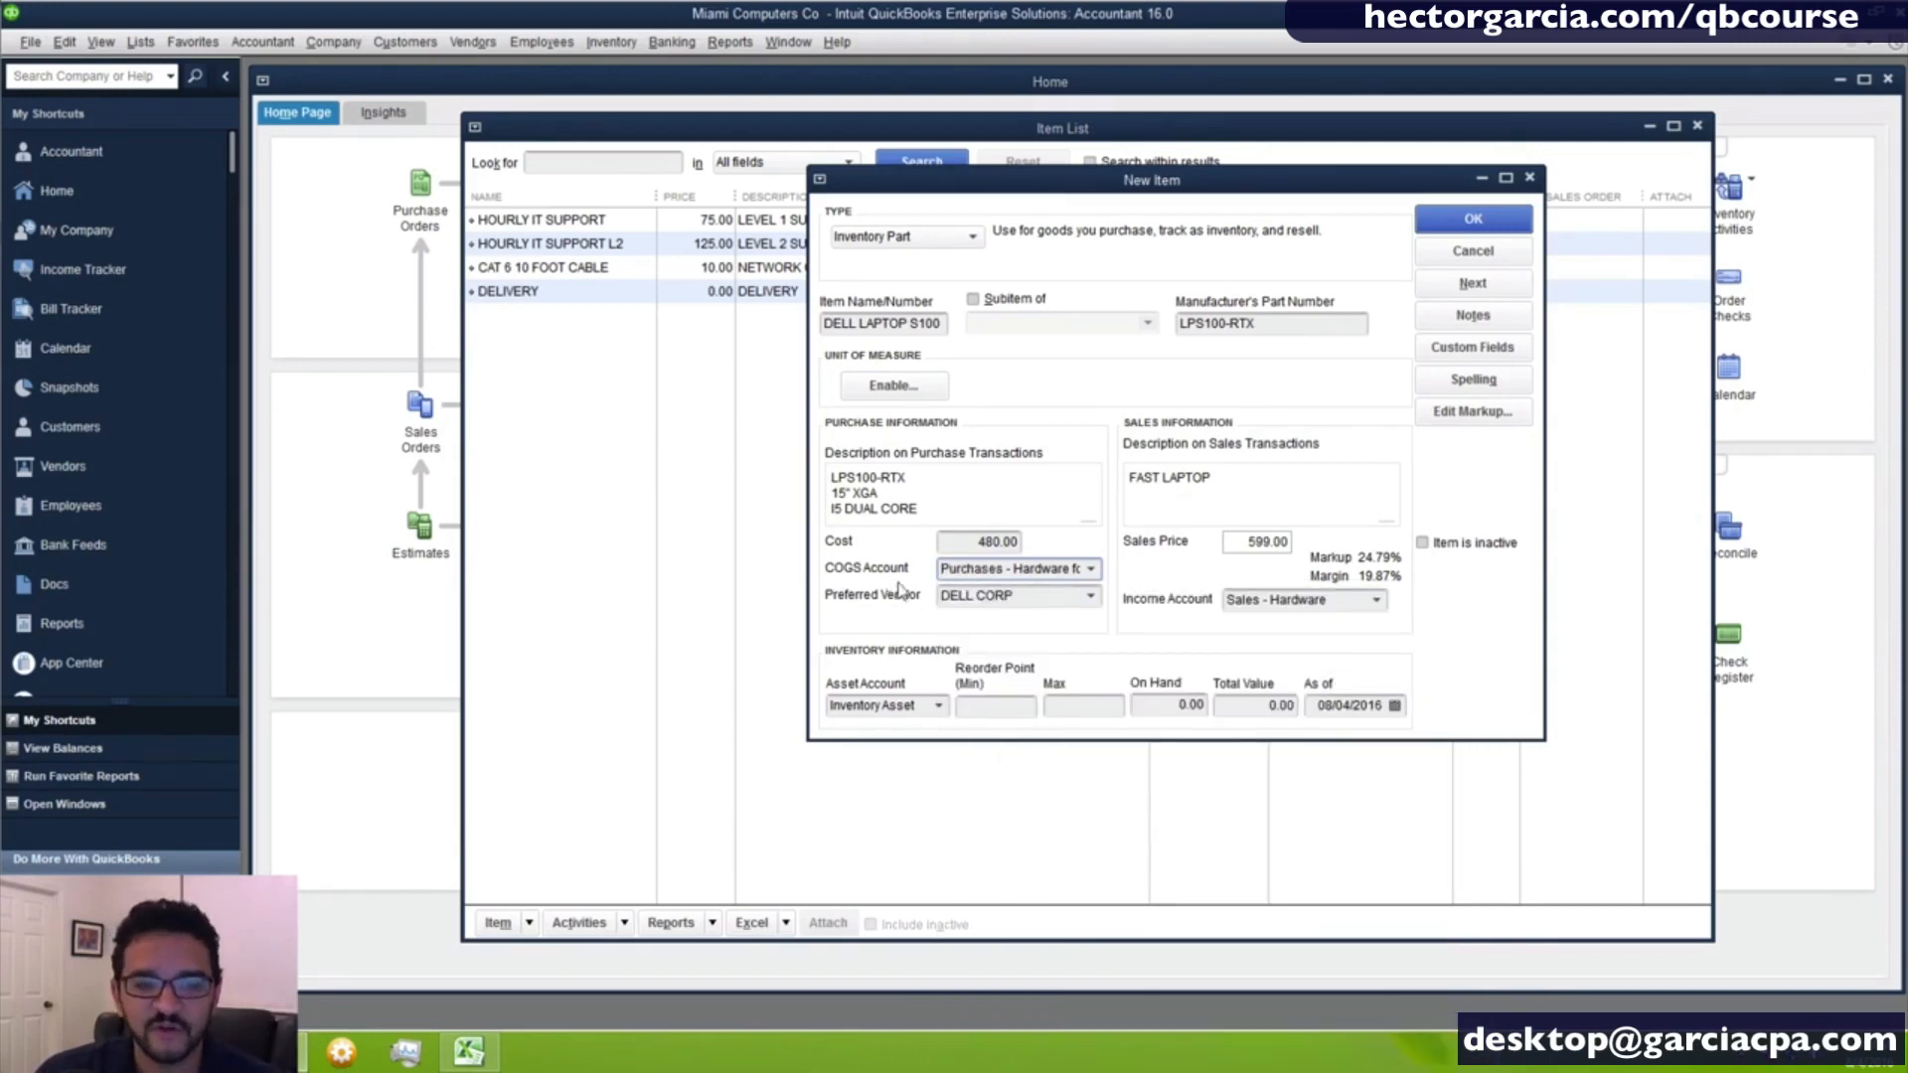
pyautogui.press('Tab')
pyautogui.click(954, 544)
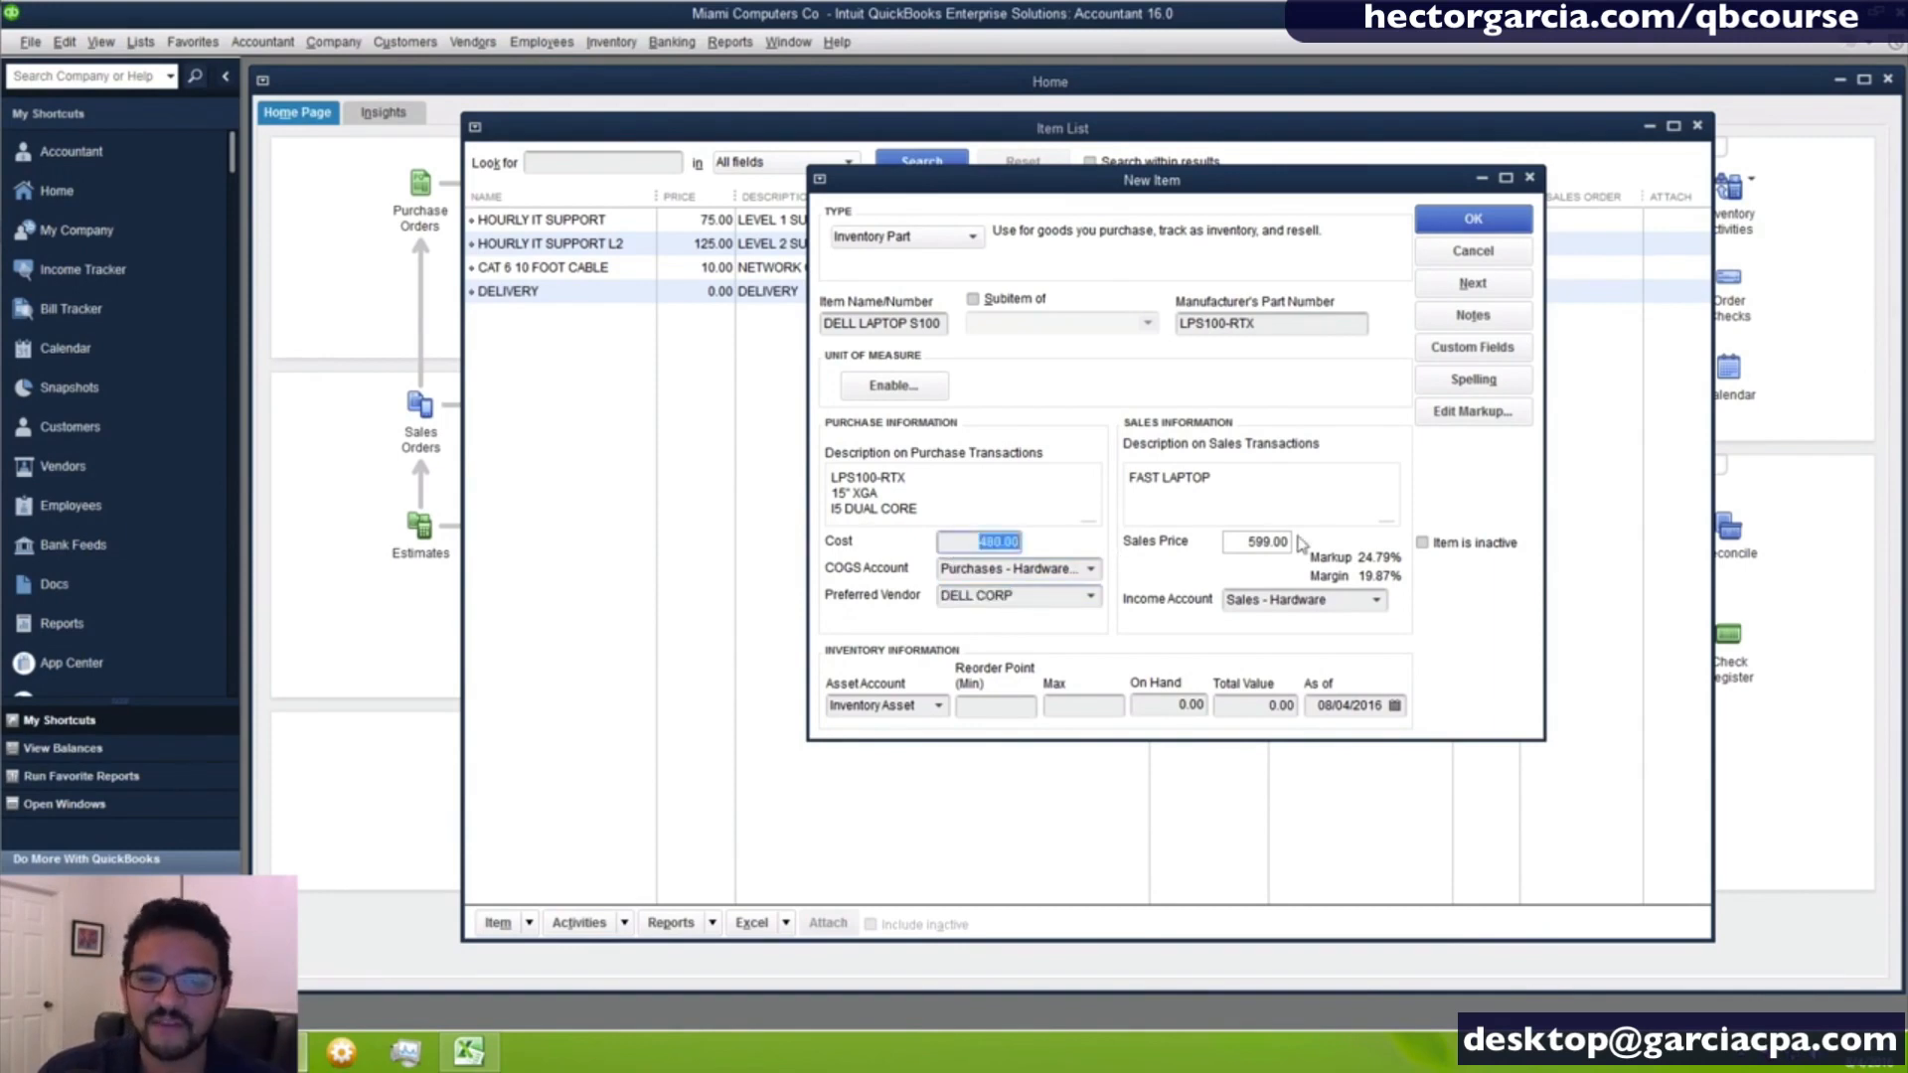
pyautogui.moveTo(1254, 542); pyautogui.dragTo(1334, 550)
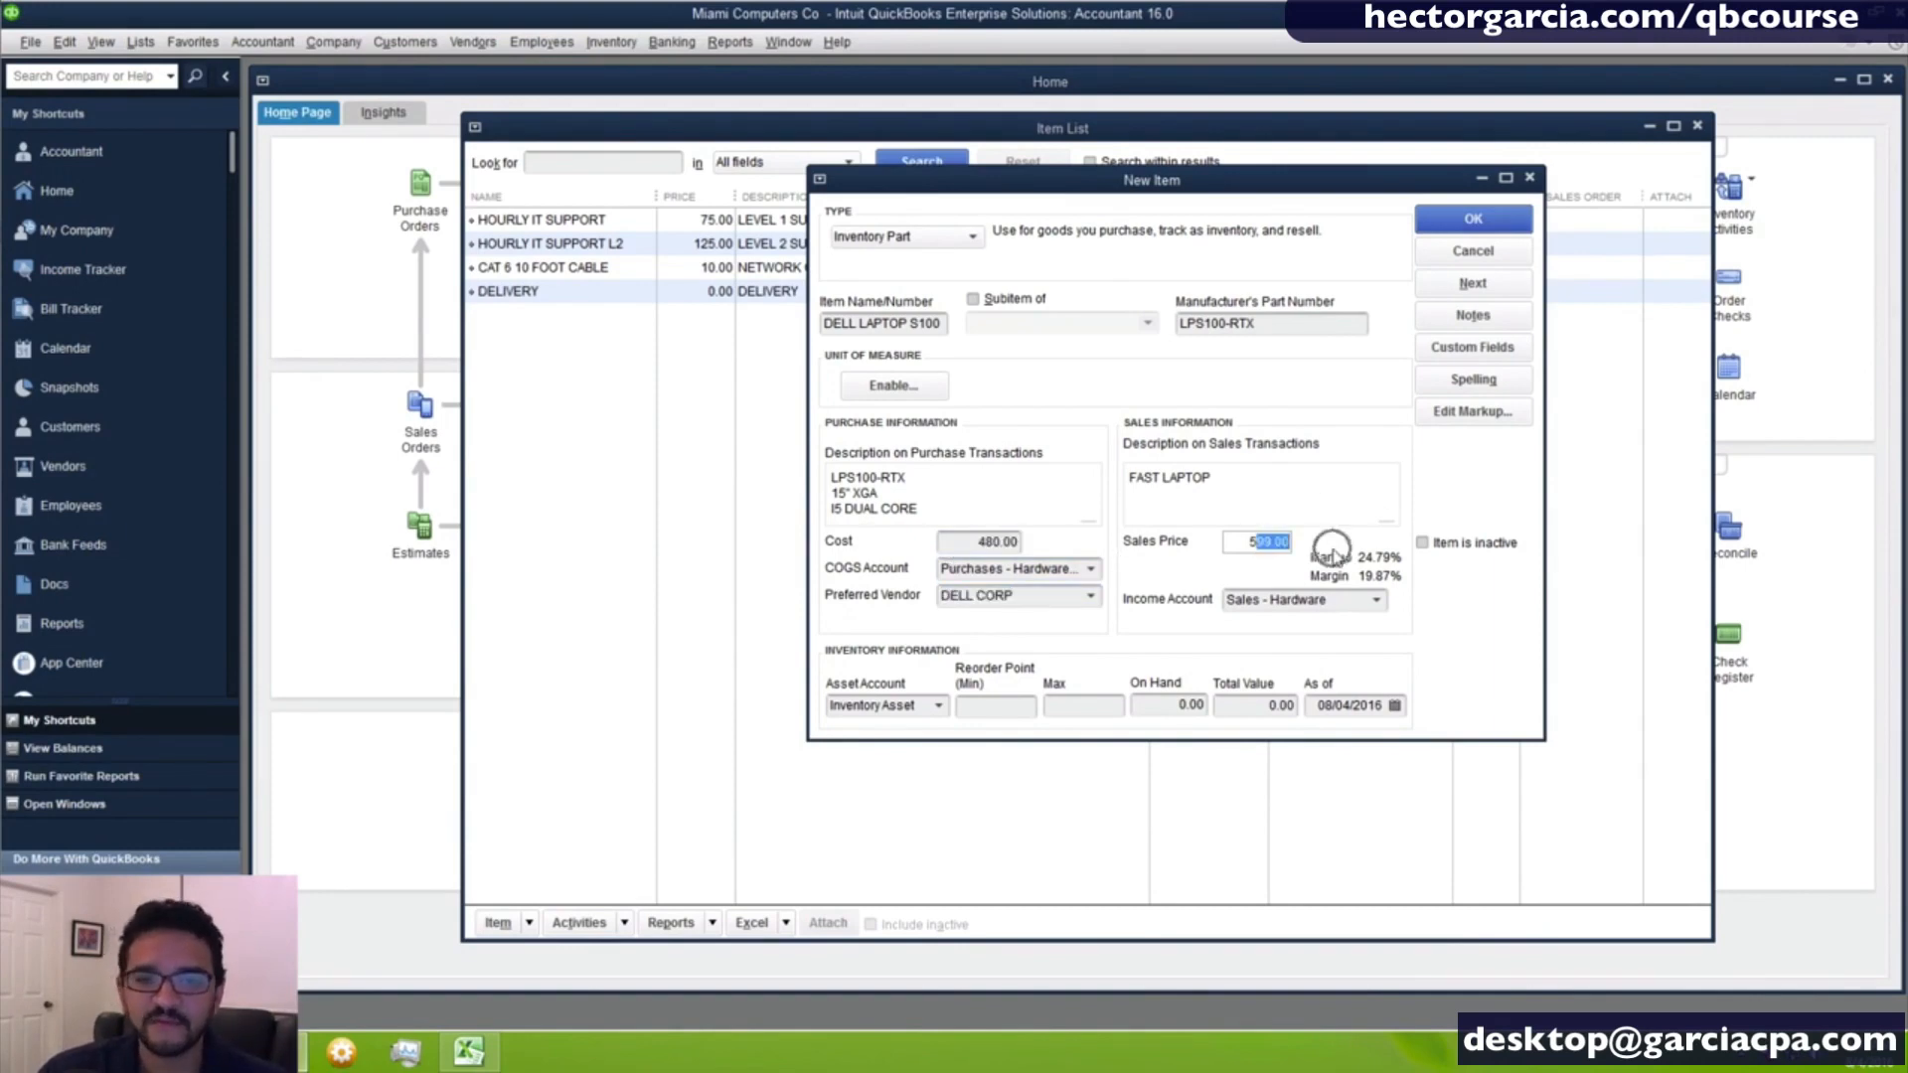
# - Set the laptop's minimum reorder point to 5 and its maximum to 10
pyautogui.click(989, 707)
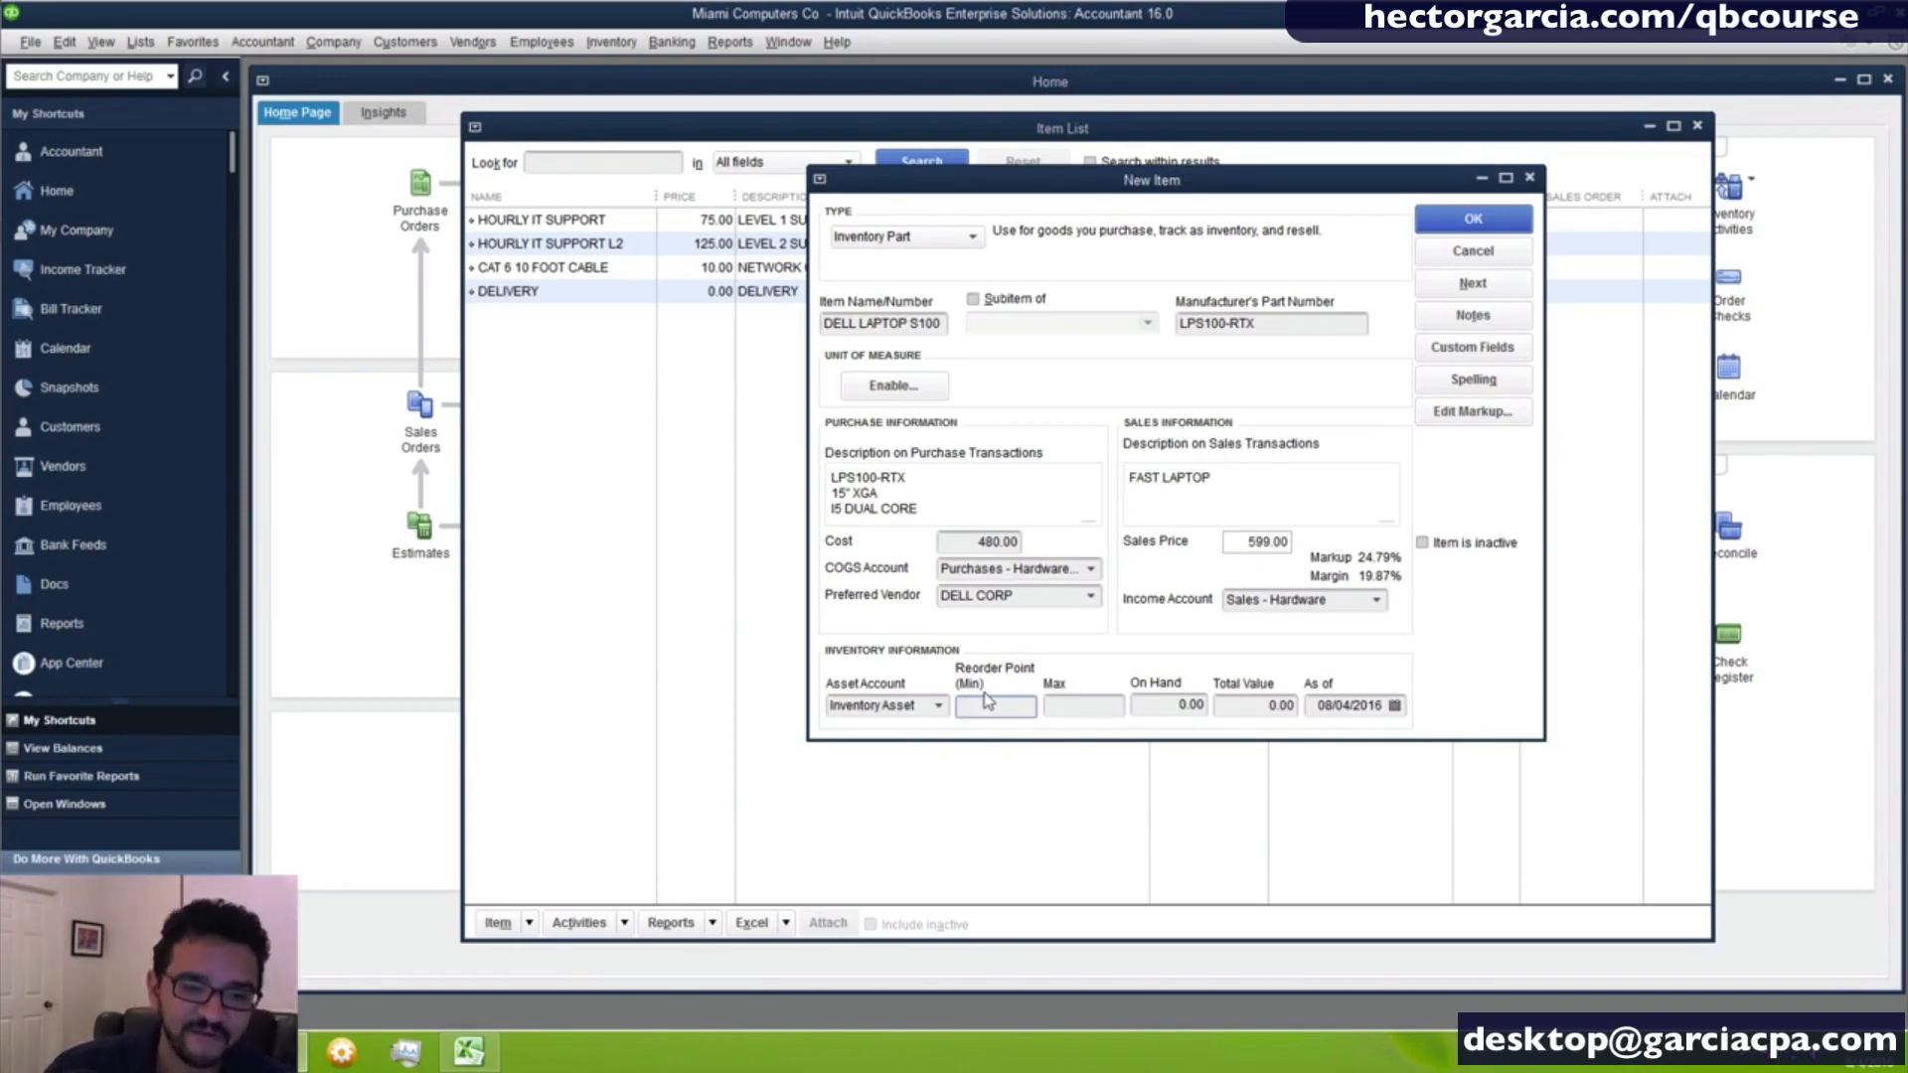
pyautogui.write('5')
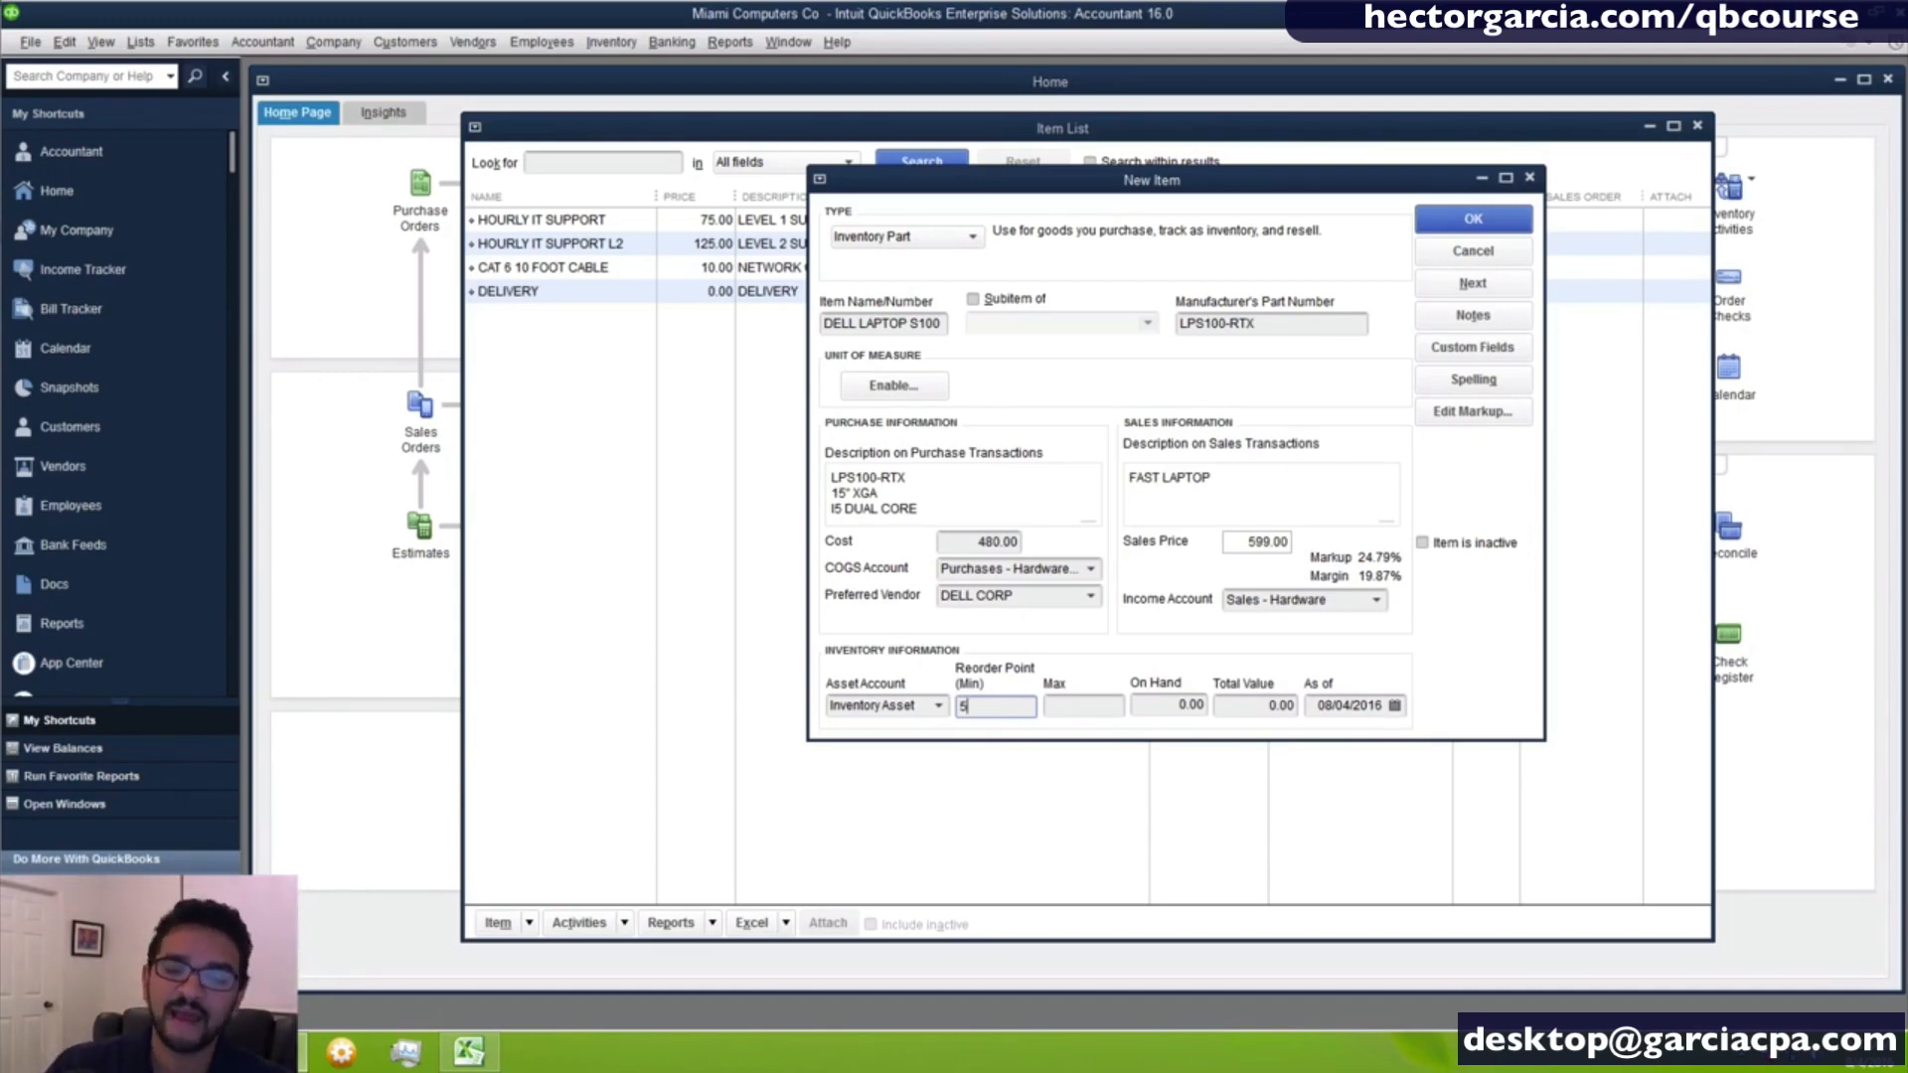
pyautogui.click(1056, 705)
pyautogui.press('Tab')
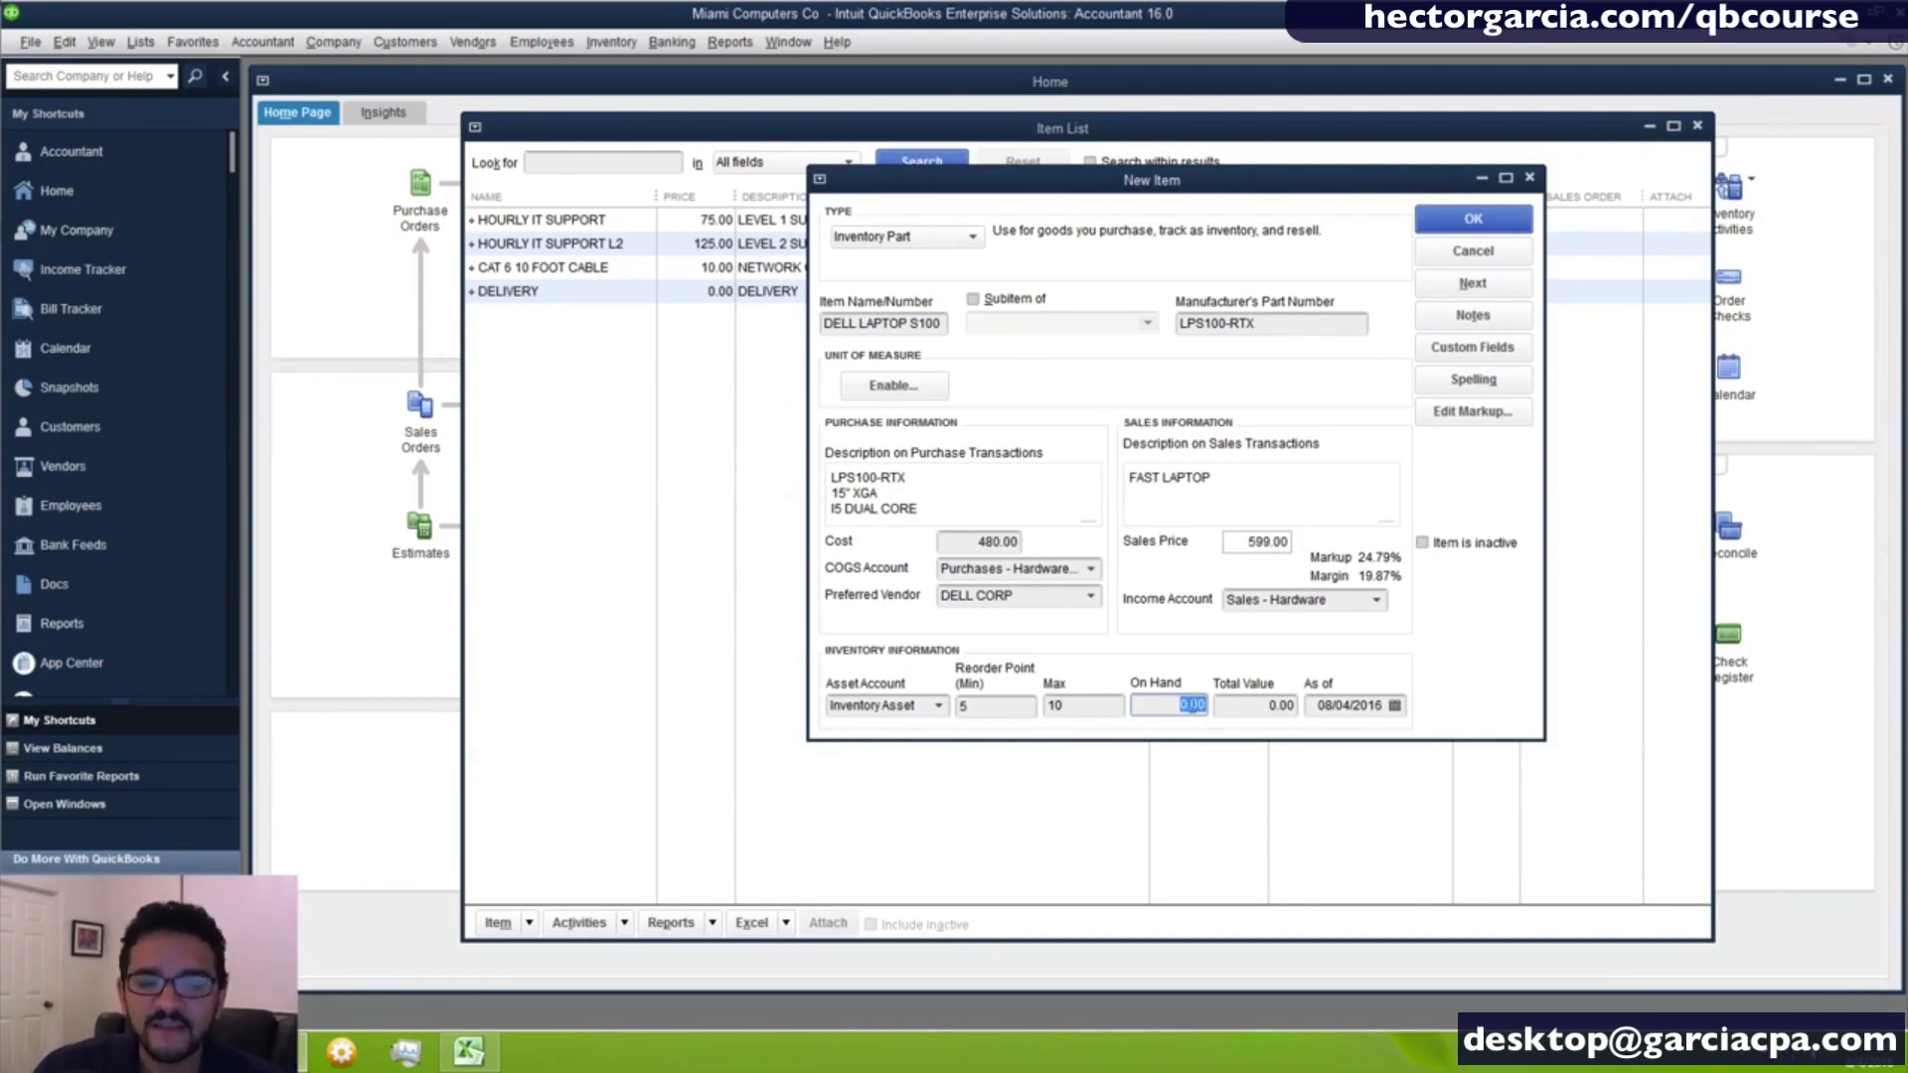
pyautogui.click(1262, 706)
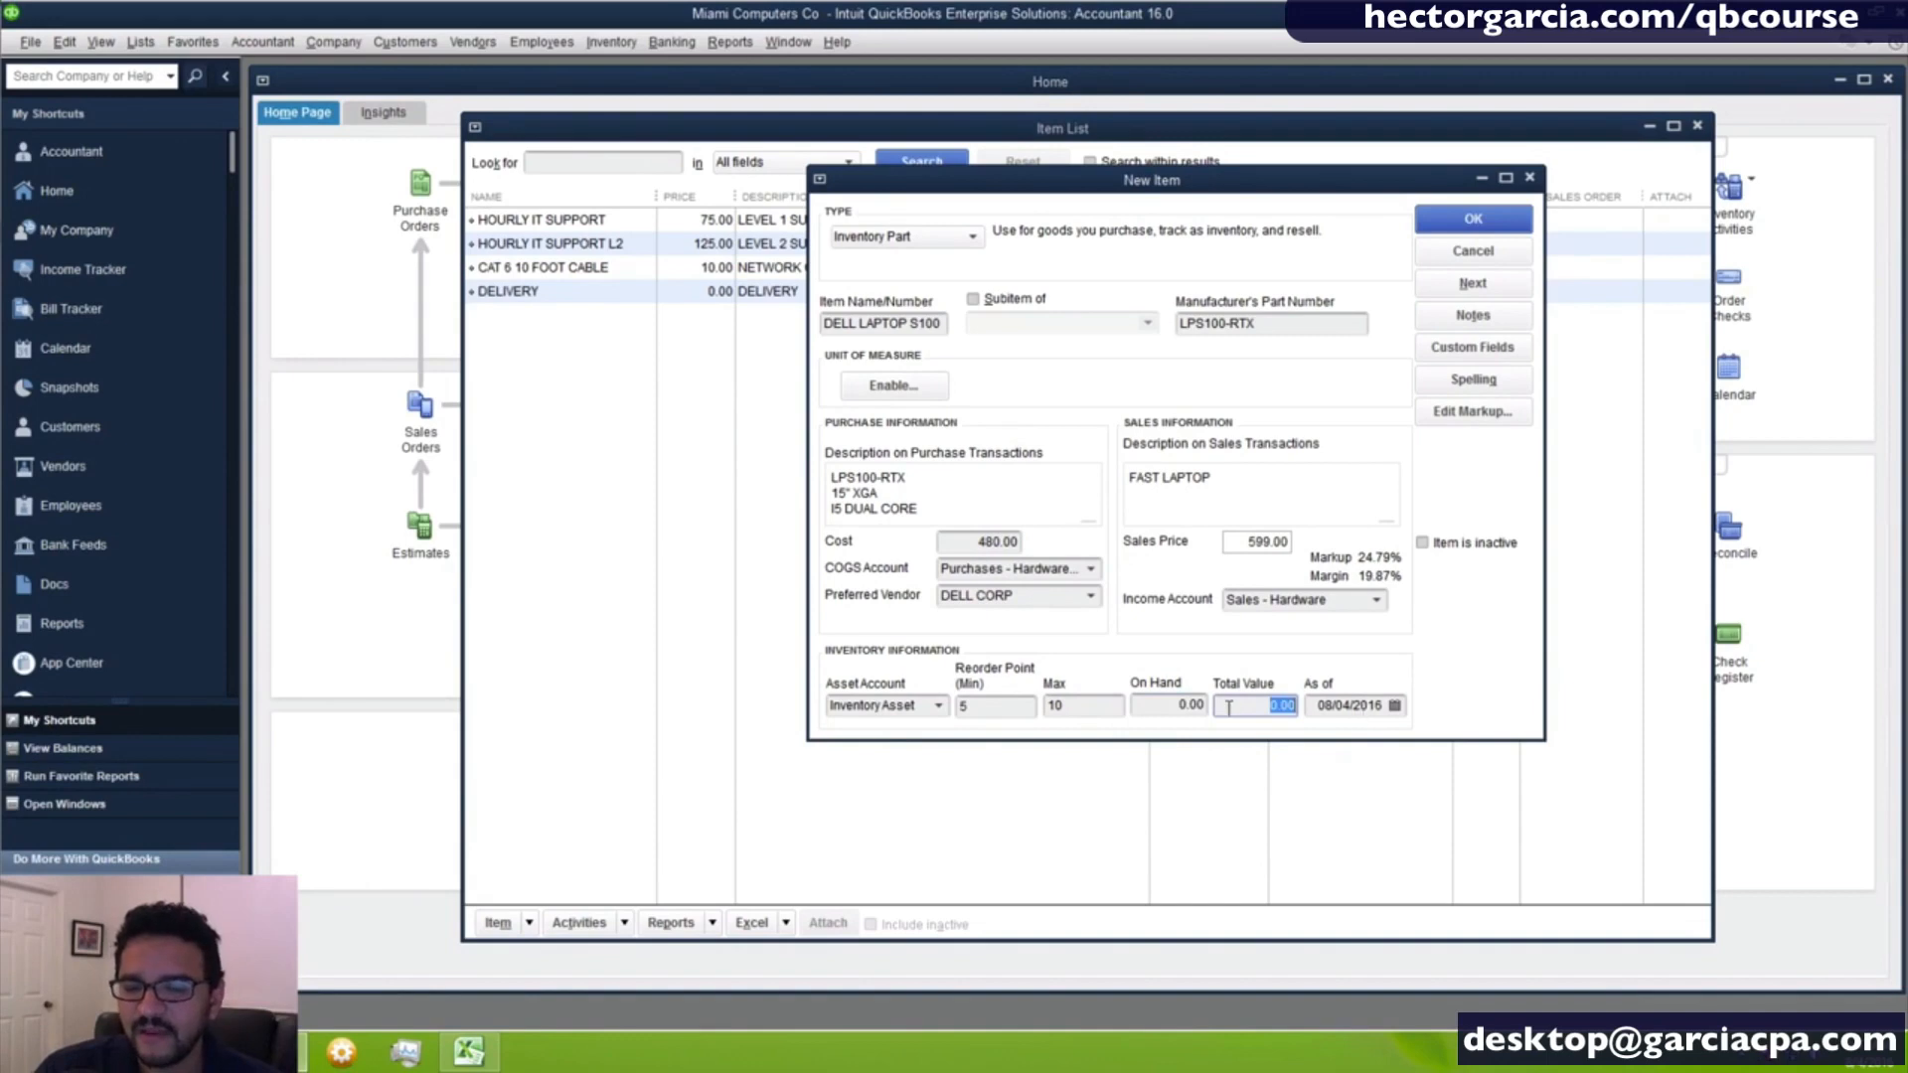
pyautogui.click(1161, 708)
pyautogui.click(1246, 706)
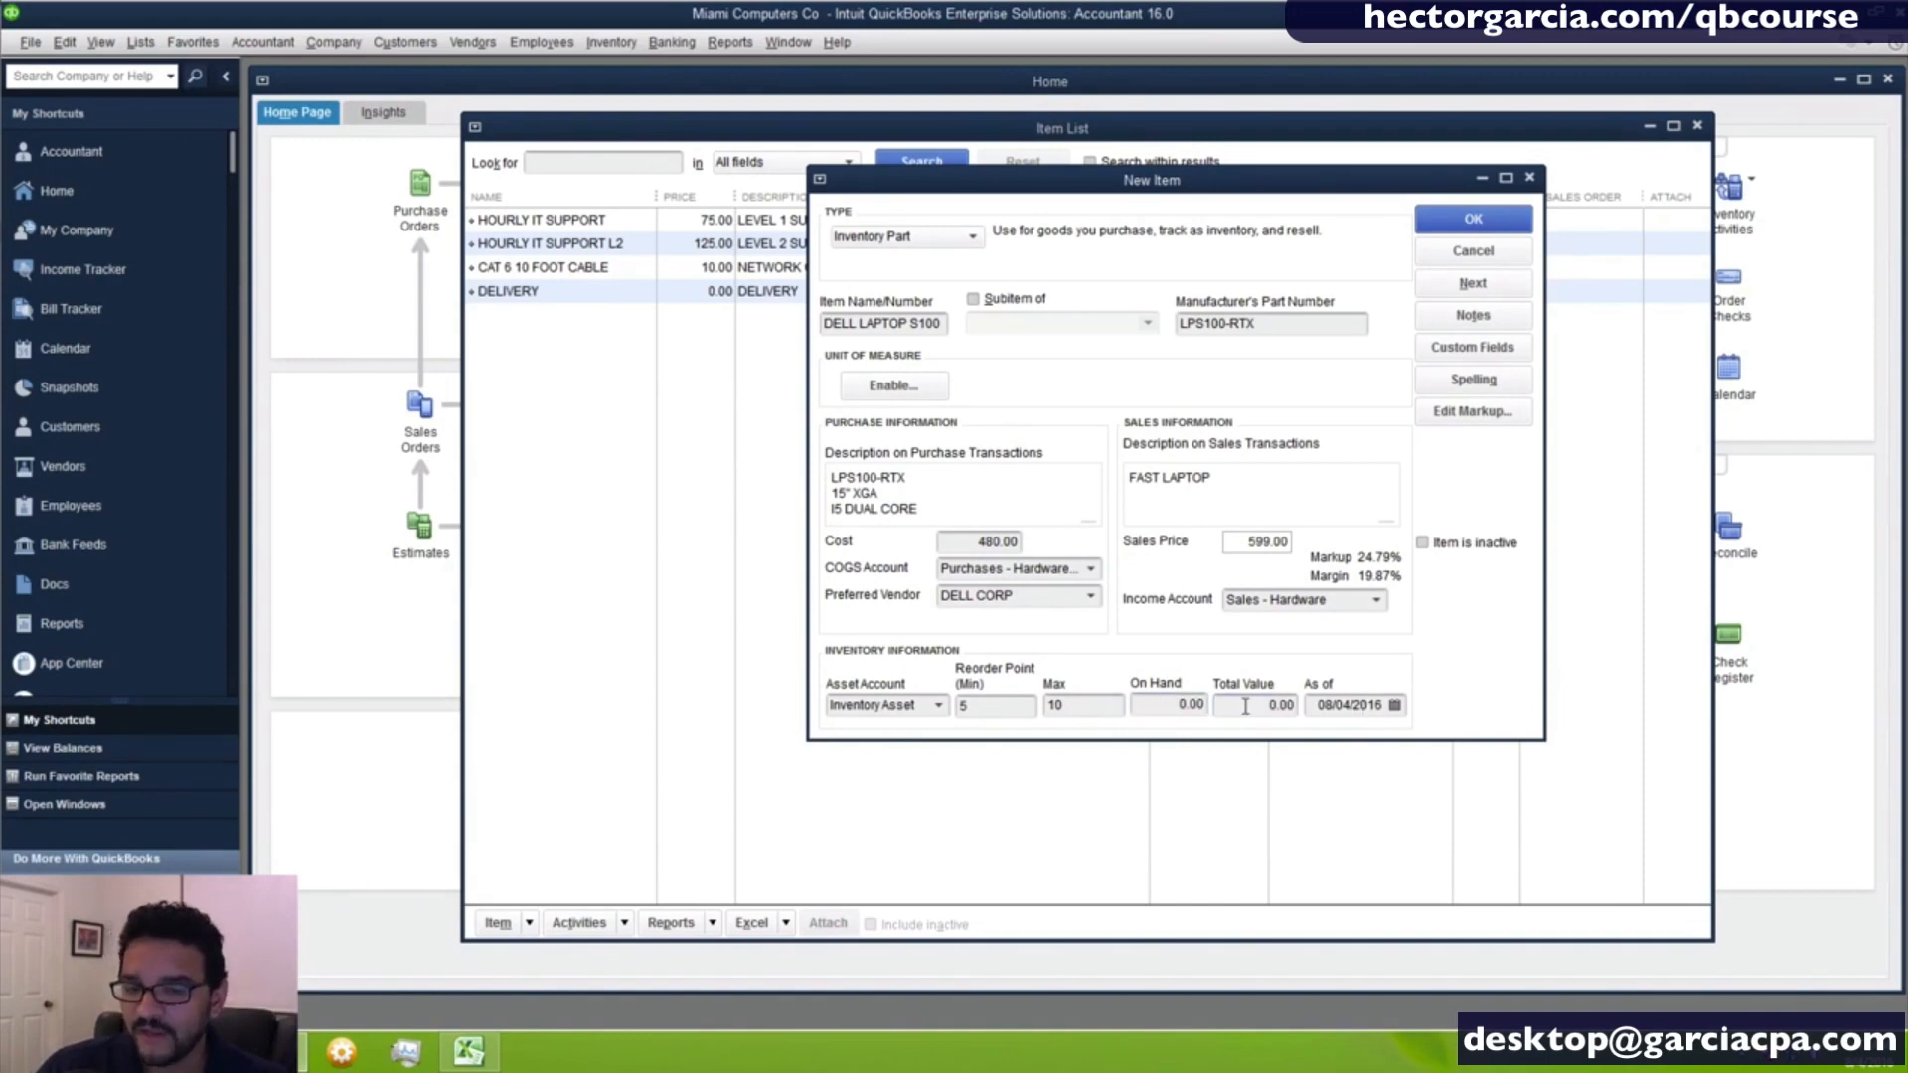
pyautogui.click(1246, 707)
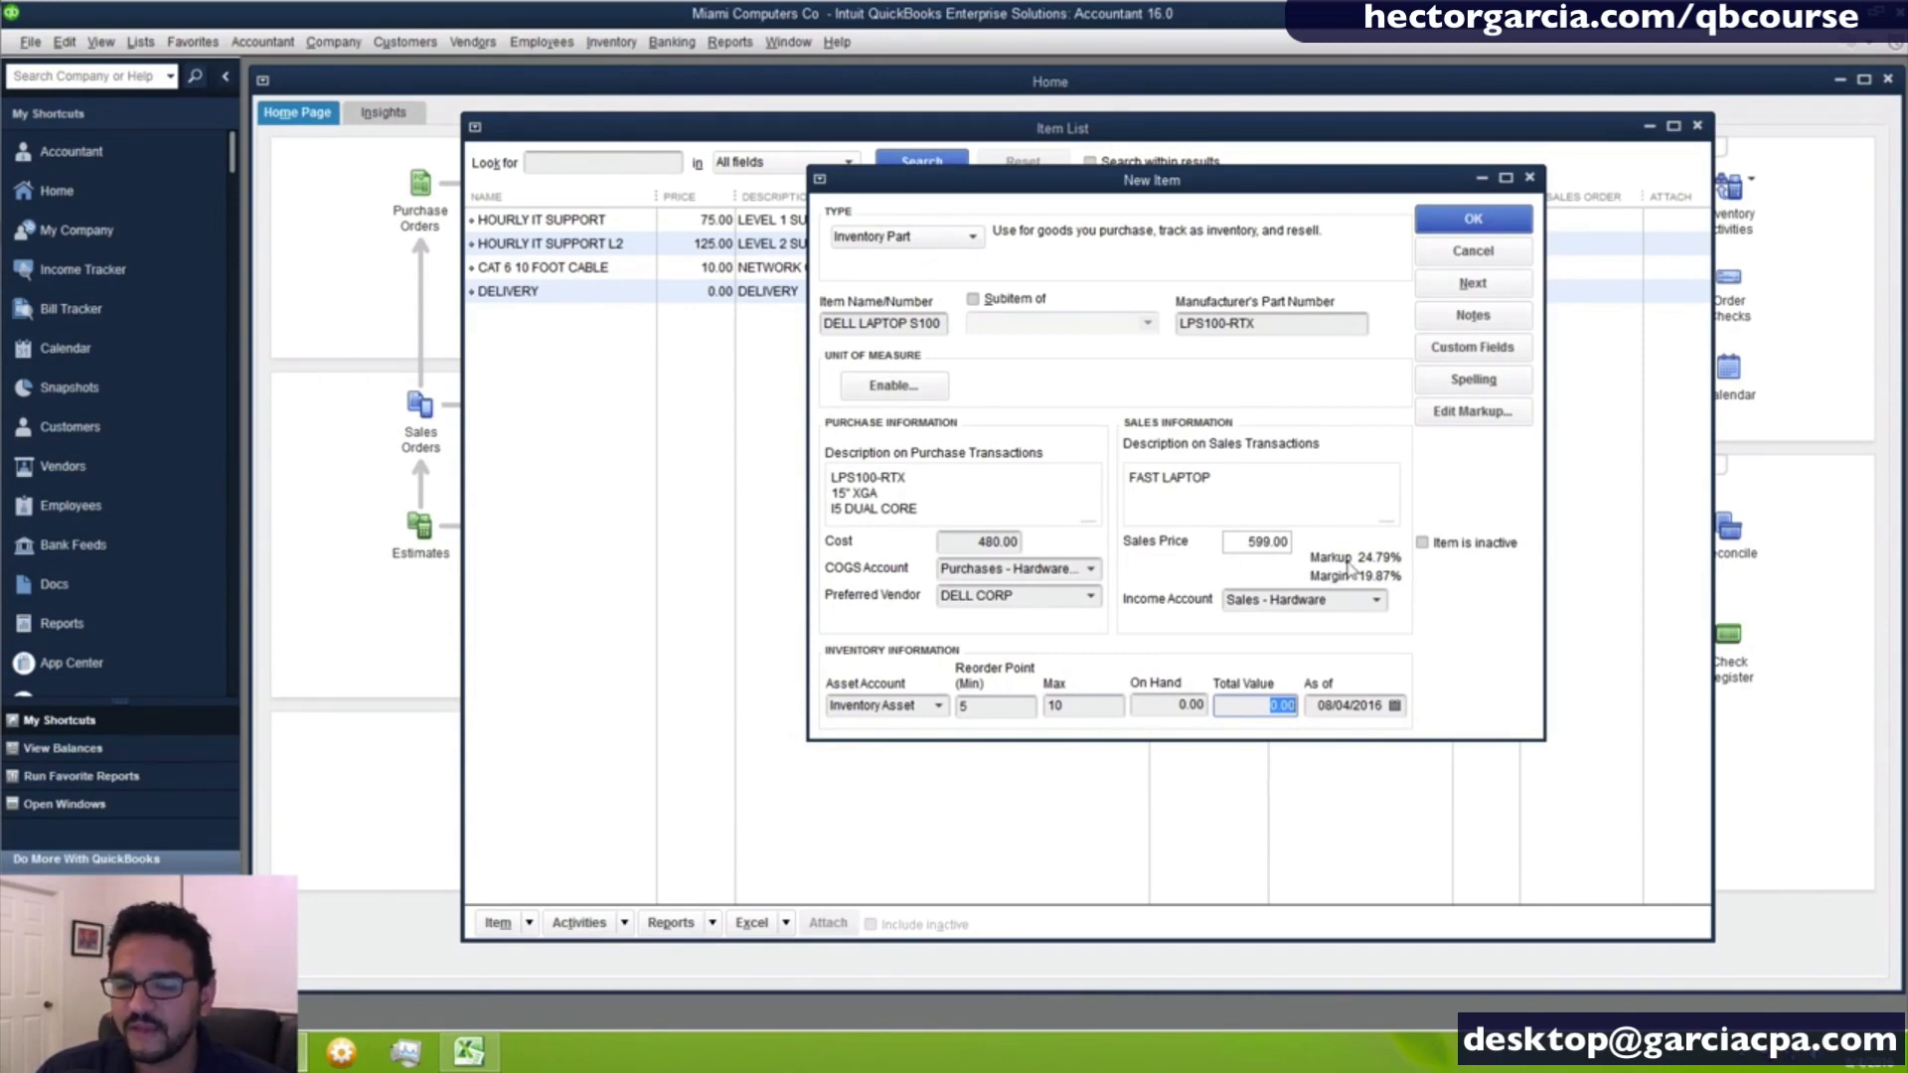
# - Clear the laptop's sales price and recalculate it as the 480 cost multiplied by 1.25
pyautogui.click(1249, 545)
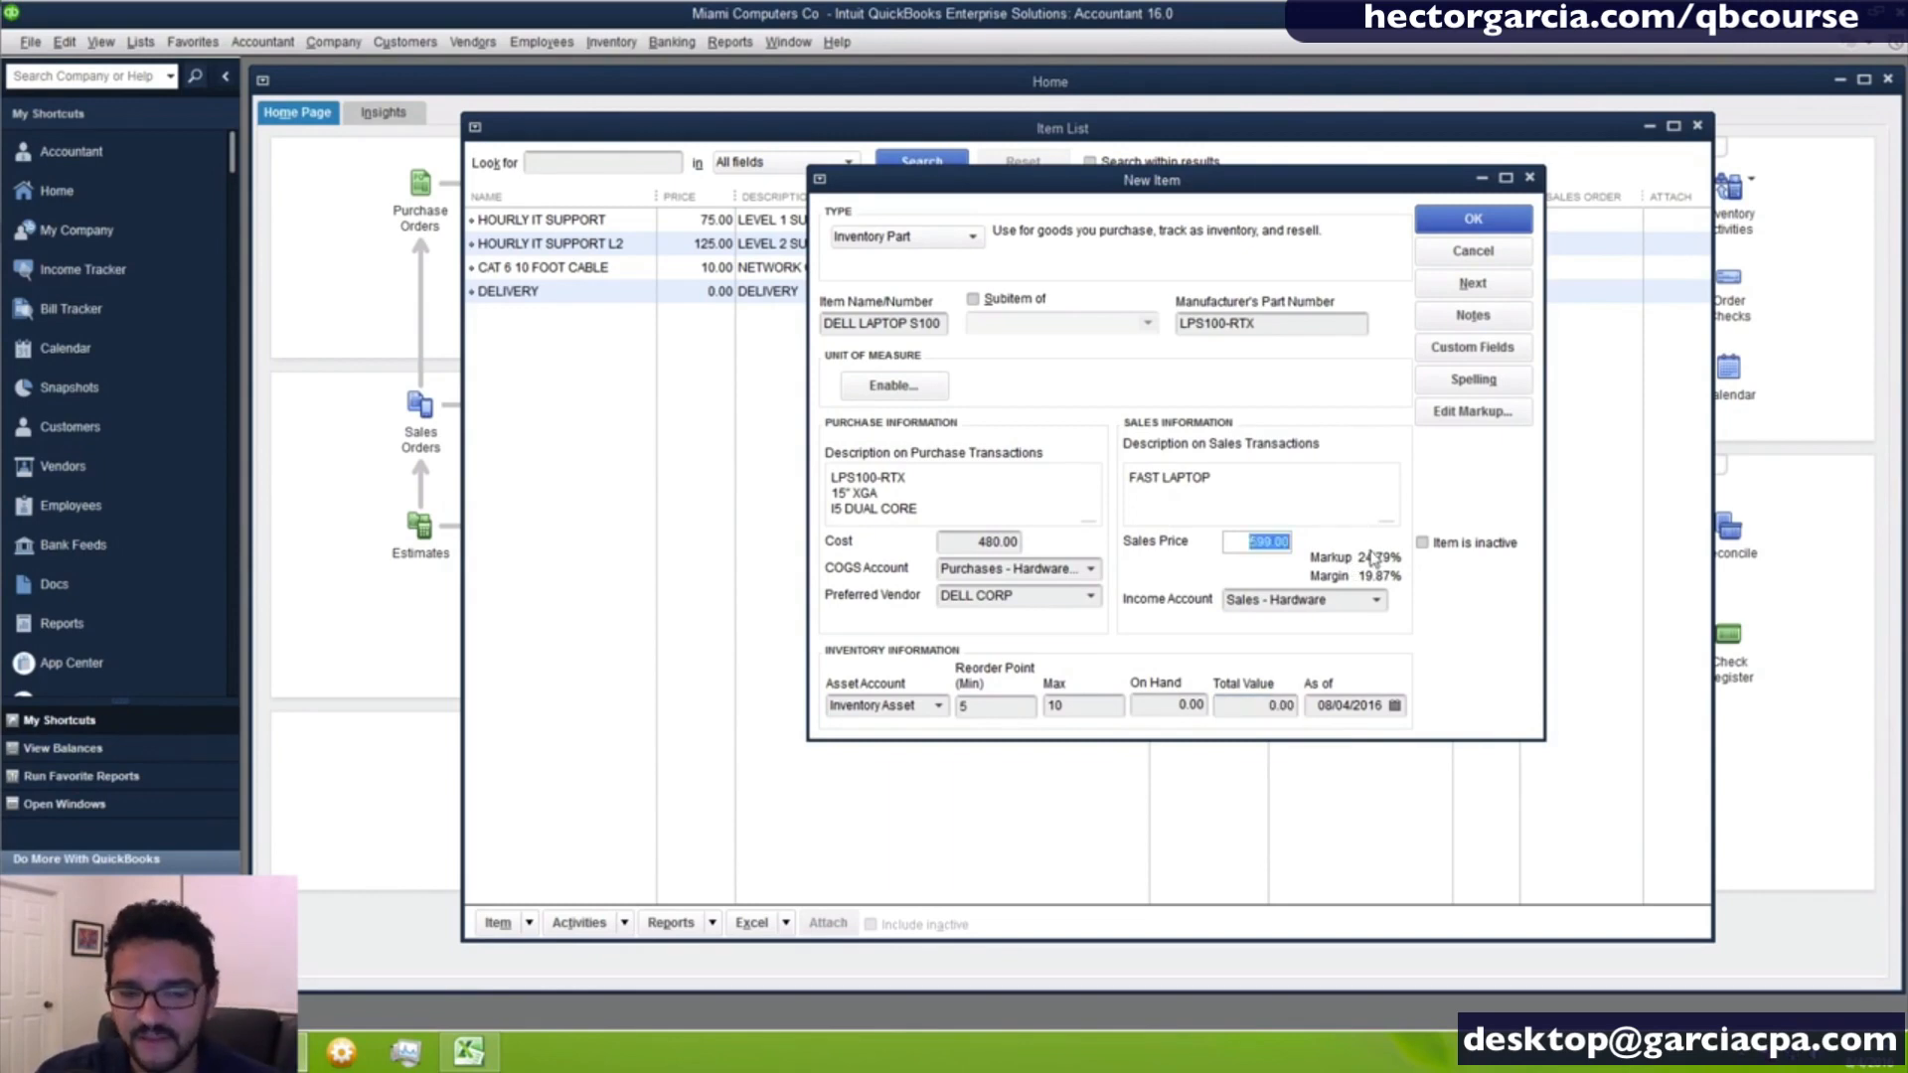
pyautogui.press('Delete')
pyautogui.press('Tab')
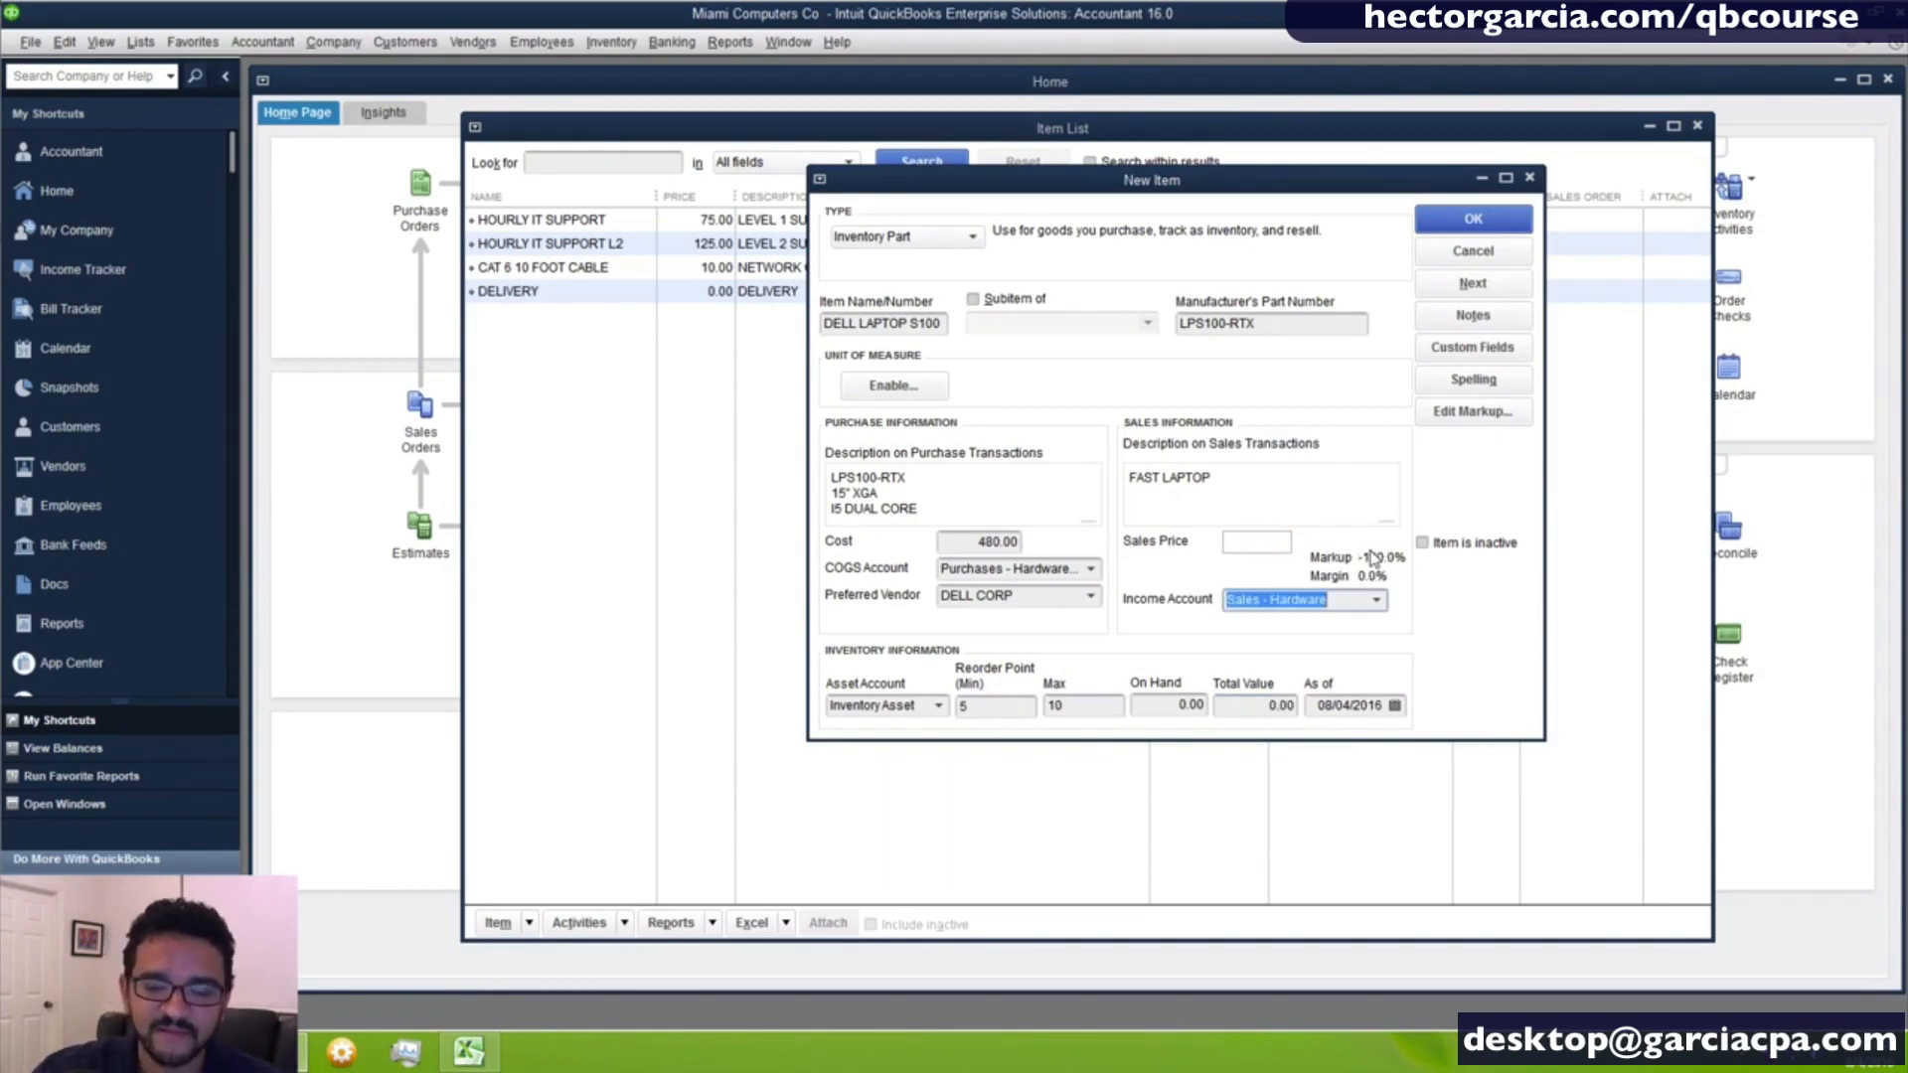
pyautogui.click(1258, 545)
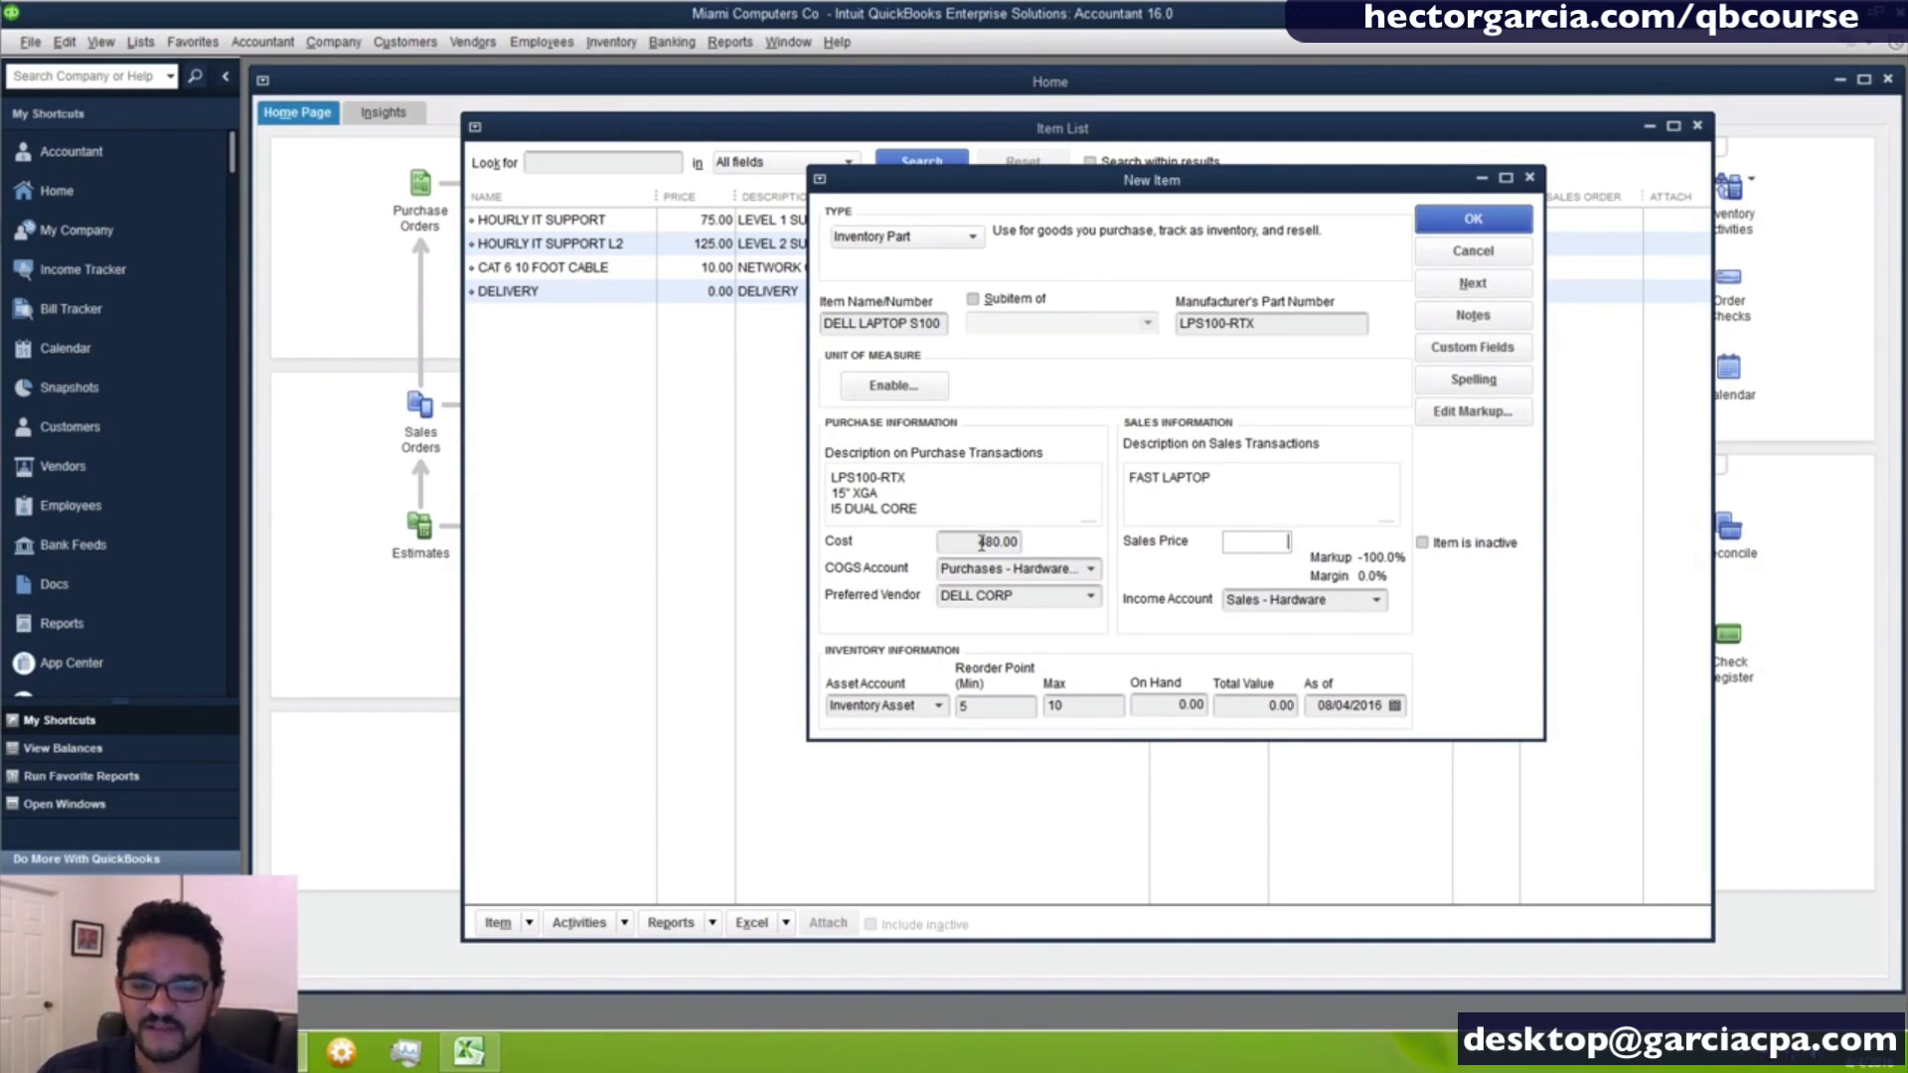
pyautogui.moveTo(974, 542); pyautogui.dragTo(1023, 551)
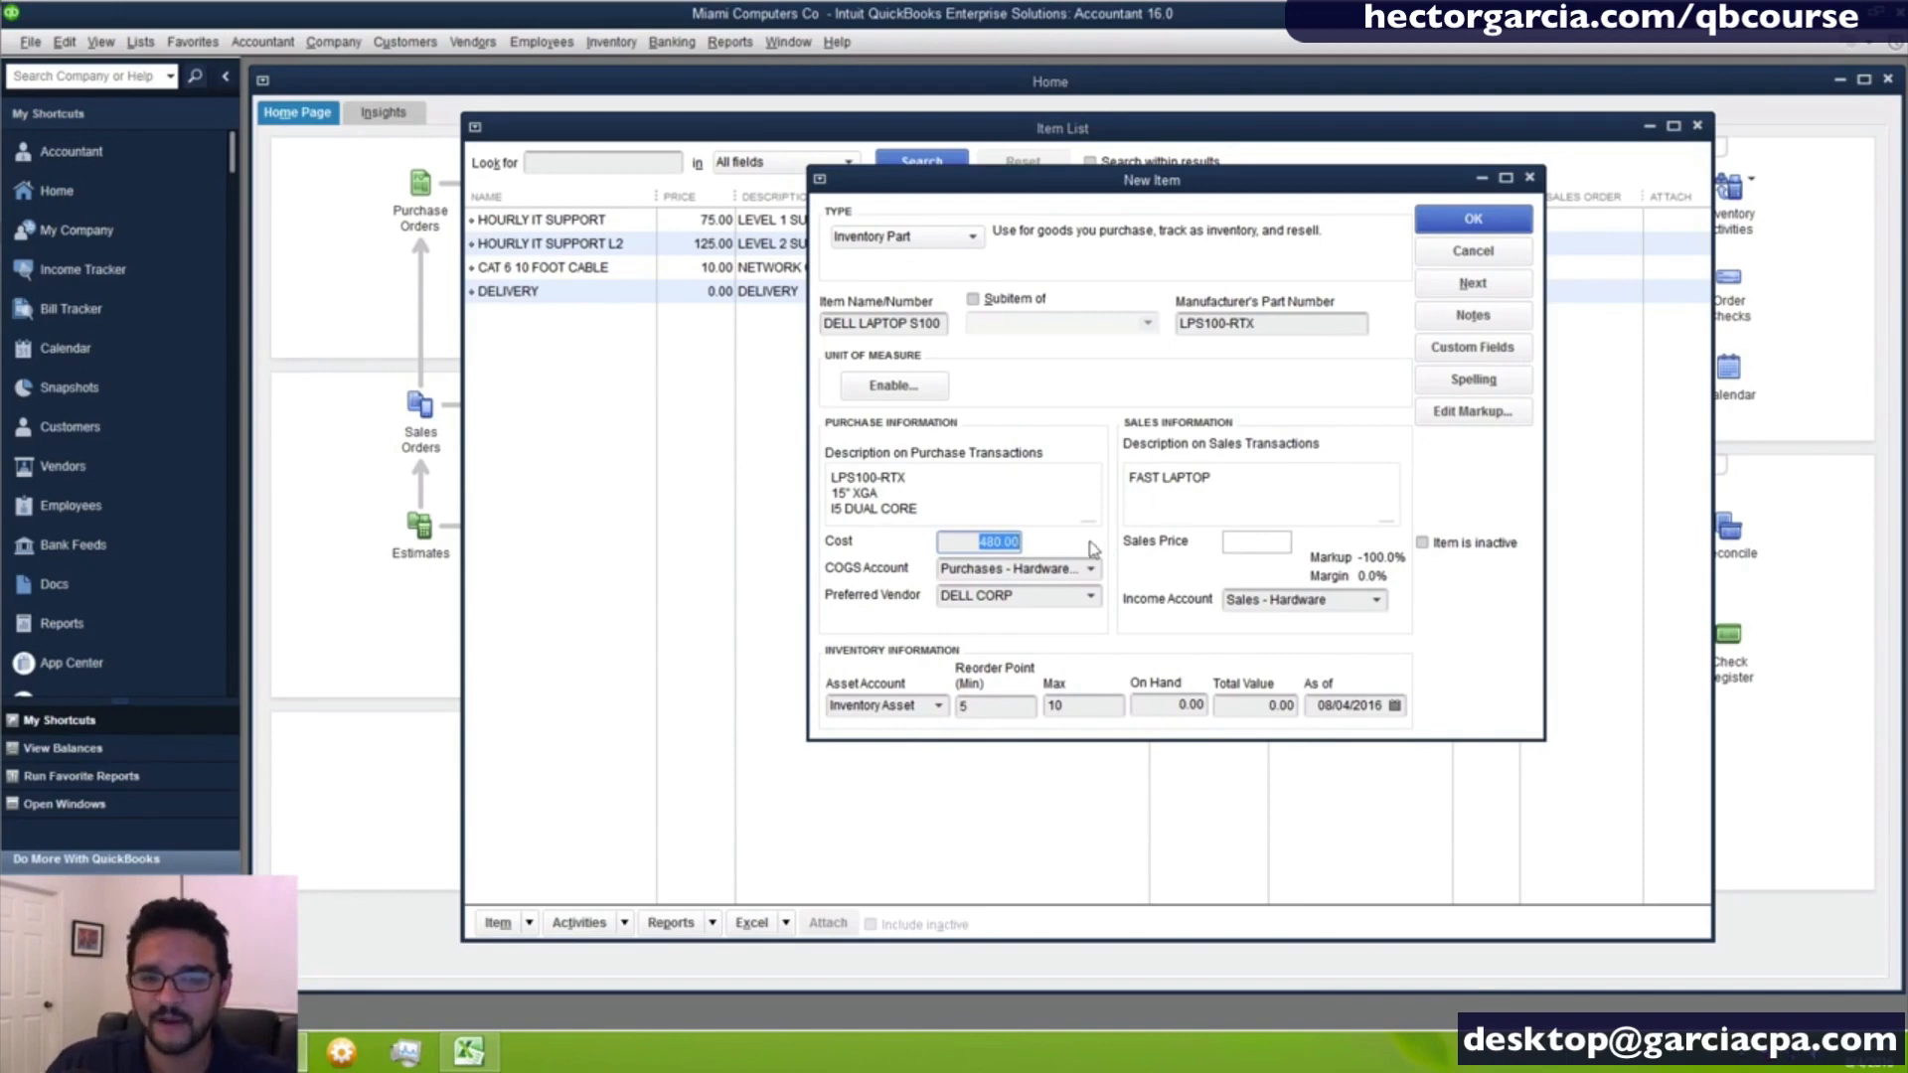
pyautogui.click(1272, 542)
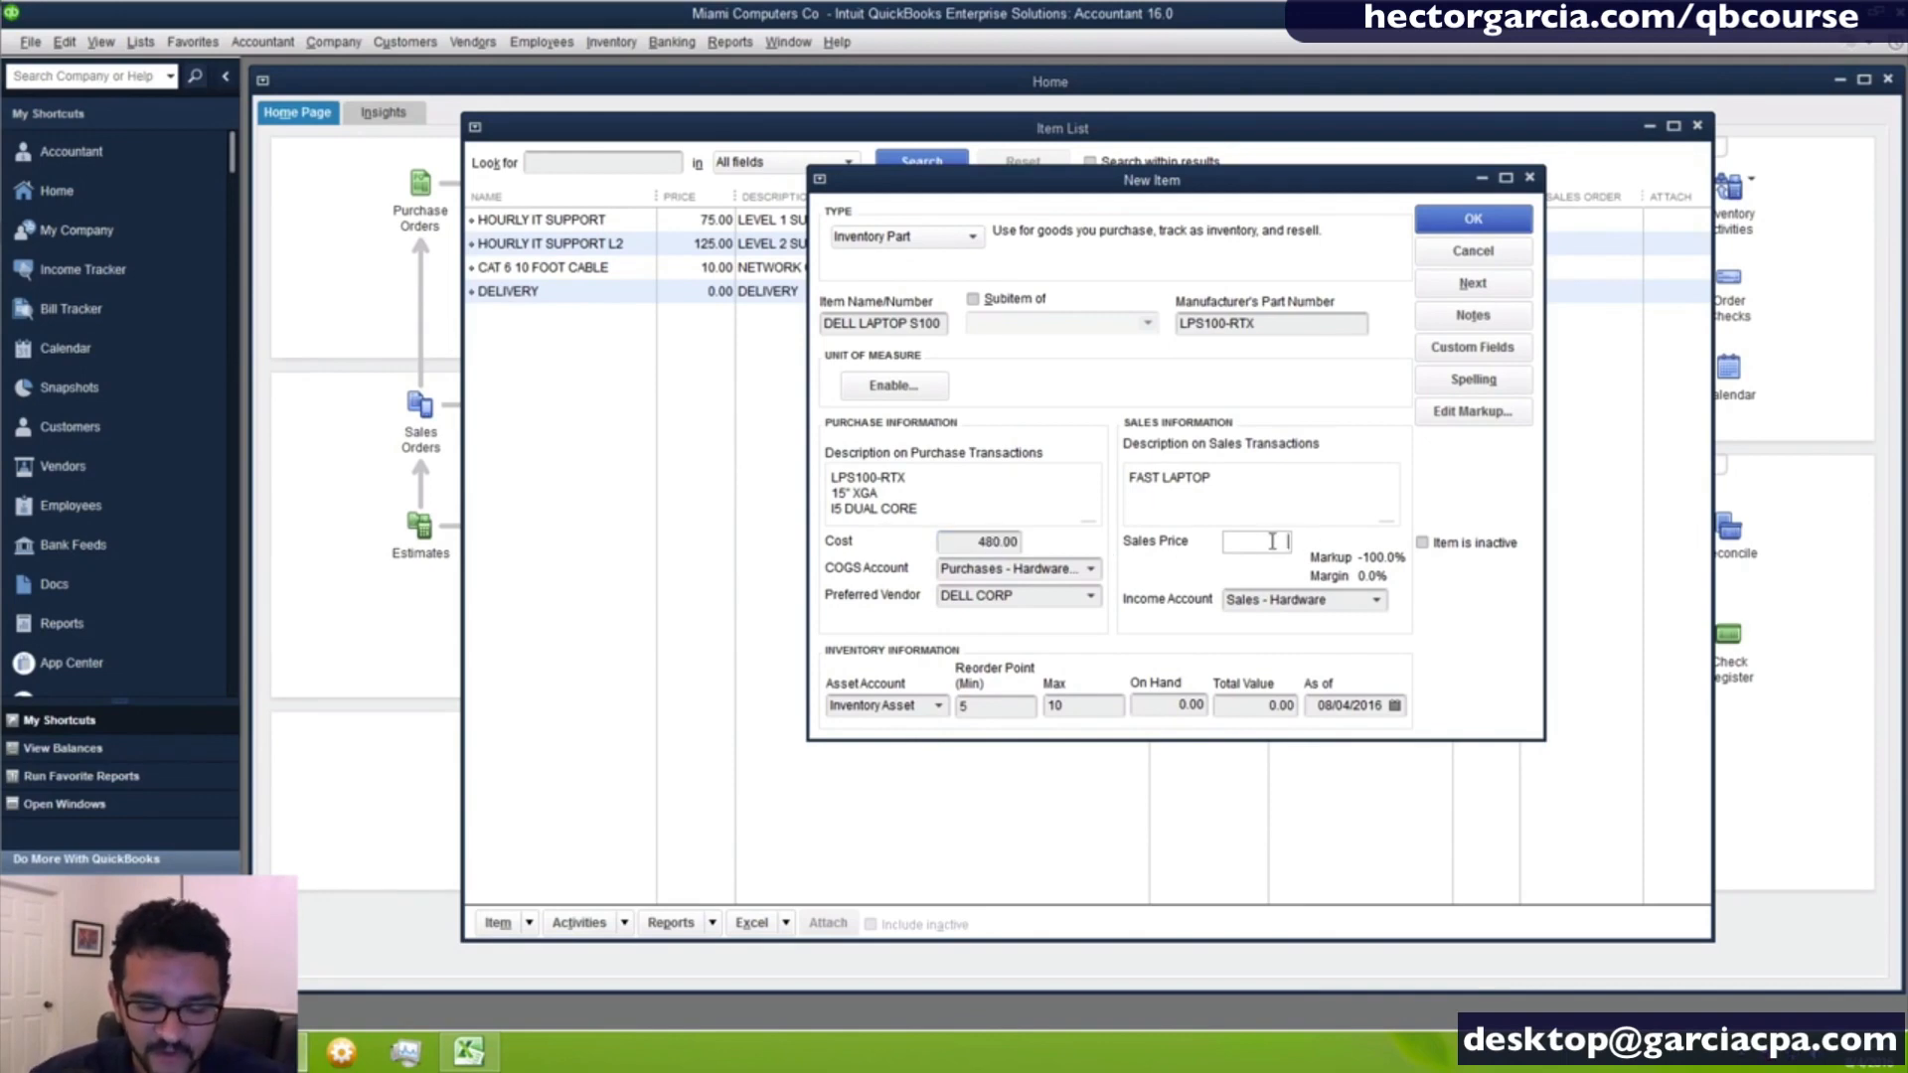
pyautogui.write('480')
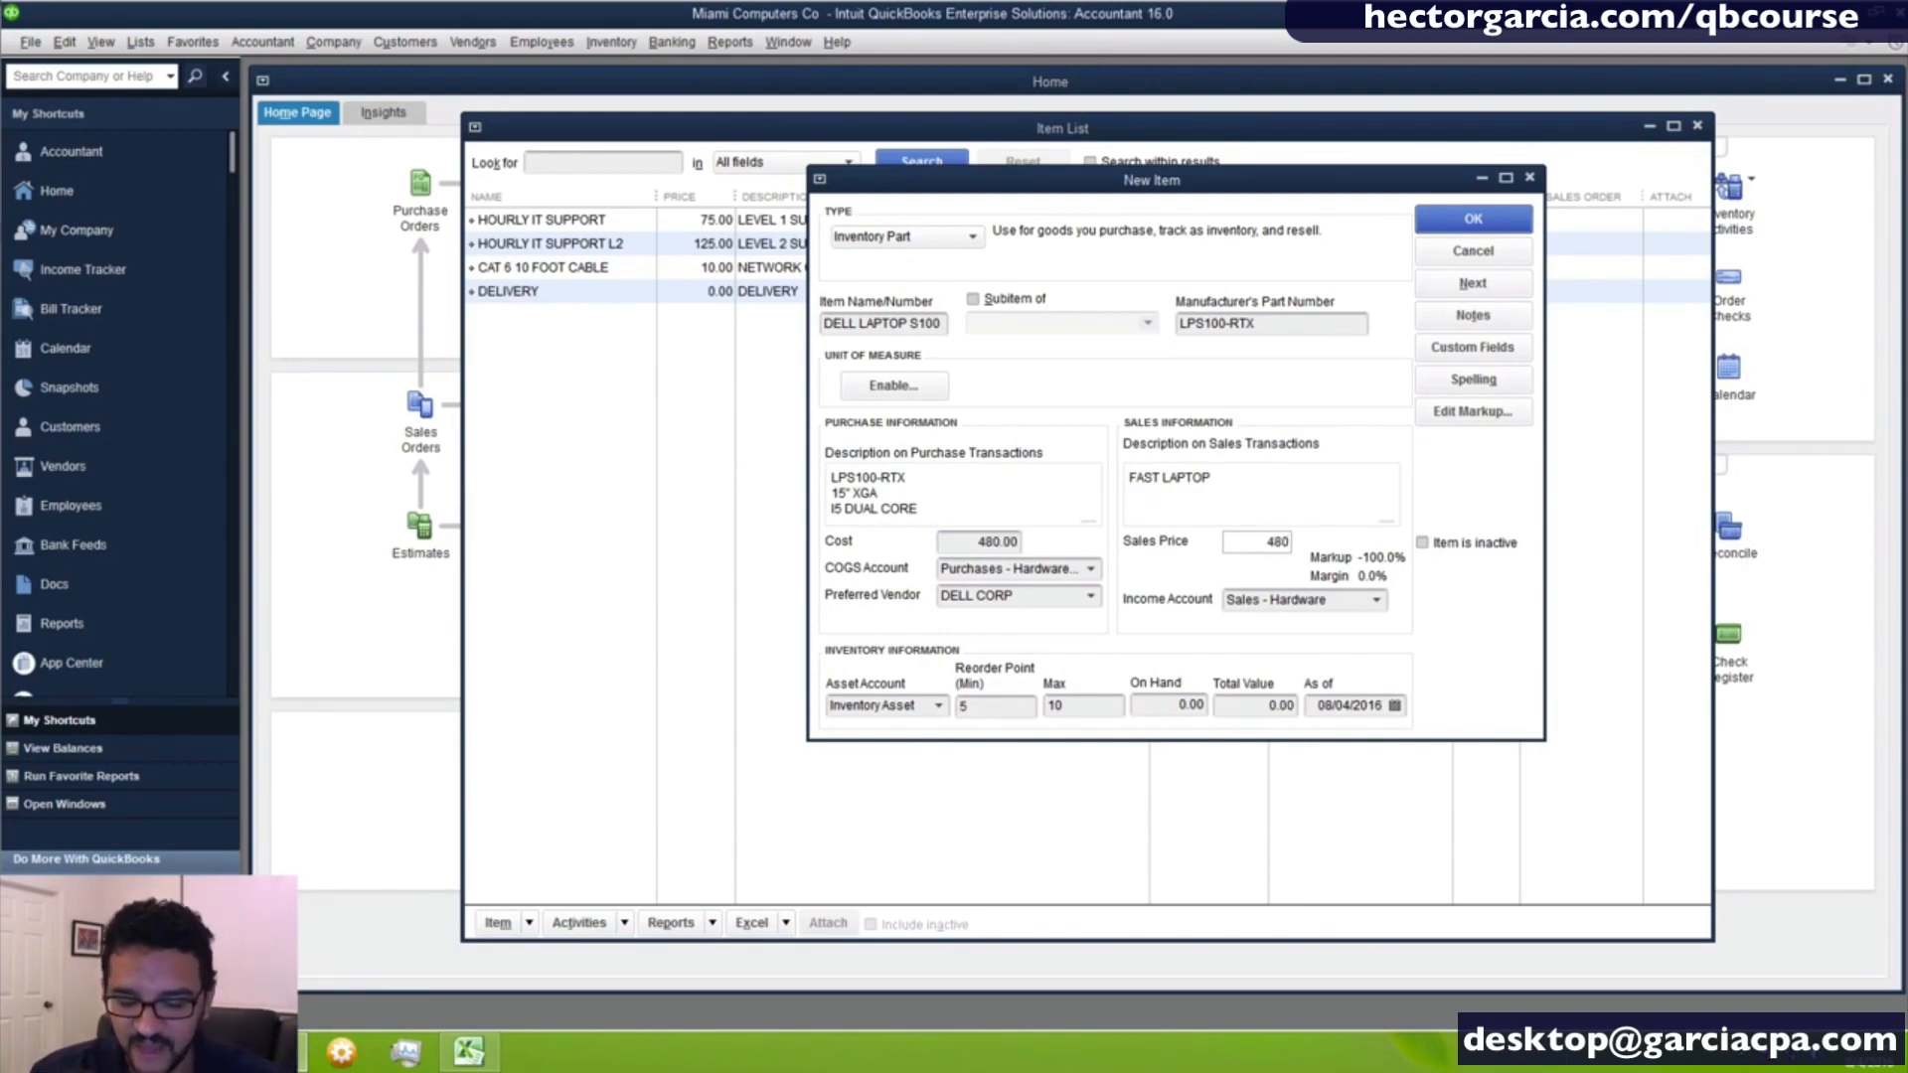
pyautogui.write('*')
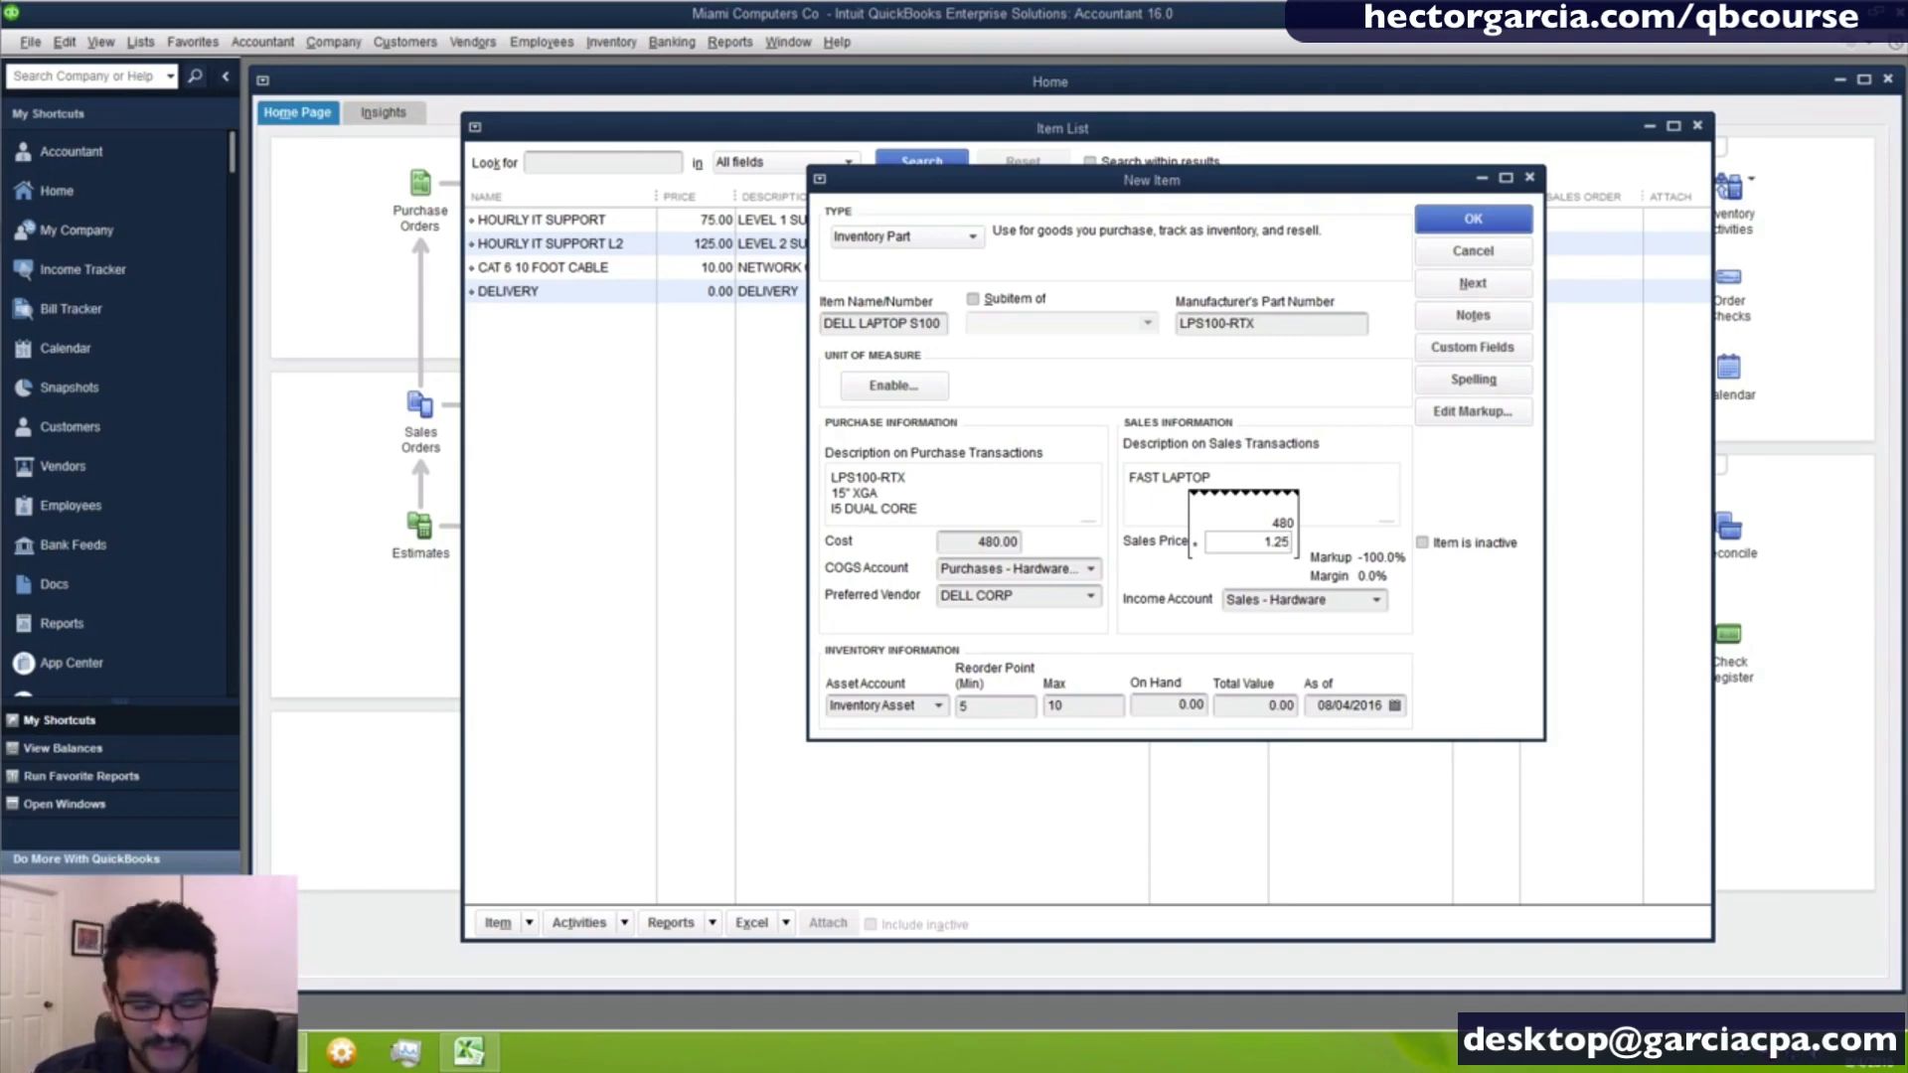
pyautogui.press('Return')
pyautogui.press('Tab')
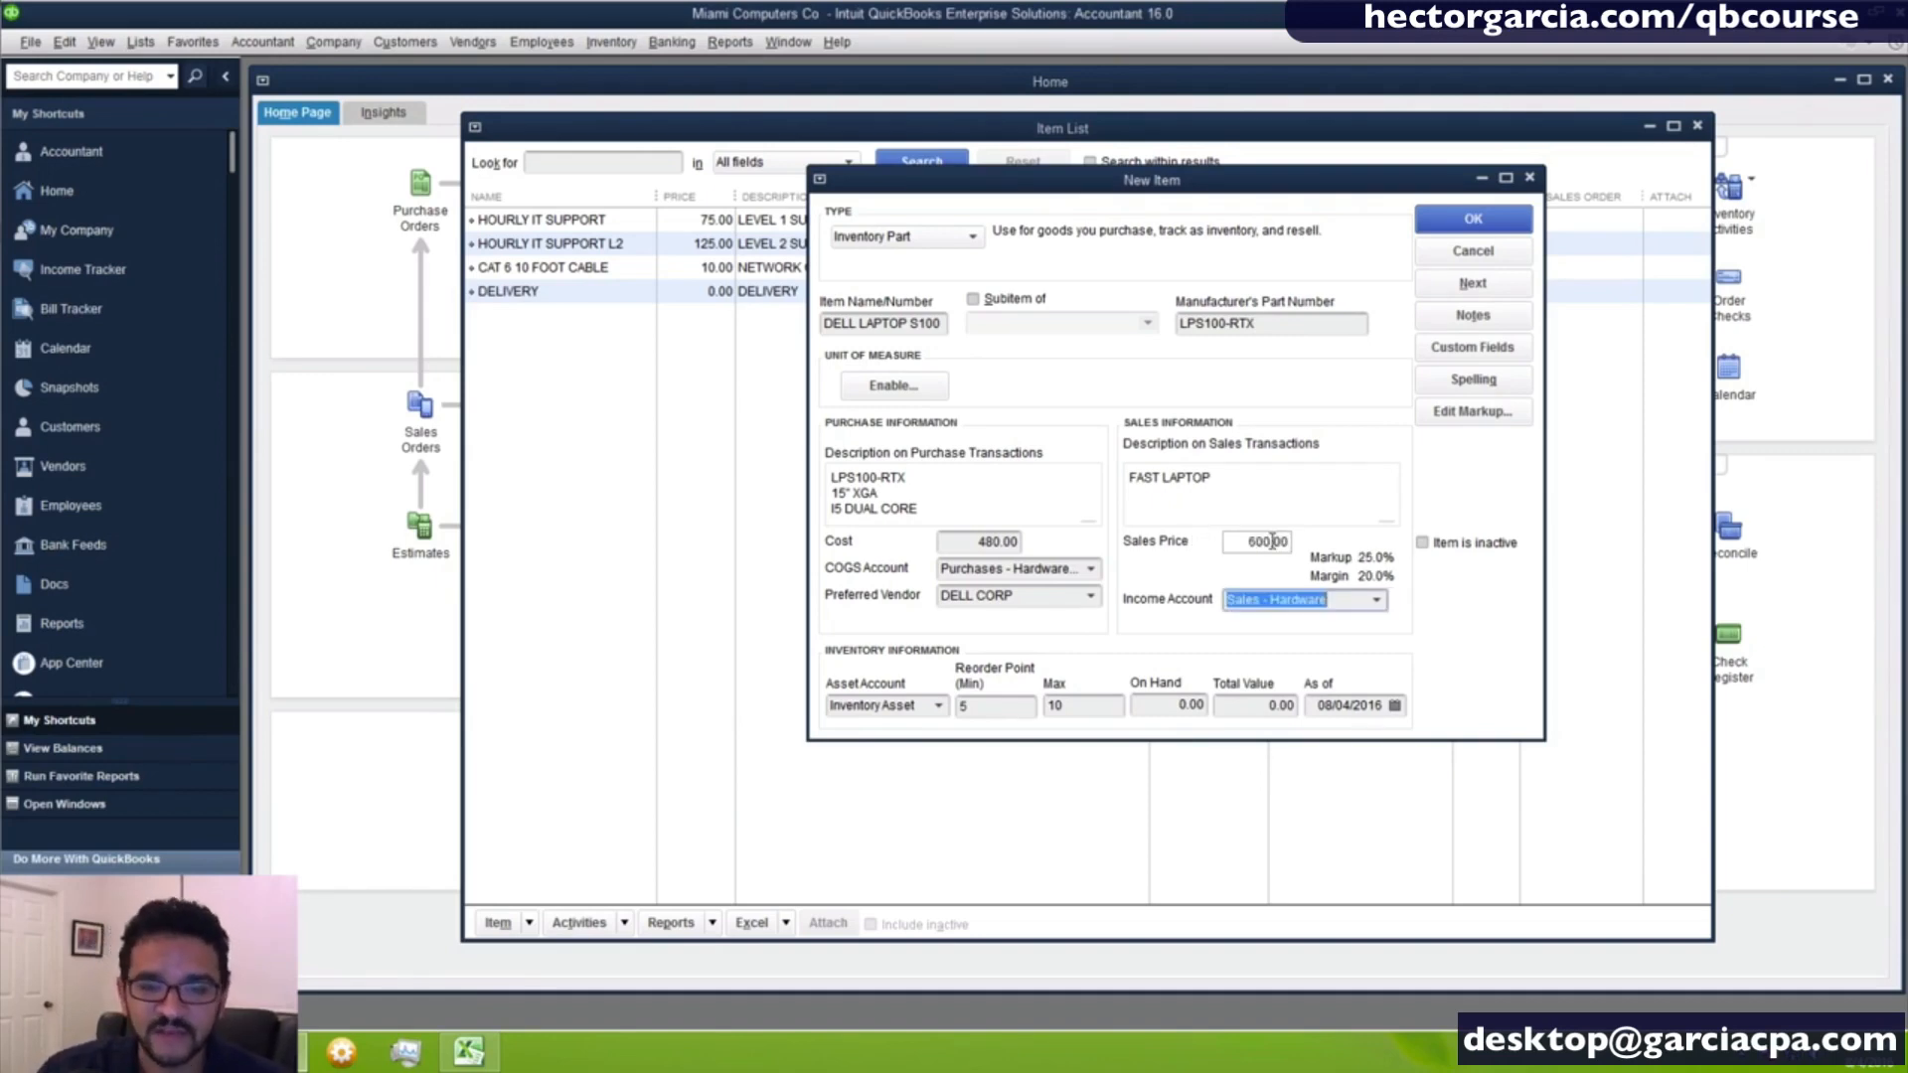
# - Set the laptop's markup percent to 37% and apply the resulting sales price to the item
pyautogui.click(1239, 542)
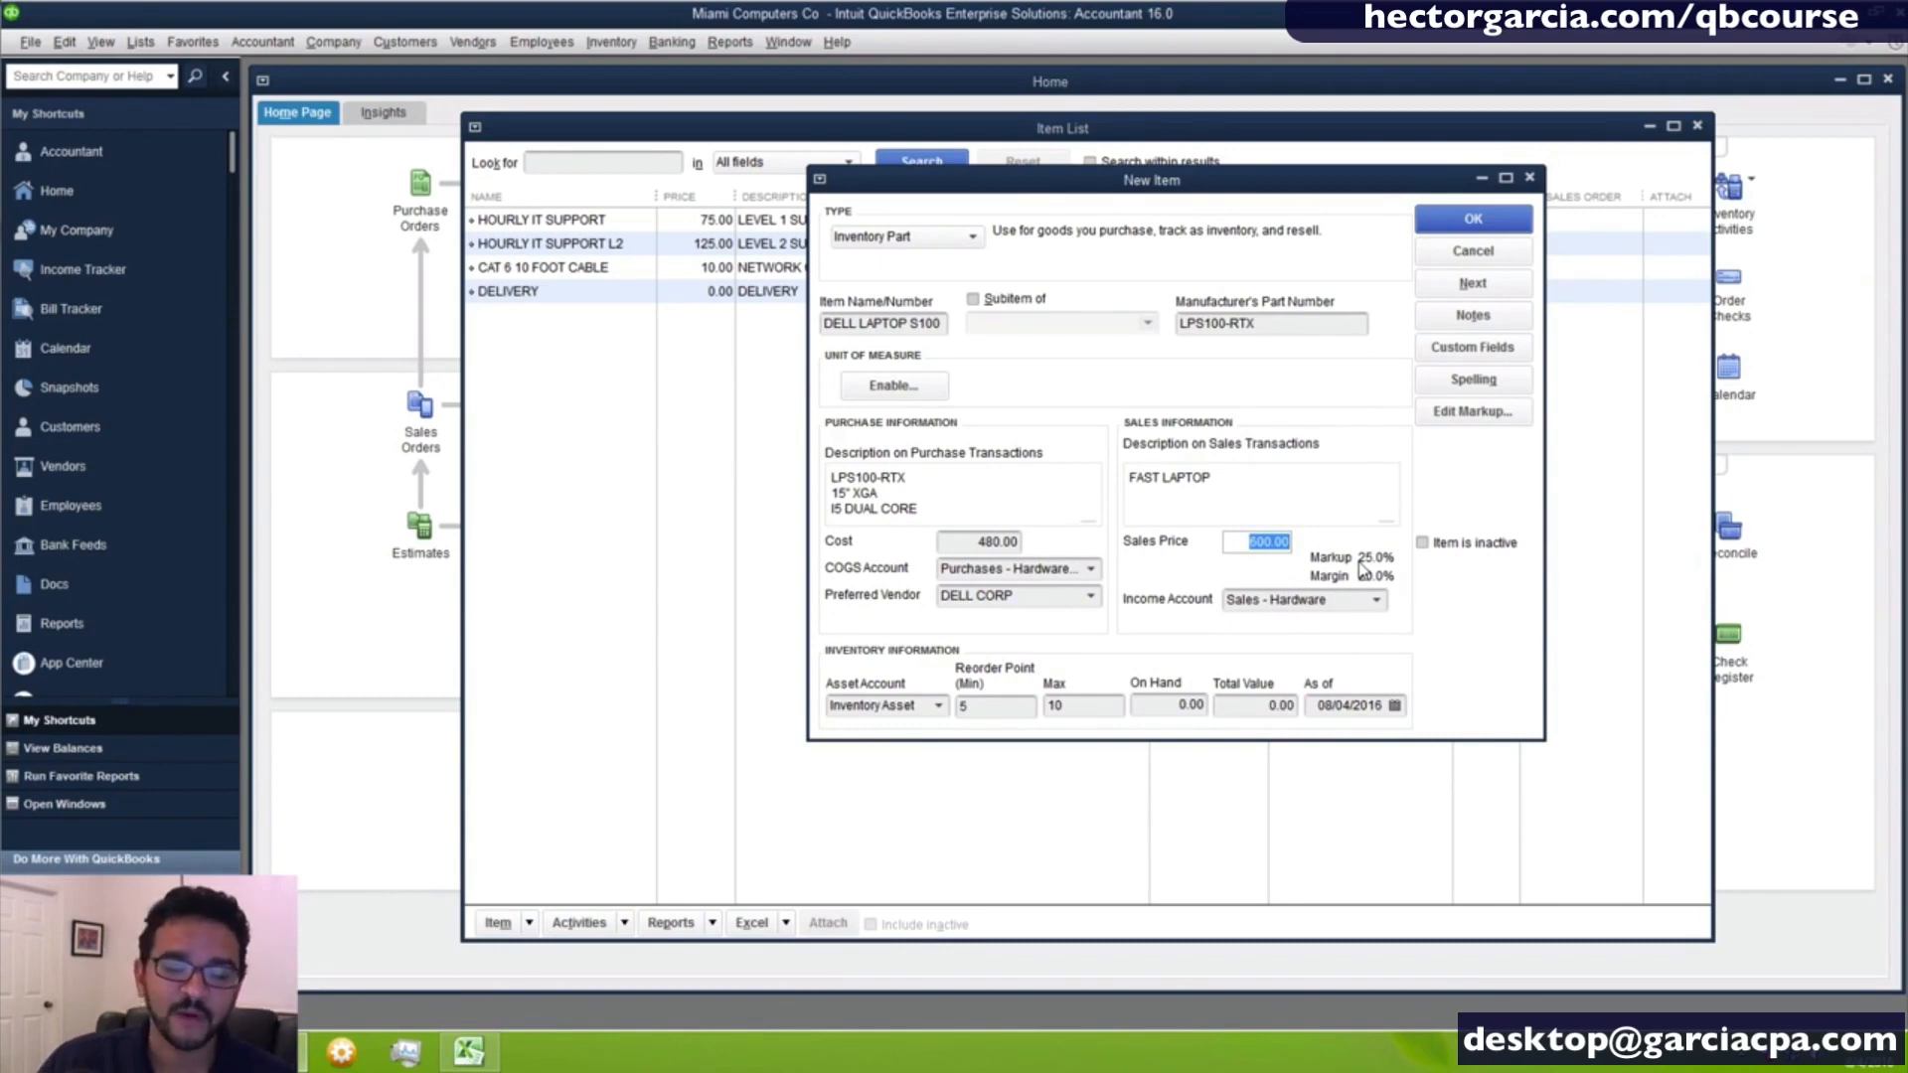
pyautogui.click(1491, 412)
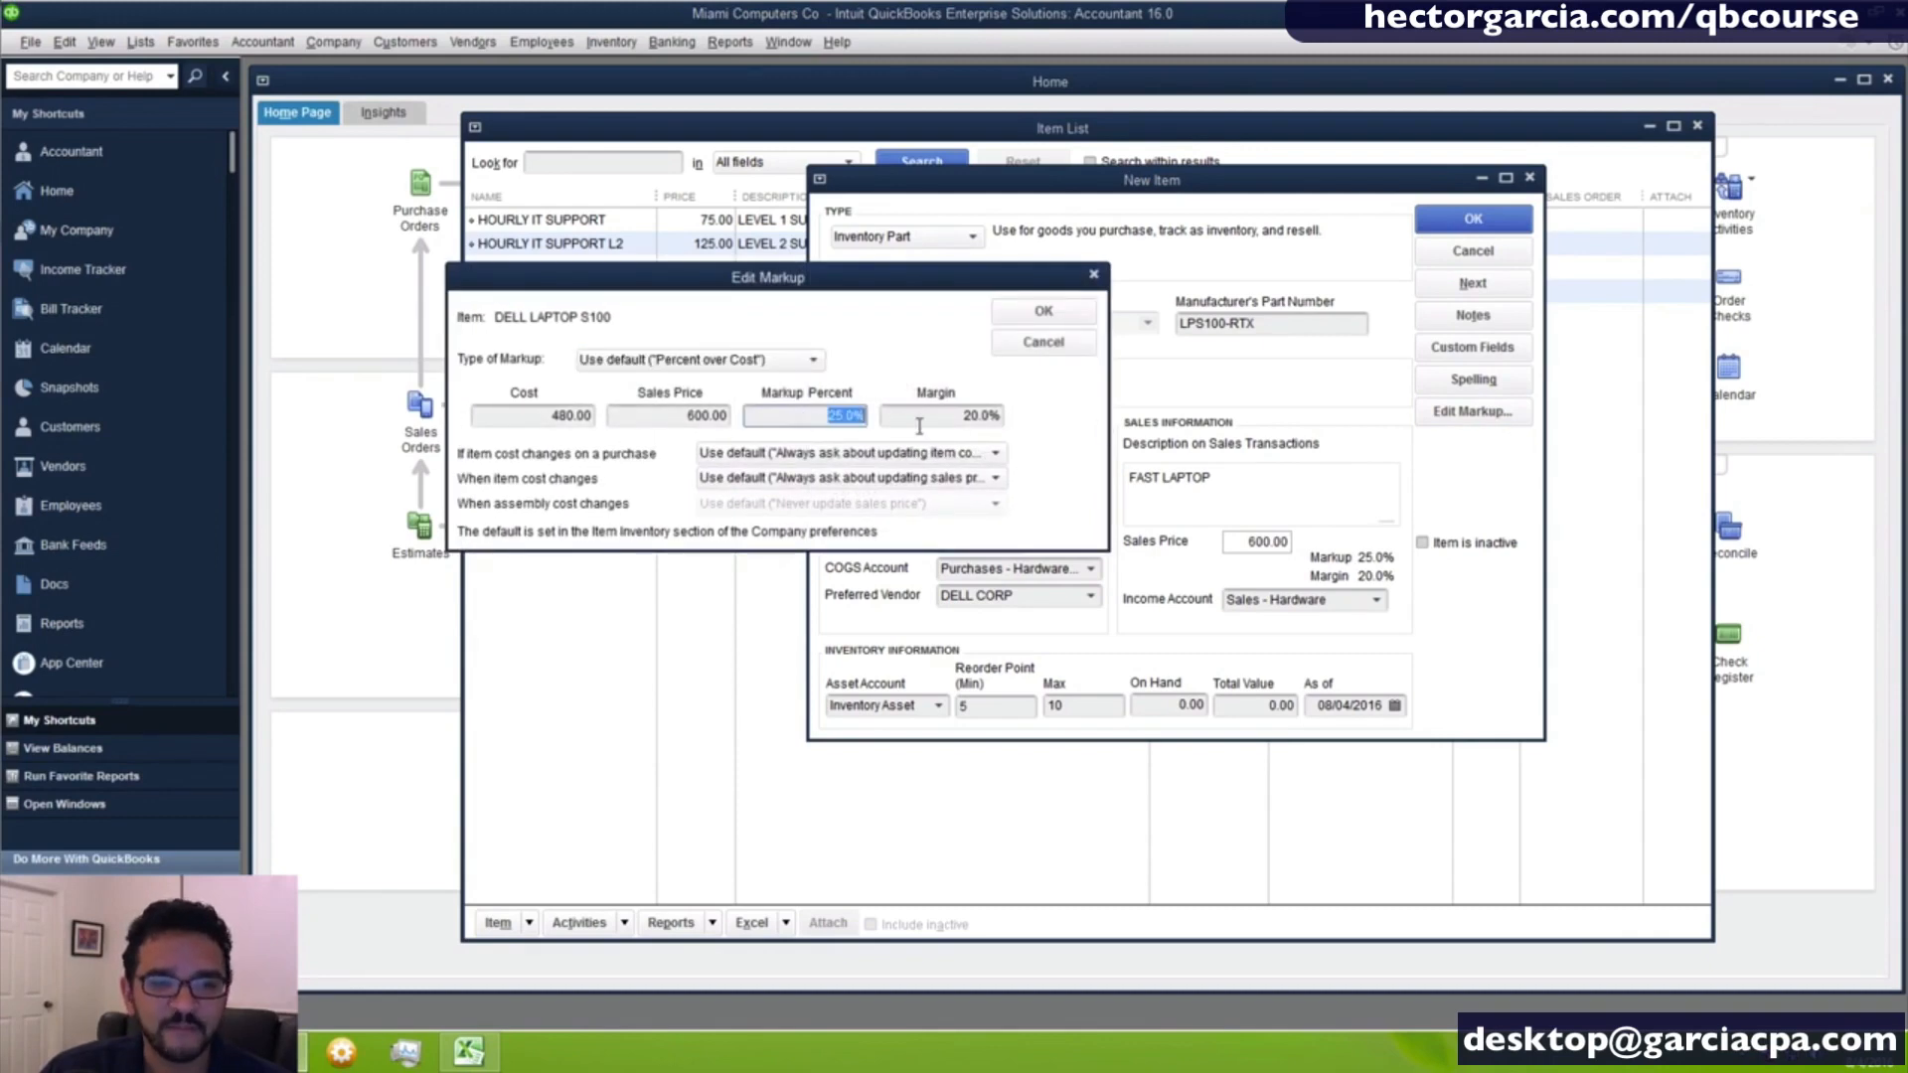
pyautogui.write('3')
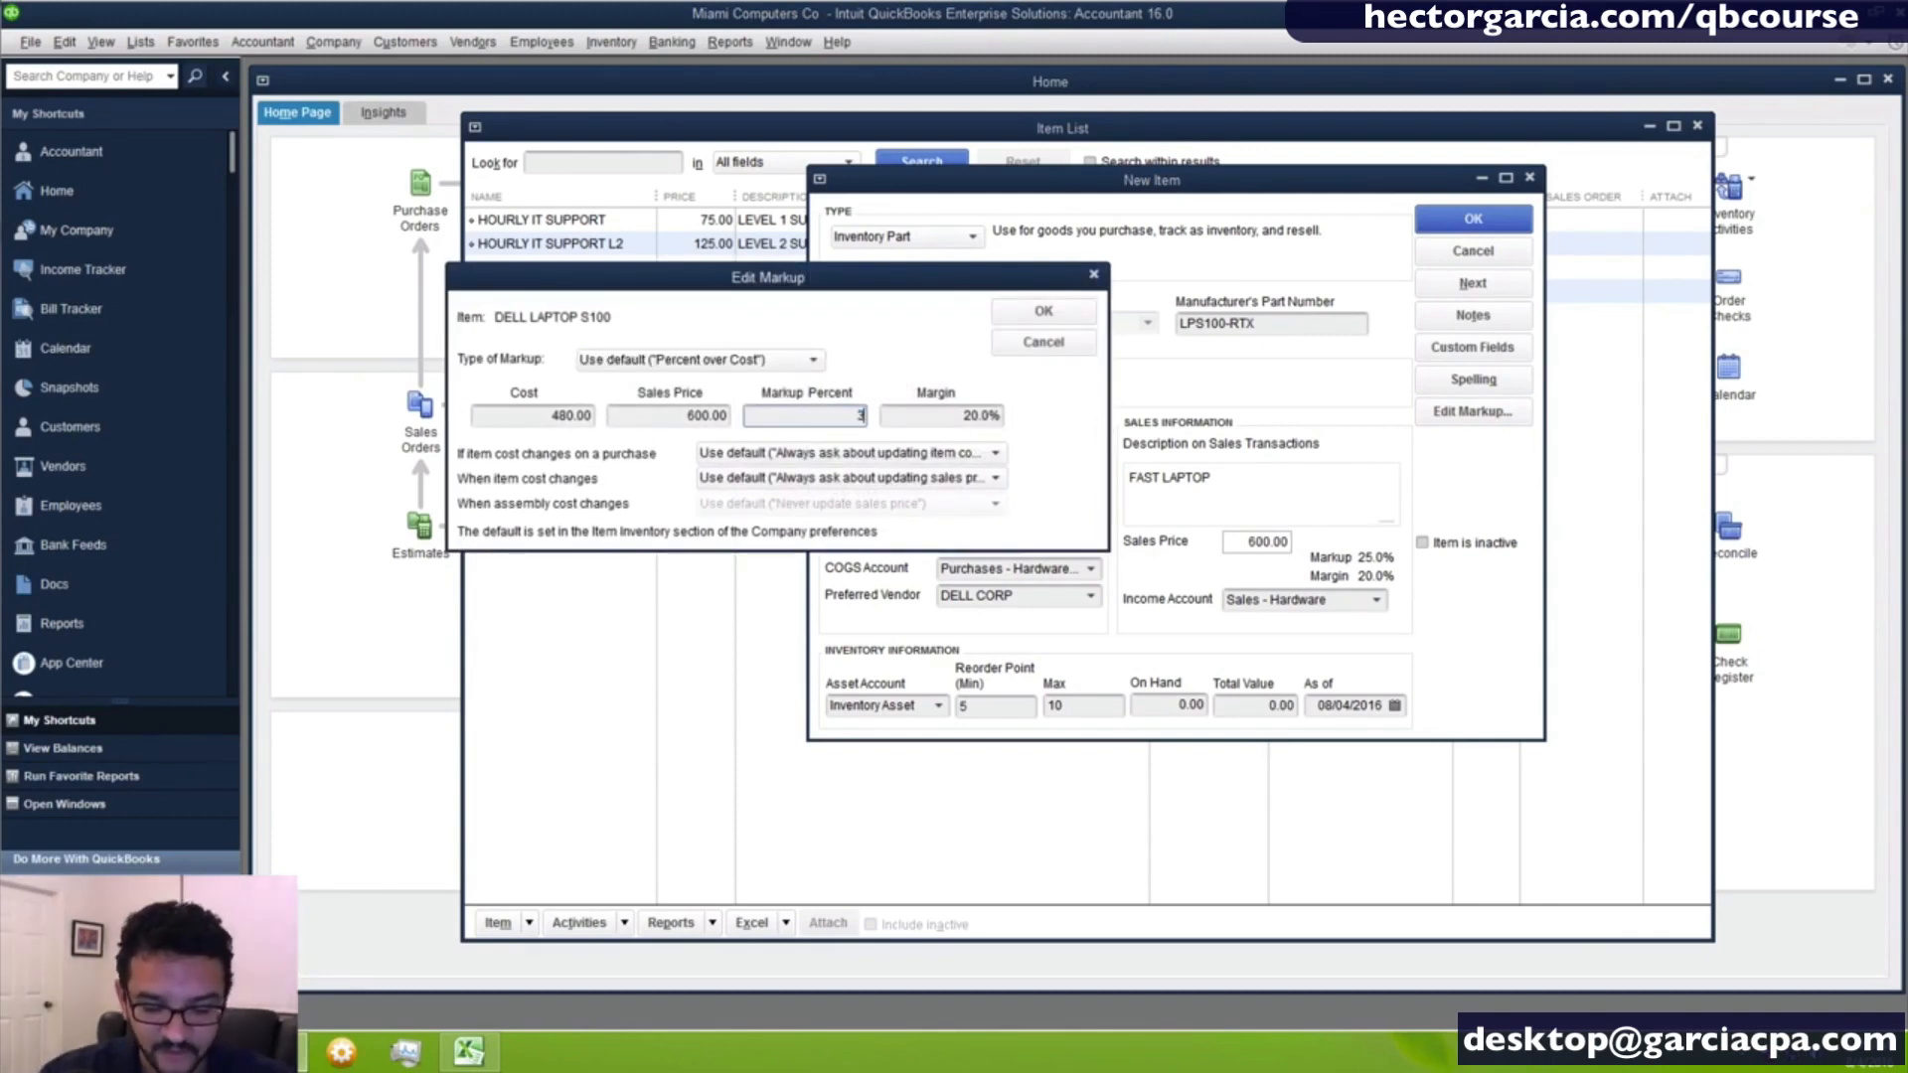
pyautogui.write('7%')
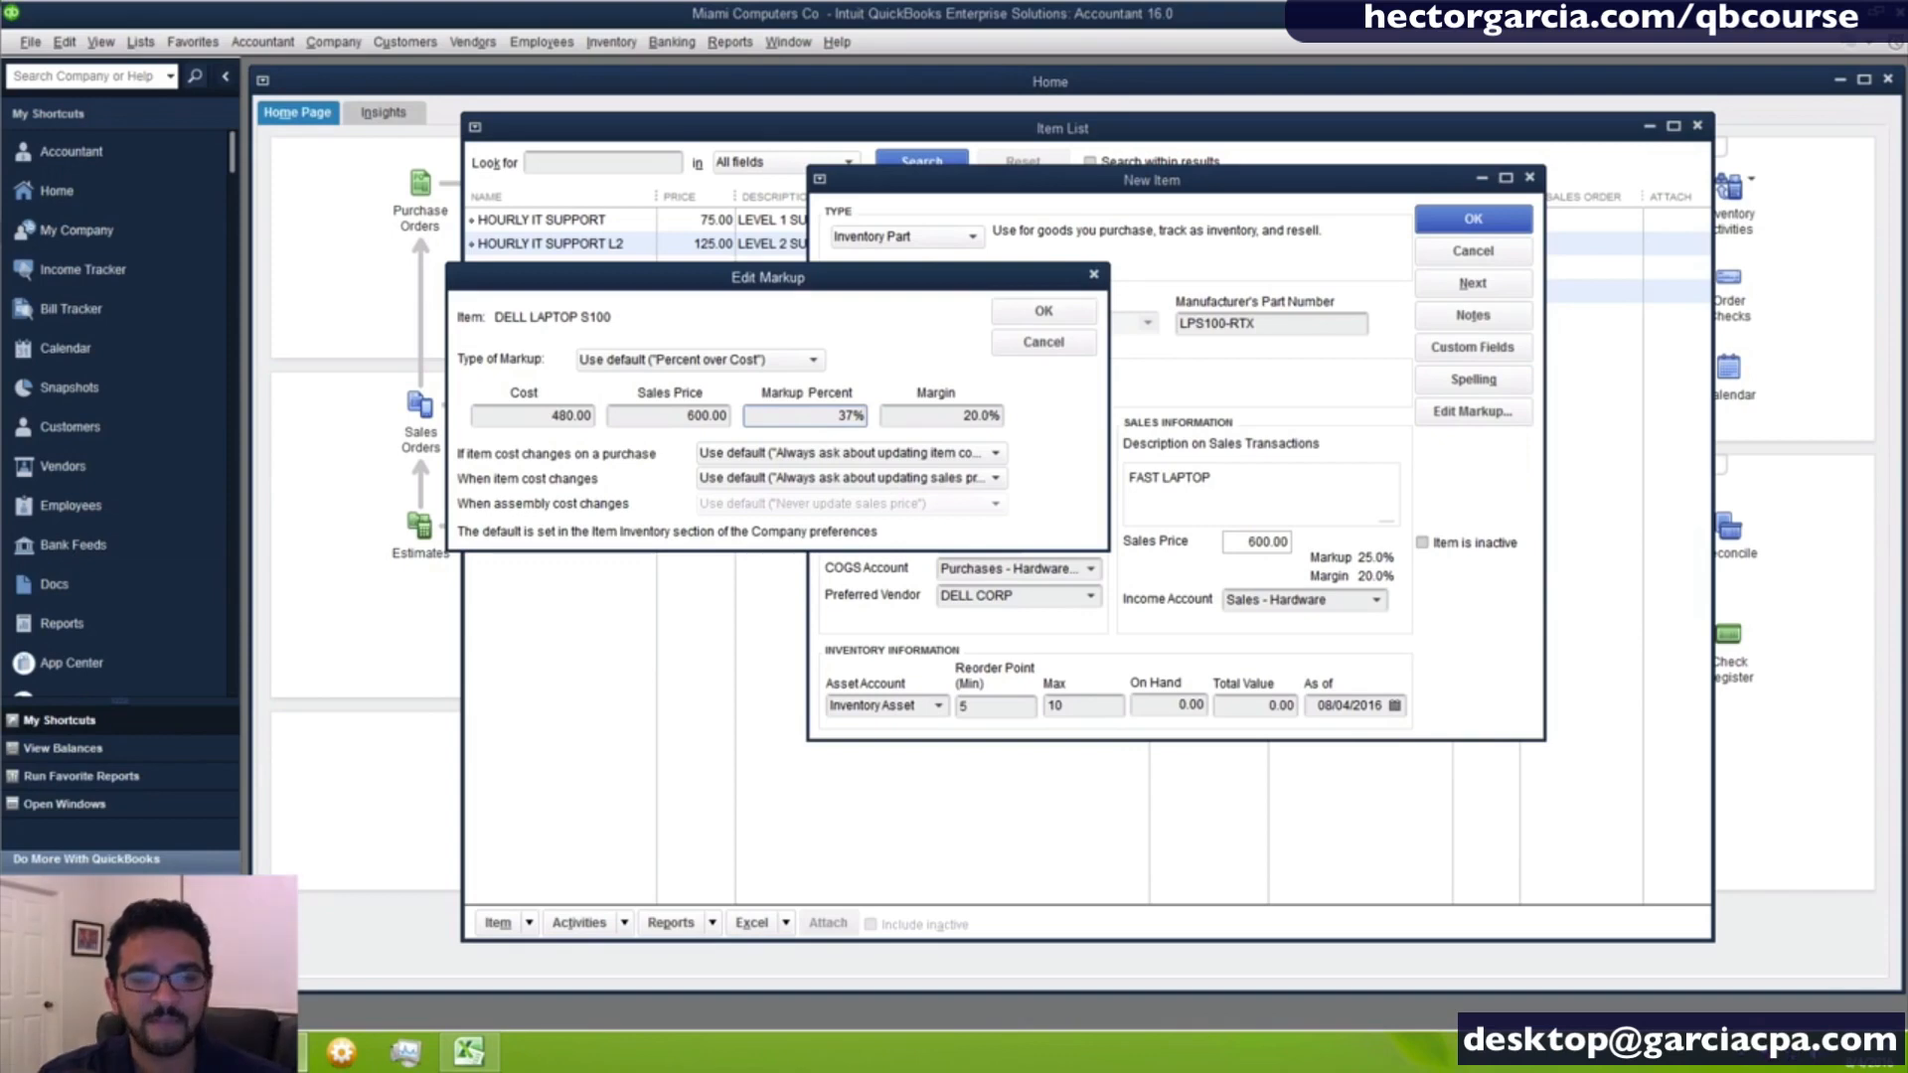
pyautogui.press('Tab')
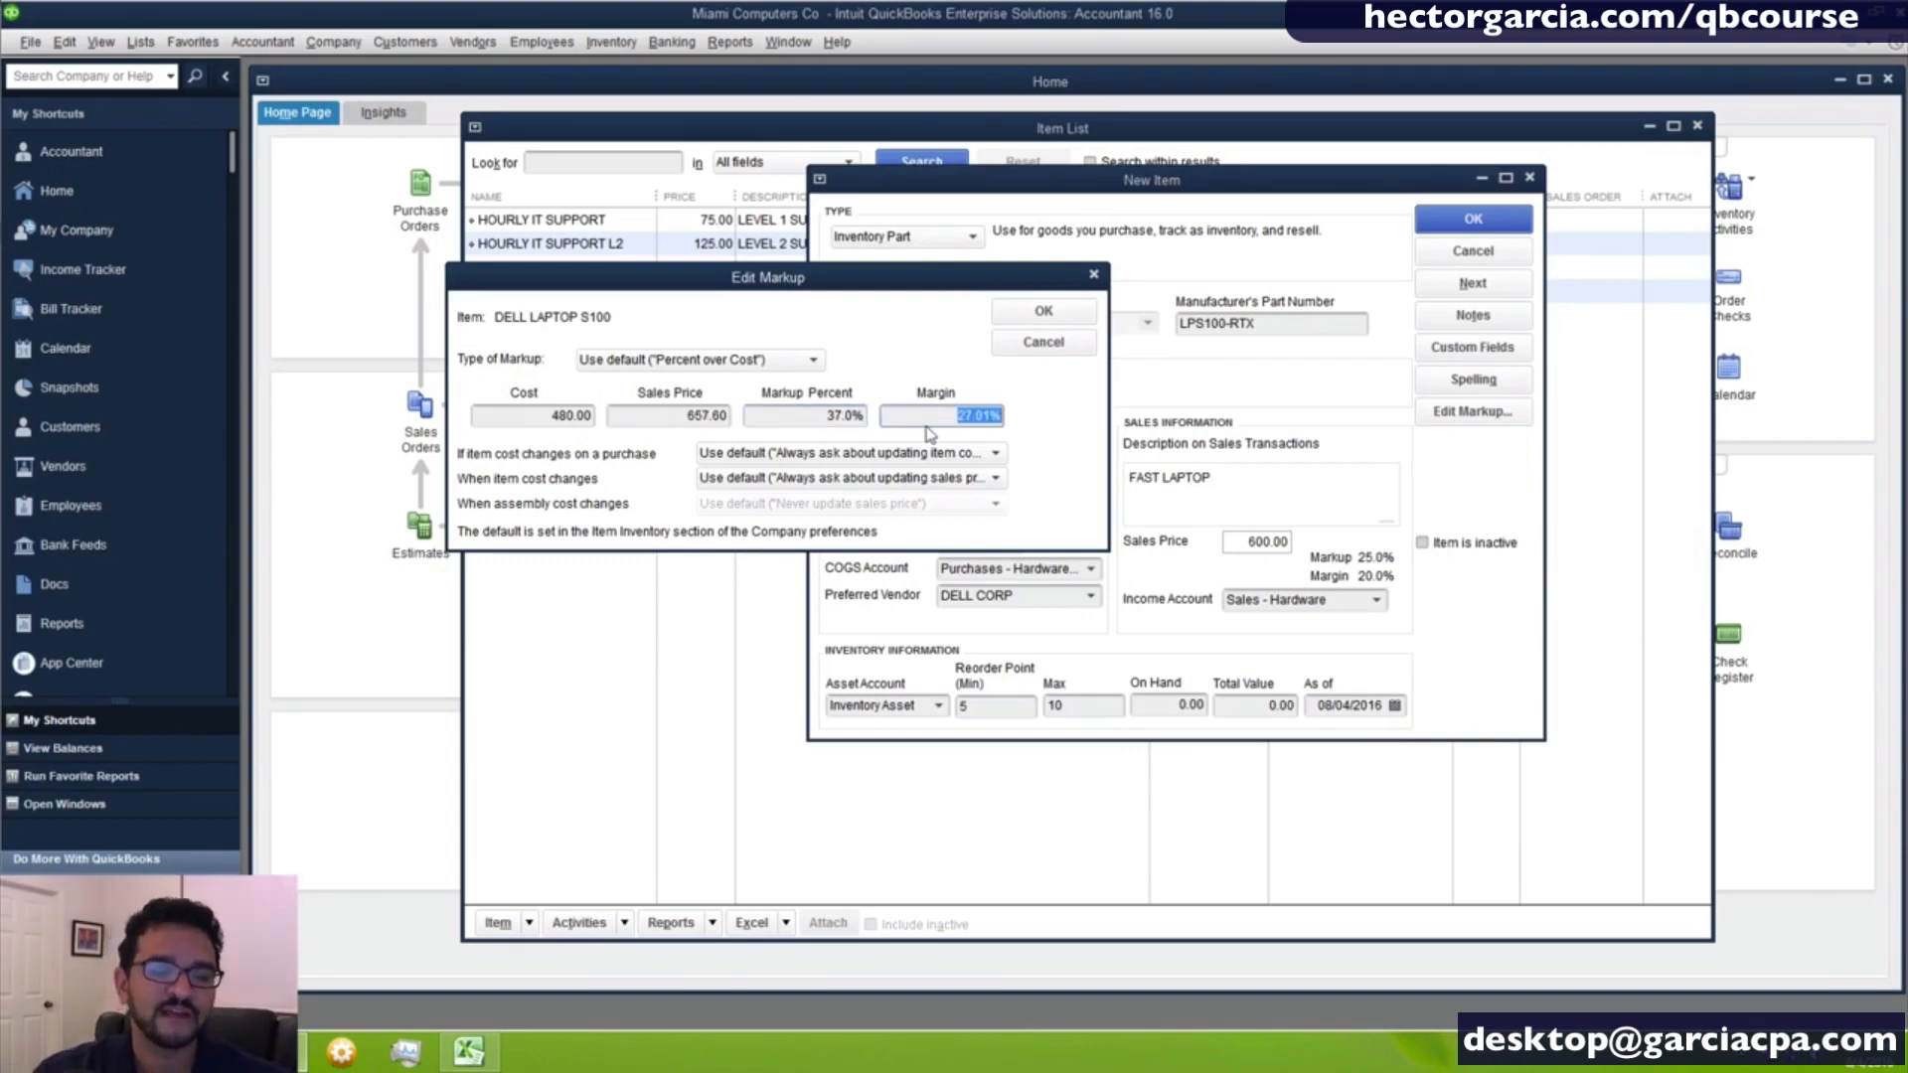
pyautogui.hotkey('shift', 'Tab')
pyautogui.hotkey('shift', 'Tab')
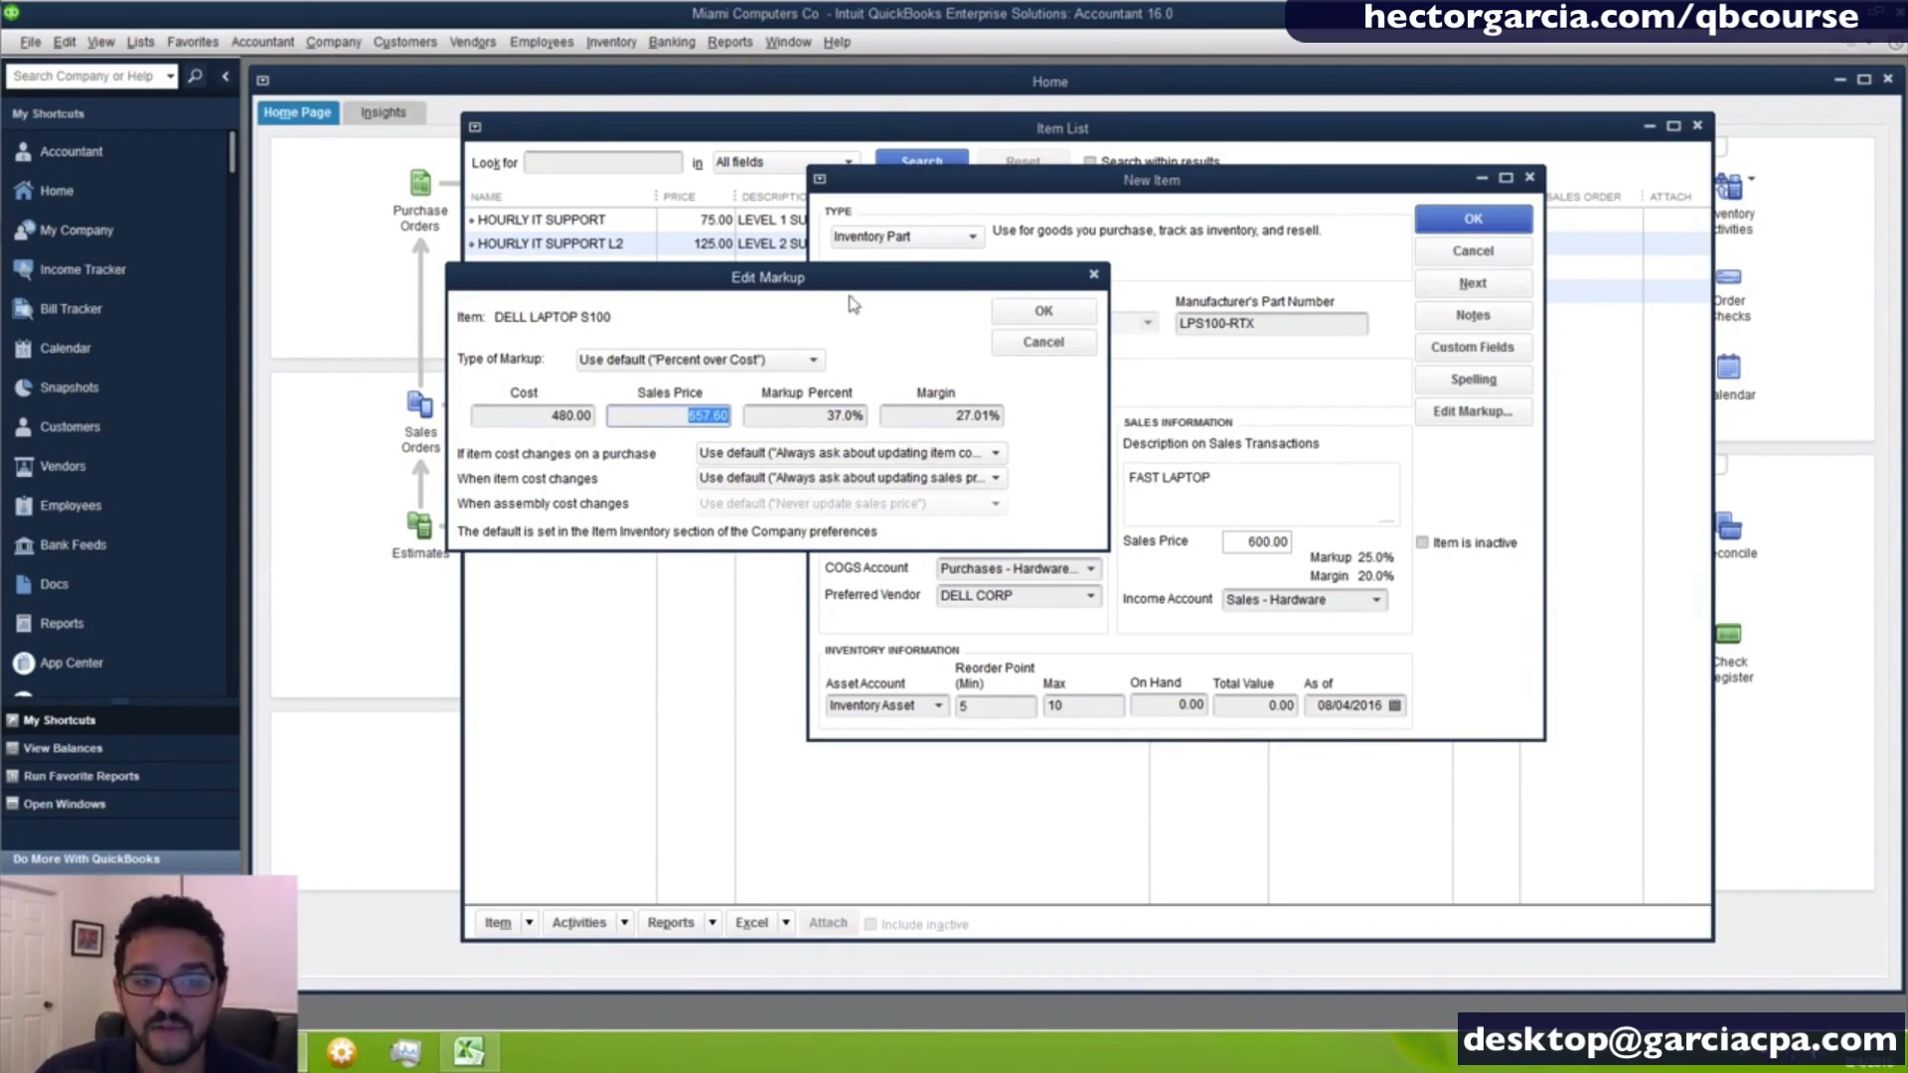
pyautogui.moveTo(850, 286); pyautogui.dragTo(888, 292)
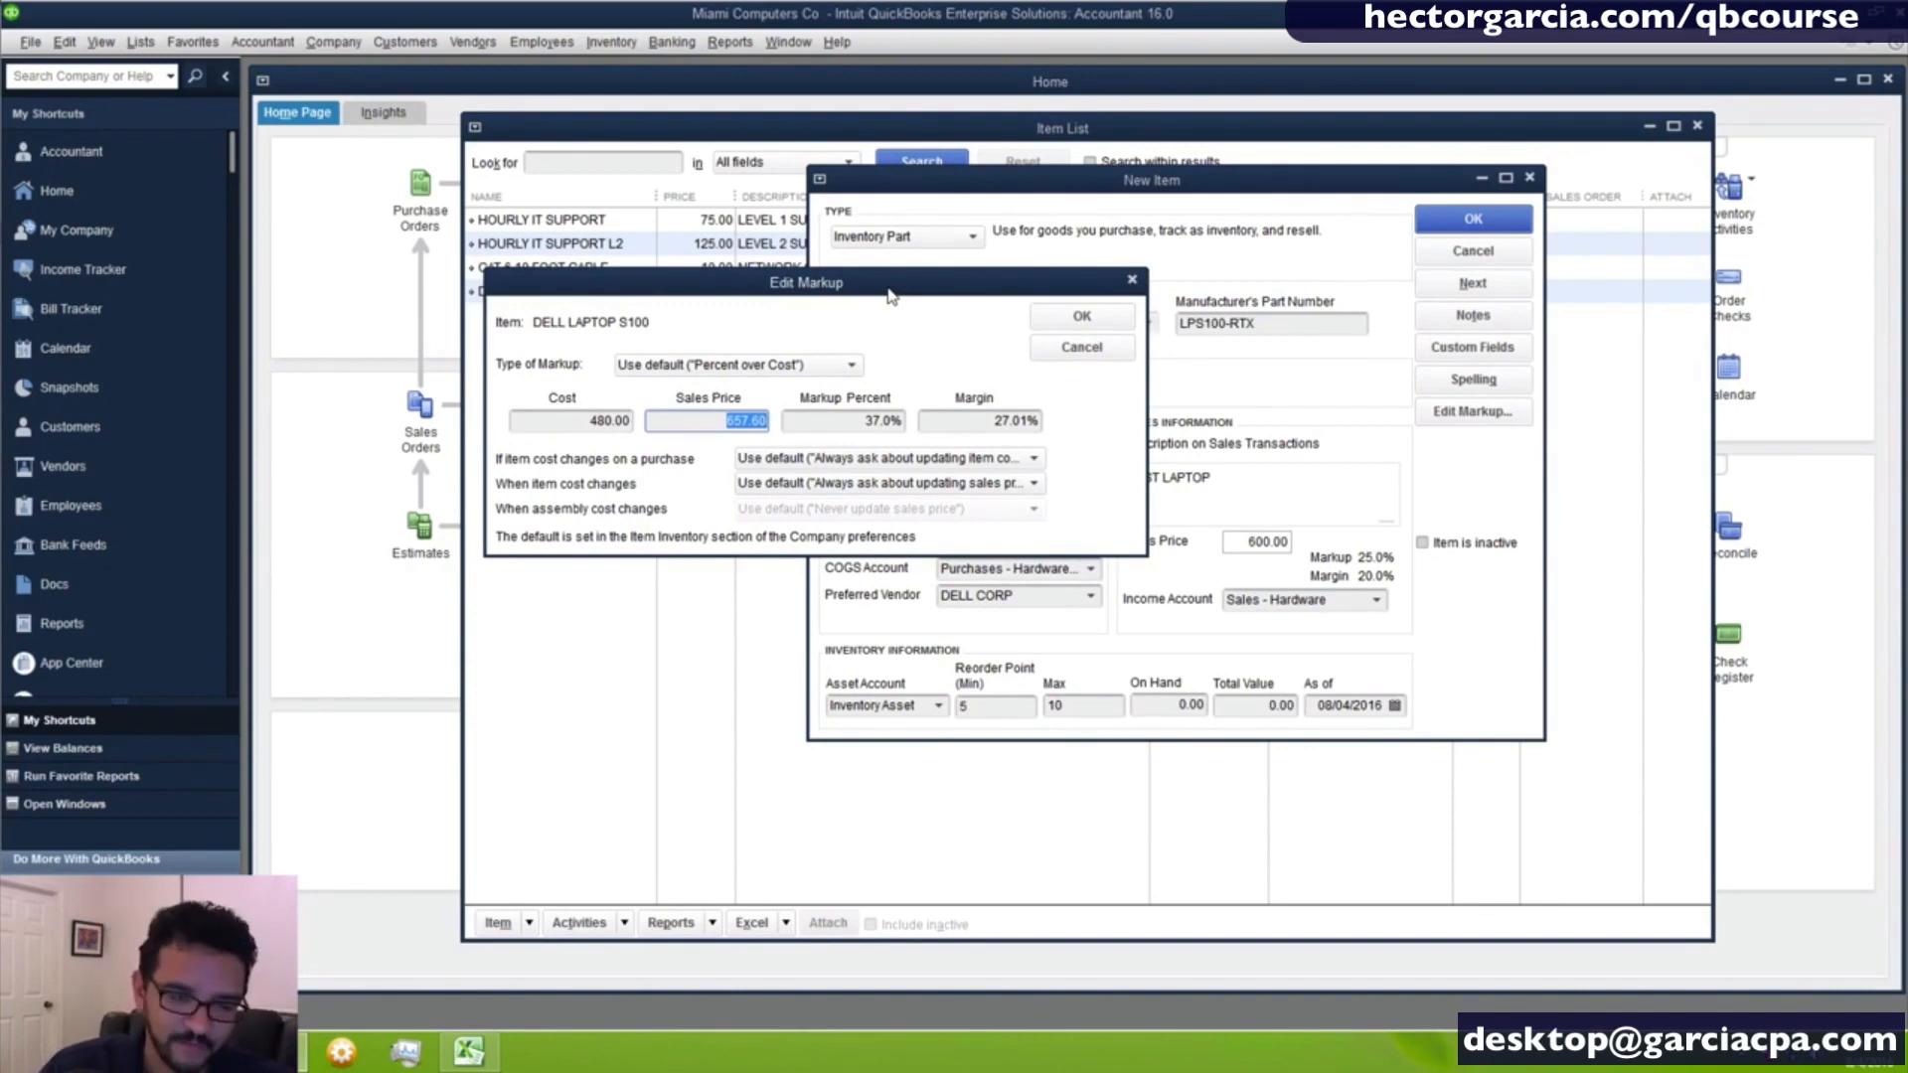
pyautogui.click(1064, 326)
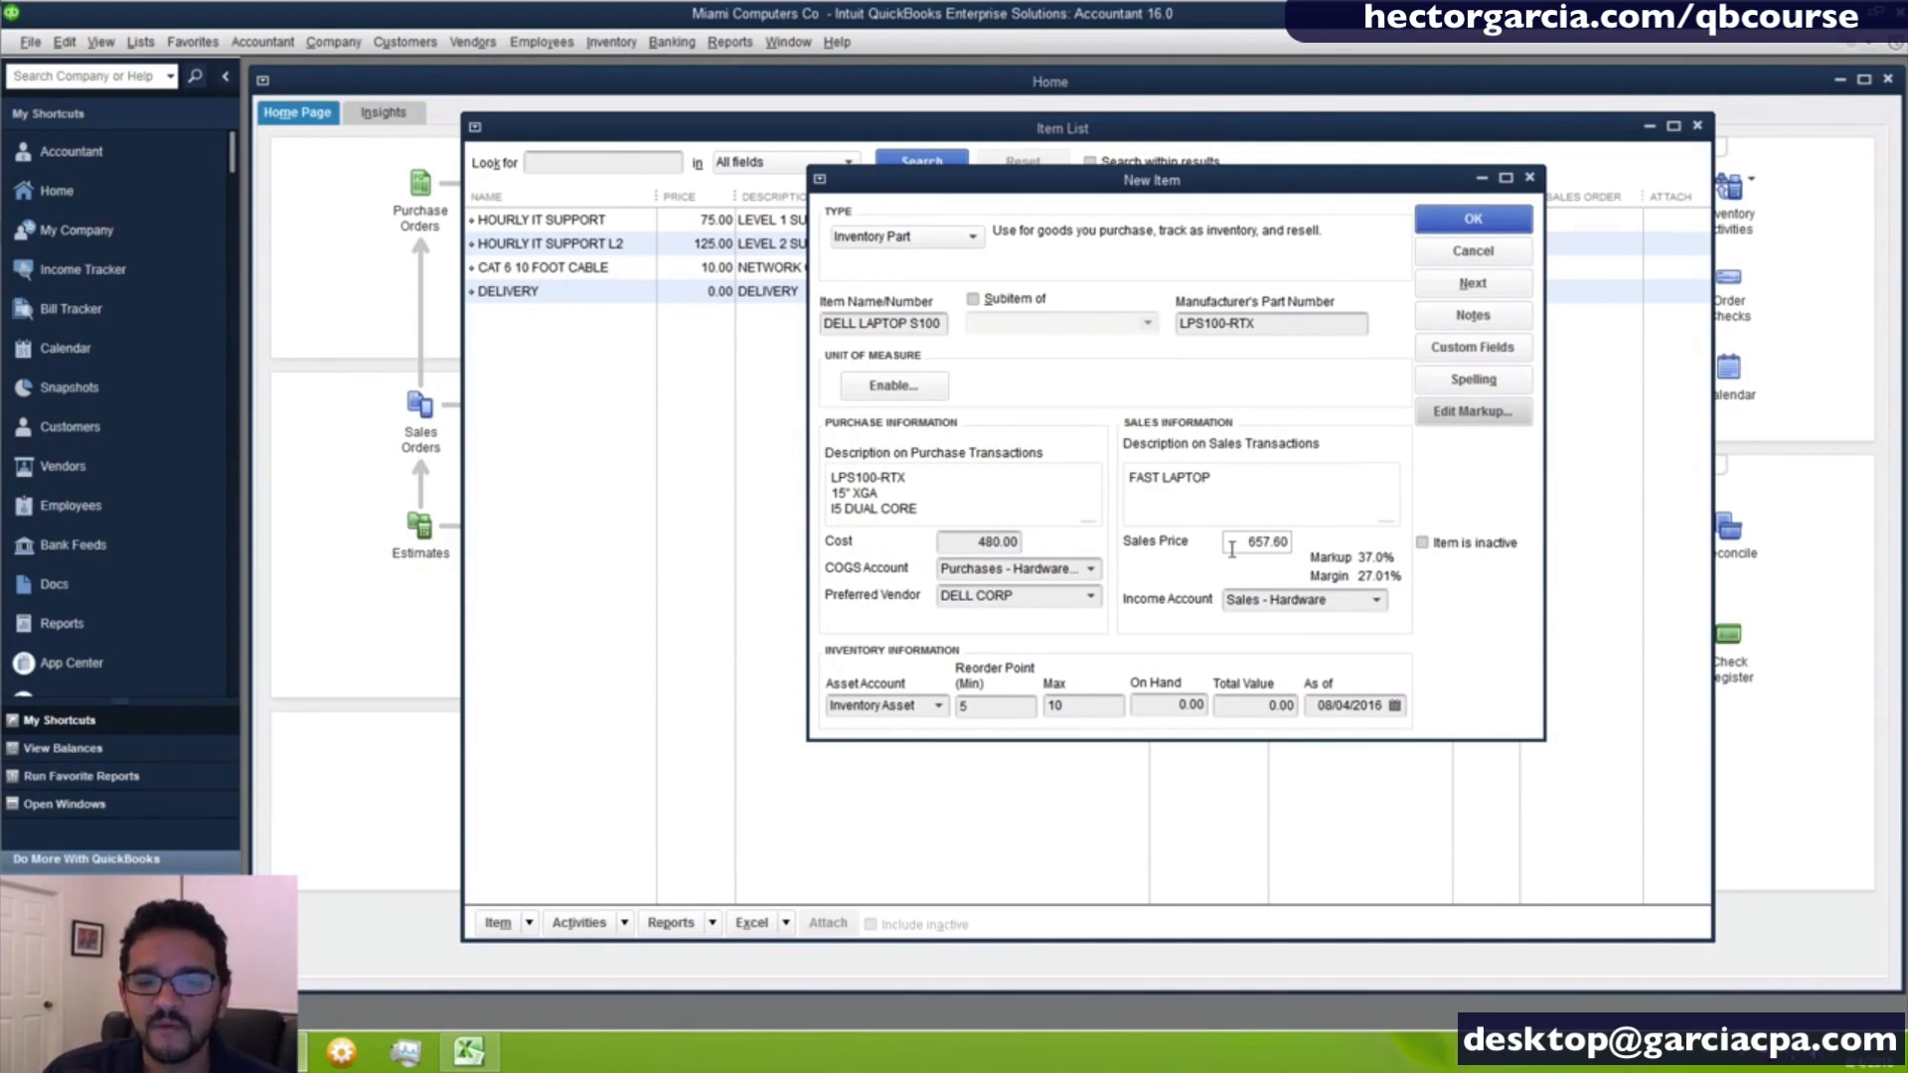
# - Save the new laptop item, dismissing the spelling check without changing the description
pyautogui.click(1456, 223)
pyautogui.click(1455, 224)
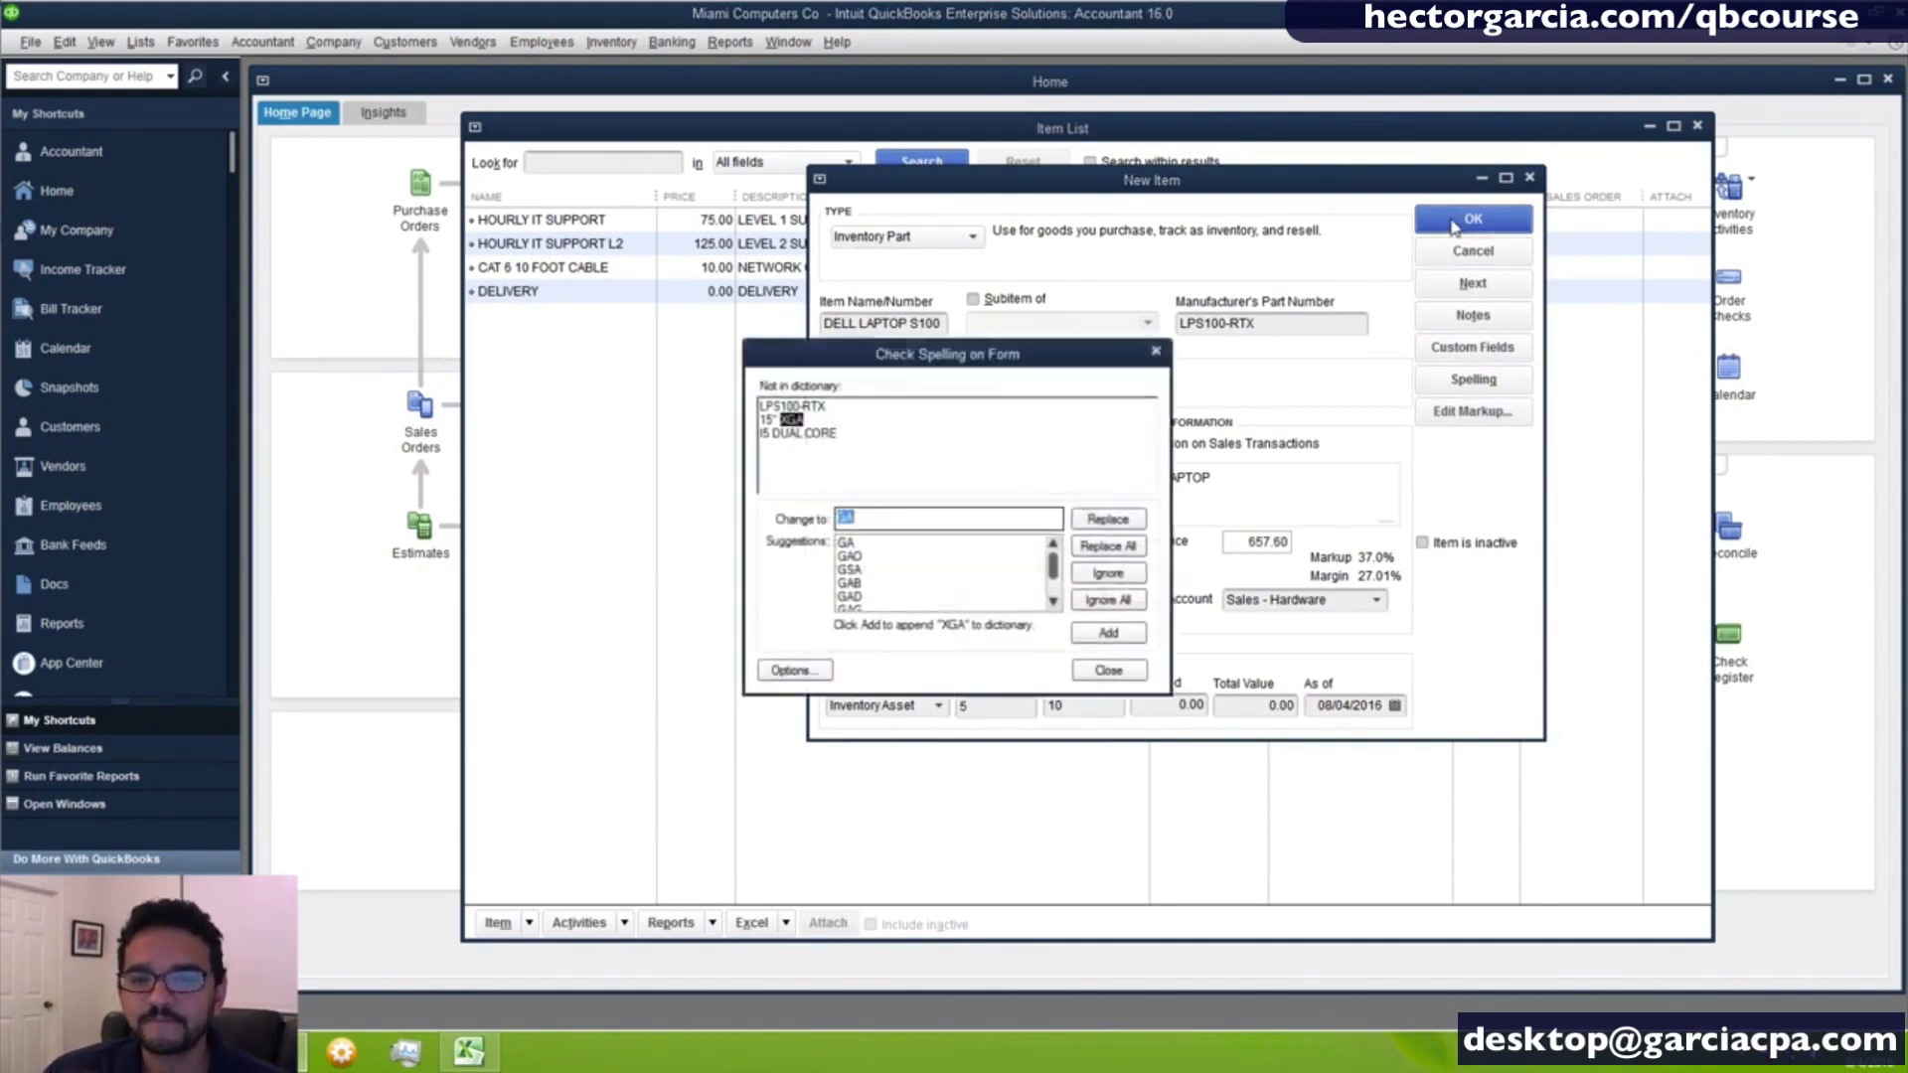
pyautogui.click(1108, 671)
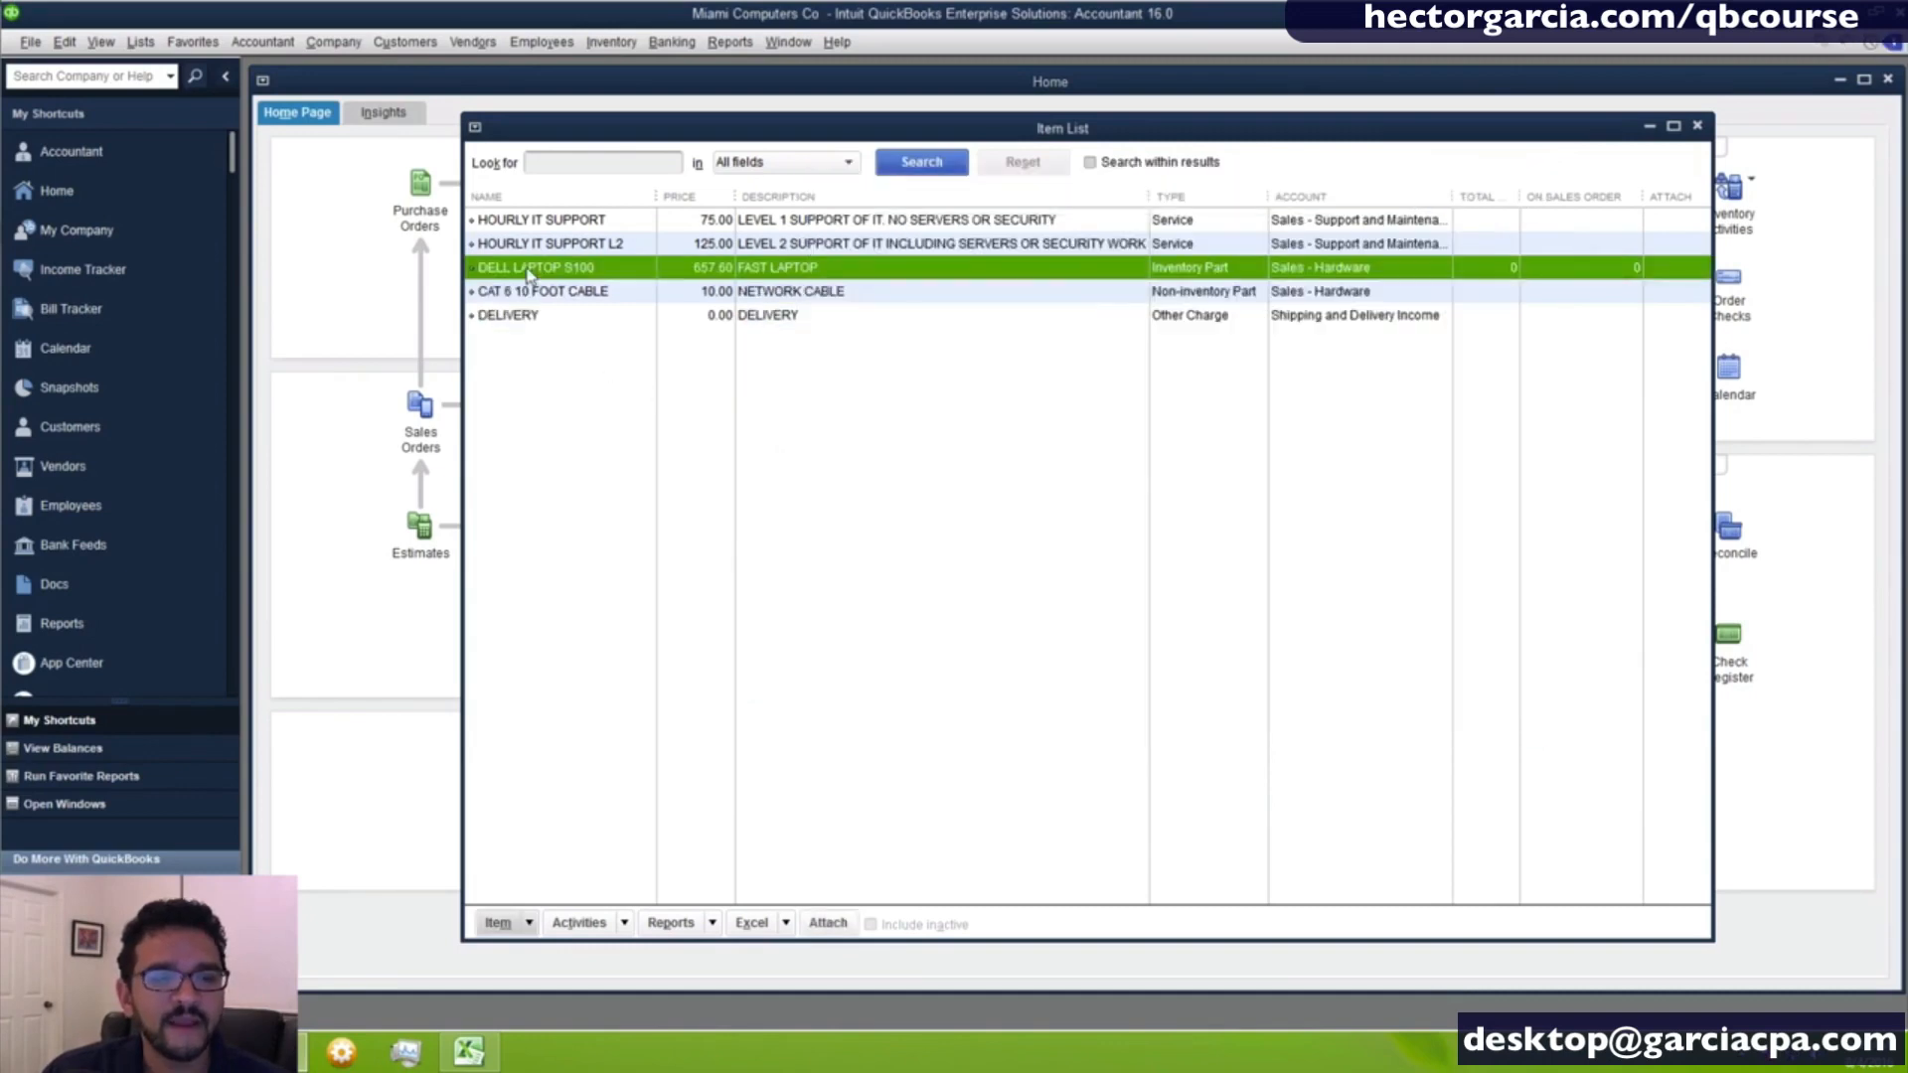
# - Duplicate the DELL LAPTOP S100 item and name the copy DELL SERVER S200
pyautogui.rightClick(569, 274)
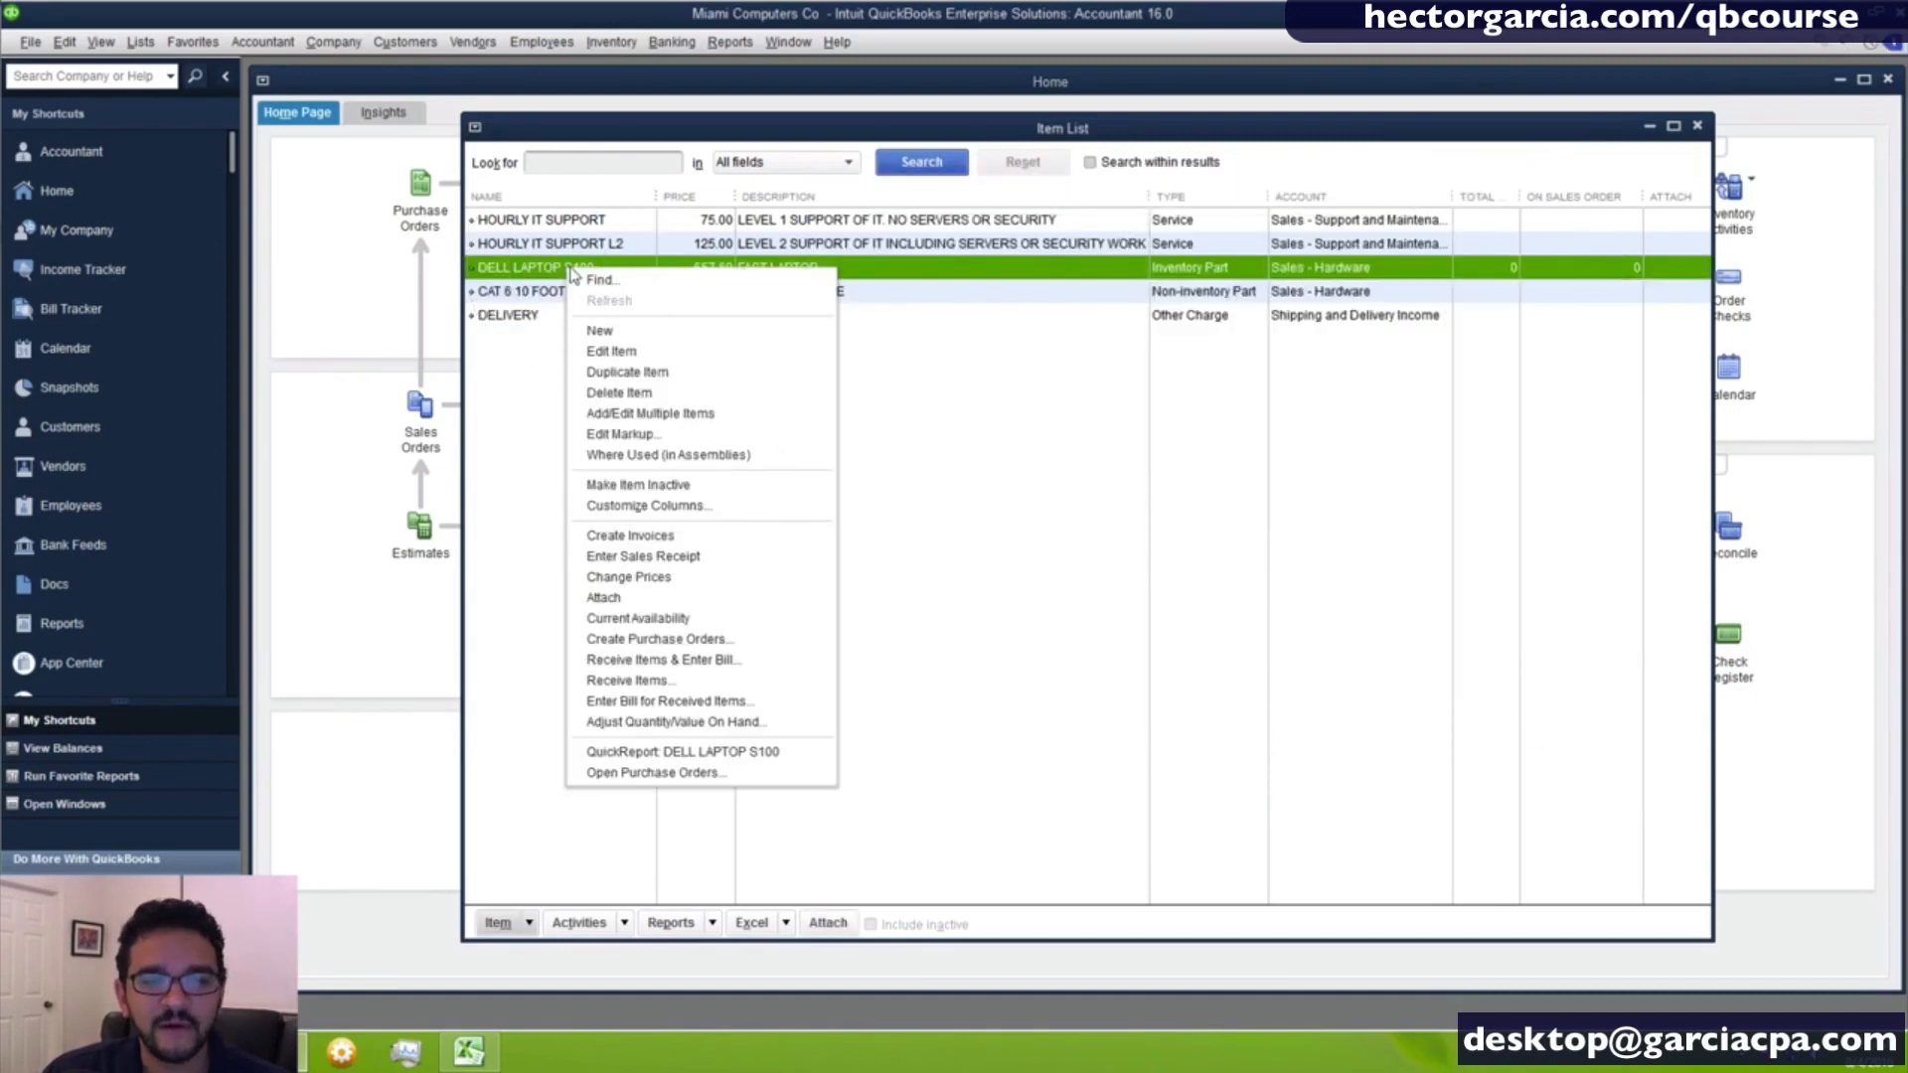
pyautogui.click(659, 374)
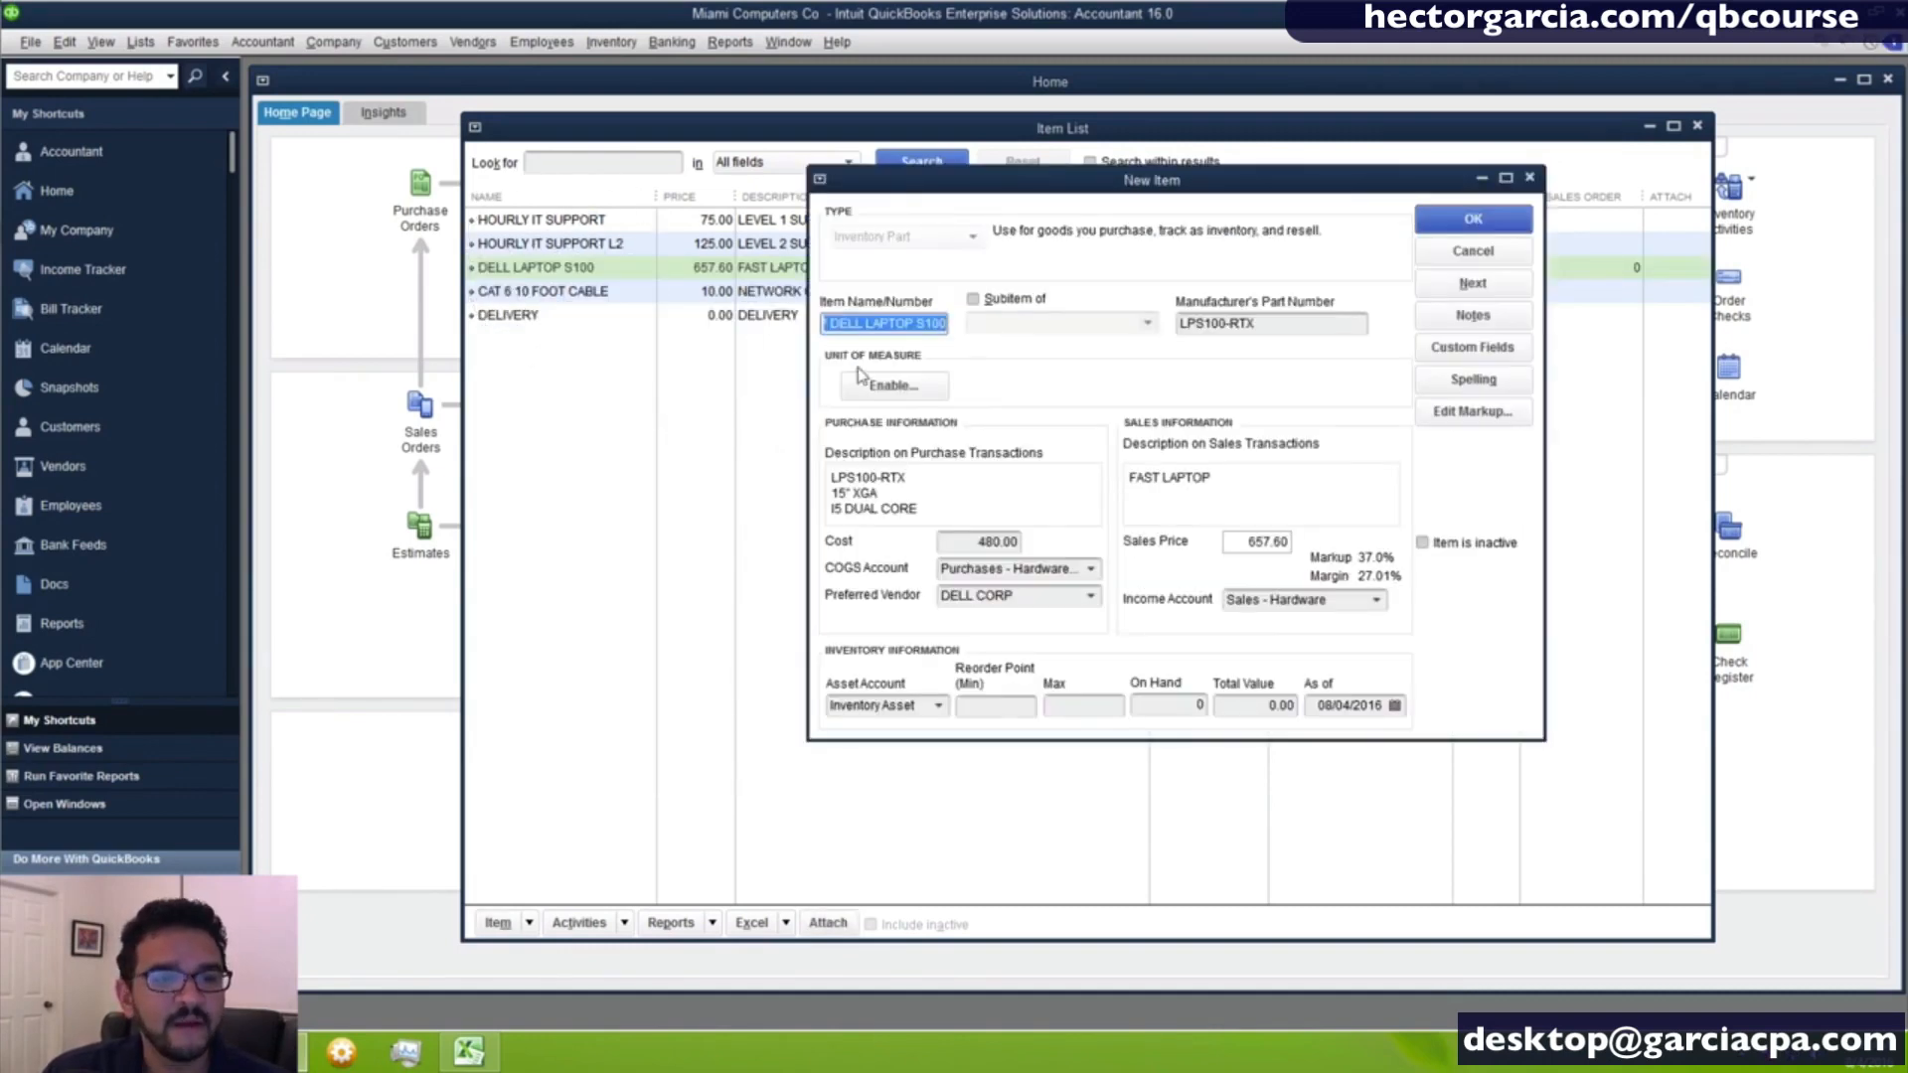
pyautogui.click(826, 326)
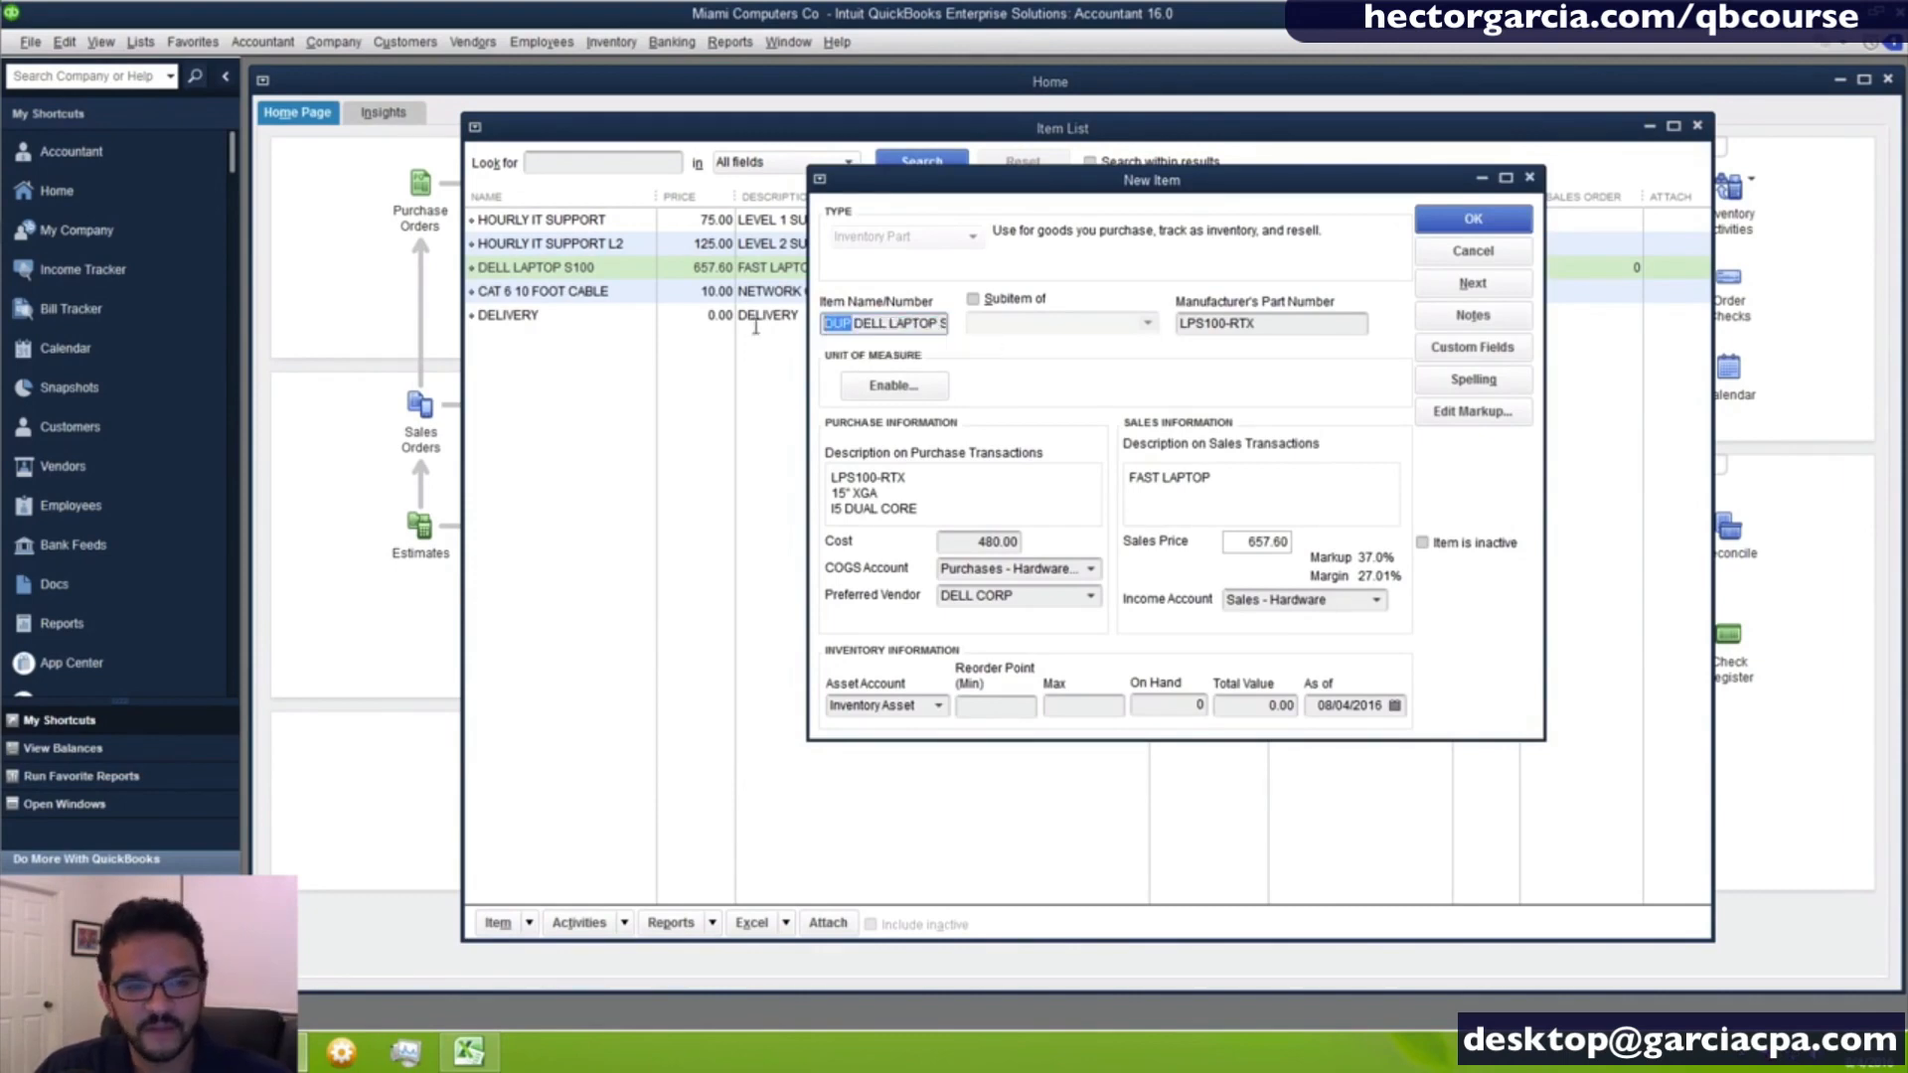
pyautogui.press('BackSpace')
pyautogui.press('BackSpace')
pyautogui.press('BackSpace')
pyautogui.press('BackSpace')
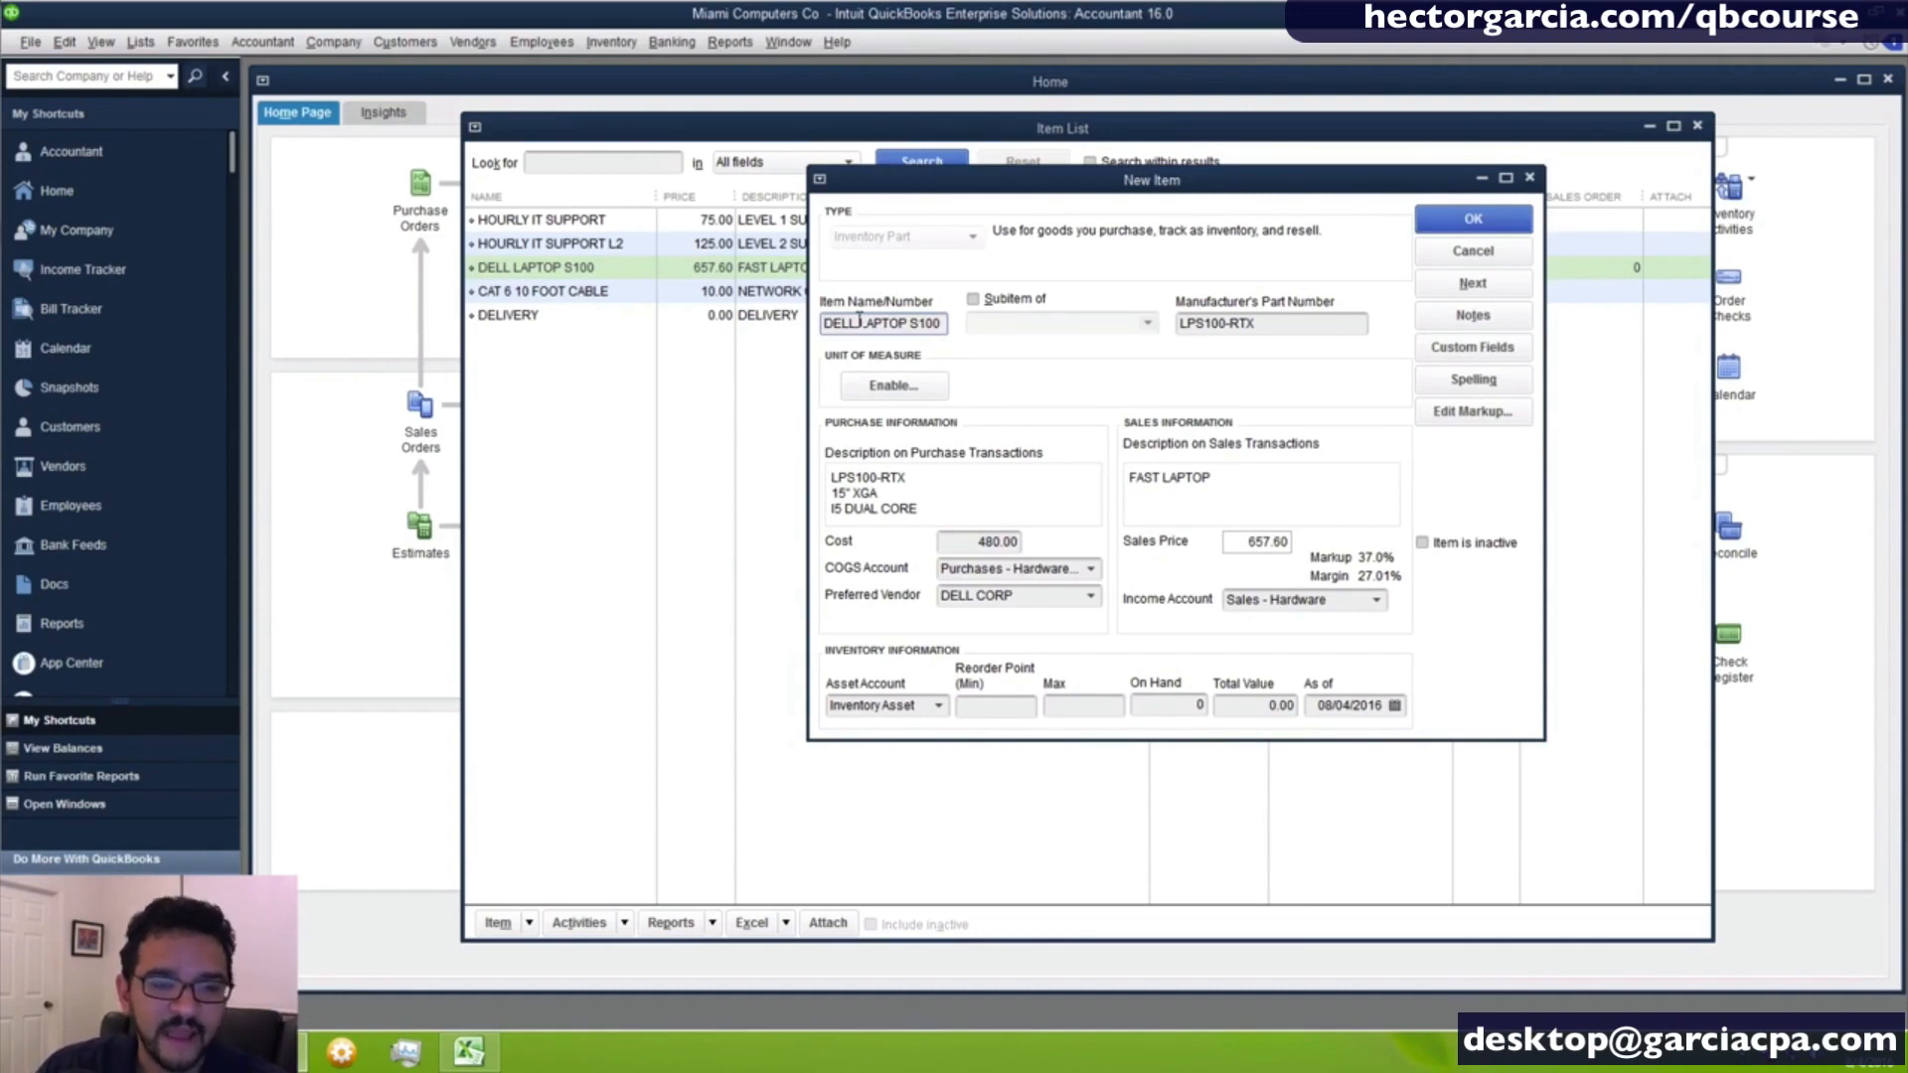
pyautogui.moveTo(859, 323); pyautogui.dragTo(909, 323)
pyautogui.write('SERVER')
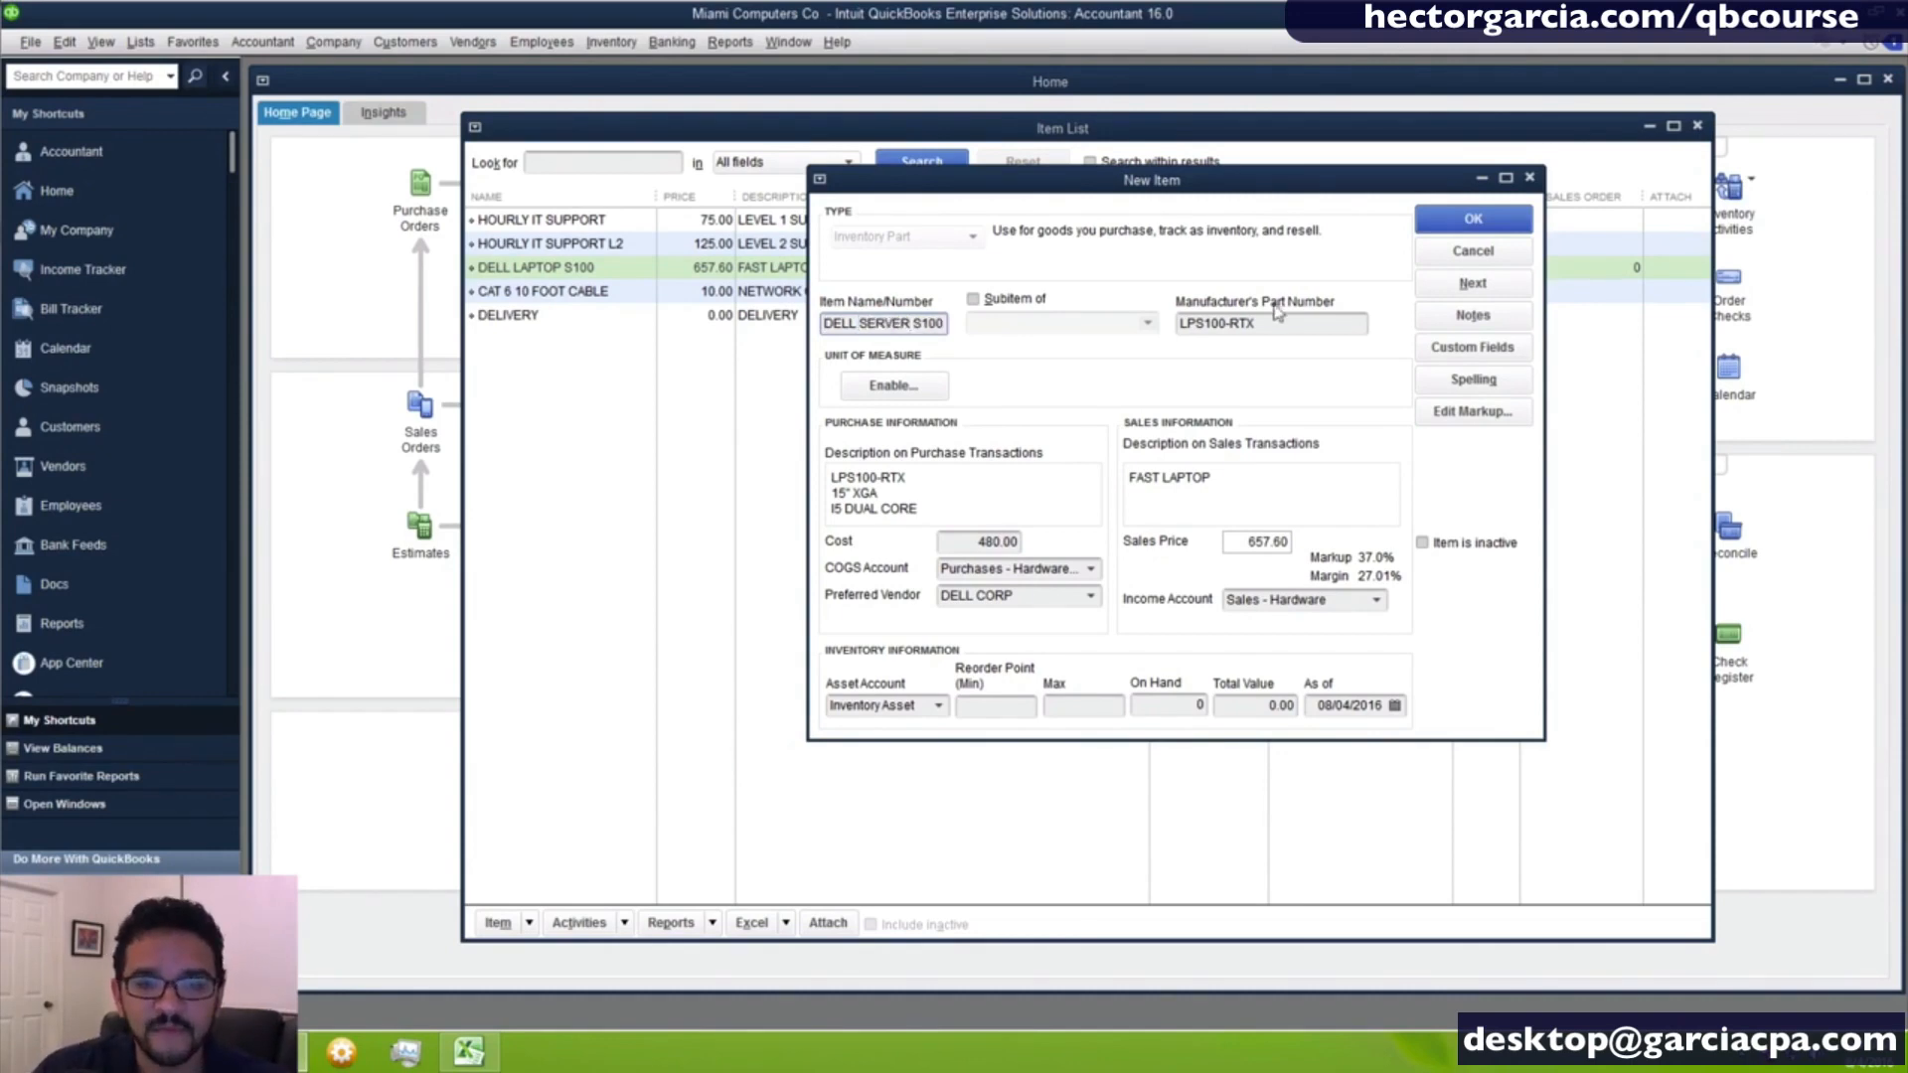
pyautogui.moveTo(1202, 323); pyautogui.dragTo(1179, 323)
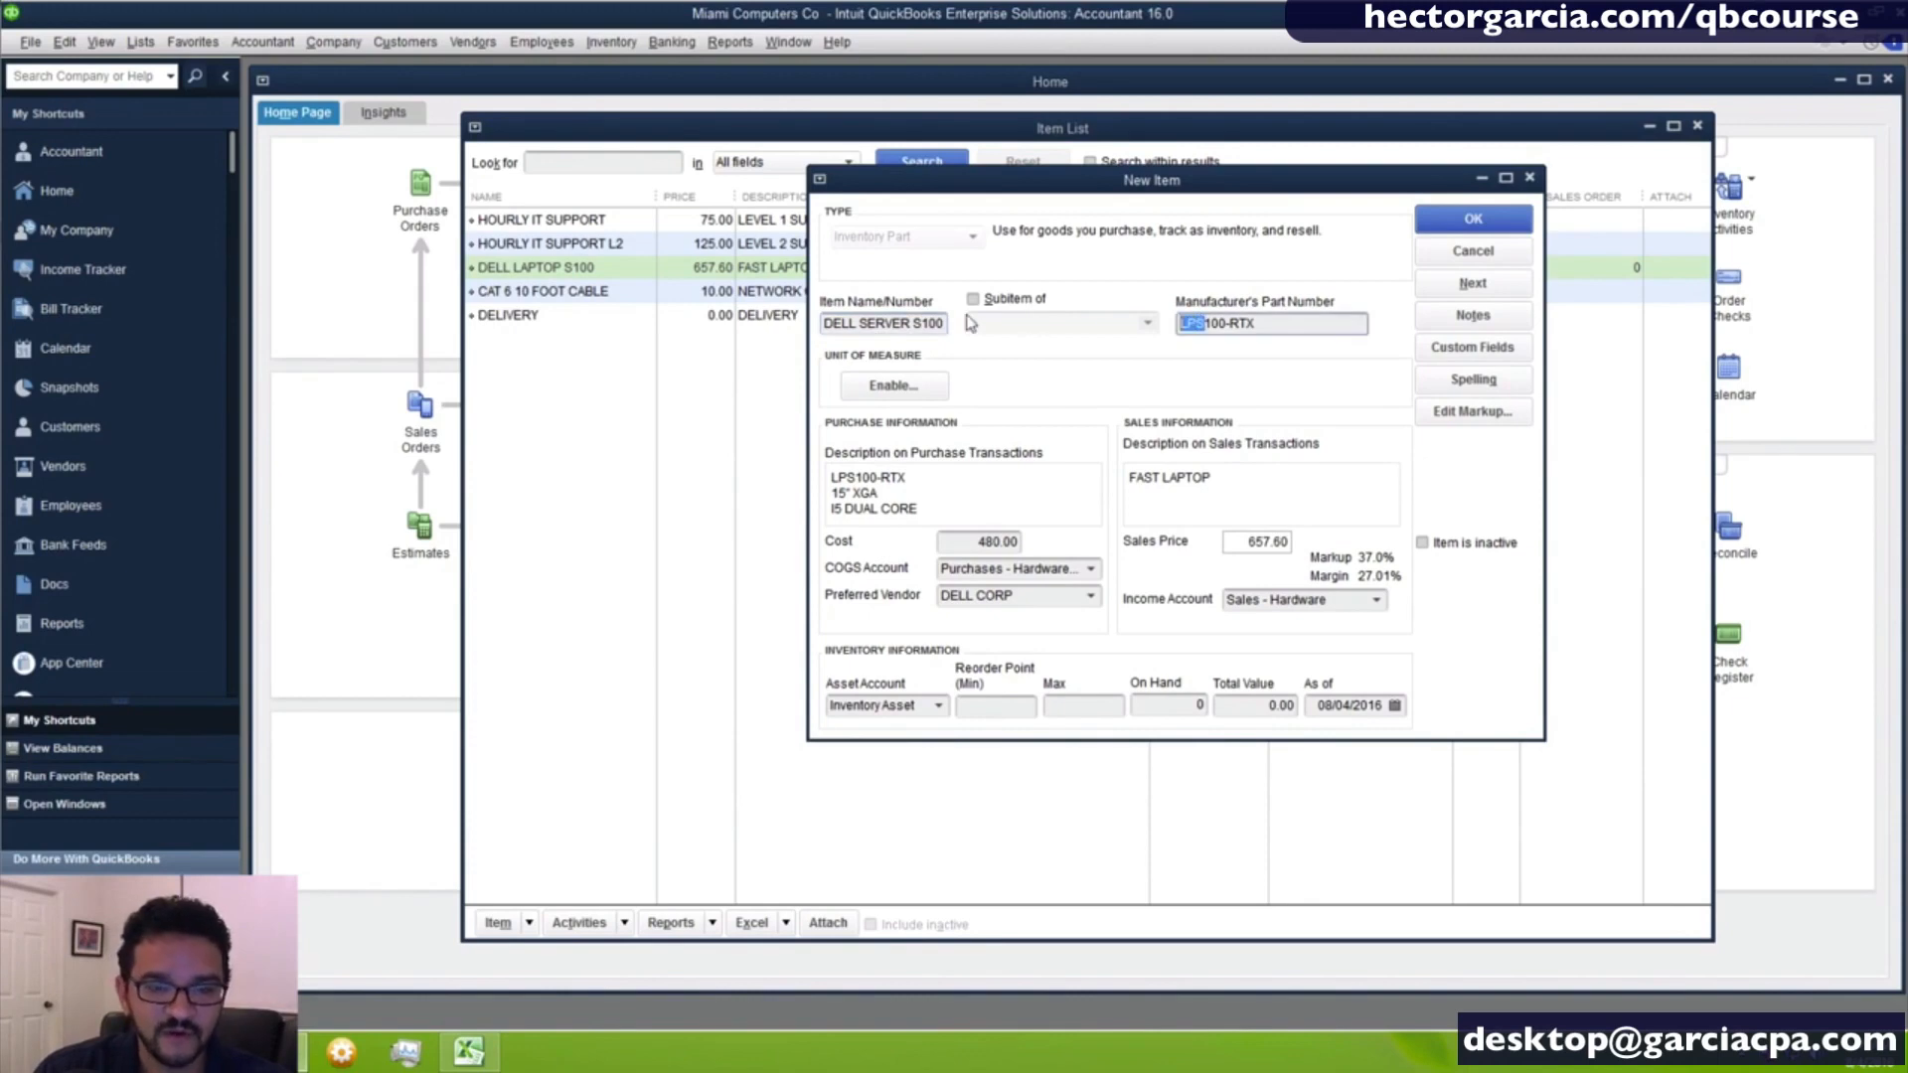
pyautogui.click(934, 323)
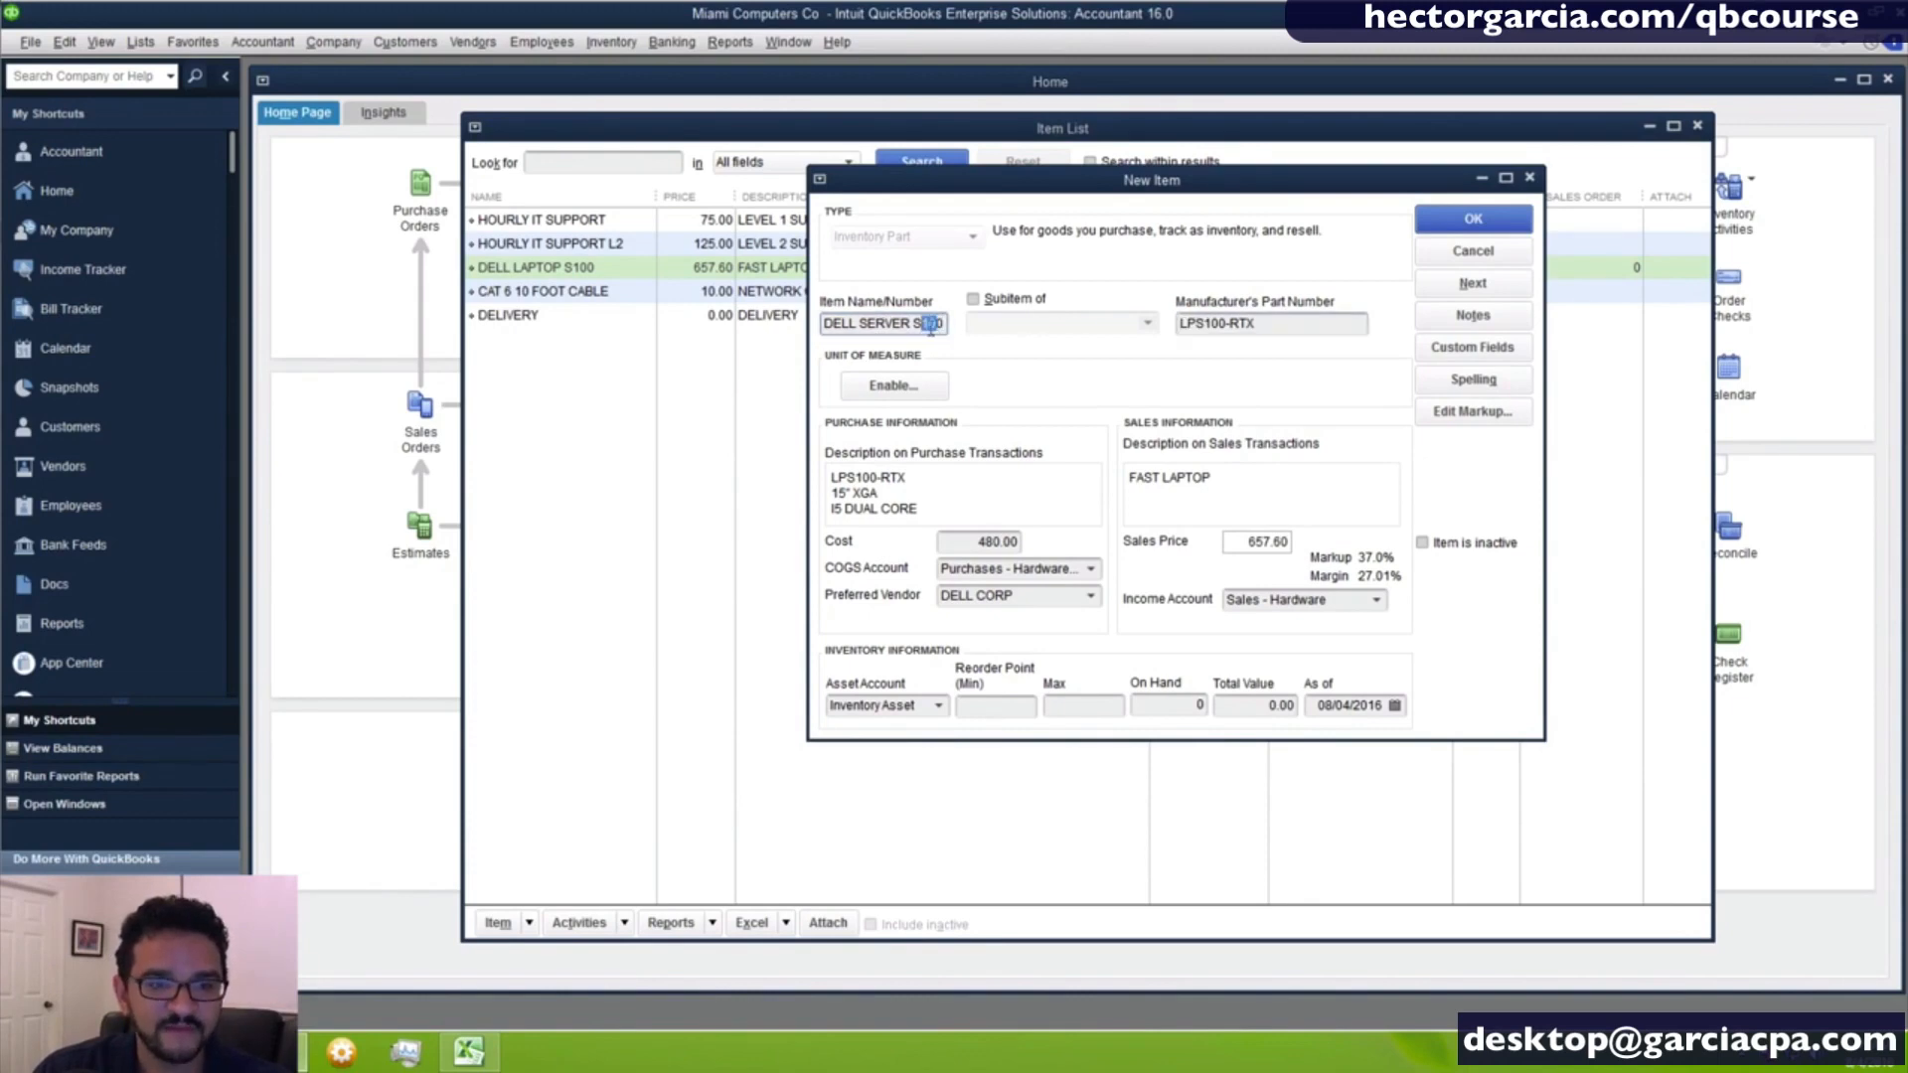
pyautogui.press('BackSpace')
pyautogui.write('2')
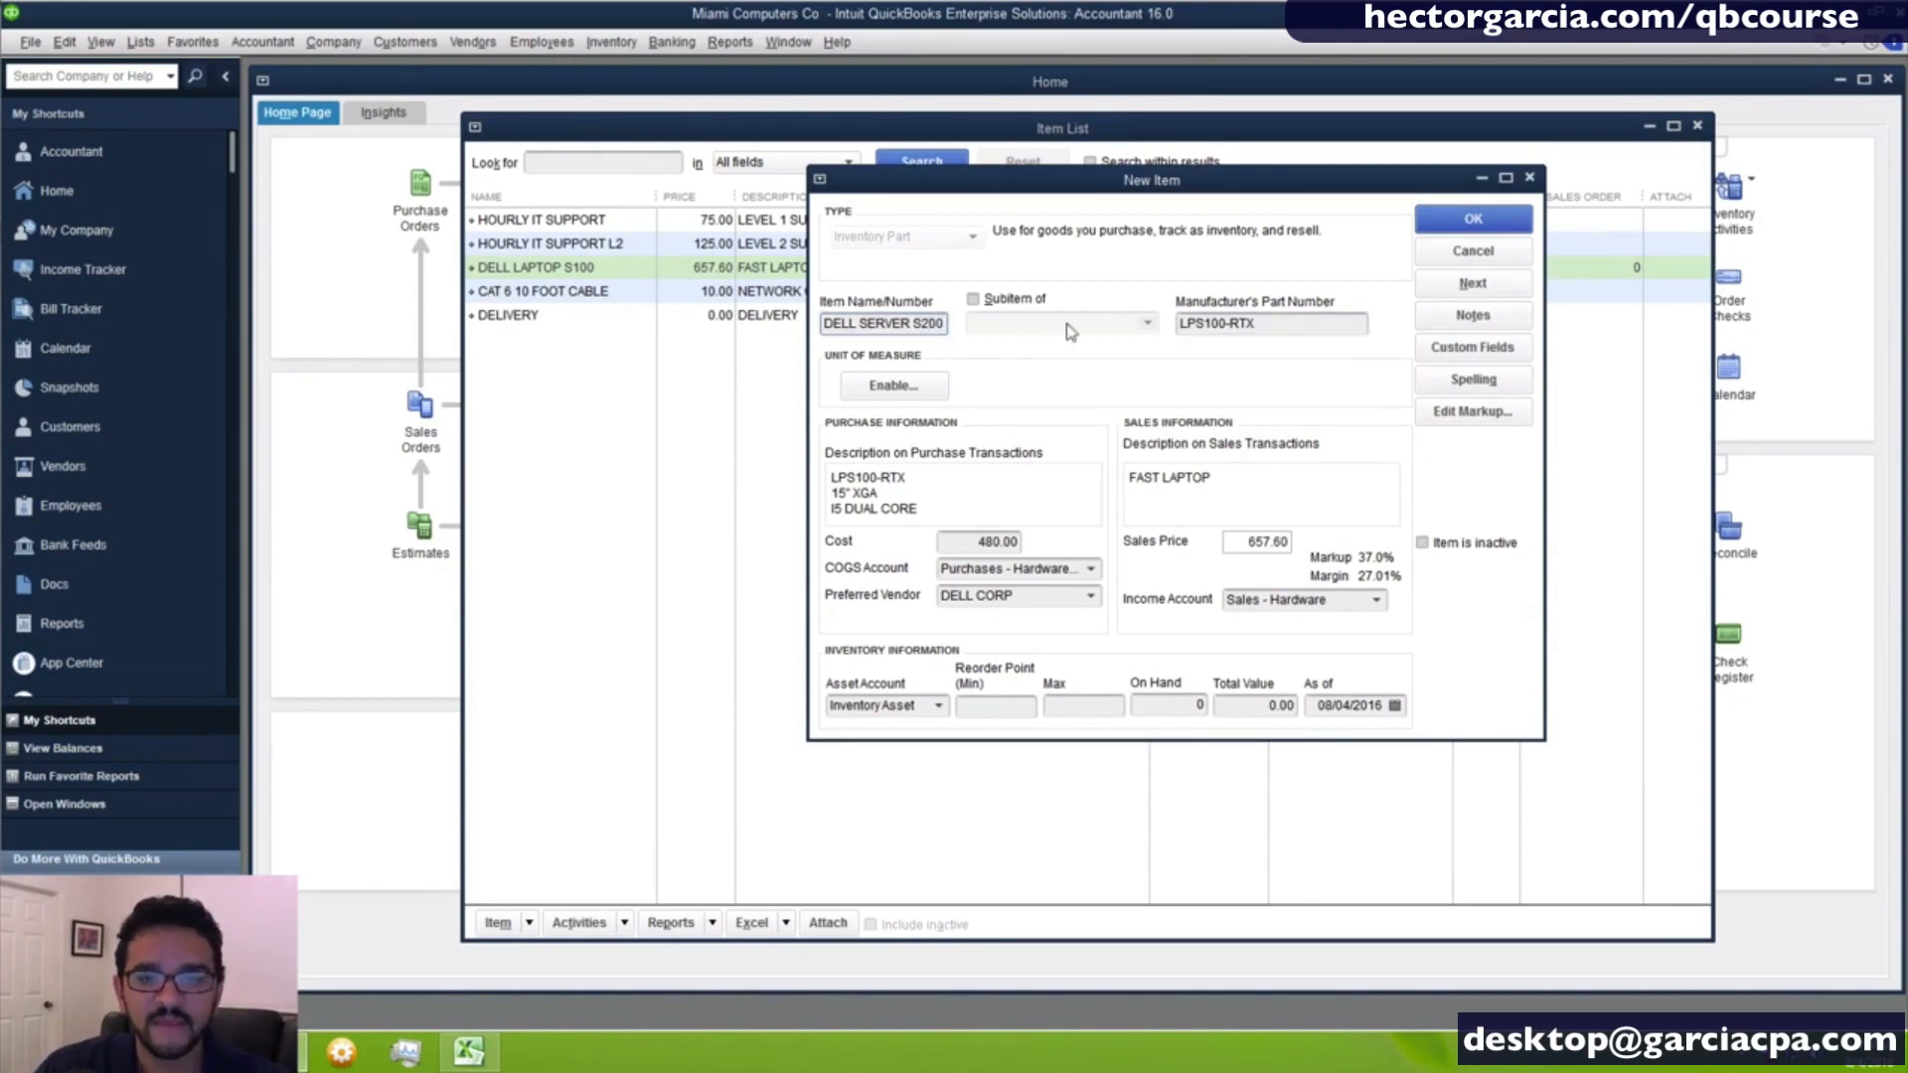
# - Change the server item's manufacturer's part number to S200-ERTX
pyautogui.moveTo(1181, 325); pyautogui.dragTo(1192, 328)
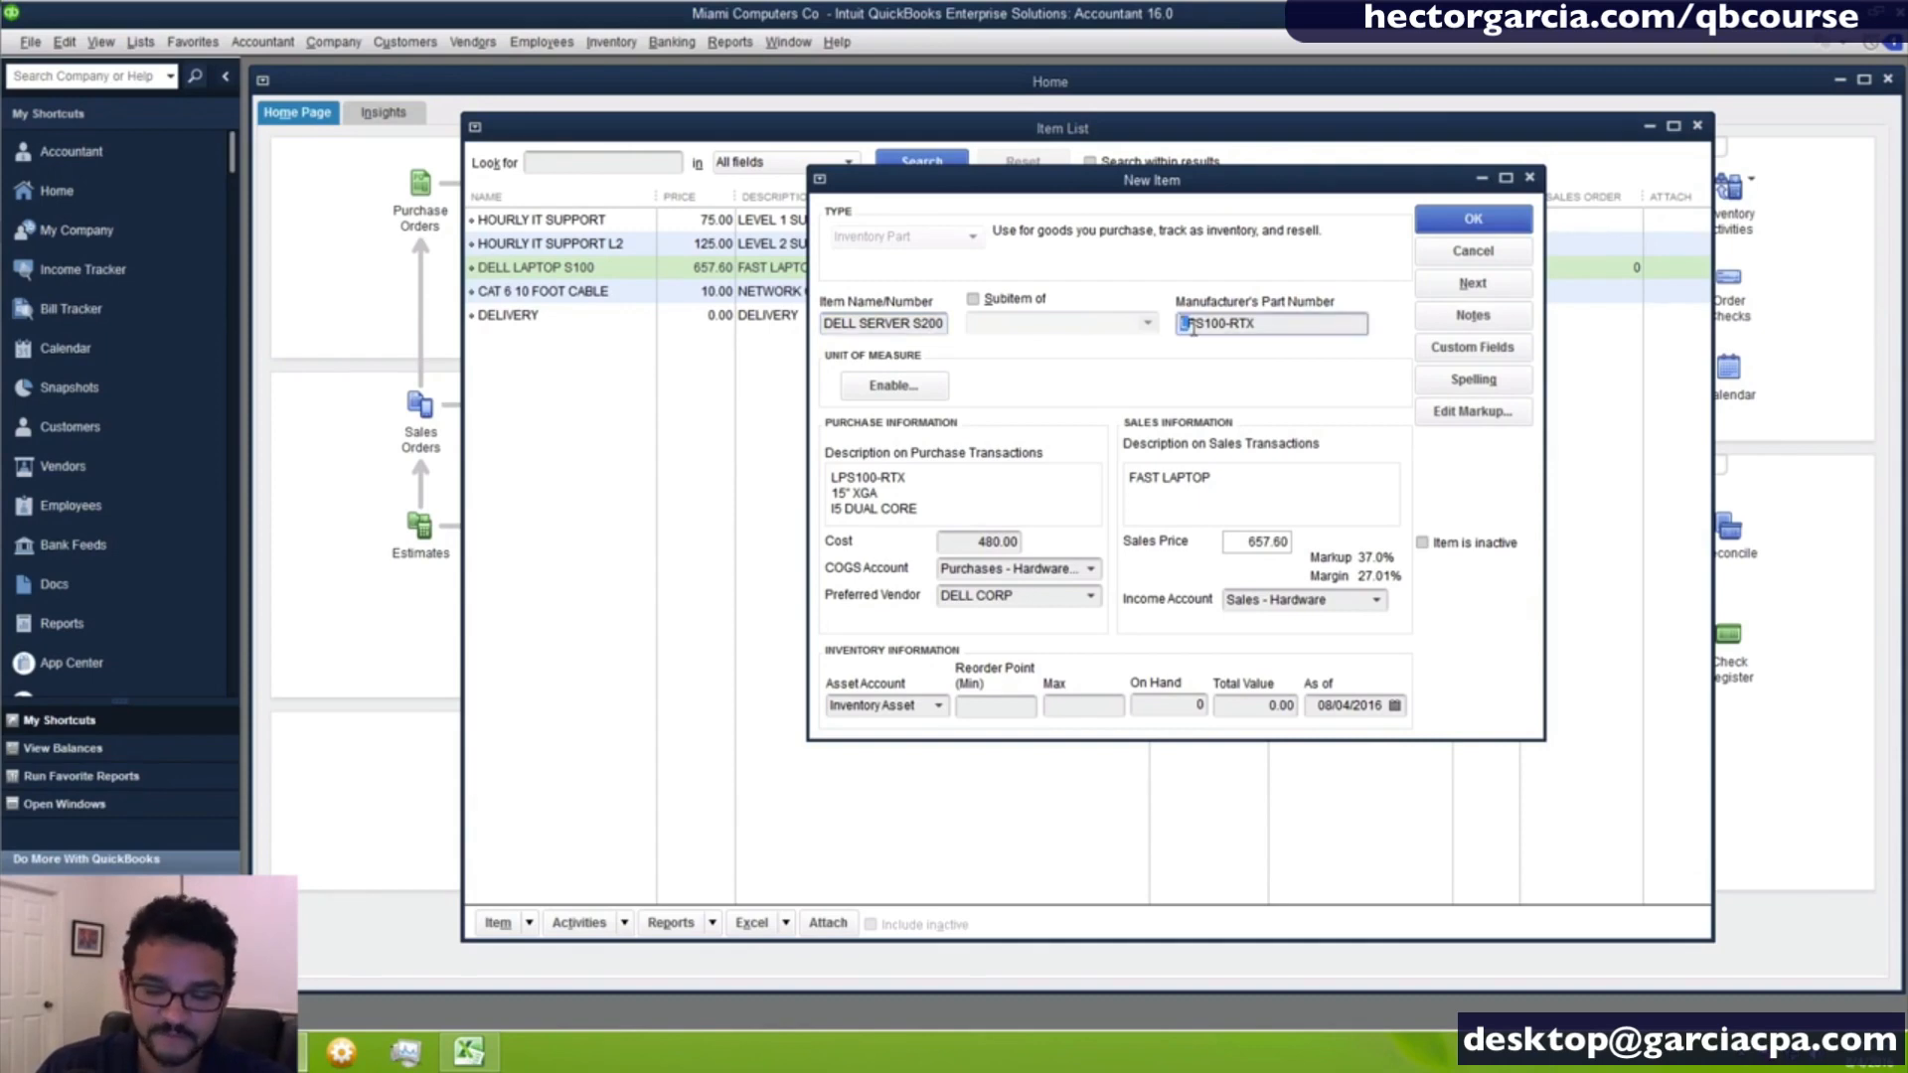
pyautogui.press('BackSpace')
pyautogui.click(1198, 323)
pyautogui.press('BackSpace')
pyautogui.write('2')
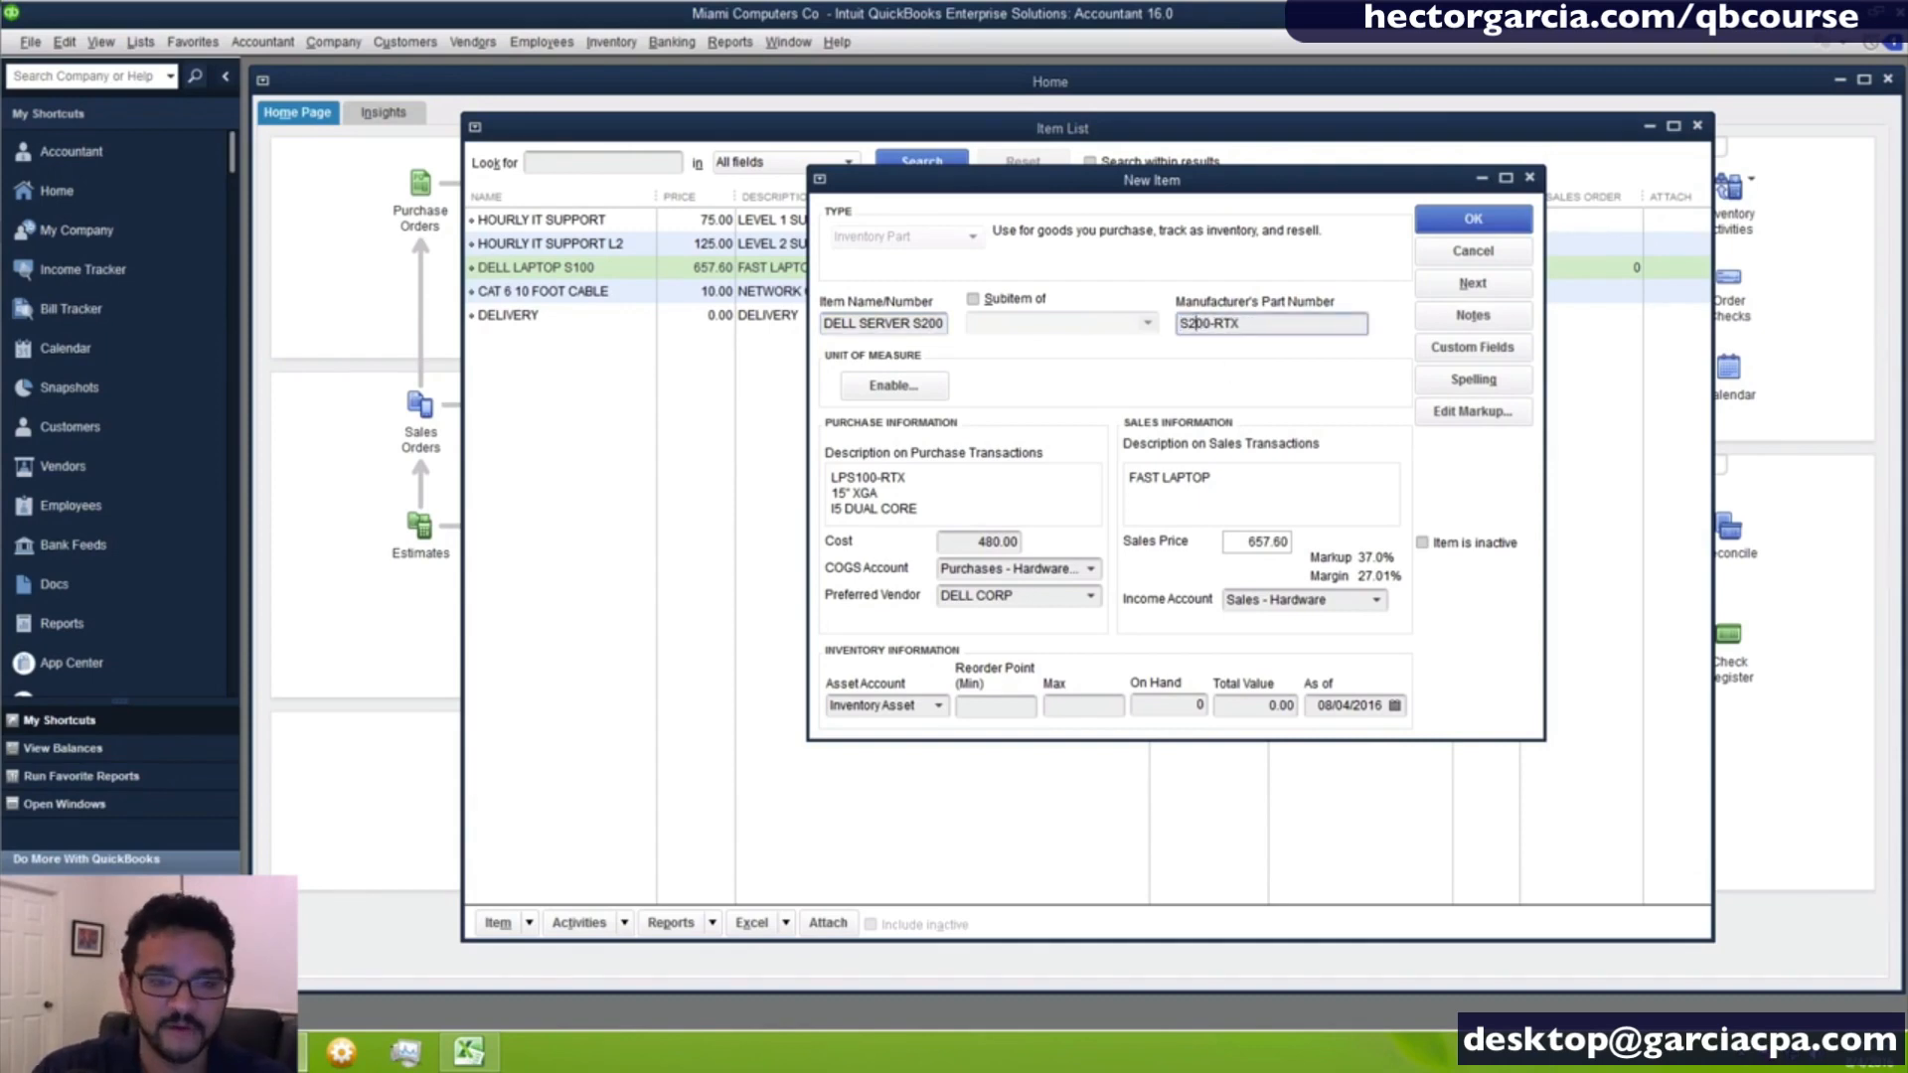
pyautogui.click(1211, 324)
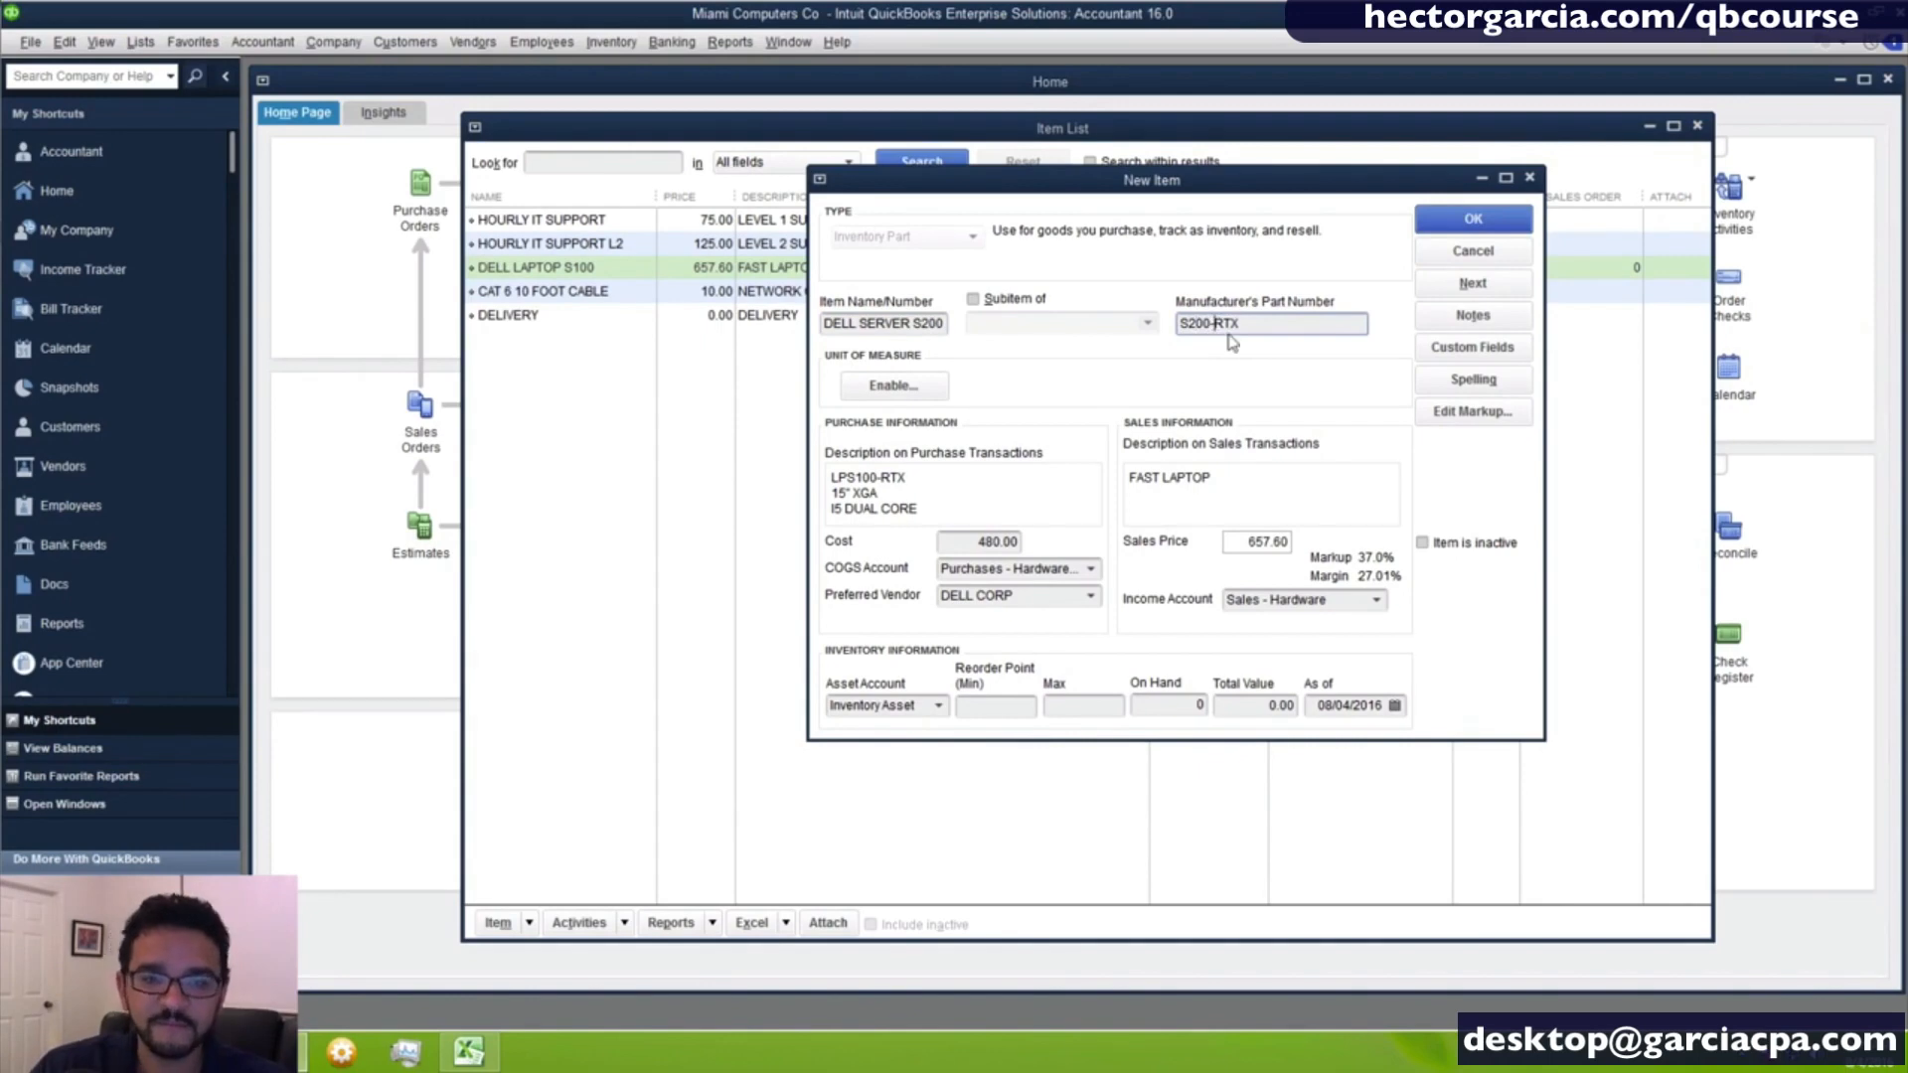
pyautogui.write('e')
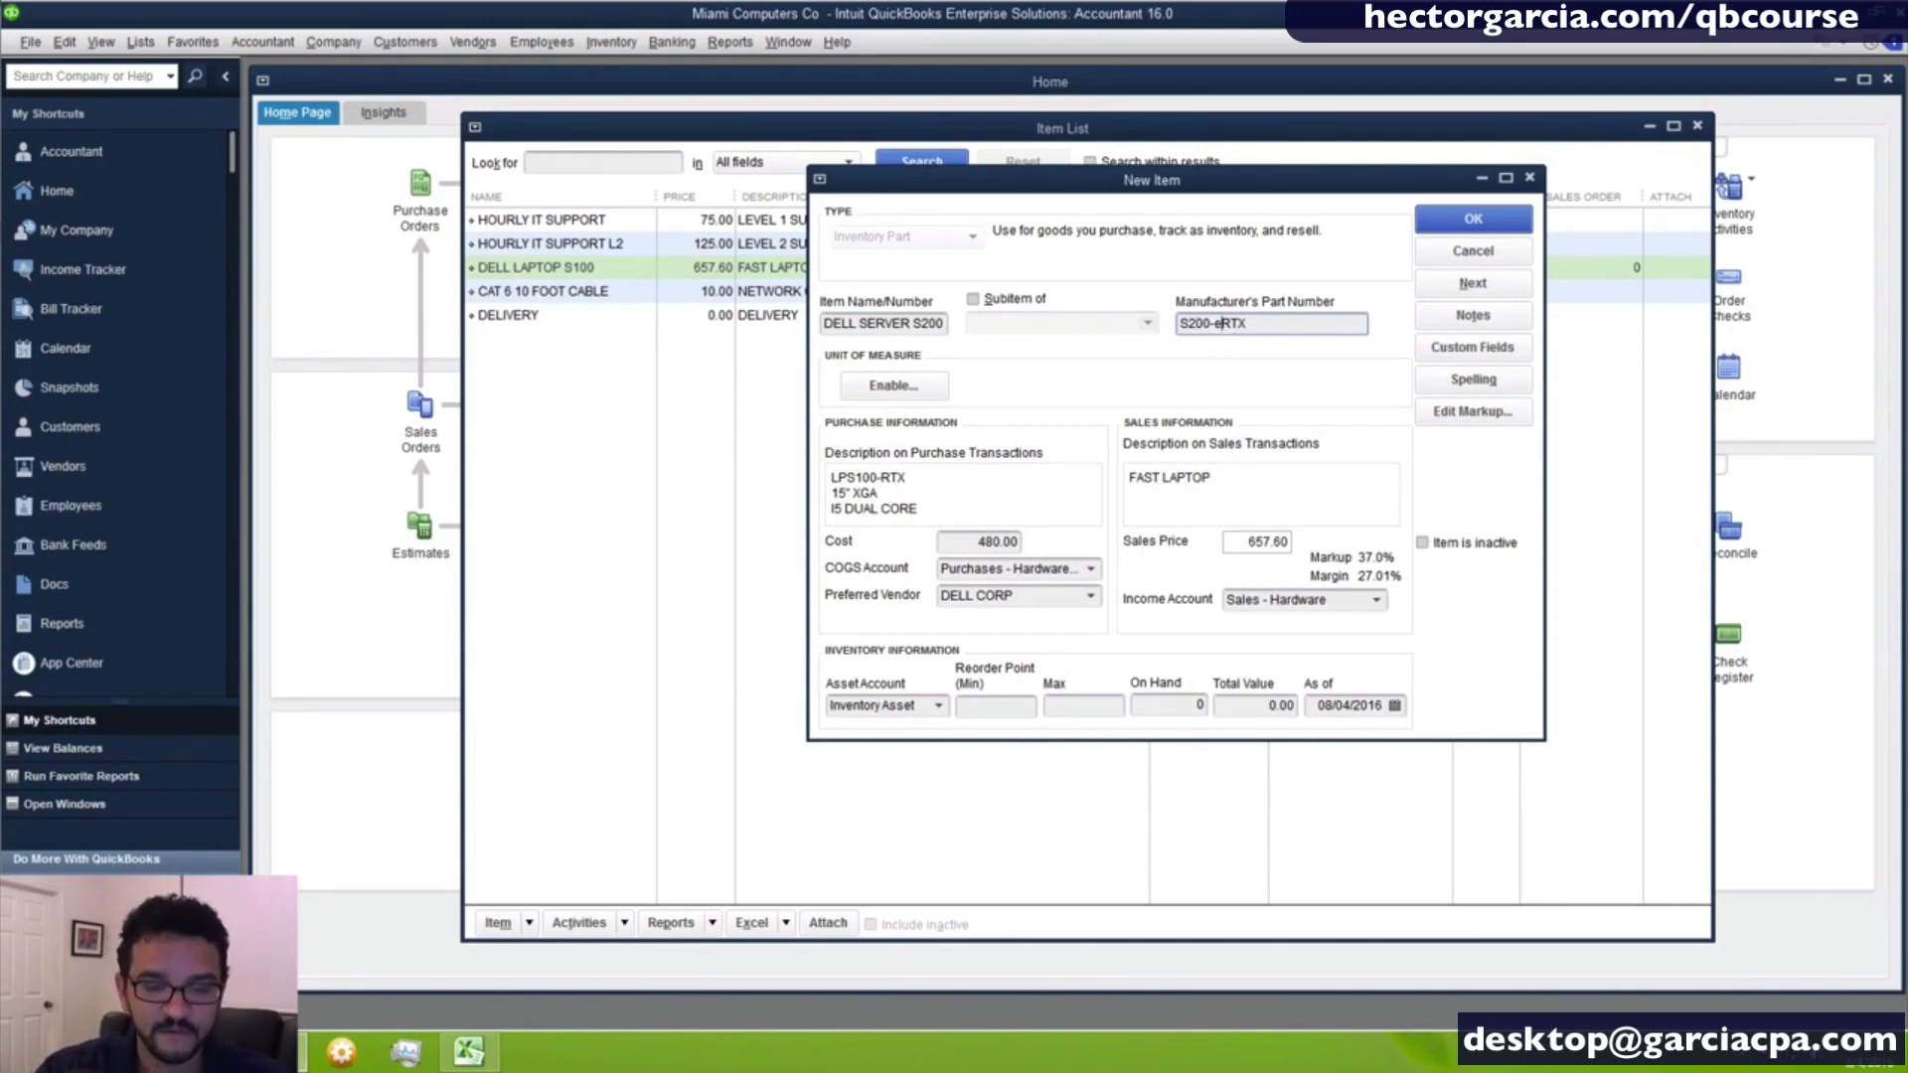
pyautogui.press('BackSpace')
pyautogui.write('E')
# - Change the server item's description on sales transactions to FAST SERVER
pyautogui.moveTo(1169, 478); pyautogui.dragTo(1463, 516)
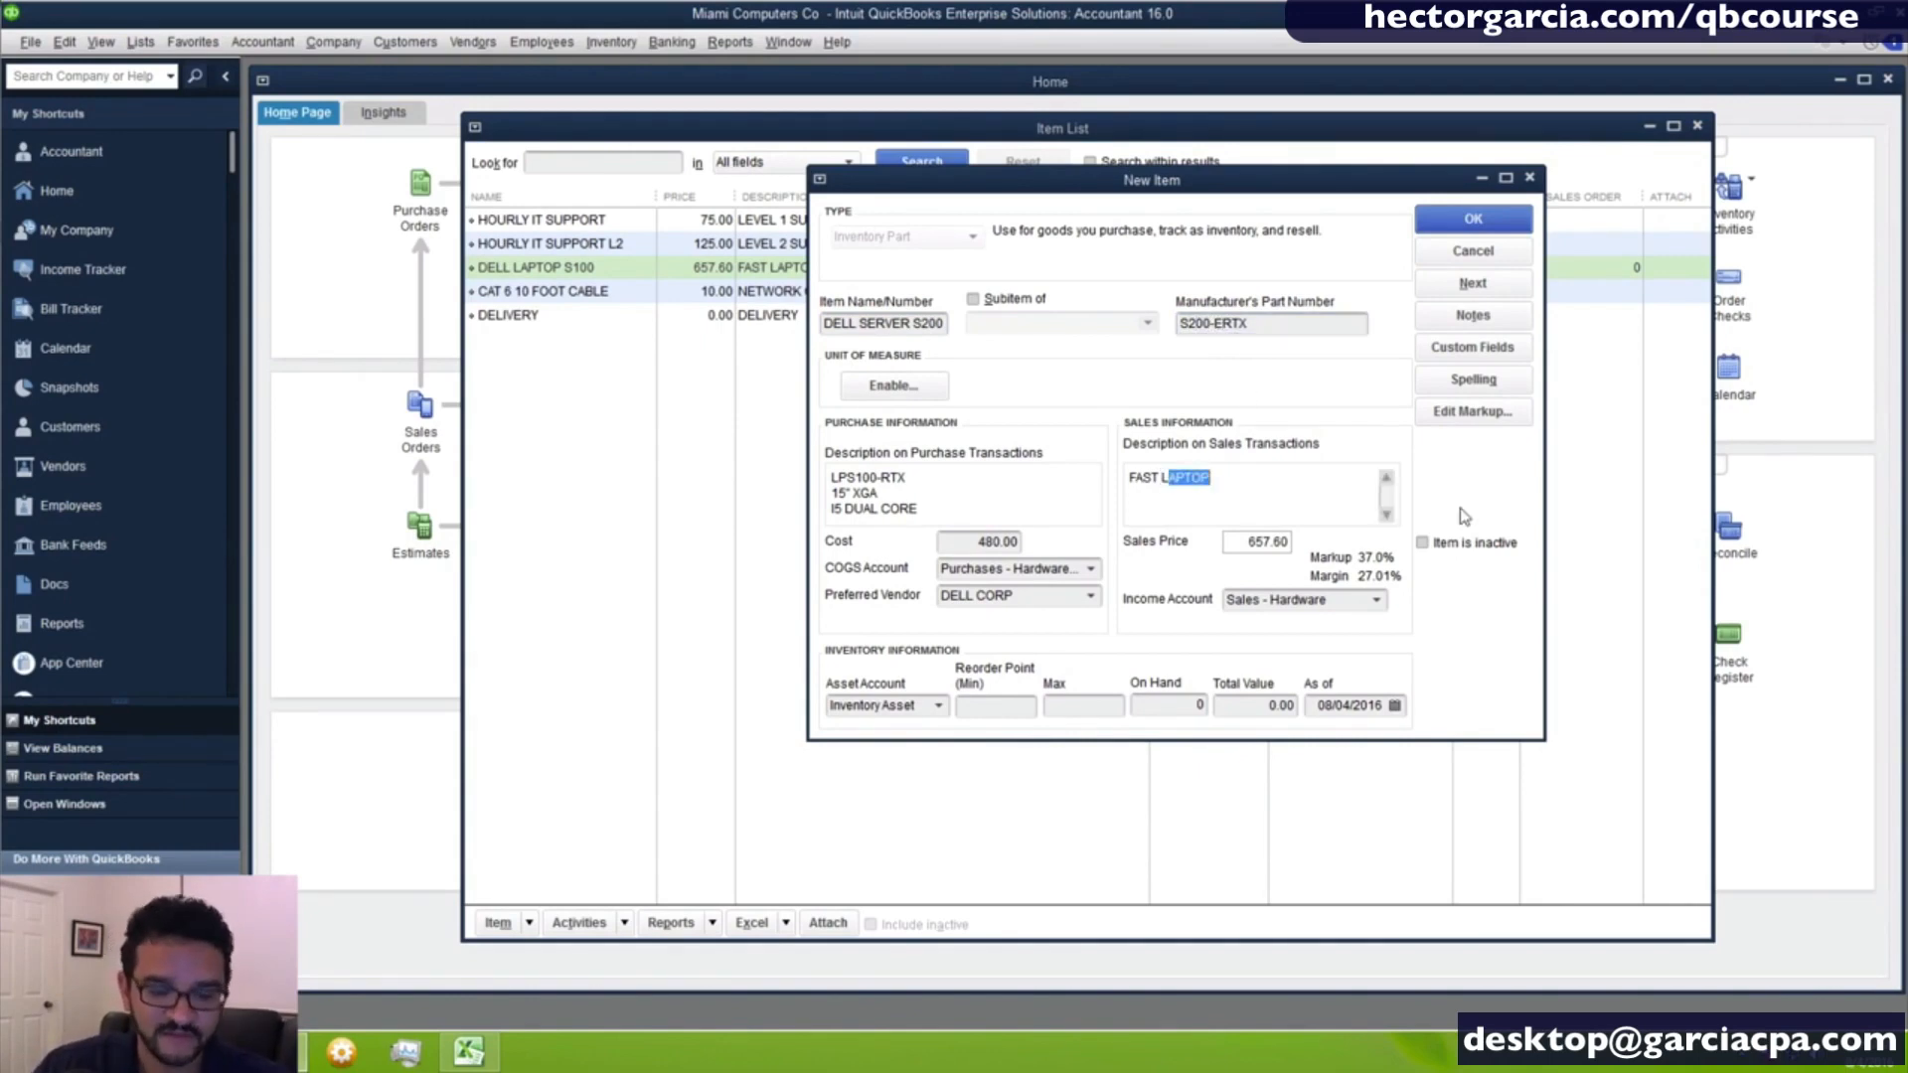
pyautogui.press('BackSpace')
pyautogui.press('BackSpace')
pyautogui.write('SERVER')
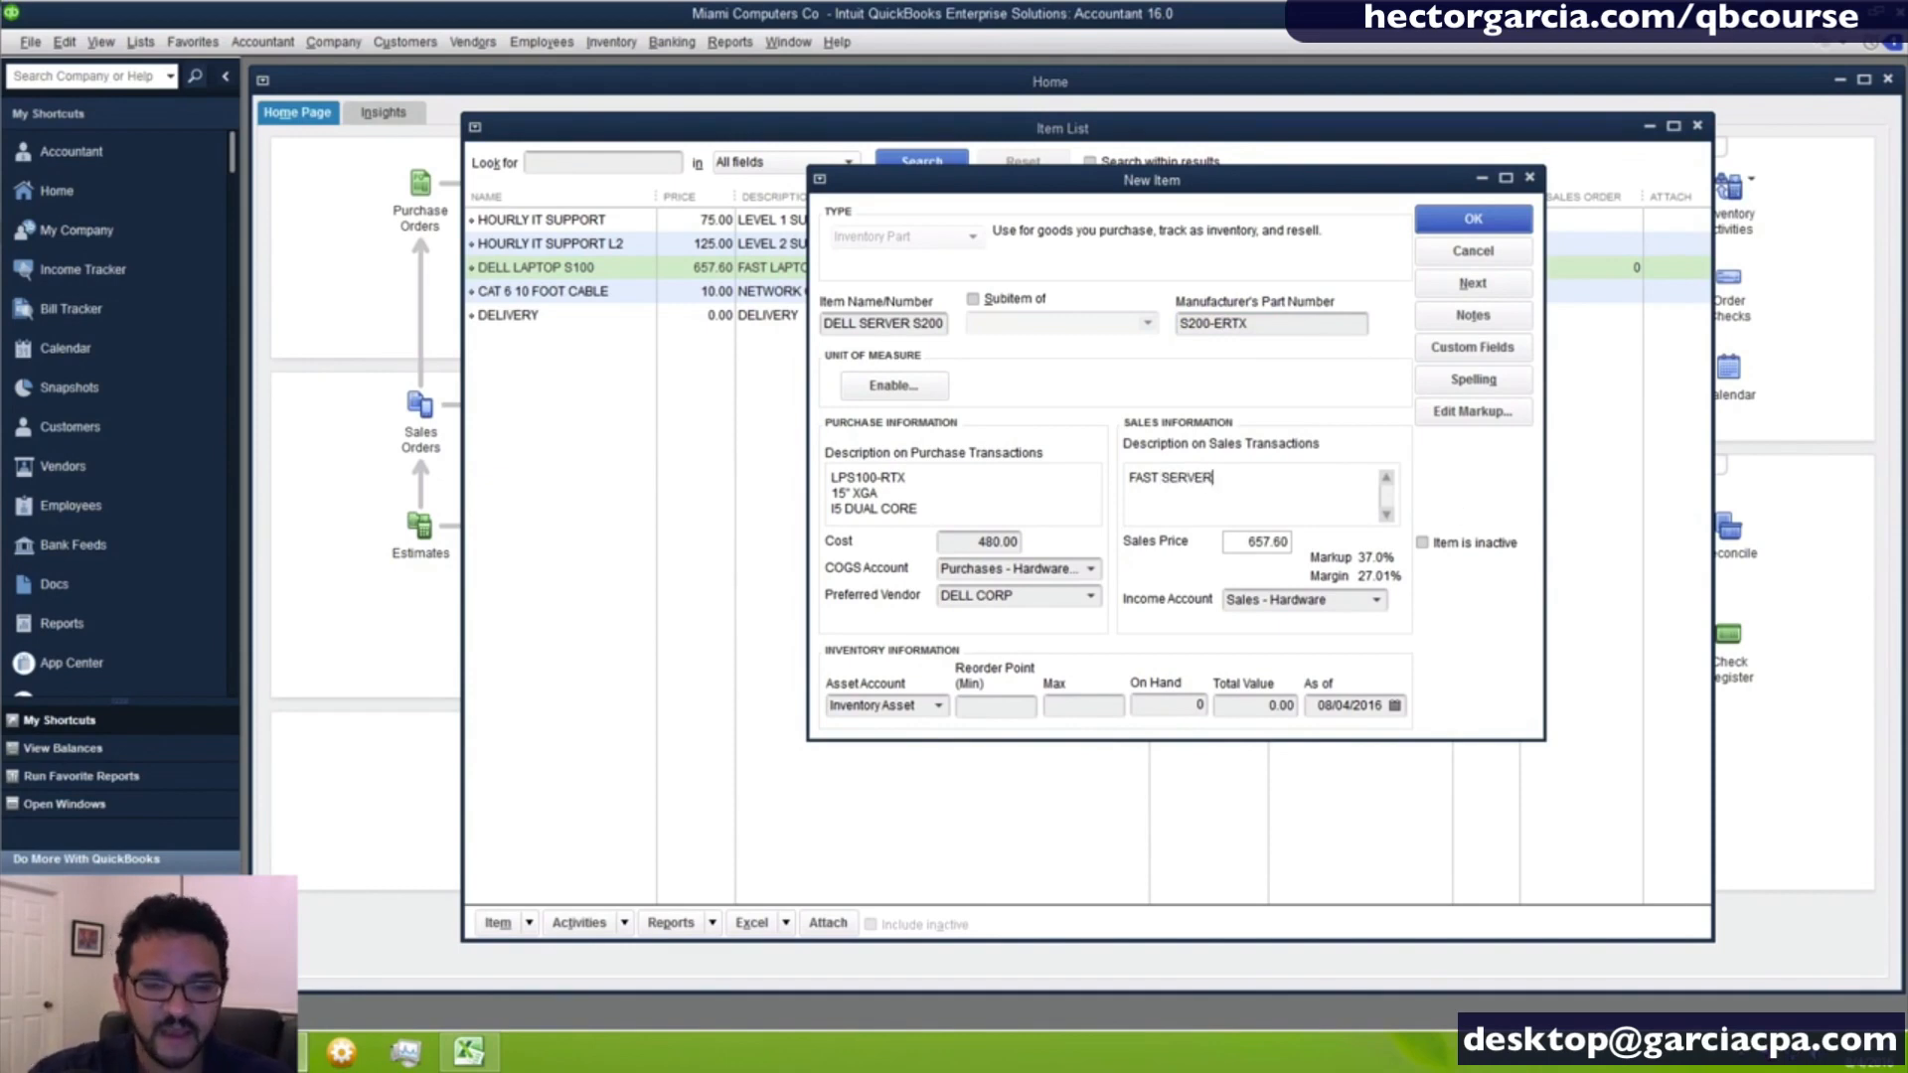
pyautogui.press('Tab')
pyautogui.press('Tab')
pyautogui.press('Tab')
pyautogui.press('Tab')
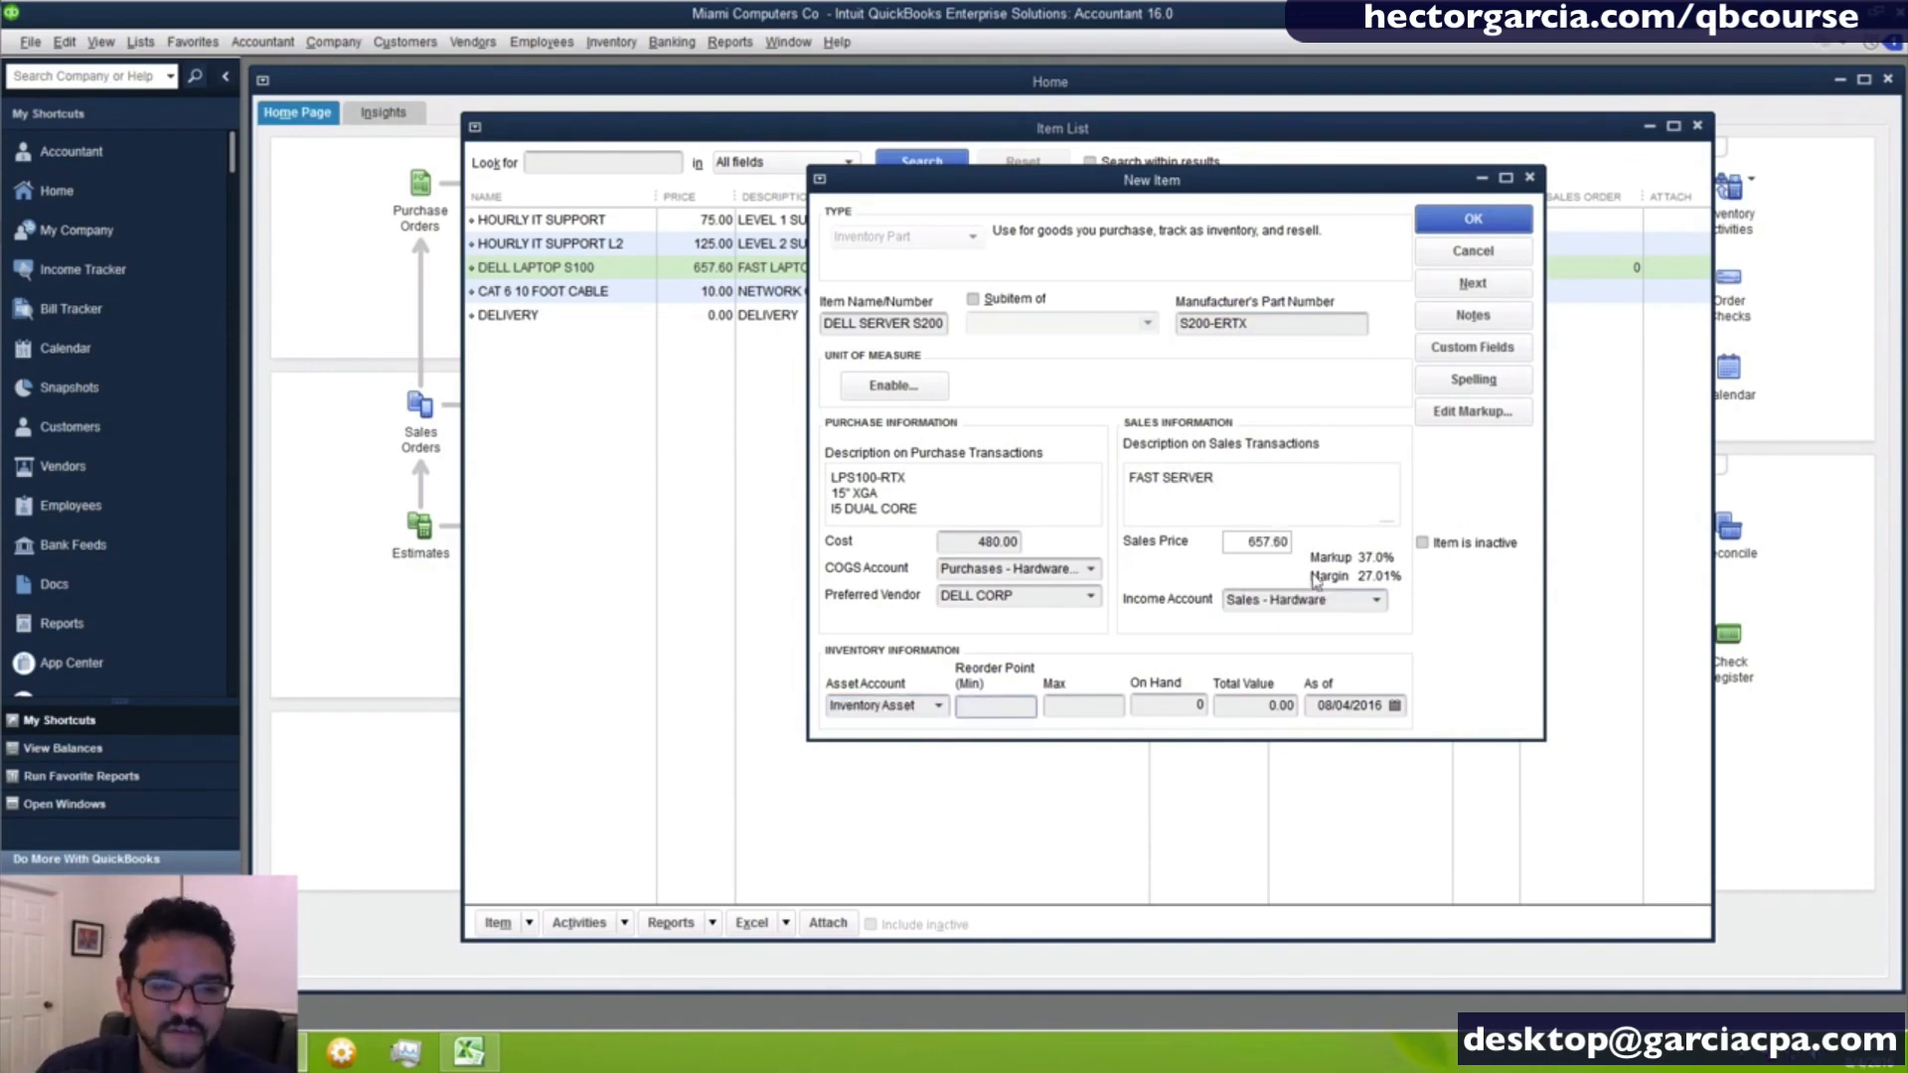
# - Set the server item's cost to 2,150
pyautogui.click(981, 541)
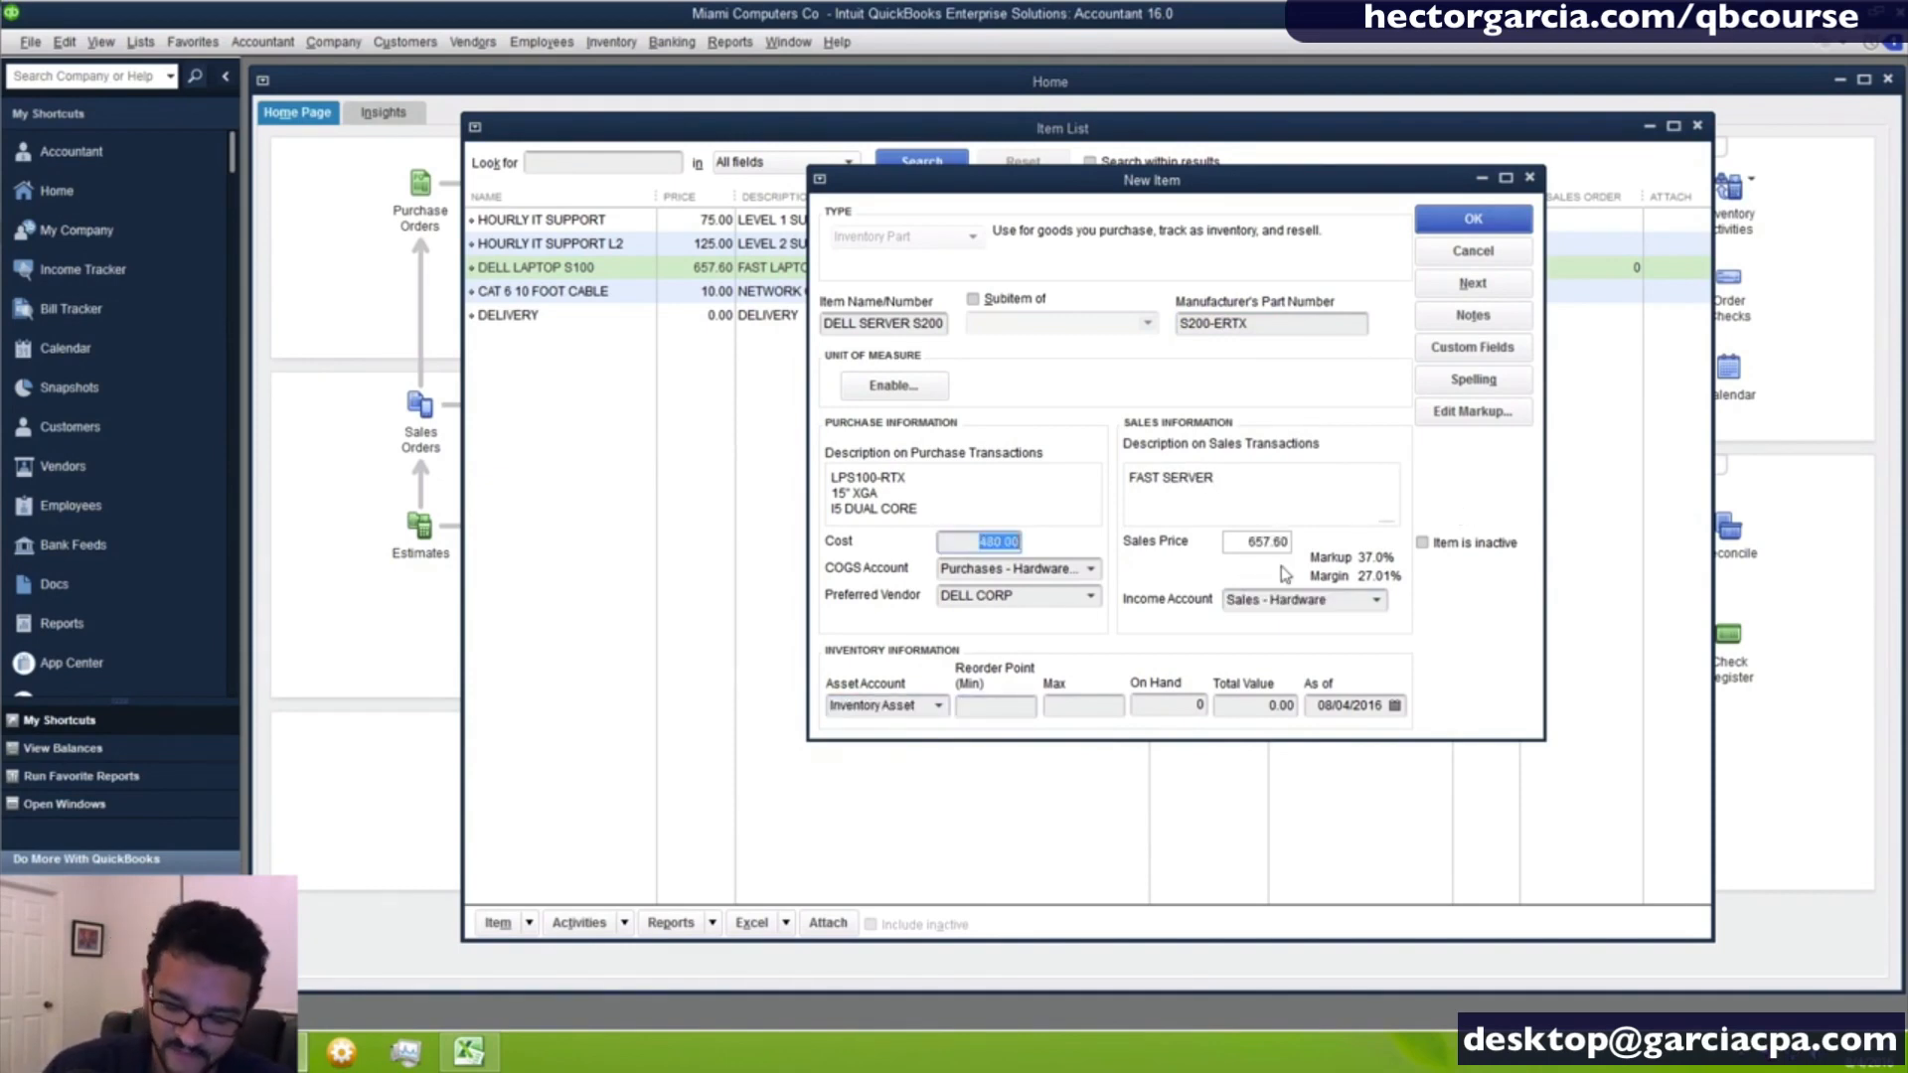
pyautogui.write('2,')
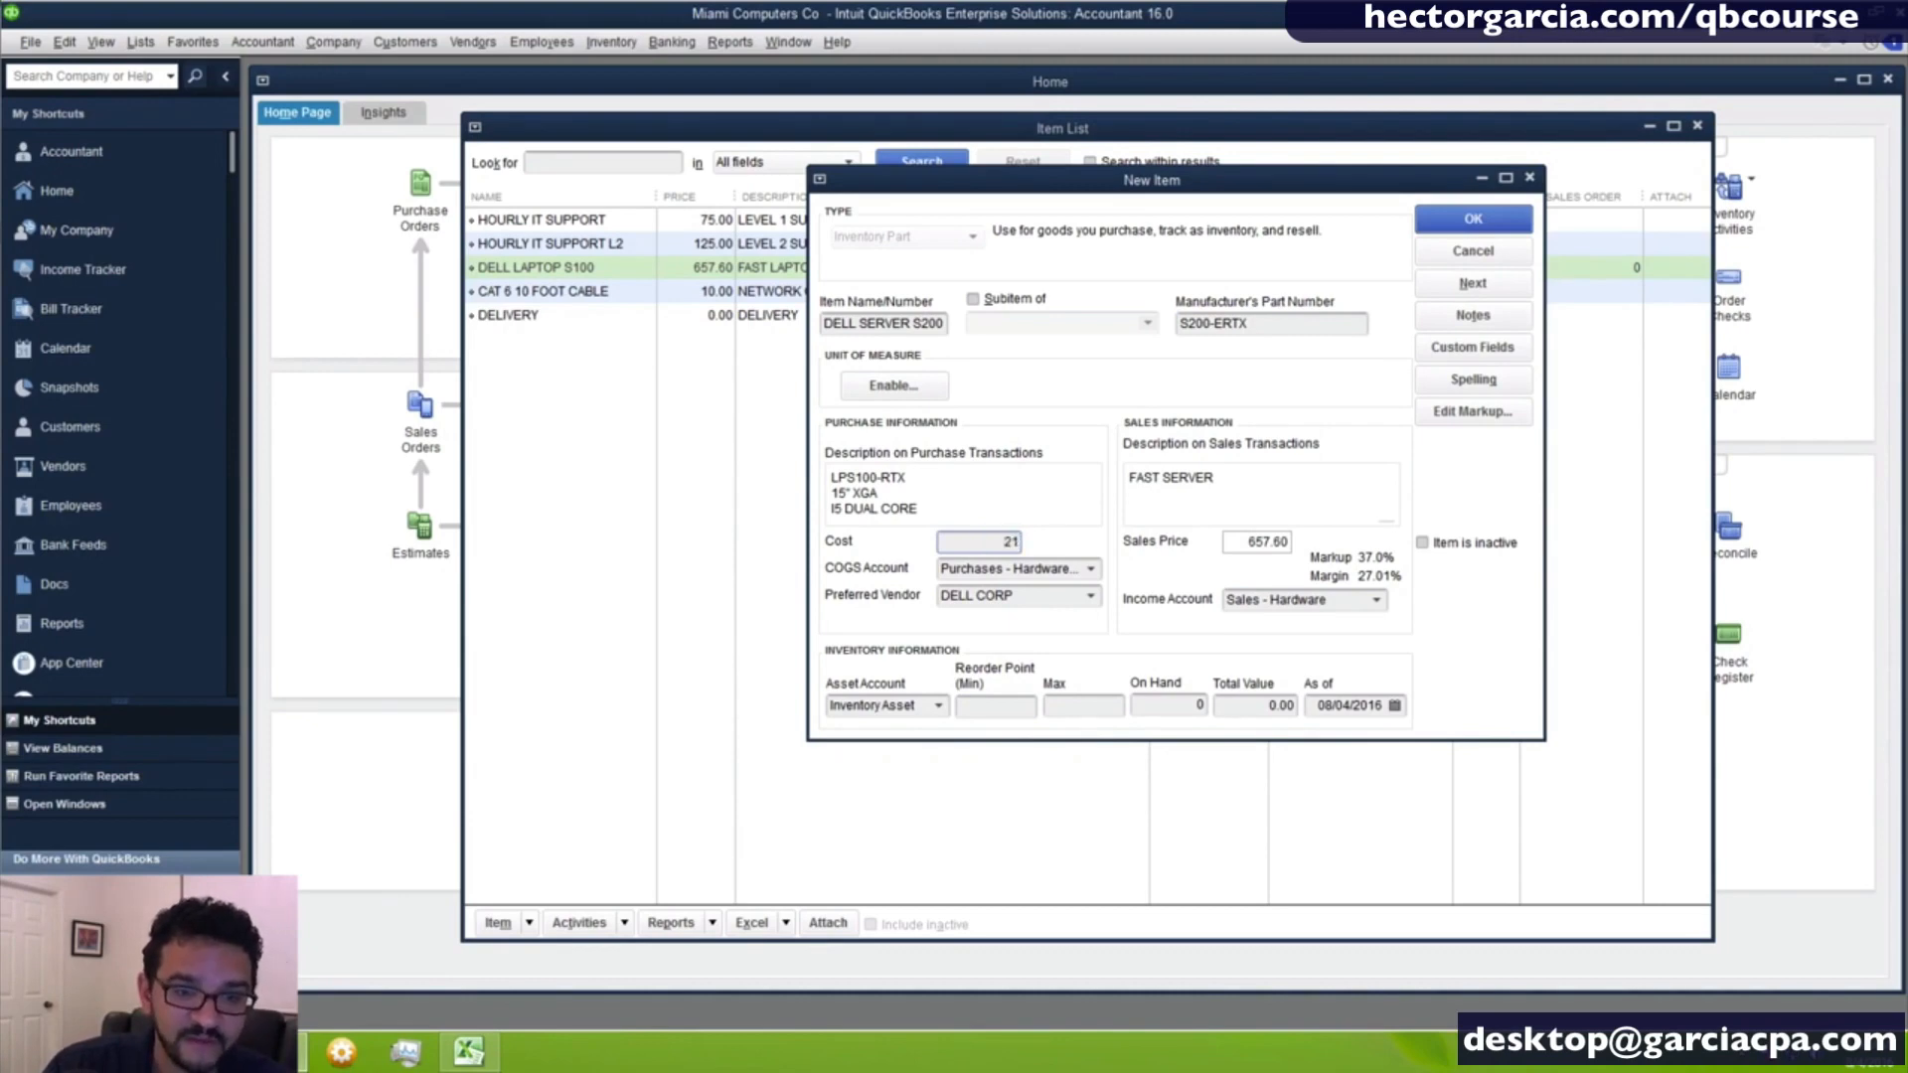
pyautogui.write('150')
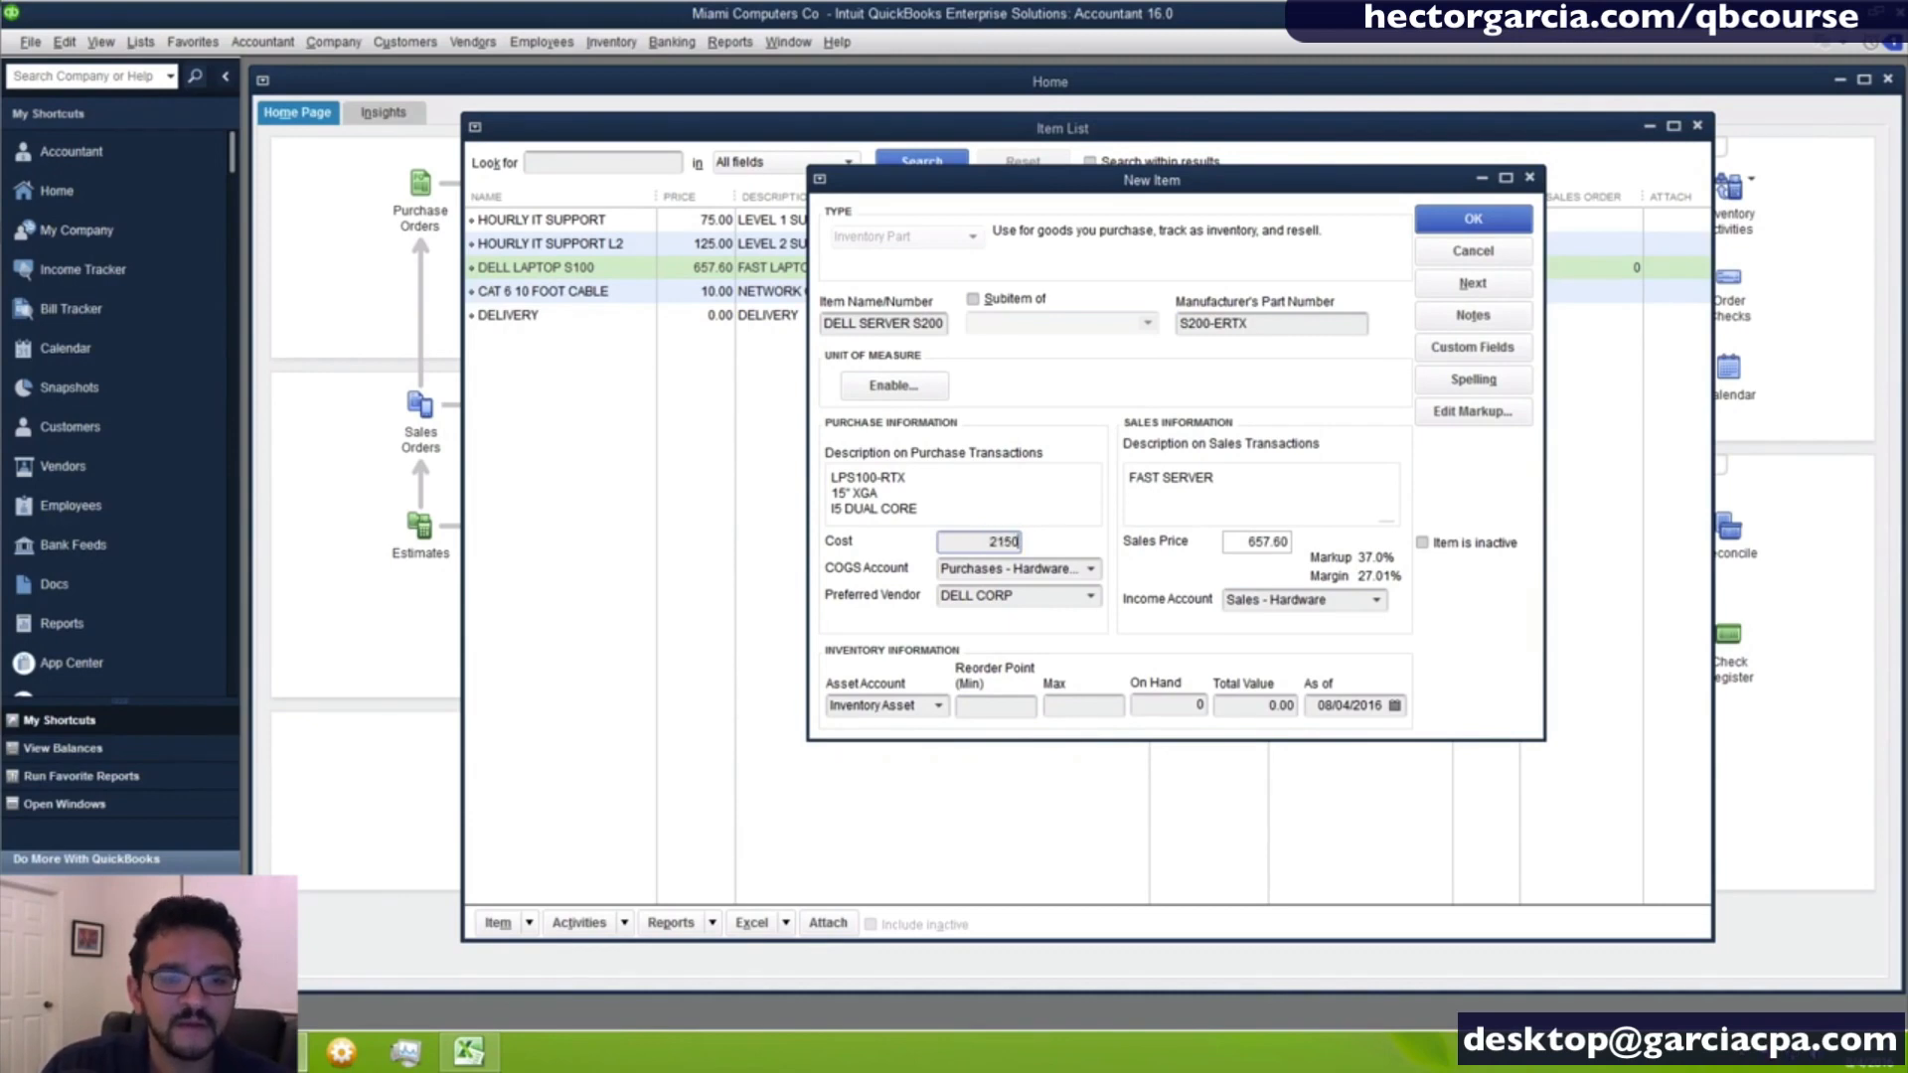
pyautogui.press('Tab')
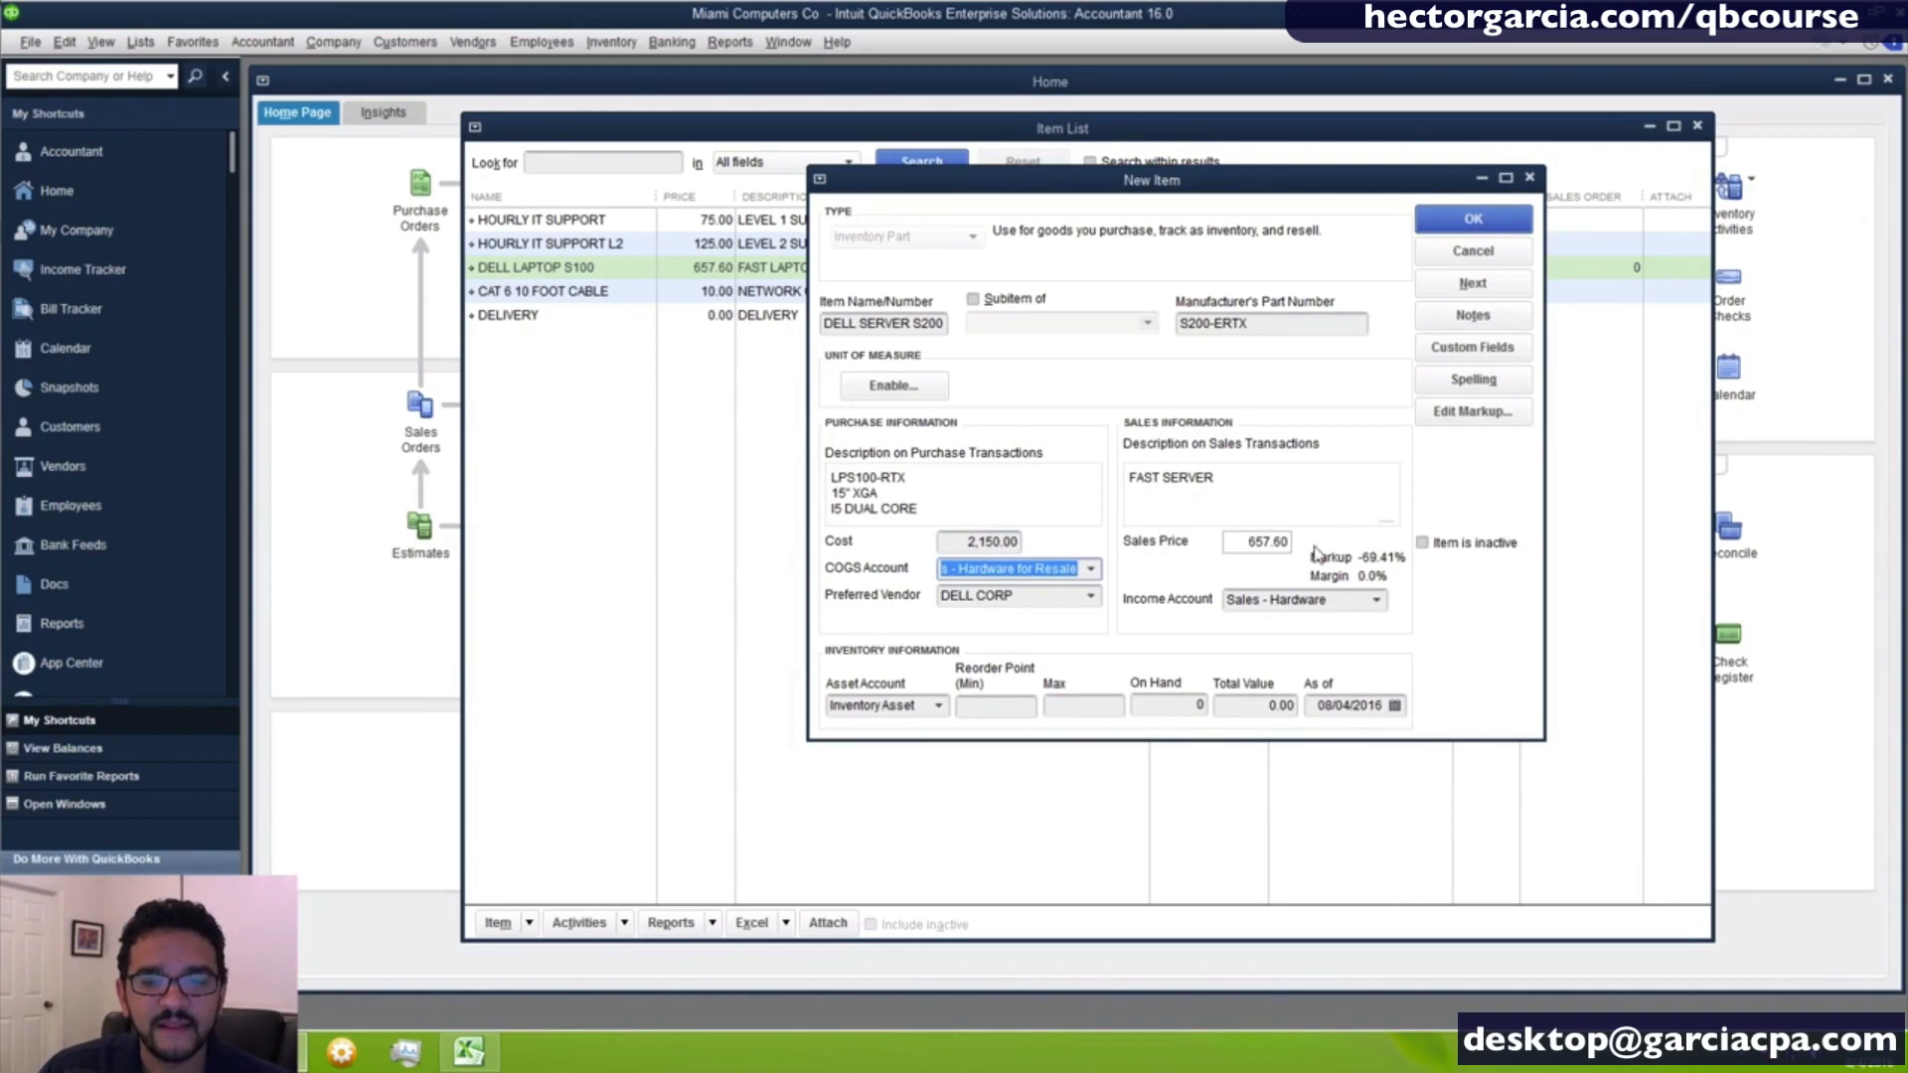
# - Set the server item's sales price to 2,500, leaving the minimum and maximum reorder points blank
pyautogui.click(1247, 543)
pyautogui.write('2')
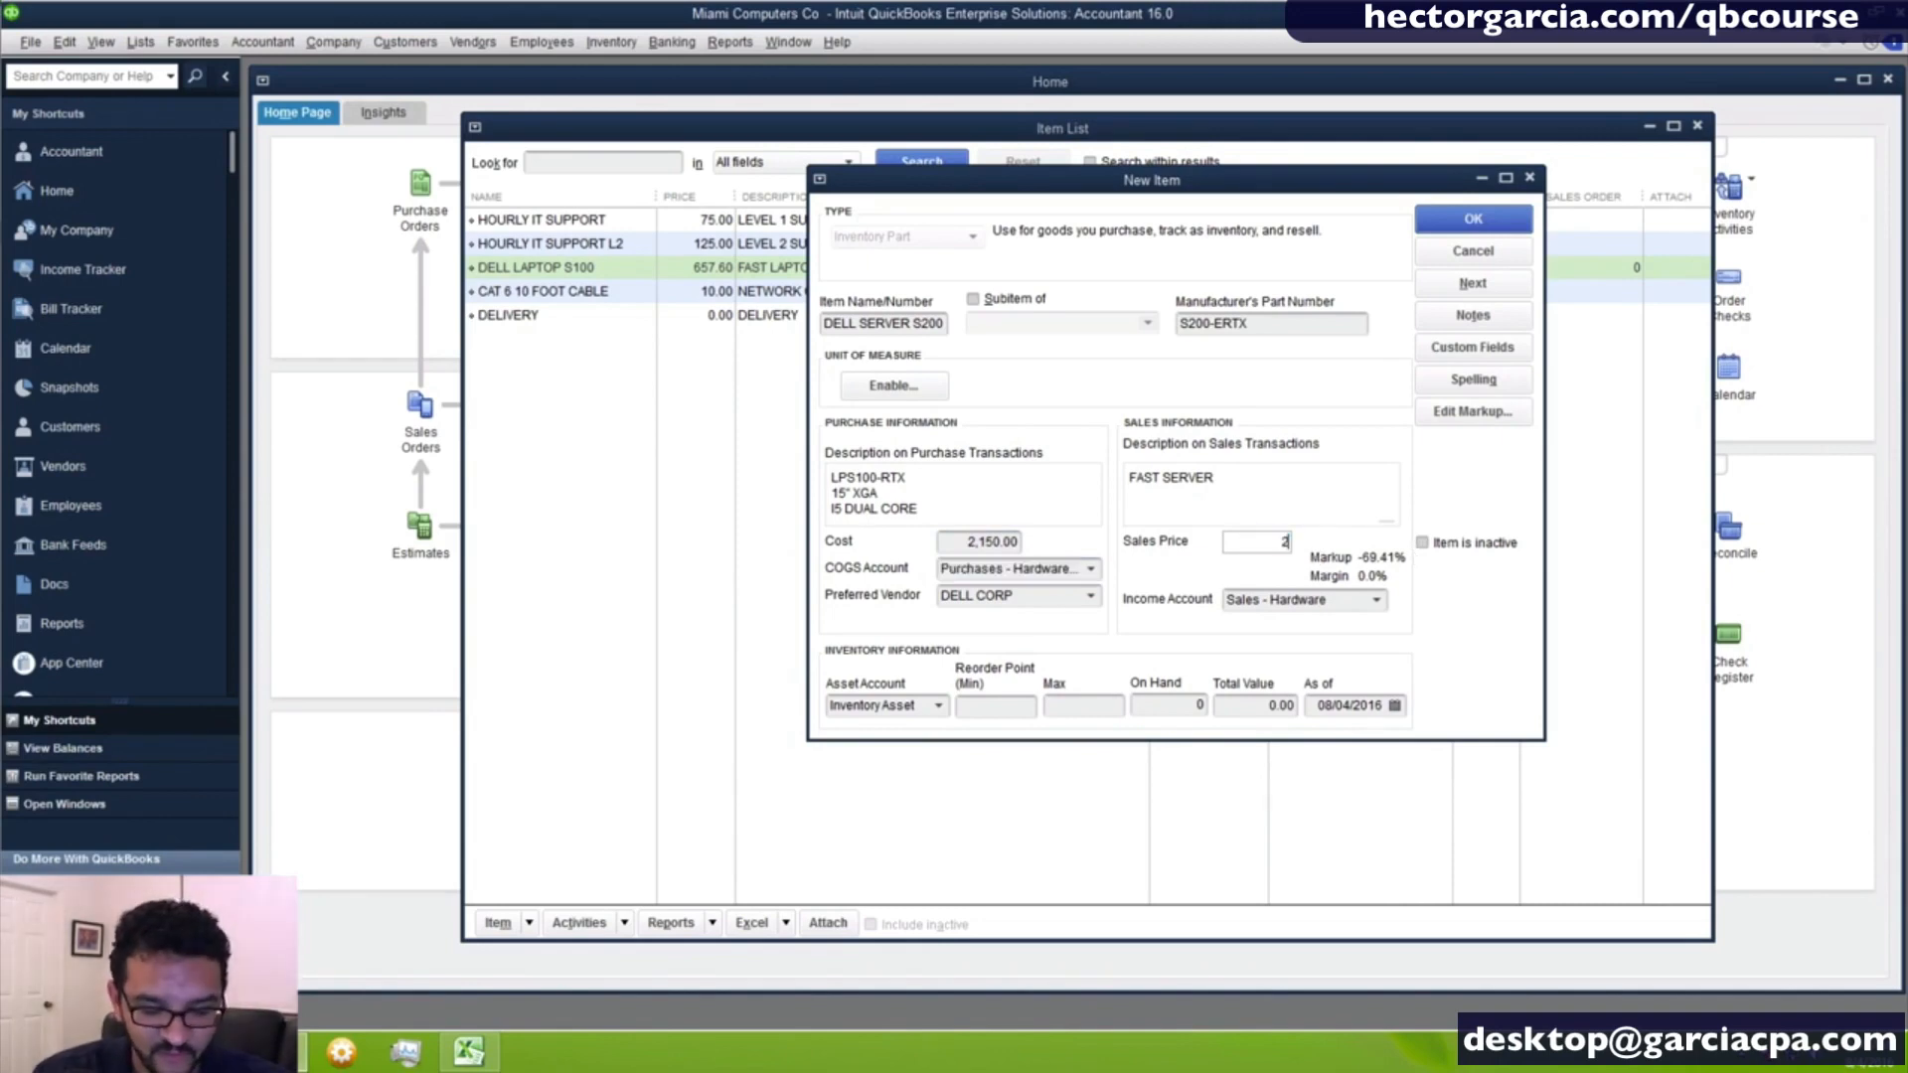
pyautogui.write(',500')
pyautogui.press('Tab')
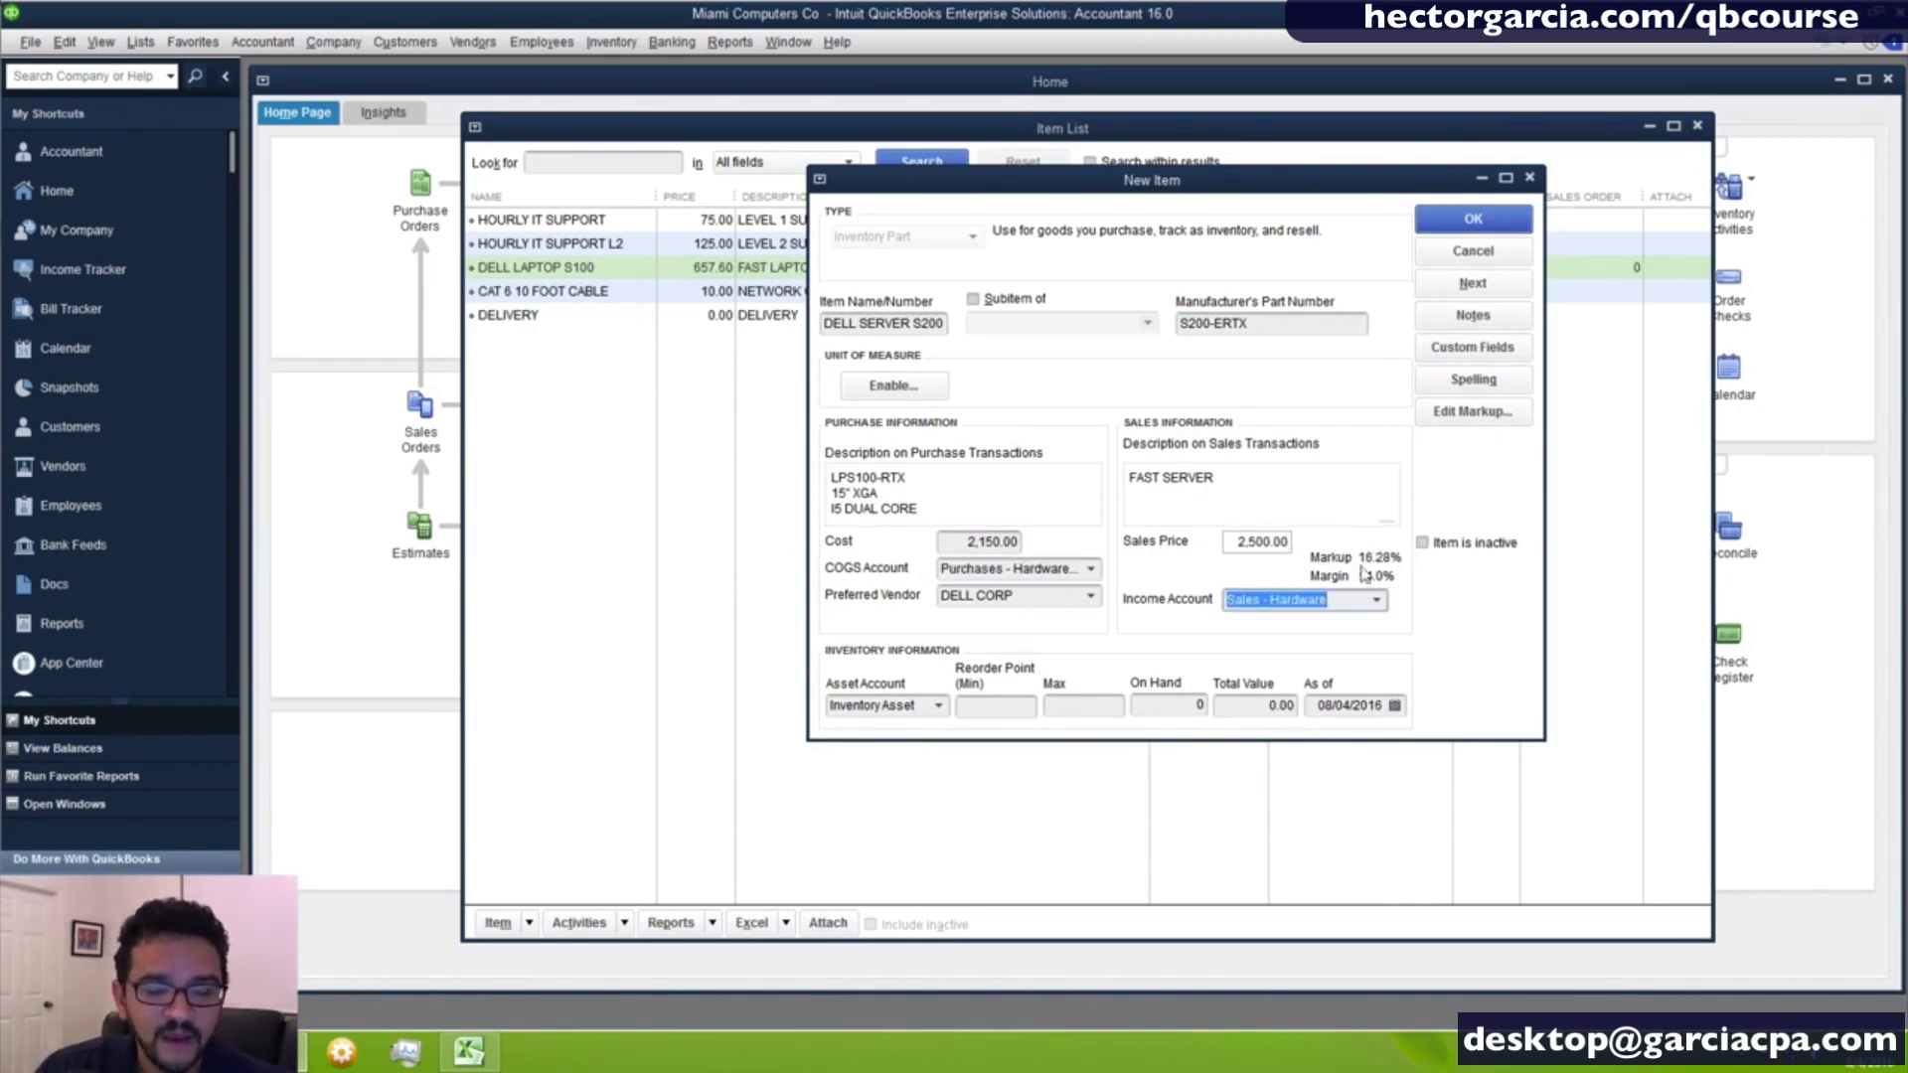
pyautogui.click(994, 706)
pyautogui.click(1086, 707)
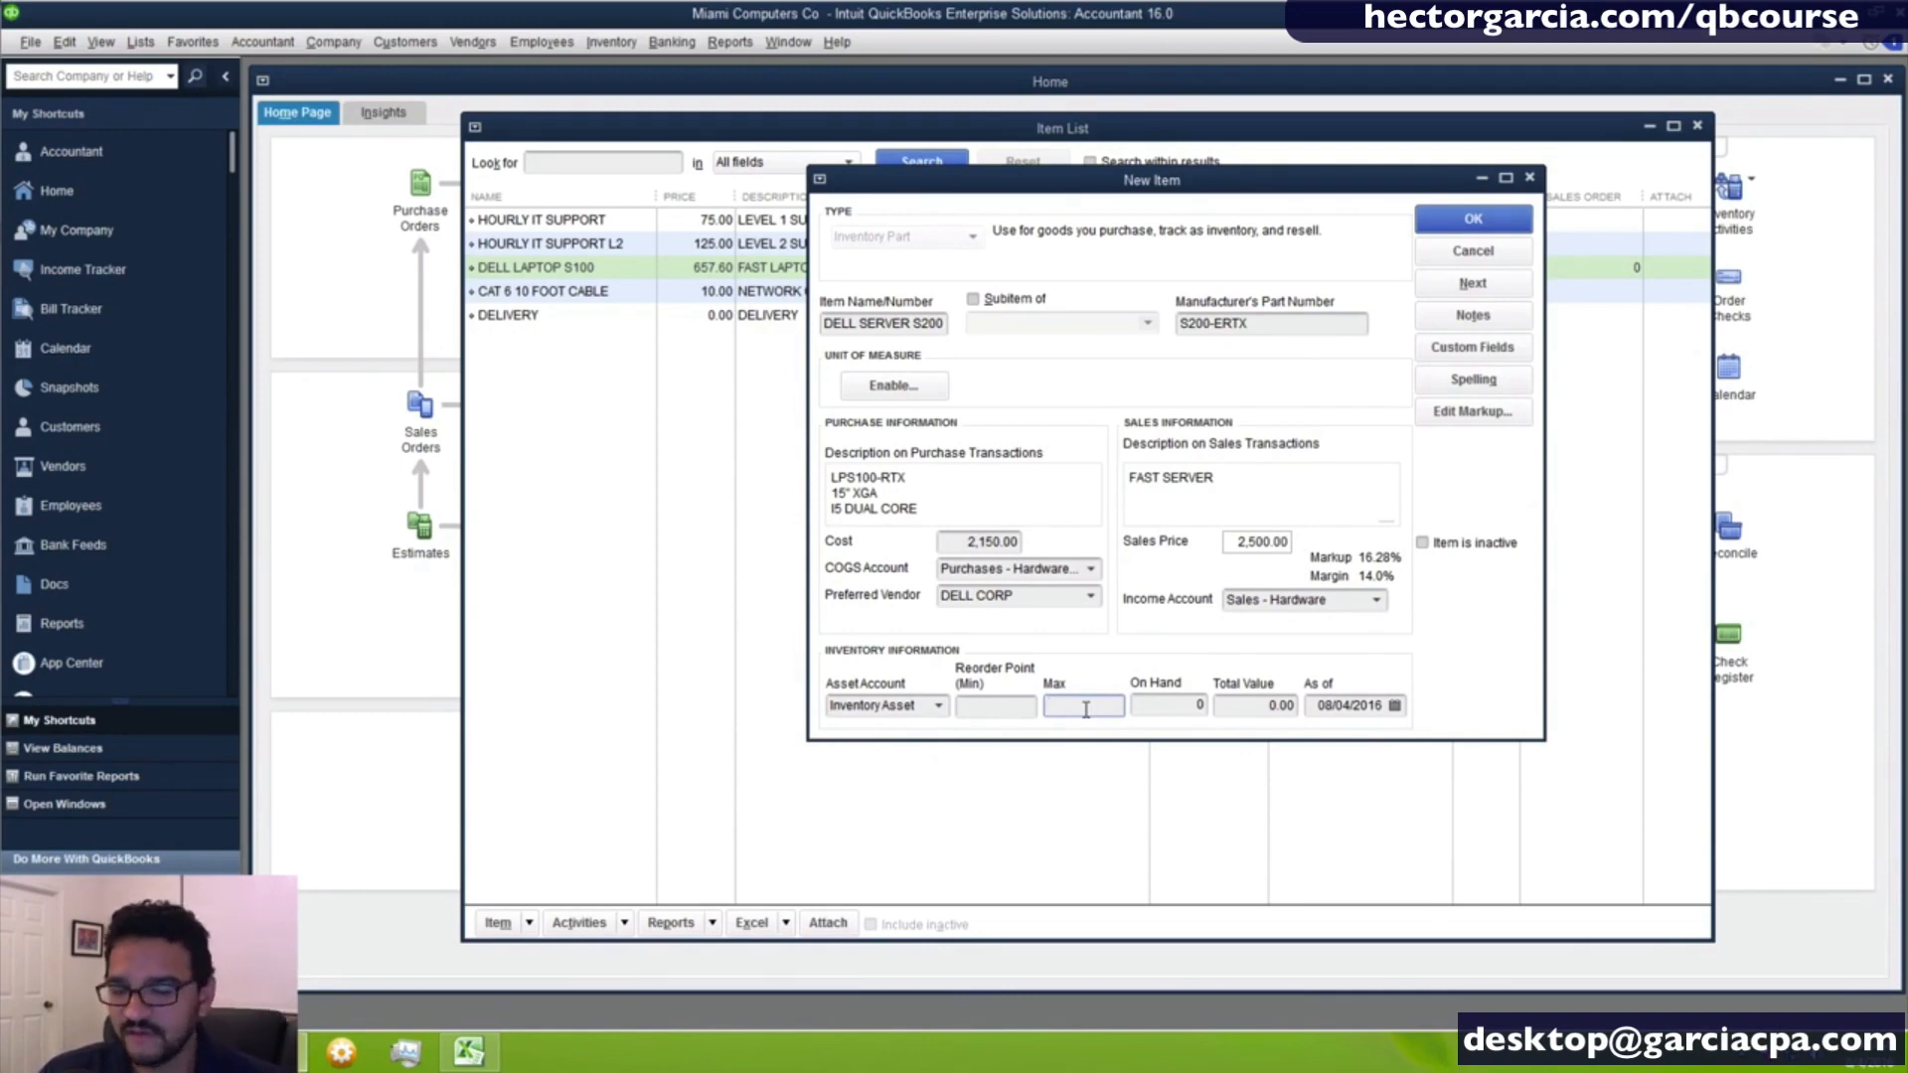
# - Change the server's description on purchase transactions to I7 QUAD CORE and save the item
pyautogui.moveTo(912, 506); pyautogui.dragTo(747, 455)
pyautogui.press('BackSpace')
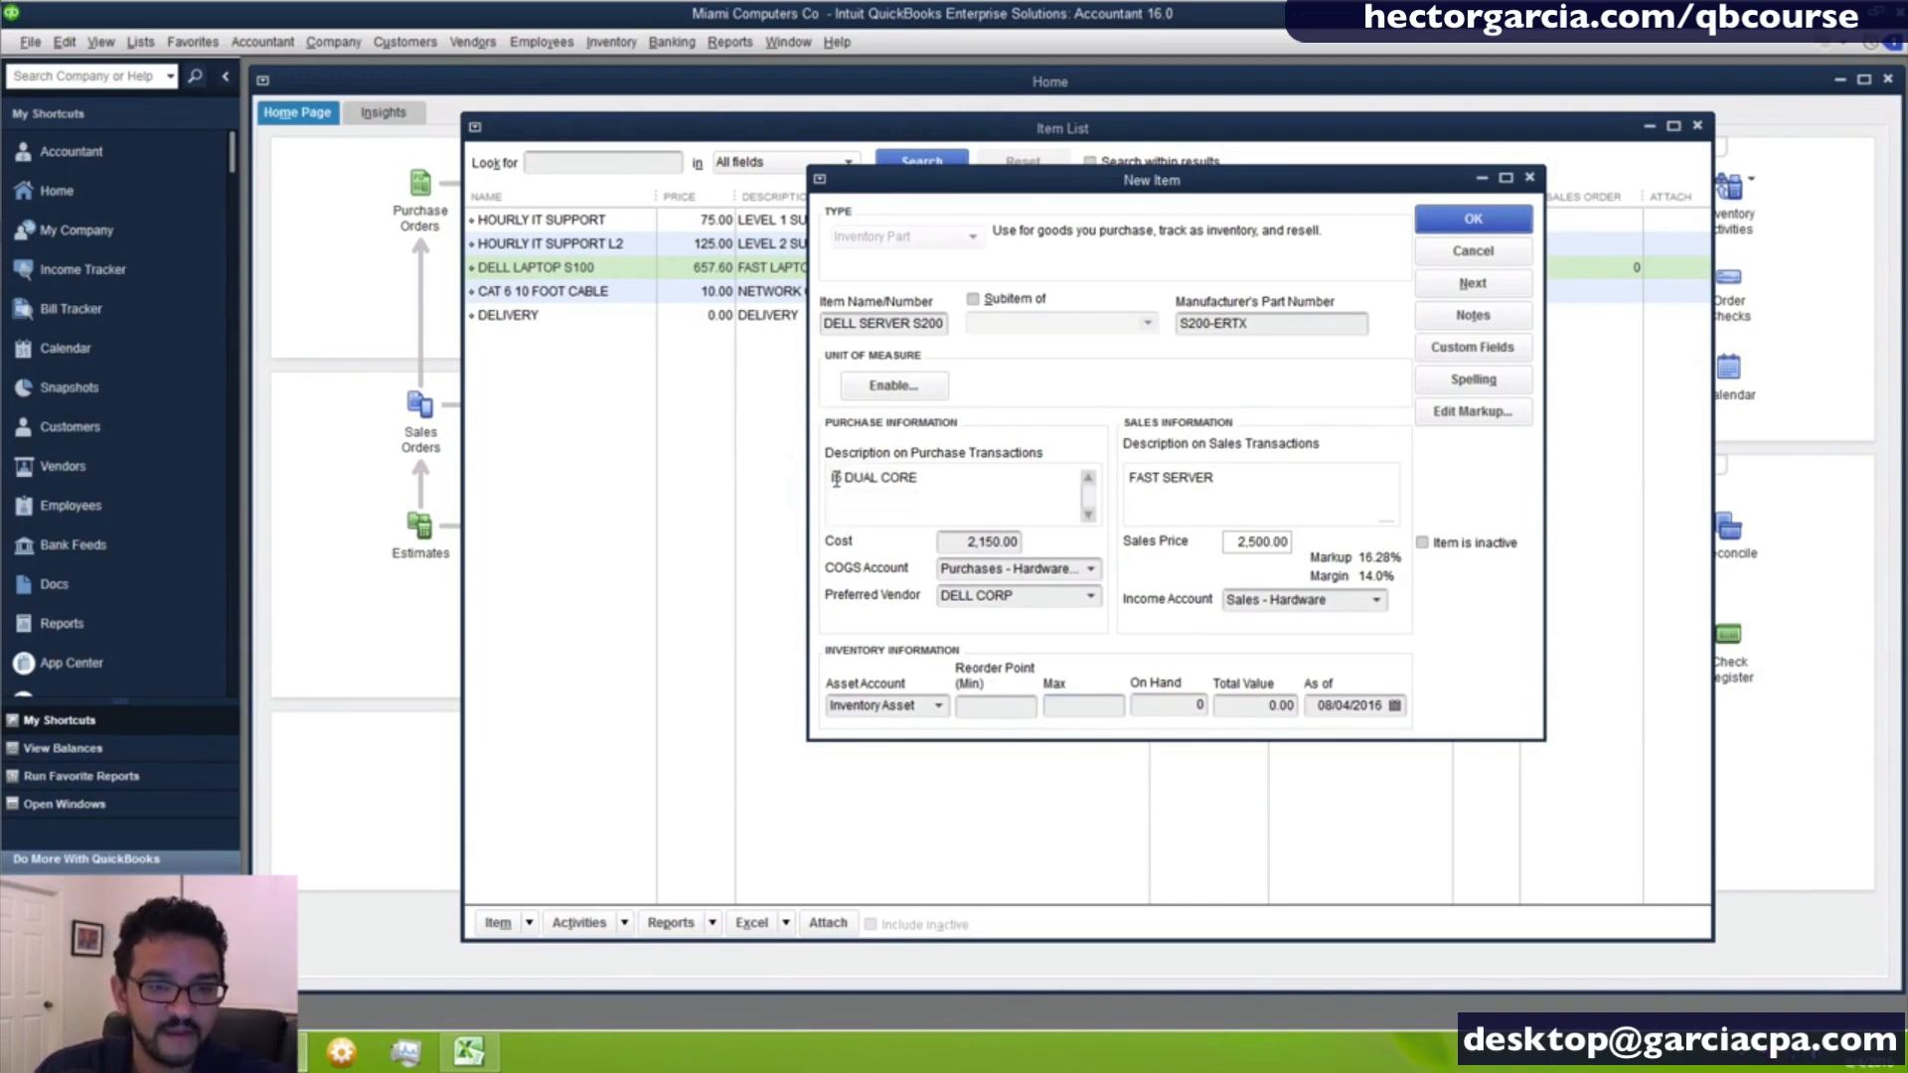
pyautogui.click(842, 479)
pyautogui.press('BackSpace')
pyautogui.write('7')
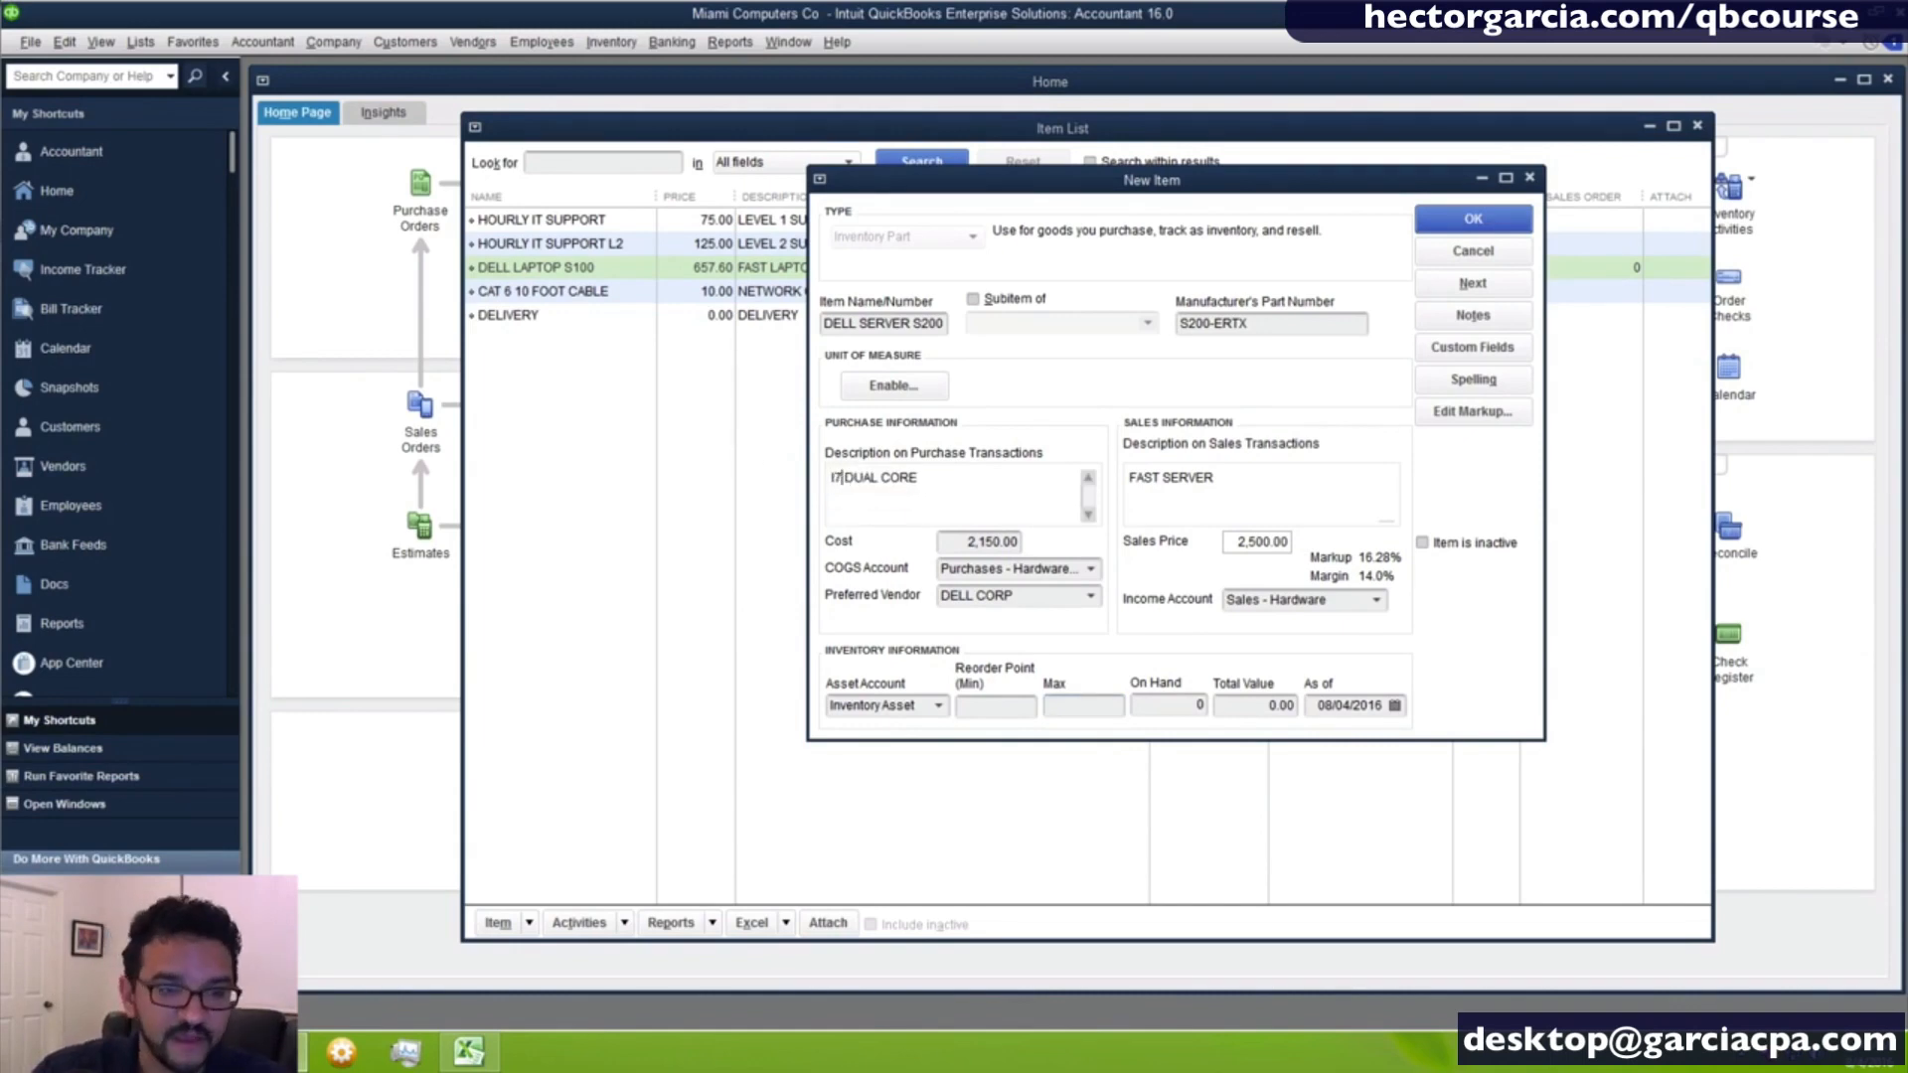
pyautogui.moveTo(845, 481); pyautogui.dragTo(876, 484)
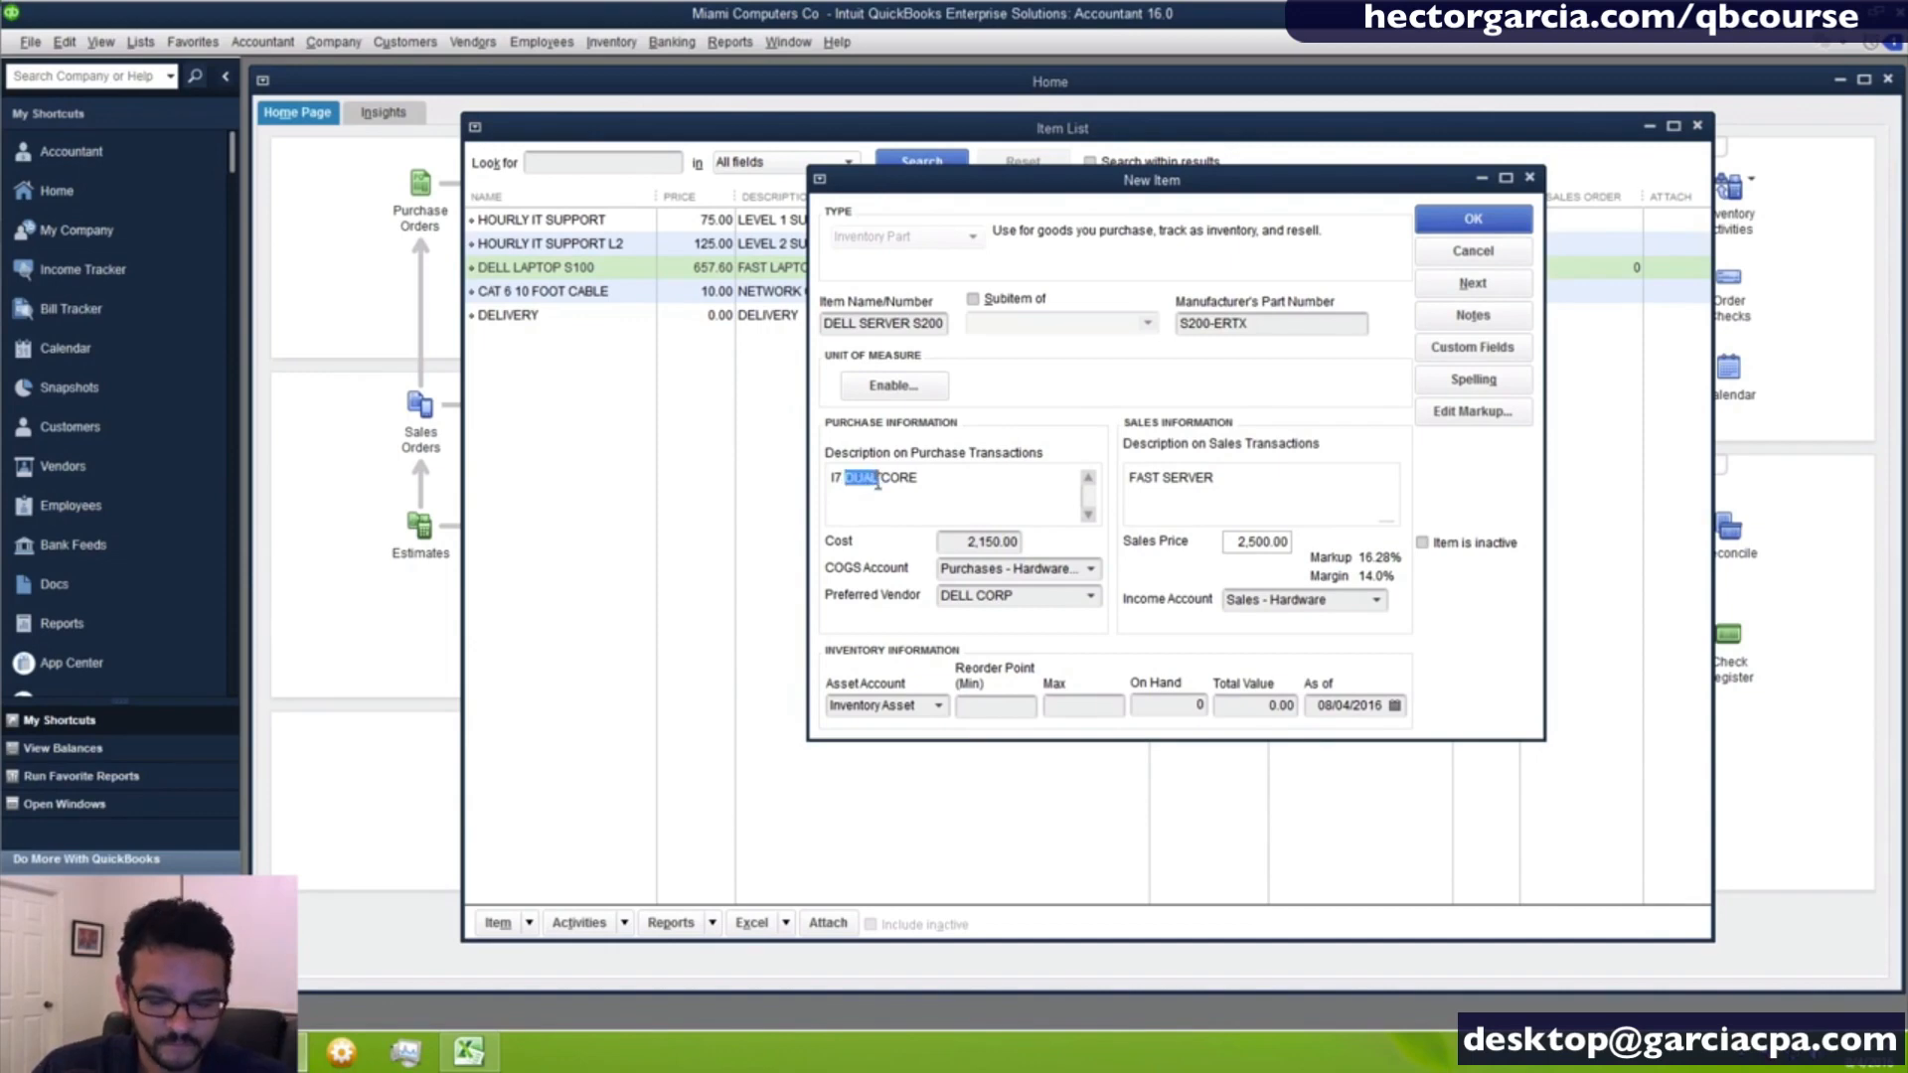
pyautogui.write('QUAD')
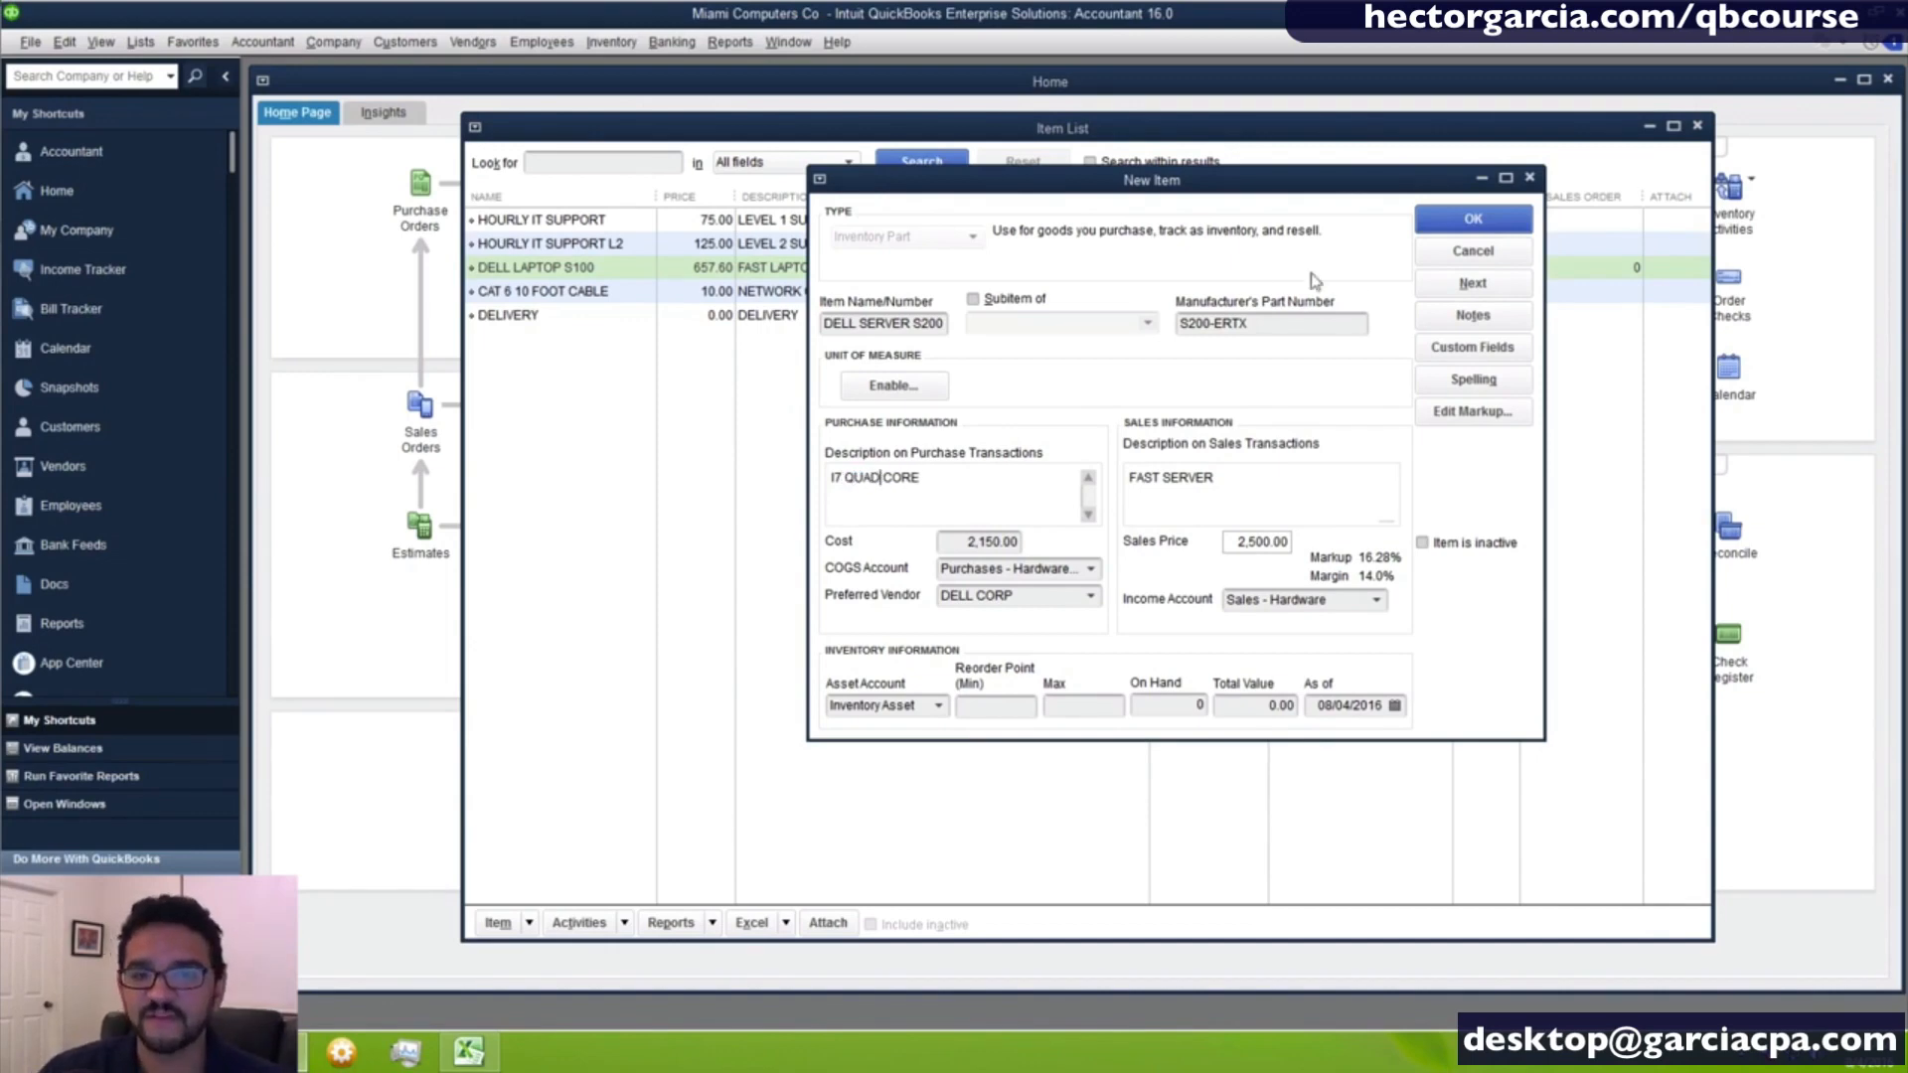
pyautogui.click(1462, 231)
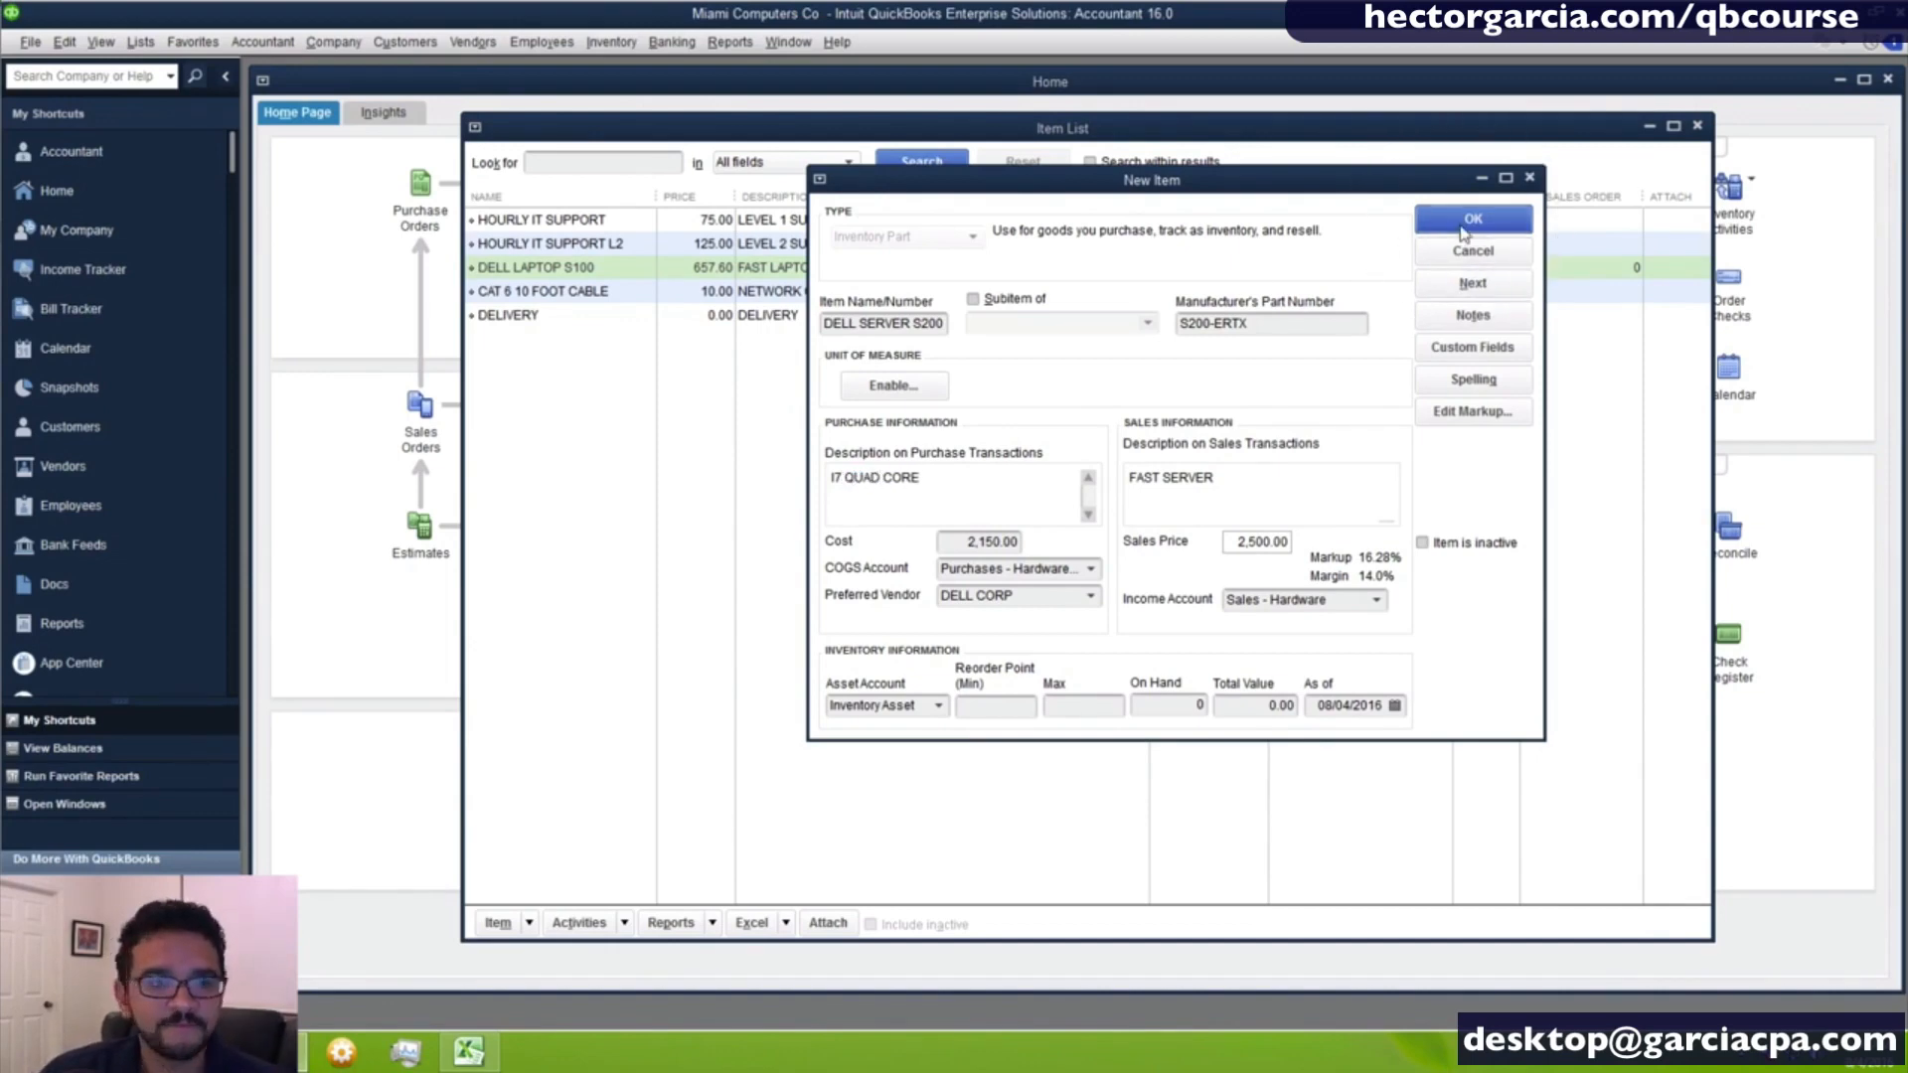
# - Go through the inventory, non-inventory, other charge and service entries in the item list
pyautogui.click(601, 275)
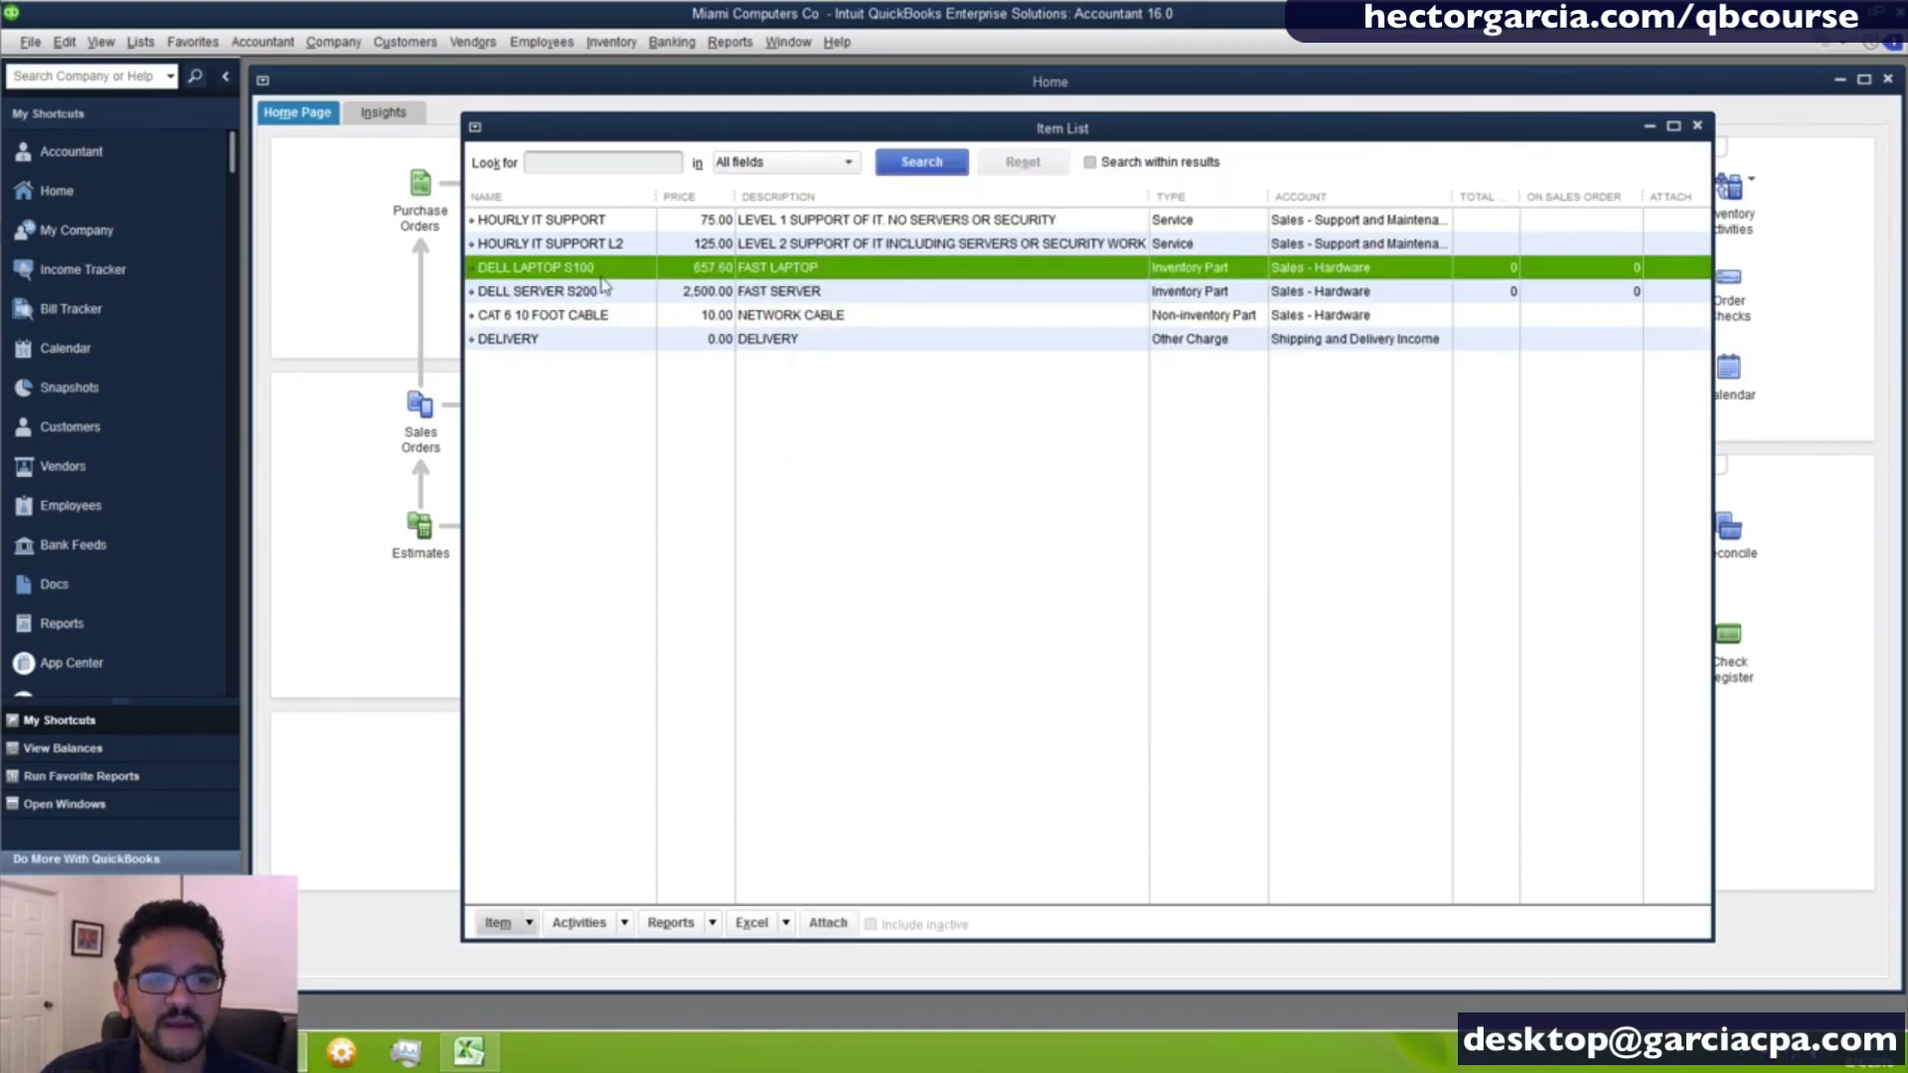
pyautogui.click(603, 289)
pyautogui.click(599, 269)
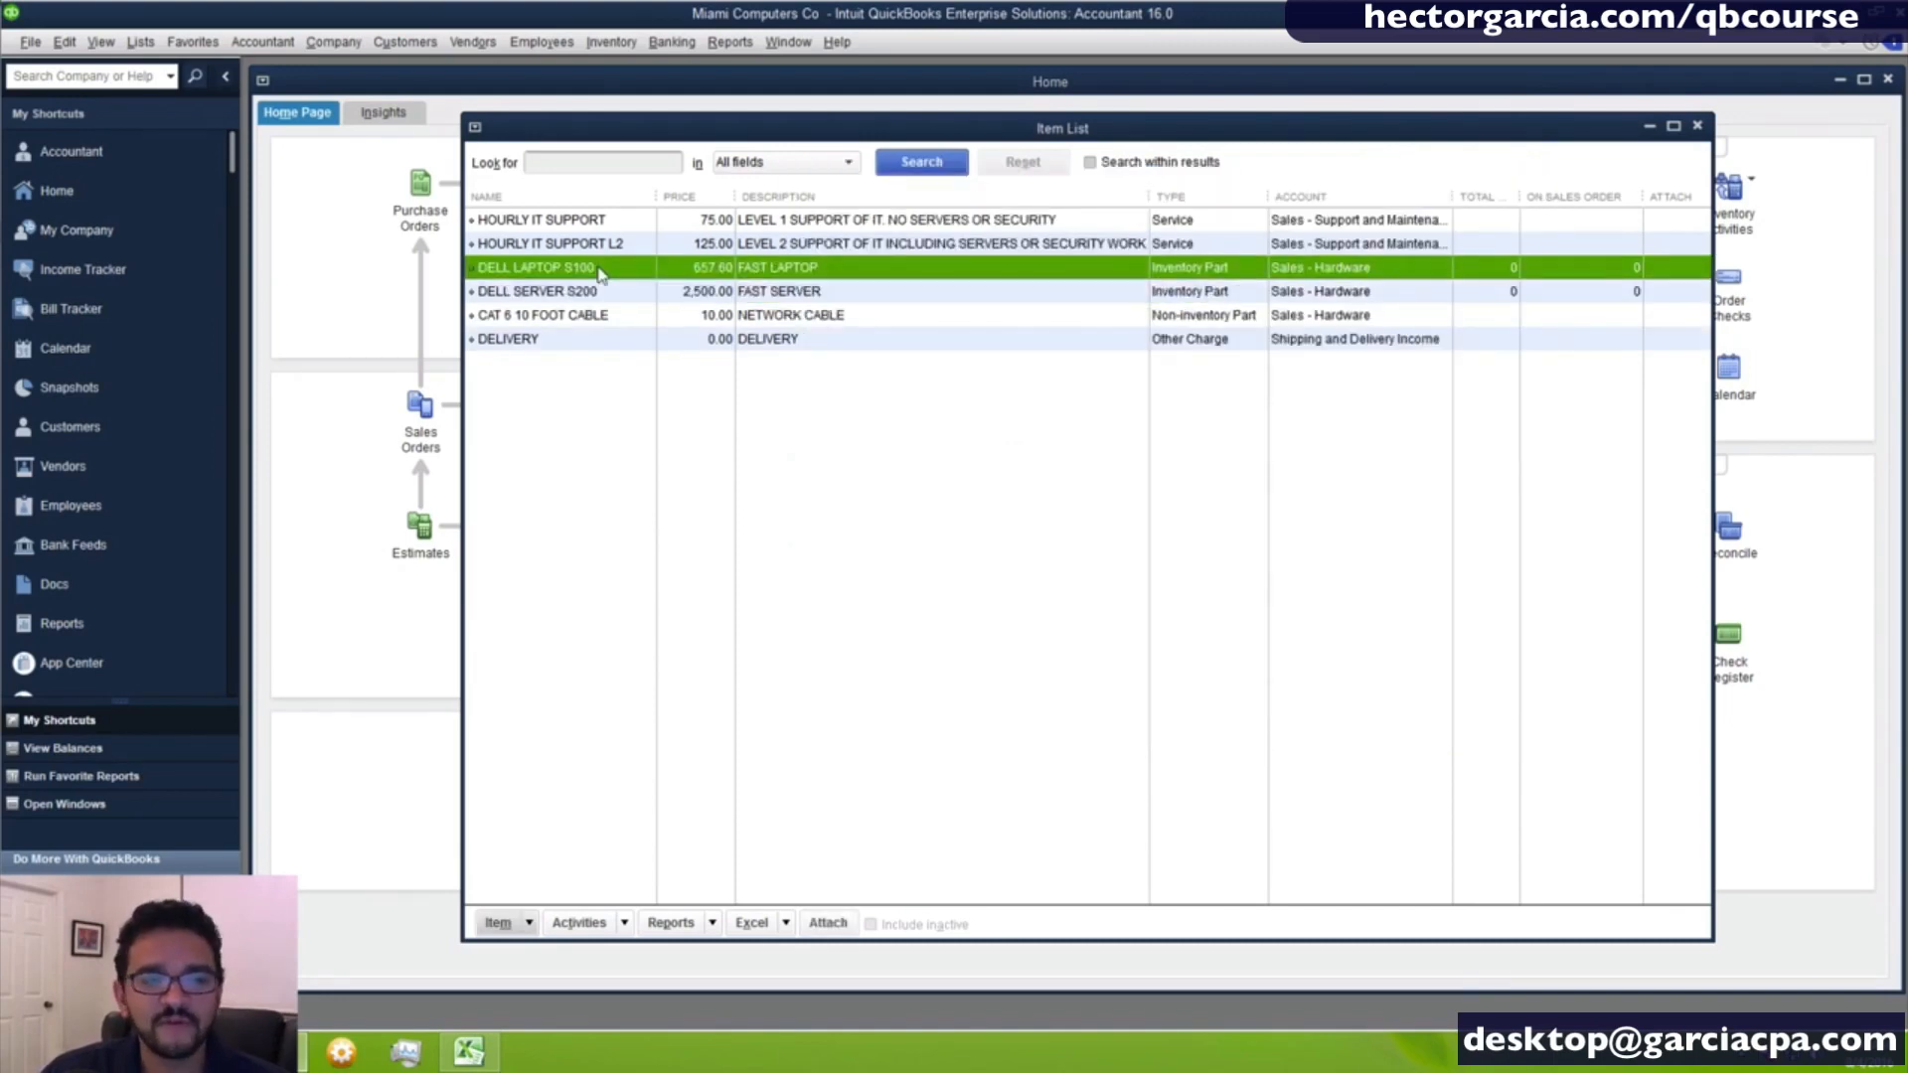
pyautogui.click(593, 314)
pyautogui.click(566, 342)
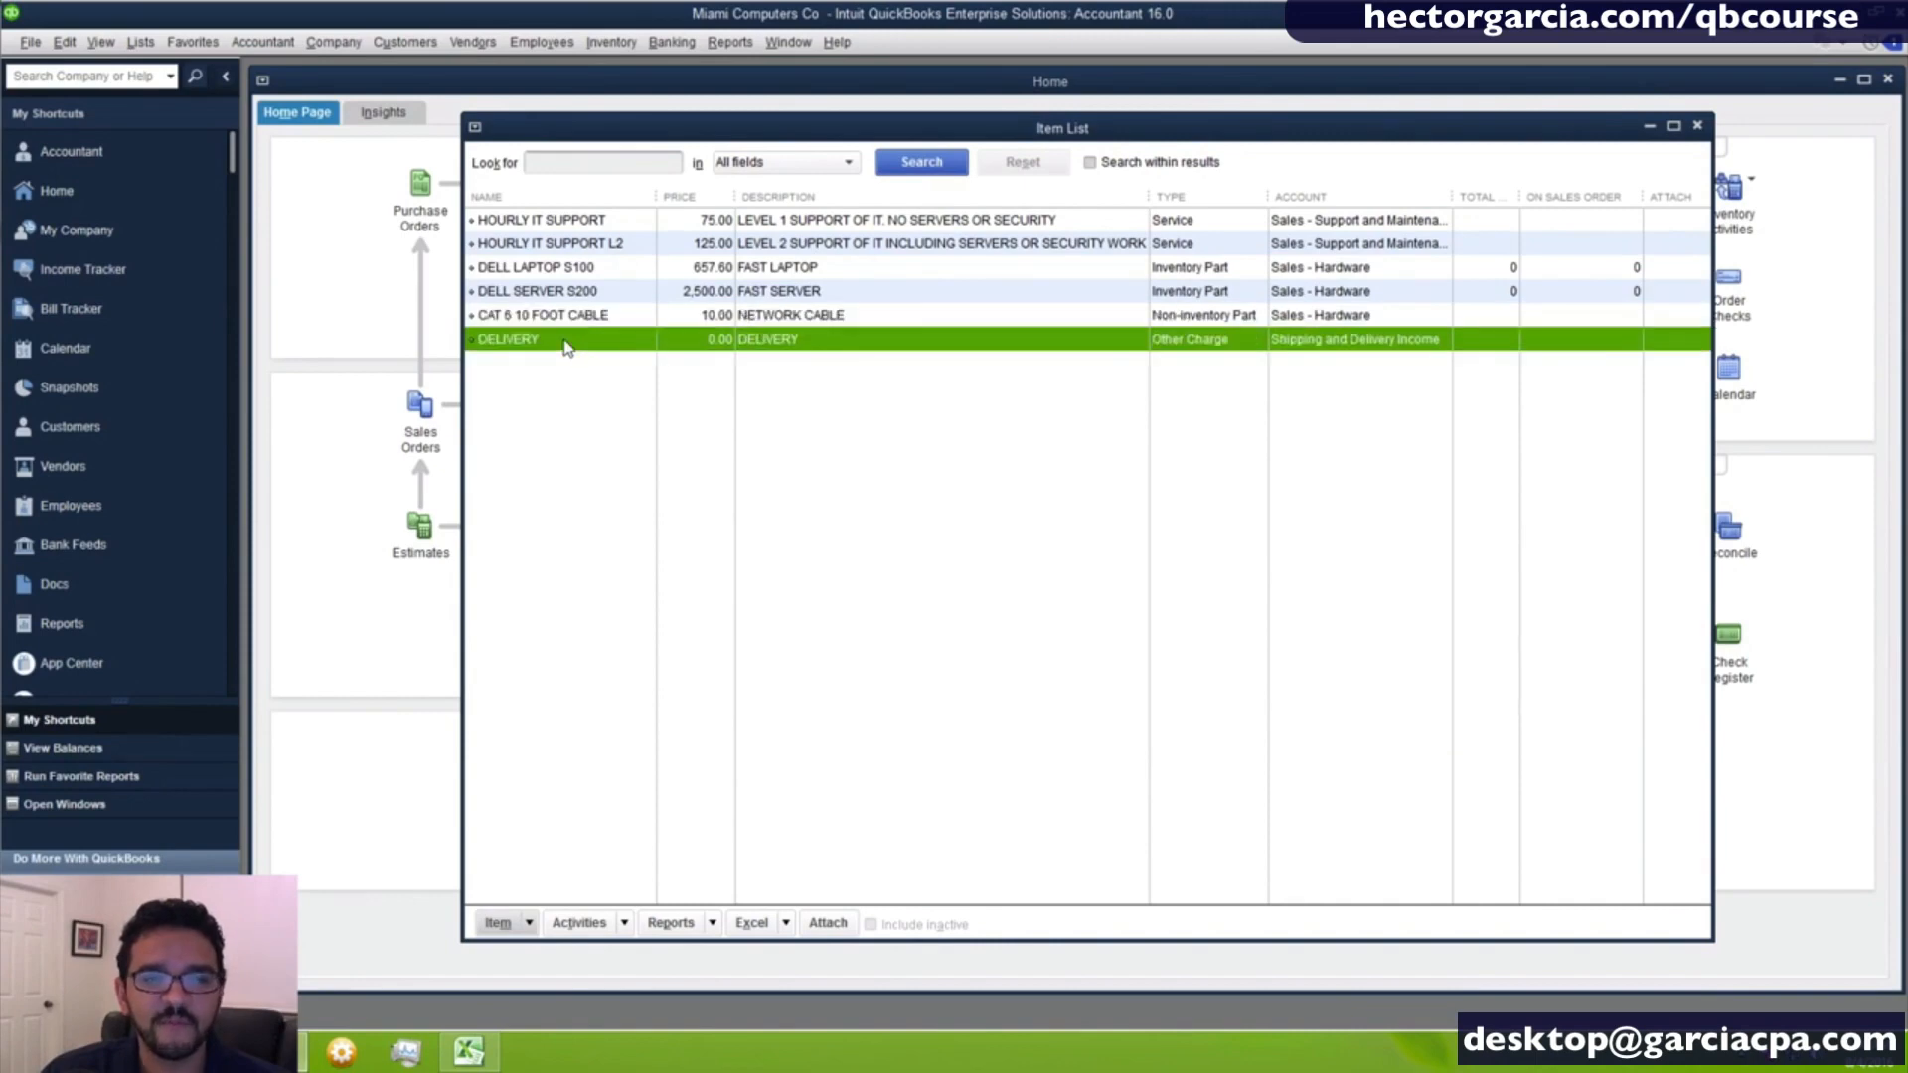
pyautogui.click(569, 226)
pyautogui.click(572, 244)
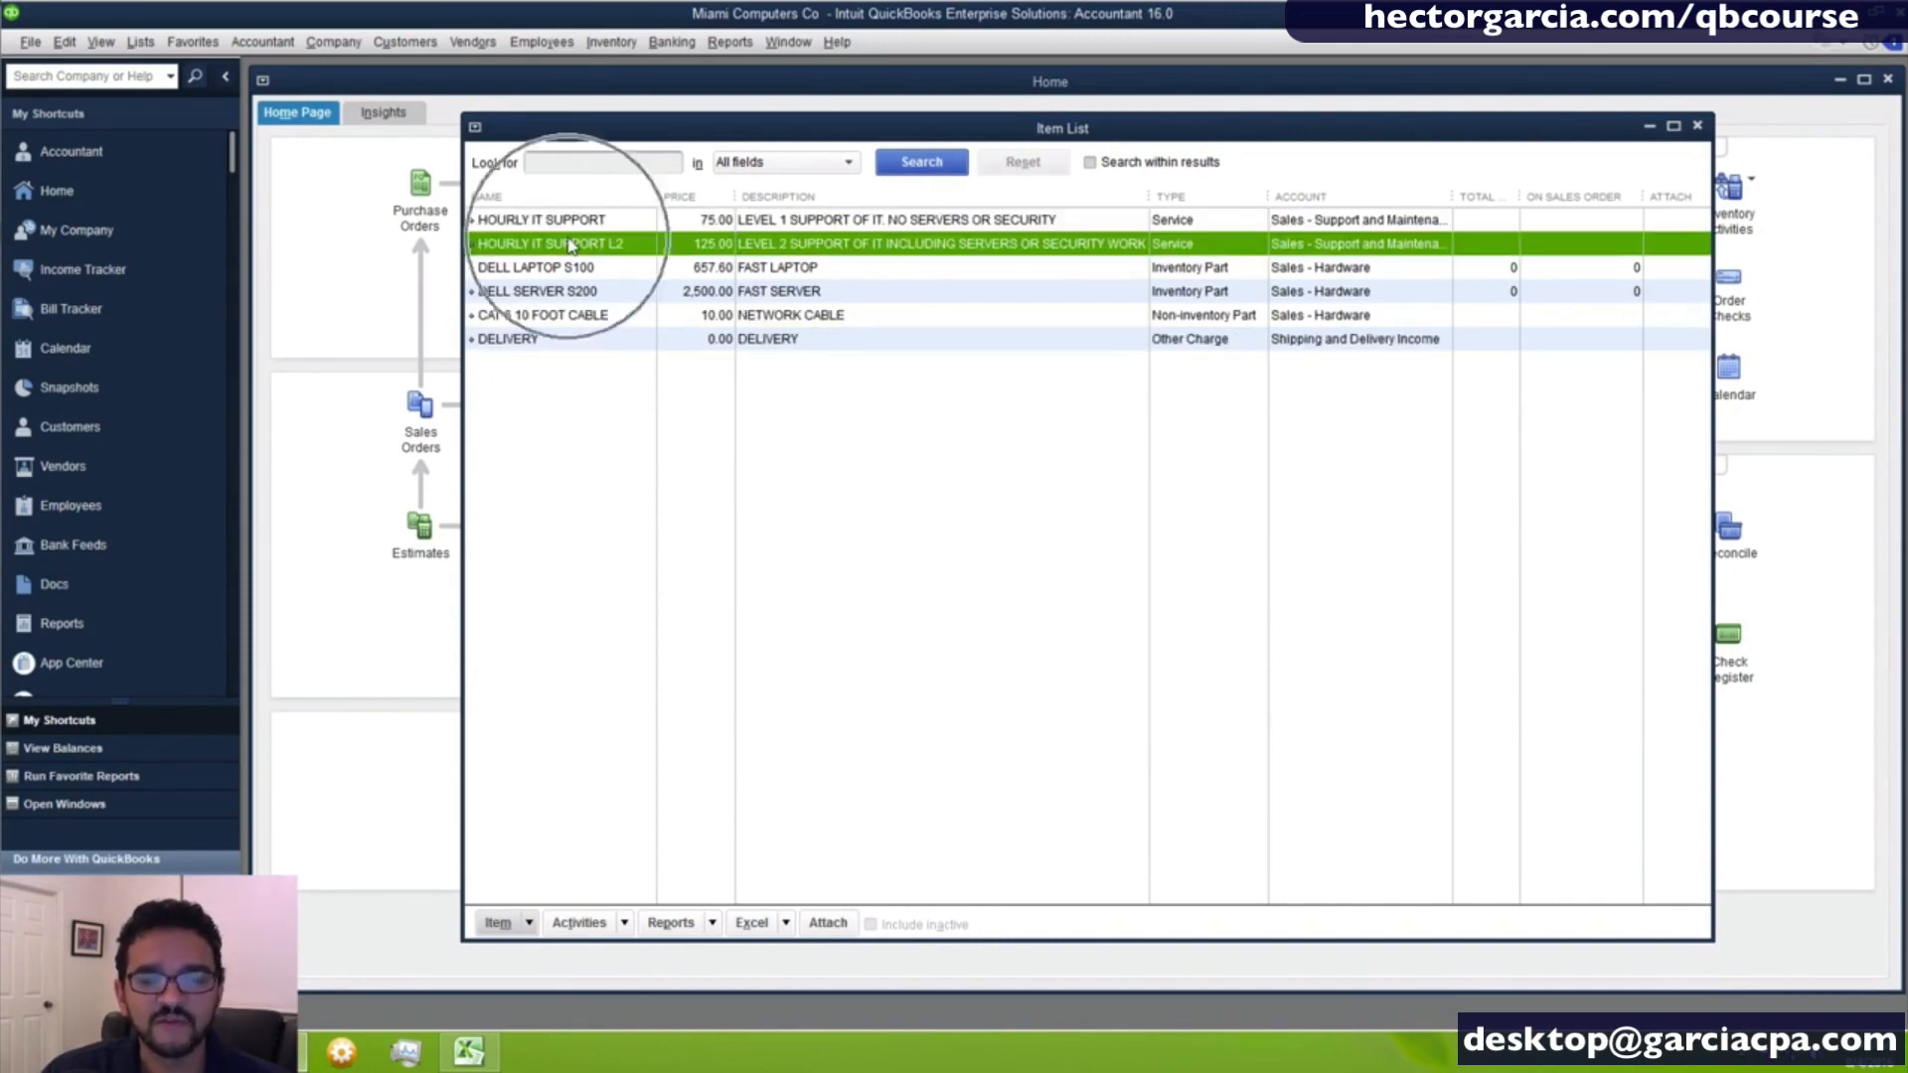
# - Start a new item of type Inventory Part and name it MICROSOFT OFFICE
pyautogui.rightClick(574, 429)
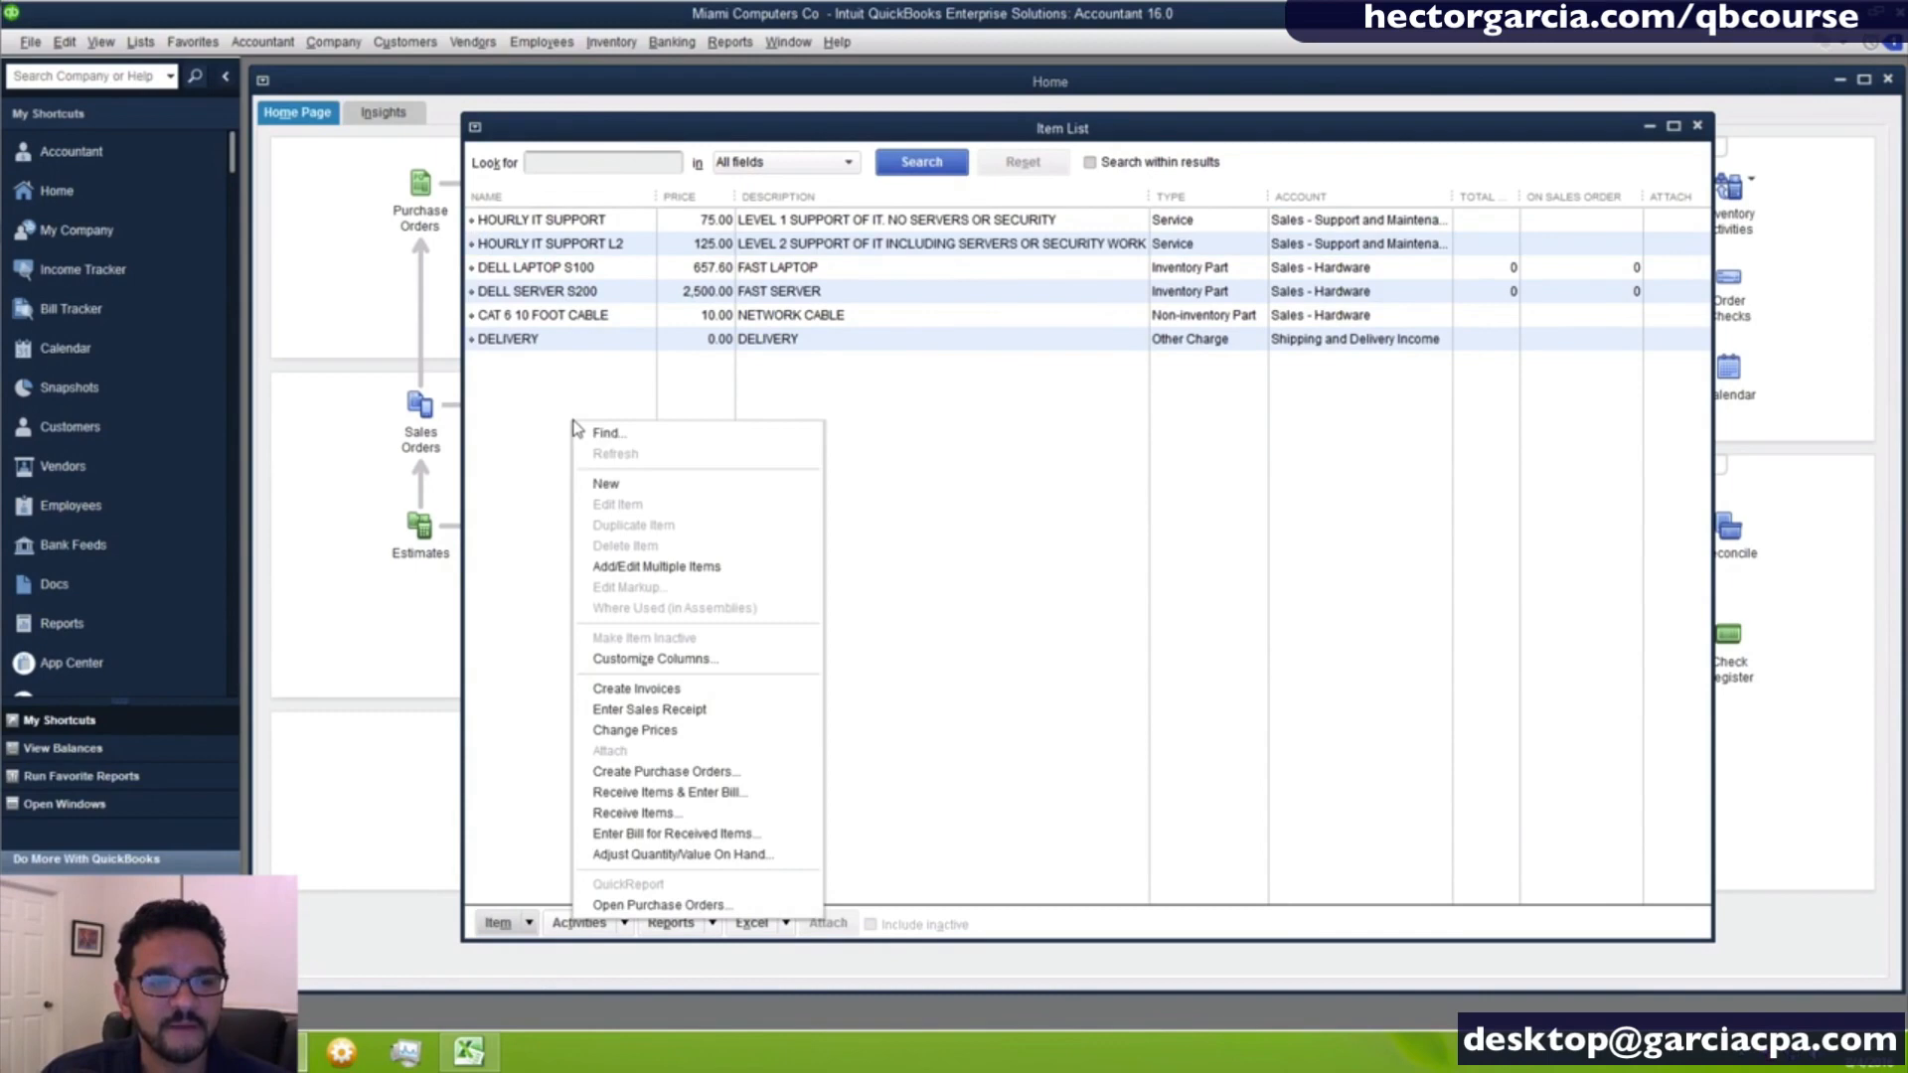
pyautogui.click(627, 494)
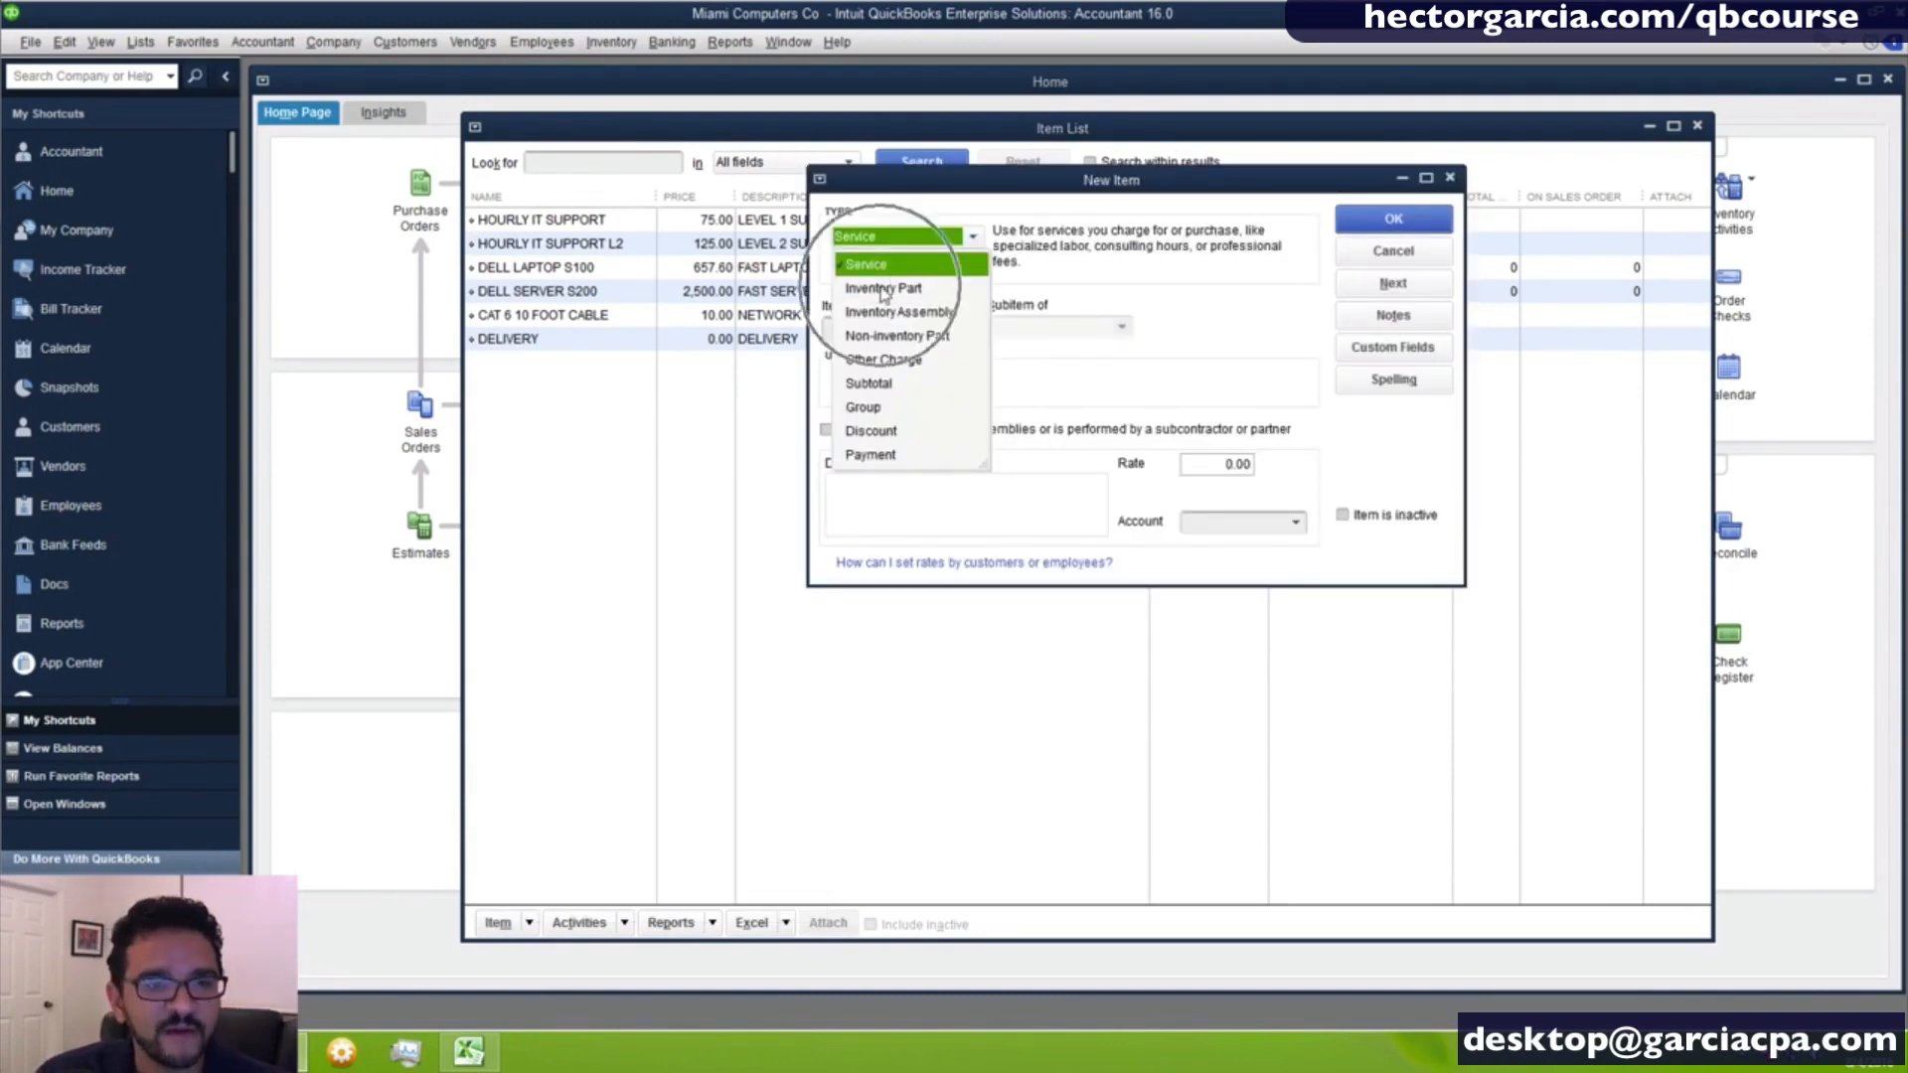
pyautogui.click(882, 290)
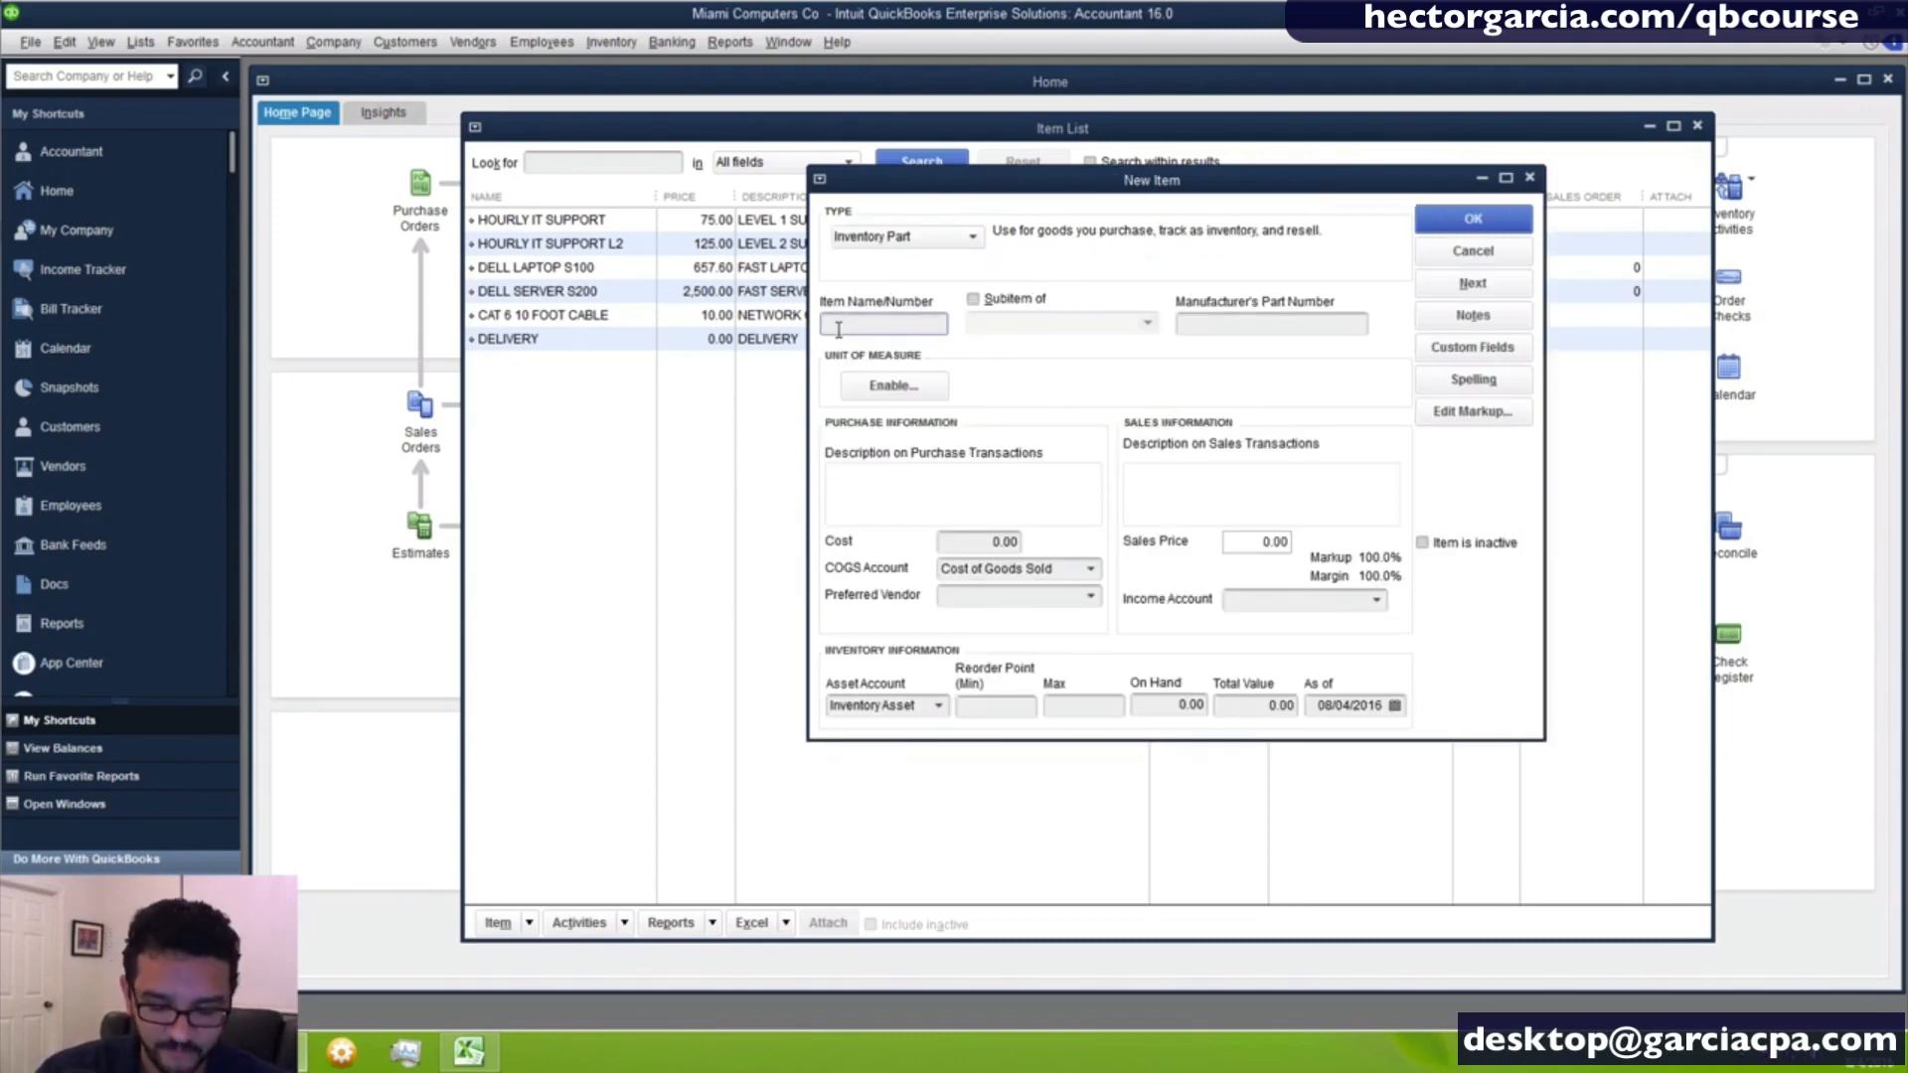
pyautogui.write('MICRO')
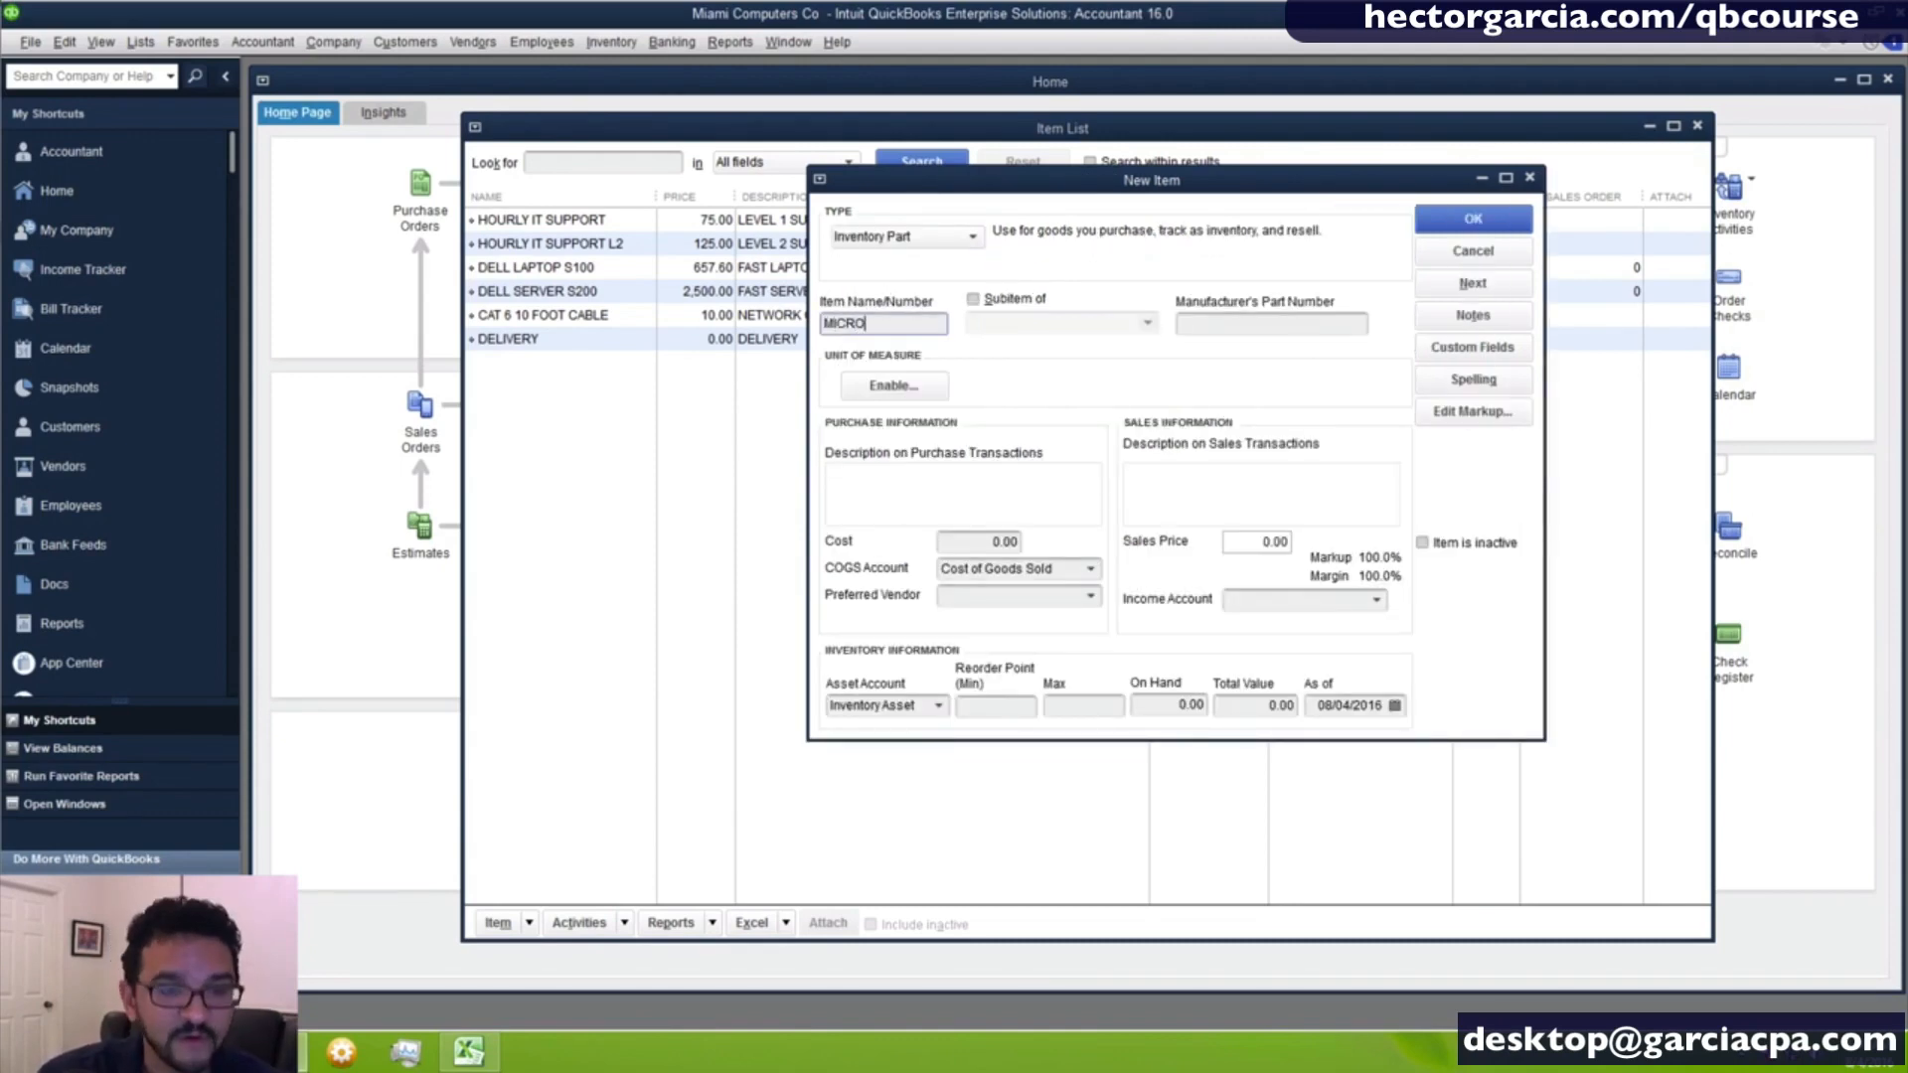
pyautogui.write('SOFT OFFICE')
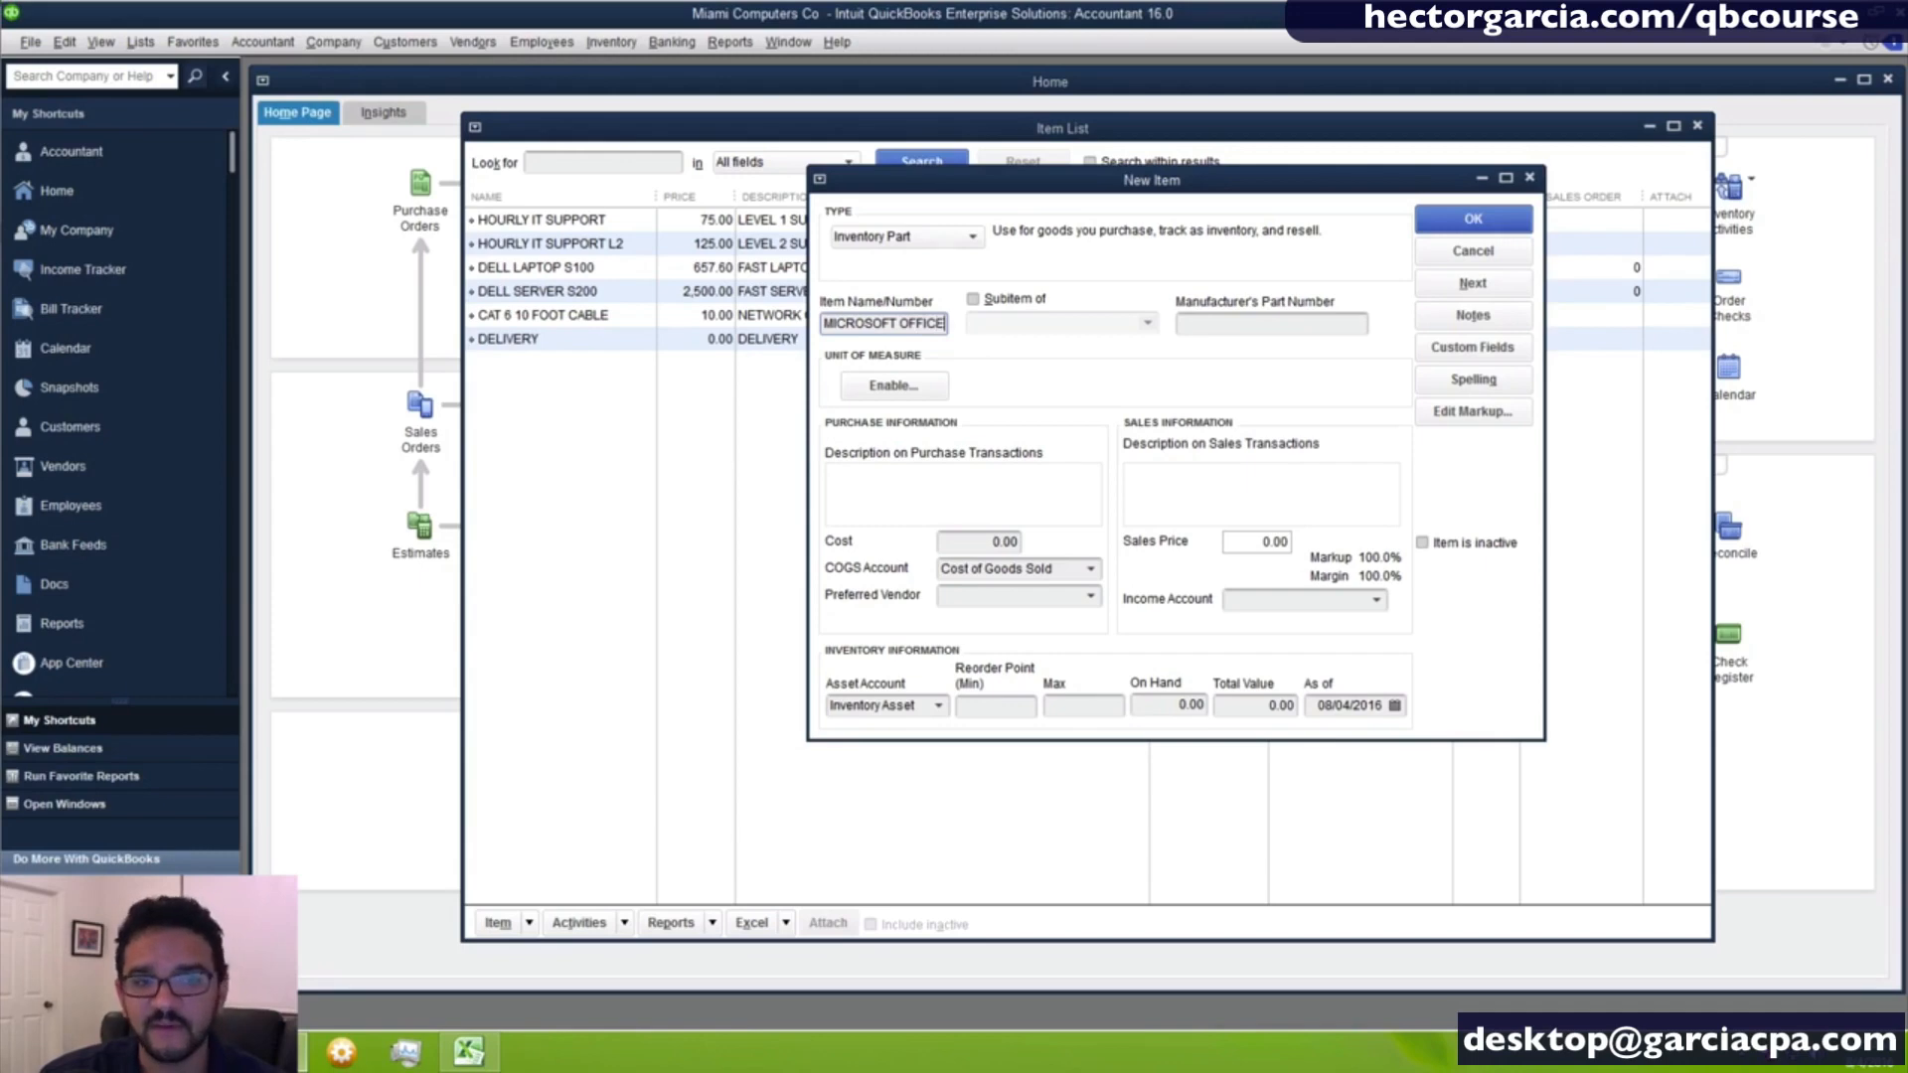
# - Set the Microsoft Office item's cost to 250 and its sales price to 325
pyautogui.press('Tab')
pyautogui.press('Tab')
pyautogui.press('Tab')
pyautogui.press('Tab')
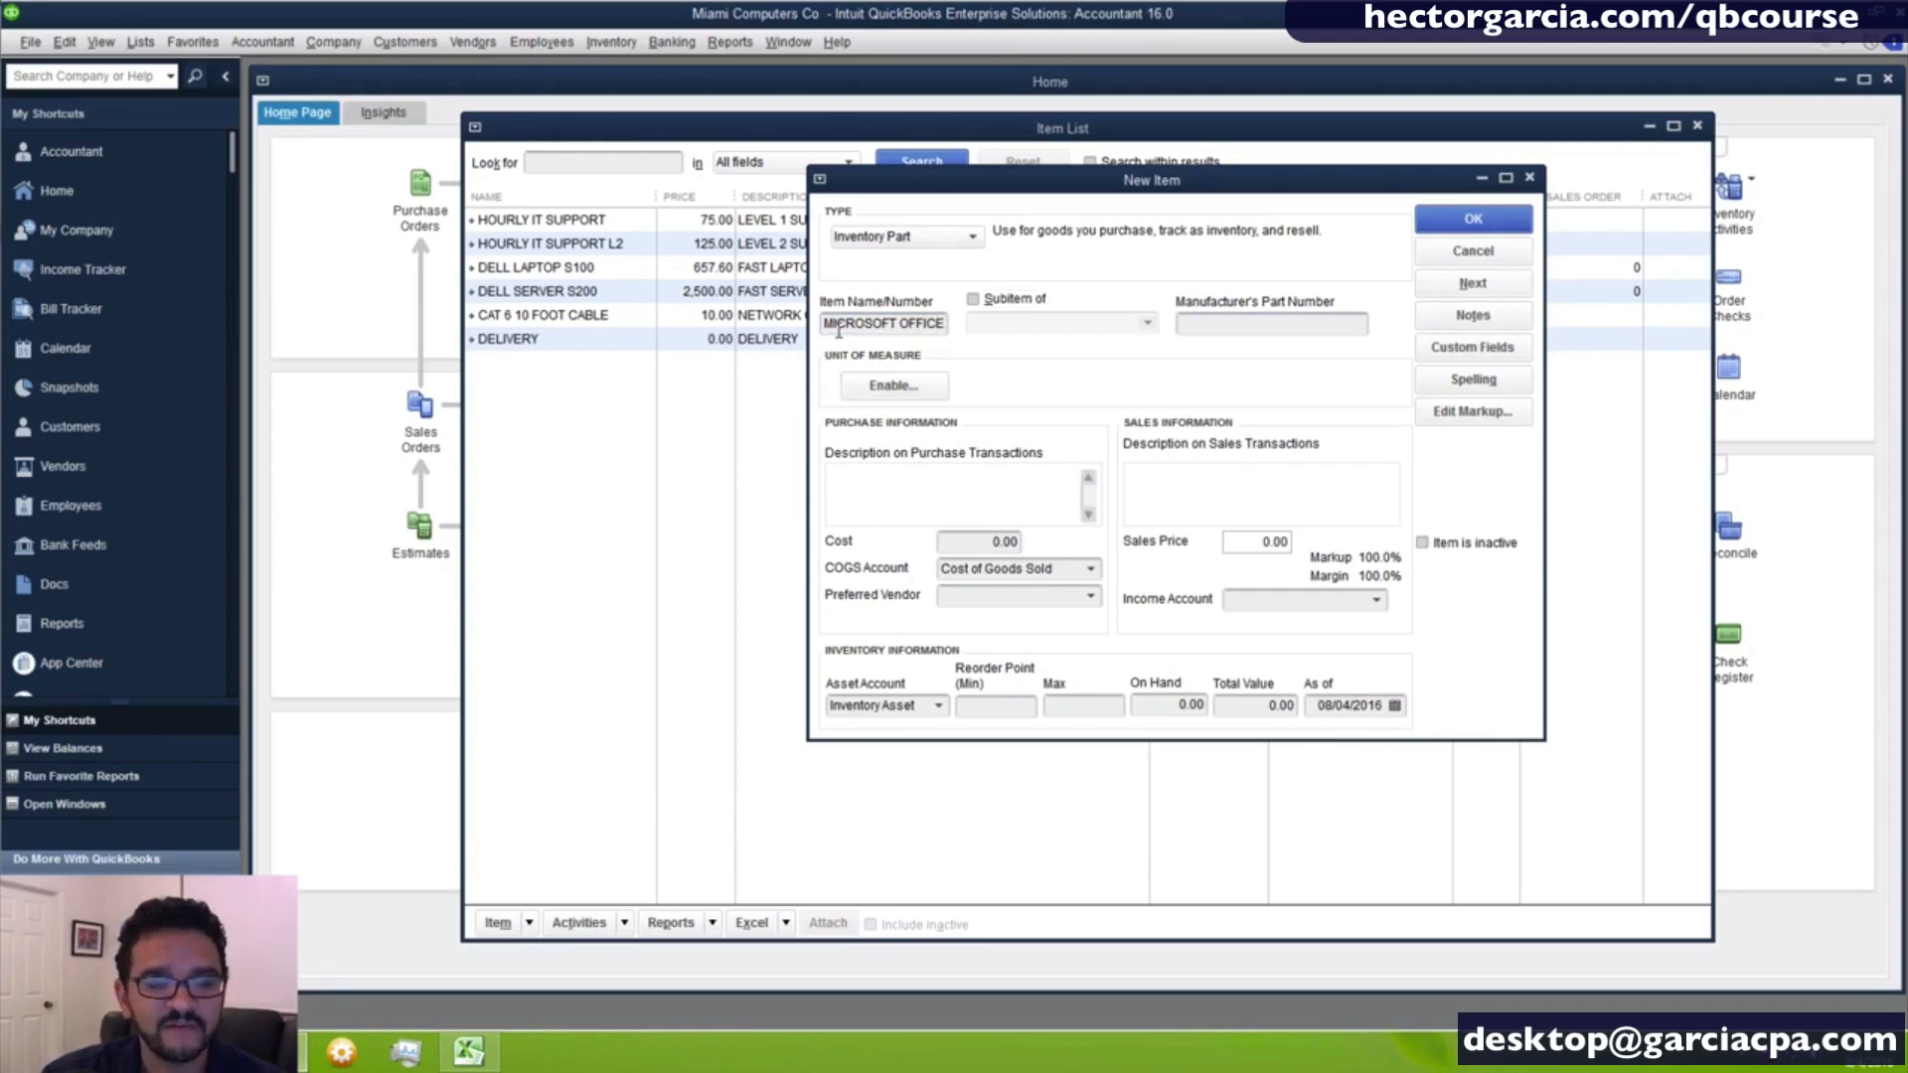
pyautogui.press('Tab')
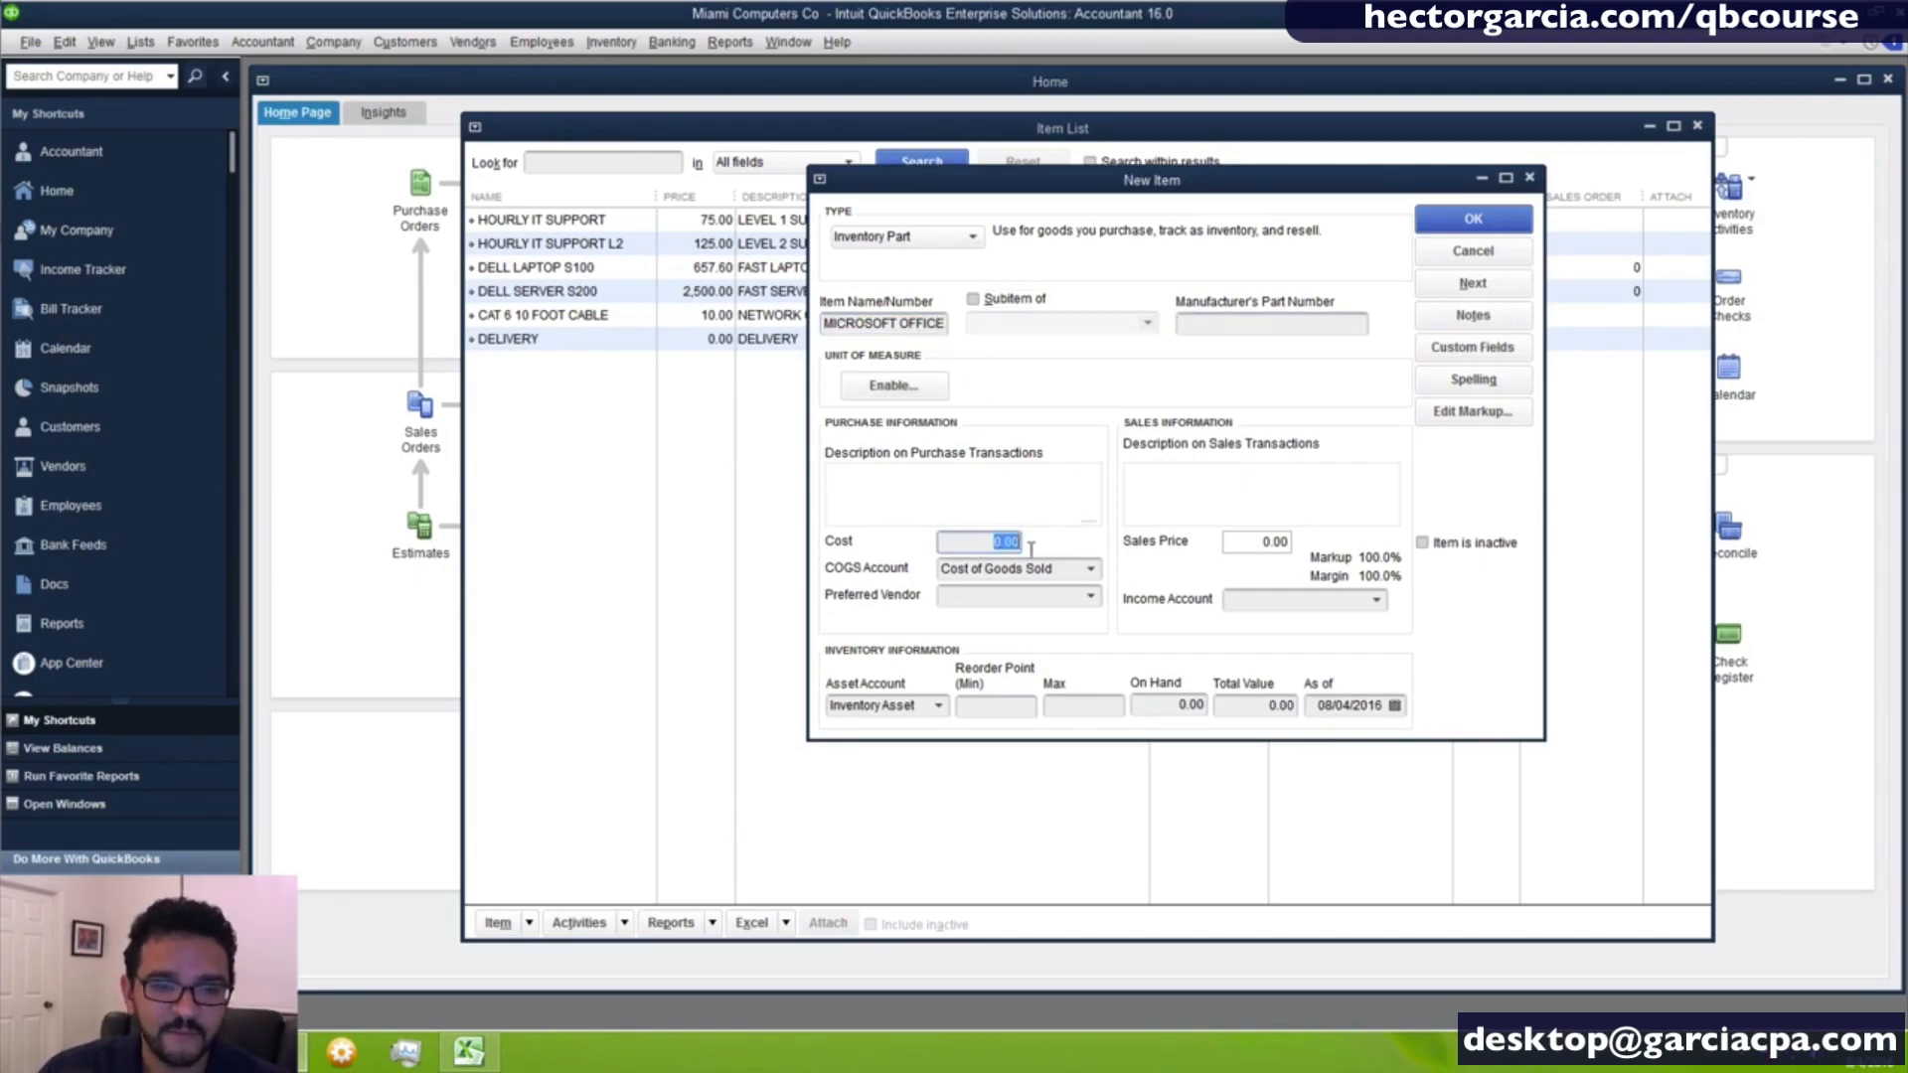
pyautogui.press('Tab')
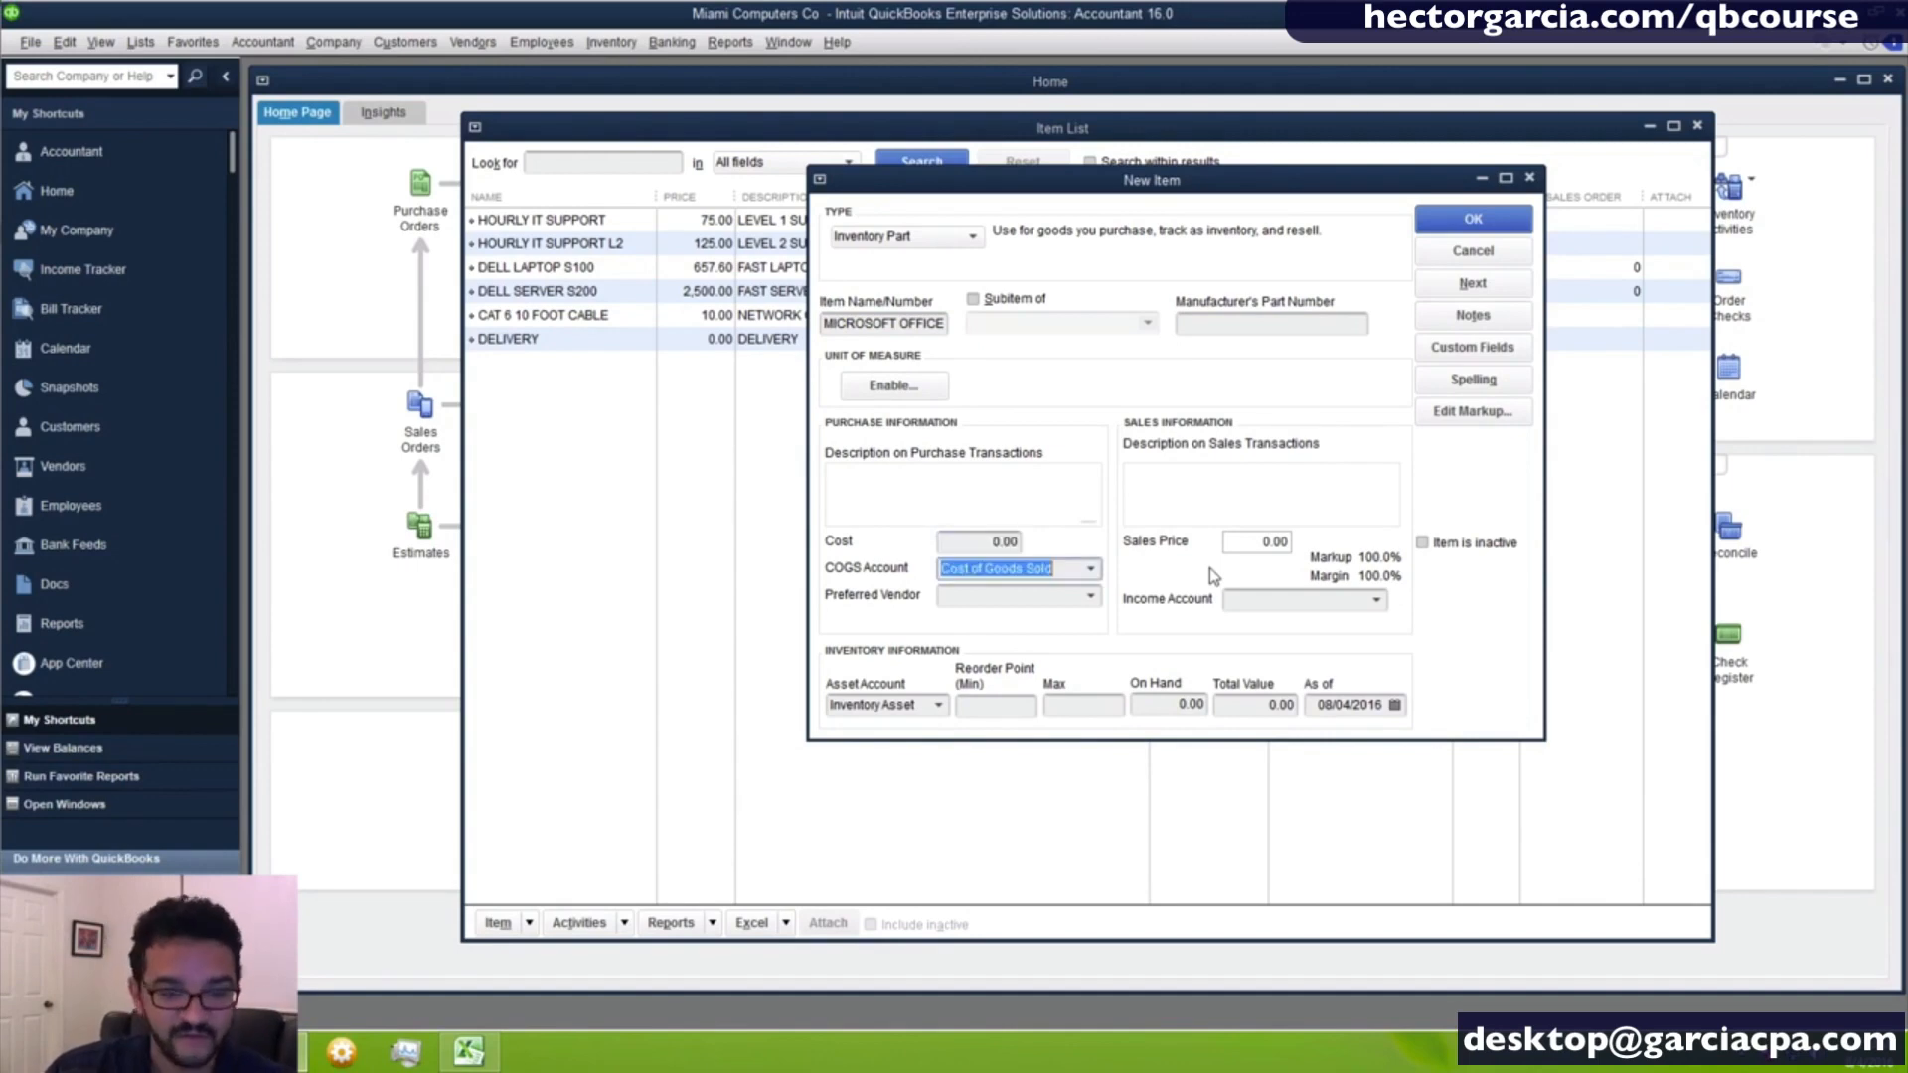
pyautogui.hotkey('shift', 'Tab')
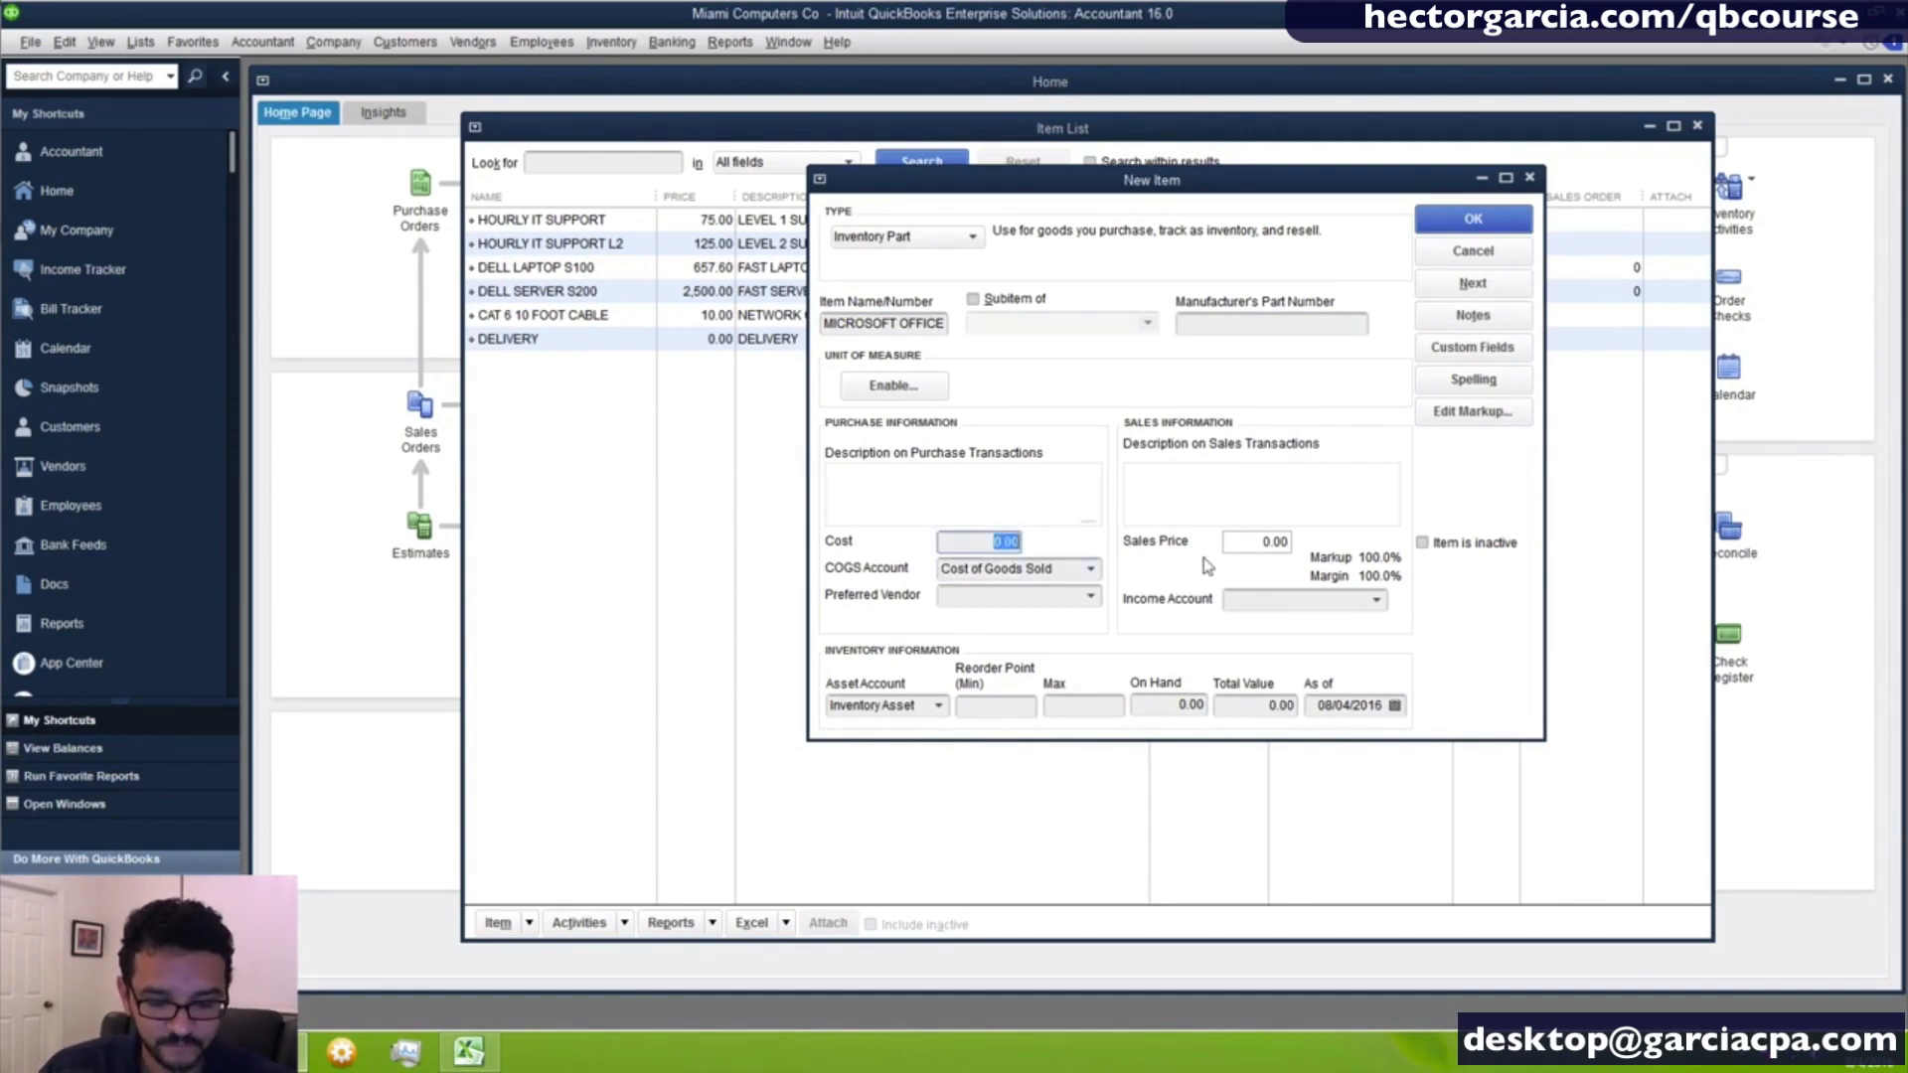
pyautogui.write('250')
pyautogui.click(1268, 547)
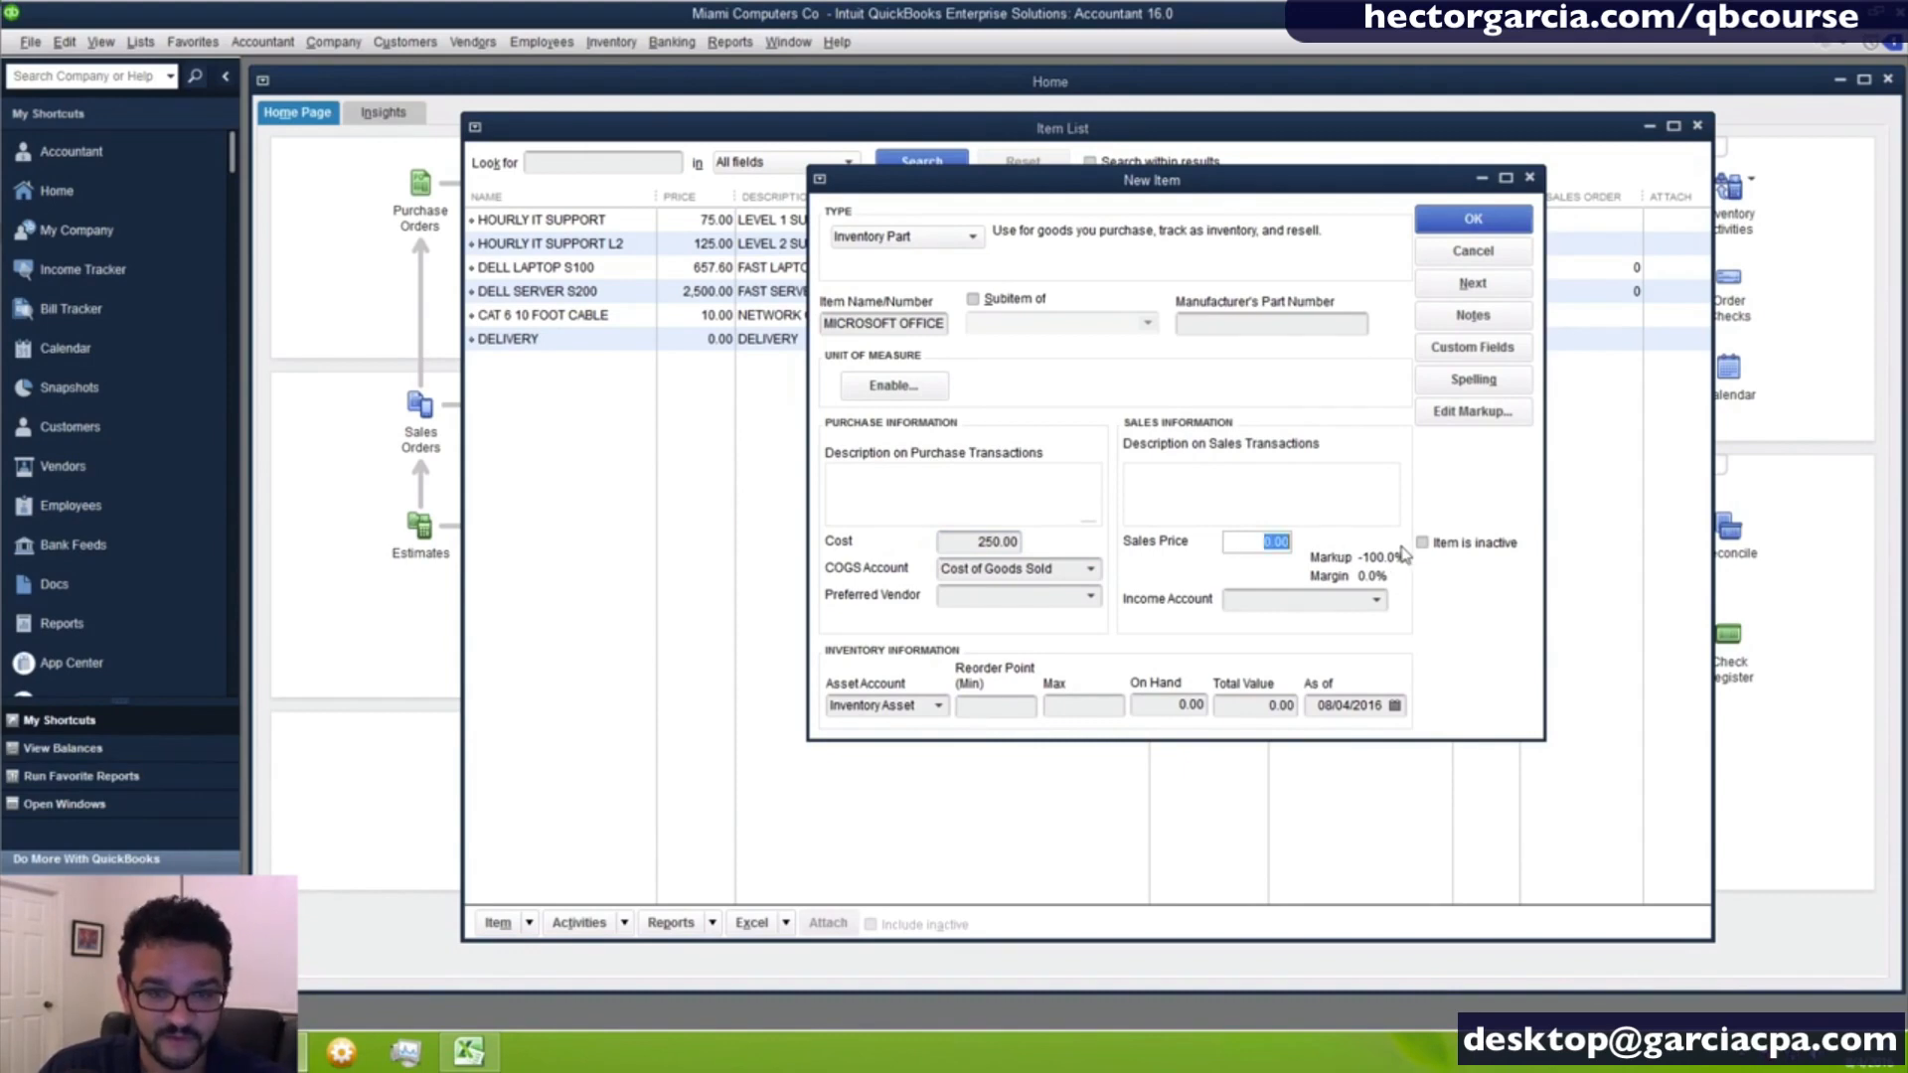
pyautogui.write('325')
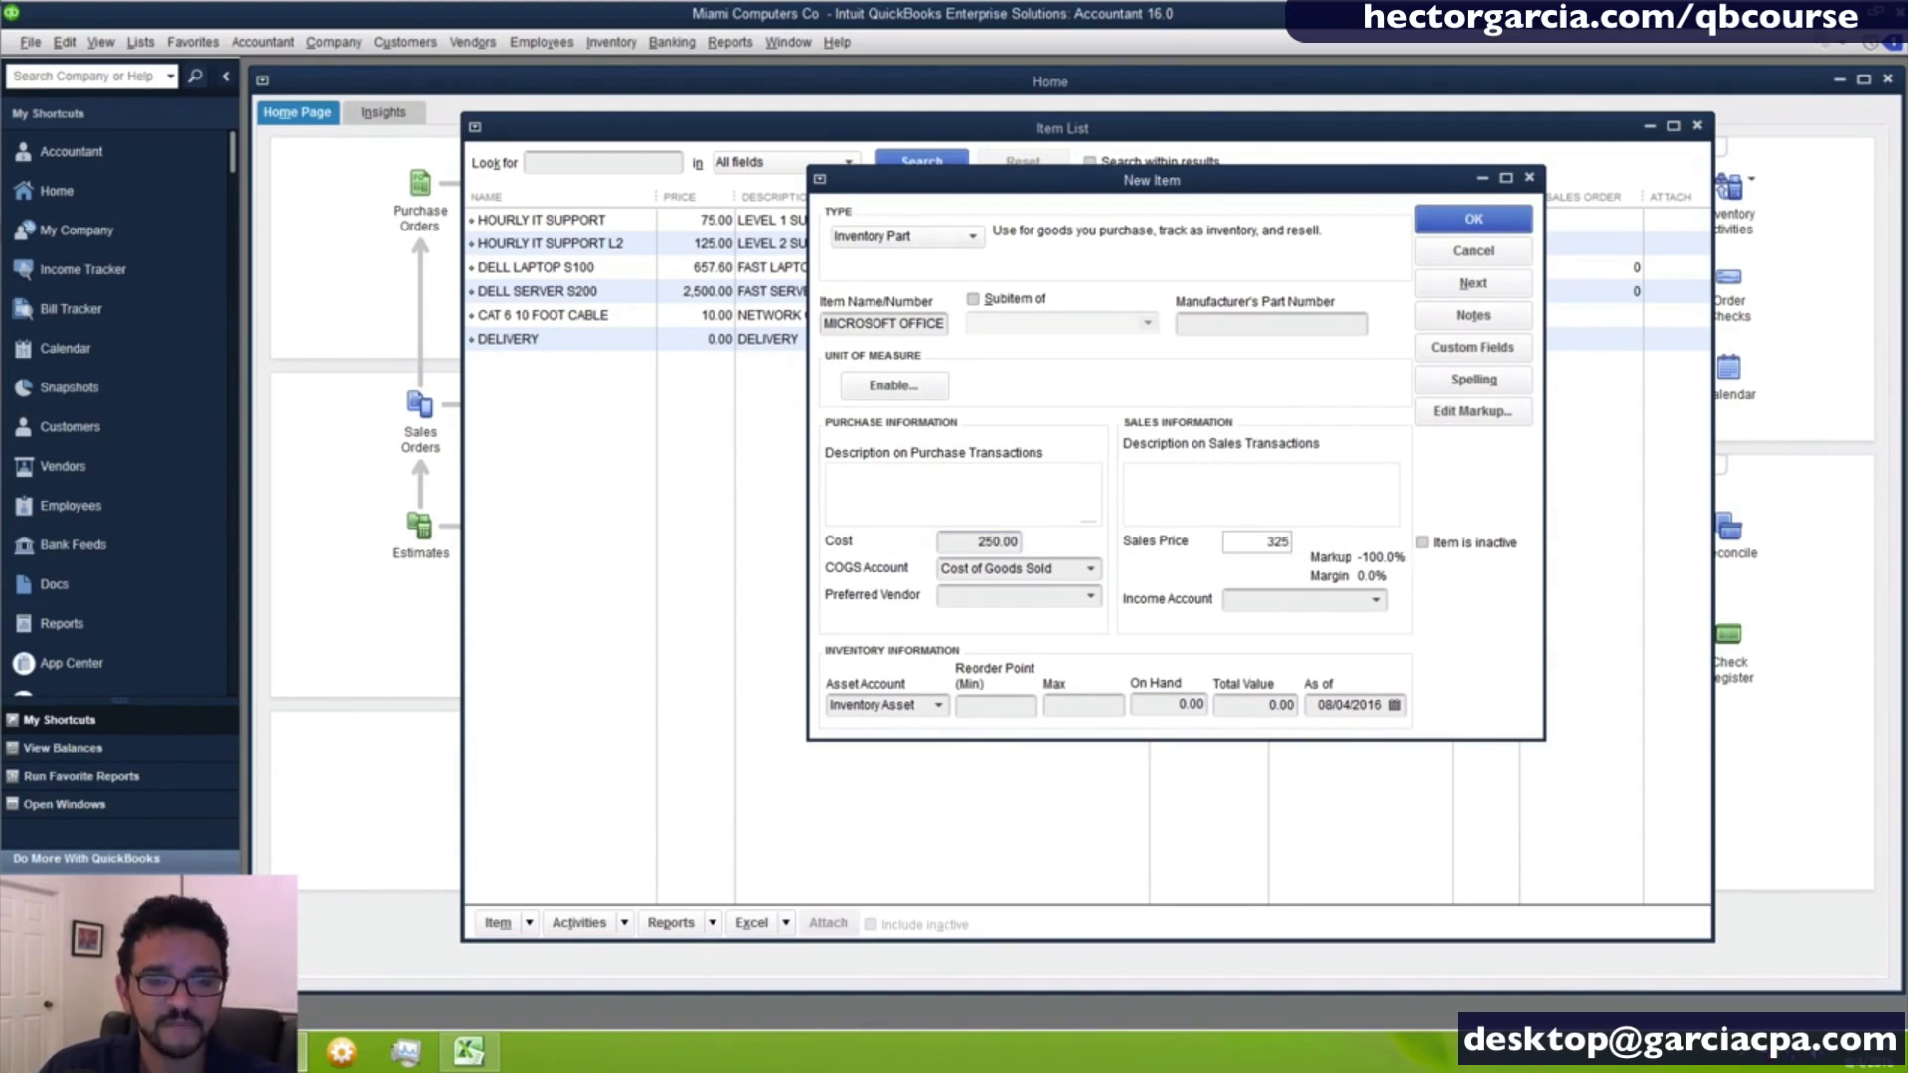
# - Assign Purchases - Software for Resale as the item's COGS account and Sales - Software as its income account
pyautogui.click(1101, 571)
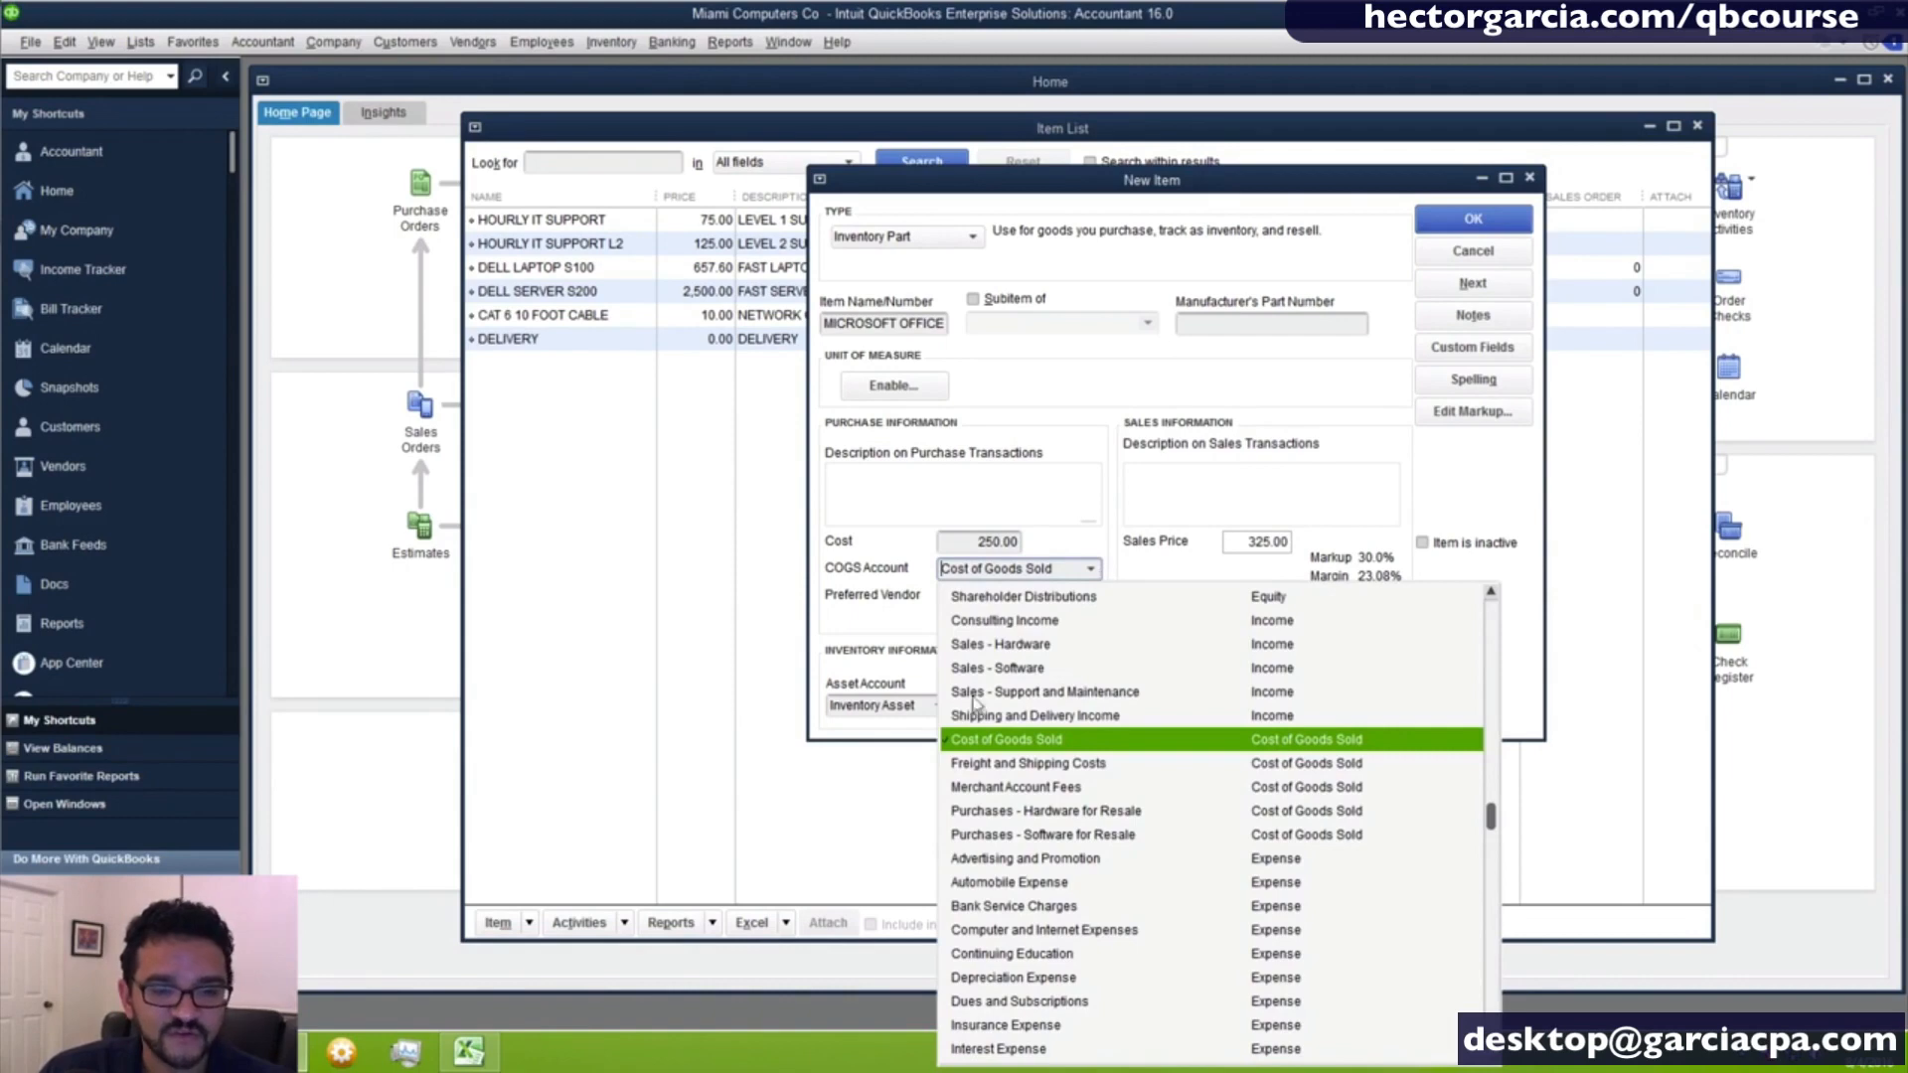
pyautogui.click(1087, 837)
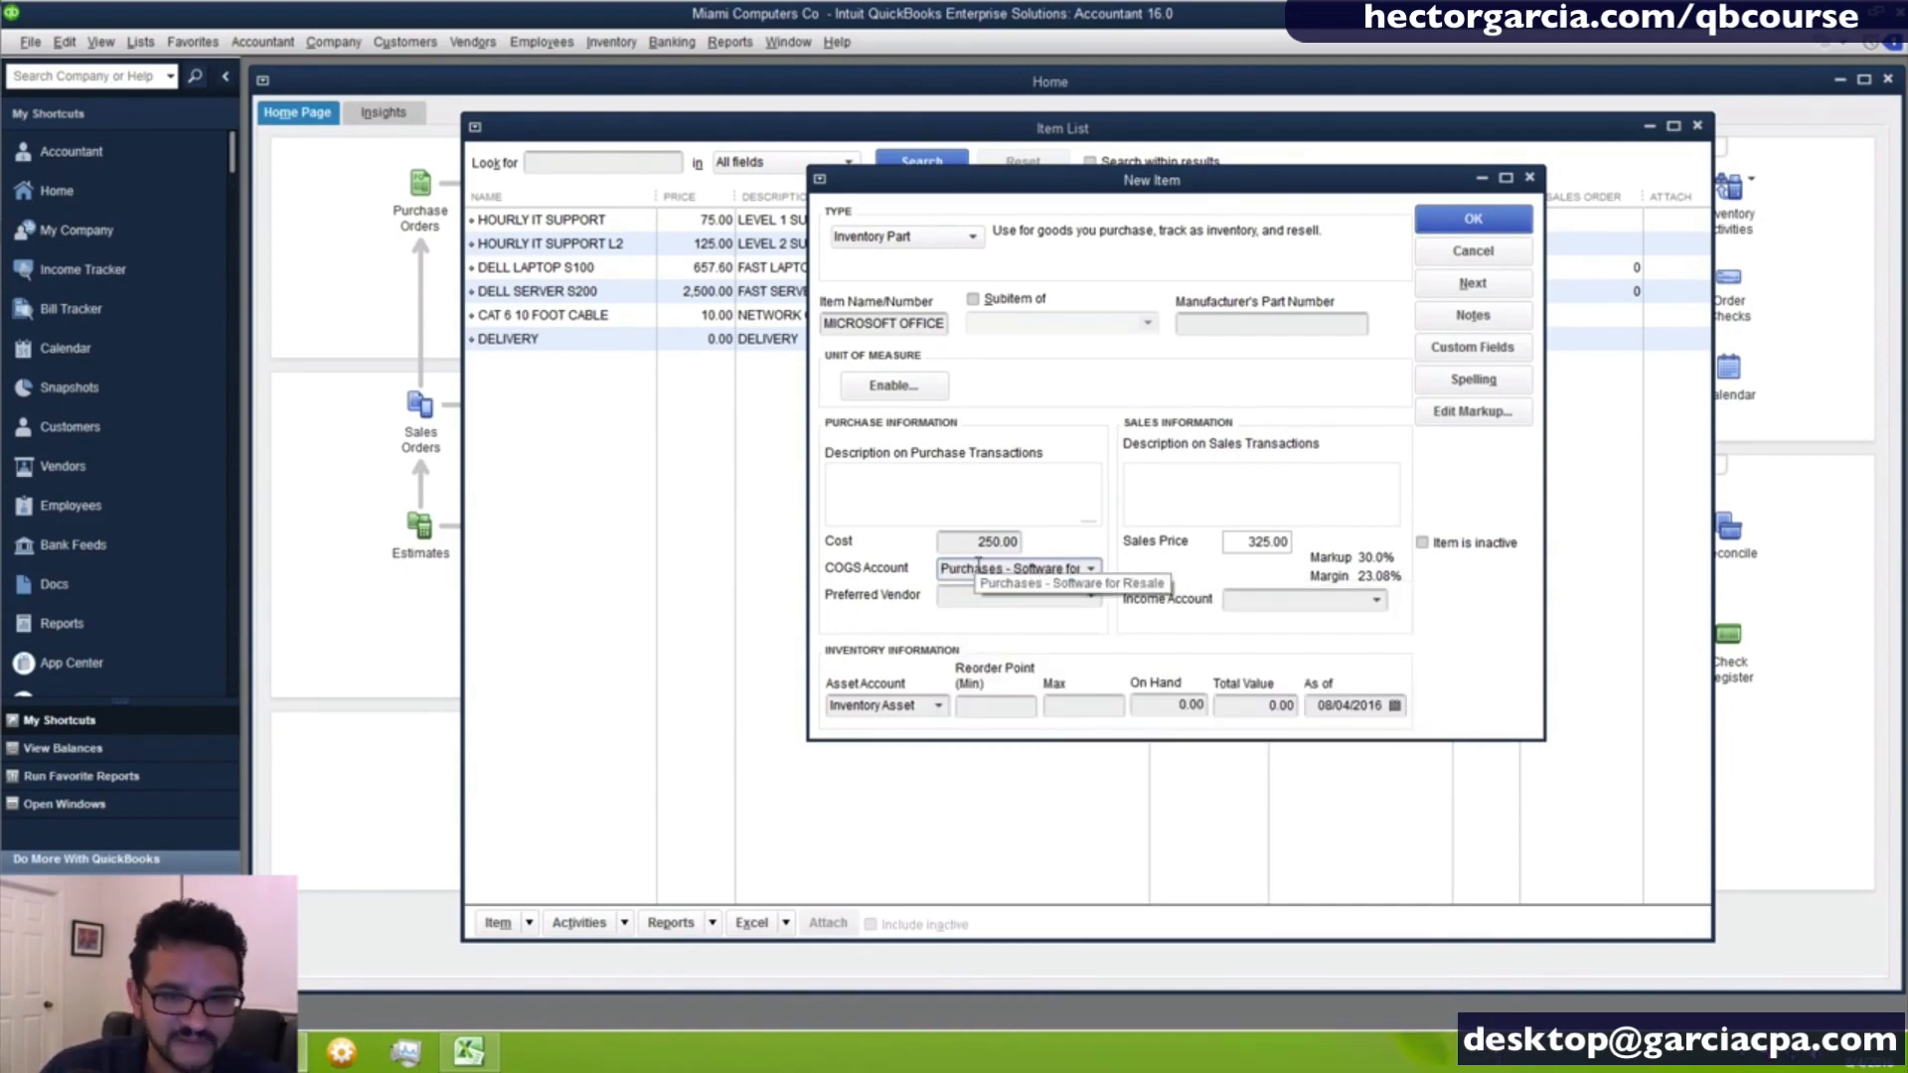
pyautogui.moveTo(939, 568); pyautogui.dragTo(1182, 587)
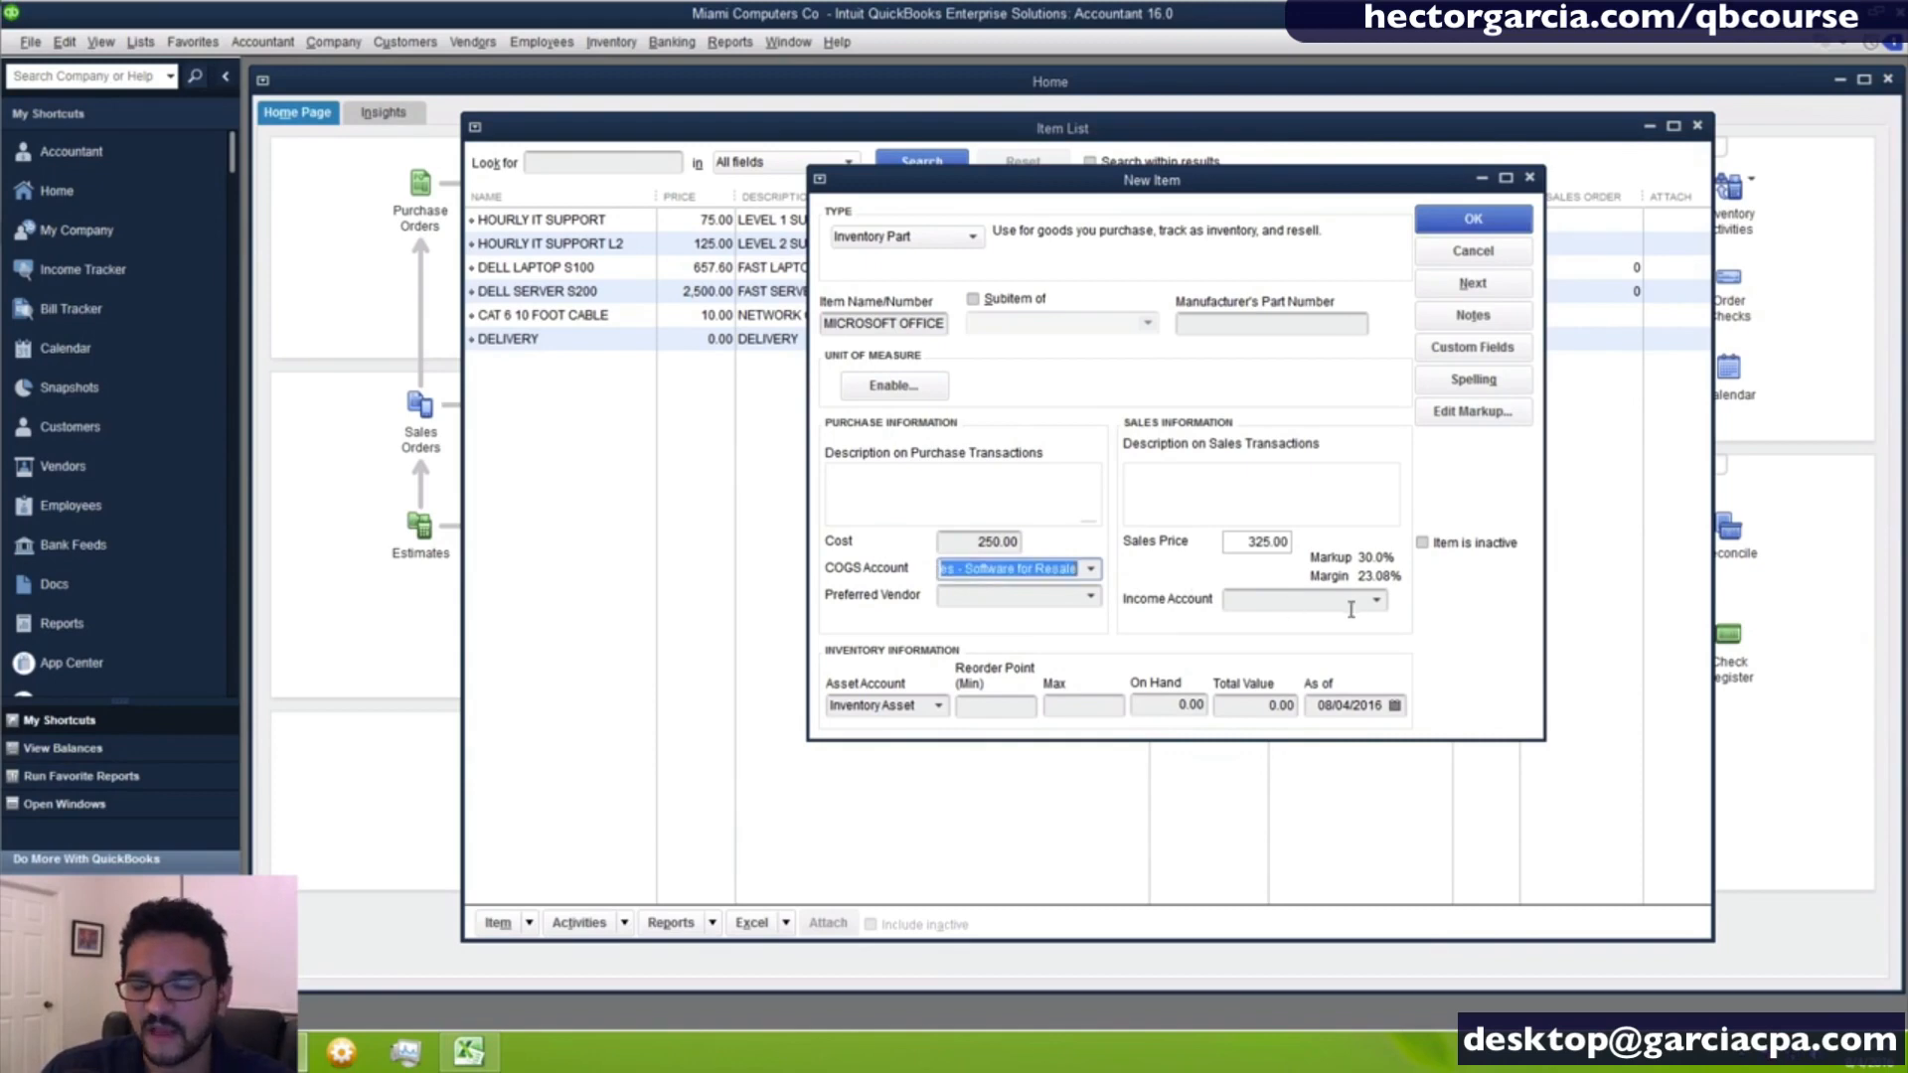
pyautogui.click(1384, 601)
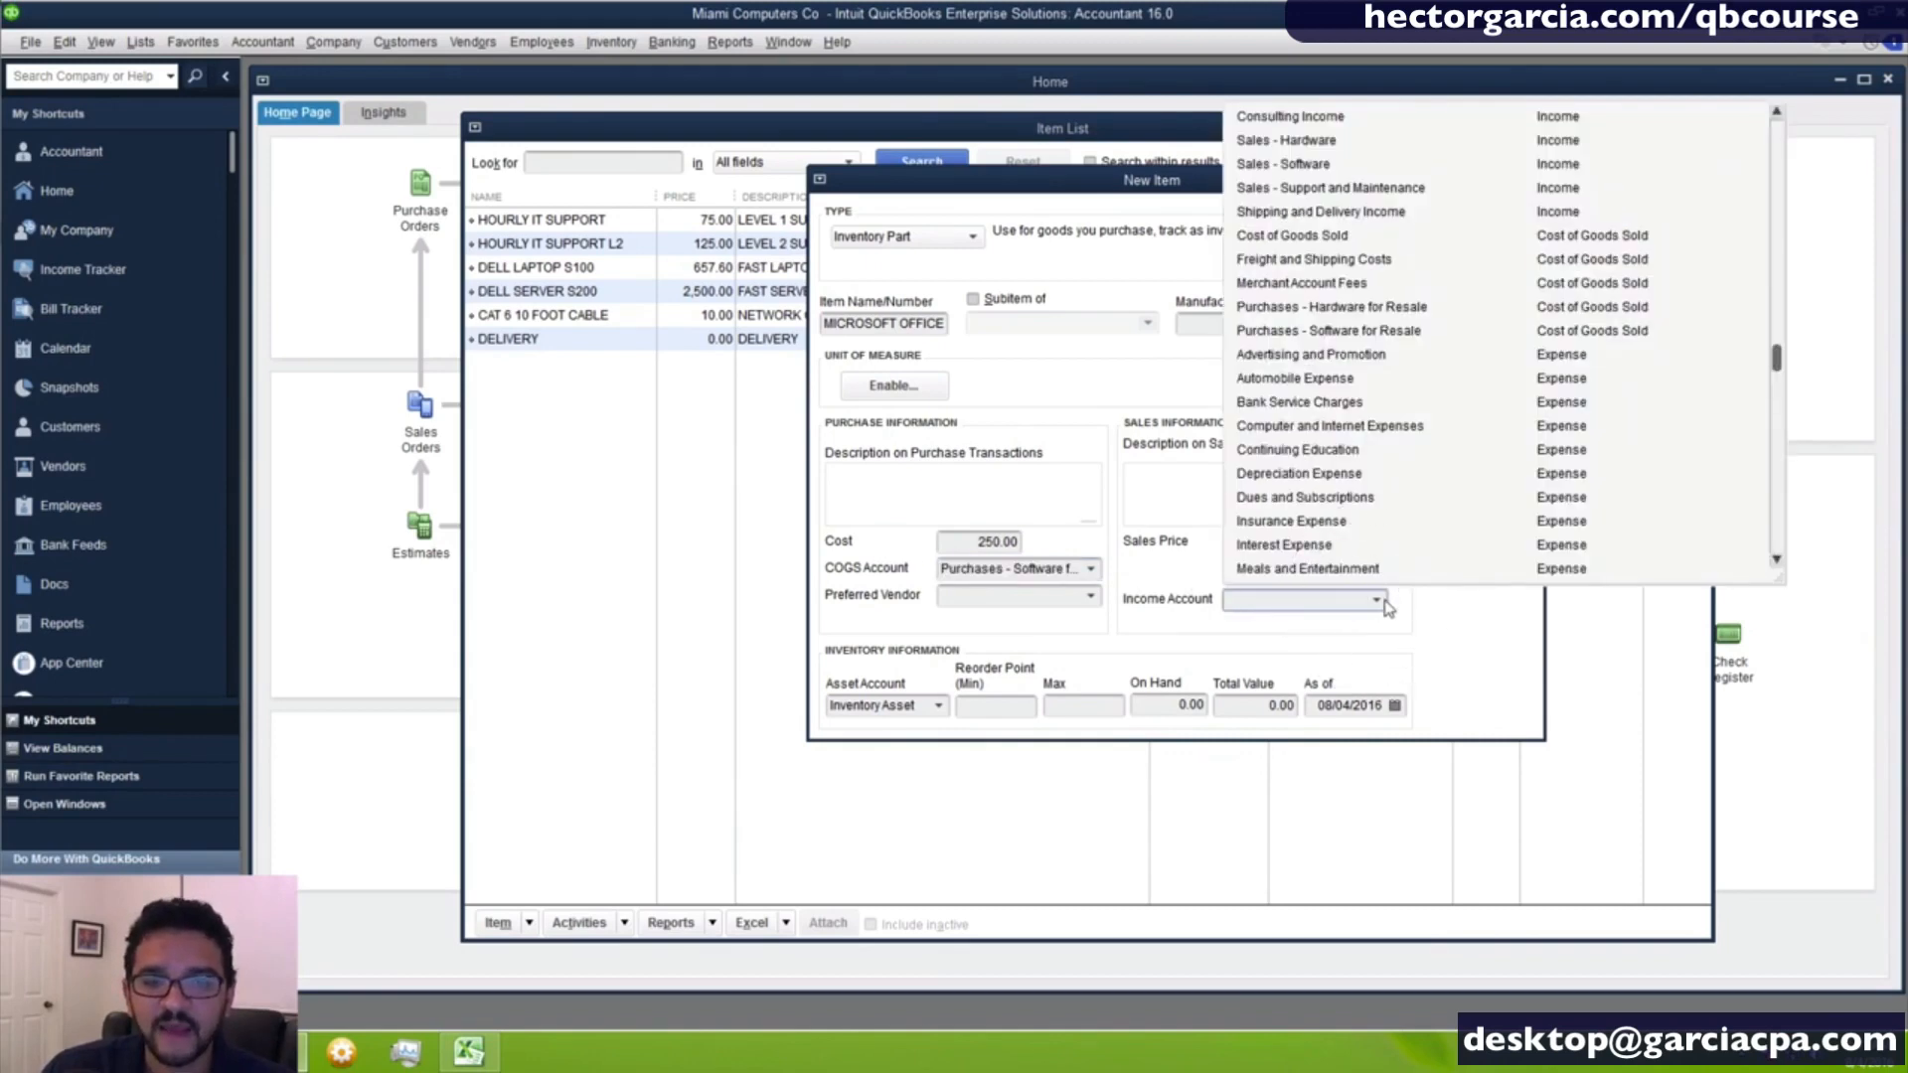
pyautogui.click(1305, 166)
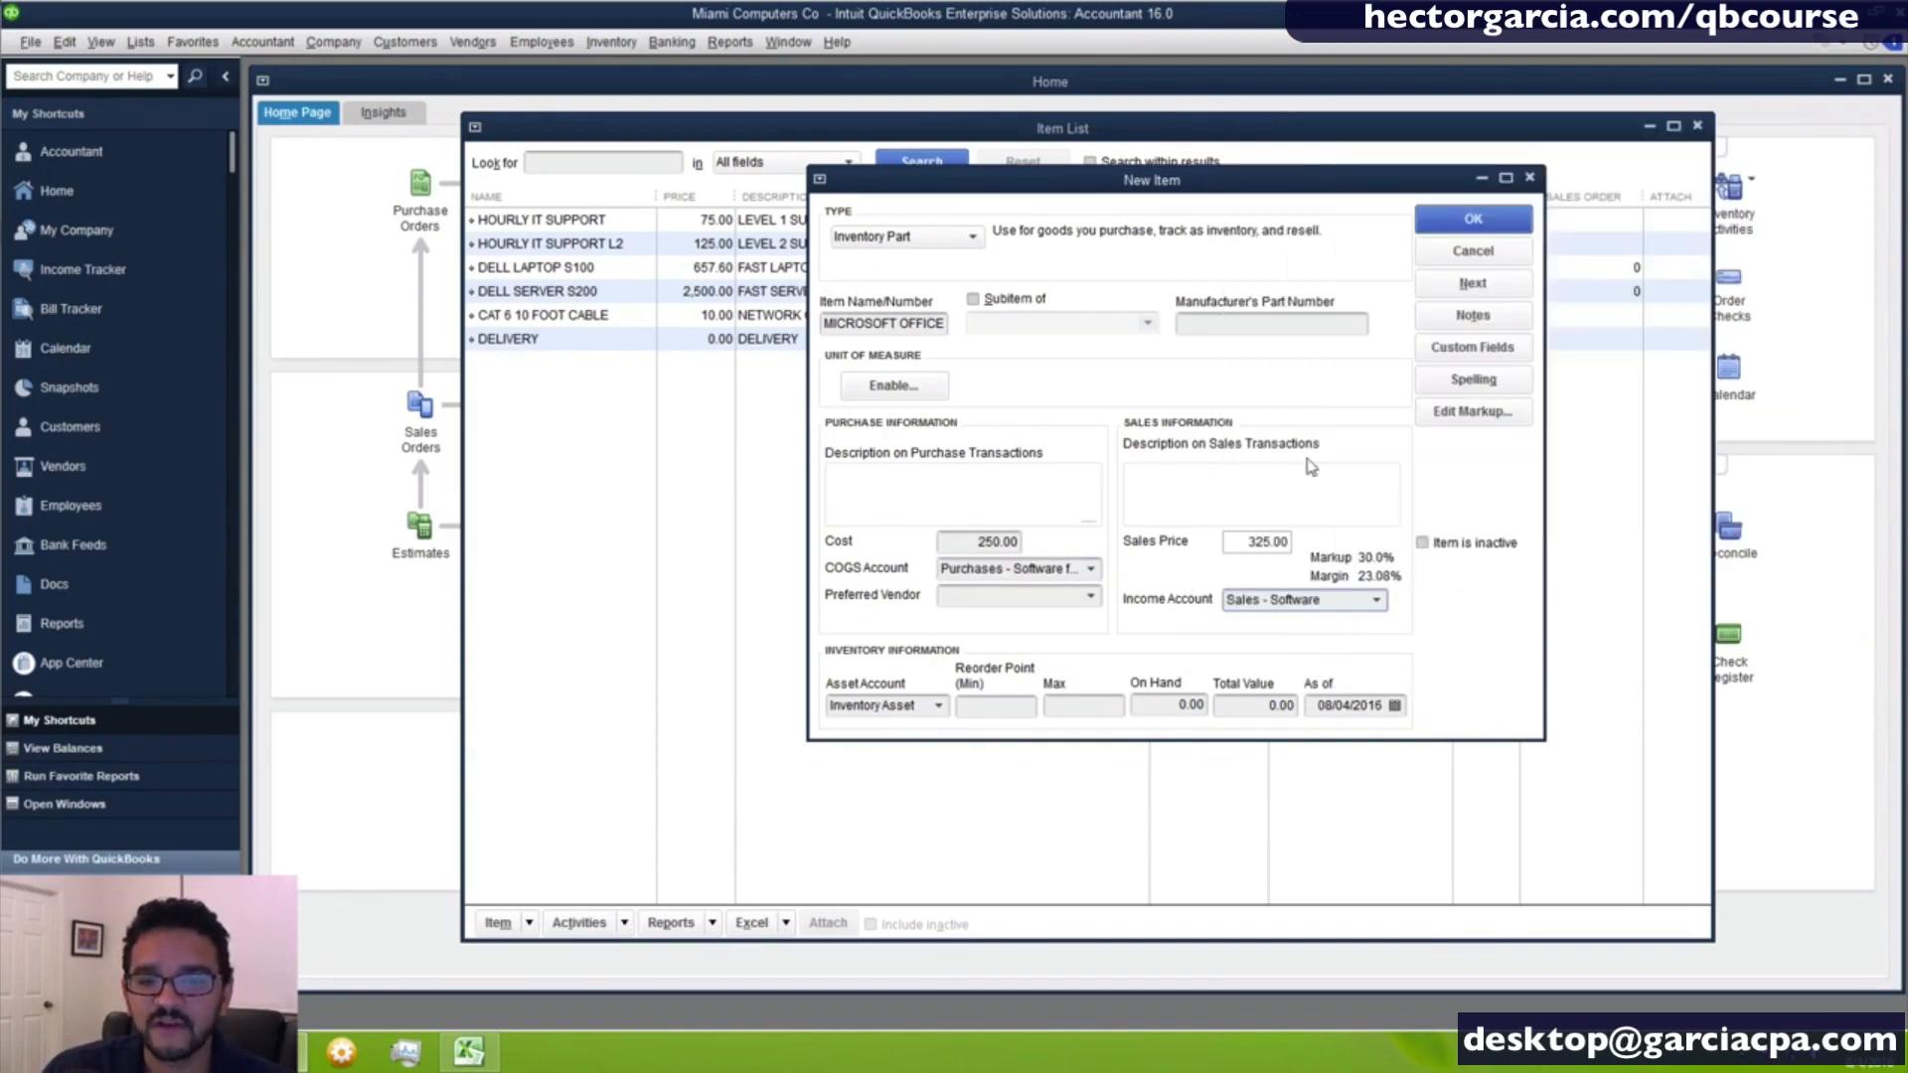
pyautogui.moveTo(1333, 603); pyautogui.dragTo(1050, 594)
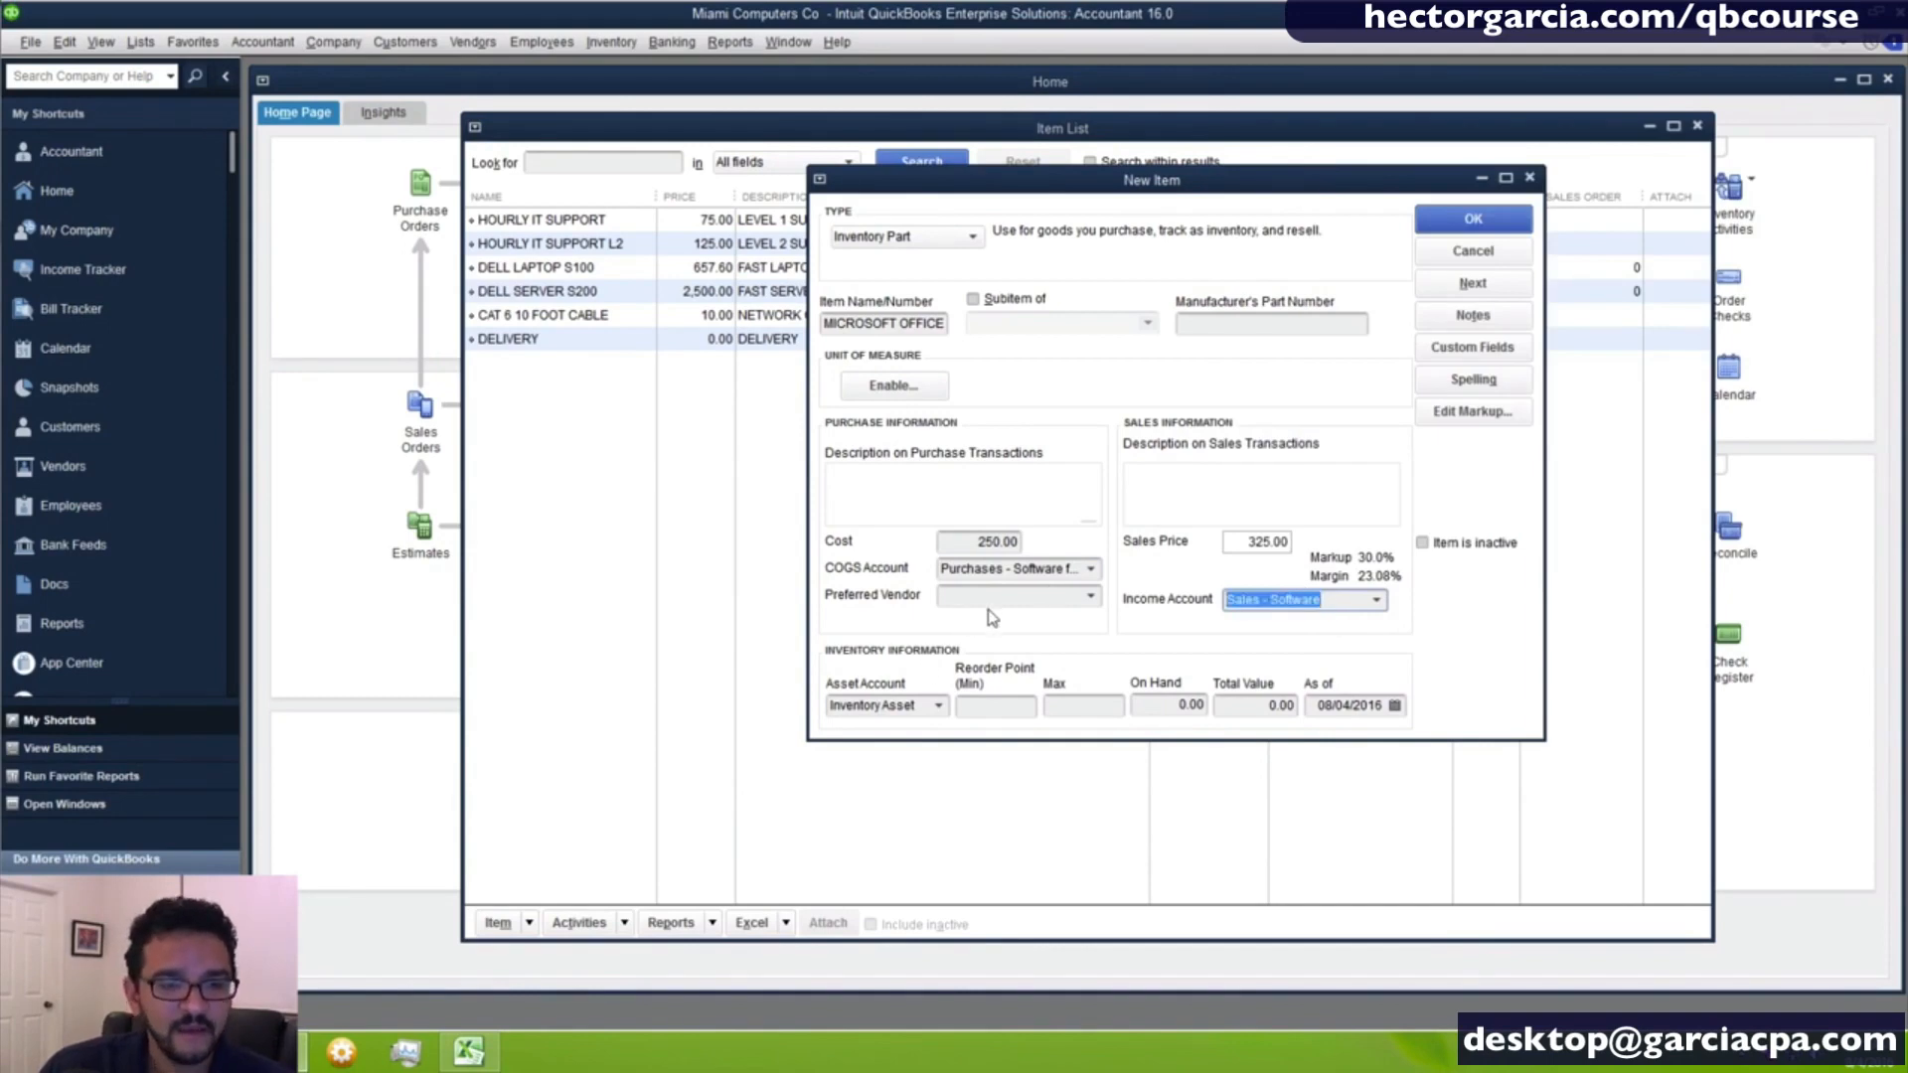
# - Add a new vendor named MICROSOFT CORP as the item's preferred vendor
pyautogui.click(994, 598)
pyautogui.click(1091, 598)
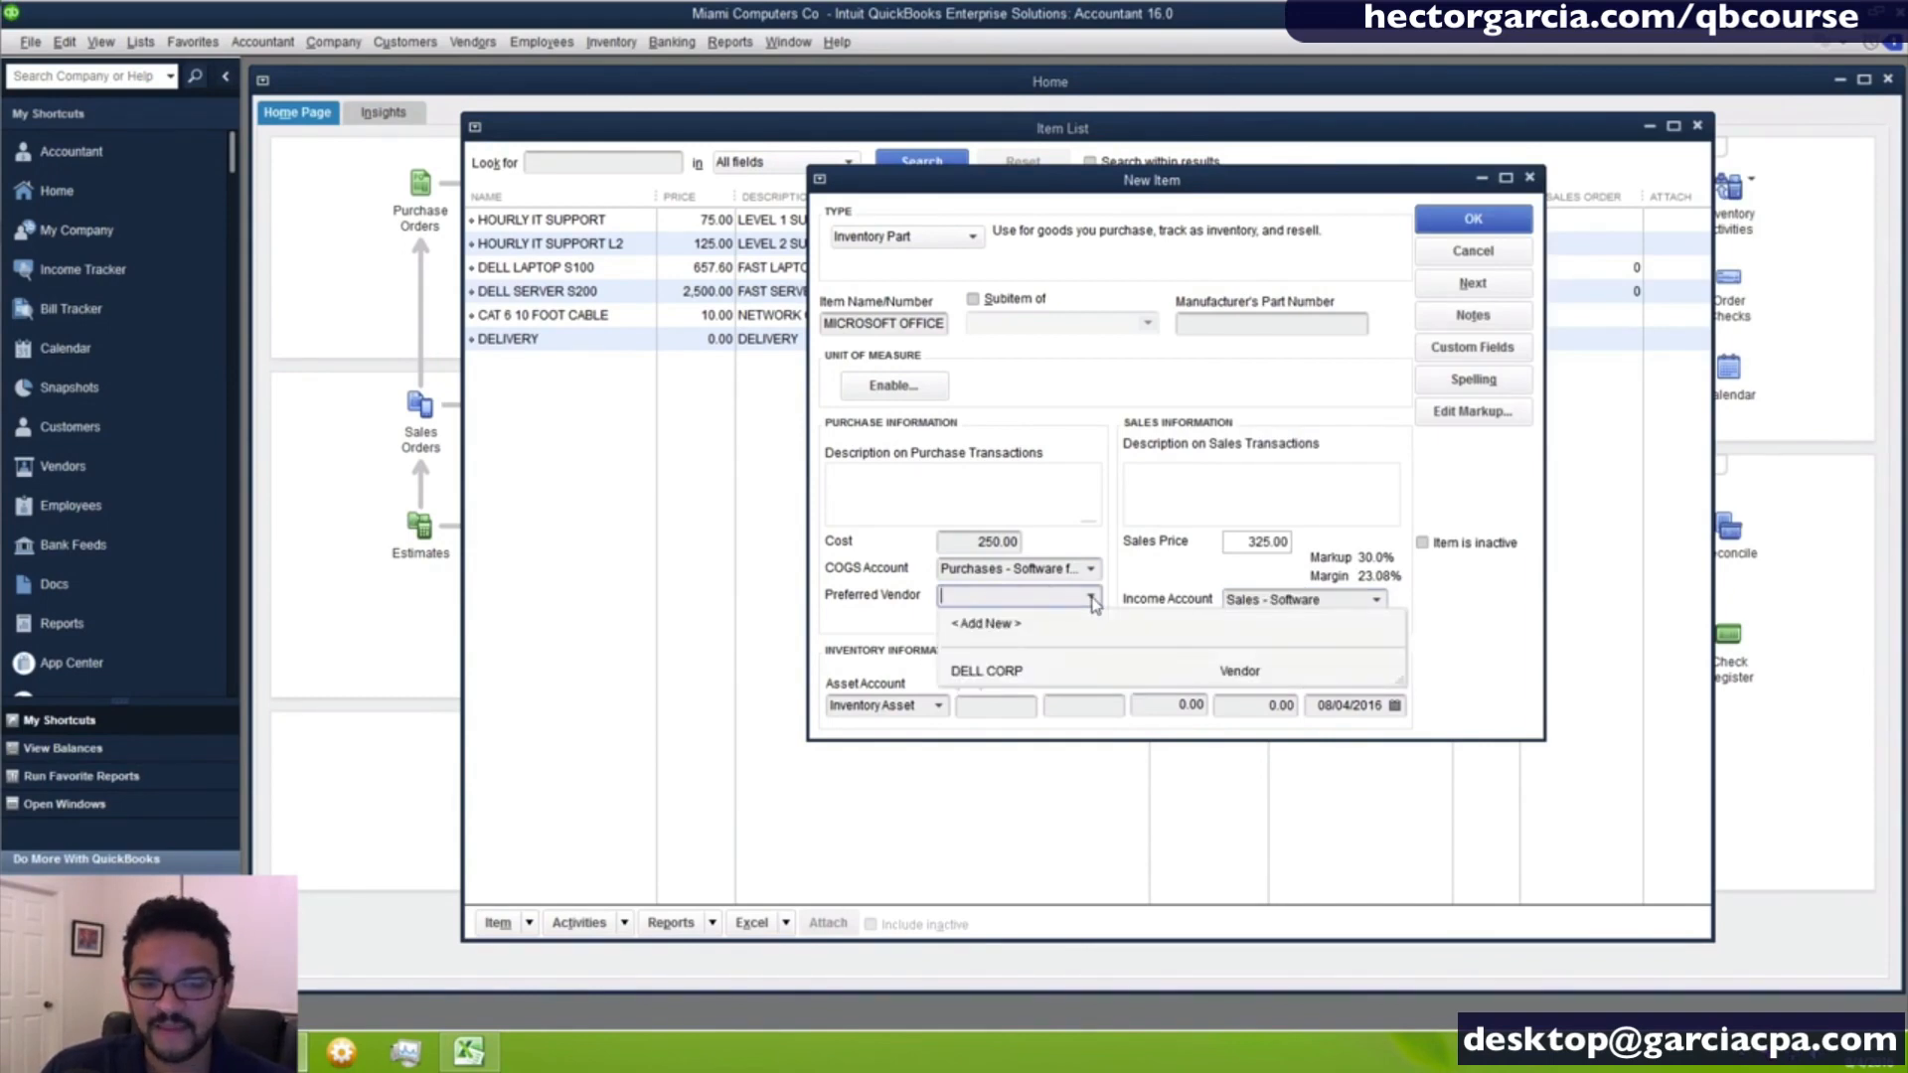
pyautogui.click(966, 625)
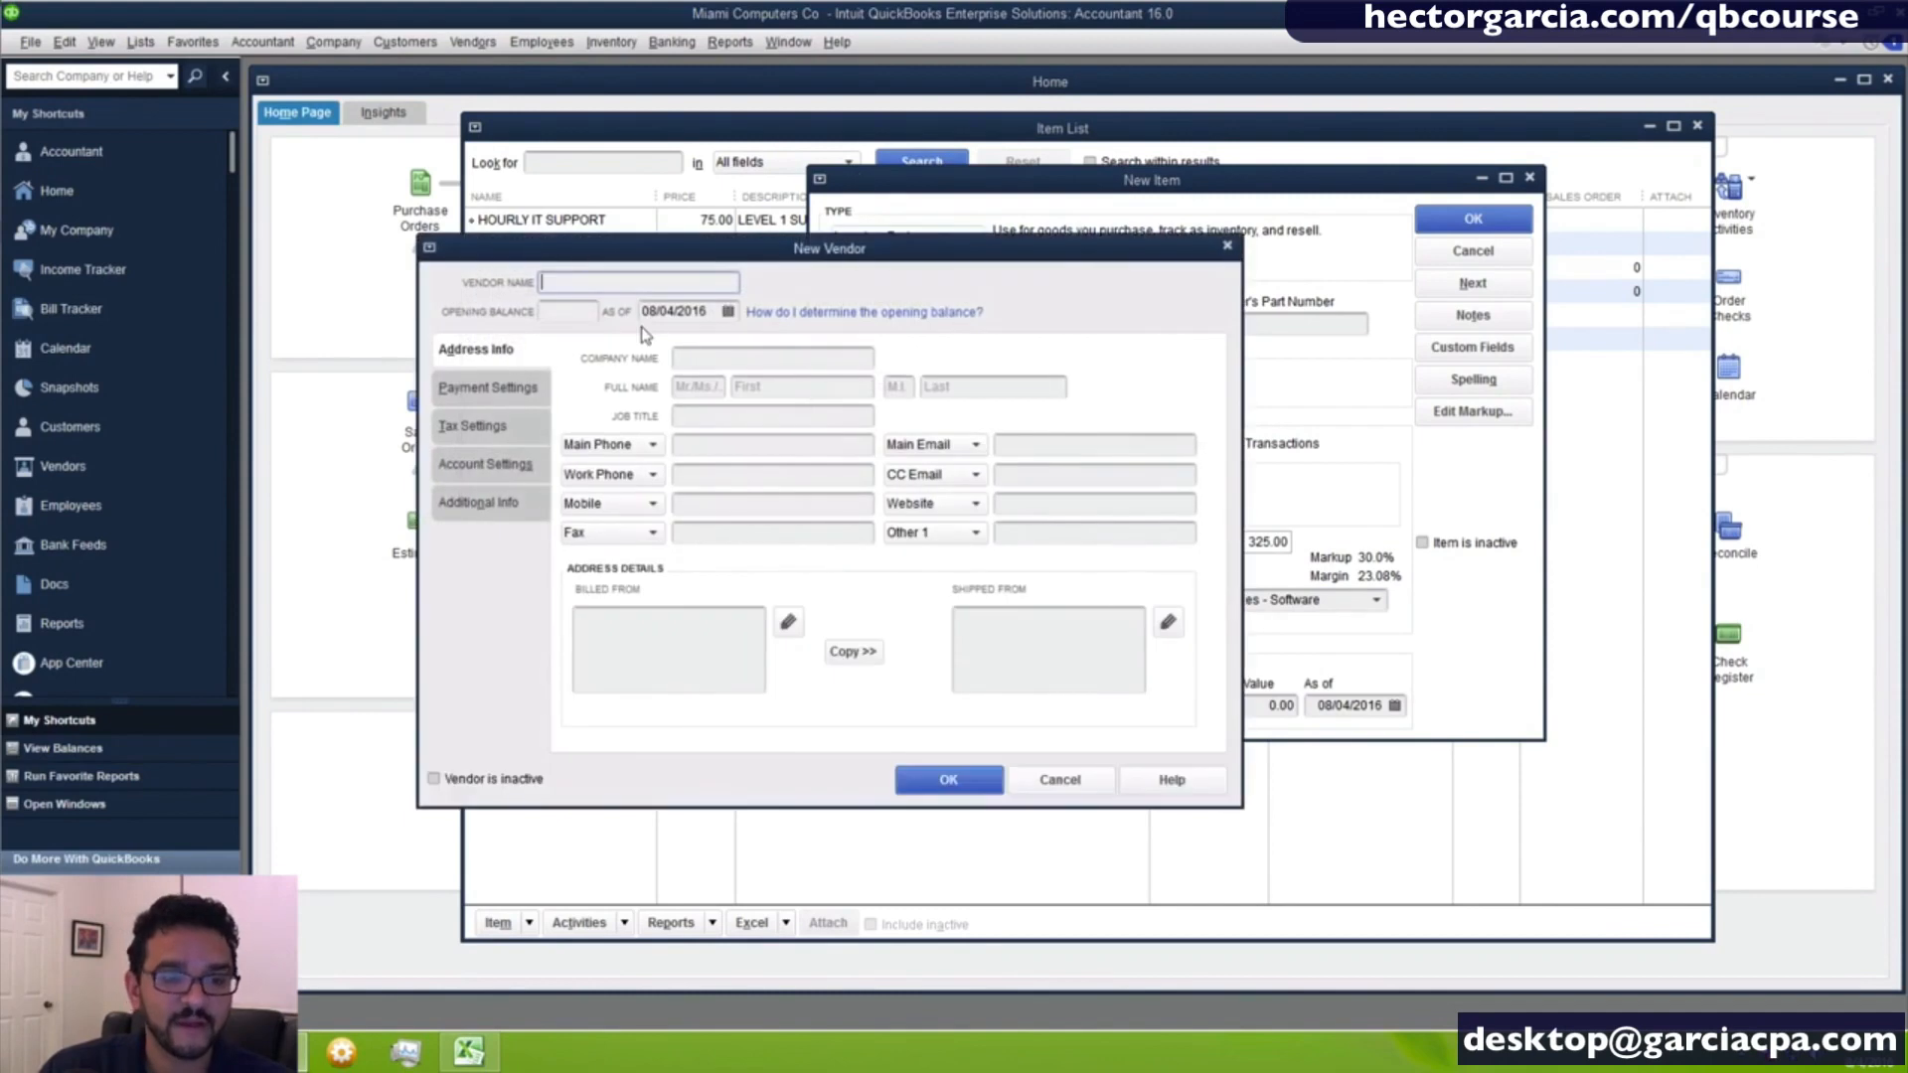
pyautogui.write('mICROSOF')
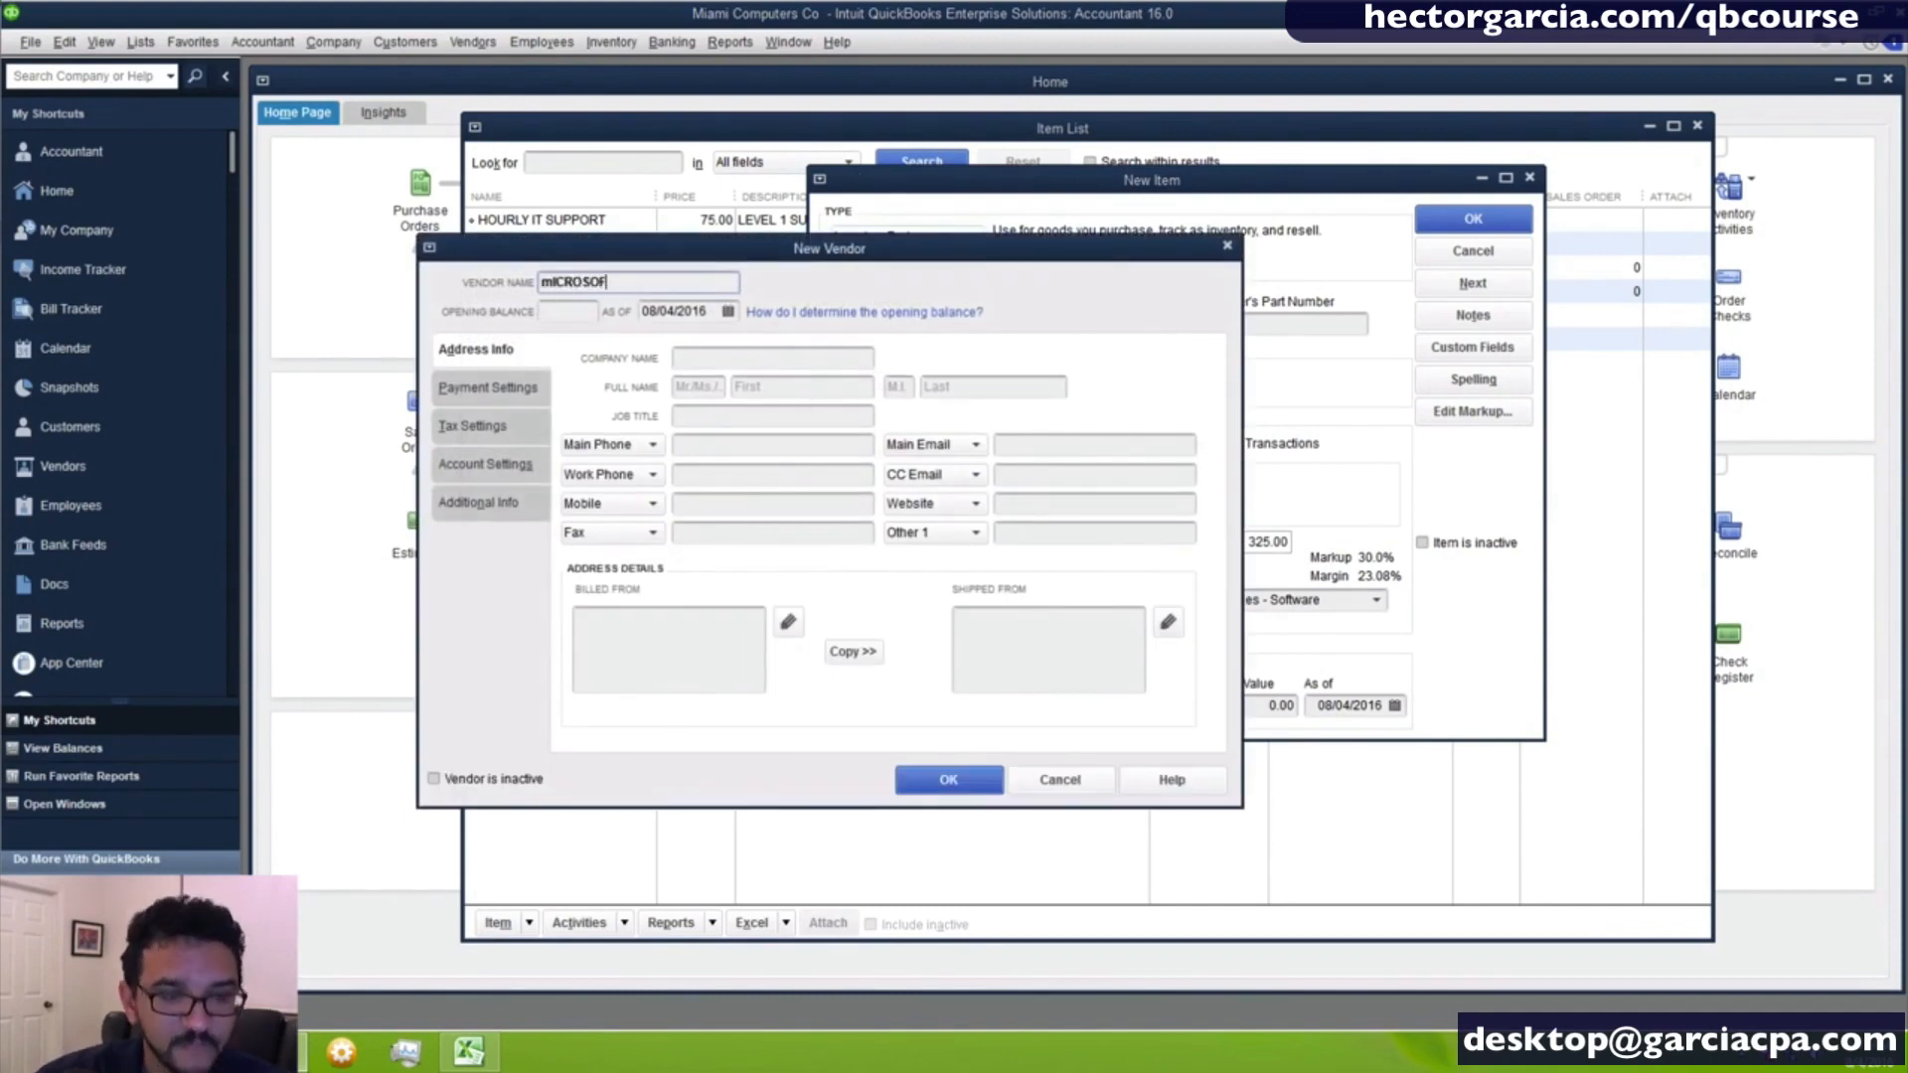
pyautogui.press('BackSpace')
pyautogui.press('BackSpace')
pyautogui.press('BackSpace')
pyautogui.press('BackSpace')
pyautogui.press('BackSpace')
pyautogui.press('BackSpace')
pyautogui.press('BackSpace')
pyautogui.press('BackSpace')
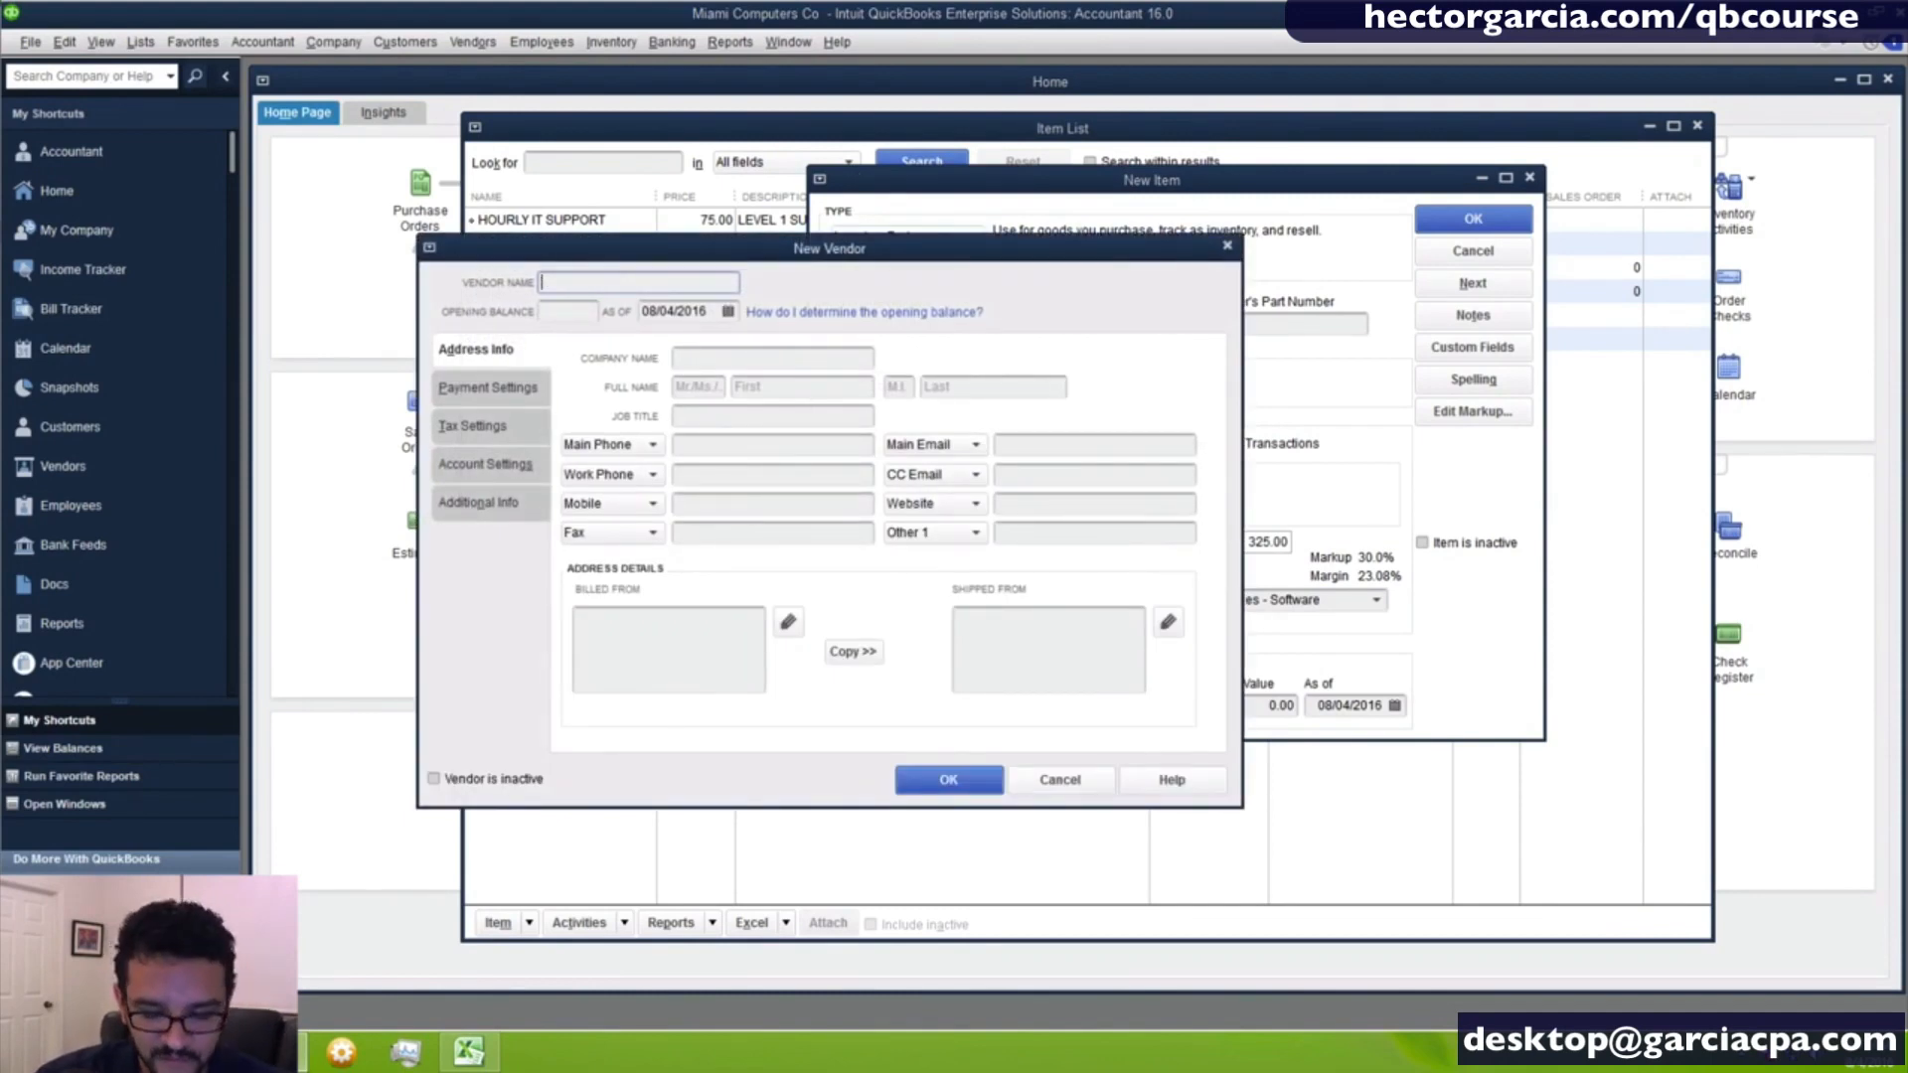
pyautogui.write('MICROSOFT')
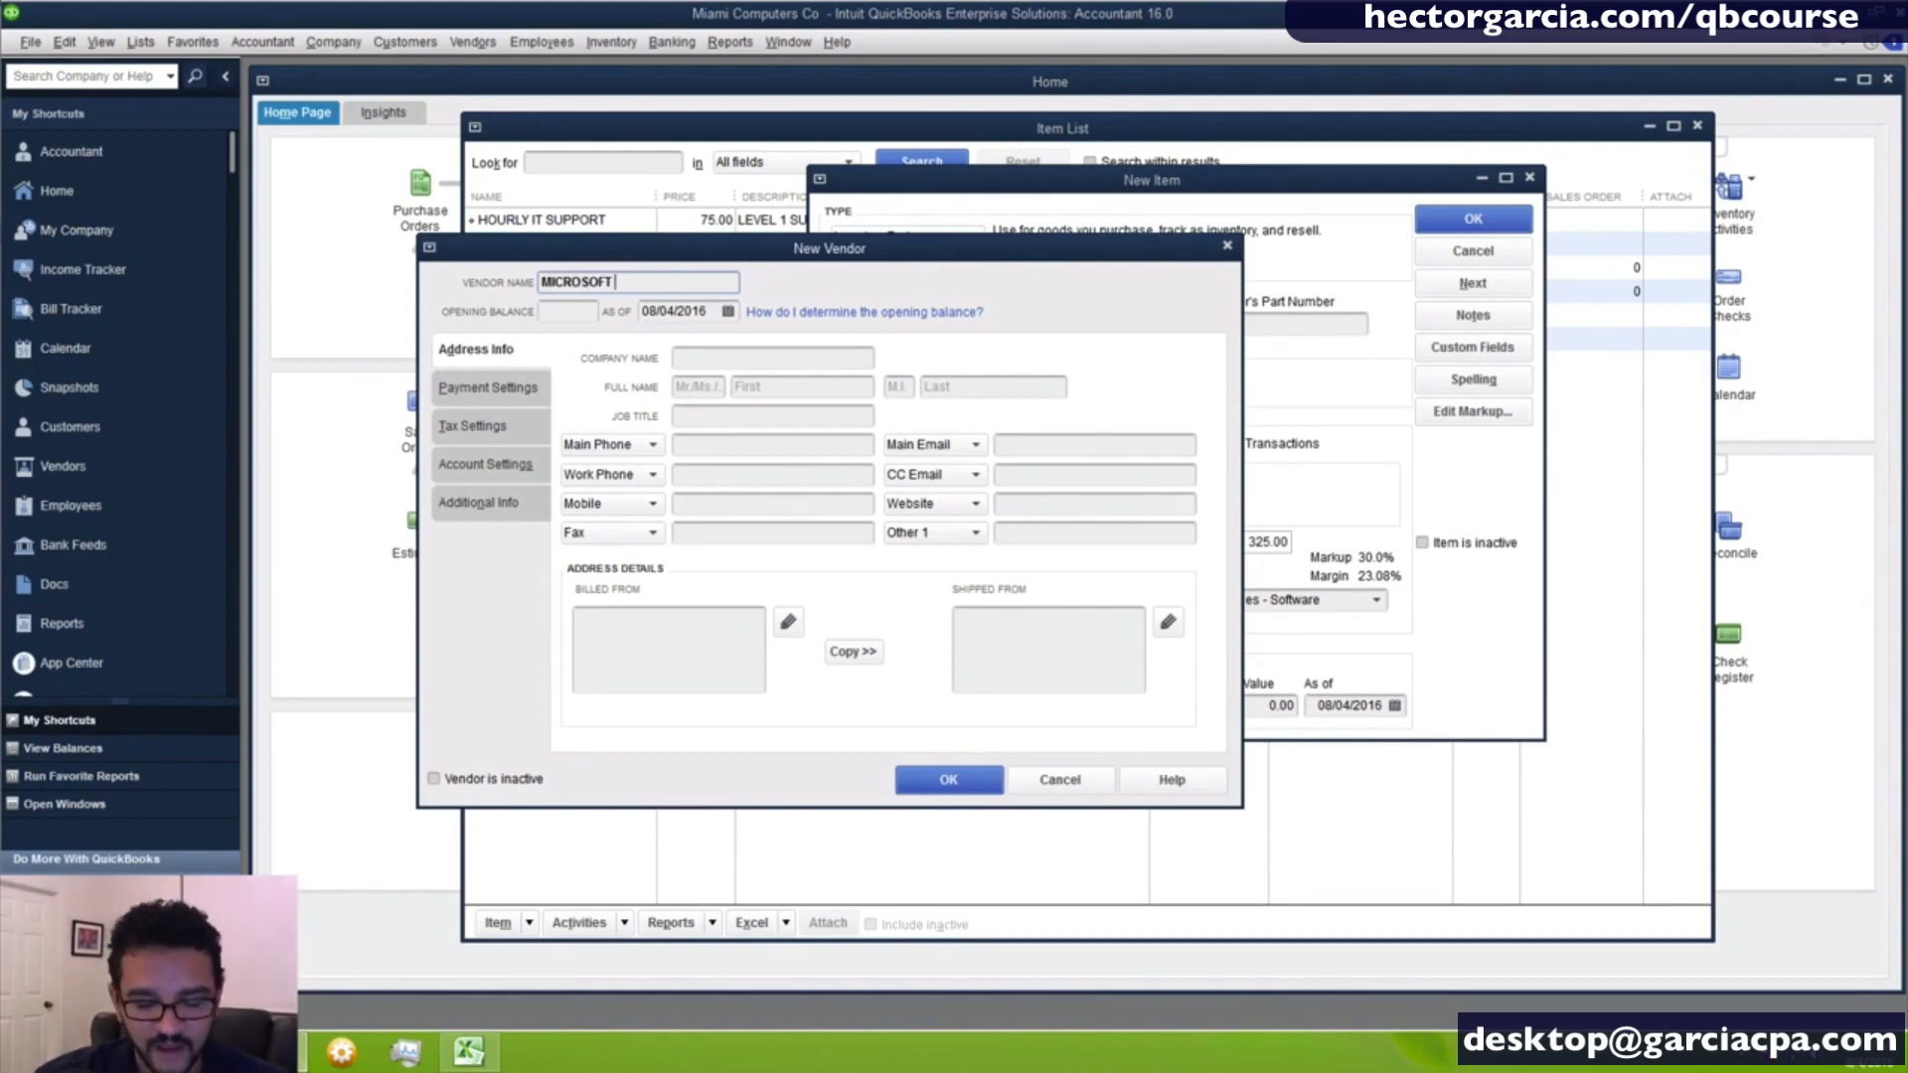
pyautogui.write(' CORP')
pyautogui.press('Return')
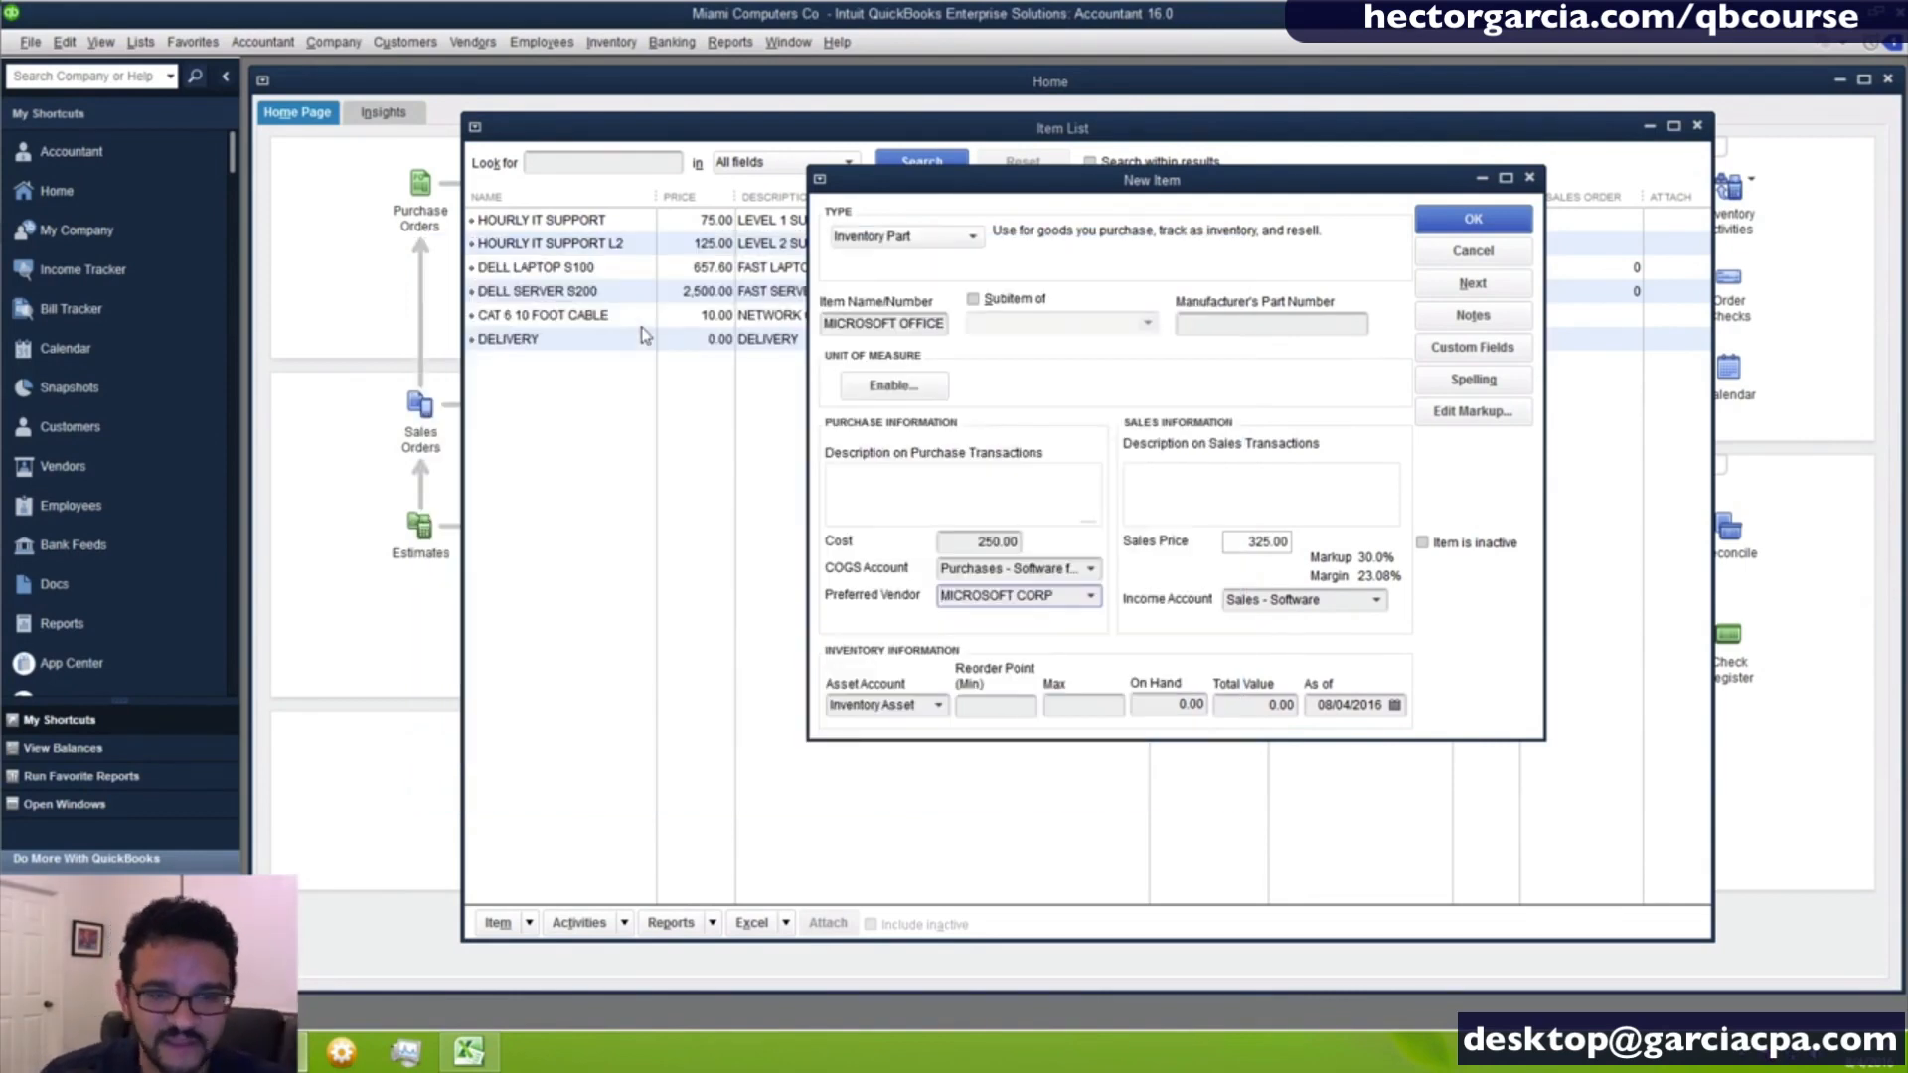
# - Enter OFFICE 2016 FOR 5 USERS as both the purchase and sales description, leave the manufacturer's part number blank, and save the item
pyautogui.click(879, 499)
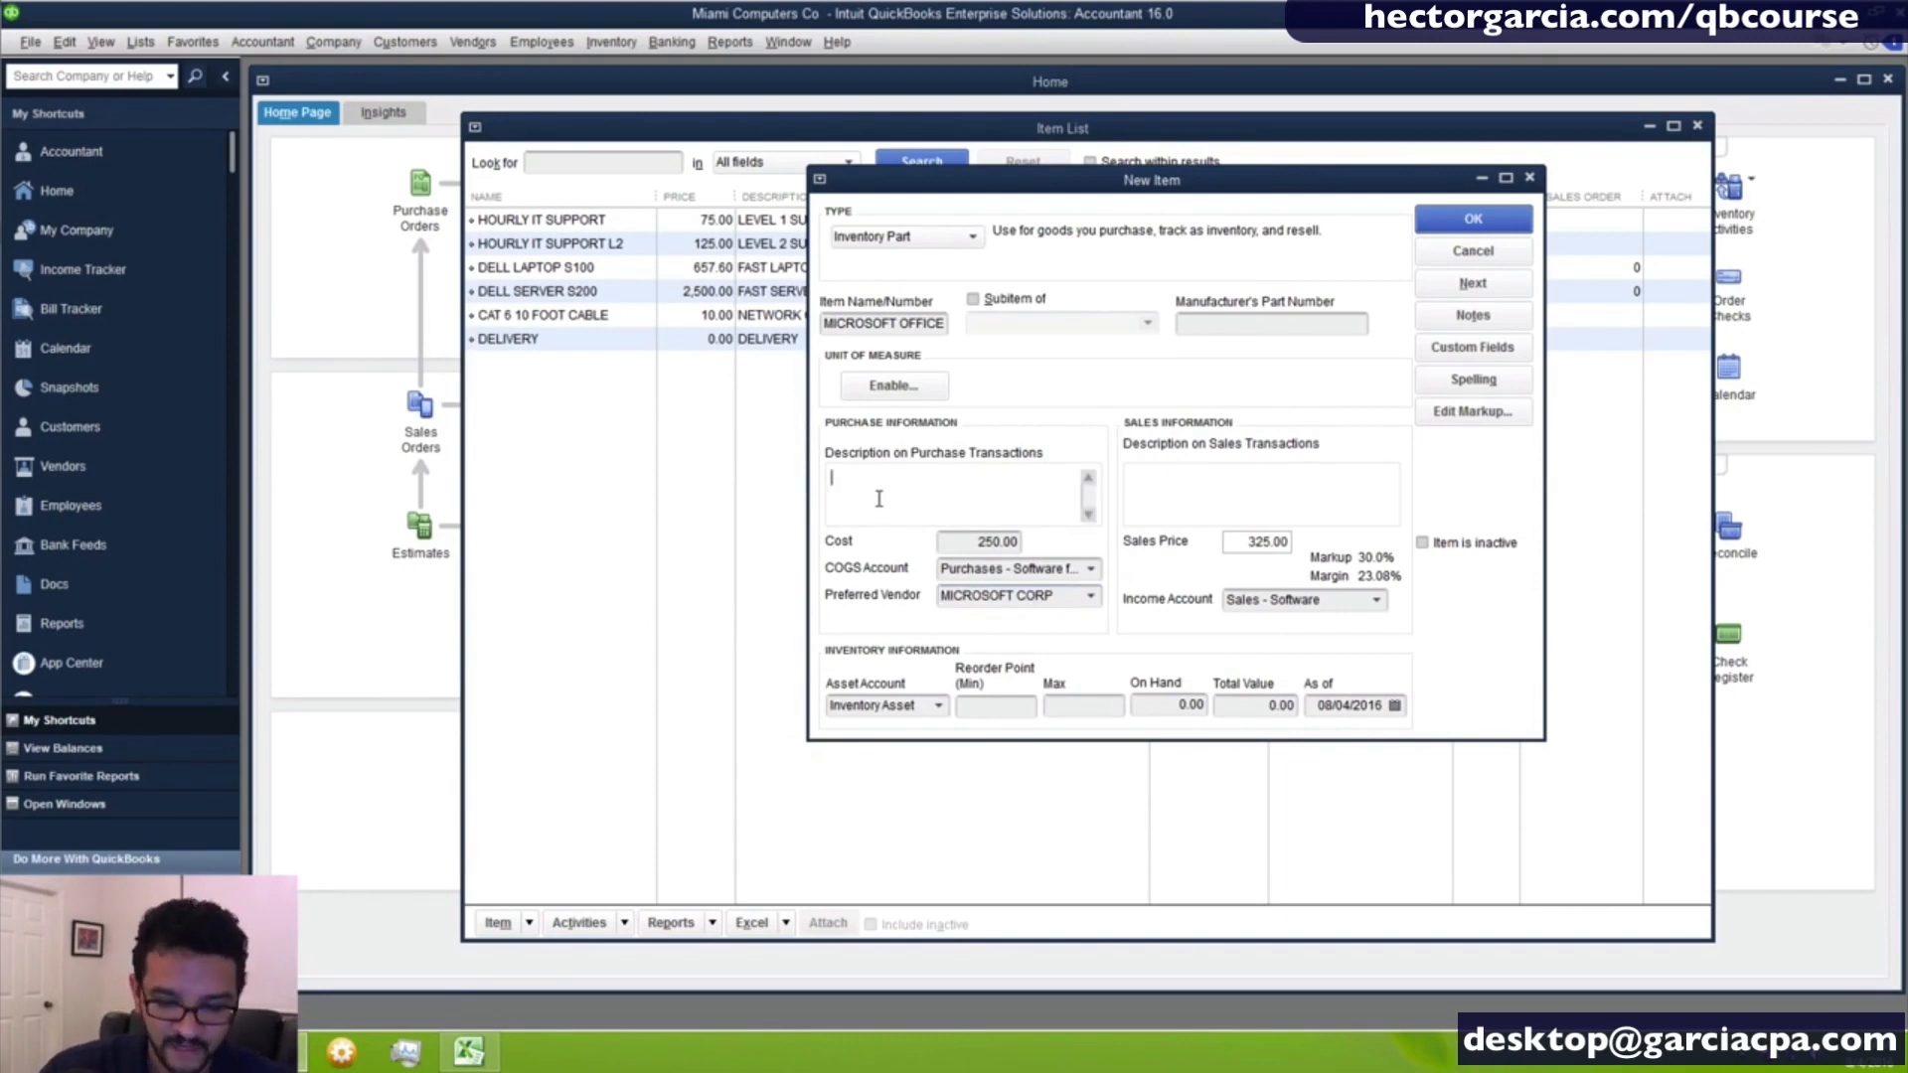
pyautogui.write('OFFICE 20')
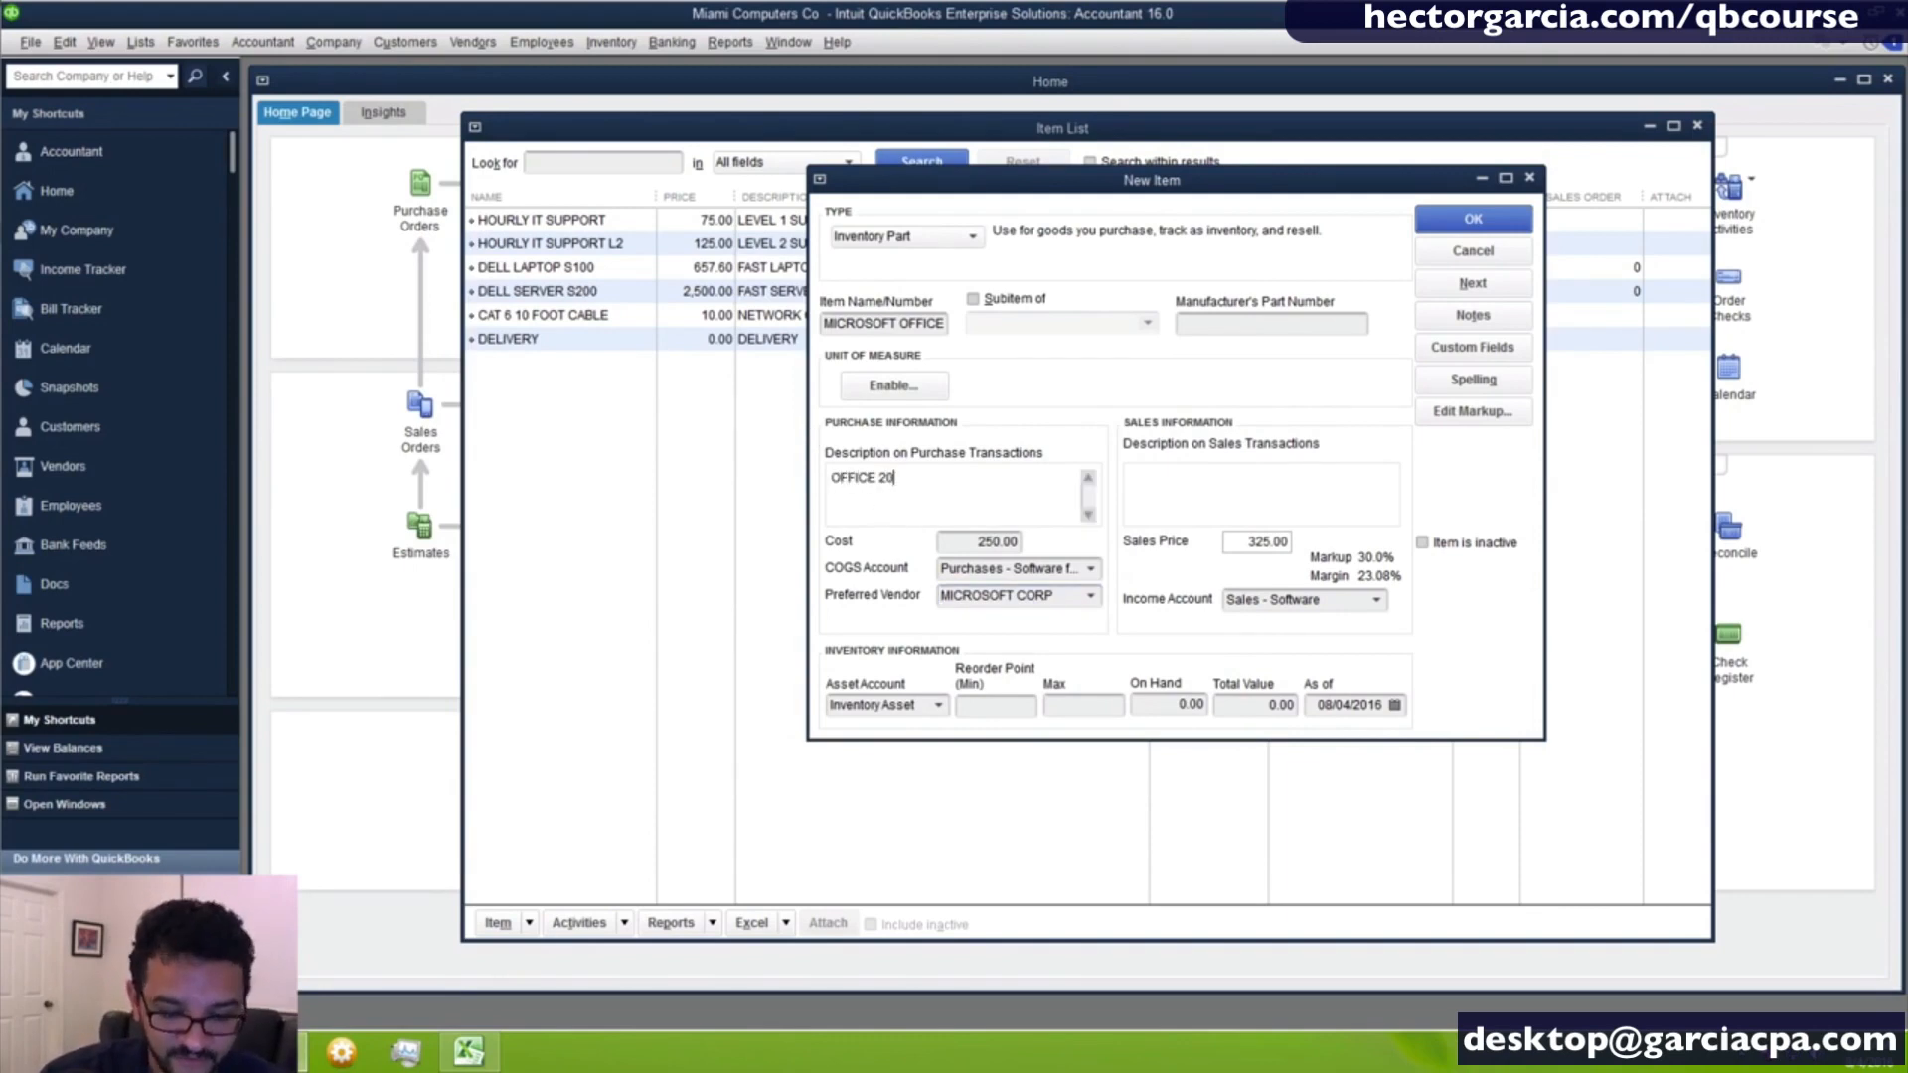
pyautogui.write('16 FOR')
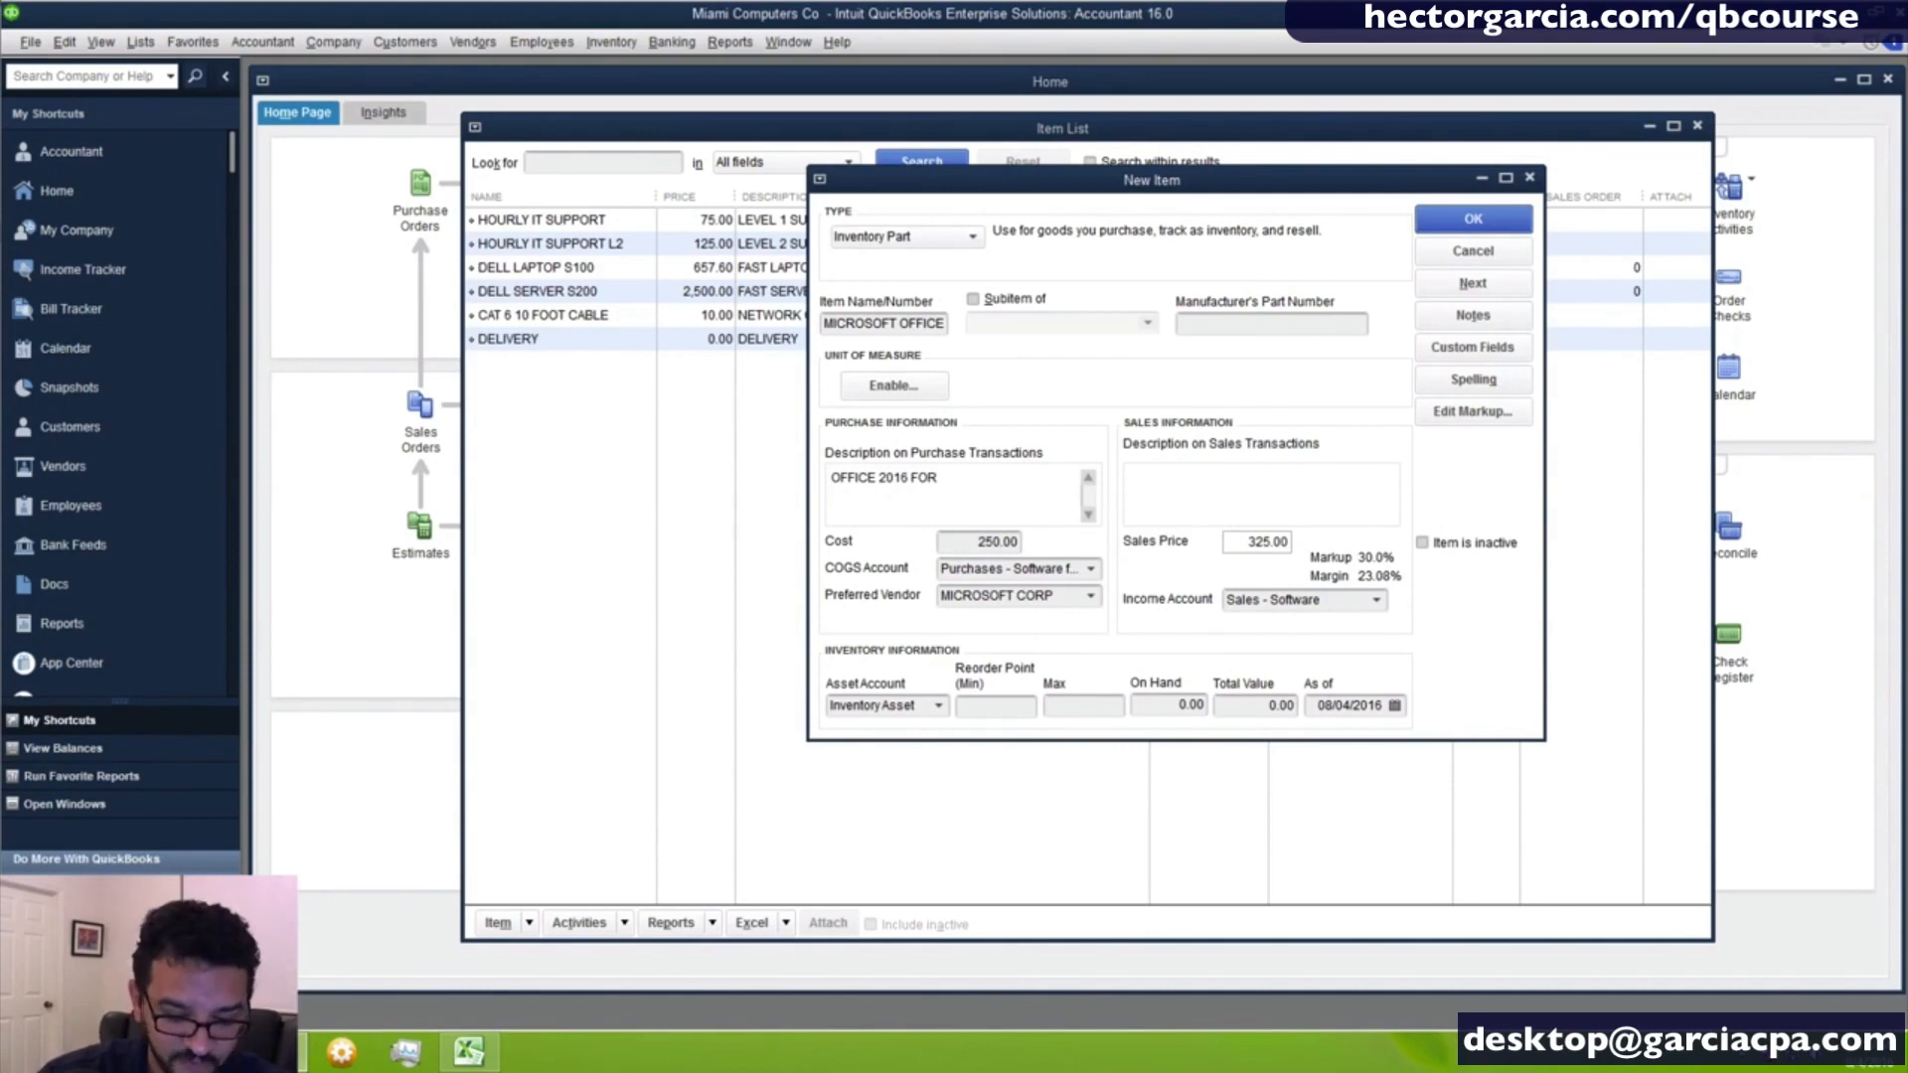
pyautogui.write(' 5 USERS')
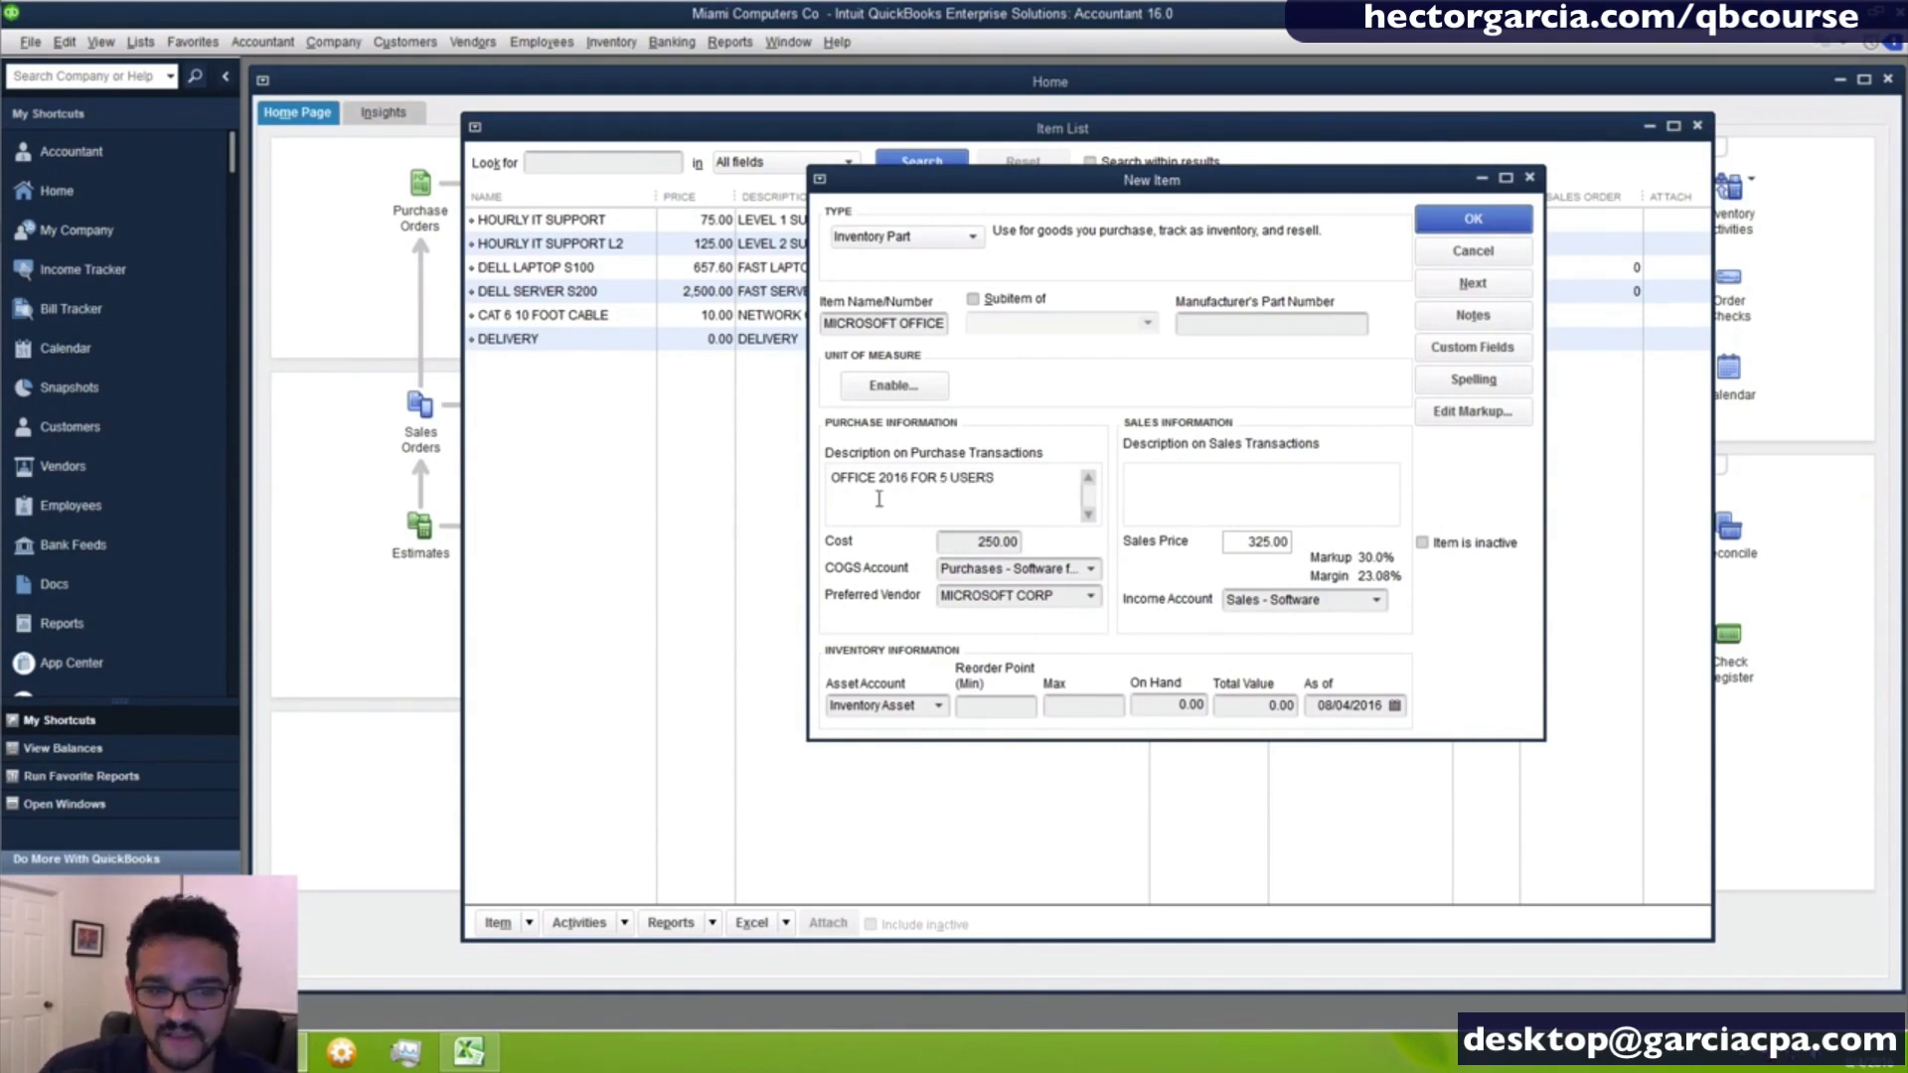
pyautogui.moveTo(1066, 482); pyautogui.dragTo(359, 482)
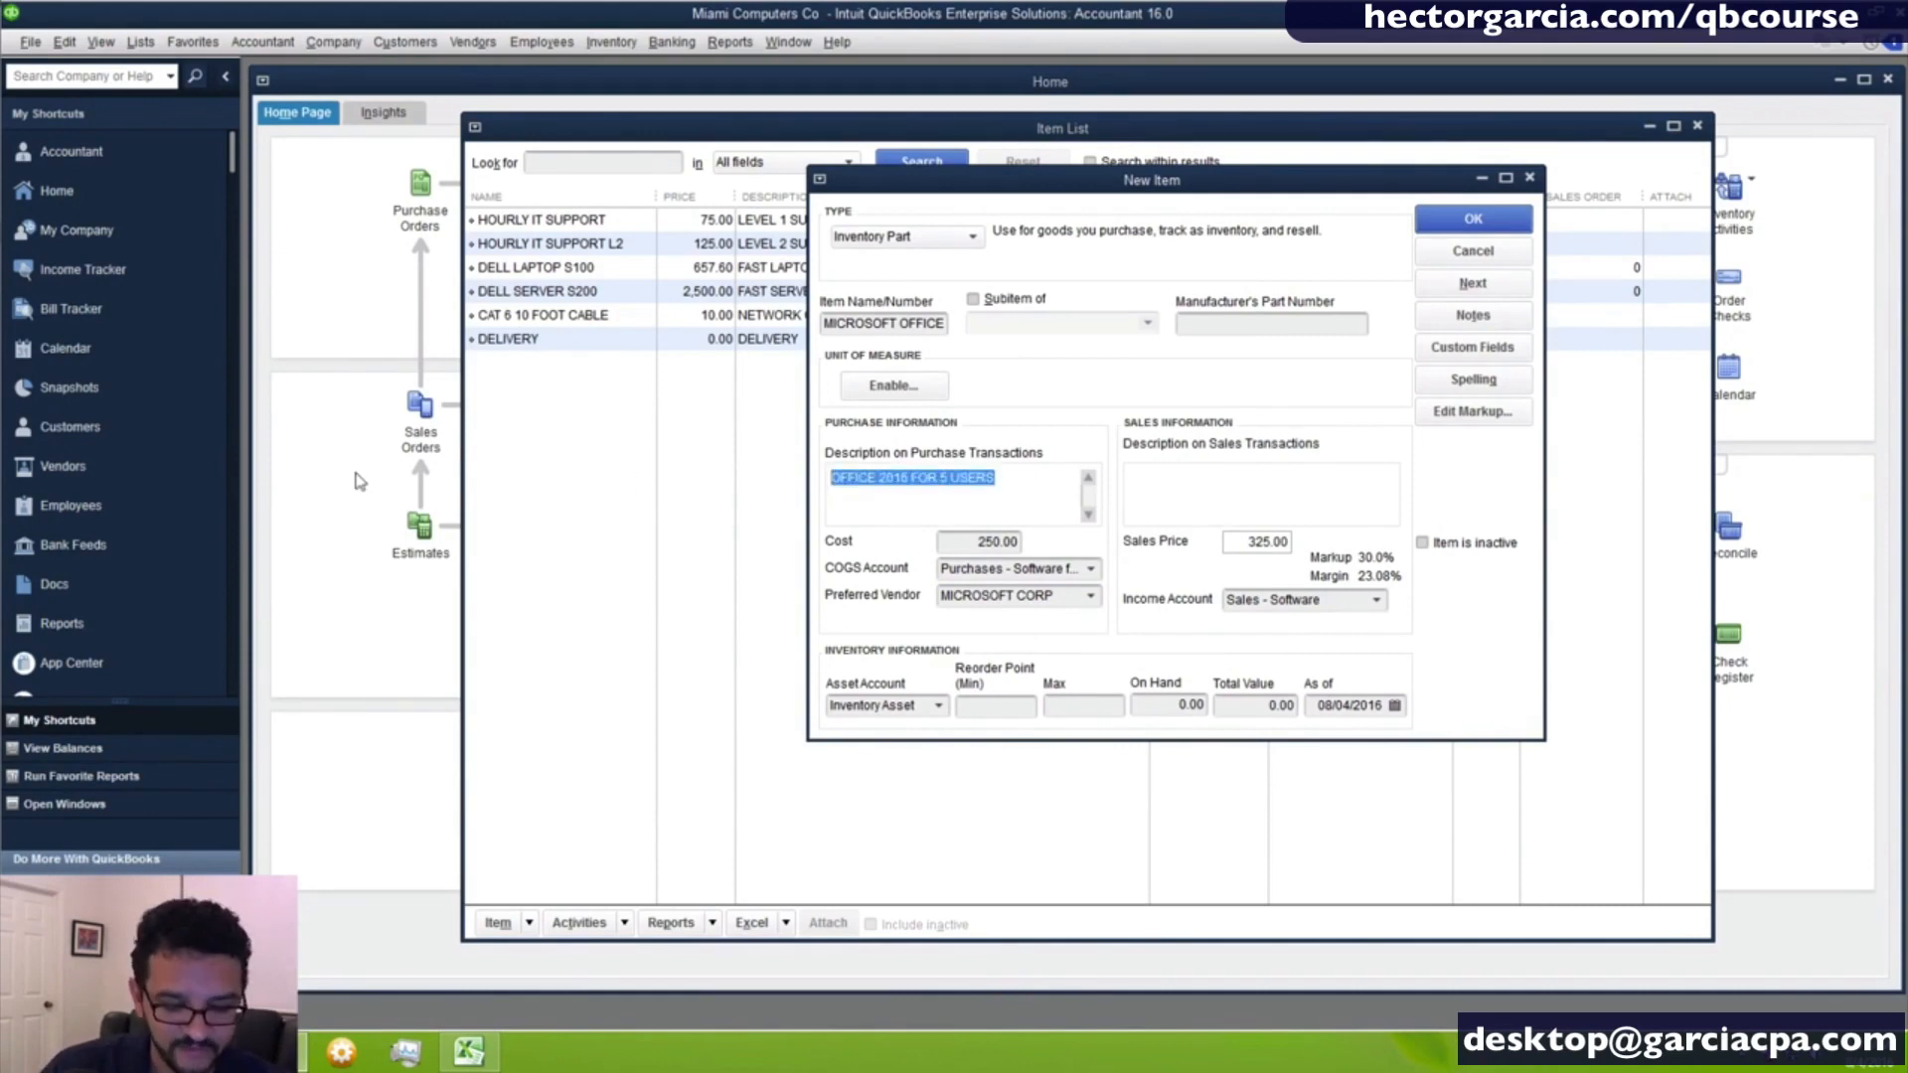
pyautogui.click(1214, 479)
pyautogui.moveTo(1356, 482); pyautogui.dragTo(944, 465)
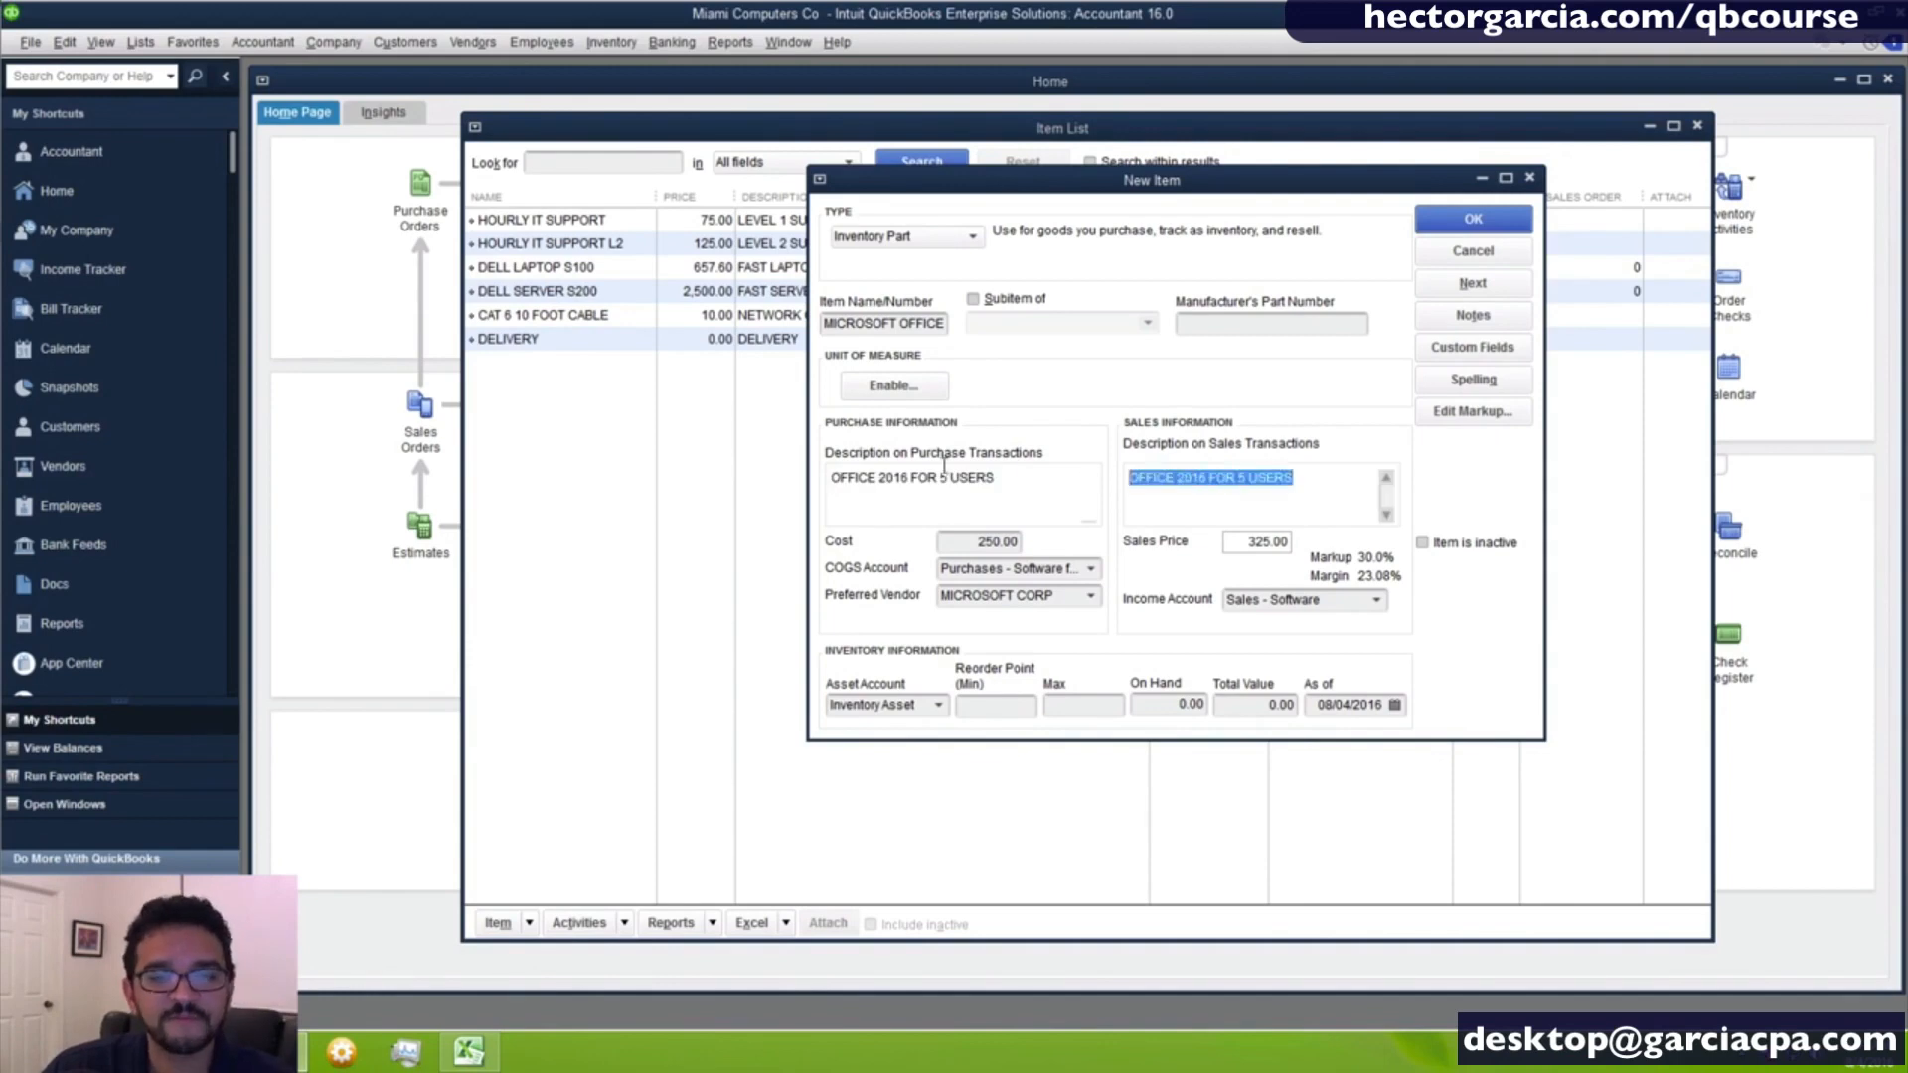
pyautogui.click(1237, 326)
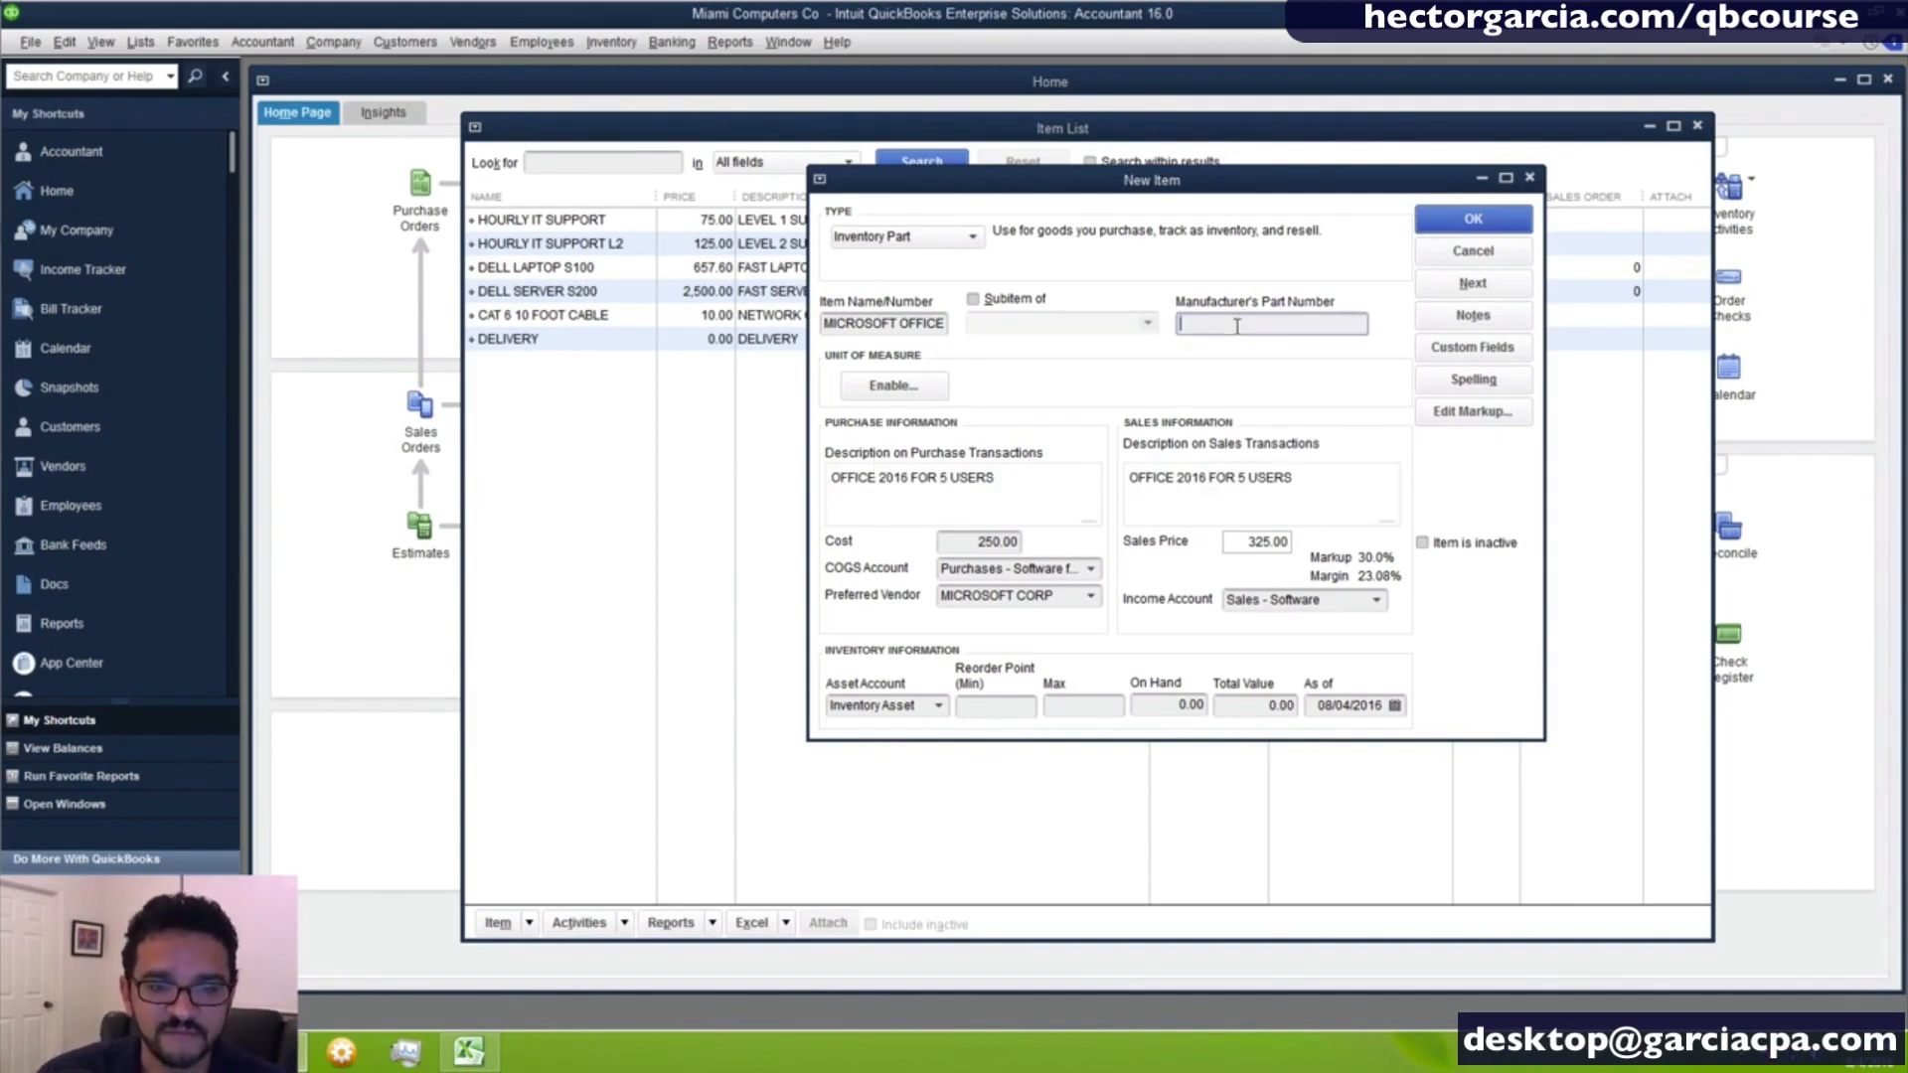
pyautogui.click(1465, 222)
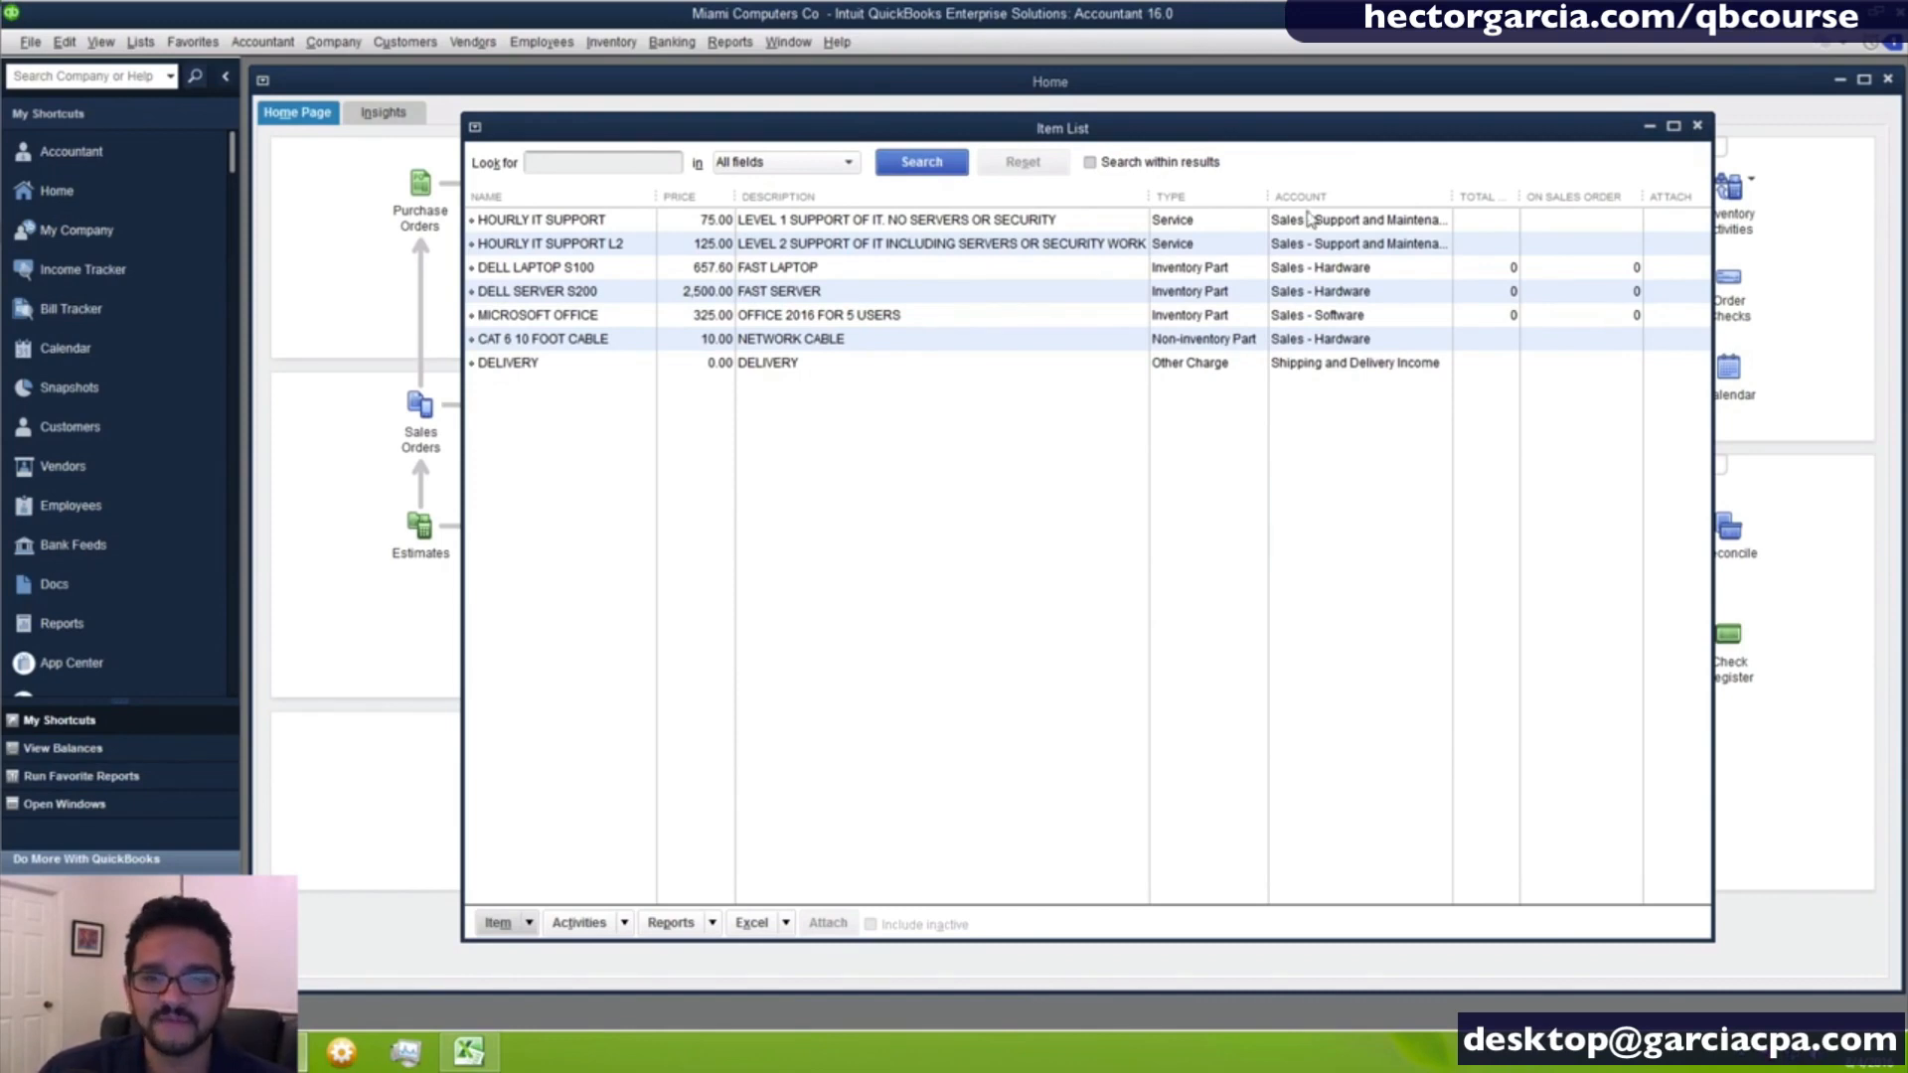
# - Close the home page, open the chart of accounts and tile it vertically beside the item list
pyautogui.click(1889, 82)
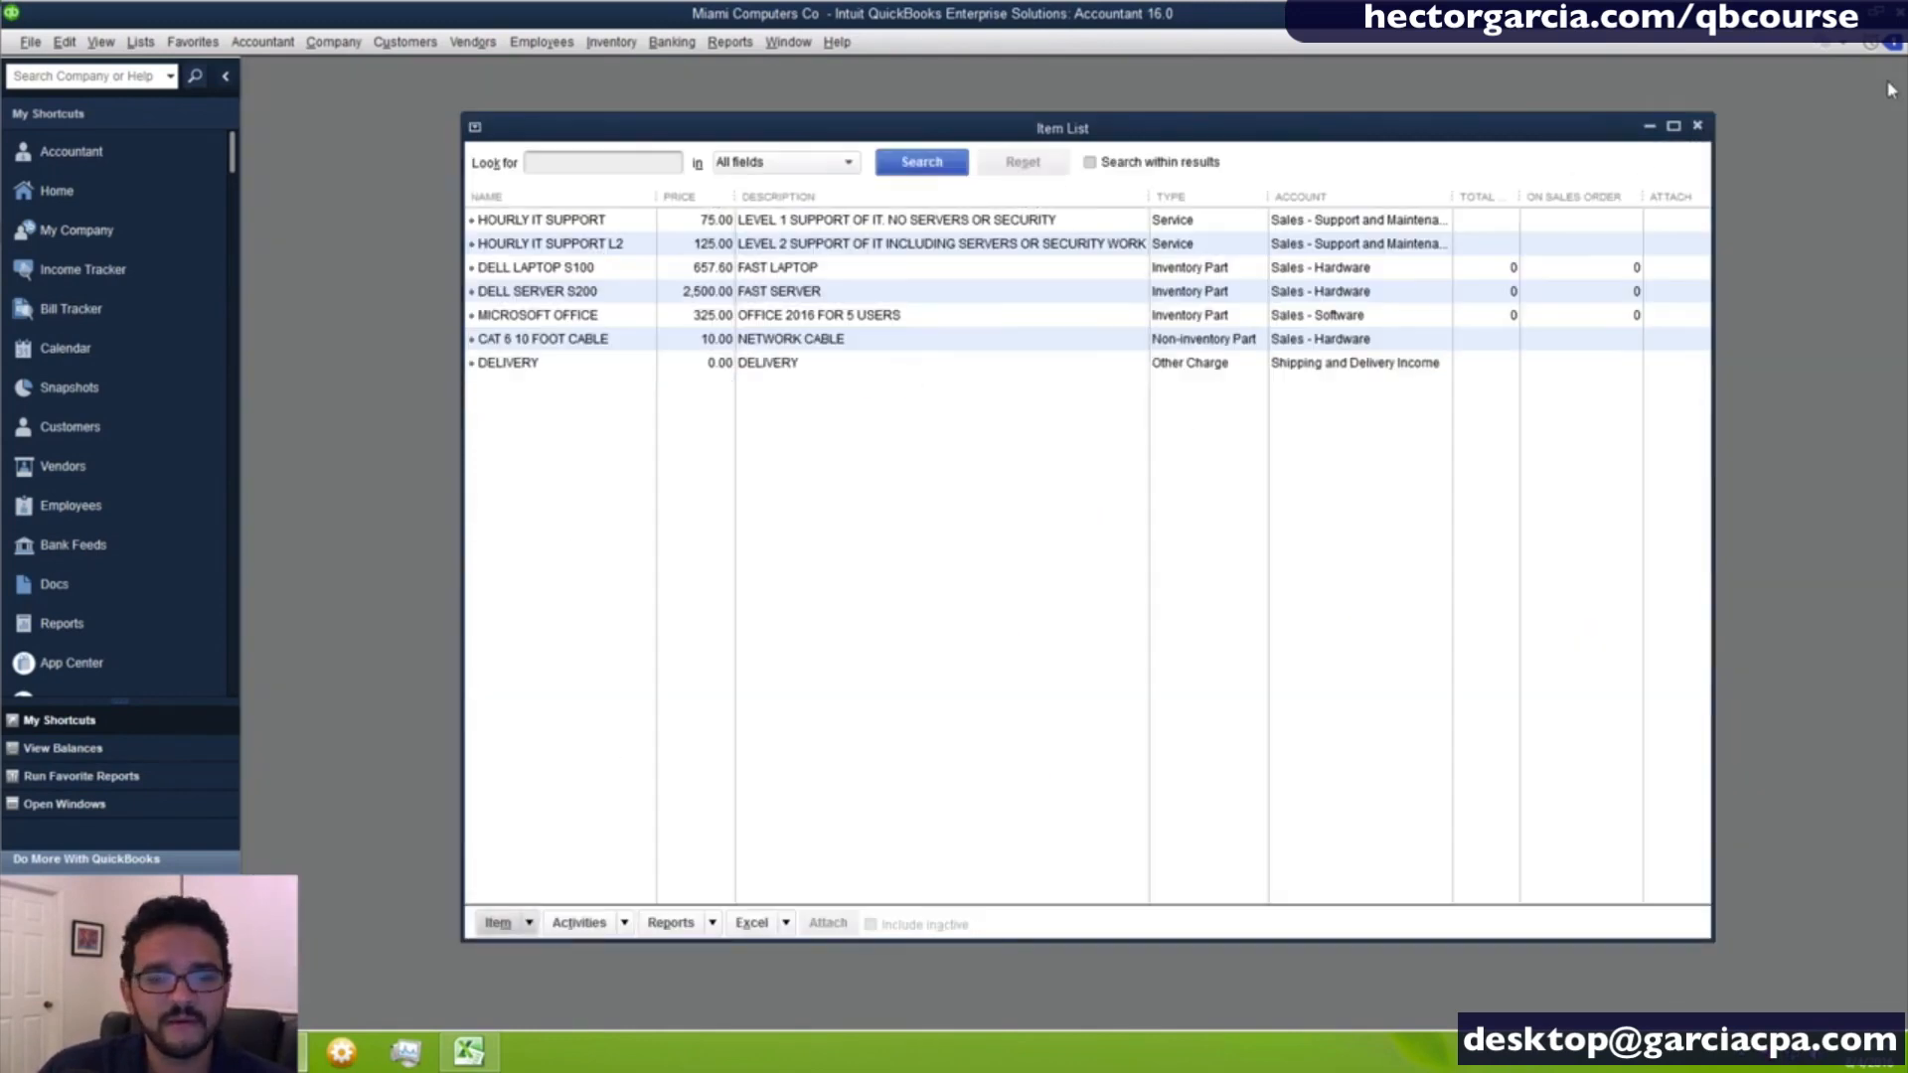
pyautogui.click(140, 41)
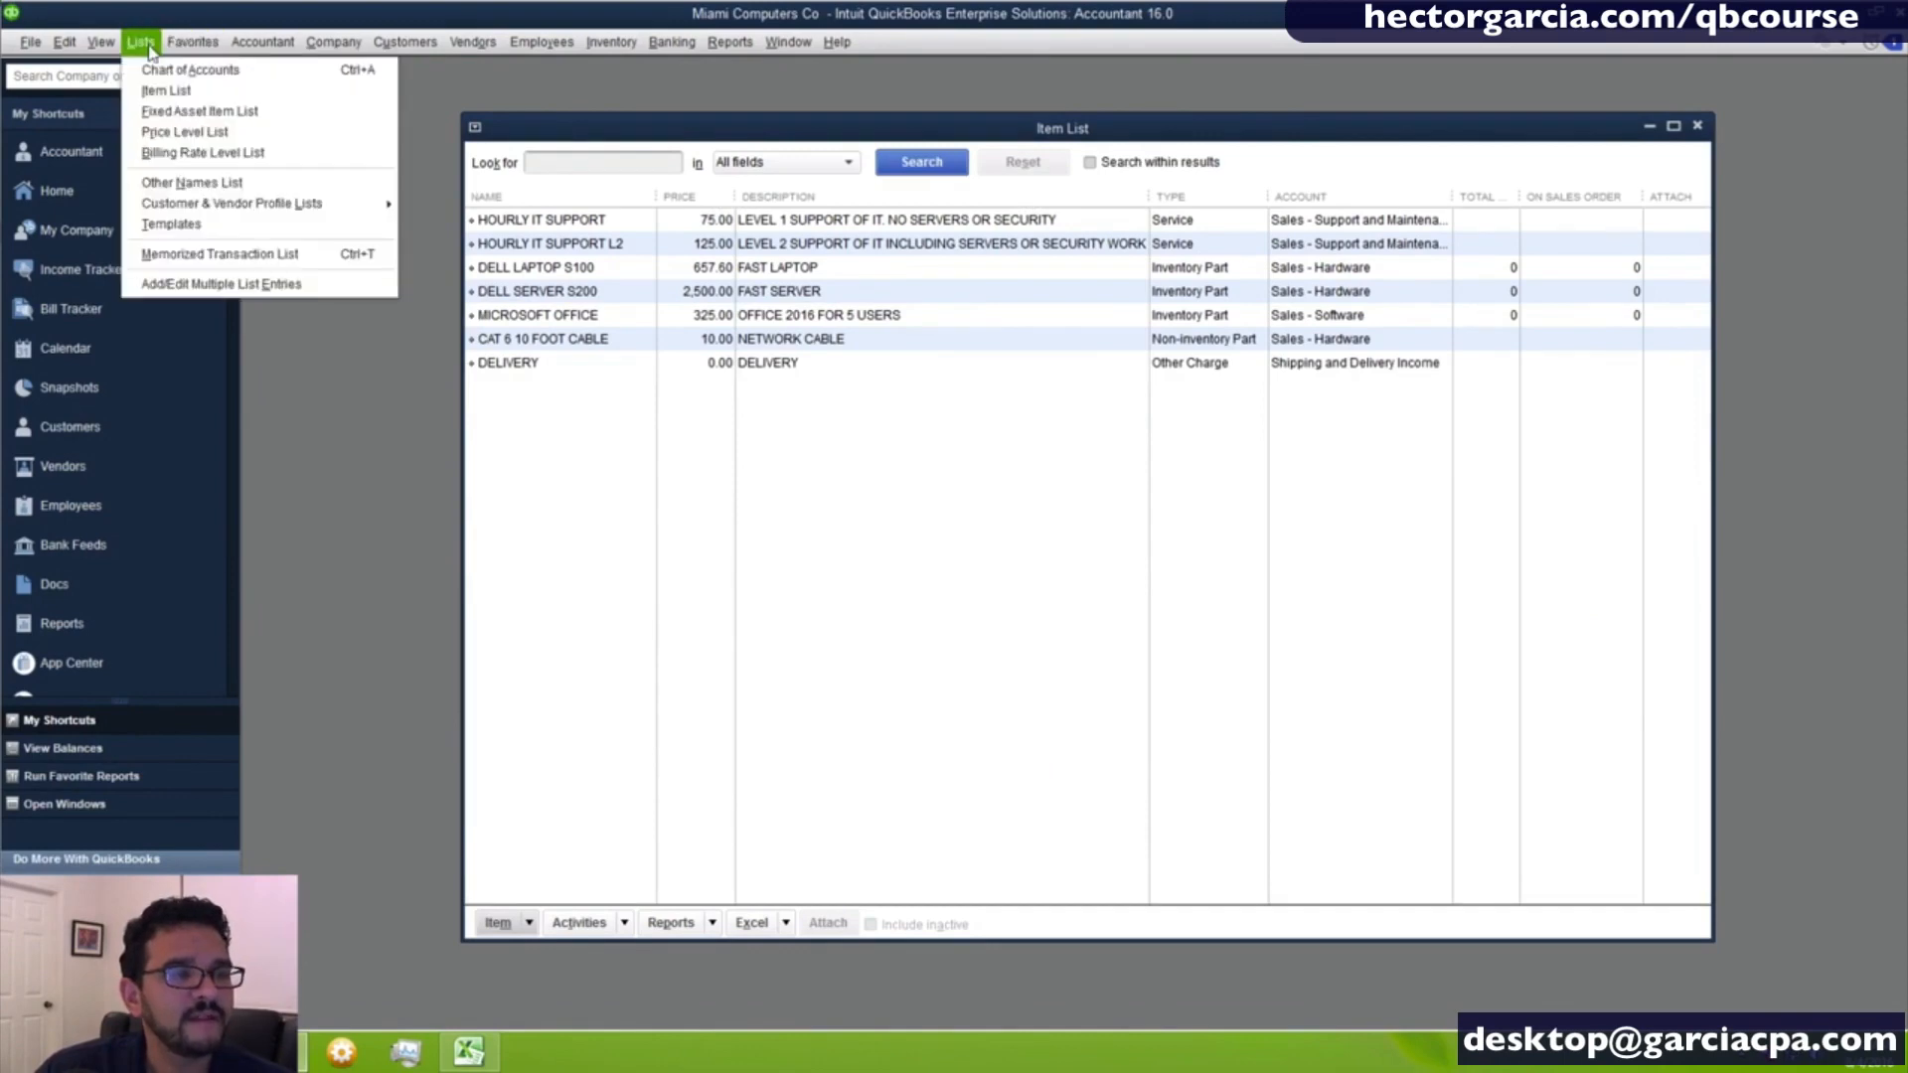
pyautogui.click(160, 70)
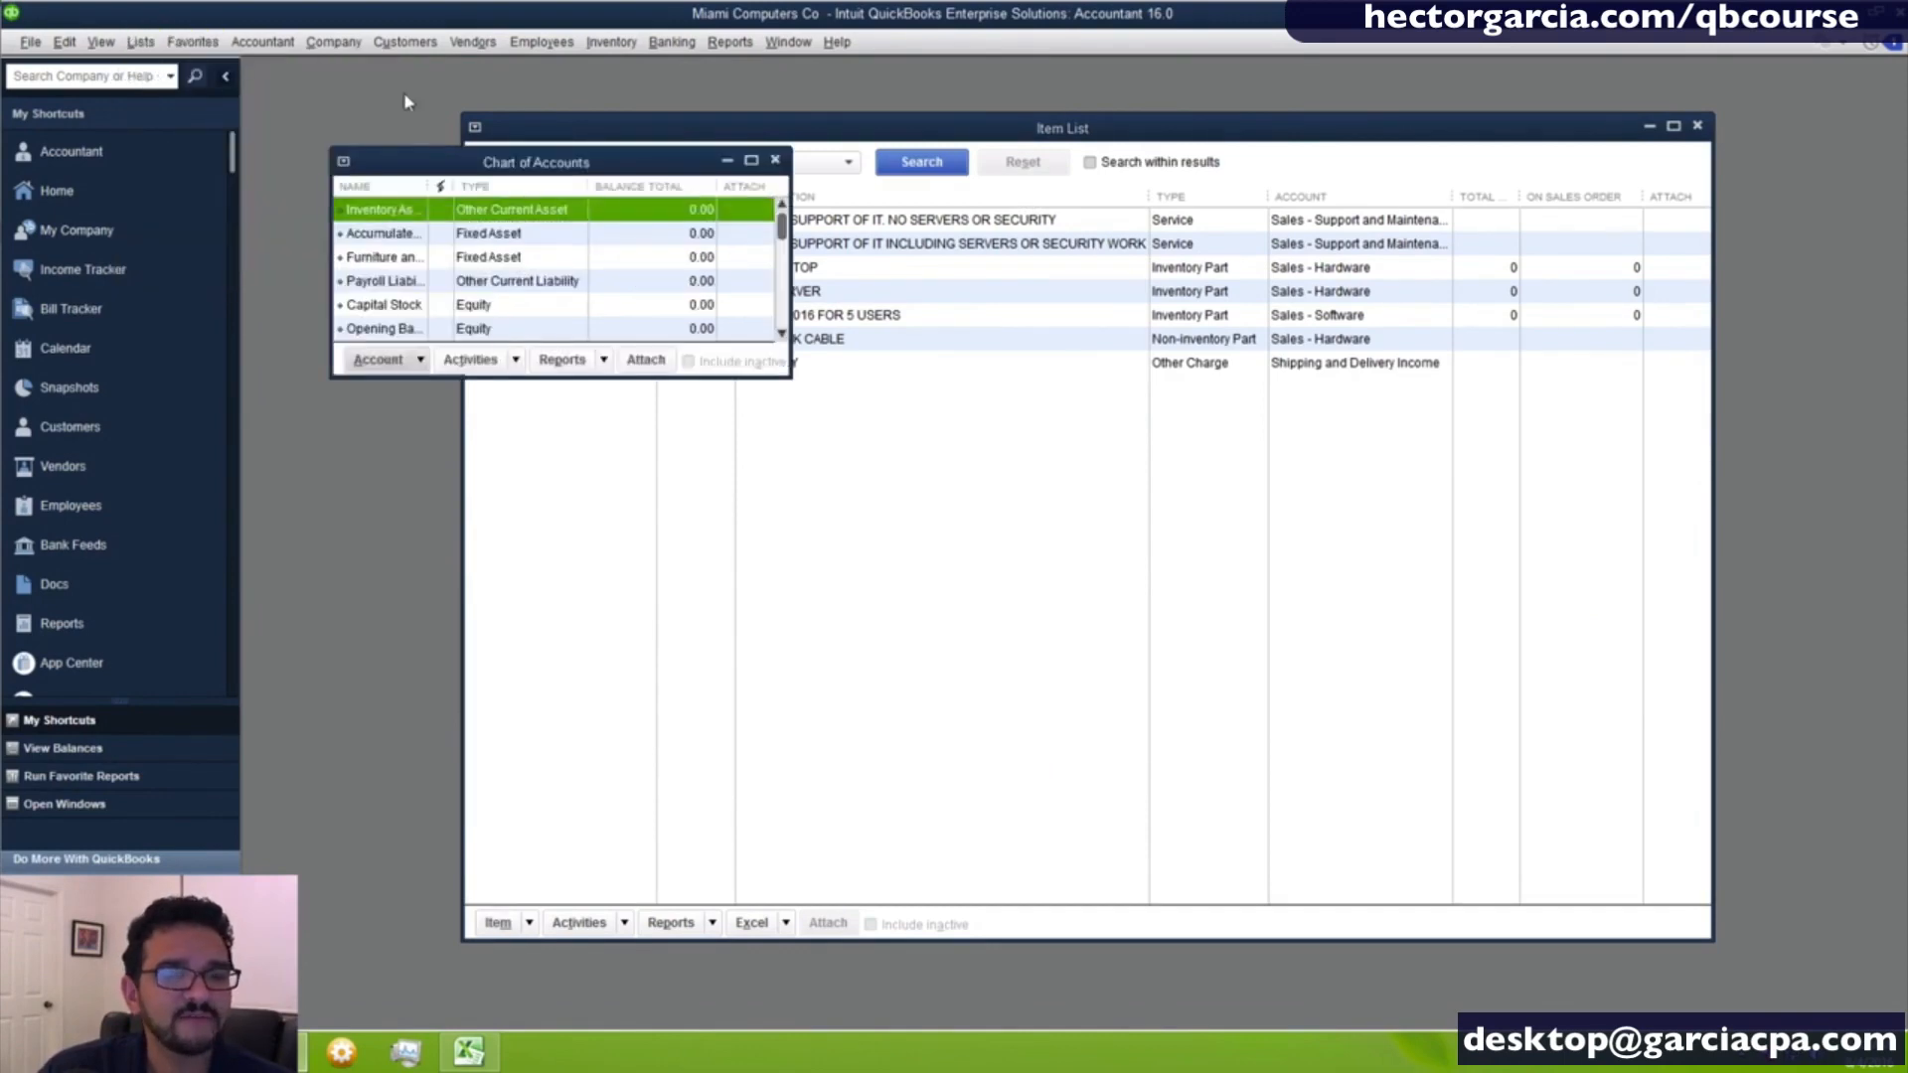
pyautogui.click(772, 42)
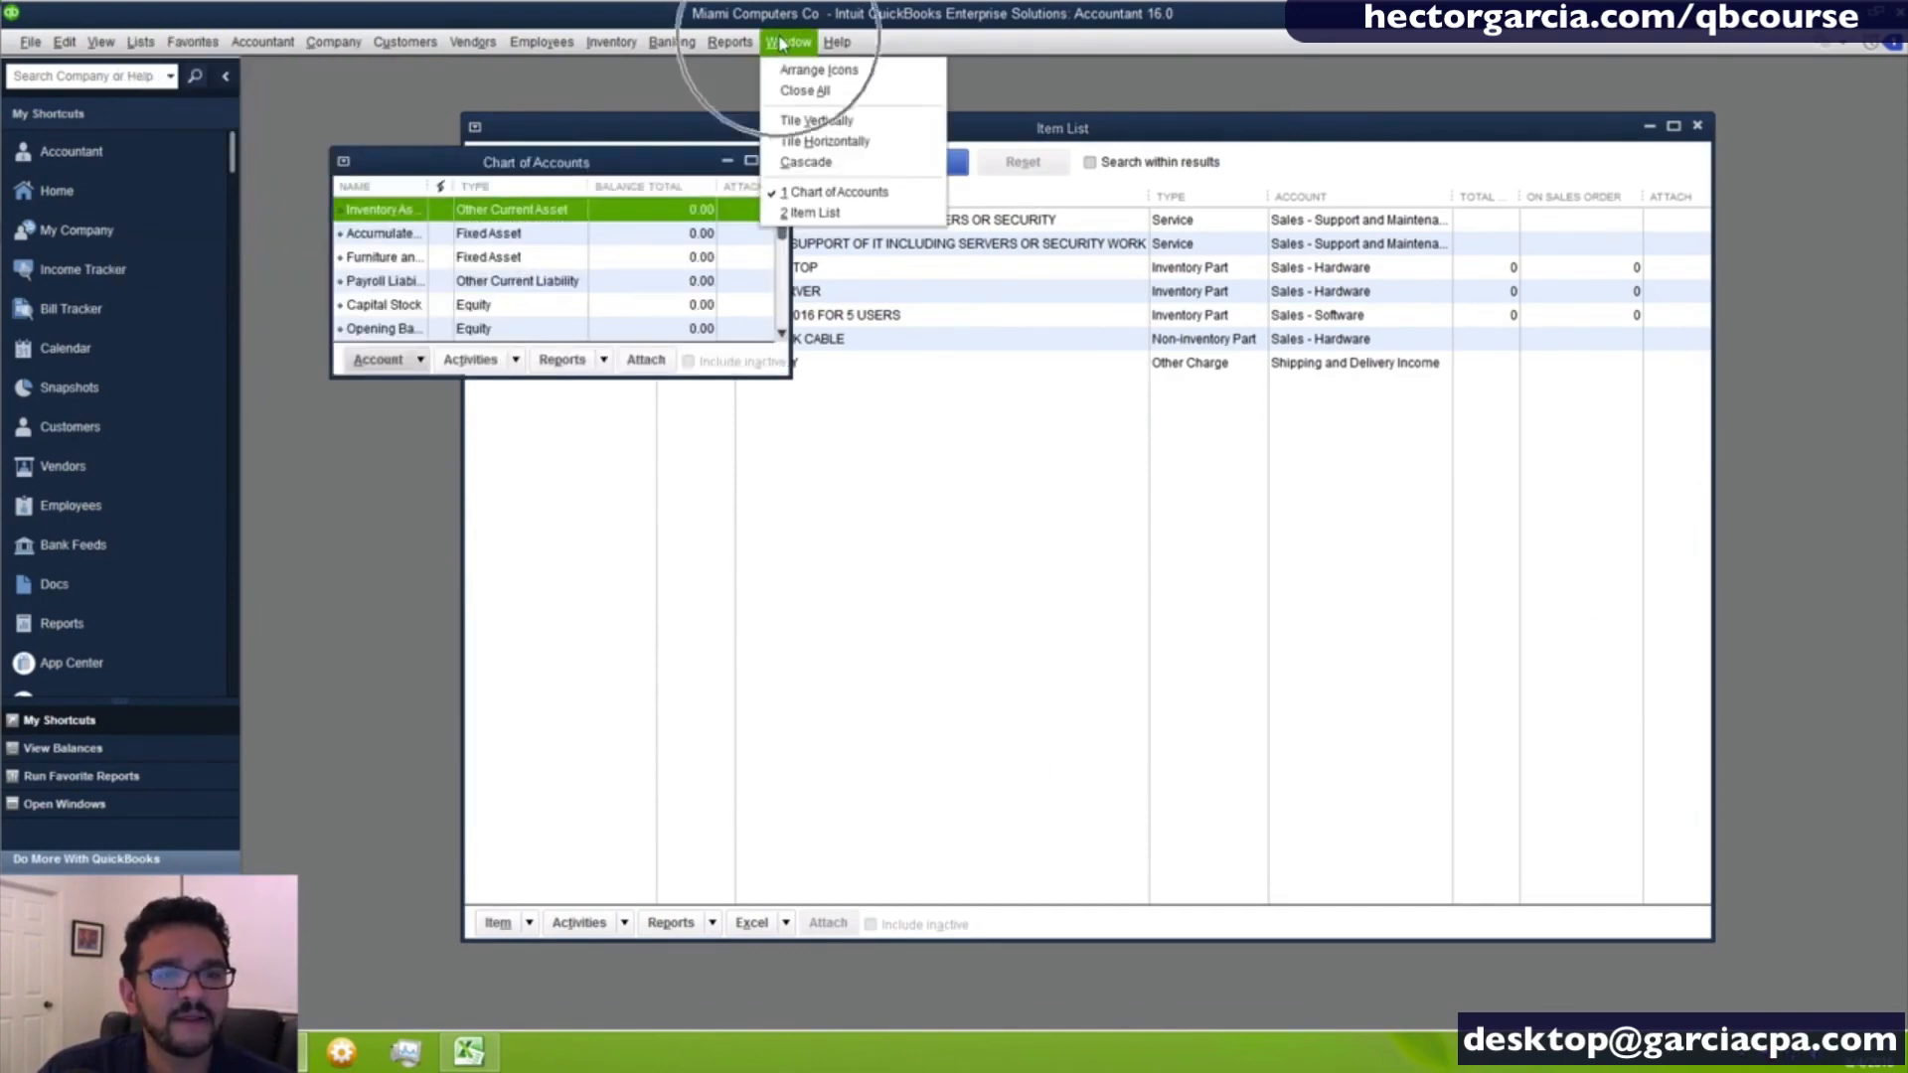
pyautogui.click(795, 122)
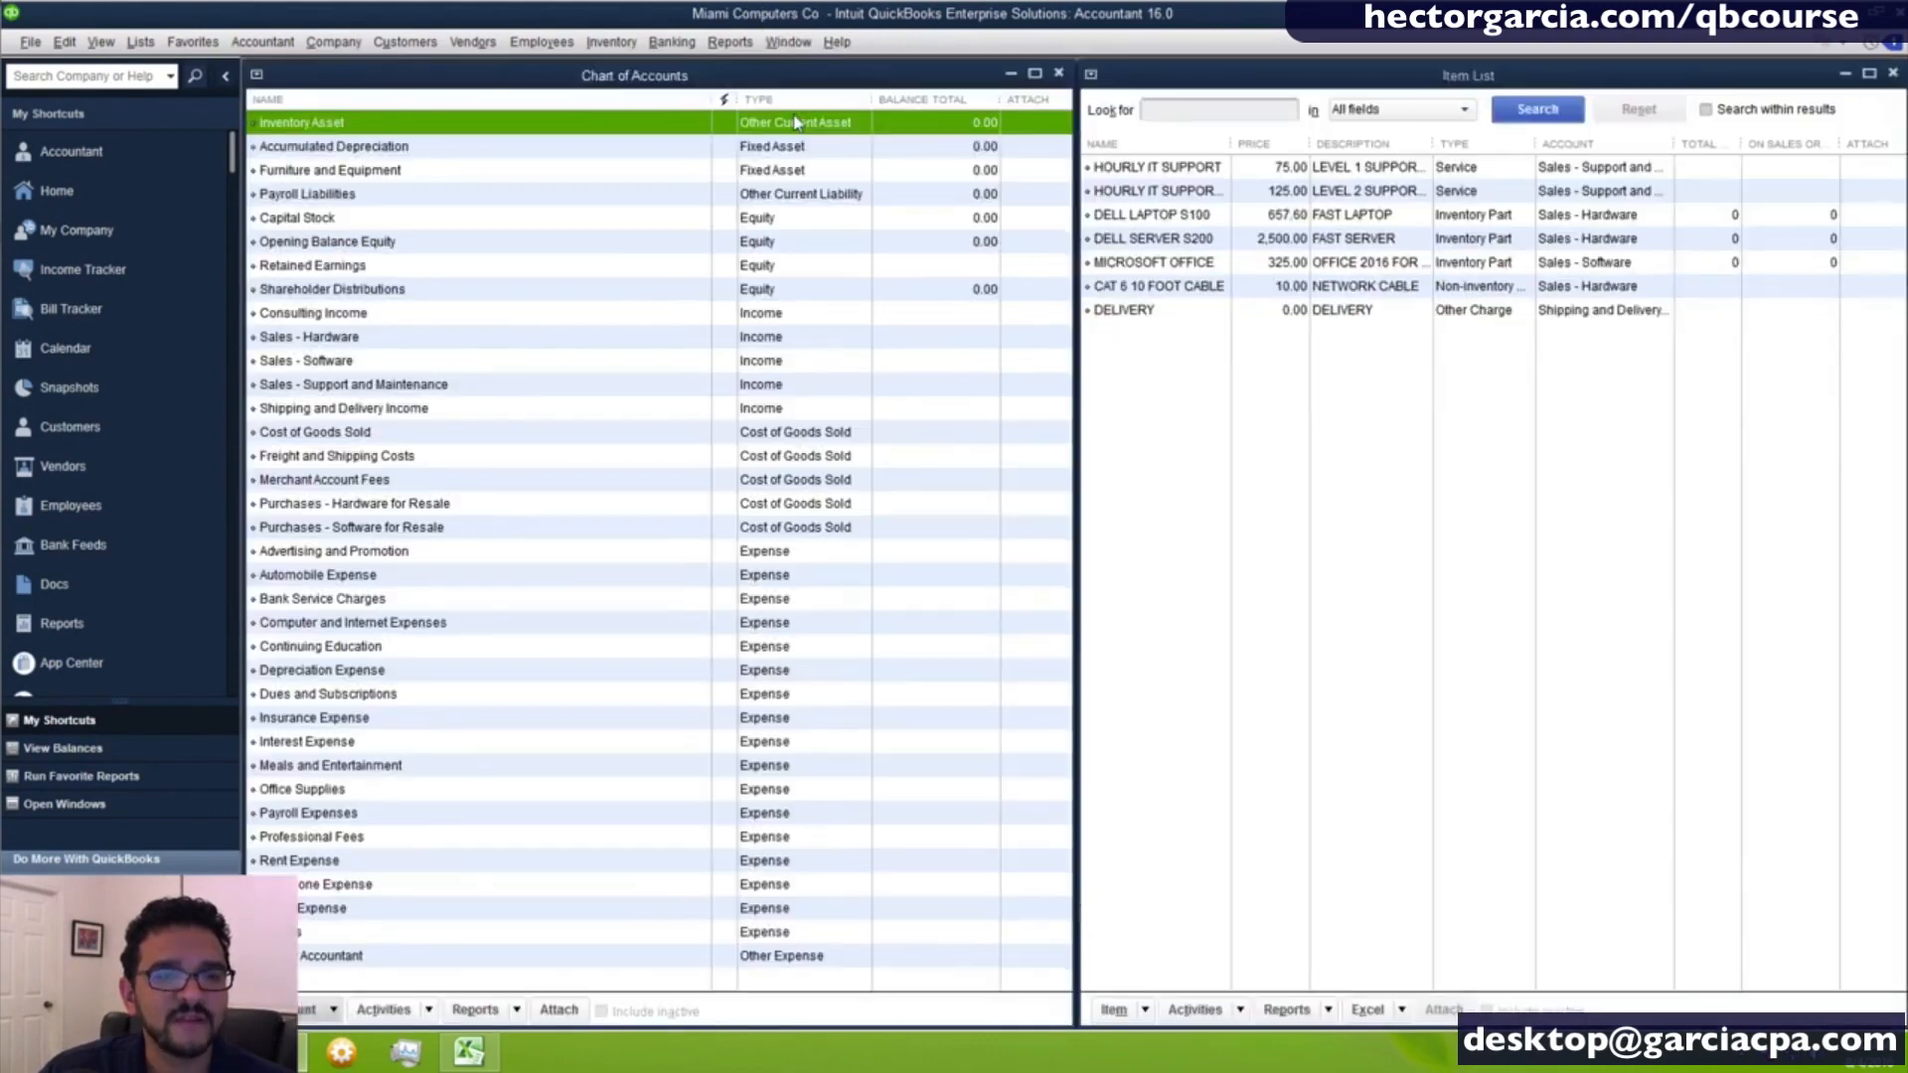
# - Widen the item list's name column so full item names fit, and select the HOURLY IT SUPPORT item
pyautogui.click(1373, 495)
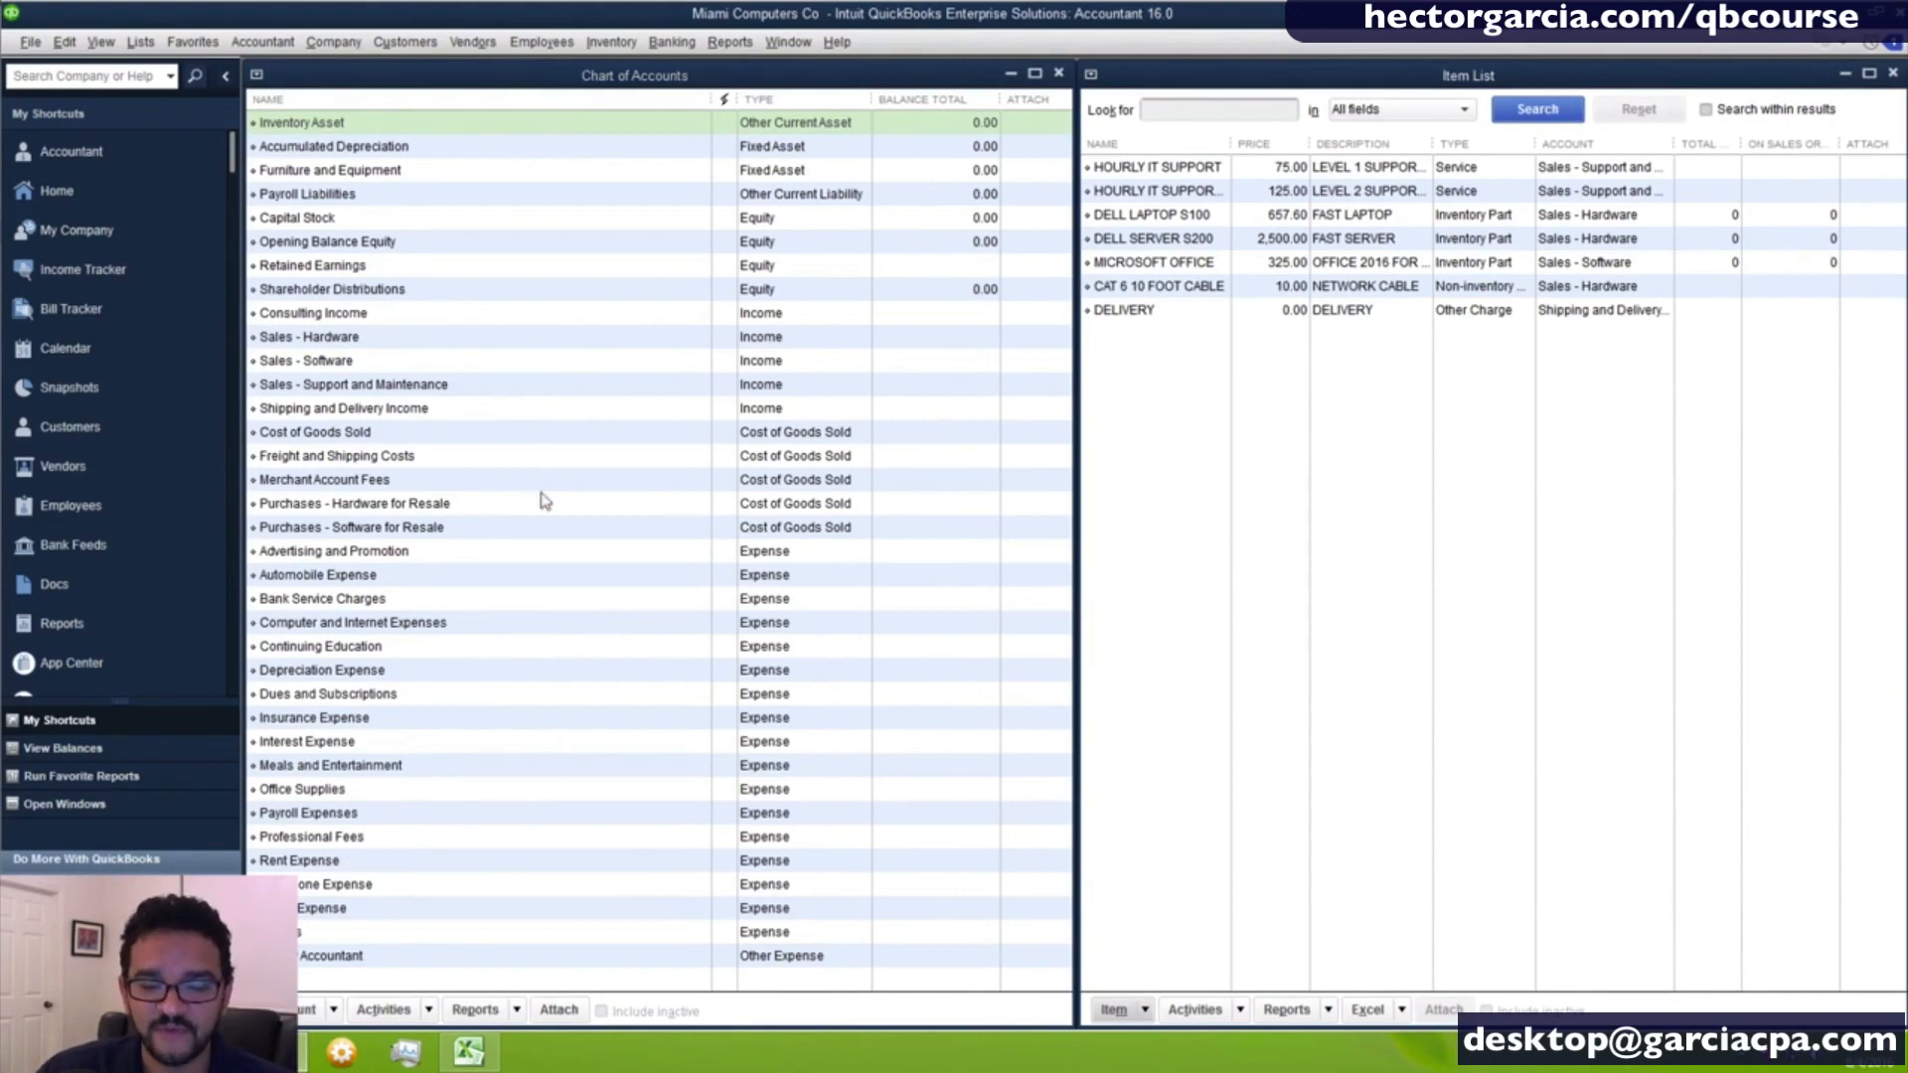
pyautogui.click(835, 385)
pyautogui.click(782, 316)
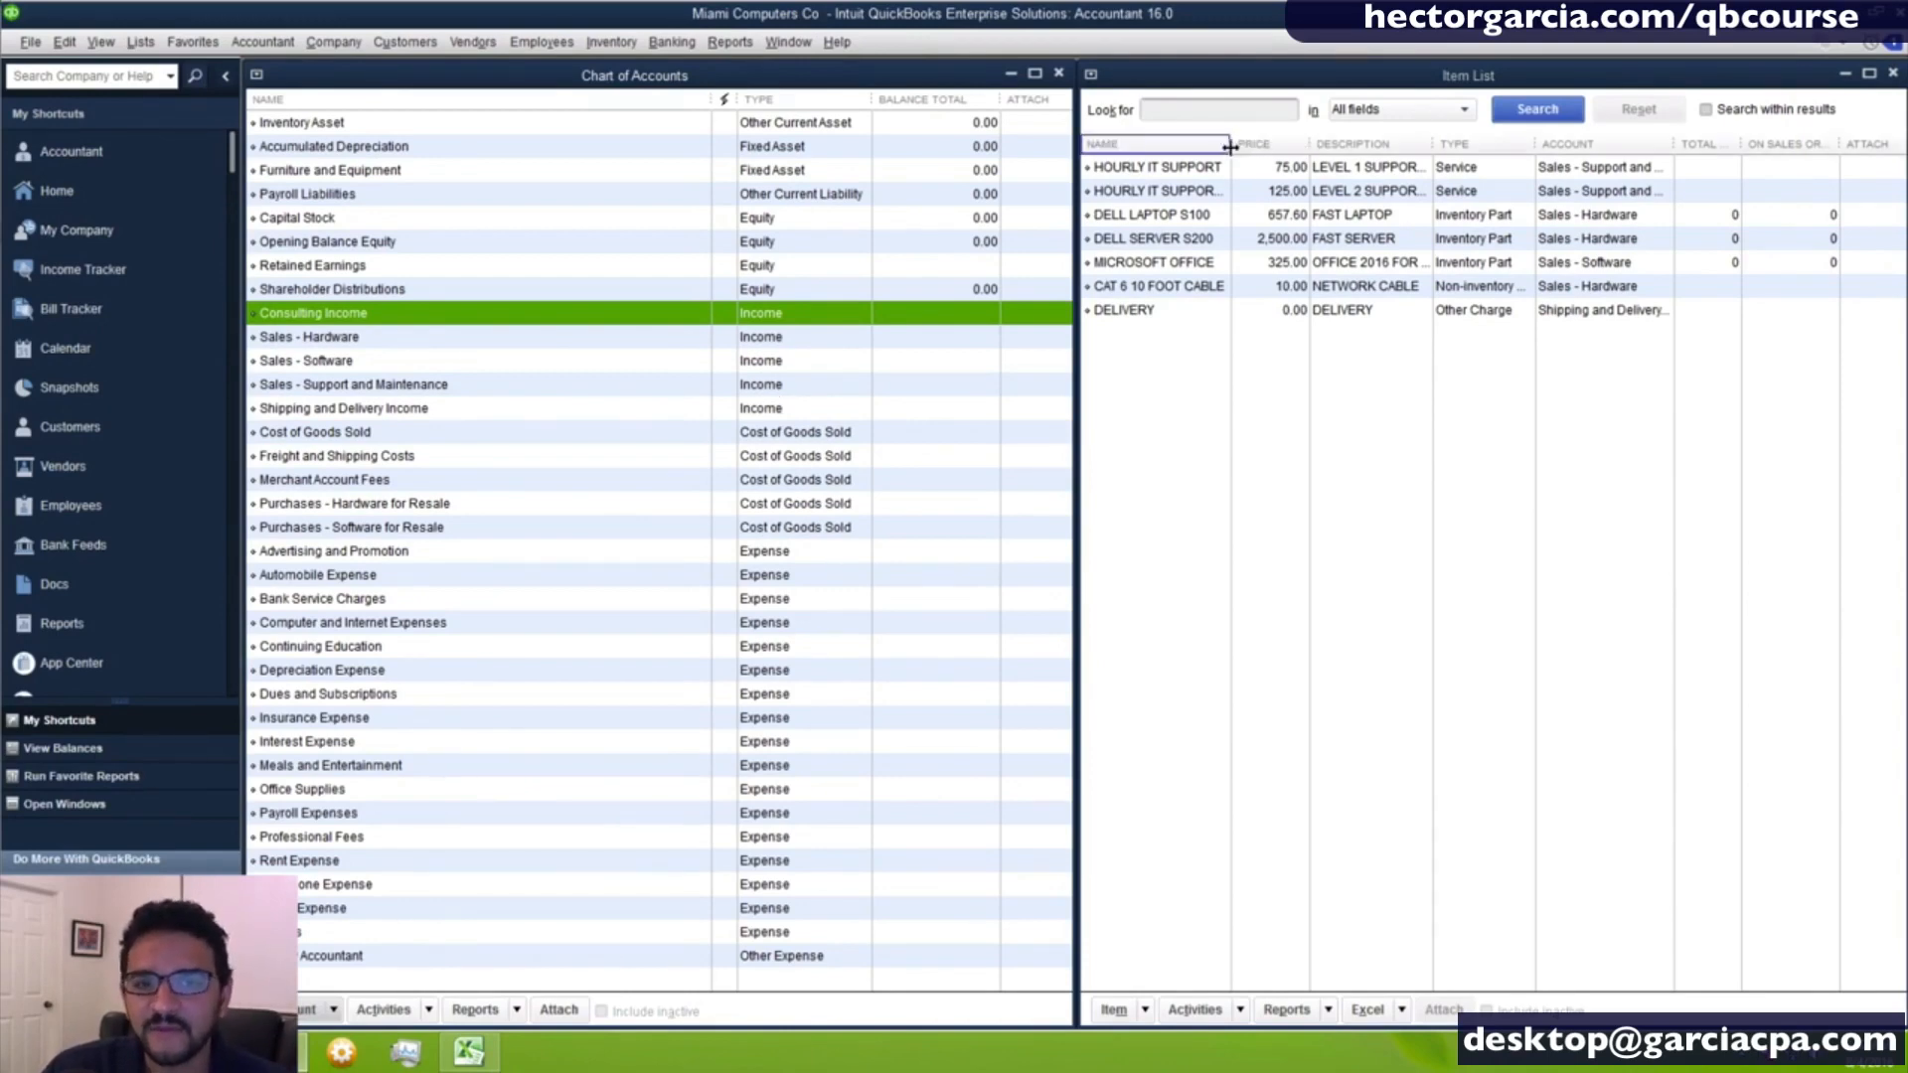
pyautogui.moveTo(1232, 144); pyautogui.dragTo(1290, 146)
pyautogui.click(1195, 178)
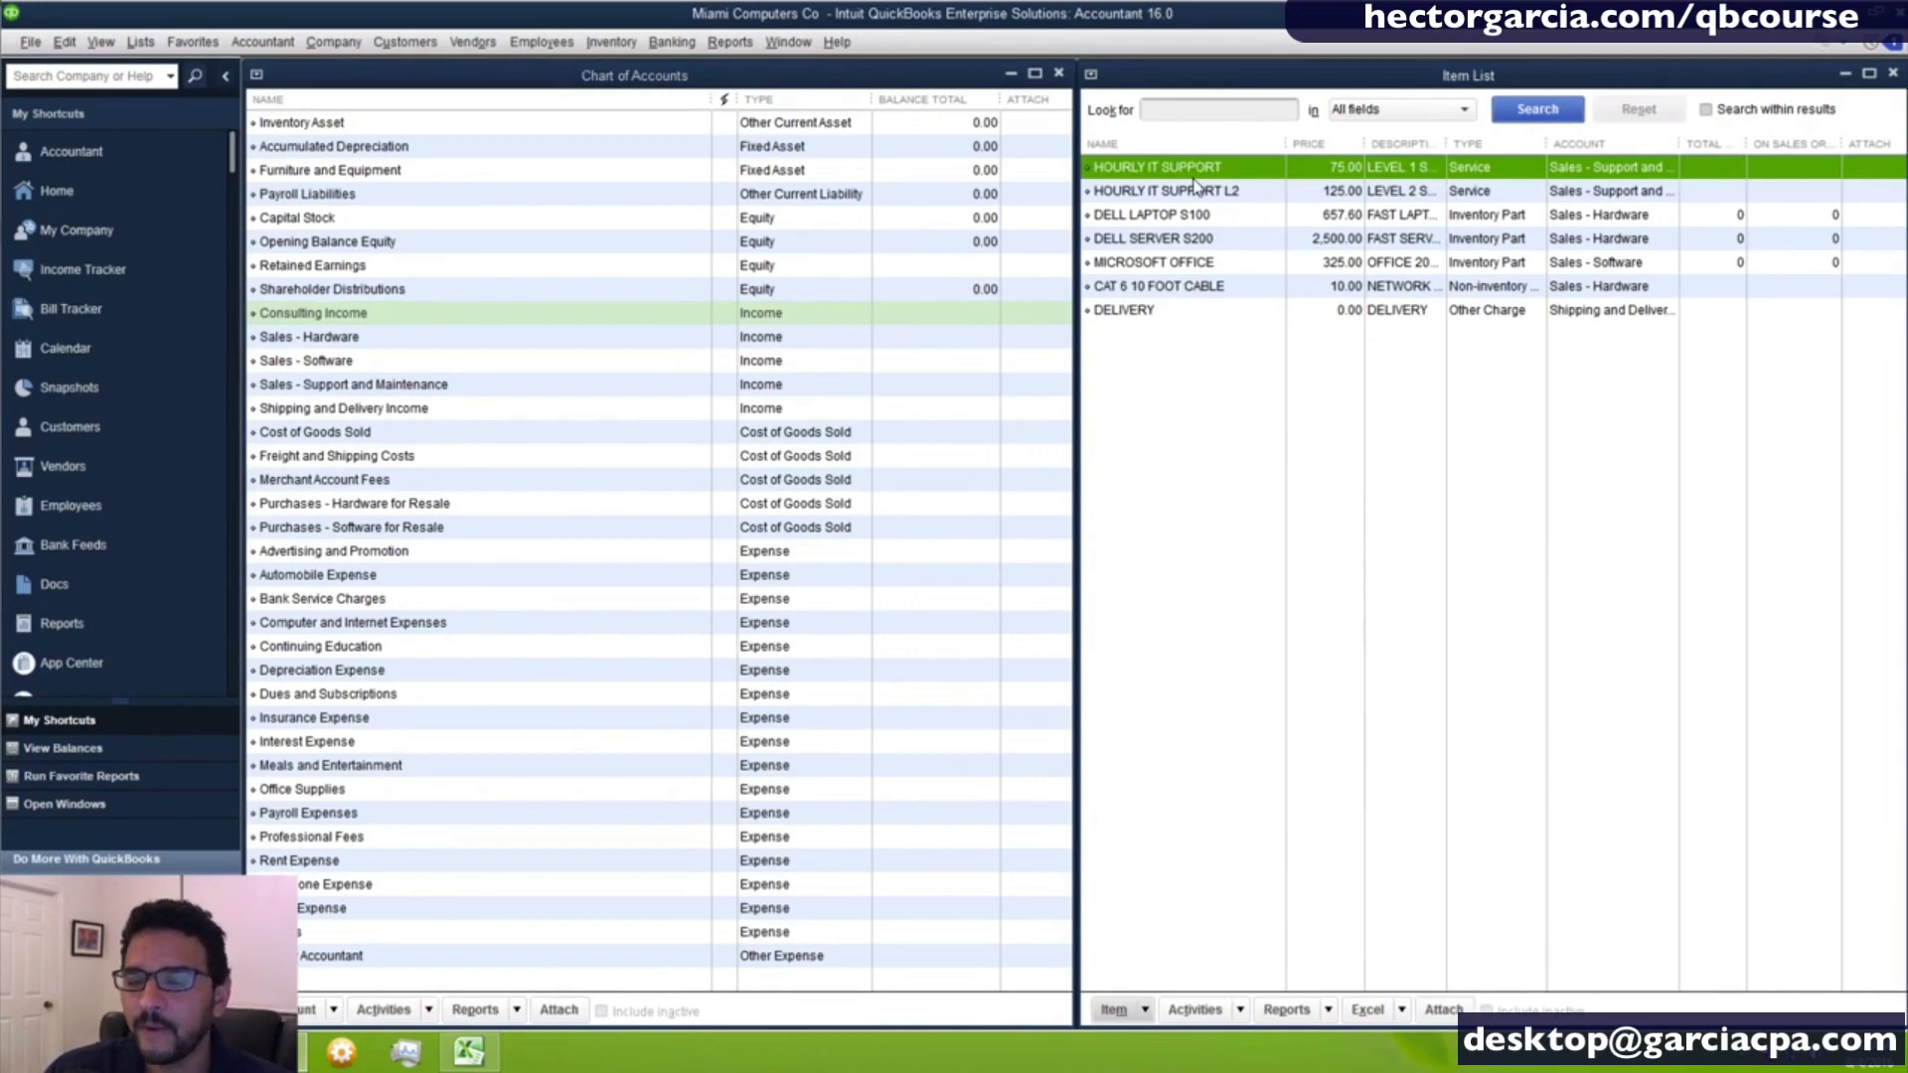
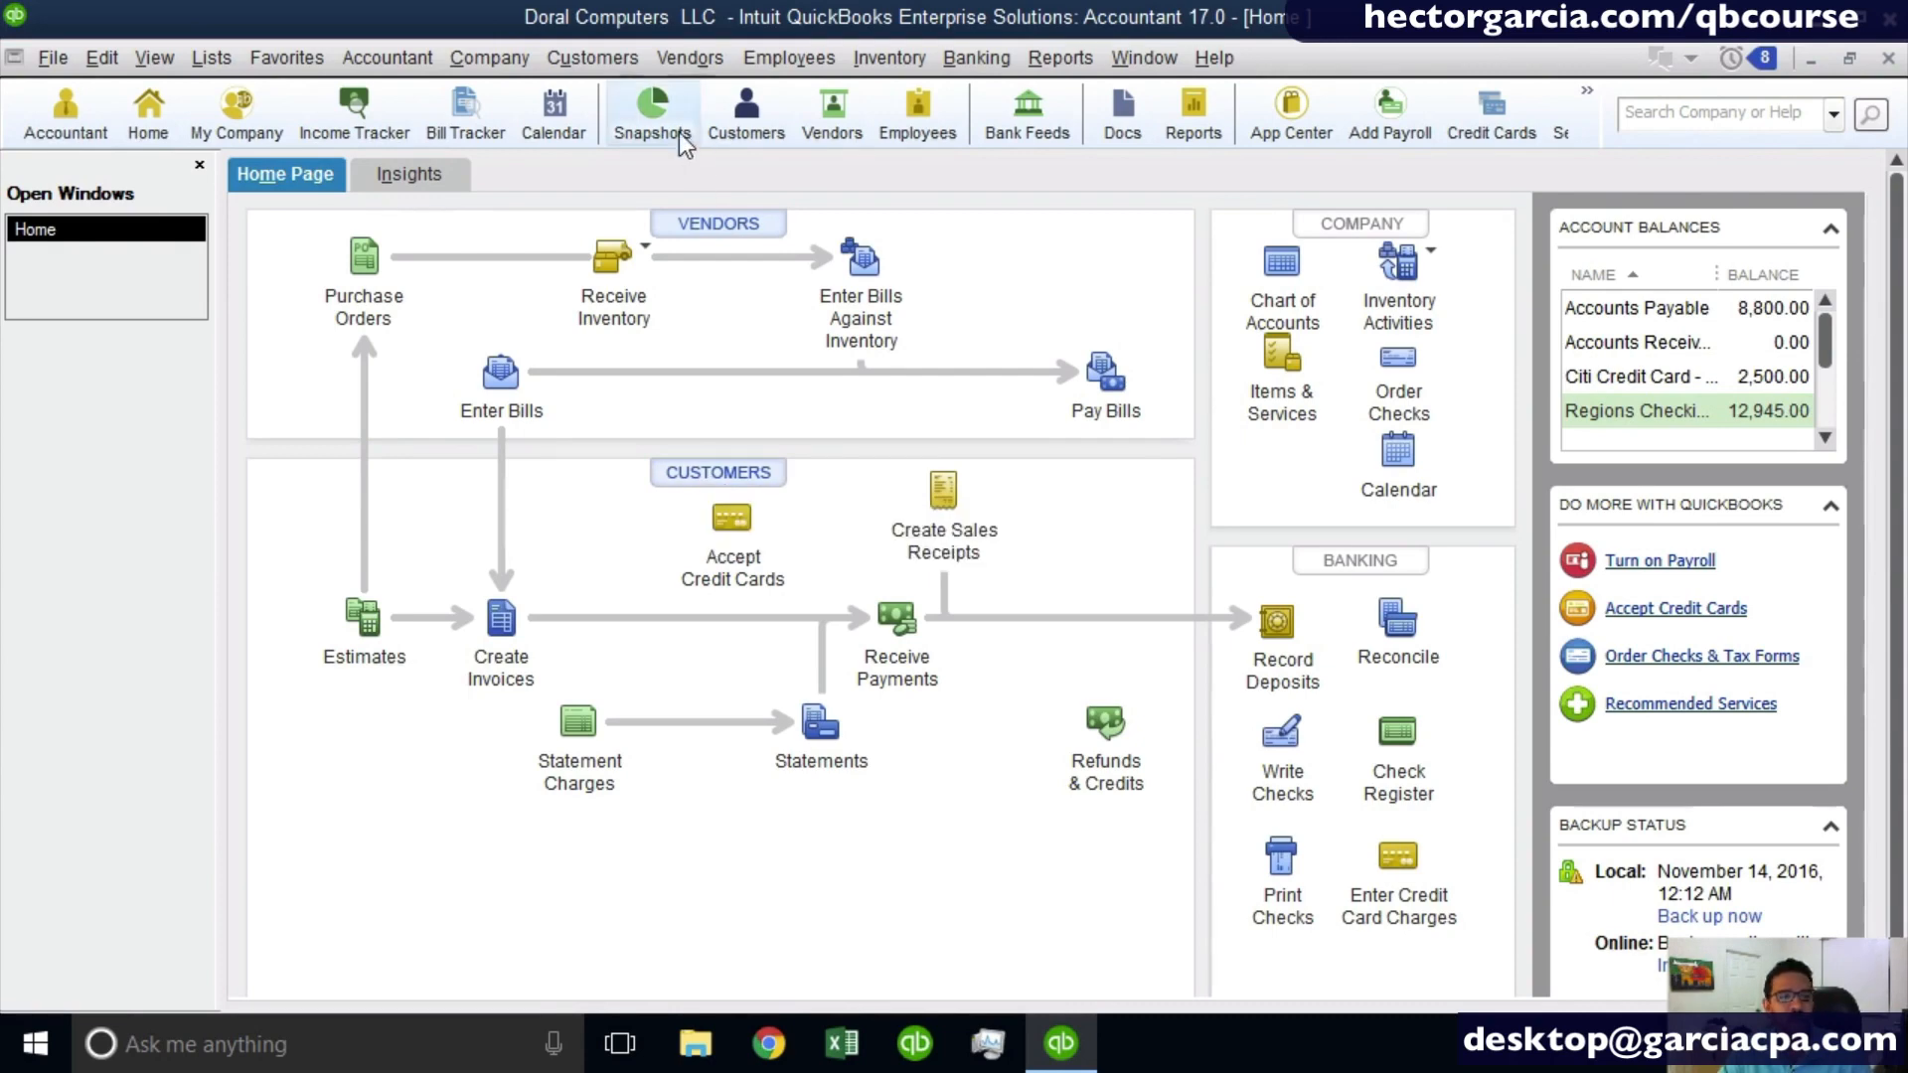
# - Open the Customer Center to view the customers and jobs list
pyautogui.click(594, 58)
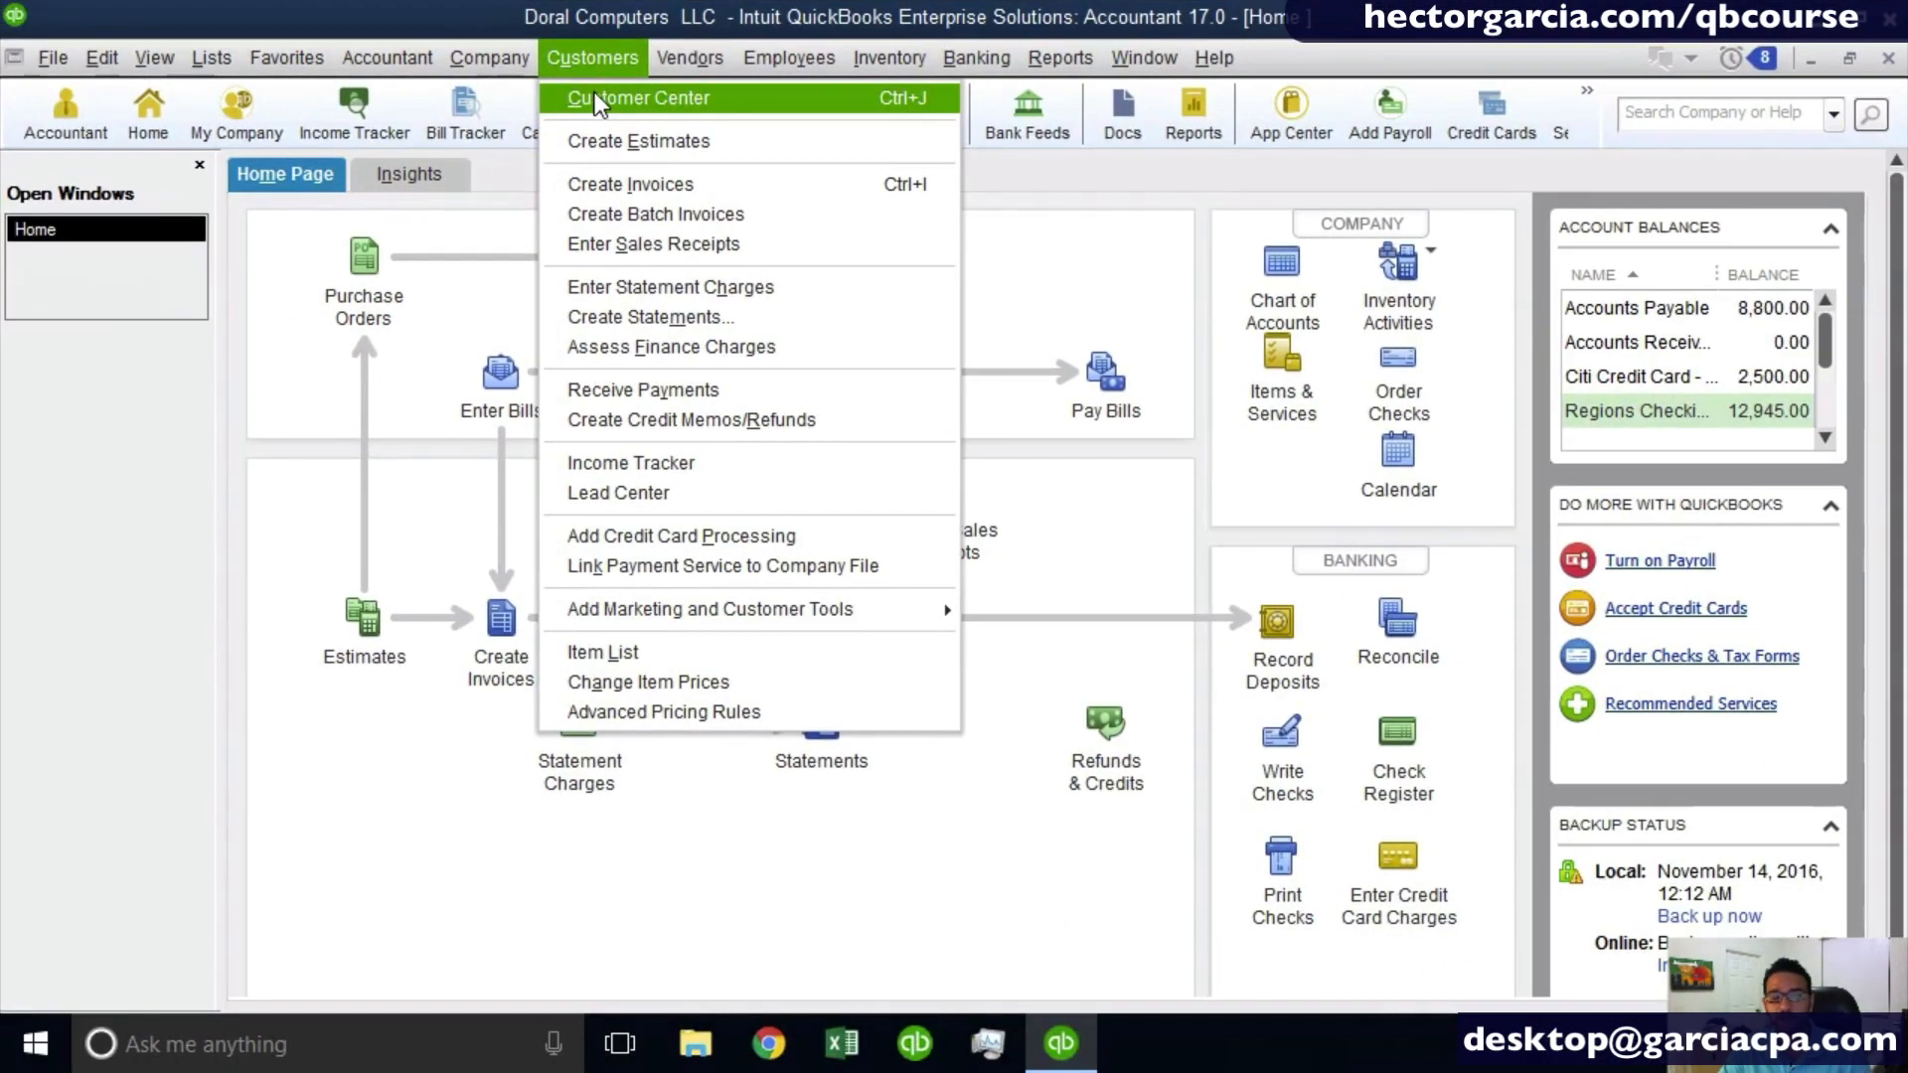
pyautogui.click(993, 434)
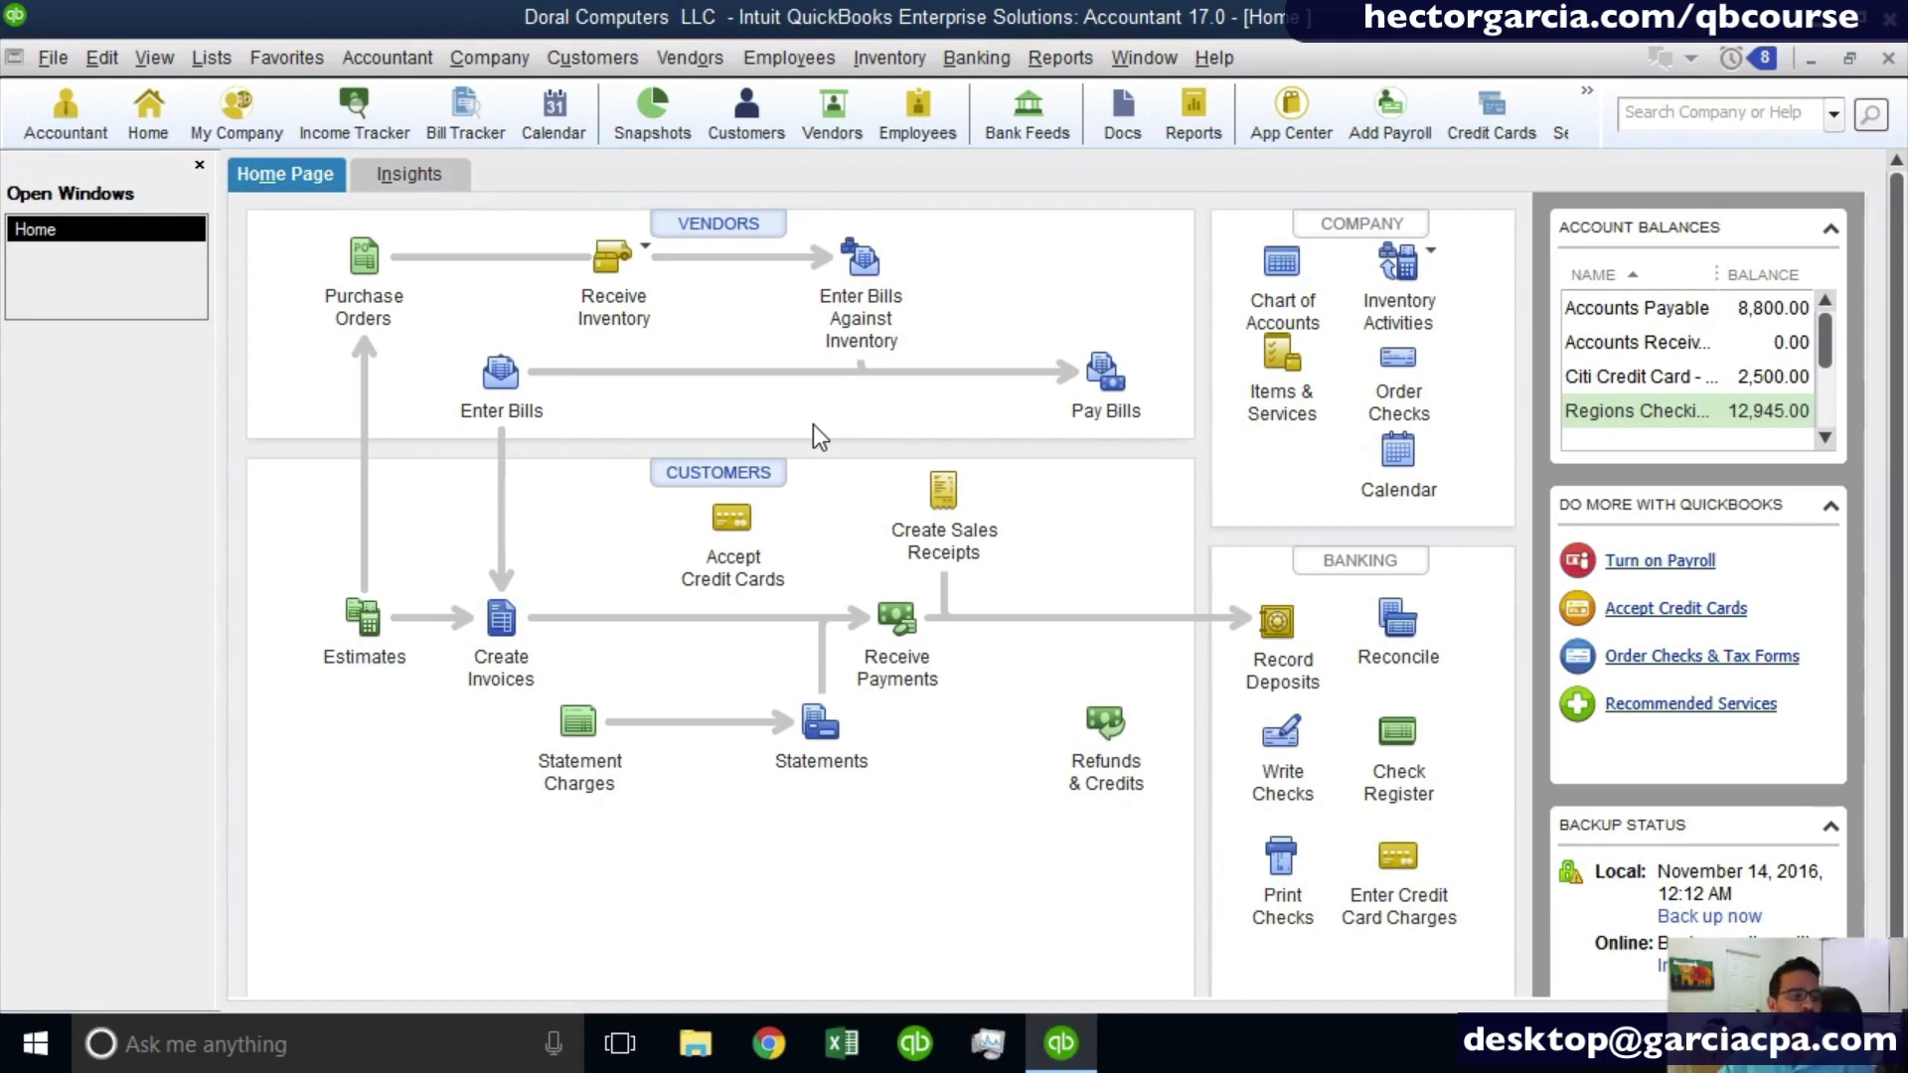
pyautogui.click(584, 60)
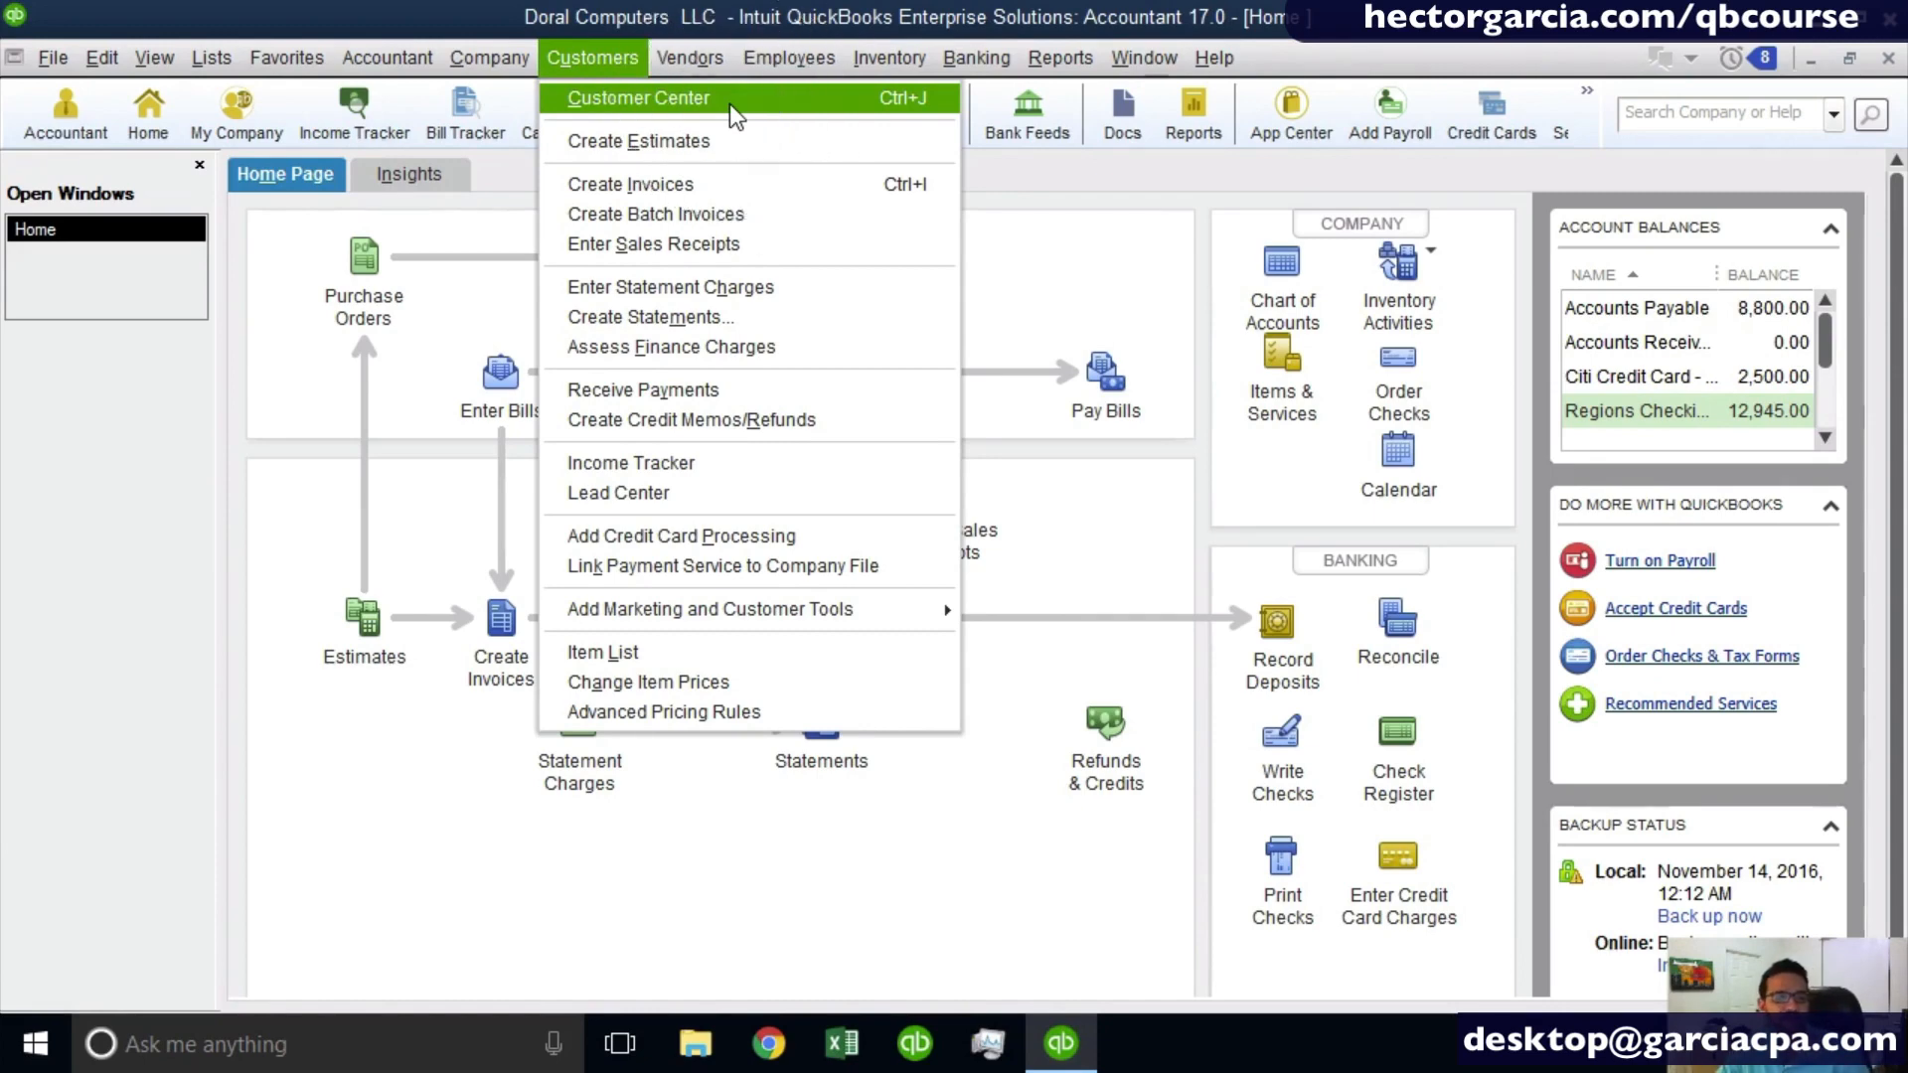
pyautogui.click(729, 104)
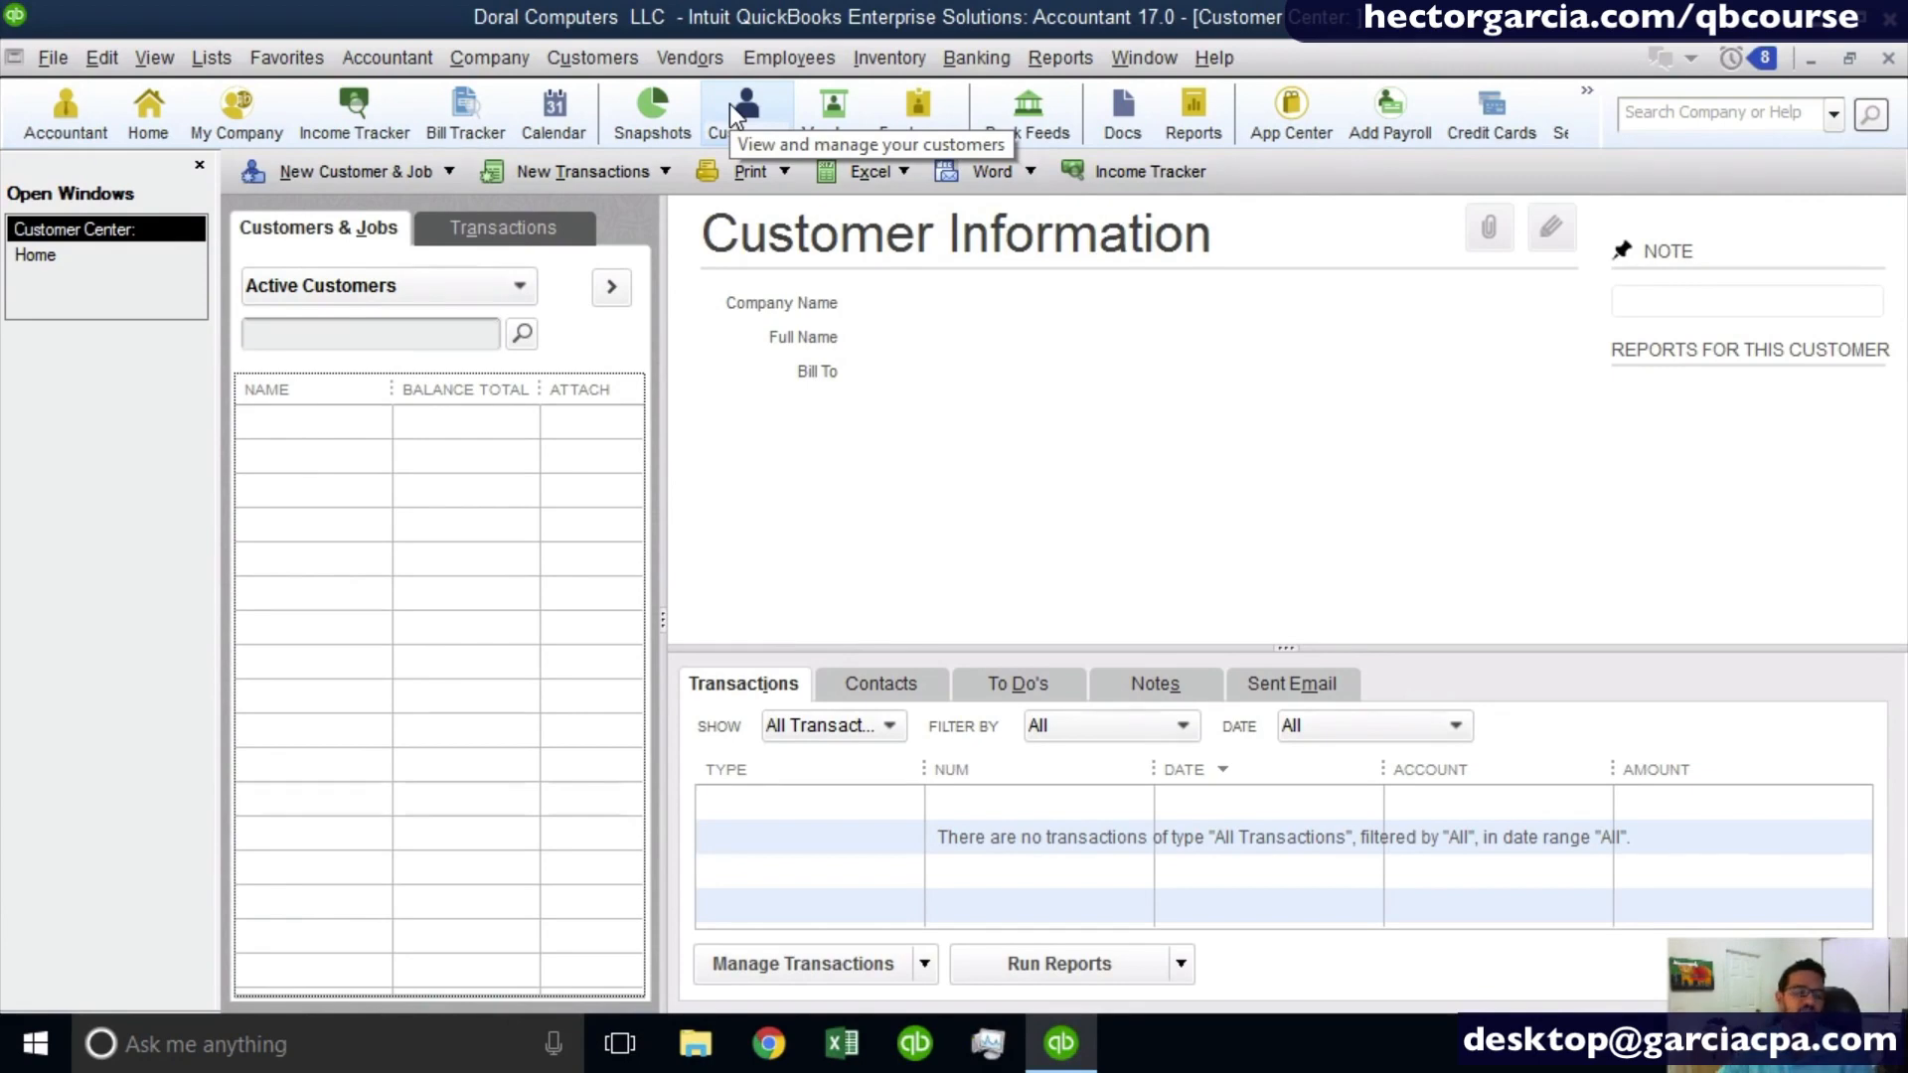
pyautogui.click(439, 451)
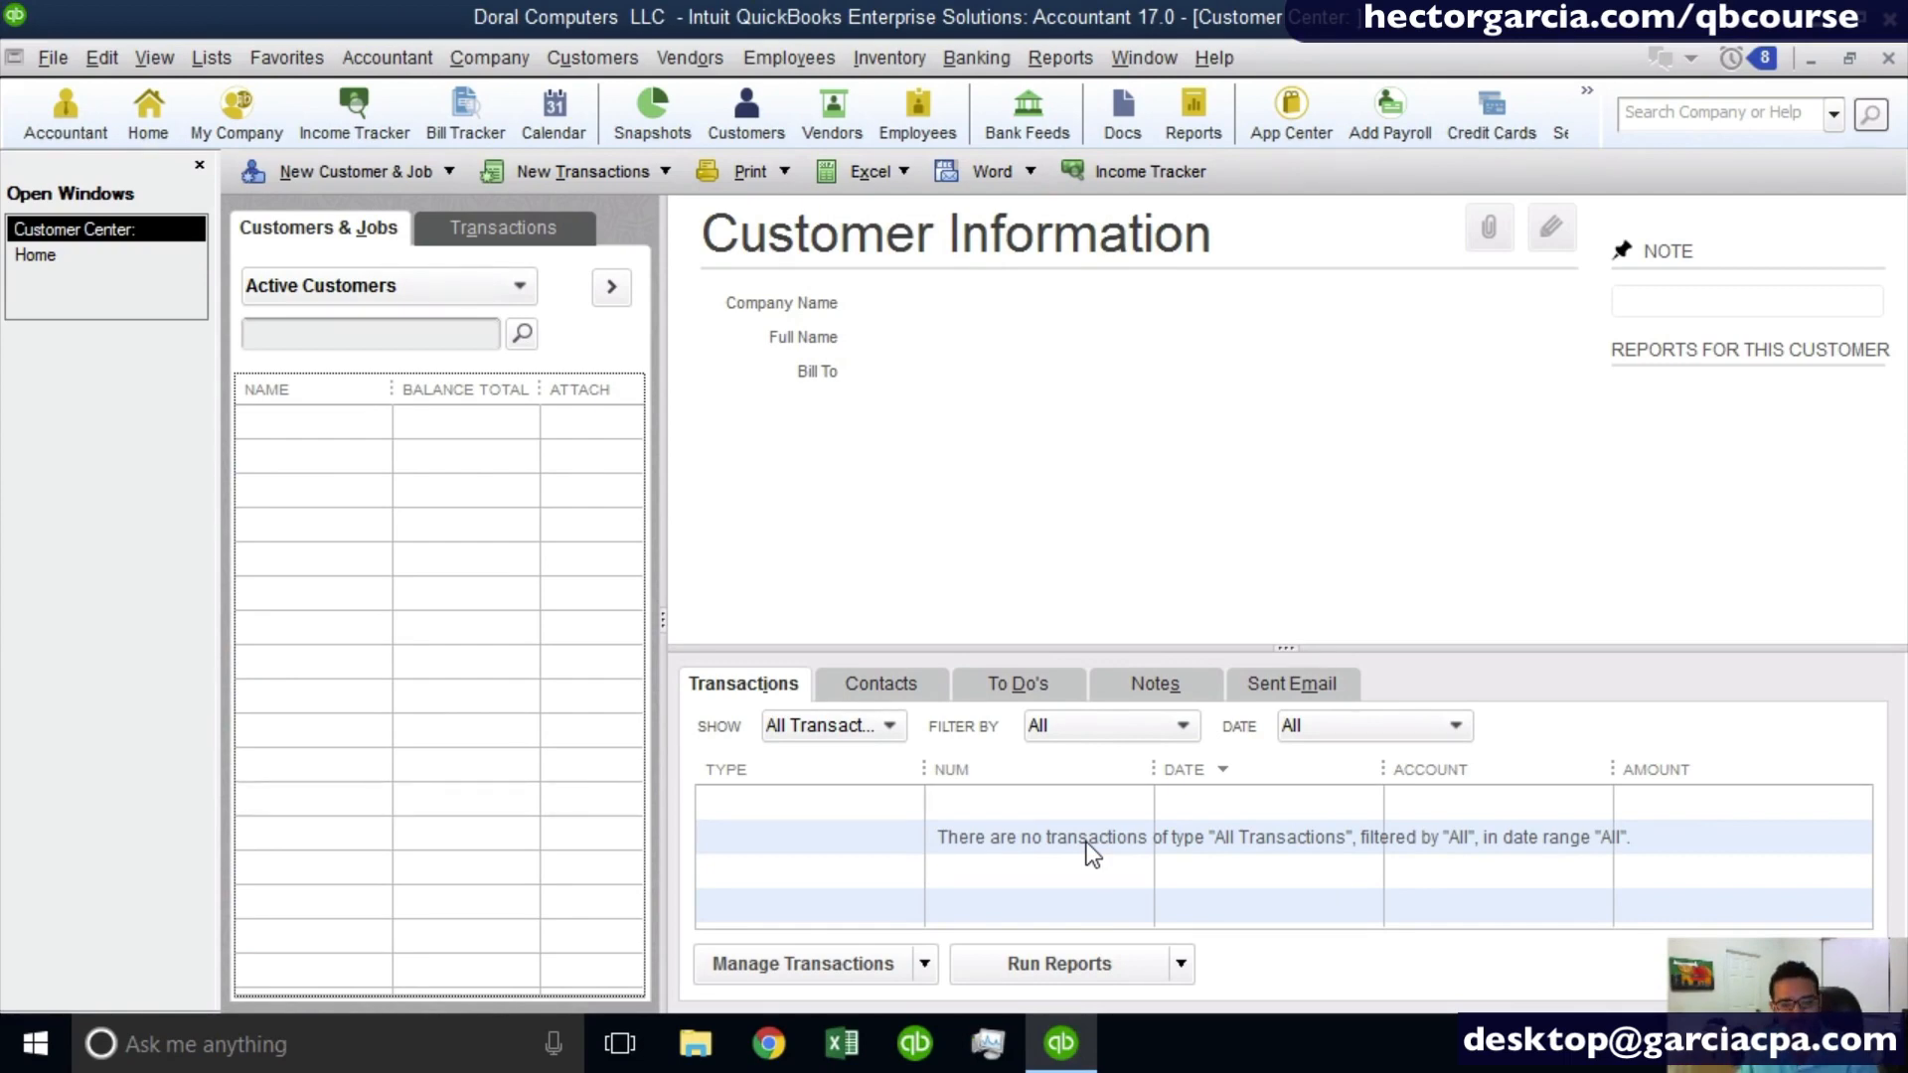
pyautogui.rightClick(450, 509)
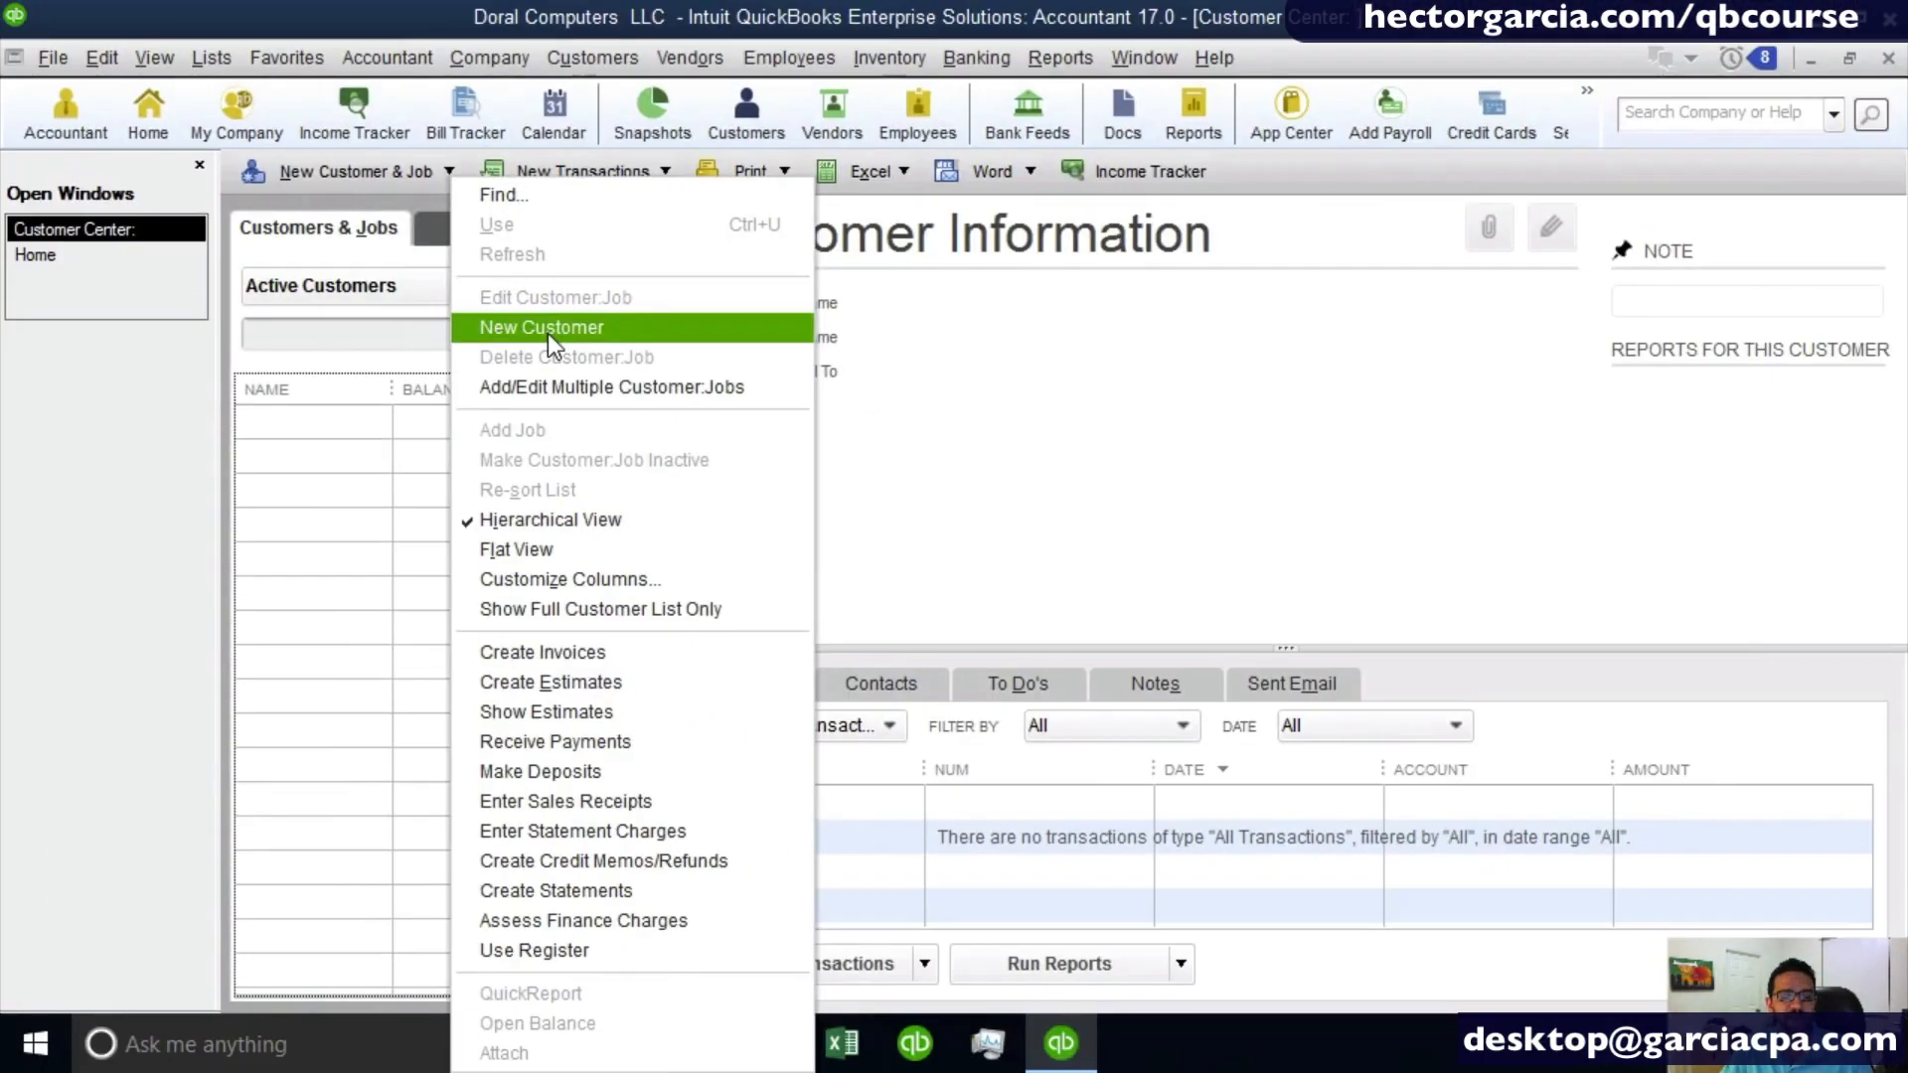
pyautogui.click(545, 334)
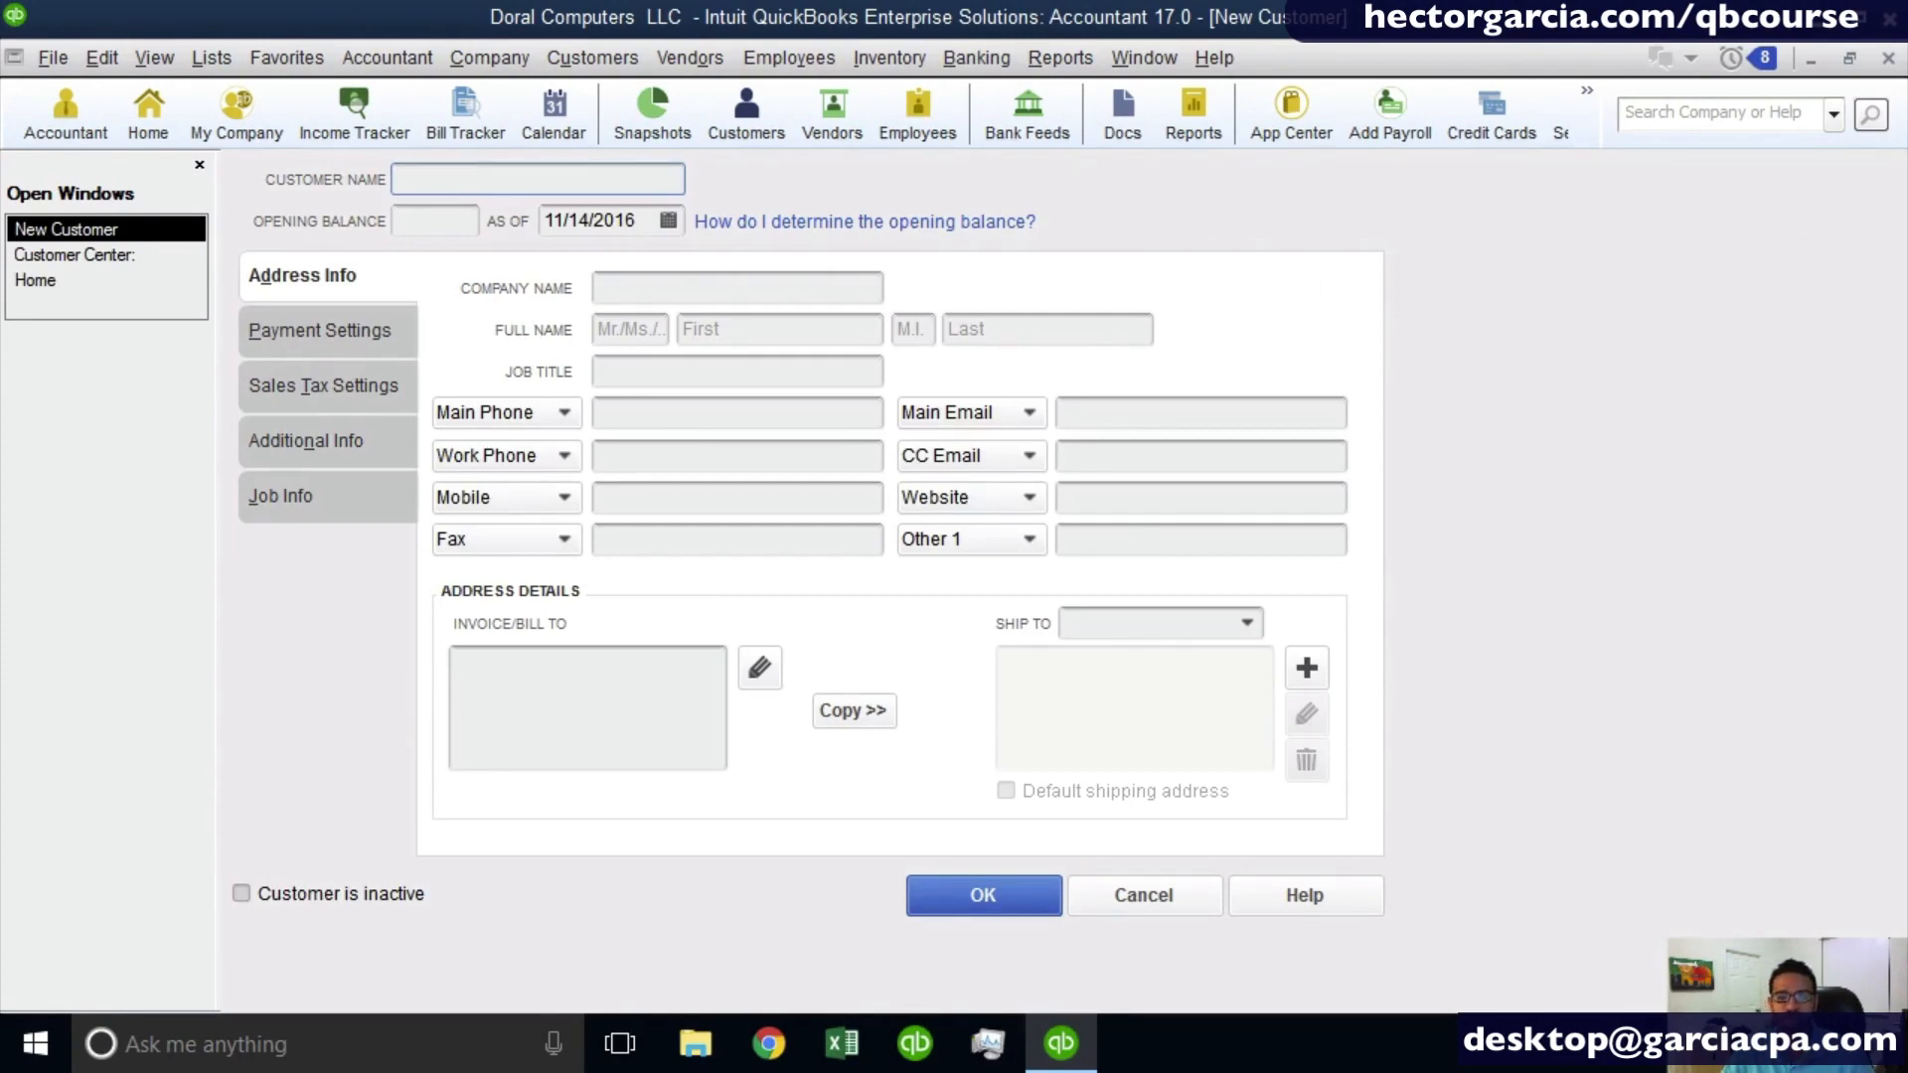
pyautogui.click(1888, 58)
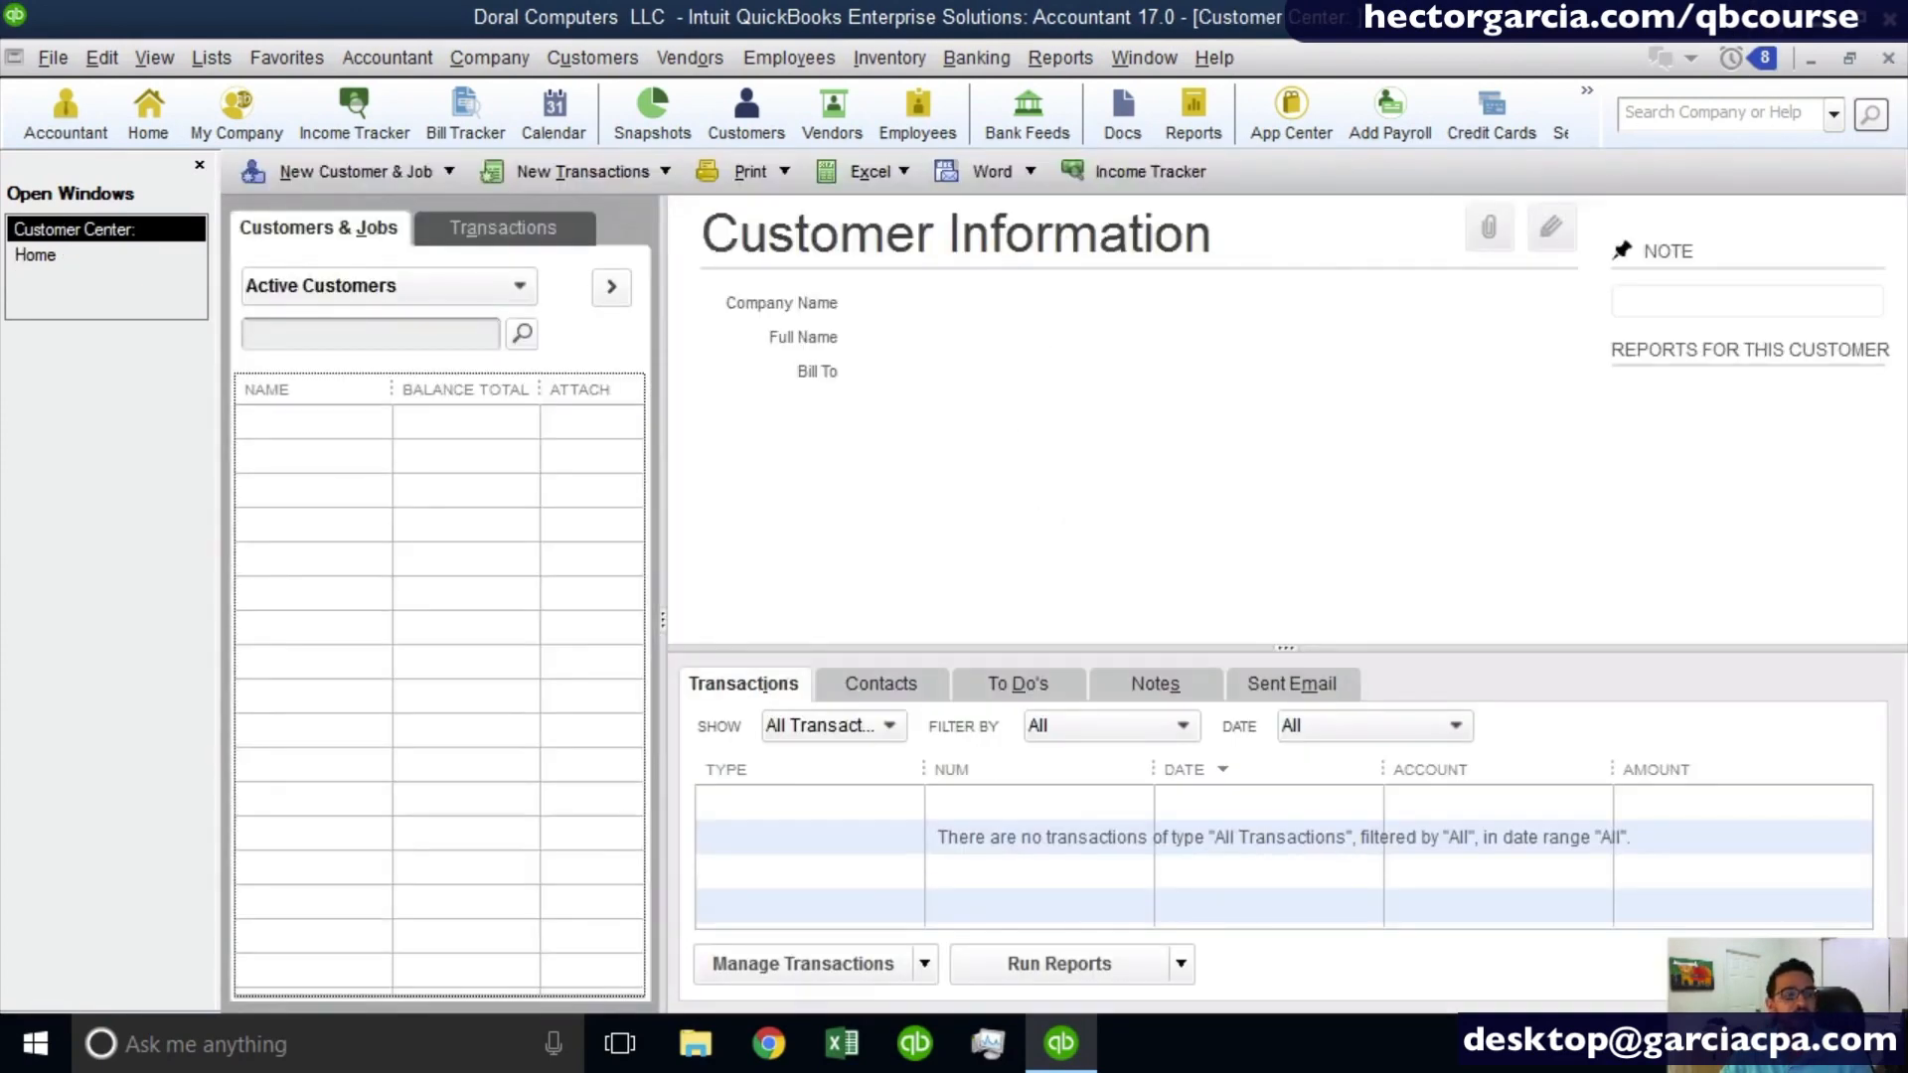
pyautogui.click(350, 177)
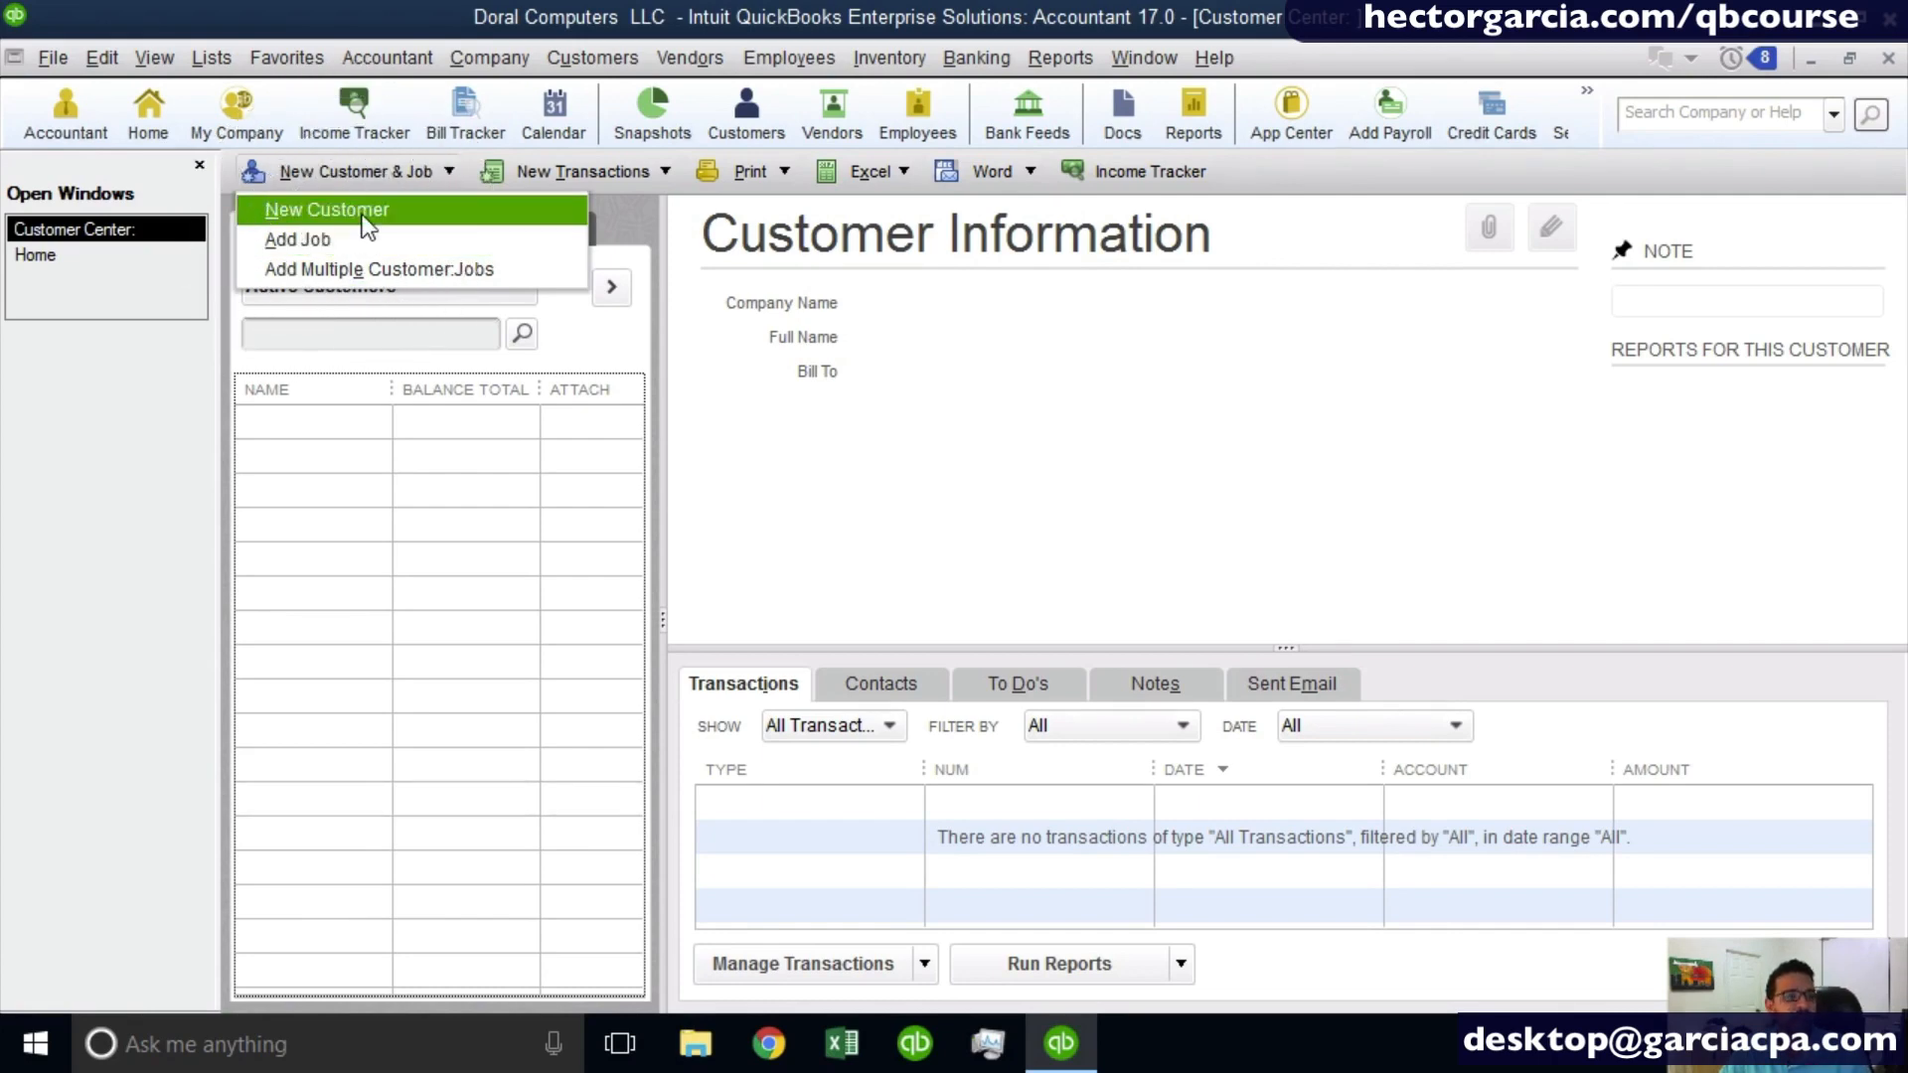
pyautogui.click(364, 217)
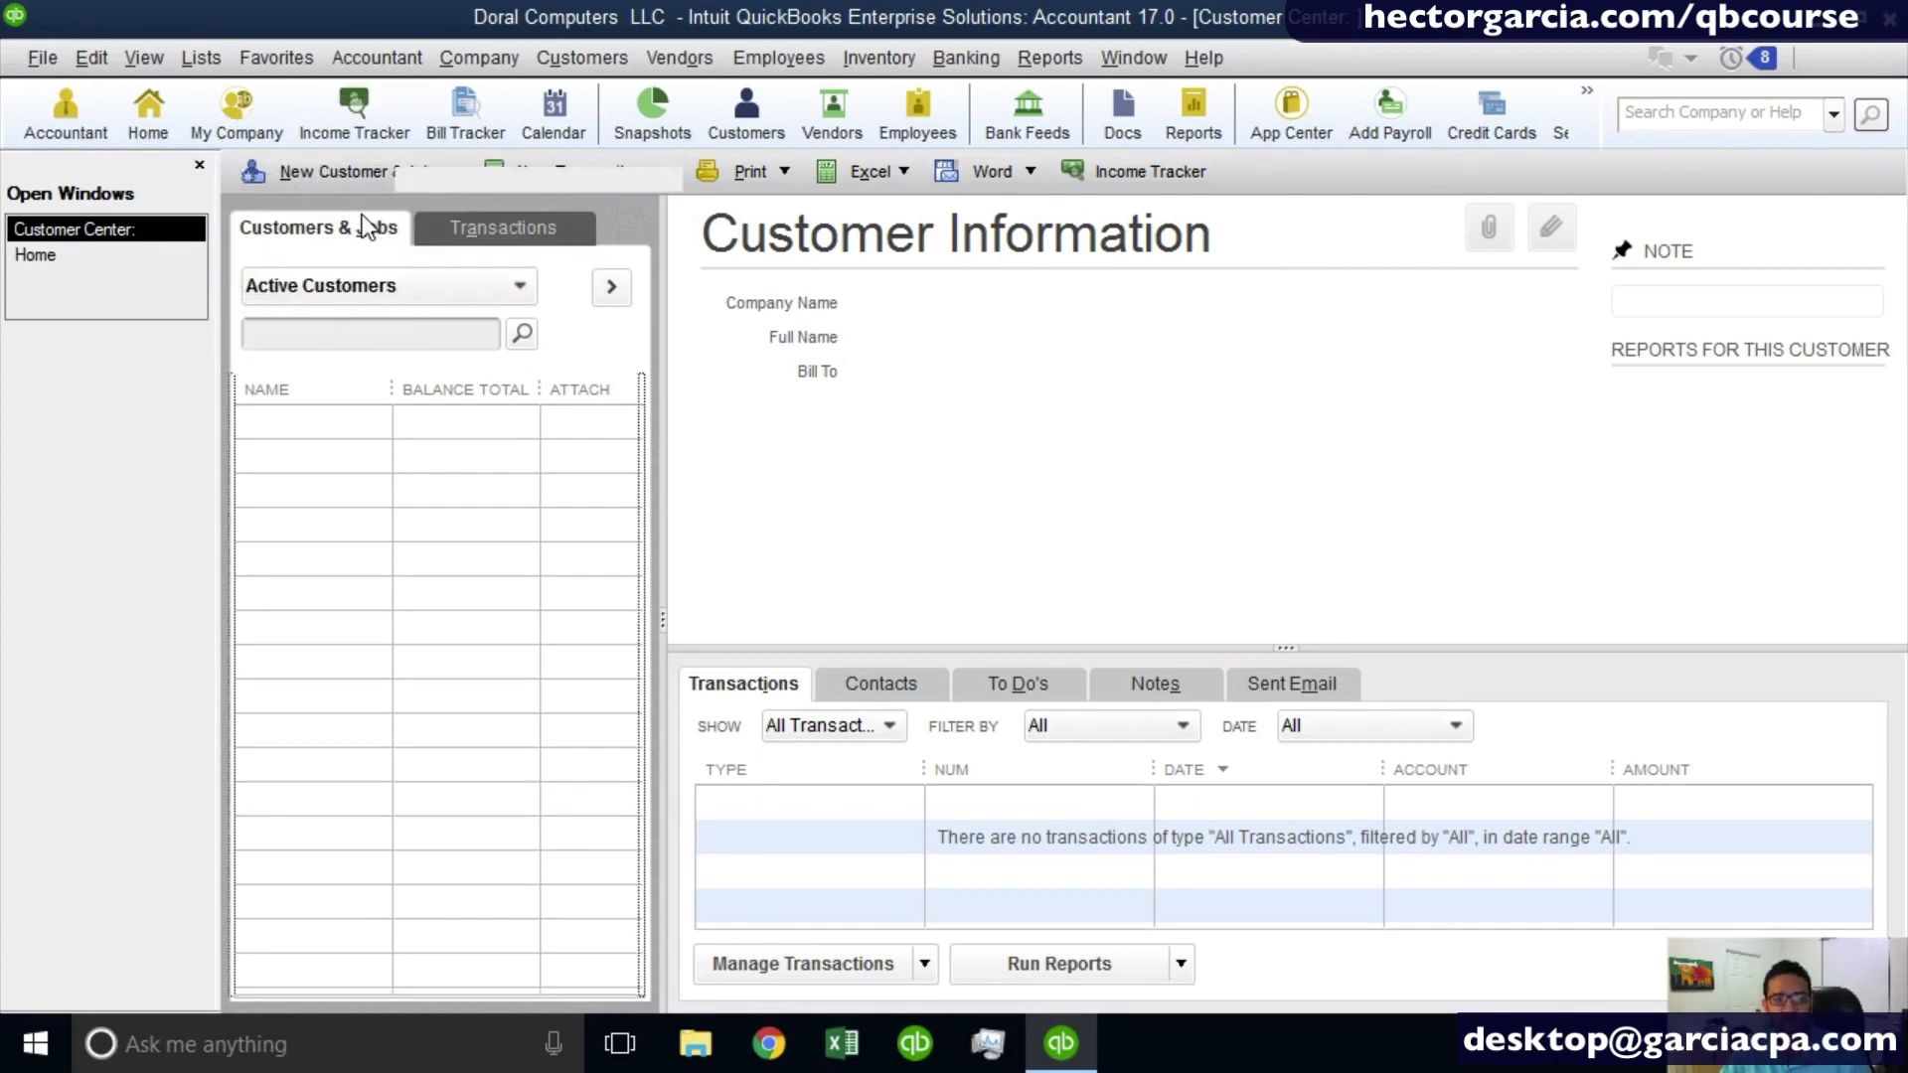
pyautogui.press('Escape')
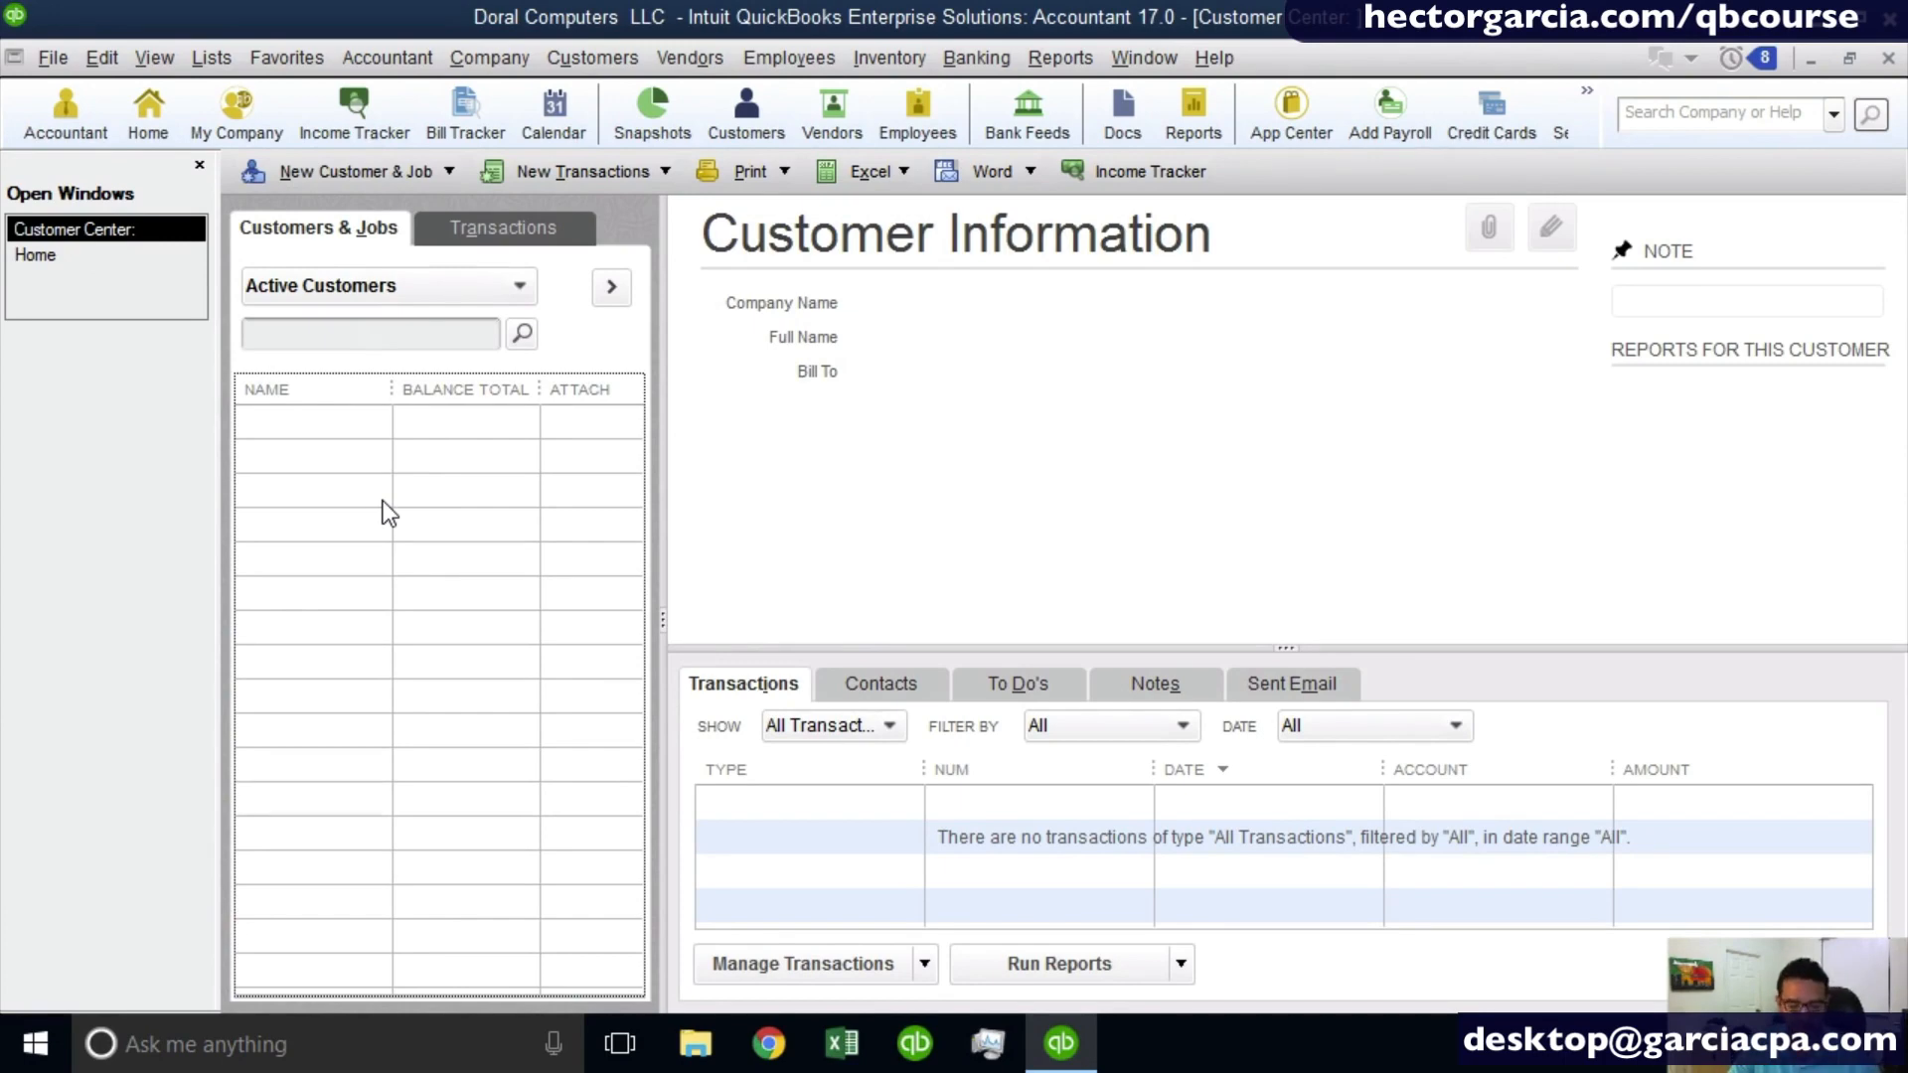
# - Start a new customer record and show its form as a floating window beside the customer list
pyautogui.hotkey('ctrl', 'n')
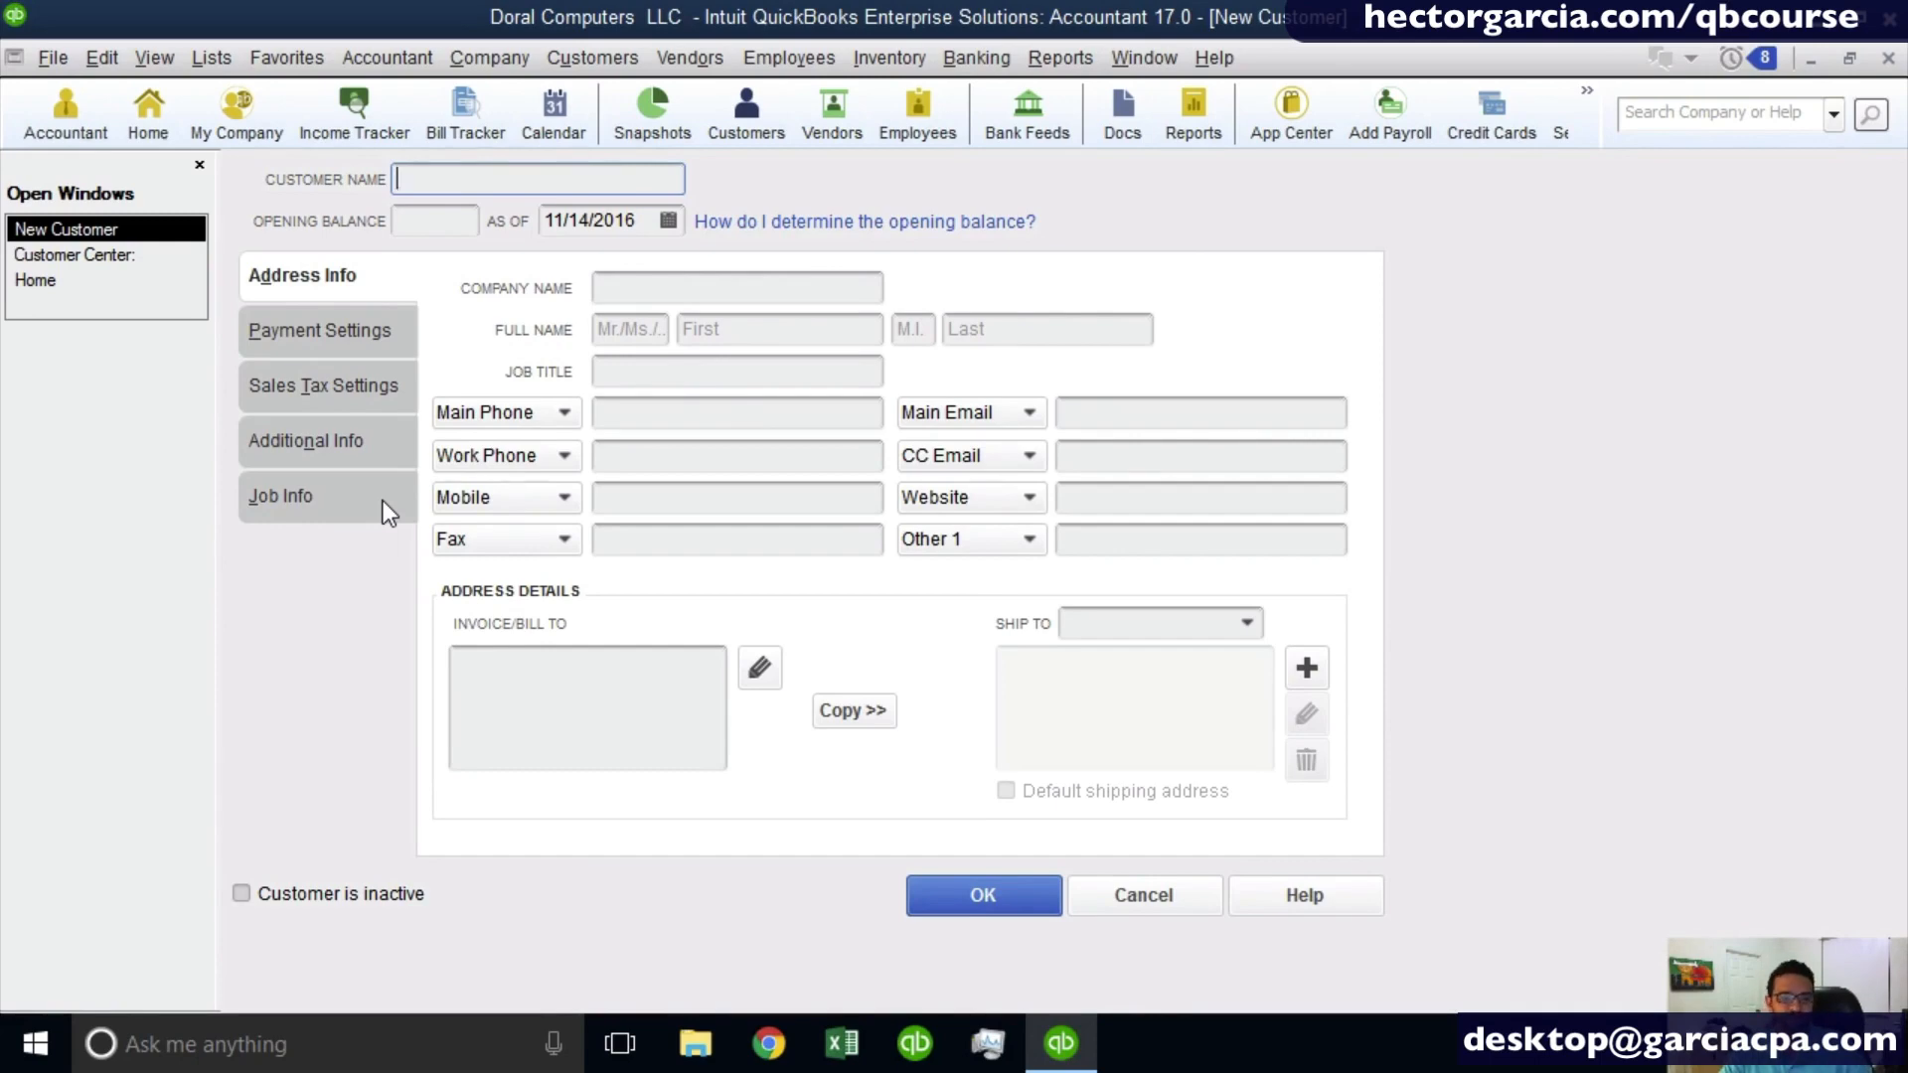
pyautogui.click(1849, 58)
pyautogui.moveTo(983, 224); pyautogui.dragTo(1338, 182)
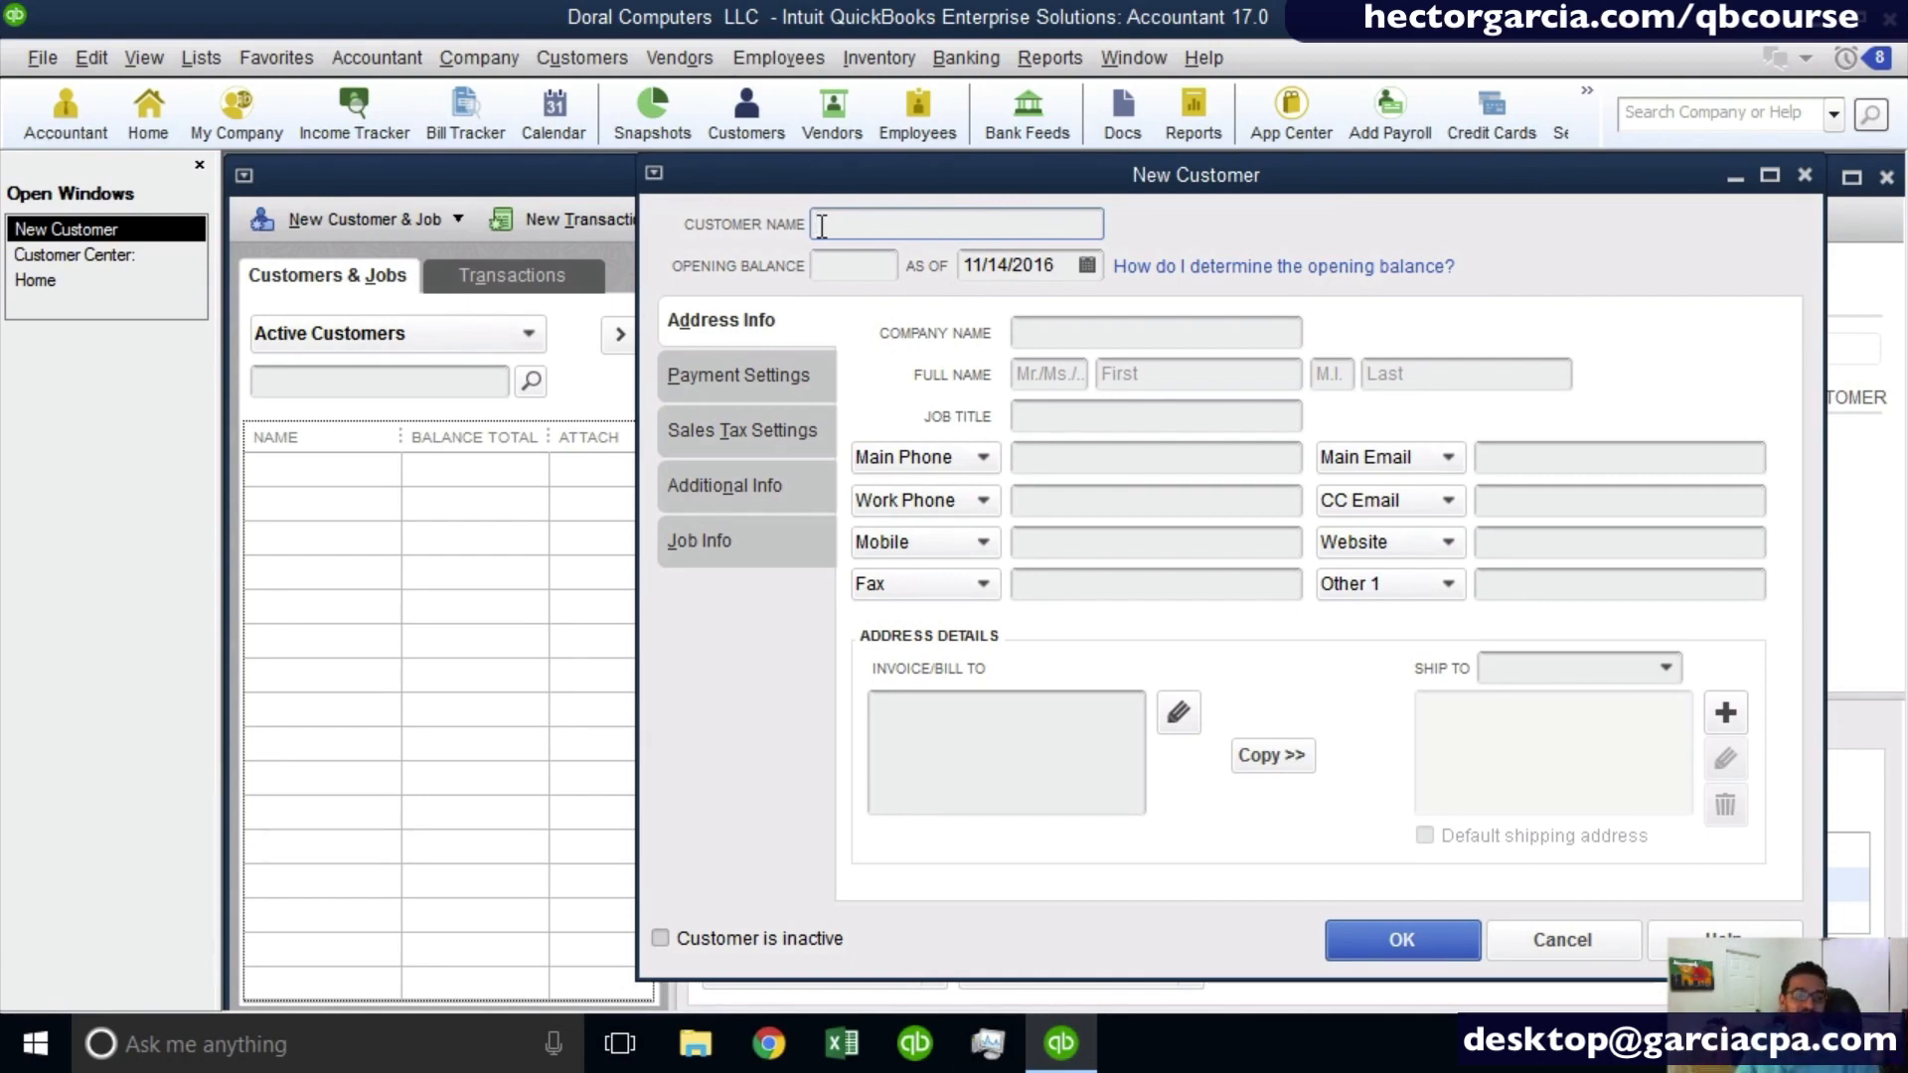
# - Enter SOUTH FLORIDA HEALTH CENTER LLC as the new customer's company name
pyautogui.click(1071, 336)
pyautogui.click(1143, 364)
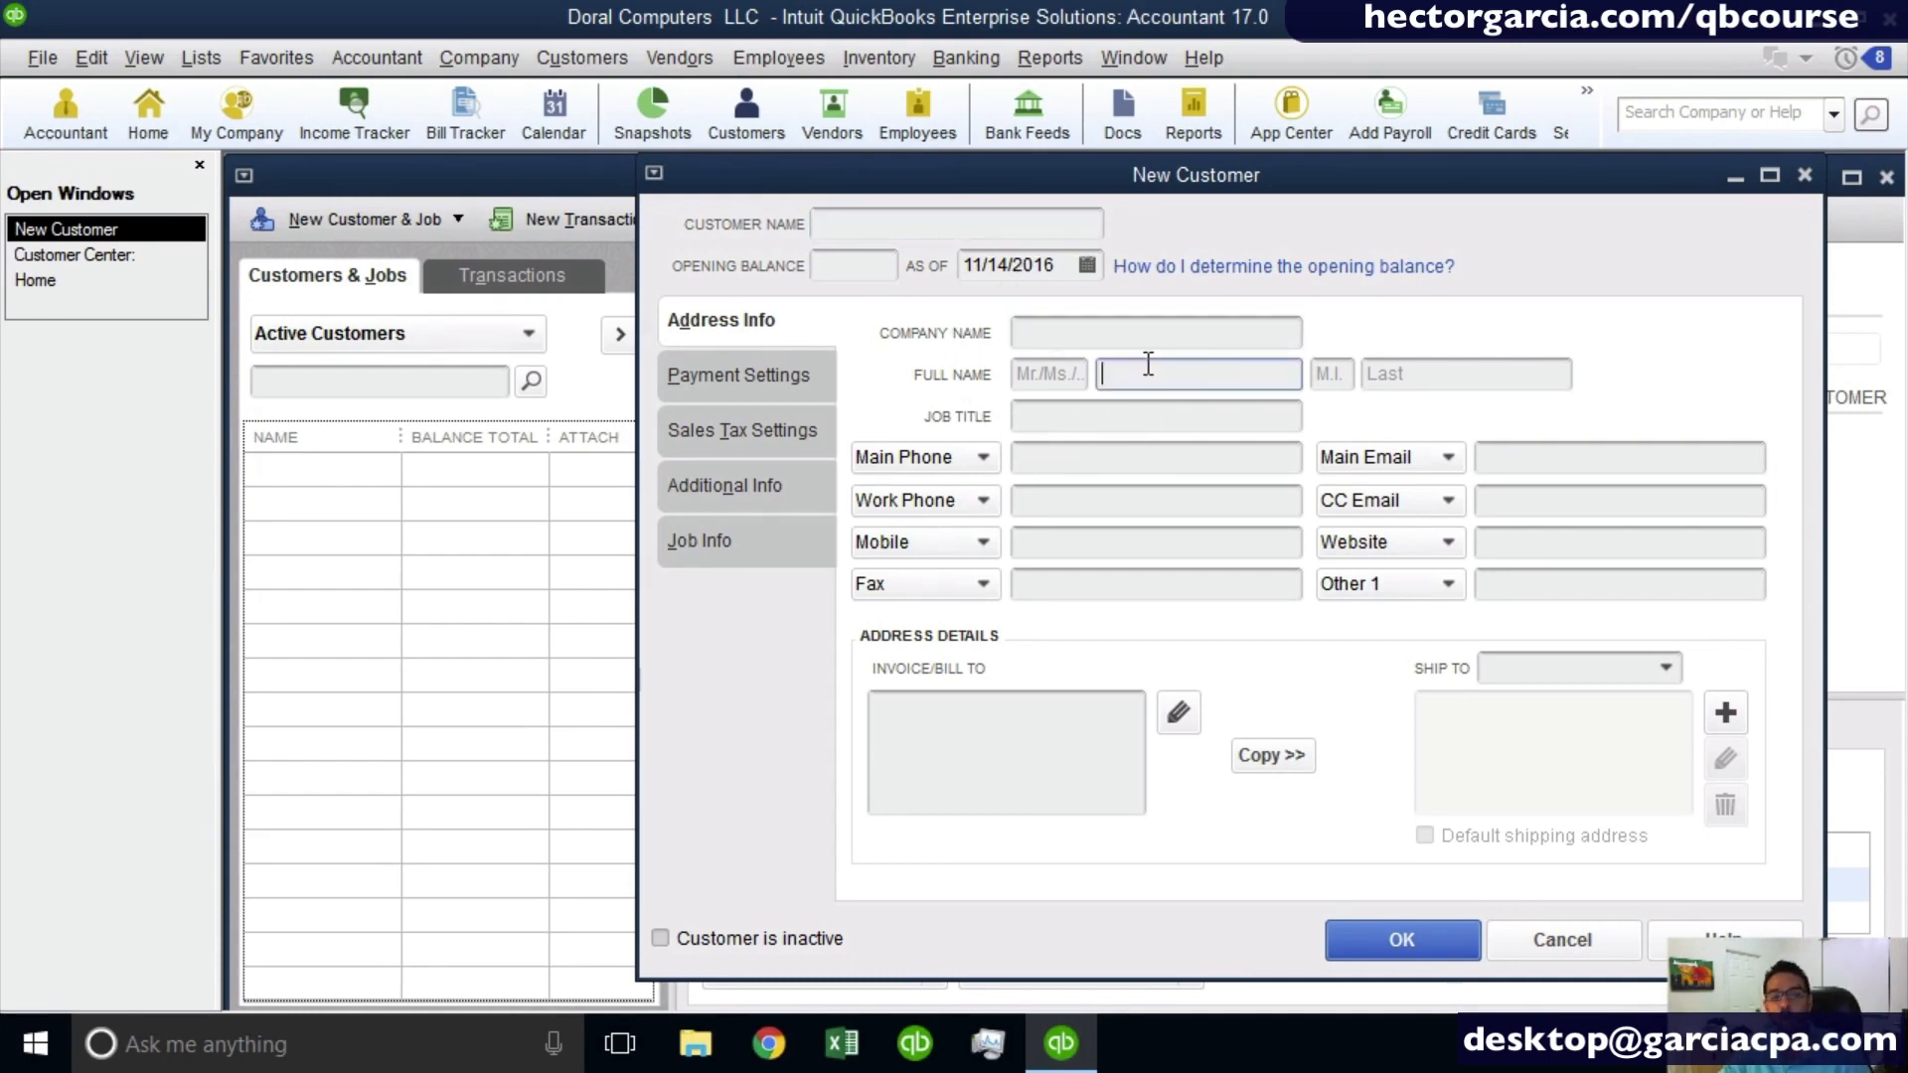
pyautogui.click(1450, 369)
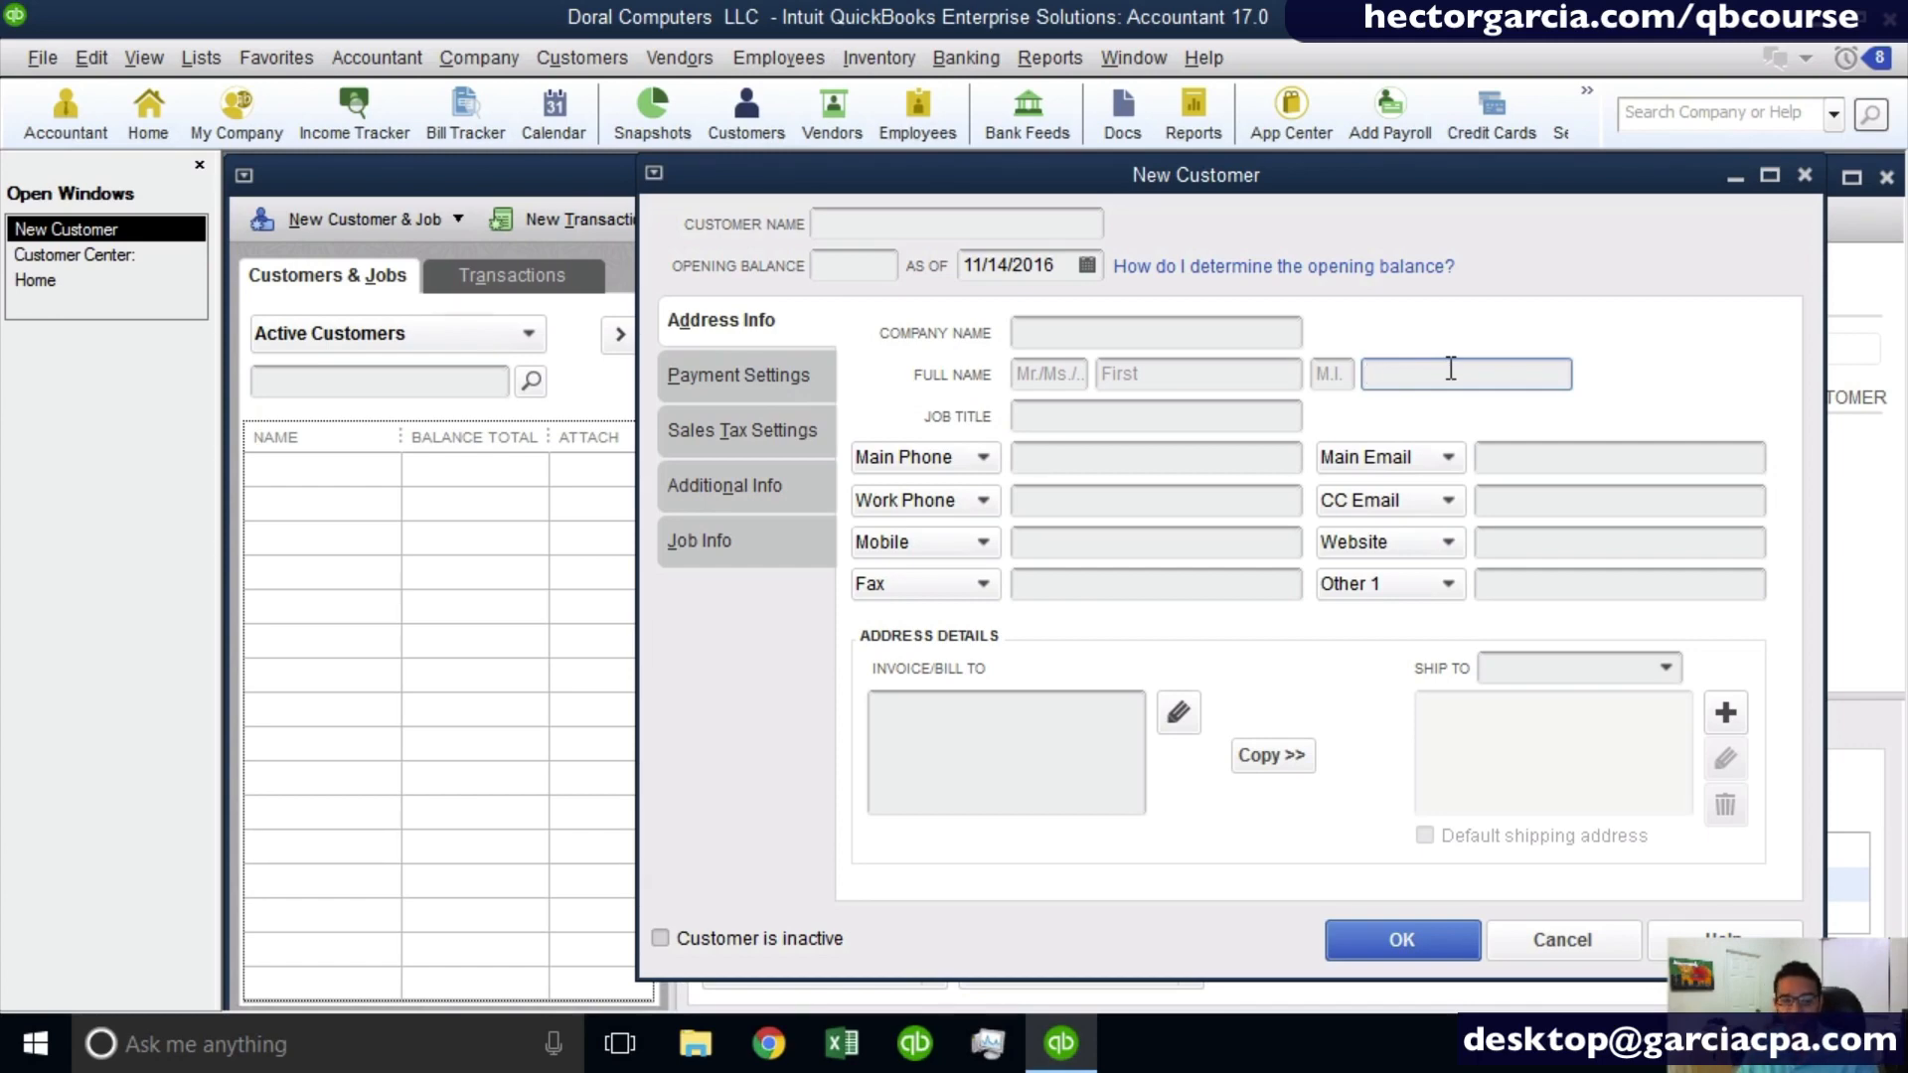
pyautogui.click(1114, 332)
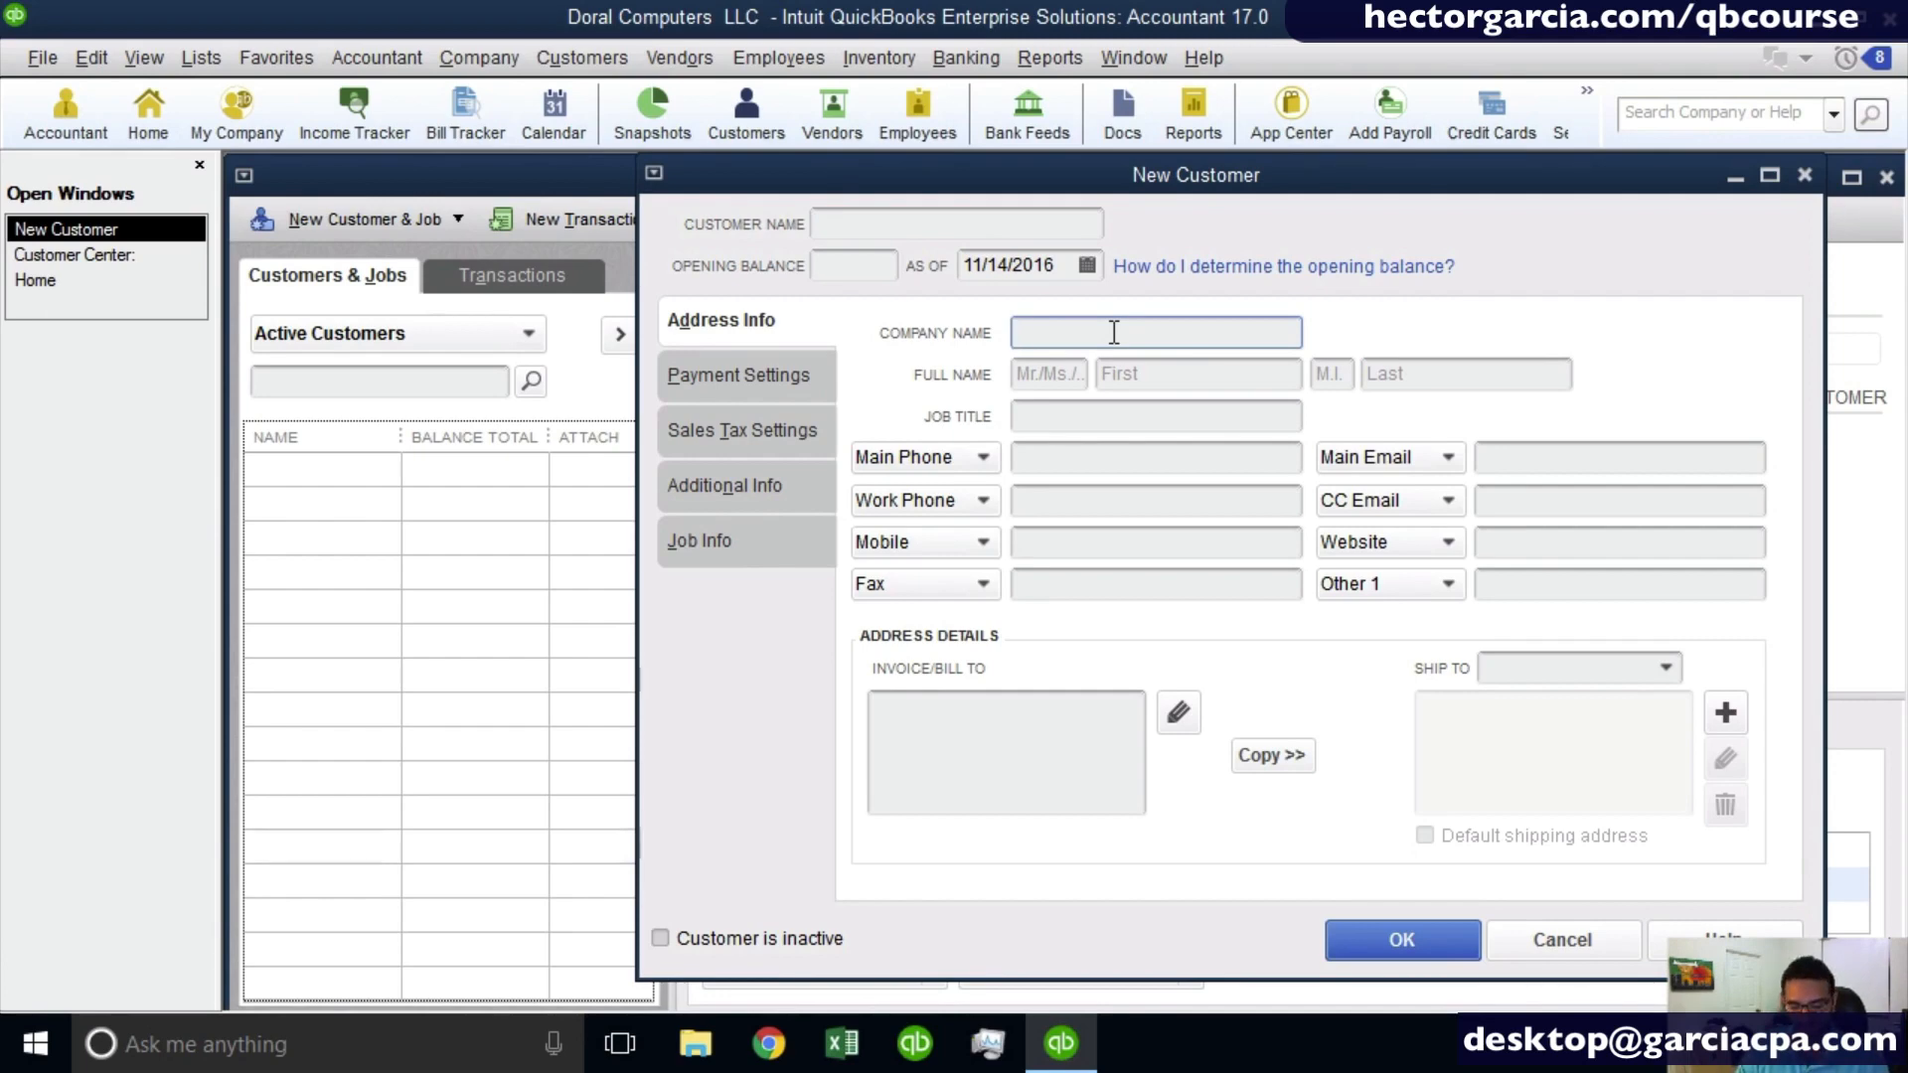
pyautogui.write('SOU')
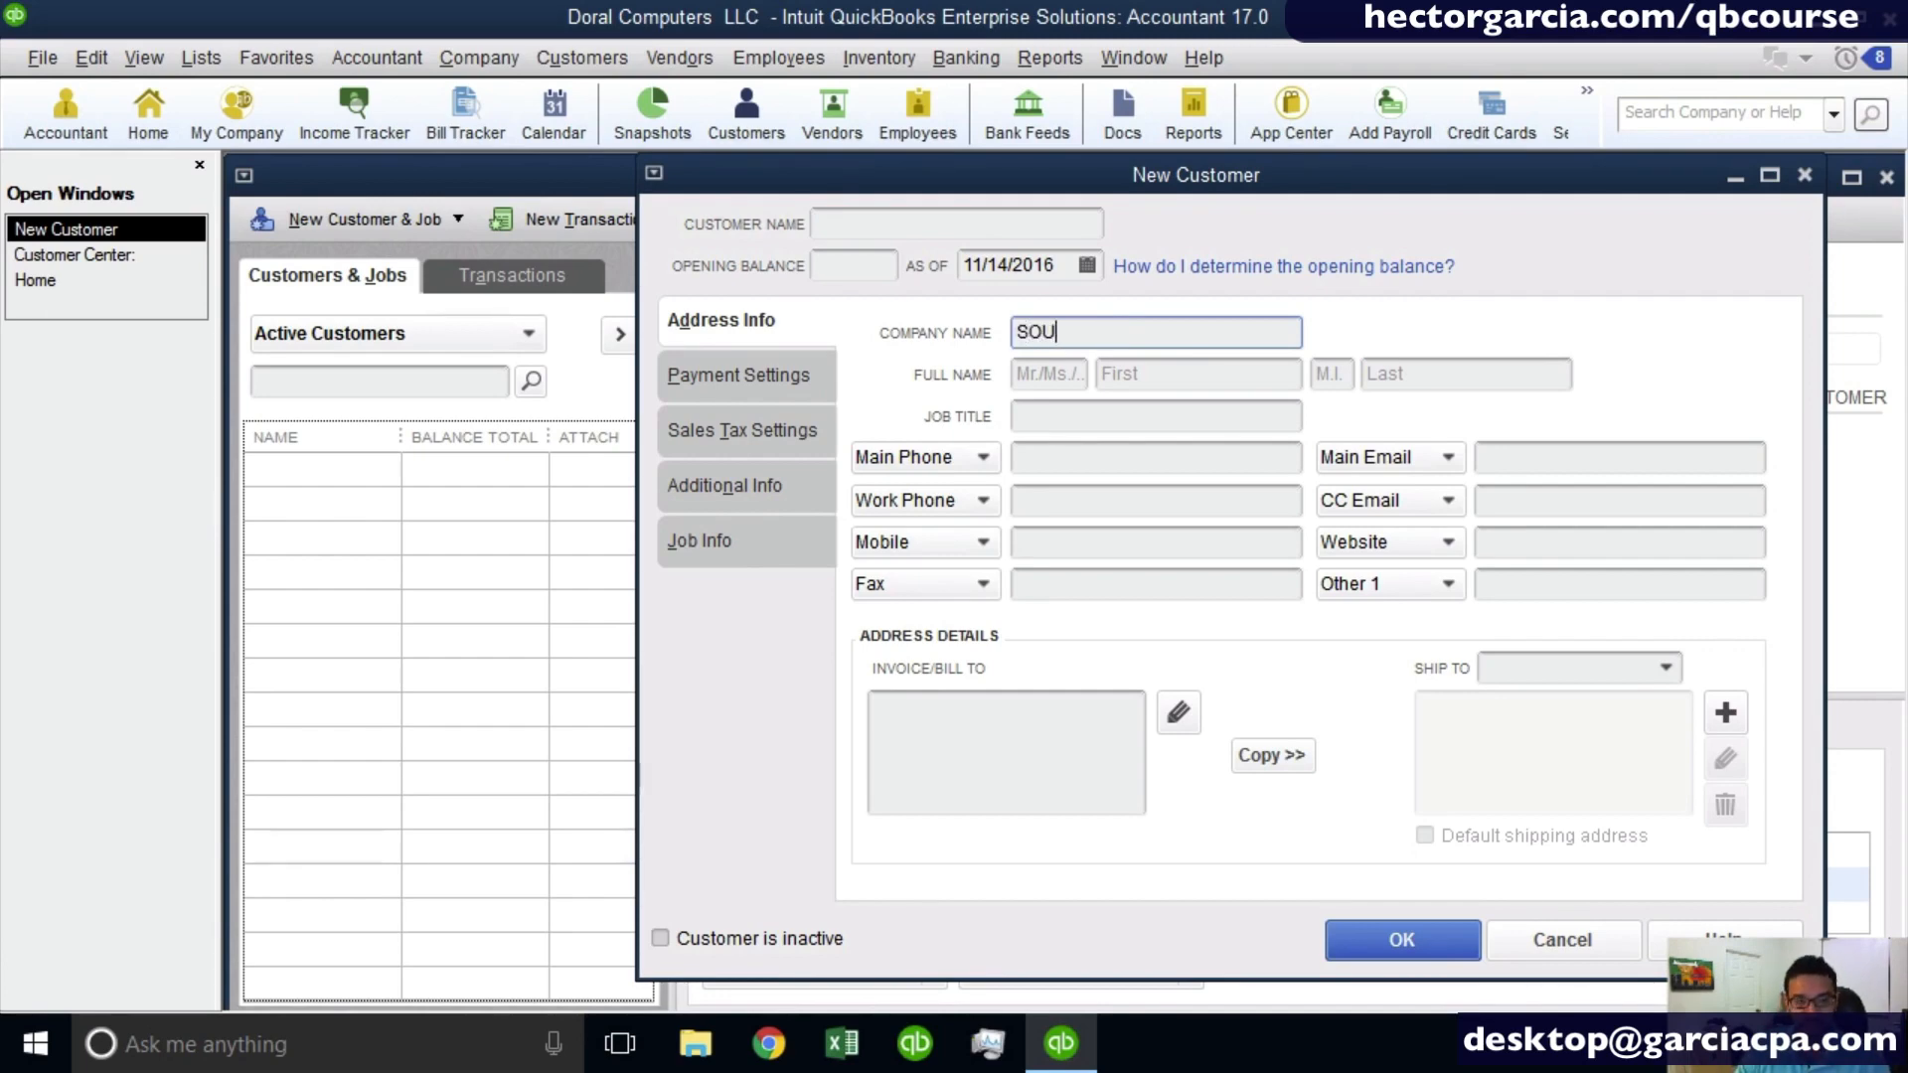
pyautogui.write('TH FLORIDA')
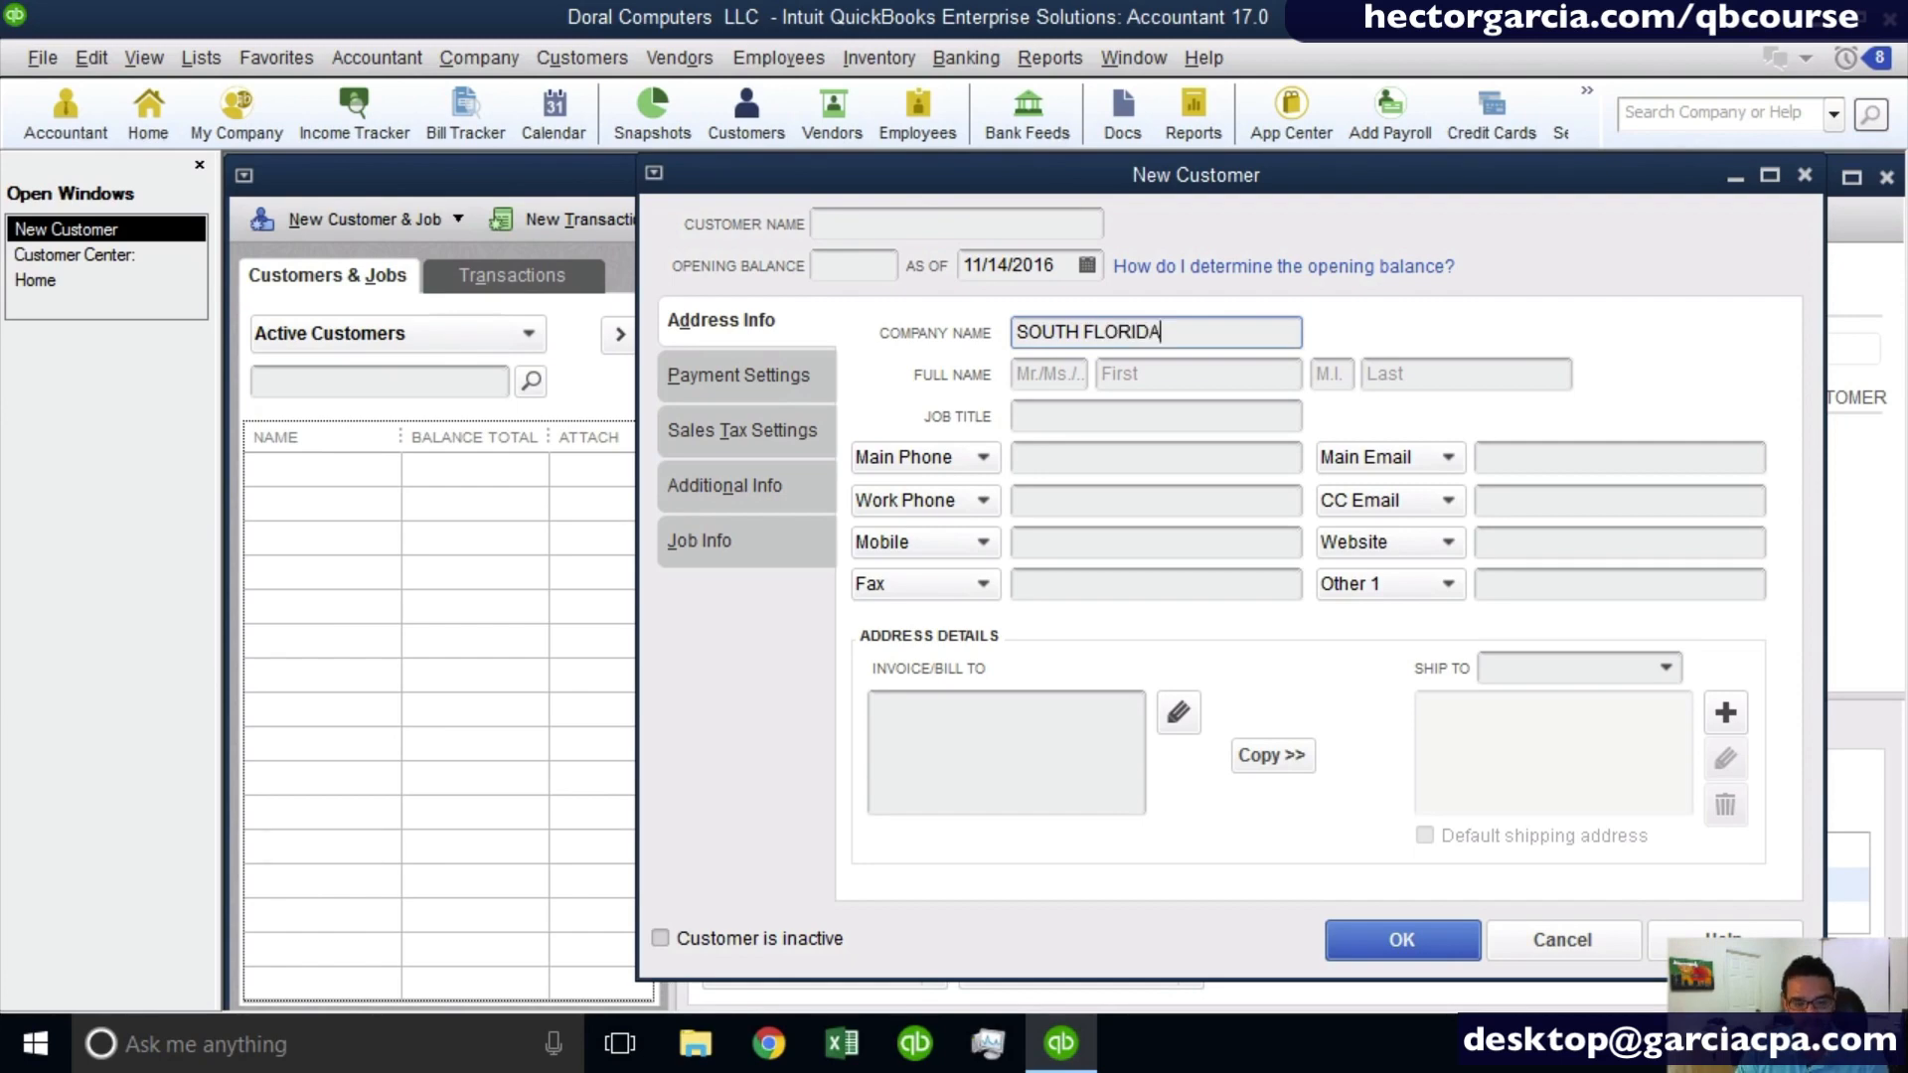
pyautogui.write(' HEALTH CENTE')
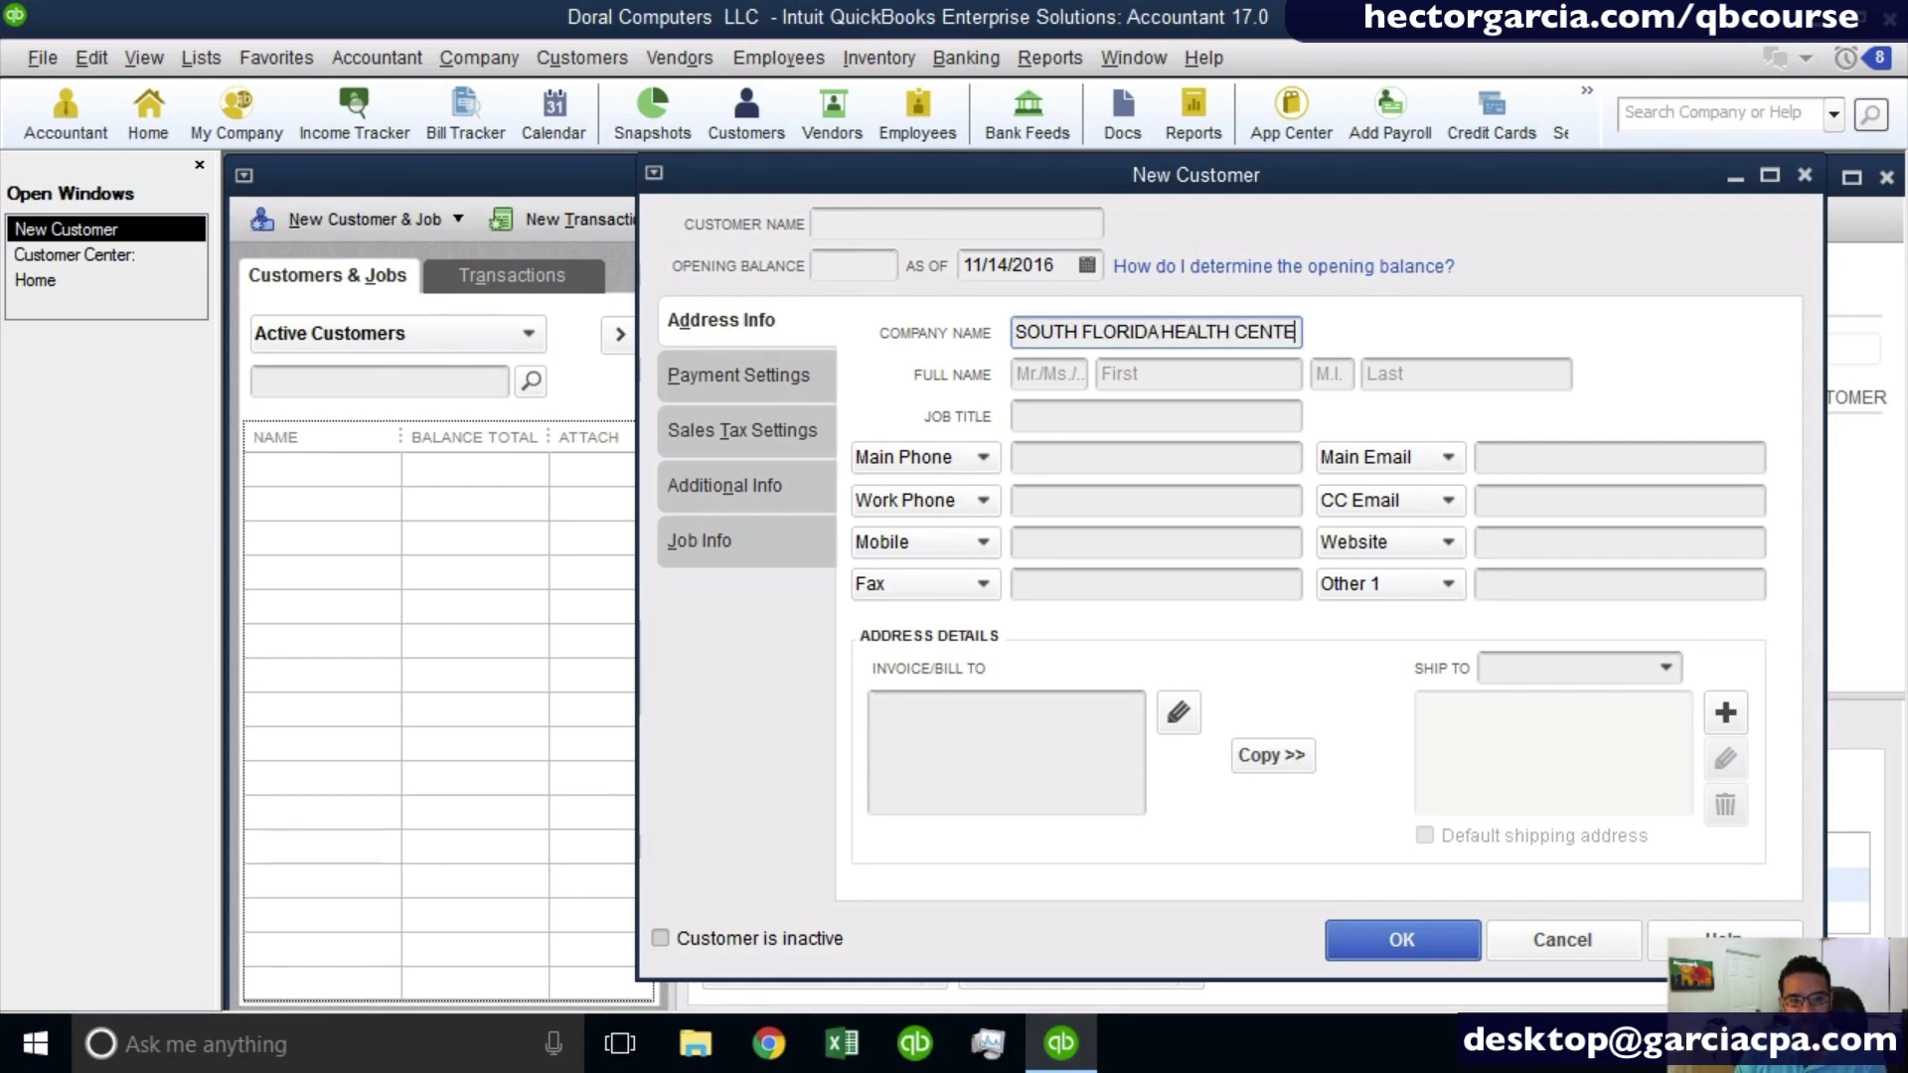
pyautogui.write('R LLC')
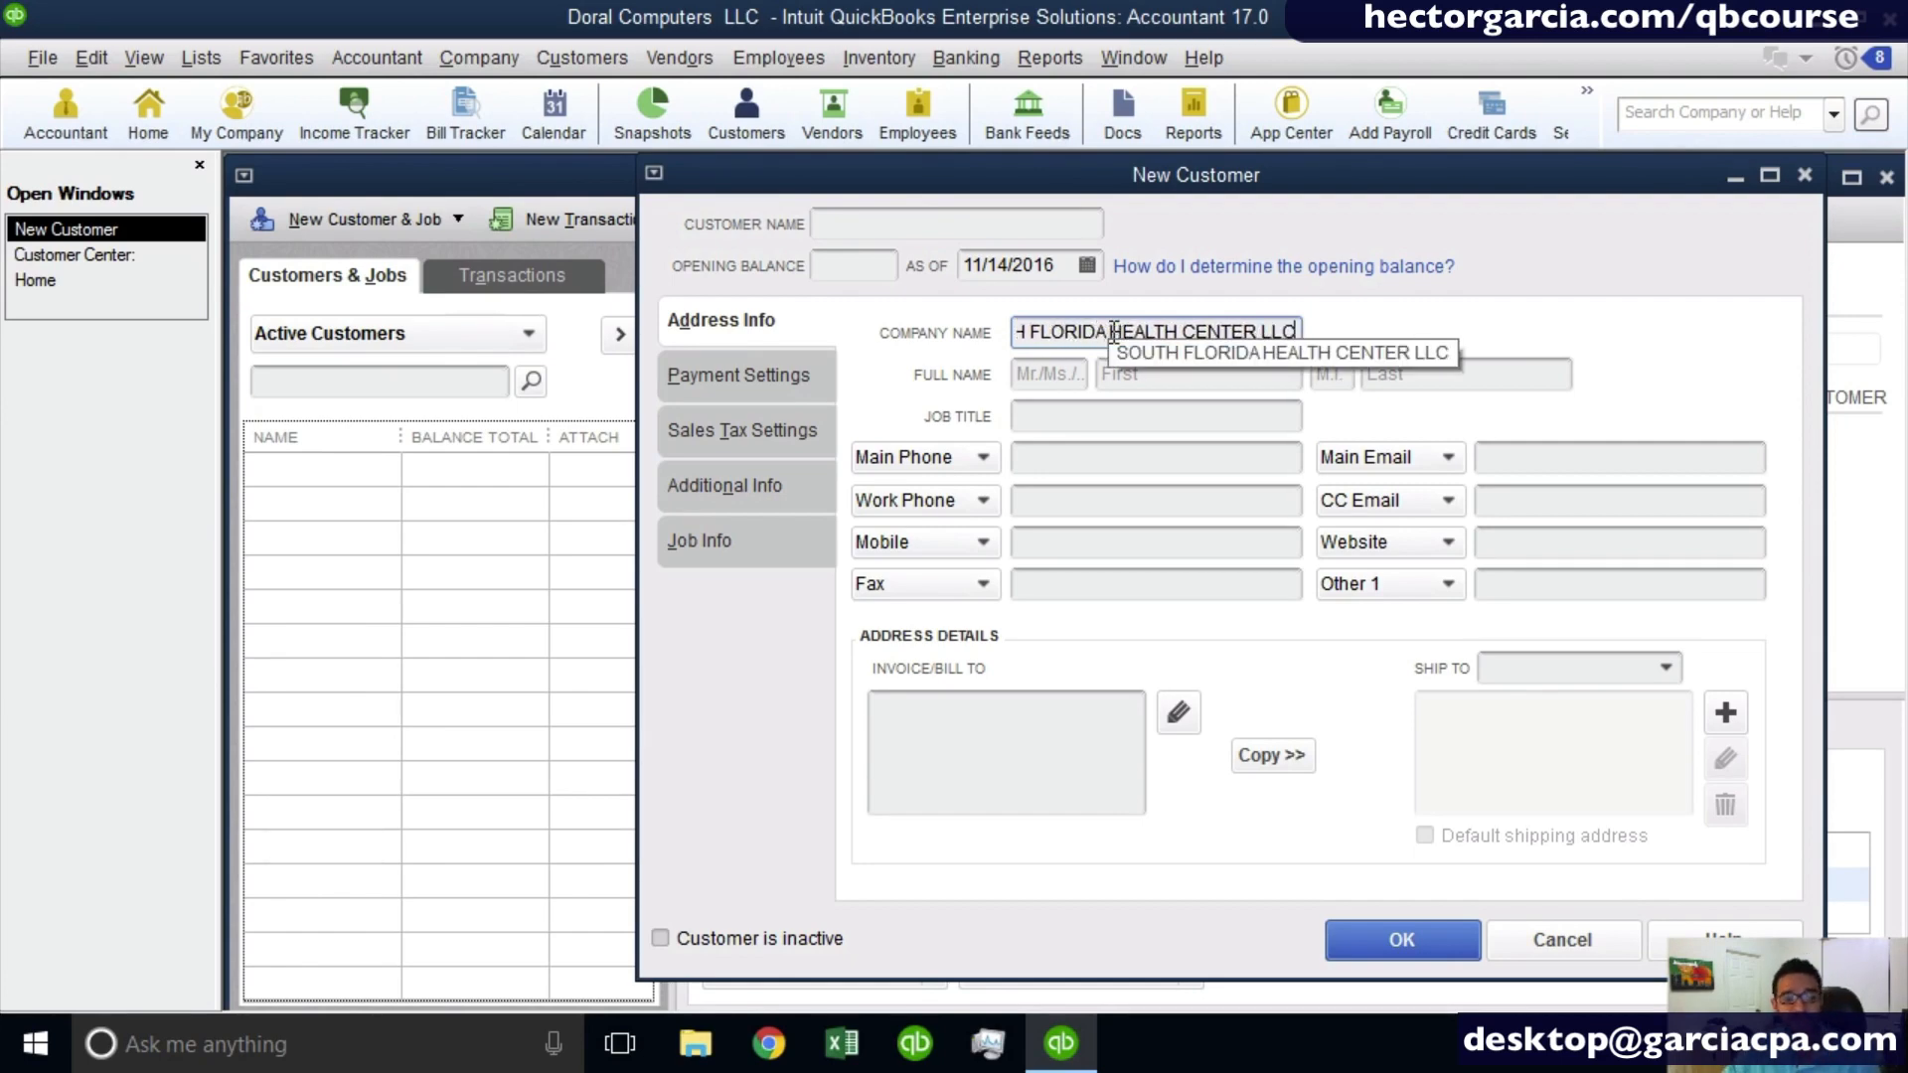
pyautogui.moveTo(1114, 332); pyautogui.dragTo(974, 324)
pyautogui.click(1240, 334)
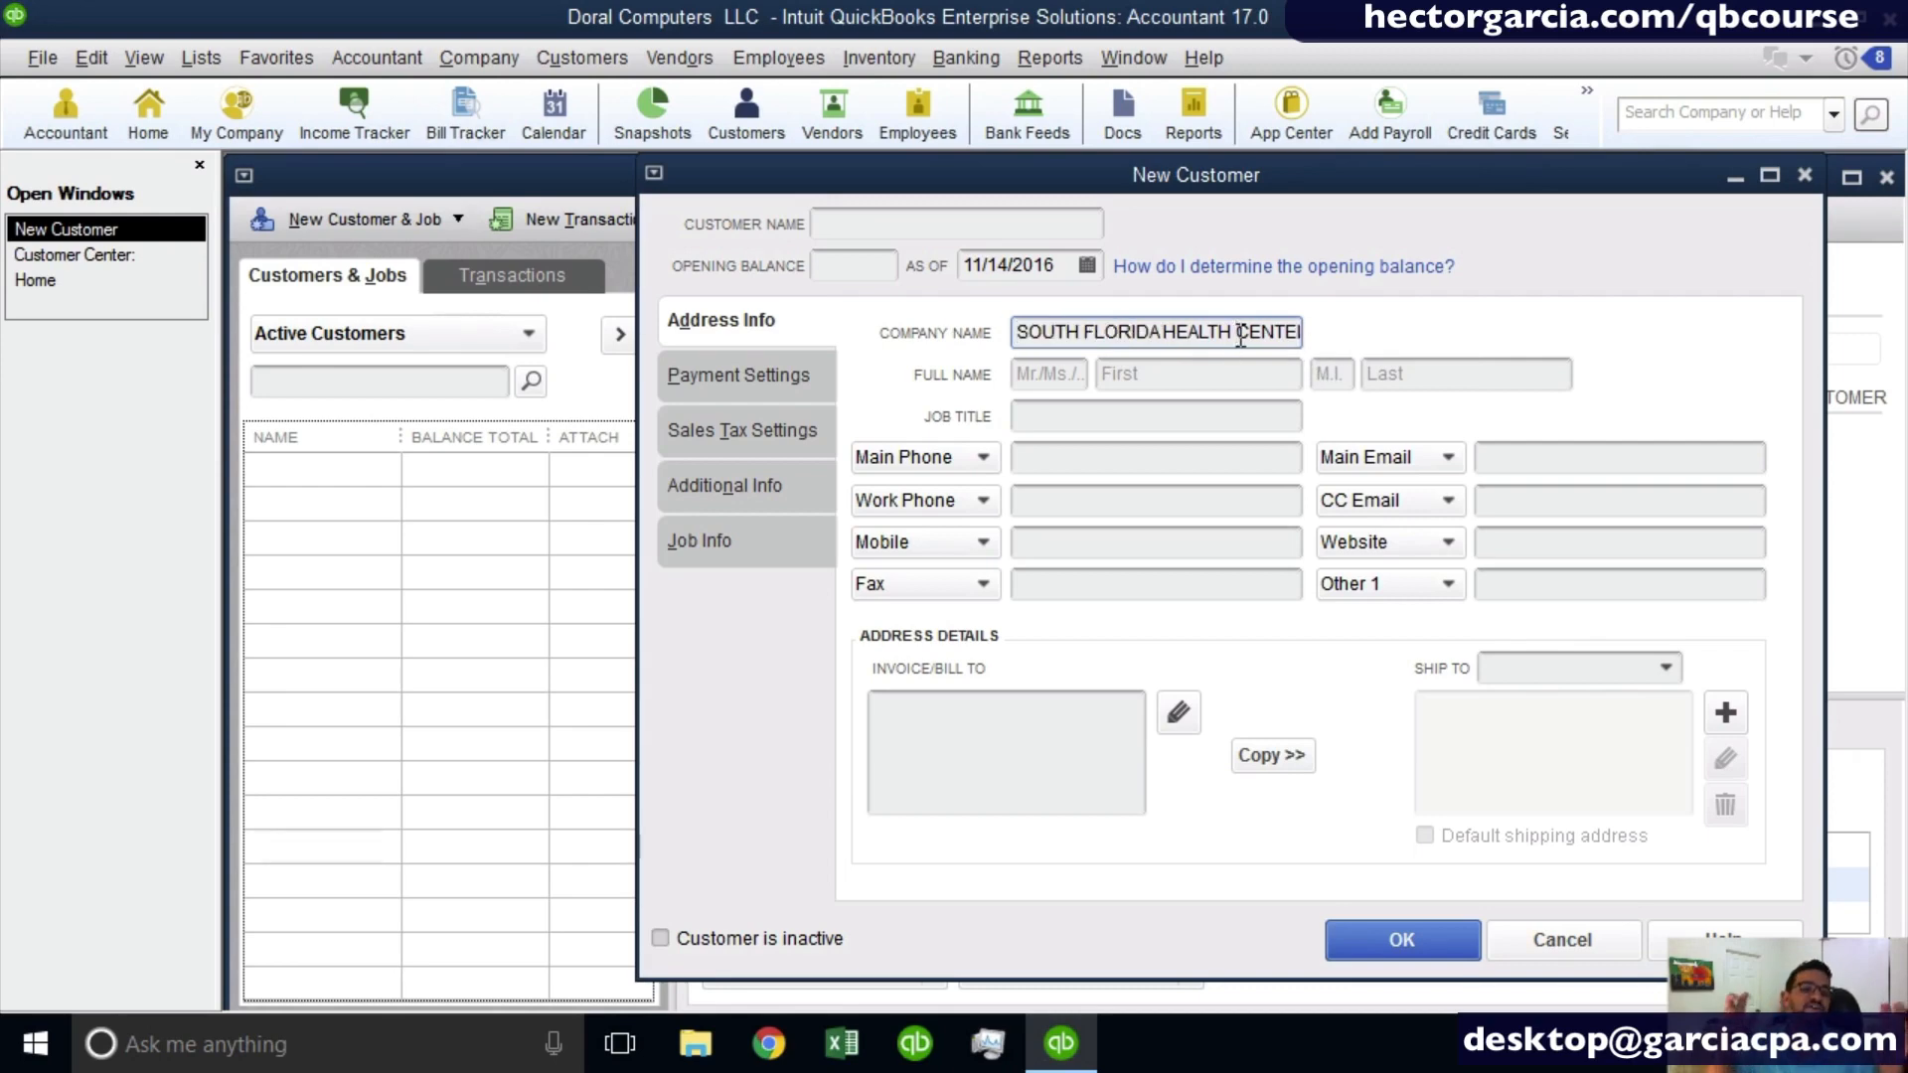
# - Replace the automatically filled customer name with MIAMI HOSPITAL
pyautogui.click(845, 224)
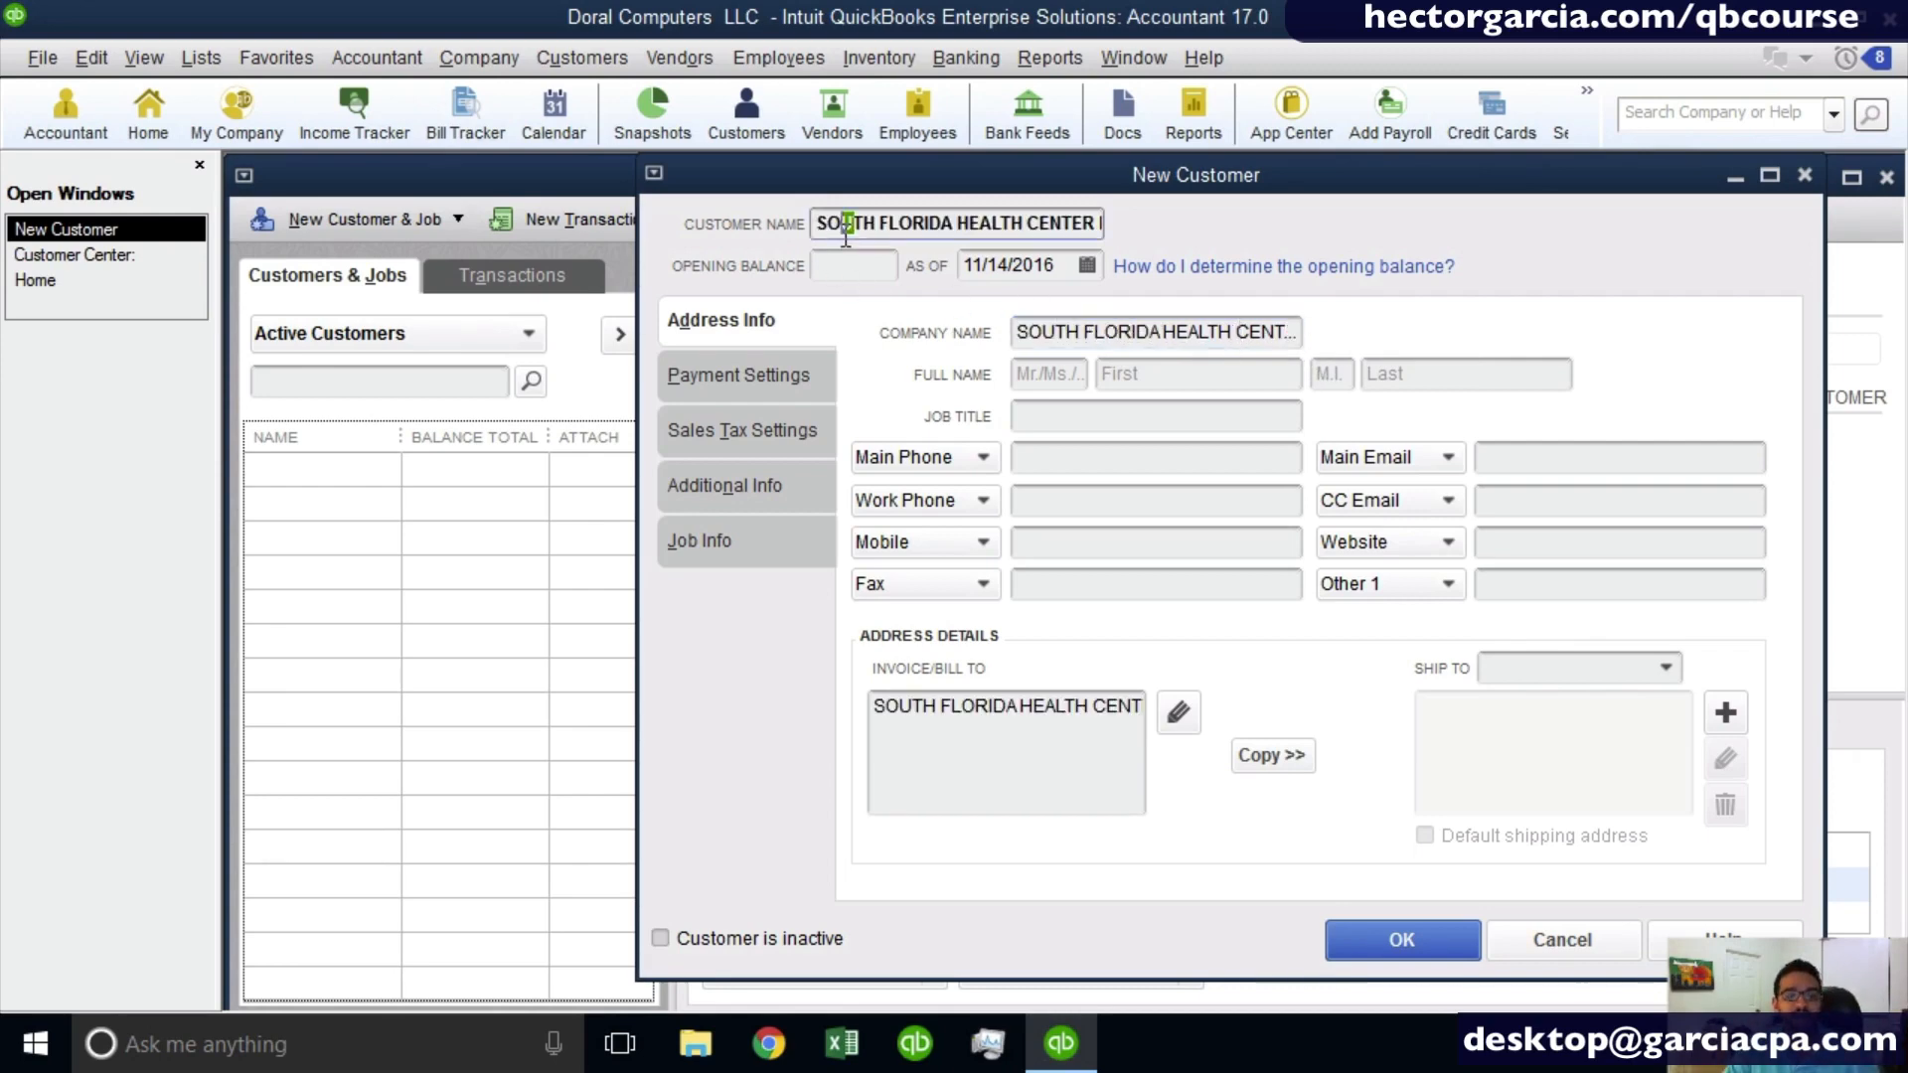
pyautogui.moveTo(816, 229); pyautogui.dragTo(1373, 245)
pyautogui.write('MIAMI H')
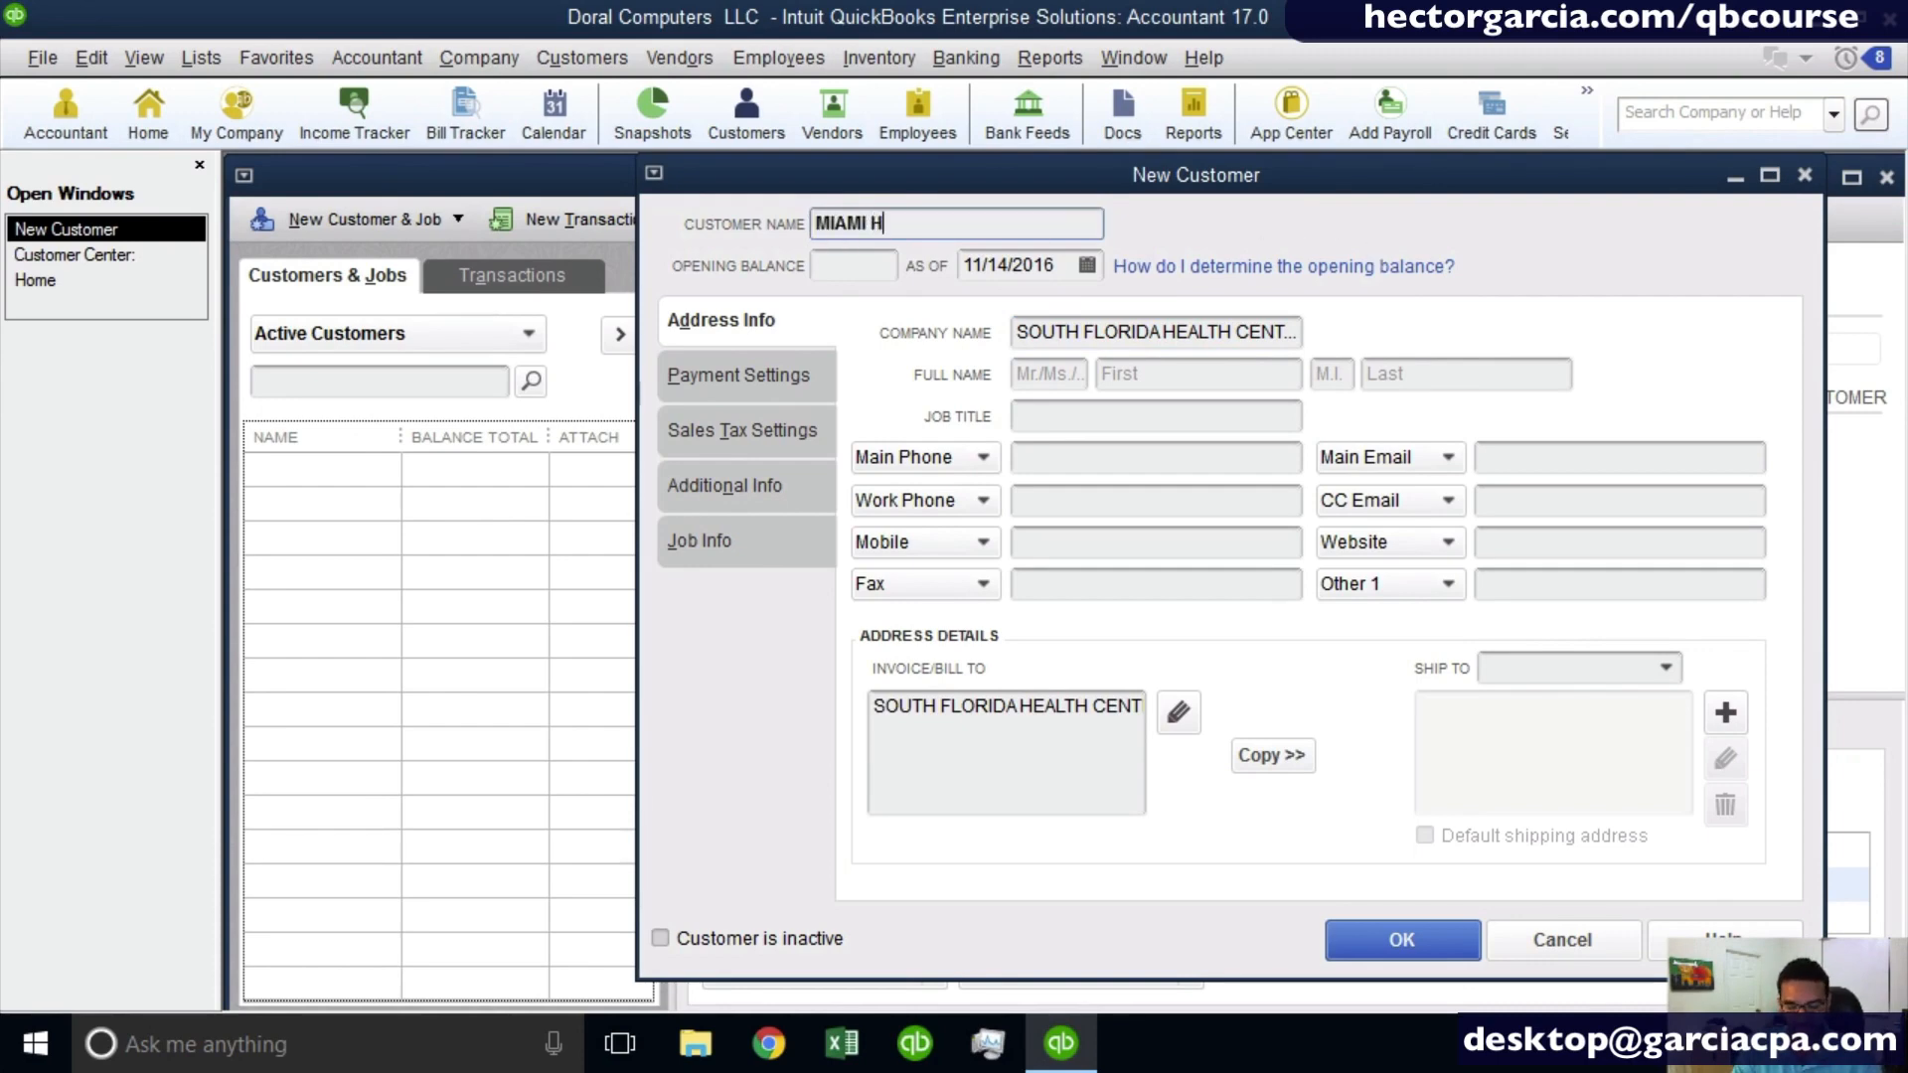
pyautogui.write('OSPITAL')
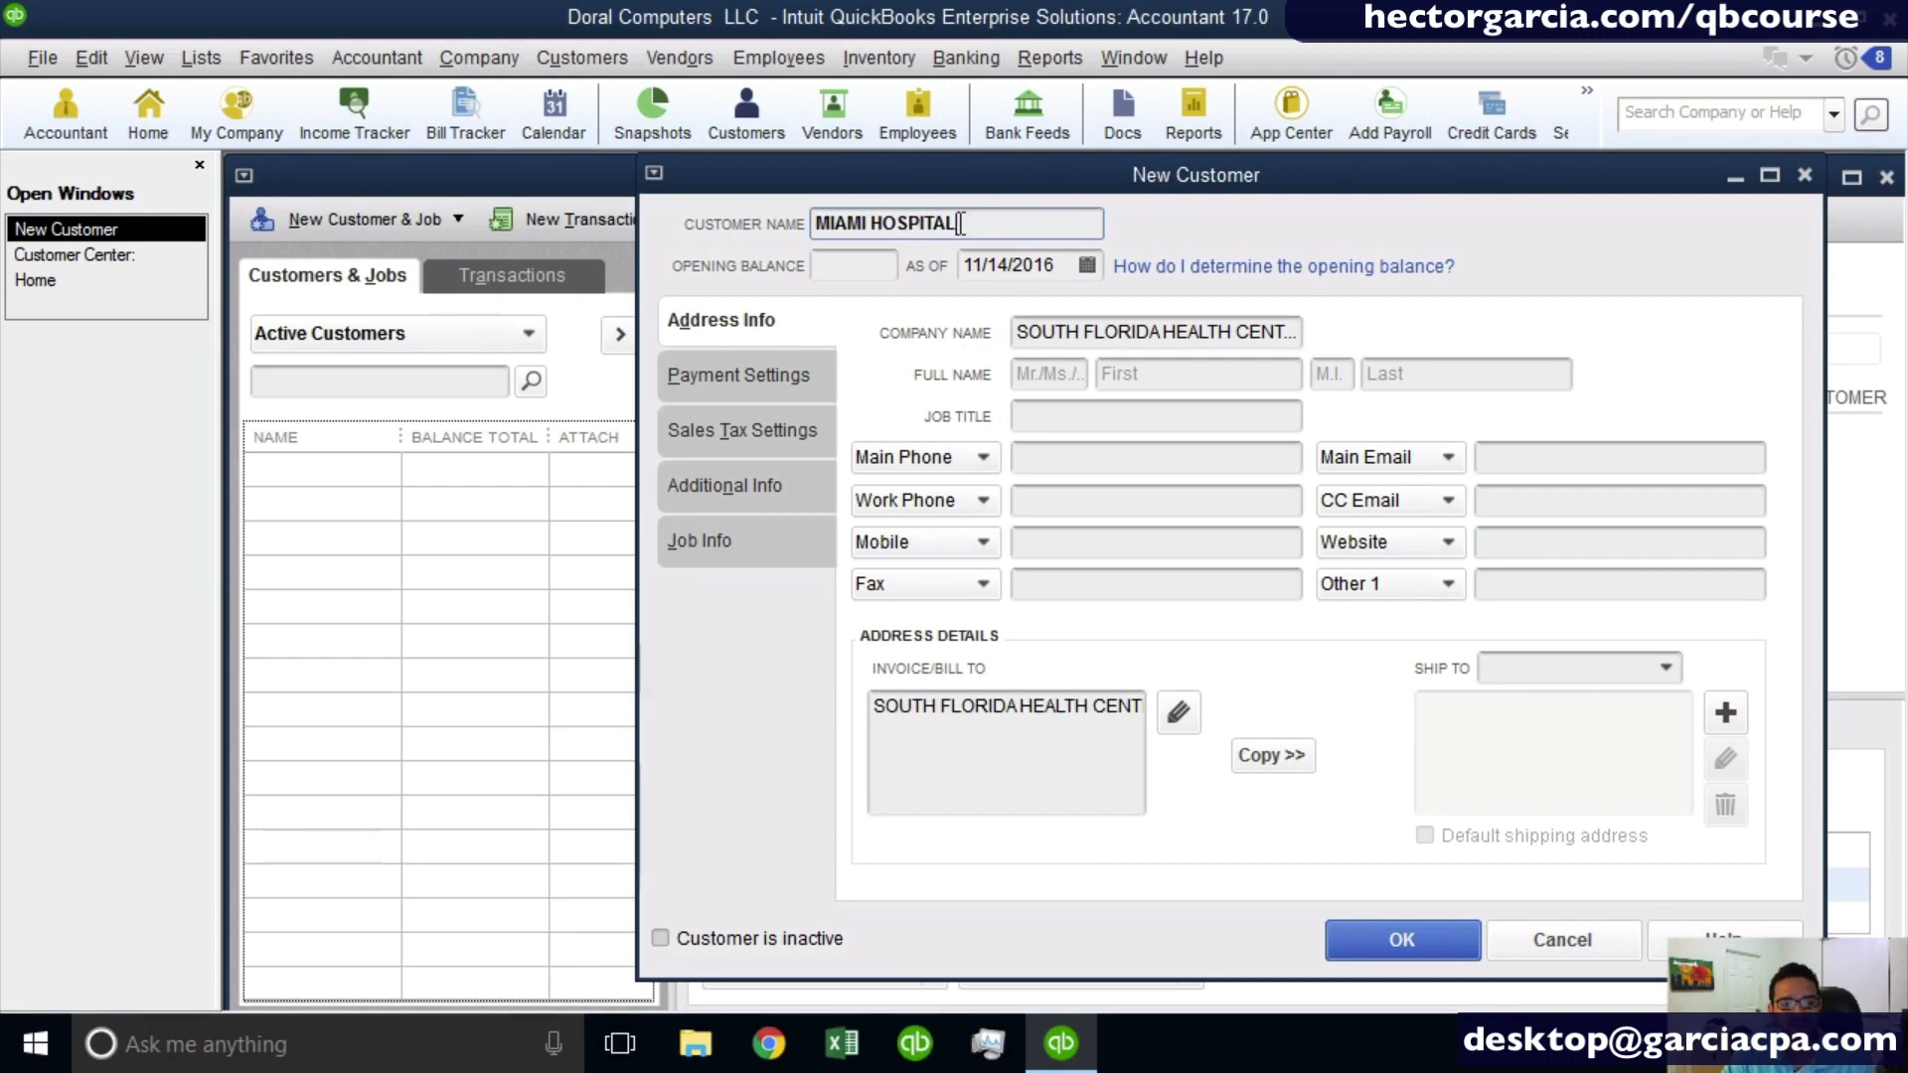
# - Examine the customer name, company name, full name and main phone fields, including the label choices offered for the main phone
pyautogui.moveTo(1003, 225); pyautogui.dragTo(740, 227)
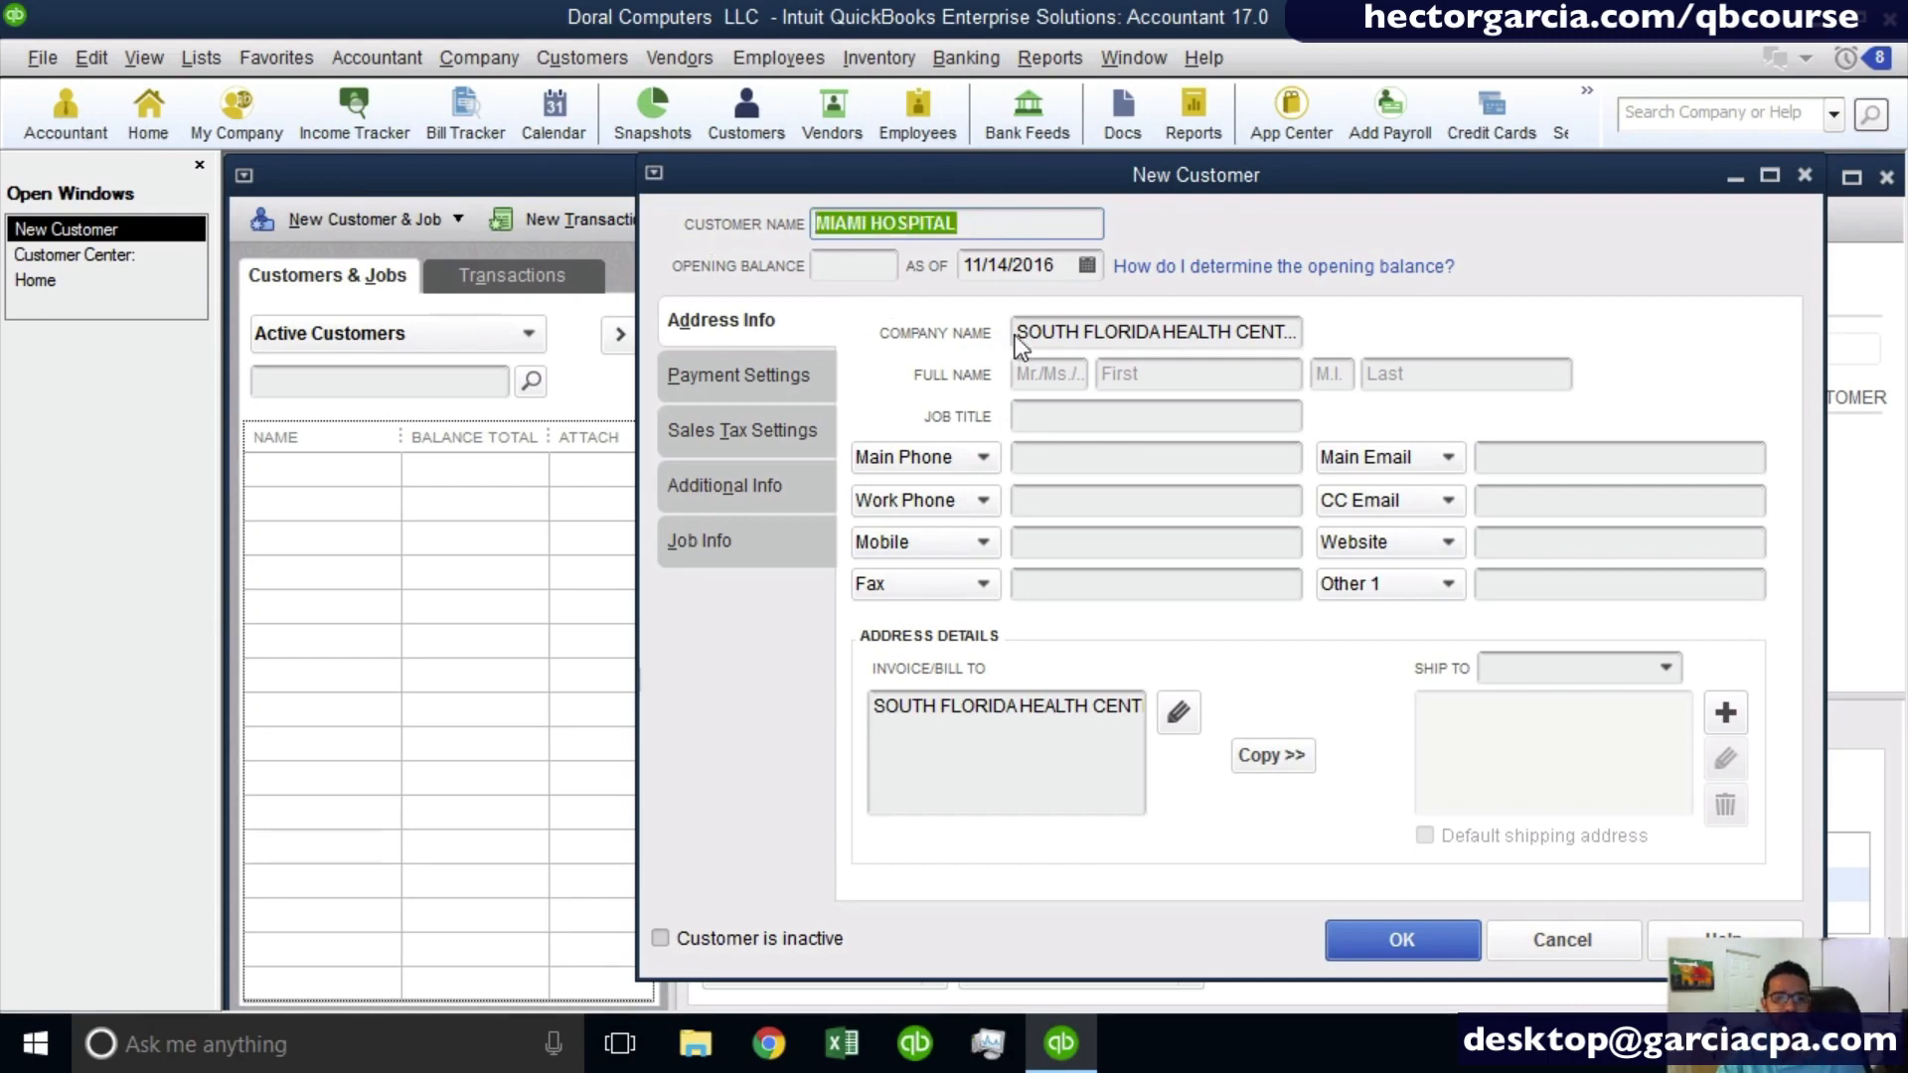
pyautogui.moveTo(1022, 332); pyautogui.dragTo(1623, 375)
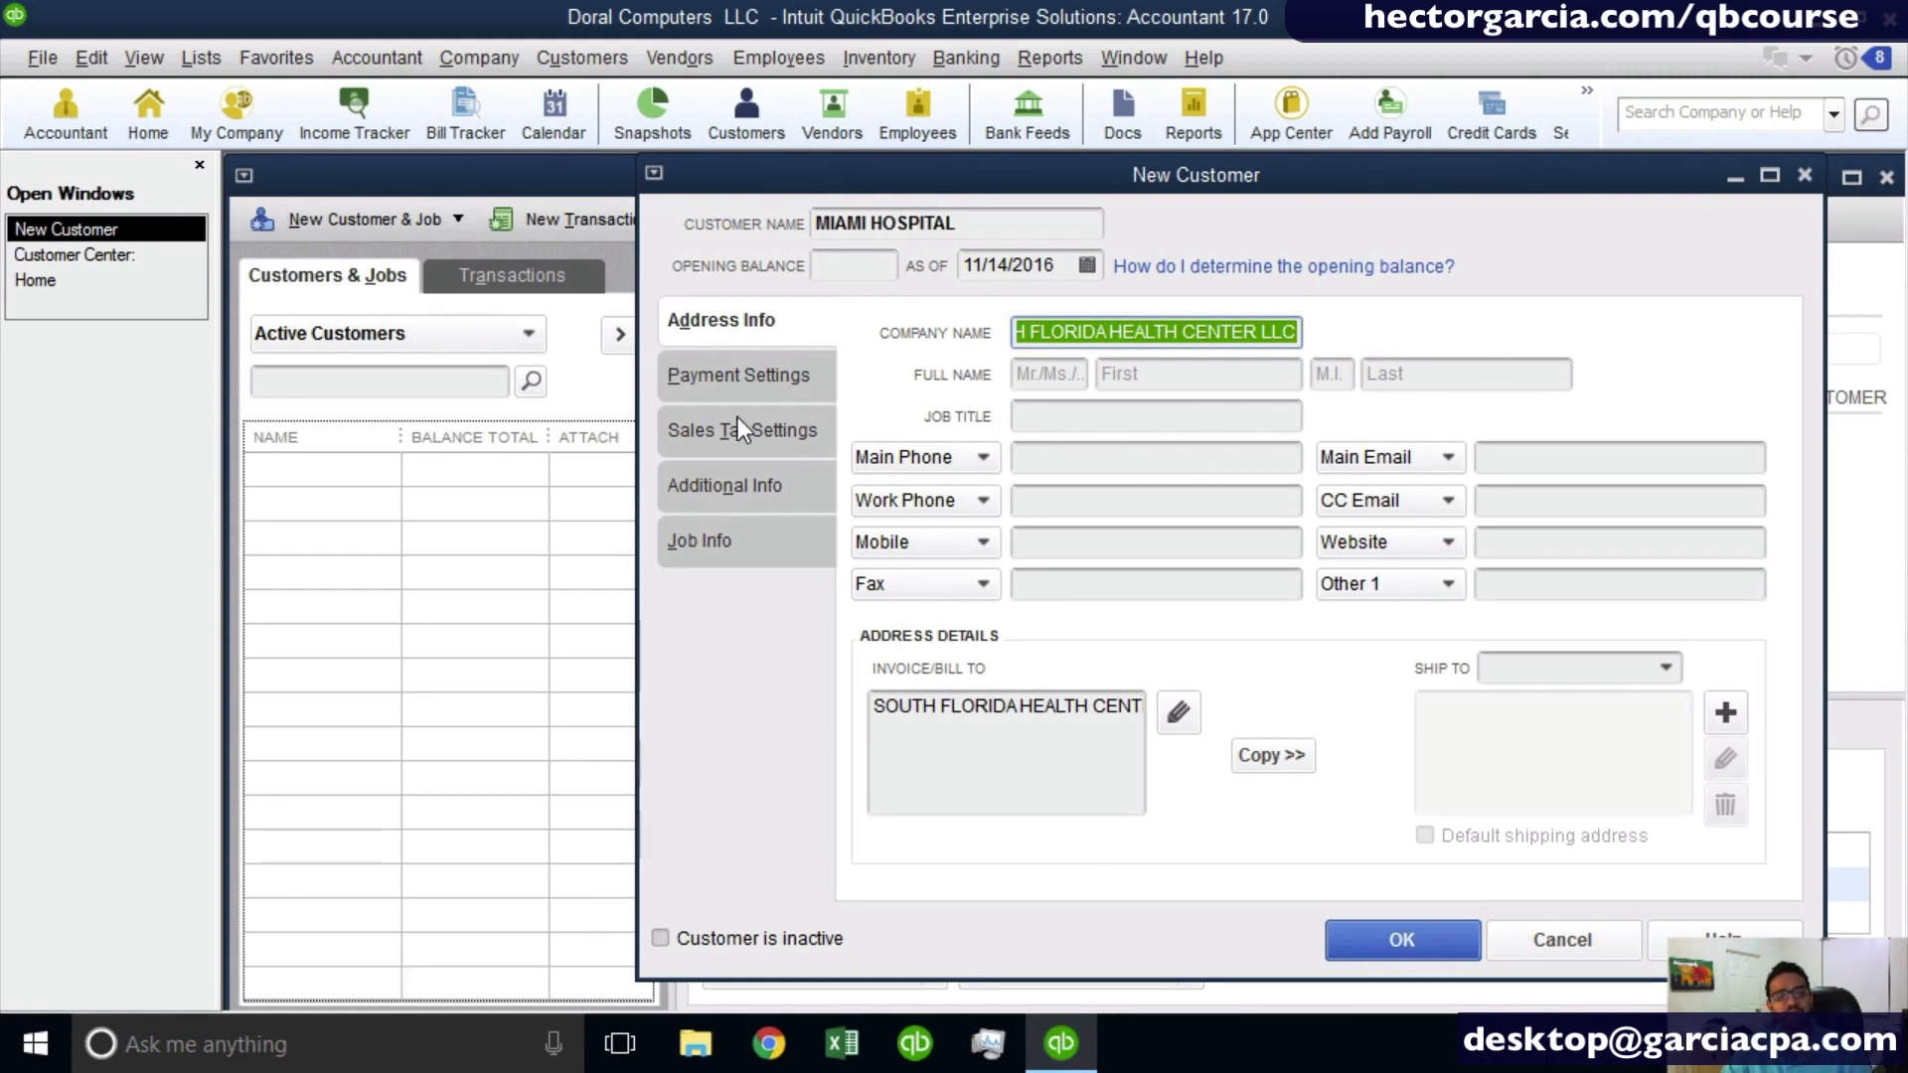
pyautogui.press('ctrl')
pyautogui.click(1135, 371)
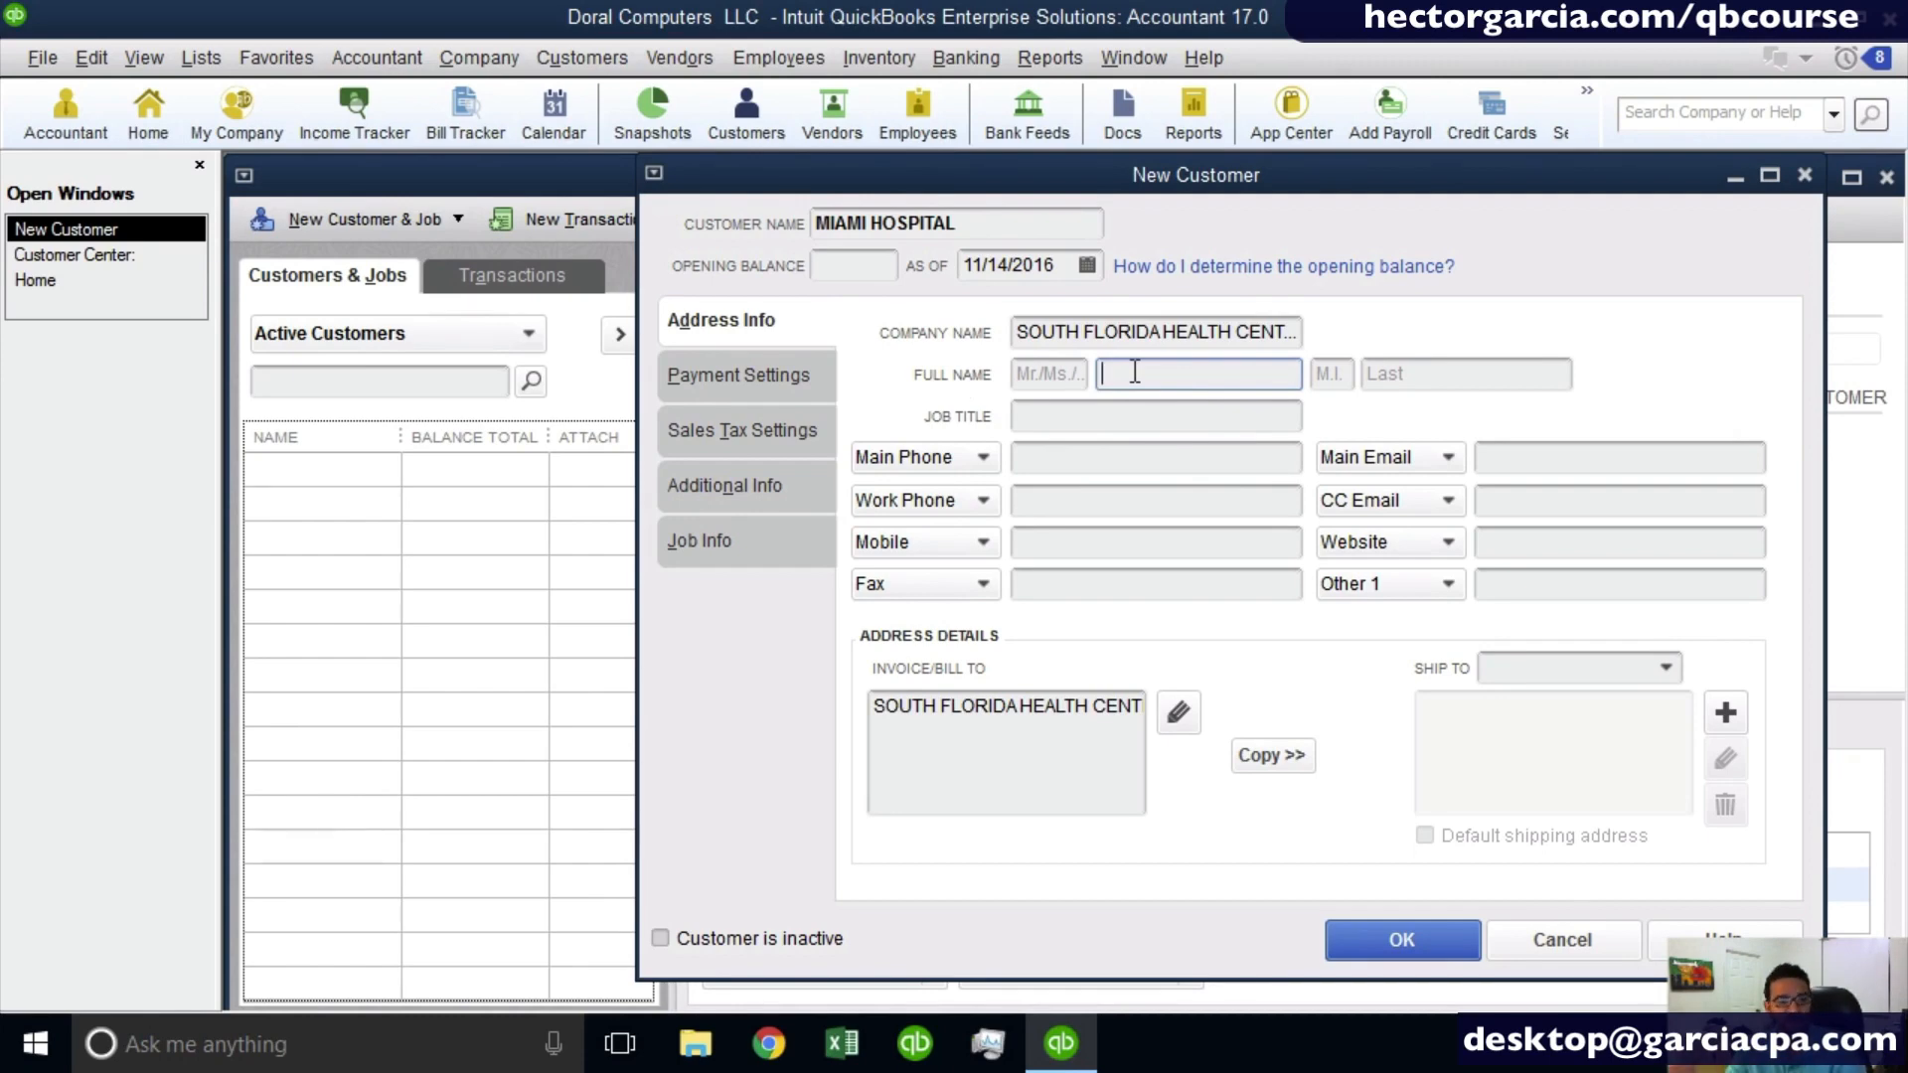
pyautogui.moveTo(1020, 334); pyautogui.dragTo(1560, 330)
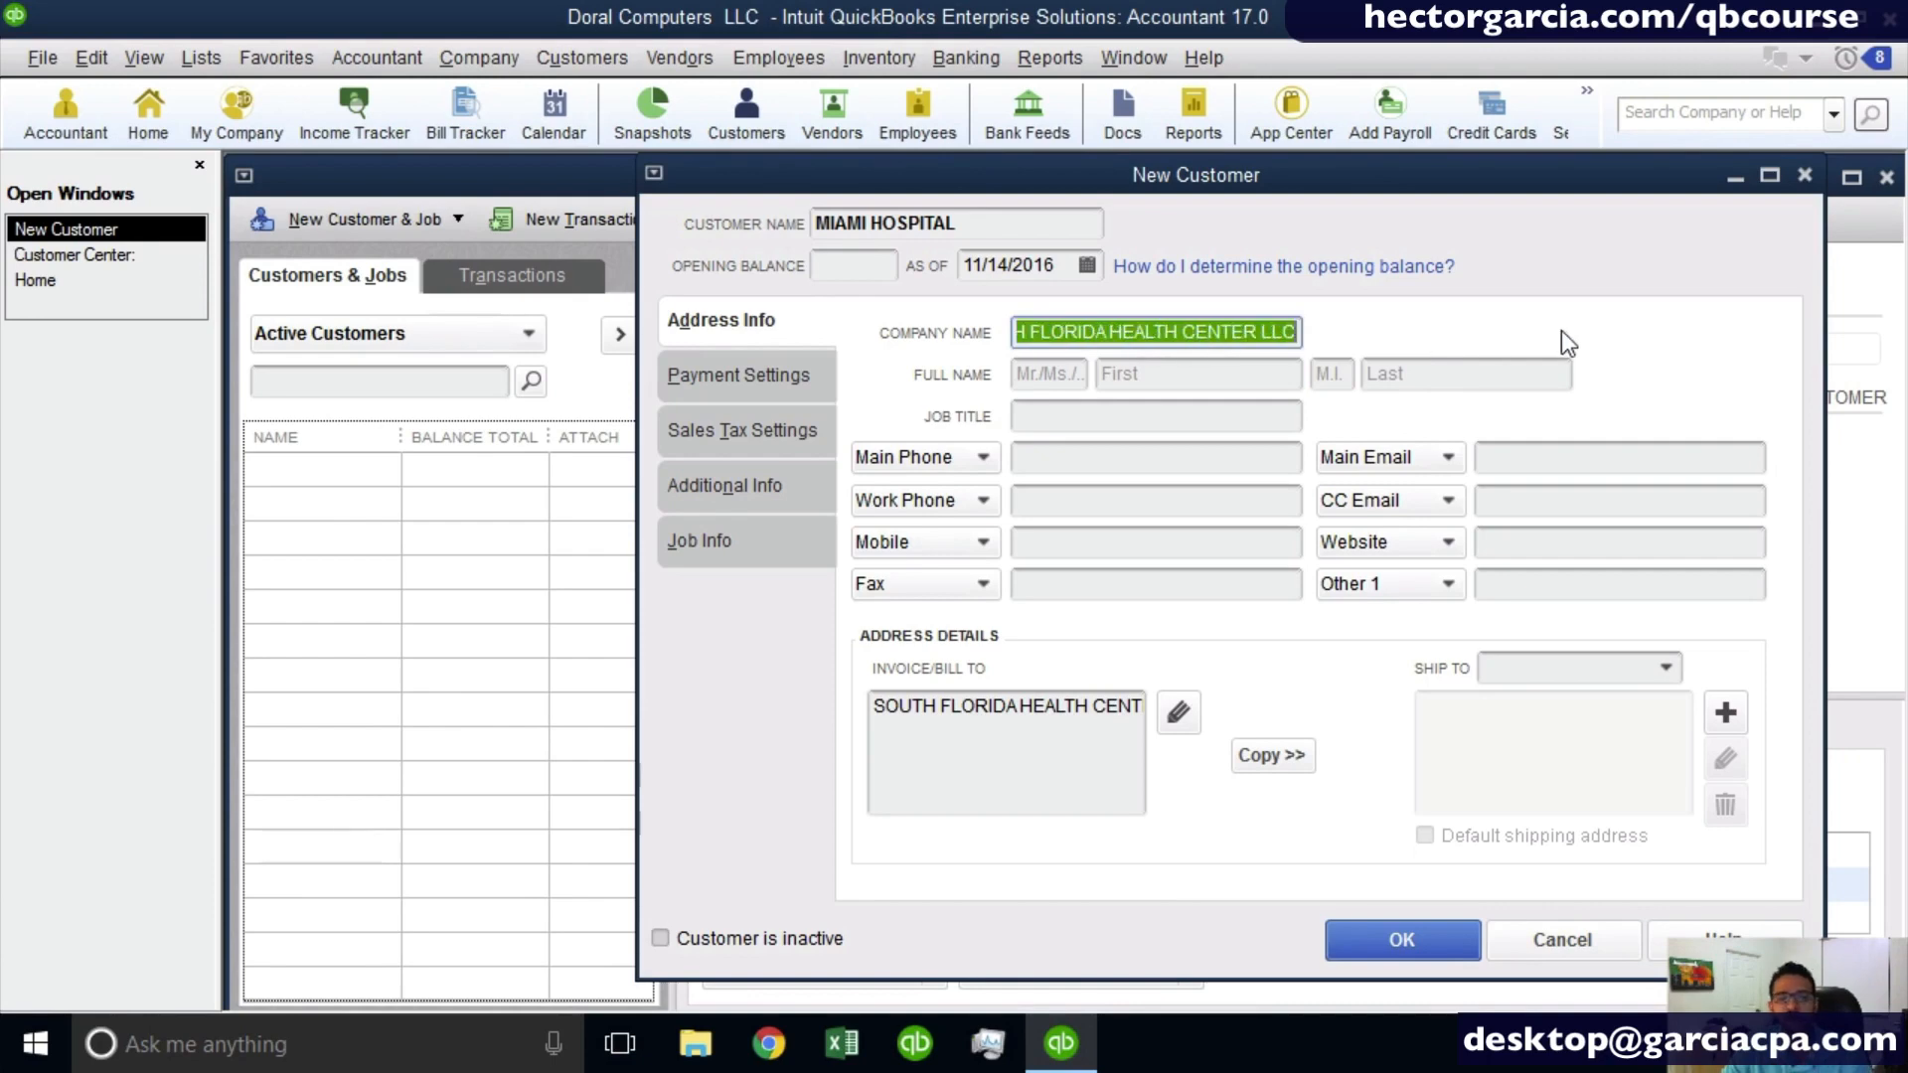
pyautogui.click(1210, 371)
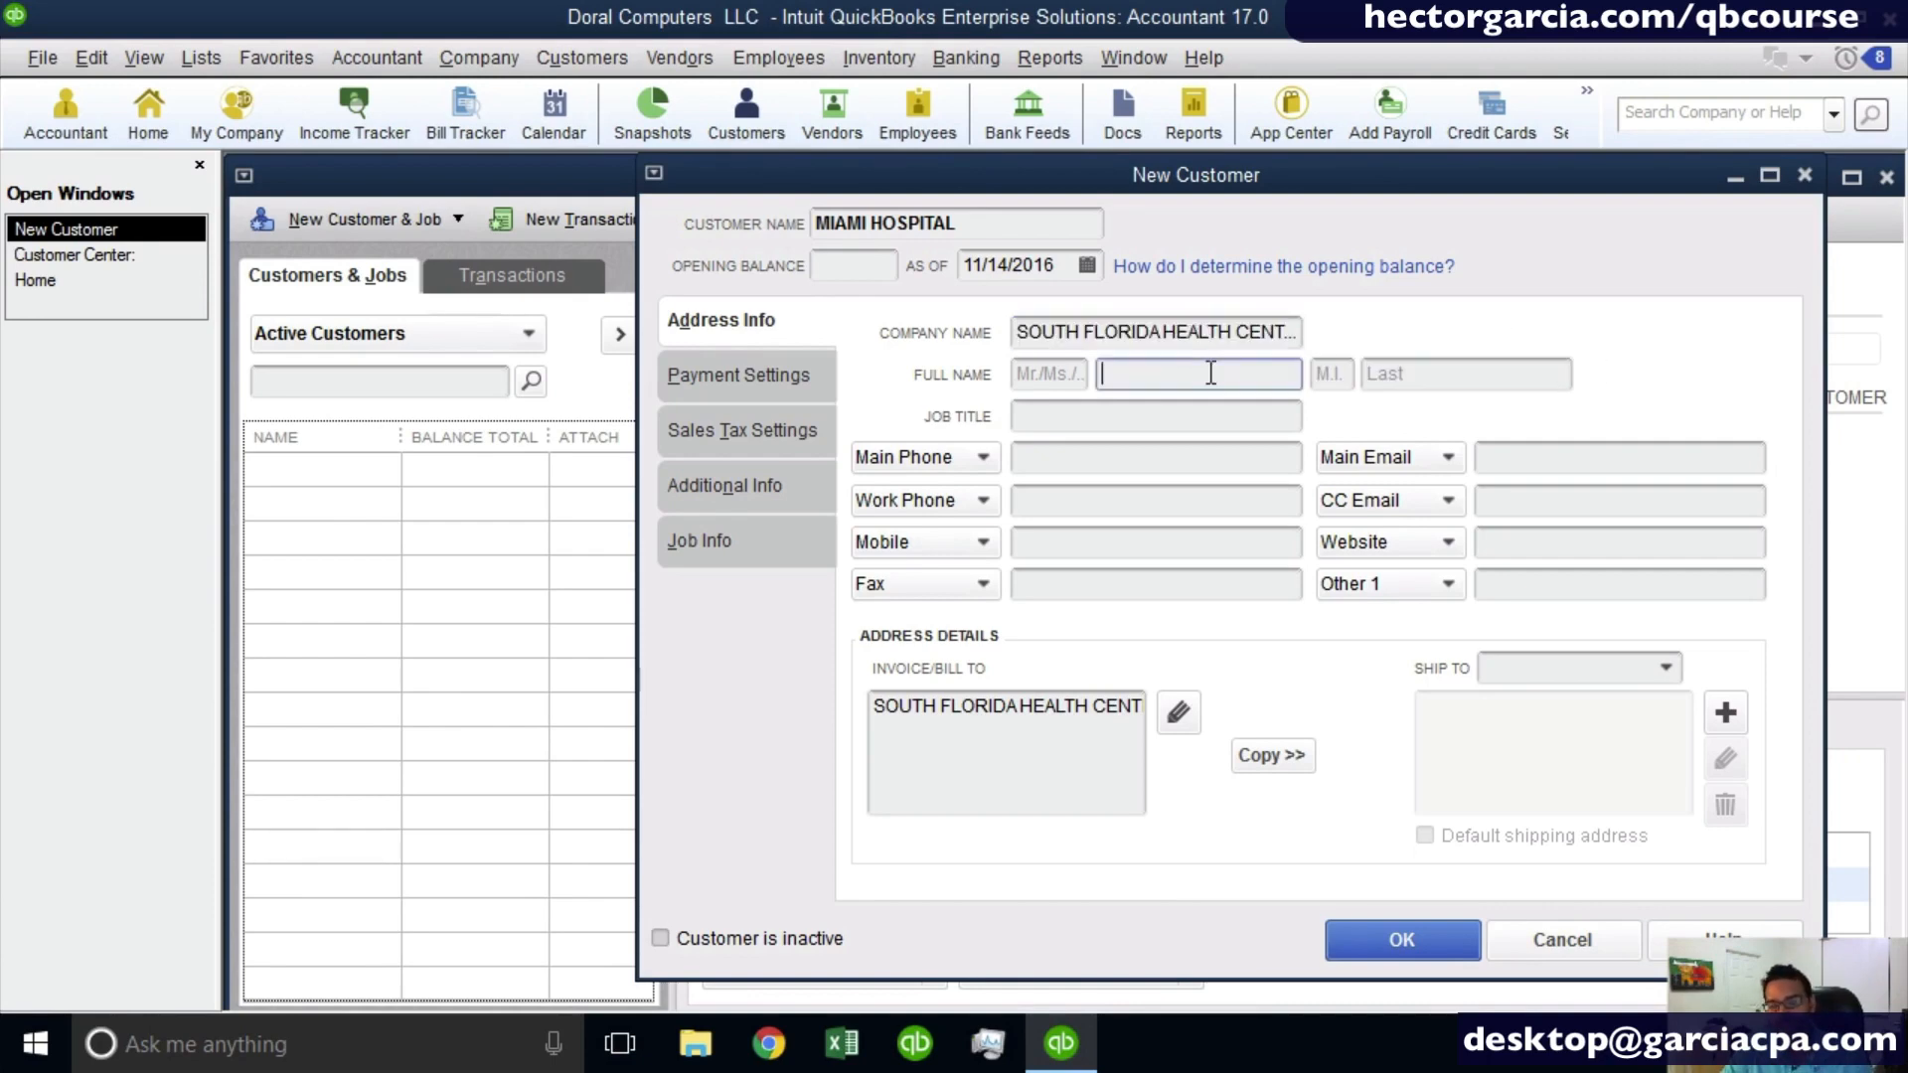
pyautogui.click(1372, 375)
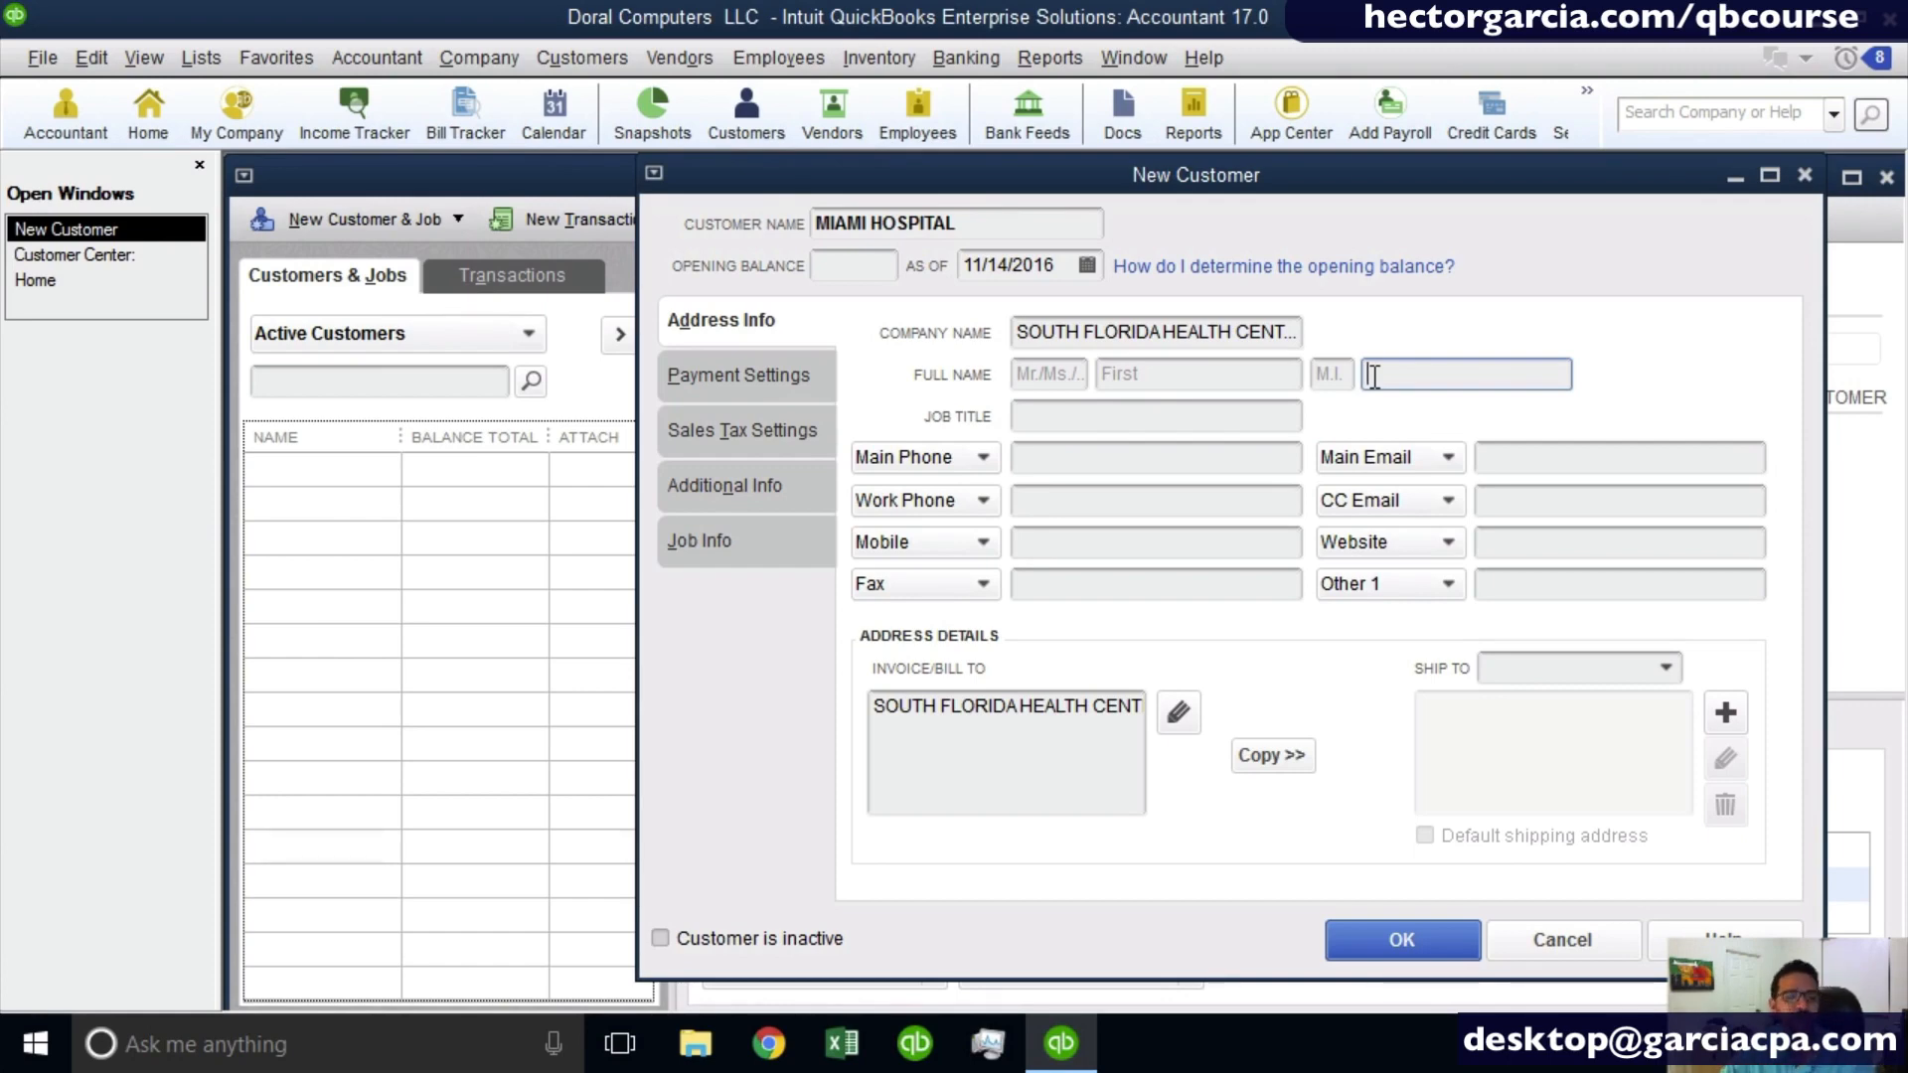
pyautogui.click(1197, 455)
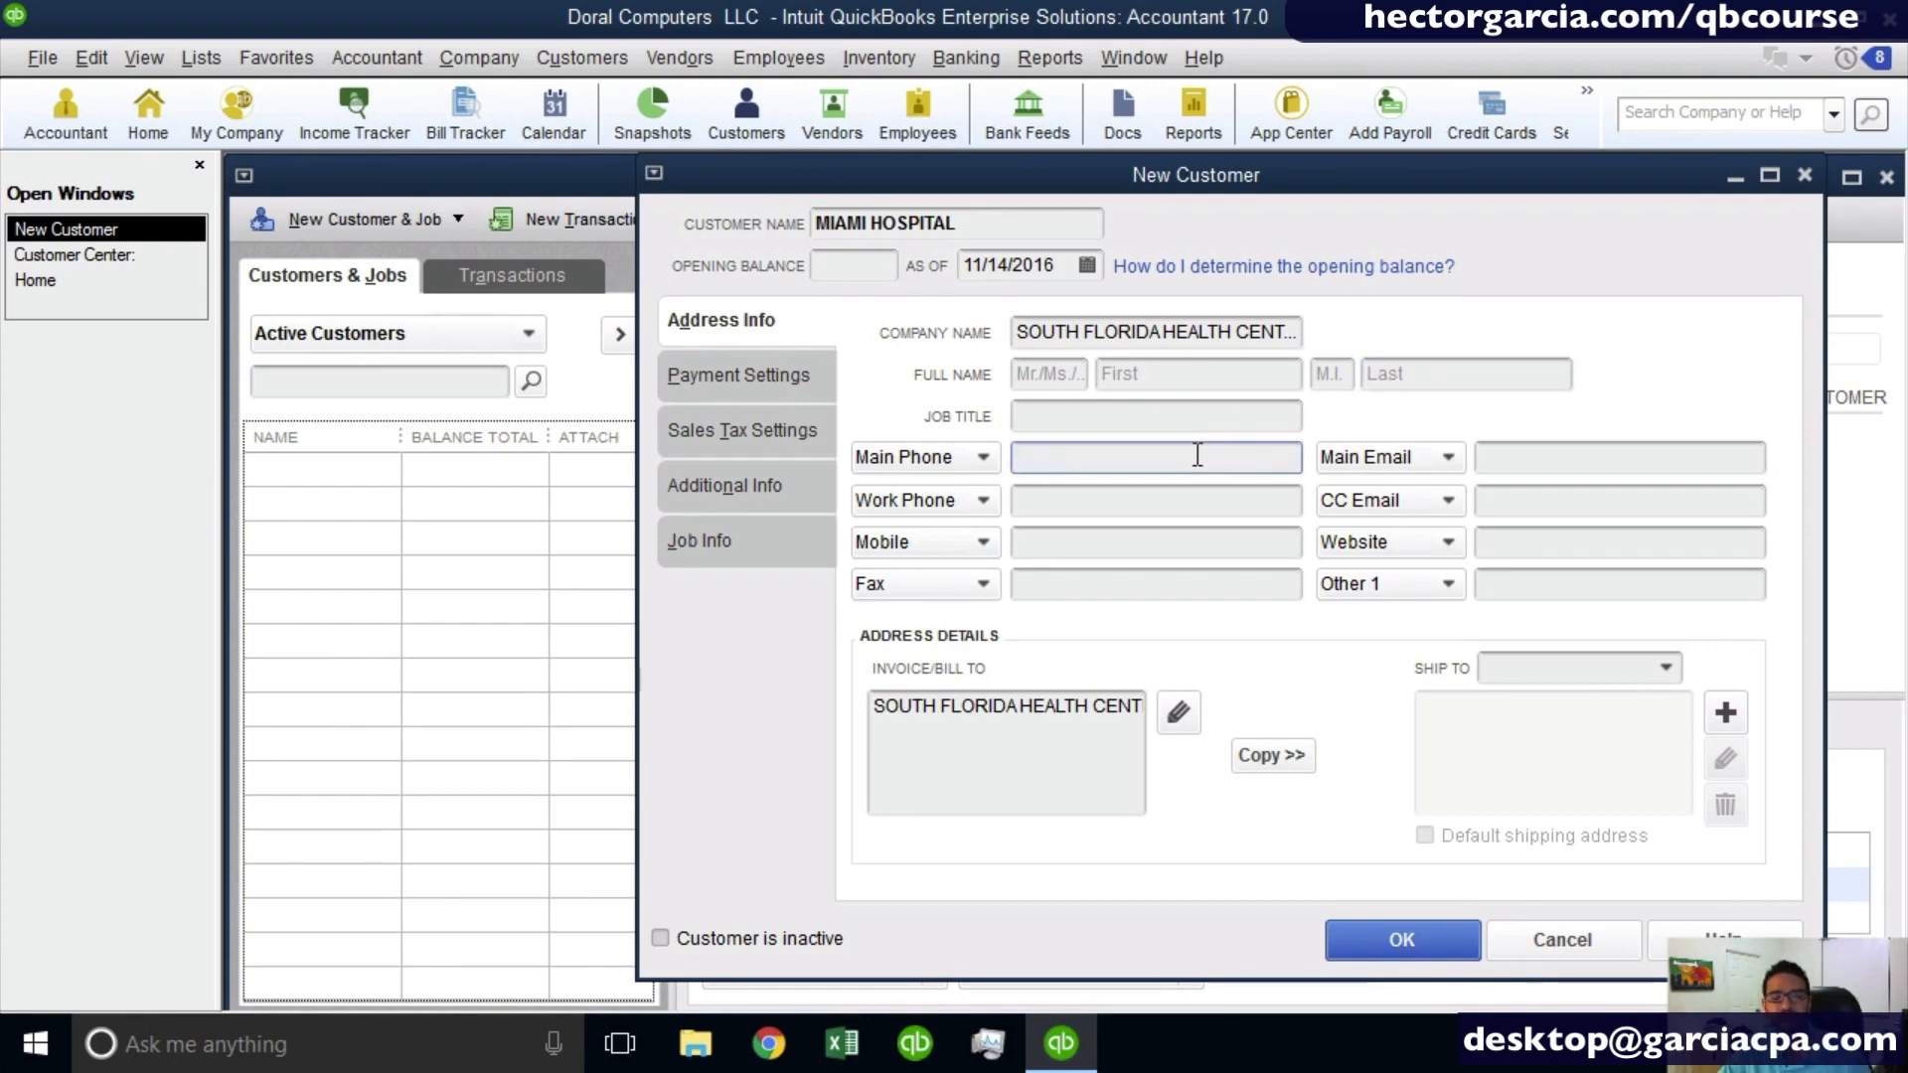
pyautogui.click(915, 455)
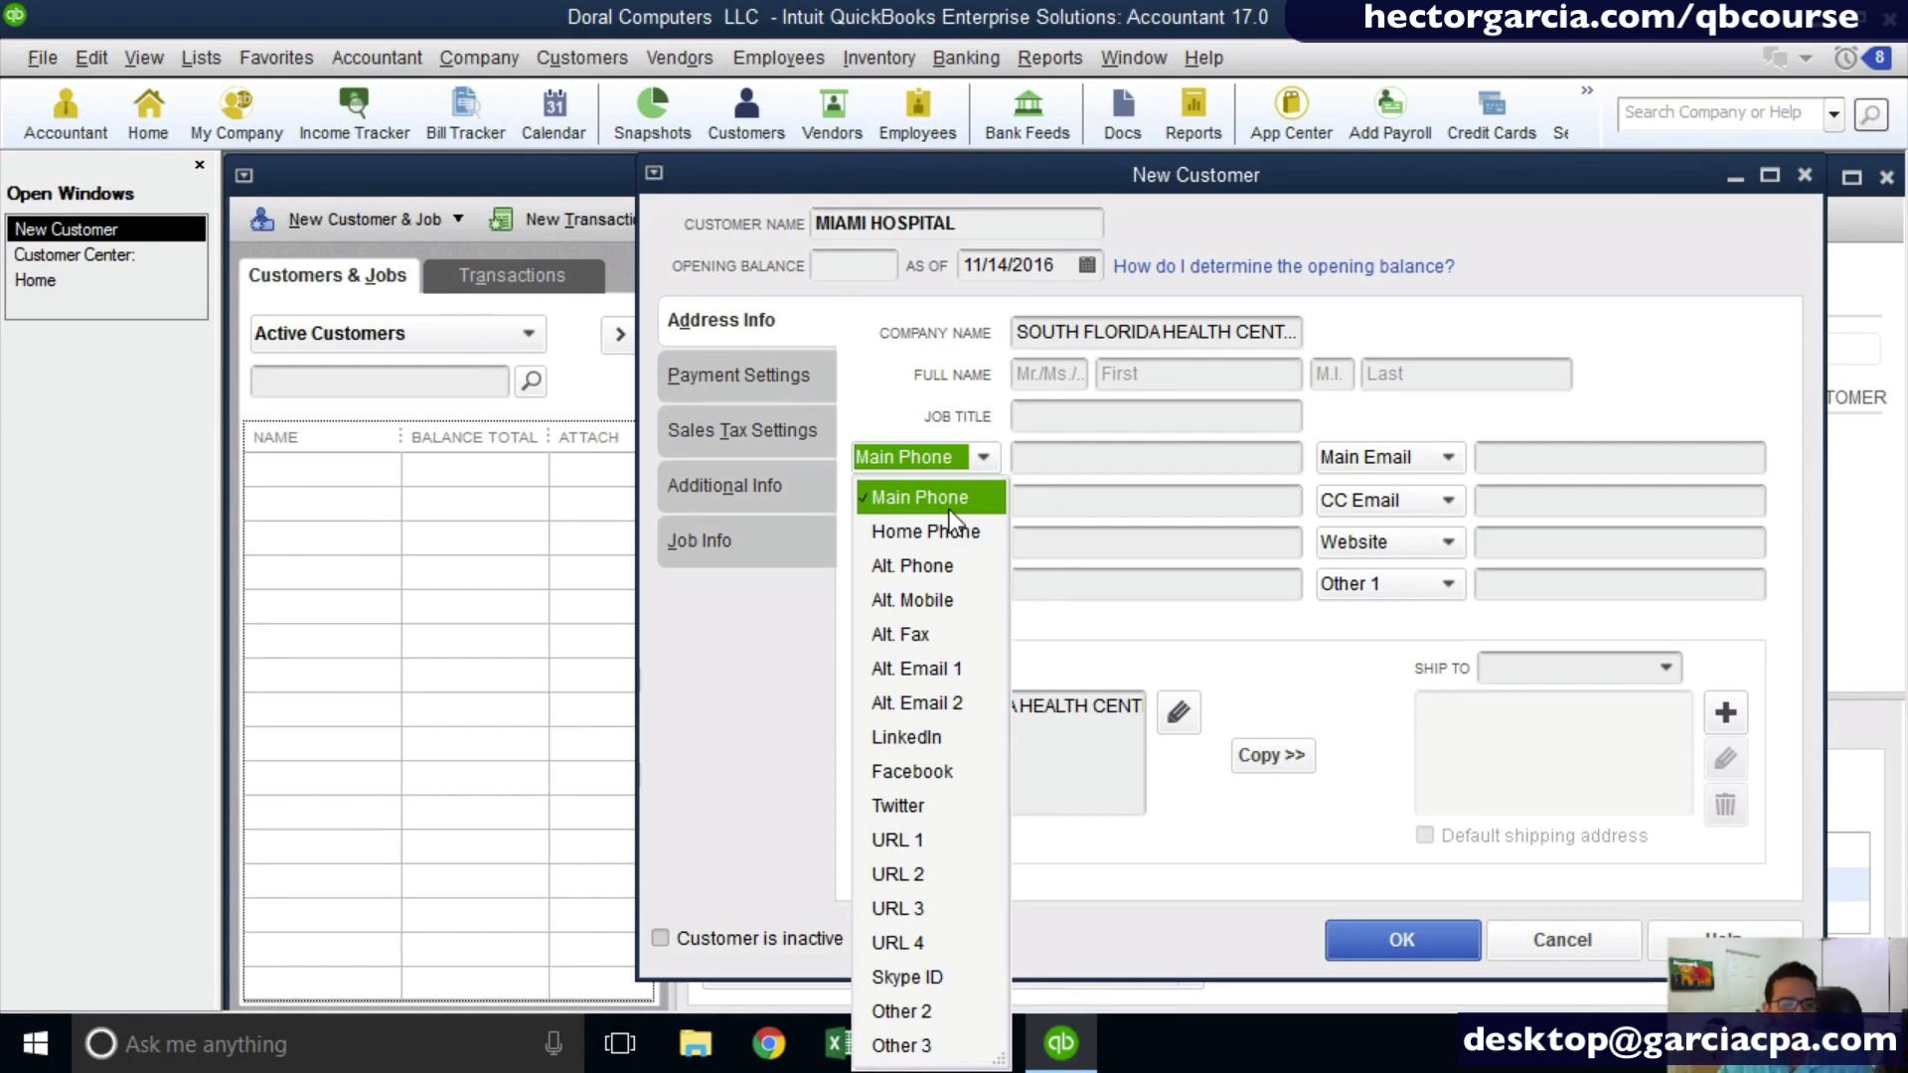
# - Enter the customer's accounts payable e-mail address as the main email
pyautogui.click(1524, 467)
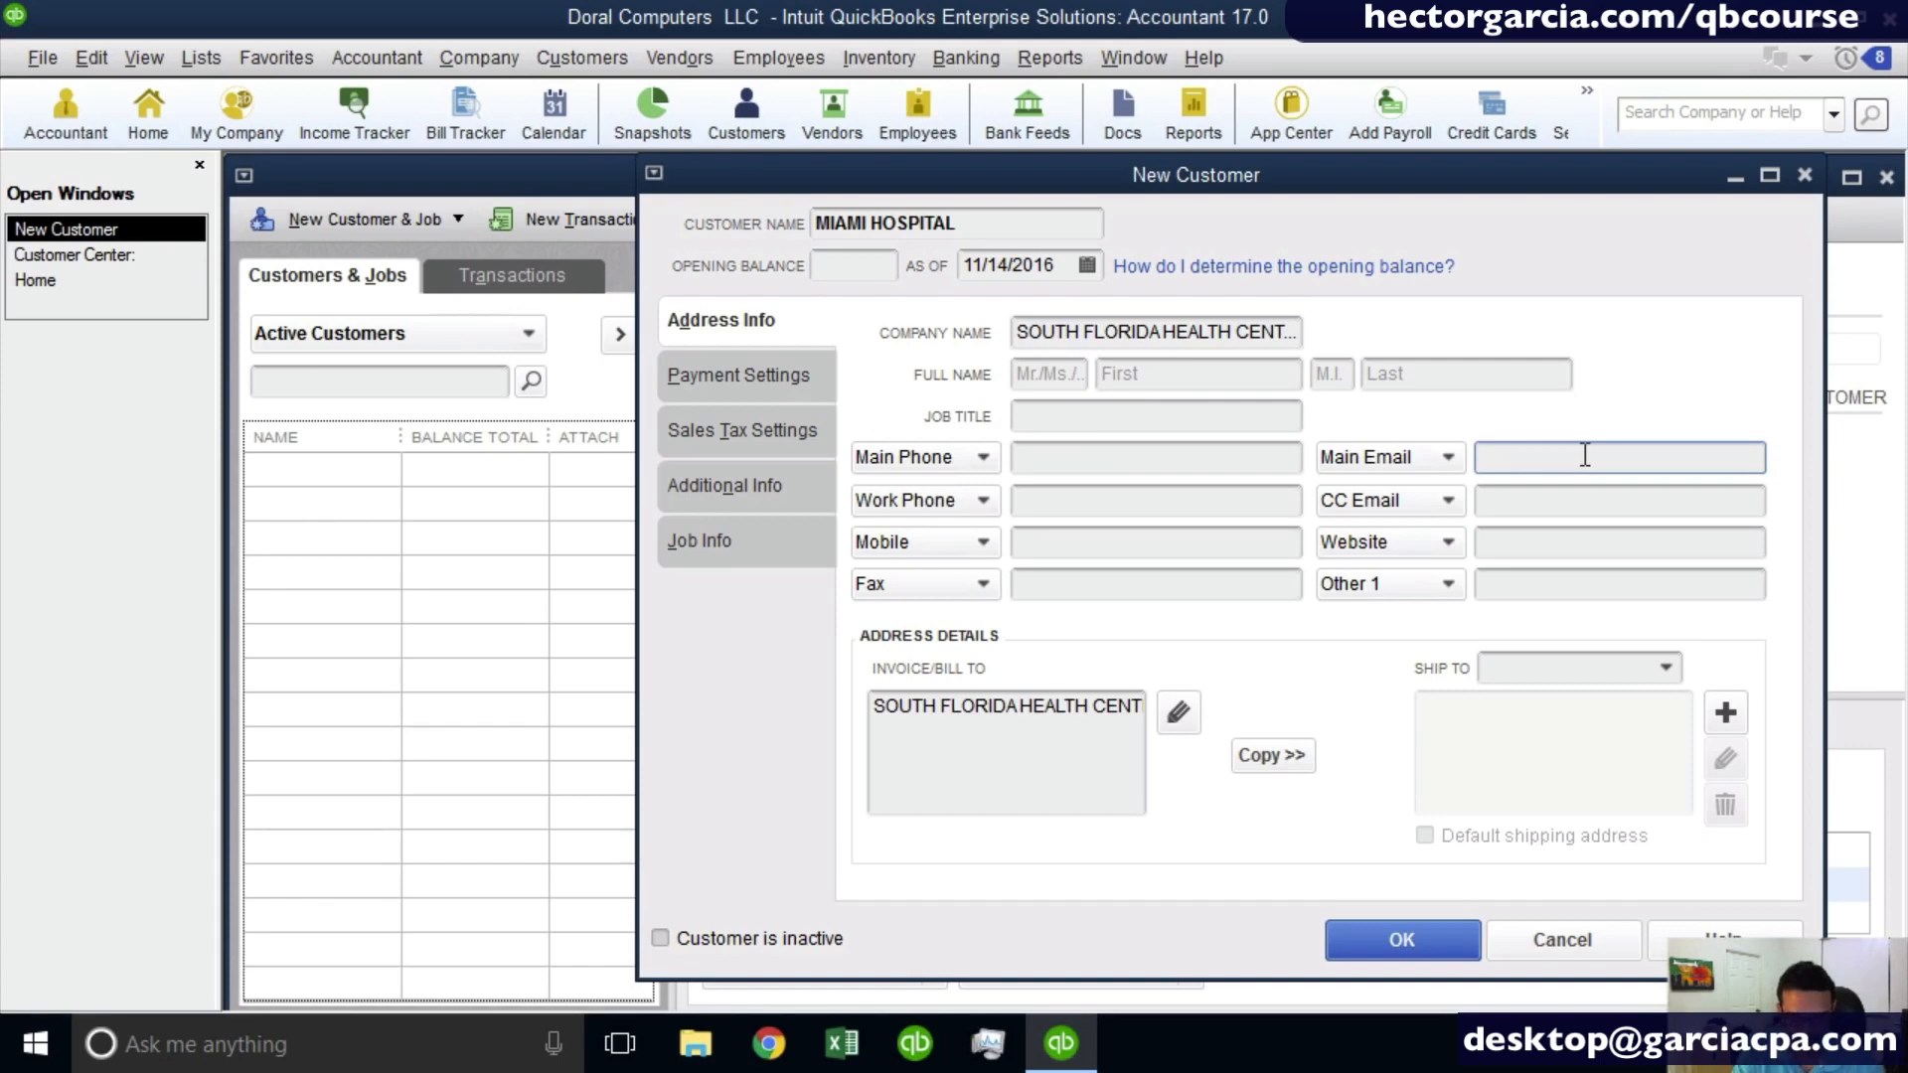
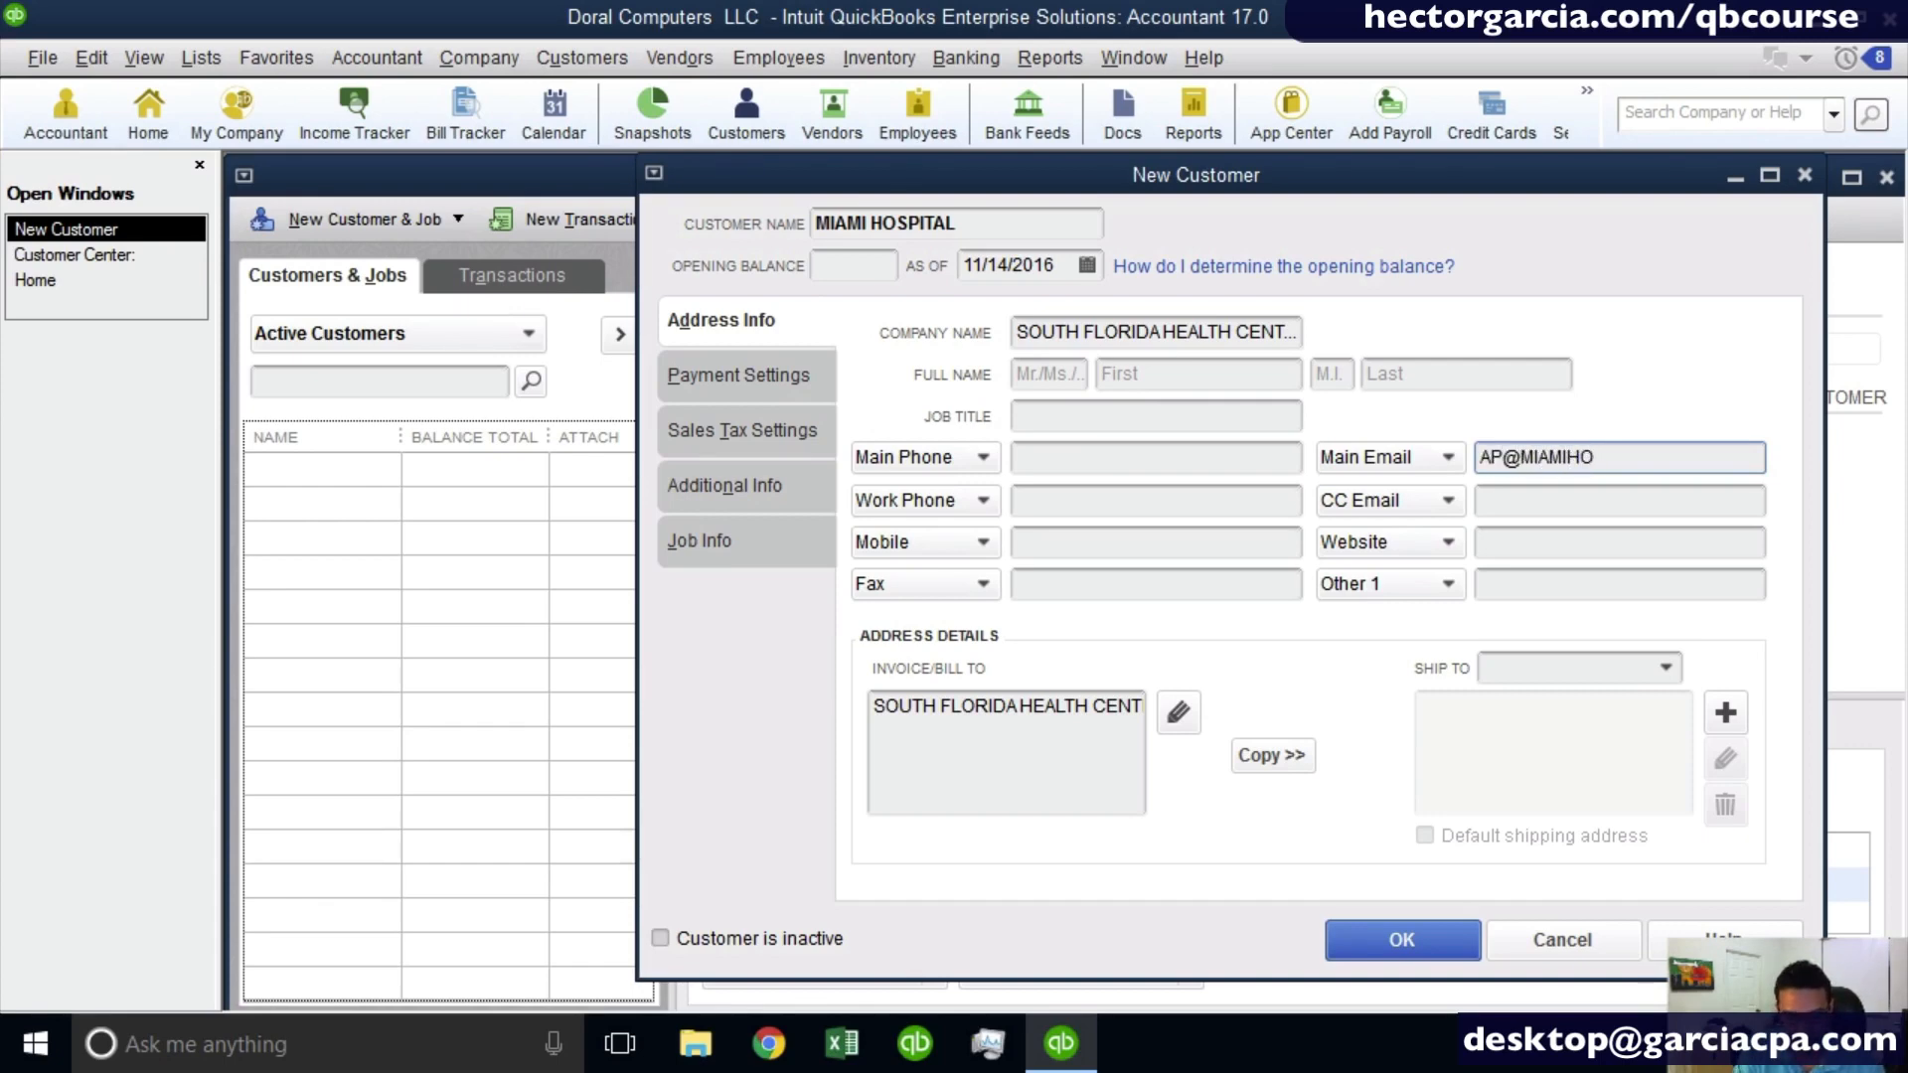
pyautogui.press('Tab')
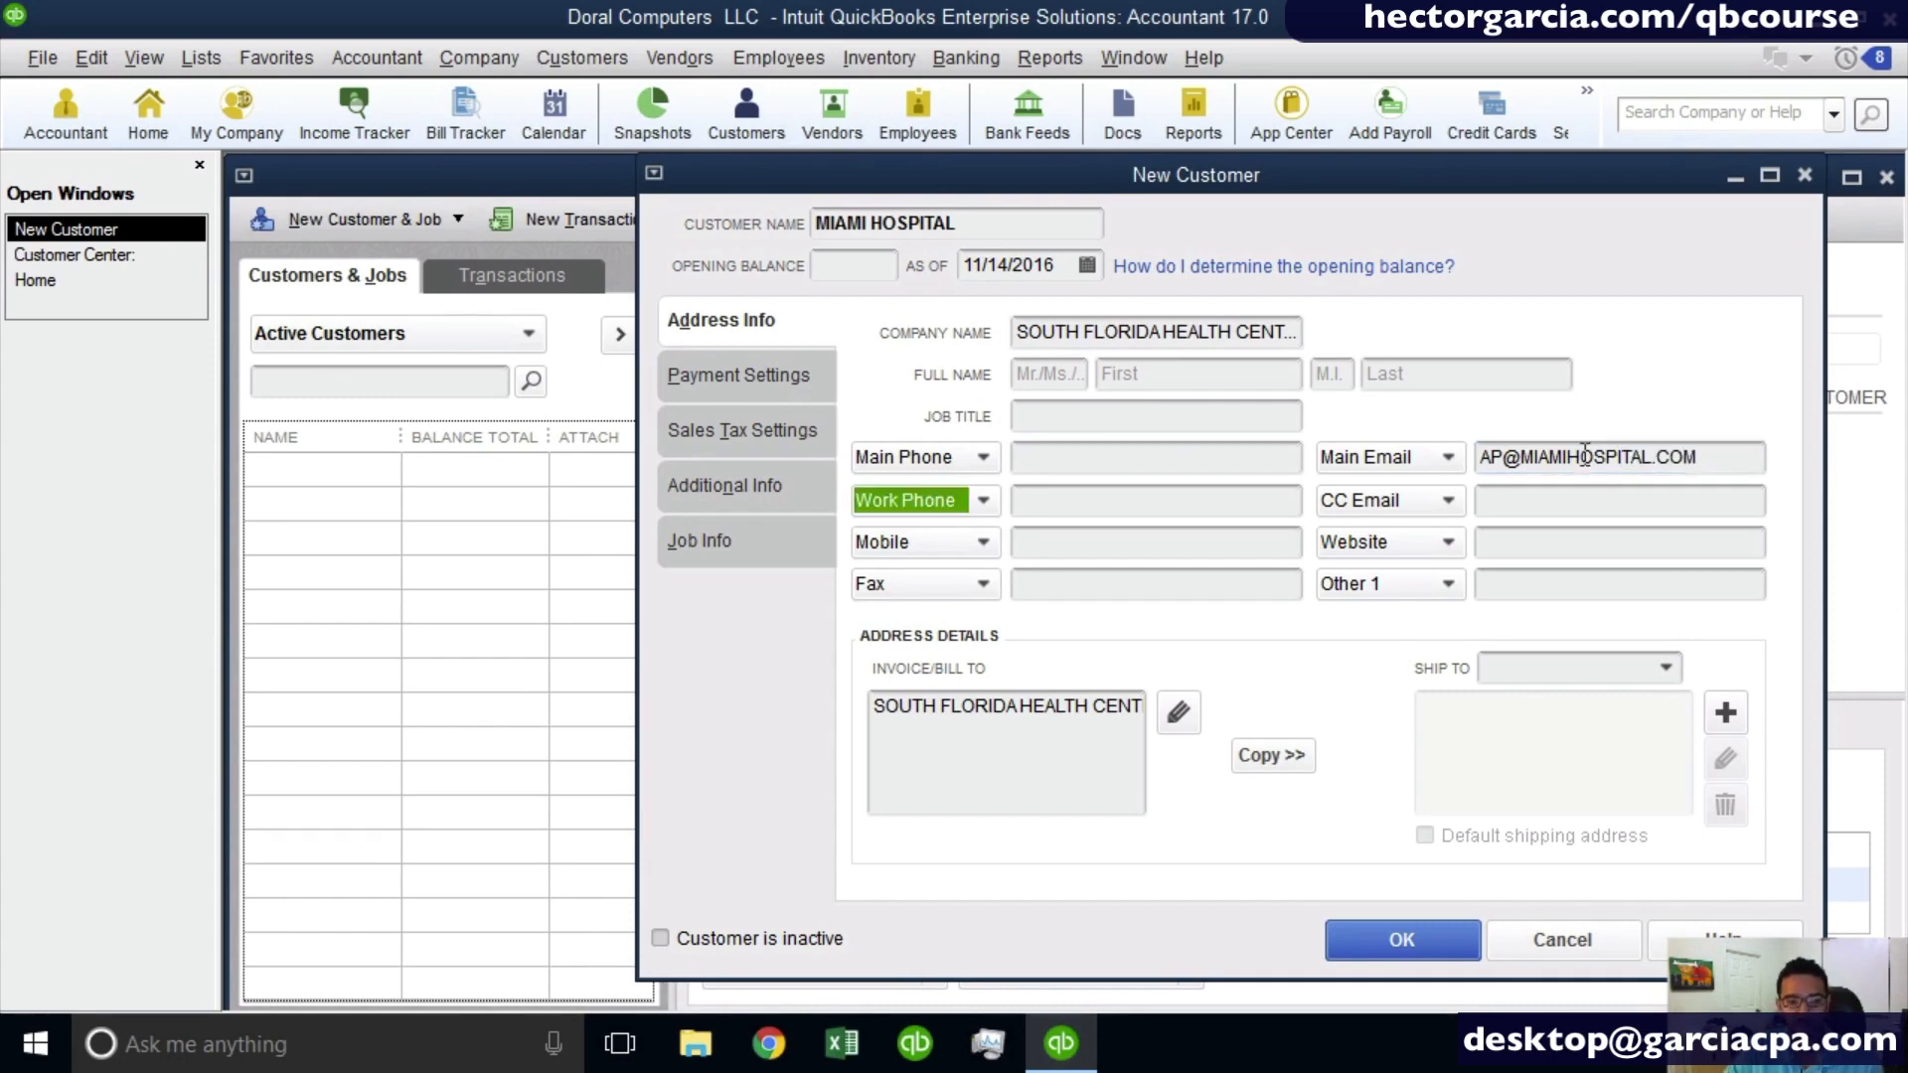
# - Open the invoice/bill-to address for detailed editing and add the customer's street address and room lines below the company name
pyautogui.click(993, 728)
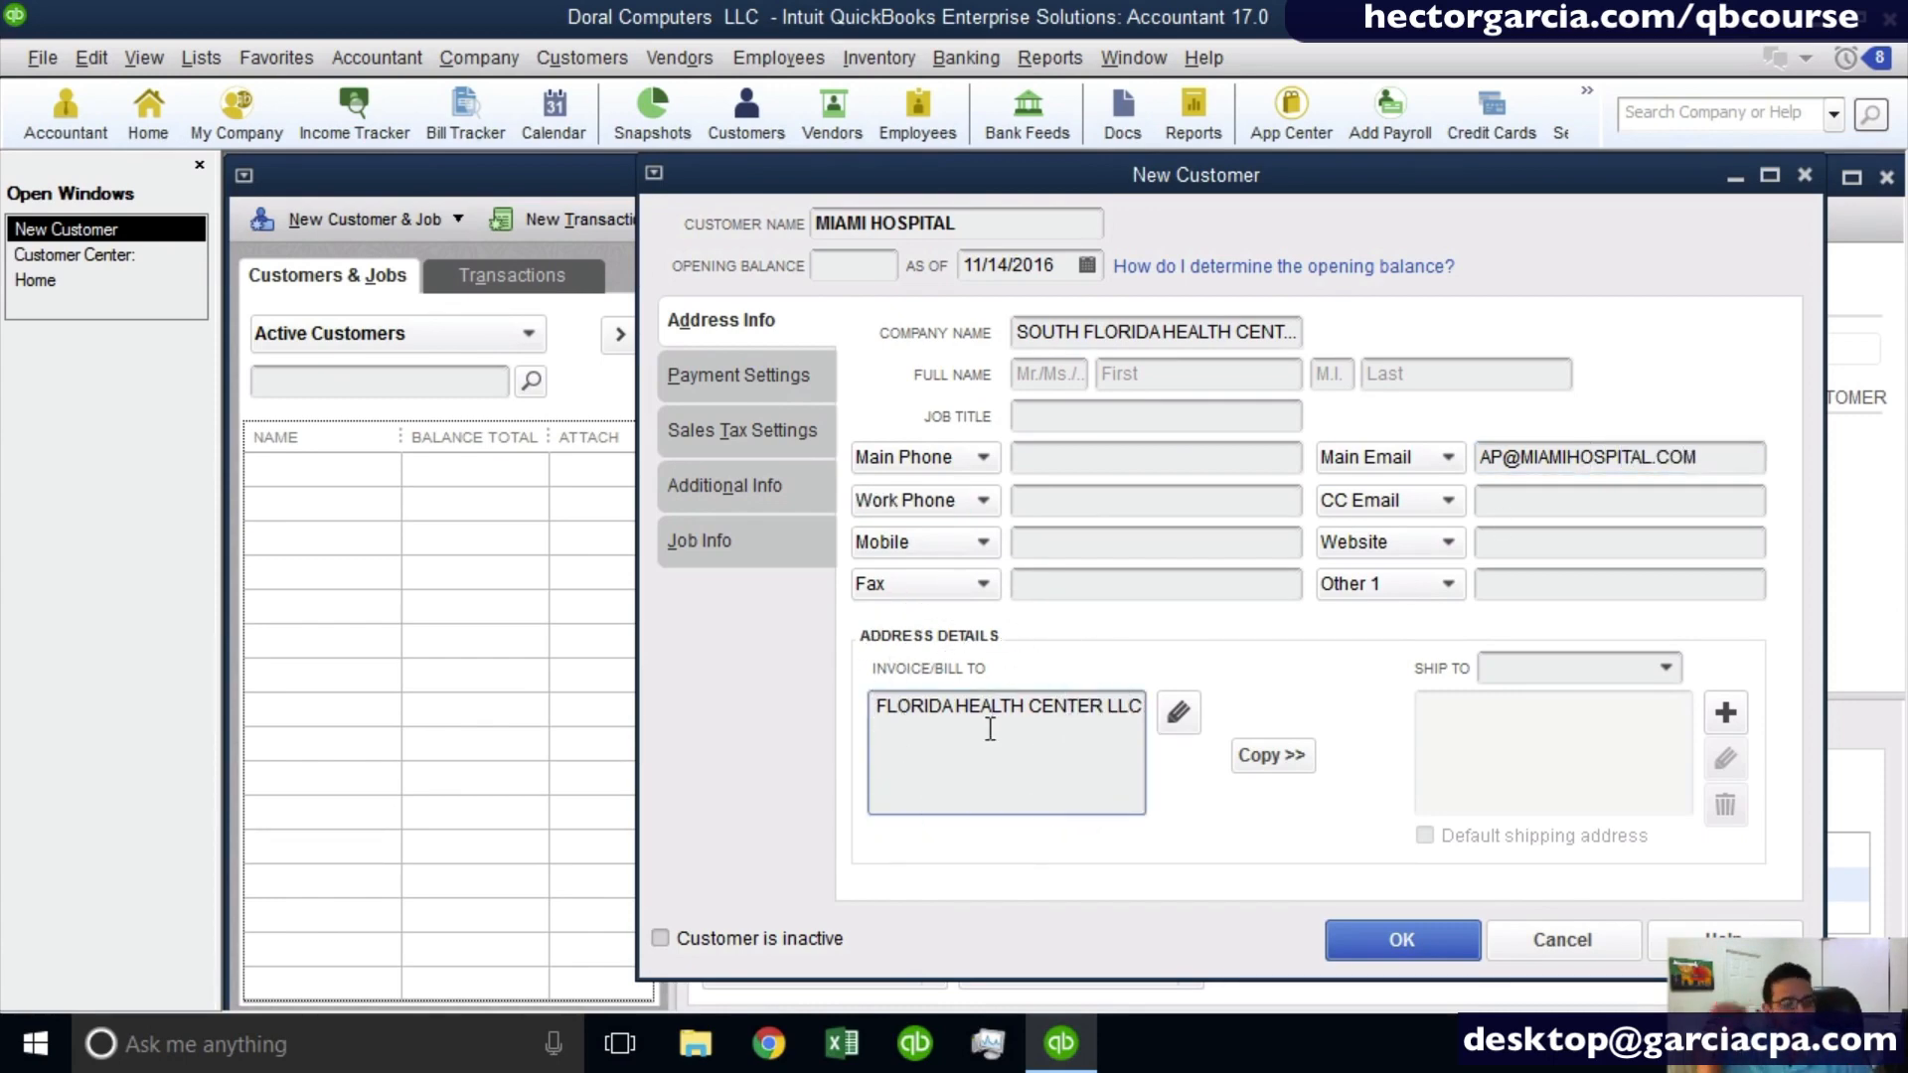
pyautogui.click(1183, 719)
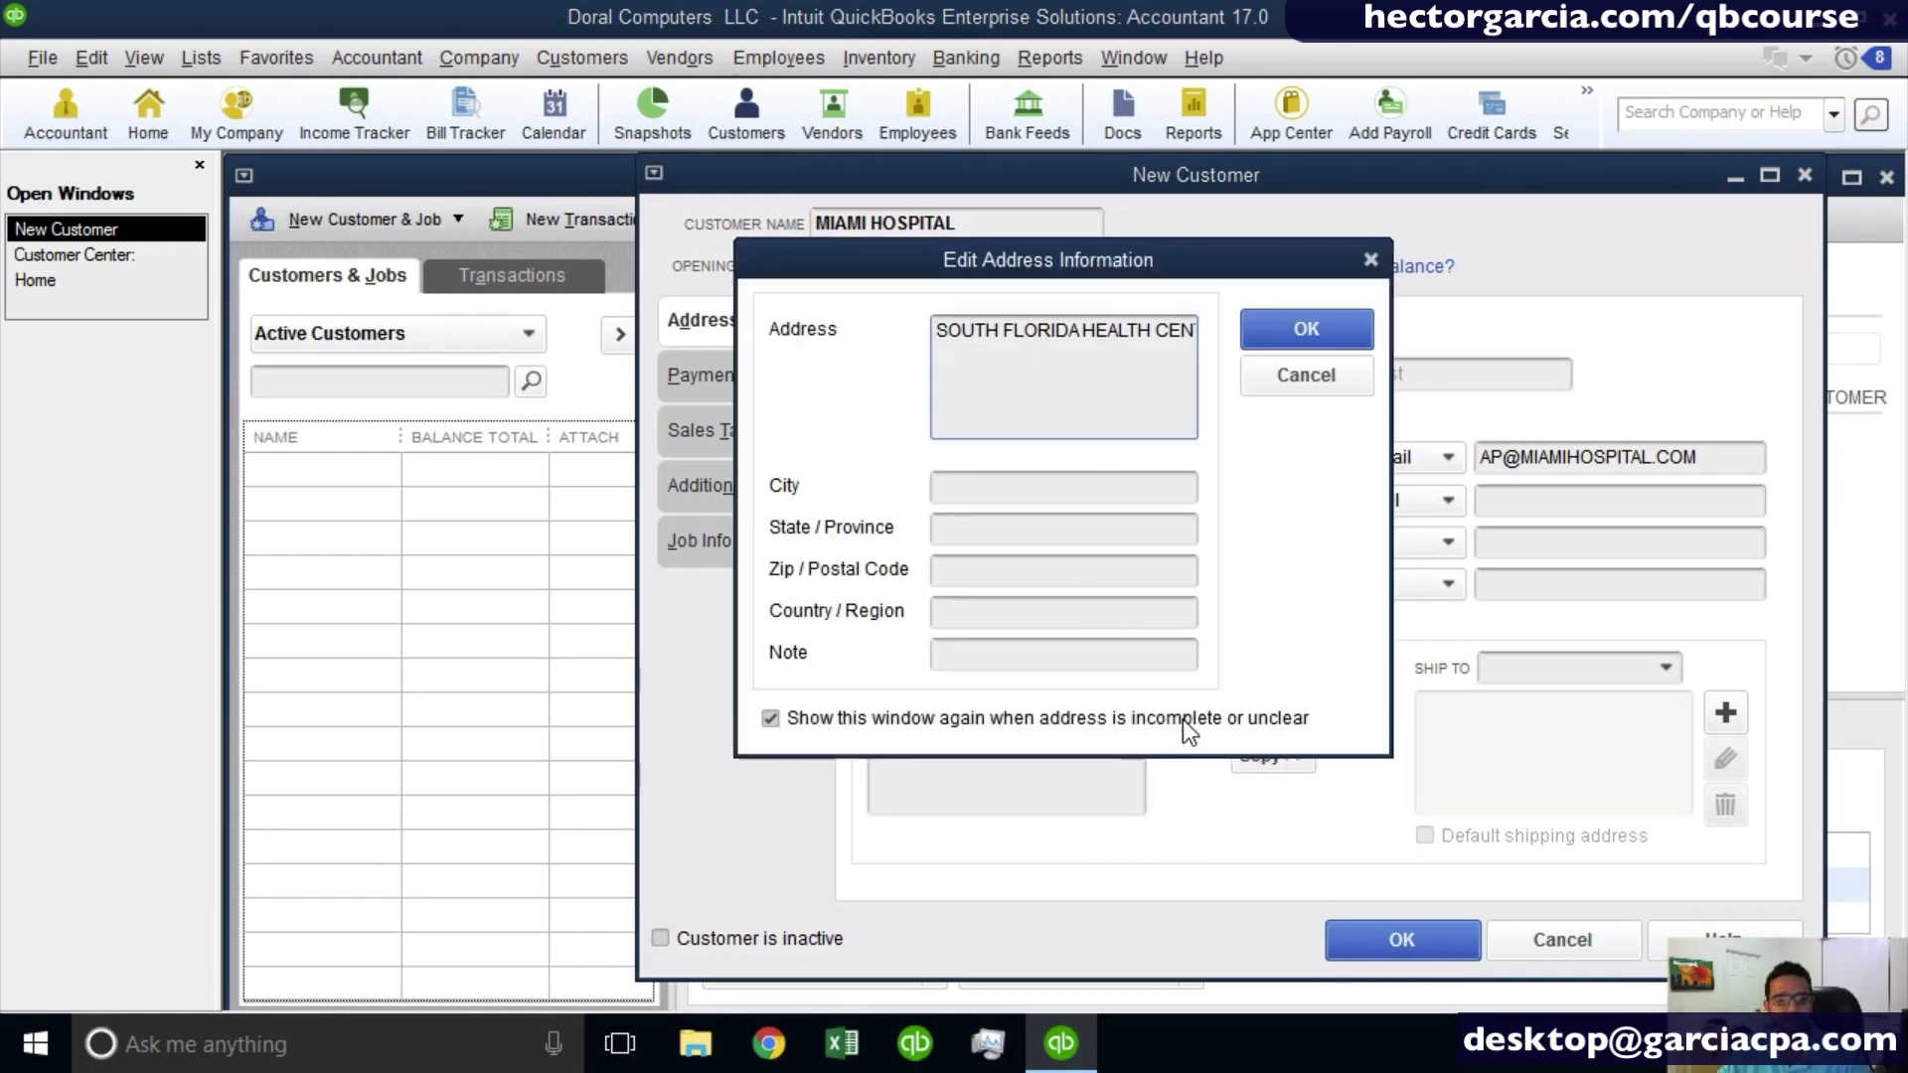
pyautogui.moveTo(1010, 262); pyautogui.dragTo(1176, 294)
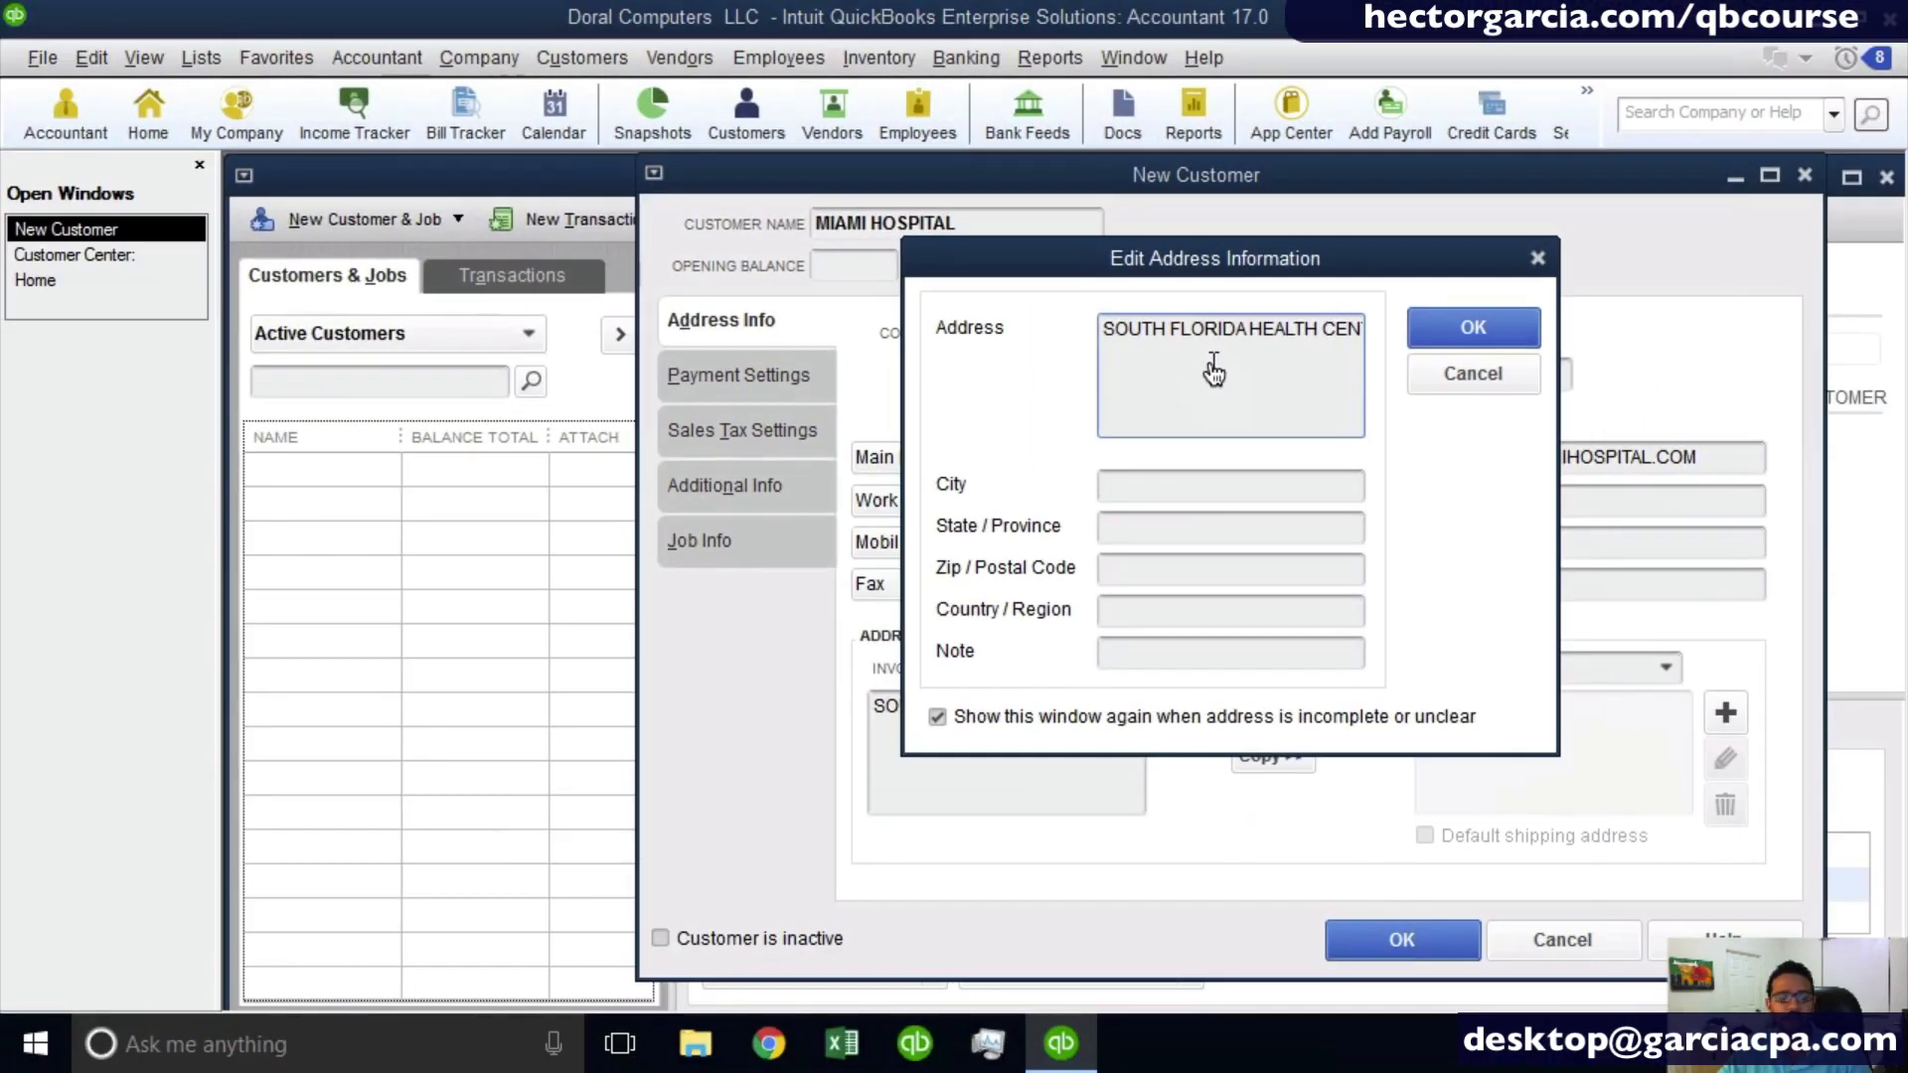
pyautogui.moveTo(1101, 328); pyautogui.dragTo(1495, 334)
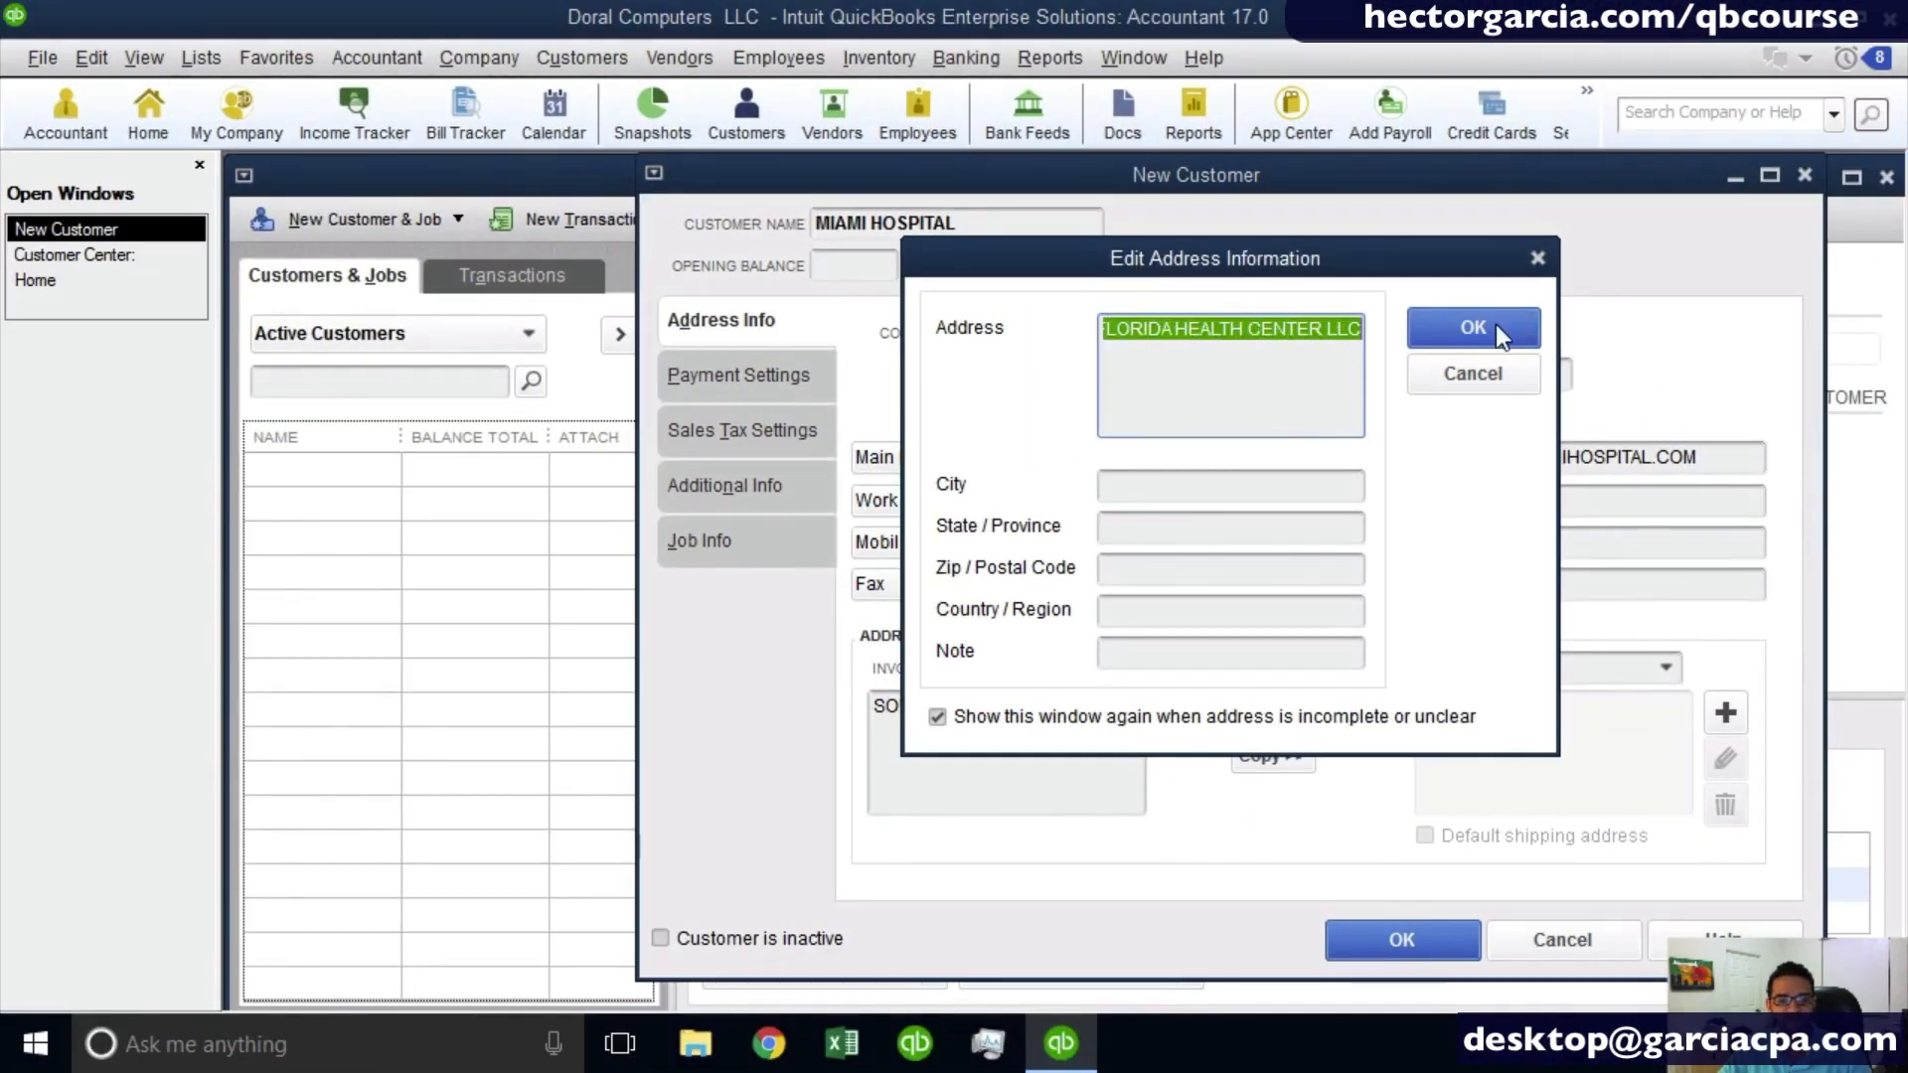
pyautogui.click(1355, 348)
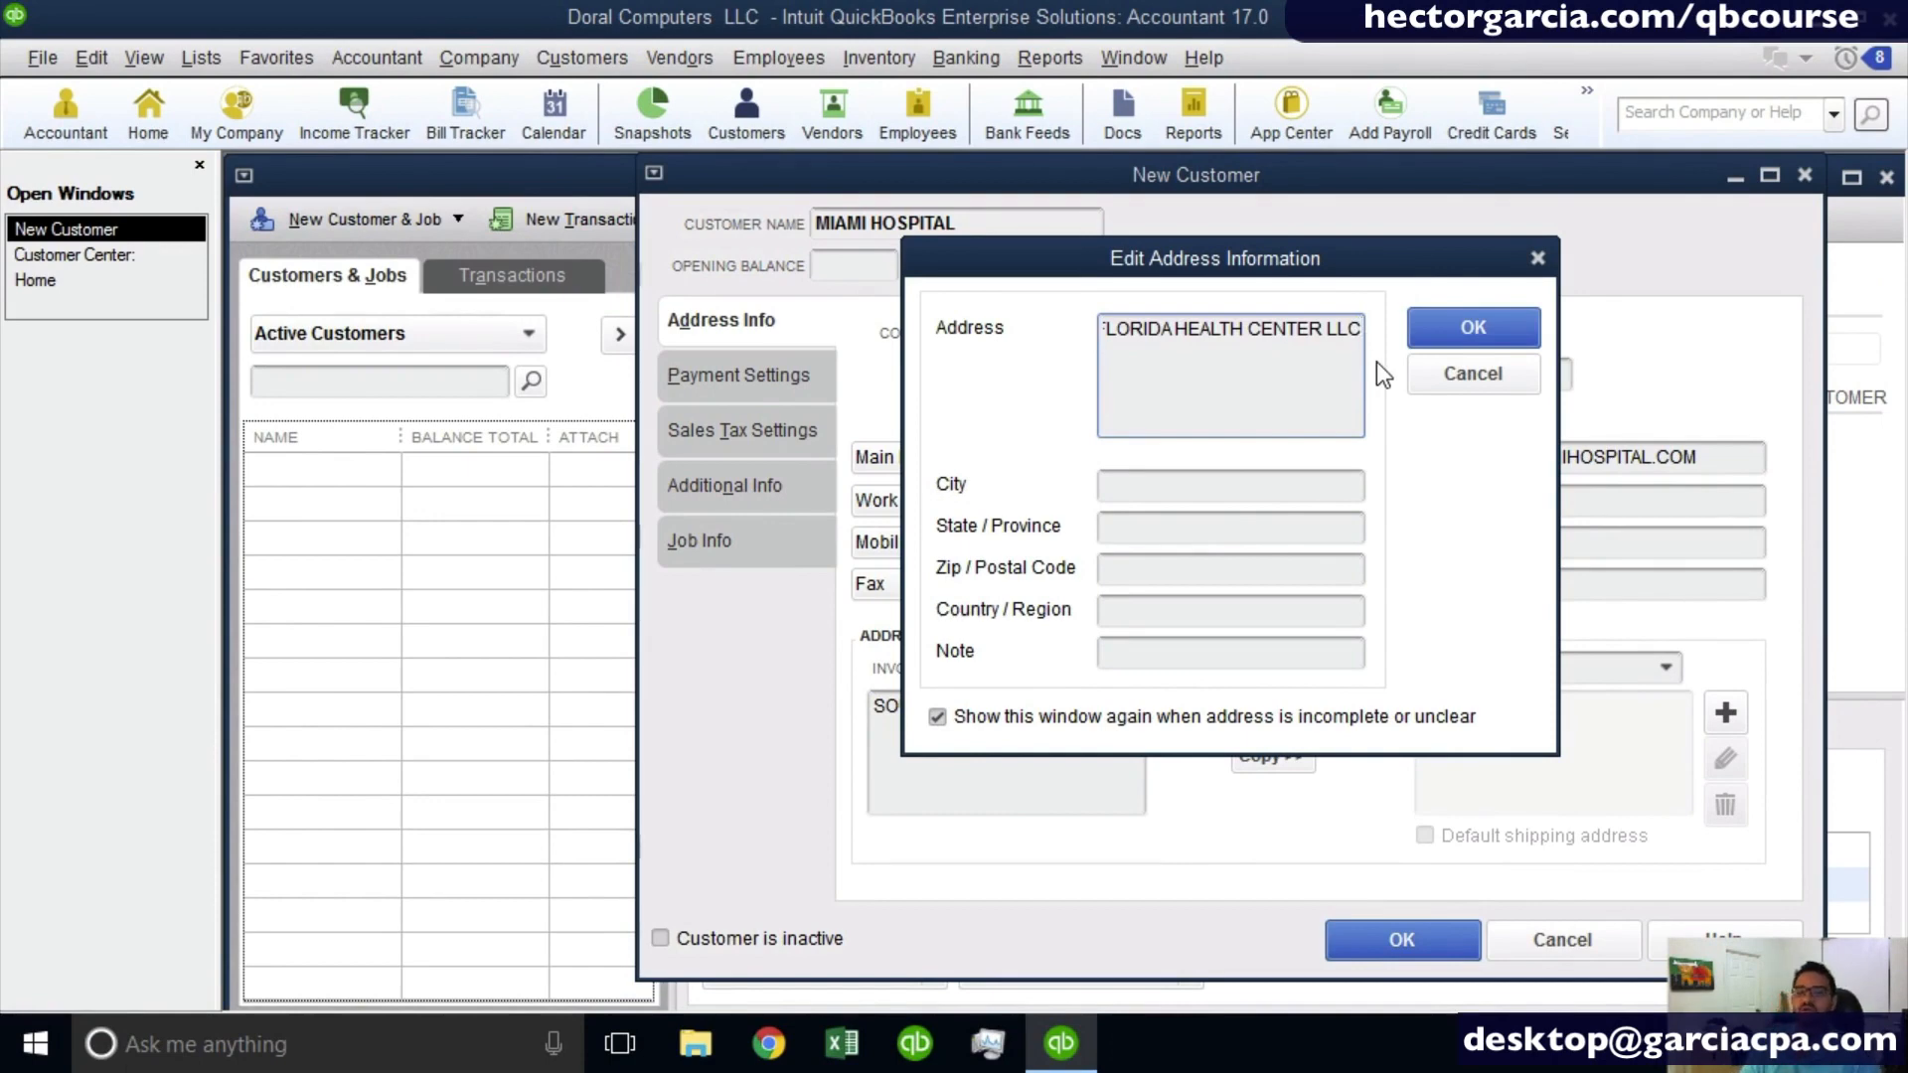
pyautogui.press('Return')
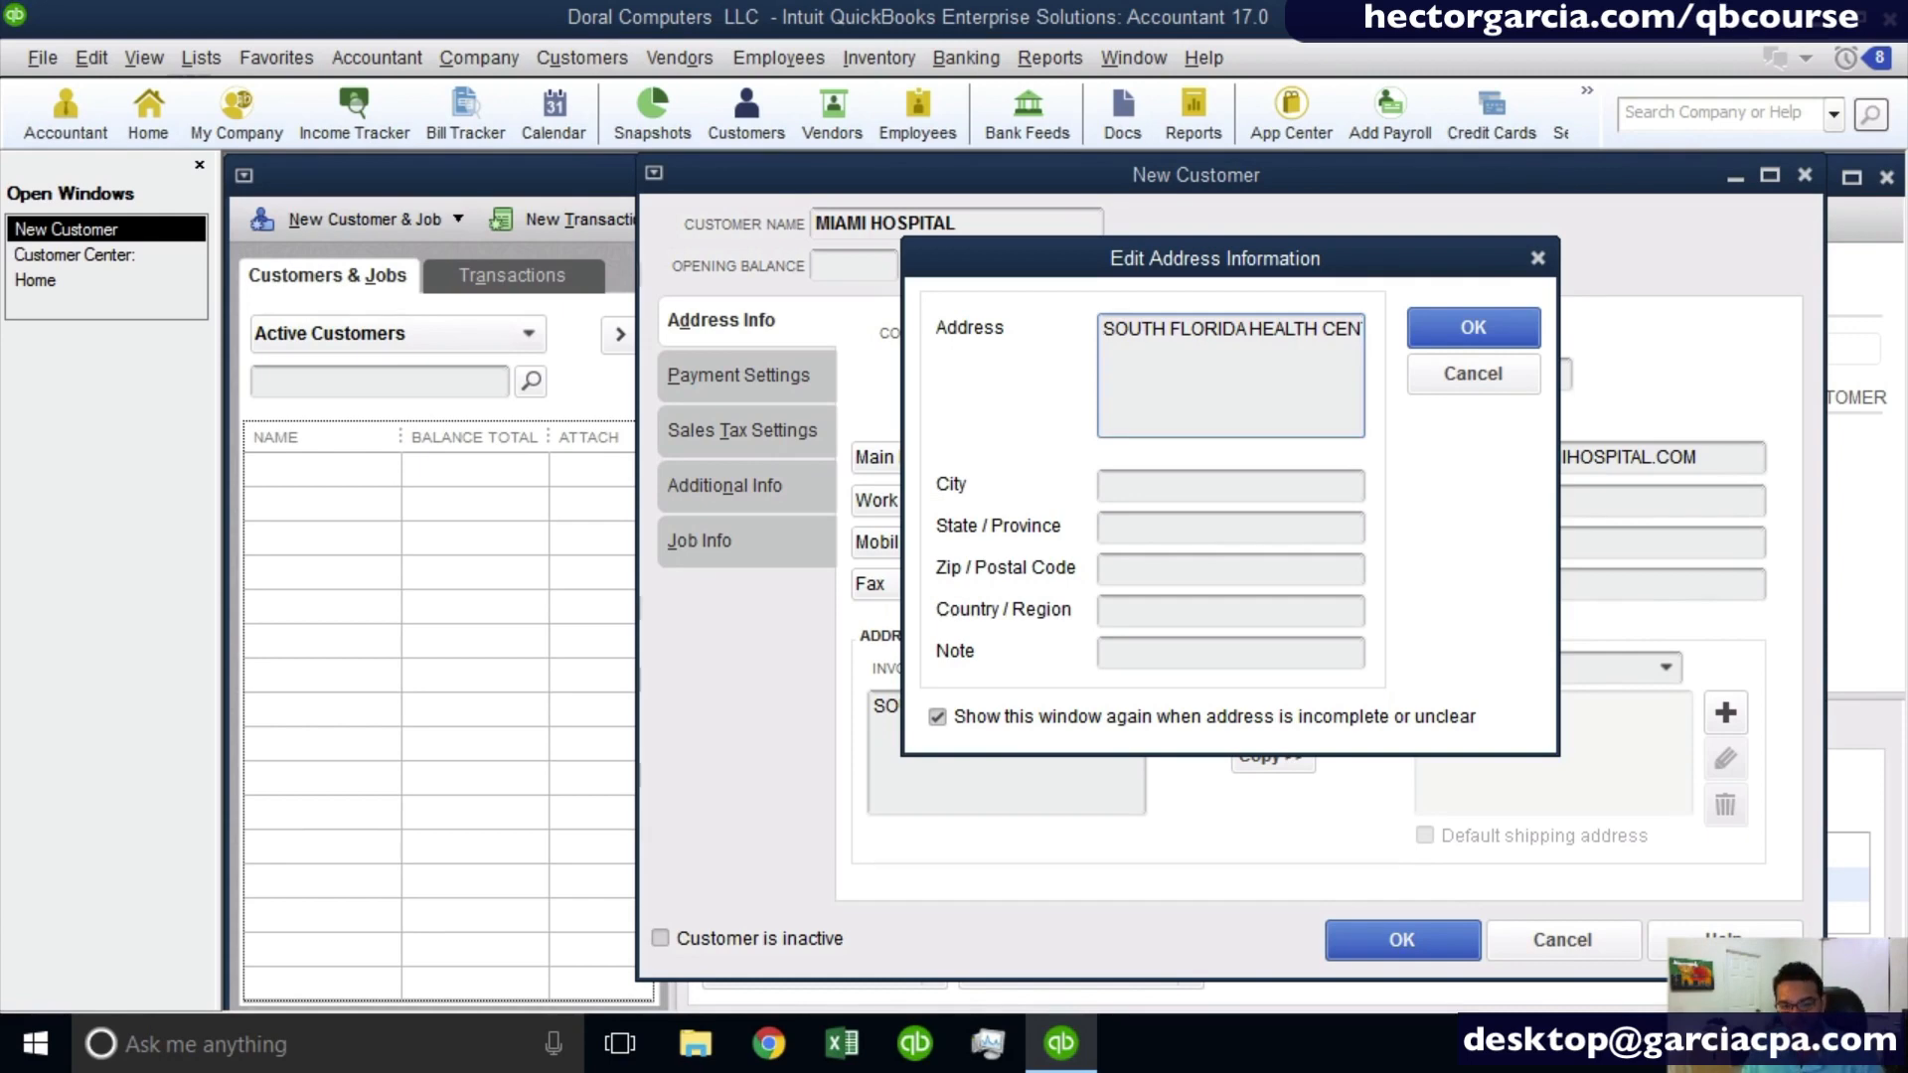
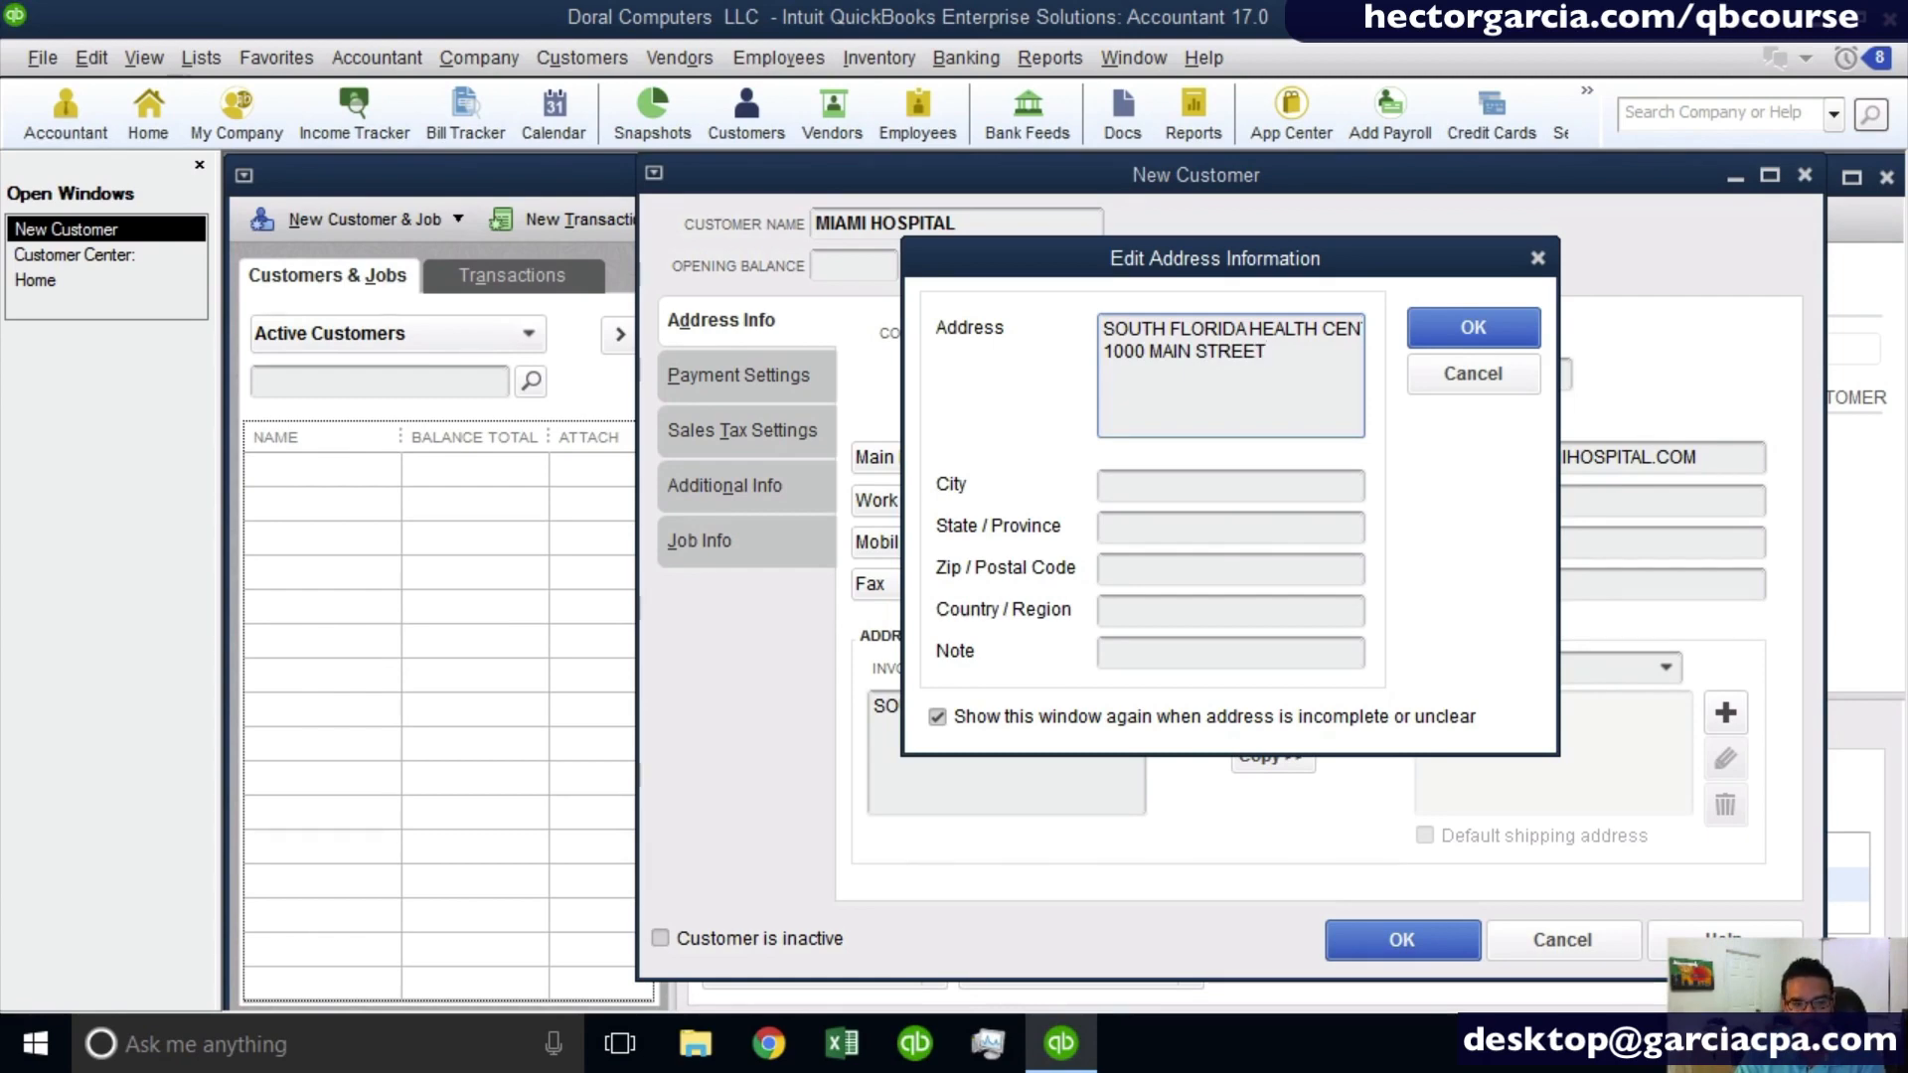
pyautogui.press('Return')
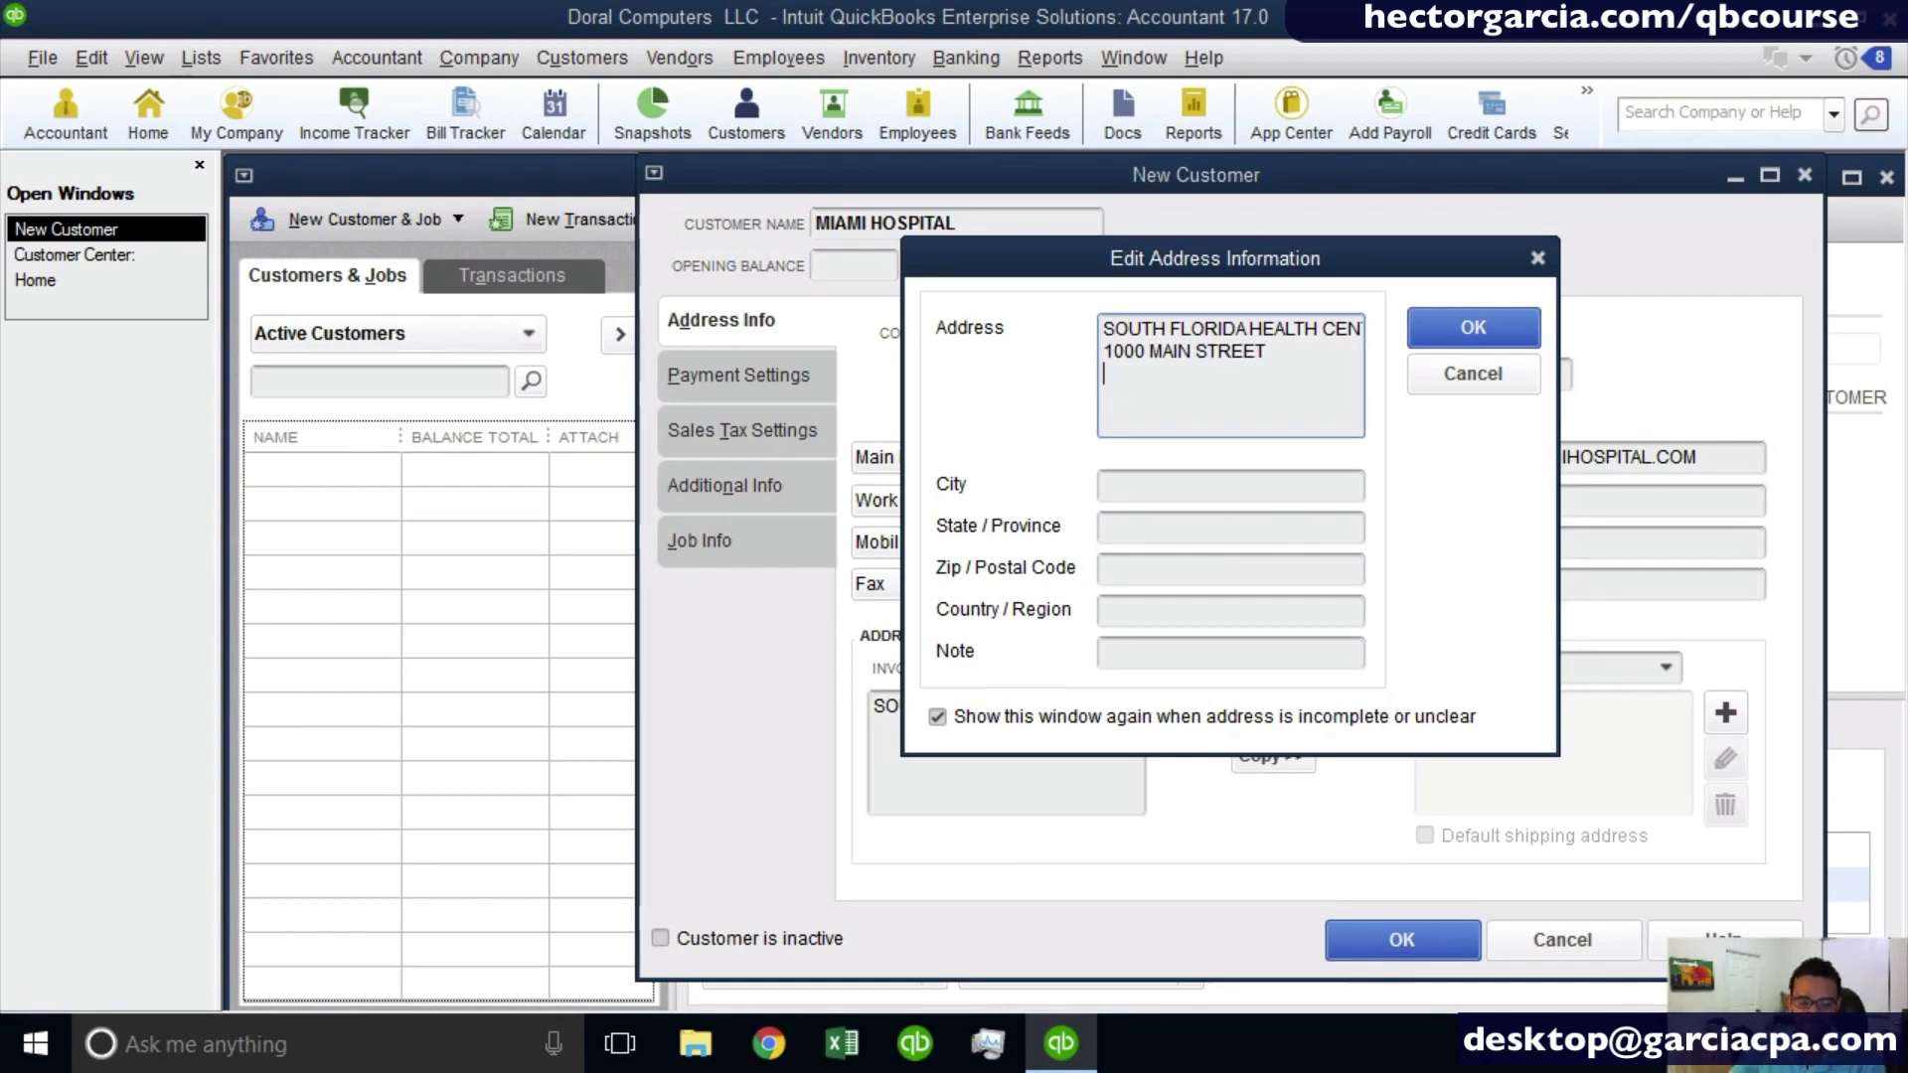
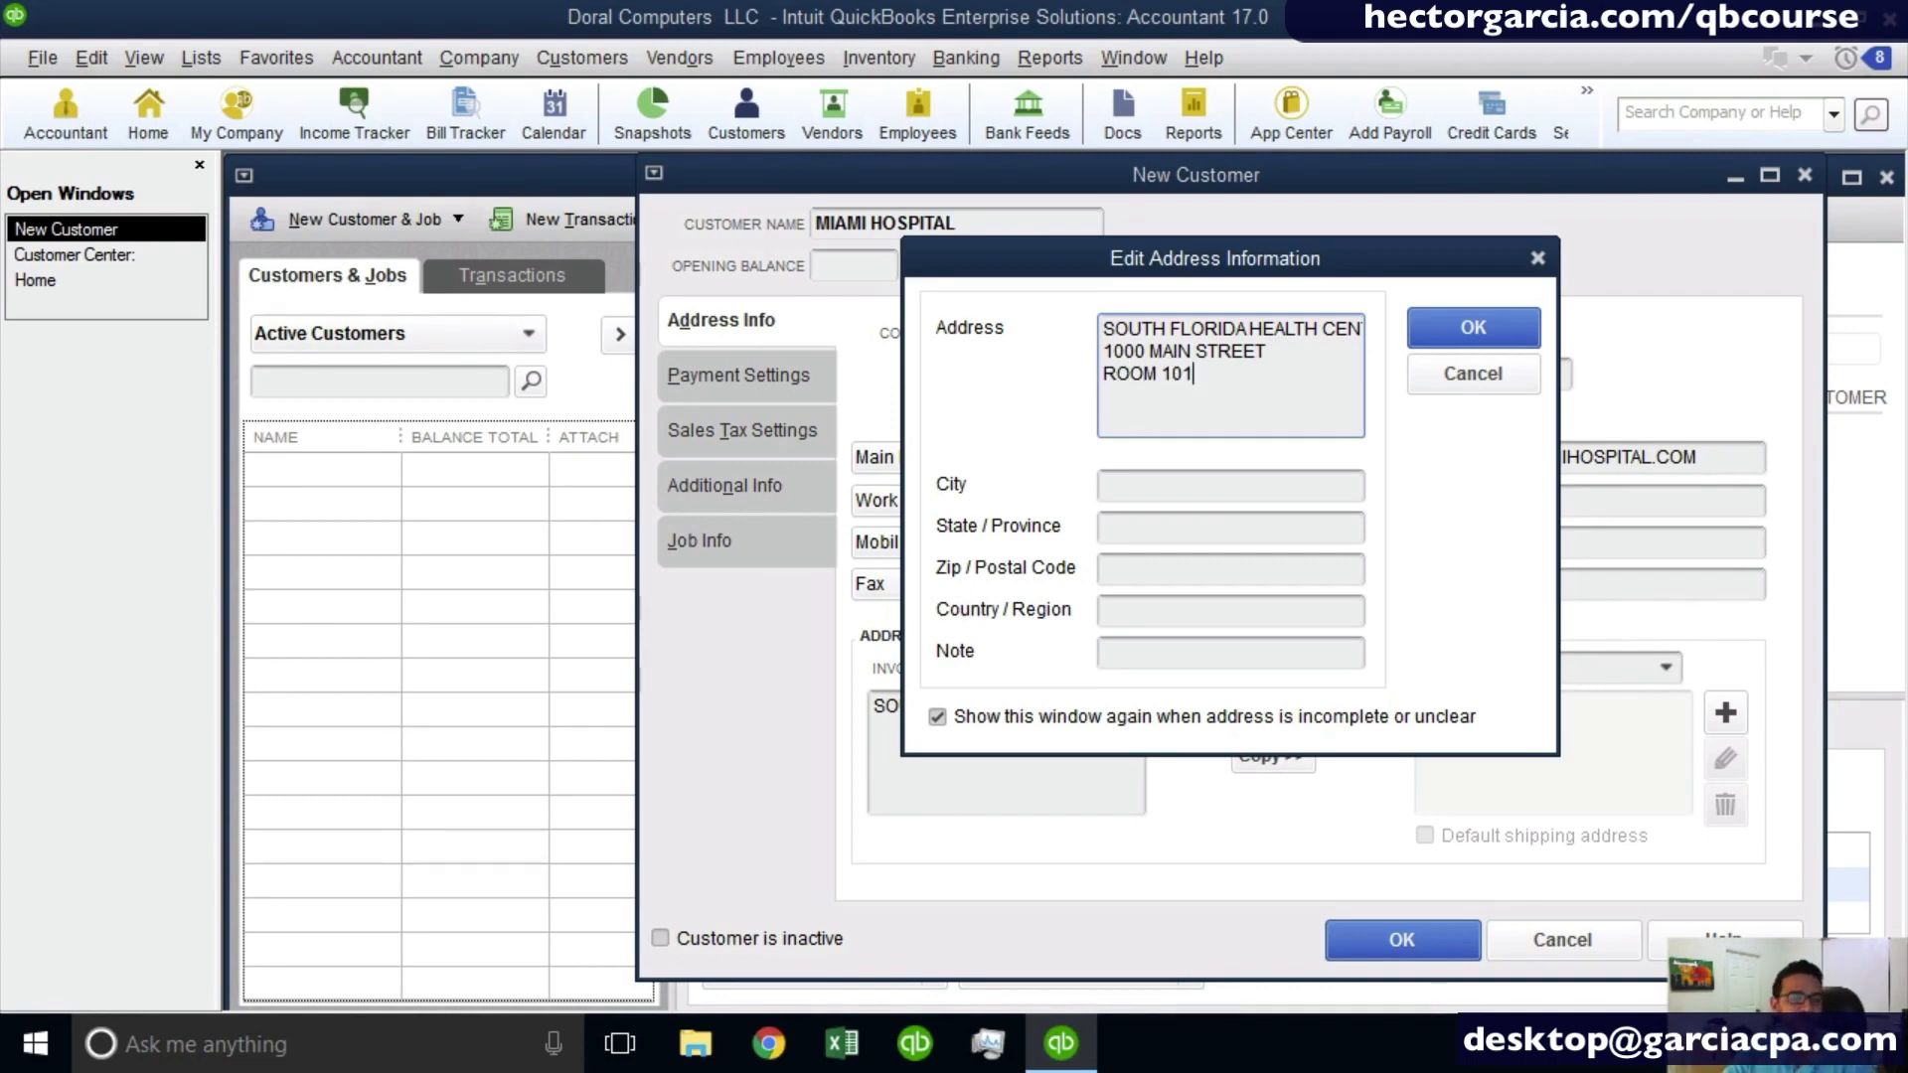
pyautogui.press('Tab')
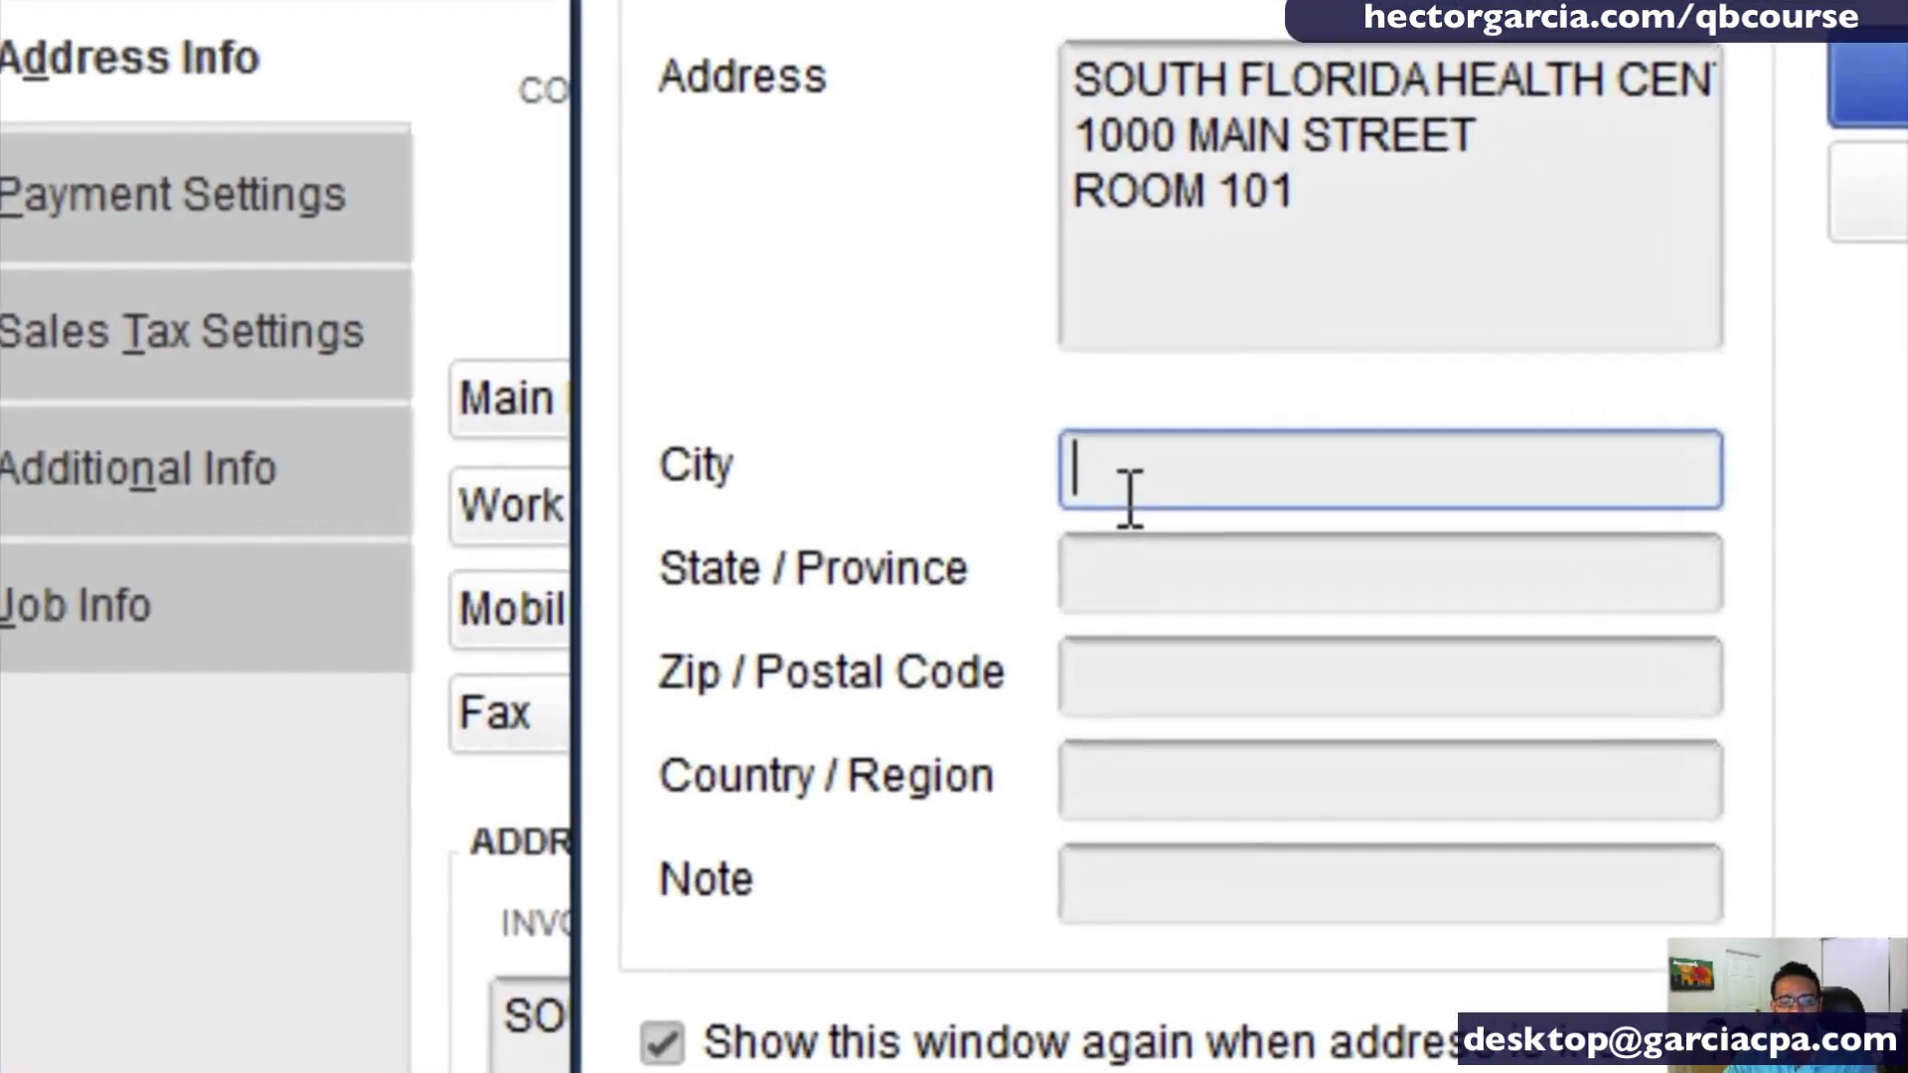
# - Fill in the city, state and postal code of the billing address and accept the address details
pyautogui.click(1402, 222)
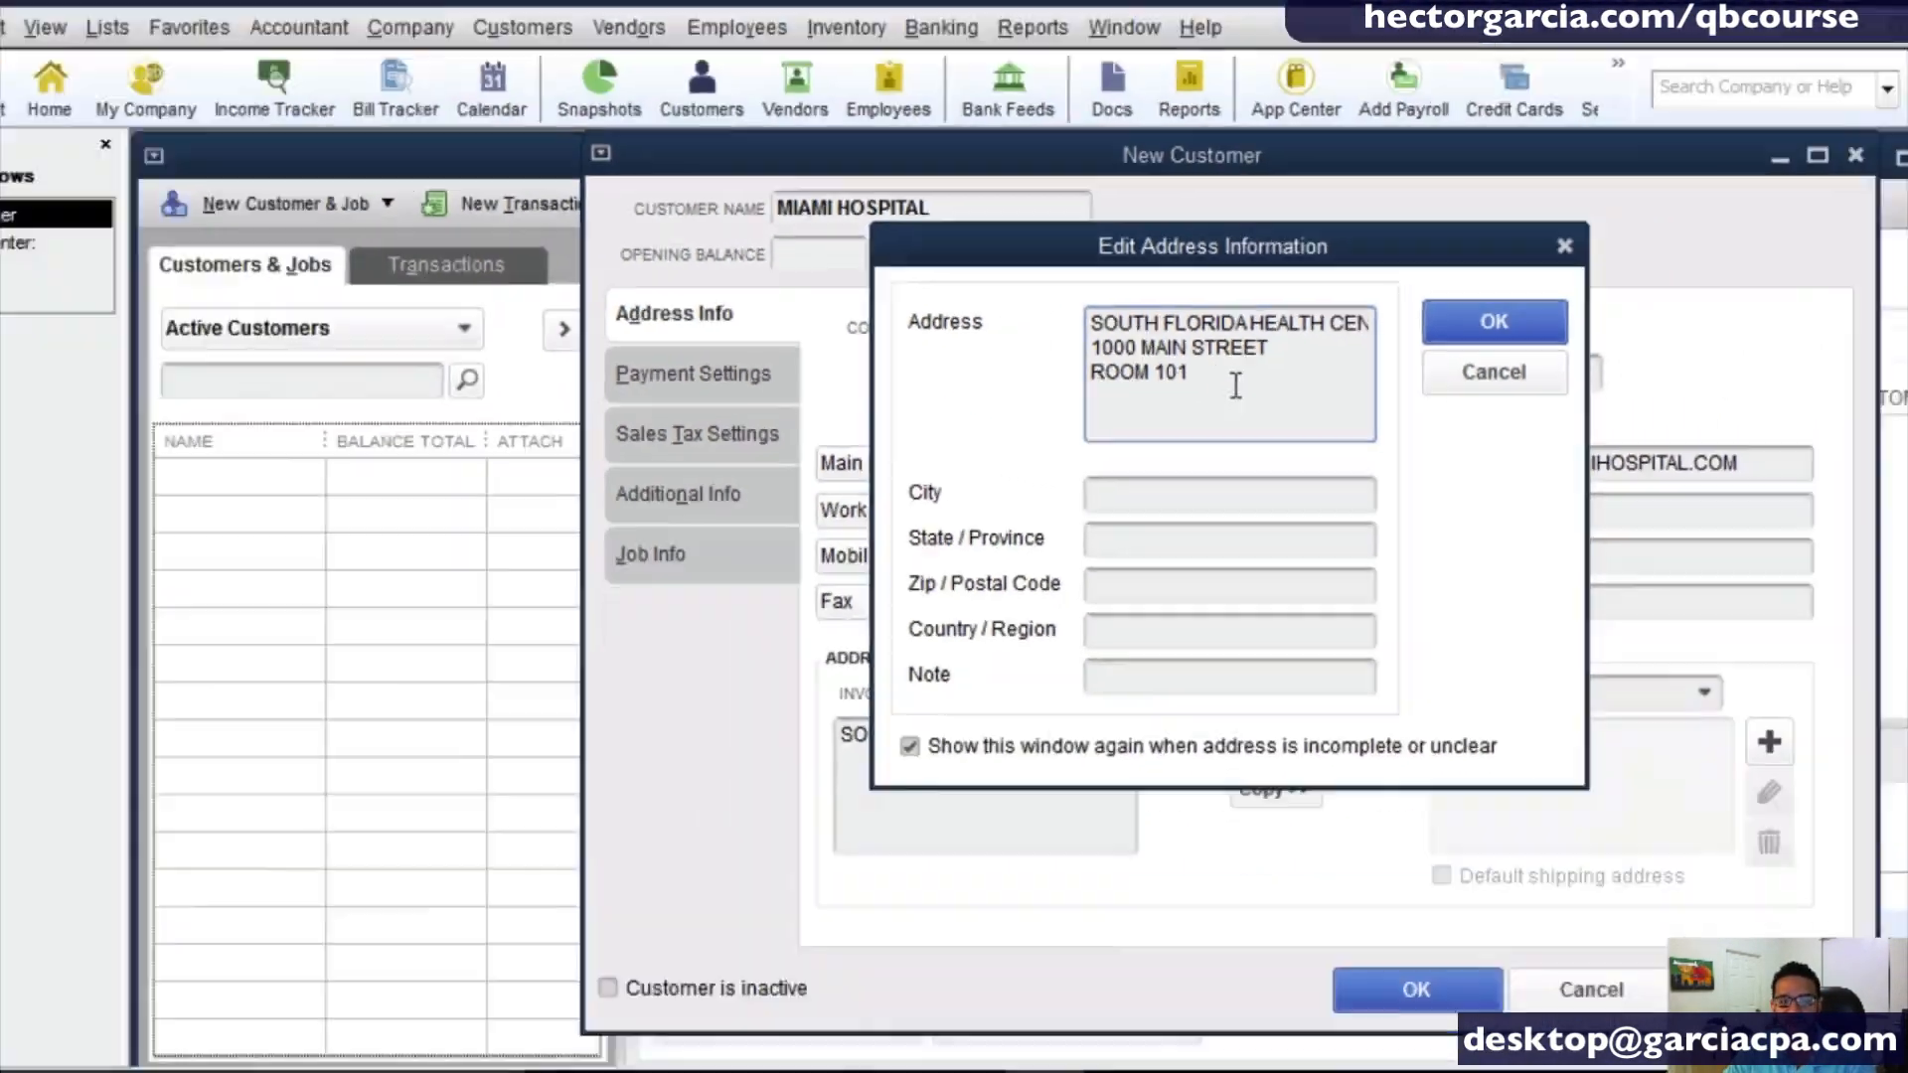
pyautogui.click(1105, 500)
pyautogui.write('MIA')
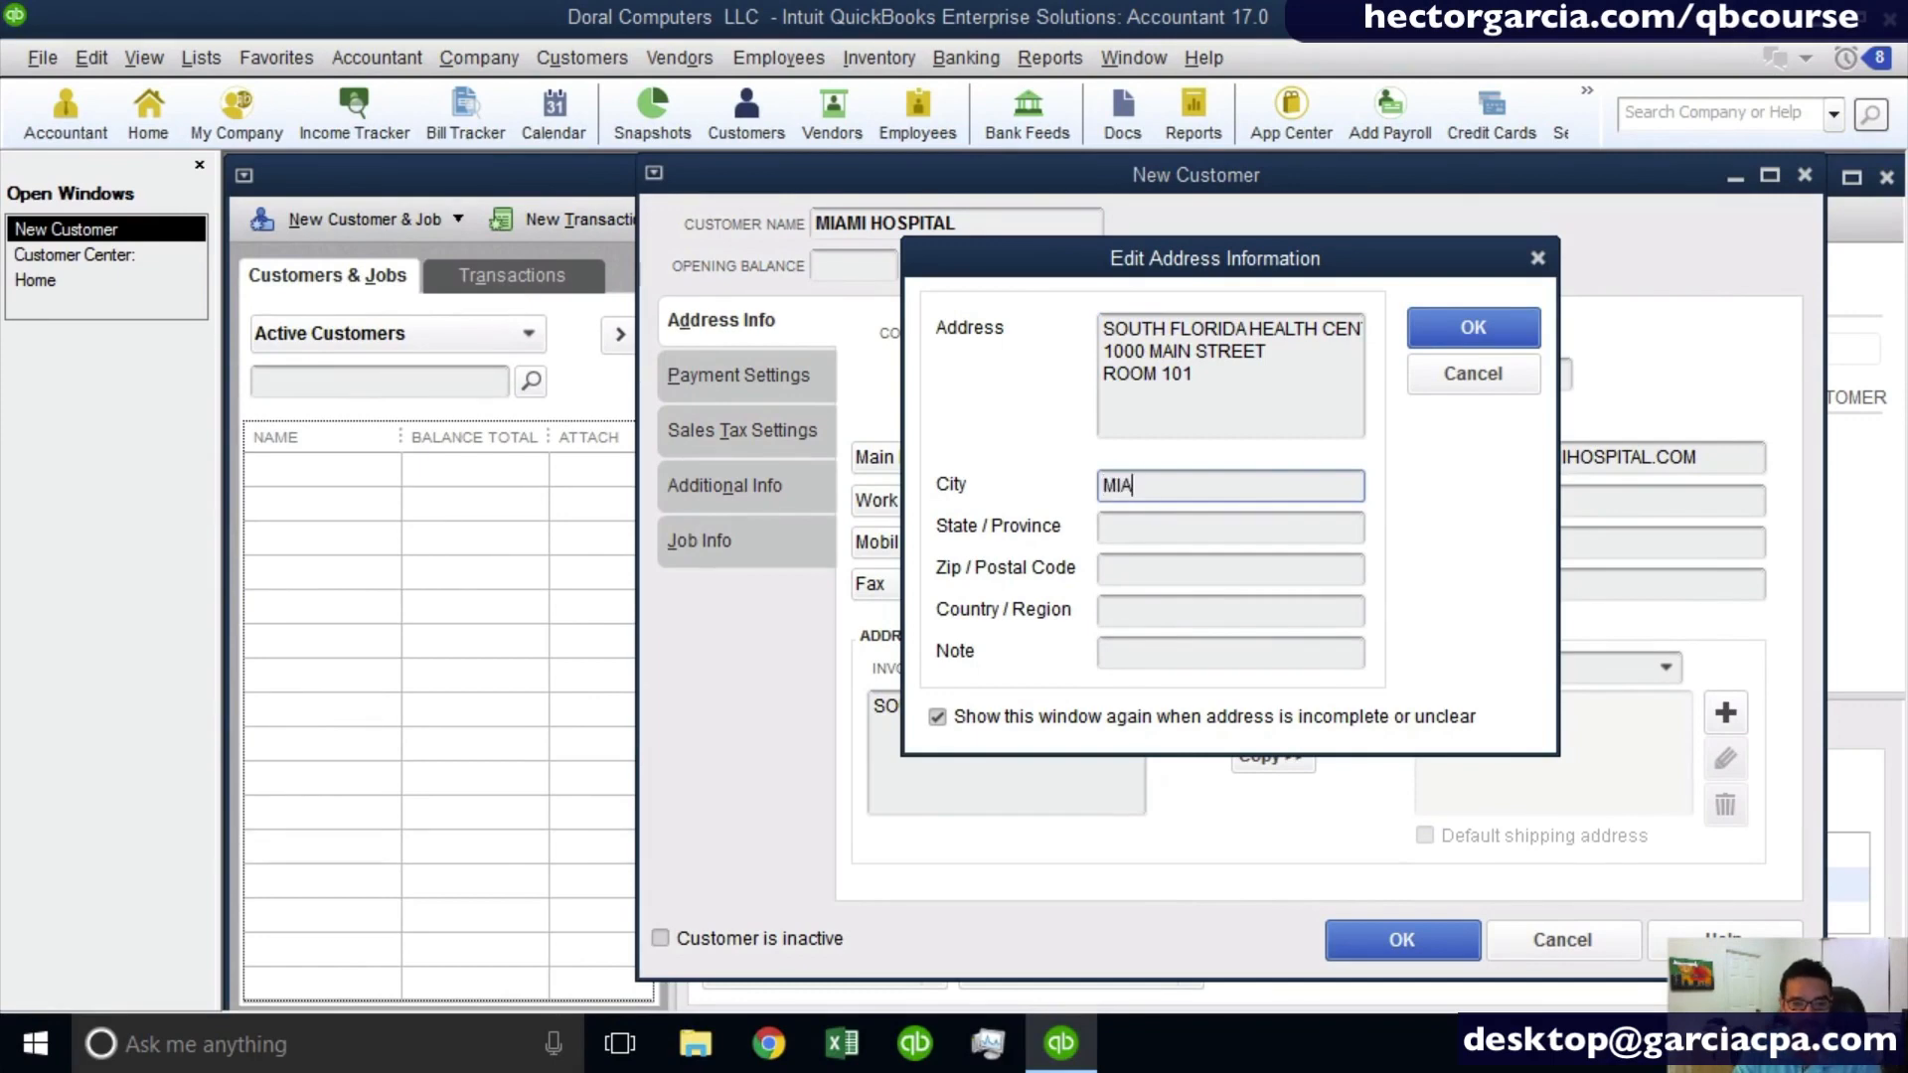
pyautogui.write('MI')
pyautogui.press('Tab')
pyautogui.write('FL')
pyautogui.press('Tab')
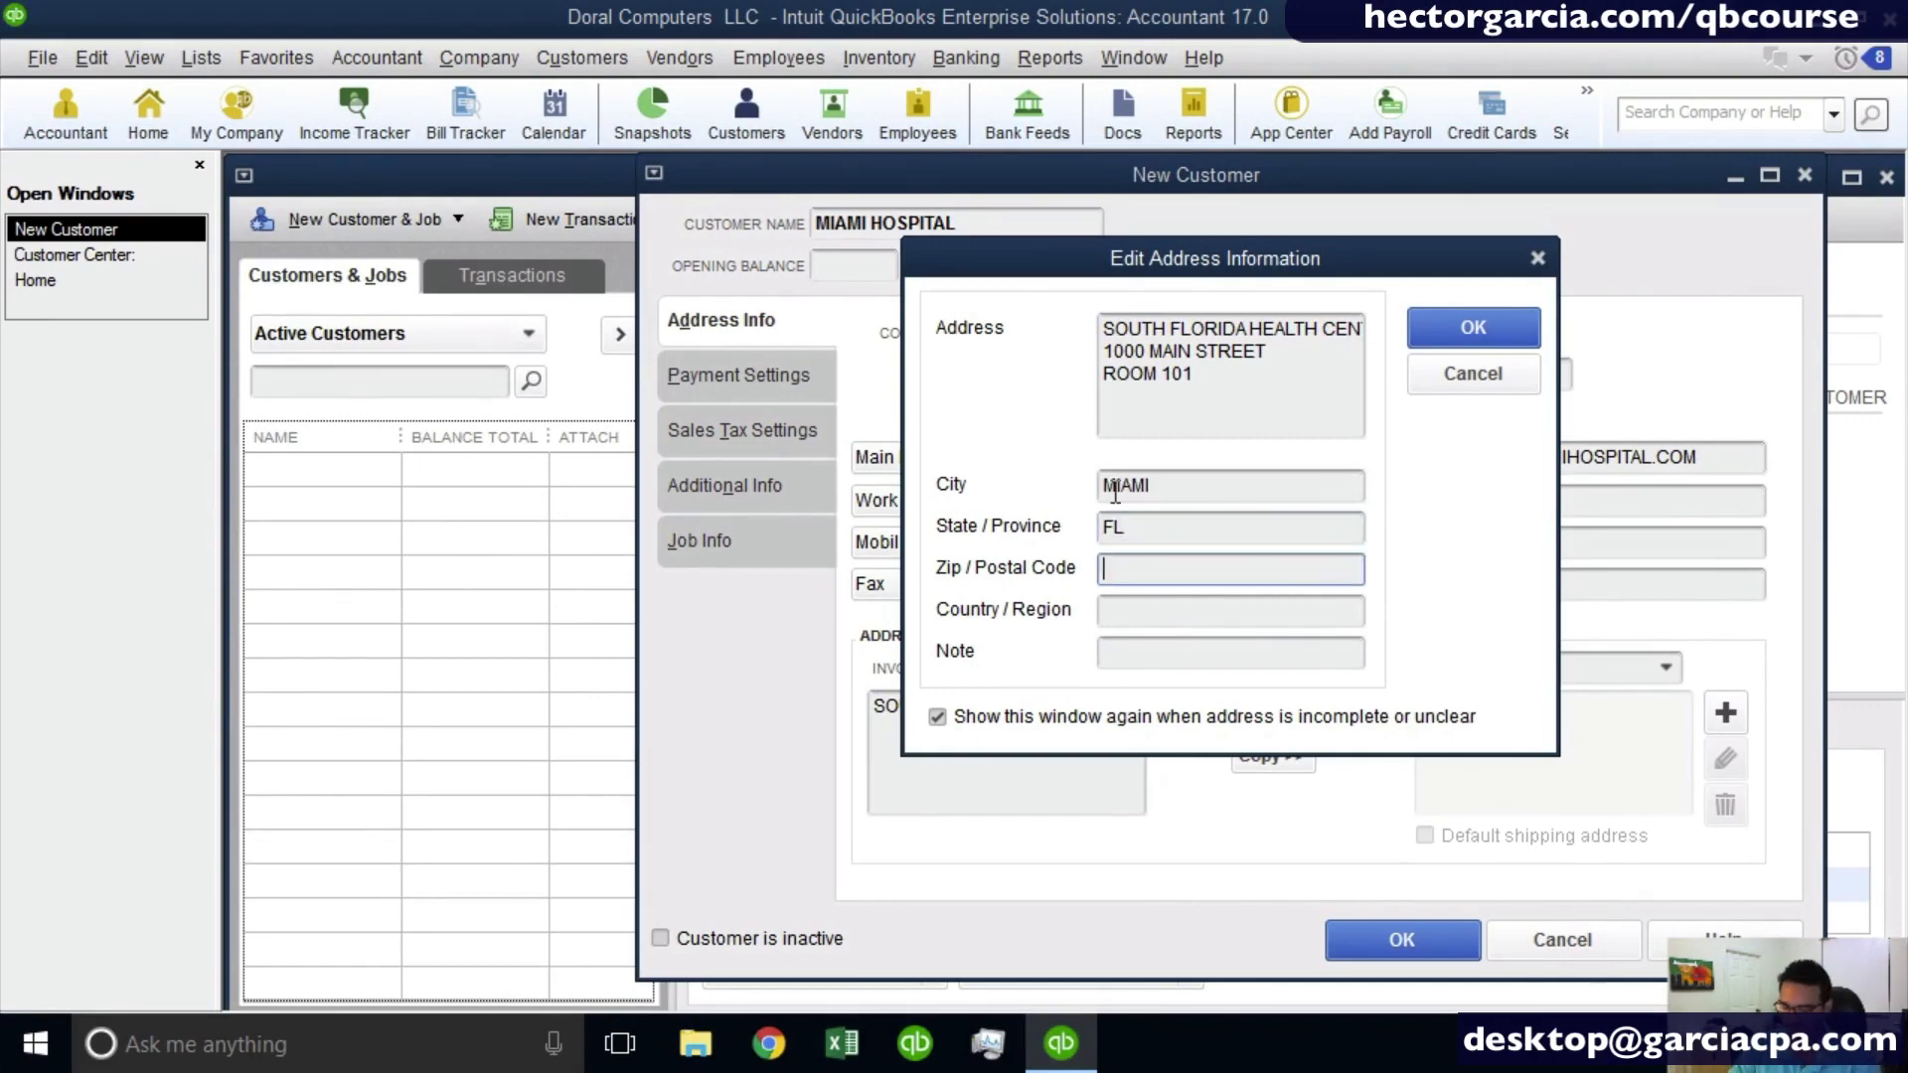
pyautogui.write('33133')
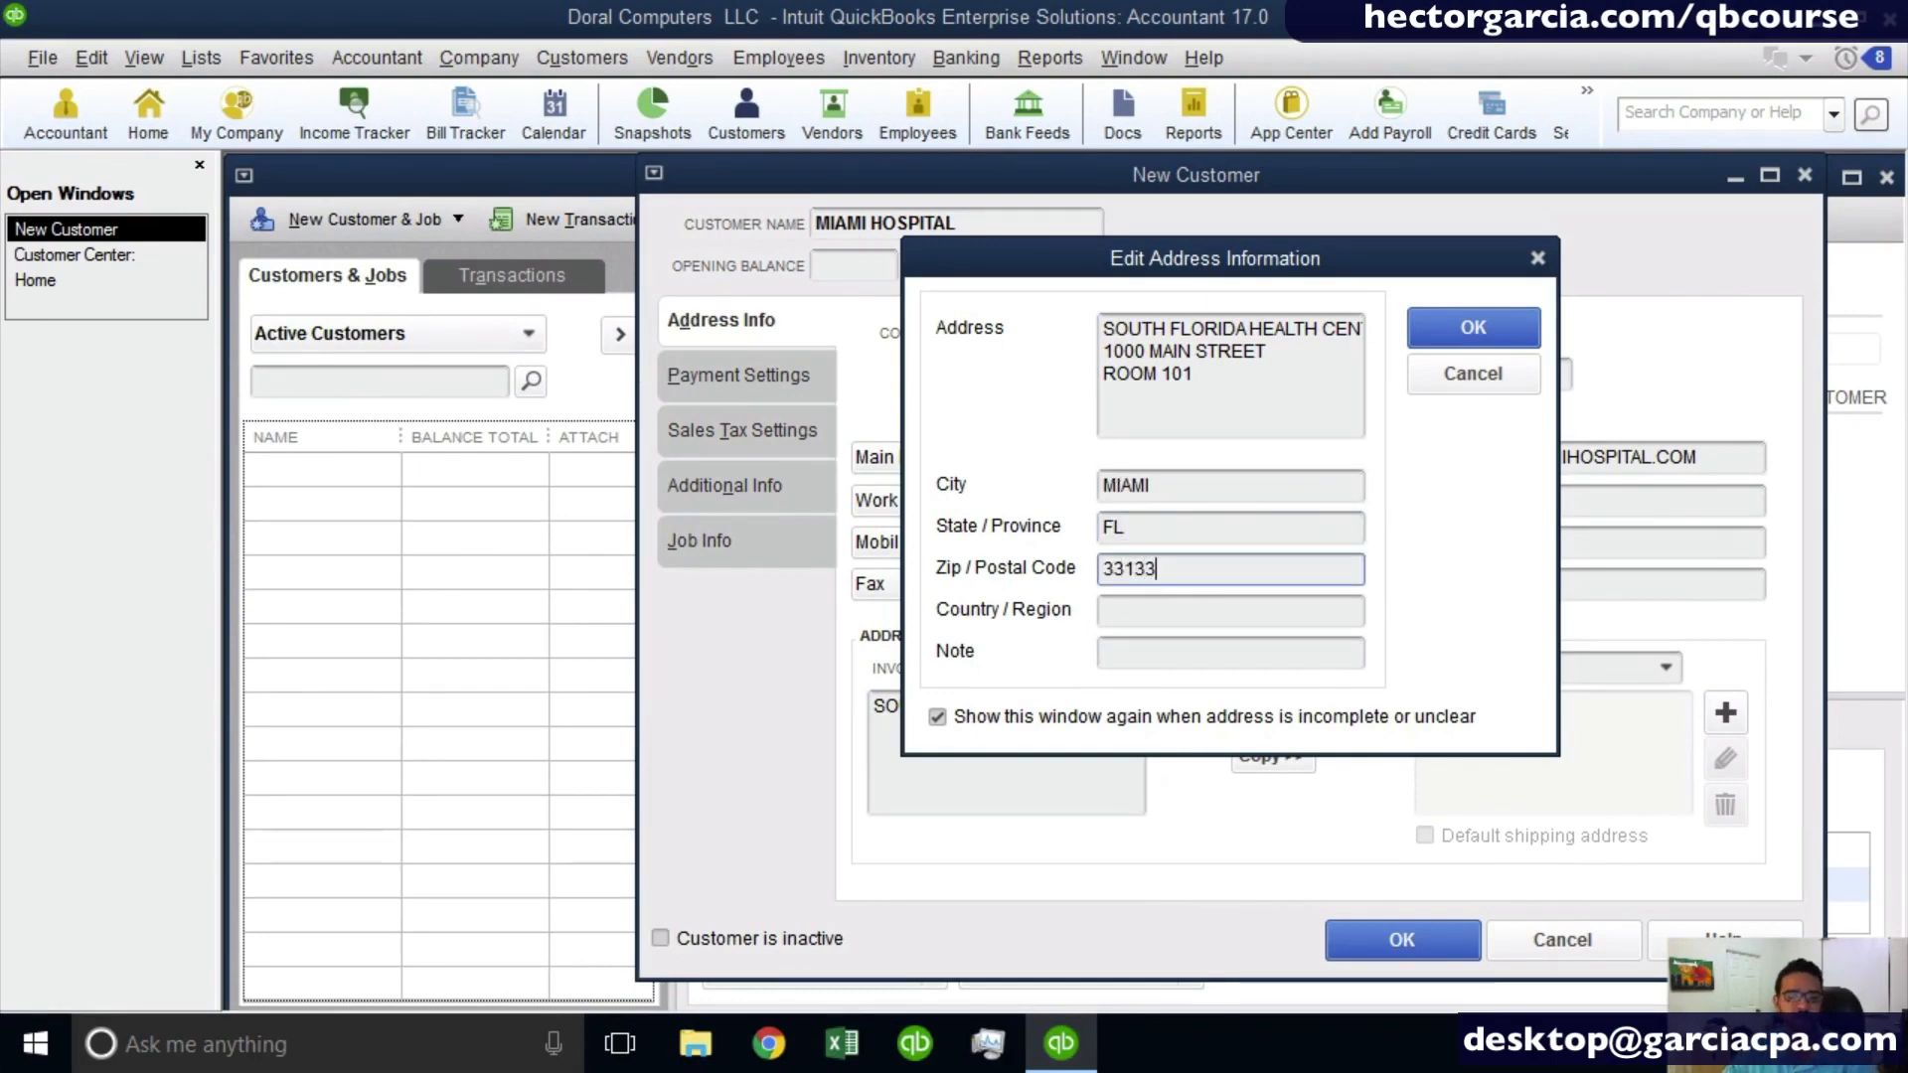
pyautogui.click(1134, 609)
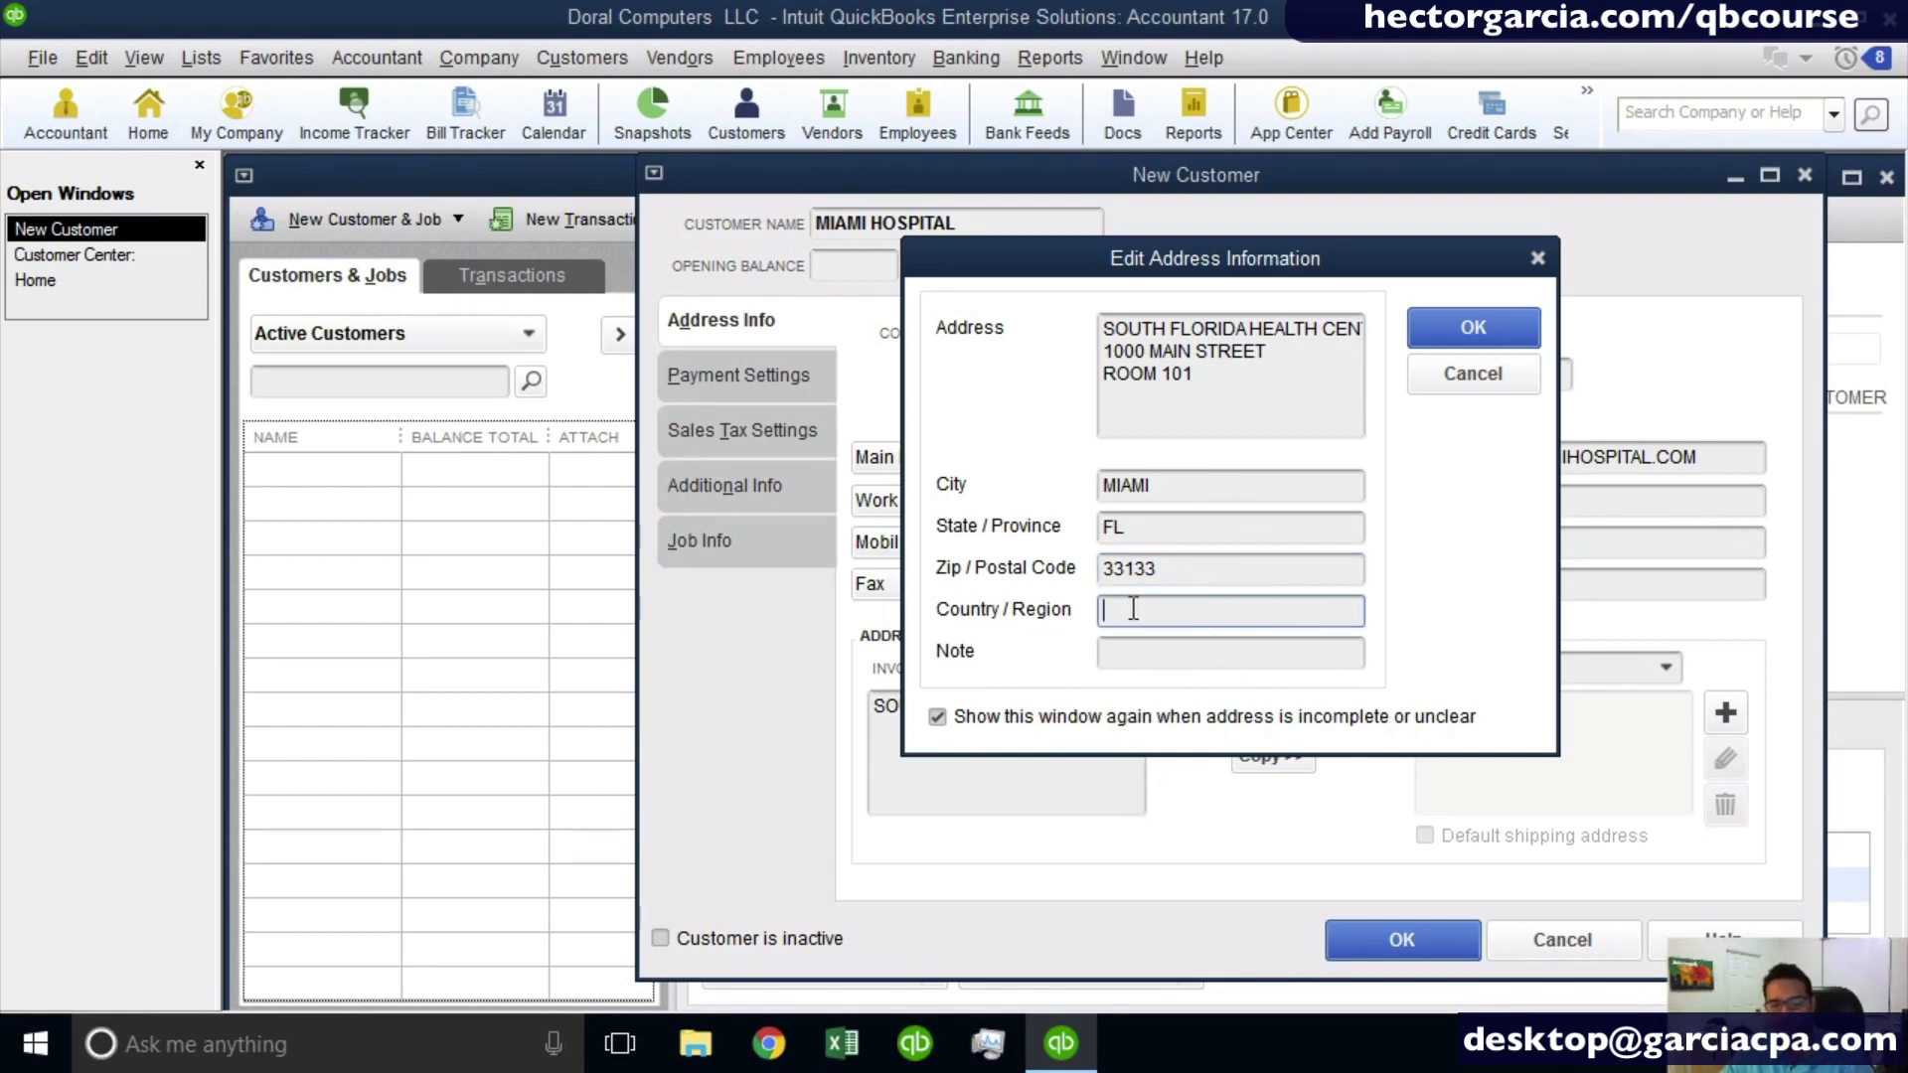
pyautogui.click(1132, 653)
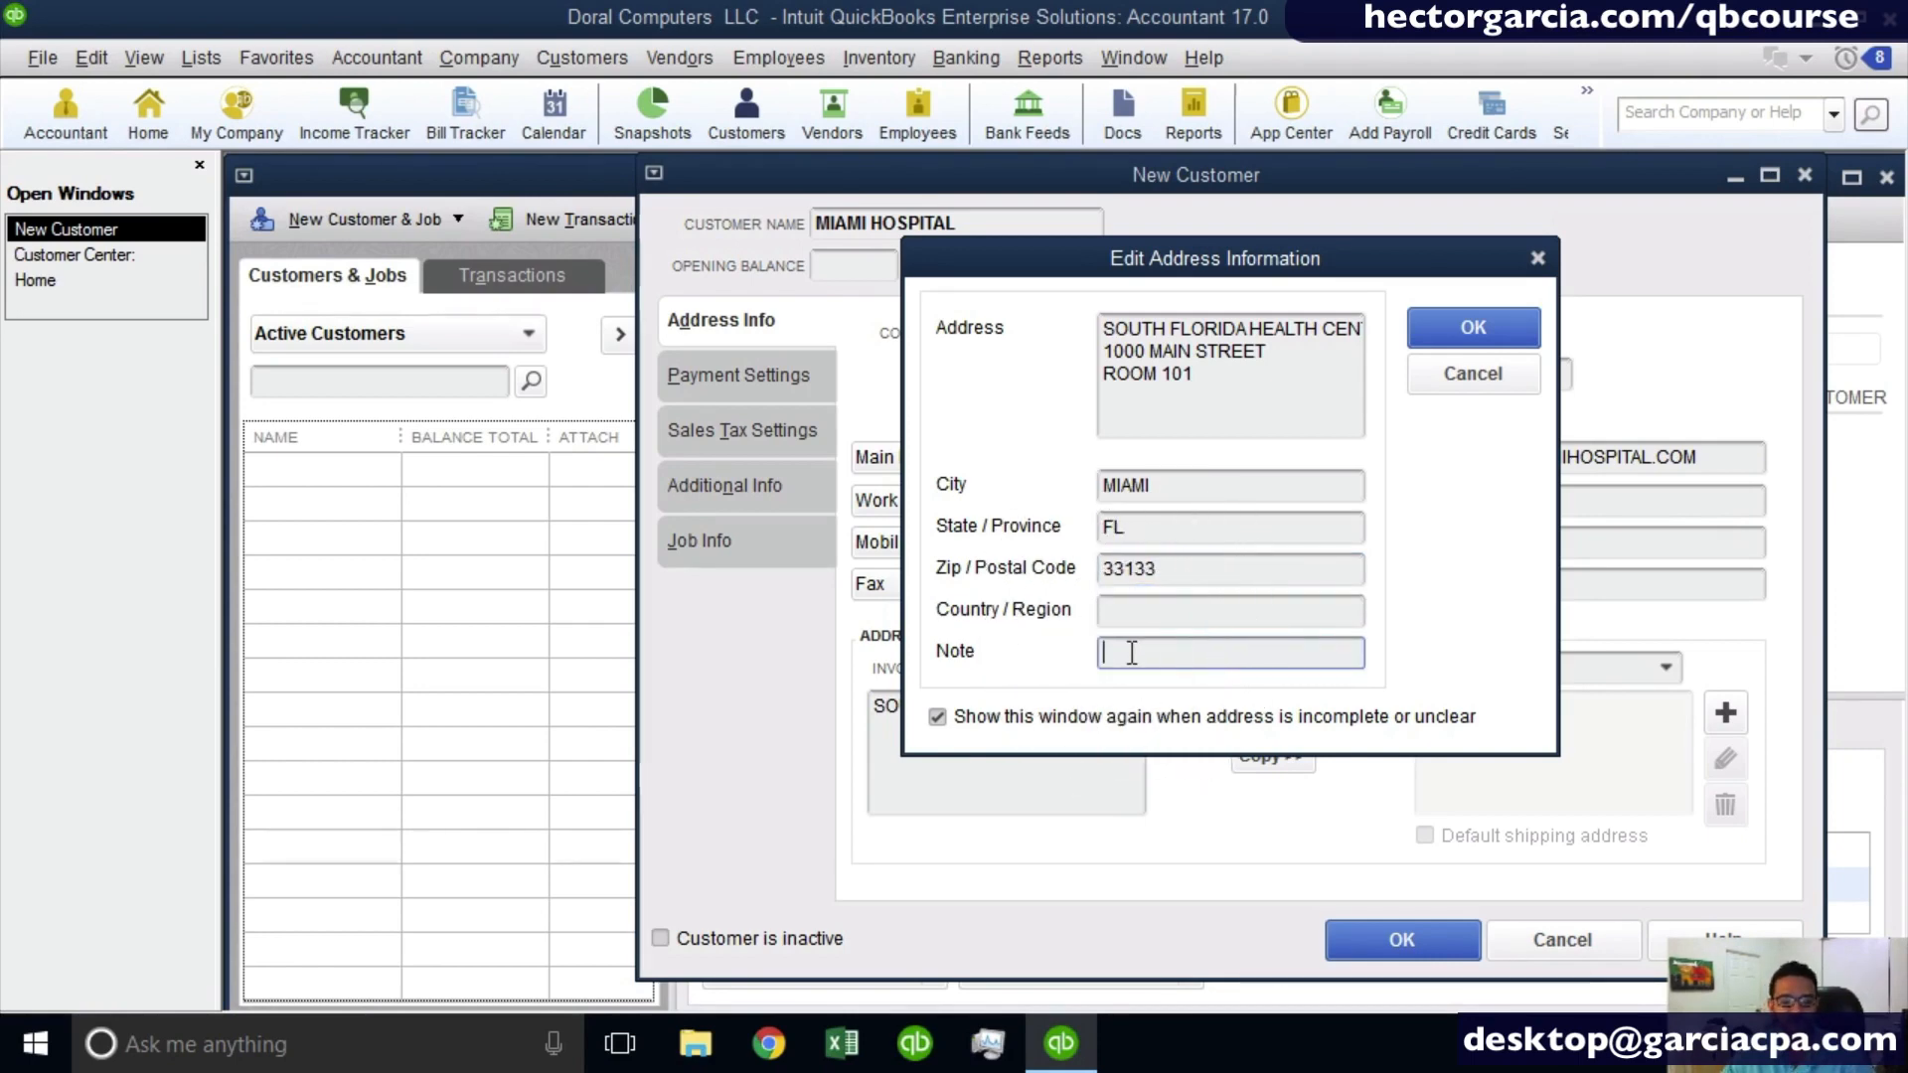
pyautogui.click(1476, 326)
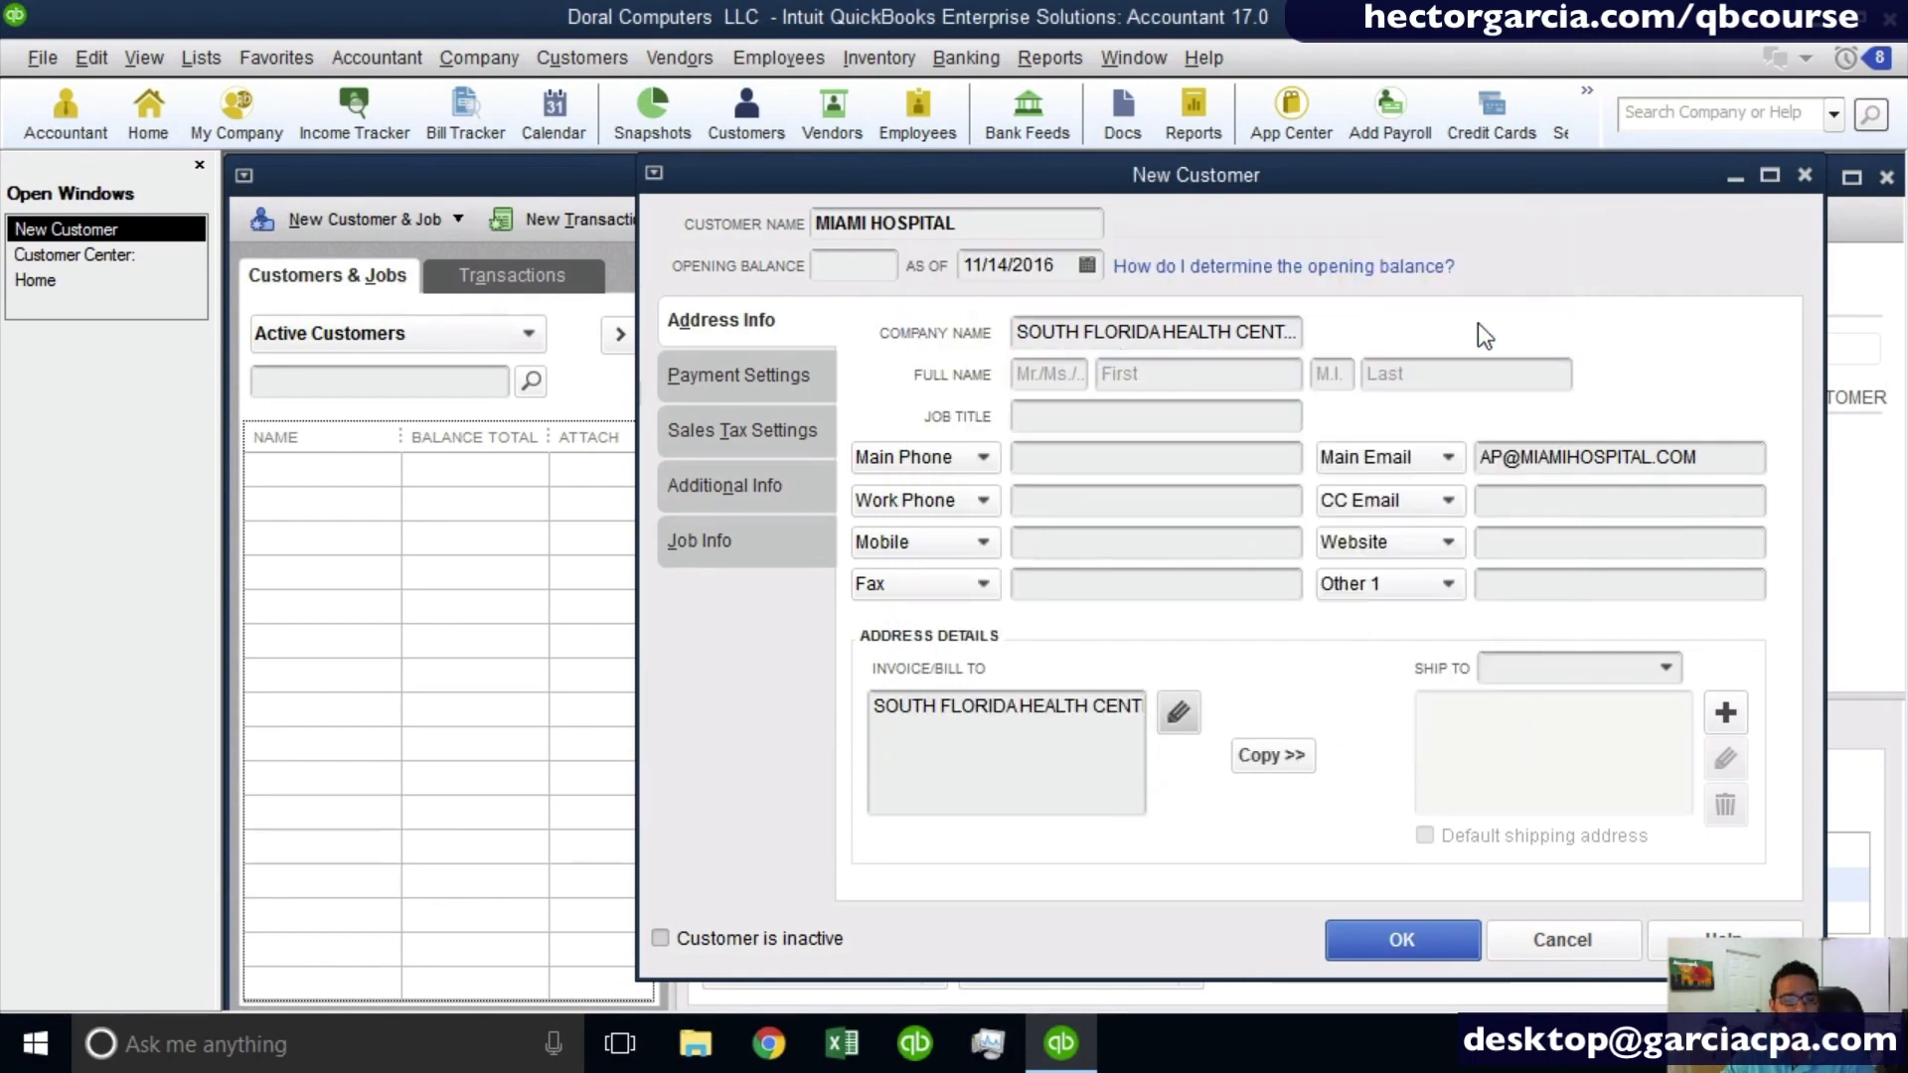
# - Copy the billing address to the ship-to address, naming it MAIN LOCATION and keeping it as the default shipping address
pyautogui.moveTo(1053, 778); pyautogui.dragTo(648, 602)
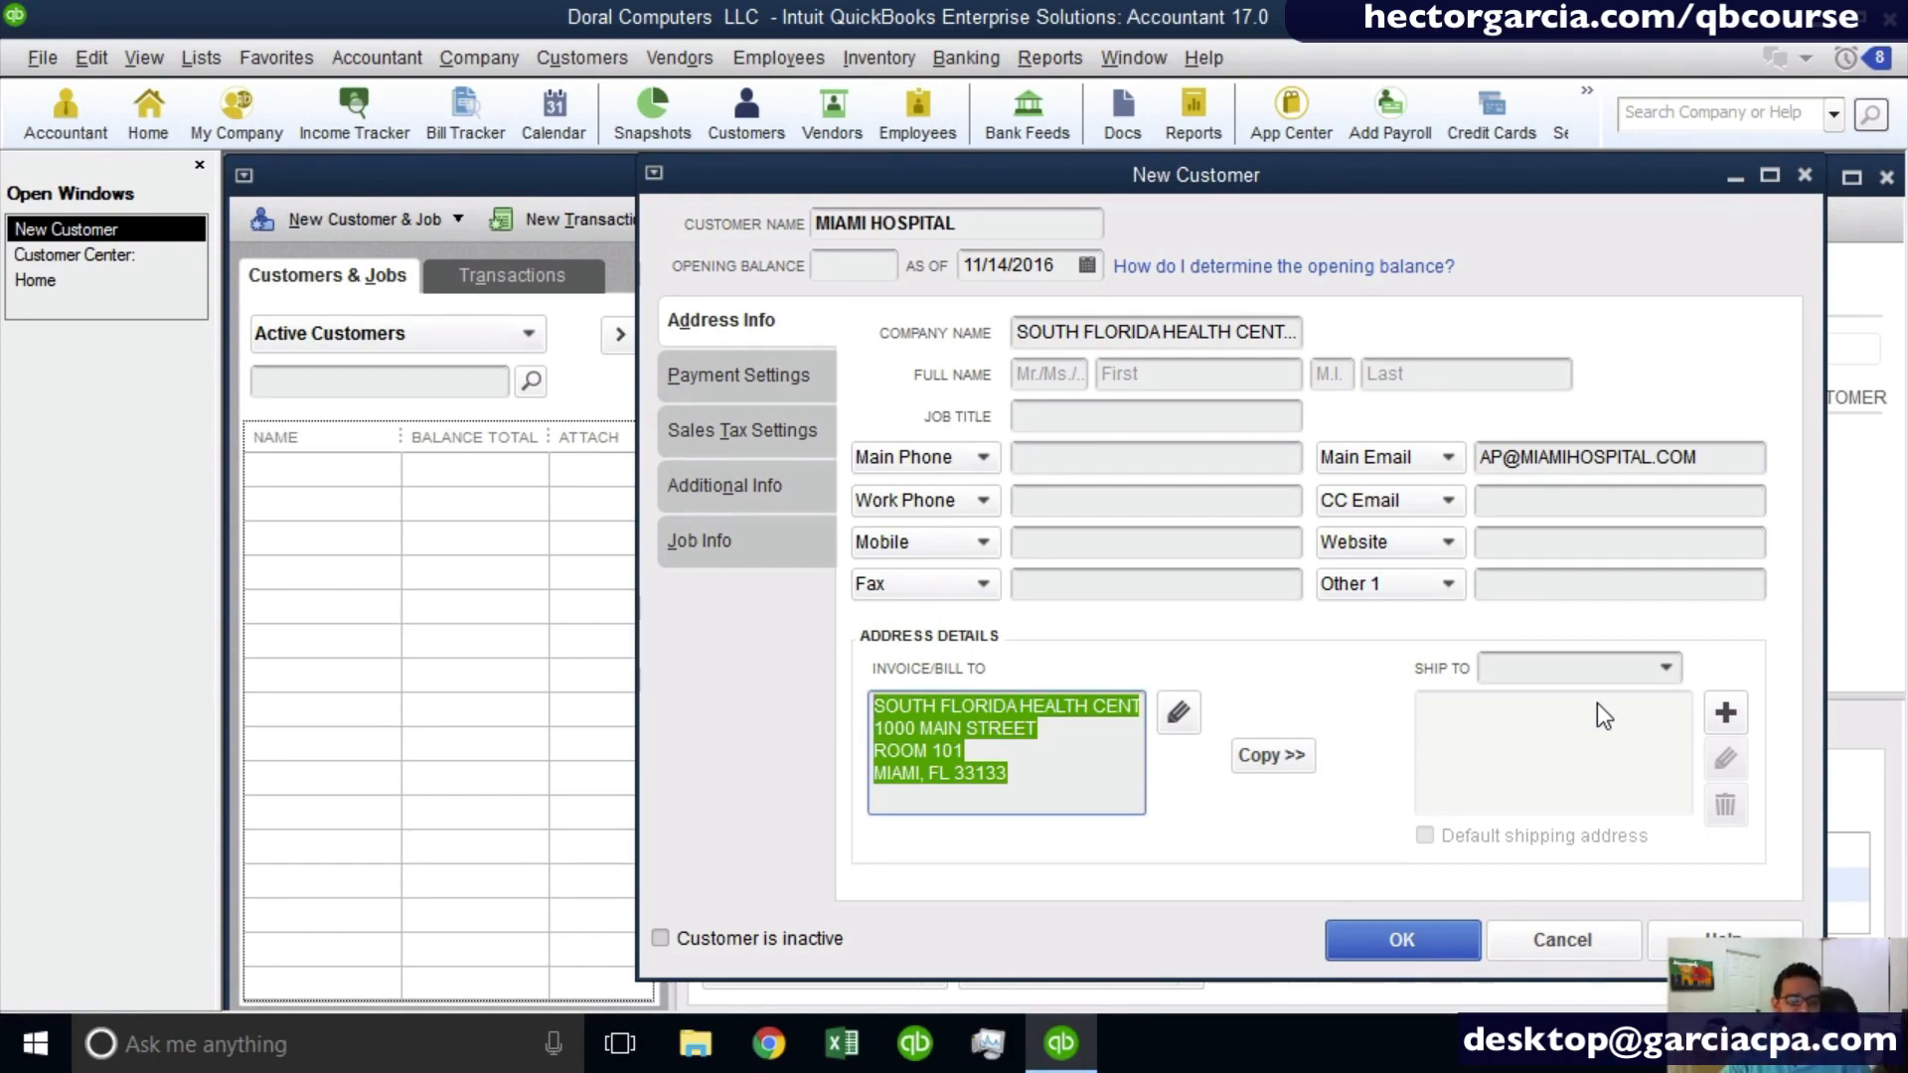
pyautogui.click(1273, 756)
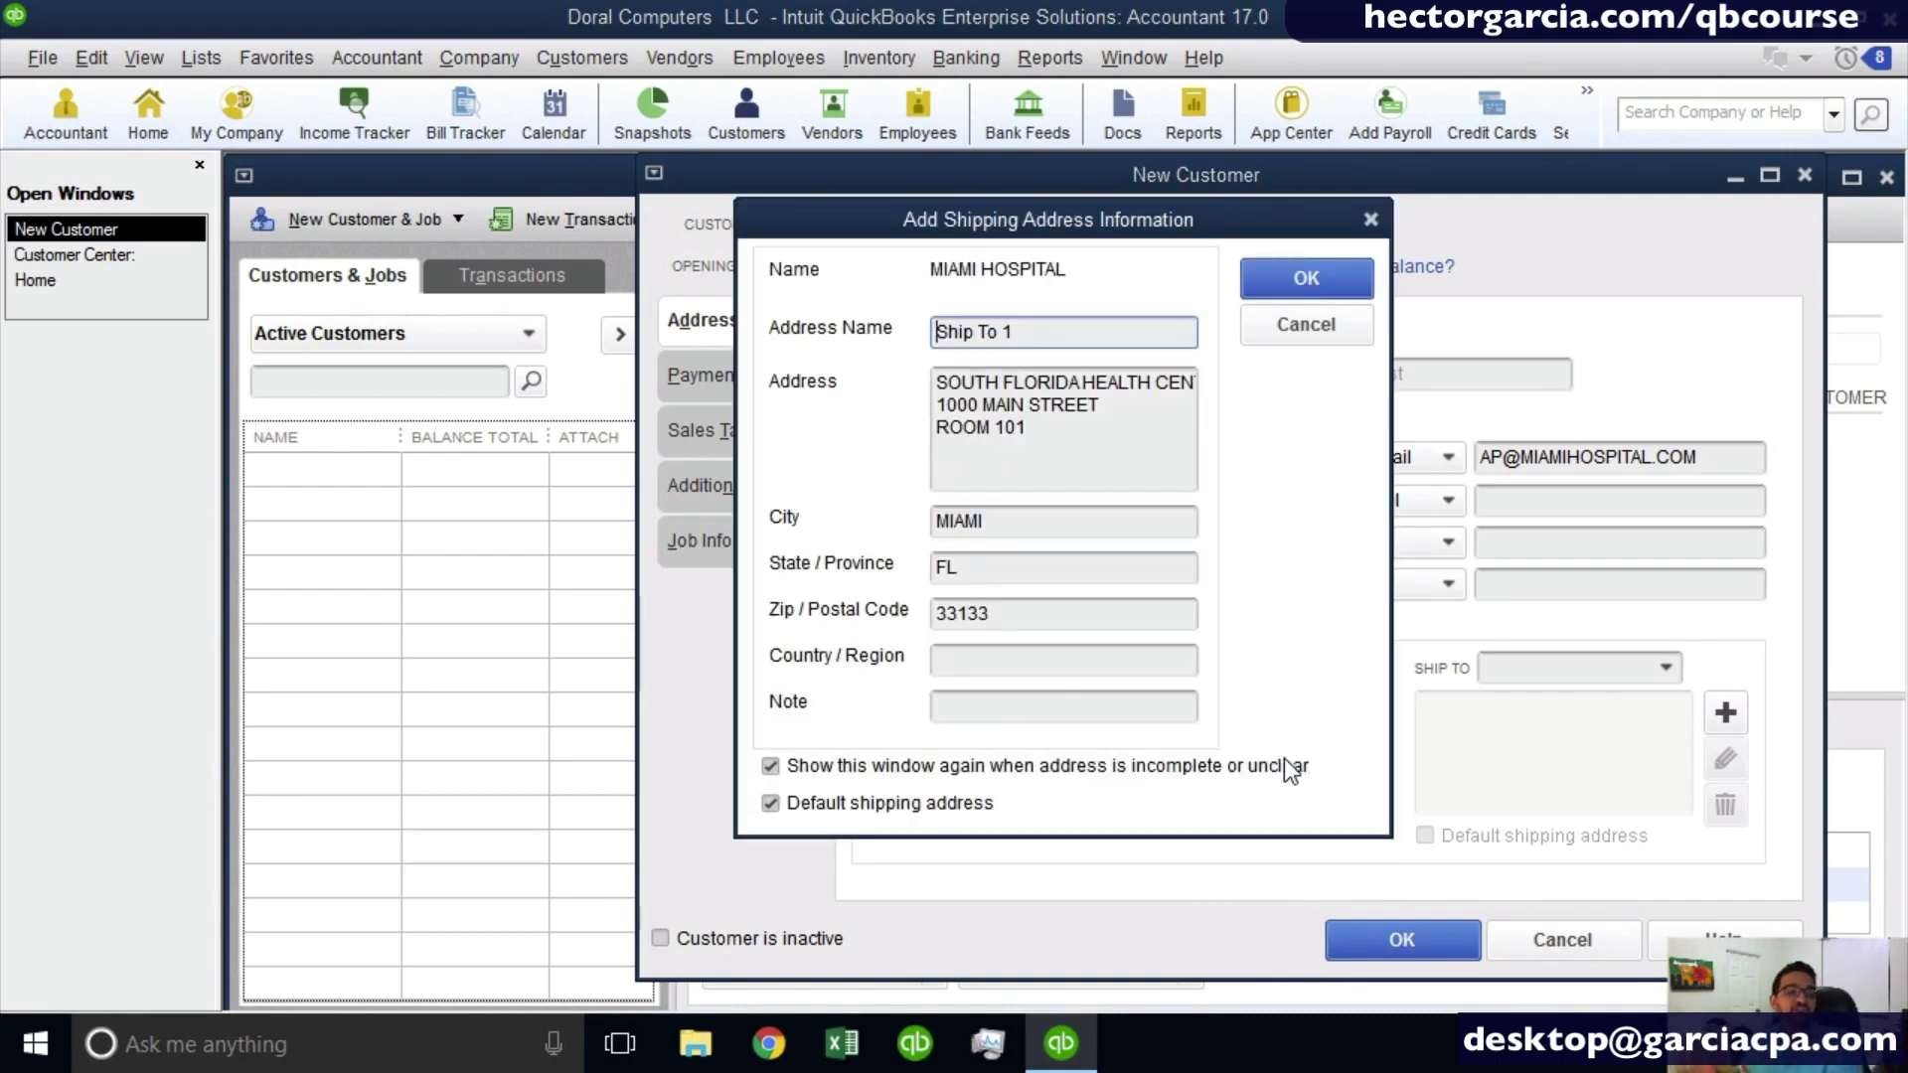
pyautogui.moveTo(1056, 329); pyautogui.dragTo(737, 318)
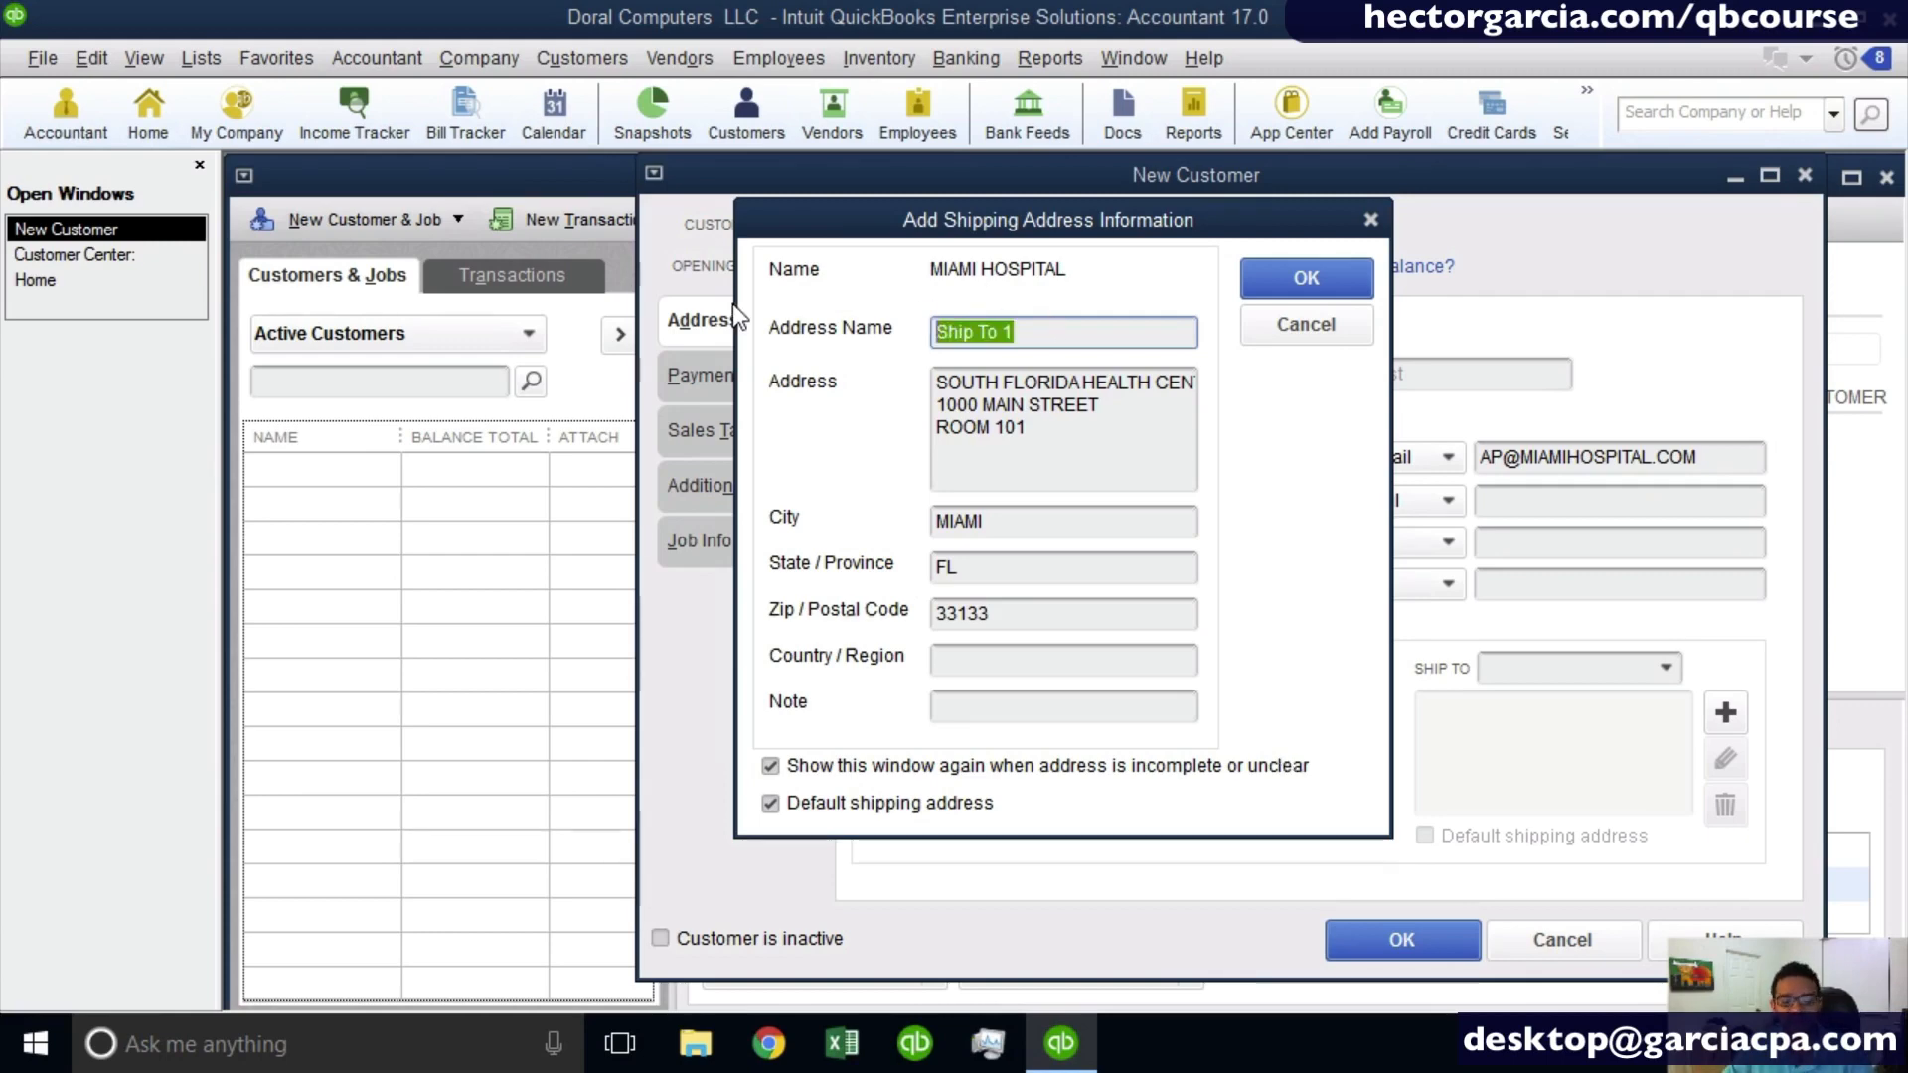
pyautogui.write('MAIN L')
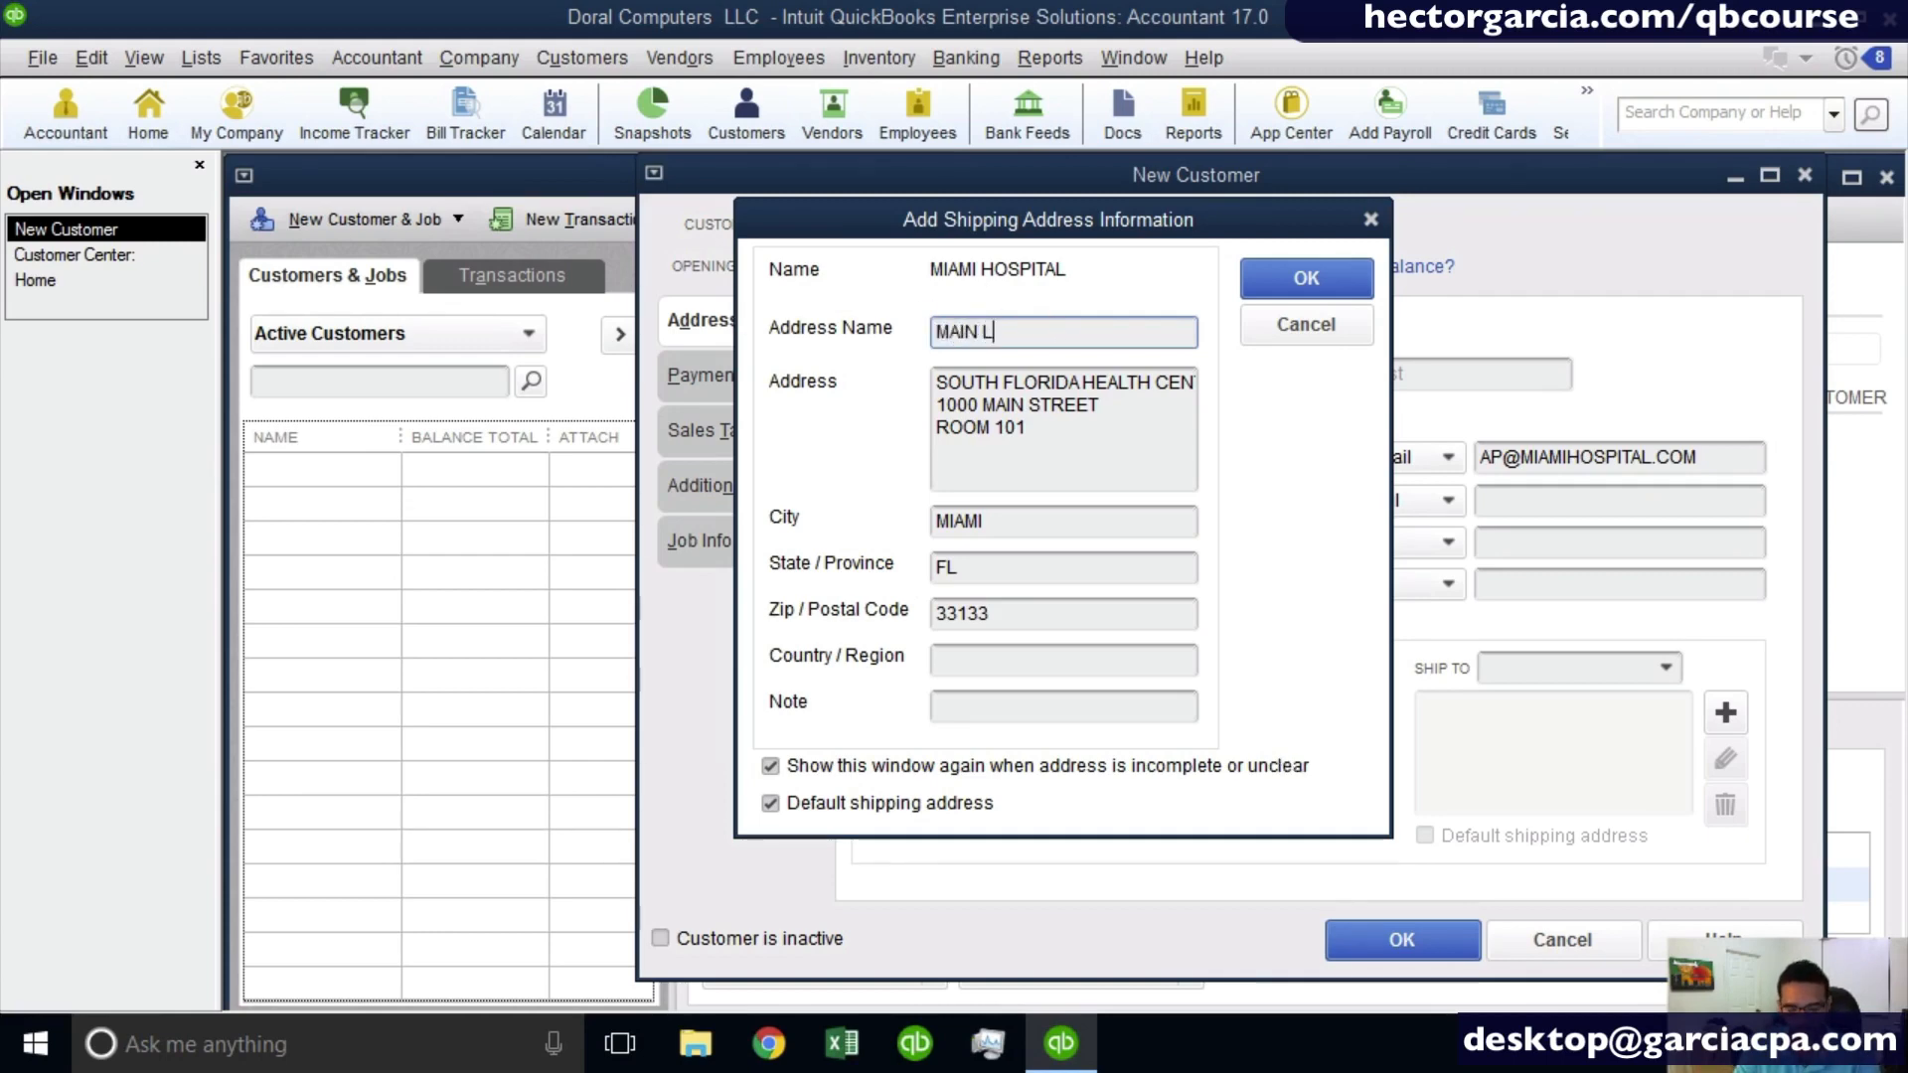
pyautogui.write('OCATION')
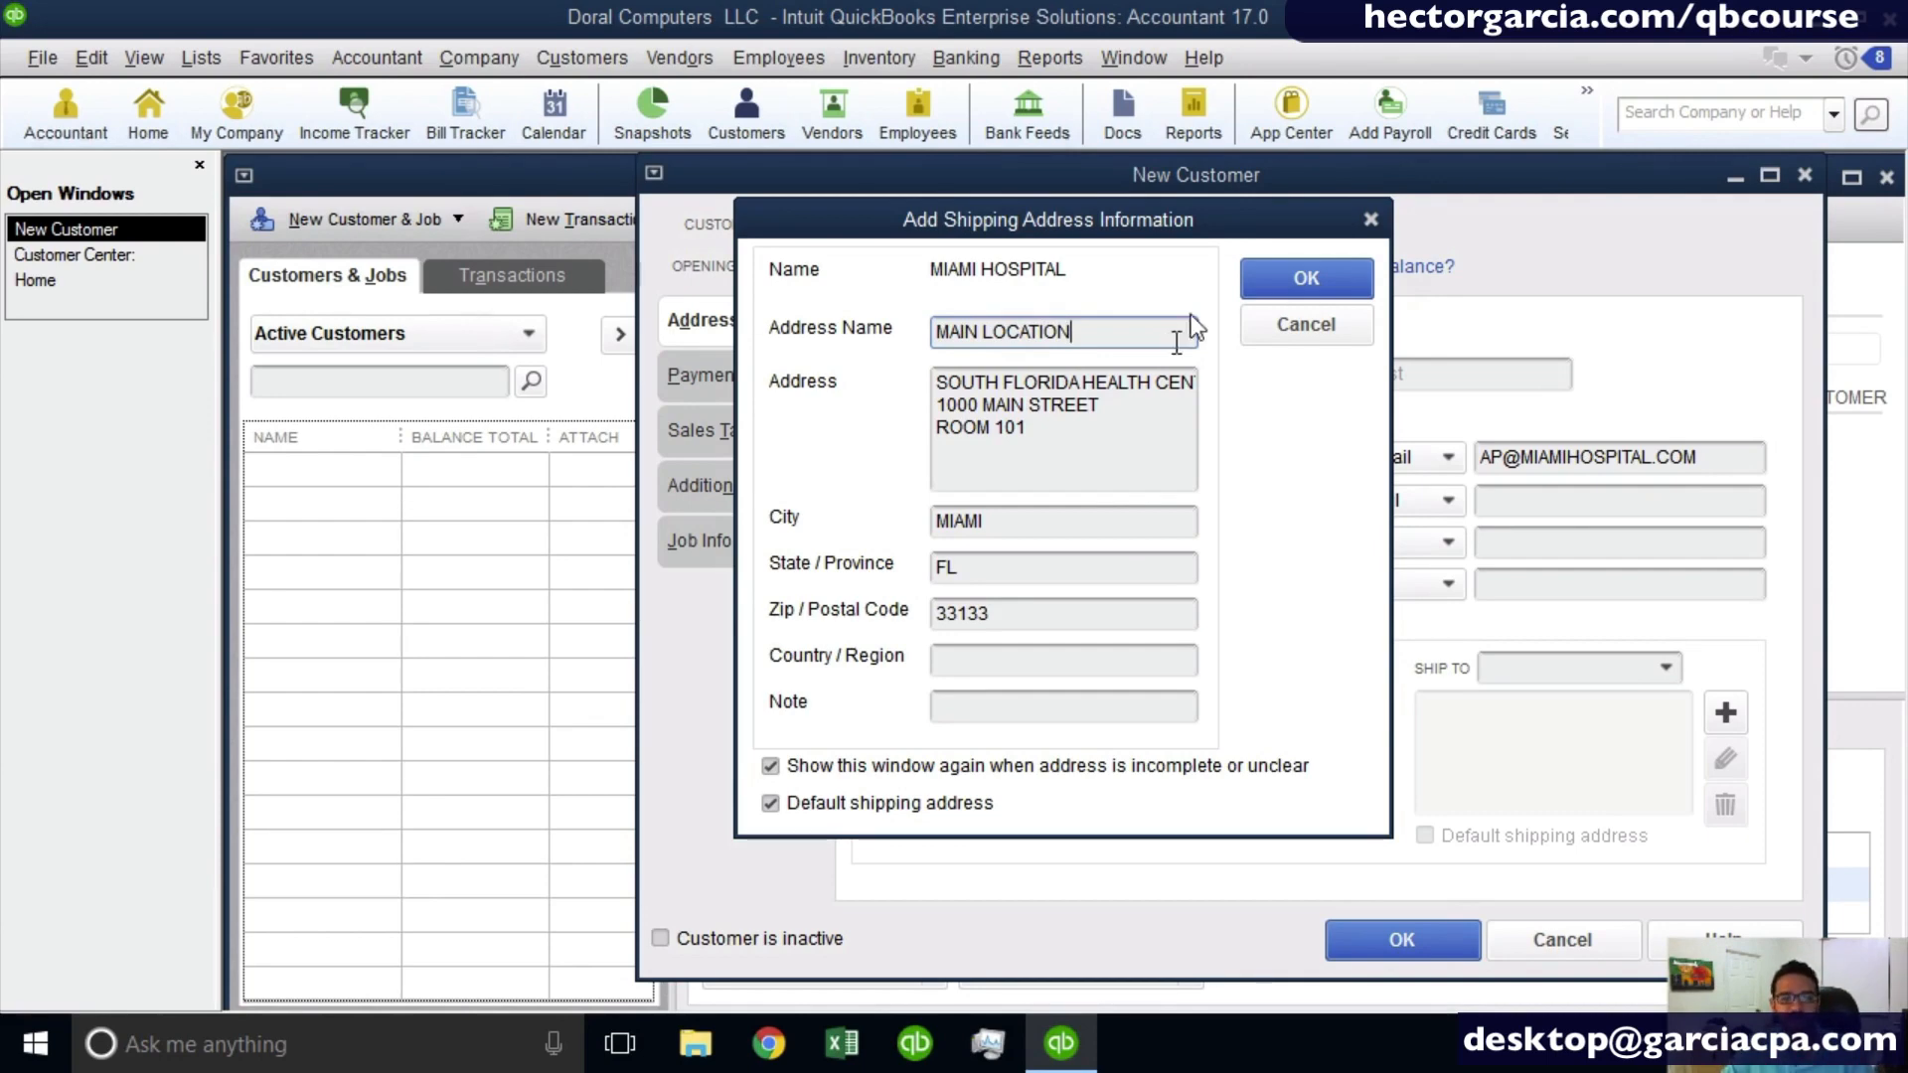
pyautogui.click(1307, 276)
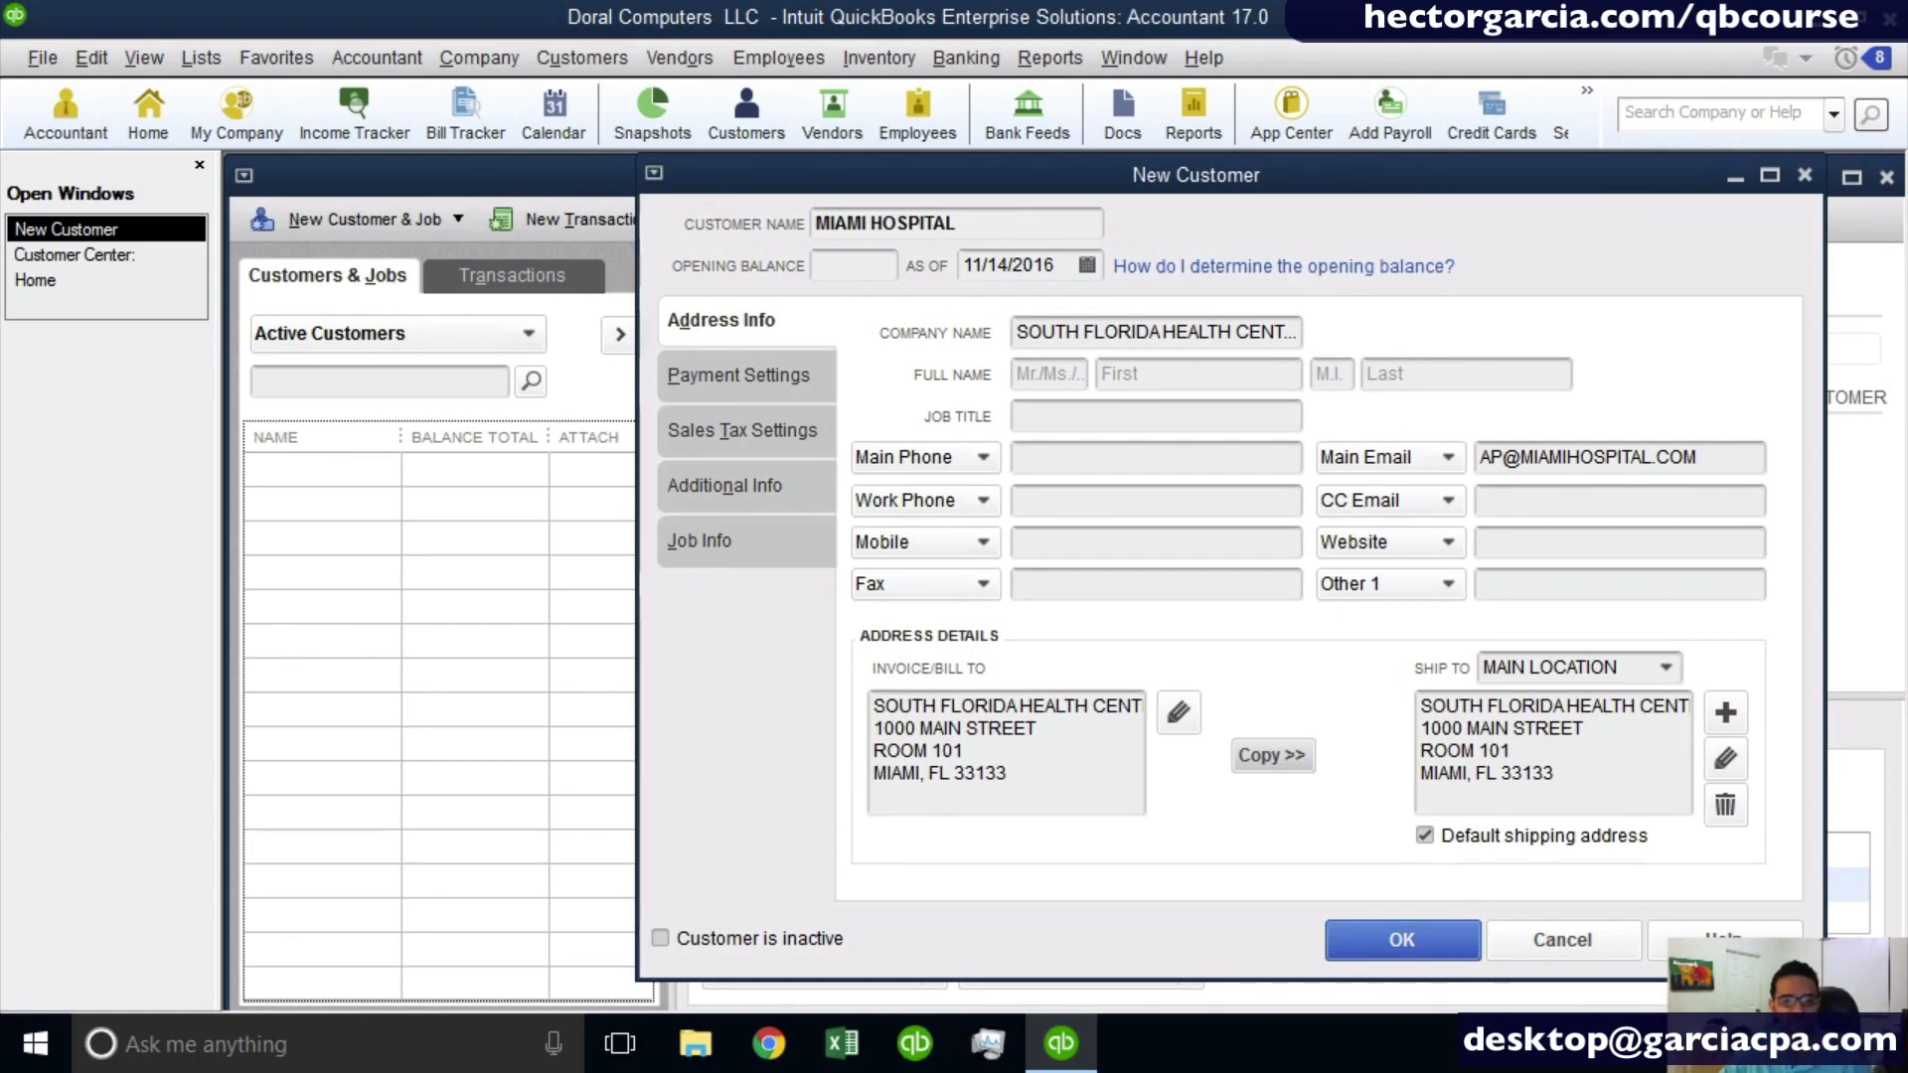
# - Start an additional shipping address for the customer and name it NORTH LOCATION
pyautogui.click(1676, 671)
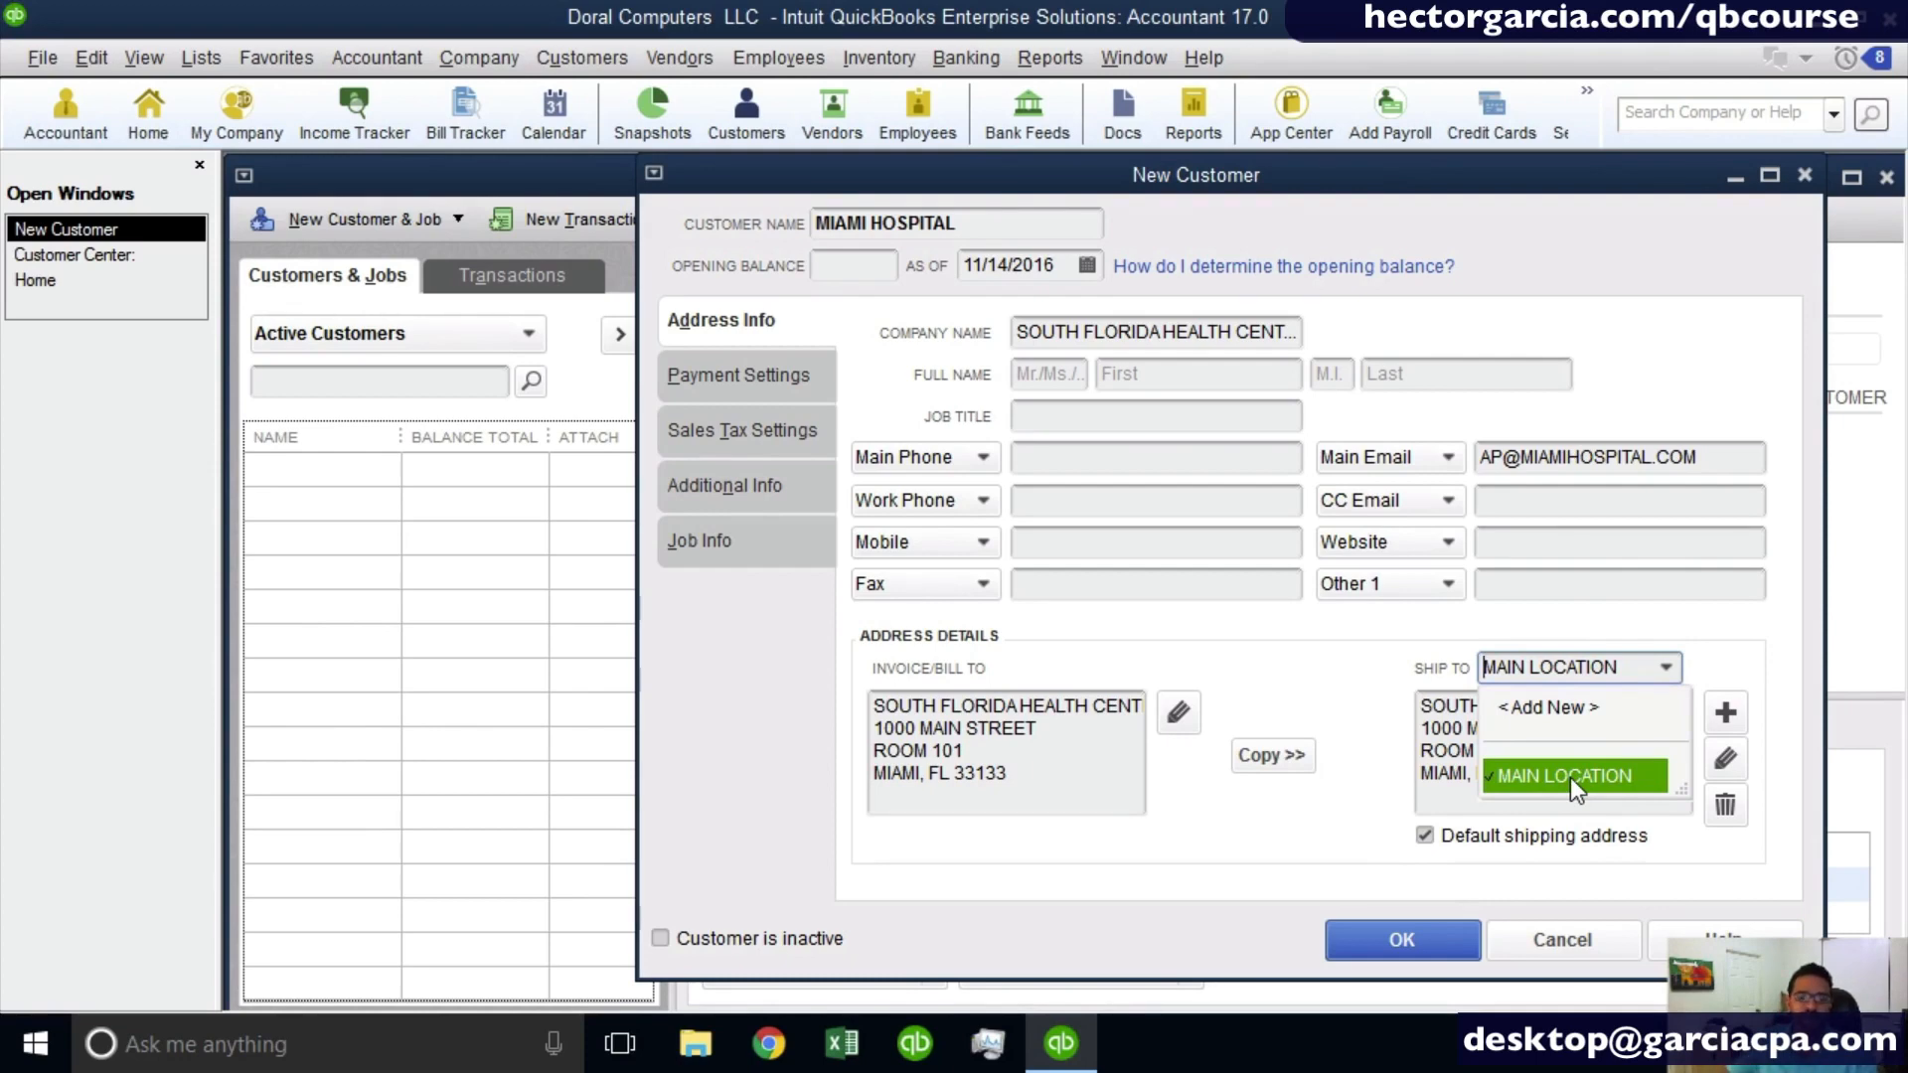
pyautogui.click(1580, 710)
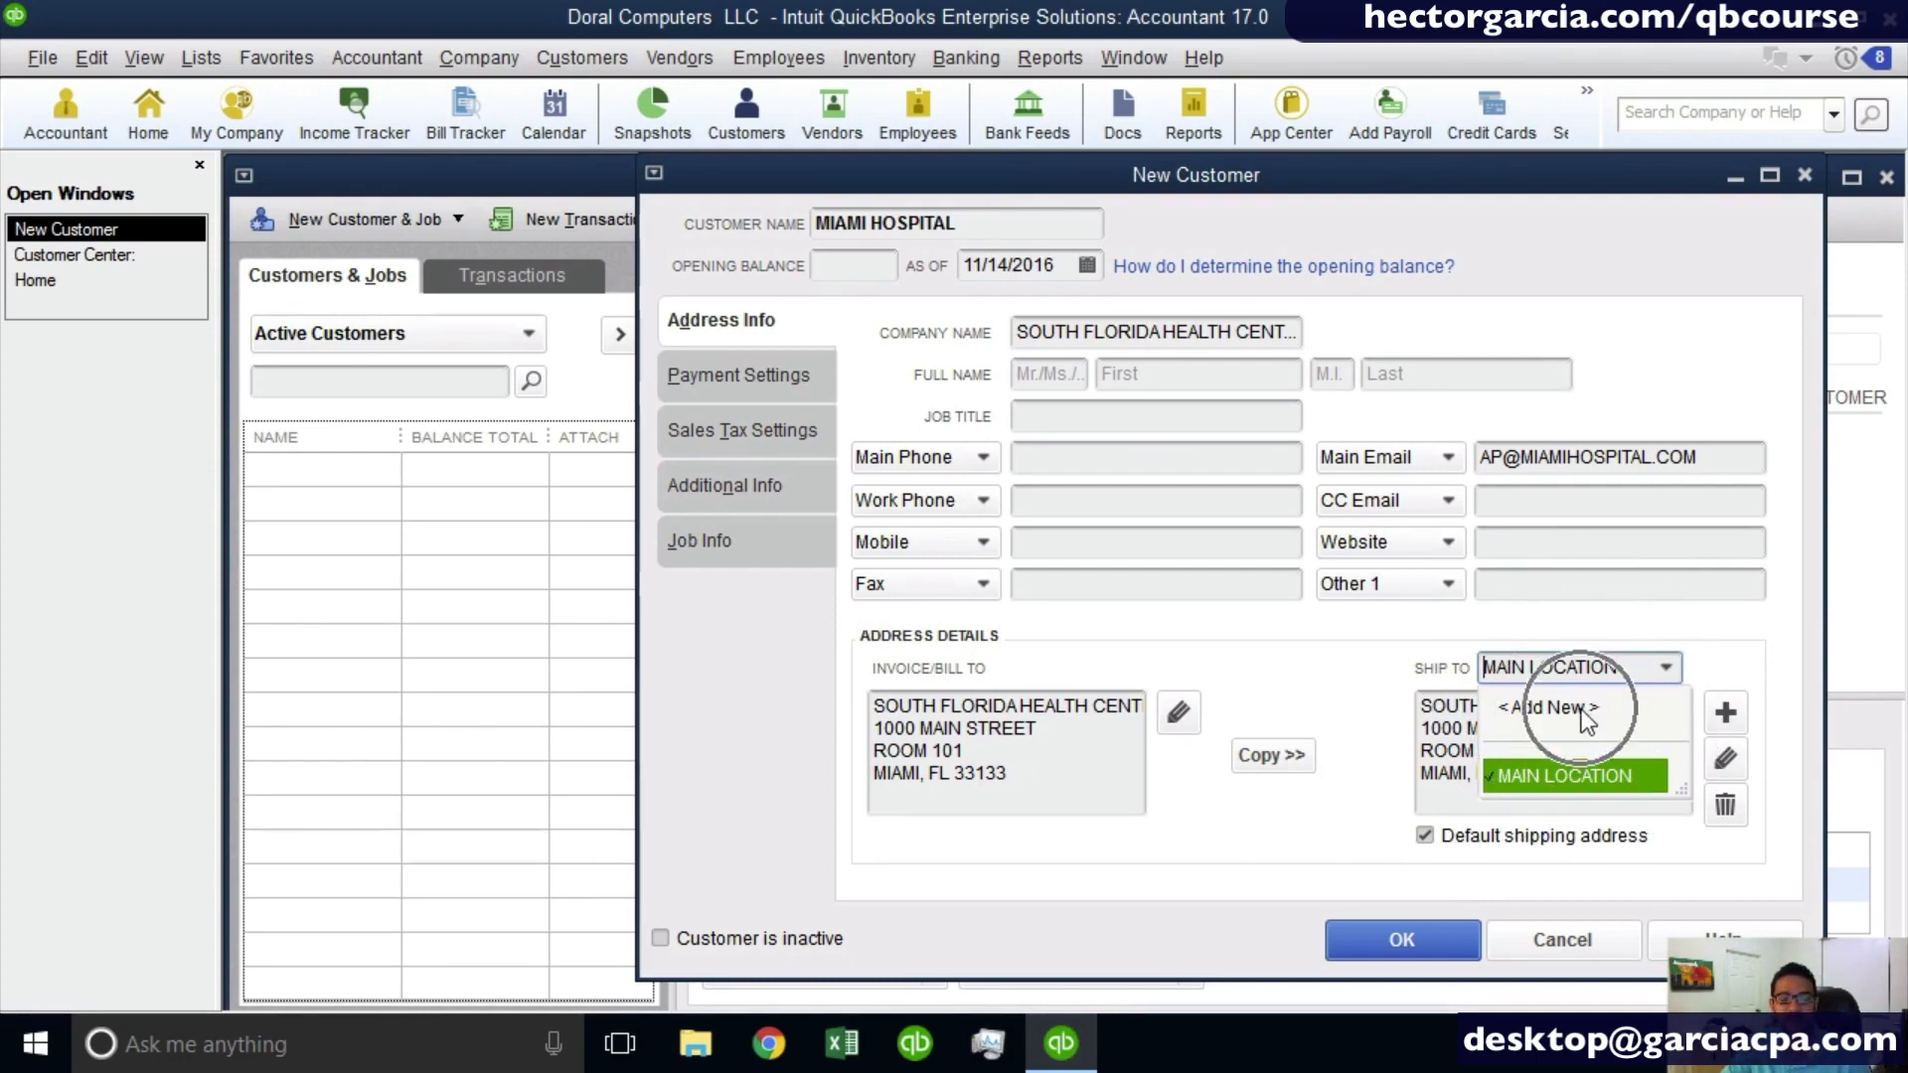
pyautogui.click(1793, 667)
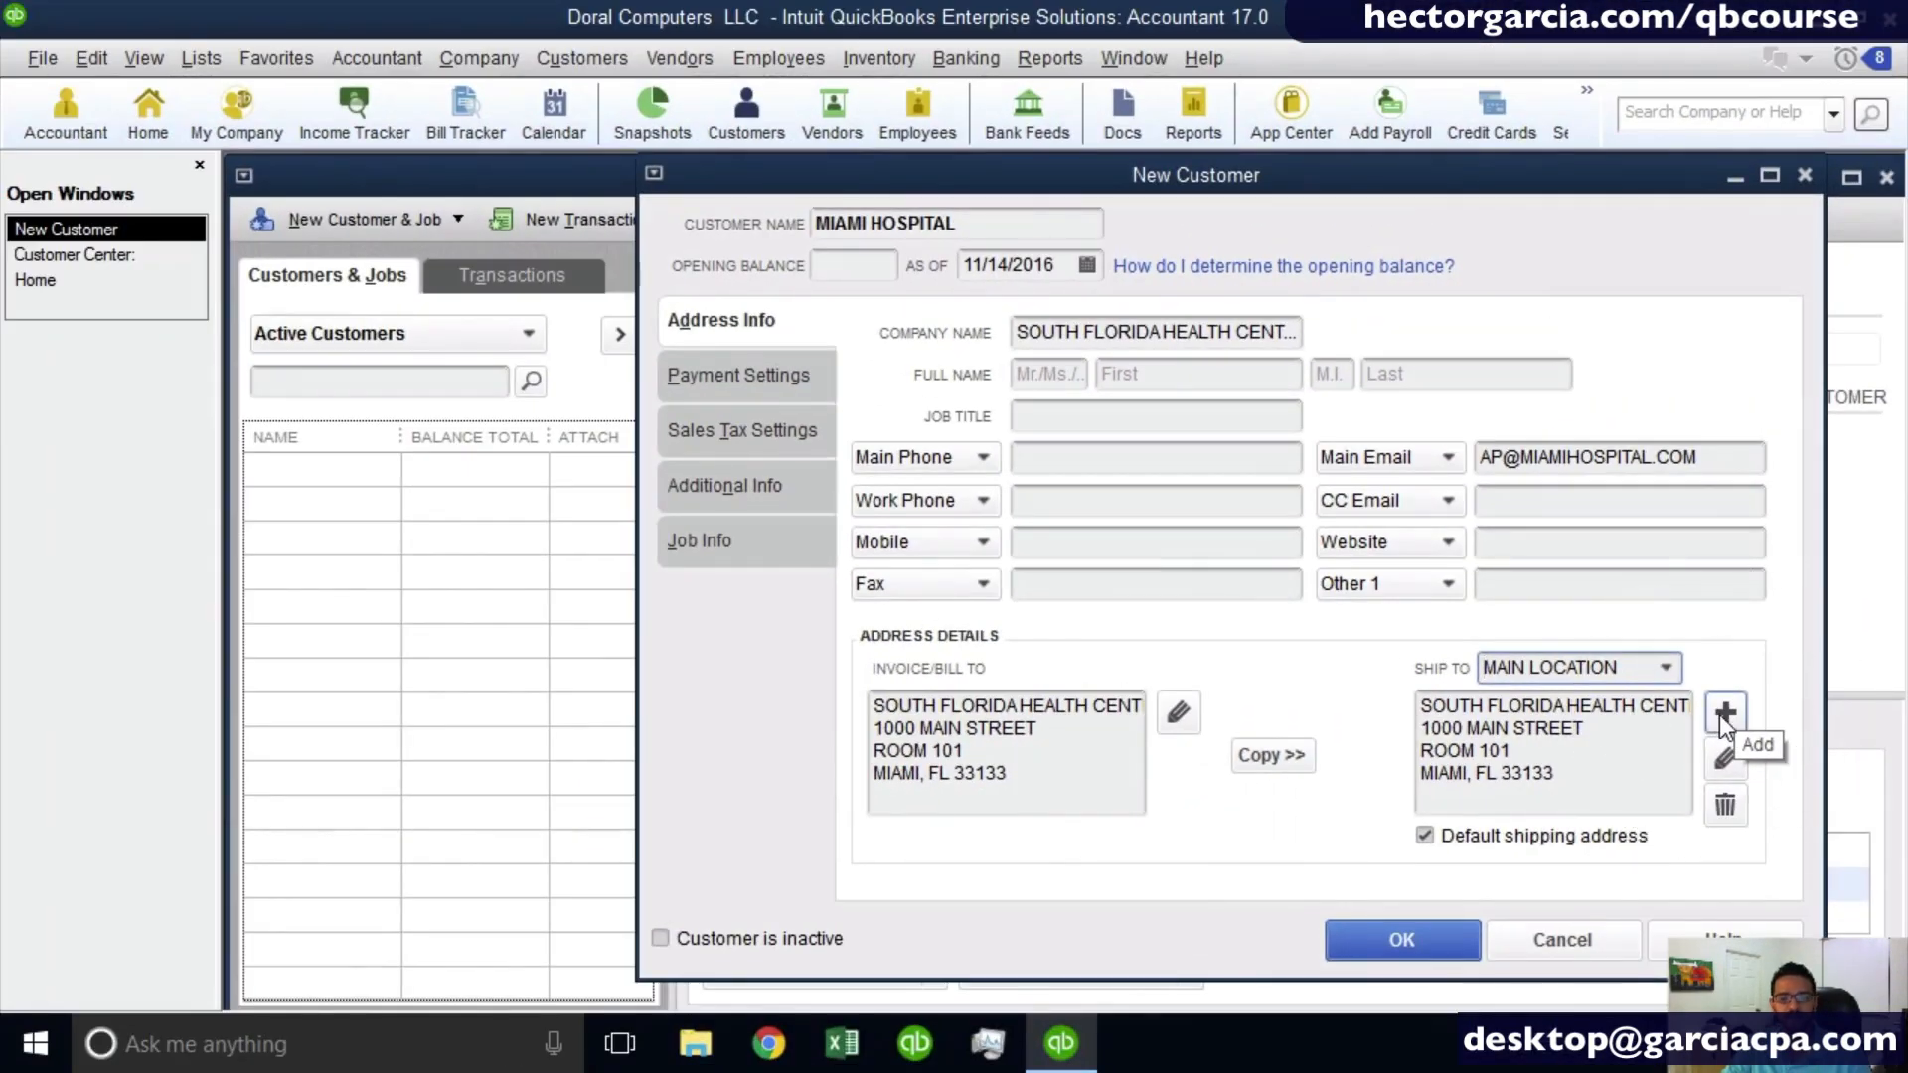
pyautogui.click(1725, 712)
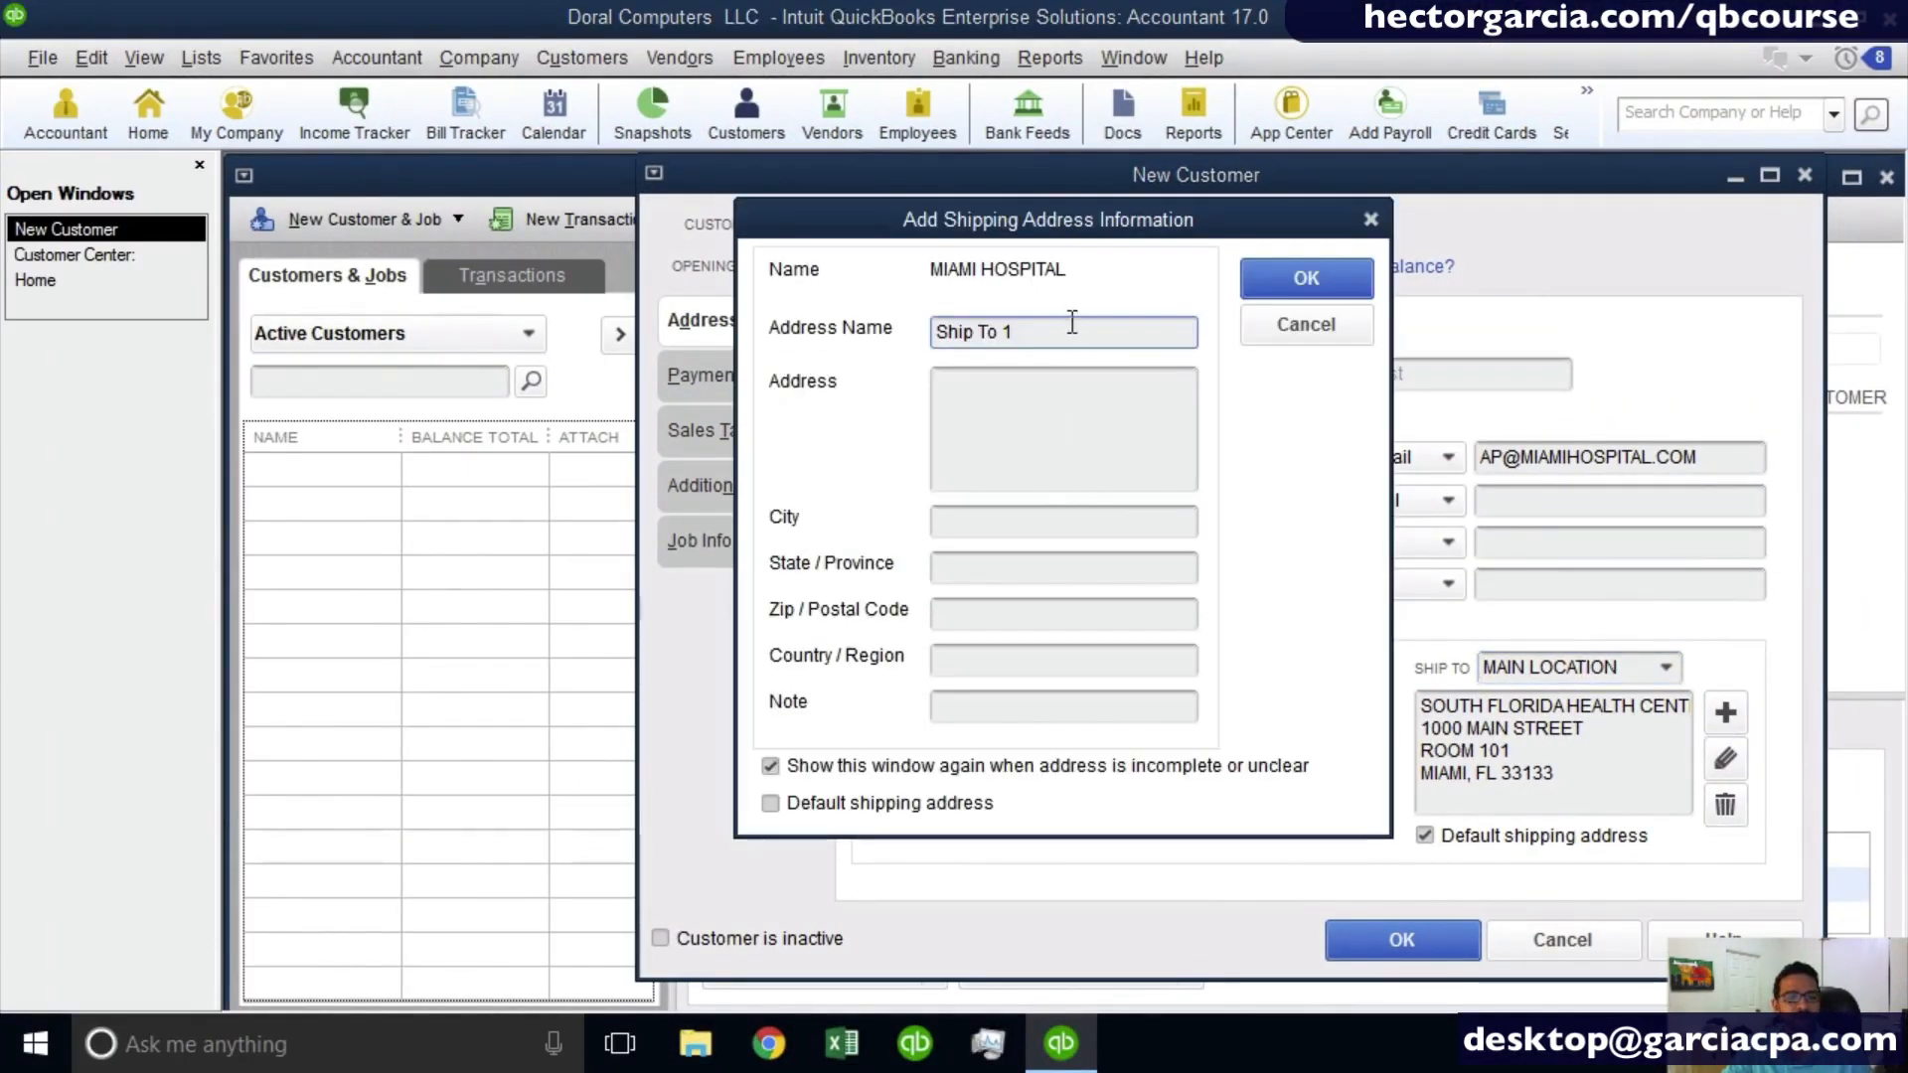
pyautogui.moveTo(1072, 321); pyautogui.dragTo(935, 332)
pyautogui.write('NORTH')
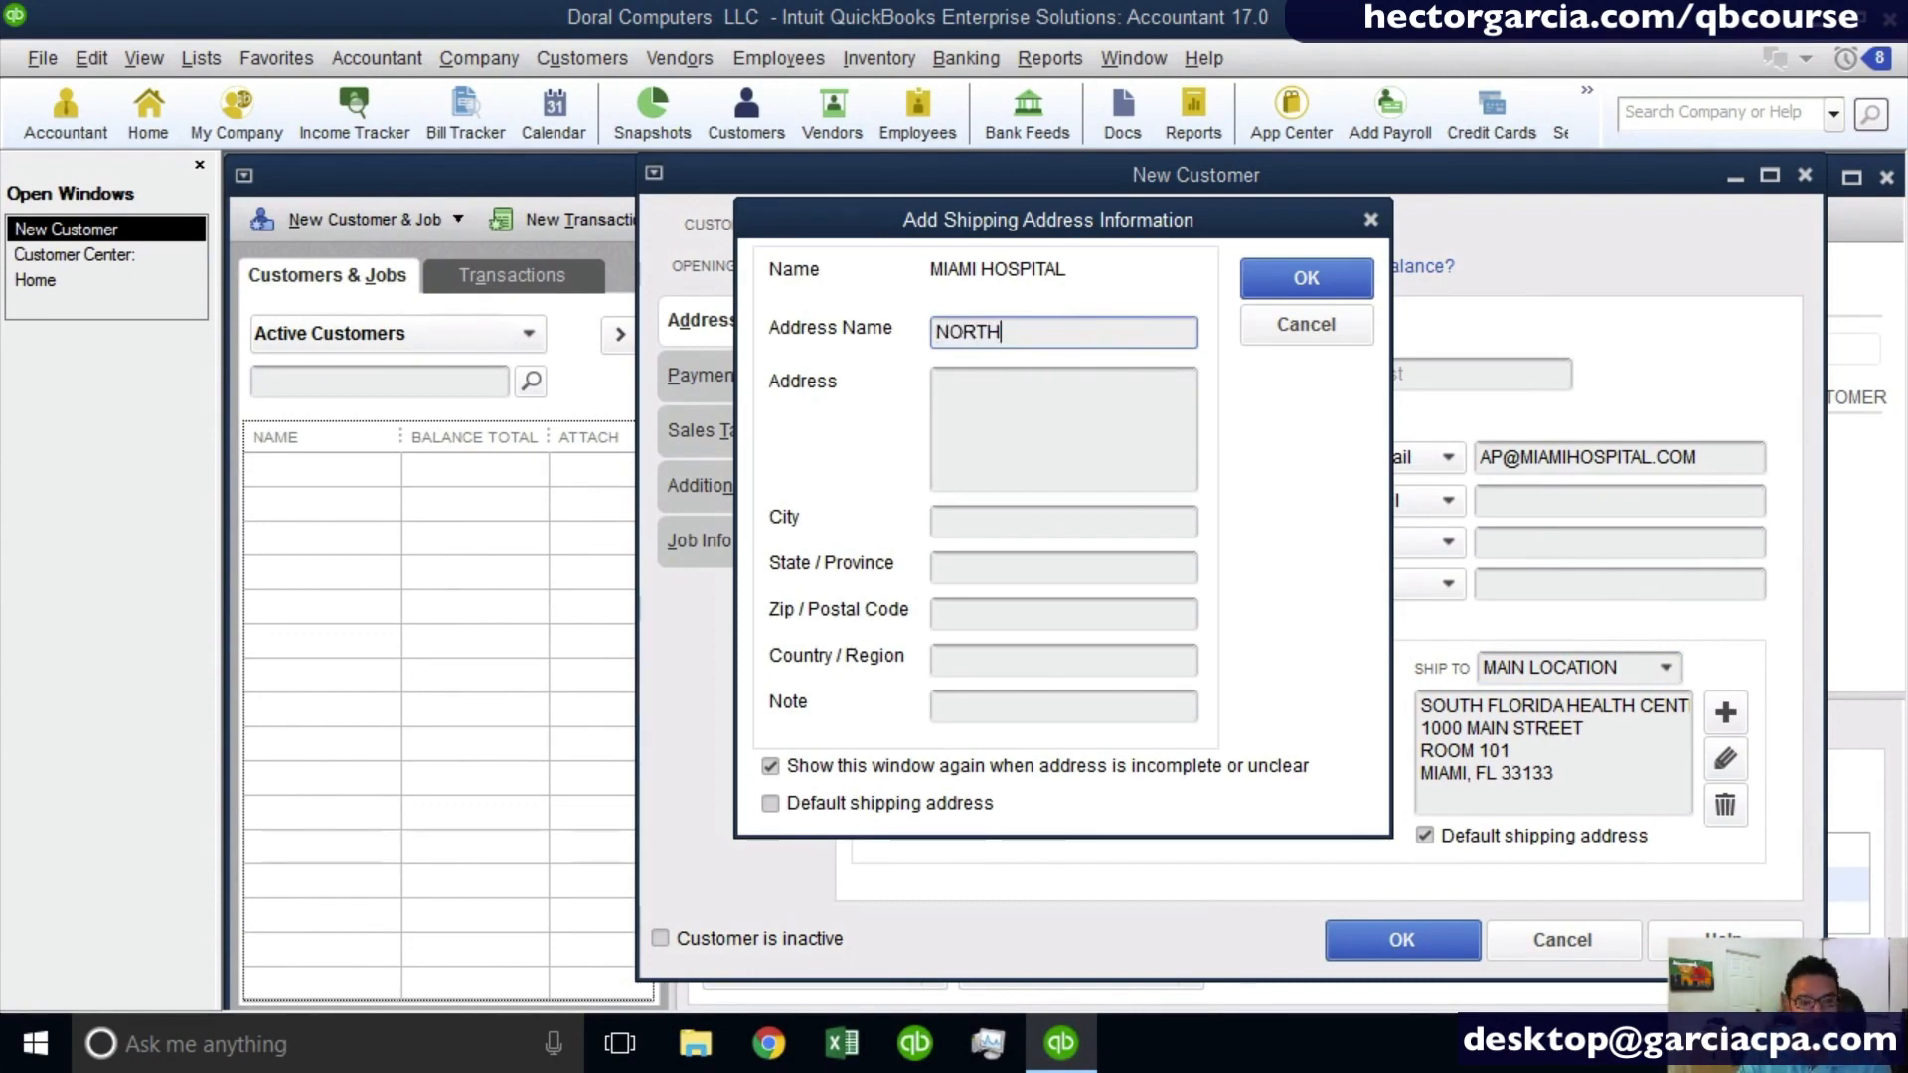
pyautogui.write(' LOCATION')
pyautogui.press('Tab')
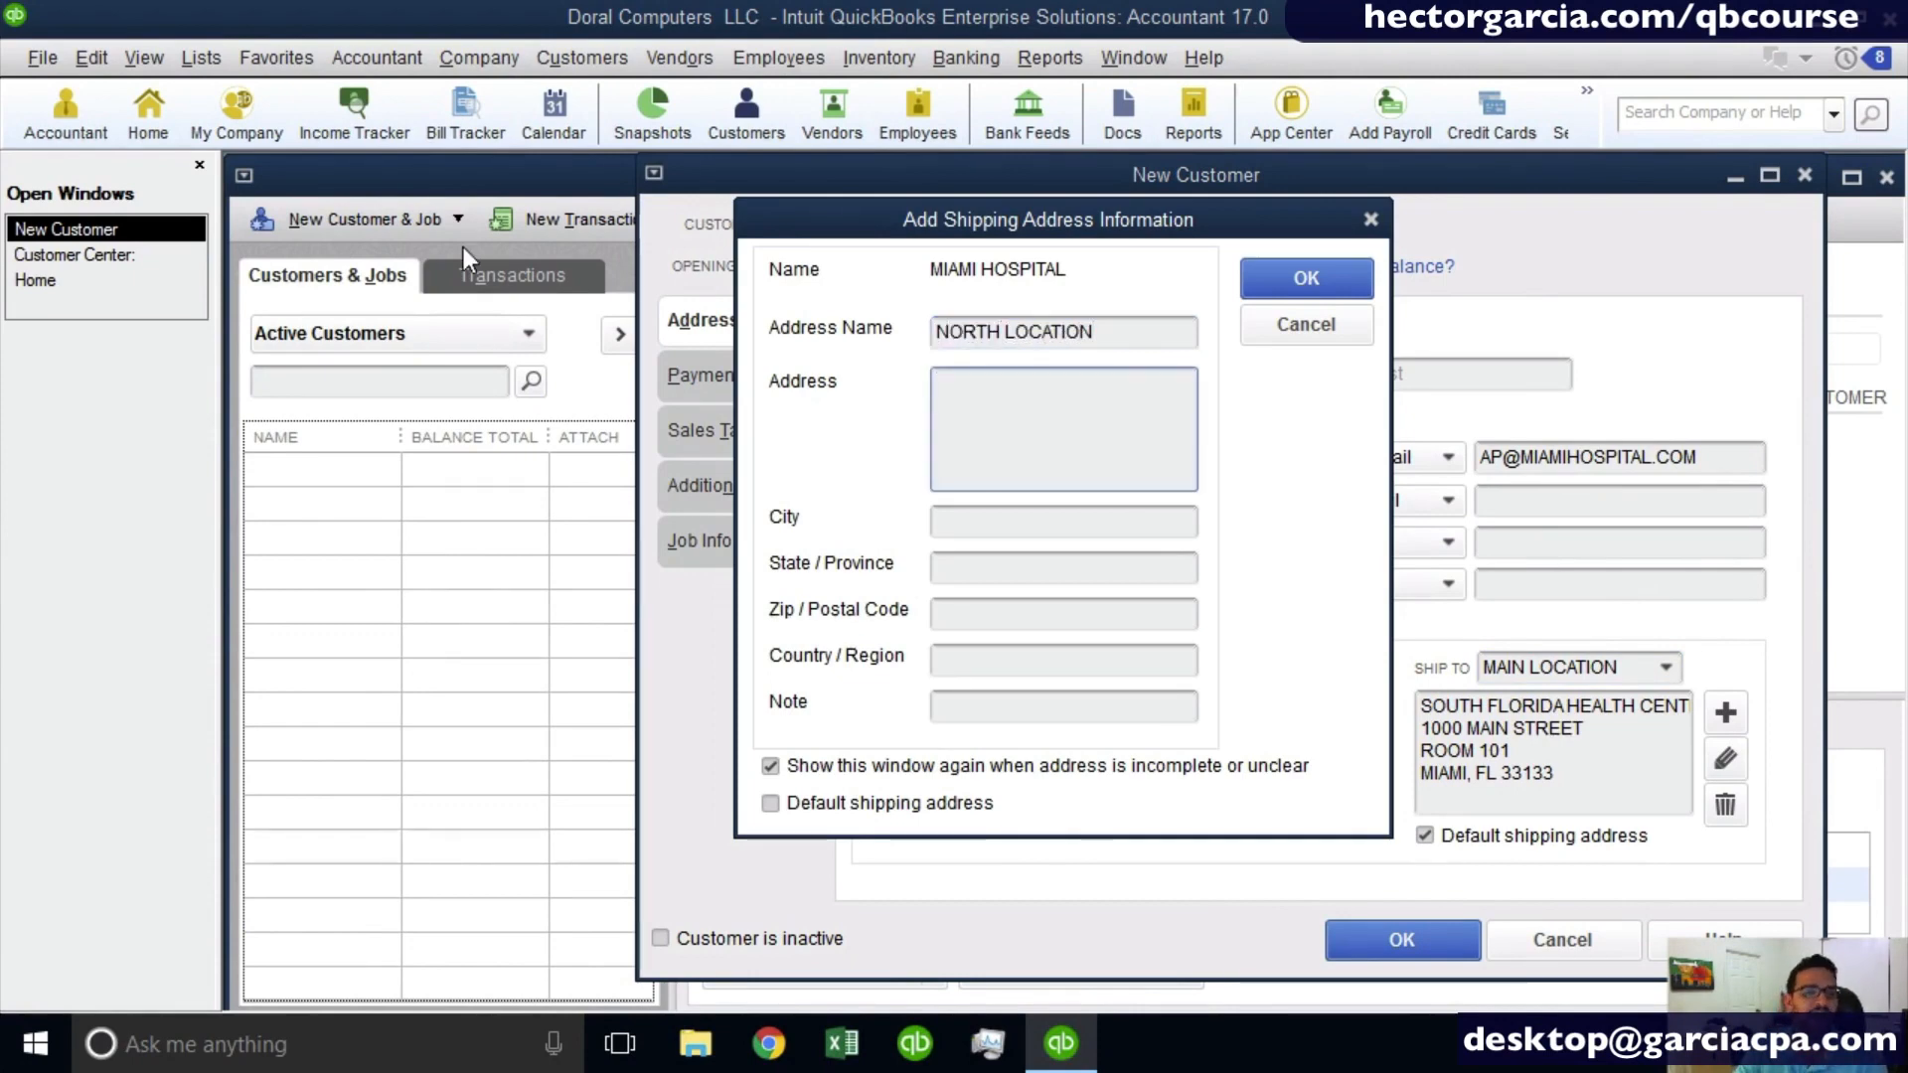
# - Enter SOUTH FLORIDA HEALTH CENTER LLC as the first address line of the NORTH LOCATION shipping address
pyautogui.write('SO')
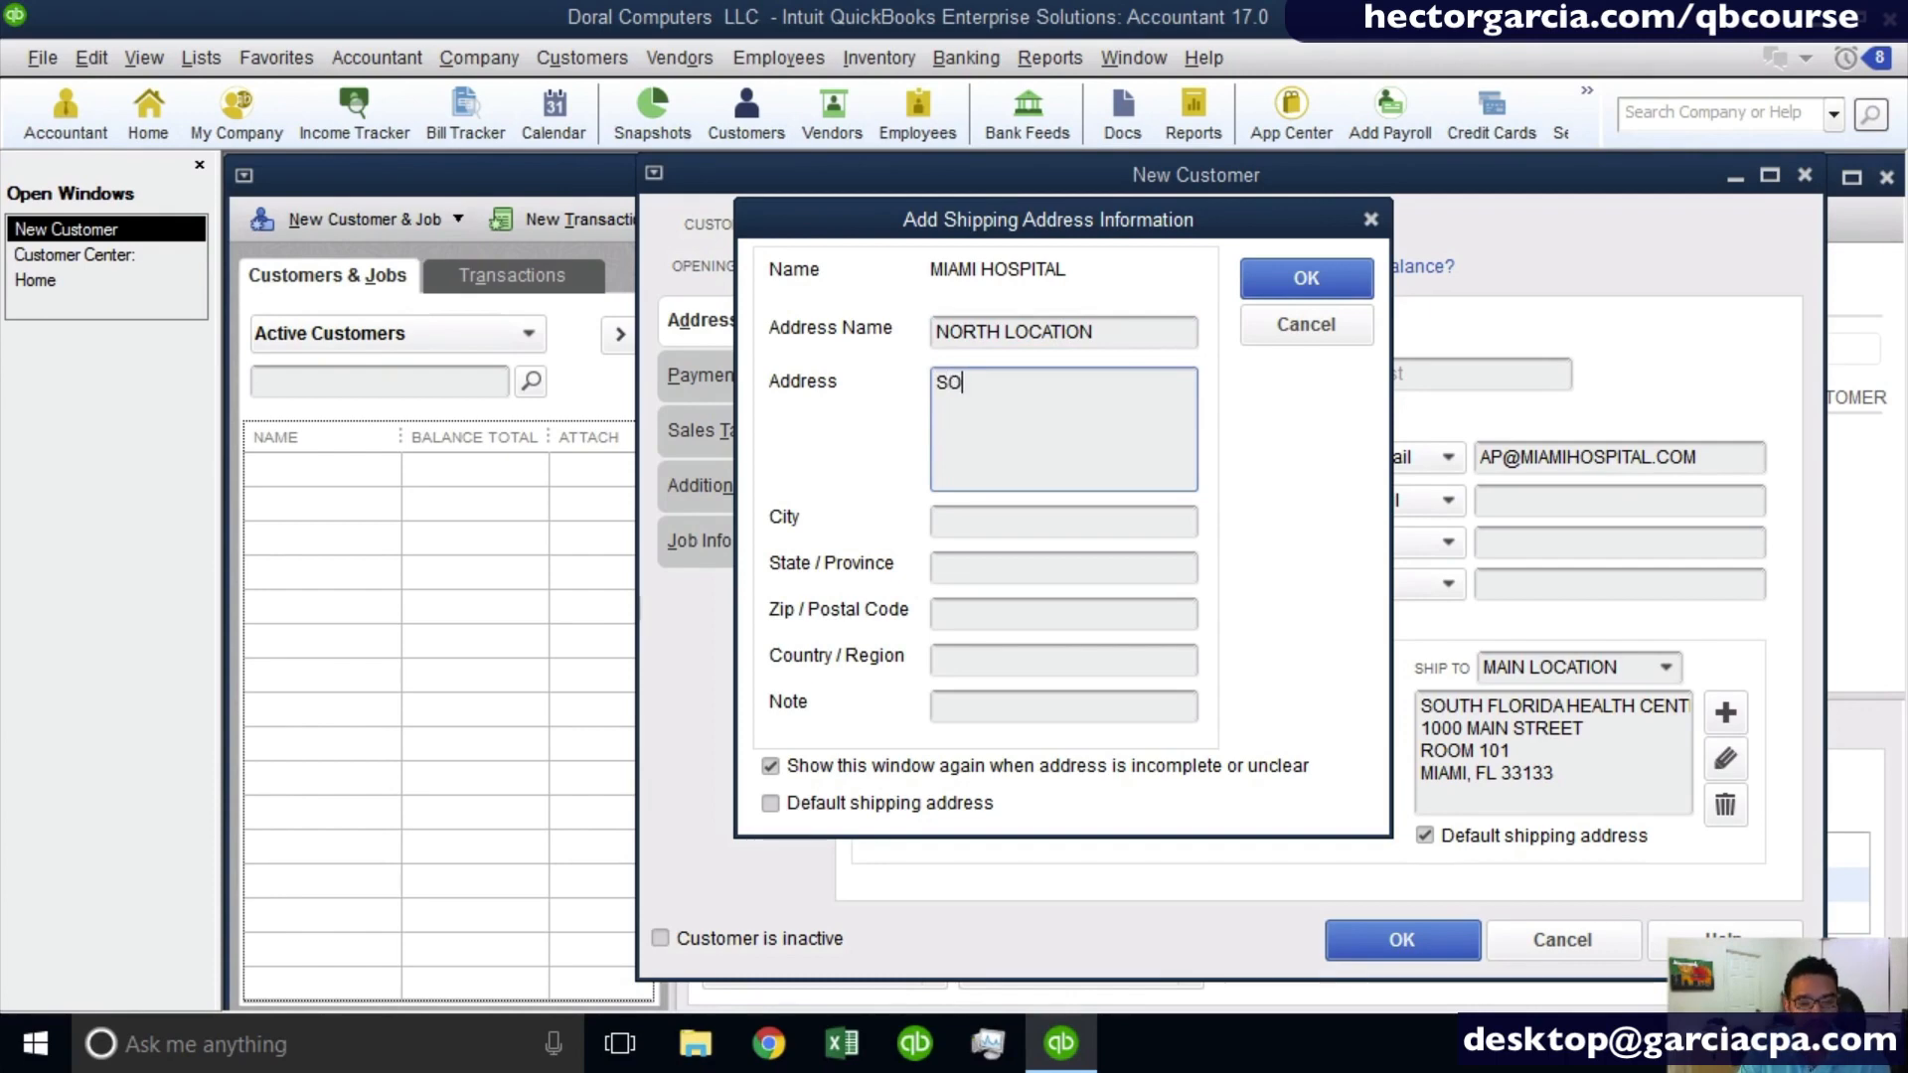
pyautogui.write('UTH FLOR')
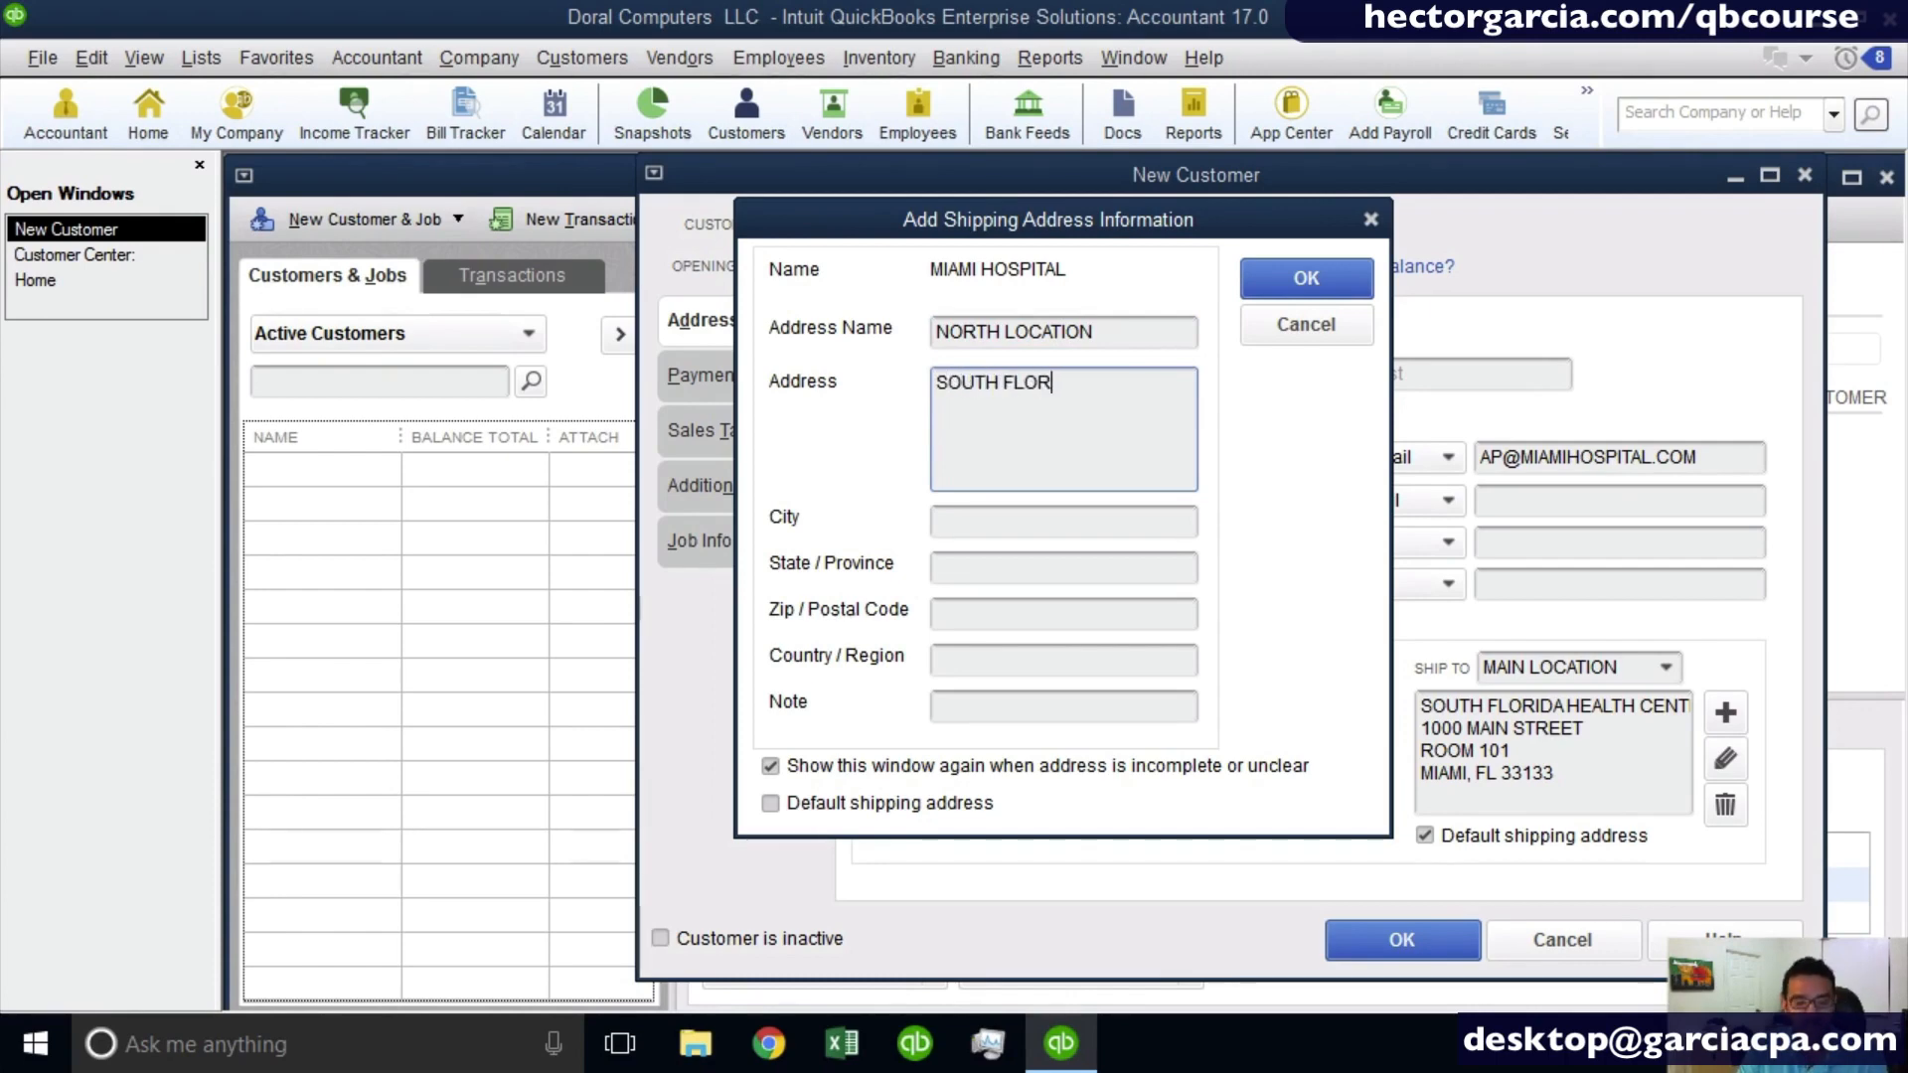
pyautogui.write('IDA HE')
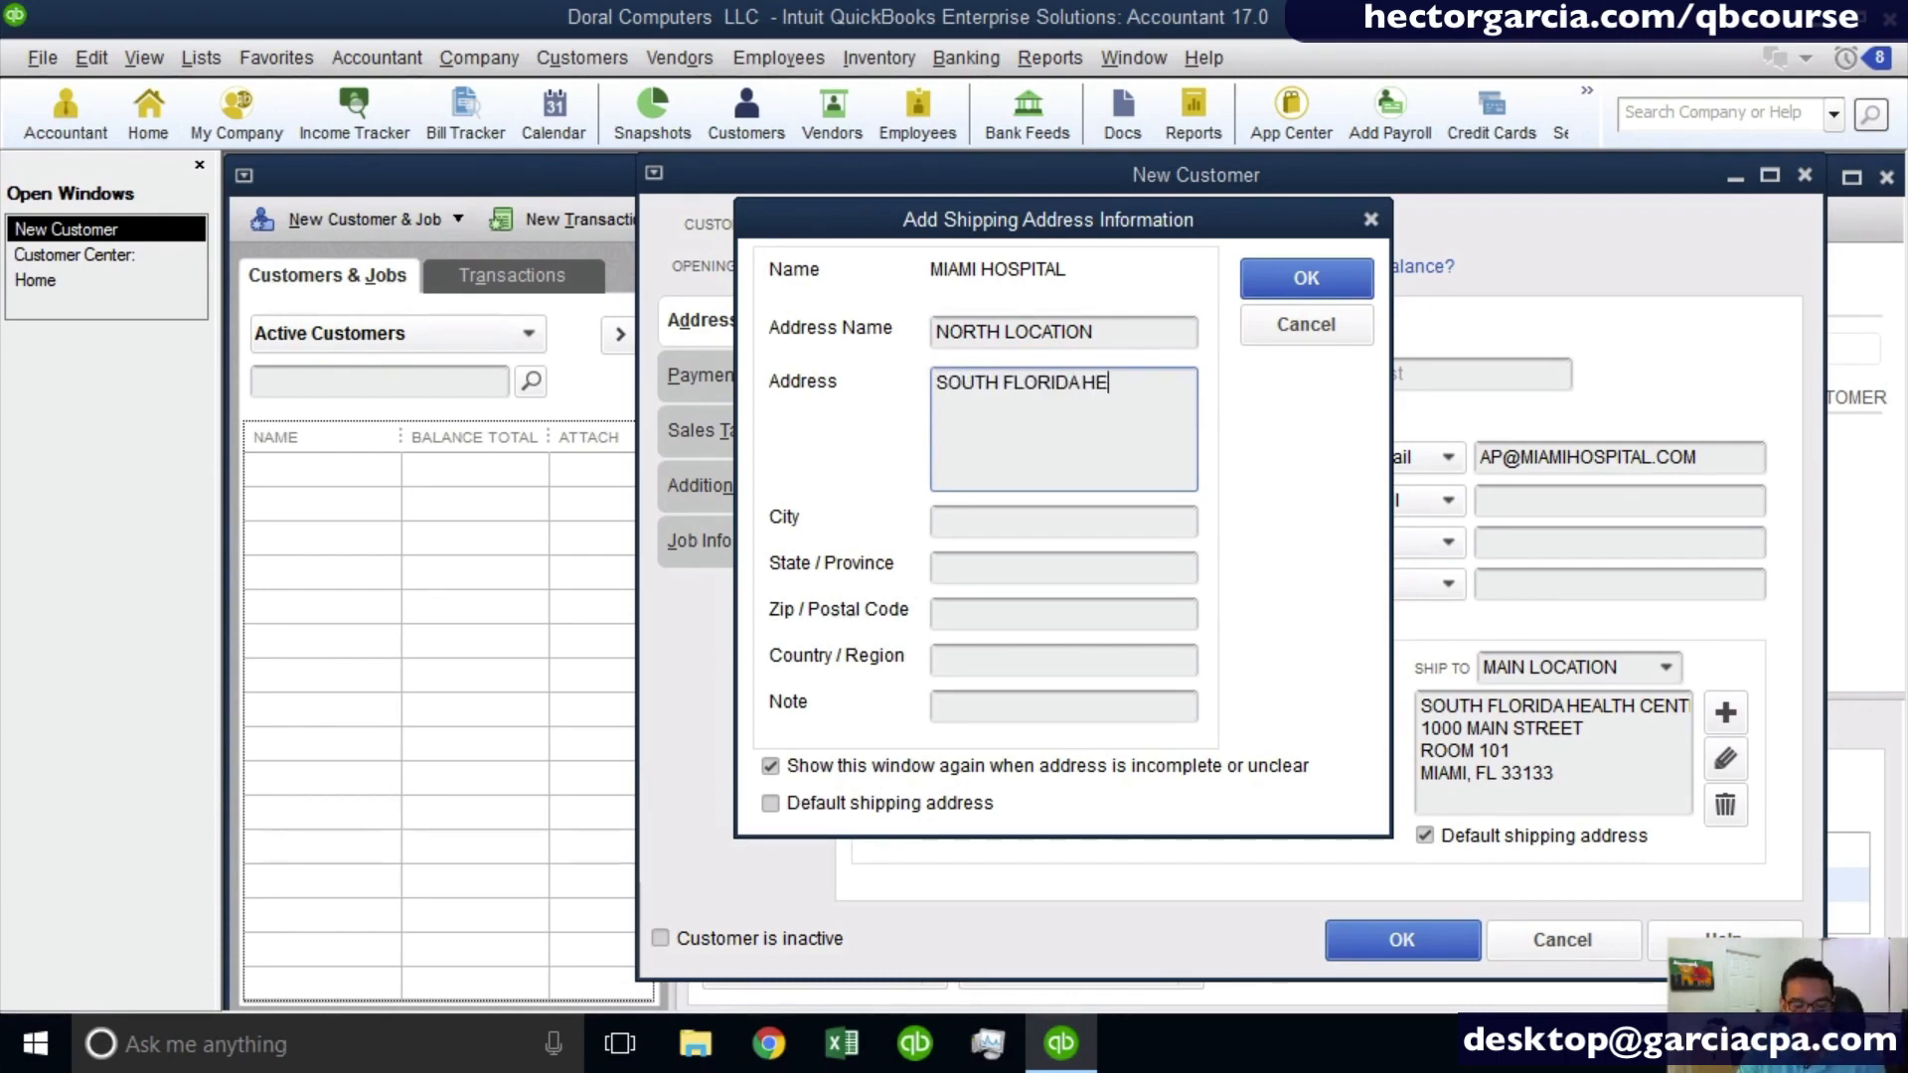
pyautogui.write('ALTH CENTER')
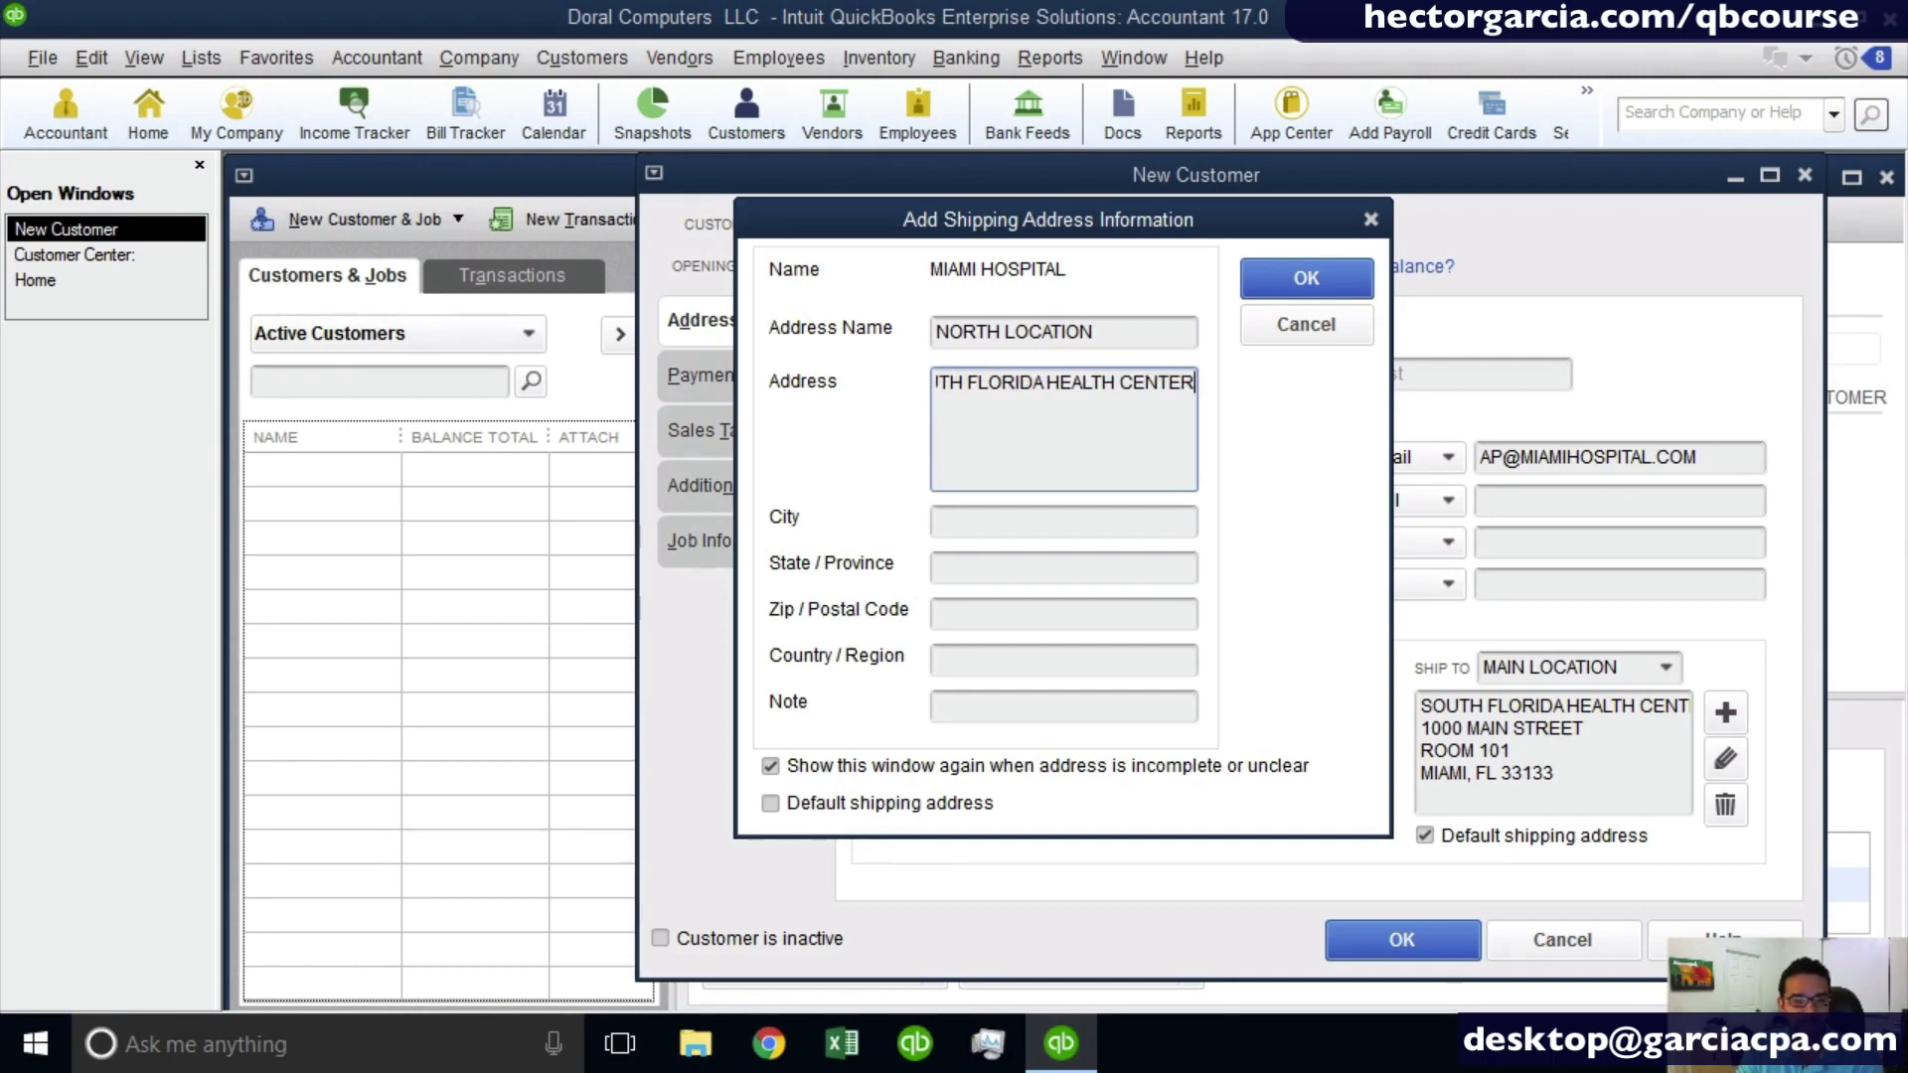
pyautogui.write(' LLC')
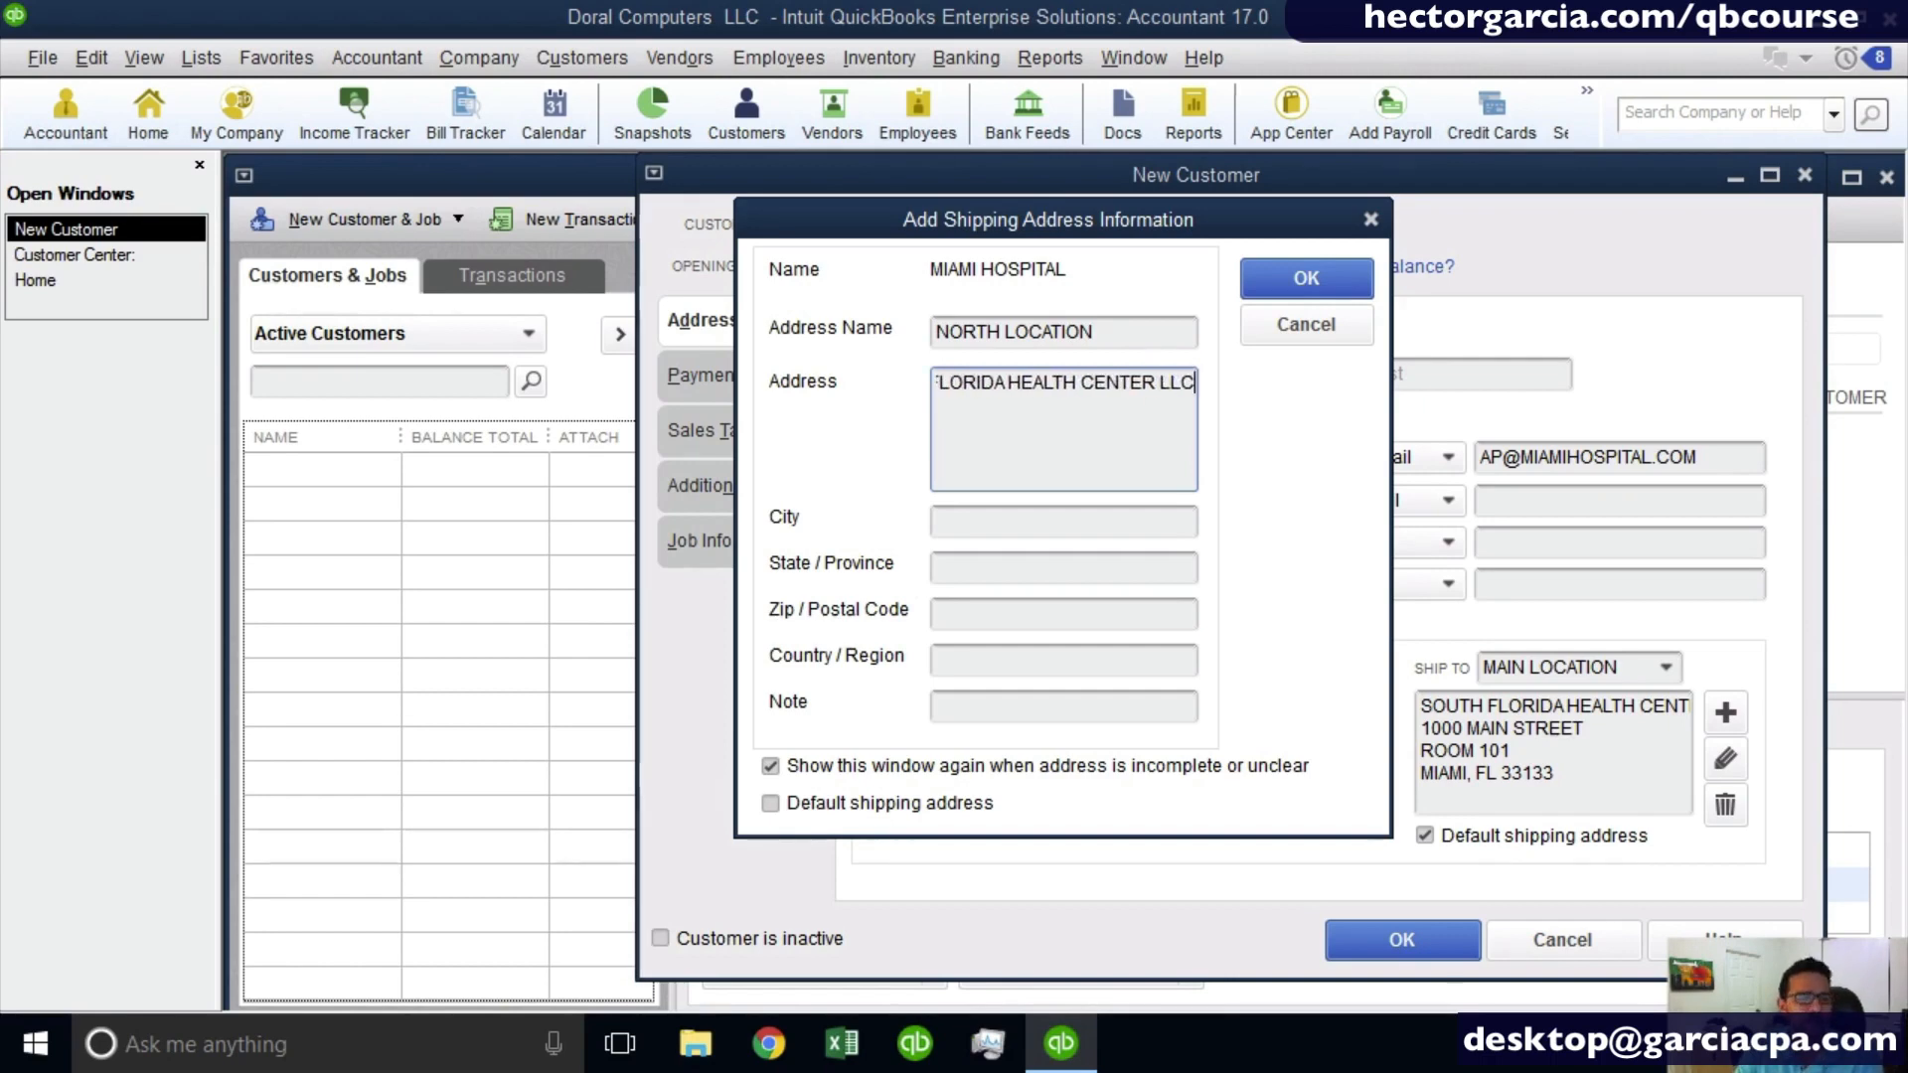
pyautogui.press('Tab')
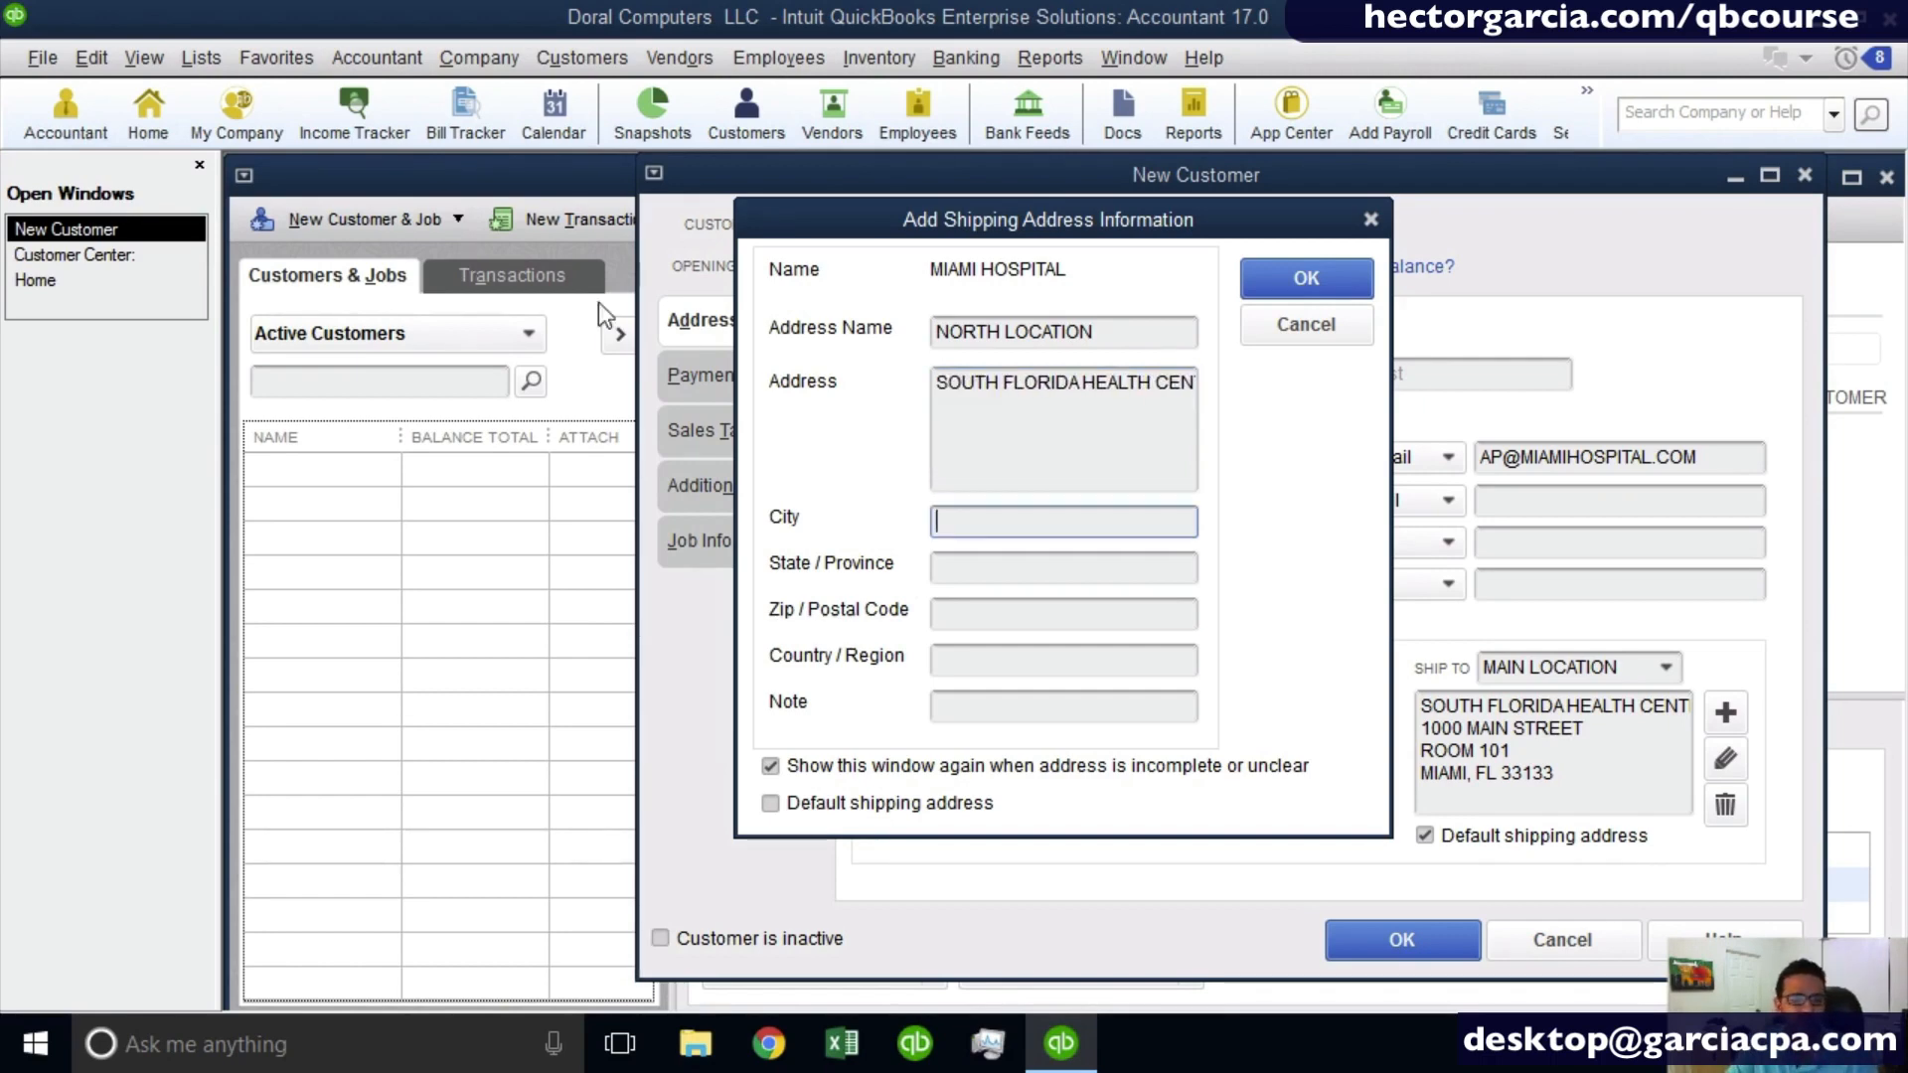
# - Add the street address on a second line below the company name in the NORTH LOCATION address
pyautogui.moveTo(1135, 383); pyautogui.dragTo(1483, 403)
pyautogui.press('Right')
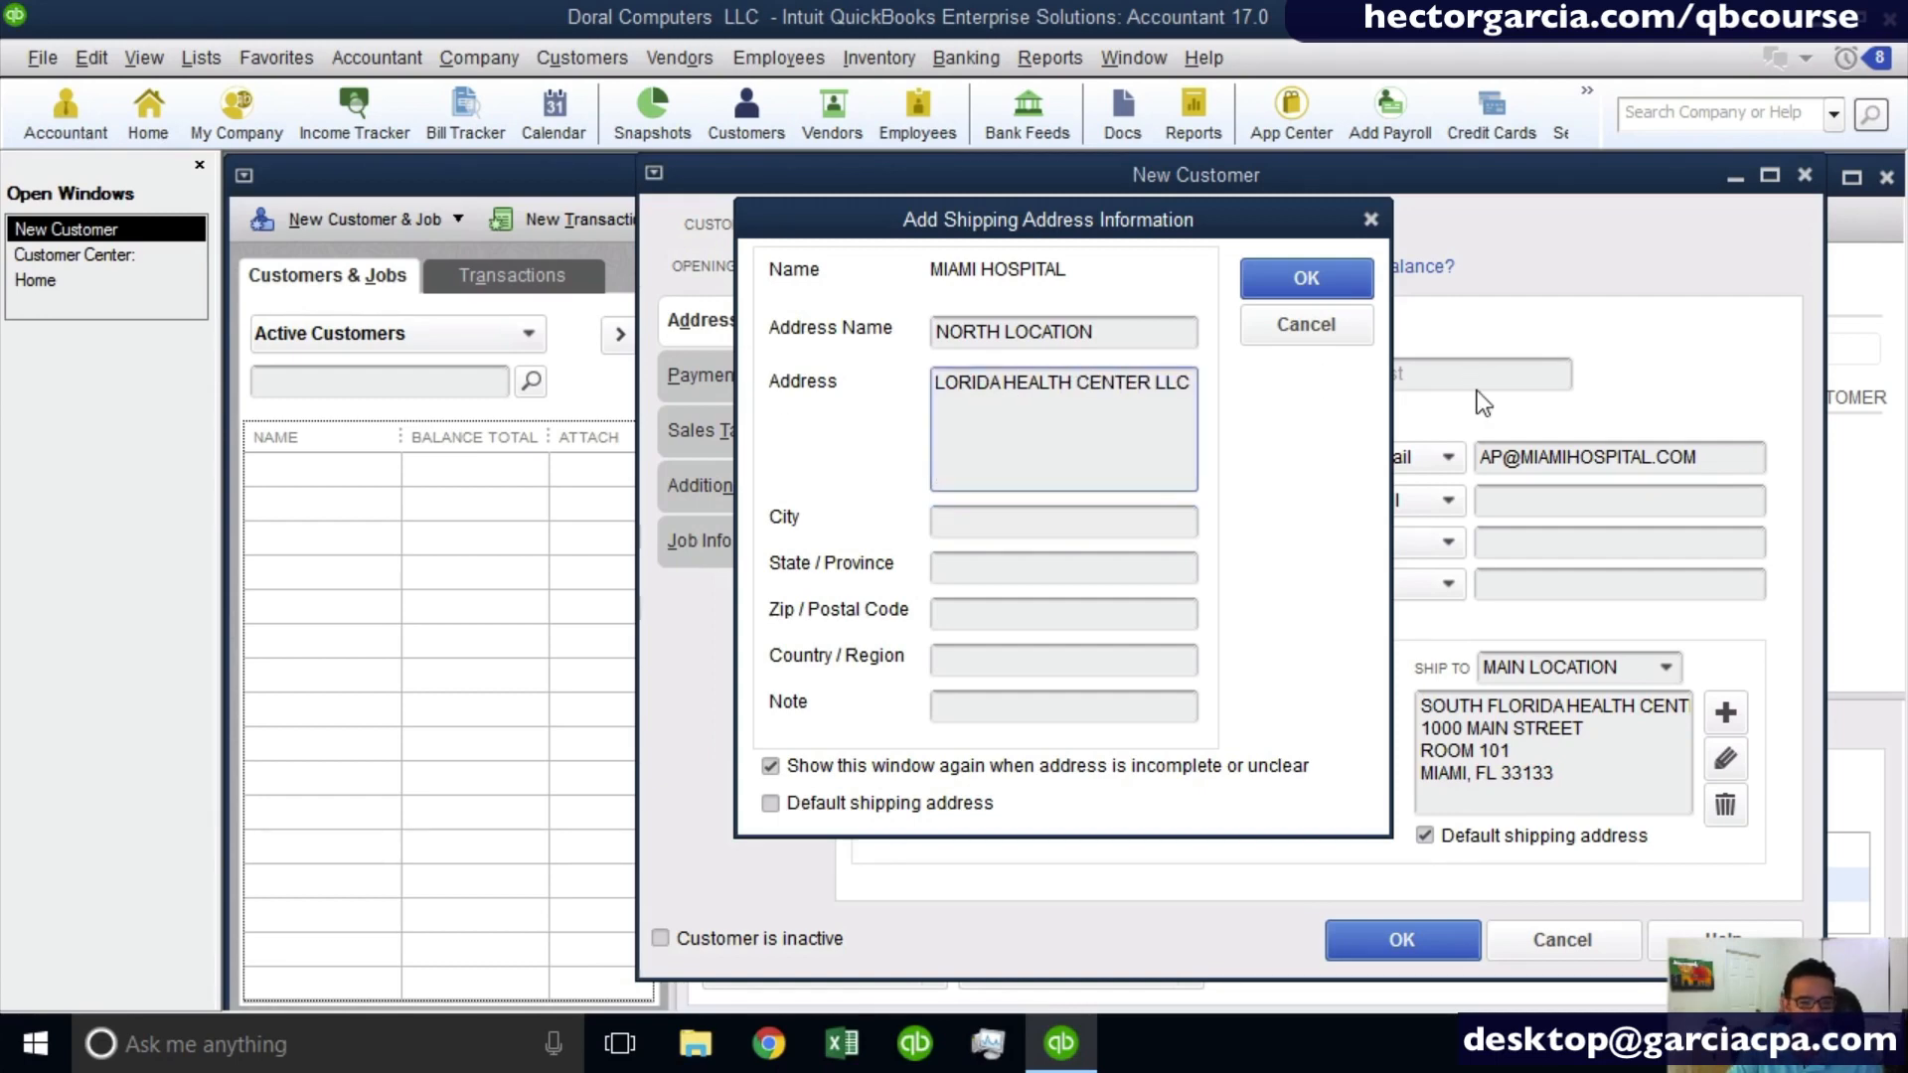
pyautogui.press('Return')
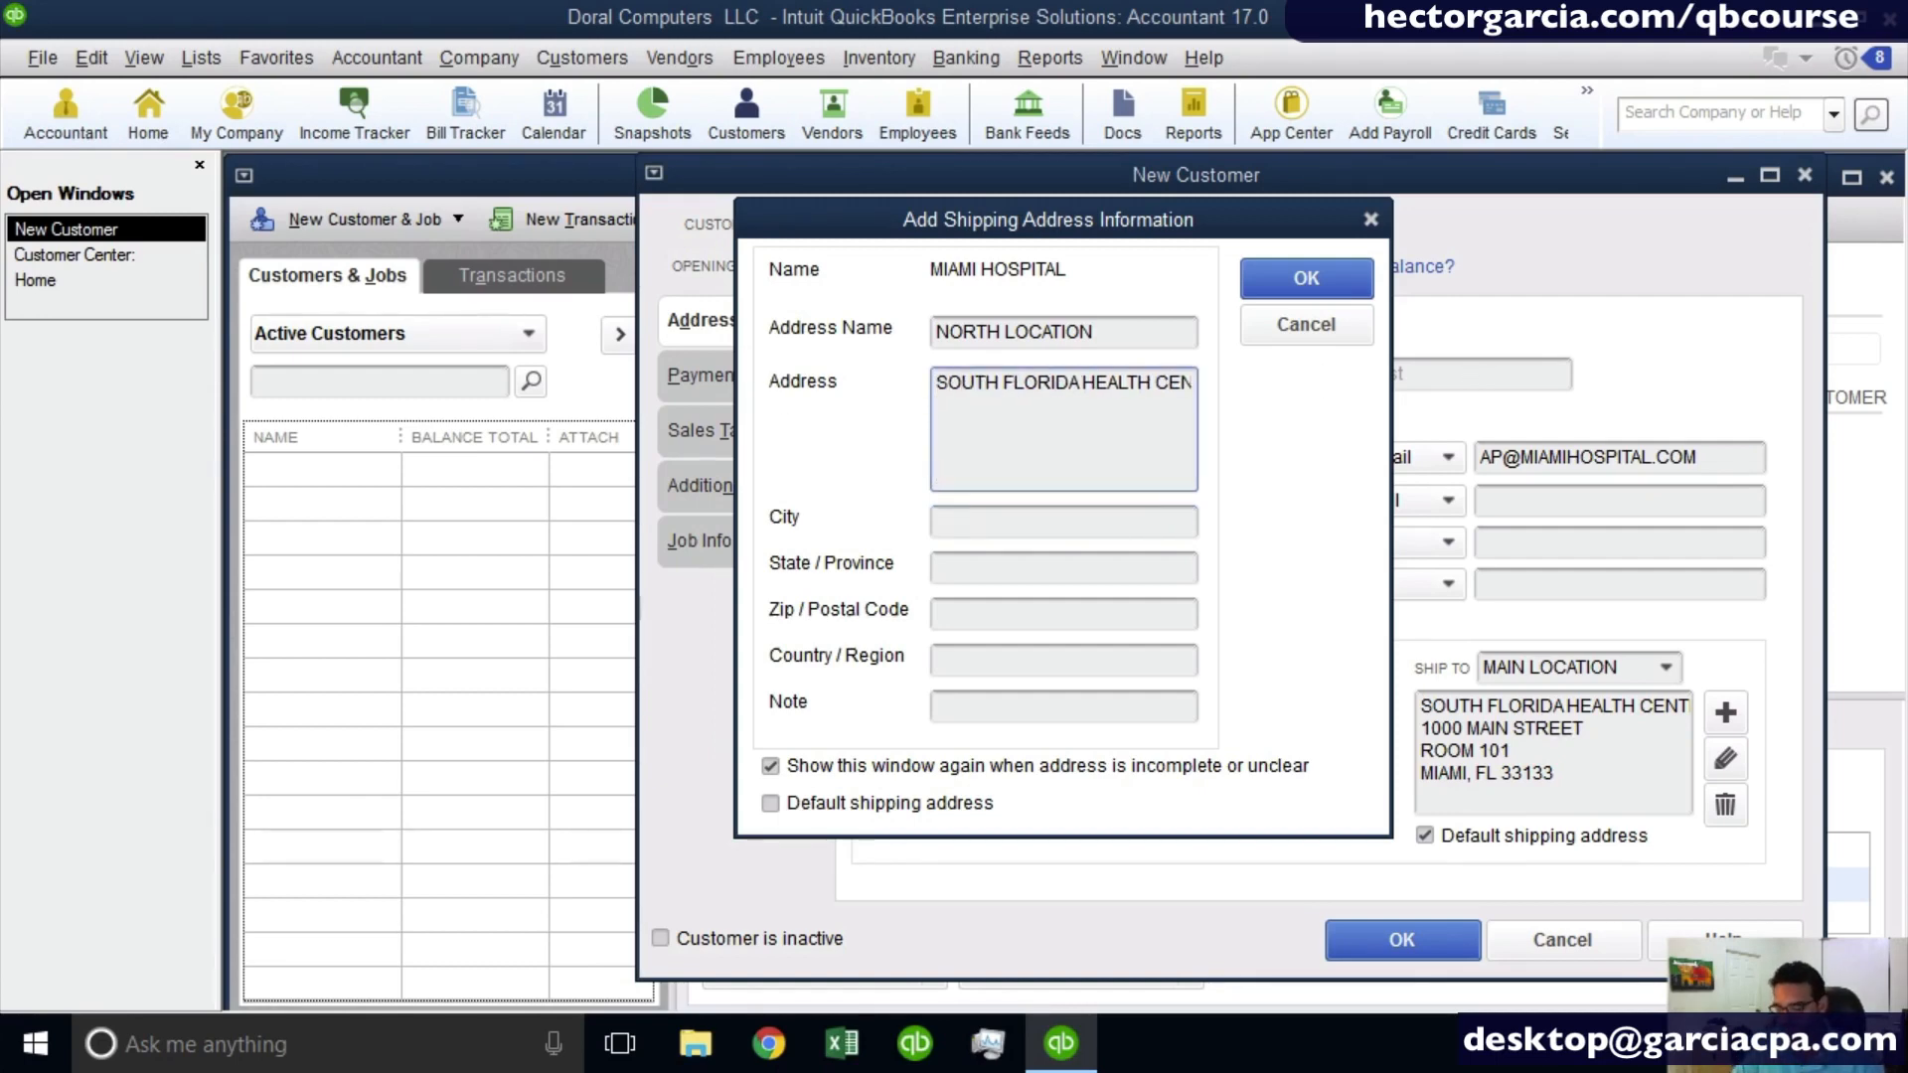
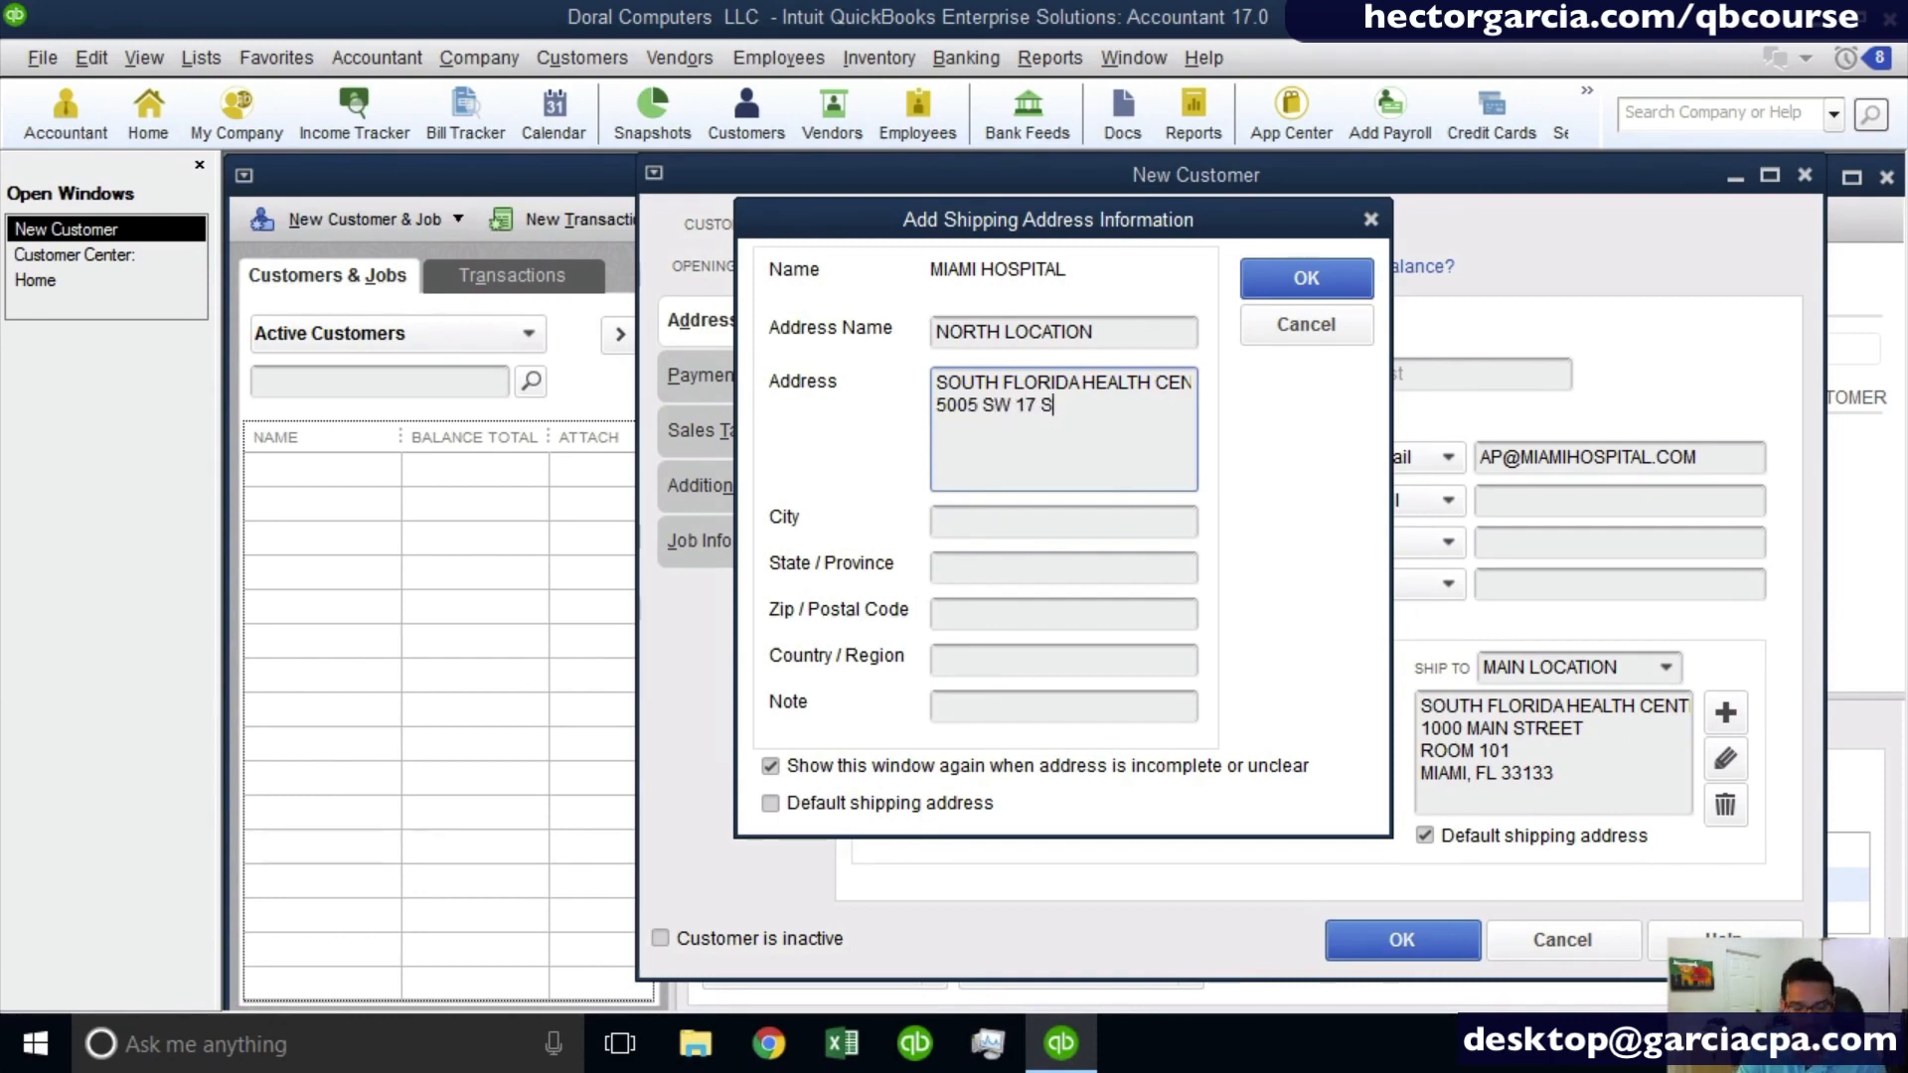
pyautogui.press('Tab')
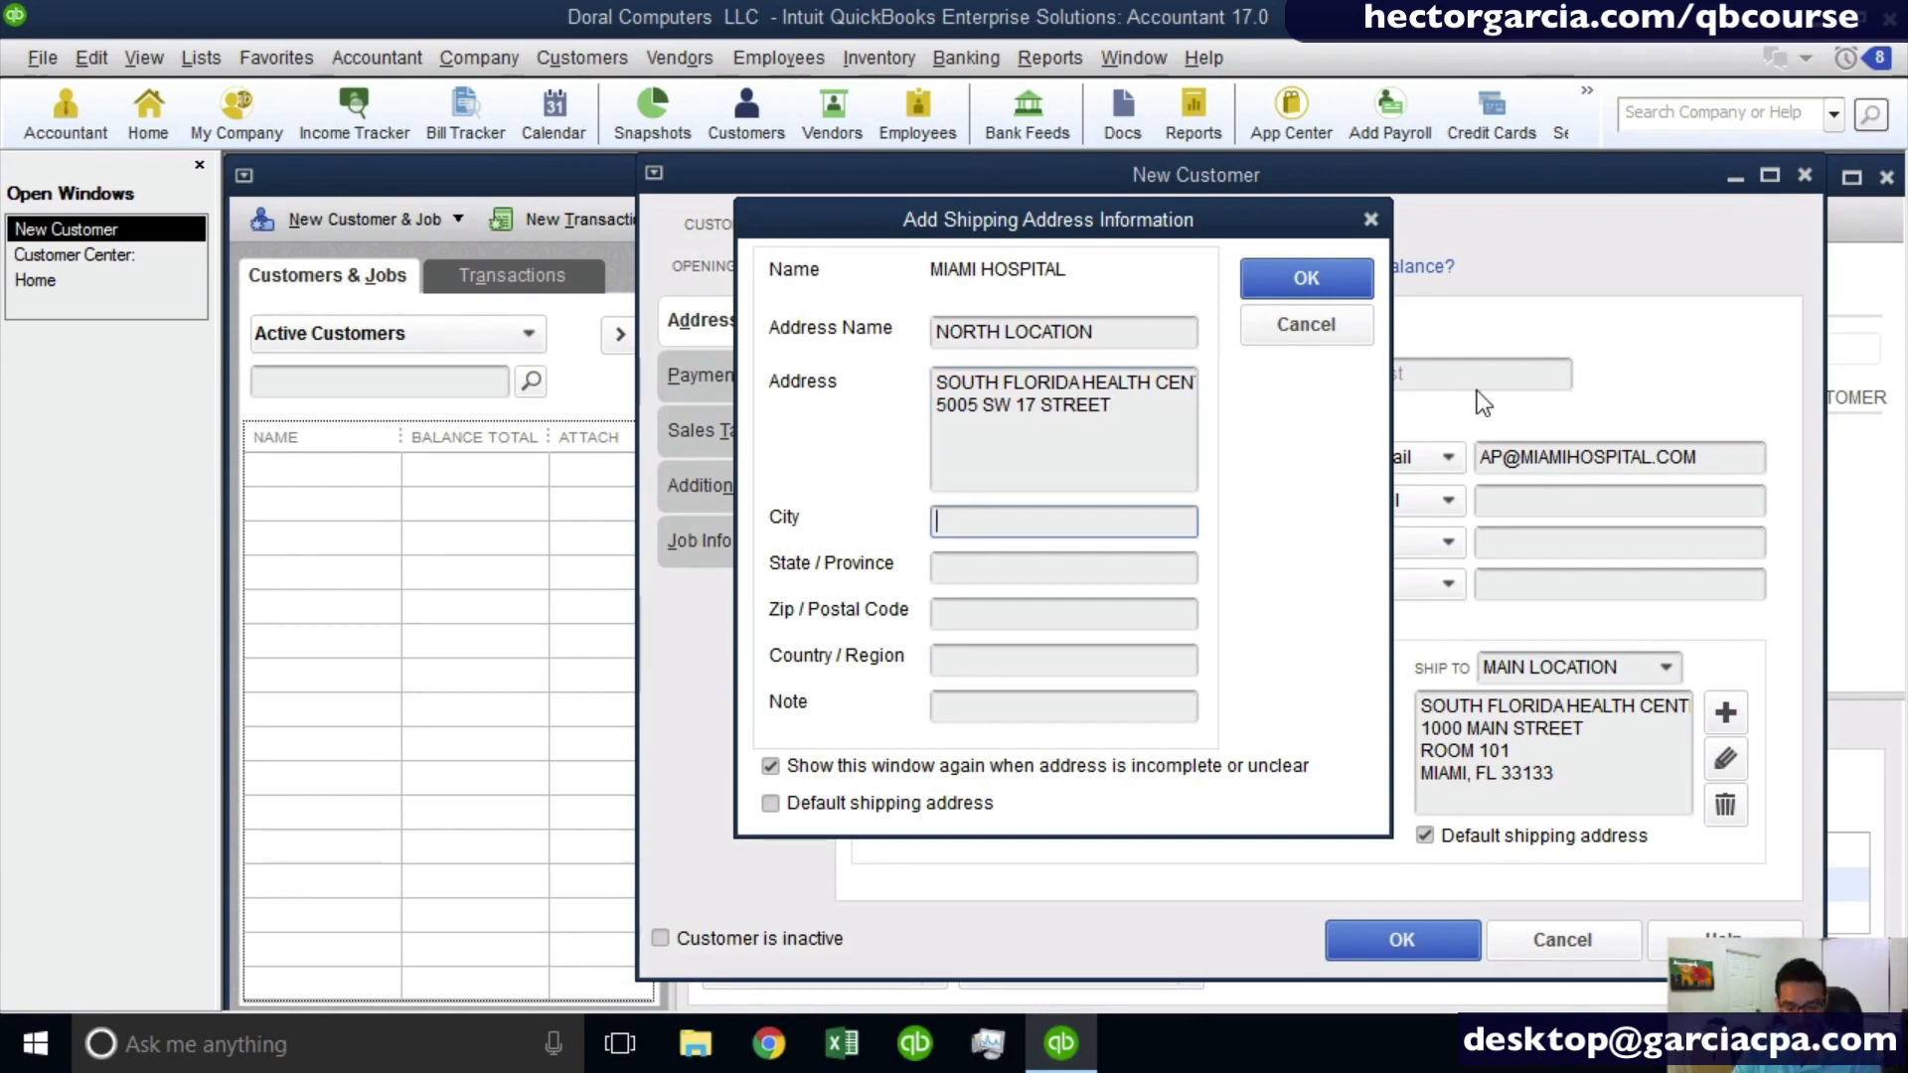
# - Fill in the city, state and postal code of the NORTH LOCATION address and accept the new shipping address
pyautogui.write('AVENTURA')
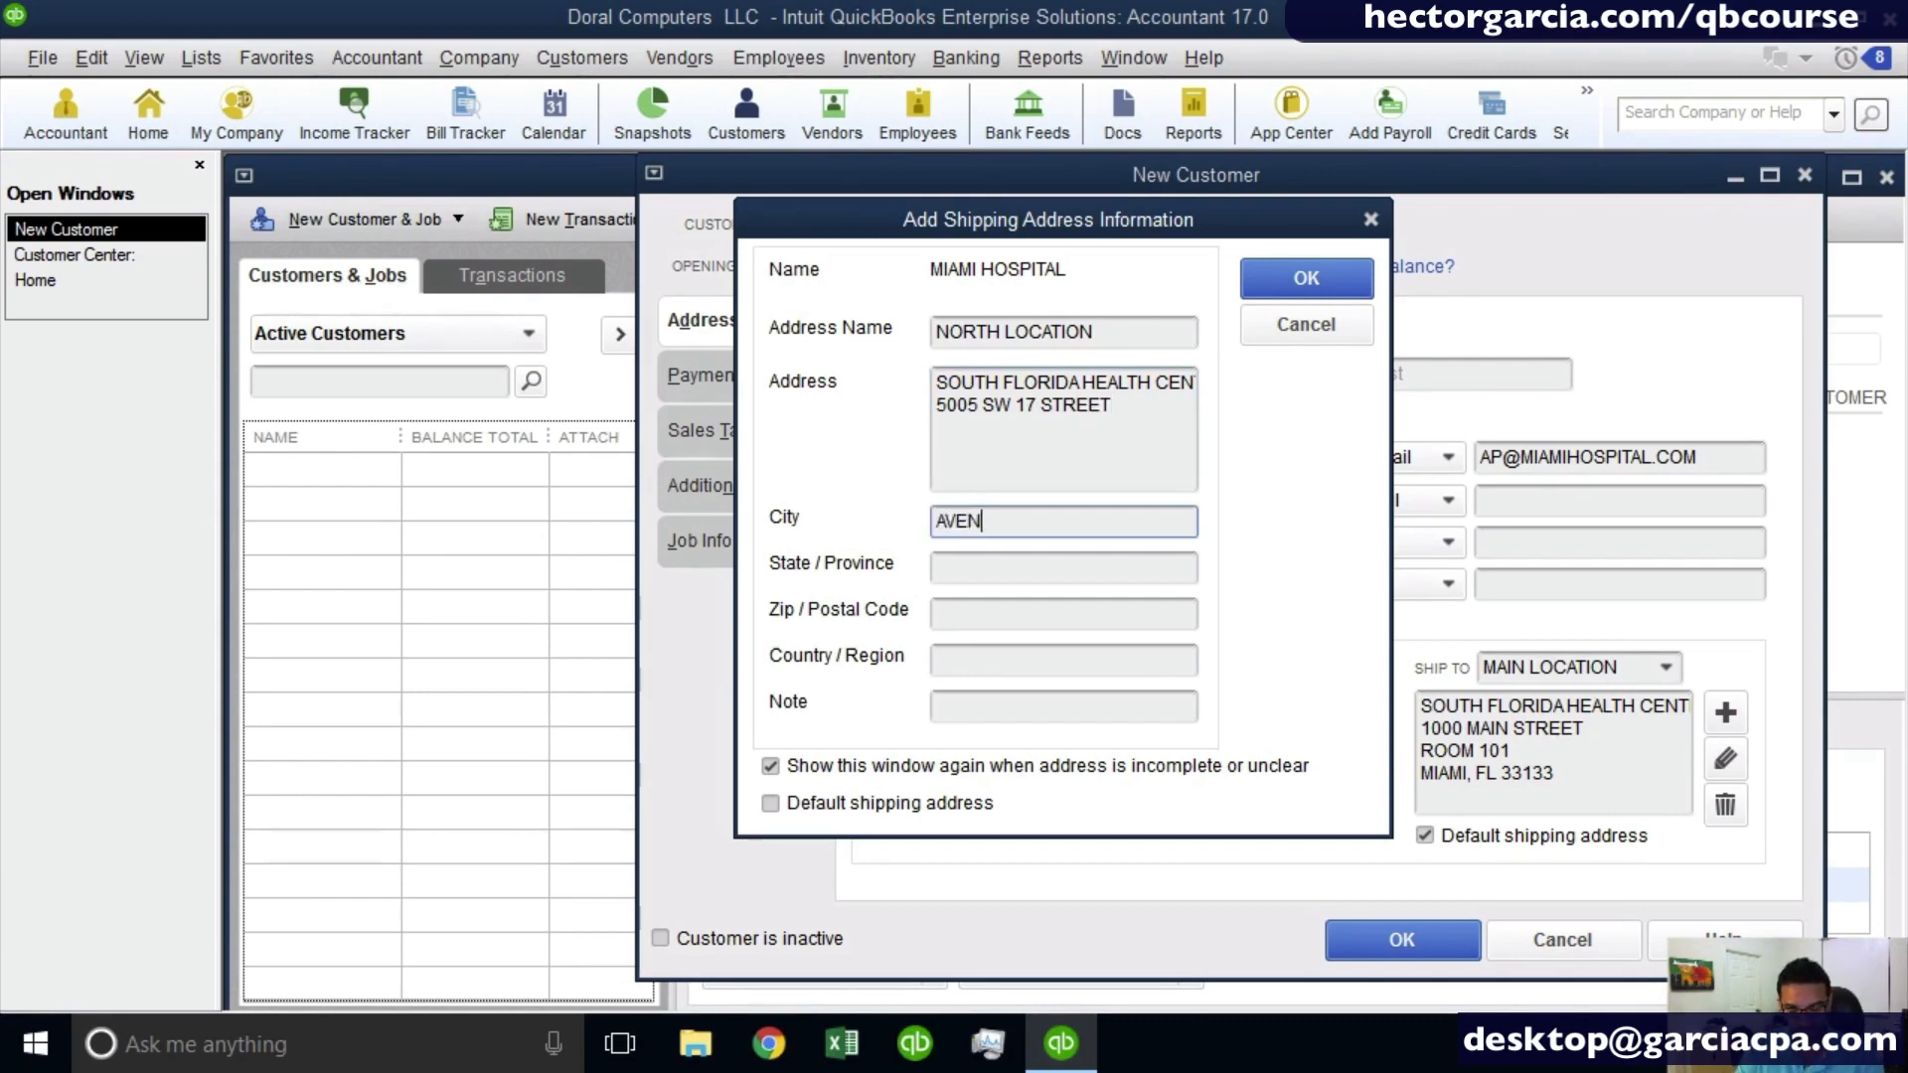
pyautogui.press('Tab')
pyautogui.write('FL')
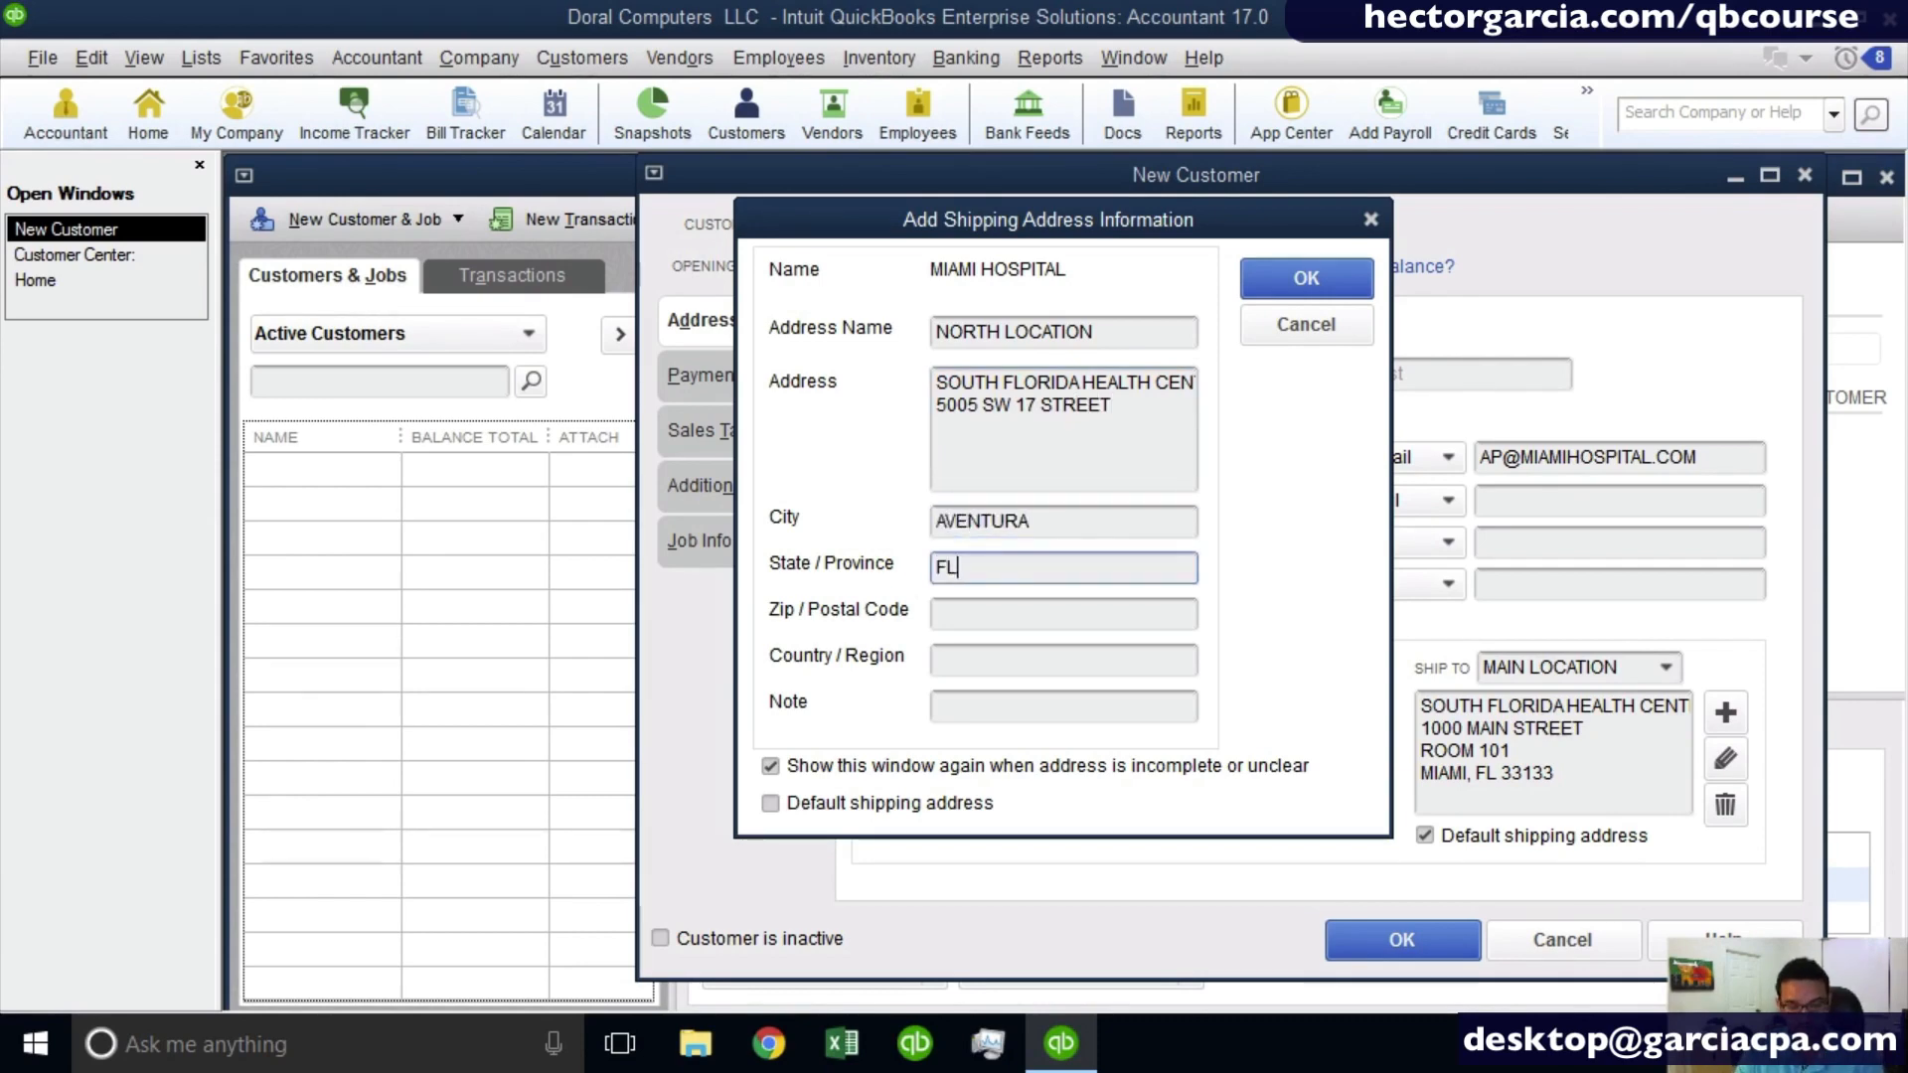
pyautogui.press('Tab')
pyautogui.write('33179')
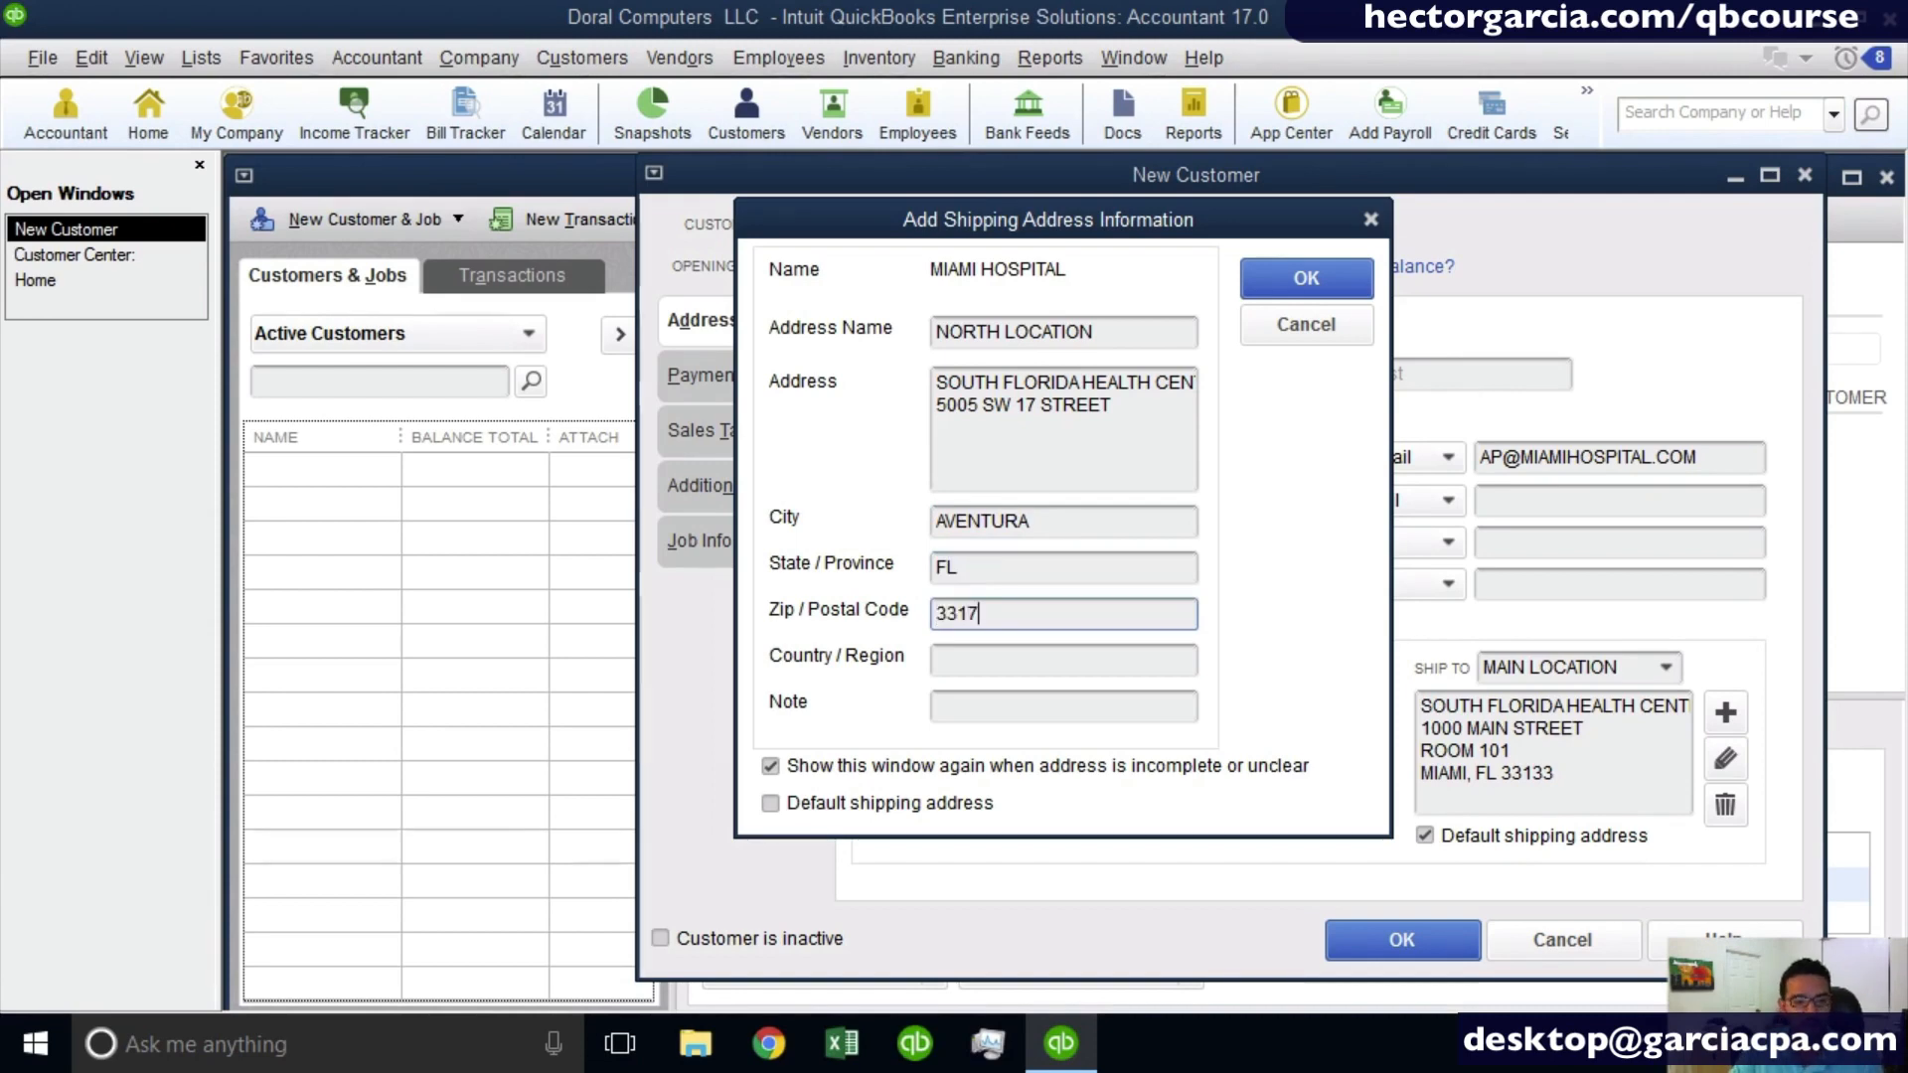
pyautogui.click(1308, 281)
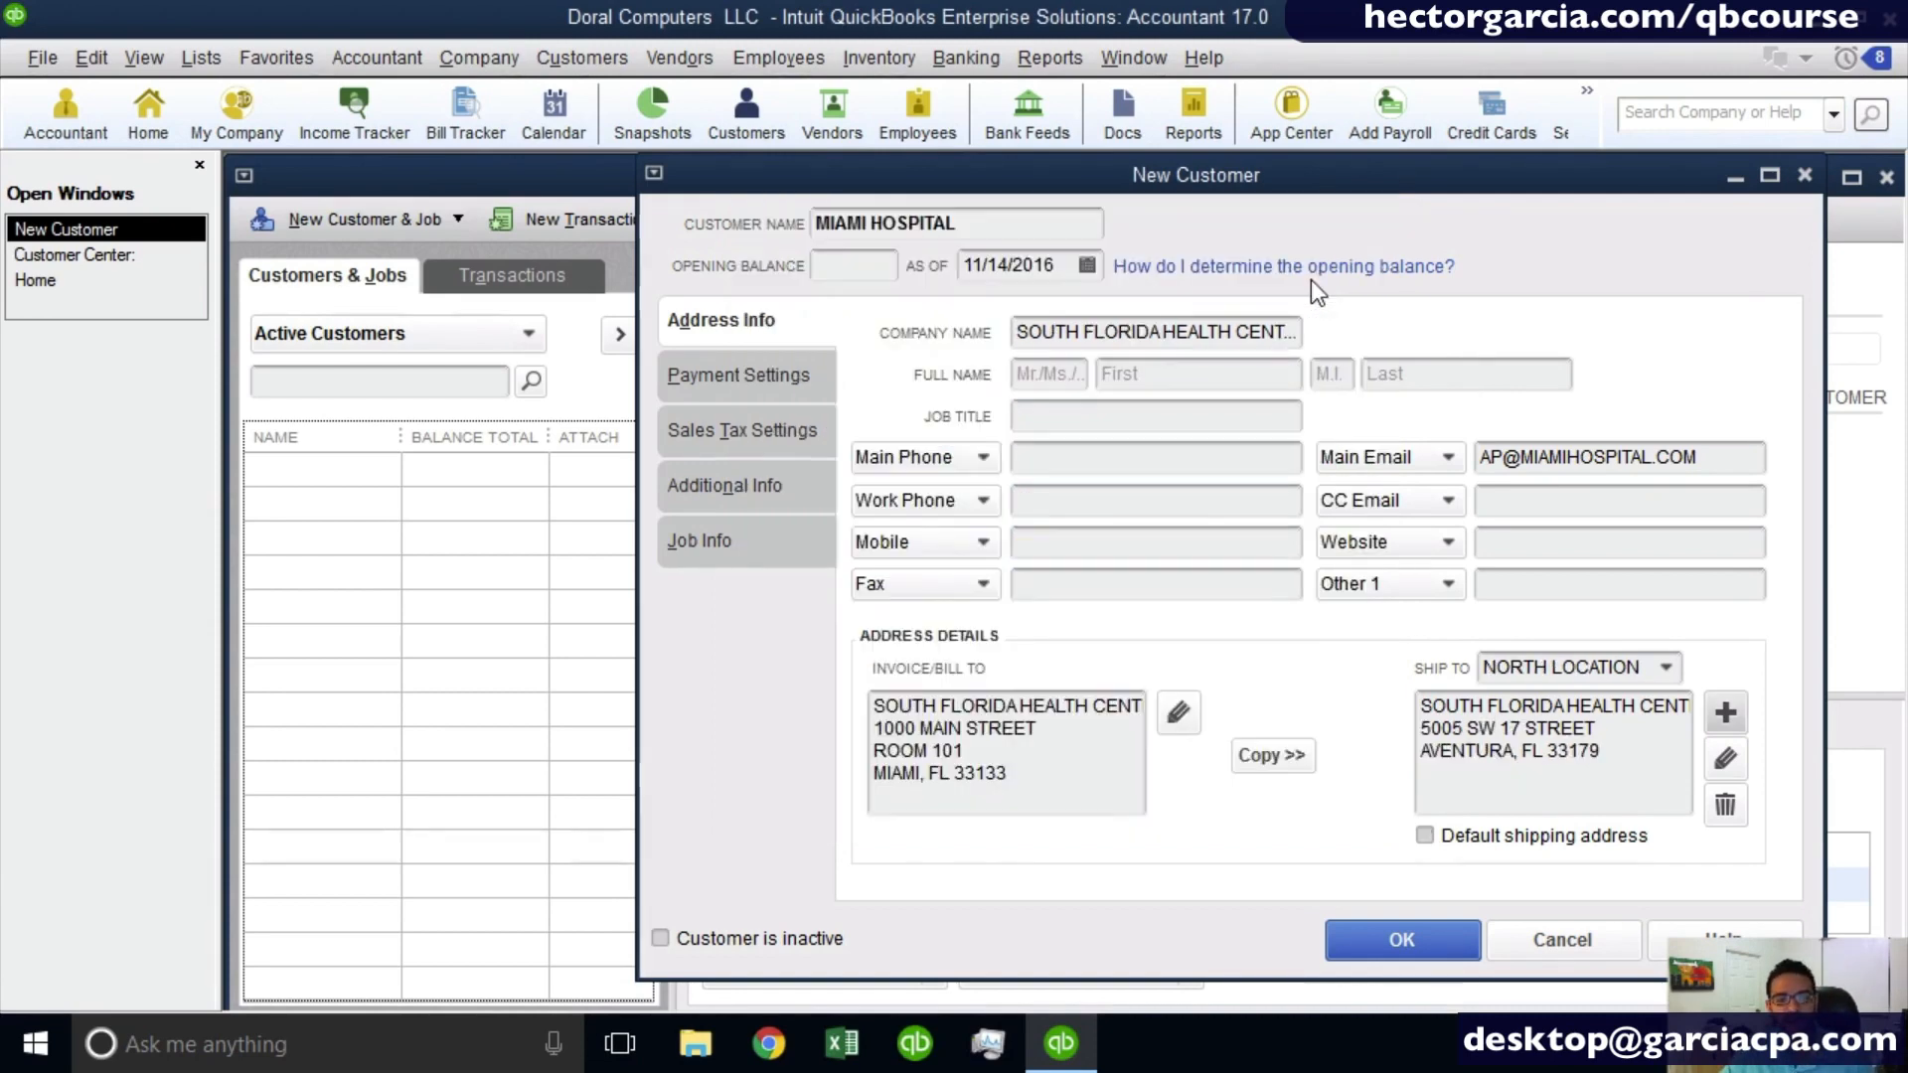
# - Switch the ship-to address to MAIN LOCATION and back to NORTH LOCATION, making NORTH LOCATION the default shipping address
pyautogui.click(1667, 667)
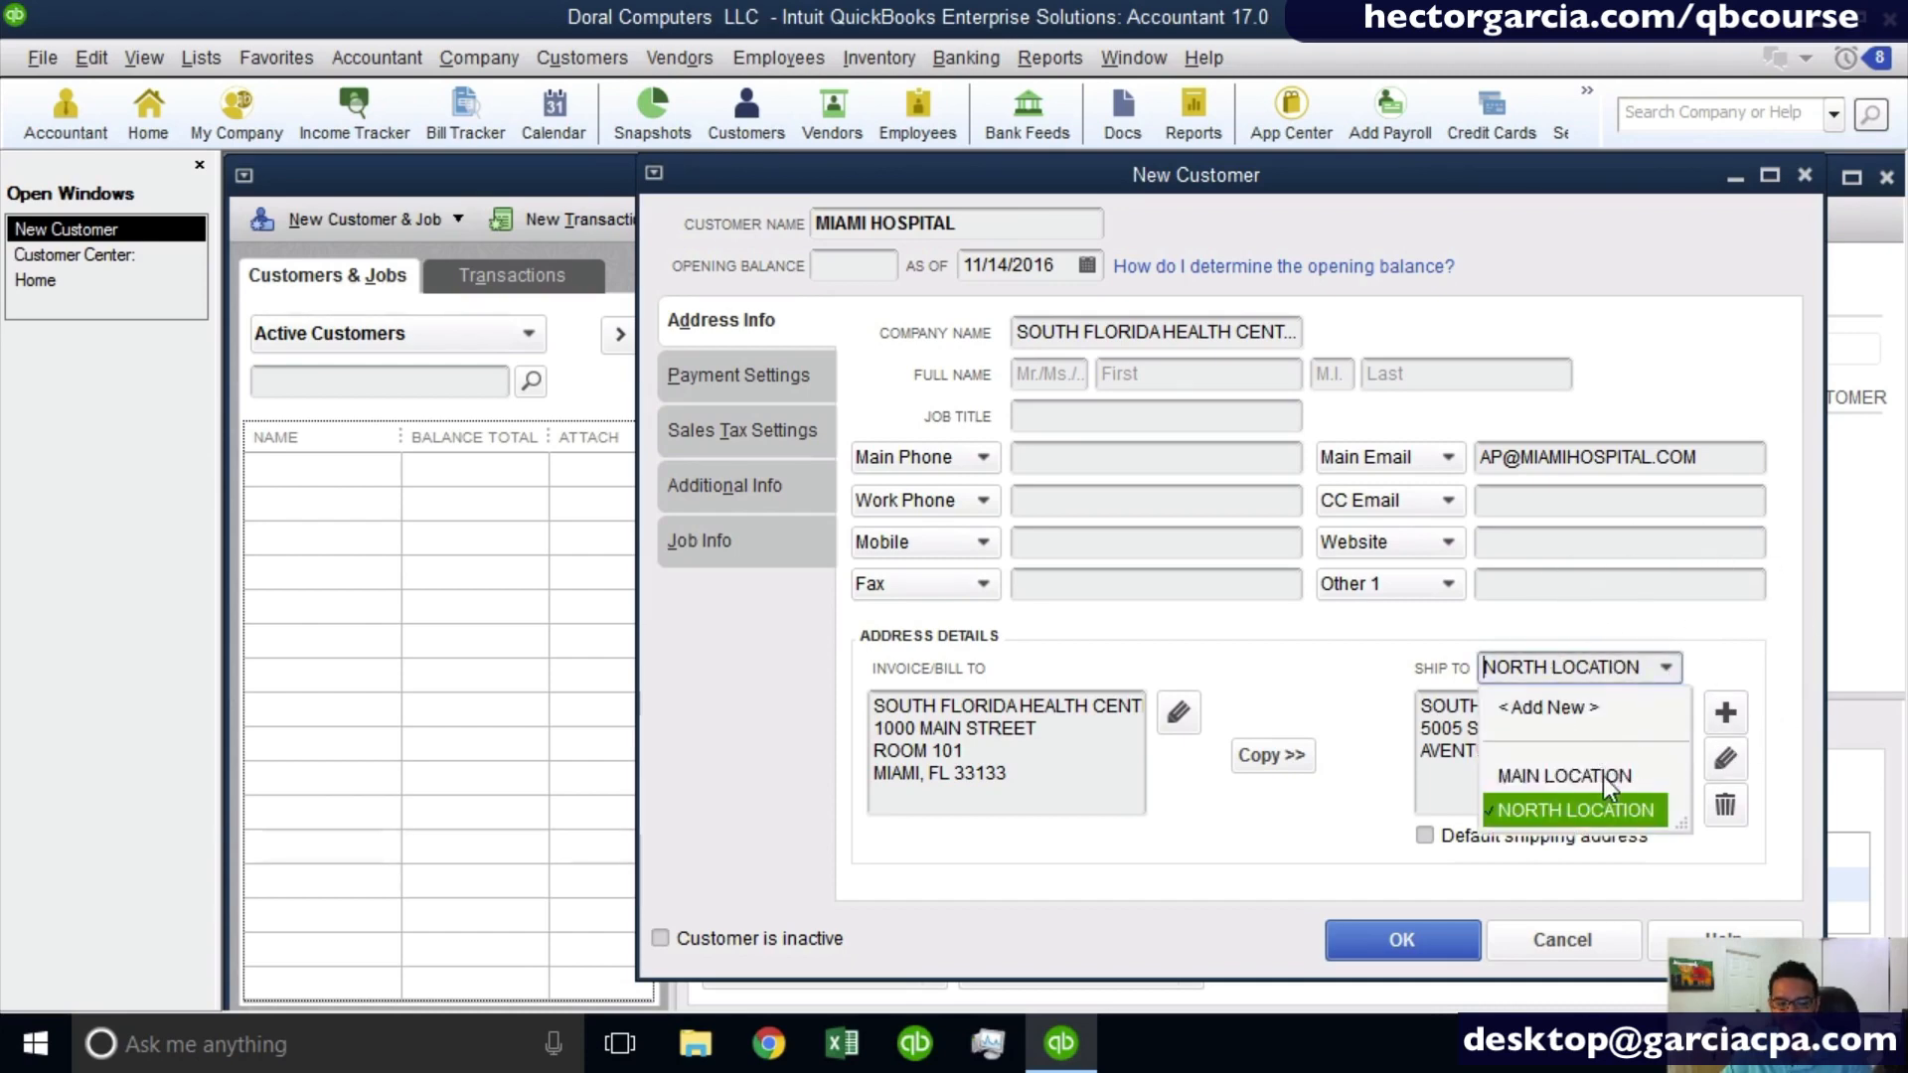
pyautogui.click(1602, 777)
pyautogui.click(1663, 666)
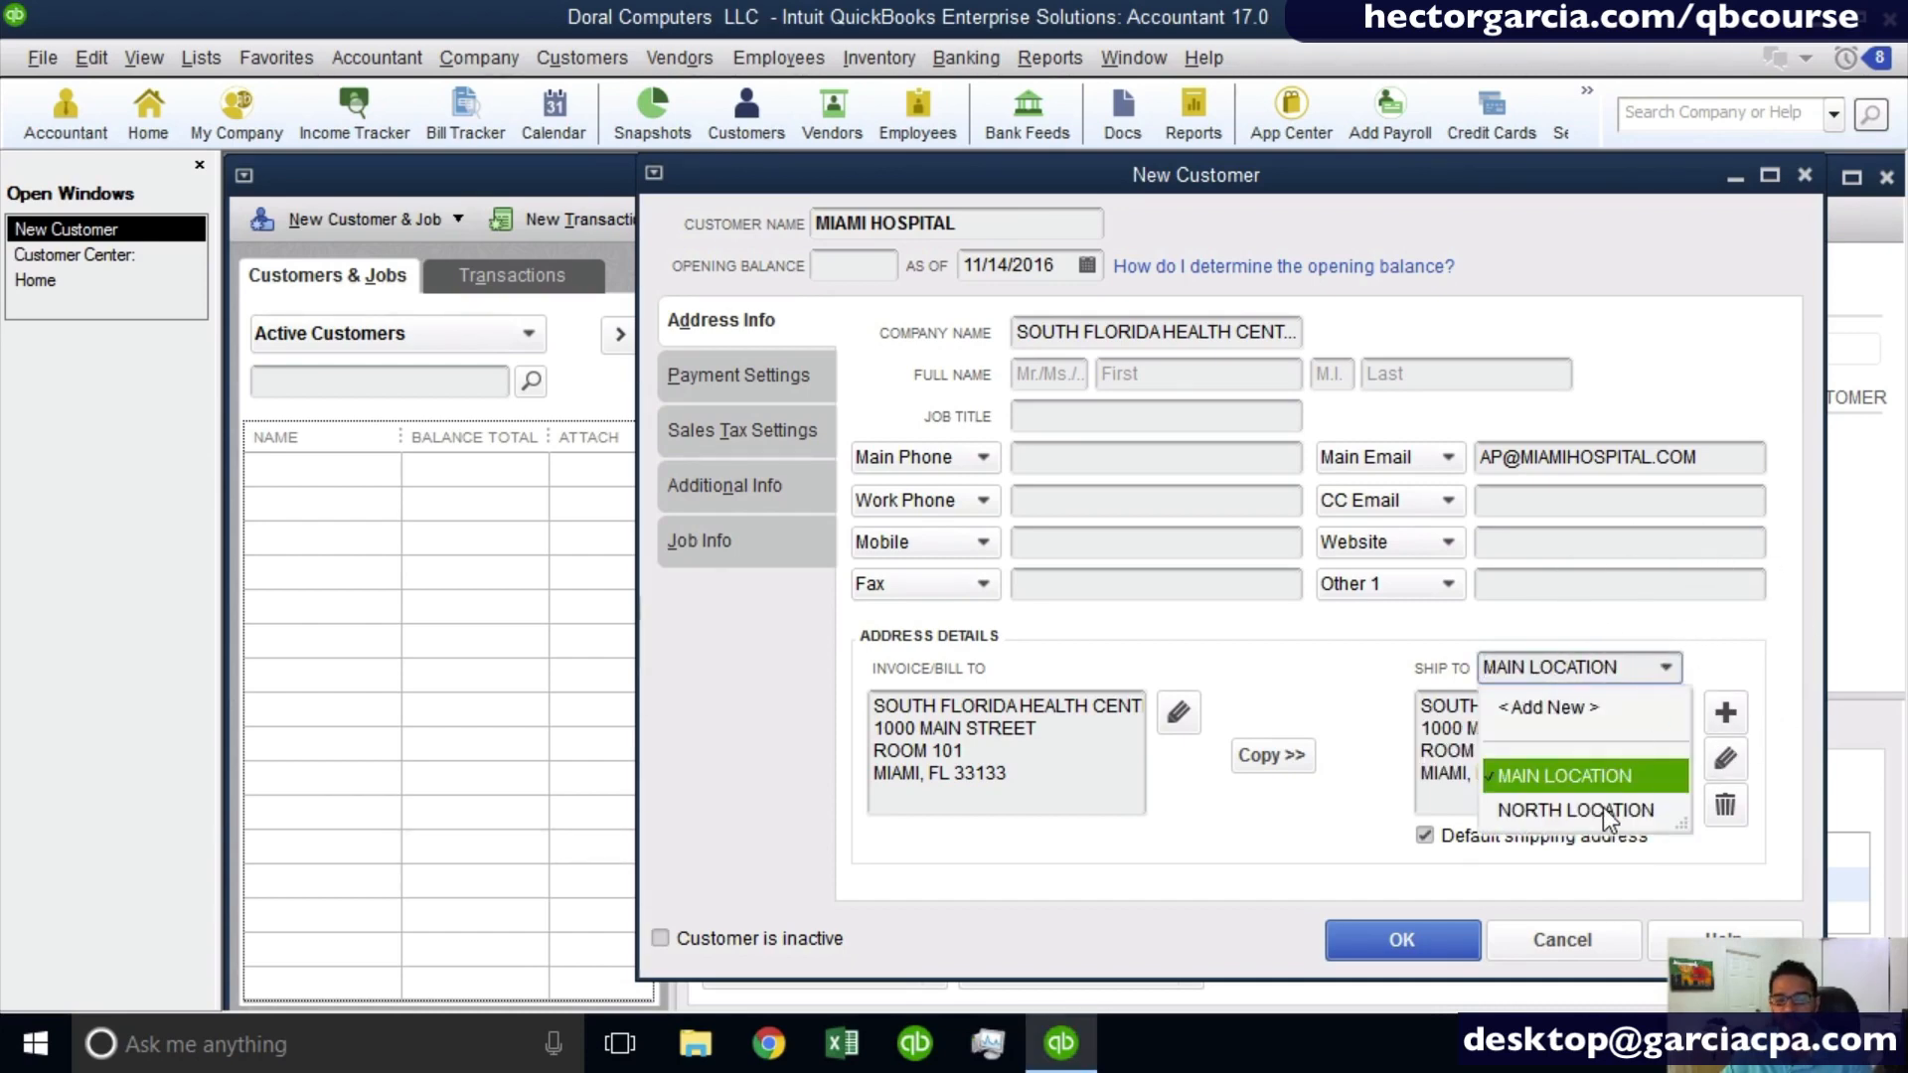
pyautogui.click(1601, 807)
pyautogui.click(1626, 666)
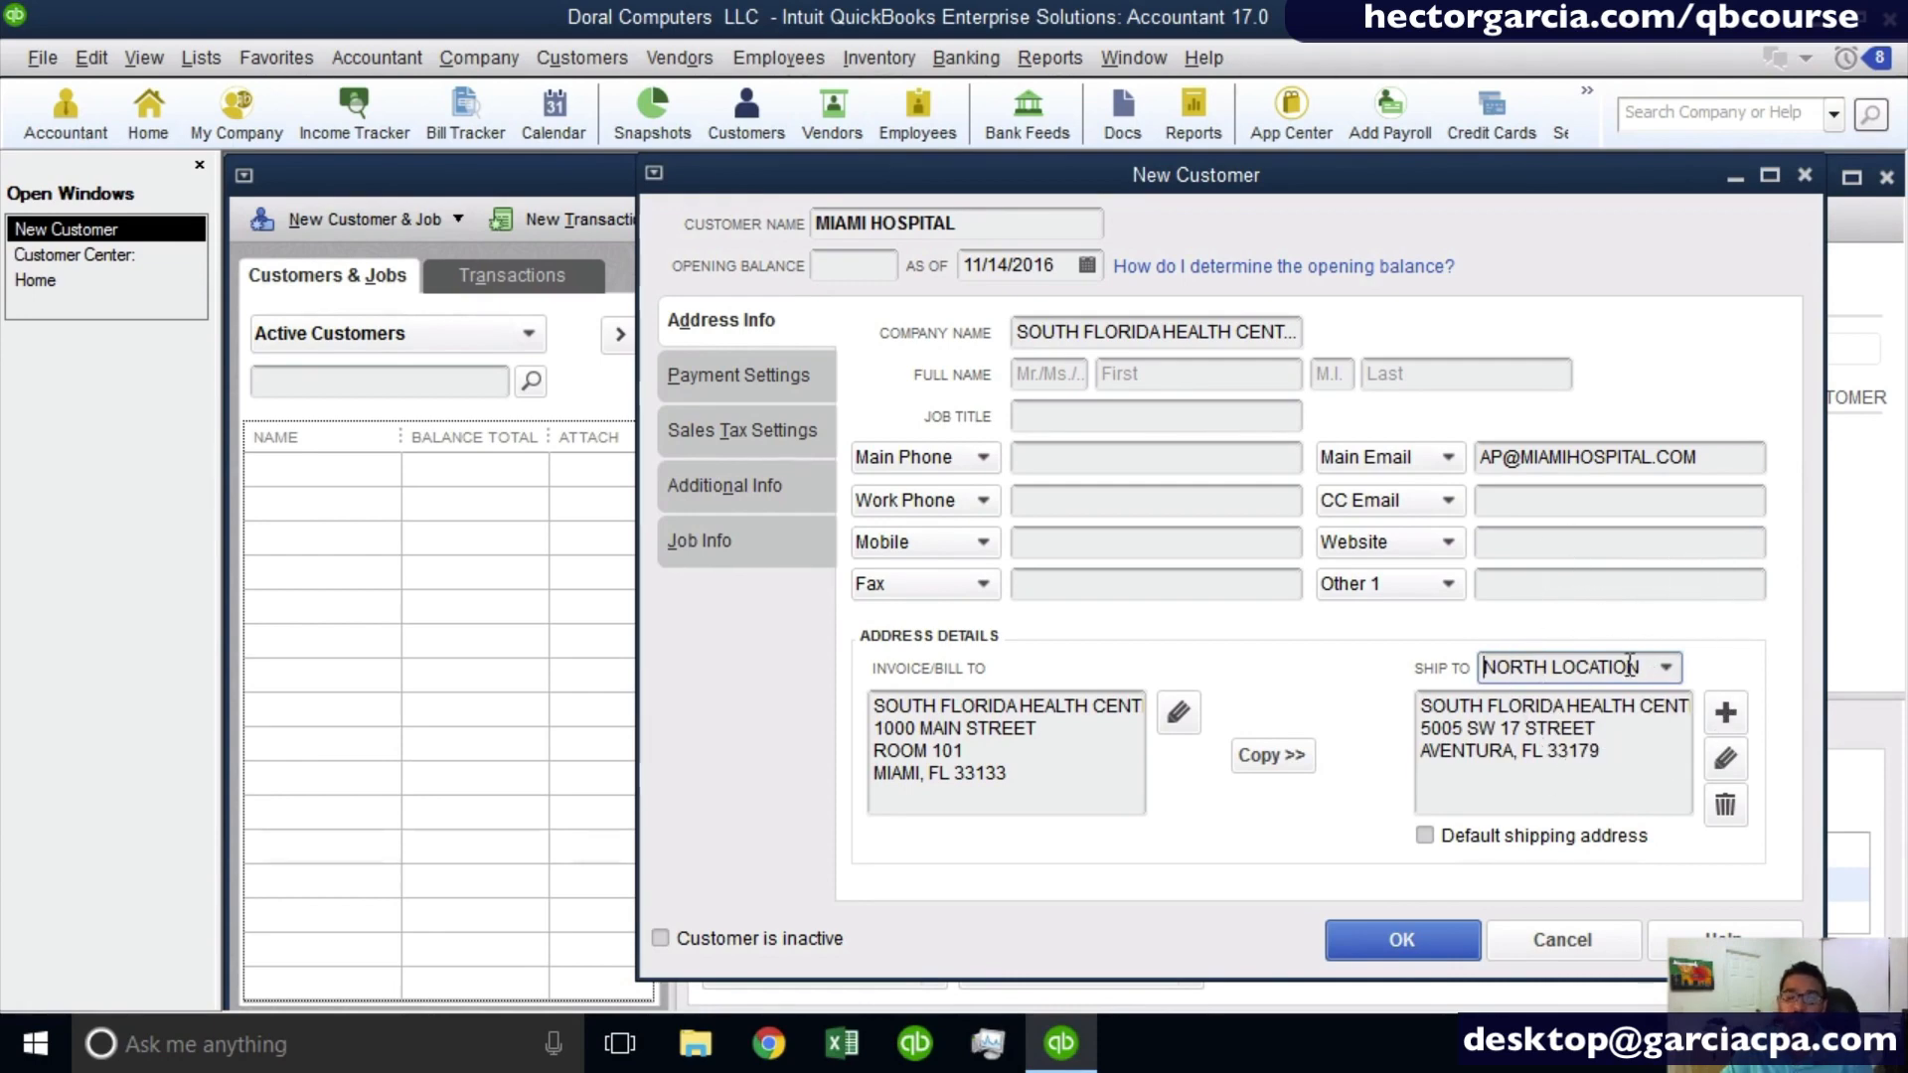
pyautogui.click(1433, 838)
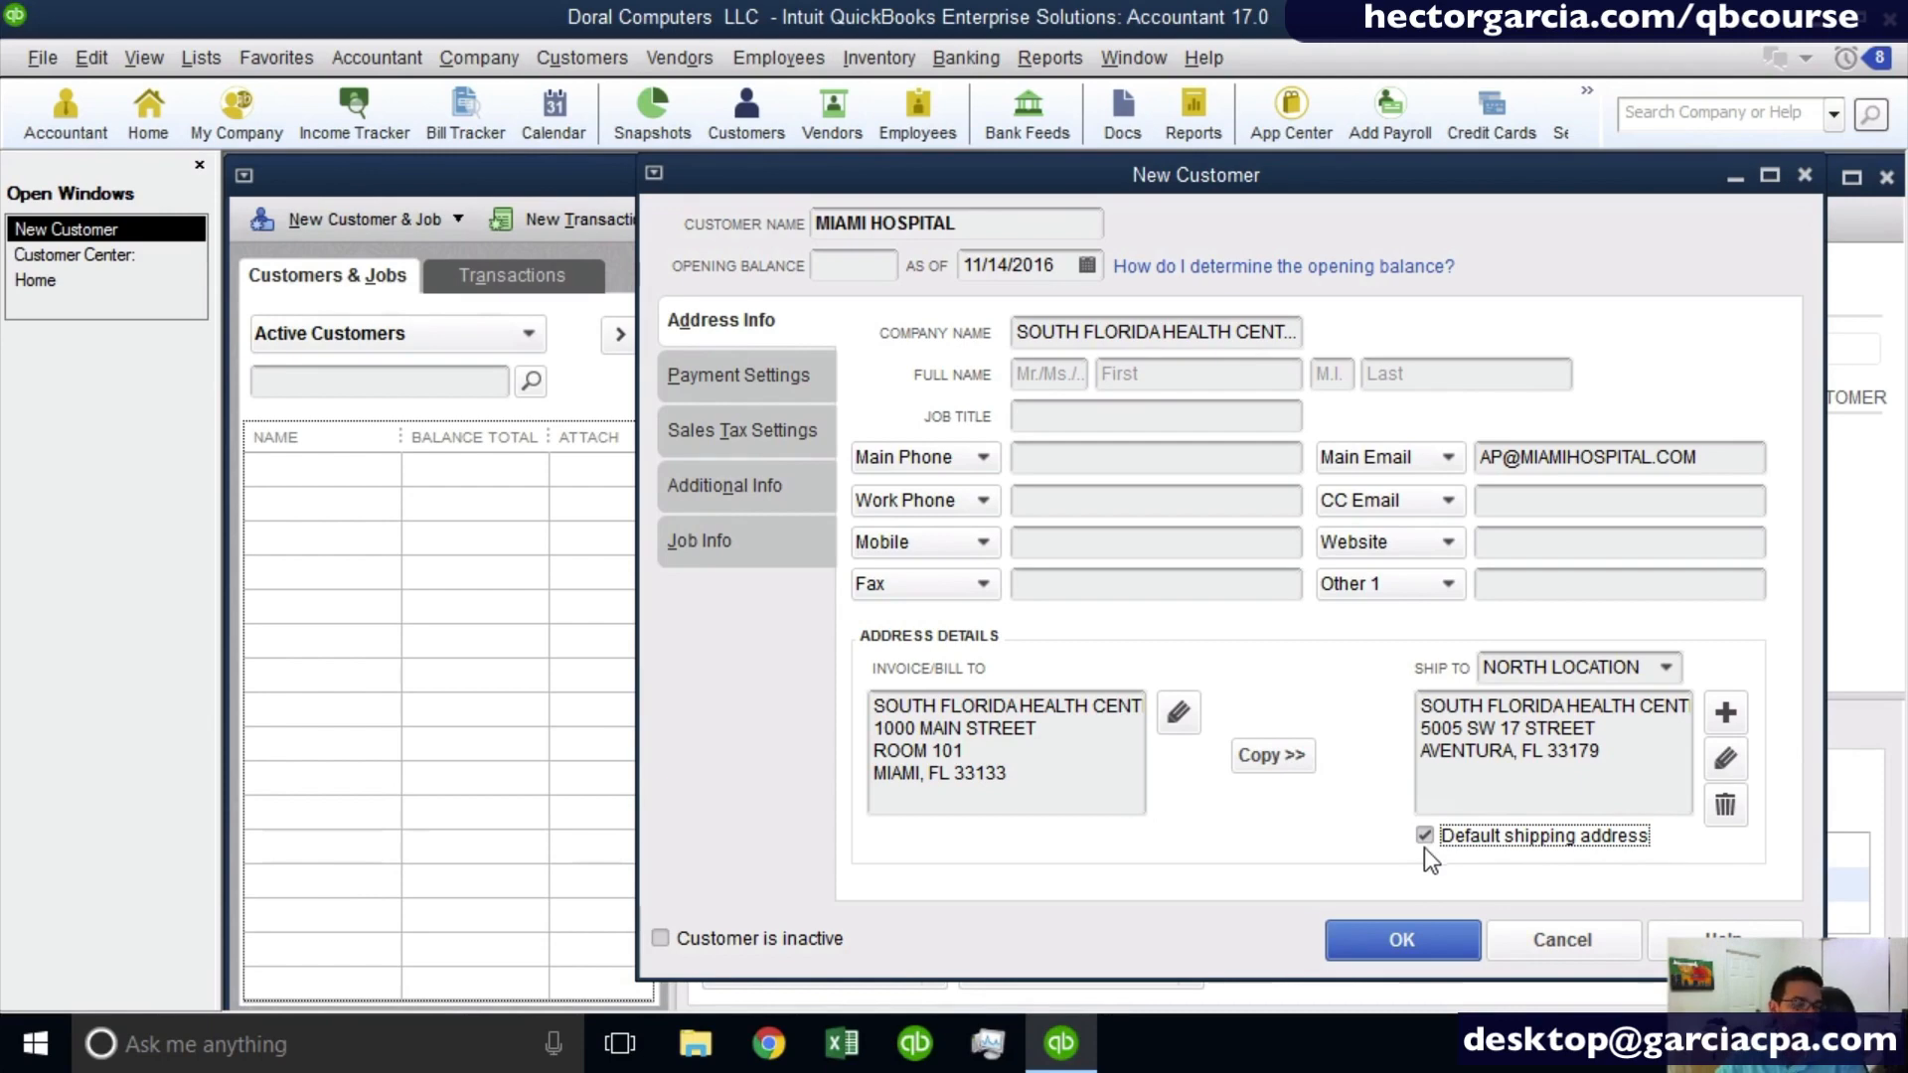
# - Set the customer's payment terms to Net 30 in the payment settings
pyautogui.click(724, 389)
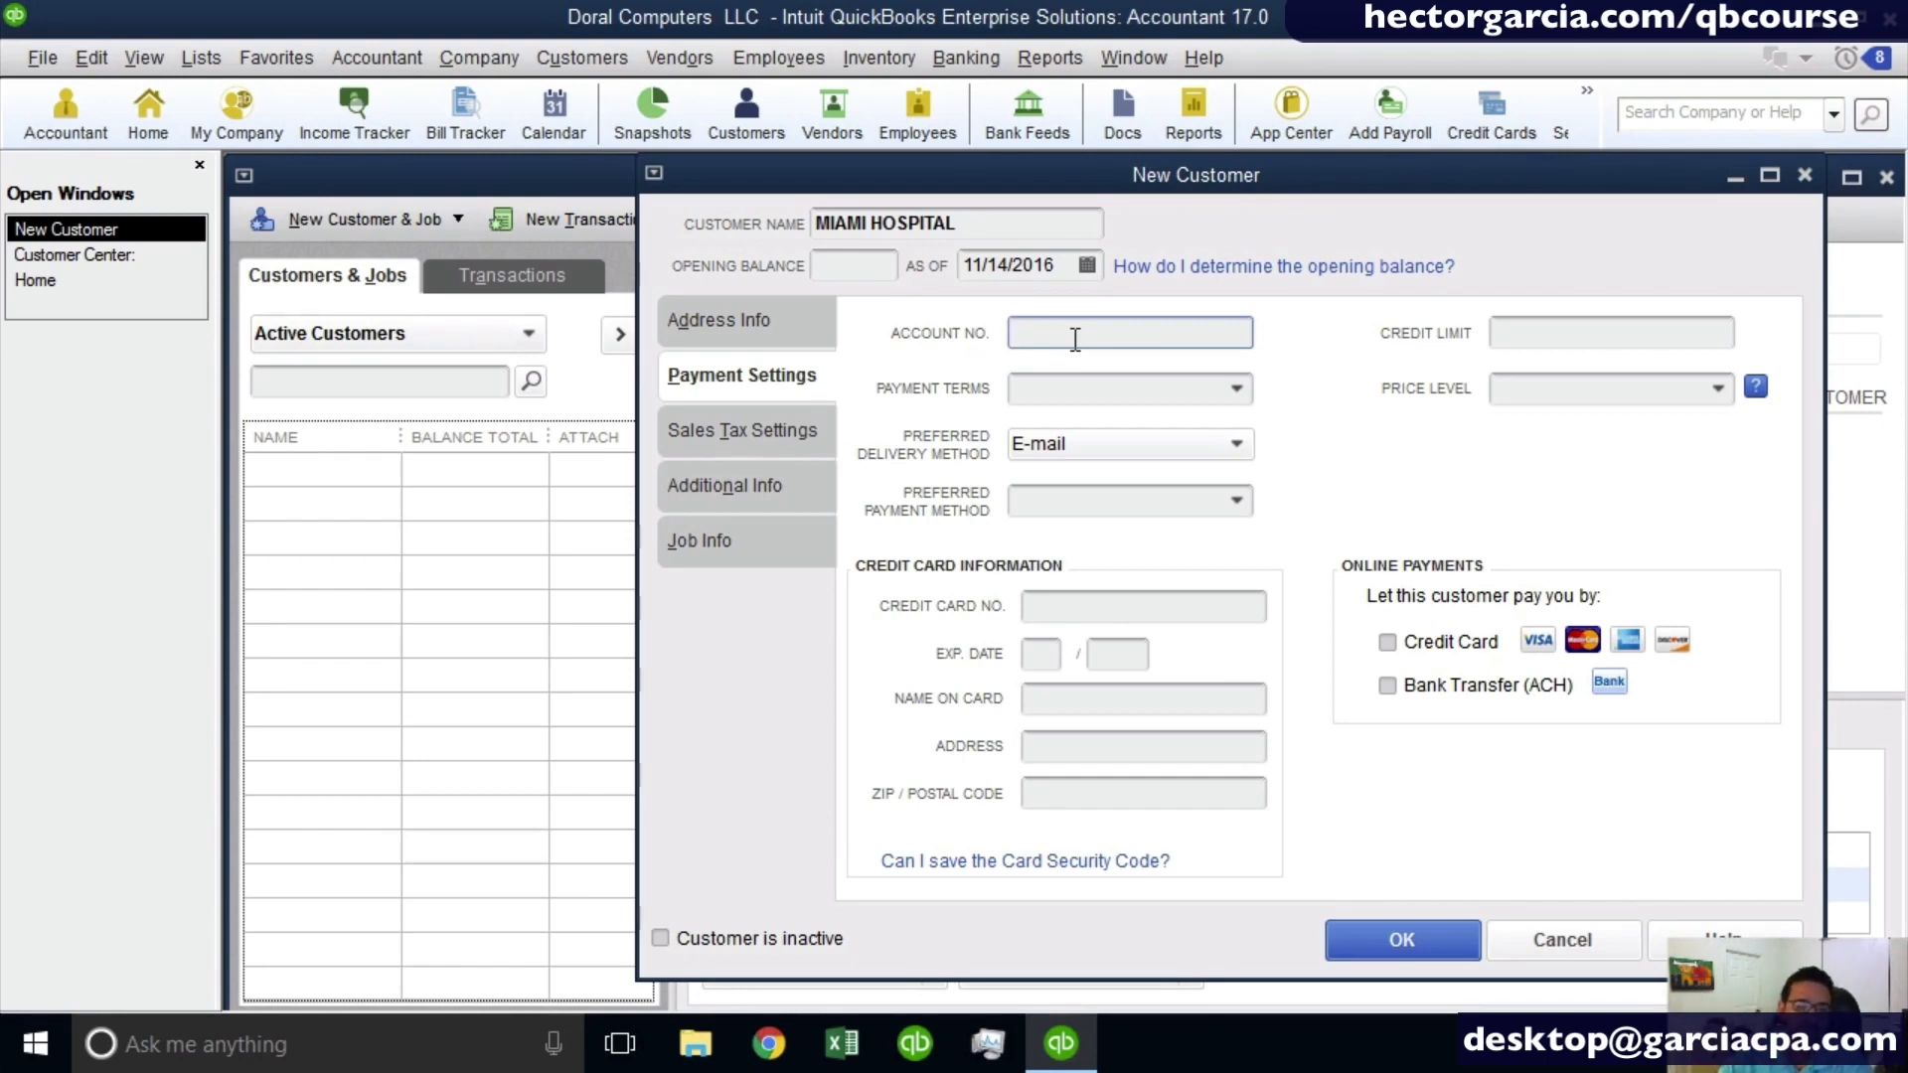
pyautogui.click(1239, 390)
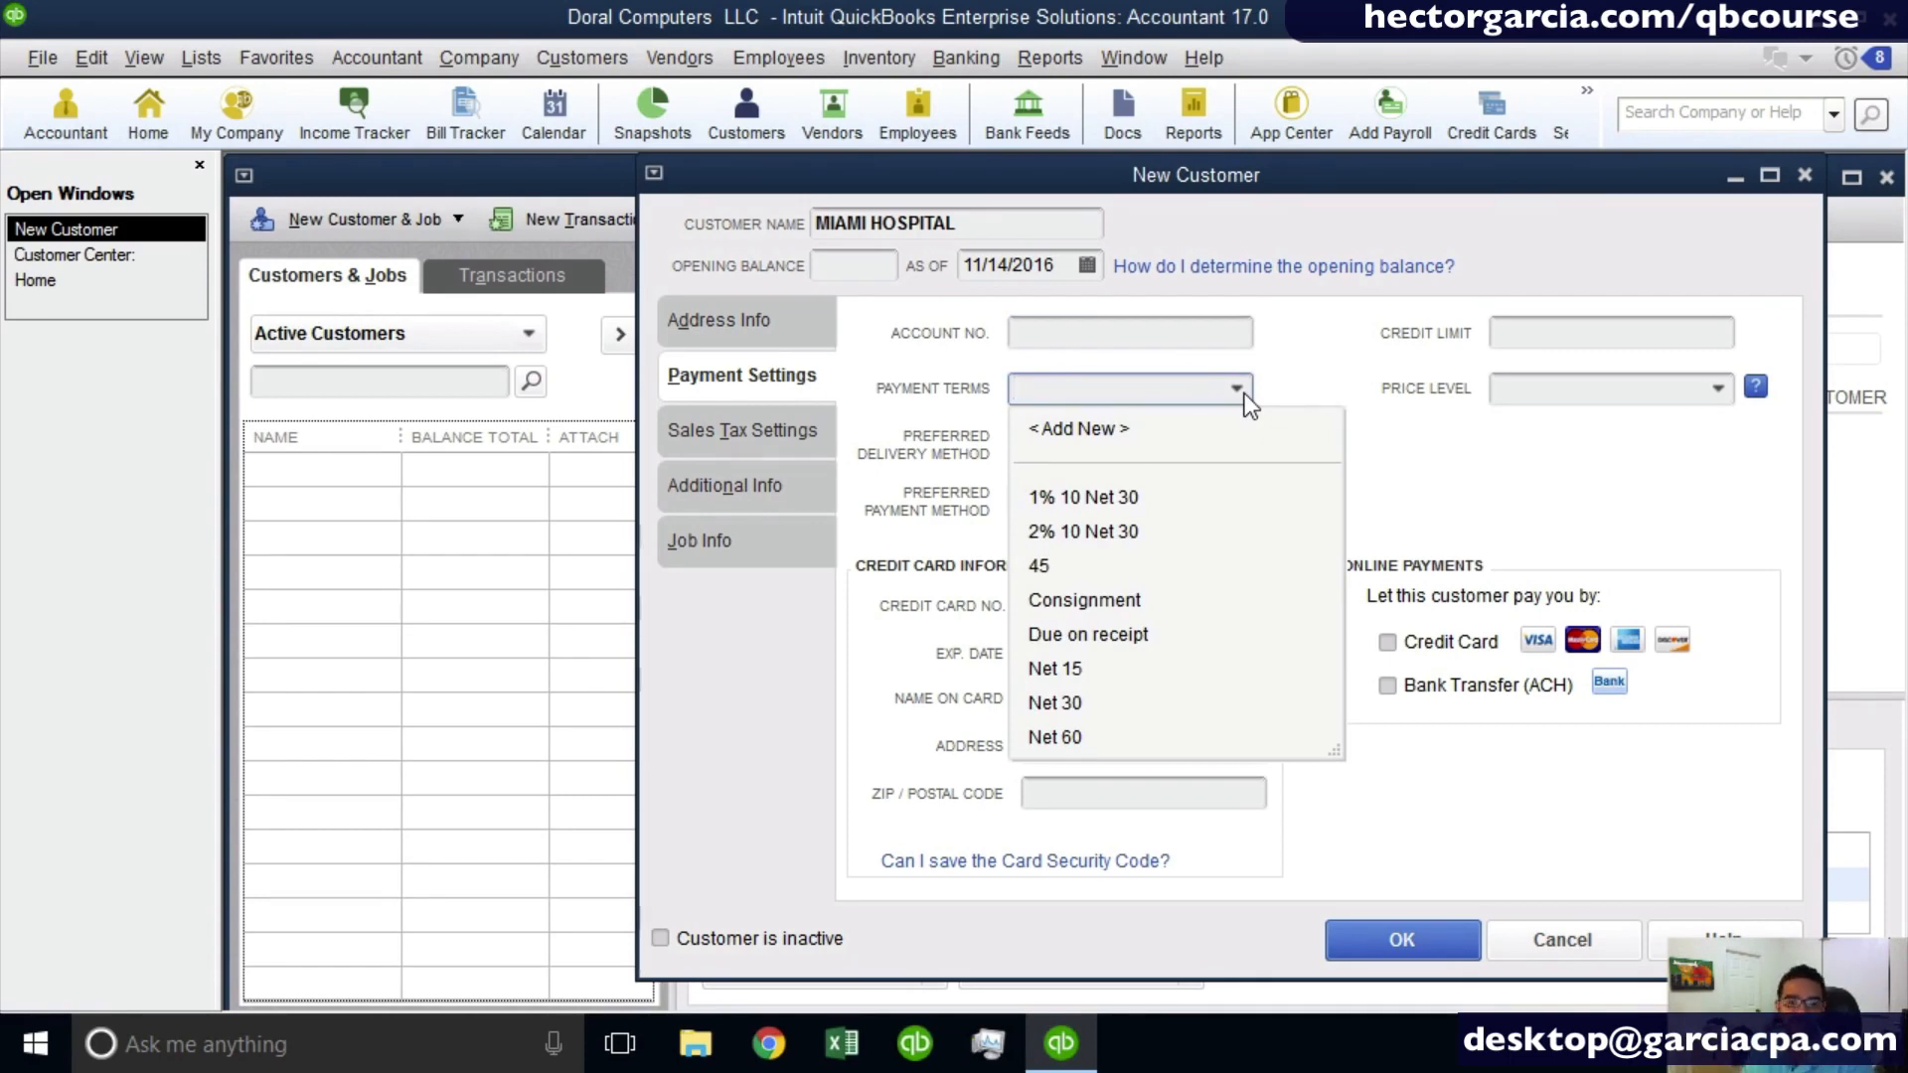
pyautogui.click(1081, 708)
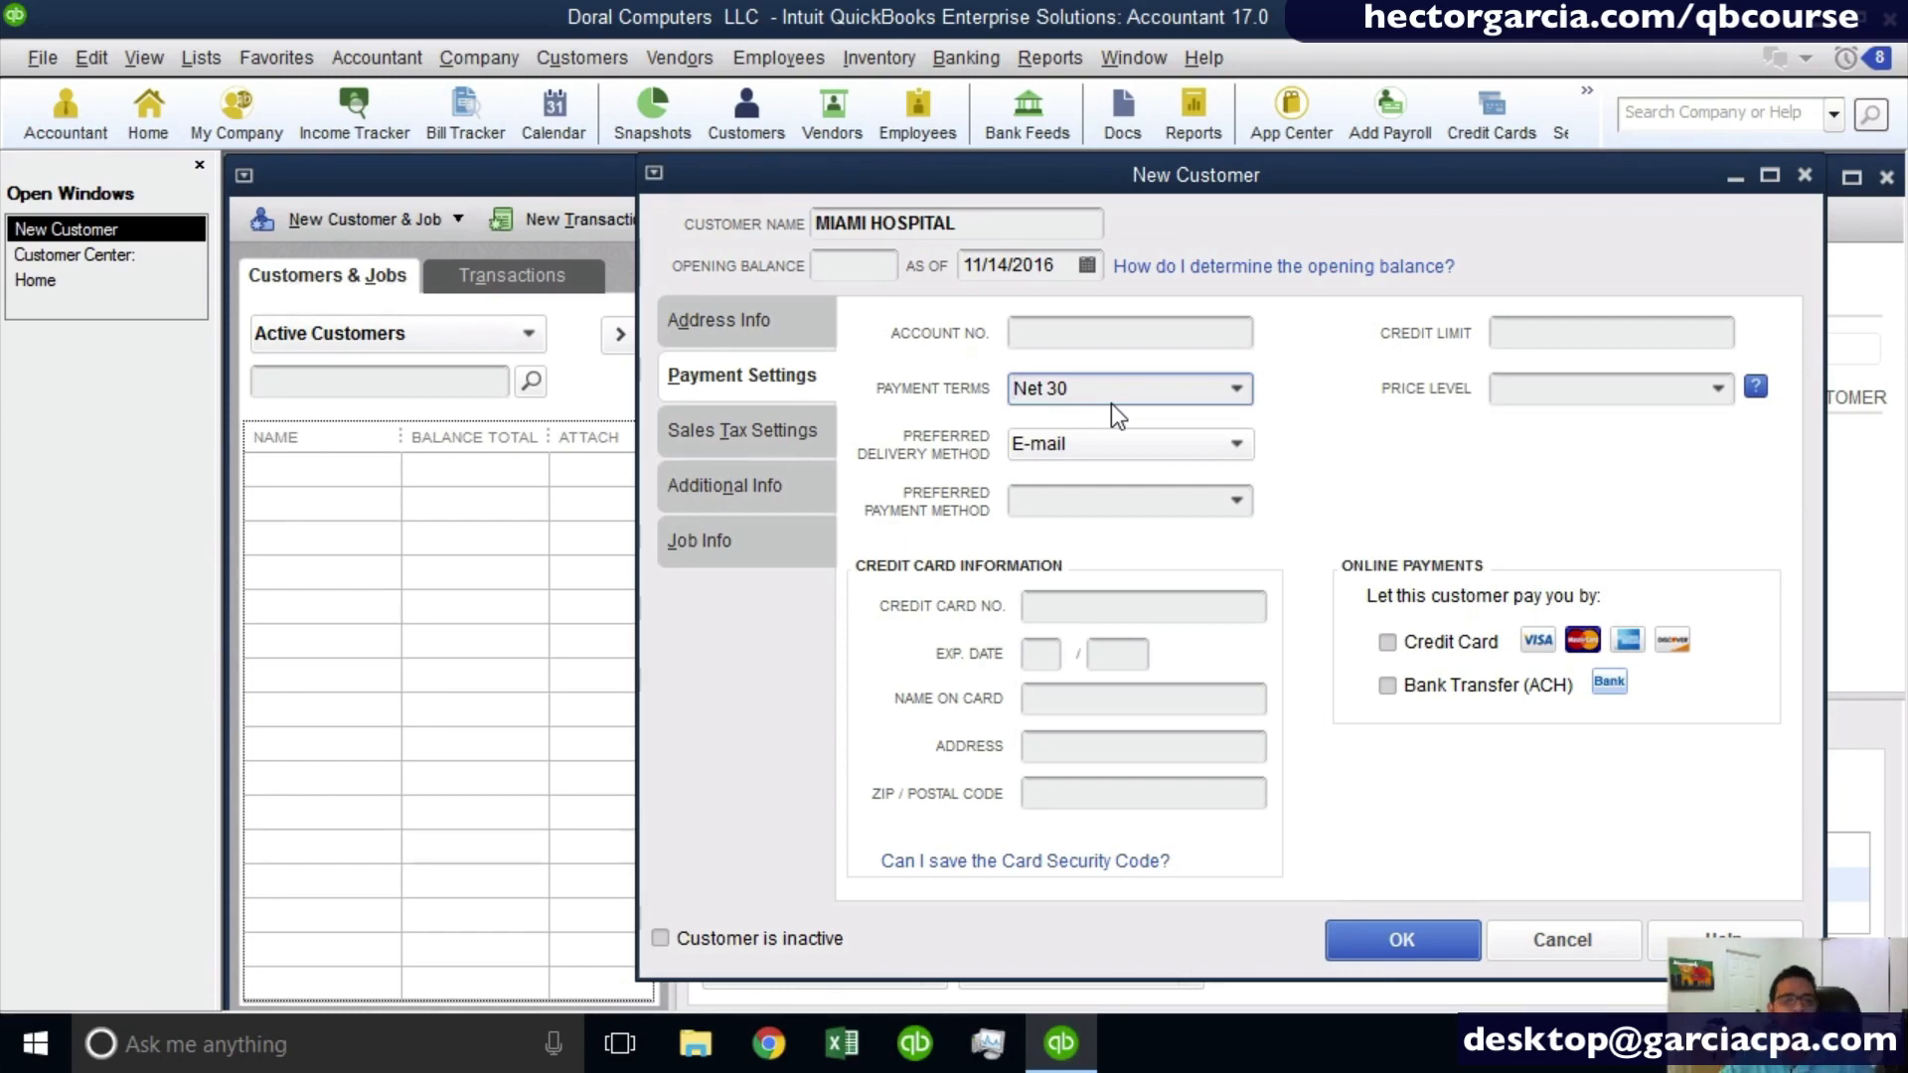
# - Try None and Mail as the customer's preferred delivery method and return it to E-mail
pyautogui.click(1117, 447)
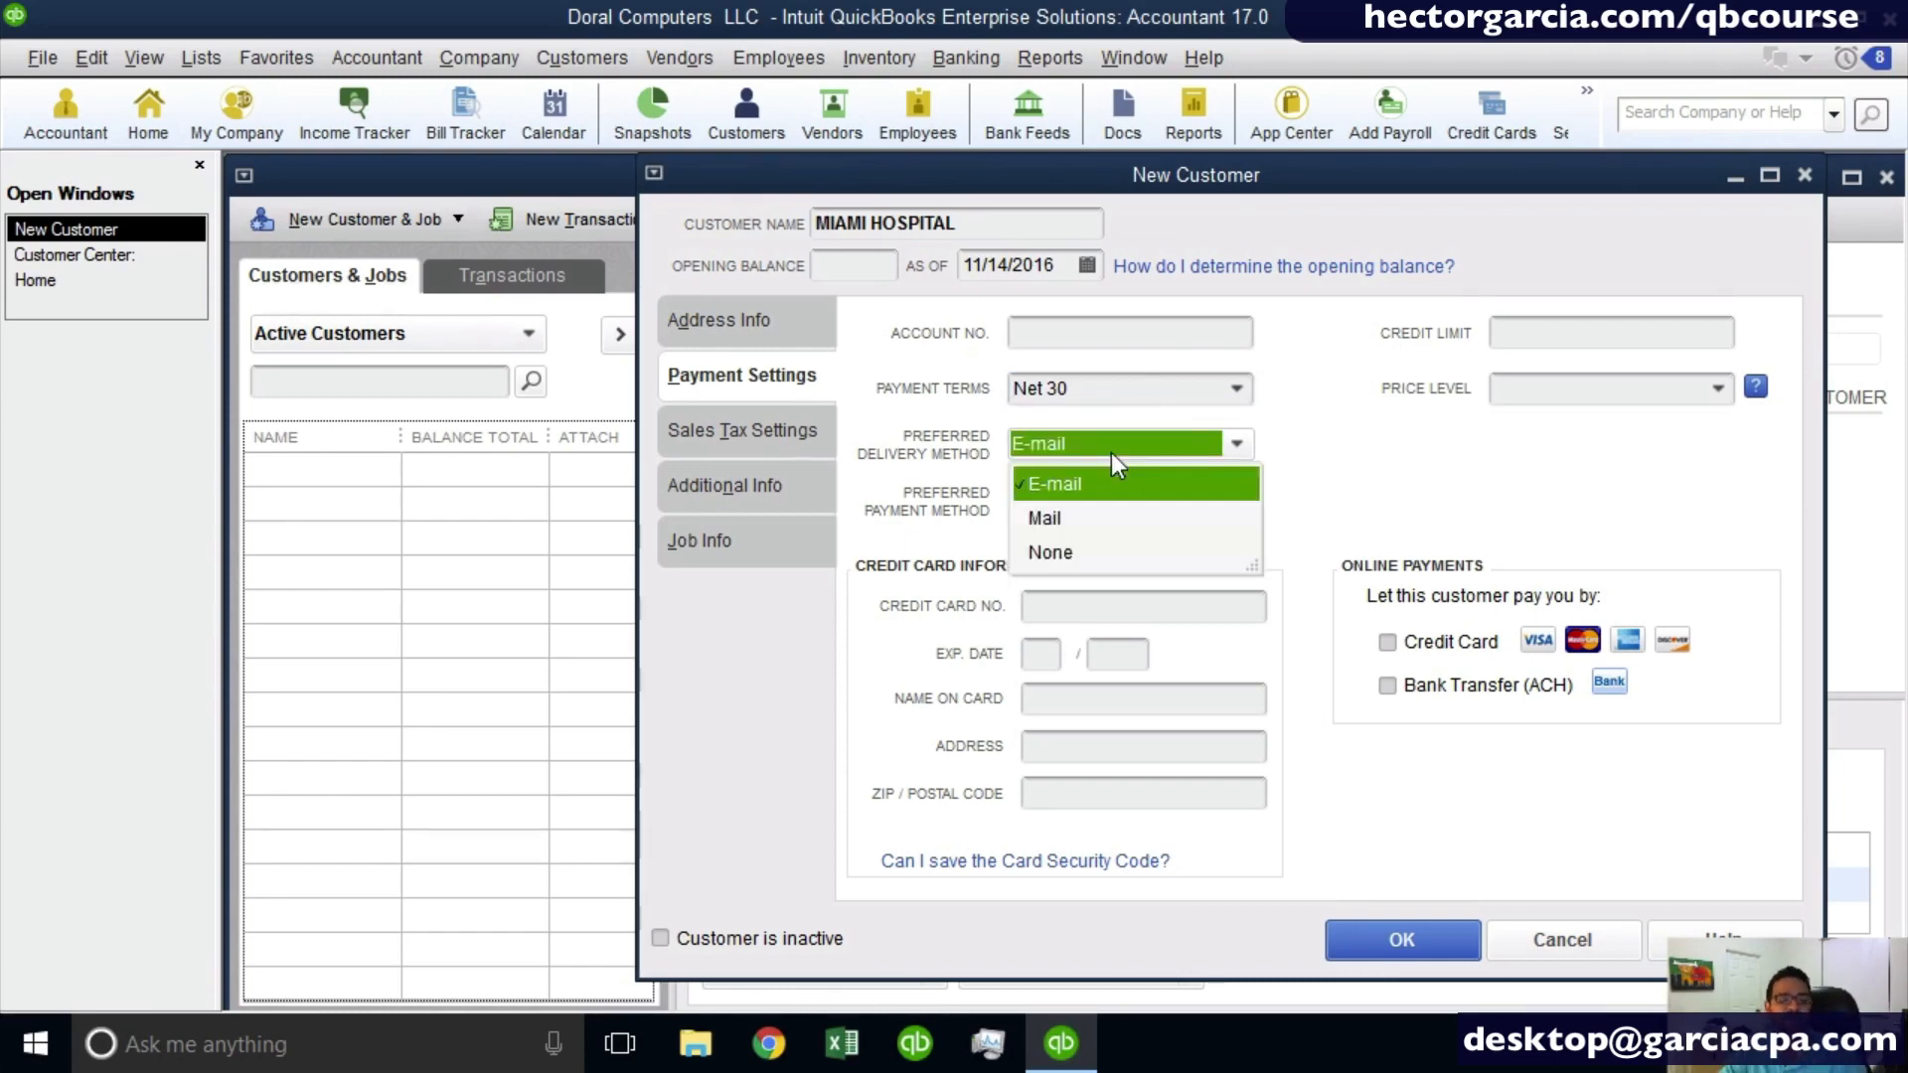
pyautogui.click(1057, 552)
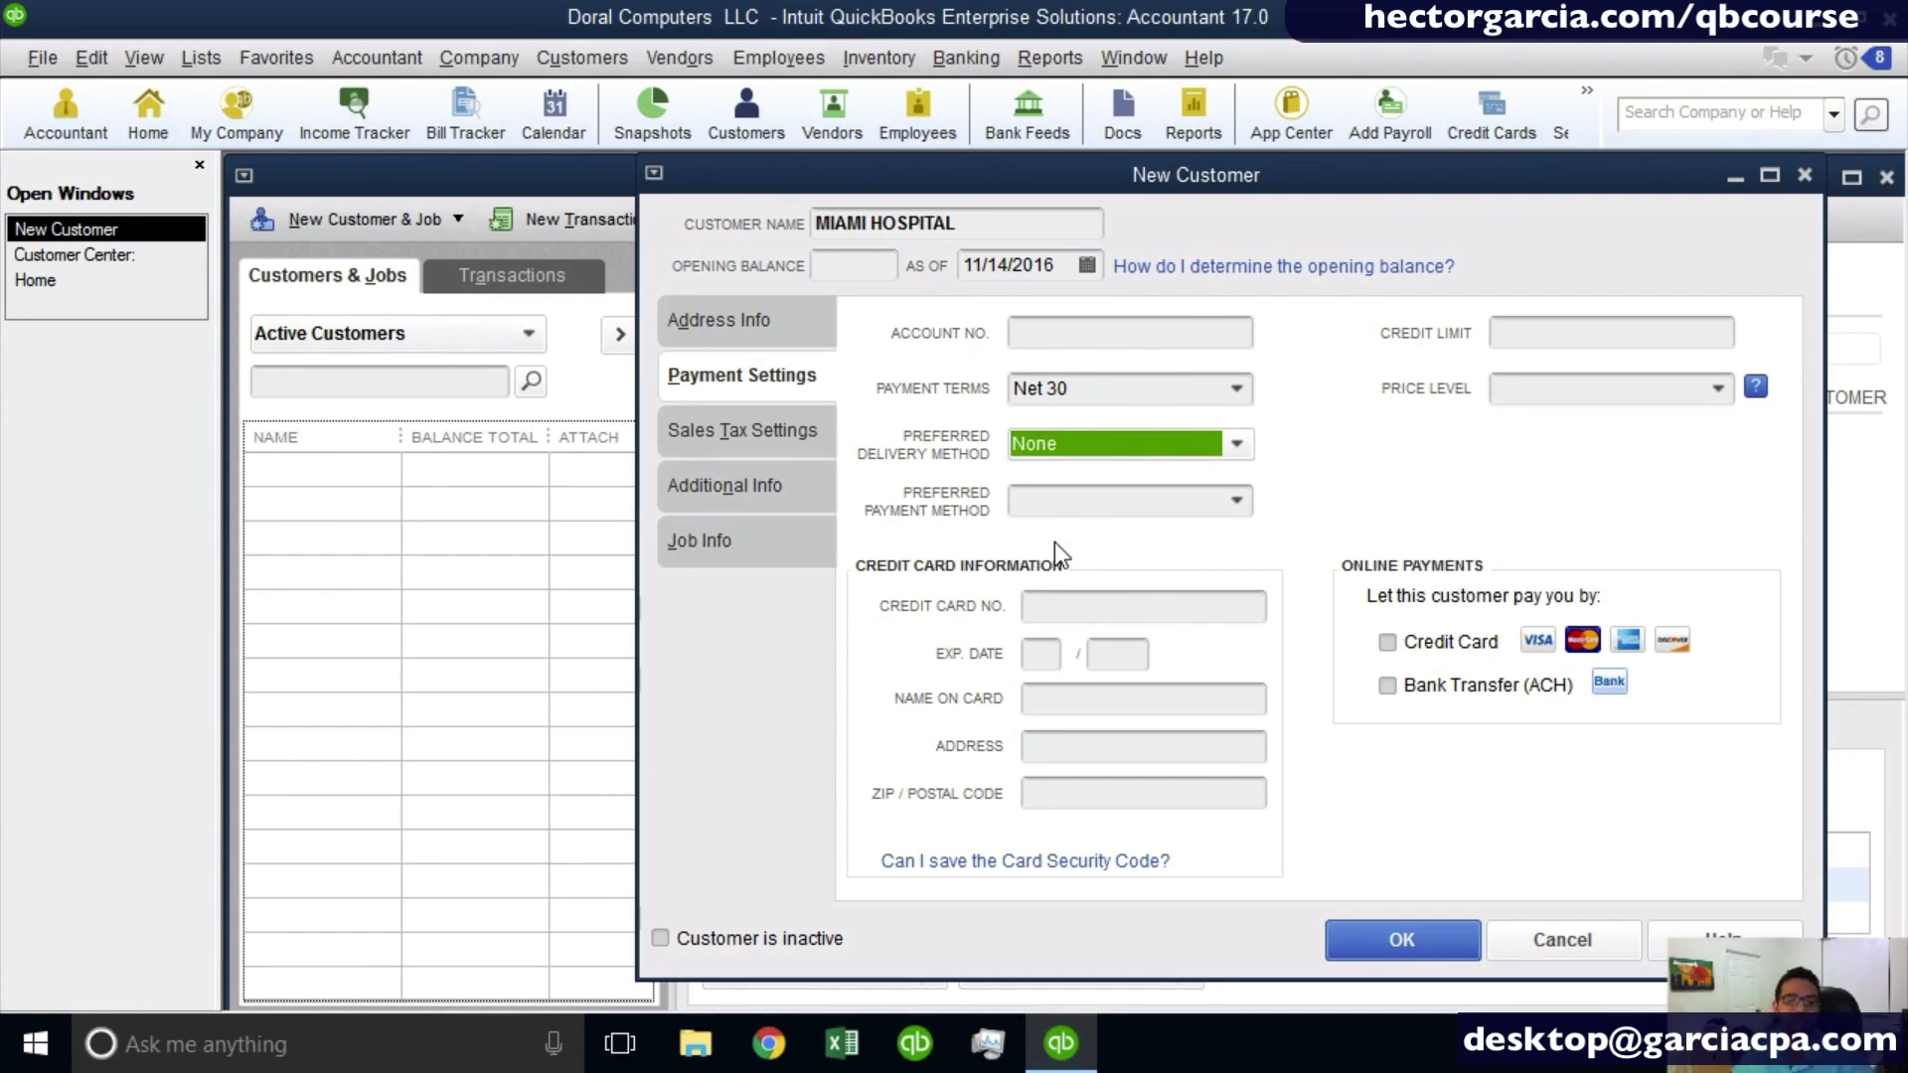
pyautogui.click(1085, 445)
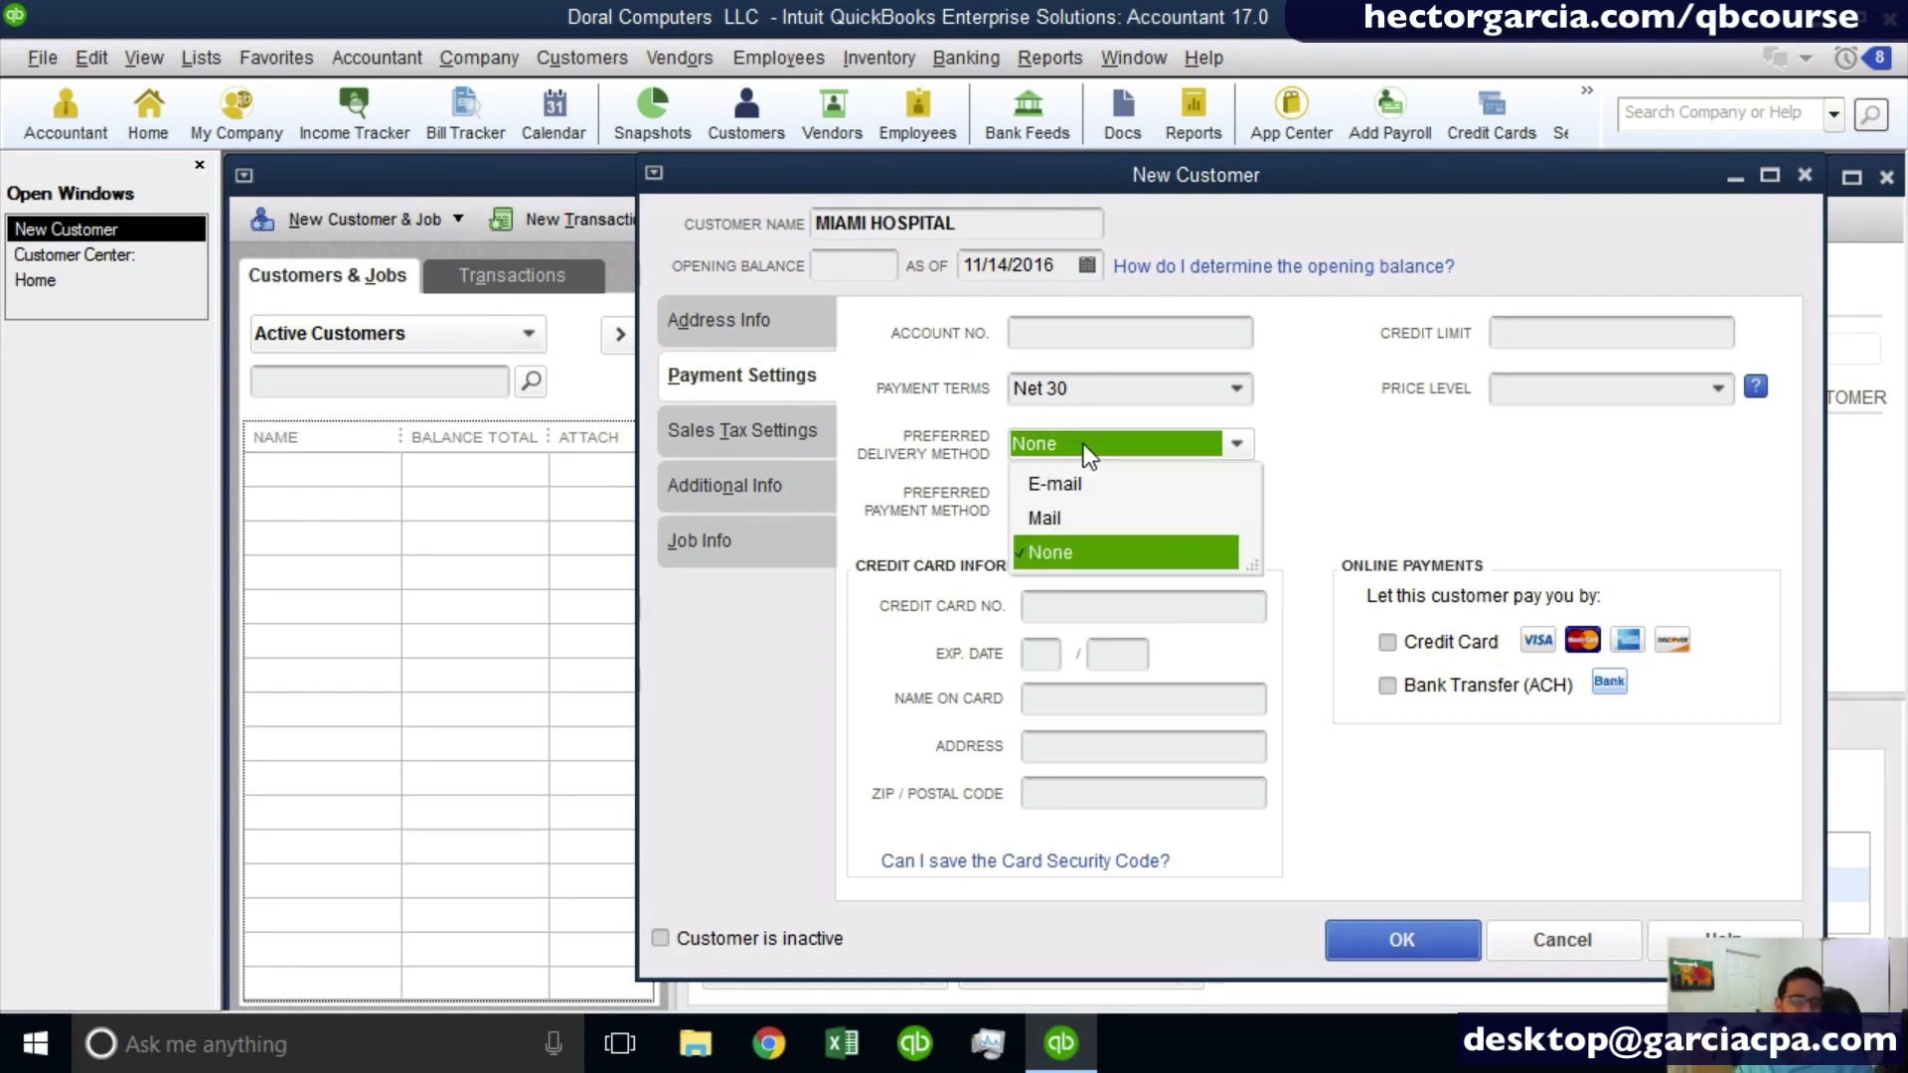
pyautogui.click(1071, 519)
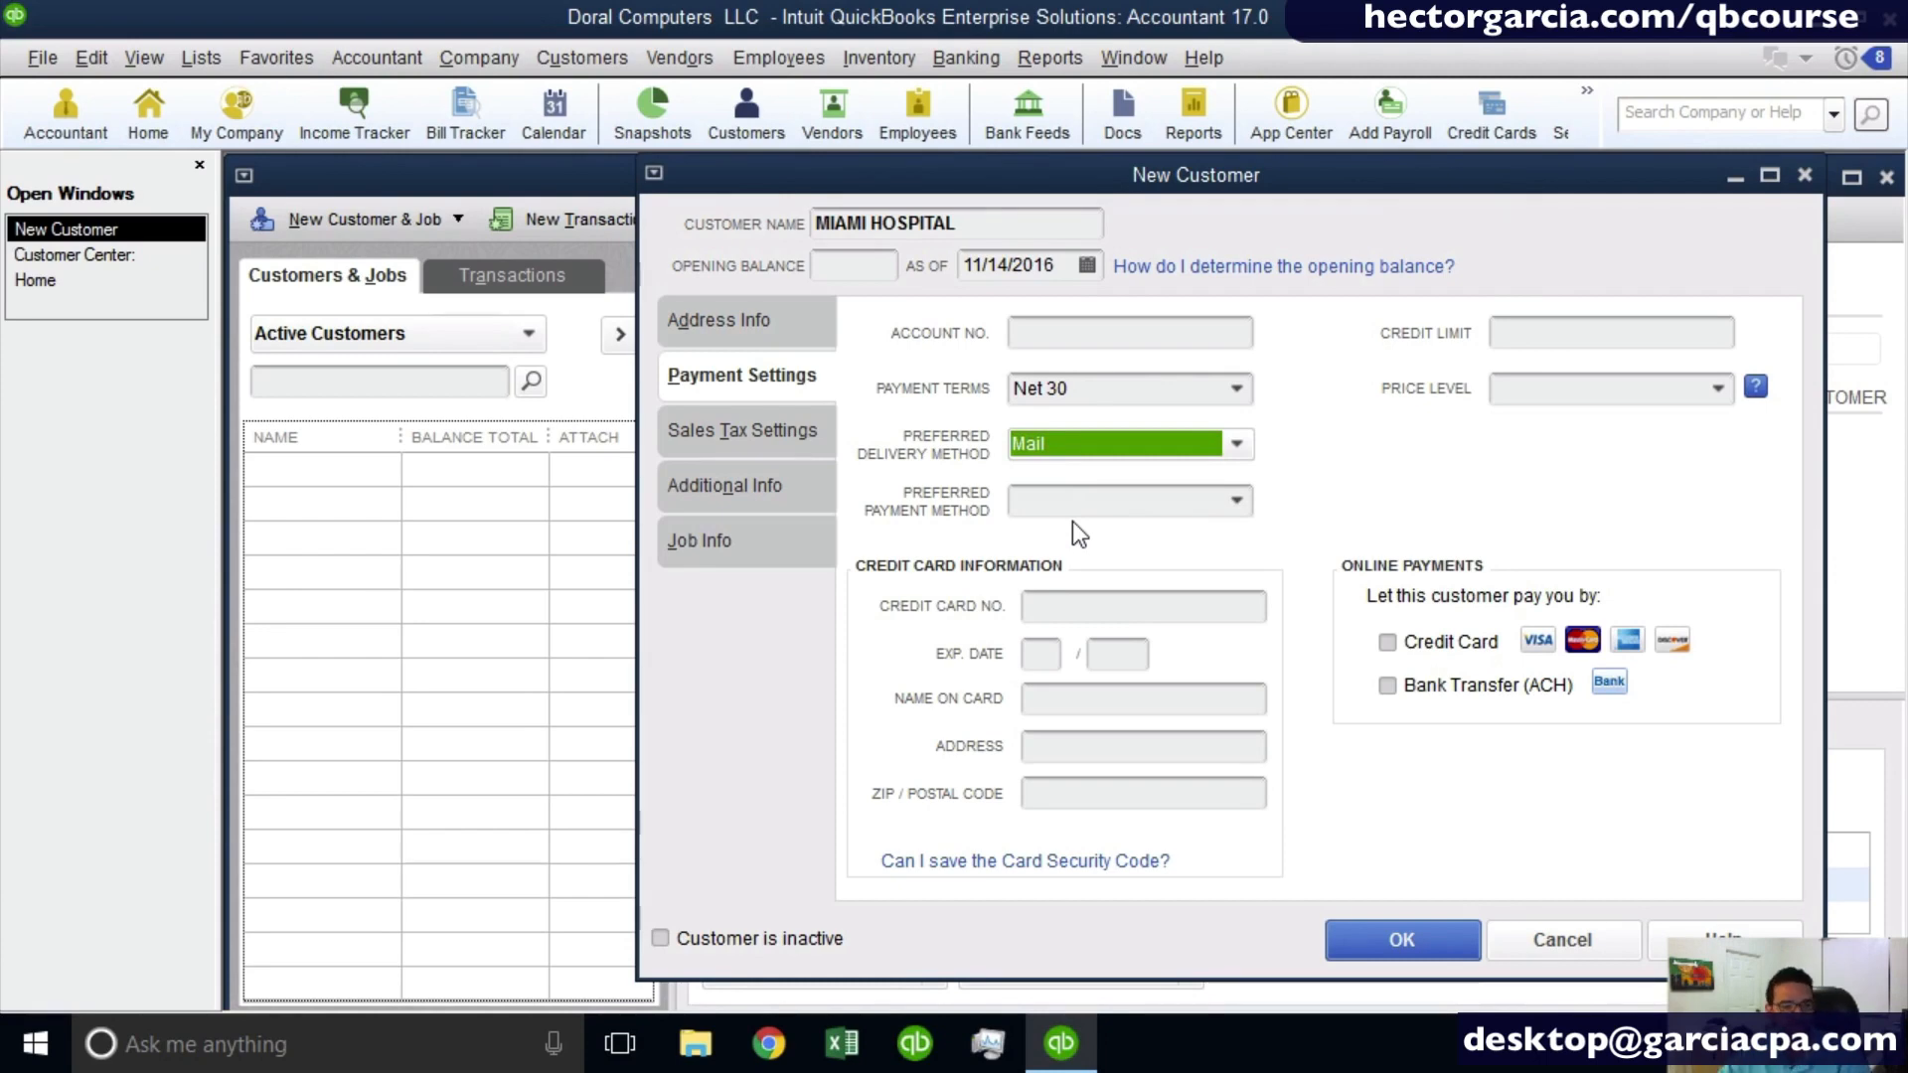
pyautogui.click(1076, 443)
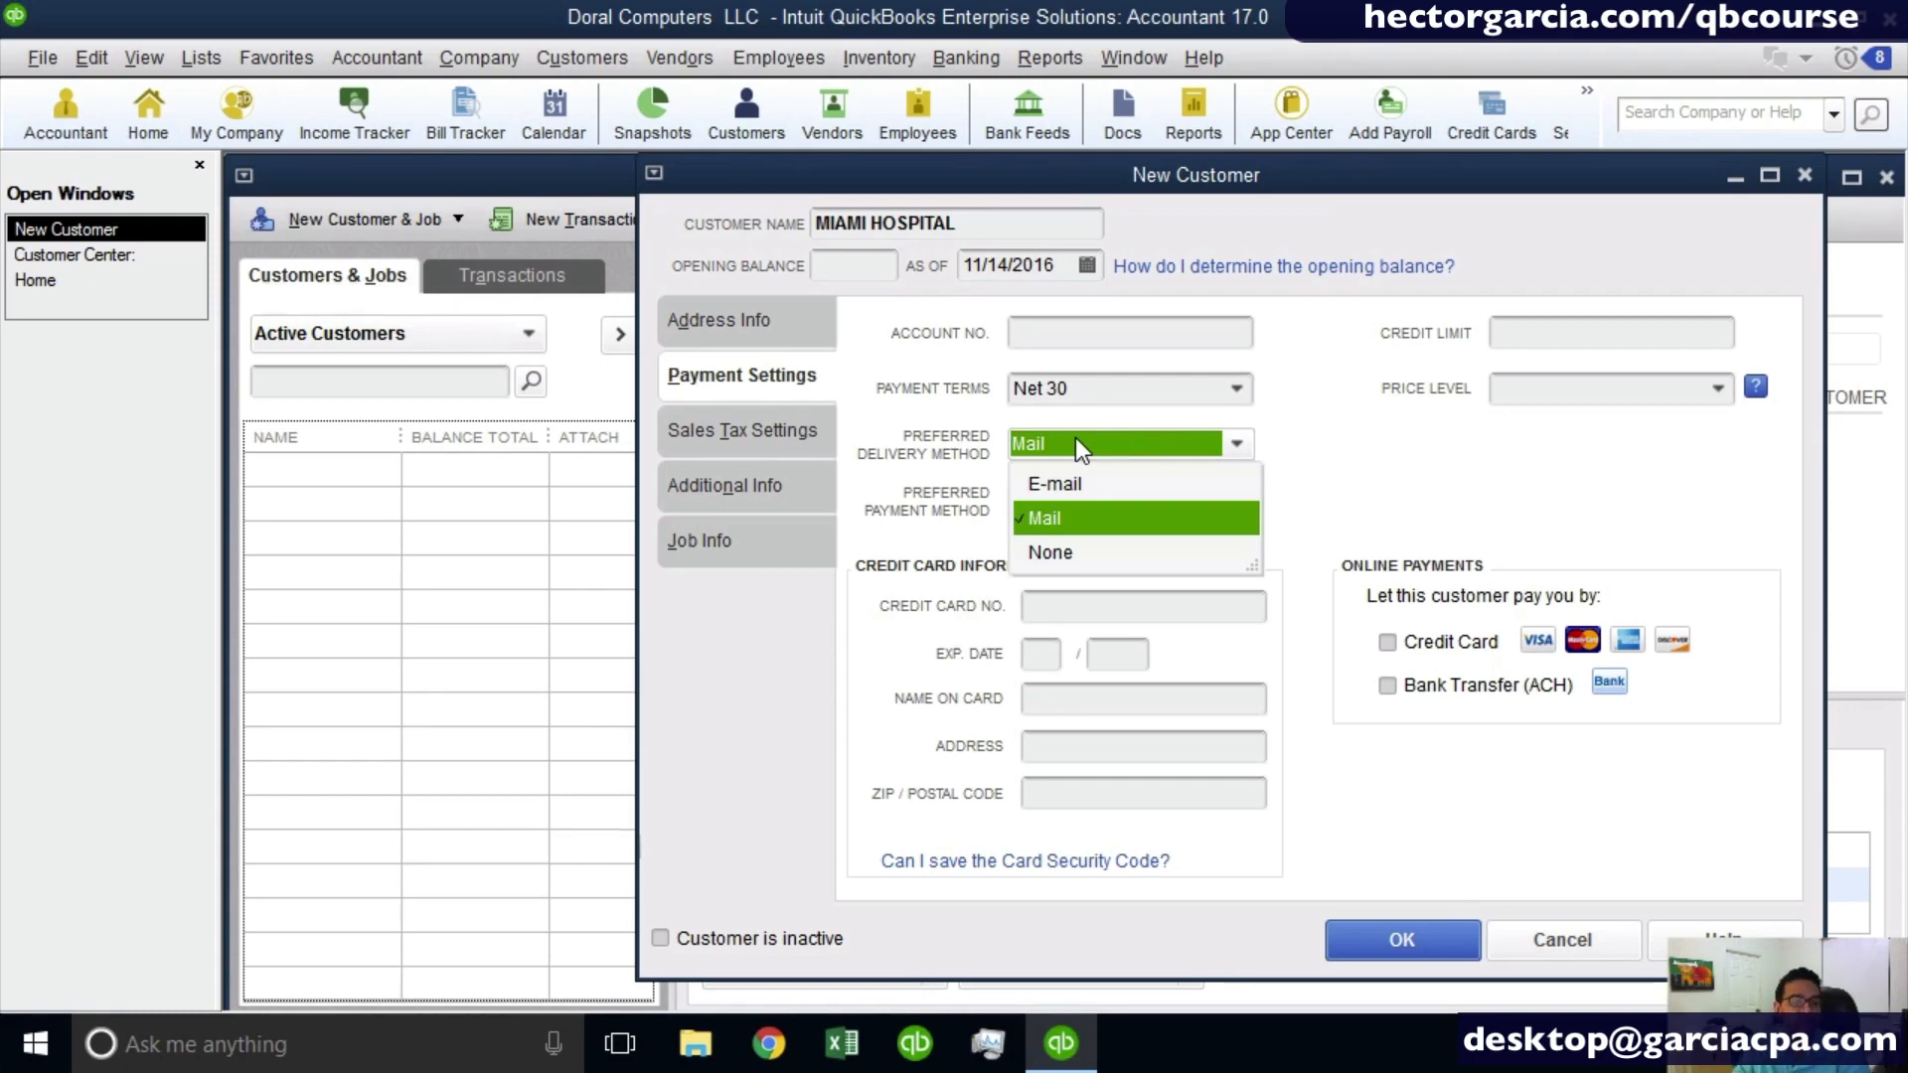
pyautogui.click(1087, 487)
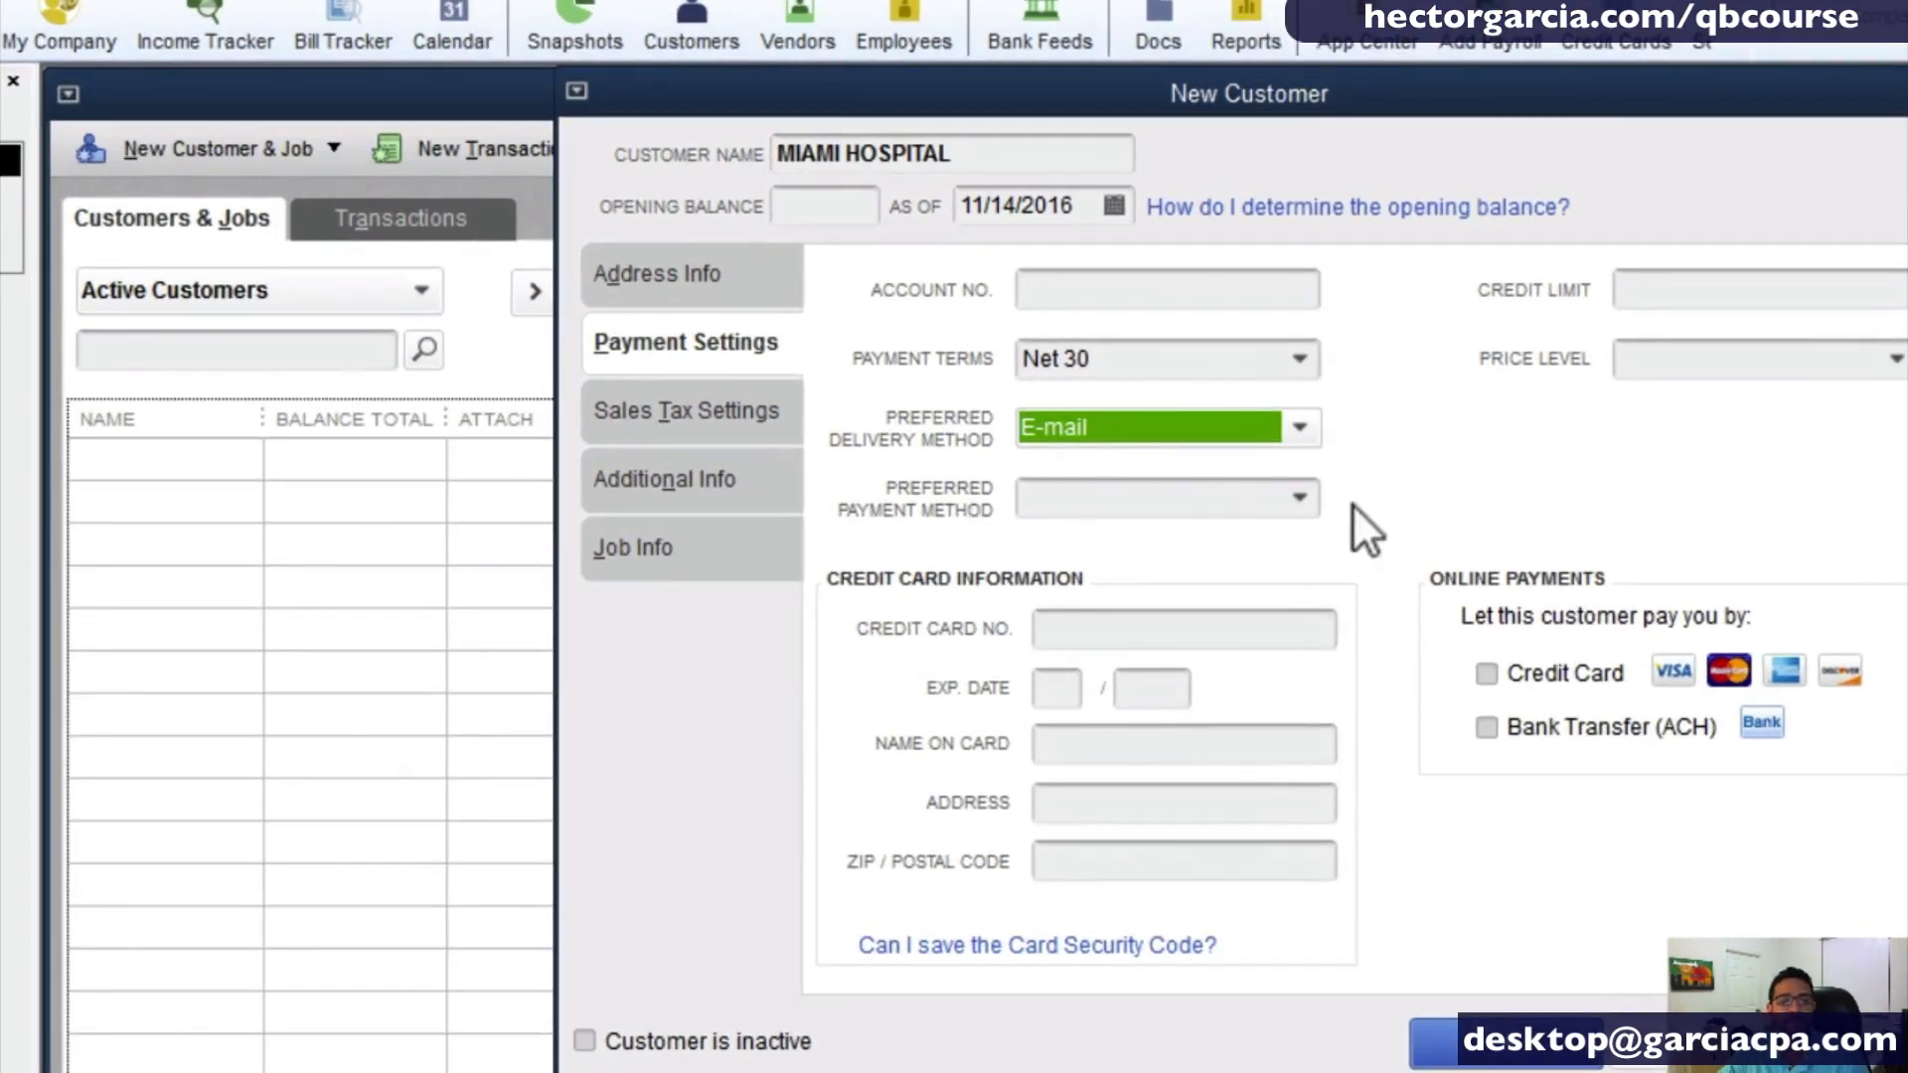
# - Review the available preferred payment methods and leave the field without choosing one
pyautogui.click(1284, 499)
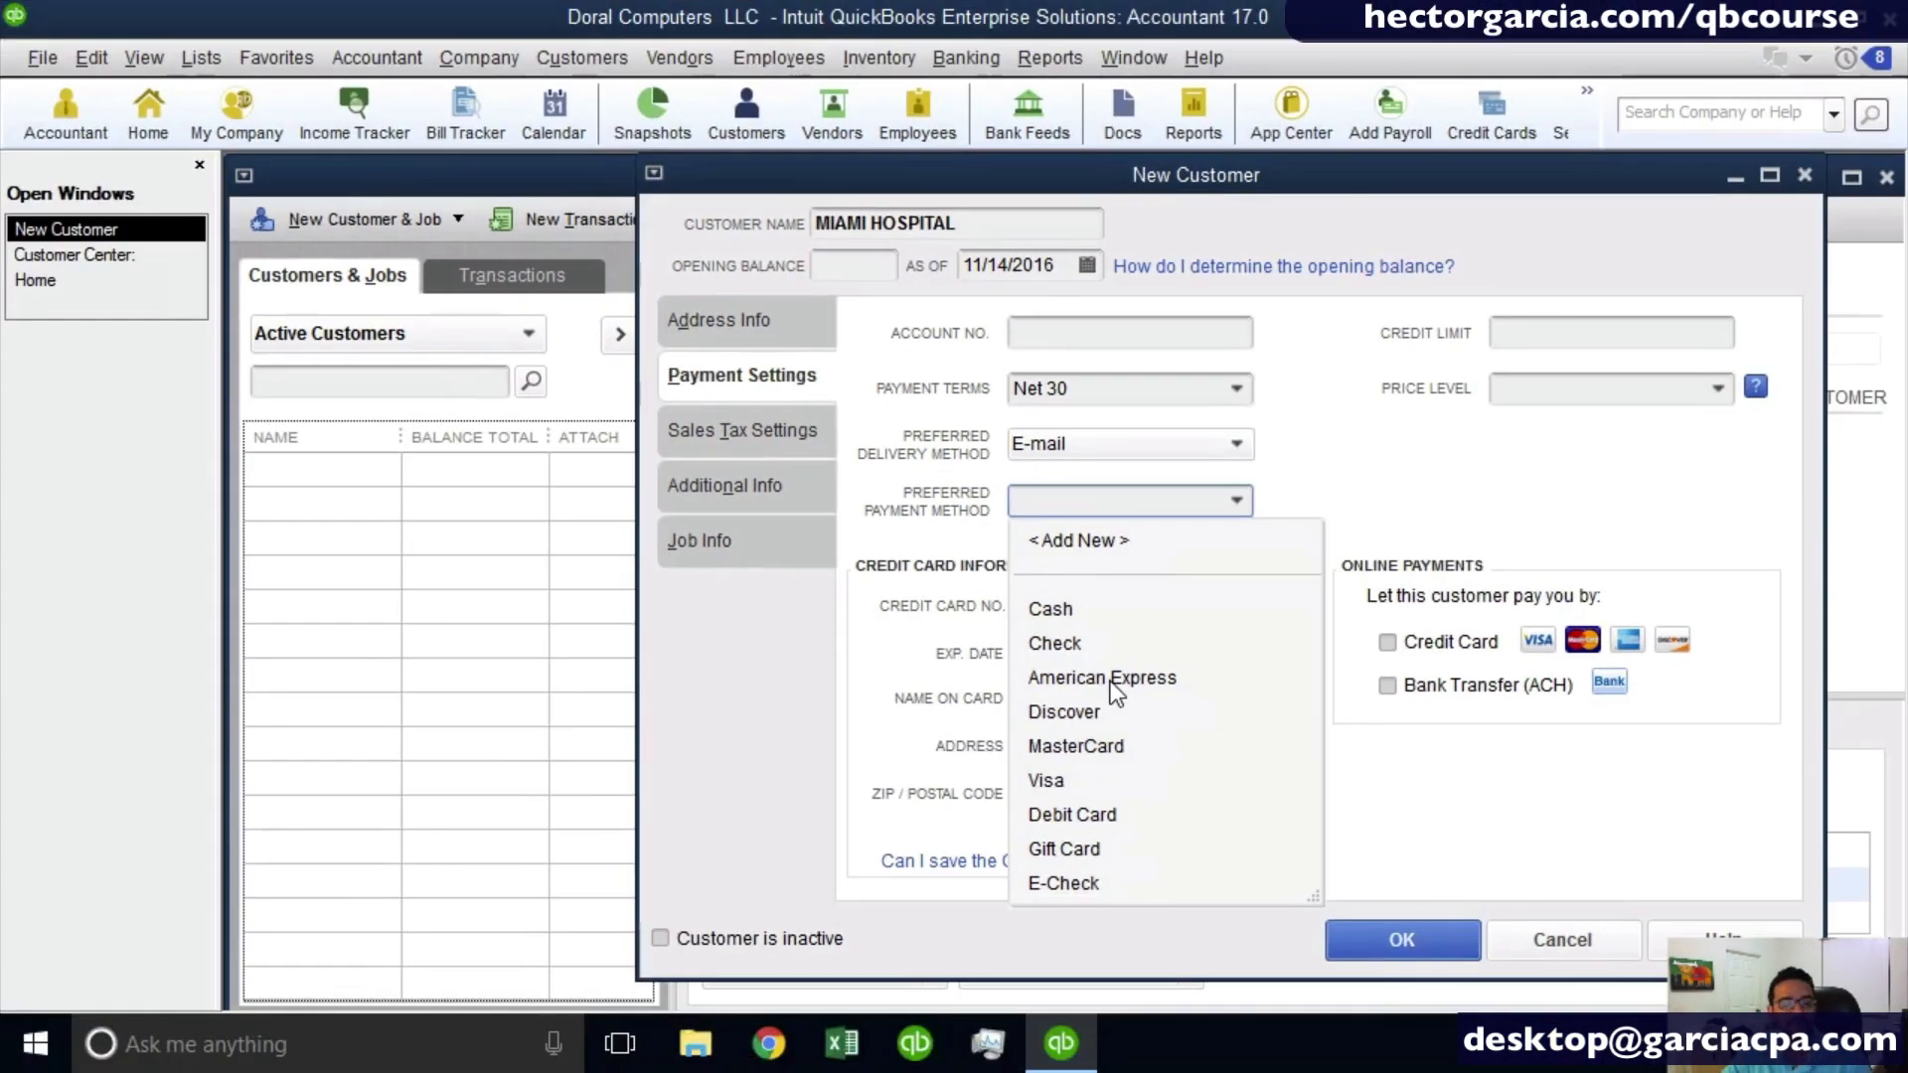
pyautogui.click(1142, 722)
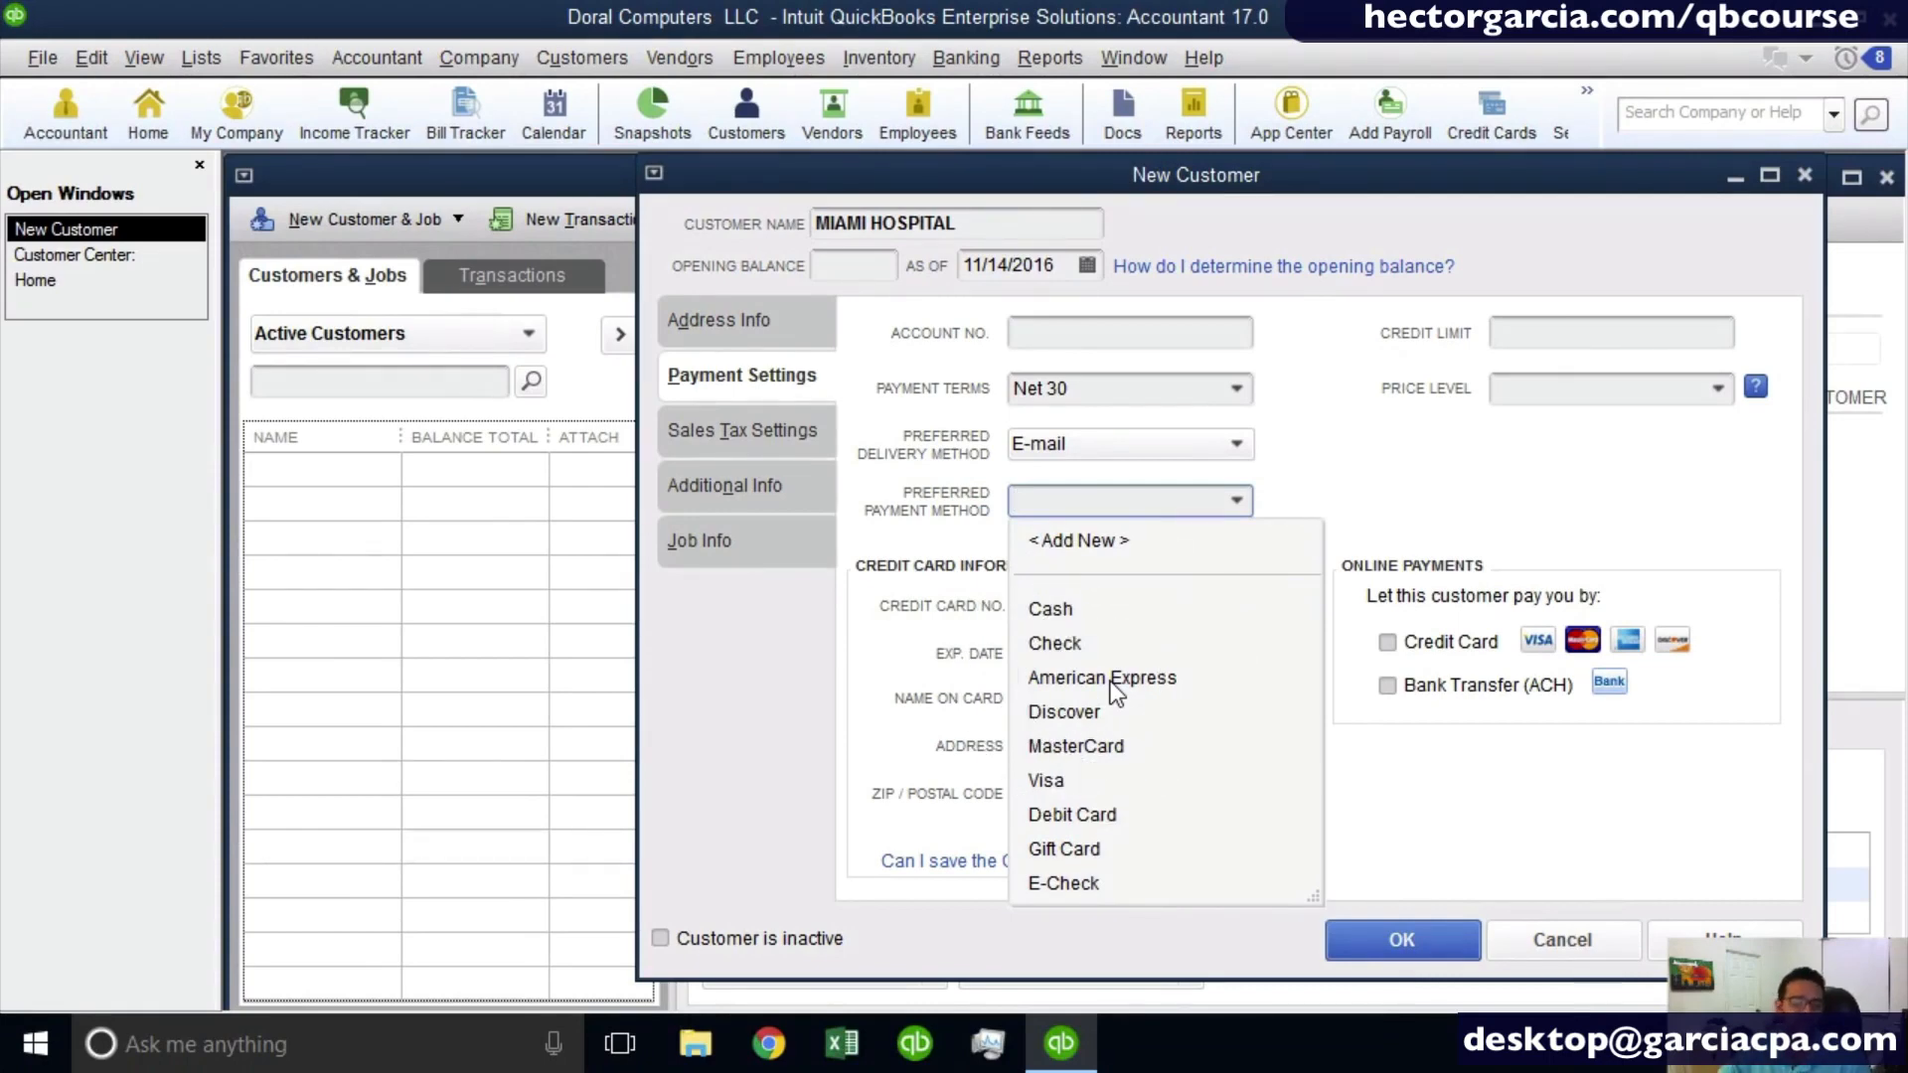
pyautogui.click(1474, 501)
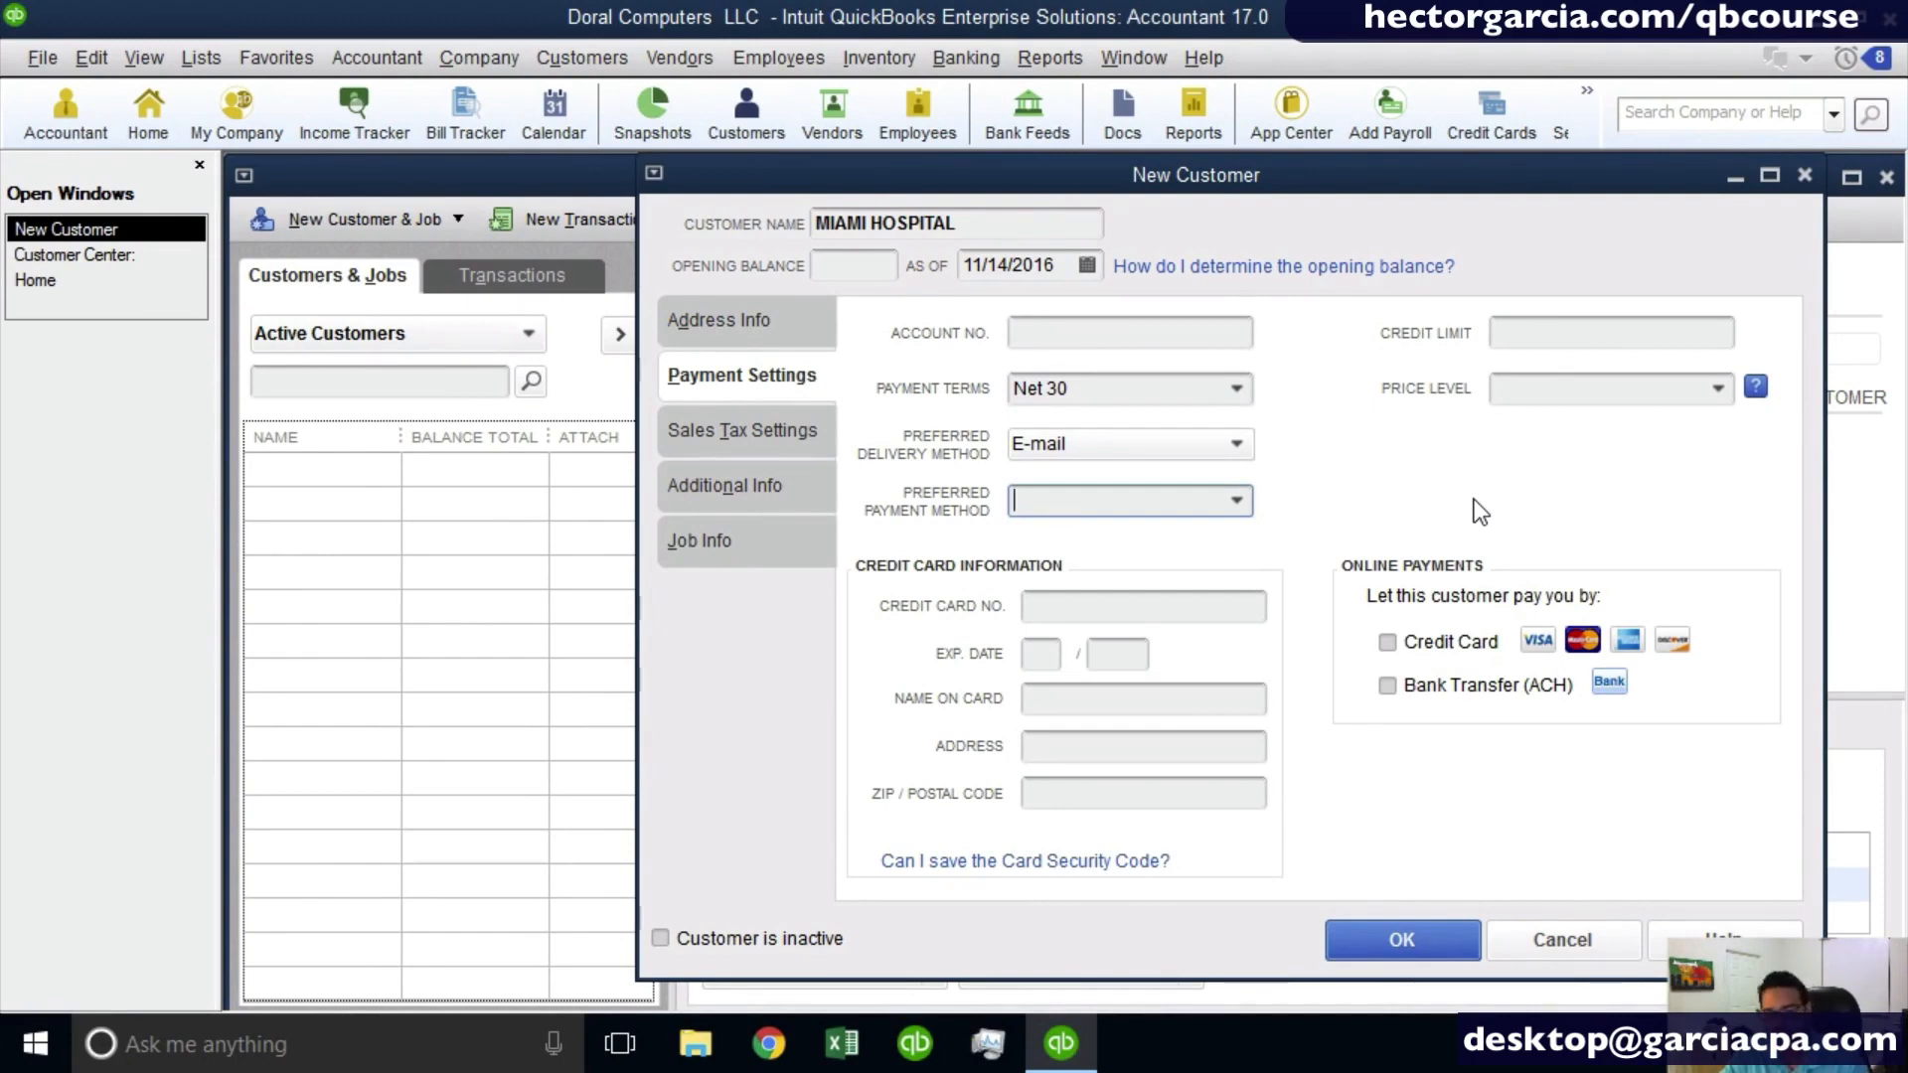
# - Set the customer's credit limit to 10,000 and open the price level choices
pyautogui.click(1513, 341)
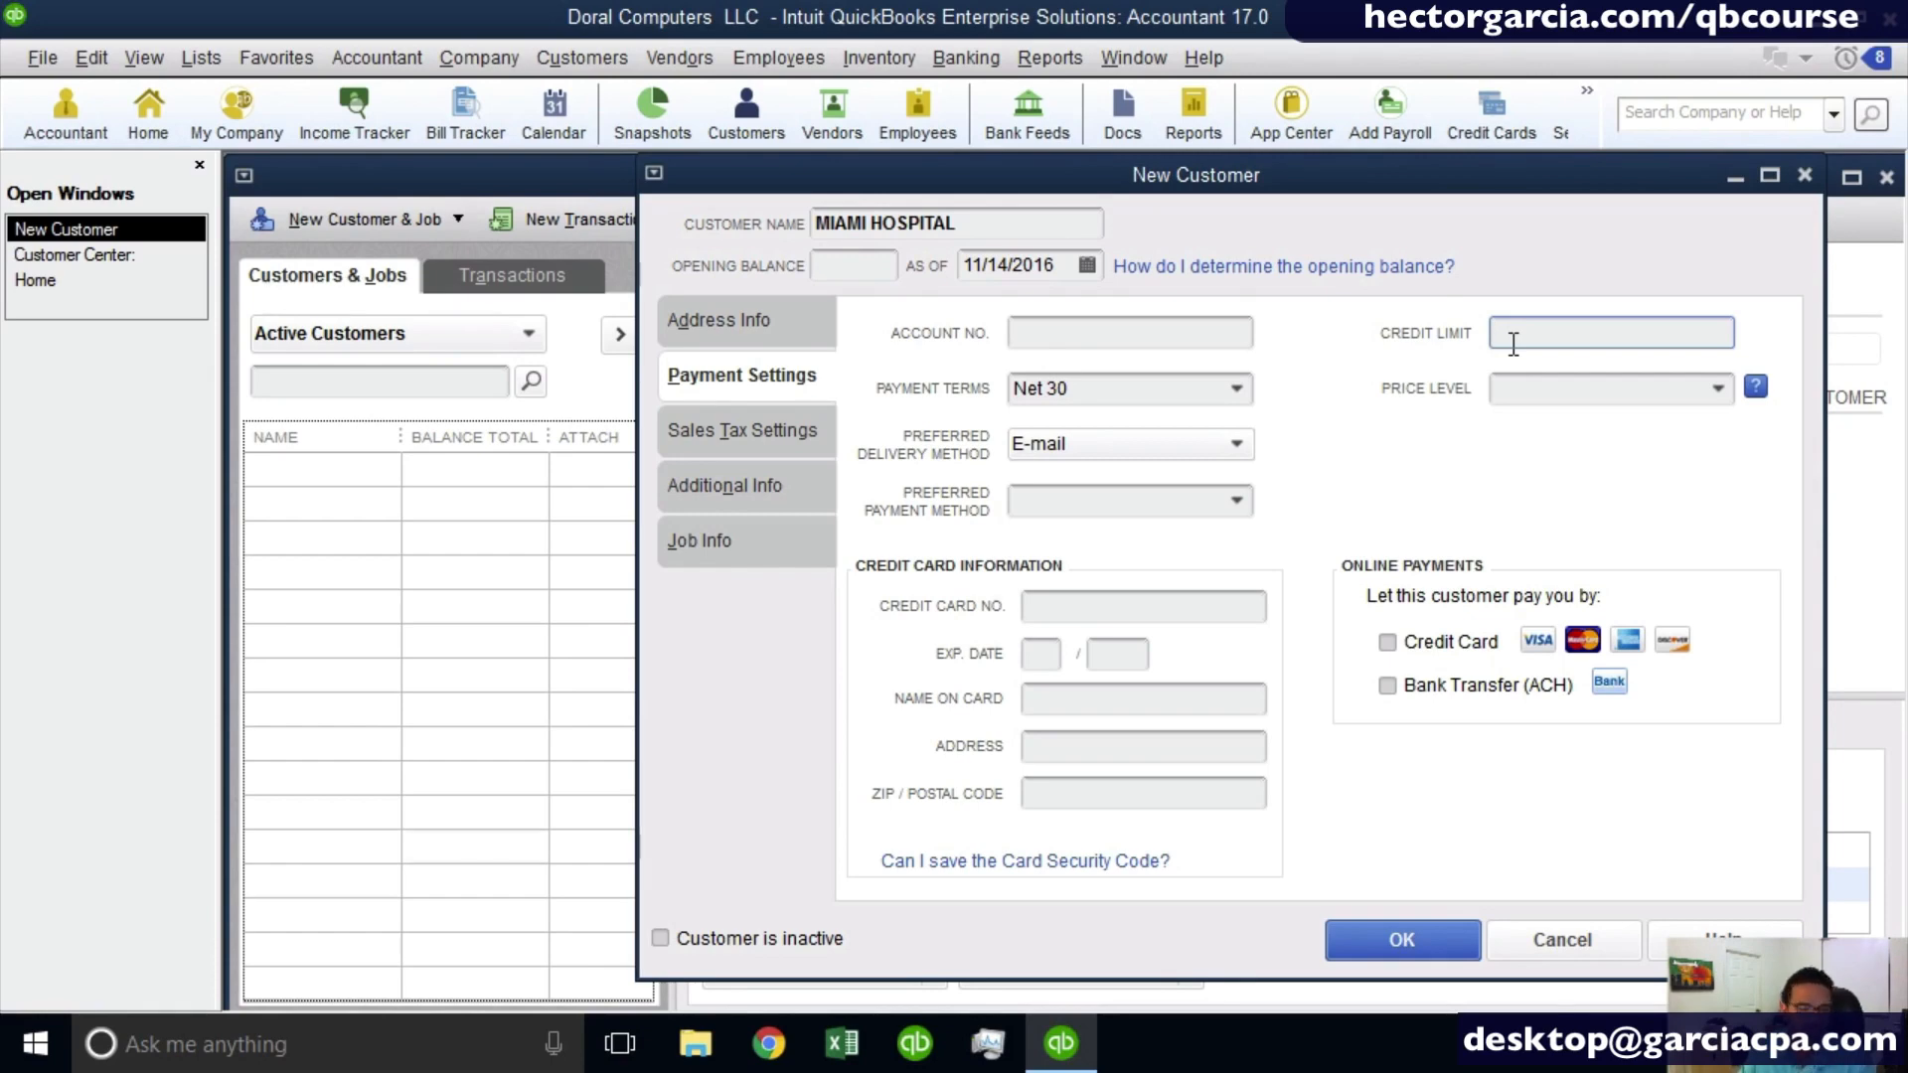
pyautogui.write('10000')
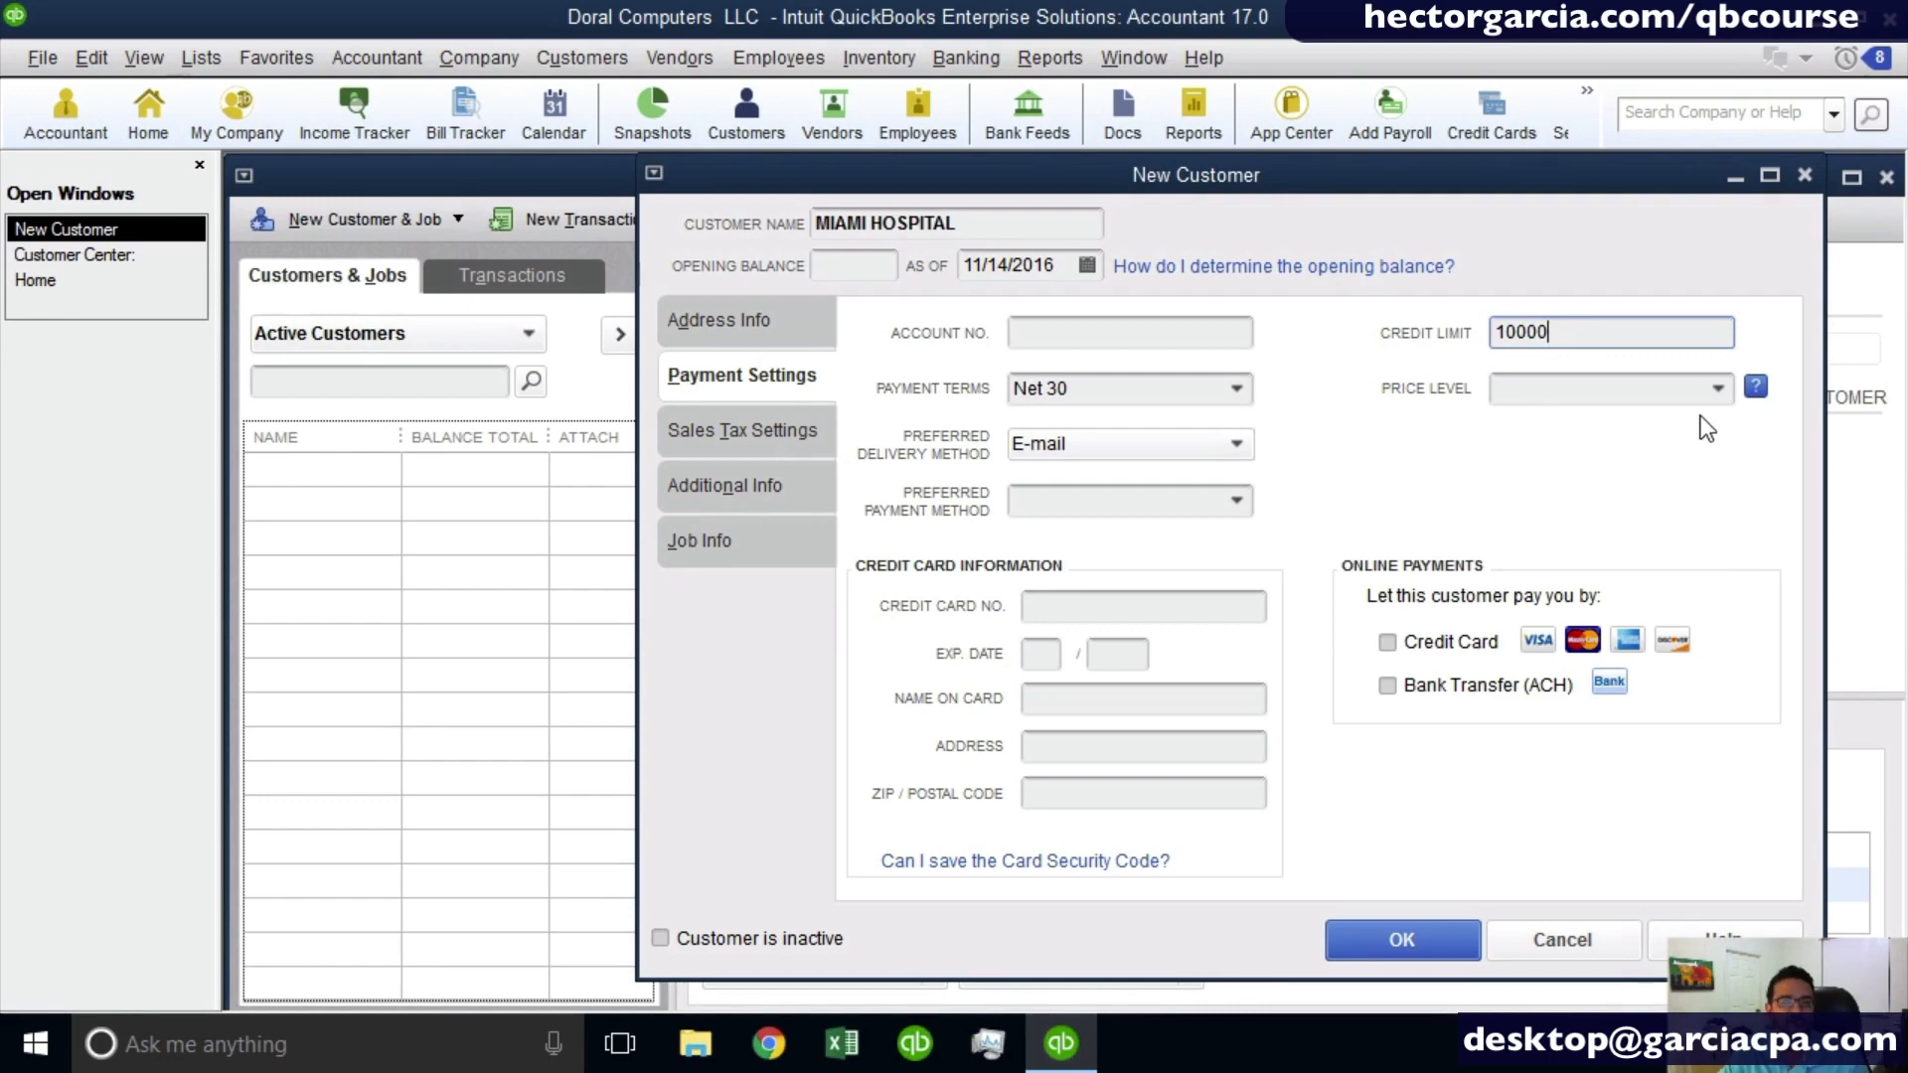
pyautogui.moveTo(1606, 341); pyautogui.dragTo(1333, 294)
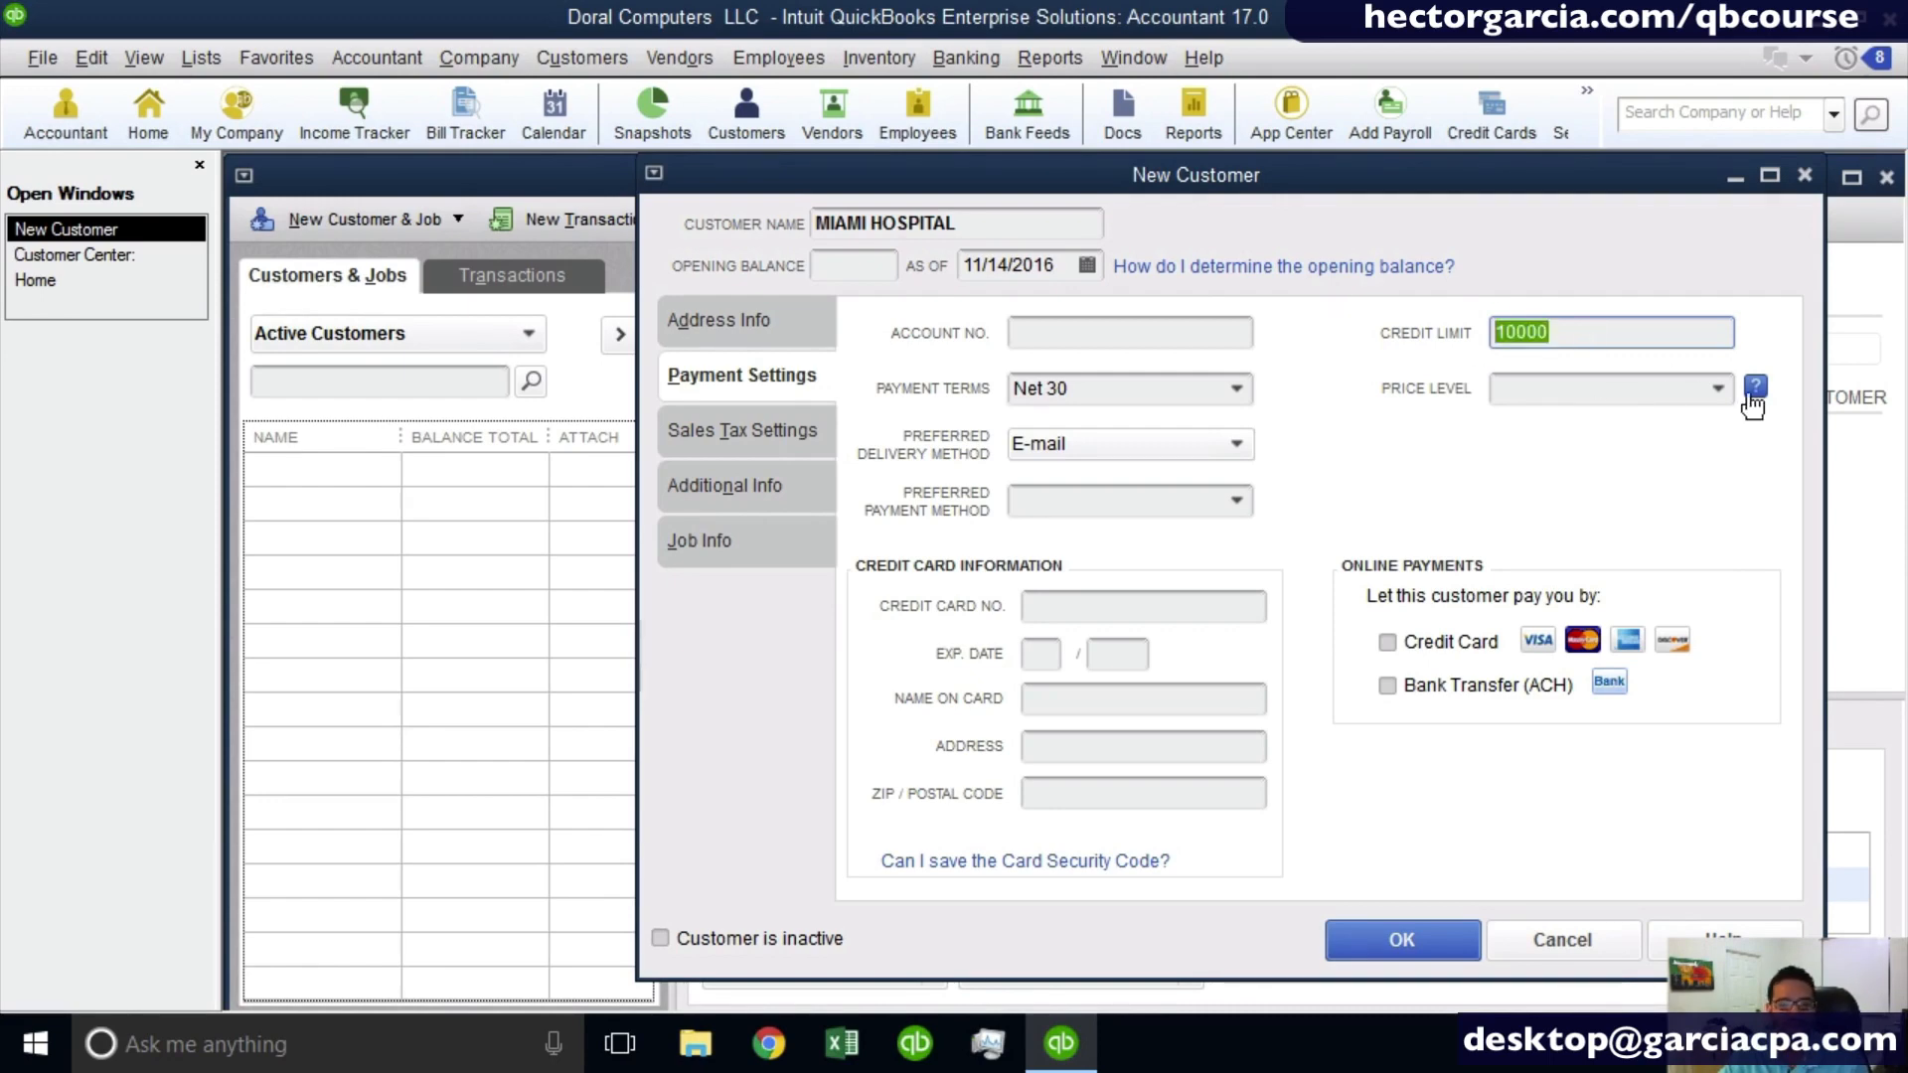
pyautogui.click(1718, 389)
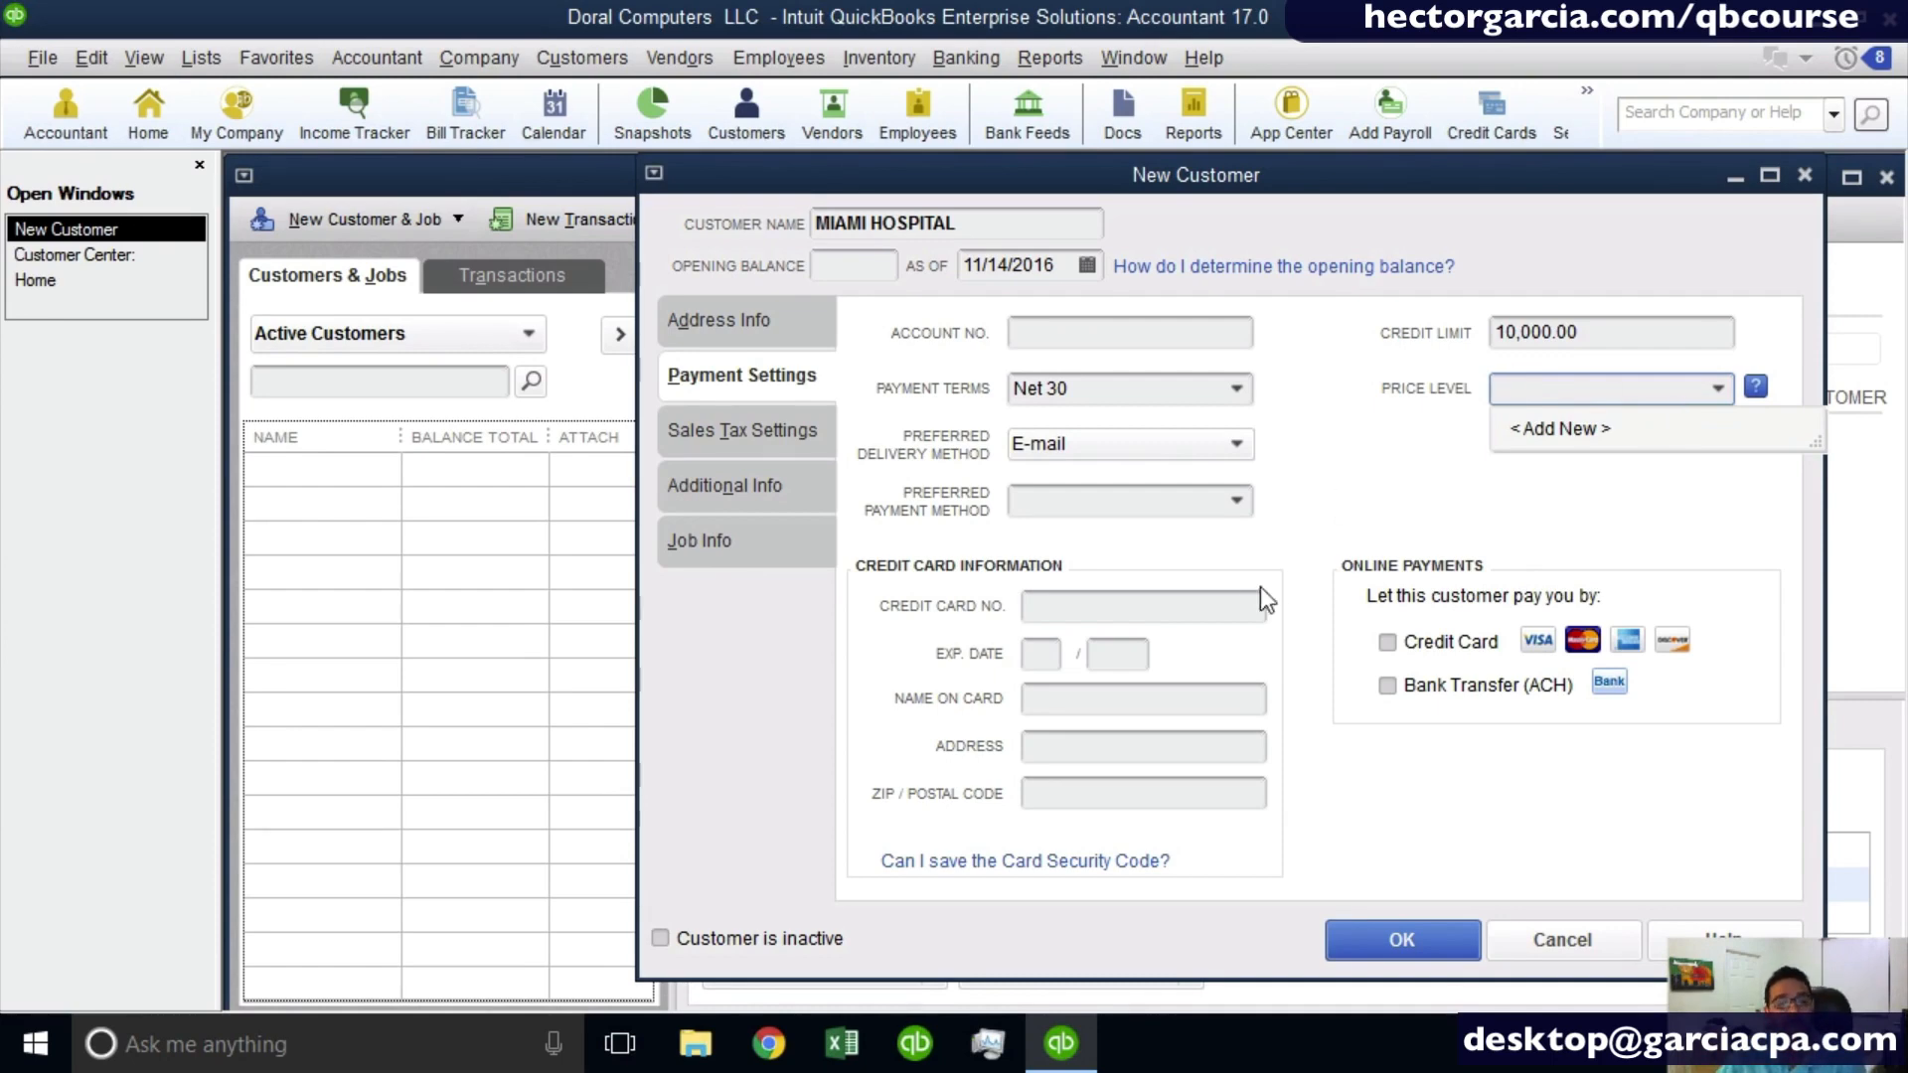
# - Try to let this customer pay online by credit card, then decline to enable online payment
pyautogui.click(1113, 609)
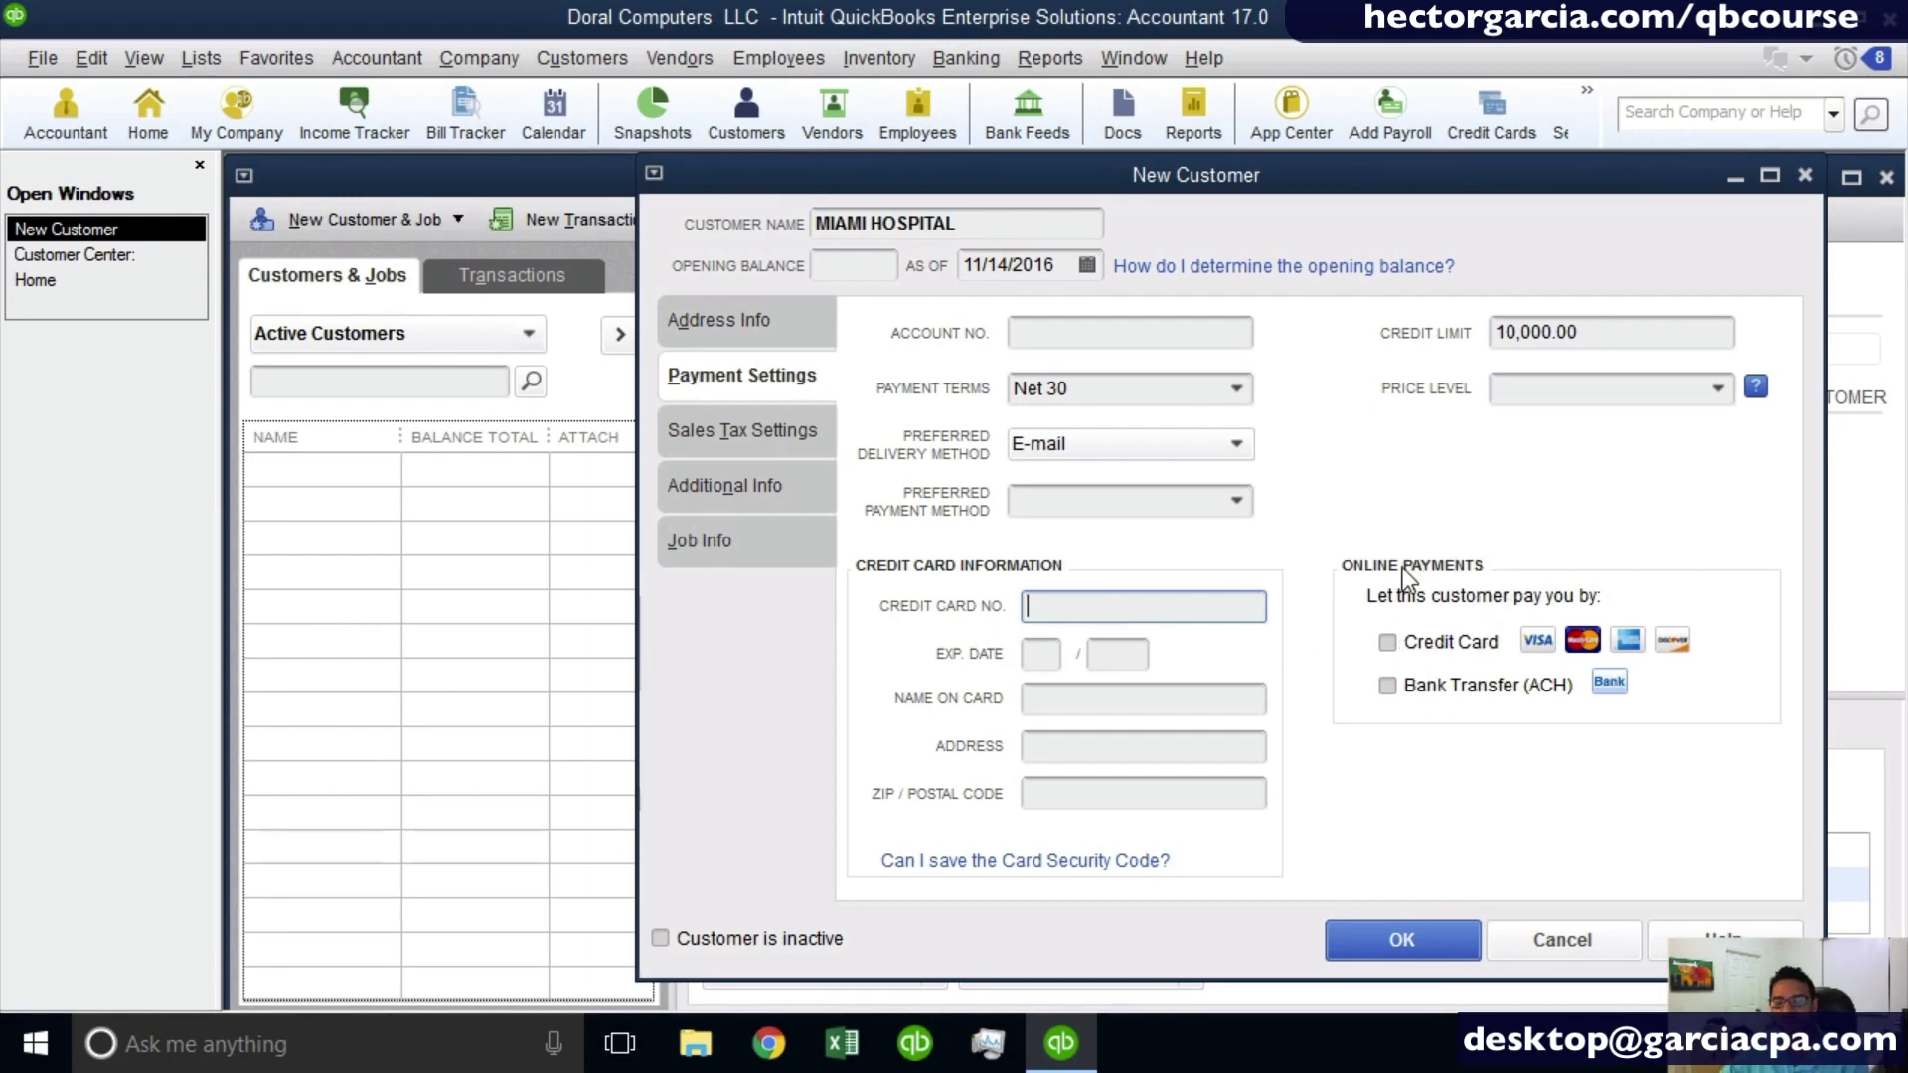
pyautogui.click(1400, 648)
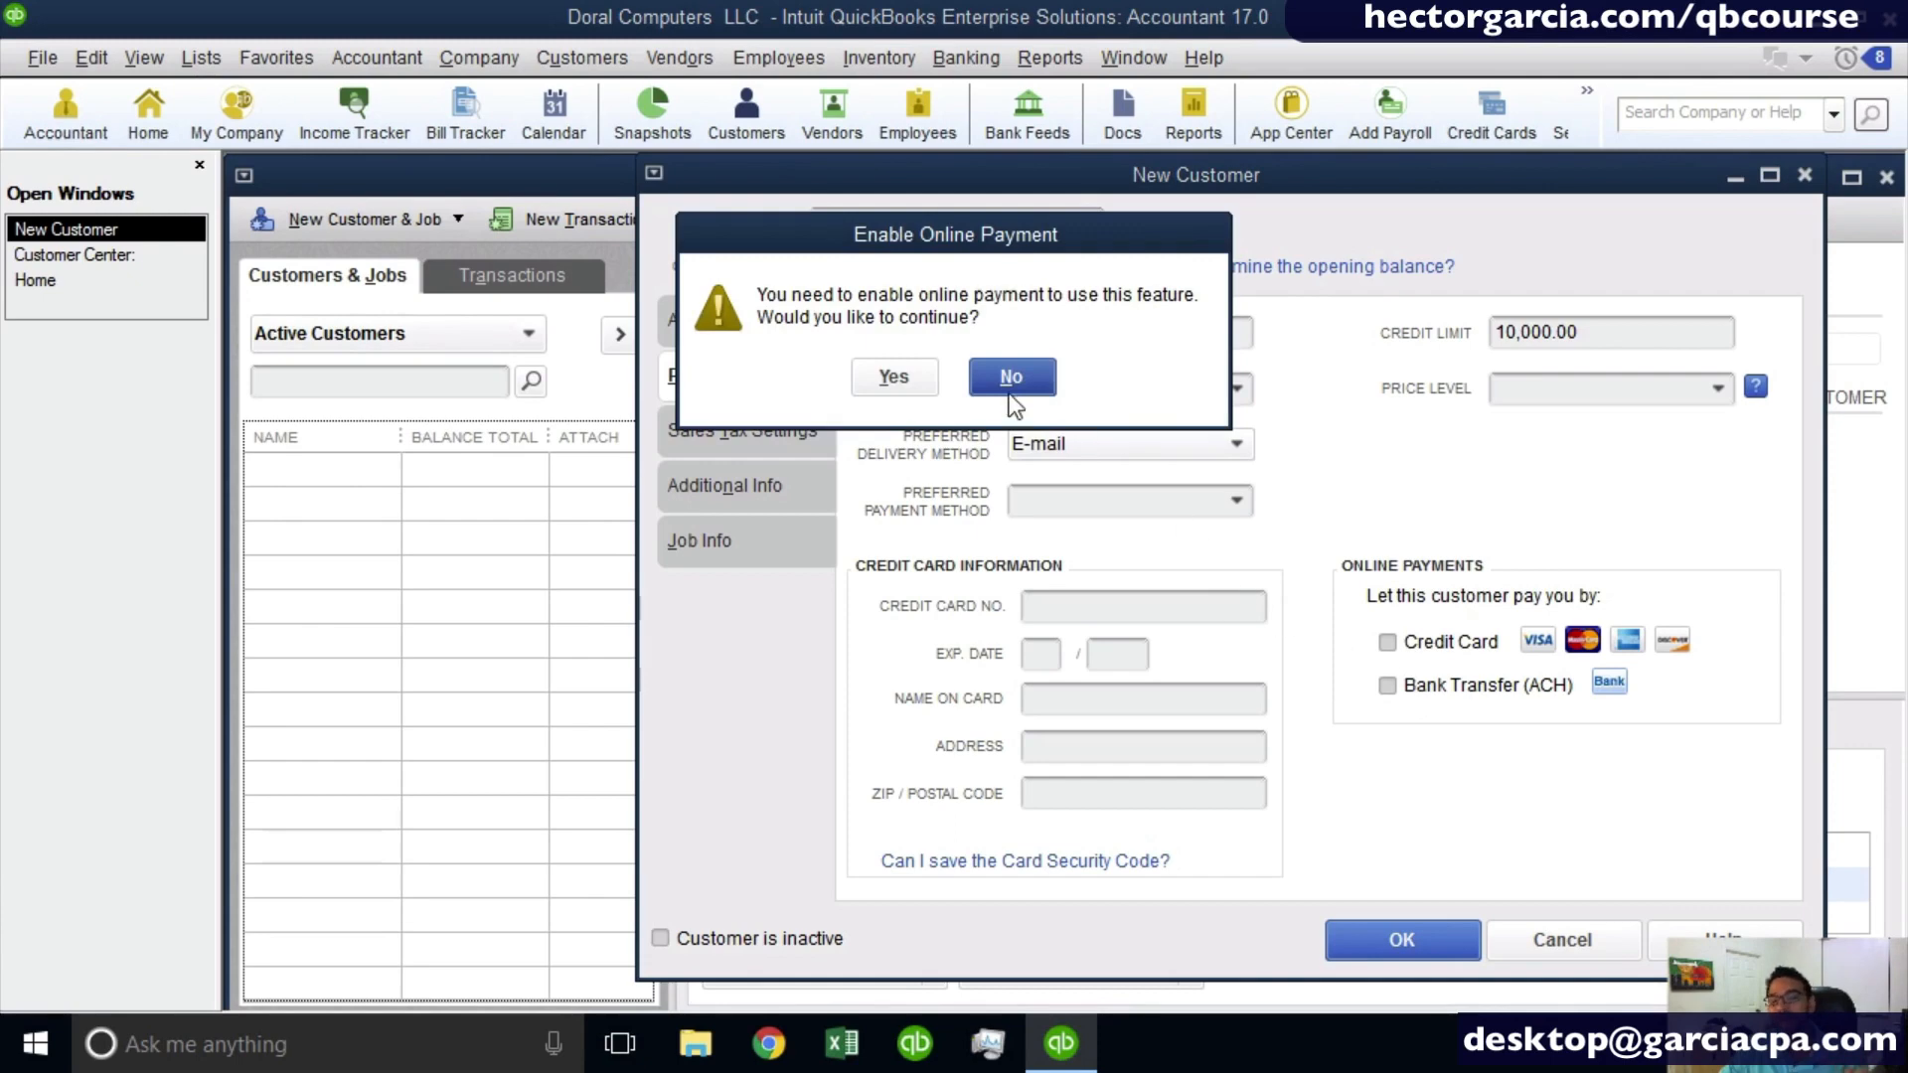
pyautogui.click(1022, 390)
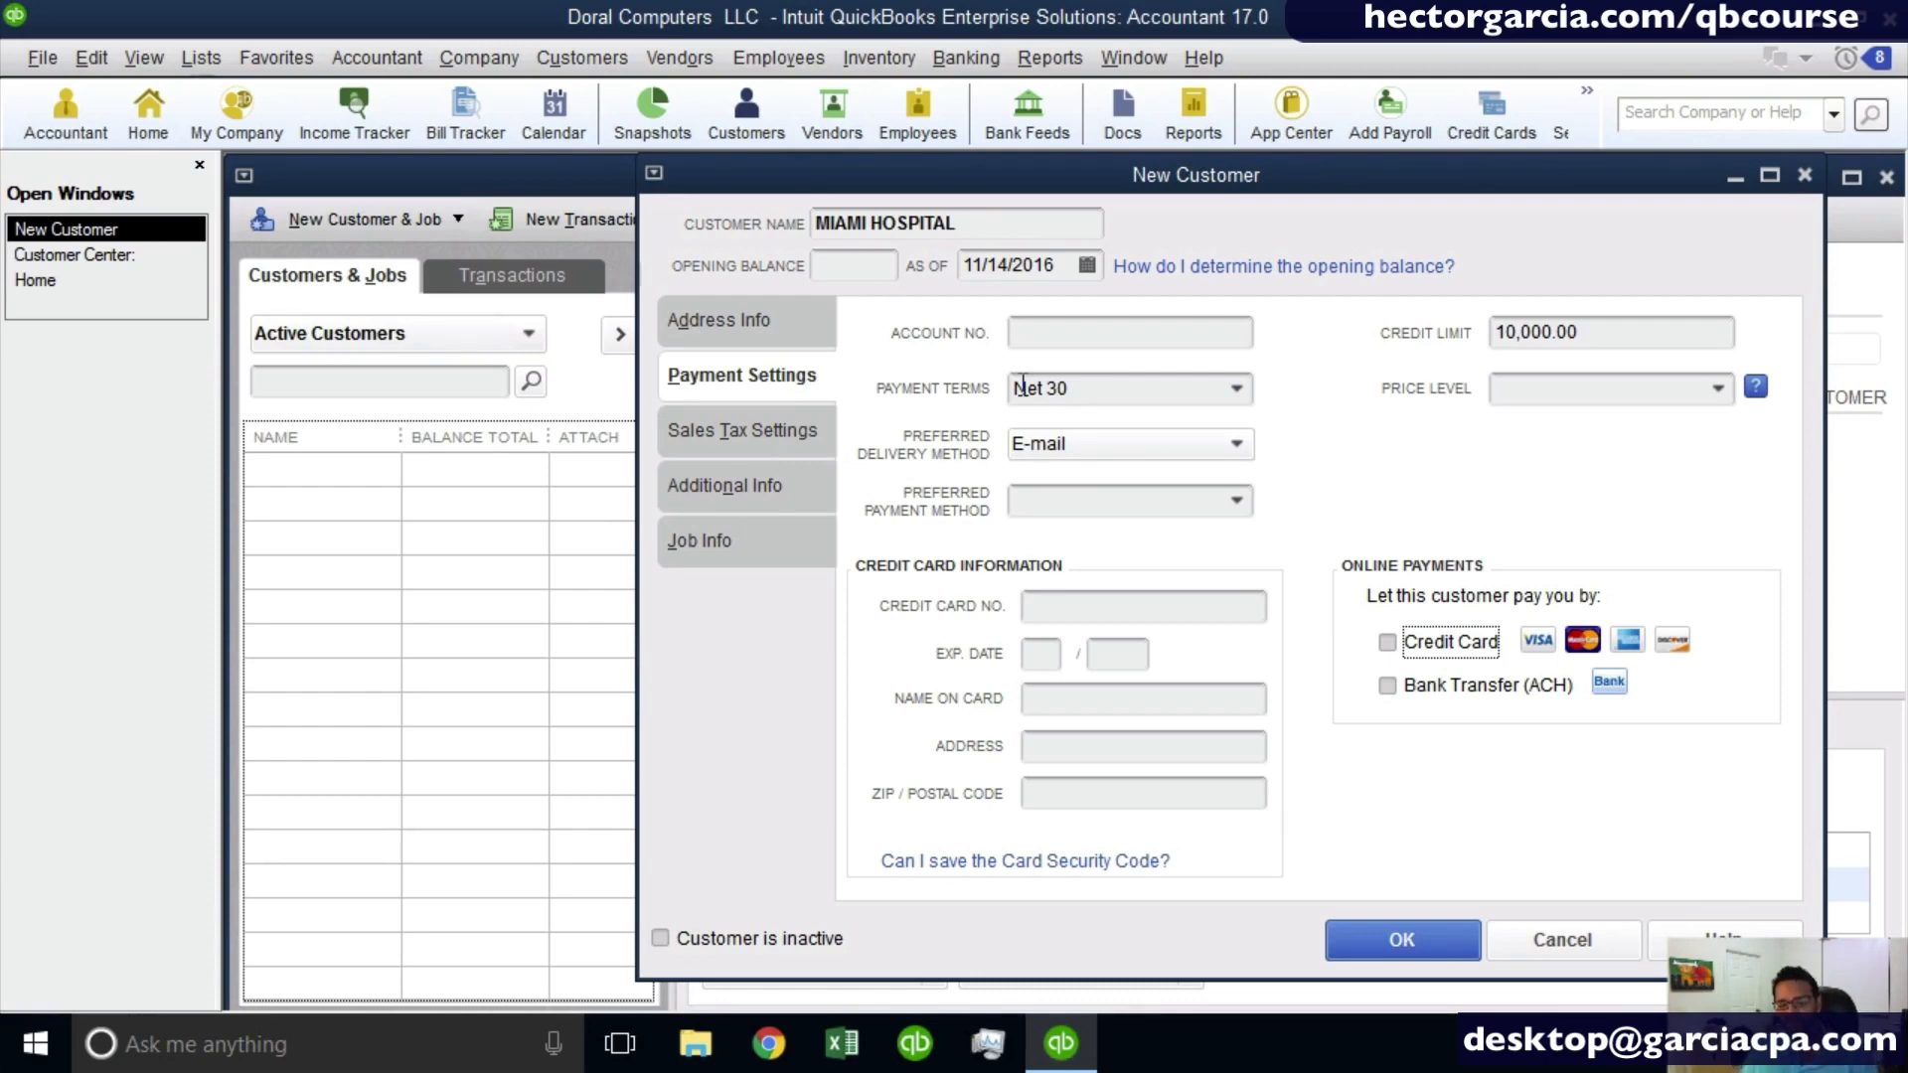
# - Review the sales tax settings and the available customer type and rep choices without choosing any
pyautogui.click(722, 435)
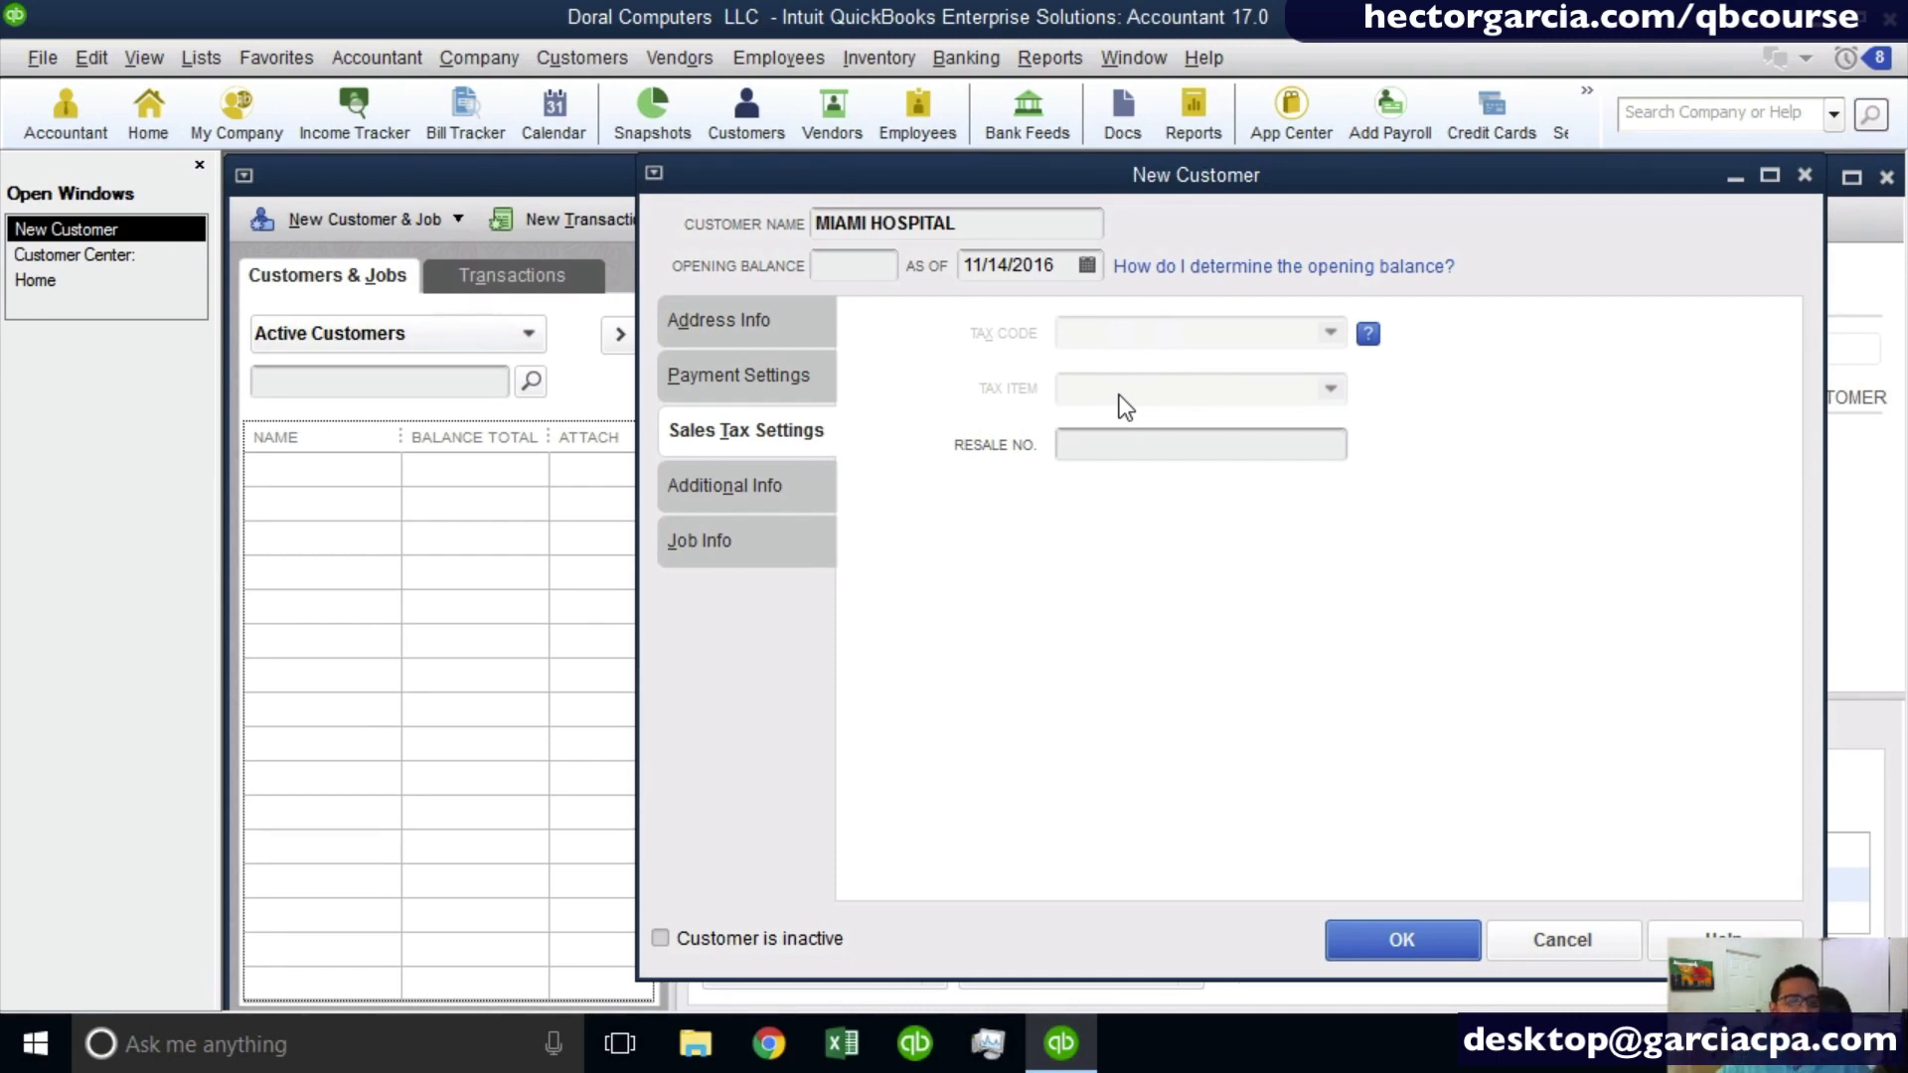
pyautogui.click(1121, 437)
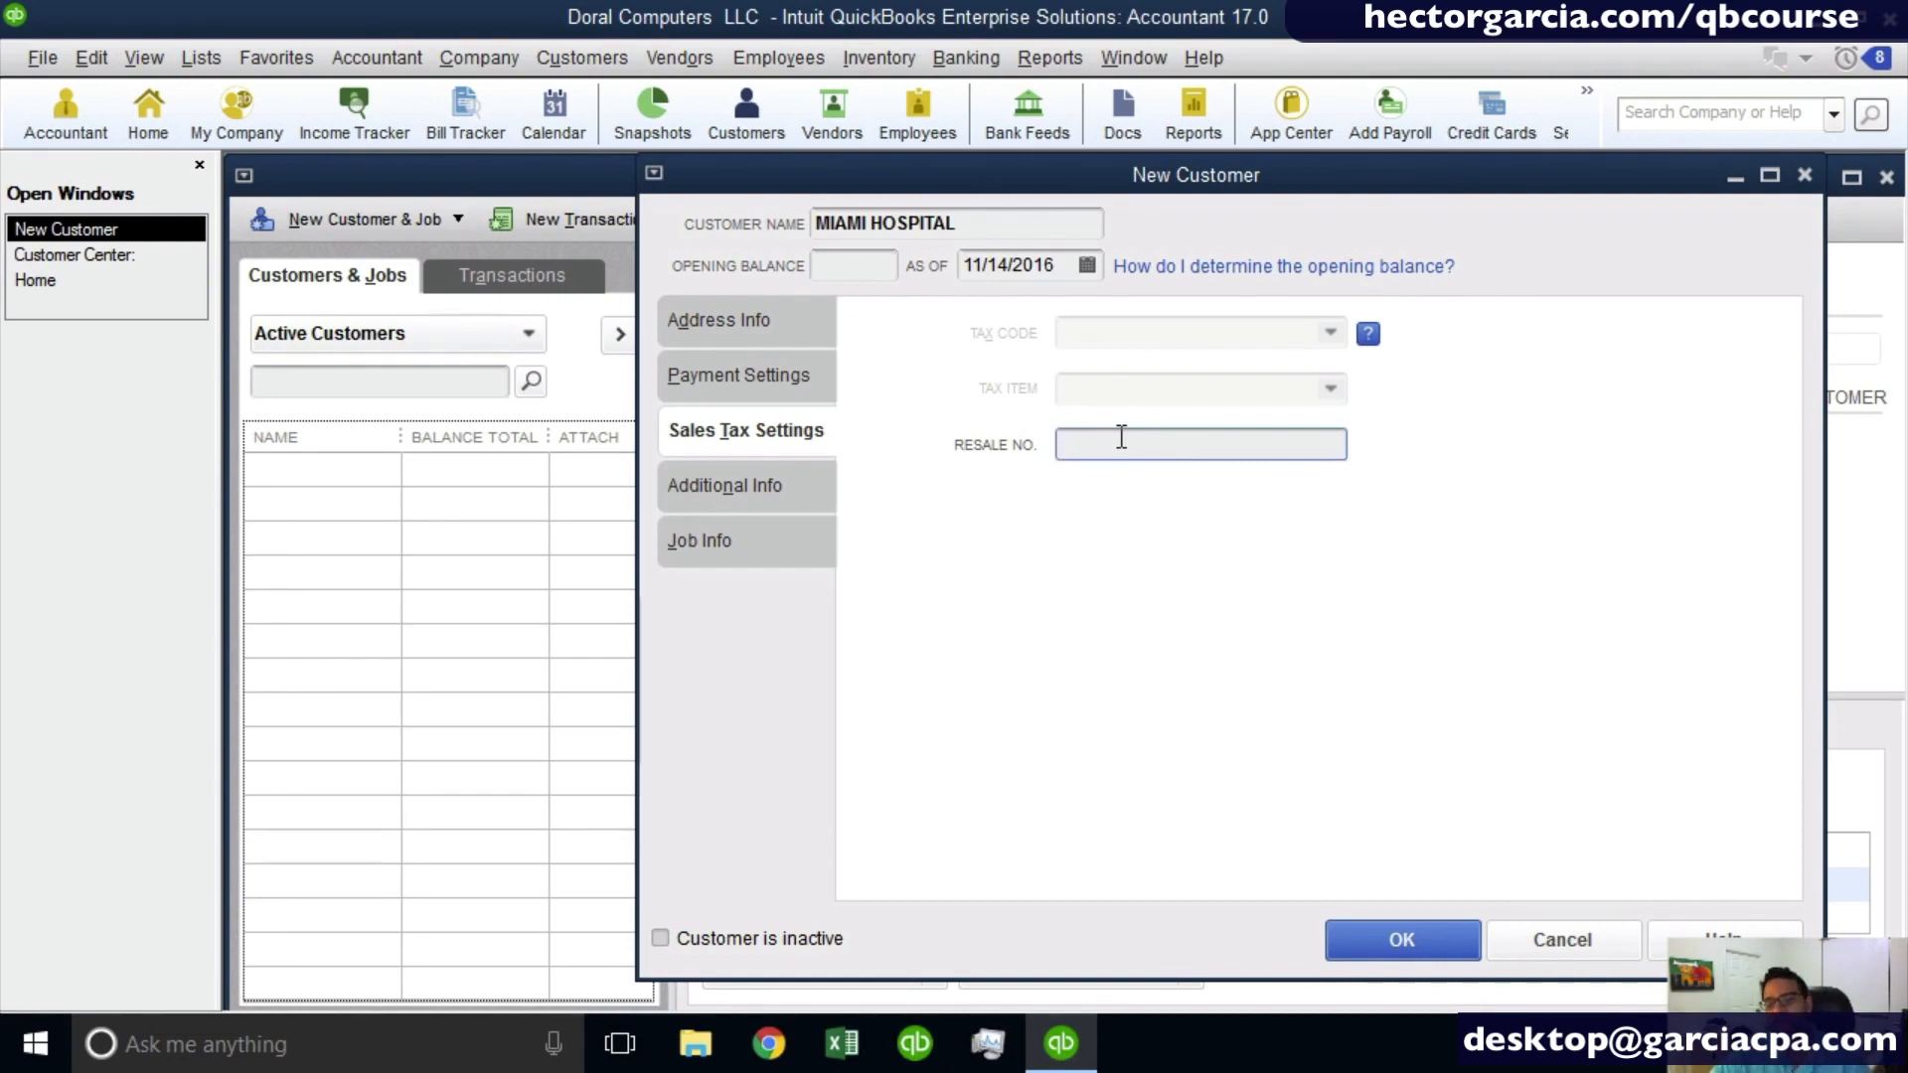
pyautogui.click(750, 486)
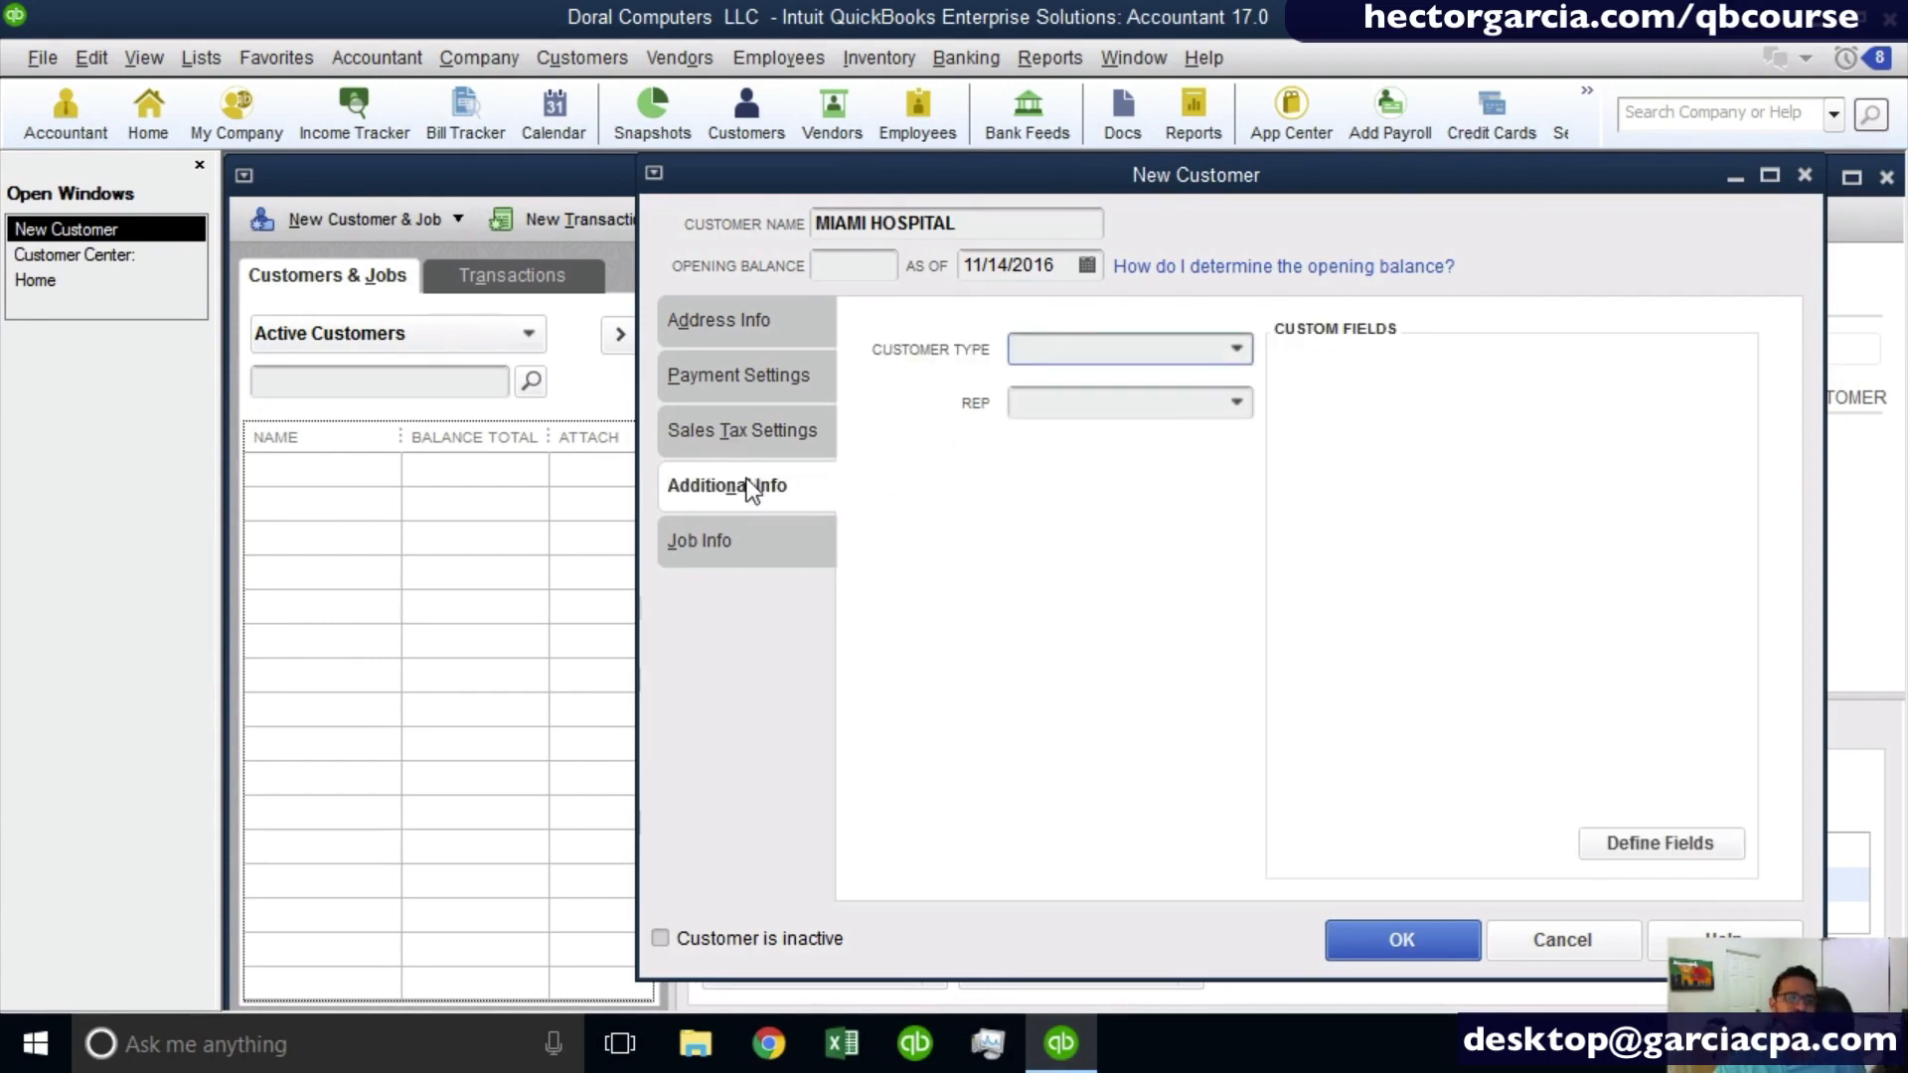
pyautogui.click(1239, 352)
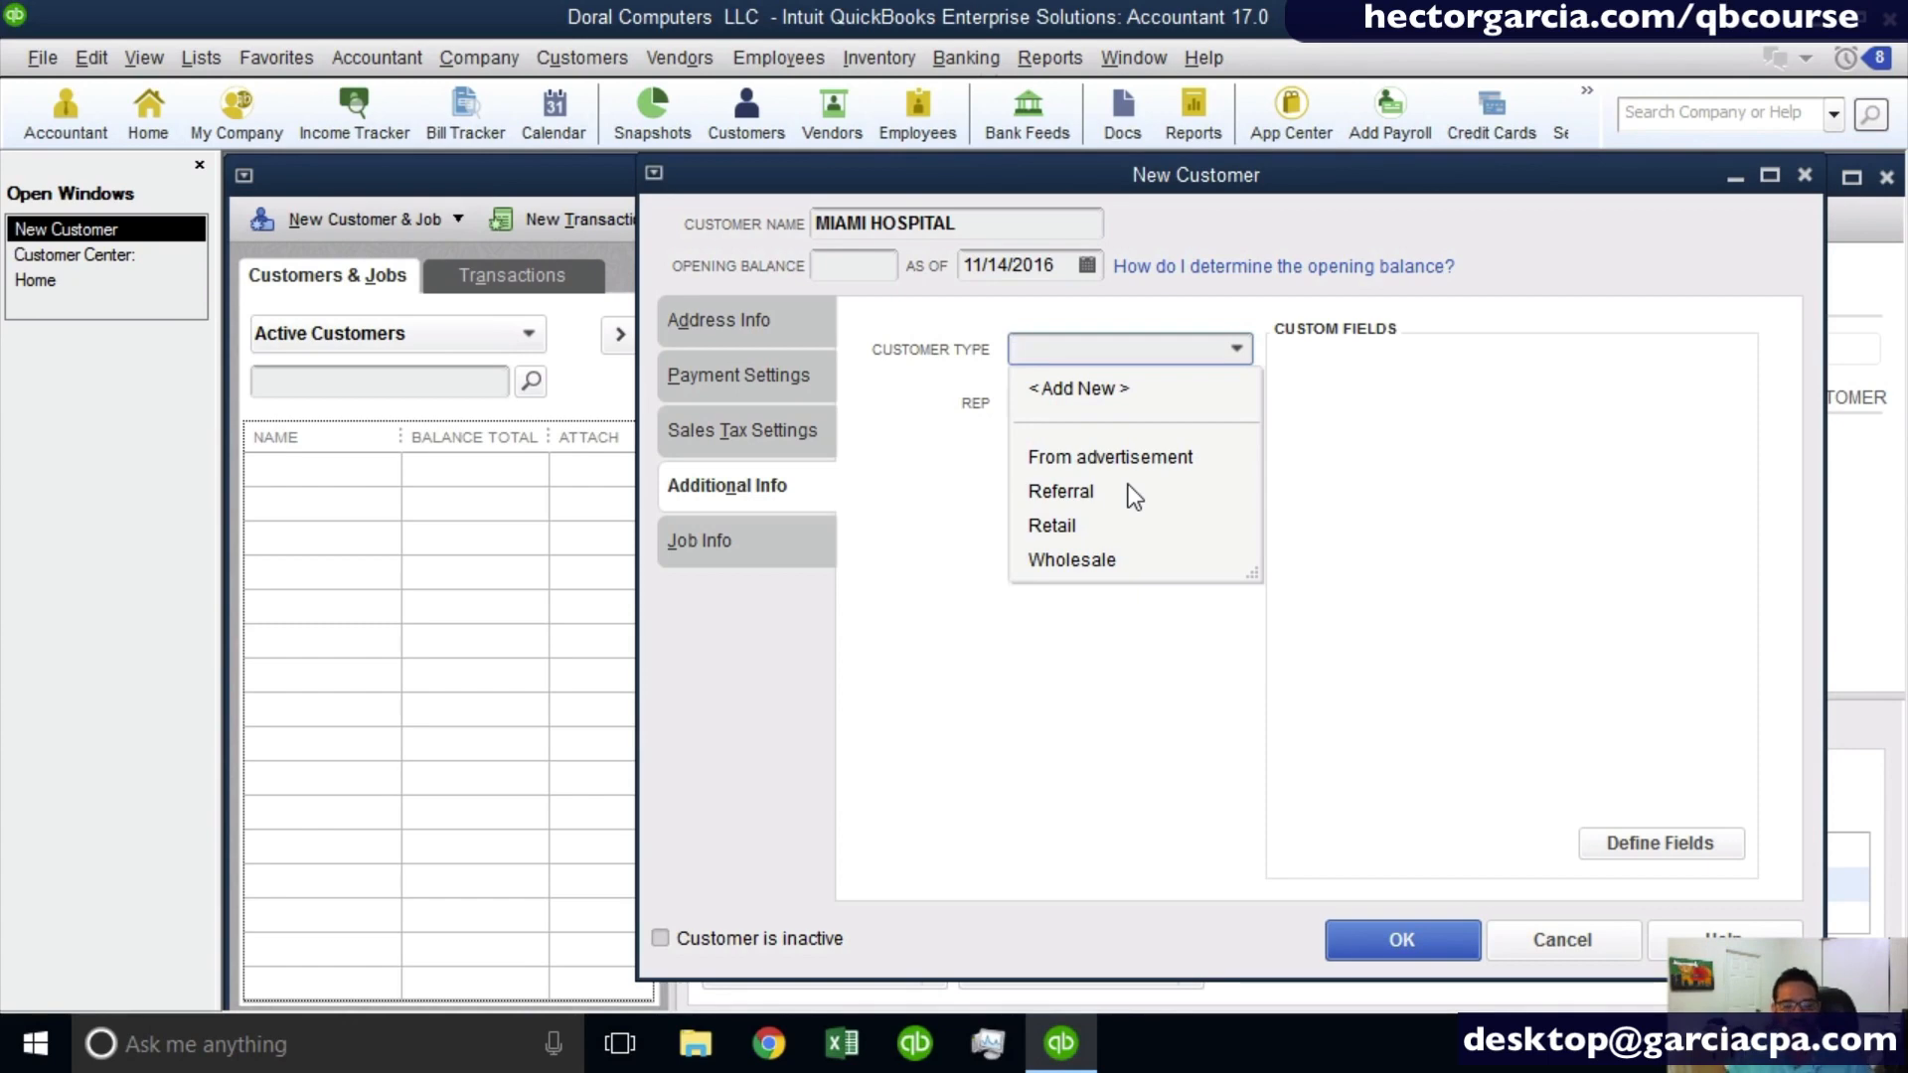
pyautogui.click(932, 445)
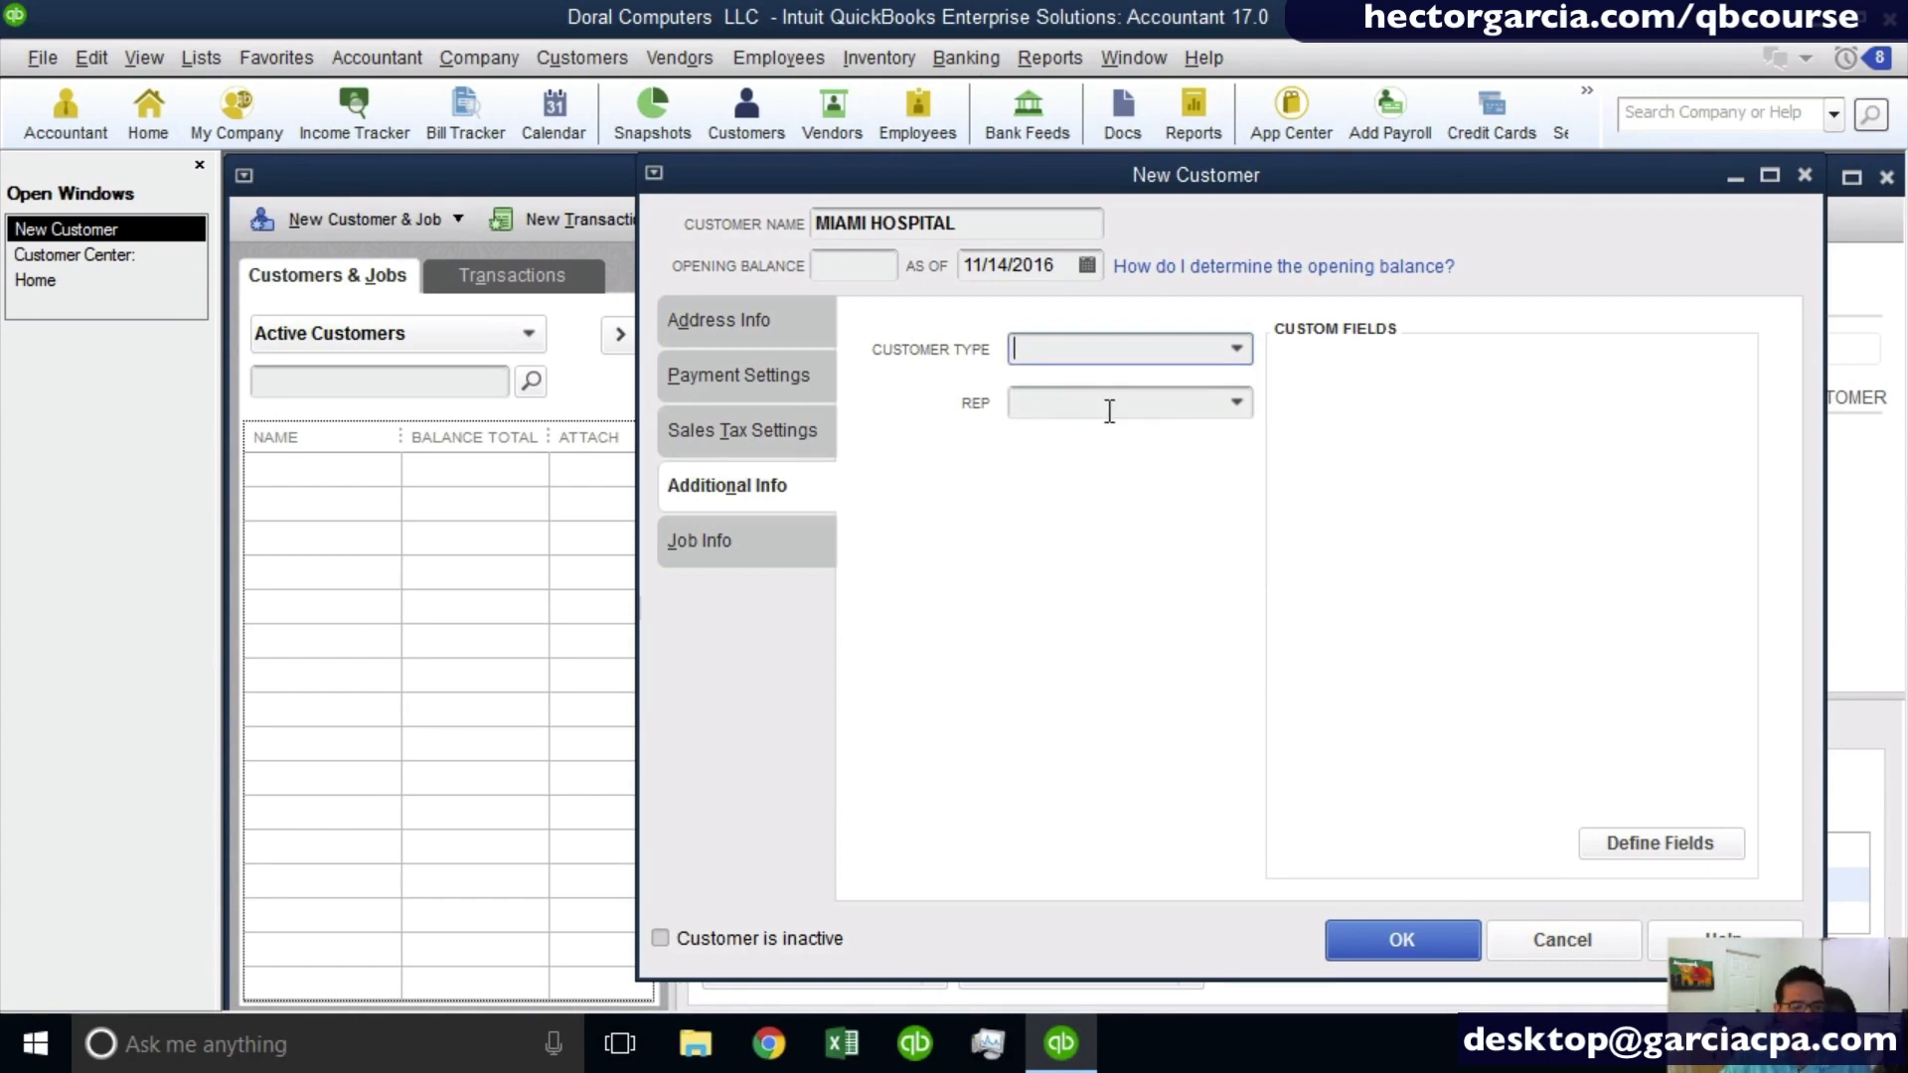
pyautogui.click(1238, 408)
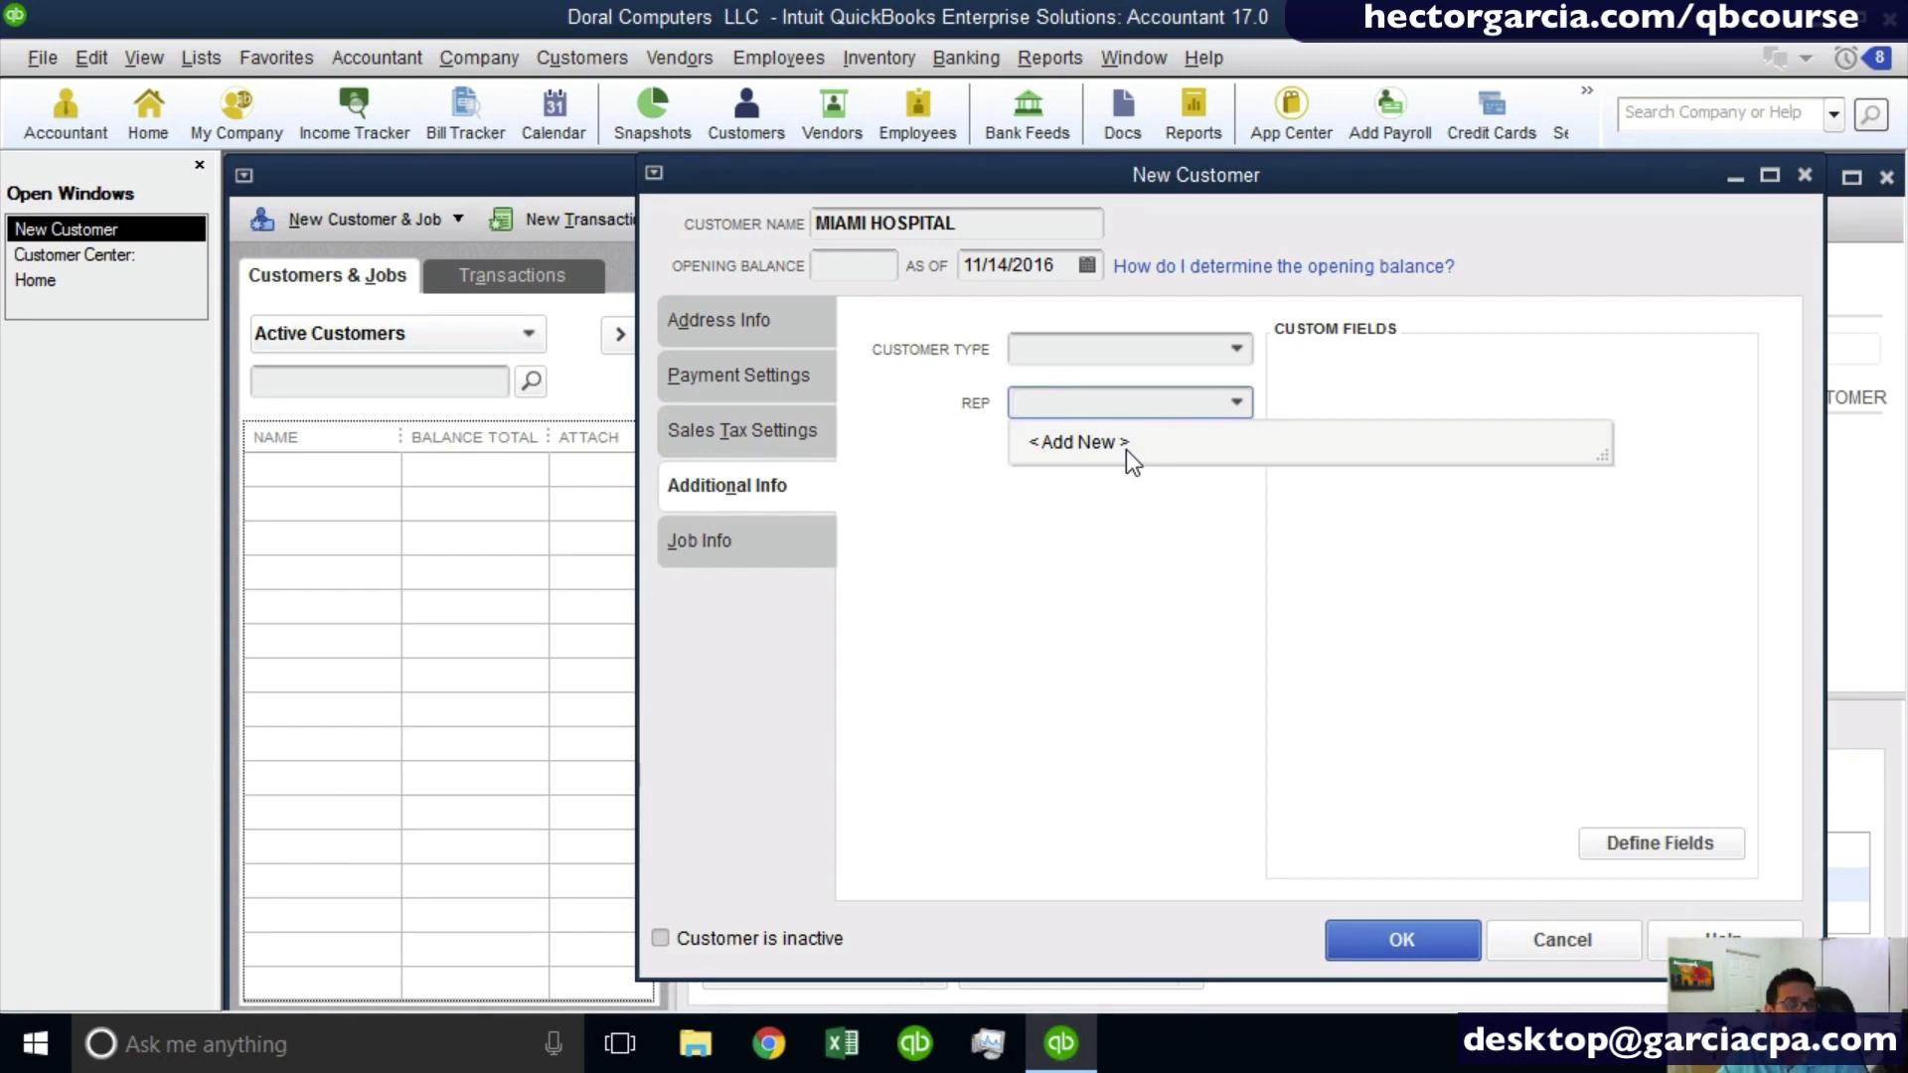
# - Examine the custom field setup for names and cancel it without defining a field
pyautogui.click(1660, 841)
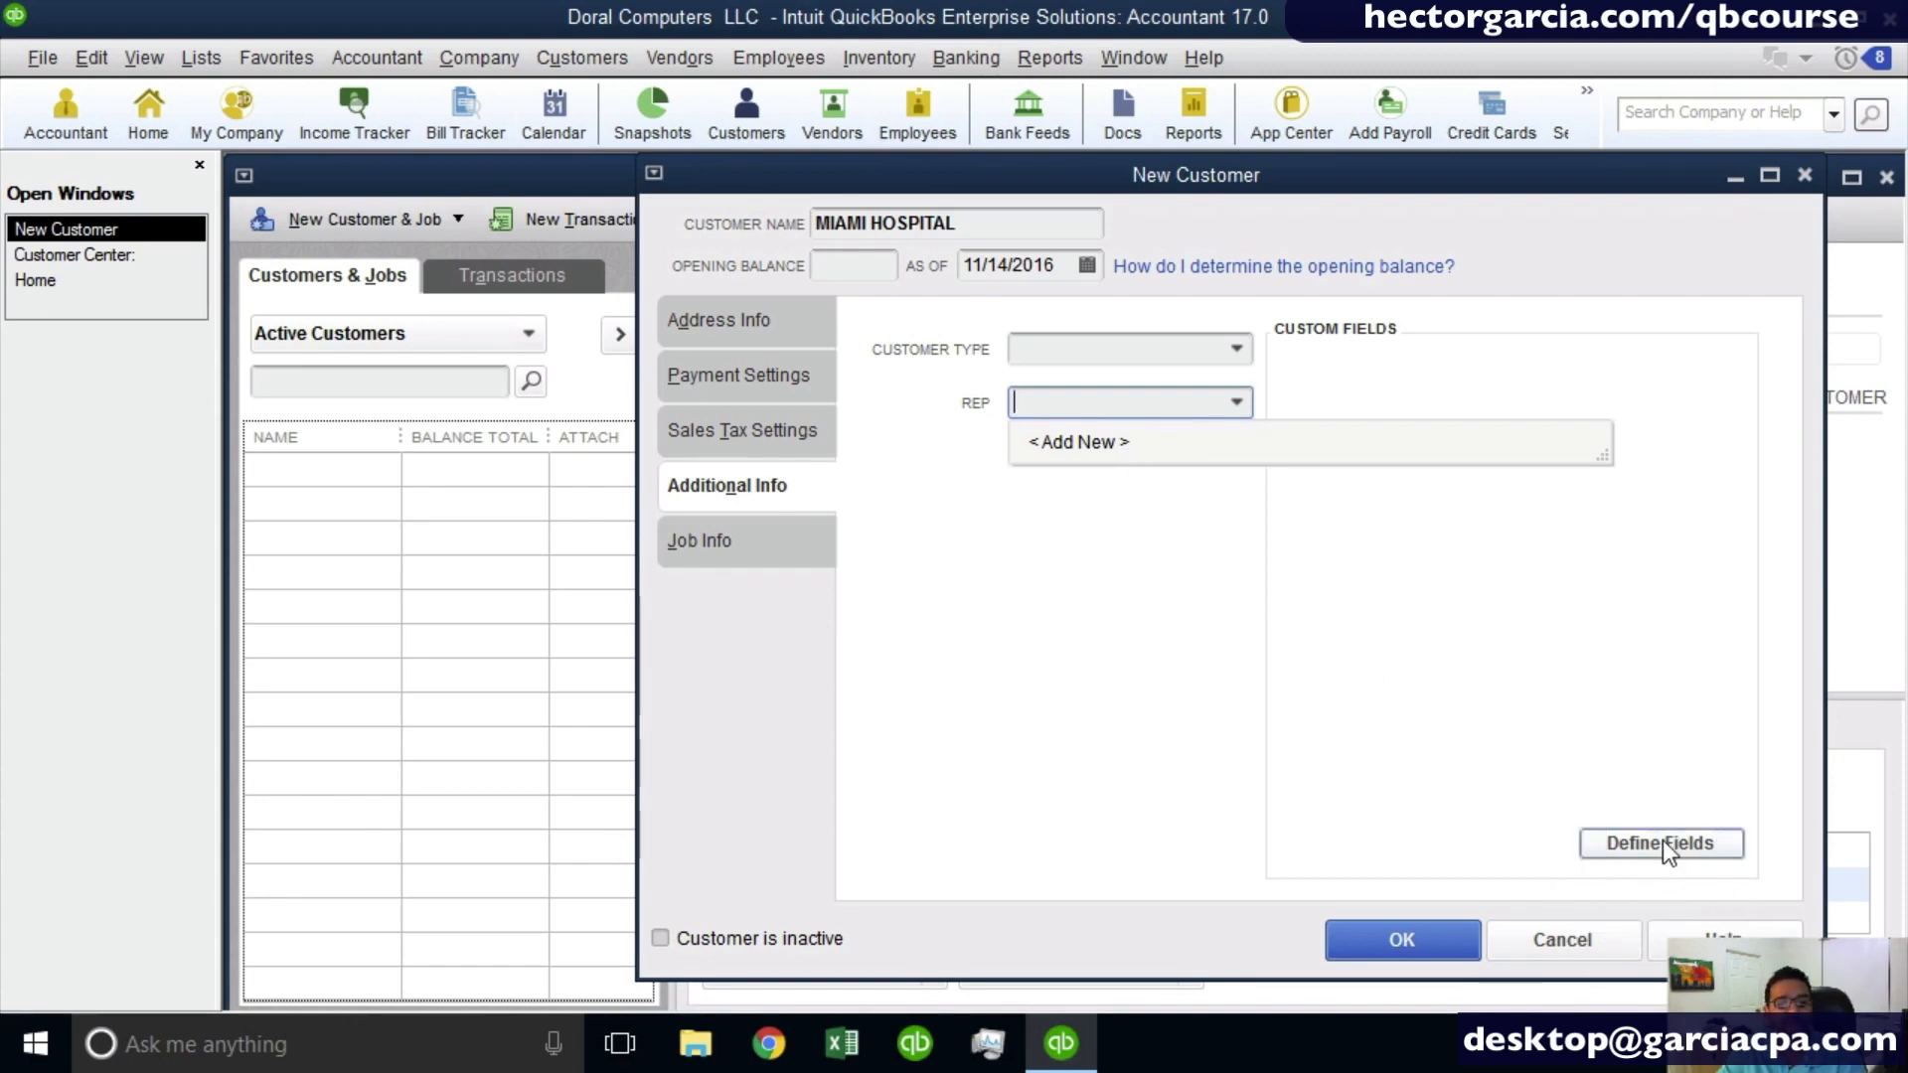
pyautogui.click(1537, 490)
pyautogui.click(1670, 842)
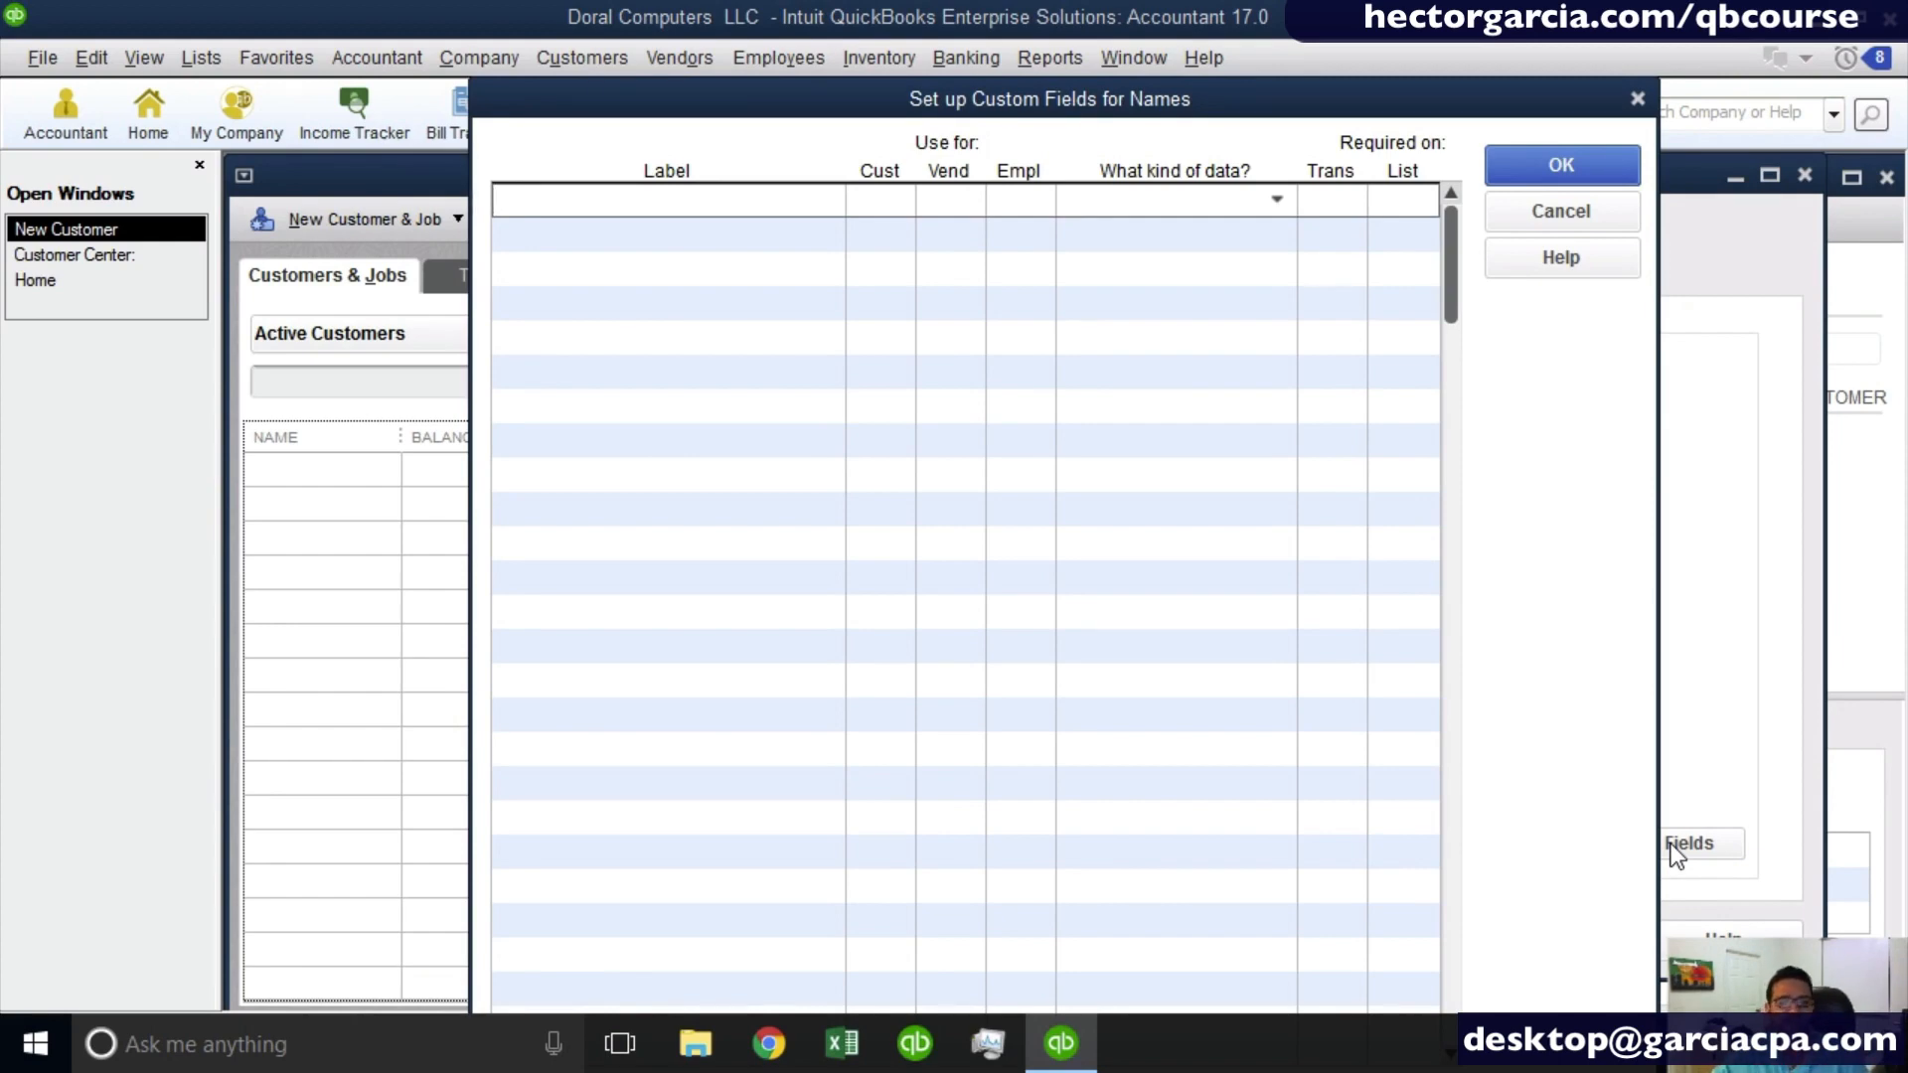
pyautogui.press('ctrl')
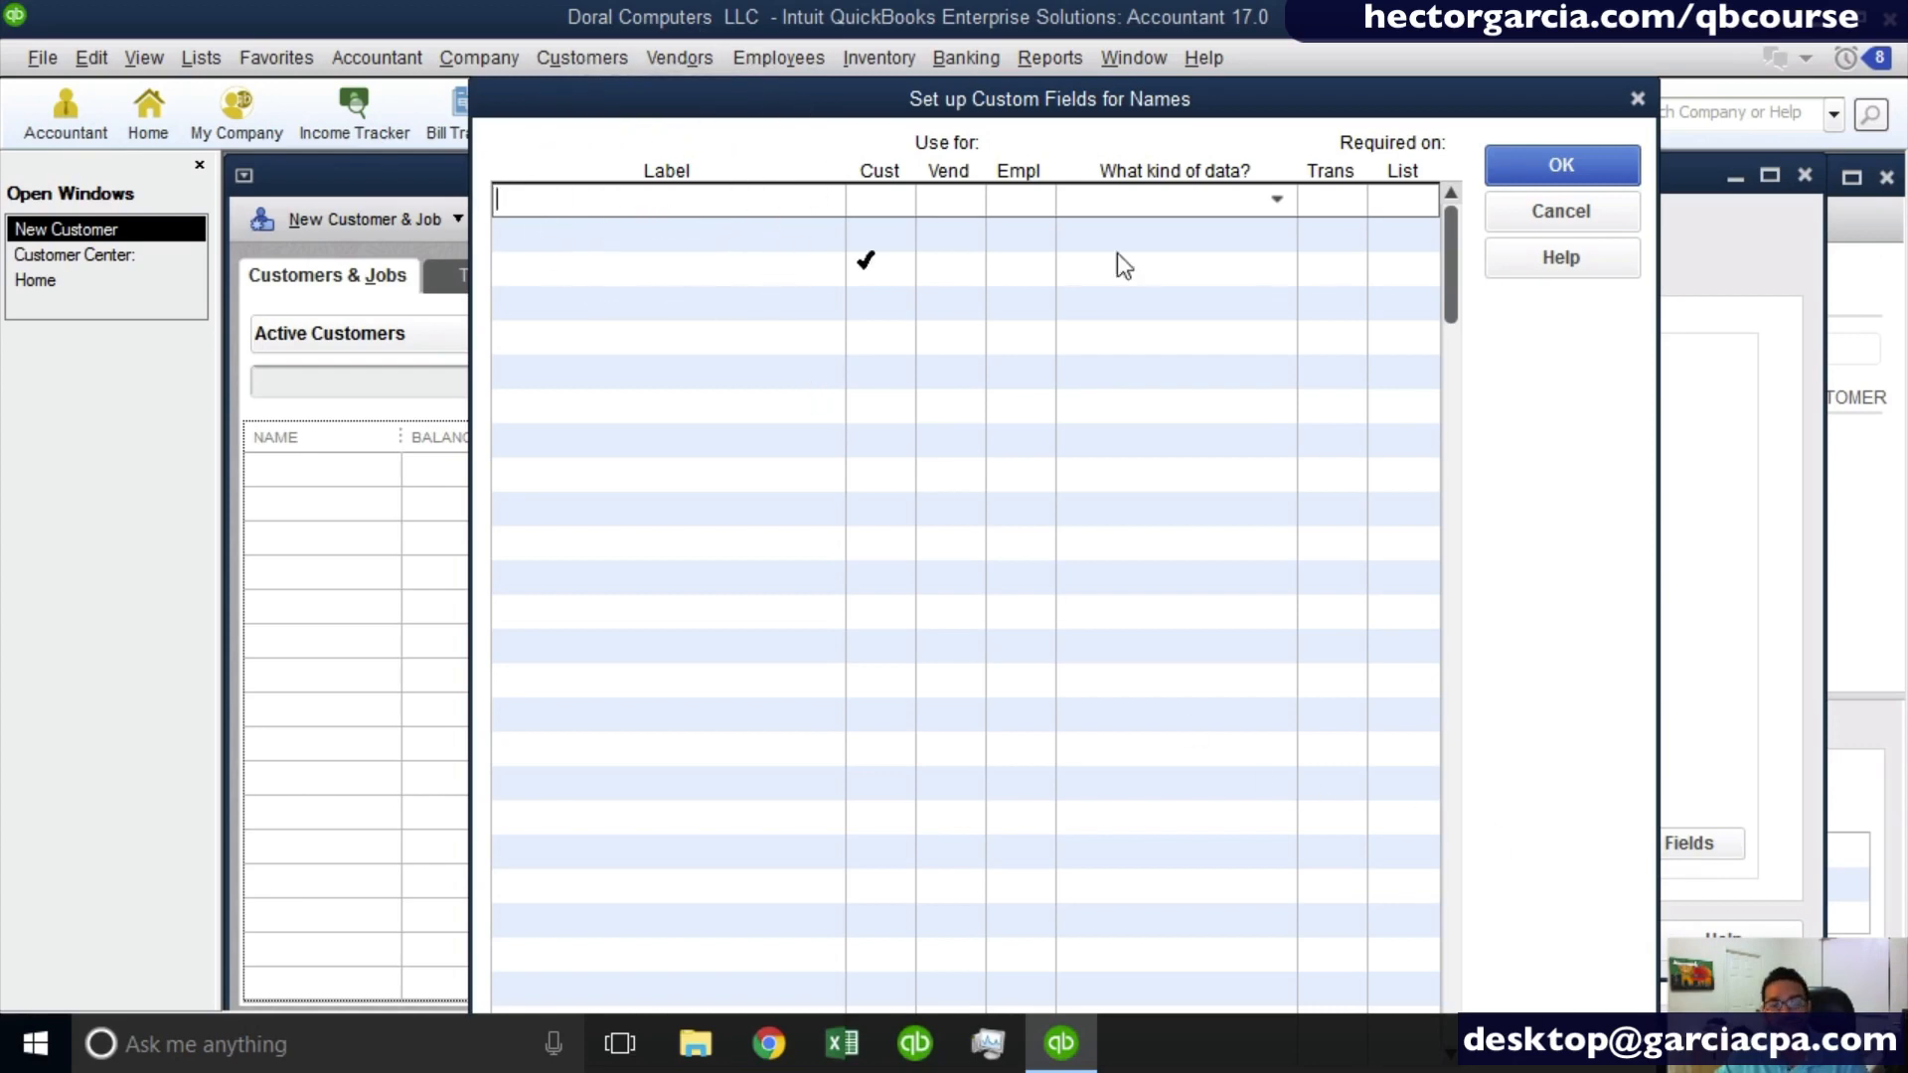
pyautogui.click(1596, 216)
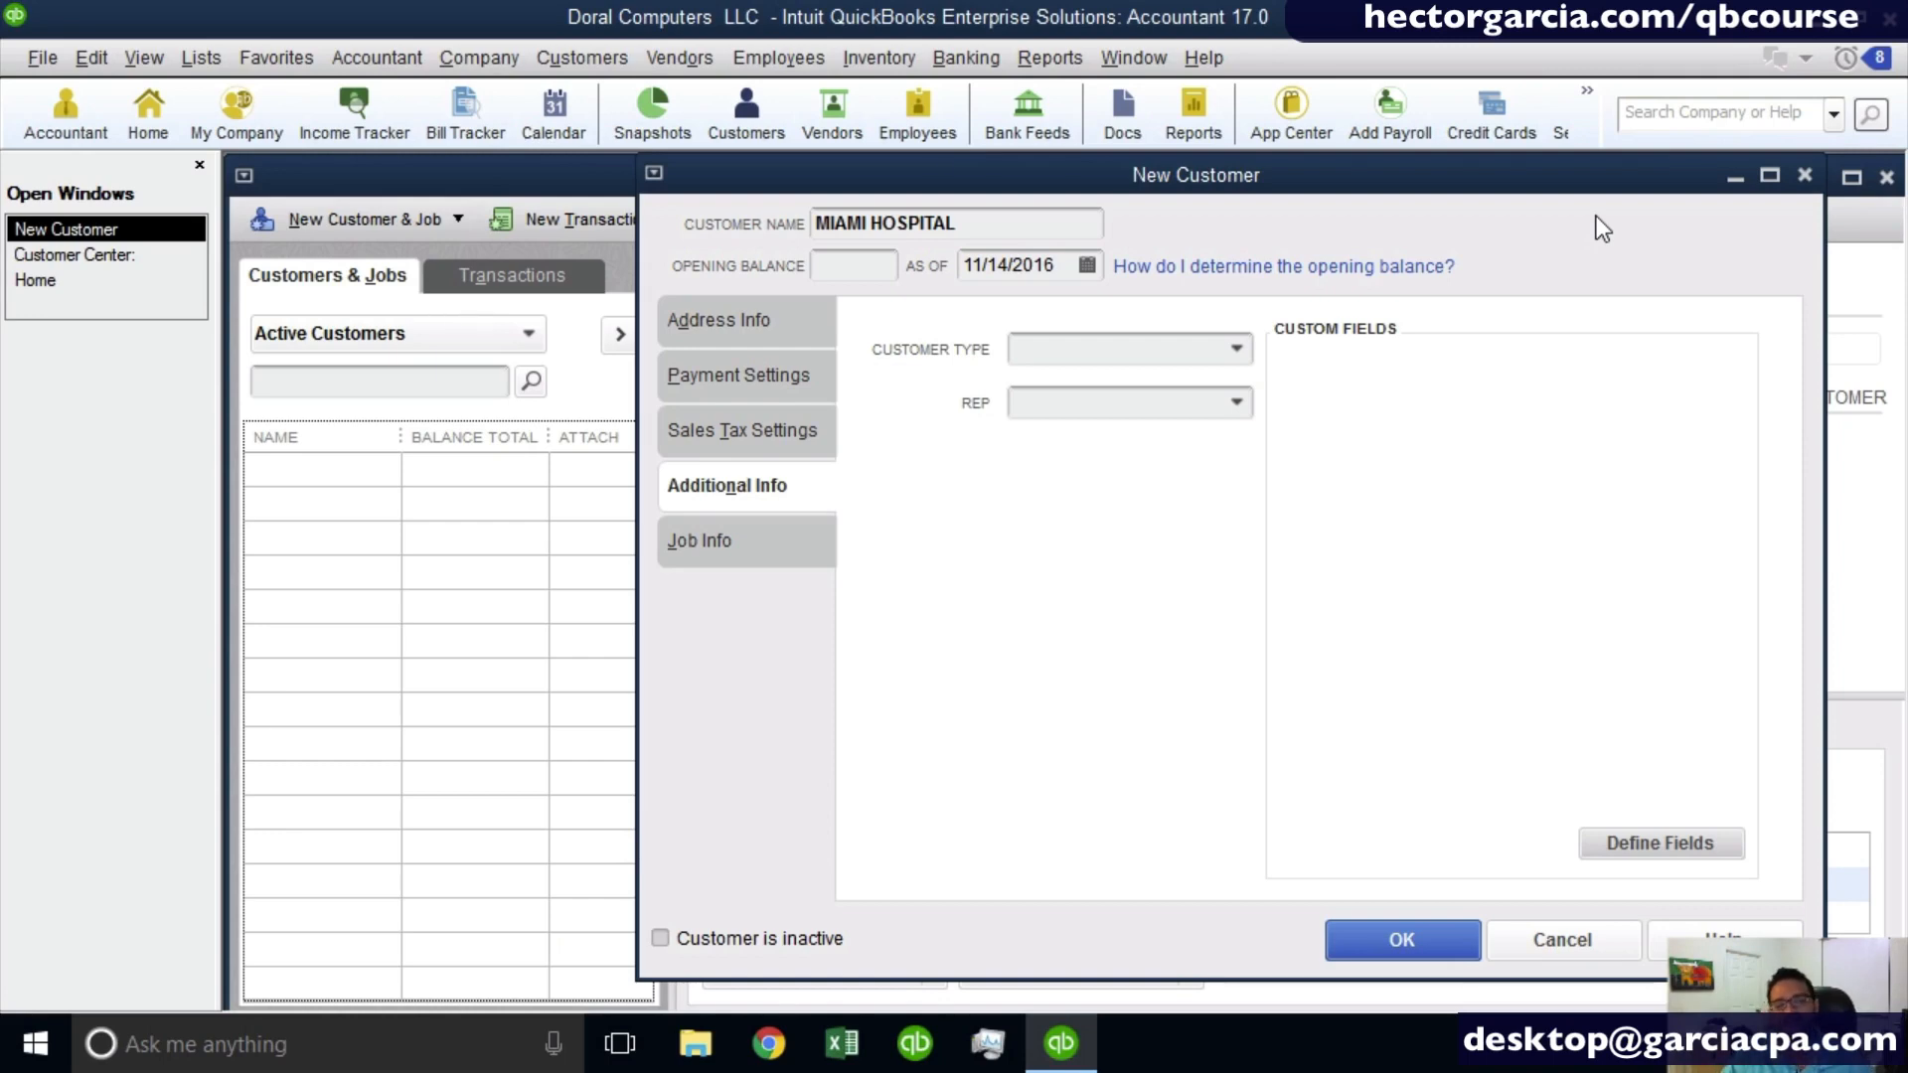
# - Check the customer's job info, leave it blank and save the Miami Hospital record
pyautogui.click(736, 537)
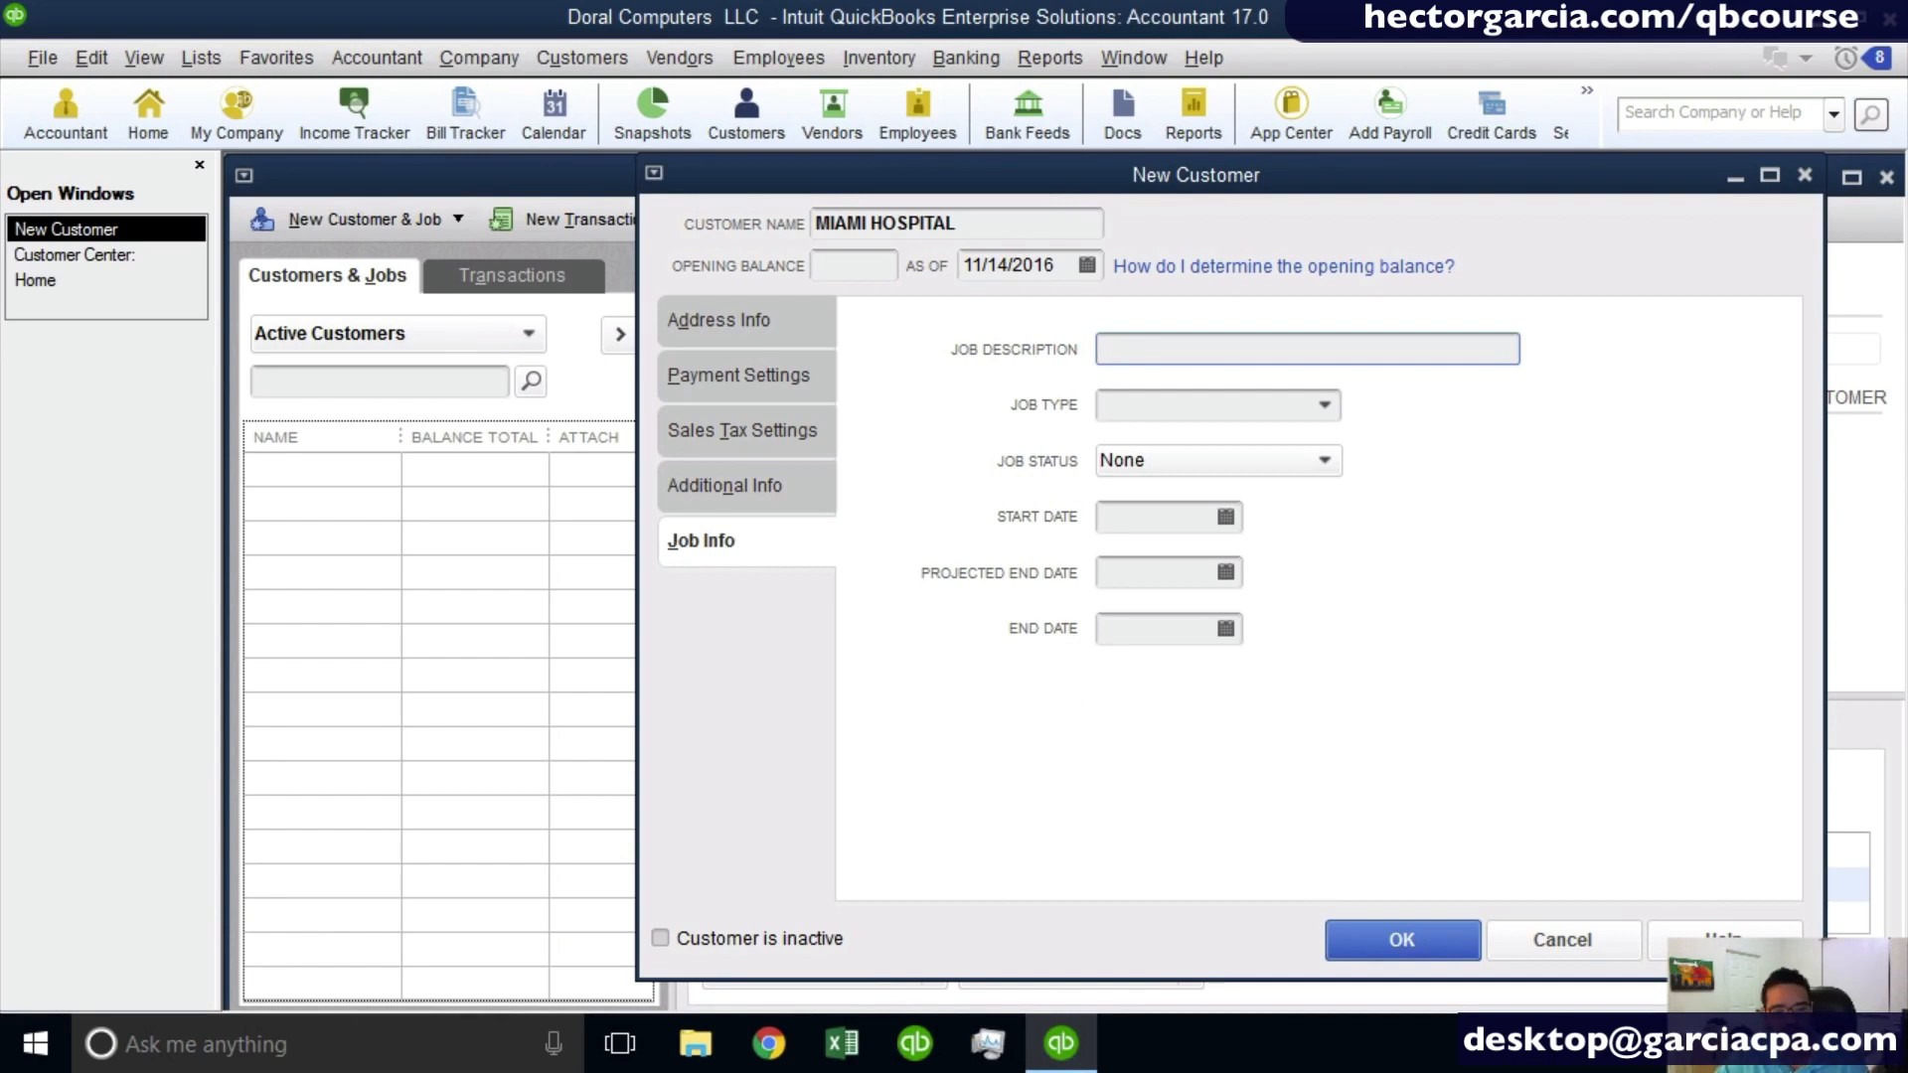
pyautogui.click(1401, 941)
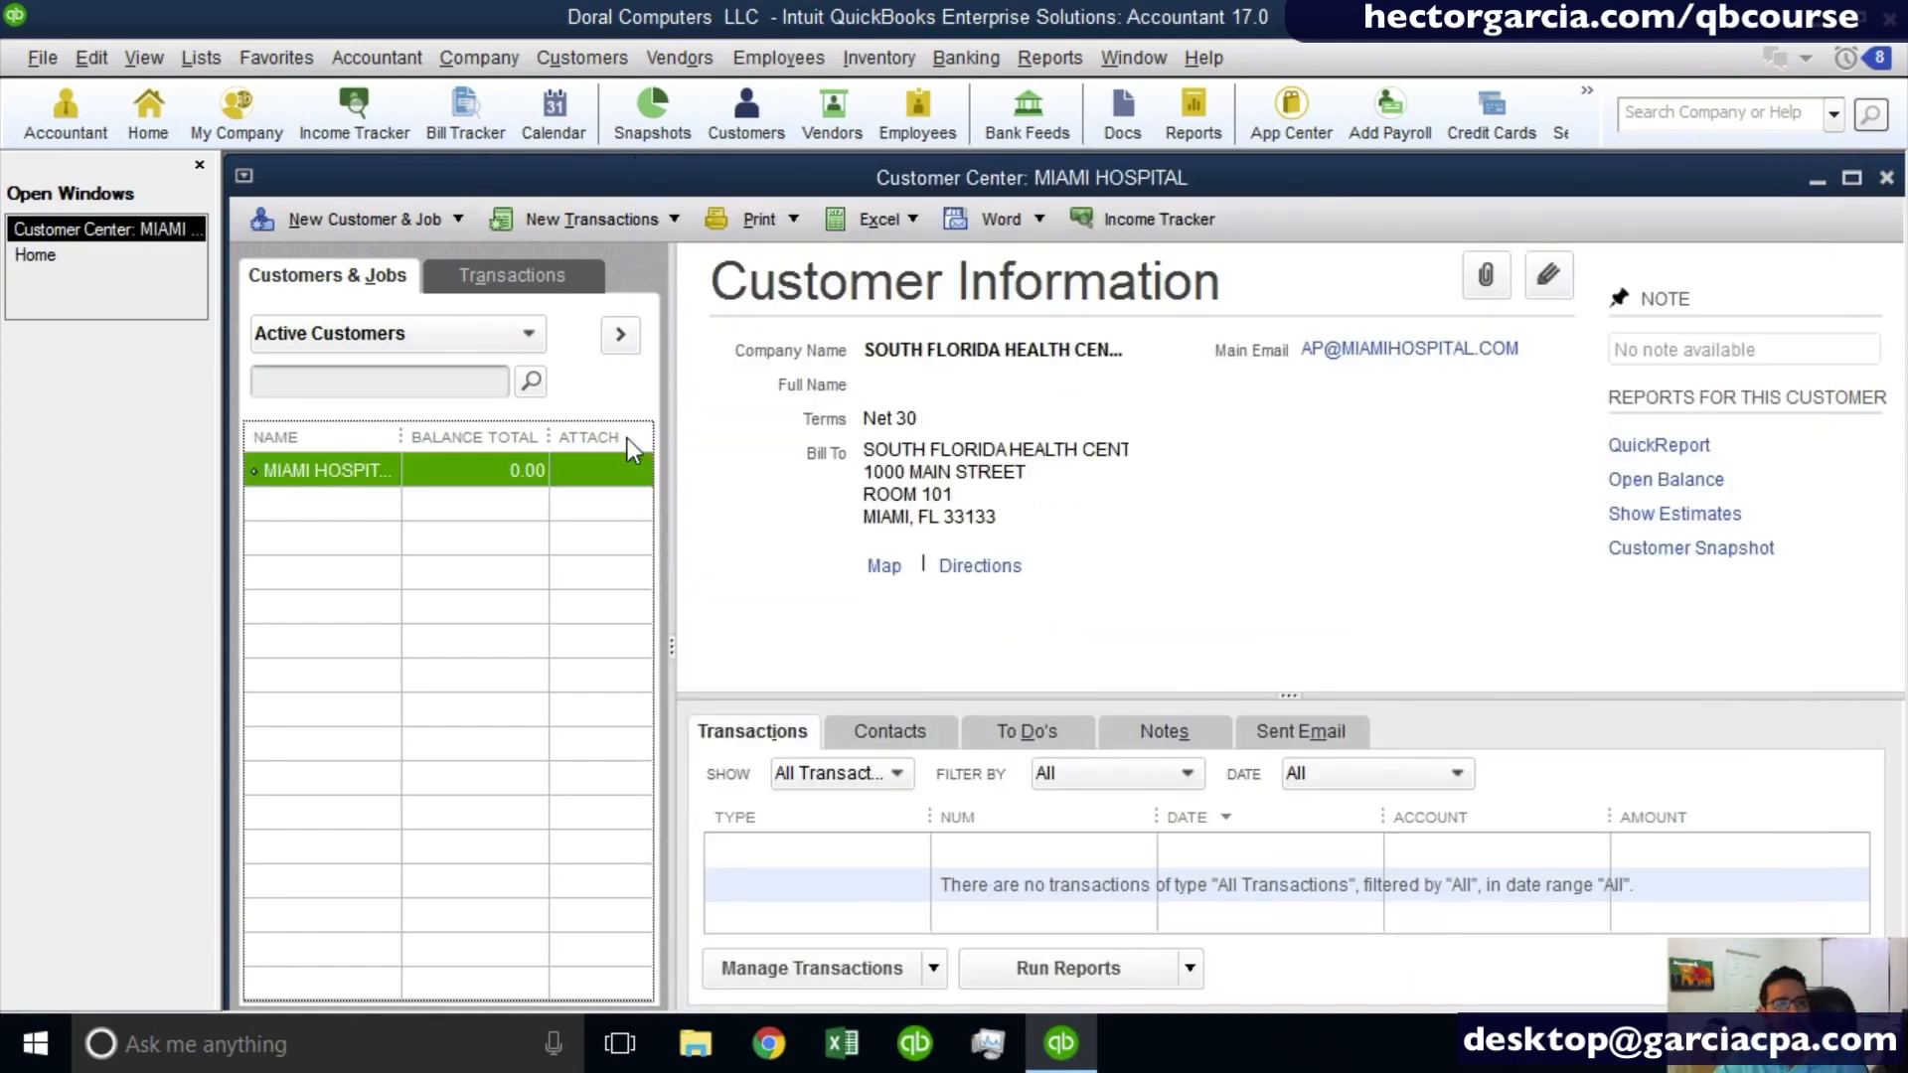
# - Widen the Name column of the customer list to fit the full name and select Miami Hospital
pyautogui.moveTo(401, 438); pyautogui.dragTo(522, 437)
pyautogui.click(332, 490)
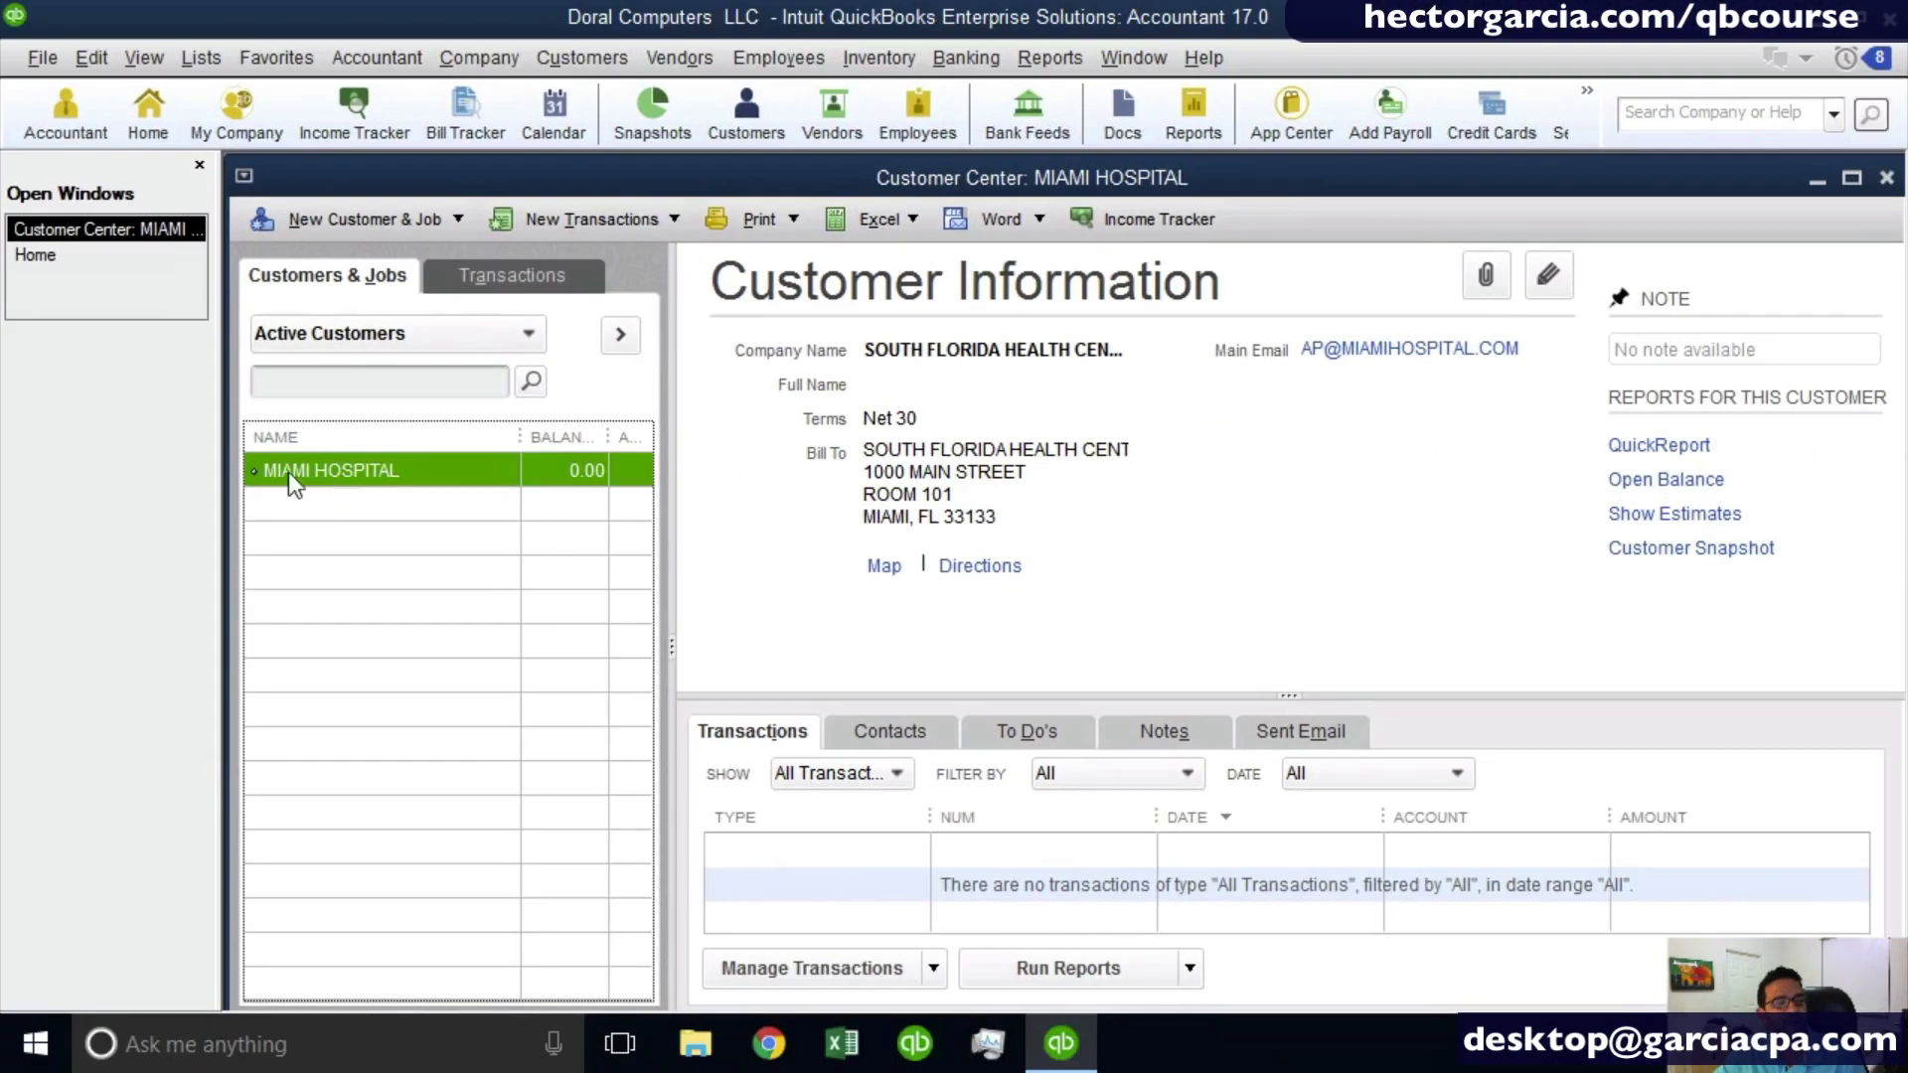
pyautogui.click(324, 481)
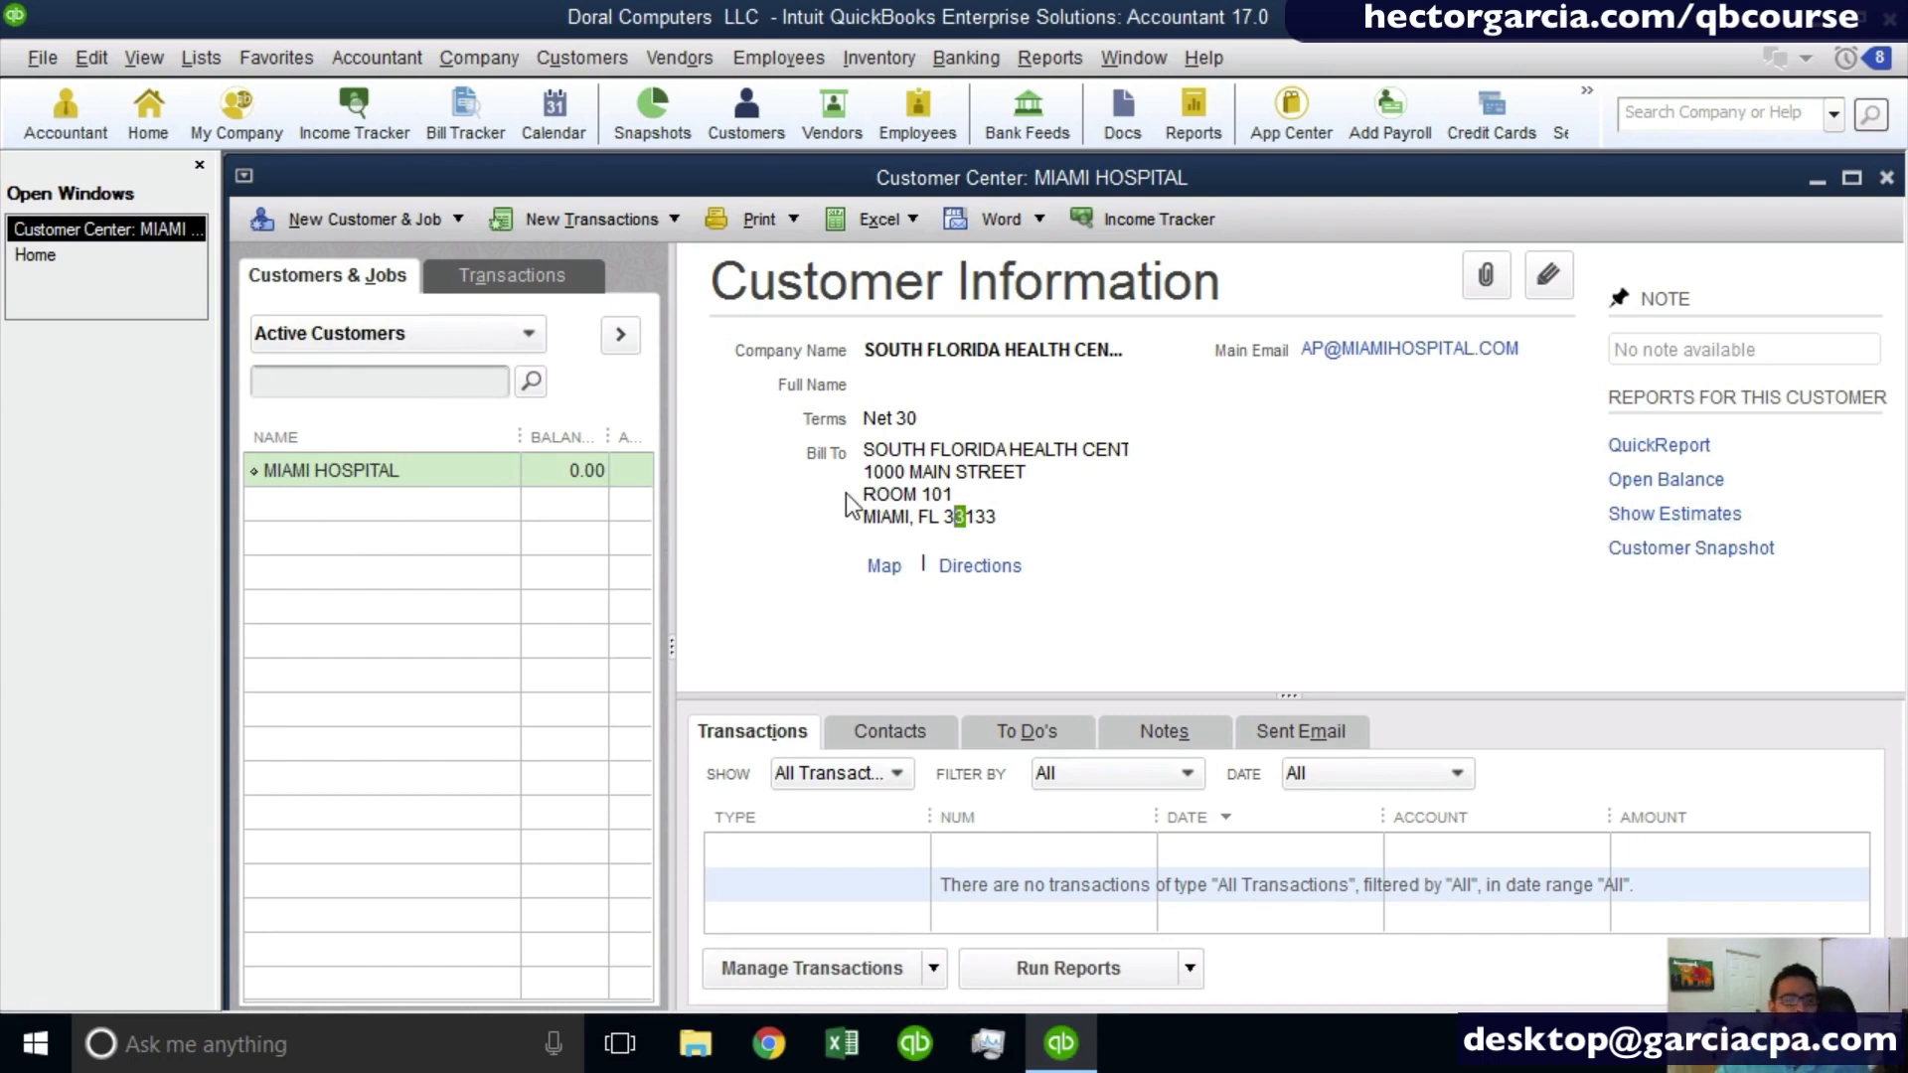
pyautogui.click(350, 468)
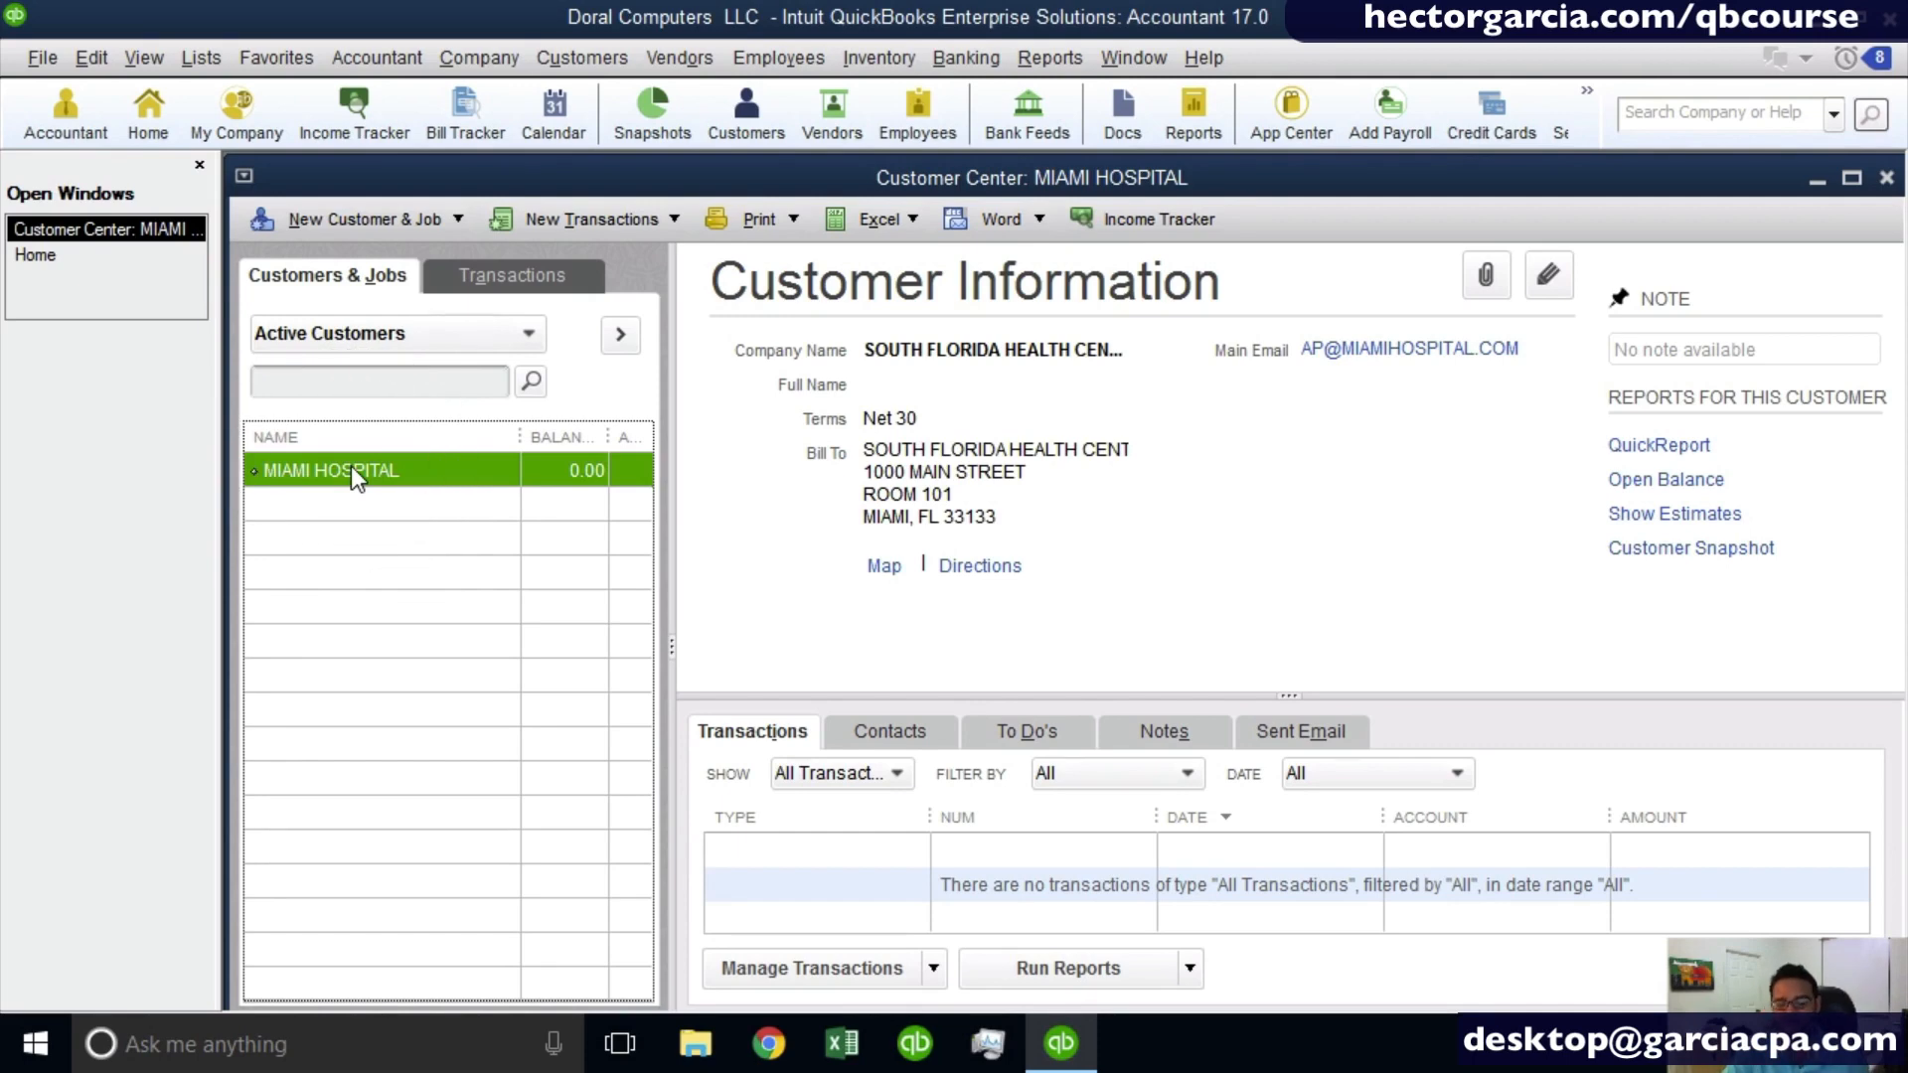
# - Look at the available commands for adding a job to Miami Hospital without starting one
pyautogui.rightClick(350, 467)
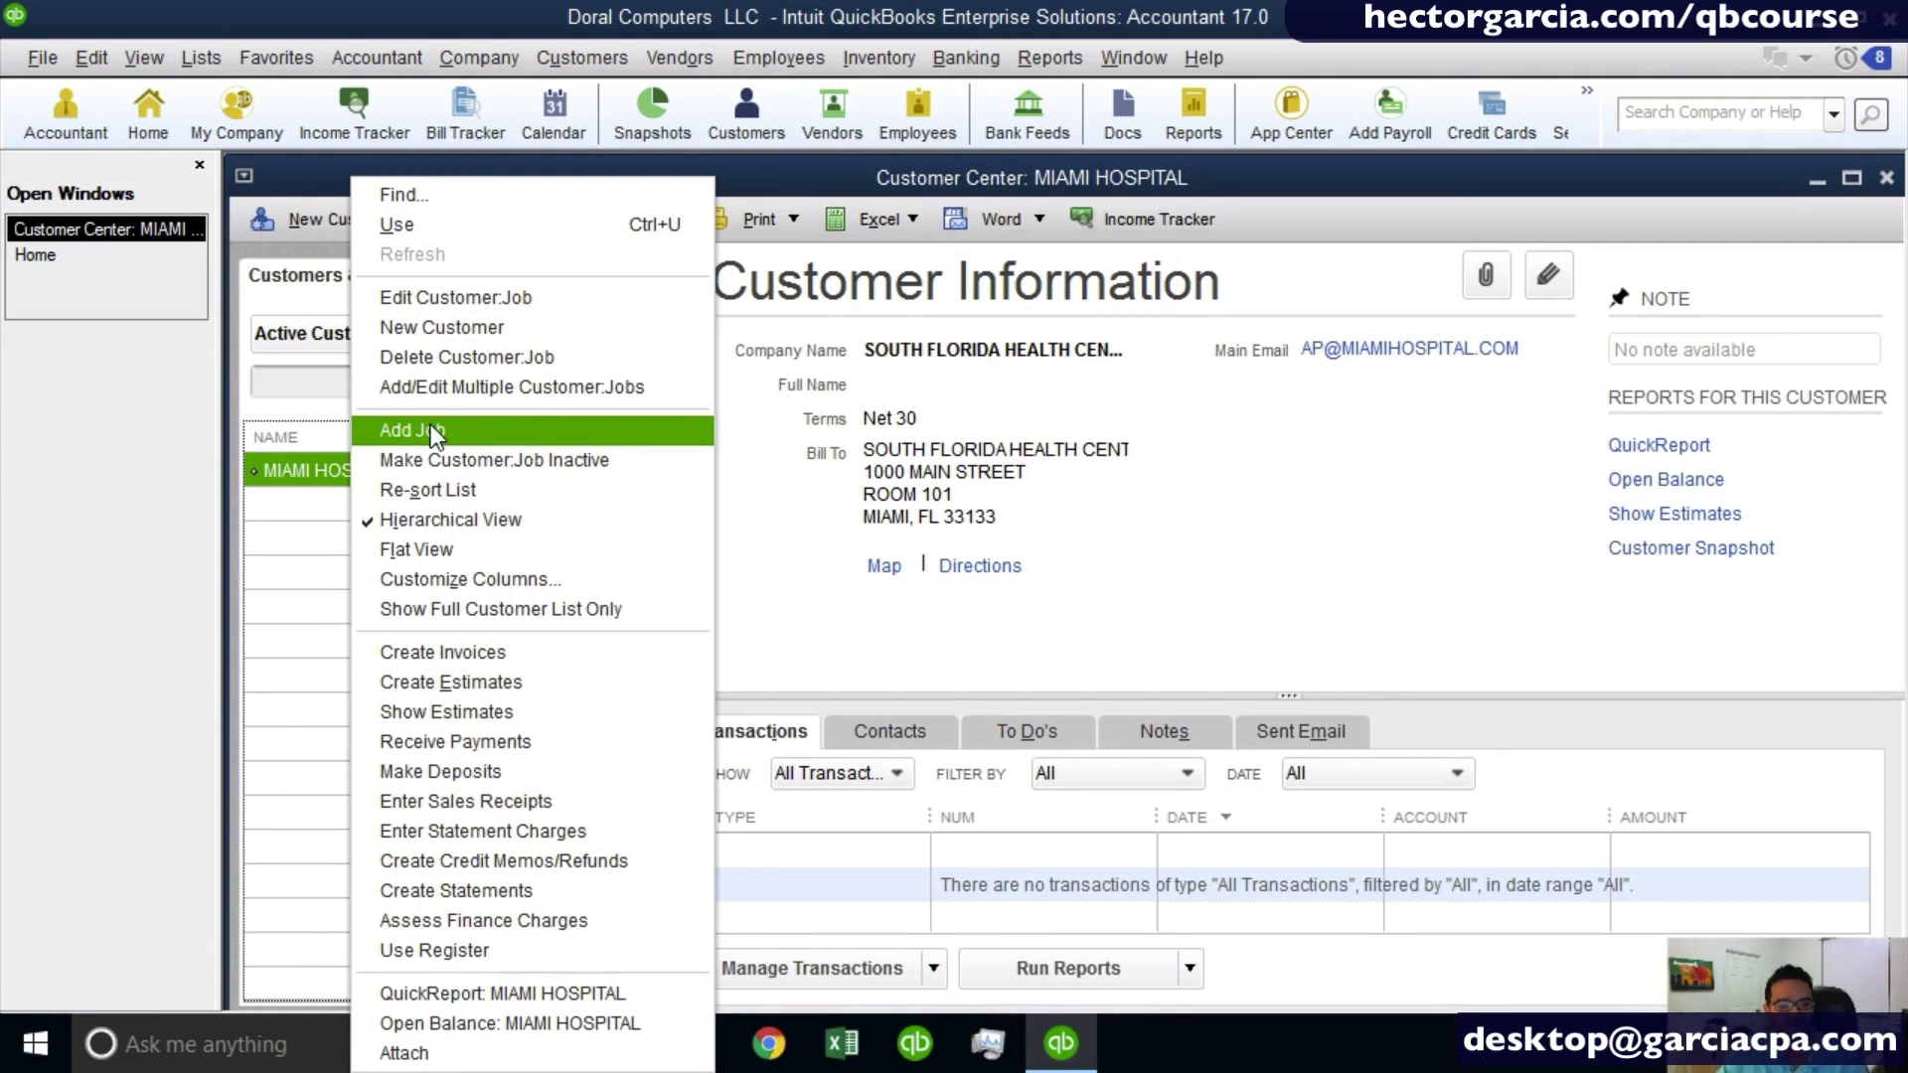
pyautogui.click(296, 225)
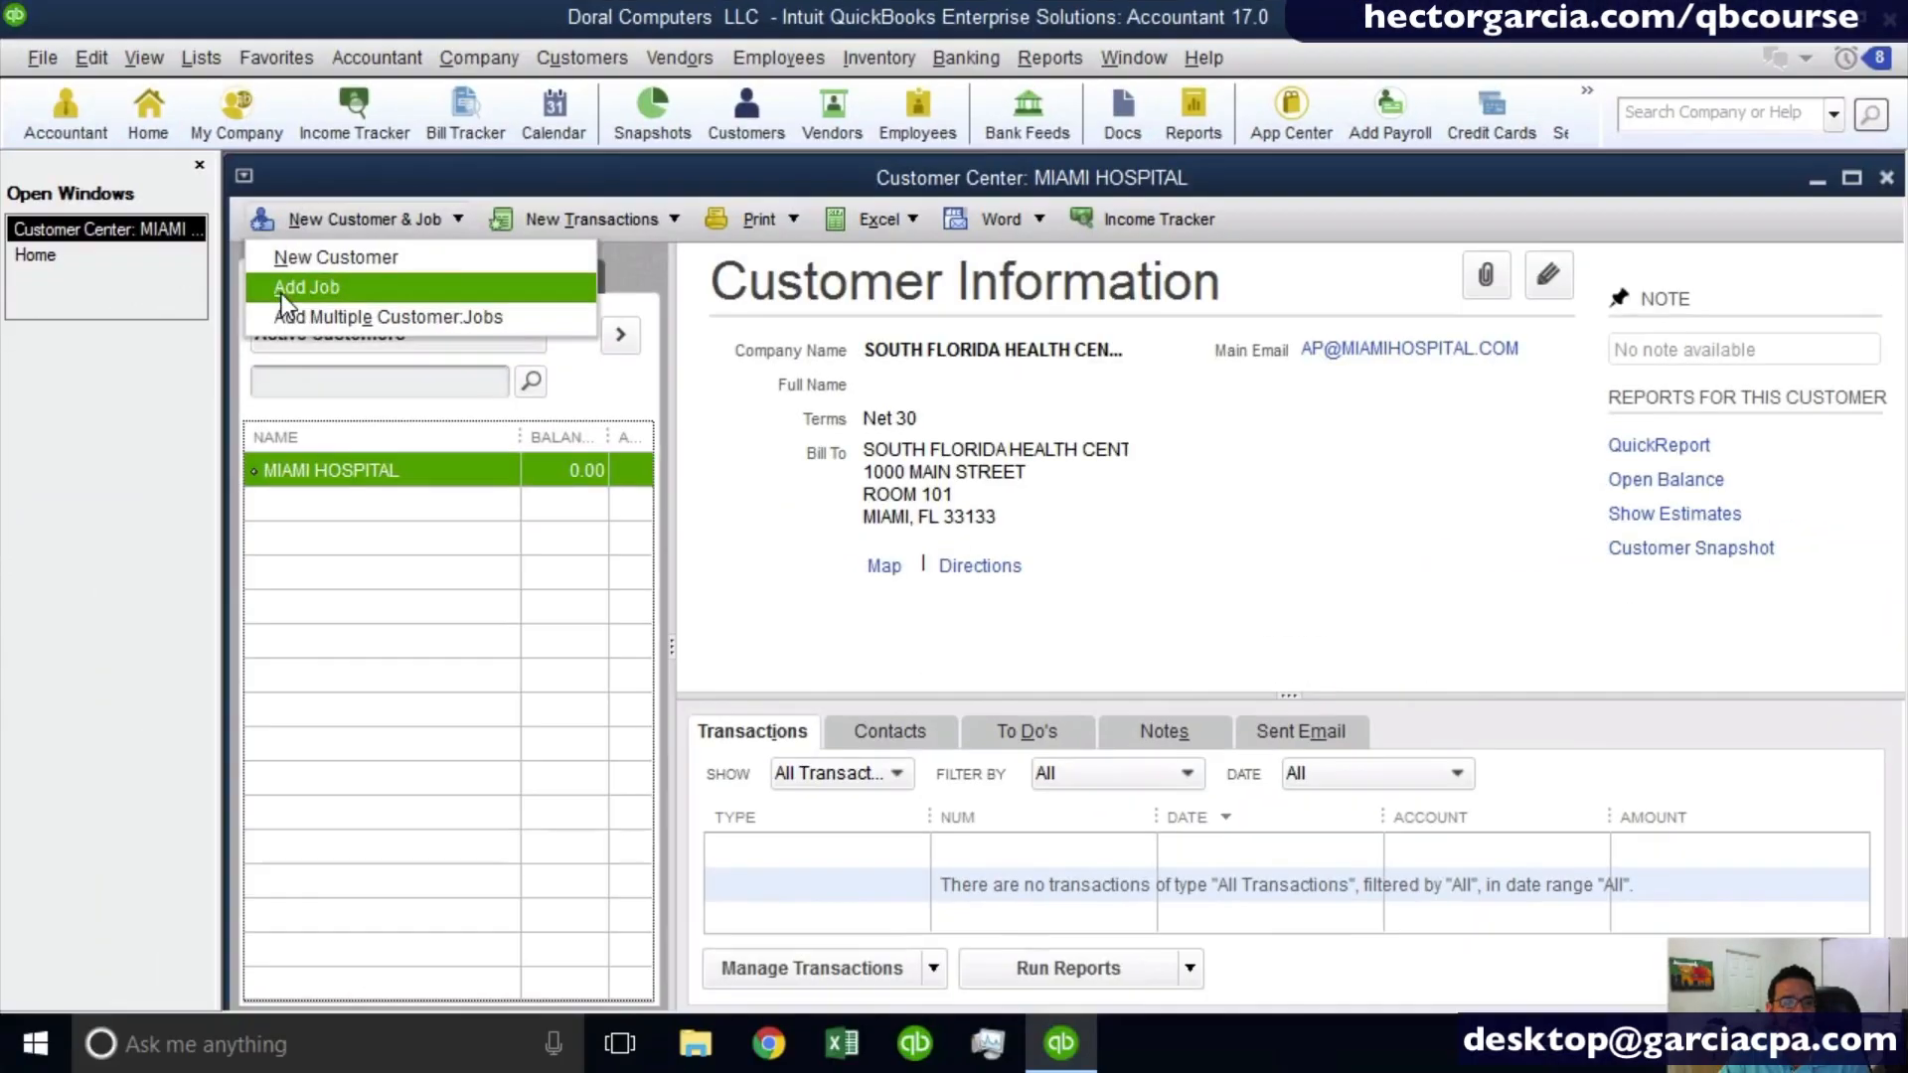
pyautogui.click(370, 487)
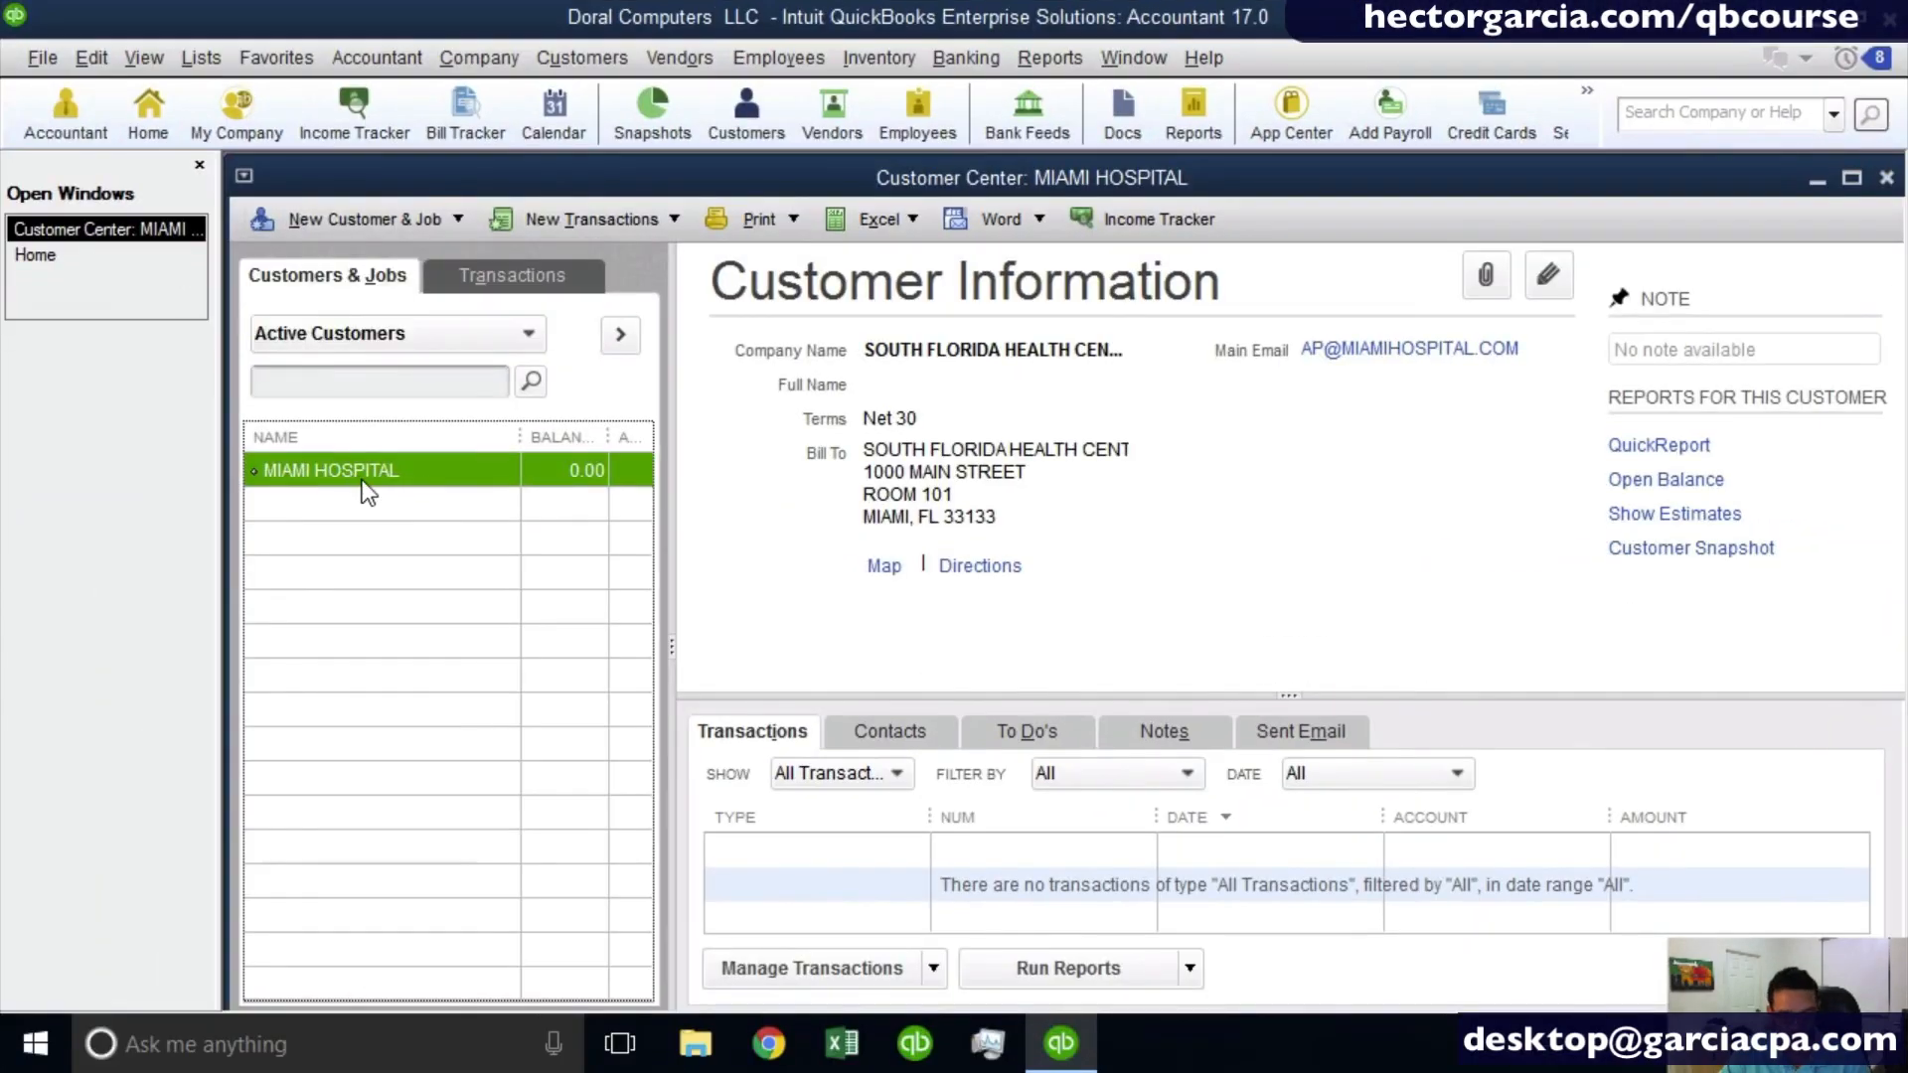
# - Start a new job under Miami Hospital and check the customer choices, keeping Miami Hospital assigned
pyautogui.hotkey('alt', 'n')
pyautogui.press('a')
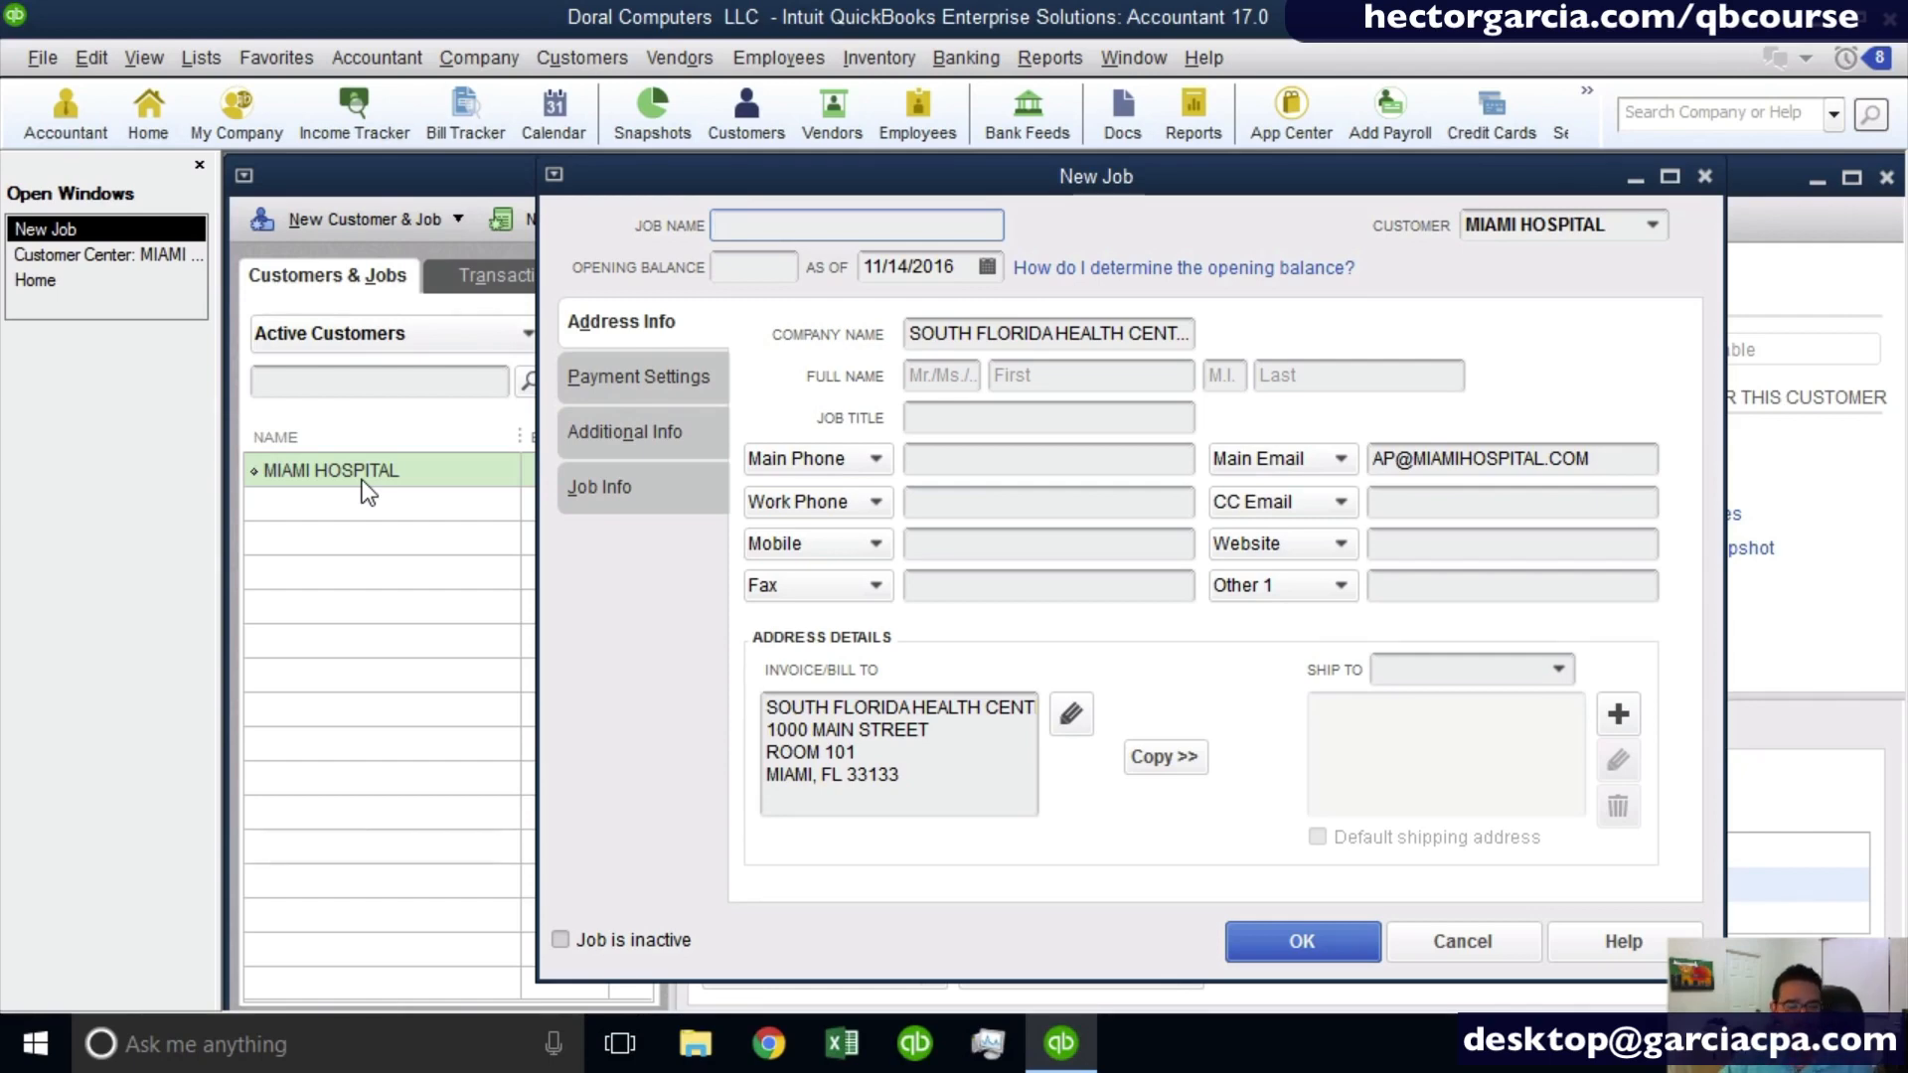
pyautogui.moveTo(1033, 185); pyautogui.dragTo(1084, 185)
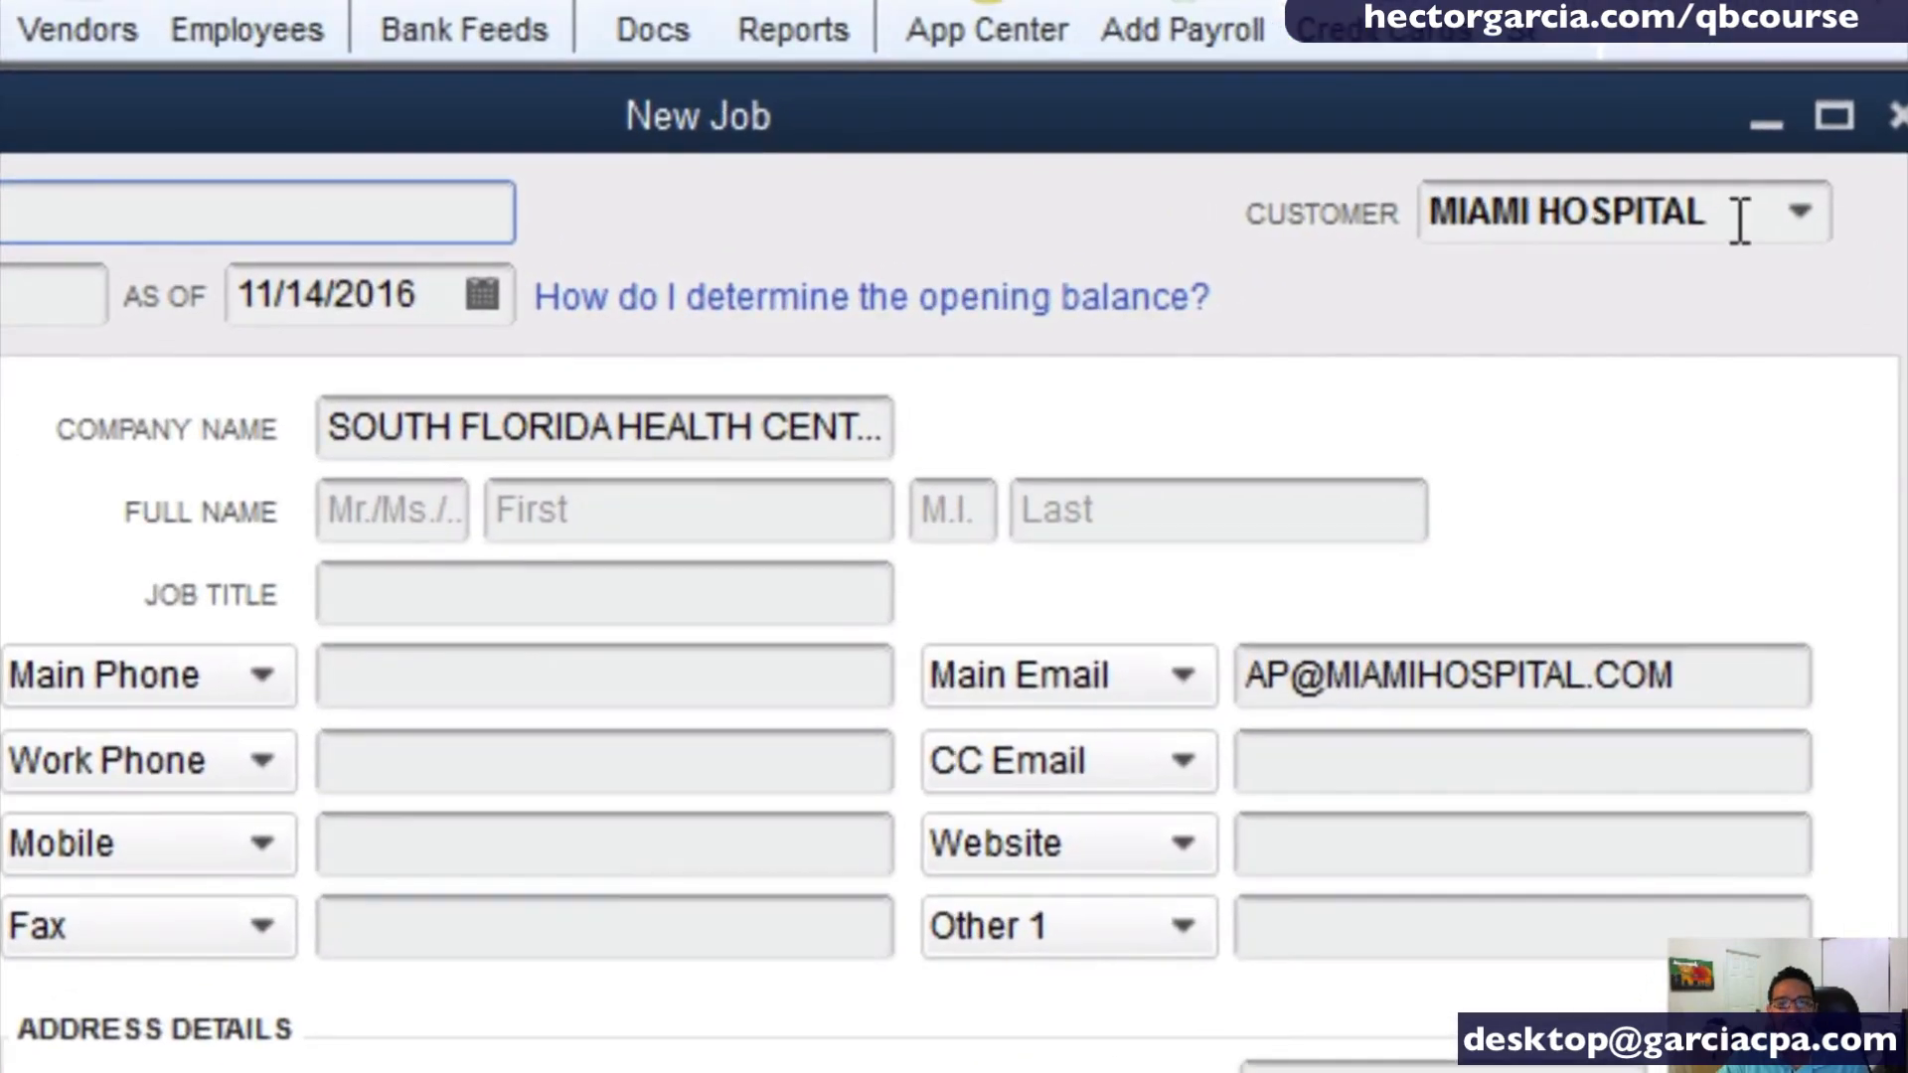
pyautogui.click(1771, 216)
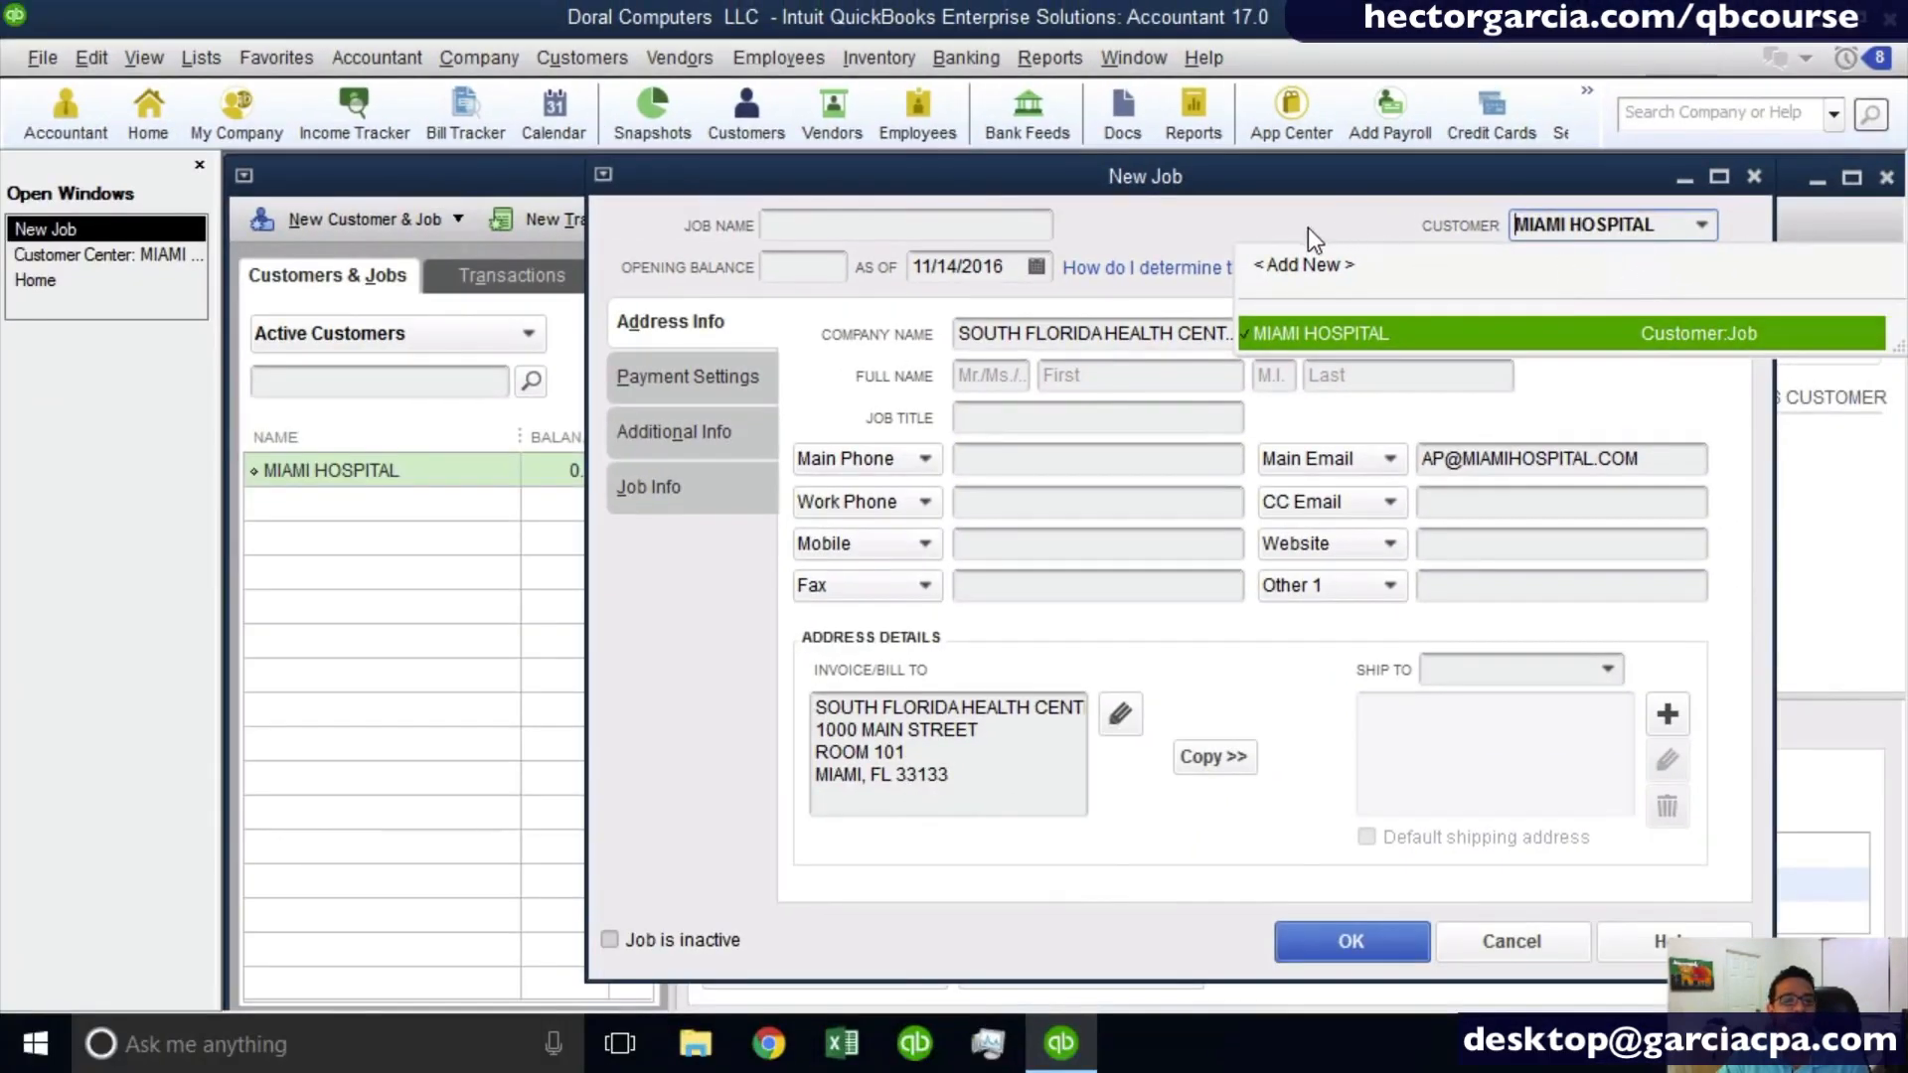
pyautogui.click(1226, 222)
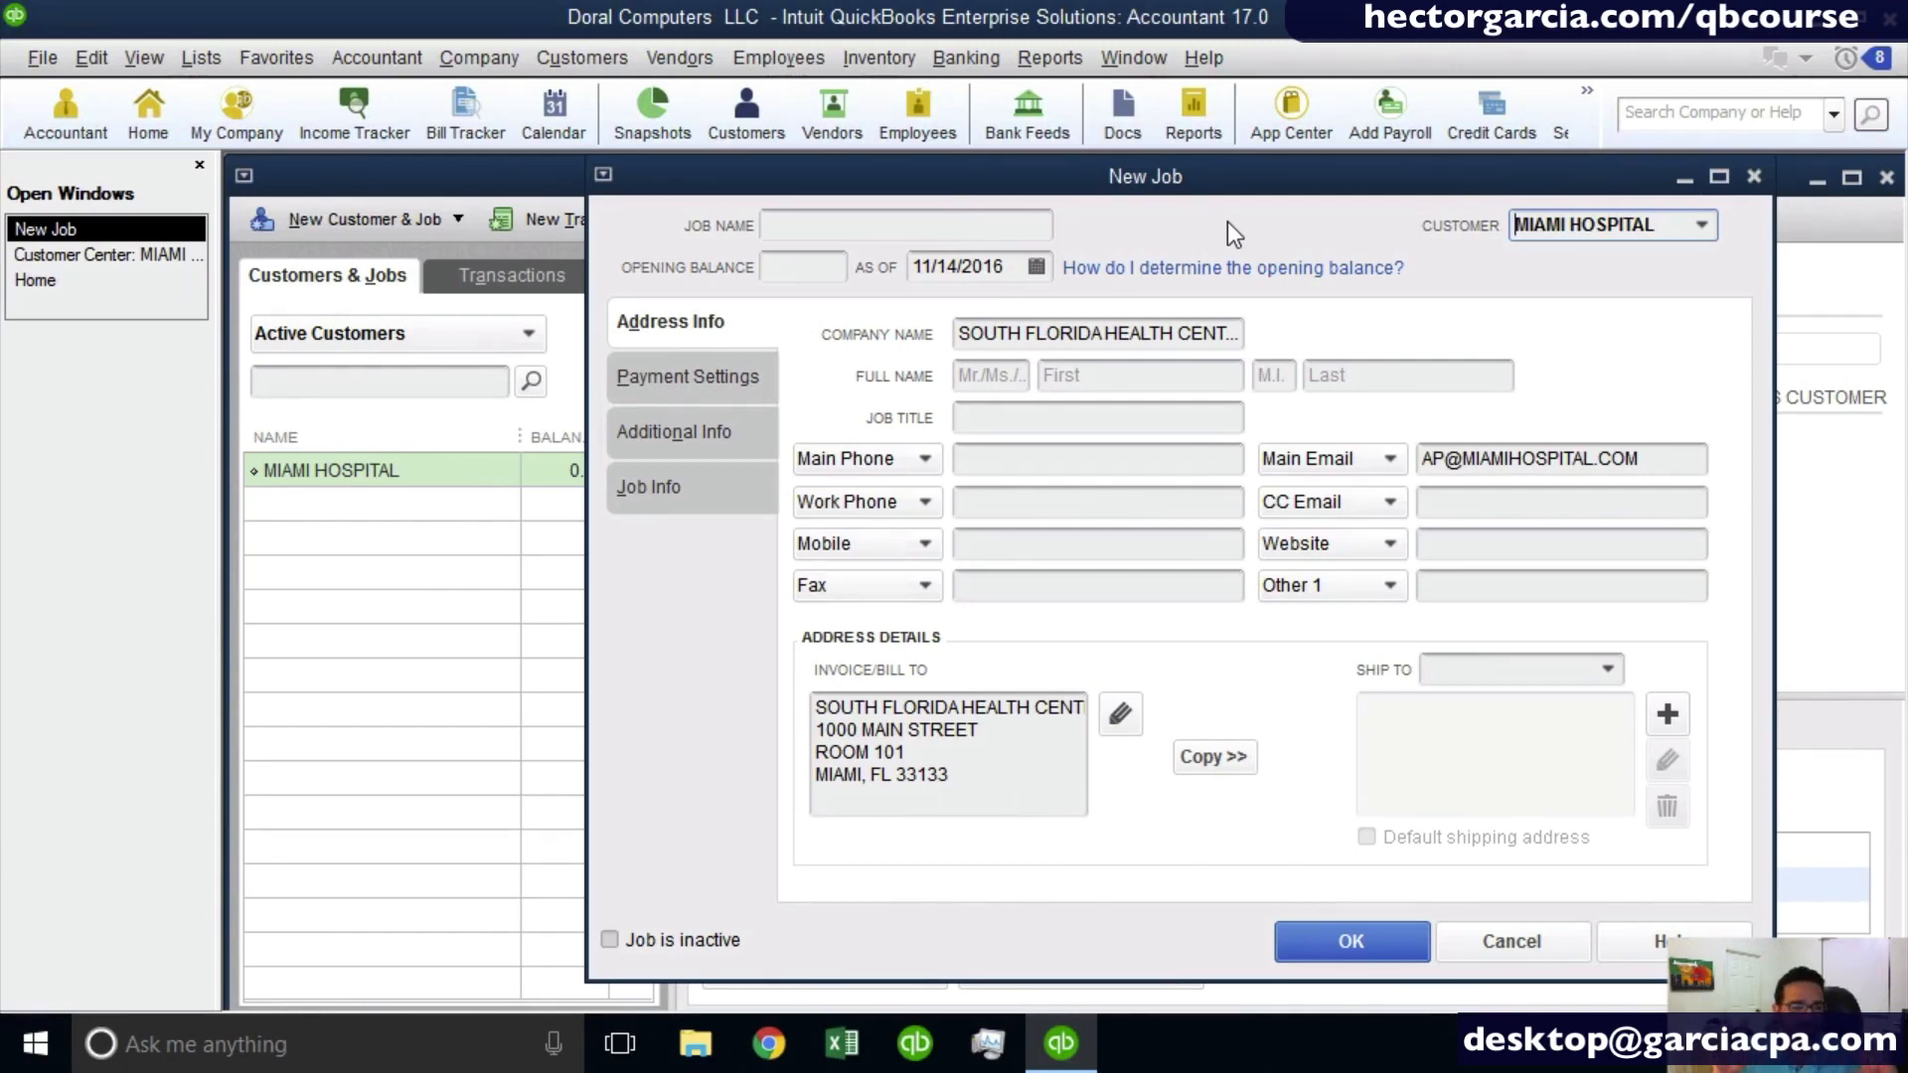
# - Name the job 001 MATERNITY EXPANSION, save it and widen the Name column to fit it
pyautogui.click(856, 228)
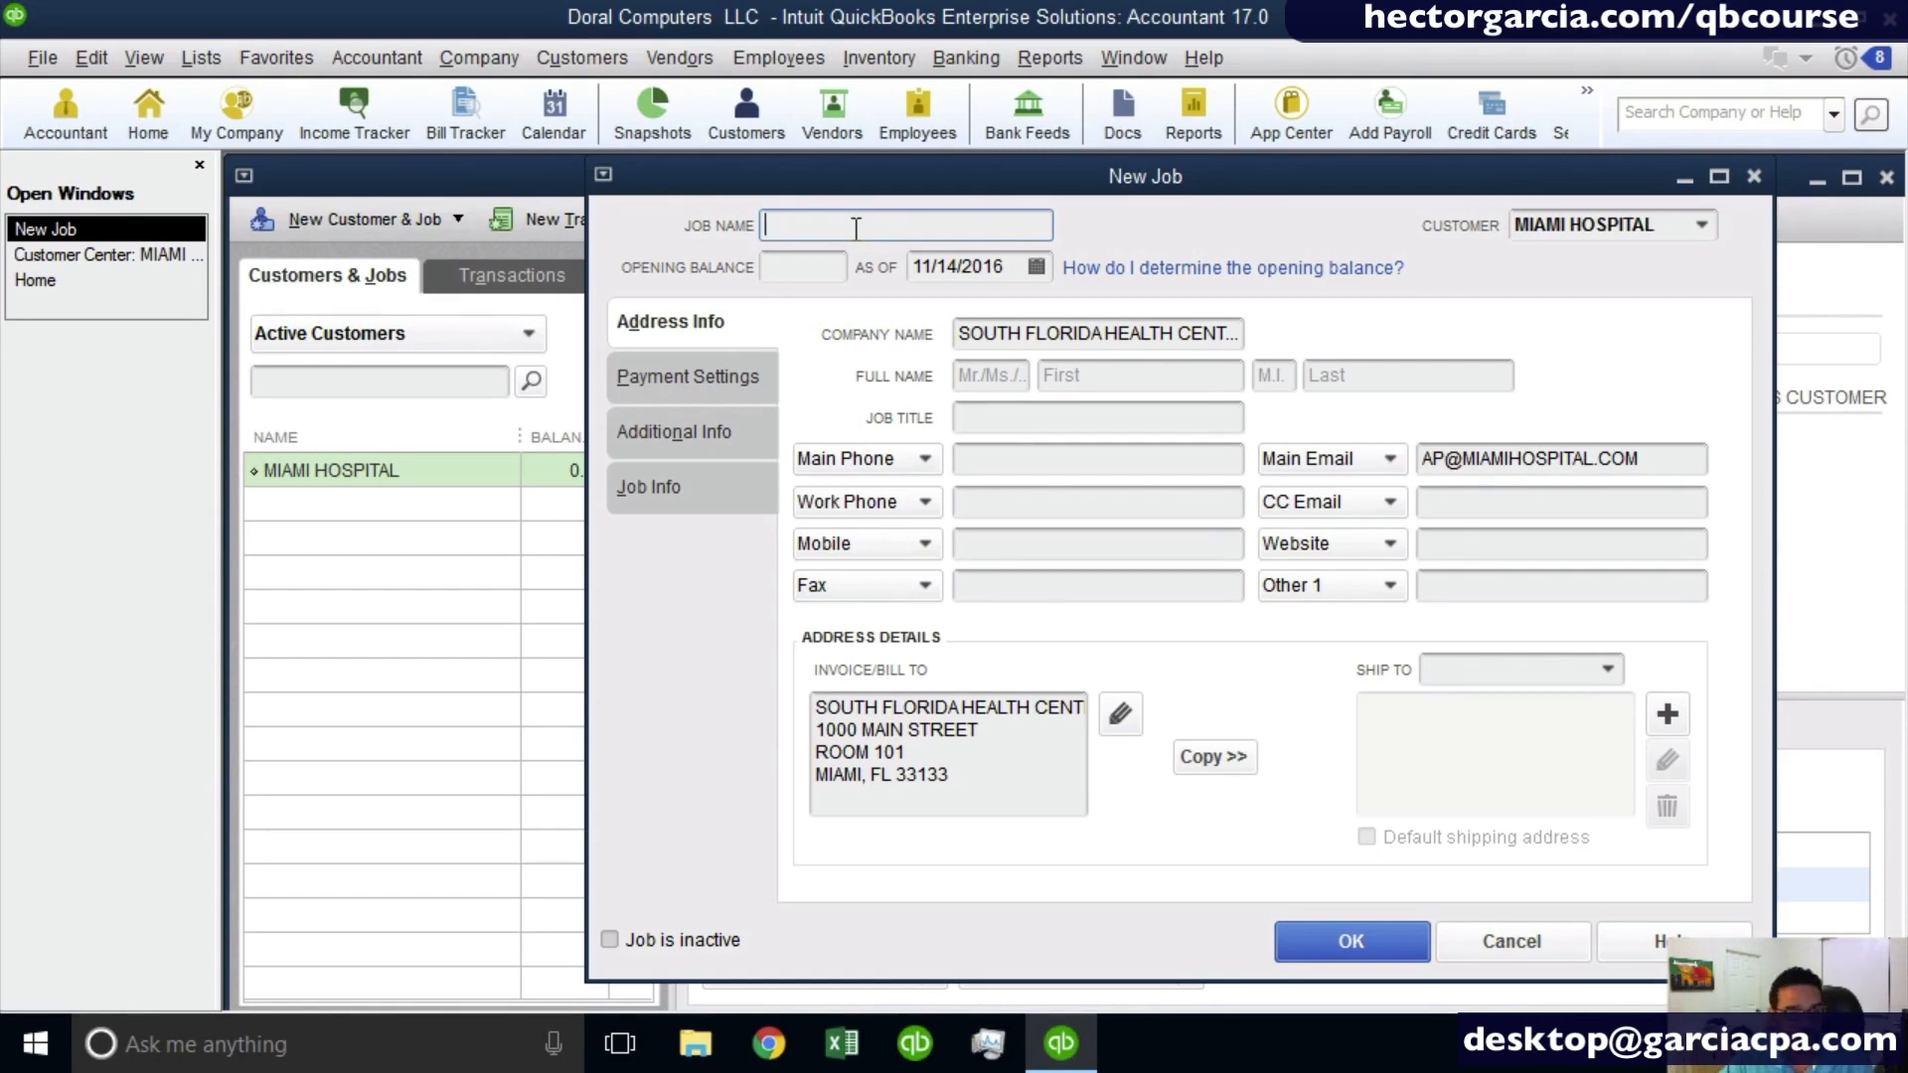
pyautogui.write('001 ')
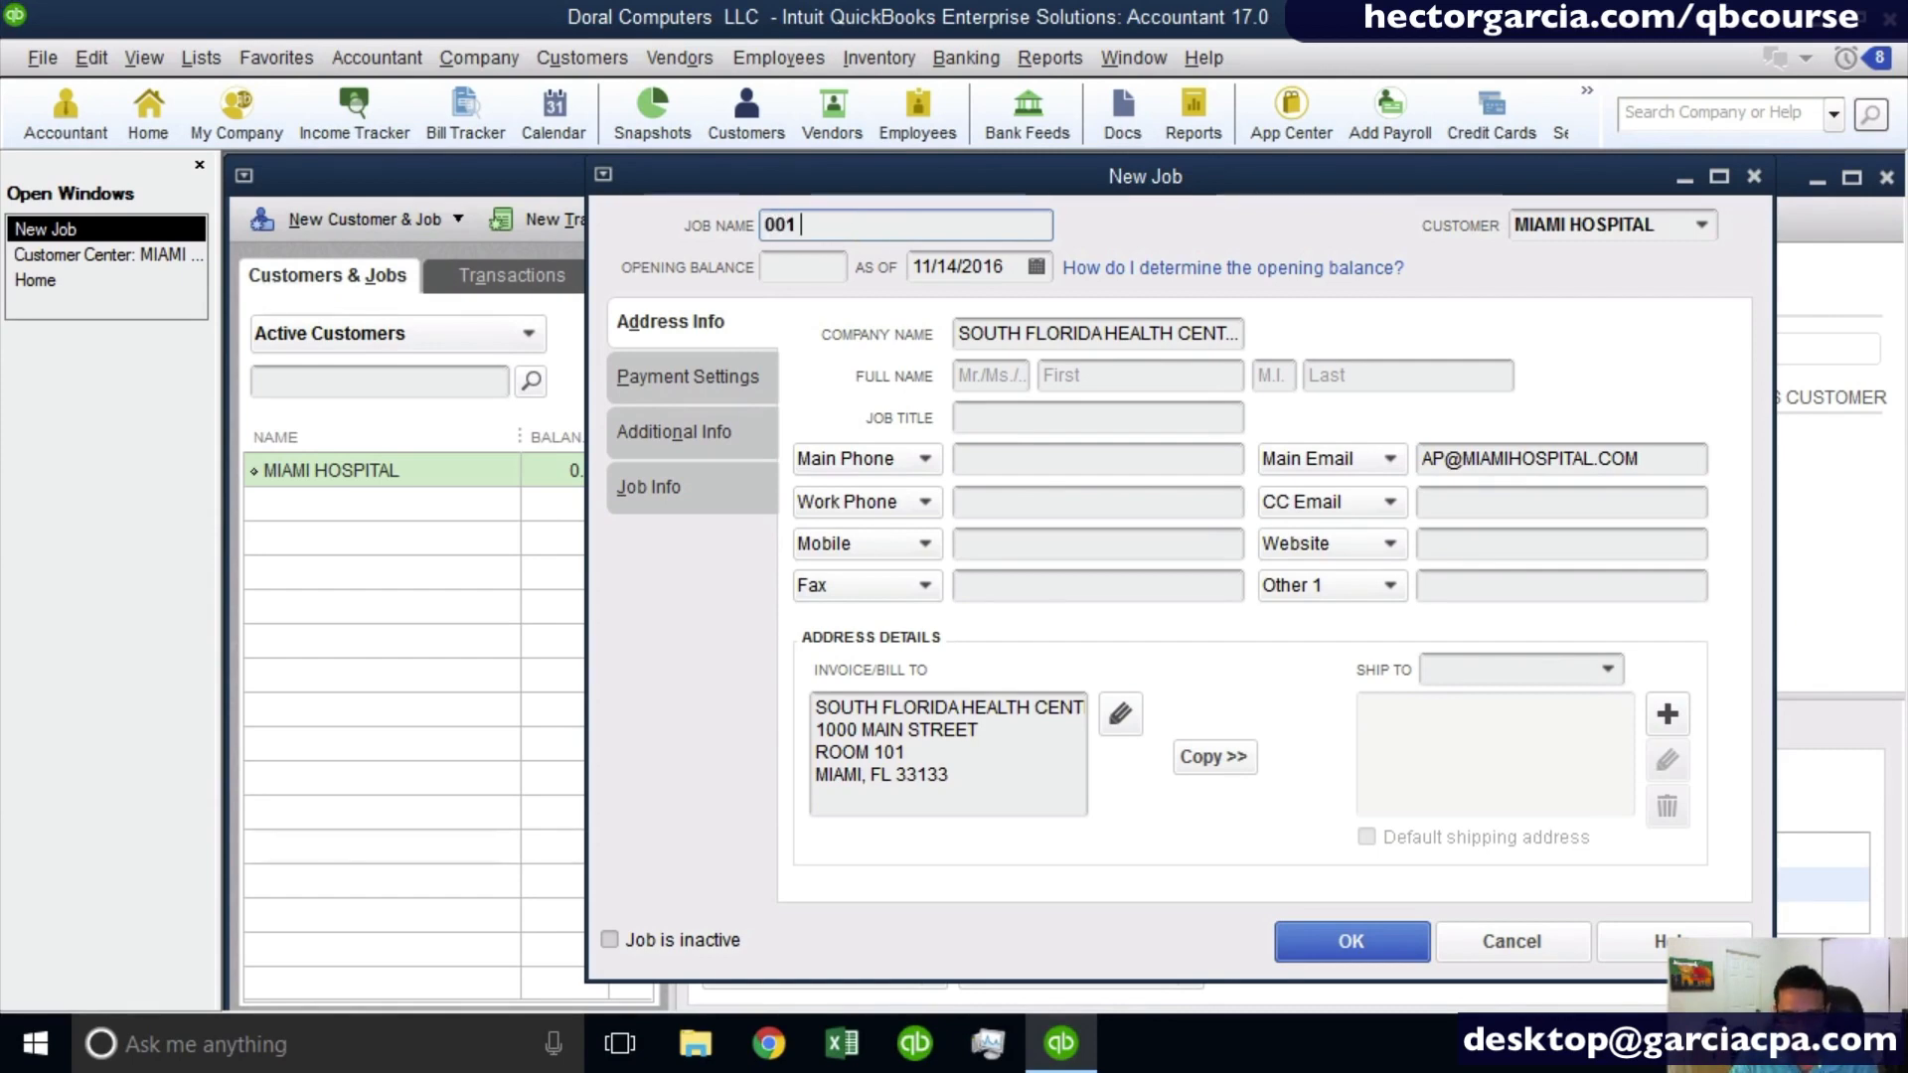
pyautogui.write('MATERNI')
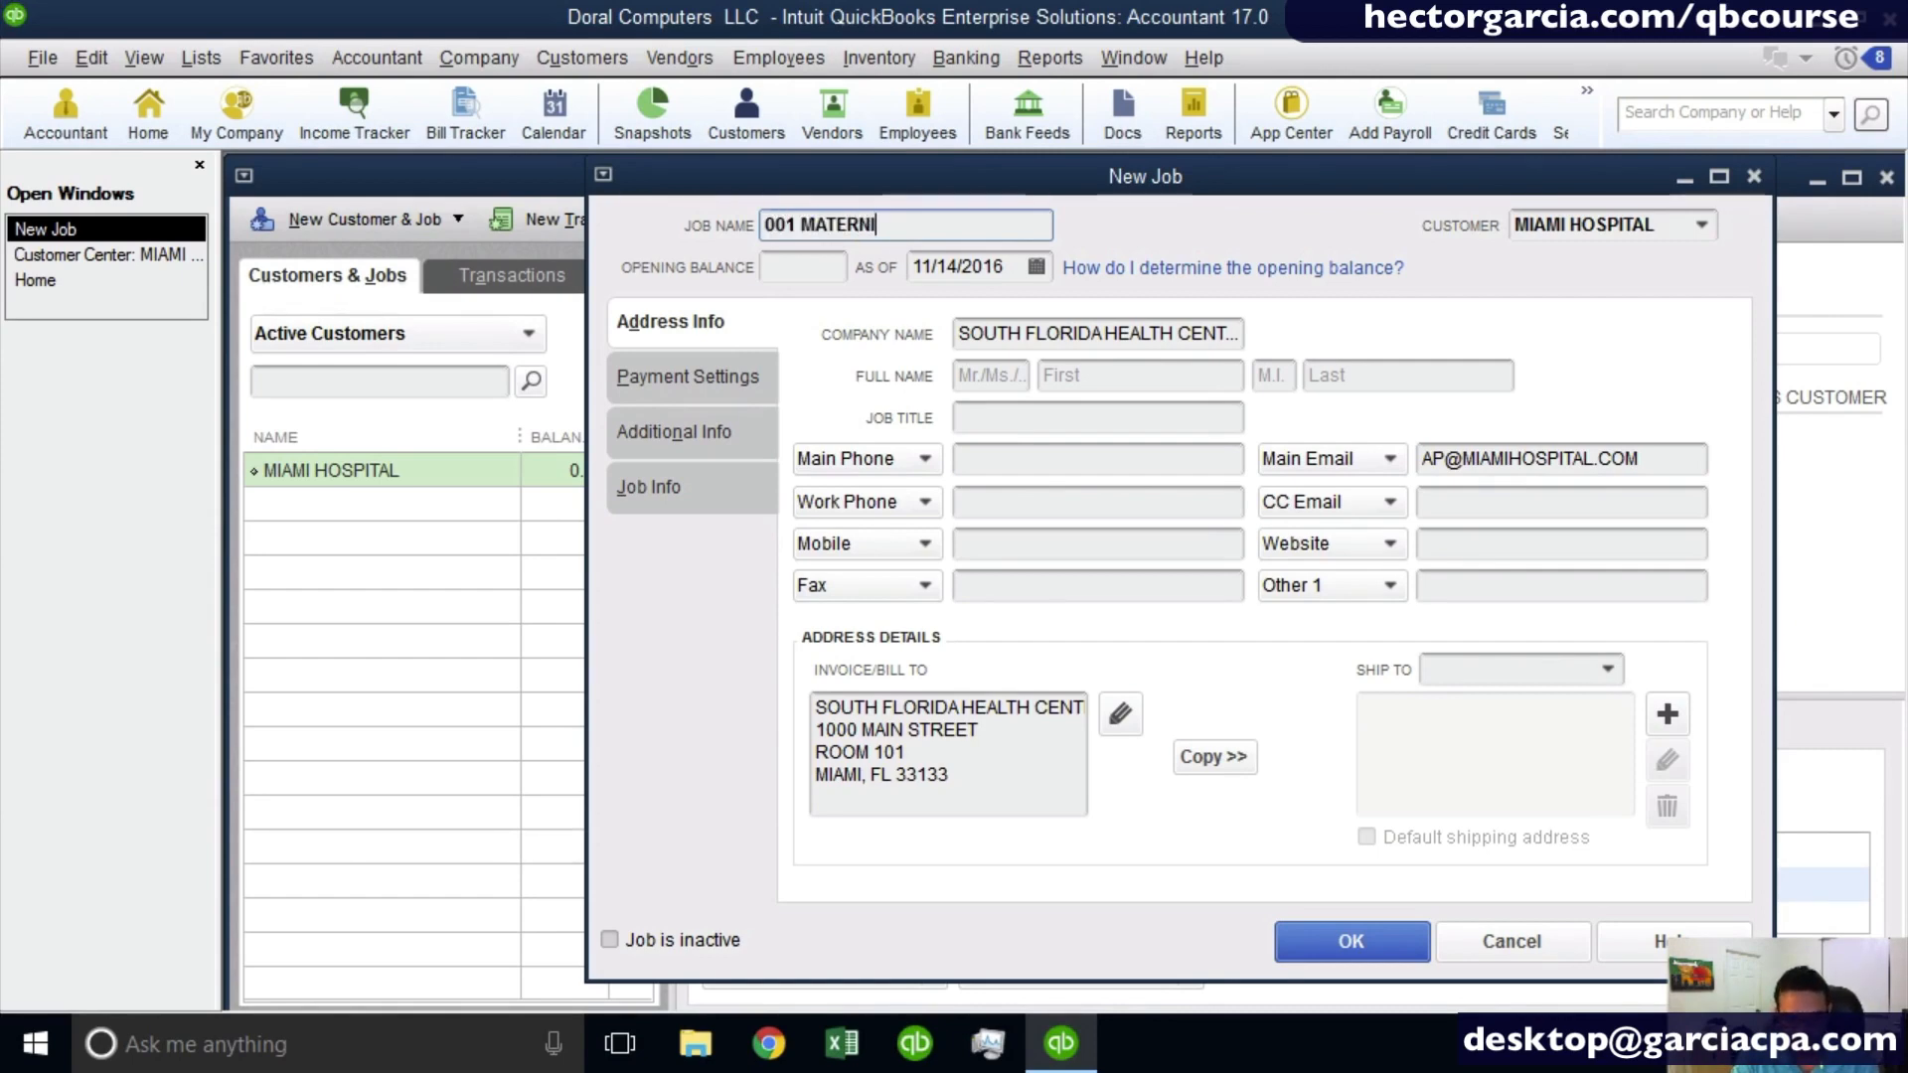
pyautogui.write('TY EXPANSION')
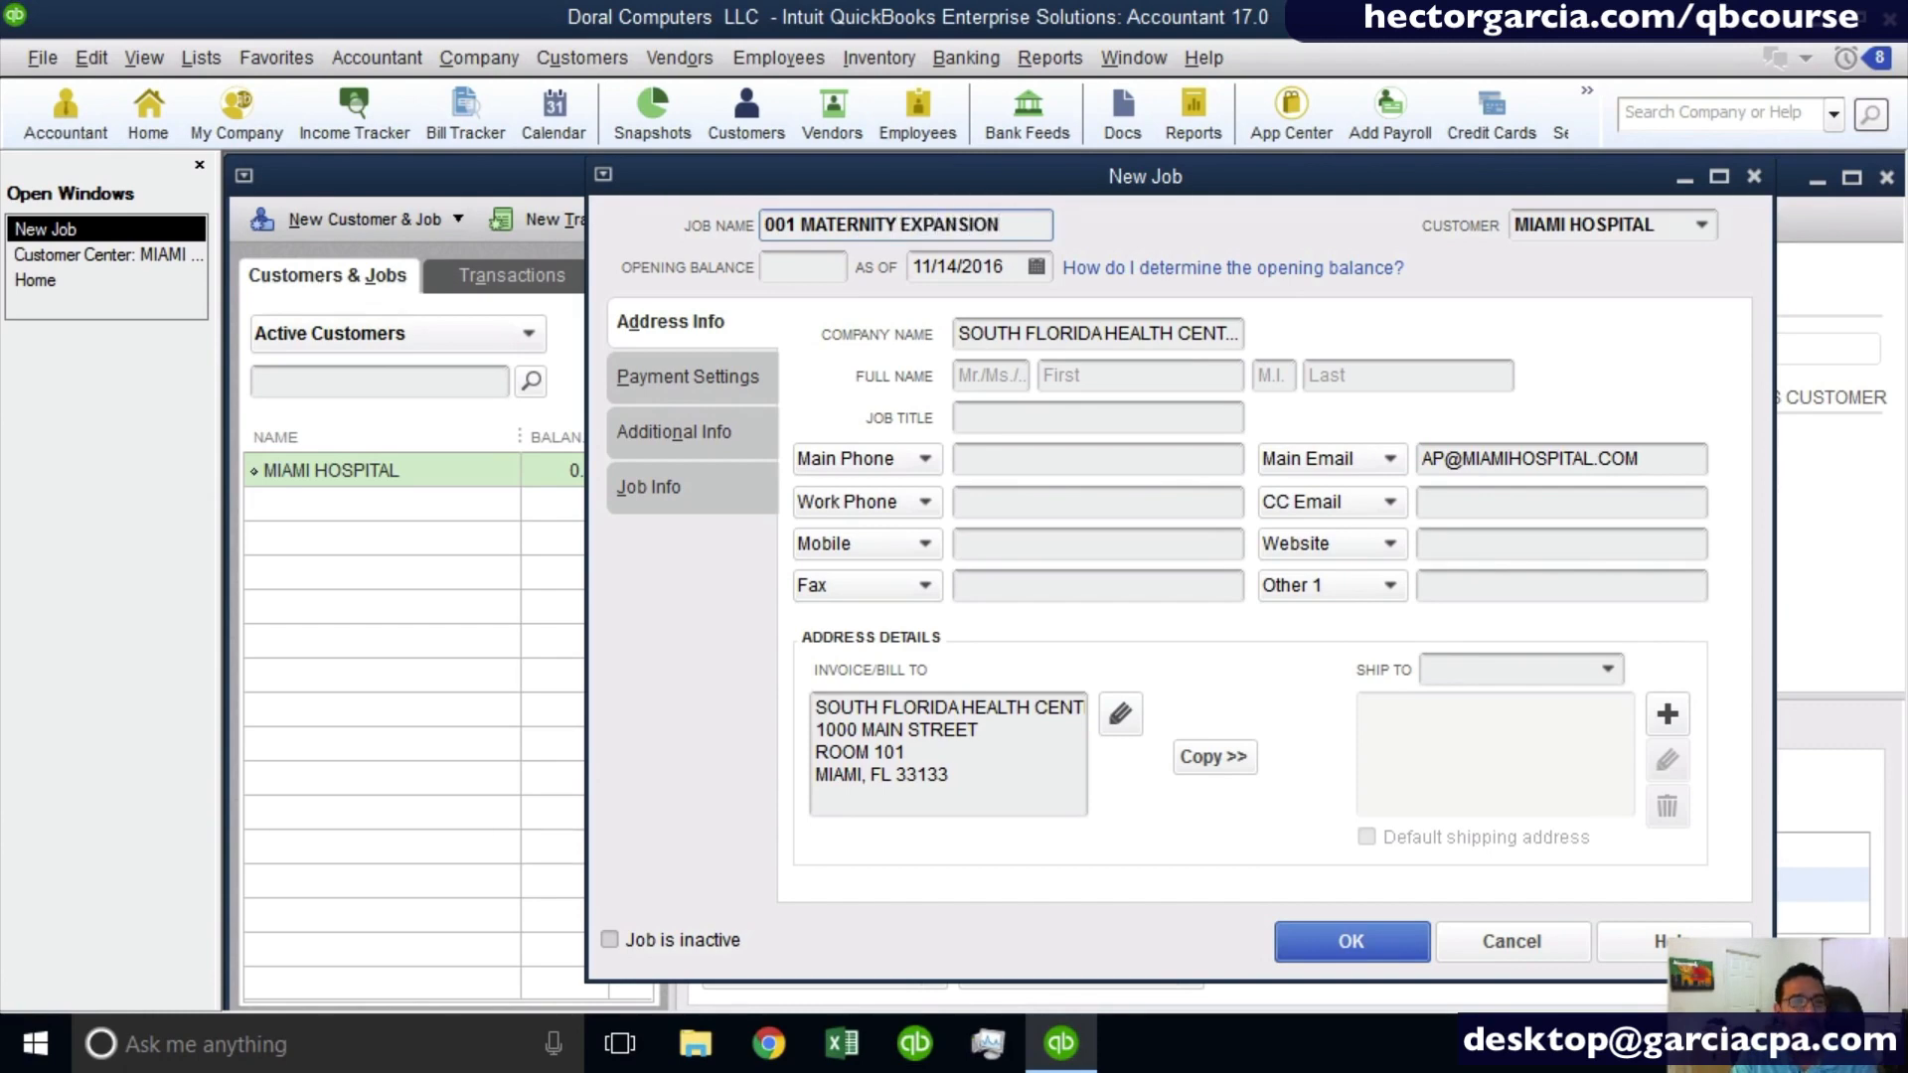
pyautogui.press('Return')
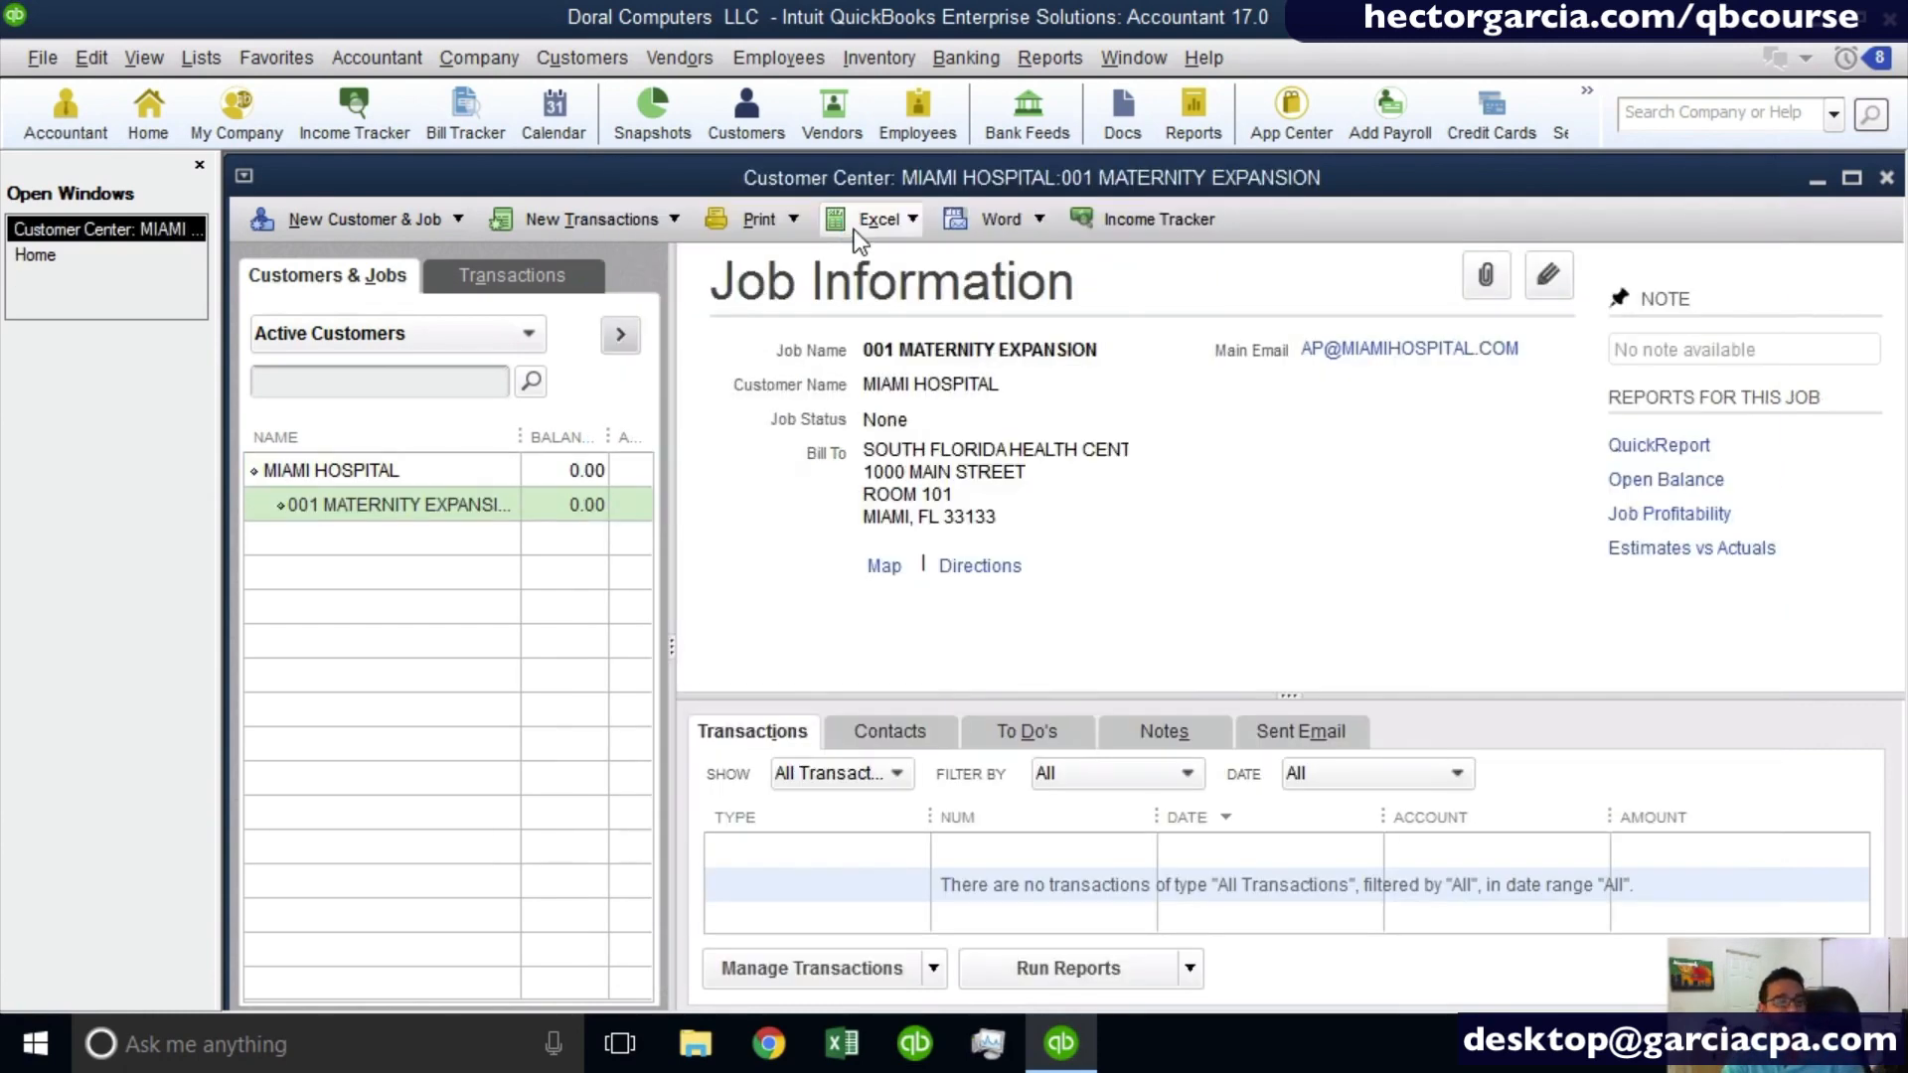
pyautogui.moveTo(520, 436); pyautogui.dragTo(568, 436)
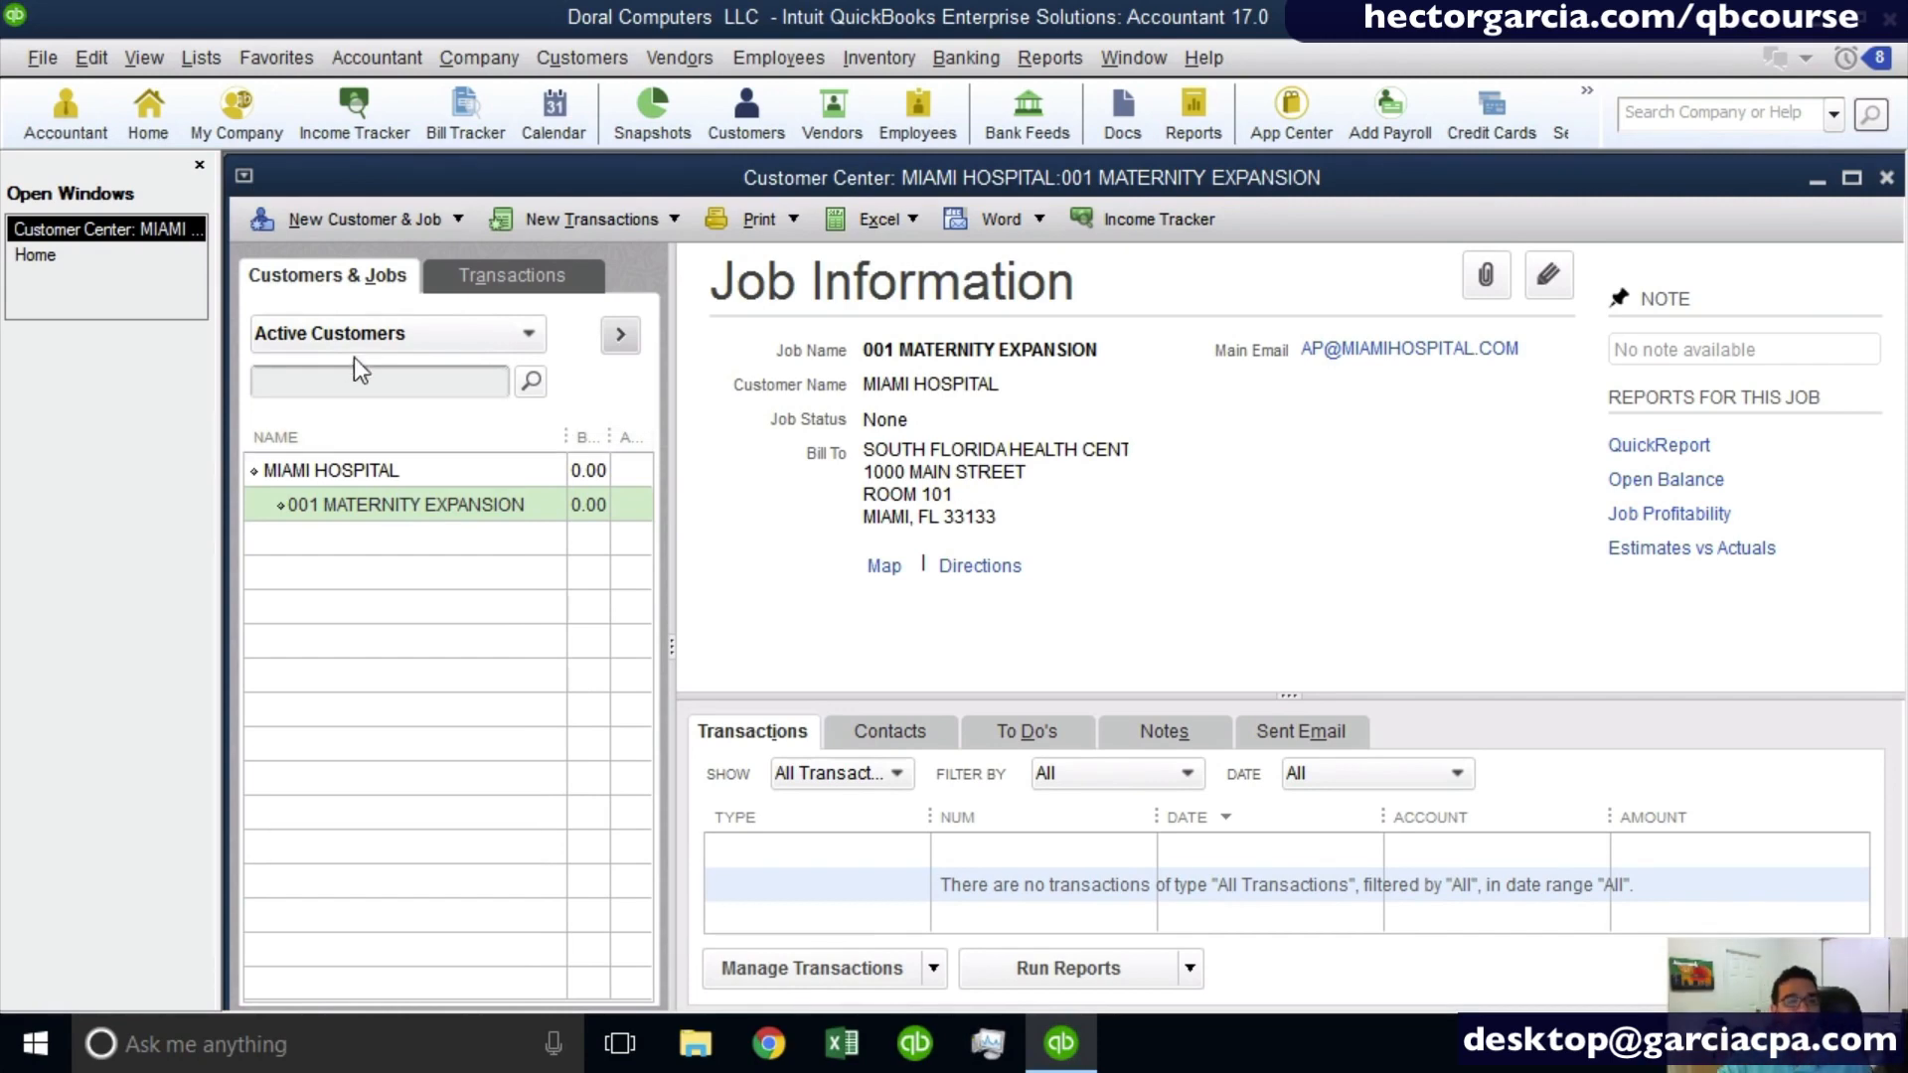
# - Add the job 002 NORTH LOCATION REMODEL beneath 001 MATERNITY EXPANSION and widen the customer list to fit its full name
pyautogui.click(431, 217)
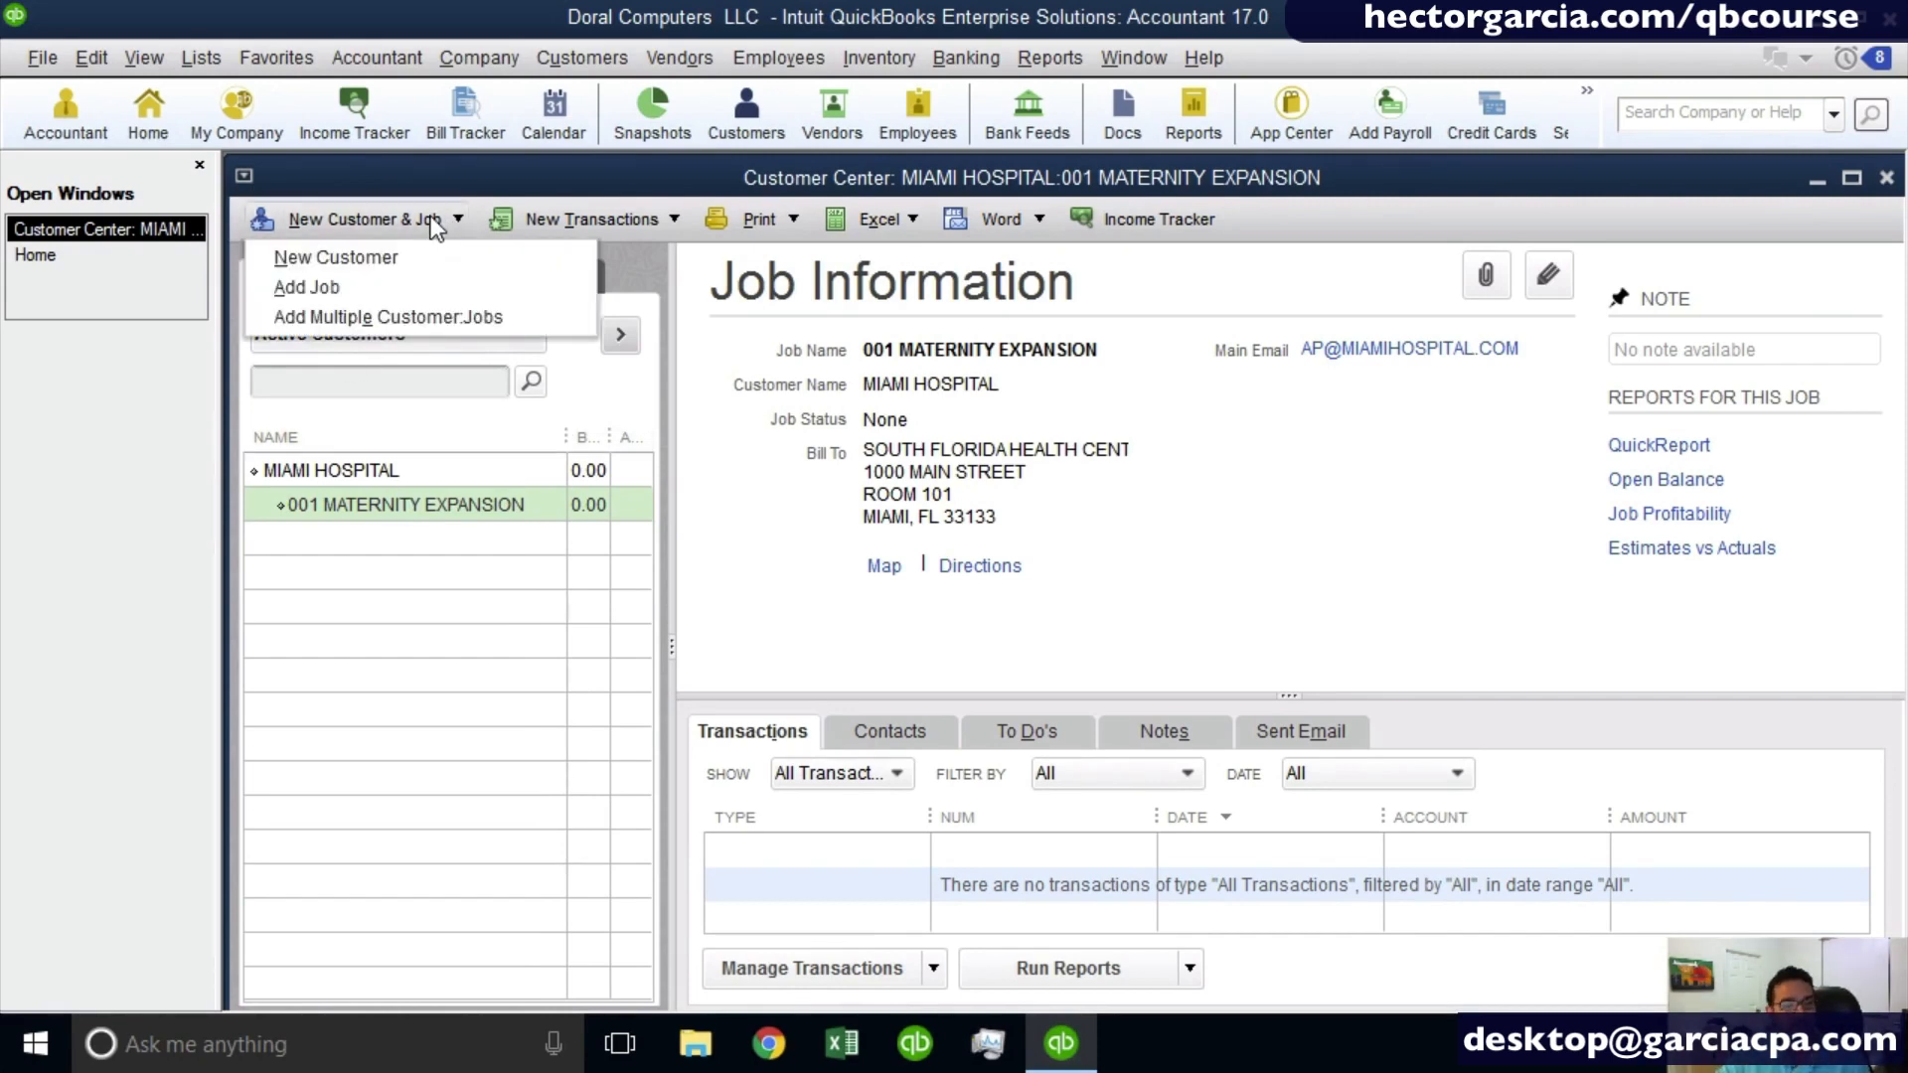
pyautogui.click(312, 284)
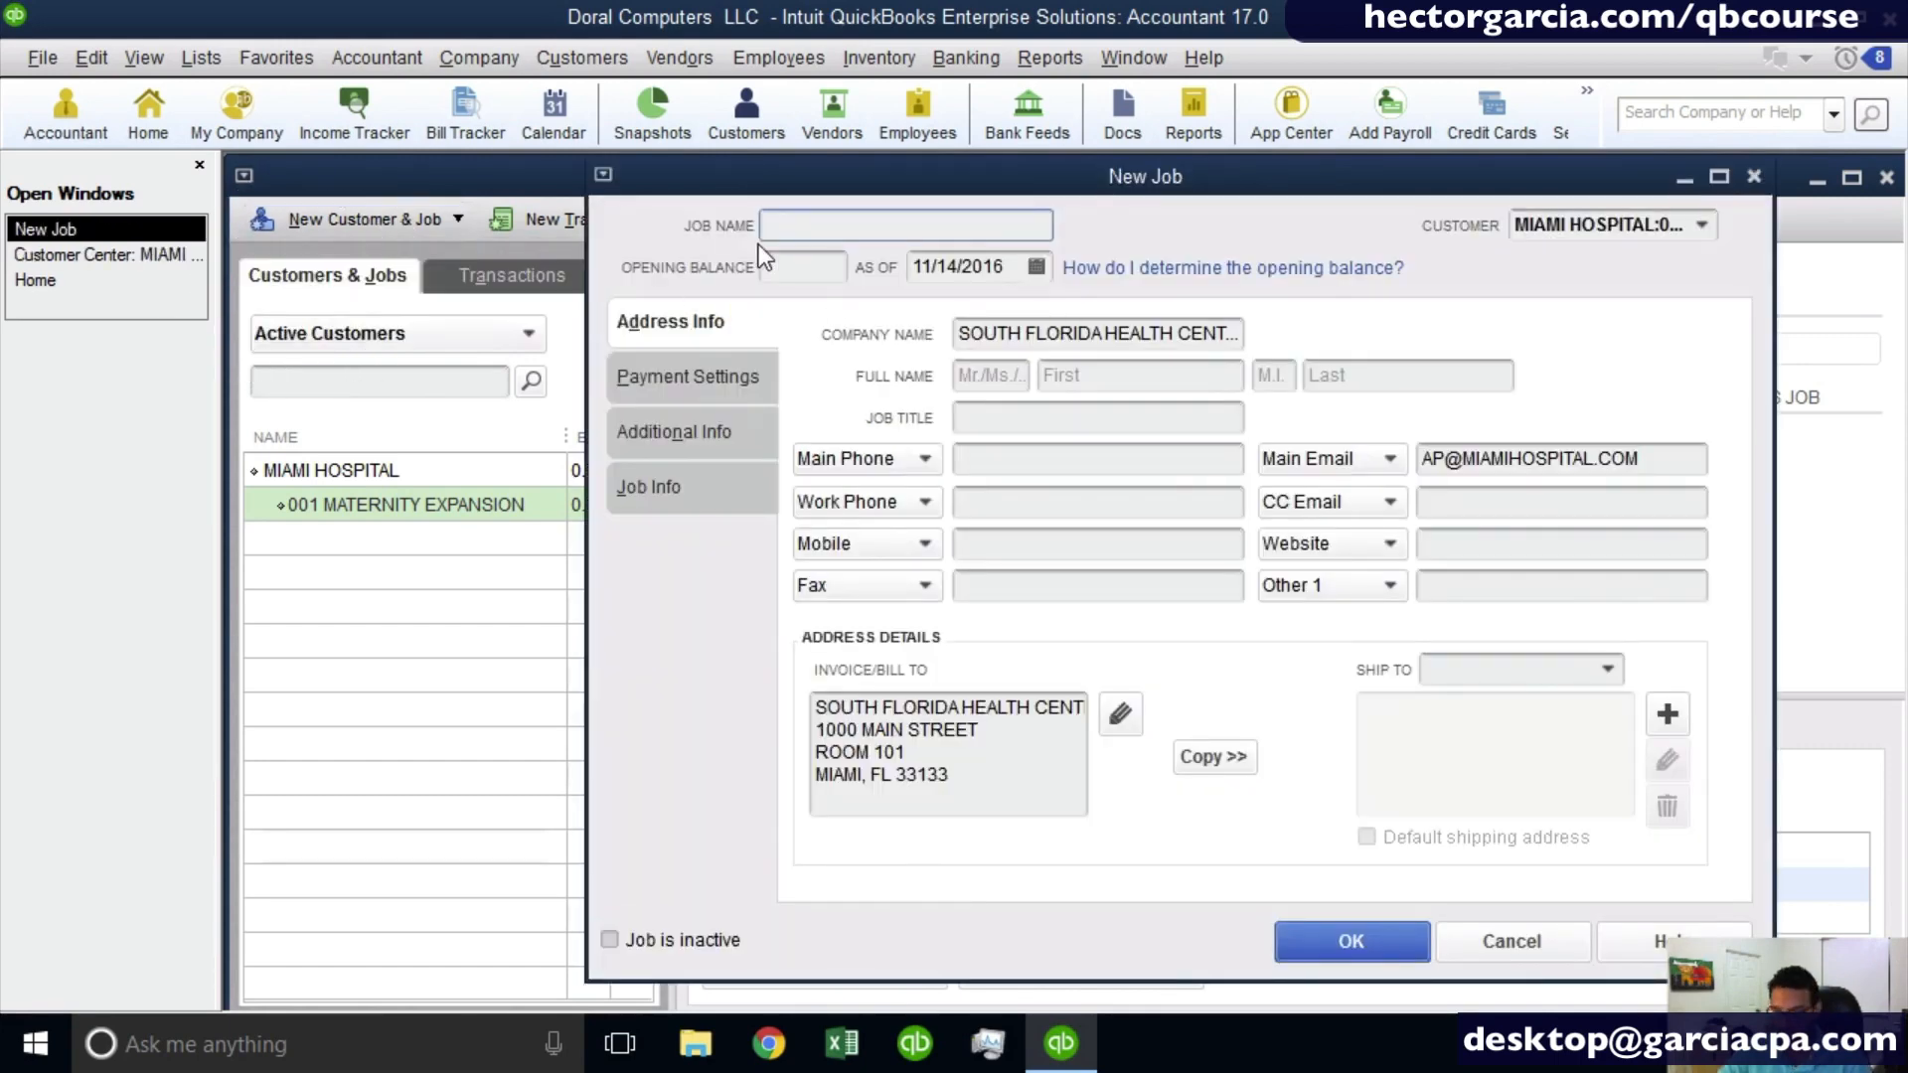
pyautogui.write('002 NO')
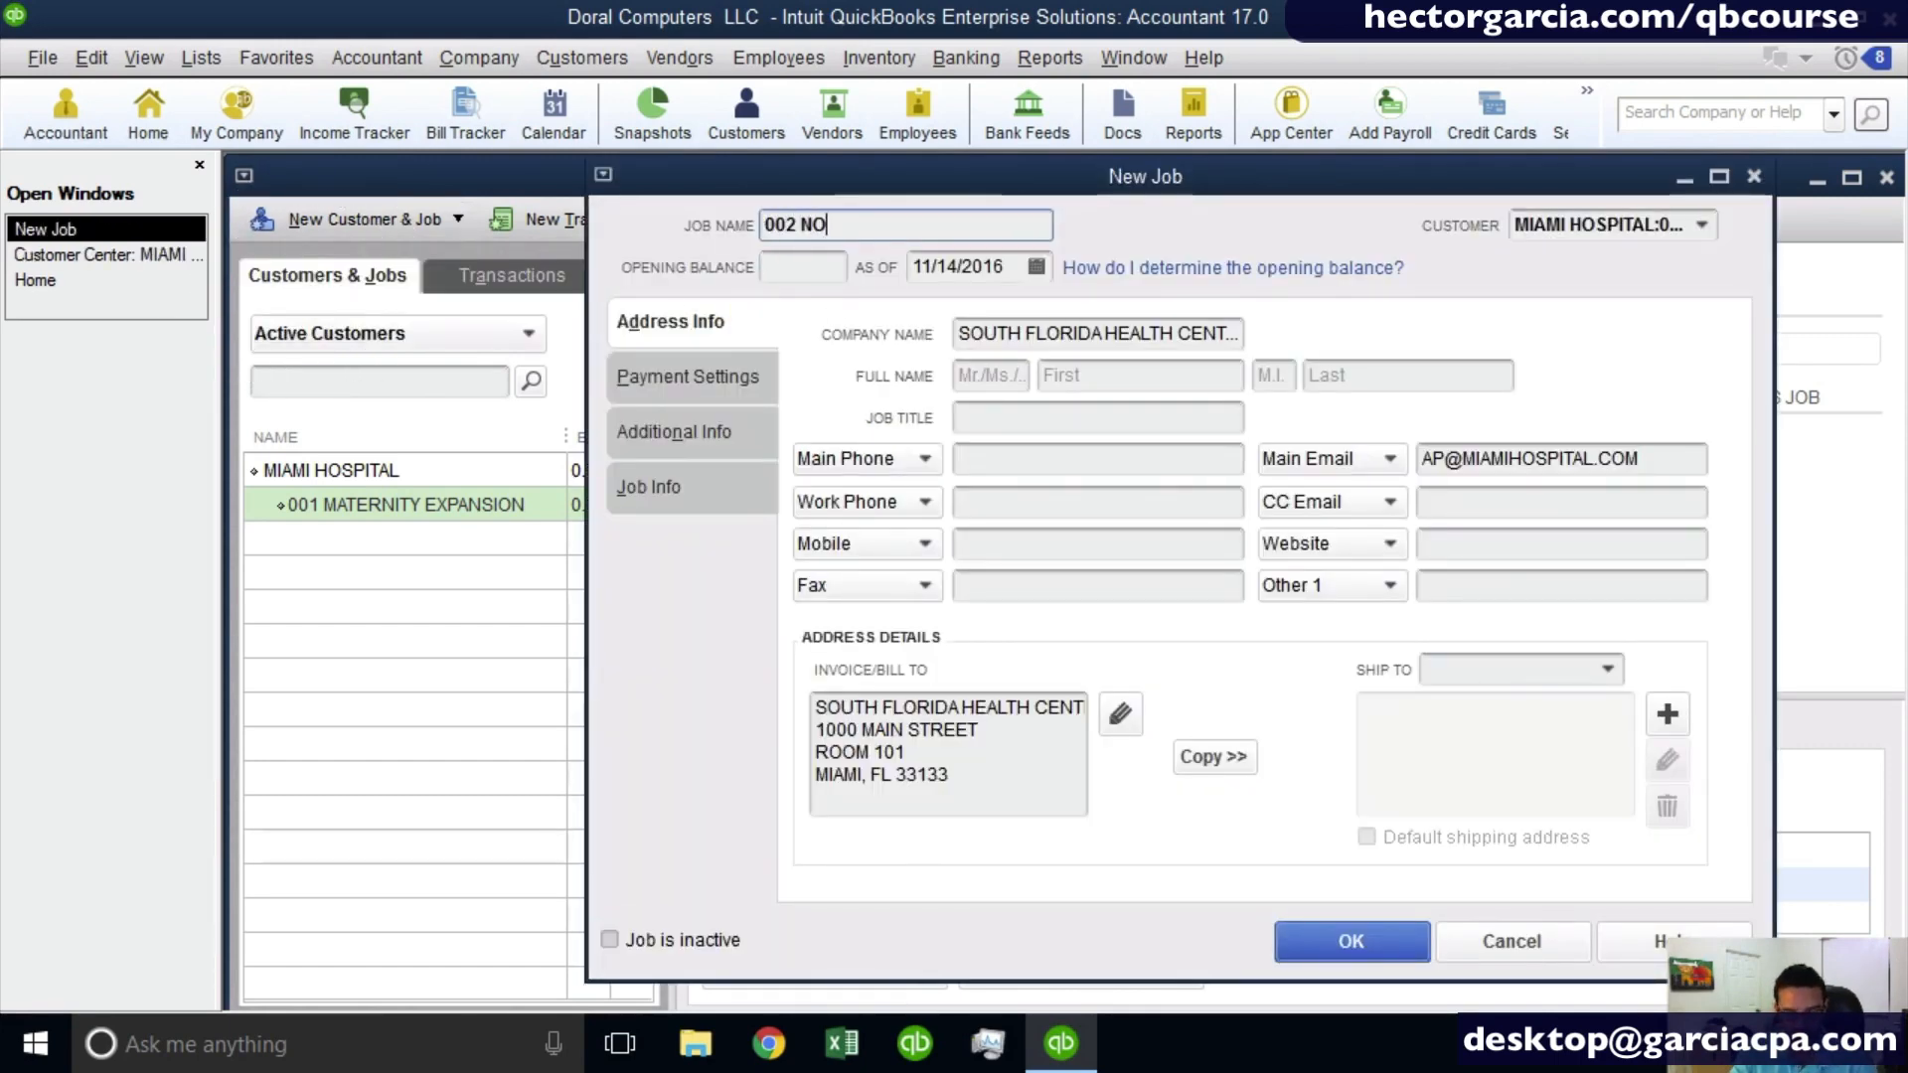
pyautogui.write('RTH LOCATION ')
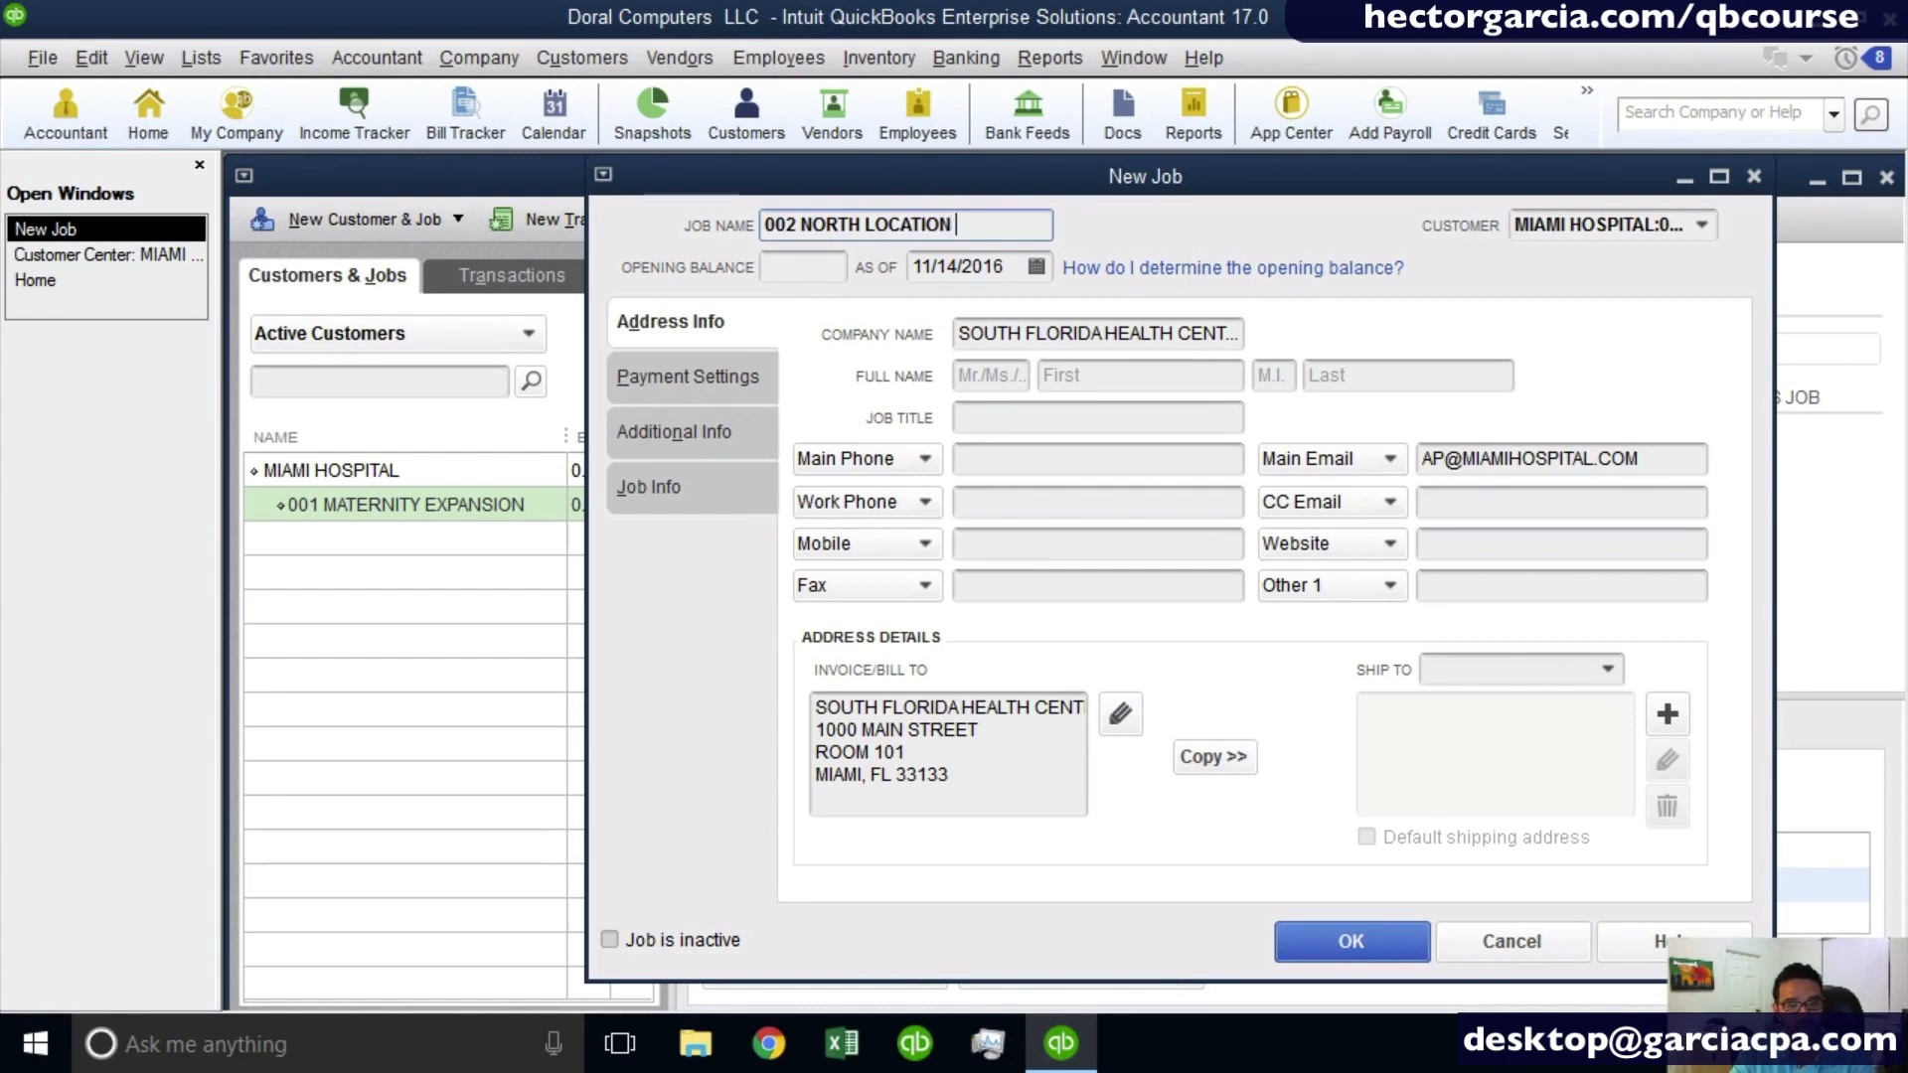
pyautogui.write('REMODEL')
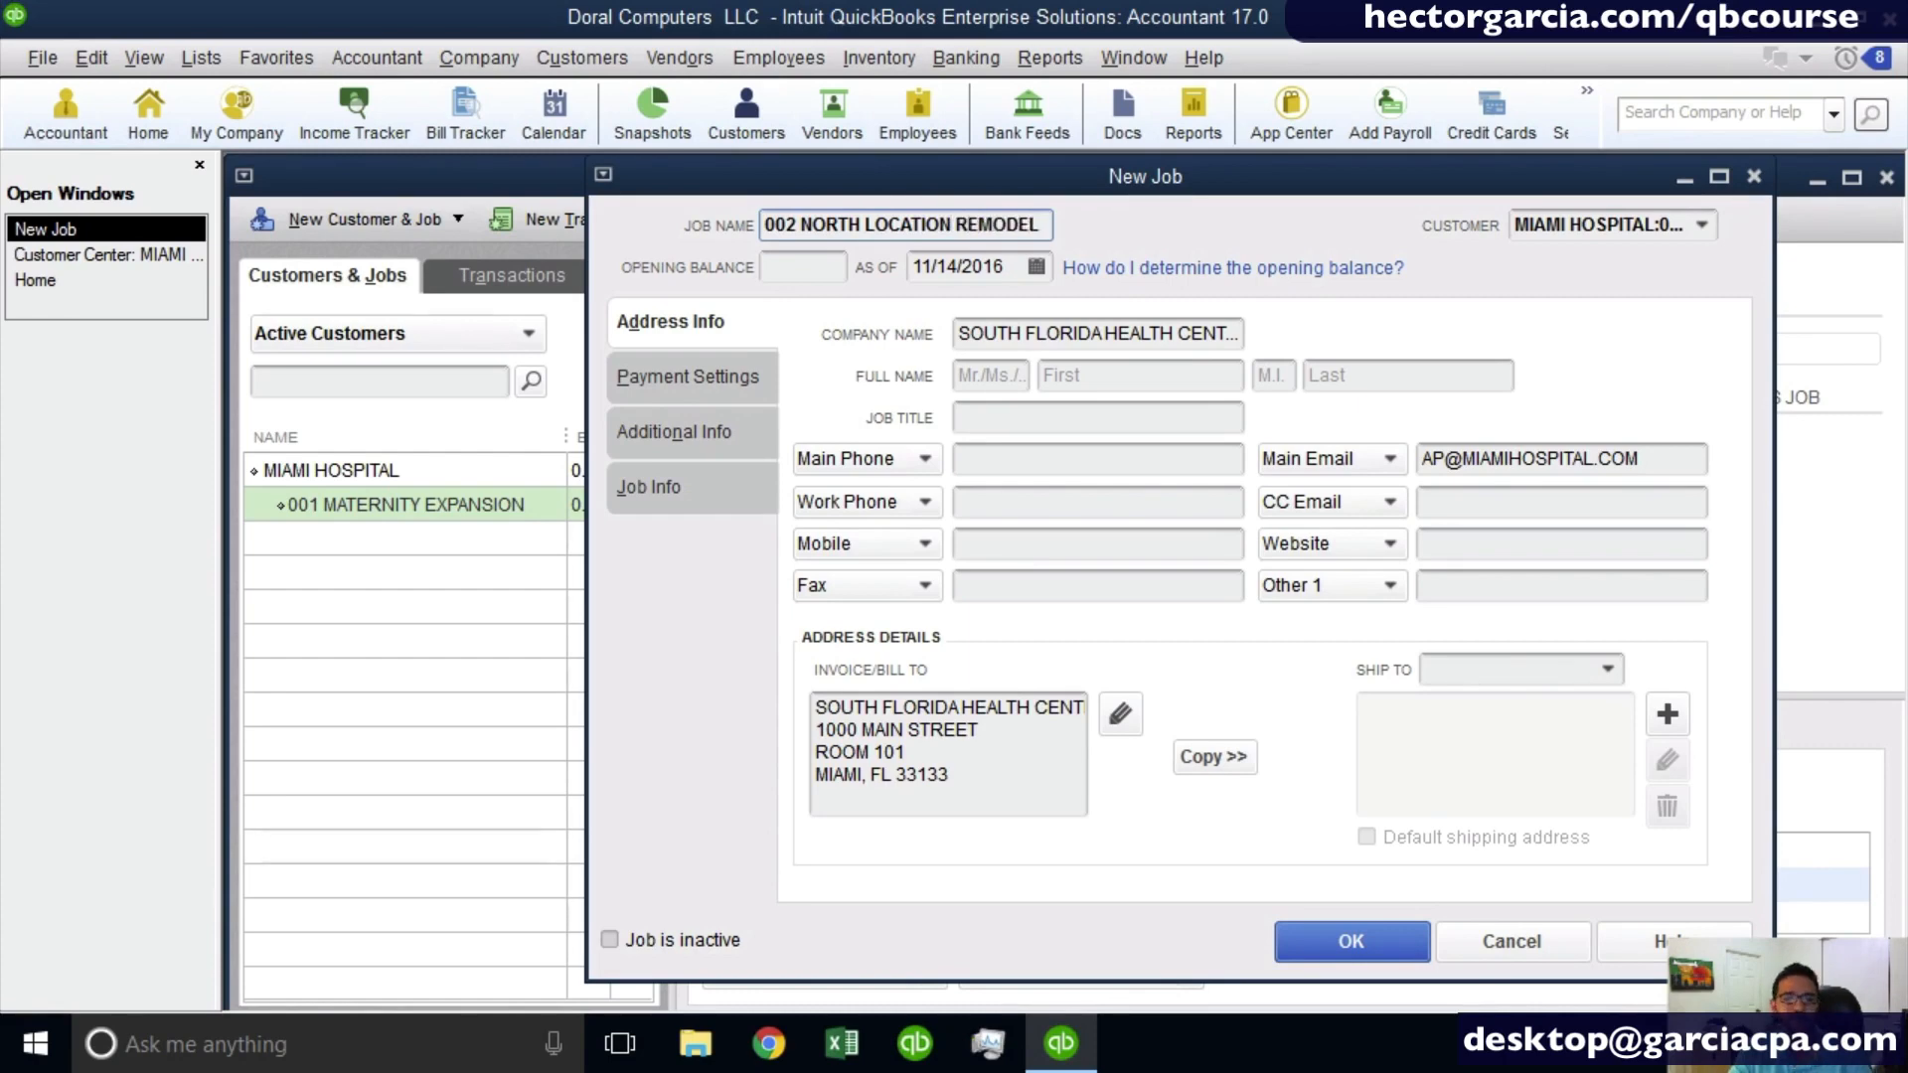
pyautogui.press('Return')
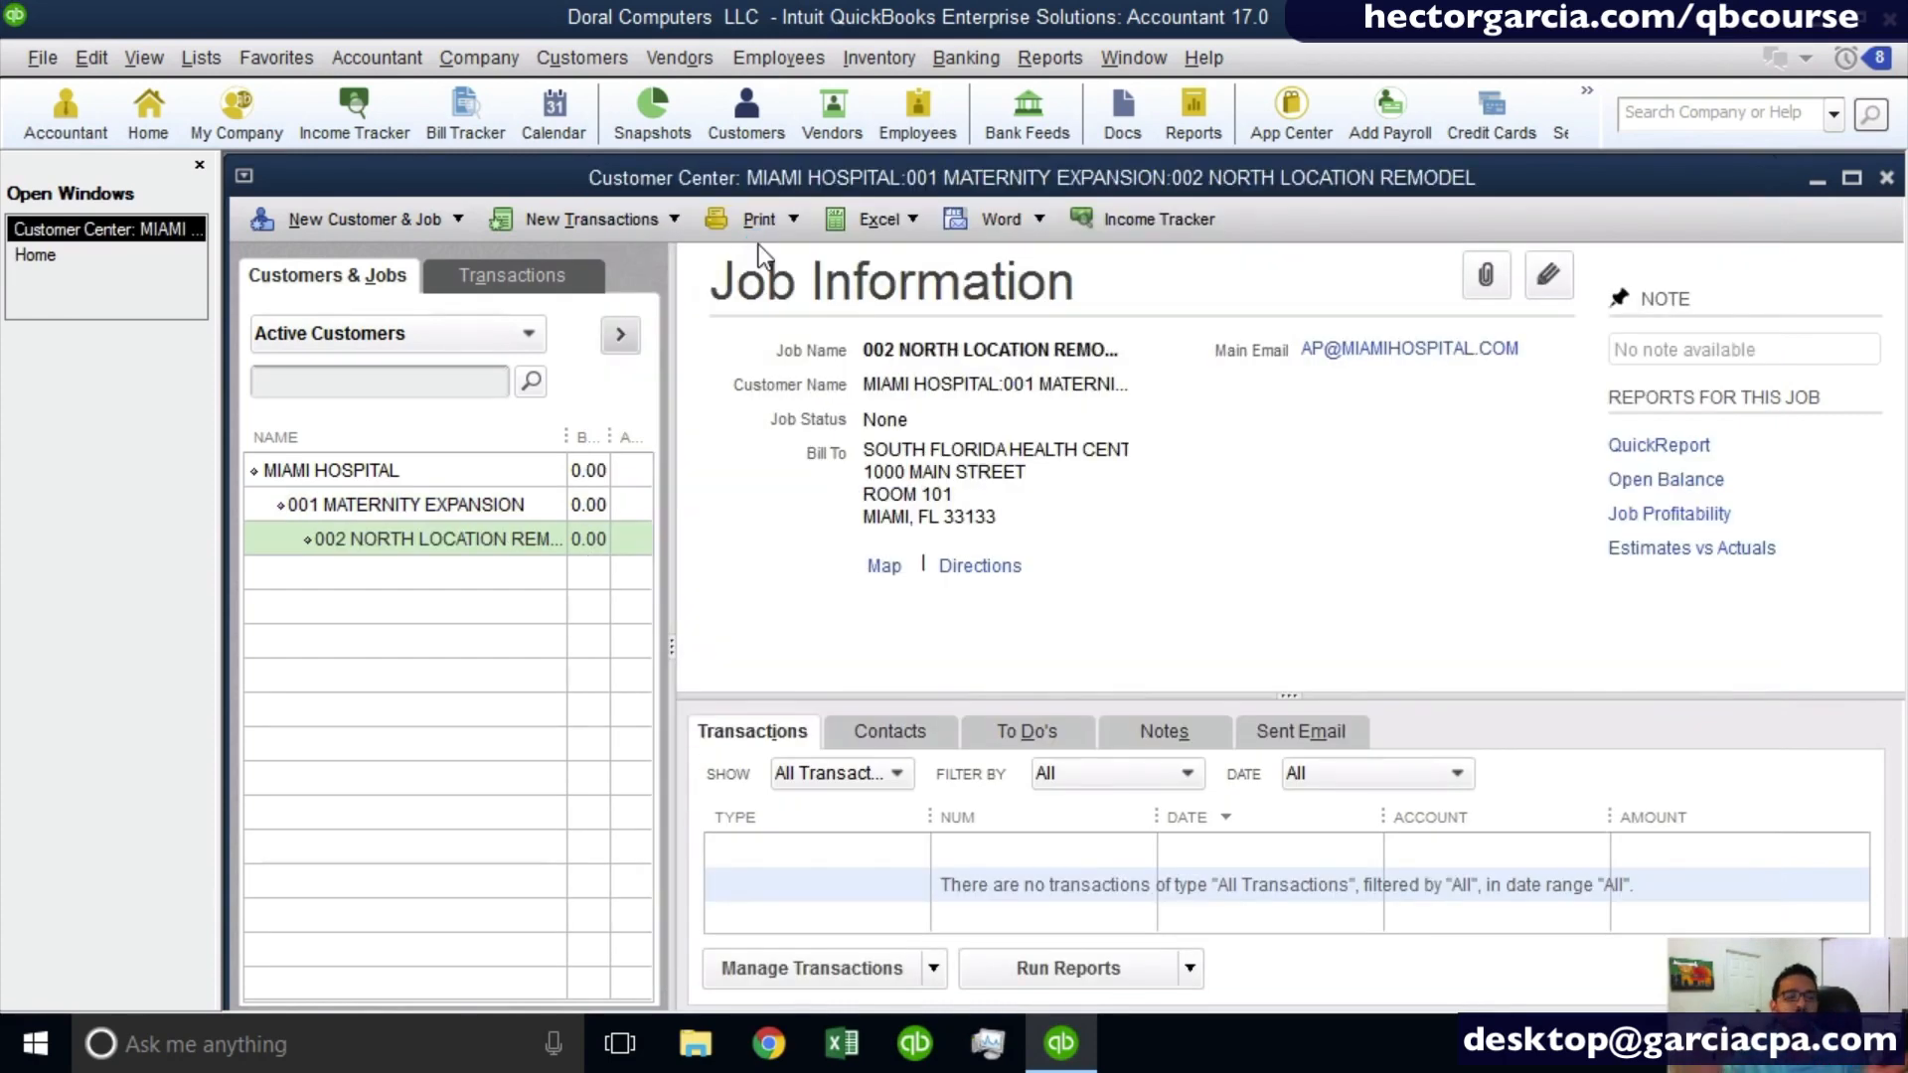
pyautogui.moveTo(673, 358); pyautogui.dragTo(945, 368)
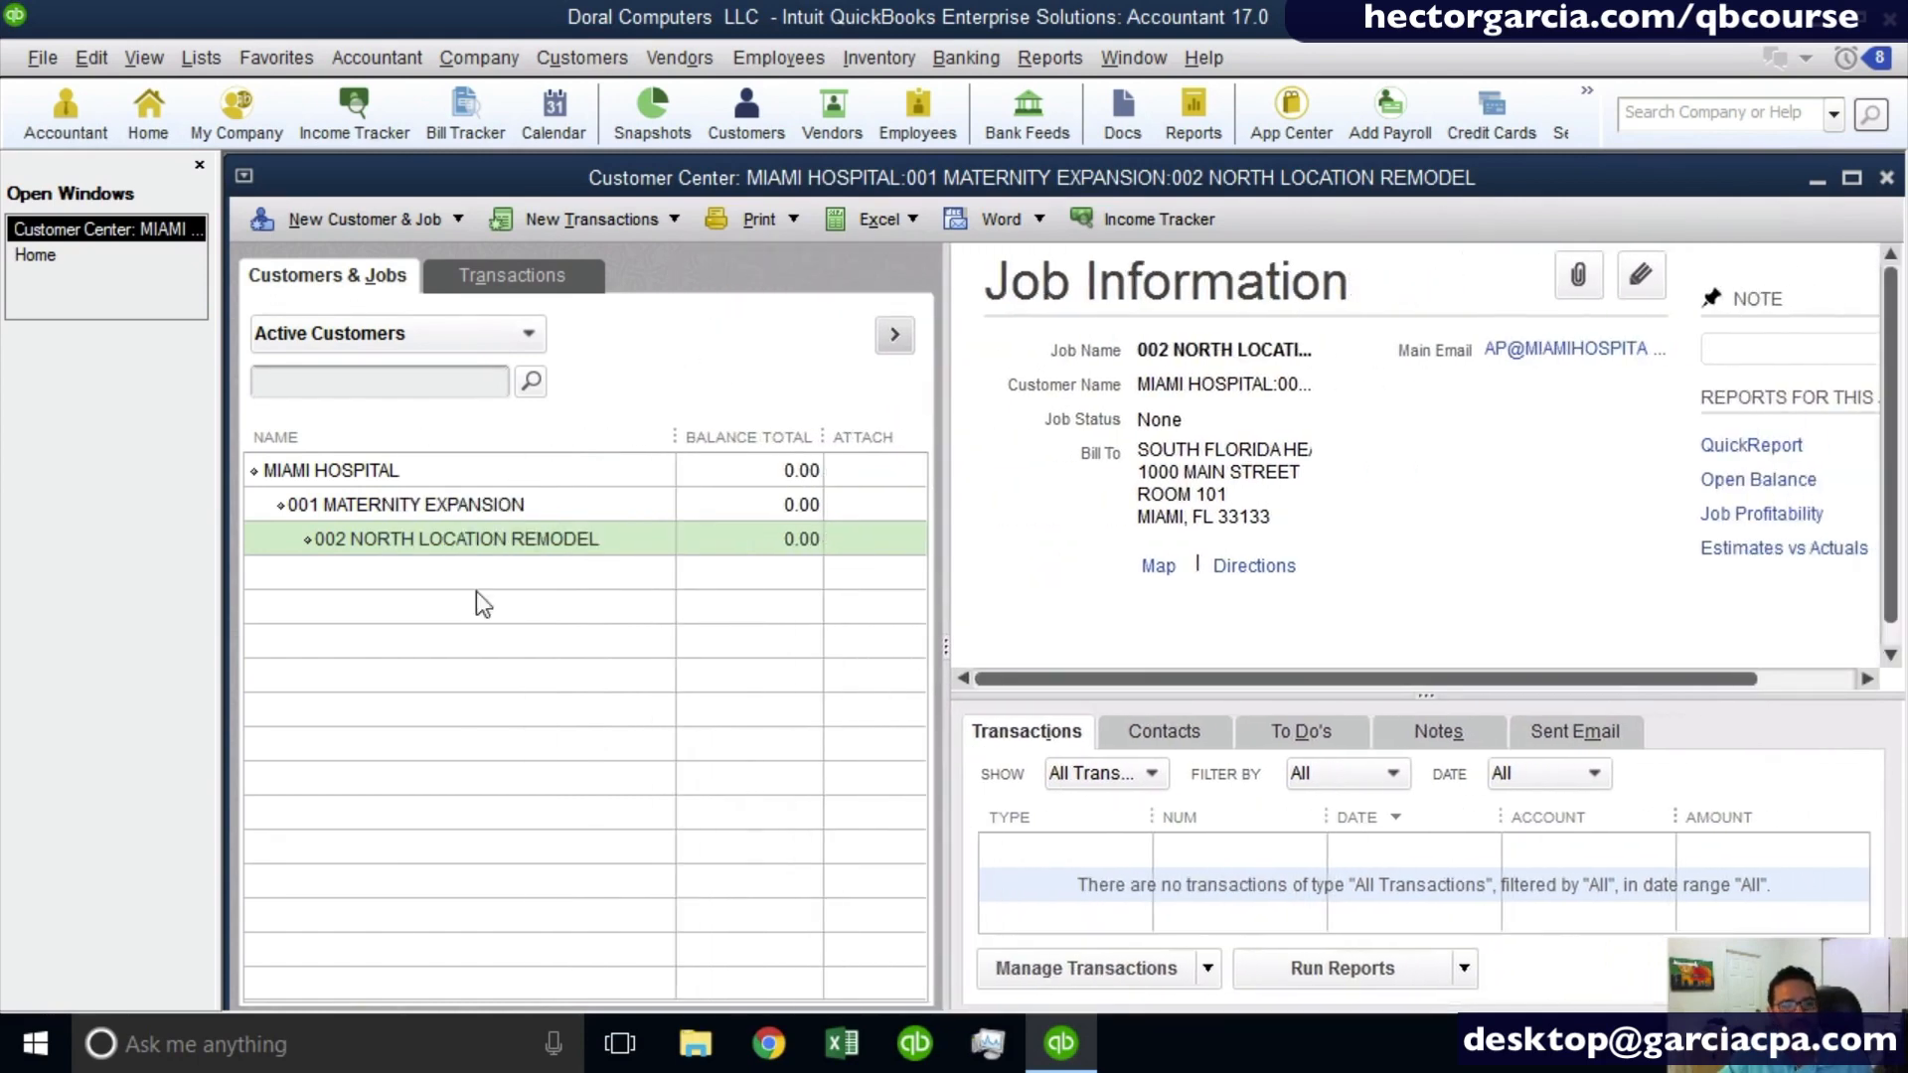
# - Examine how Miami Hospital, 001 MATERNITY EXPANSION and 002 NORTH LOCATION REMODEL are nested in the customer list
pyautogui.click(332, 550)
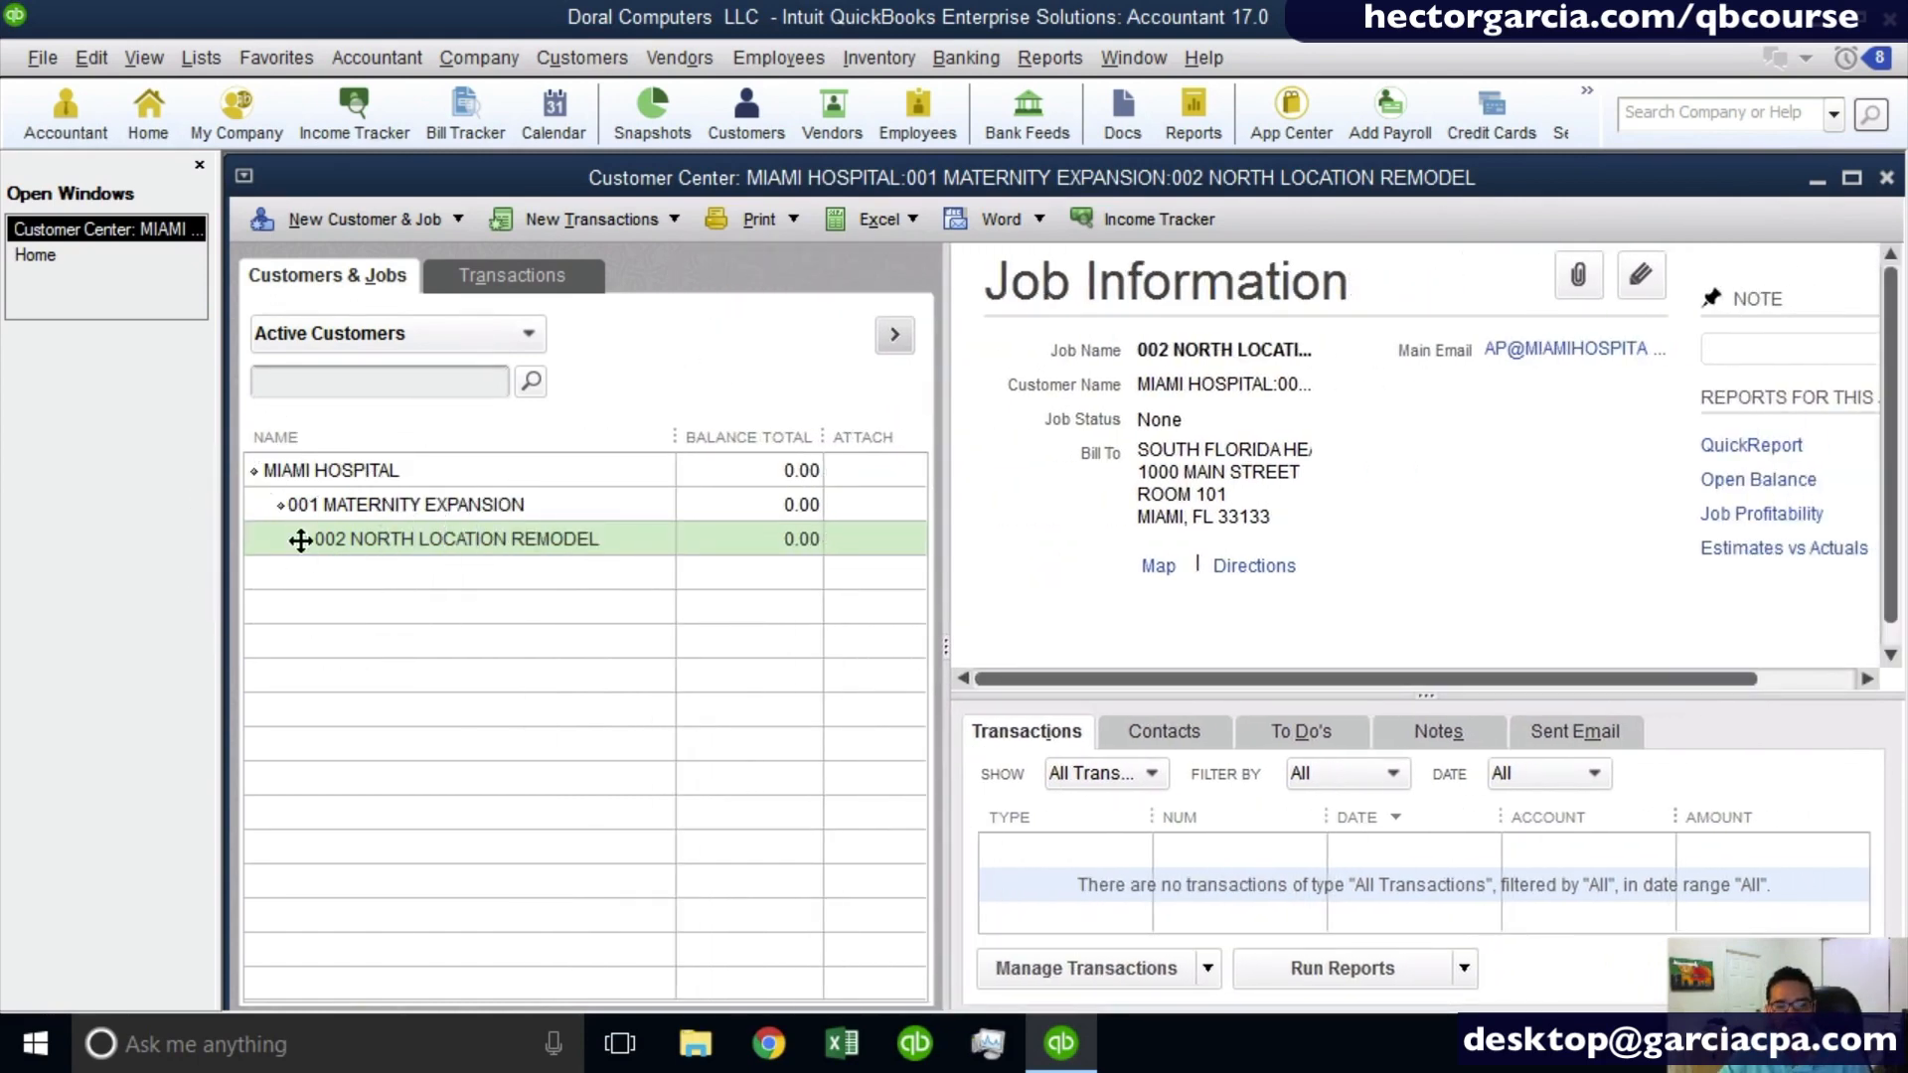
pyautogui.click(332, 475)
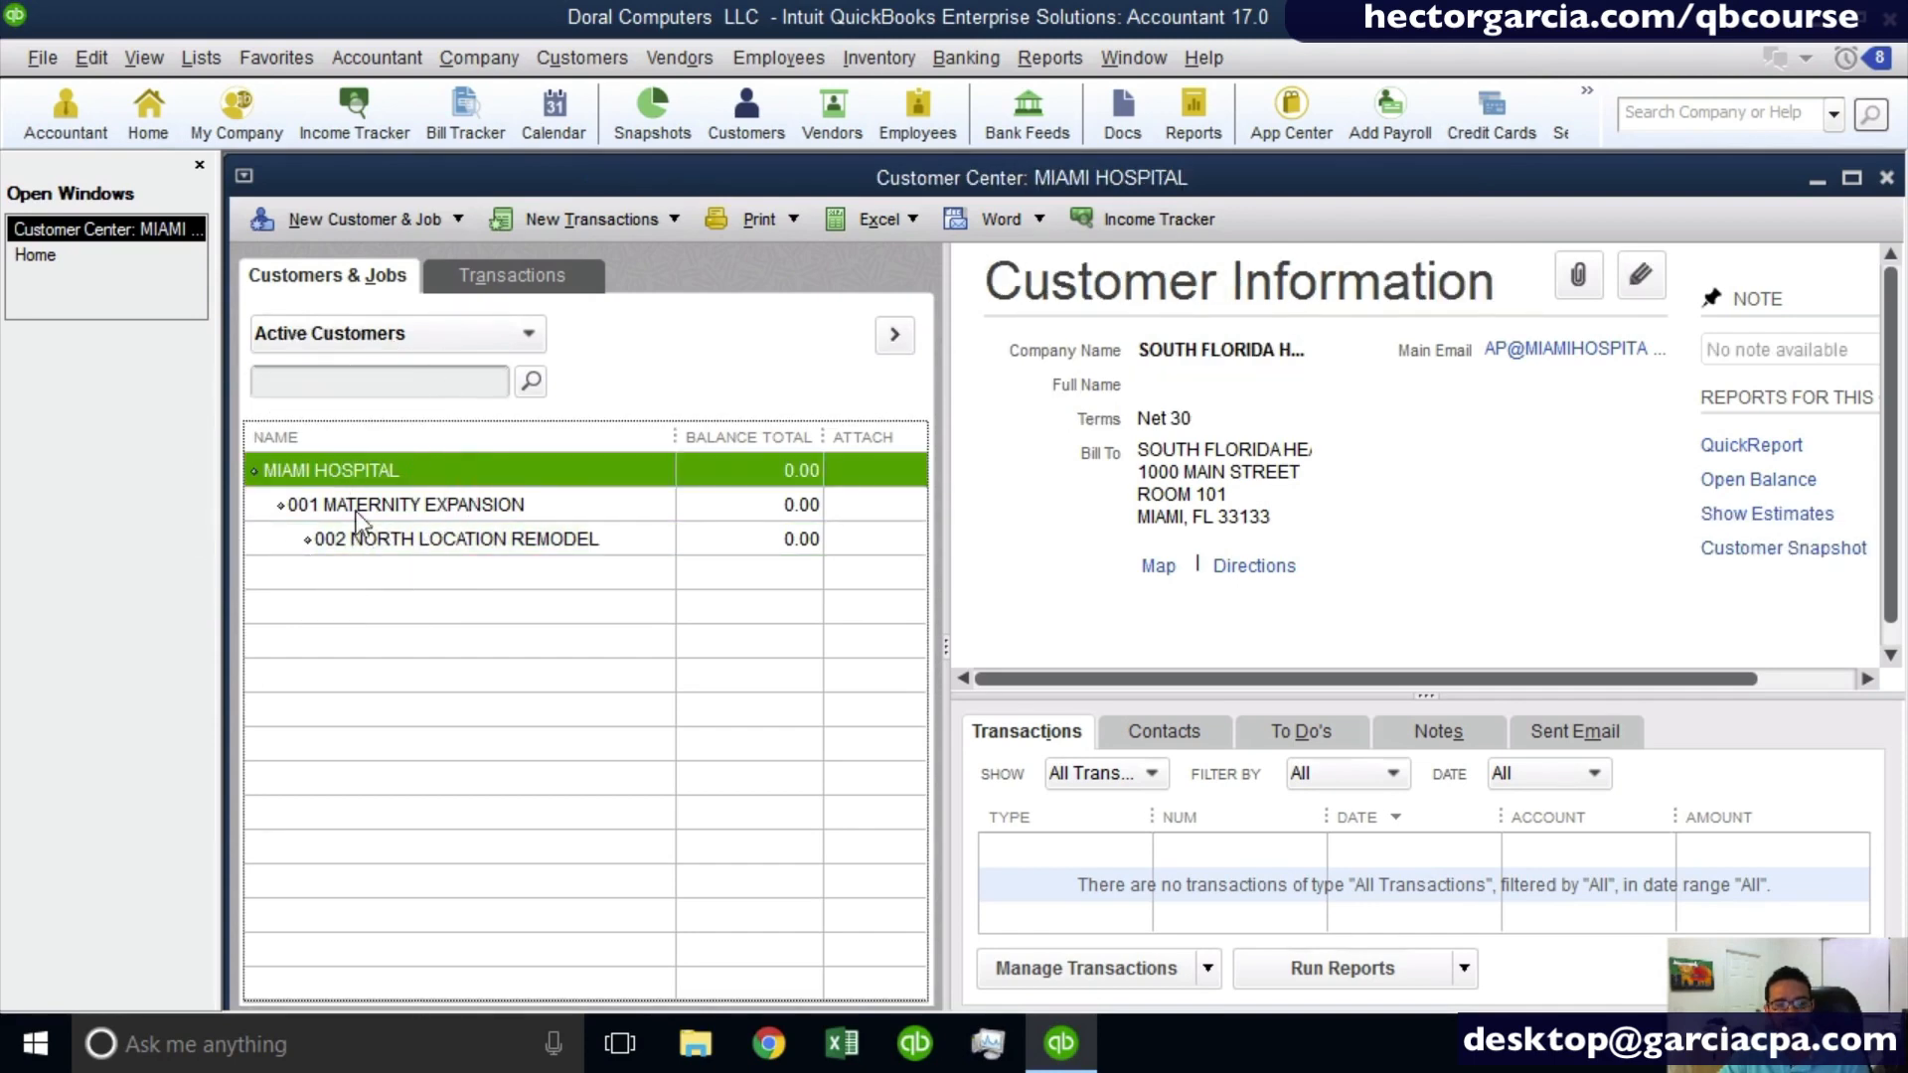
pyautogui.click(402, 504)
pyautogui.click(401, 505)
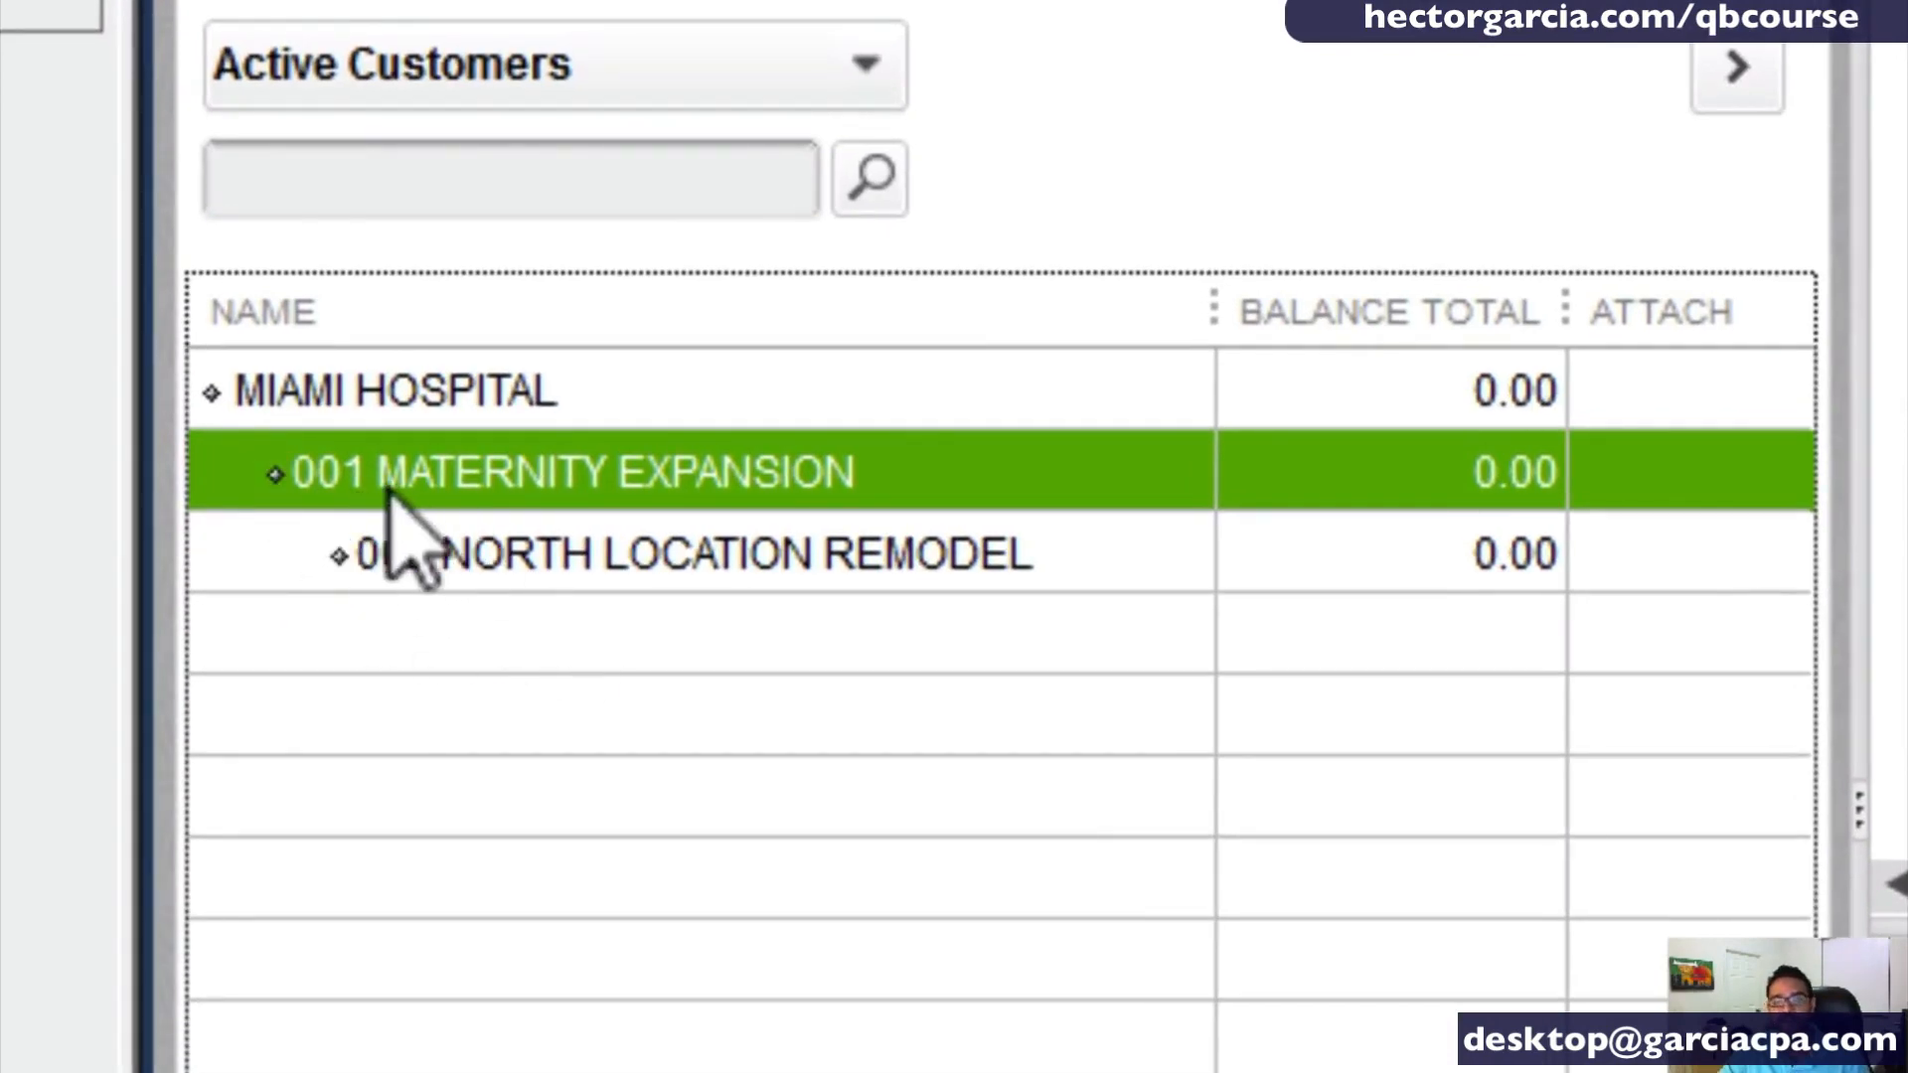
pyautogui.click(462, 580)
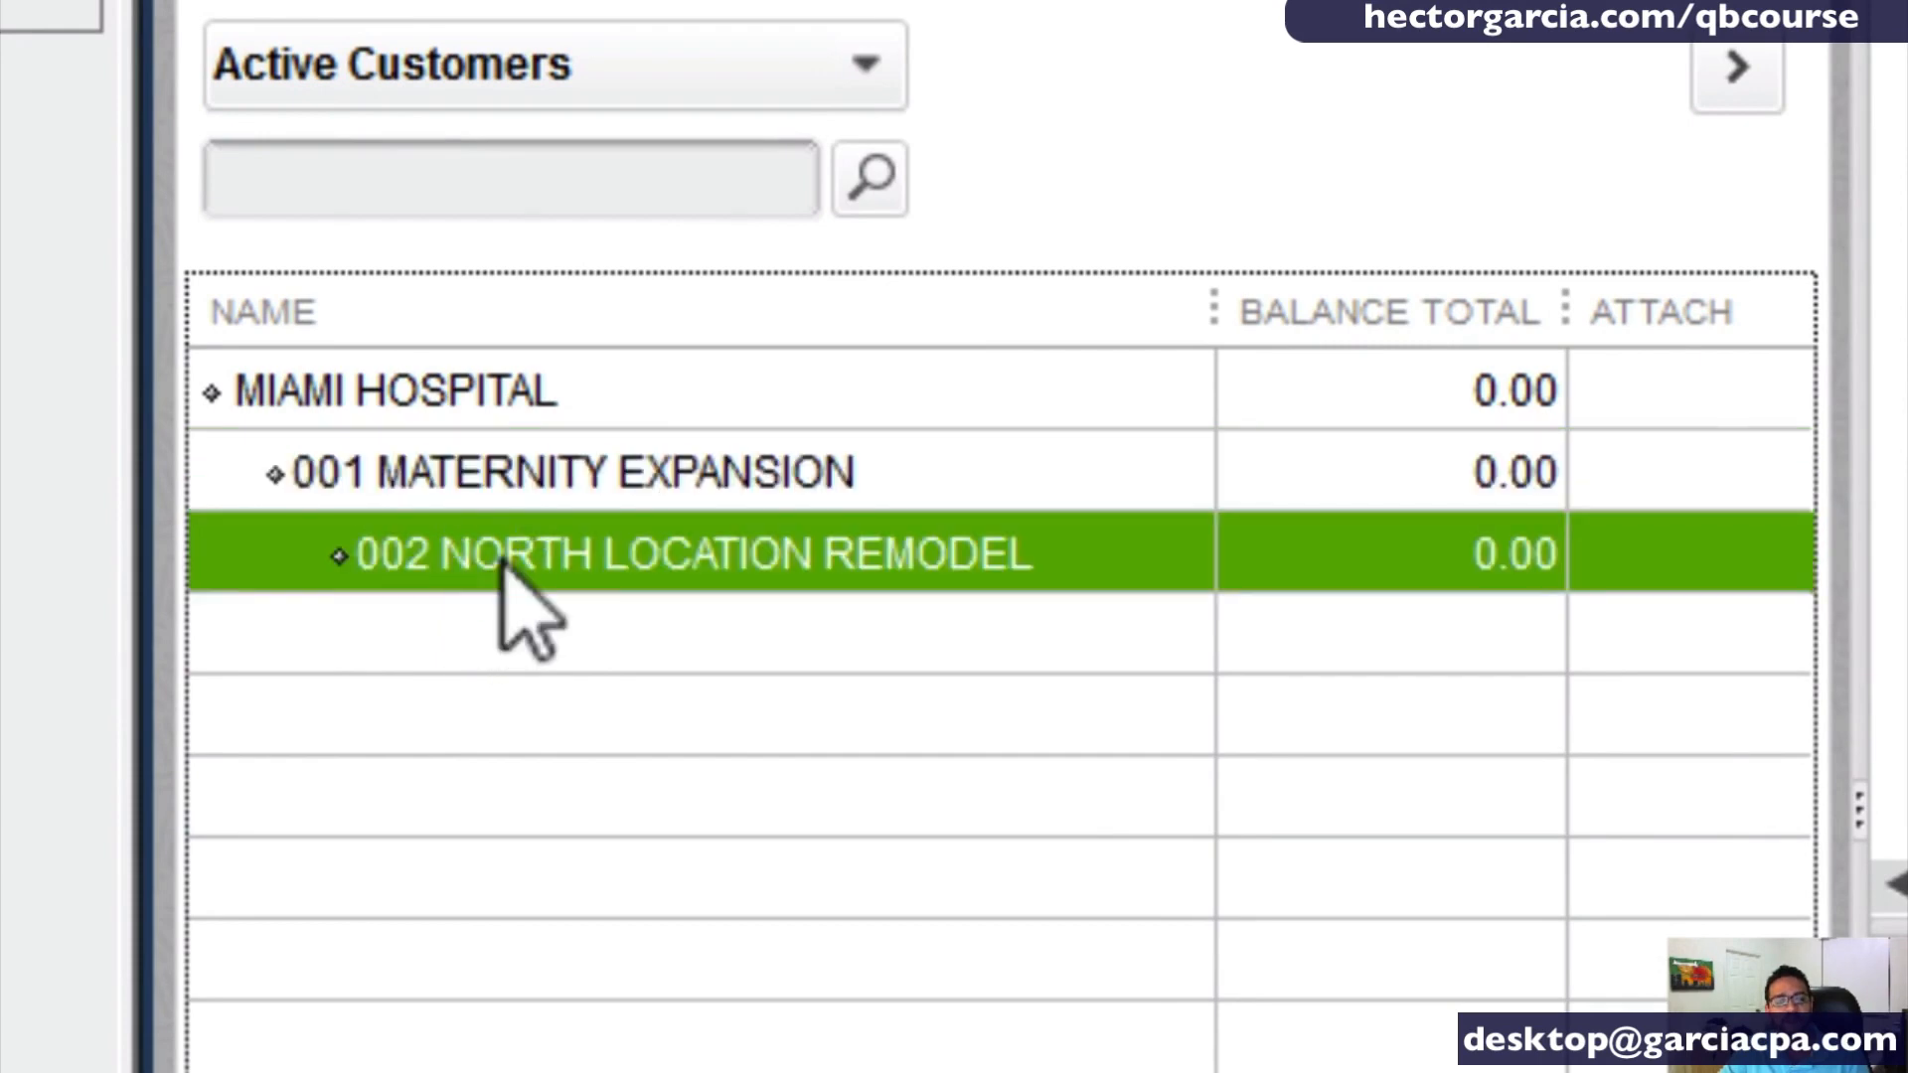
# - Edit the job 002 NORTH LOCATION REMODEL to assign it directly to MIAMI HOSPITAL and save the change
pyautogui.rightClick(503, 563)
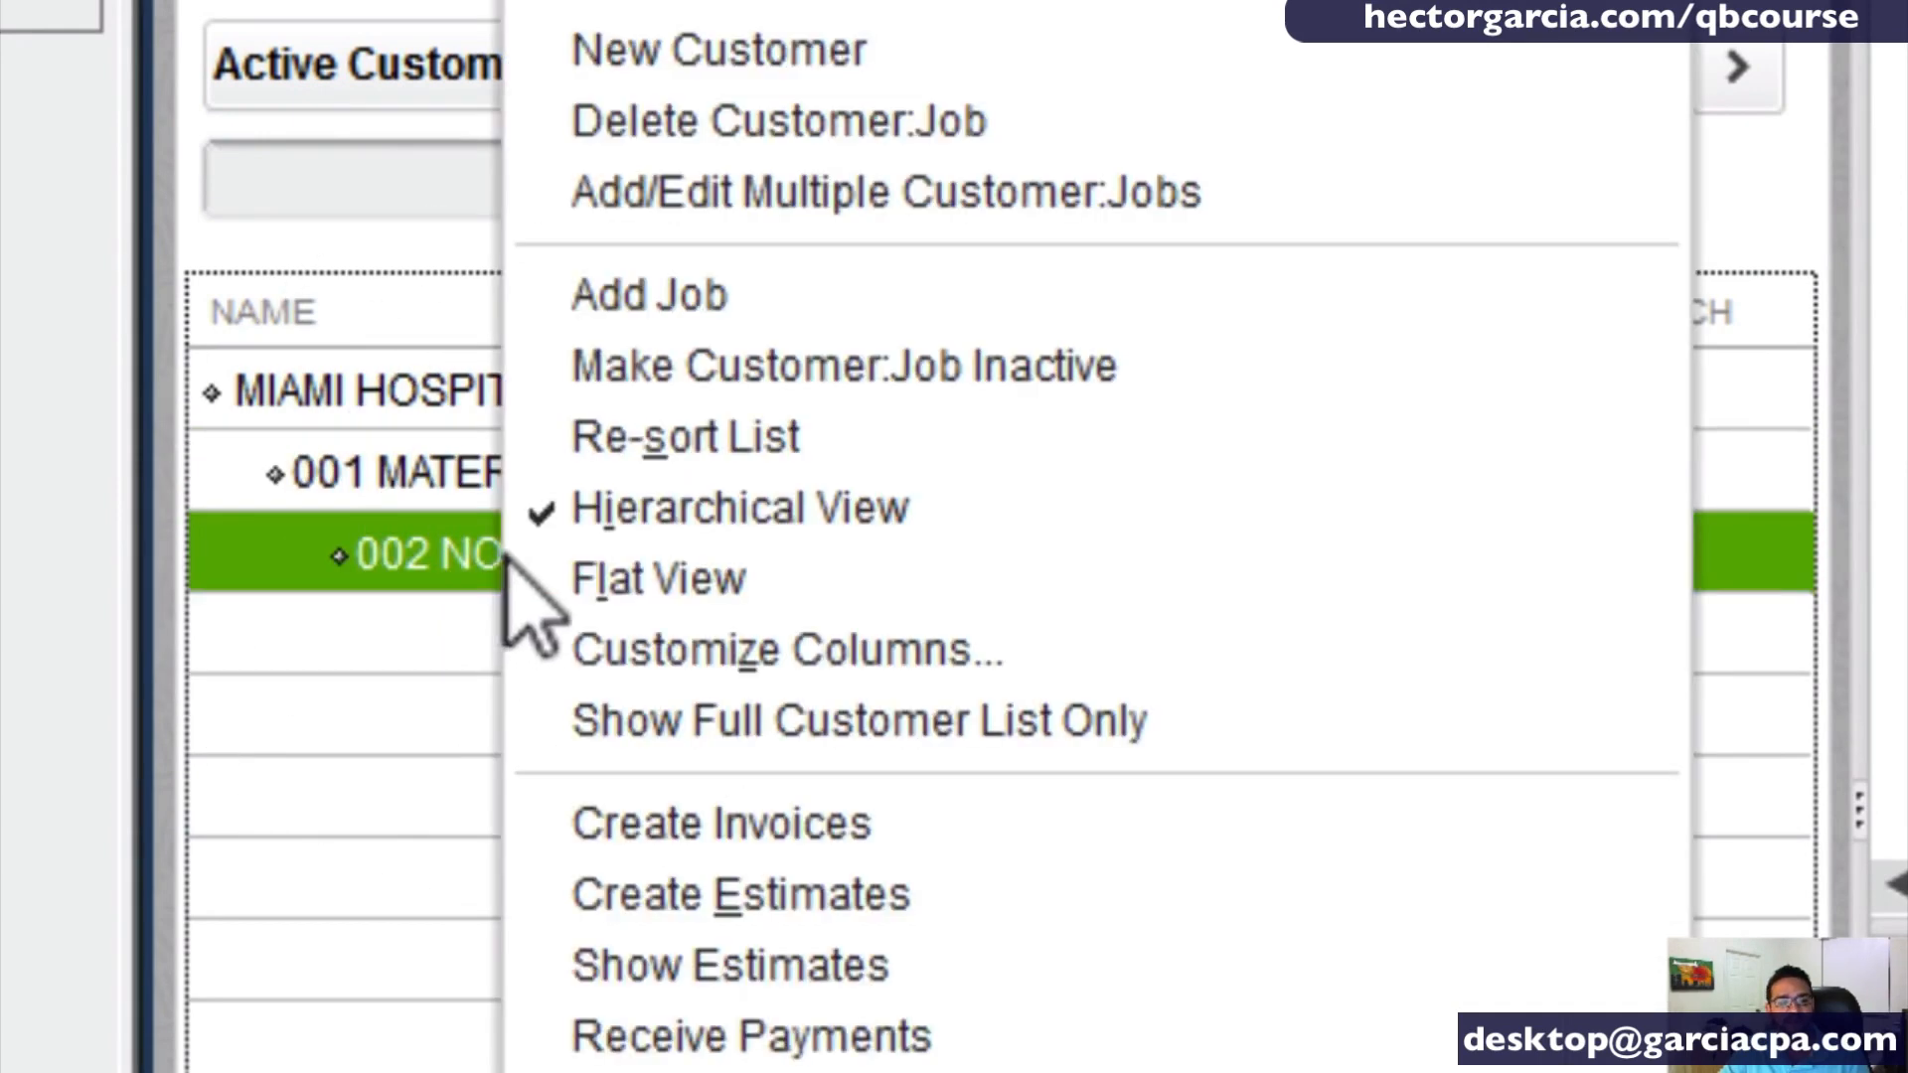
pyautogui.click(632, 4)
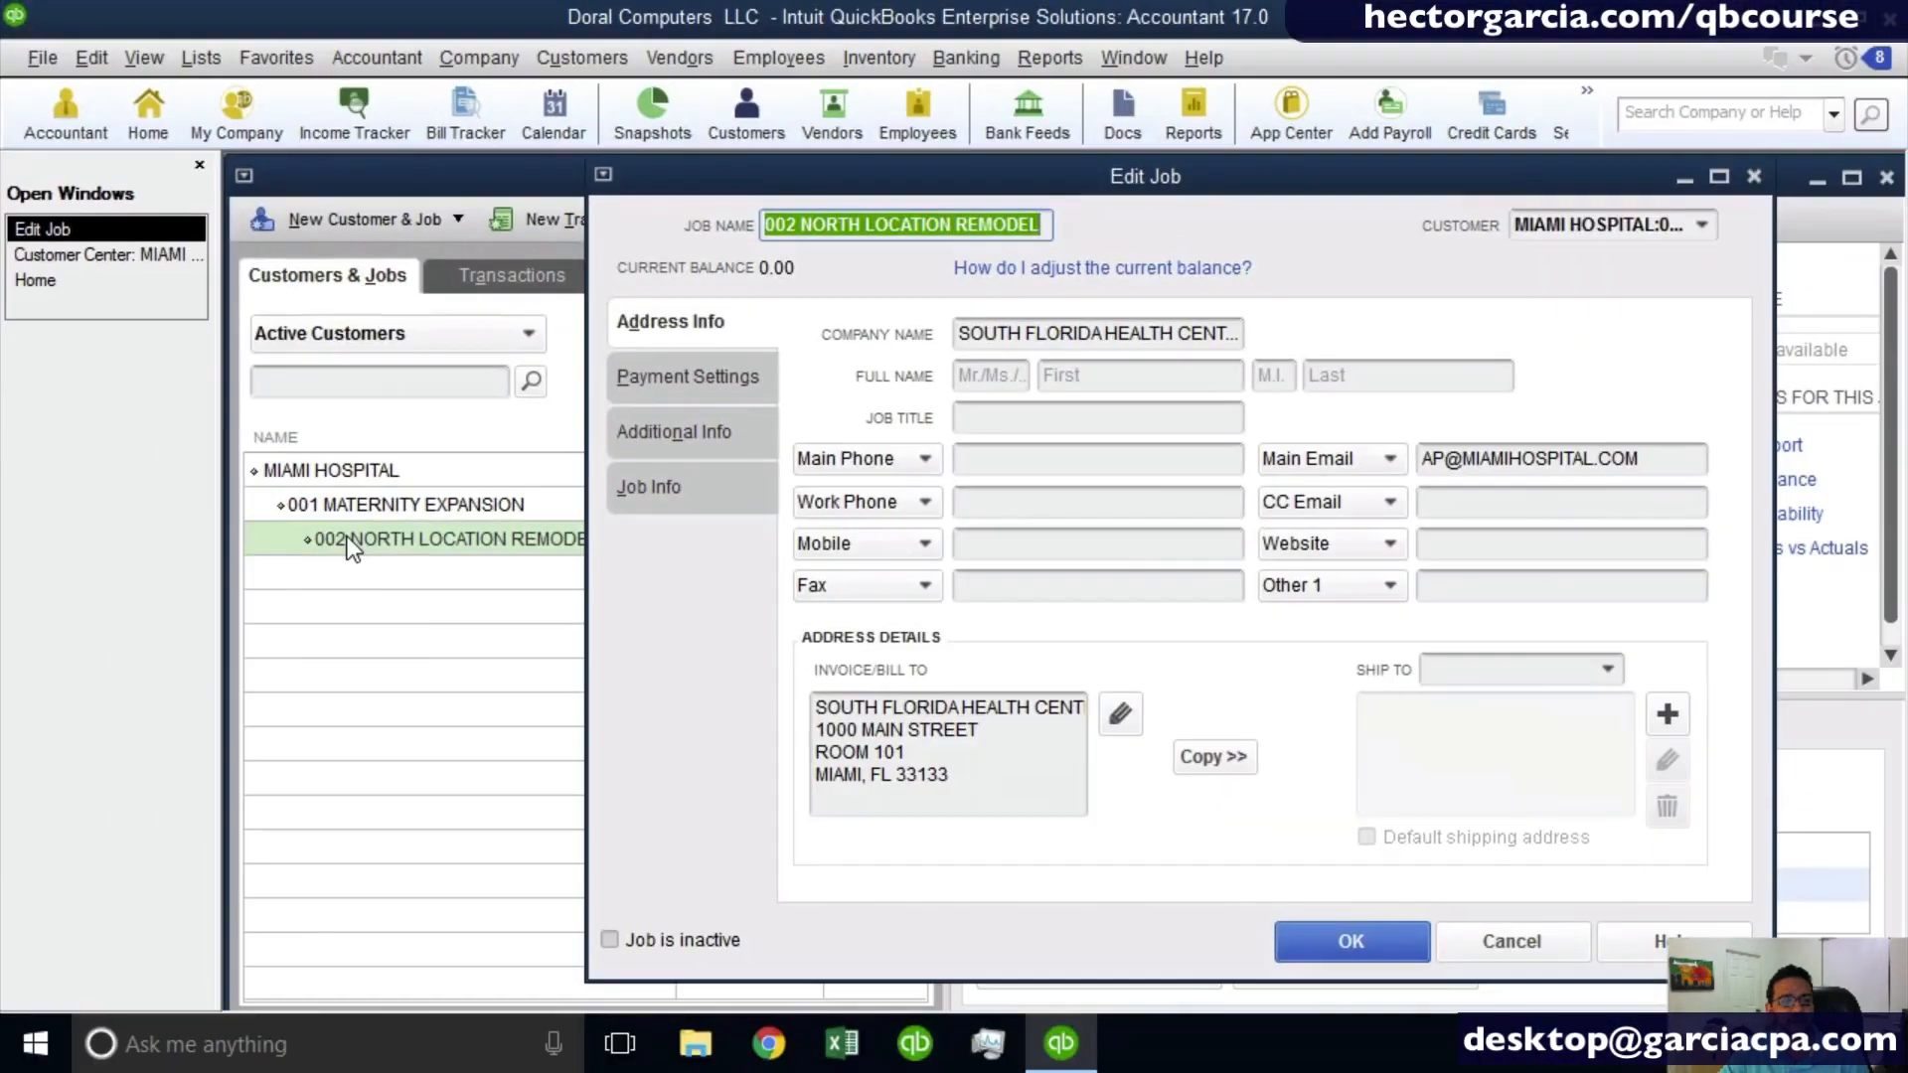
pyautogui.rightClick(482, 585)
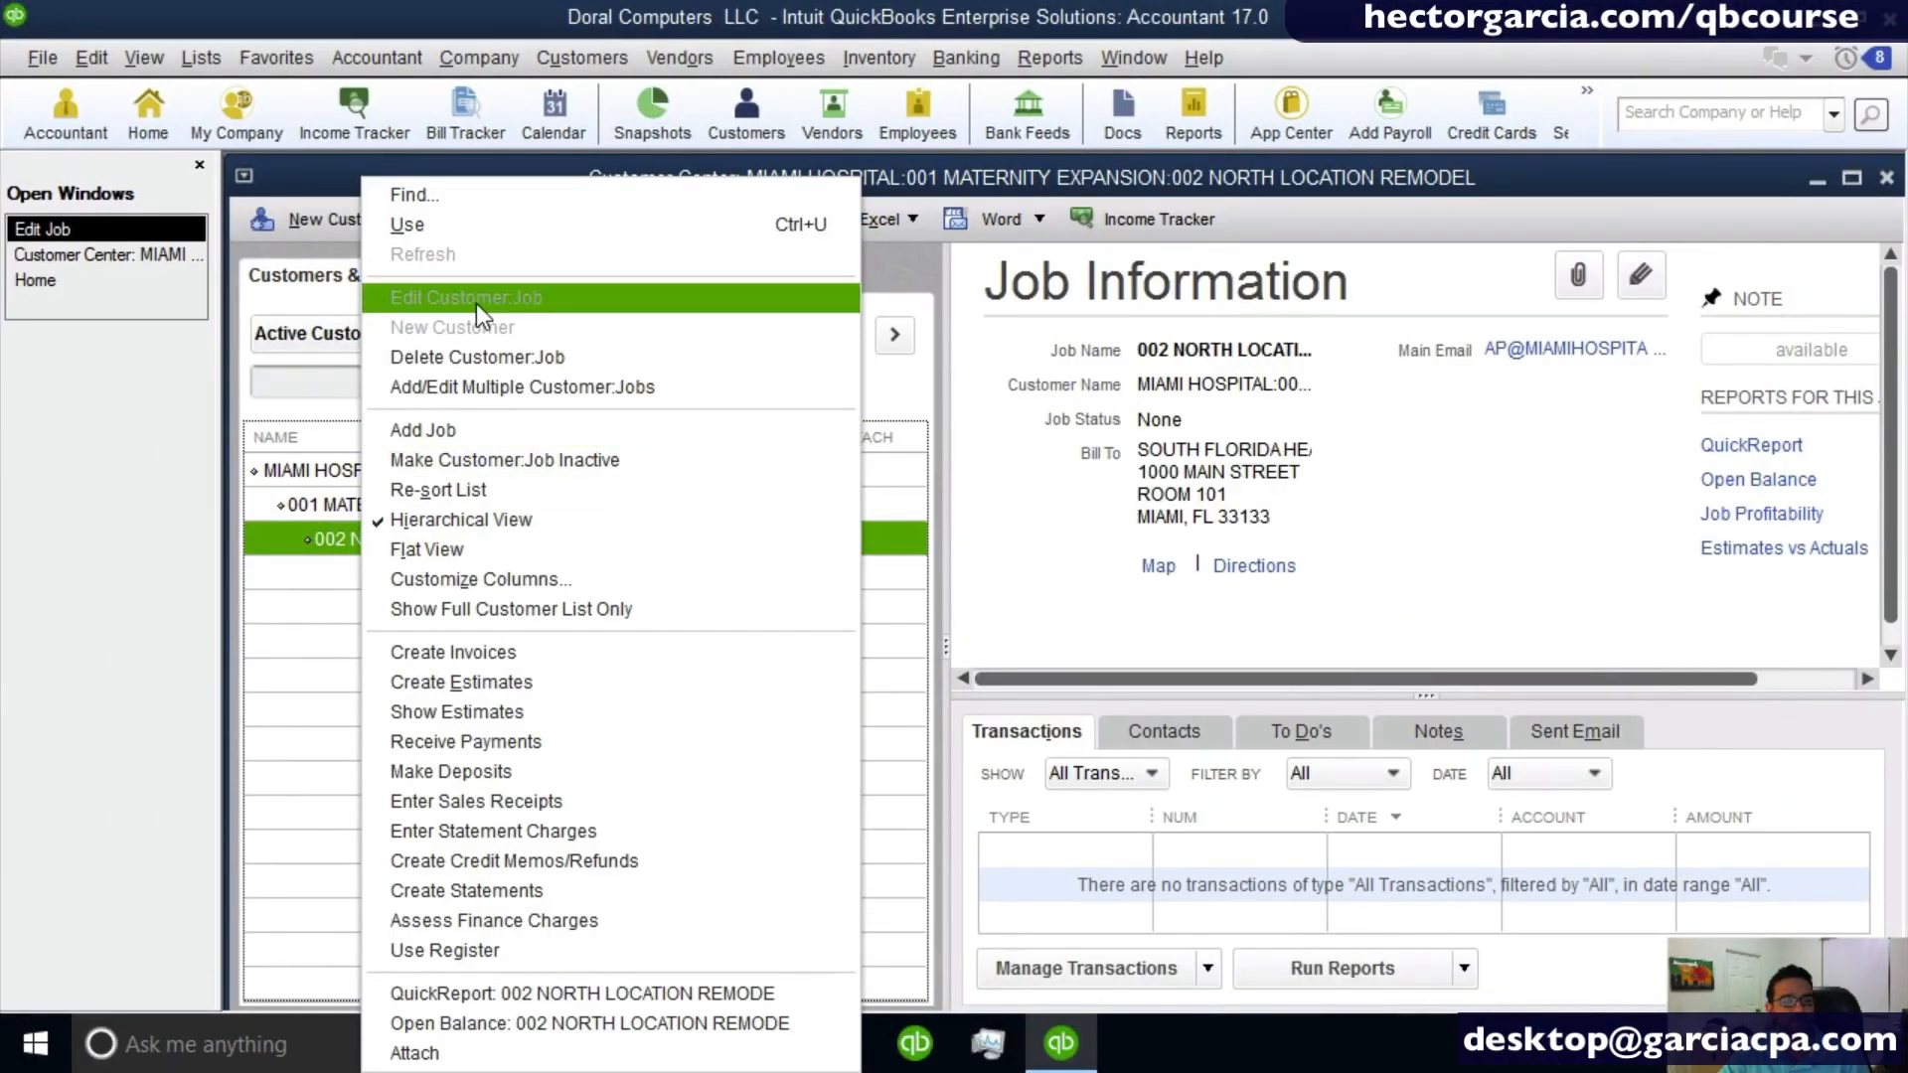
pyautogui.click(98, 254)
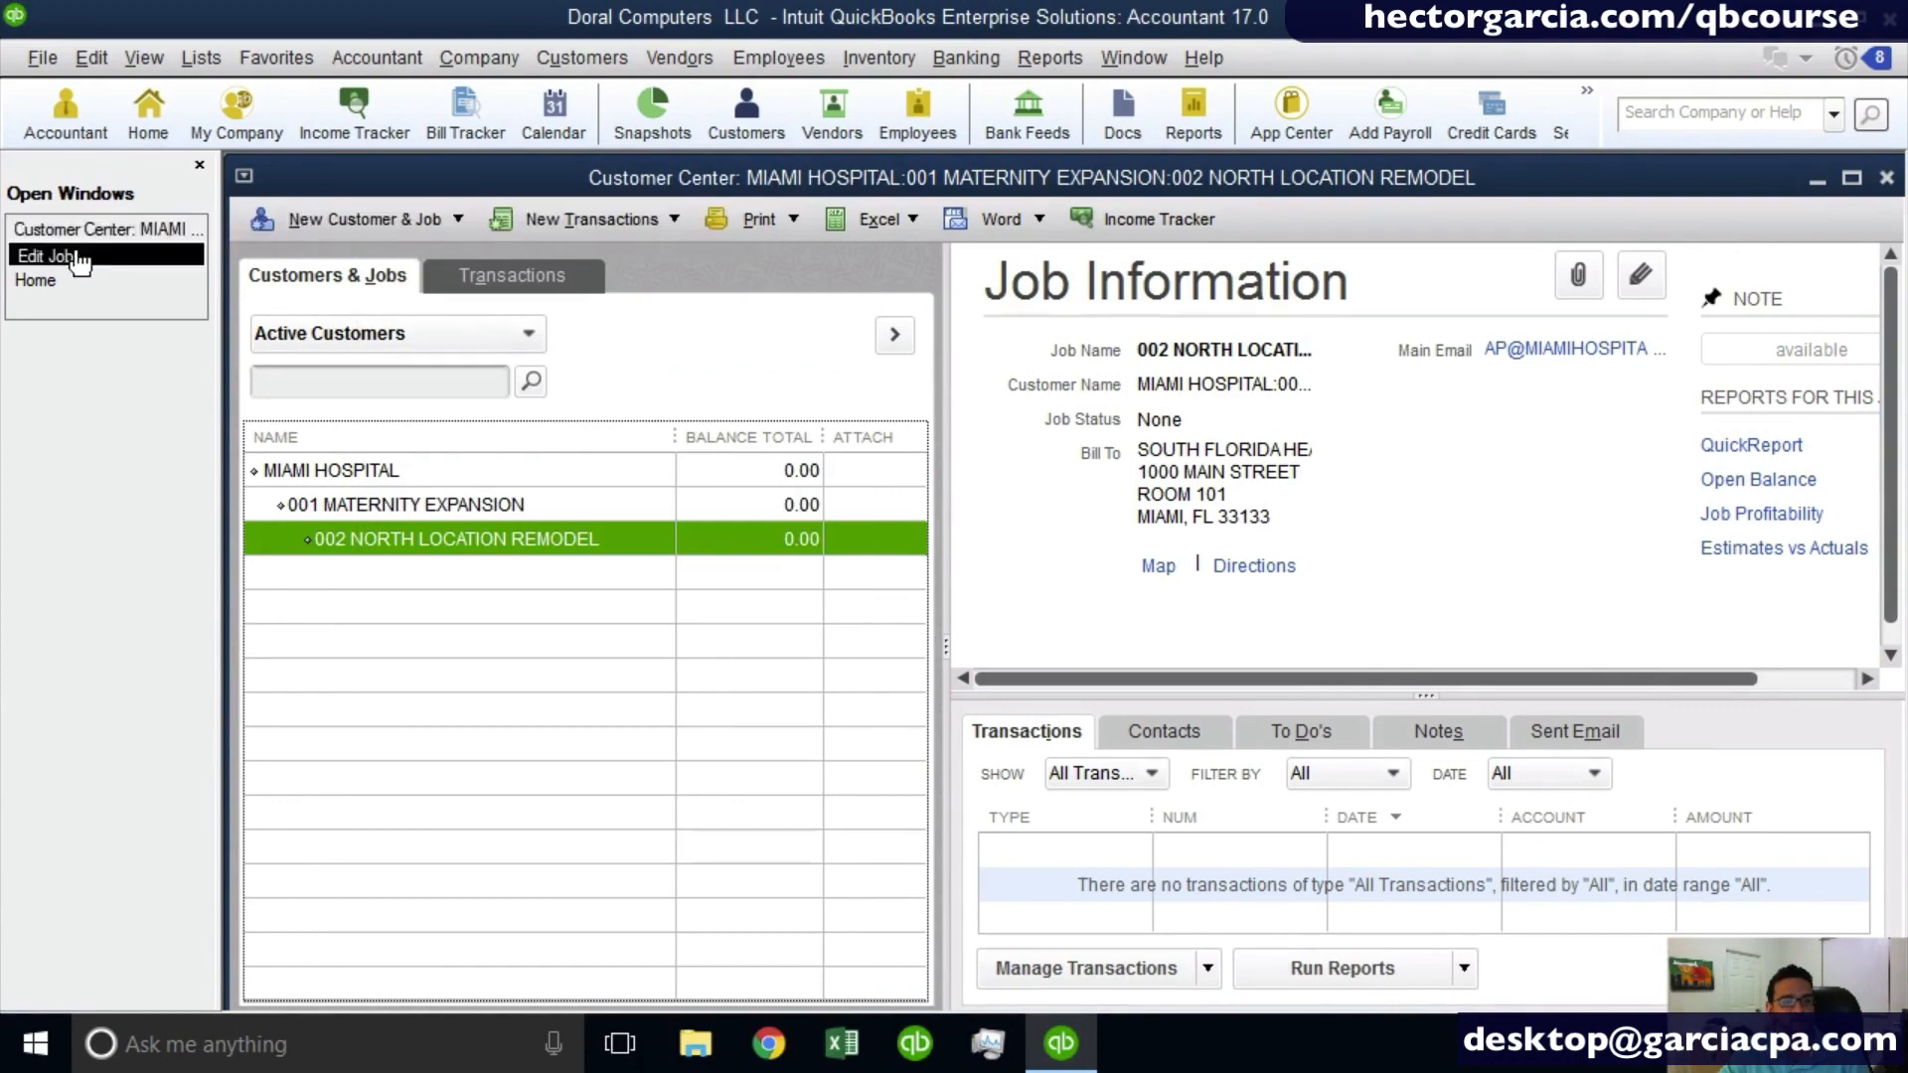
pyautogui.click(79, 259)
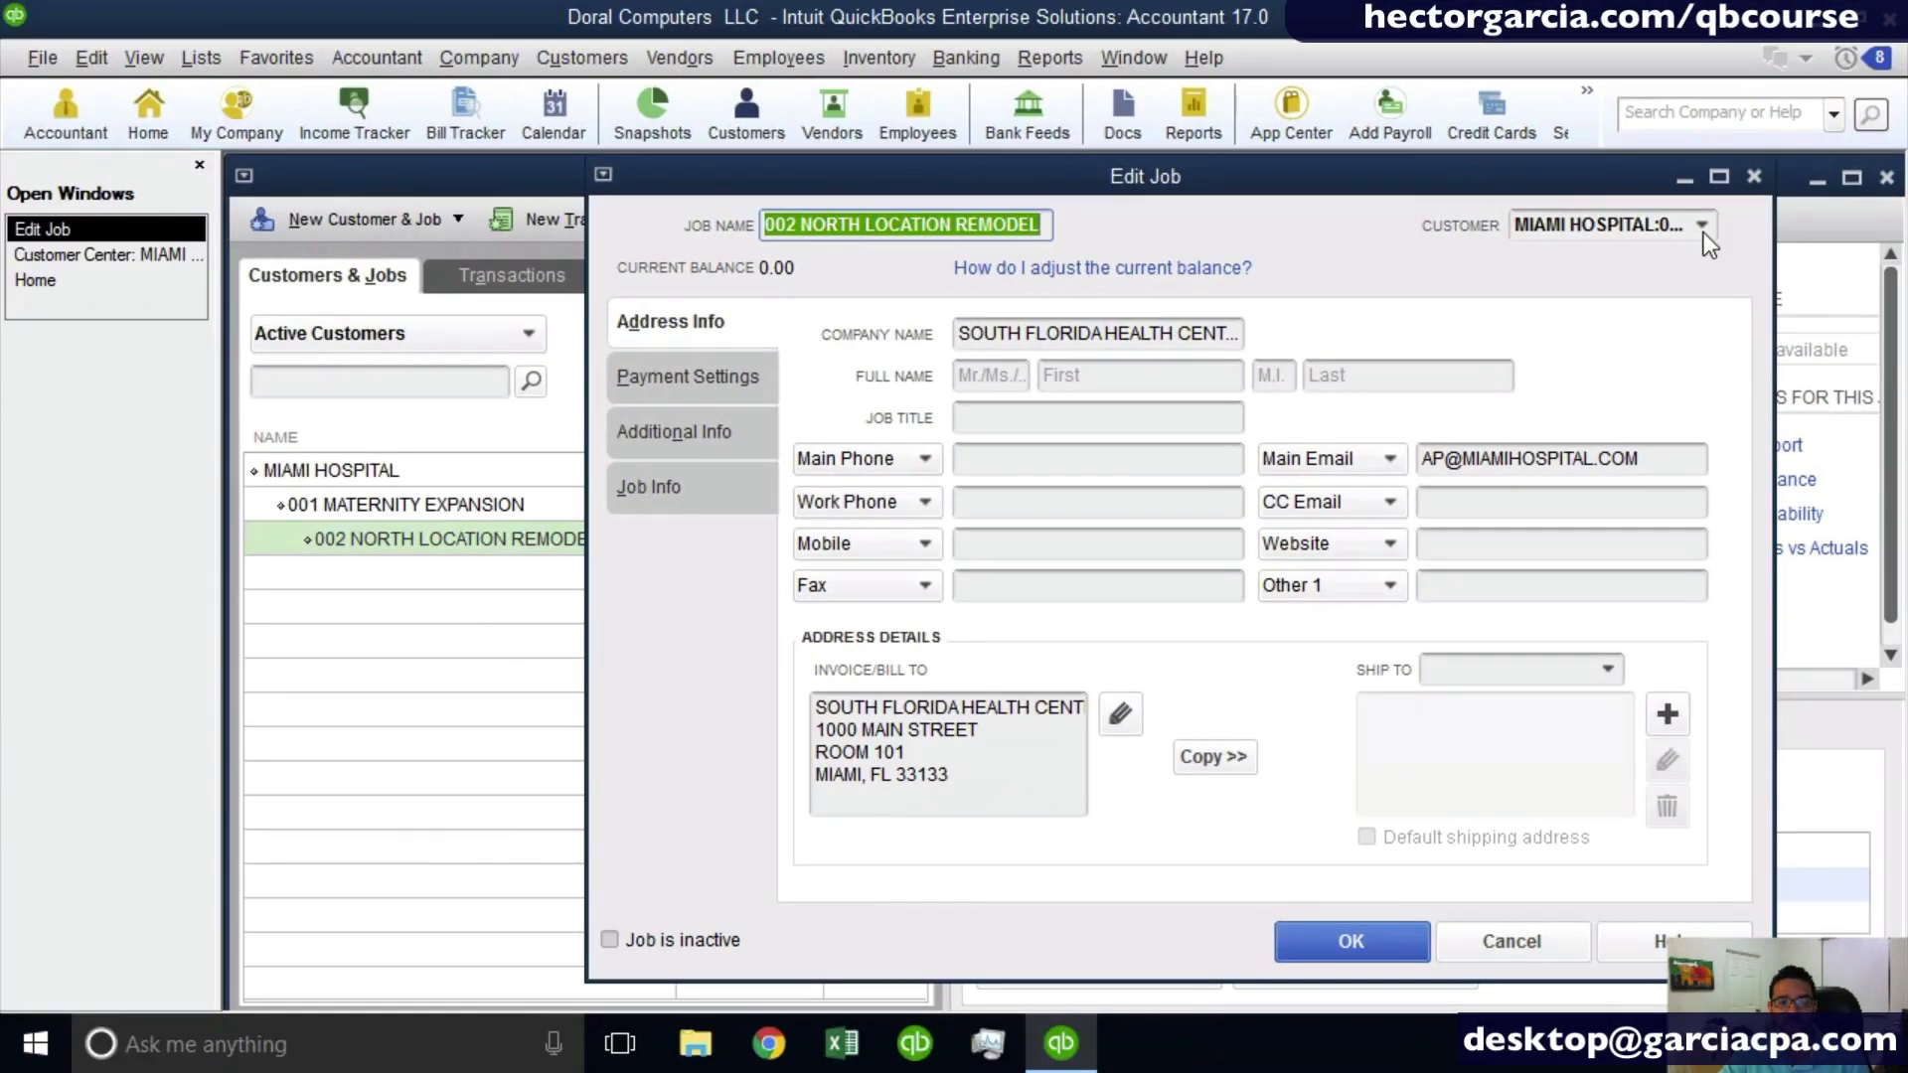
pyautogui.click(1703, 225)
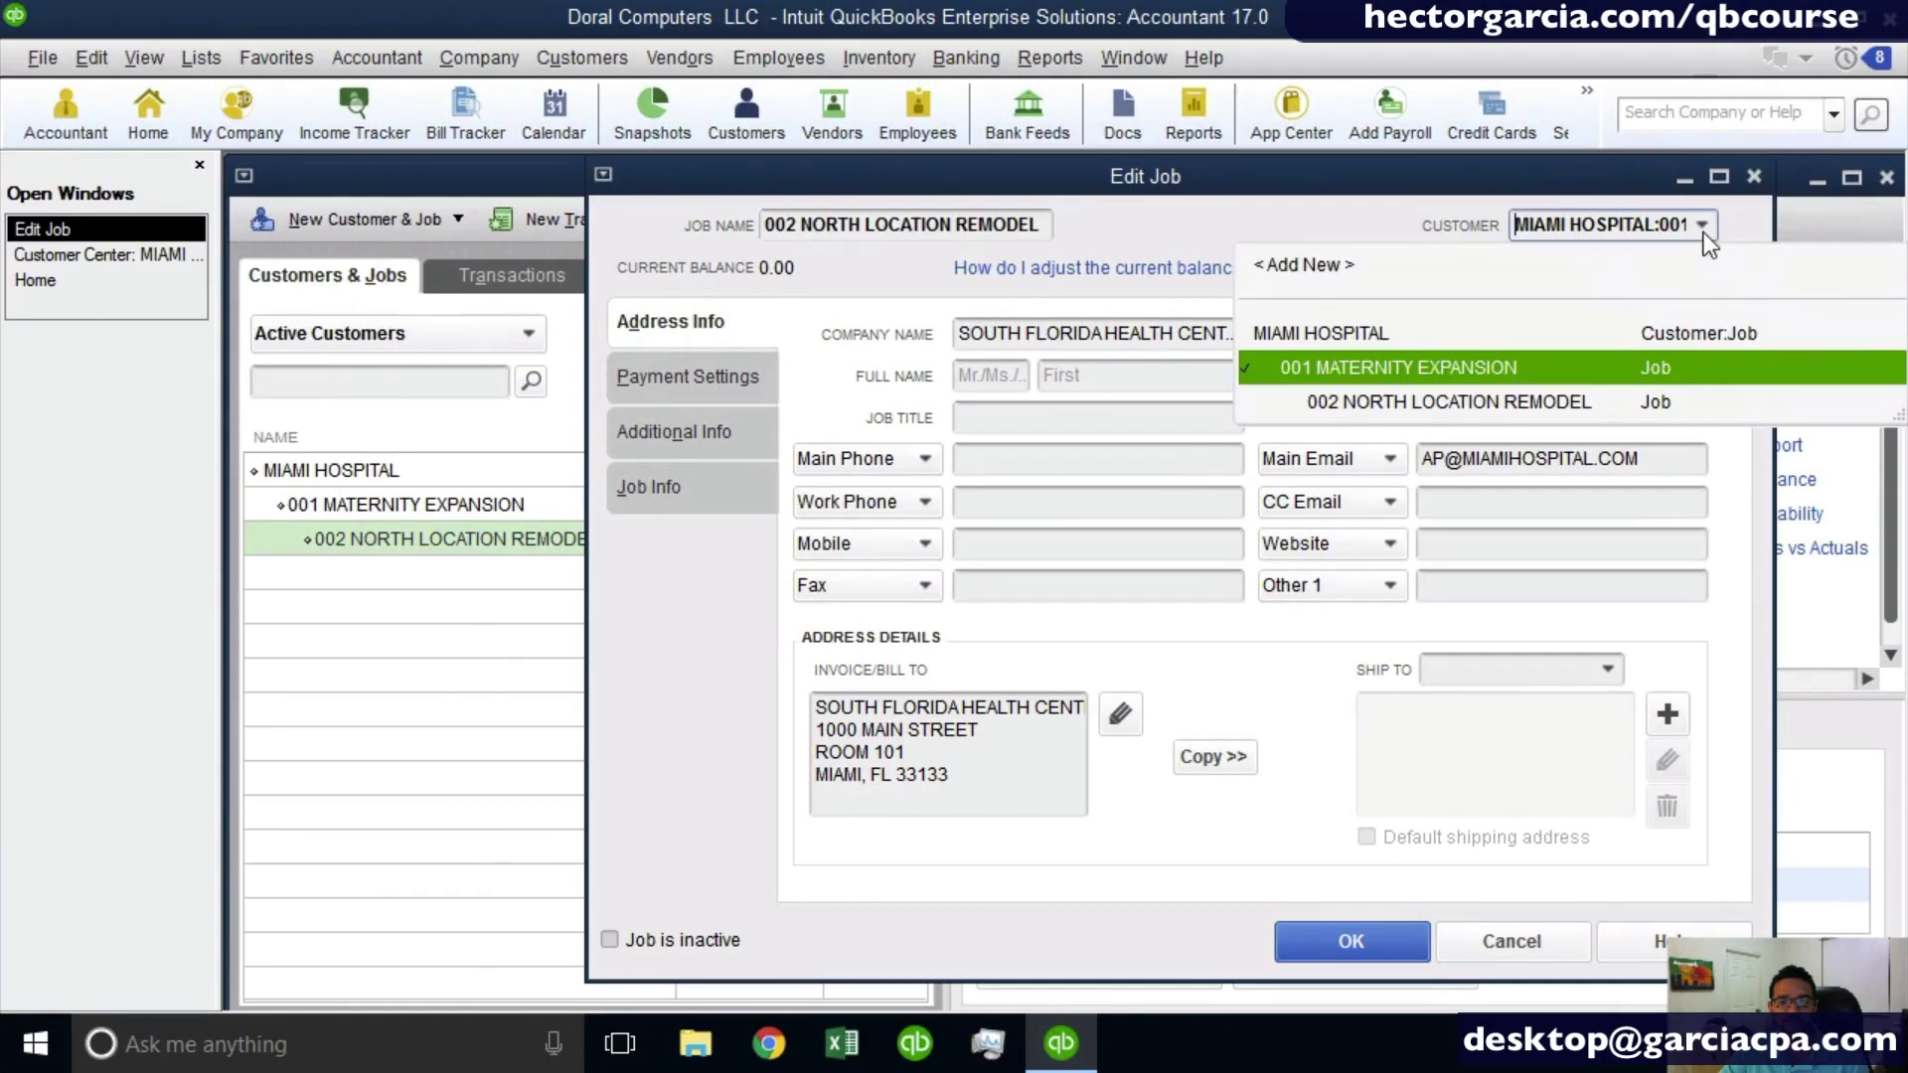
pyautogui.click(1374, 370)
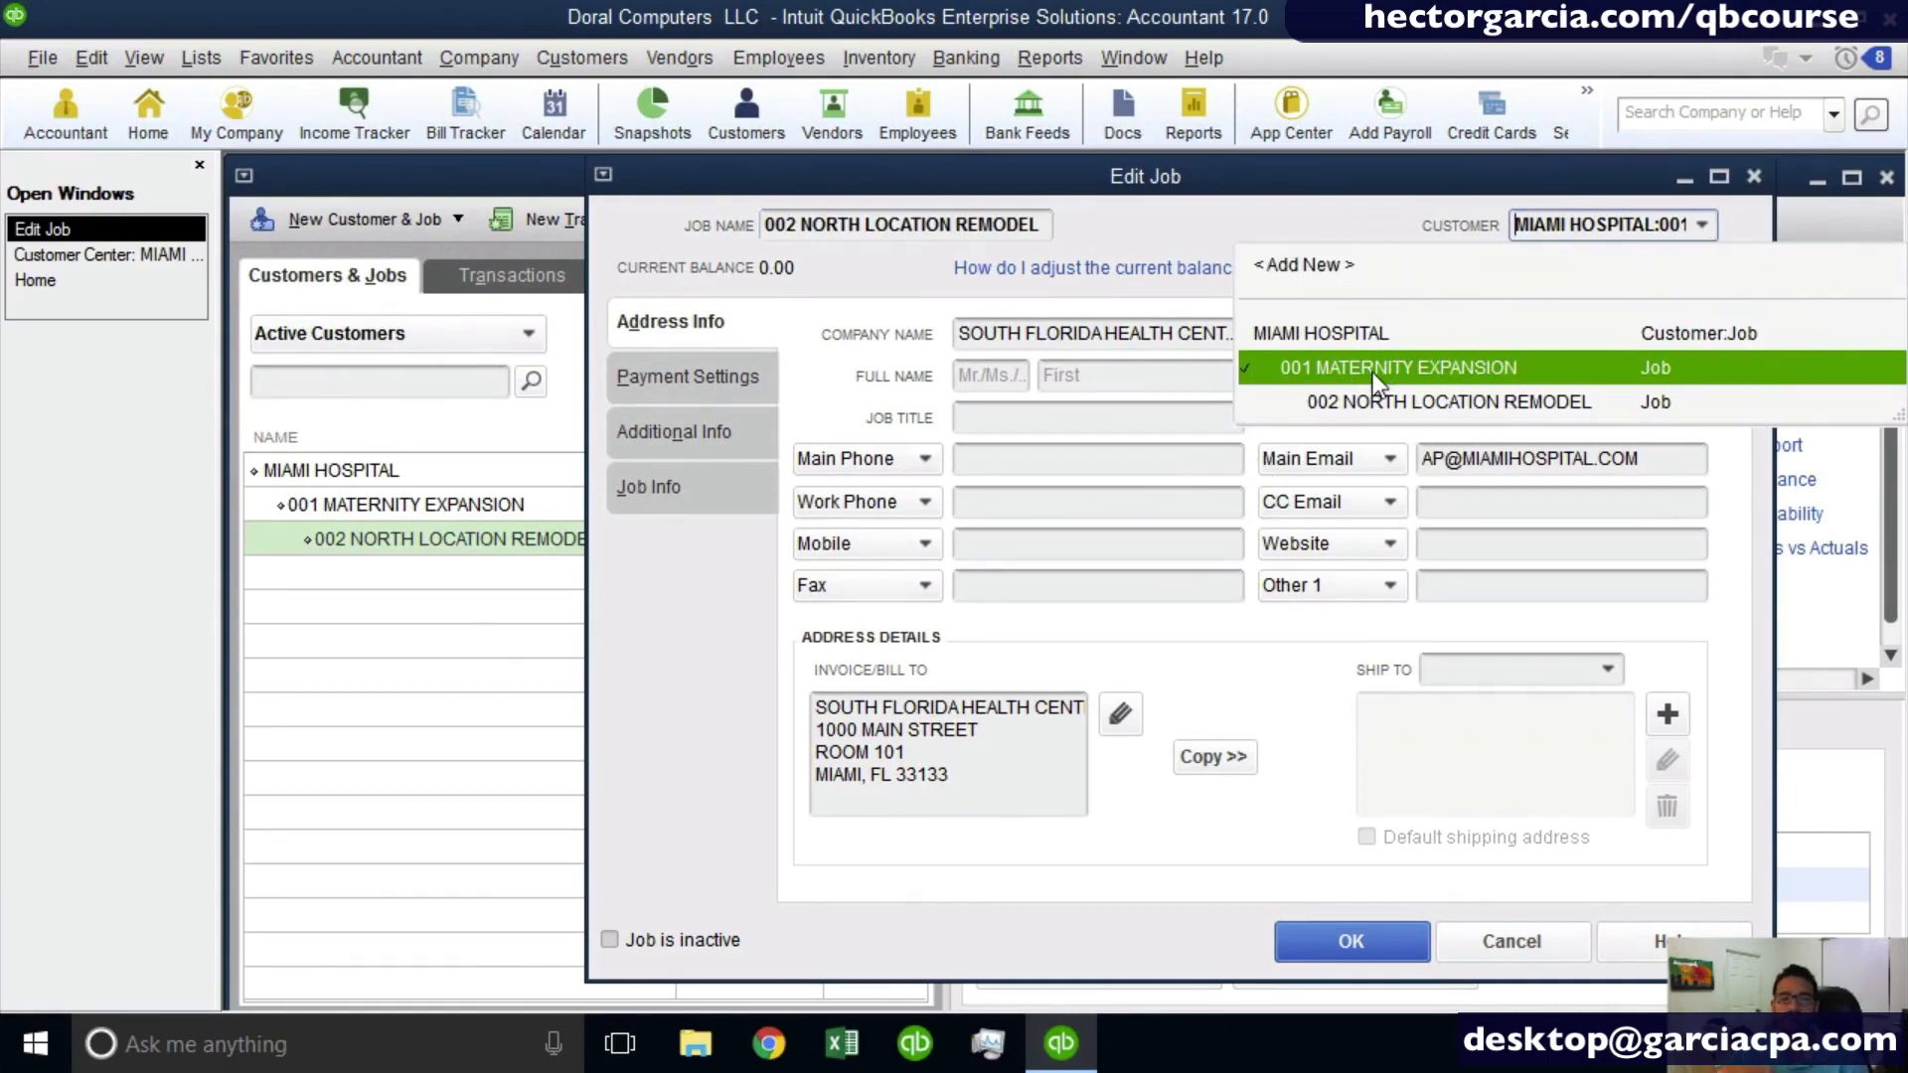
pyautogui.click(1321, 336)
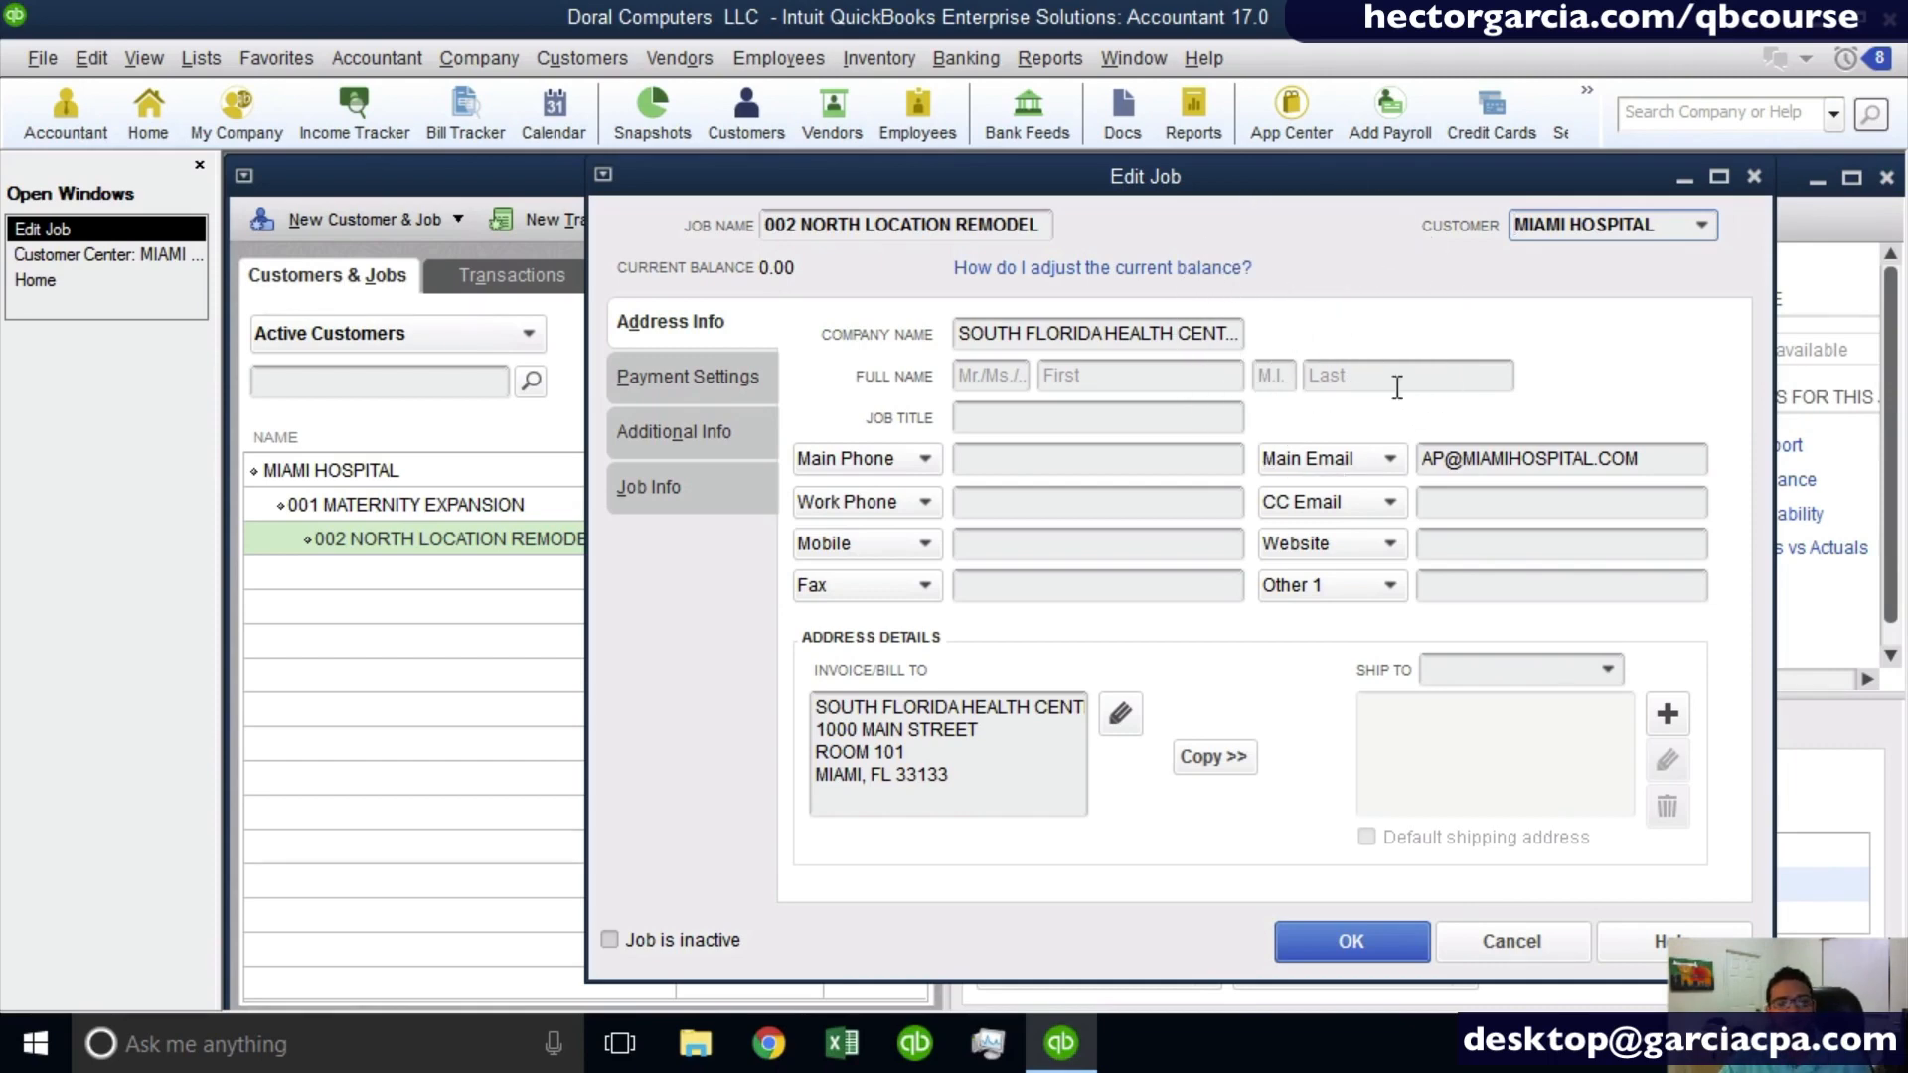
pyautogui.click(1349, 942)
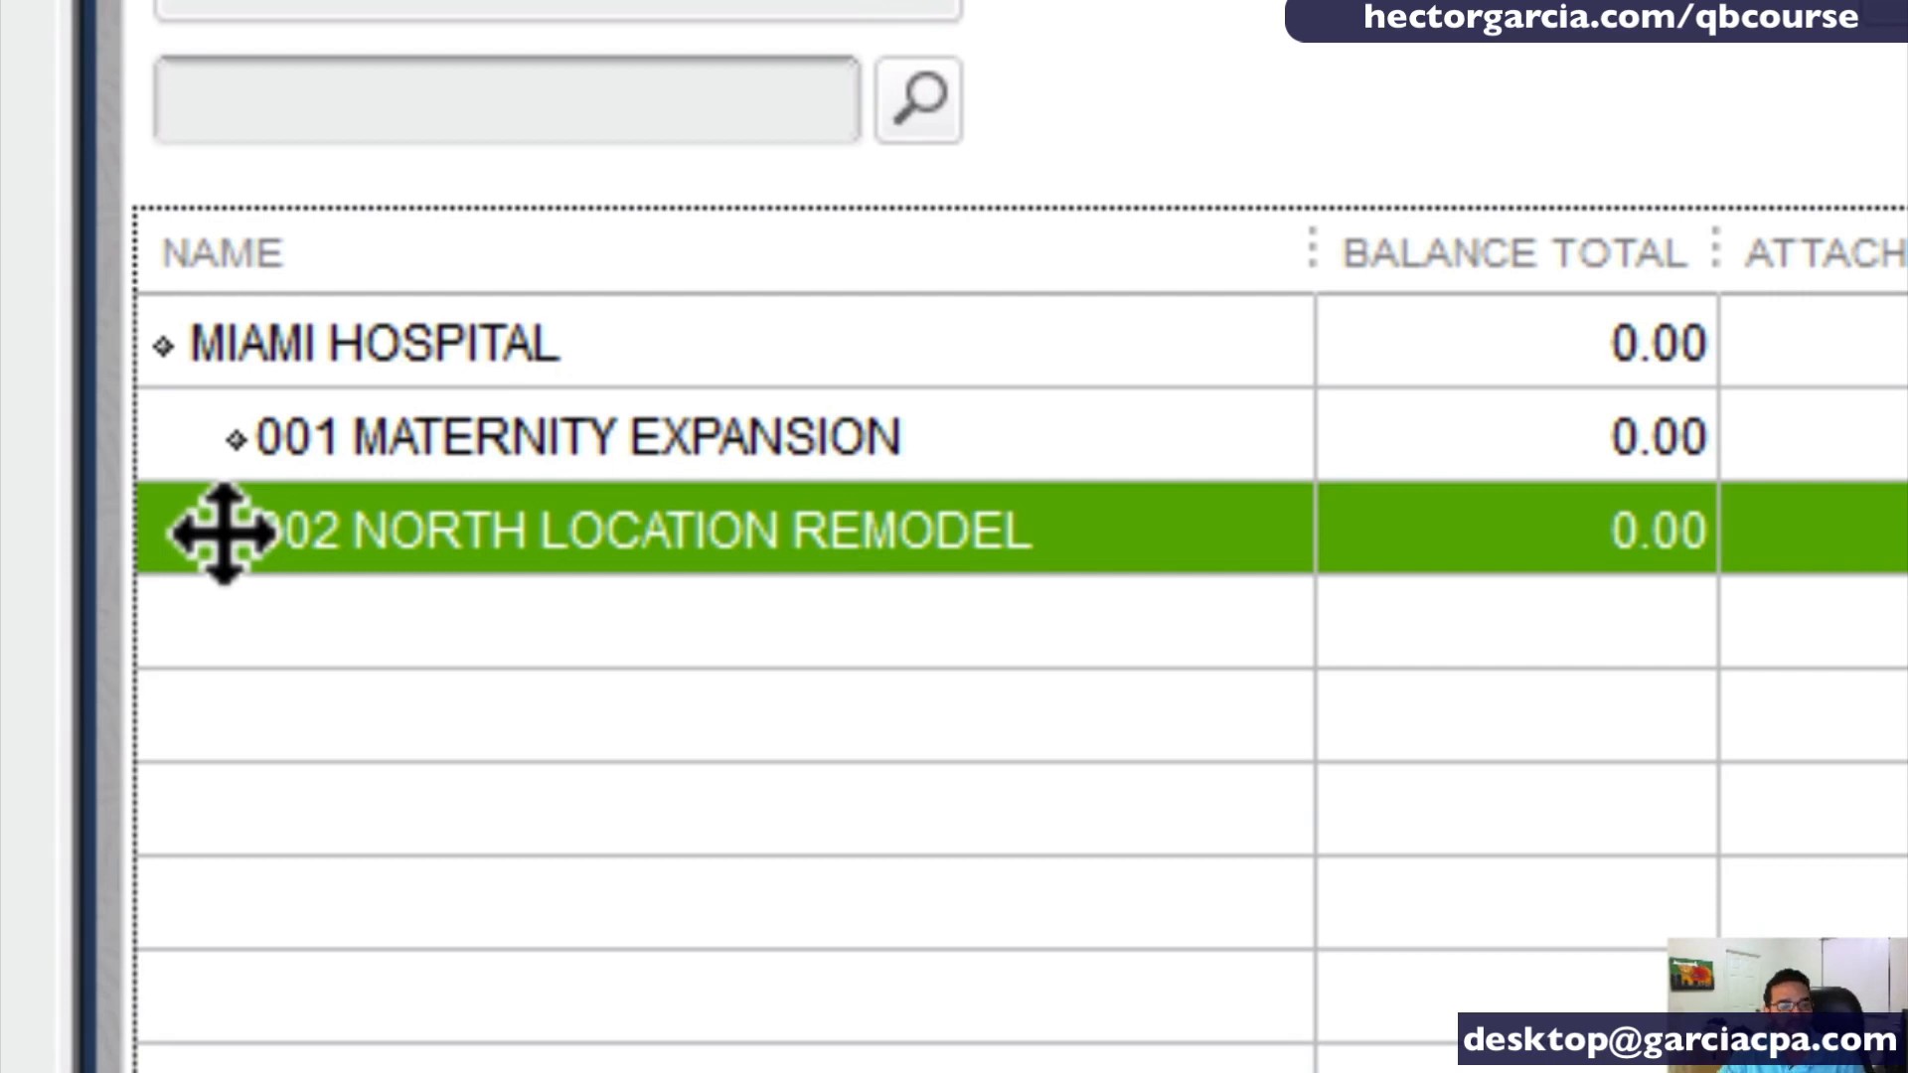
# - Move 002 NORTH LOCATION REMODEL out to the customer level and check its record without editing it
pyautogui.moveTo(224, 534); pyautogui.dragTo(153, 585)
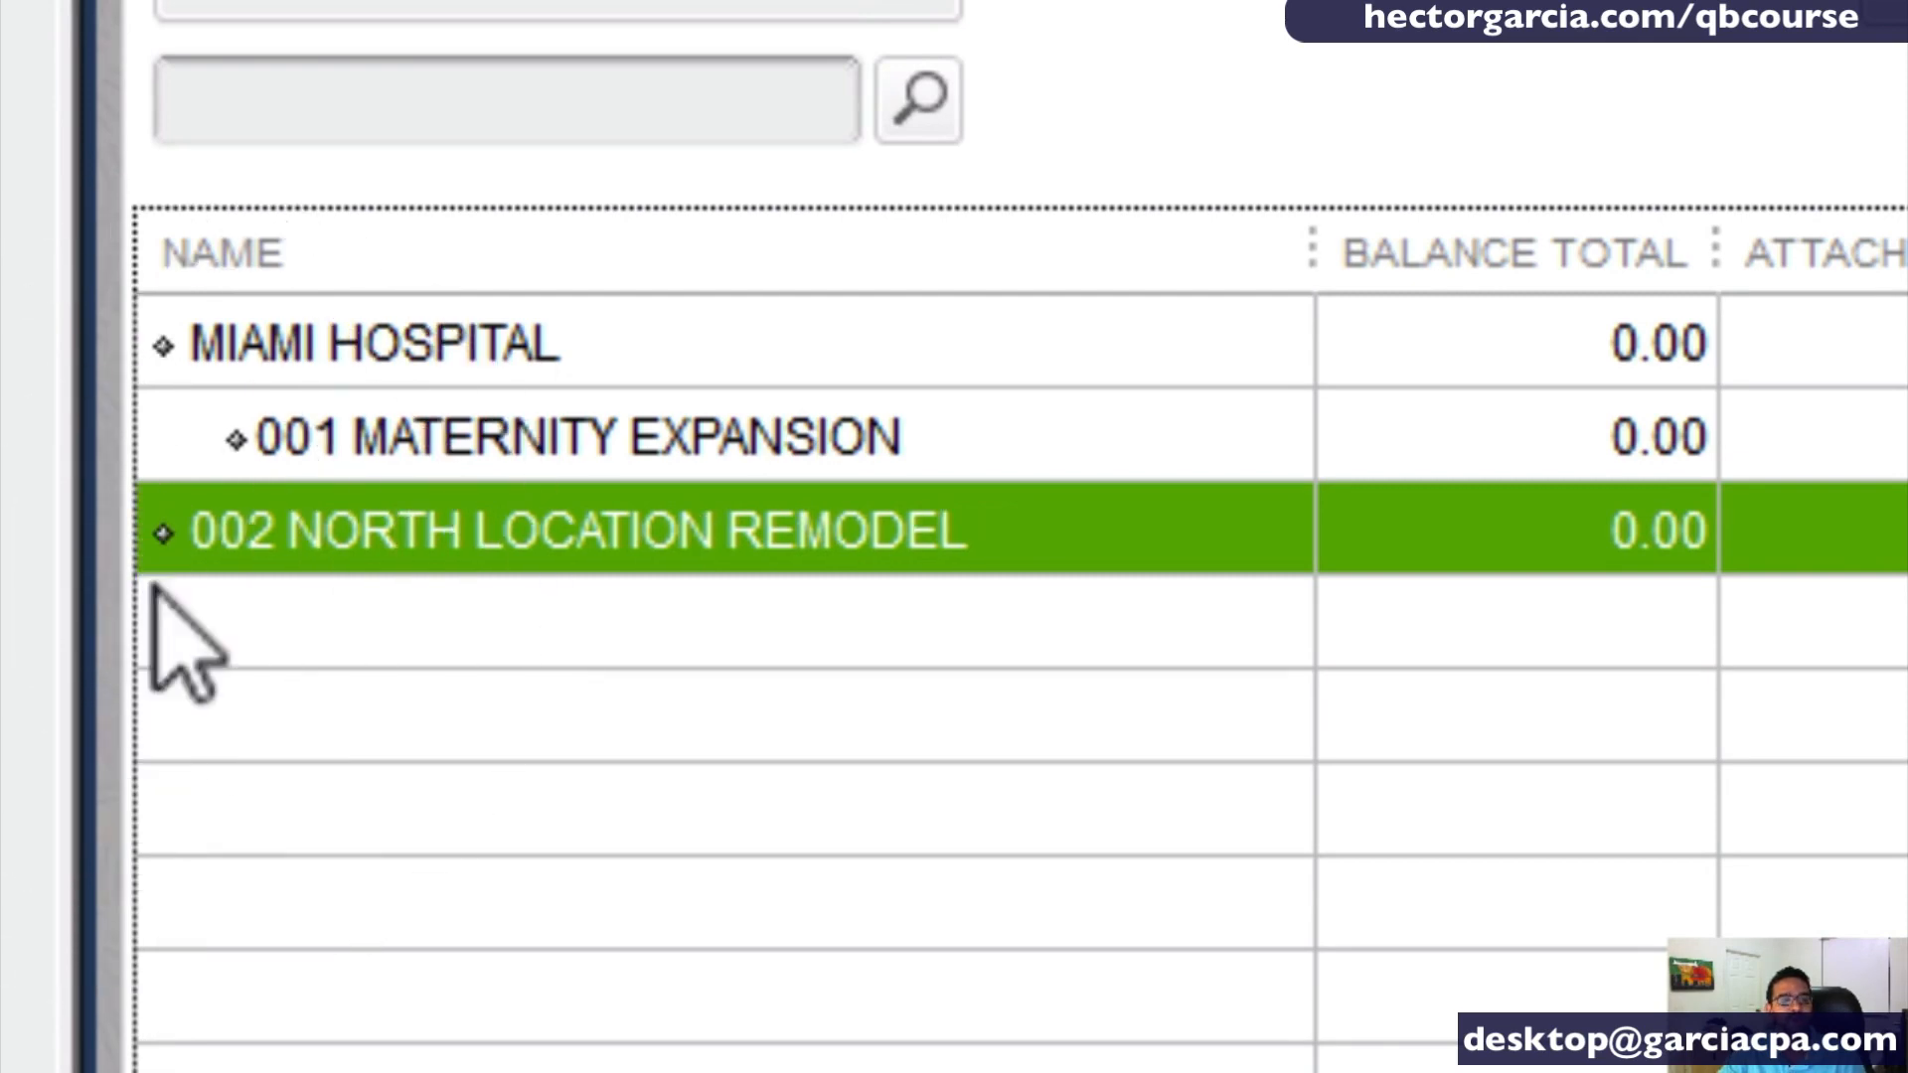
pyautogui.click(238, 568)
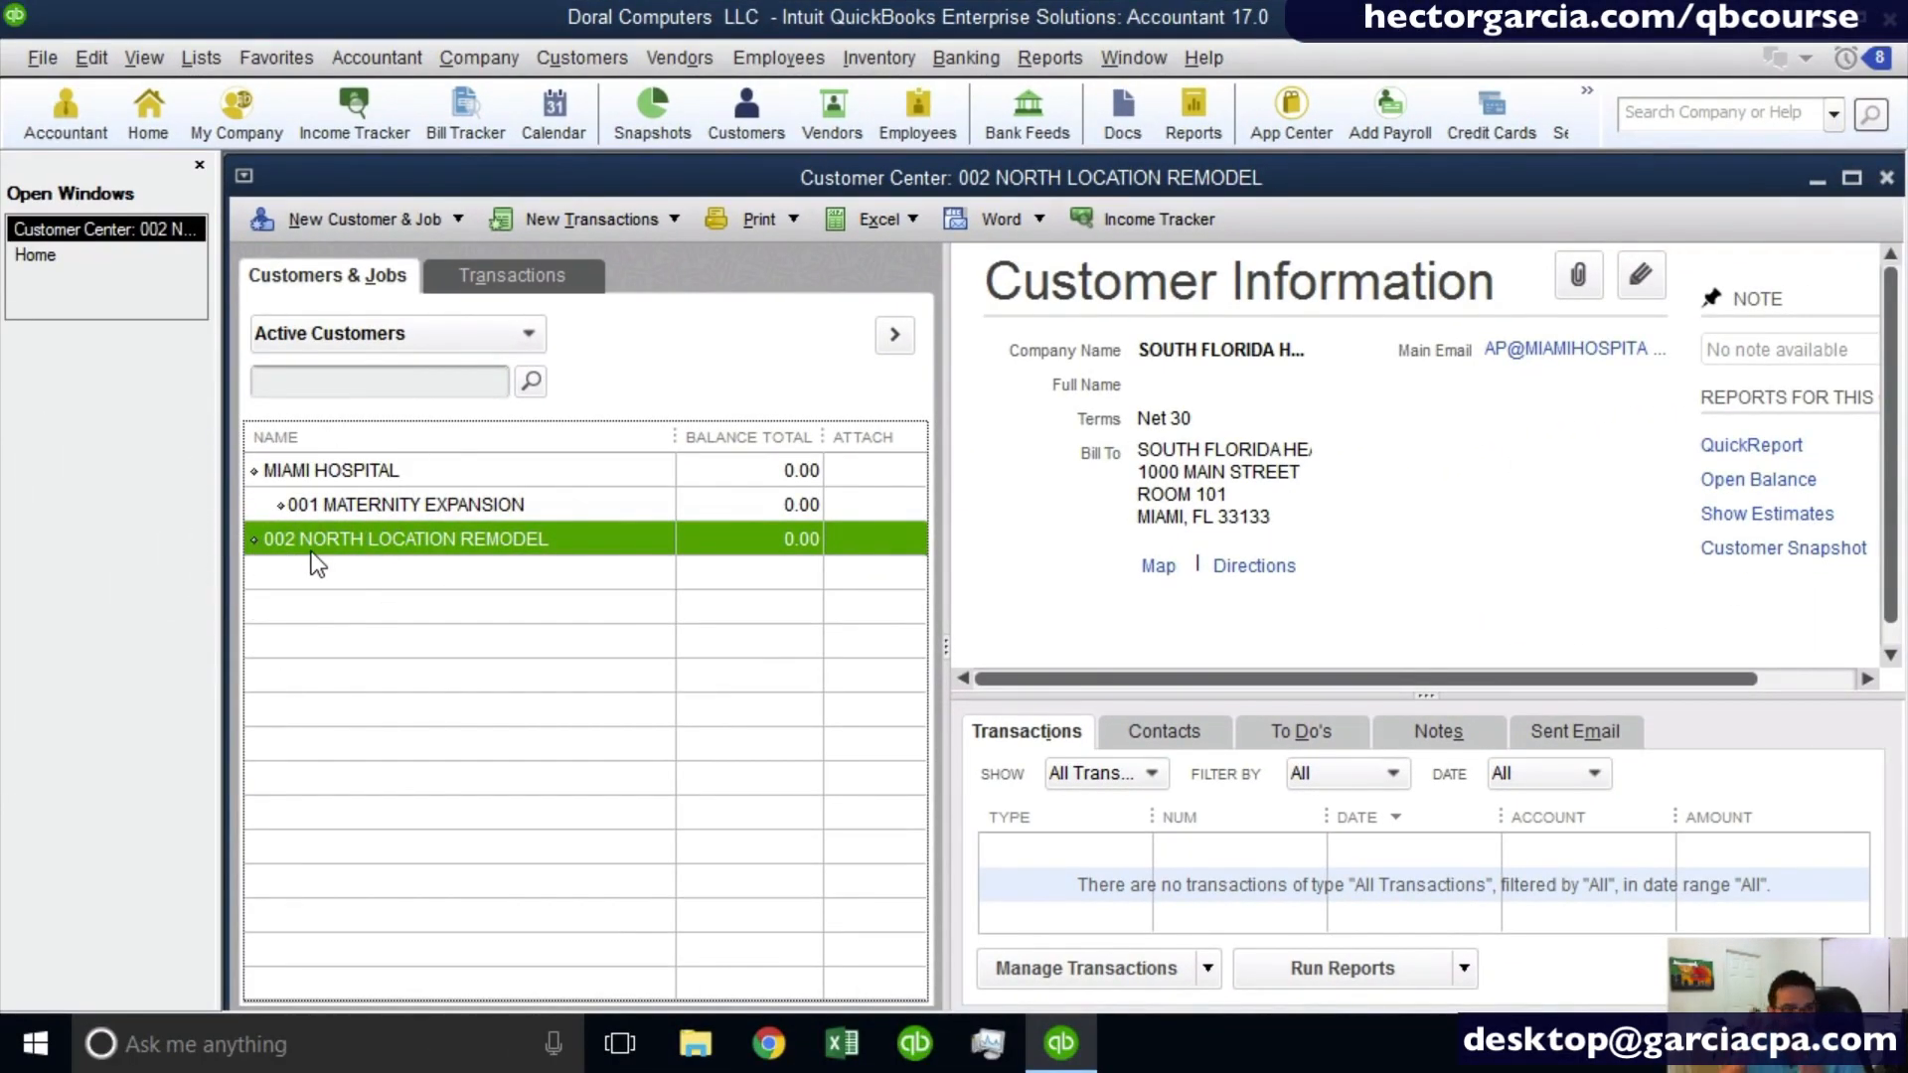
pyautogui.rightClick(330, 534)
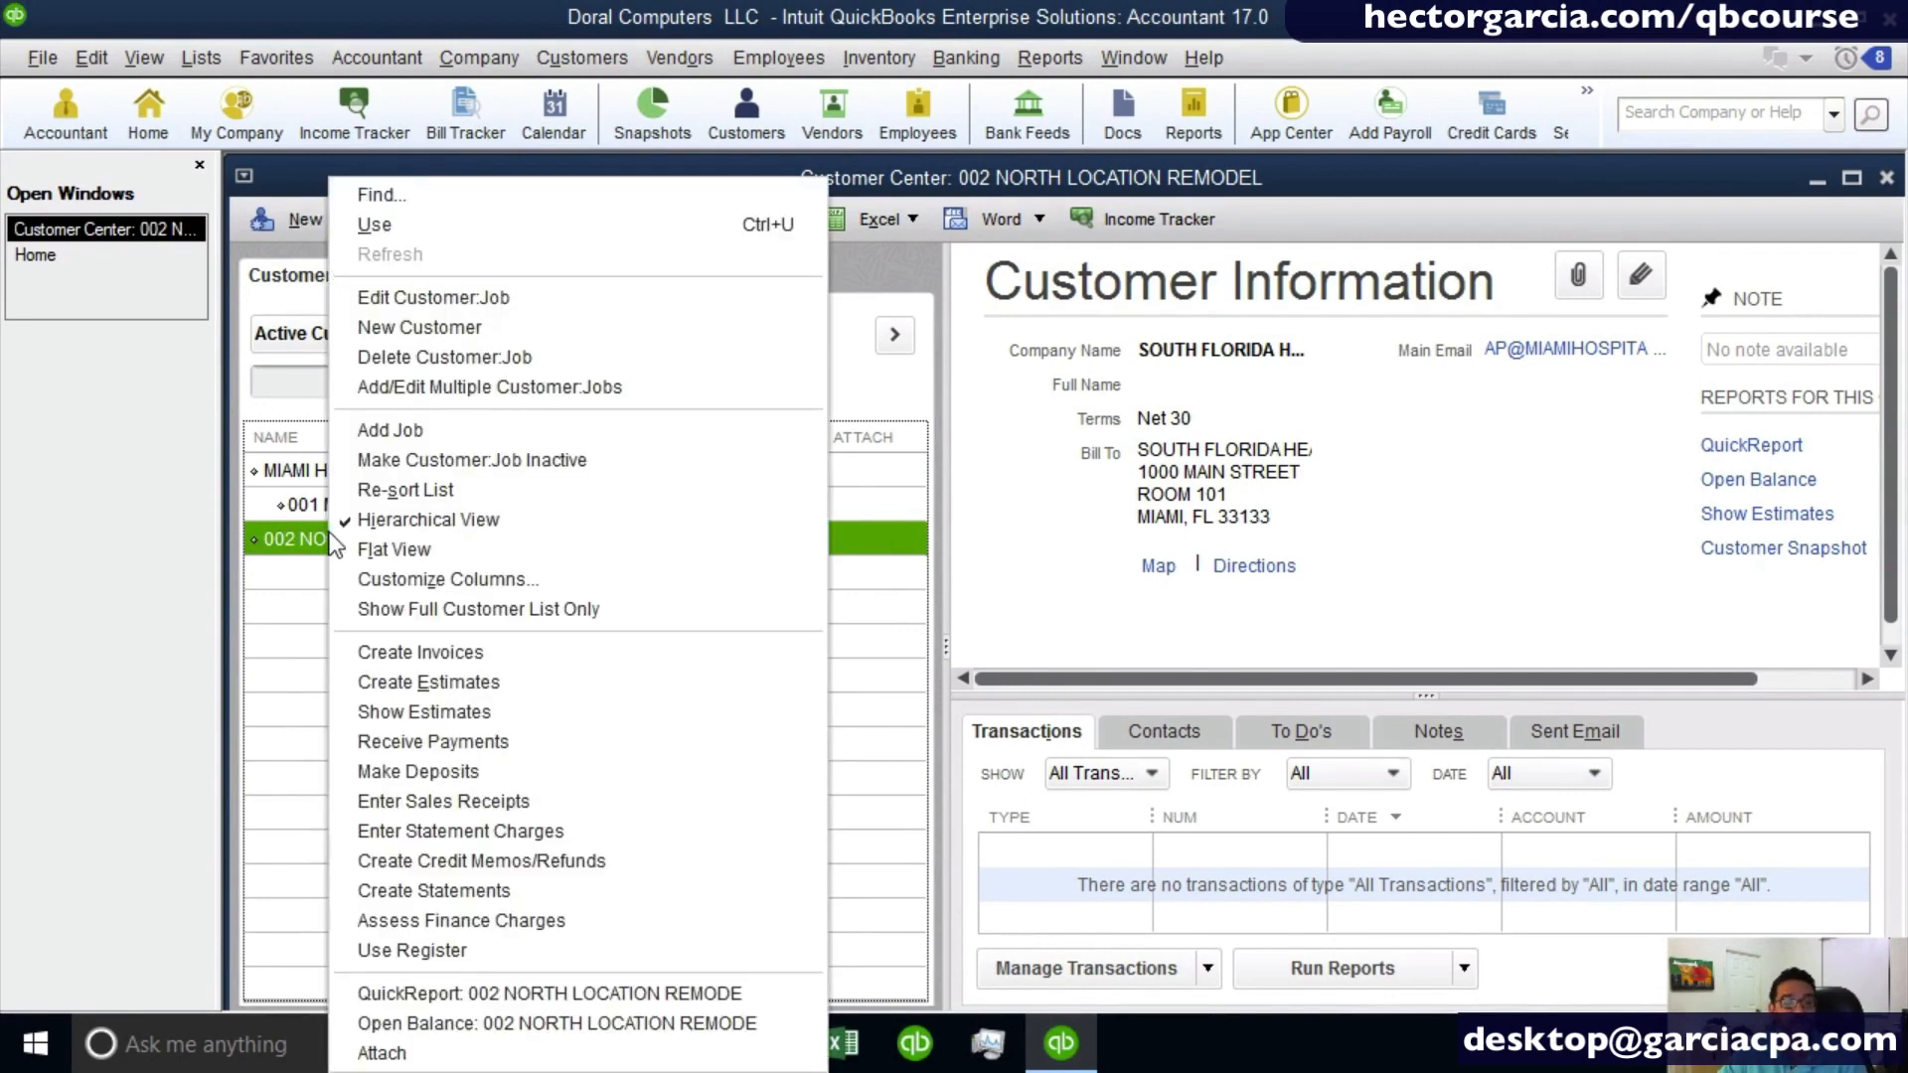
pyautogui.click(493, 296)
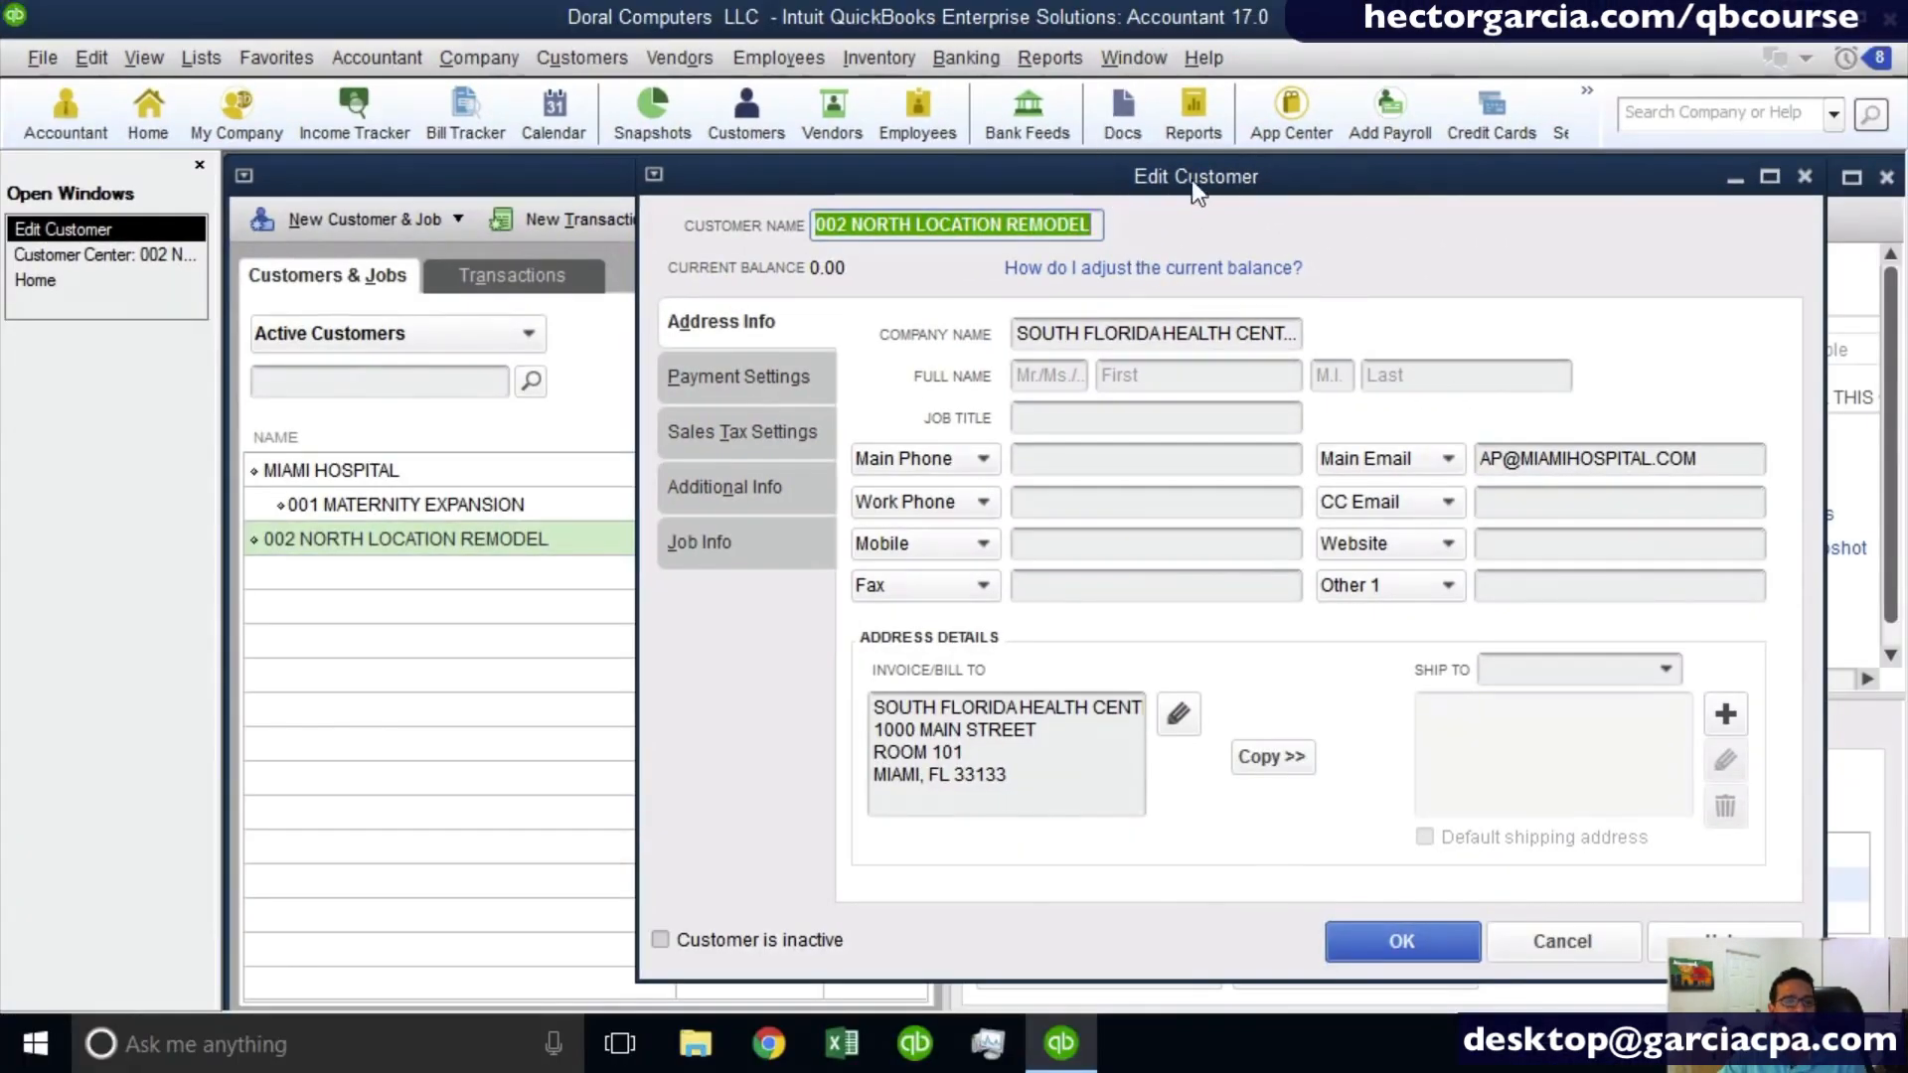
pyautogui.click(1542, 950)
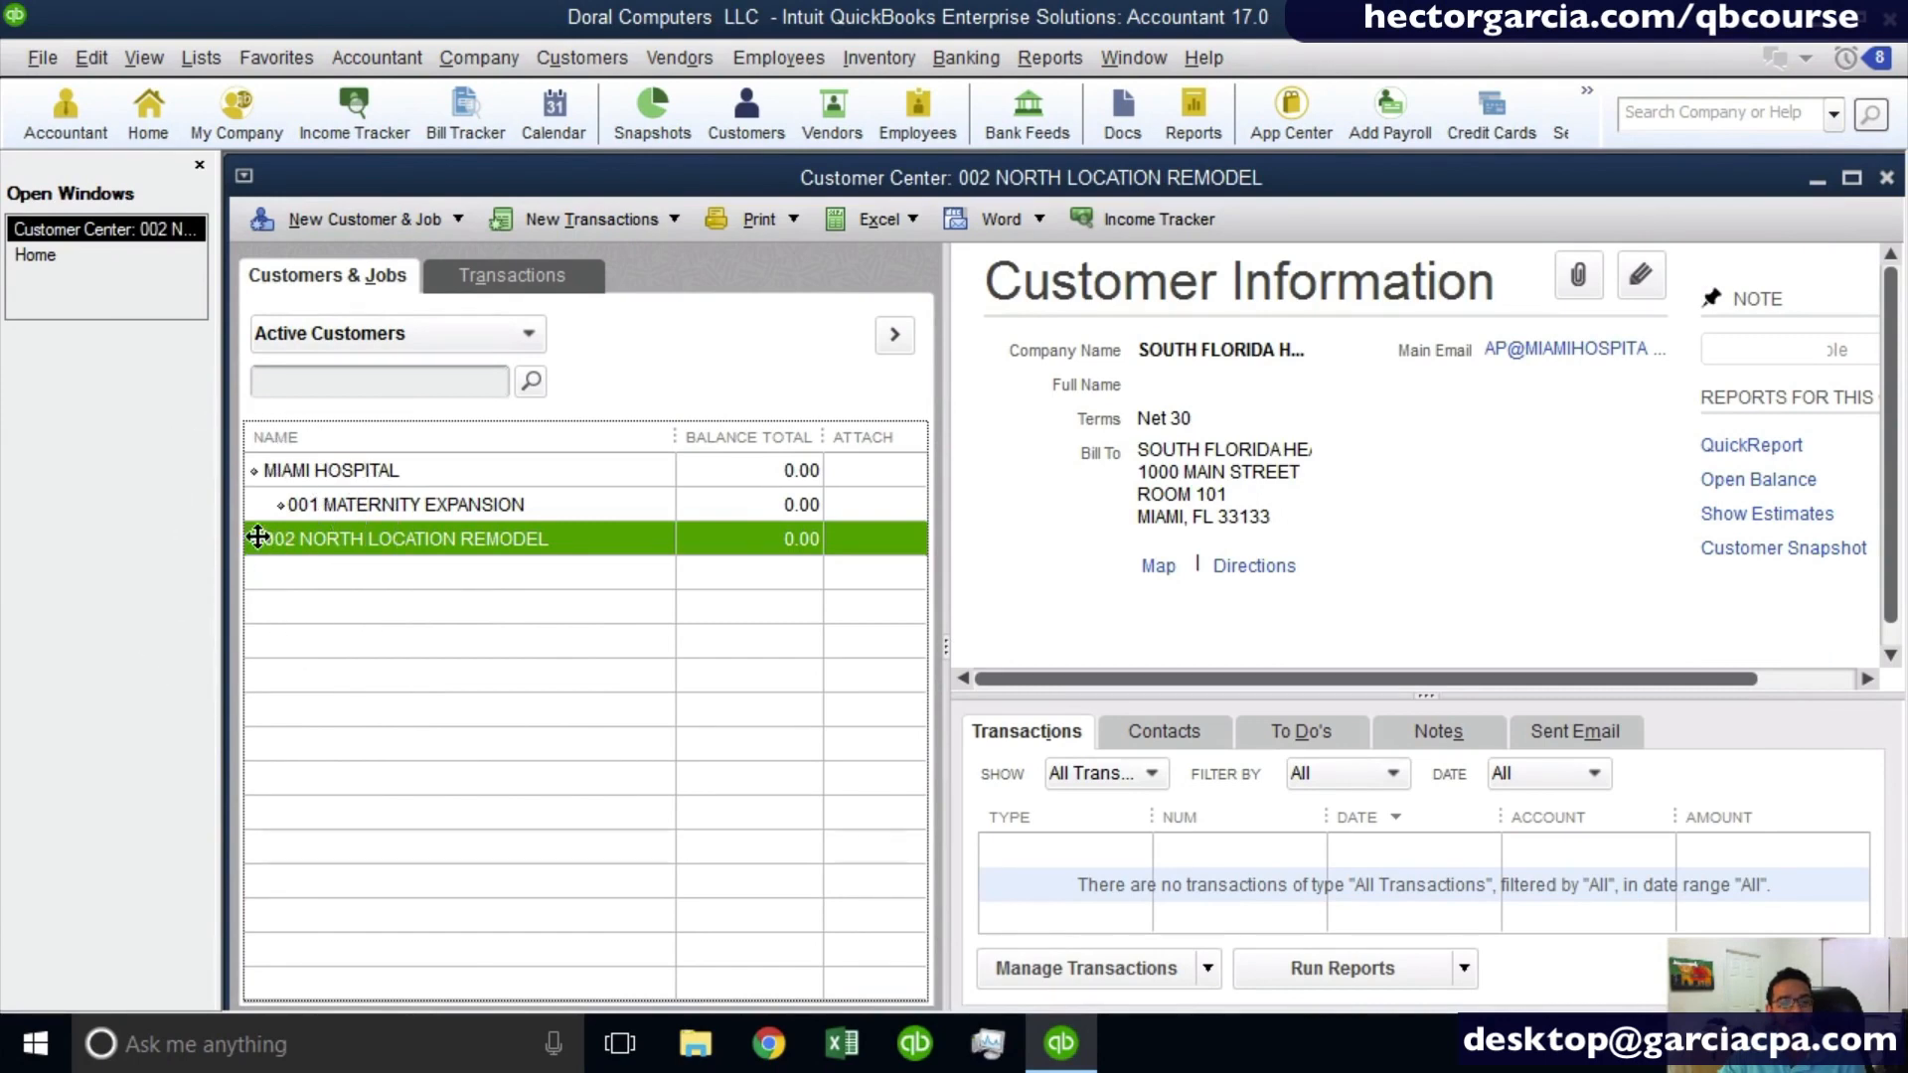
# - Move 002 NORTH LOCATION REMODEL back under MIAMI HOSPITAL as a job and place it below 001 MATERNITY EXPANSION
pyautogui.moveTo(254, 538)
pyautogui.mouseDown()
pyautogui.moveTo(290, 537)
pyautogui.moveTo(268, 540)
pyautogui.moveTo(280, 579)
pyautogui.mouseUp()
pyautogui.press('ctrl')
pyautogui.press('ctrl')
pyautogui.press('ctrl')
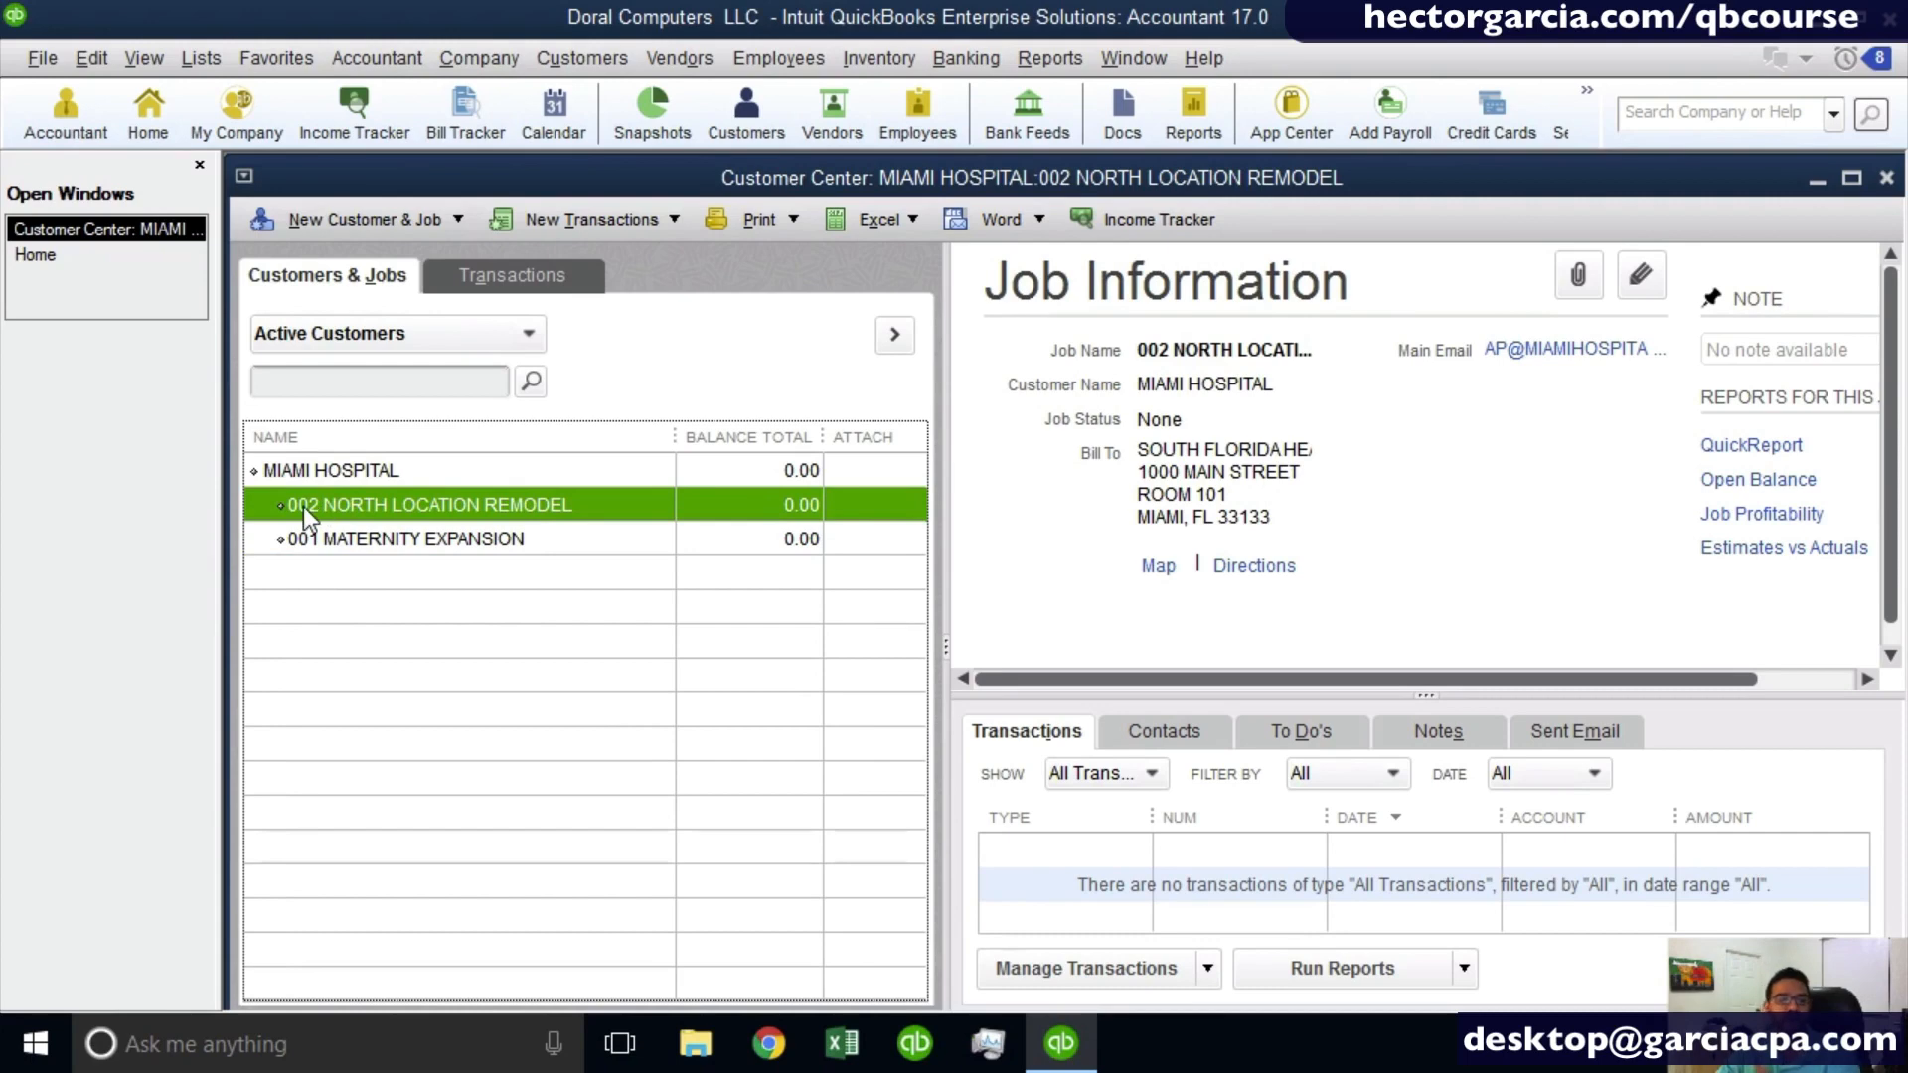
pyautogui.moveTo(280, 507); pyautogui.dragTo(281, 576)
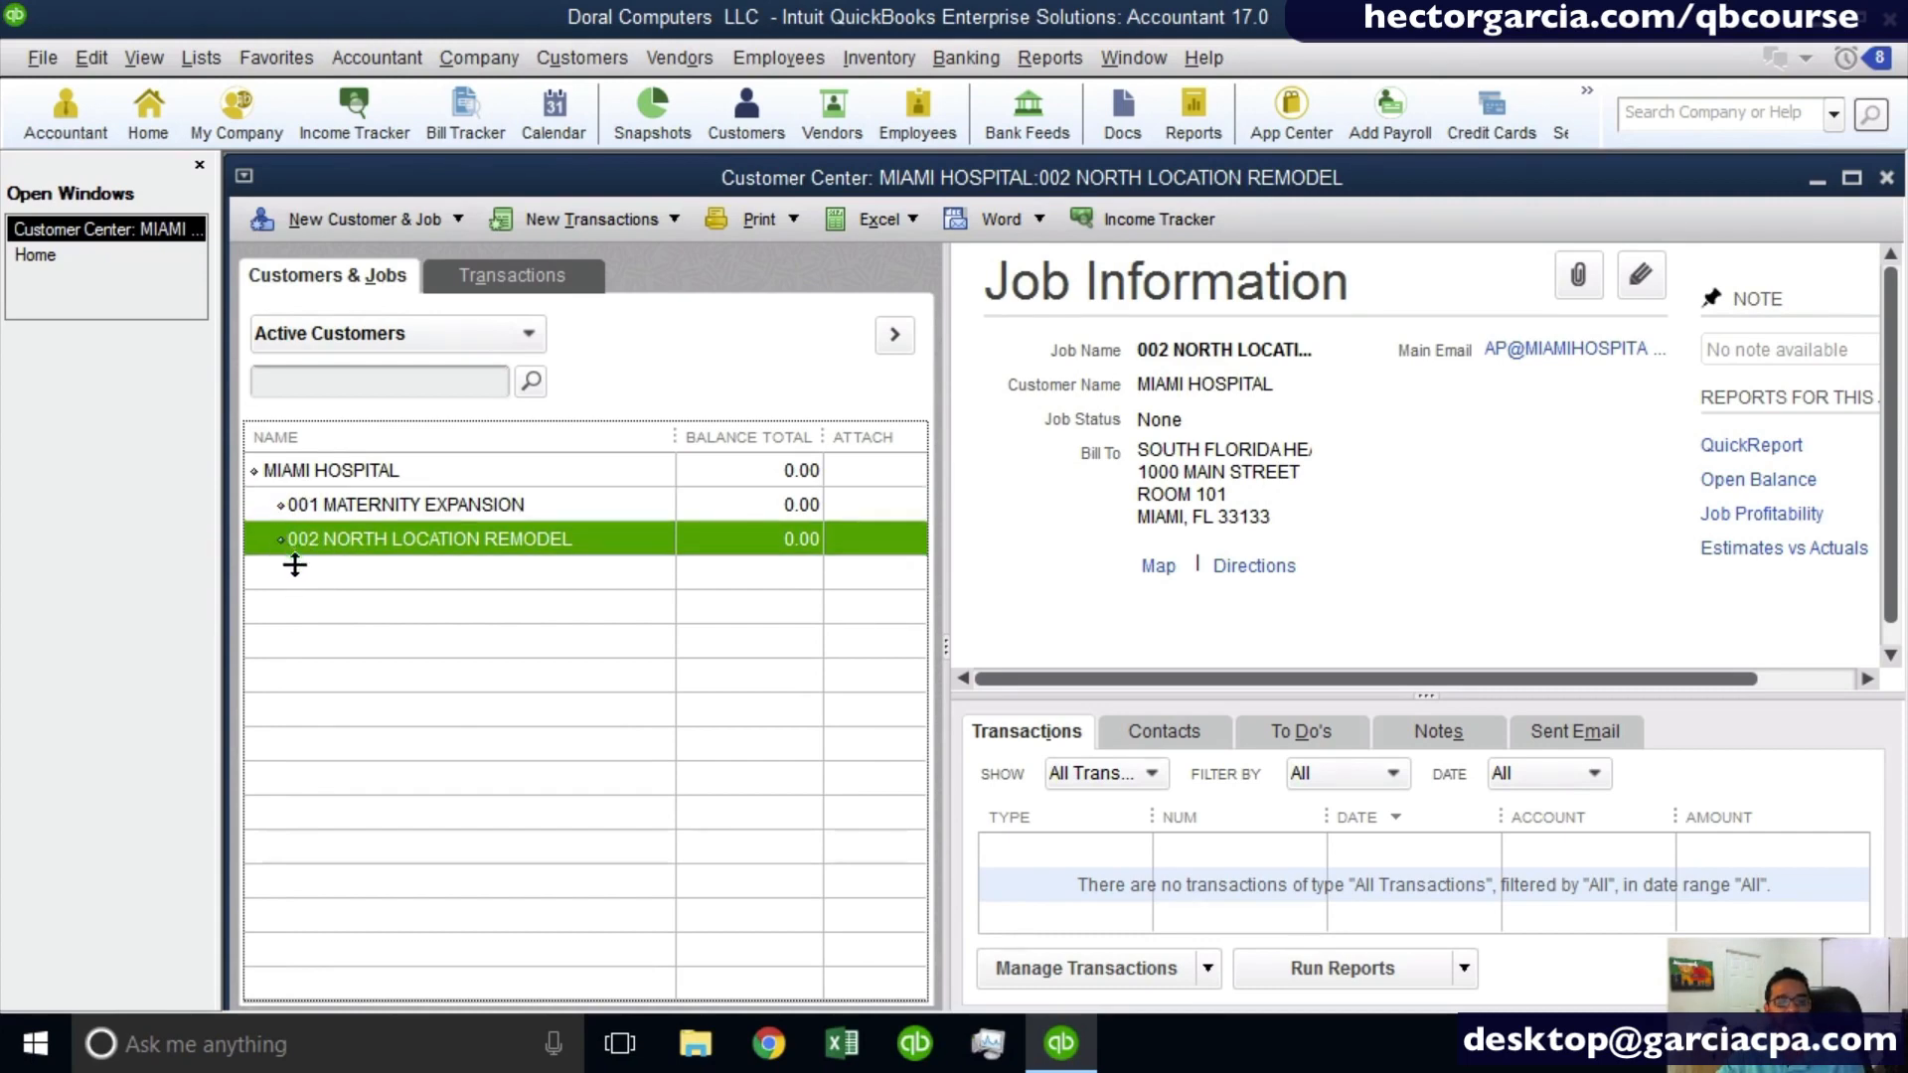
# - Nest 002 NORTH LOCATION REMODEL under 001 MATERNITY EXPANSION, and return it to directly under MIAMI HOSPITAL, above 001
pyautogui.moveTo(278, 534); pyautogui.dragTo(327, 546)
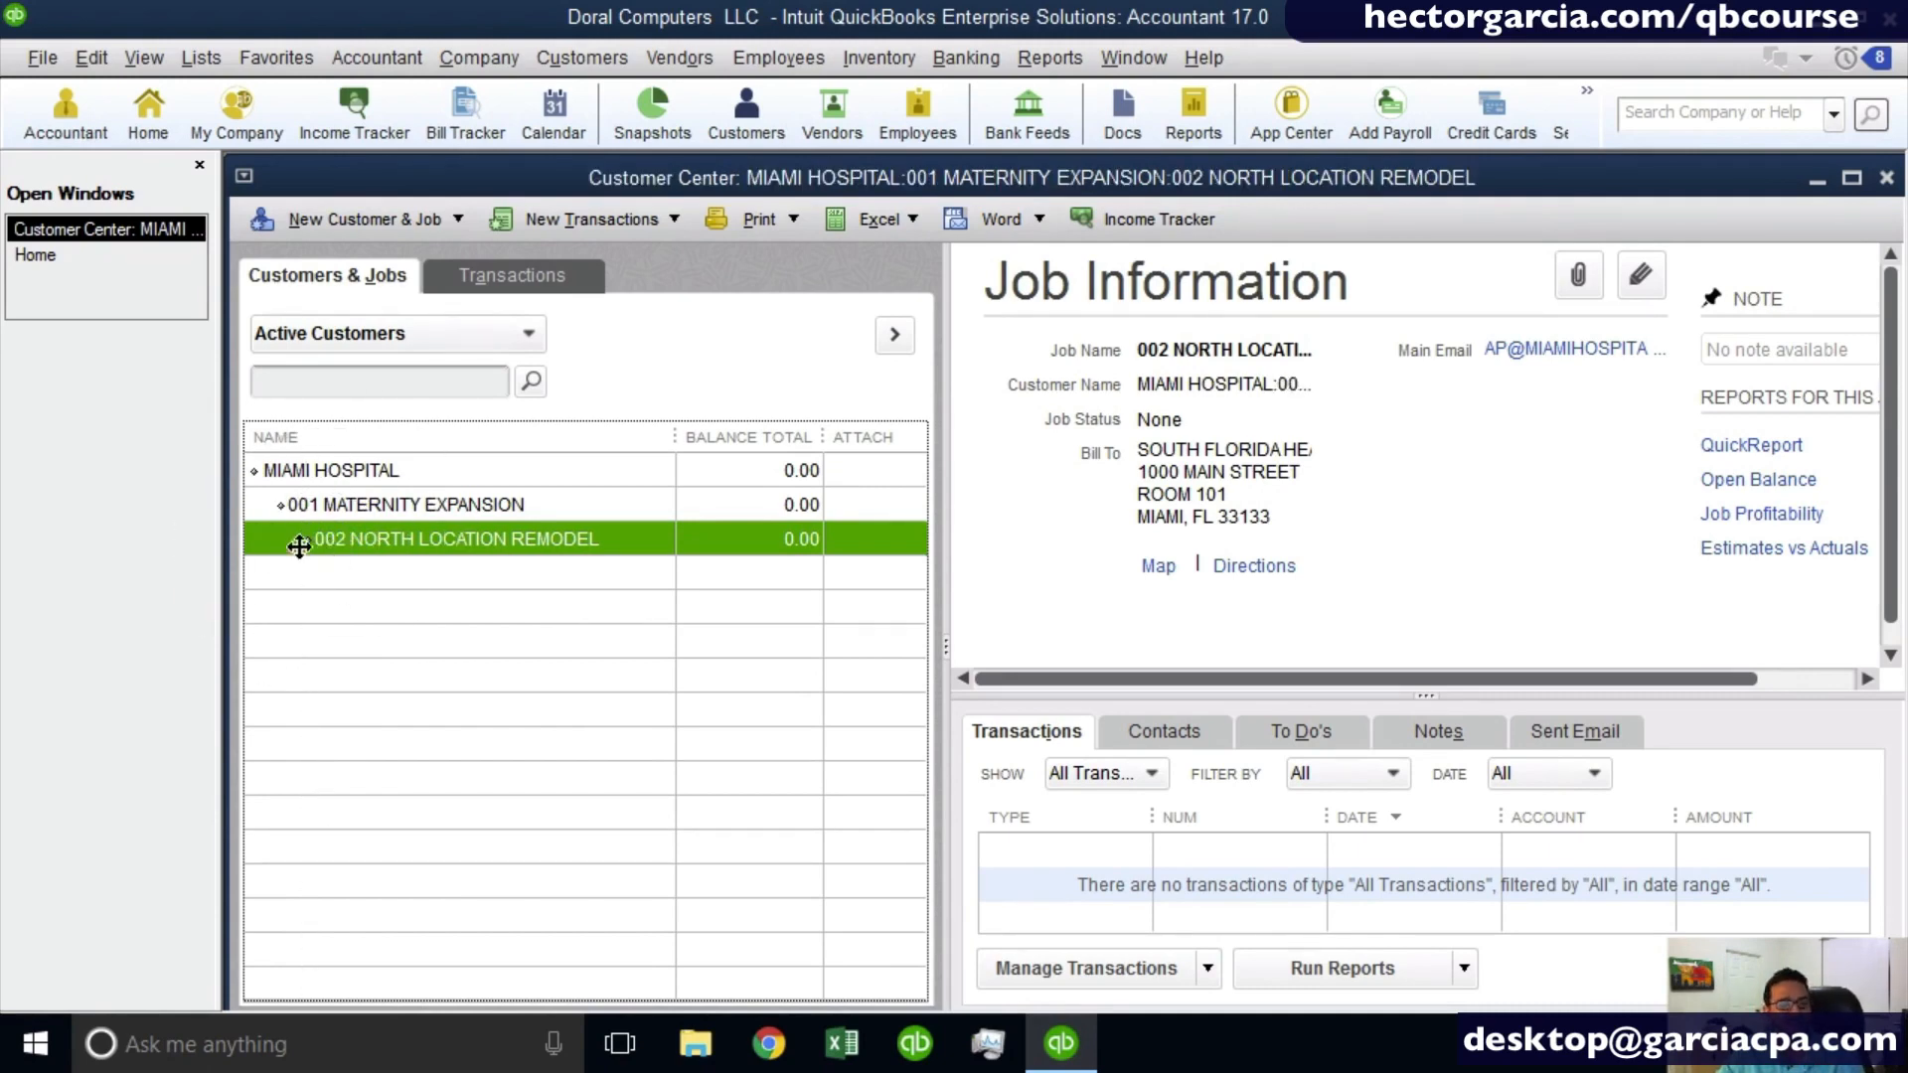
pyautogui.moveTo(303, 540); pyautogui.dragTo(272, 557)
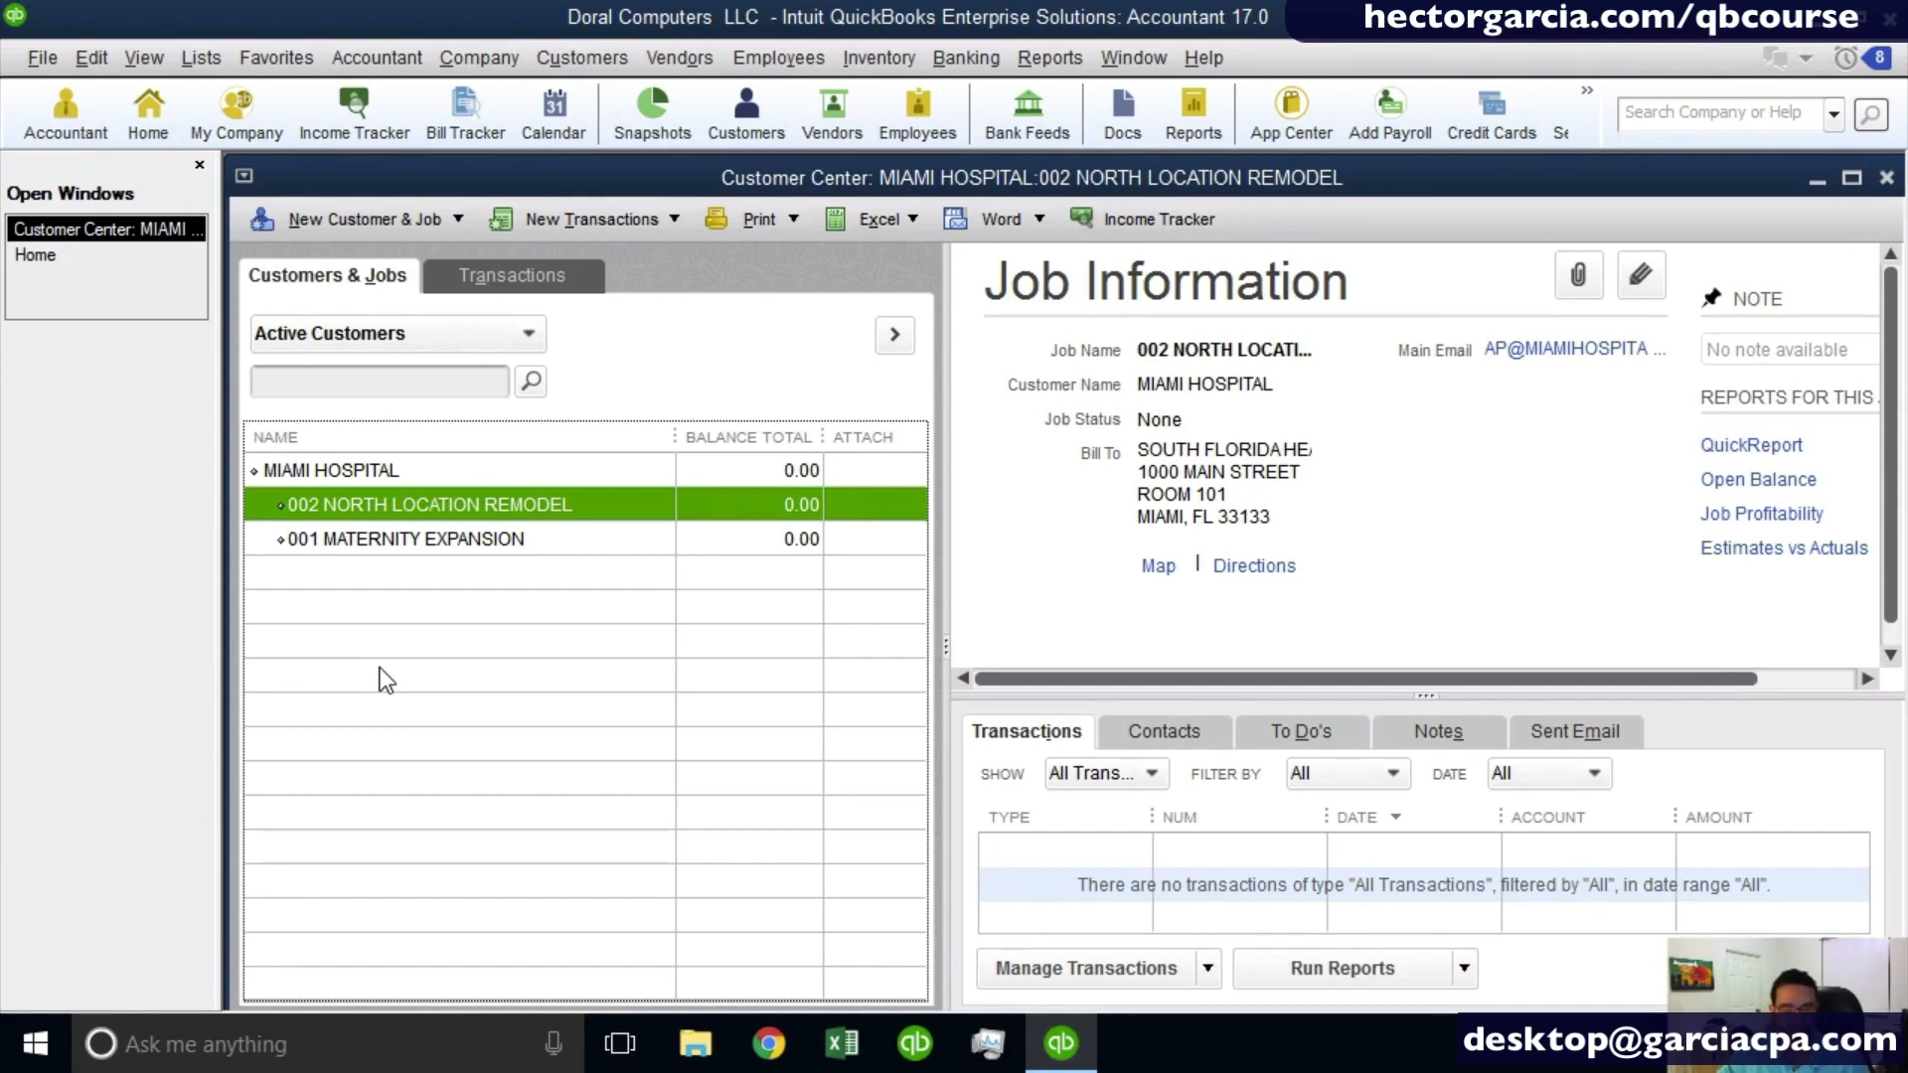
# - Start a new invoice in a maximized window and enter MIAMI HOSPITAL as its customer
pyautogui.hotkey('ctrl', 'i')
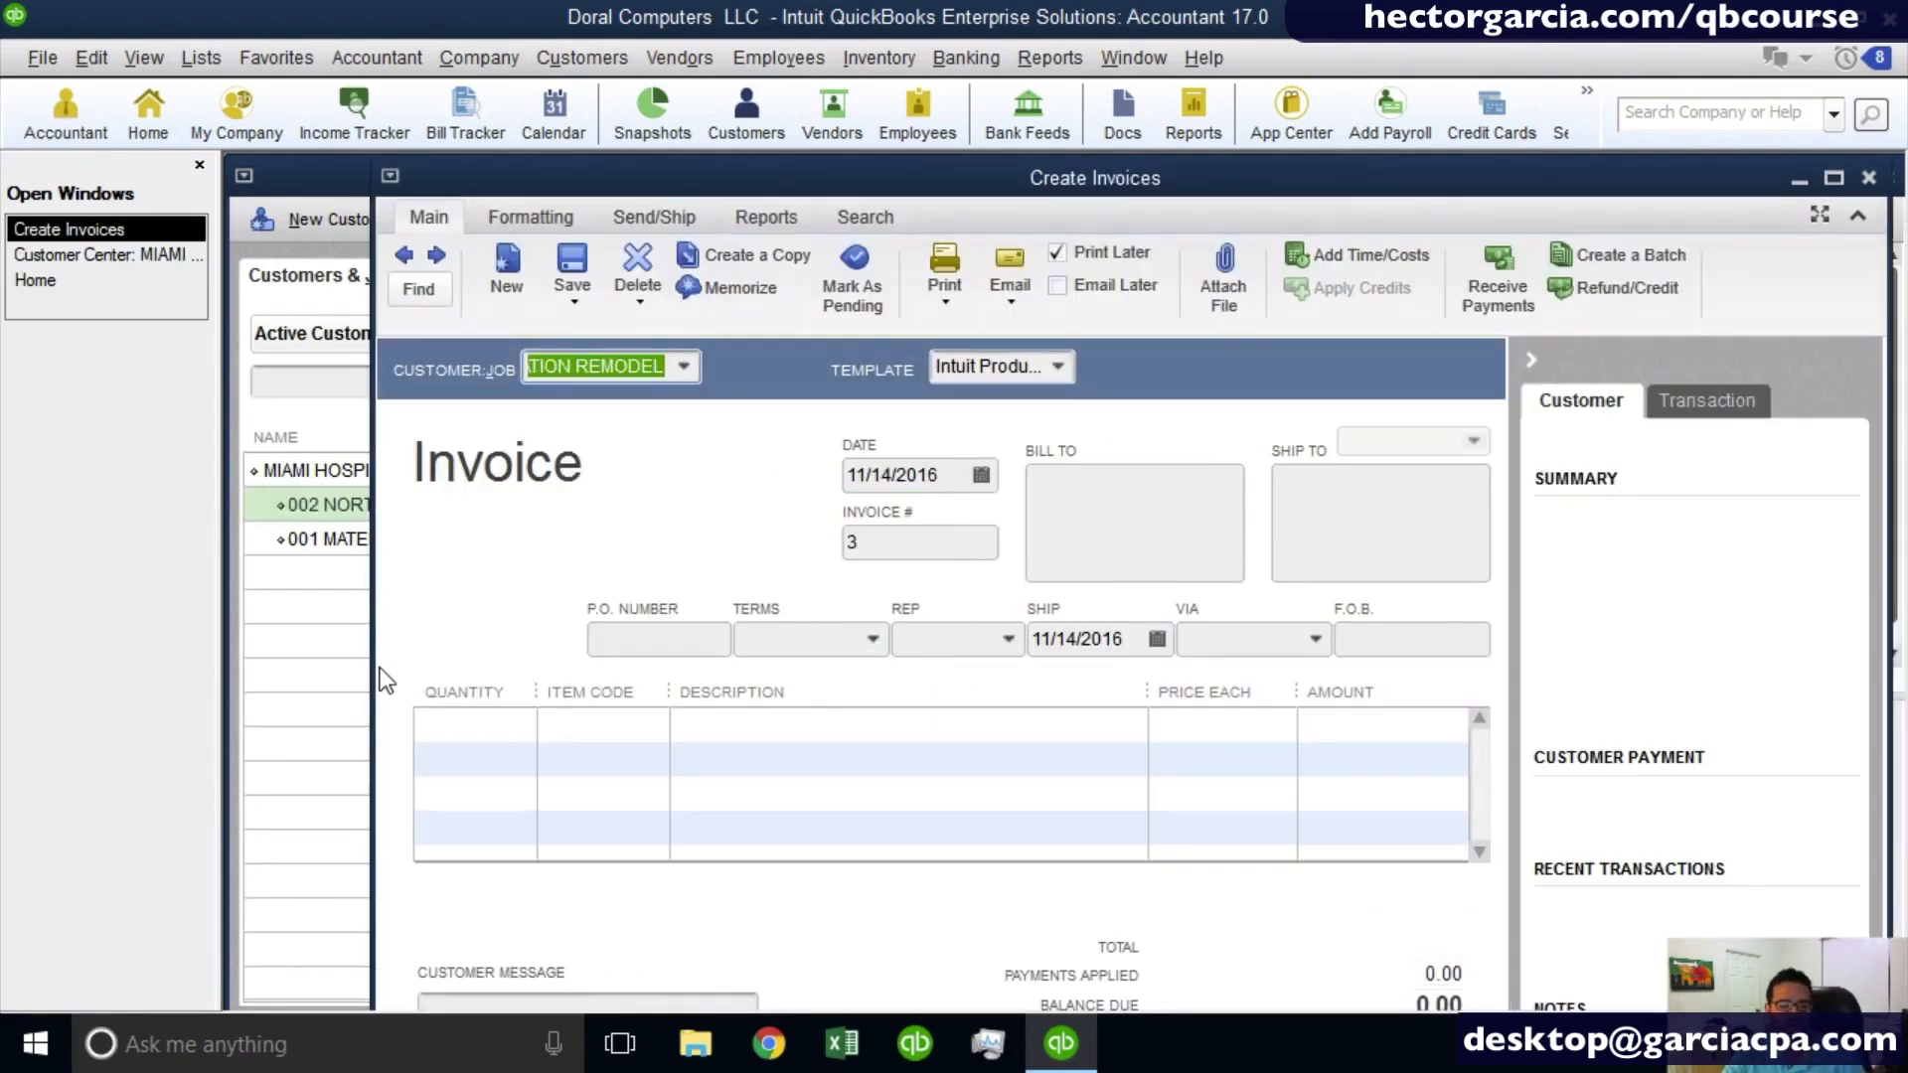
pyautogui.click(1836, 179)
pyautogui.press('BackSpace')
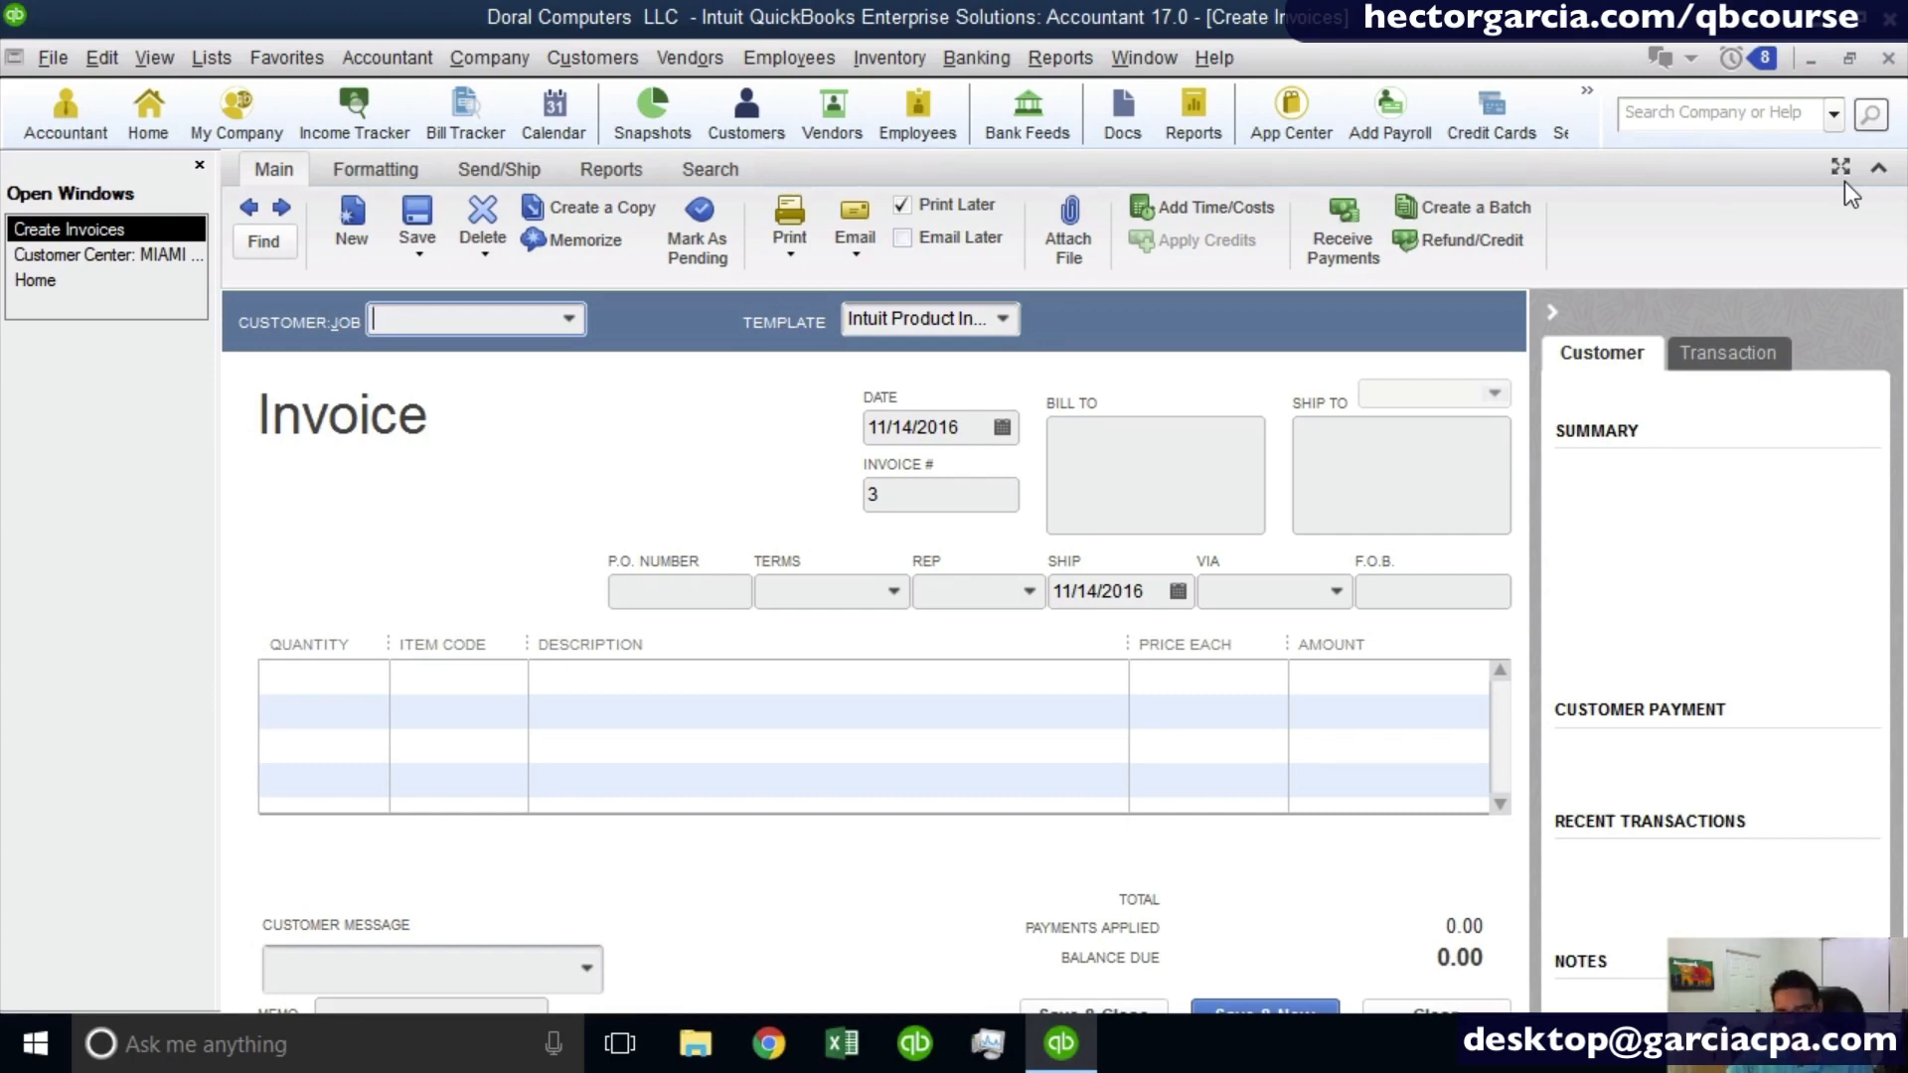
pyautogui.write('MIAI')
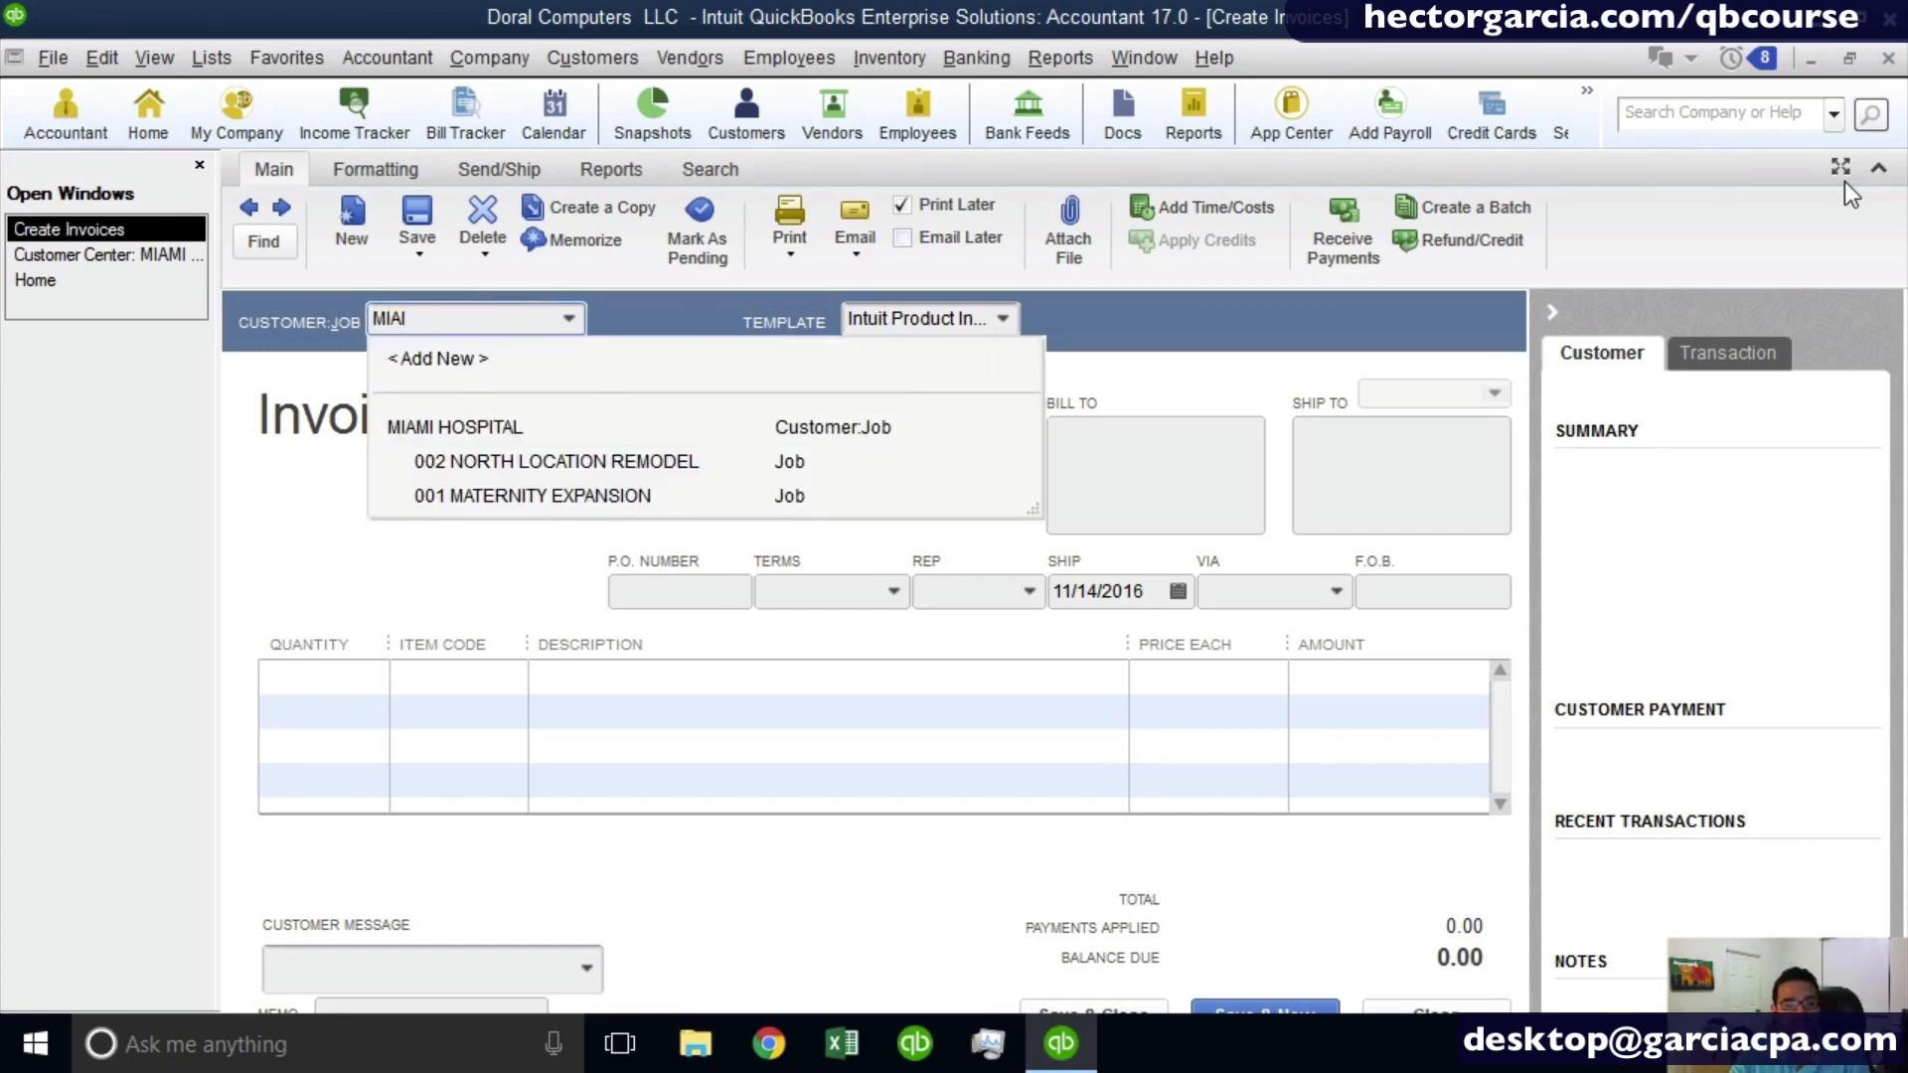
pyautogui.press('BackSpace')
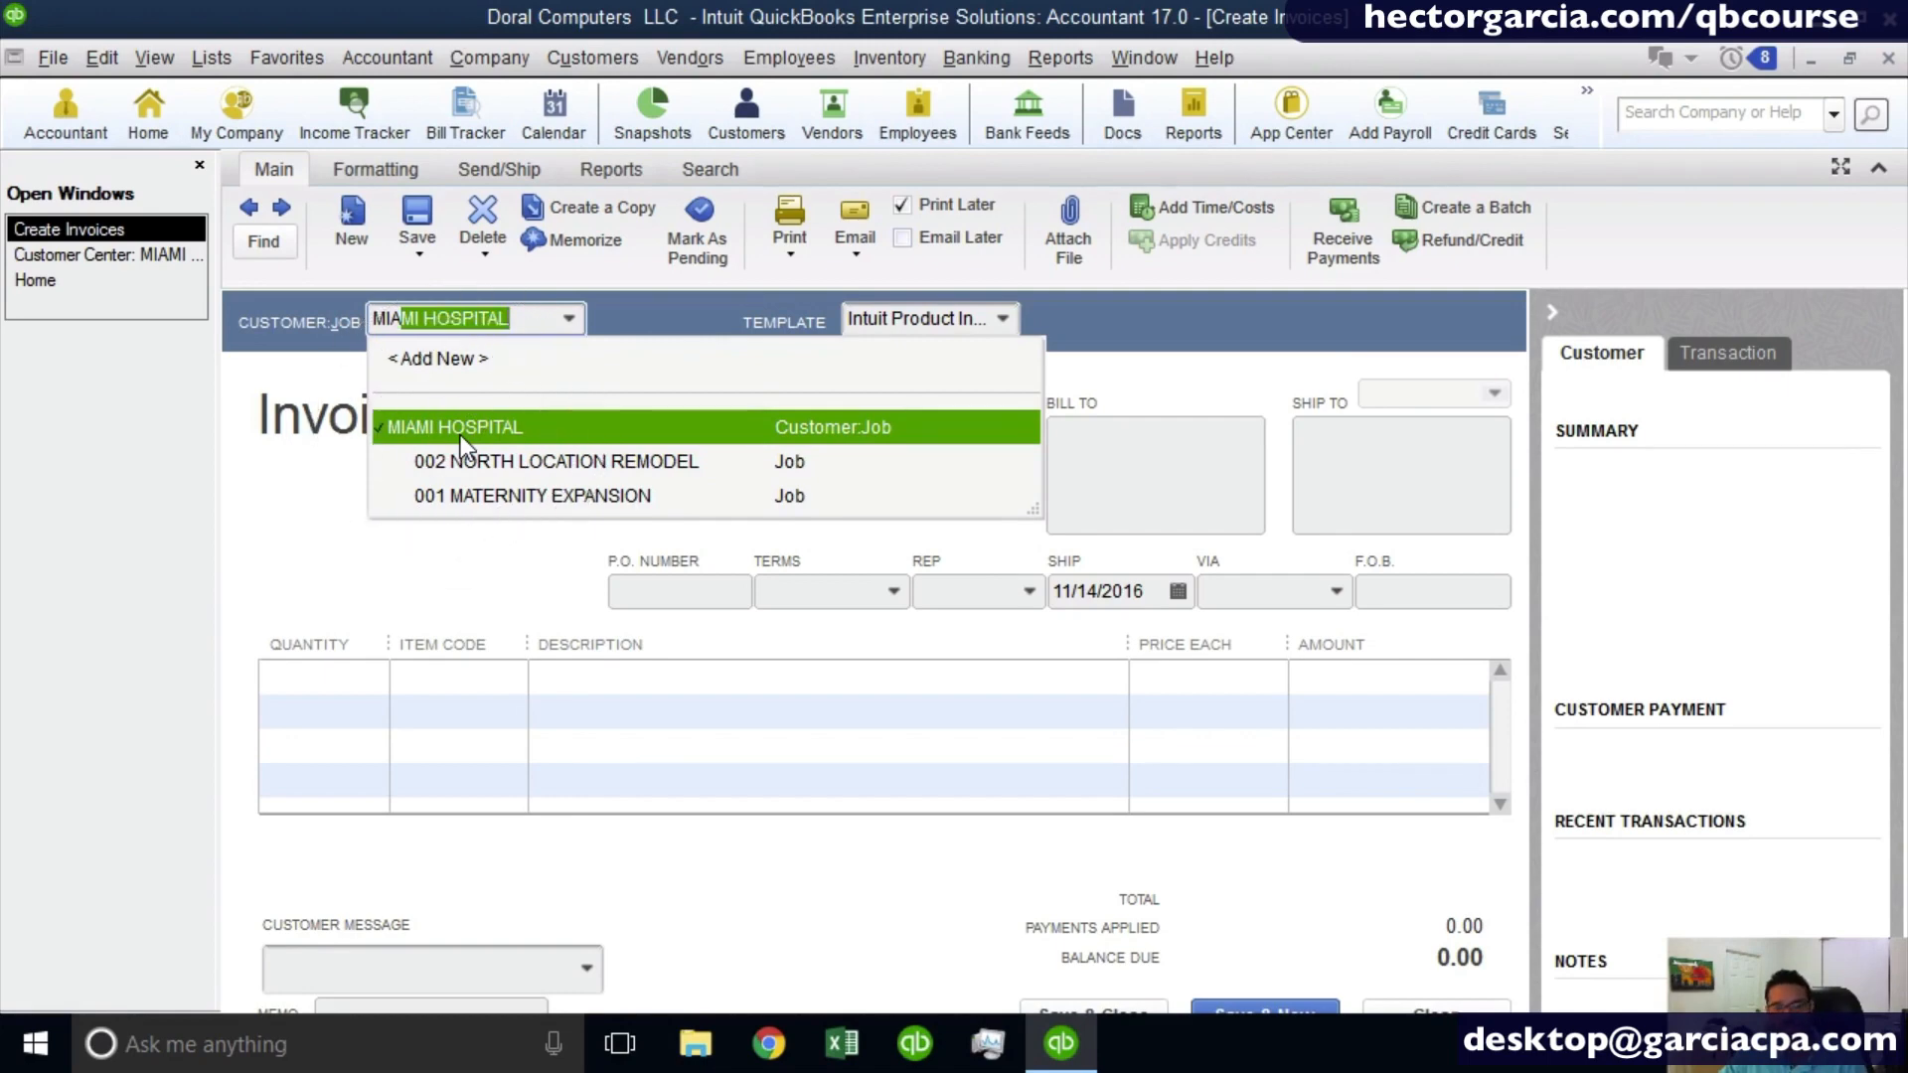
pyautogui.click(531, 329)
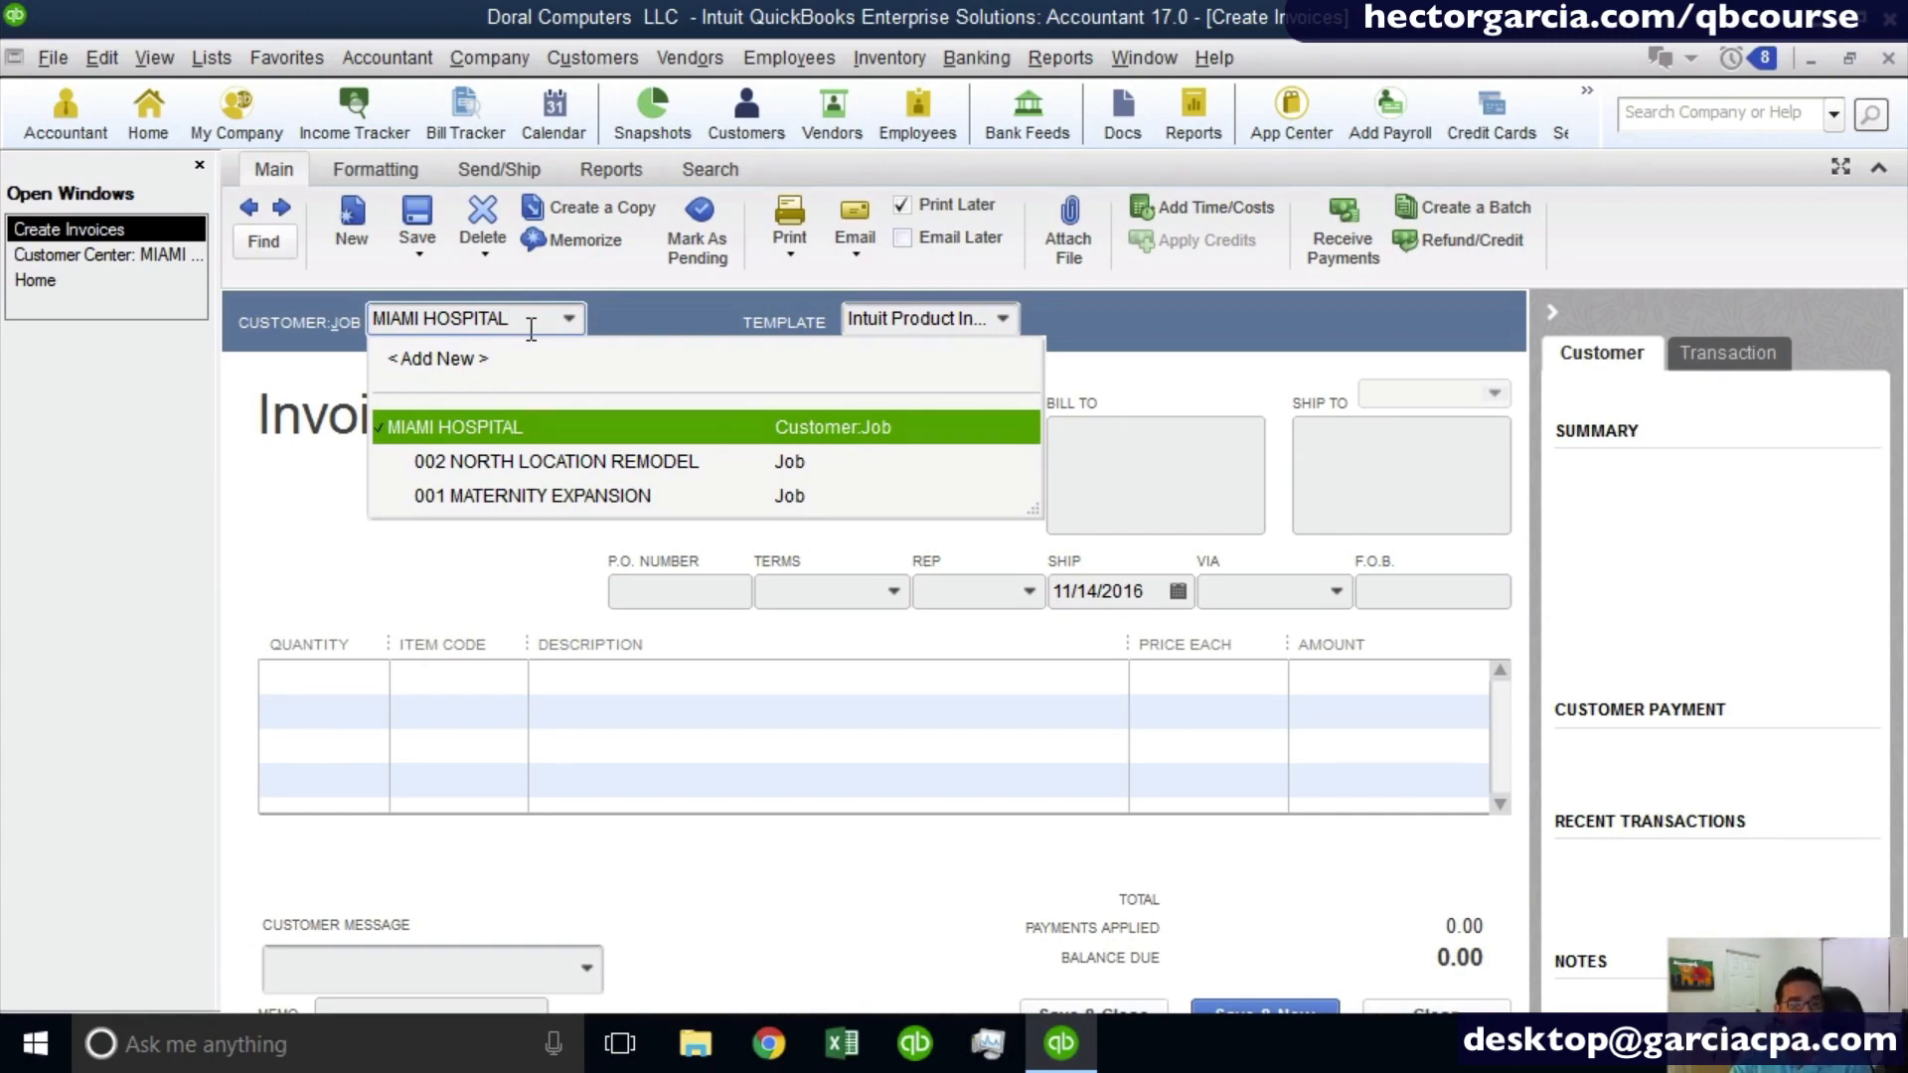
pyautogui.write(':S')
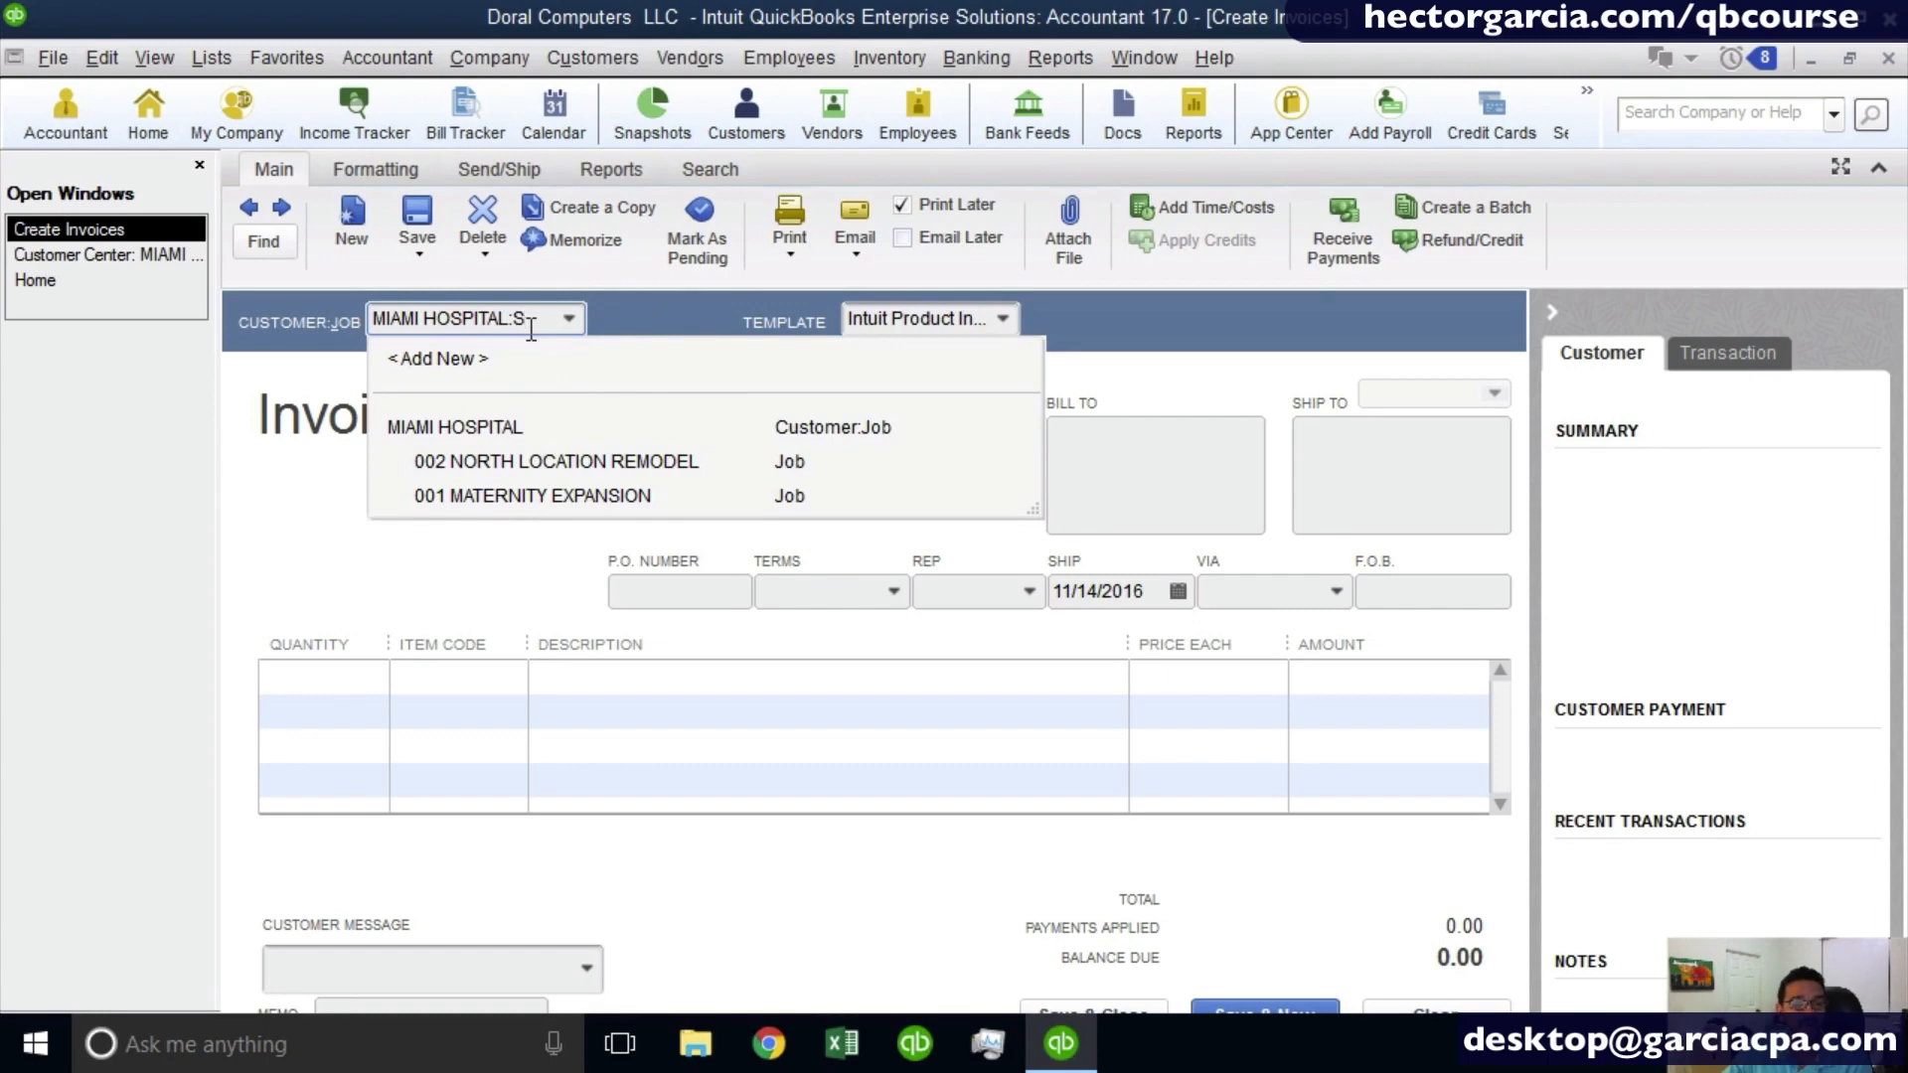
pyautogui.press('BackSpace')
pyautogui.press('BackSpace')
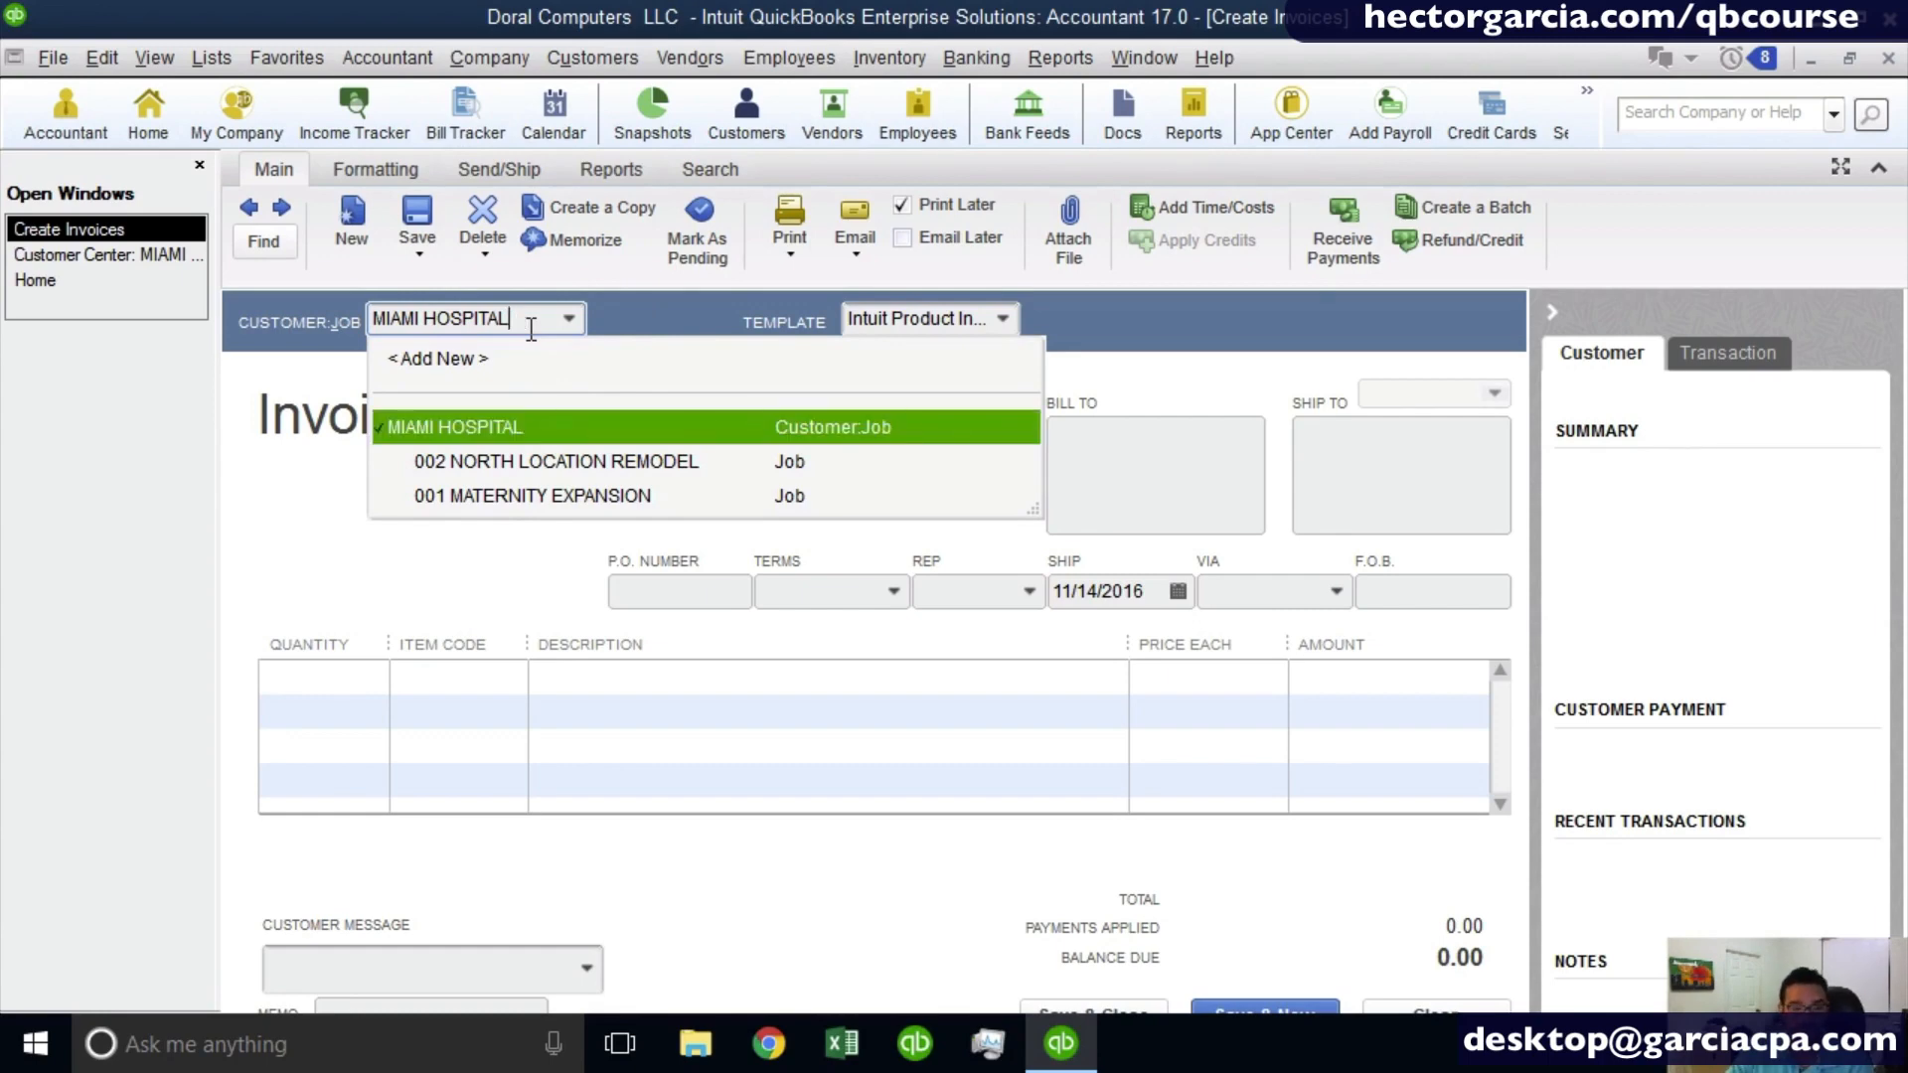
# - Set the invoice's customer and job to MIAMI HOSPITAL:003 SOUTH WING, quick-adding the job, and view it in the Customer Center
pyautogui.write(':003')
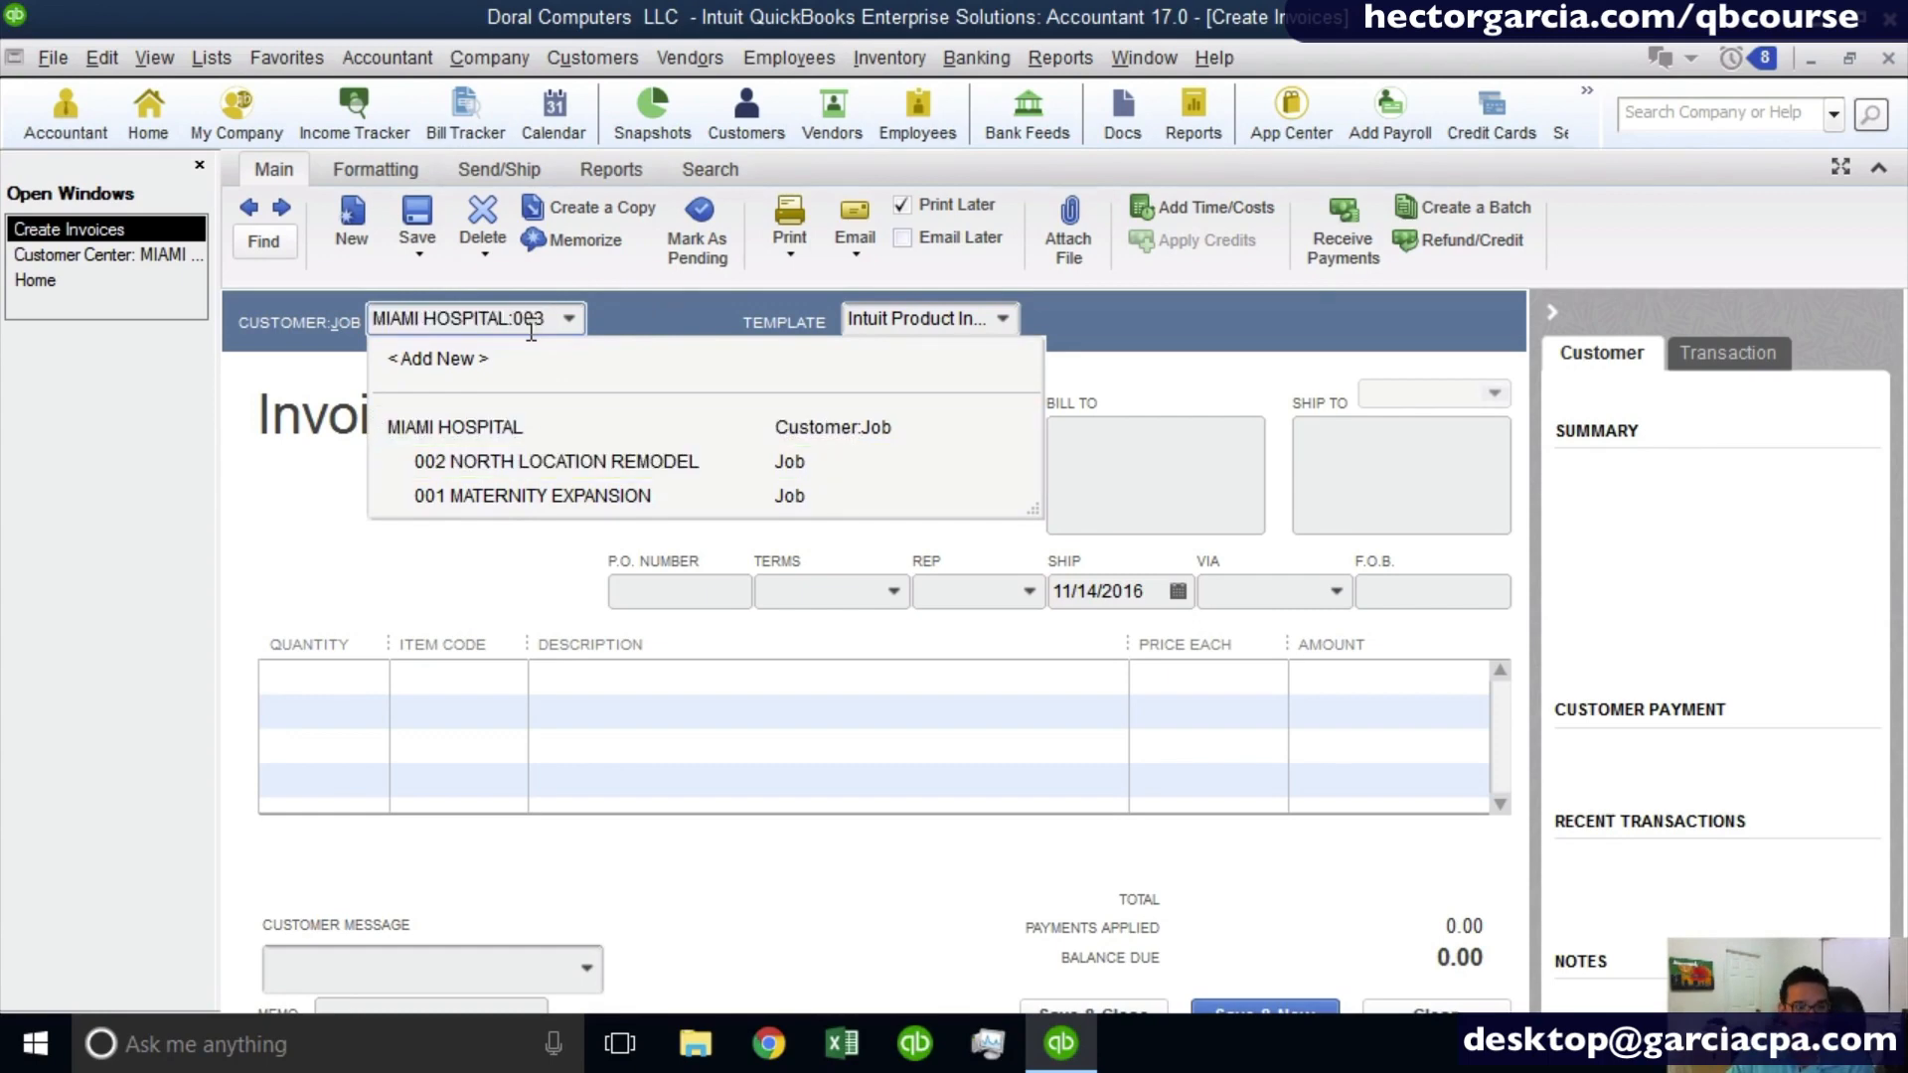
pyautogui.write(' SOUTH')
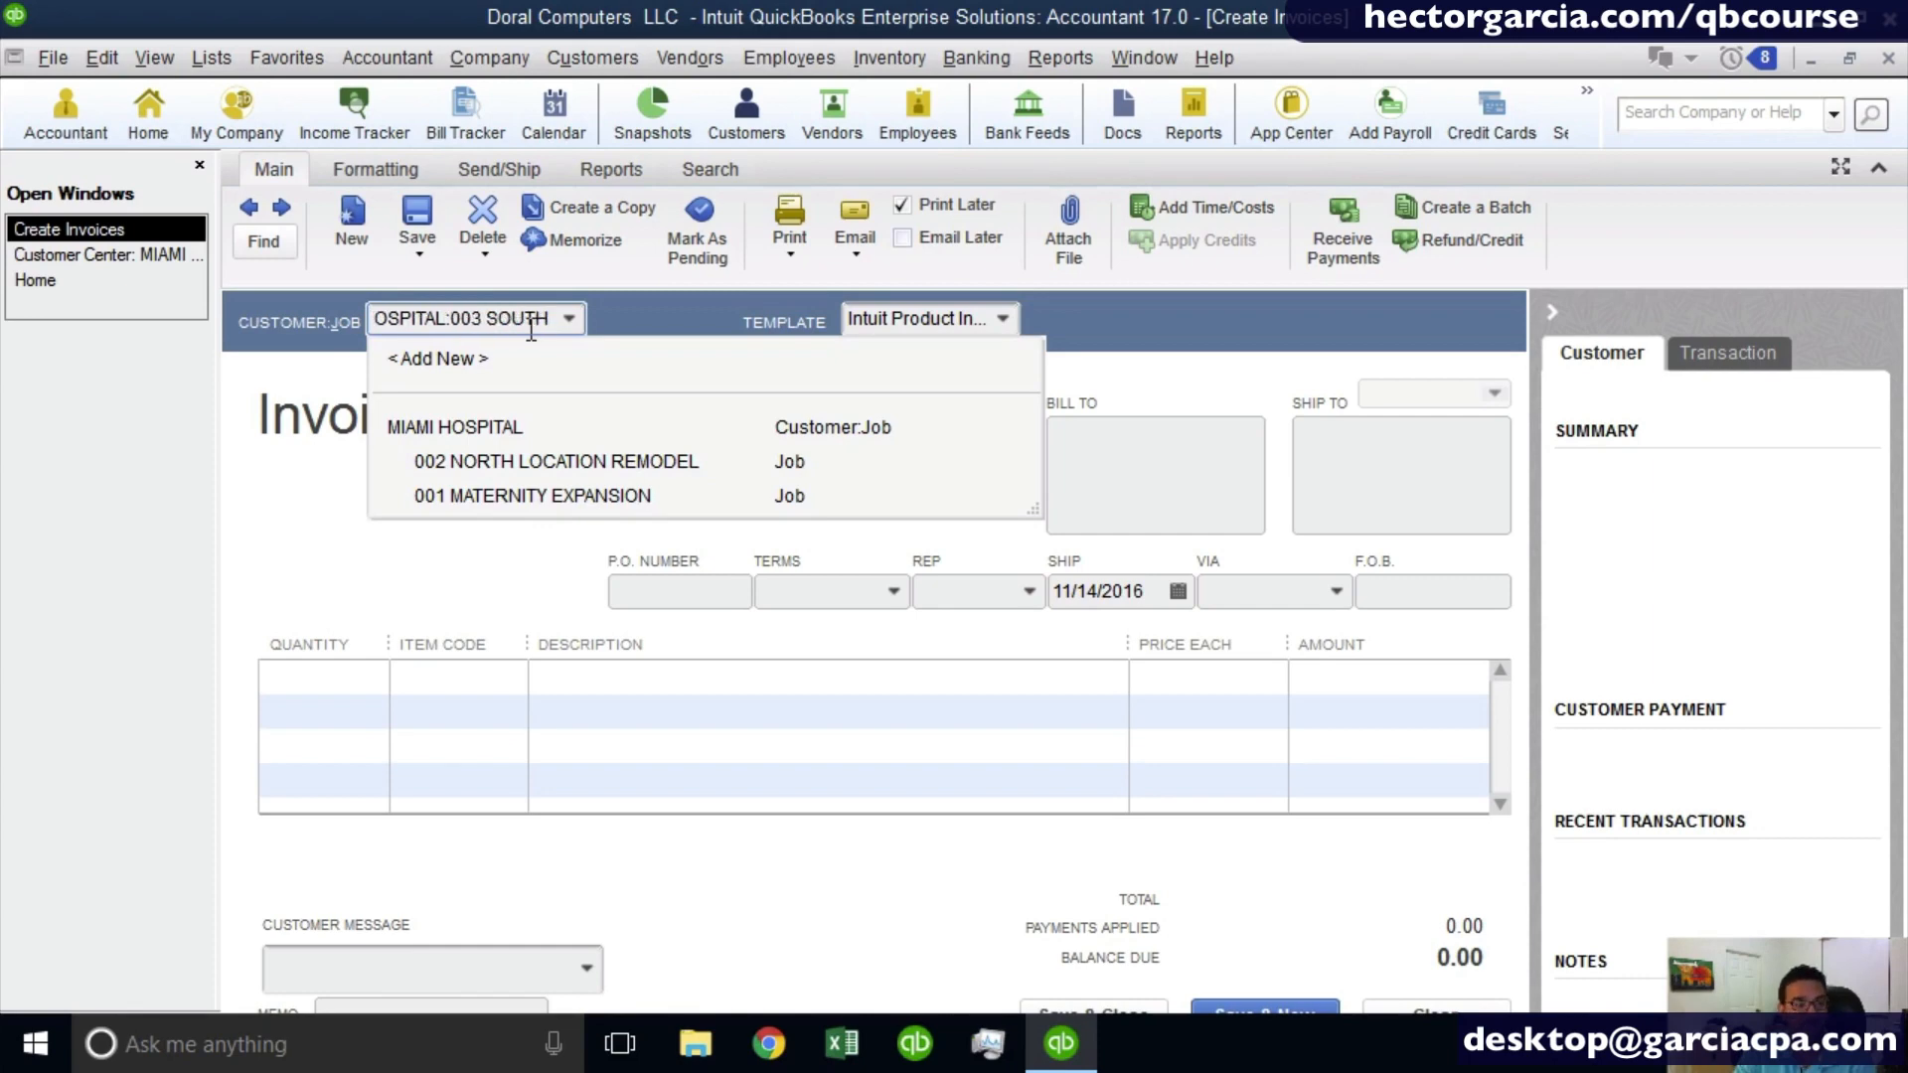
pyautogui.write(' WING')
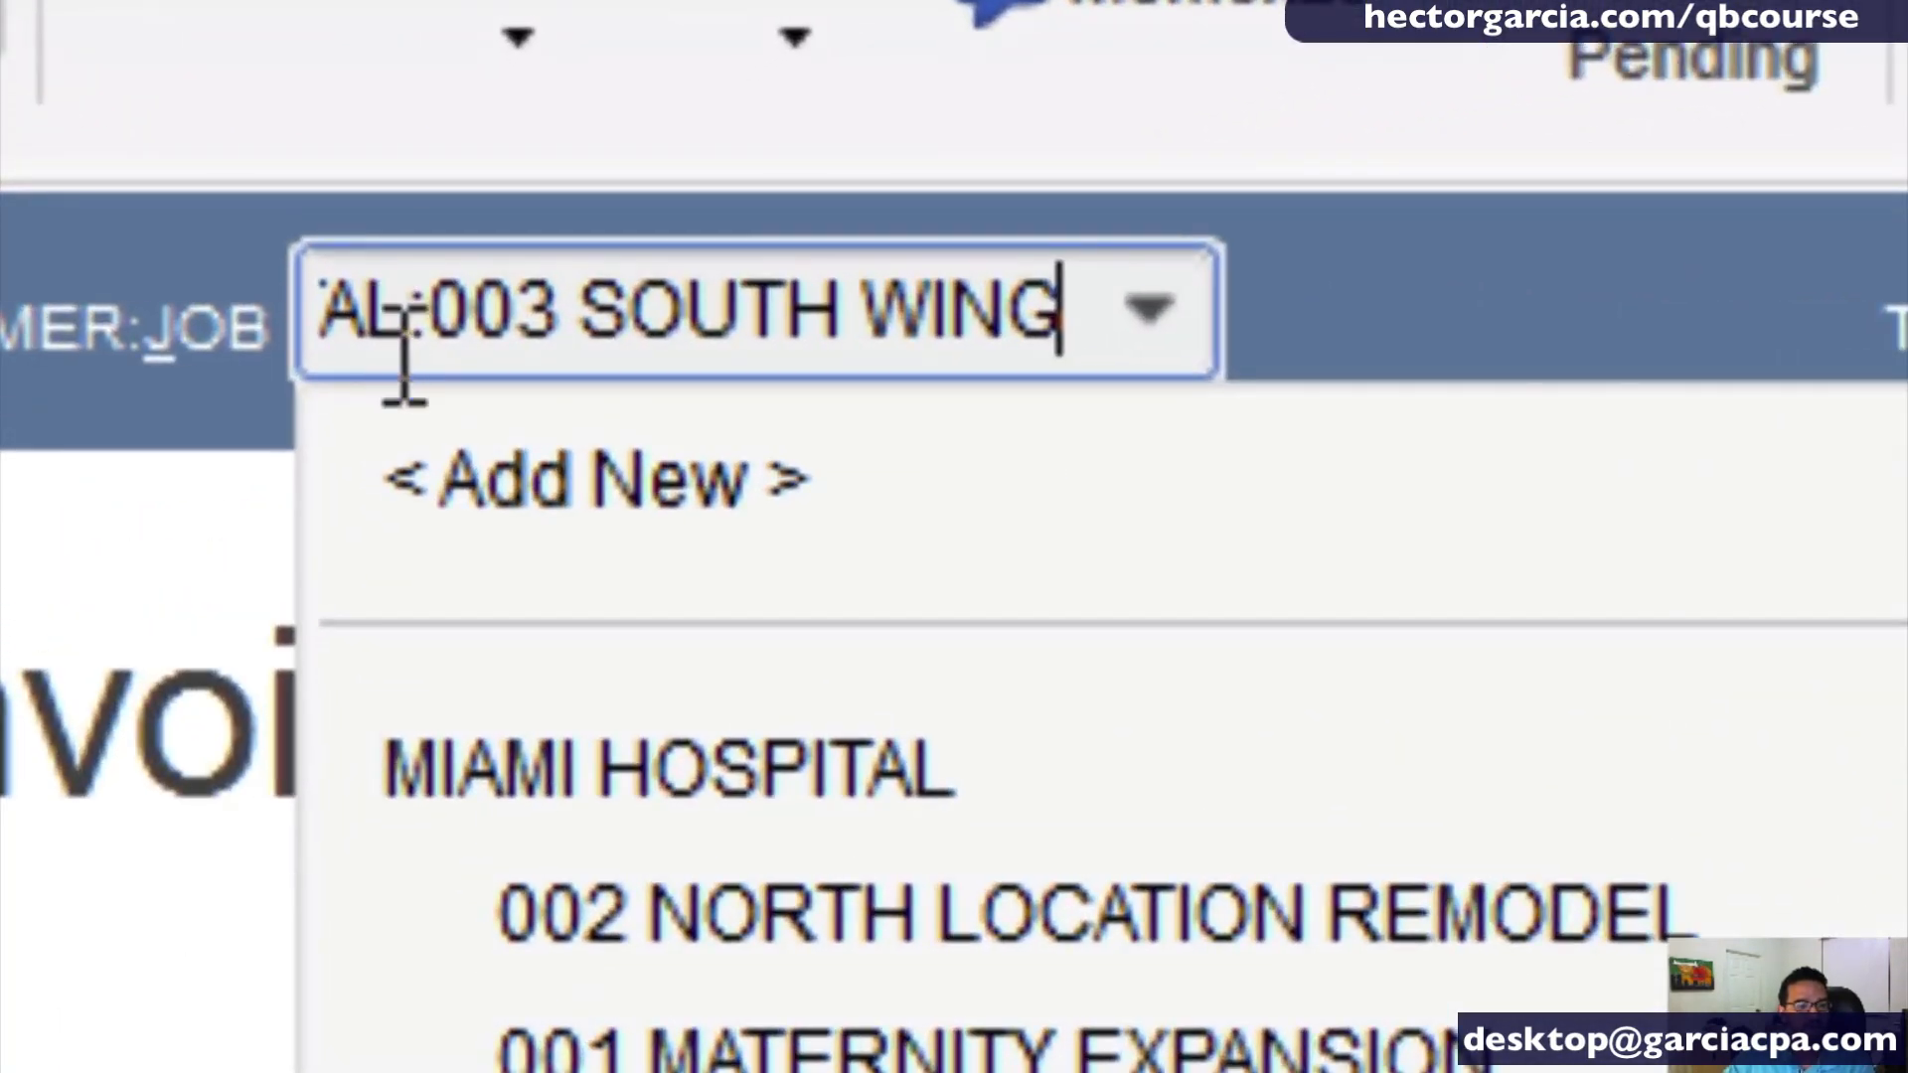
pyautogui.moveTo(414, 328); pyautogui.dragTo(436, 329)
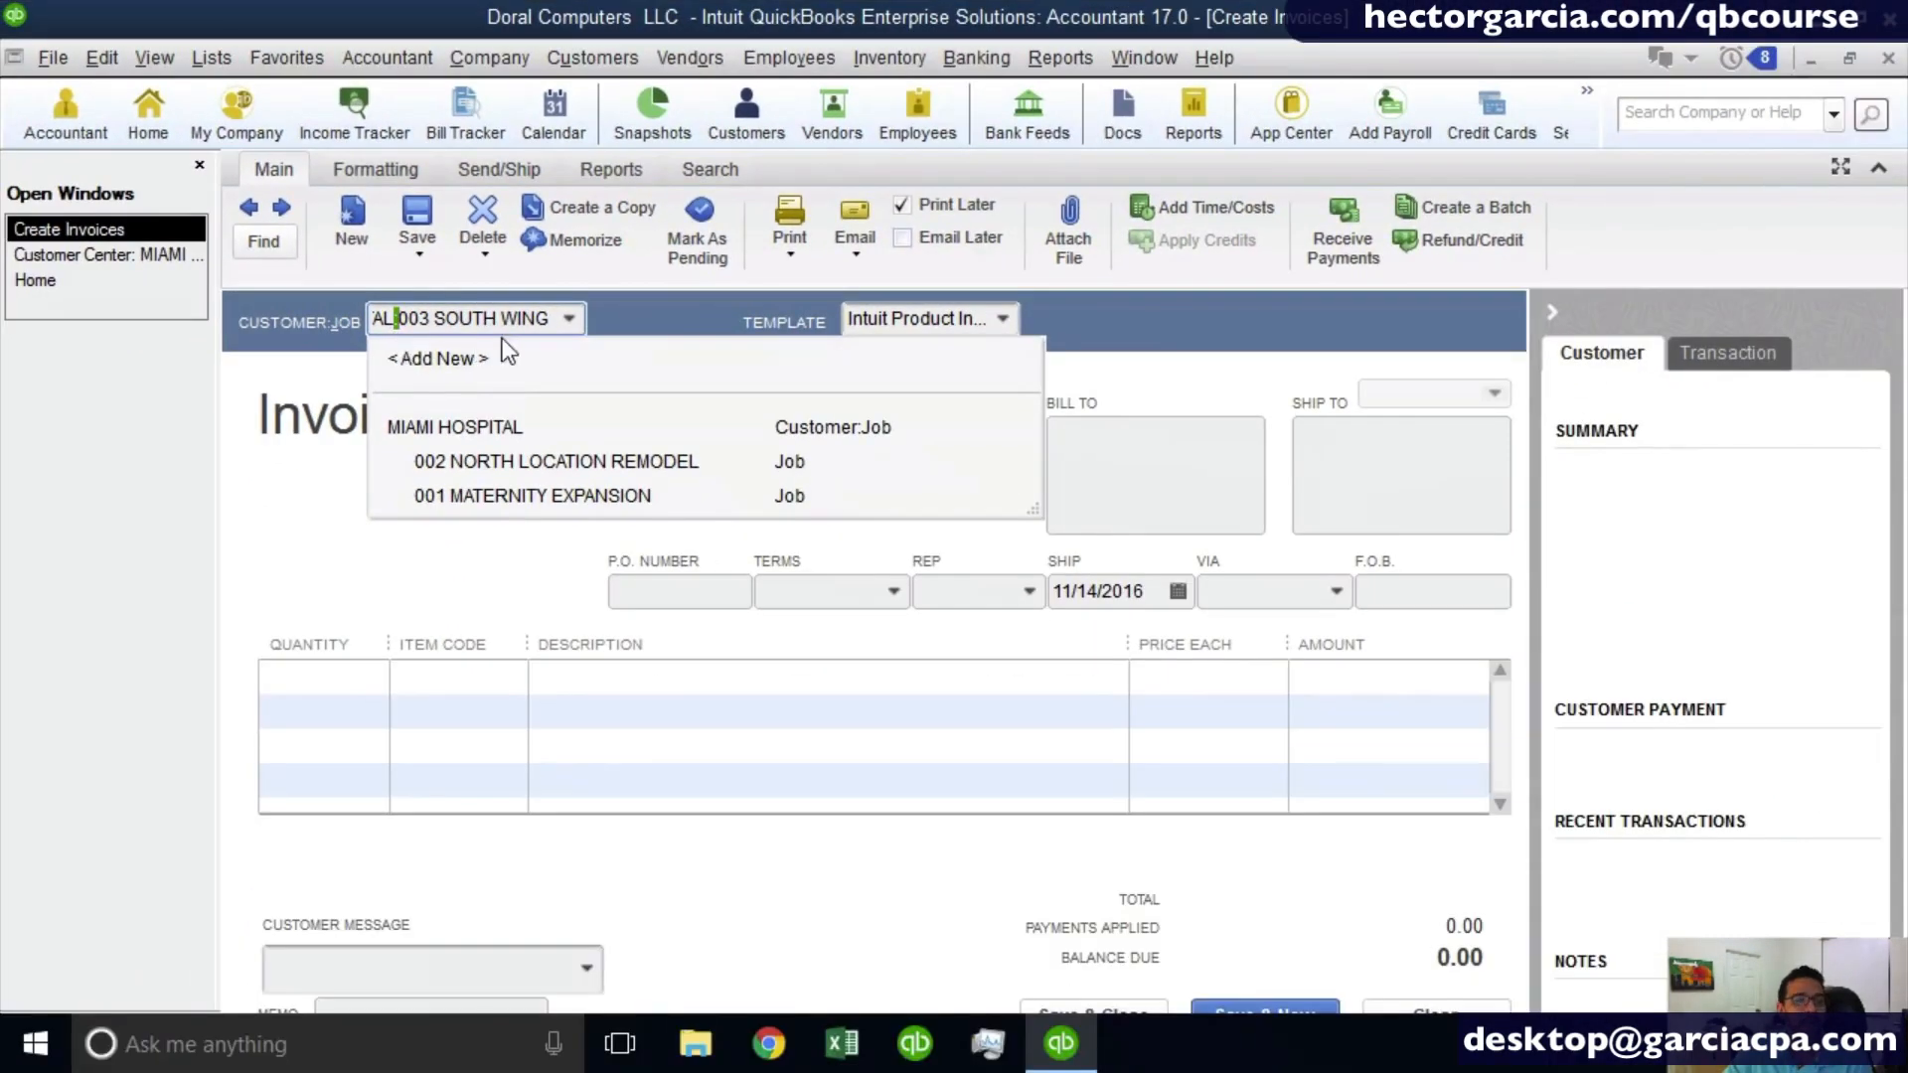
pyautogui.click(551, 318)
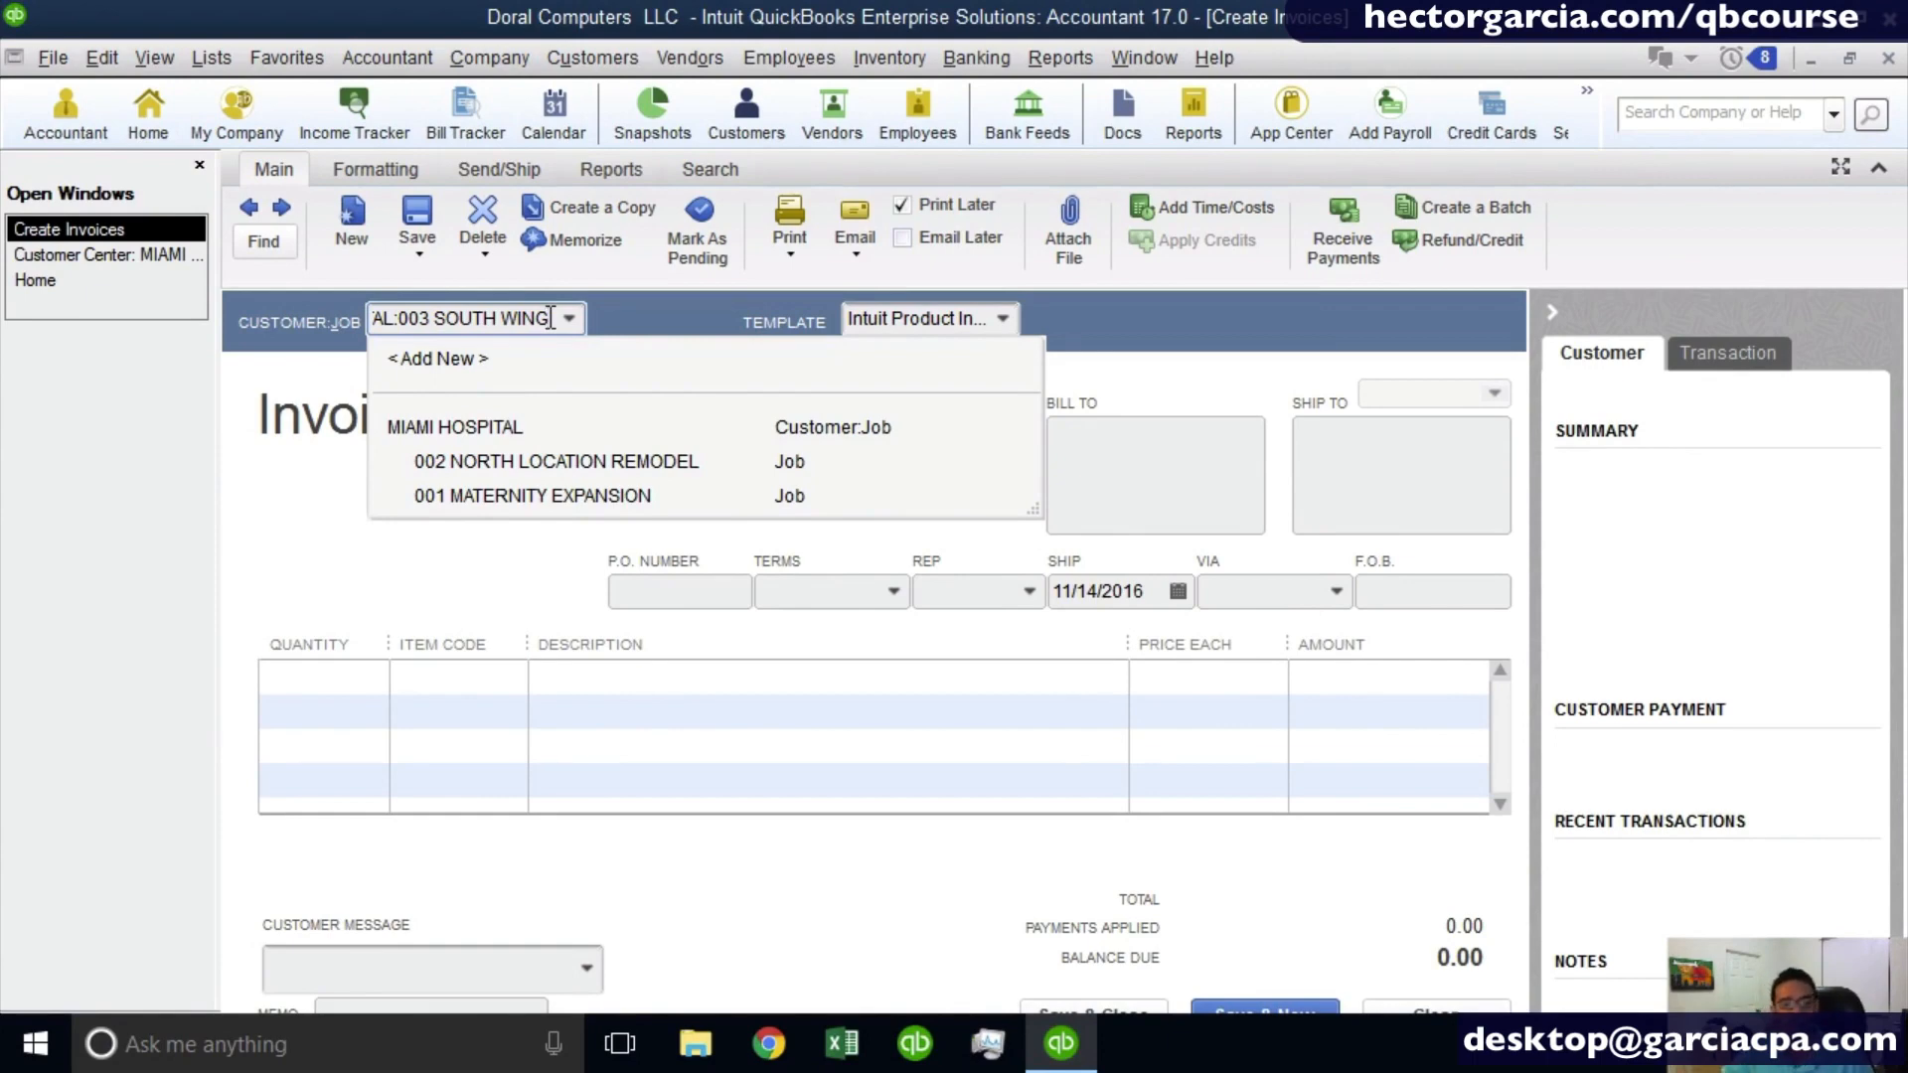
pyautogui.press('Tab')
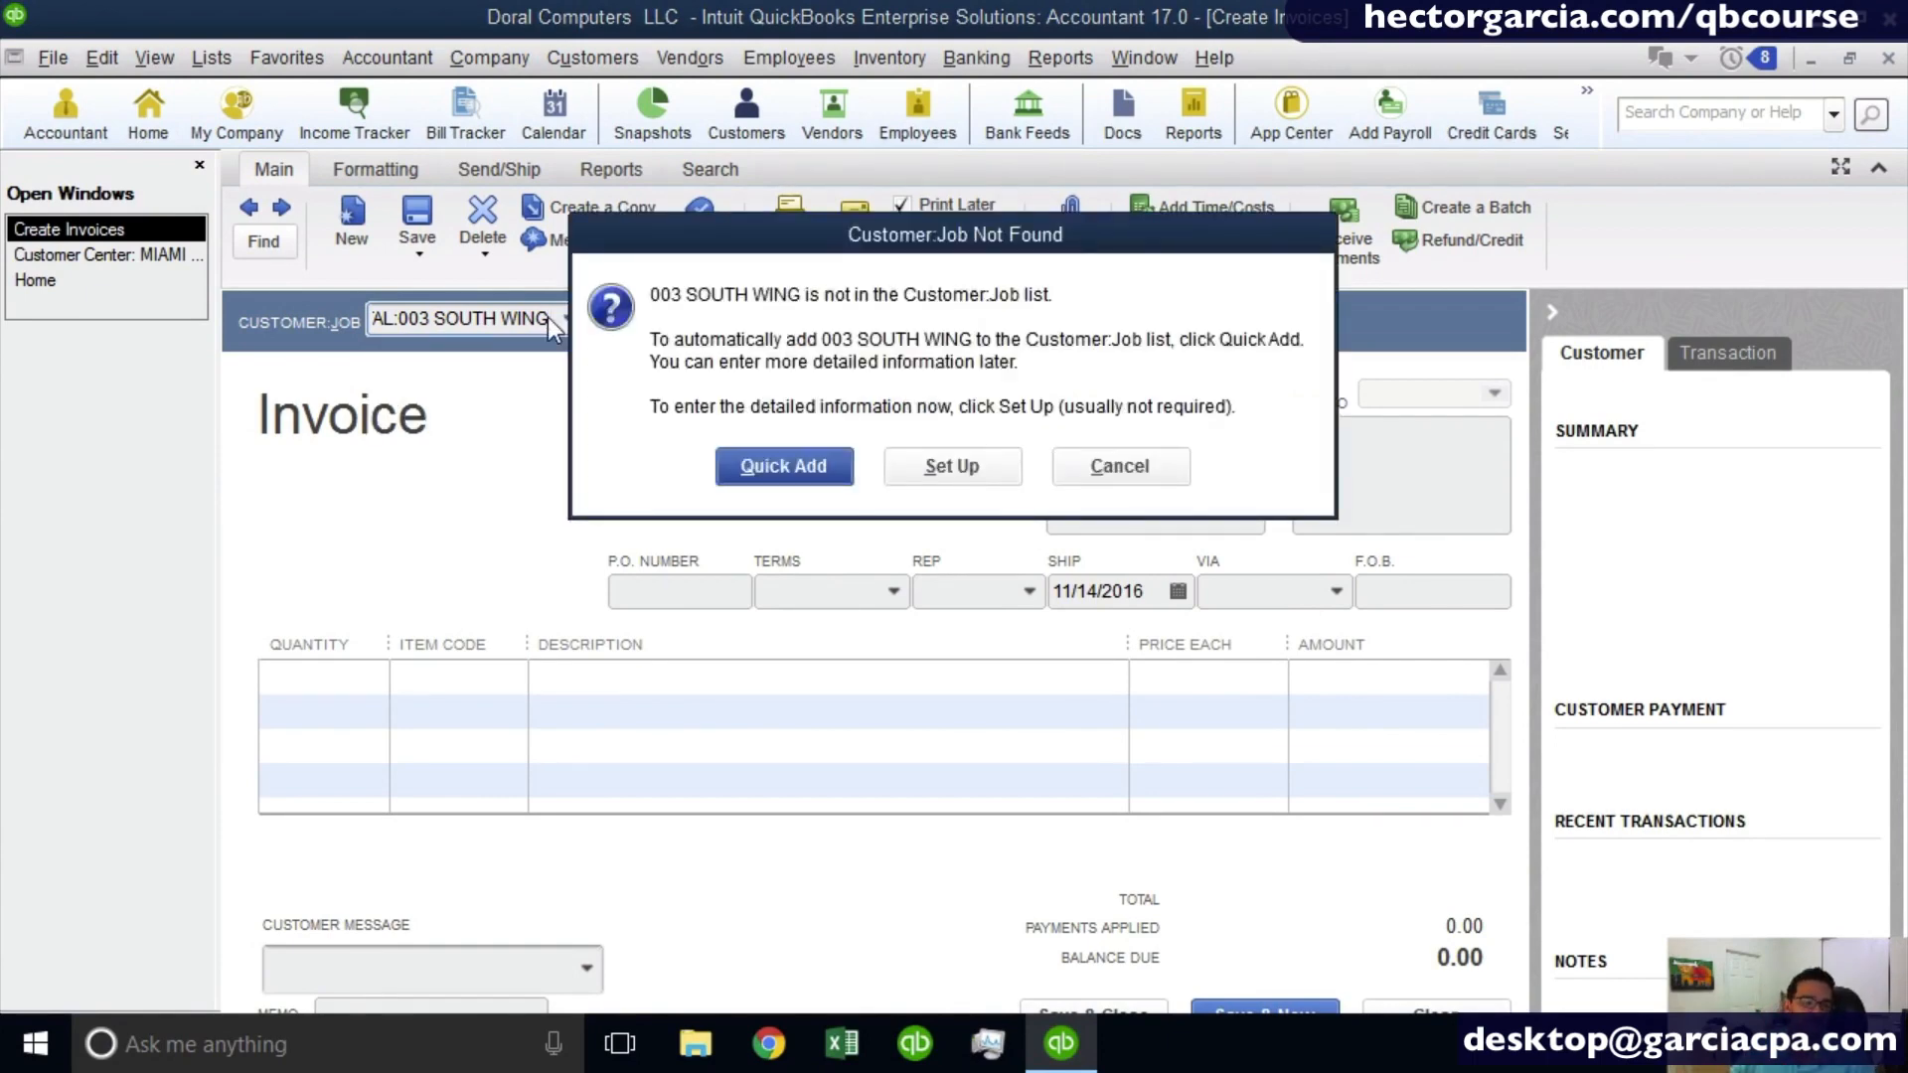
pyautogui.click(768, 474)
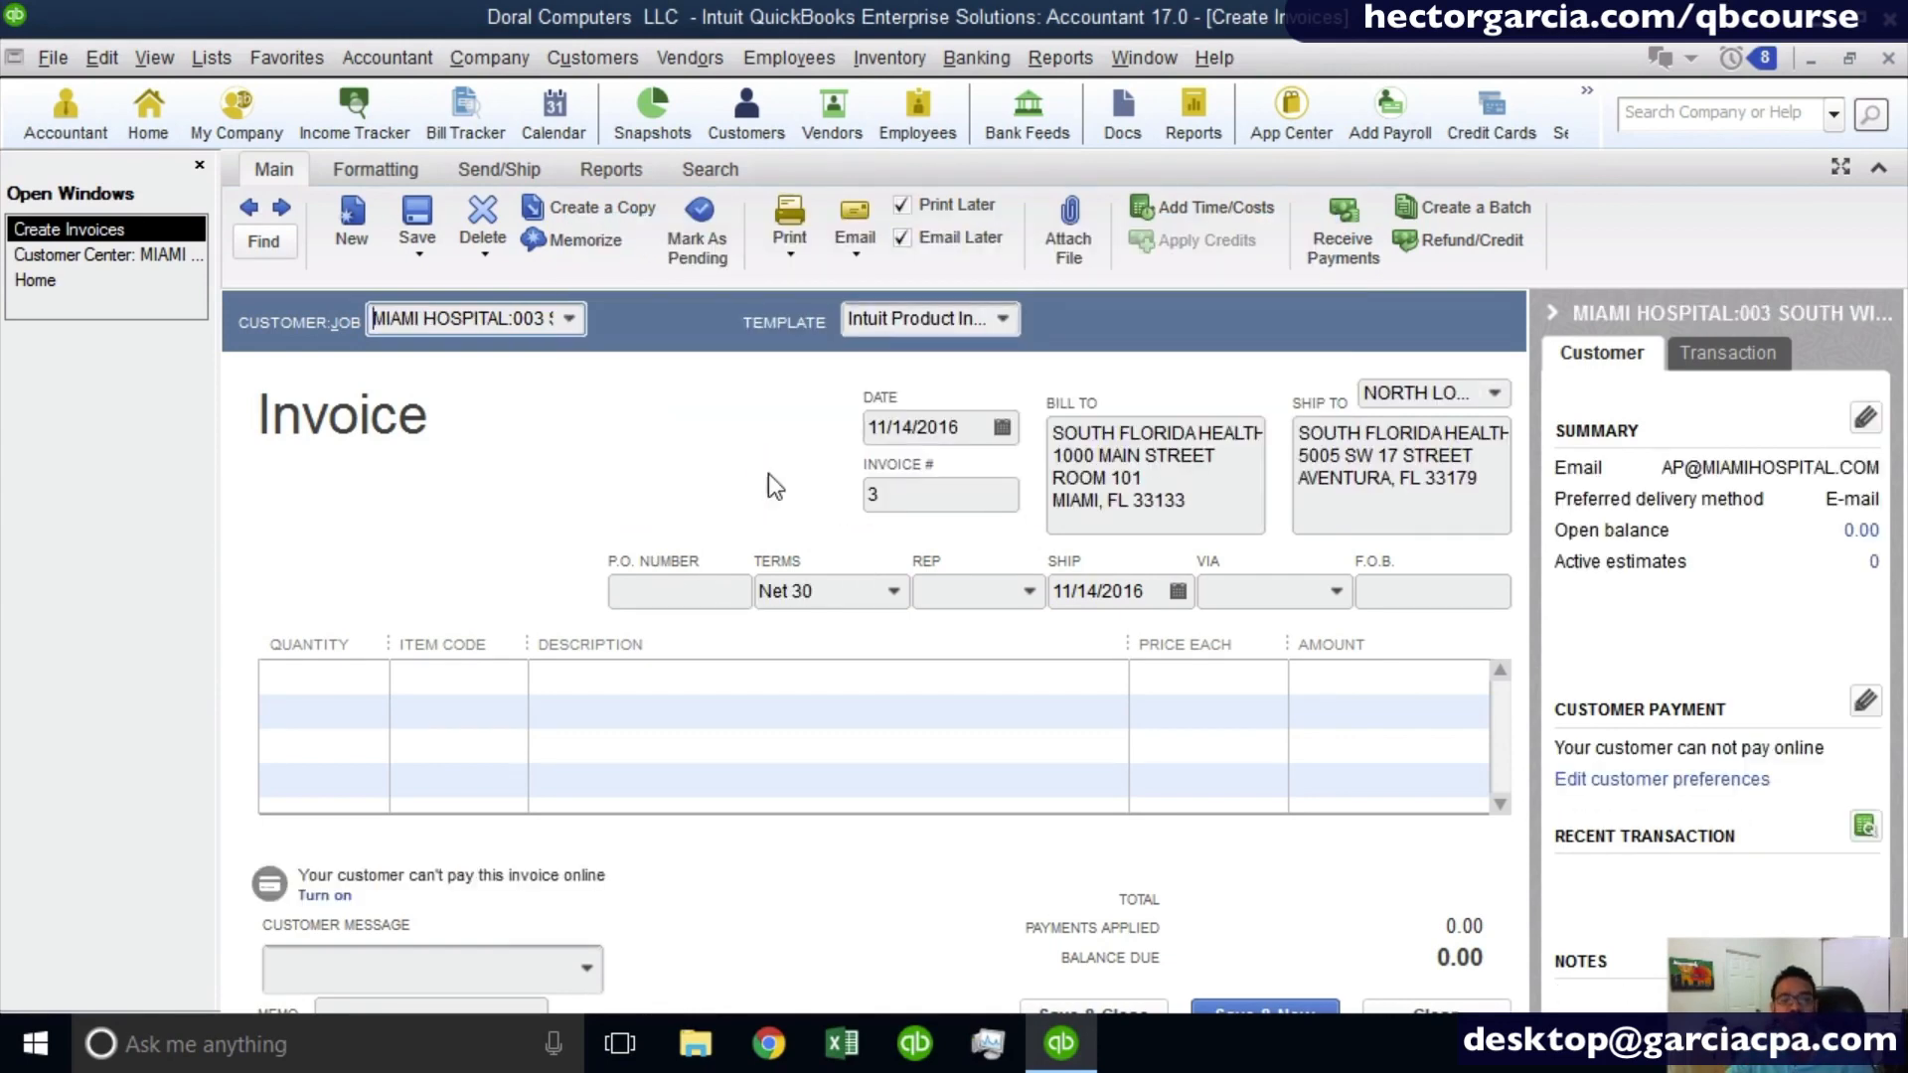
pyautogui.click(92, 255)
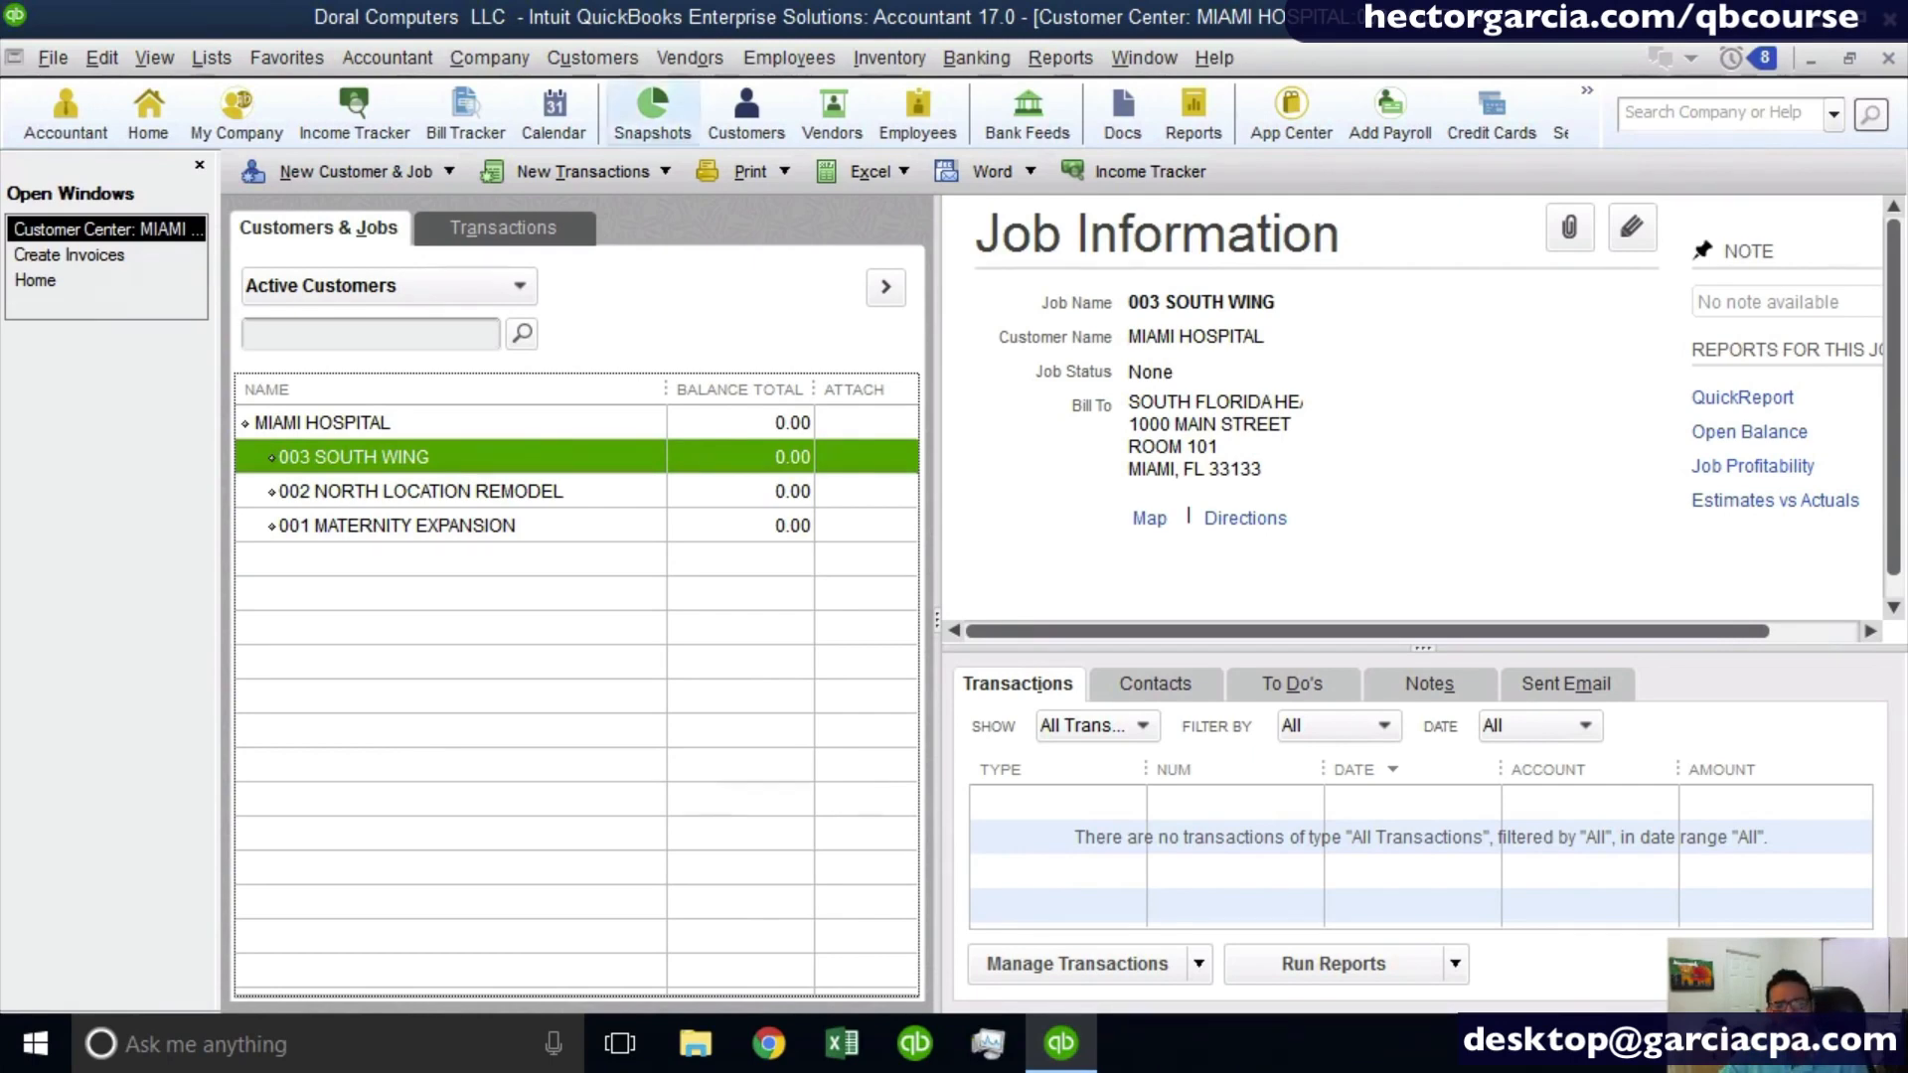
# - Open the Vendor Center and view the Apple and Best Buy vendor records
pyautogui.click(708, 52)
pyautogui.click(706, 96)
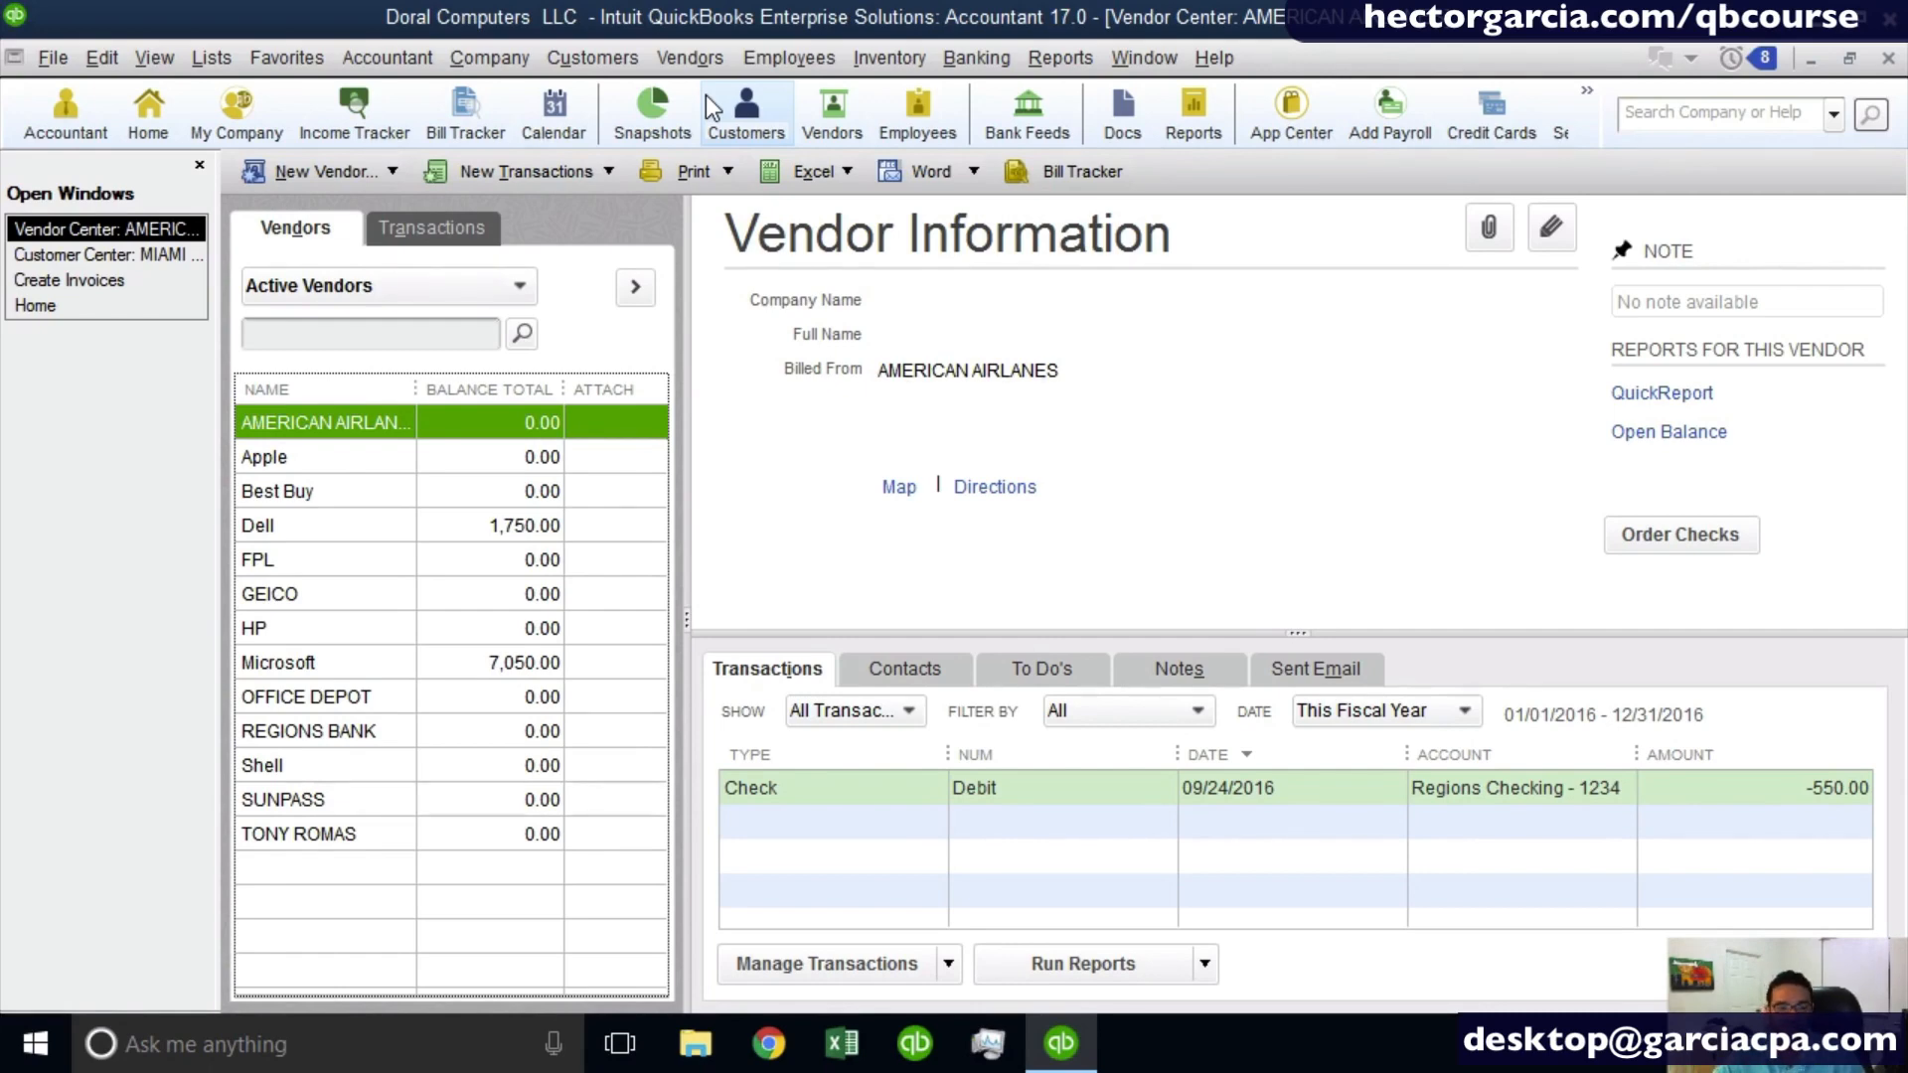
pyautogui.click(348, 457)
pyautogui.click(295, 497)
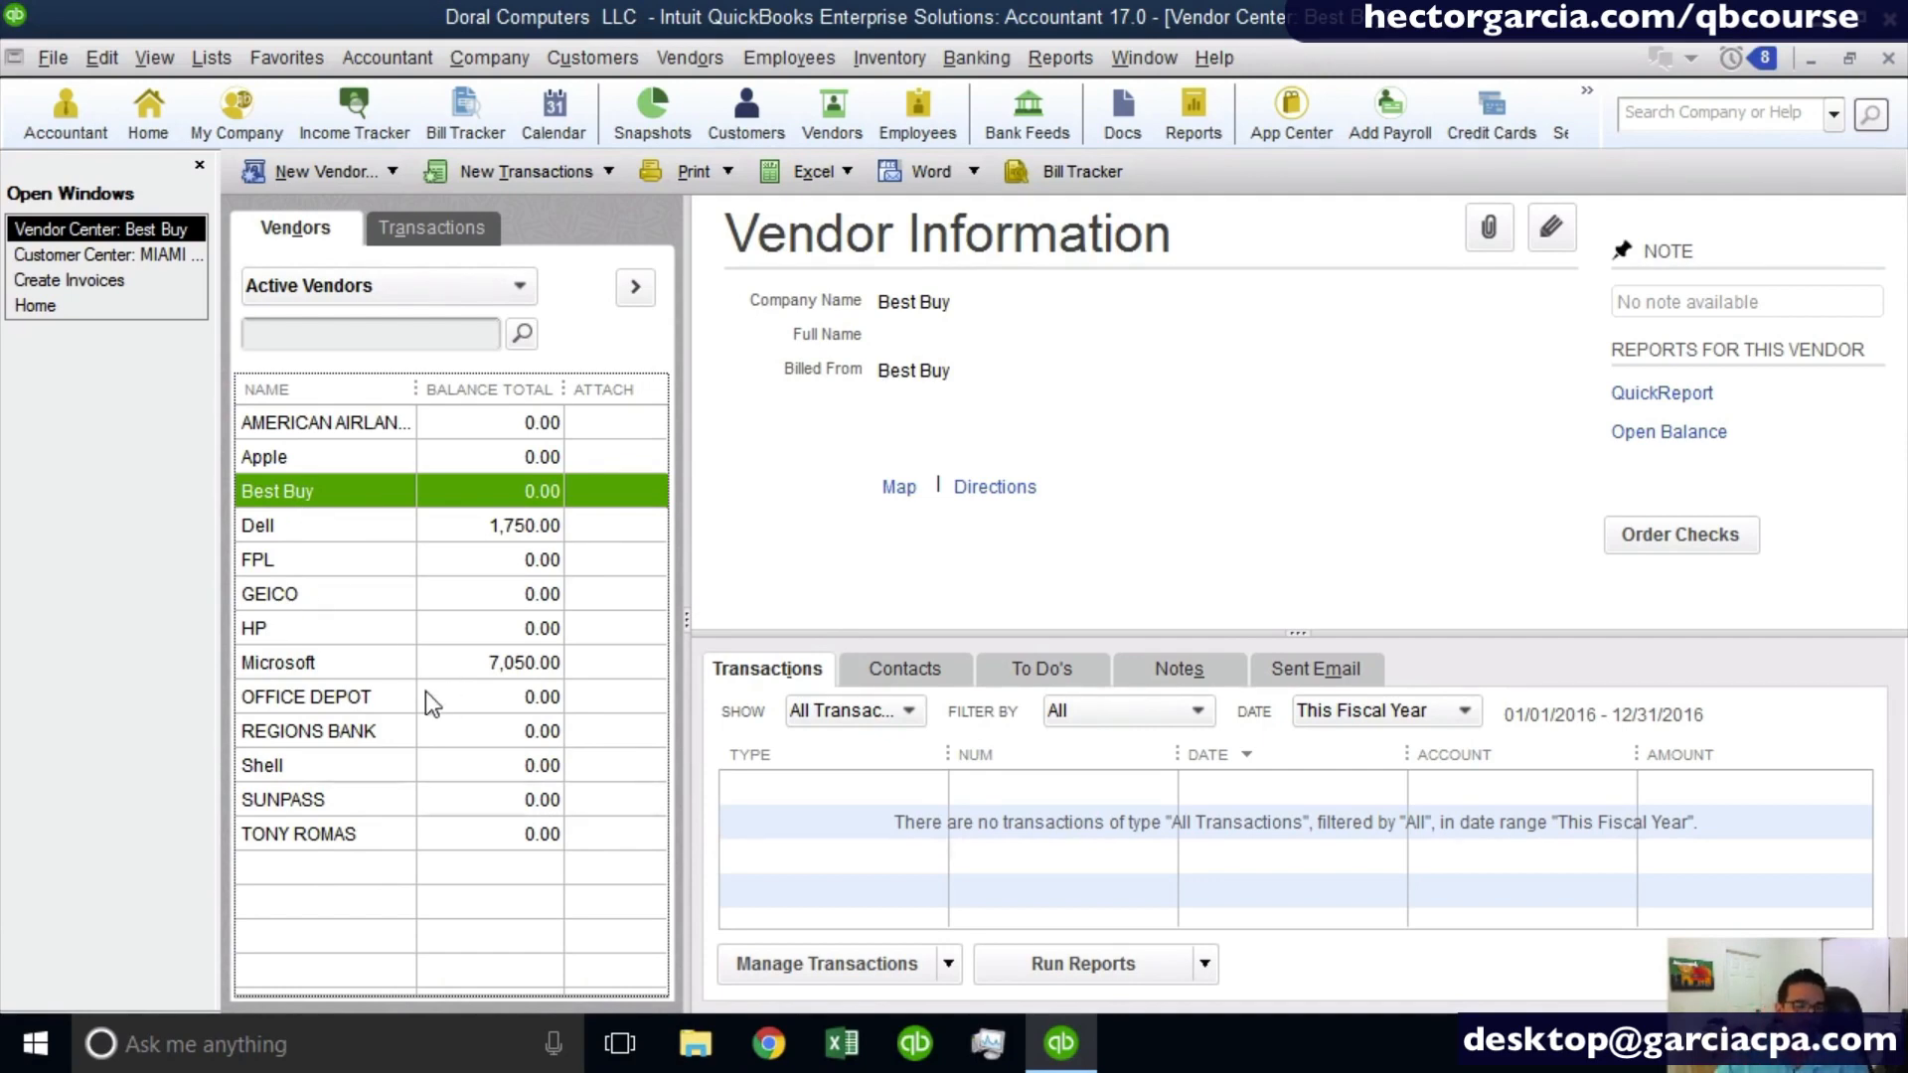
# - Start a new vendor record from the Vendor Center and name the vendor EXXON
pyautogui.click(318, 175)
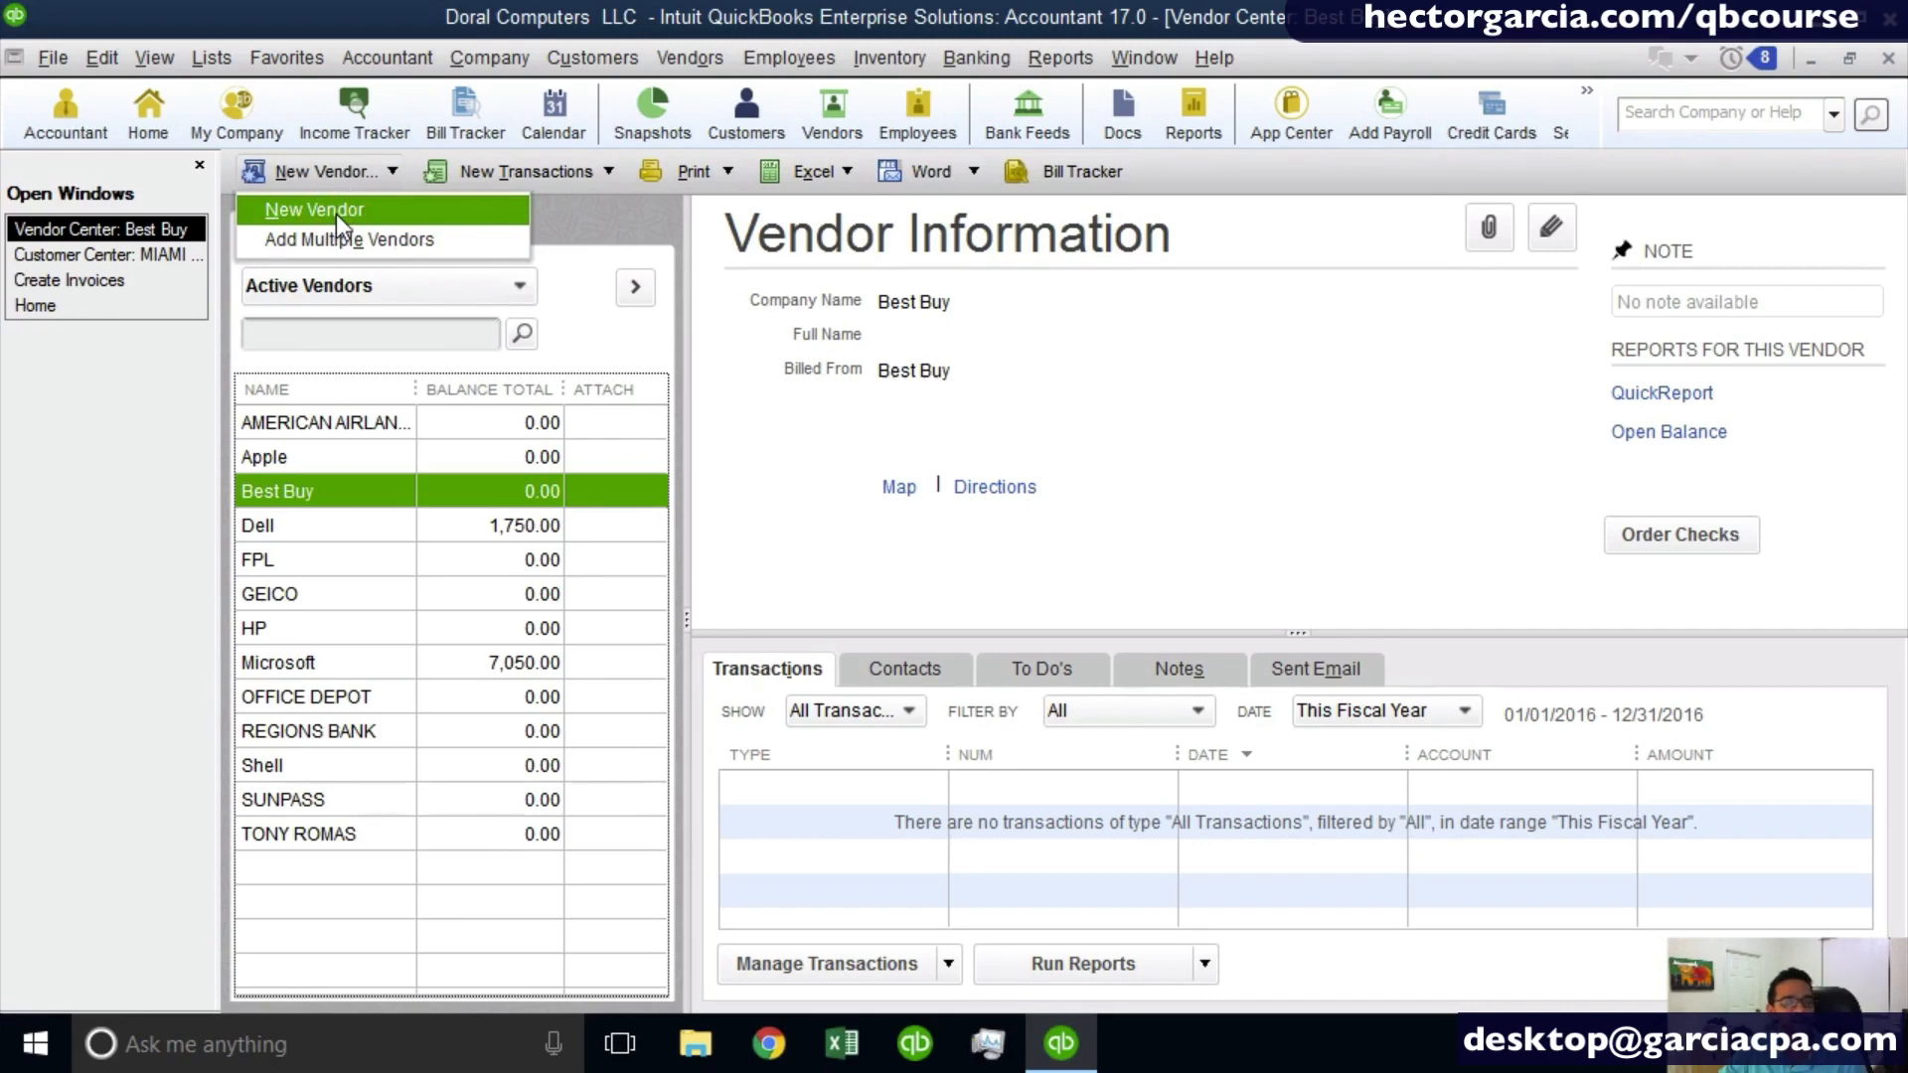
pyautogui.click(332, 176)
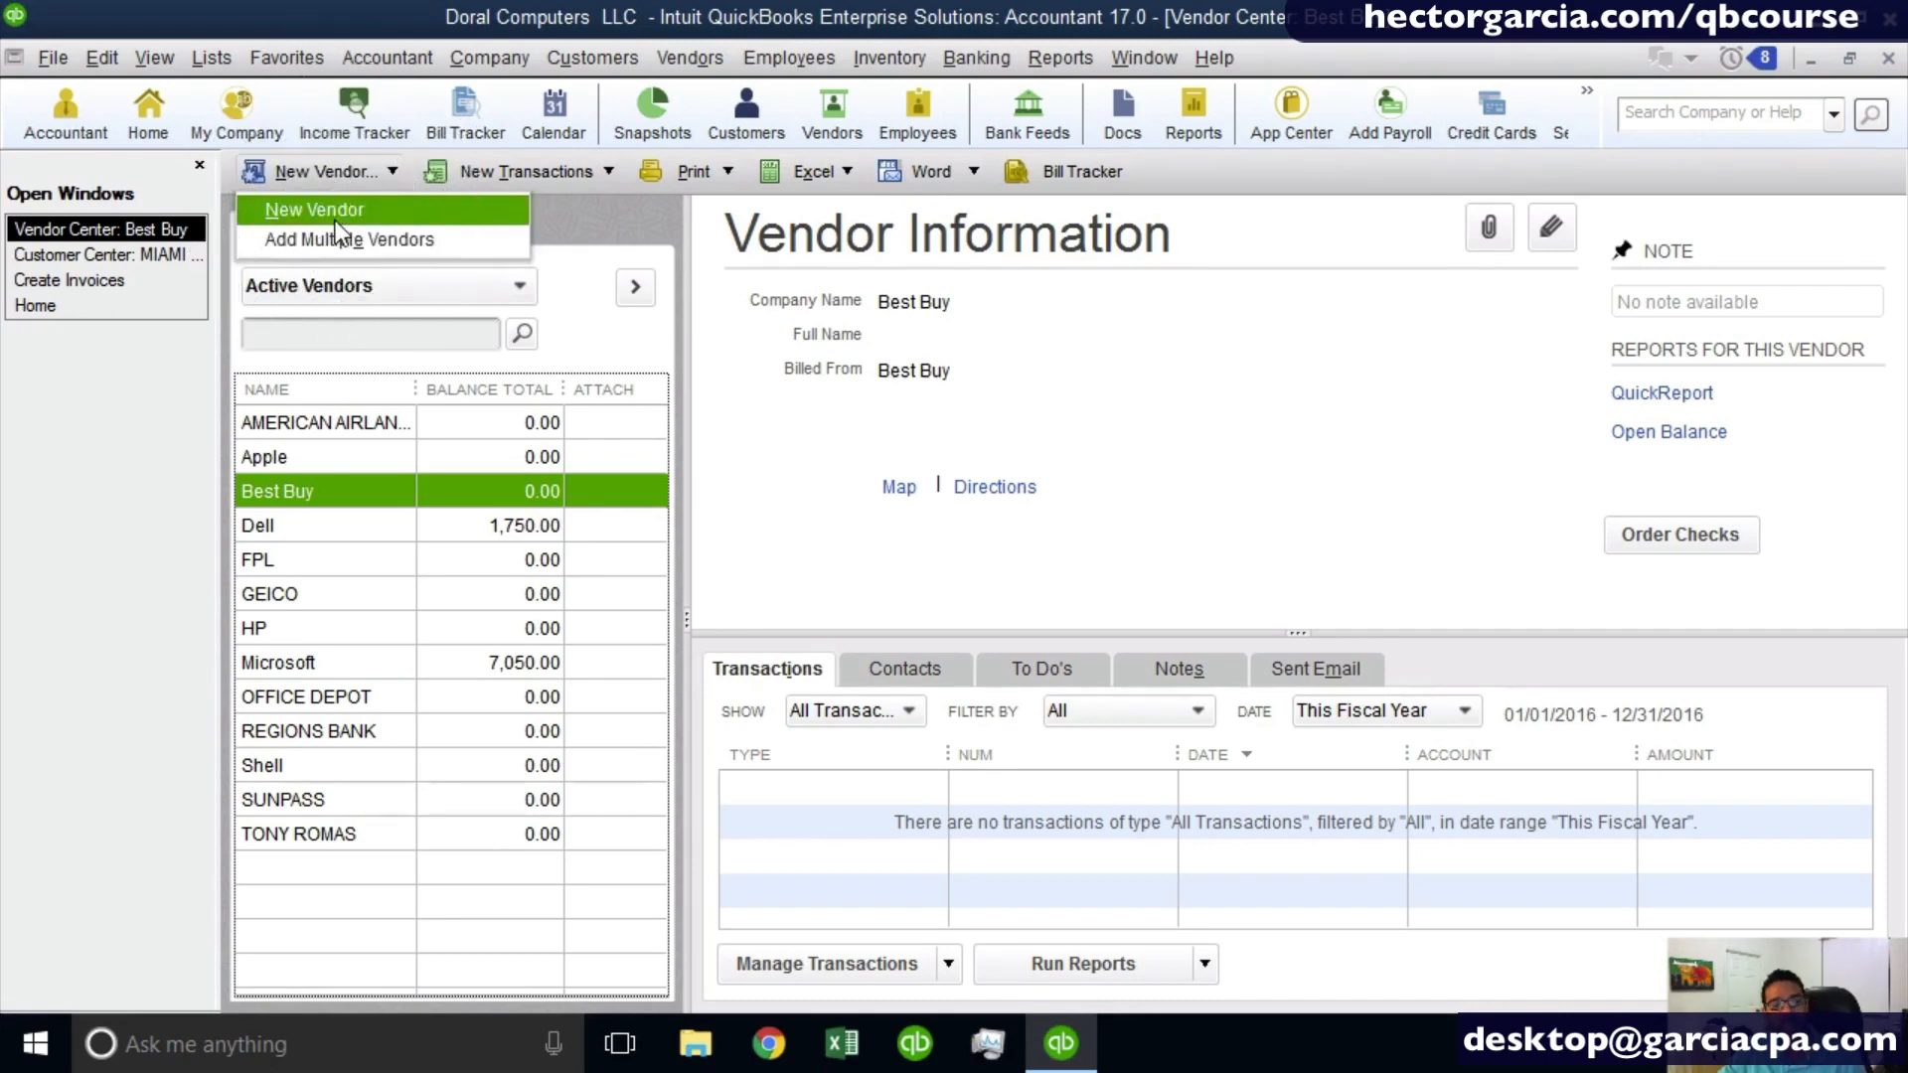
pyautogui.rightClick(400, 596)
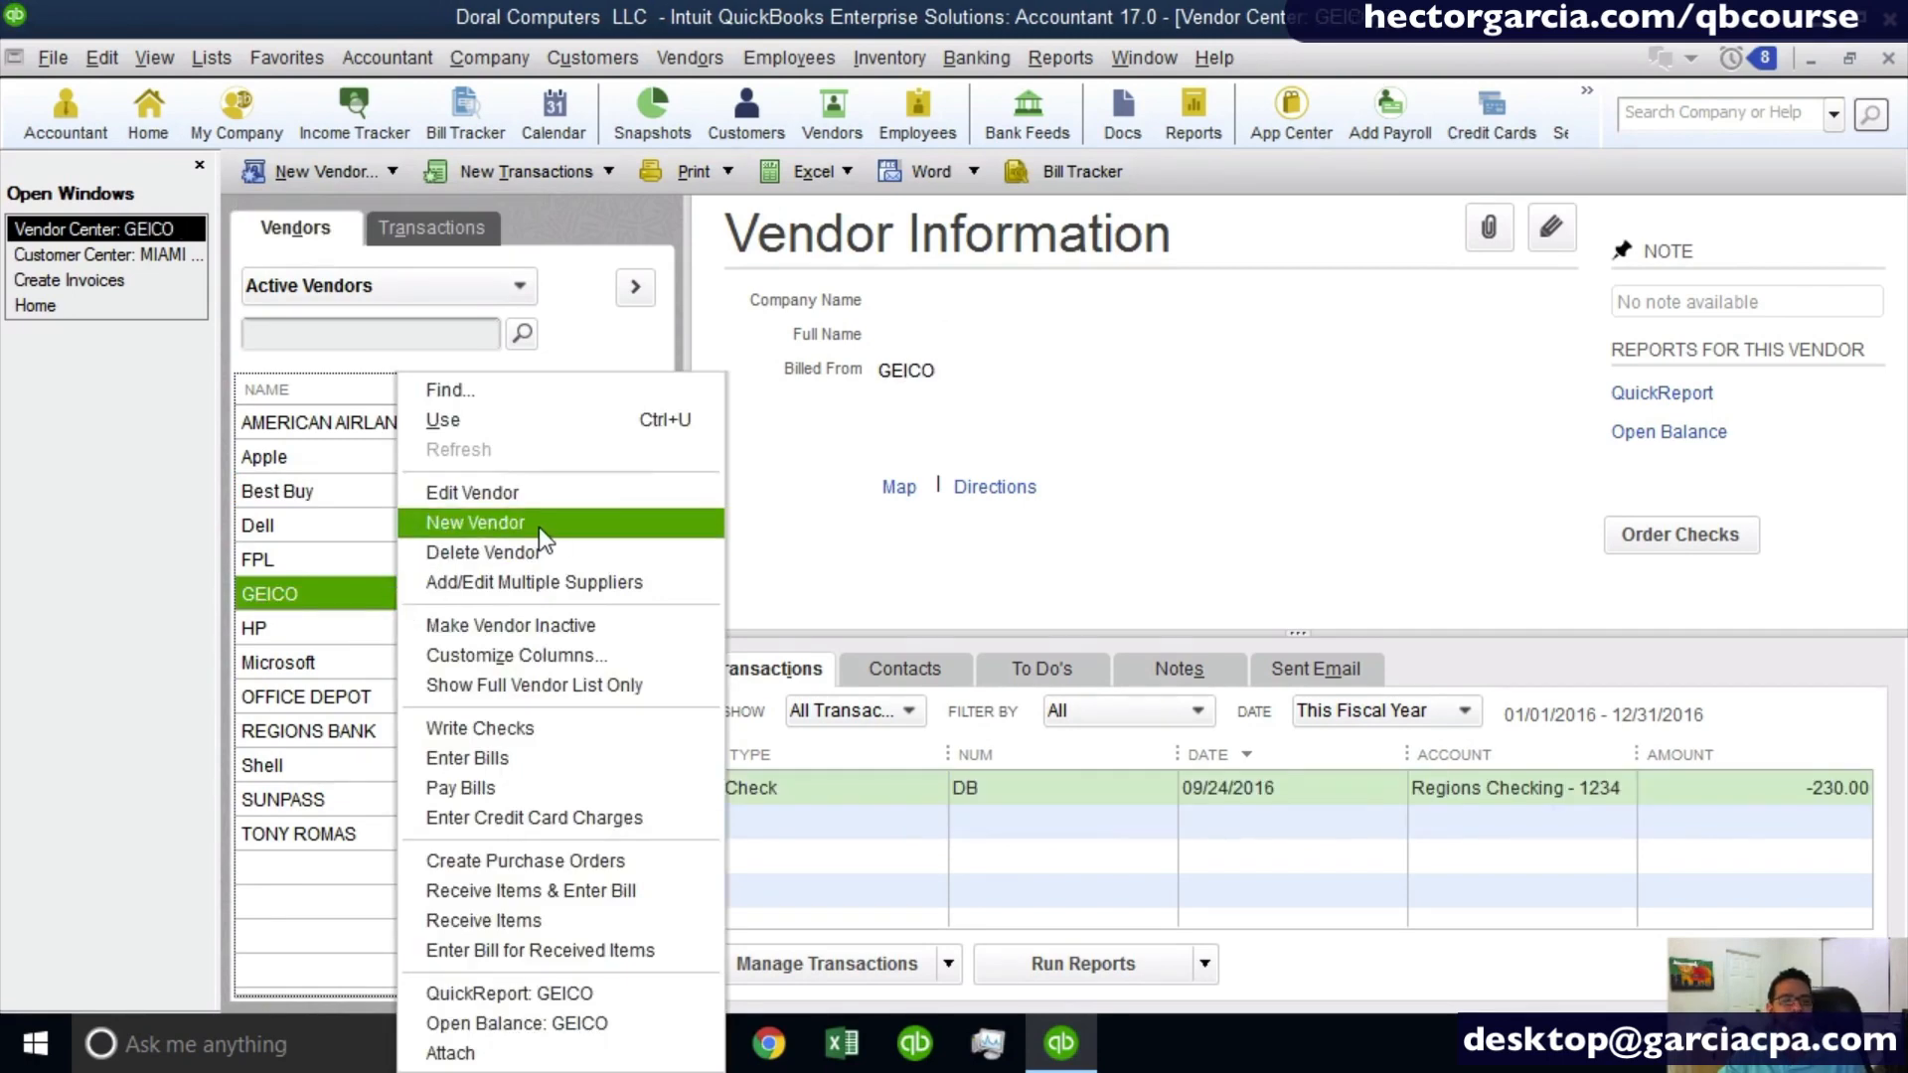
pyautogui.click(374, 676)
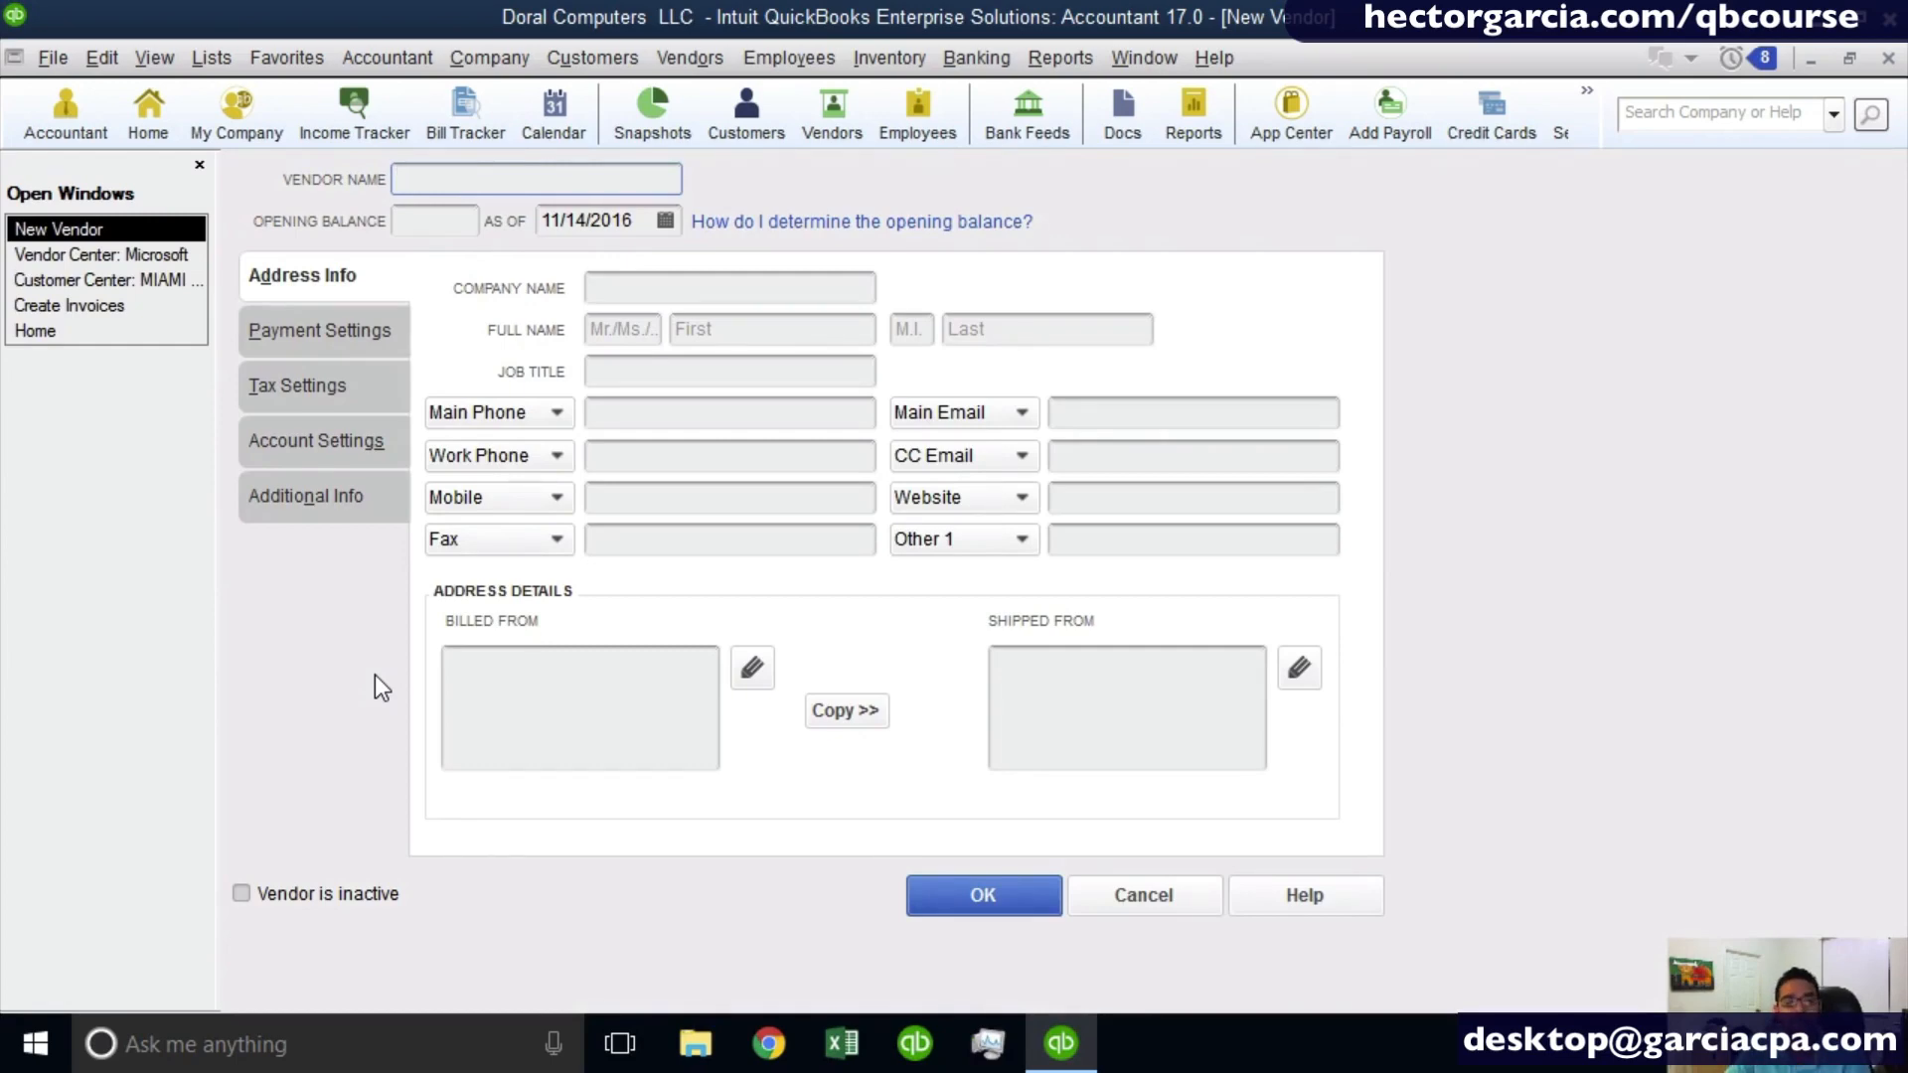
pyautogui.write('EXXON')
pyautogui.press('Tab')
pyautogui.press('Tab')
pyautogui.press('Tab')
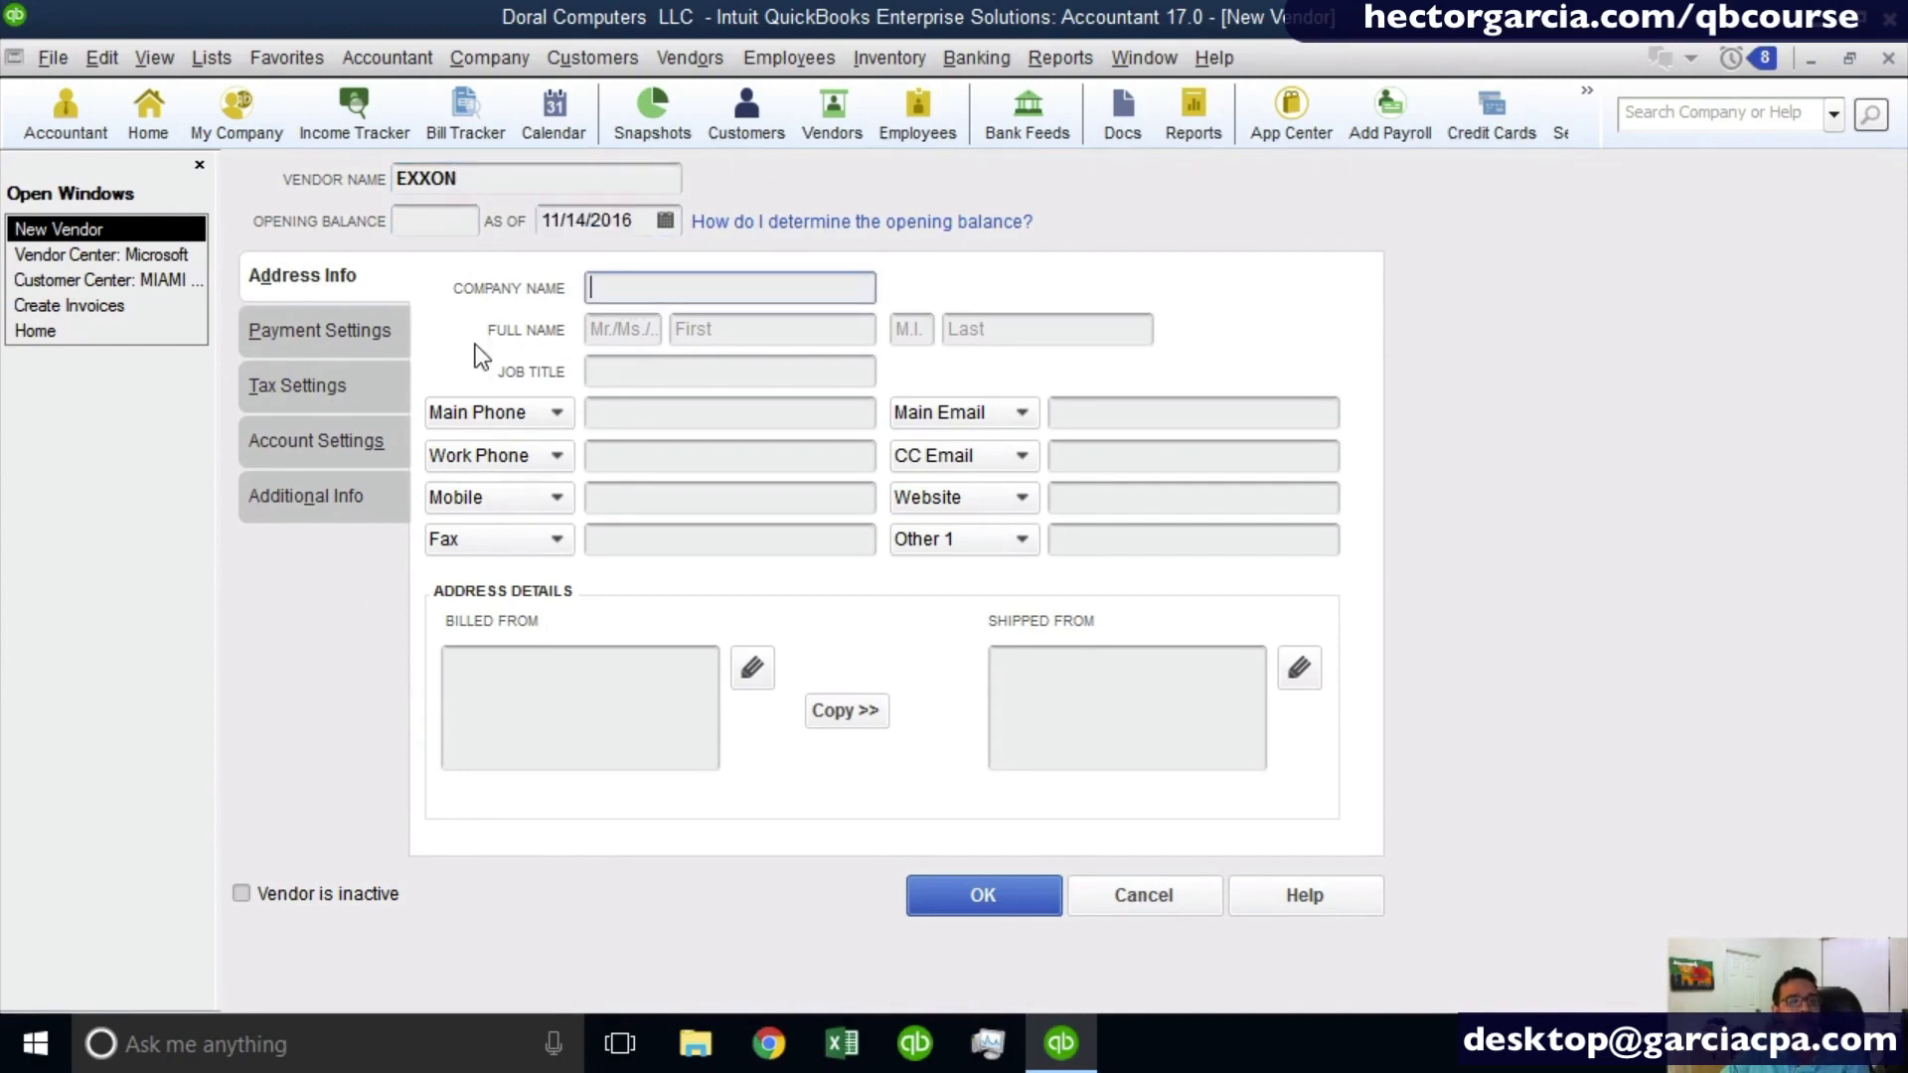
# - Review the new vendor's payment settings, including the payment terms options, credit limit and name printed on checks, without filling them in
pyautogui.click(264, 316)
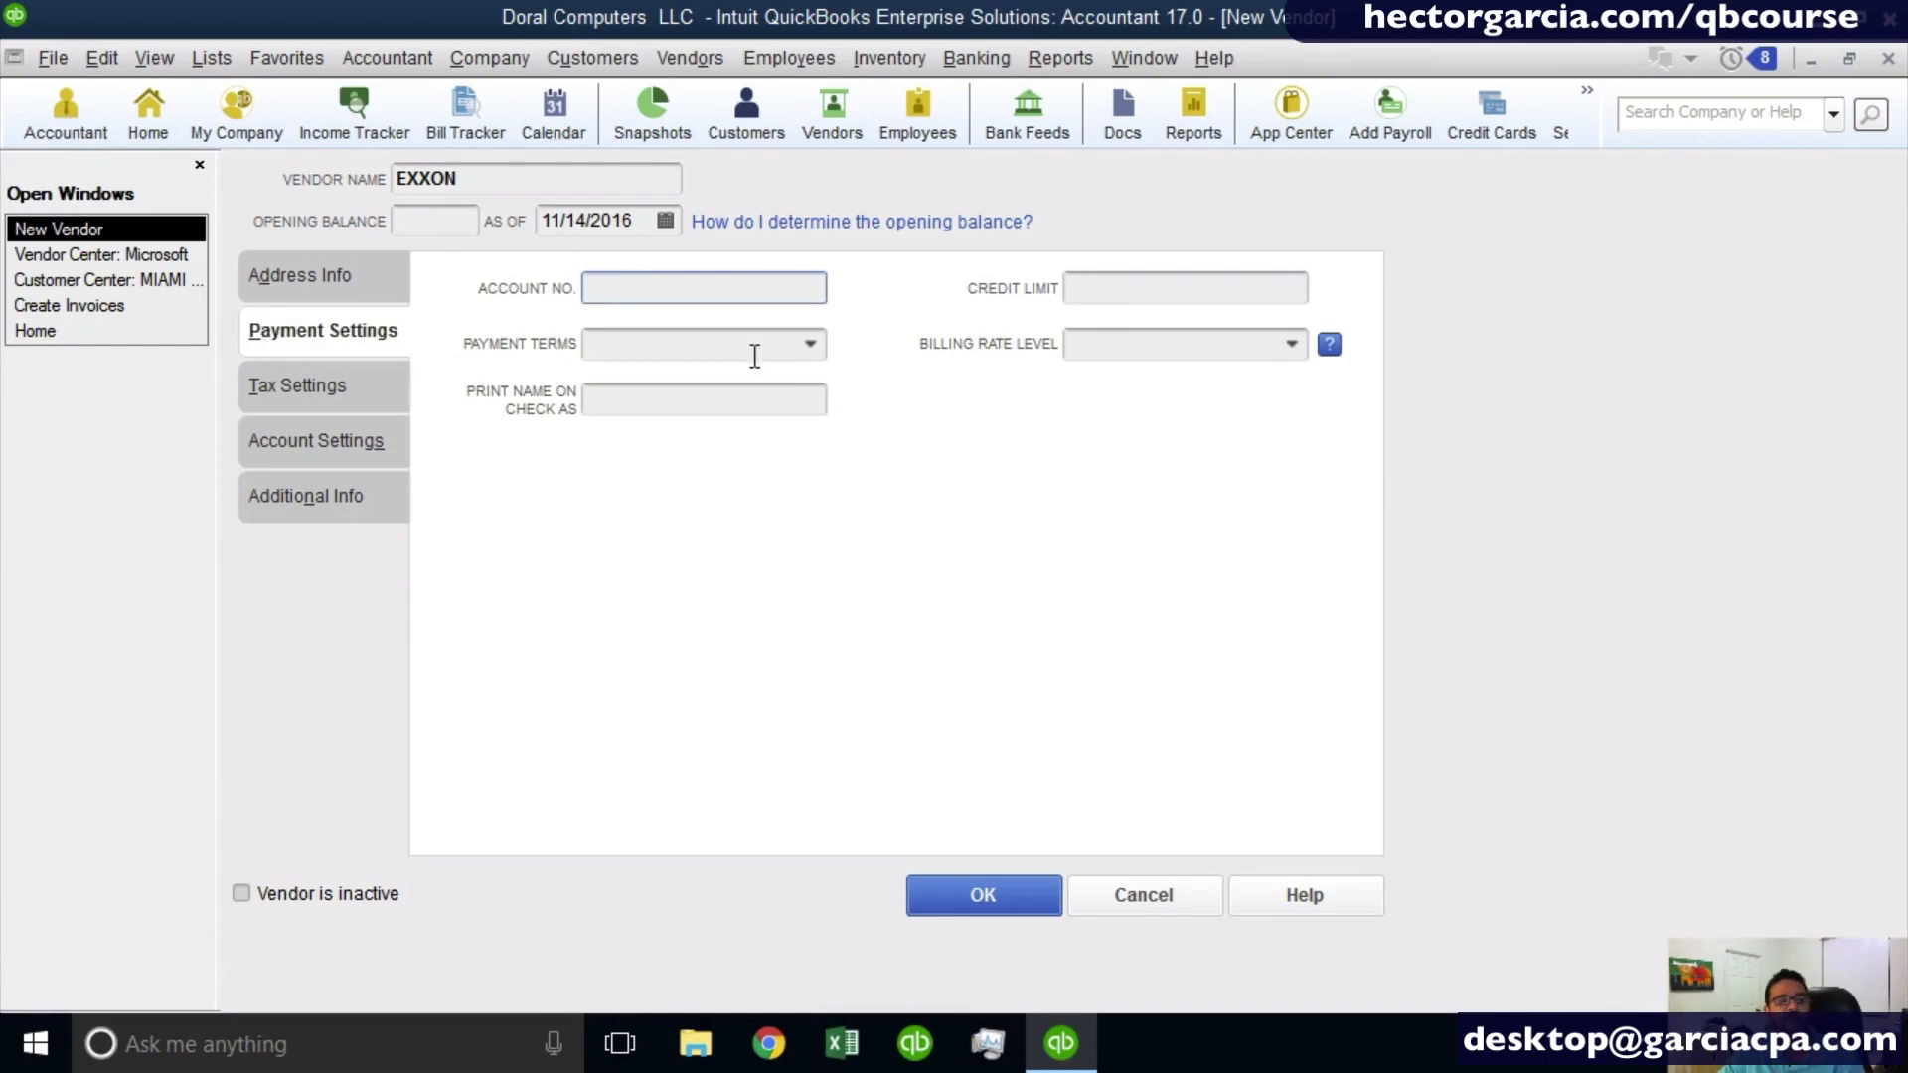
pyautogui.click(810, 345)
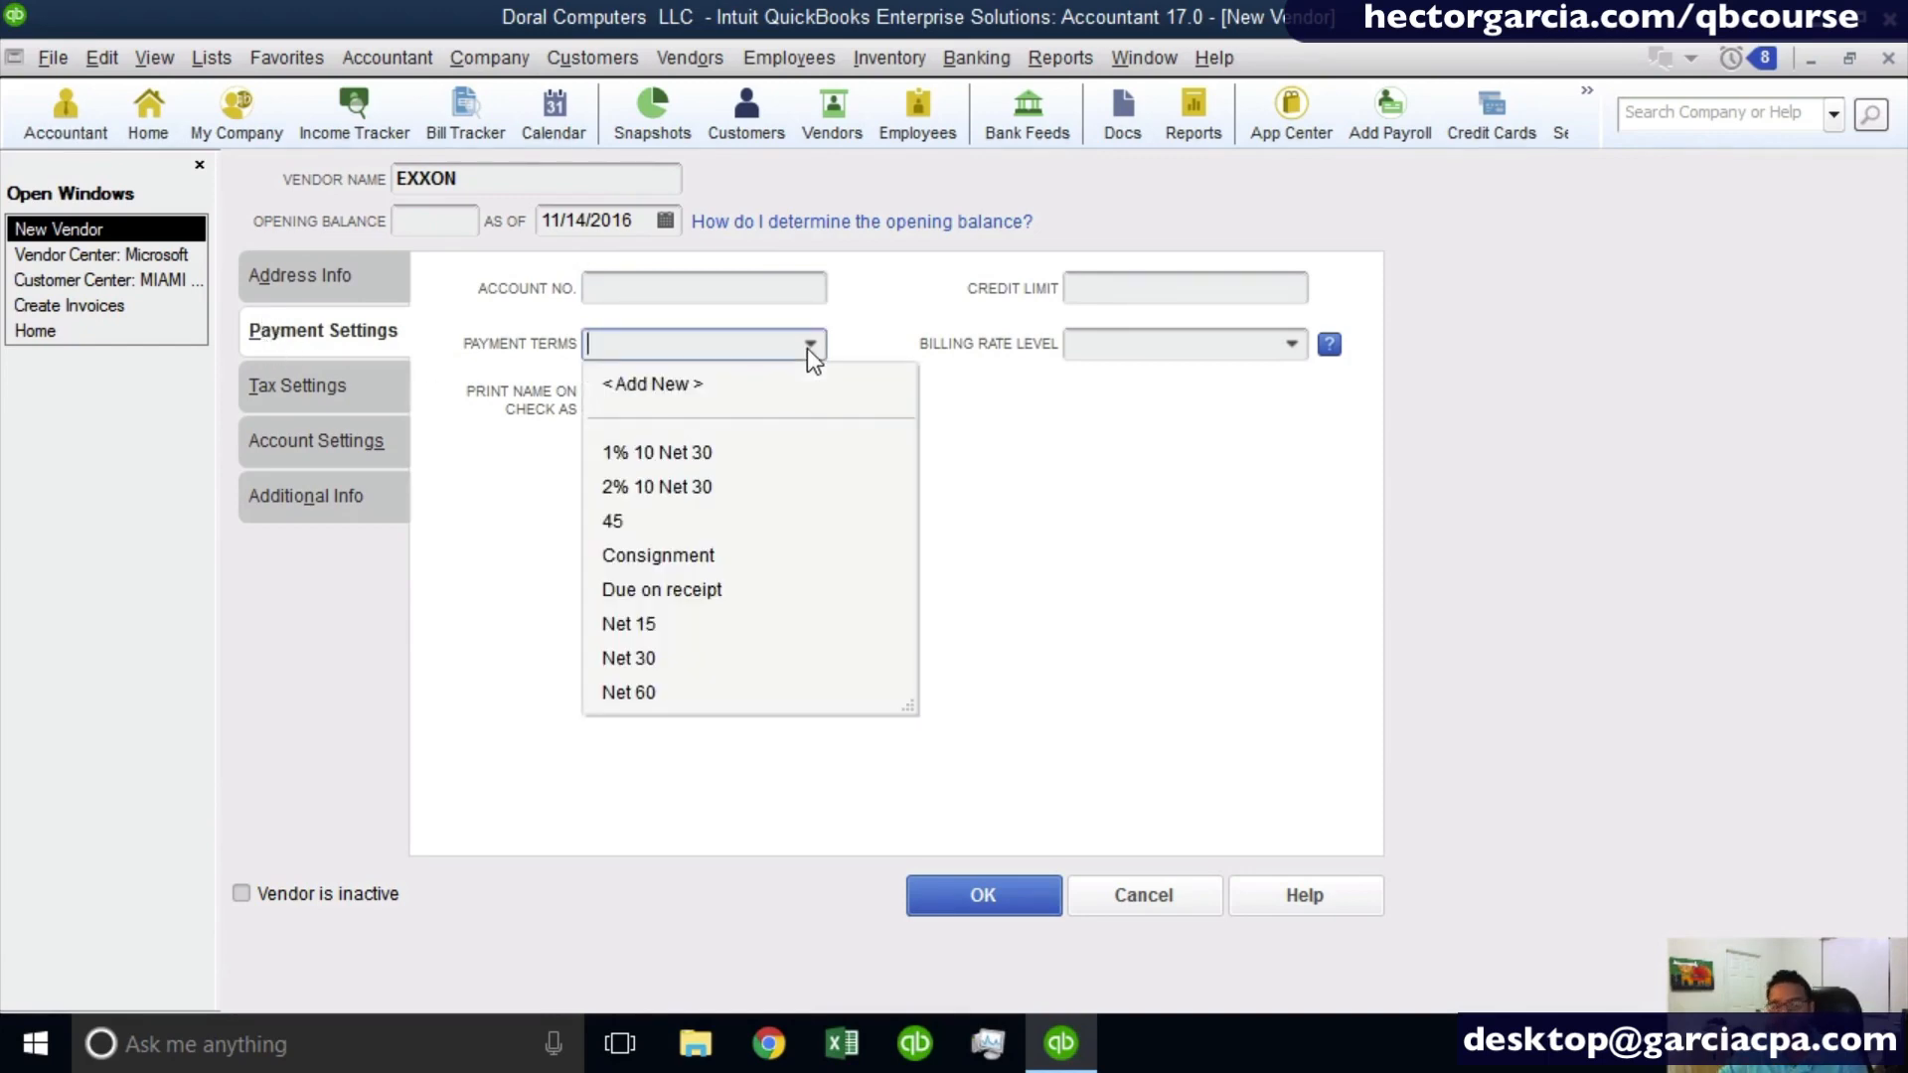
pyautogui.click(1227, 291)
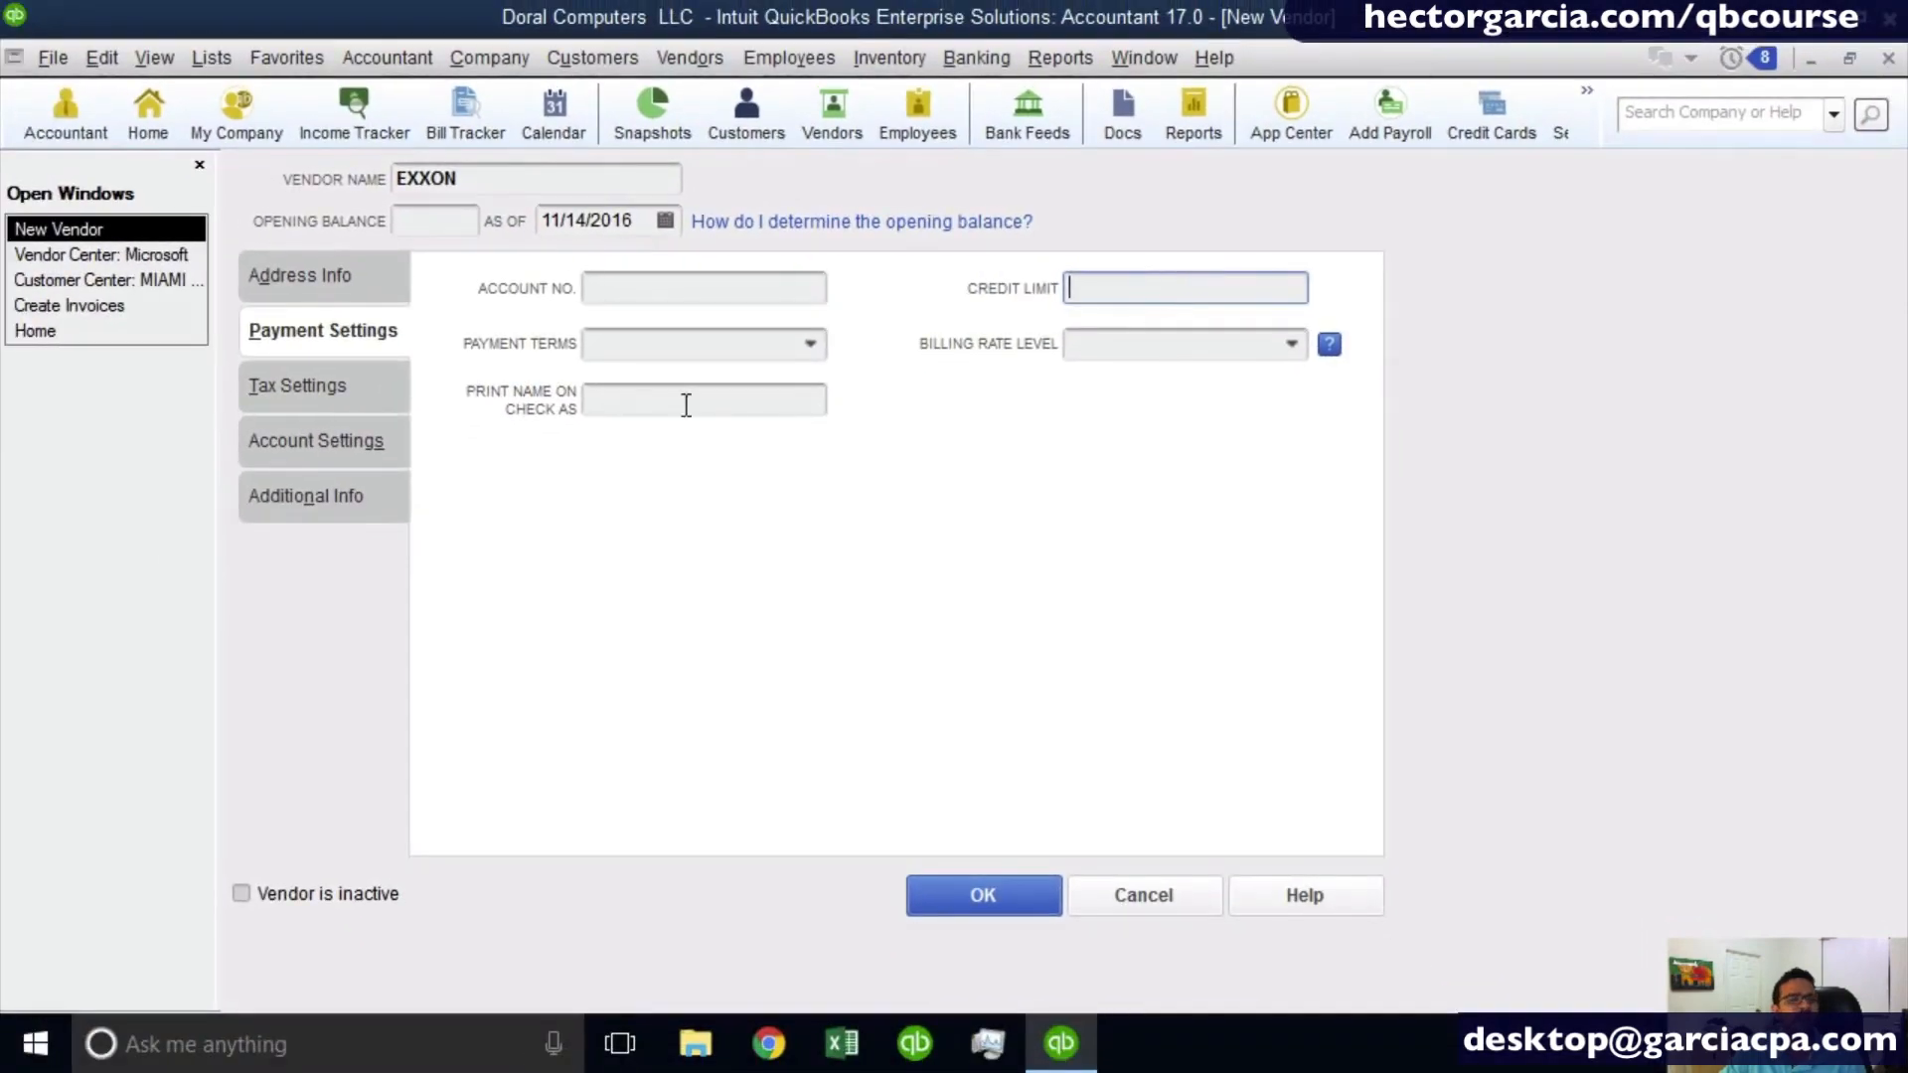
pyautogui.click(686, 405)
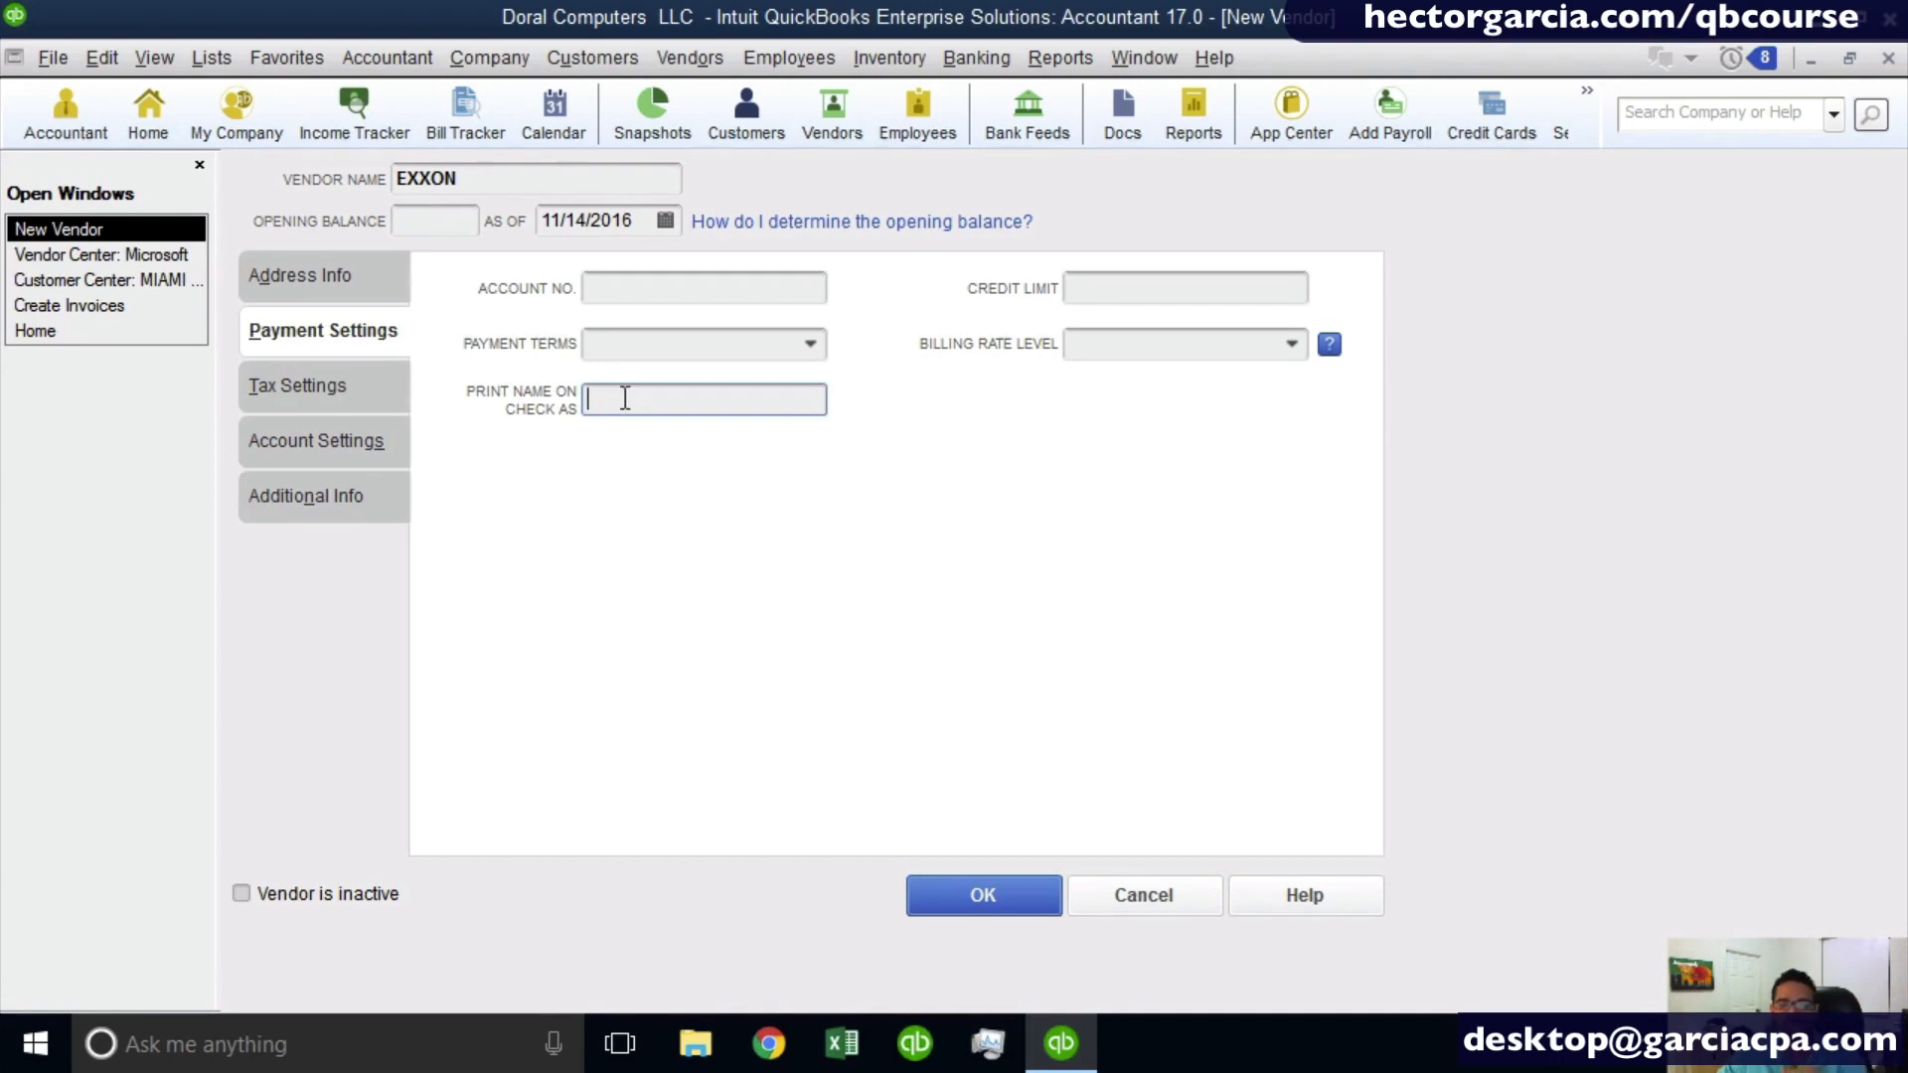
# - Mark the vendor as eligible for 1099 and set Automobile Expense as its first prefilled expense account
pyautogui.click(348, 402)
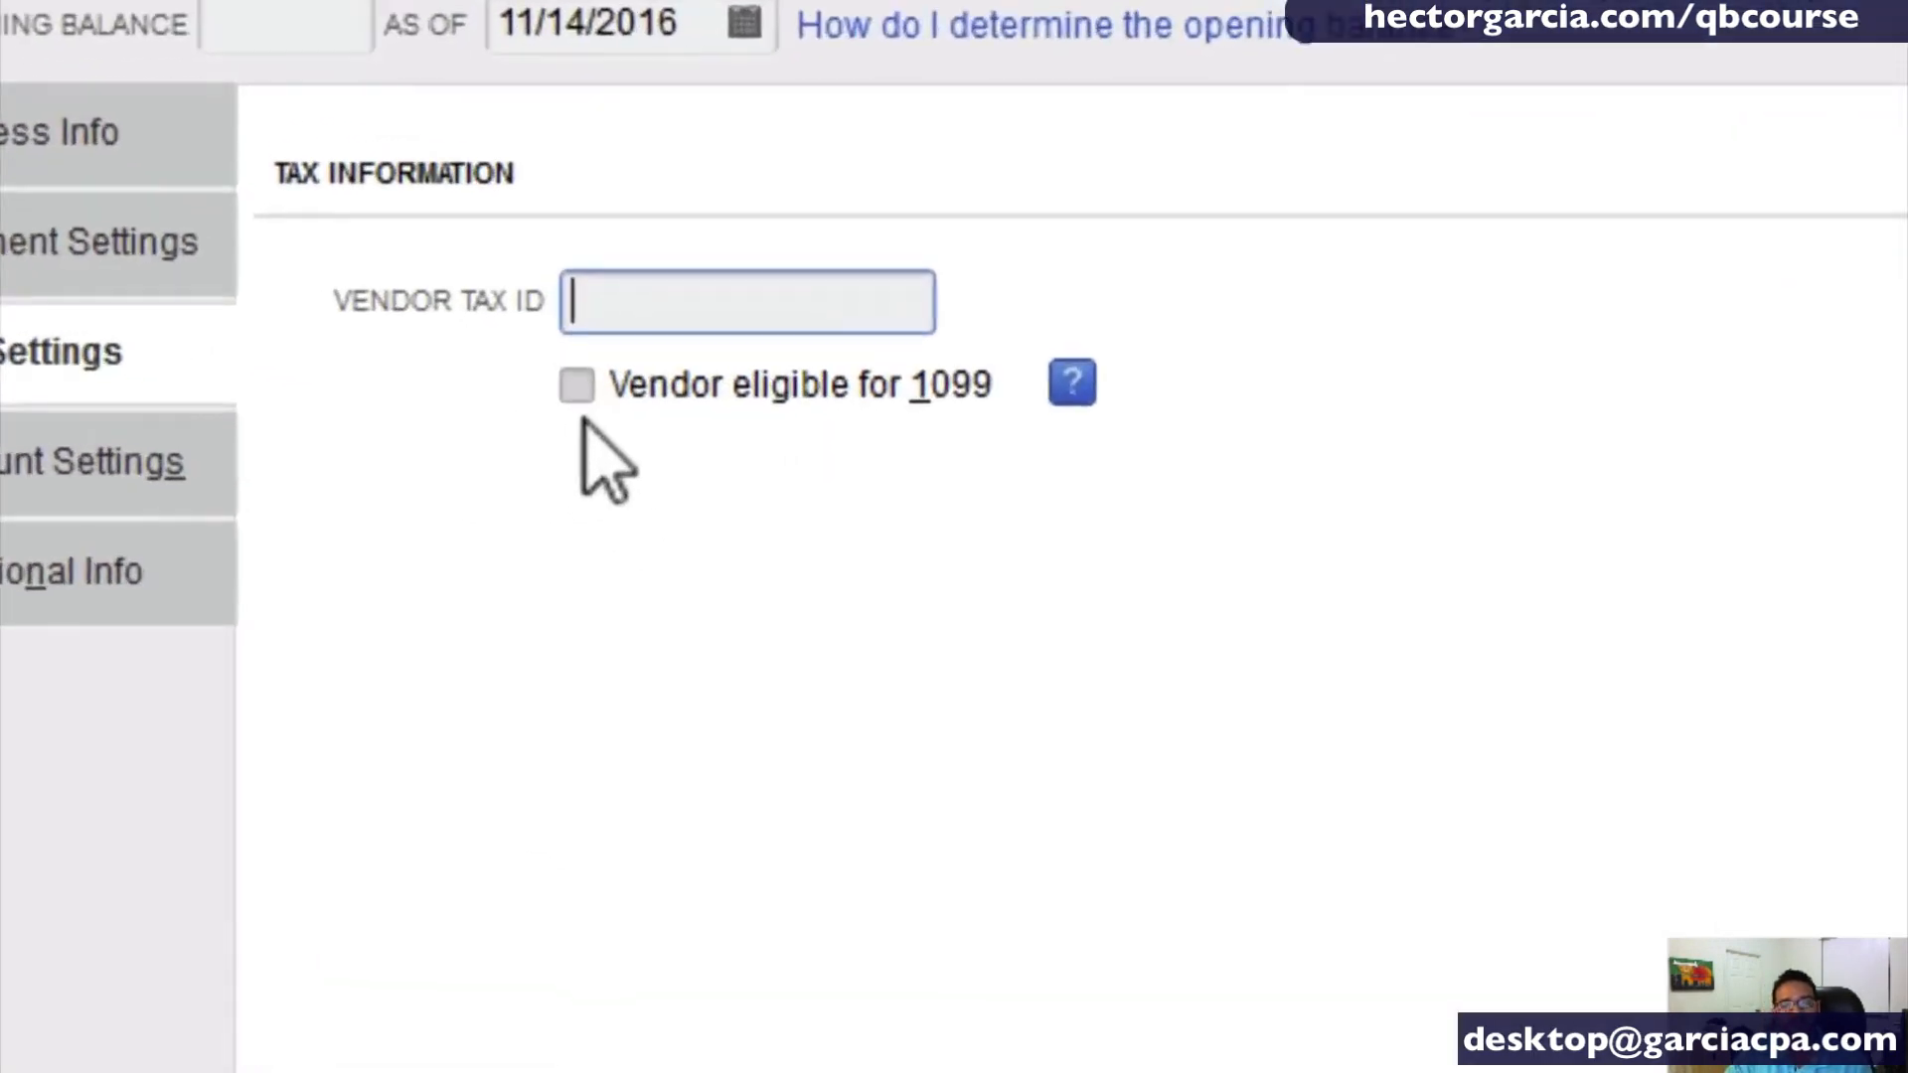
pyautogui.click(577, 385)
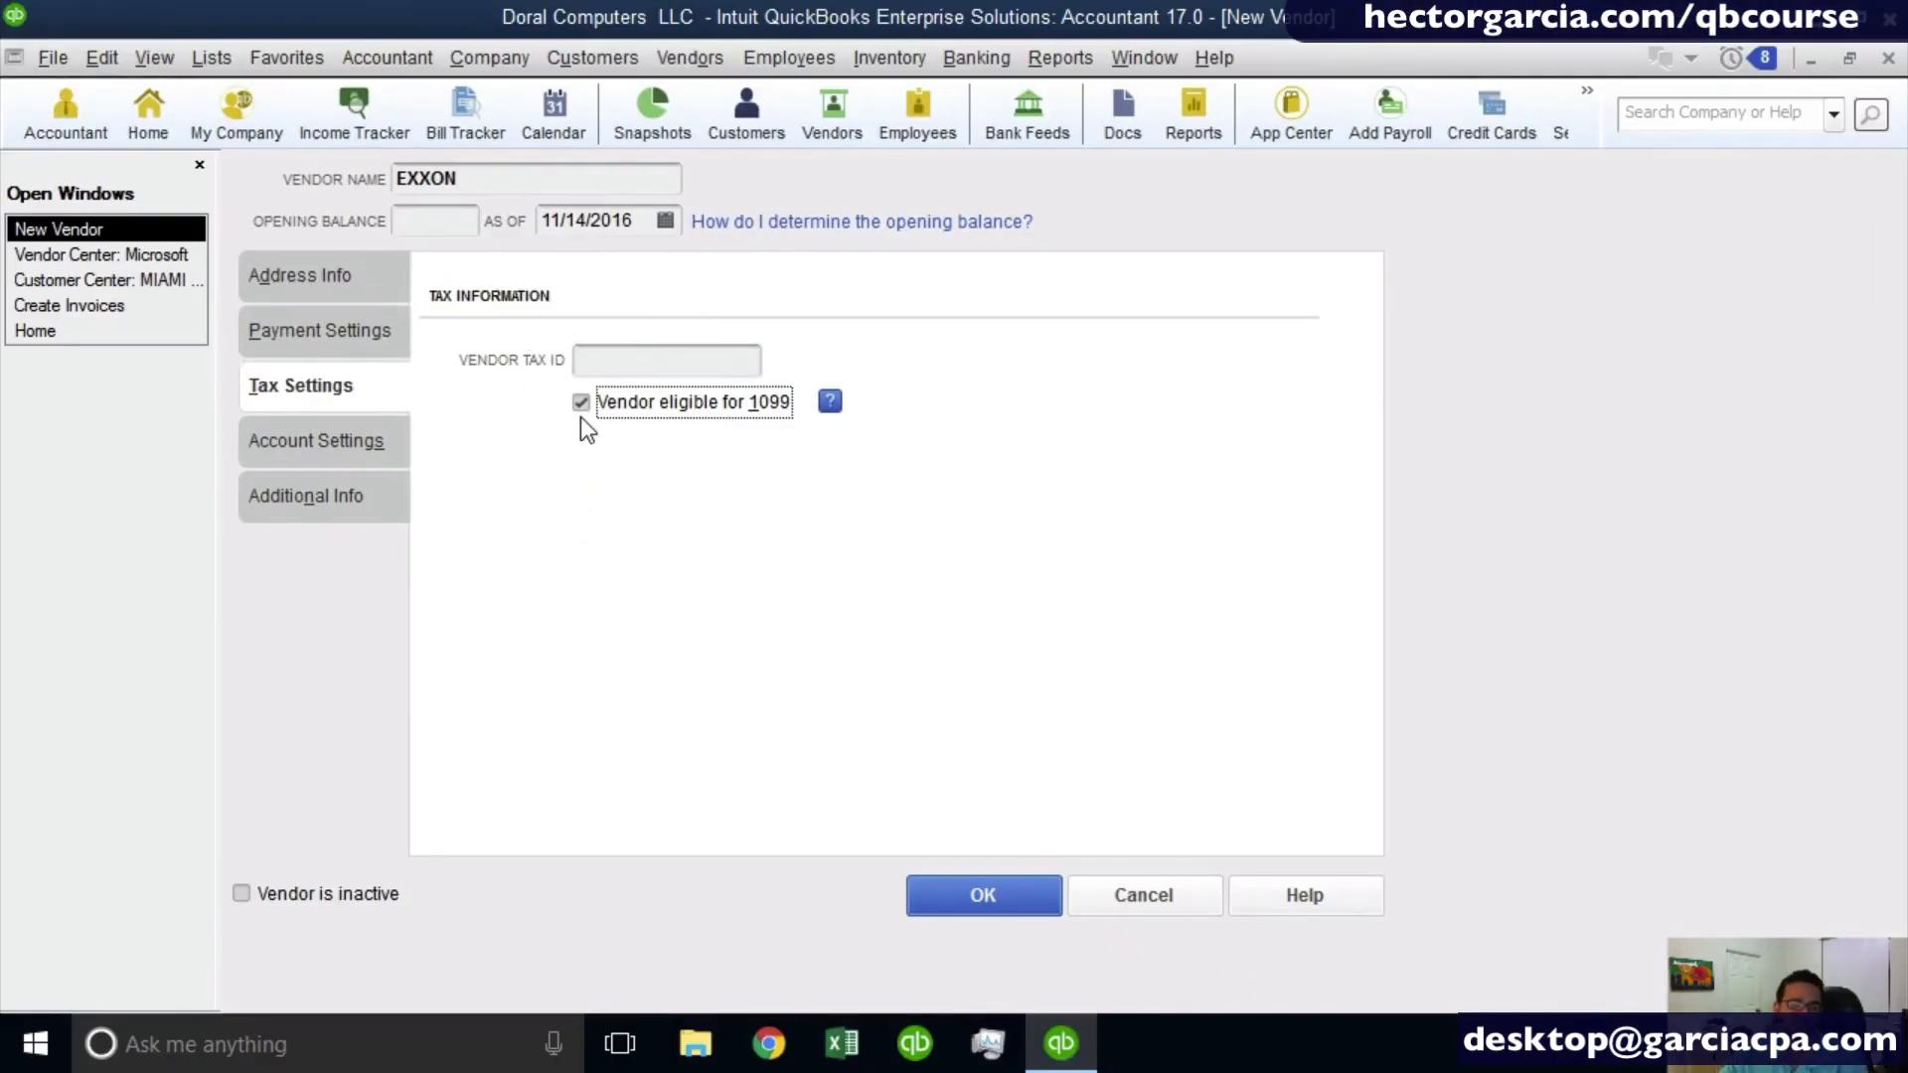
pyautogui.click(290, 437)
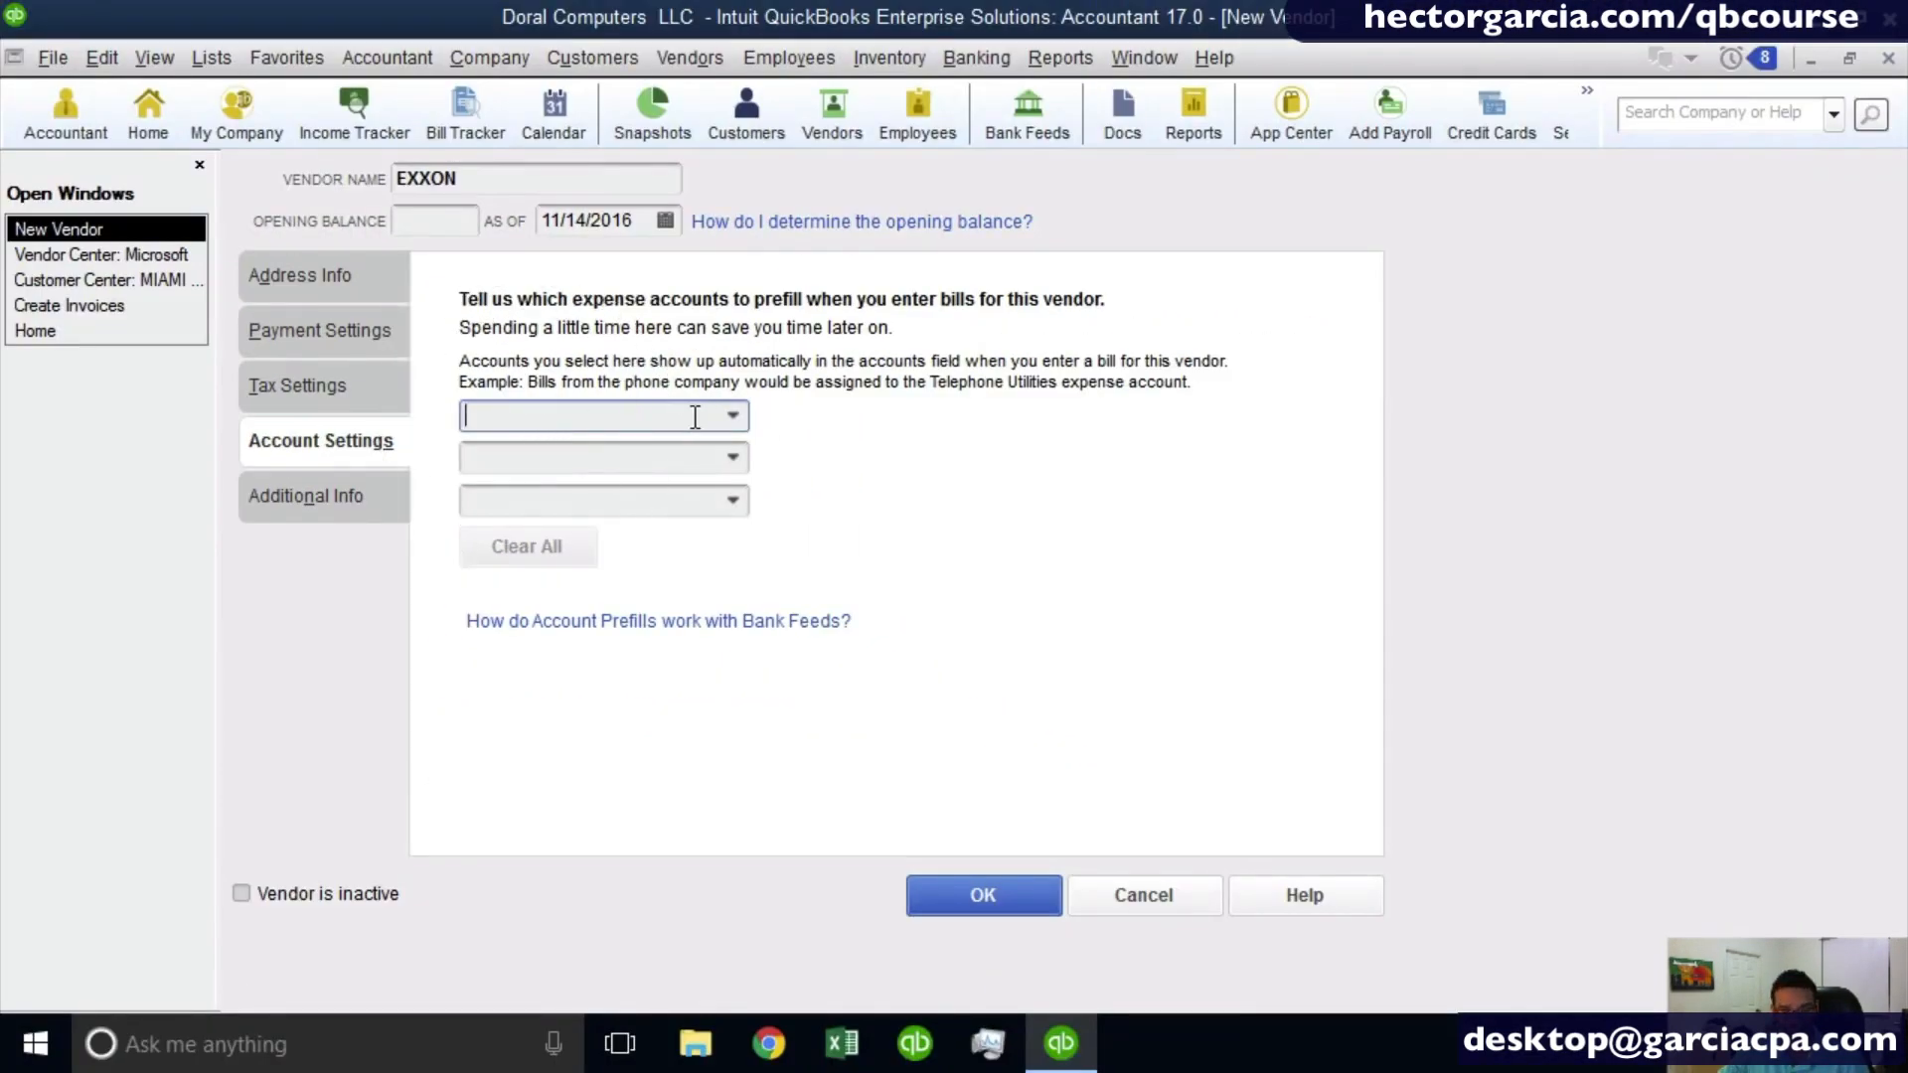
pyautogui.write('Automobile Expense')
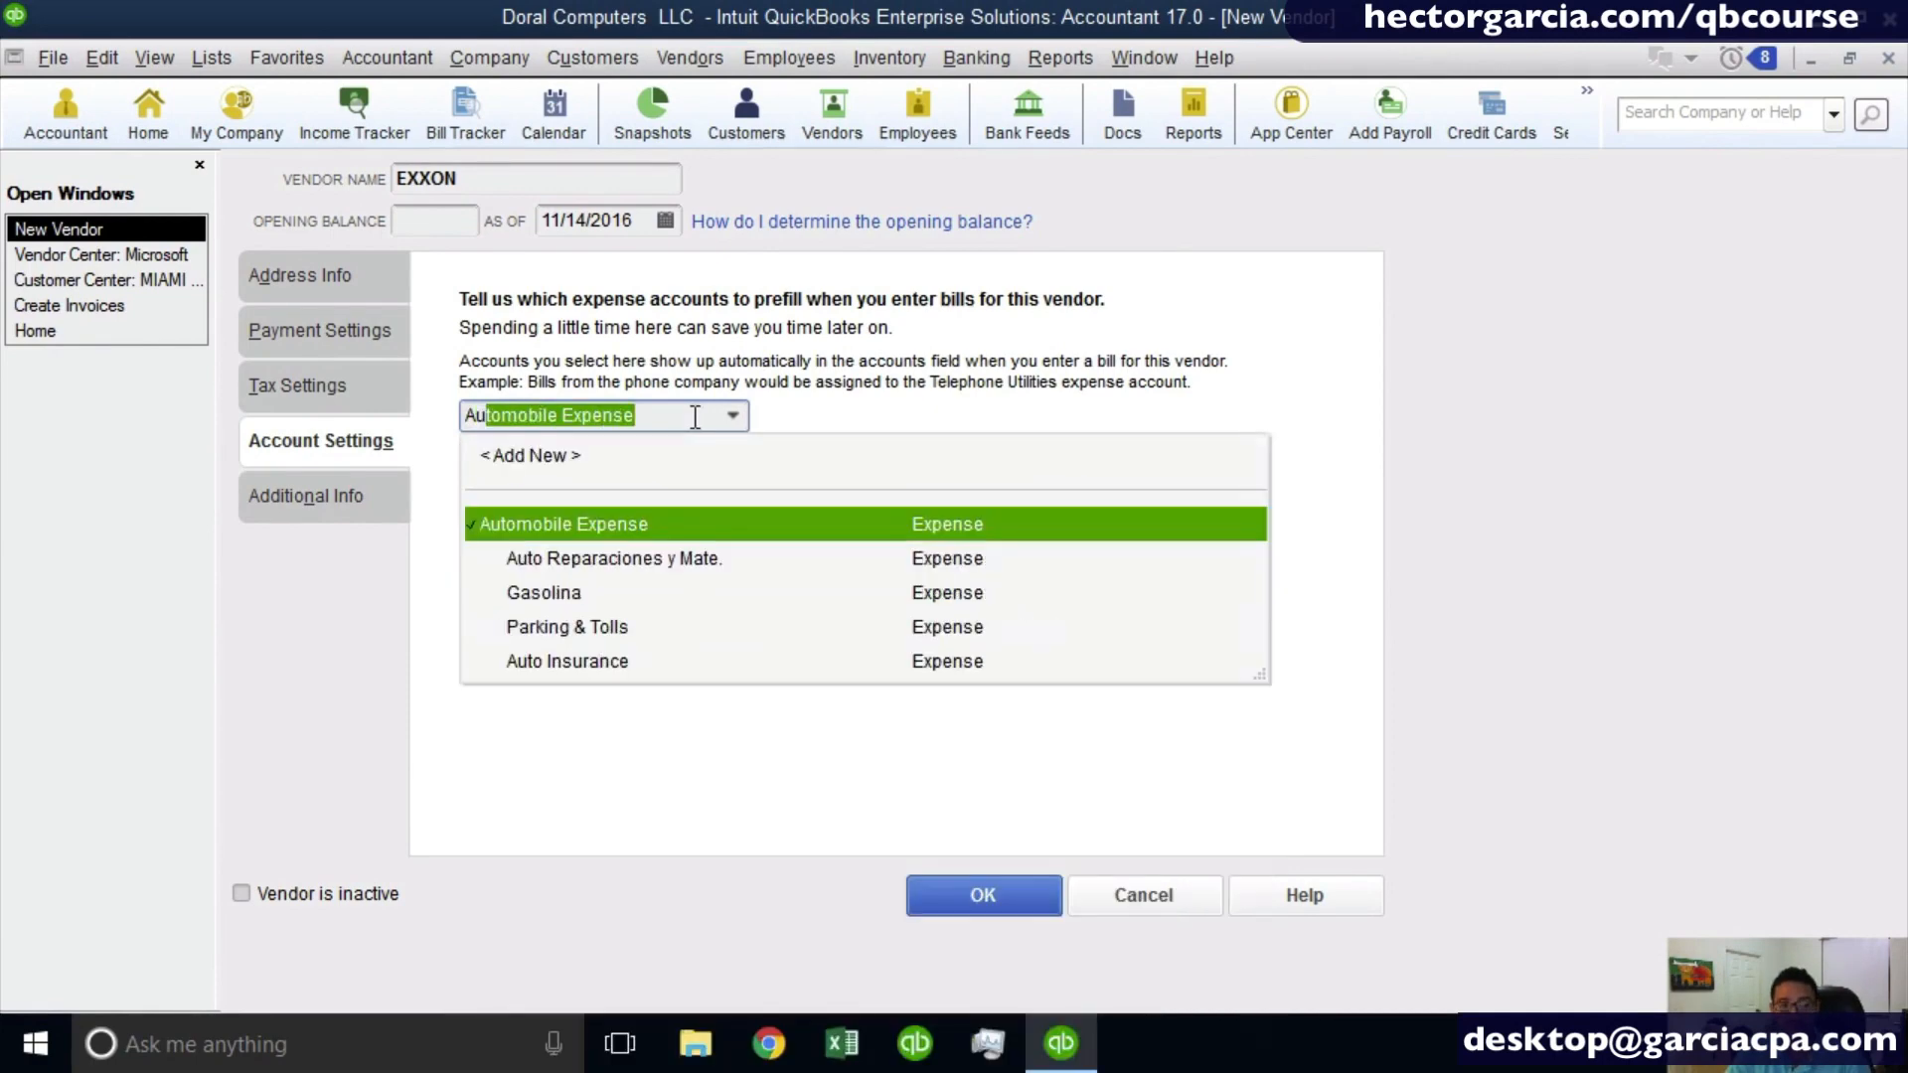
pyautogui.click(593, 529)
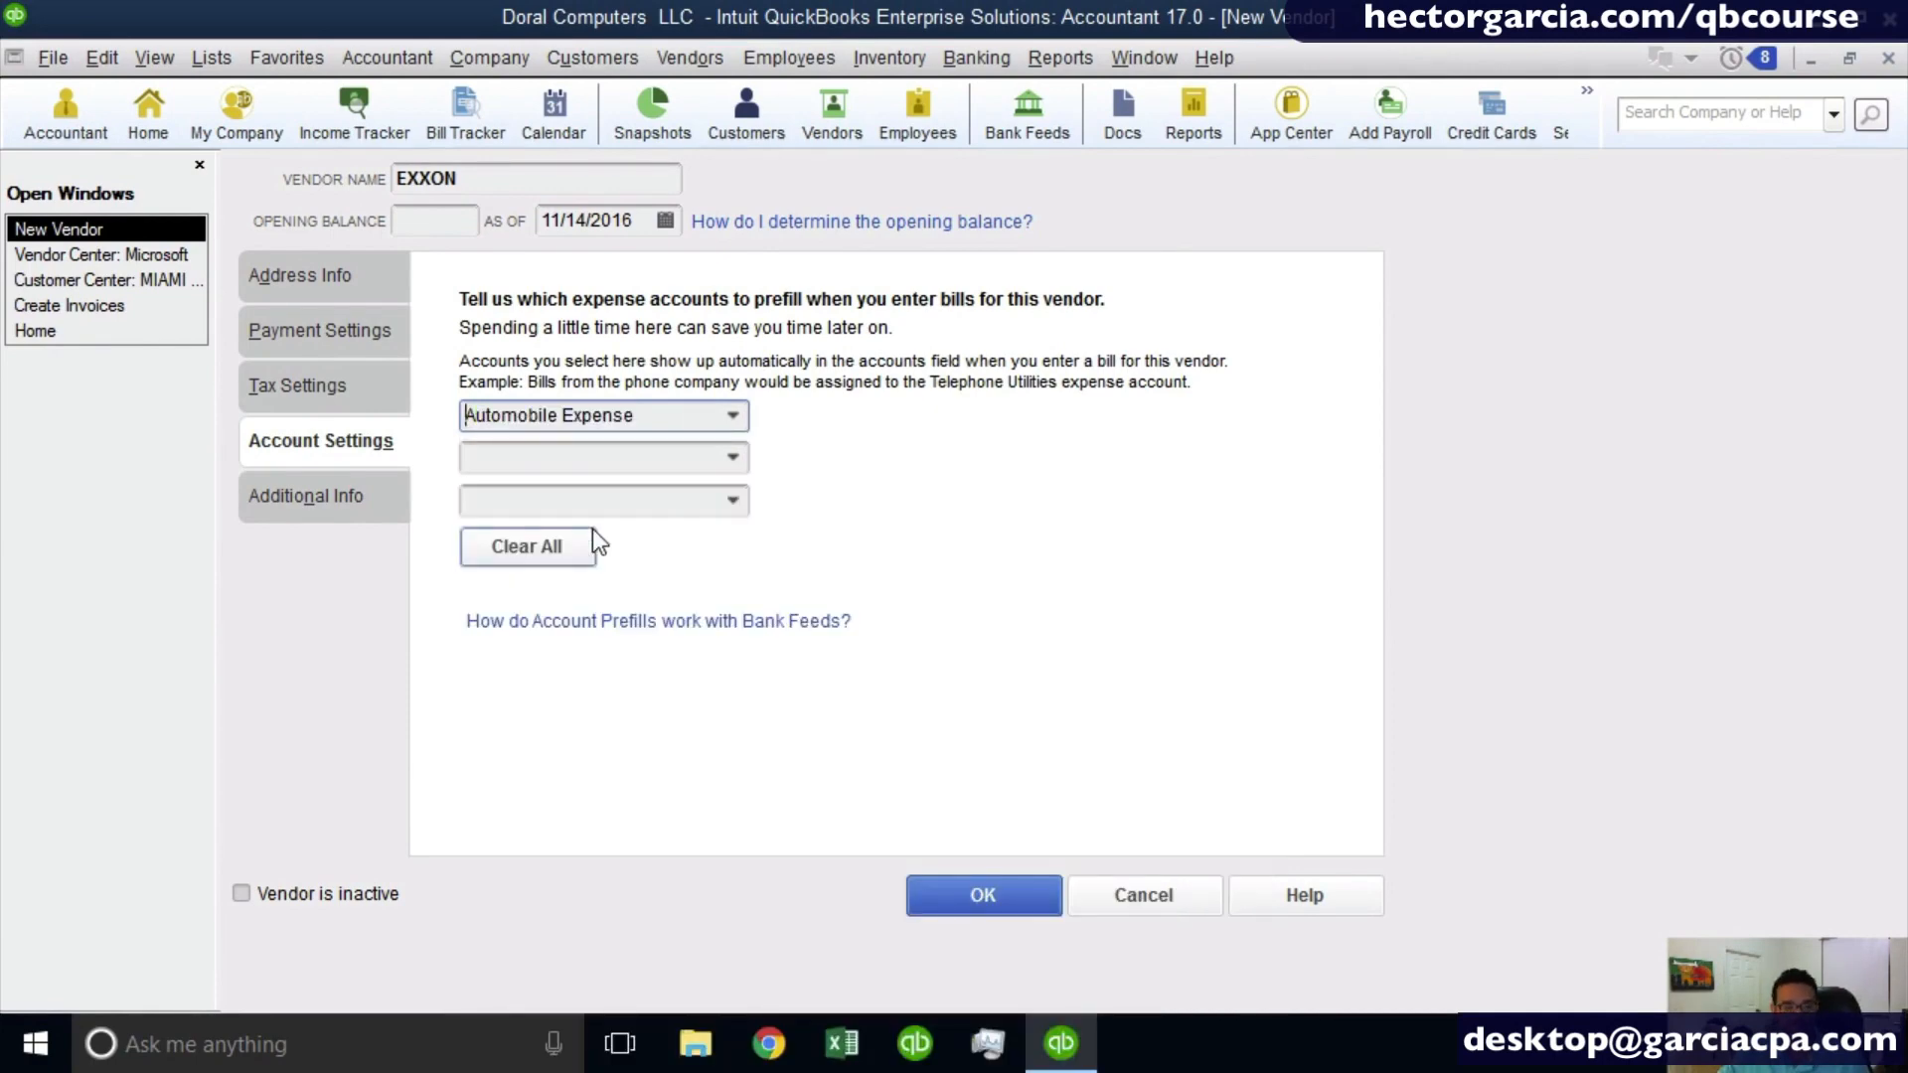
pyautogui.click(476, 181)
pyautogui.click(654, 423)
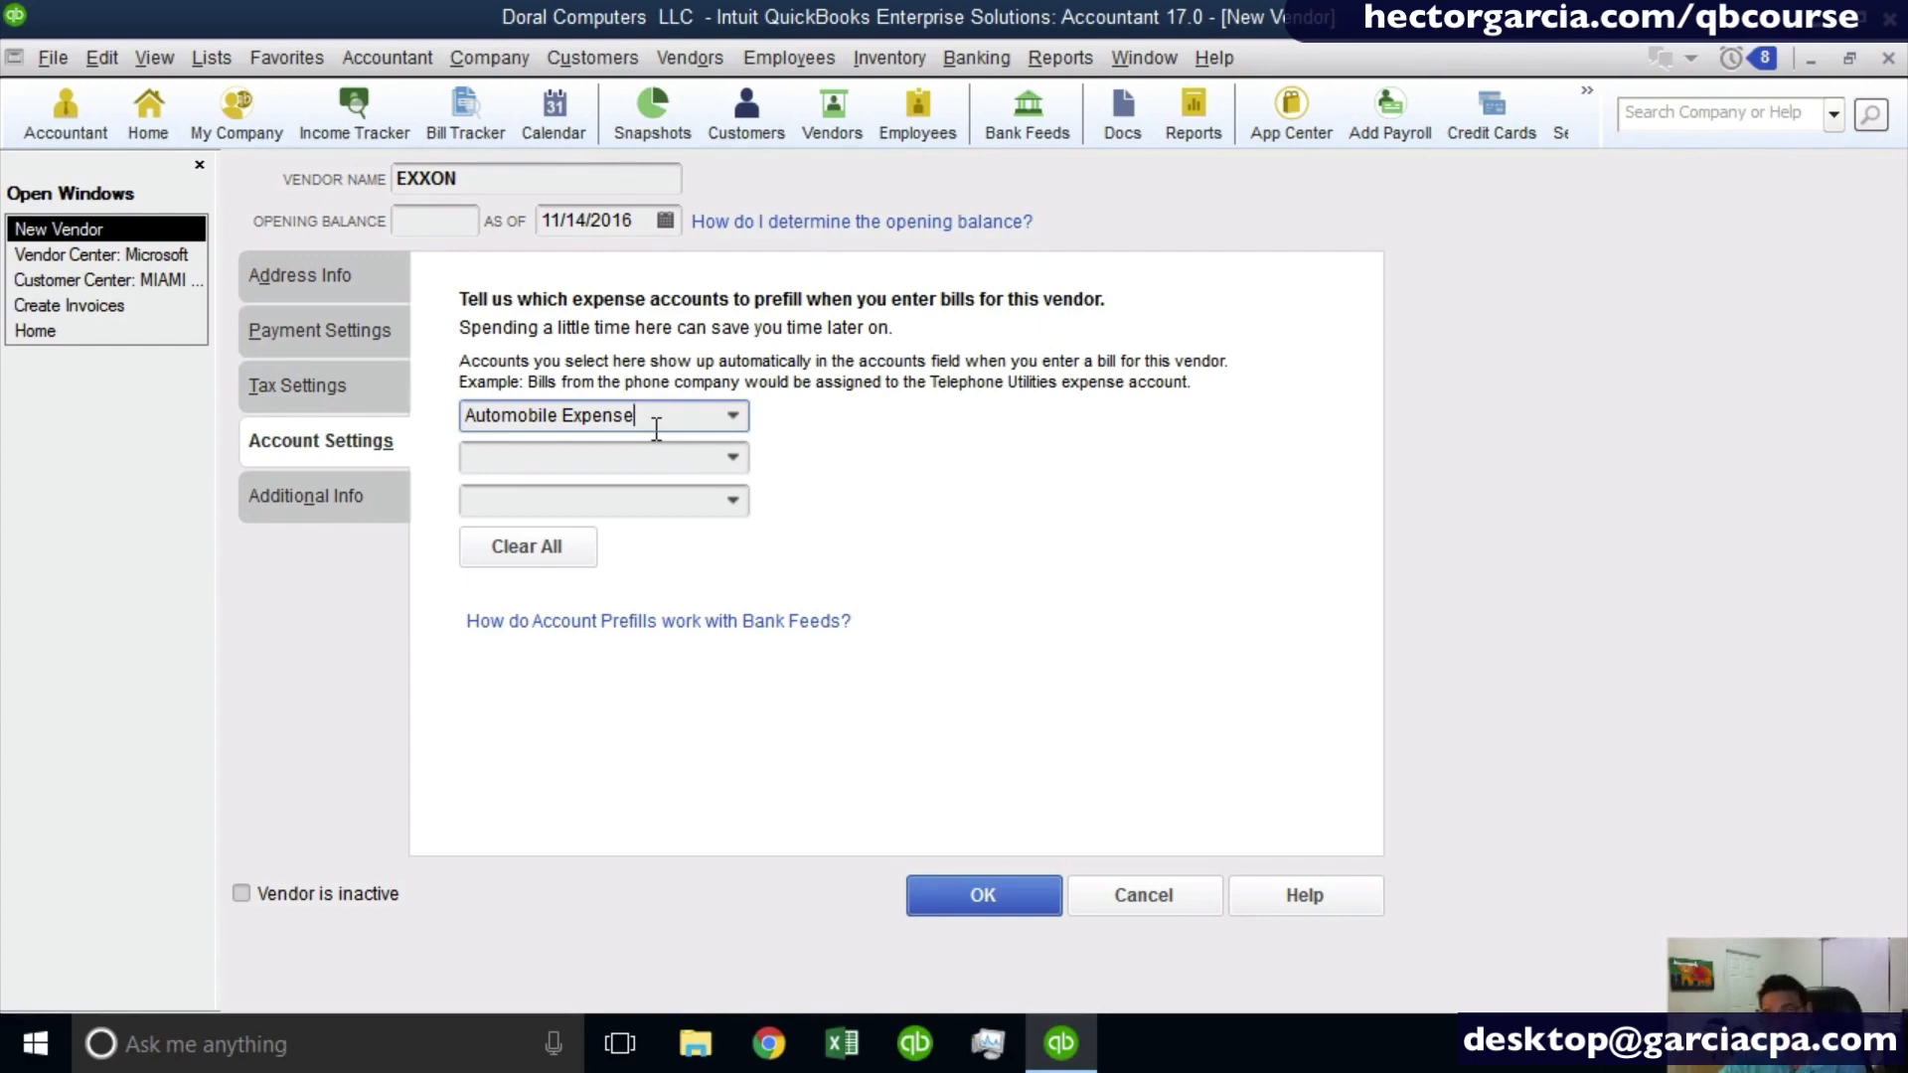
pyautogui.moveTo(656, 429); pyautogui.dragTo(337, 405)
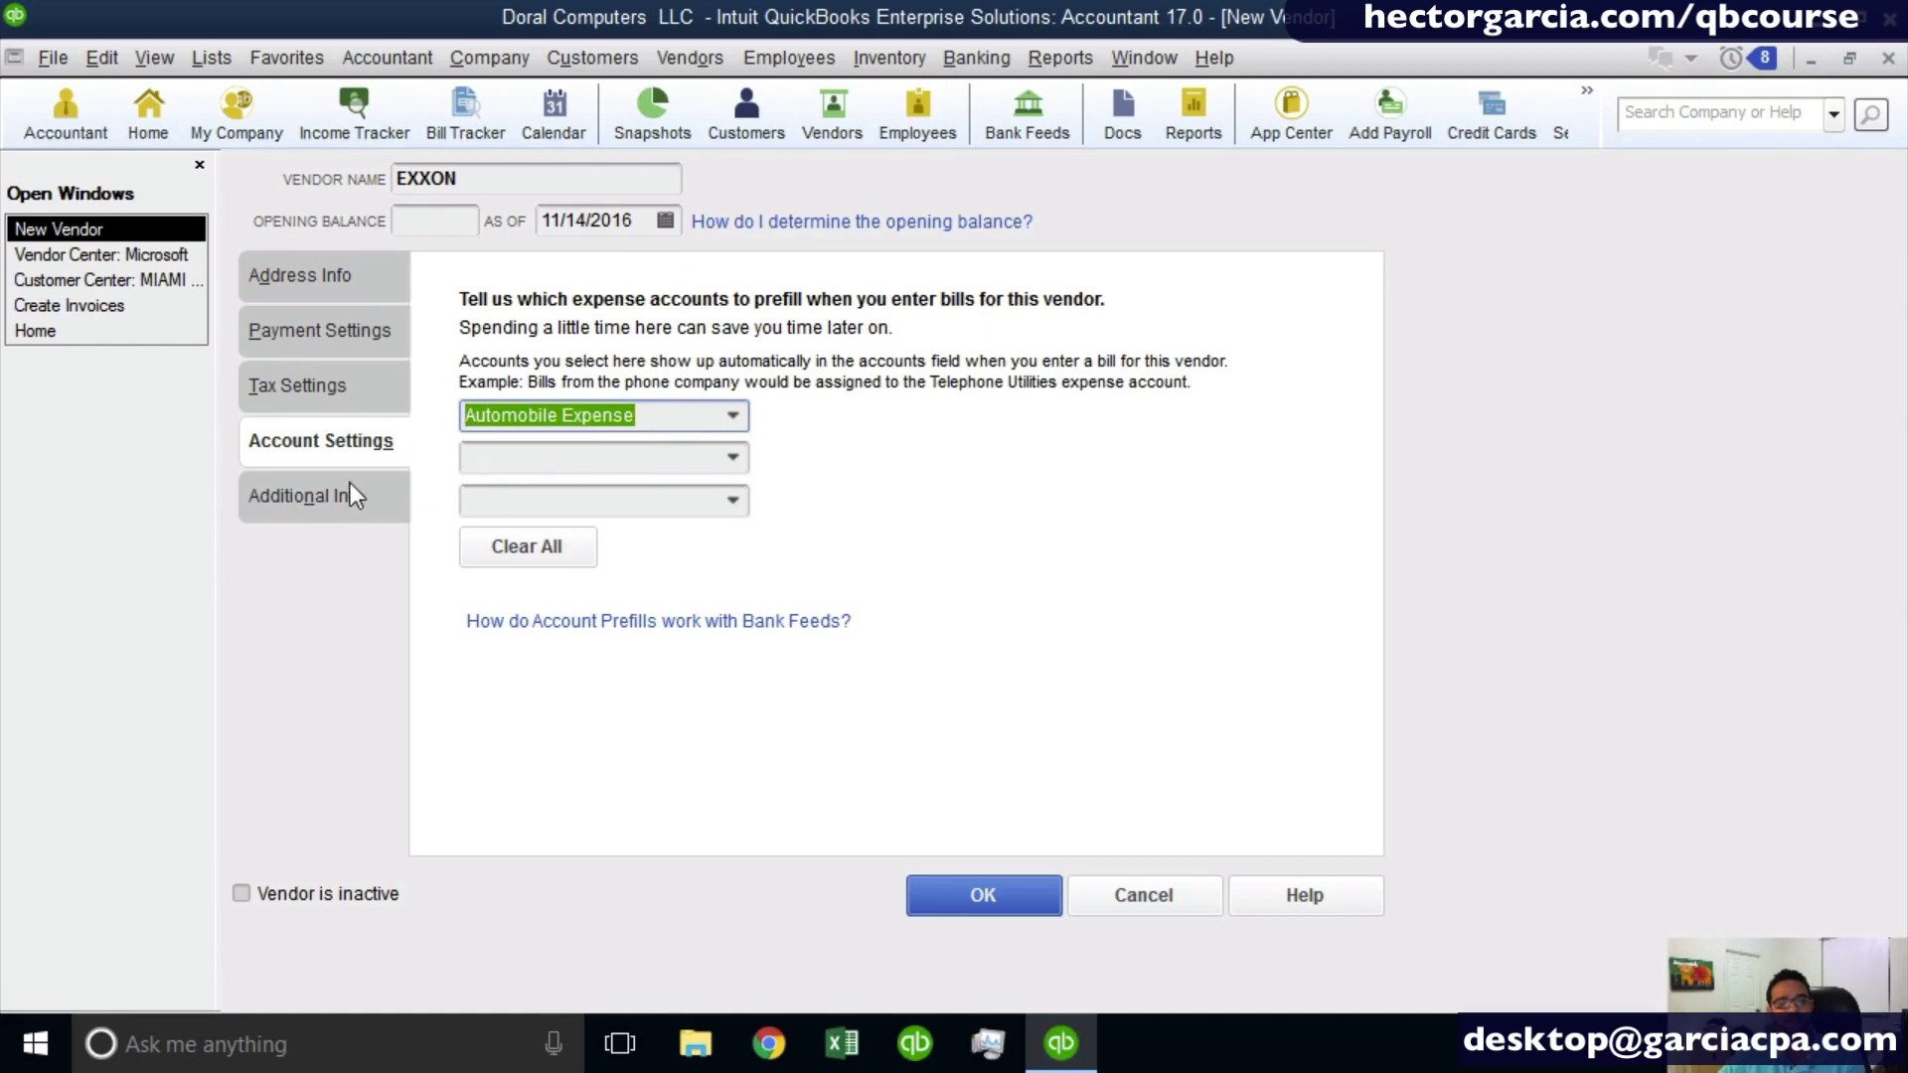
# - Review the vendor type options and the custom field setup for names, then cancel without defining any fields
pyautogui.click(324, 485)
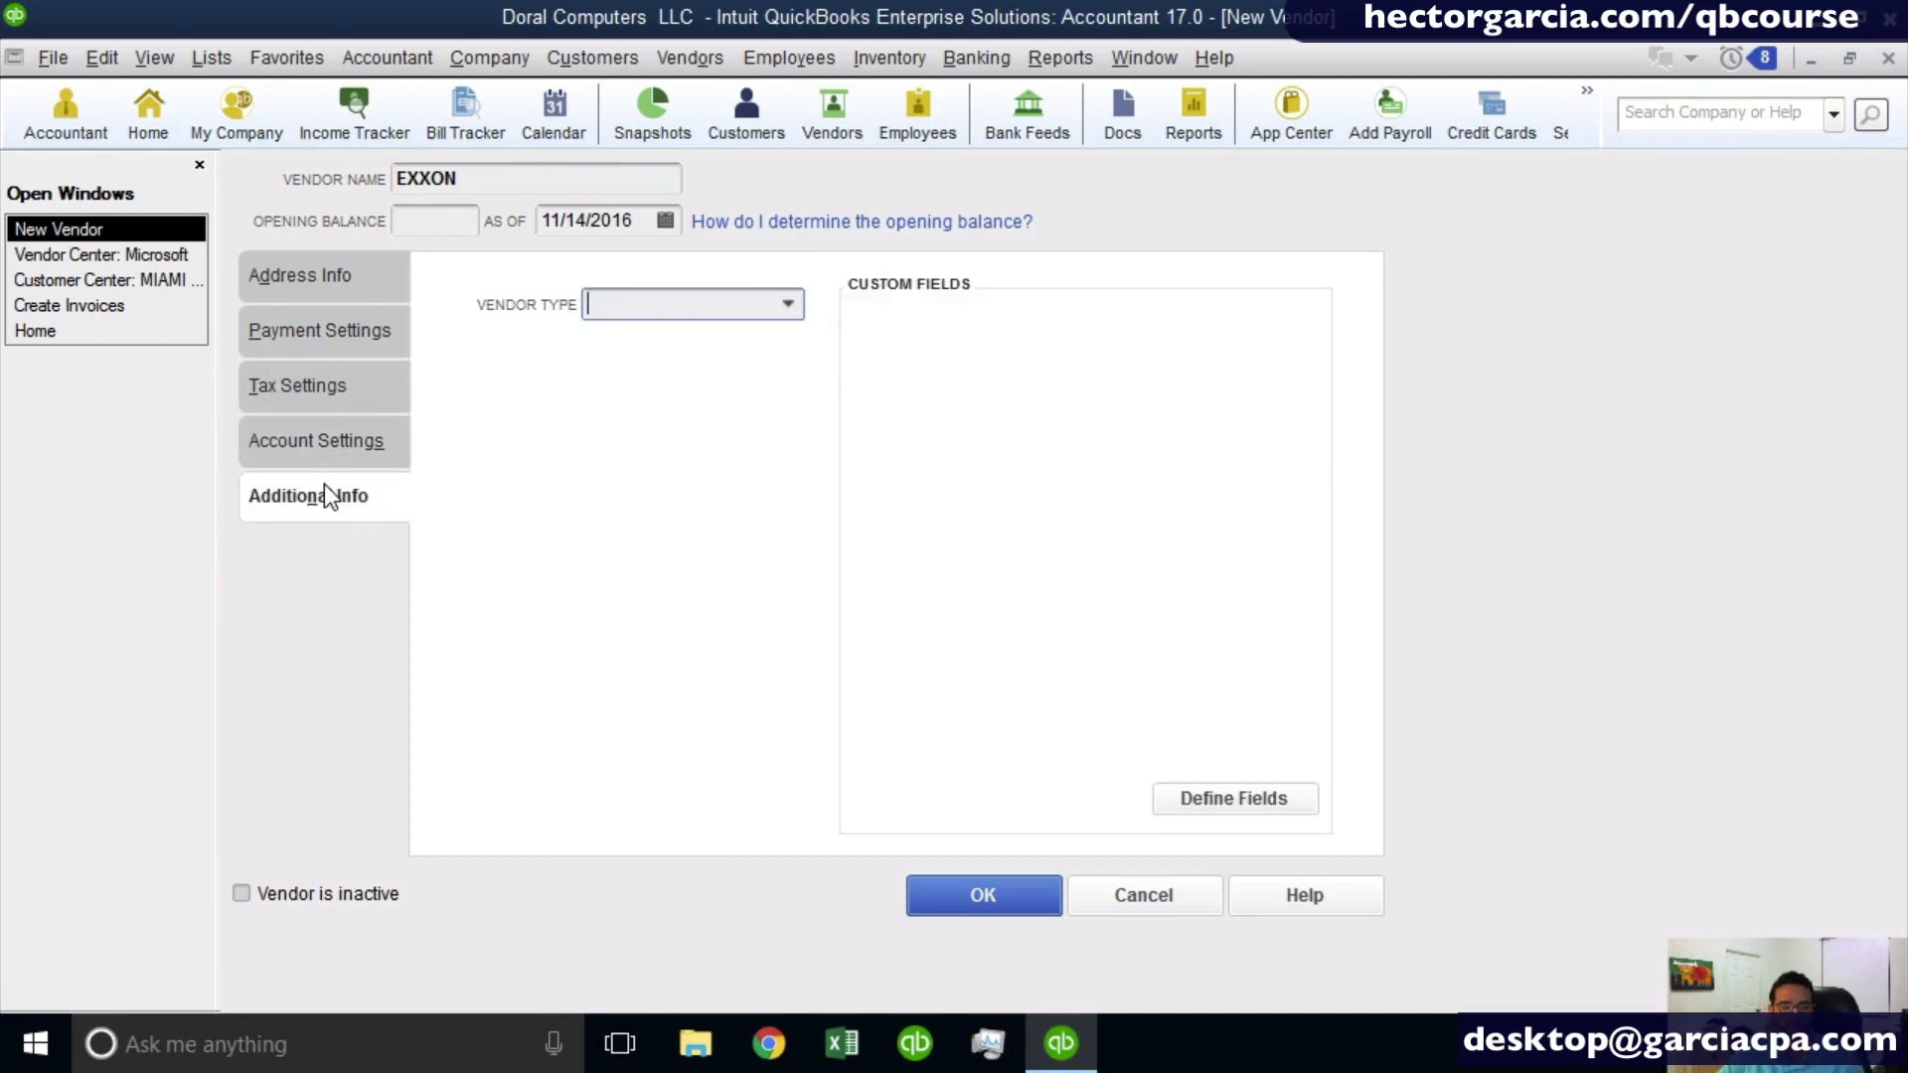
pyautogui.click(790, 305)
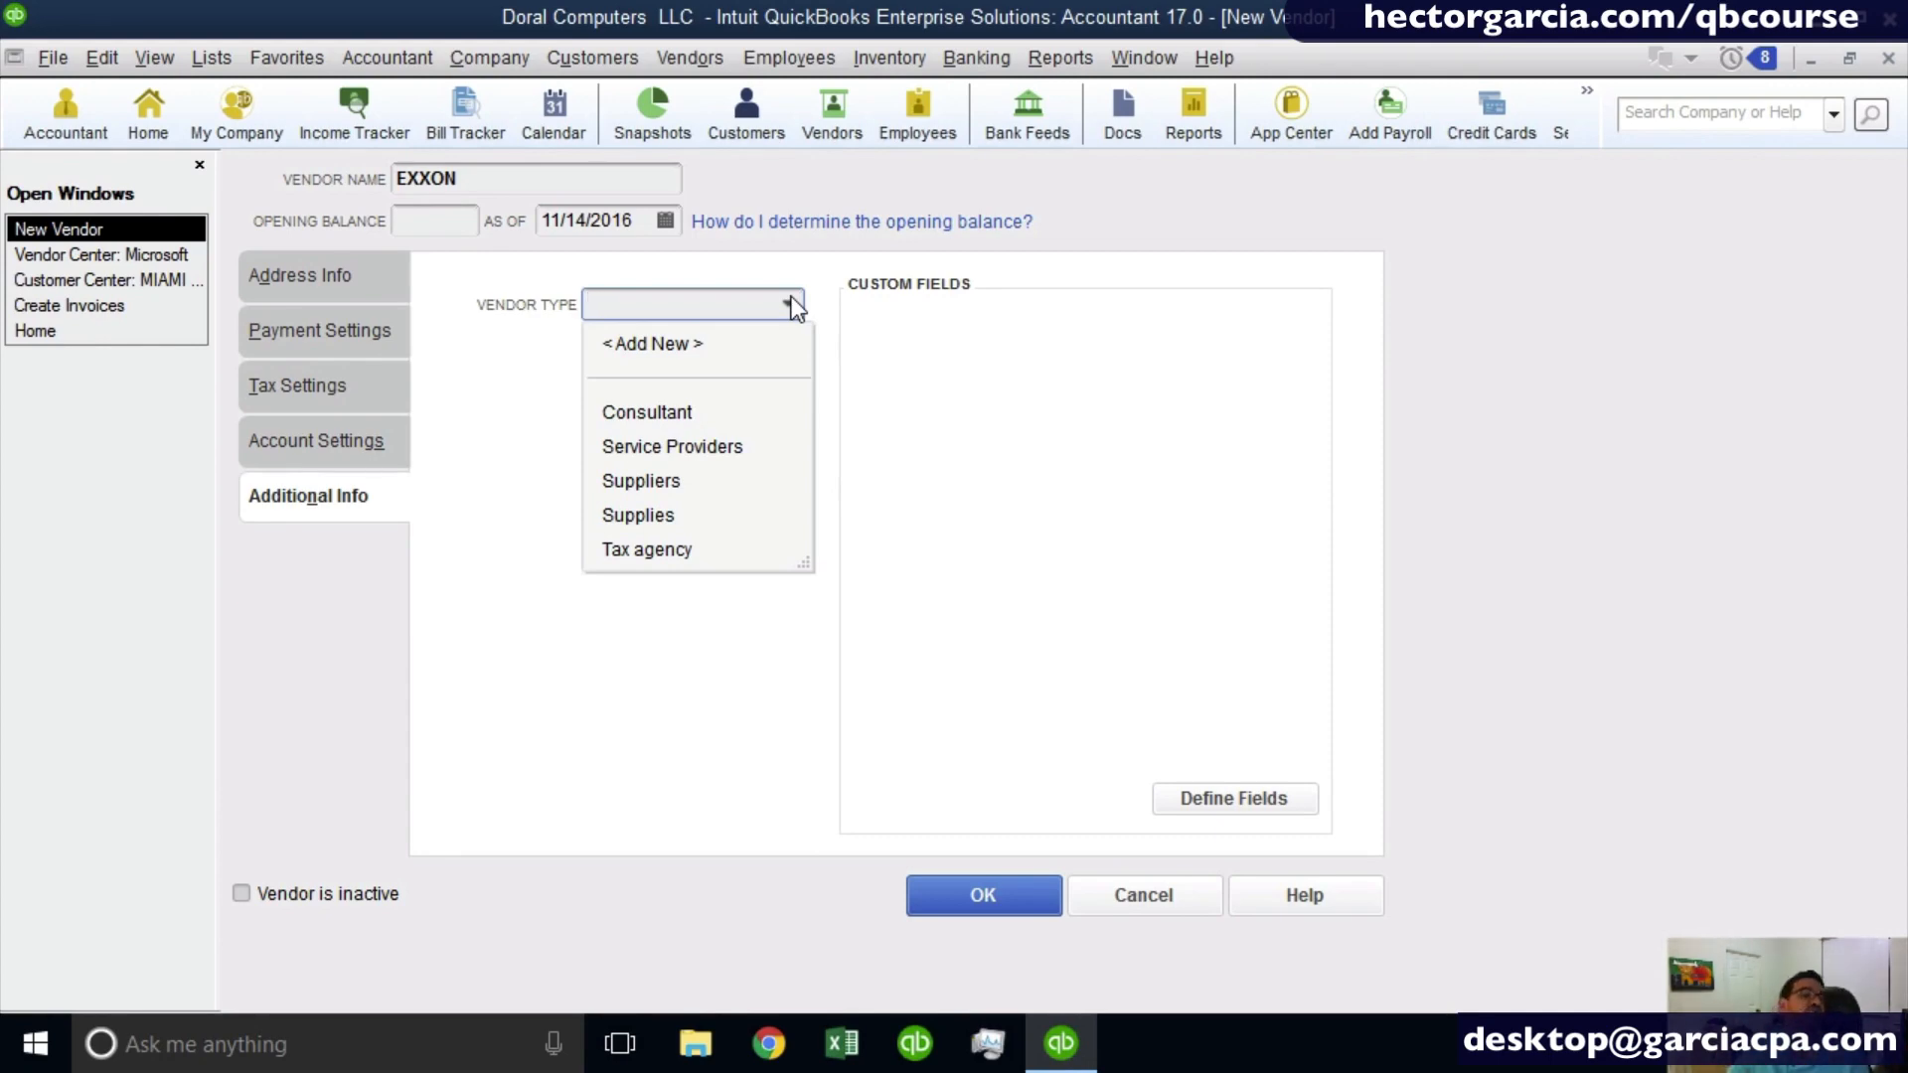
pyautogui.click(1158, 422)
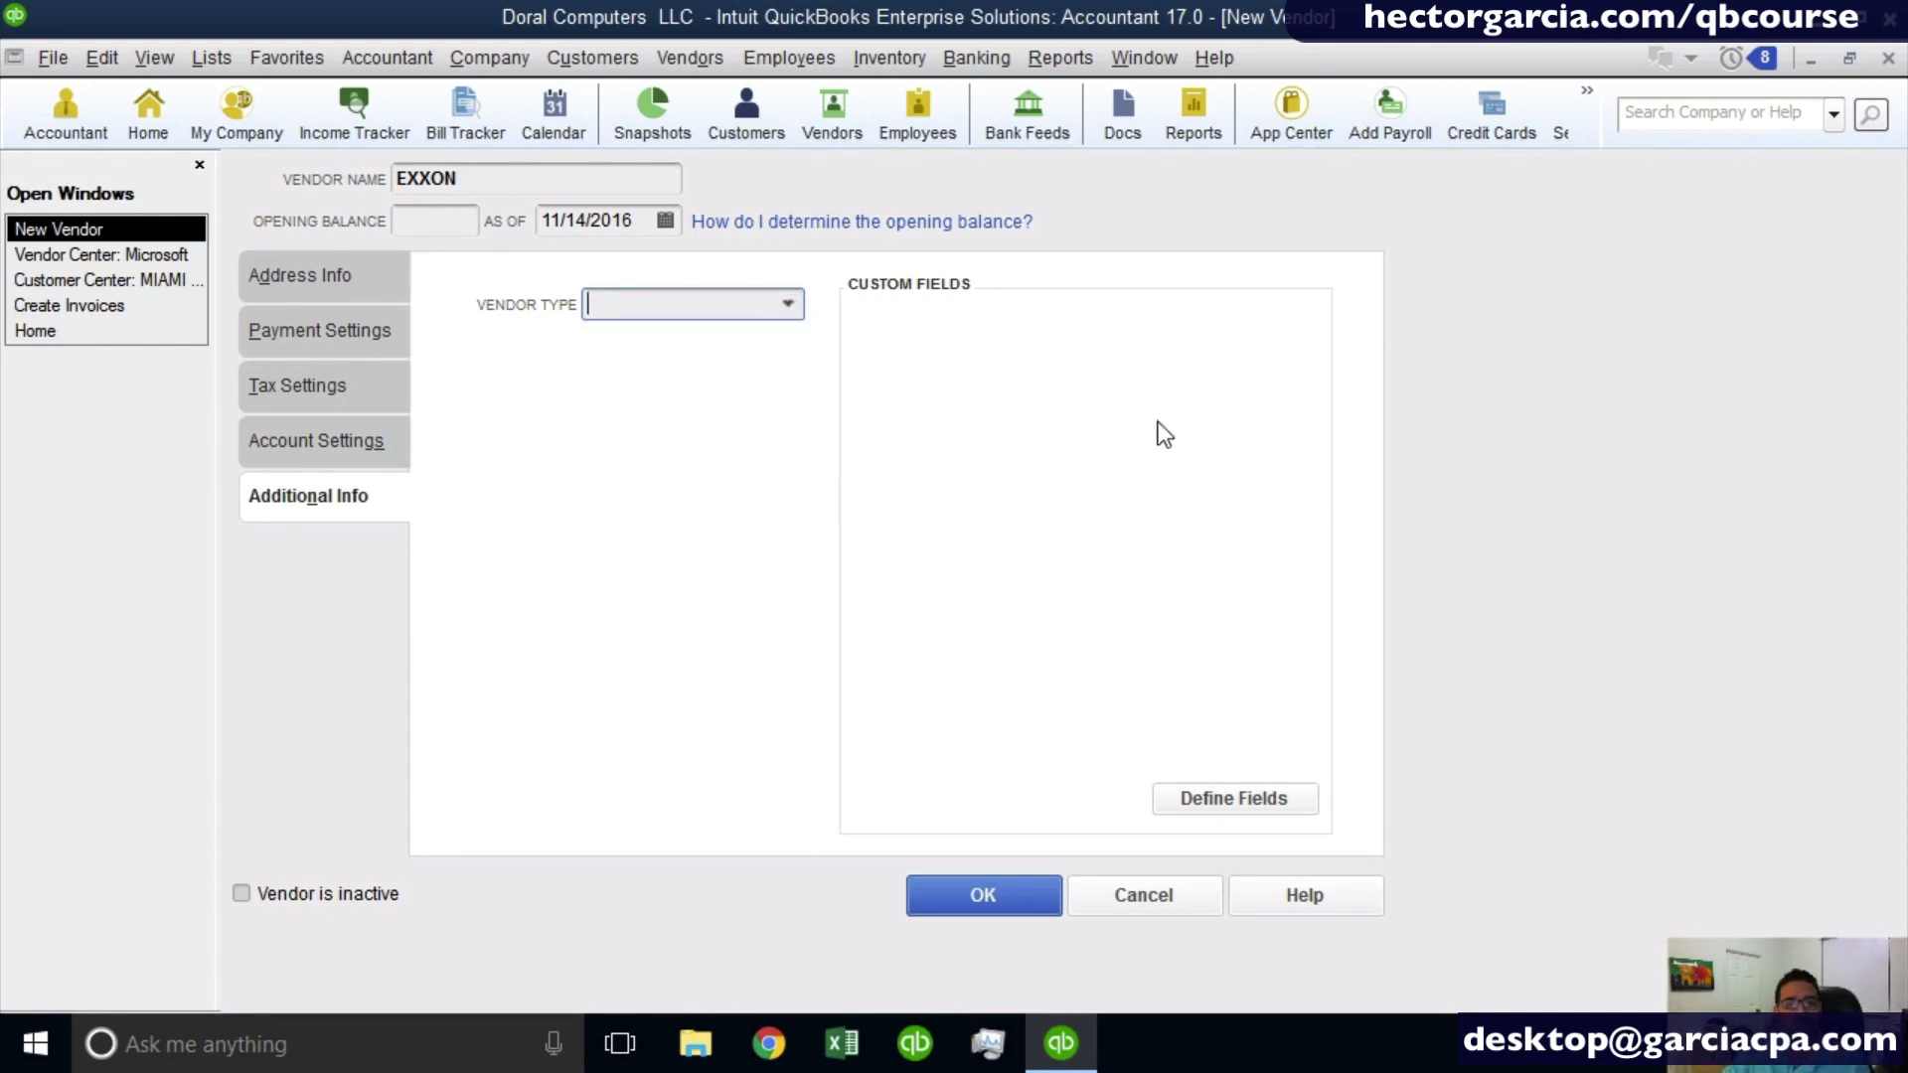
pyautogui.click(1233, 793)
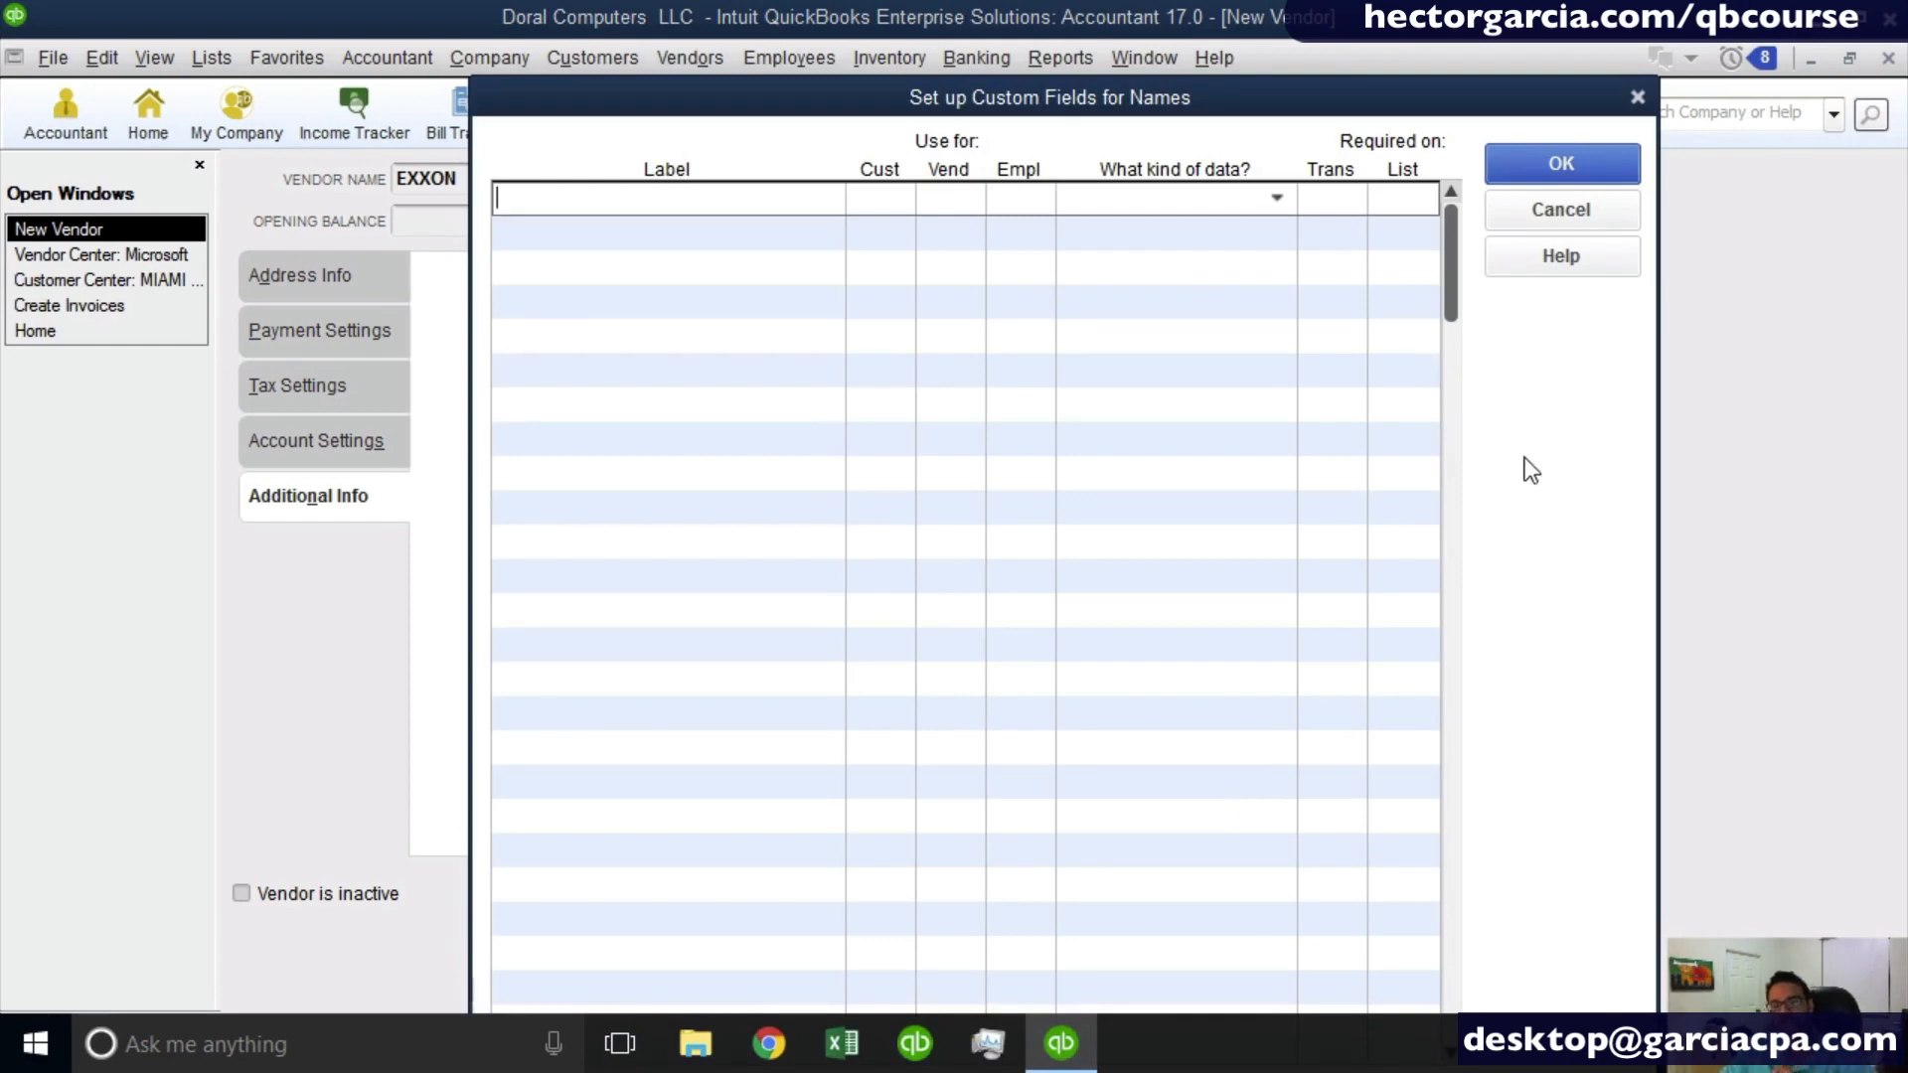
pyautogui.click(1602, 213)
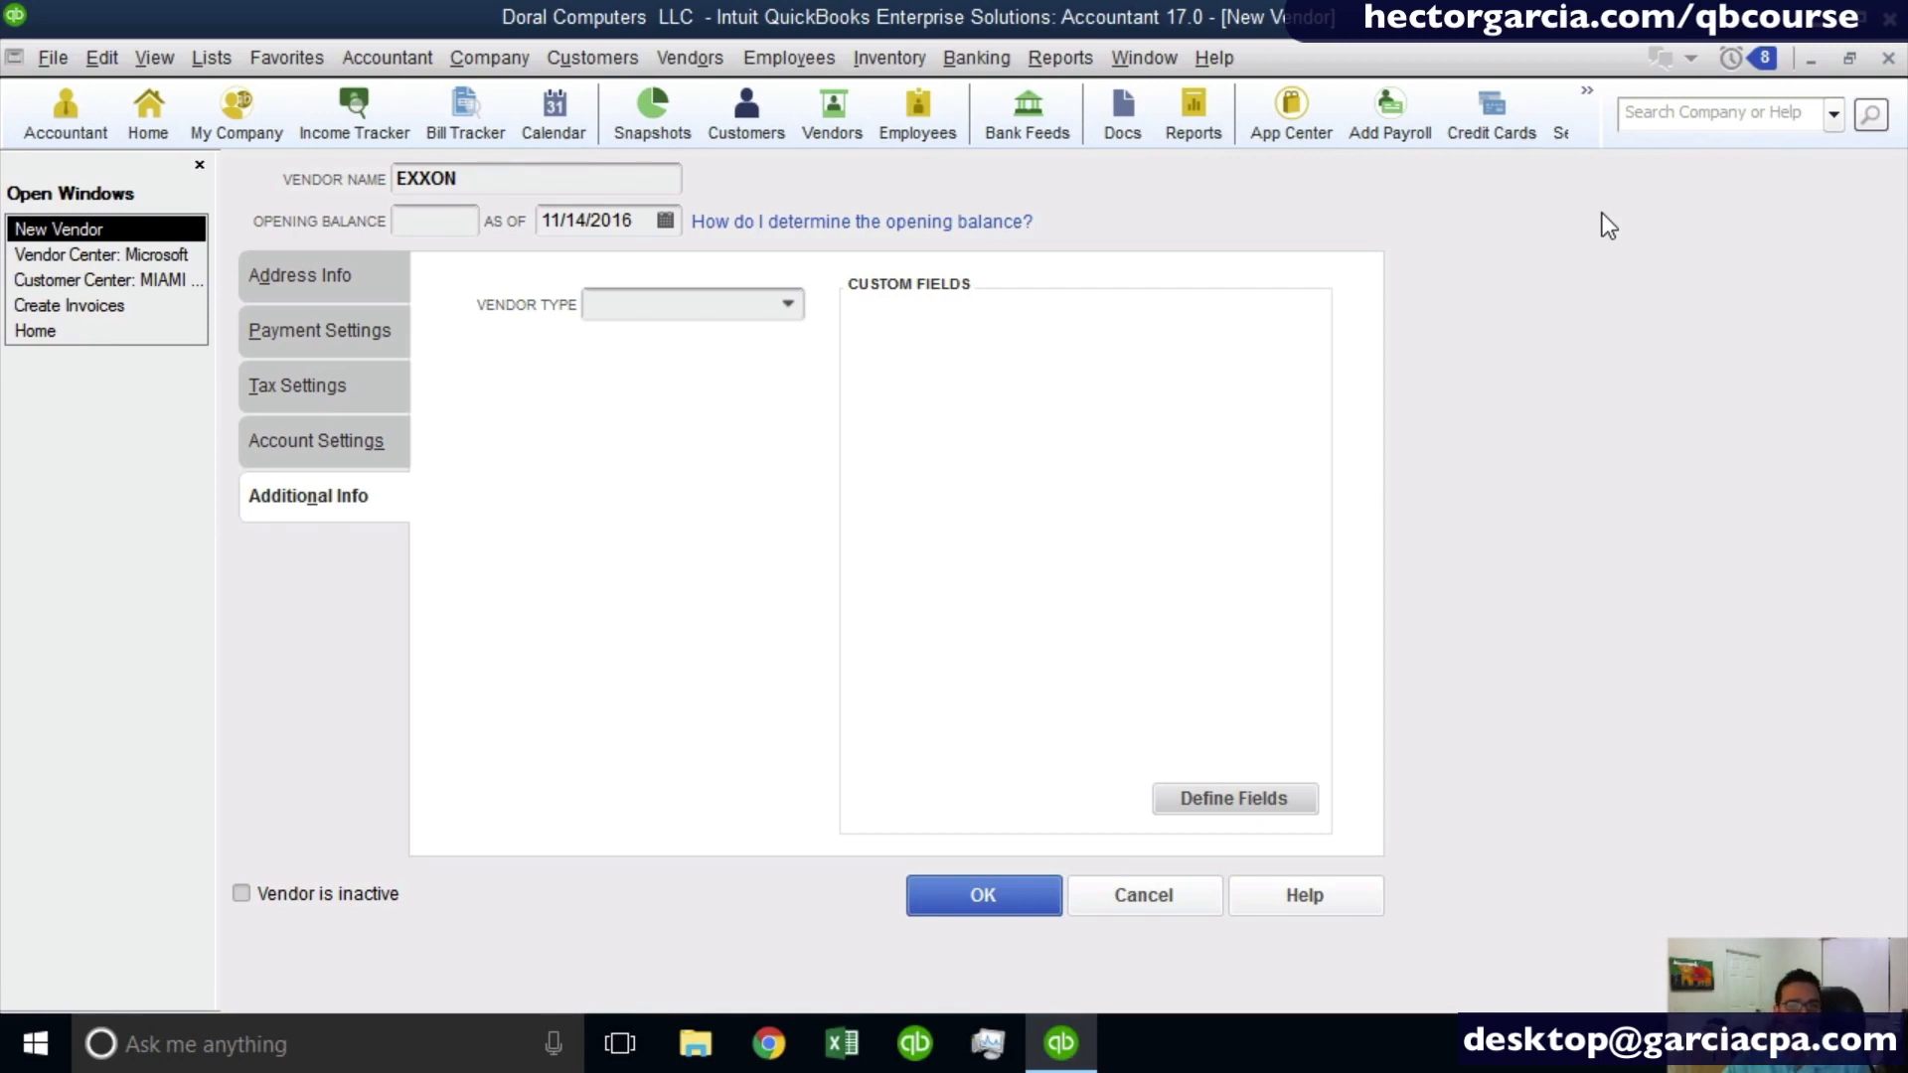
# - Leave the opening balance blank and save the new EXXON vendor
pyautogui.click(435, 230)
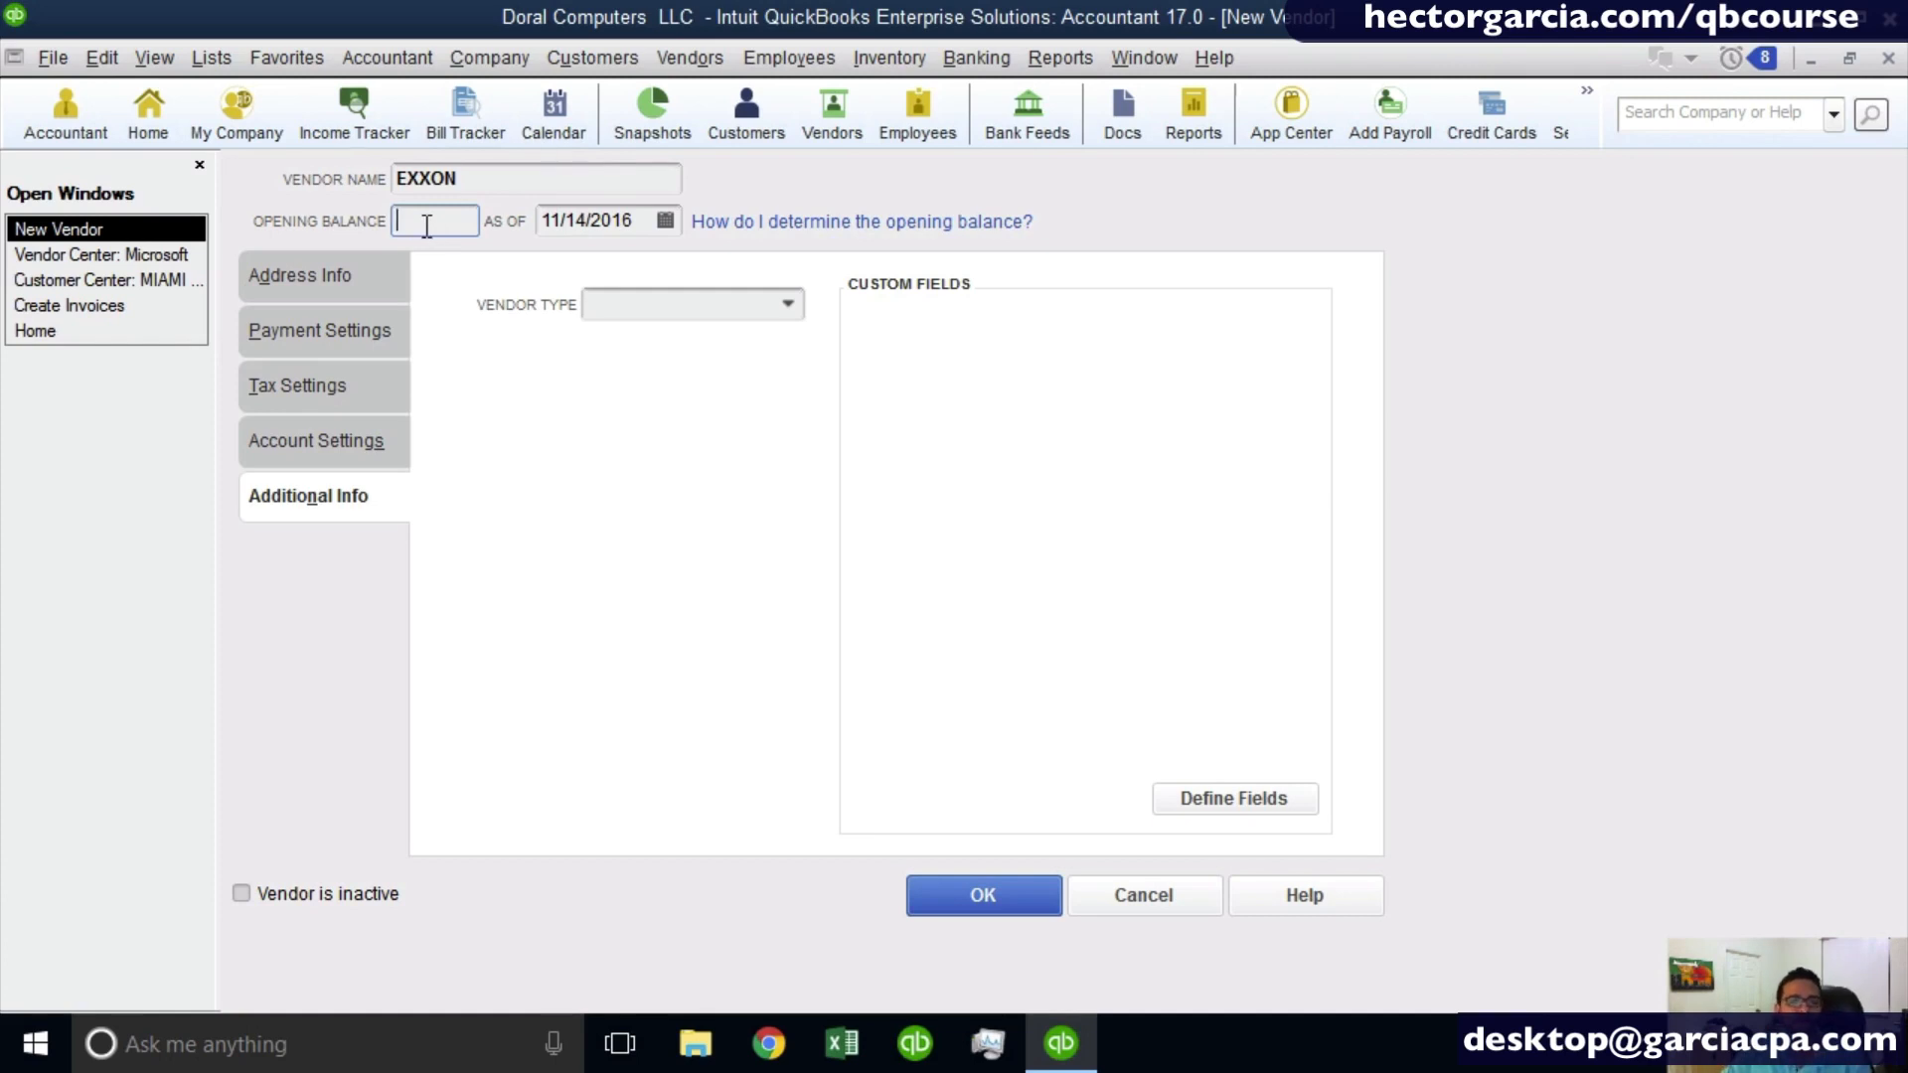
pyautogui.click(427, 227)
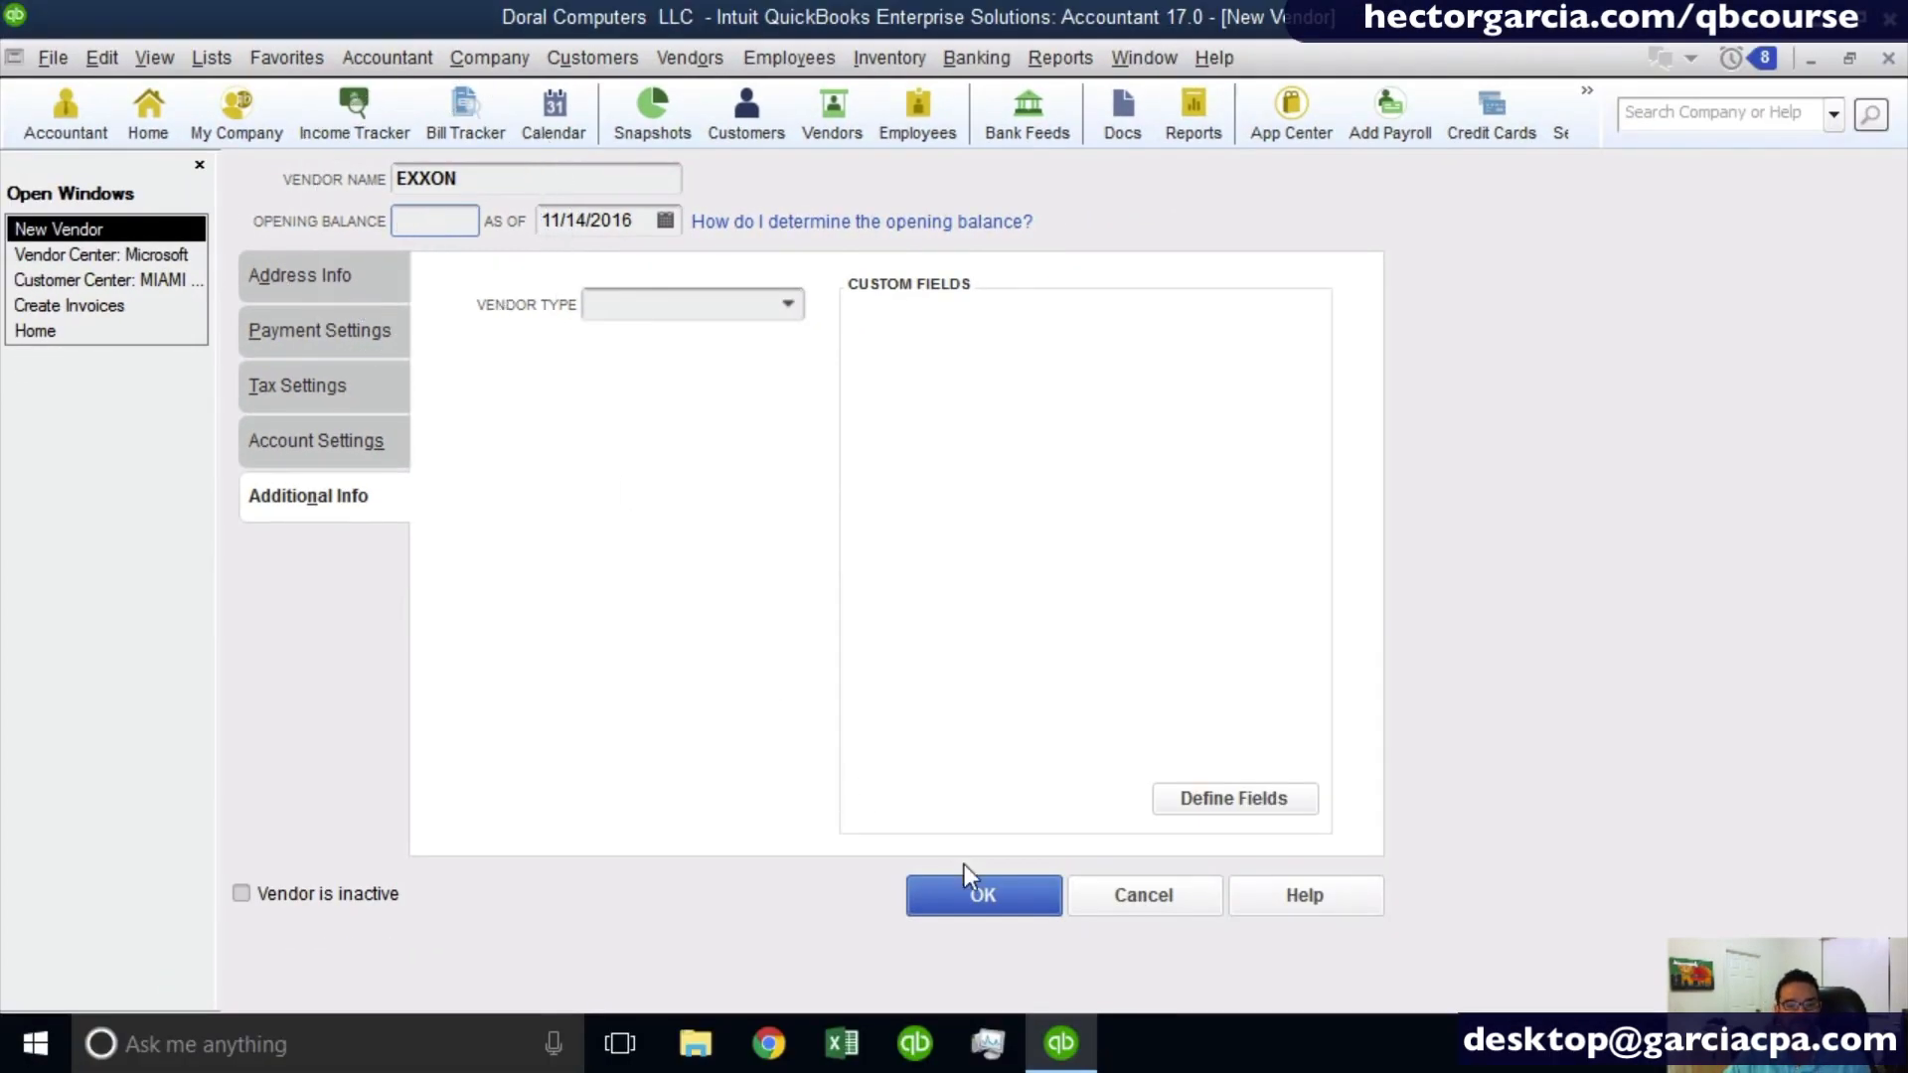
pyautogui.click(1124, 1065)
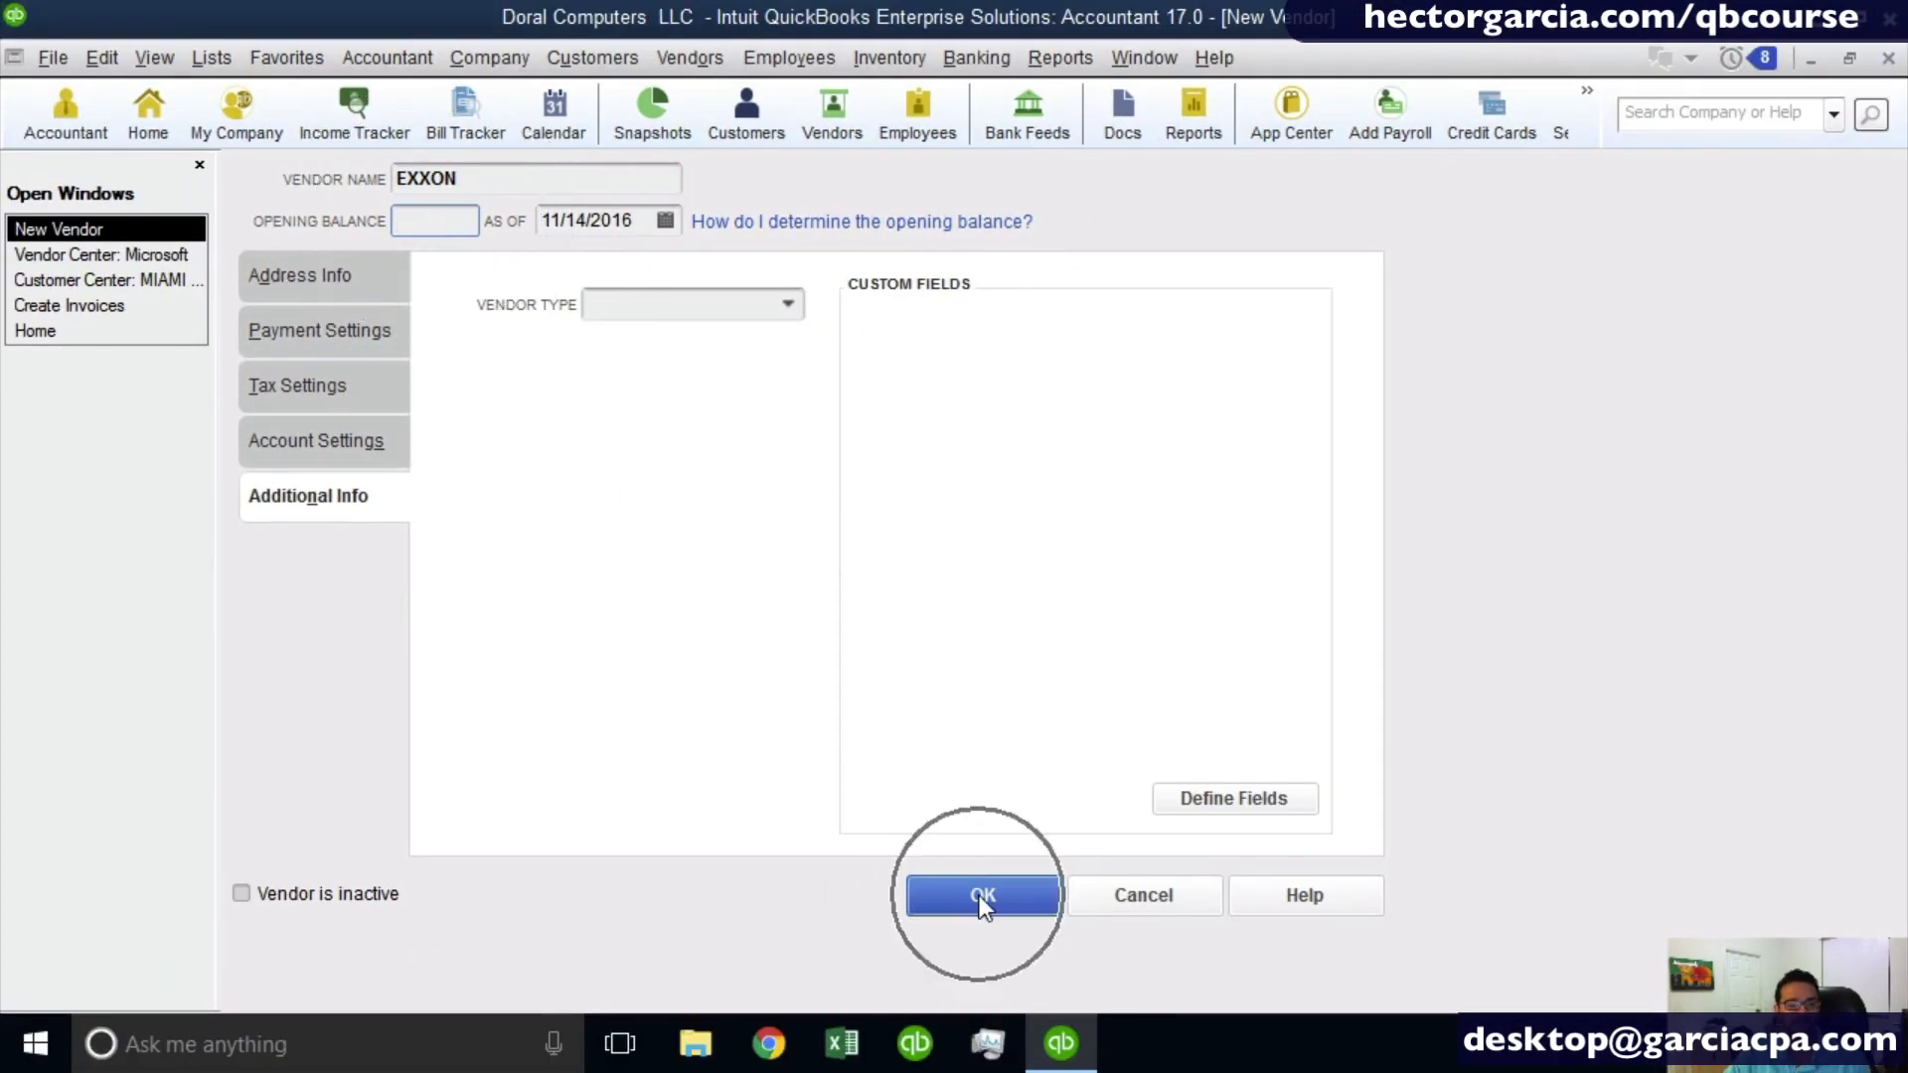
pyautogui.click(893, 376)
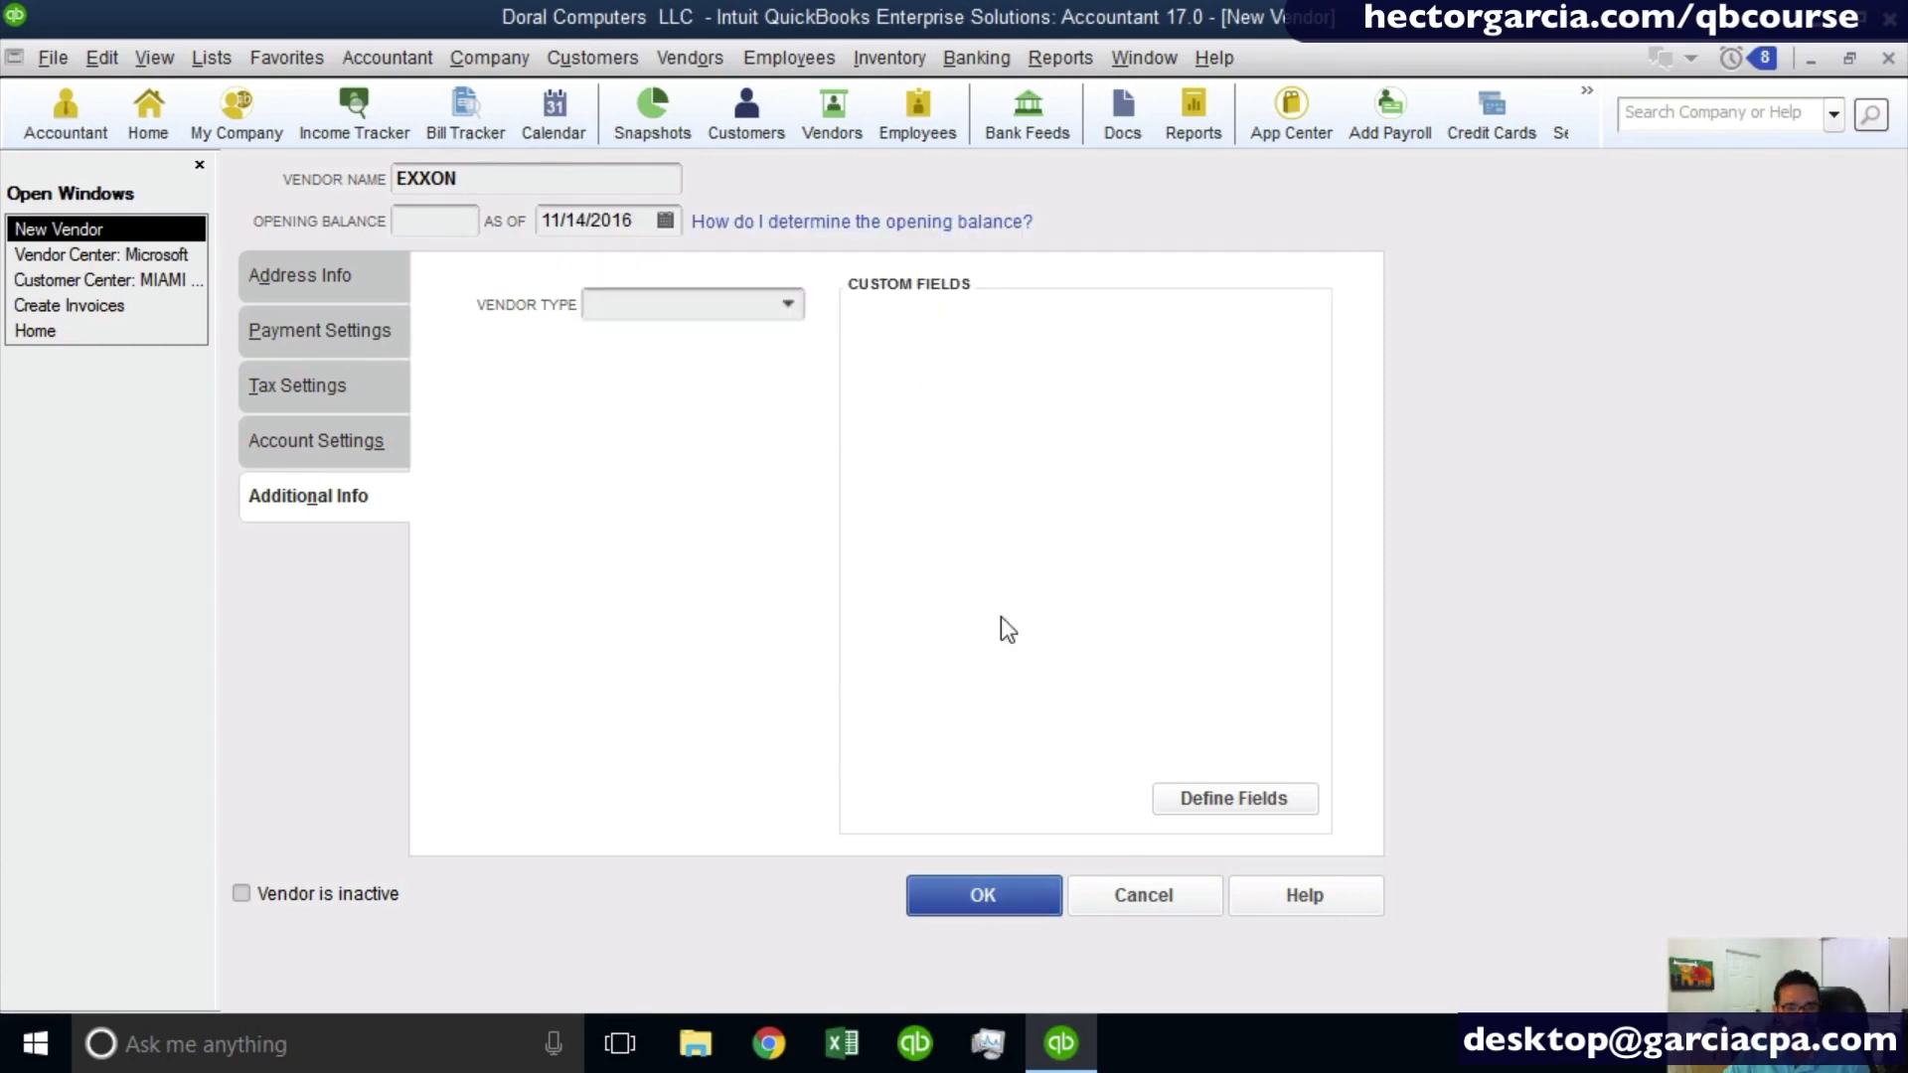
# - Finish creating the EXXON vendor record so it is added to the vendor list
pyautogui.click(983, 897)
pyautogui.click(1026, 370)
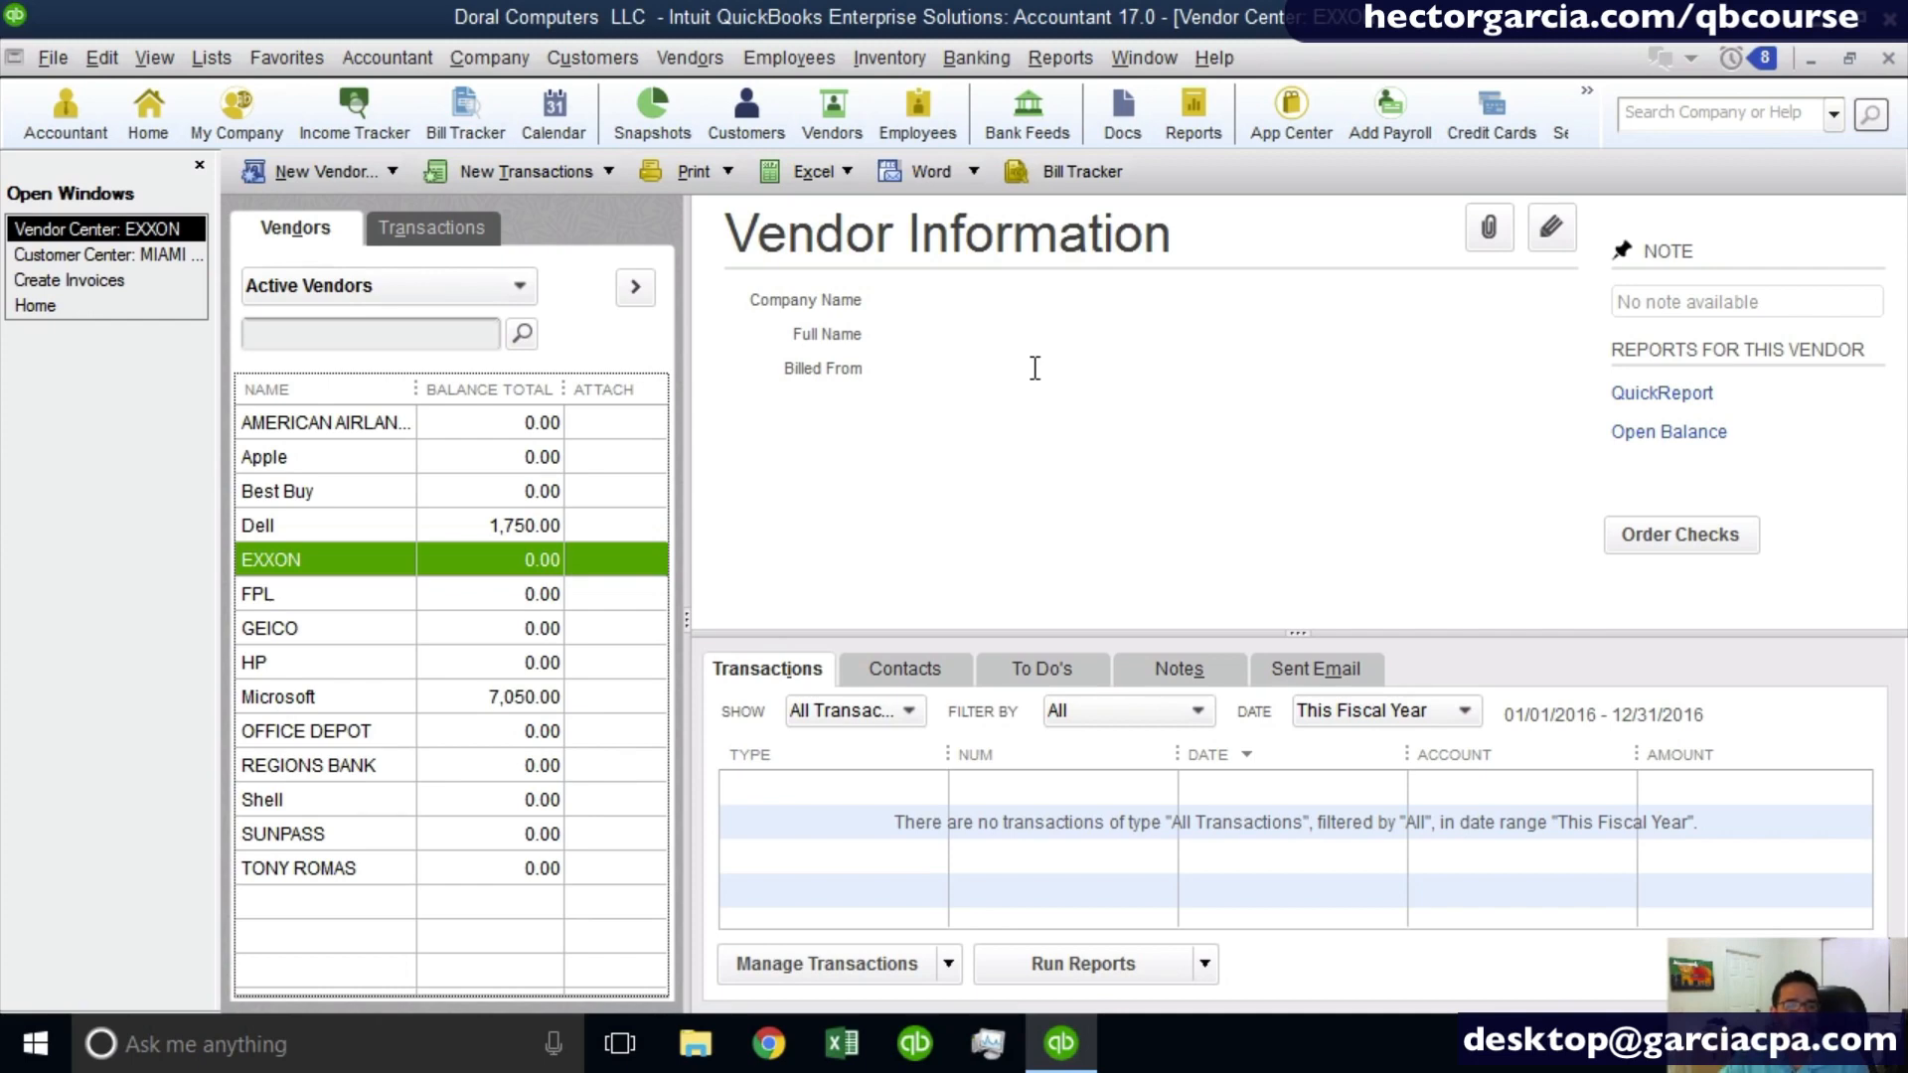
# - Rename the Dell vendor as Dell cORP and save the vendor record
pyautogui.rightClick(338, 532)
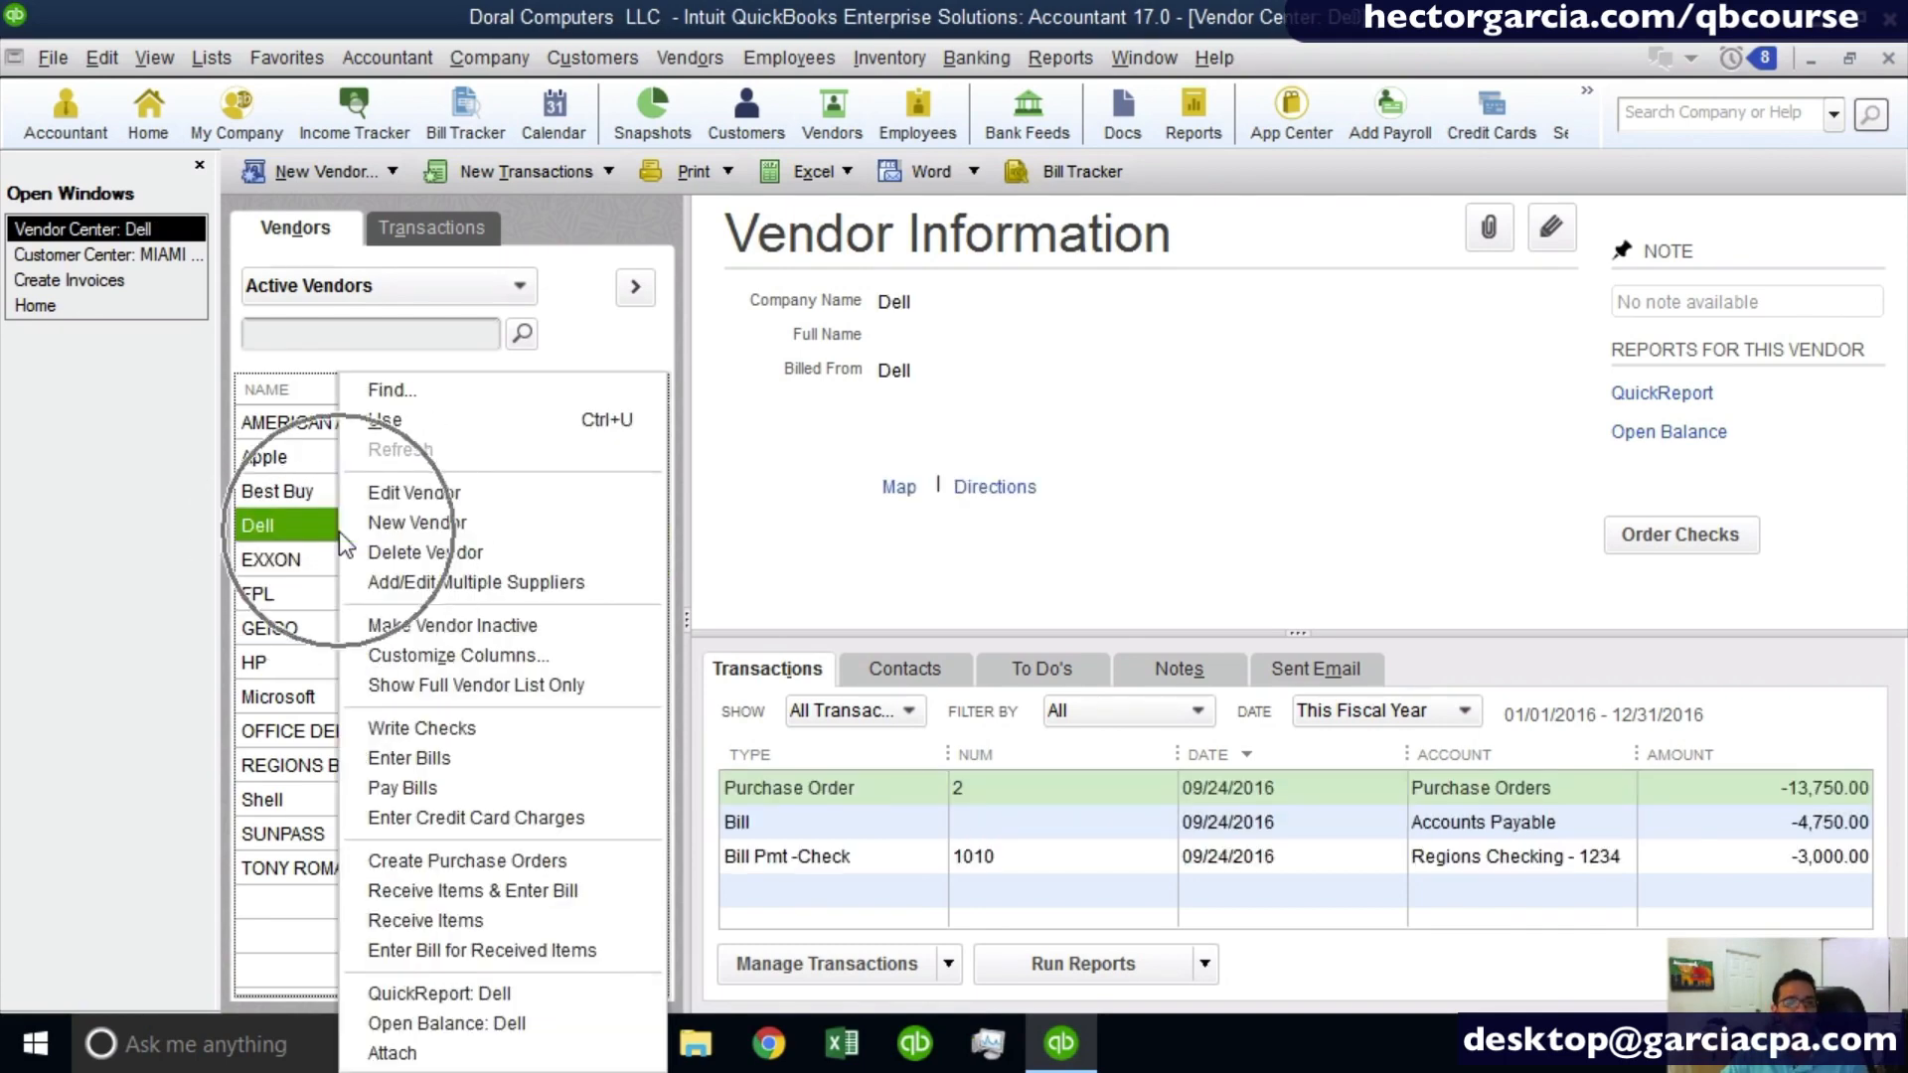
pyautogui.click(465, 497)
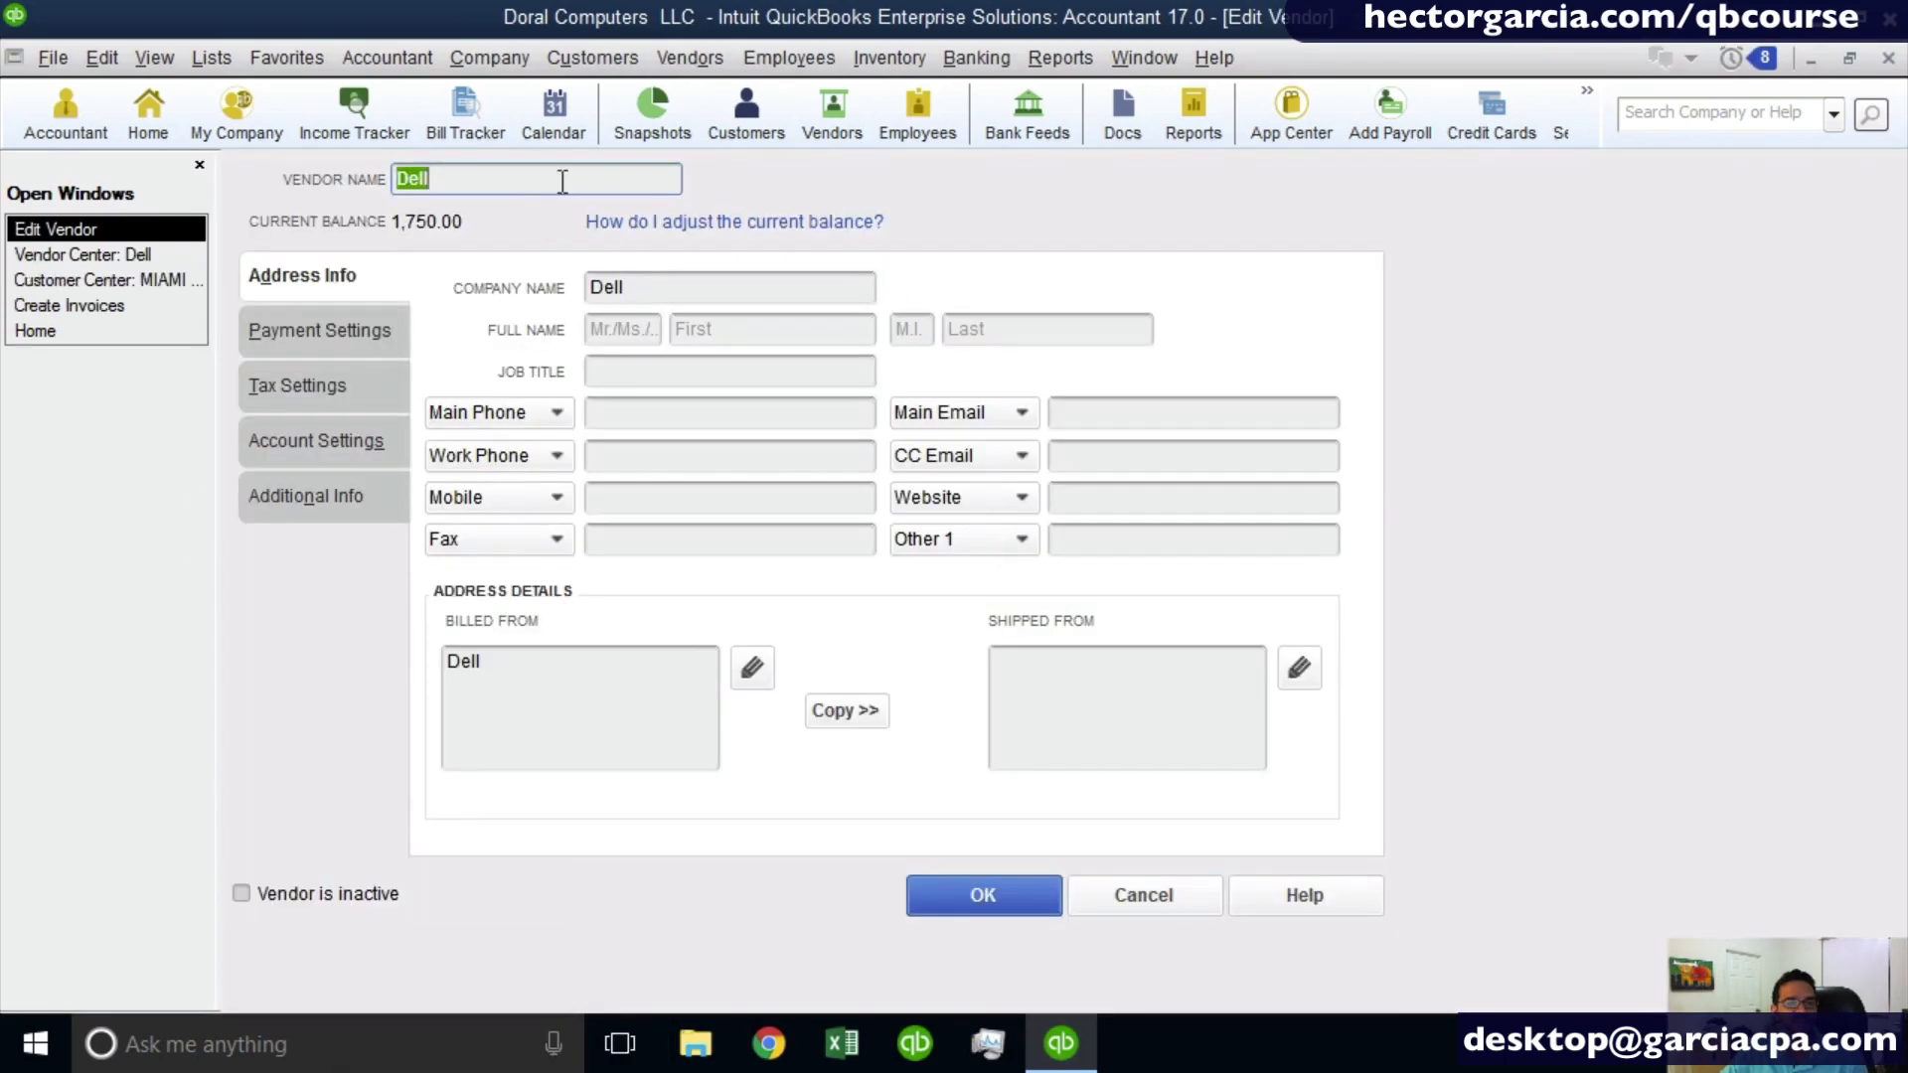
pyautogui.click(563, 179)
pyautogui.write('cOR')
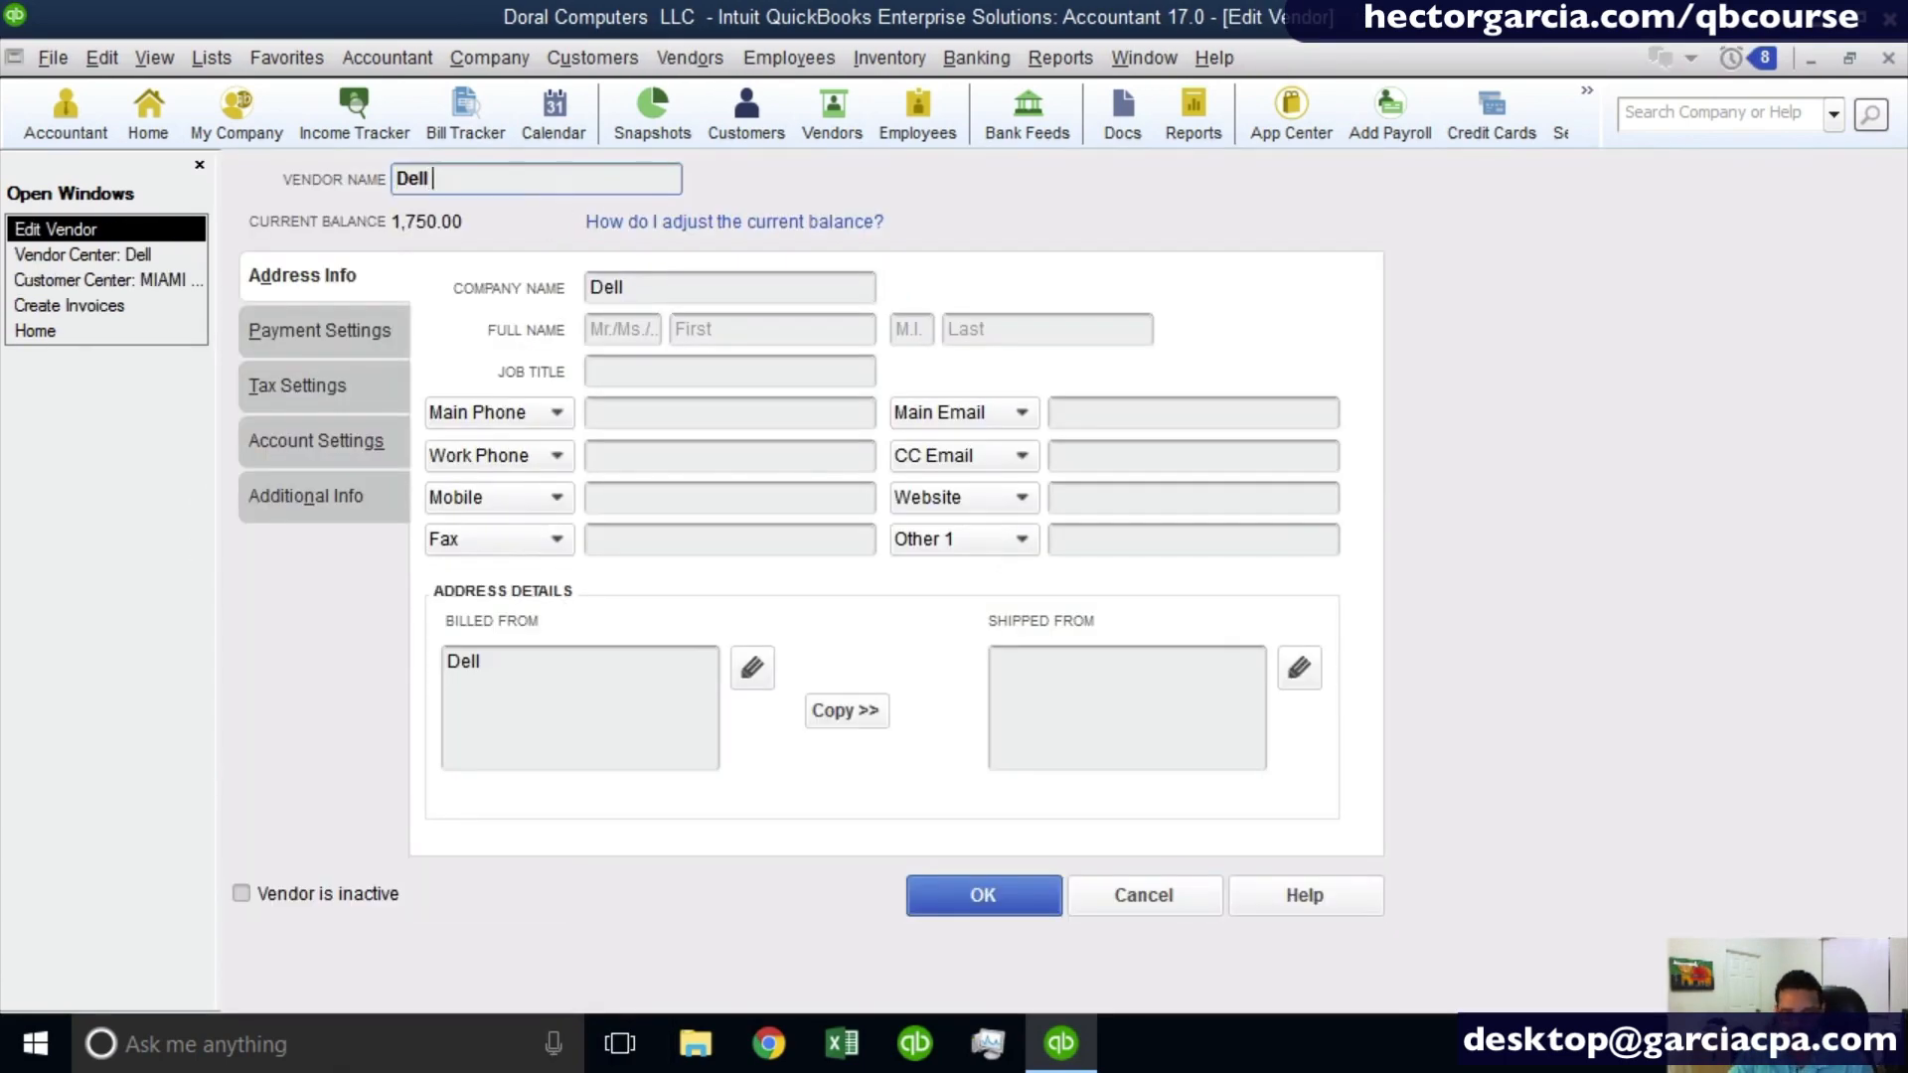
pyautogui.write('P')
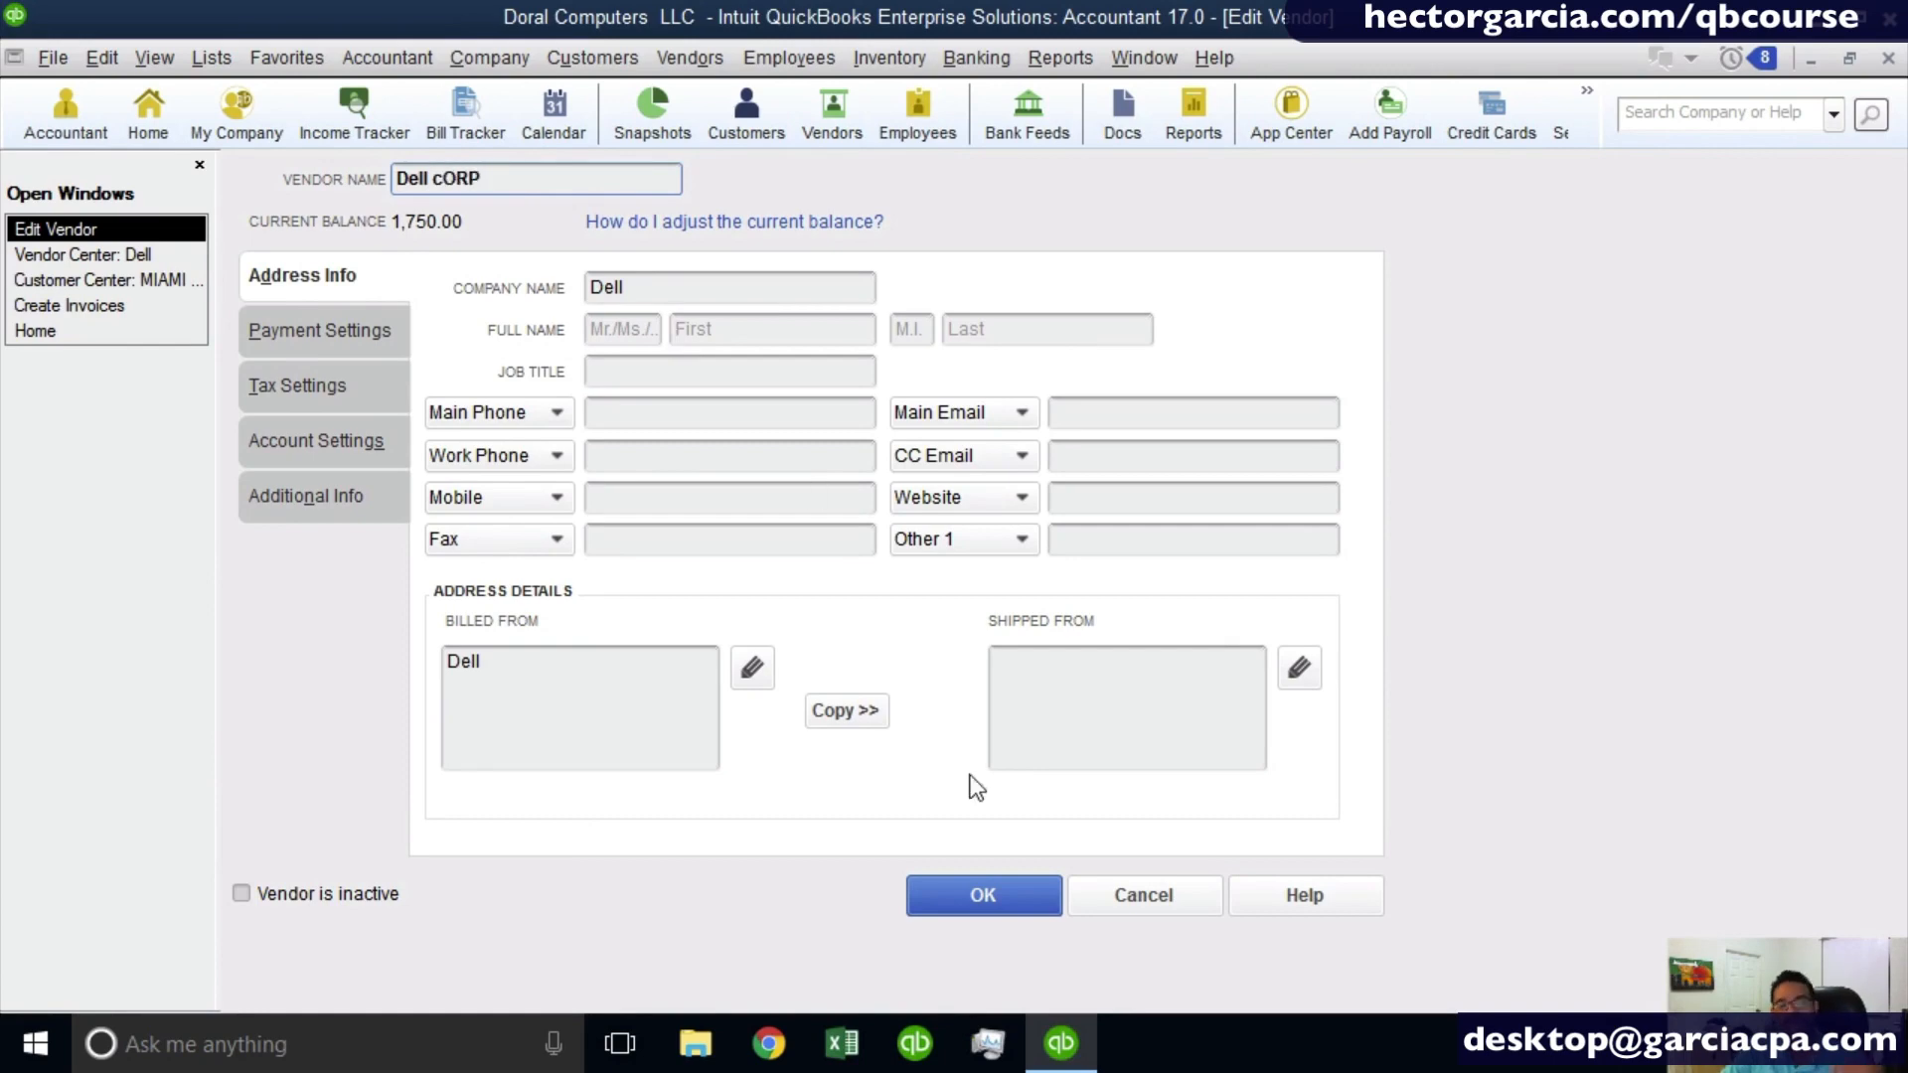
pyautogui.click(971, 898)
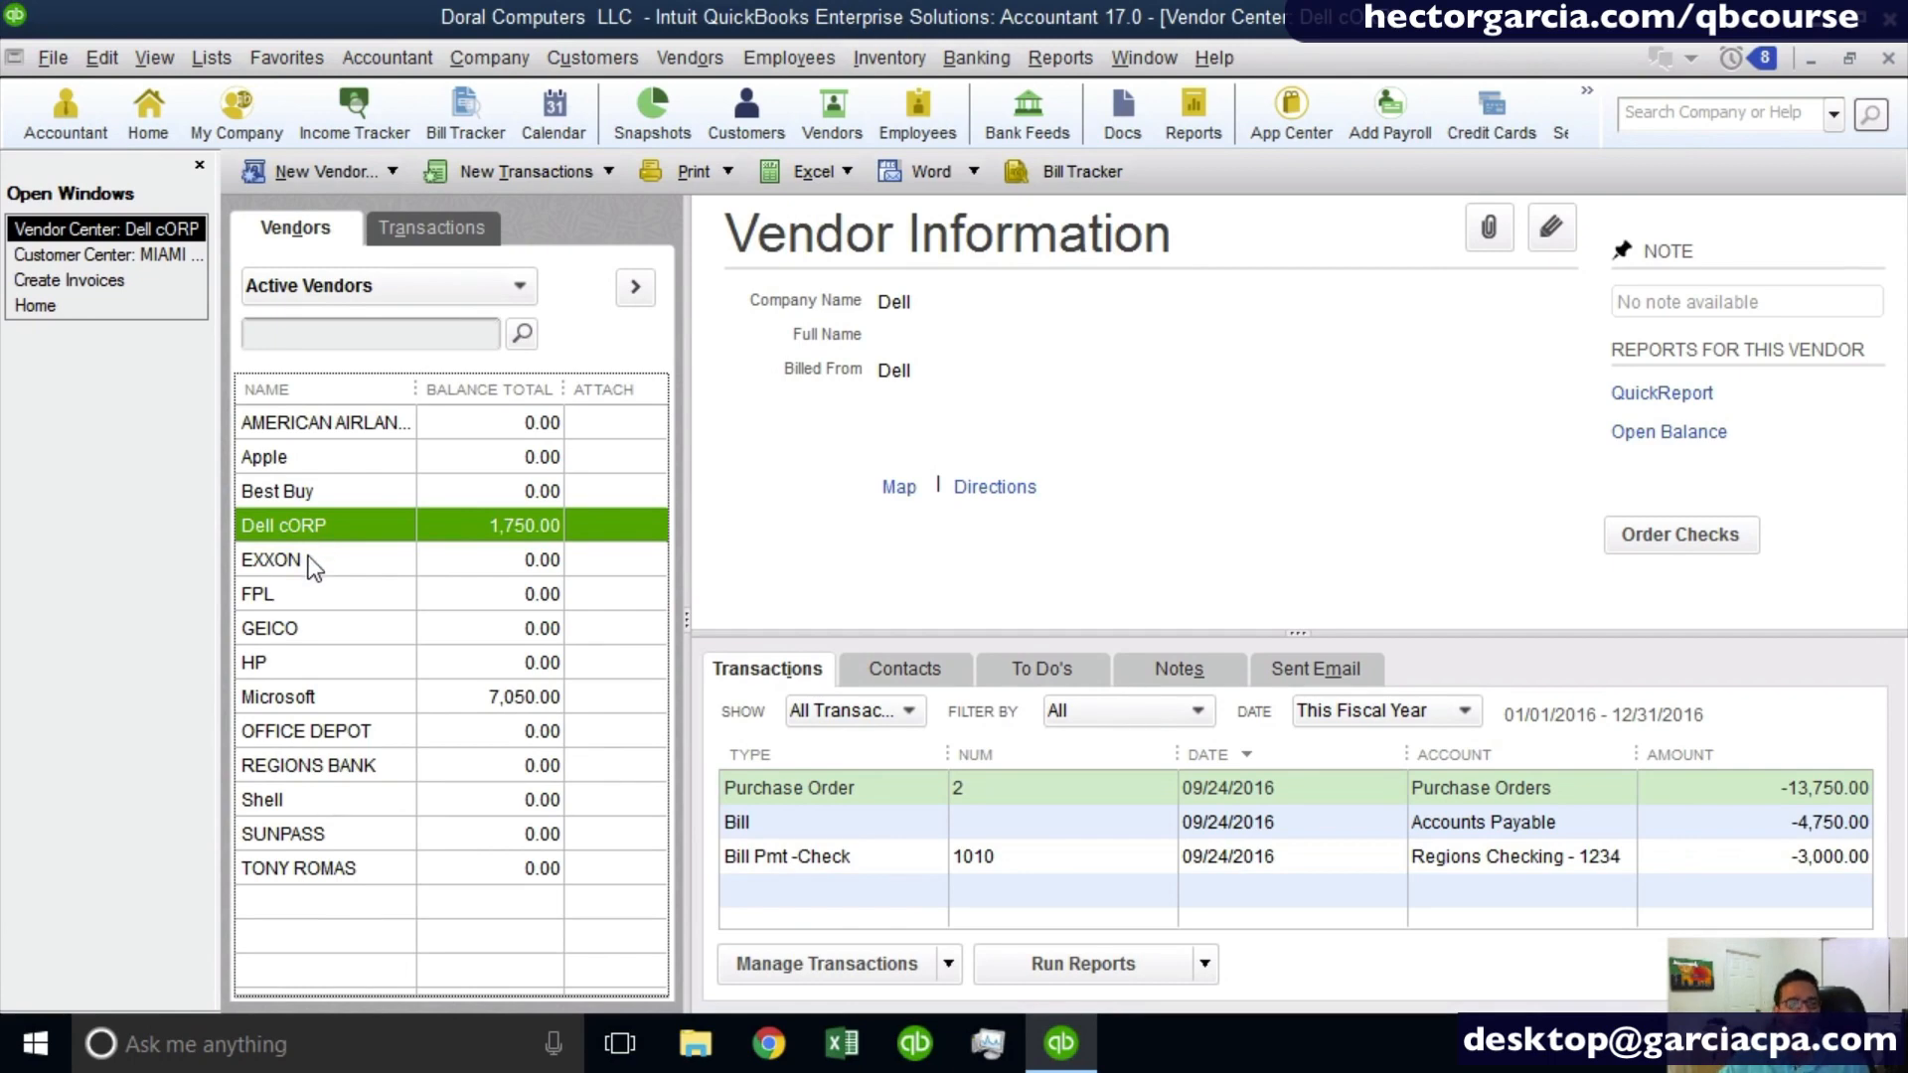
# - Delete the EXXON vendor from the vendor list
pyautogui.rightClick(312, 565)
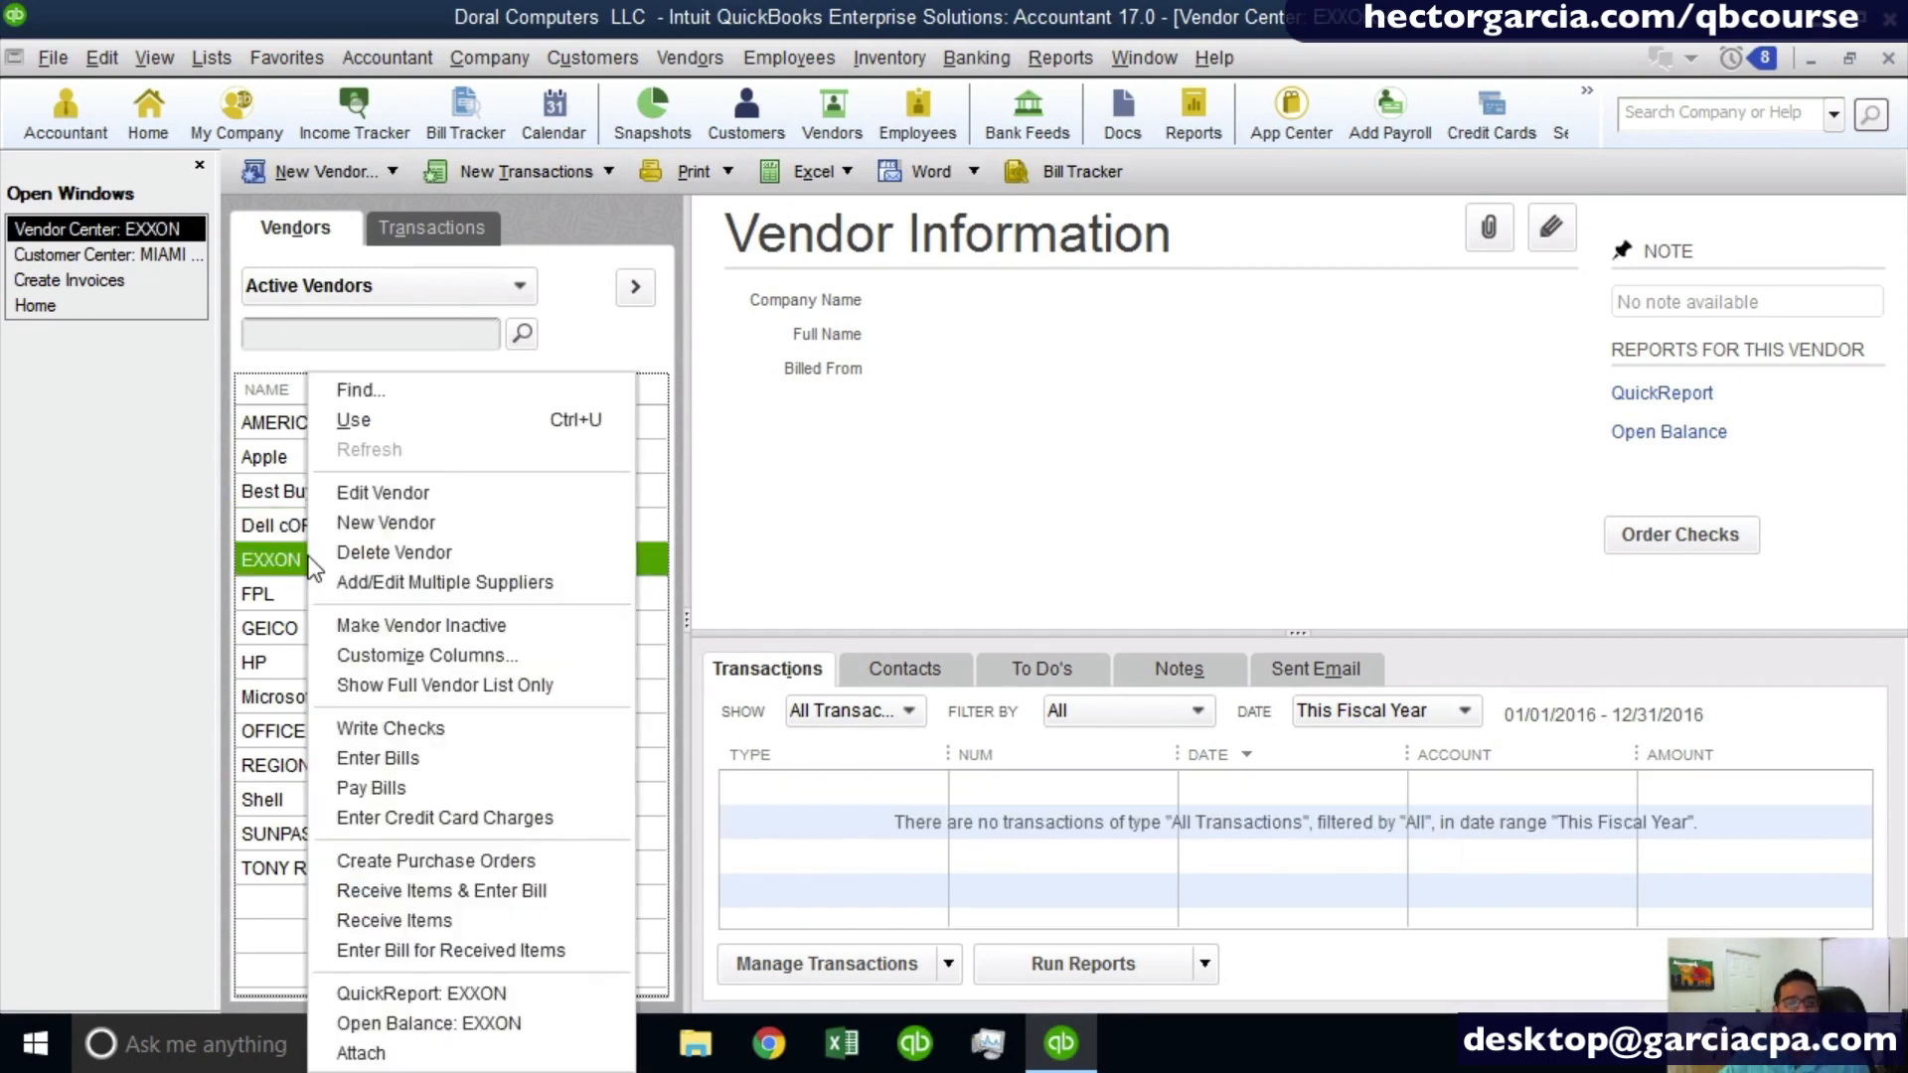
pyautogui.click(404, 553)
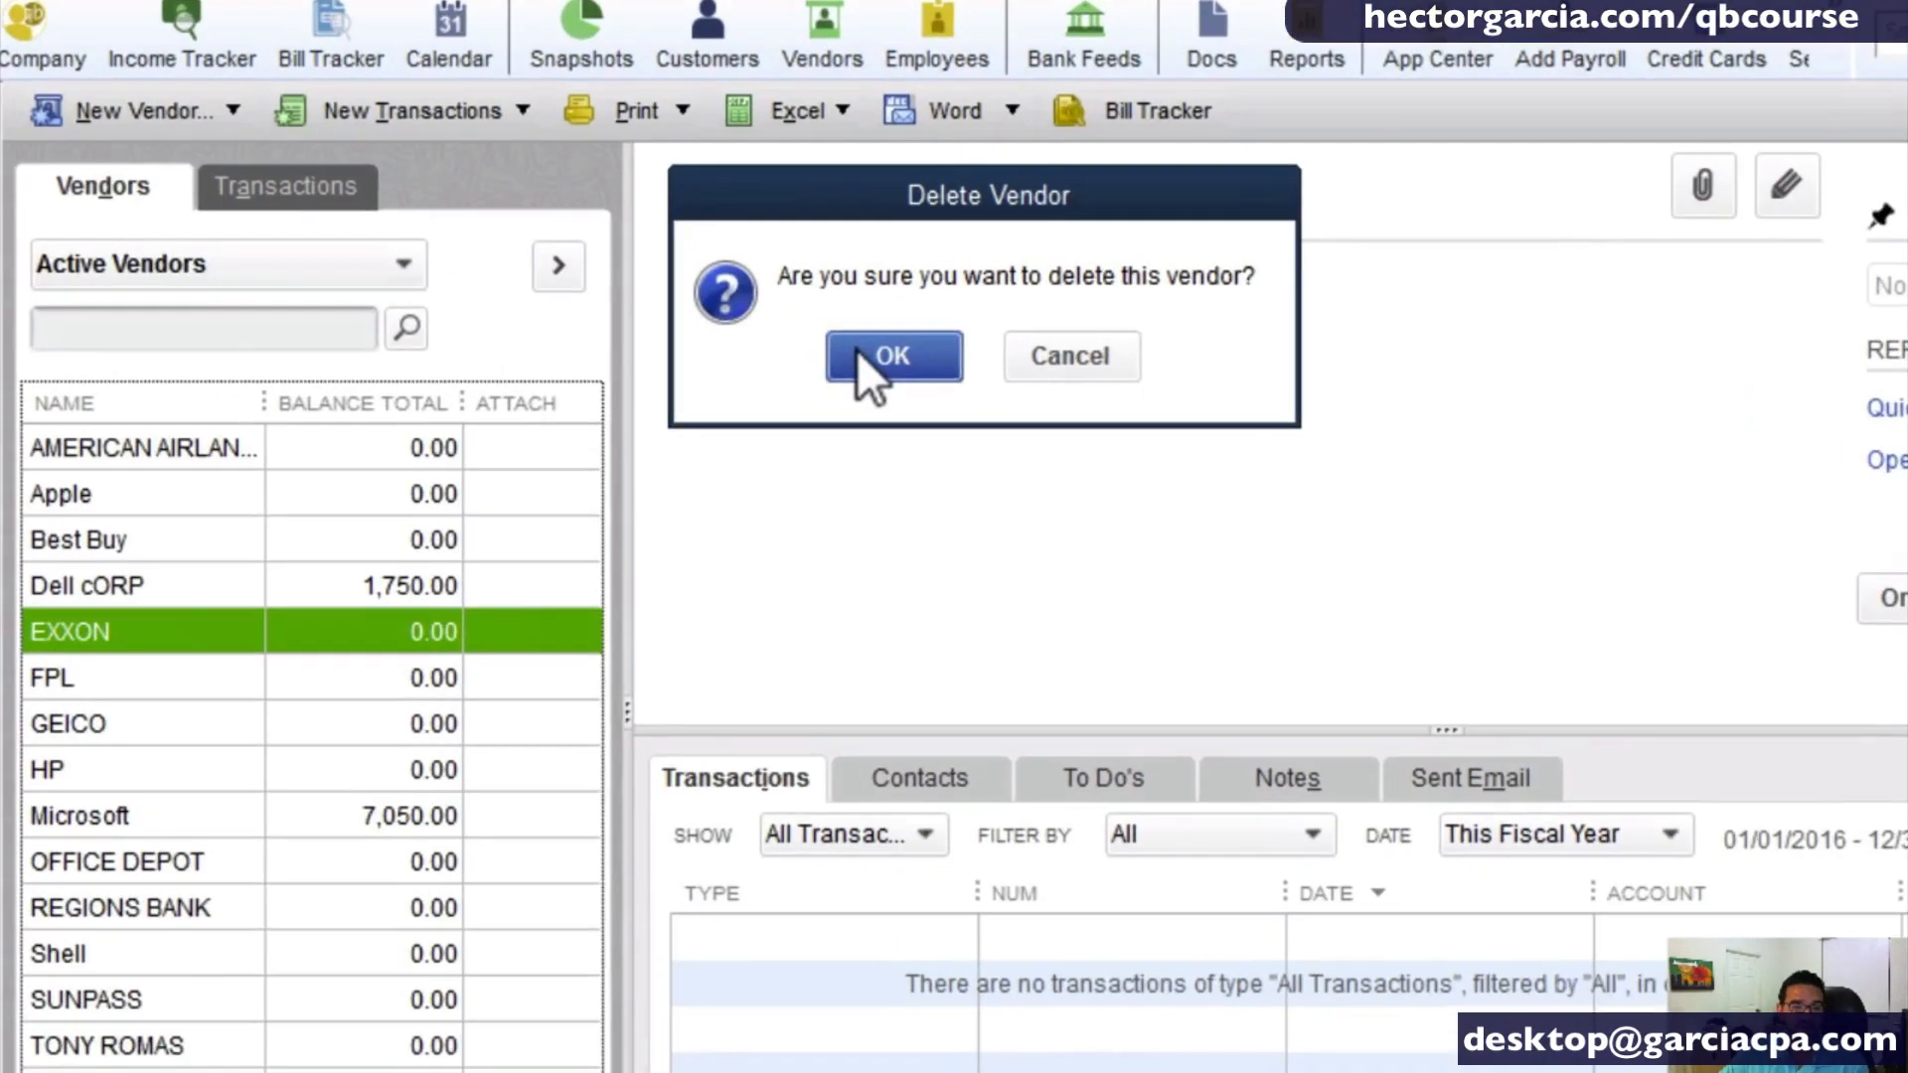
pyautogui.click(858, 350)
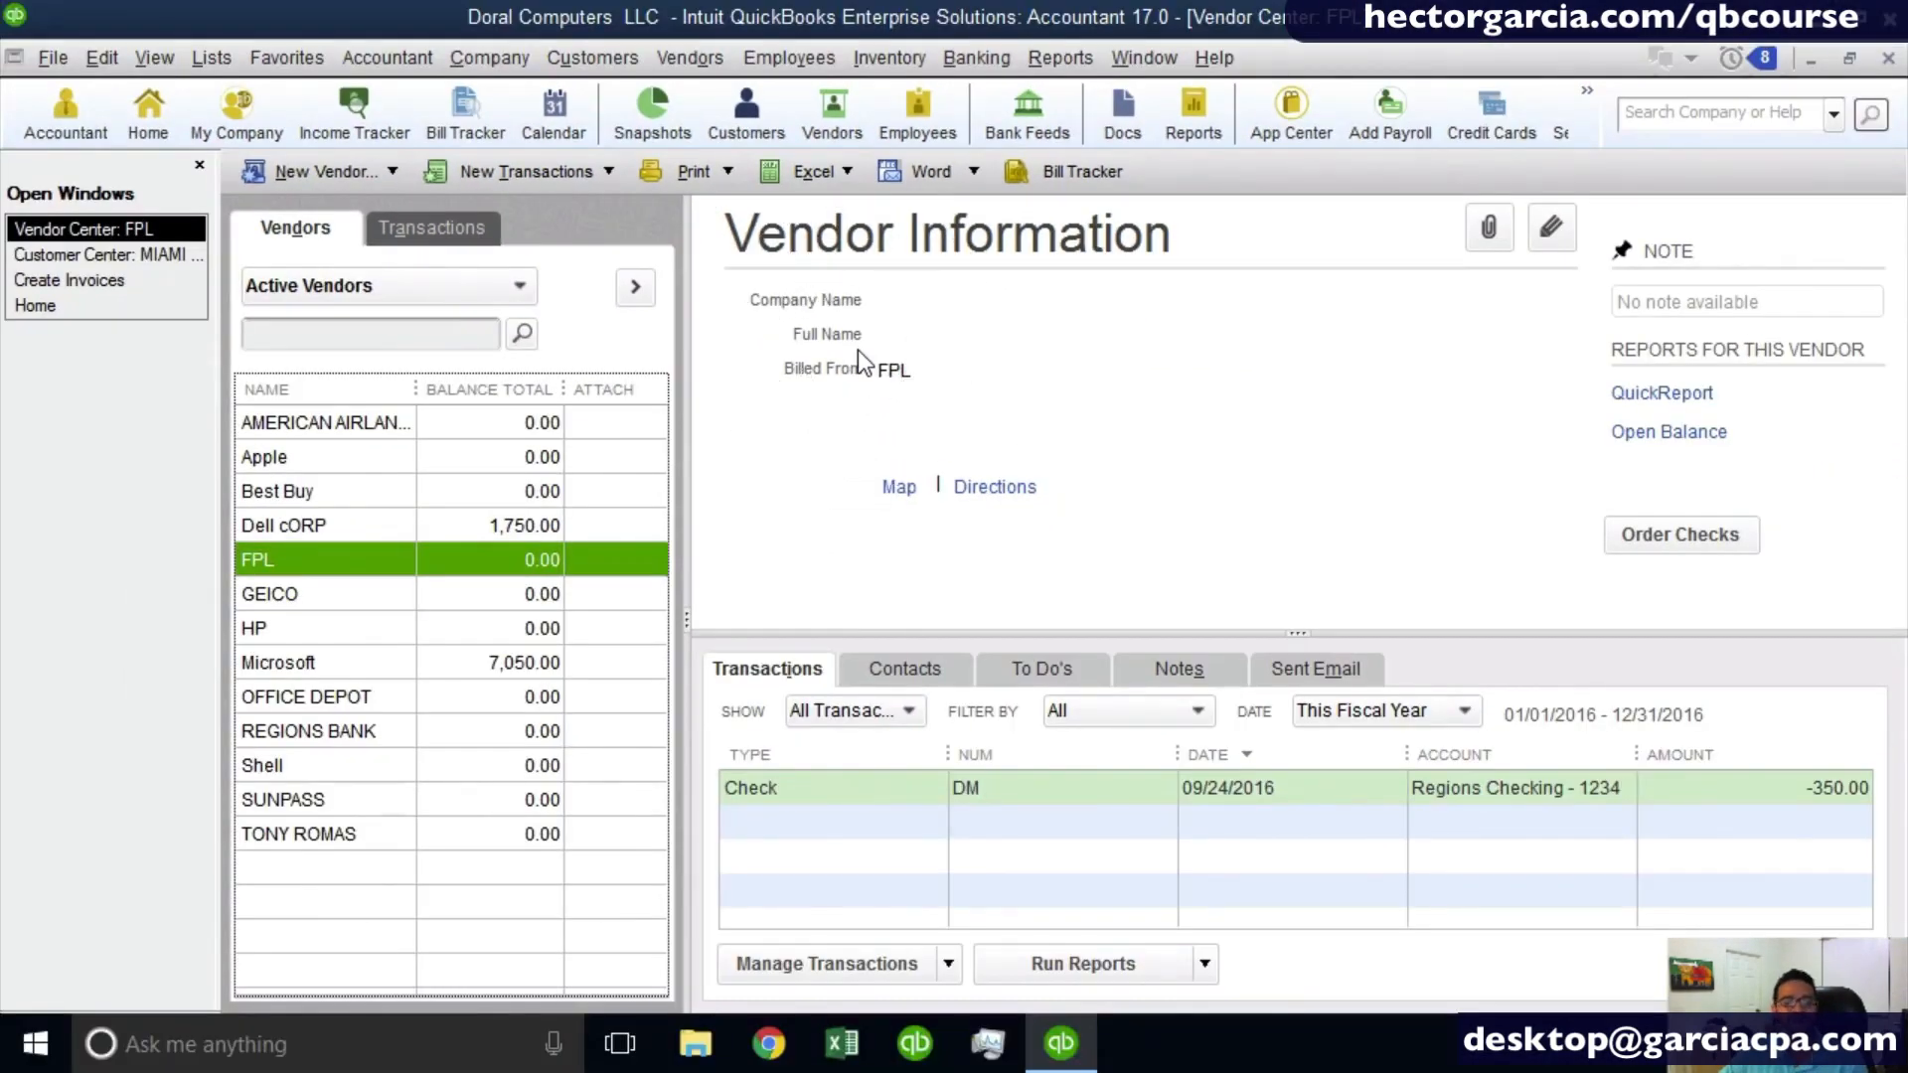
# - Try to delete the FPL vendor, then make it inactive instead
pyautogui.rightClick(419, 563)
pyautogui.click(568, 553)
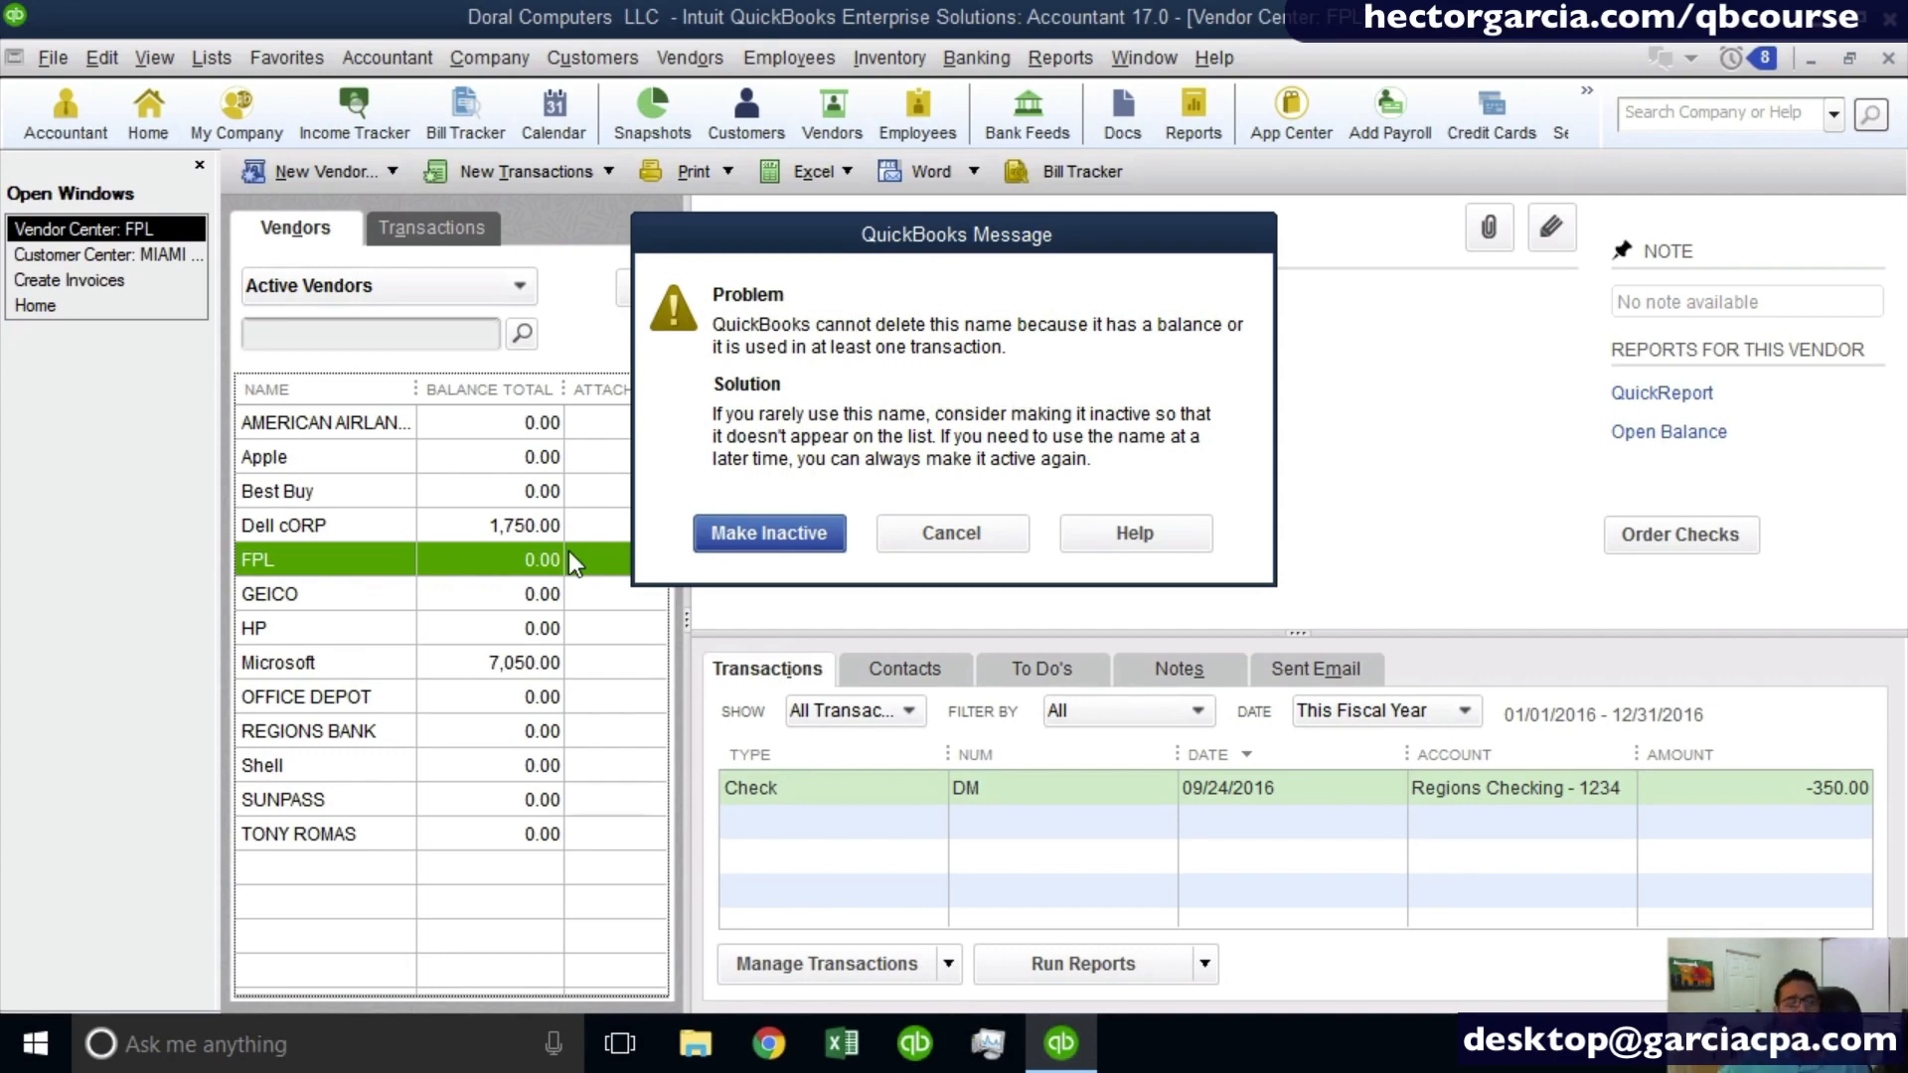
pyautogui.click(799, 543)
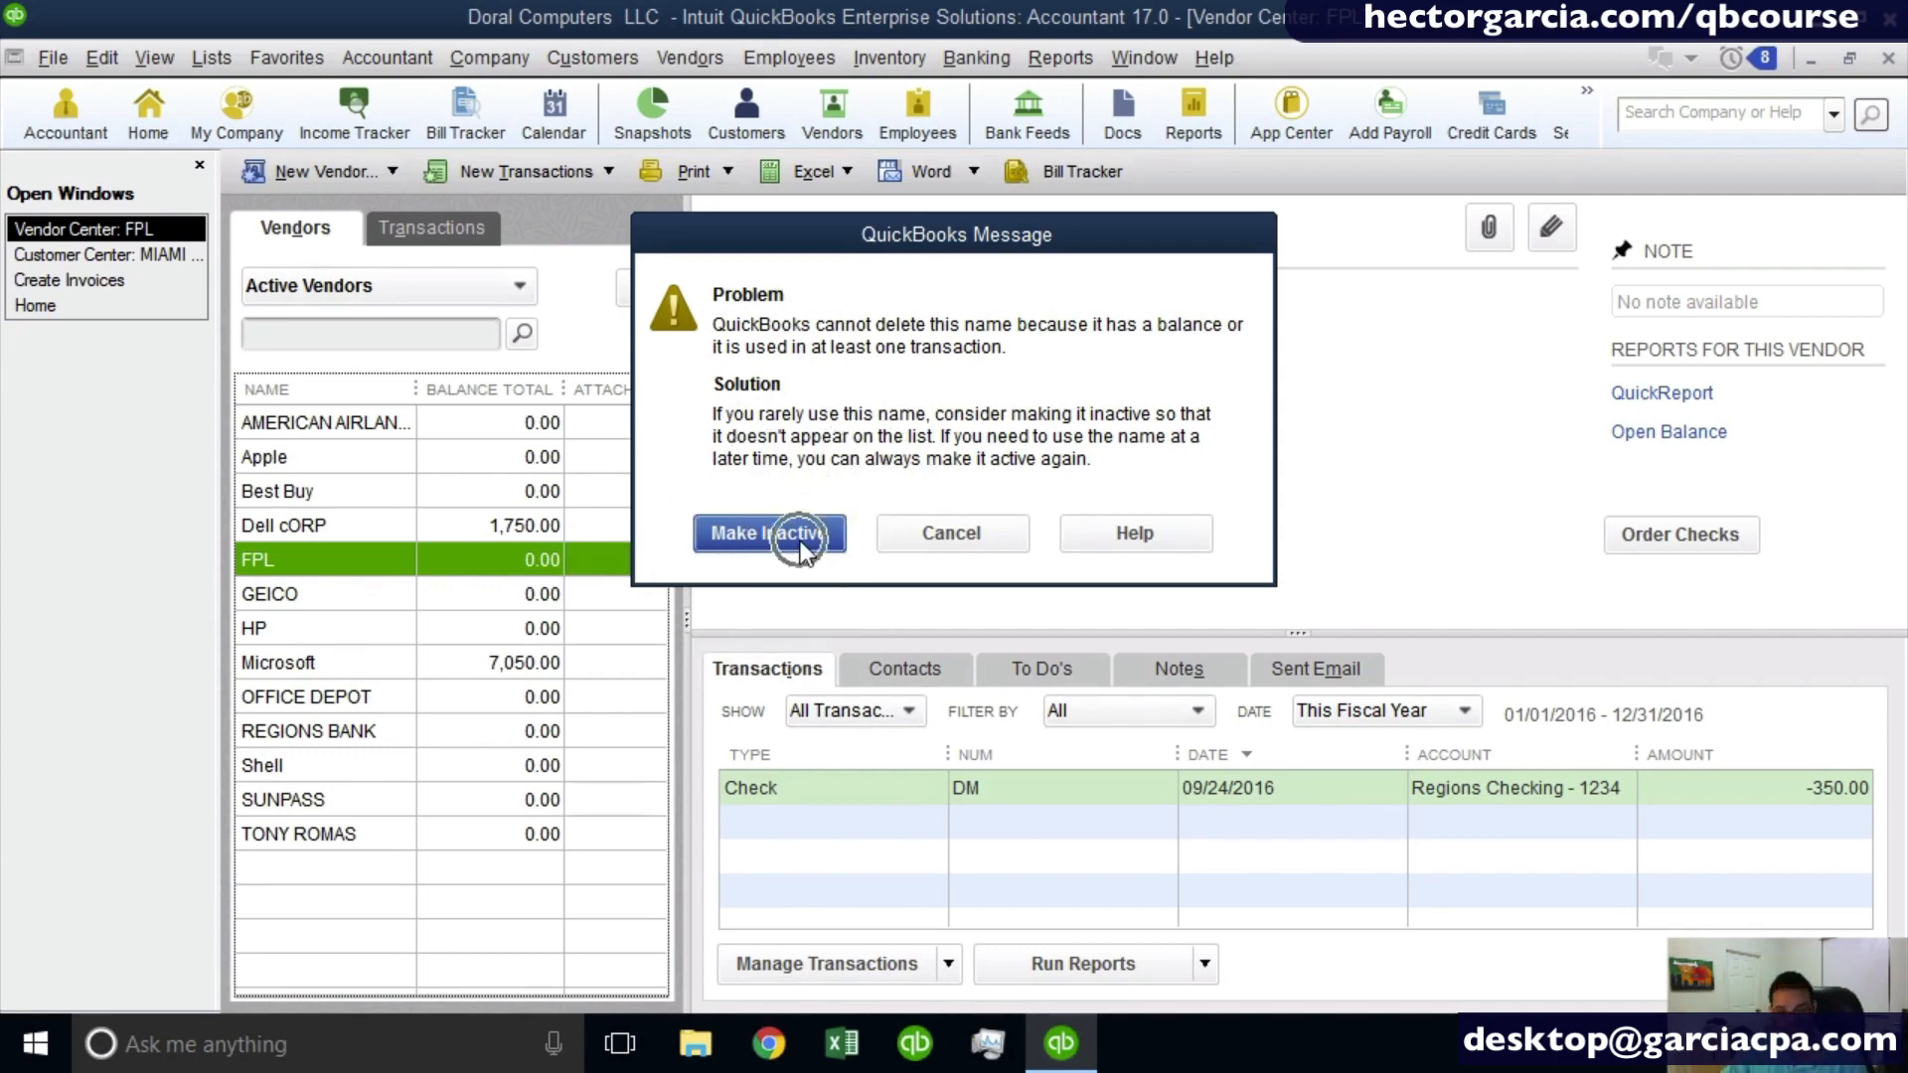
pyautogui.click(799, 543)
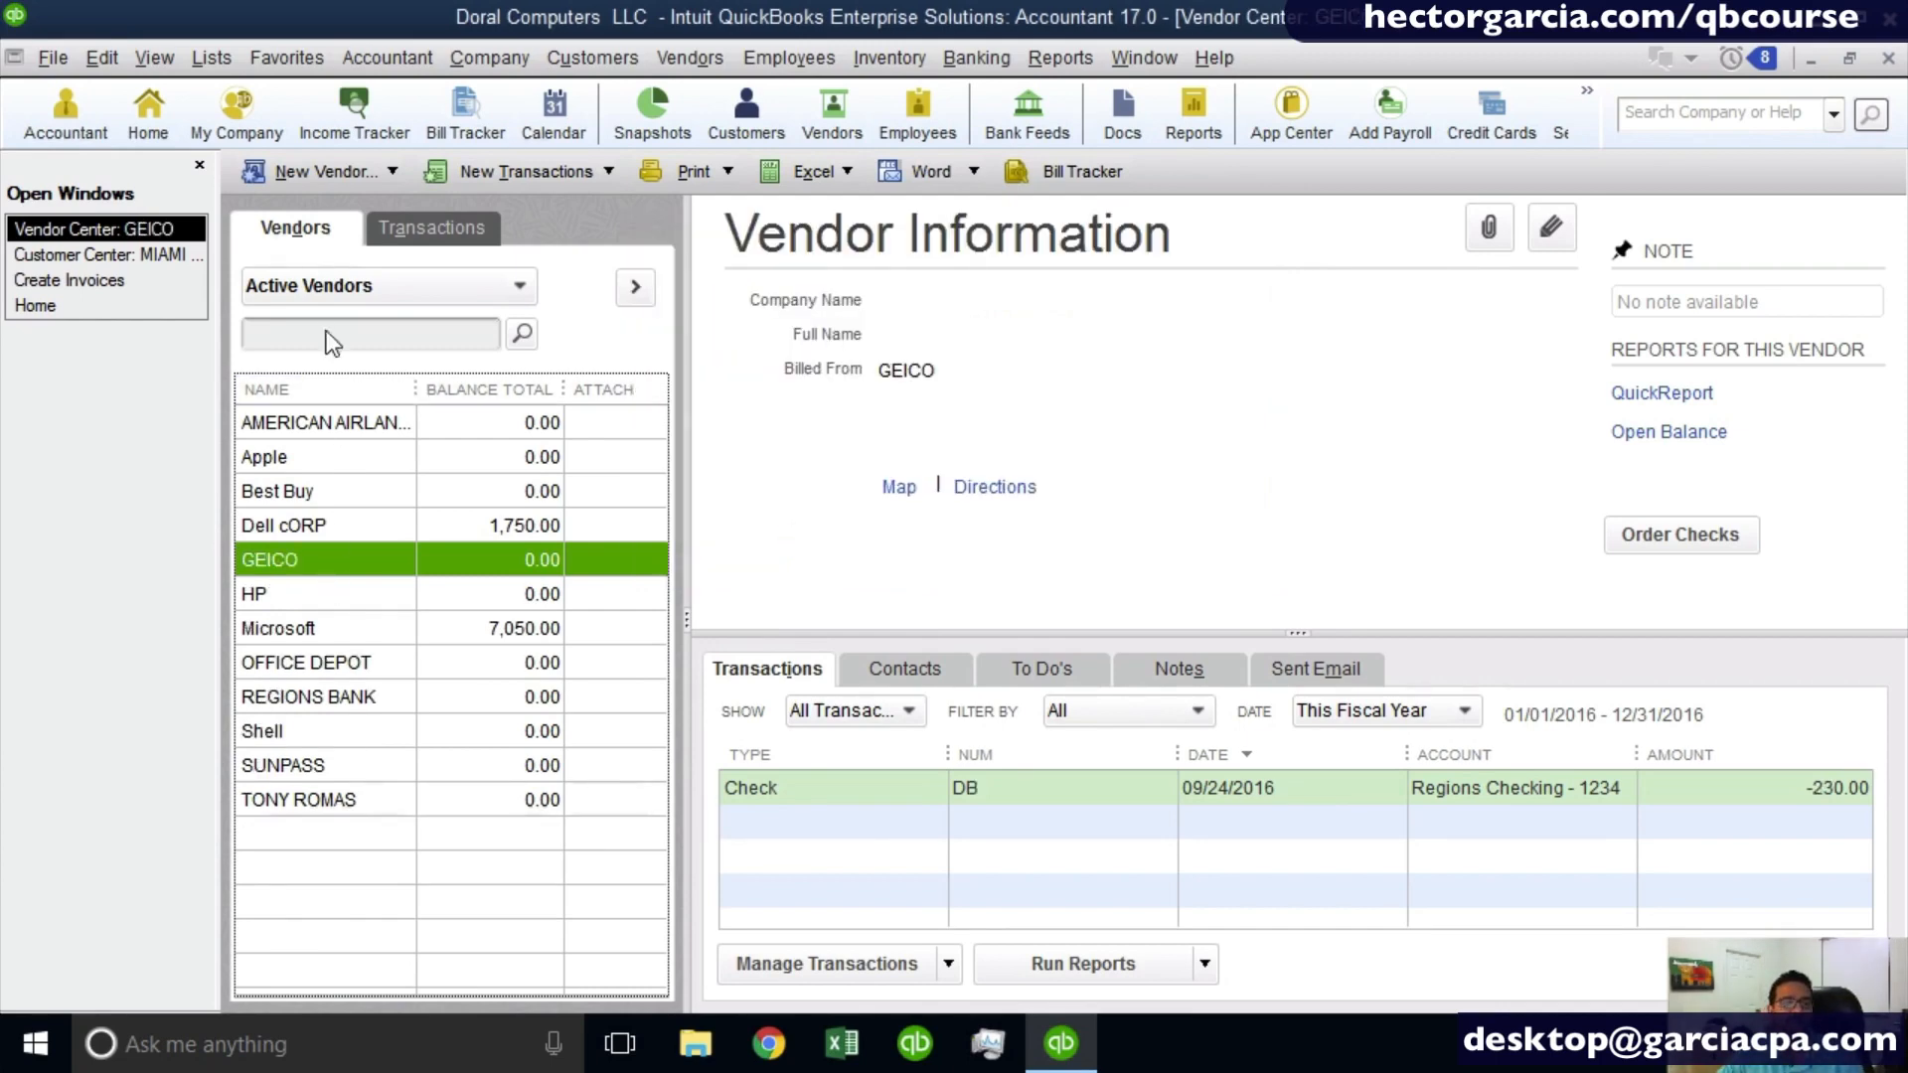
# - Show all vendors, including inactive ones, and make the FPL vendor active again
pyautogui.click(318, 288)
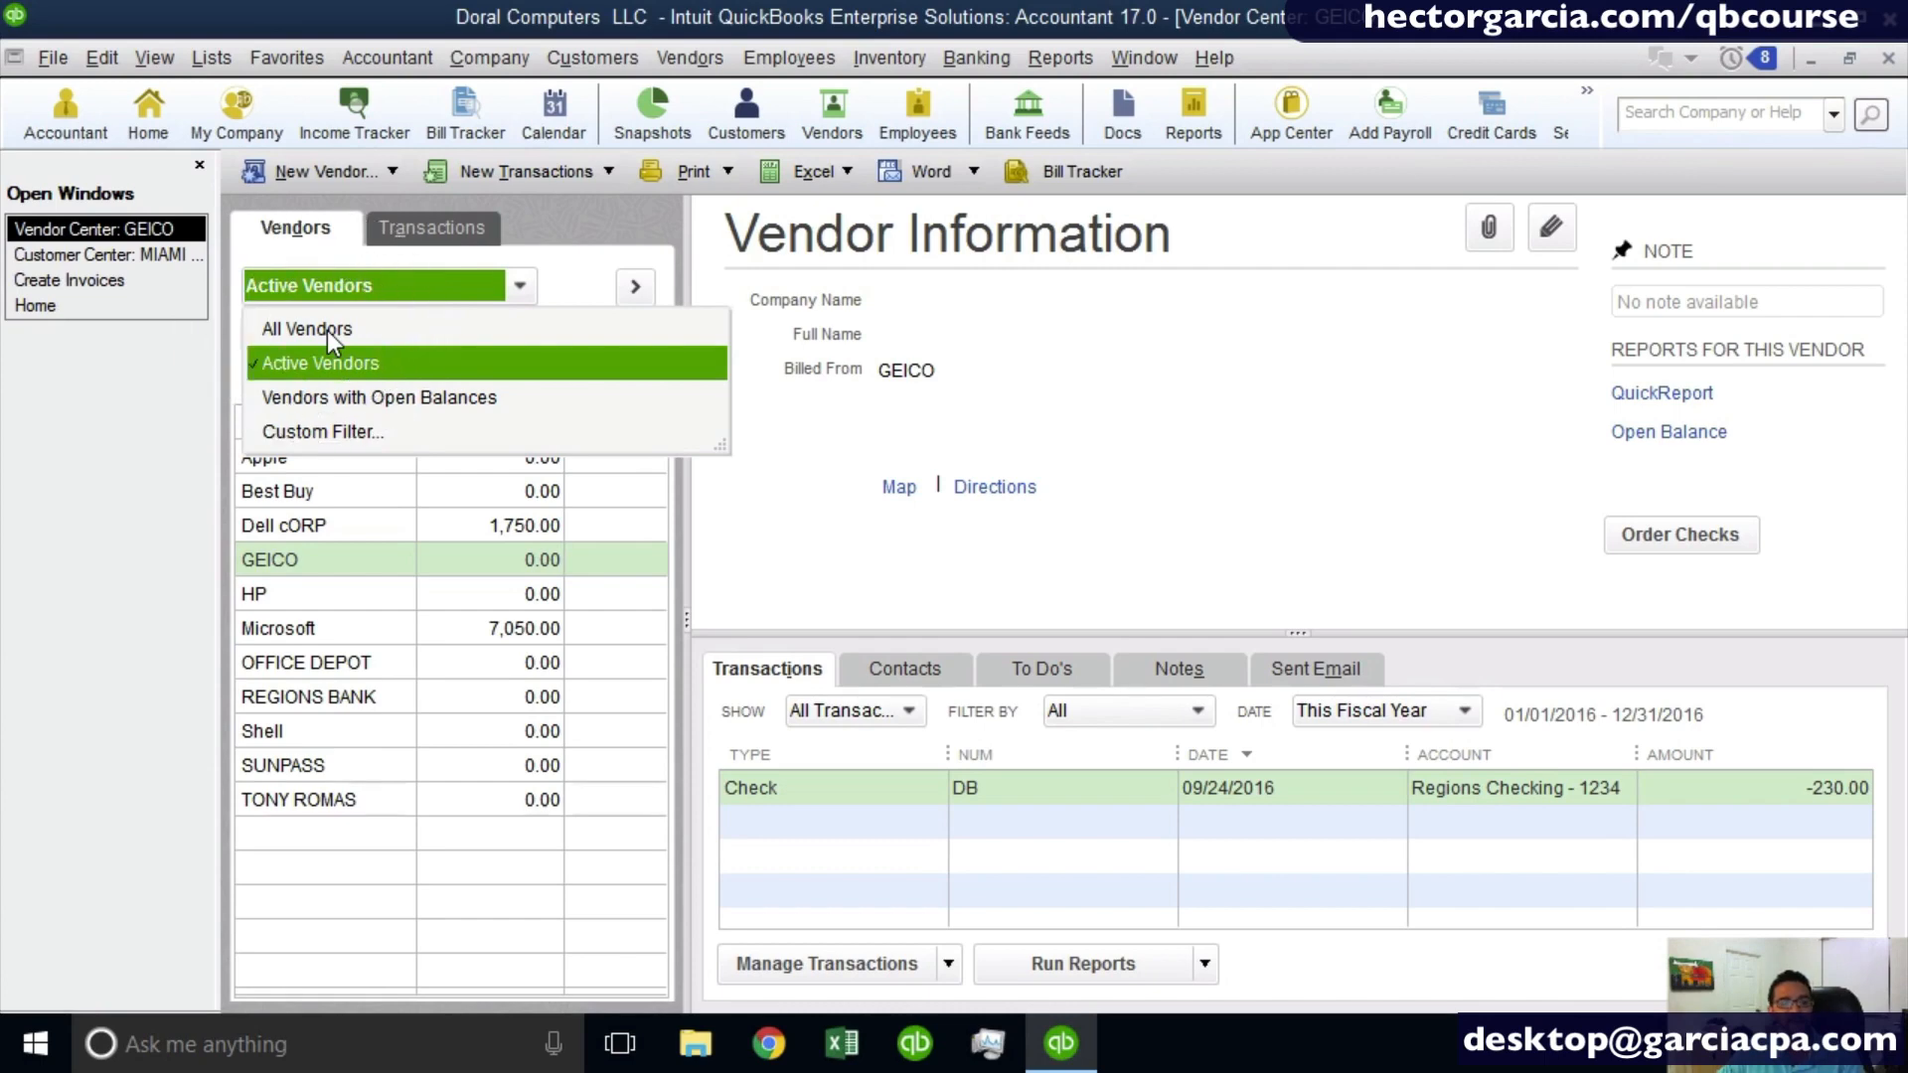
pyautogui.click(326, 330)
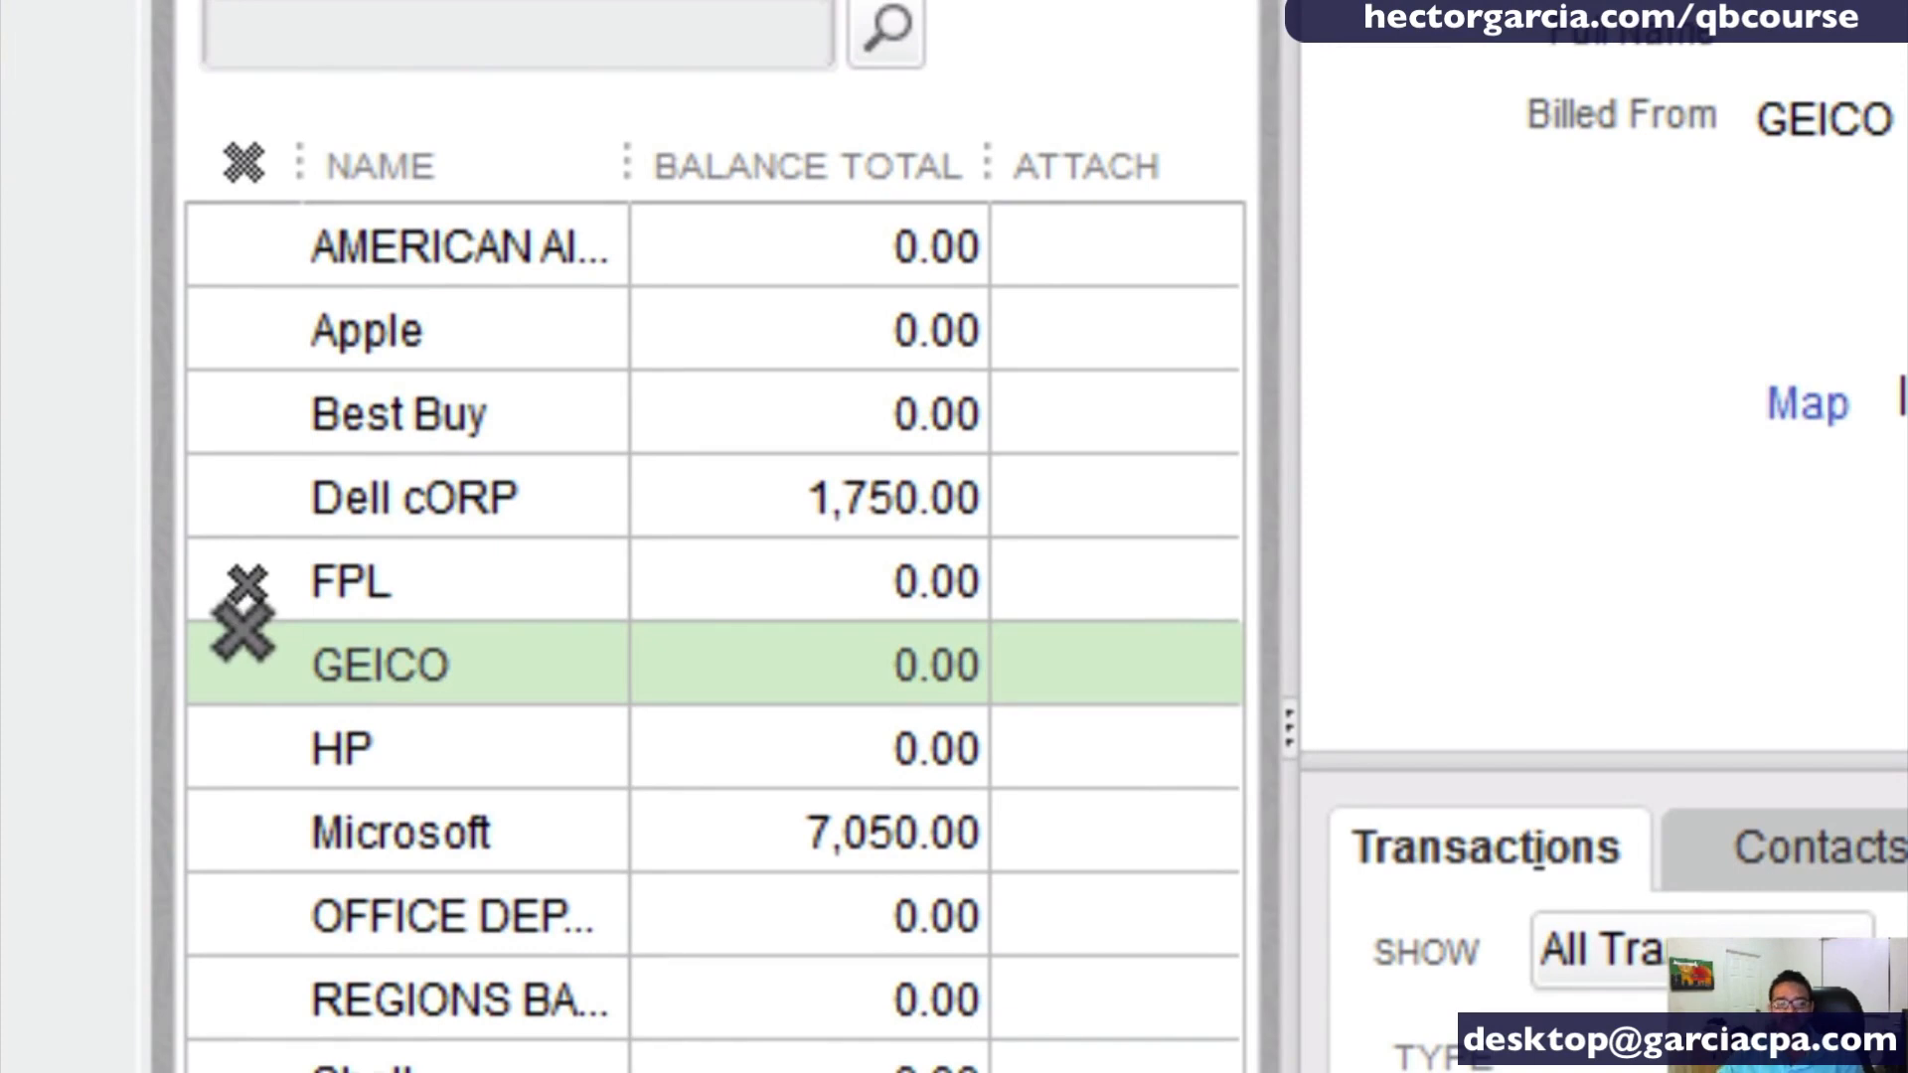
pyautogui.click(246, 581)
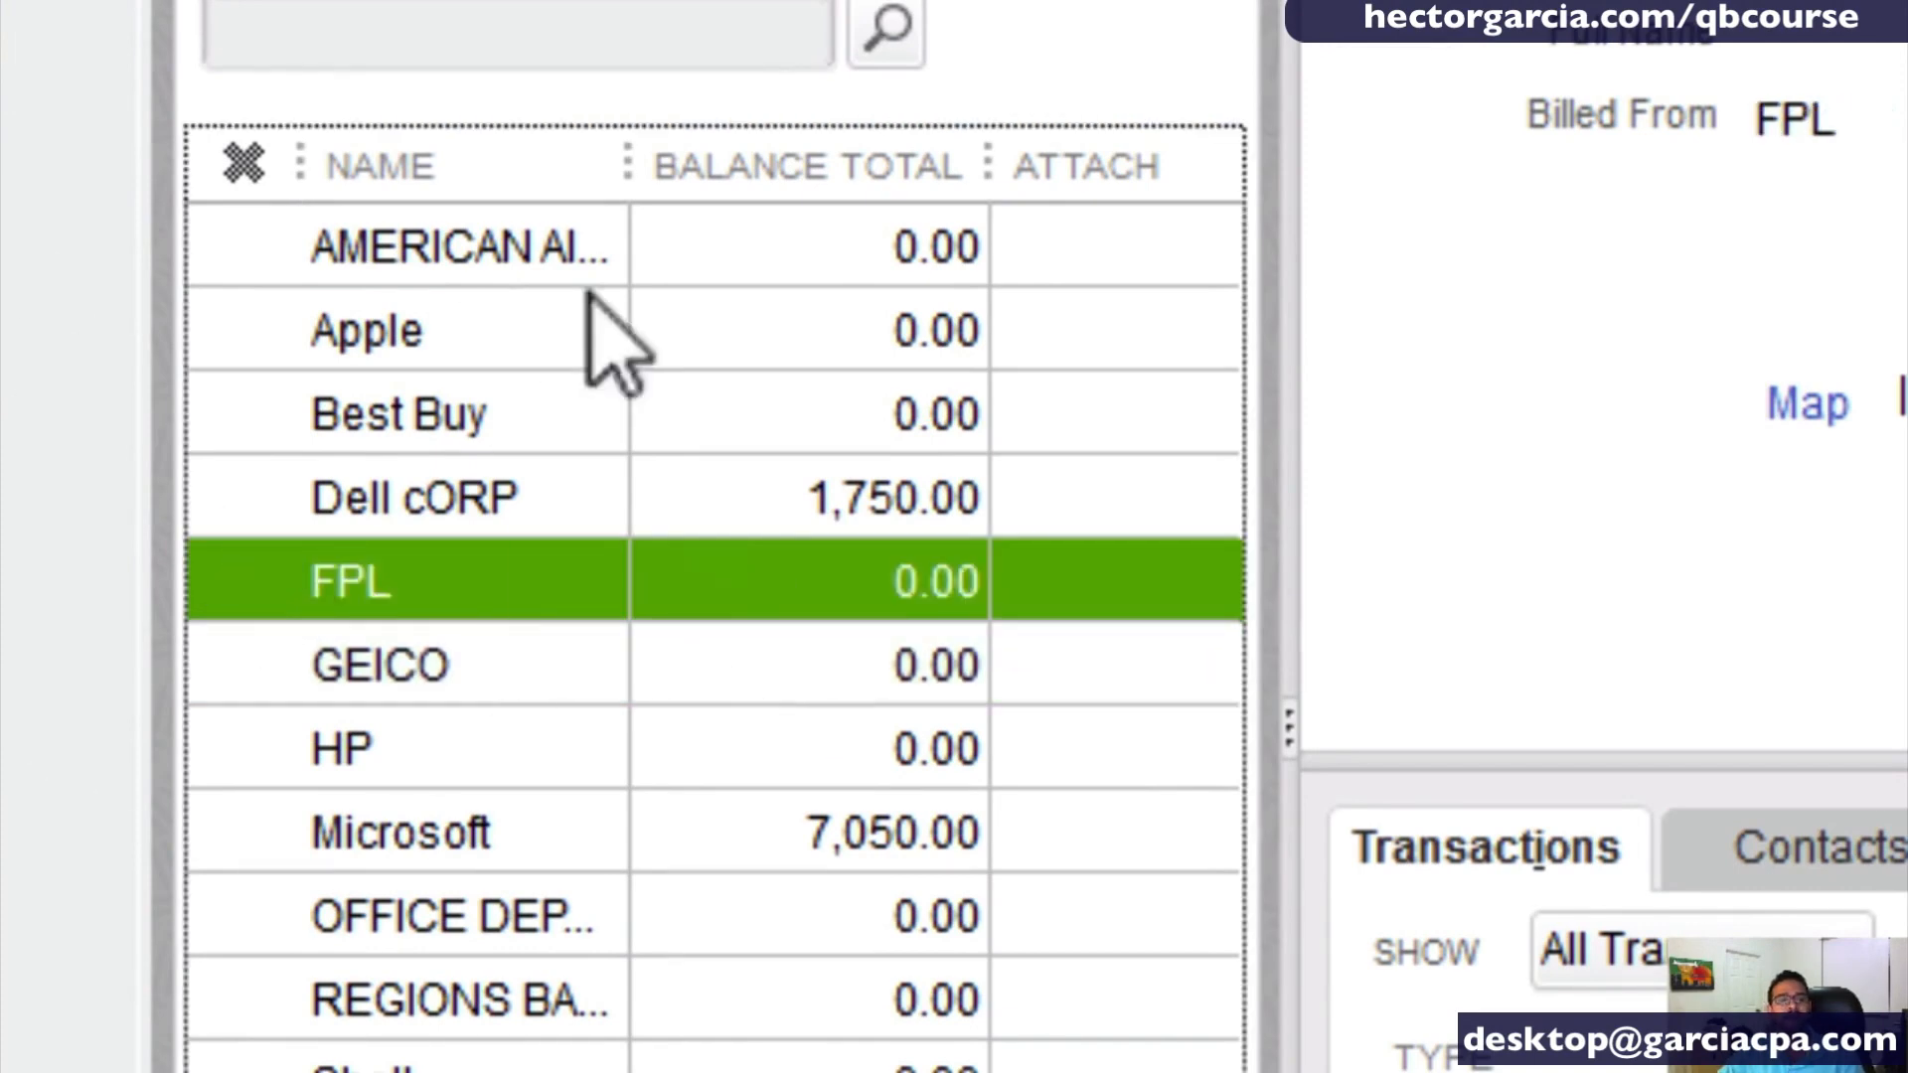
# - Limit the vendor list to active vendors only
pyautogui.click(373, 12)
pyautogui.click(387, 100)
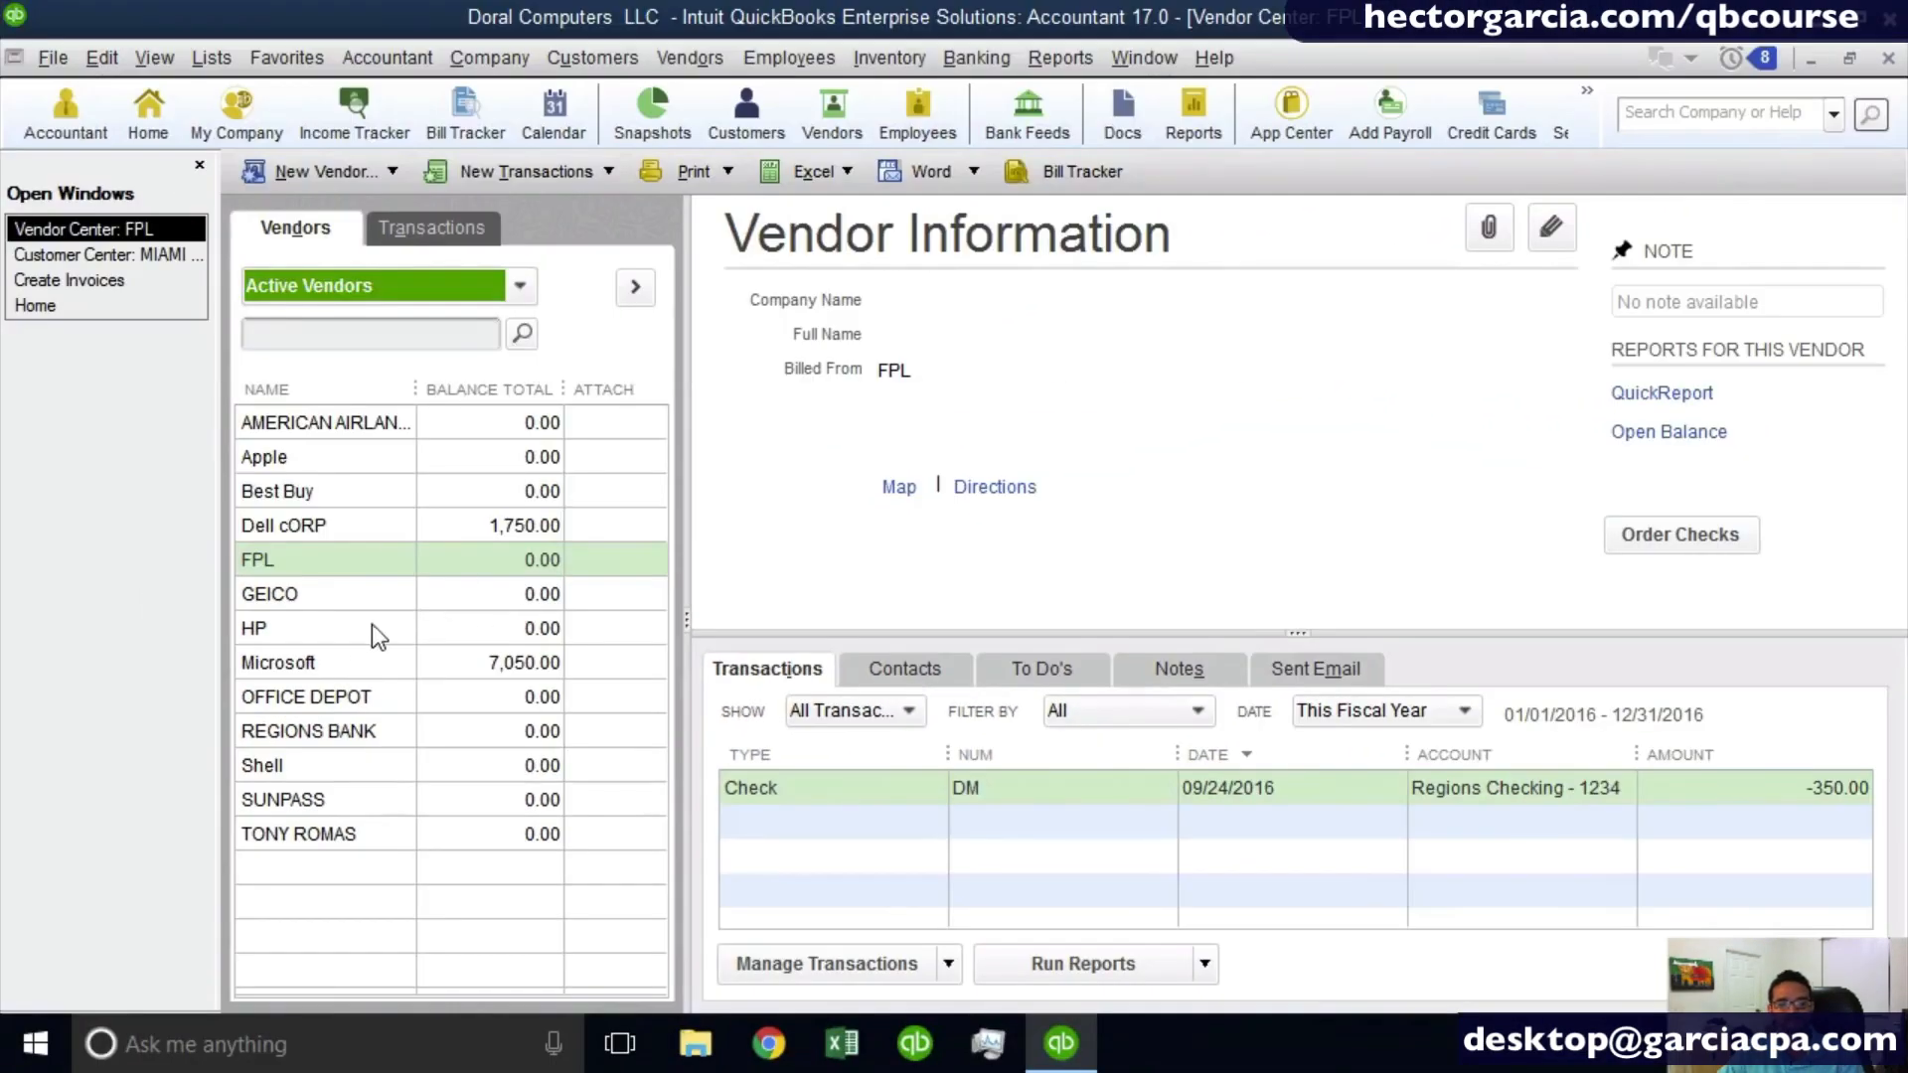
pyautogui.click(345, 632)
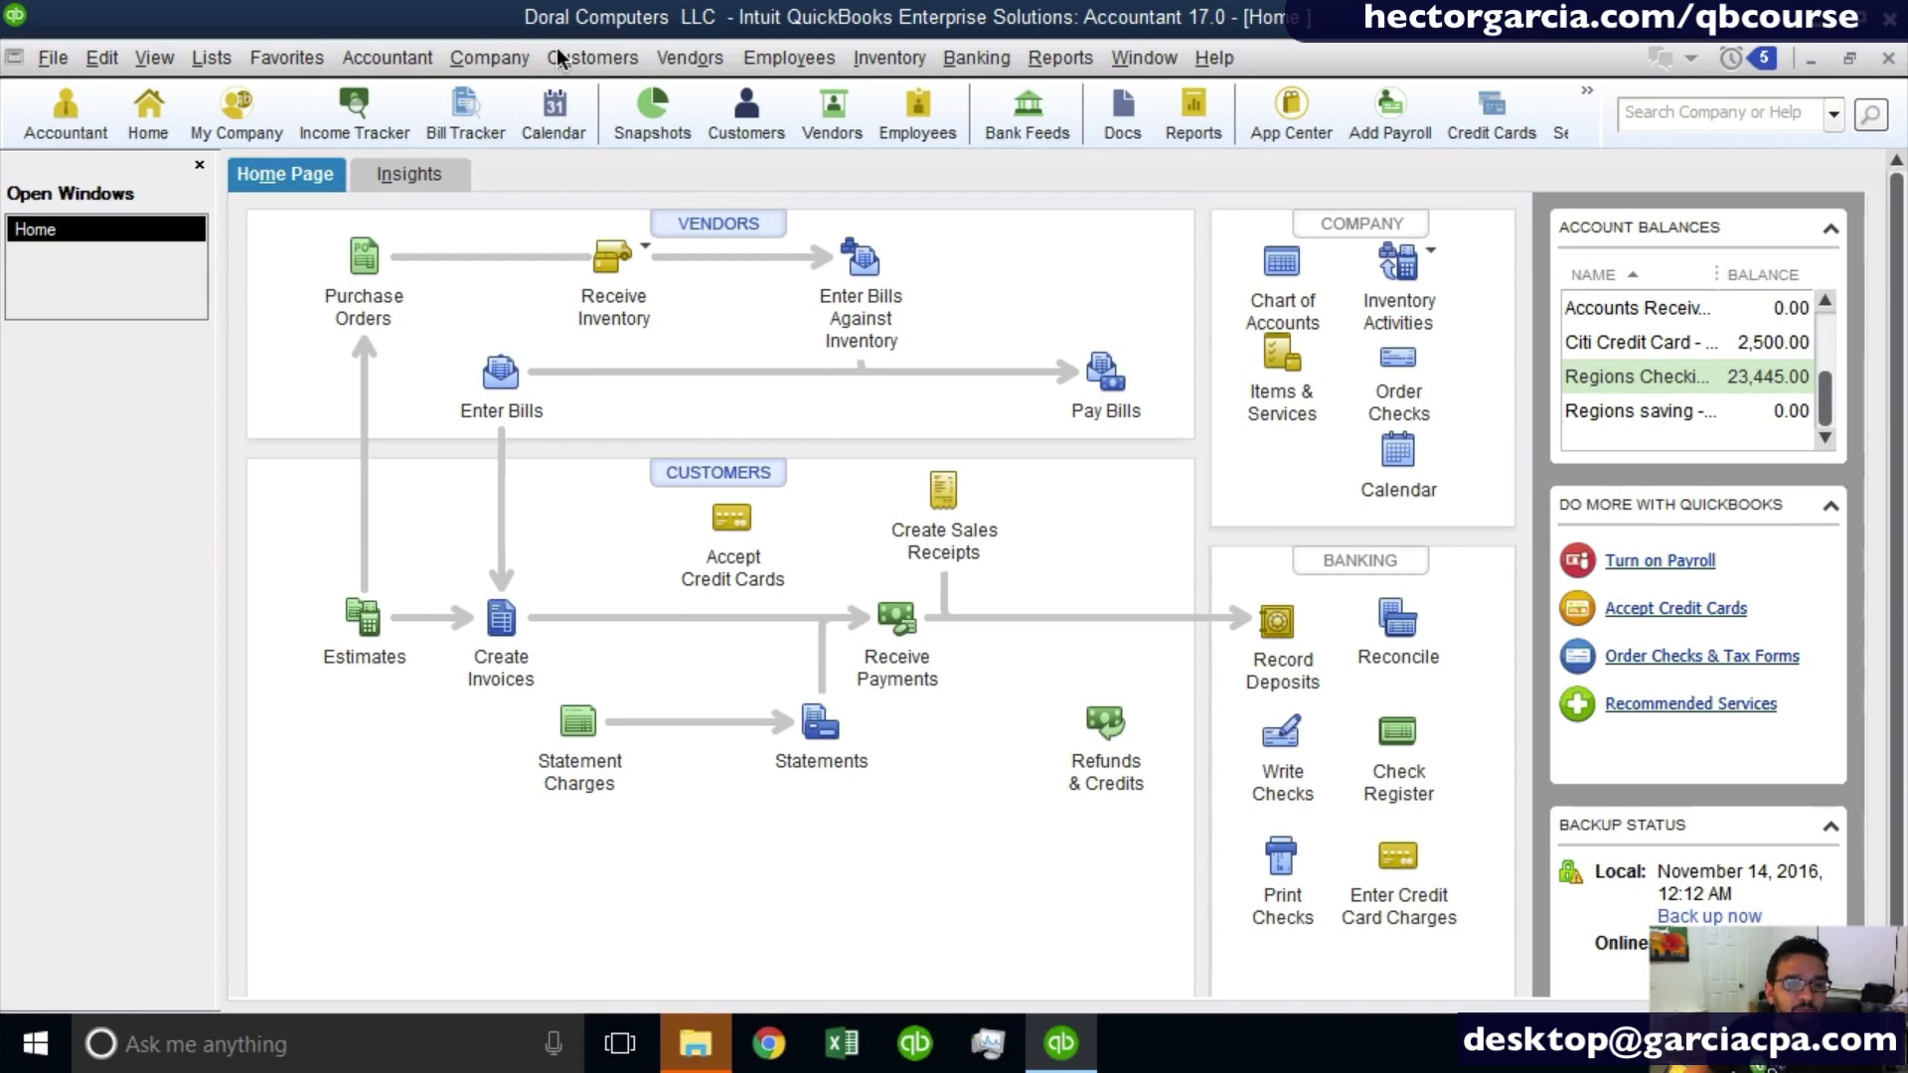
# - Open the company home page and maximize its window
pyautogui.click(569, 89)
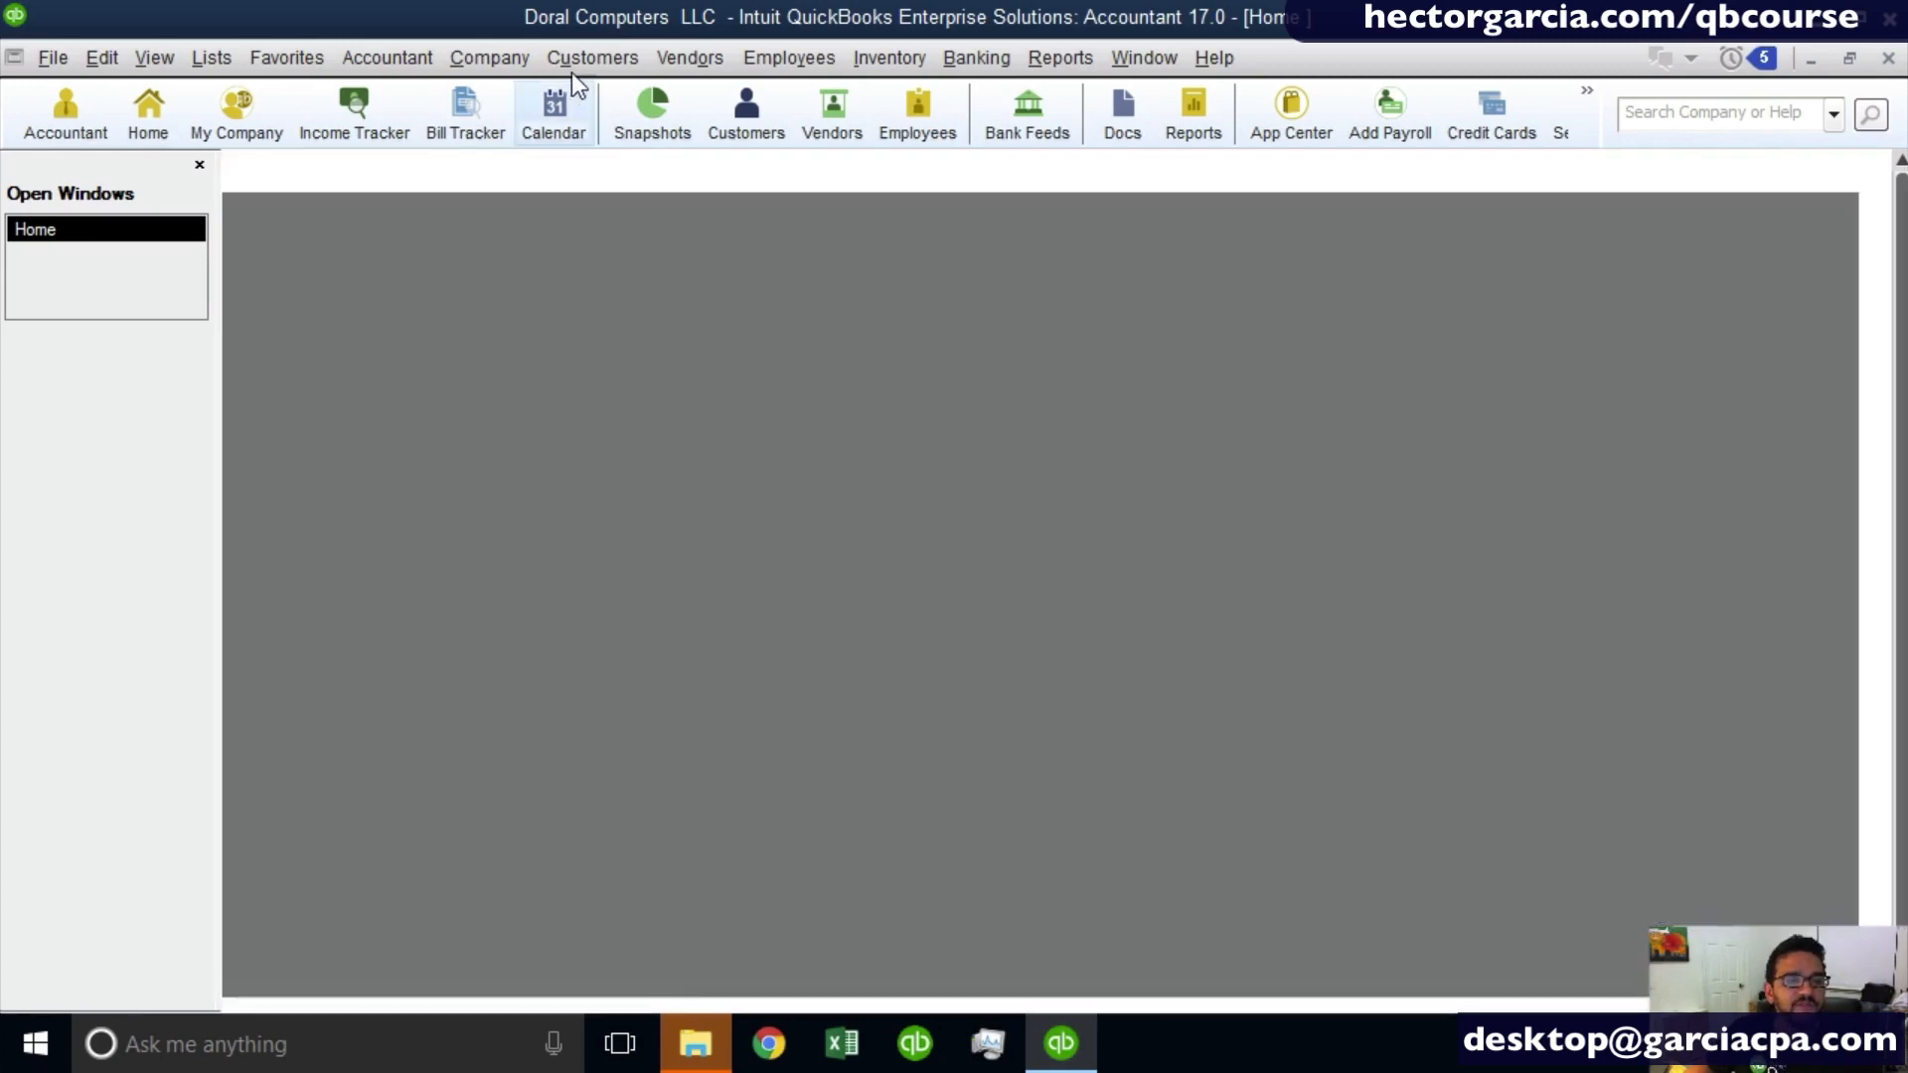
pyautogui.click(508, 62)
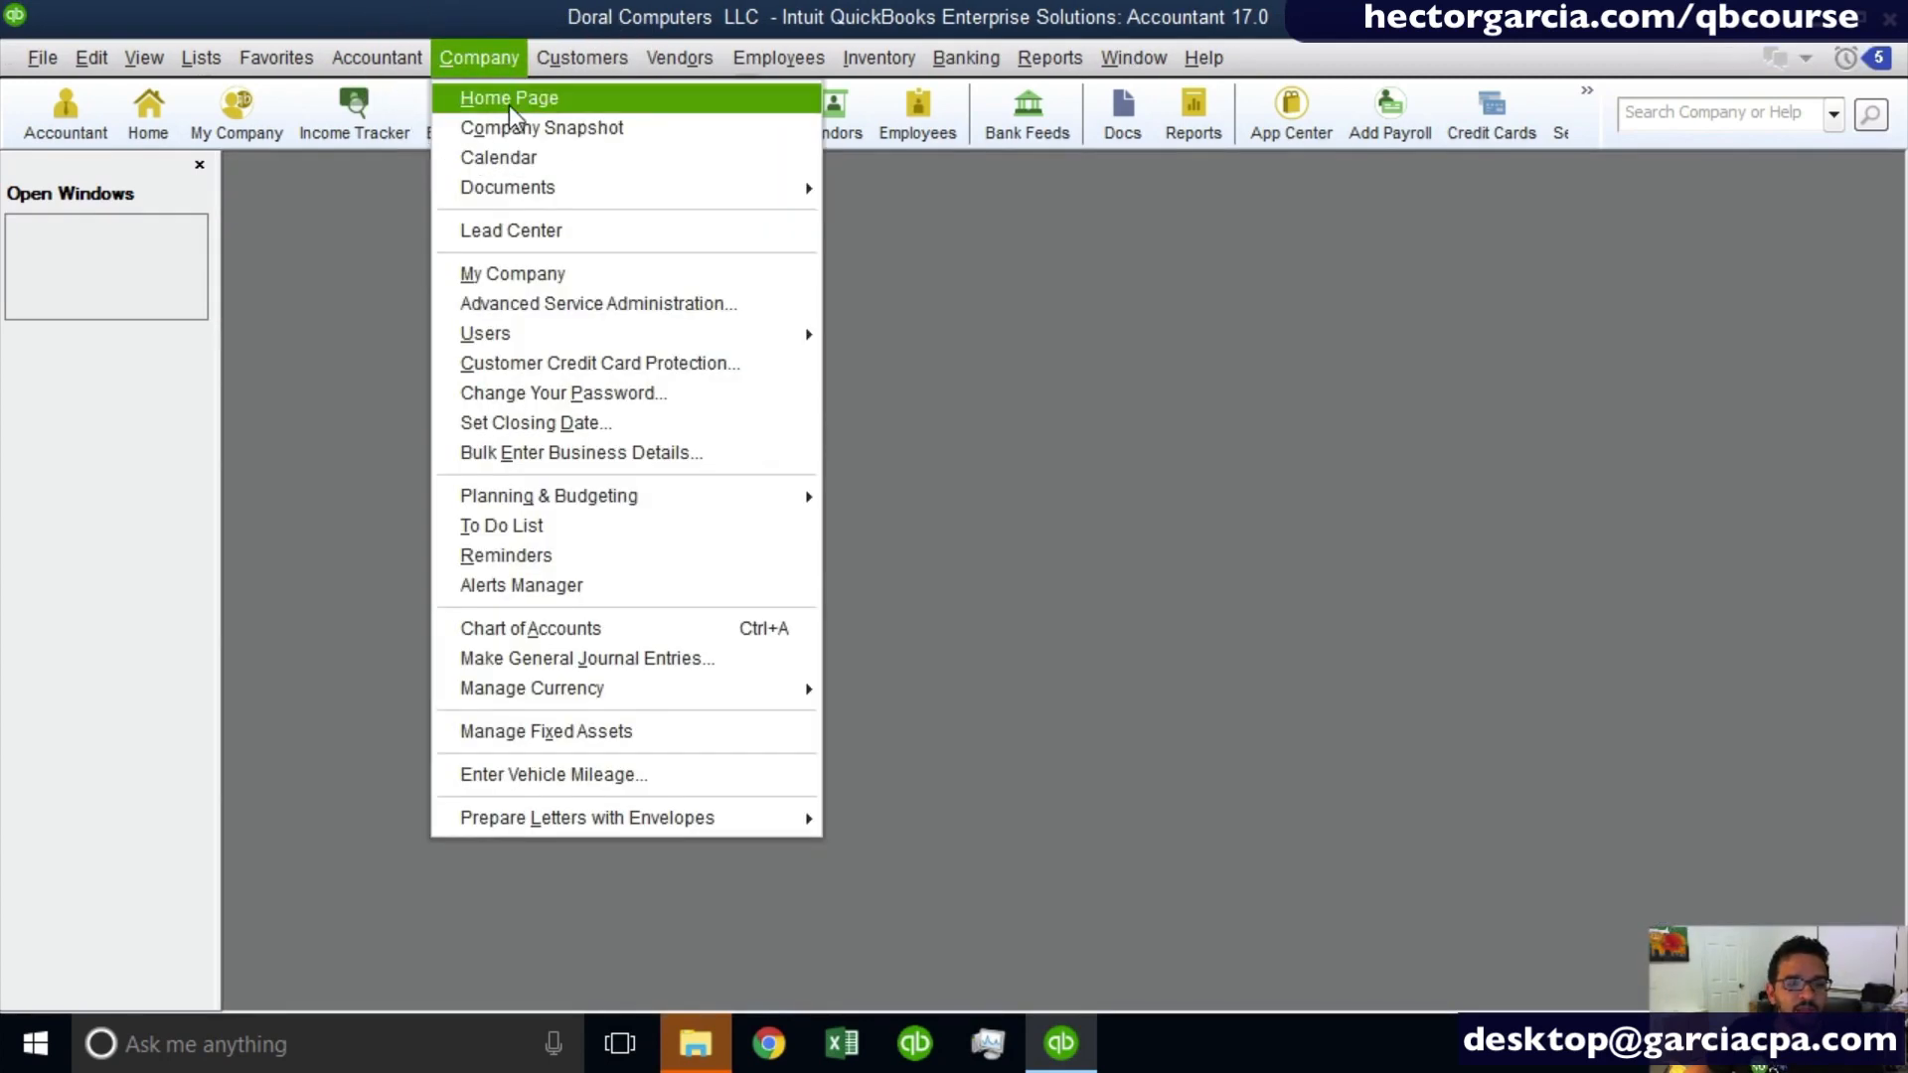
pyautogui.click(509, 100)
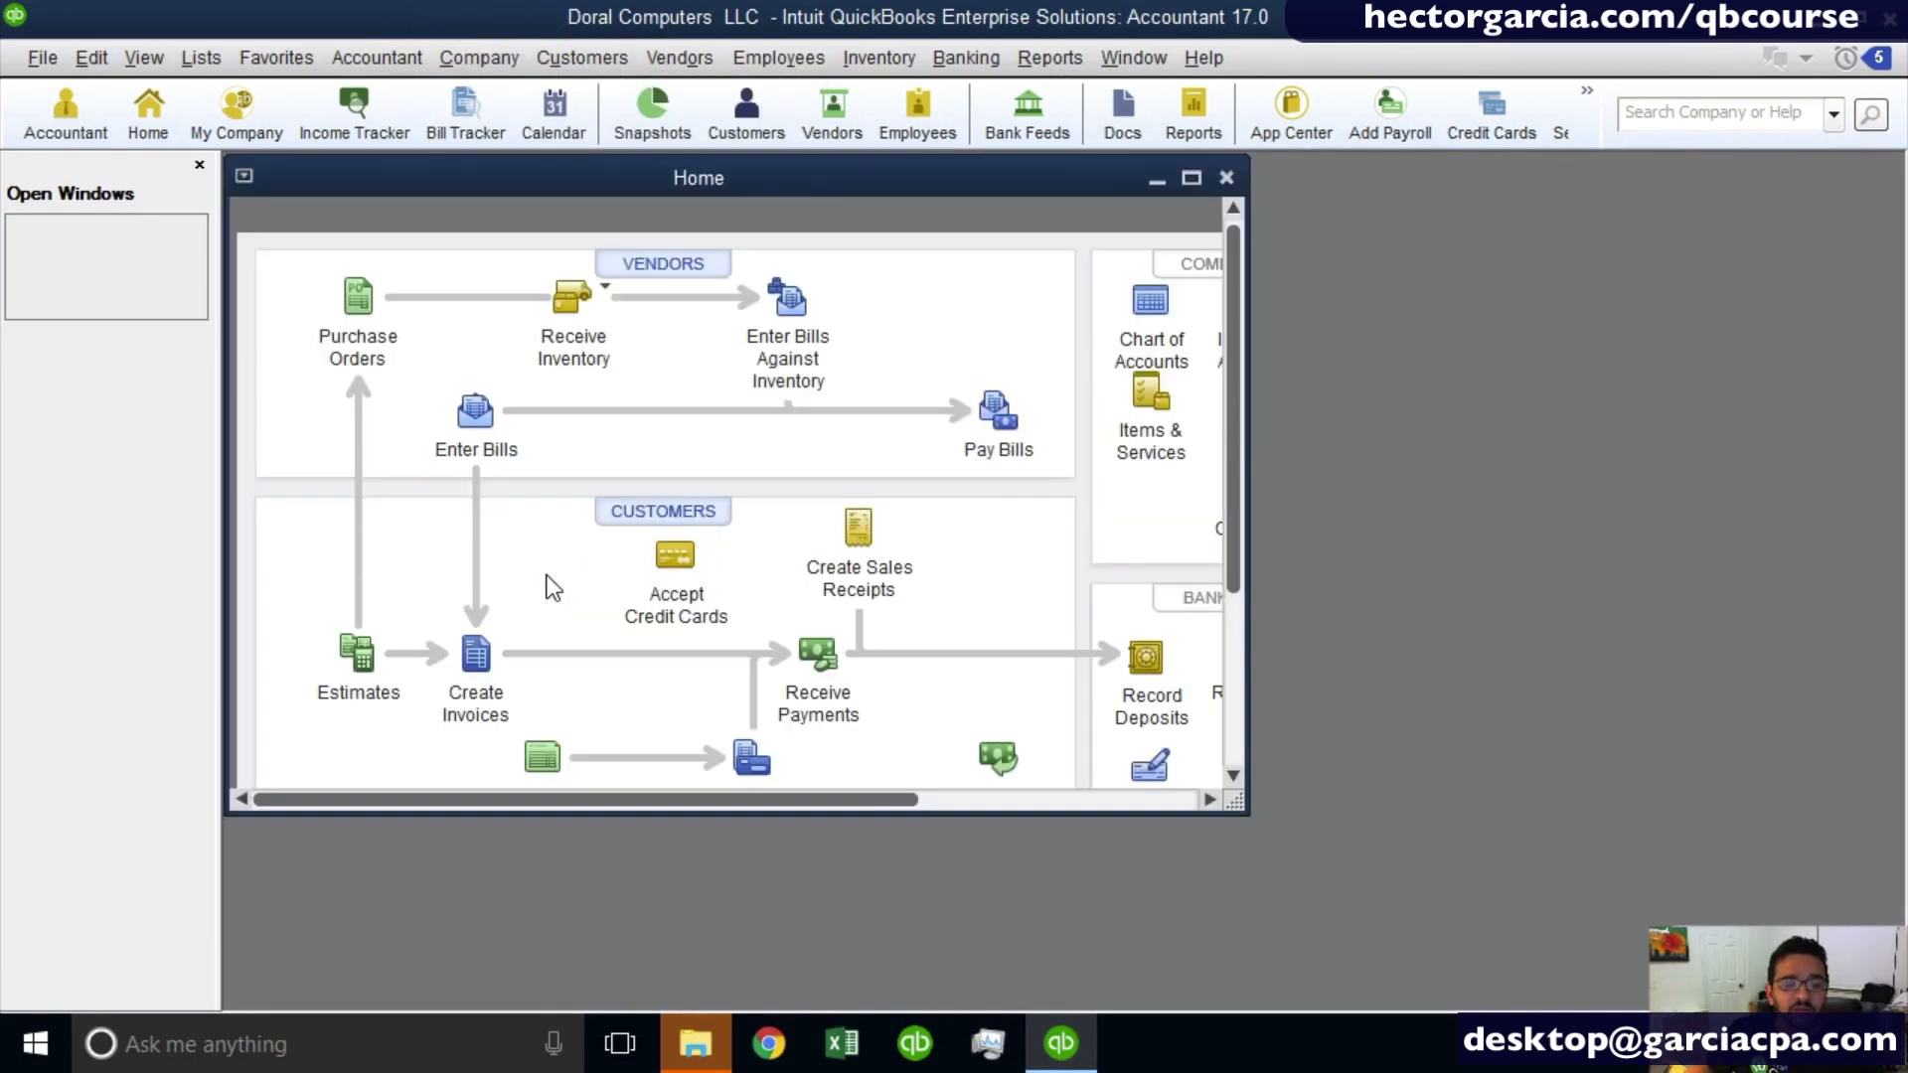
pyautogui.doubleClick(527, 167)
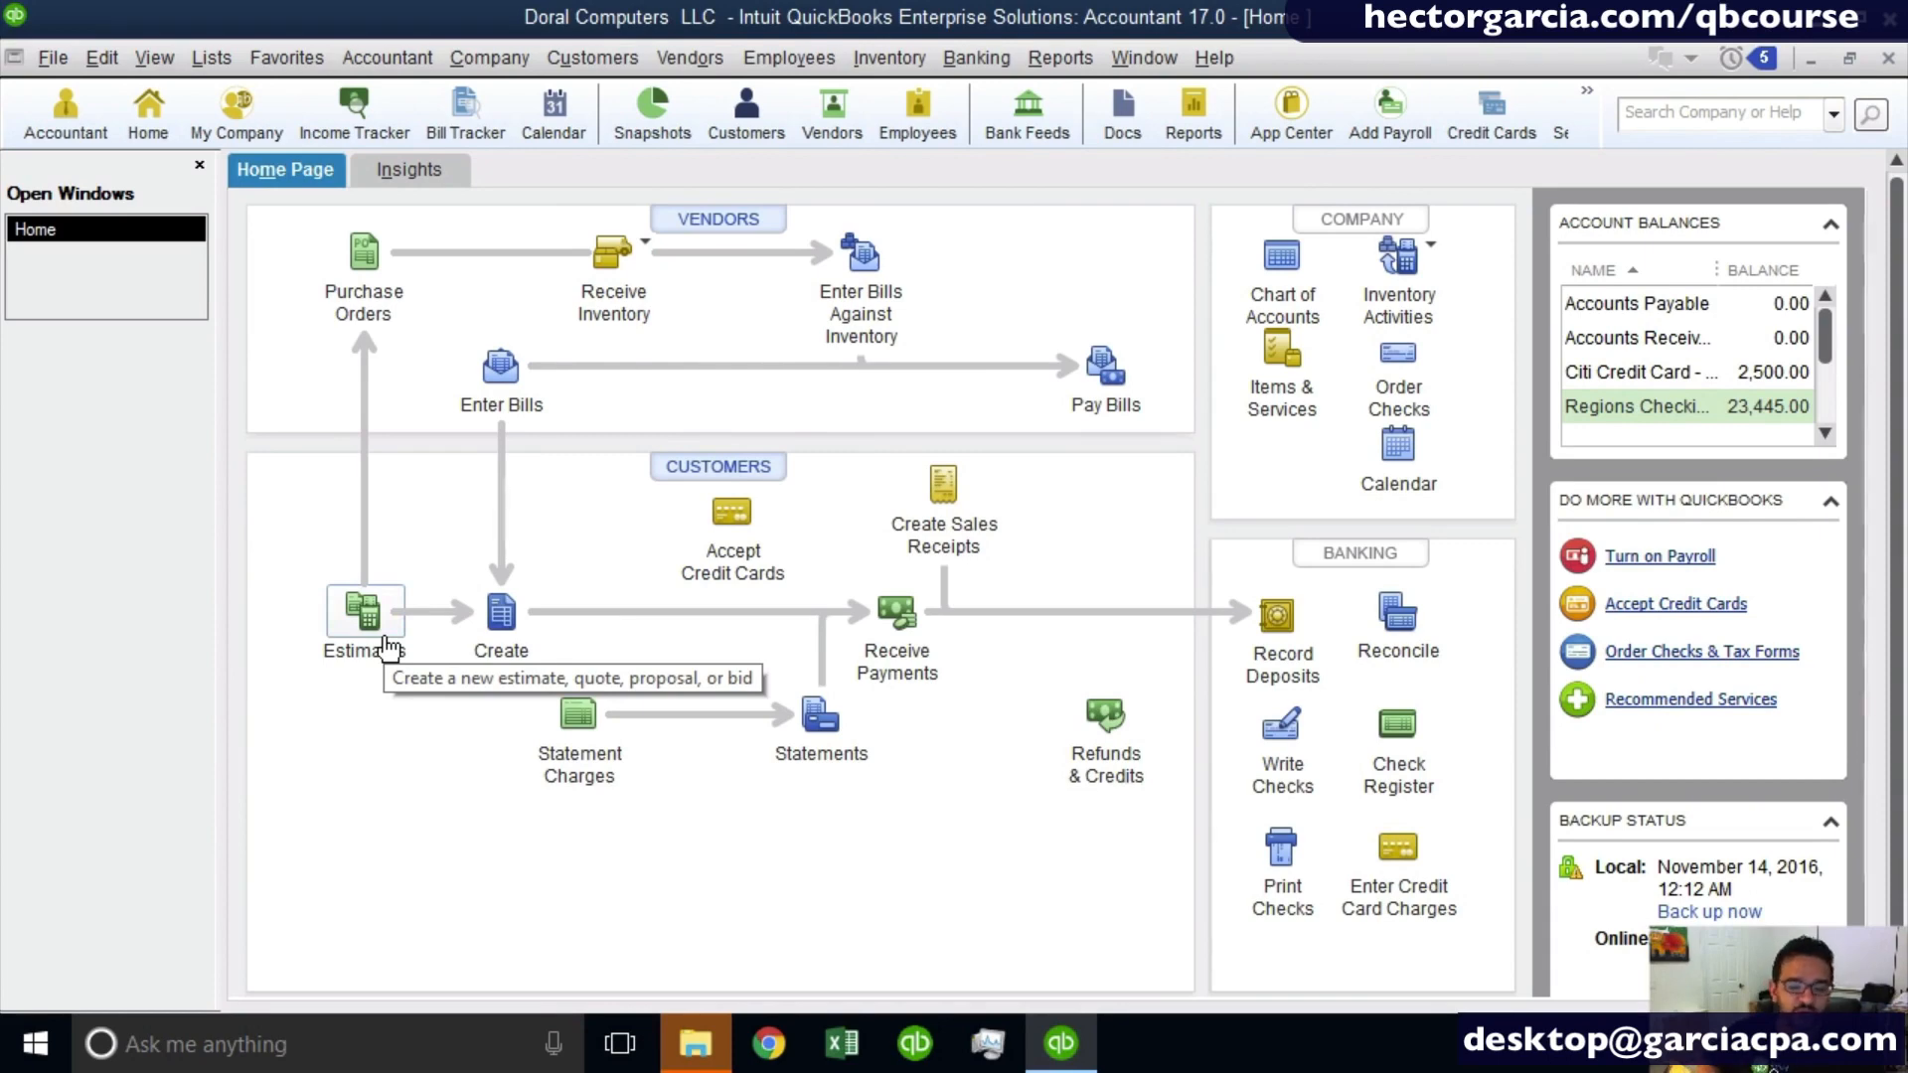
# - Examine the available customer commands and the home page's customer workflow, from estimates and invoices through received payments to deposits
pyautogui.click(733, 479)
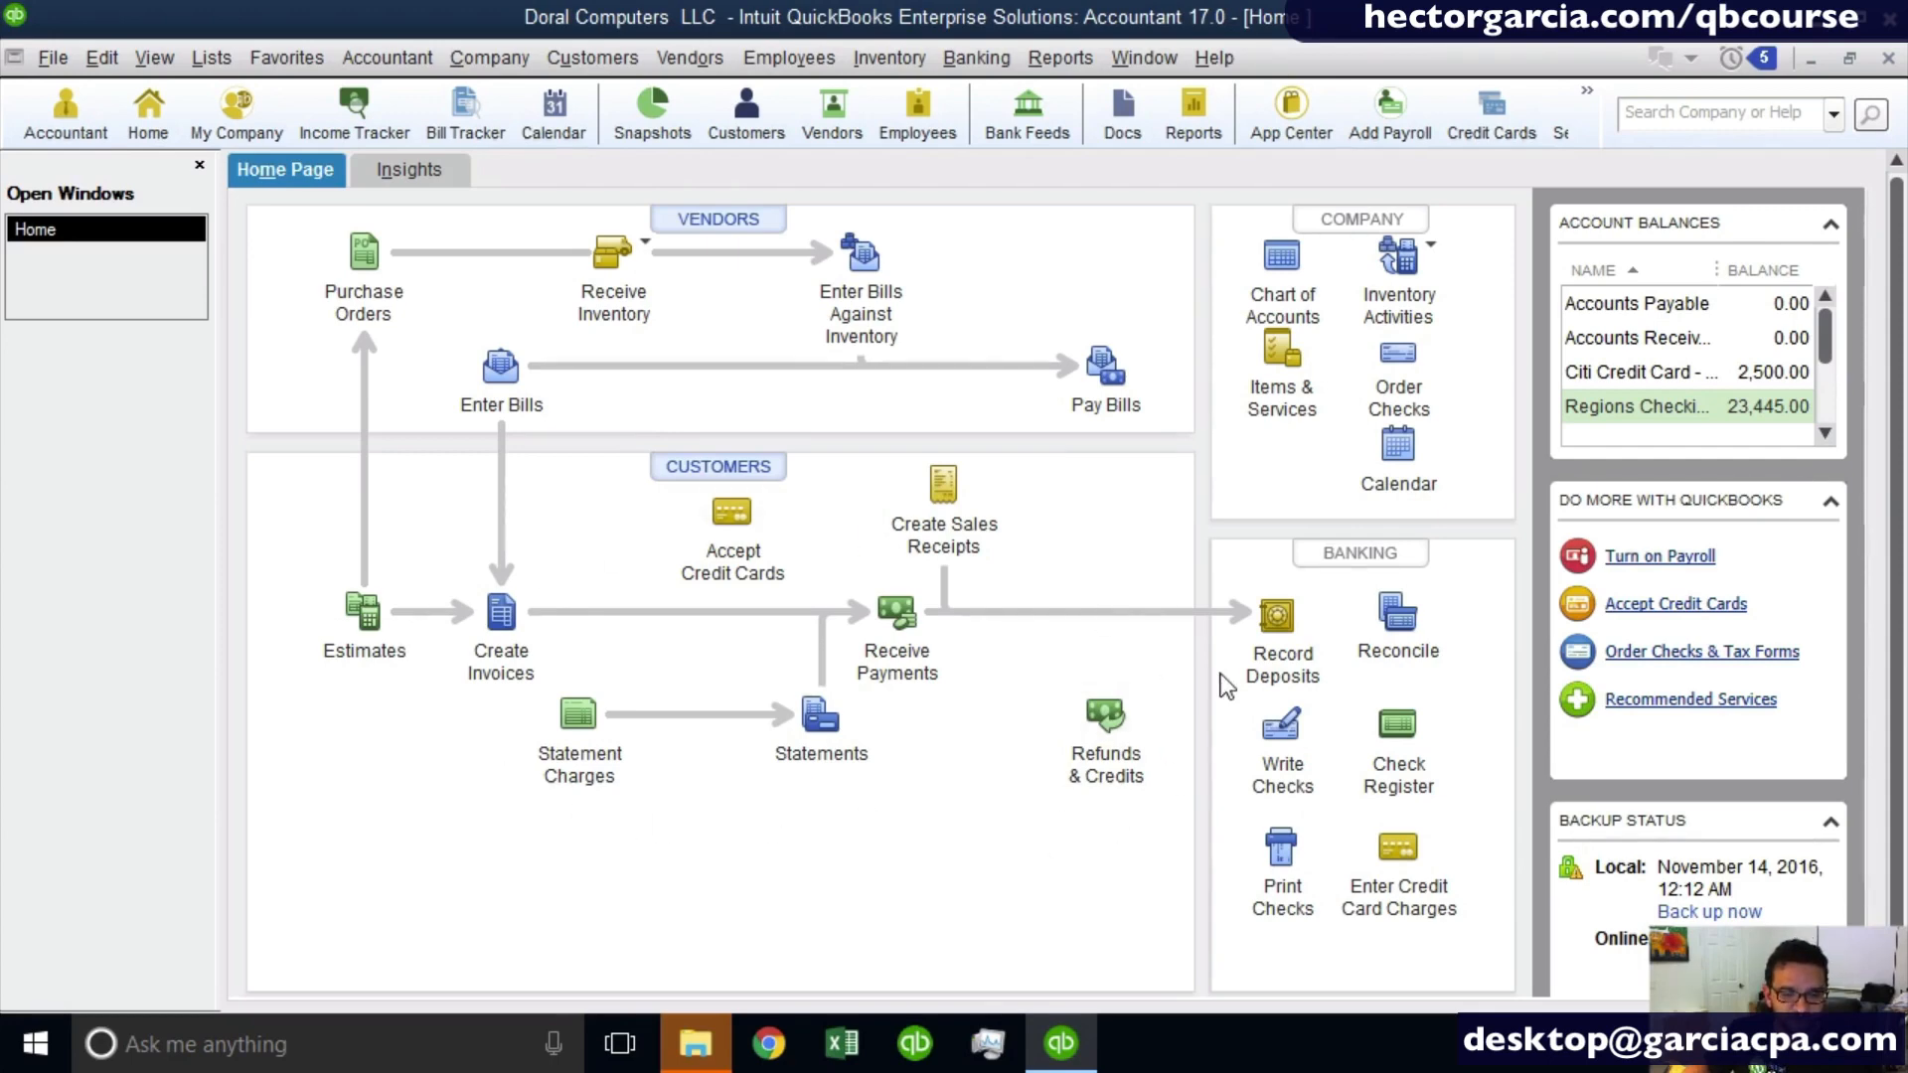
pyautogui.click(626, 58)
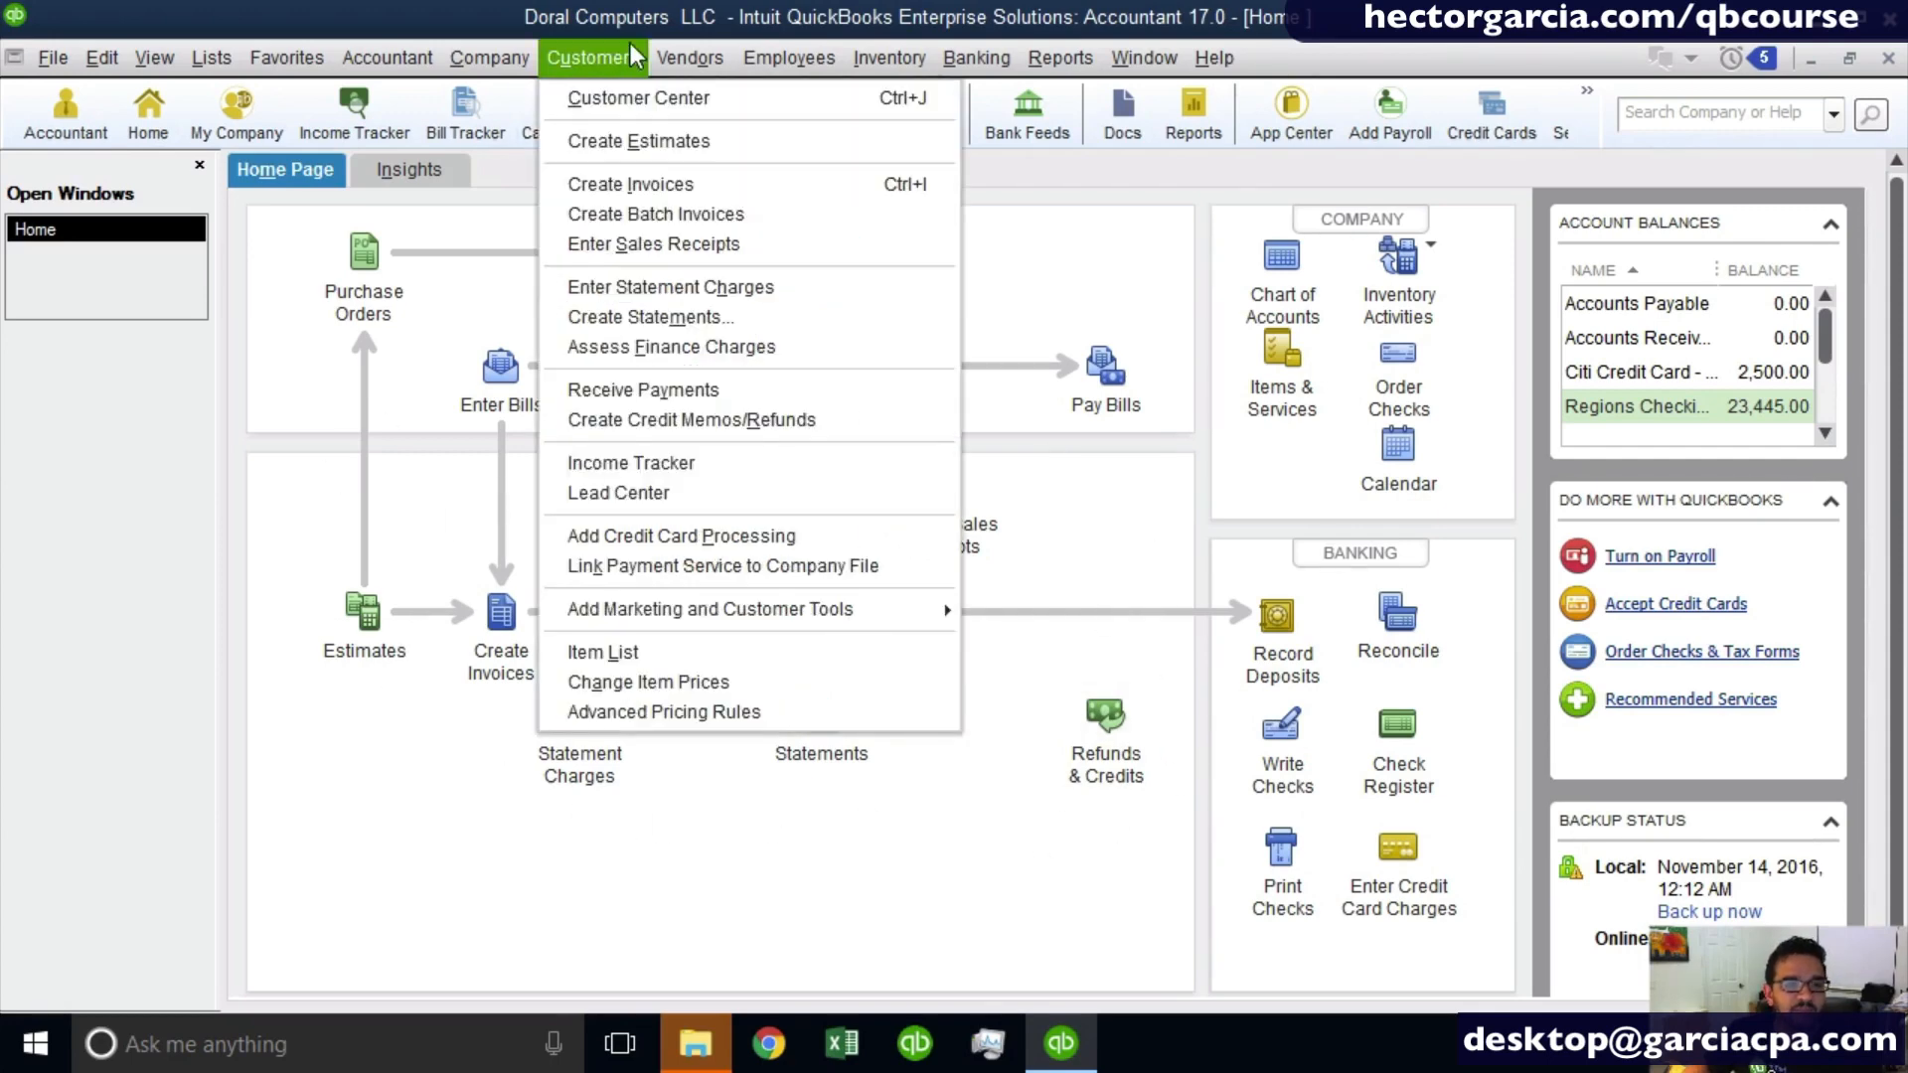
pyautogui.click(626, 59)
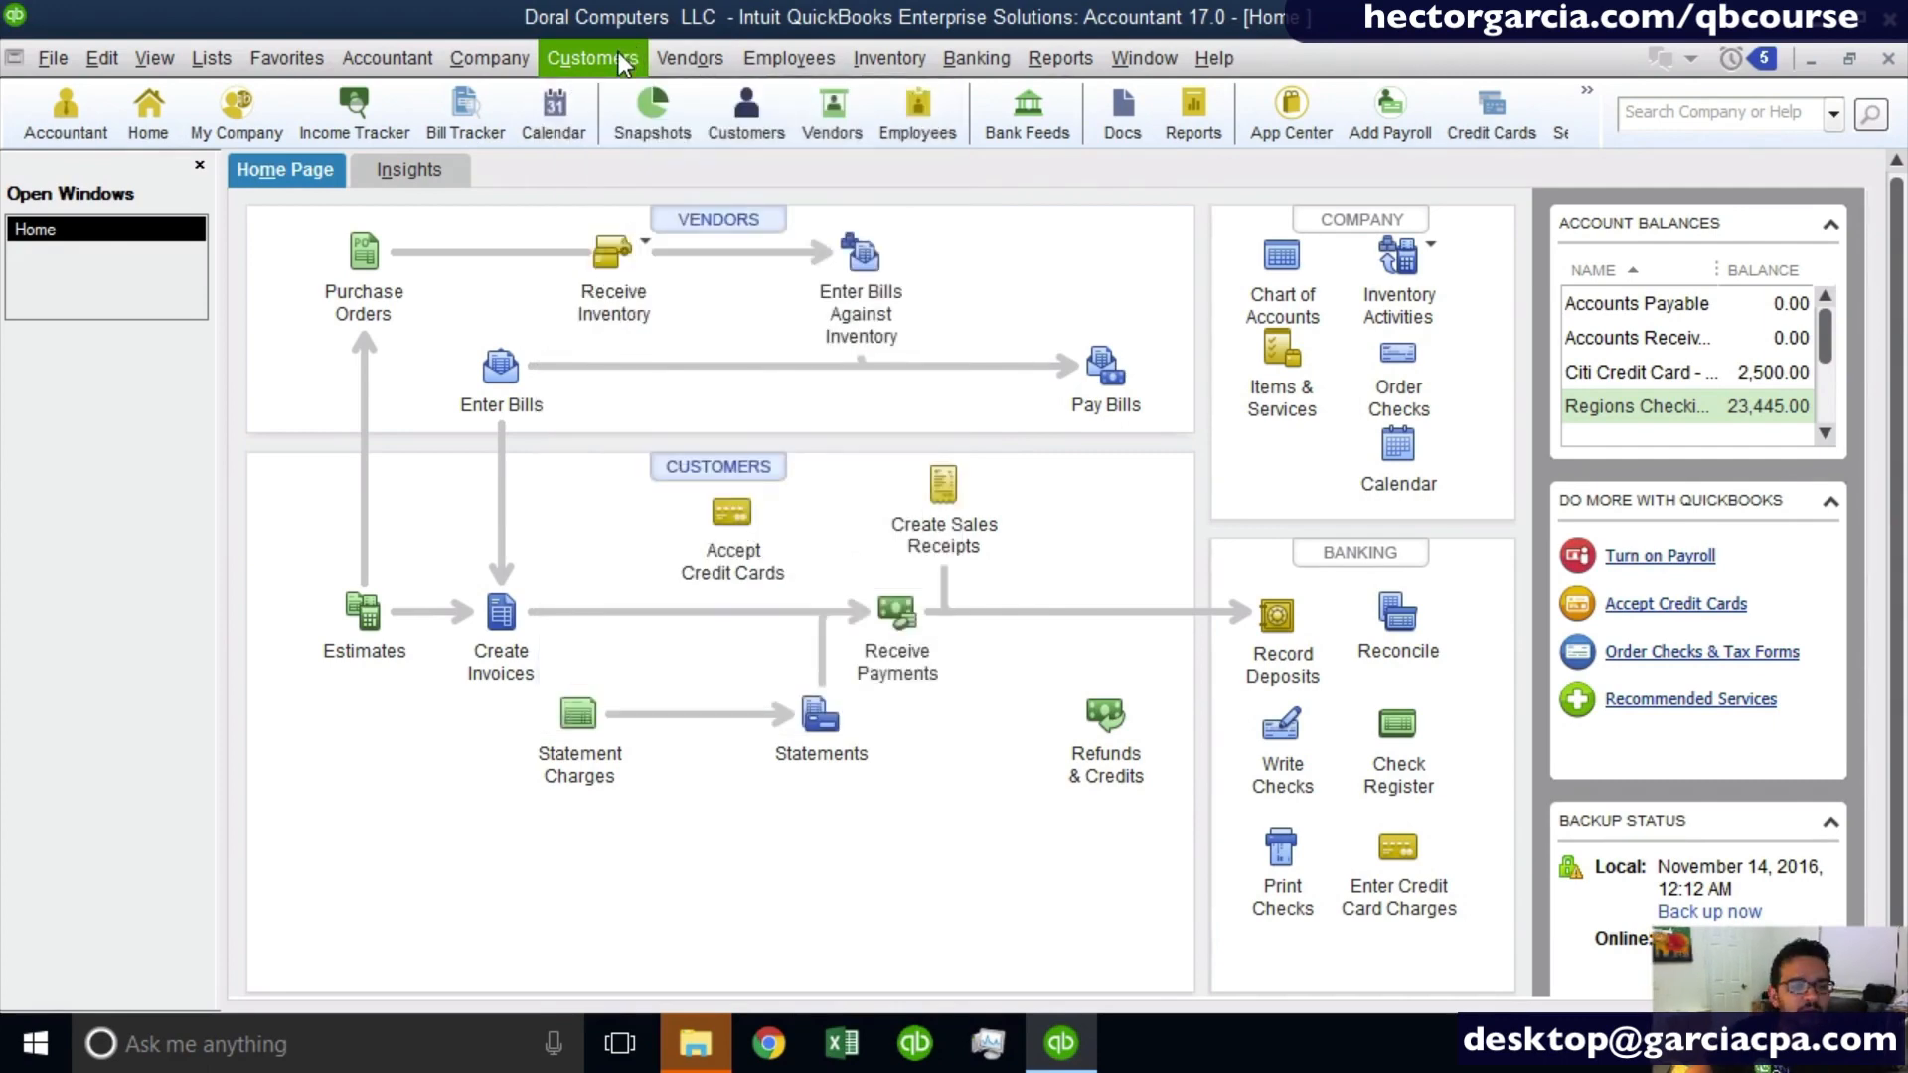
pyautogui.click(623, 62)
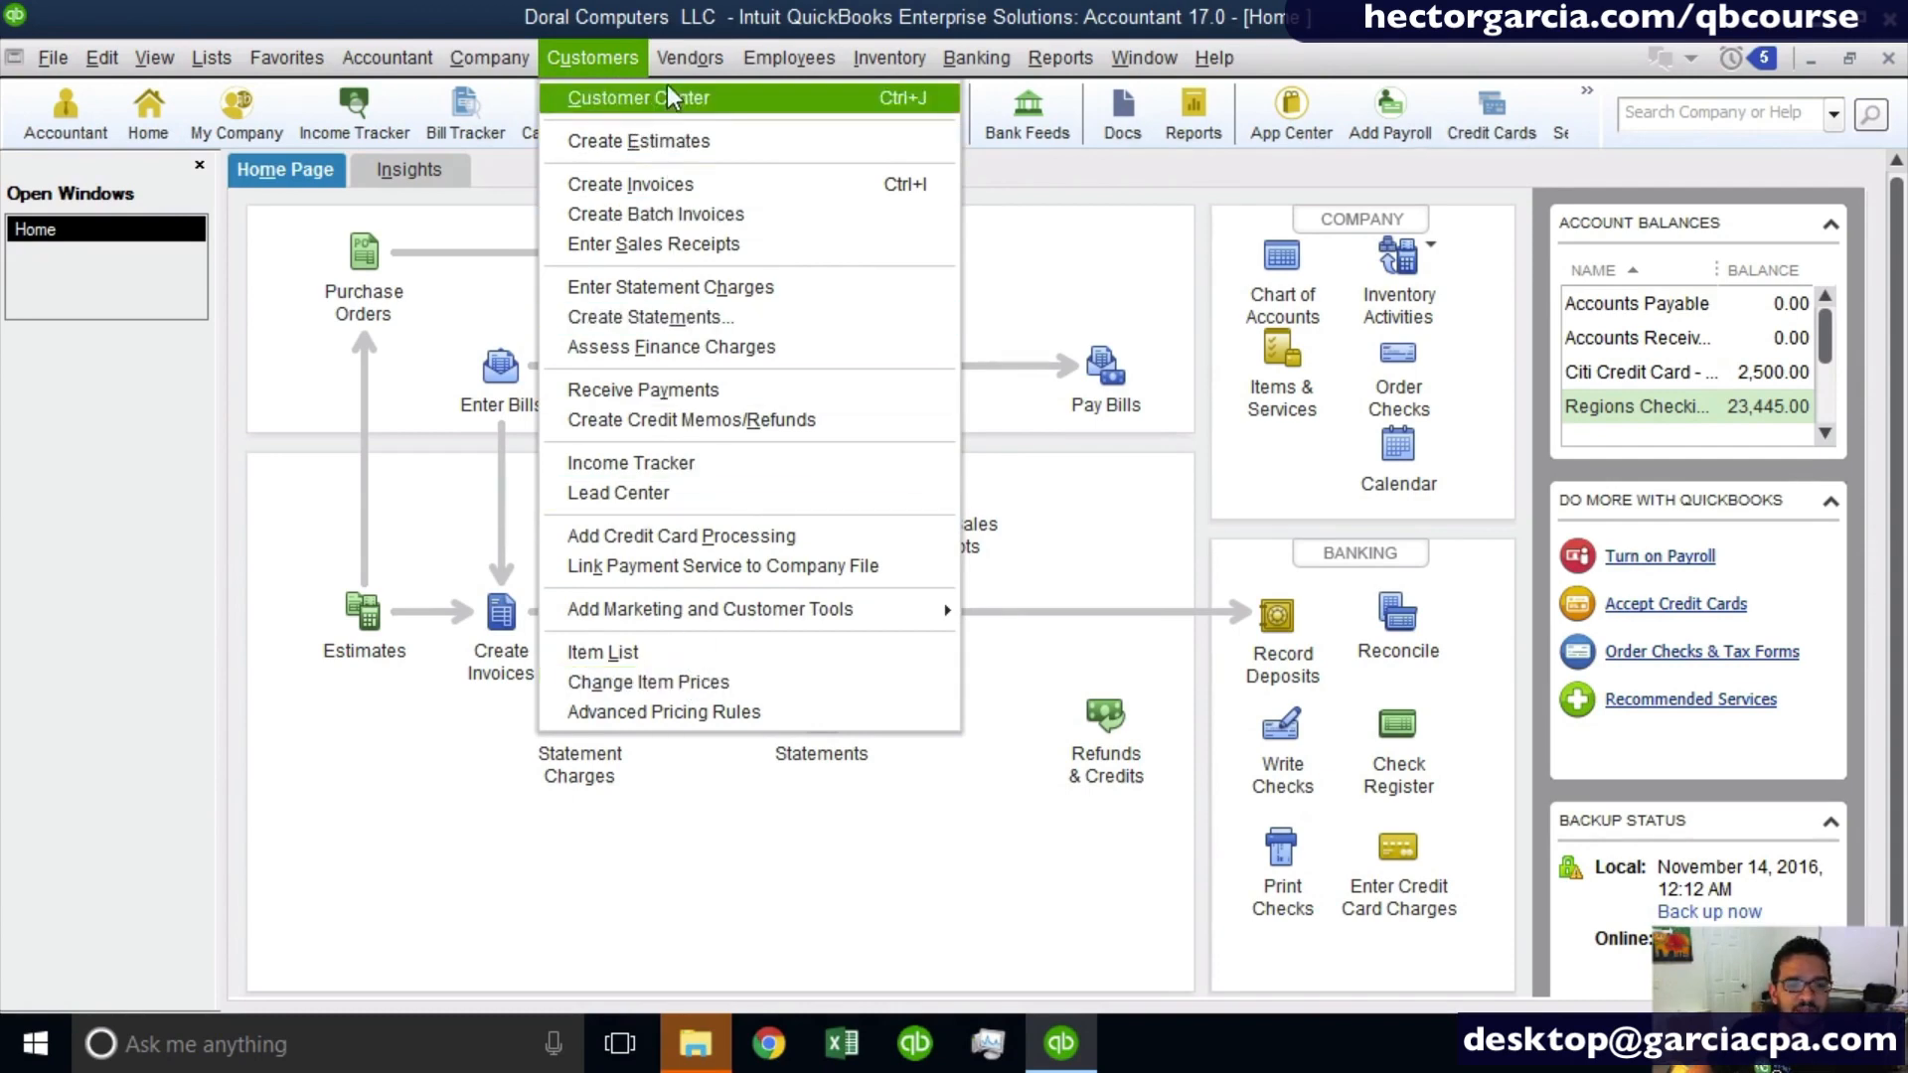
pyautogui.click(610, 58)
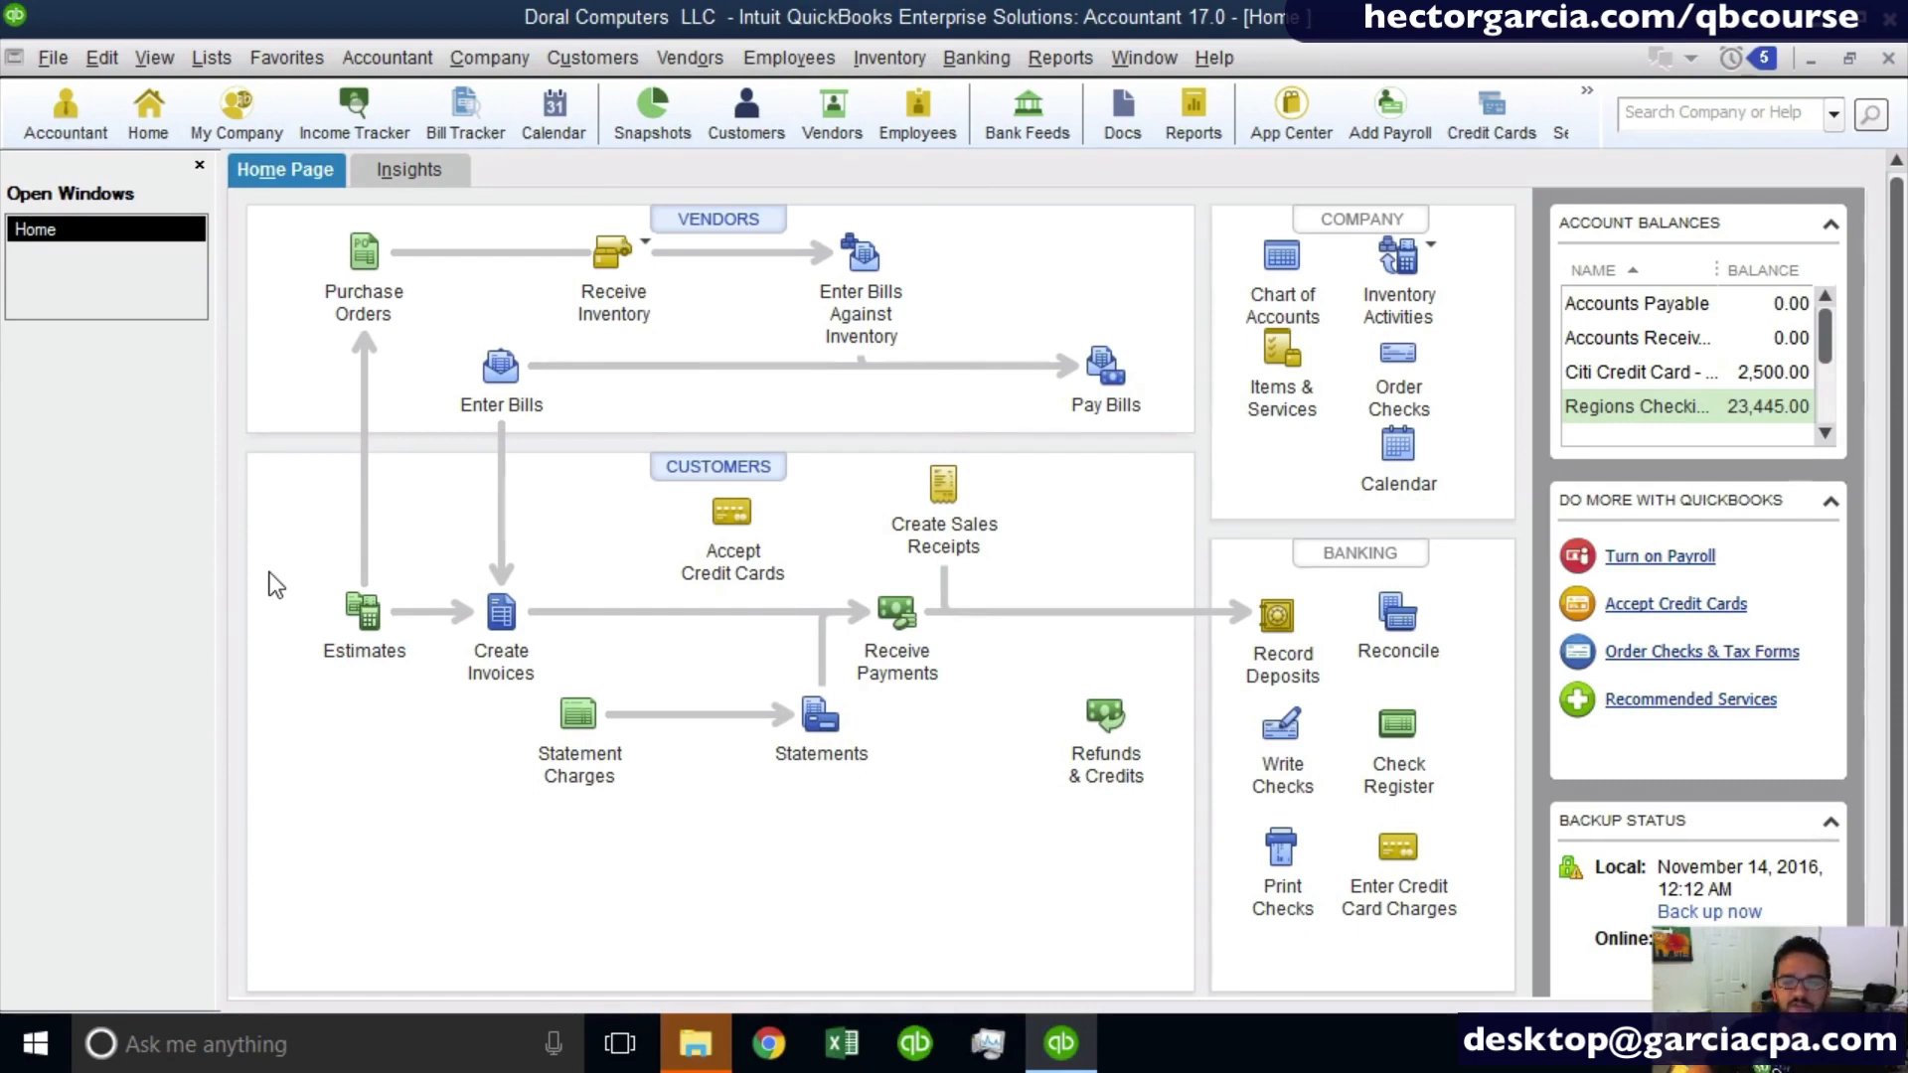
pyautogui.click(376, 634)
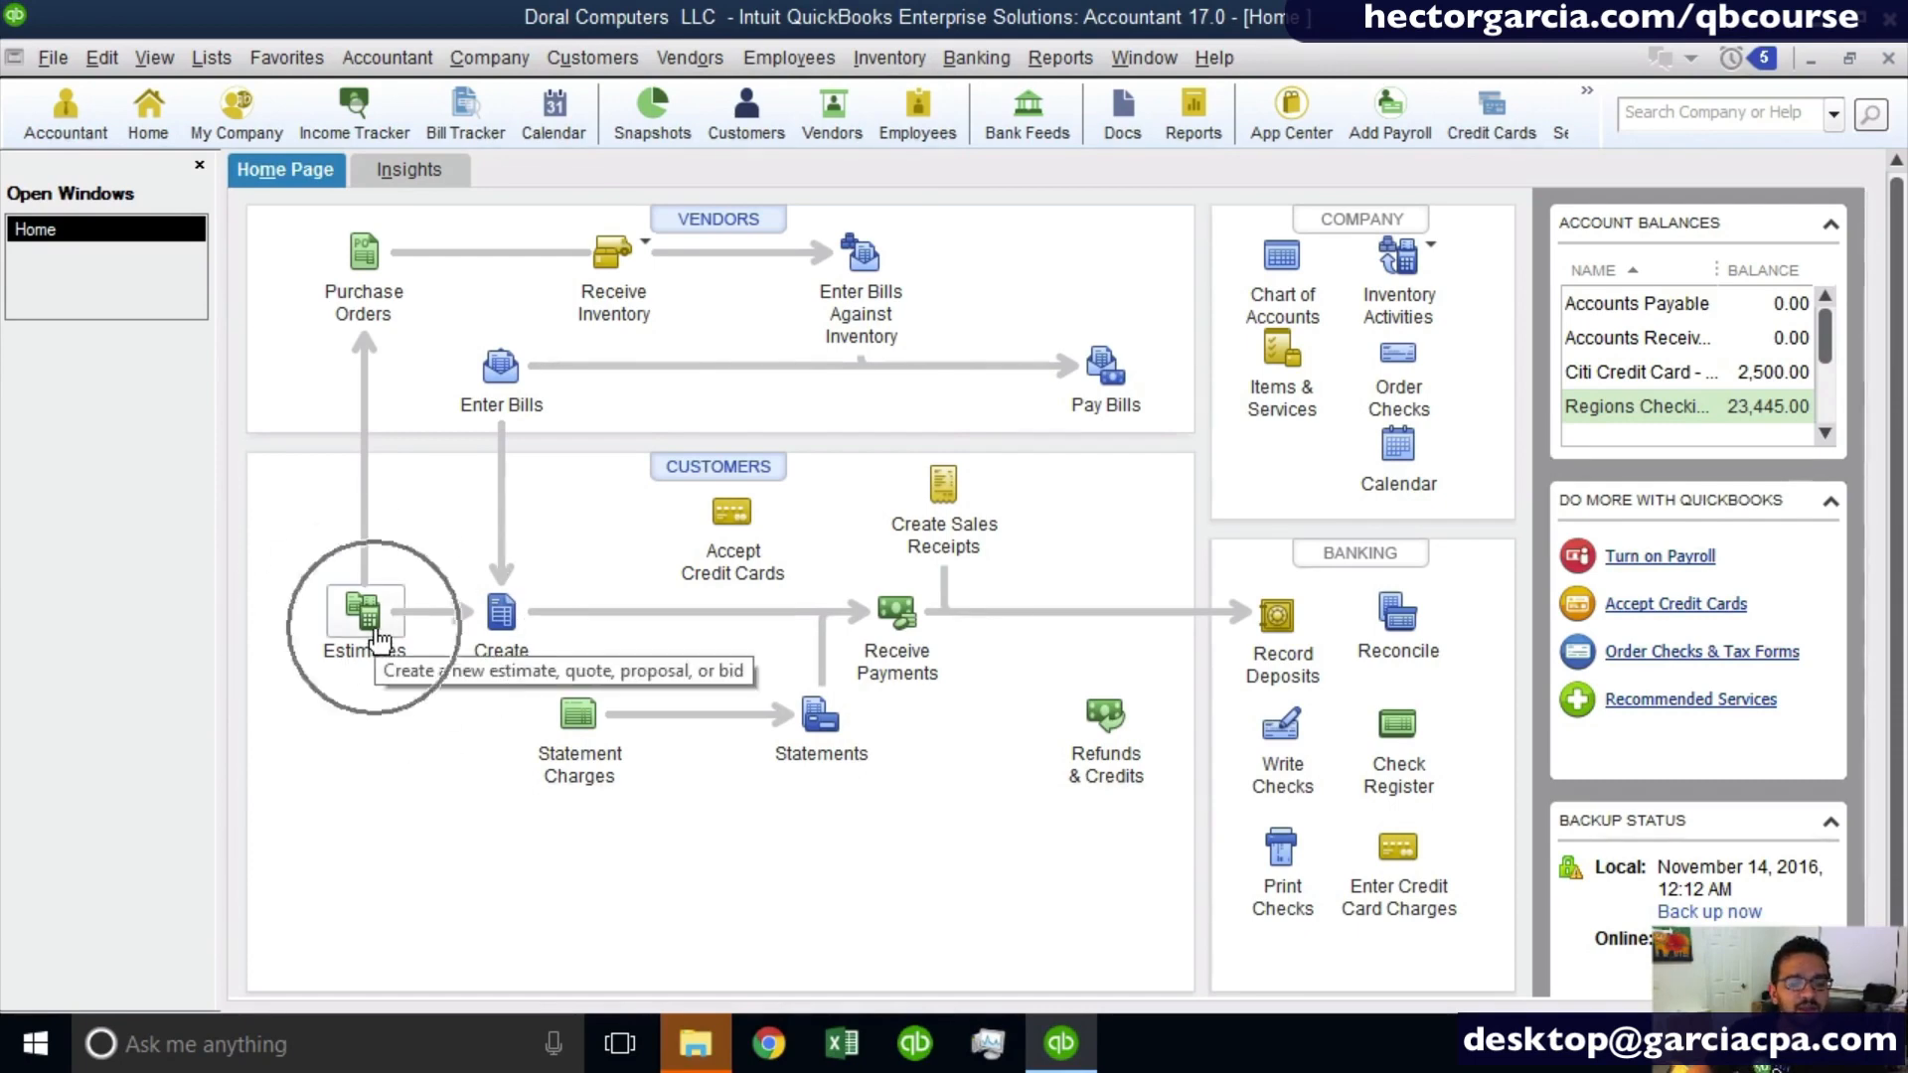
pyautogui.press('ctrl')
pyautogui.press('ctrl')
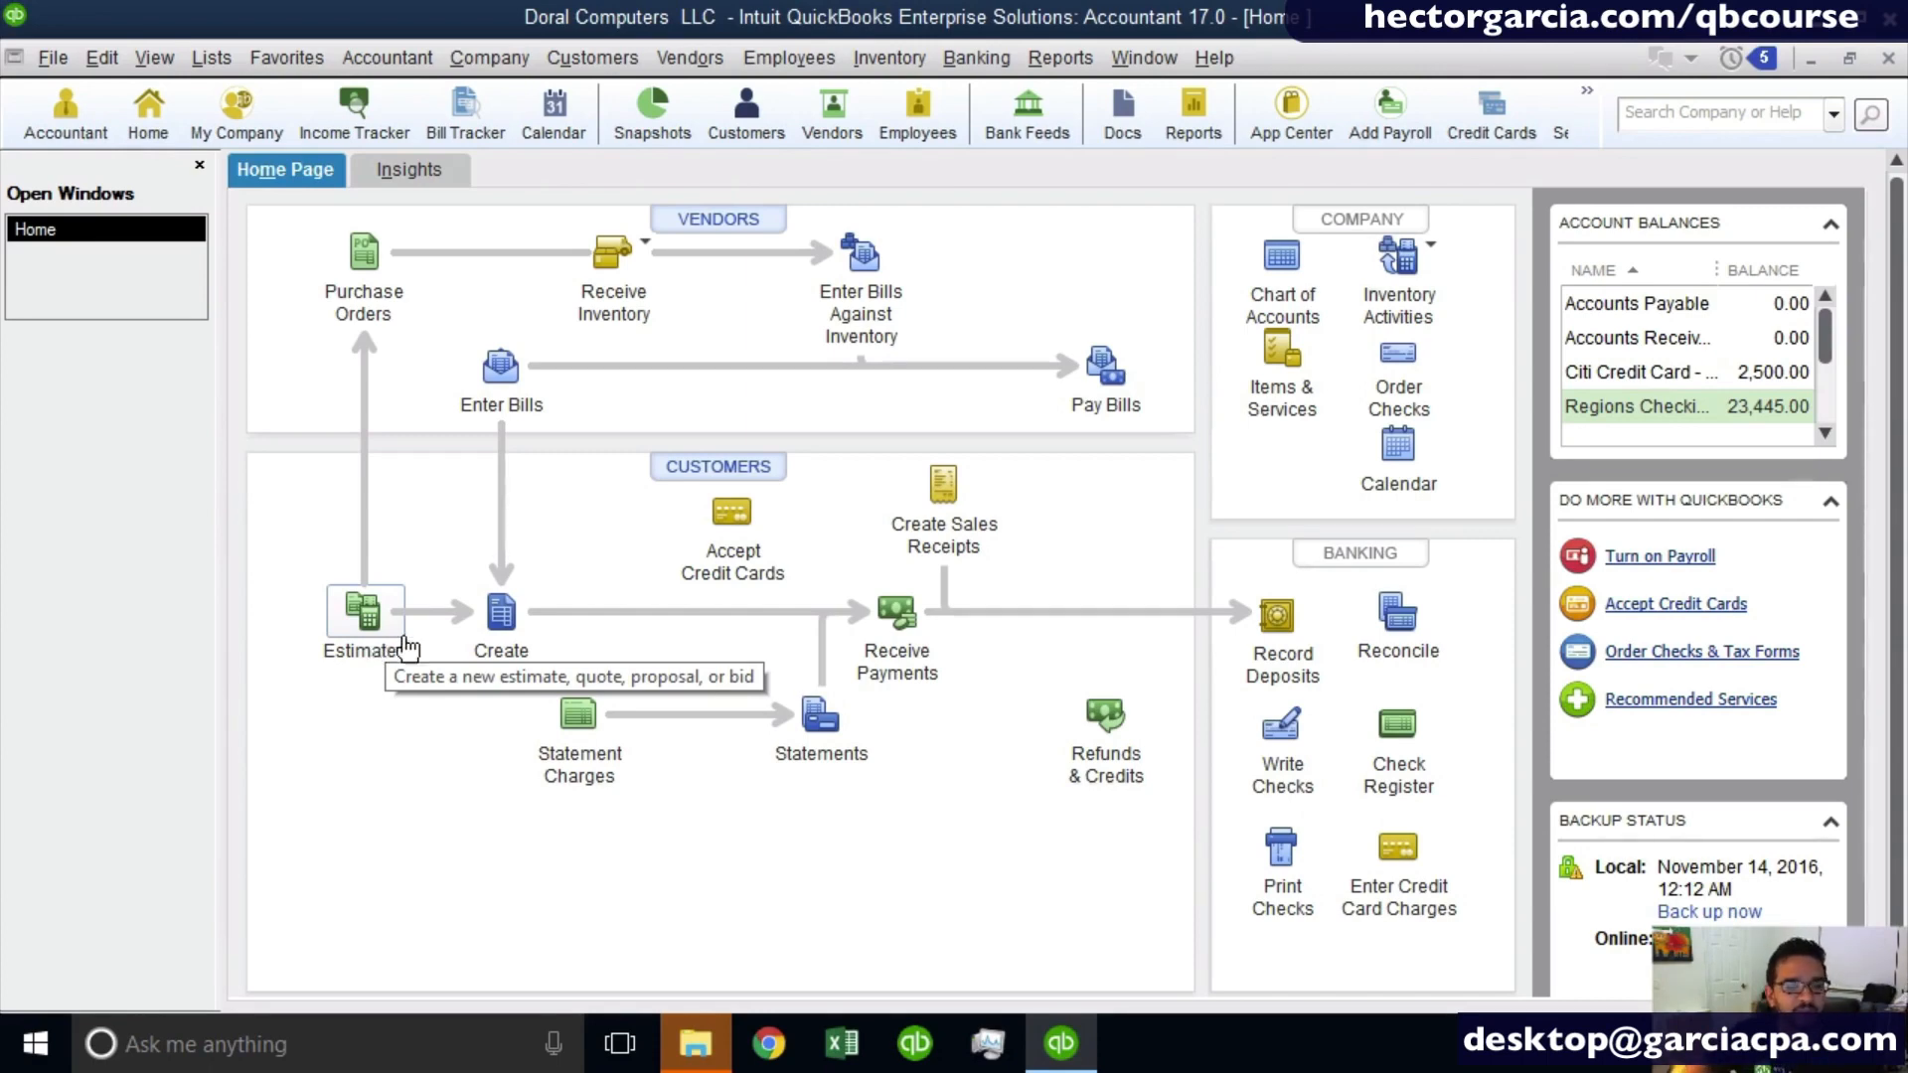
pyautogui.press('ctrl')
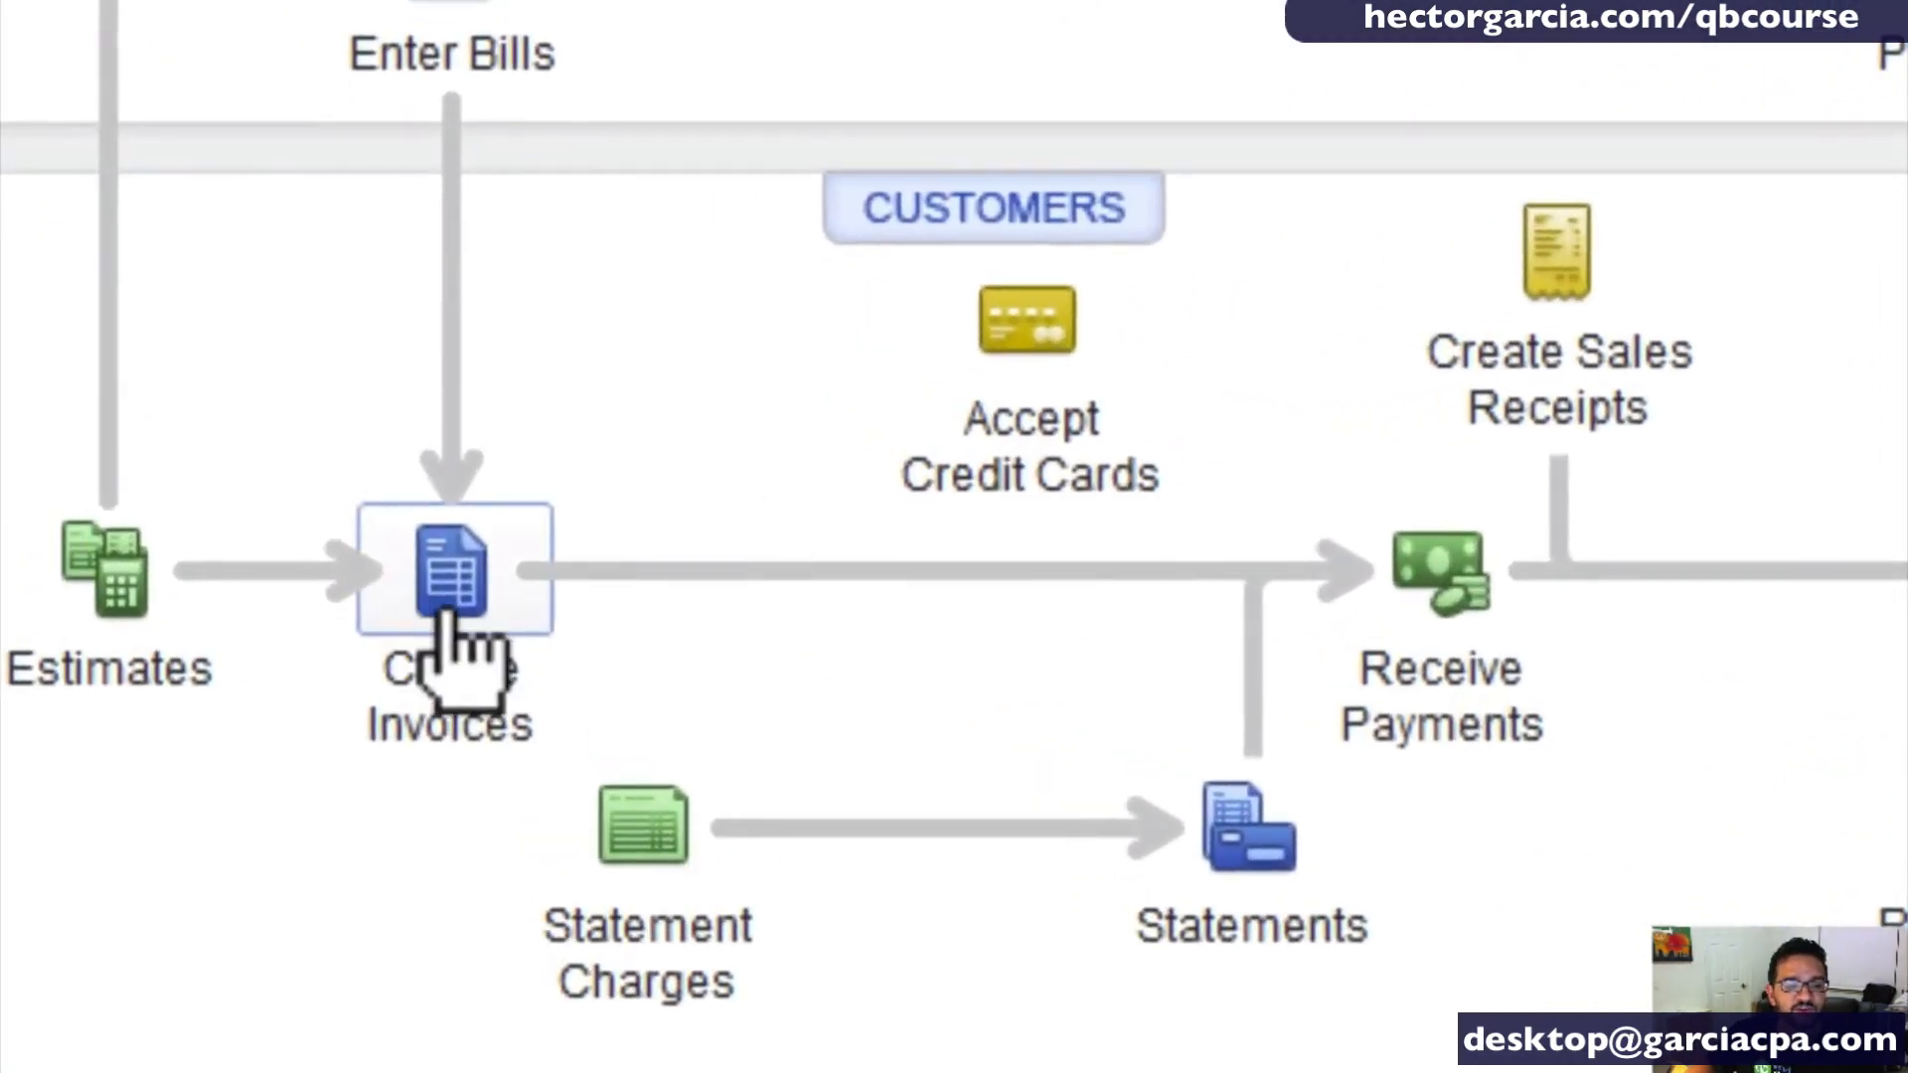
pyautogui.press('ctrl')
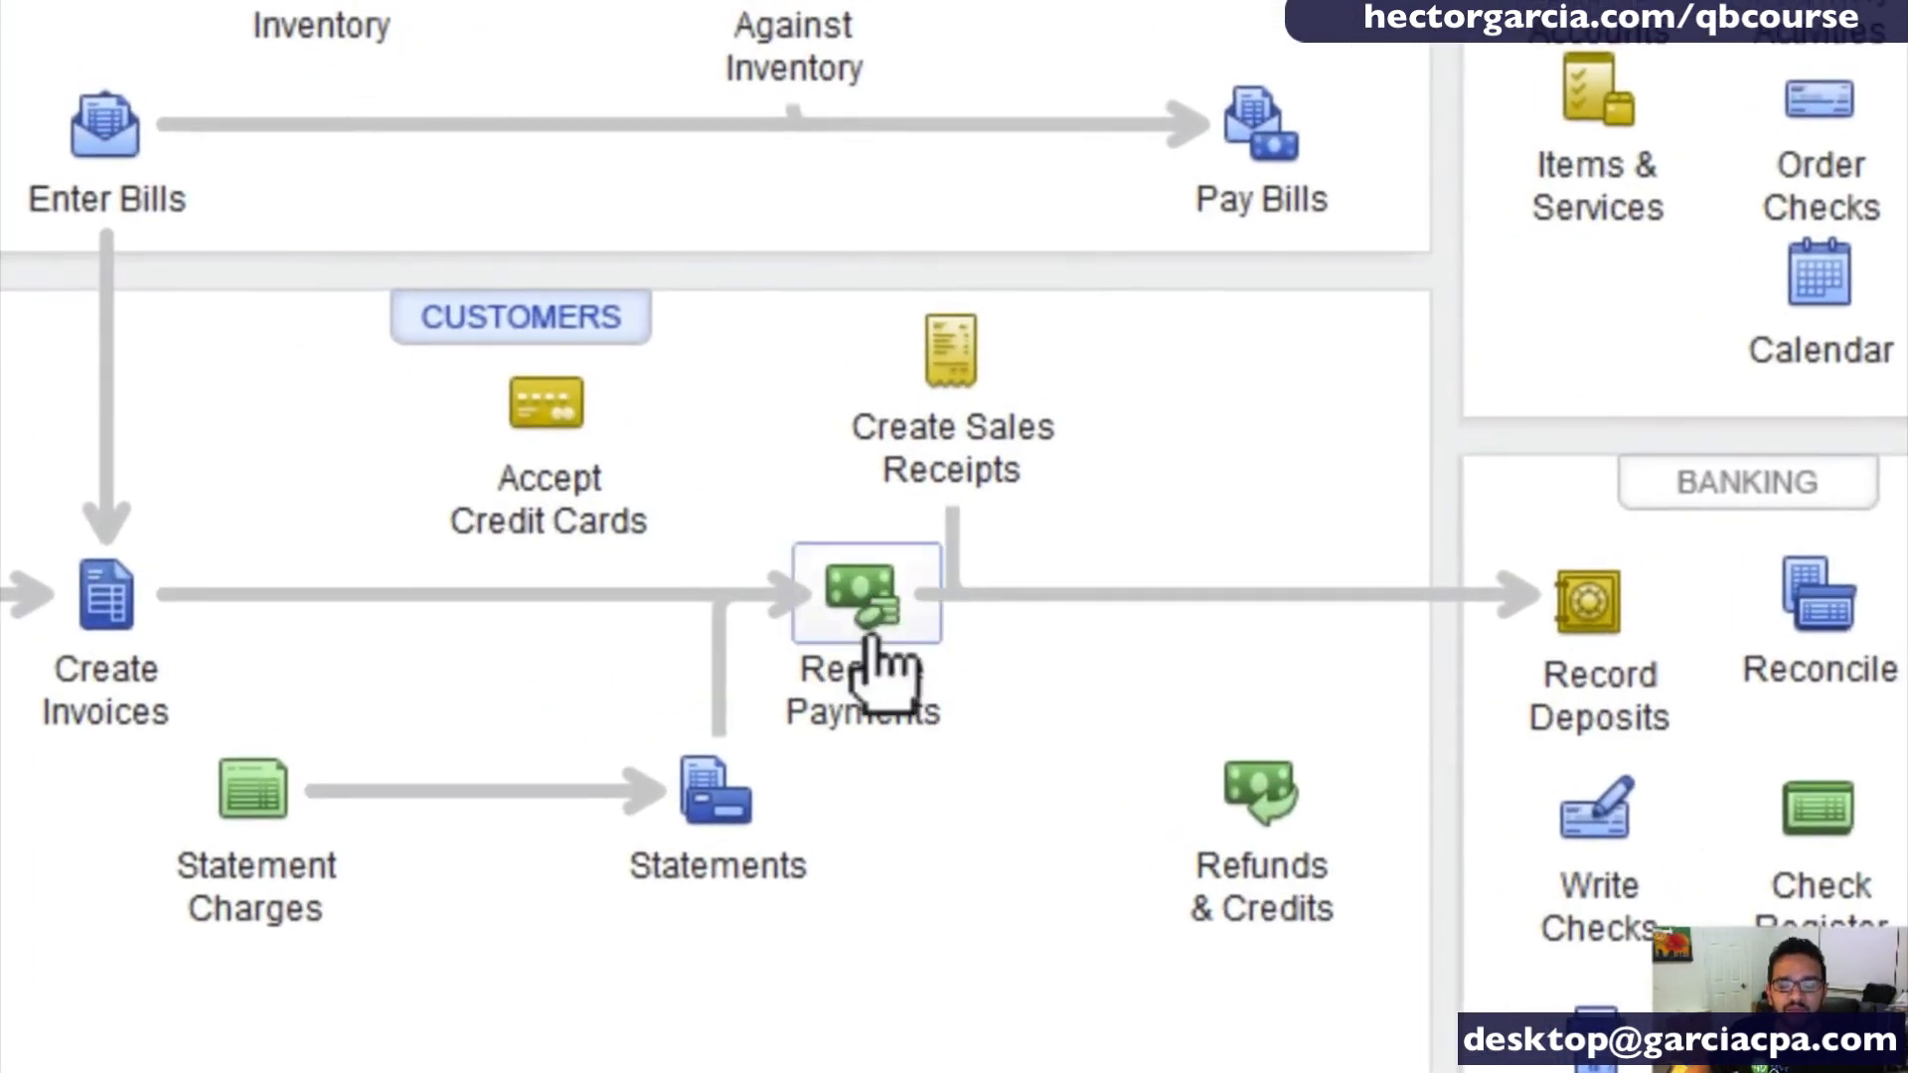
pyautogui.click(973, 613)
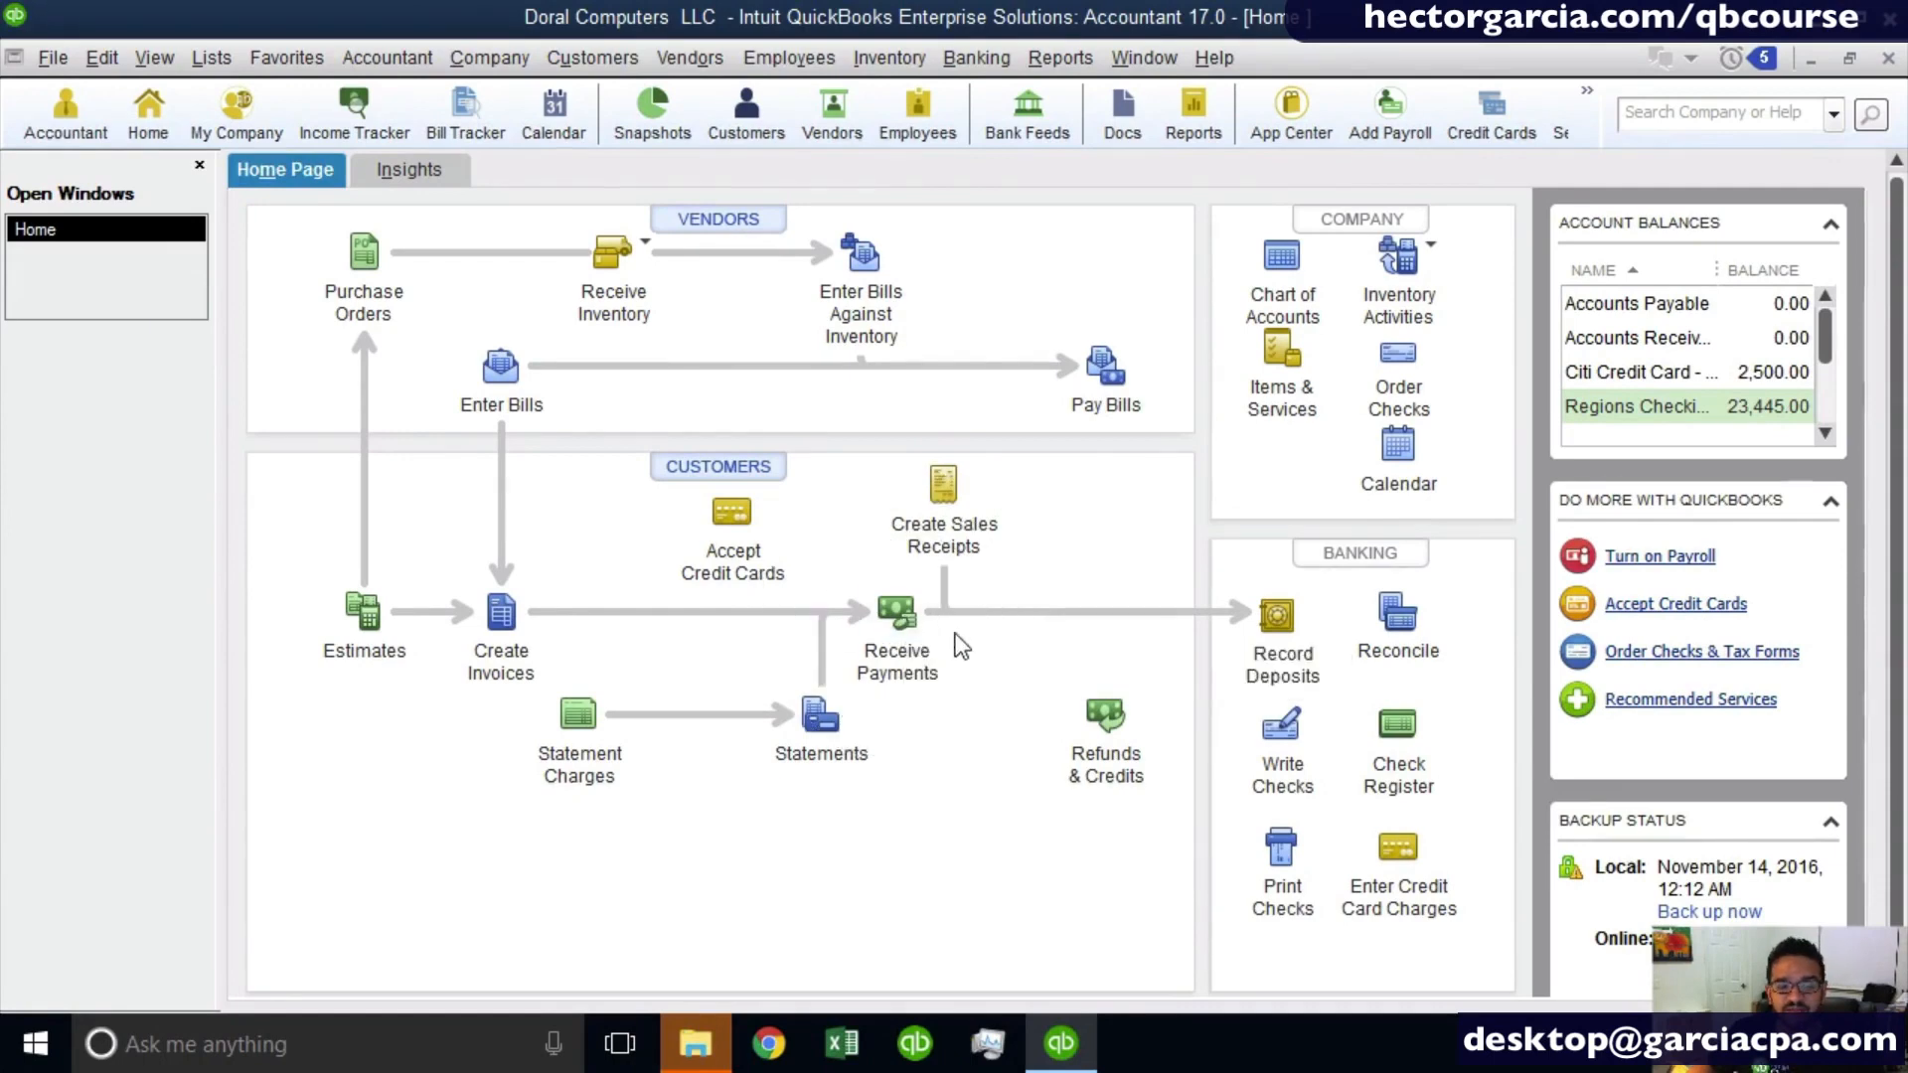
pyautogui.click(920, 616)
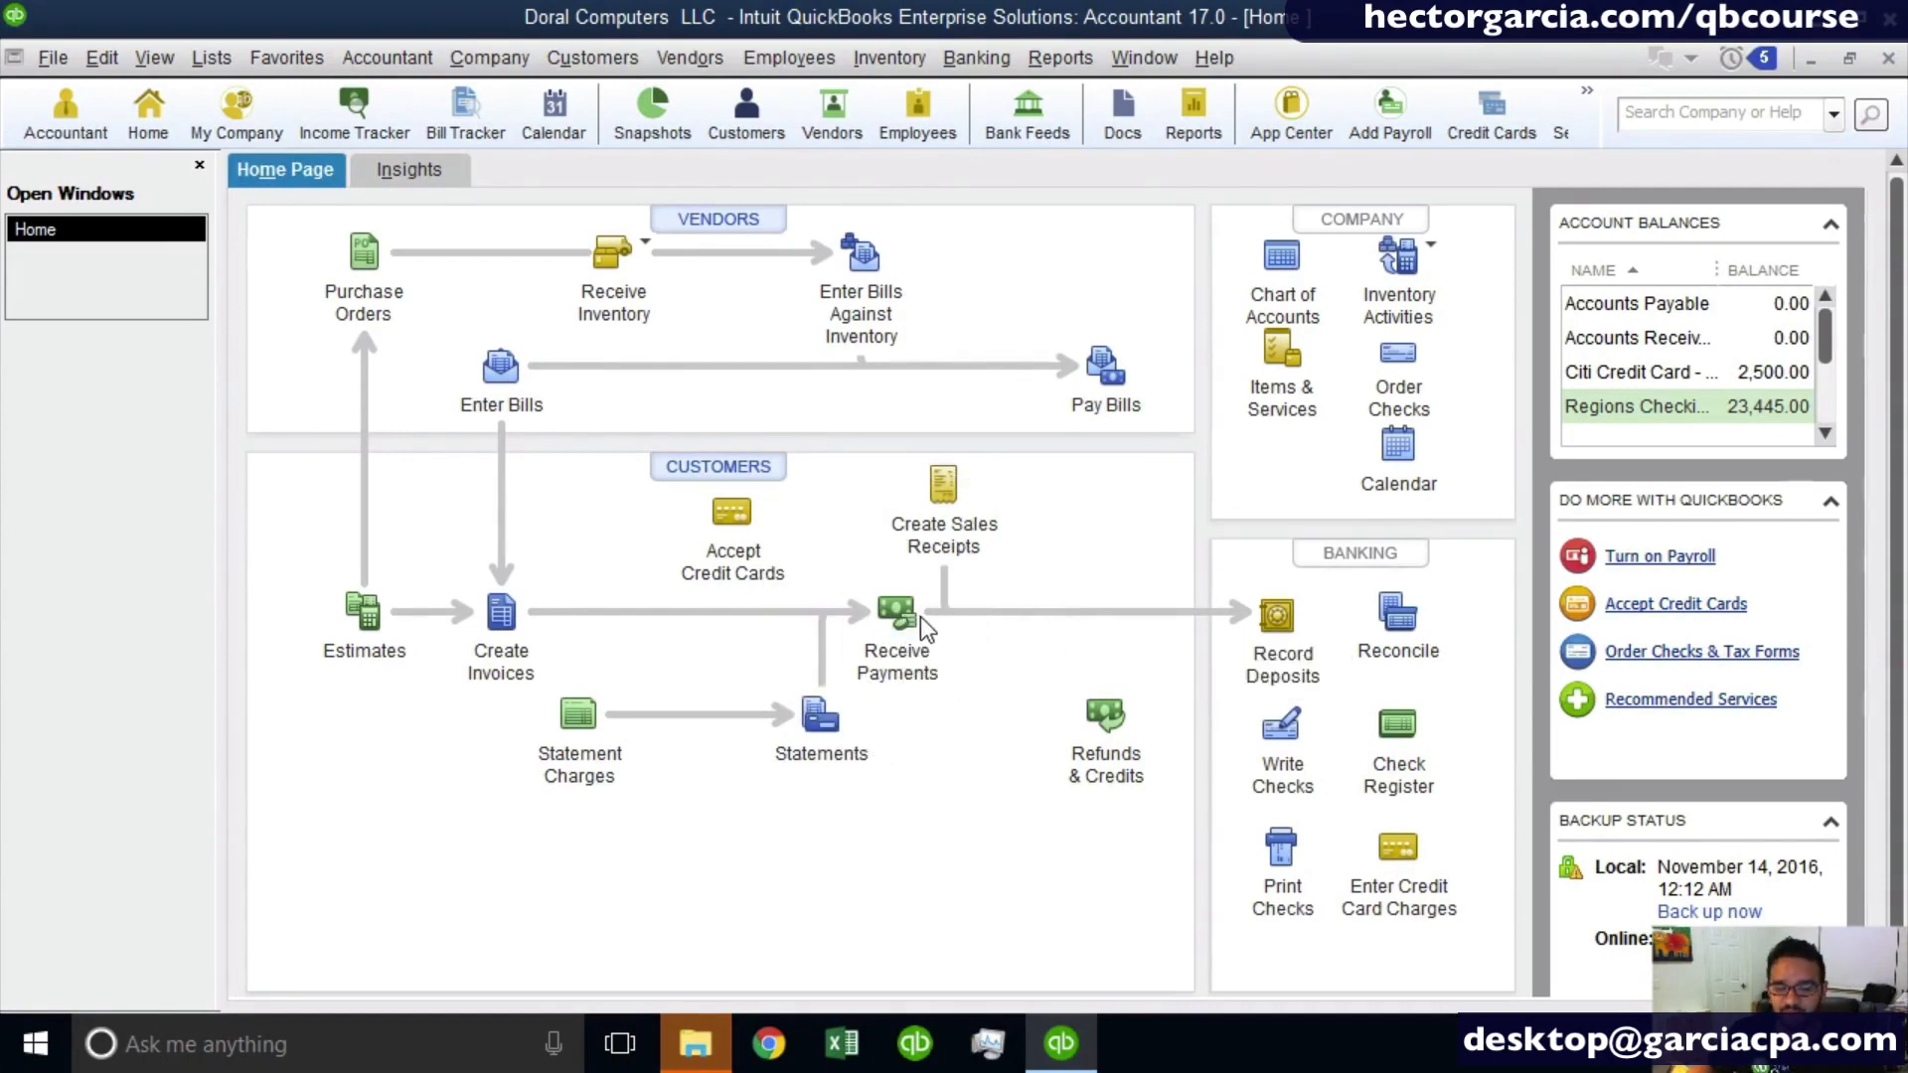
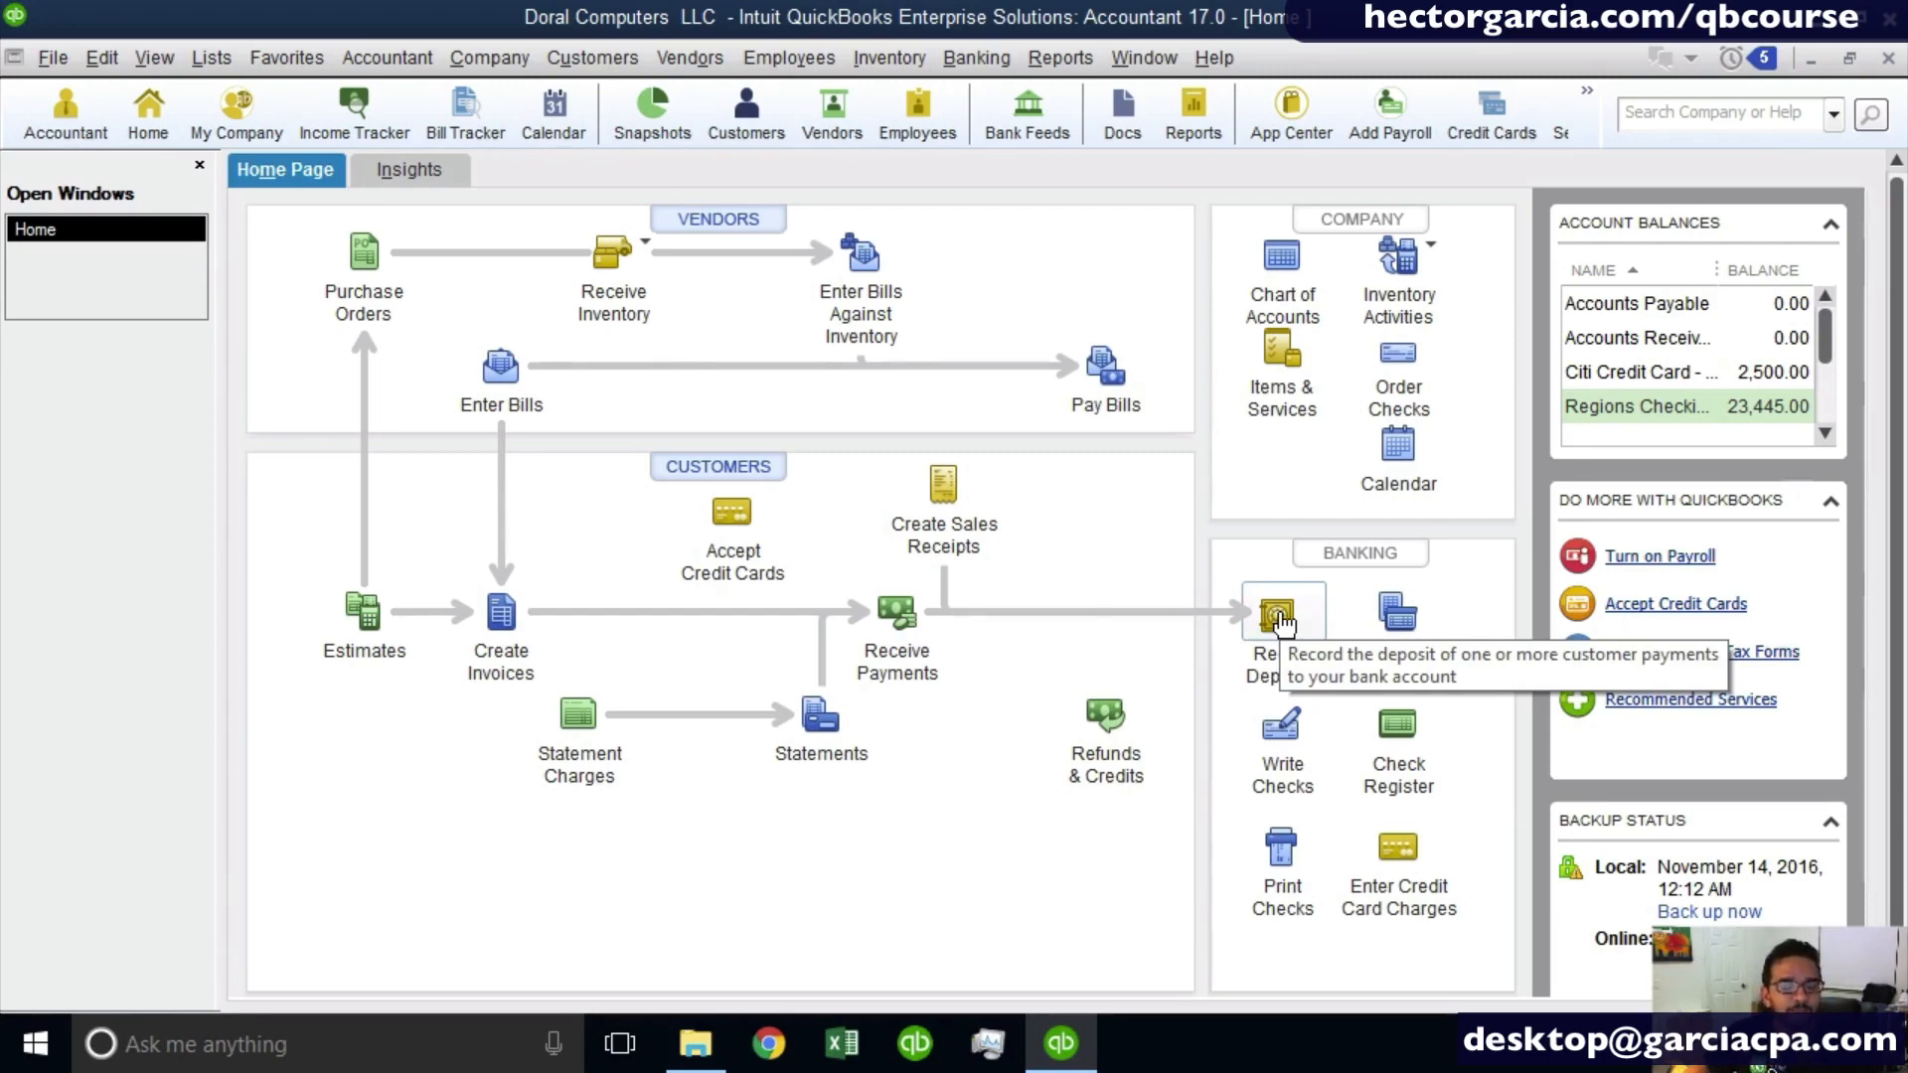
# - Start a new customer estimate and switch the workspace to the Left Icon Bar
pyautogui.click(360, 629)
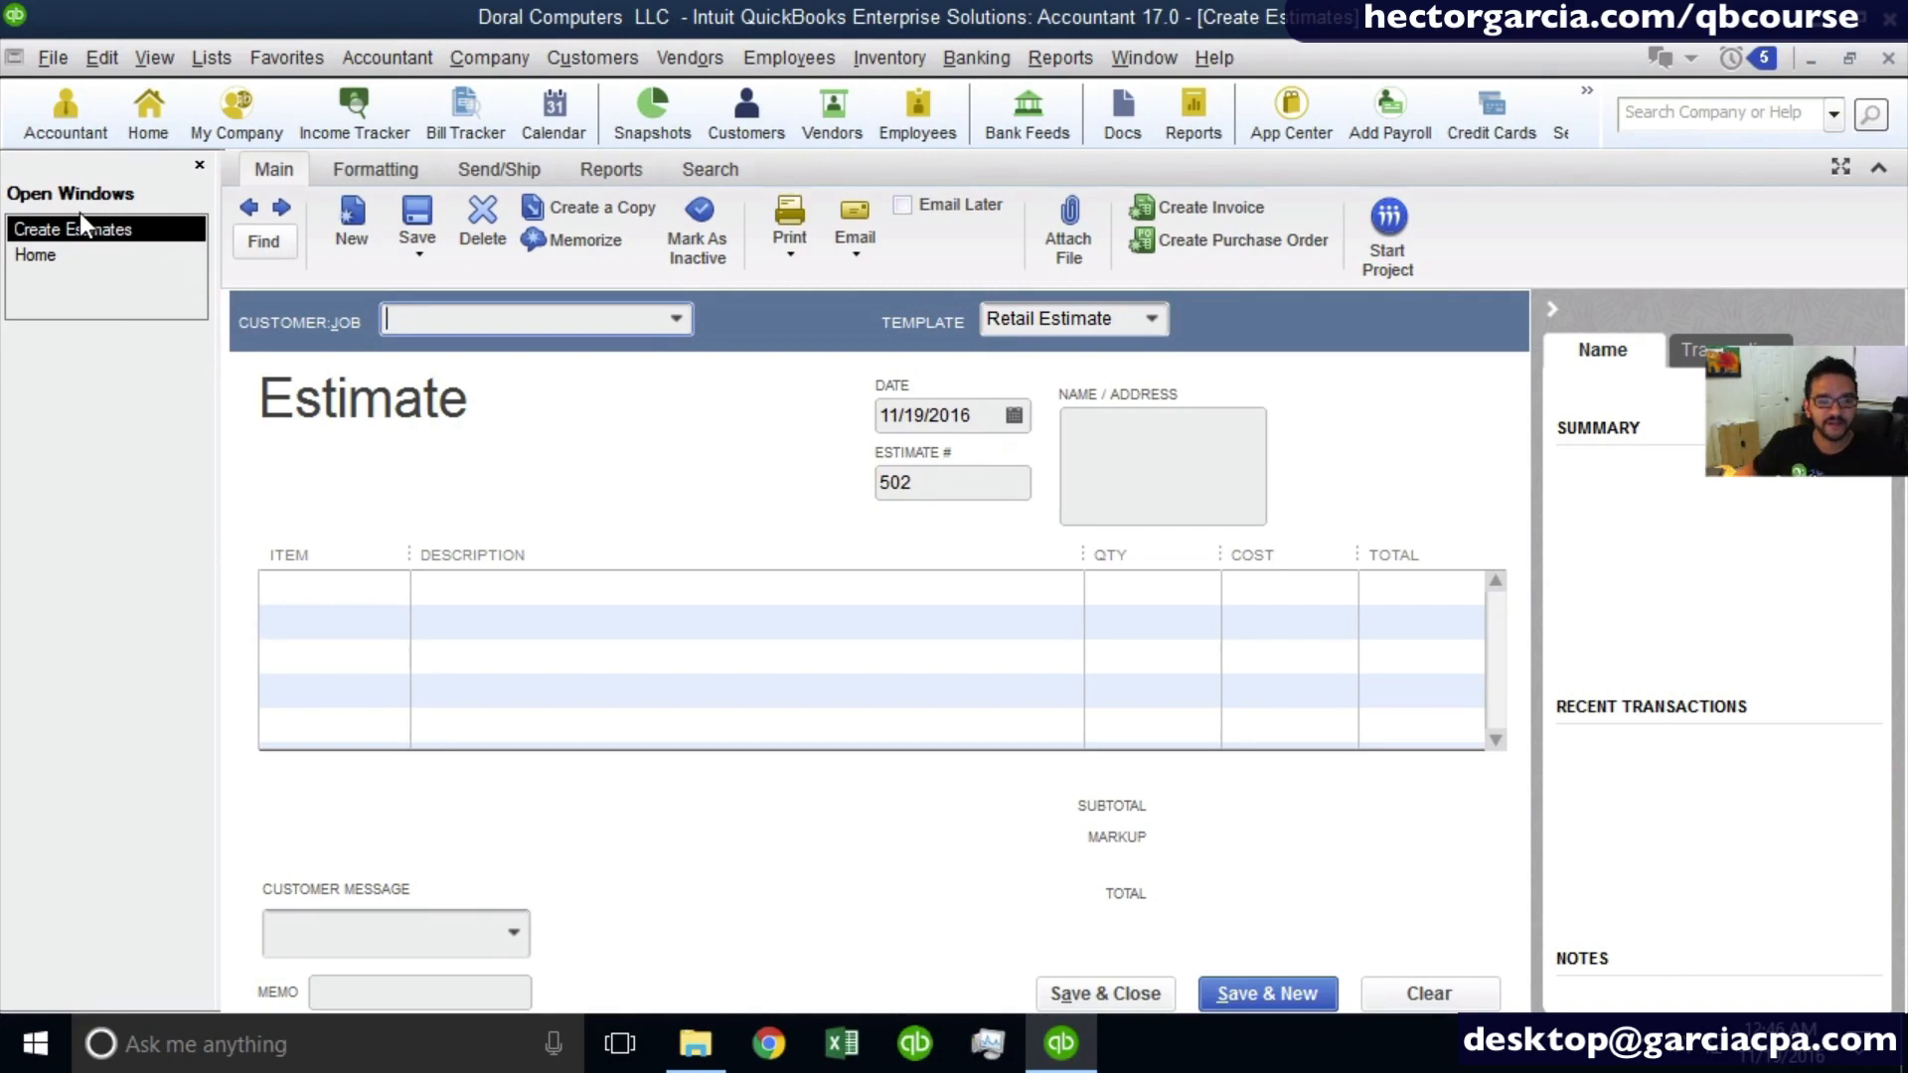
pyautogui.click(217, 58)
pyautogui.moveTo(159, 55)
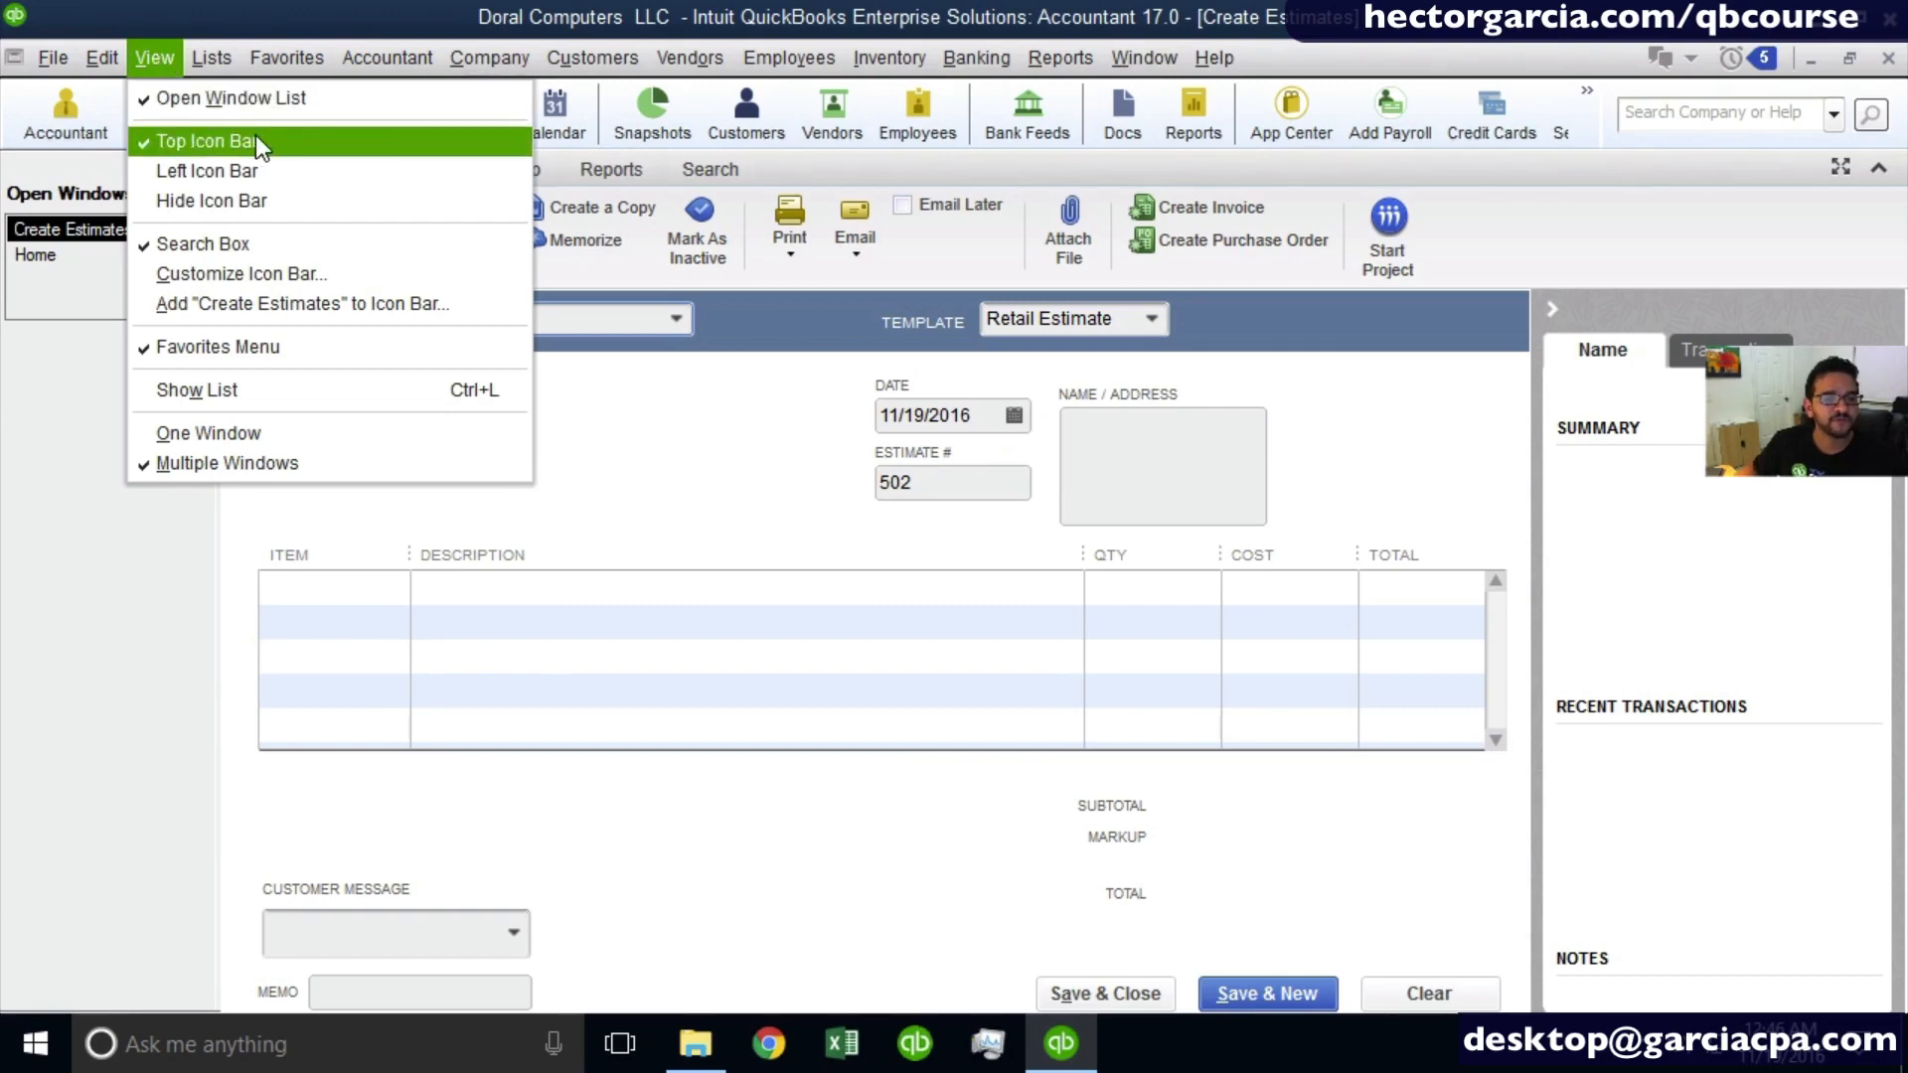
pyautogui.click(223, 171)
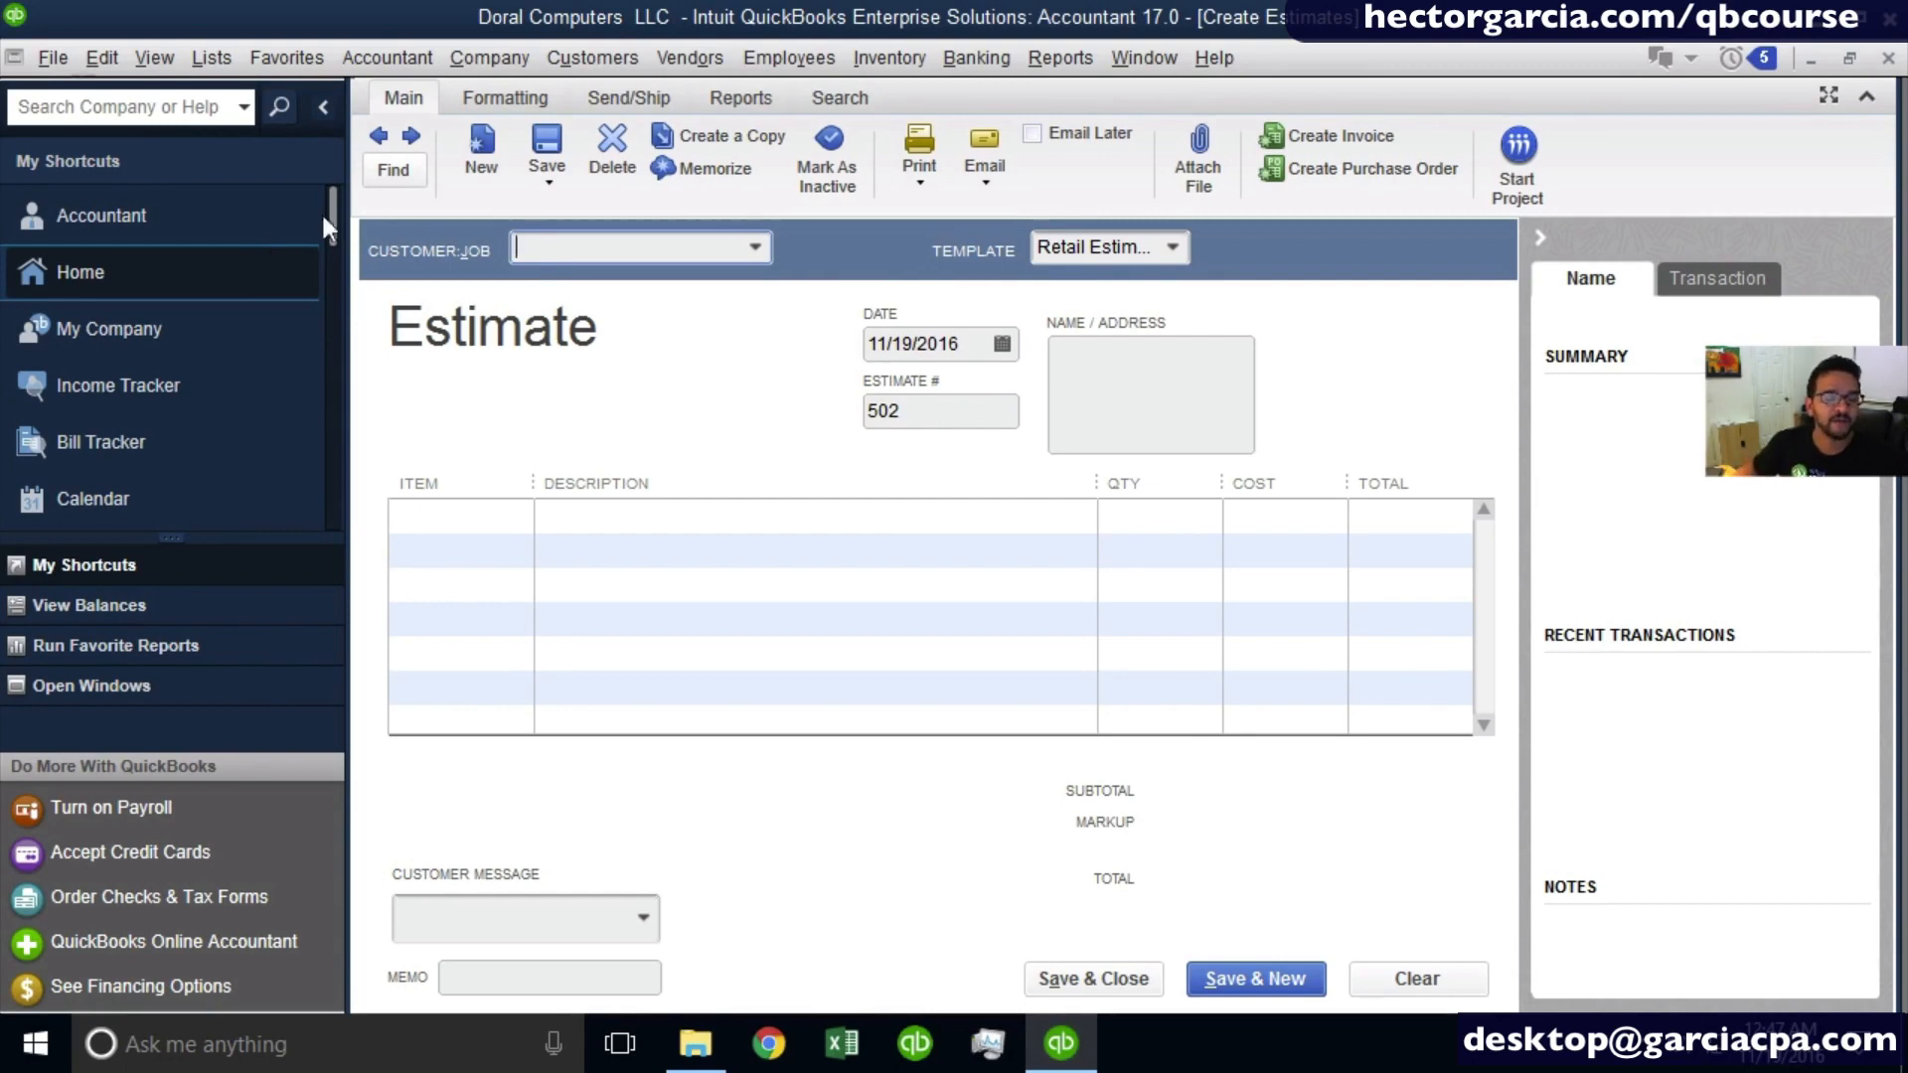
# - Collapse the shortcuts bar, view the transaction details beside the estimate, and collapse that side pane
pyautogui.click(324, 110)
pyautogui.click(332, 111)
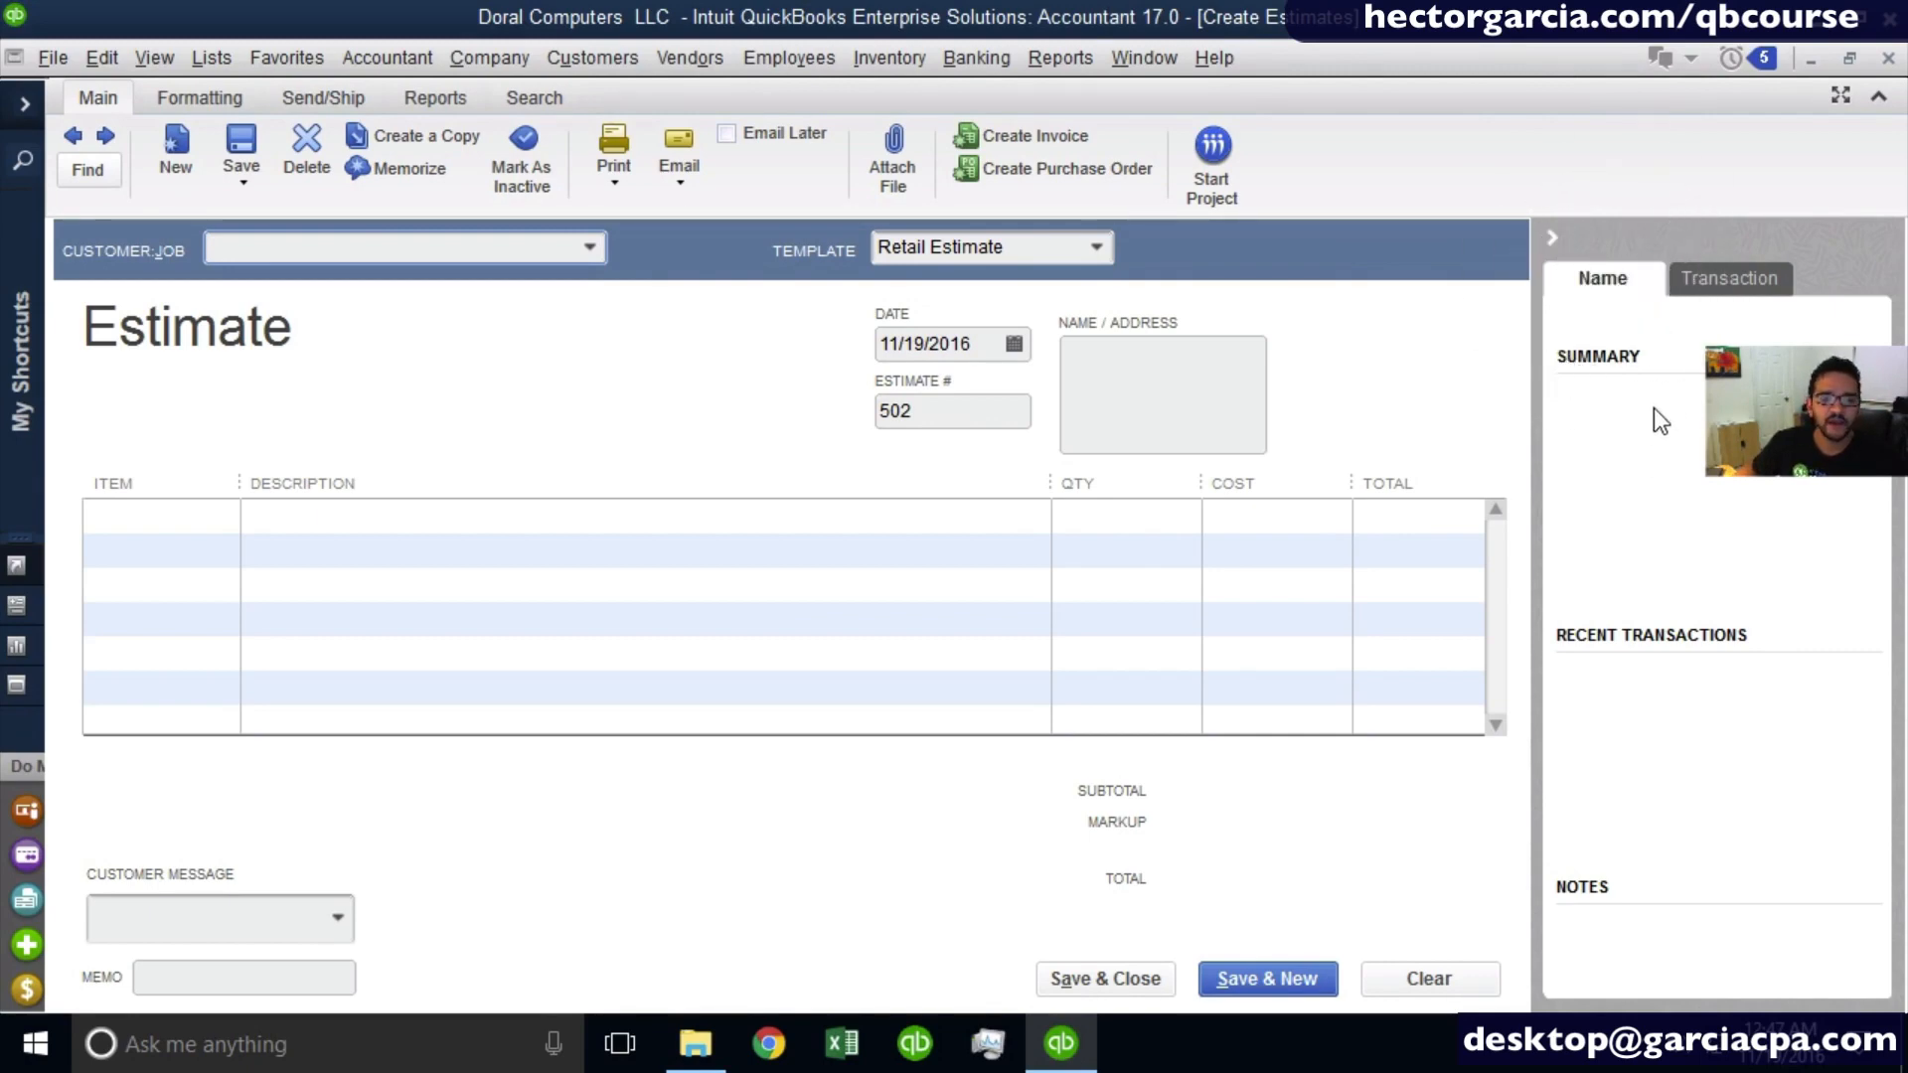
pyautogui.click(1737, 270)
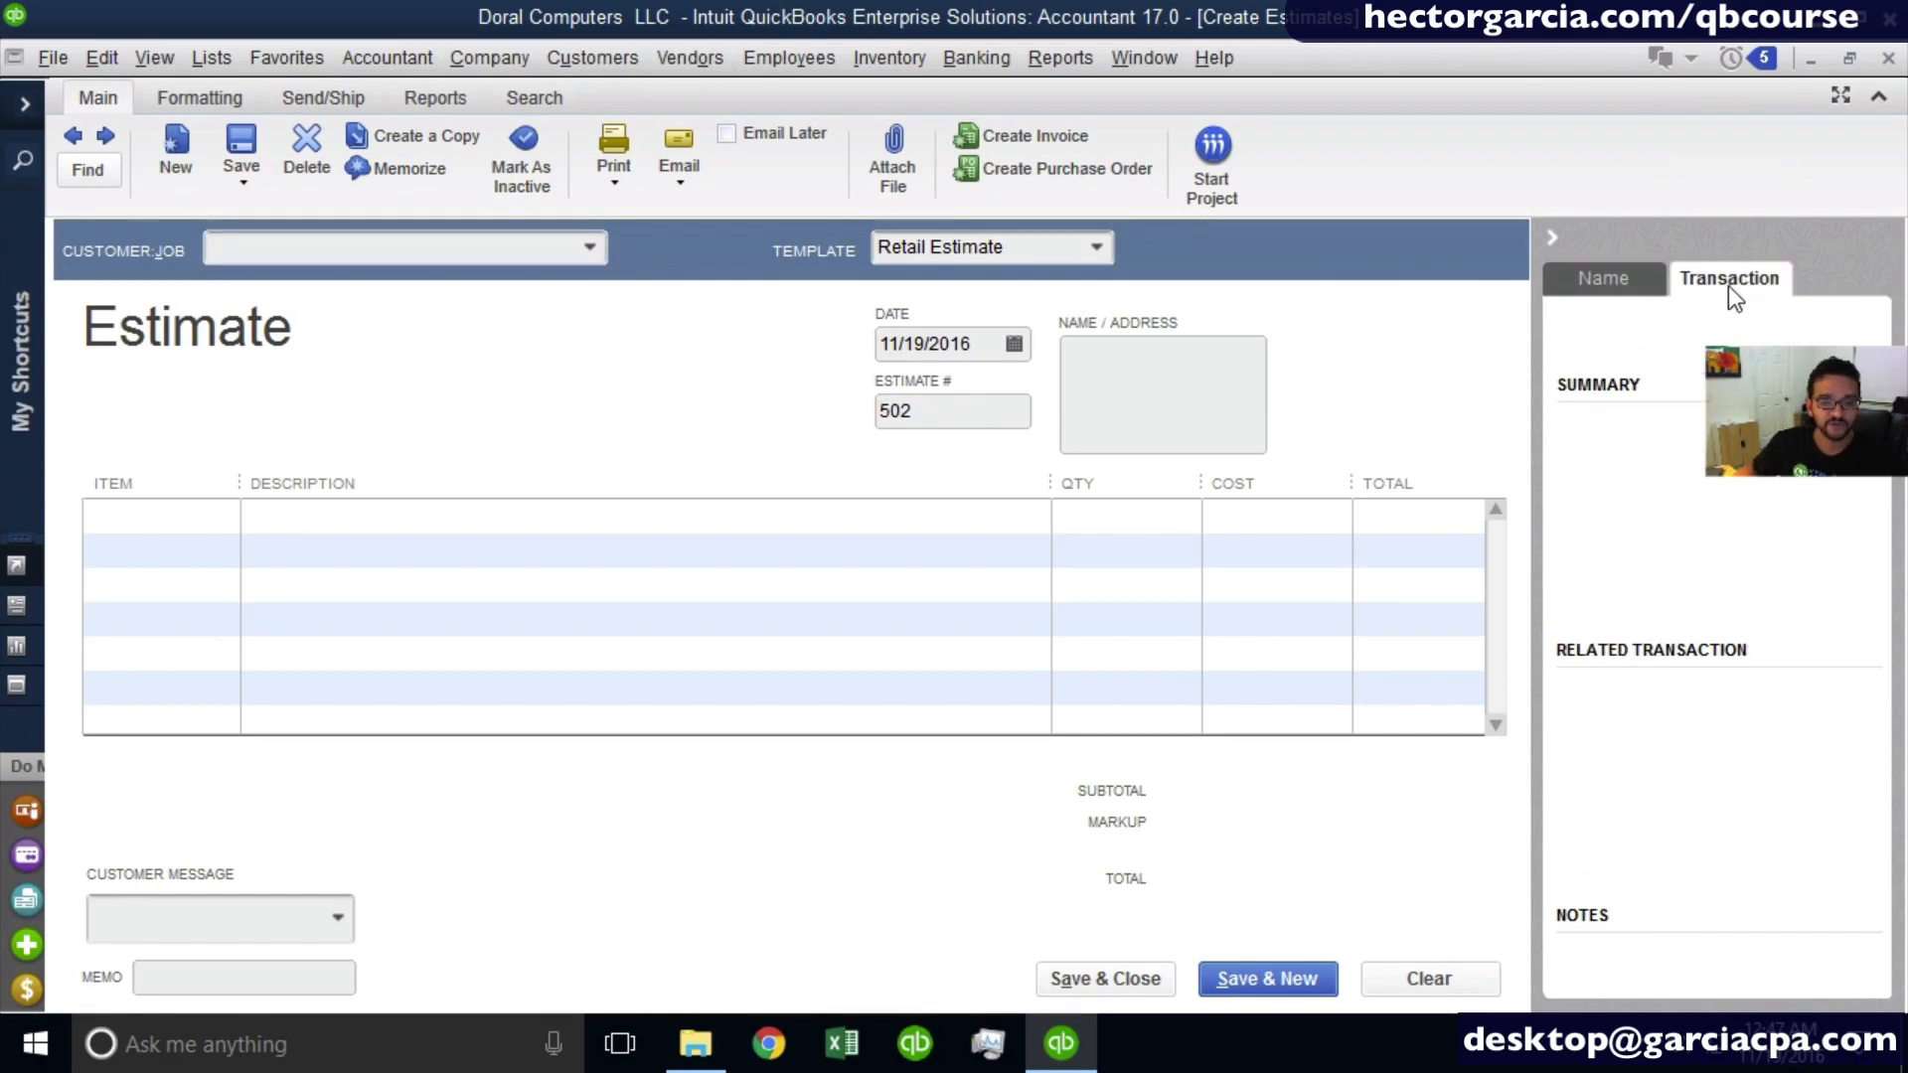
pyautogui.click(1553, 240)
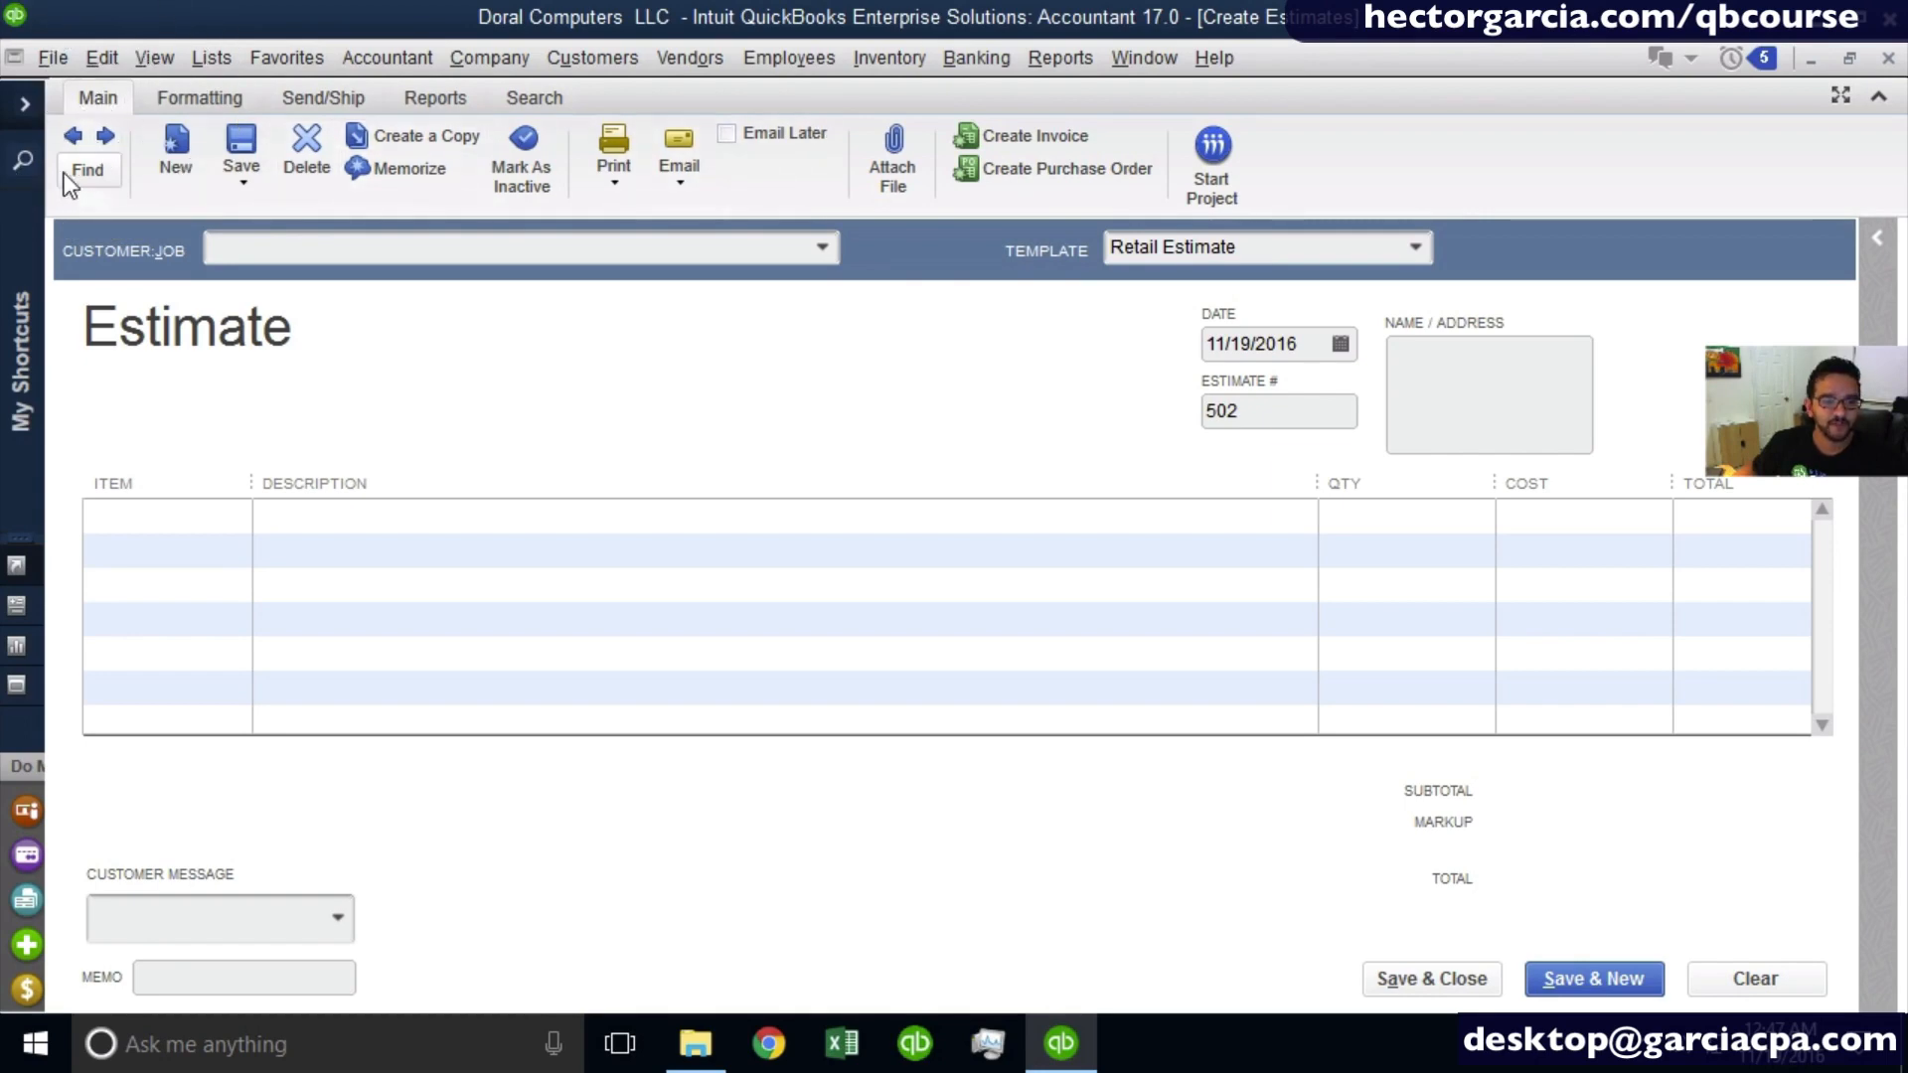
# - Examine the formatting, shipping, reporting and search commands available for the estimate, ending on its main commands
pyautogui.click(201, 97)
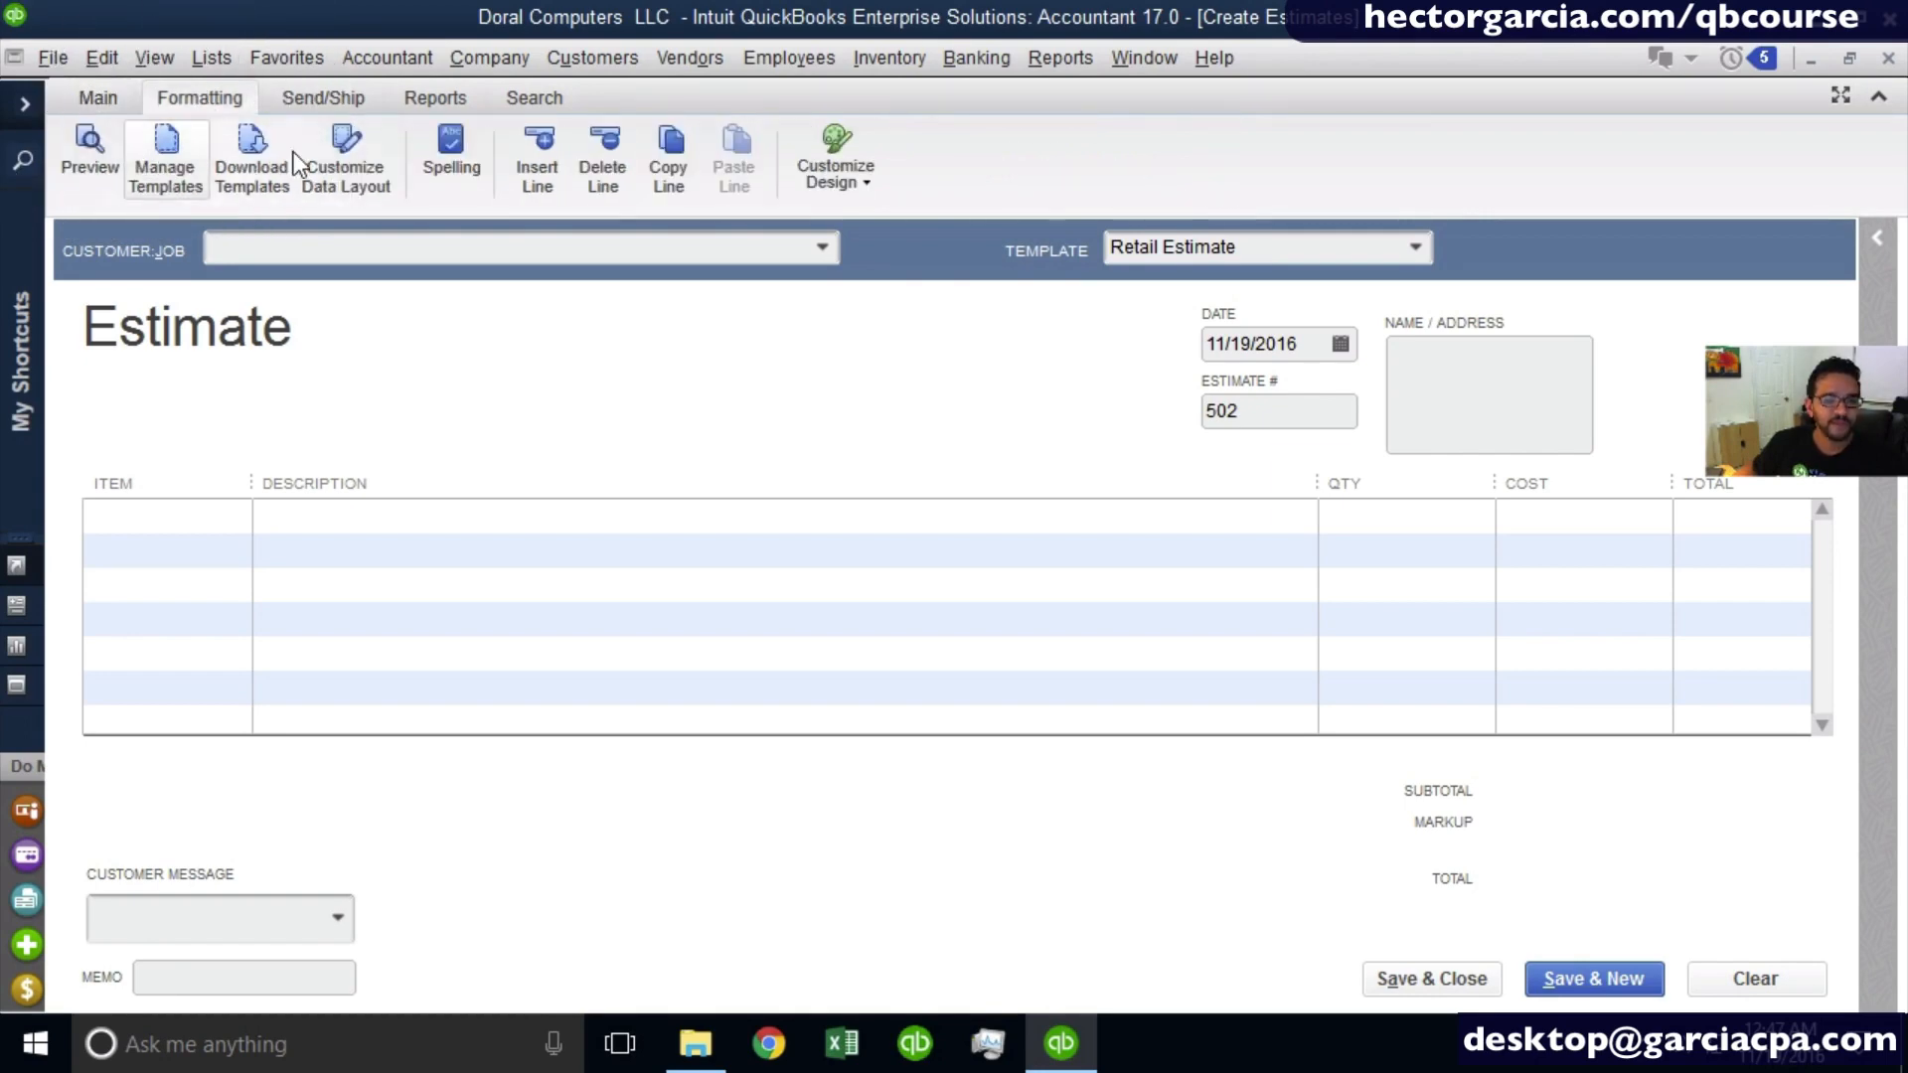
pyautogui.click(355, 95)
pyautogui.click(437, 97)
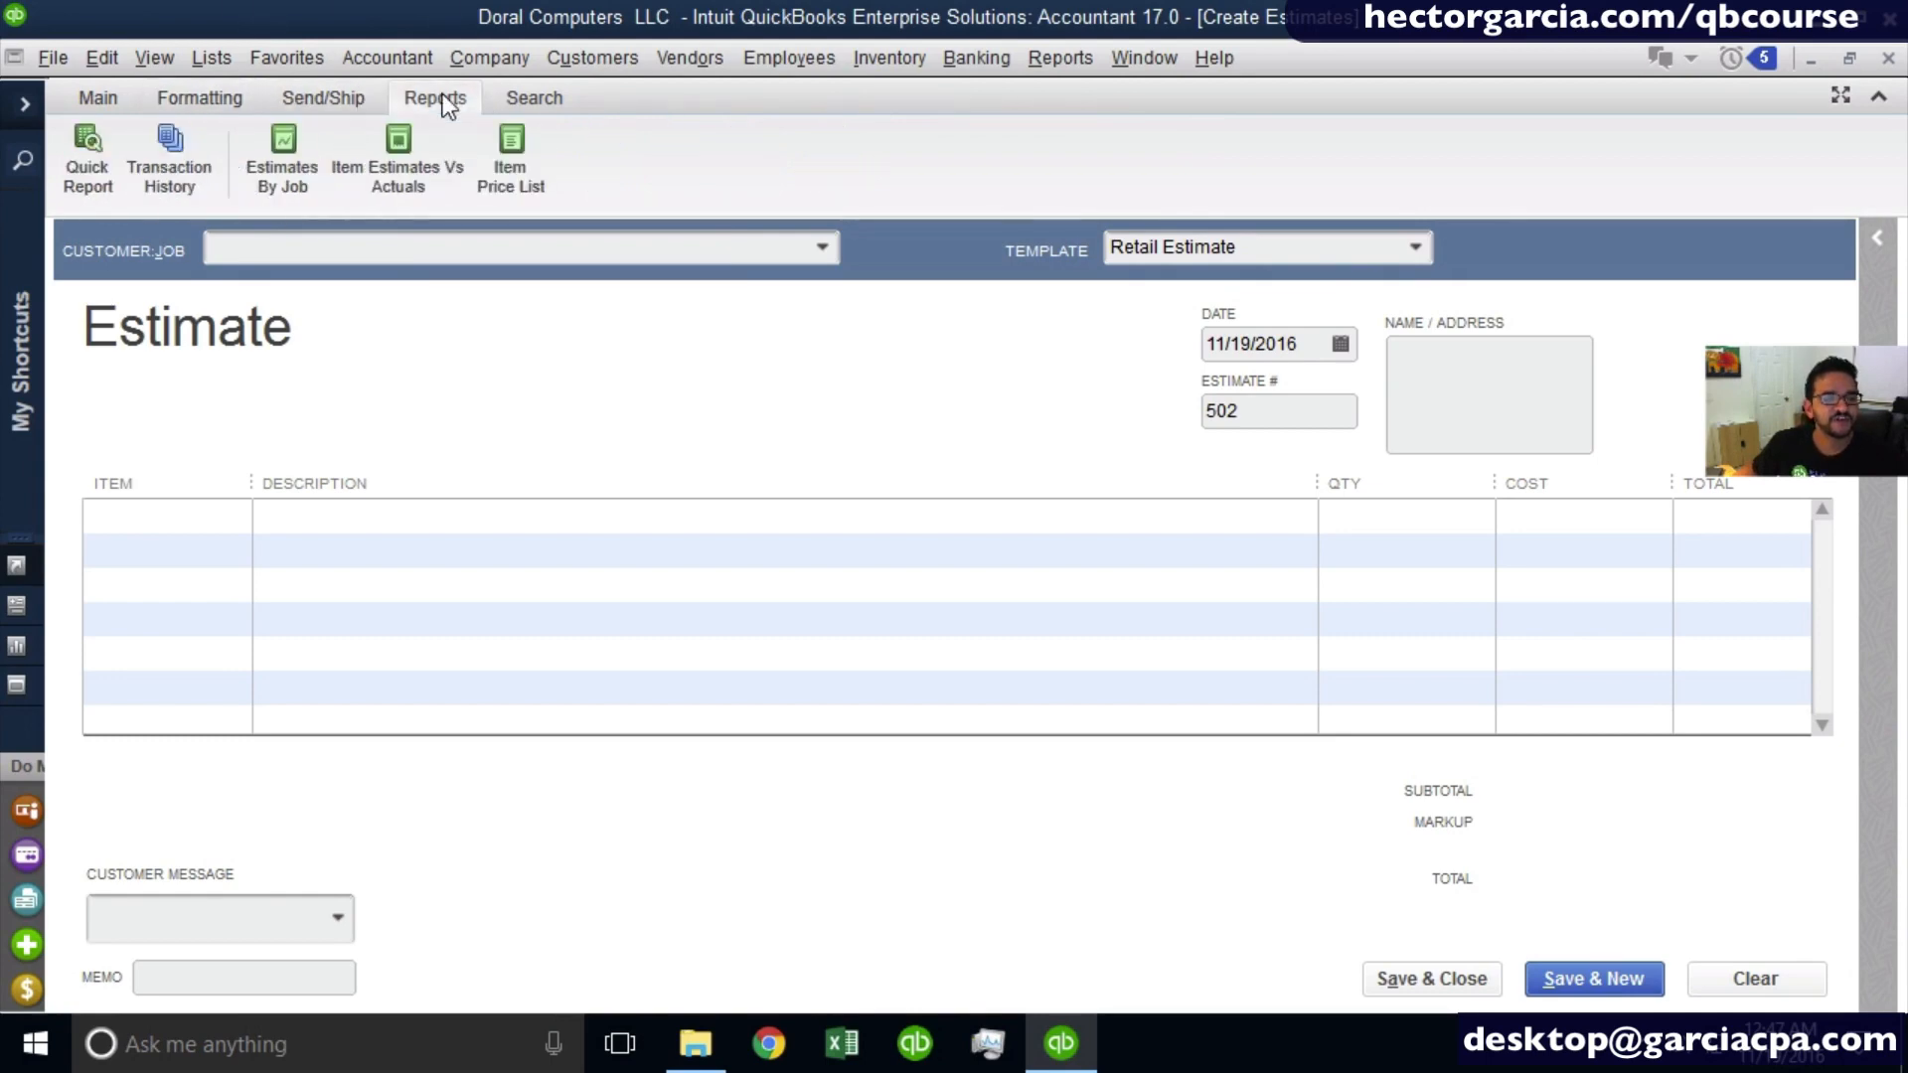
pyautogui.click(547, 92)
pyautogui.click(80, 105)
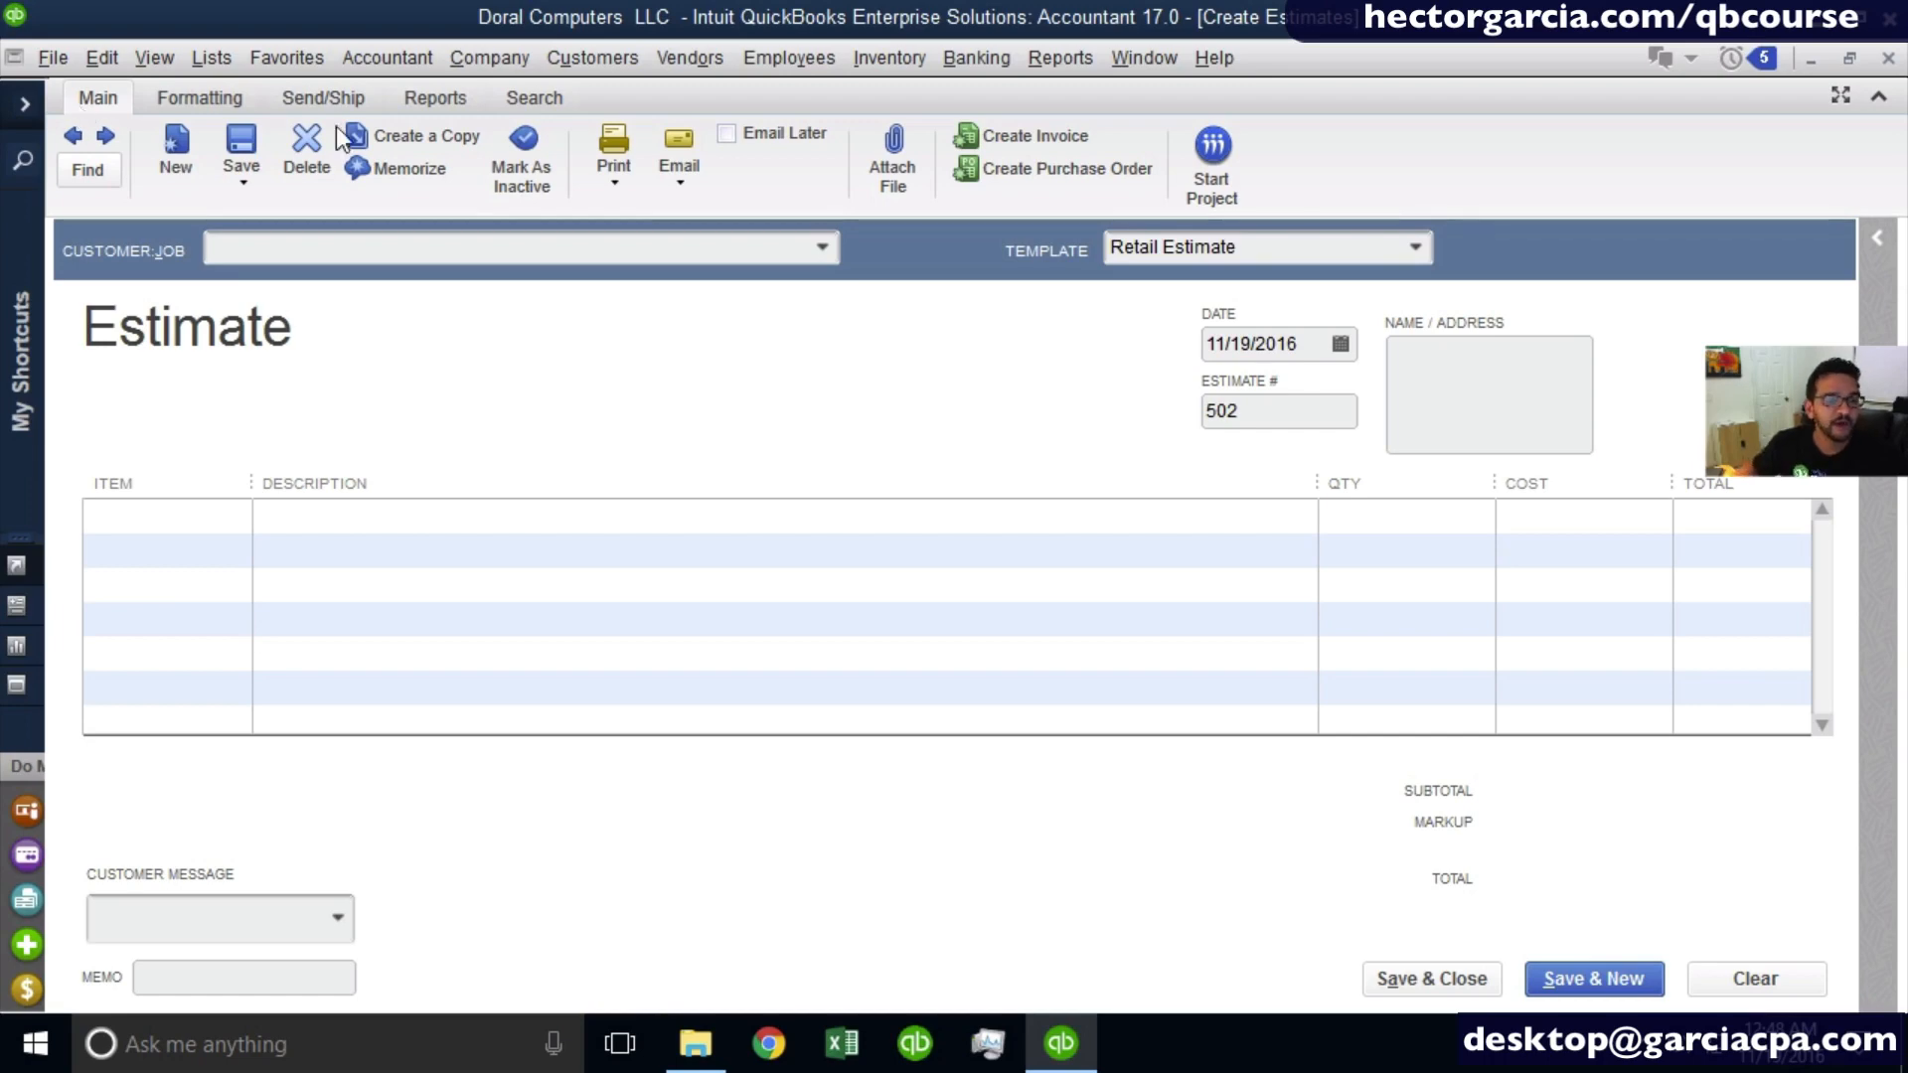
# - Start adding a new customer from within the estimate and enter the customer's first and last name
pyautogui.click(810, 246)
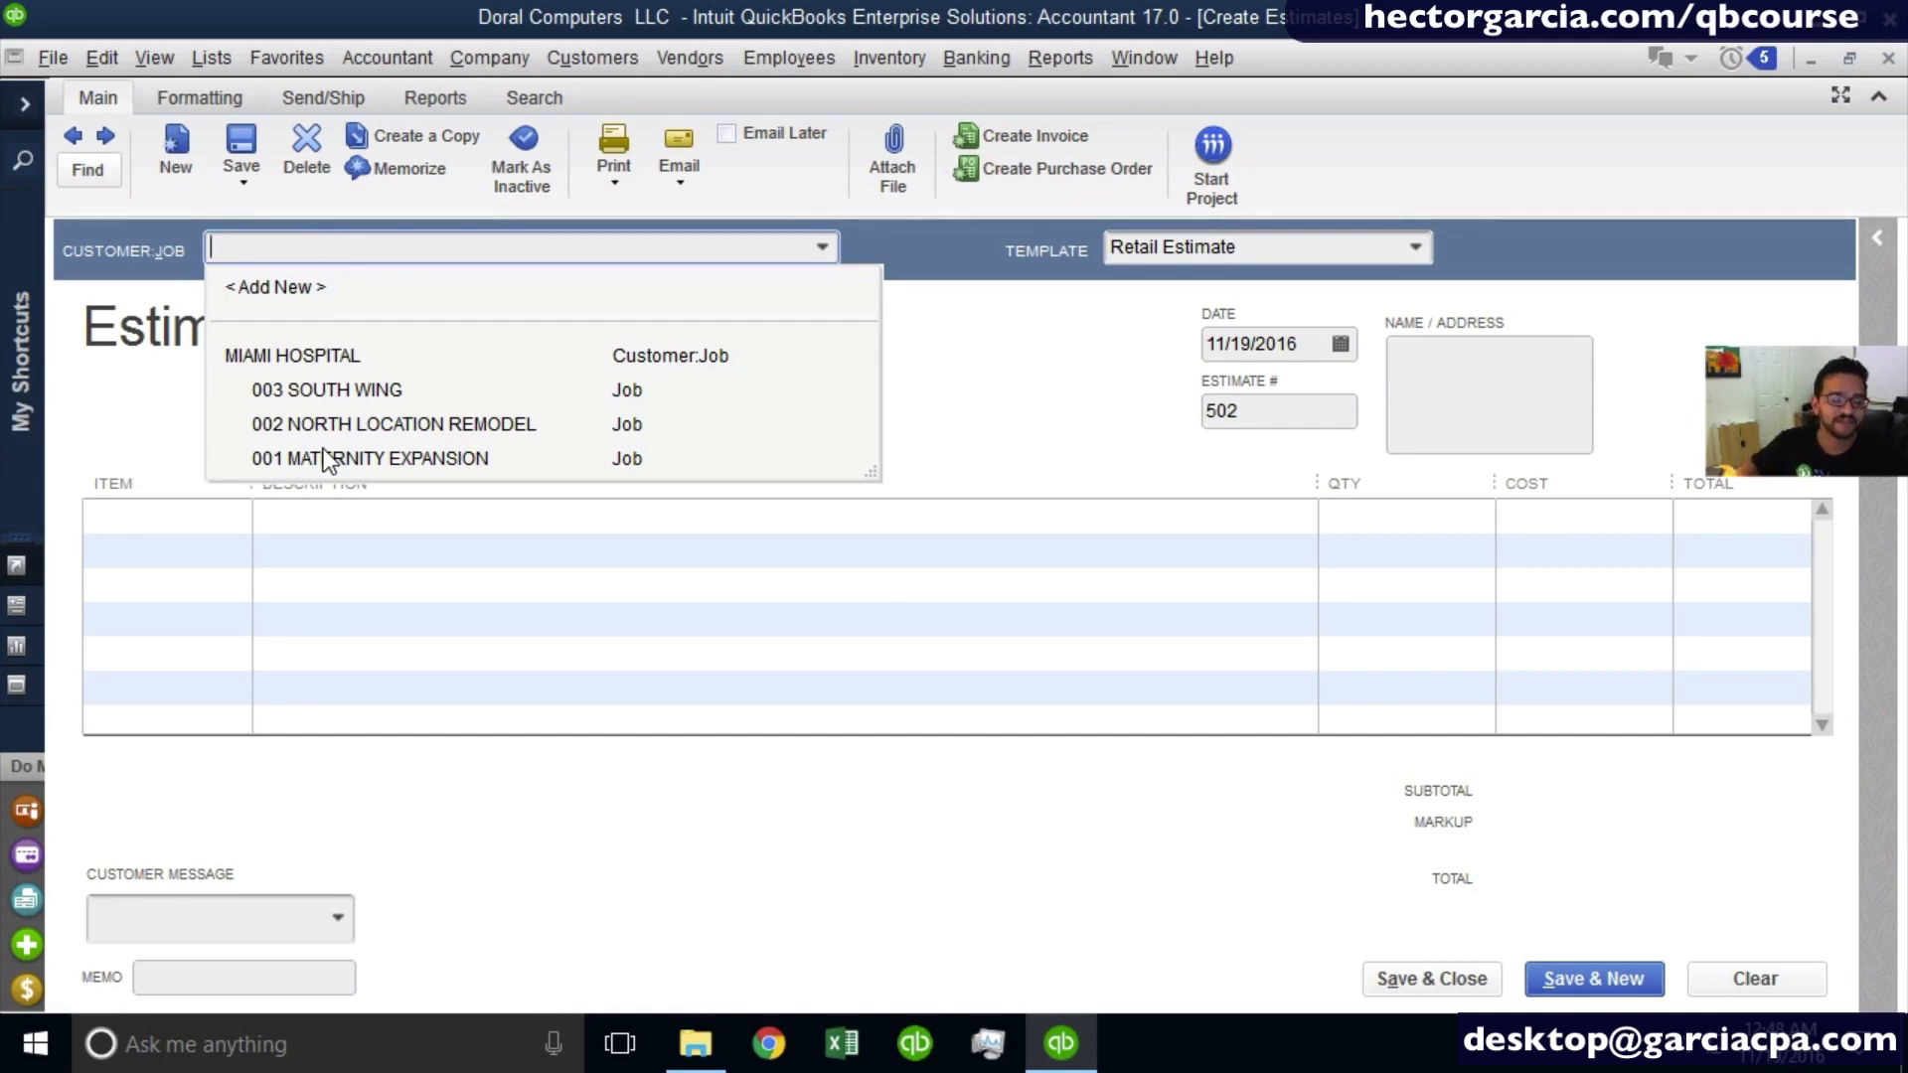
pyautogui.click(301, 291)
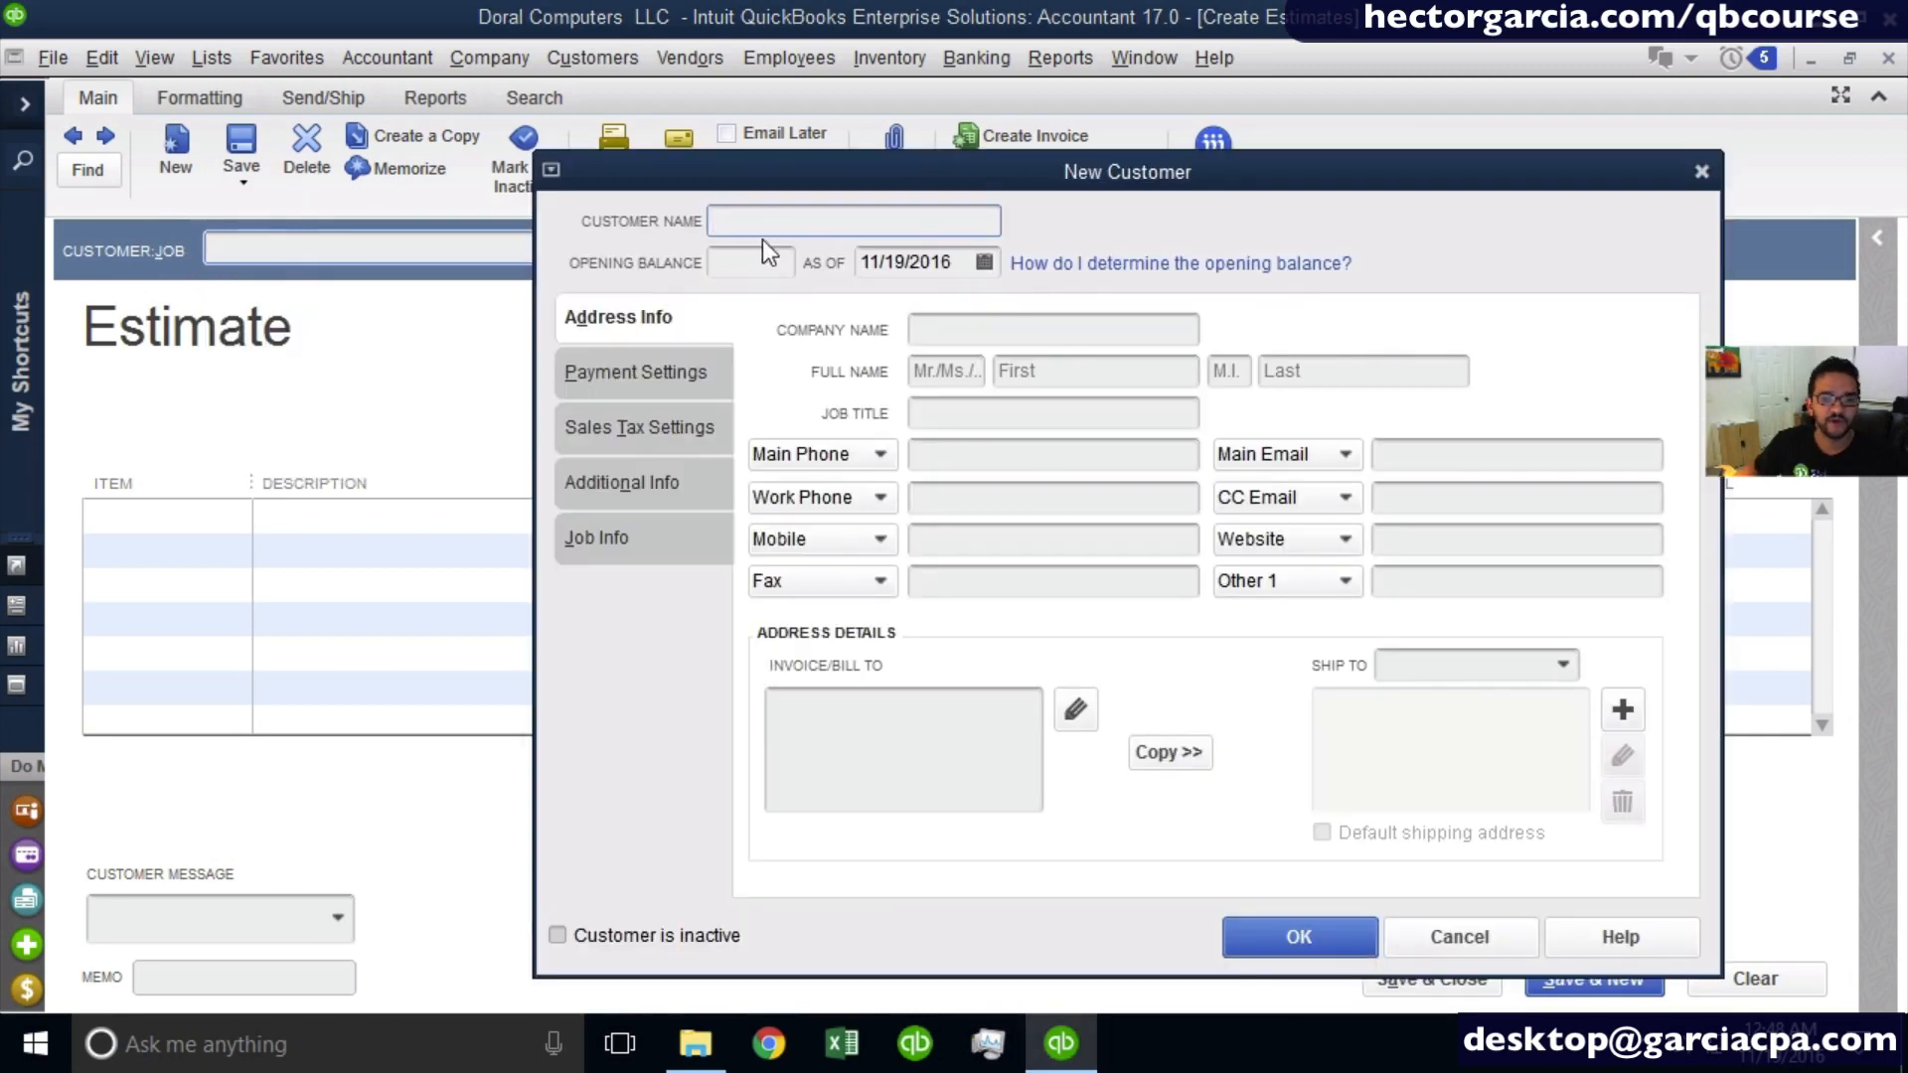
pyautogui.click(1076, 370)
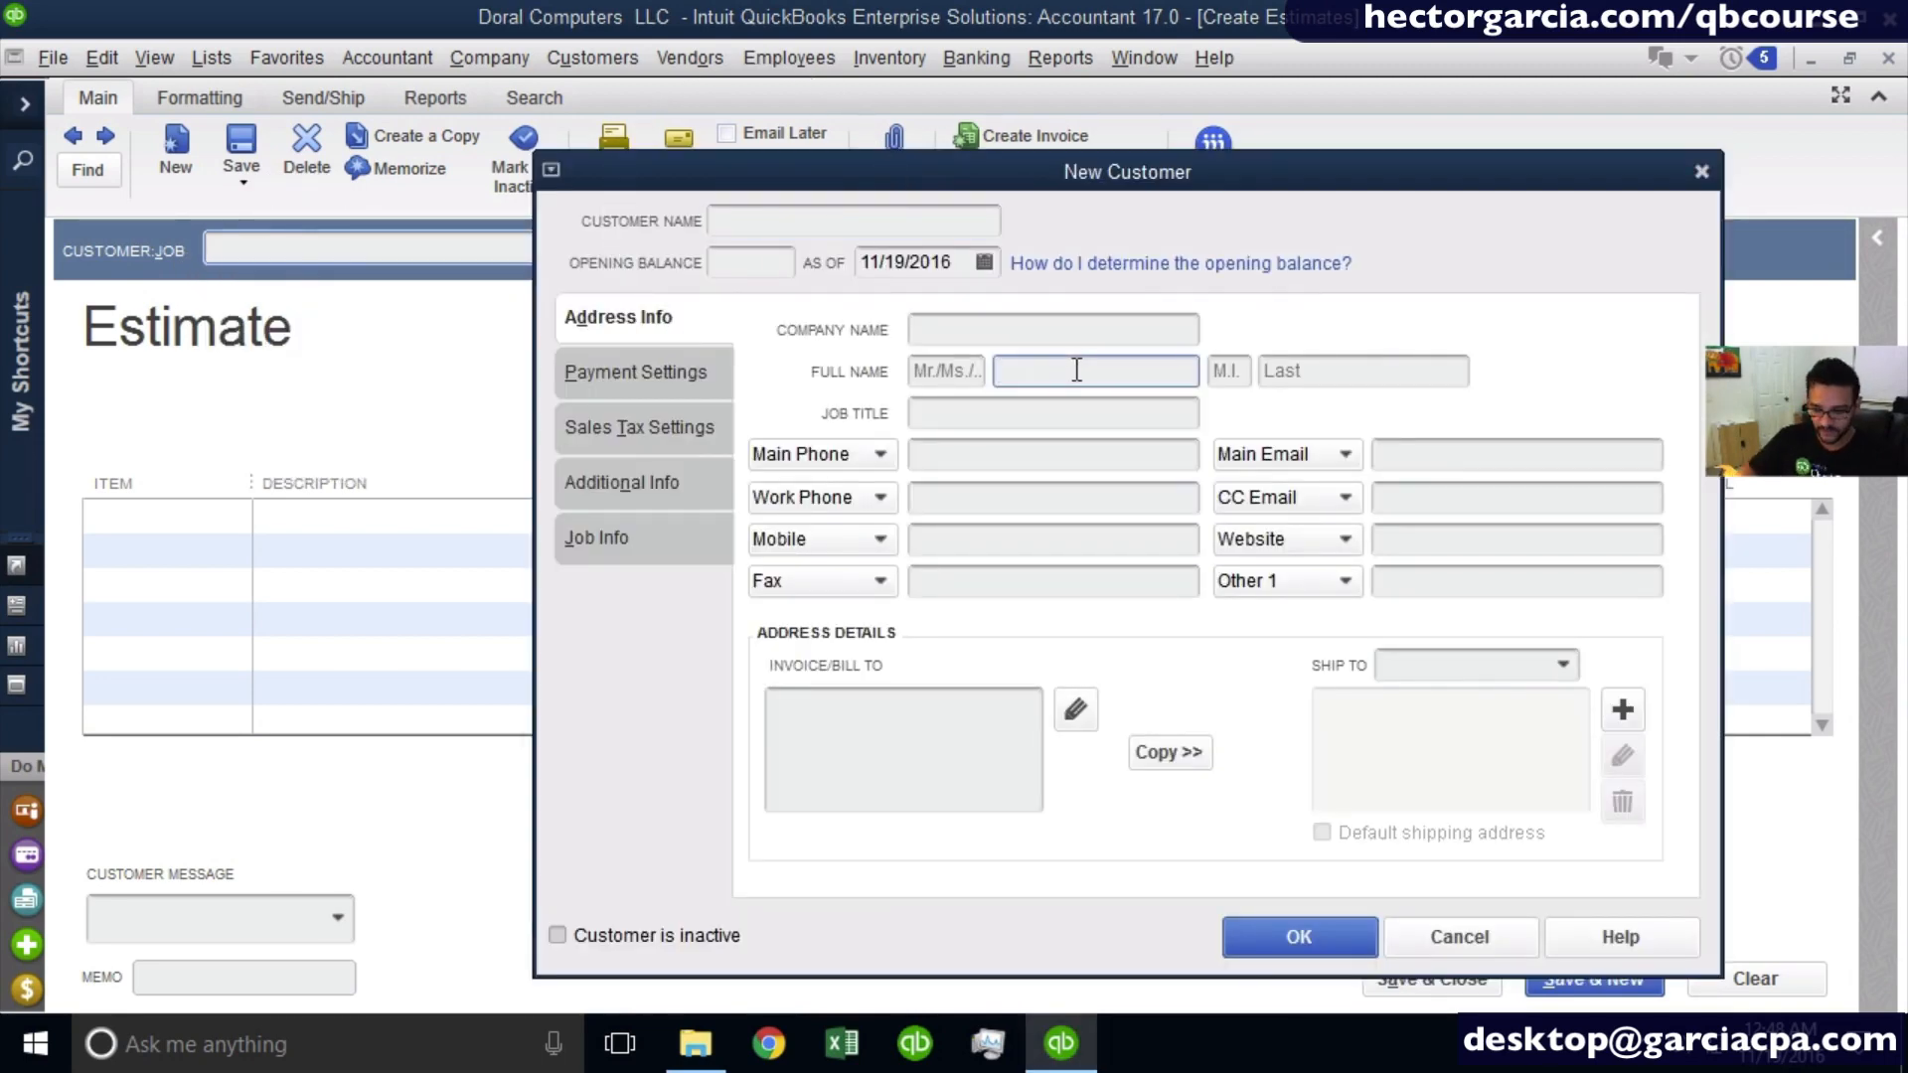
pyautogui.write('manu')
pyautogui.press('BackSpace')
pyautogui.press('BackSpace')
pyautogui.press('BackSpace')
pyautogui.press('BackSpace')
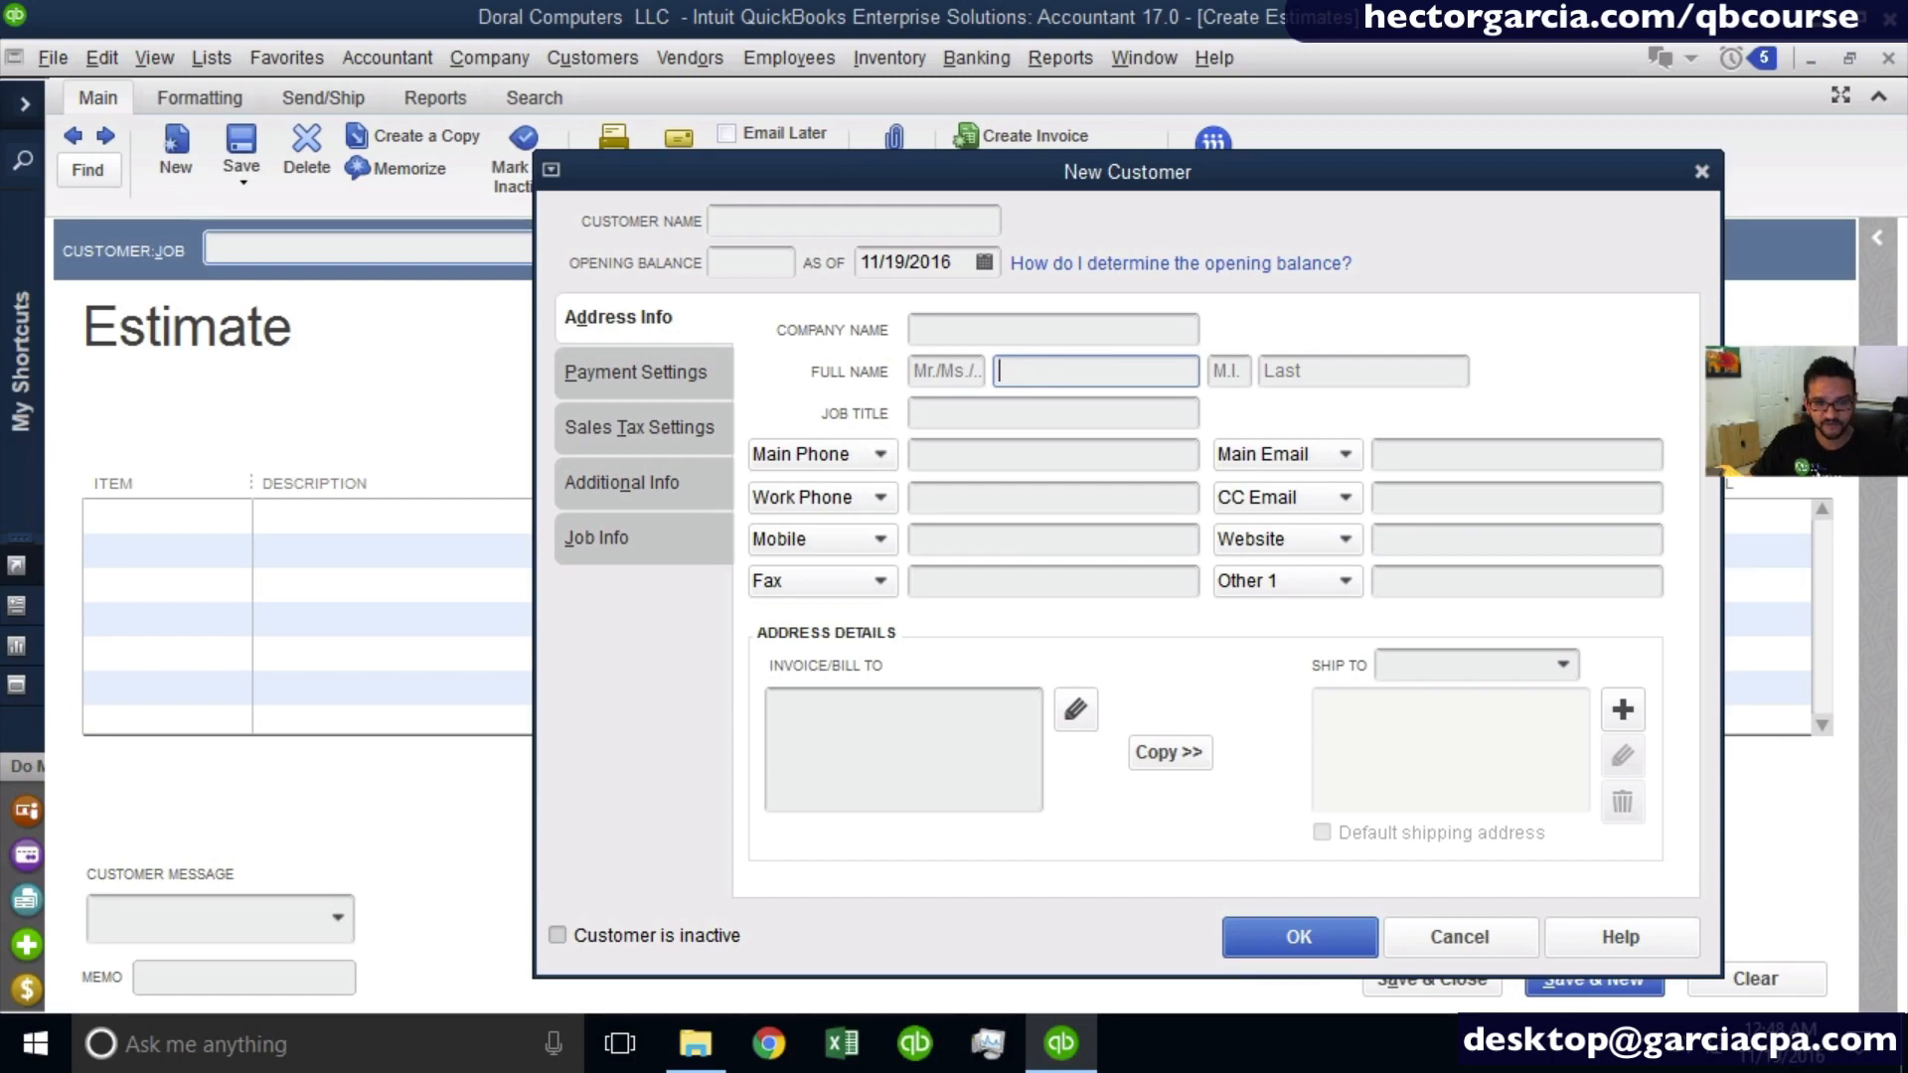
pyautogui.press('Tab')
pyautogui.press('Tab')
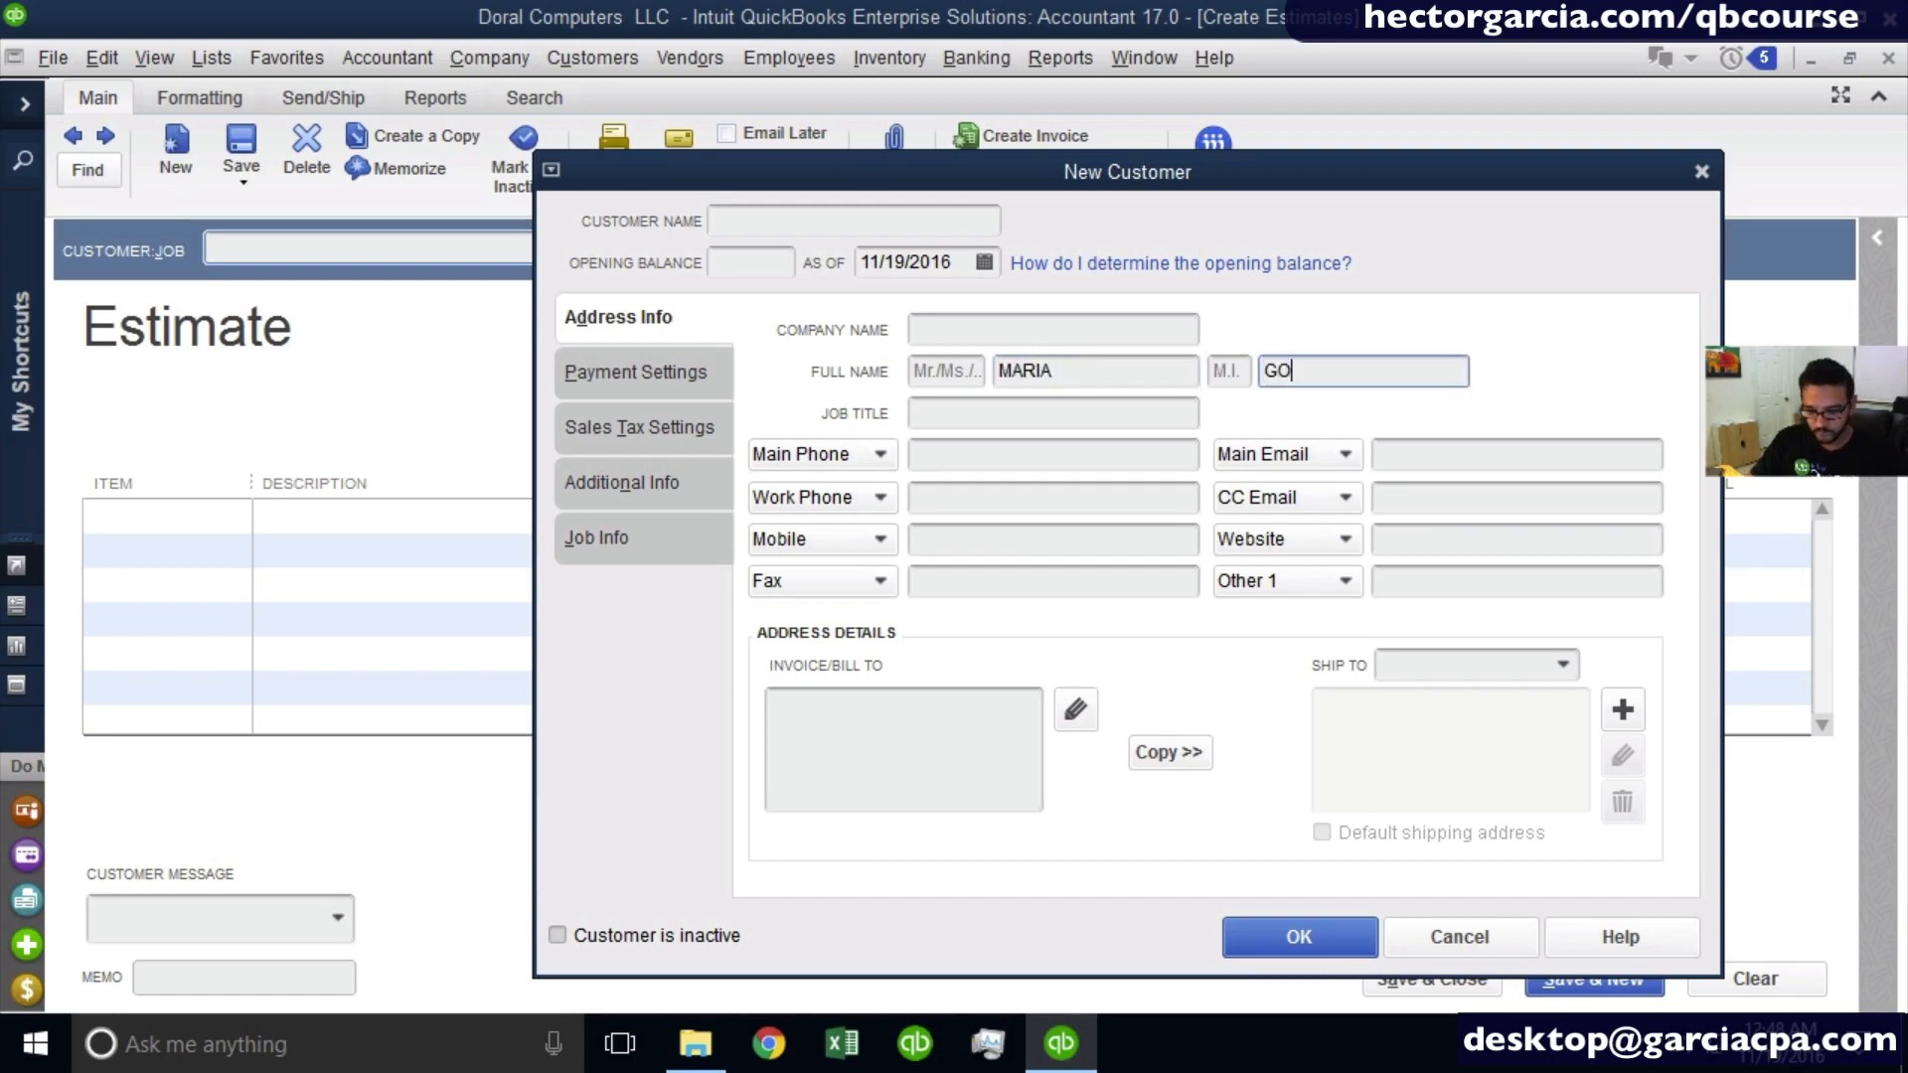
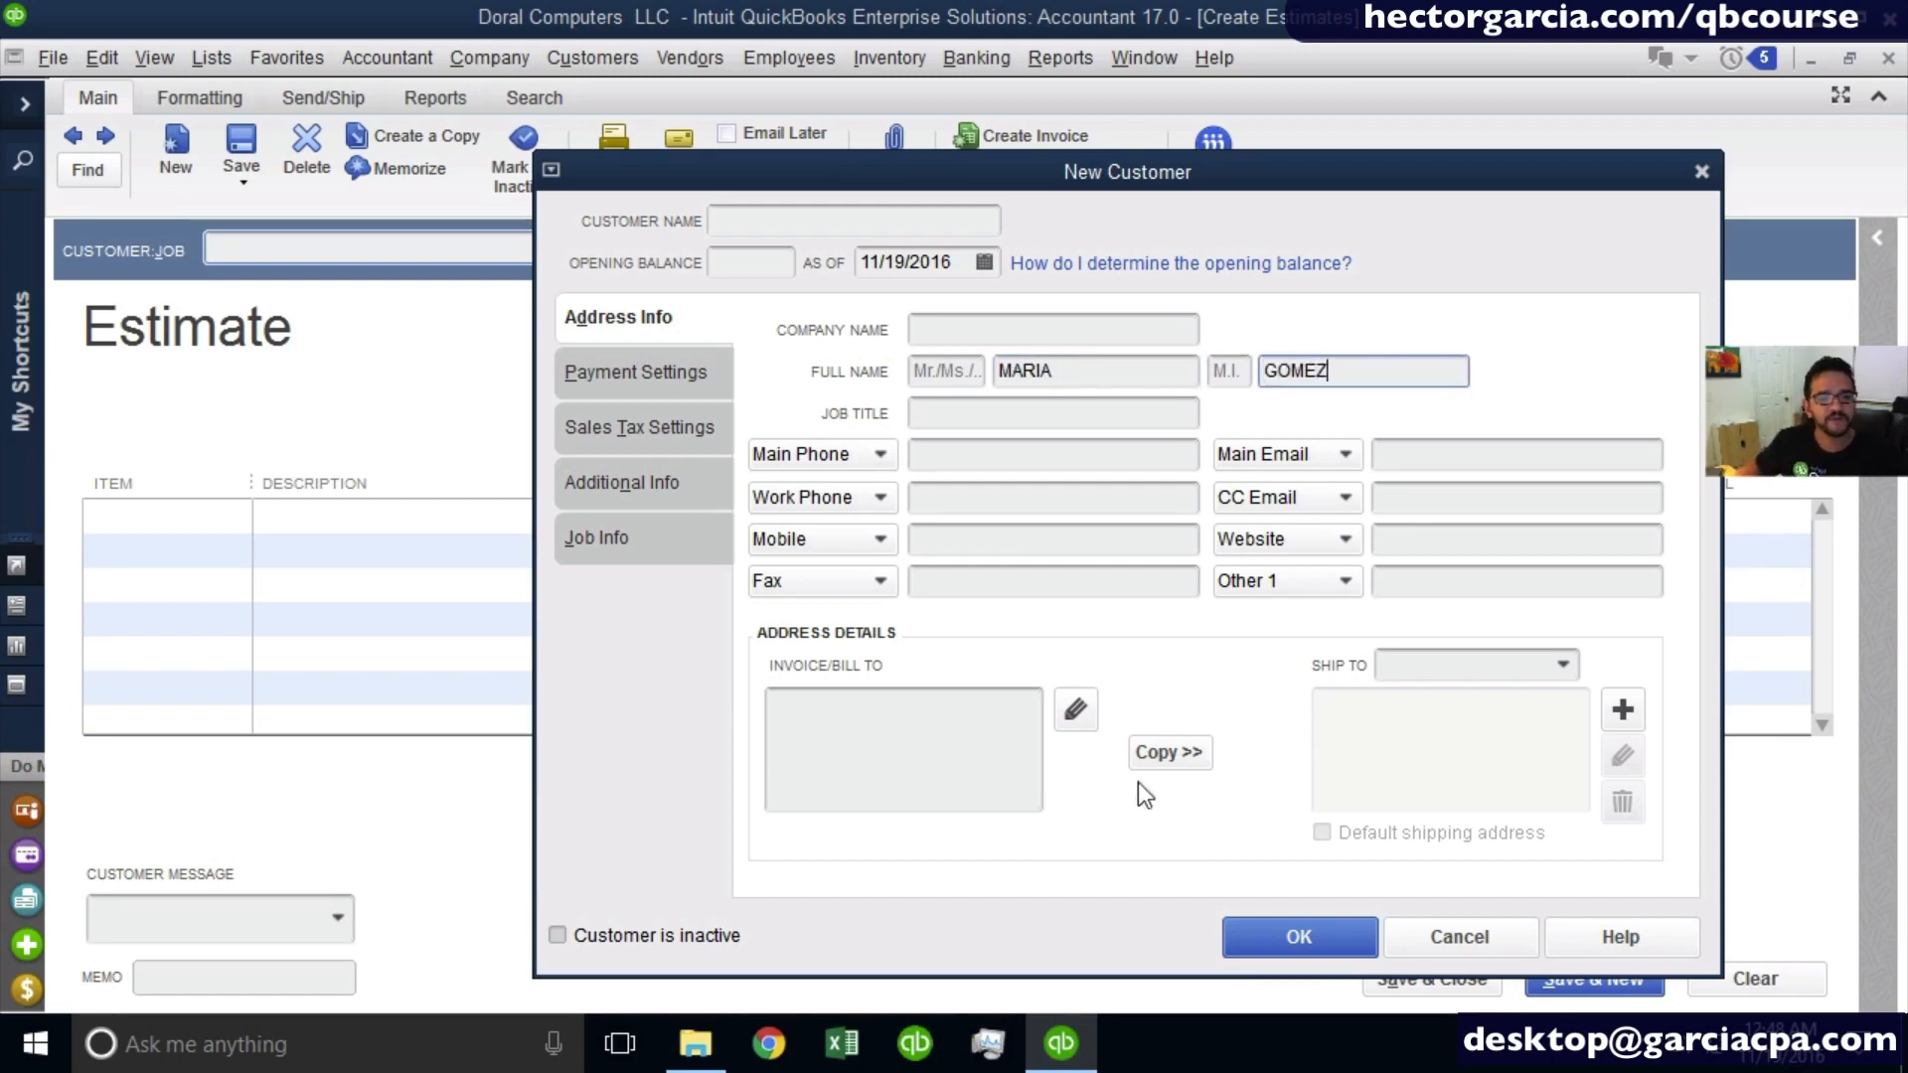
# - Fill the customer name and billing block from the entered full name and save the new customer to the estimate
pyautogui.click(951, 766)
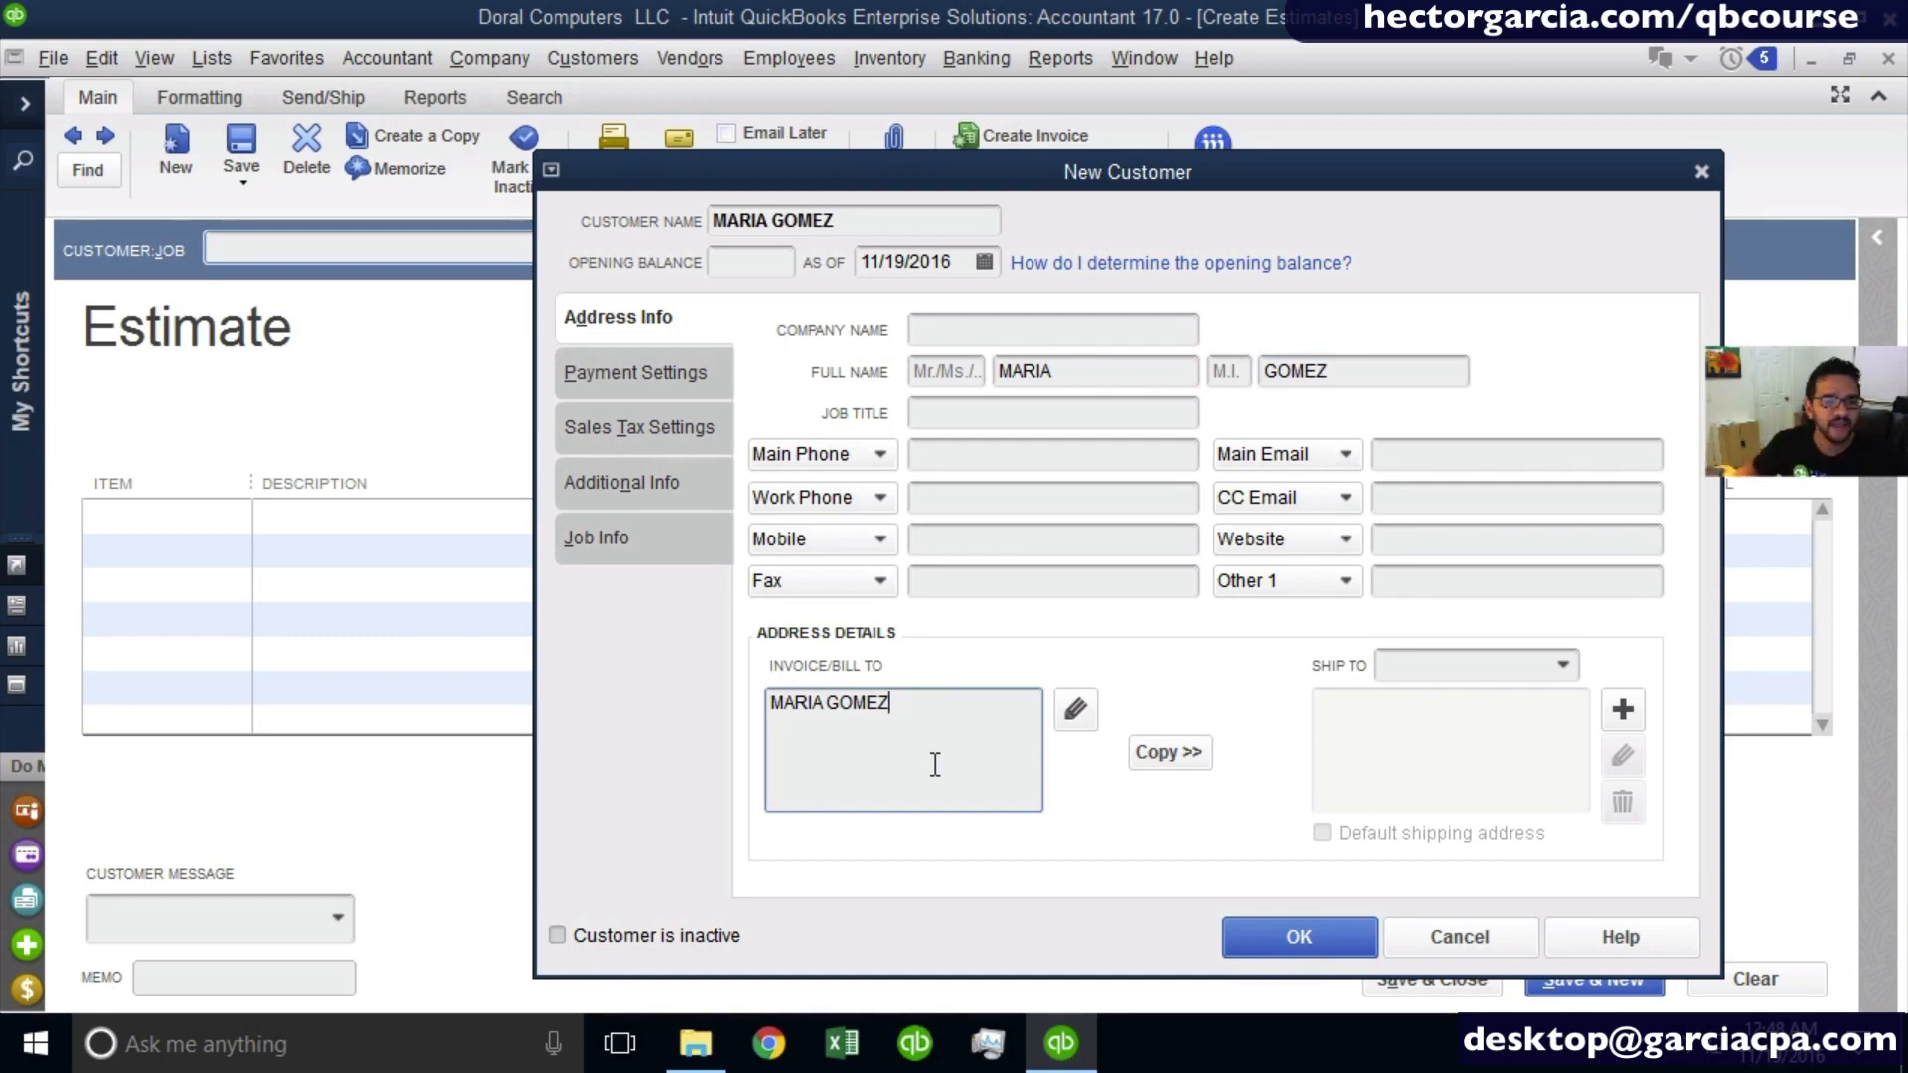
pyautogui.click(934, 763)
pyautogui.click(1303, 920)
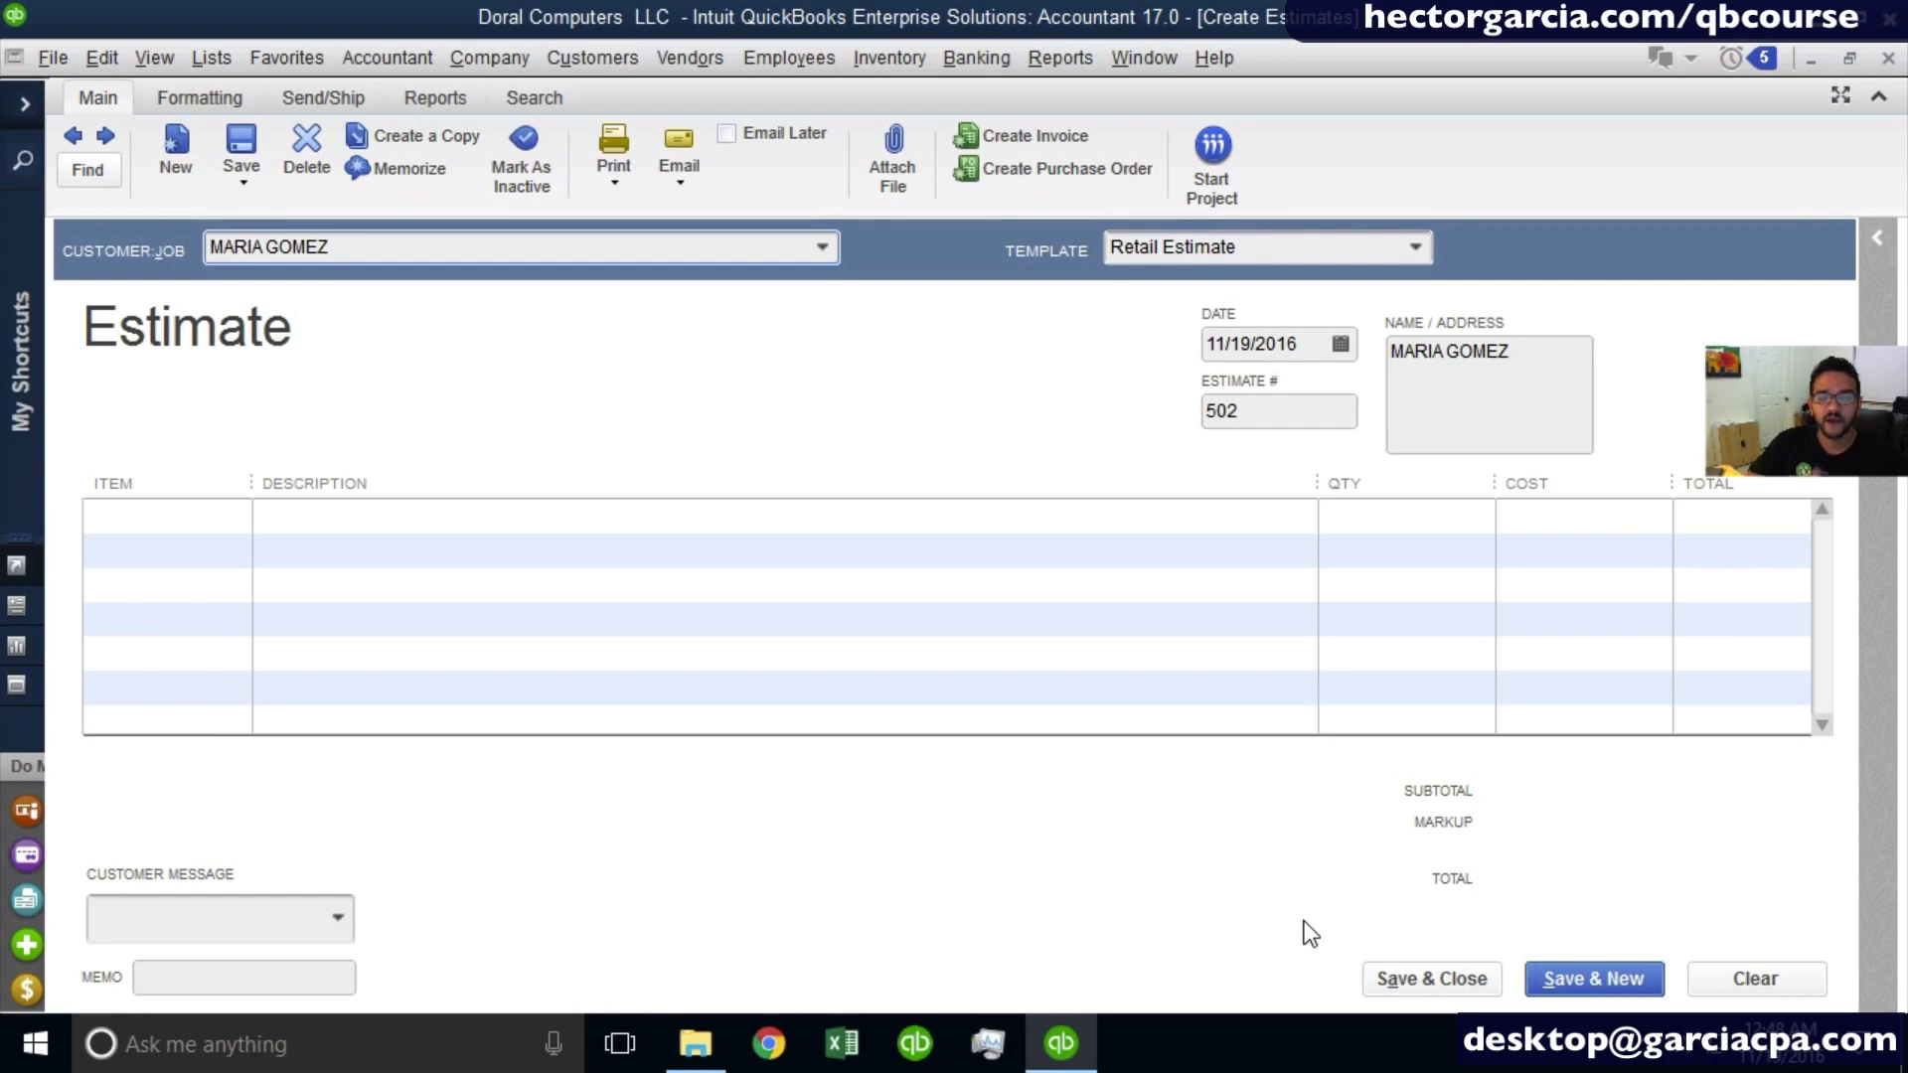
# - Compare the estimate's form layouts by applying the Custom Estimate, Proposal, Quote and Retail Estimate templates one after another
pyautogui.click(1270, 252)
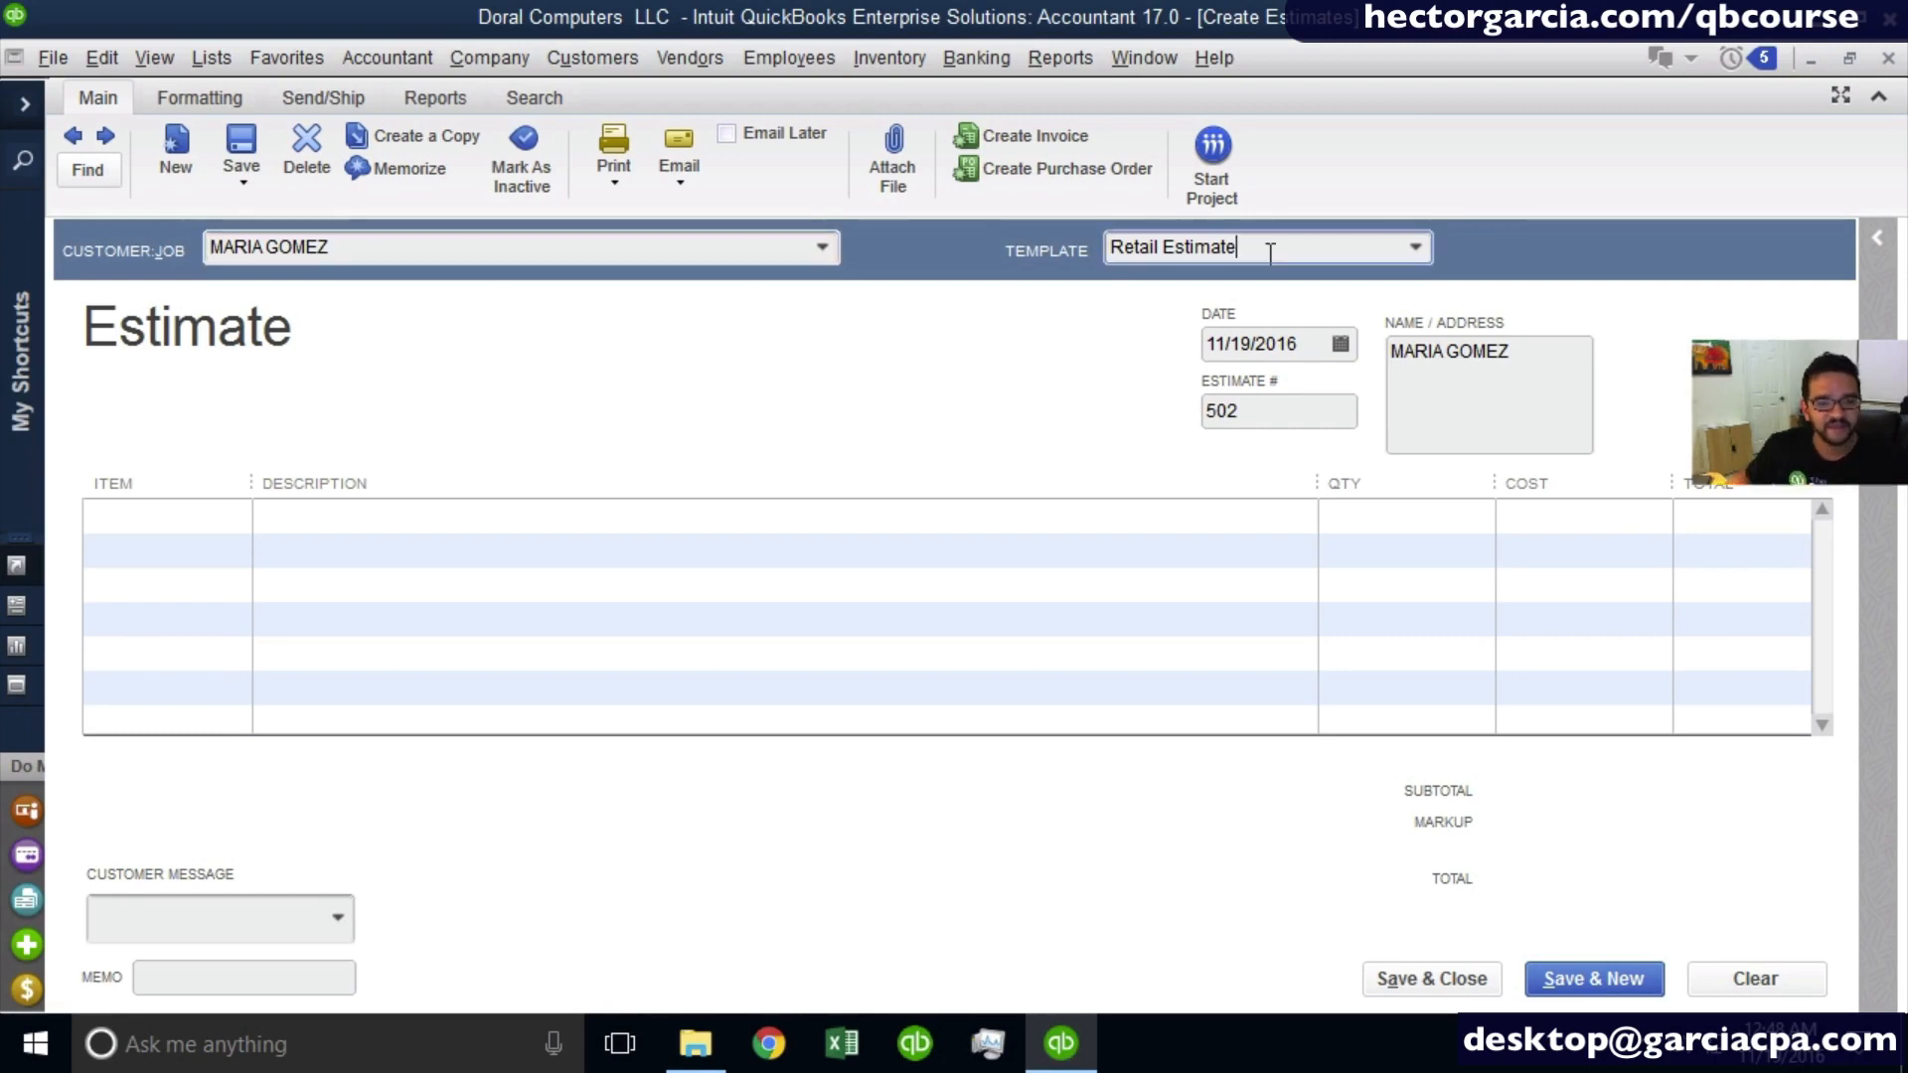
pyautogui.click(1024, 261)
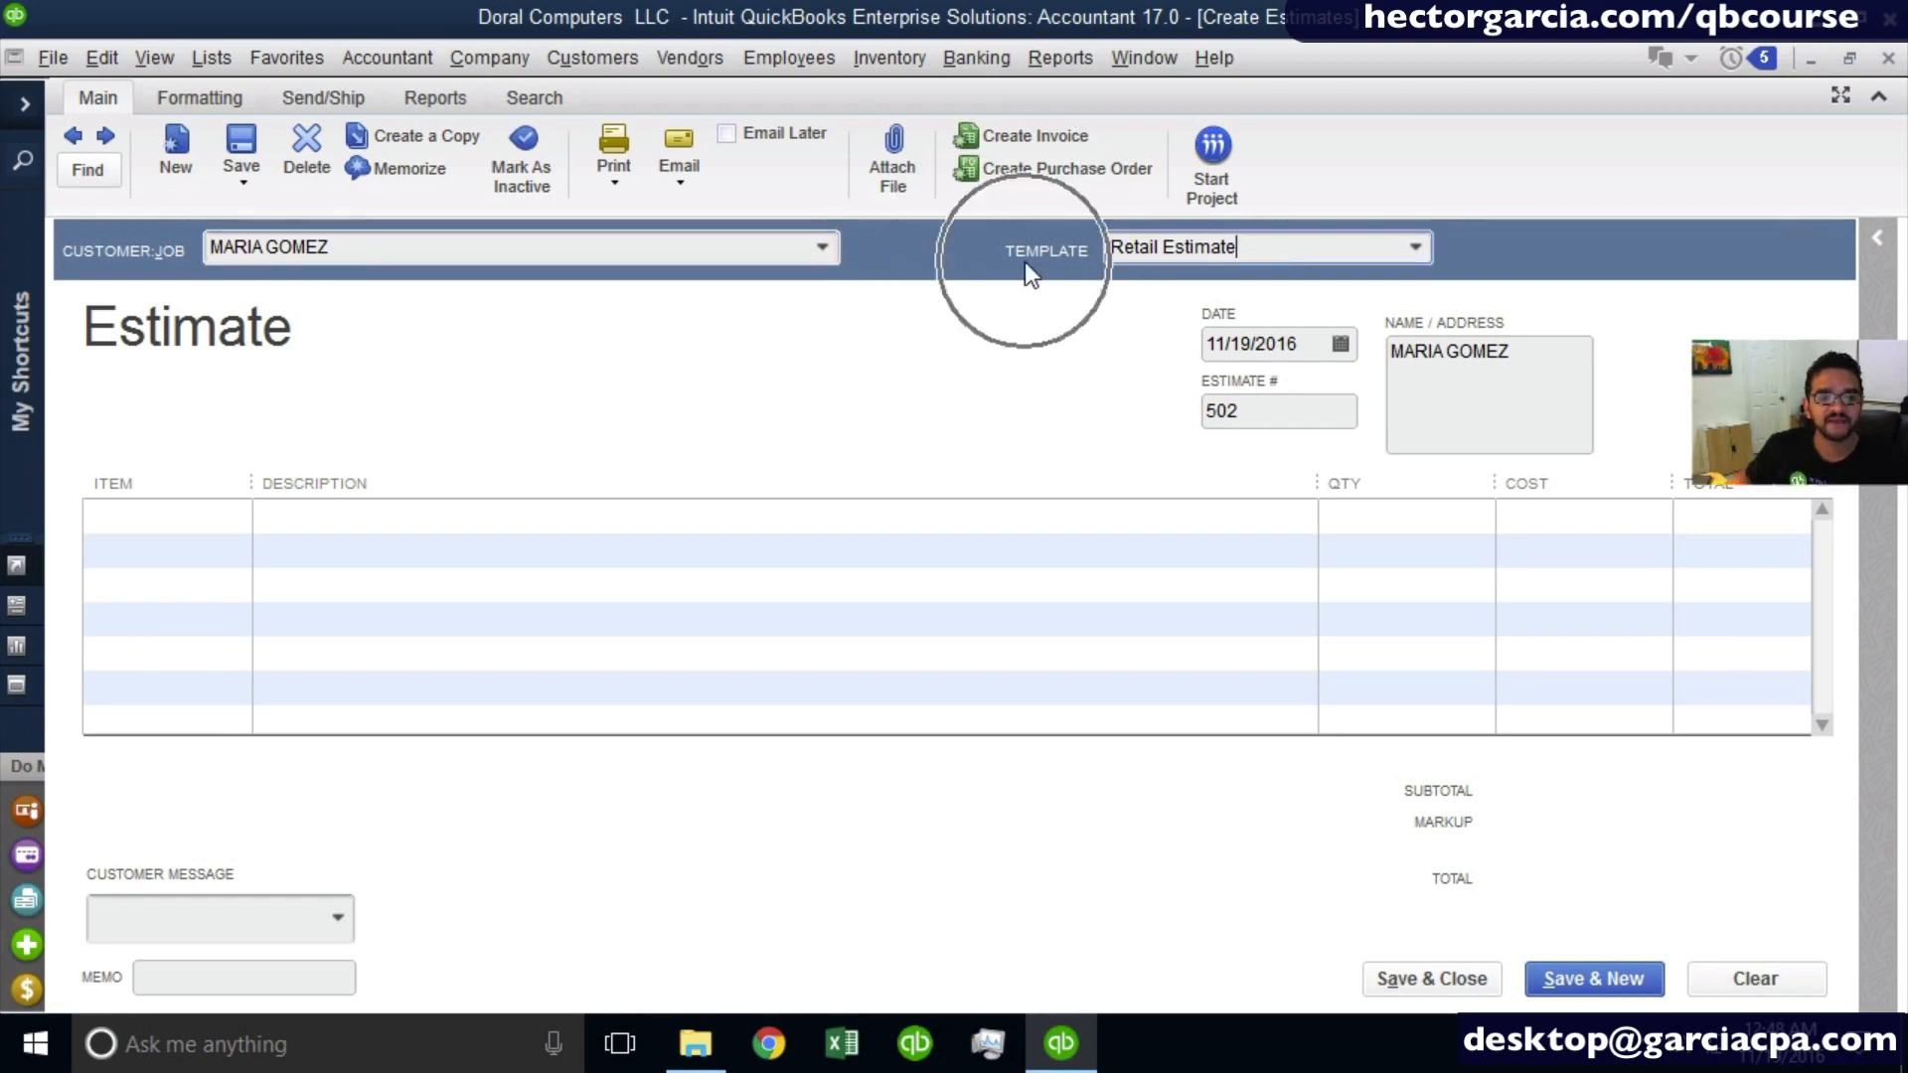
pyautogui.click(1413, 246)
pyautogui.click(1221, 286)
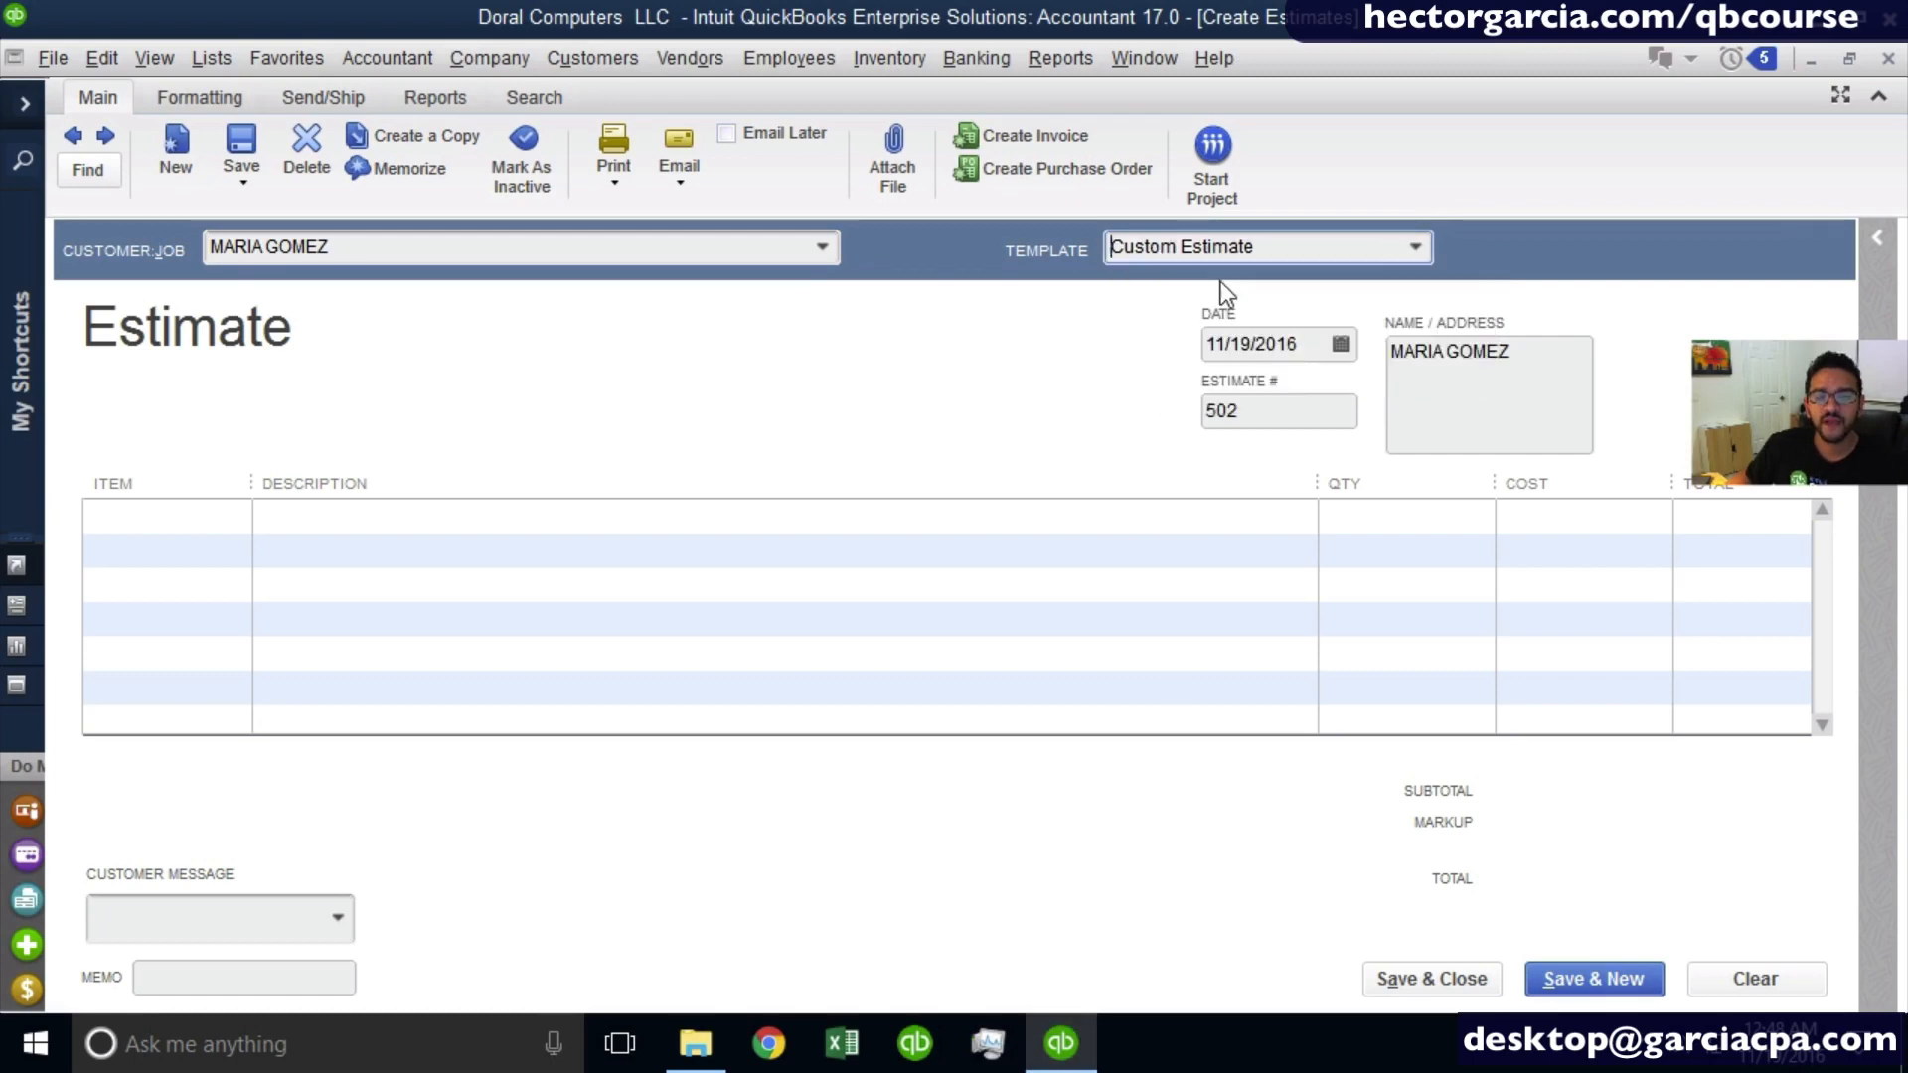
pyautogui.click(1441, 249)
pyautogui.click(1266, 324)
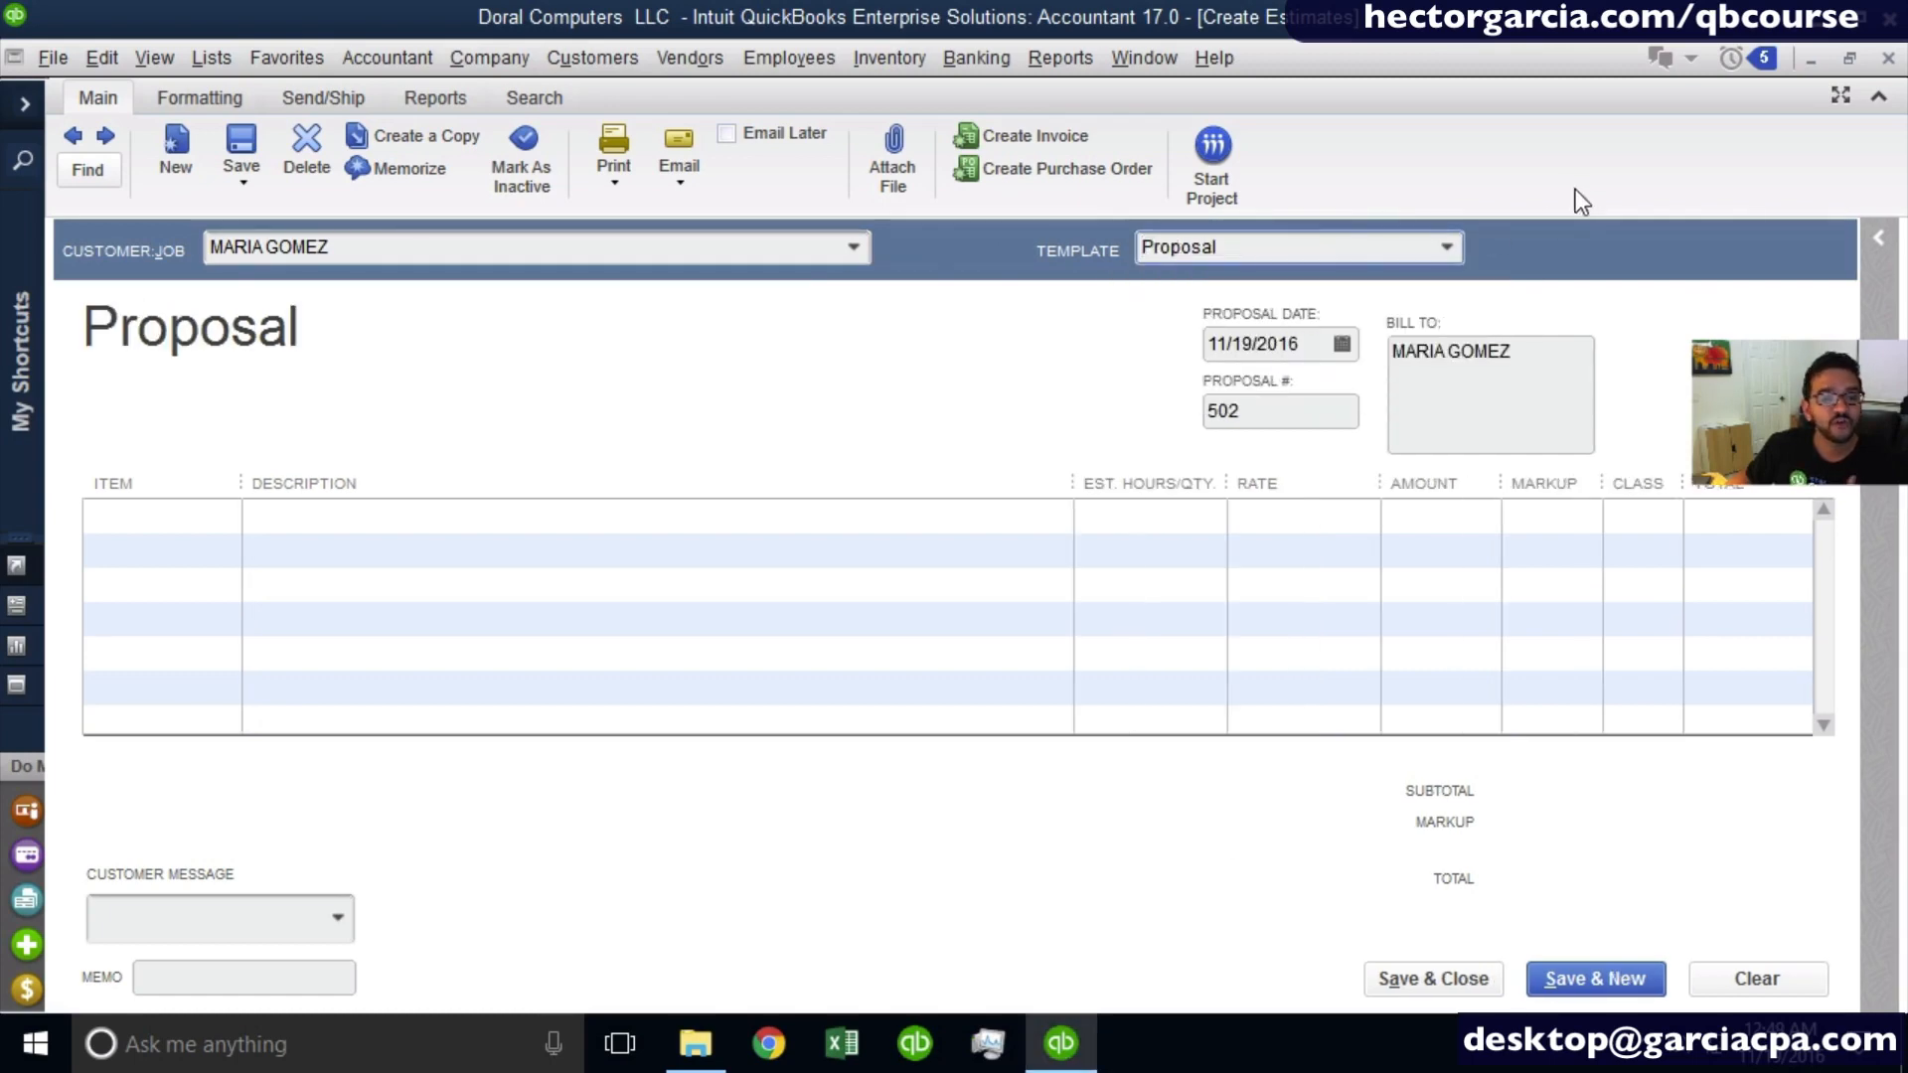
pyautogui.click(1447, 249)
pyautogui.click(1238, 358)
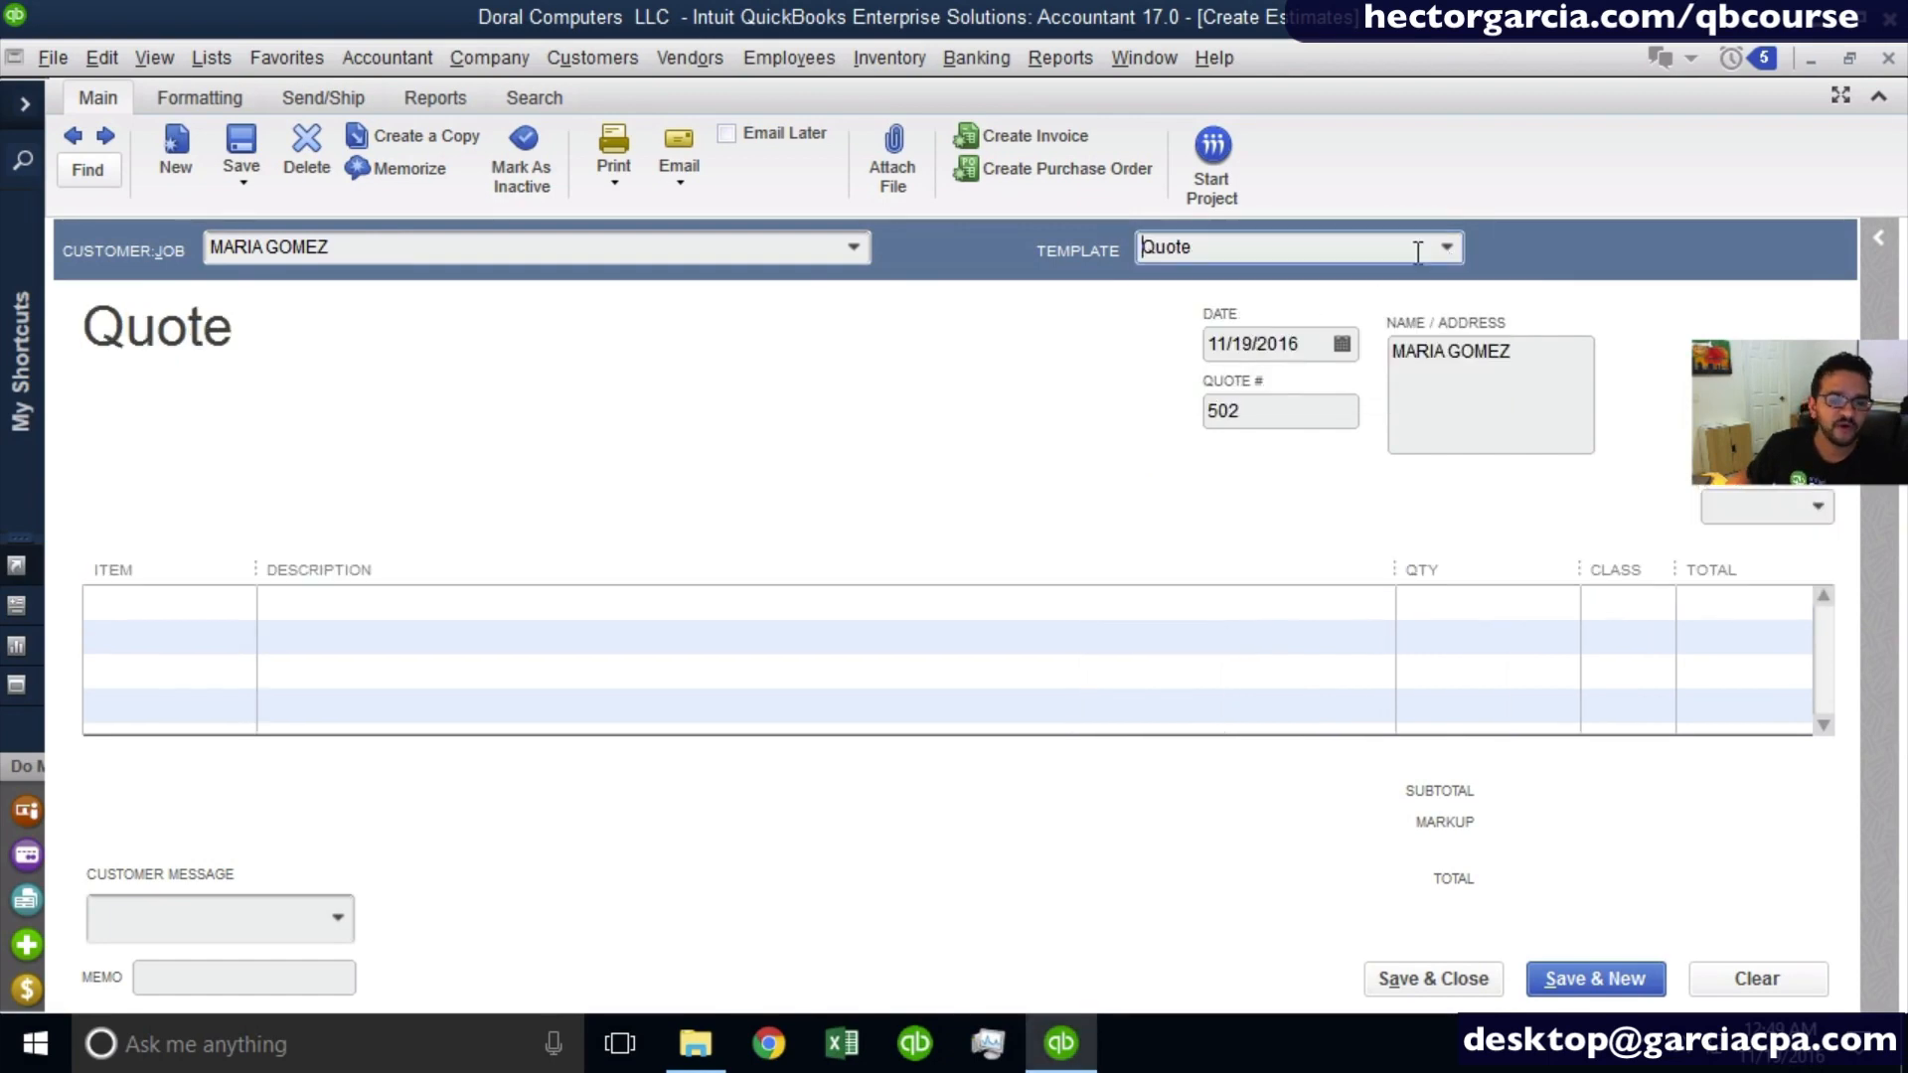
pyautogui.click(1451, 248)
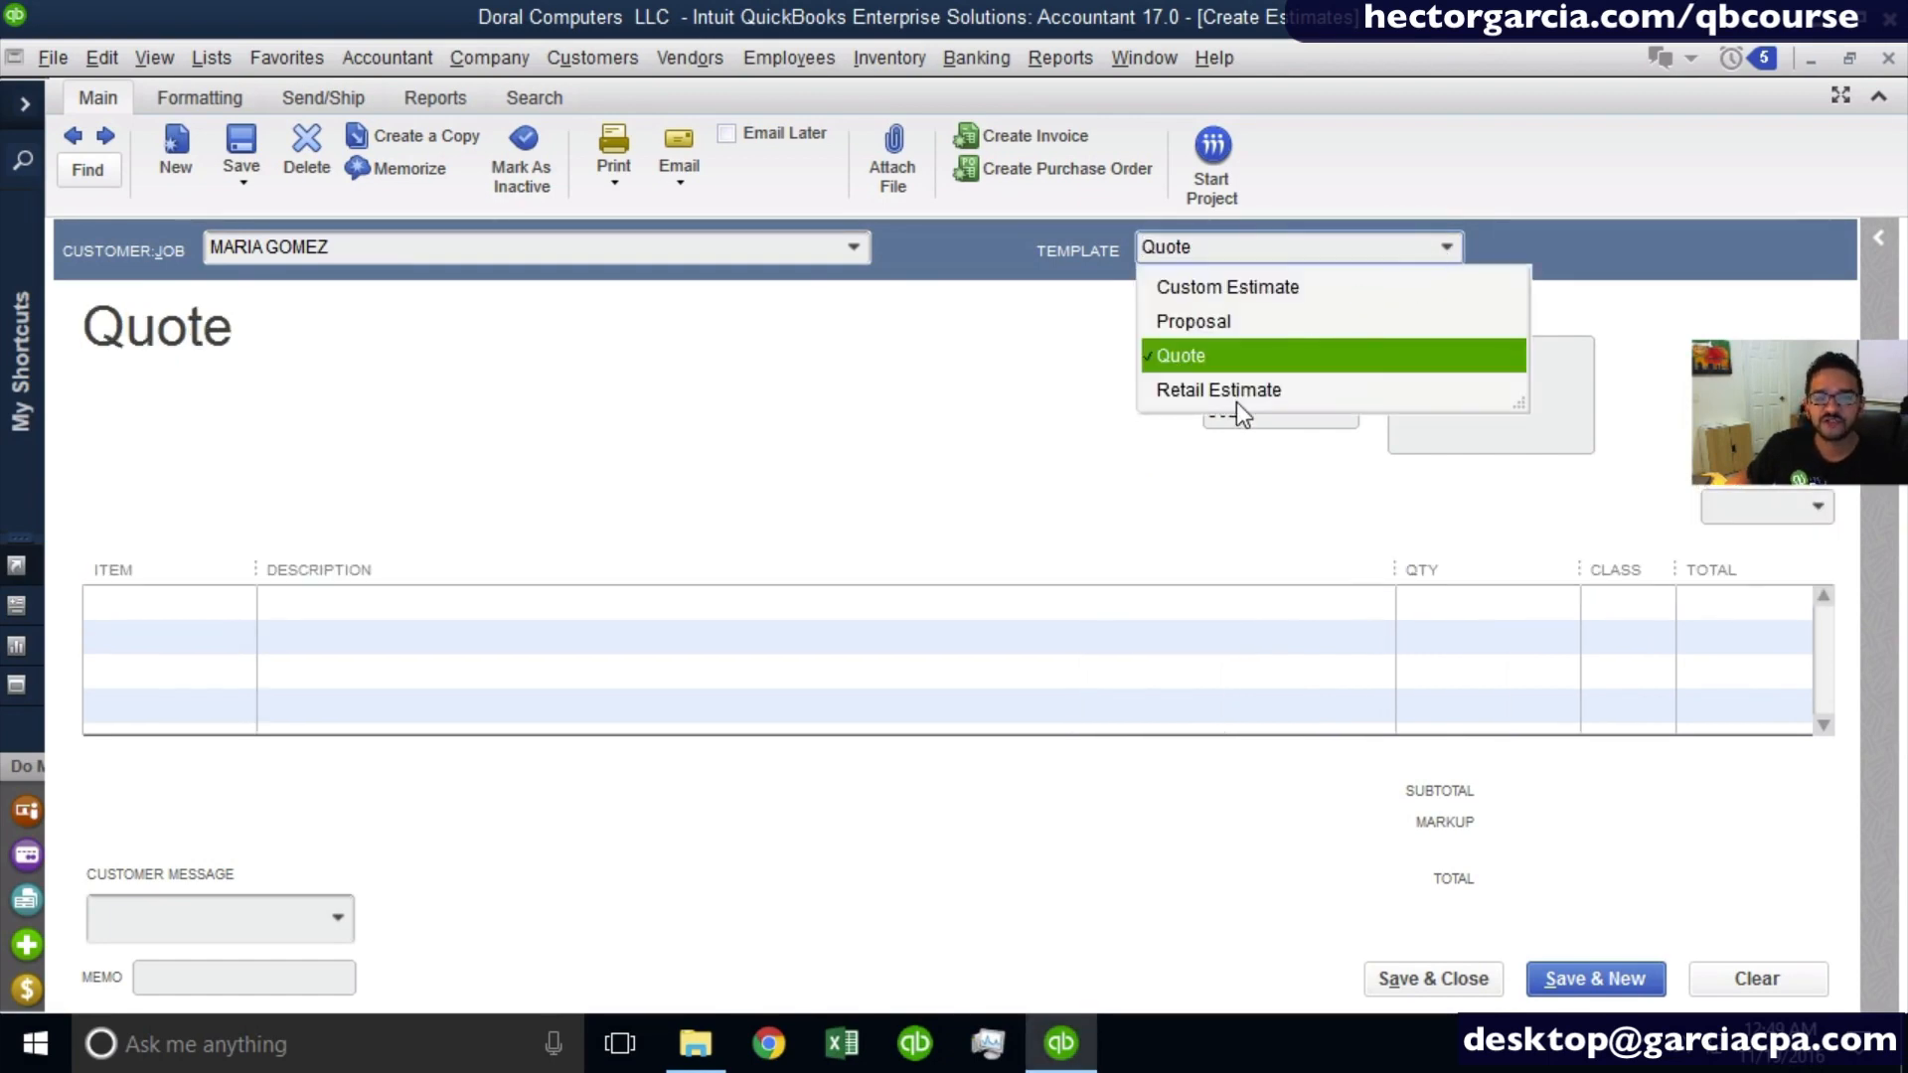
pyautogui.click(1238, 398)
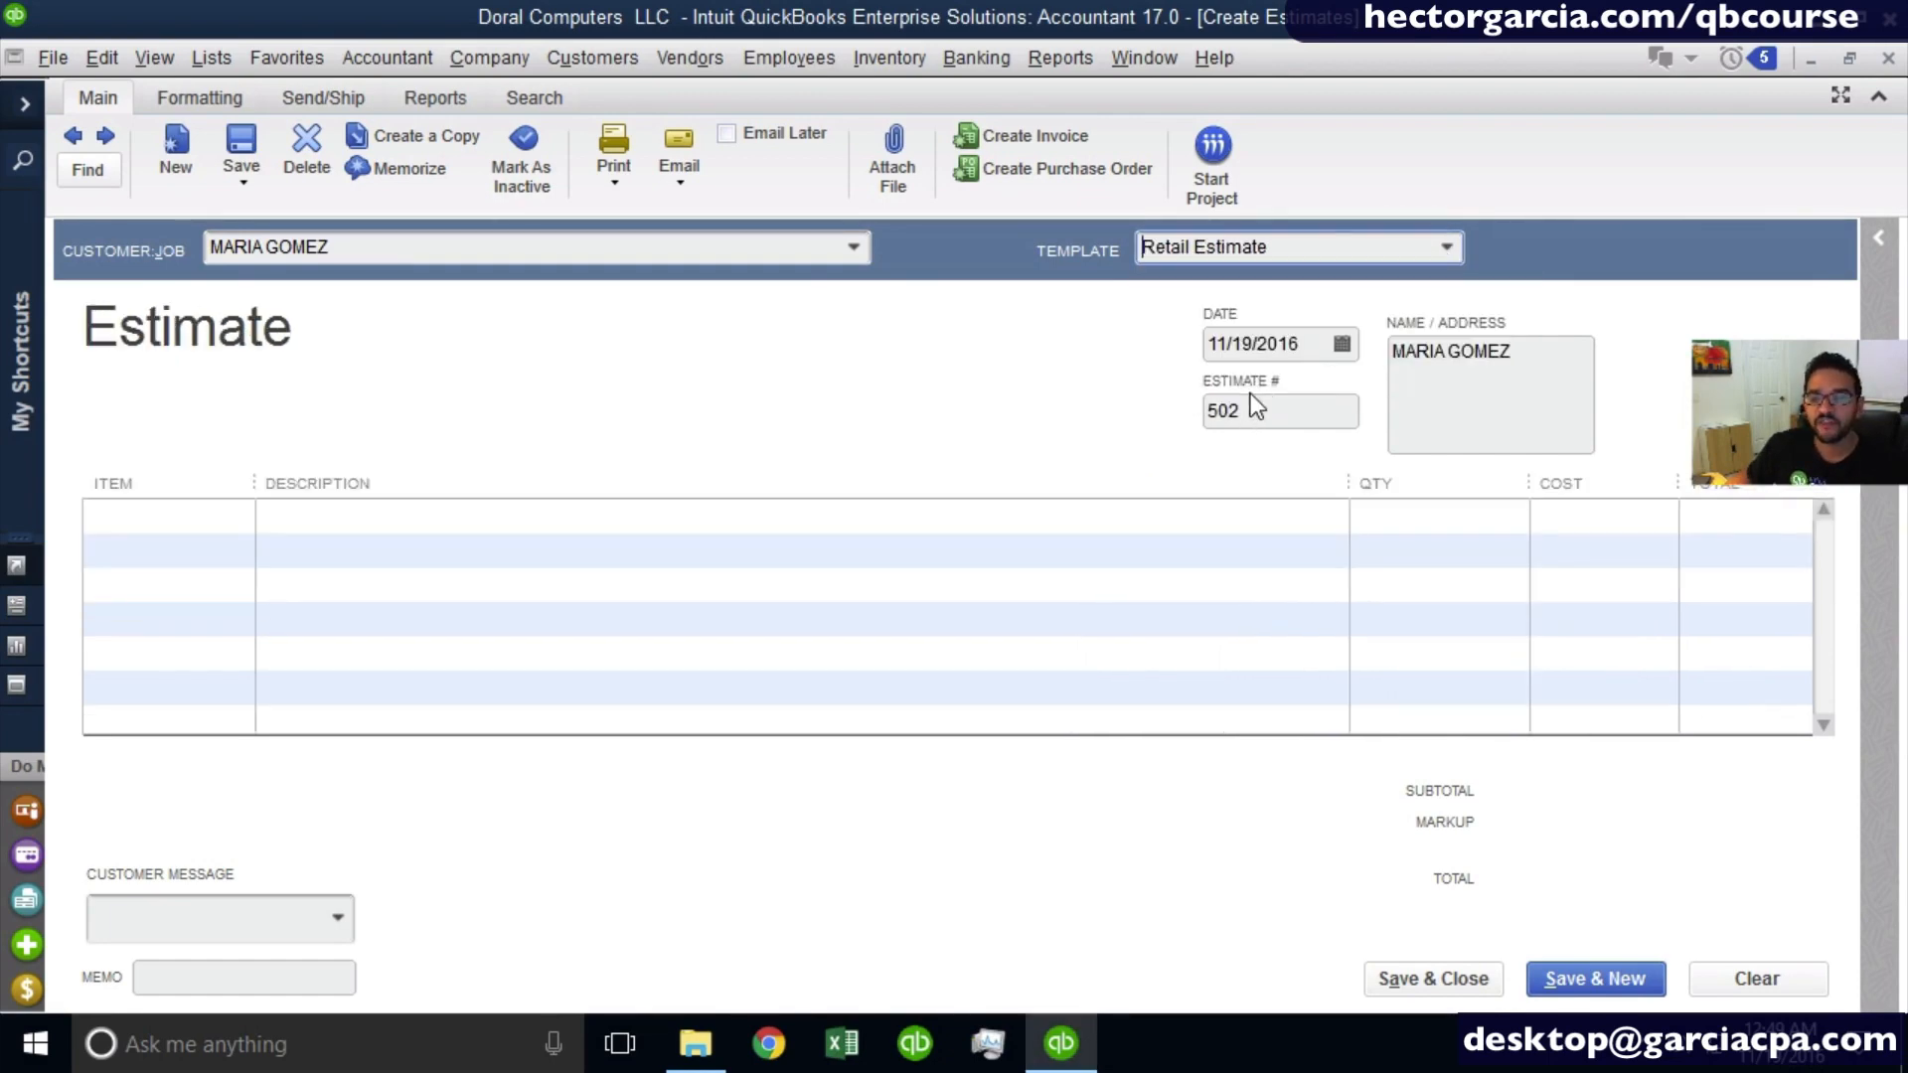
# - Apply the Custom Estimate template to the estimate
pyautogui.click(1447, 249)
pyautogui.click(1289, 298)
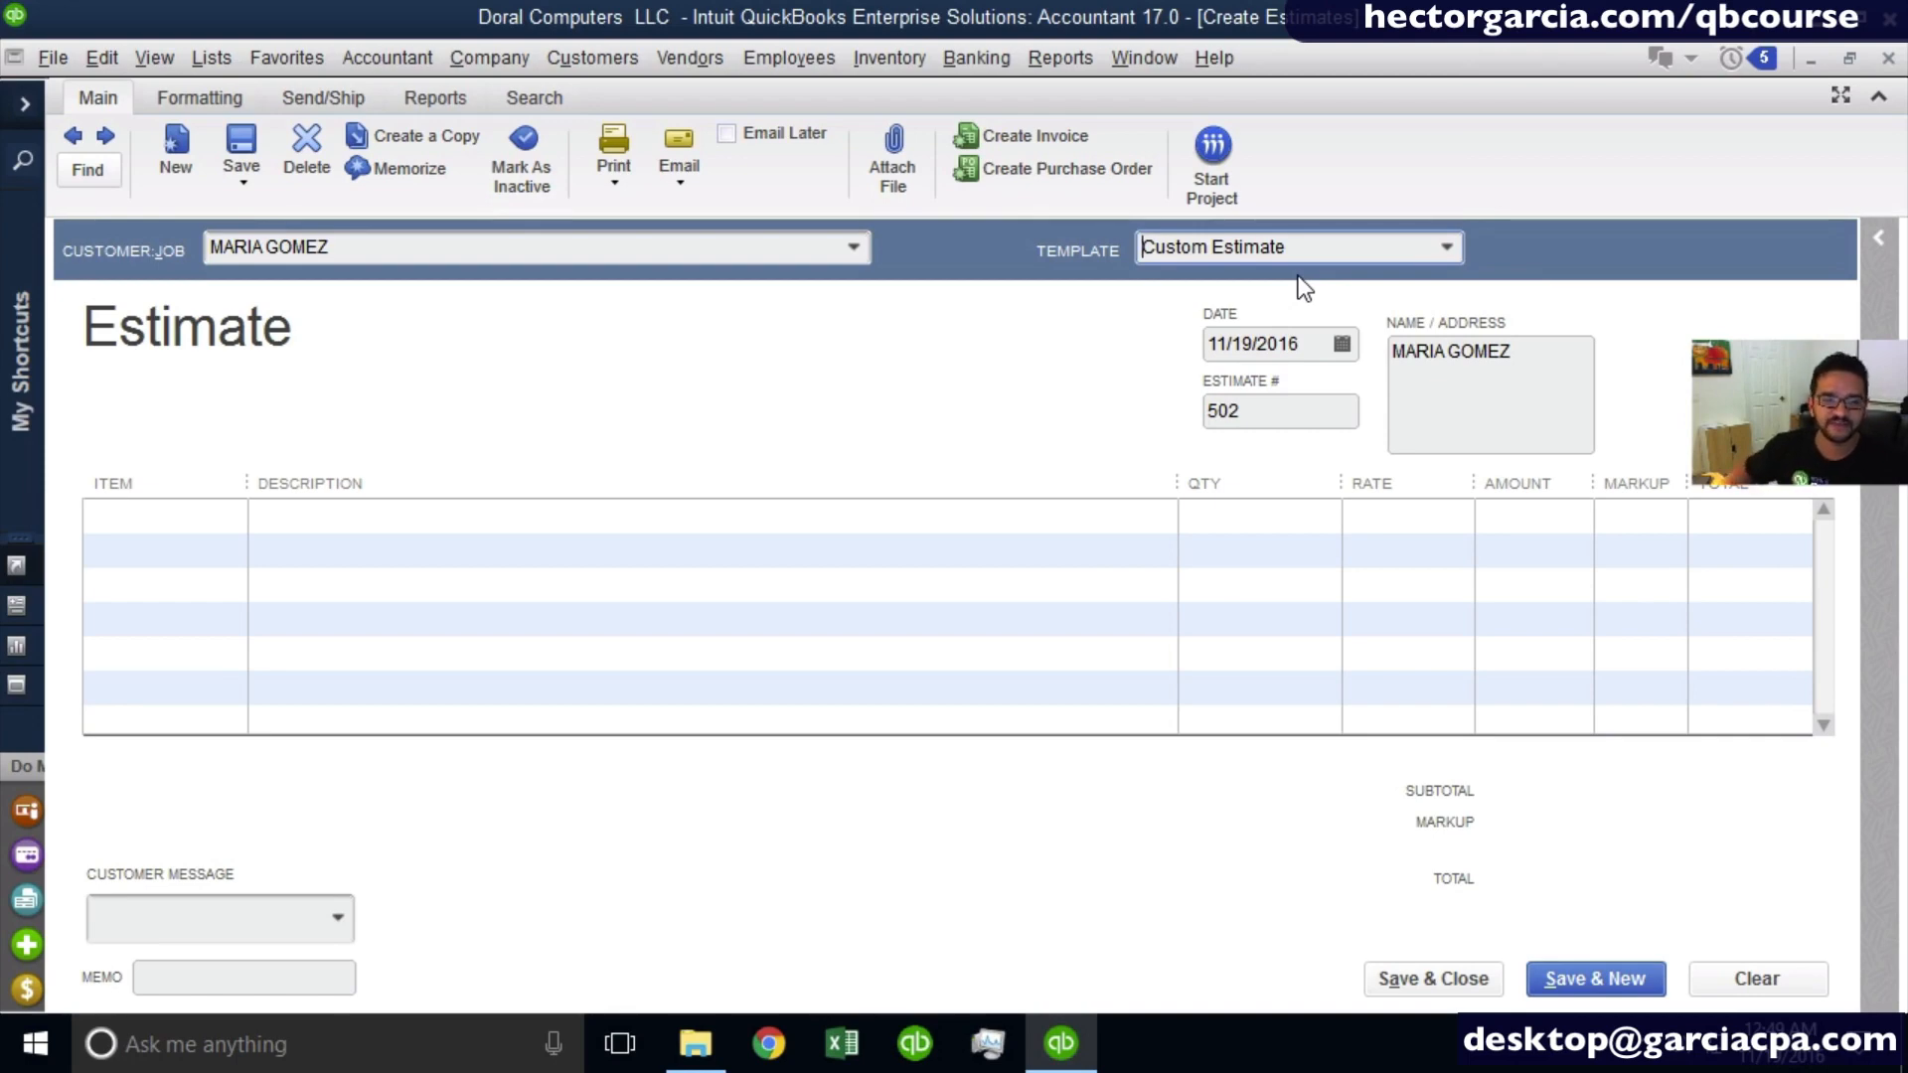
pyautogui.press('Tab')
# - Examine the estimate's date and its calendar without choosing a different day
pyautogui.click(1303, 358)
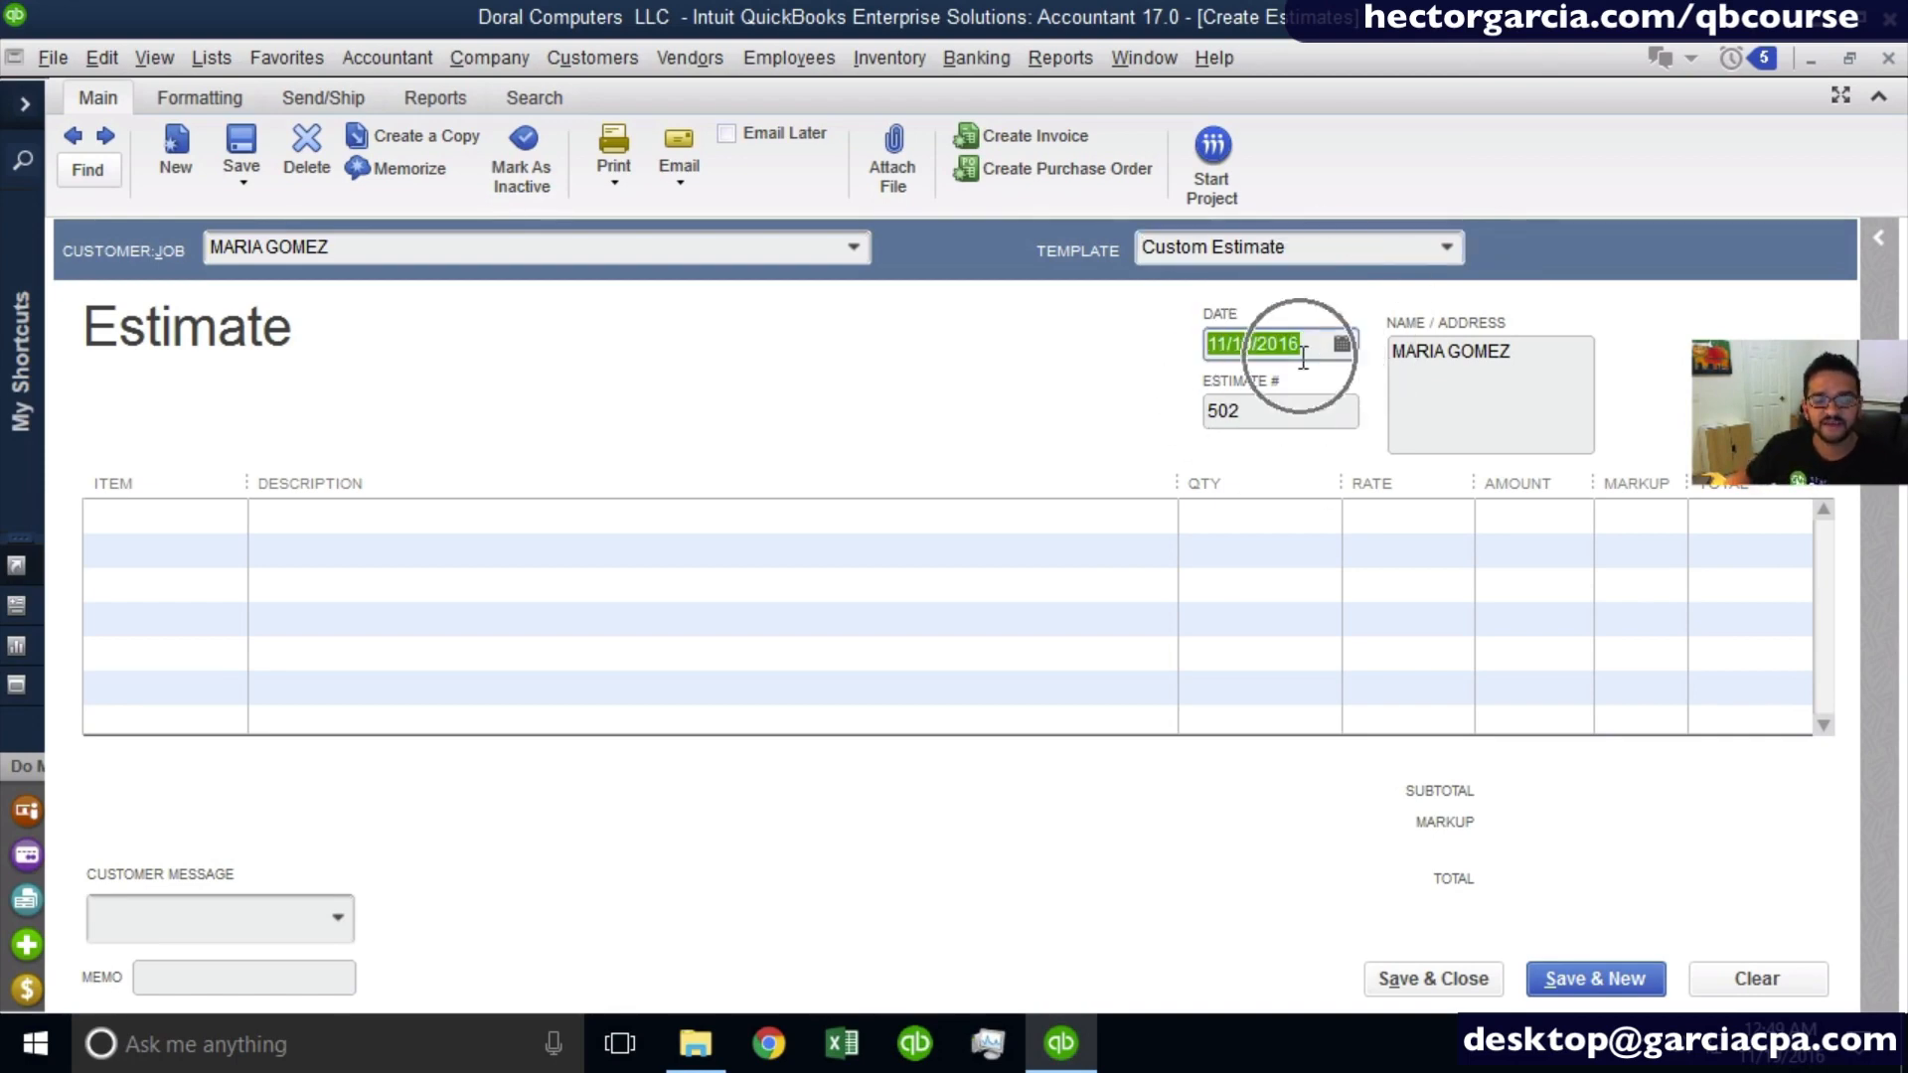
pyautogui.click(1224, 354)
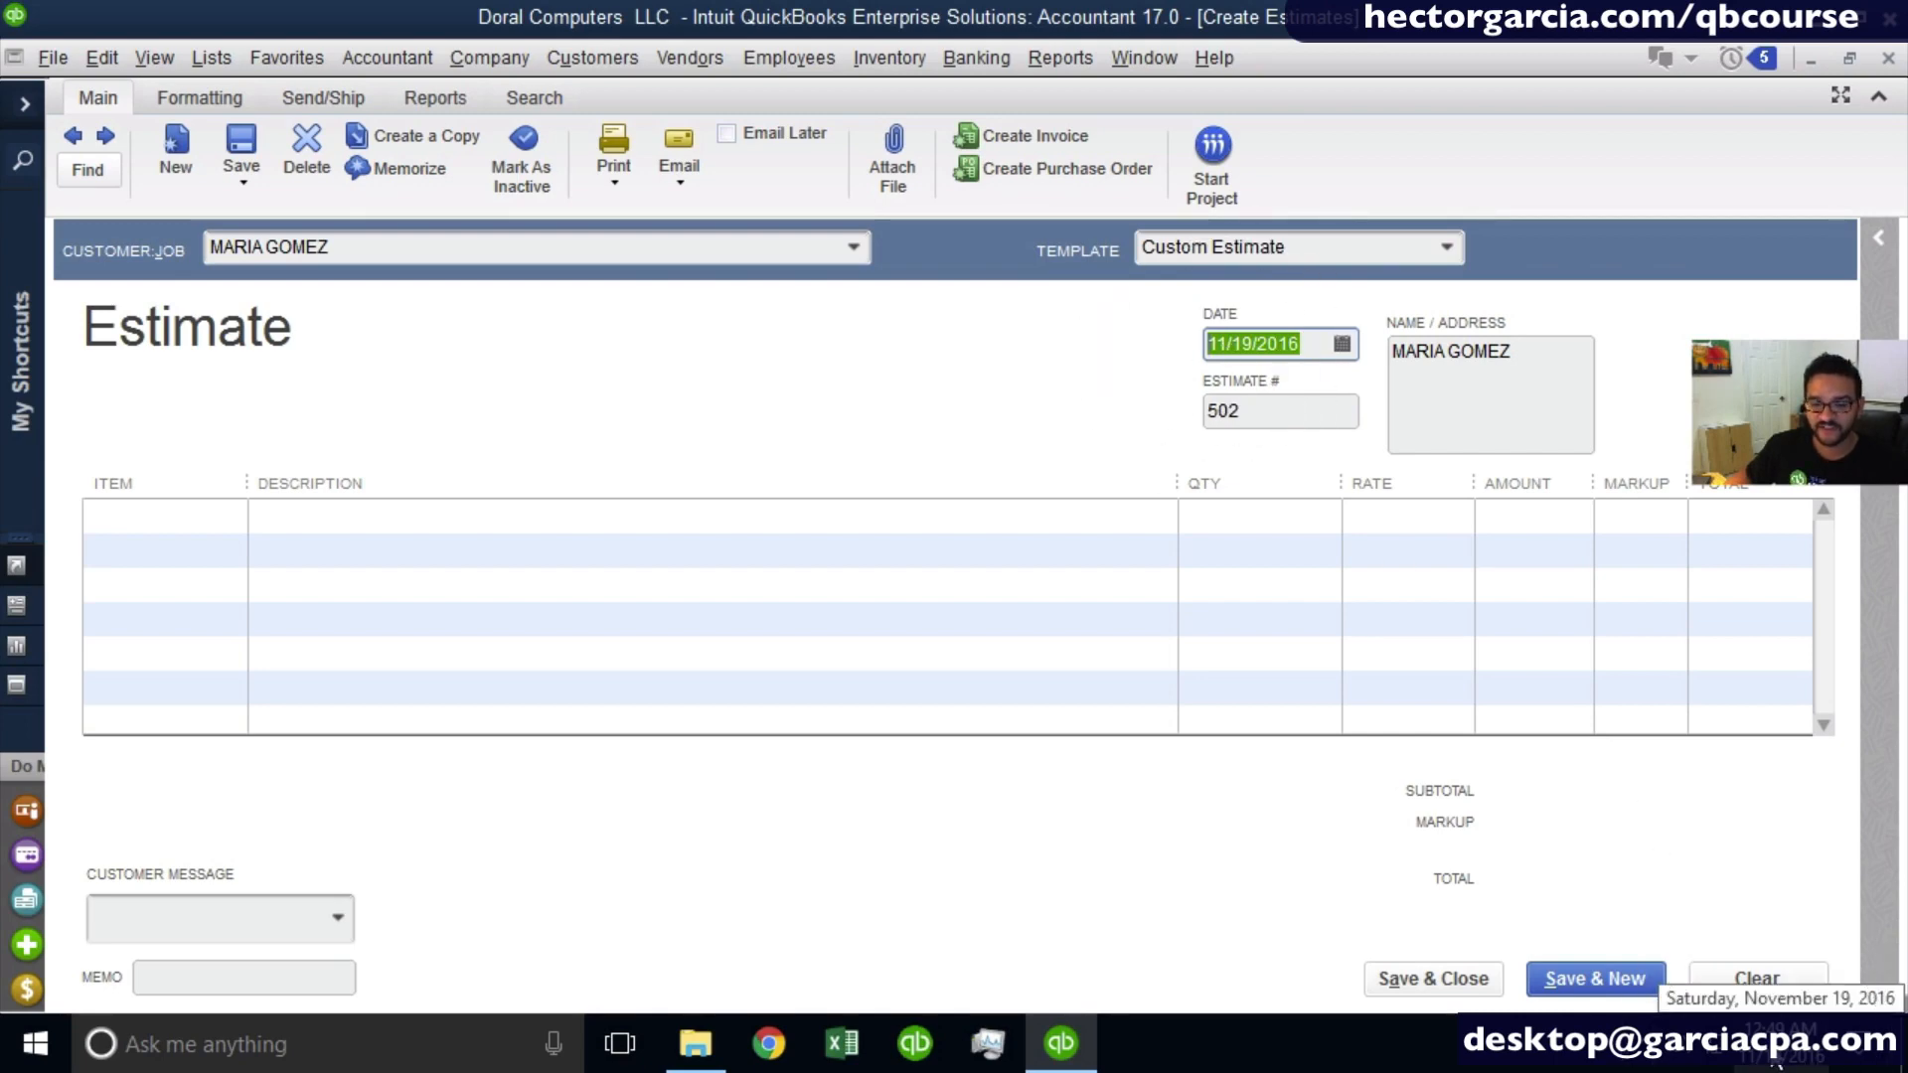
pyautogui.click(1311, 344)
pyautogui.click(1302, 343)
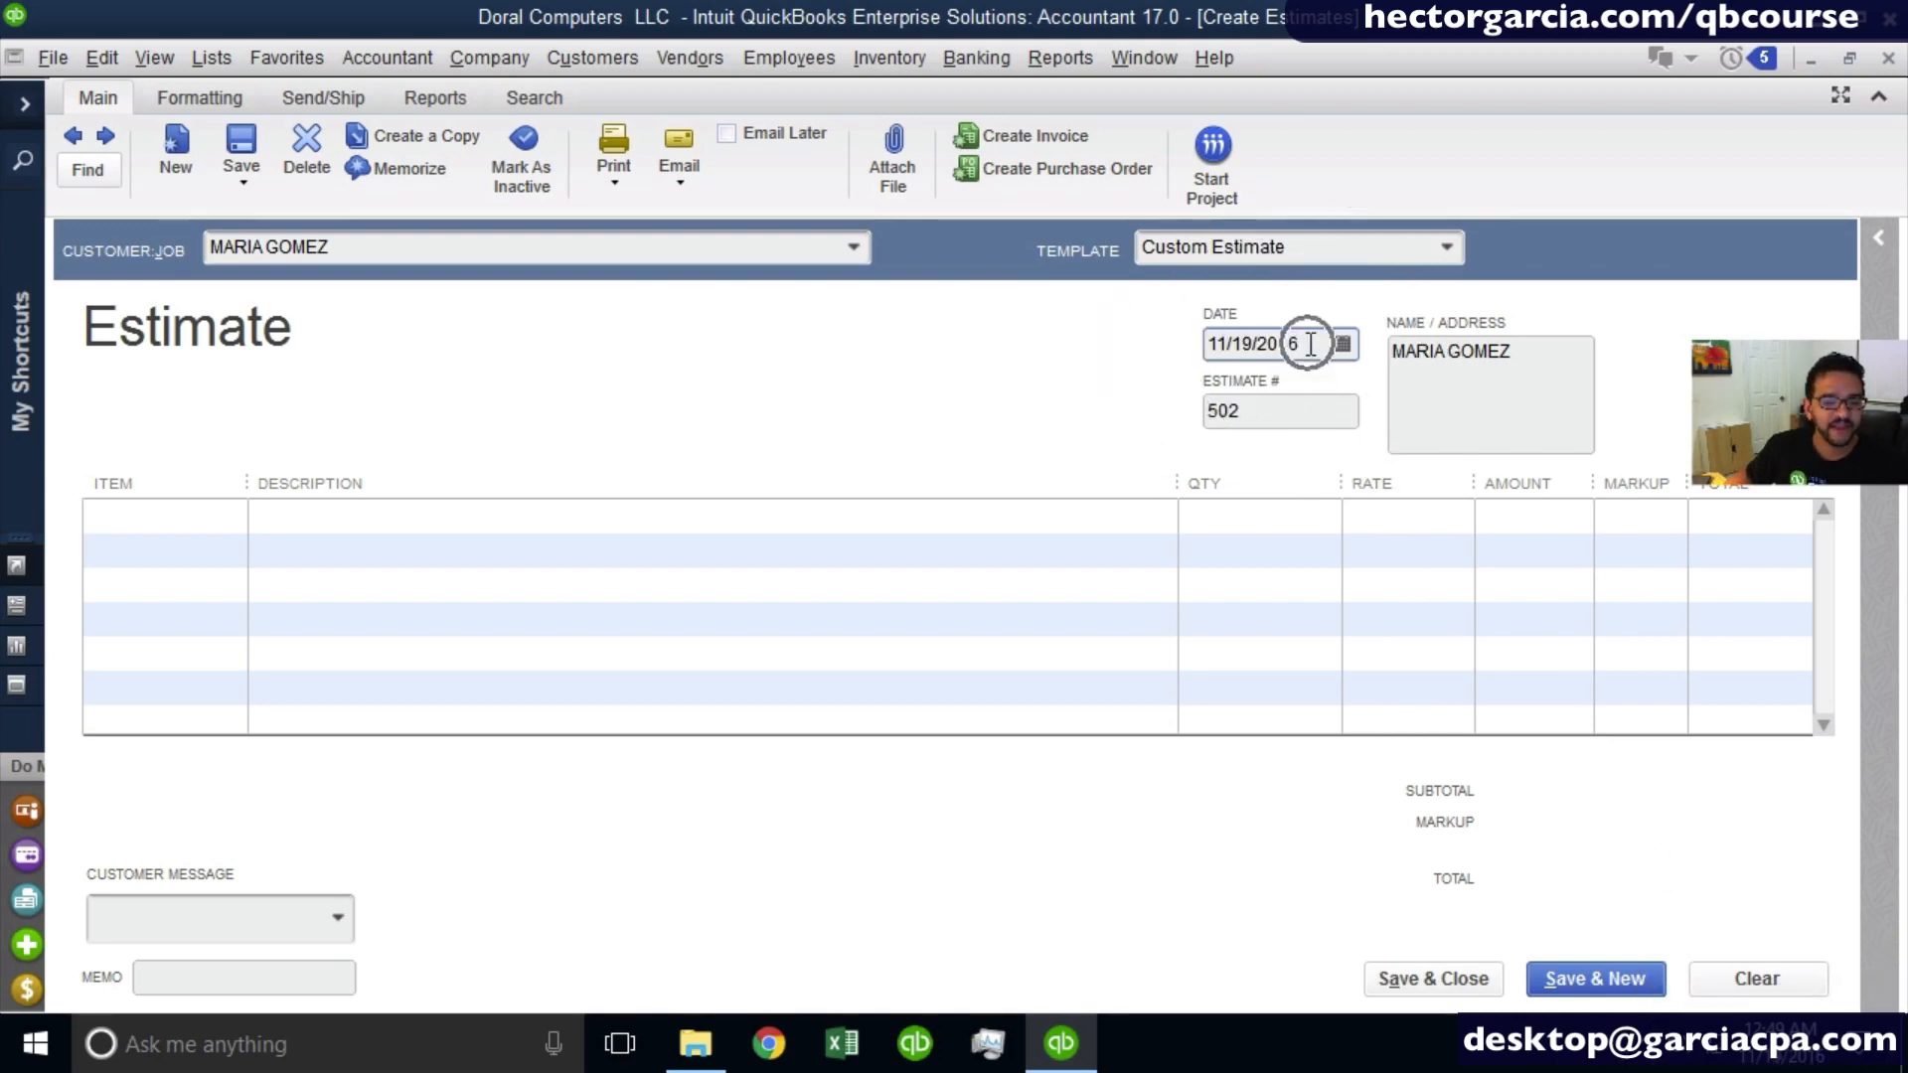
pyautogui.doubleClick(1302, 344)
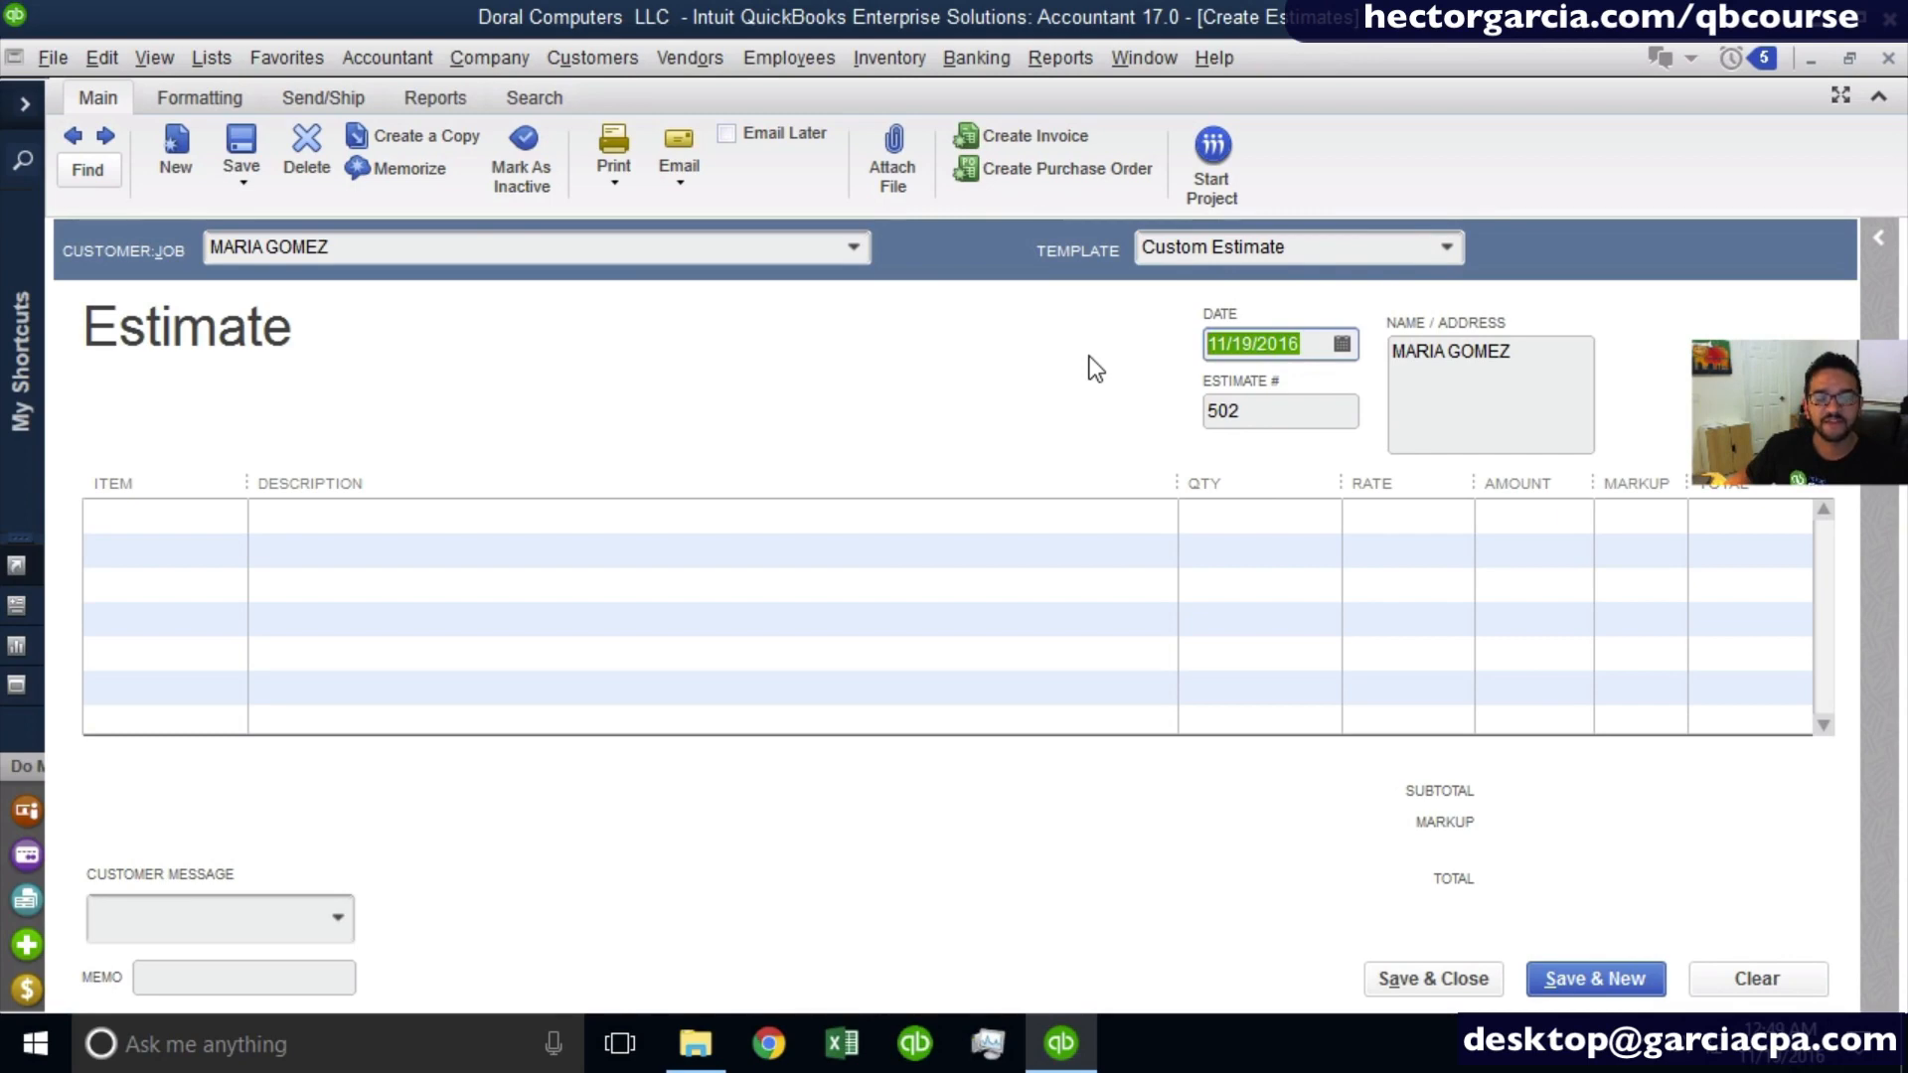
pyautogui.click(1342, 344)
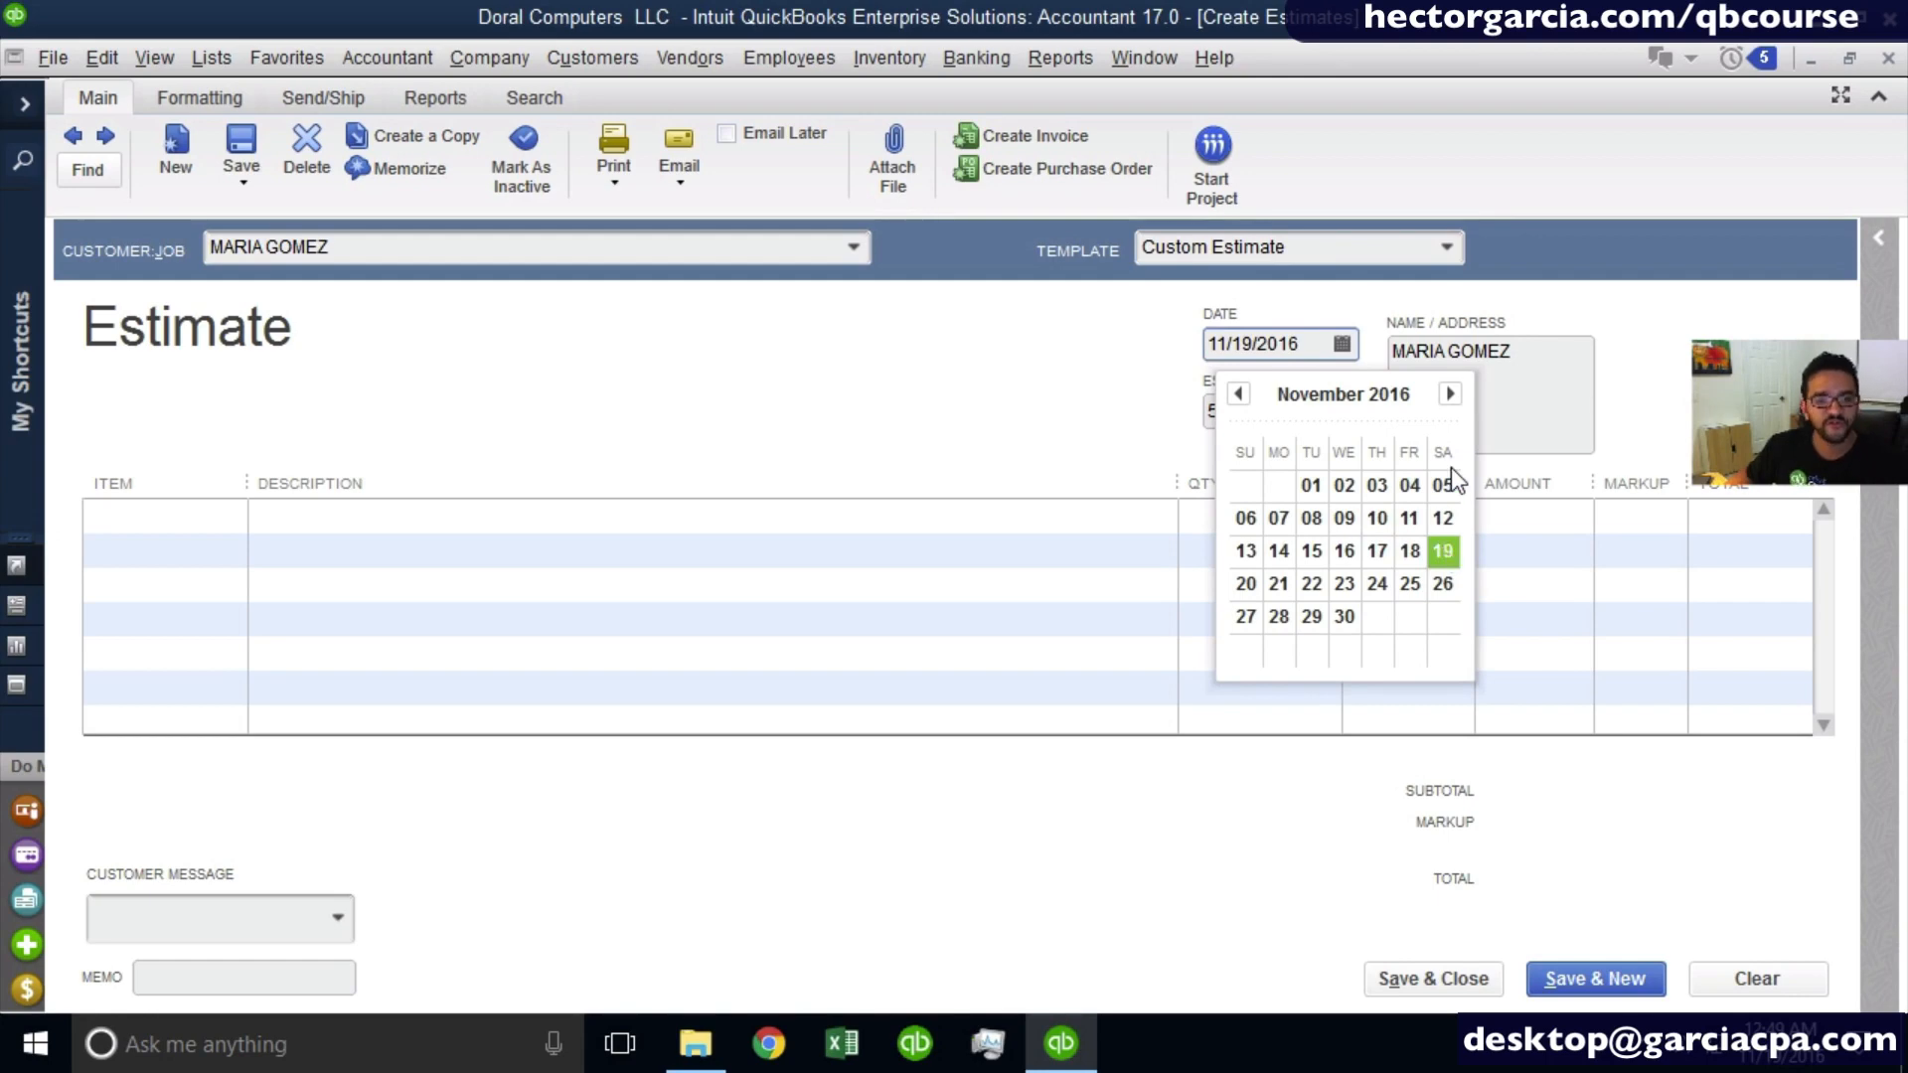
pyautogui.click(892, 420)
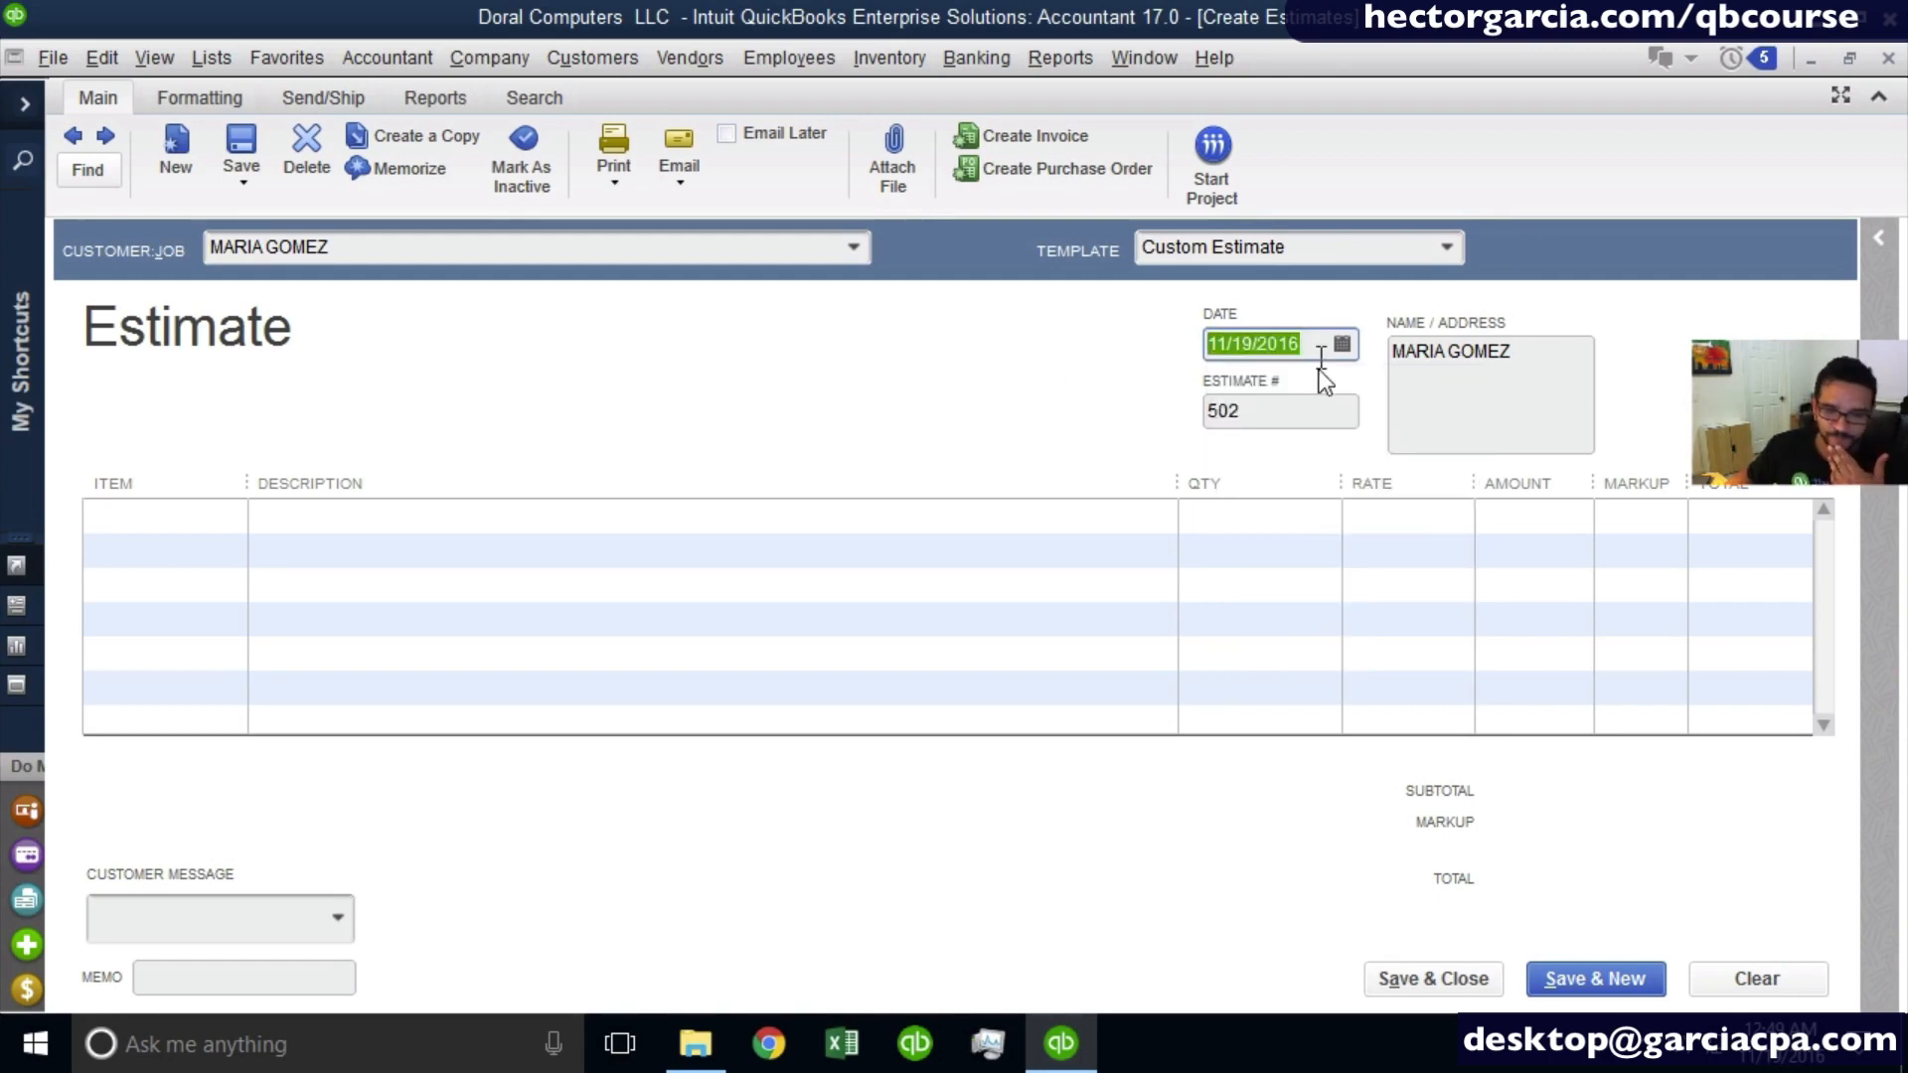
# - Set the estimate number to 1001, check the customer's name and address block, and begin the first item line
pyautogui.click(1297, 409)
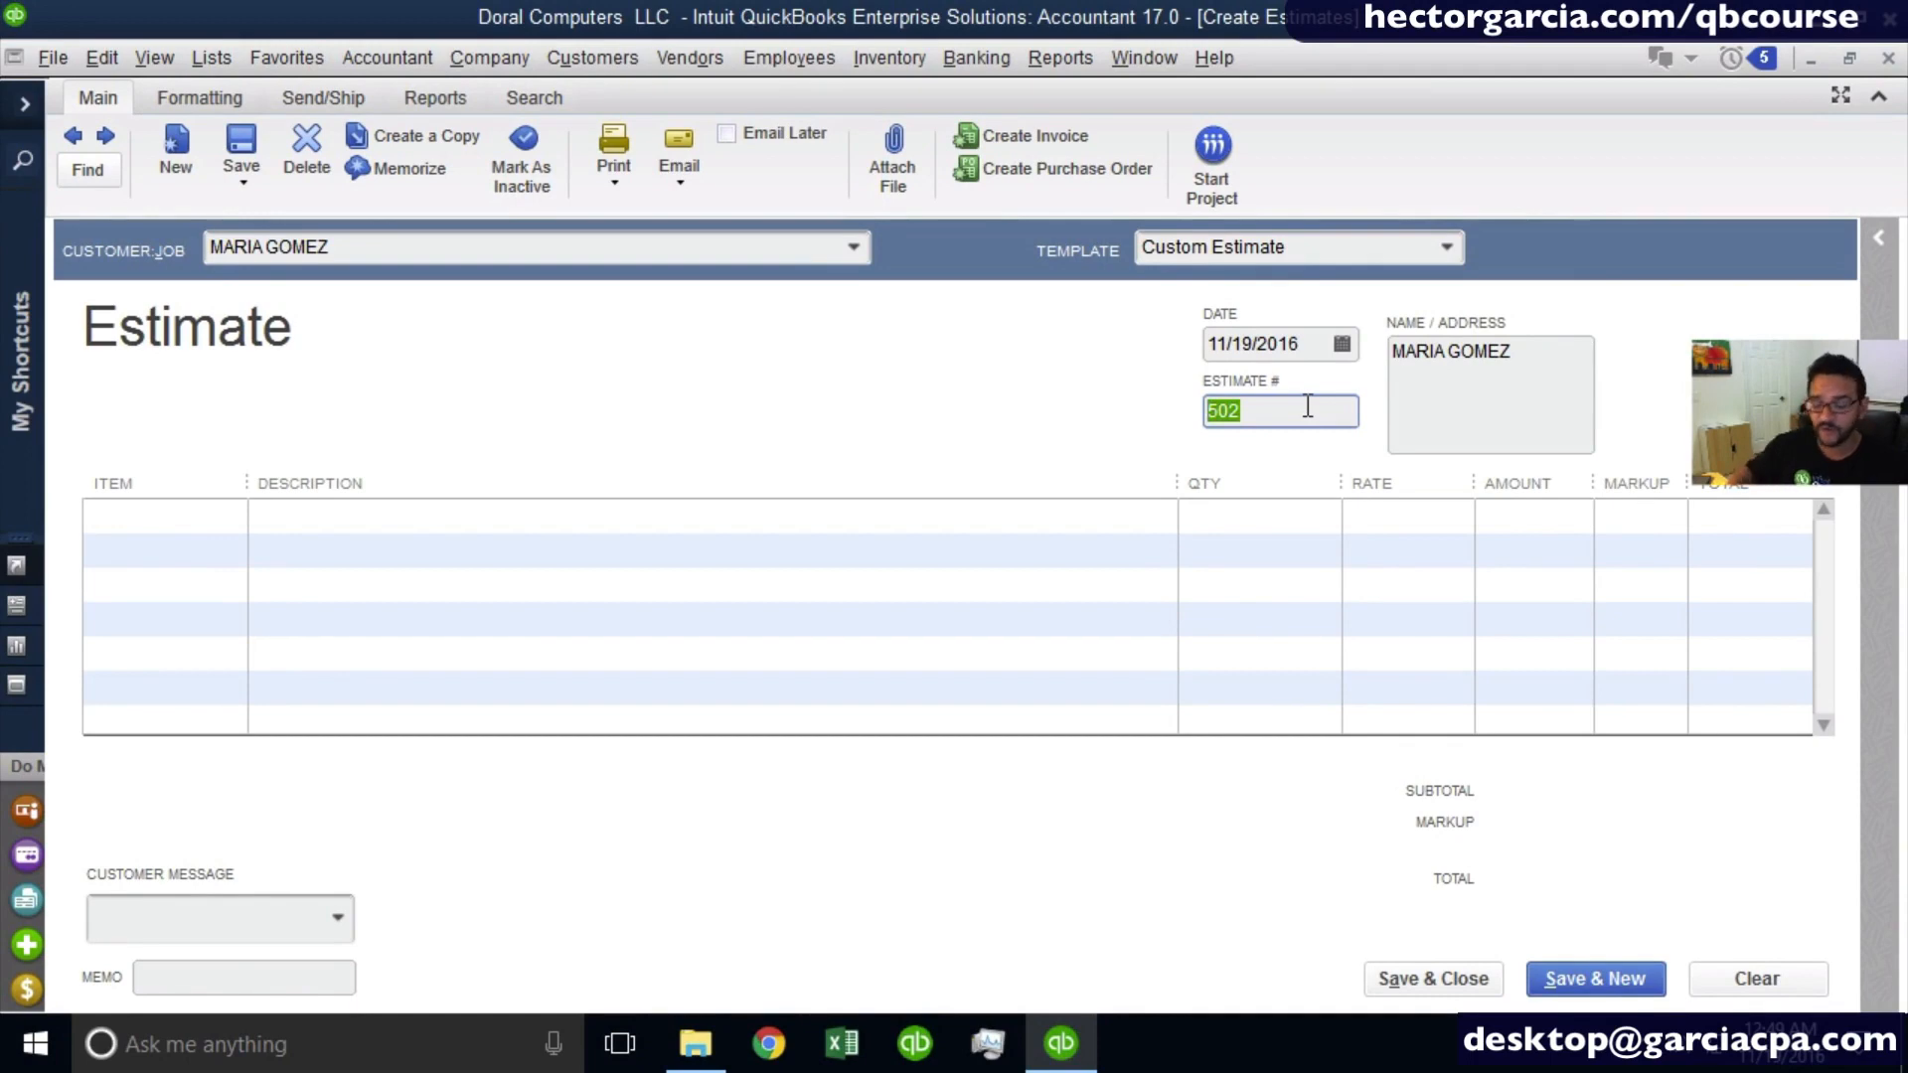
pyautogui.write('1001')
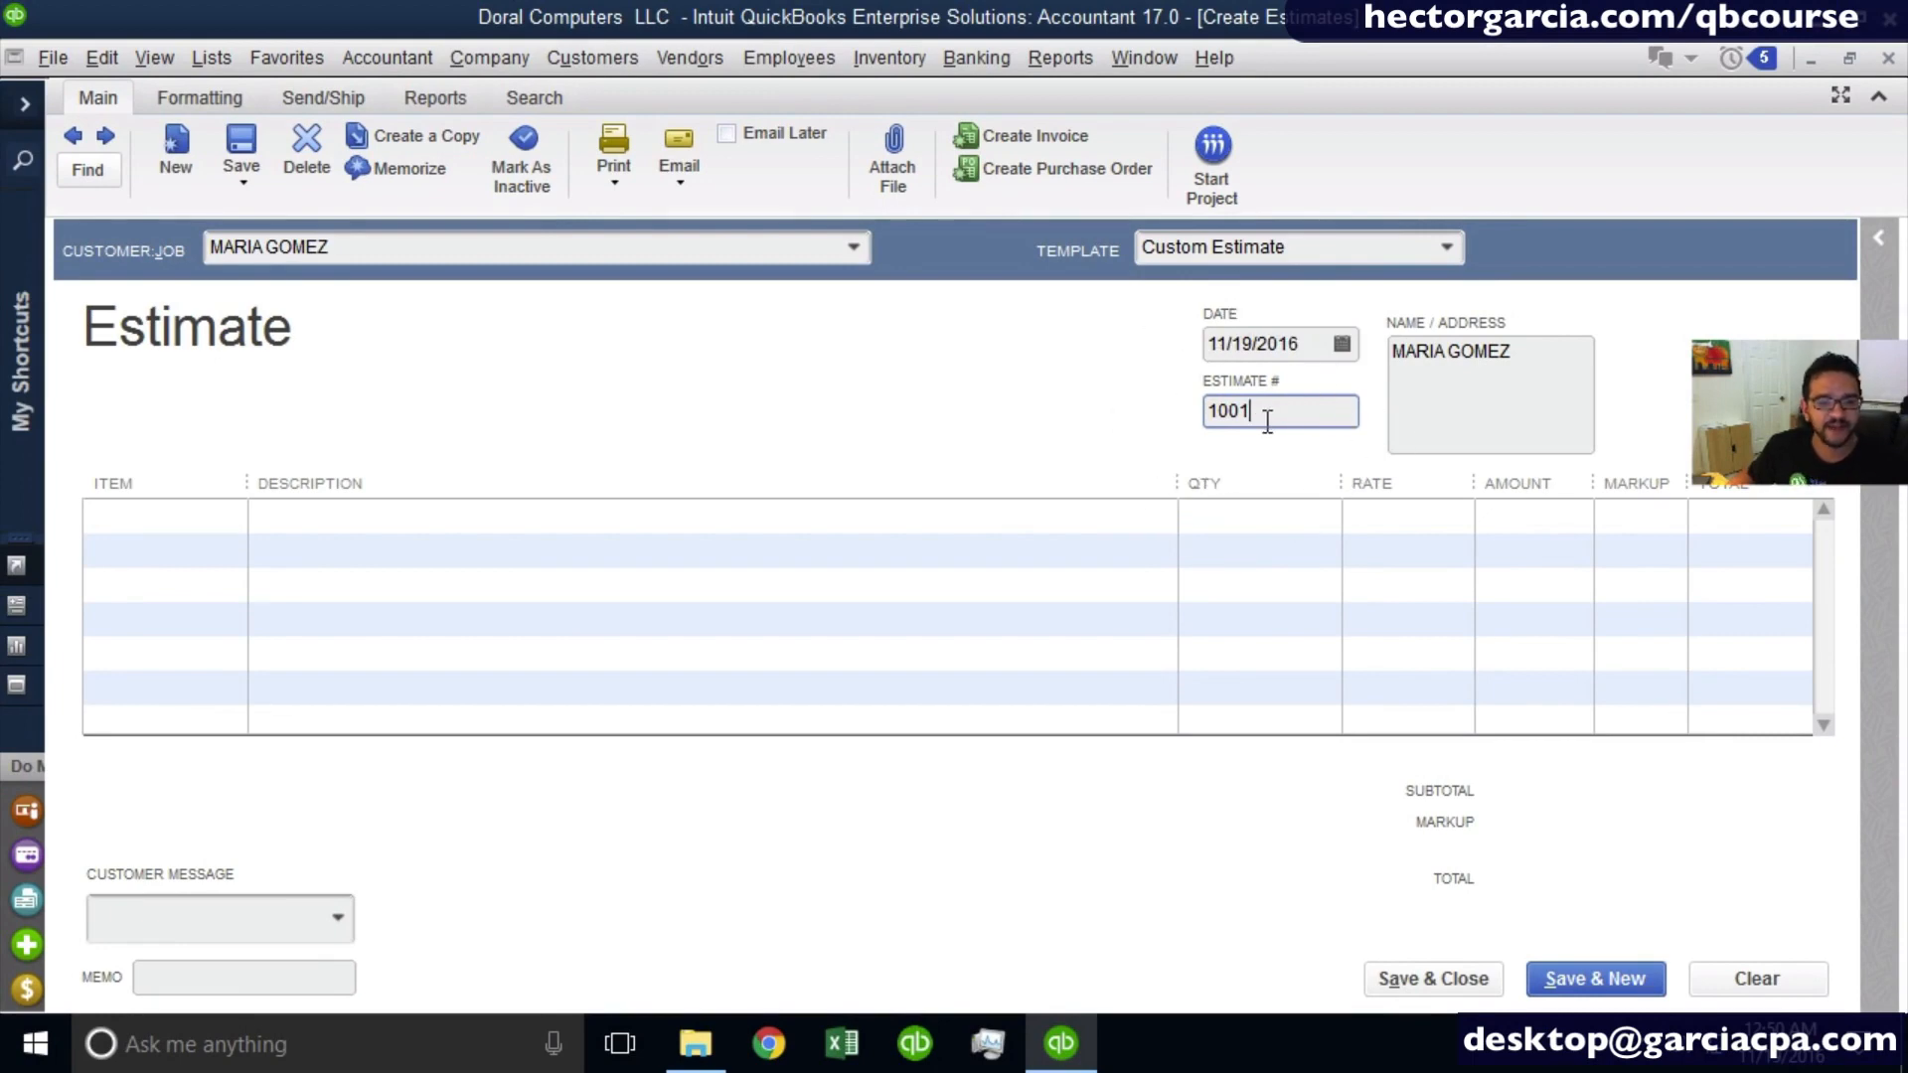
pyautogui.moveTo(1528, 356); pyautogui.dragTo(1319, 367)
pyautogui.click(1493, 386)
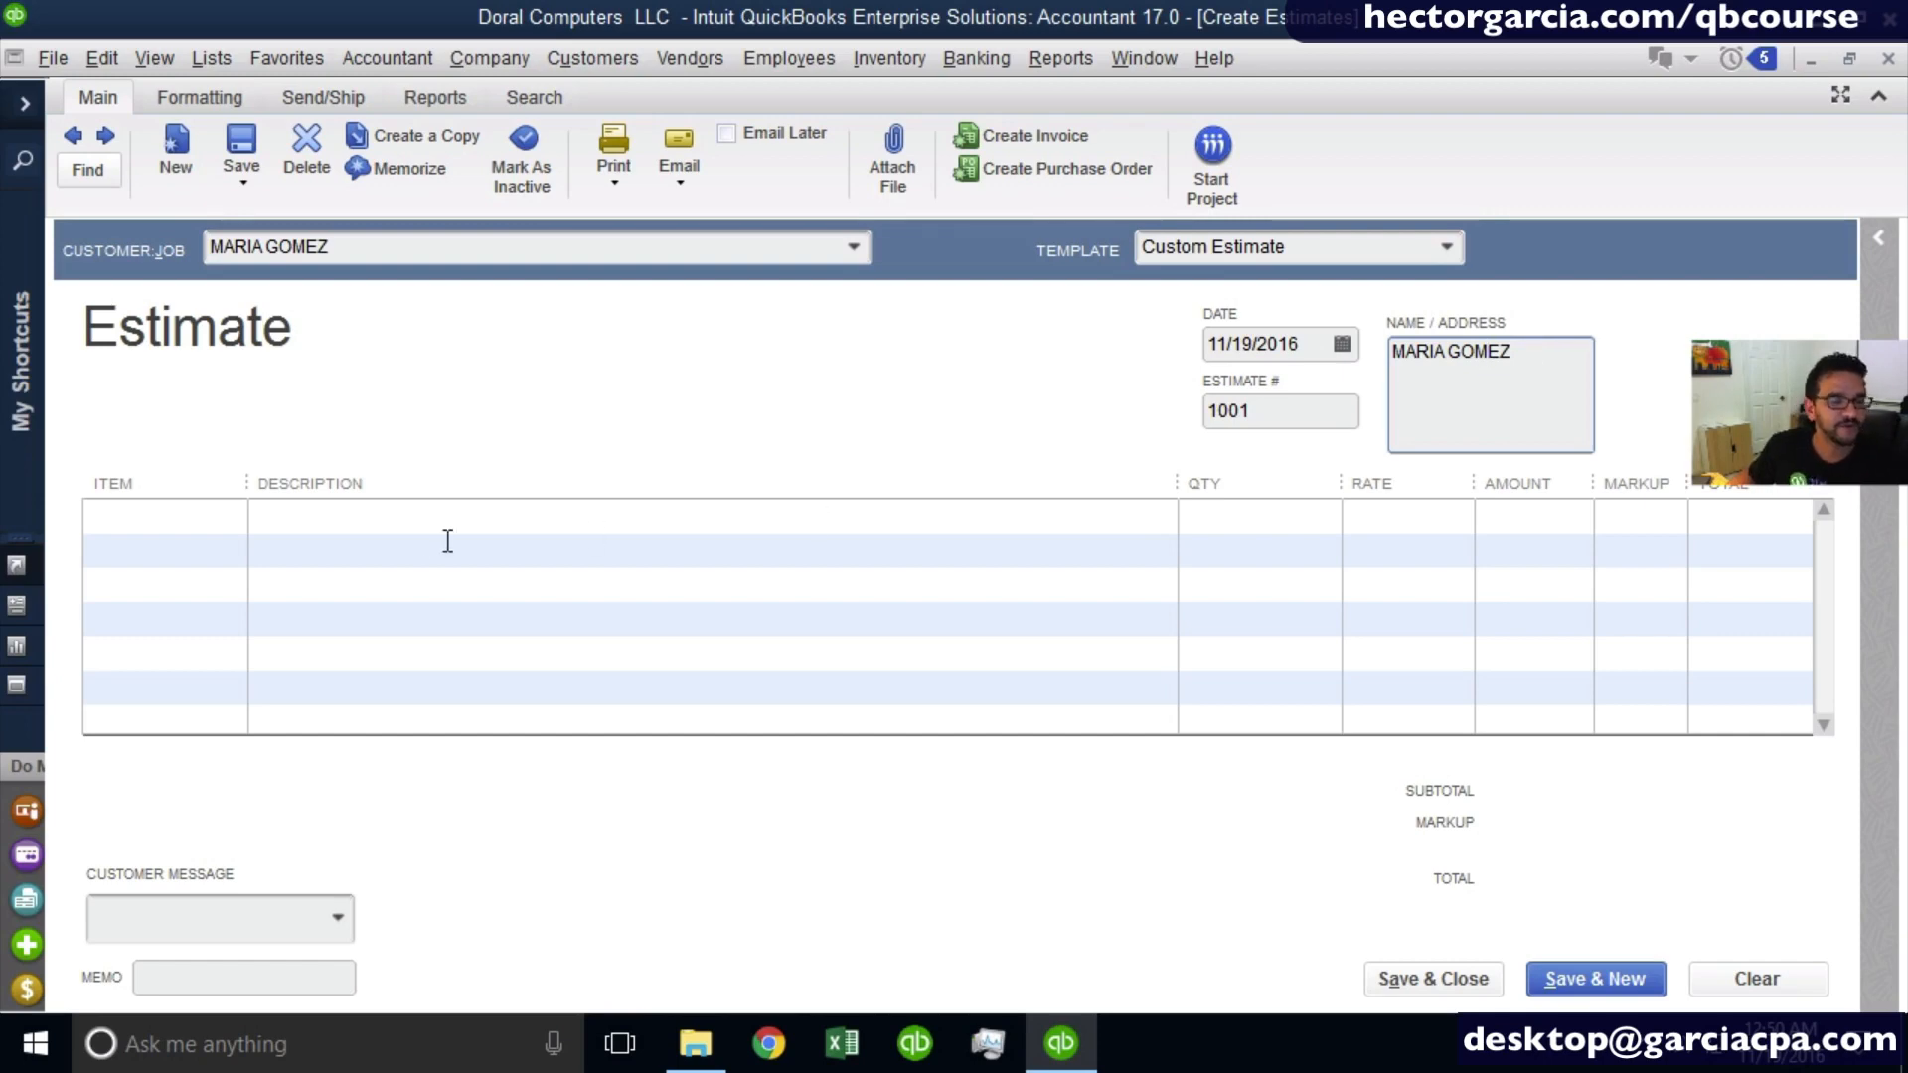
pyautogui.click(103, 517)
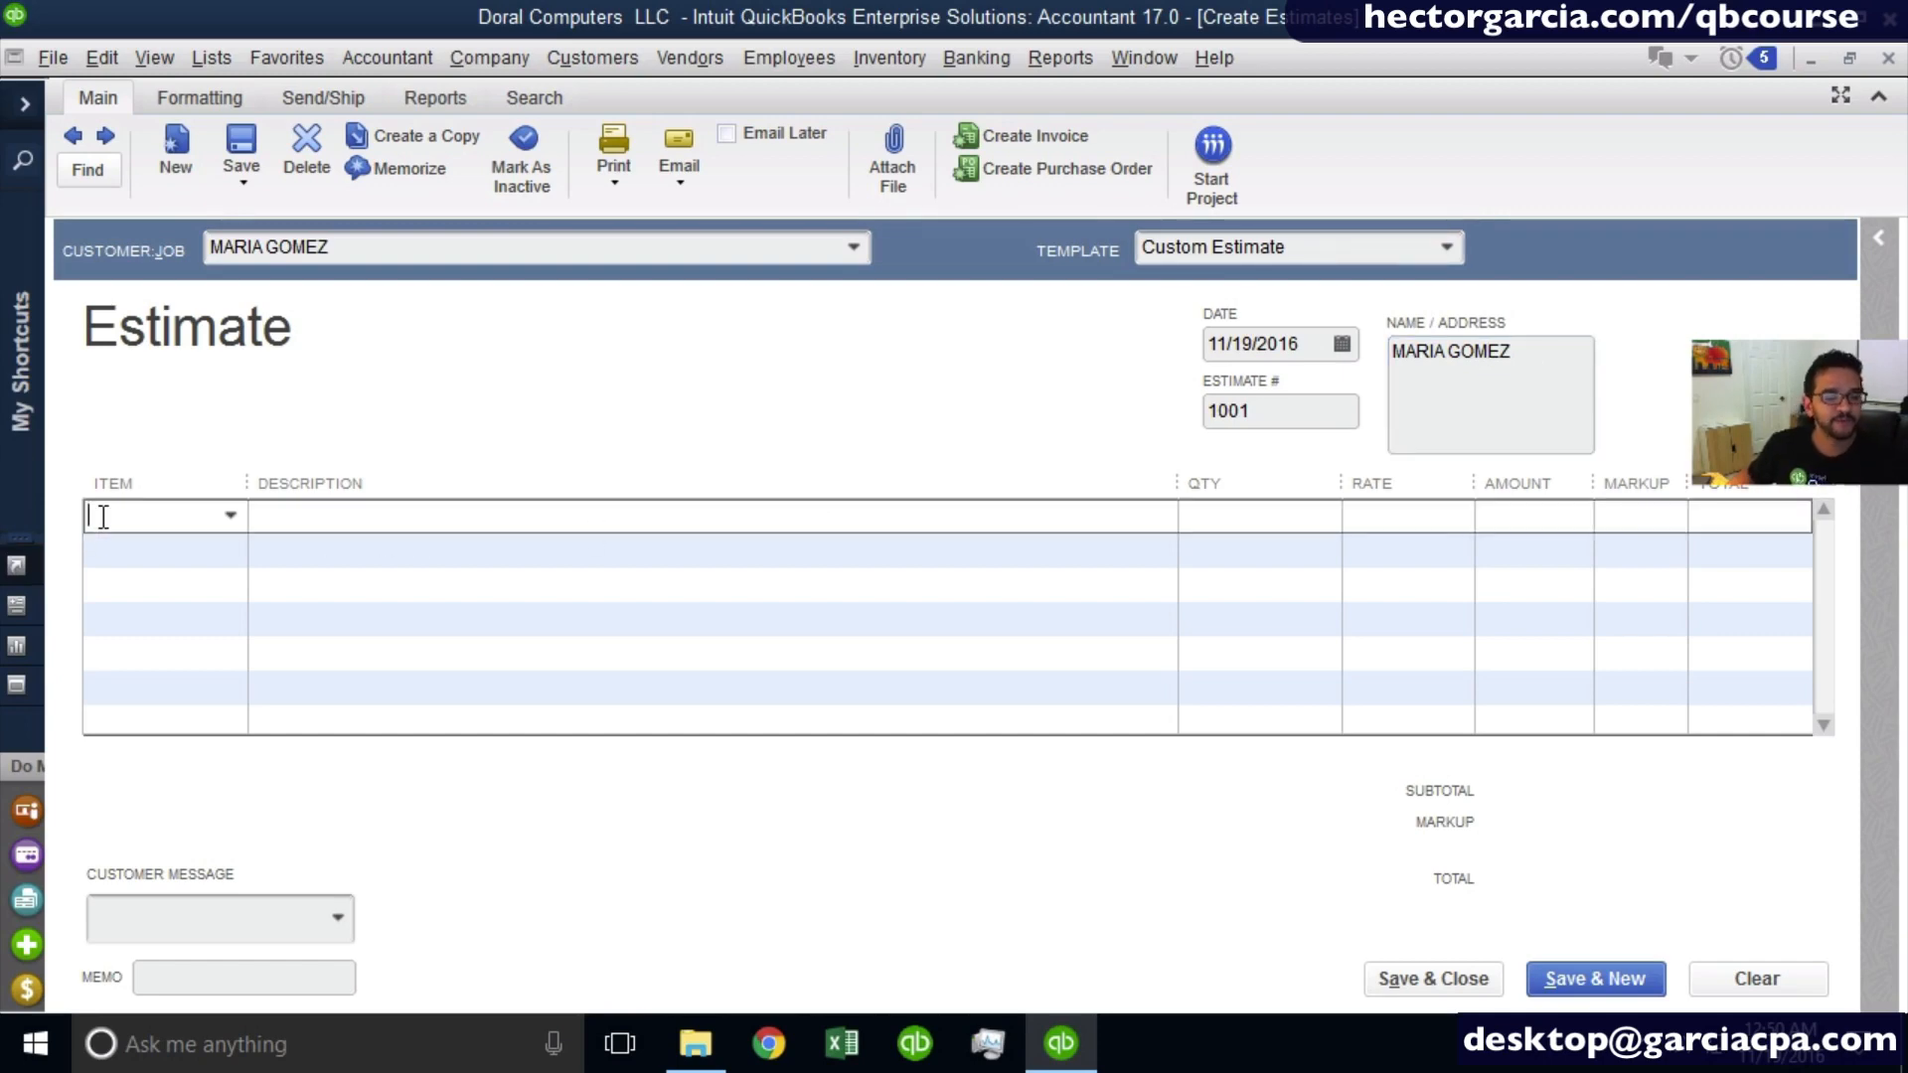
pyautogui.click(230, 514)
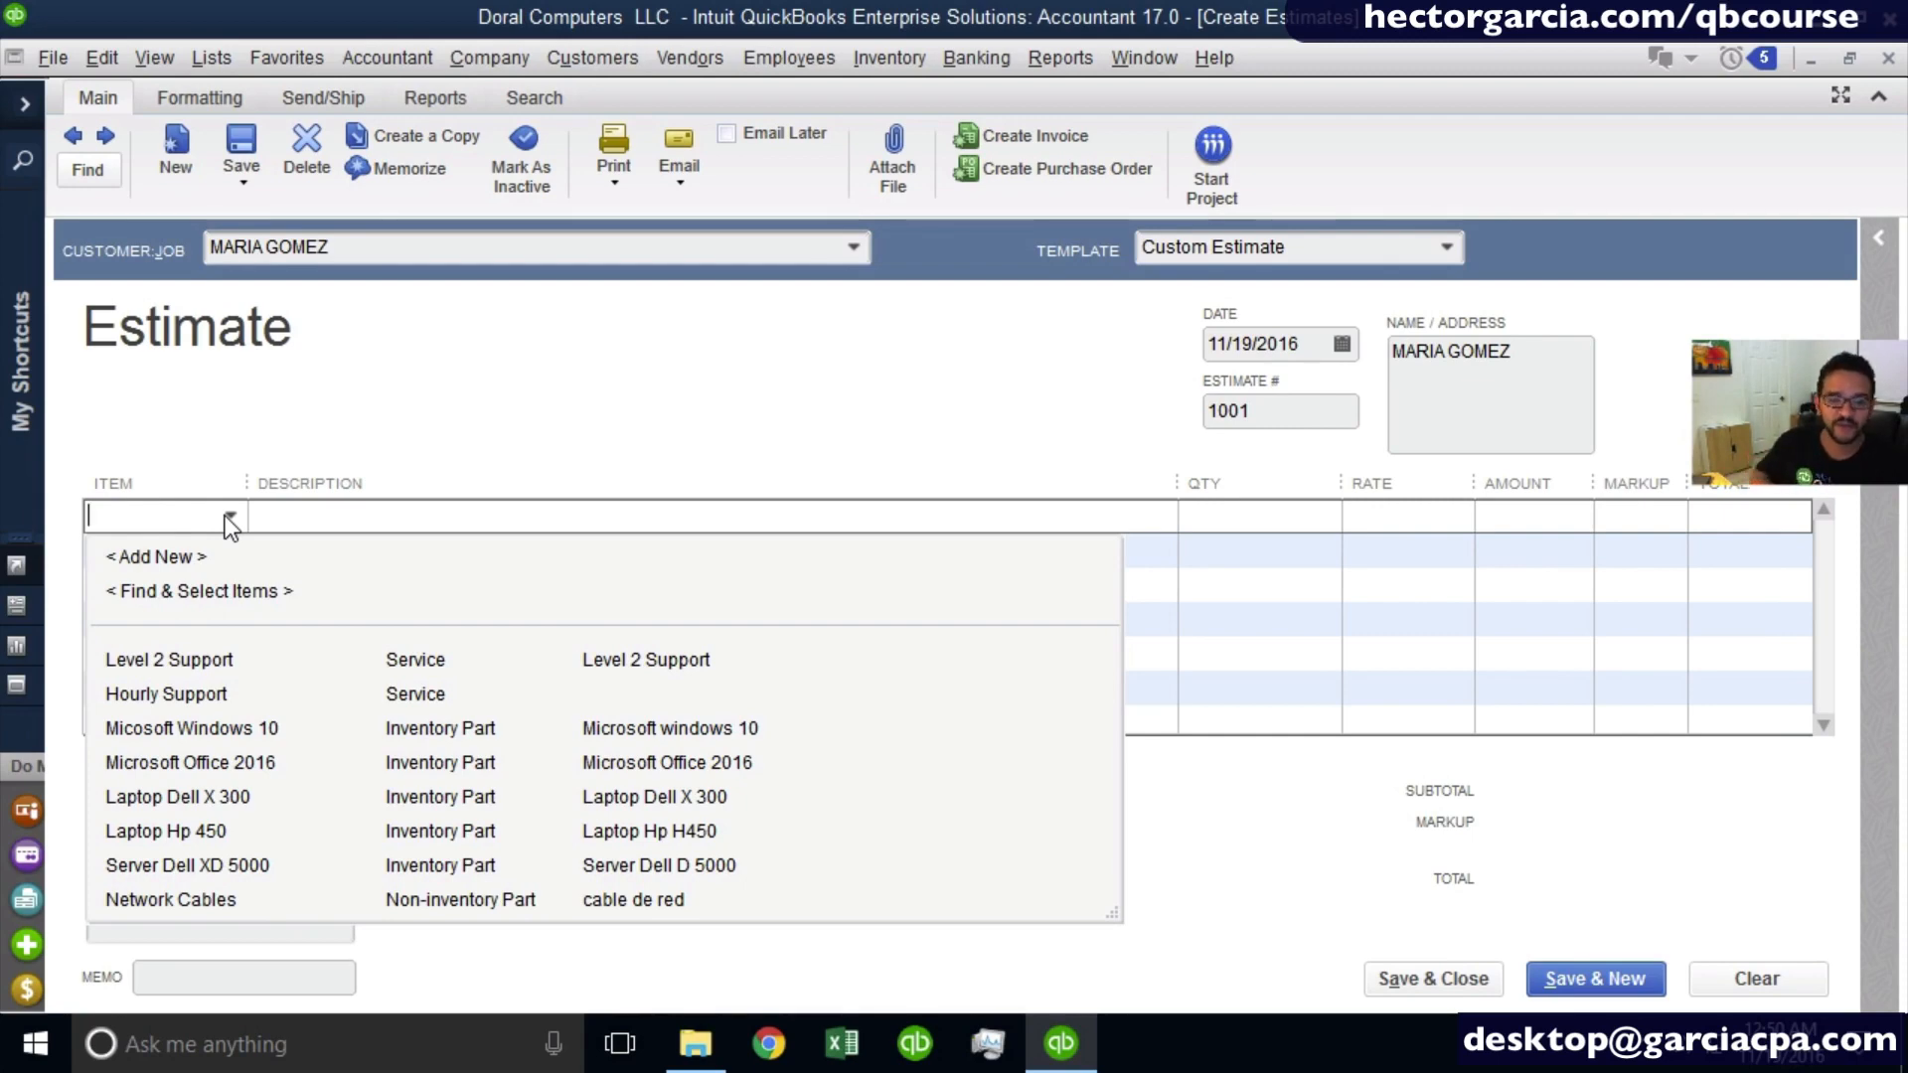
pyautogui.click(157, 563)
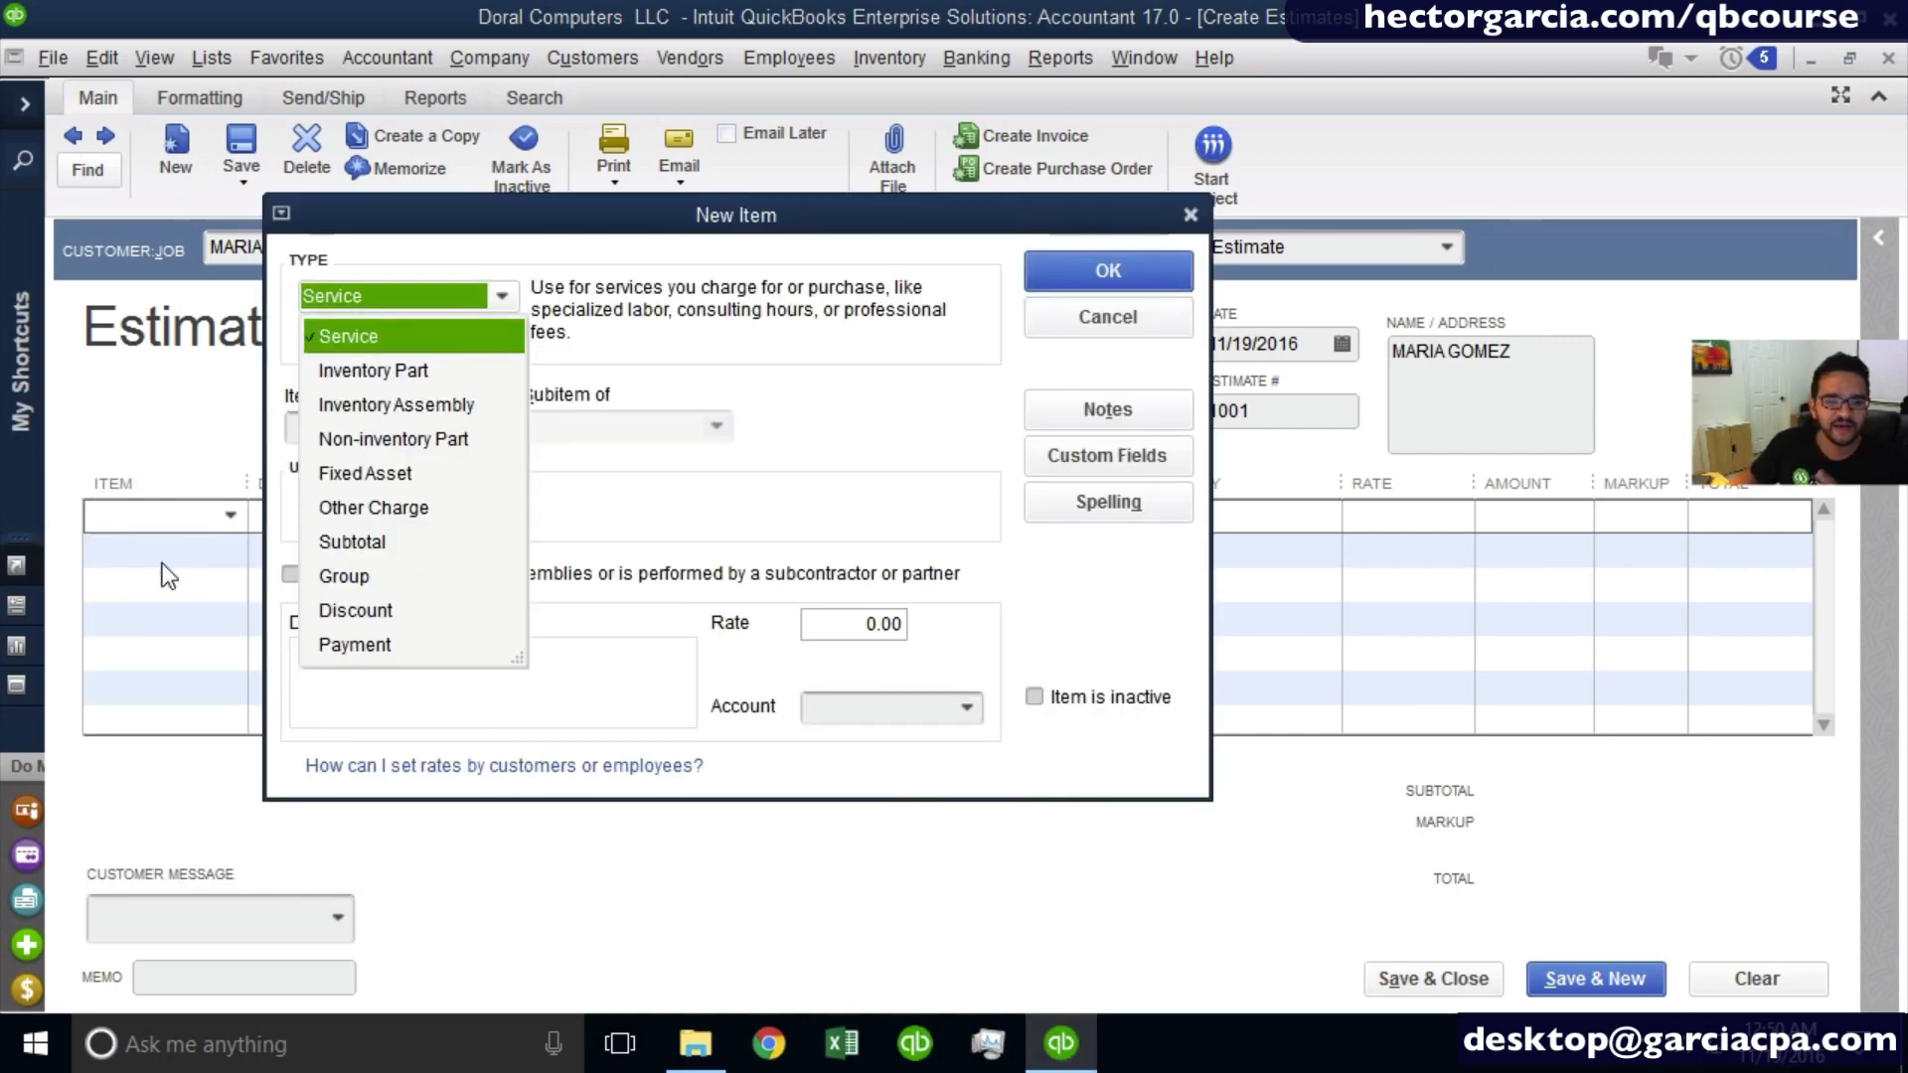
pyautogui.click(1142, 324)
# - Add the existing Hourly Support item to the estimate's first line and describe it as cleaning up the customer's computer
pyautogui.click(231, 511)
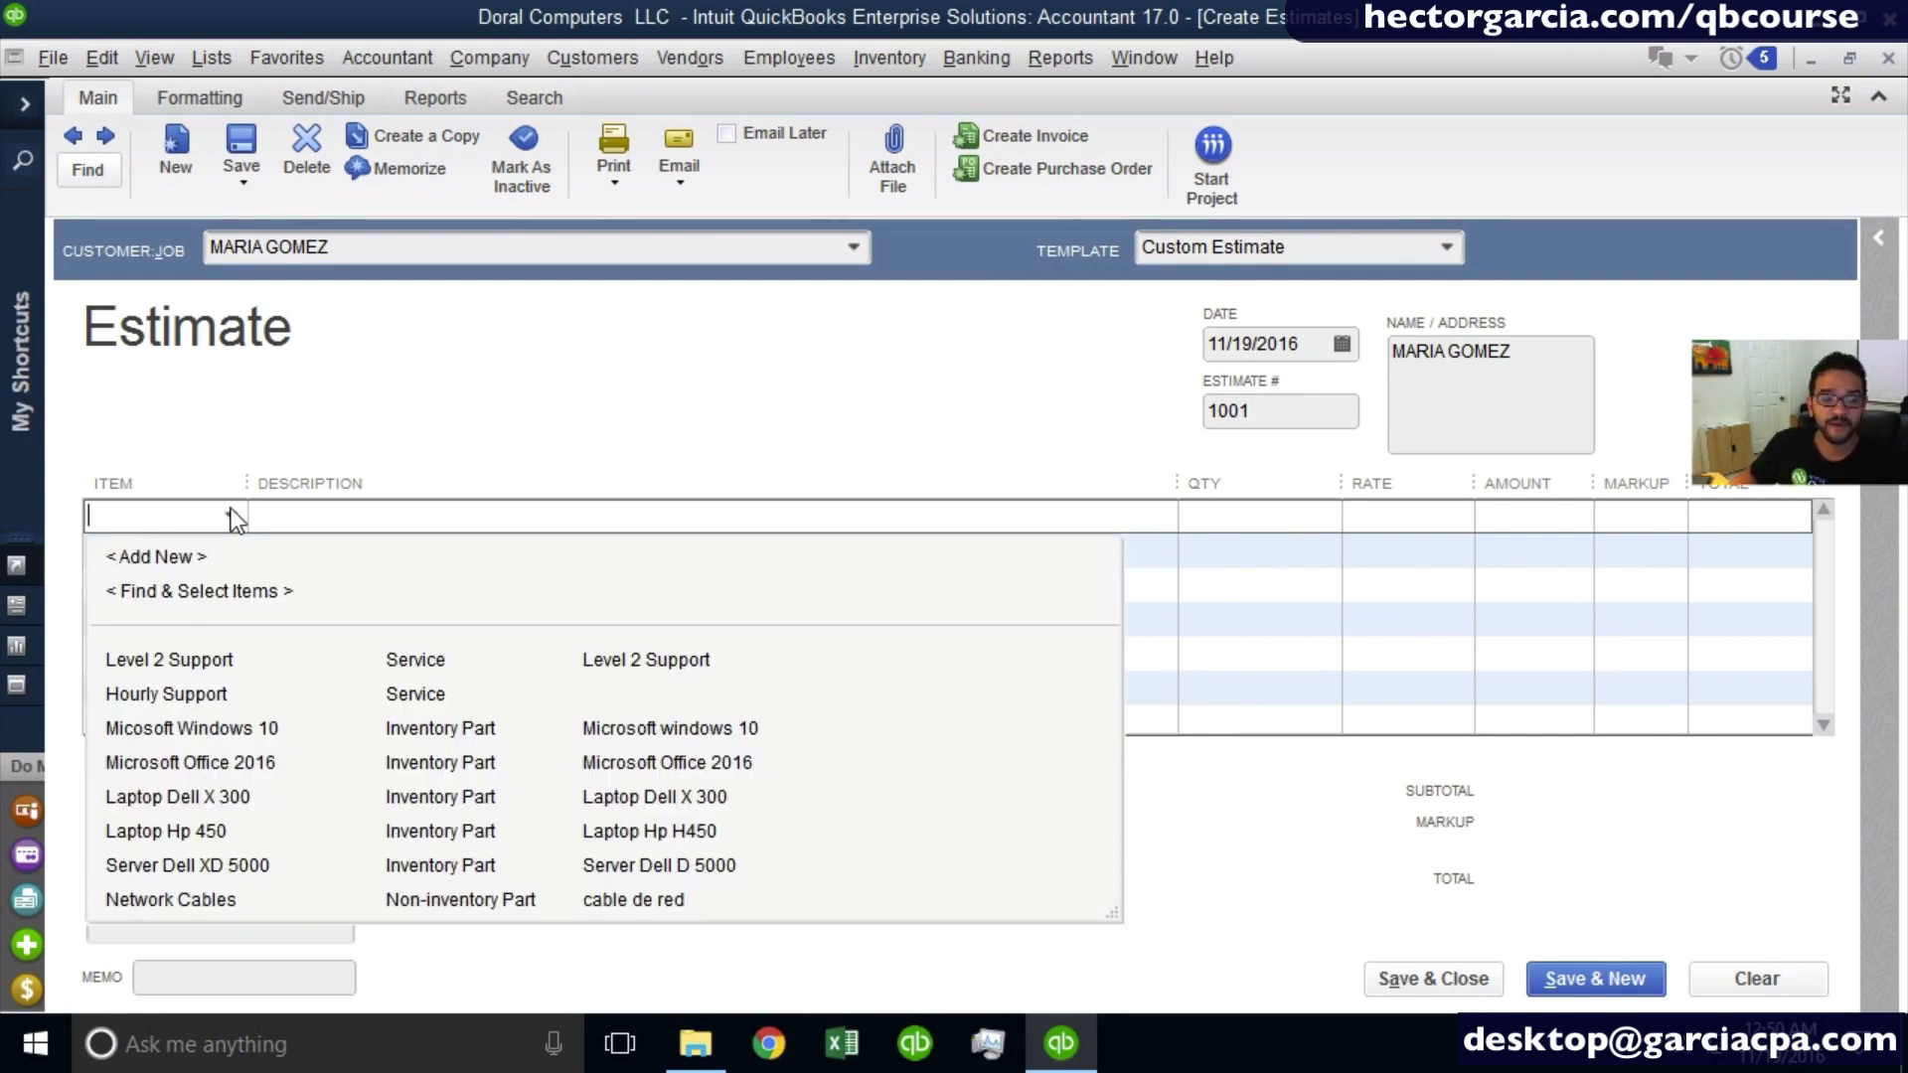
pyautogui.click(217, 701)
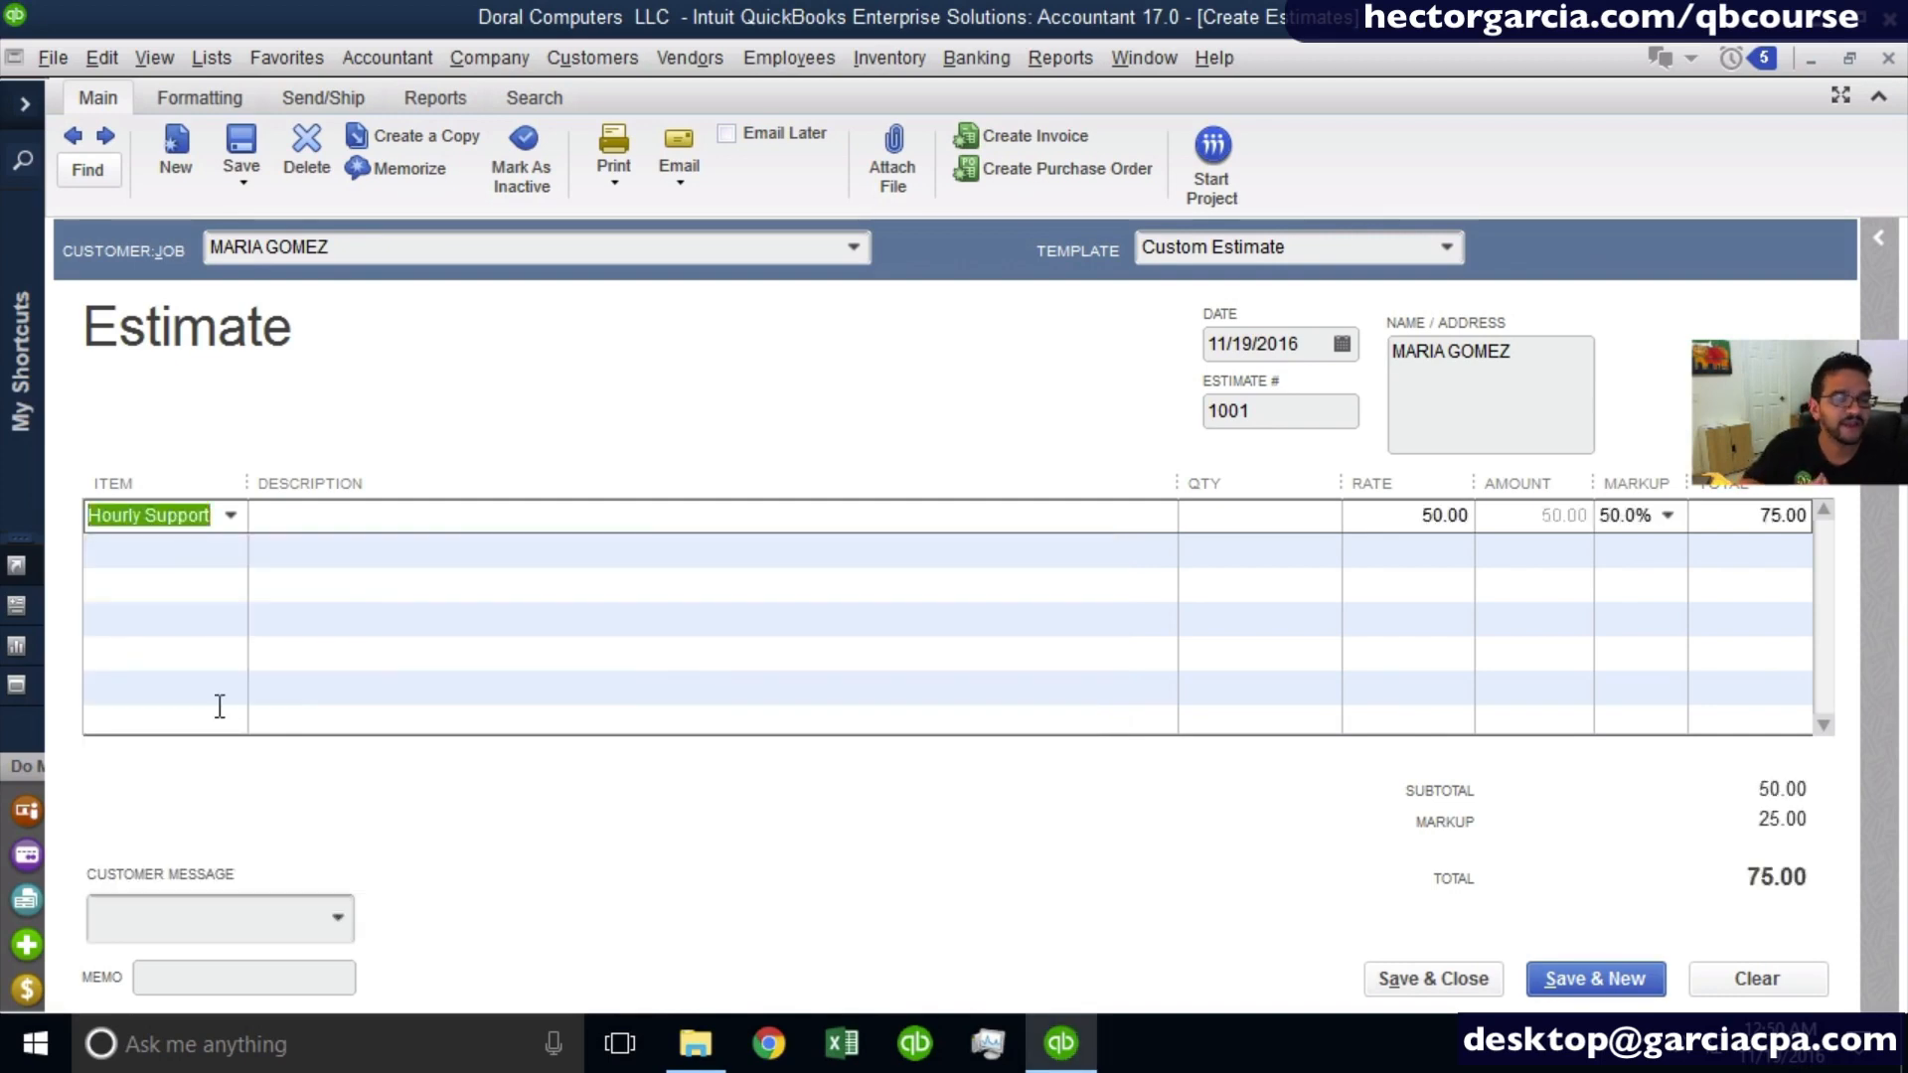
pyautogui.click(366, 516)
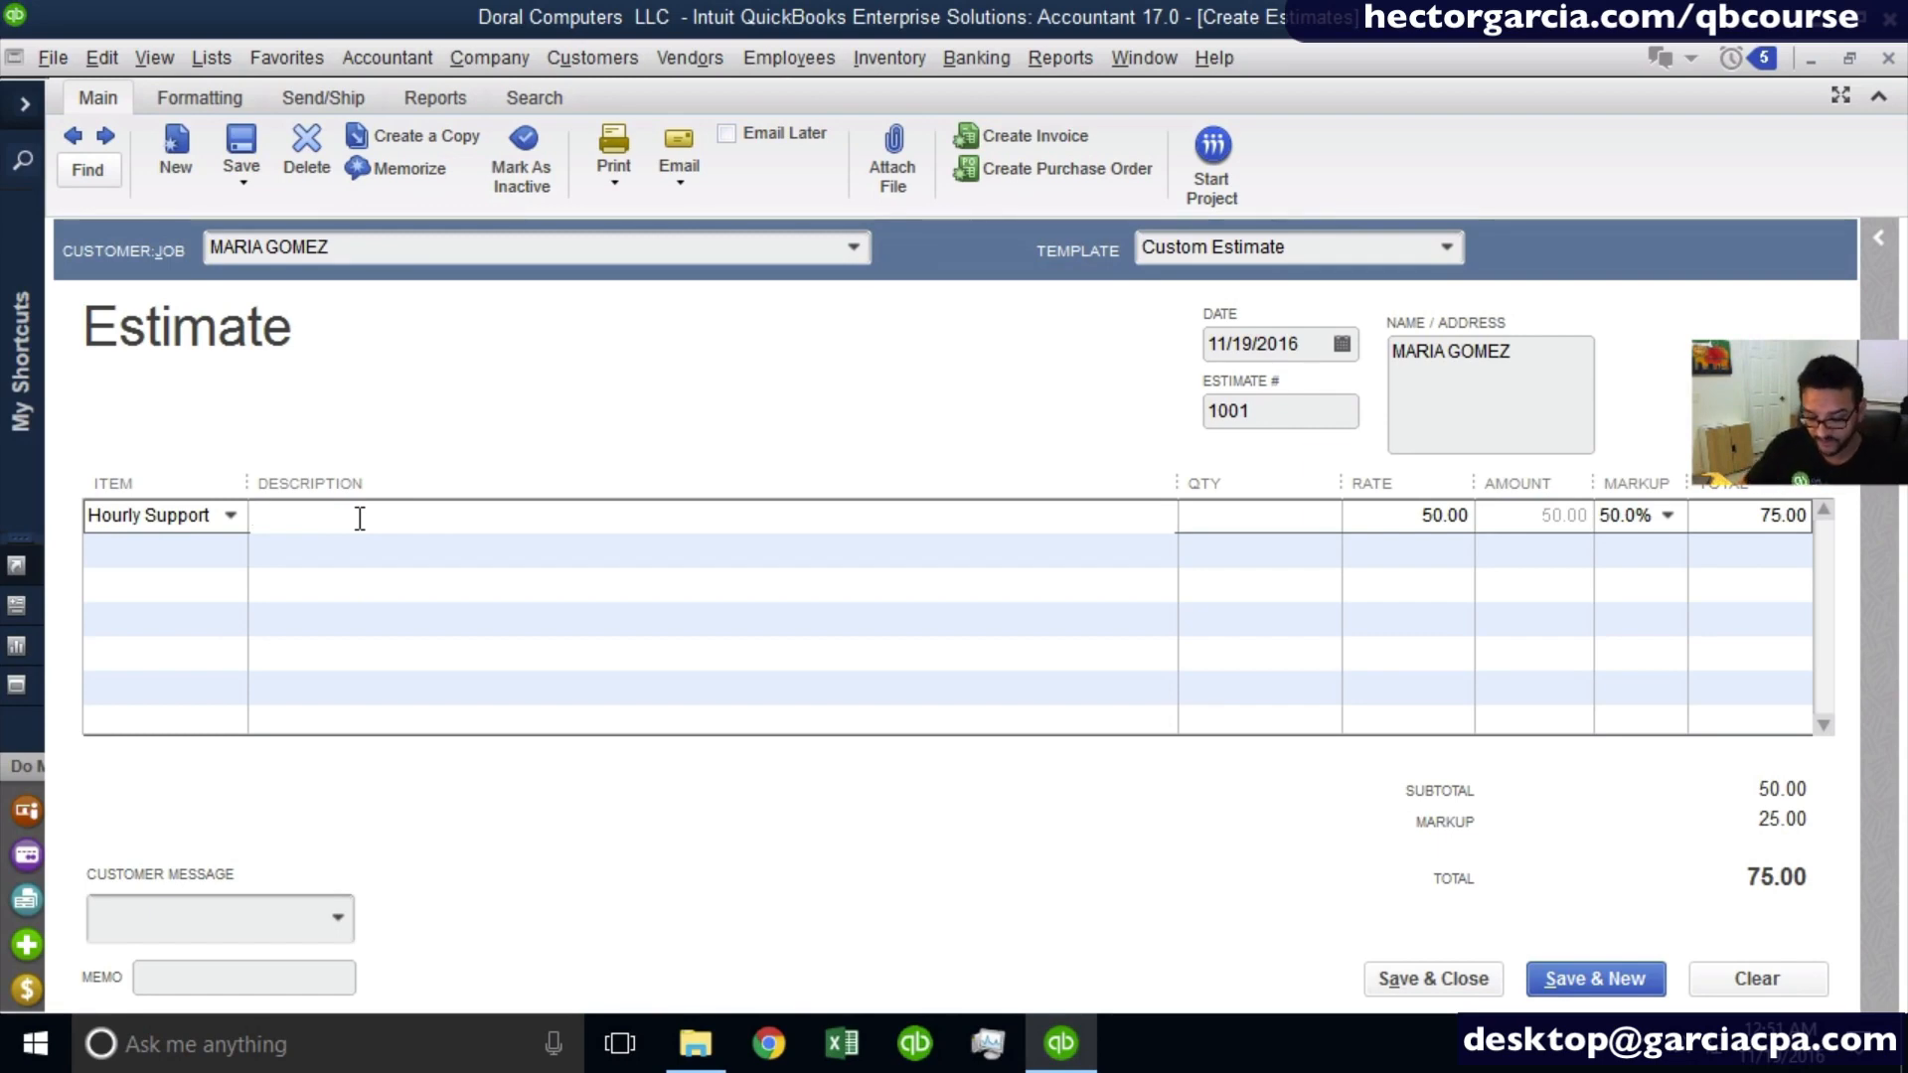
pyautogui.write('CLEAN ')
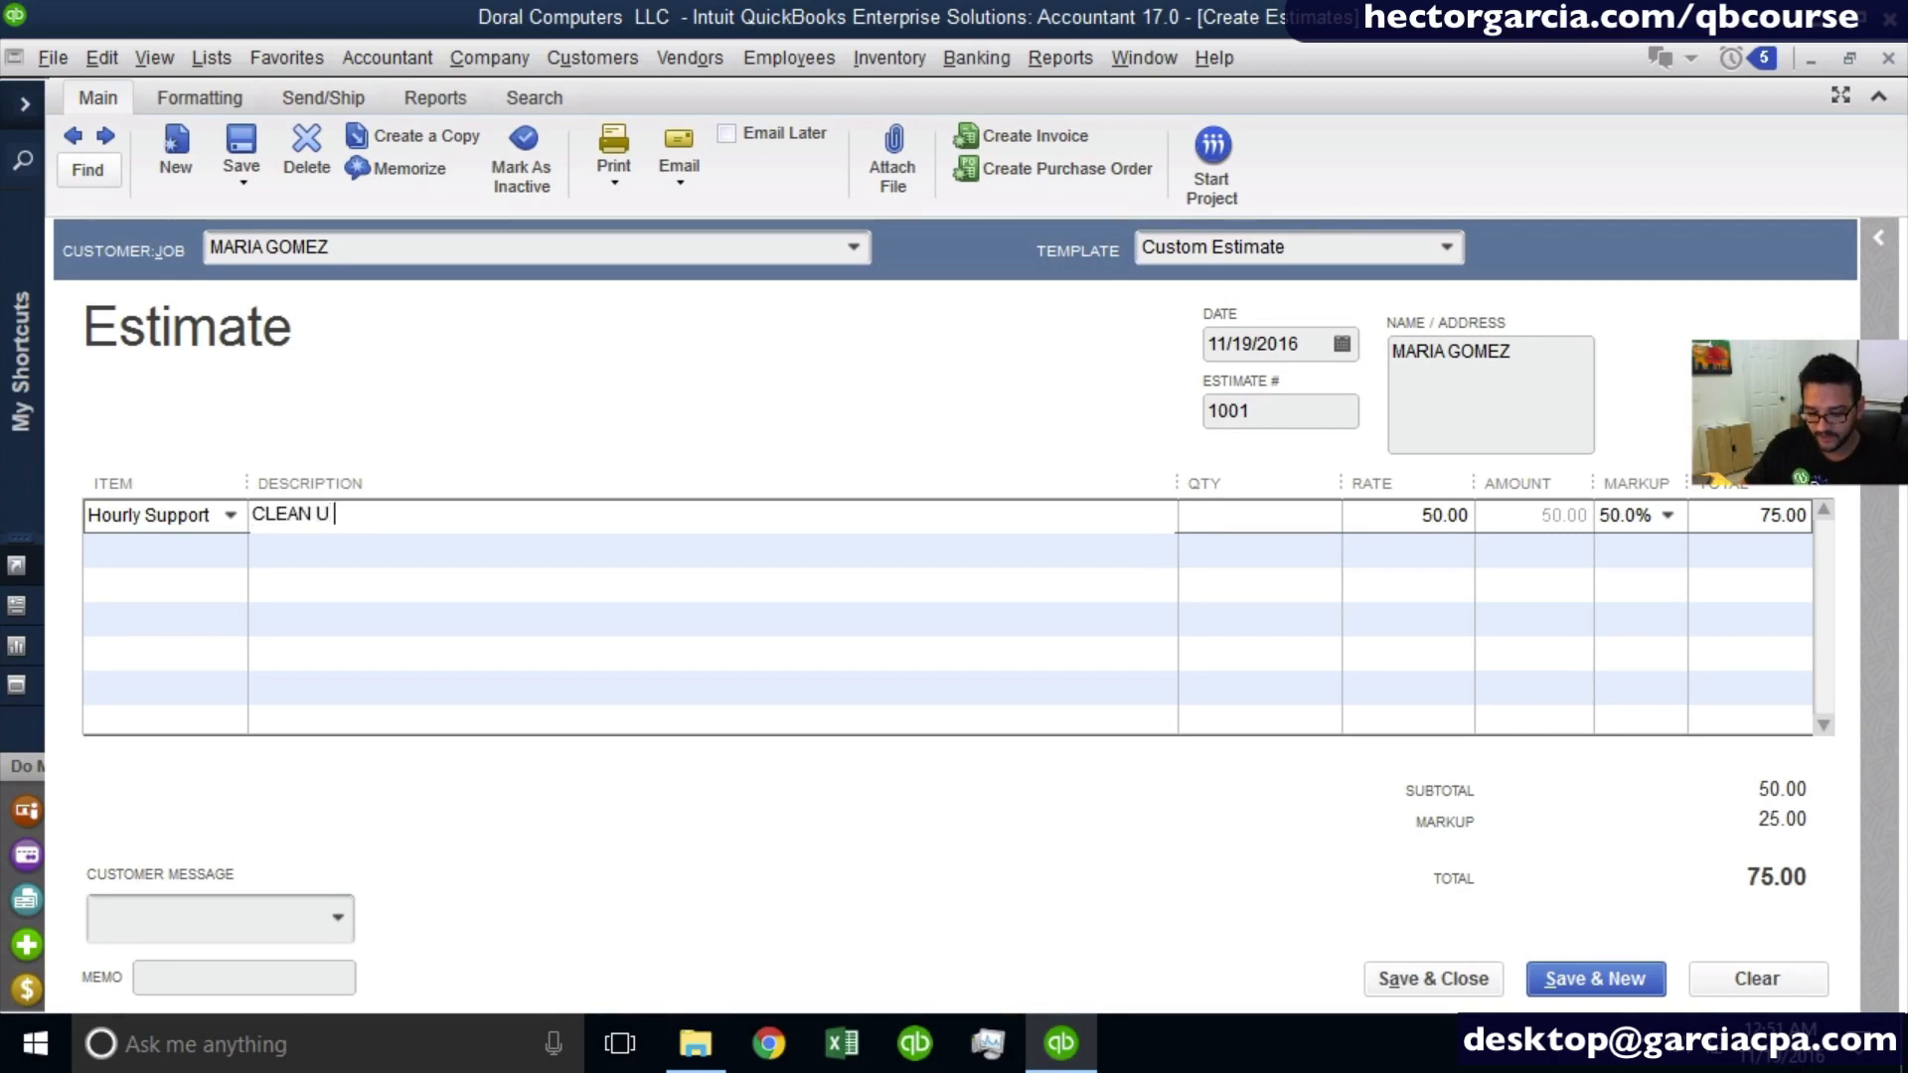
pyautogui.write("UP MARIA'S")
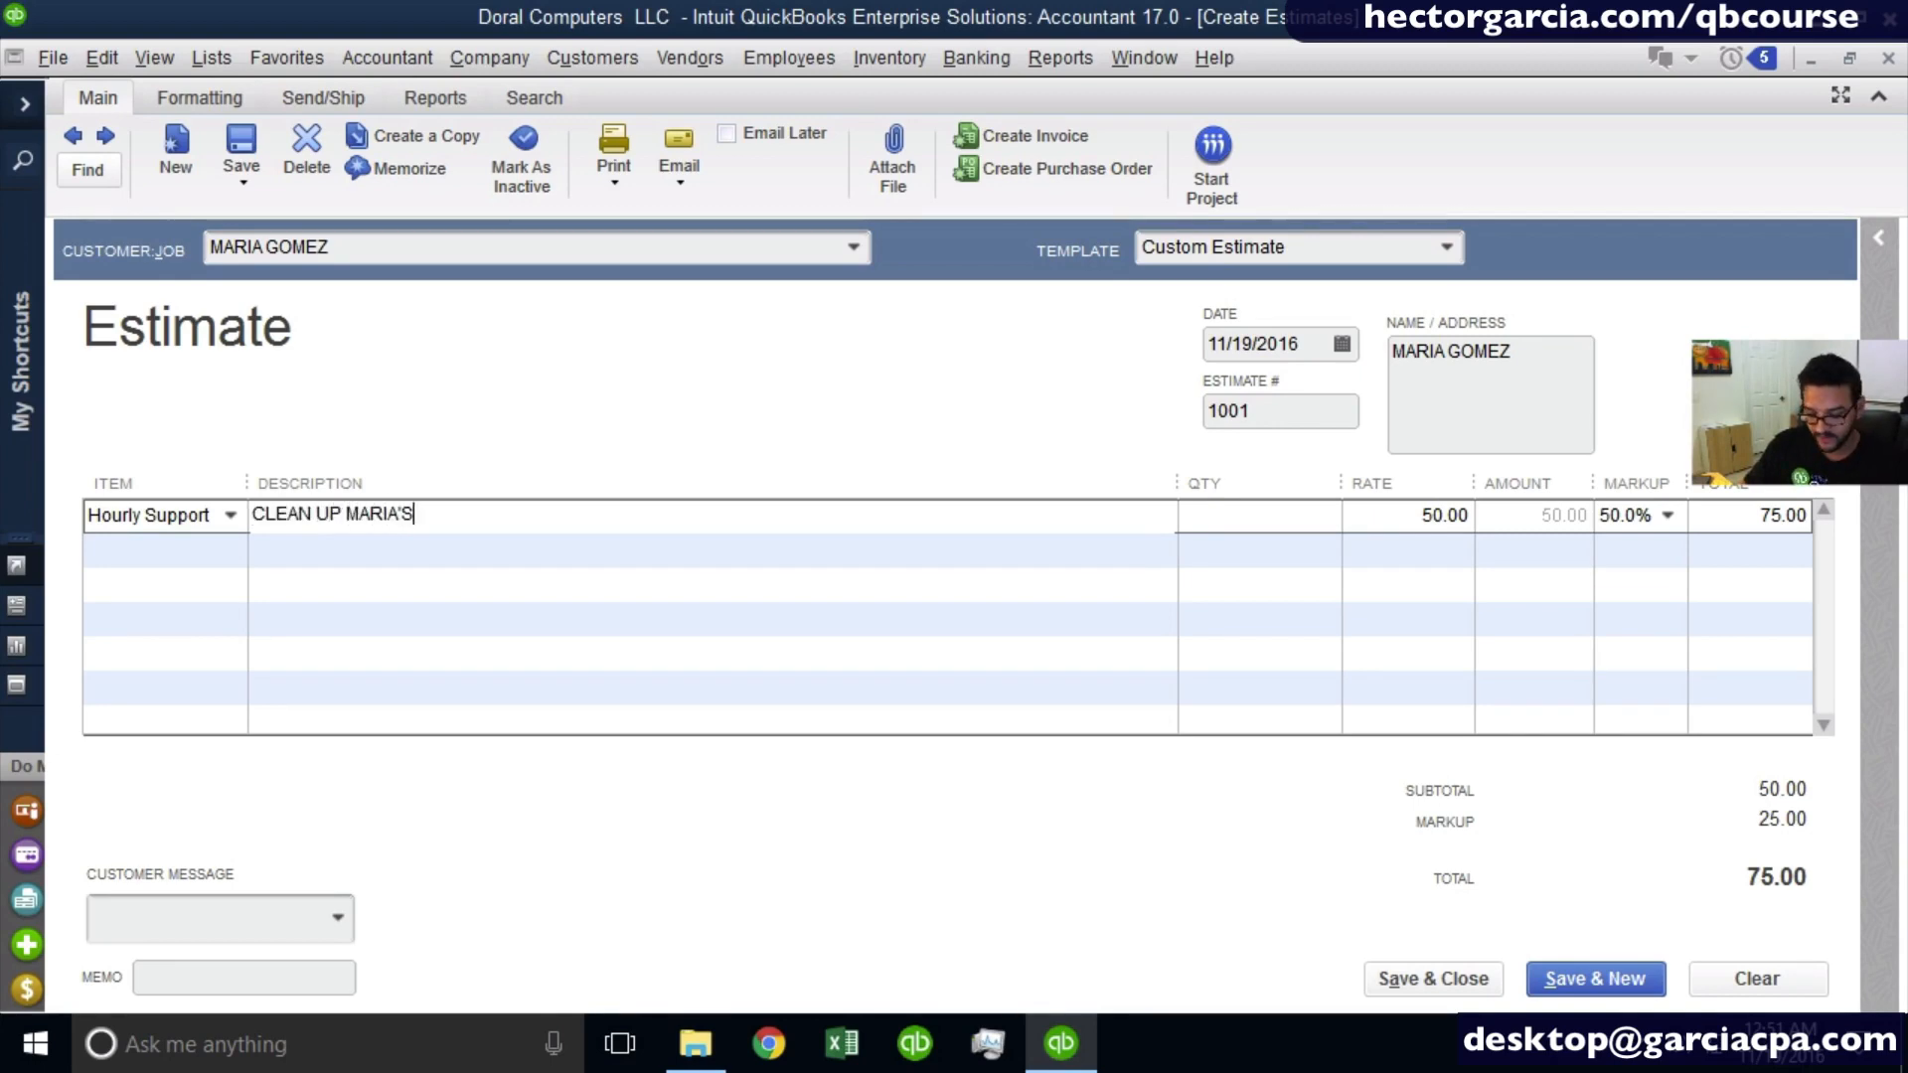
pyautogui.write(' COMPUTER')
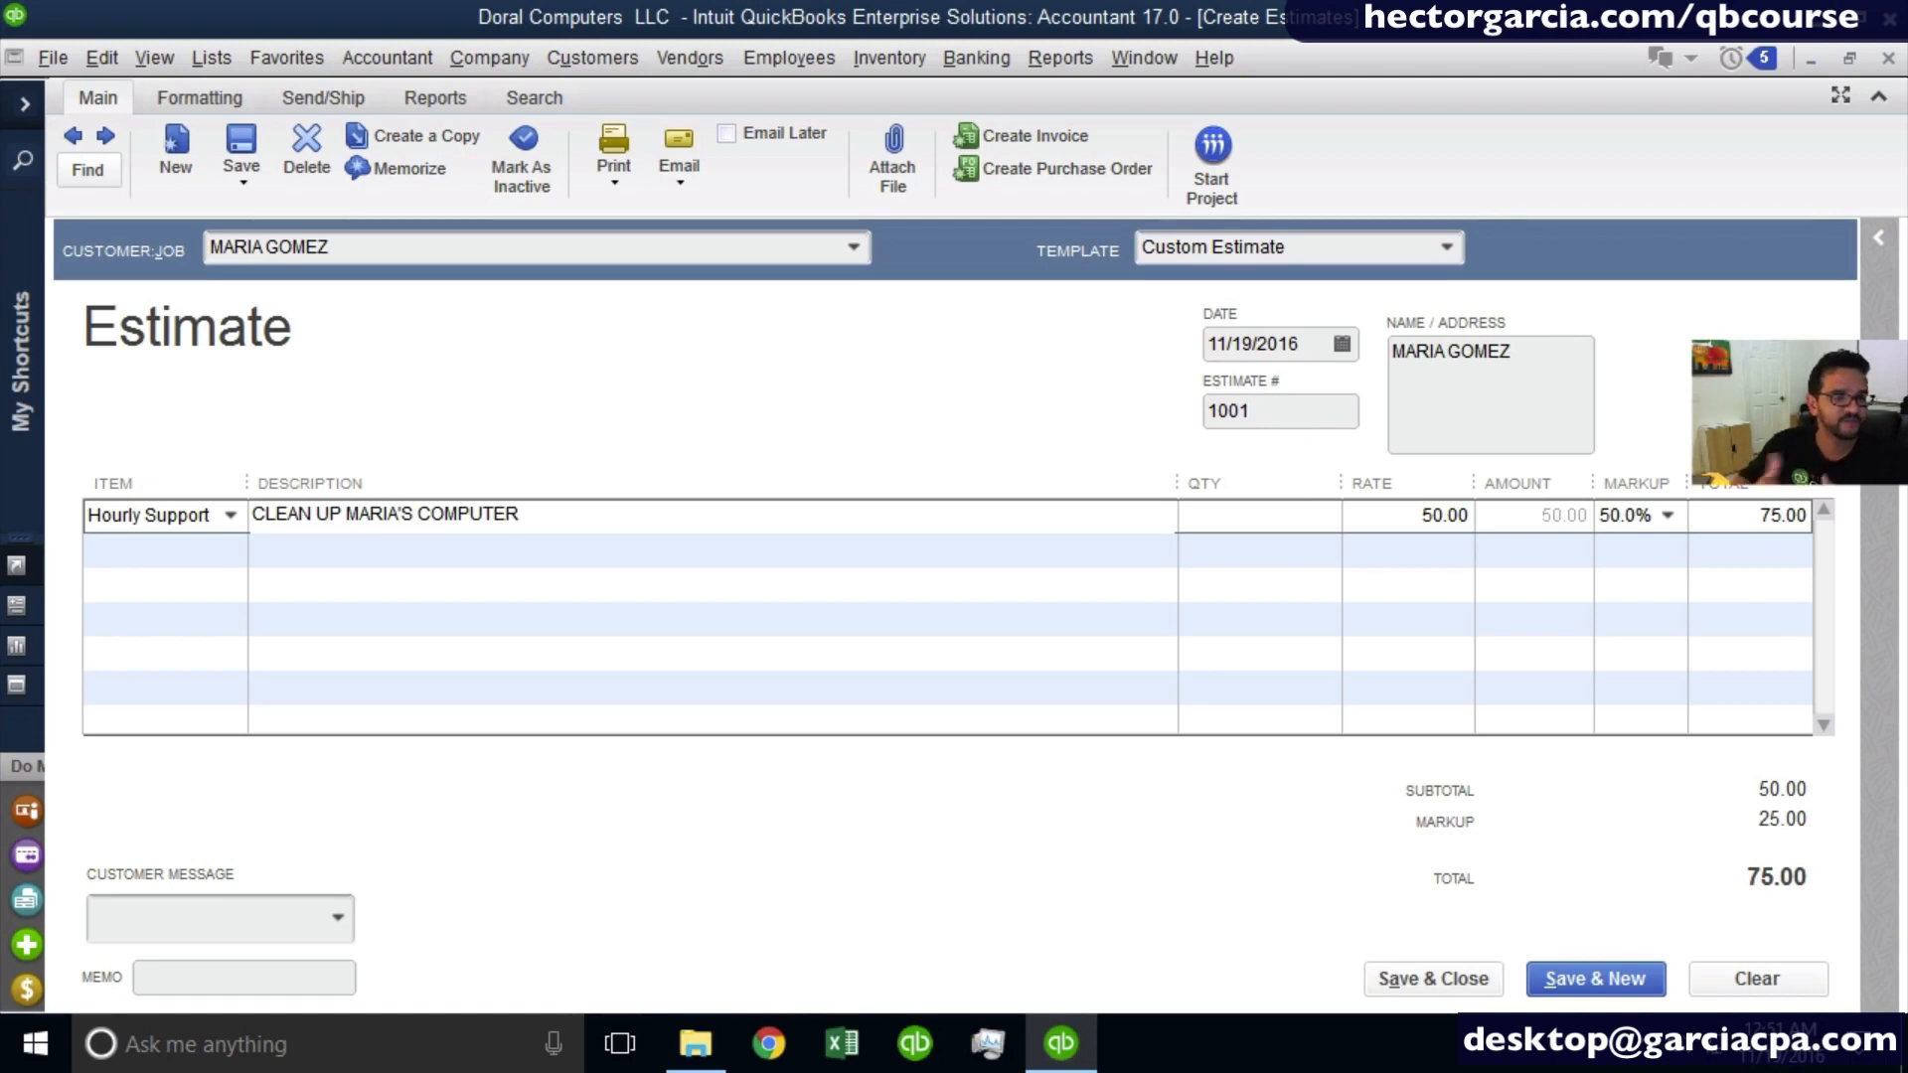
pyautogui.press('Tab')
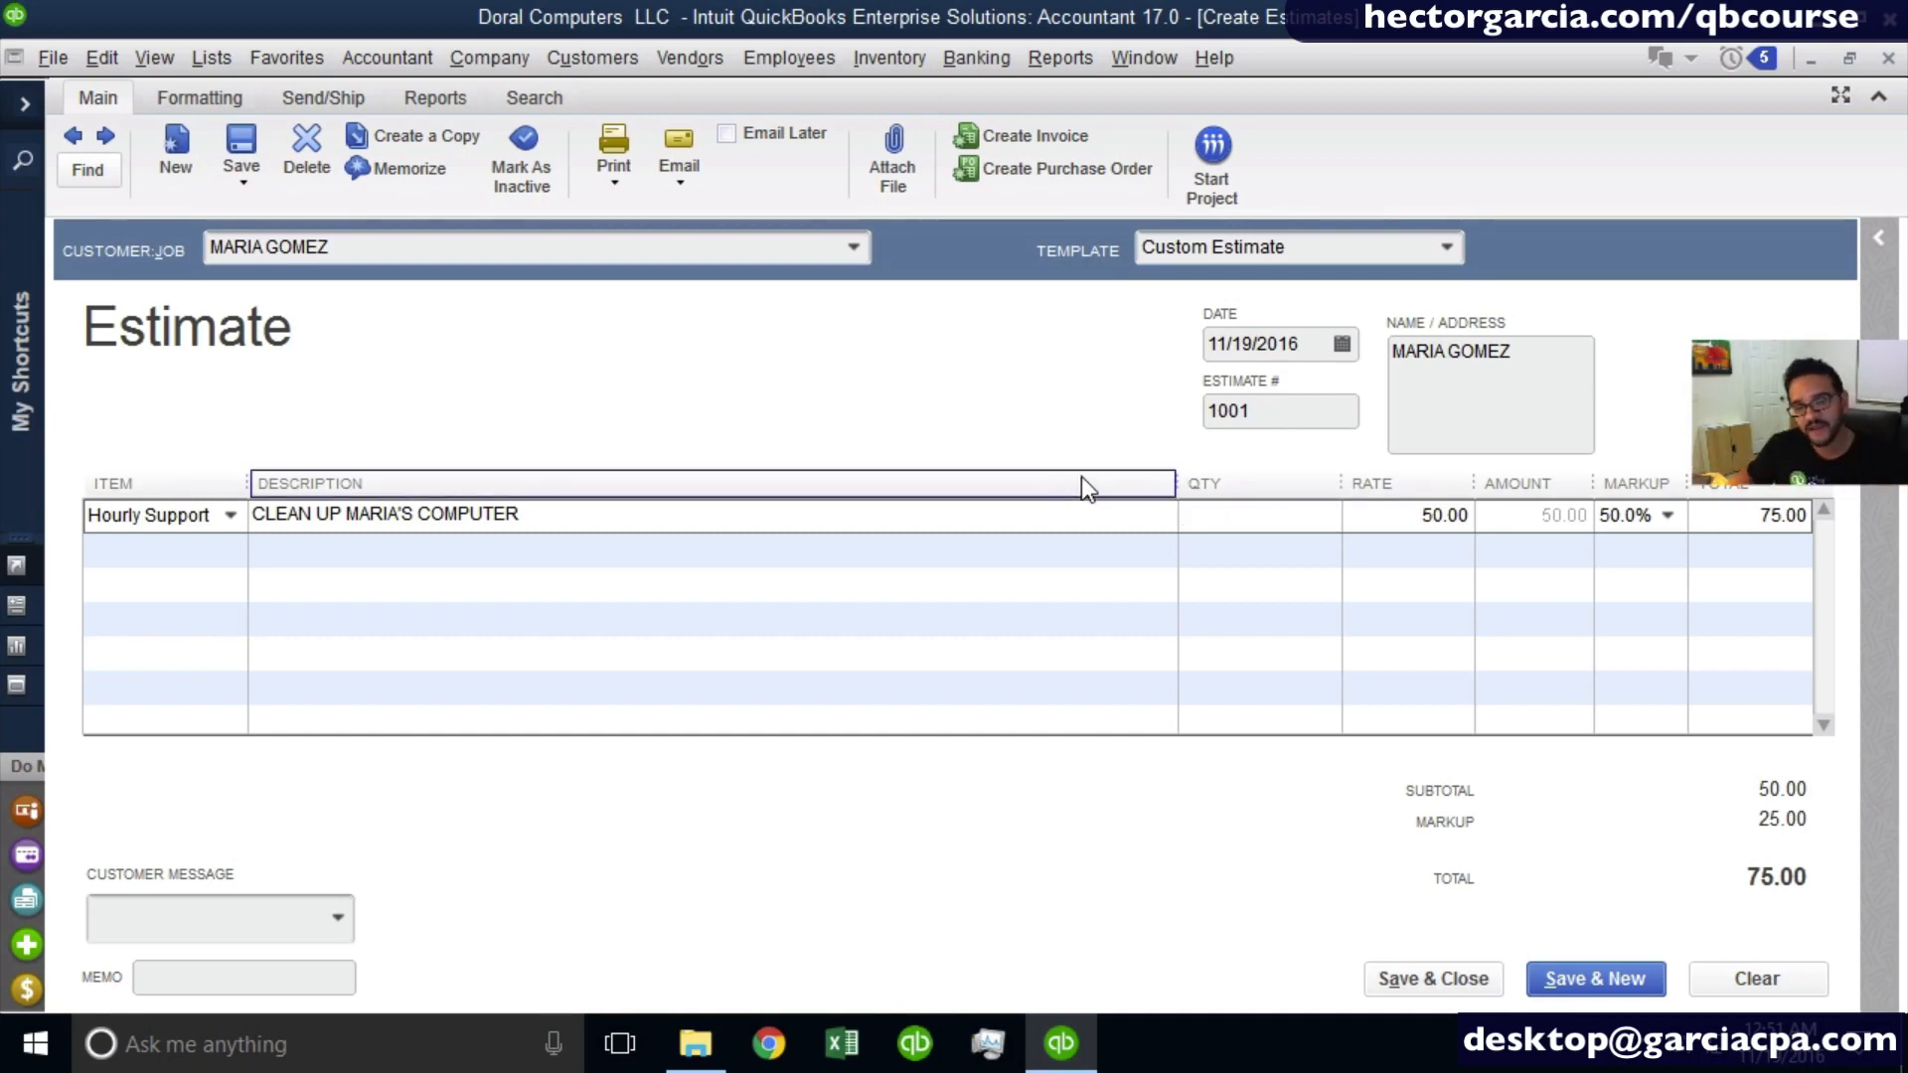
# - Set the Hourly Support line's quantity to 3, narrow the Rate column, and check the line's rate and markup
pyautogui.press('ctrl')
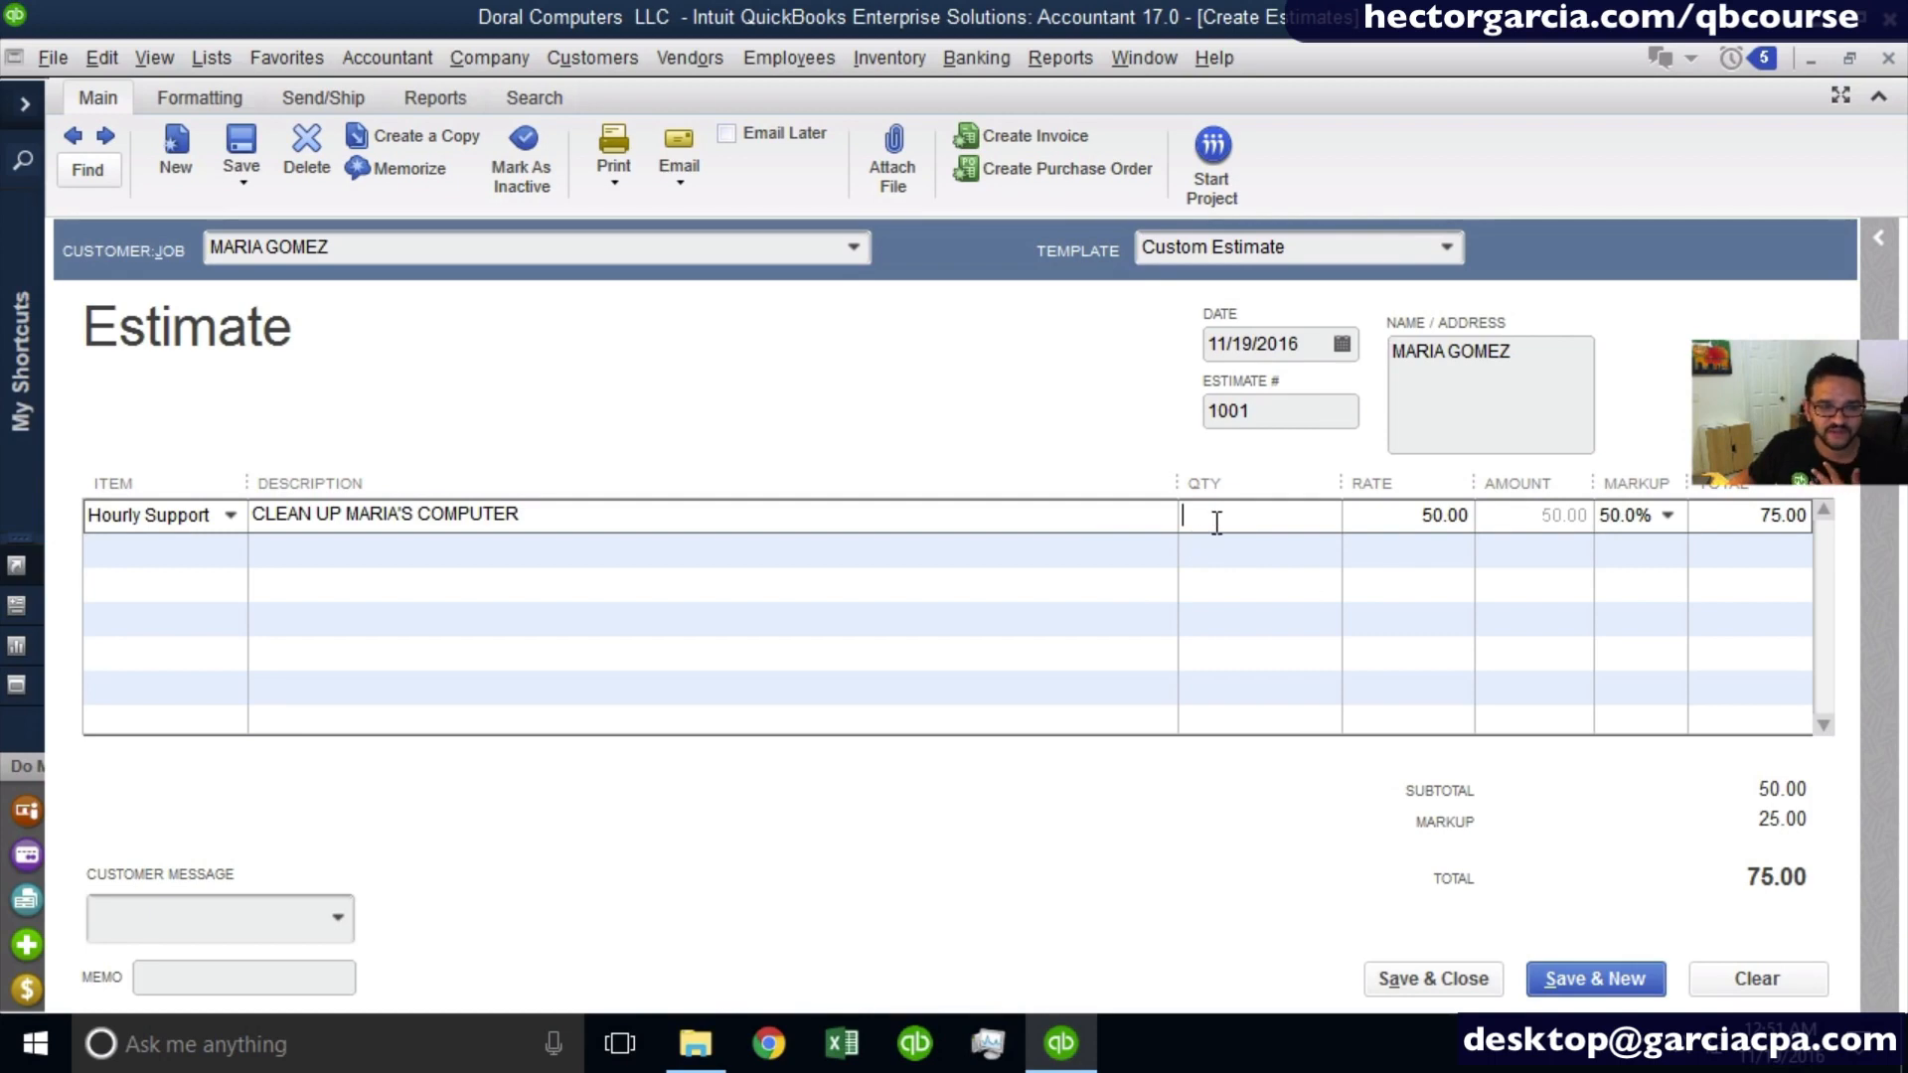
pyautogui.write('3')
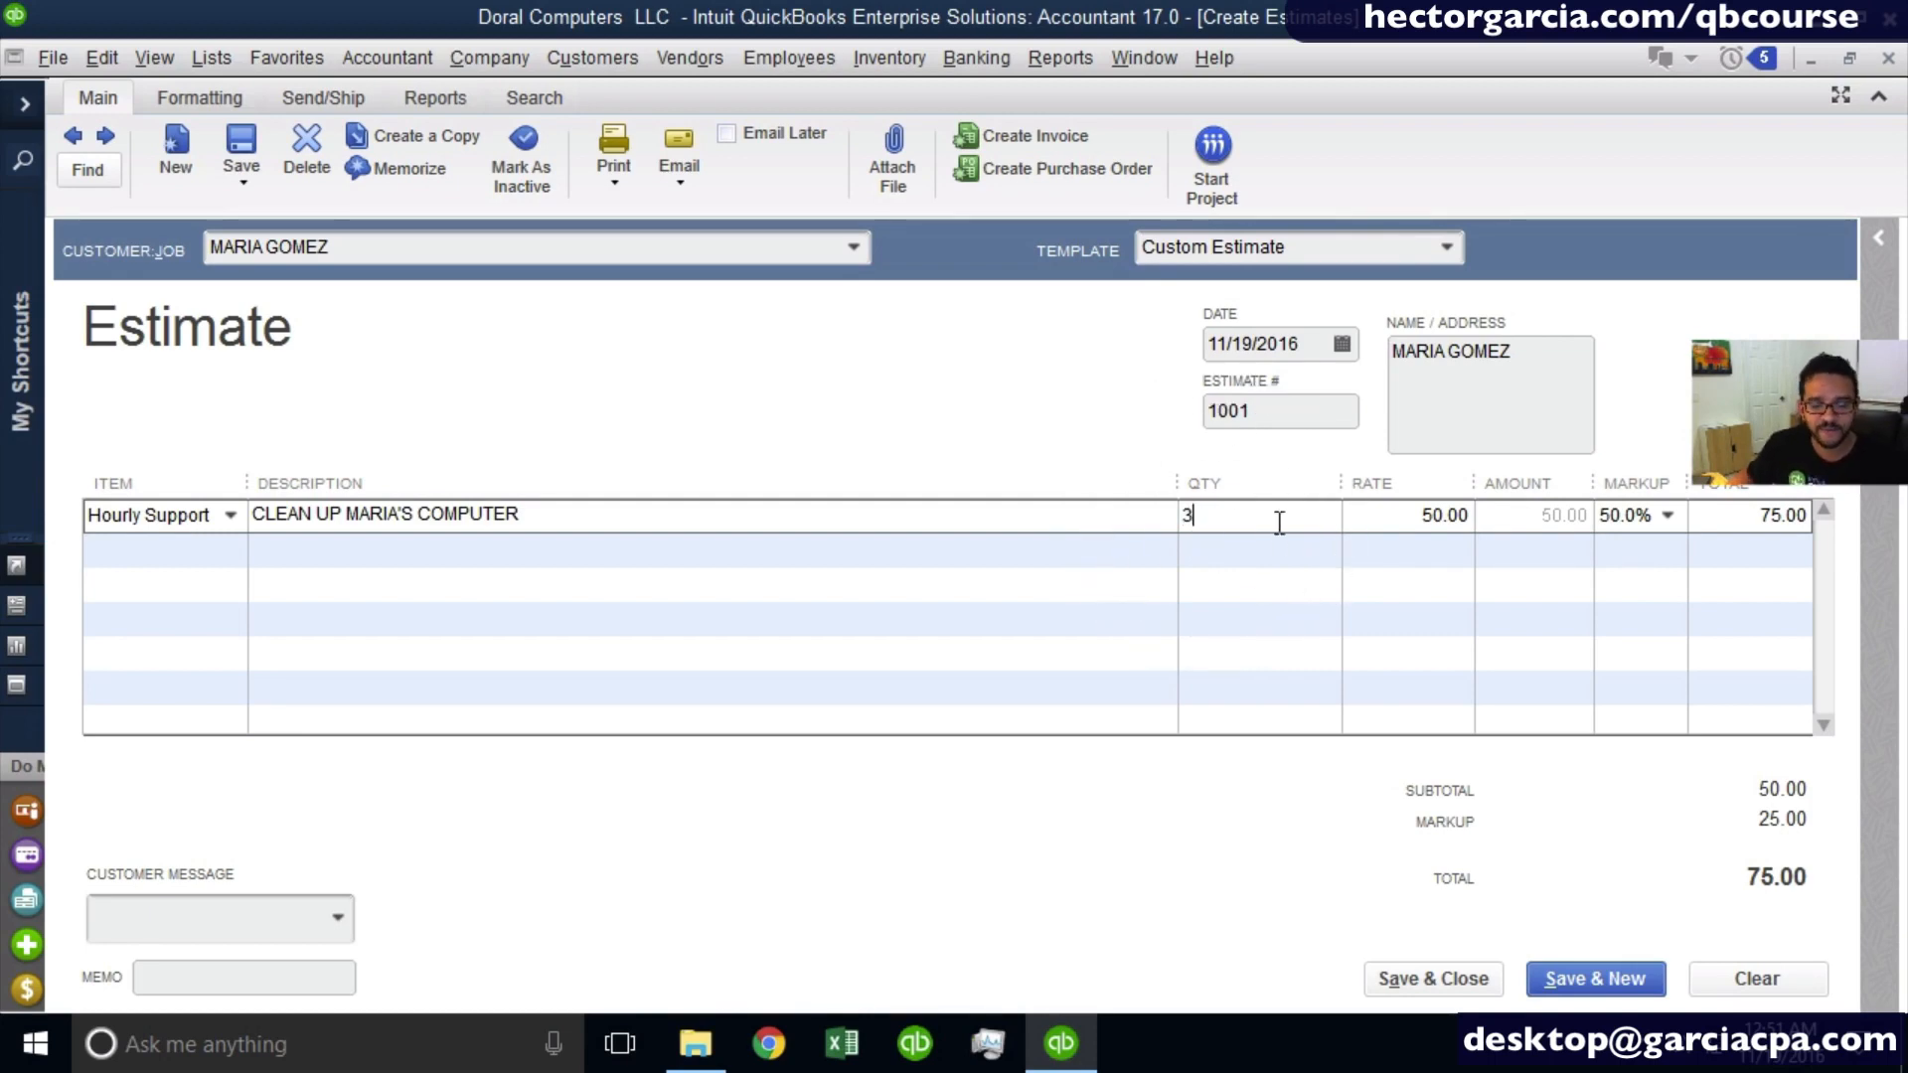
pyautogui.click(1461, 515)
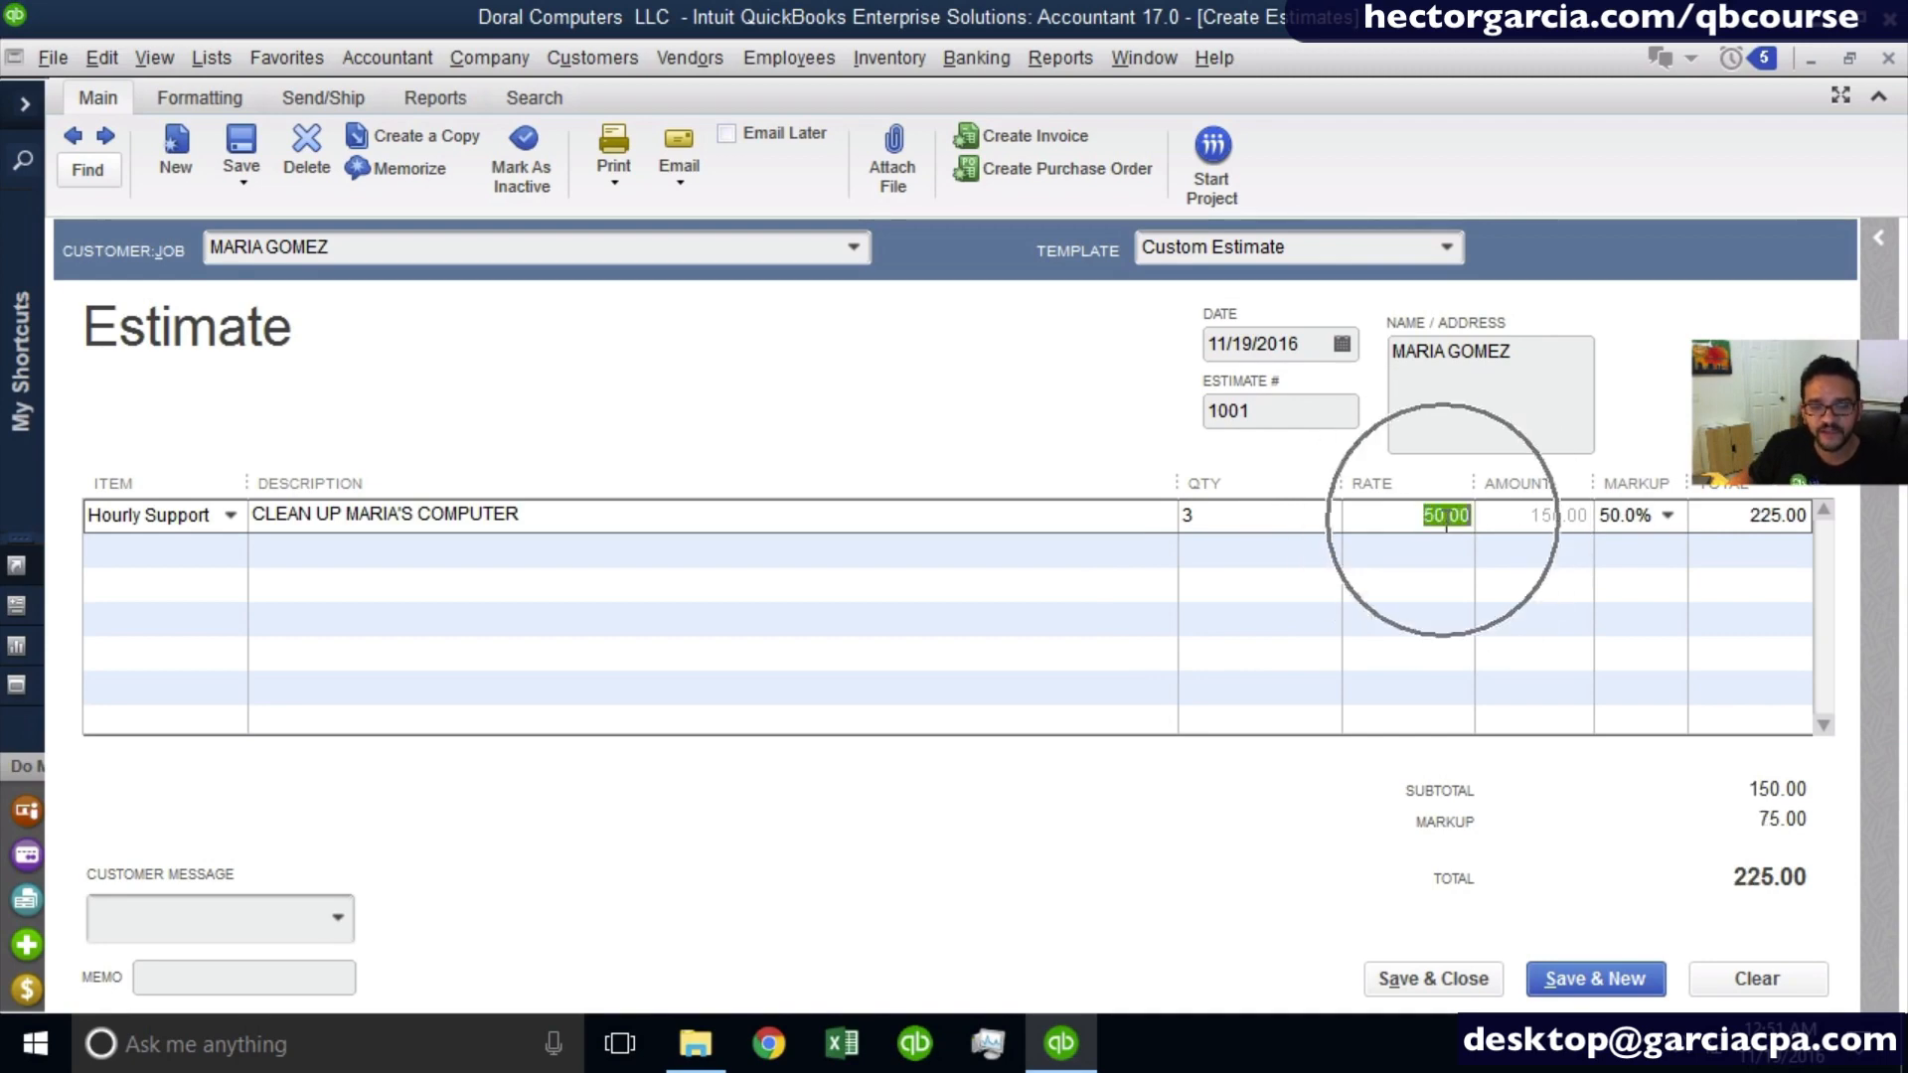
pyautogui.moveTo(1477, 485); pyautogui.dragTo(1426, 485)
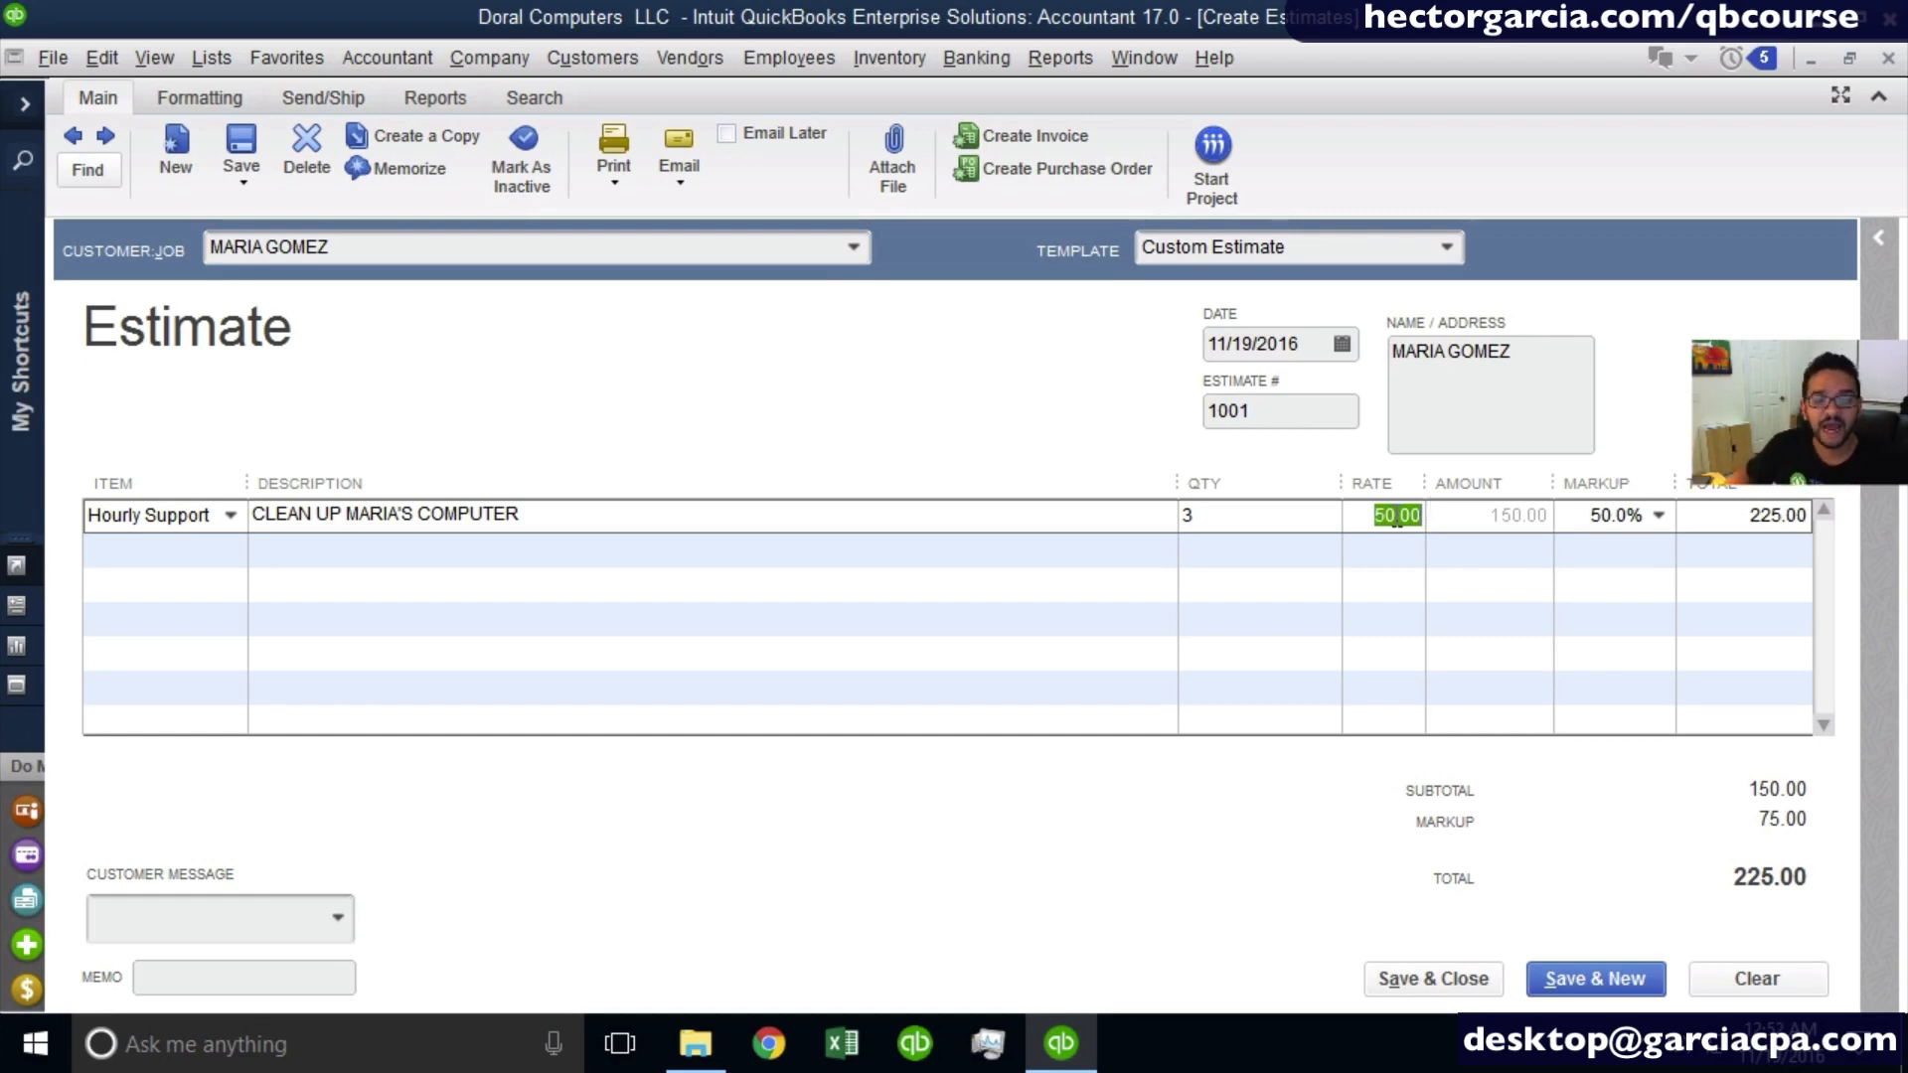
pyautogui.click(1595, 515)
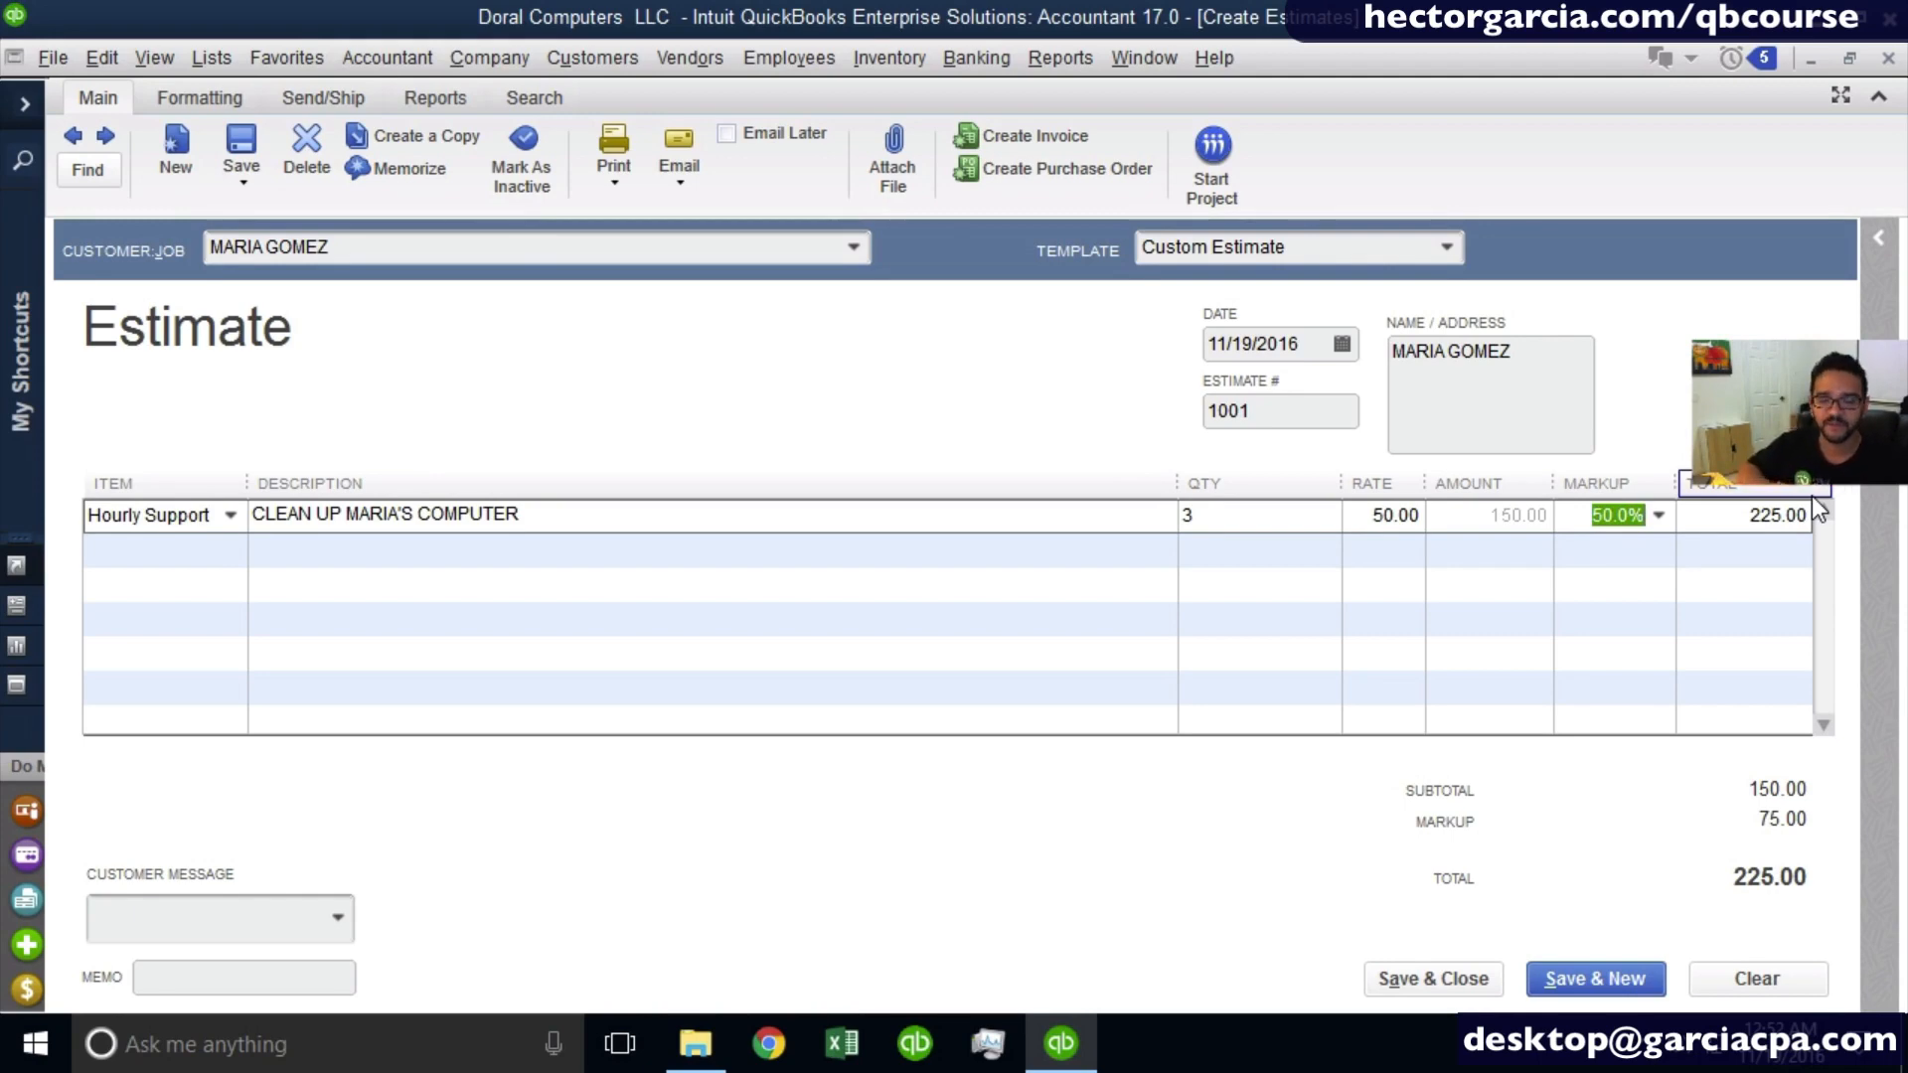
# - Apply the Quote template to the estimate and check the line's quantity and total under that layout
pyautogui.click(1456, 249)
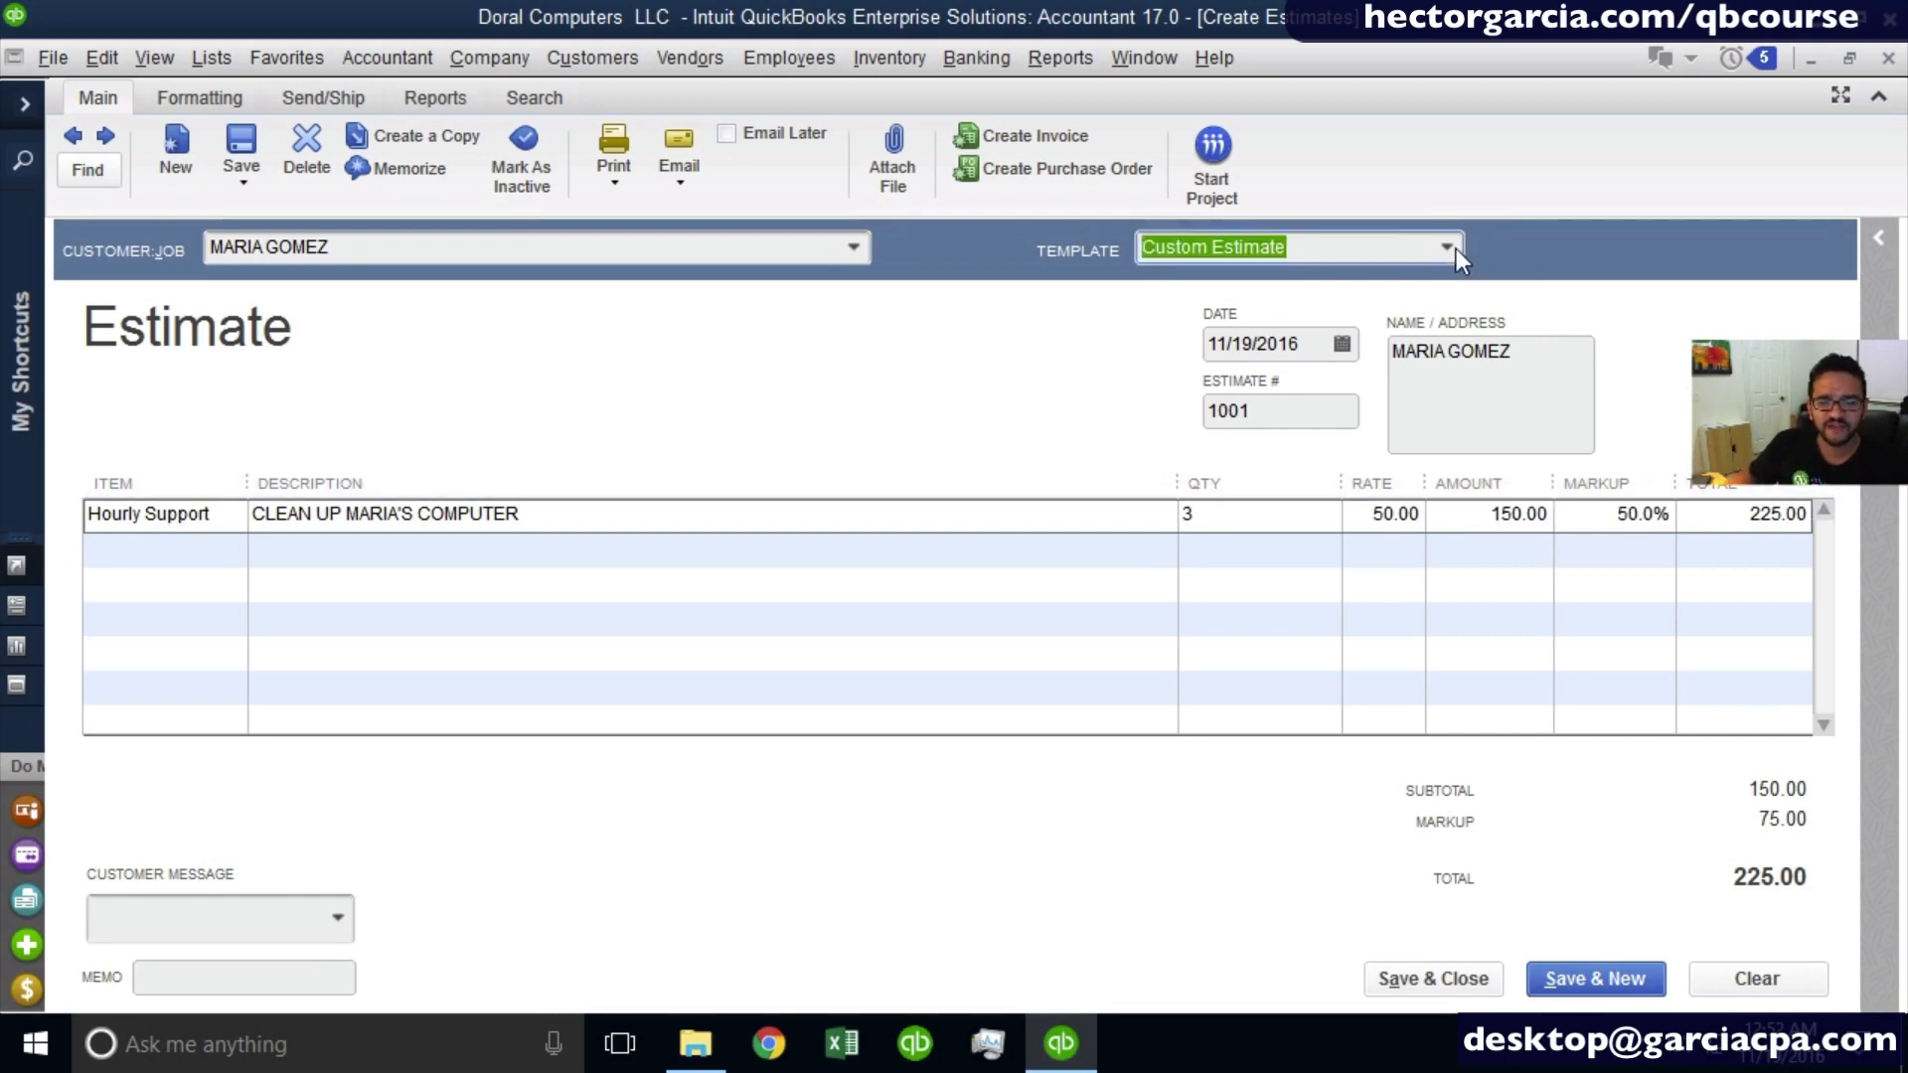
pyautogui.click(1215, 356)
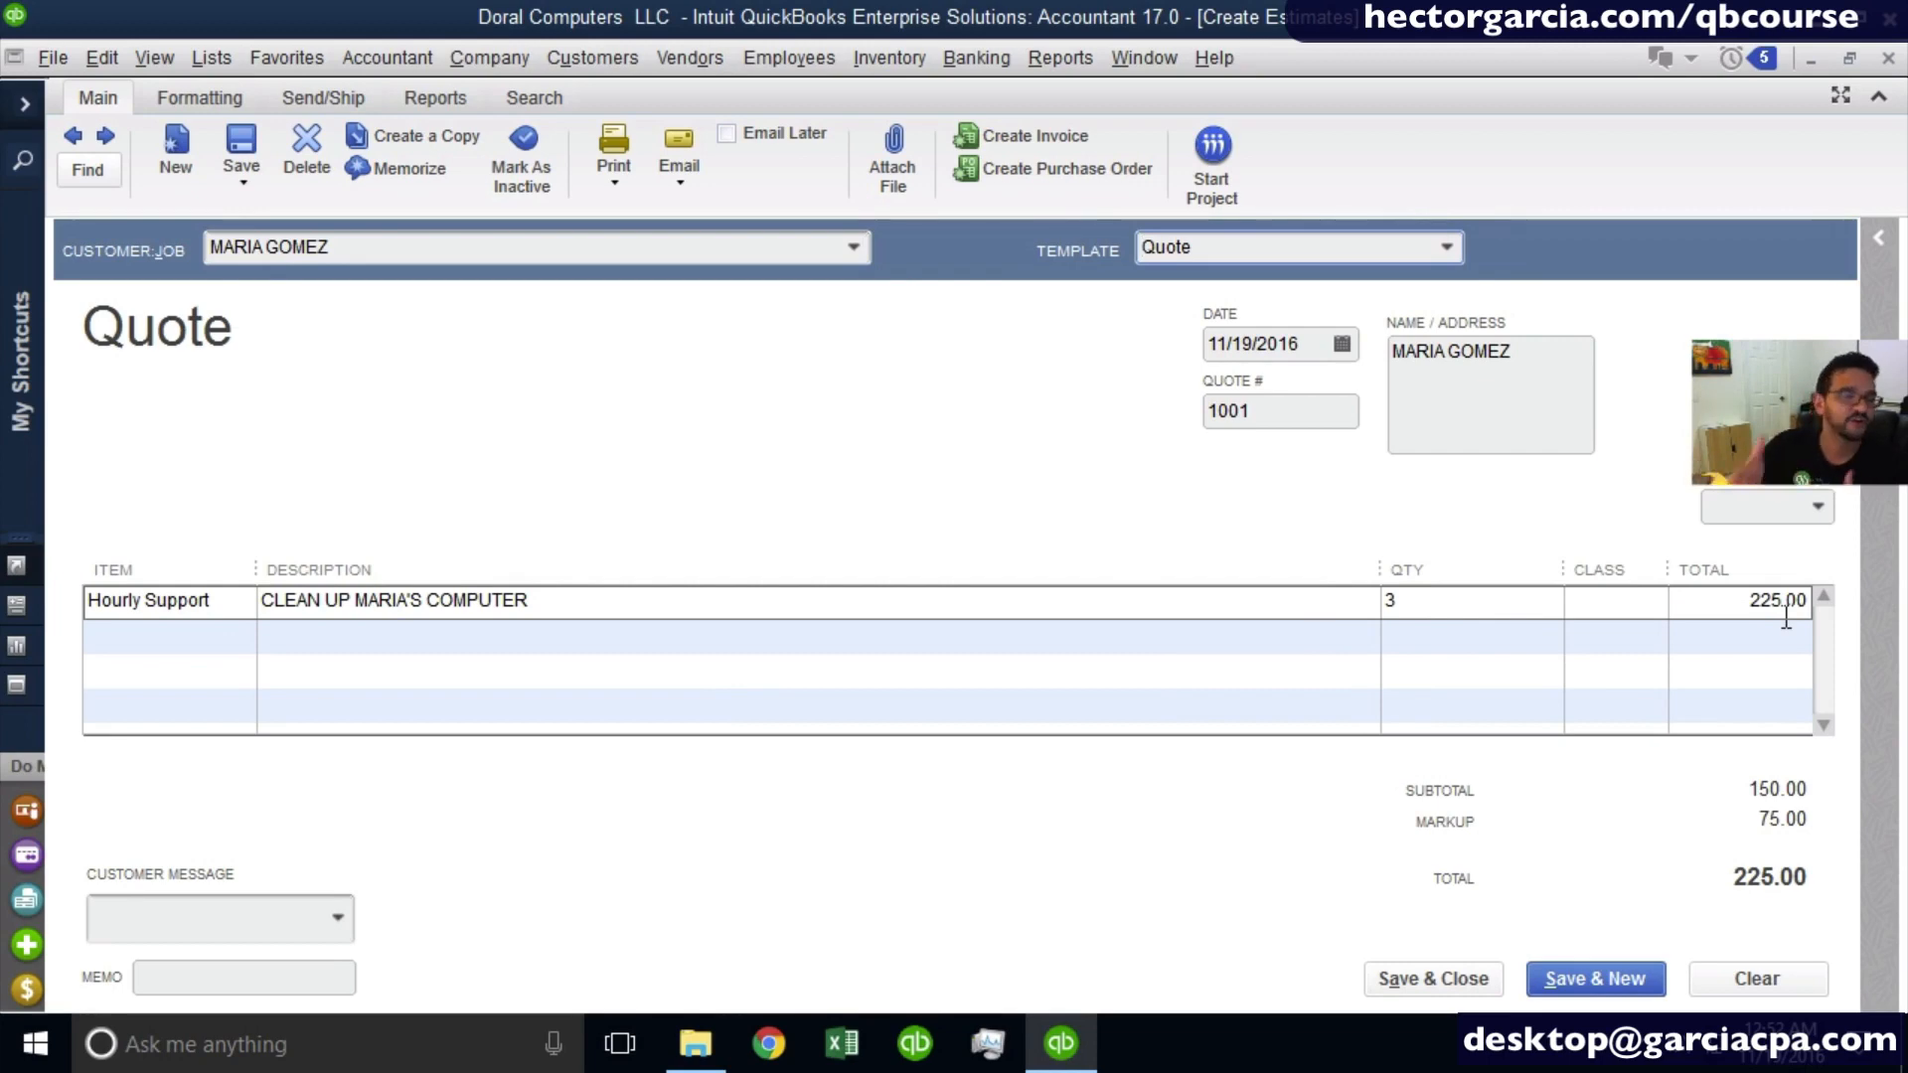
pyautogui.click(1512, 613)
pyautogui.click(1714, 603)
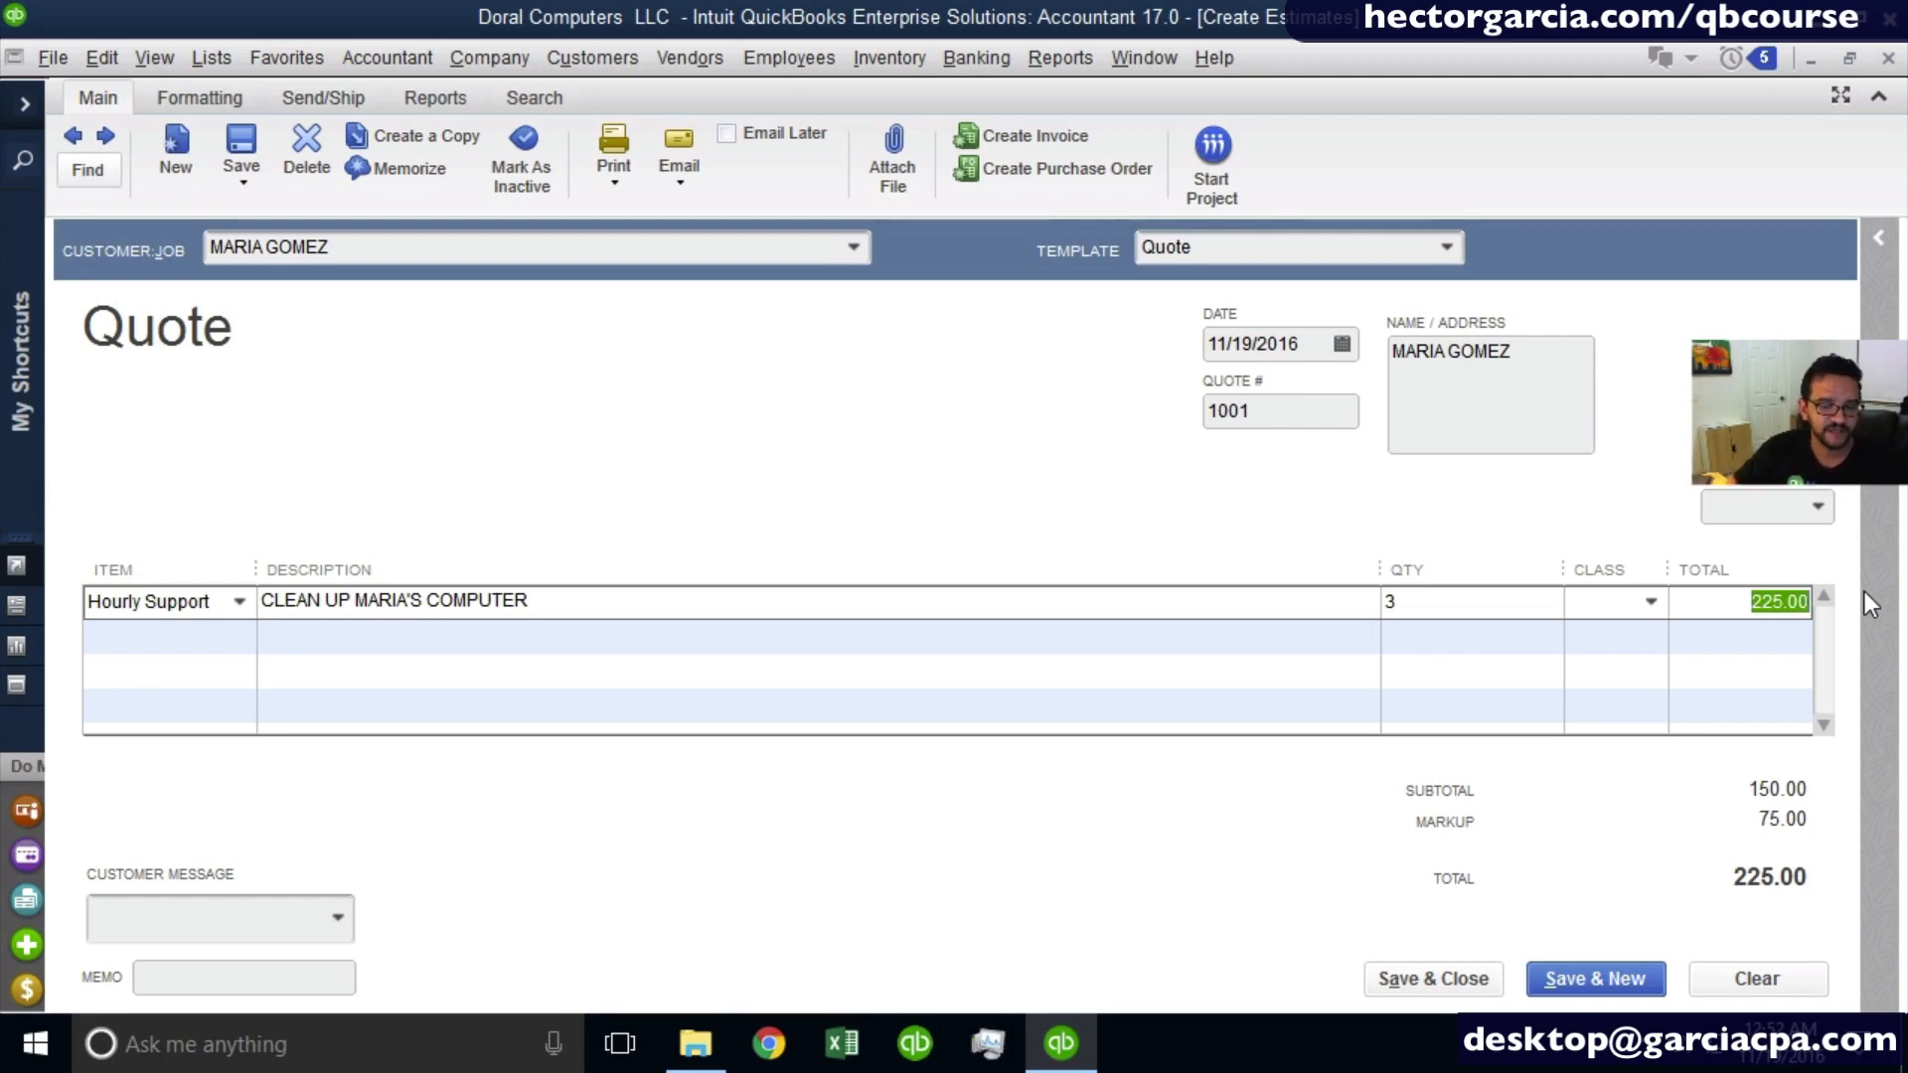
pyautogui.hotkey('shift', 'Tab')
pyautogui.hotkey('shift', 'Tab')
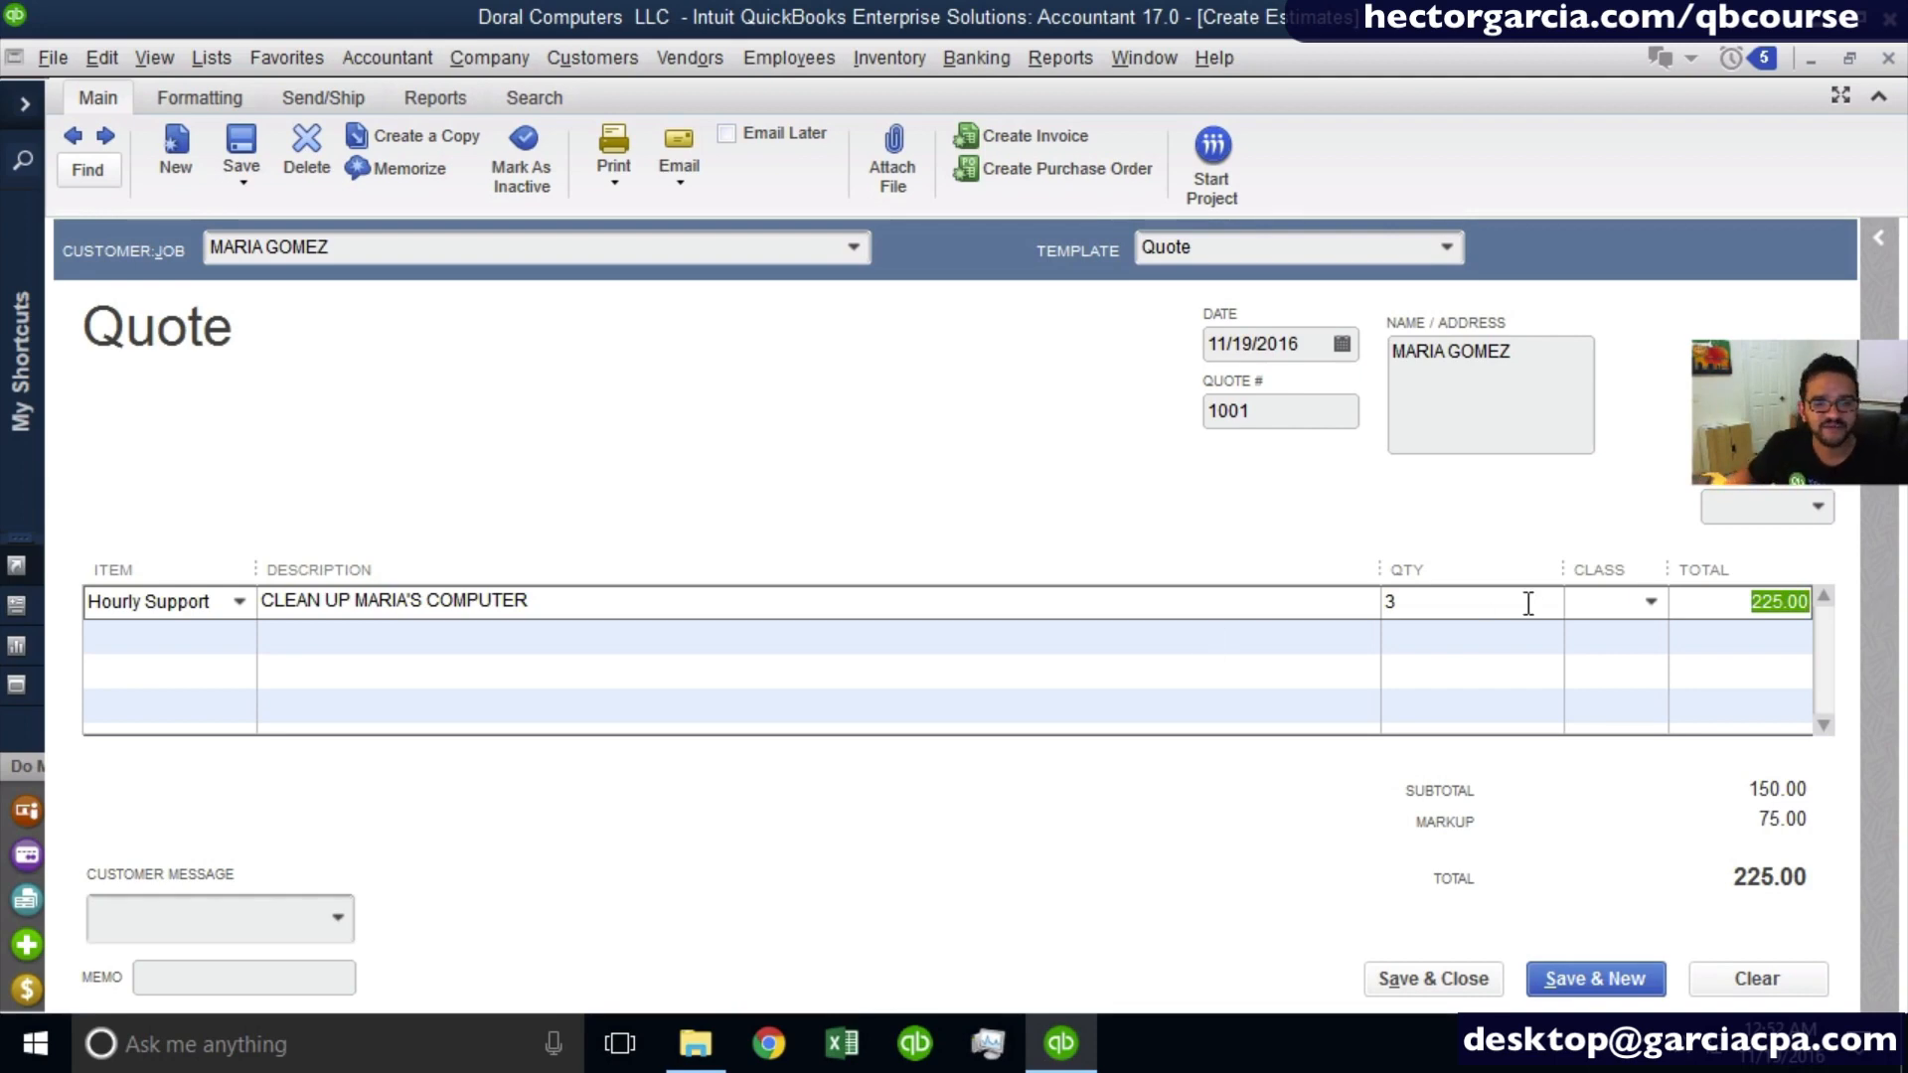
pyautogui.click(1717, 602)
# - Apply the Retail Estimate template and review the full page of the estimate in a print preview
pyautogui.click(1444, 251)
pyautogui.click(1220, 389)
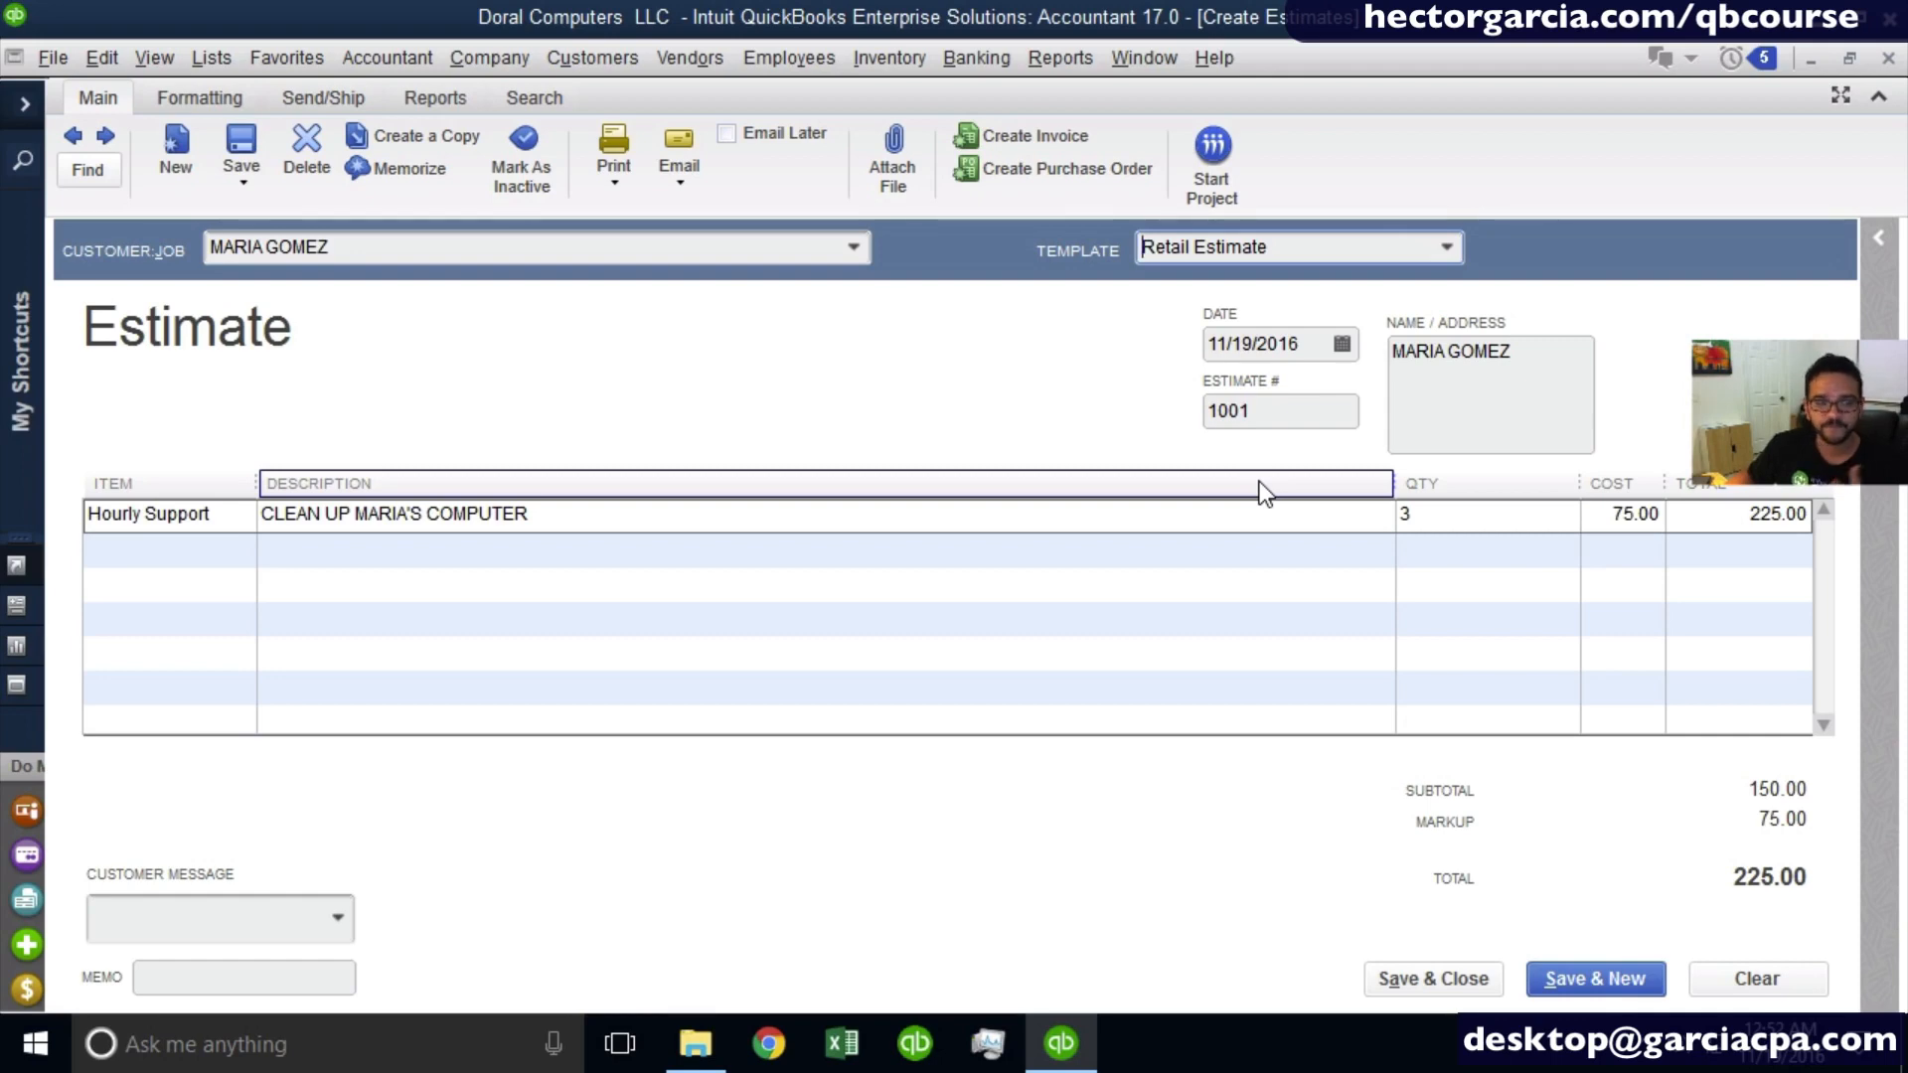
pyautogui.click(609, 182)
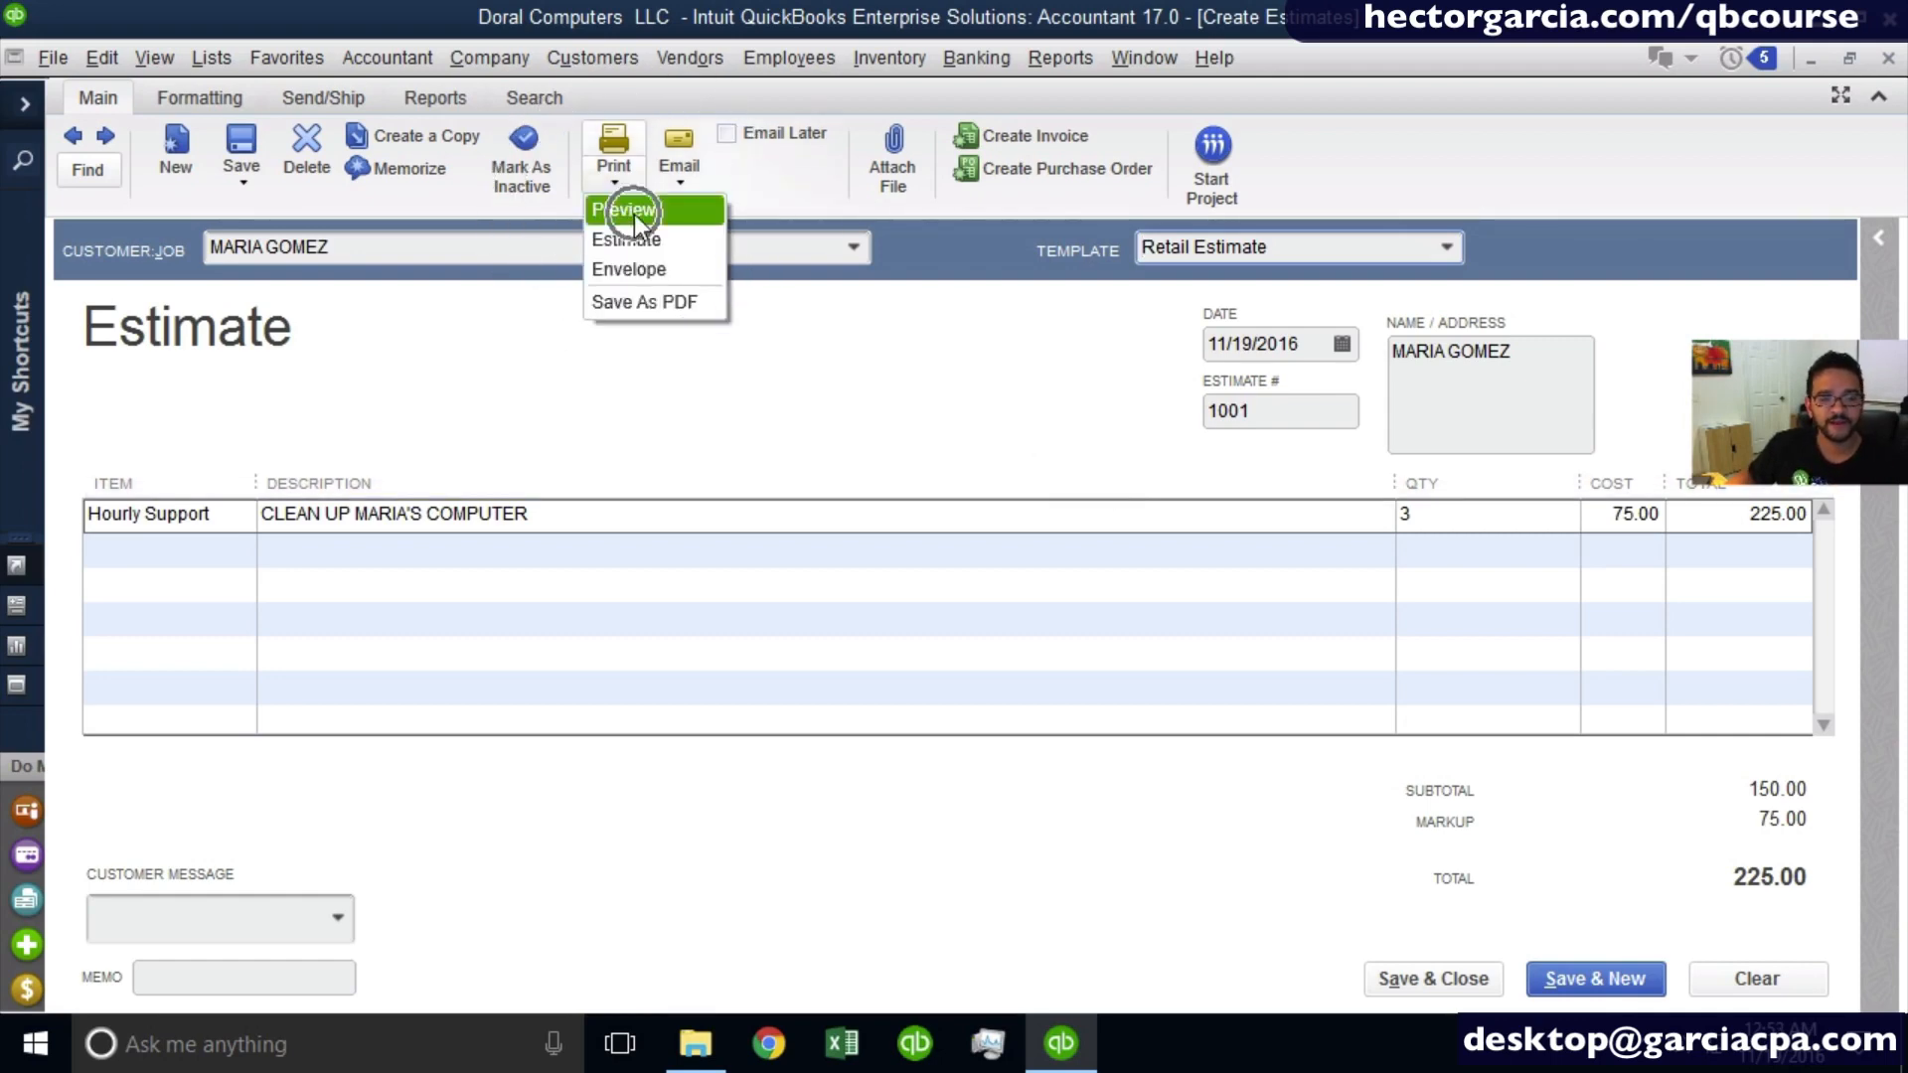
pyautogui.click(634, 212)
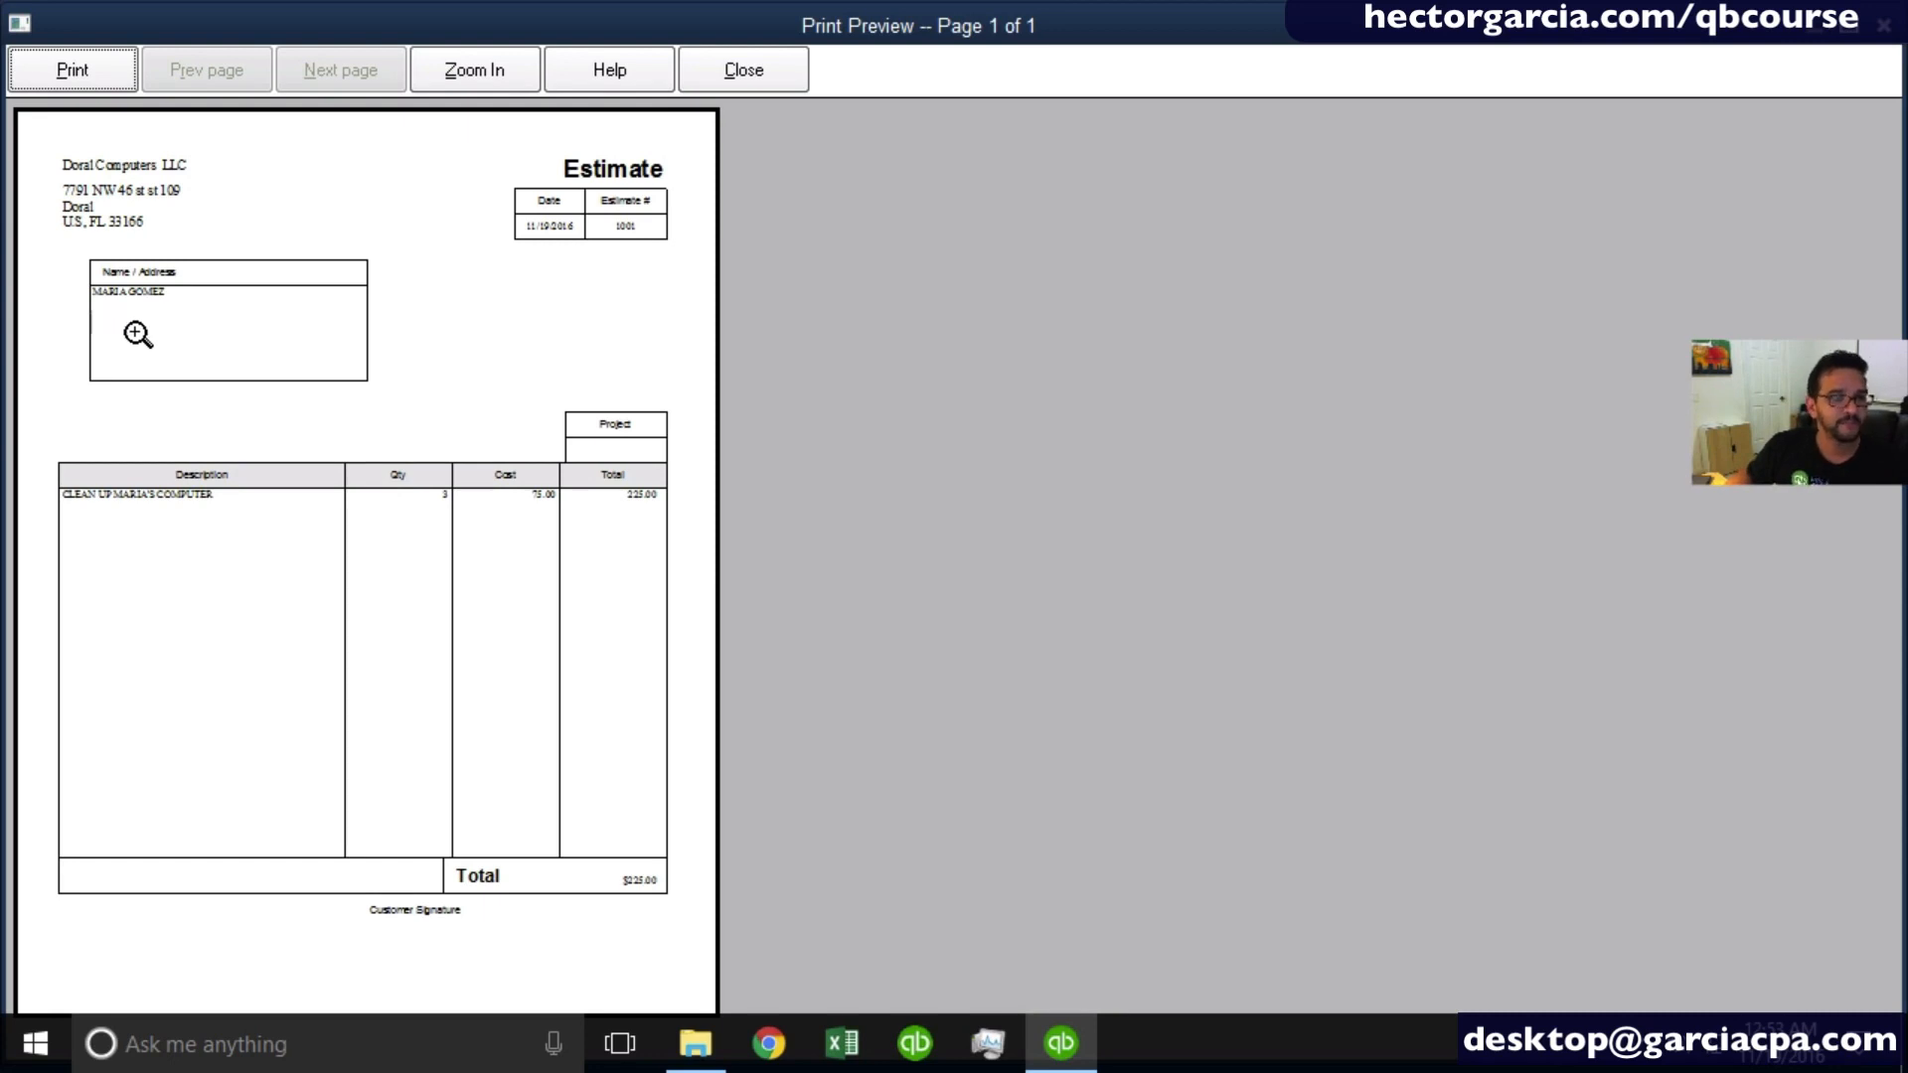
pyautogui.click(294, 583)
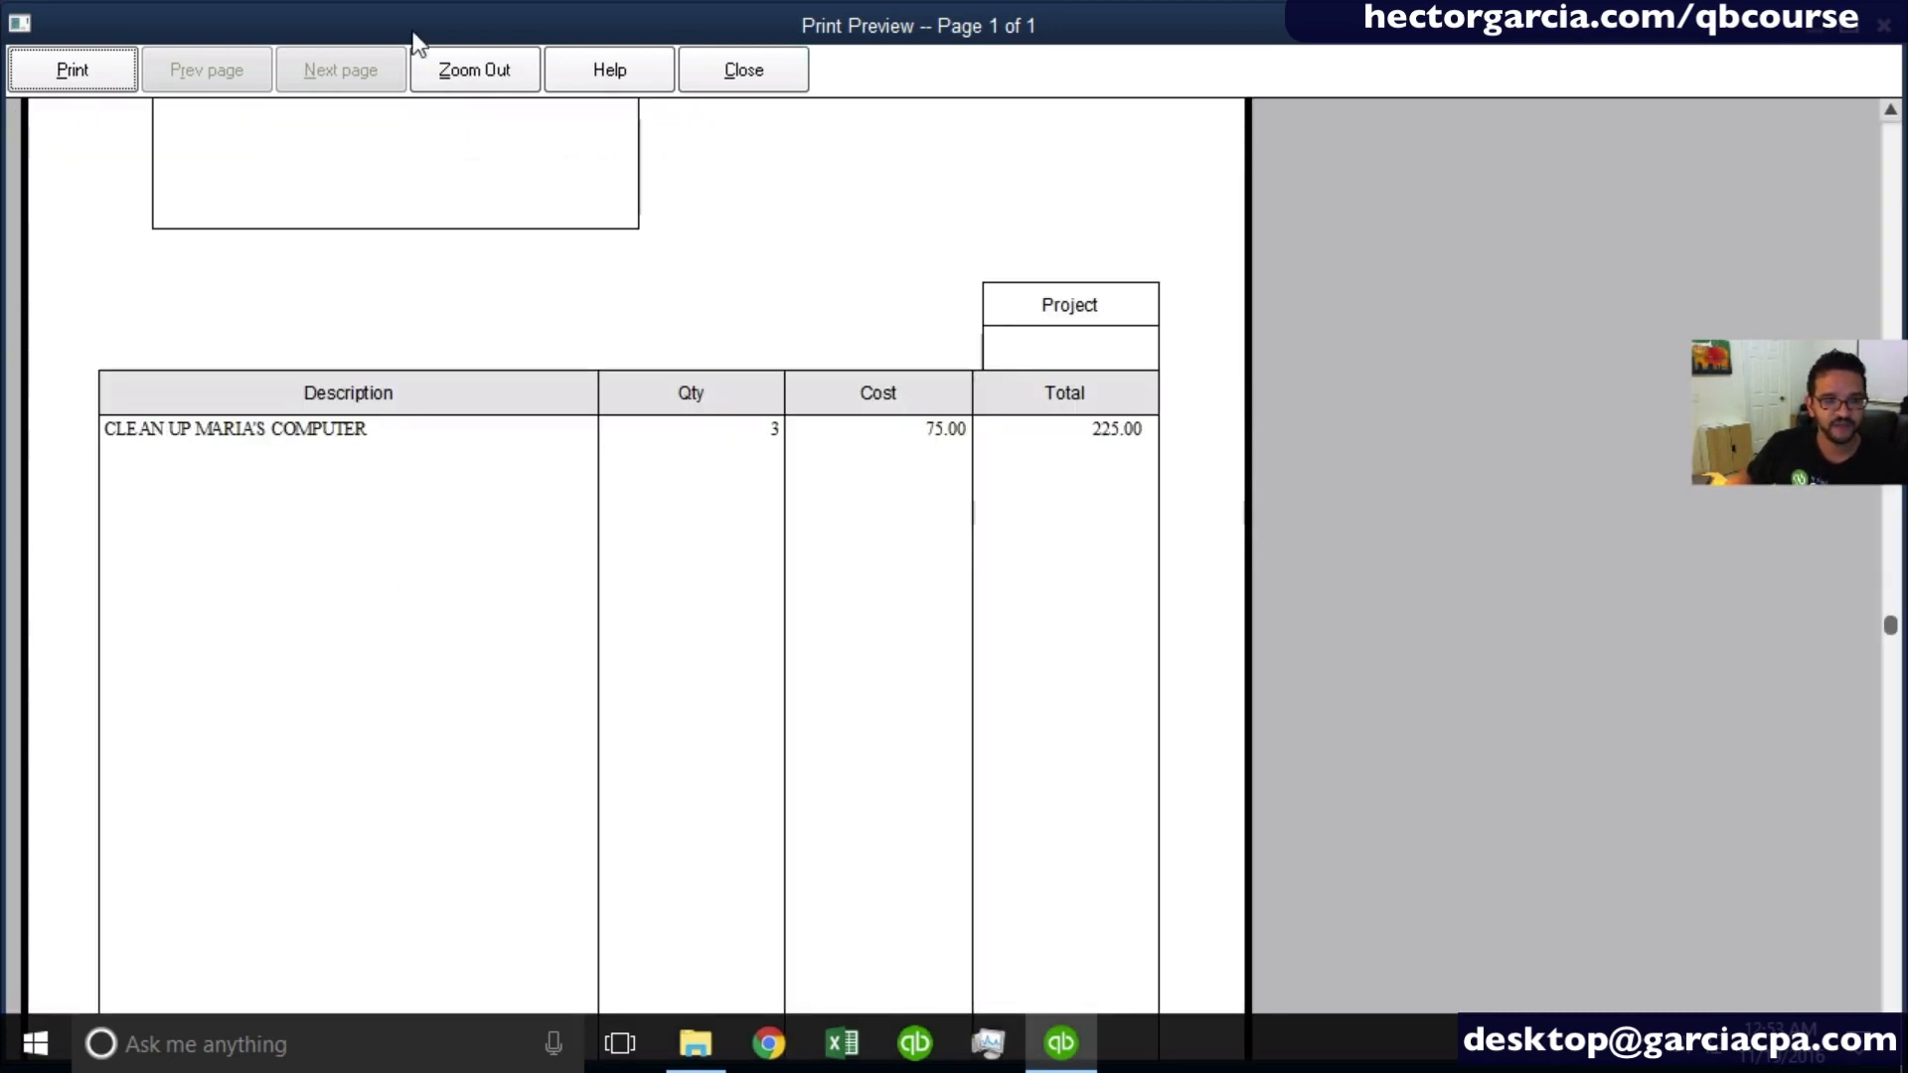
pyautogui.click(1898, 175)
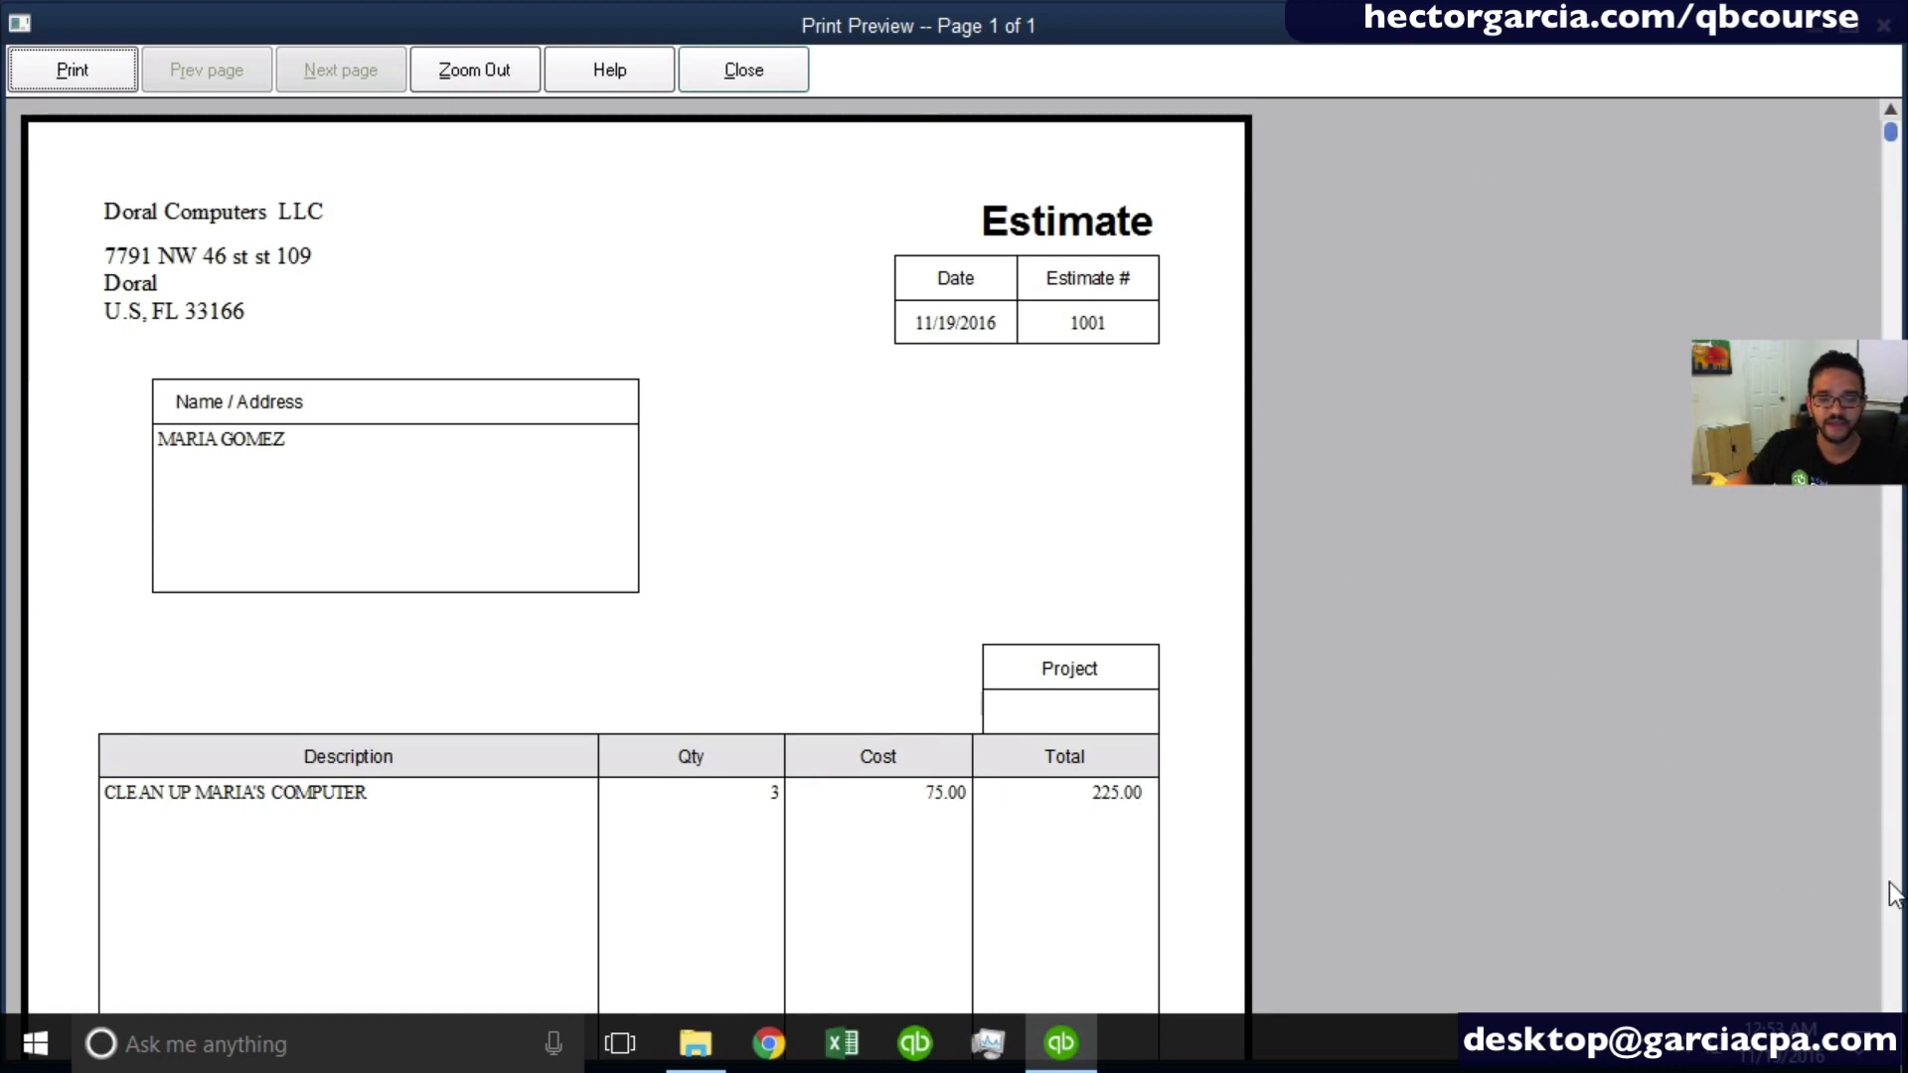
pyautogui.scroll(-5, 1893, 894)
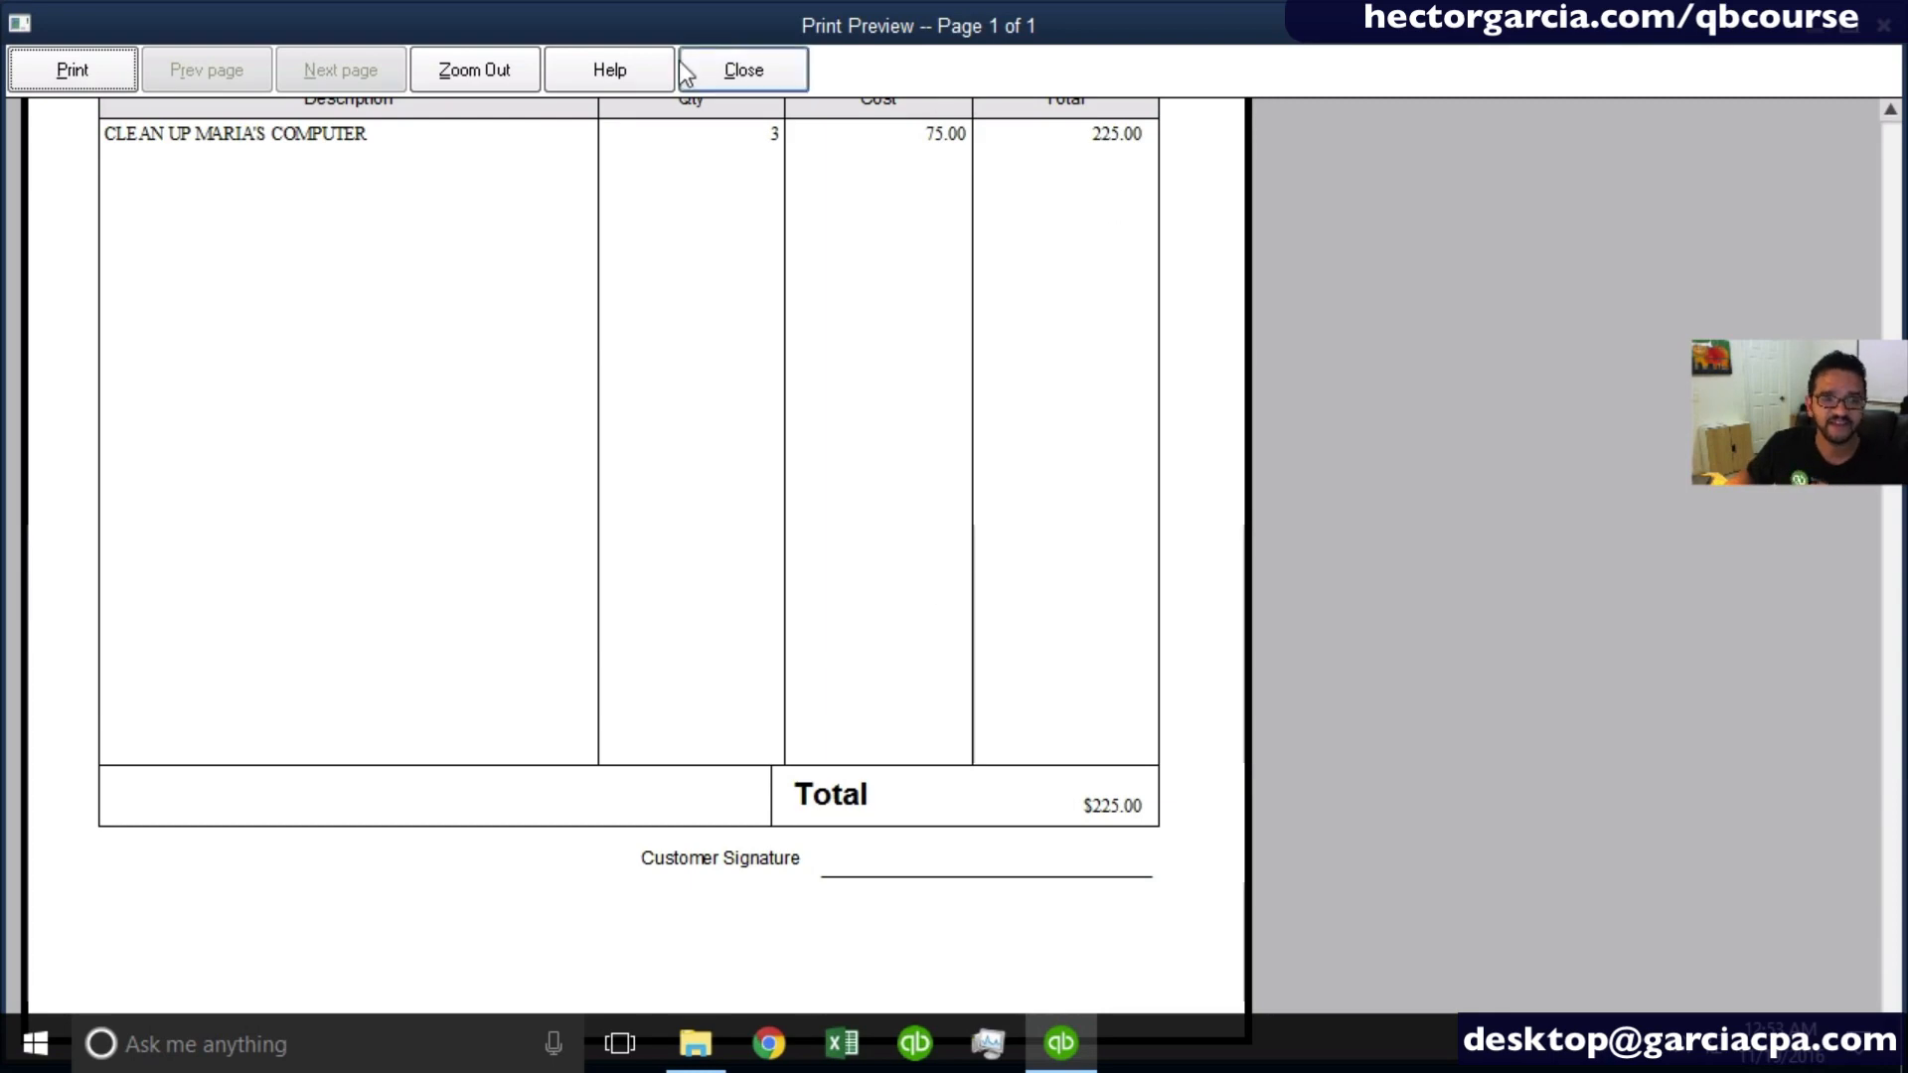
pyautogui.click(731, 64)
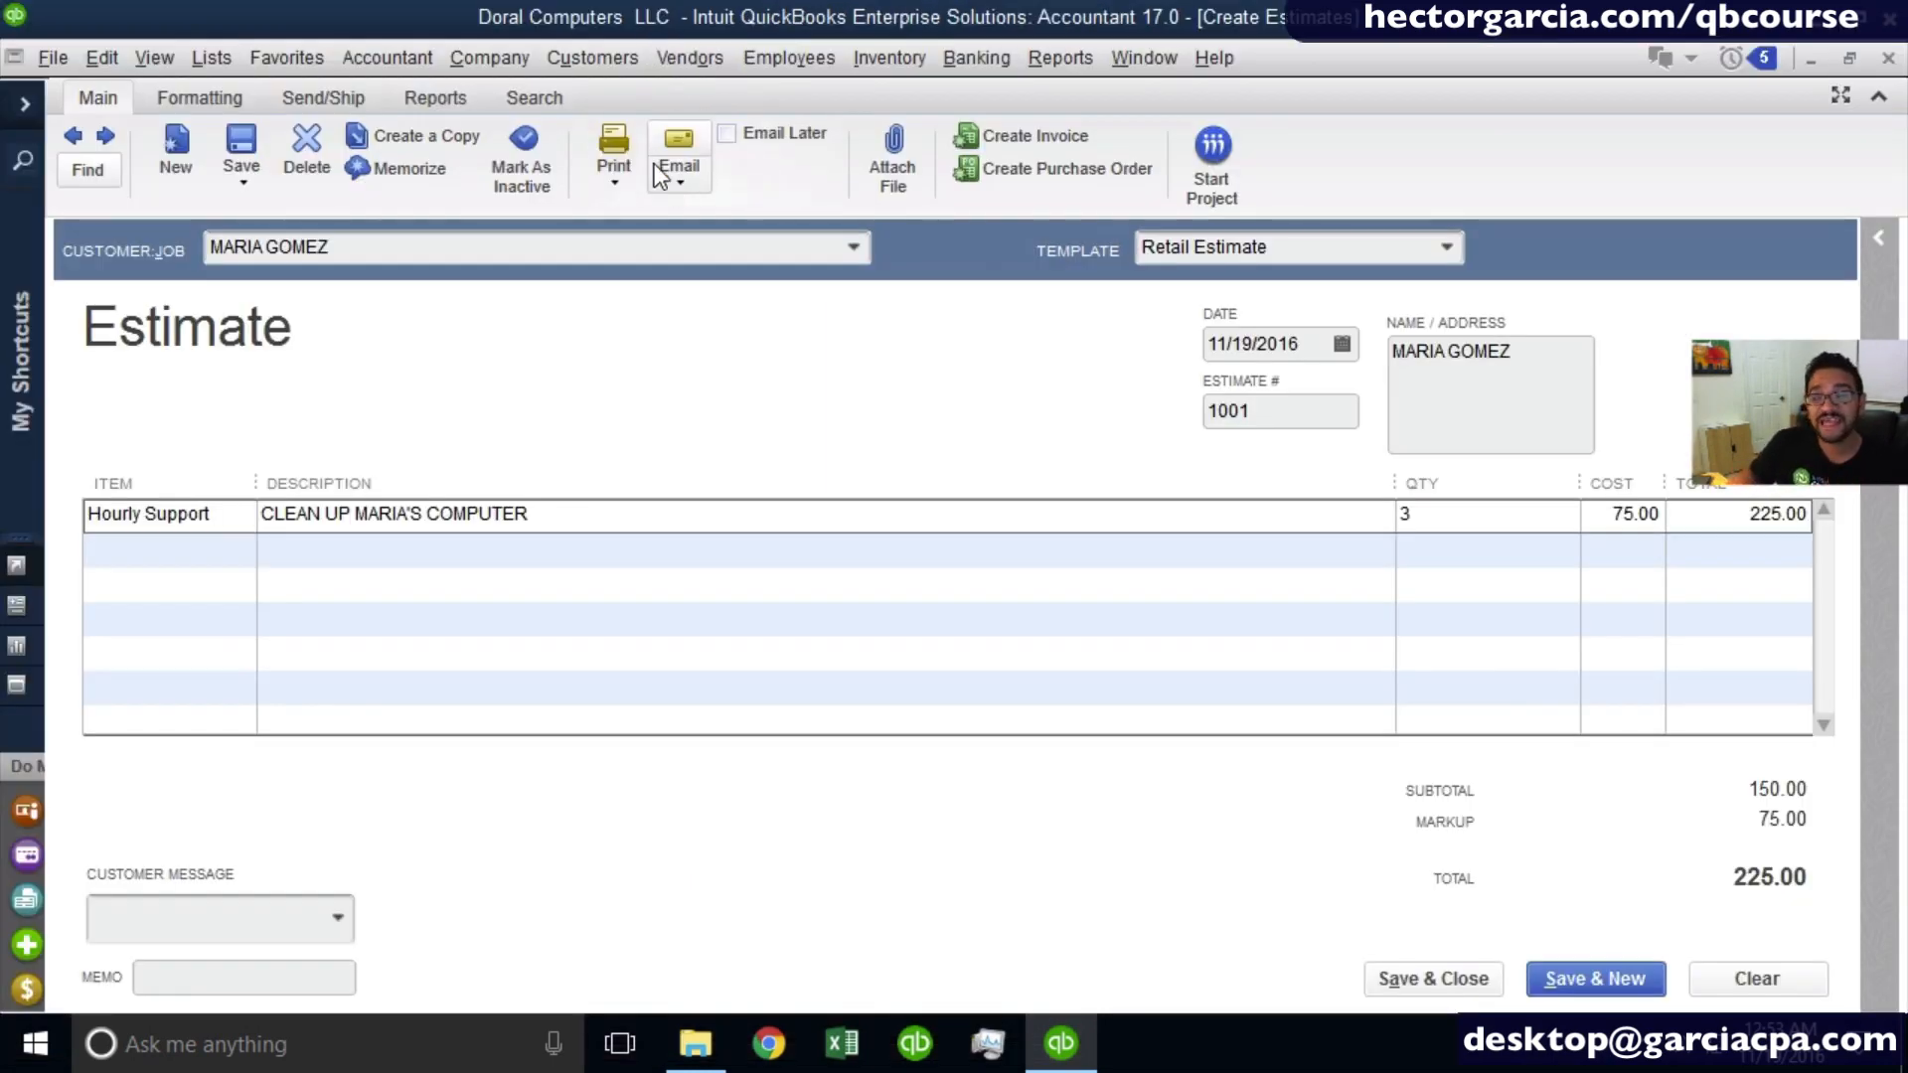
# - Start emailing the estimate and enter the customer's e-mail address as the recipient, leaving the company's e-mail address empty
pyautogui.click(694, 186)
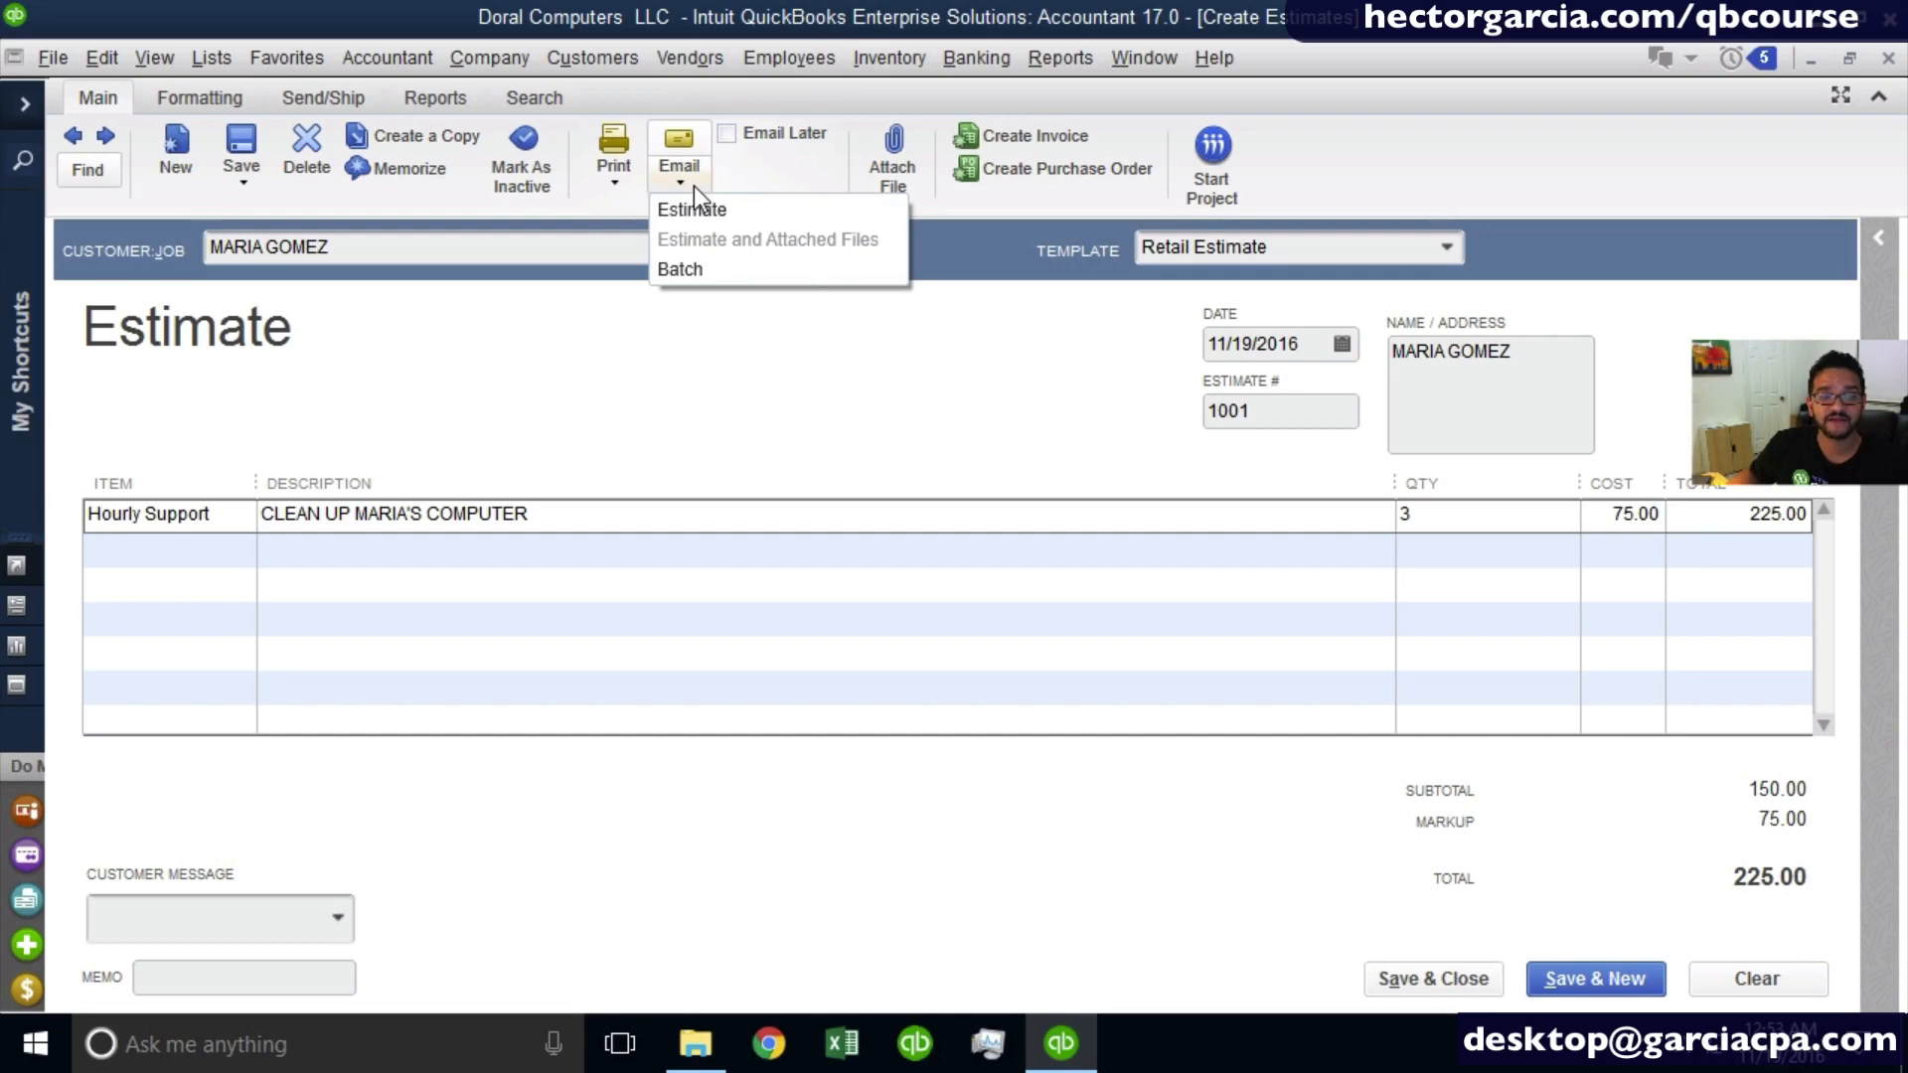
pyautogui.click(749, 208)
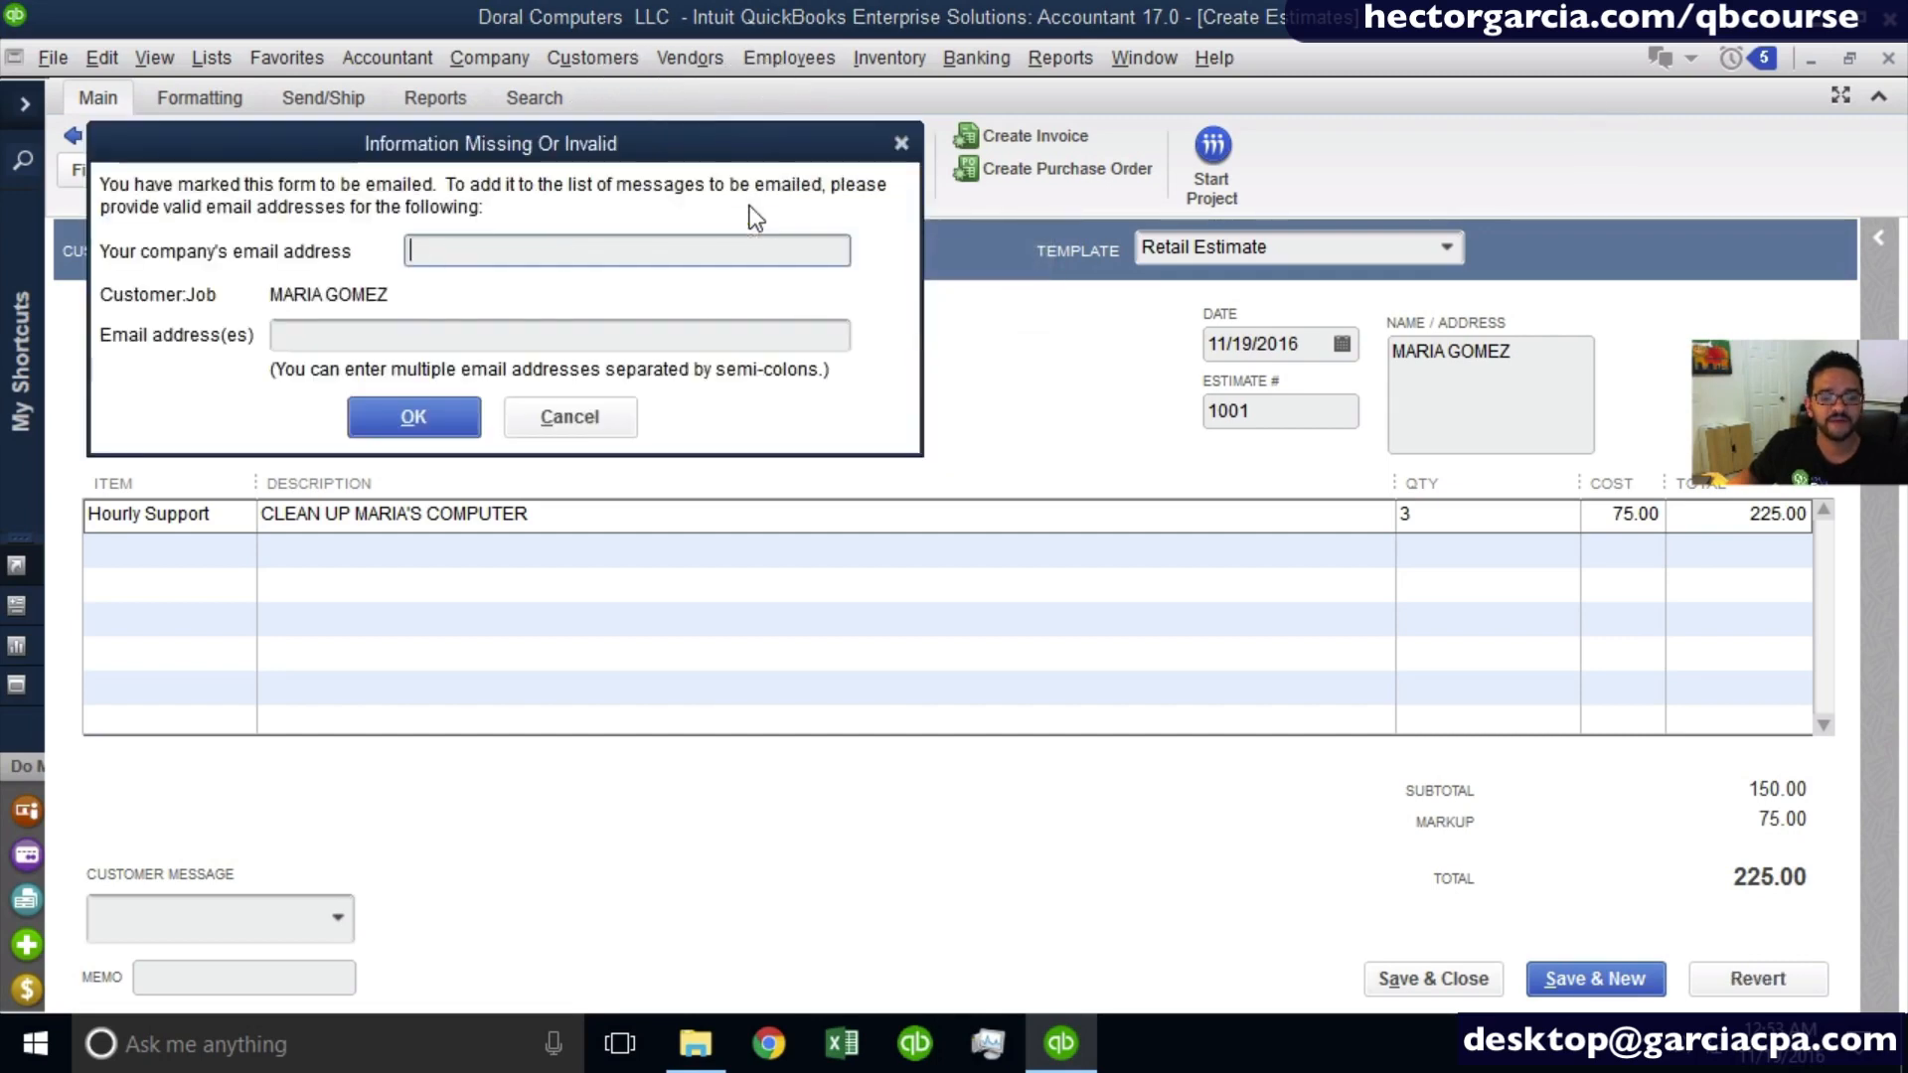
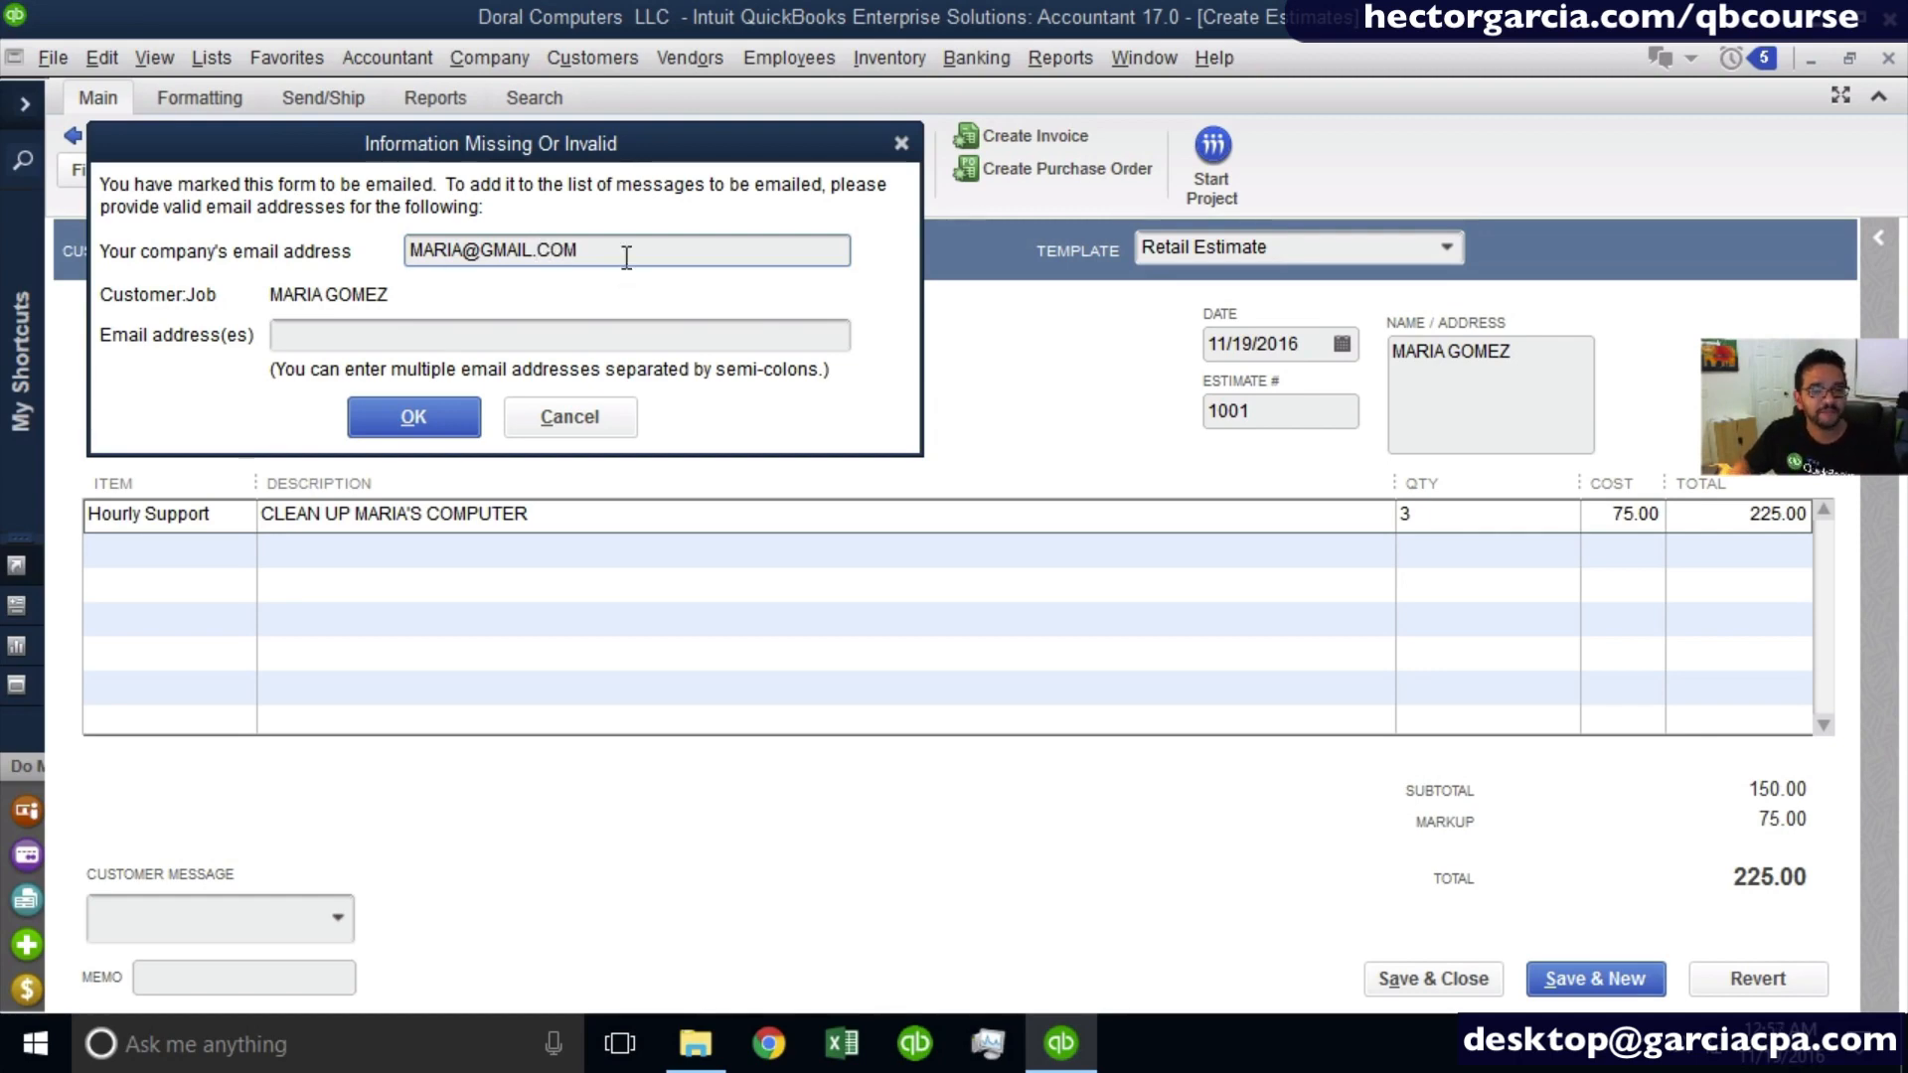
pyautogui.moveTo(626, 252); pyautogui.dragTo(328, 256)
pyautogui.hotkey('ctrl', 'c')
pyautogui.press('BackSpace')
pyautogui.click(342, 335)
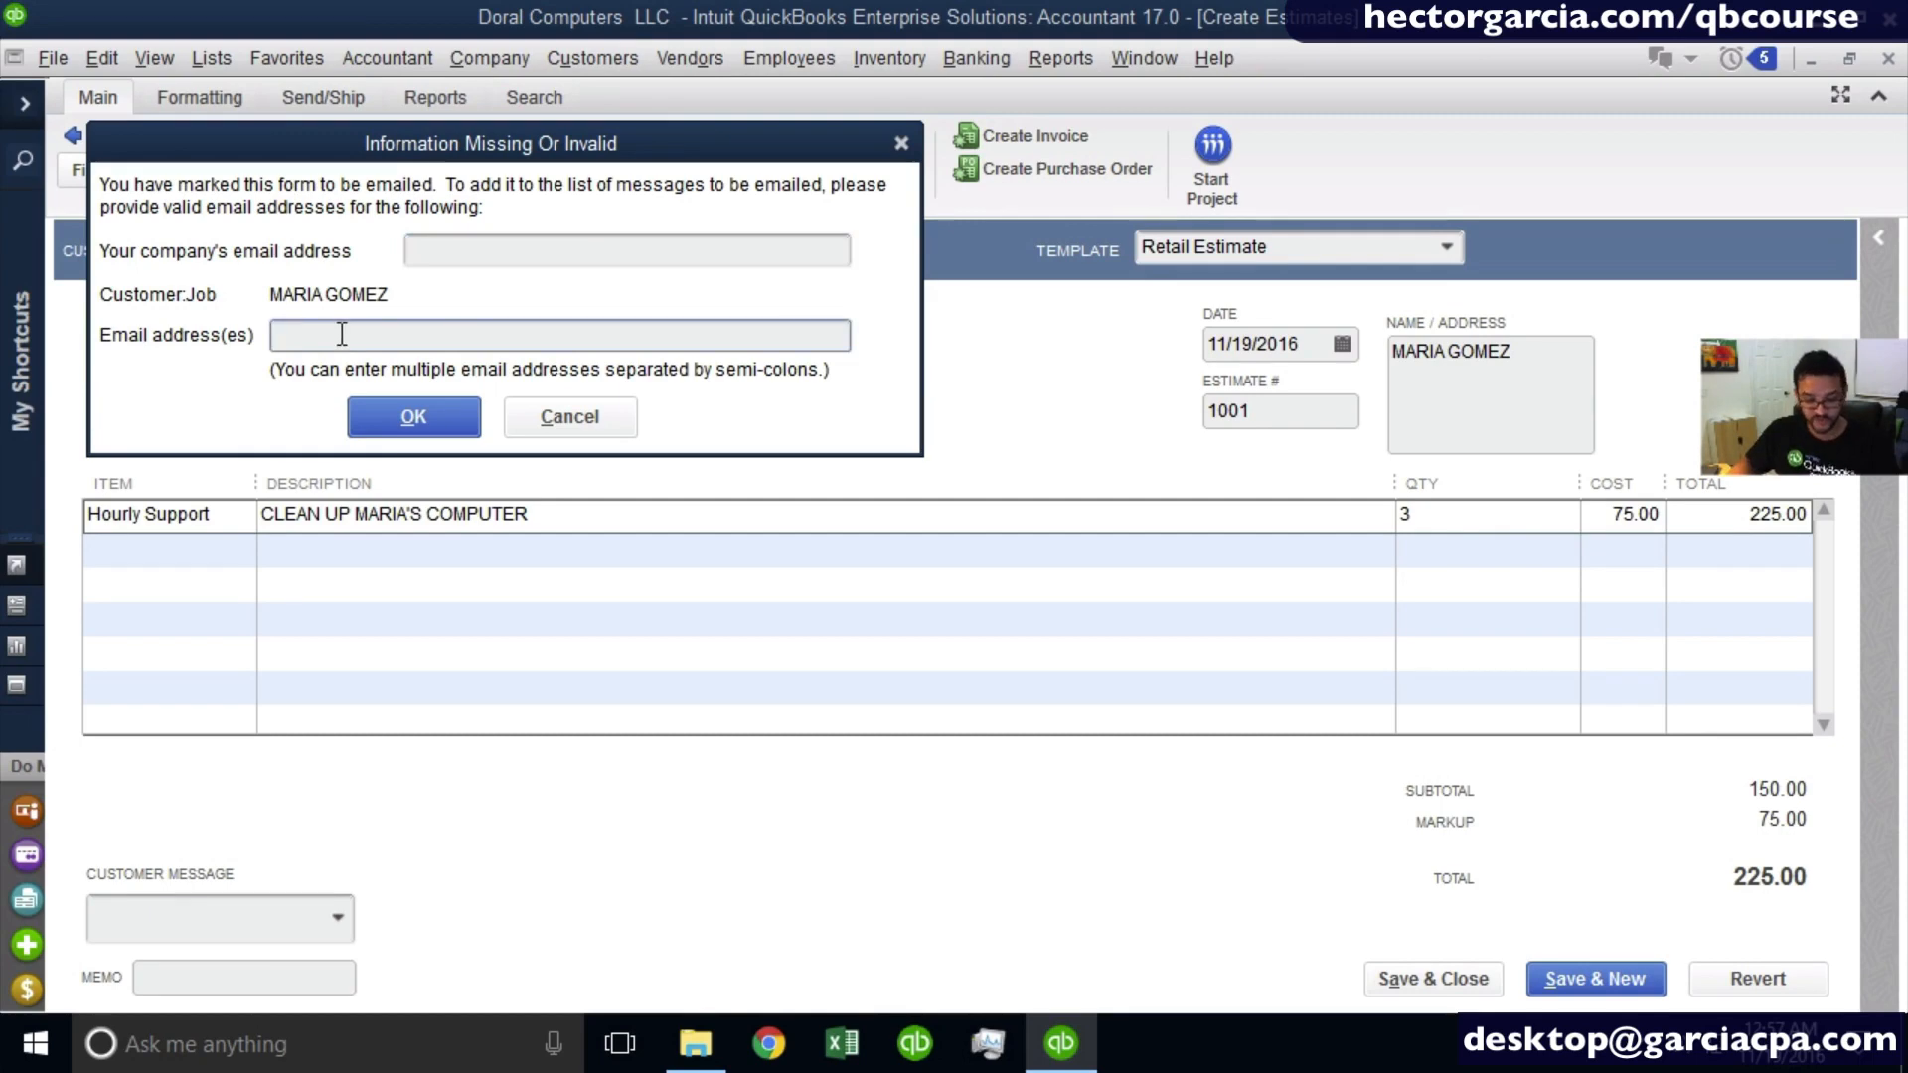
pyautogui.hotkey('ctrl', 'v')
# - Fill in the company's e-mail address and submit both e-mail addresses for sending the estimate
pyautogui.click(444, 258)
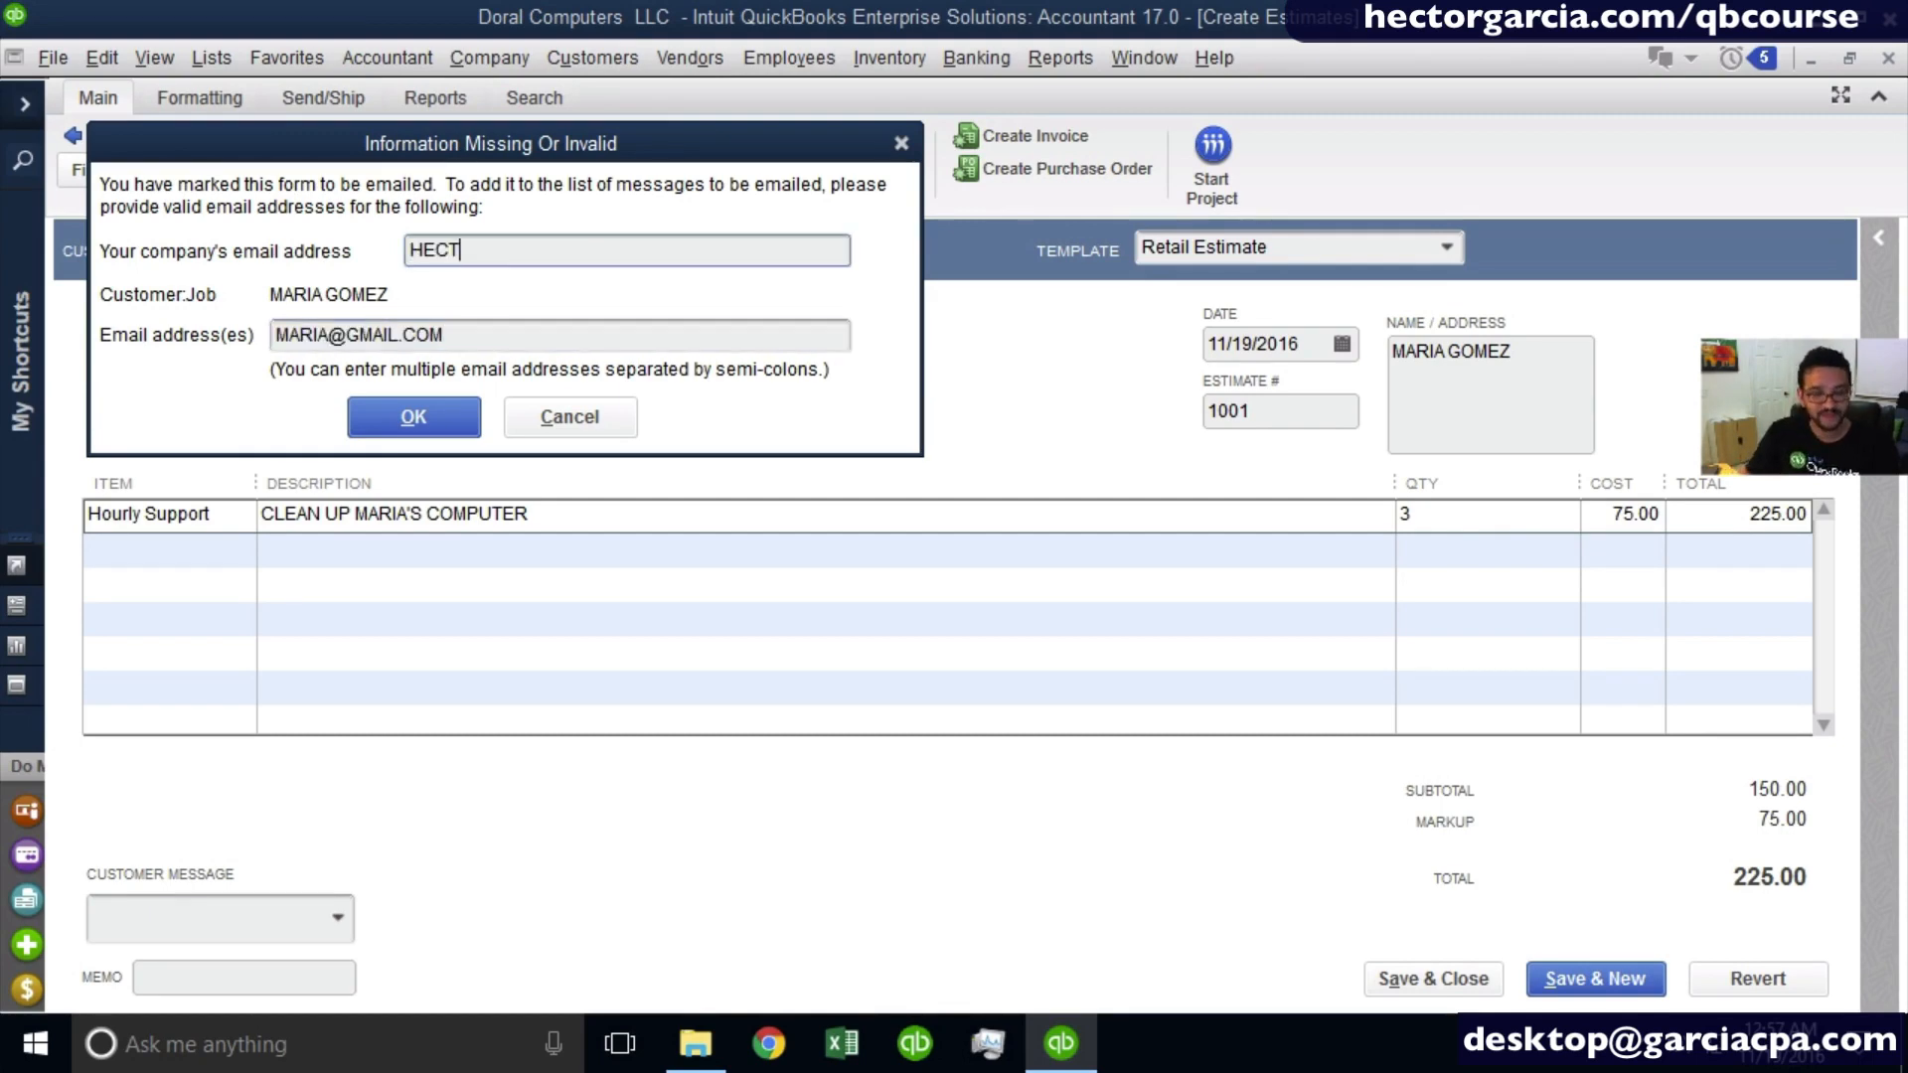
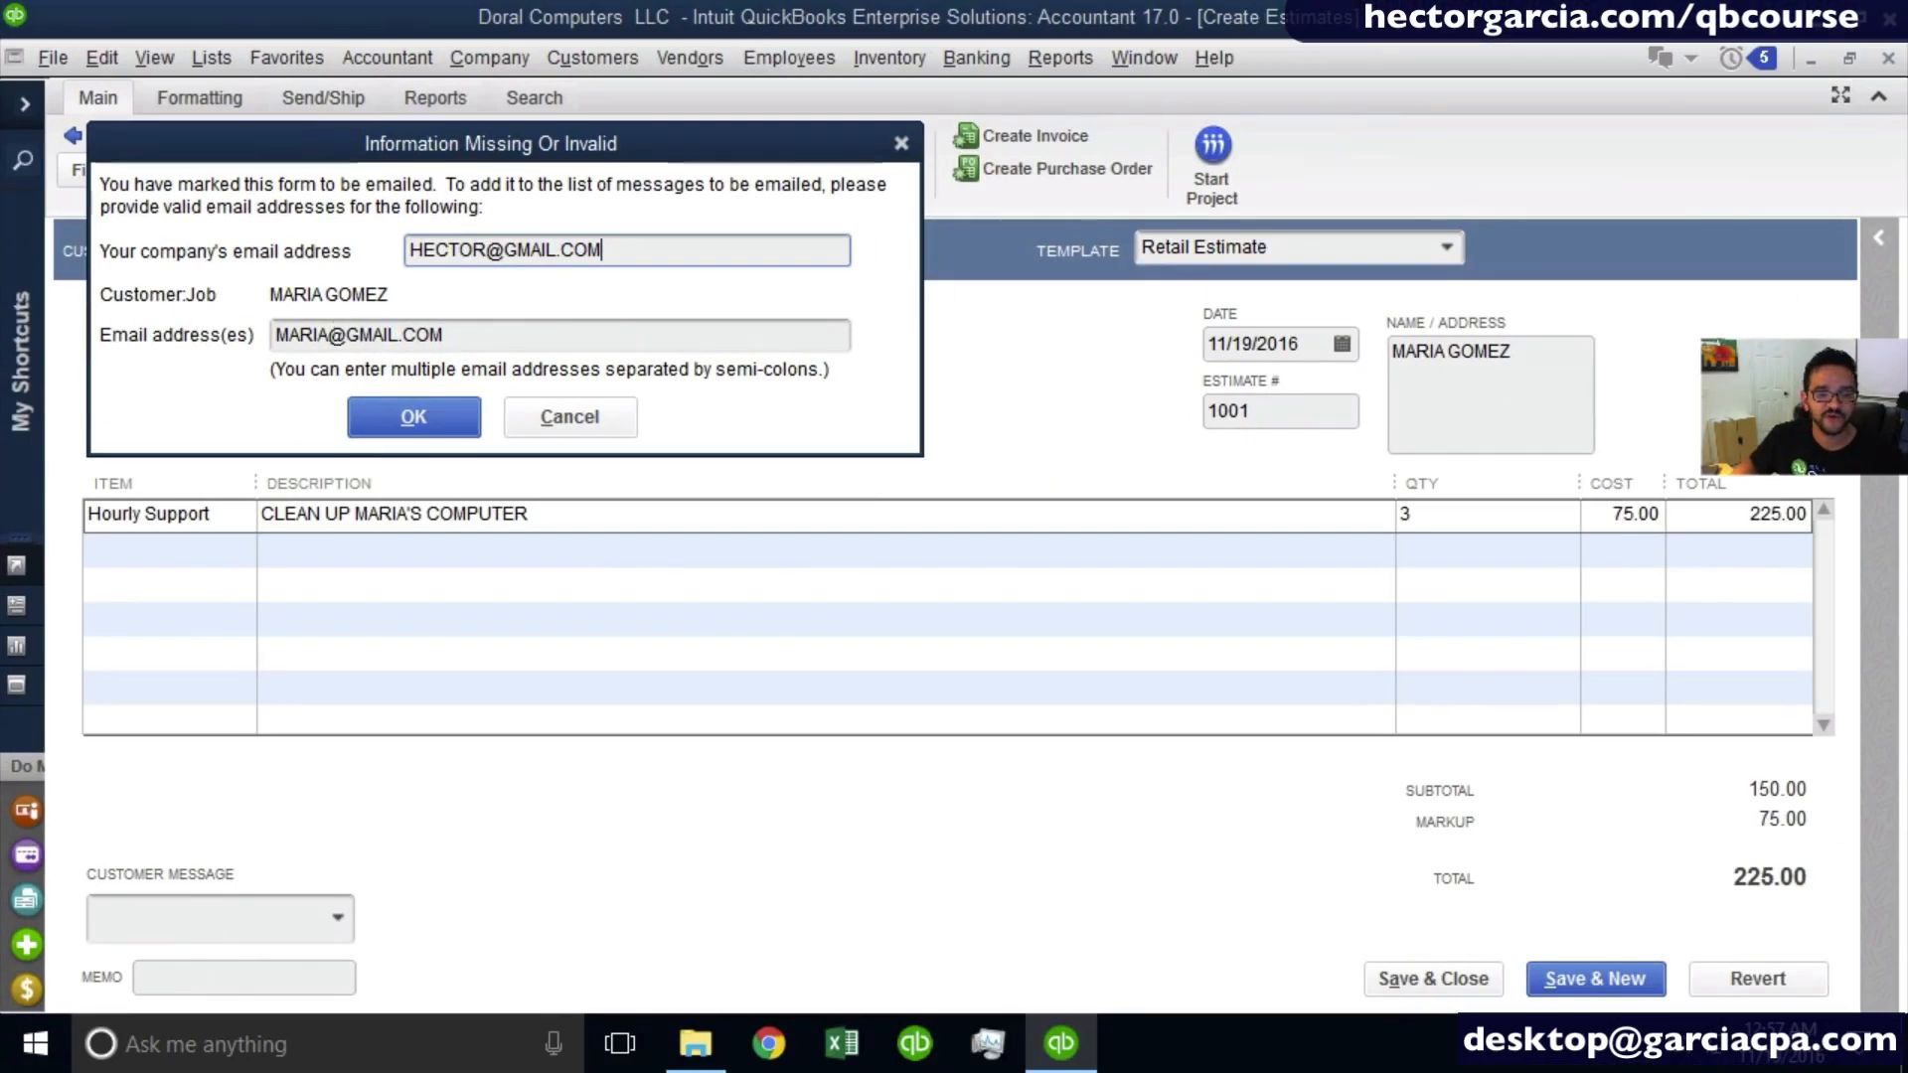
pyautogui.click(492, 341)
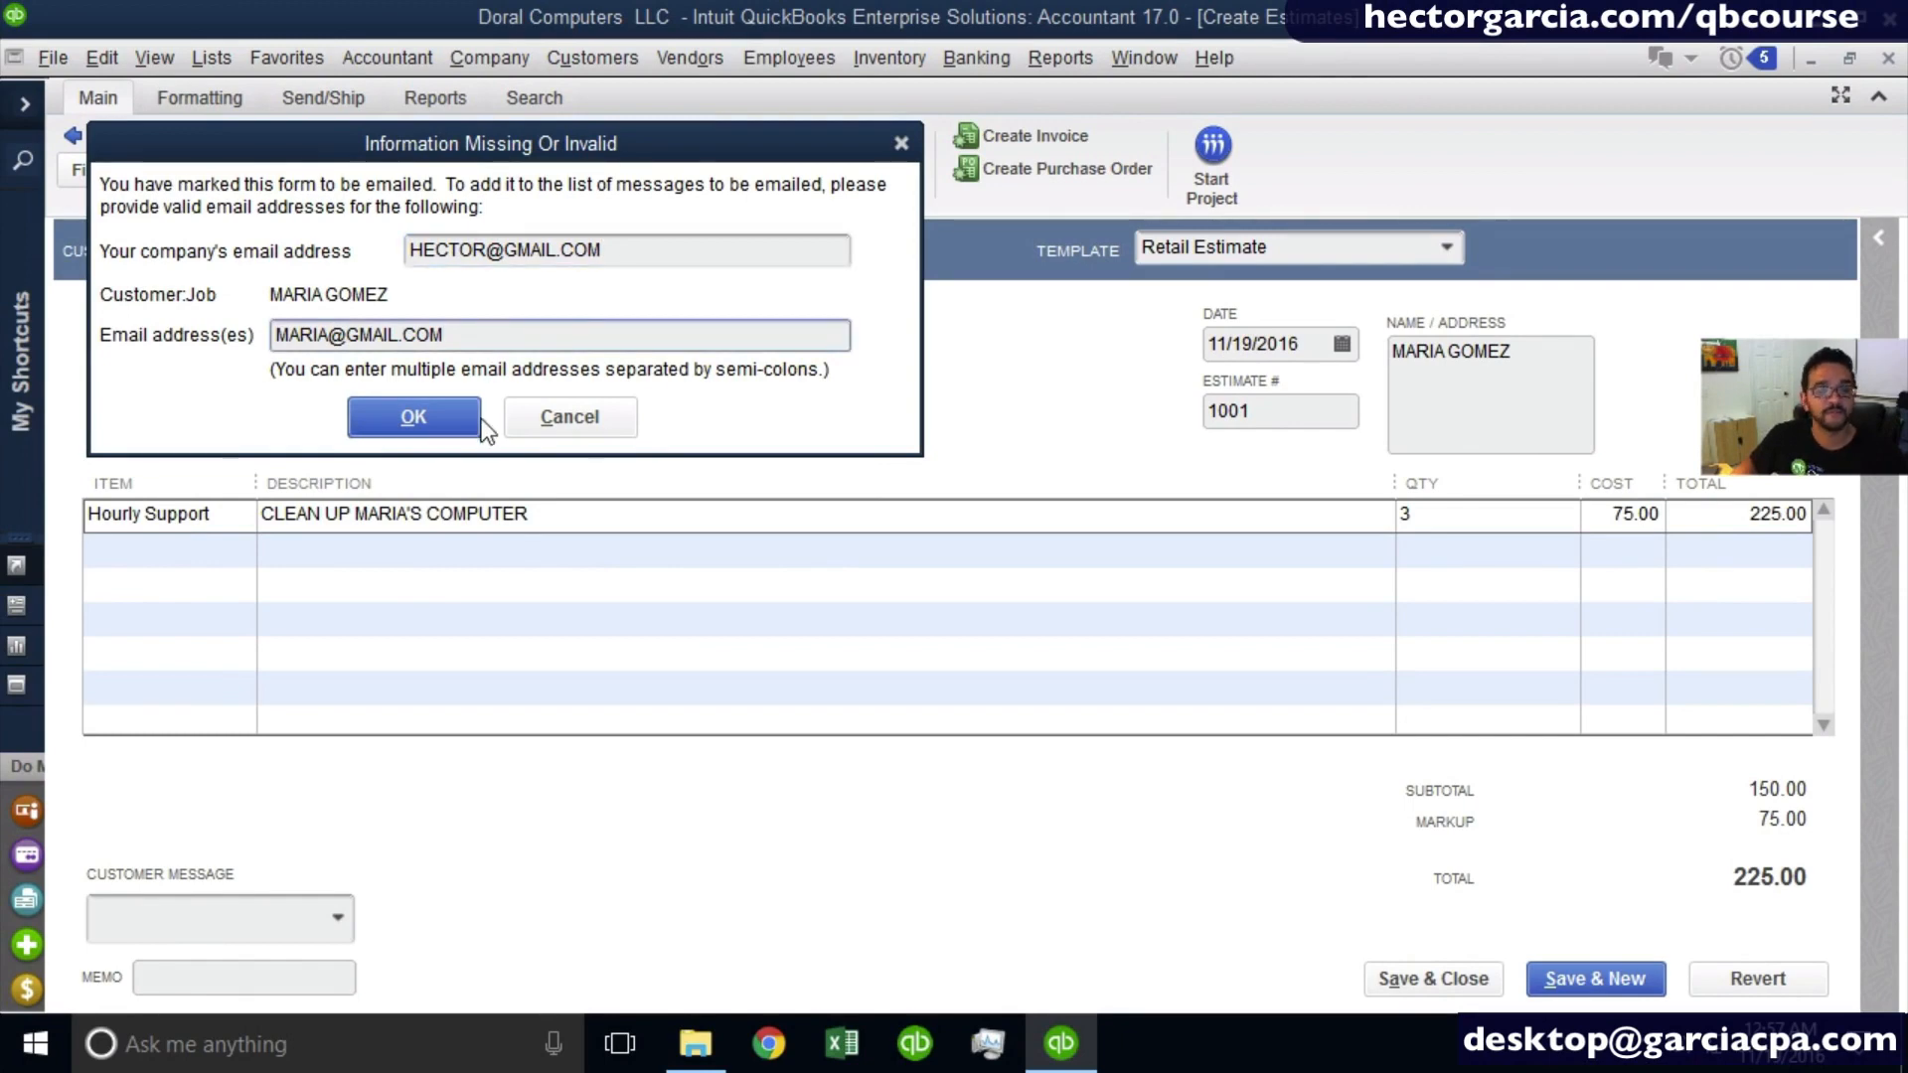
pyautogui.click(433, 416)
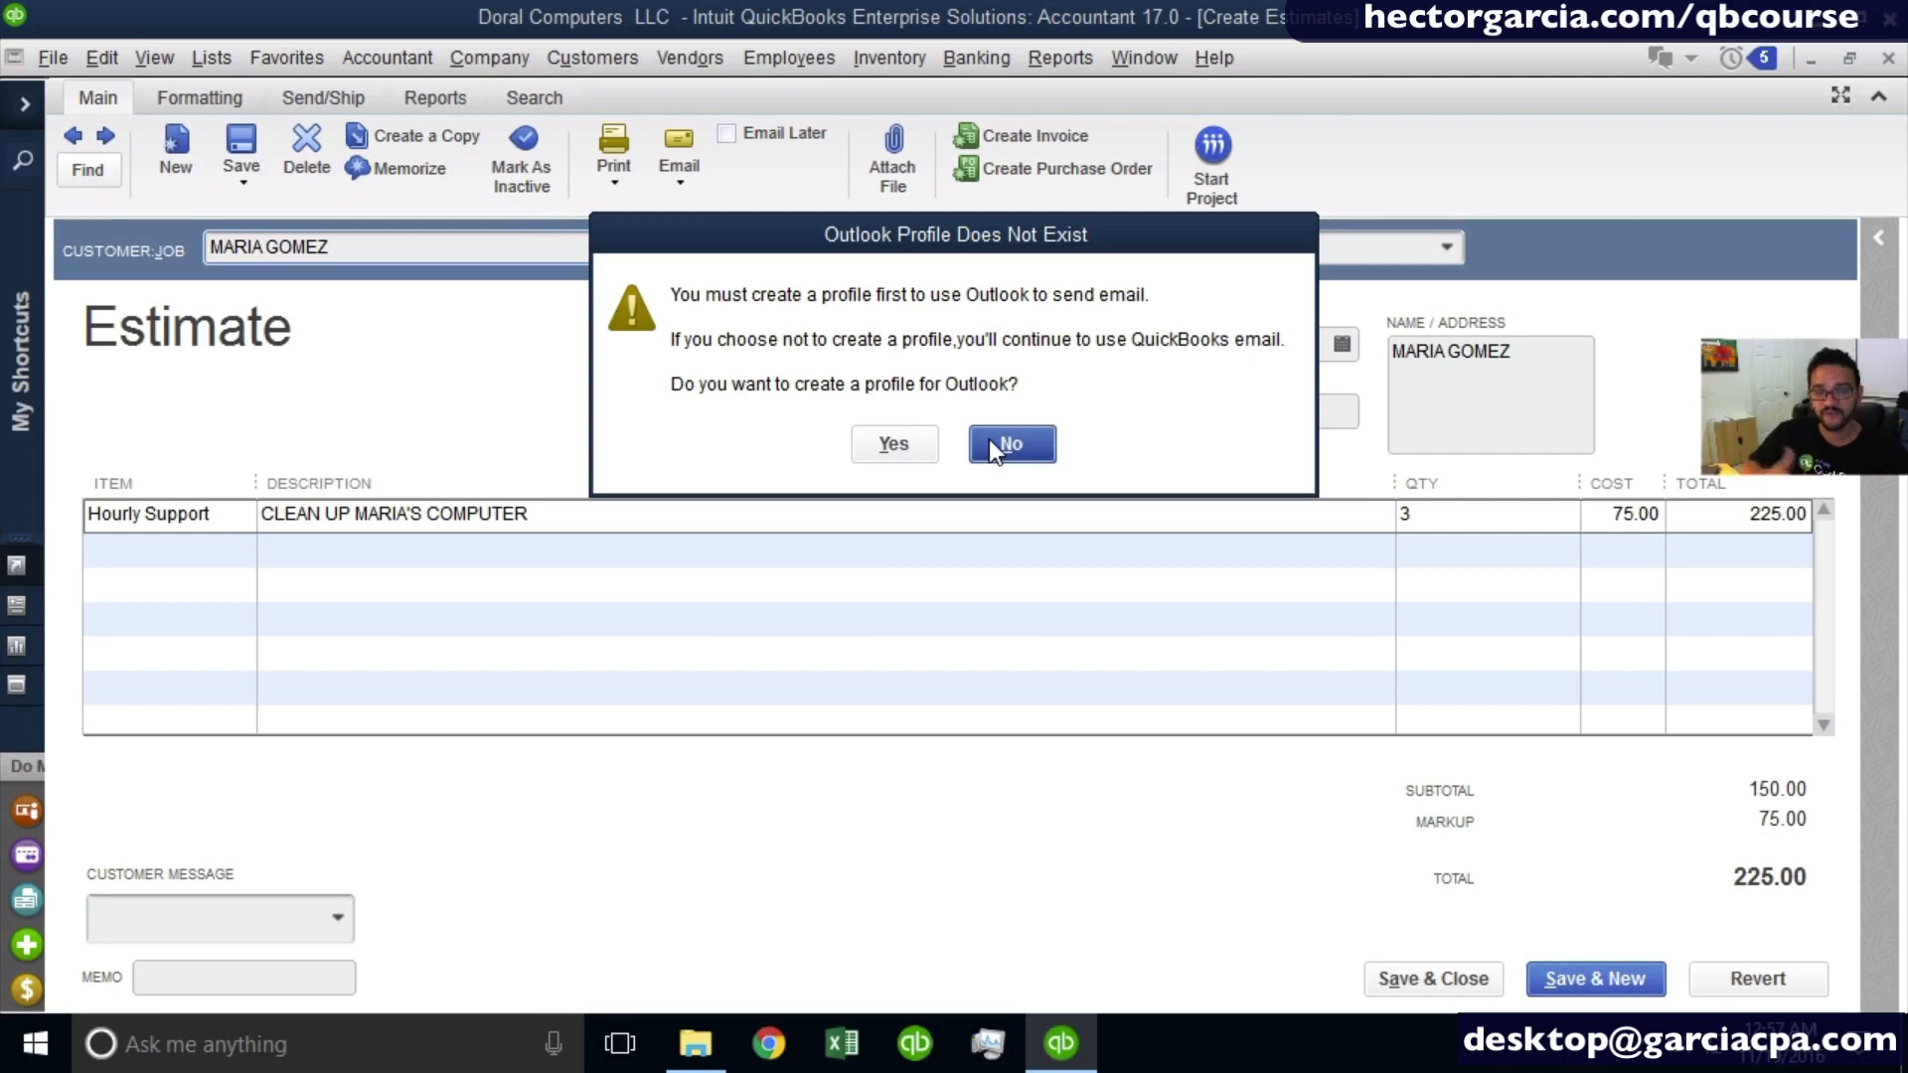
# - Try to e-mail the estimate immediately without creating an Outlook profile, and save and close the estimate
pyautogui.click(994, 444)
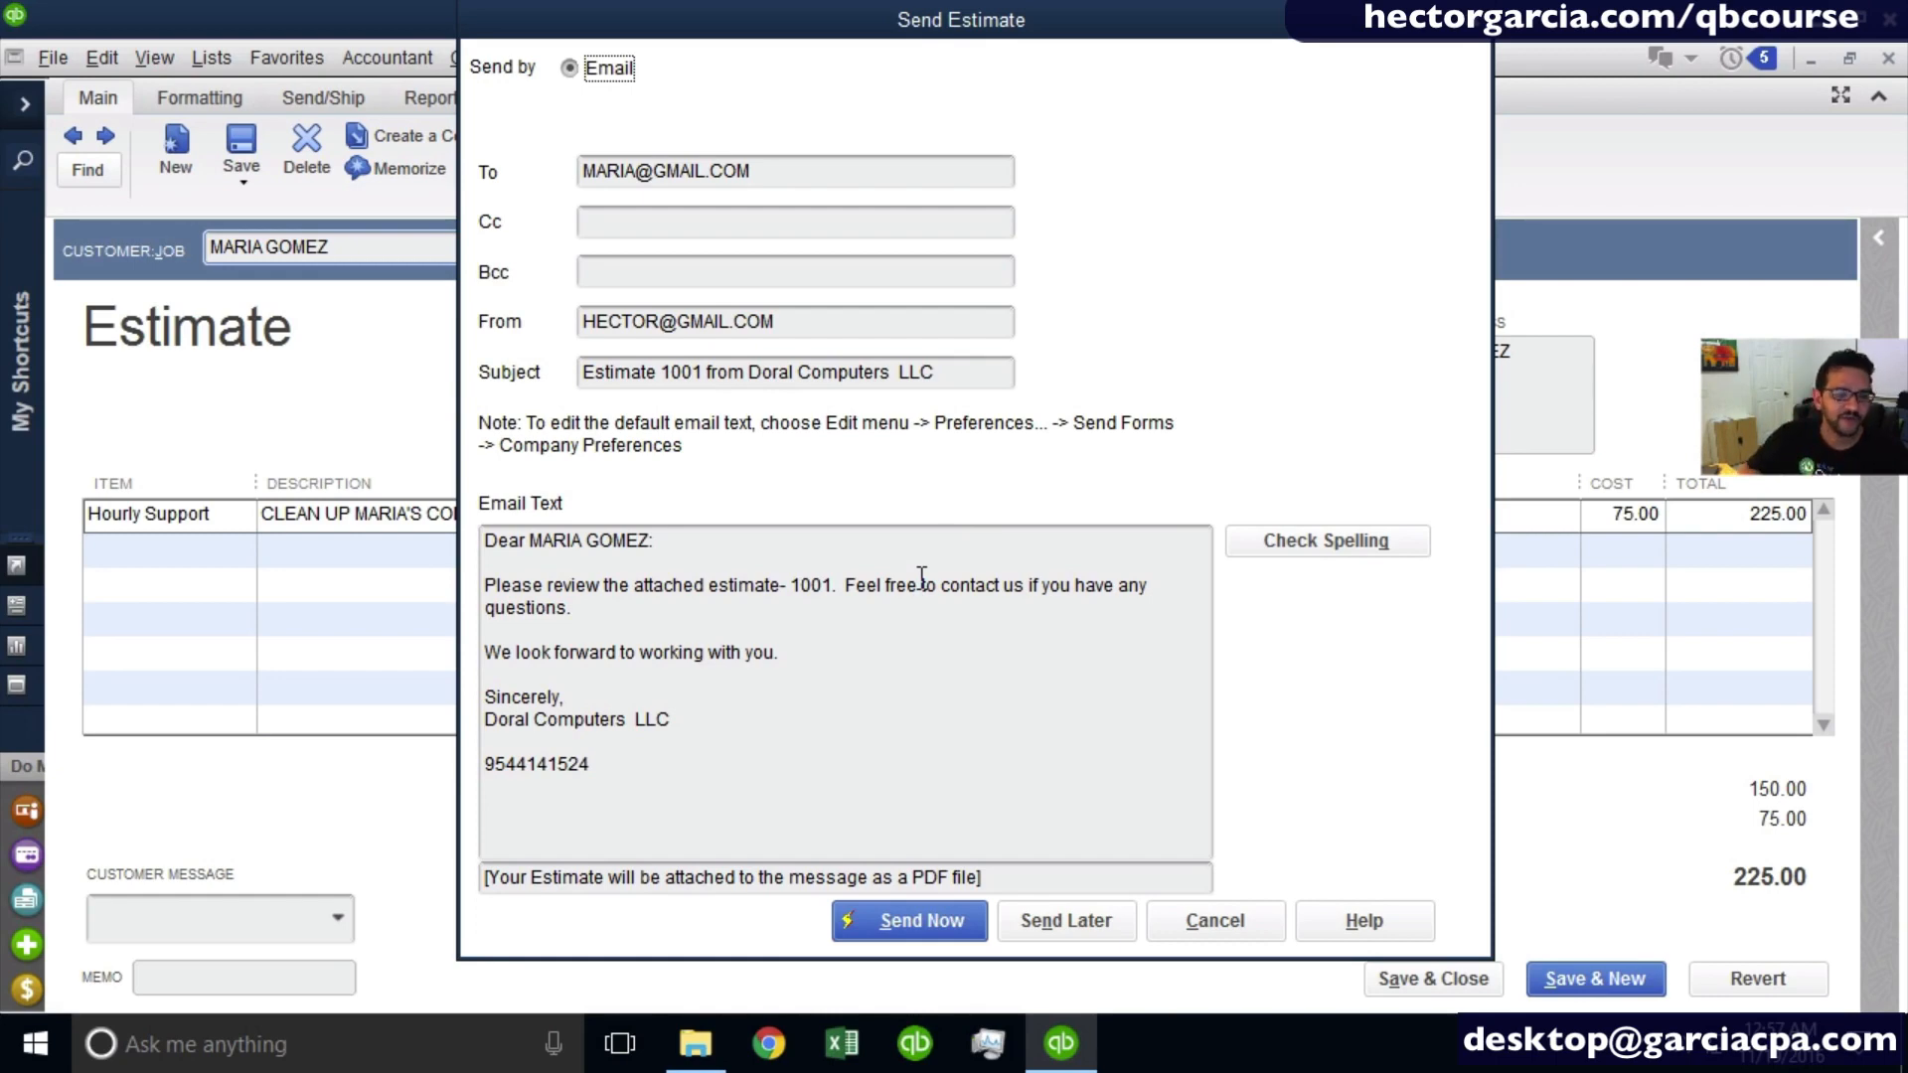
pyautogui.click(910, 926)
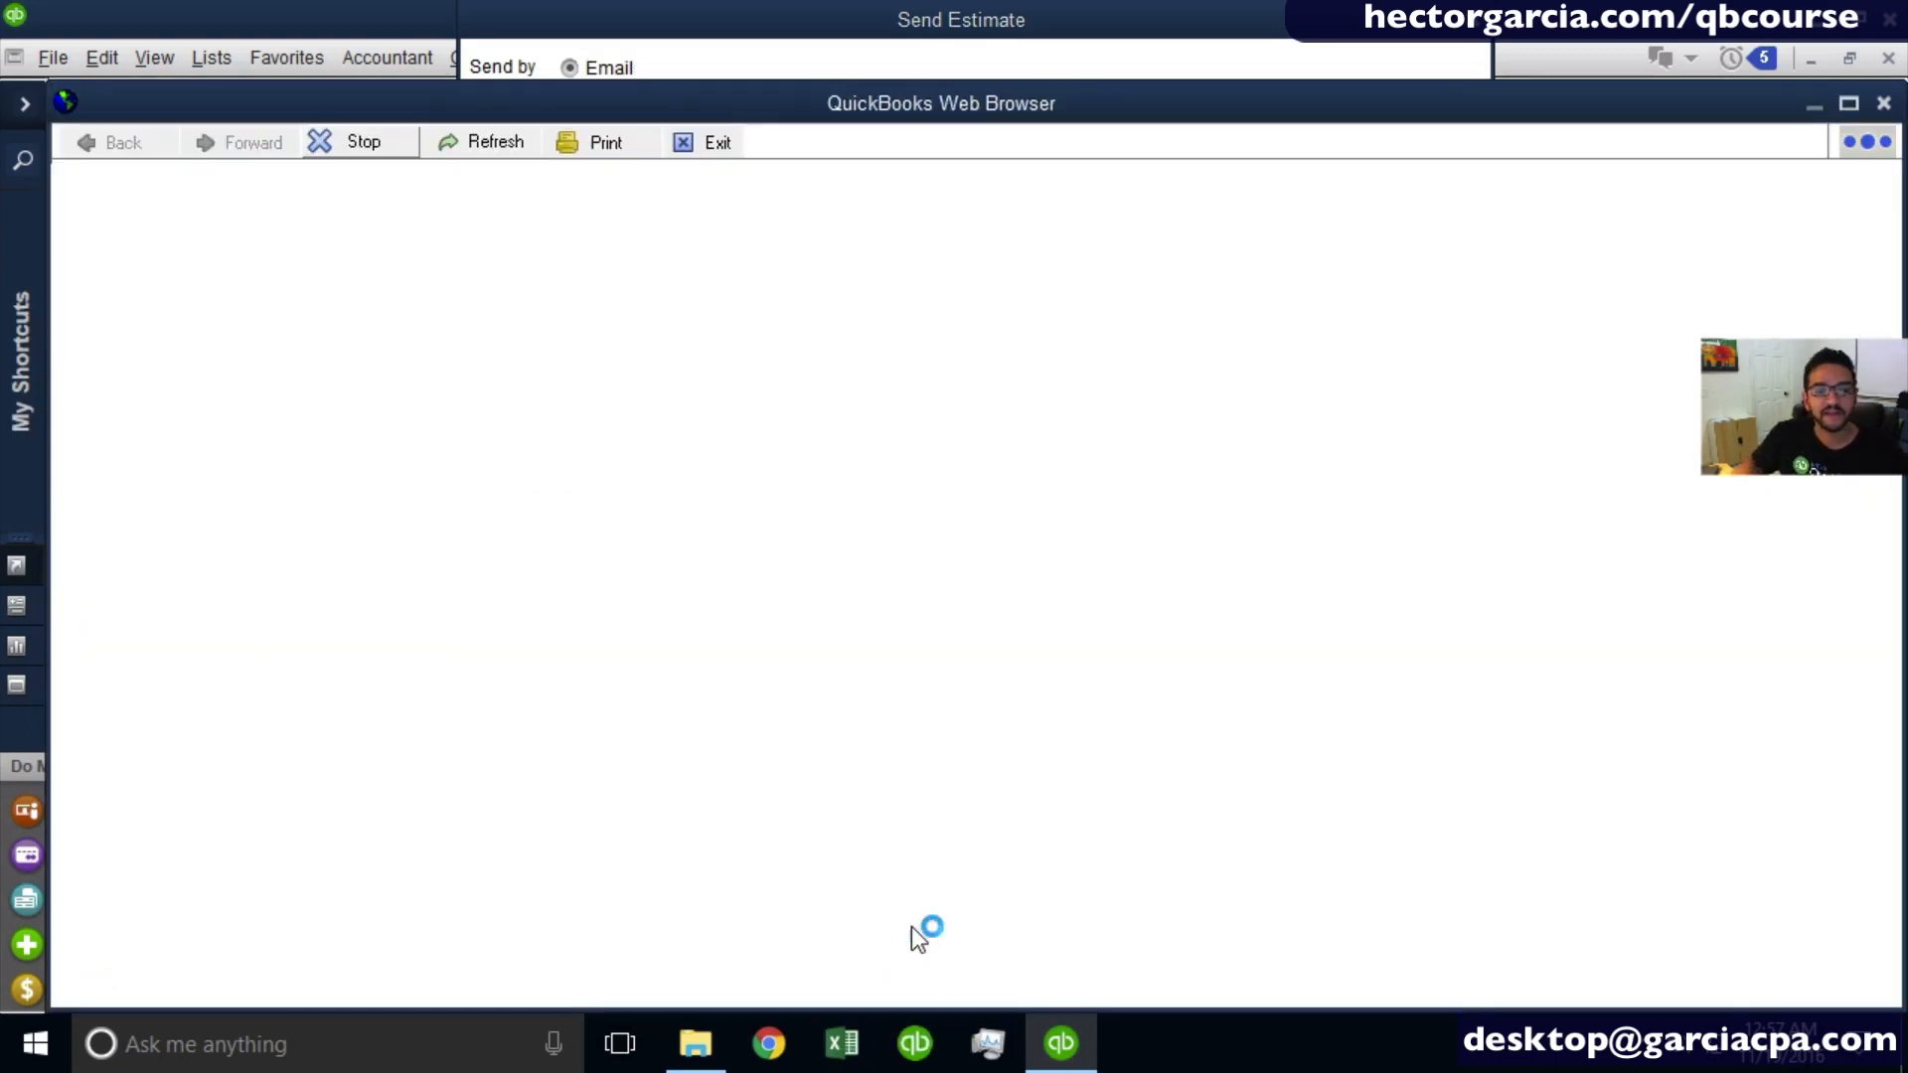
pyautogui.click(1884, 106)
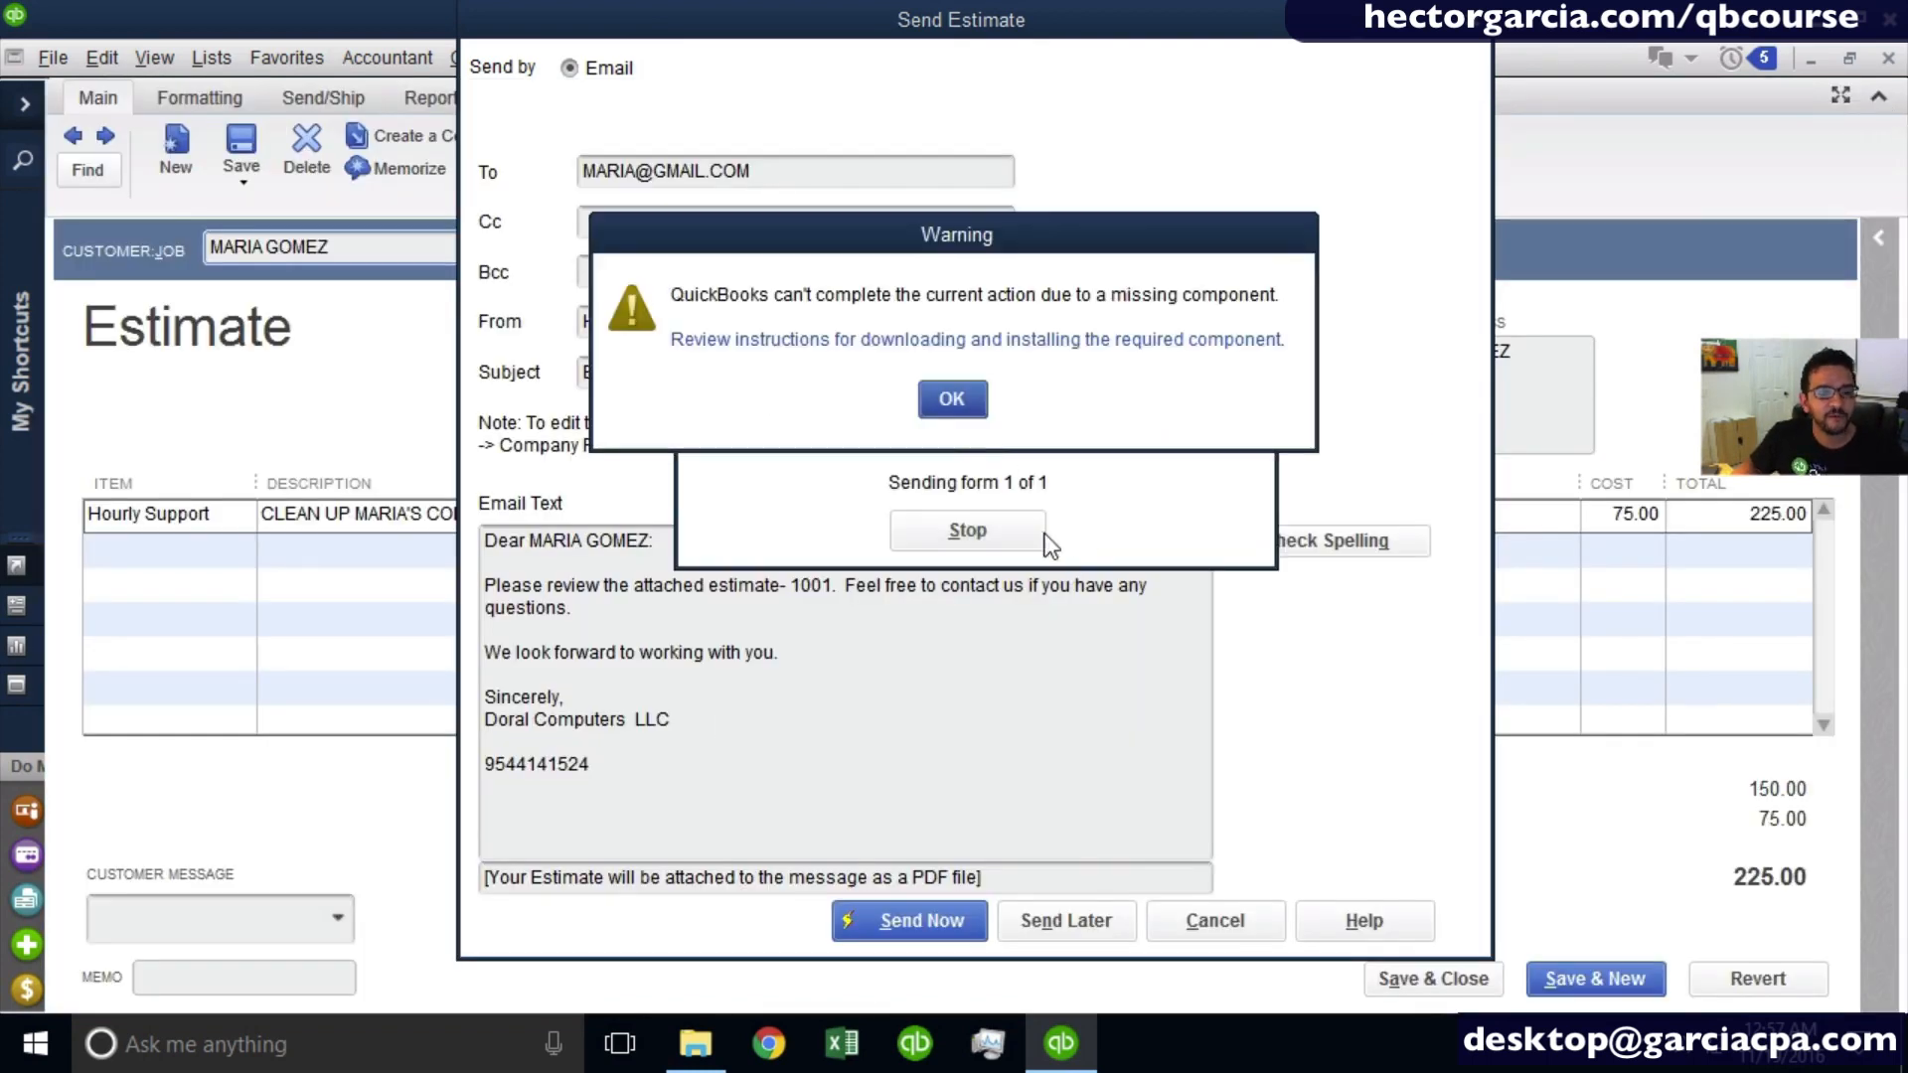
pyautogui.click(955, 399)
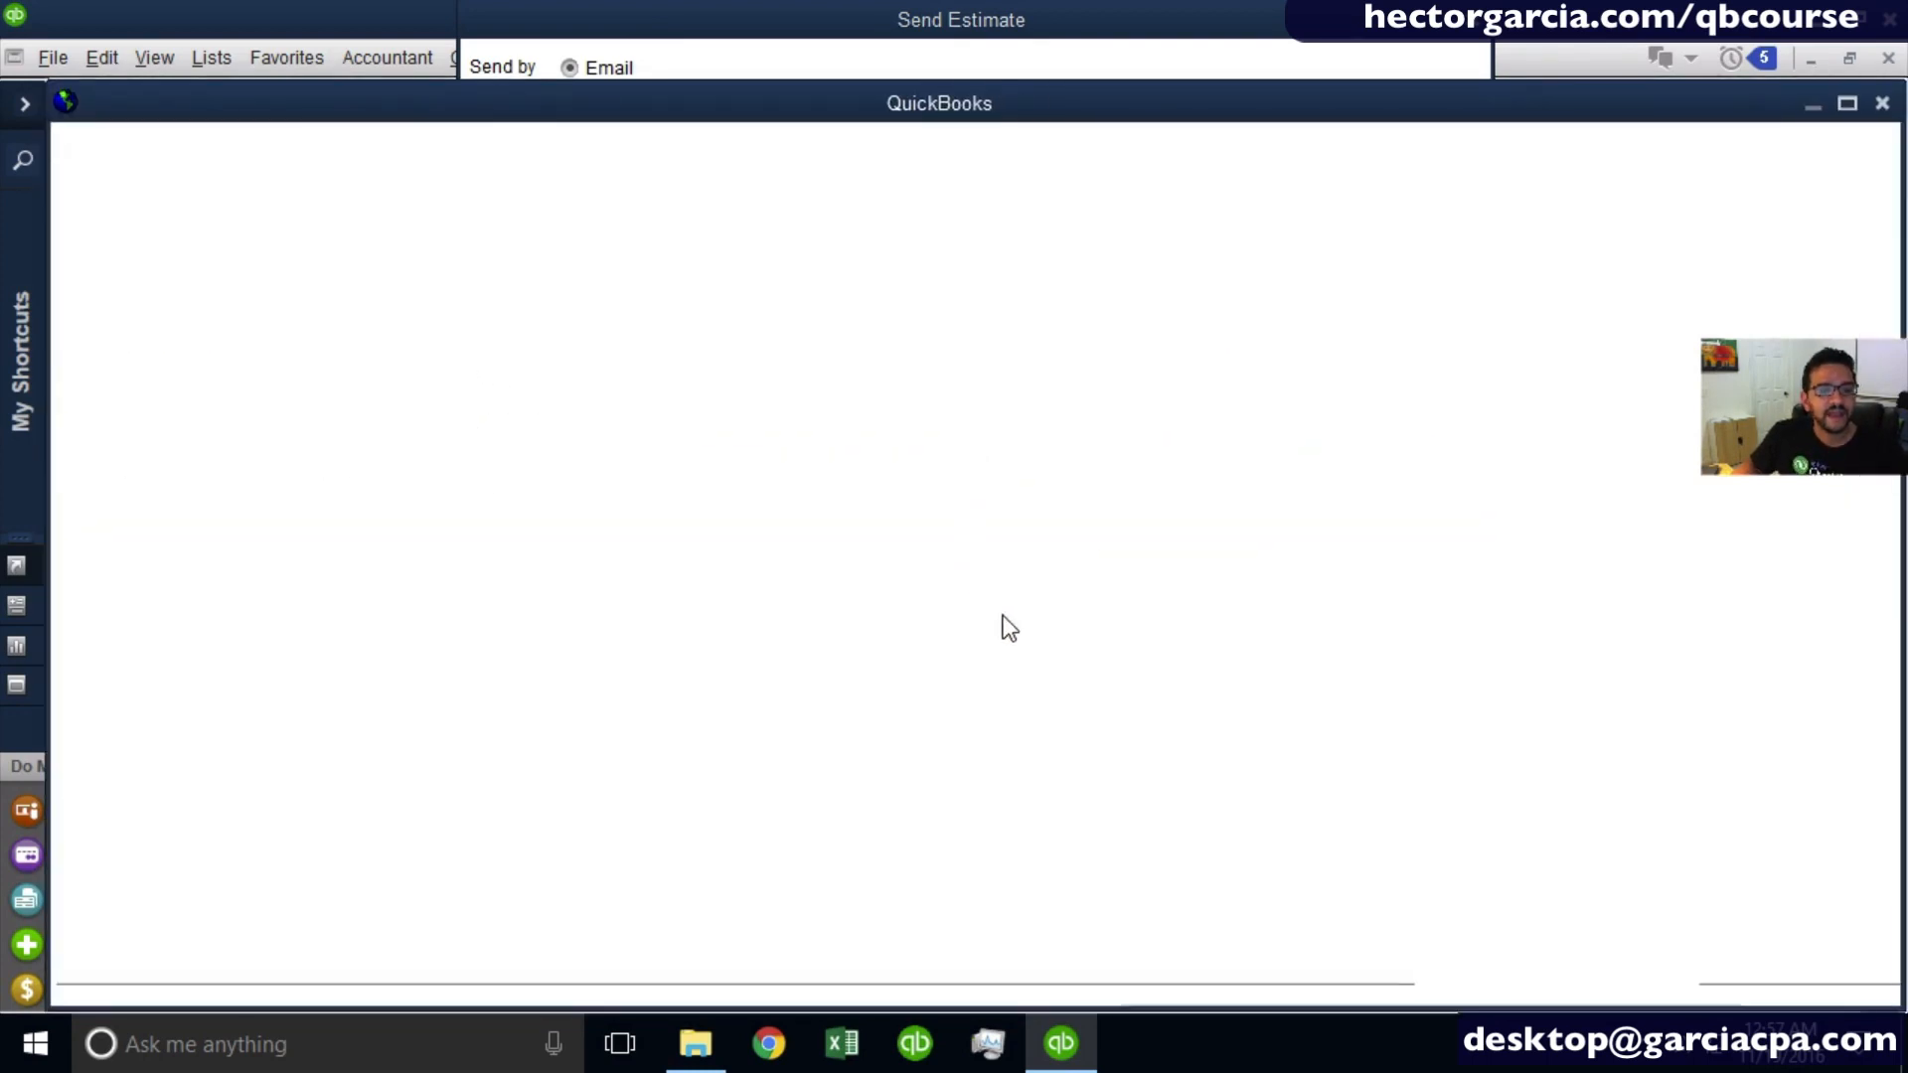
pyautogui.click(1885, 103)
pyautogui.click(1039, 445)
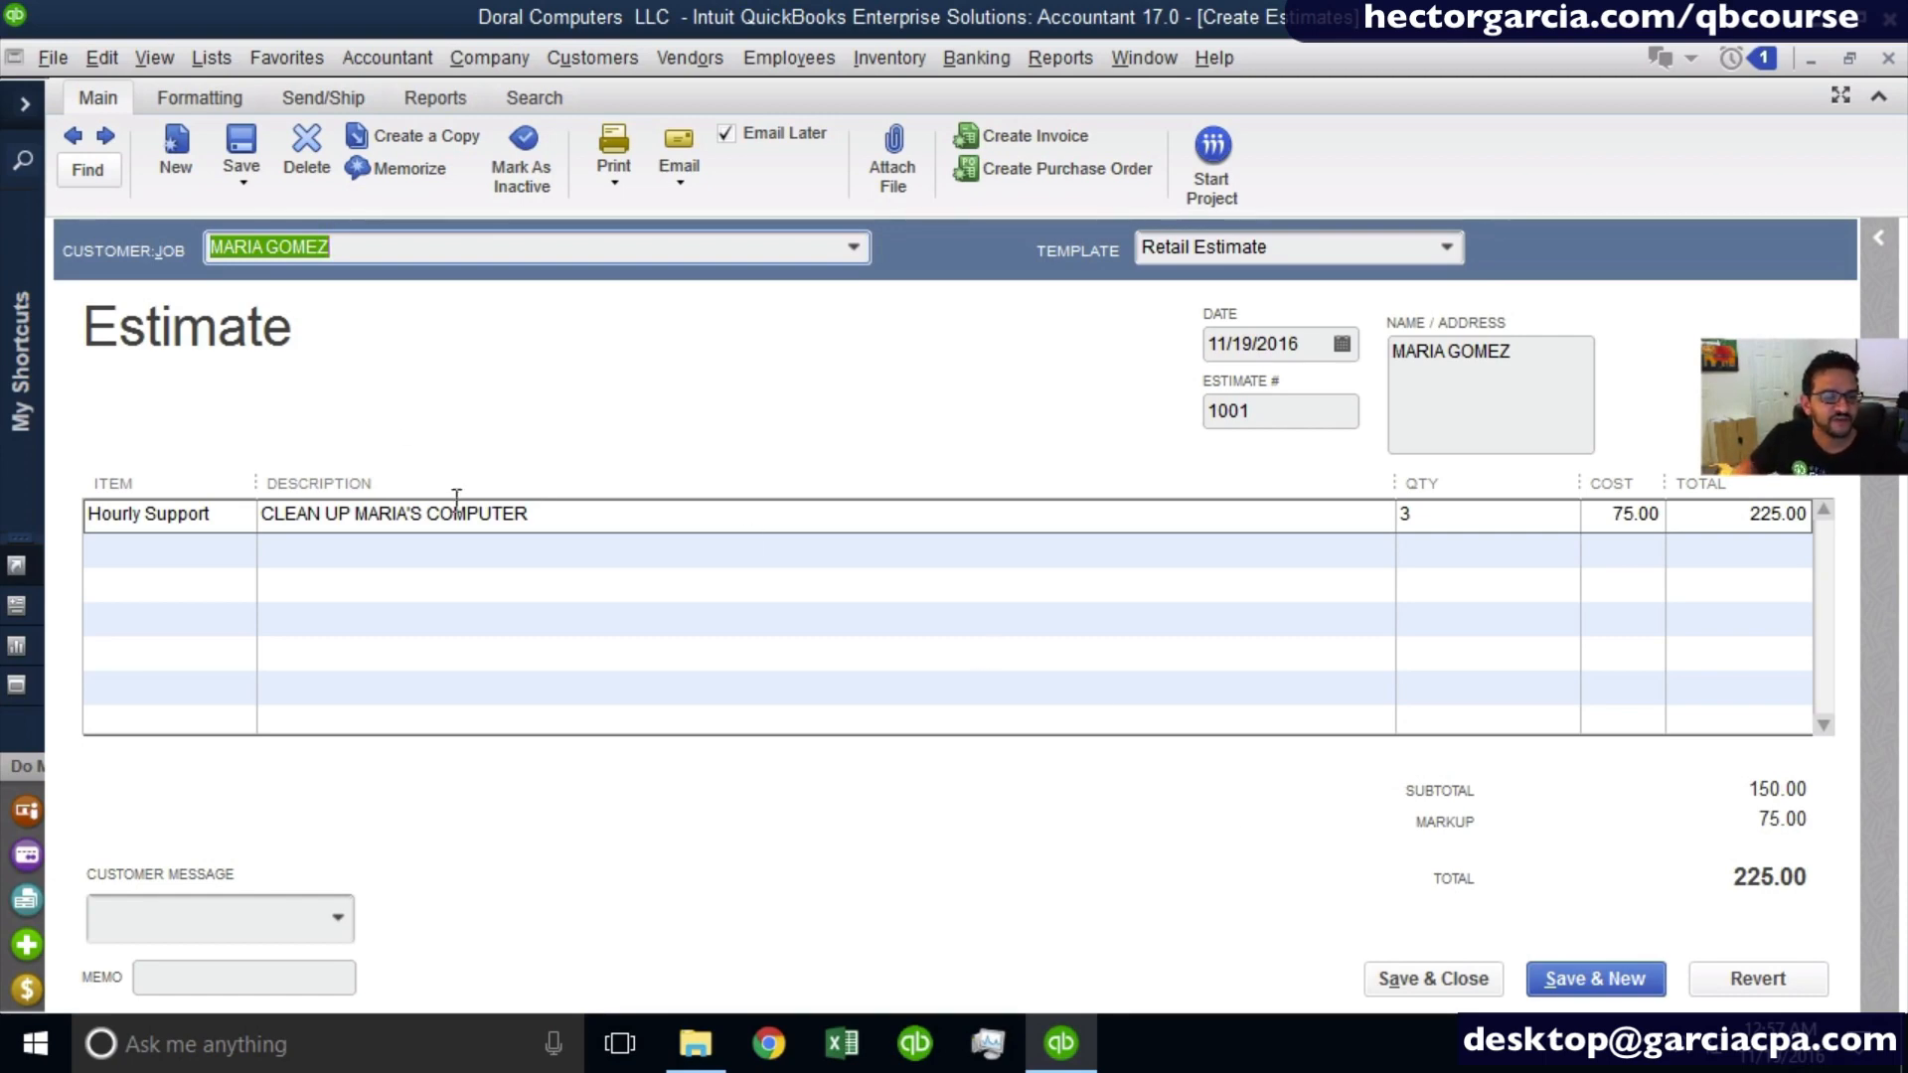
pyautogui.click(1421, 980)
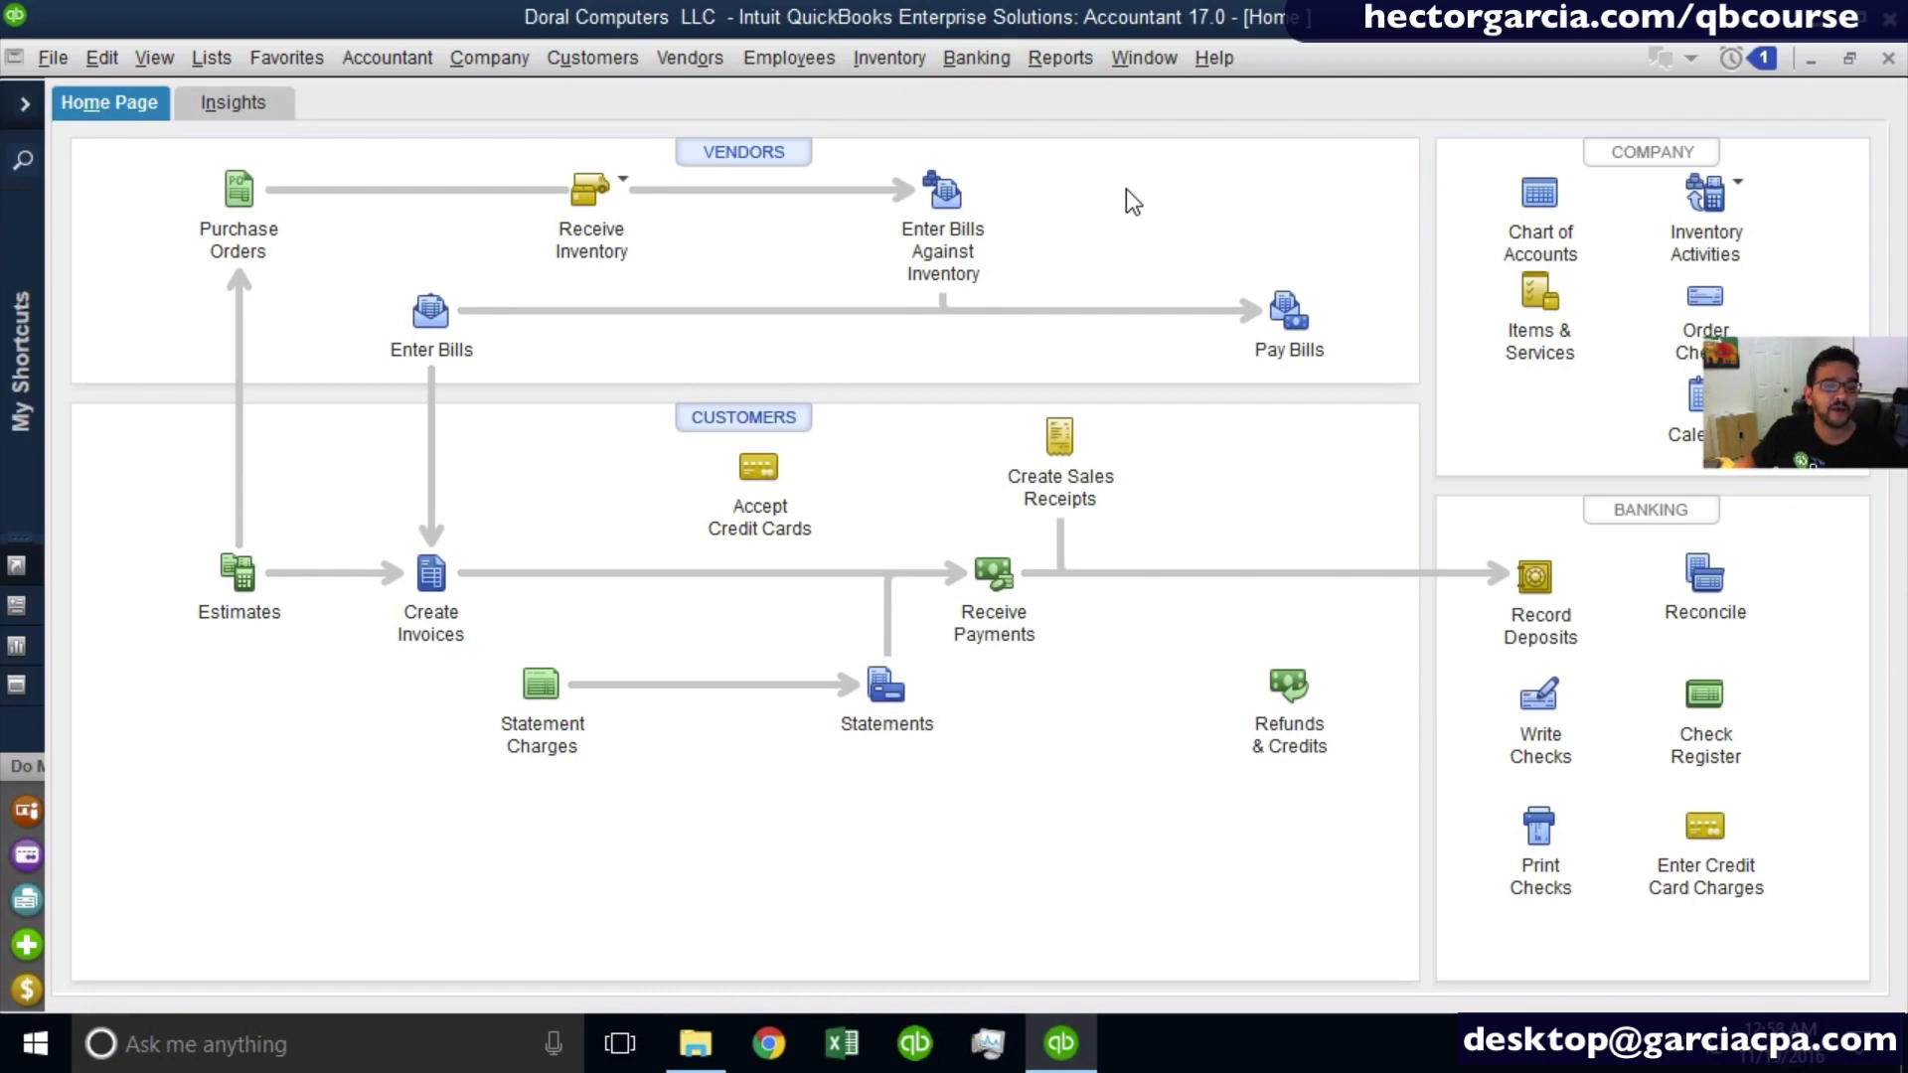
# - Review the estimates listed among the Customer Center's transactions, and return to the home page
pyautogui.click(593, 57)
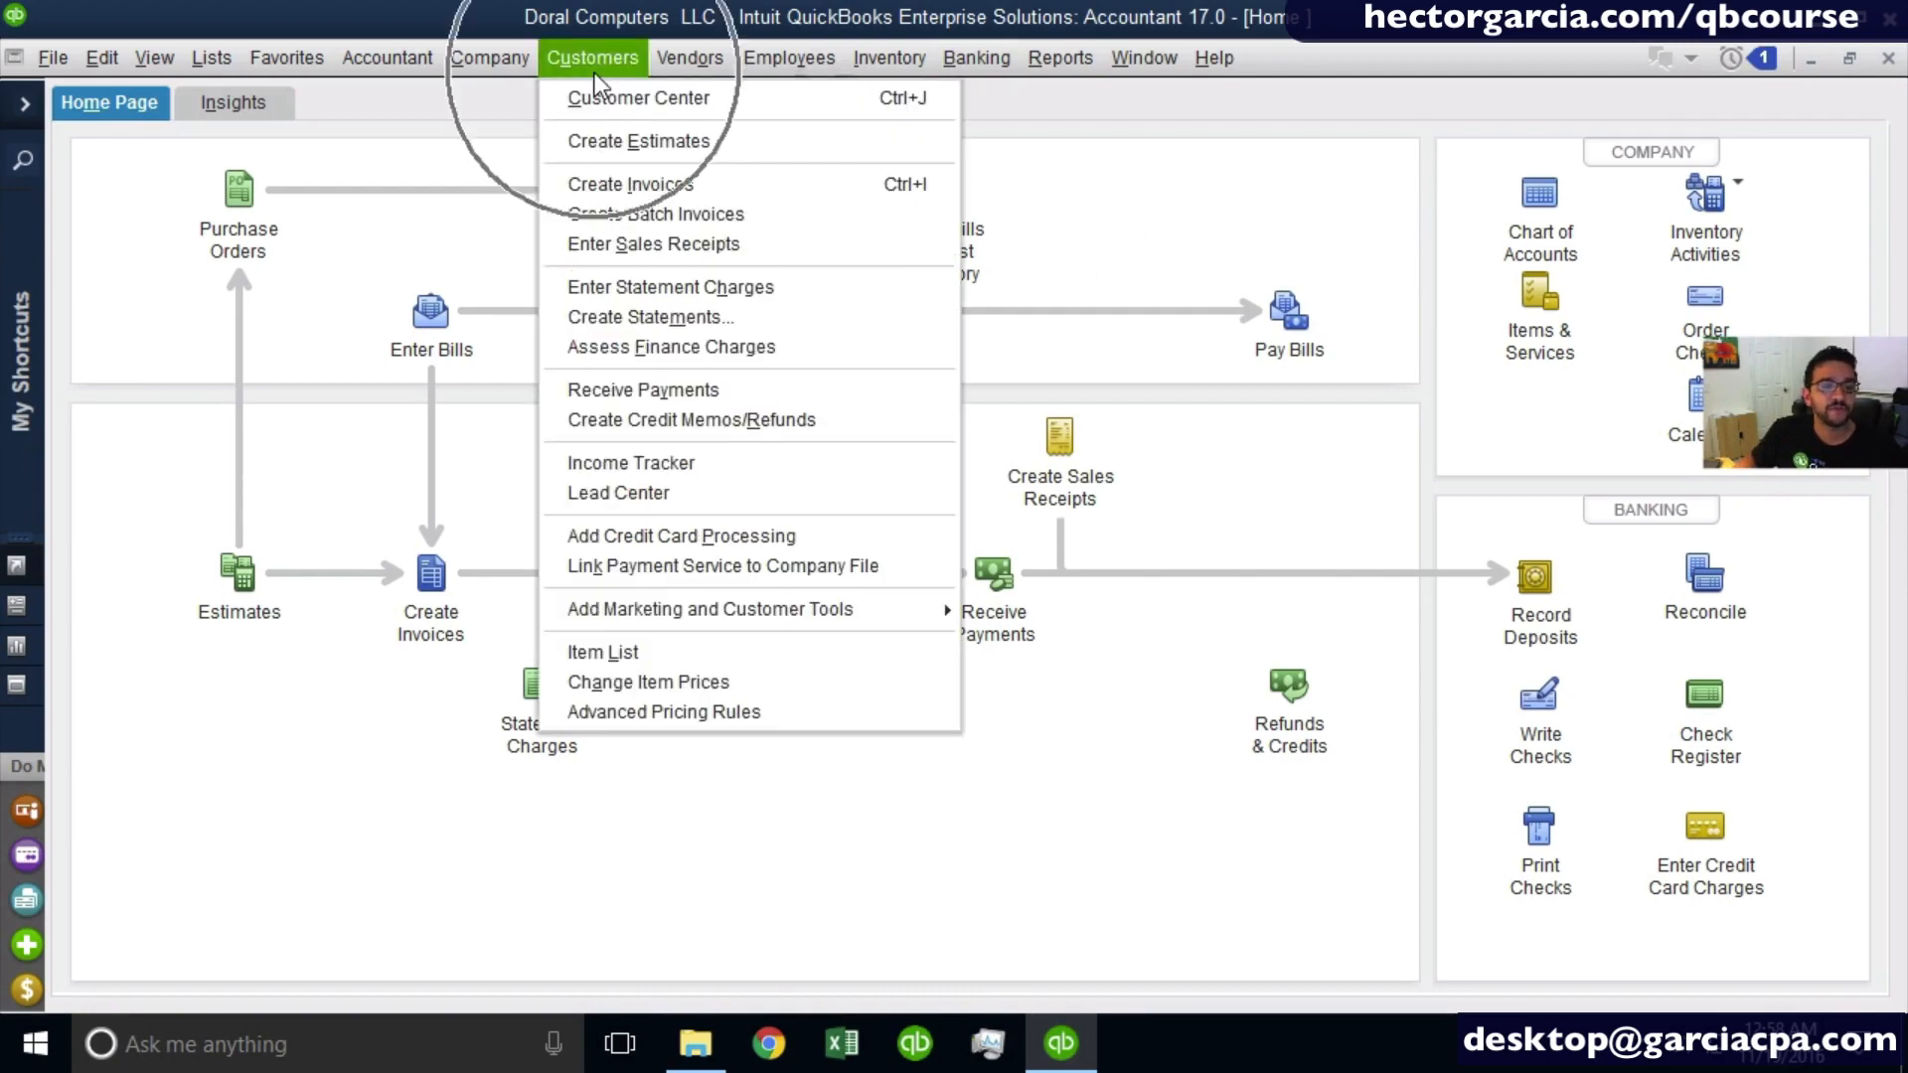
pyautogui.click(634, 105)
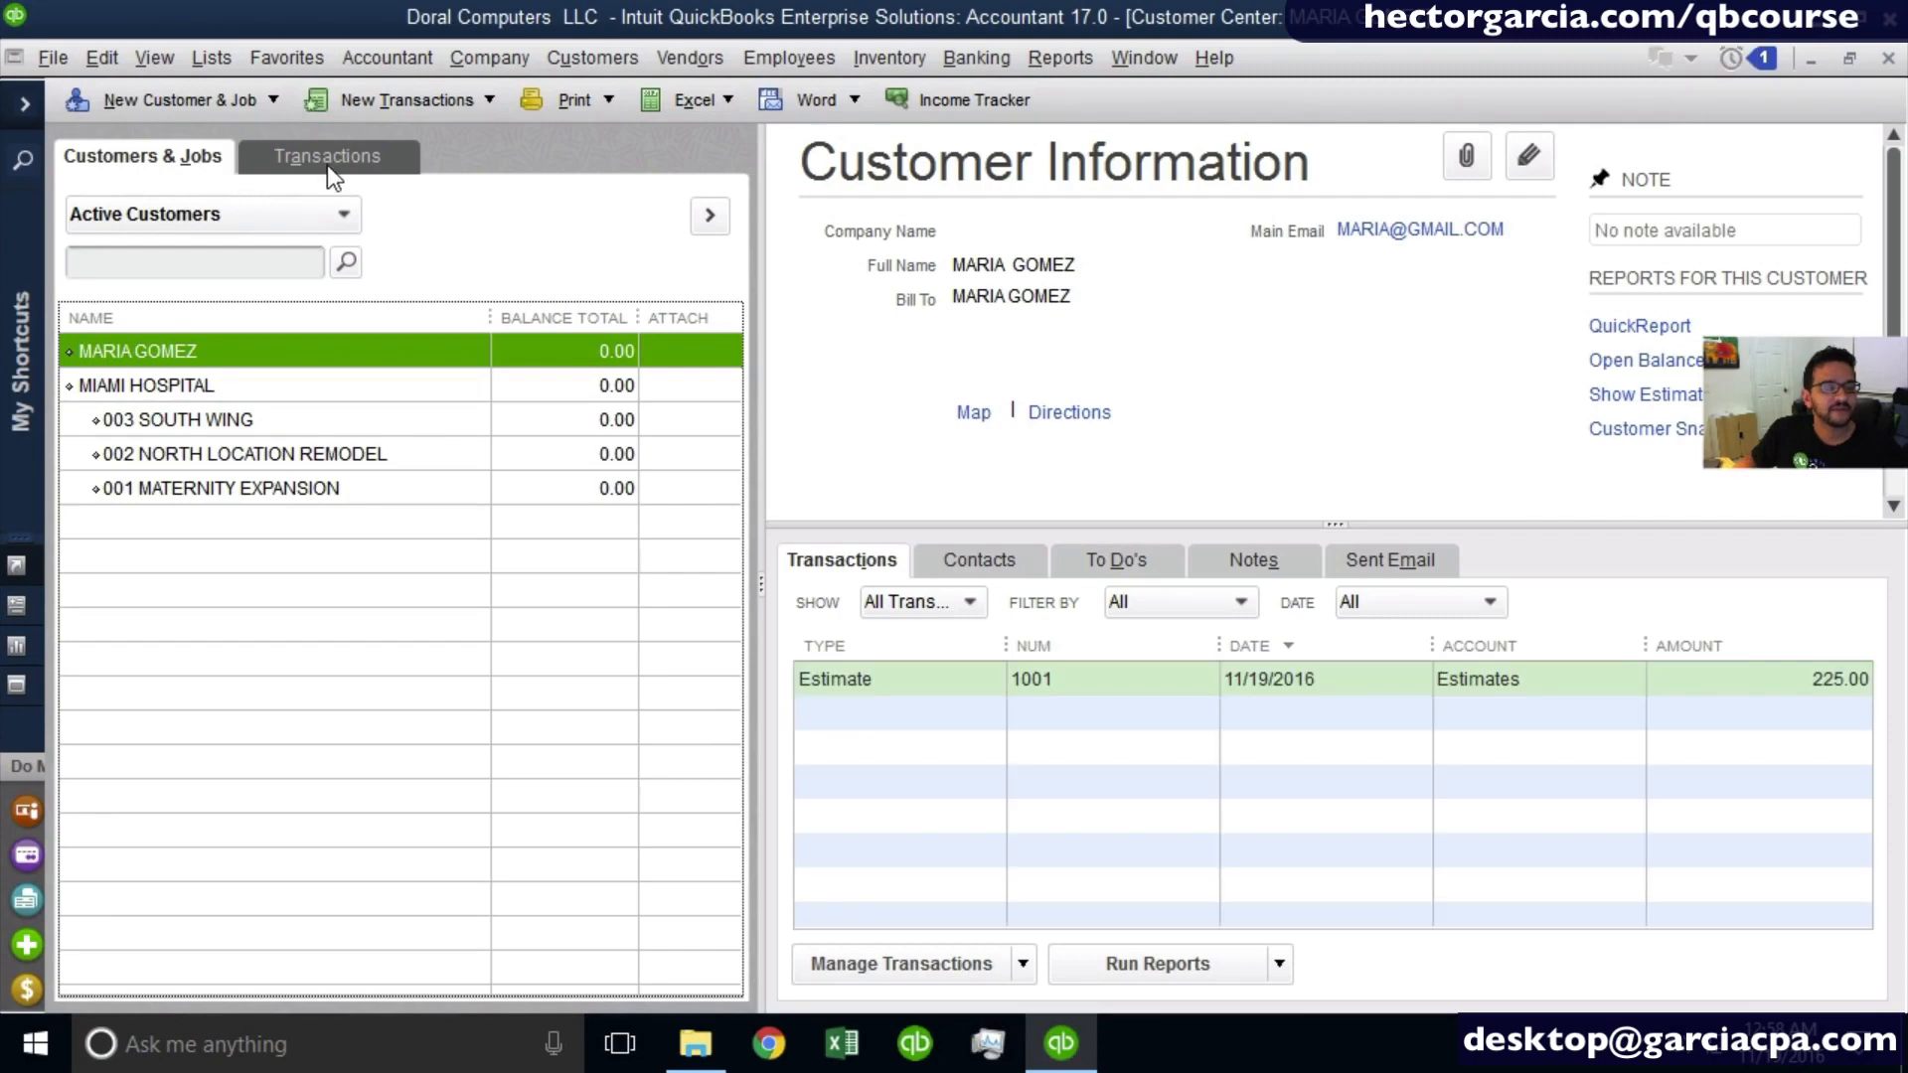
pyautogui.click(326, 163)
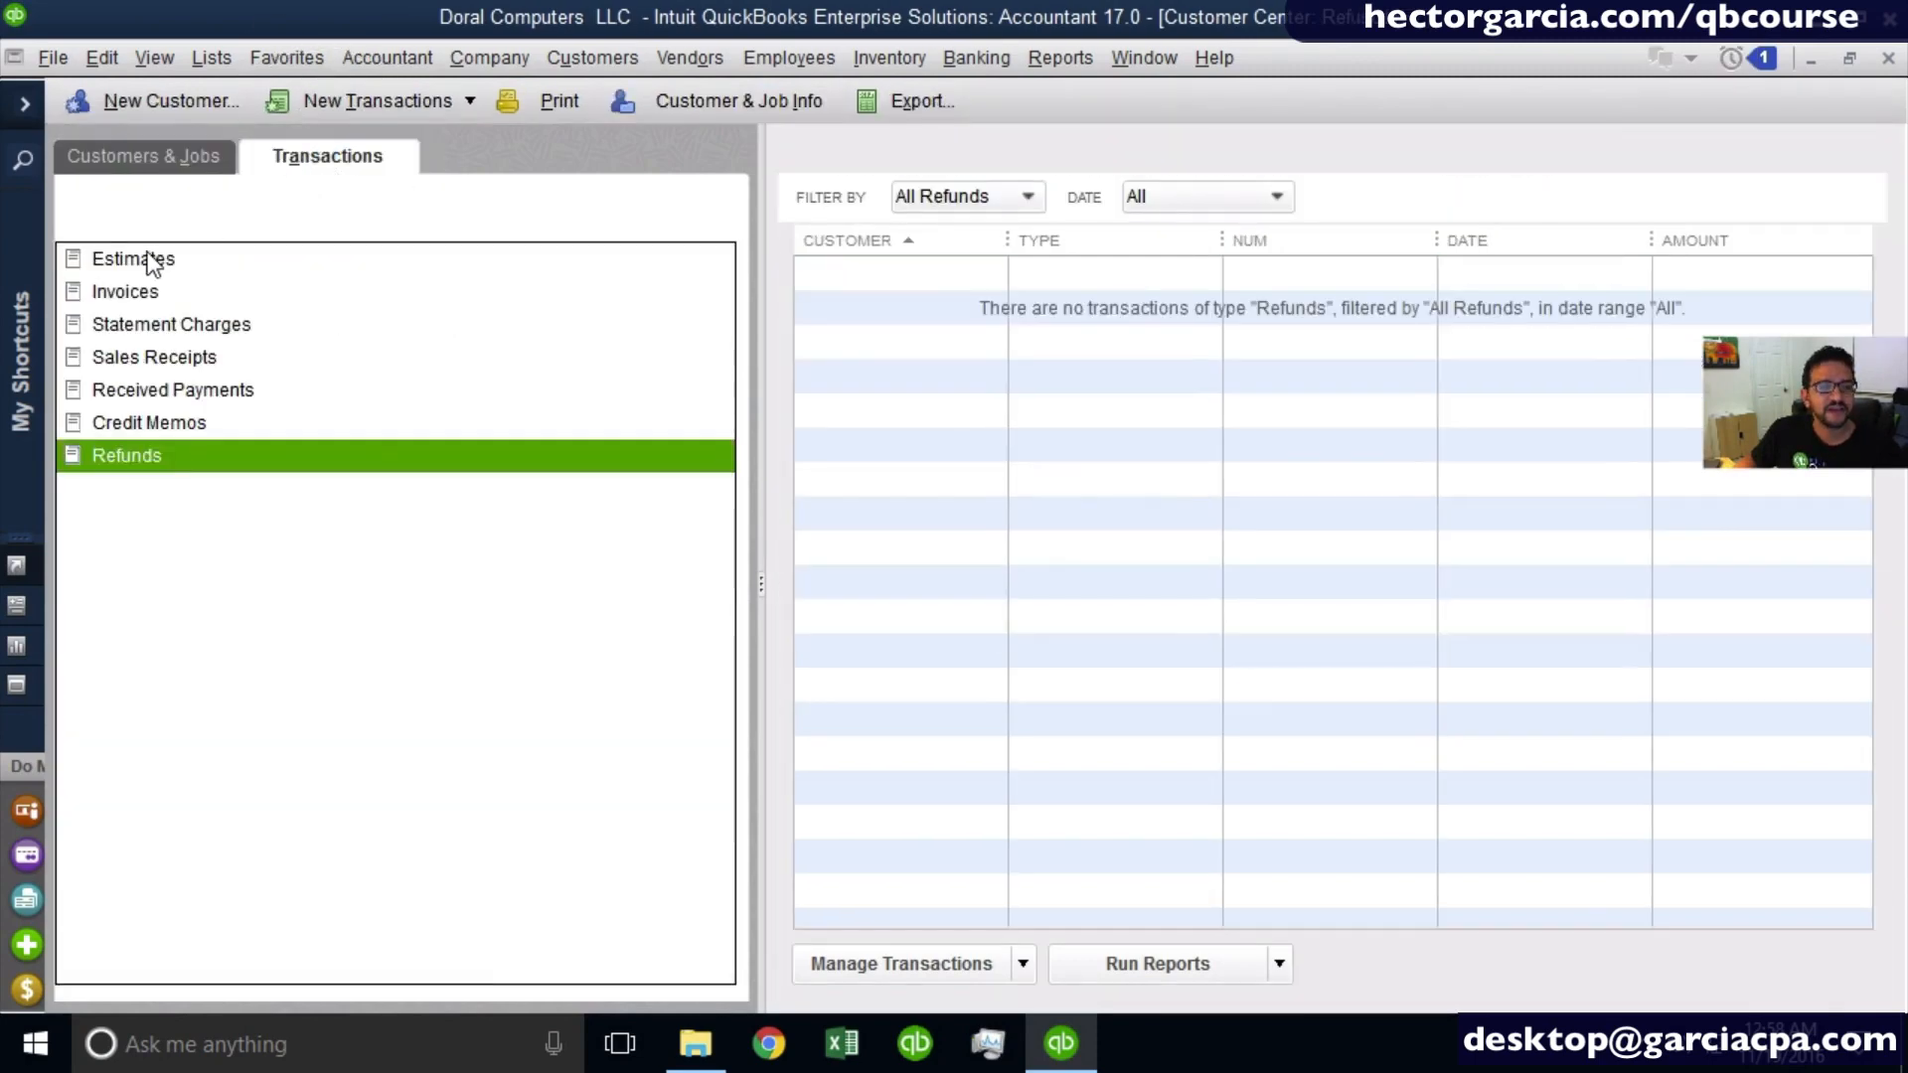
pyautogui.click(149, 259)
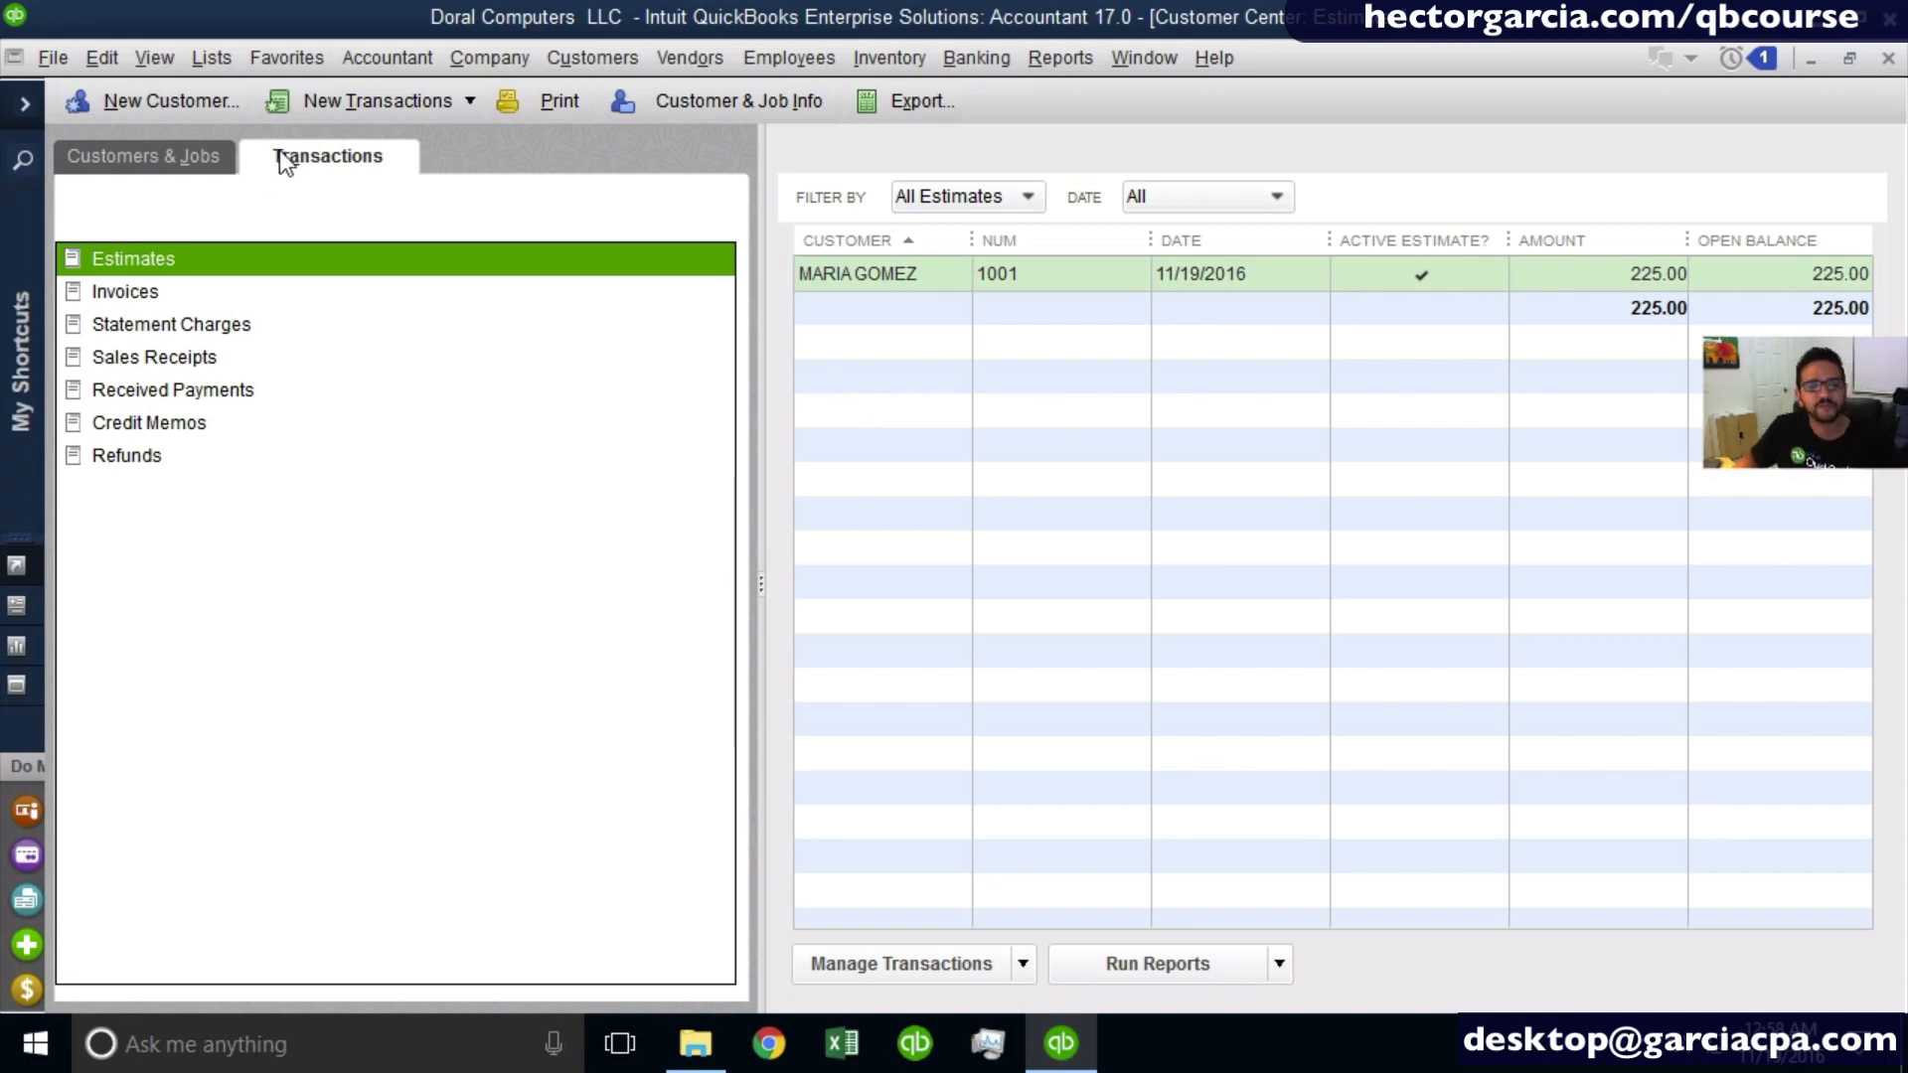
pyautogui.click(1890, 58)
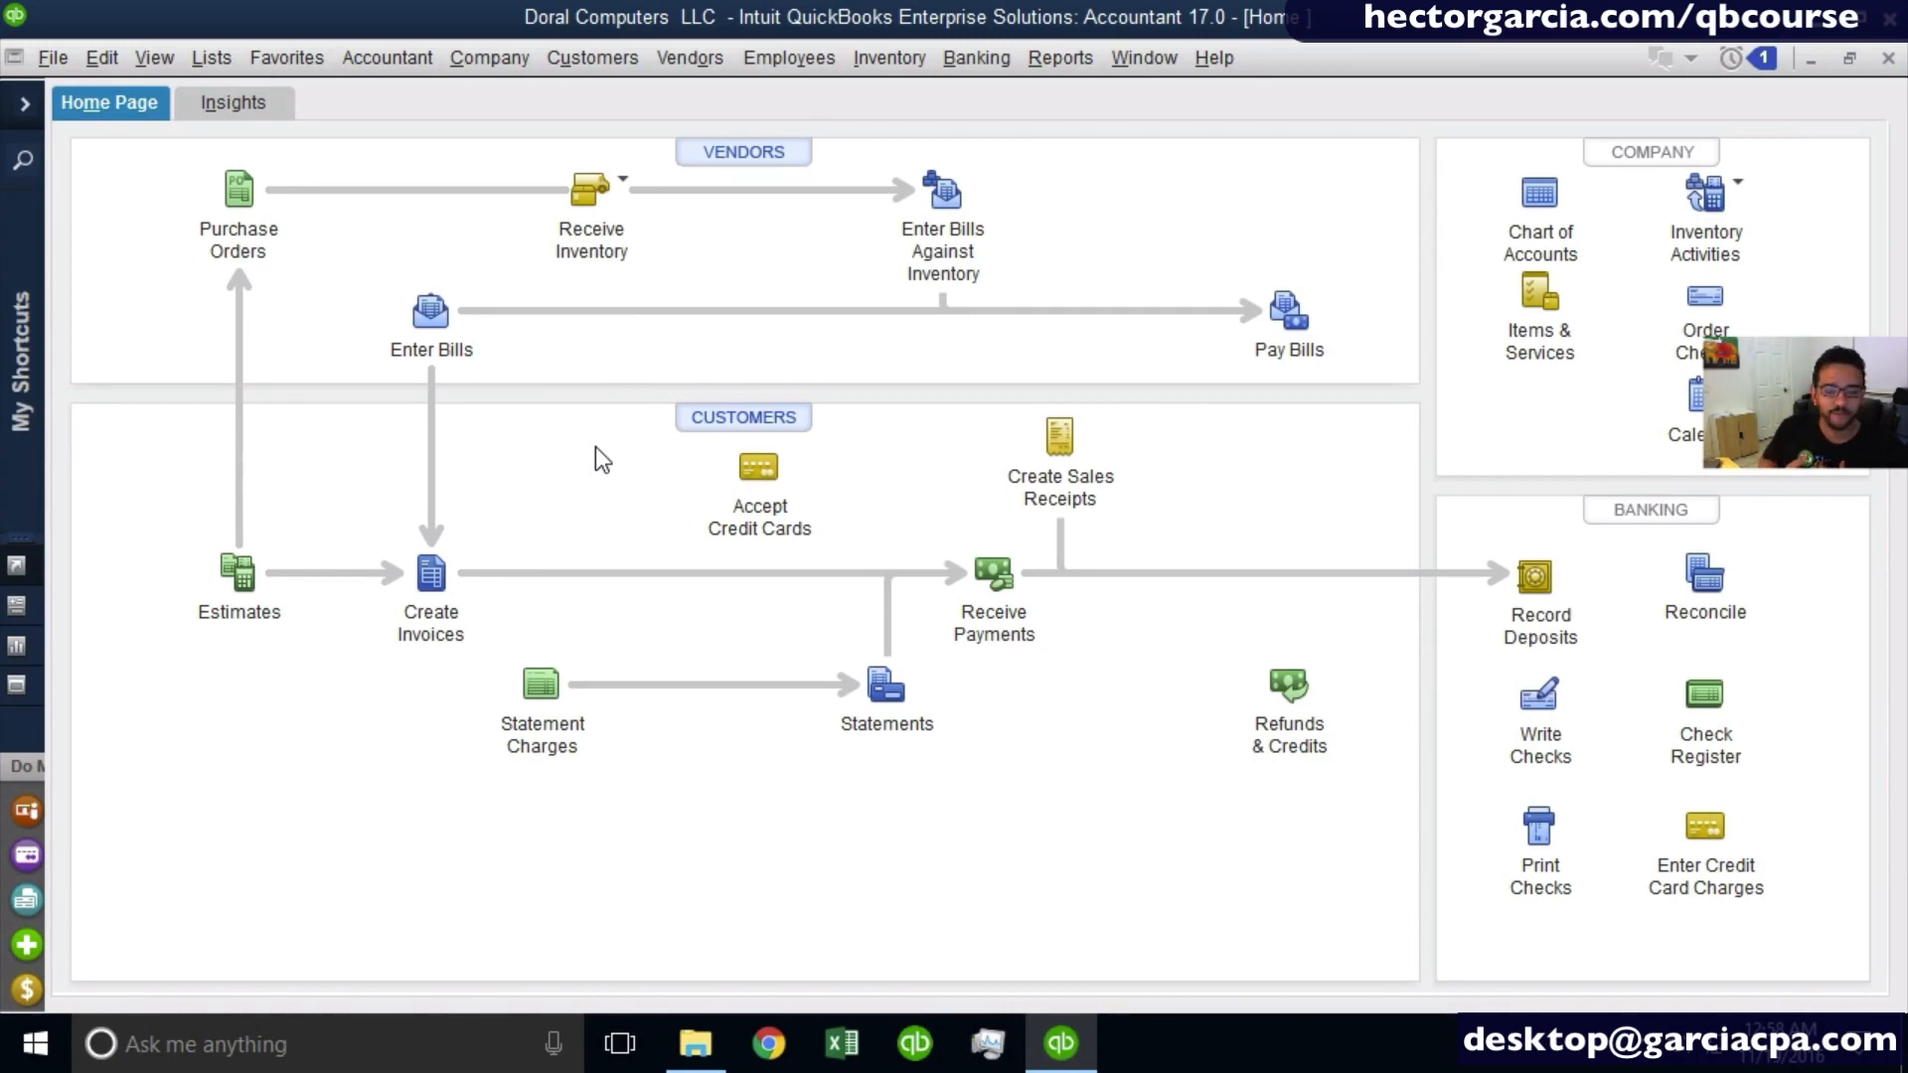
# - Start a new estimate for Miami Hospital's 001 MATERNITY EXPANSION job
pyautogui.click(256, 586)
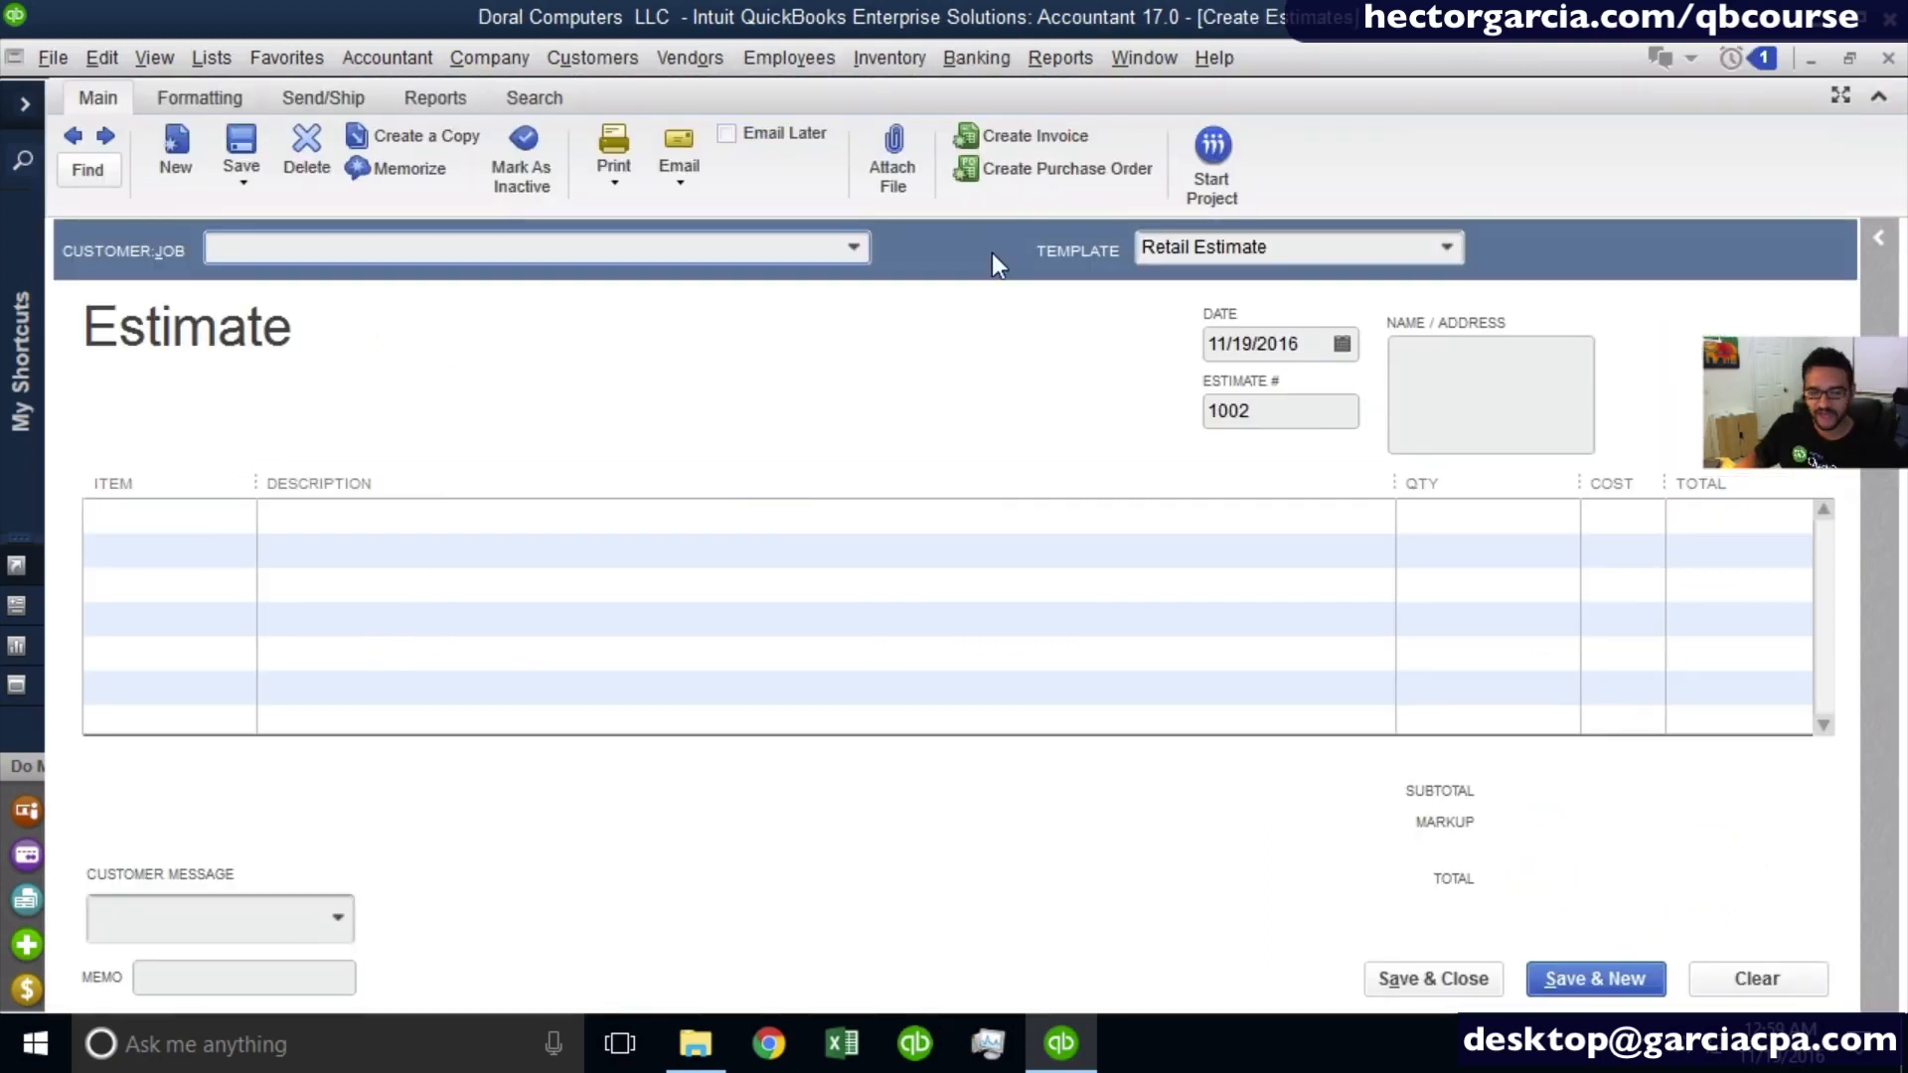
pyautogui.click(854, 248)
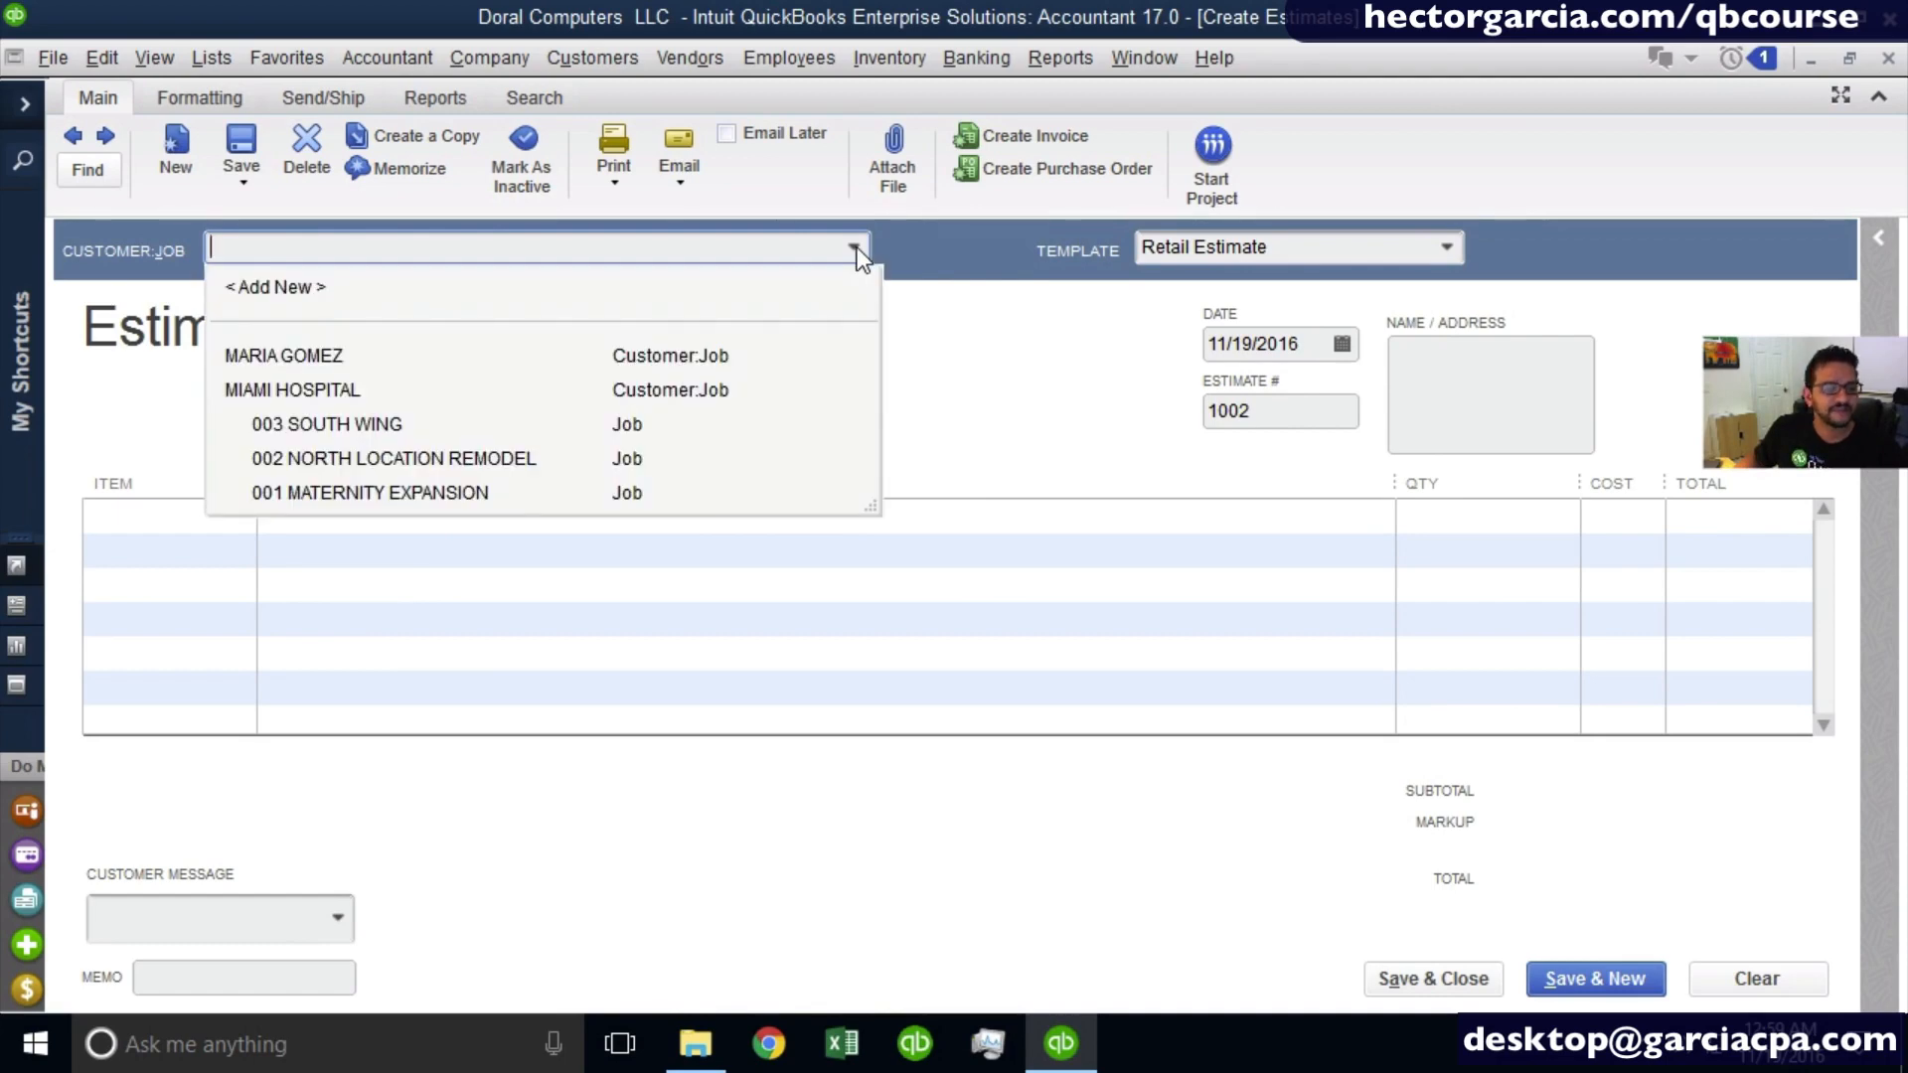
pyautogui.click(354, 389)
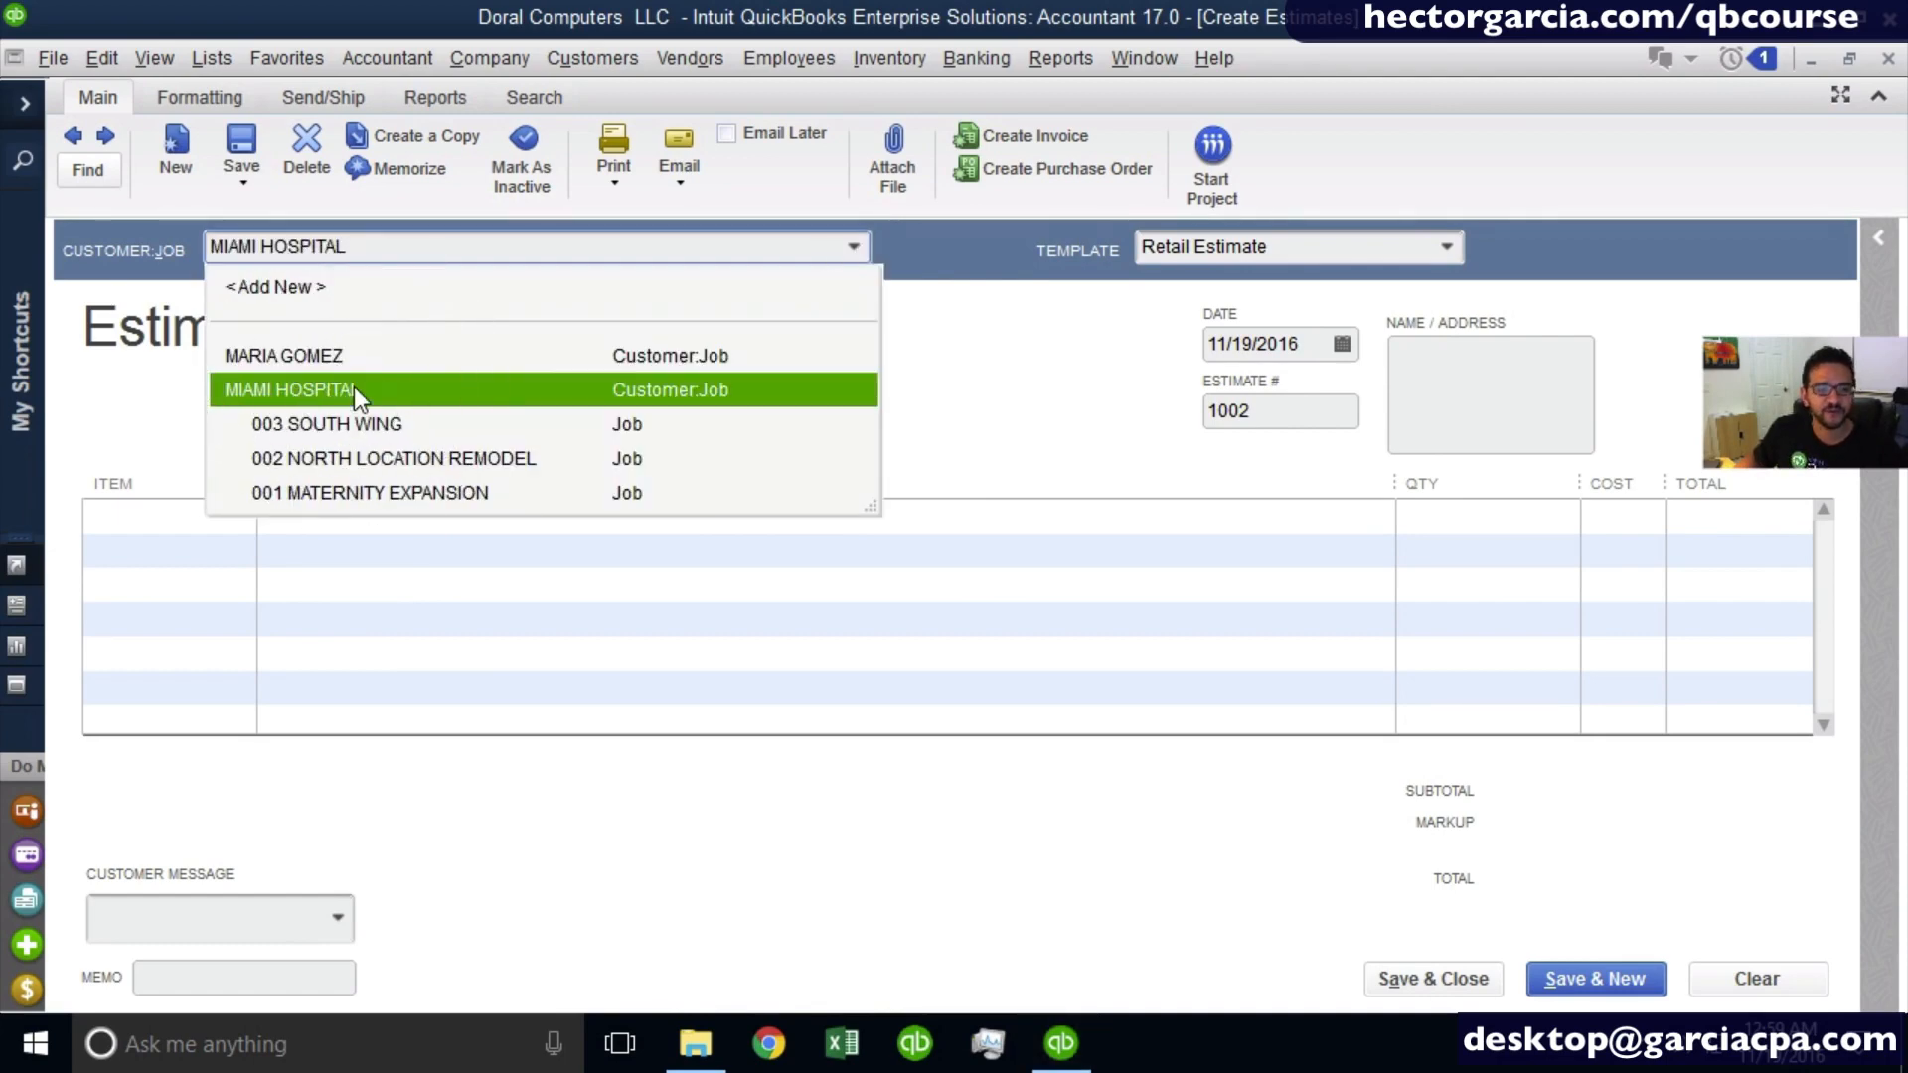
pyautogui.click(390, 492)
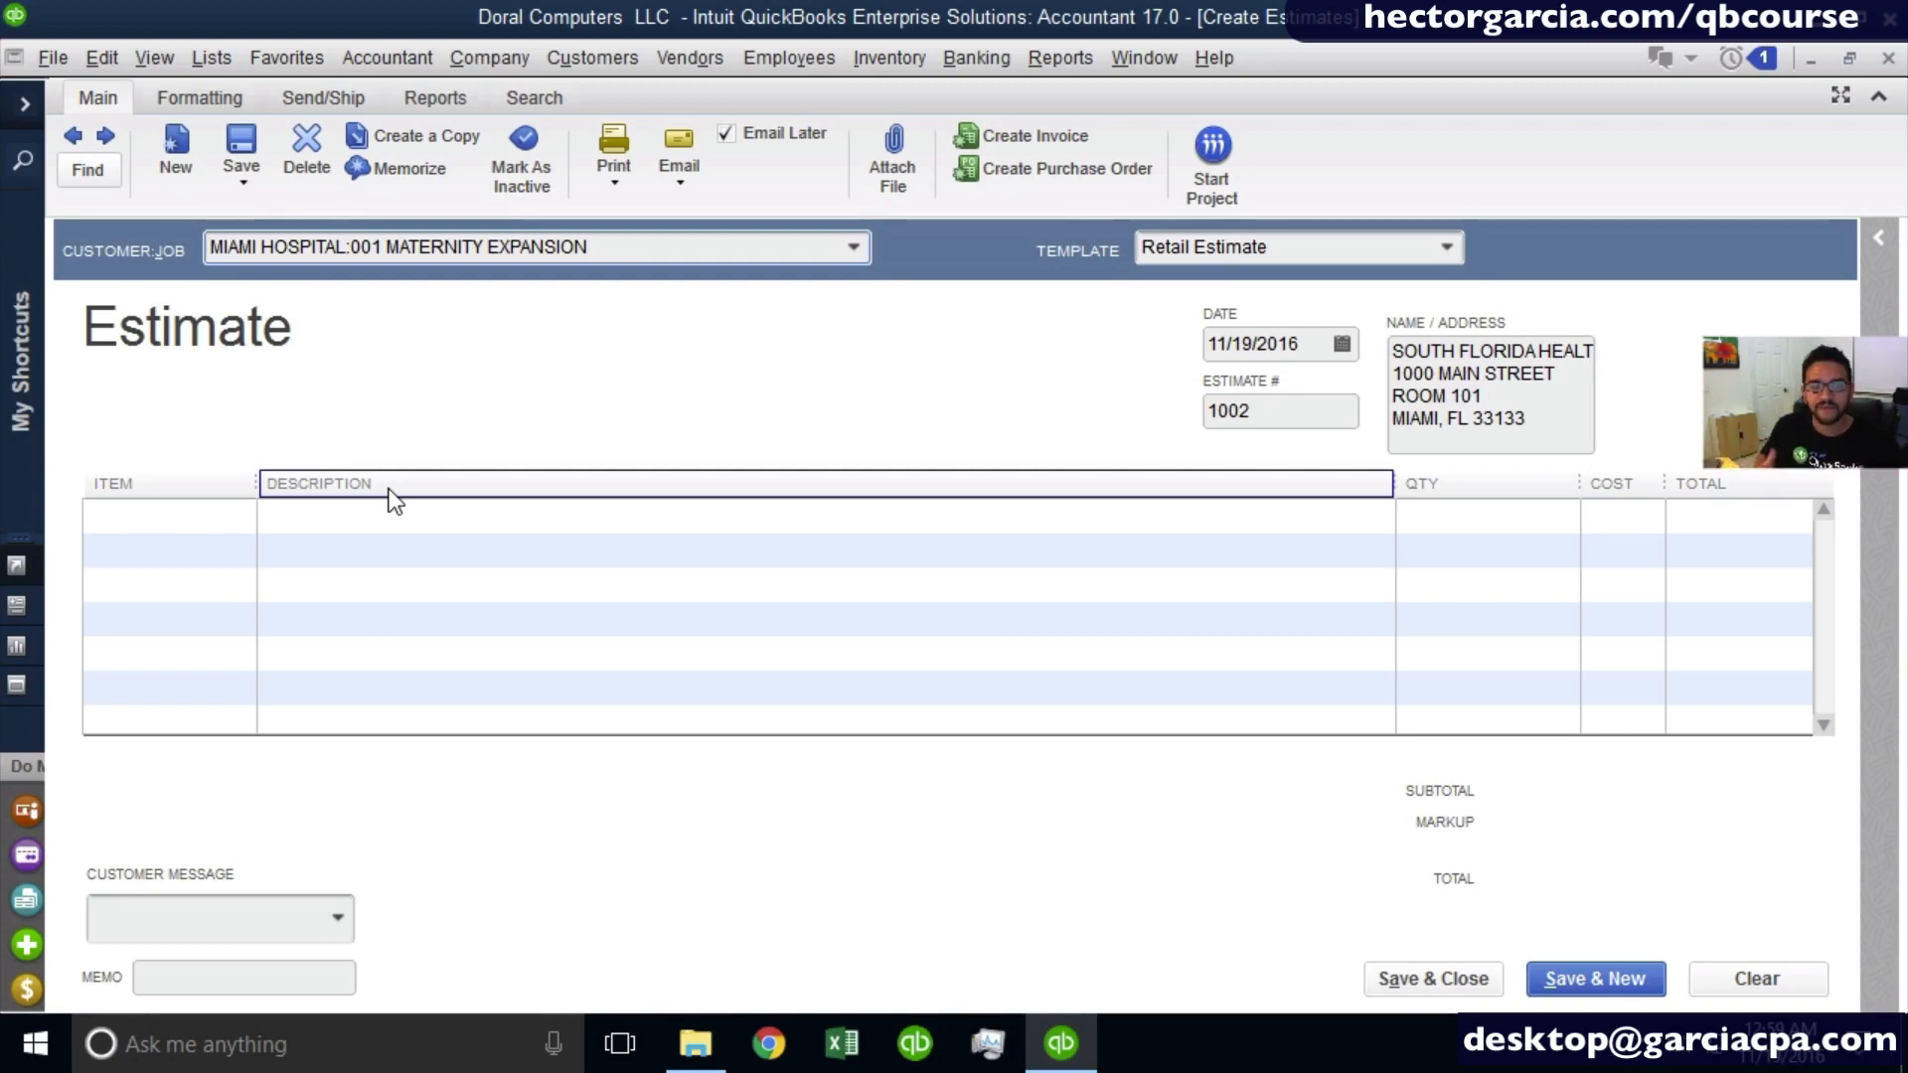
pyautogui.moveTo(589, 245); pyautogui.dragTo(8, 257)
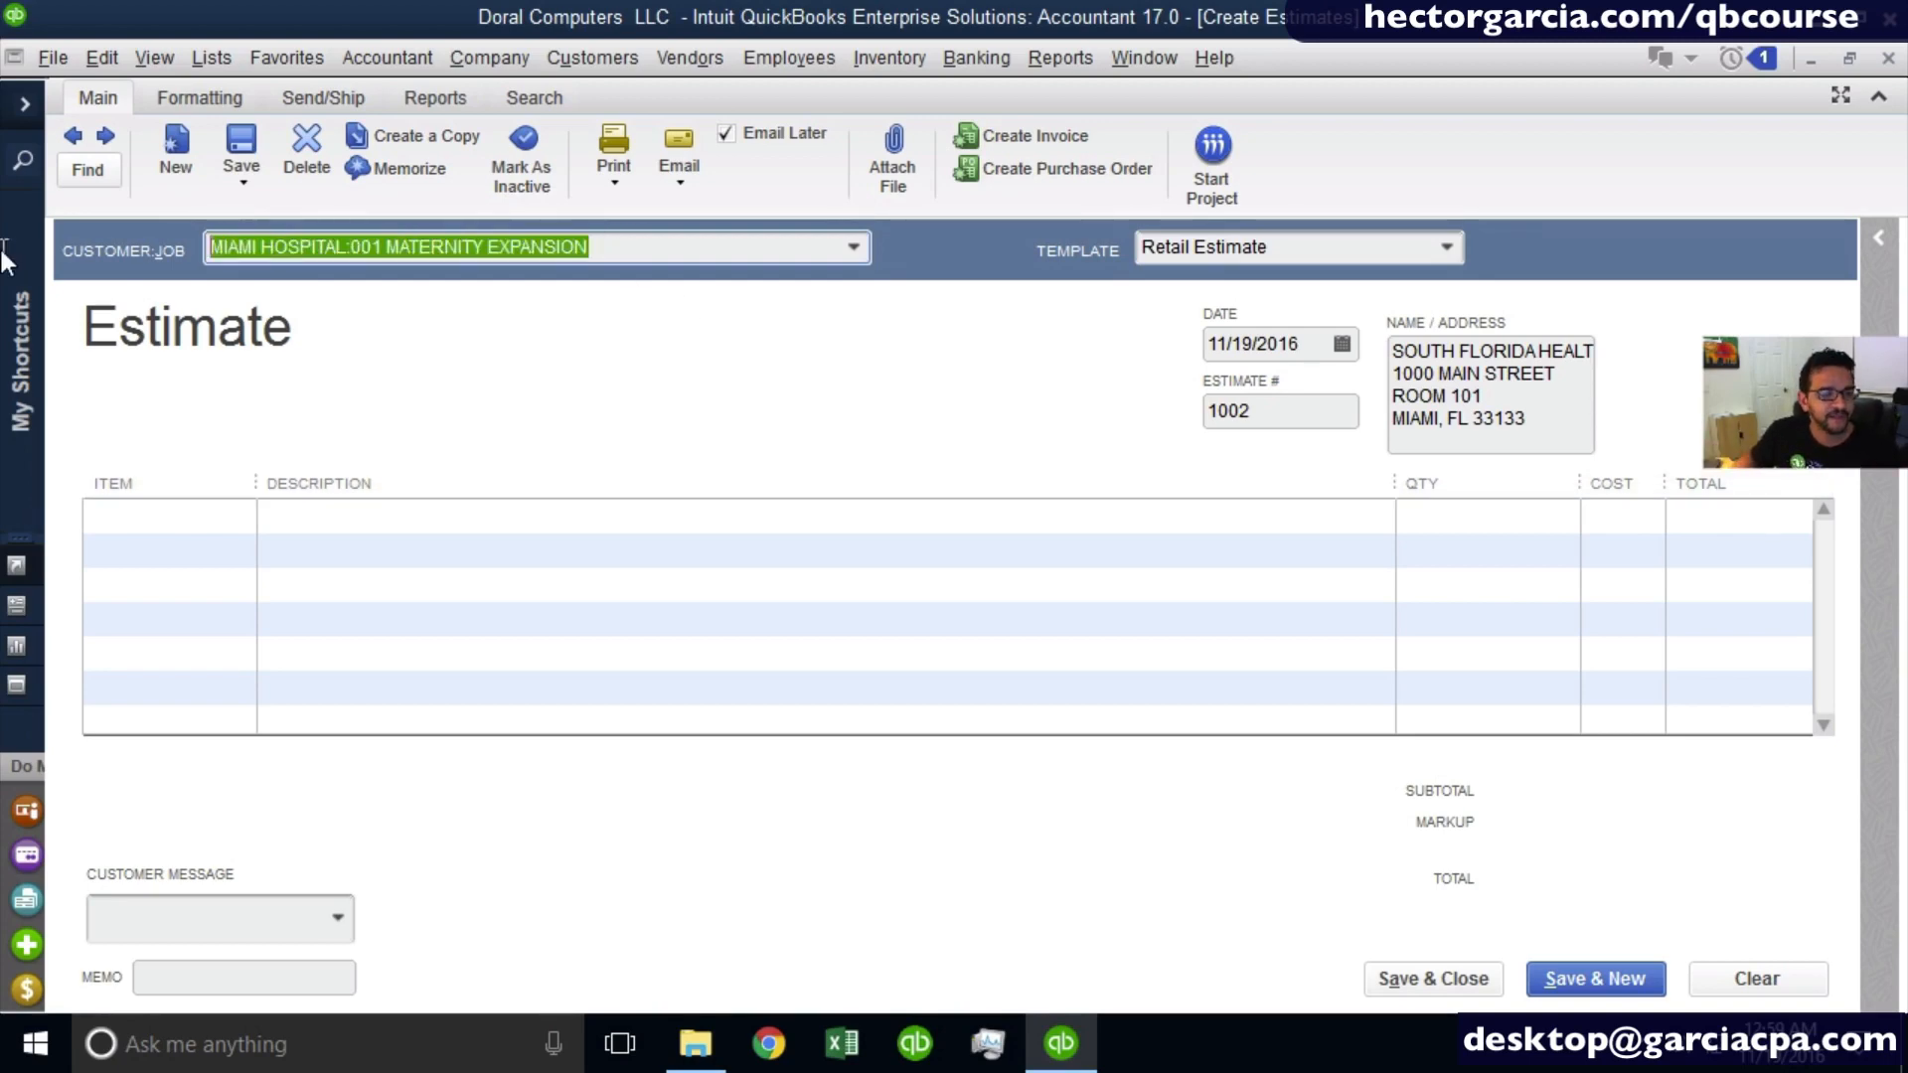
pyautogui.doubleClick(1308, 414)
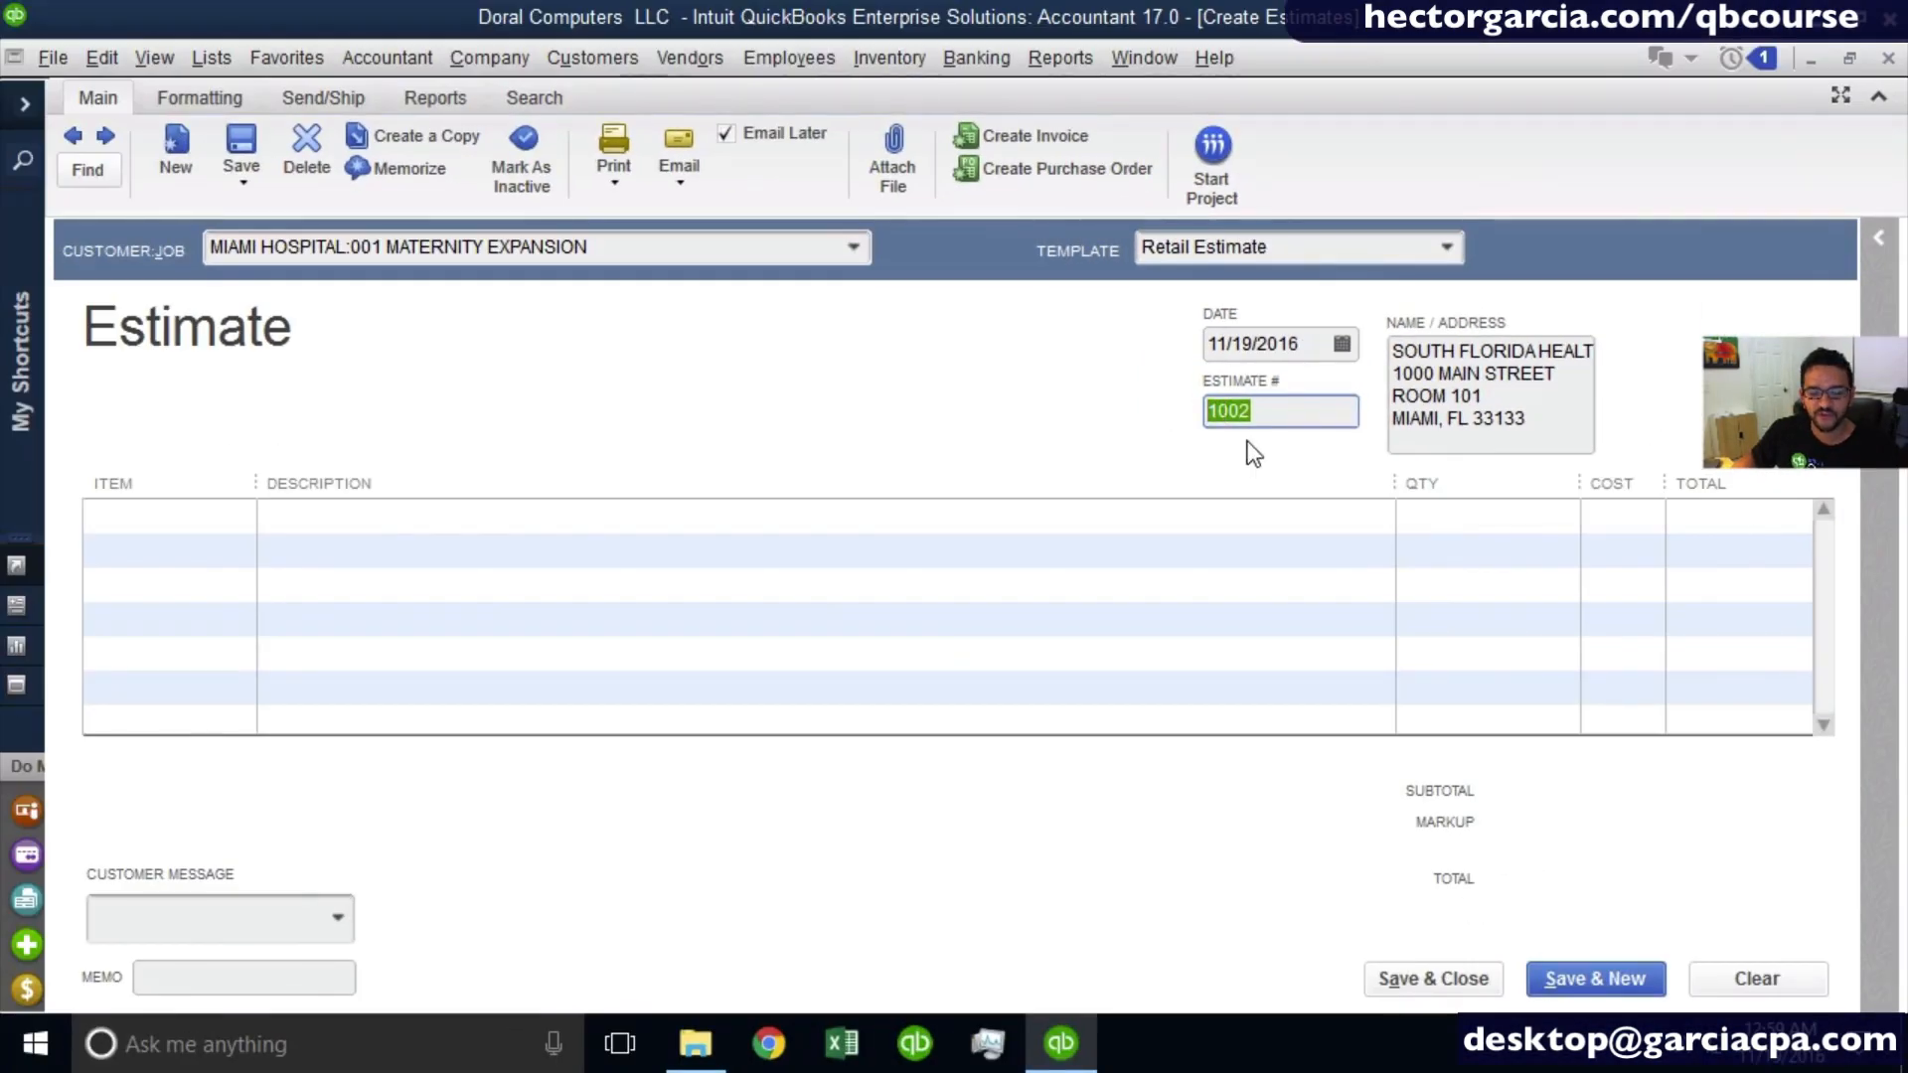
pyautogui.click(1260, 412)
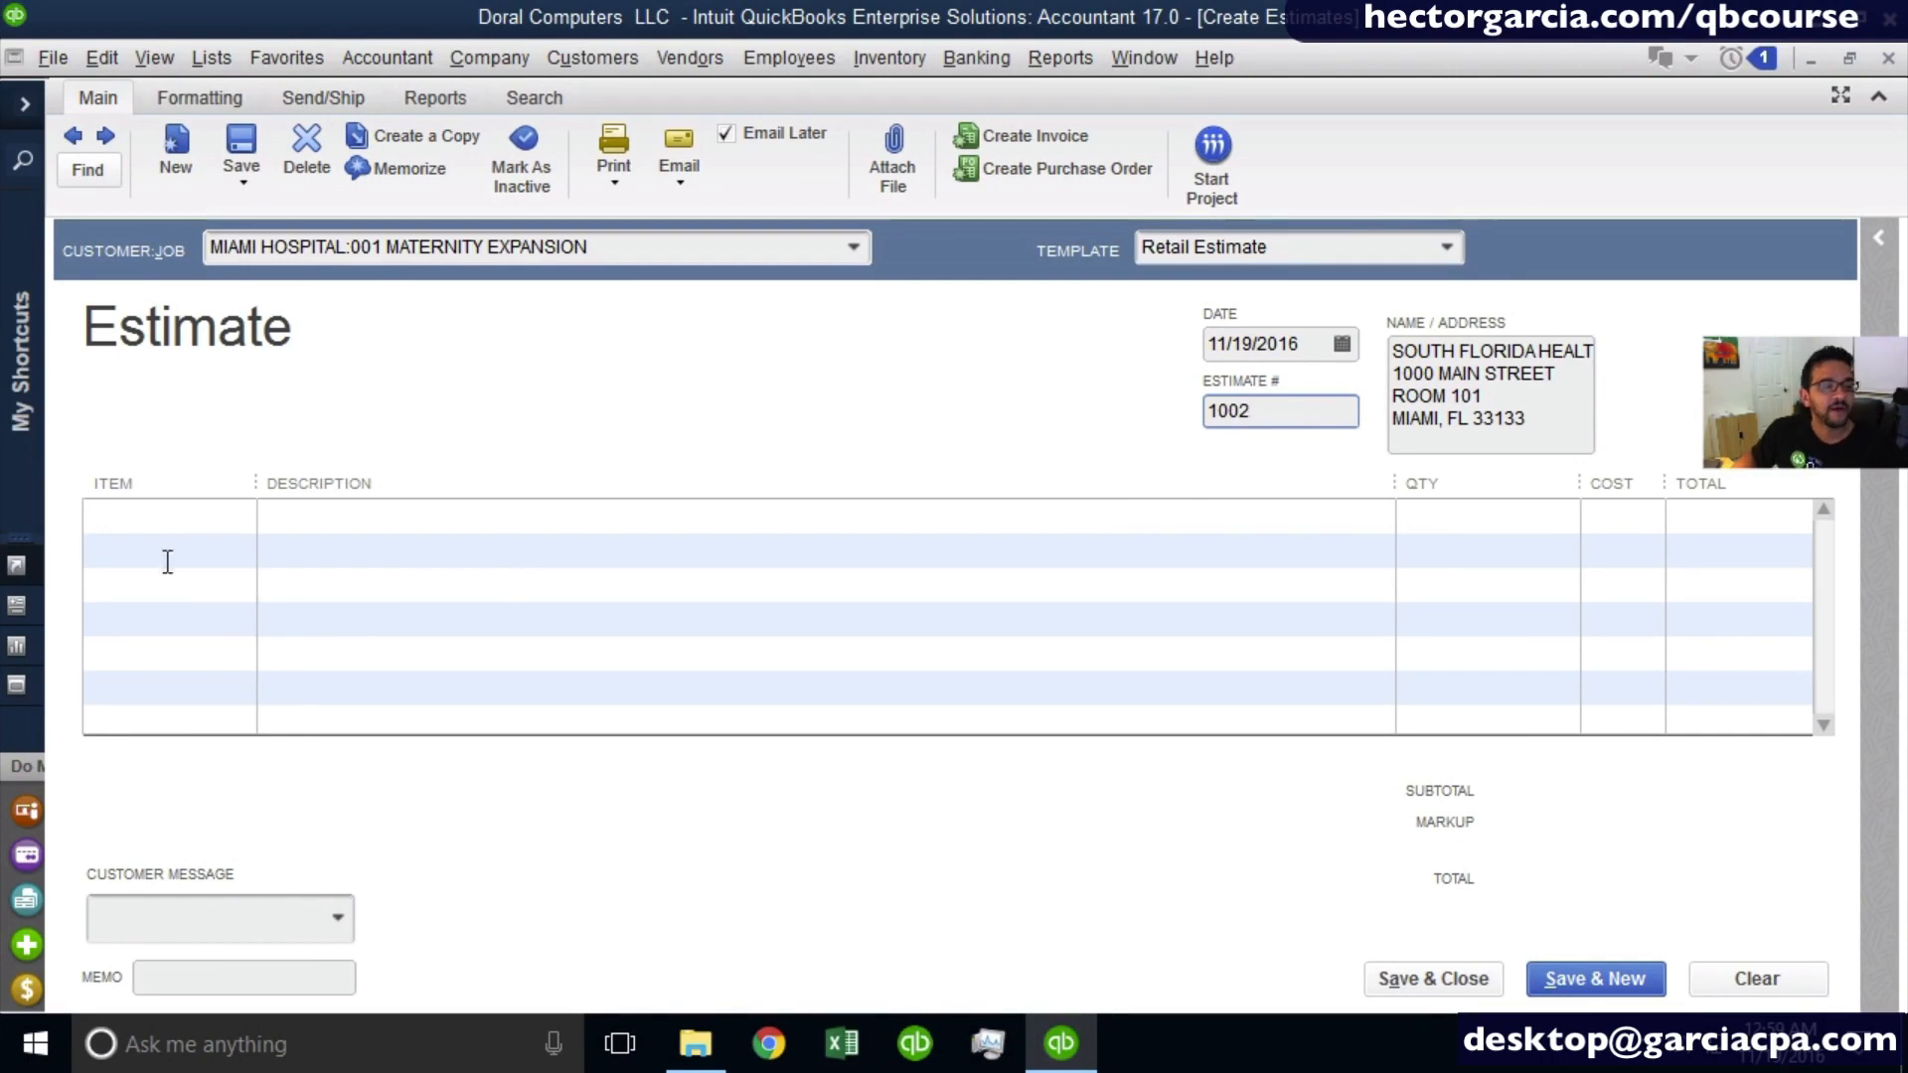
# - Add one Server Dell XD 5000 as the first estimate line, widening the item and cost columns and narrowing the quantity column
pyautogui.click(154, 506)
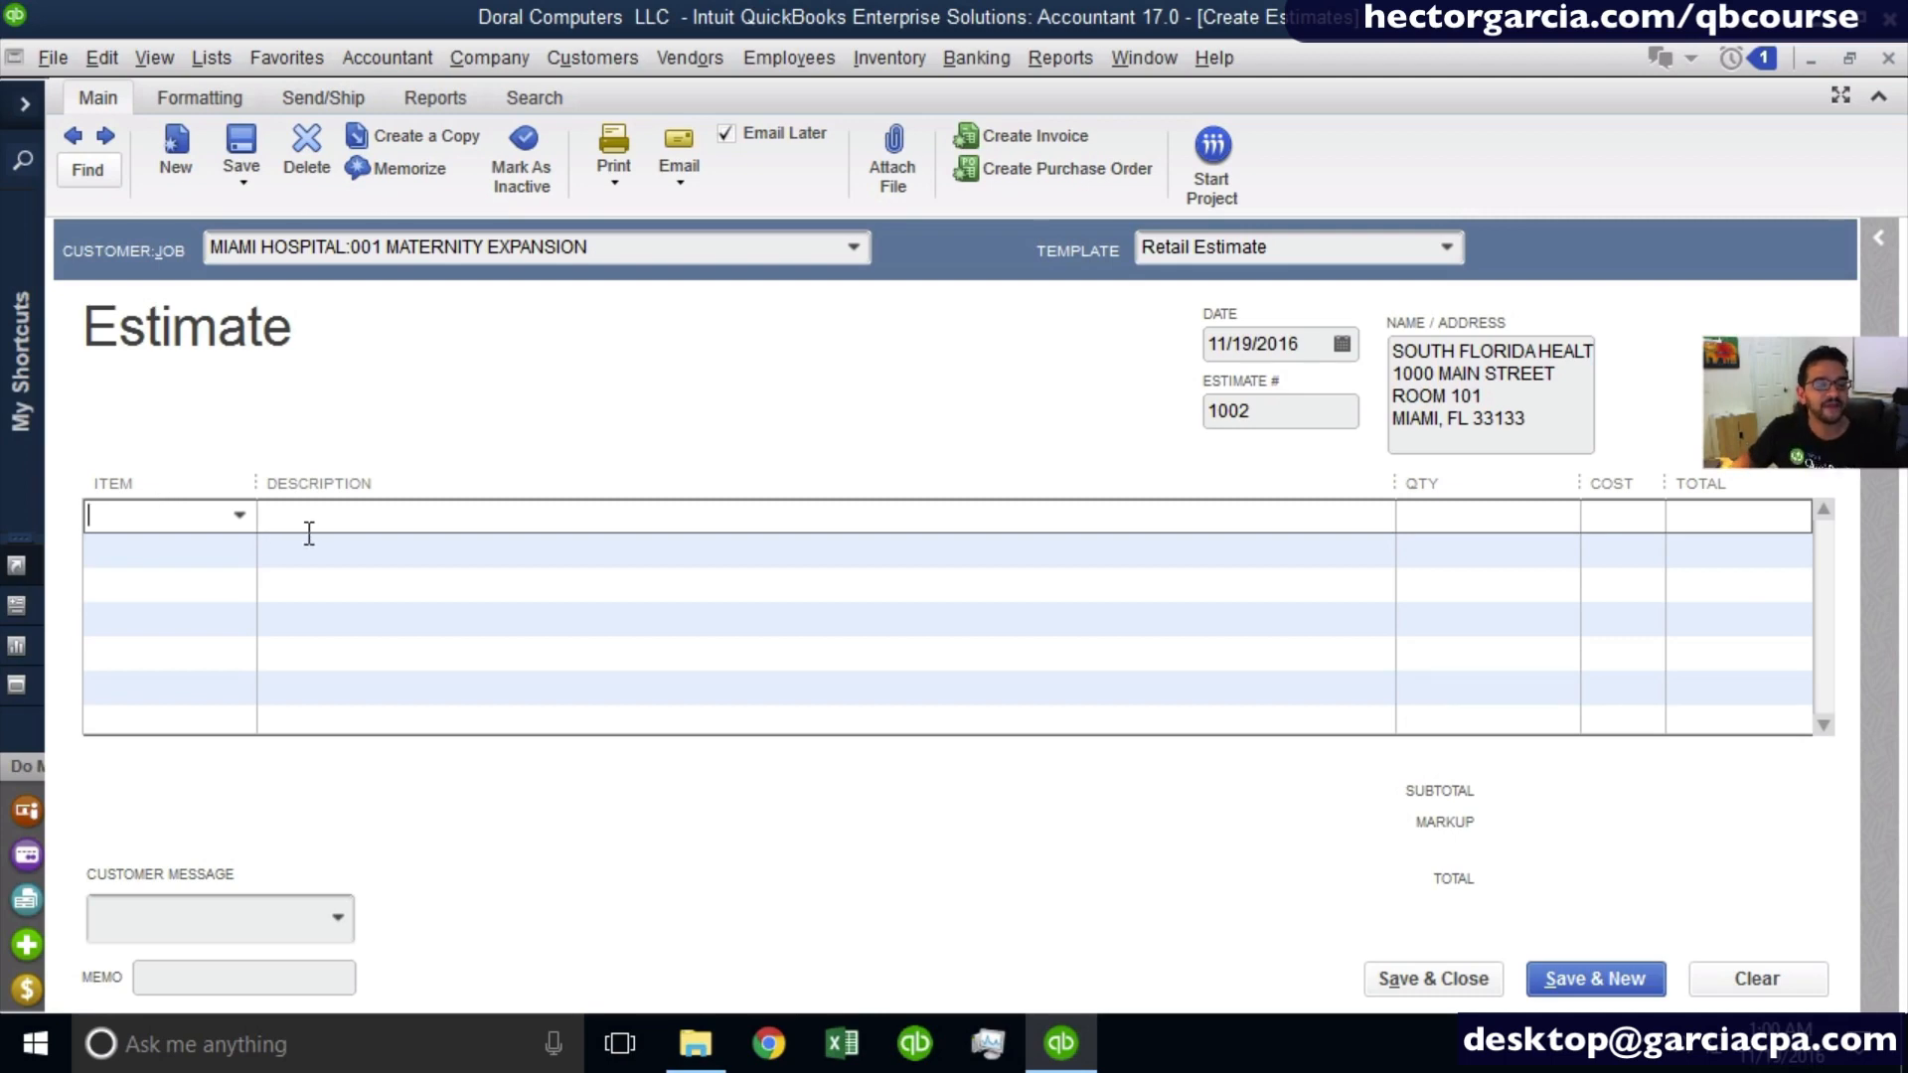
pyautogui.click(240, 514)
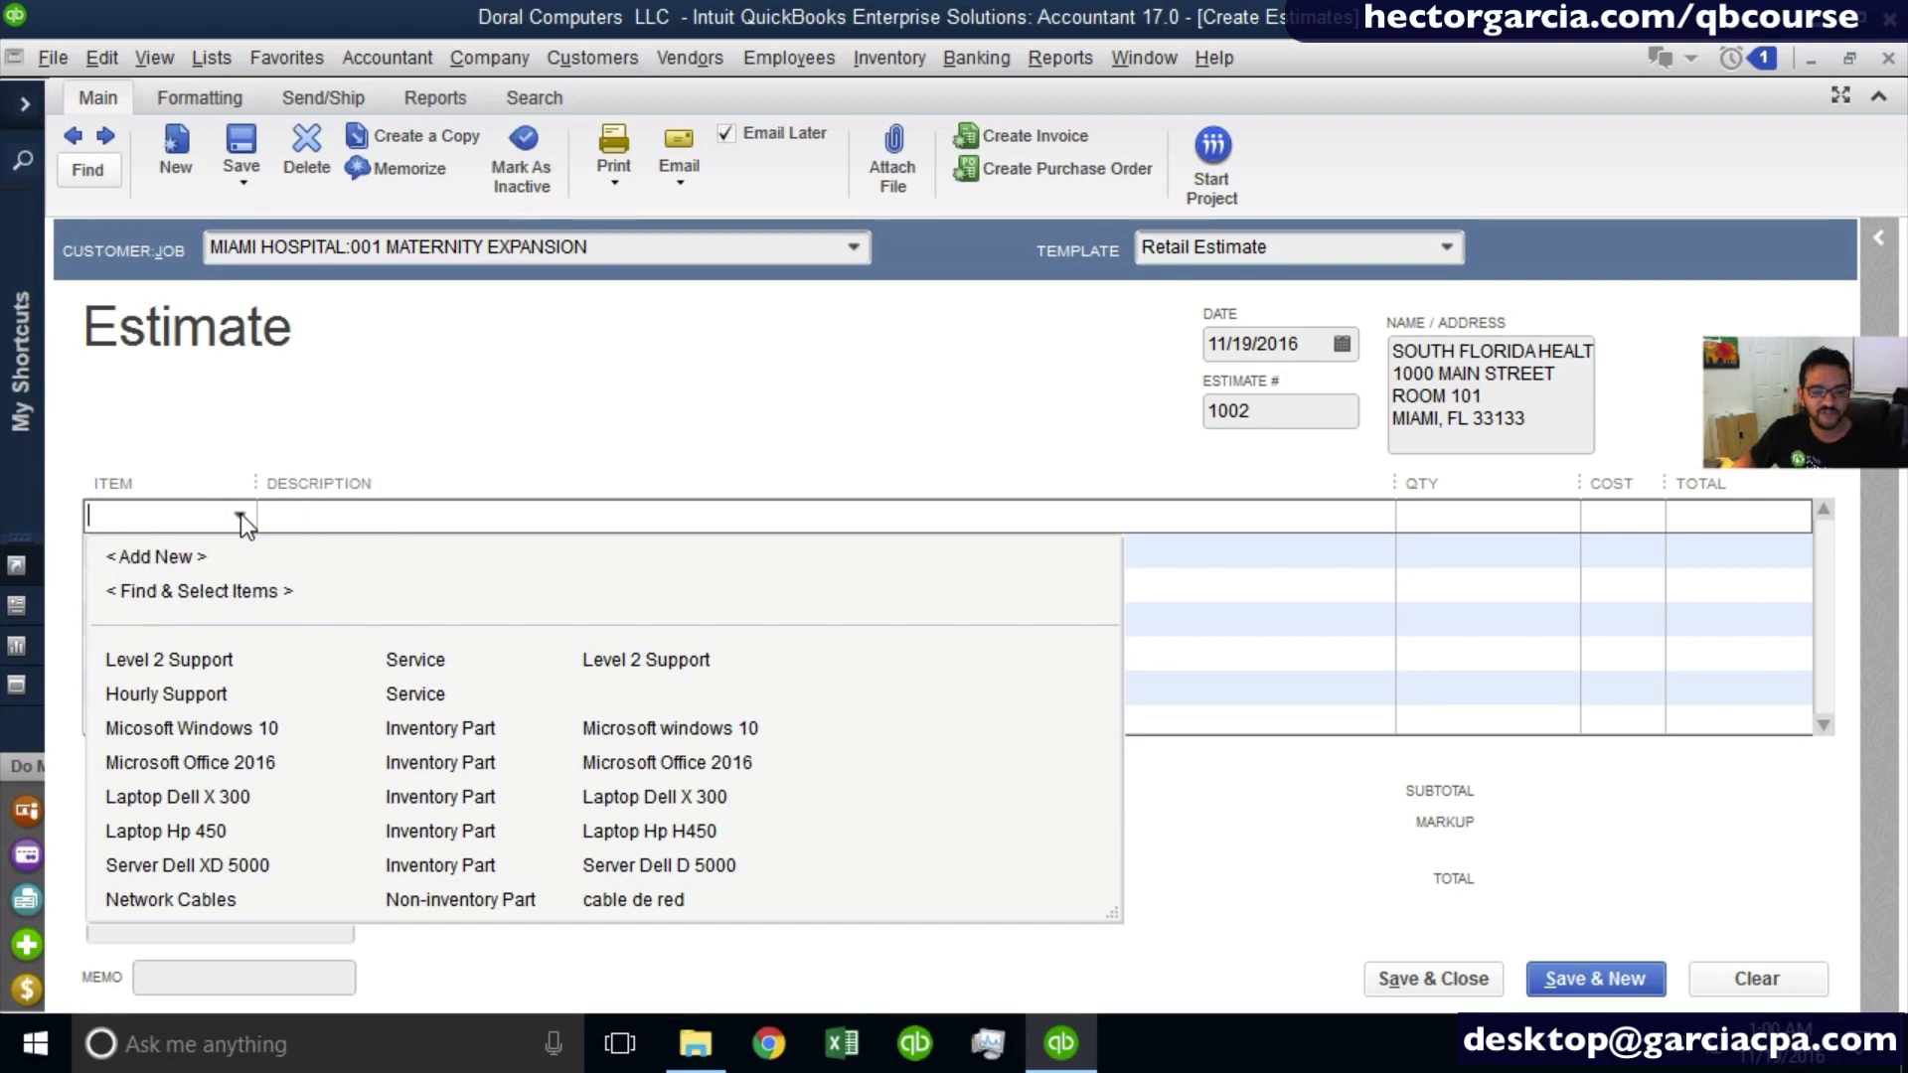
pyautogui.click(254, 857)
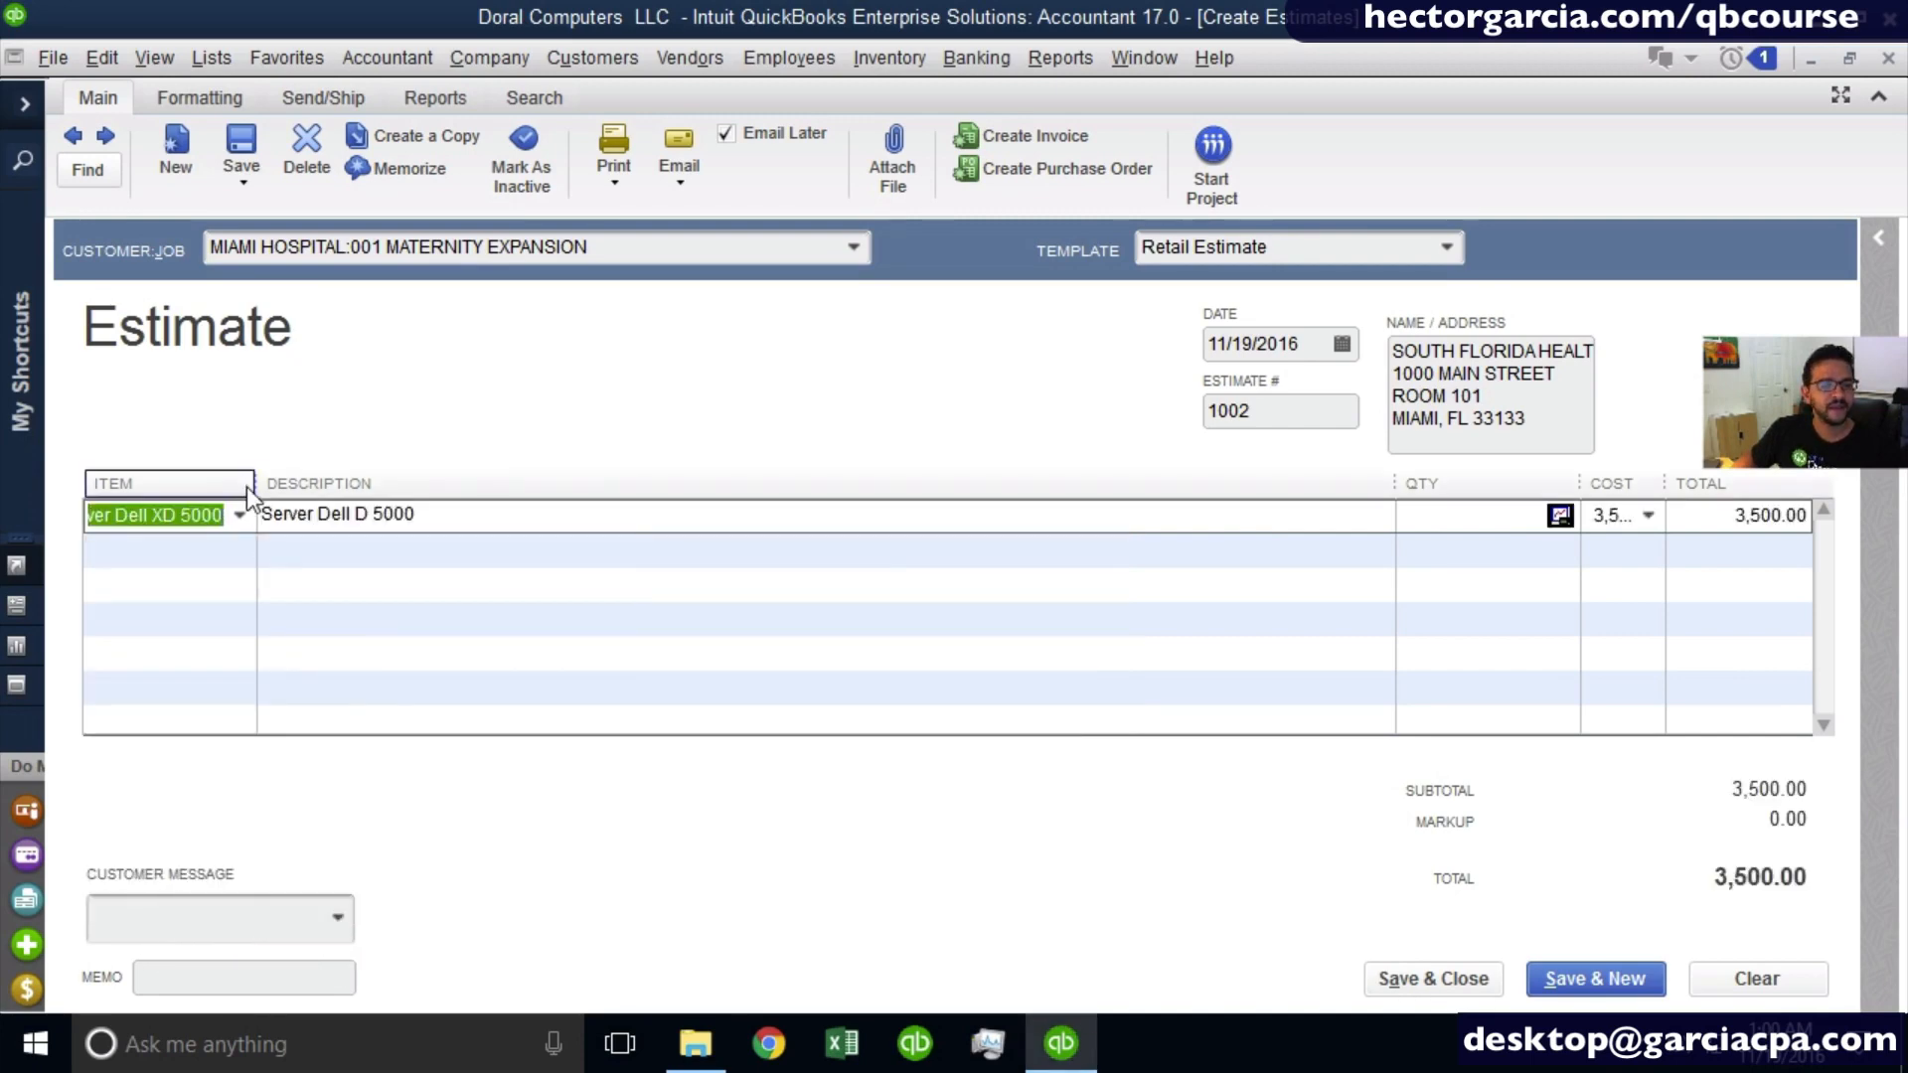
pyautogui.moveTo(256, 484); pyautogui.dragTo(337, 475)
pyautogui.click(1468, 514)
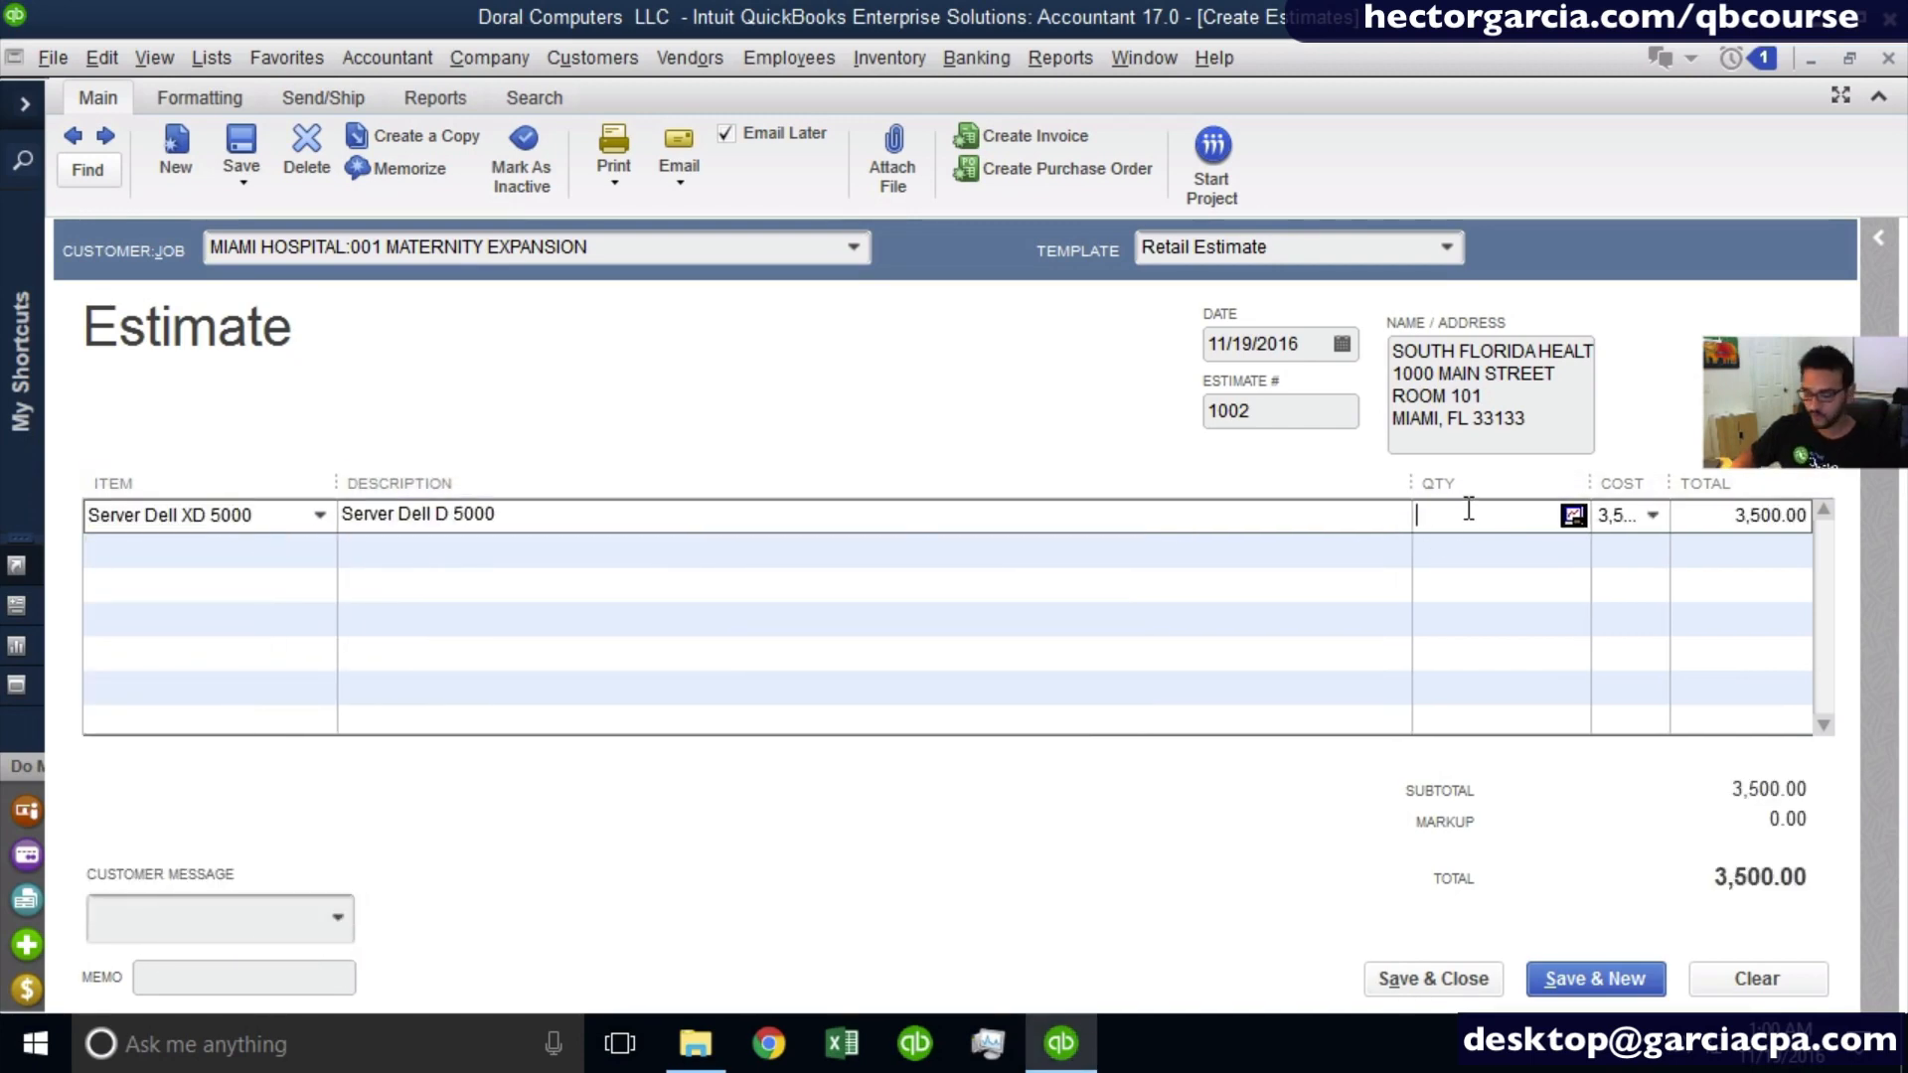
pyautogui.write('1')
pyautogui.moveTo(1411, 483); pyautogui.dragTo(1329, 484)
pyautogui.moveTo(1585, 483); pyautogui.dragTo(1457, 484)
pyautogui.press('Tab')
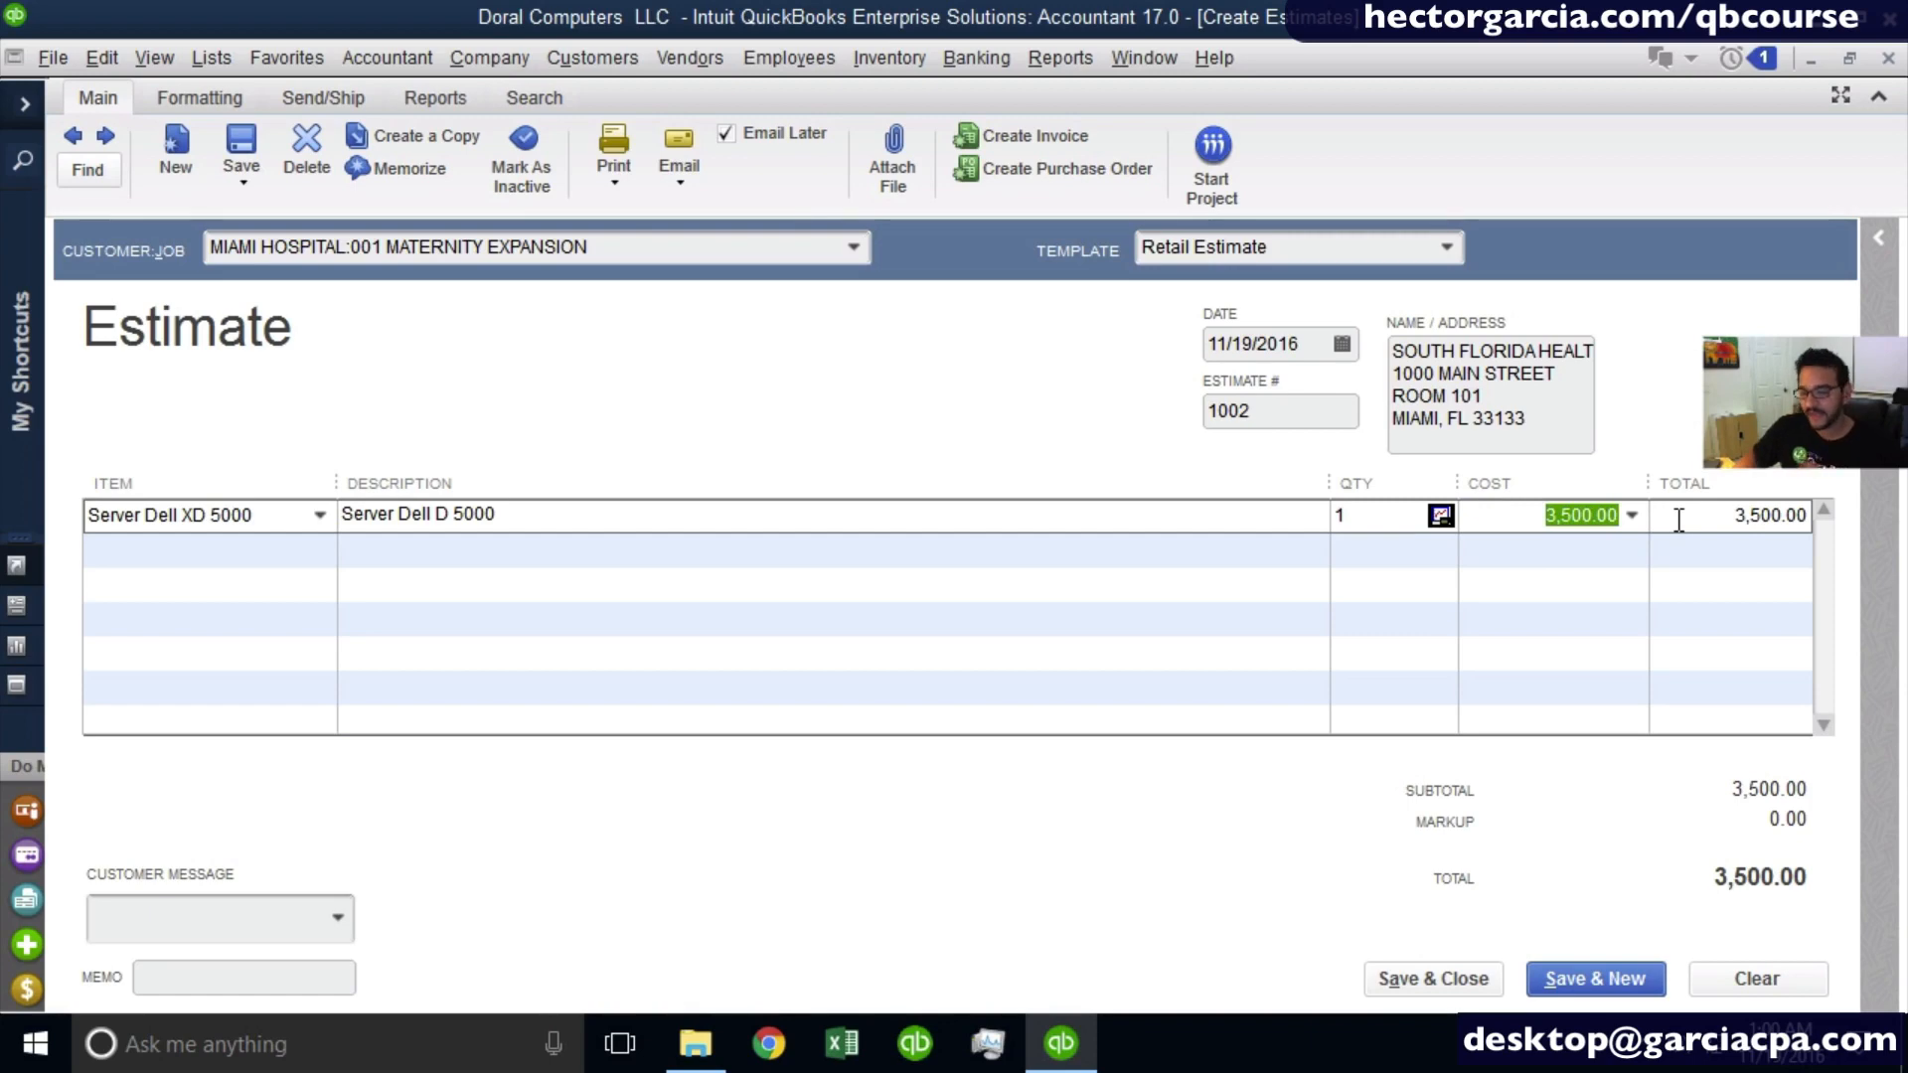
# - Add the Level 2 Support service as the second estimate line with a quantity of 4
pyautogui.click(174, 549)
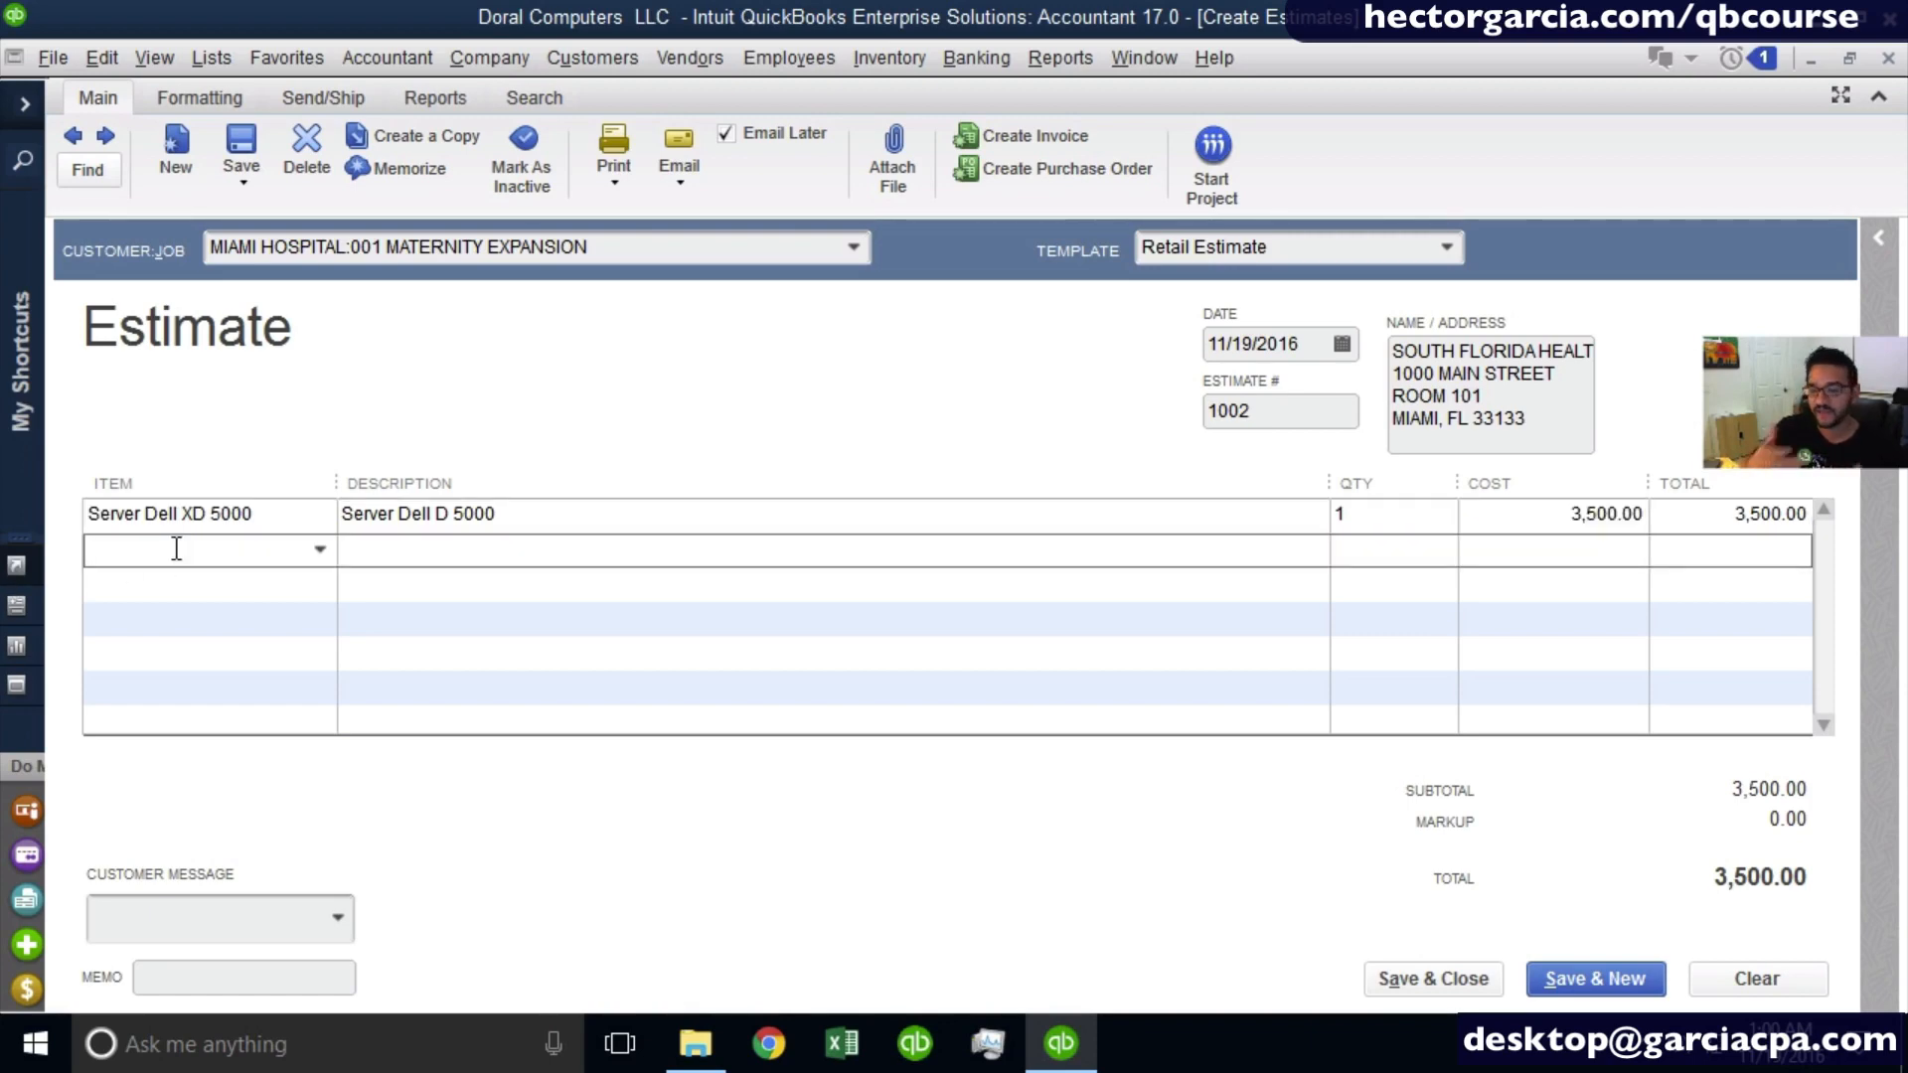
pyautogui.click(319, 550)
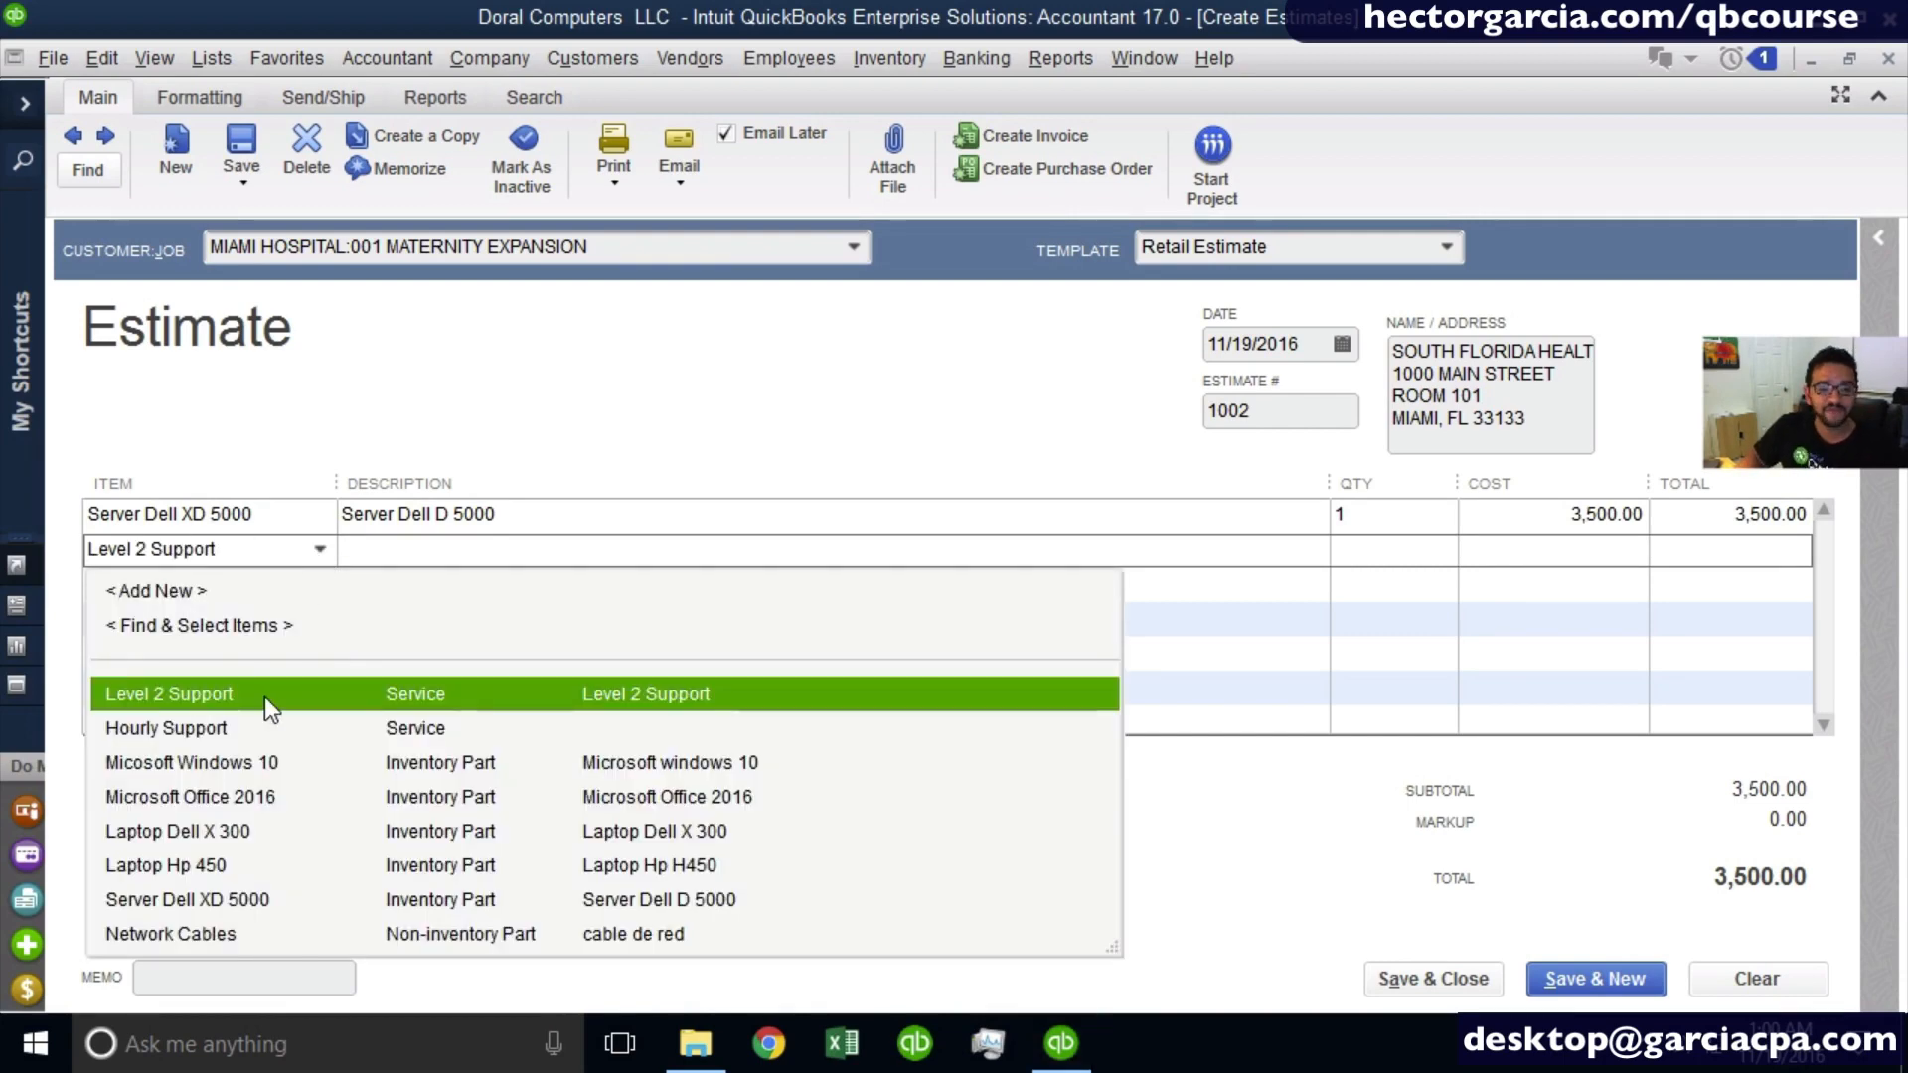
pyautogui.click(253, 725)
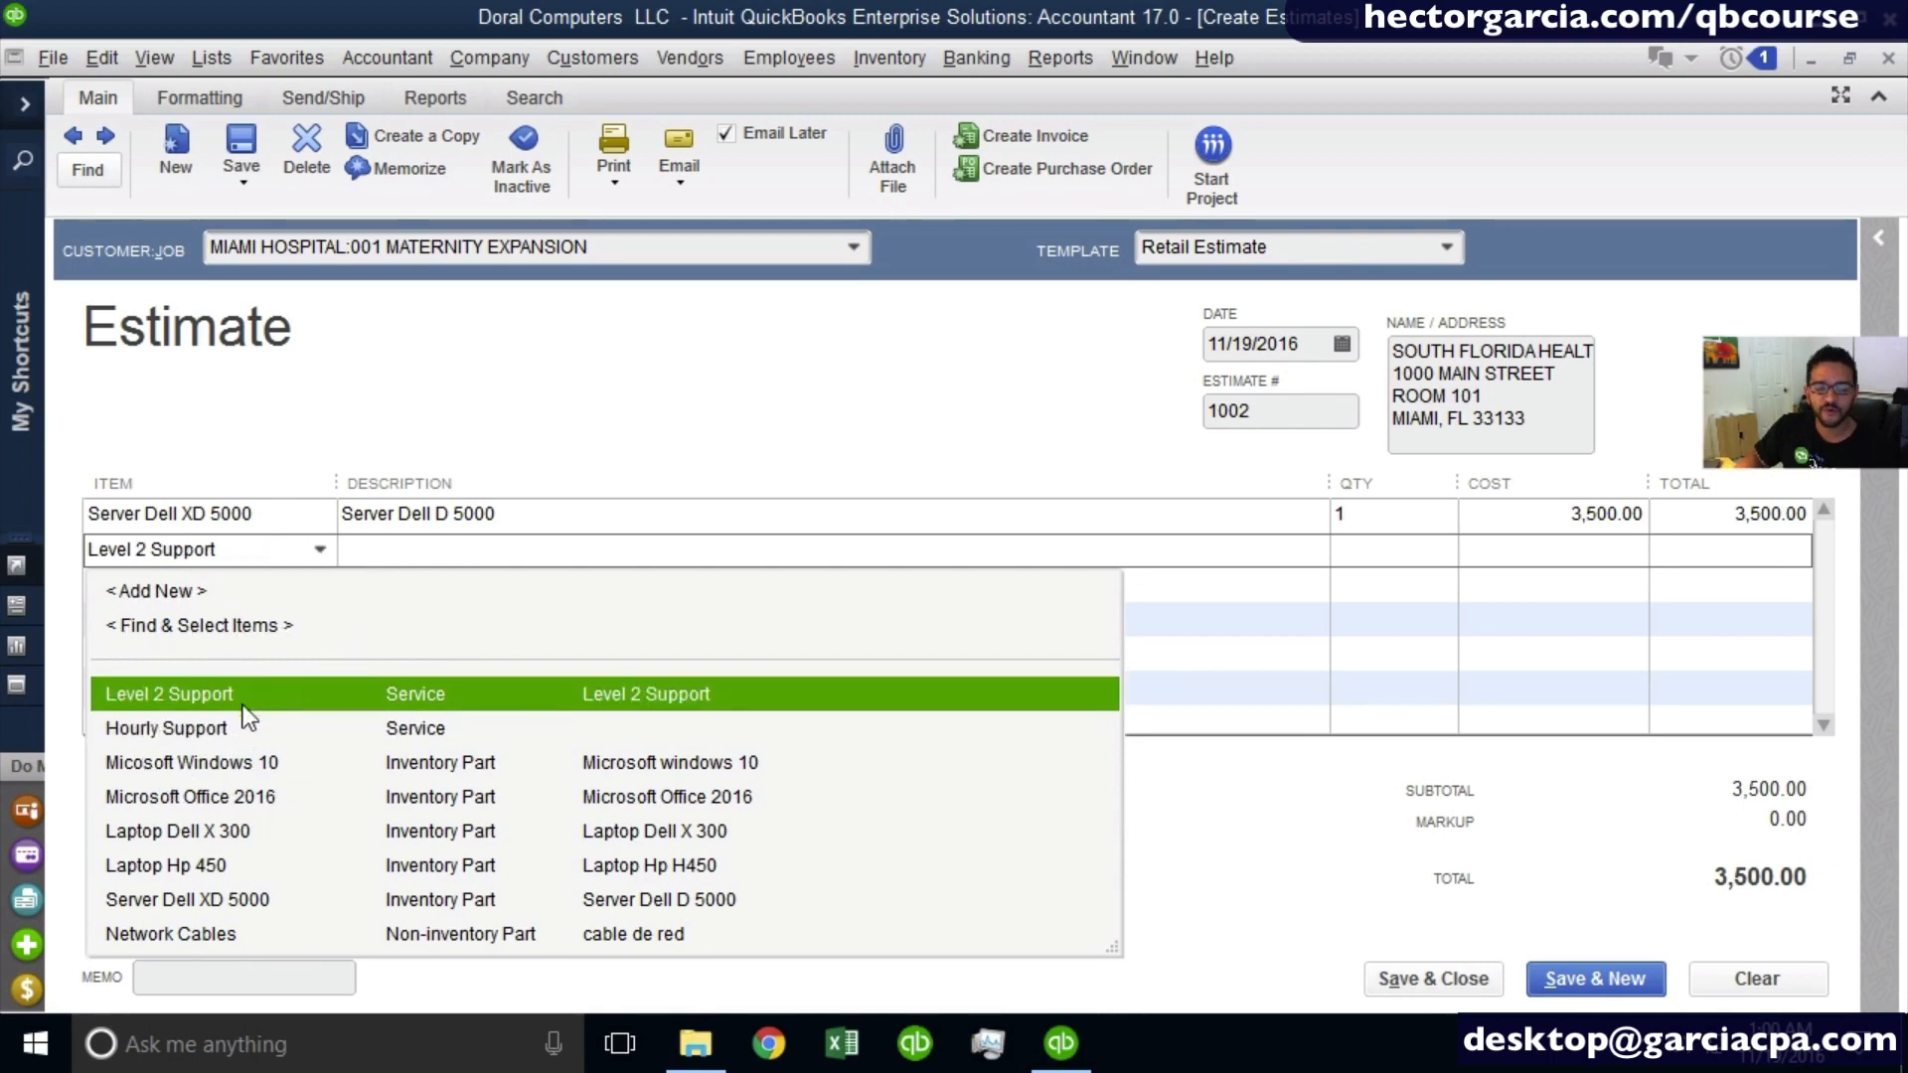
pyautogui.click(240, 696)
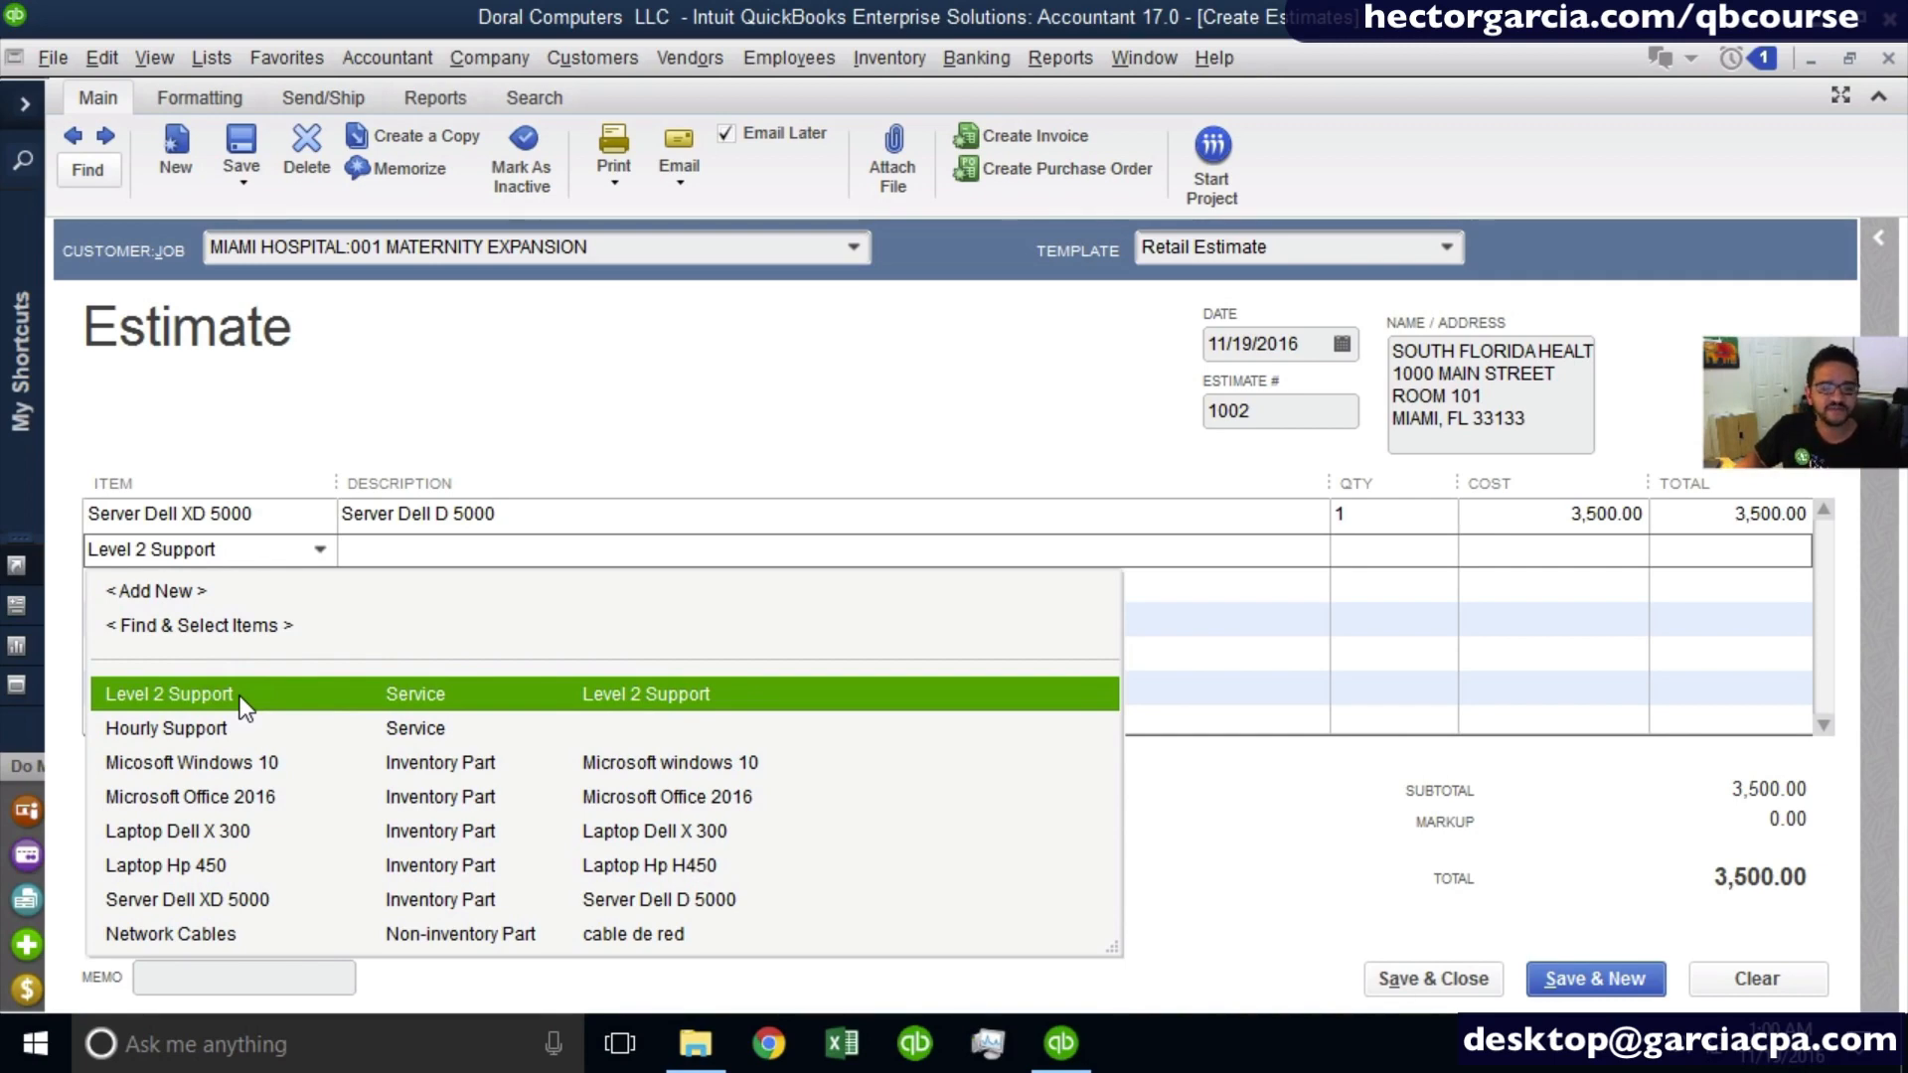
pyautogui.click(240, 696)
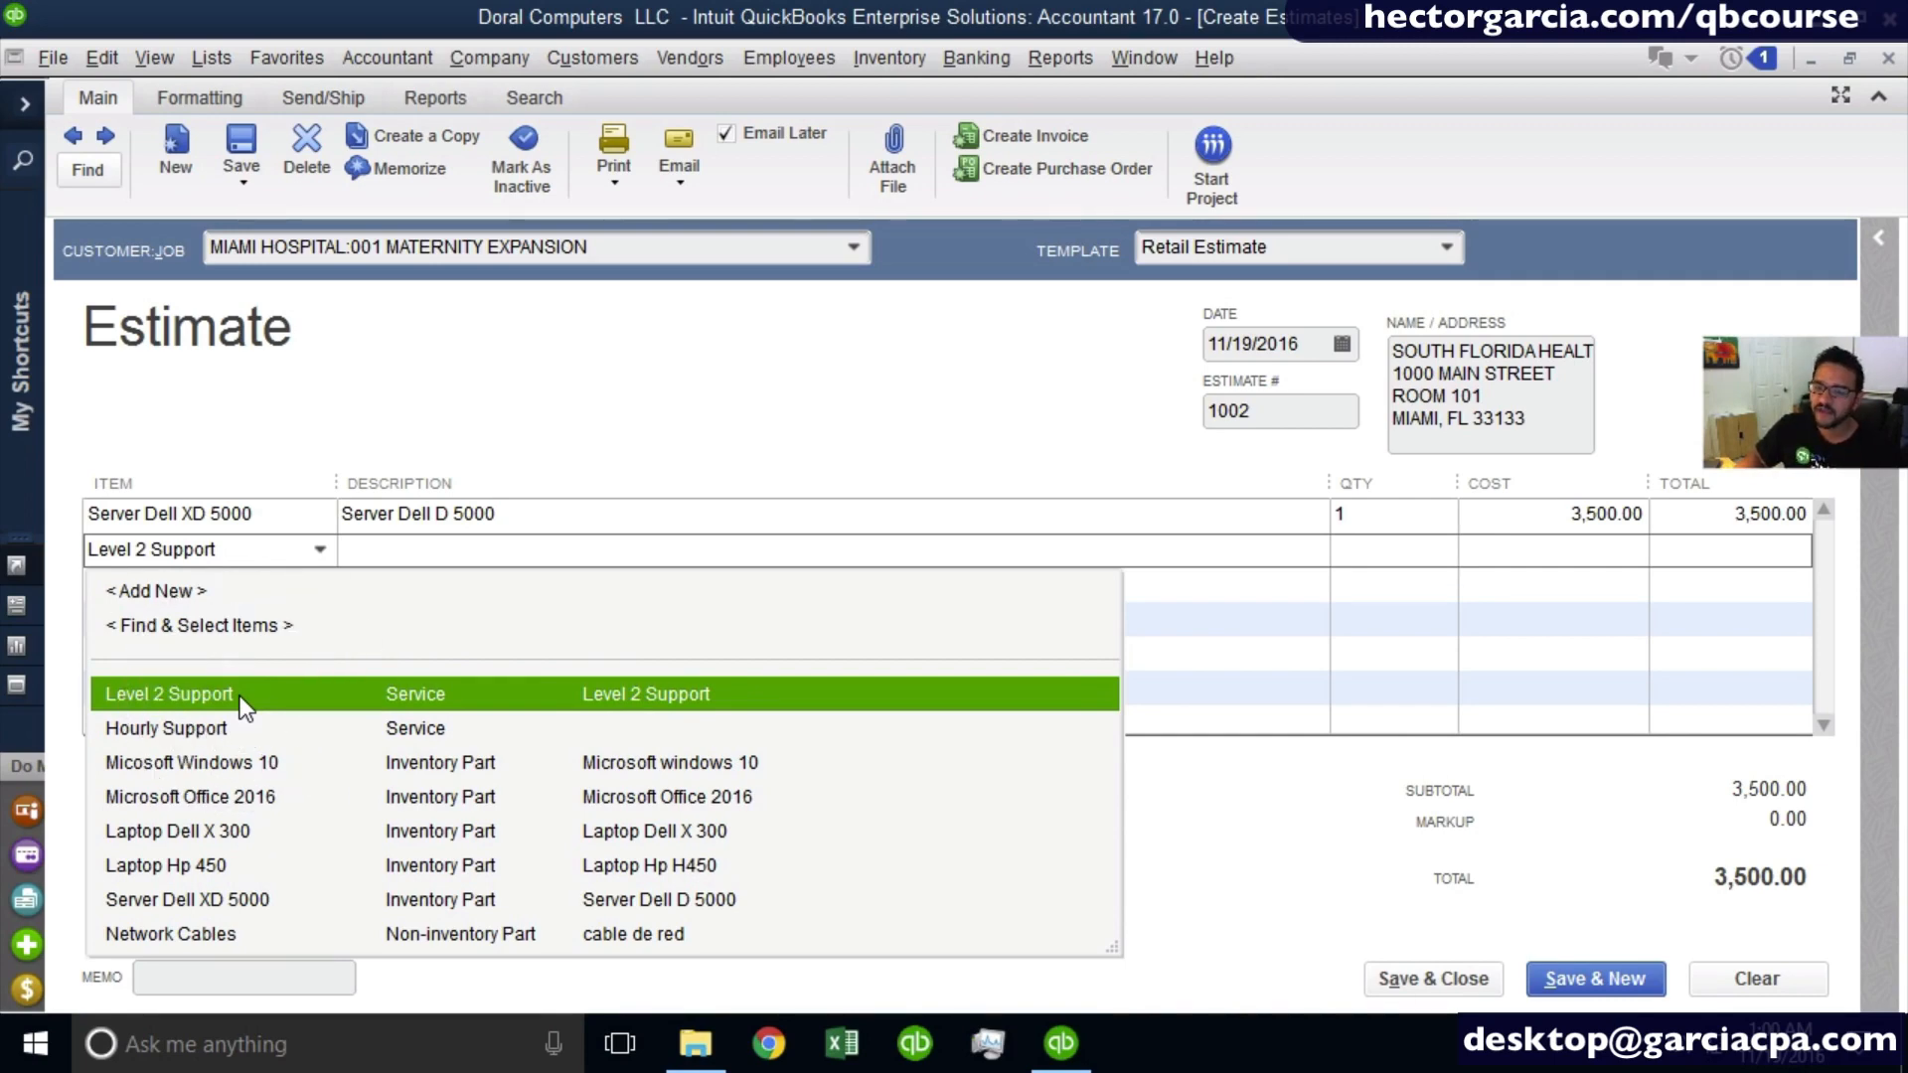
pyautogui.click(240, 695)
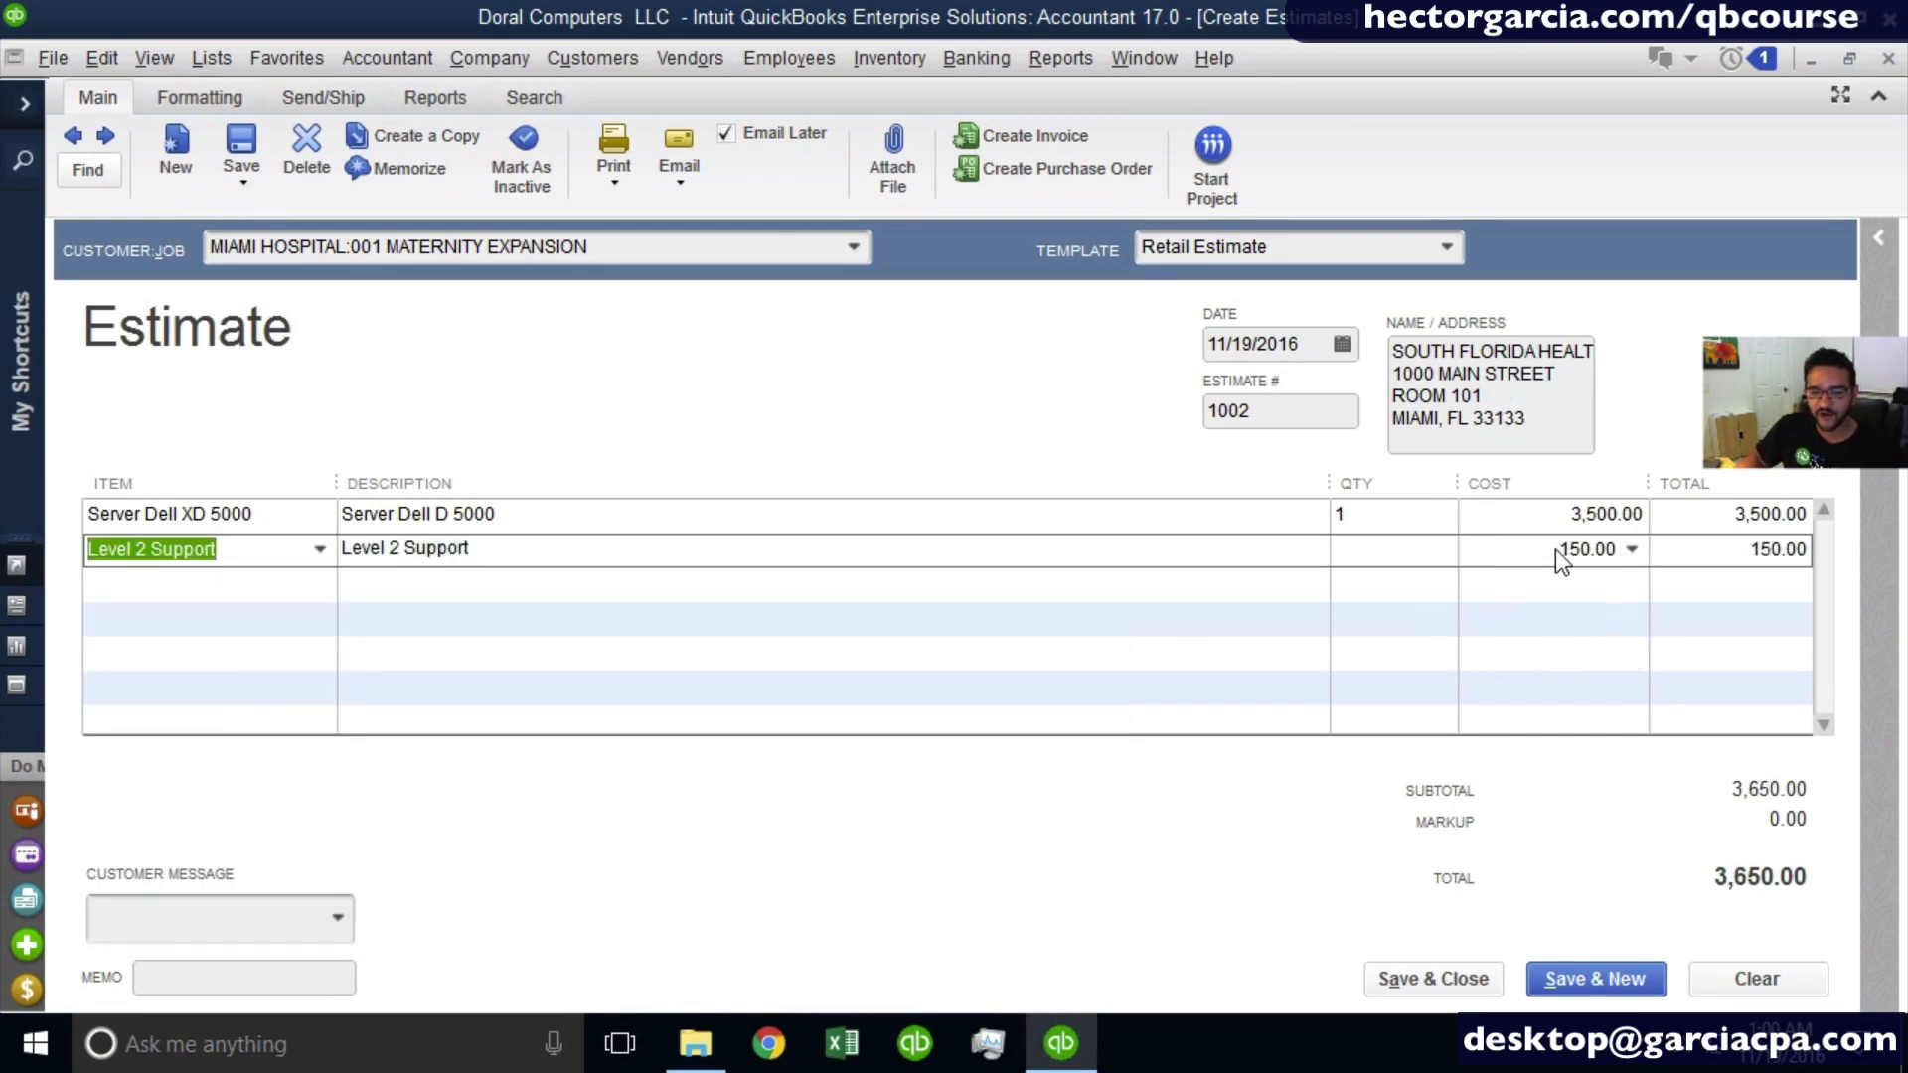
pyautogui.click(1341, 550)
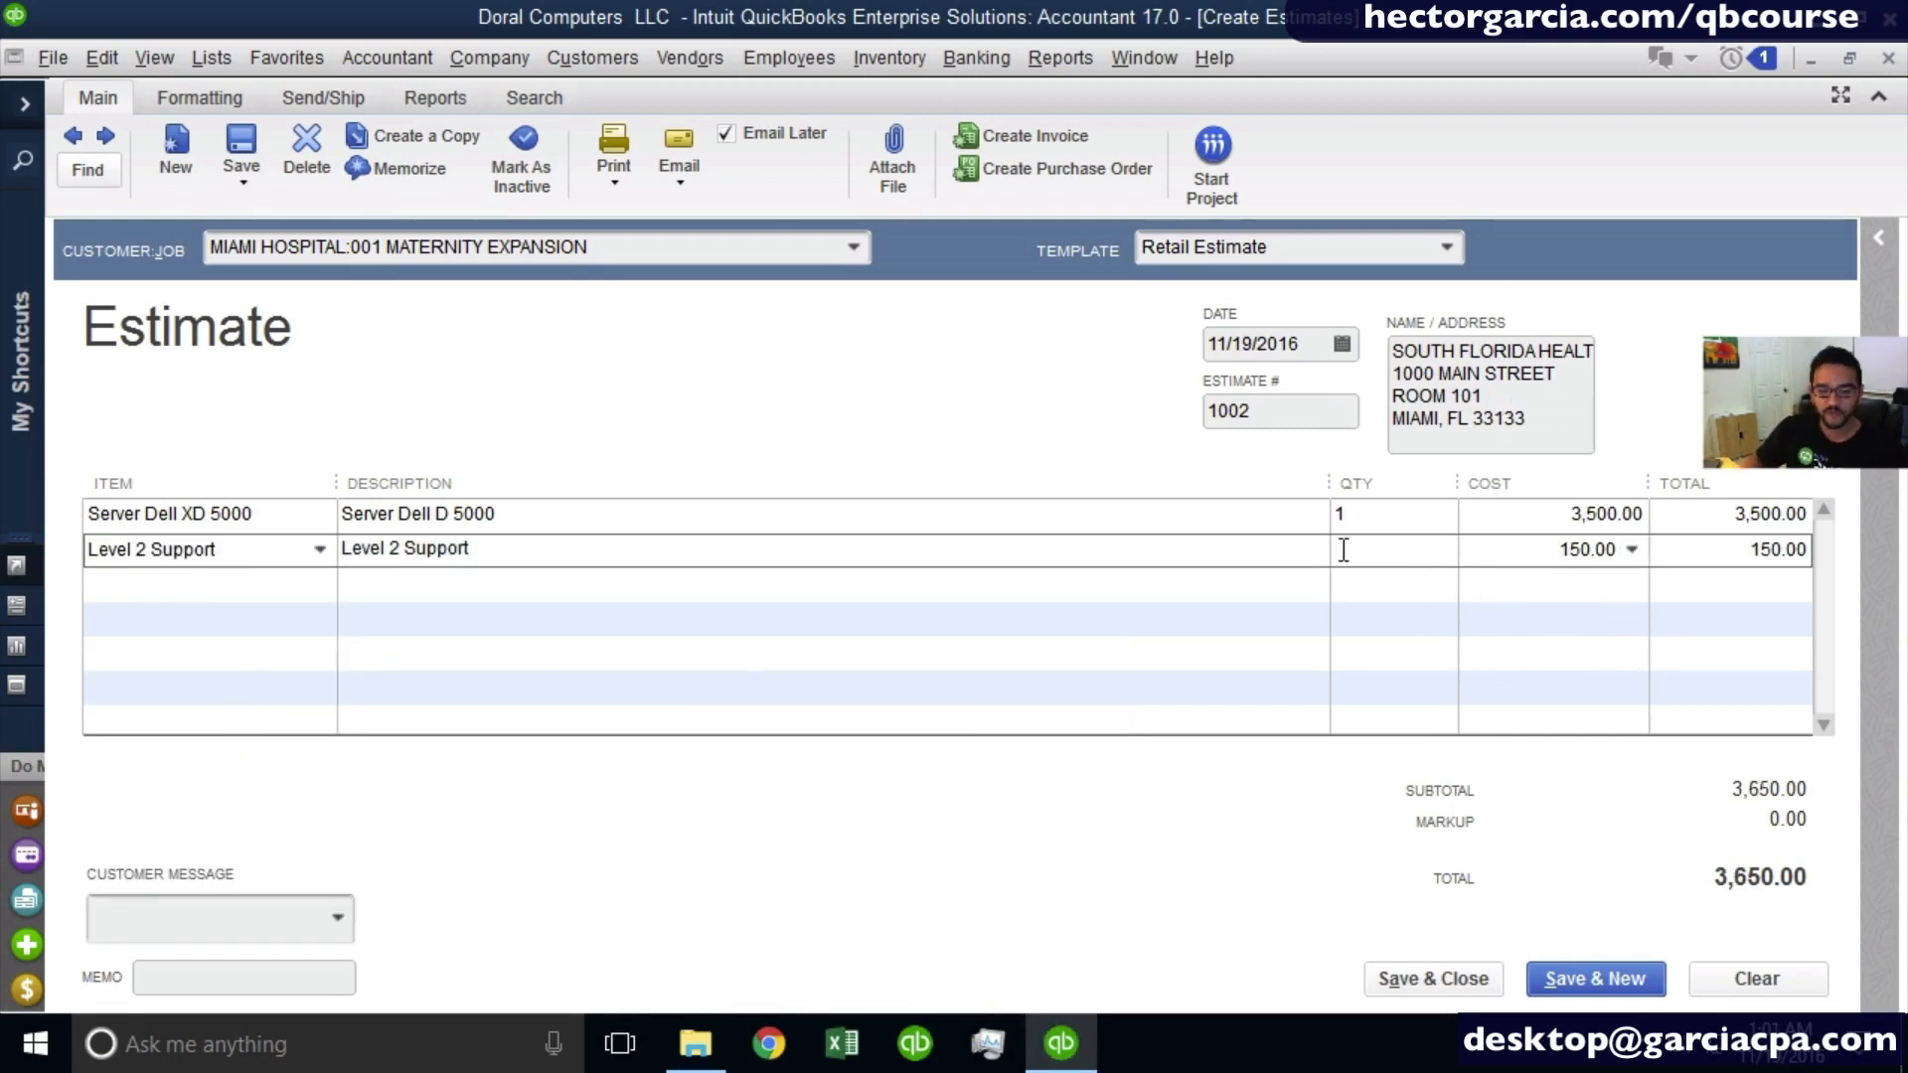
pyautogui.write('4')
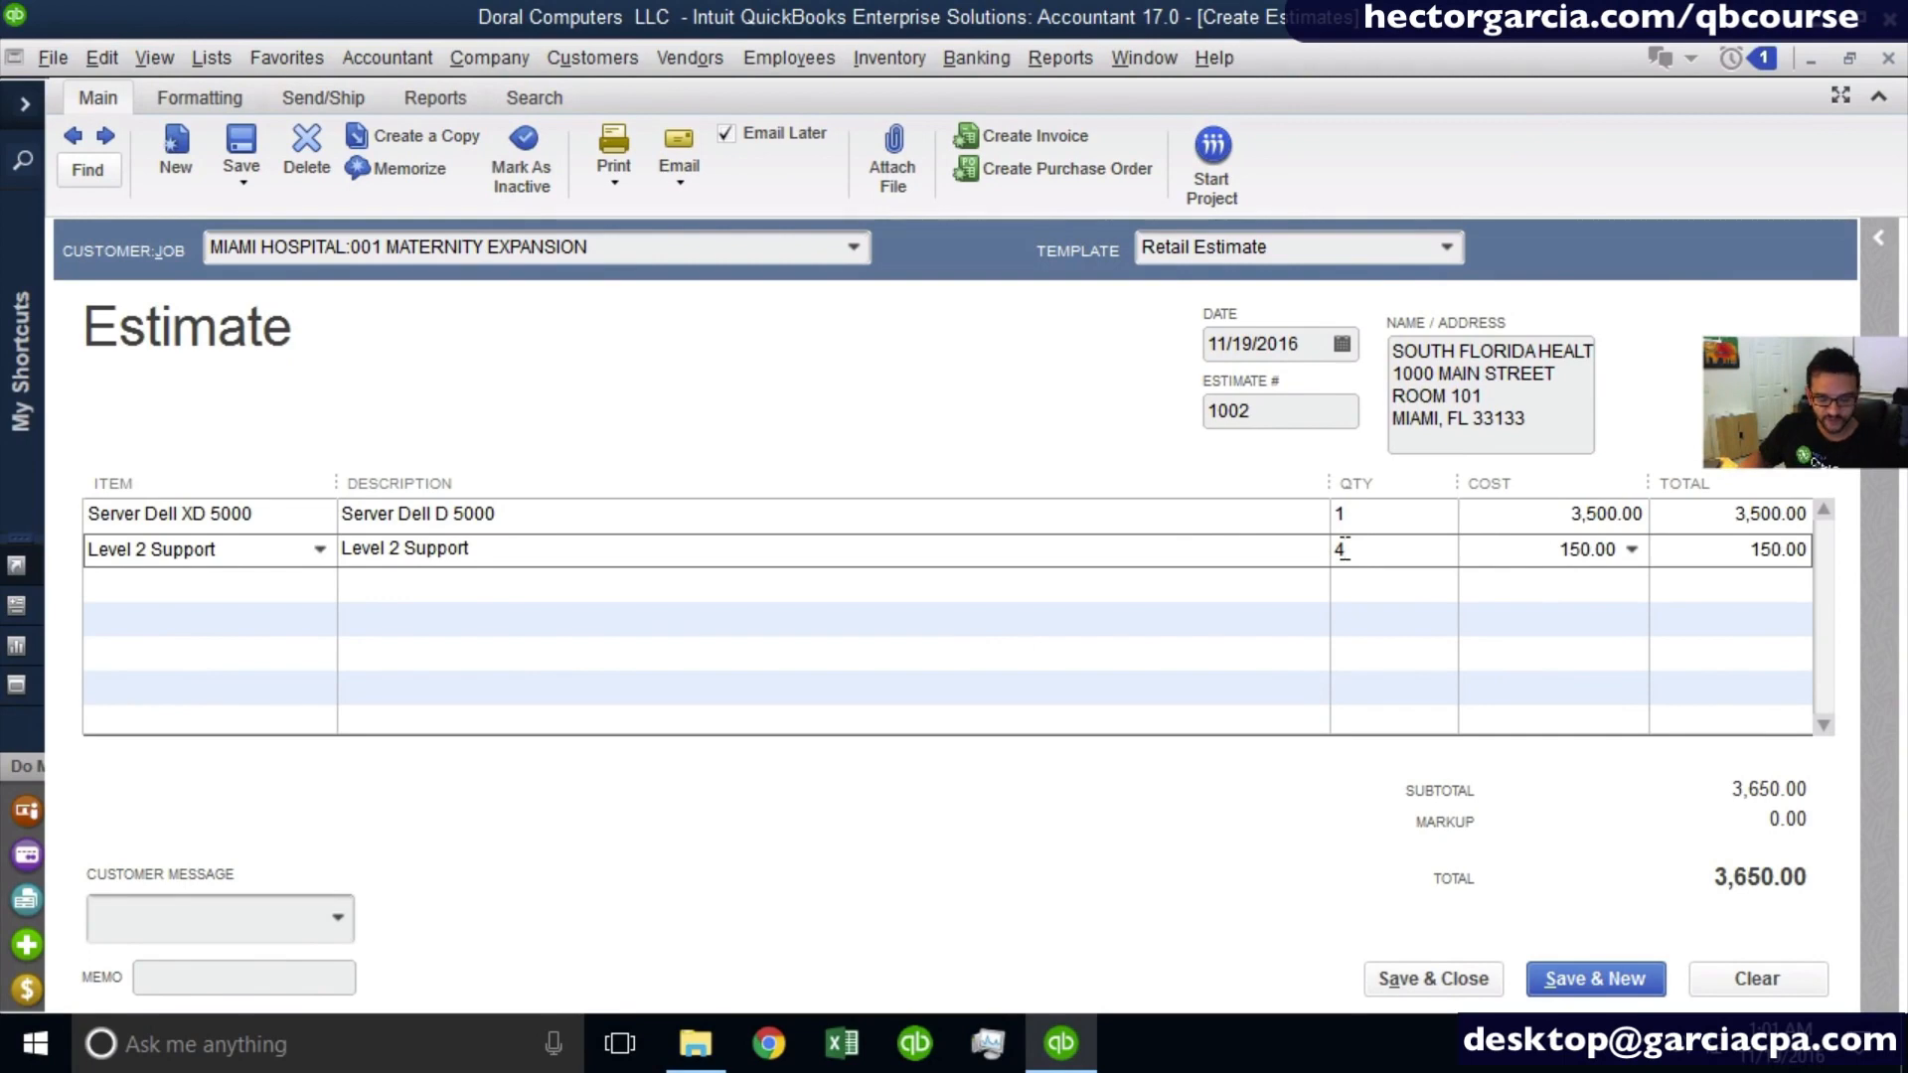
# - Replace the Level 2 Support line's description with "iNSTALLATION OF sERVER"
pyautogui.hotkey('shift', 'Tab')
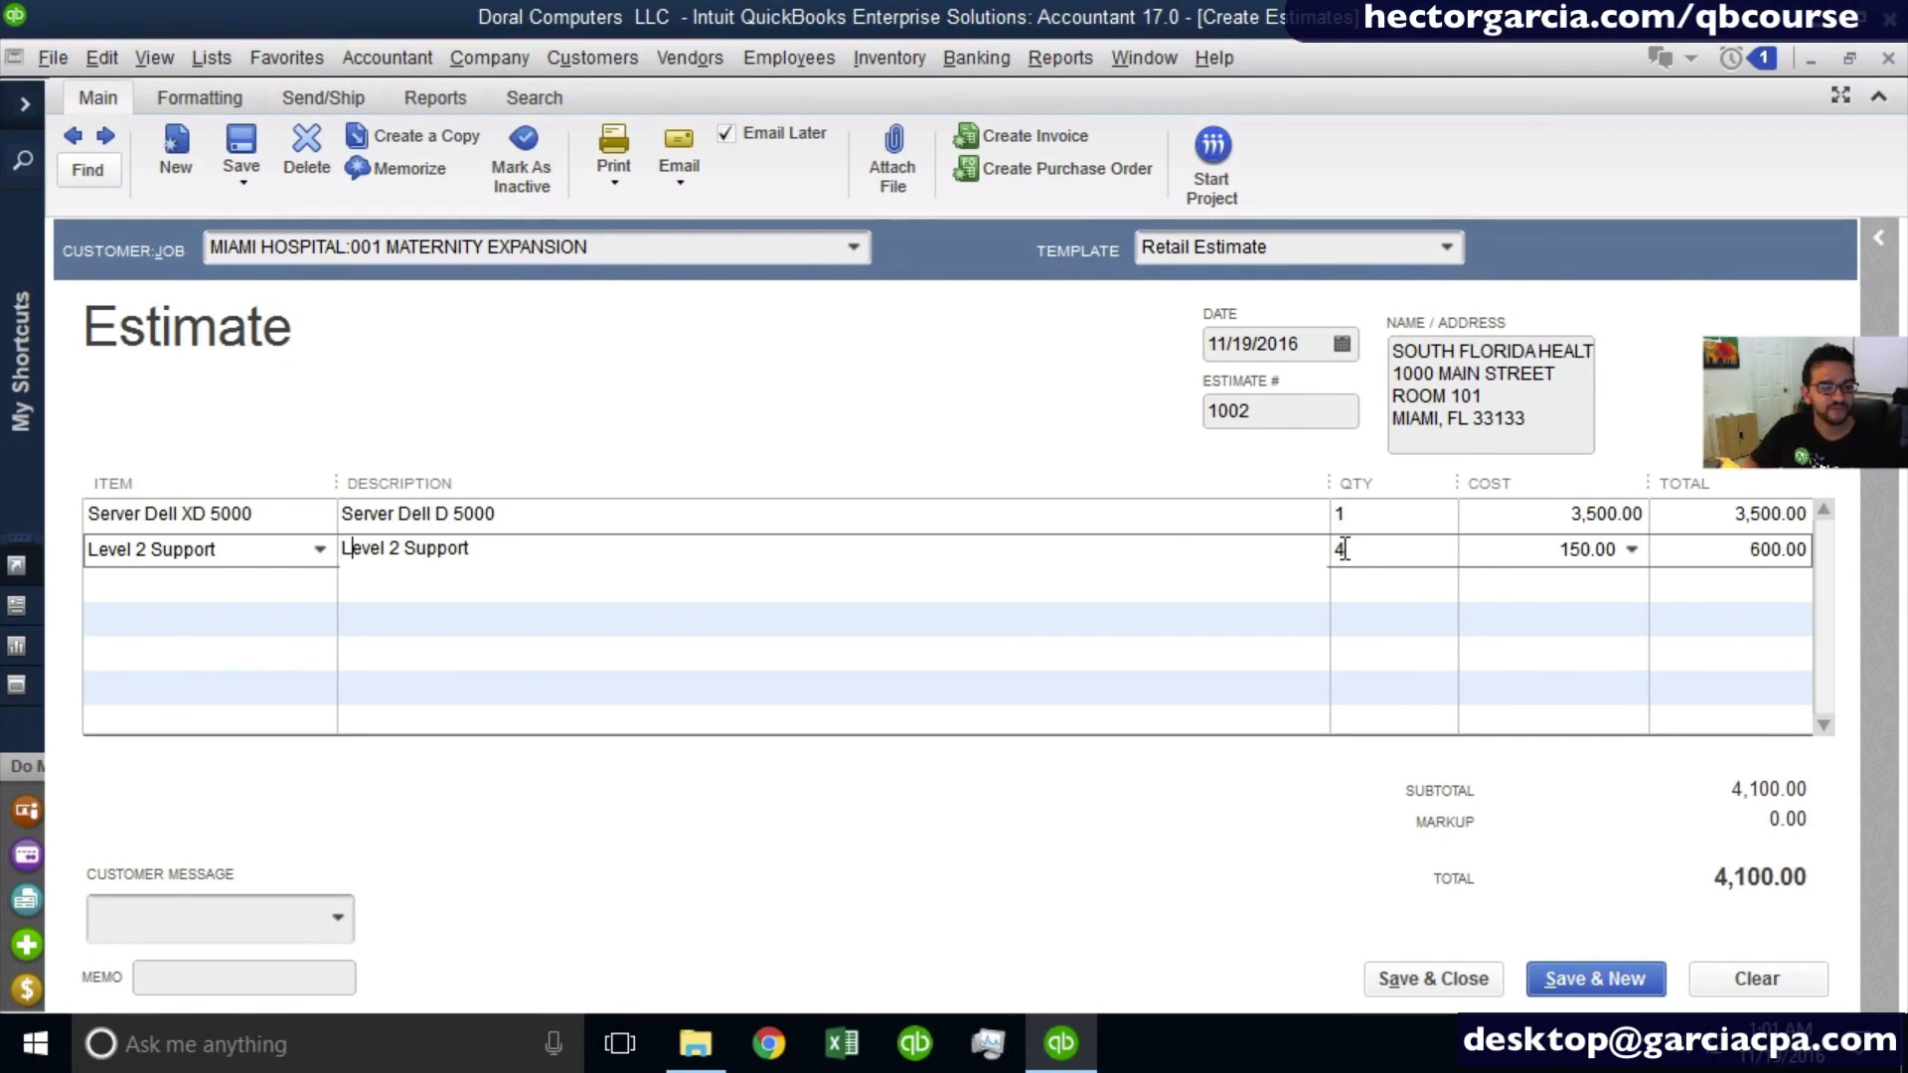
pyautogui.hotkey('shift', 'Right')
pyautogui.hotkey('shift', 'Right')
pyautogui.hotkey('shift', 'Right')
pyautogui.hotkey('shift', 'Right')
pyautogui.hotkey('shift', 'Right')
pyautogui.hotkey('shift', 'Right')
pyautogui.hotkey('shift', 'Right')
pyautogui.hotkey('shift', 'Right')
pyautogui.hotkey('shift', 'Right')
pyautogui.hotkey('shift', 'Right')
pyautogui.hotkey('shift', 'Right')
pyautogui.hotkey('shift', 'Right')
pyautogui.hotkey('shift', 'Right')
pyautogui.hotkey('shift', 'Right')
pyautogui.hotkey('shift', 'Right')
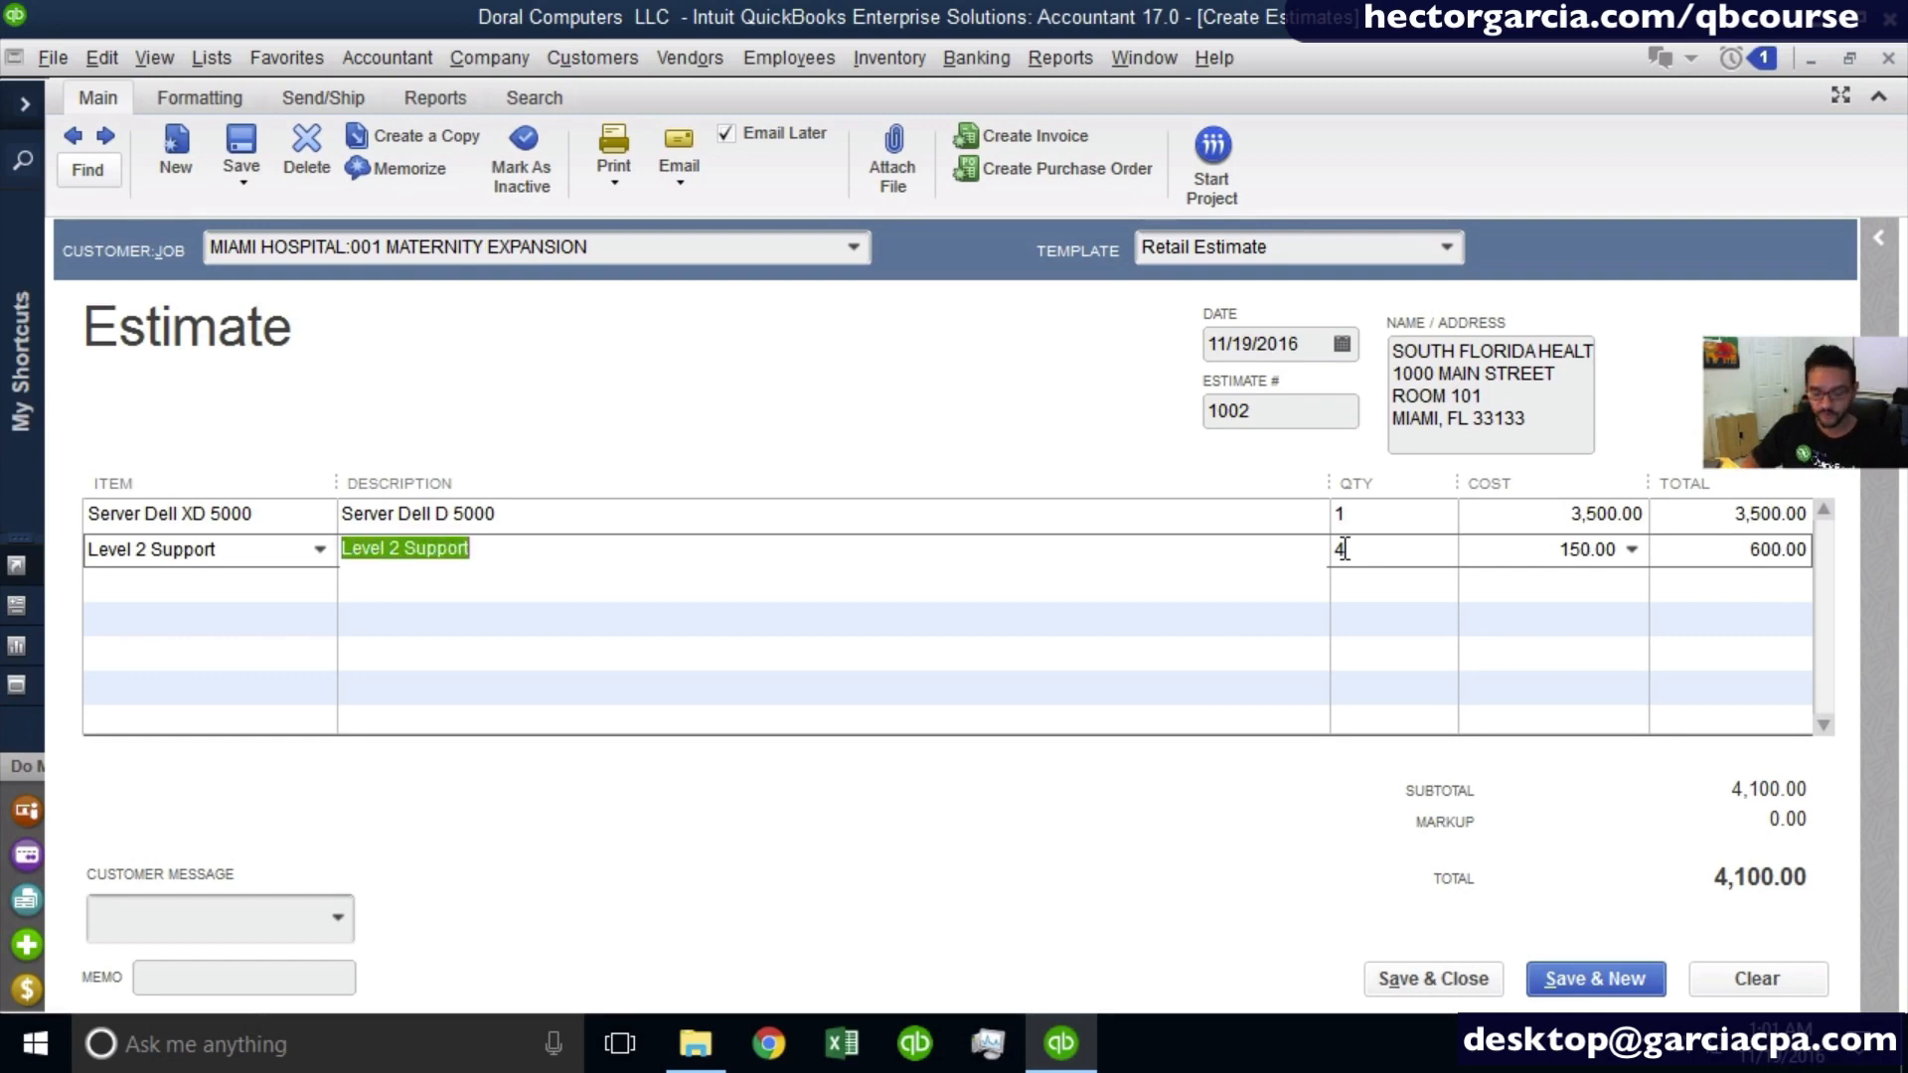
pyautogui.write('i')
pyautogui.write('LATI')
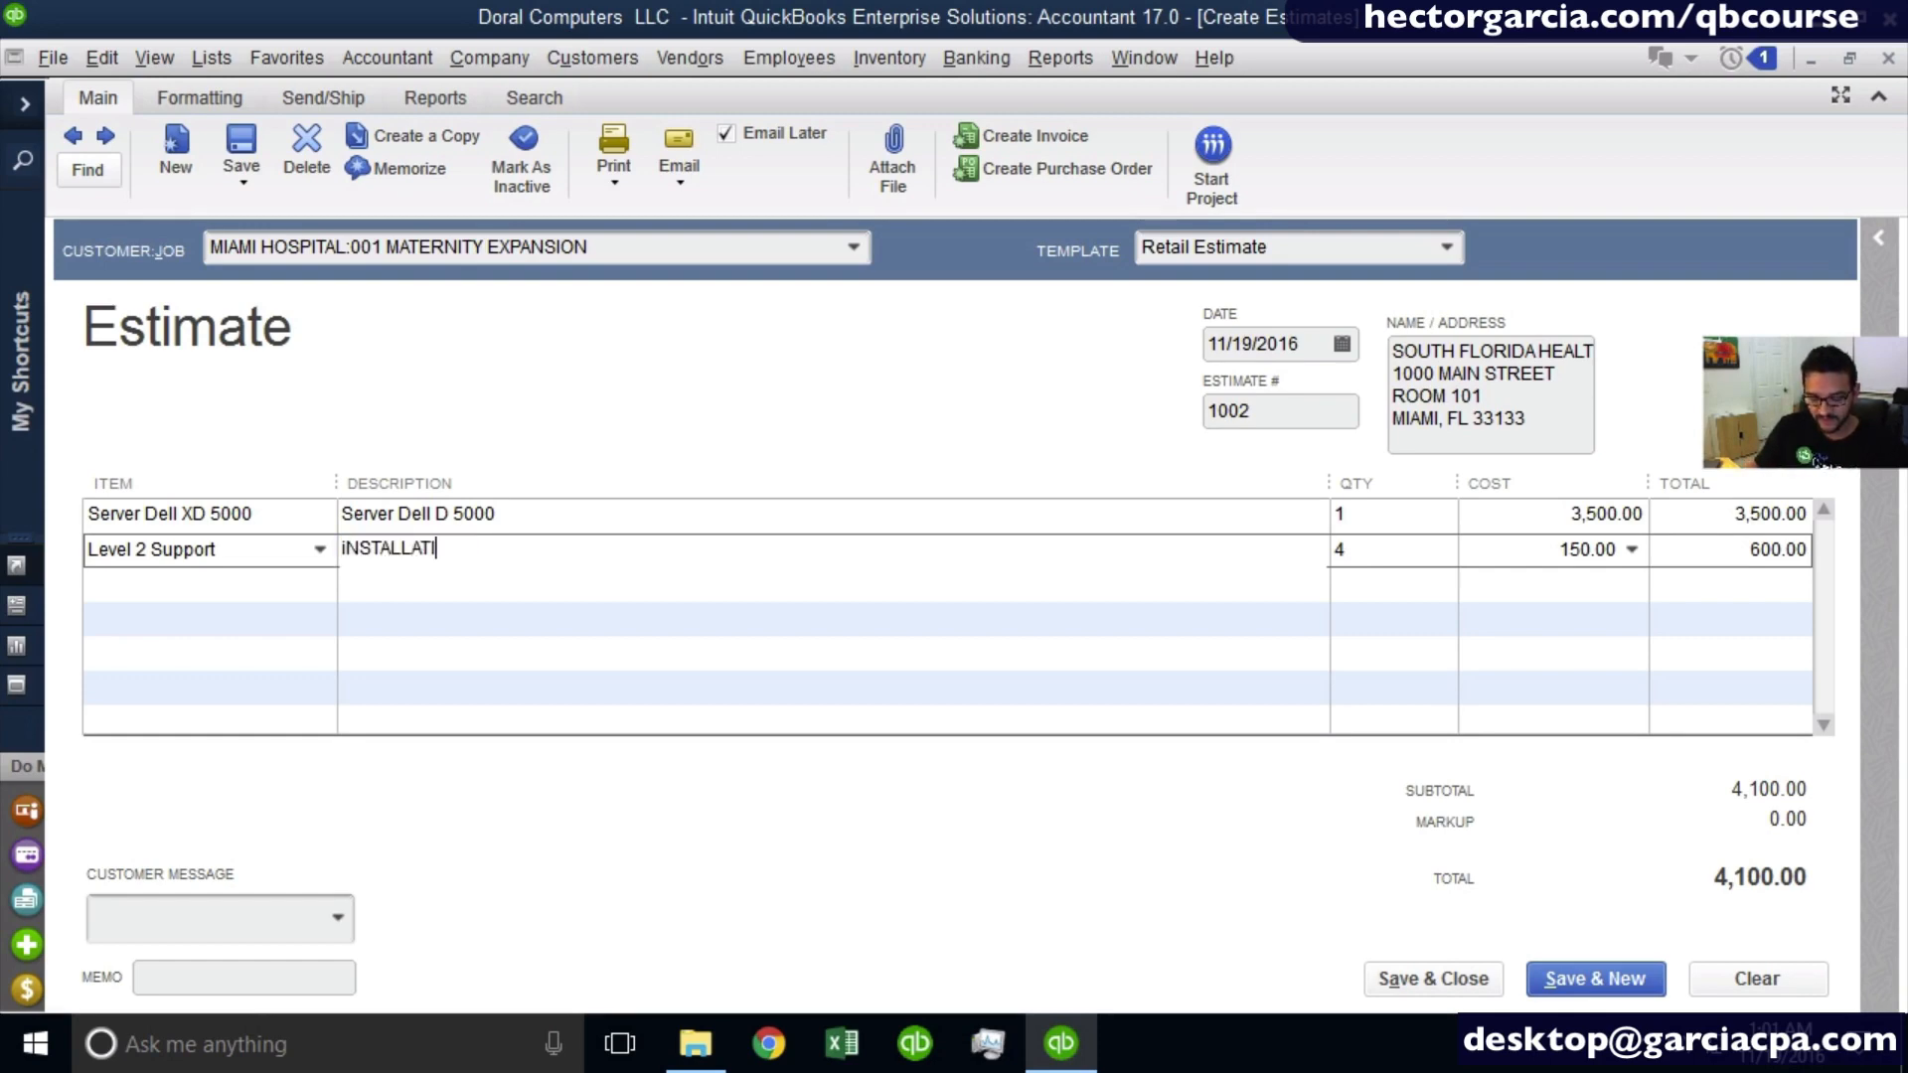
pyautogui.write('ON OF sERVERVE')
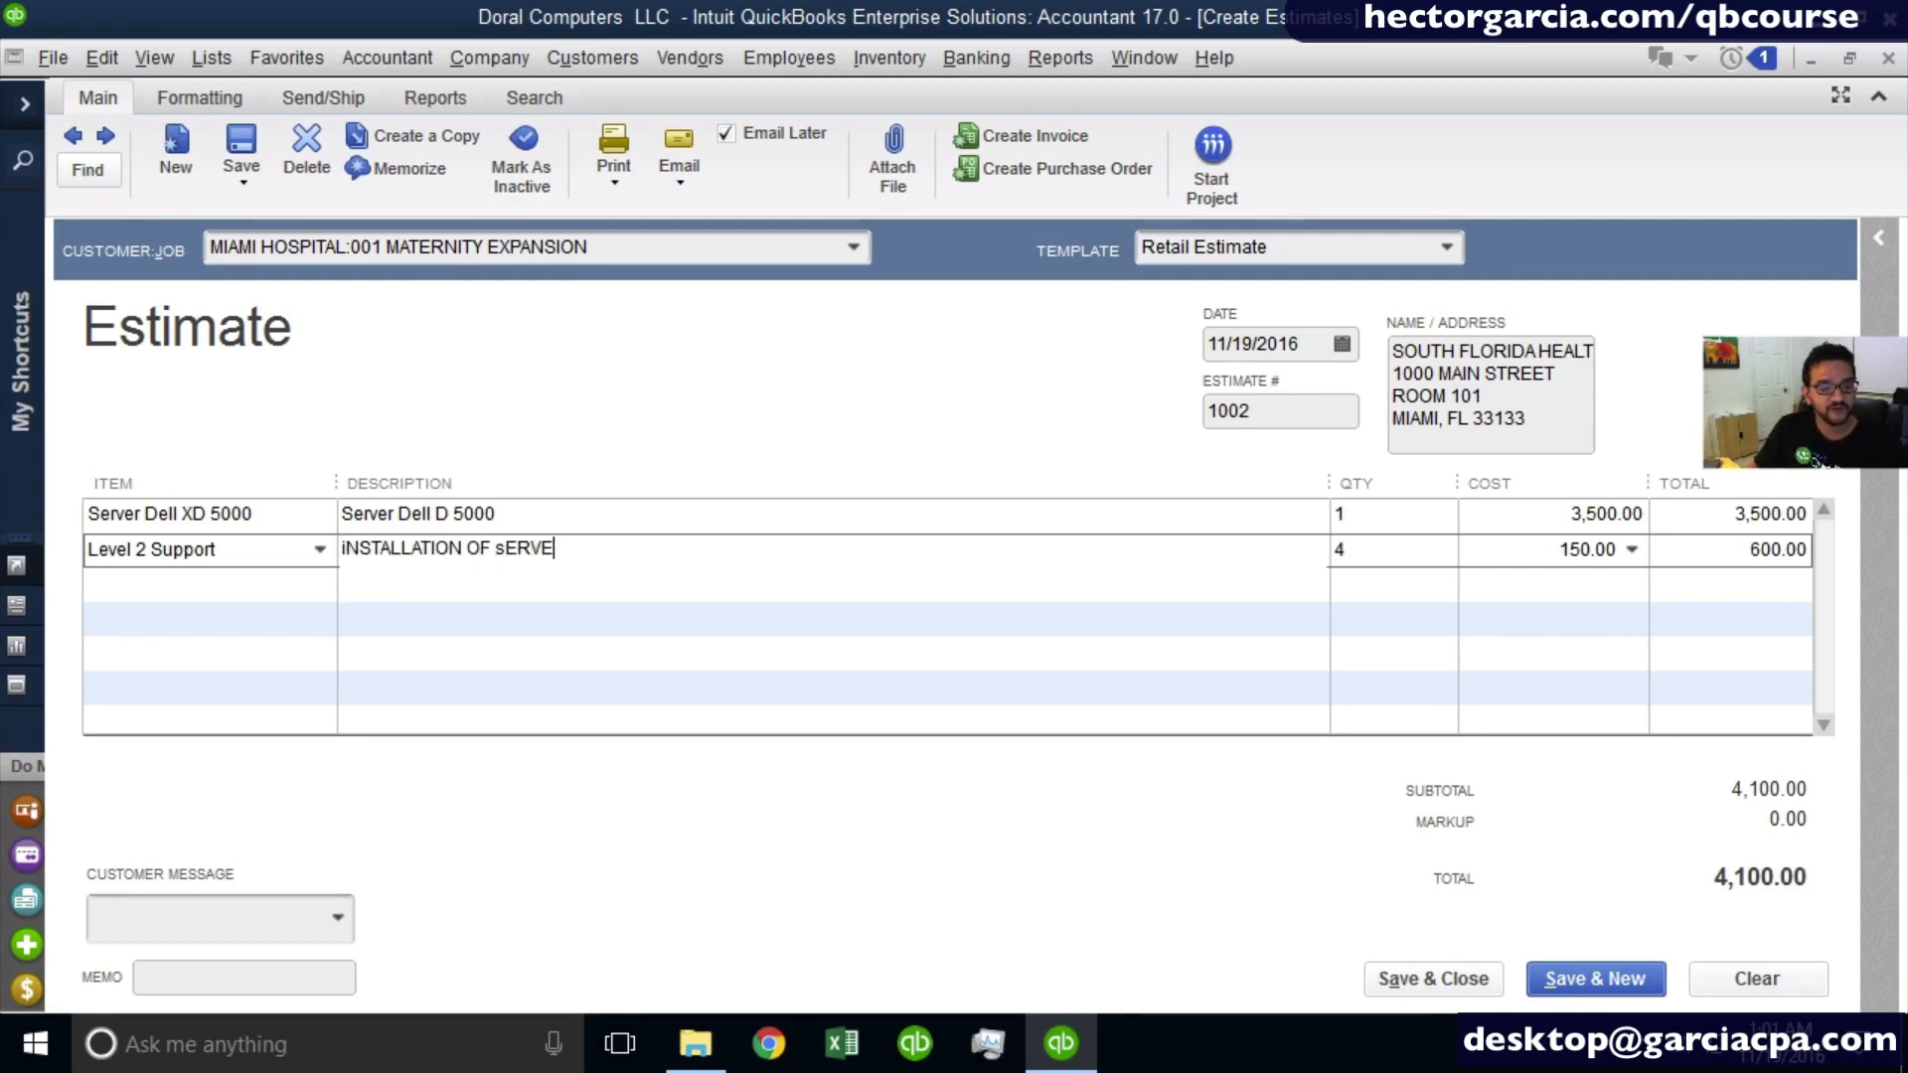
# - Rewrite the Level 2 Support line's description as "INSTALLATION OF SERVER"
pyautogui.press('BackSpace')
pyautogui.press('BackSpace')
pyautogui.press('BackSpace')
pyautogui.press('BackSpace')
pyautogui.press('BackSpace')
pyautogui.press('BackSpace')
pyautogui.press('BackSpace')
pyautogui.press('BackSpace')
pyautogui.press('BackSpace')
pyautogui.press('BackSpace')
pyautogui.press('BackSpace')
pyautogui.press('BackSpace')
pyautogui.press('BackSpace')
pyautogui.press('BackSpace')
pyautogui.press('BackSpace')
pyautogui.press('BackSpace')
pyautogui.press('BackSpace')
pyautogui.press('BackSpace')
pyautogui.press('BackSpace')
pyautogui.press('BackSpace')
pyautogui.press('BackSpace')
pyautogui.press('BackSpace')
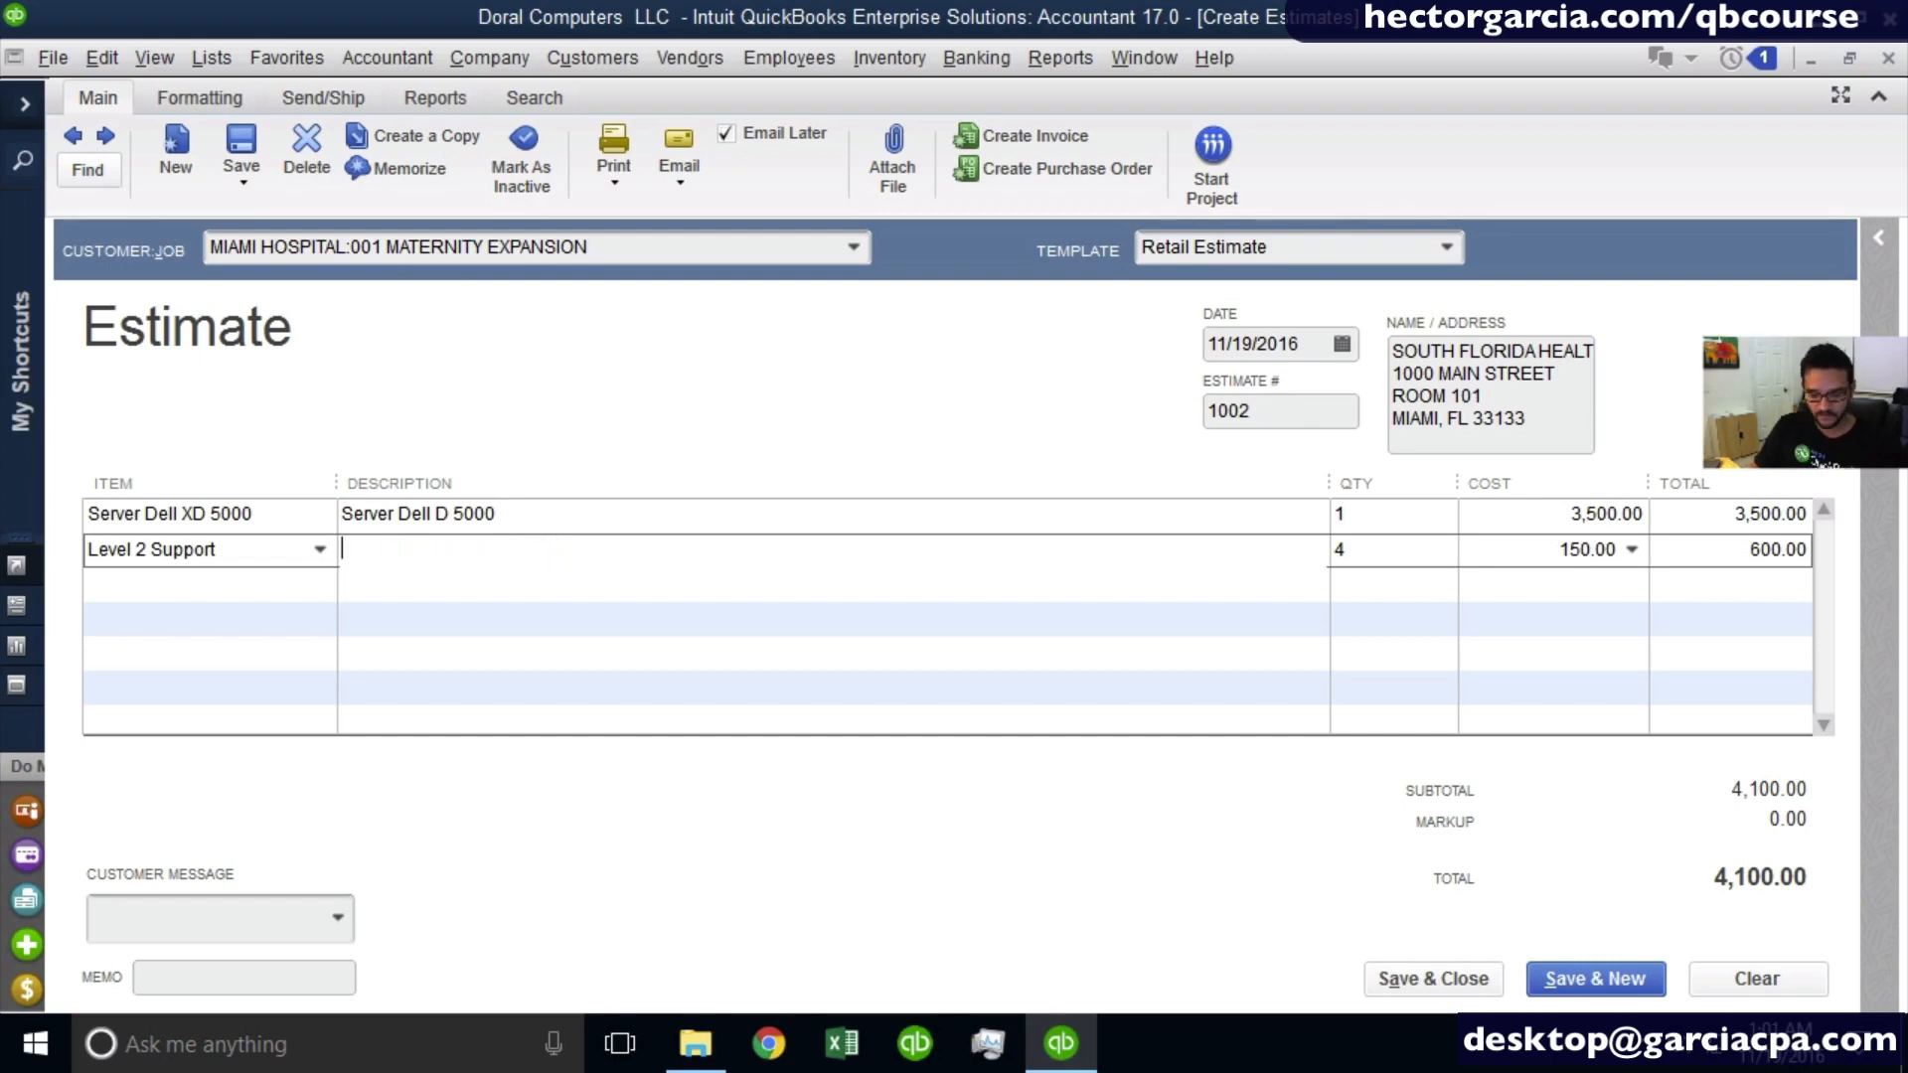
pyautogui.write('INSTALALT')
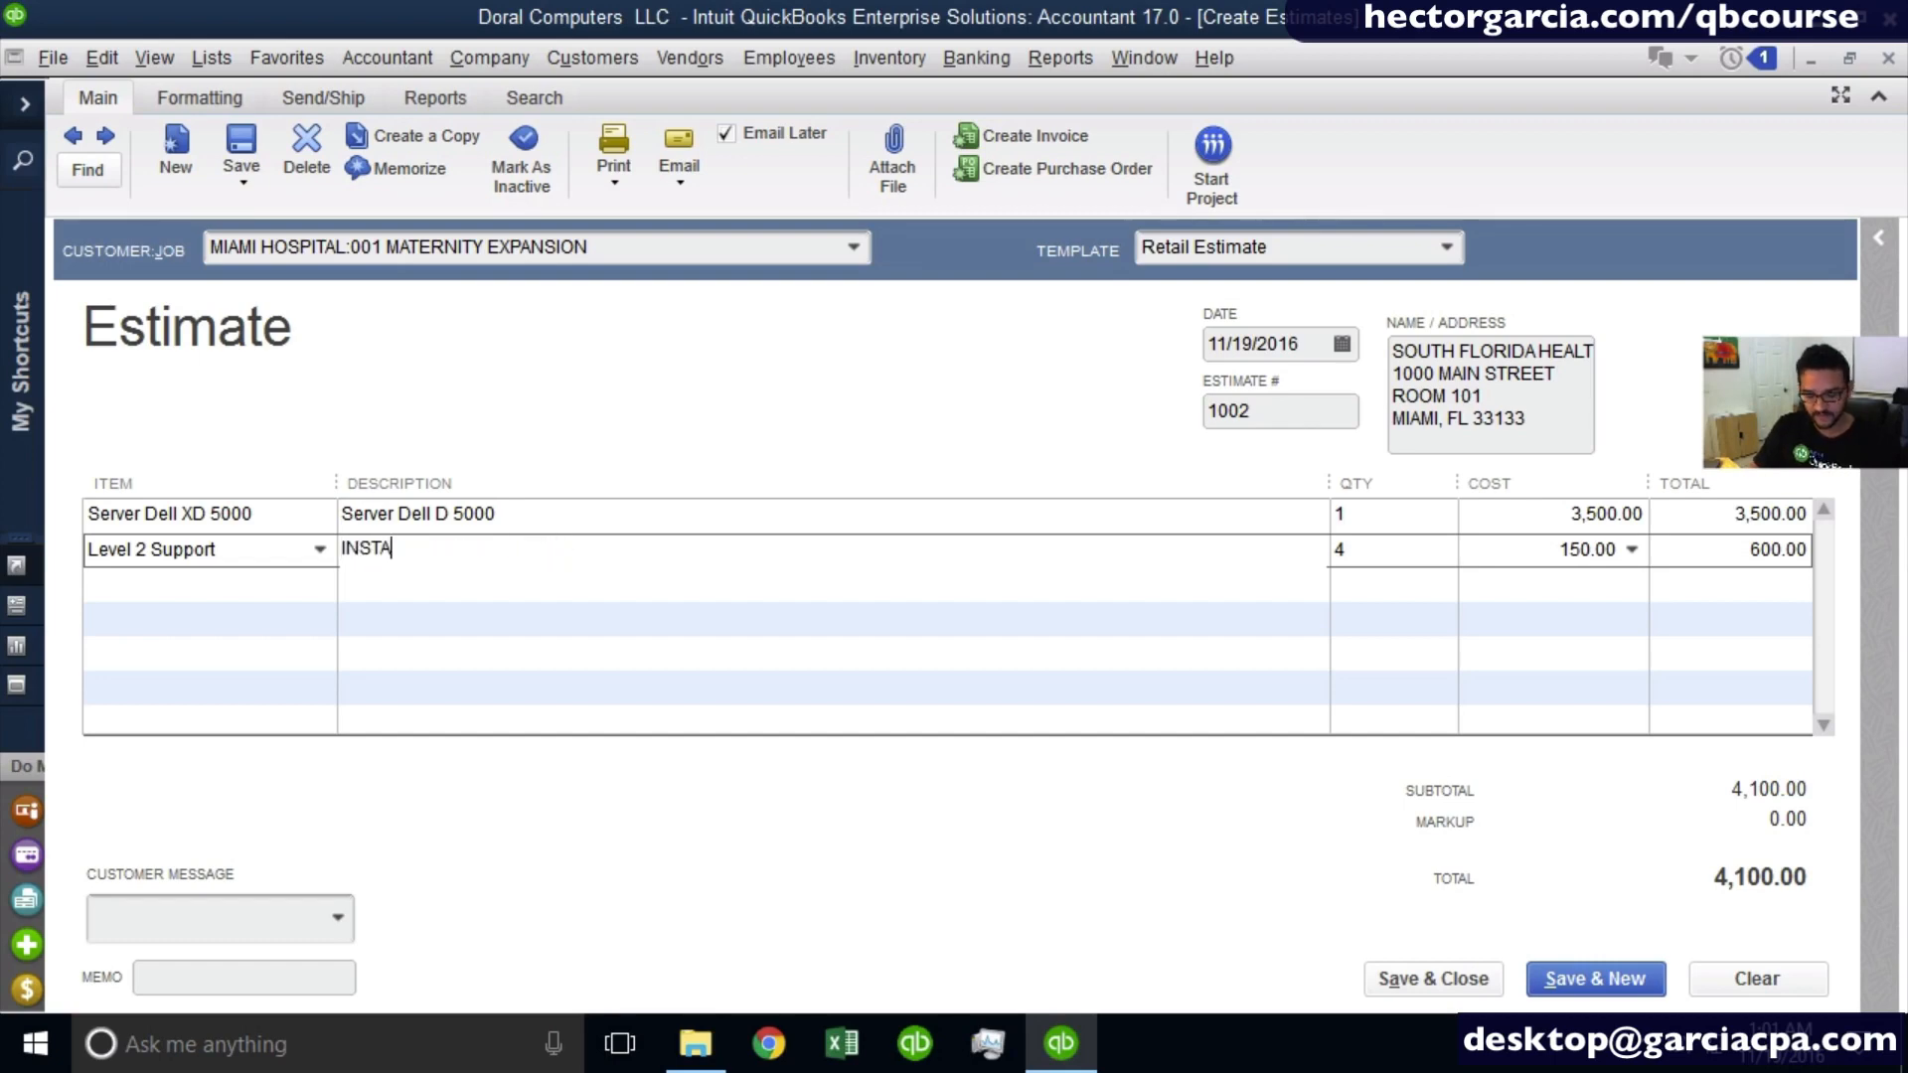
pyautogui.press('BackSpace')
pyautogui.press('BackSpace')
pyautogui.press('BackSpace')
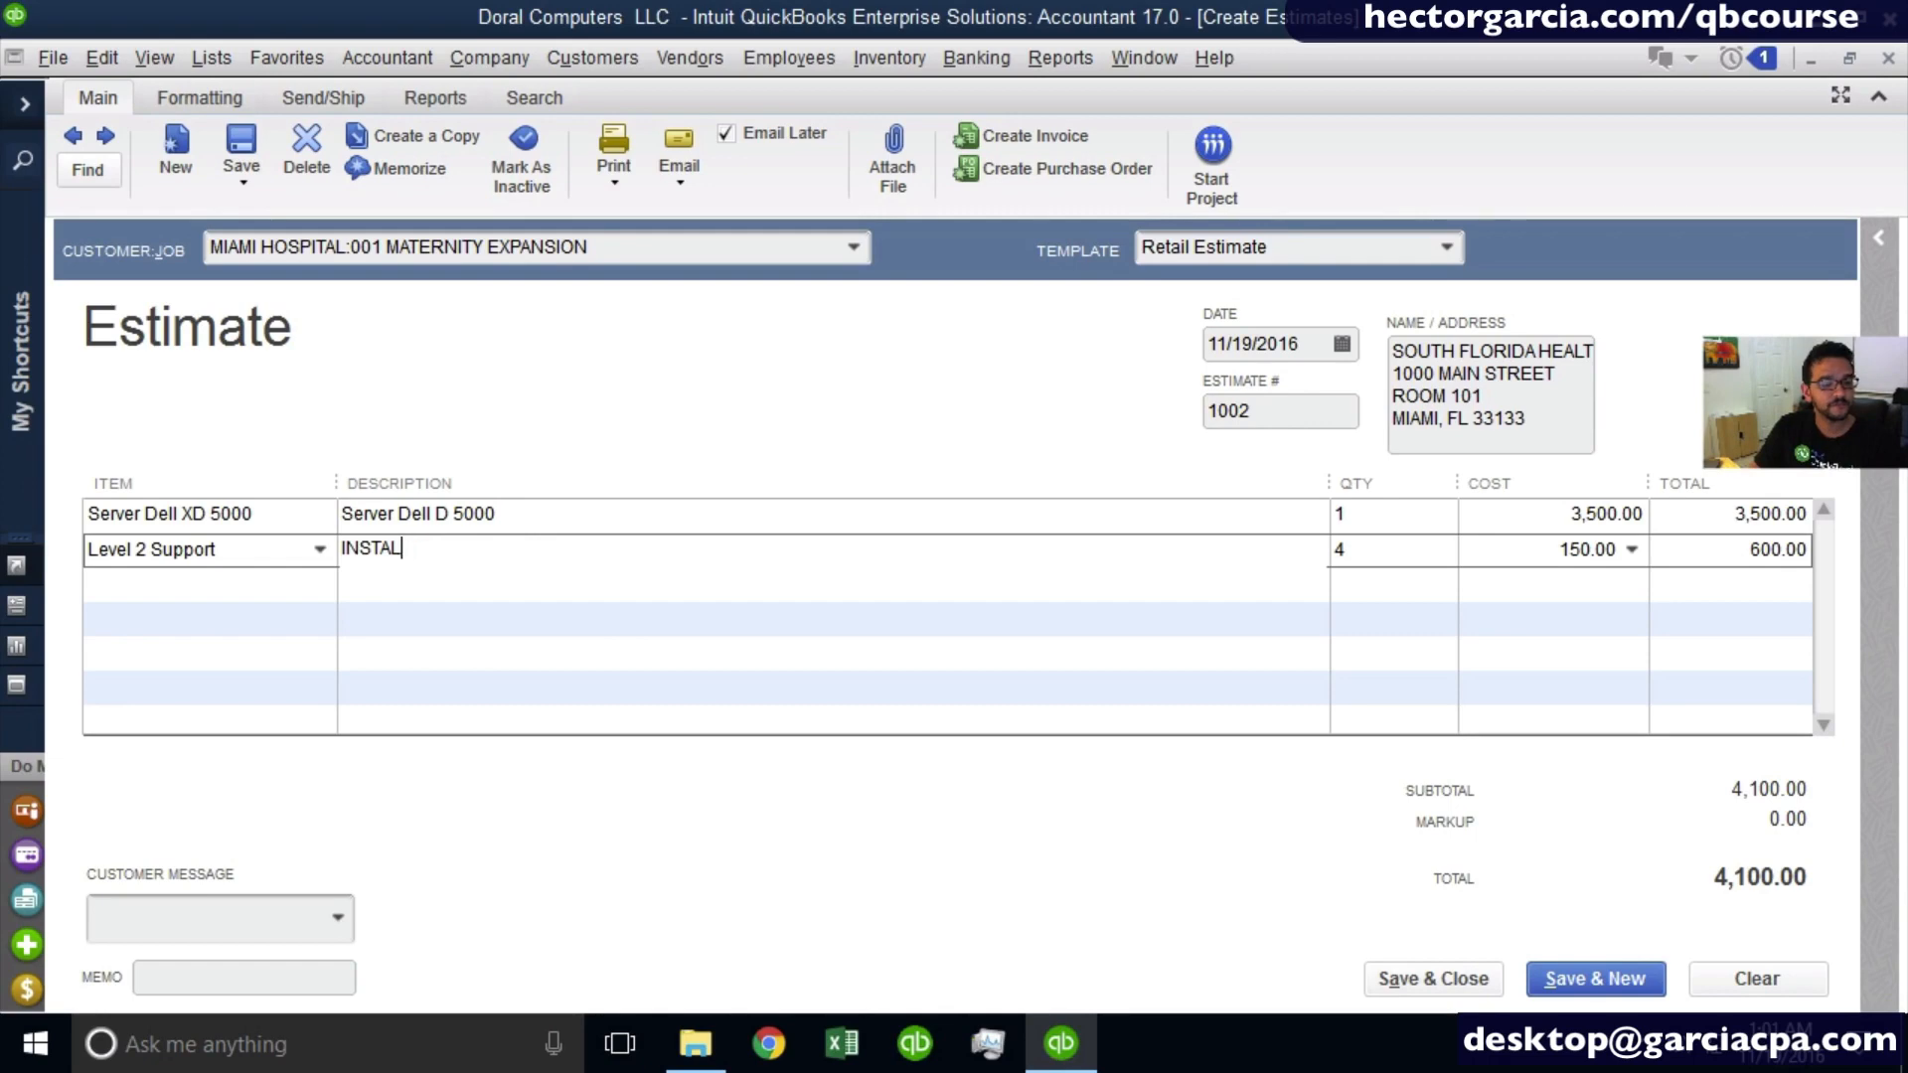
pyautogui.write('LATION OF SERVER')
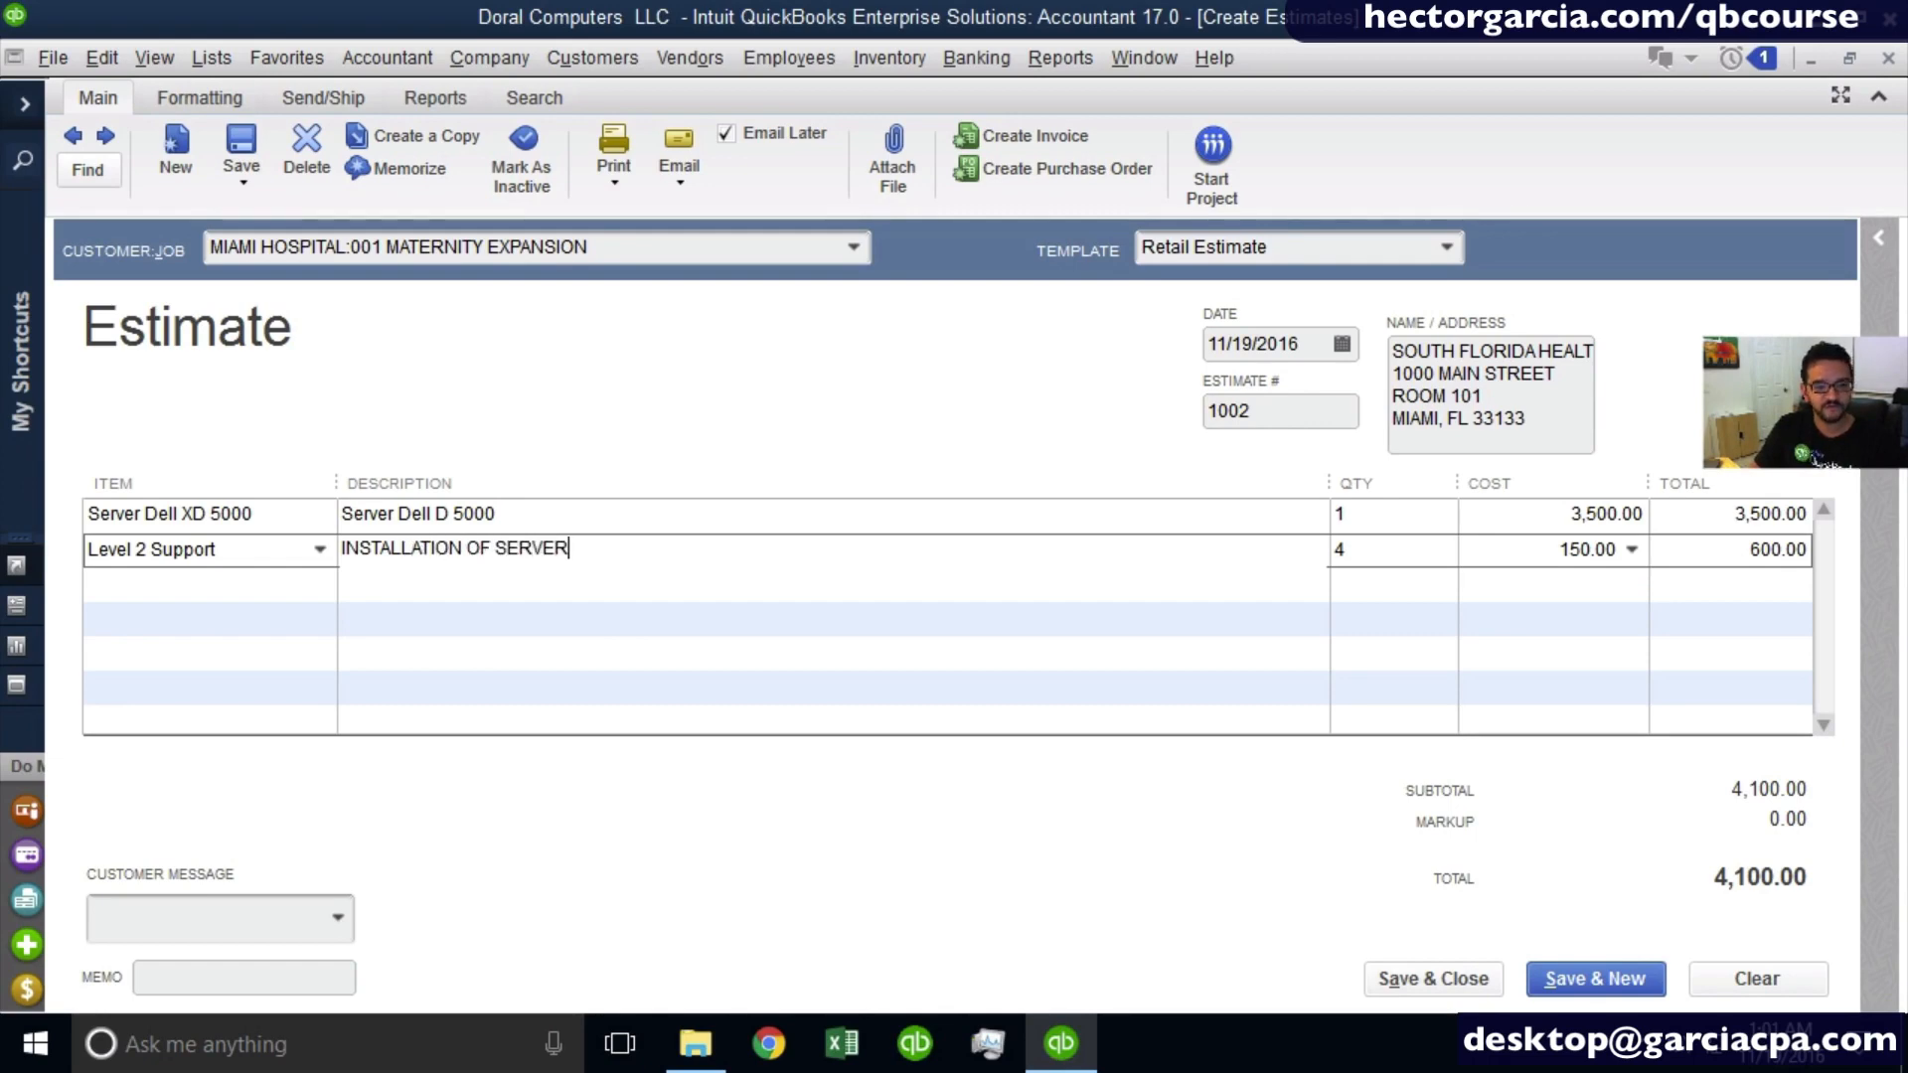
pyautogui.press('Tab')
pyautogui.press('Tab')
pyautogui.press('Tab')
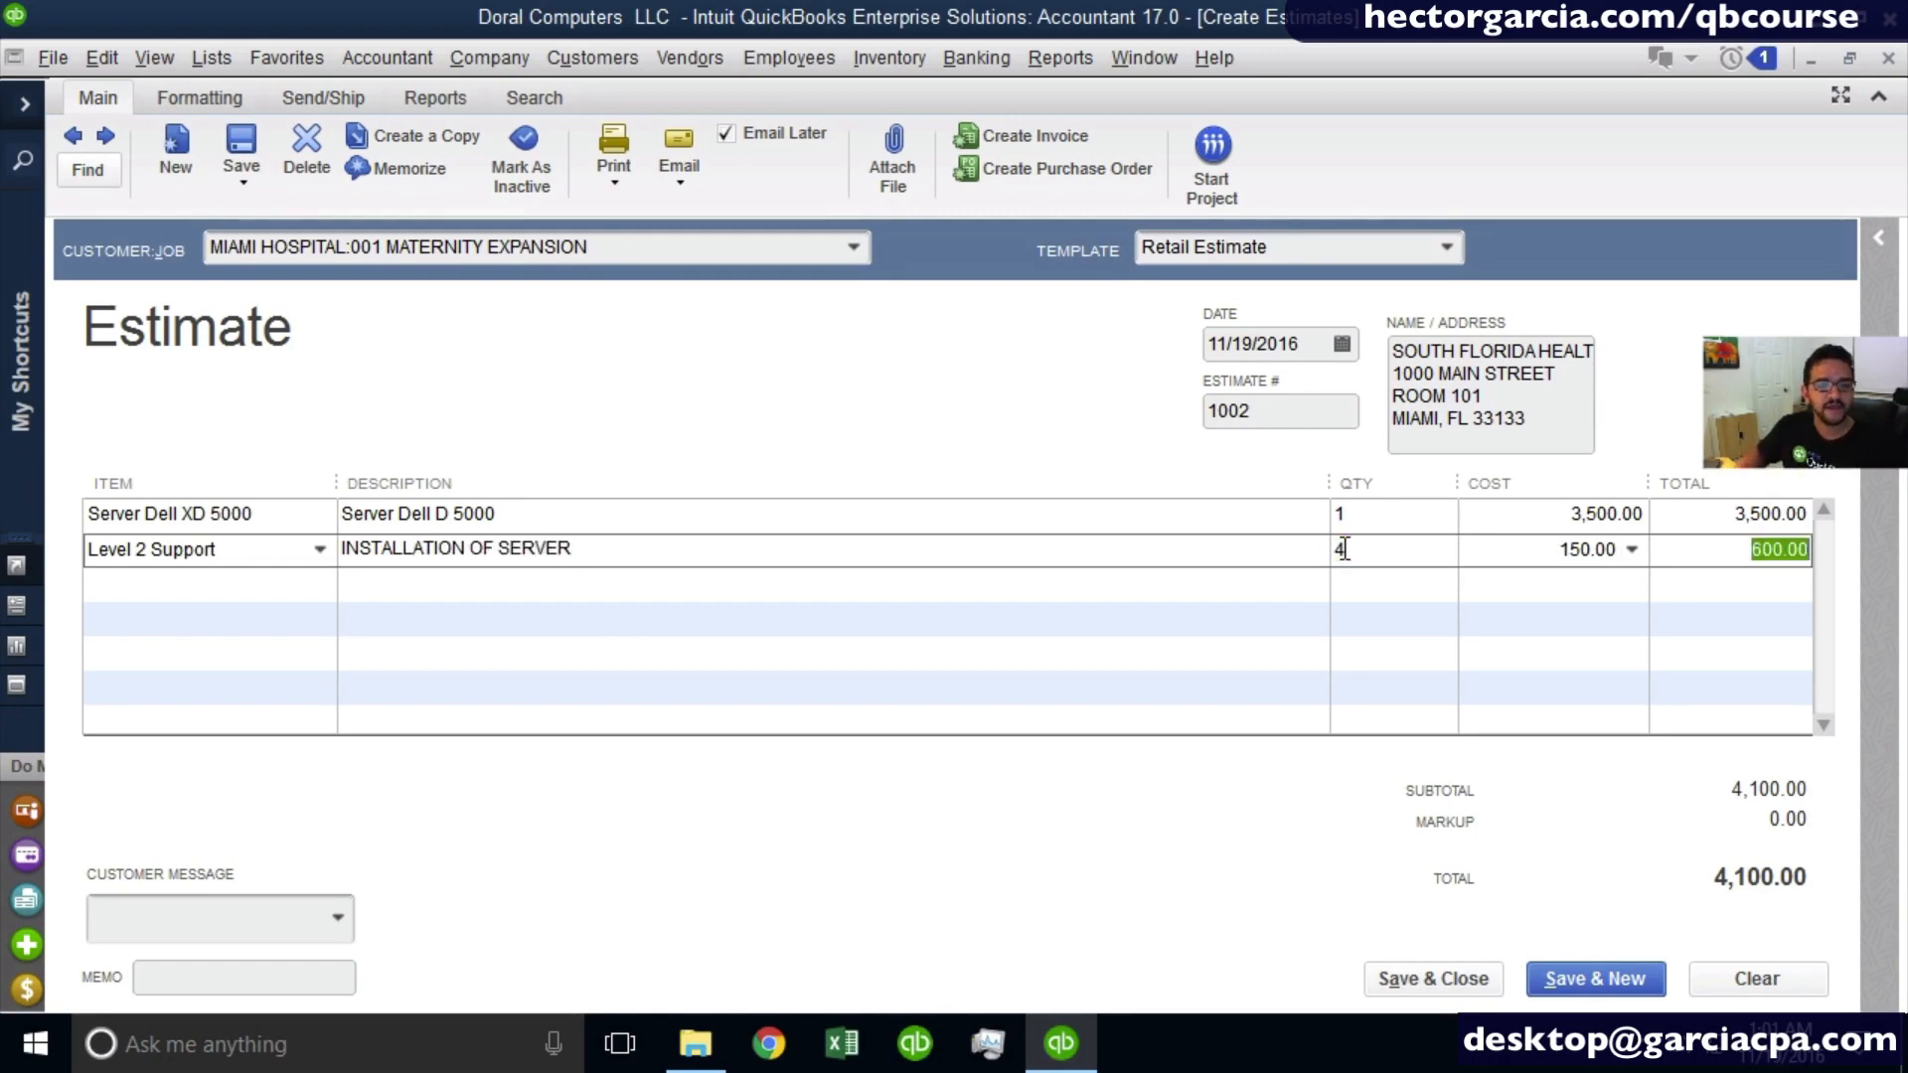
pyautogui.press('Tab')
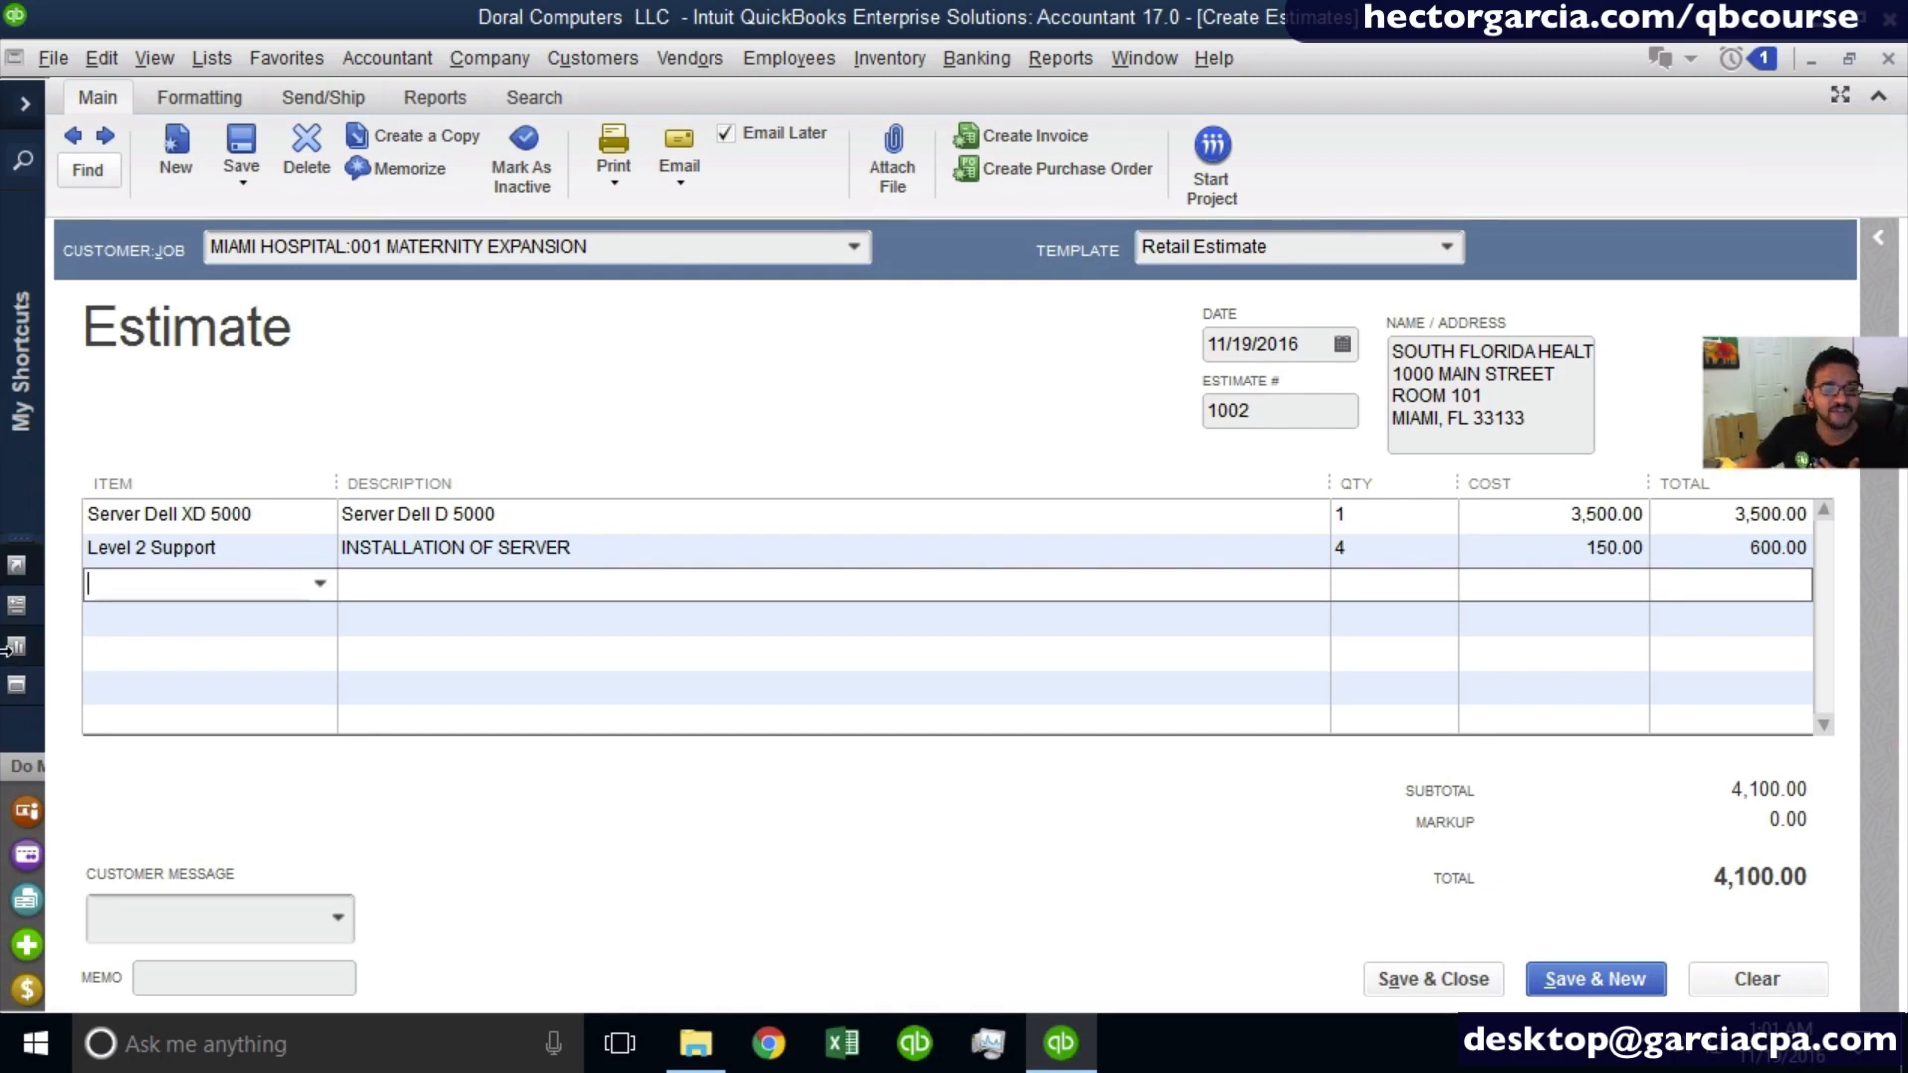
# - Leave one blank line and add the Laptop Dell X 300 item to the estimate with a quantity of 25
pyautogui.click(156, 616)
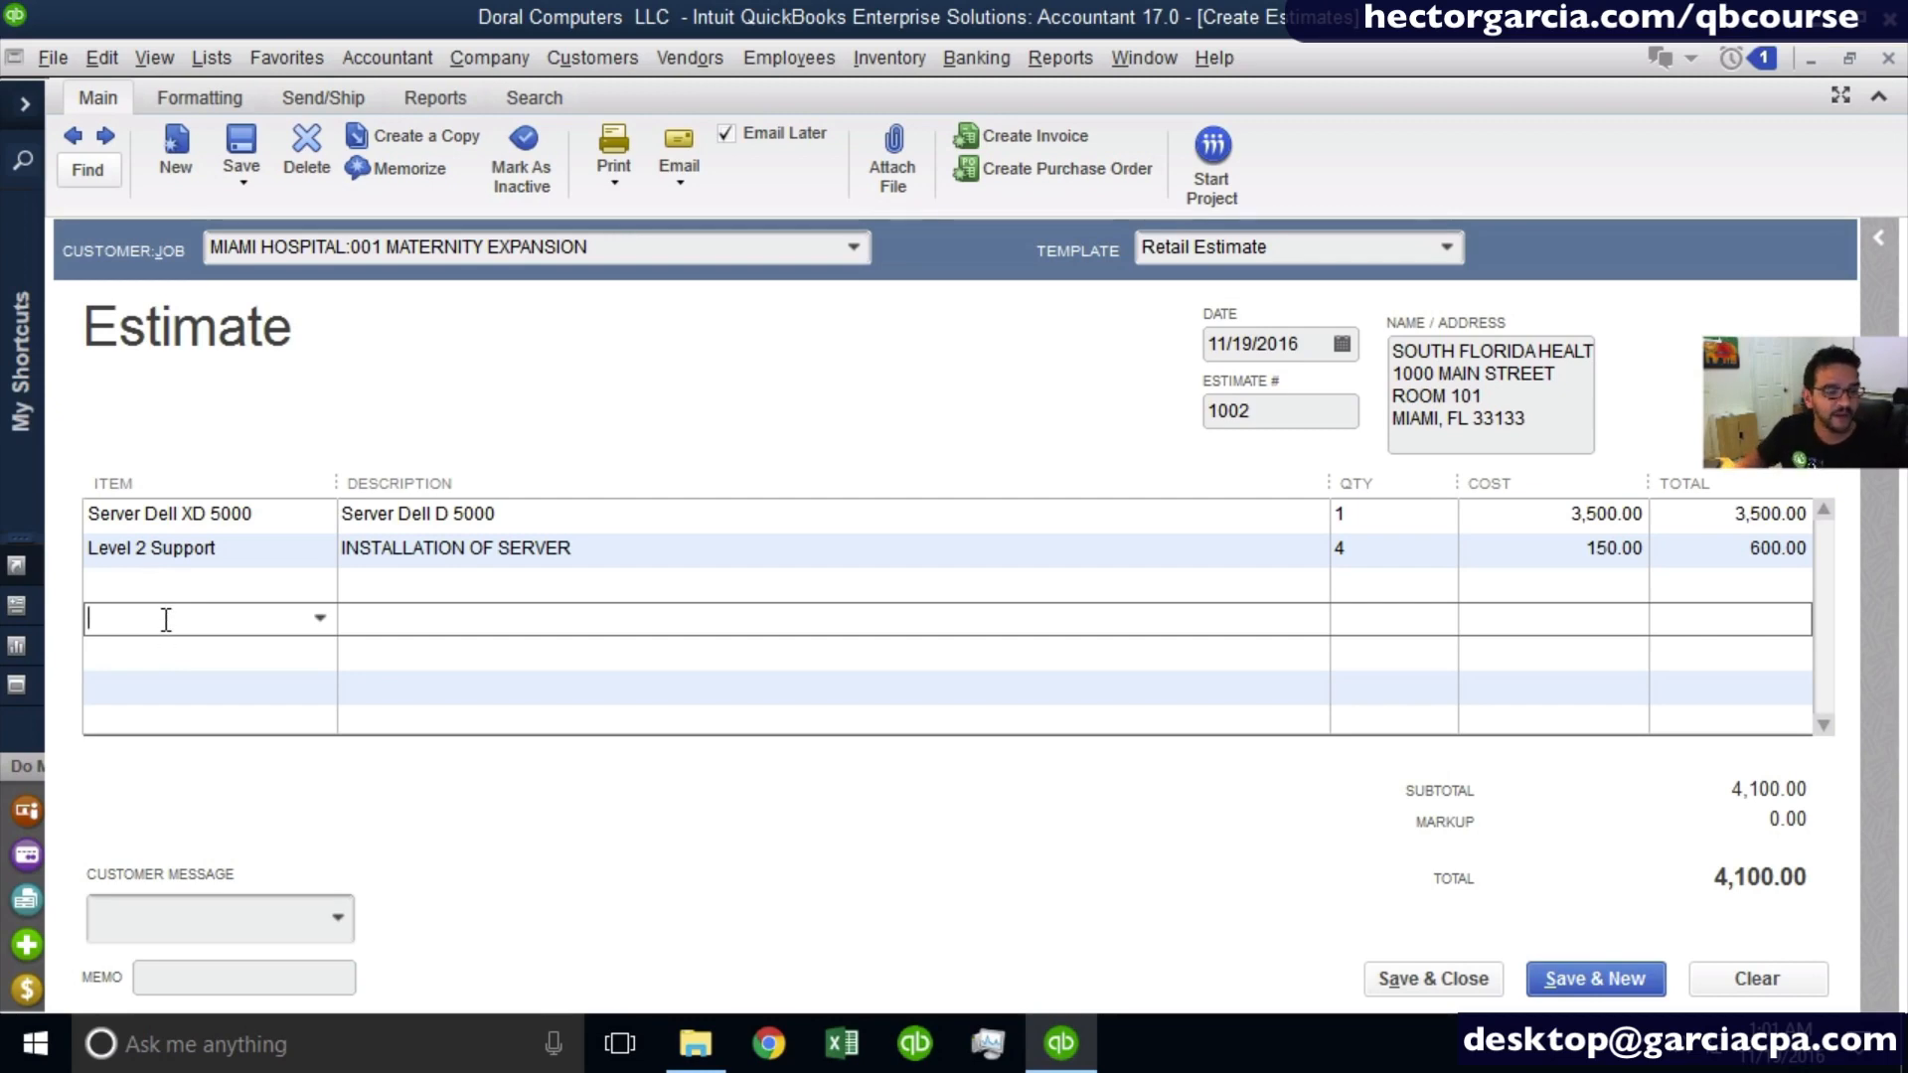
pyautogui.click(320, 618)
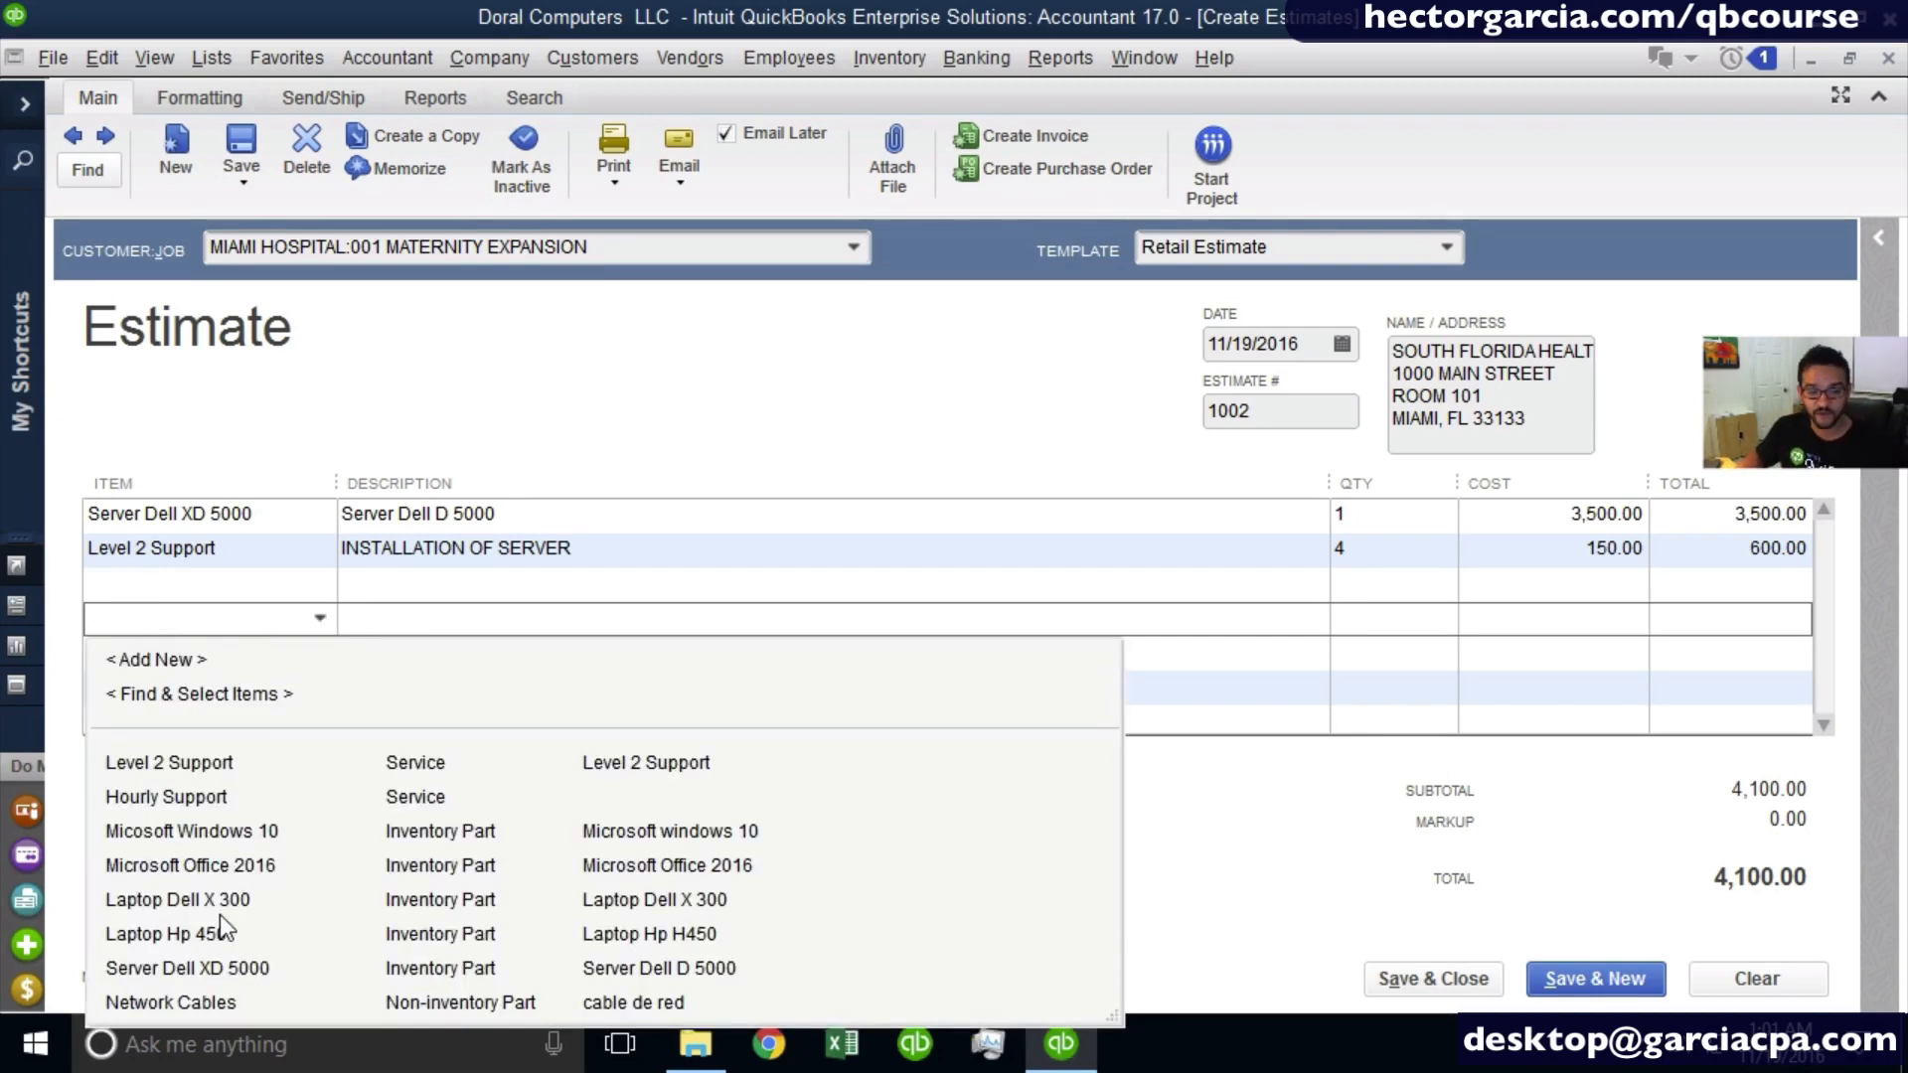
pyautogui.click(275, 901)
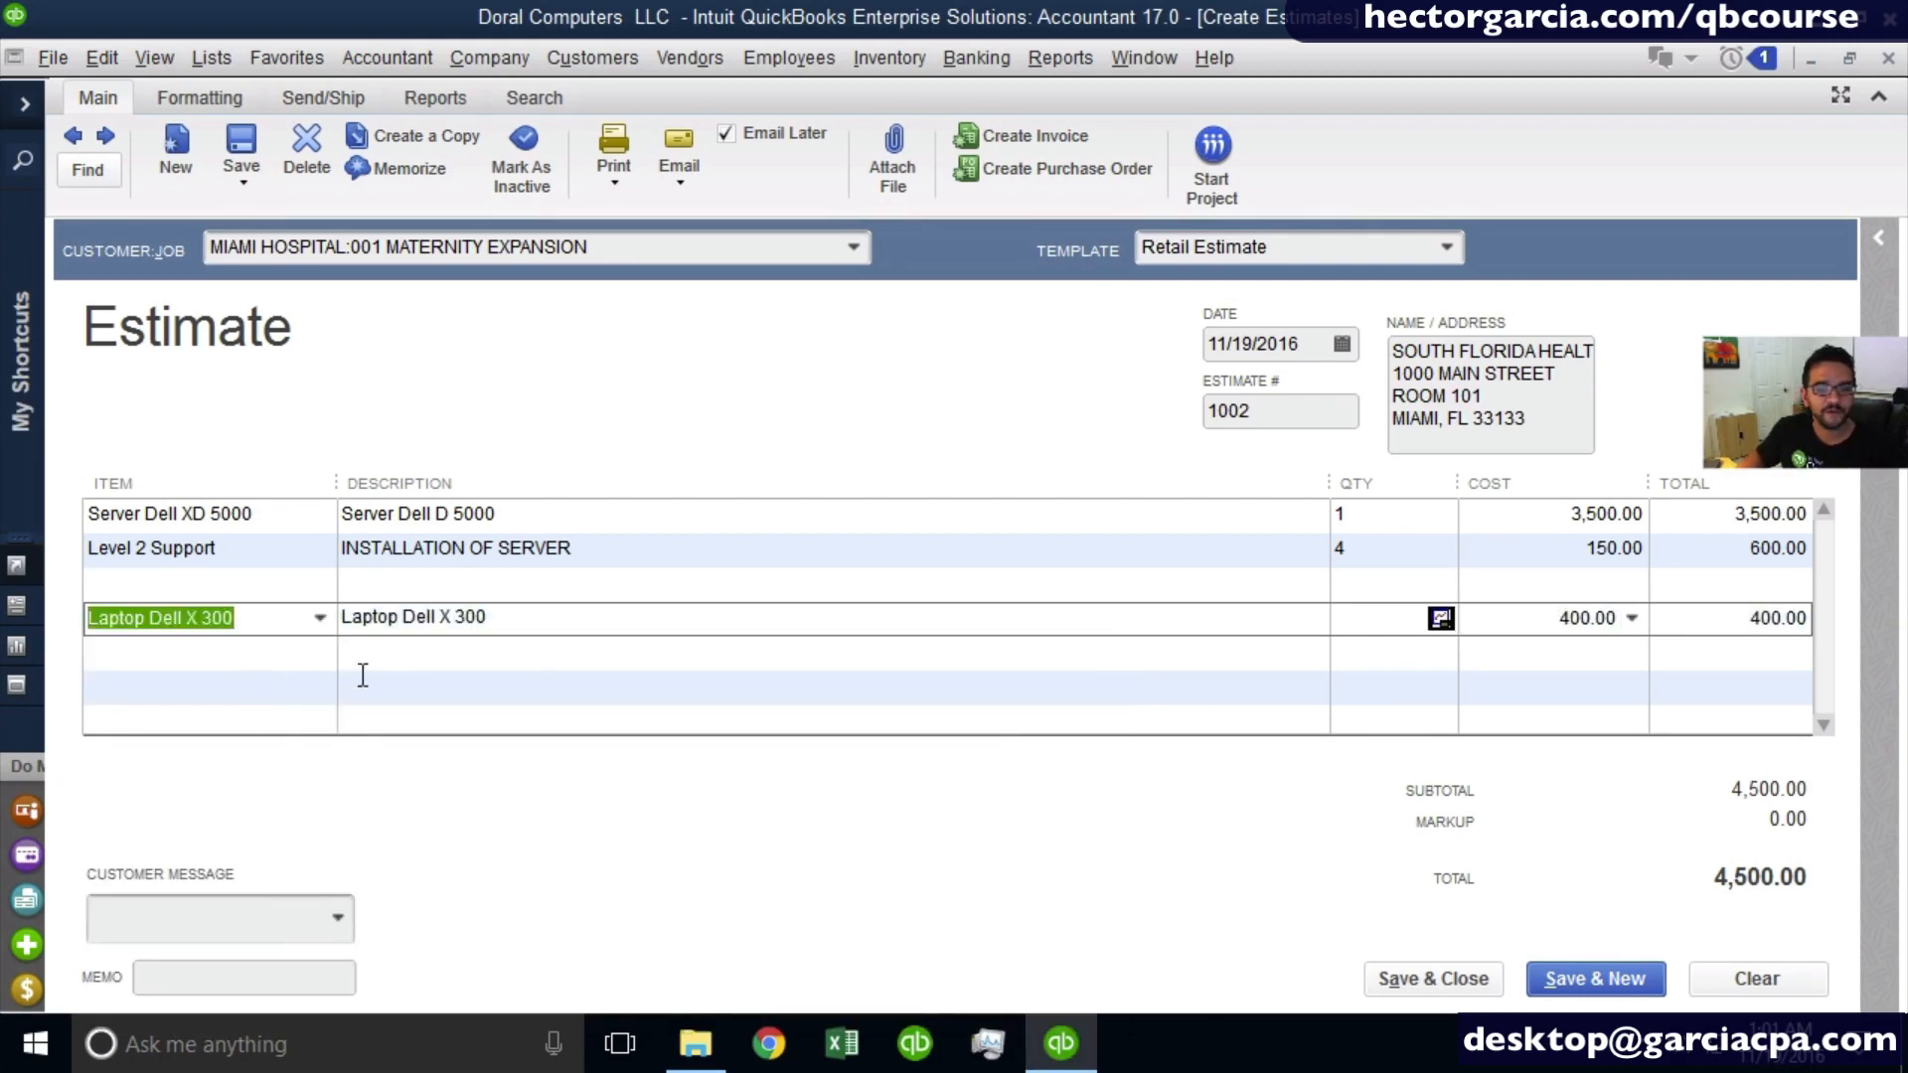
pyautogui.click(1351, 617)
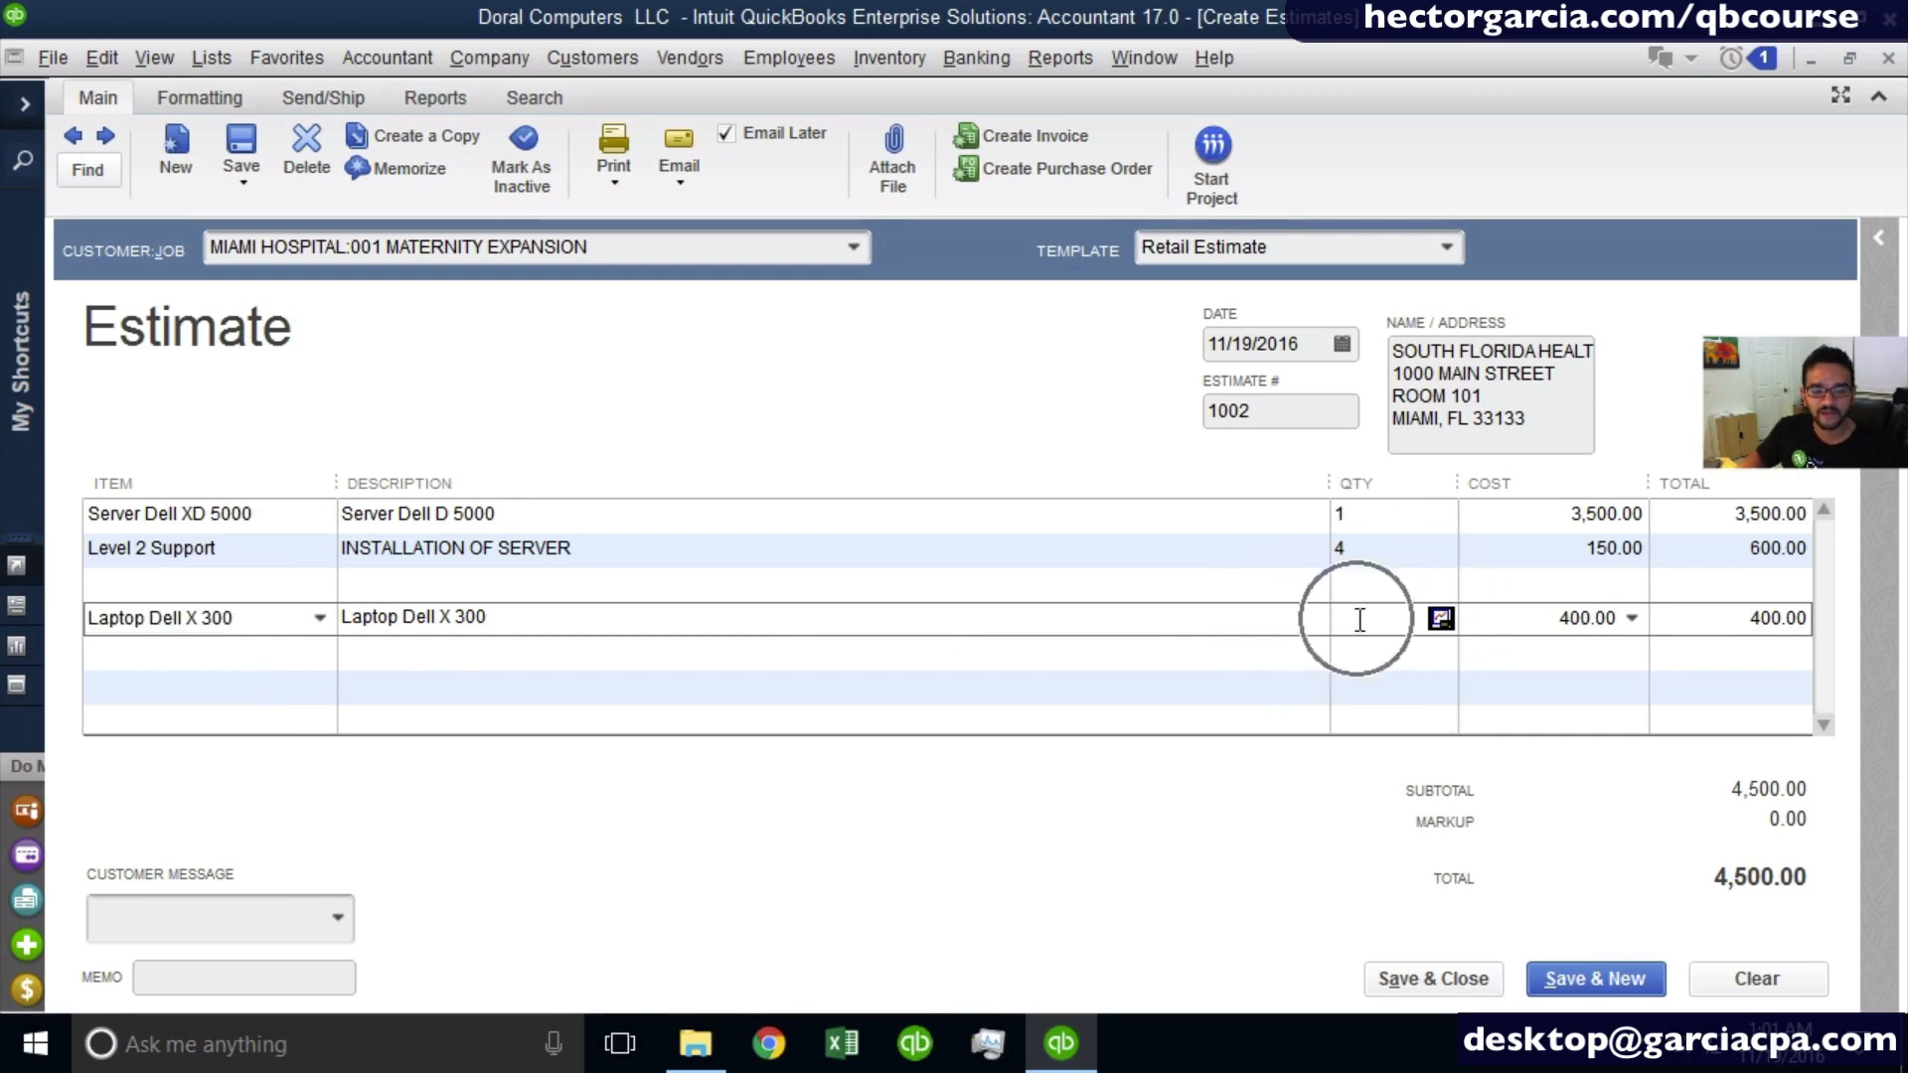
pyautogui.write('25')
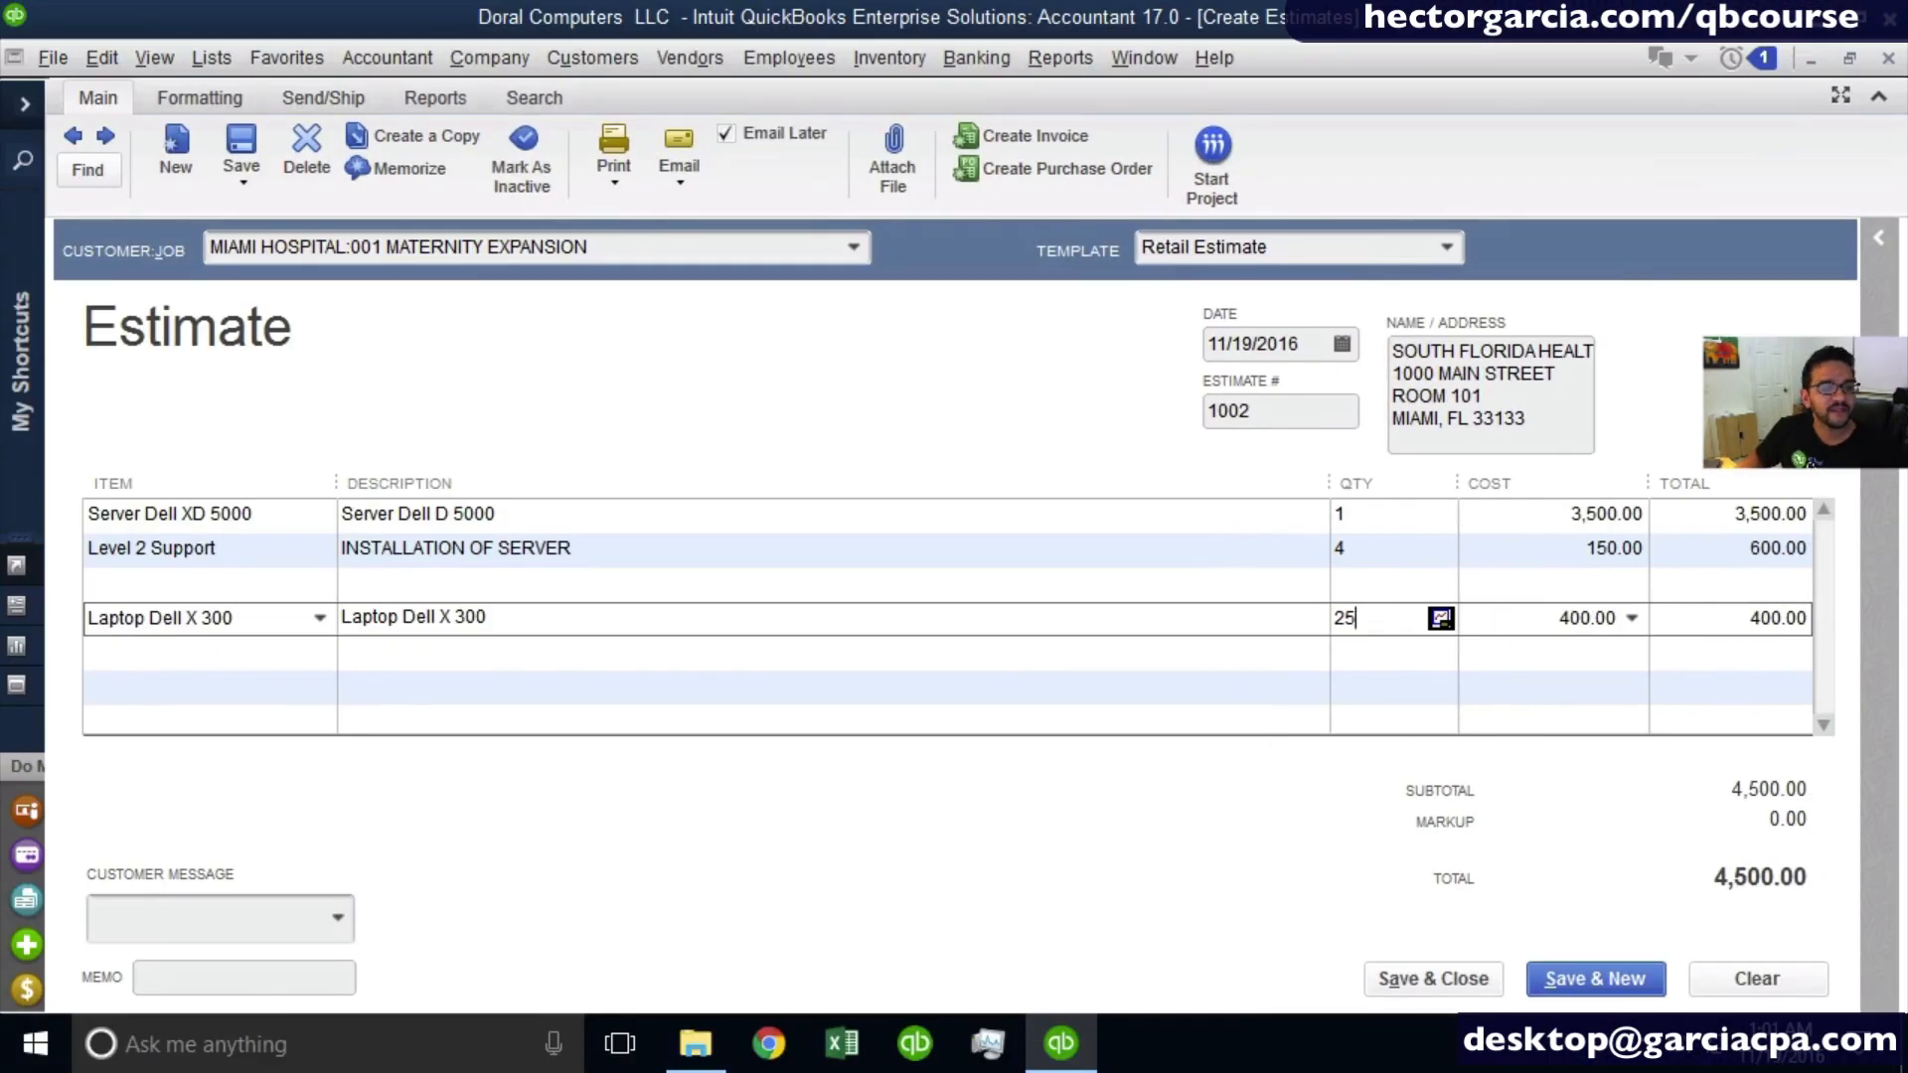
# - Add the Hourly Support service on the line directly below the Laptop Dell X 300
pyautogui.click(112, 664)
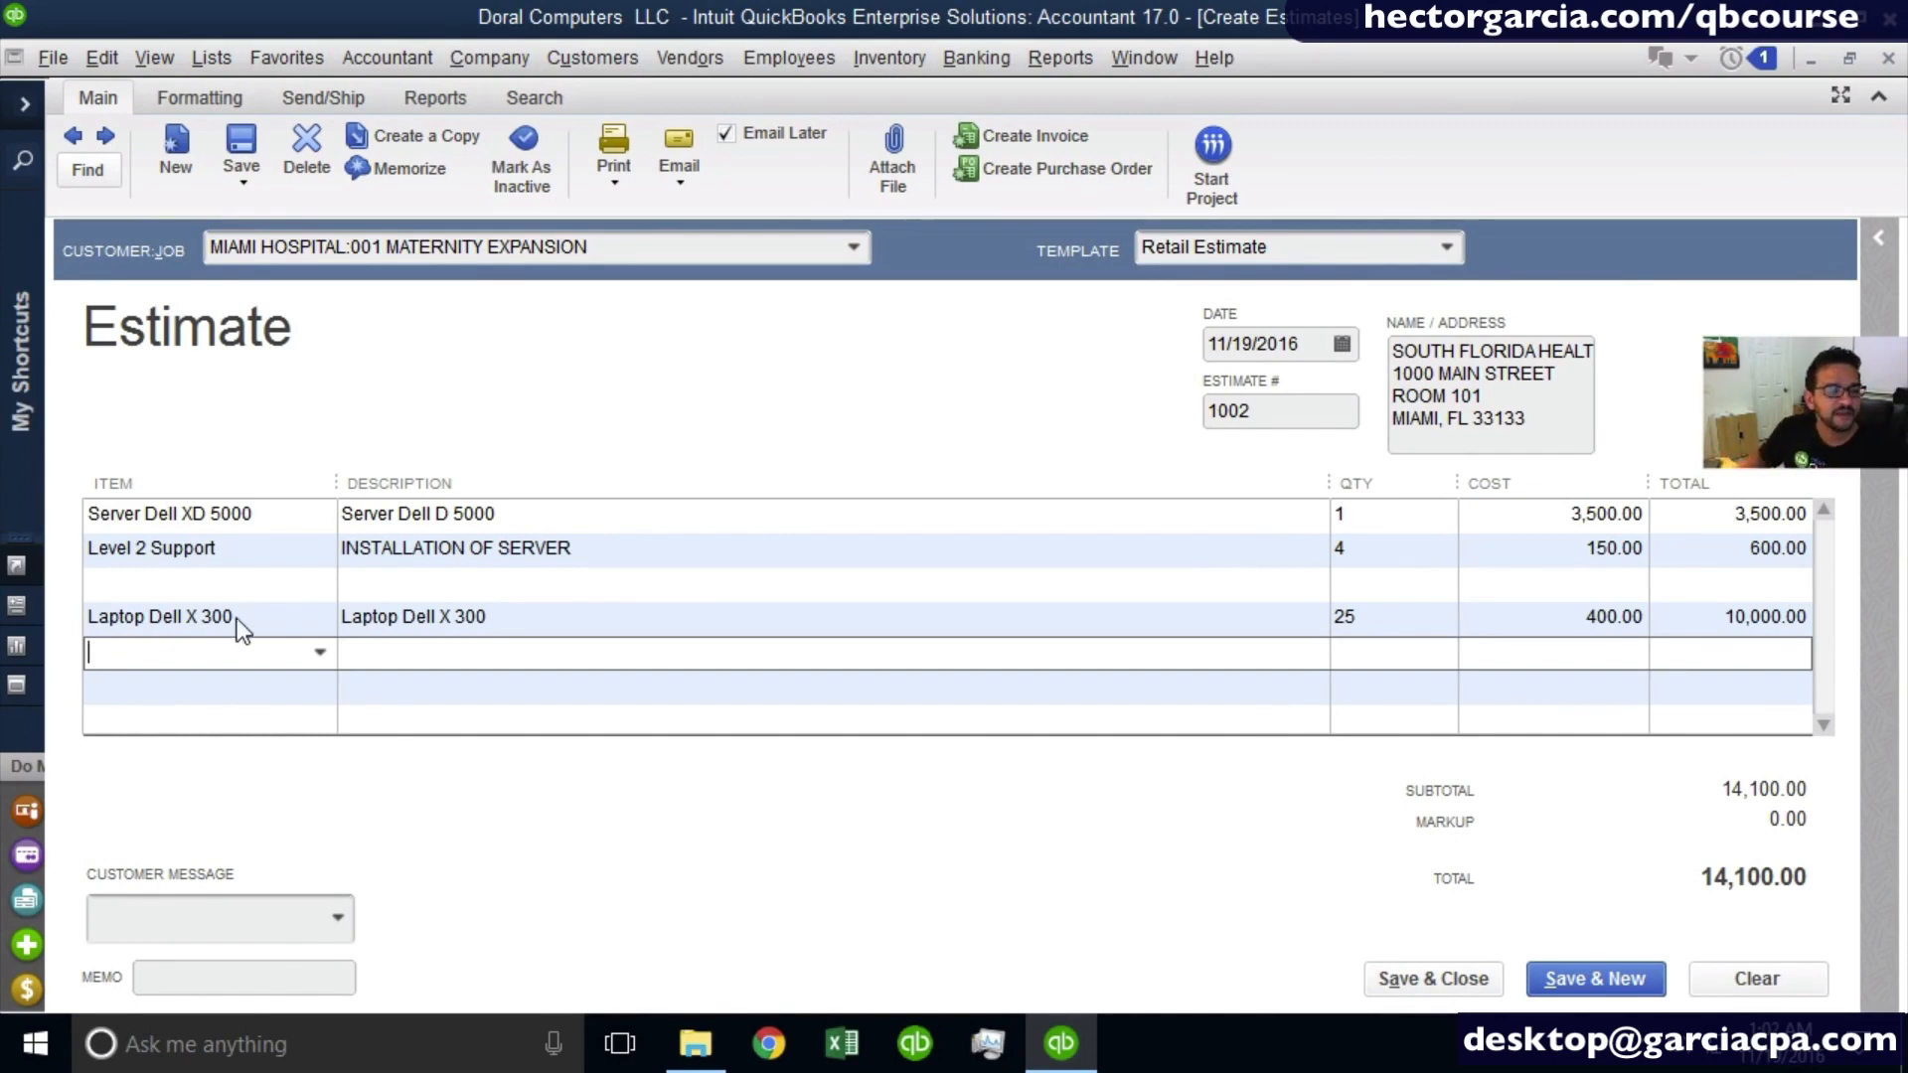
pyautogui.click(330, 664)
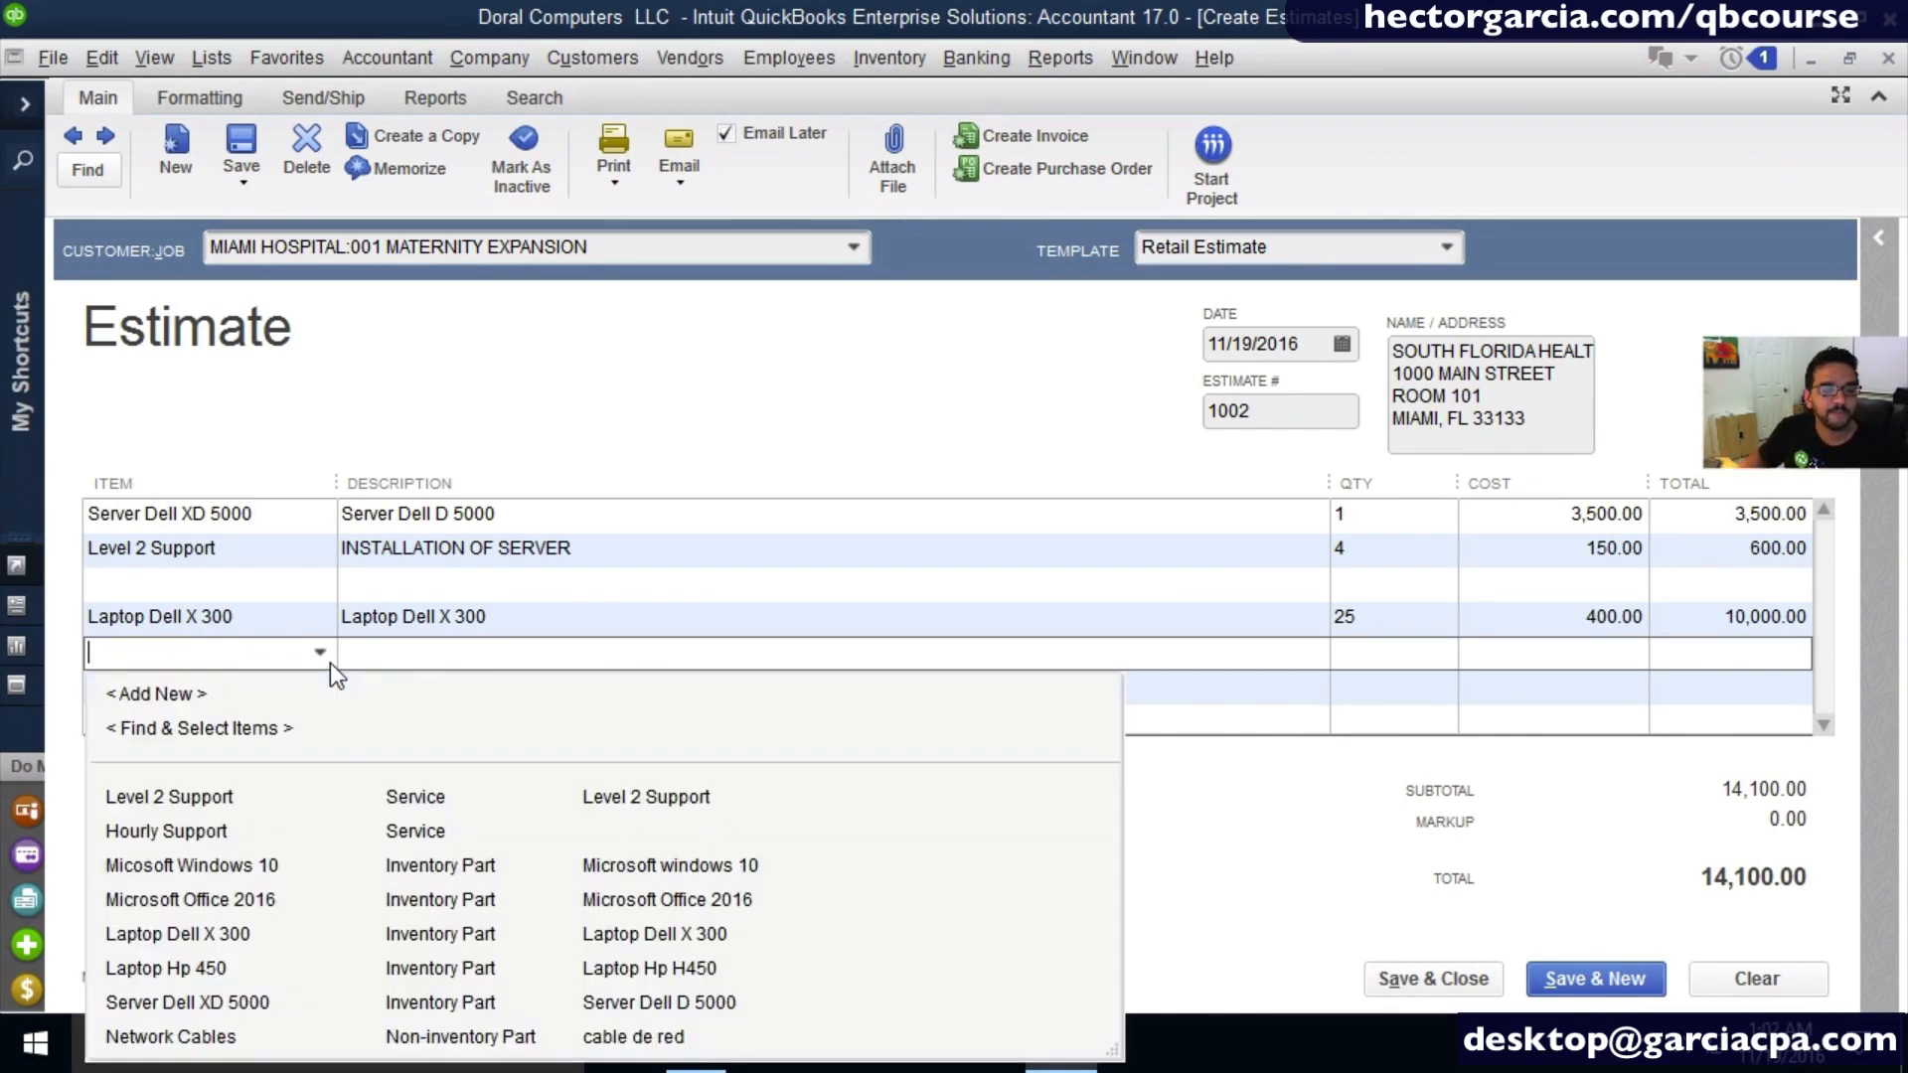
pyautogui.click(219, 845)
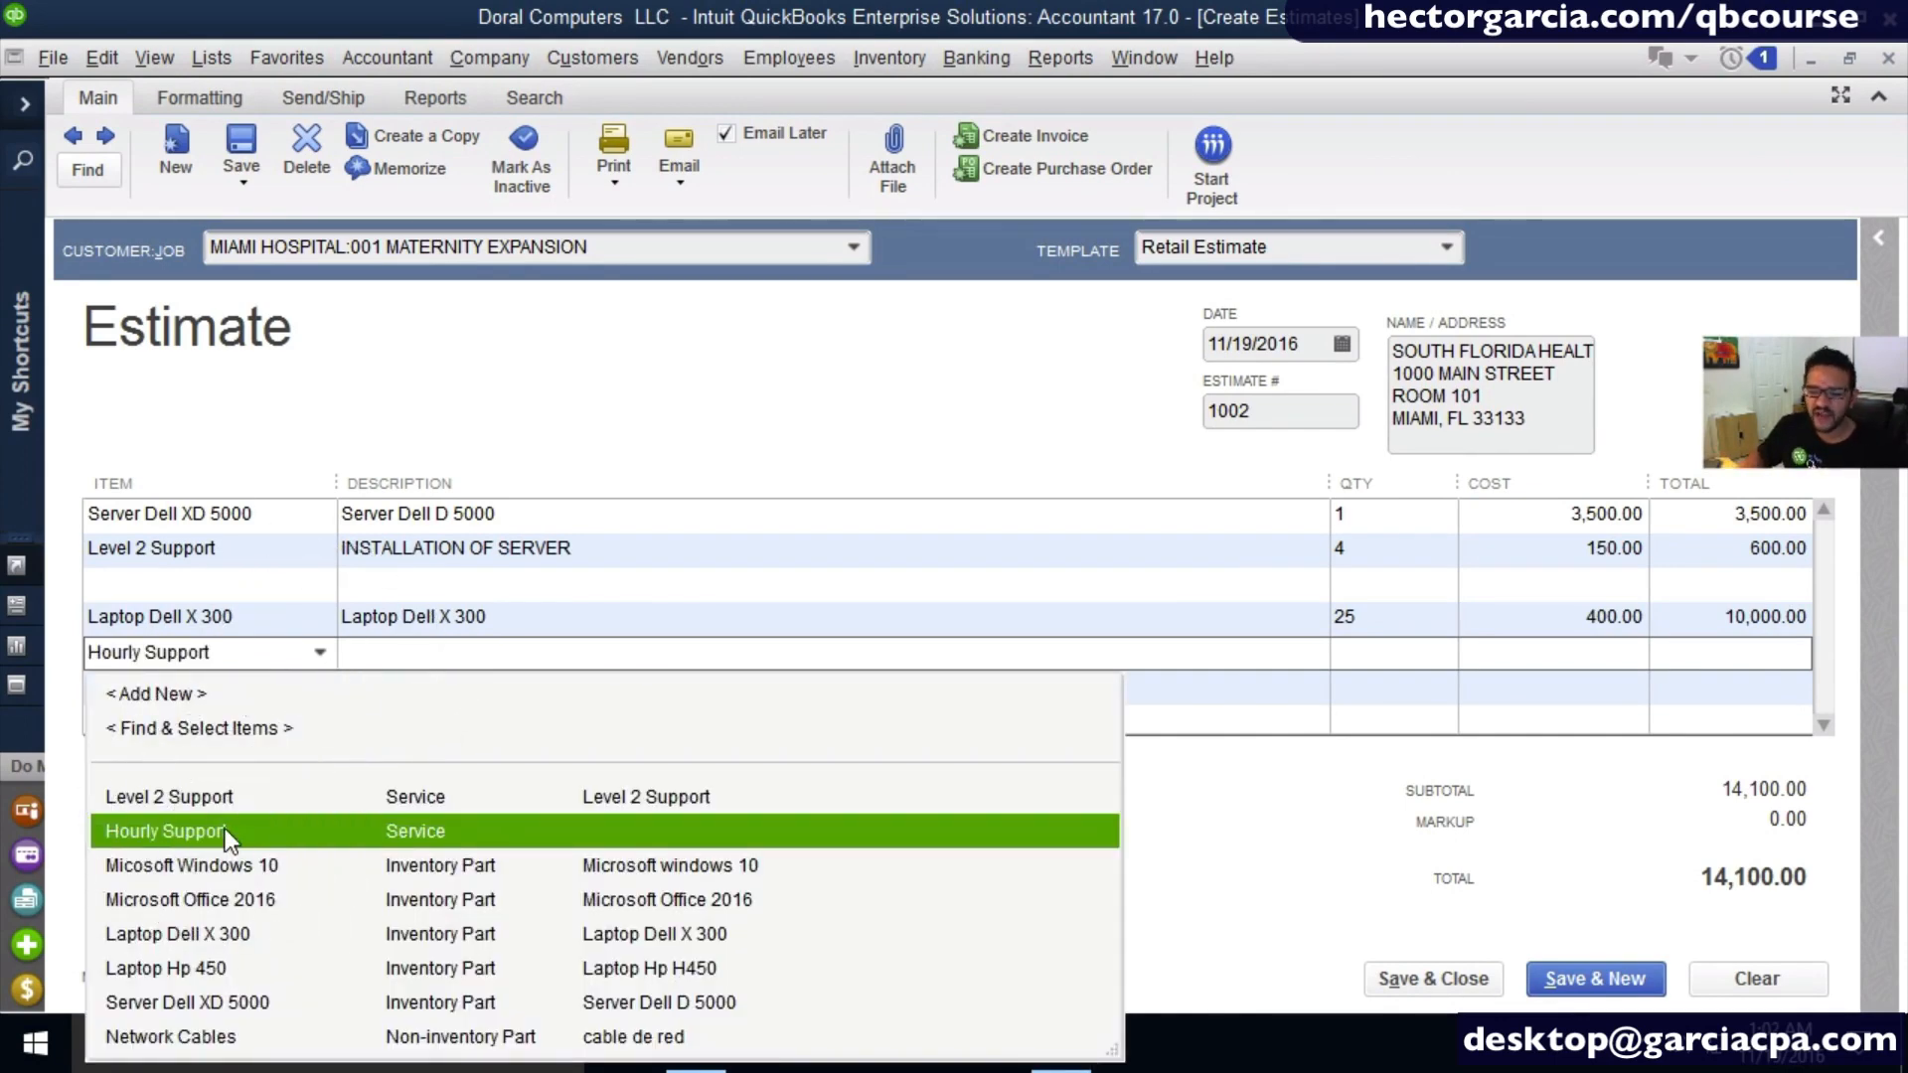
pyautogui.click(225, 830)
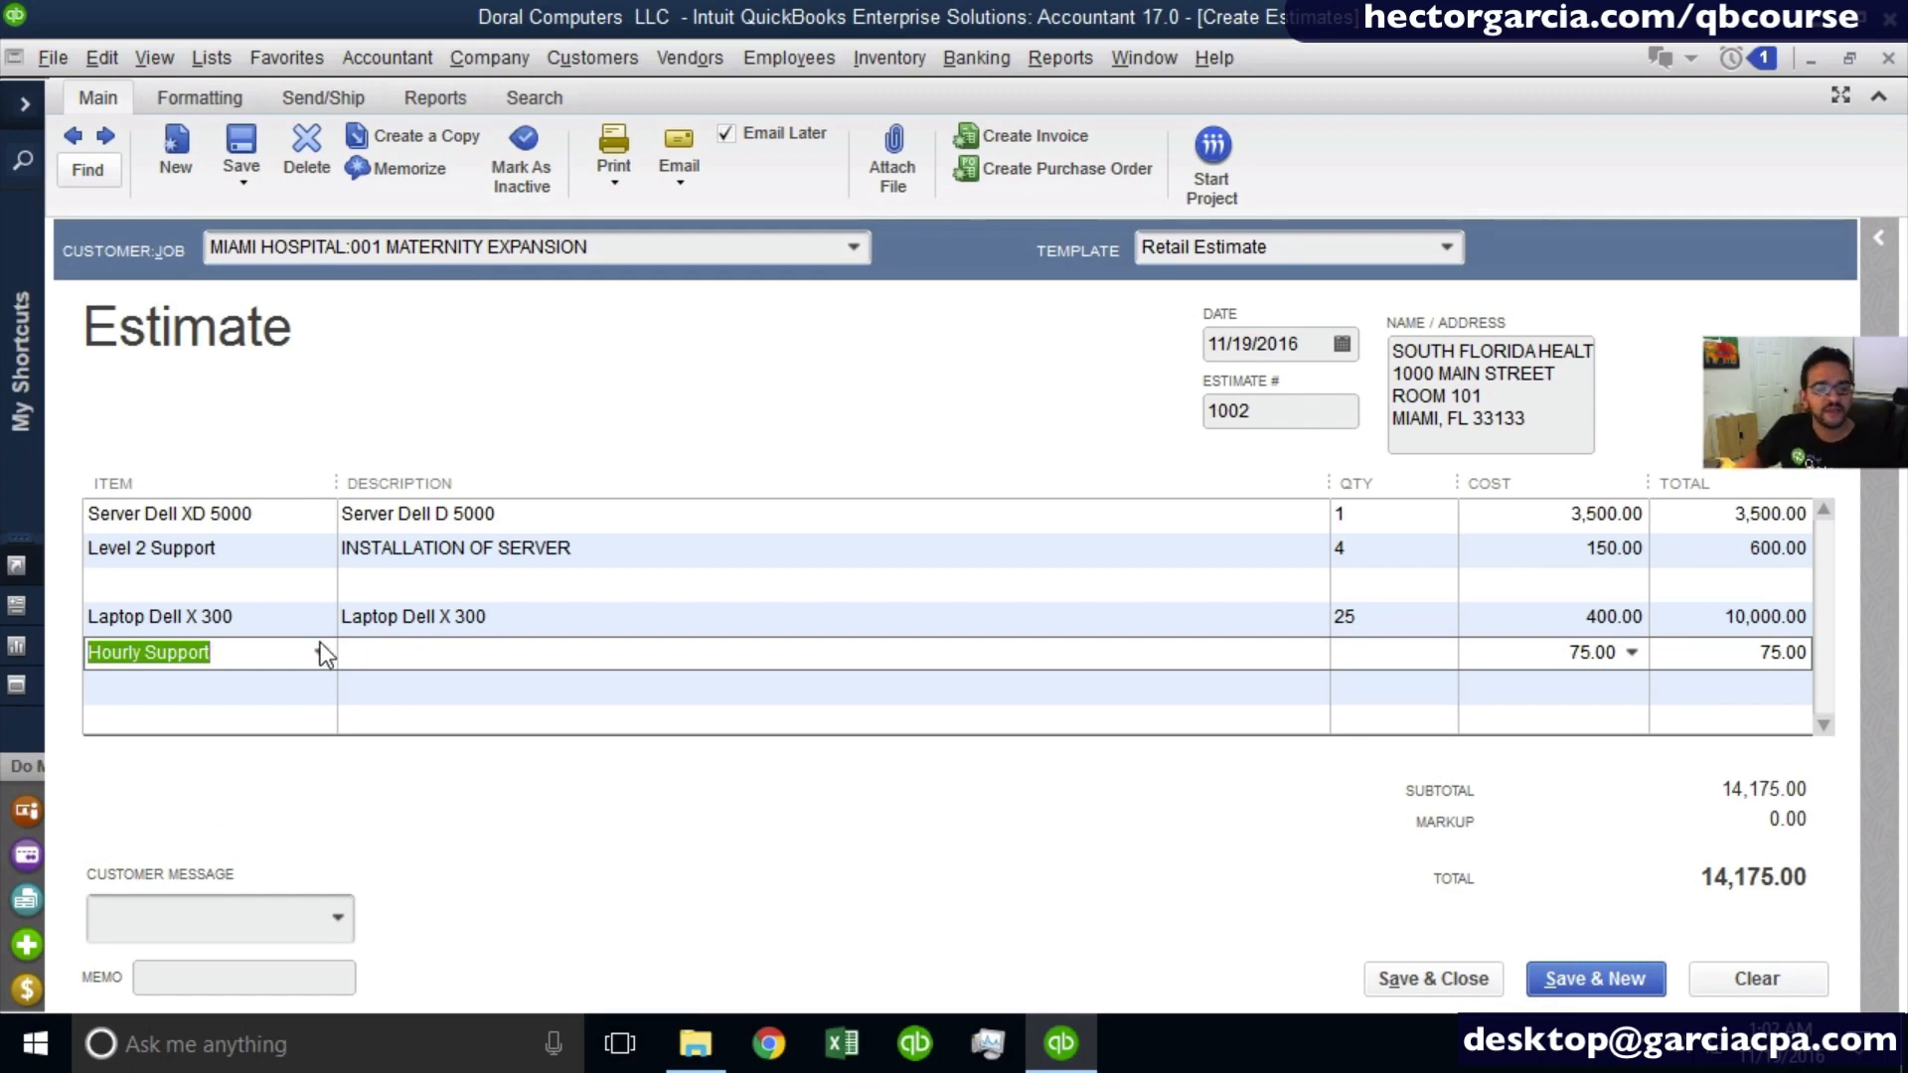
pyautogui.click(281, 648)
# - Enter "INSTALLATION OF LAPTOPS (1.5 HOURS PER UNIT)" as the Hourly Support line's description
pyautogui.click(360, 654)
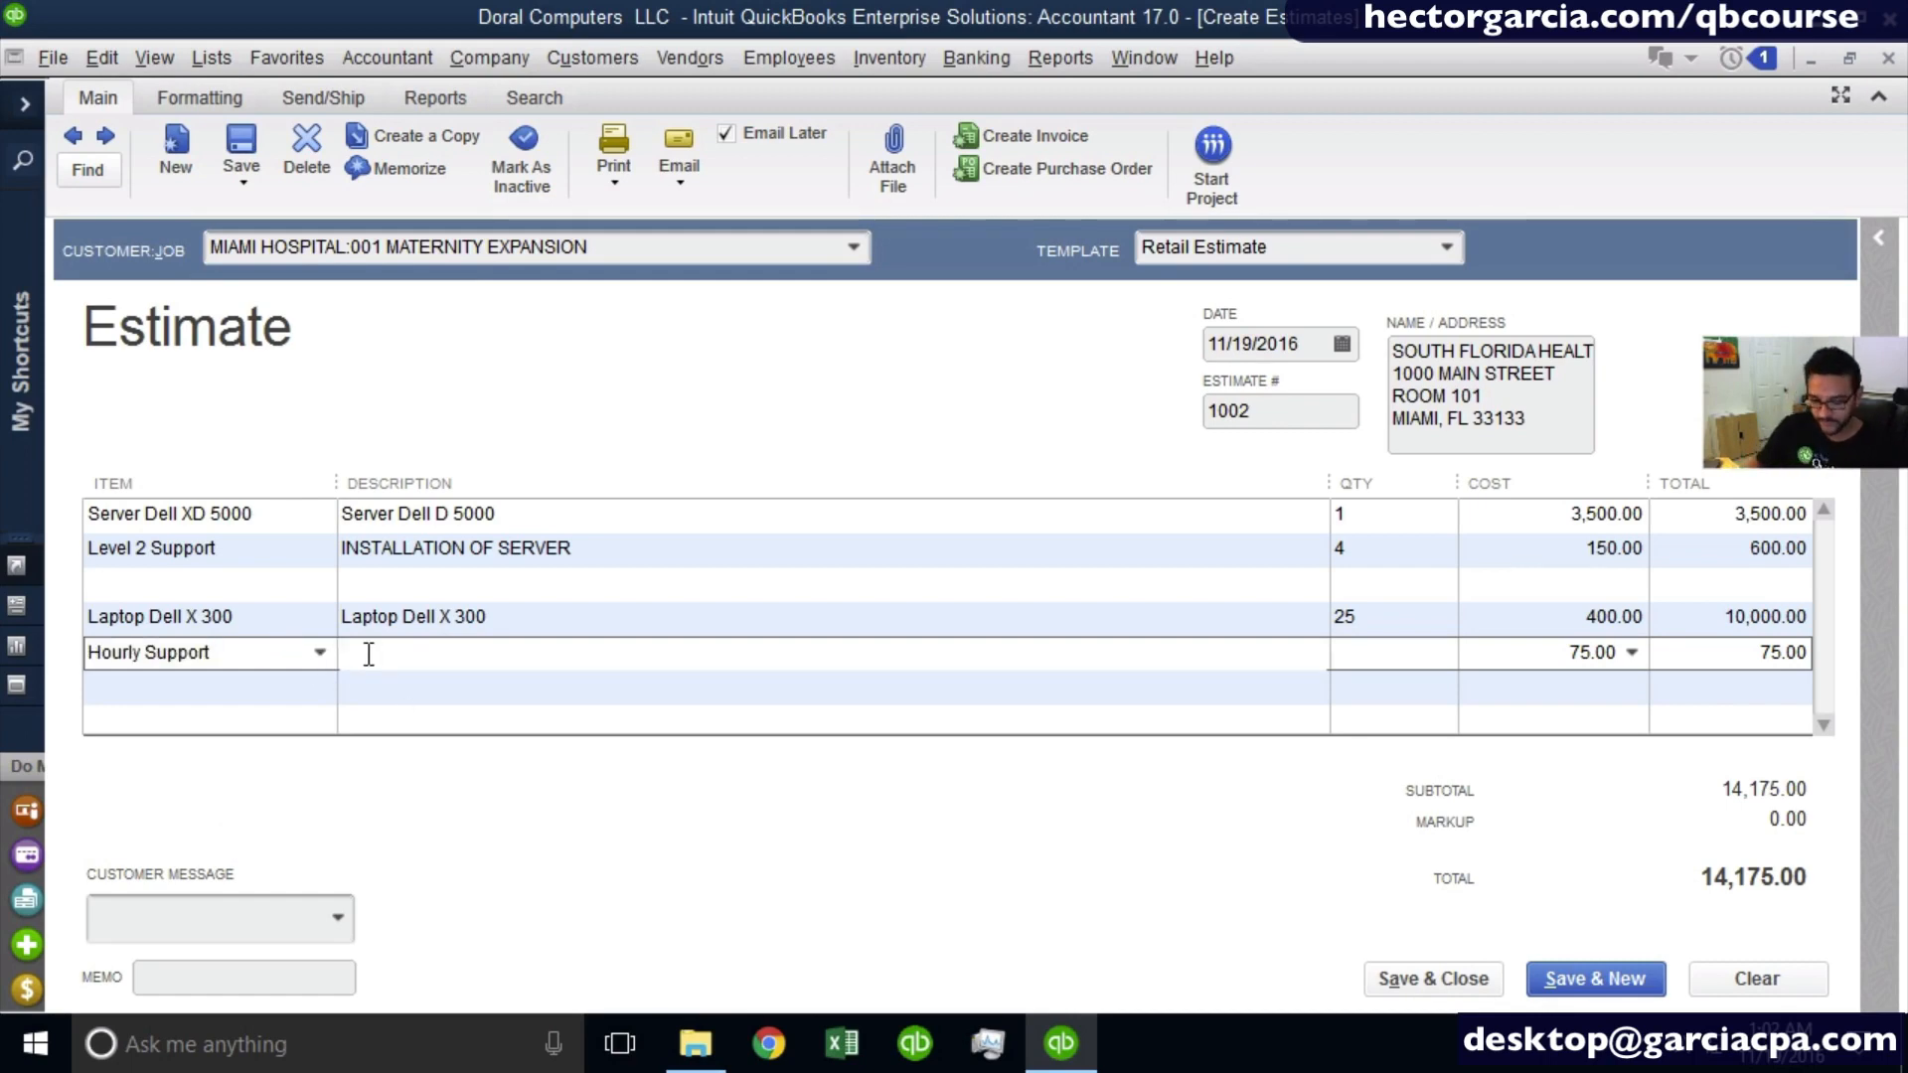
pyautogui.write('INSTALLATION')
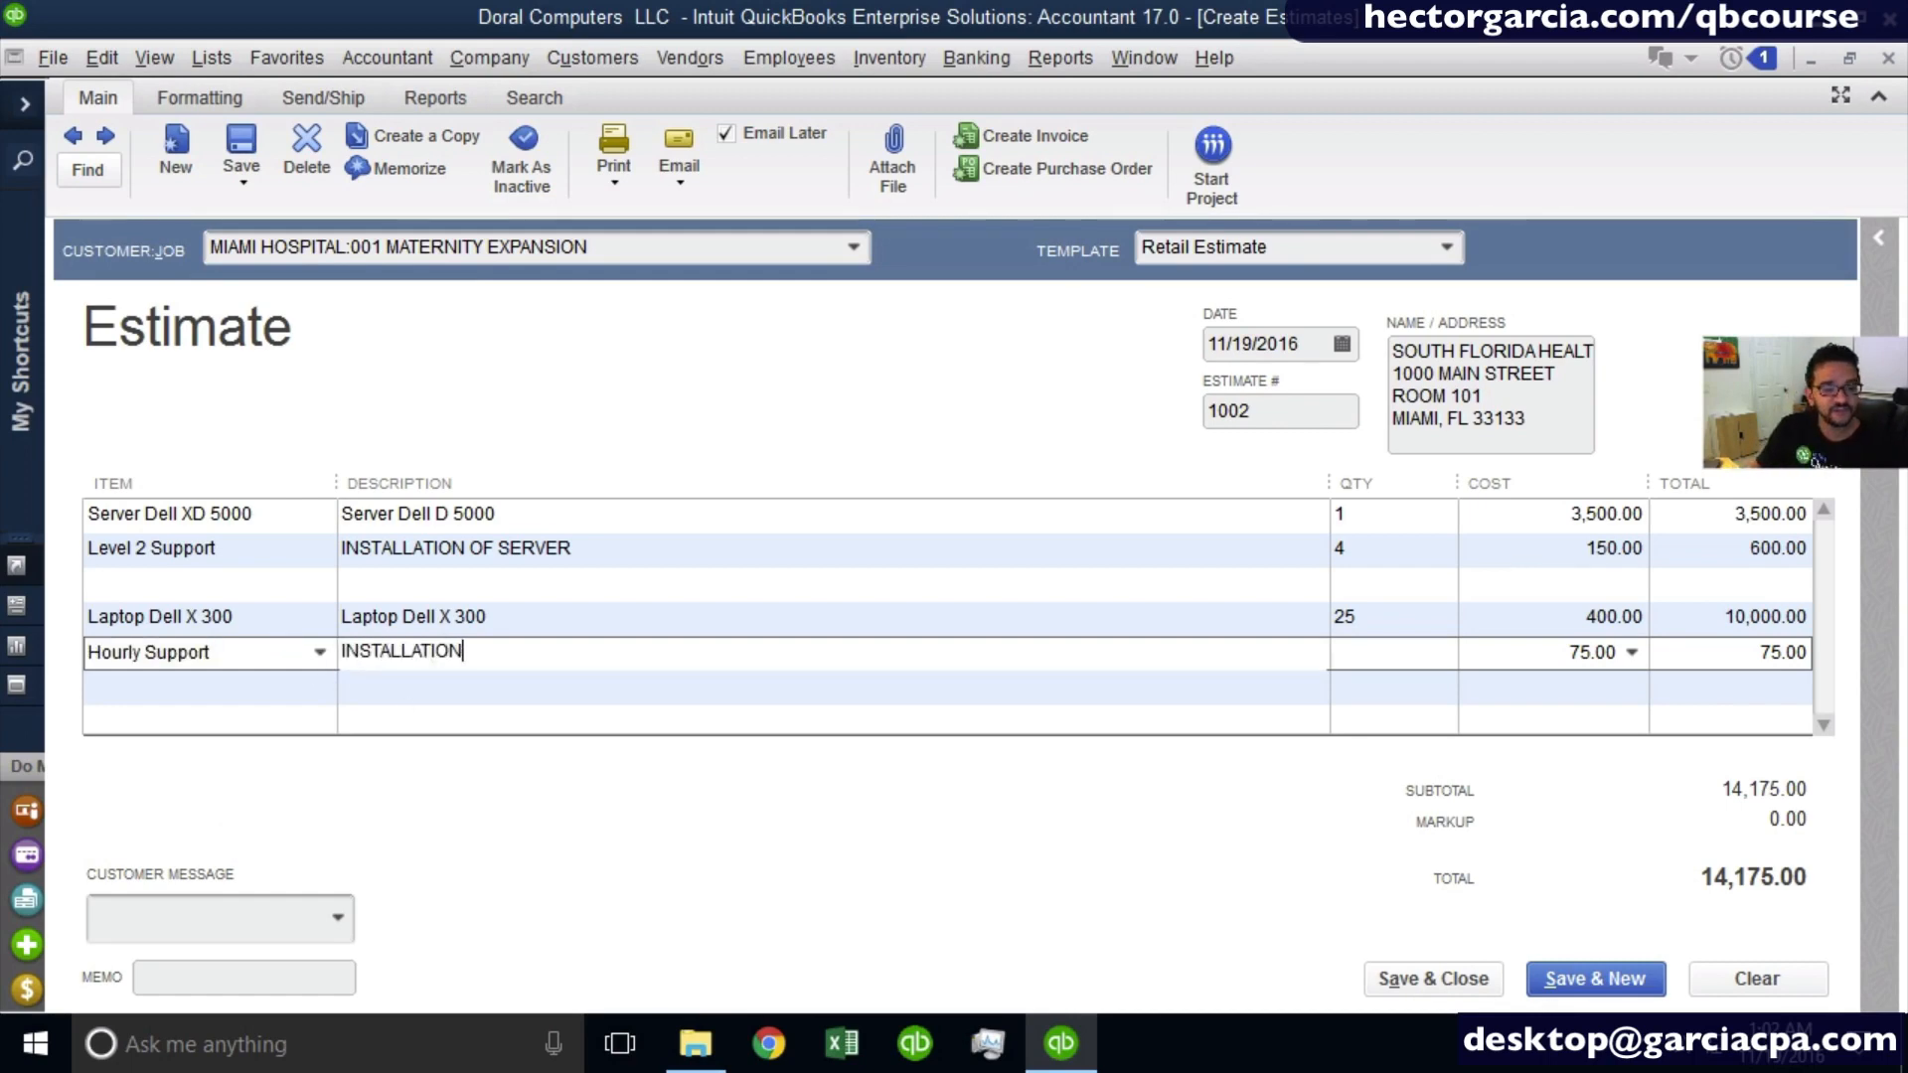
pyautogui.write(' OR')
pyautogui.press('BackSpace')
pyautogui.press('BackSpace')
pyautogui.write('F LAPTOPS')
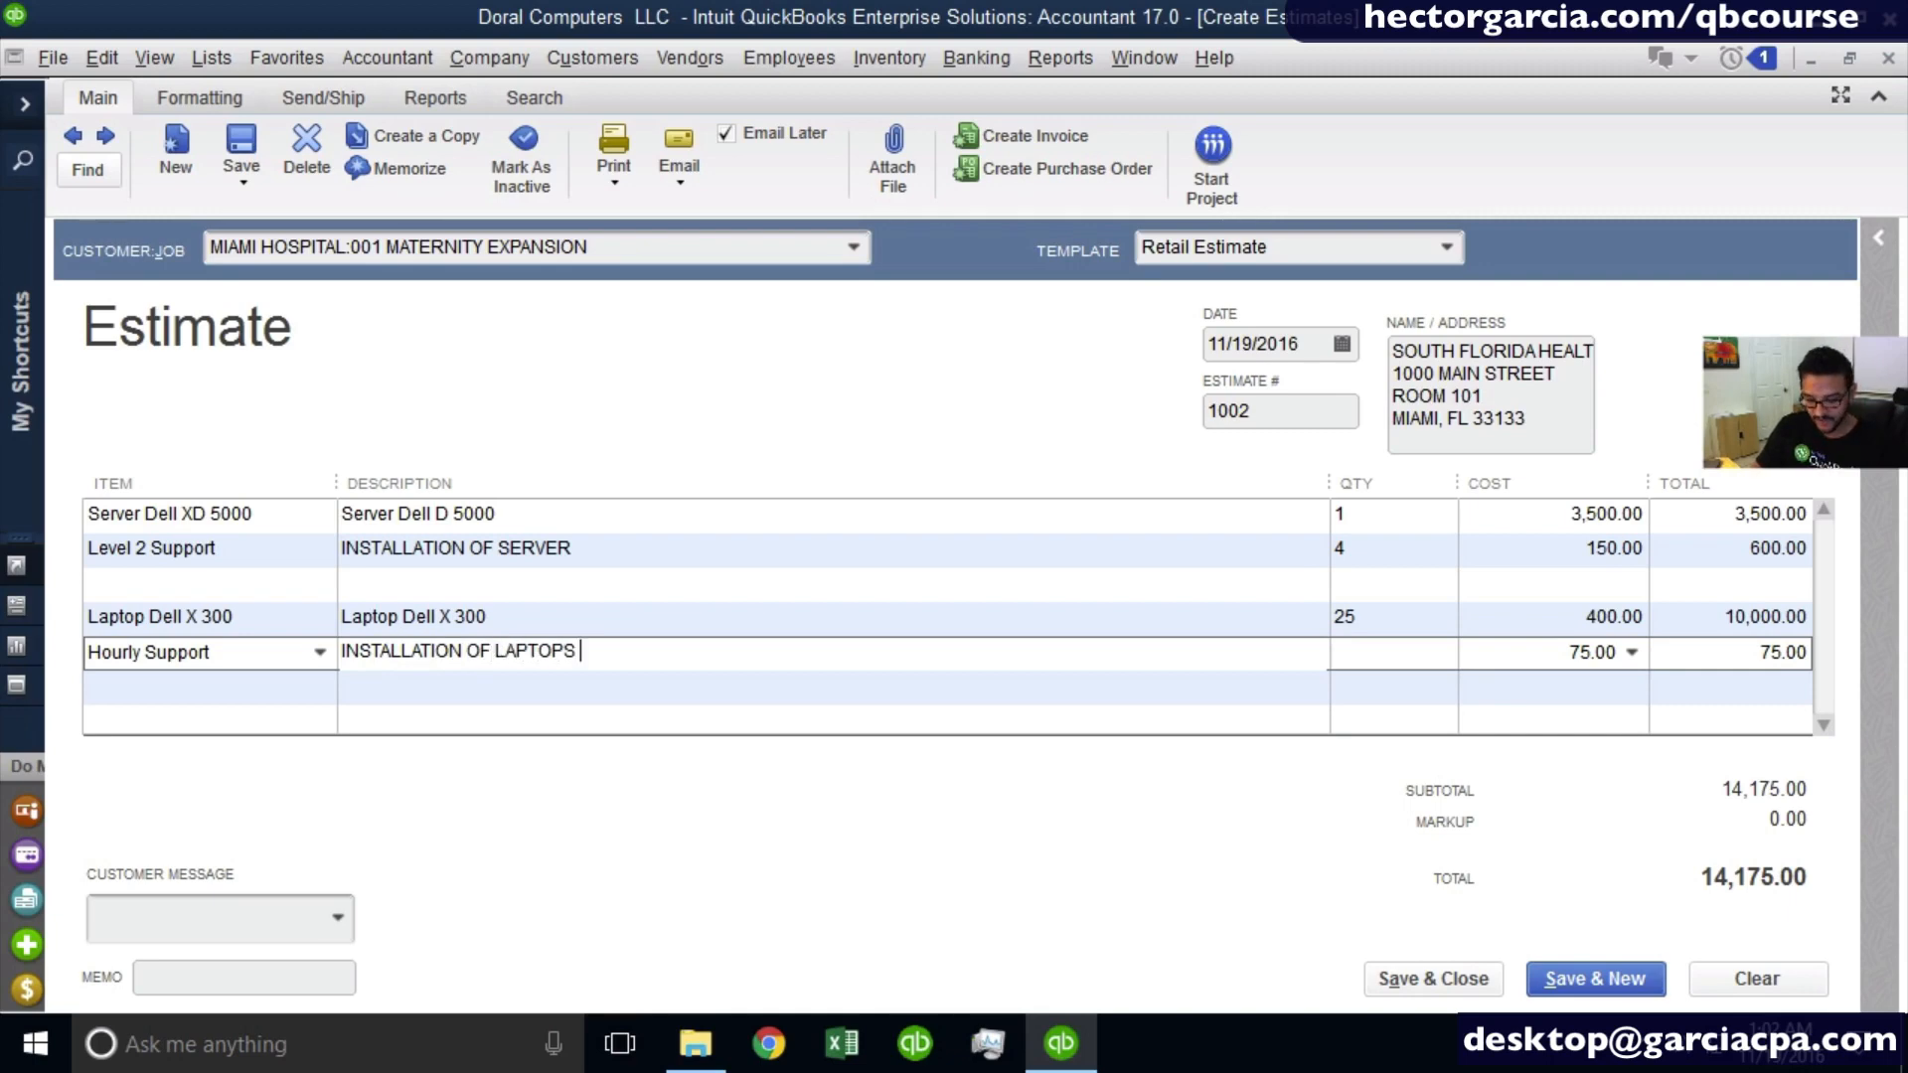
pyautogui.write(' (1.5 HJO')
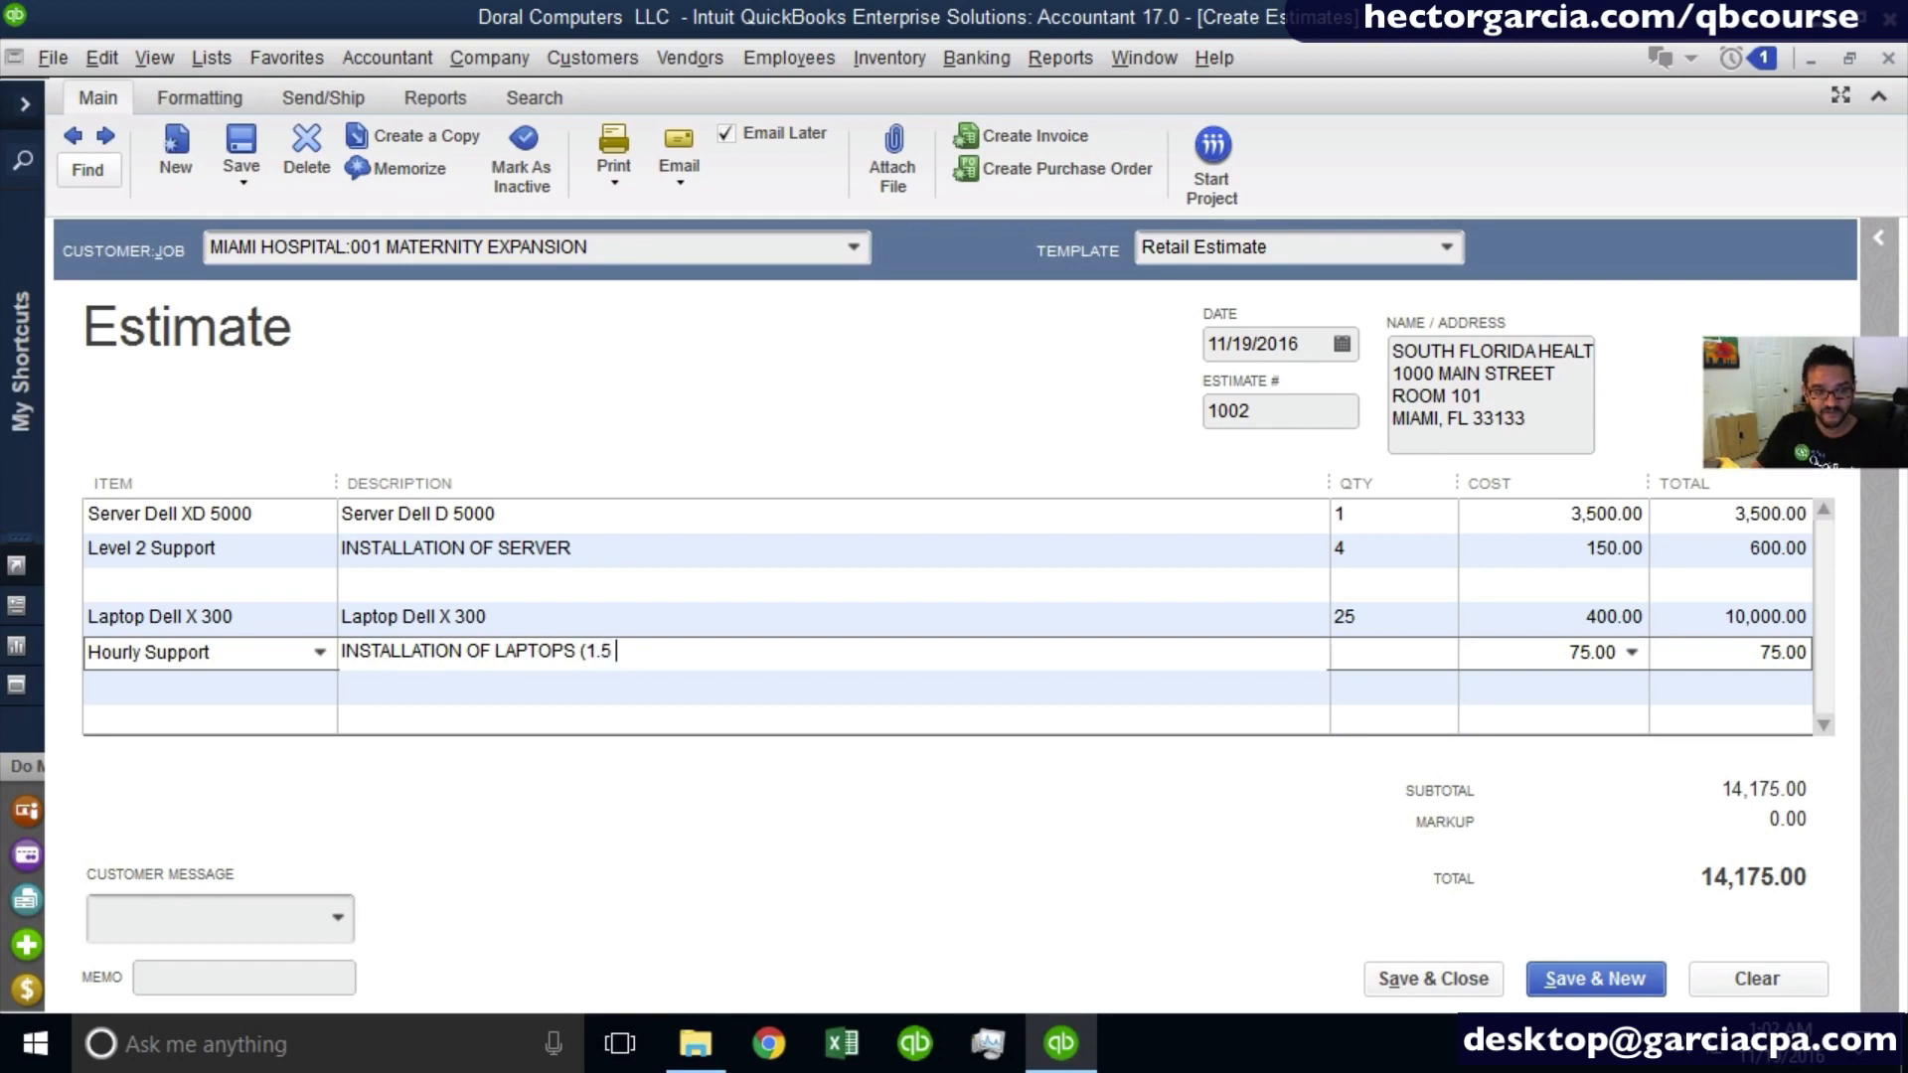
pyautogui.press('BackSpace')
pyautogui.press('BackSpace')
pyautogui.write('OURS PER UNIT')
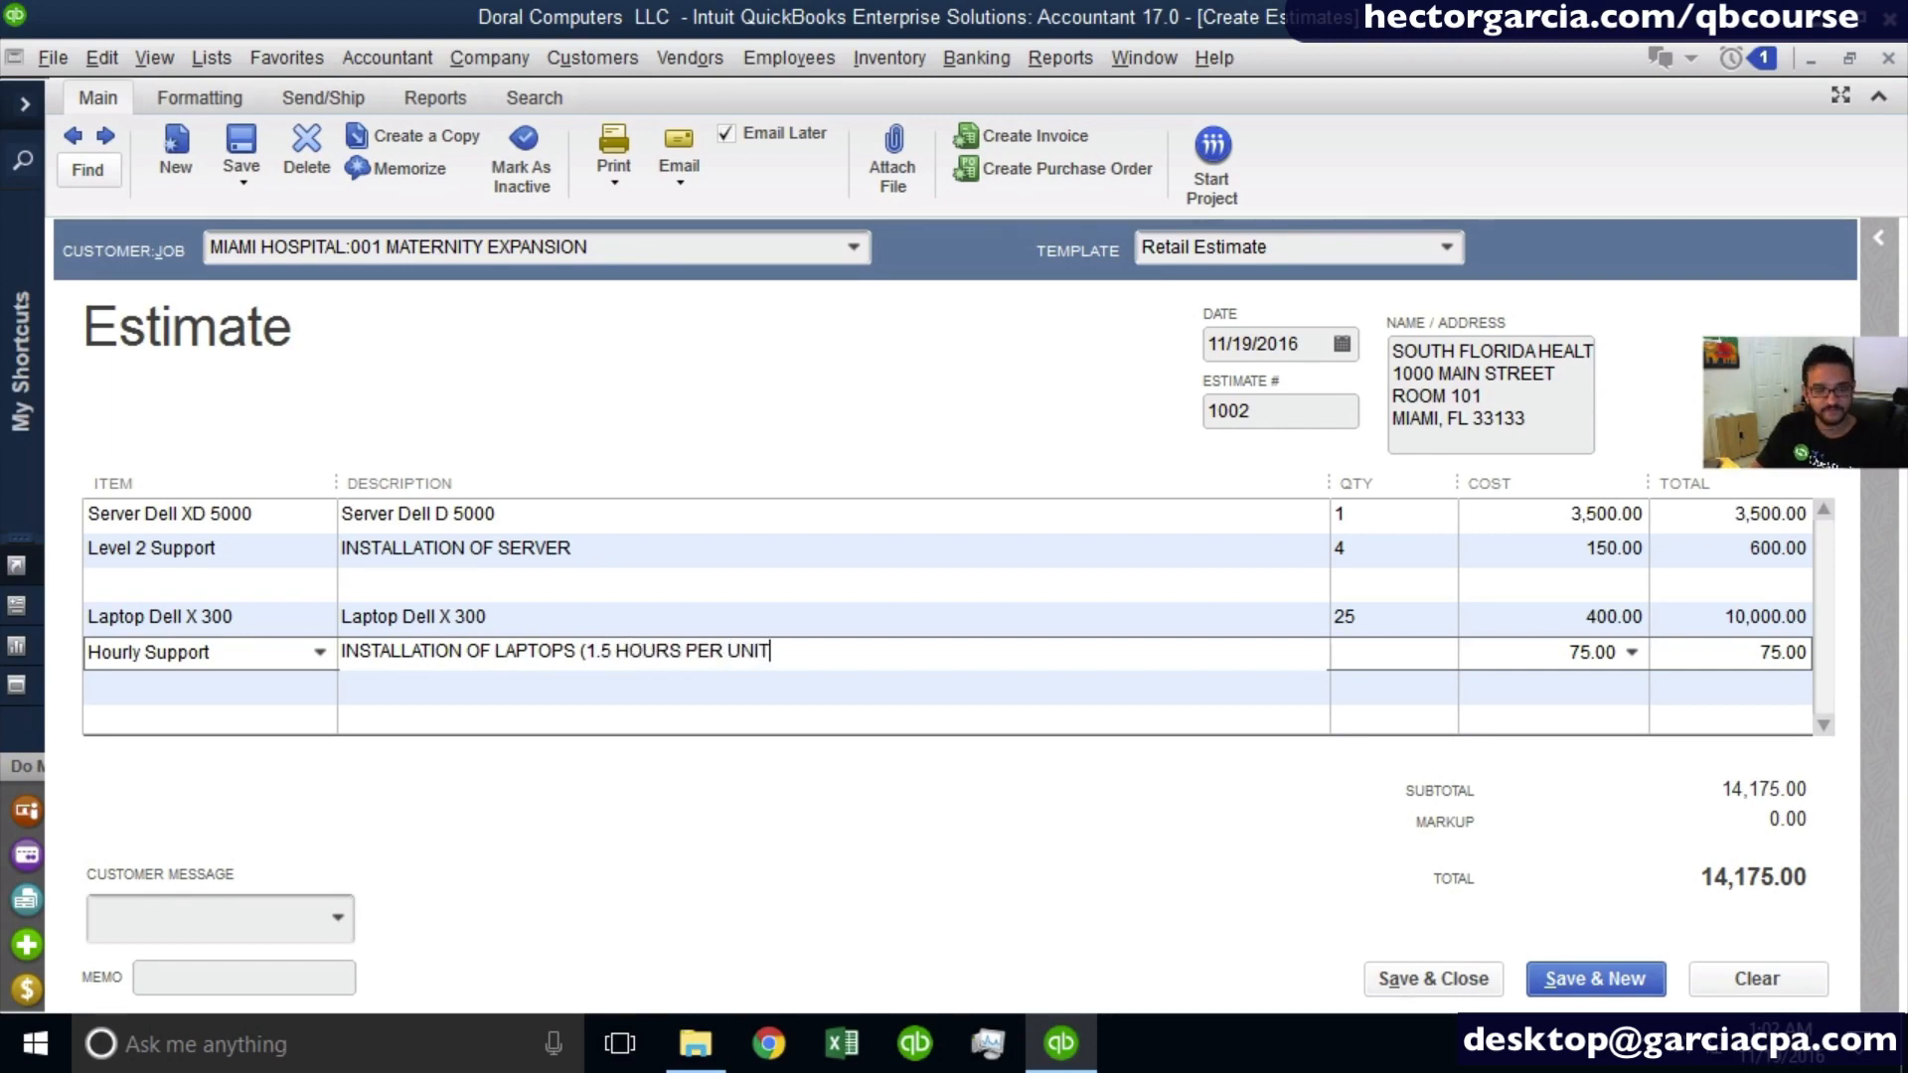
pyautogui.write(')')
pyautogui.press('Tab')
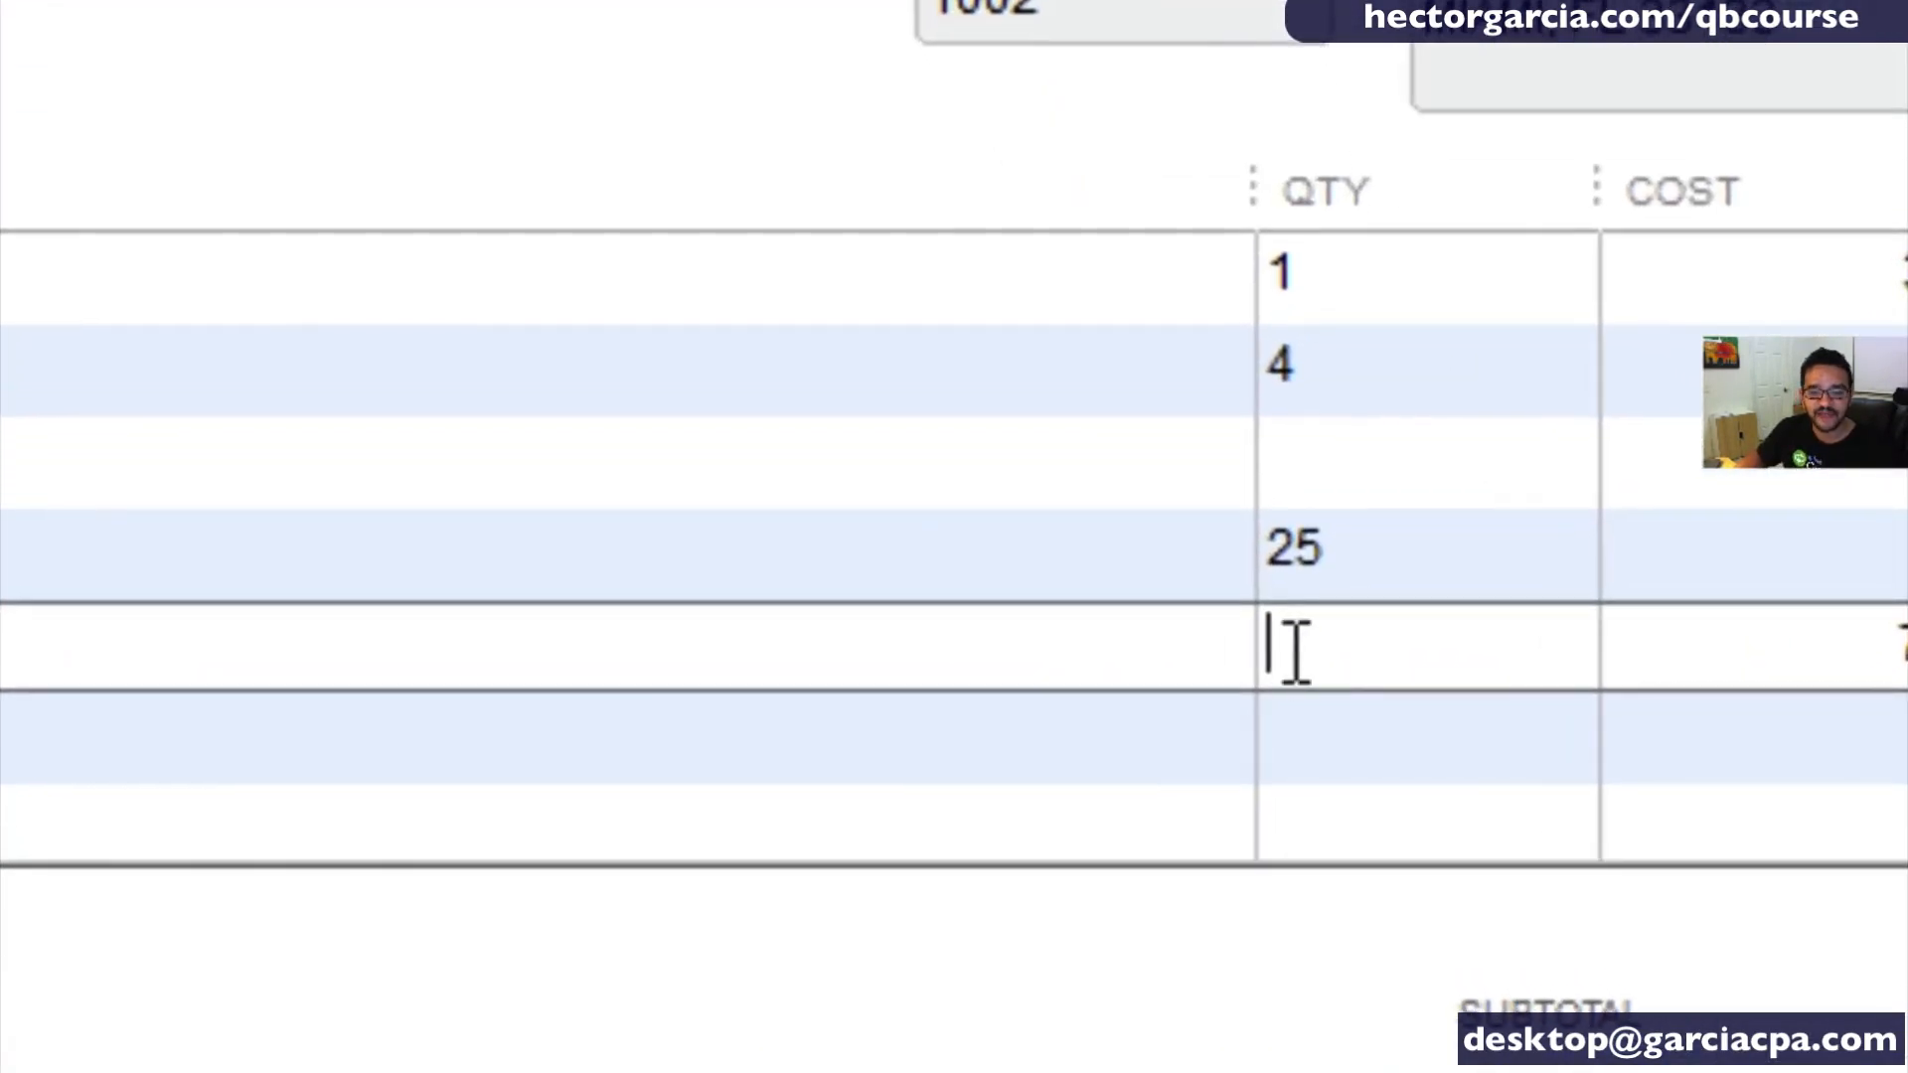
# - Calculate the Hourly Support line's quantity as 25 * 1.5 within the quantity field and update the line total
pyautogui.press('ctrl')
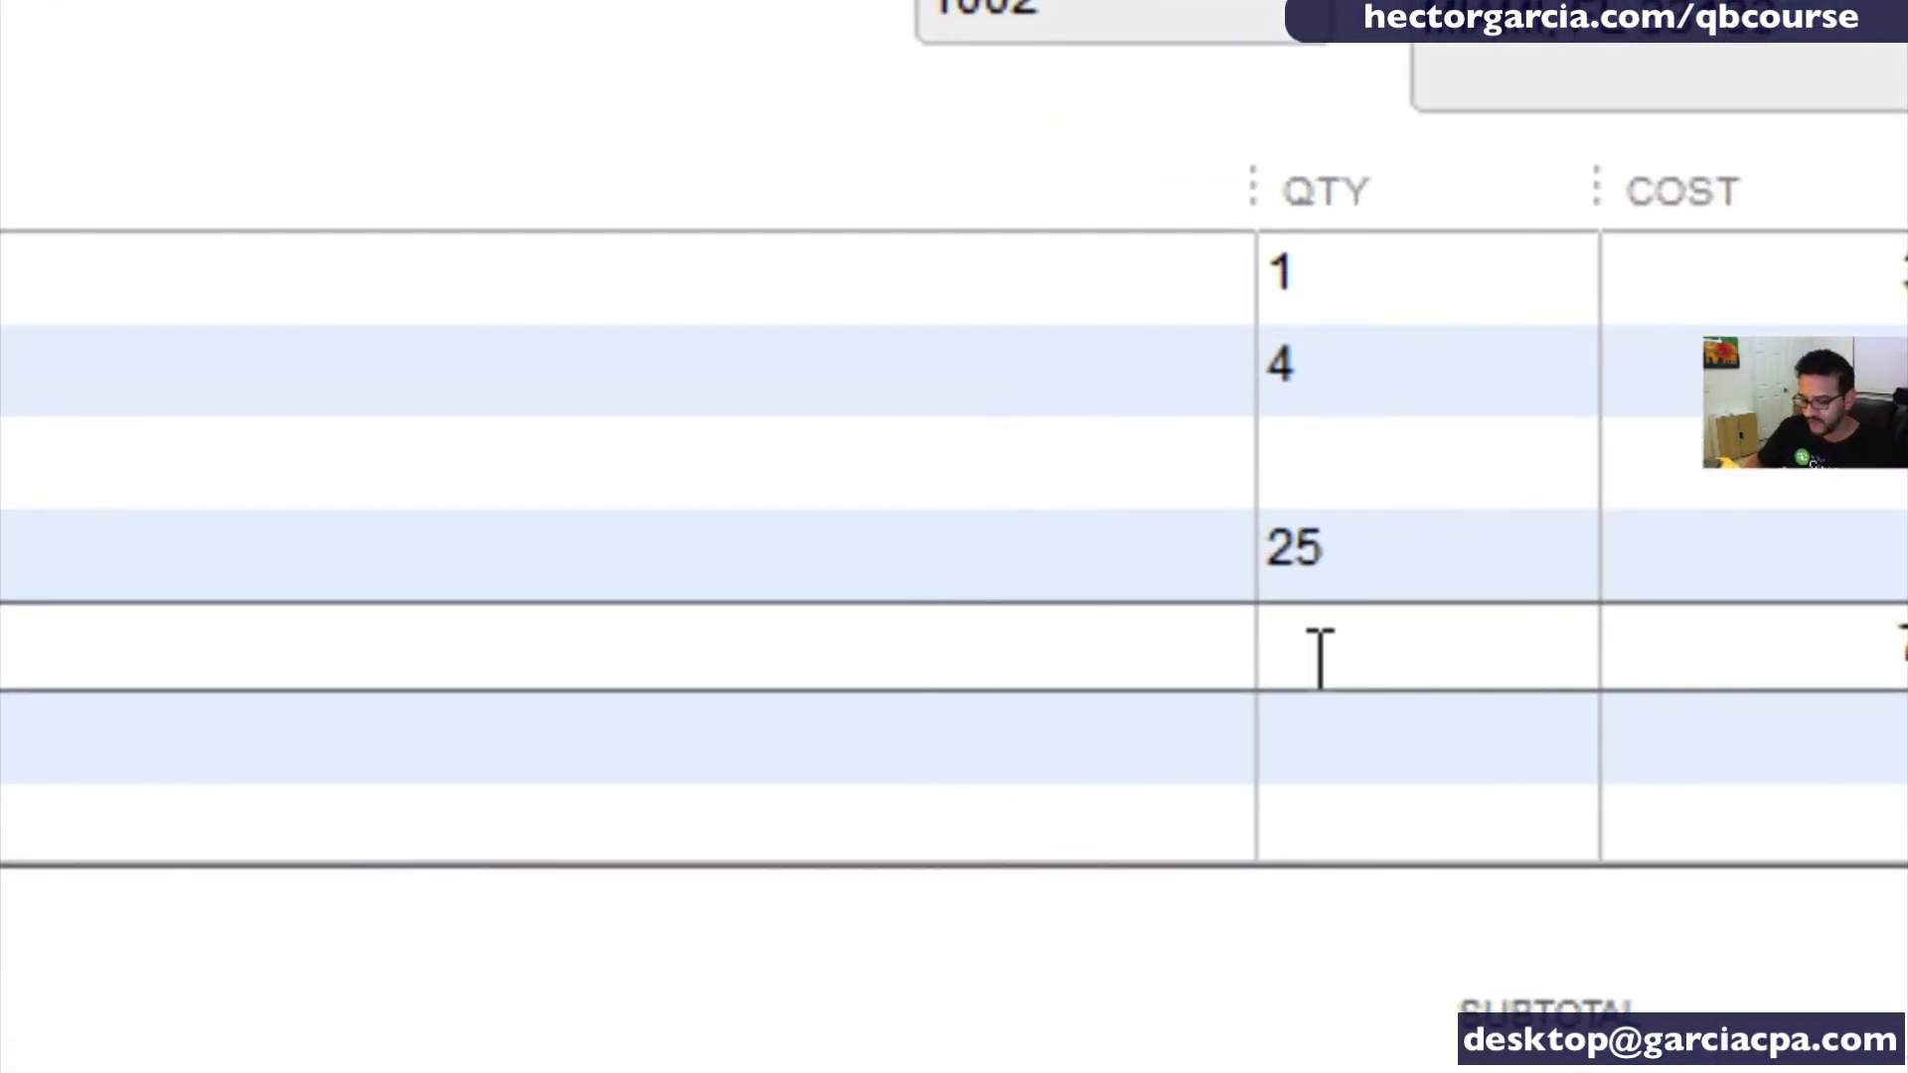
pyautogui.write('25')
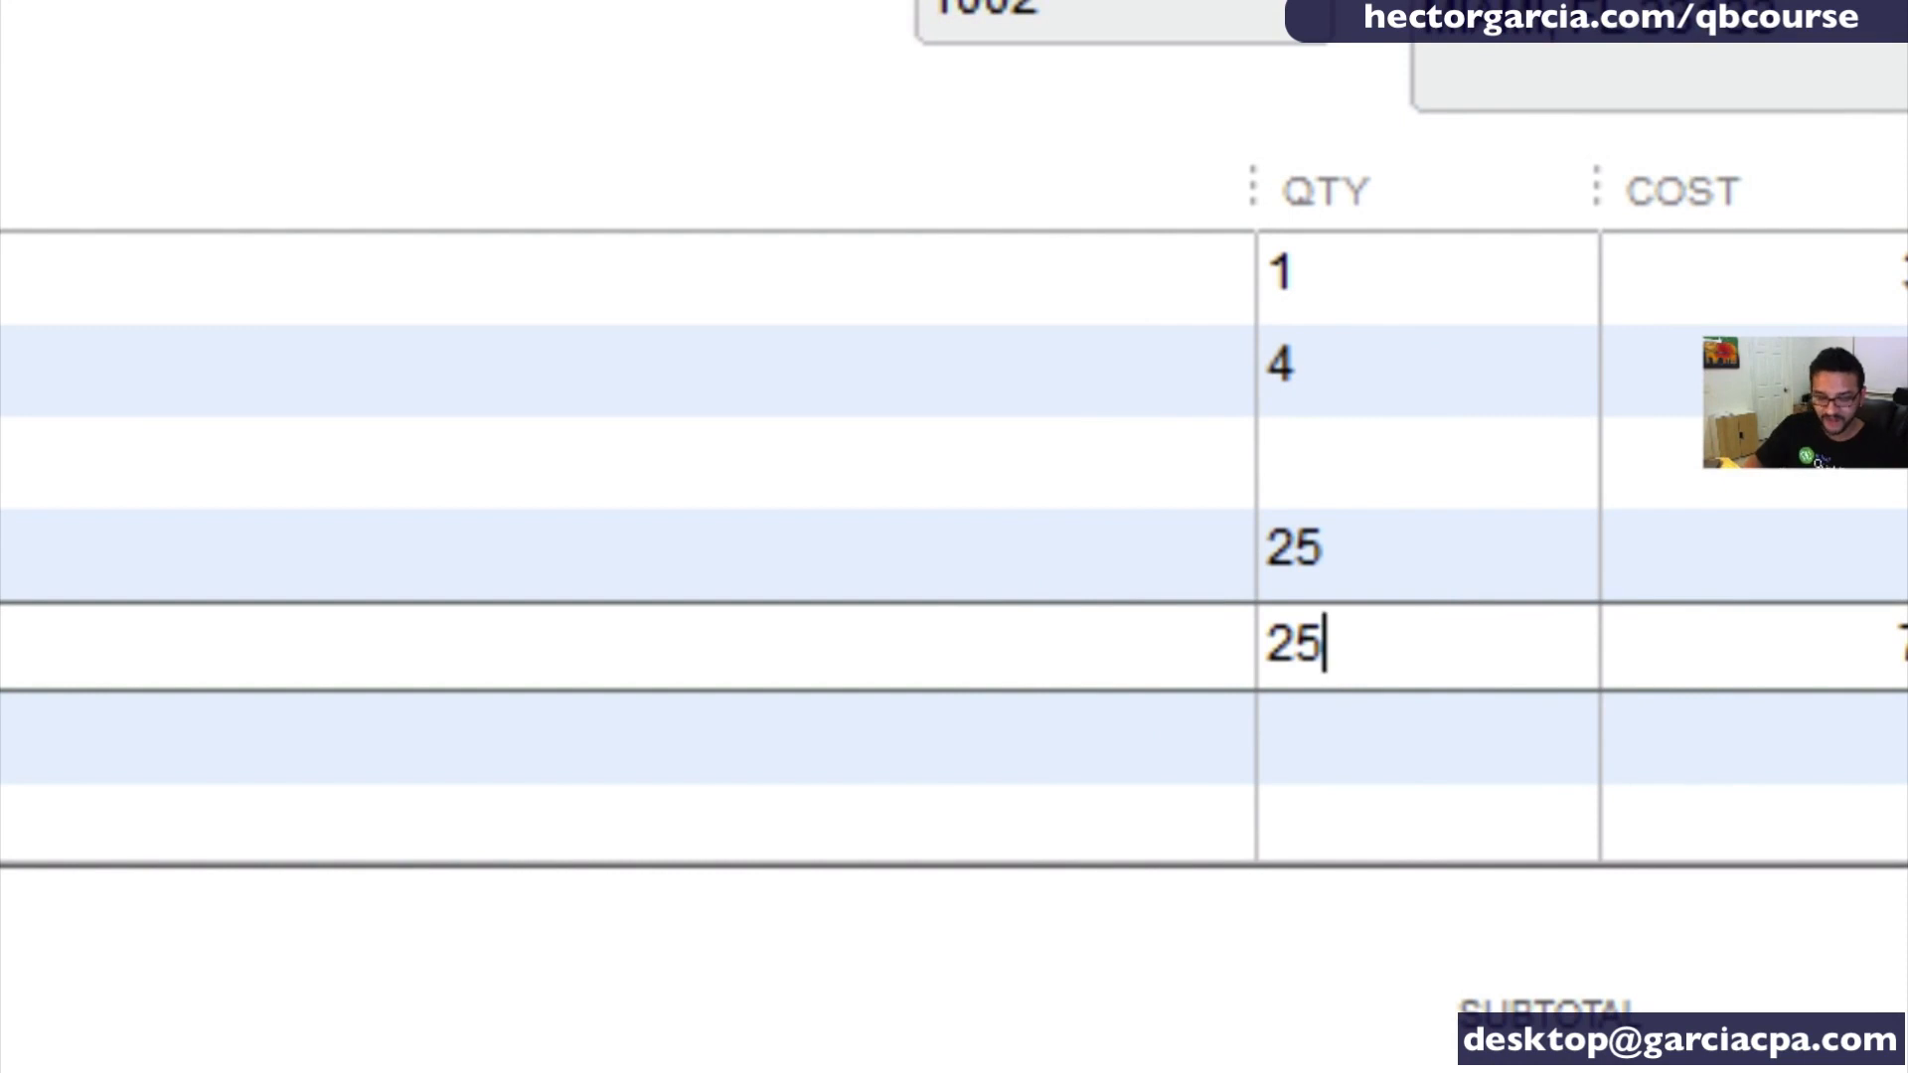
pyautogui.write('*')
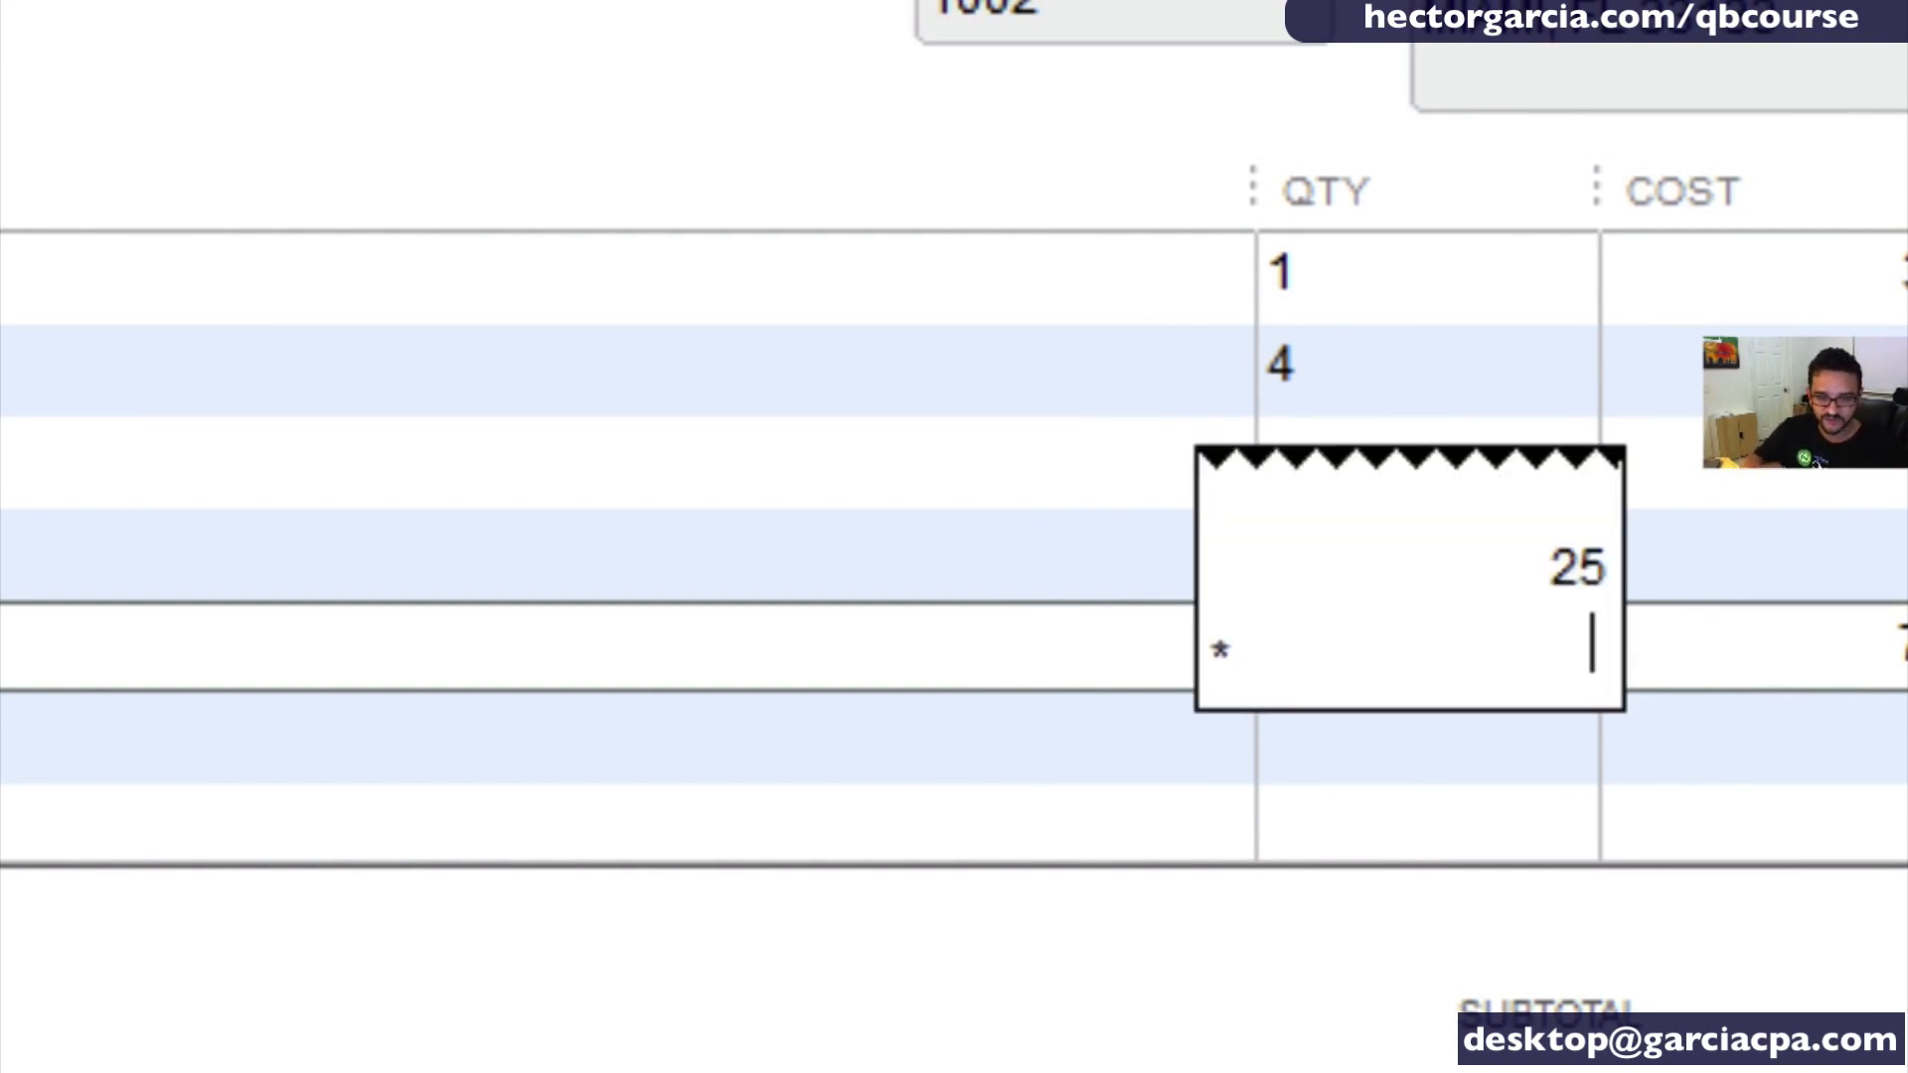
pyautogui.write('1.5')
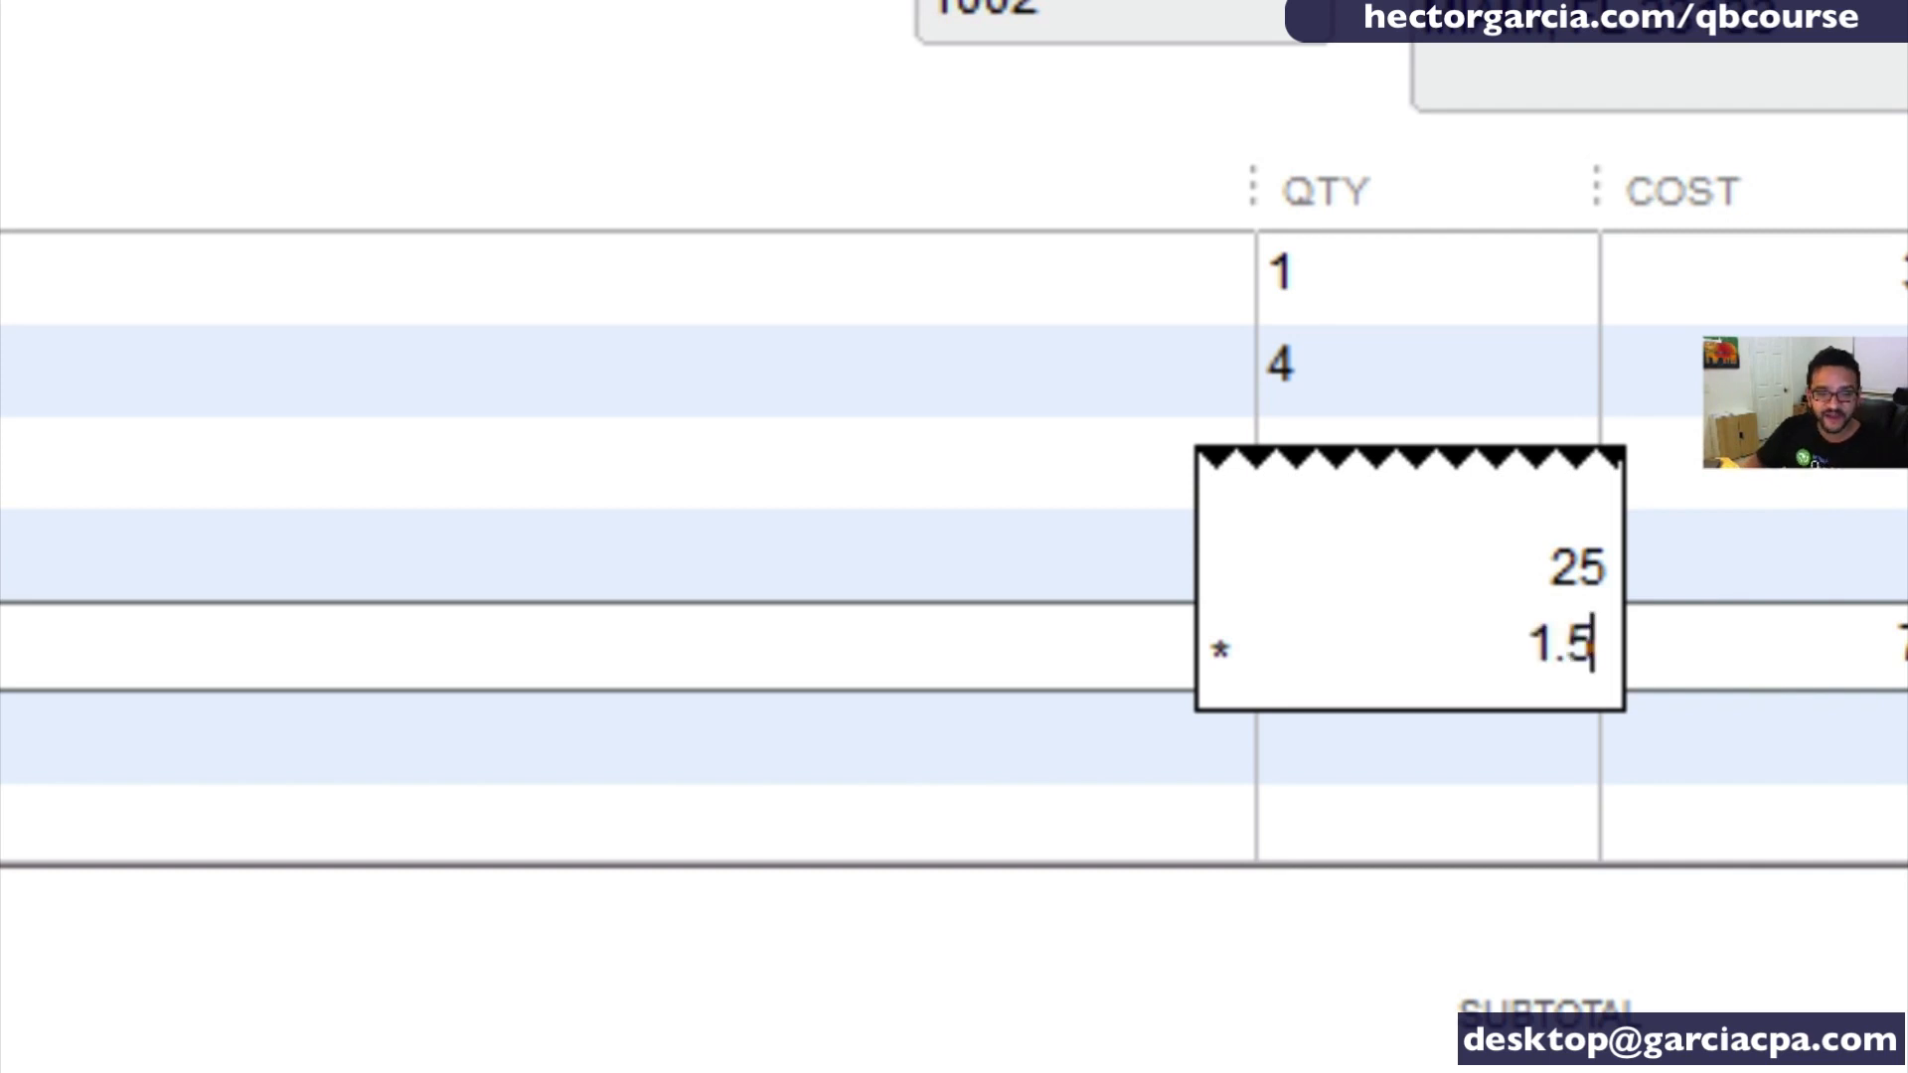
pyautogui.press('Return')
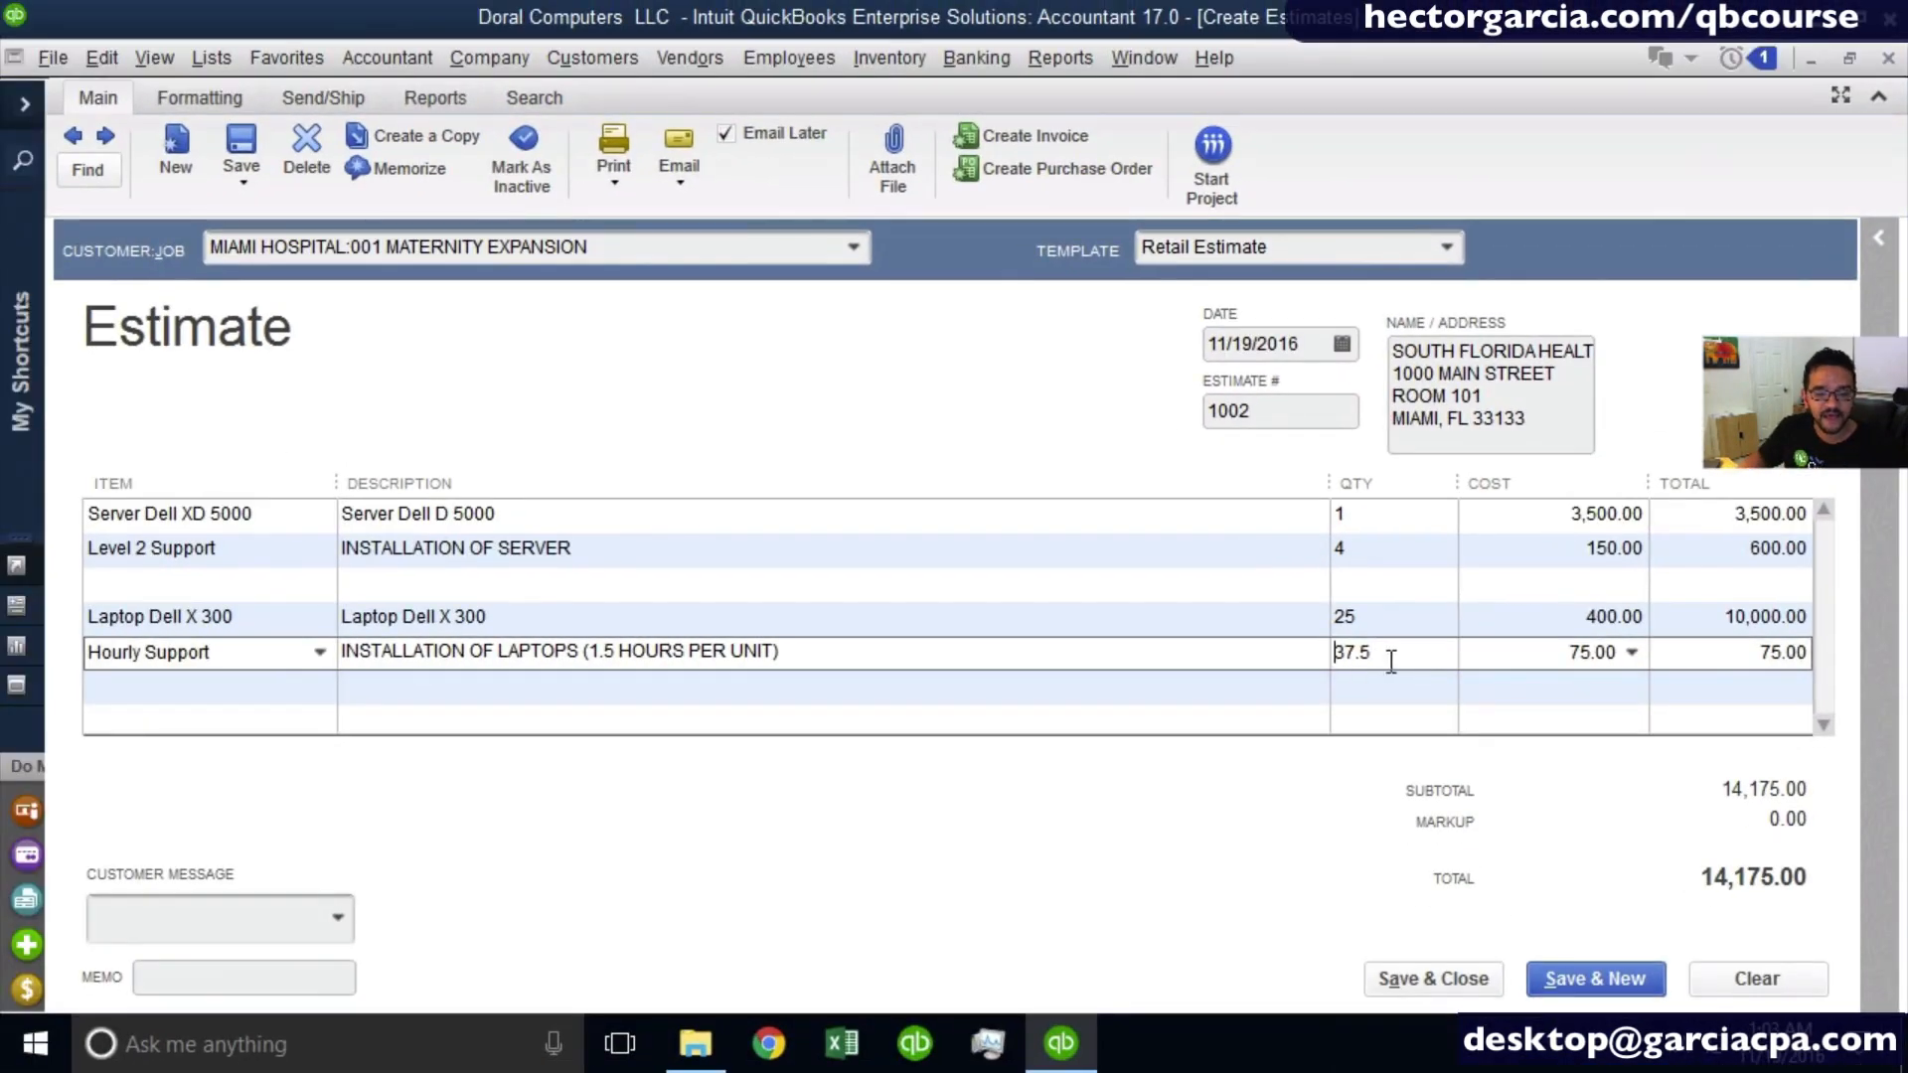
pyautogui.moveTo(1391, 661); pyautogui.dragTo(1249, 654)
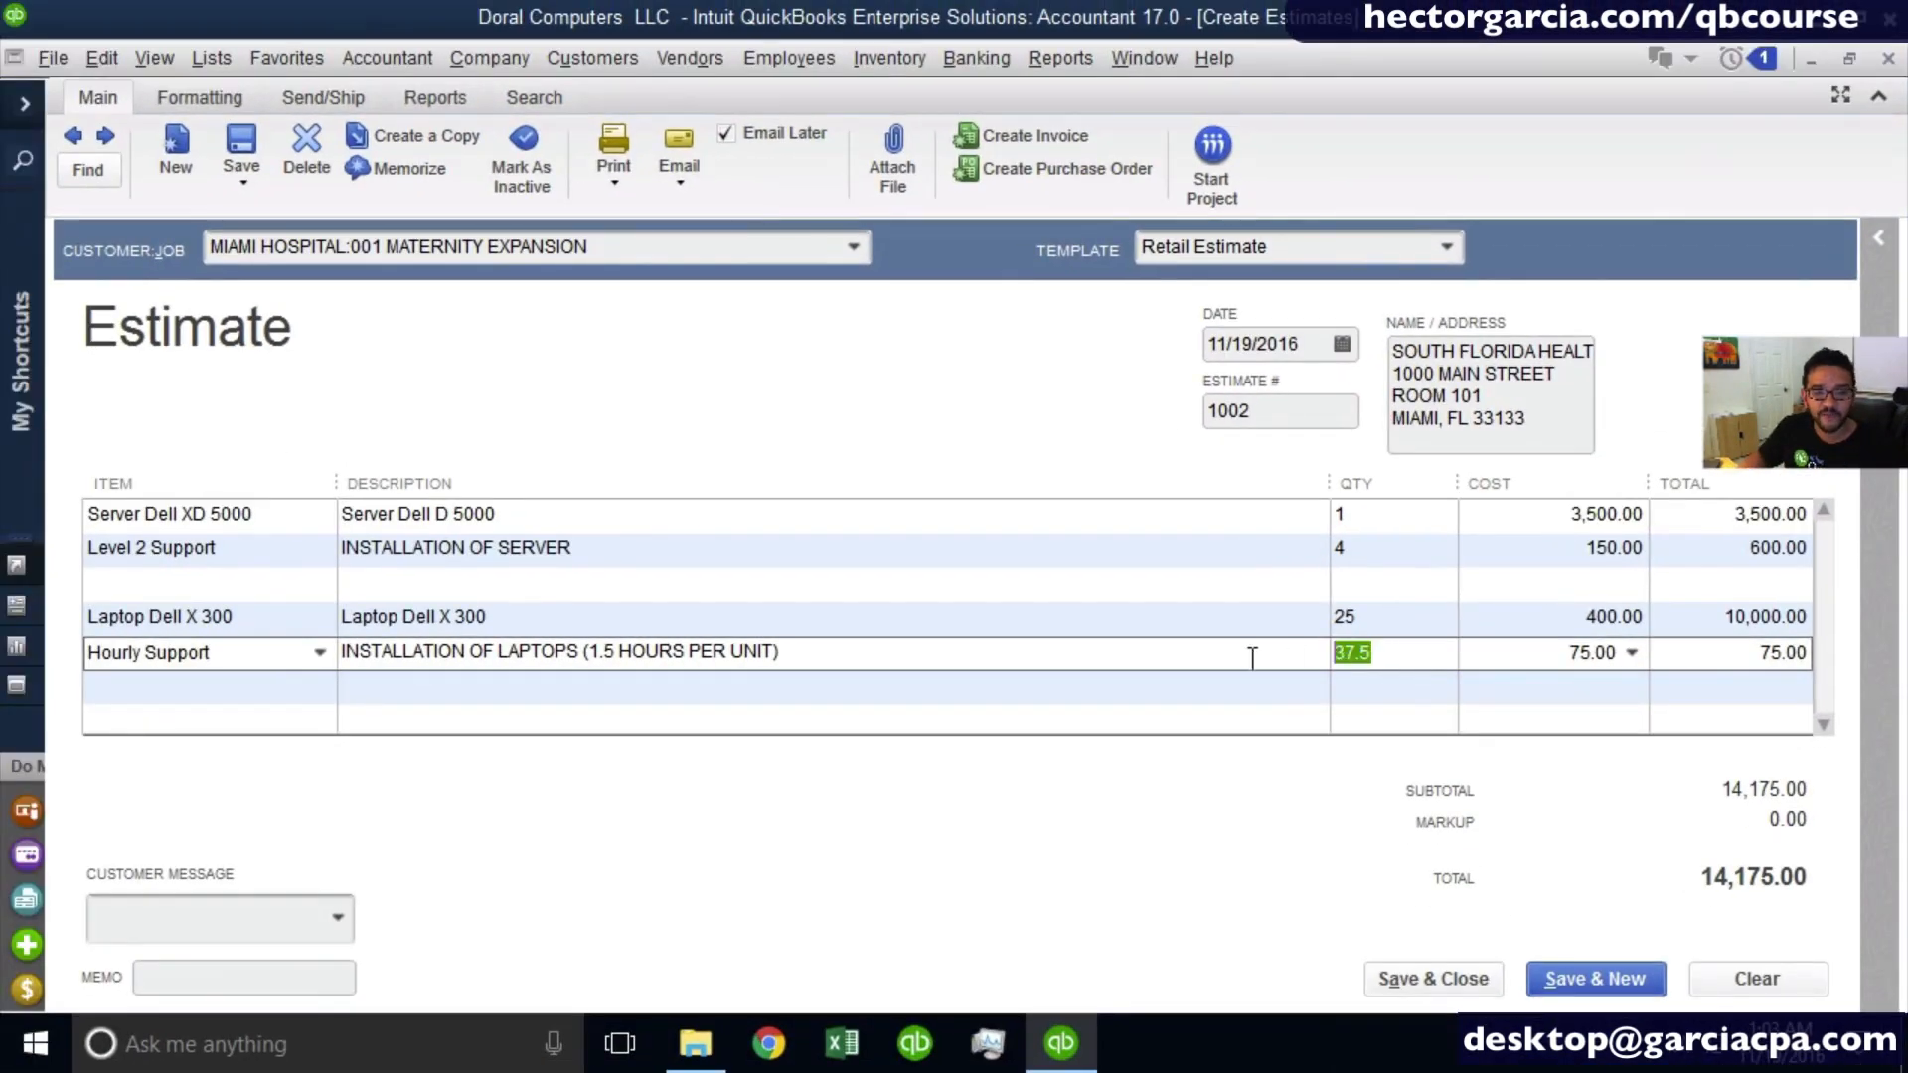
pyautogui.click(1361, 656)
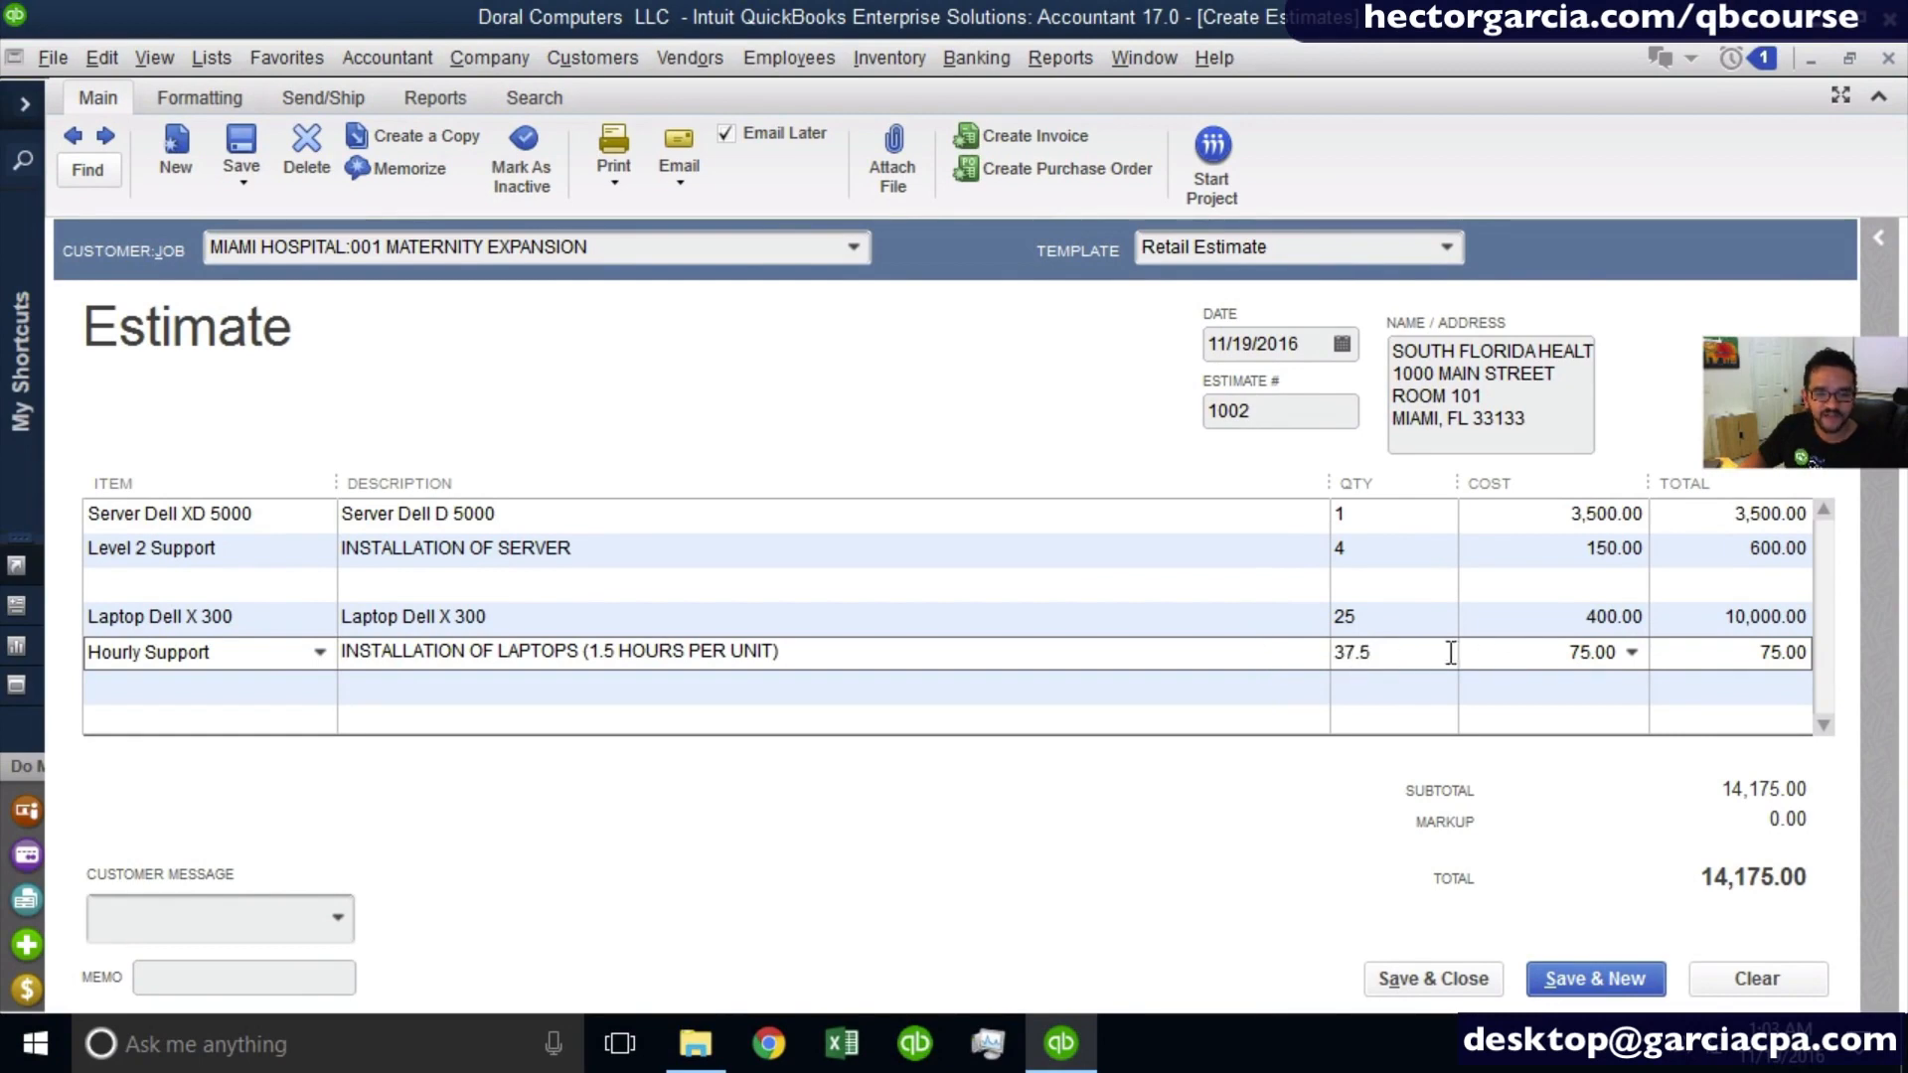
pyautogui.moveTo(1447, 656); pyautogui.dragTo(1206, 658)
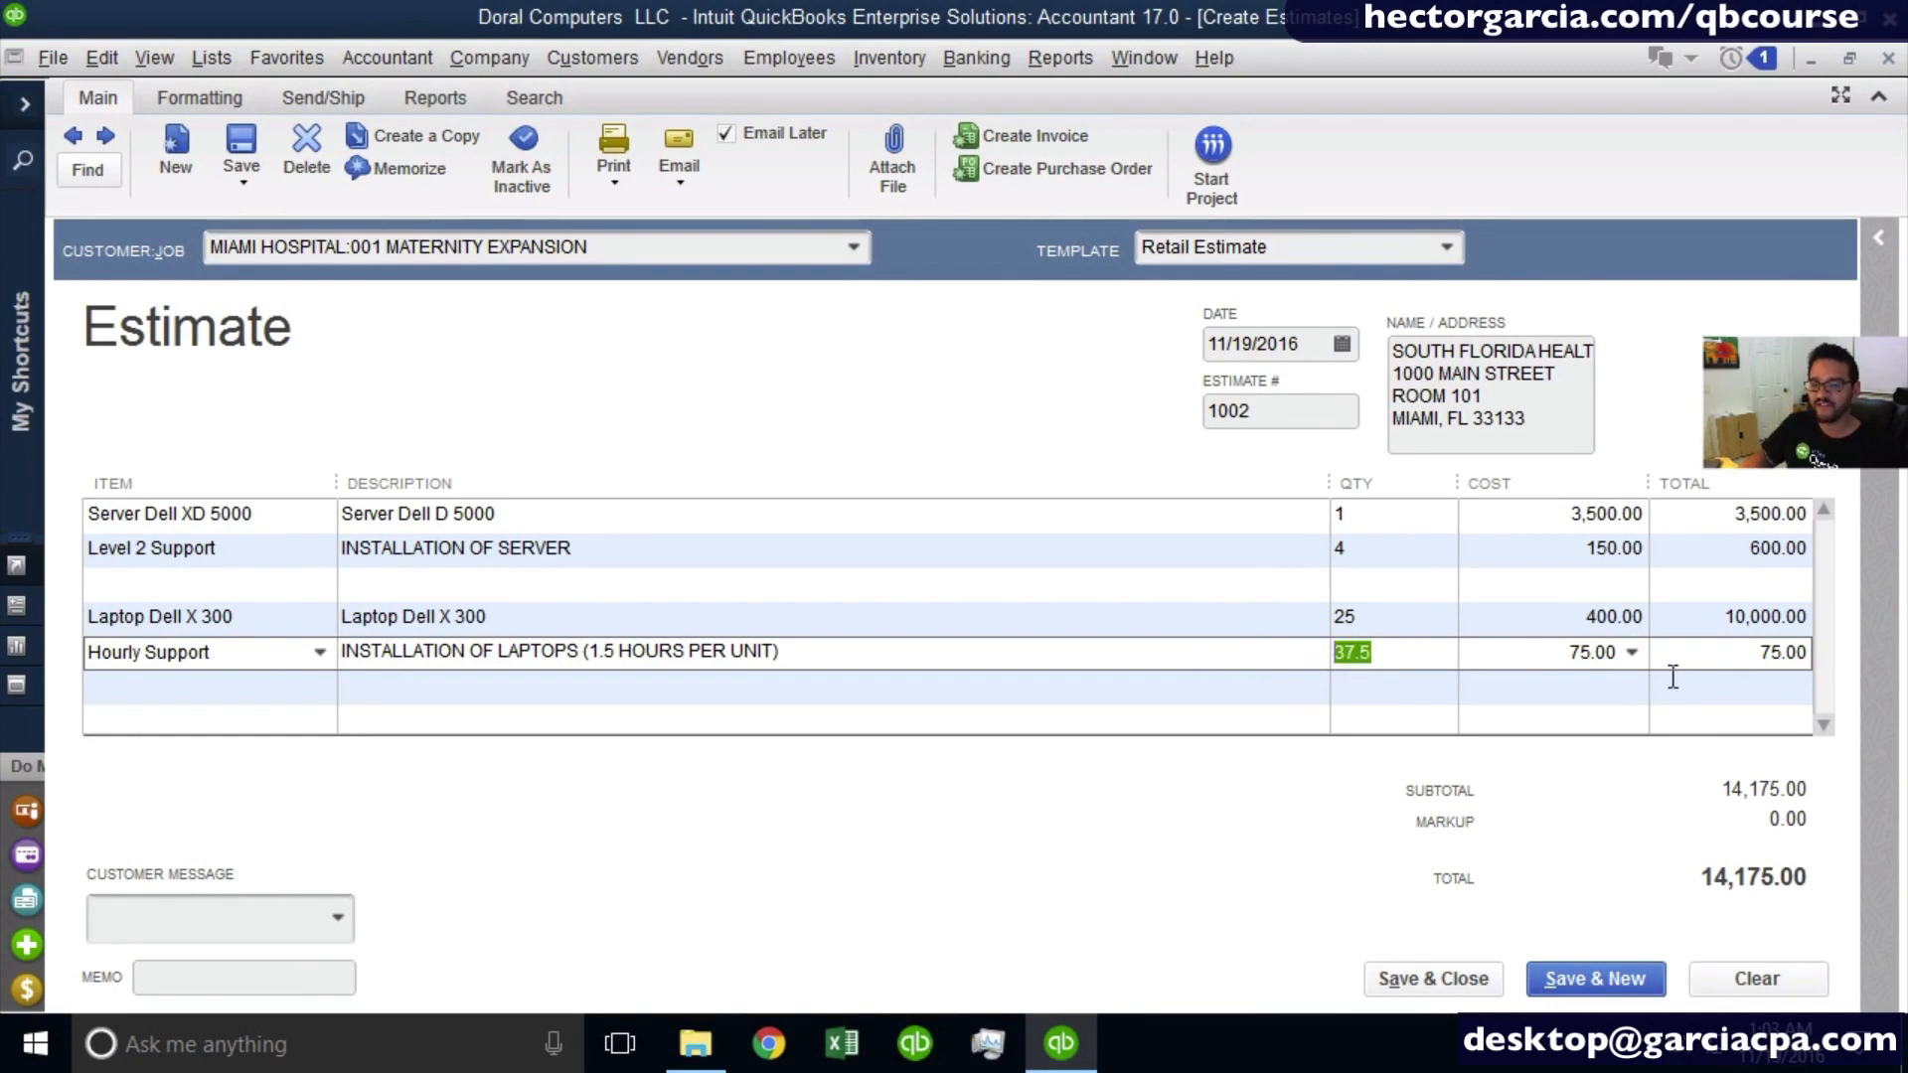
pyautogui.click(1640, 658)
pyautogui.moveTo(1739, 652); pyautogui.dragTo(1874, 650)
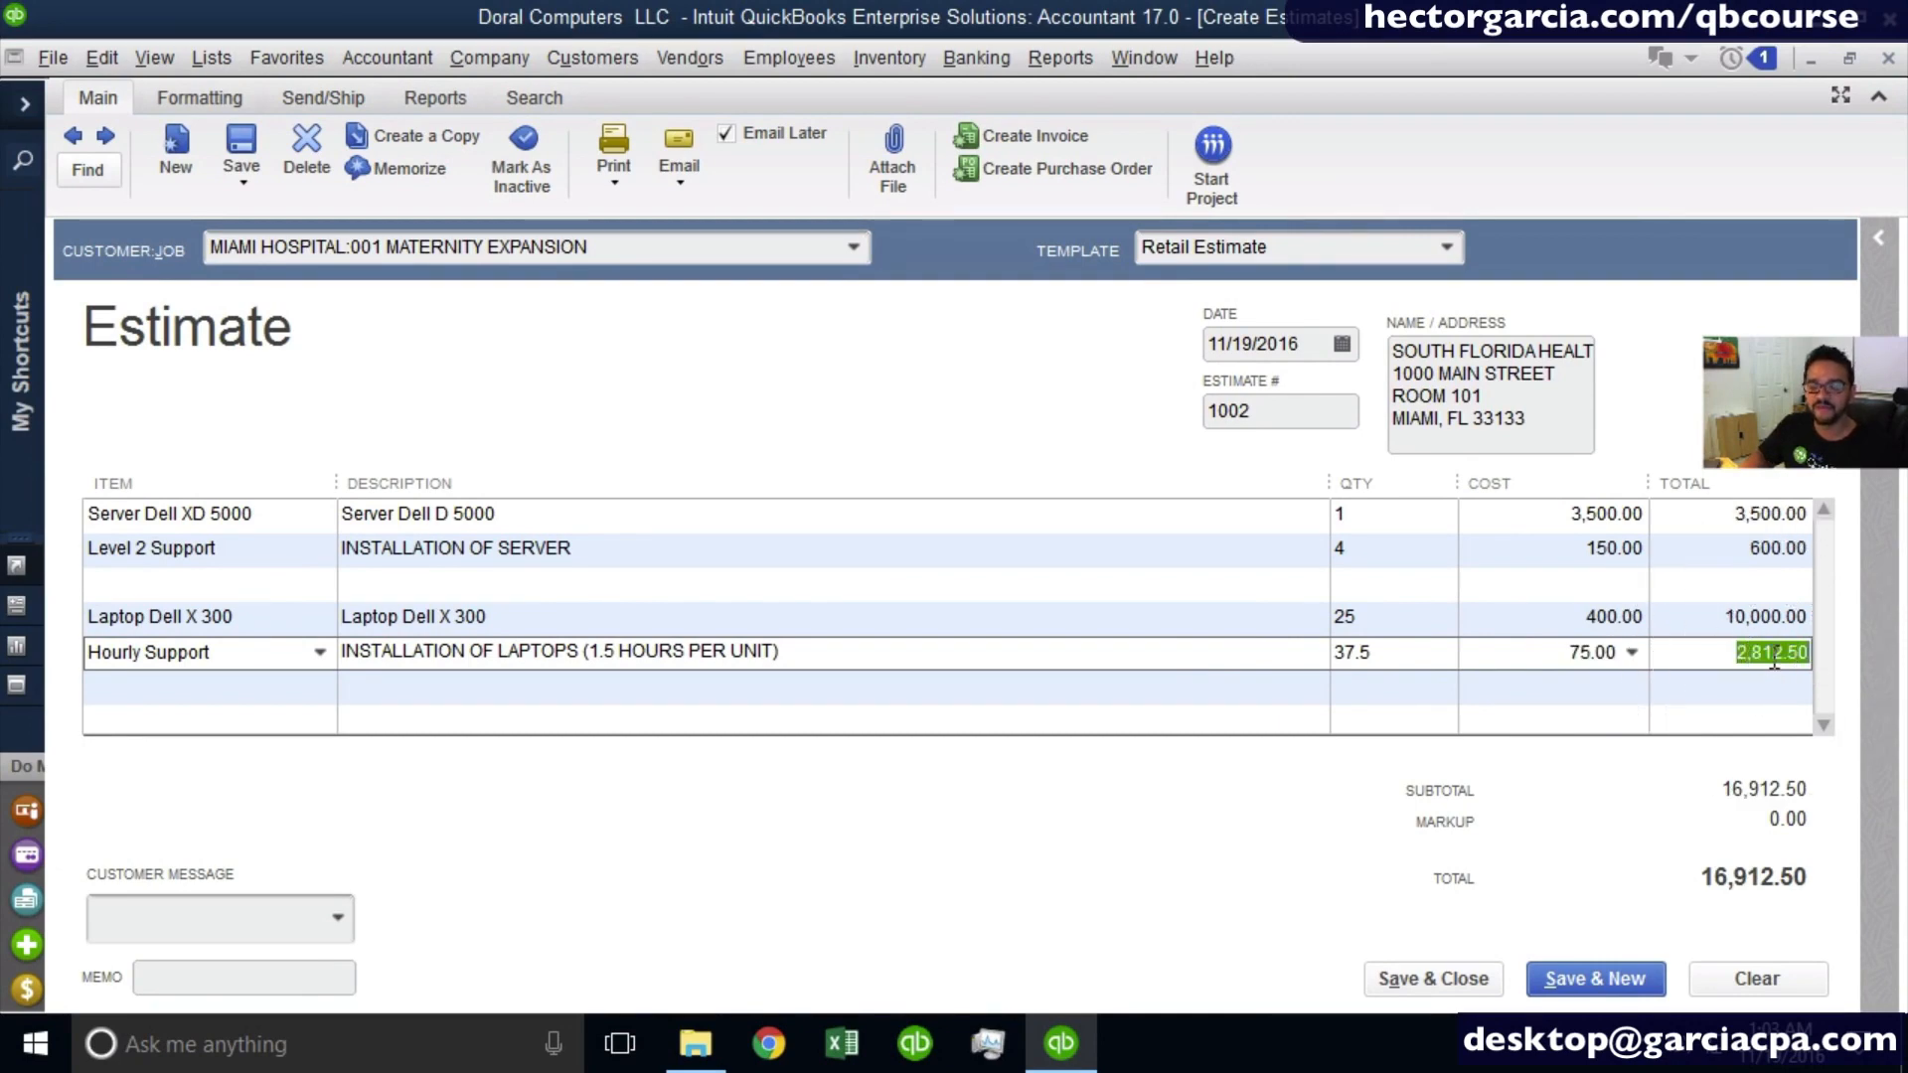
# - Add the Network Cables item to the estimate on the line directly below the Hourly Support line
pyautogui.click(200, 696)
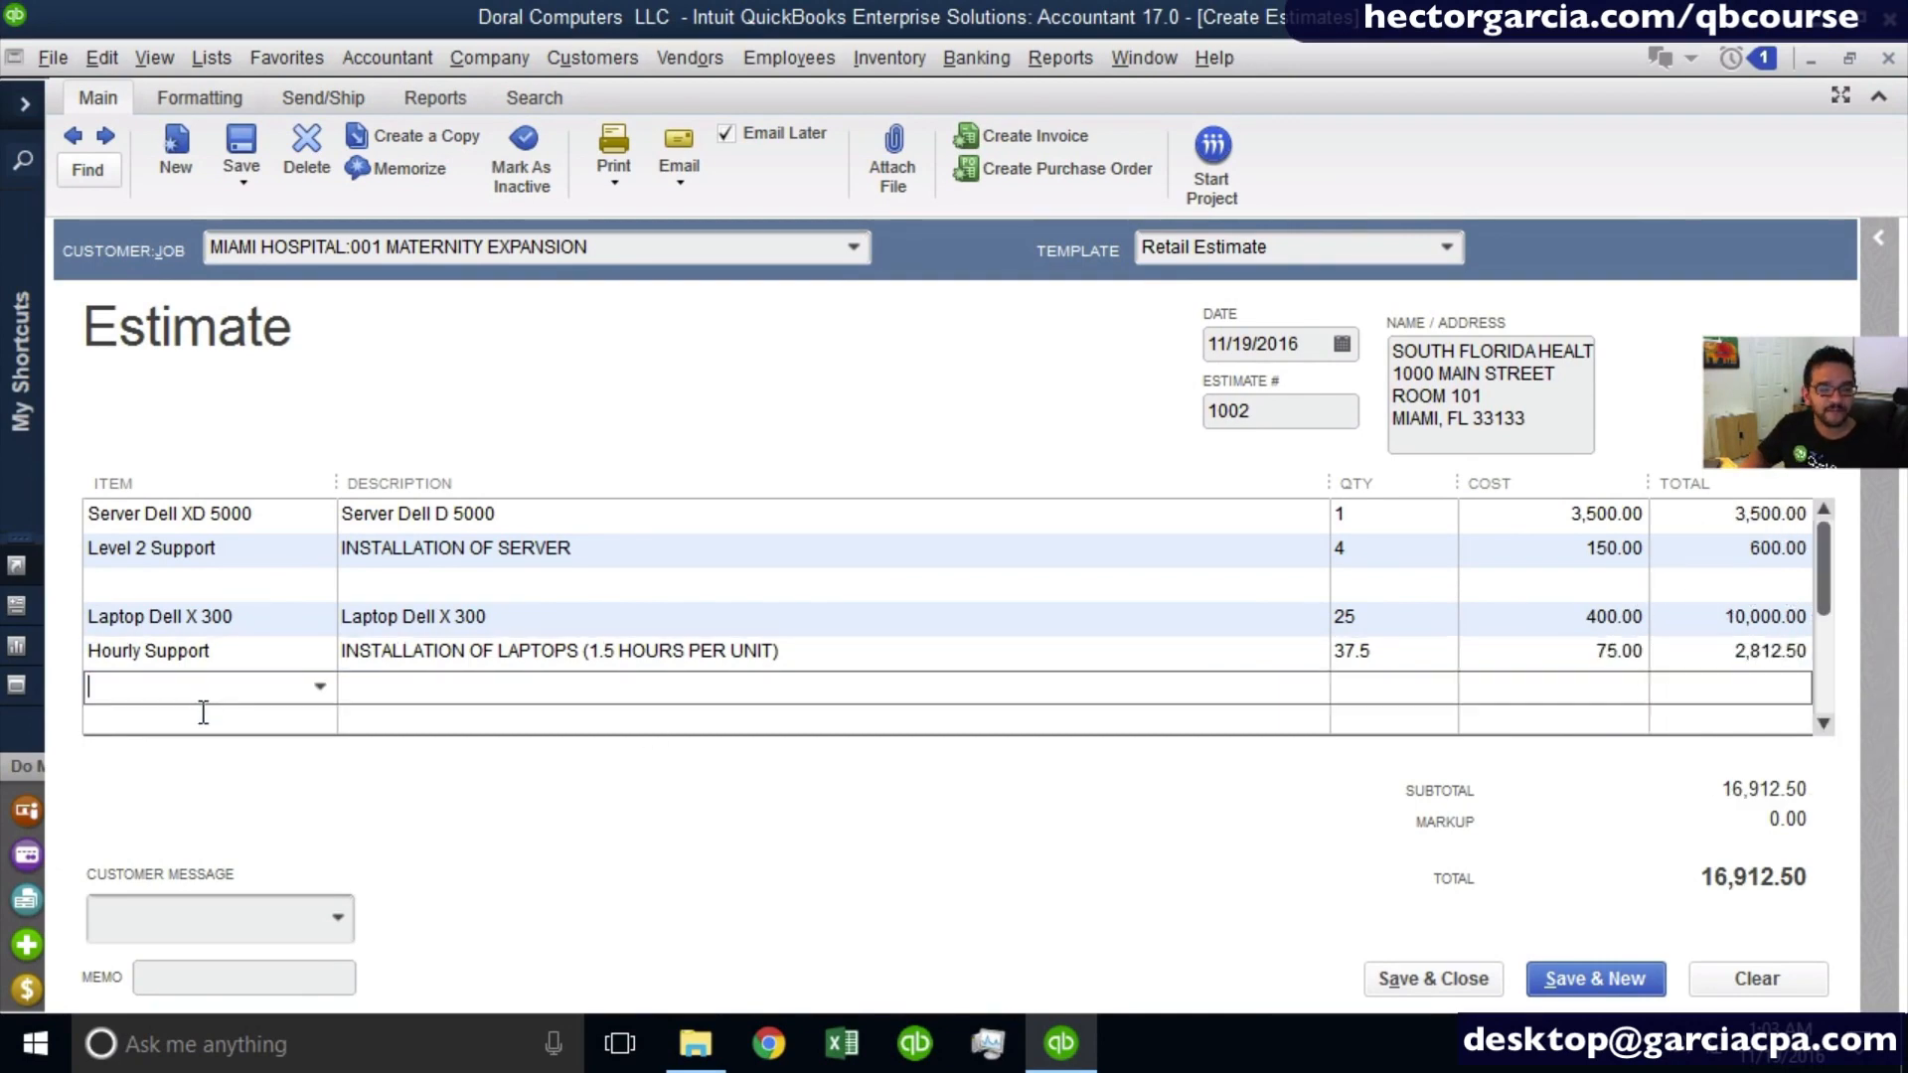
pyautogui.click(200, 713)
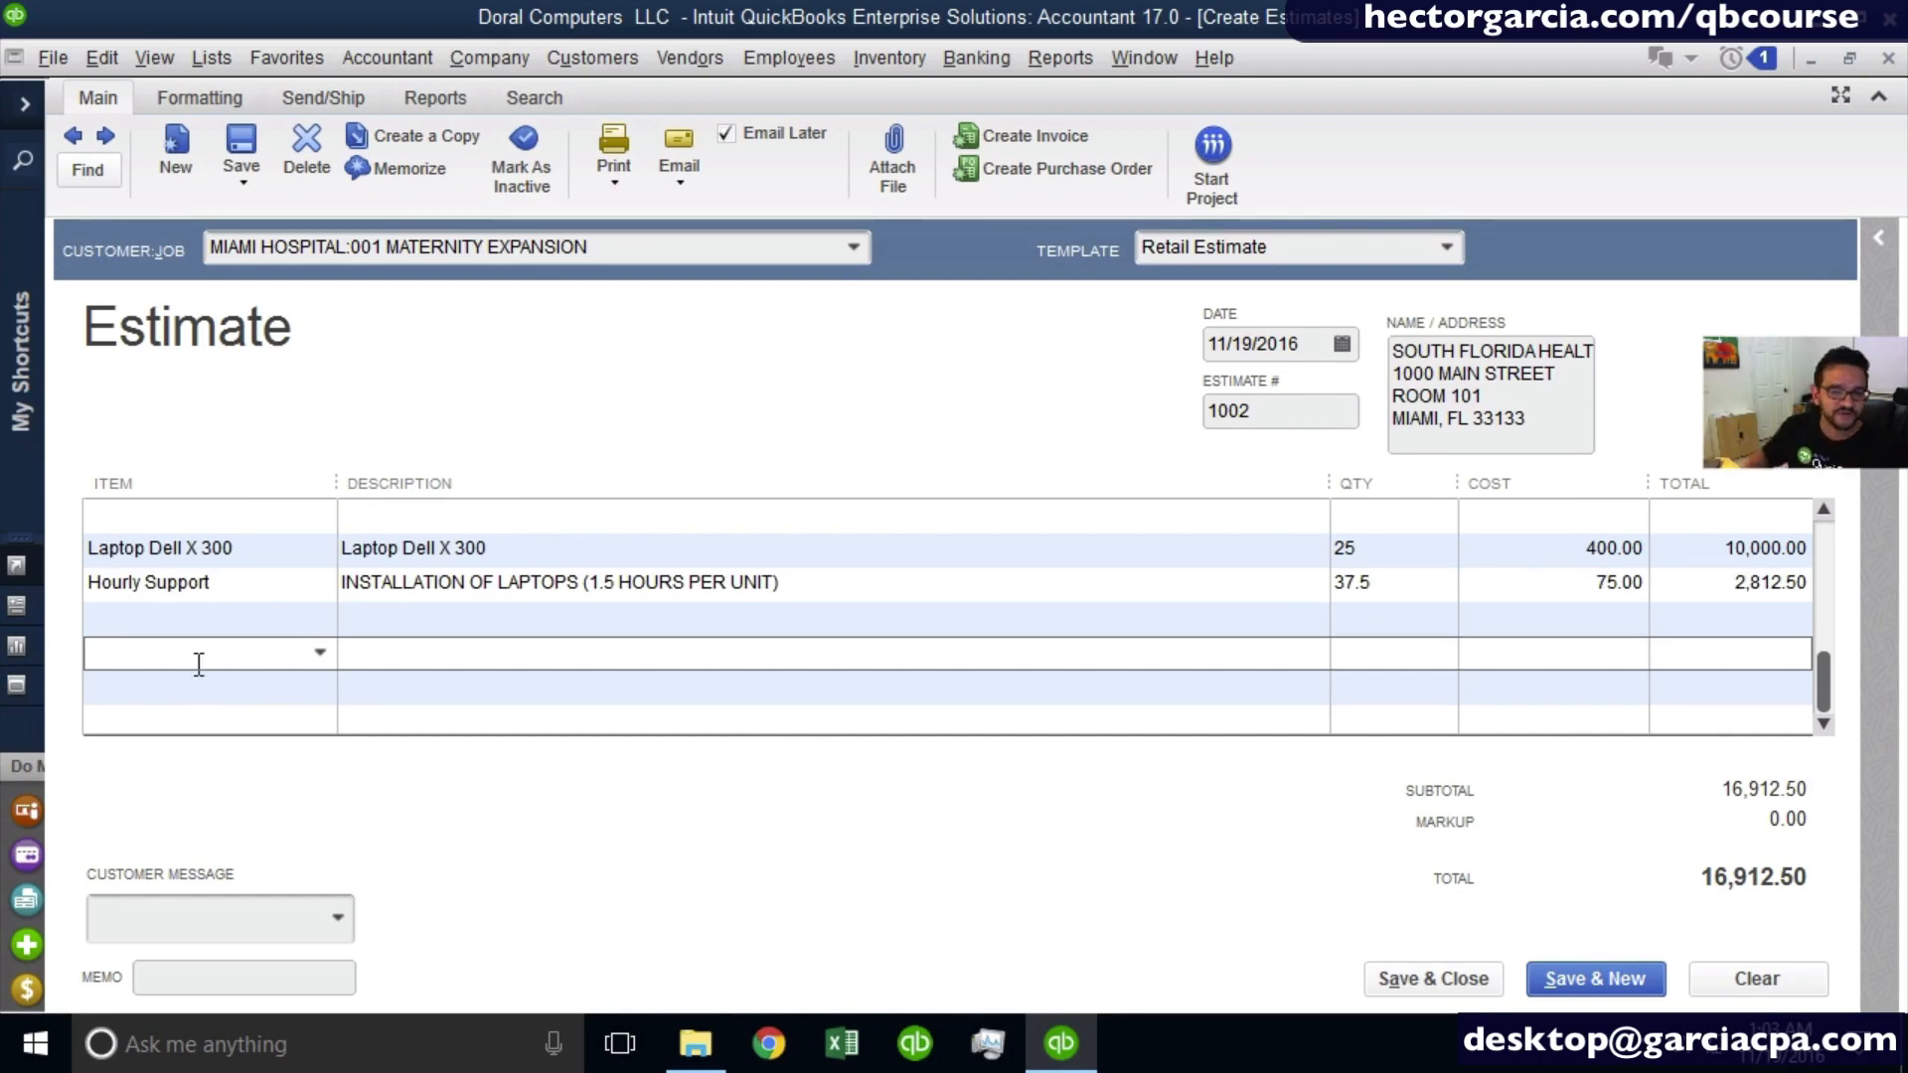
pyautogui.click(147, 630)
pyautogui.scroll(2, 164, 656)
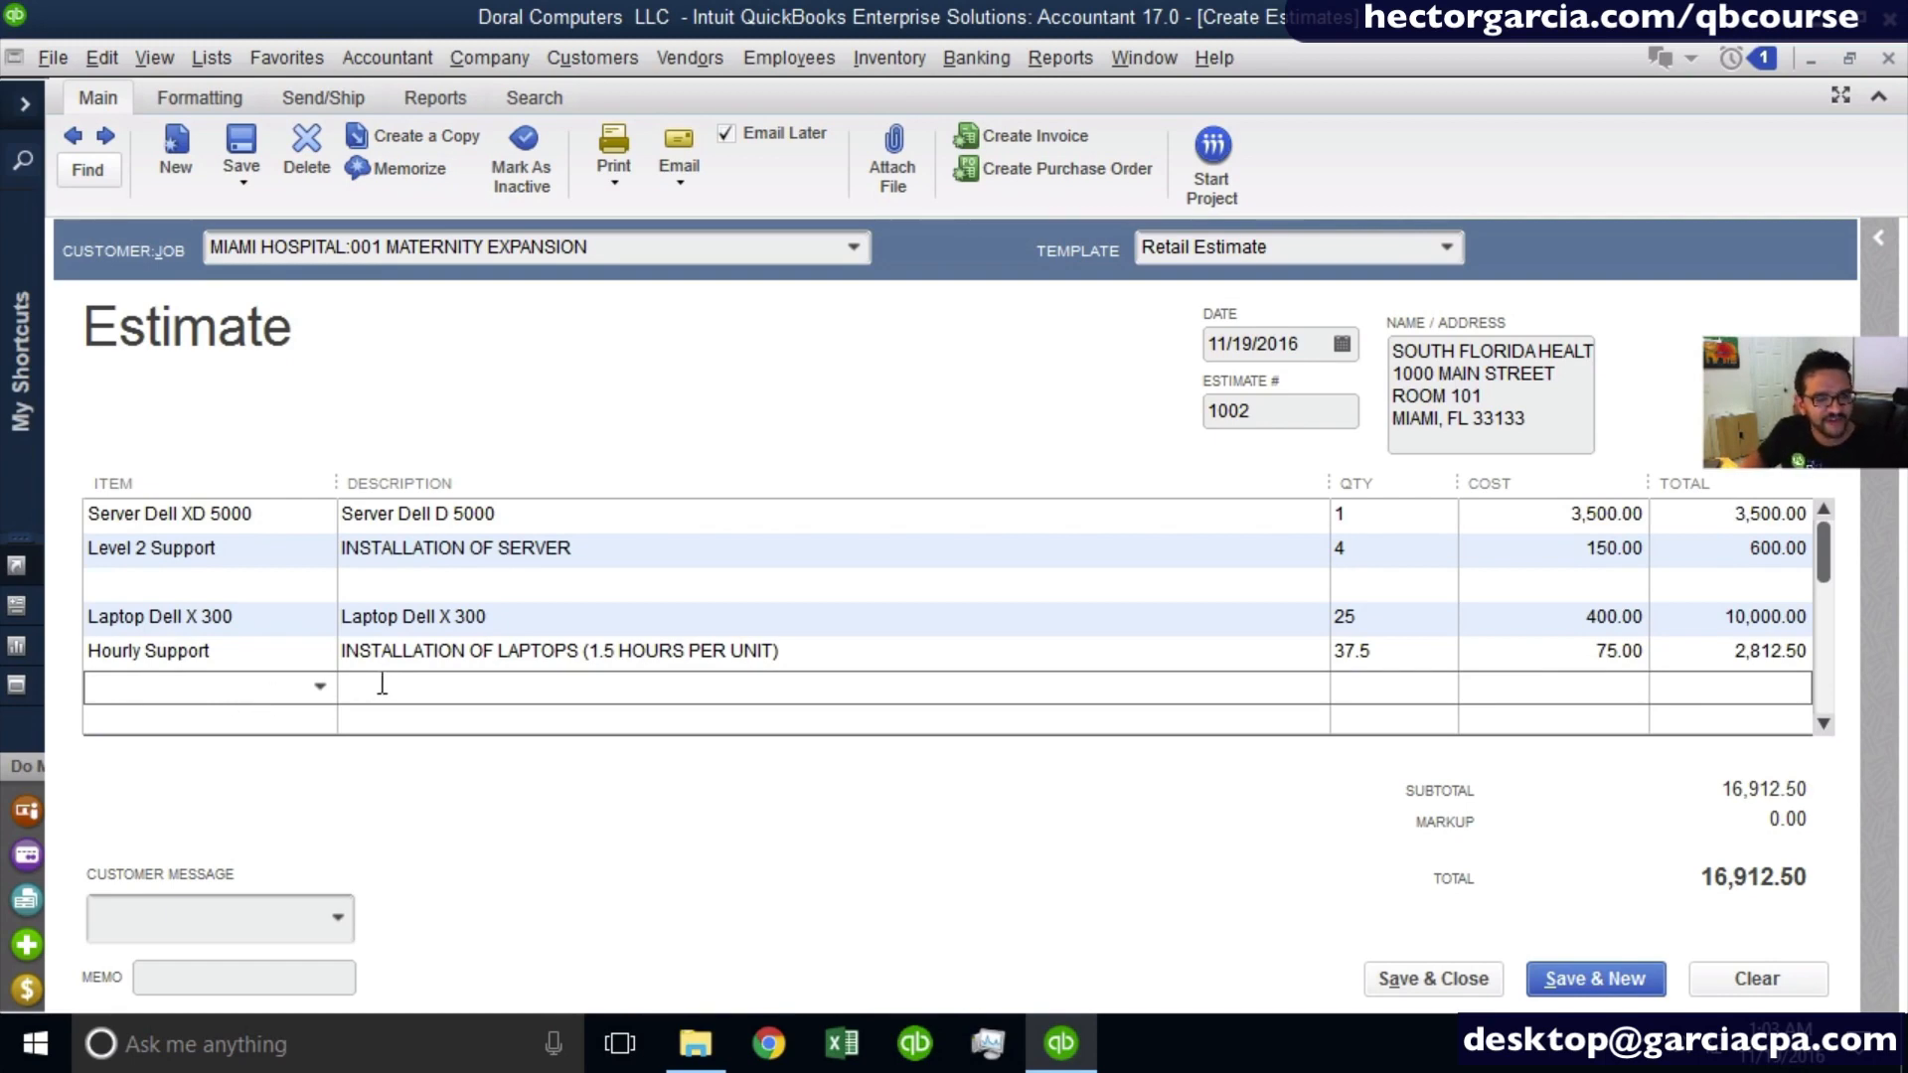
pyautogui.click(321, 687)
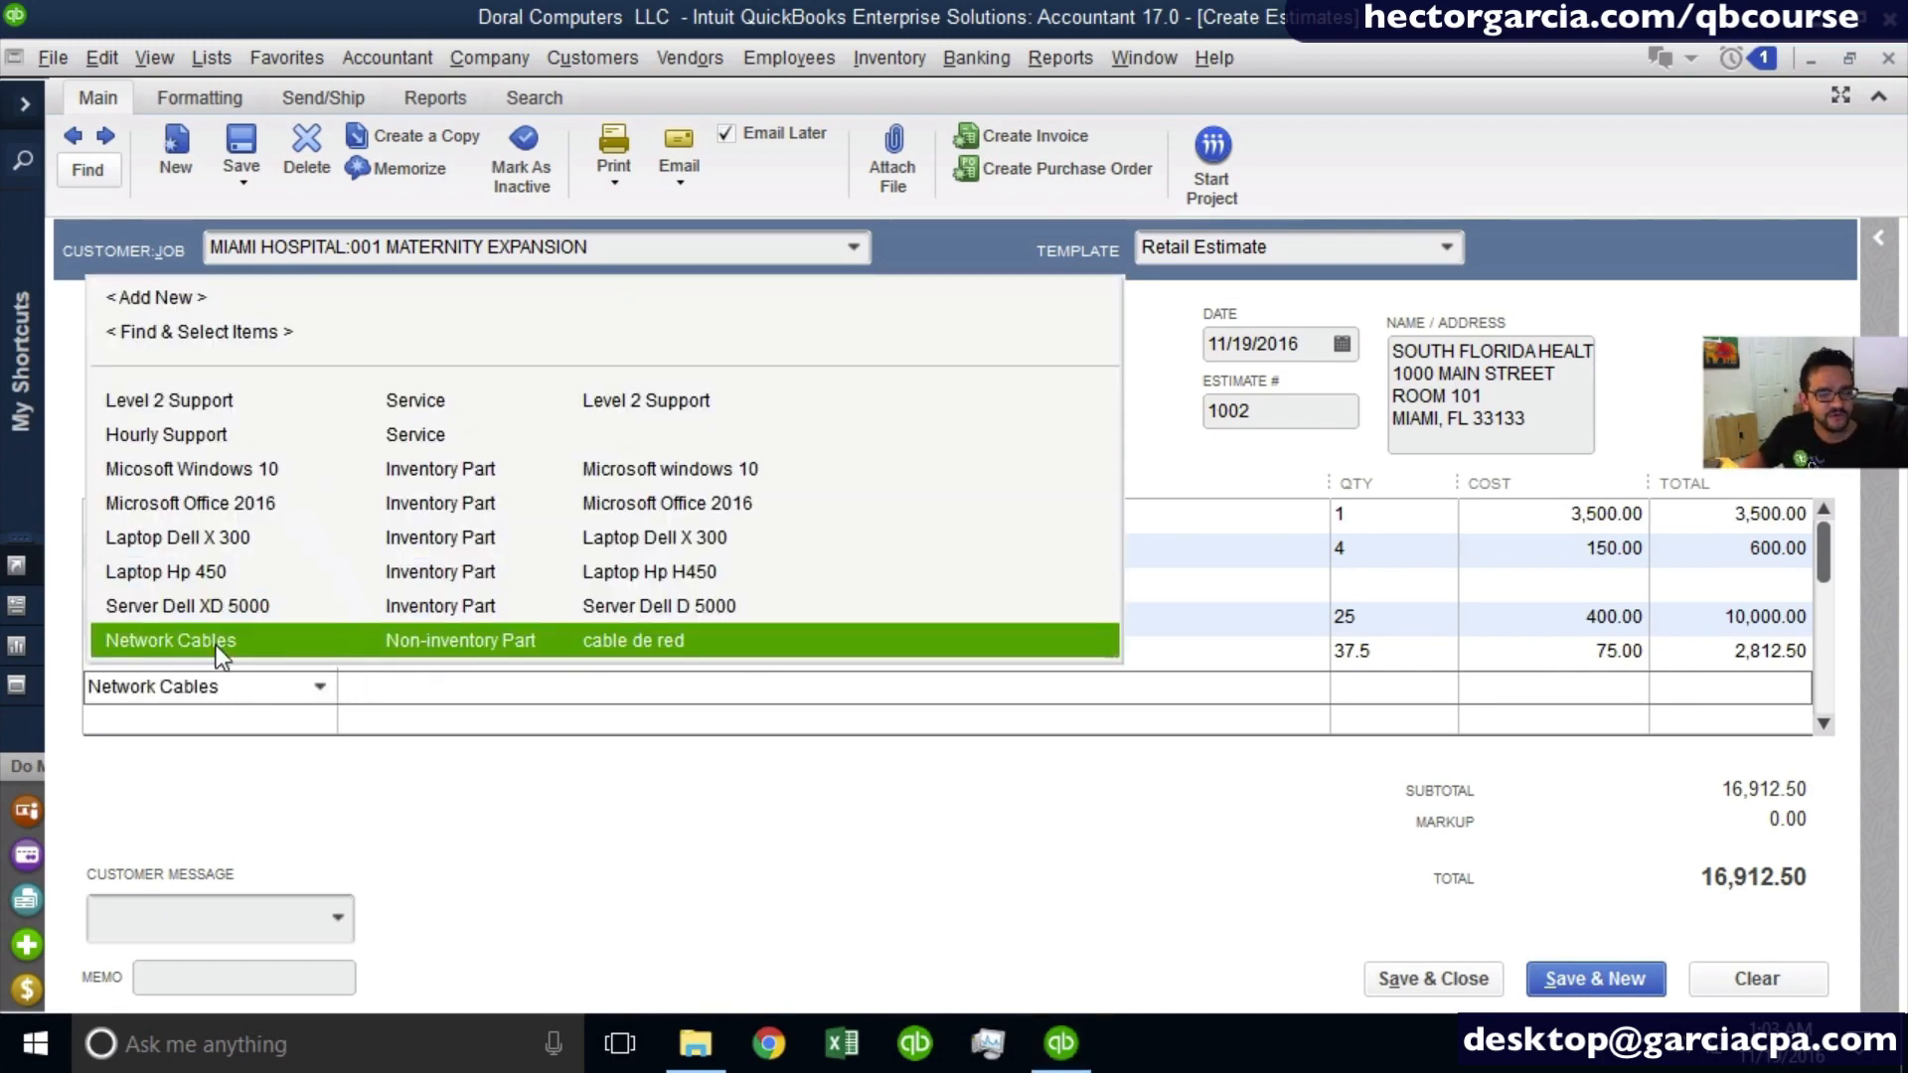
pyautogui.click(216, 646)
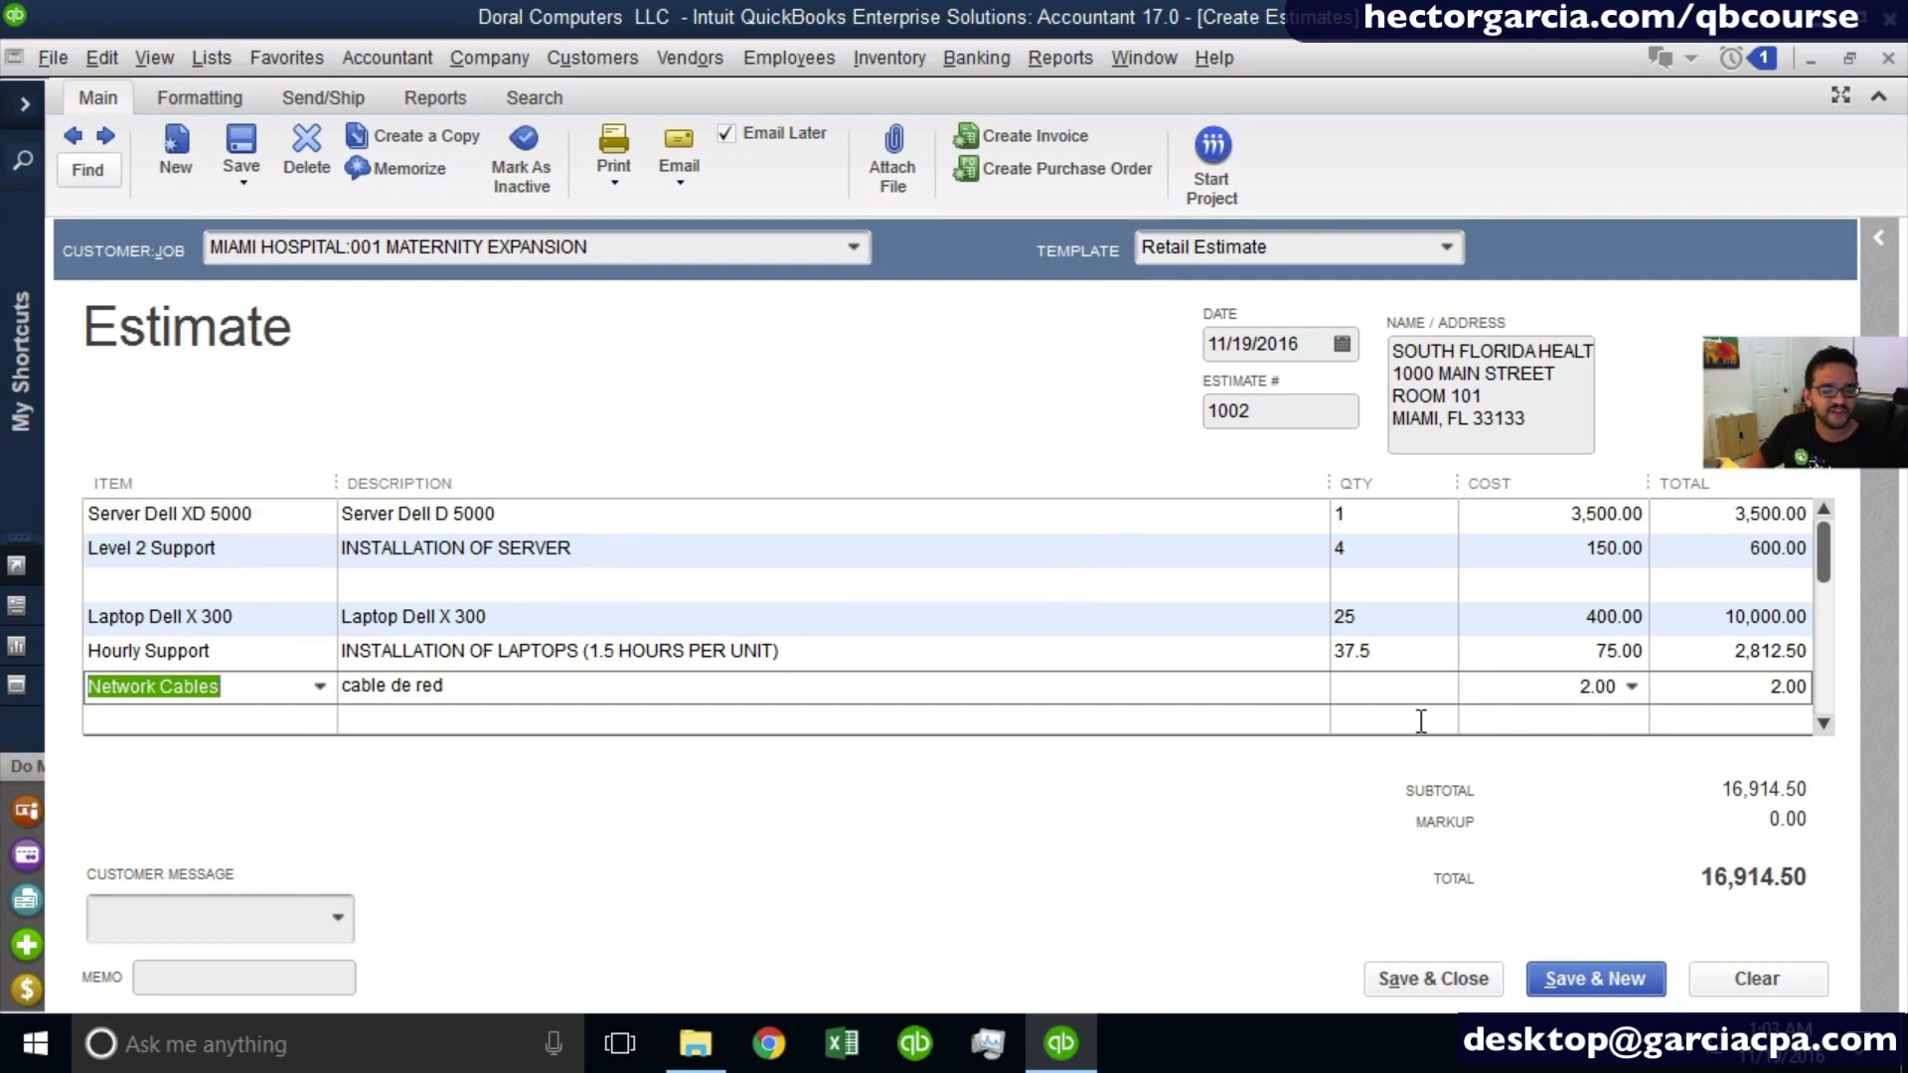
# - Set the Network Cables line's cost to 250 and leave its quantity blank
pyautogui.click(1357, 687)
pyautogui.click(1500, 692)
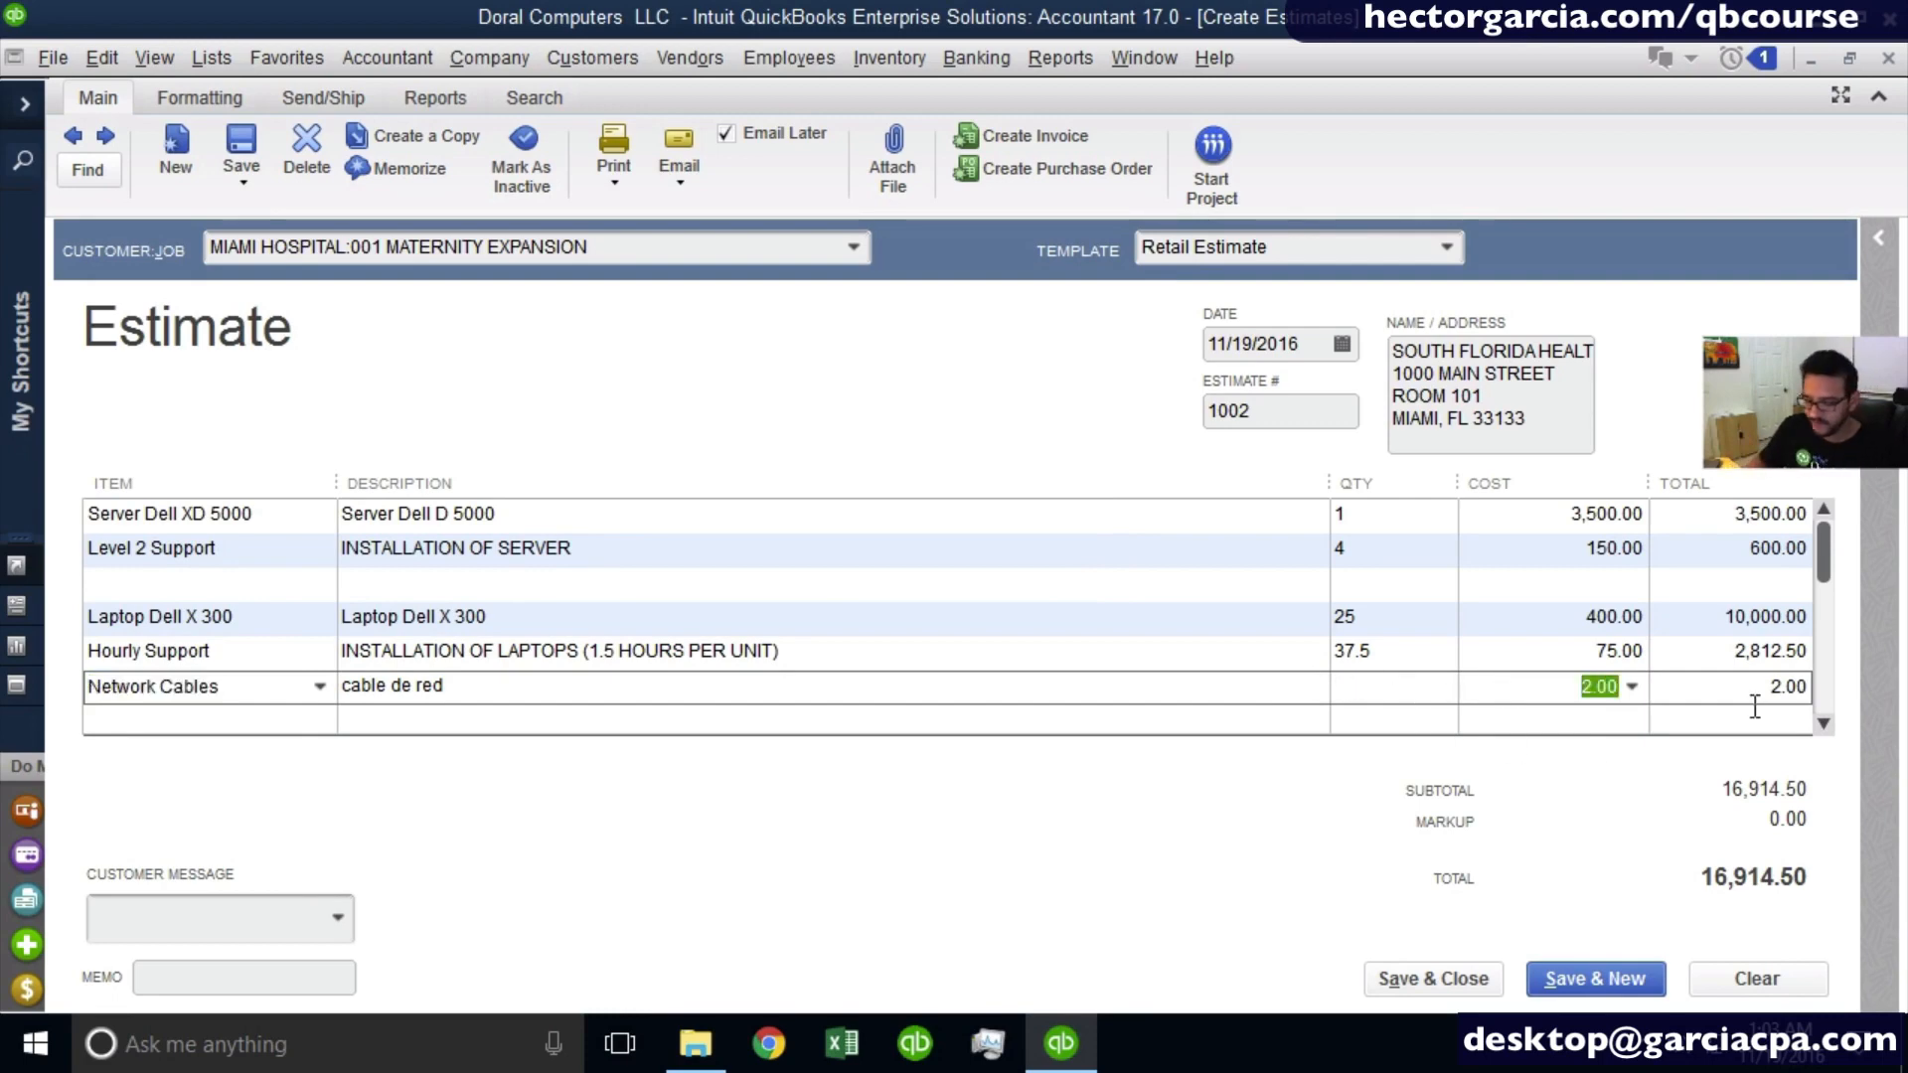
pyautogui.write('250')
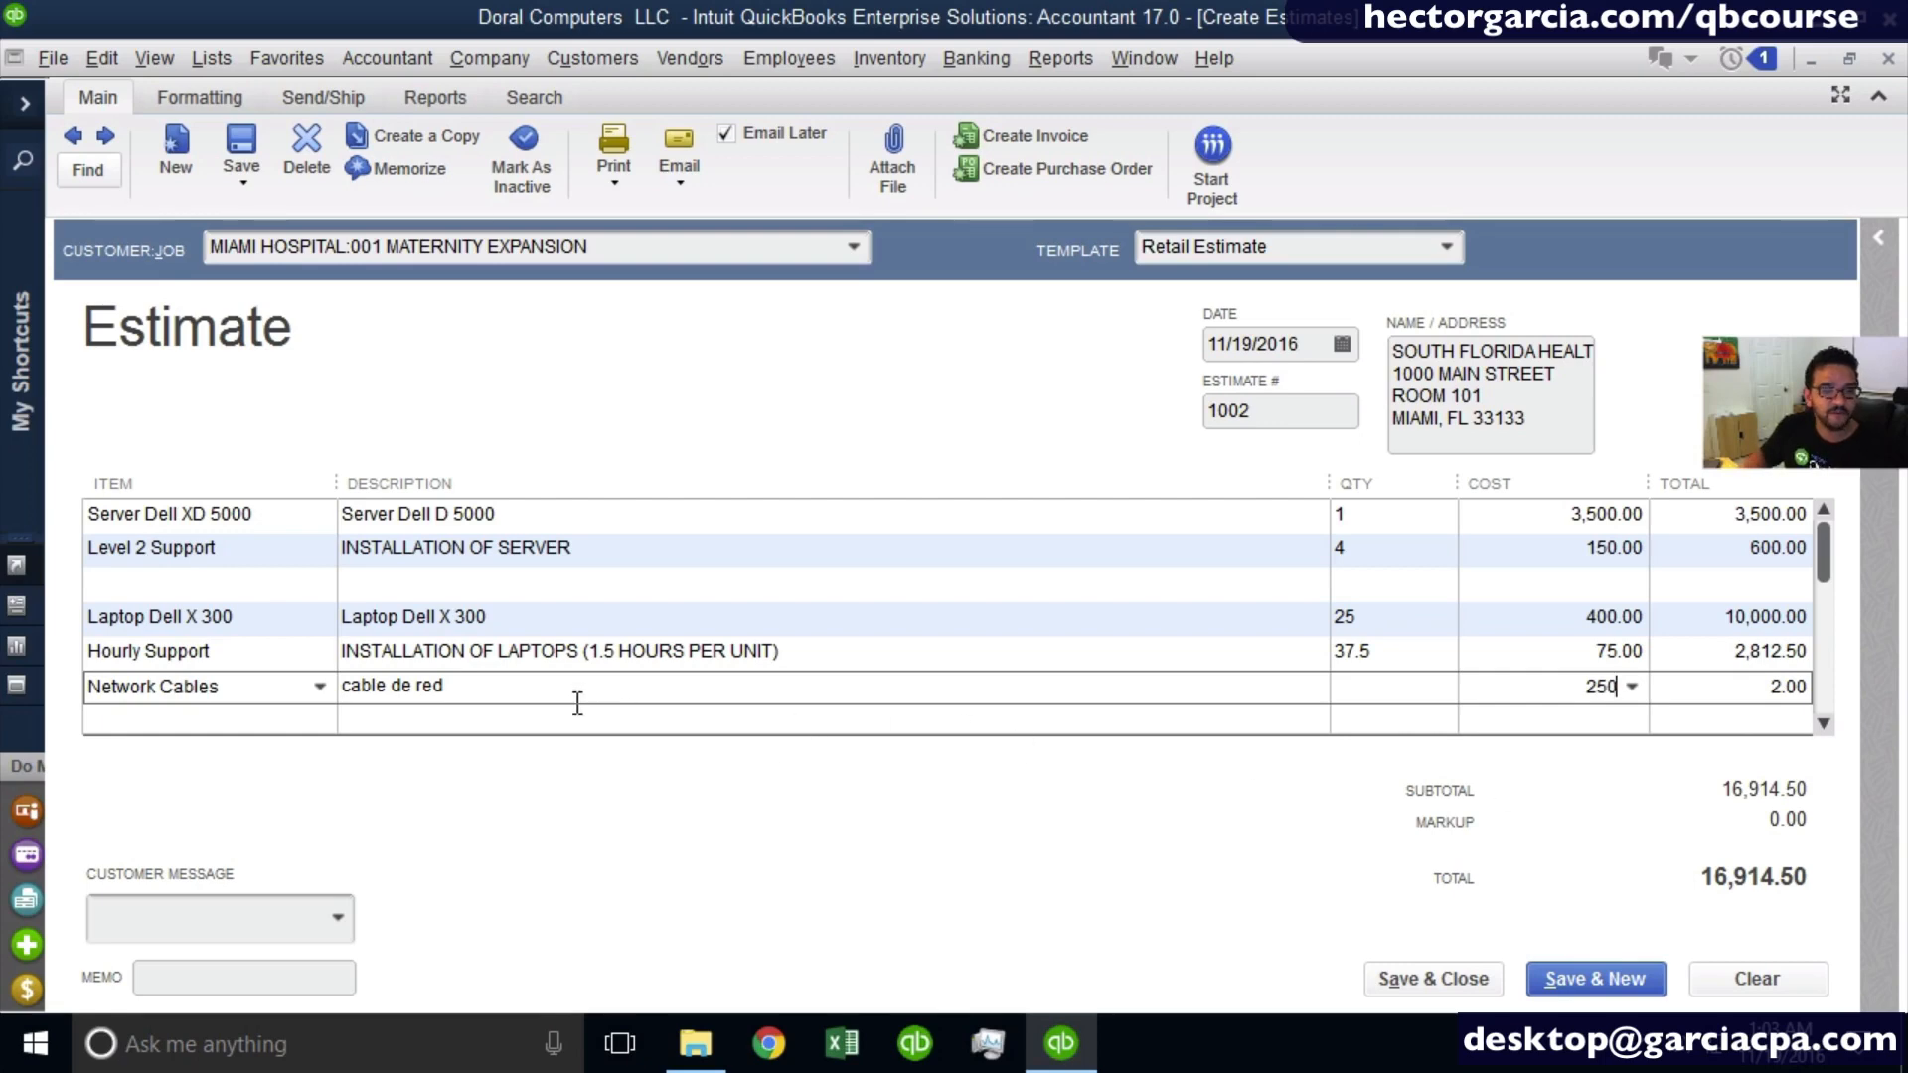
pyautogui.click(157, 689)
pyautogui.click(983, 500)
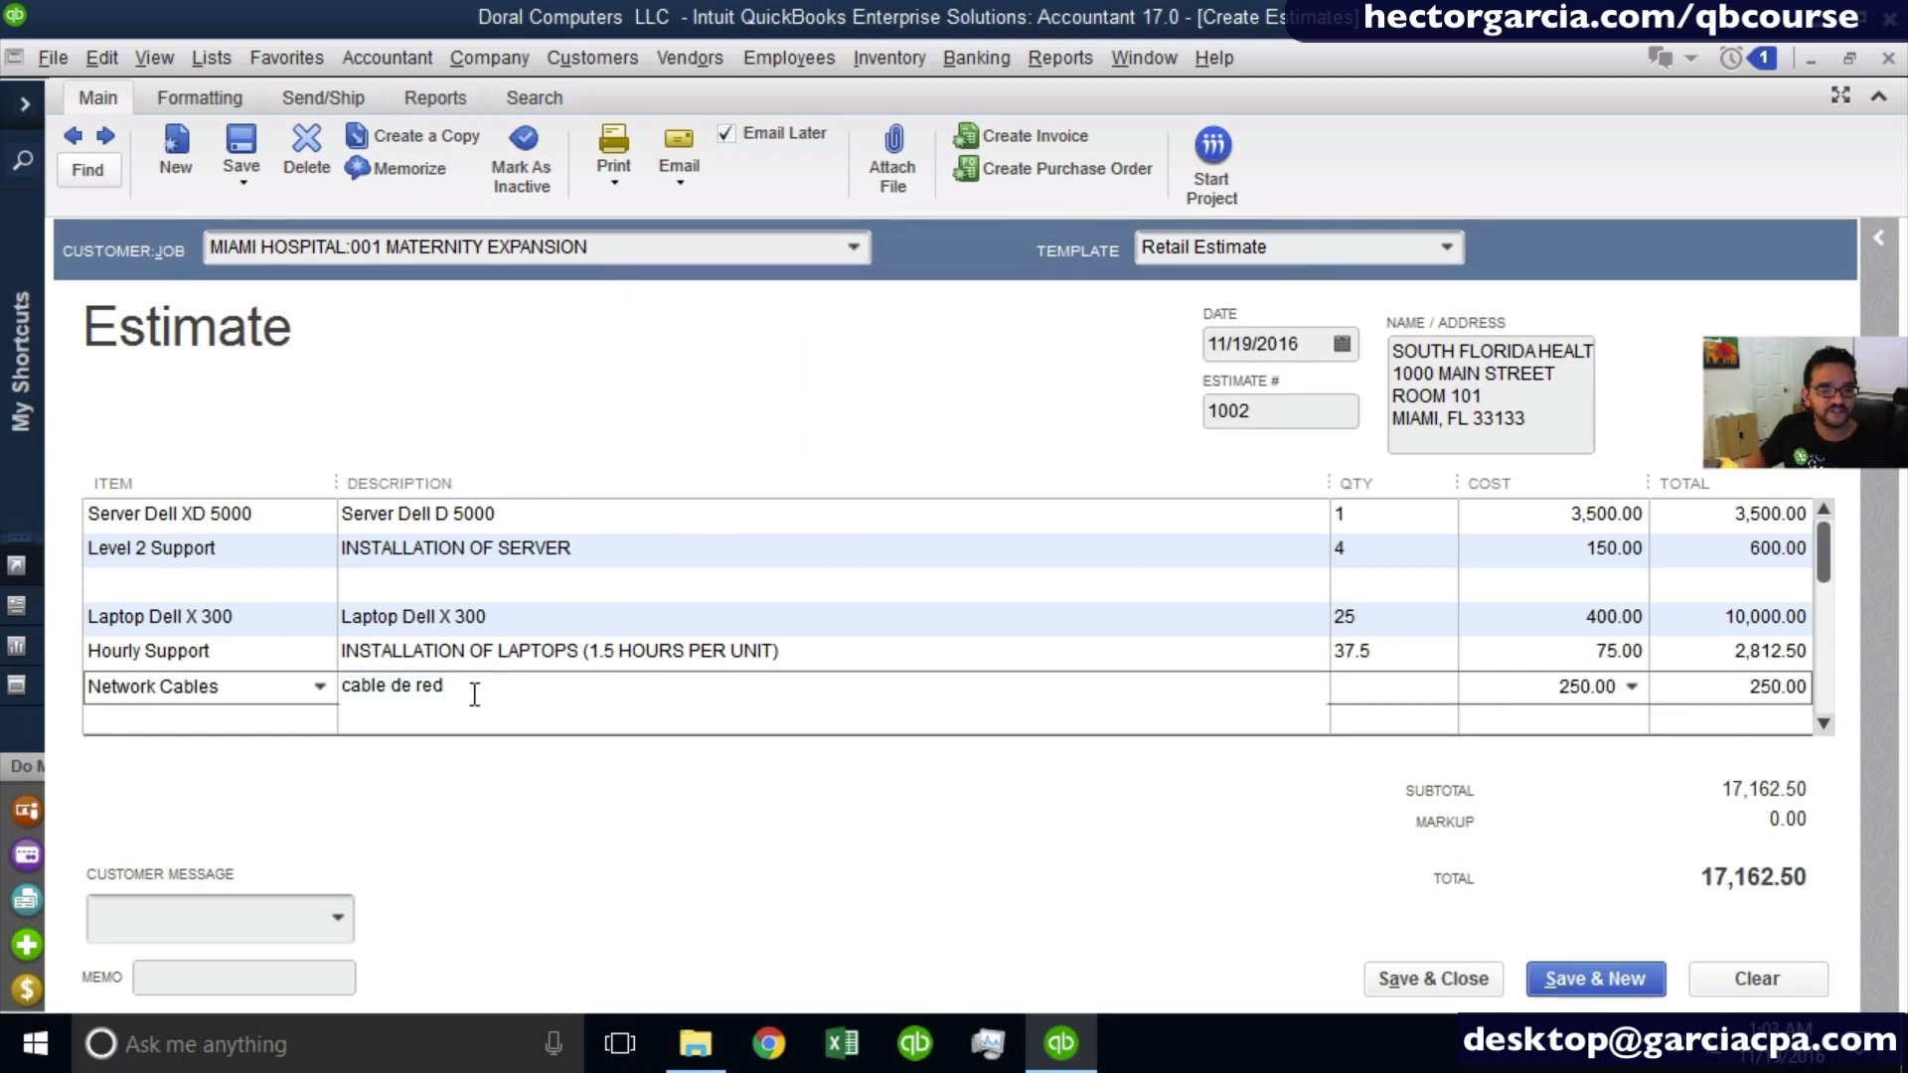
# - Replace the Network Cables line's description with "TOTAL CABLES AND CONNECTORS NEEDED"
pyautogui.moveTo(475, 695); pyautogui.dragTo(276, 687)
pyautogui.write('TOTAL NUMBER')
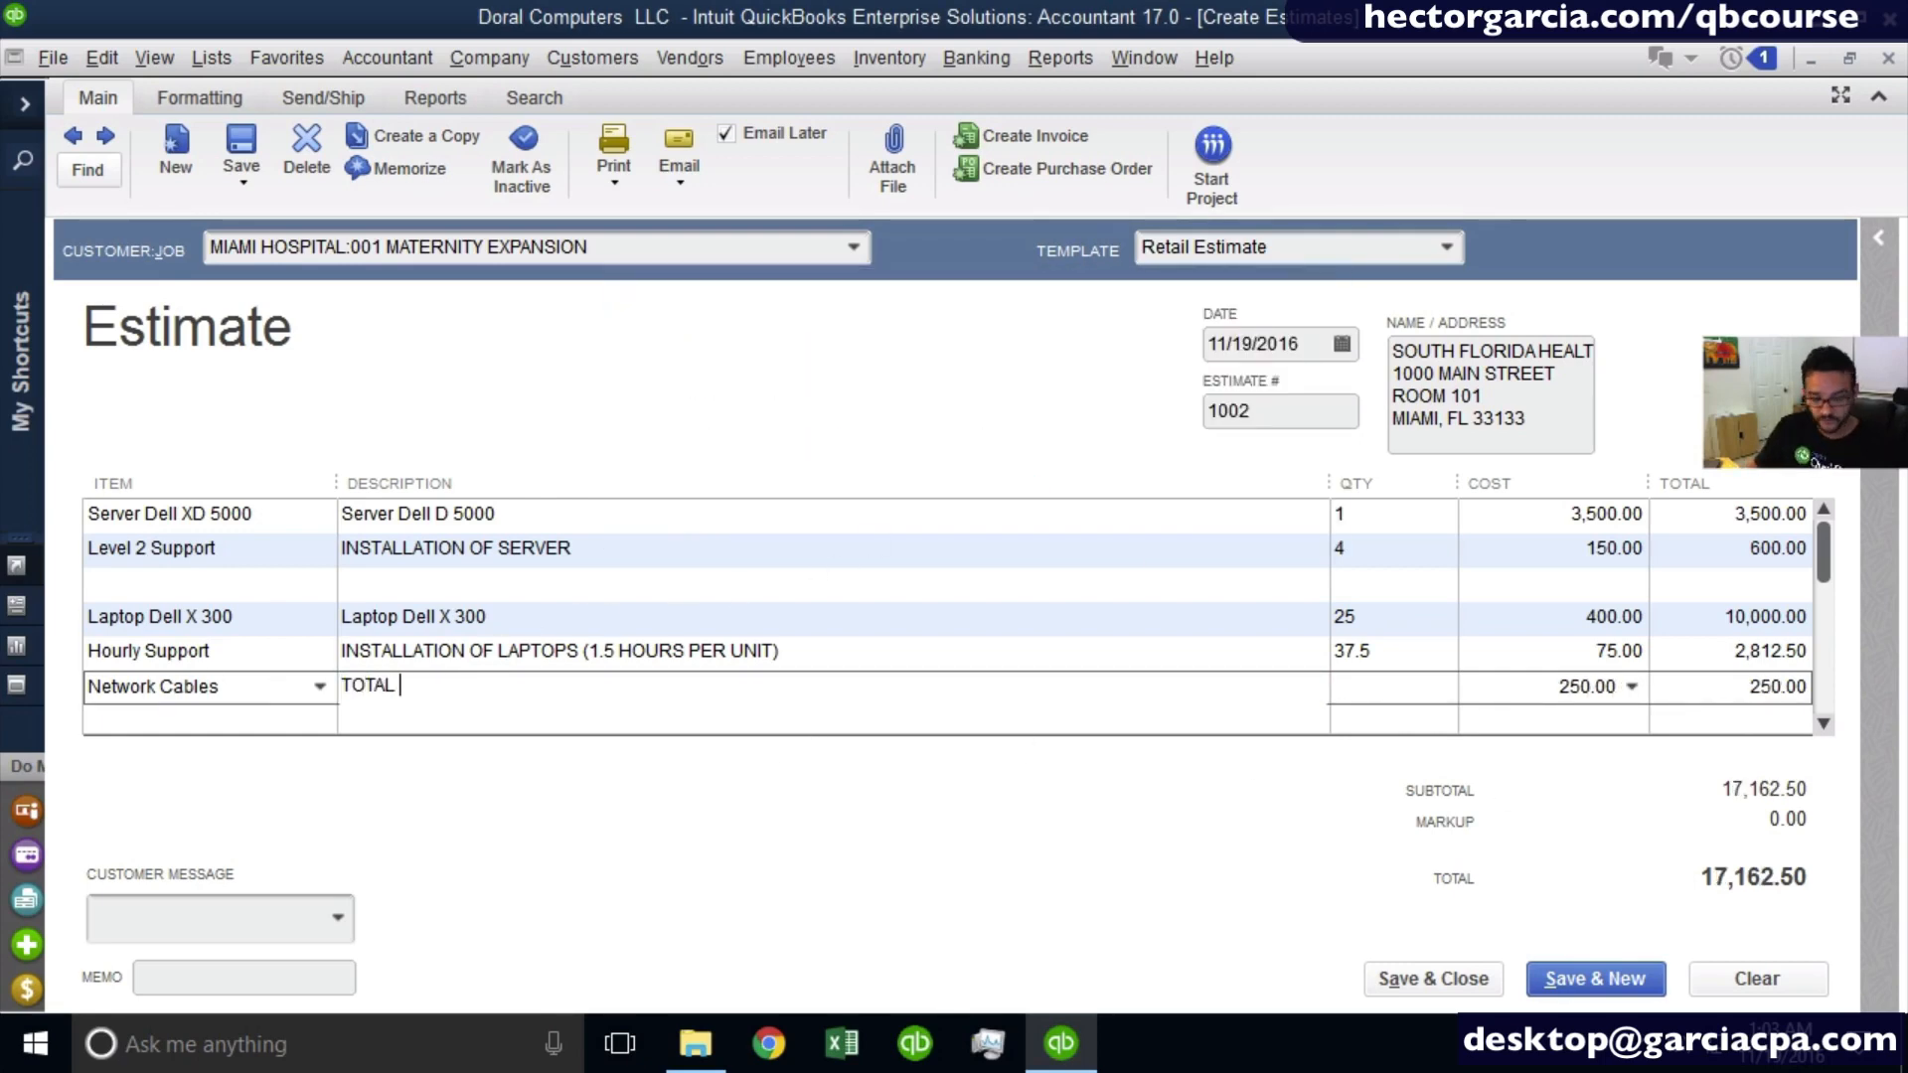
pyautogui.press('BackSpace')
pyautogui.press('BackSpace')
pyautogui.press('BackSpace')
pyautogui.press('BackSpace')
pyautogui.press('BackSpace')
pyautogui.press('BackSpace')
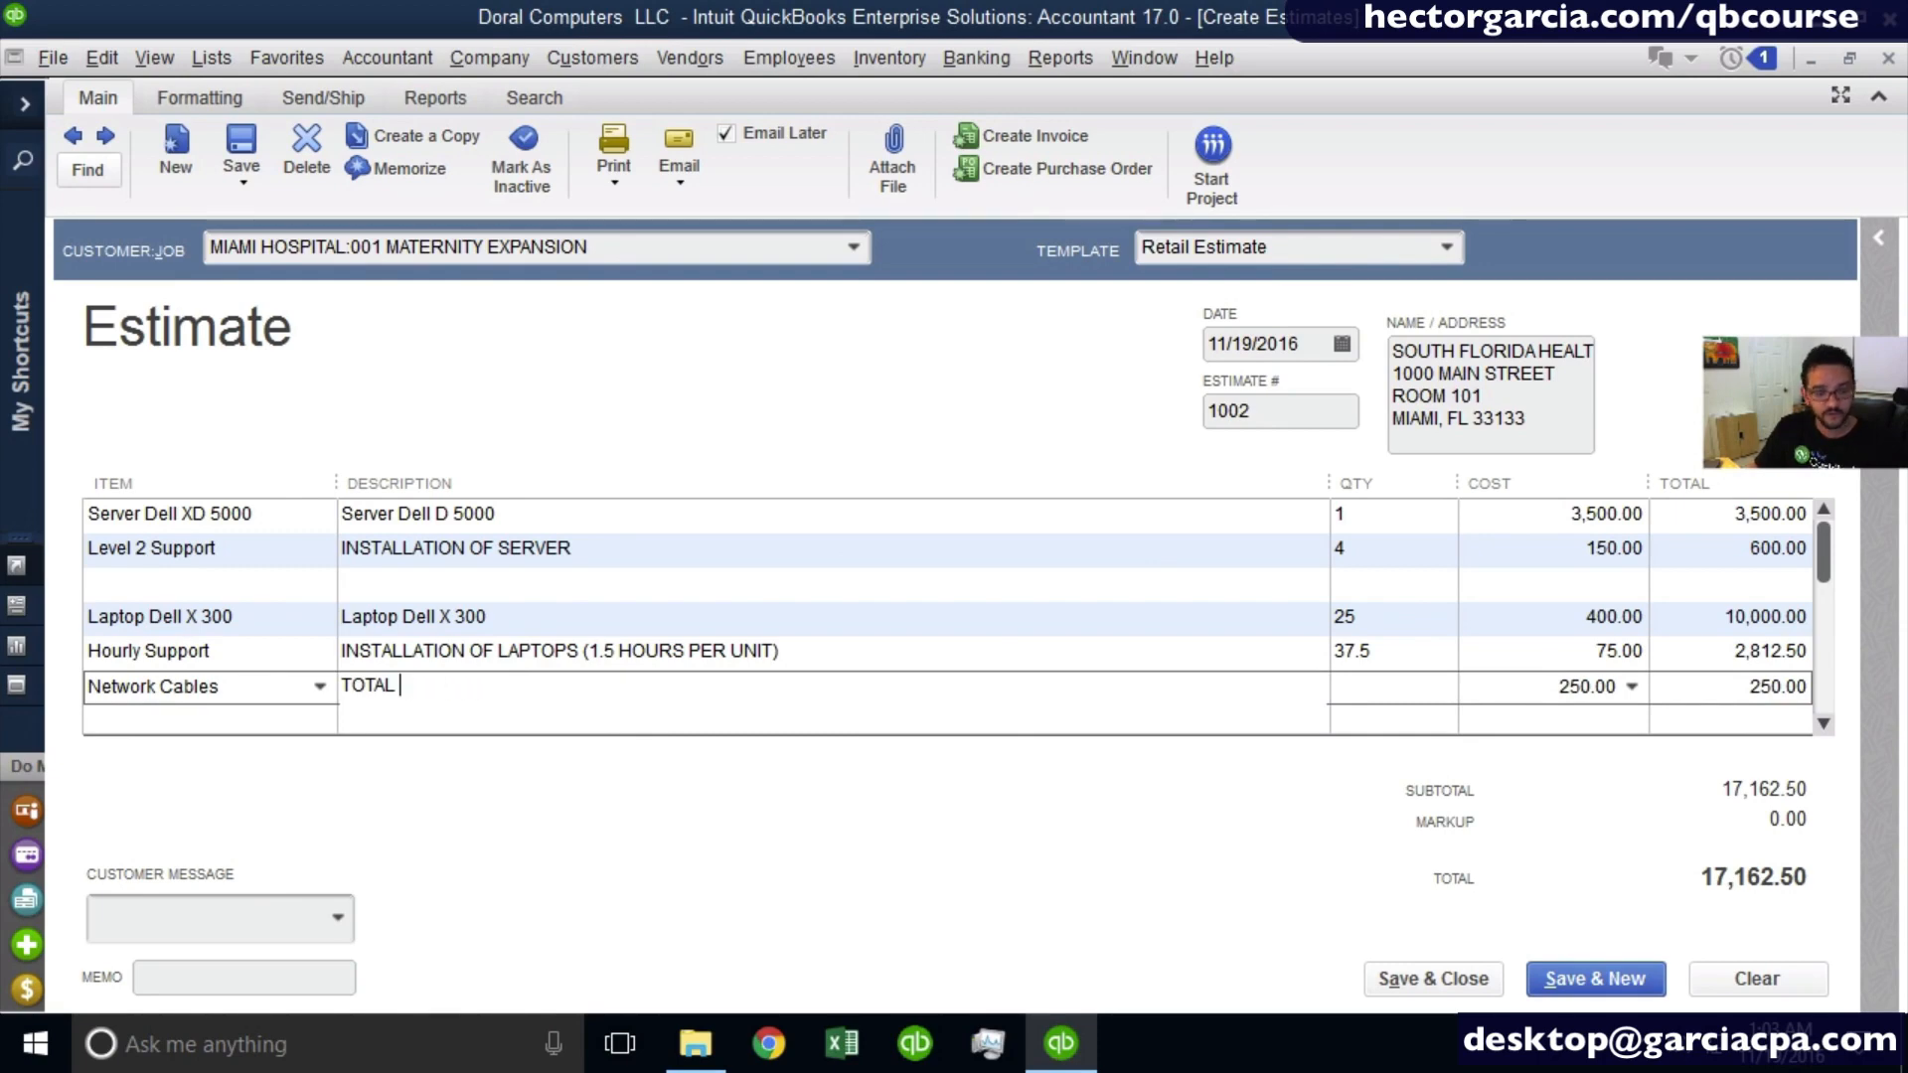
pyautogui.write('V')
pyautogui.press('BackSpace')
pyautogui.write('CABLE')
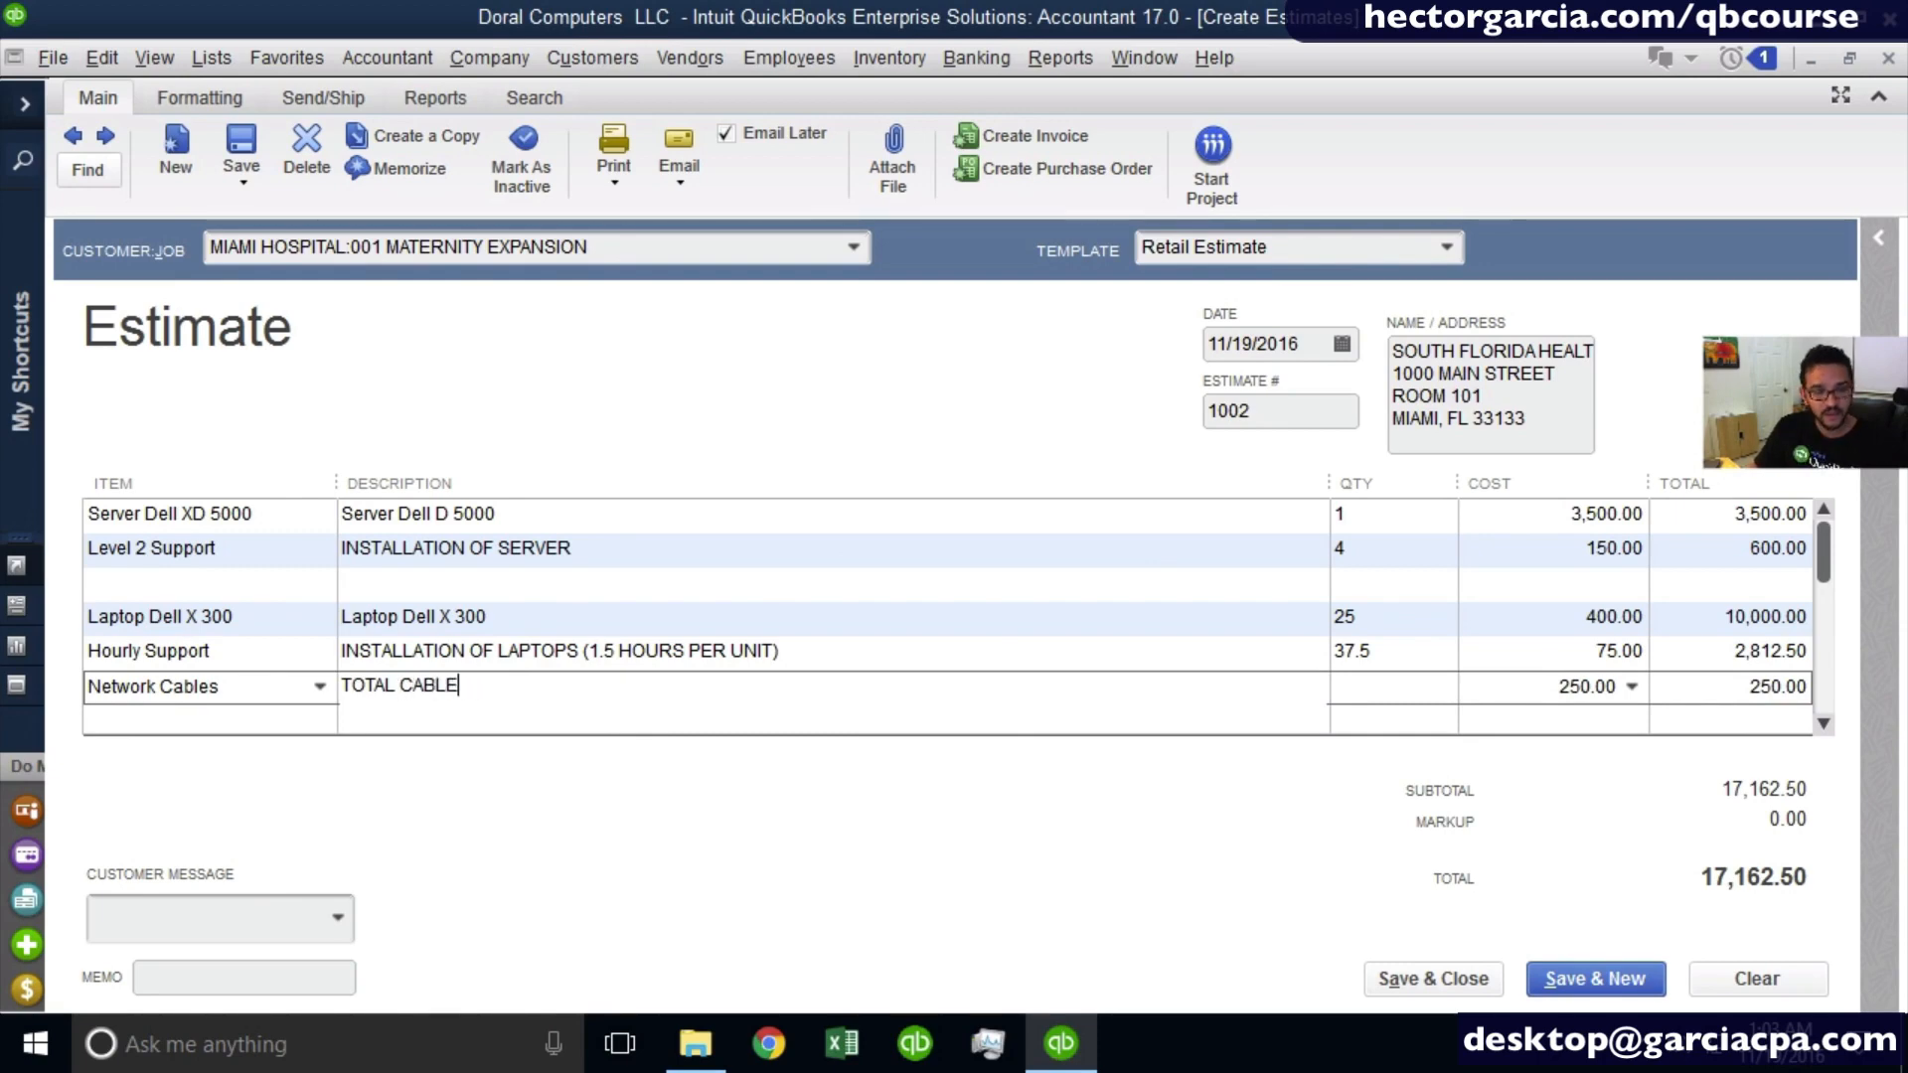
pyautogui.write('S AND CONNECT')
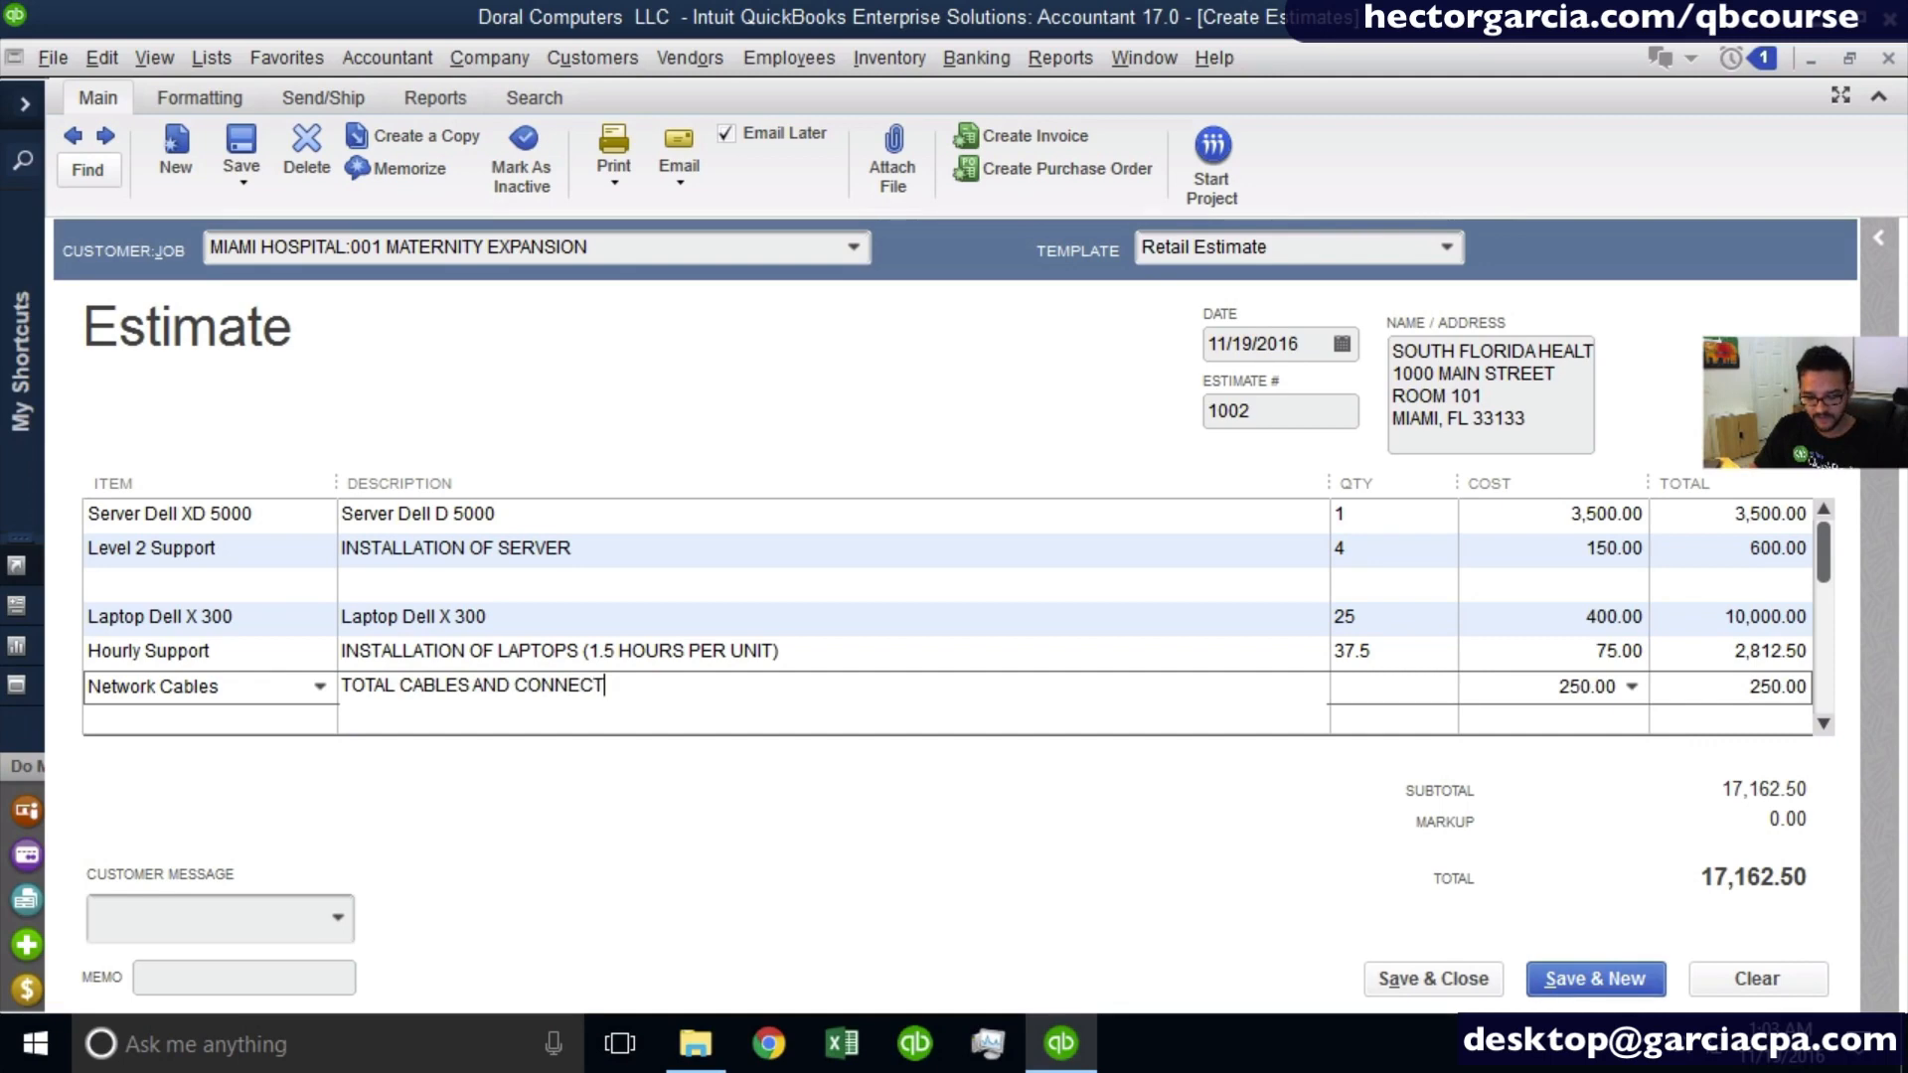
pyautogui.write('ORS NEEDEDE')
pyautogui.press('Tab')
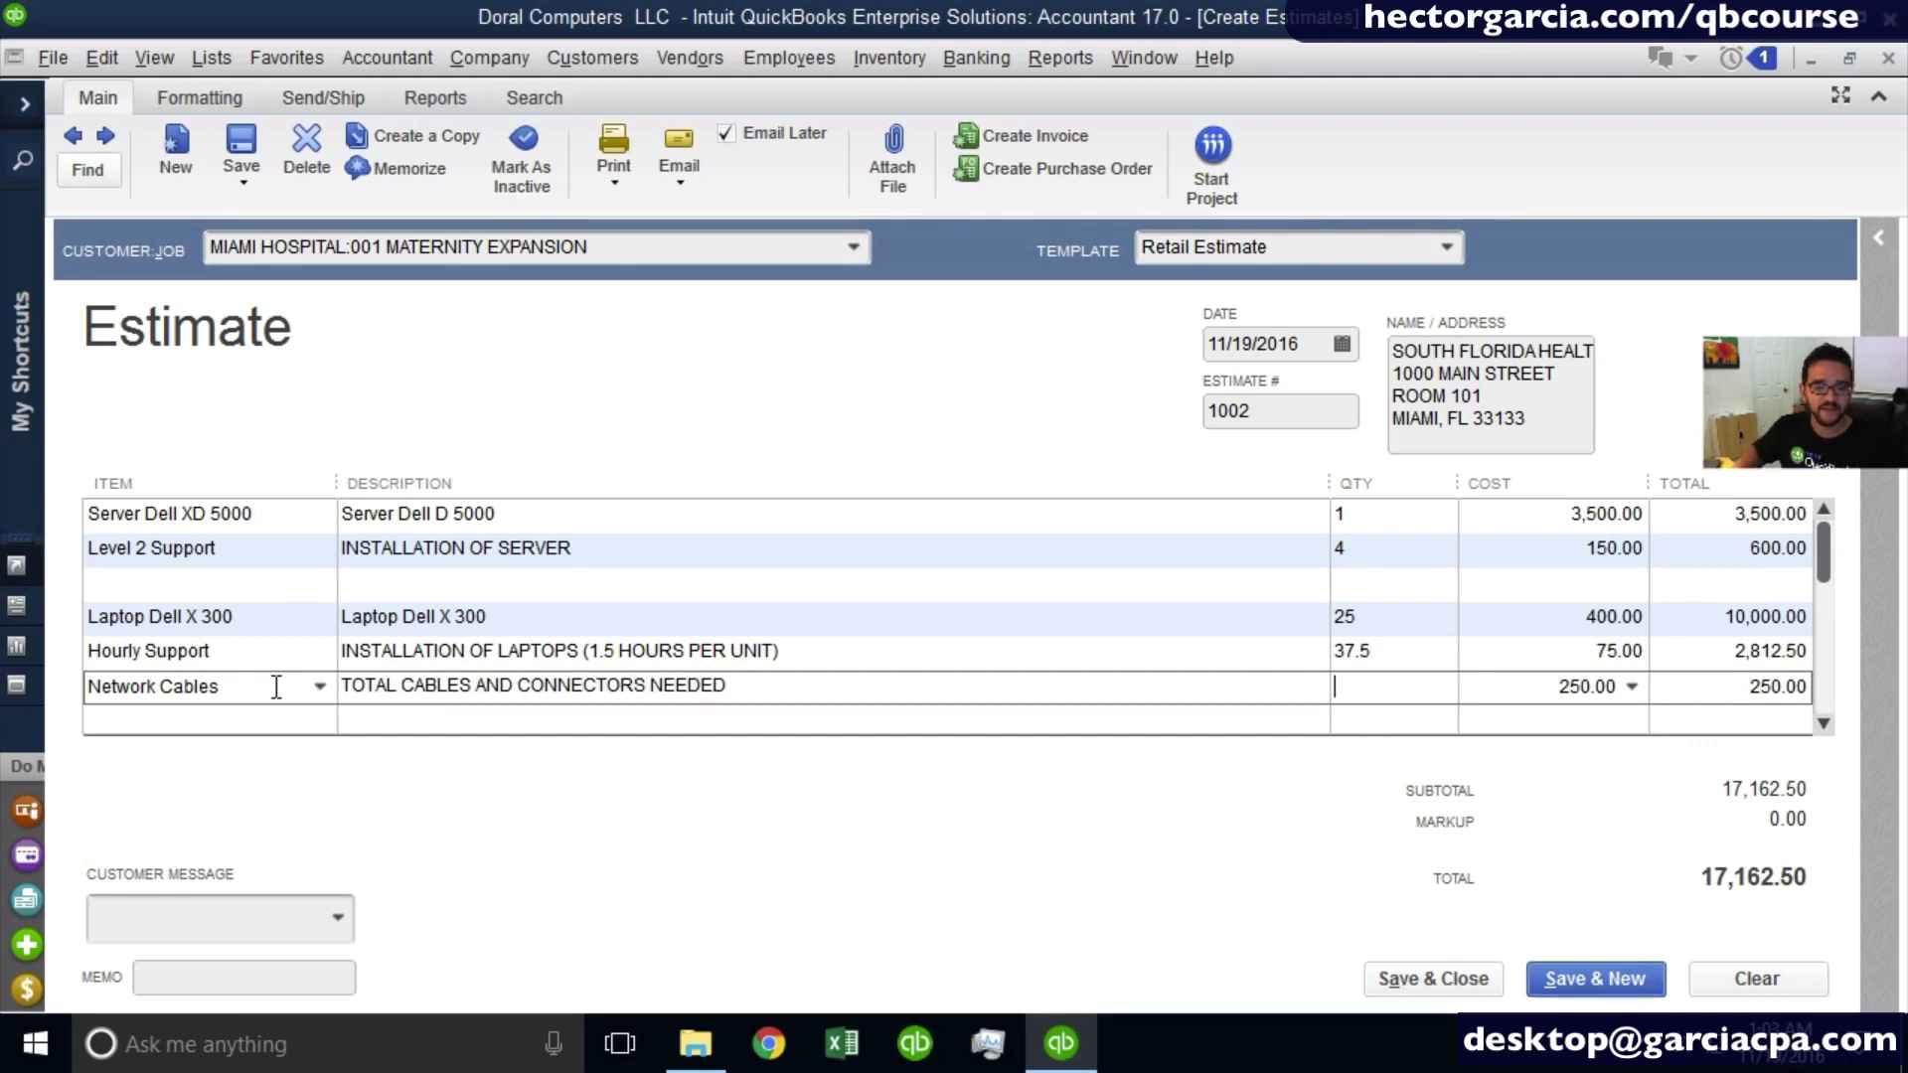
pyautogui.press('Tab')
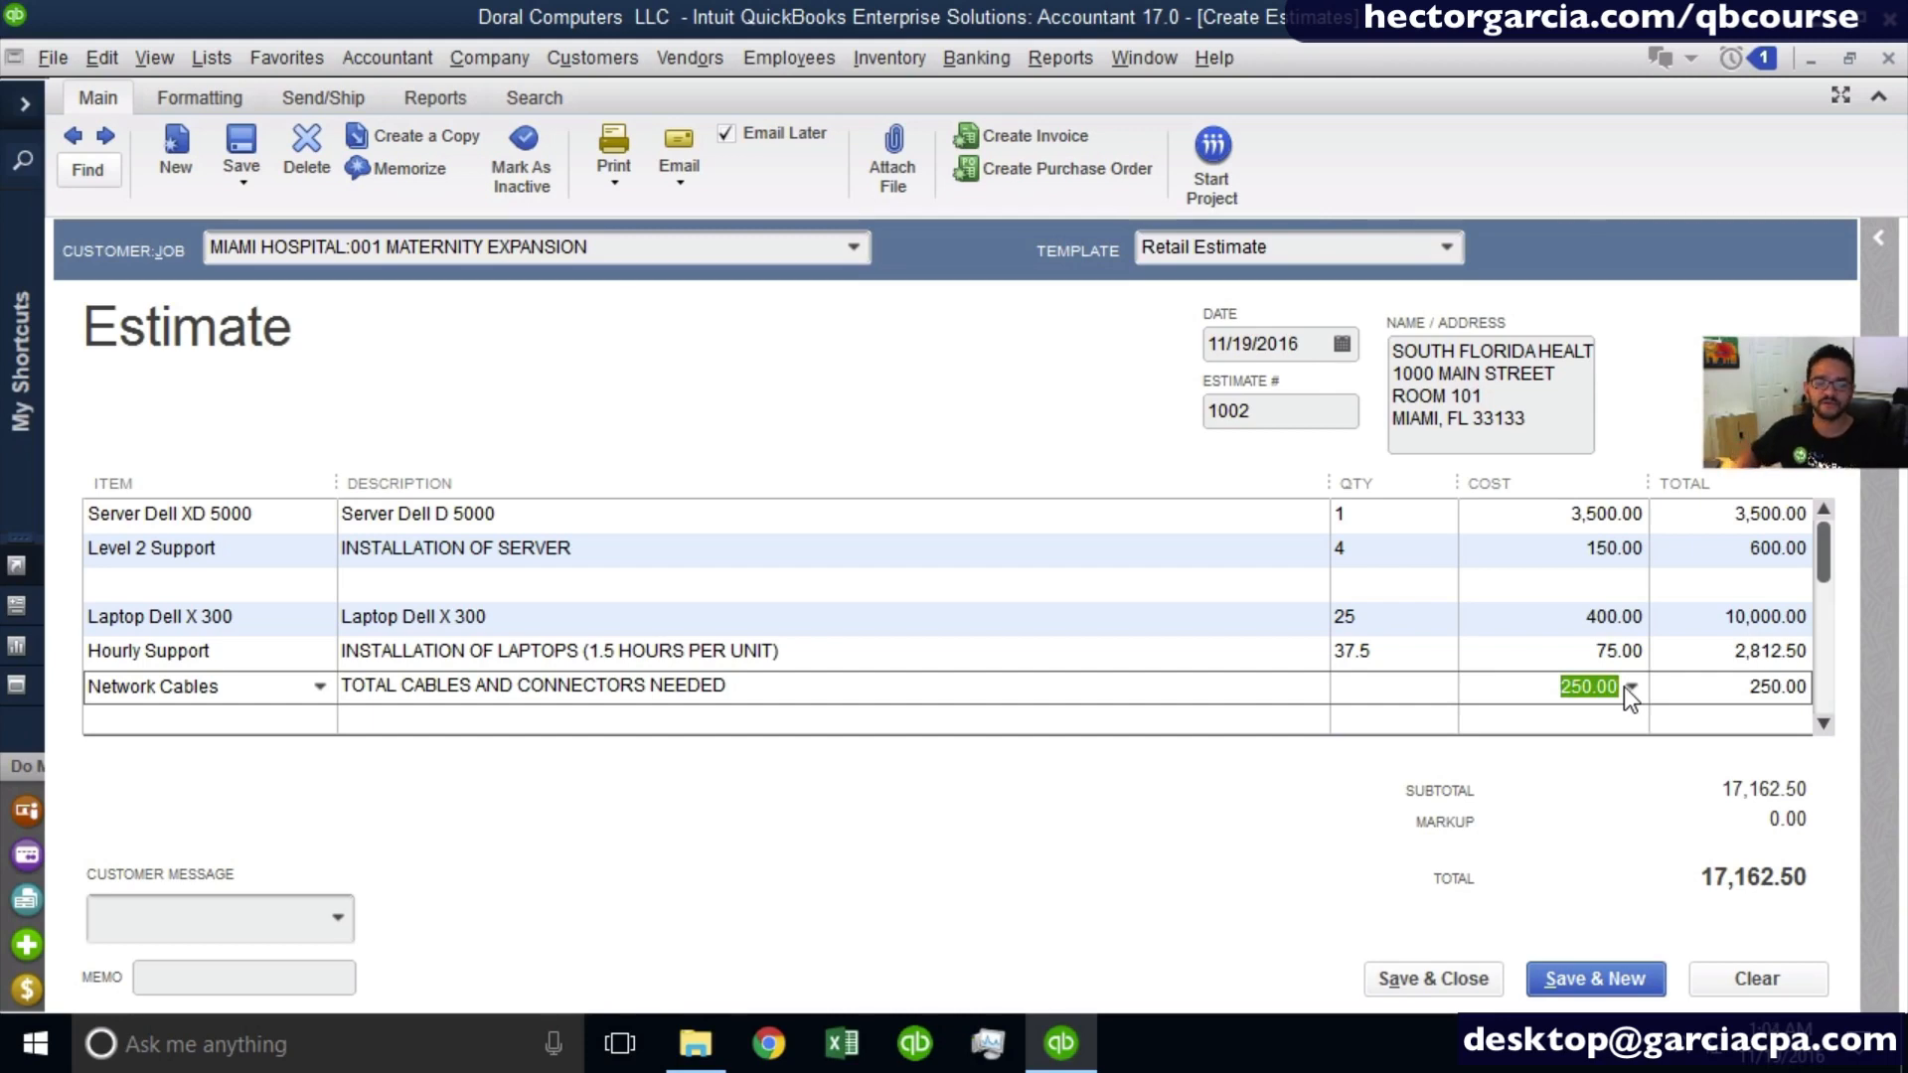
# - Leave one blank line below Network Cables and add the Level 2 Support service to the estimate
pyautogui.click(1825, 724)
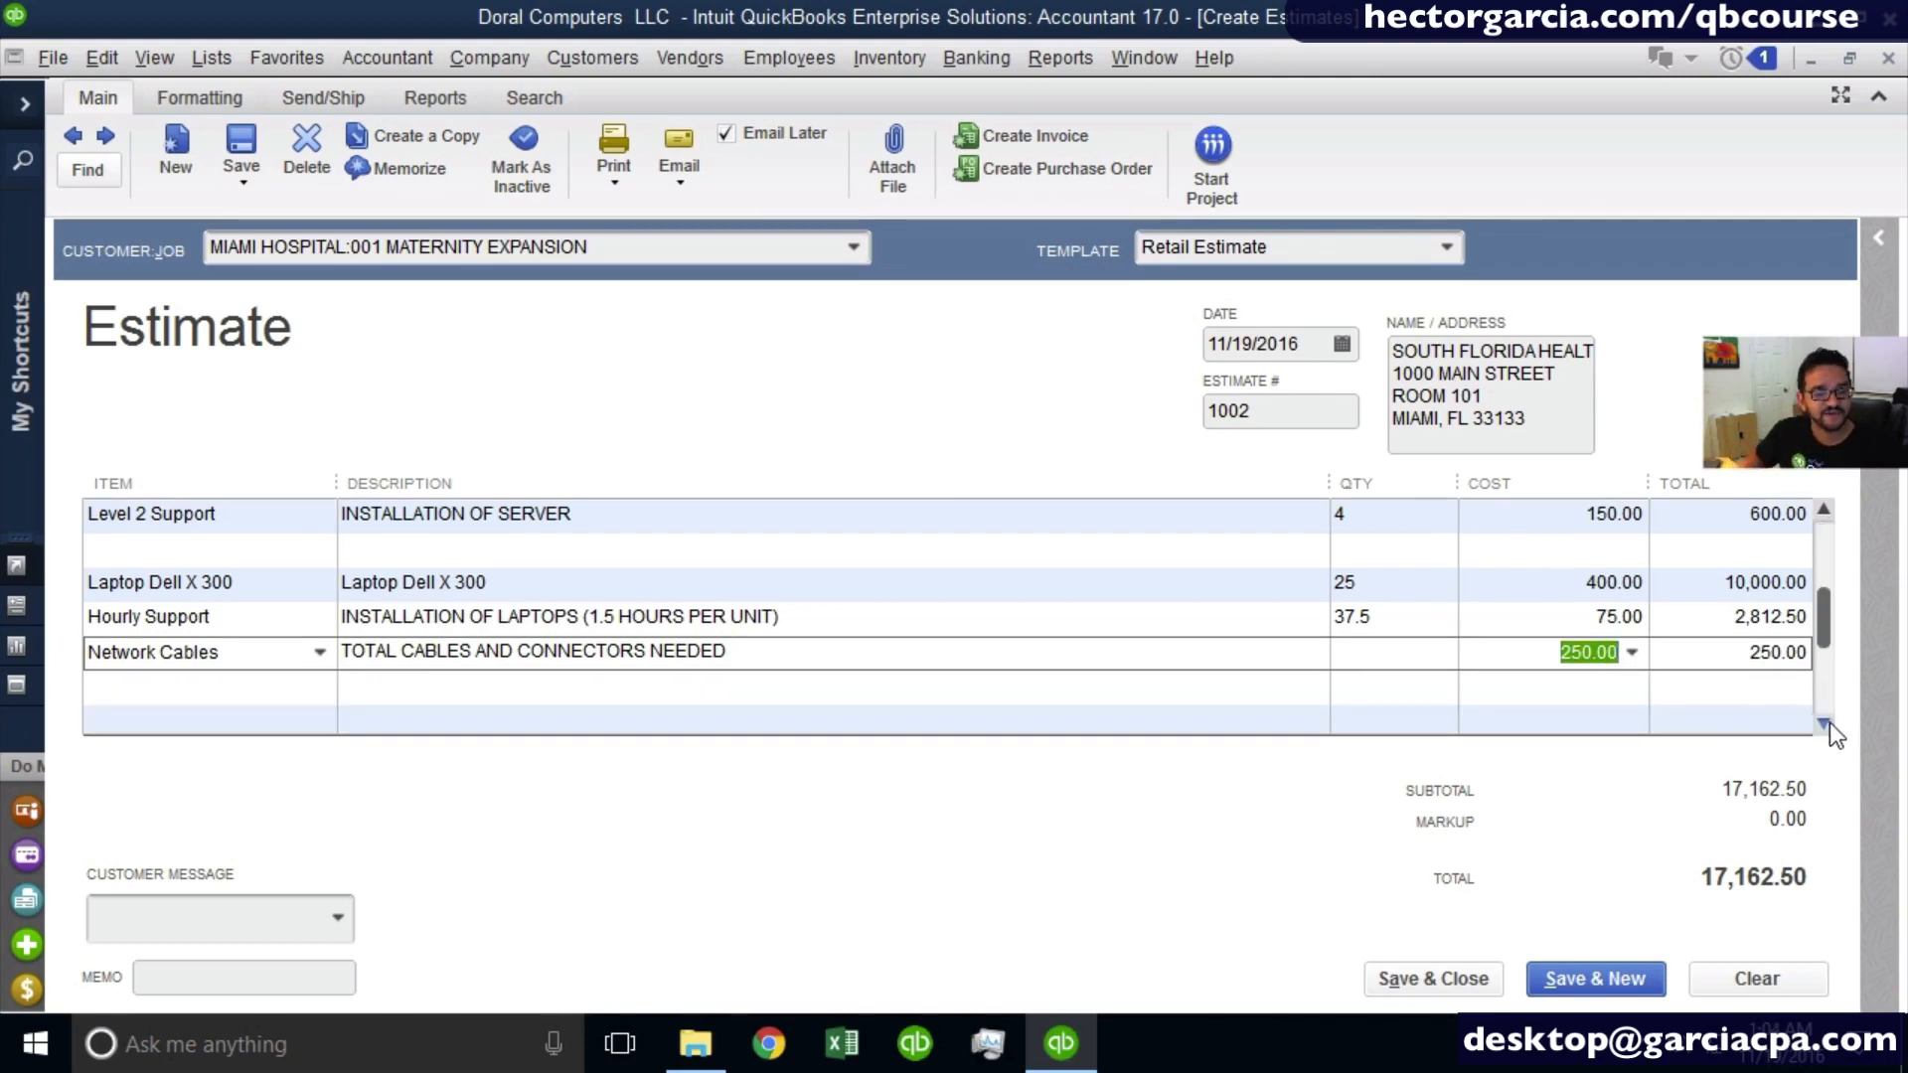
pyautogui.click(1824, 723)
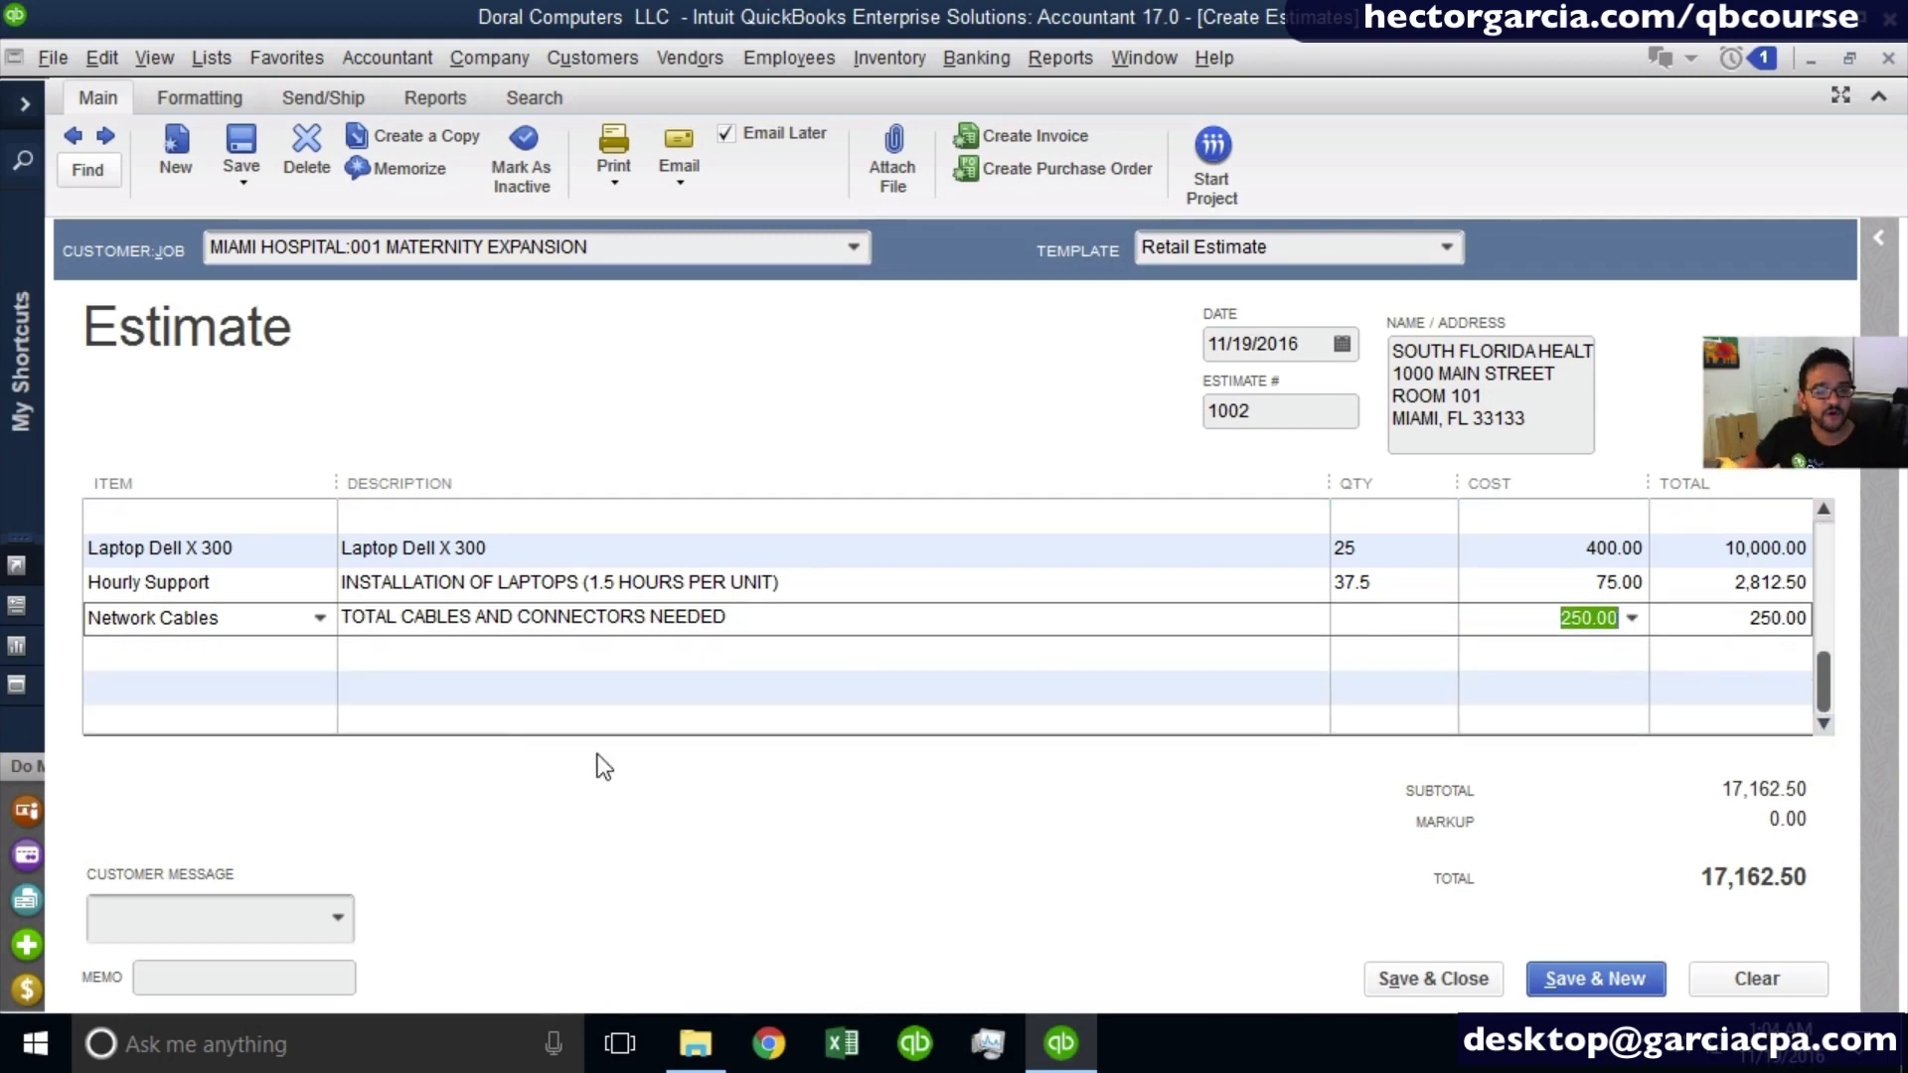
pyautogui.click(292, 689)
pyautogui.click(320, 688)
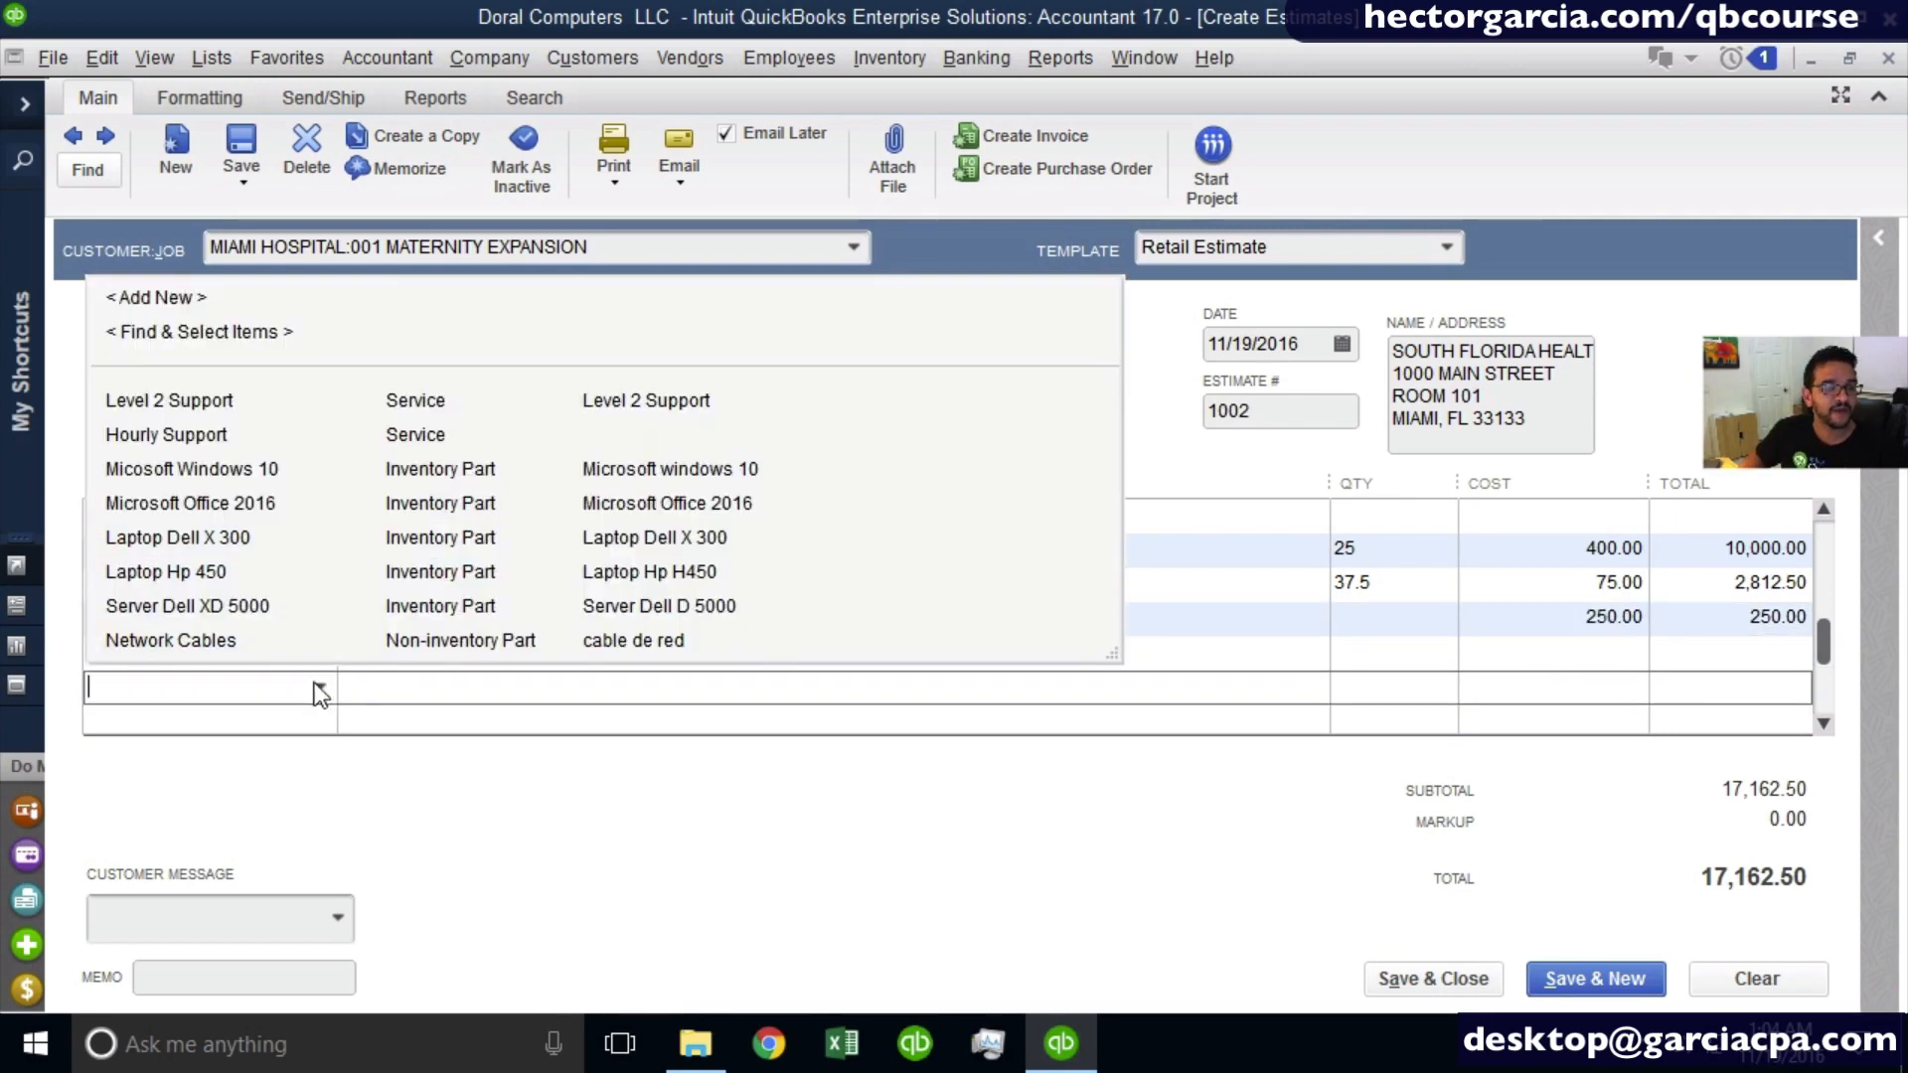
pyautogui.click(203, 403)
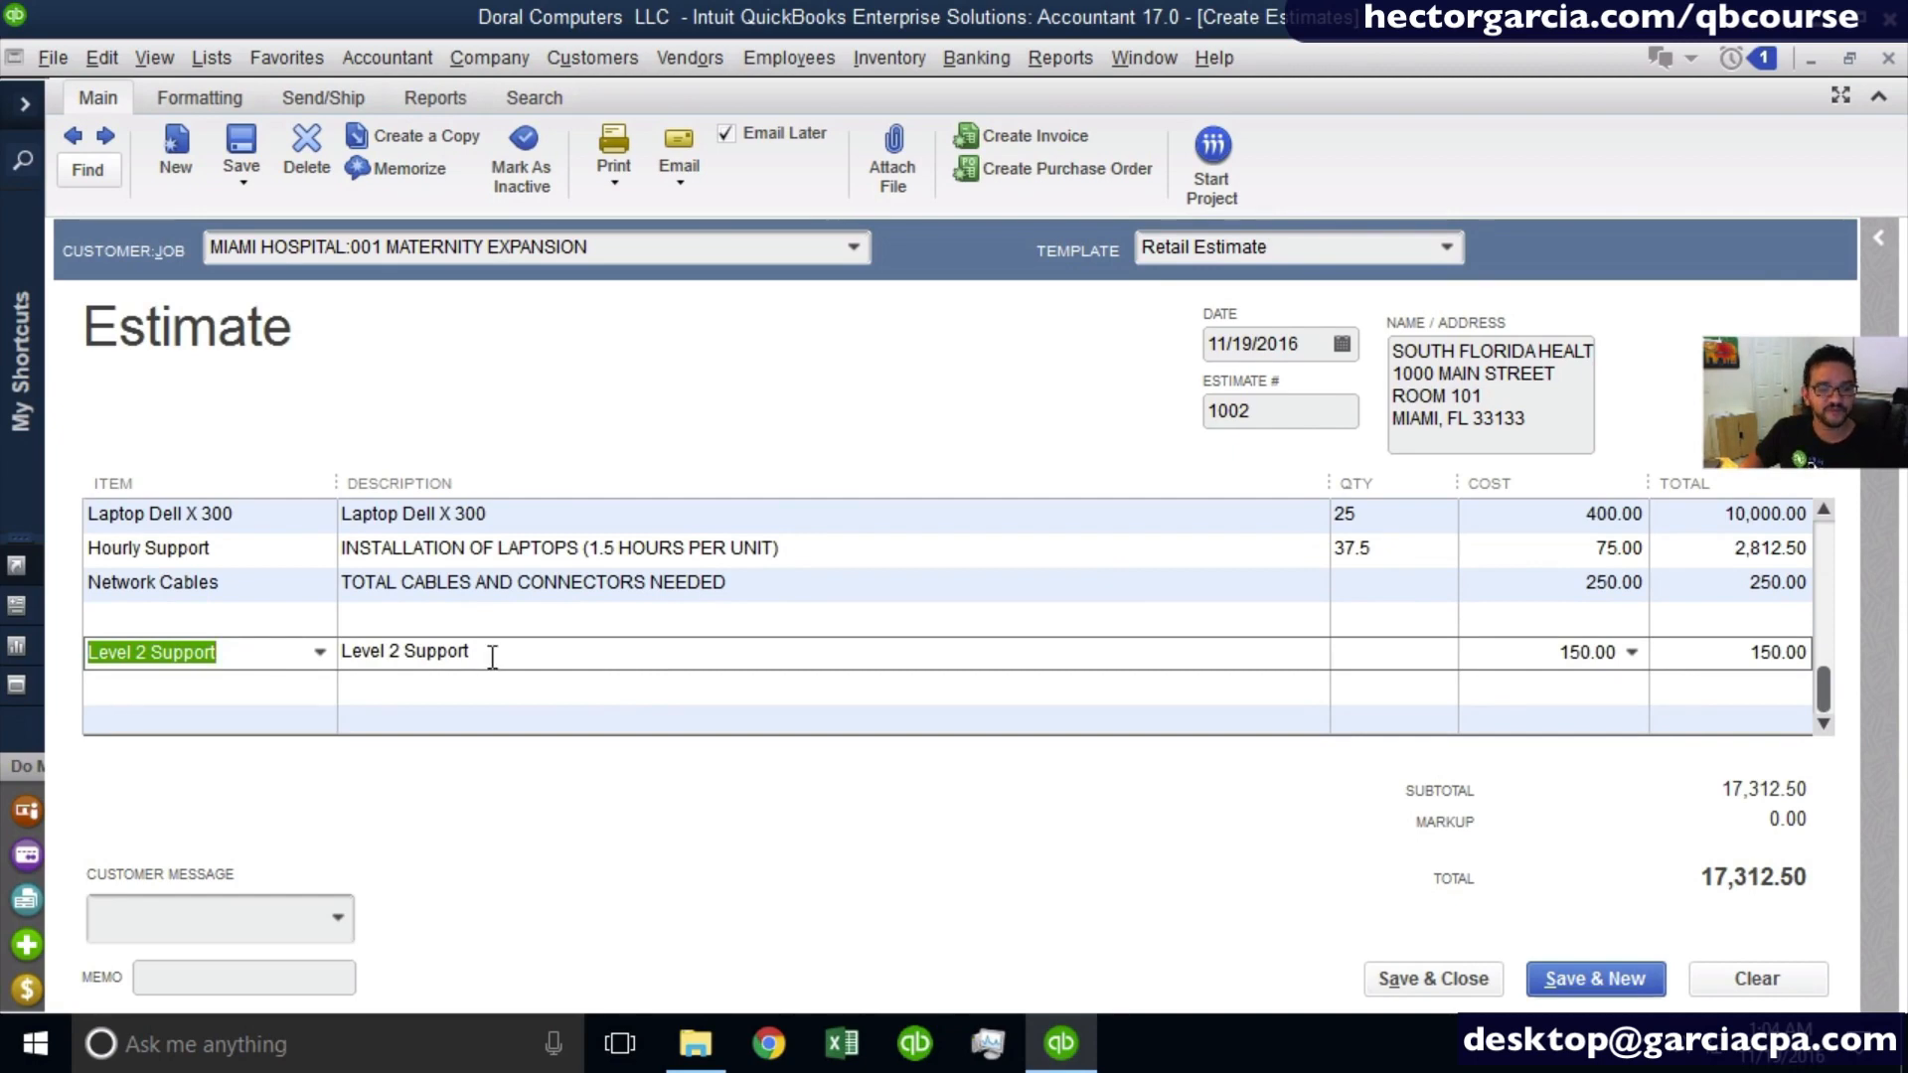
# - Replace the new Level 2 Support line's description with "TRAINING OF 50 STAFF MEMEBERS OVER 4 DAY PERIOD. FLAT FEE PER DAY"
pyautogui.click(490, 656)
pyautogui.moveTo(344, 660); pyautogui.dragTo(676, 654)
pyautogui.write('TRAINING OF')
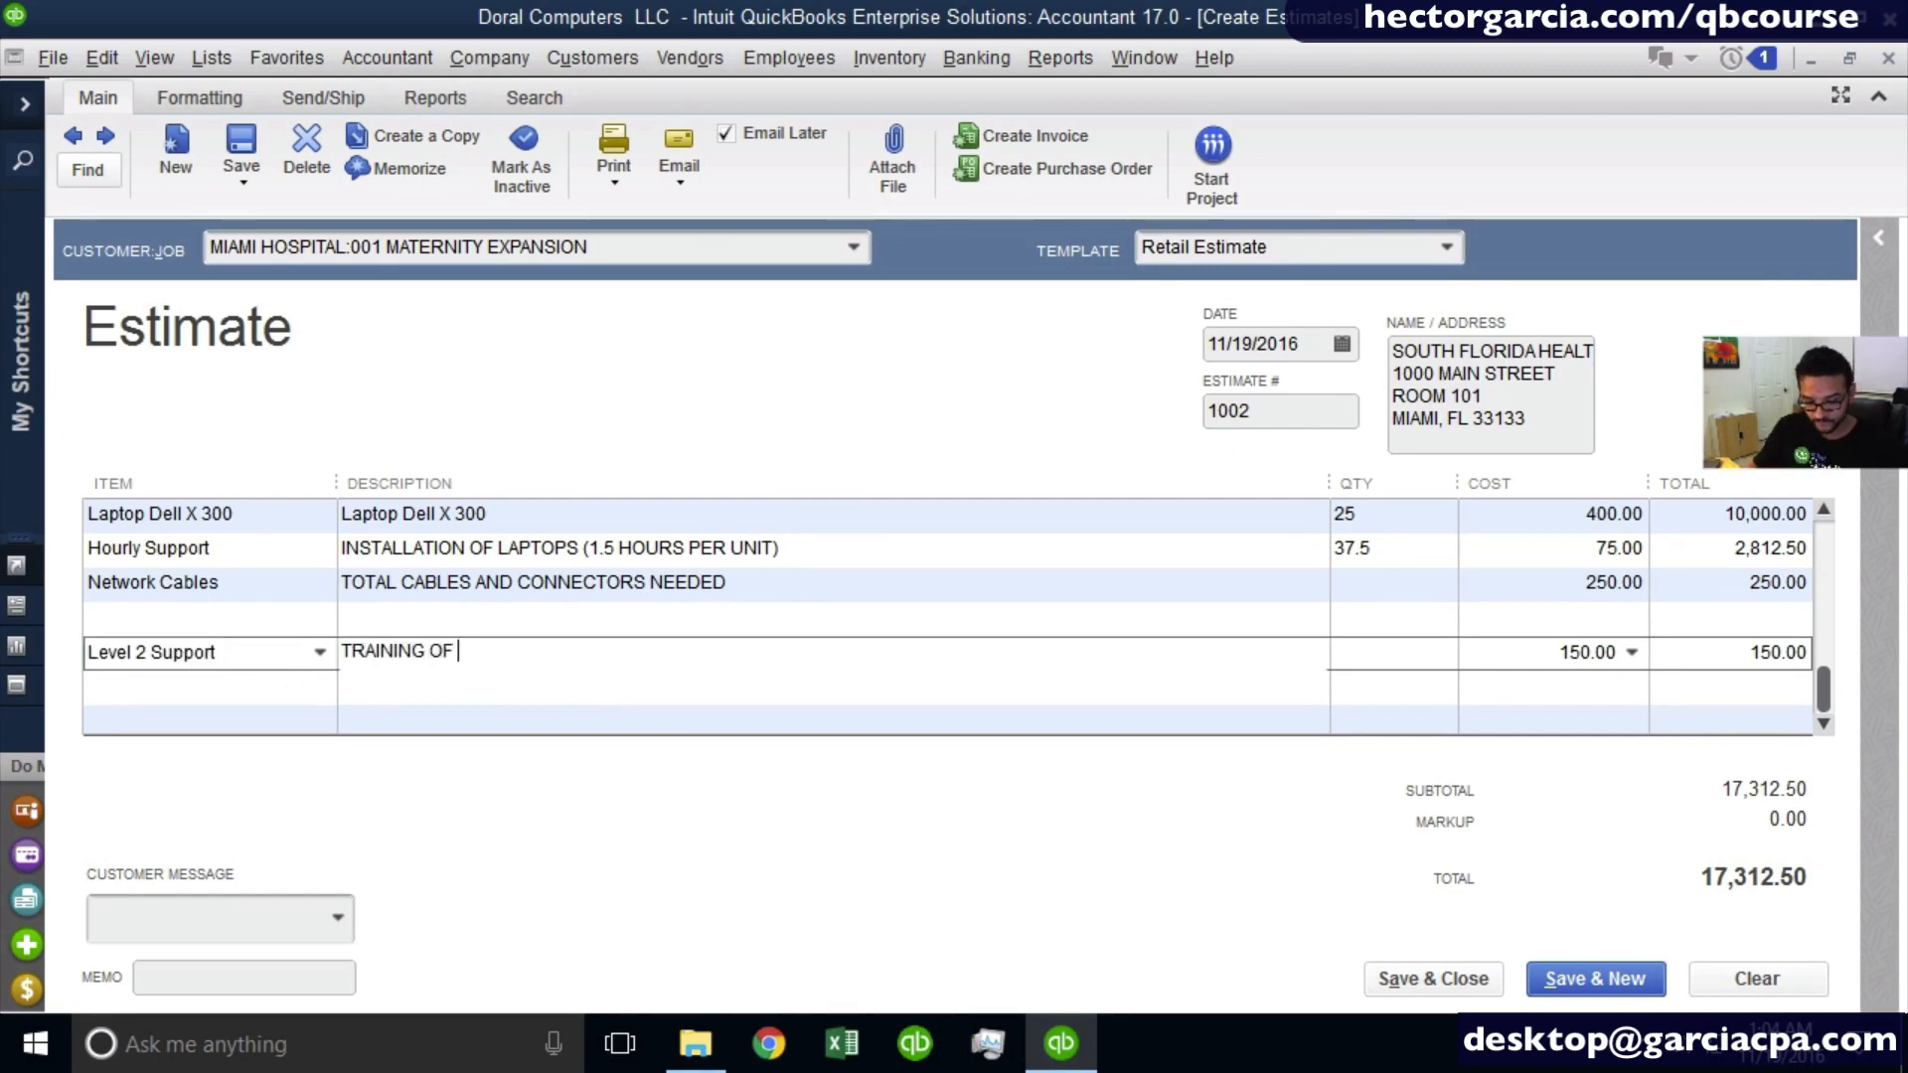
pyautogui.write(' 50')
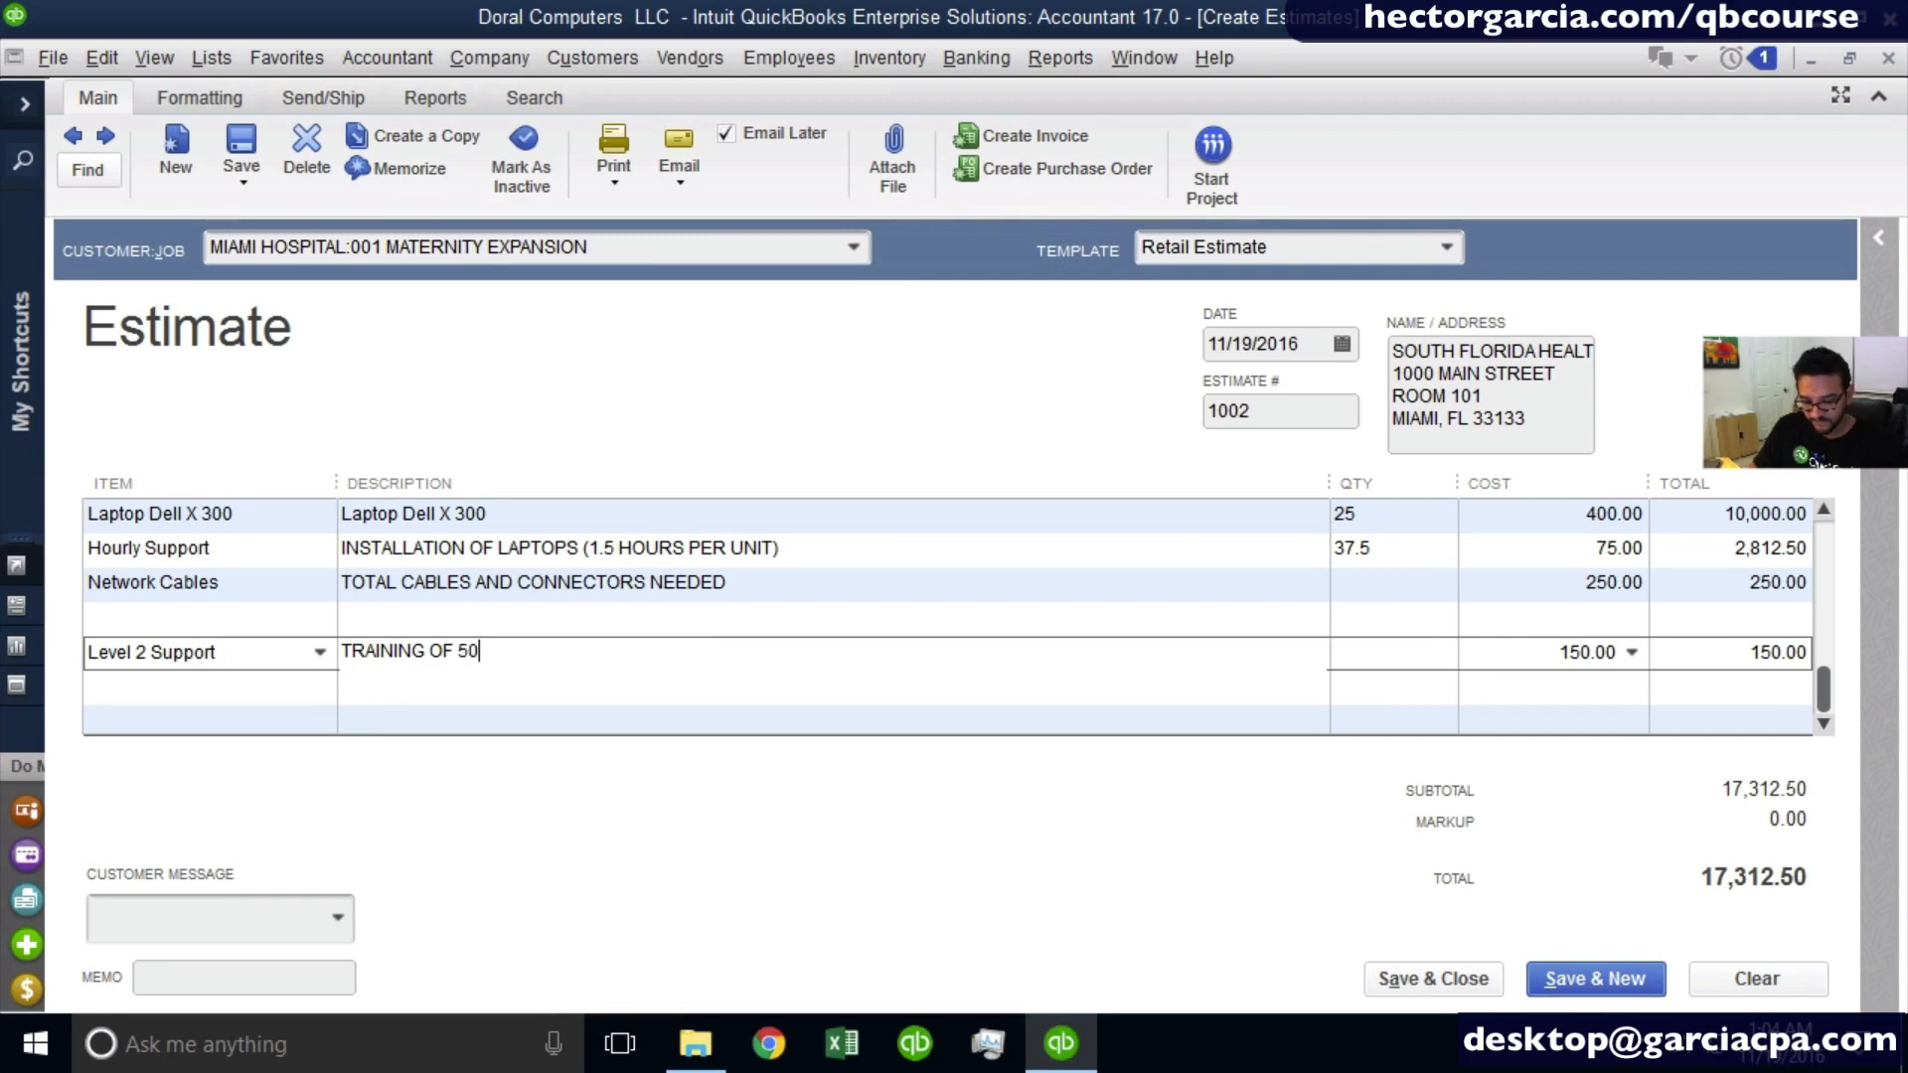
pyautogui.write(' STAFF MEMEB')
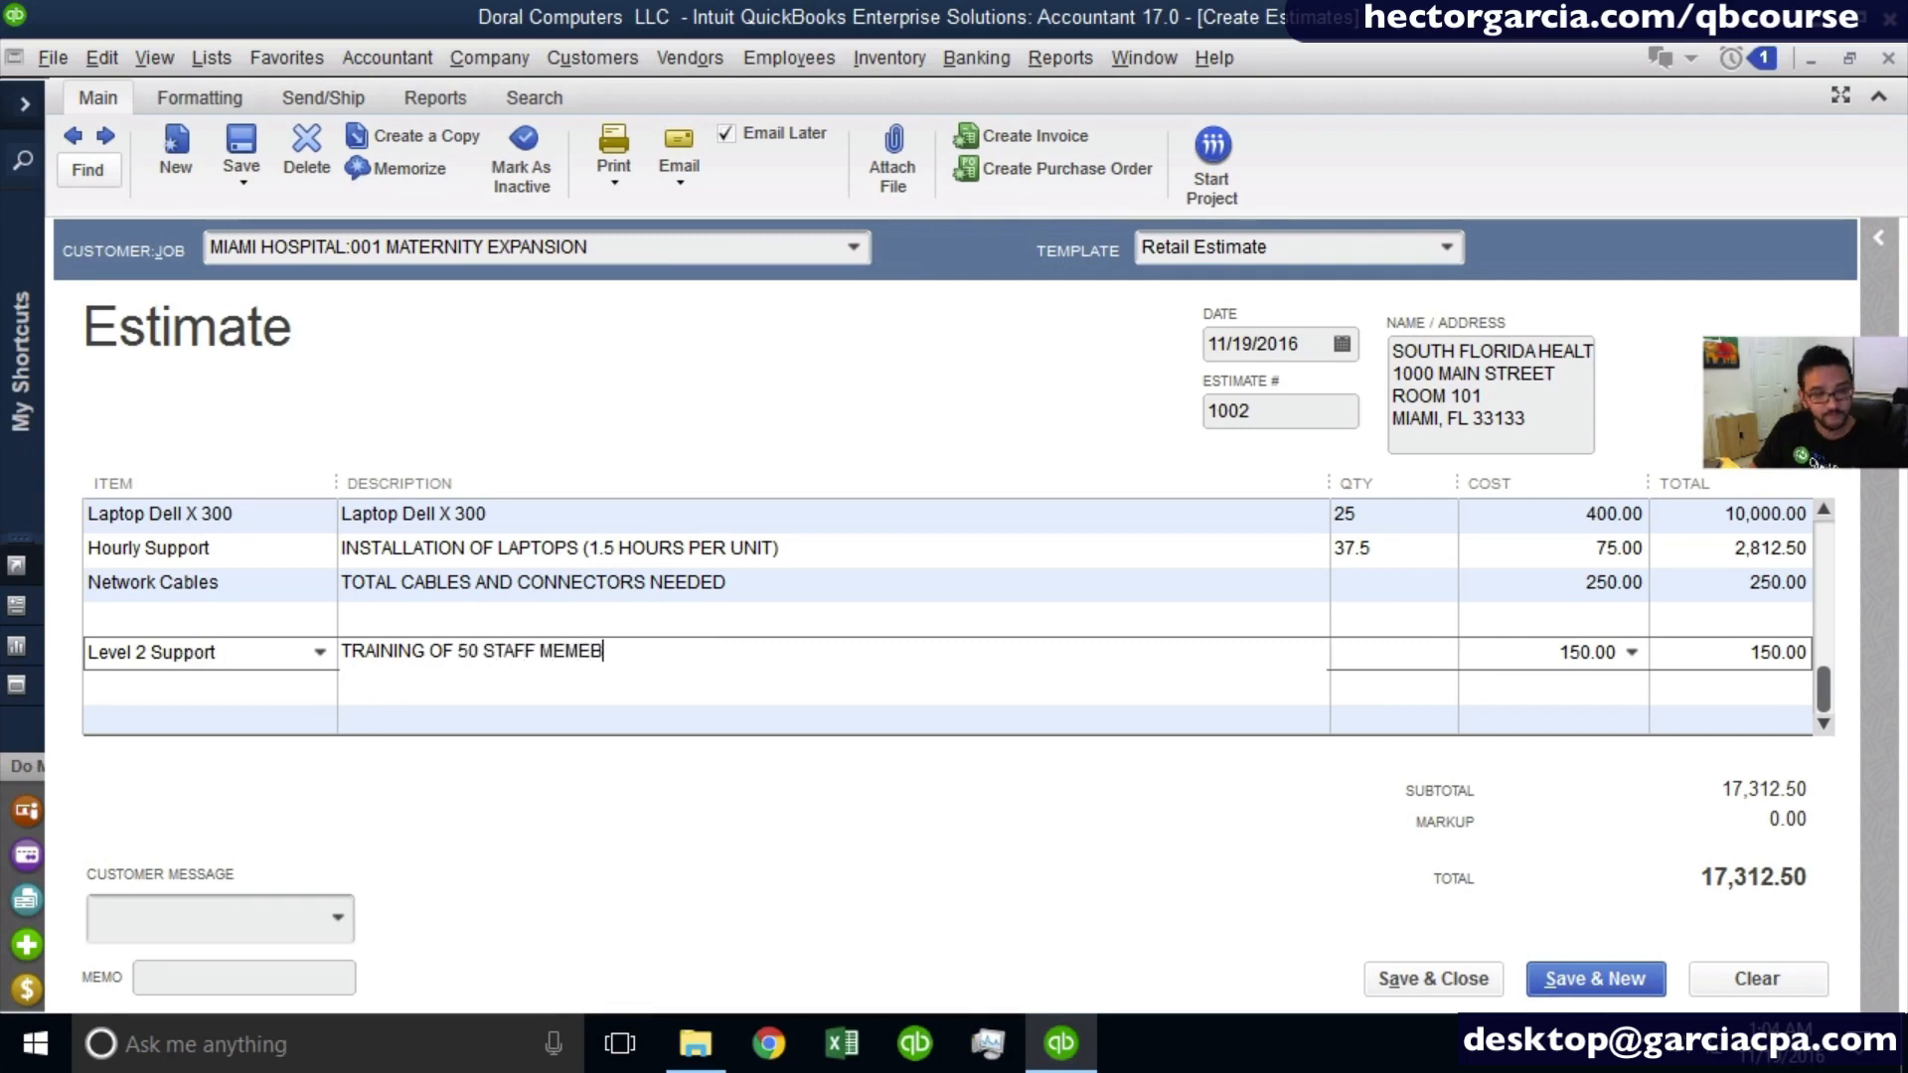
pyautogui.write('ERS OF')
pyautogui.press('BackSpace')
pyautogui.write('VER')
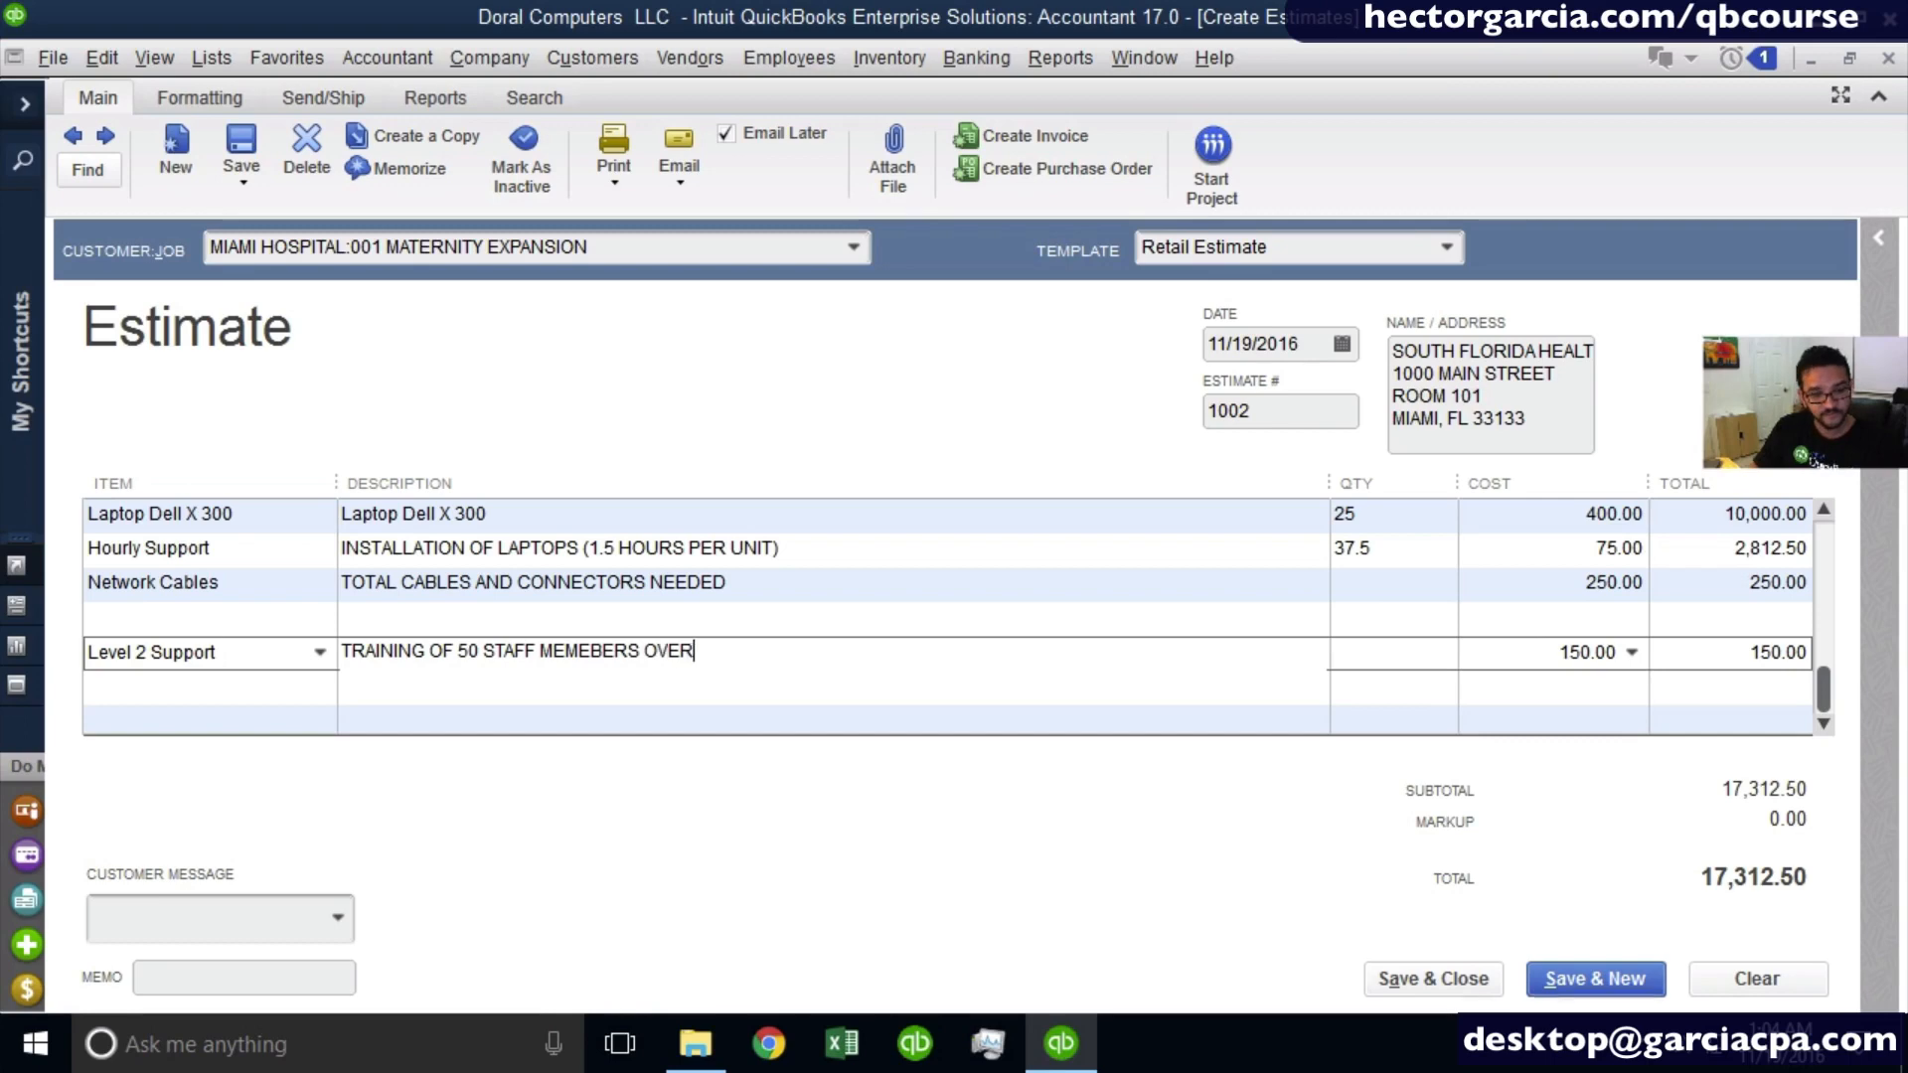
pyautogui.write(' 4 DAY ')
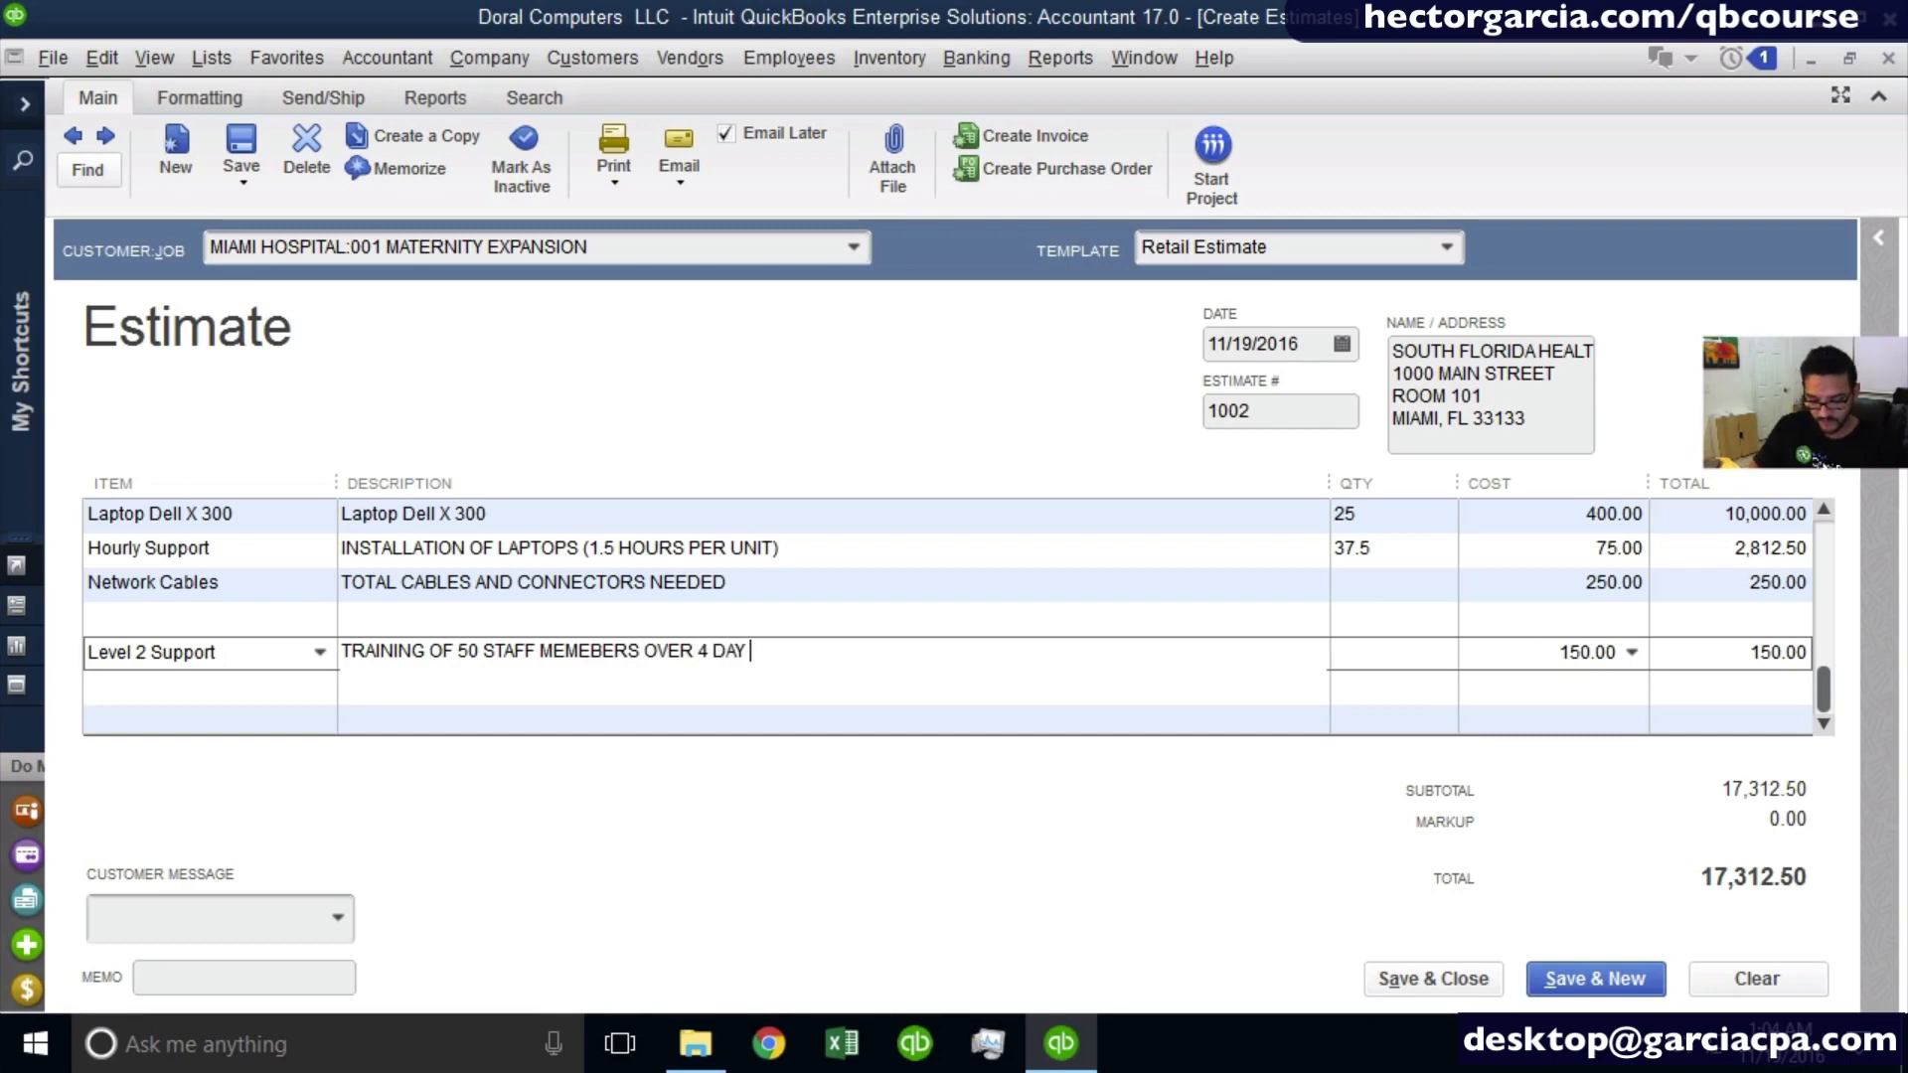
pyautogui.write('PERIOD. F')
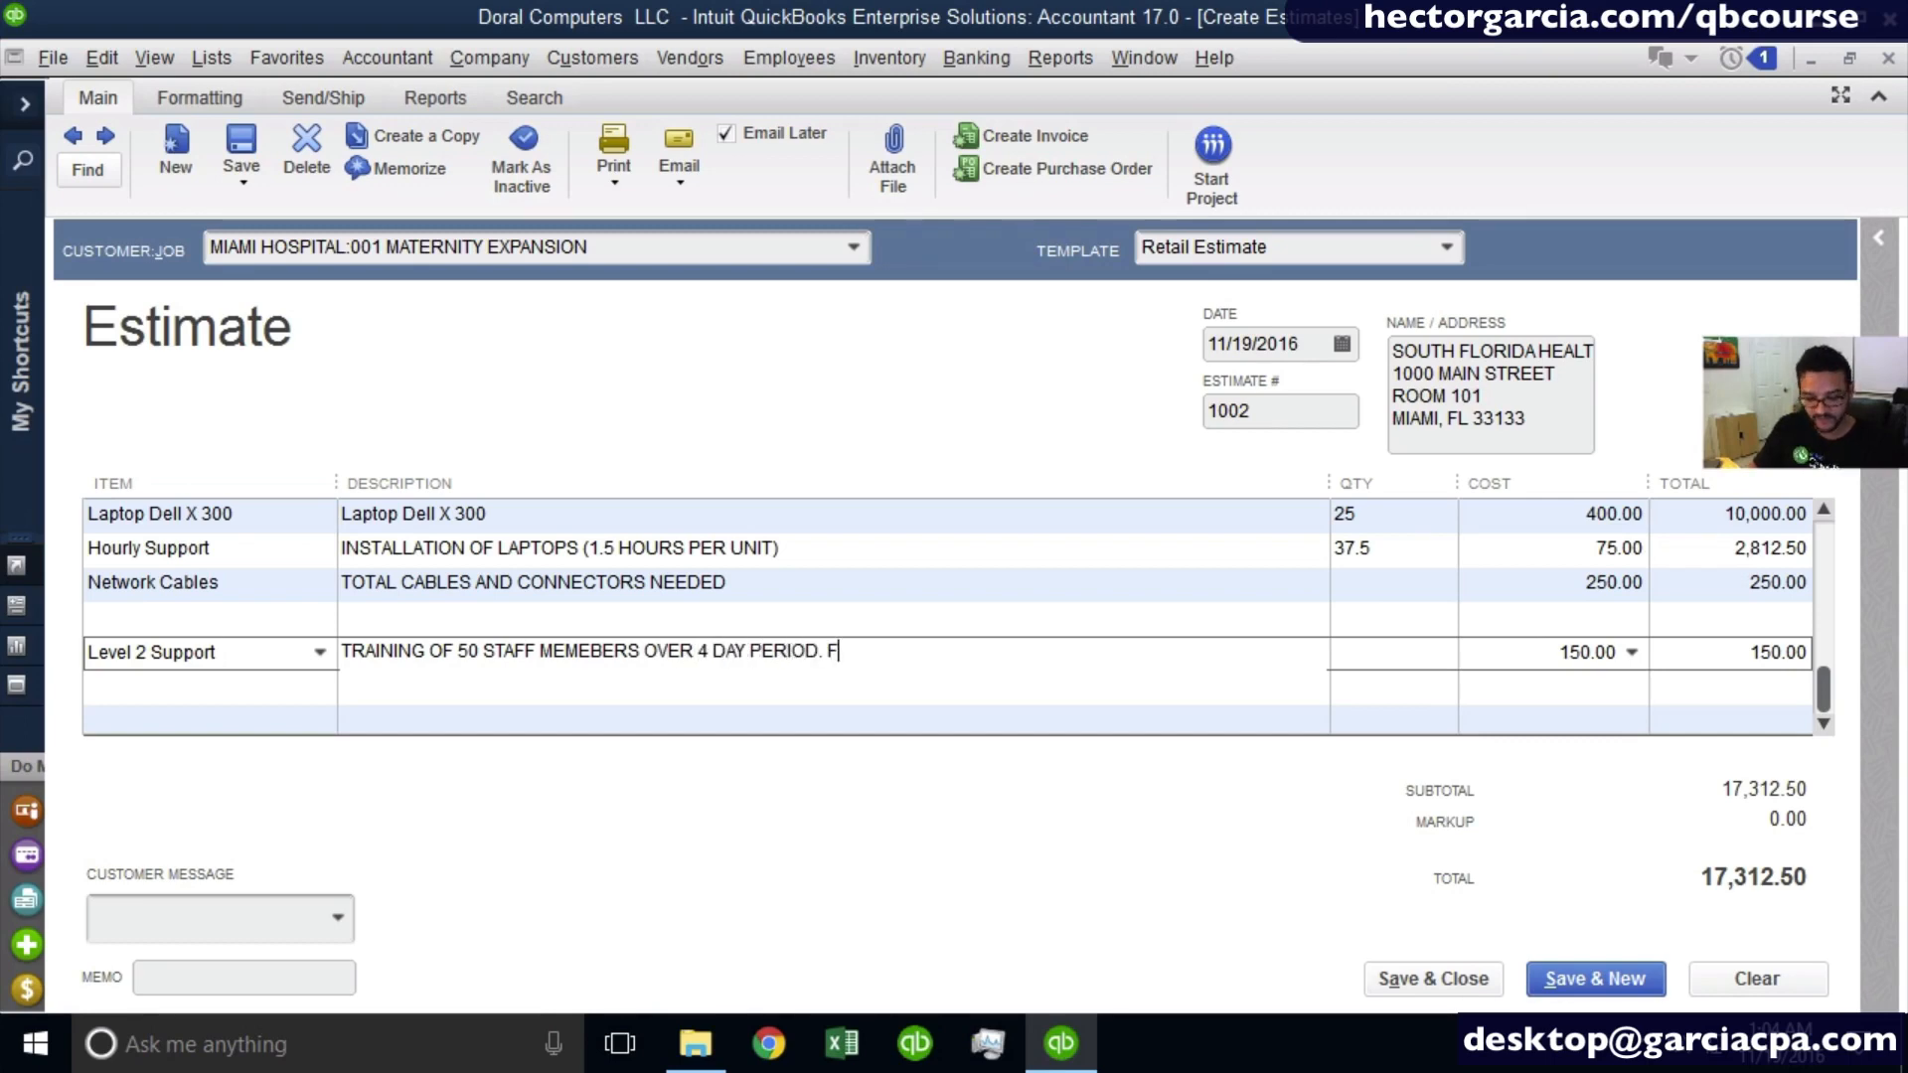
pyautogui.write('LAT FEE PER DAY')
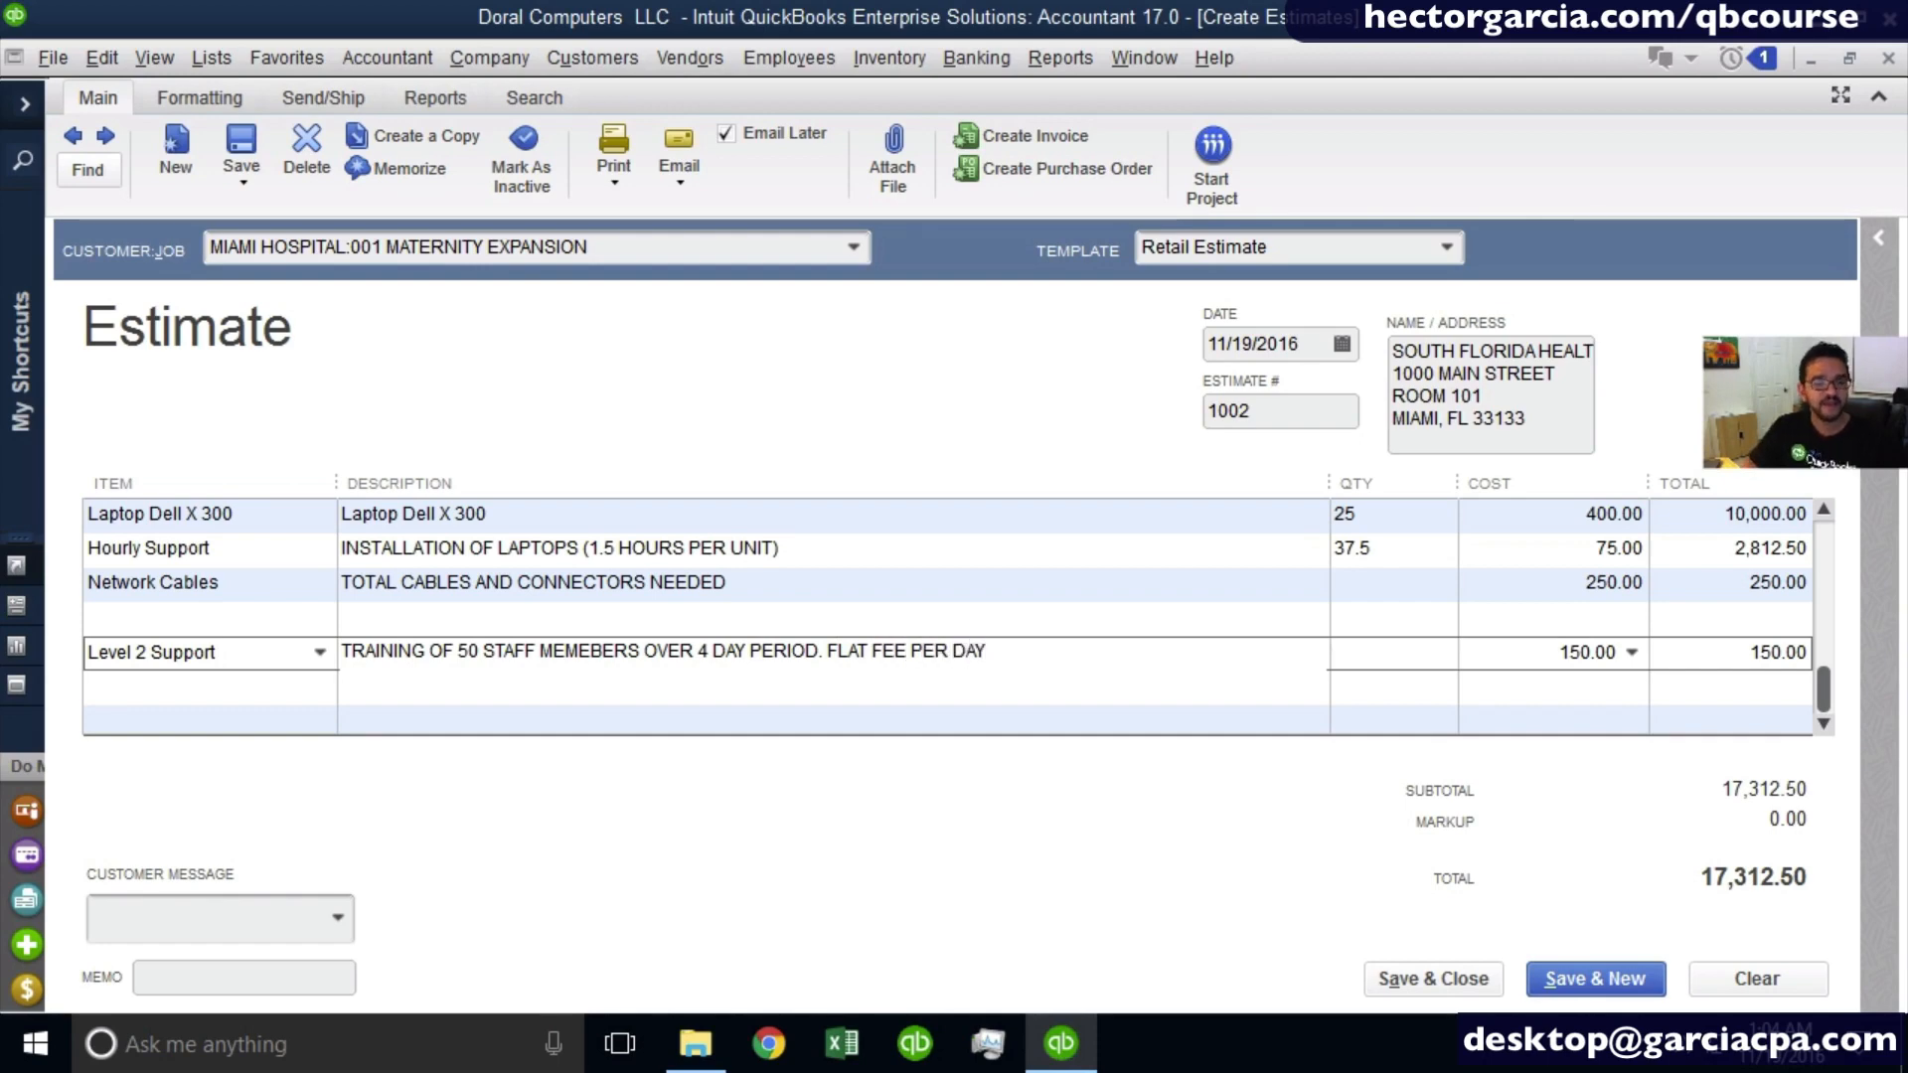
# - Set the training line's quantity to 4 and its cost to 975, and update the line total
pyautogui.press('Tab')
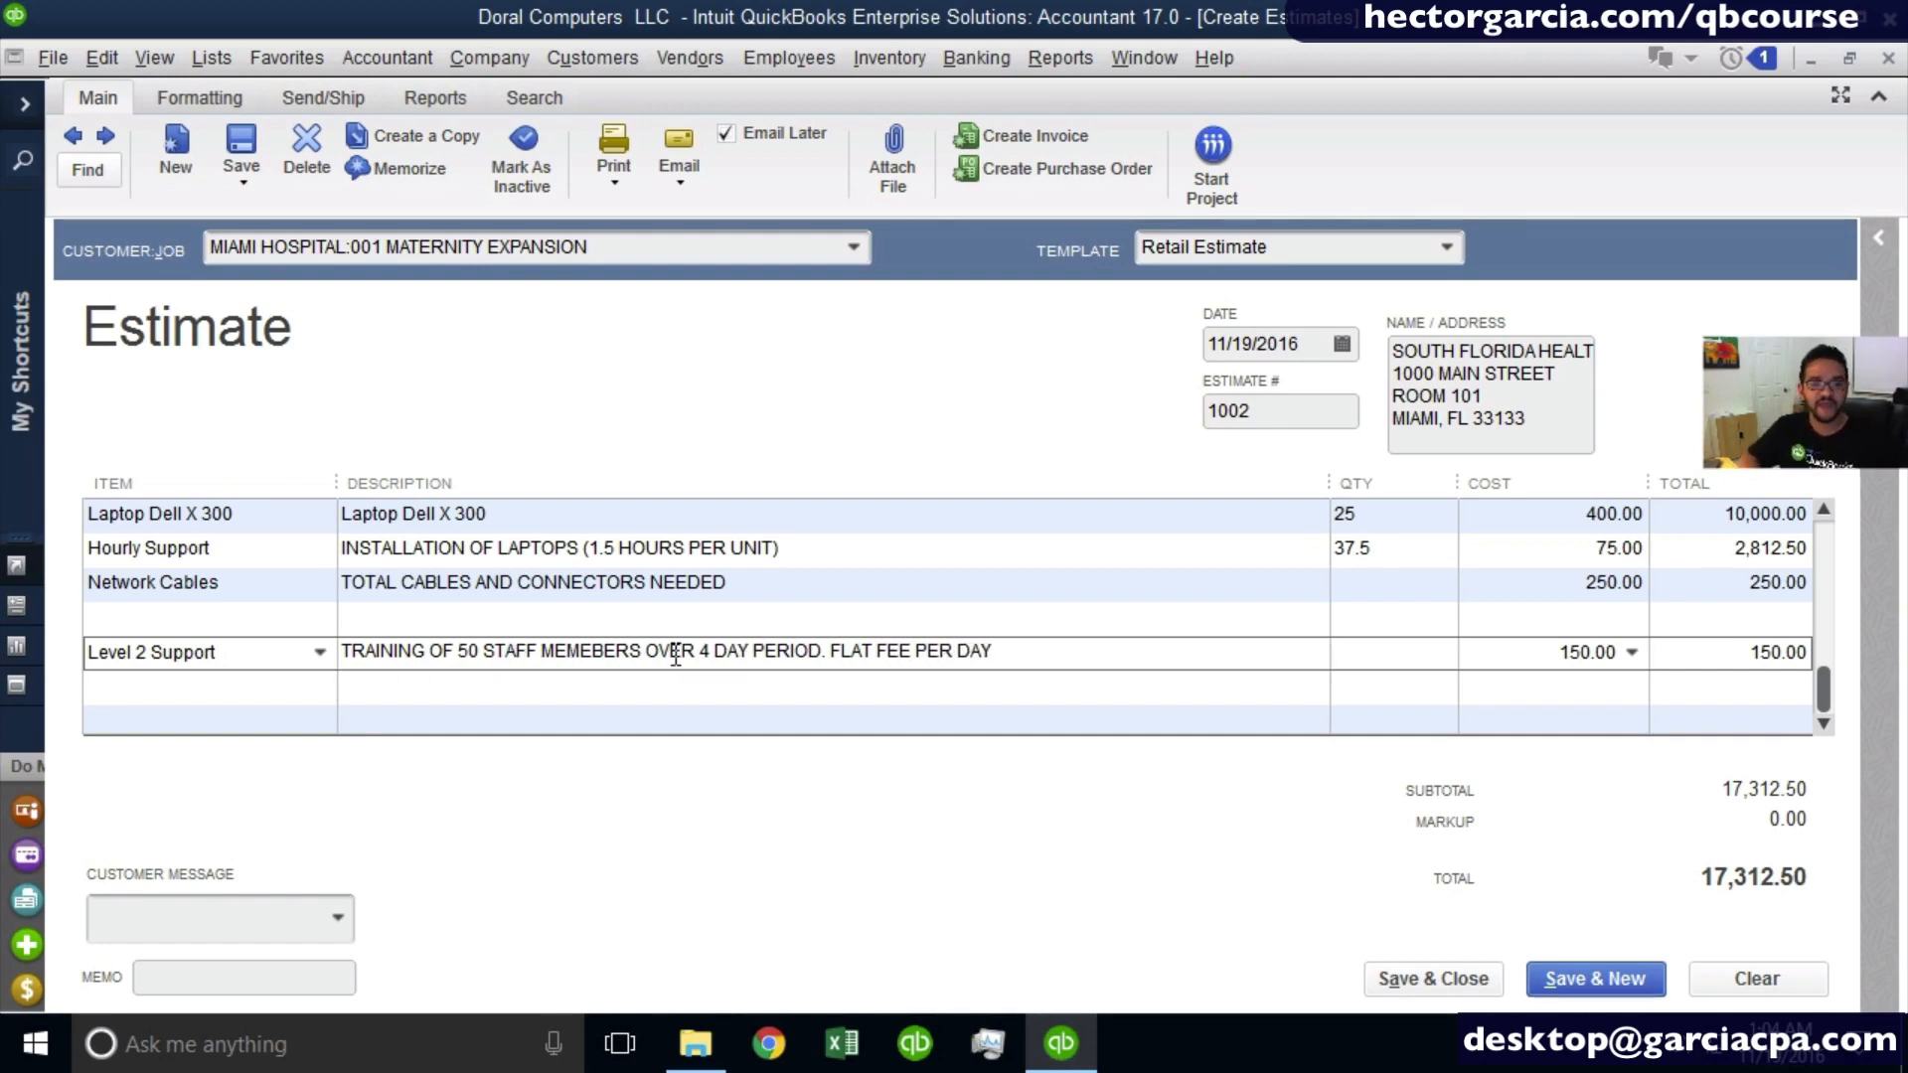
pyautogui.write('4')
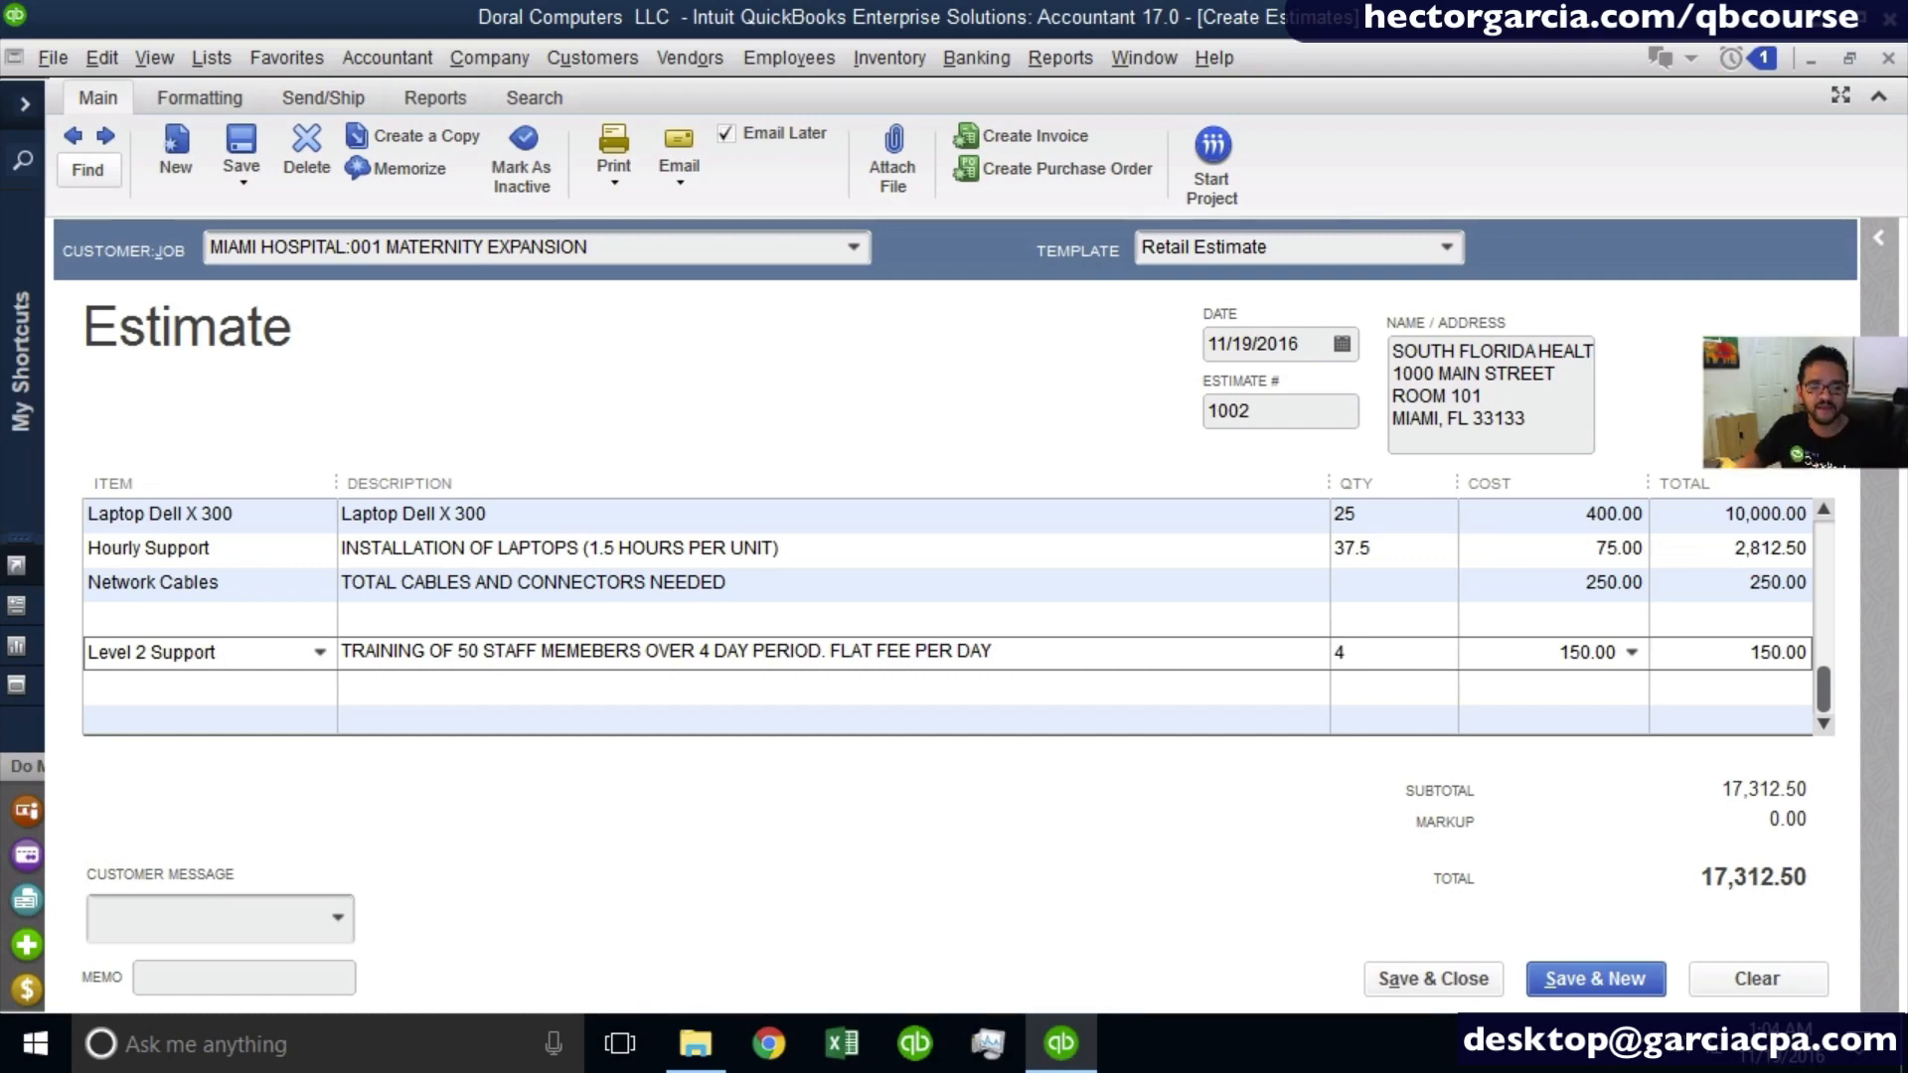
pyautogui.press('Tab')
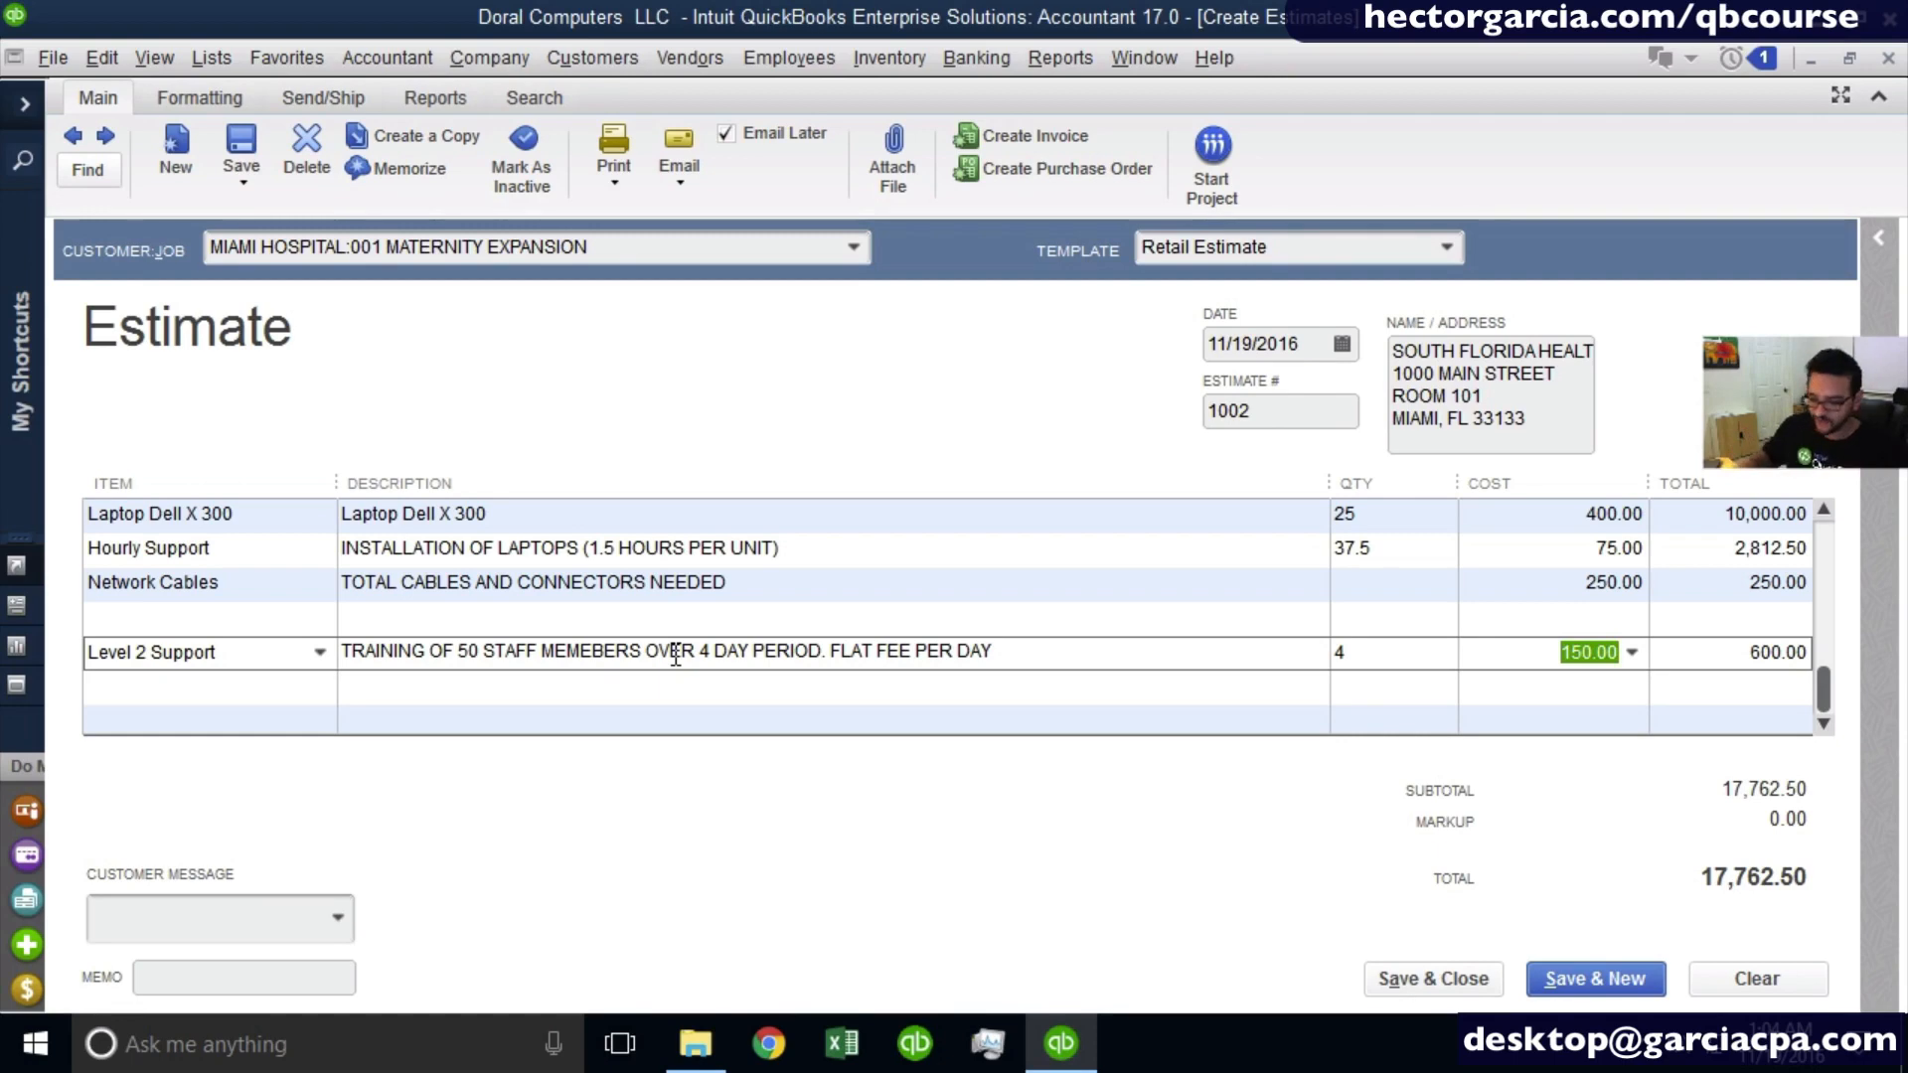
pyautogui.write('975')
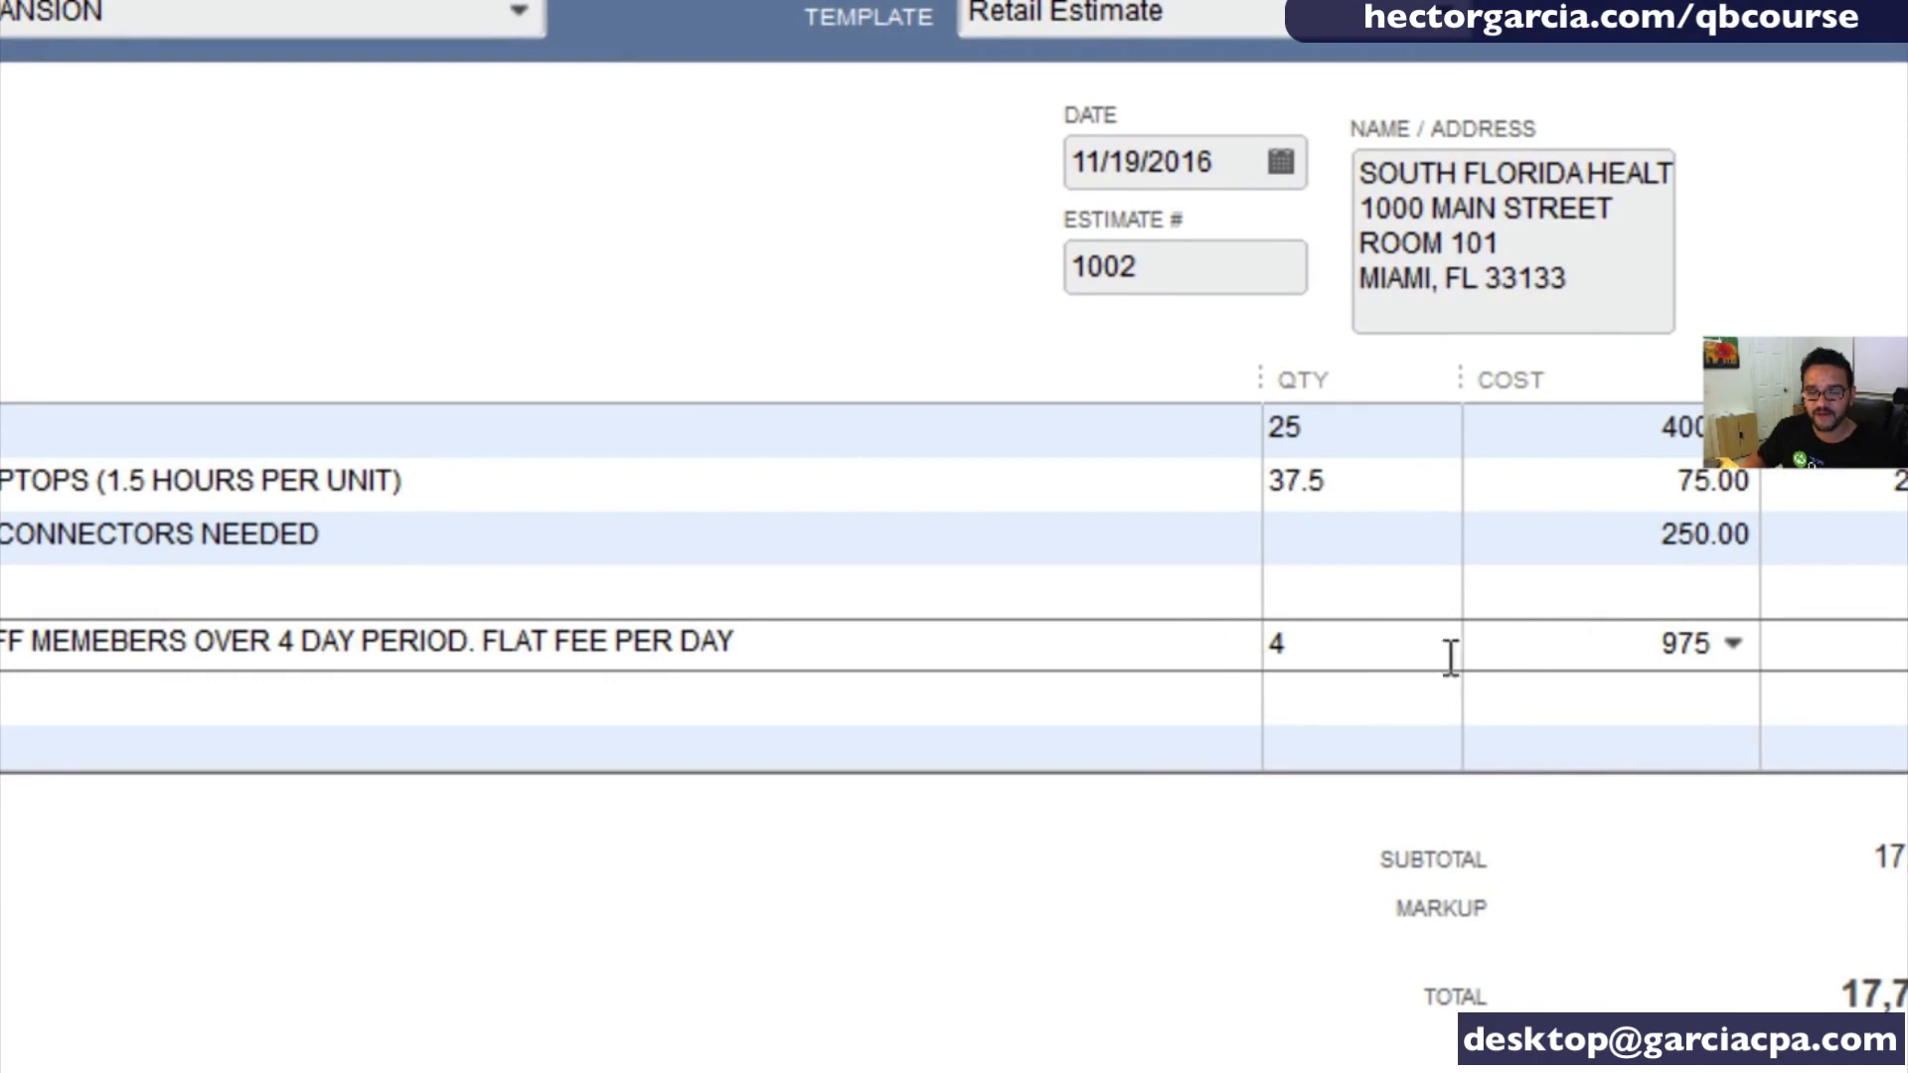
pyautogui.press('Tab')
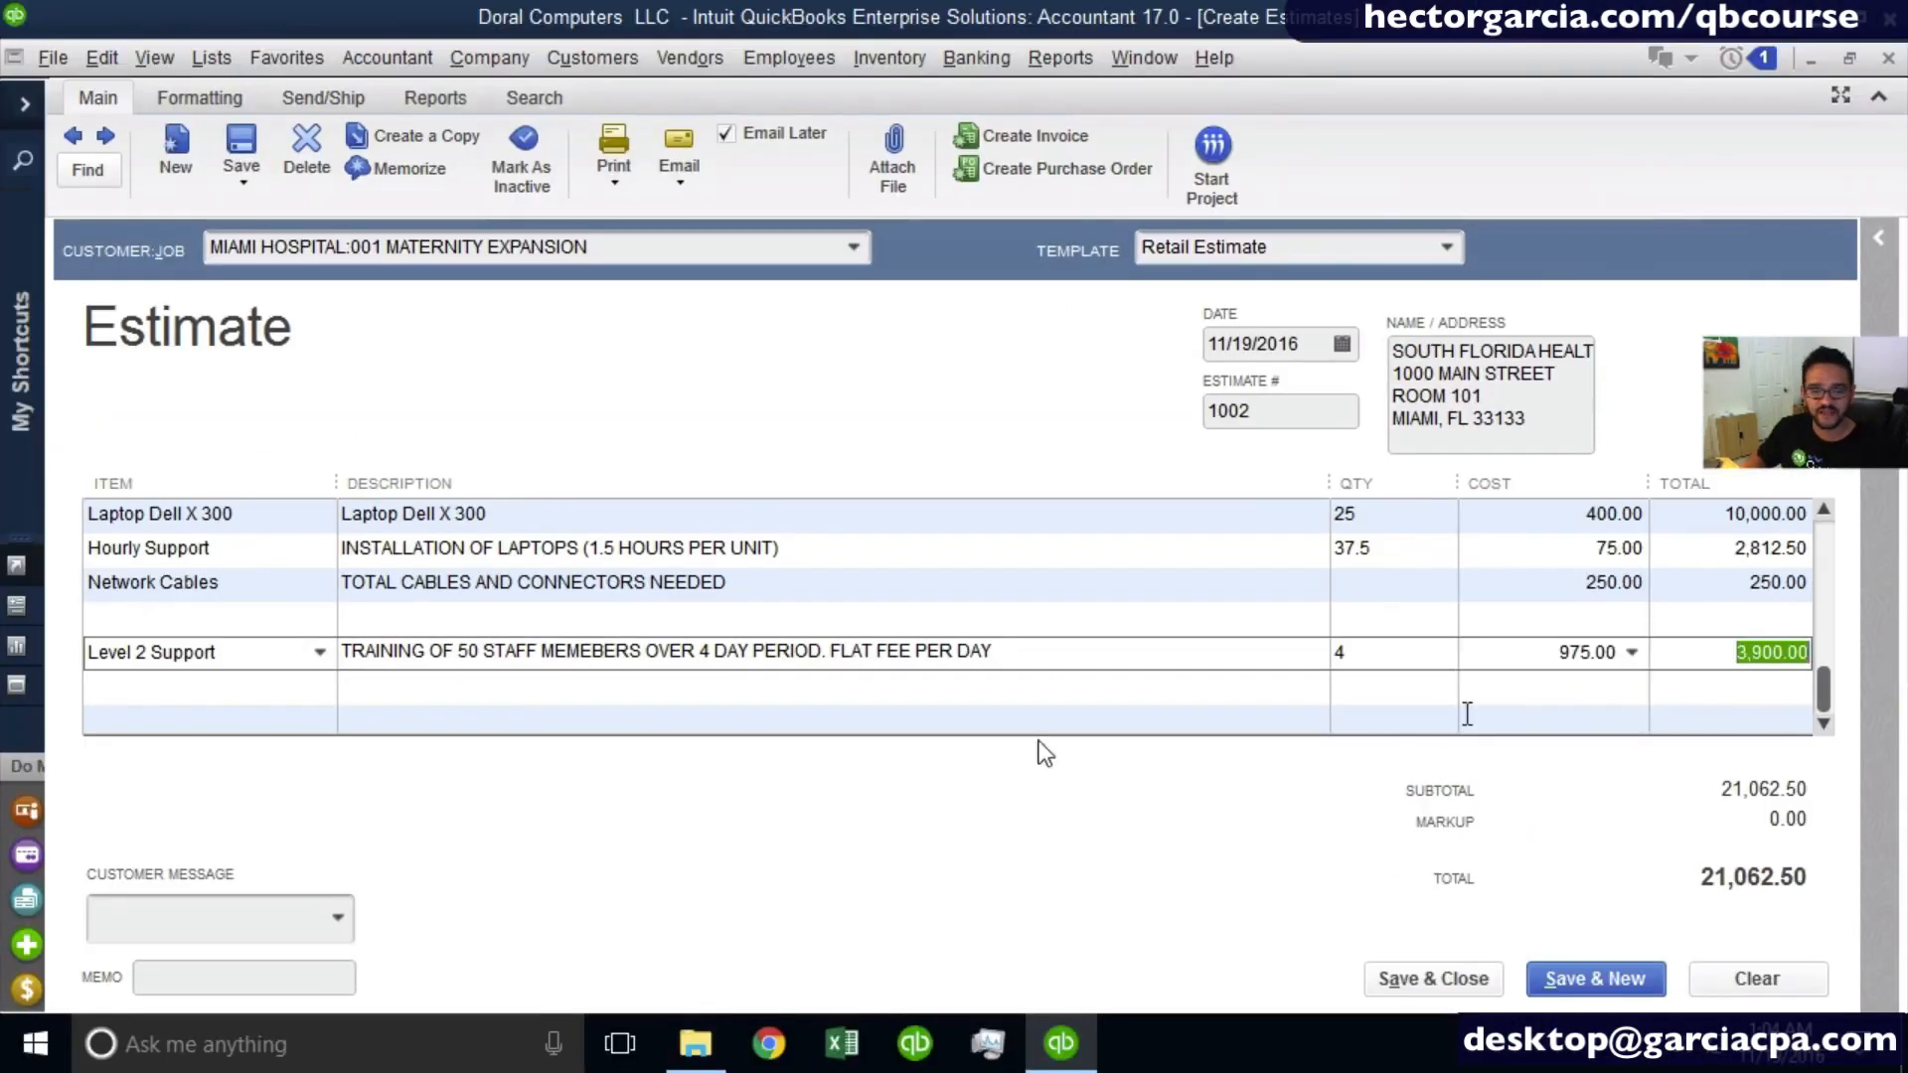
pyautogui.click(561, 702)
# - Review all the estimate's lines in a maximized work area and restore the normal window layout
pyautogui.scroll(3, 566, 705)
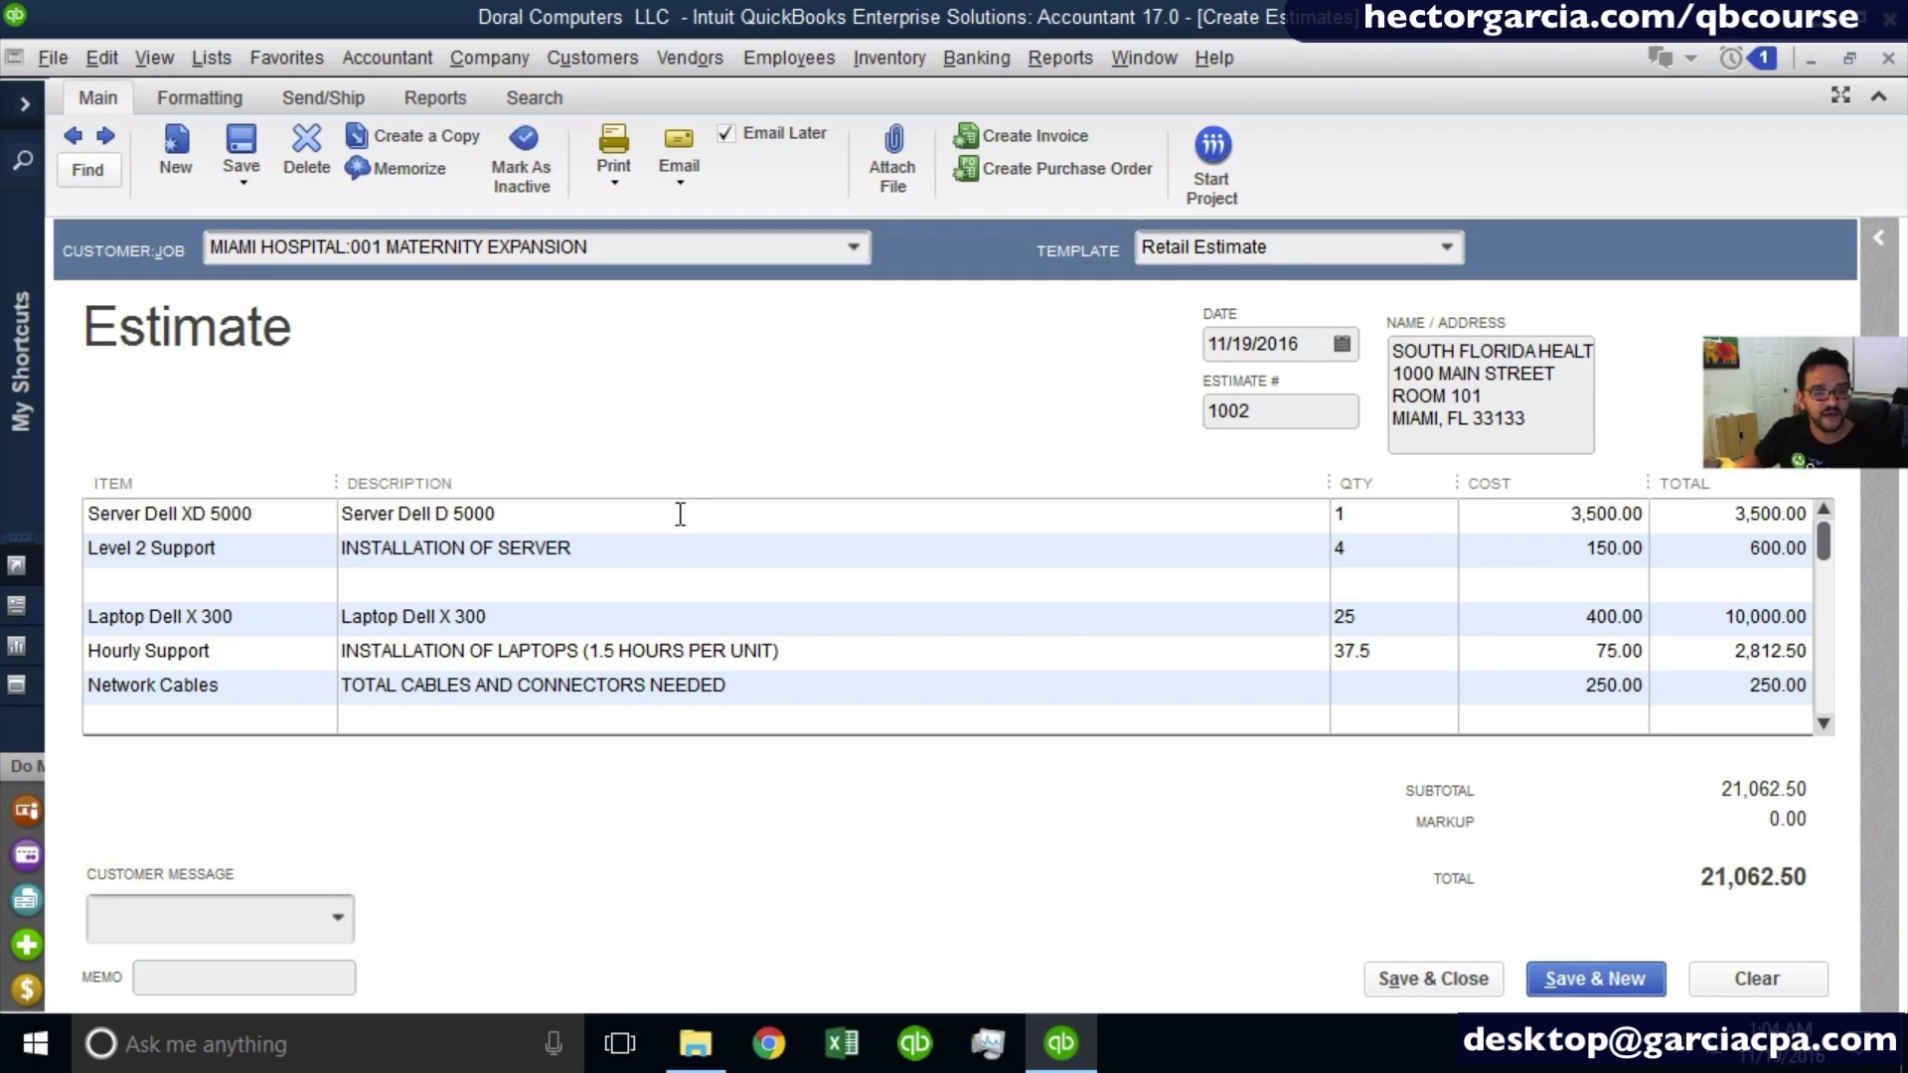
pyautogui.moveTo(680, 514); pyautogui.dragTo(638, 725)
pyautogui.scroll(4, 640, 644)
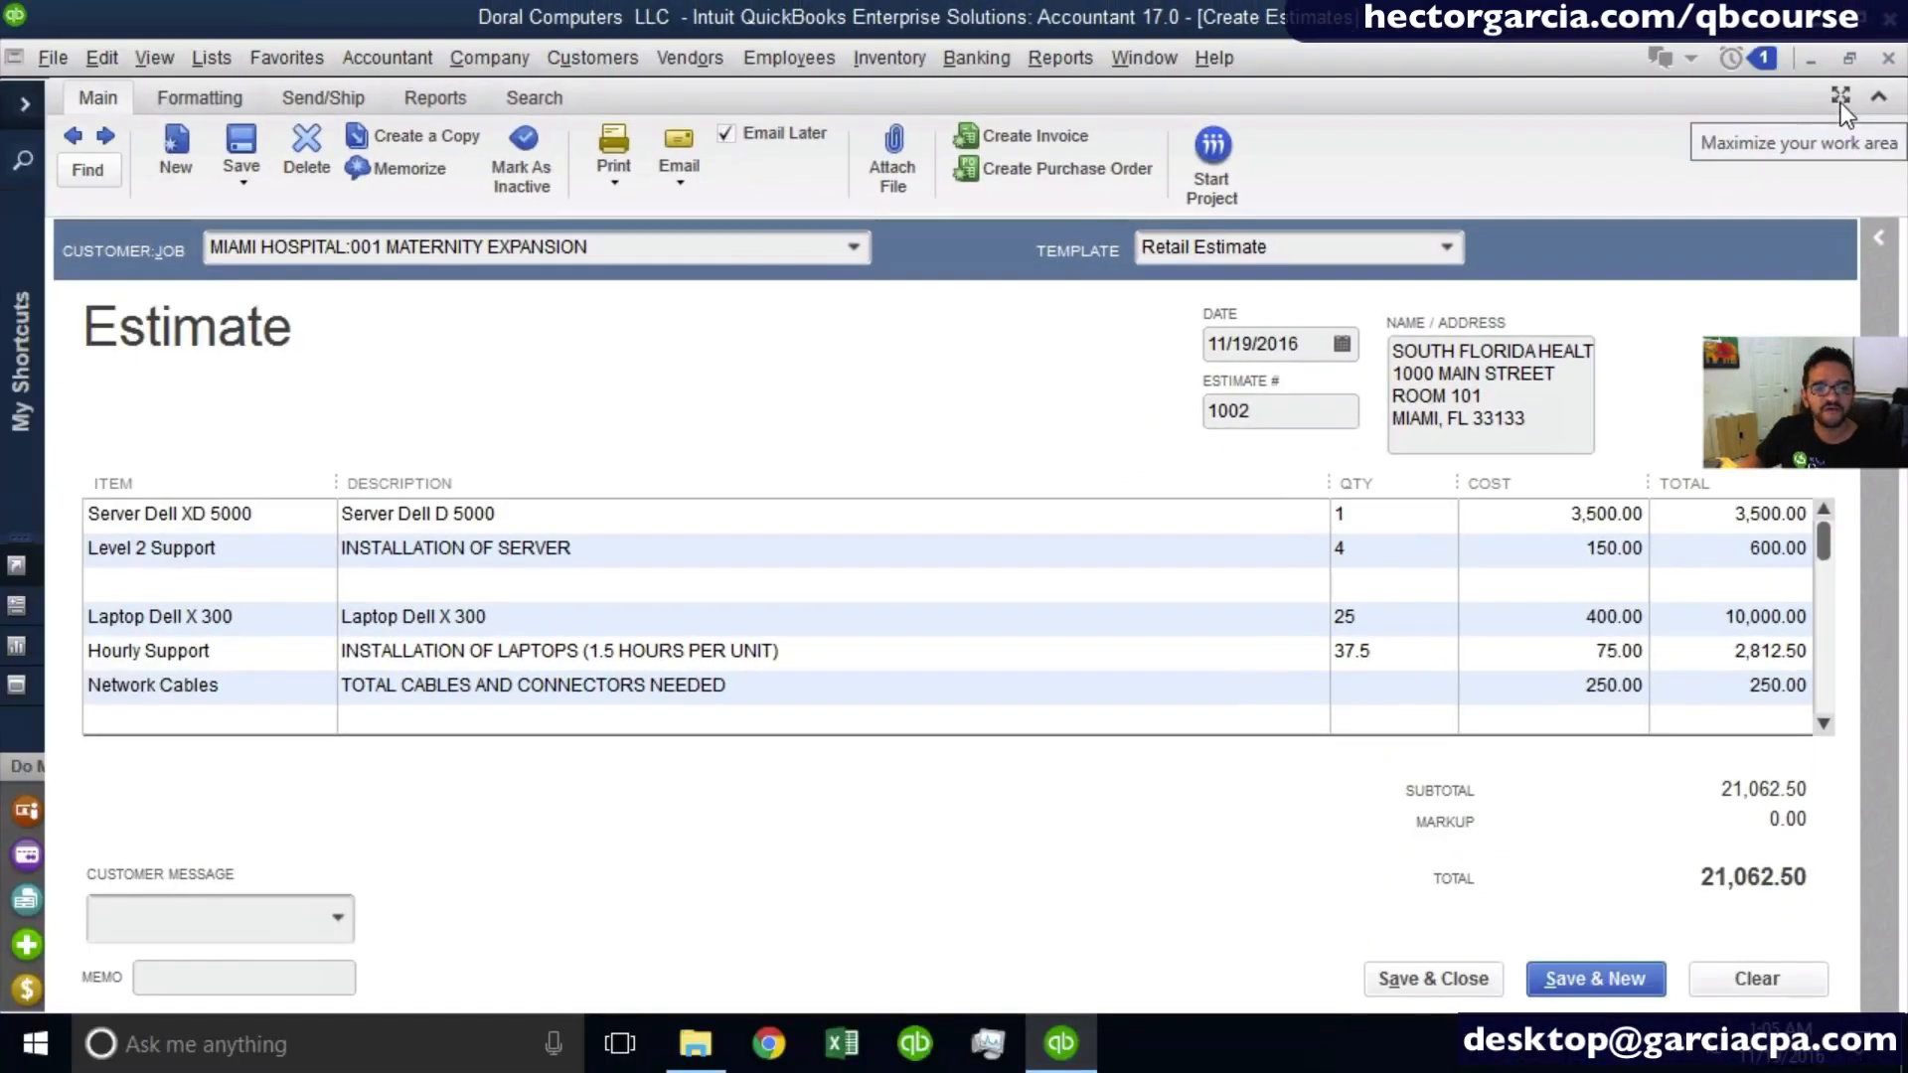
pyautogui.click(1841, 99)
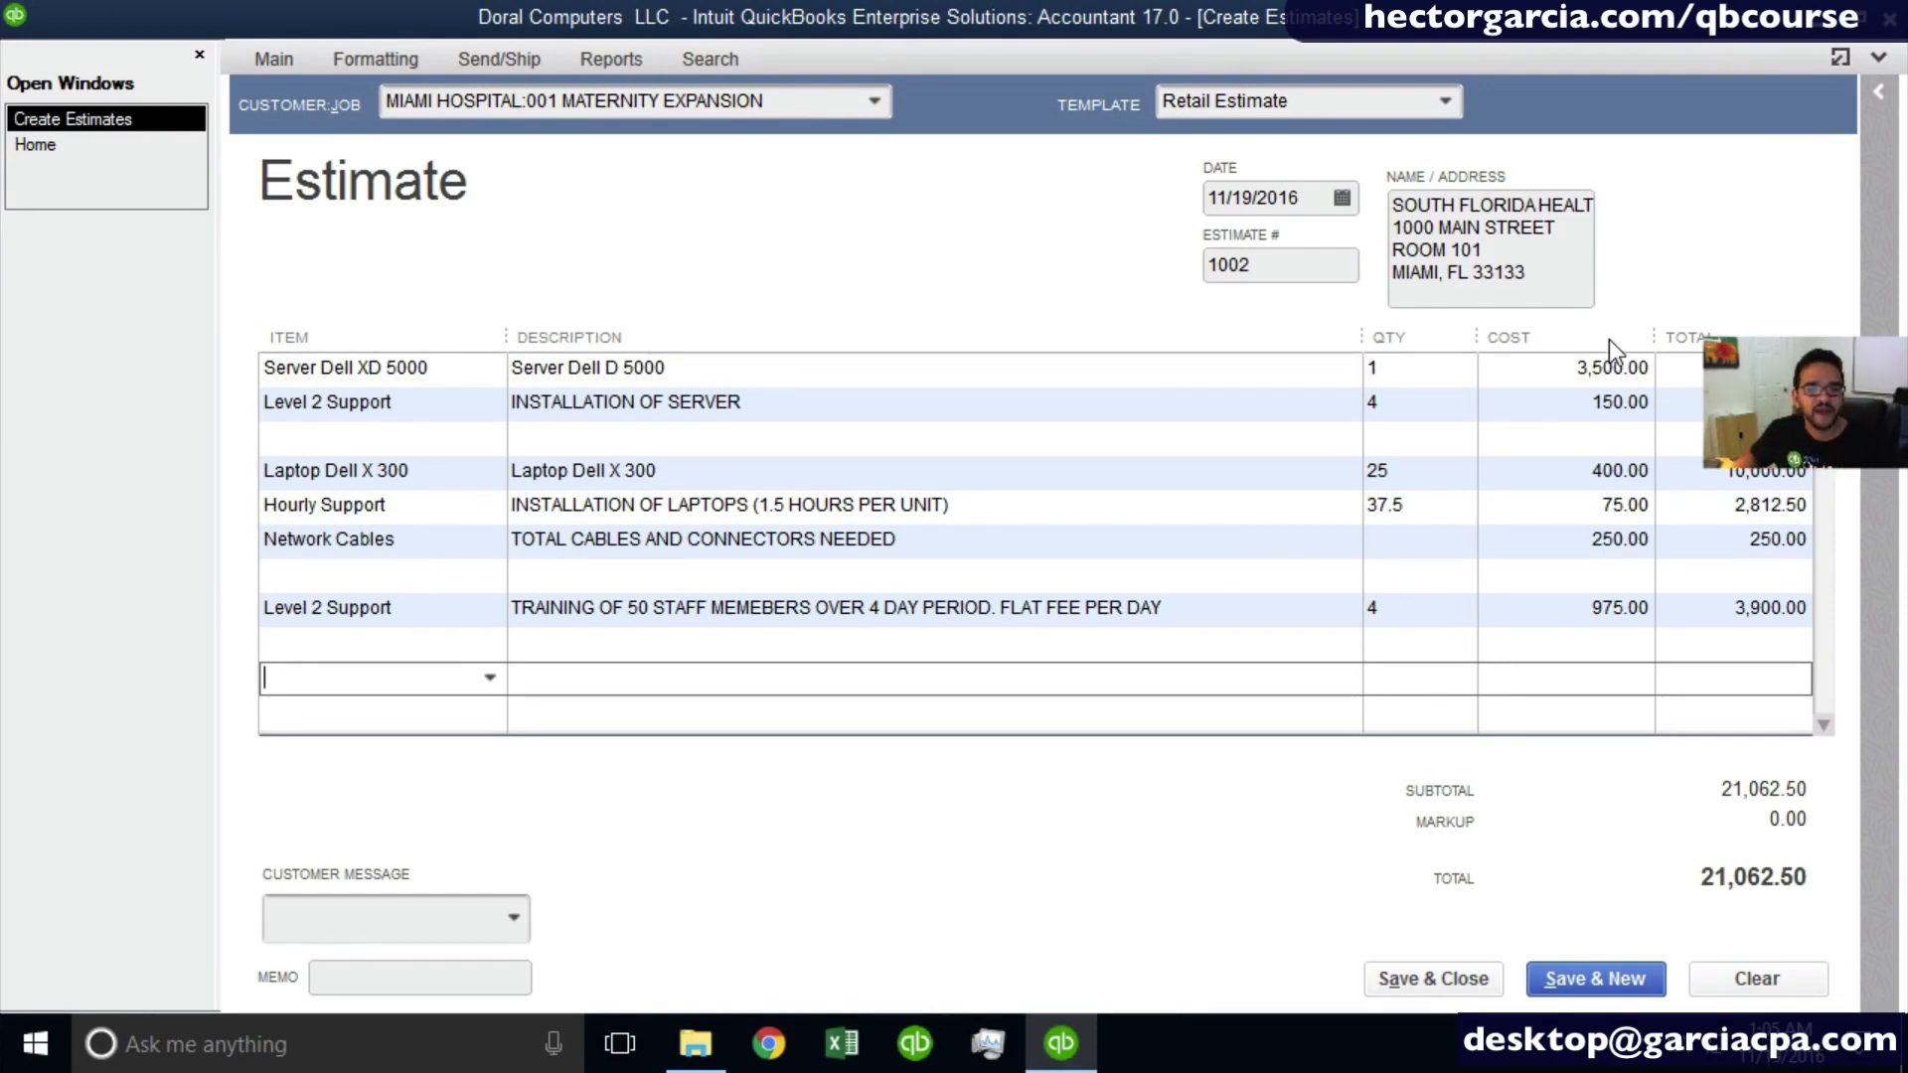
pyautogui.click(1840, 60)
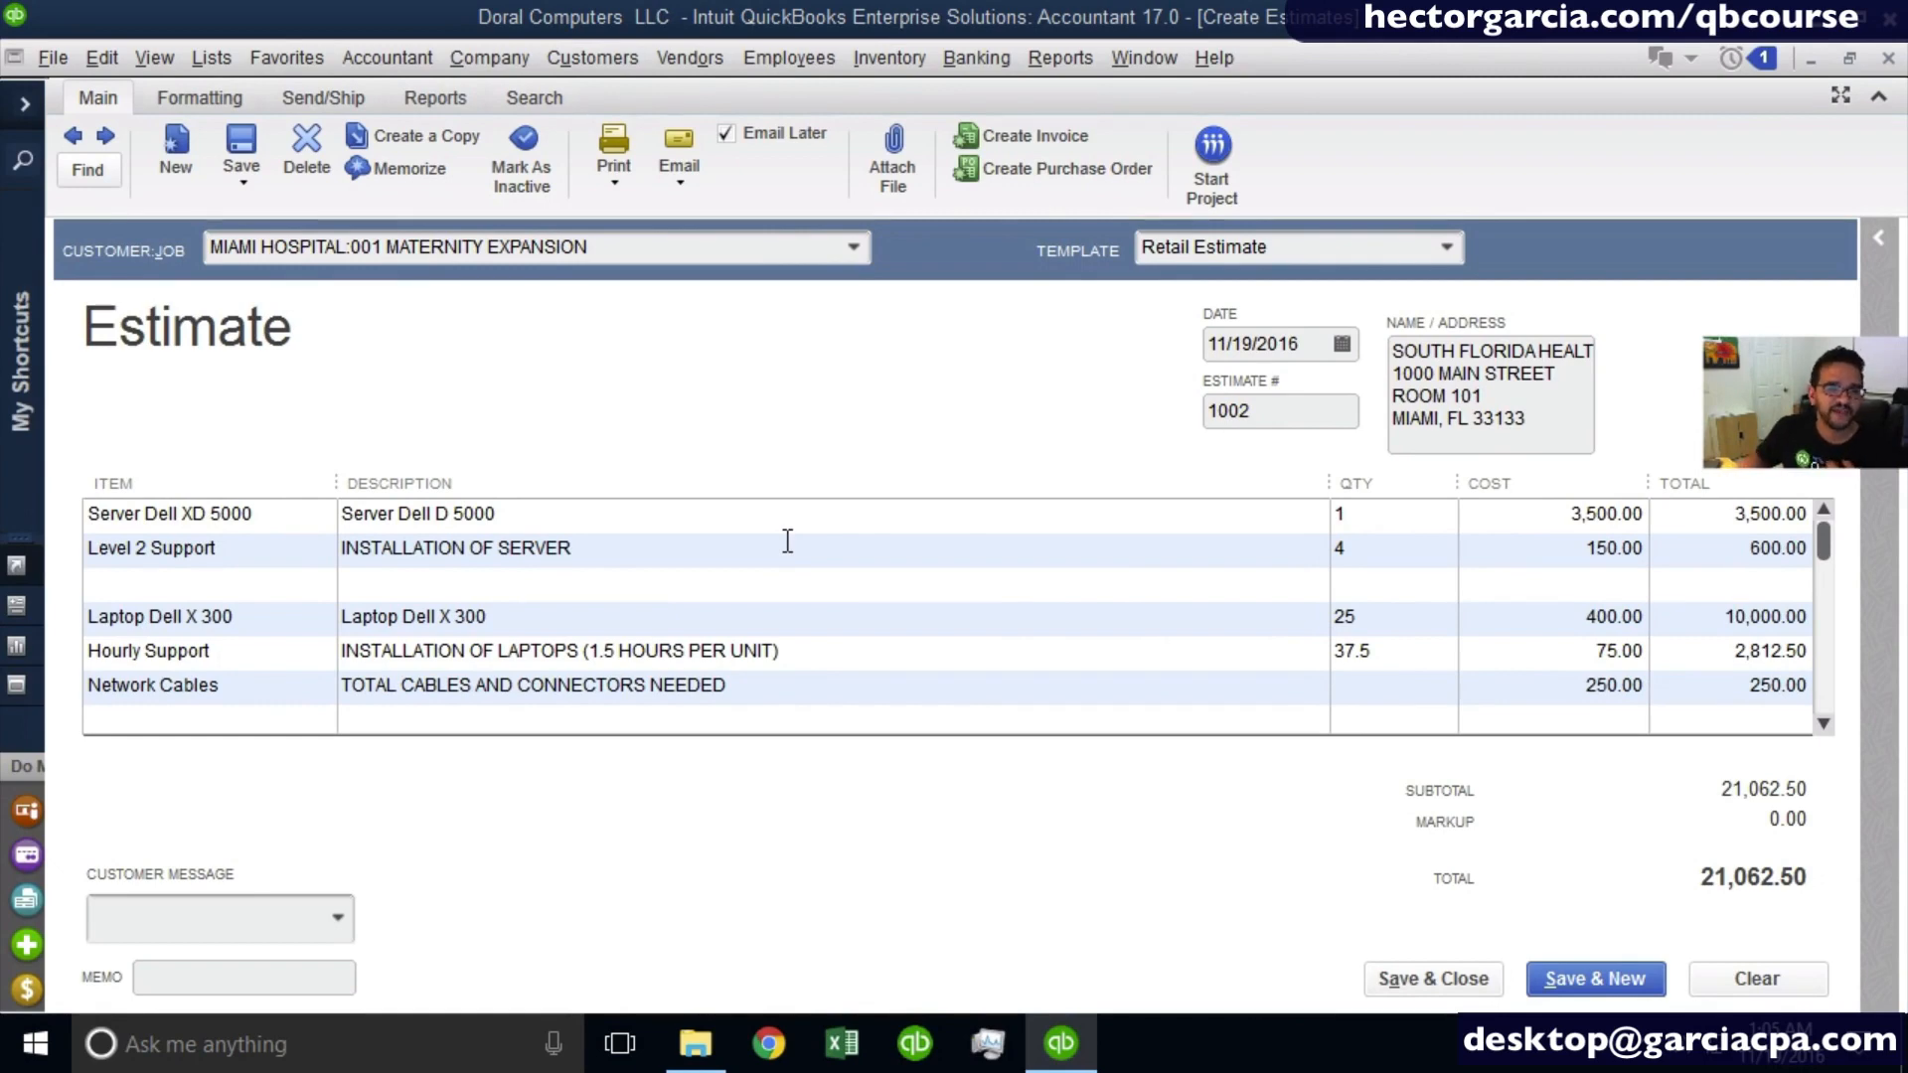
# - Preview the estimate's printout, correcting "MEMEBERS" to "MEMBERS" in the spelling check, and inspect the lines before closing the preview
pyautogui.click(612, 175)
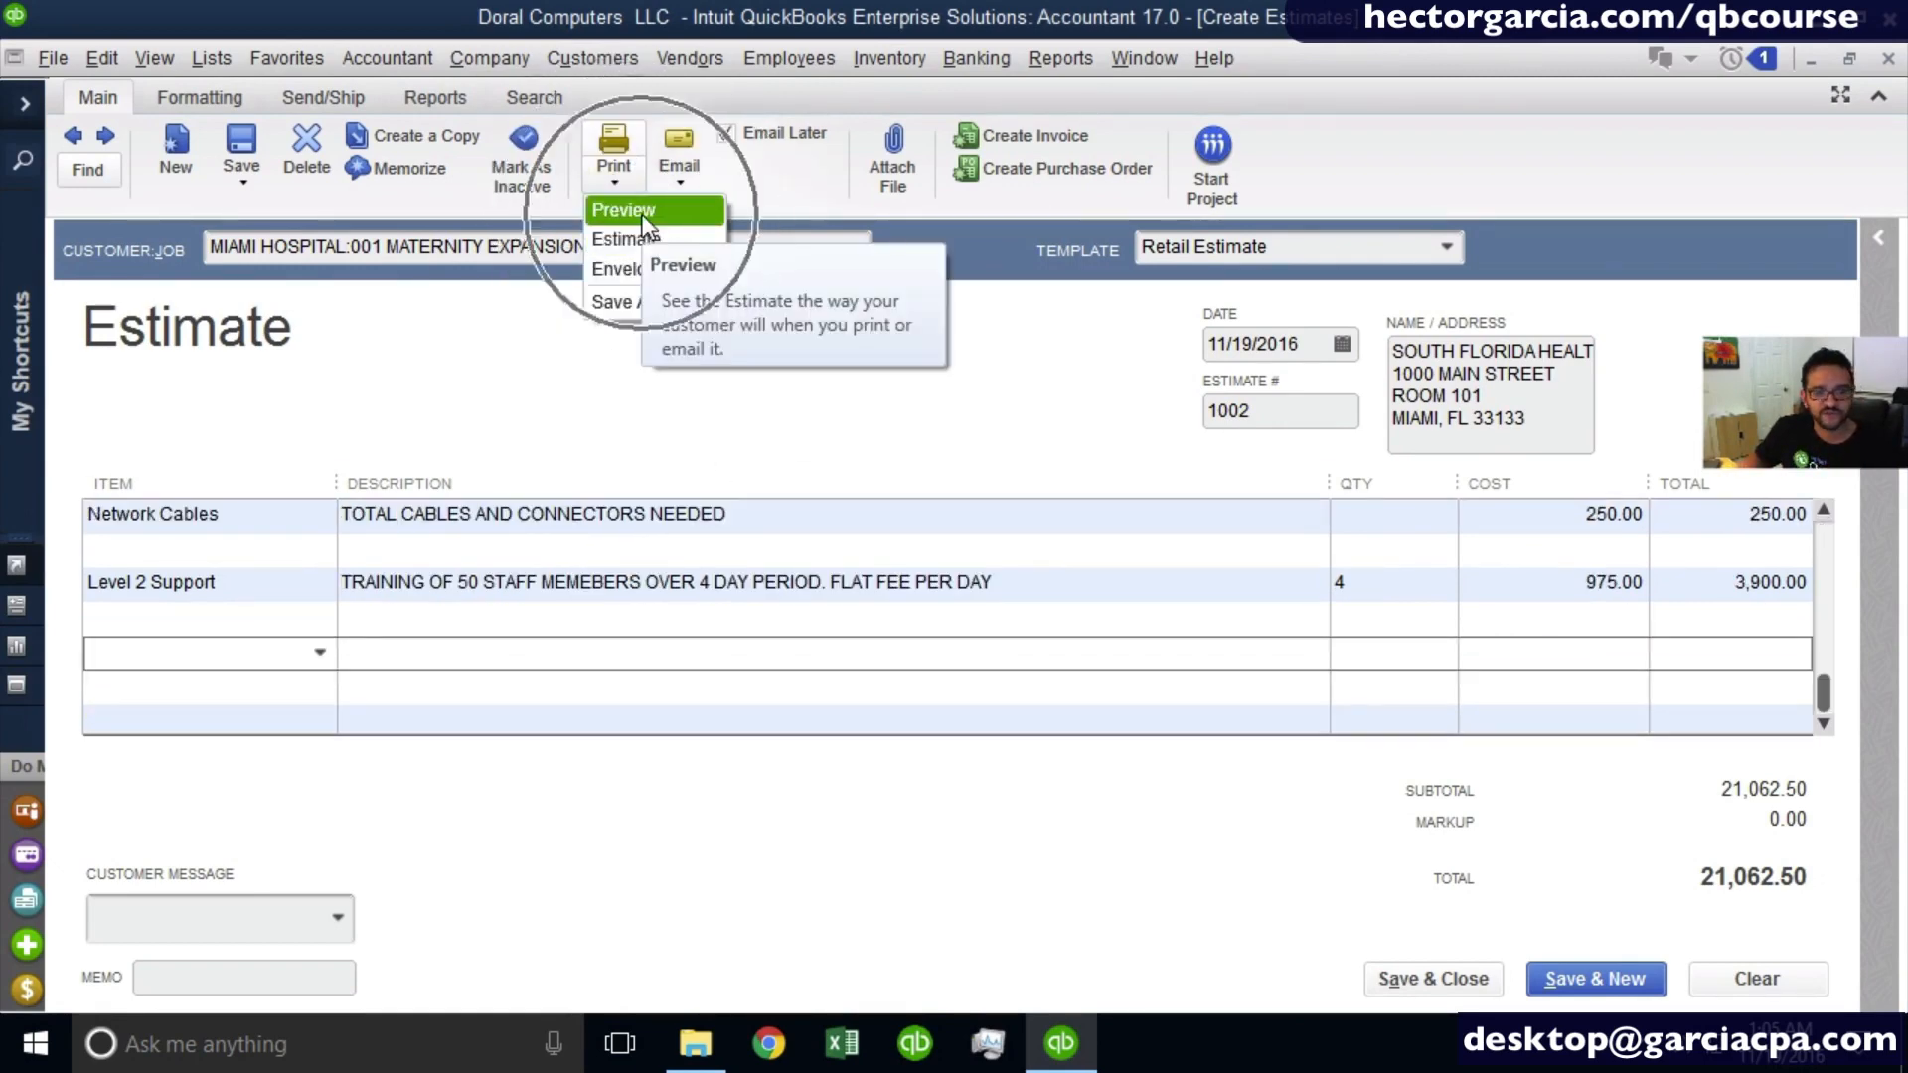
pyautogui.click(642, 212)
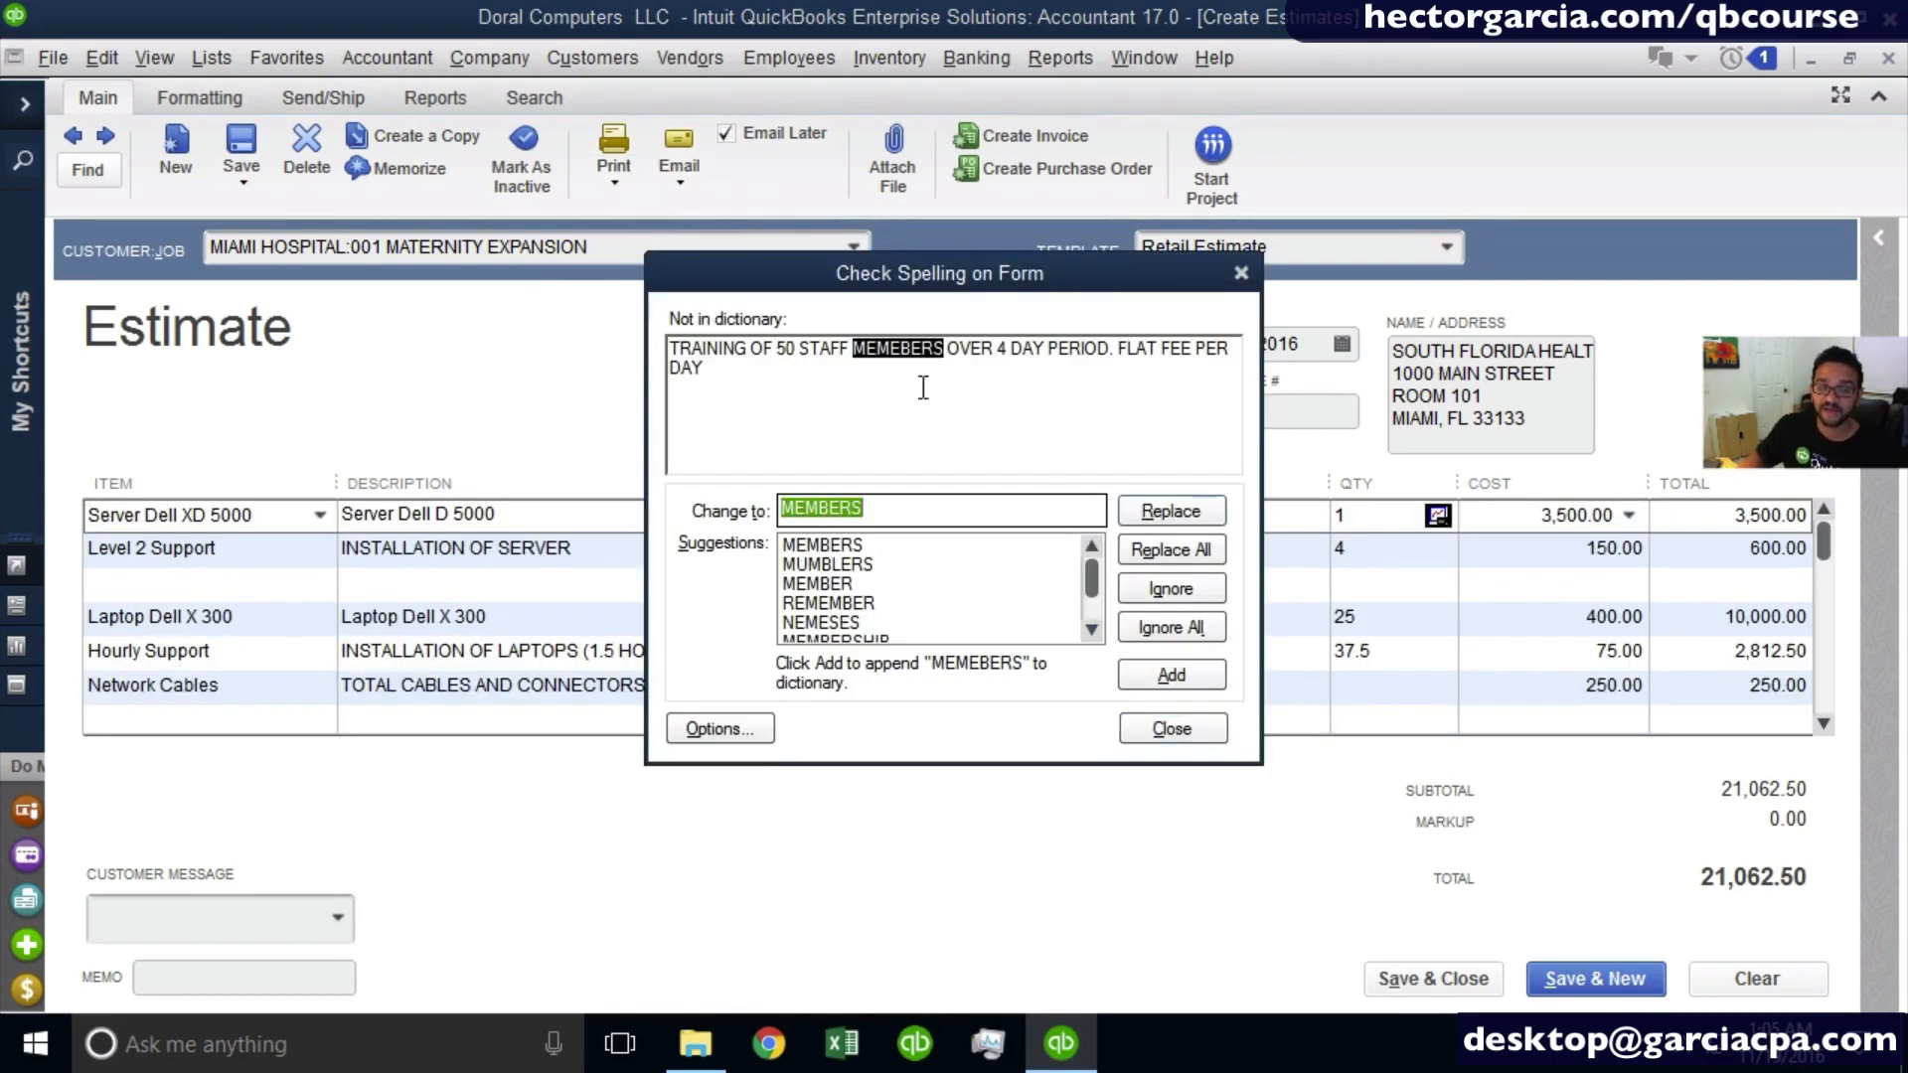
pyautogui.click(1170, 511)
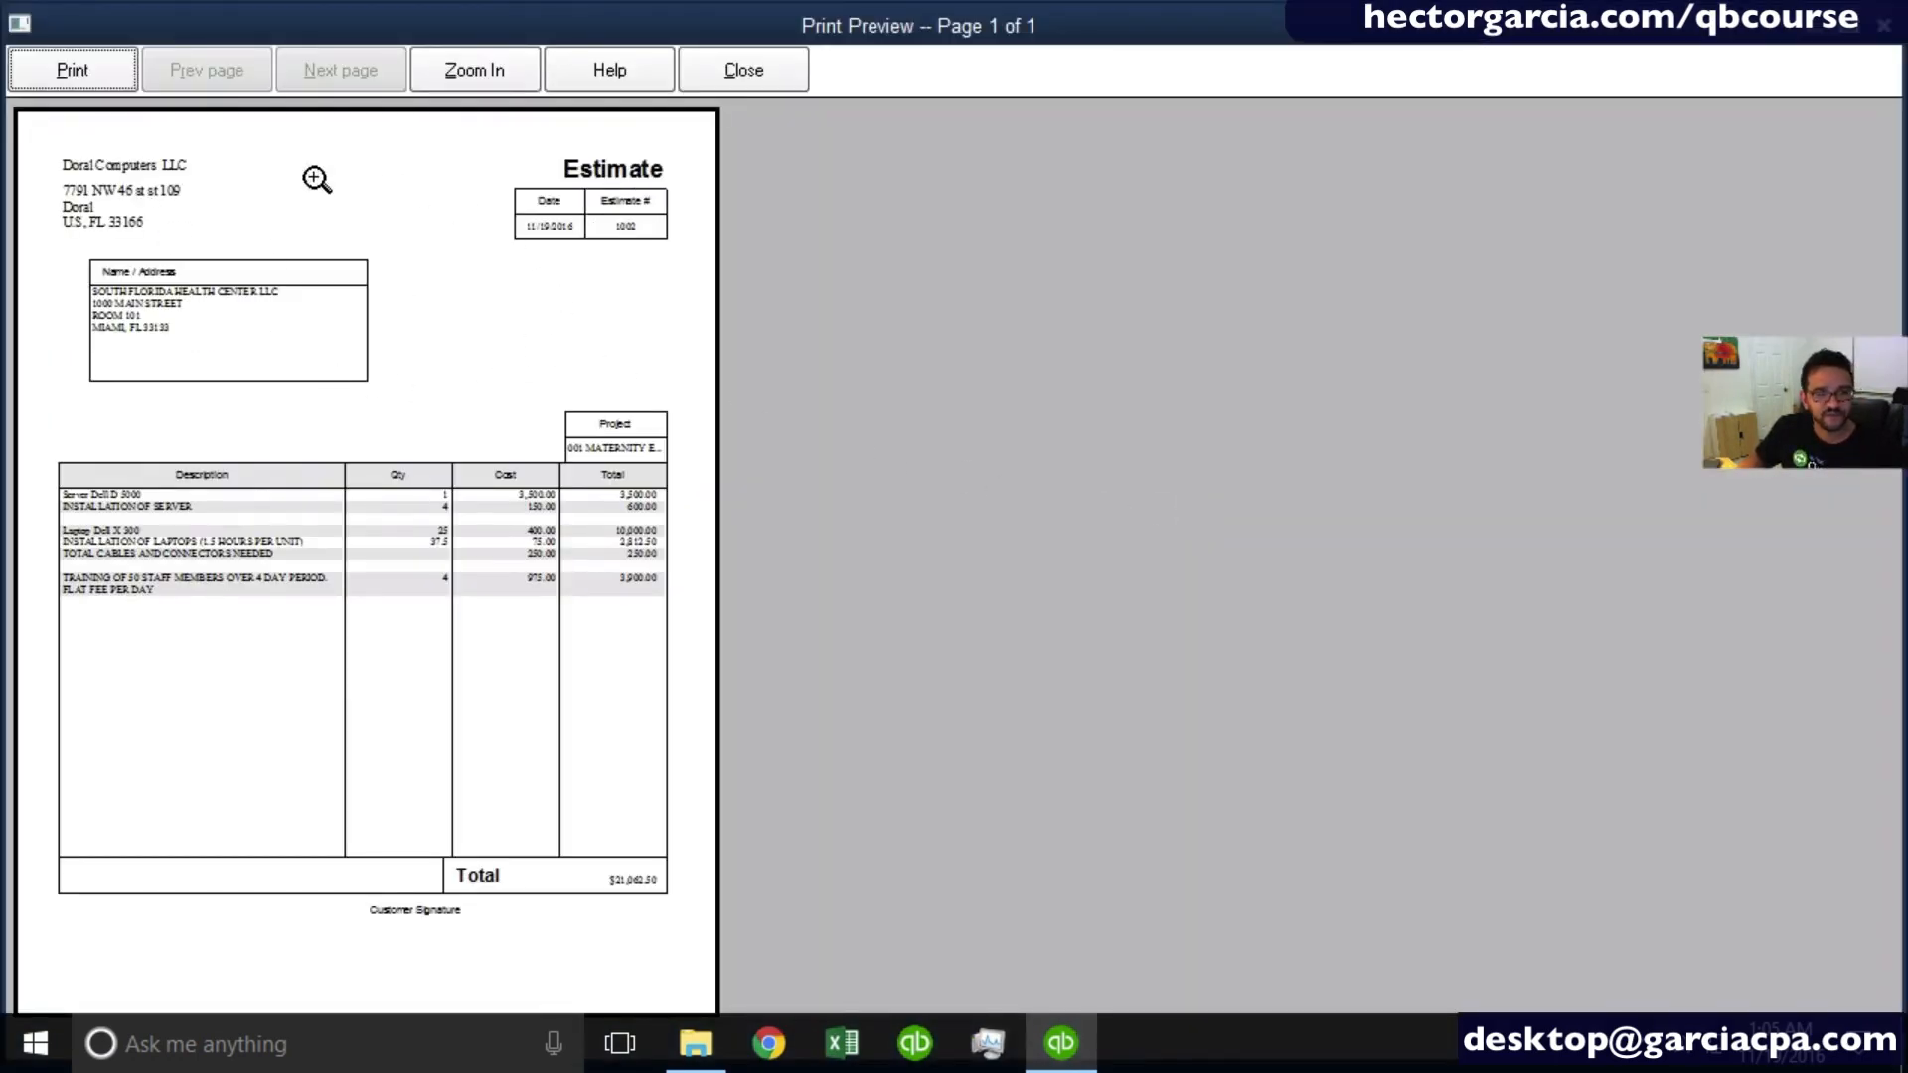
pyautogui.click(278, 533)
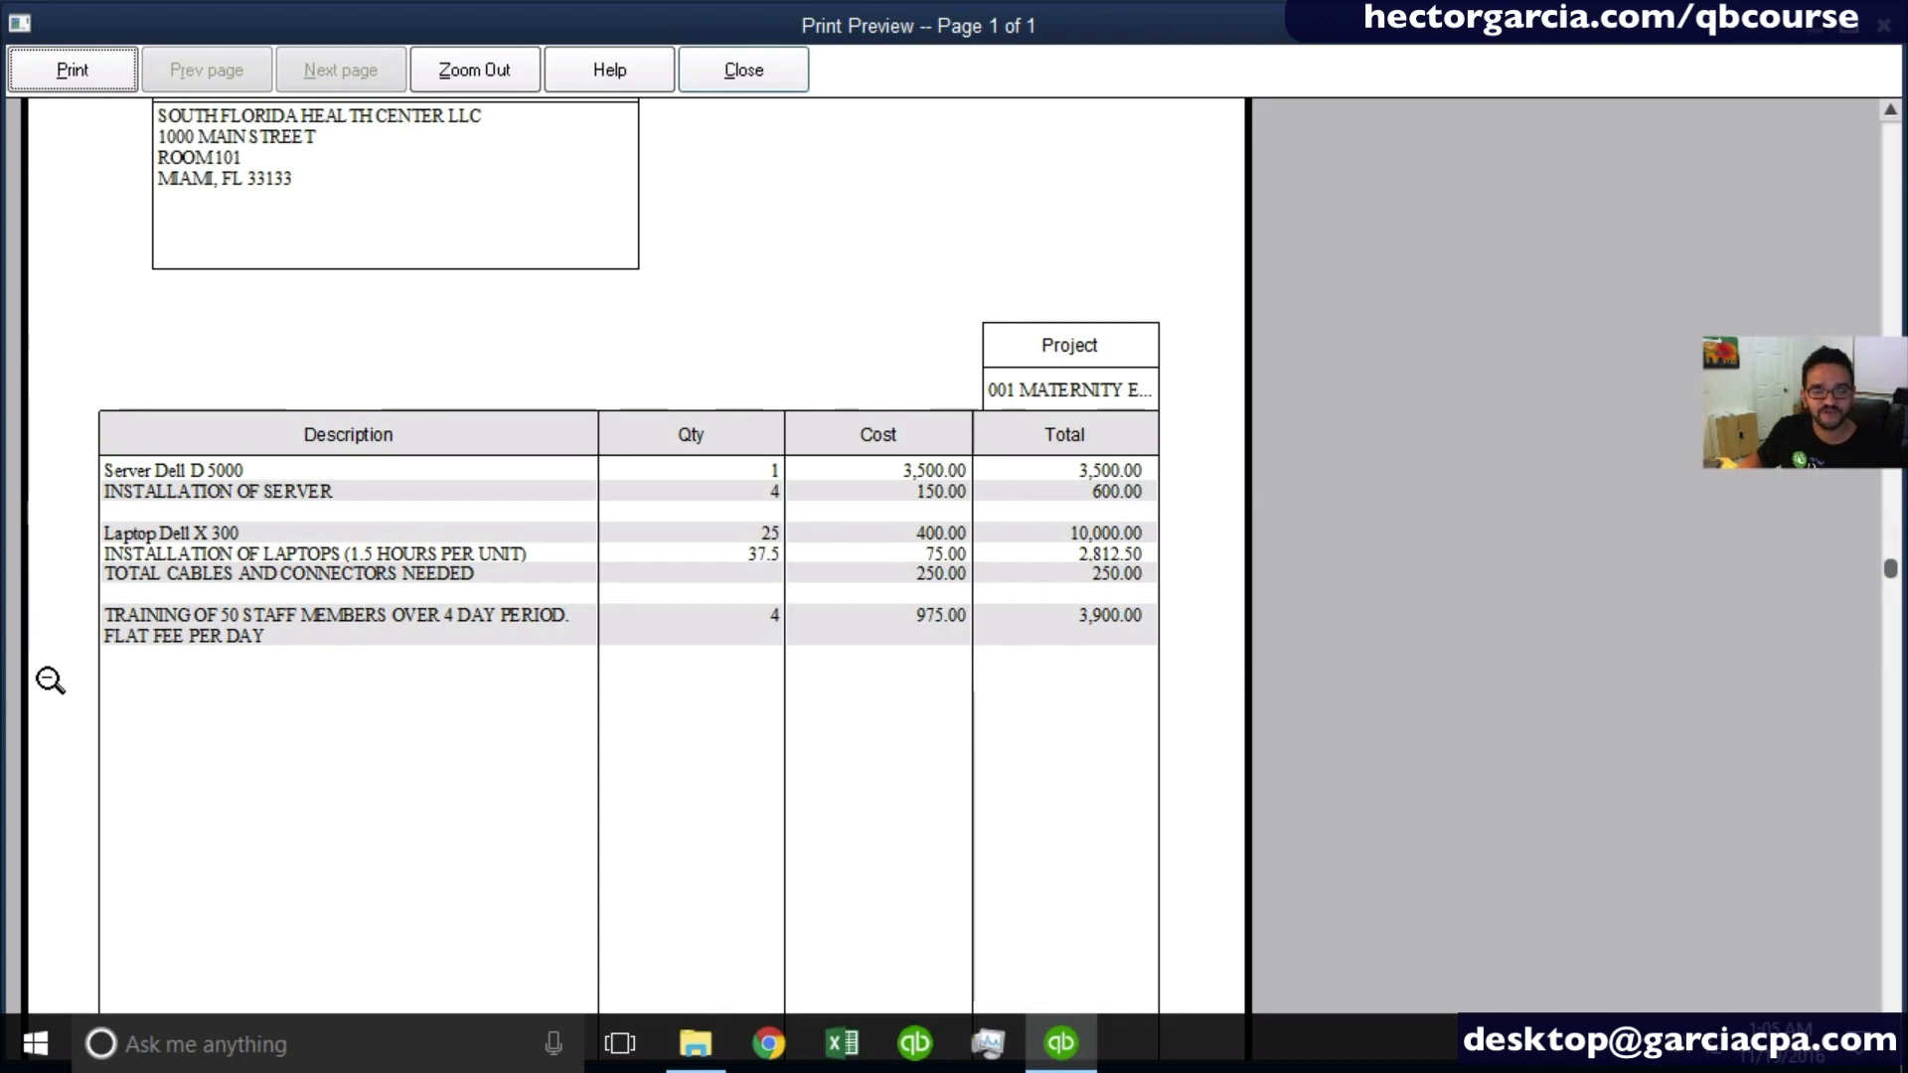
pyautogui.click(743, 71)
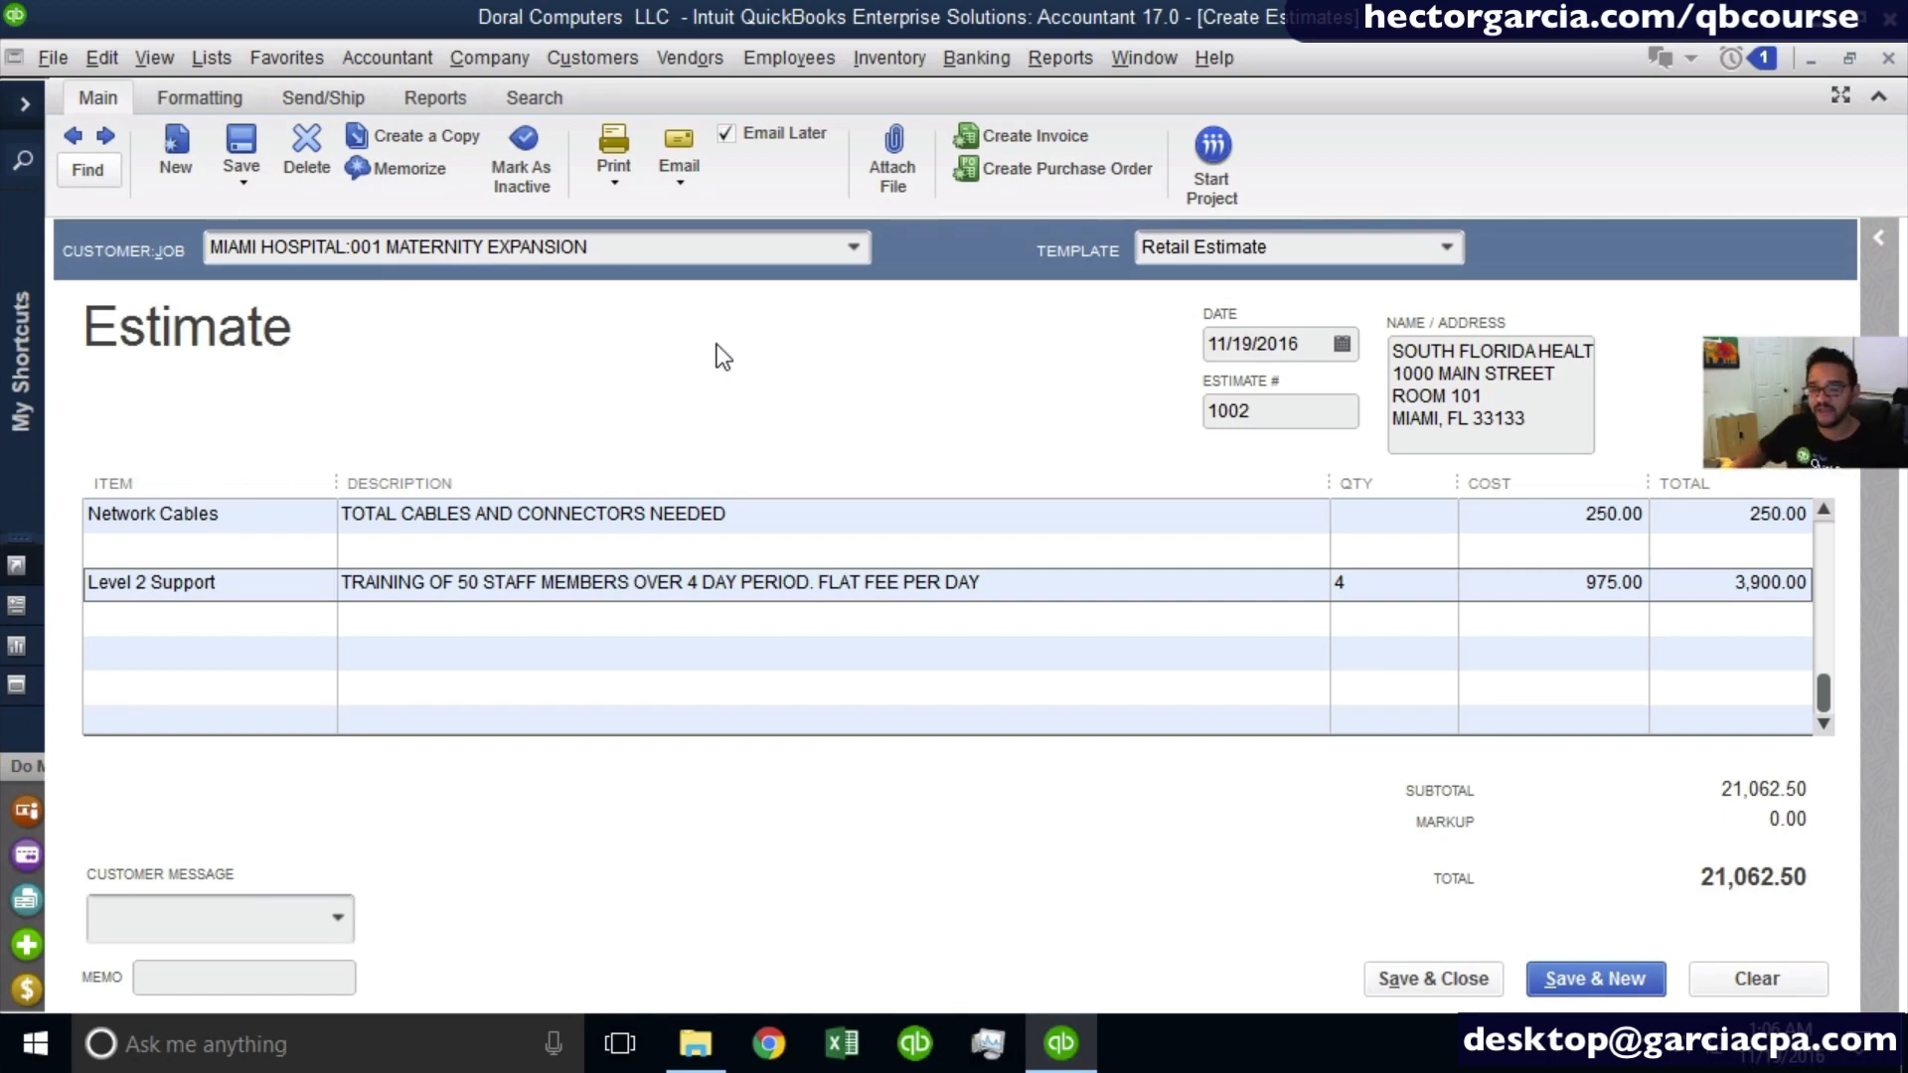
# - Save and close the Miami Hospital maternity expansion estimate and open a new invoice
pyautogui.moveTo(1822, 696); pyautogui.dragTo(1835, 522)
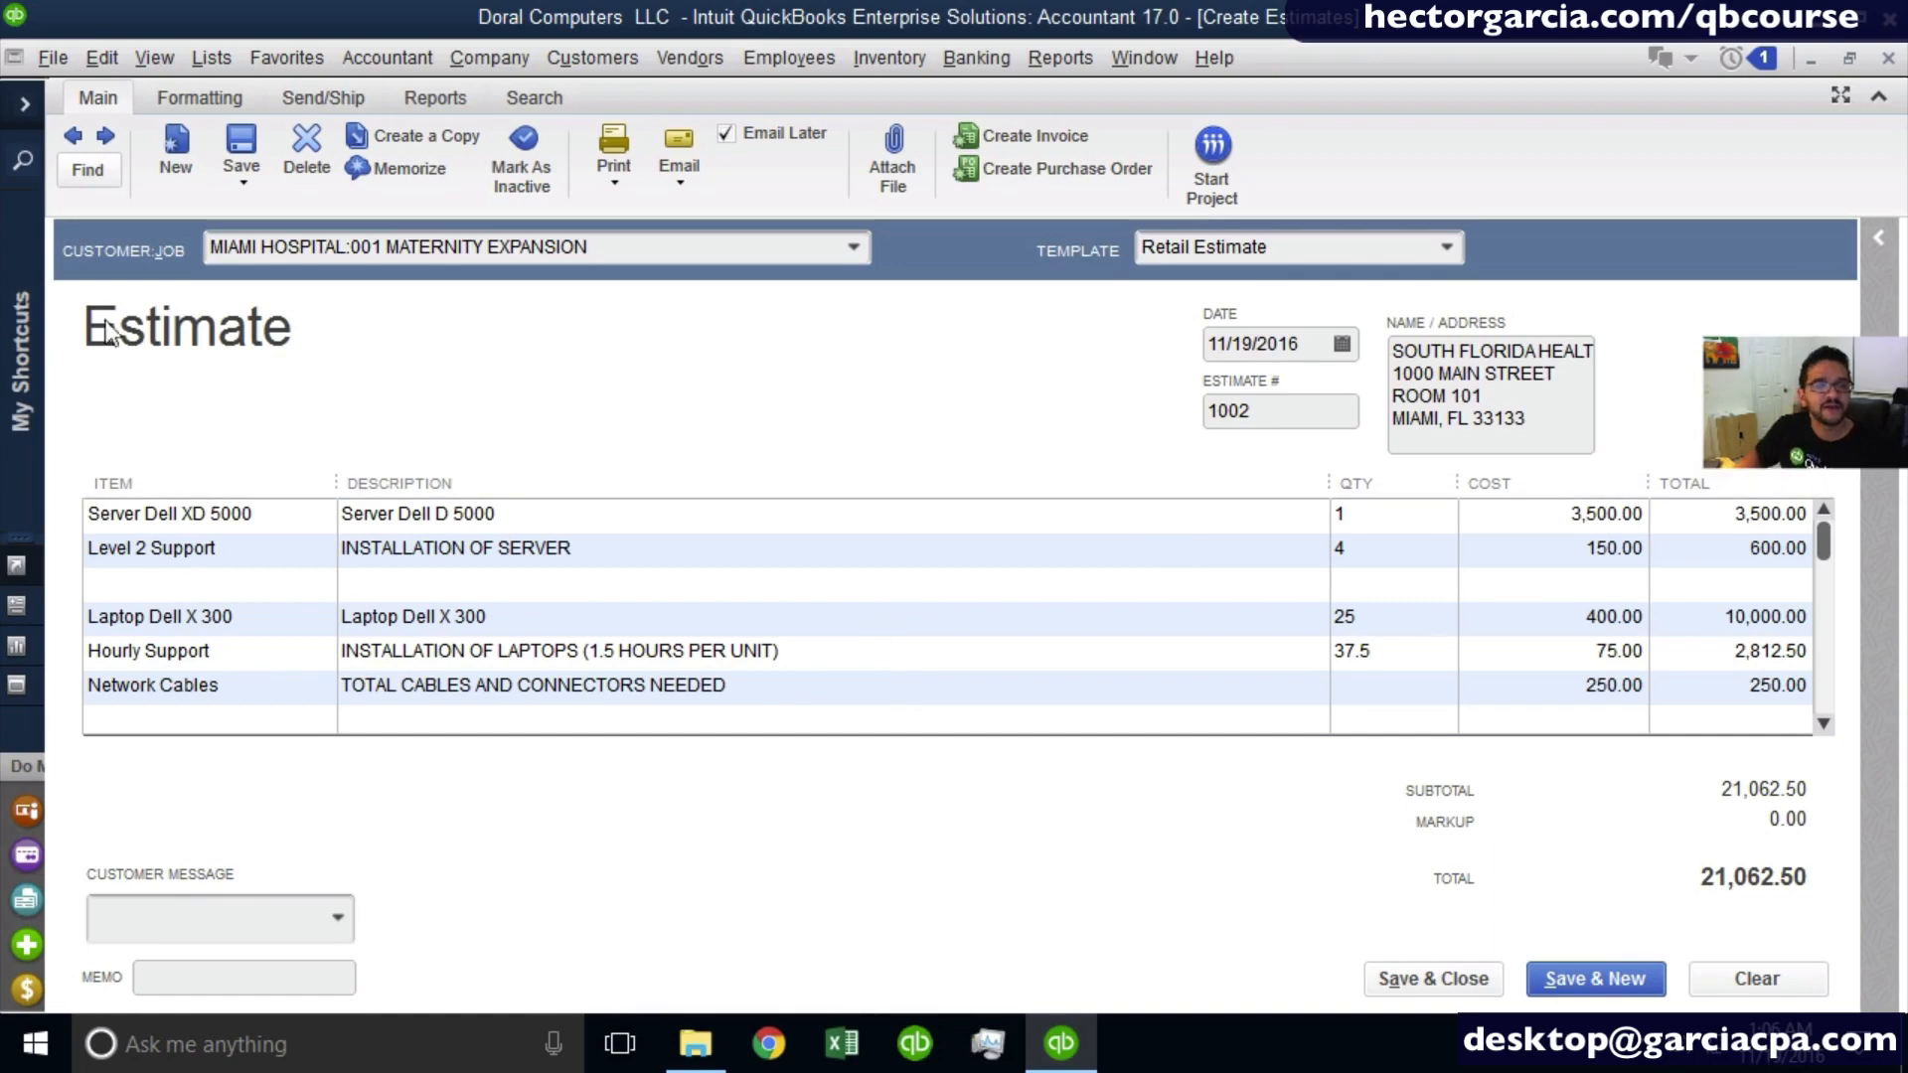
pyautogui.click(1421, 979)
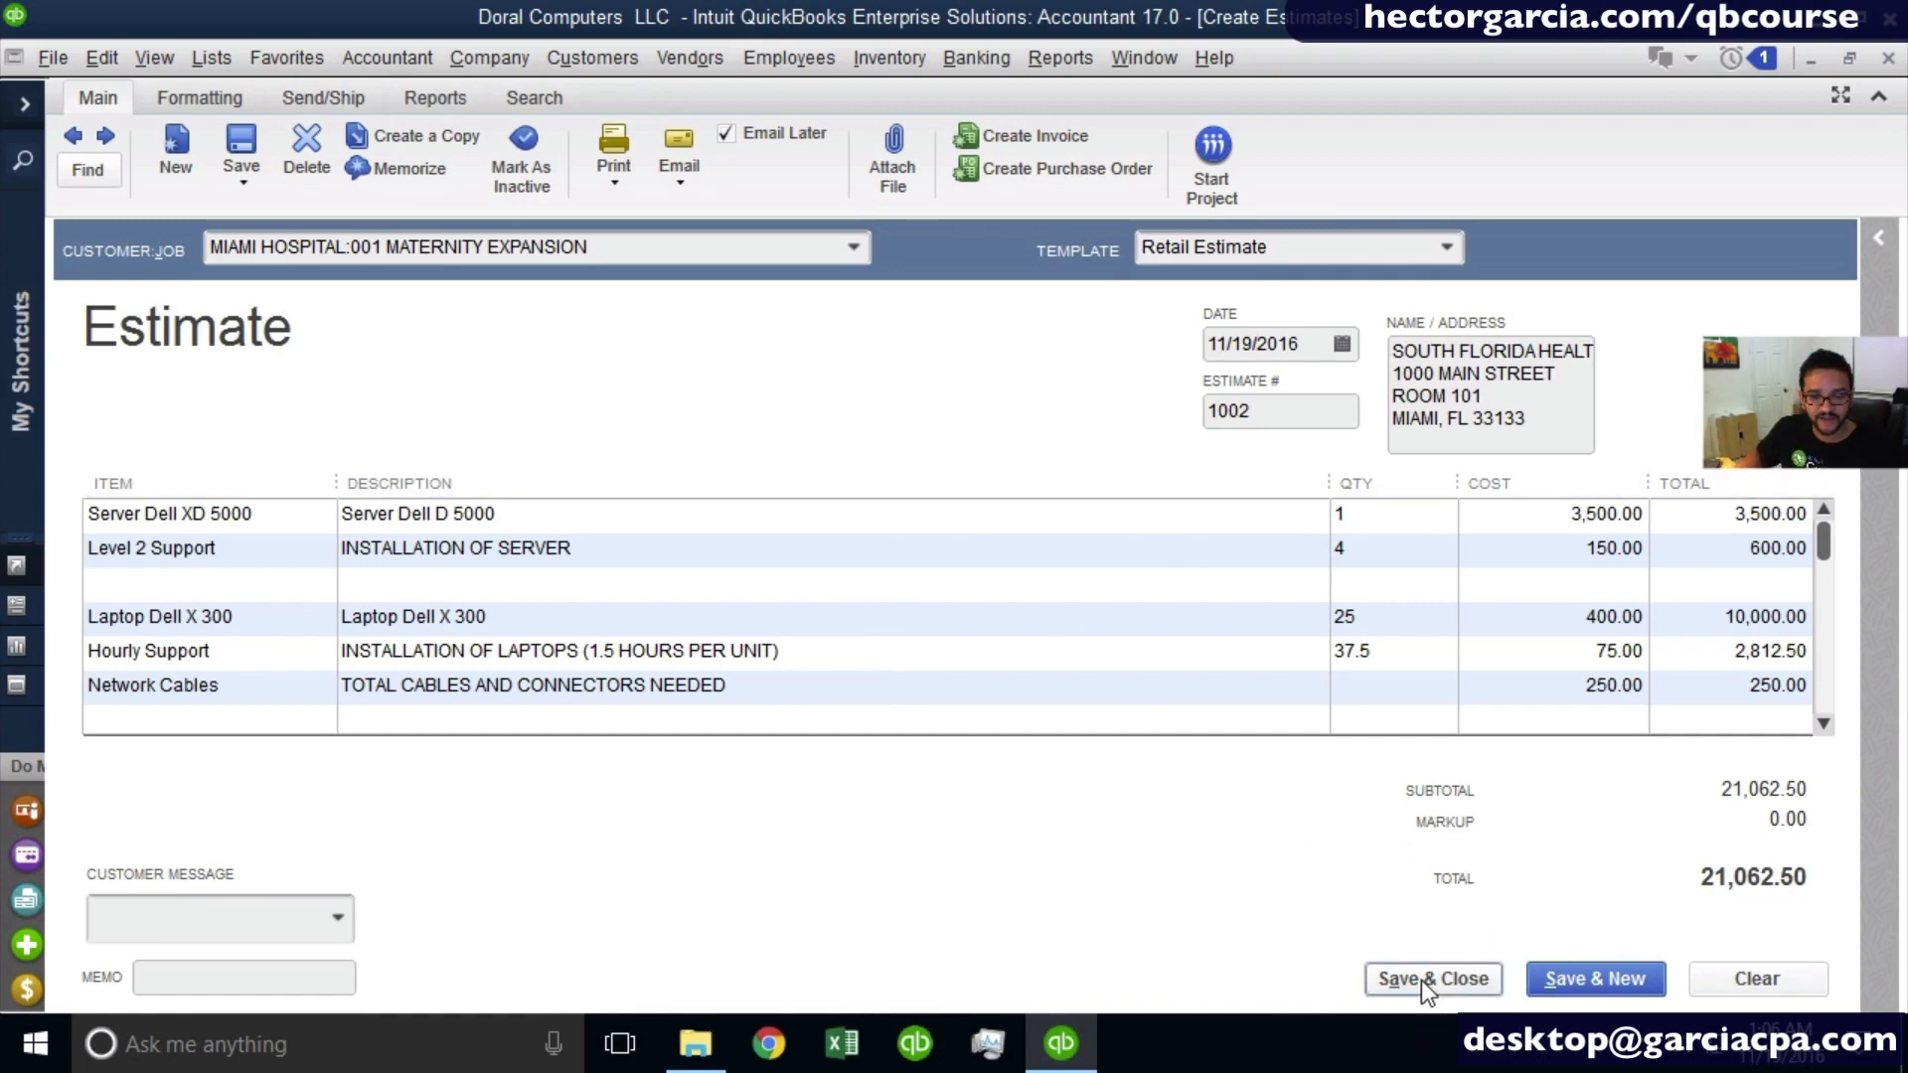
pyautogui.click(886, 379)
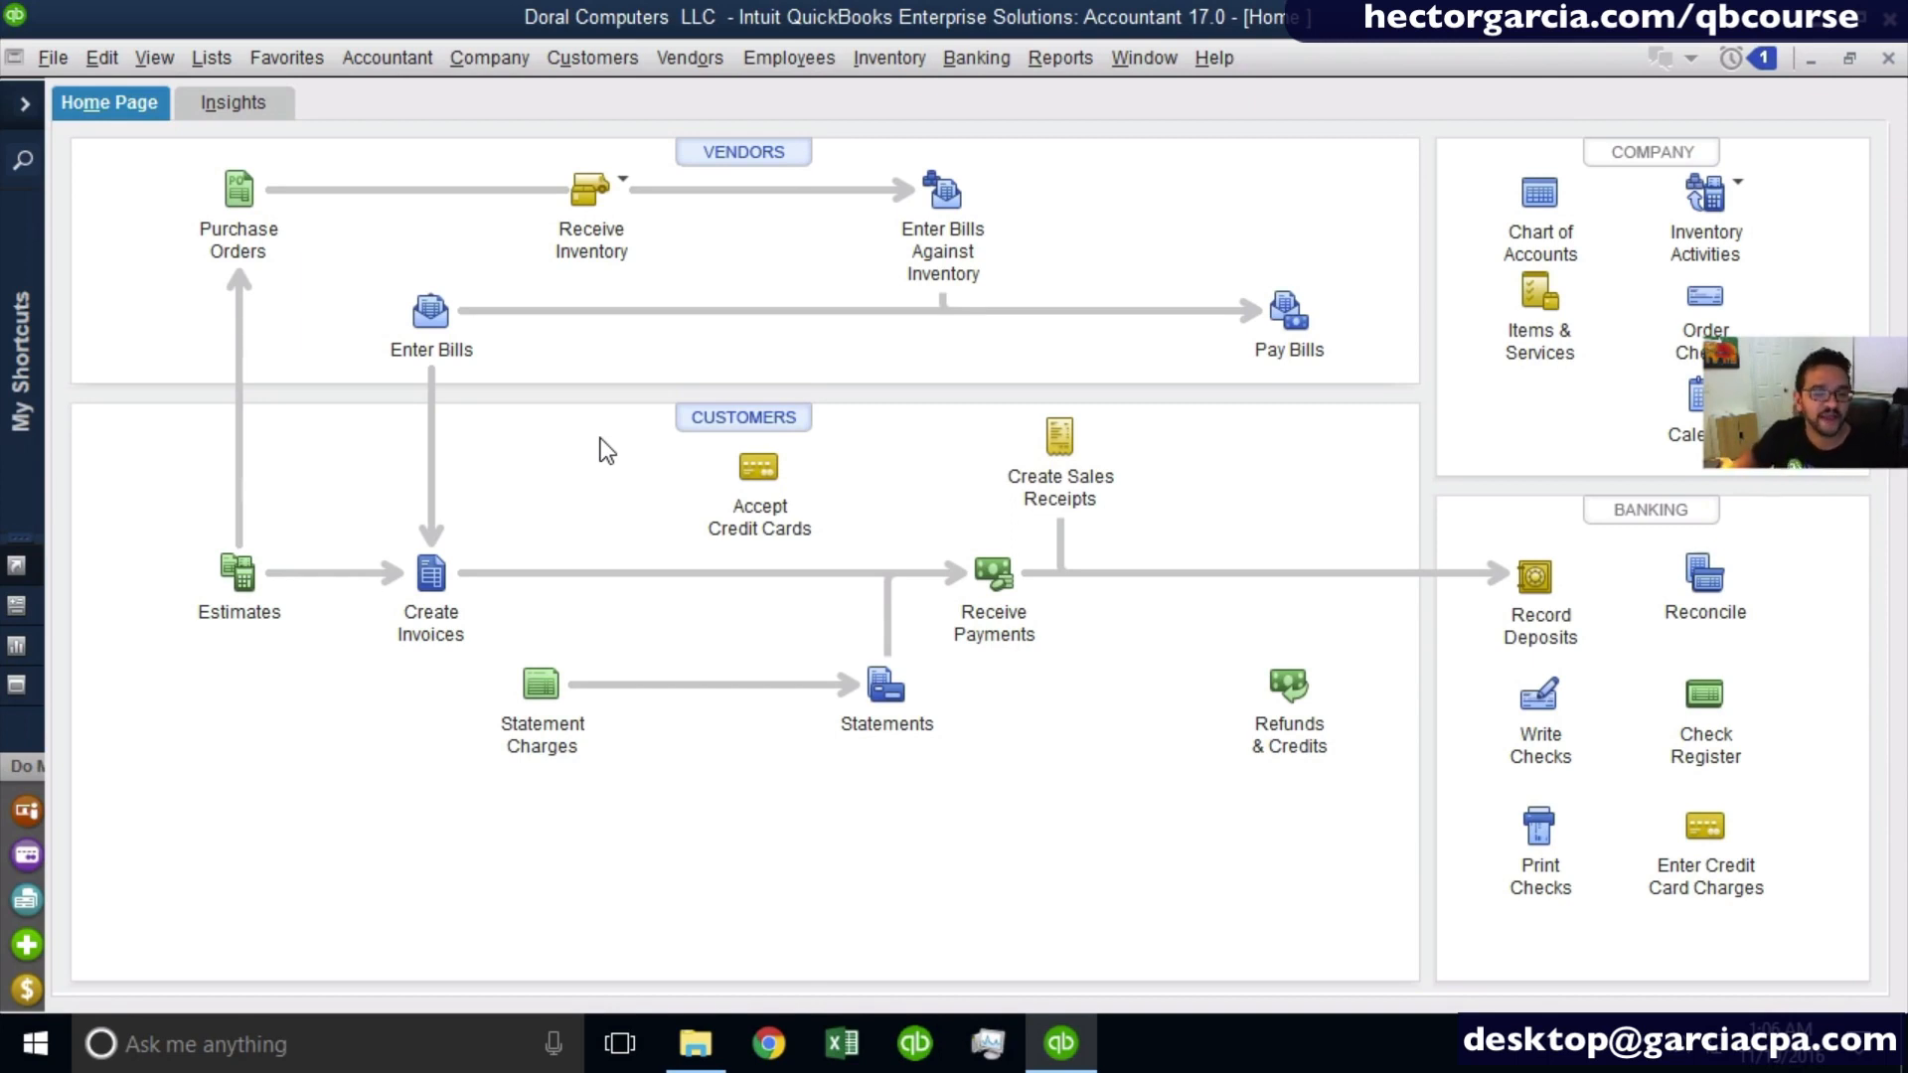
pyautogui.click(443, 586)
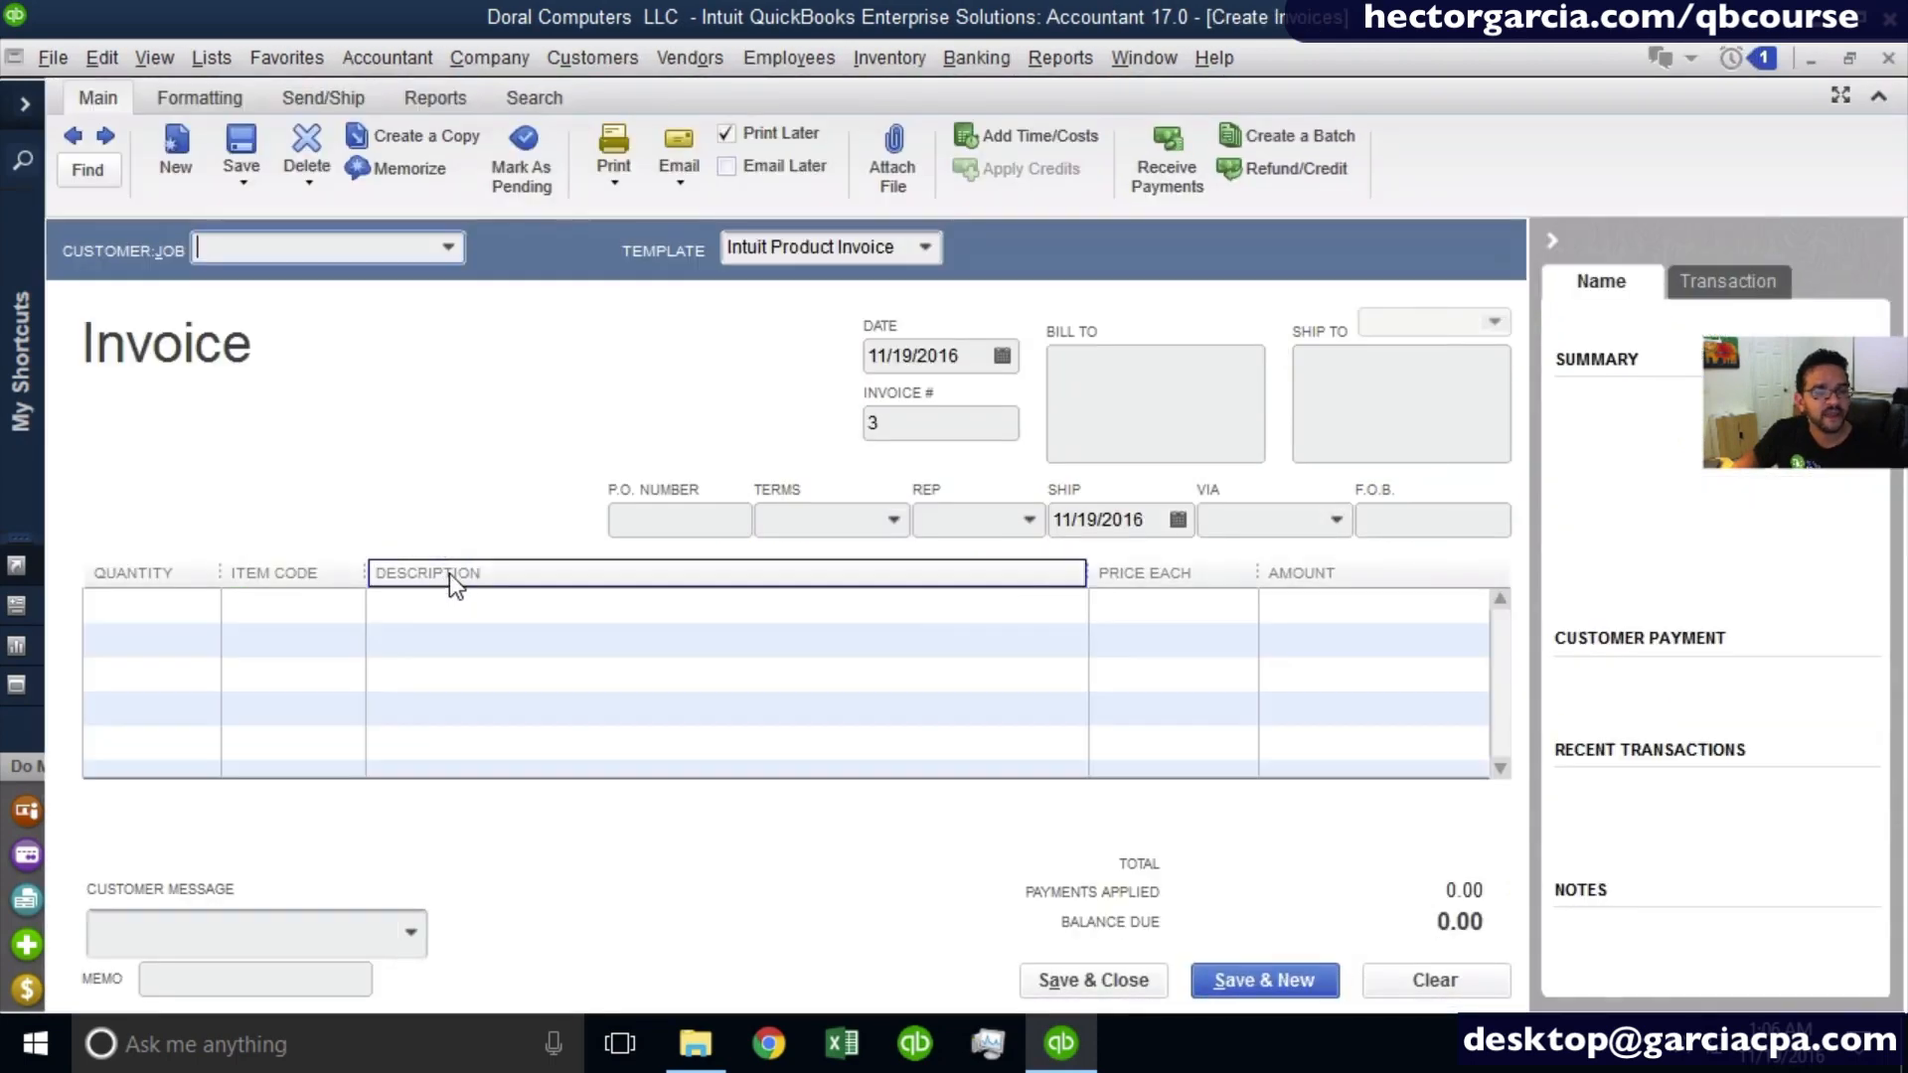
pyautogui.click(456, 254)
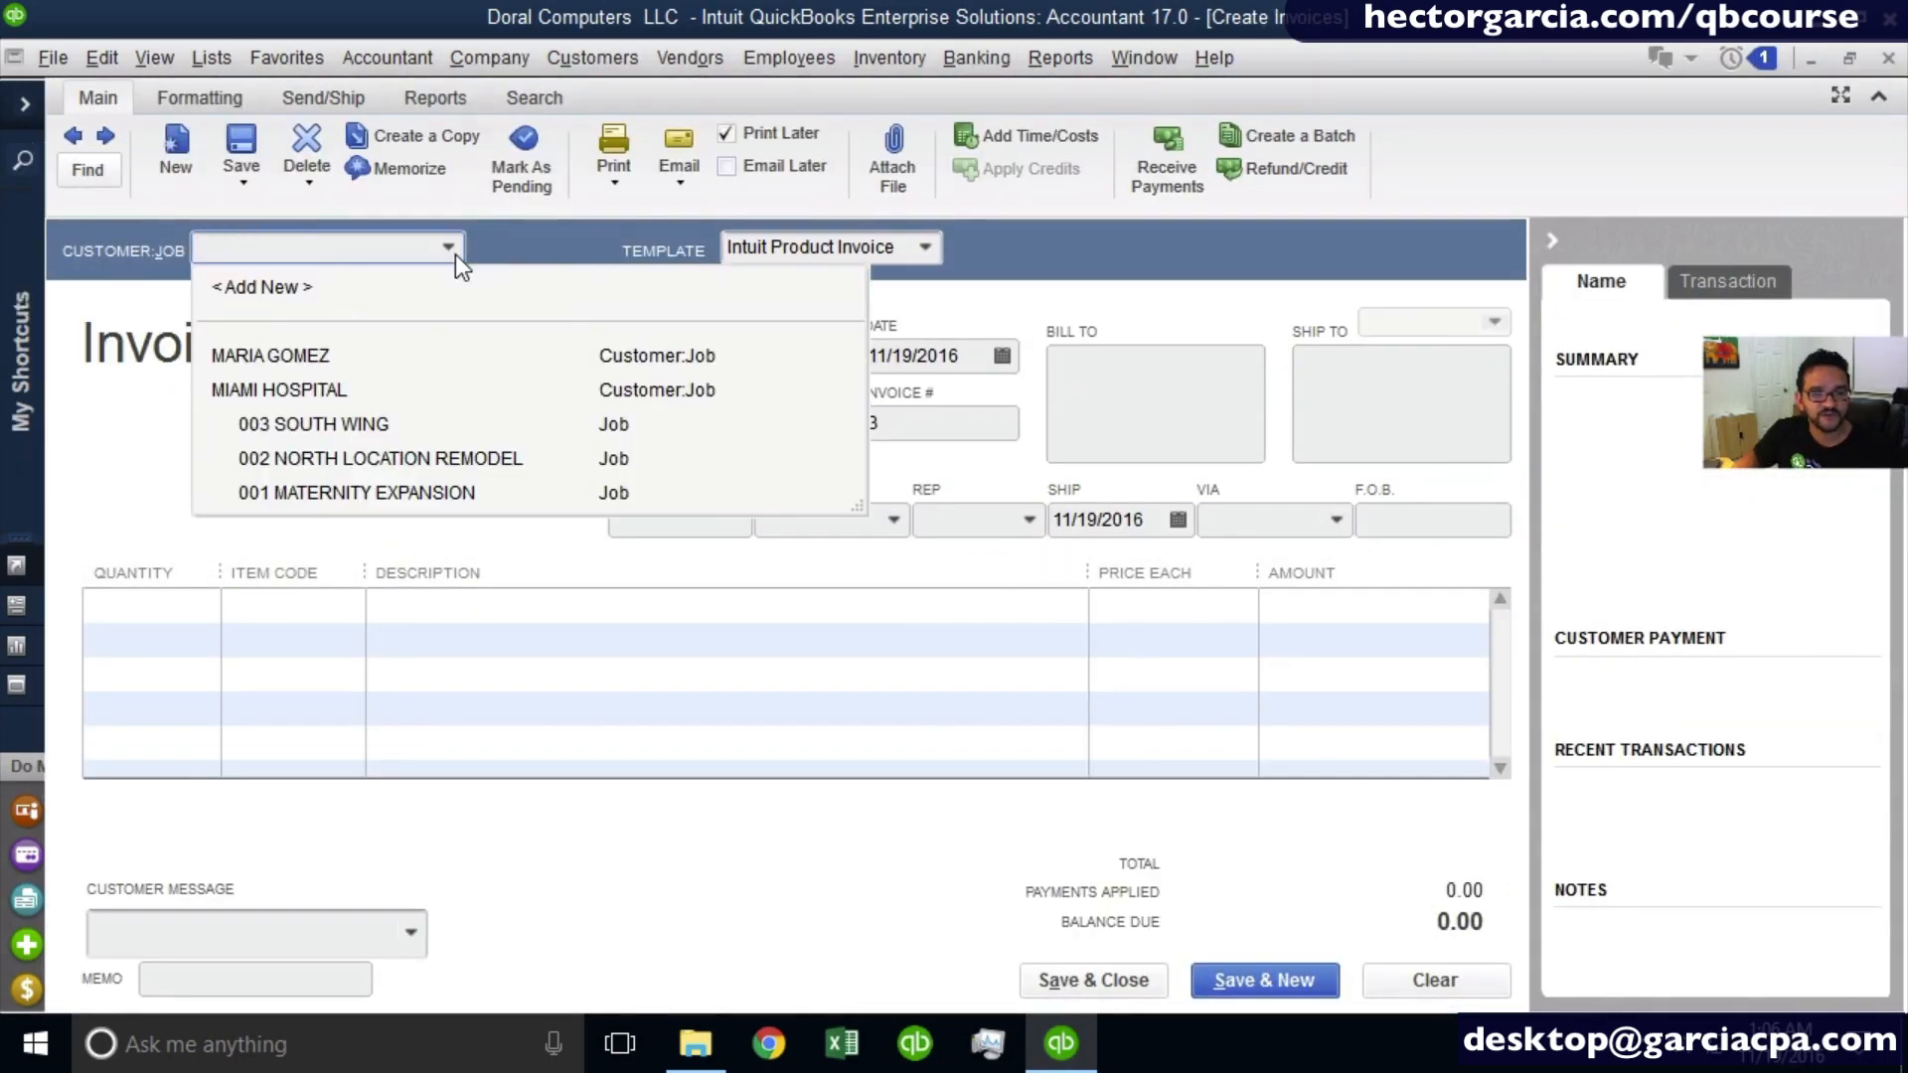
pyautogui.click(308, 350)
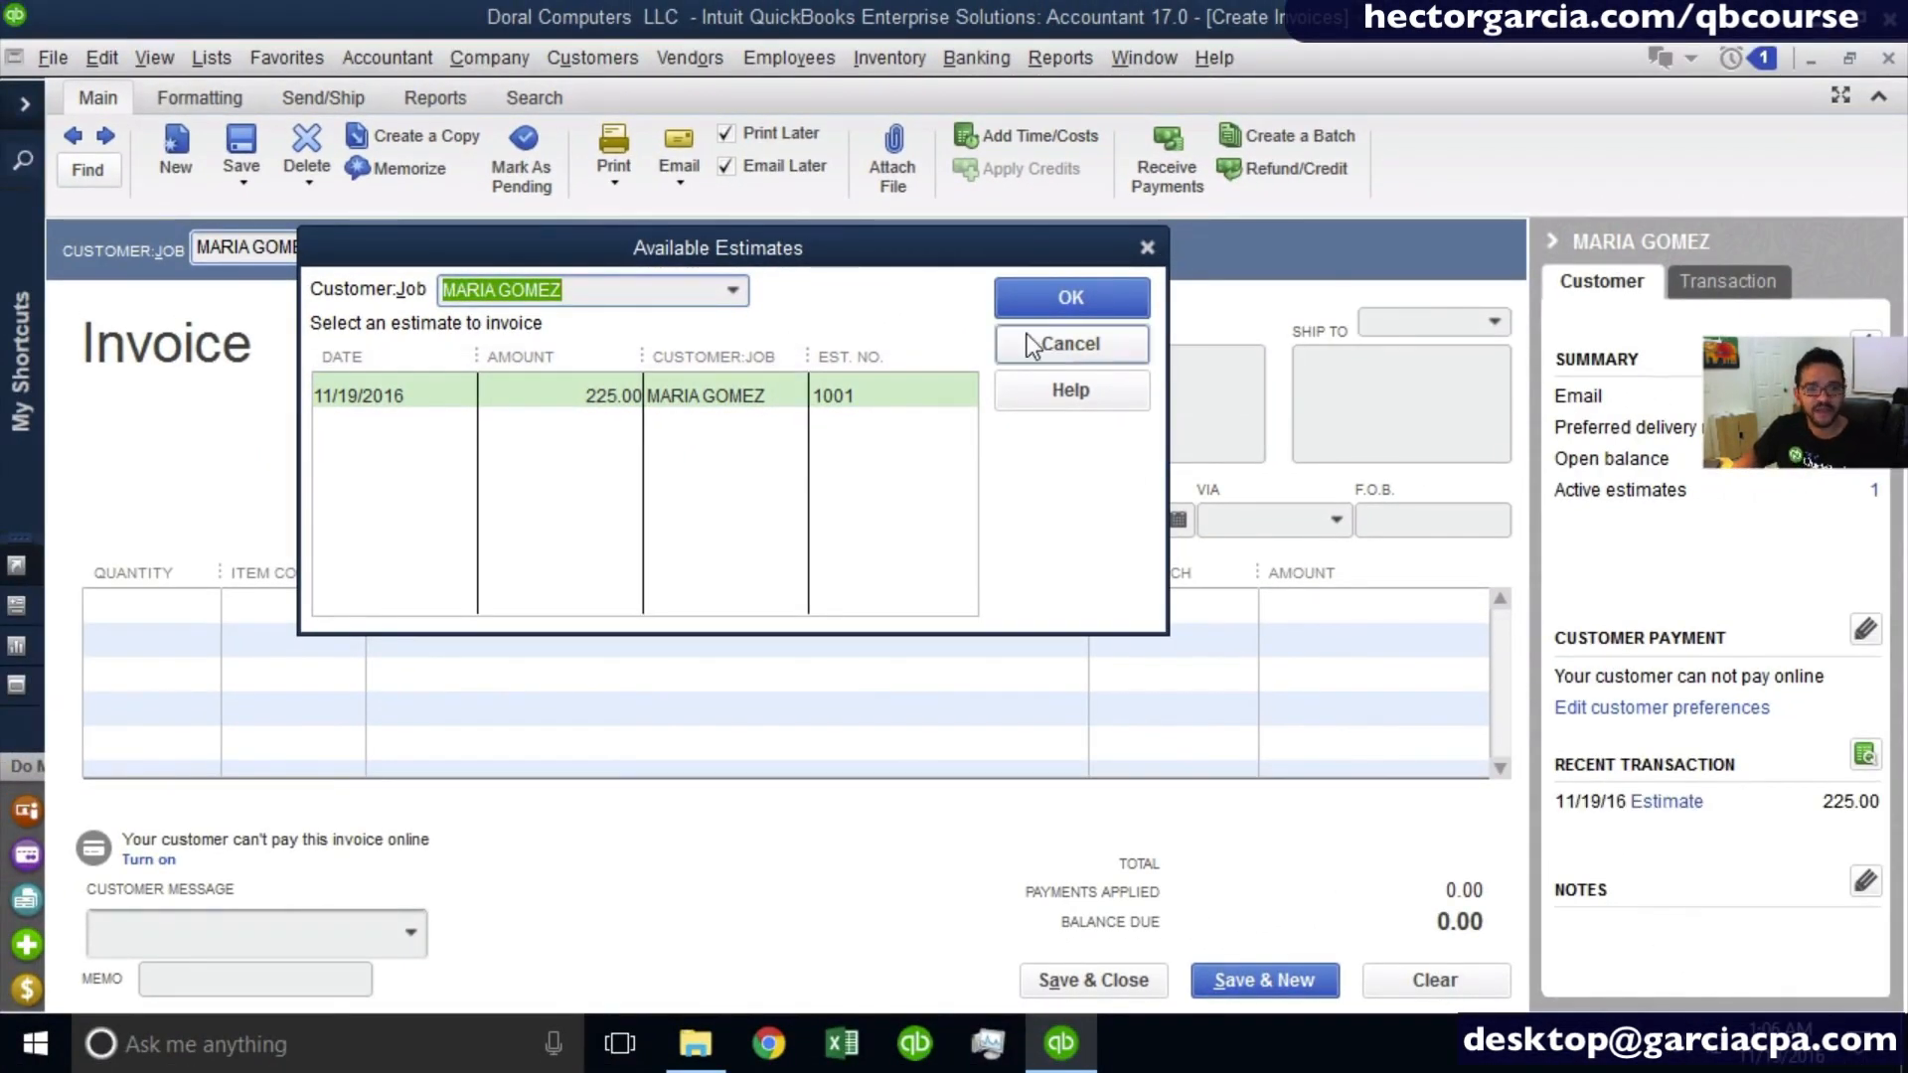
pyautogui.click(1122, 344)
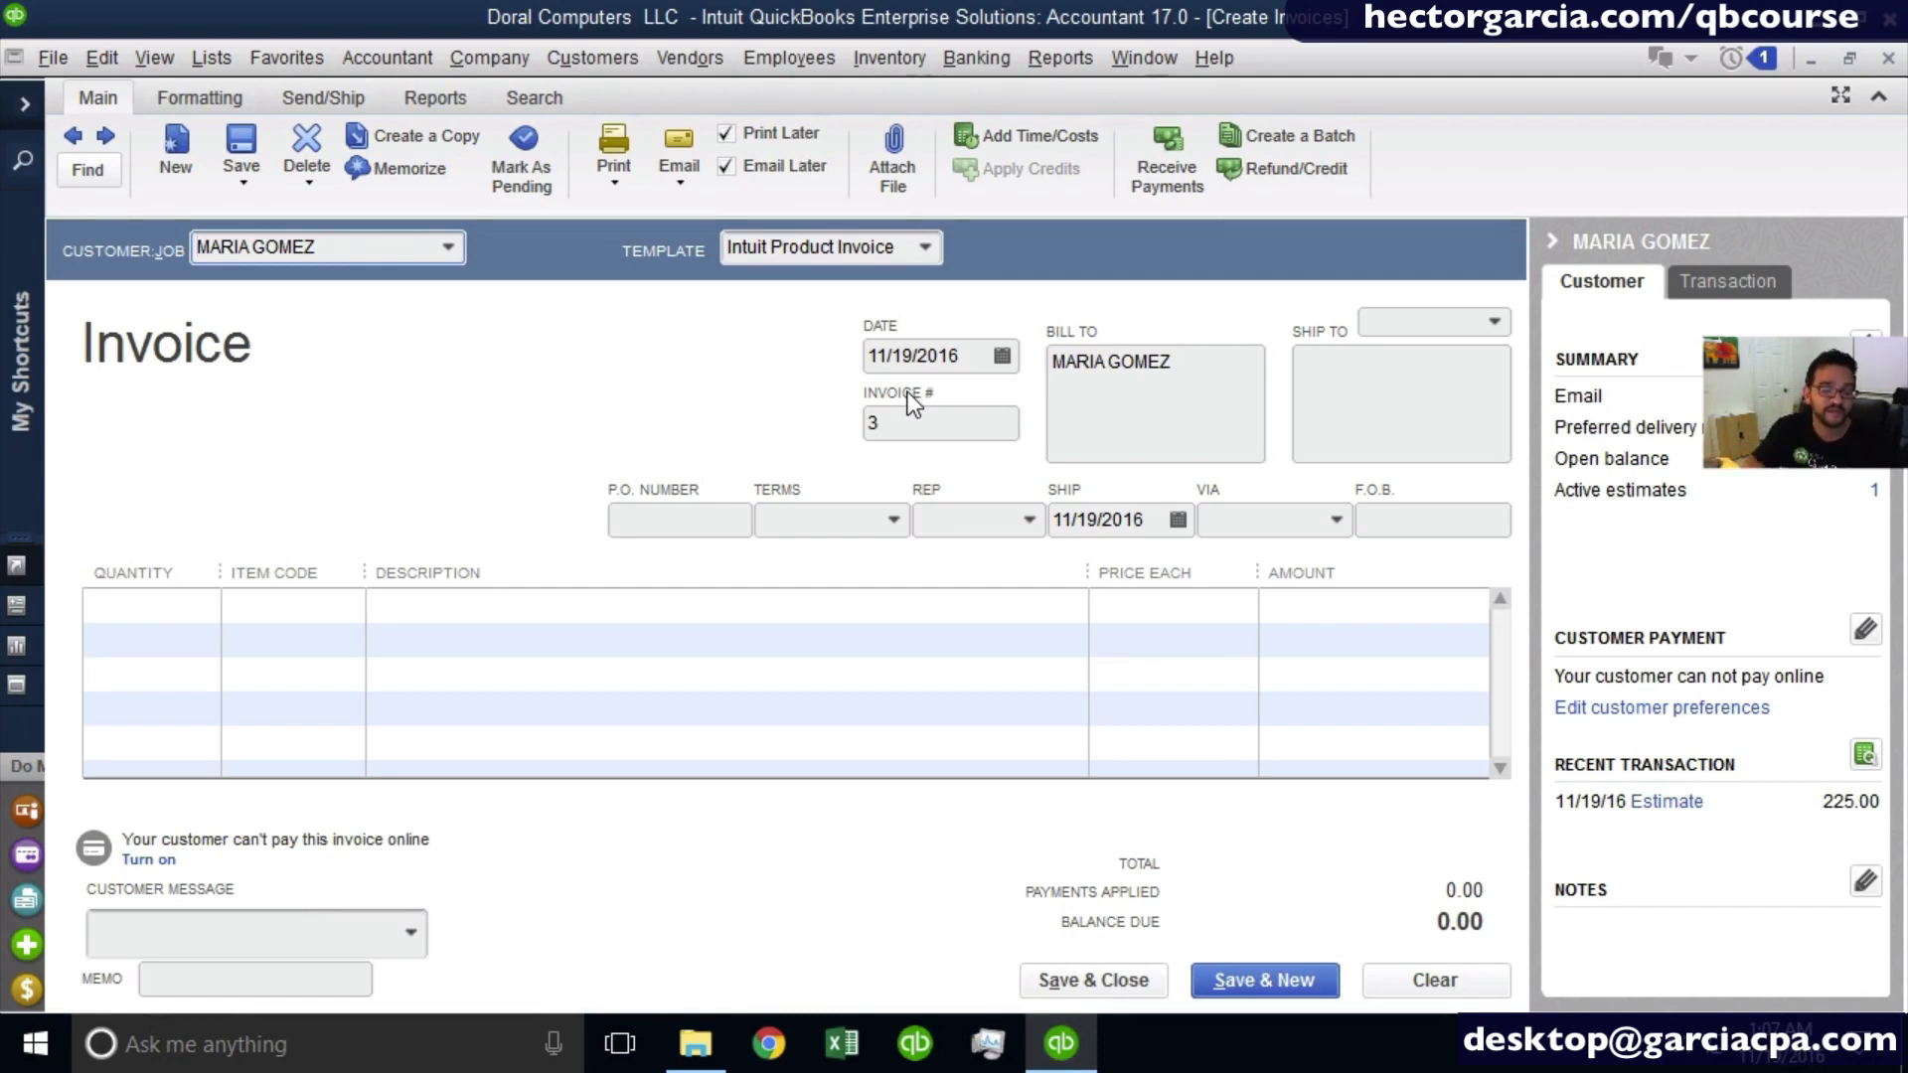
pyautogui.press('ctrl')
pyautogui.press('ctrl')
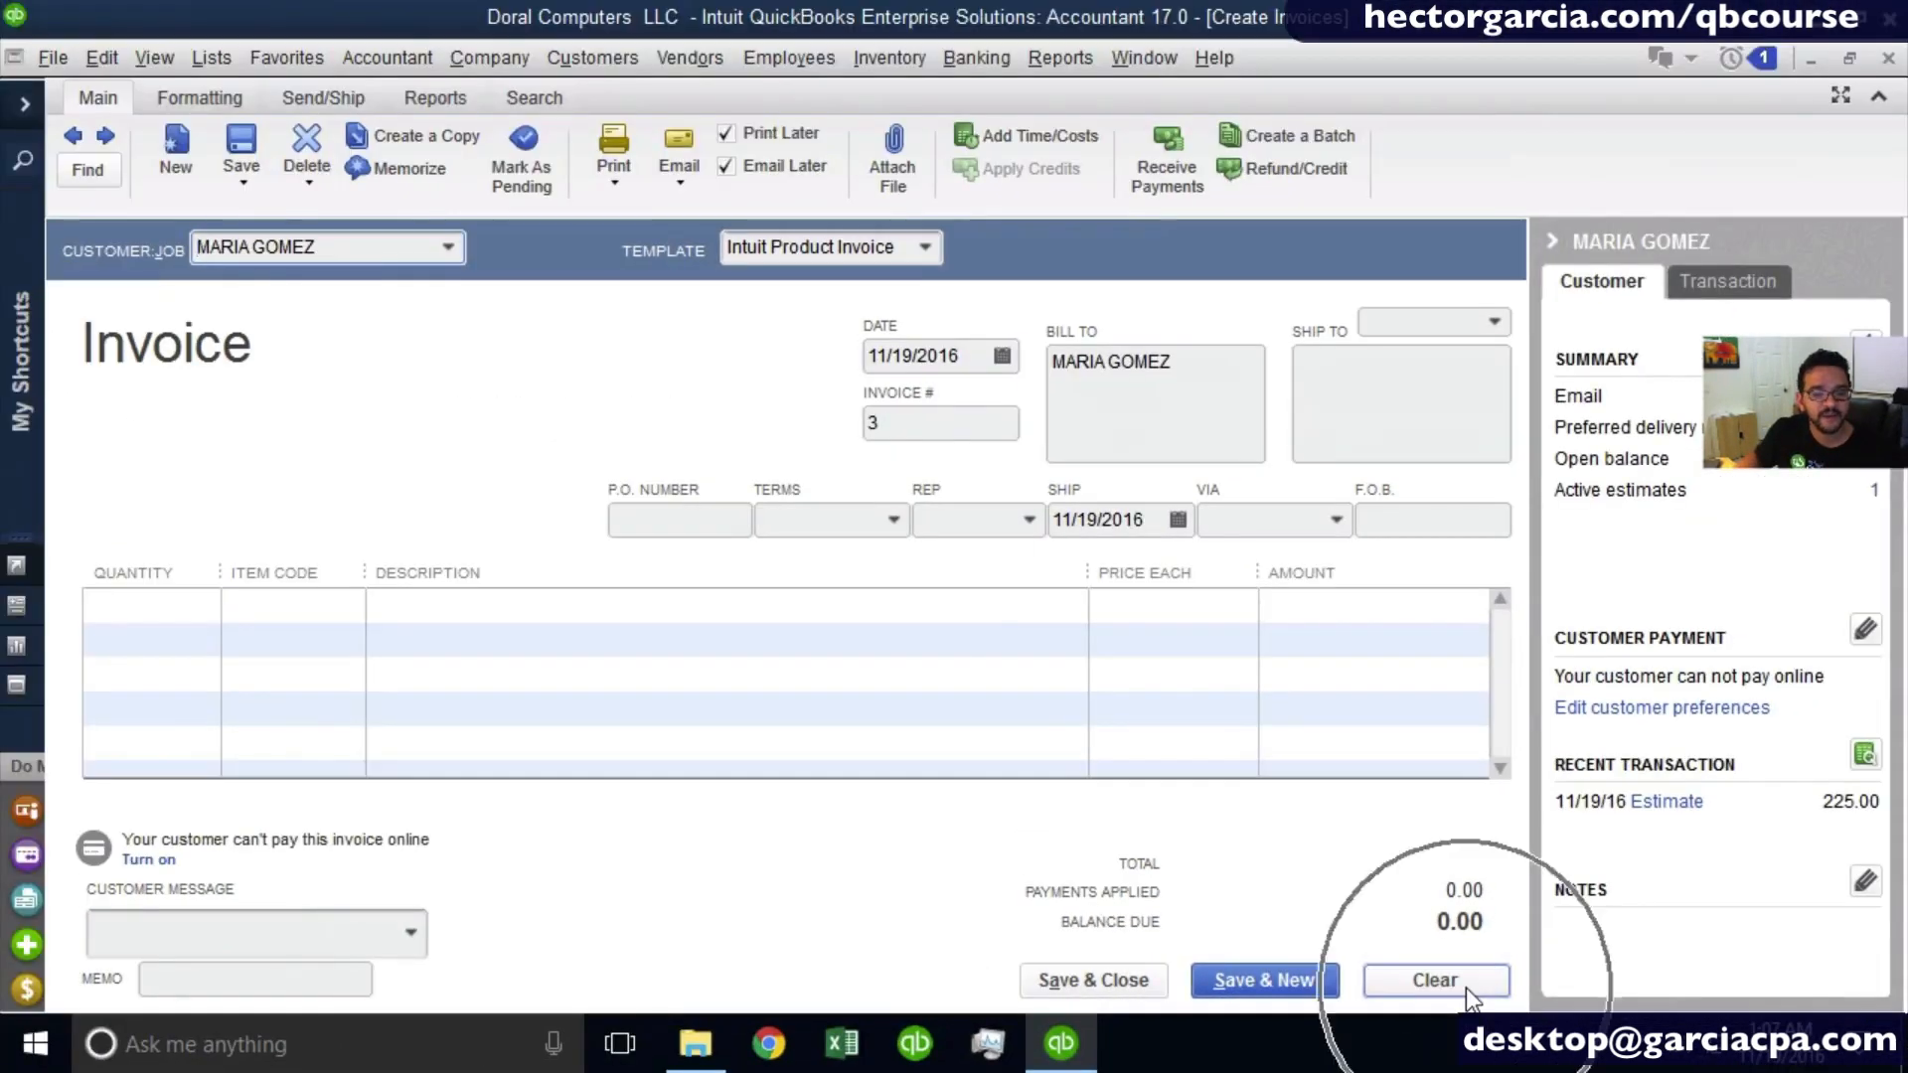
pyautogui.click(1467, 988)
# - Fill the invoice for the individual customer from their available 11/19/2016 estimate for 225.00
pyautogui.click(449, 247)
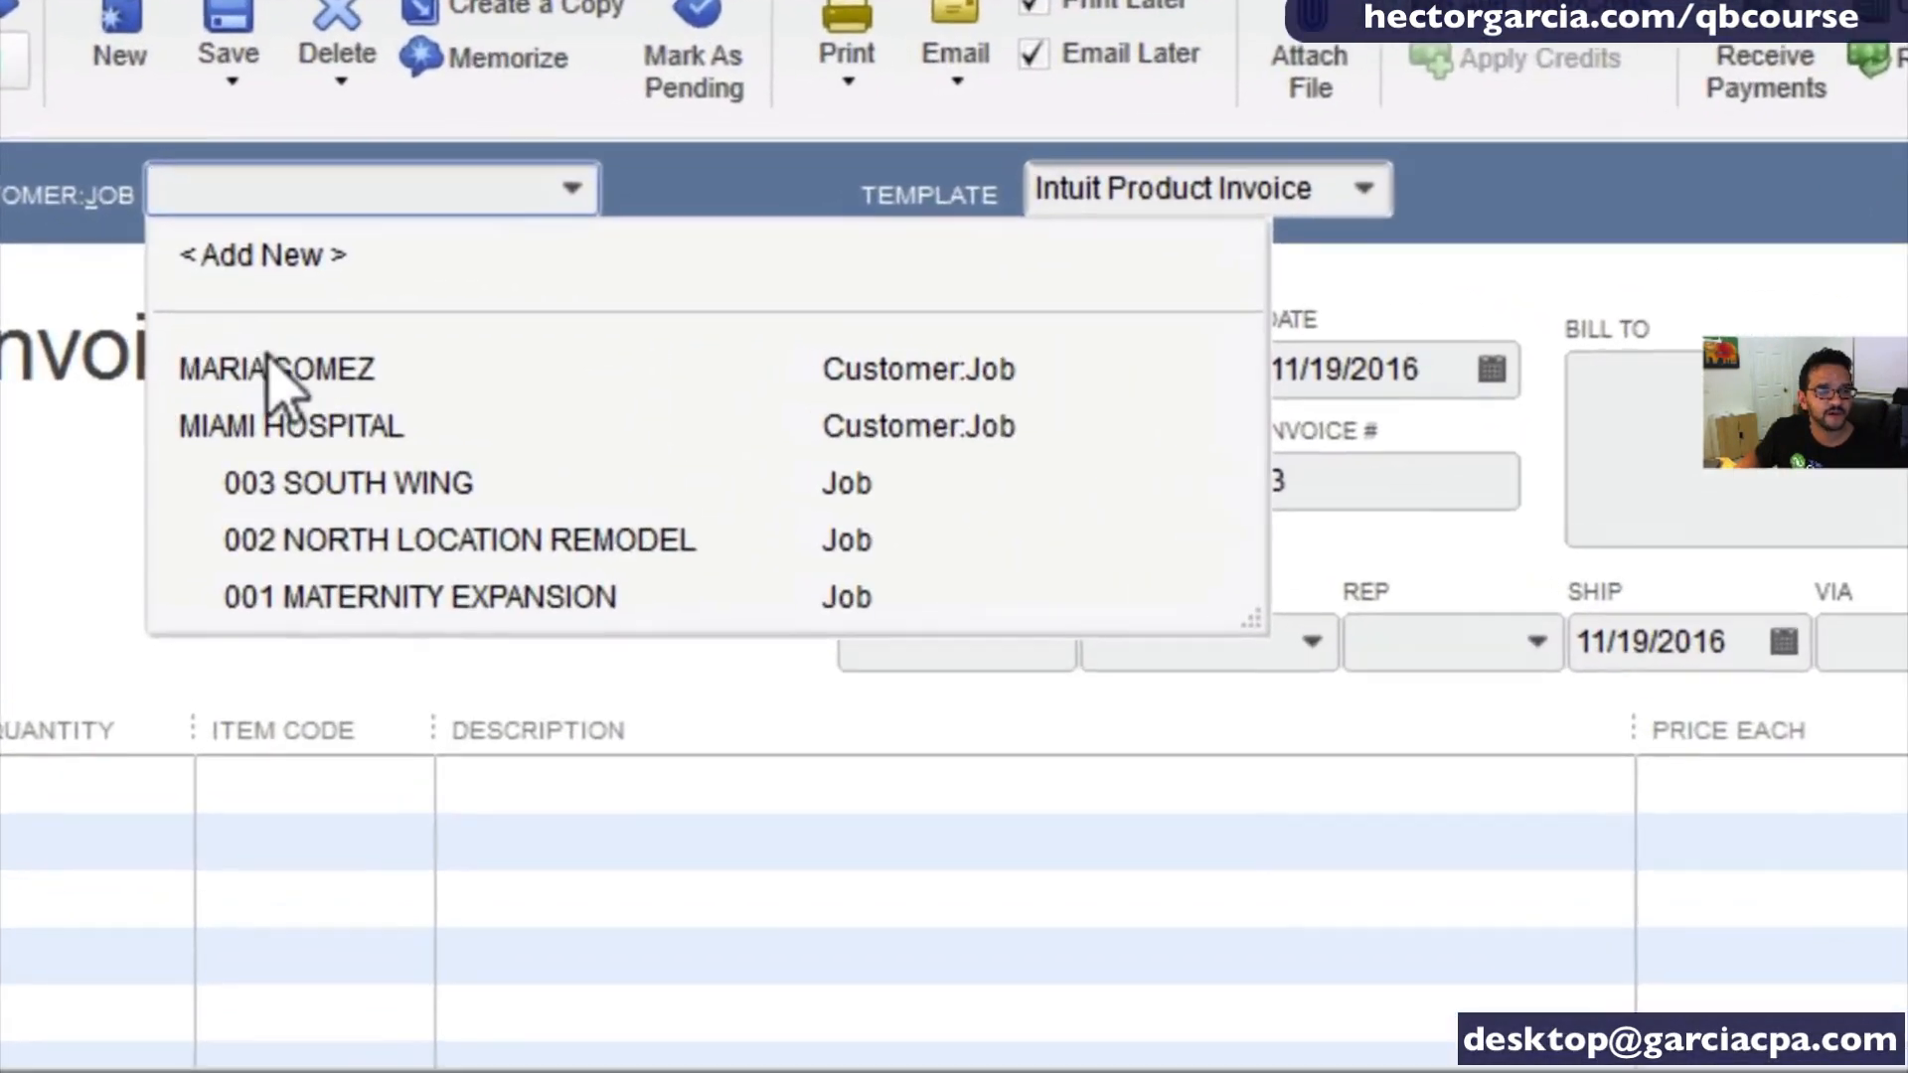
pyautogui.press('ctrl')
pyautogui.press('ctrl')
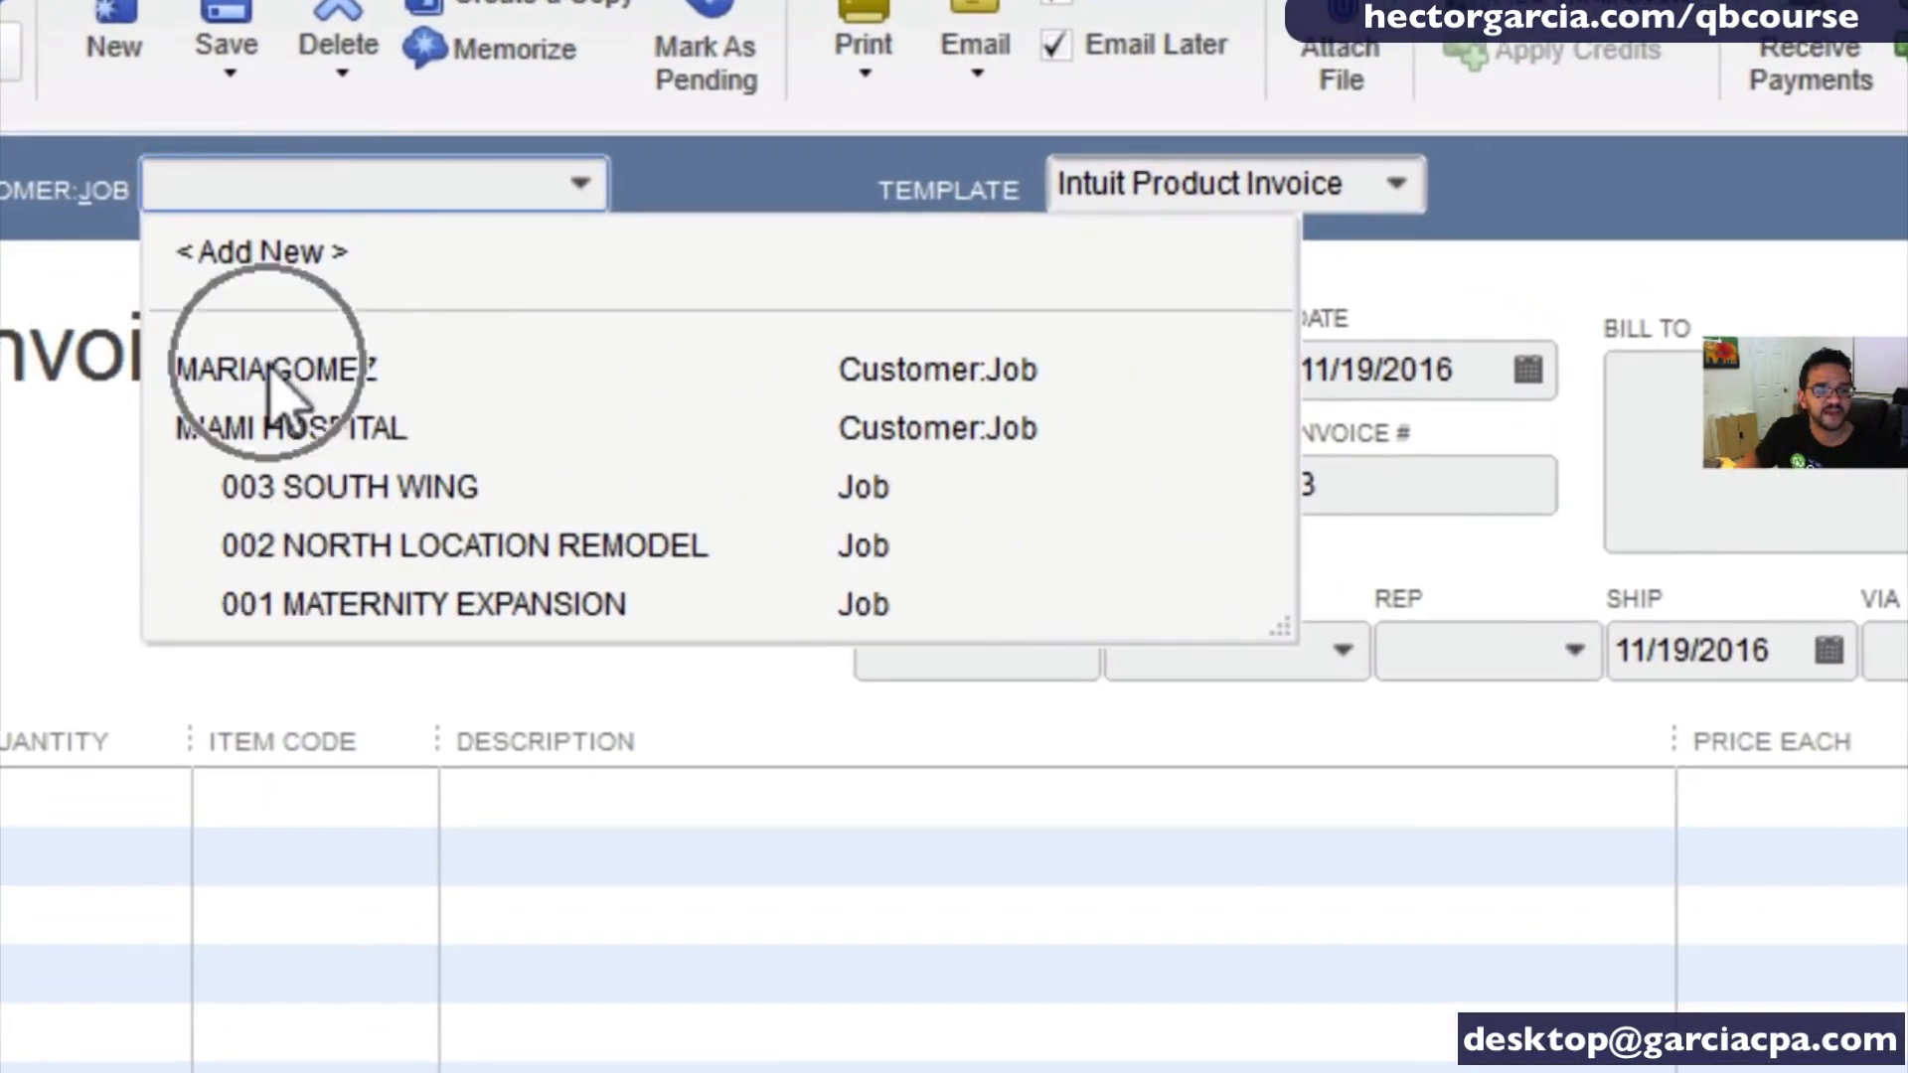
pyautogui.click(271, 370)
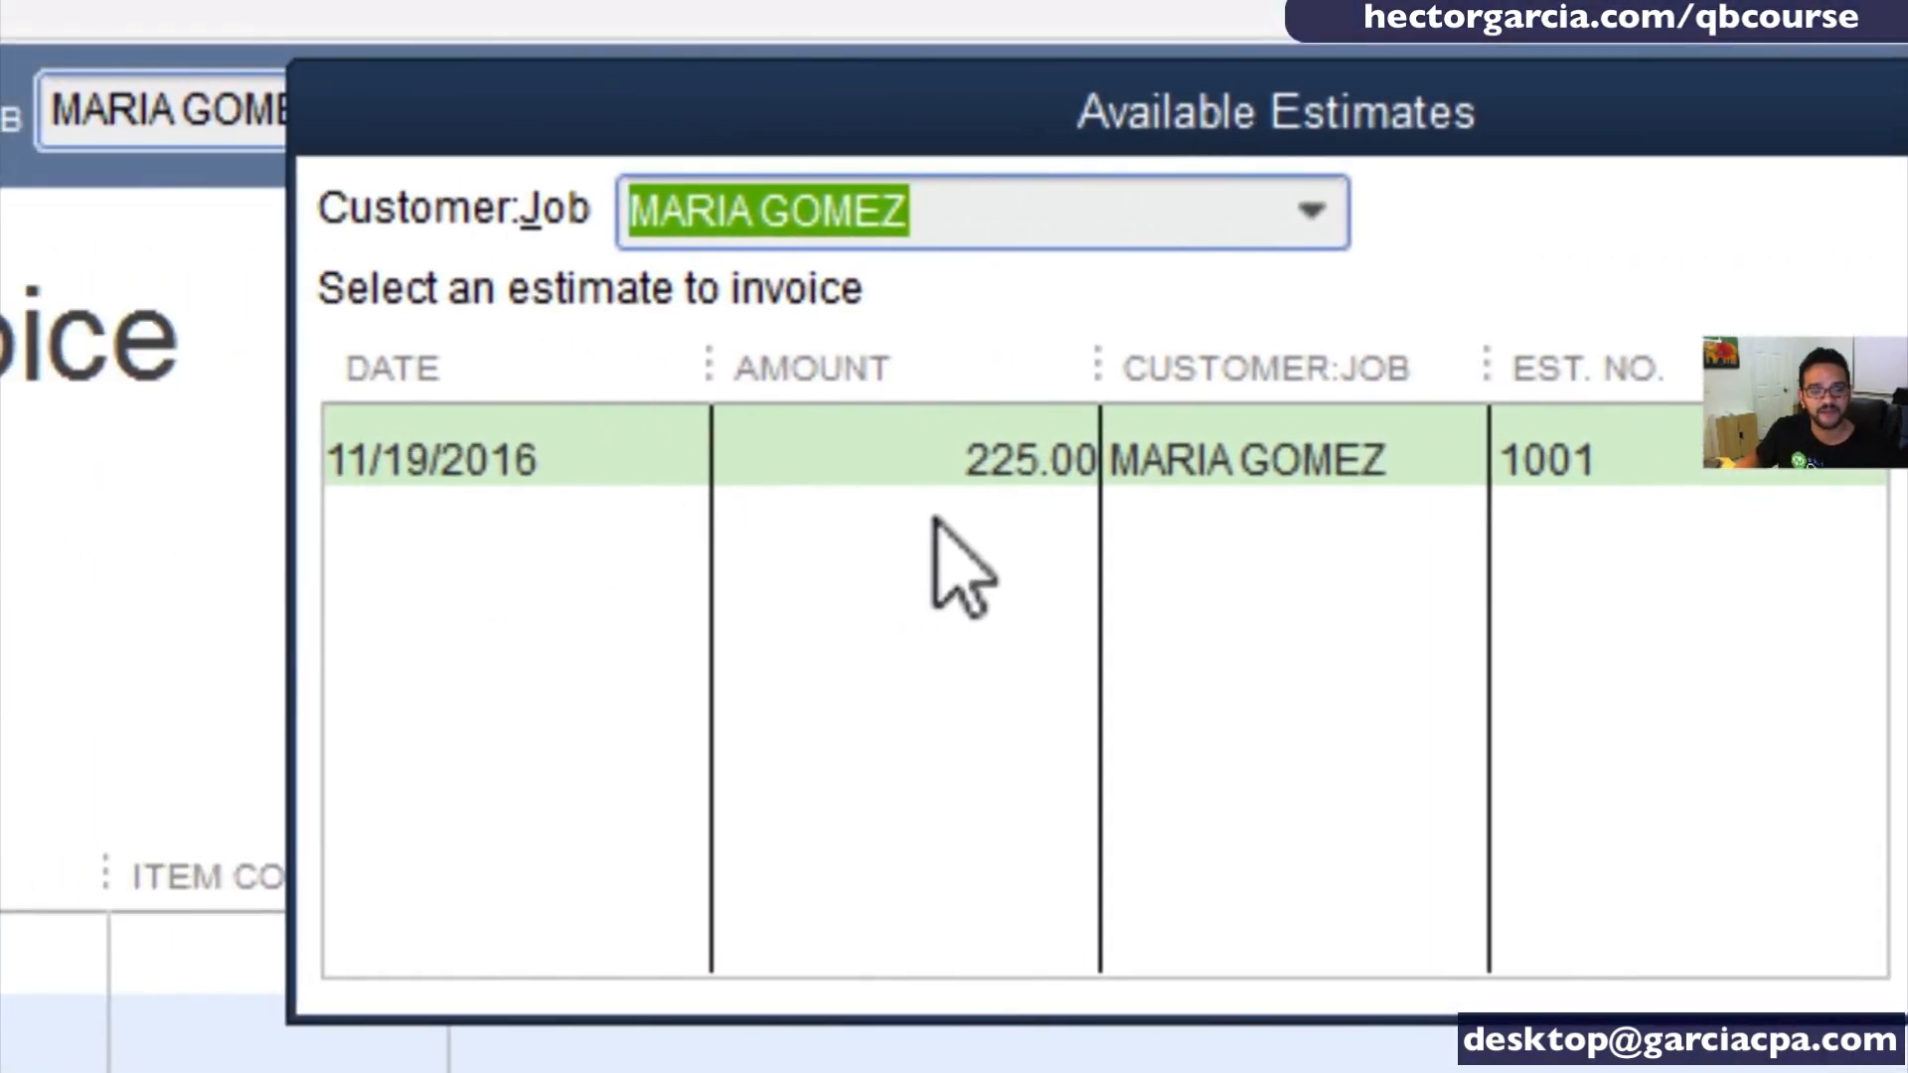
pyautogui.click(862, 464)
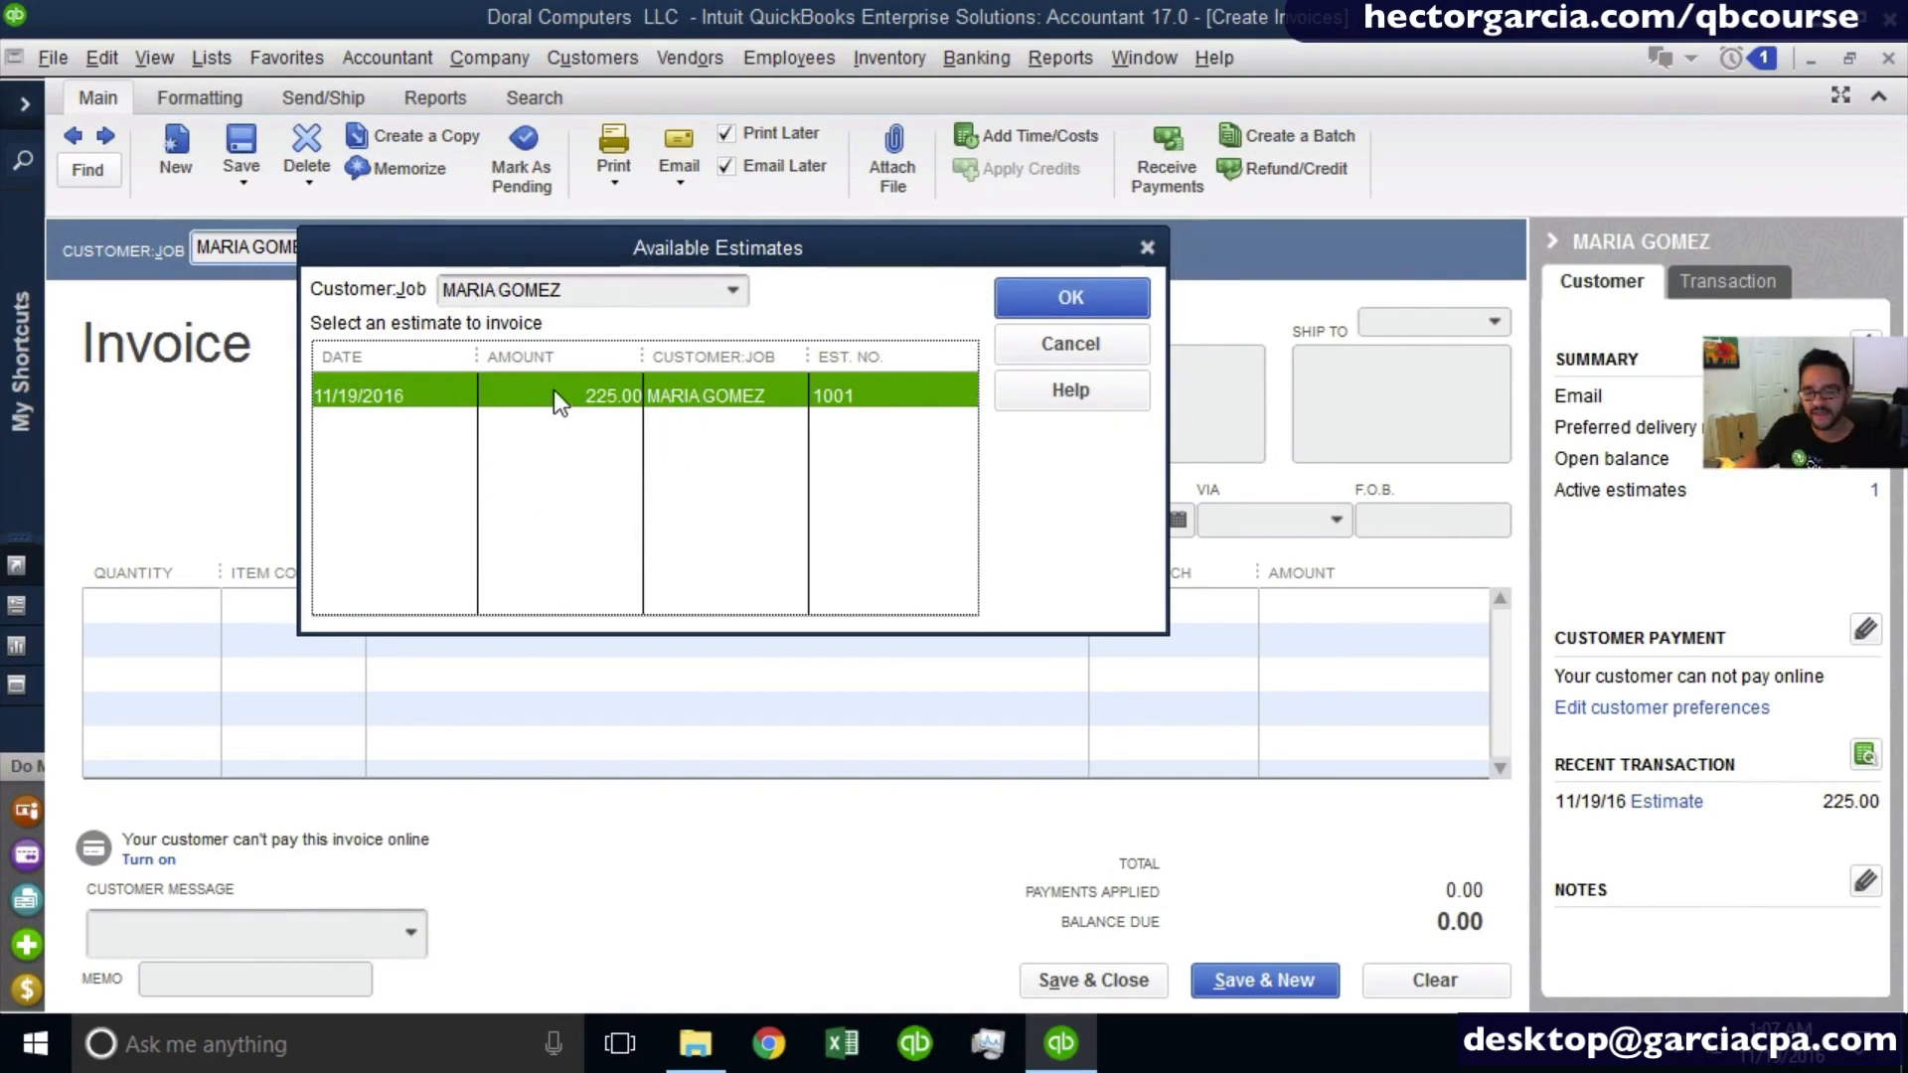
pyautogui.click(1071, 292)
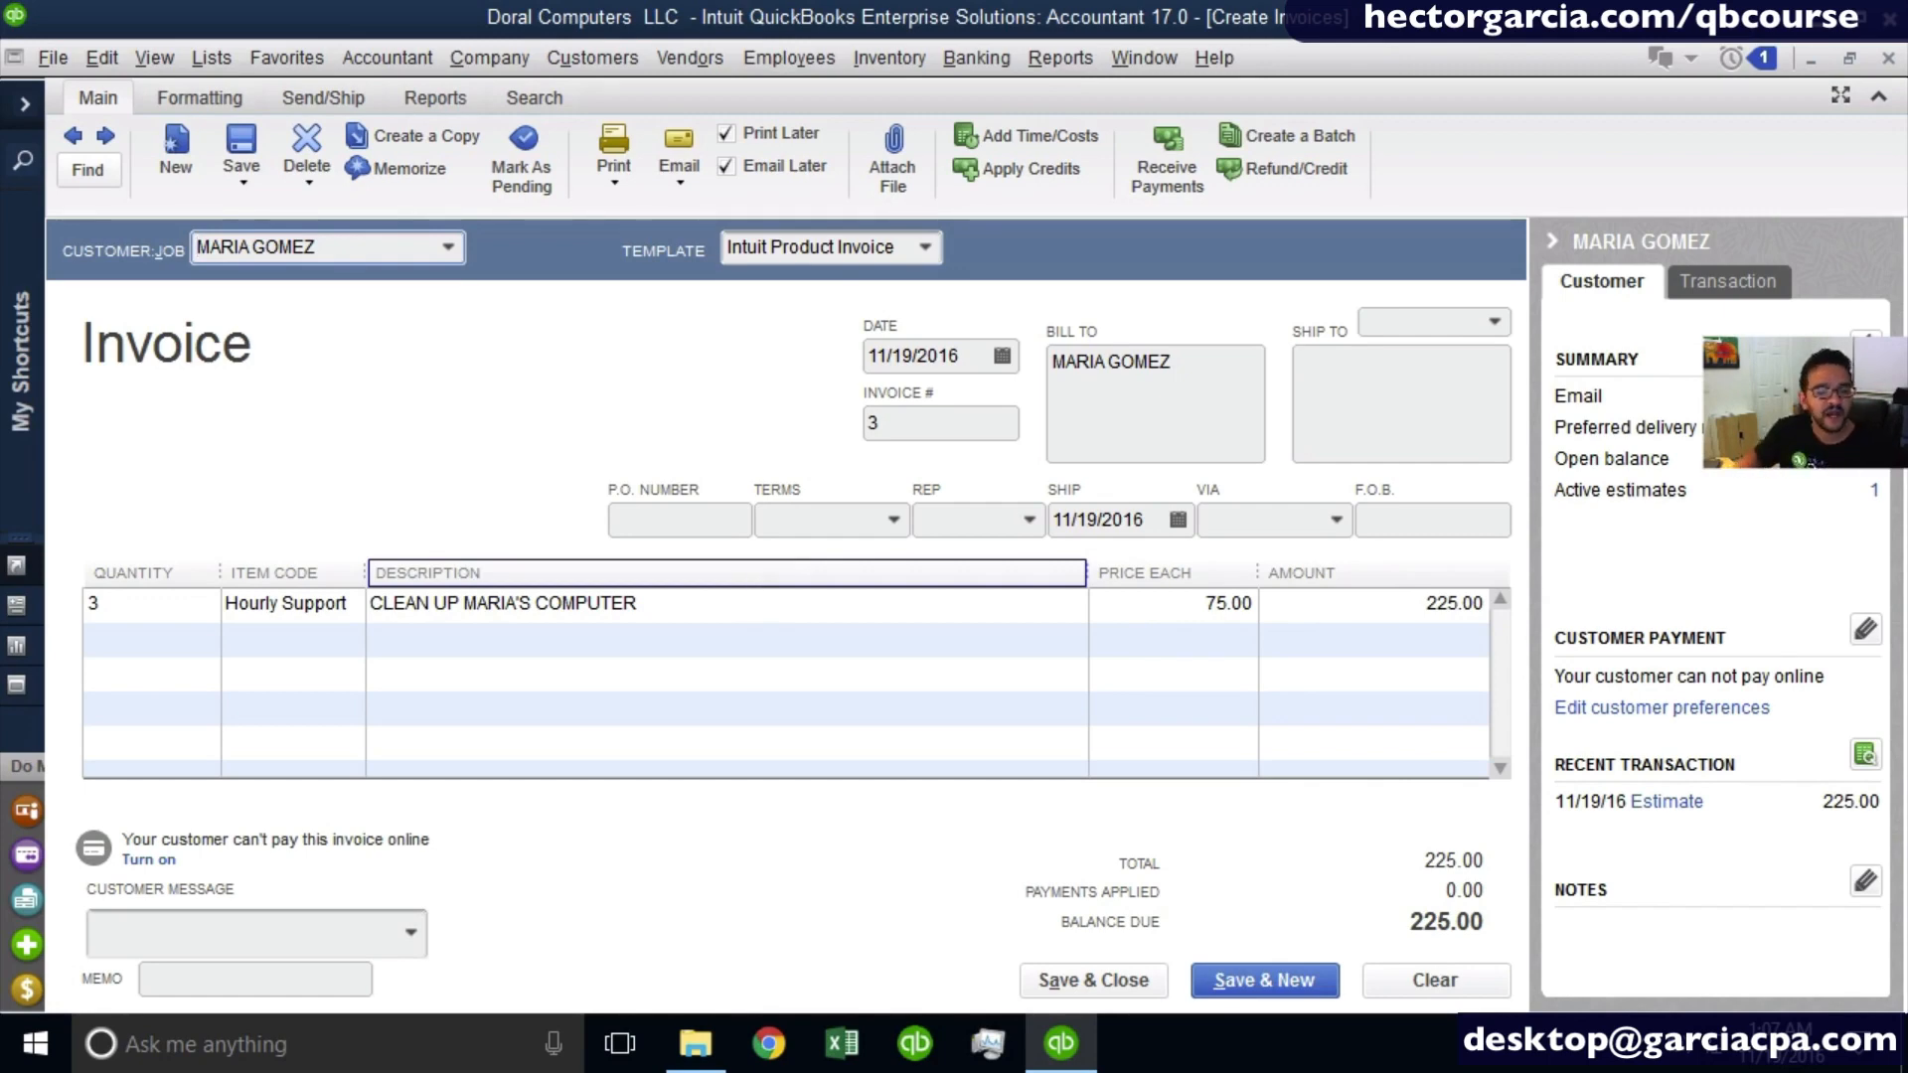
# - Set the invoice's payment terms to Net 15
pyautogui.click(324, 616)
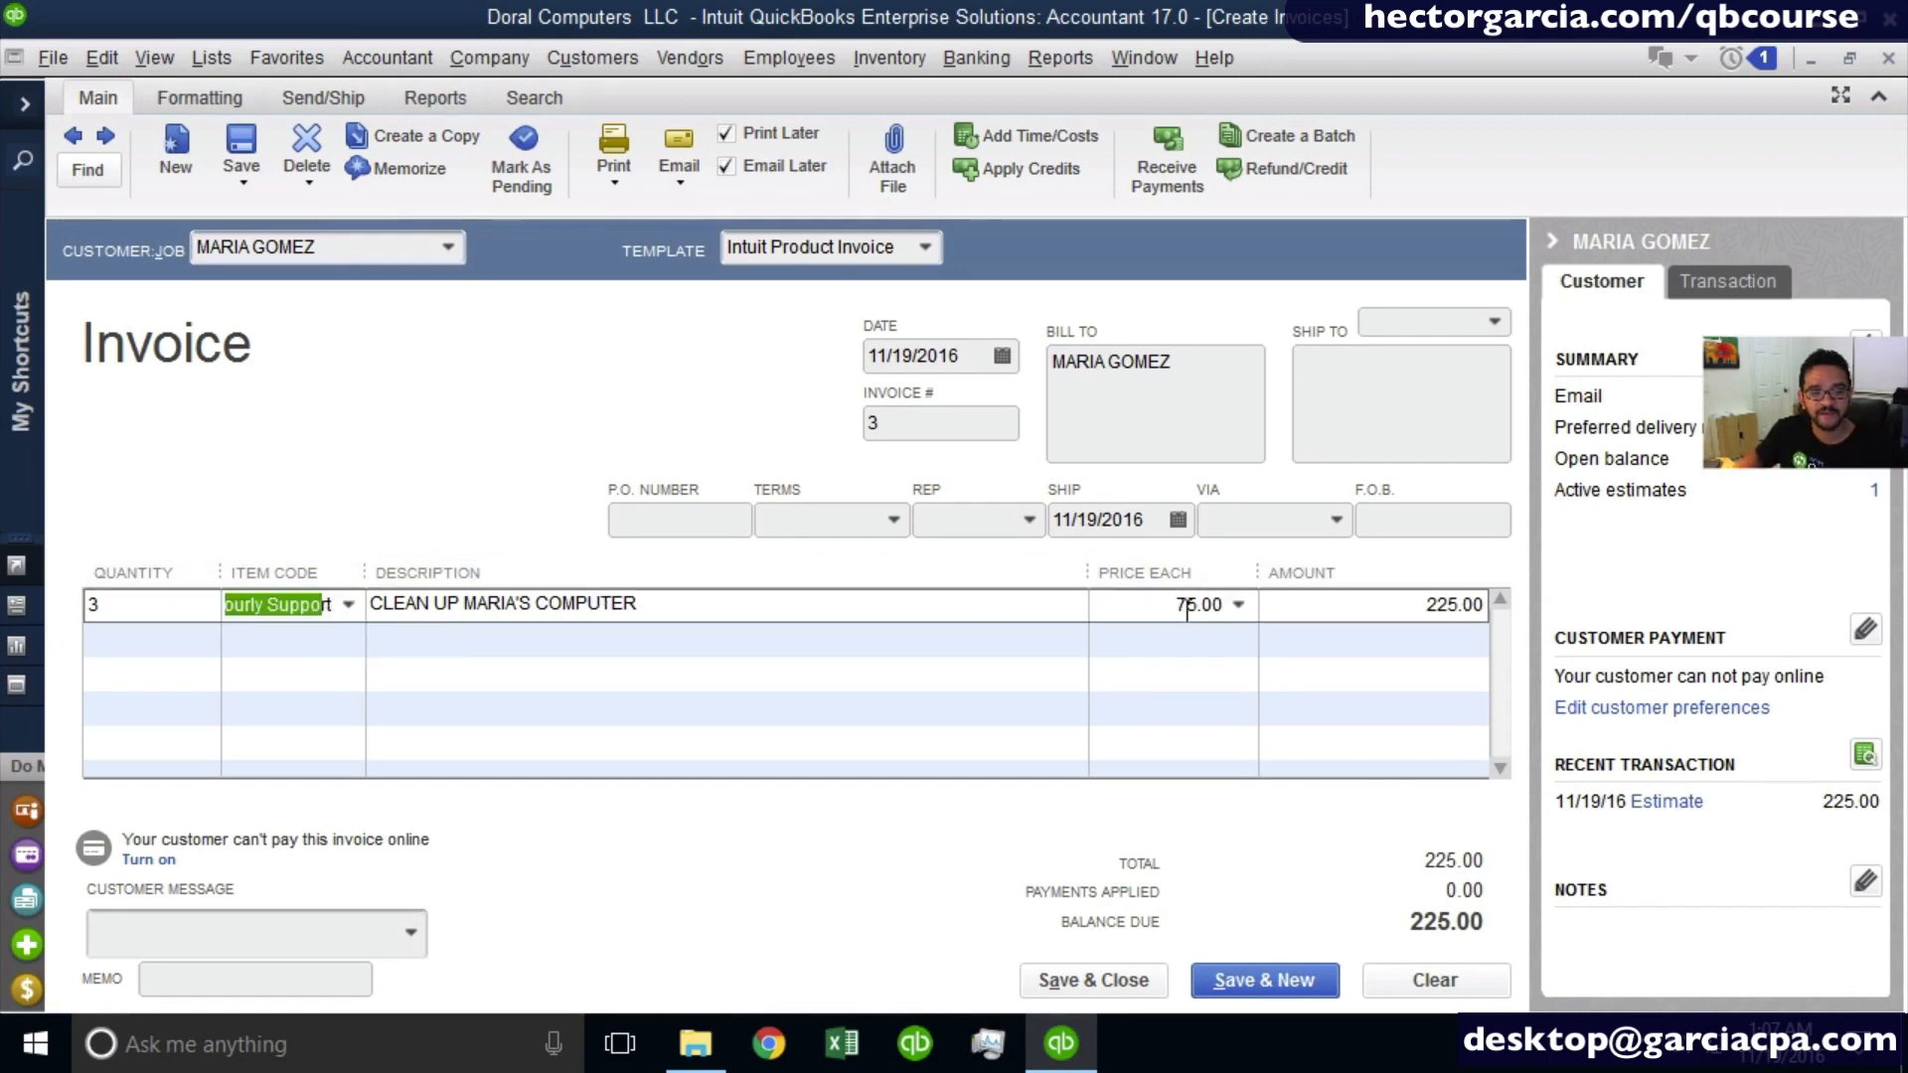
pyautogui.click(897, 523)
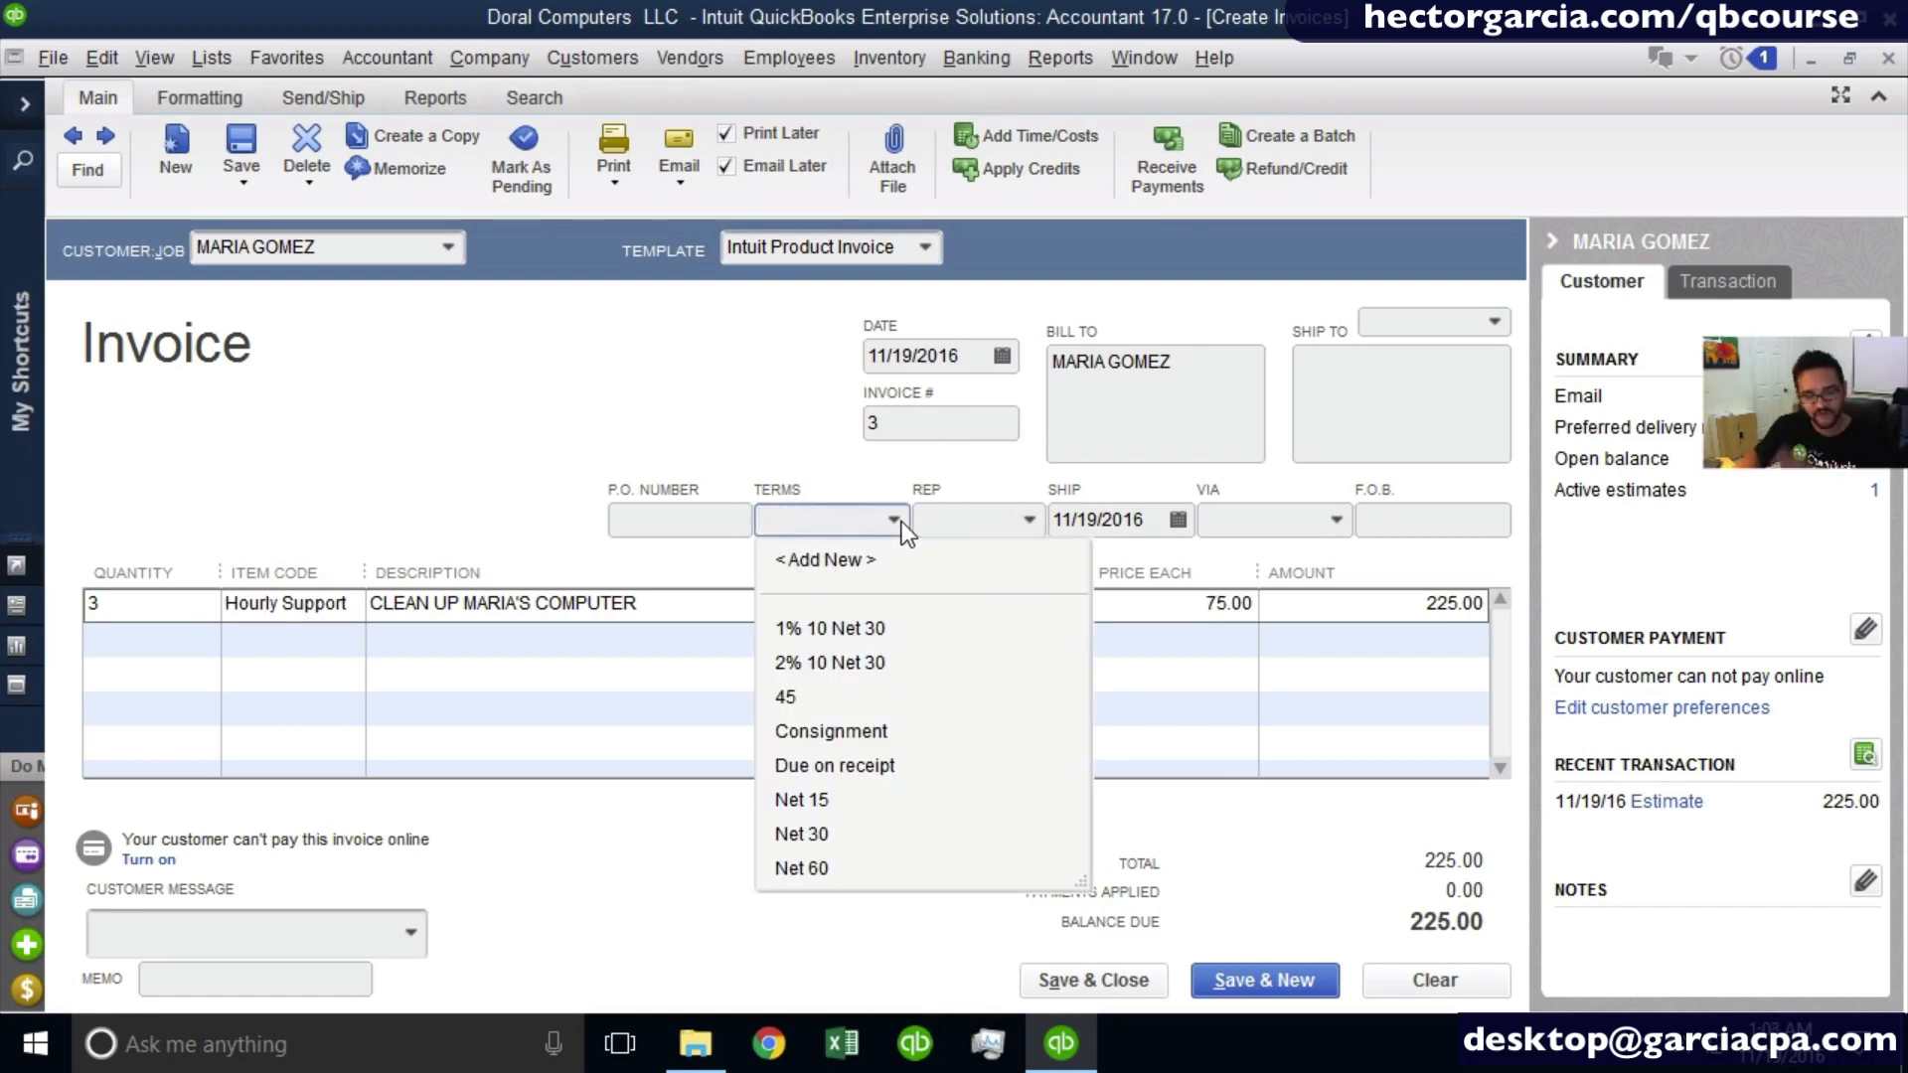
pyautogui.press('Tab')
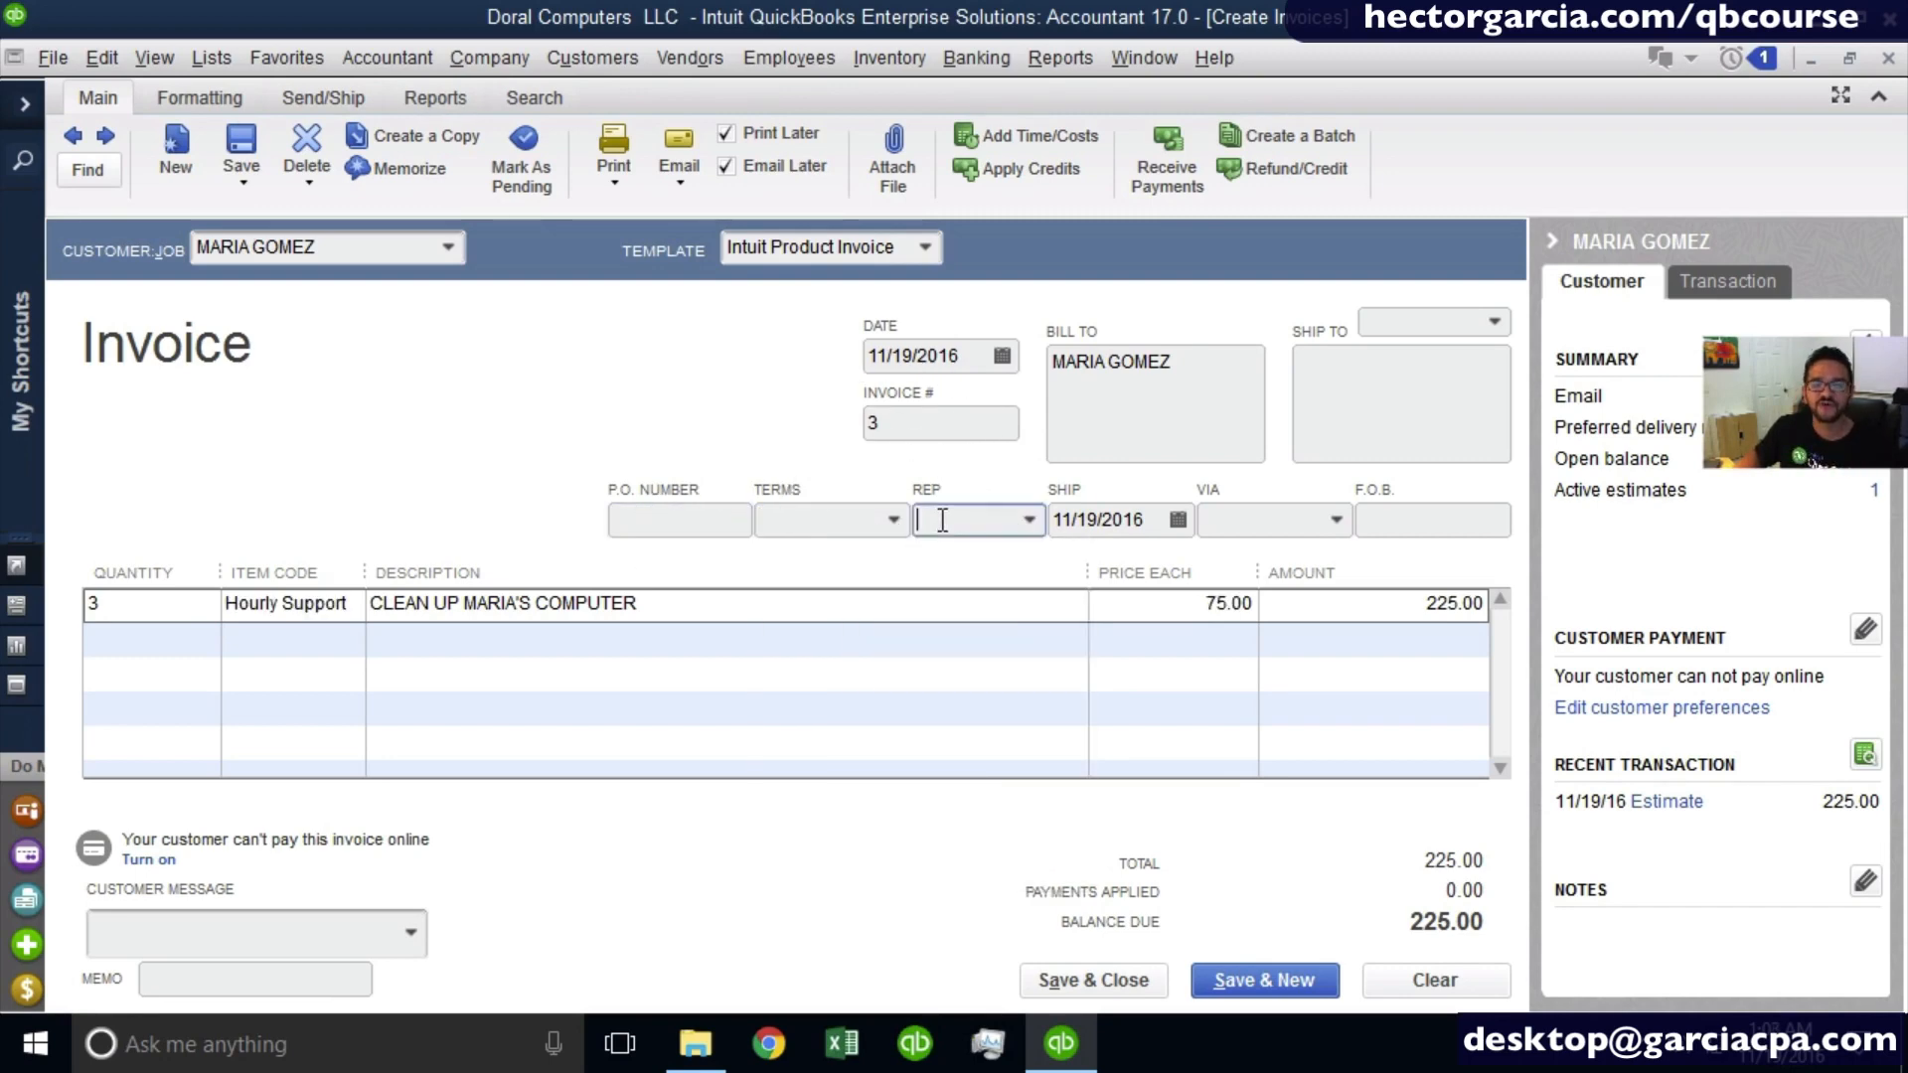
pyautogui.click(1141, 521)
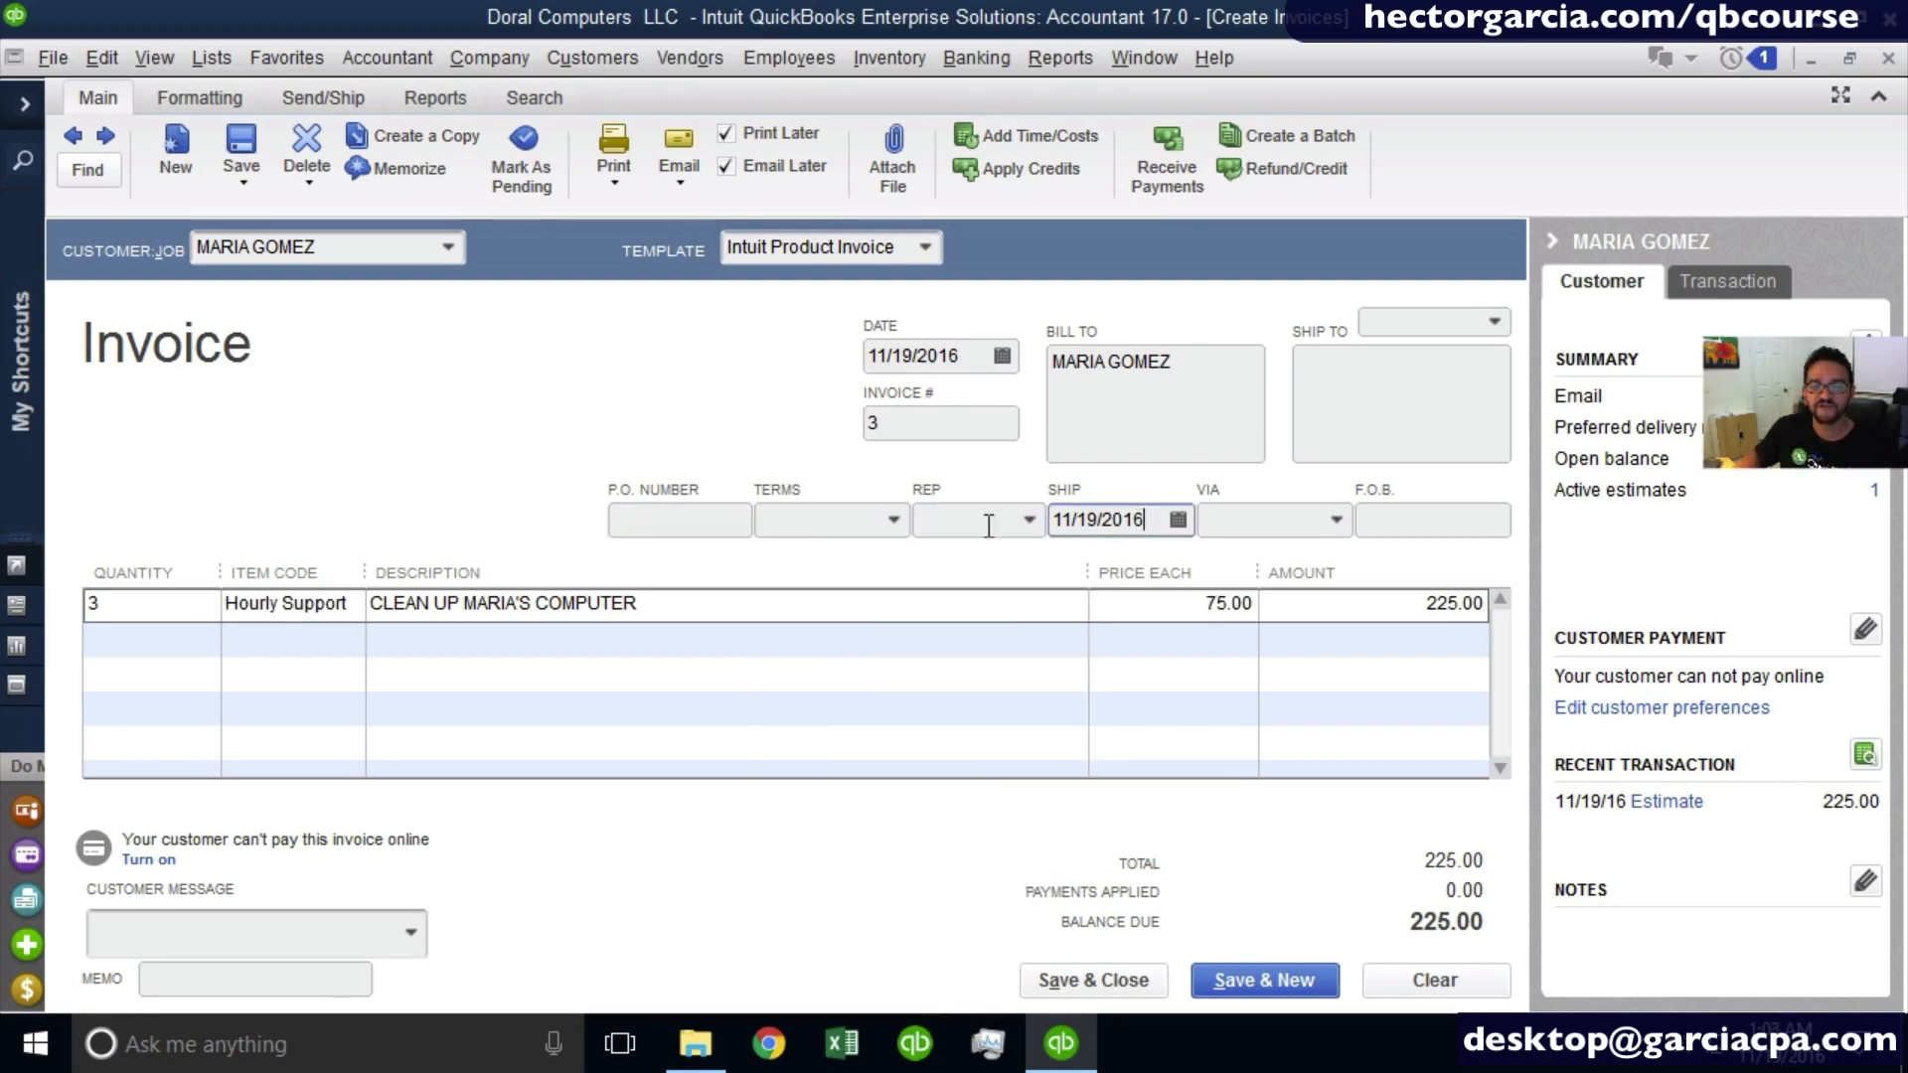
pyautogui.click(894, 522)
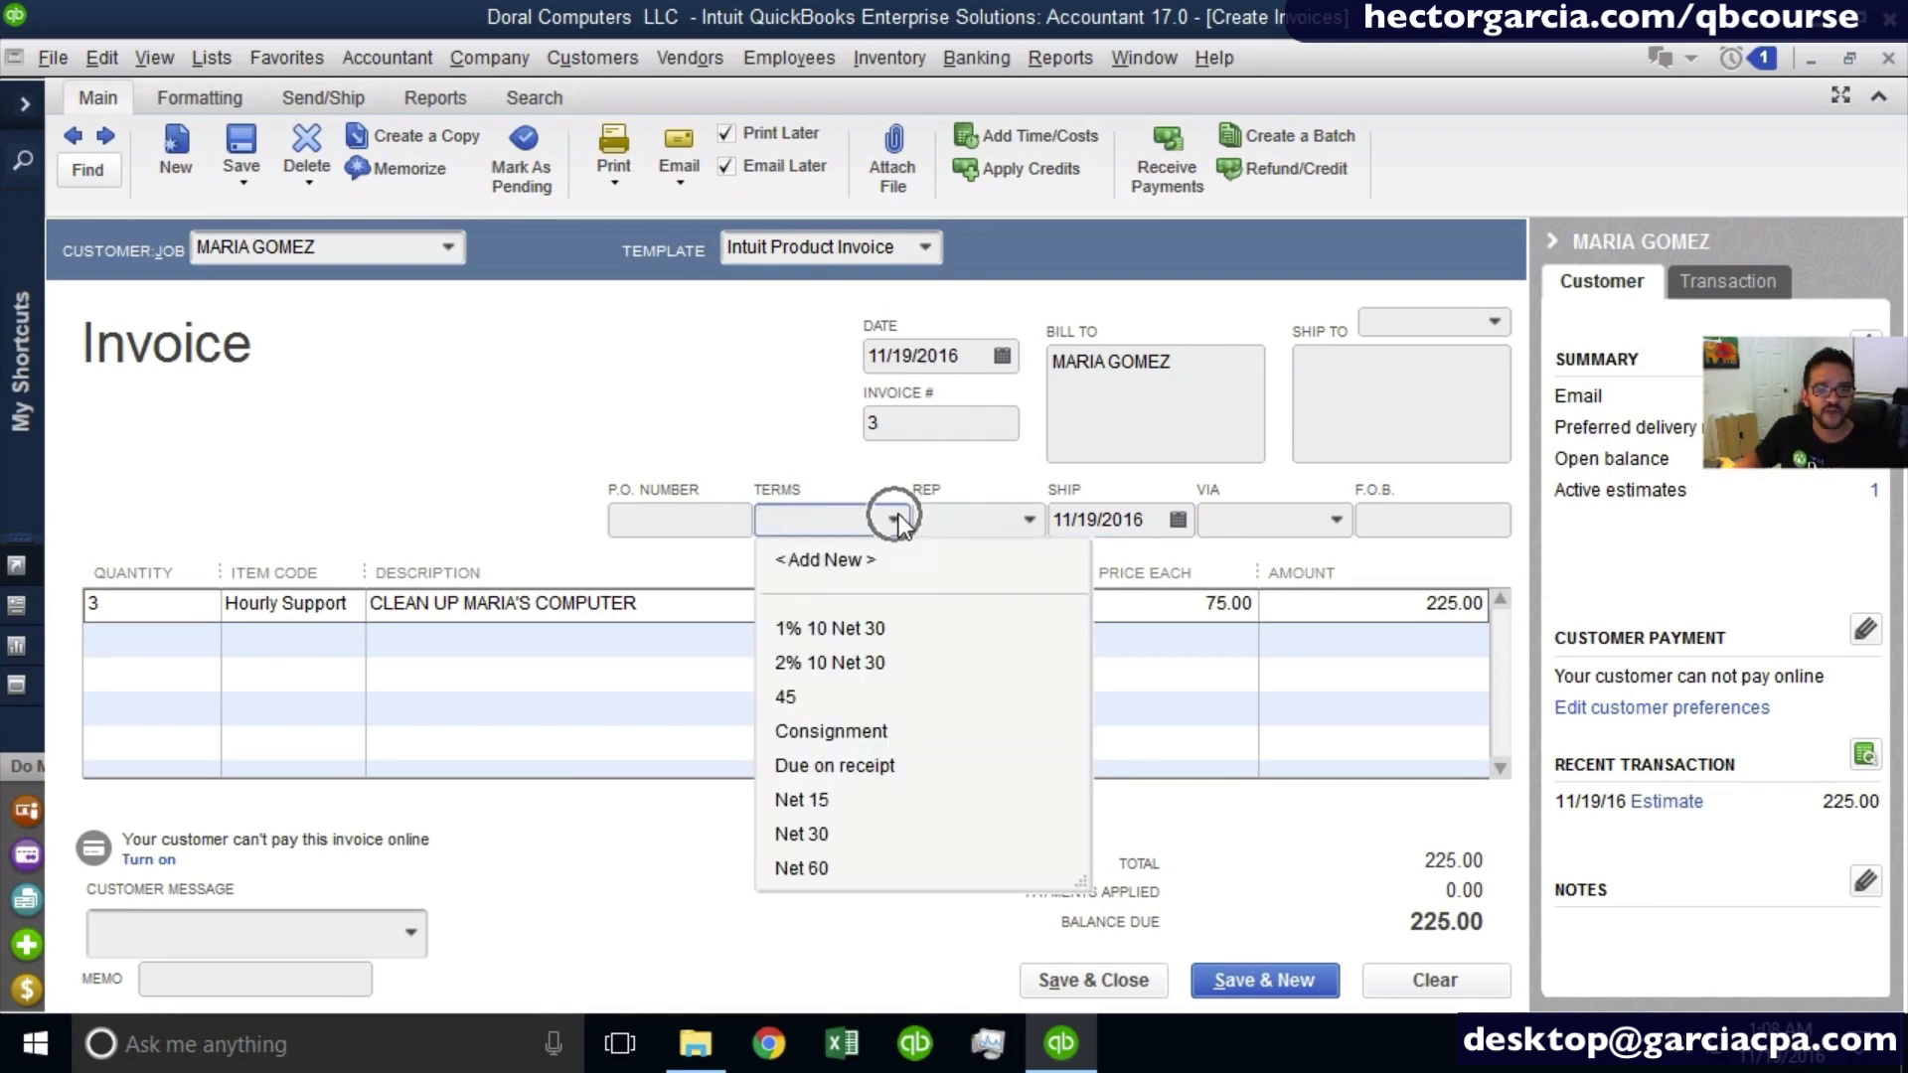
pyautogui.click(837, 800)
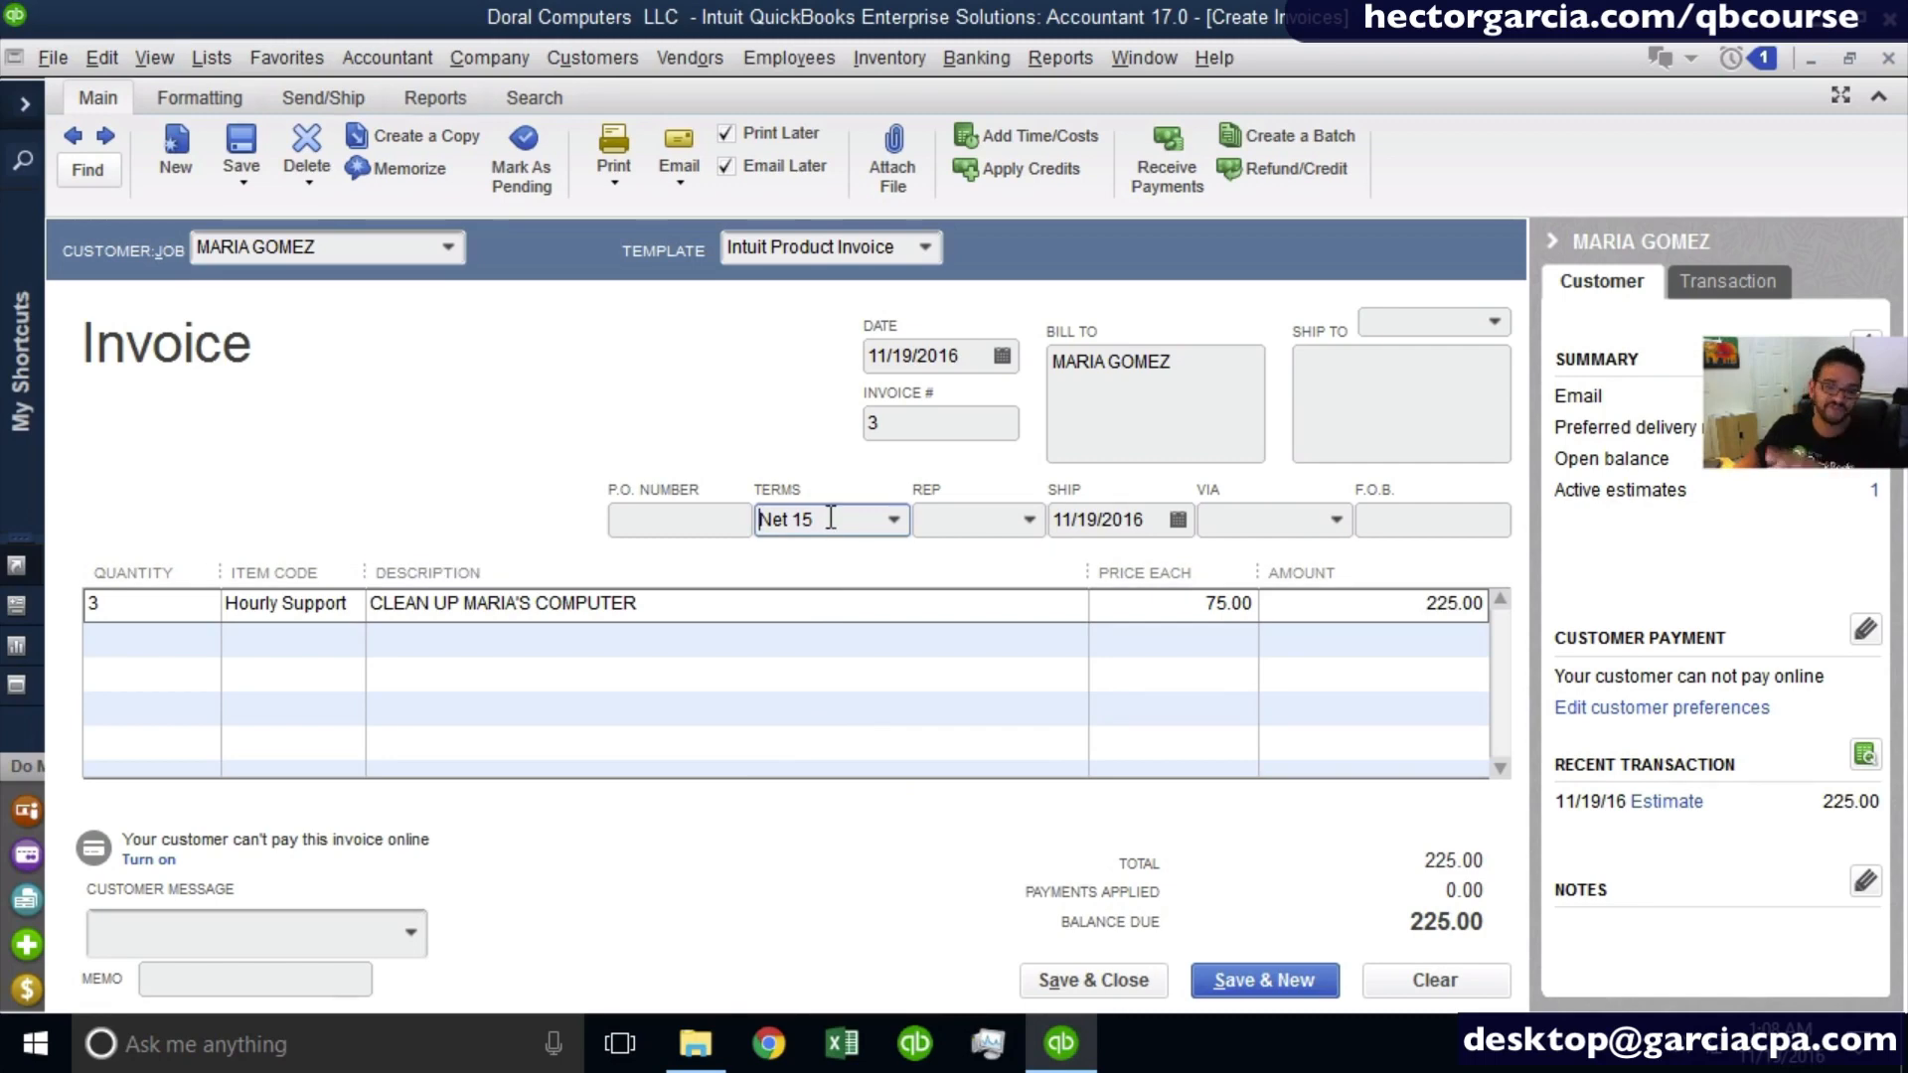
# - Preview the invoice's printout, then save and close the invoice, keeping the changed terms for the customer
pyautogui.click(1099, 977)
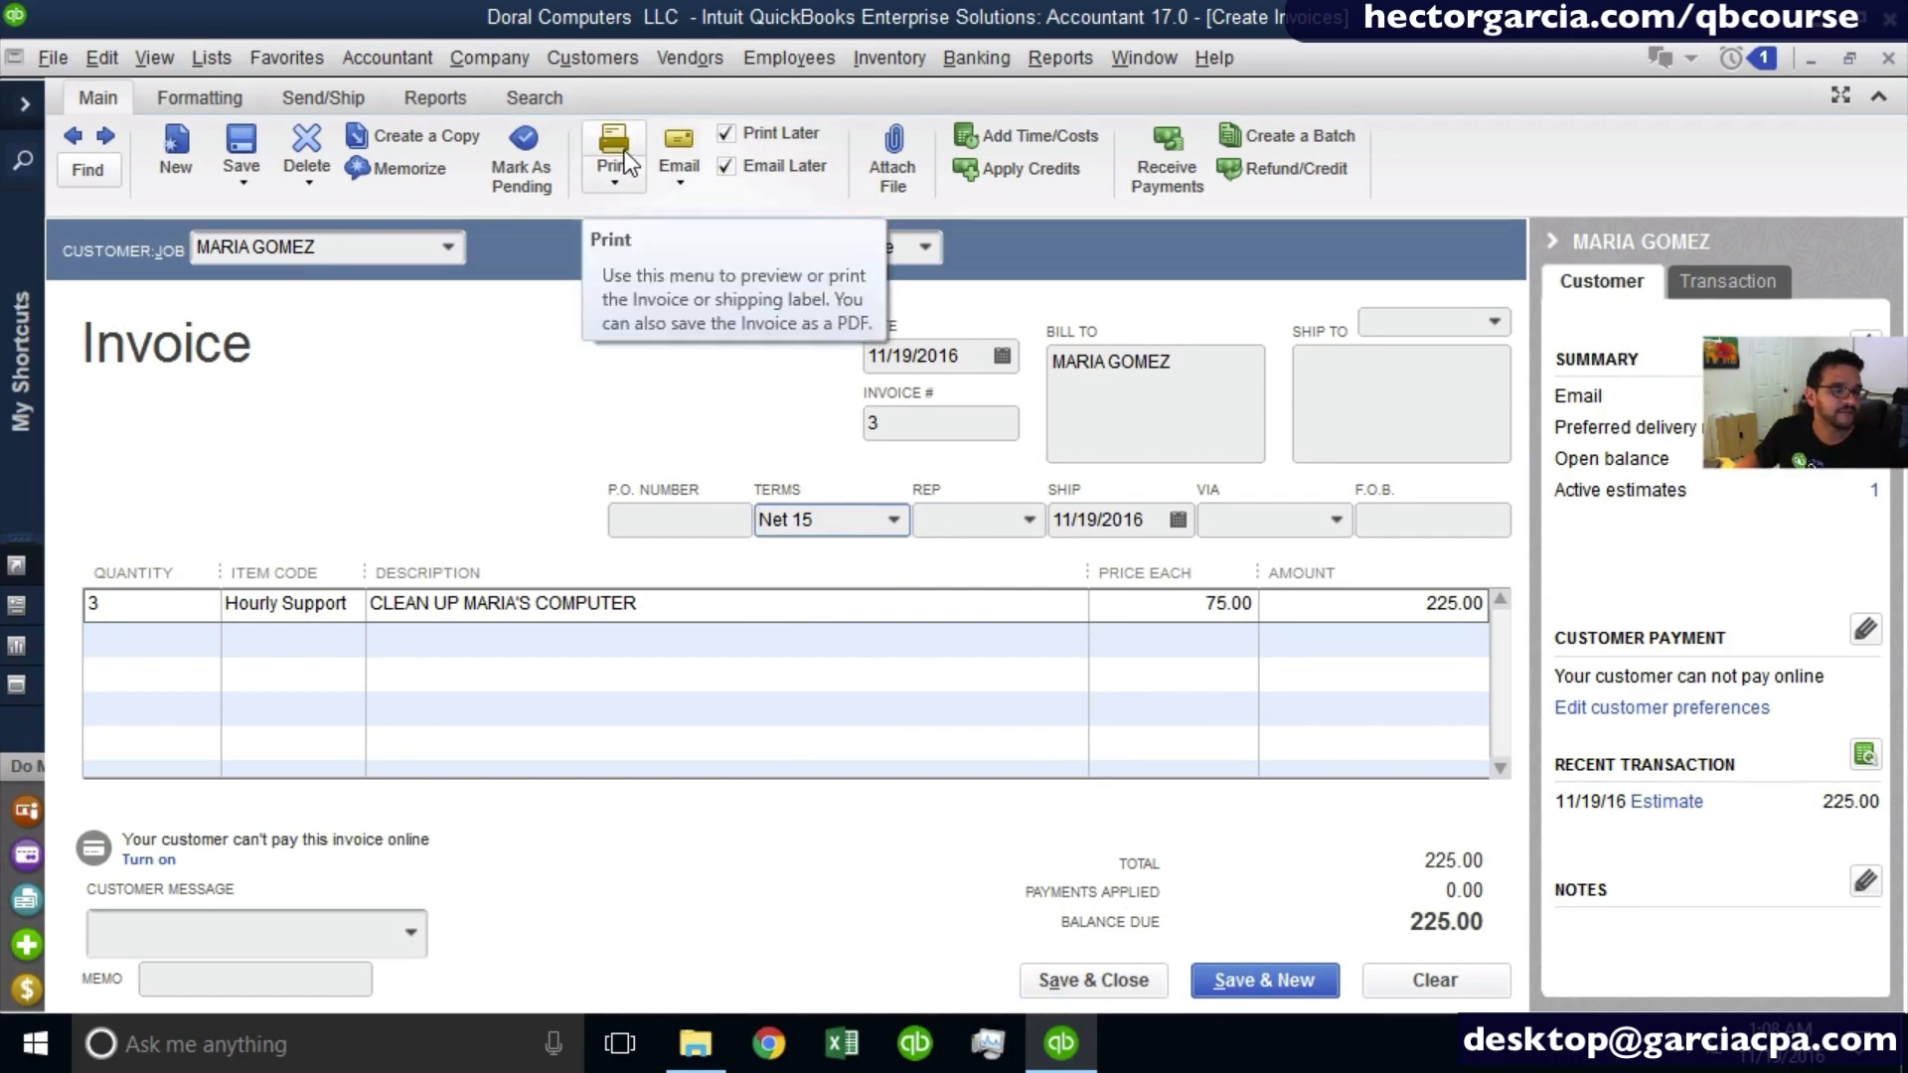
pyautogui.click(606, 179)
pyautogui.click(622, 211)
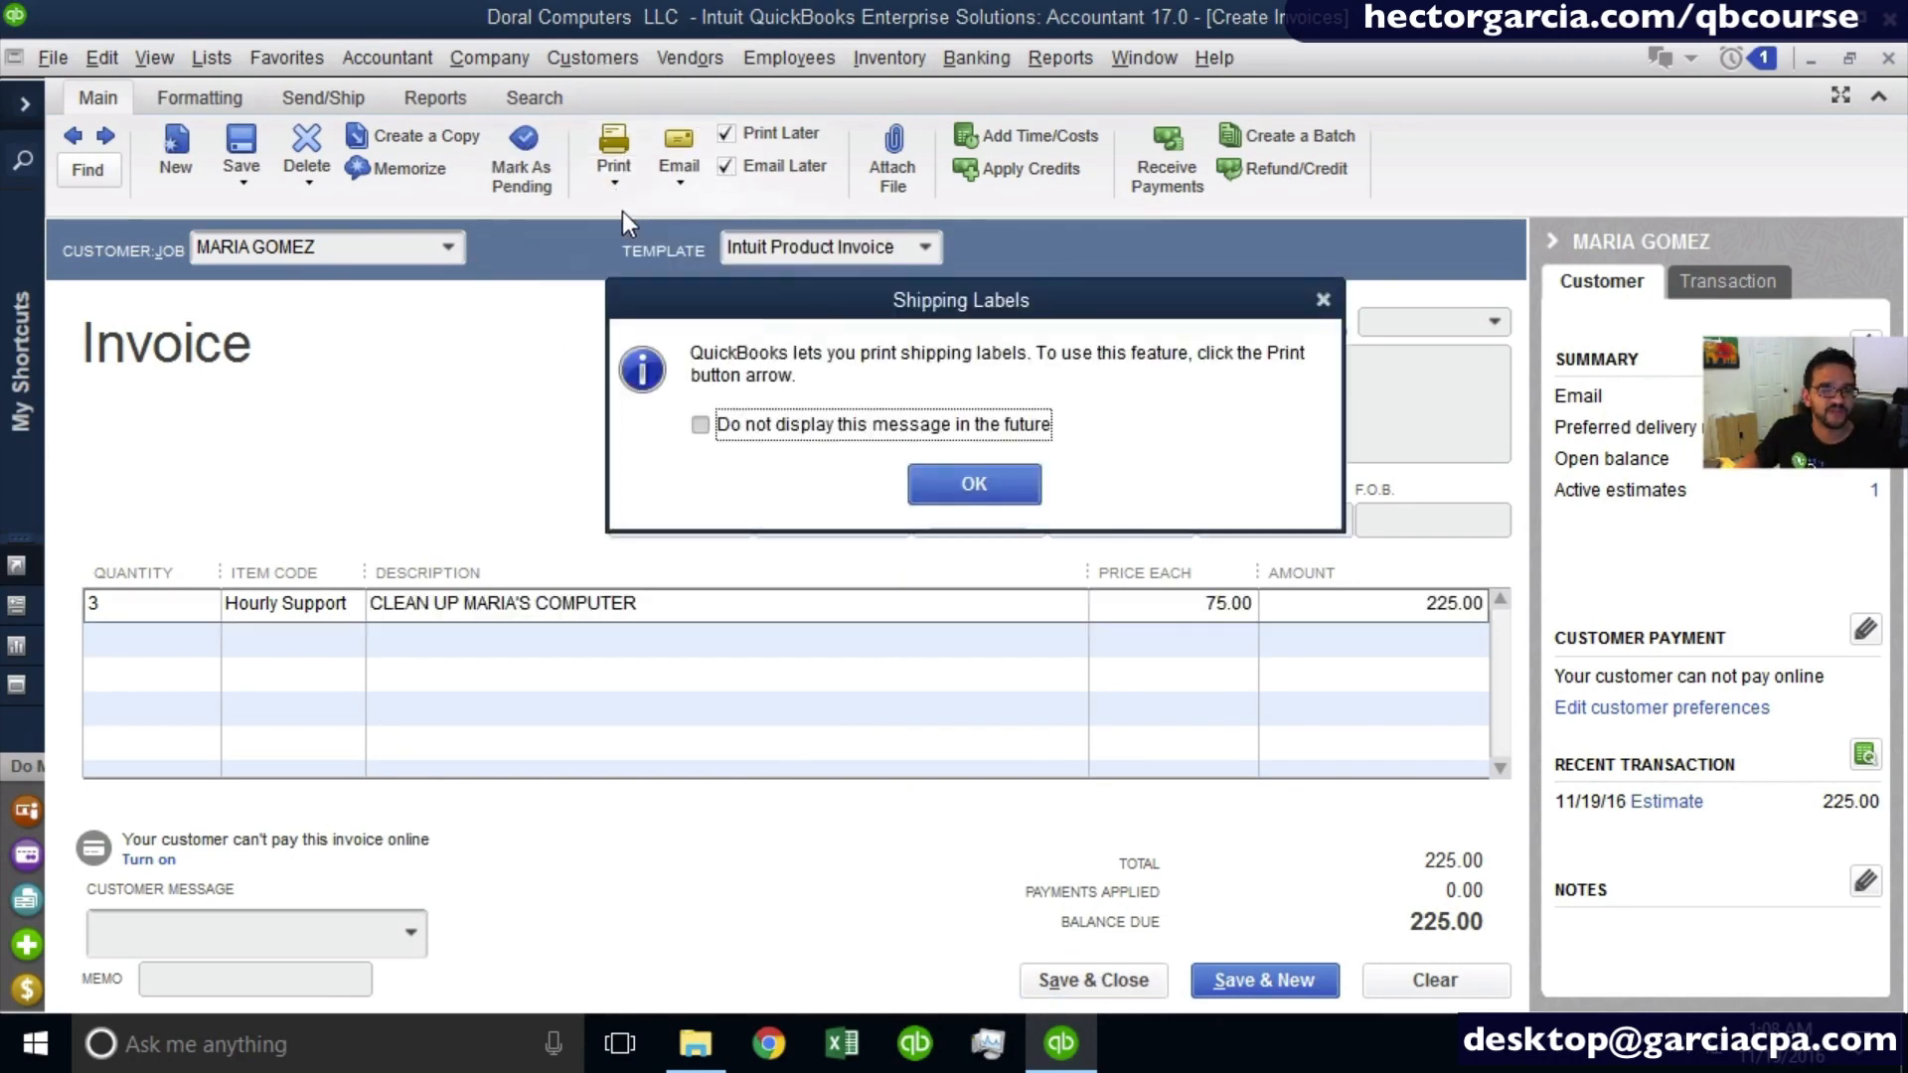
pyautogui.click(973, 484)
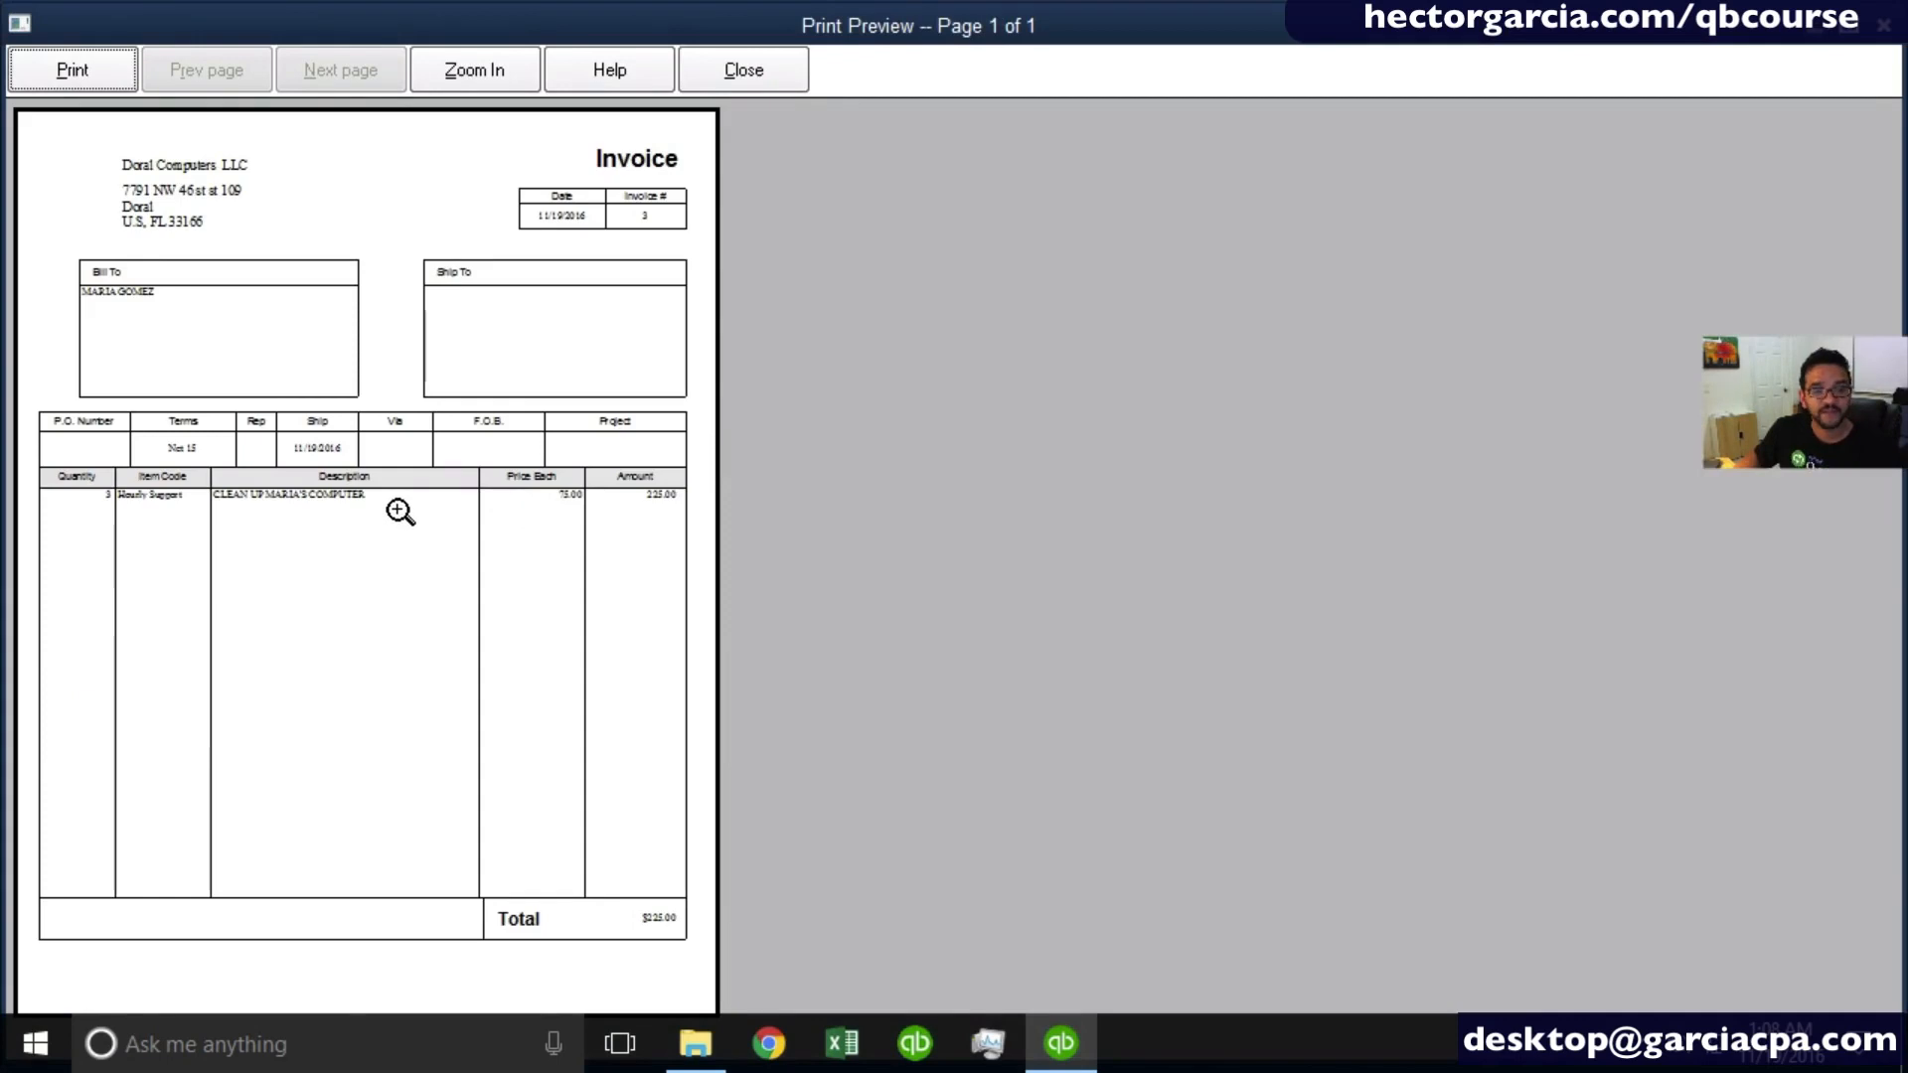
pyautogui.click(753, 74)
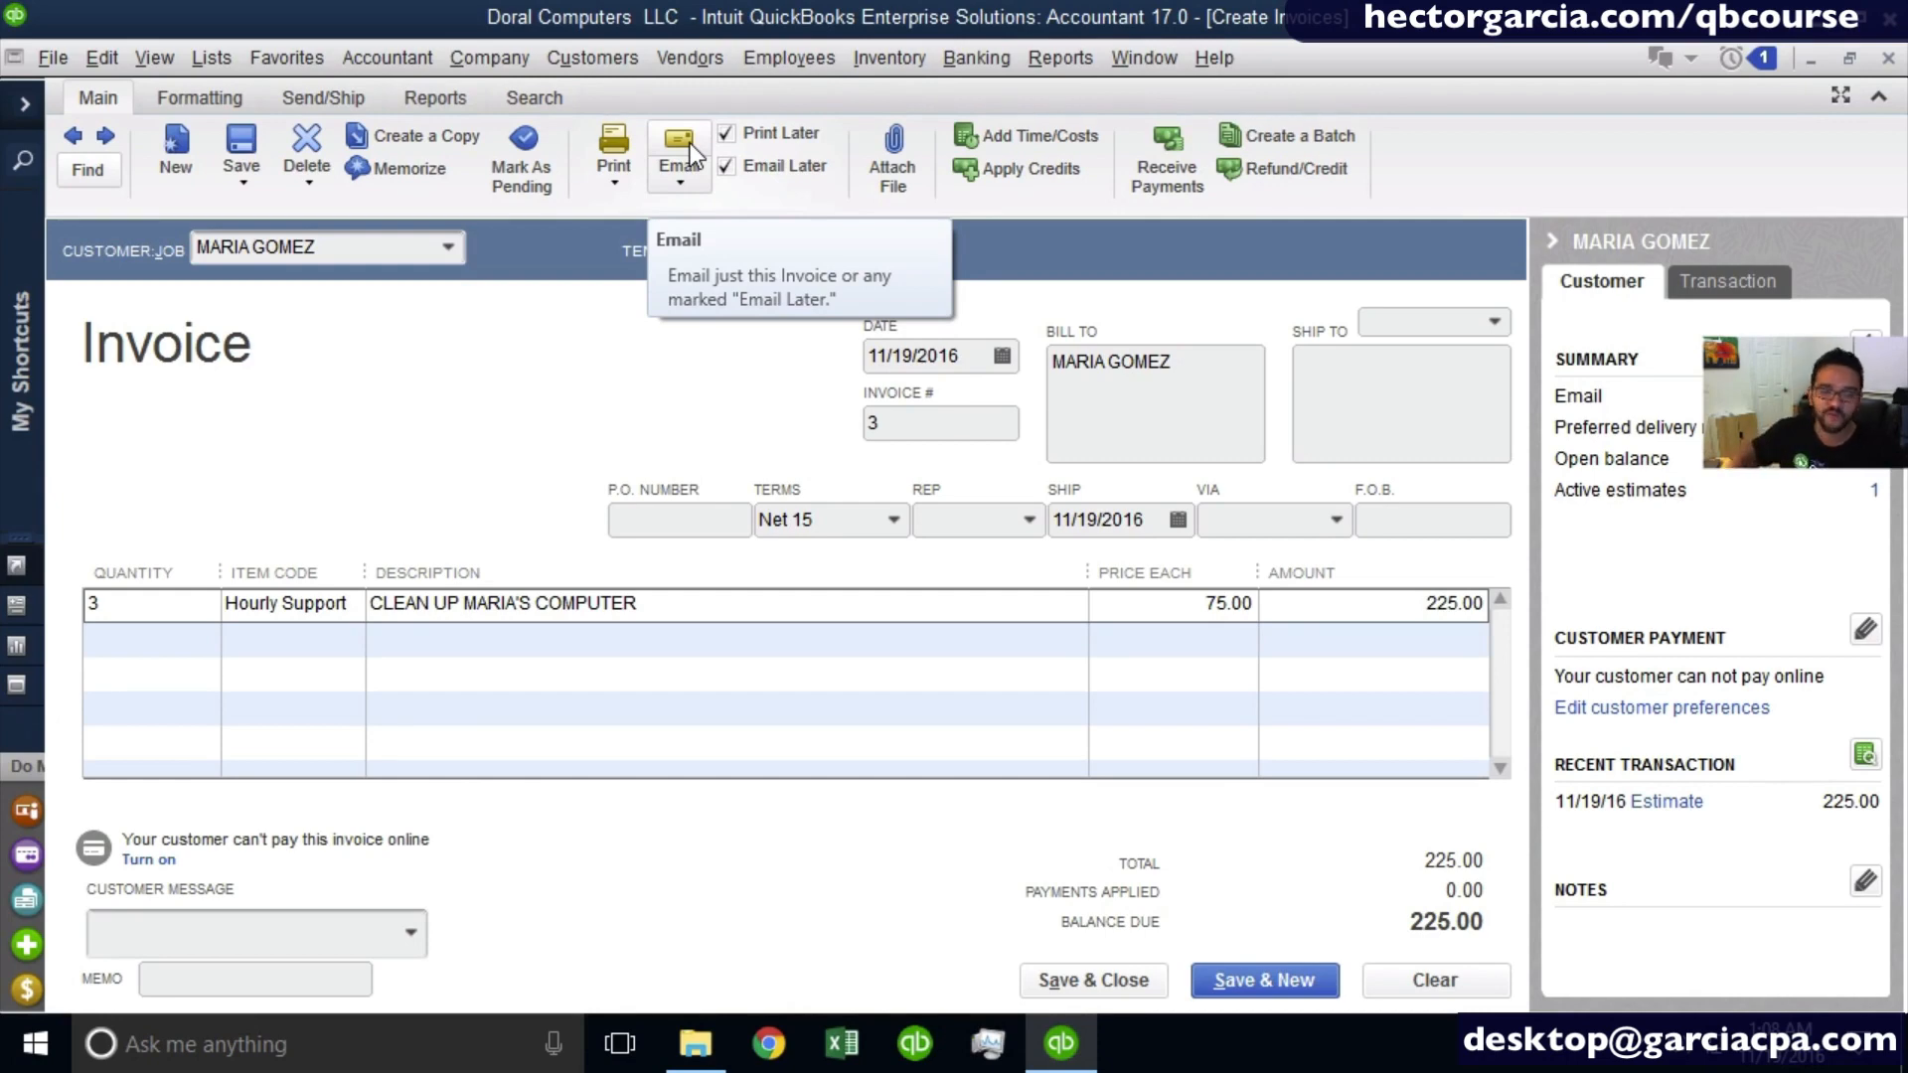
pyautogui.click(1095, 988)
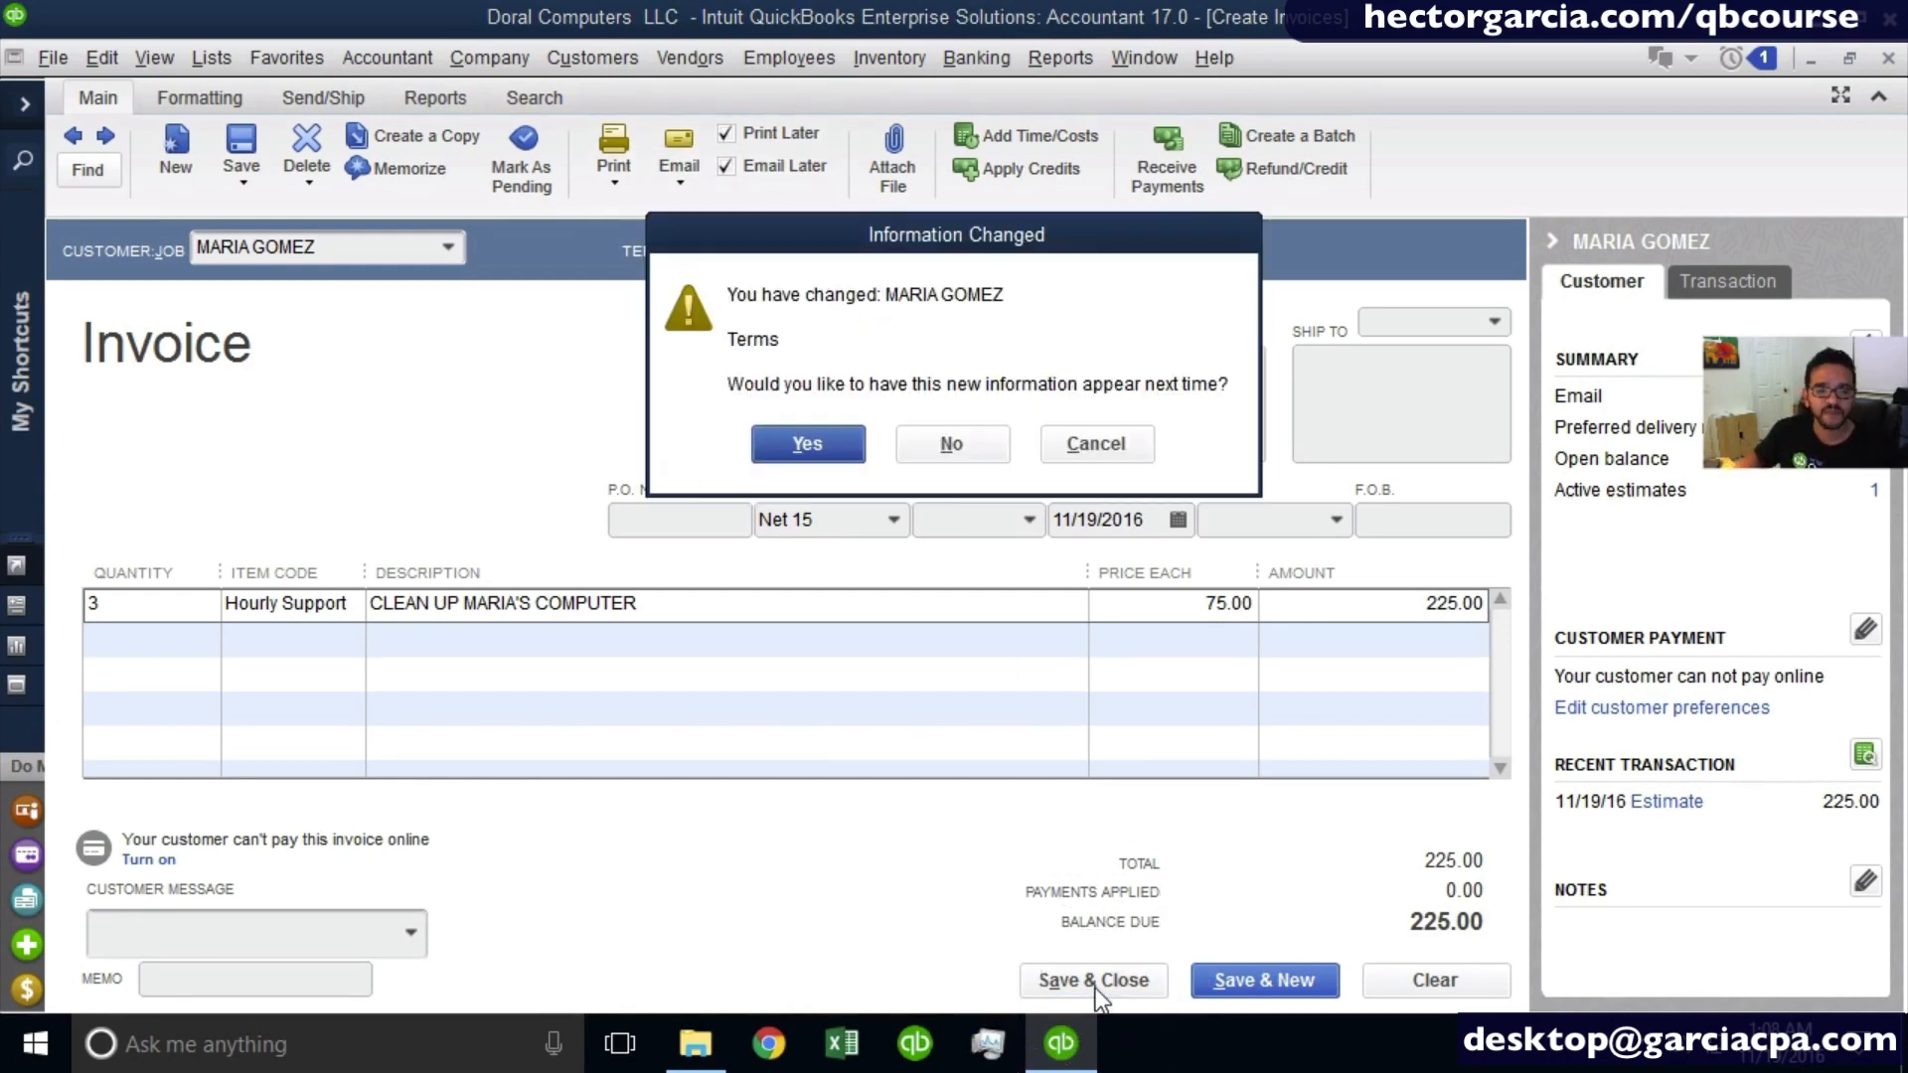
pyautogui.click(827, 433)
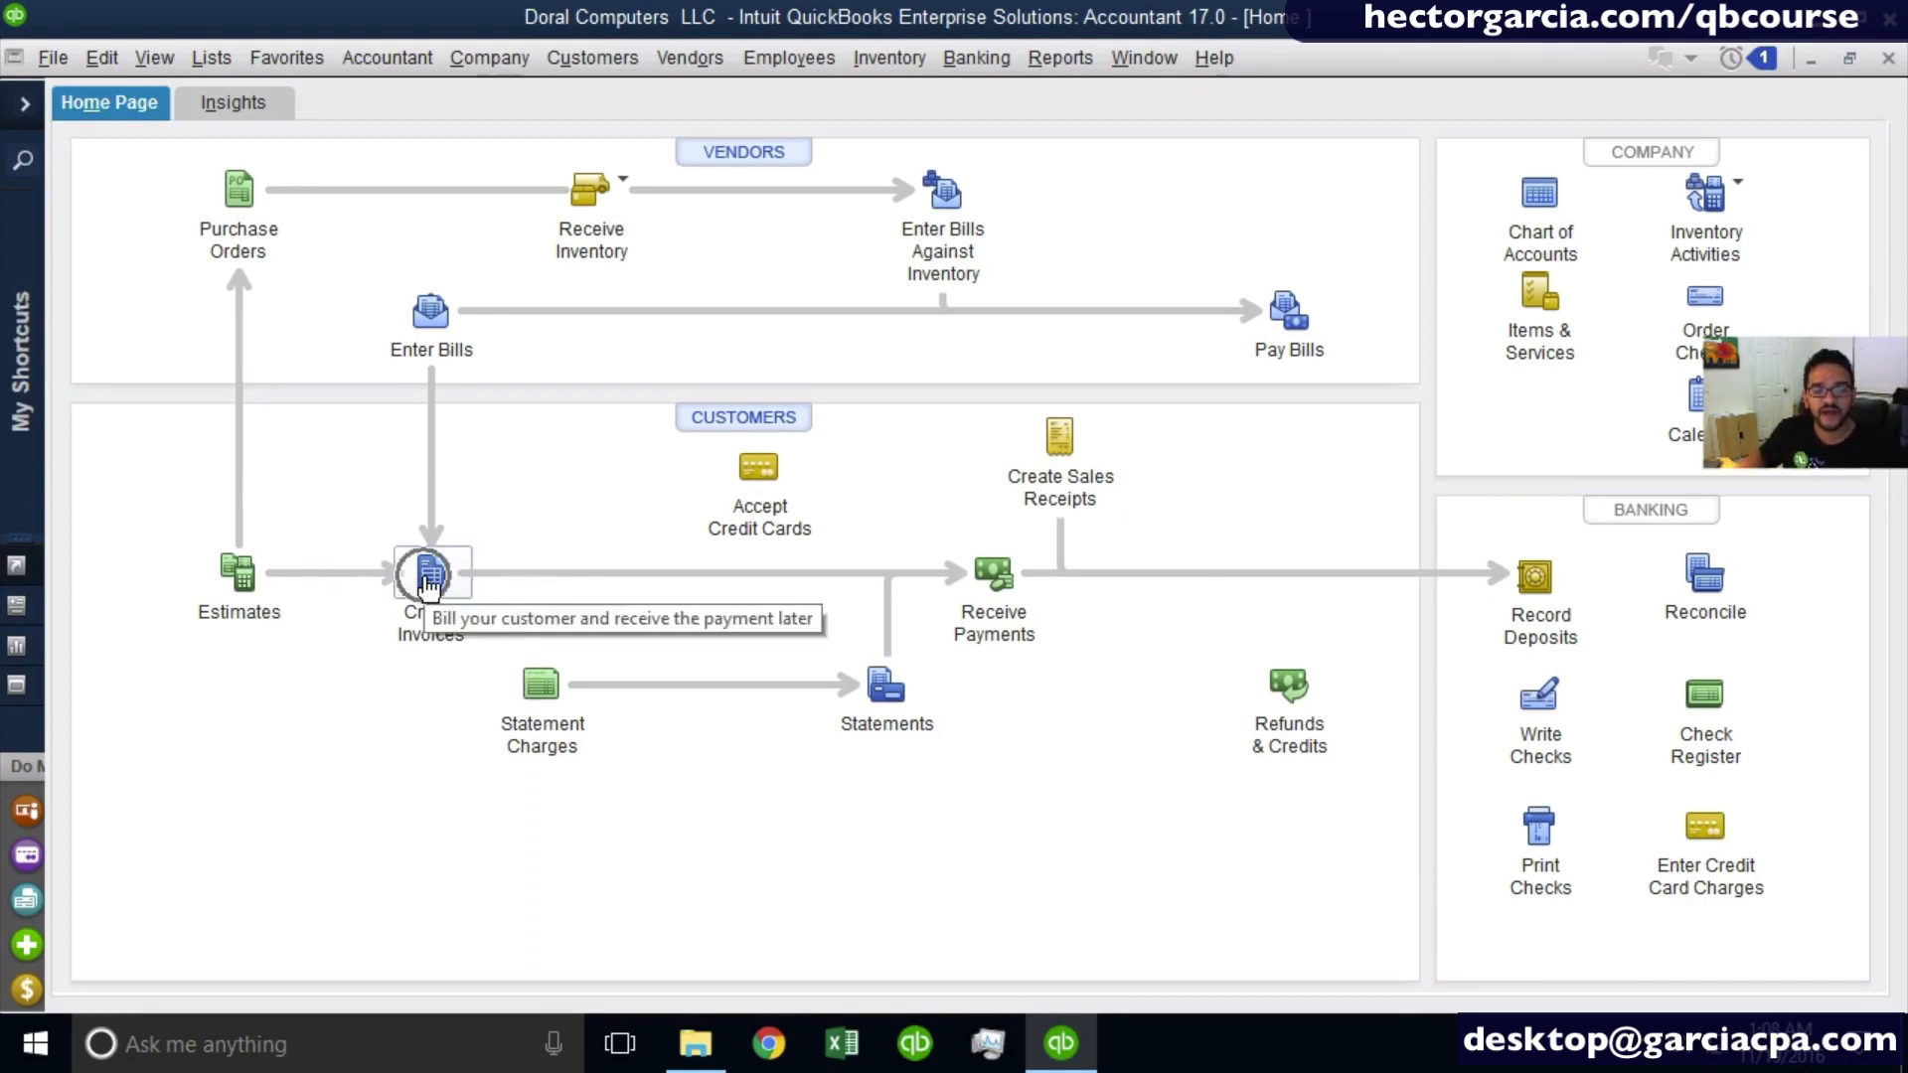
# - View a blank sales receipt form and close it without entering anything
pyautogui.click(1069, 453)
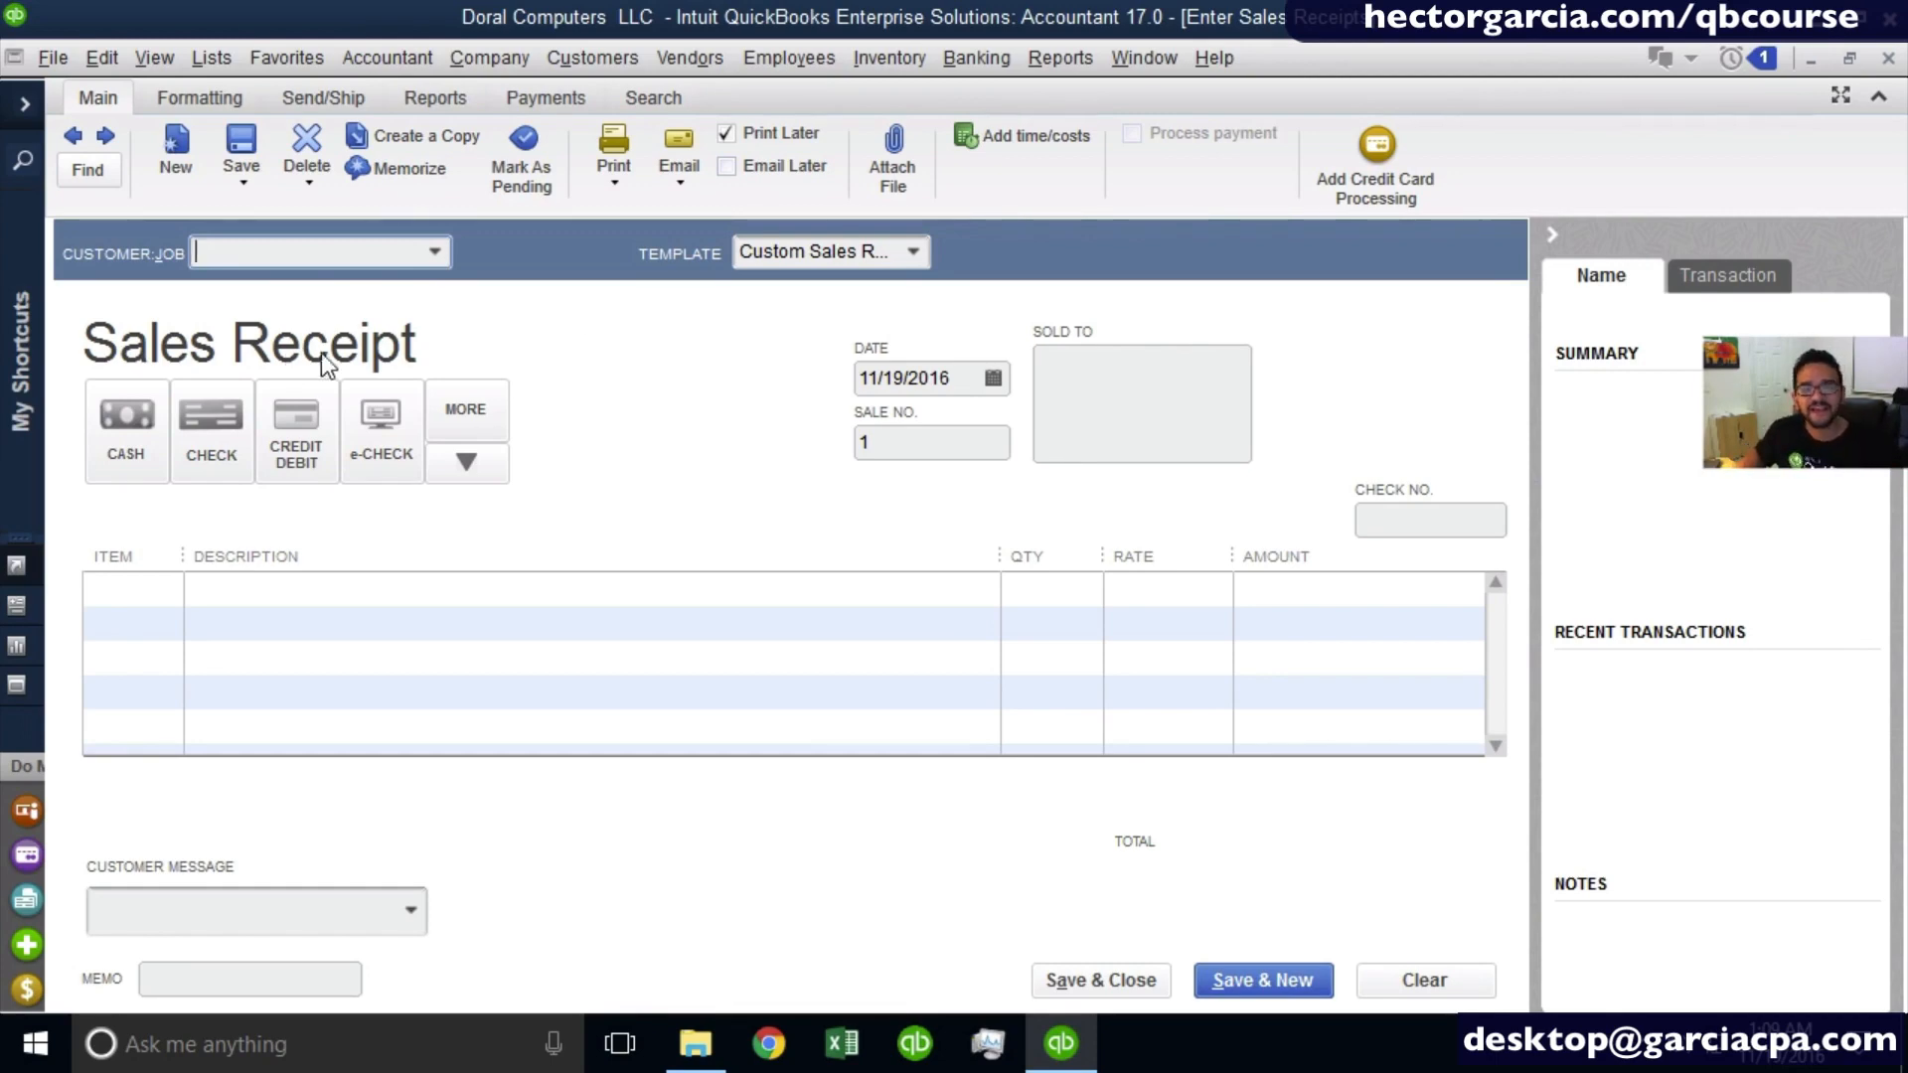
pyautogui.click(1889, 59)
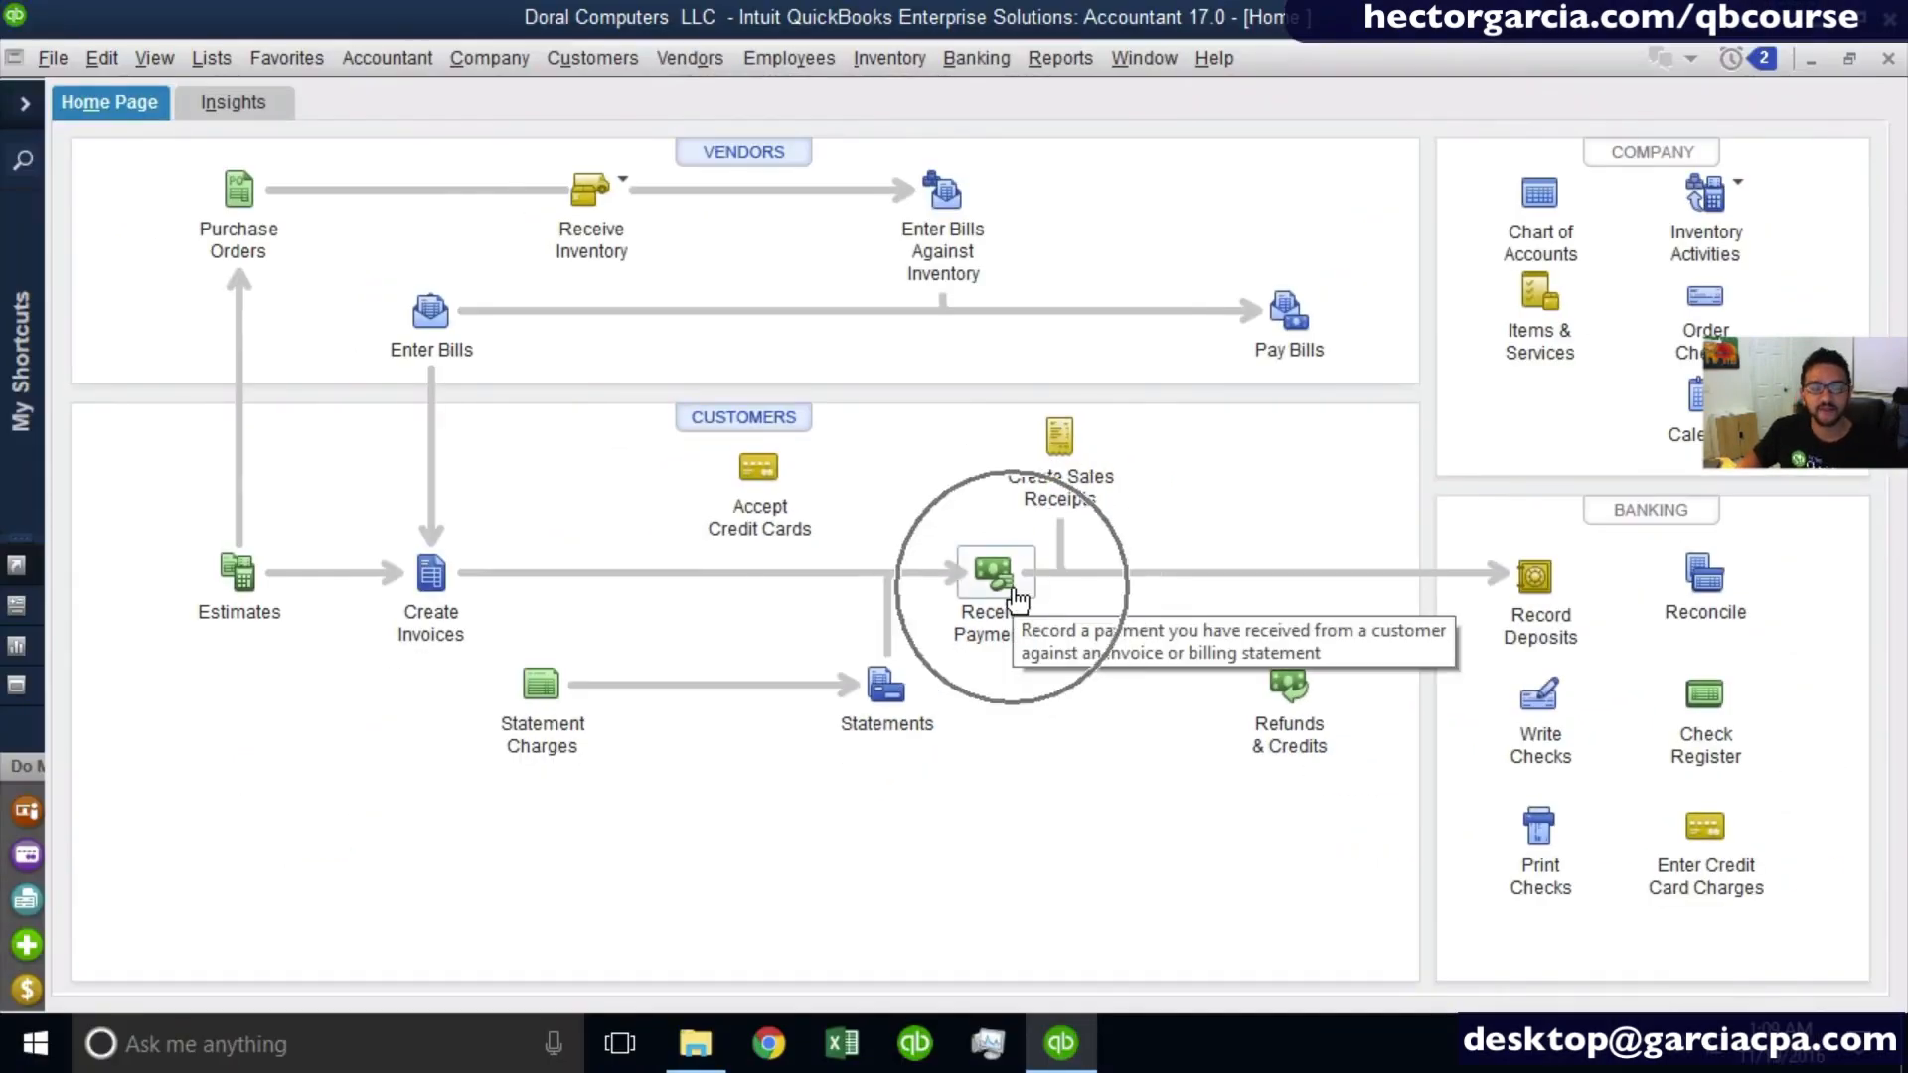
# - Start a customer payment for the individual customer and apply it to invoice 3 for 225.00, keeping automatic payment calculation on
pyautogui.click(1013, 594)
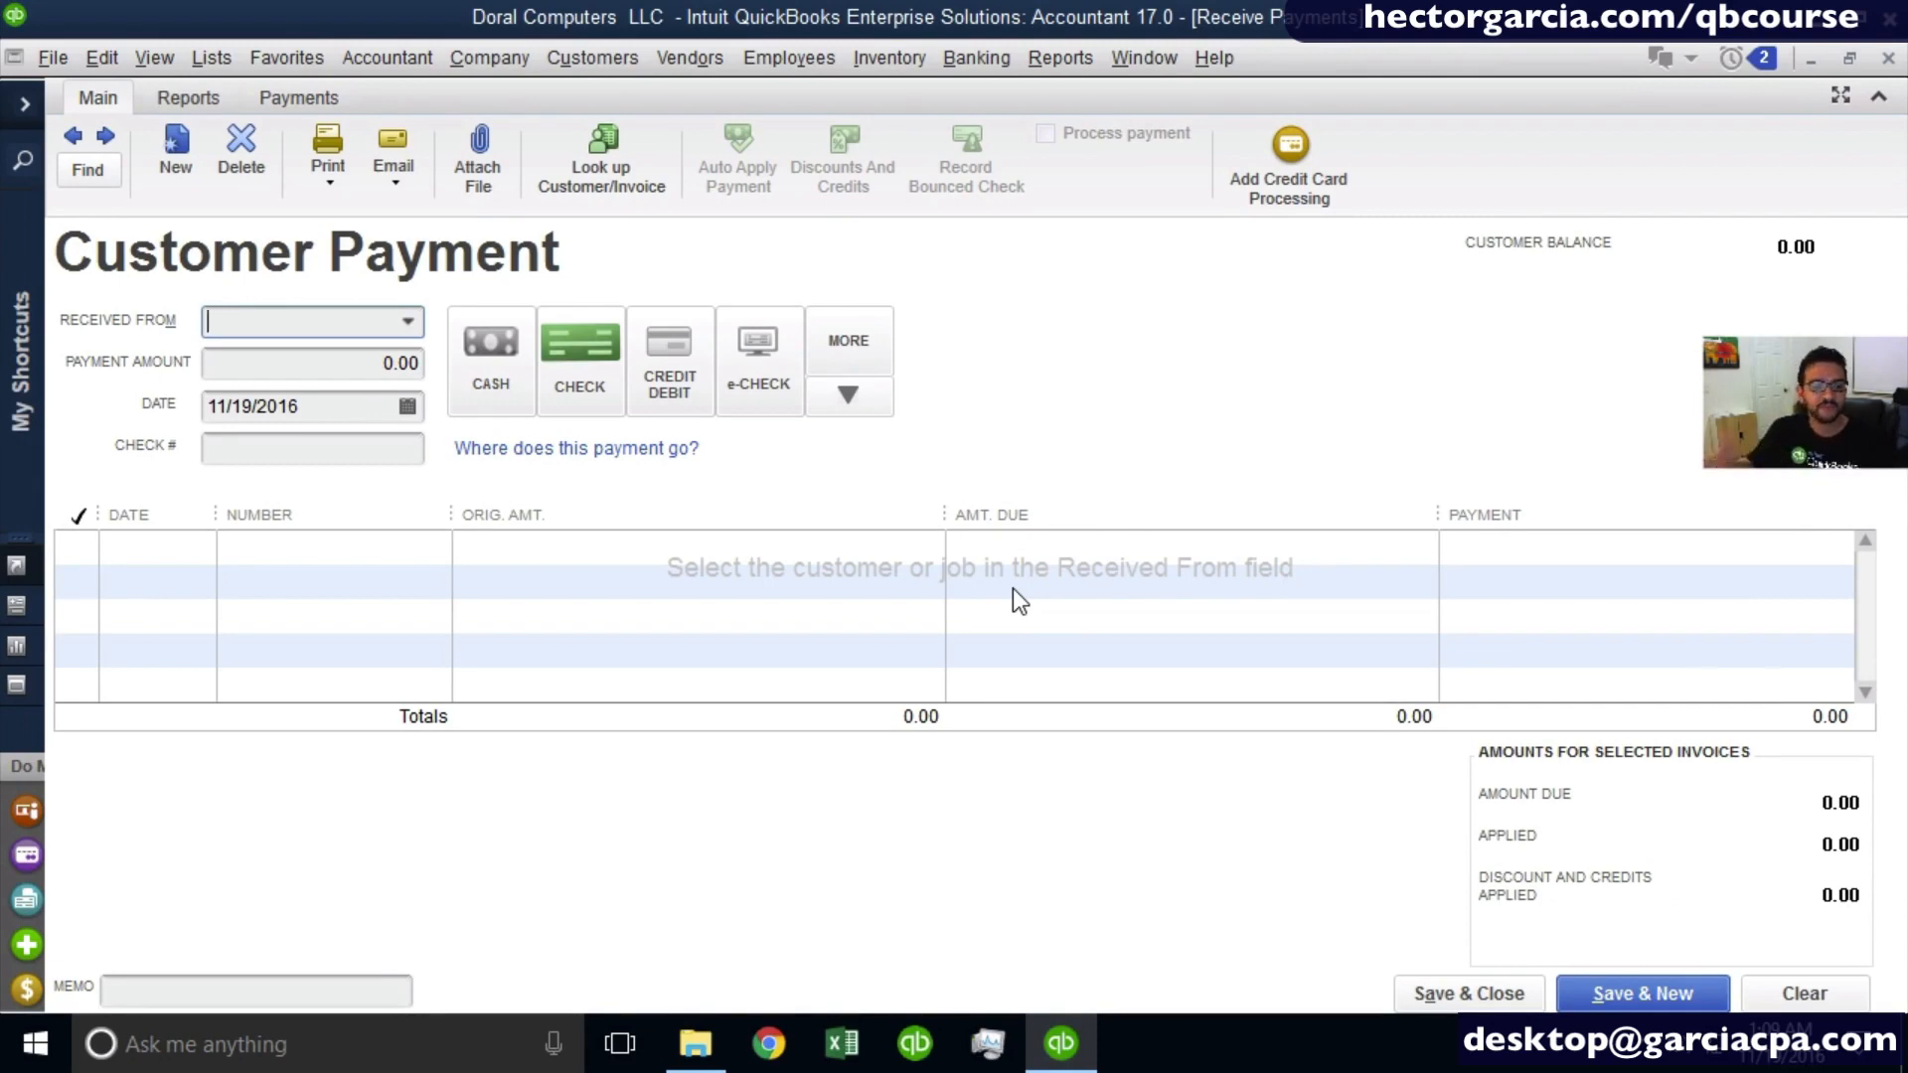
pyautogui.click(407, 322)
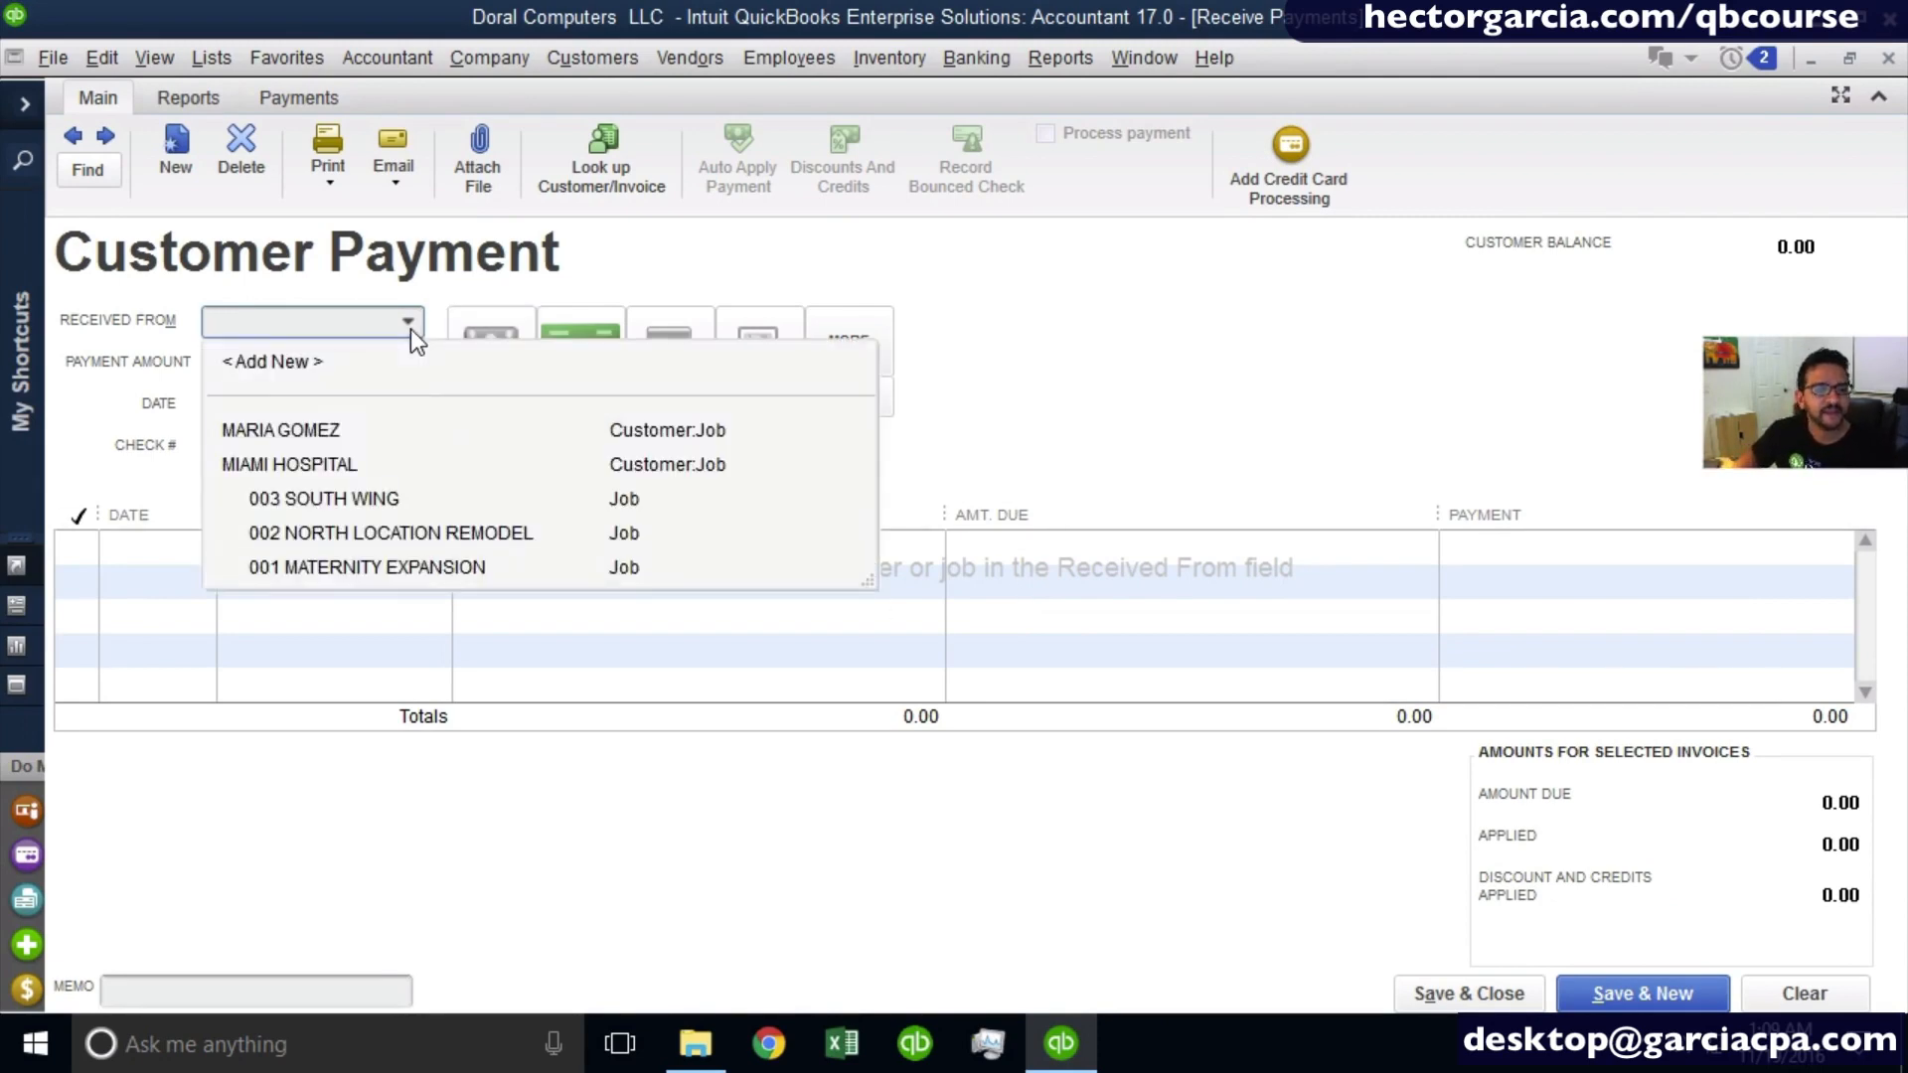
pyautogui.click(361, 429)
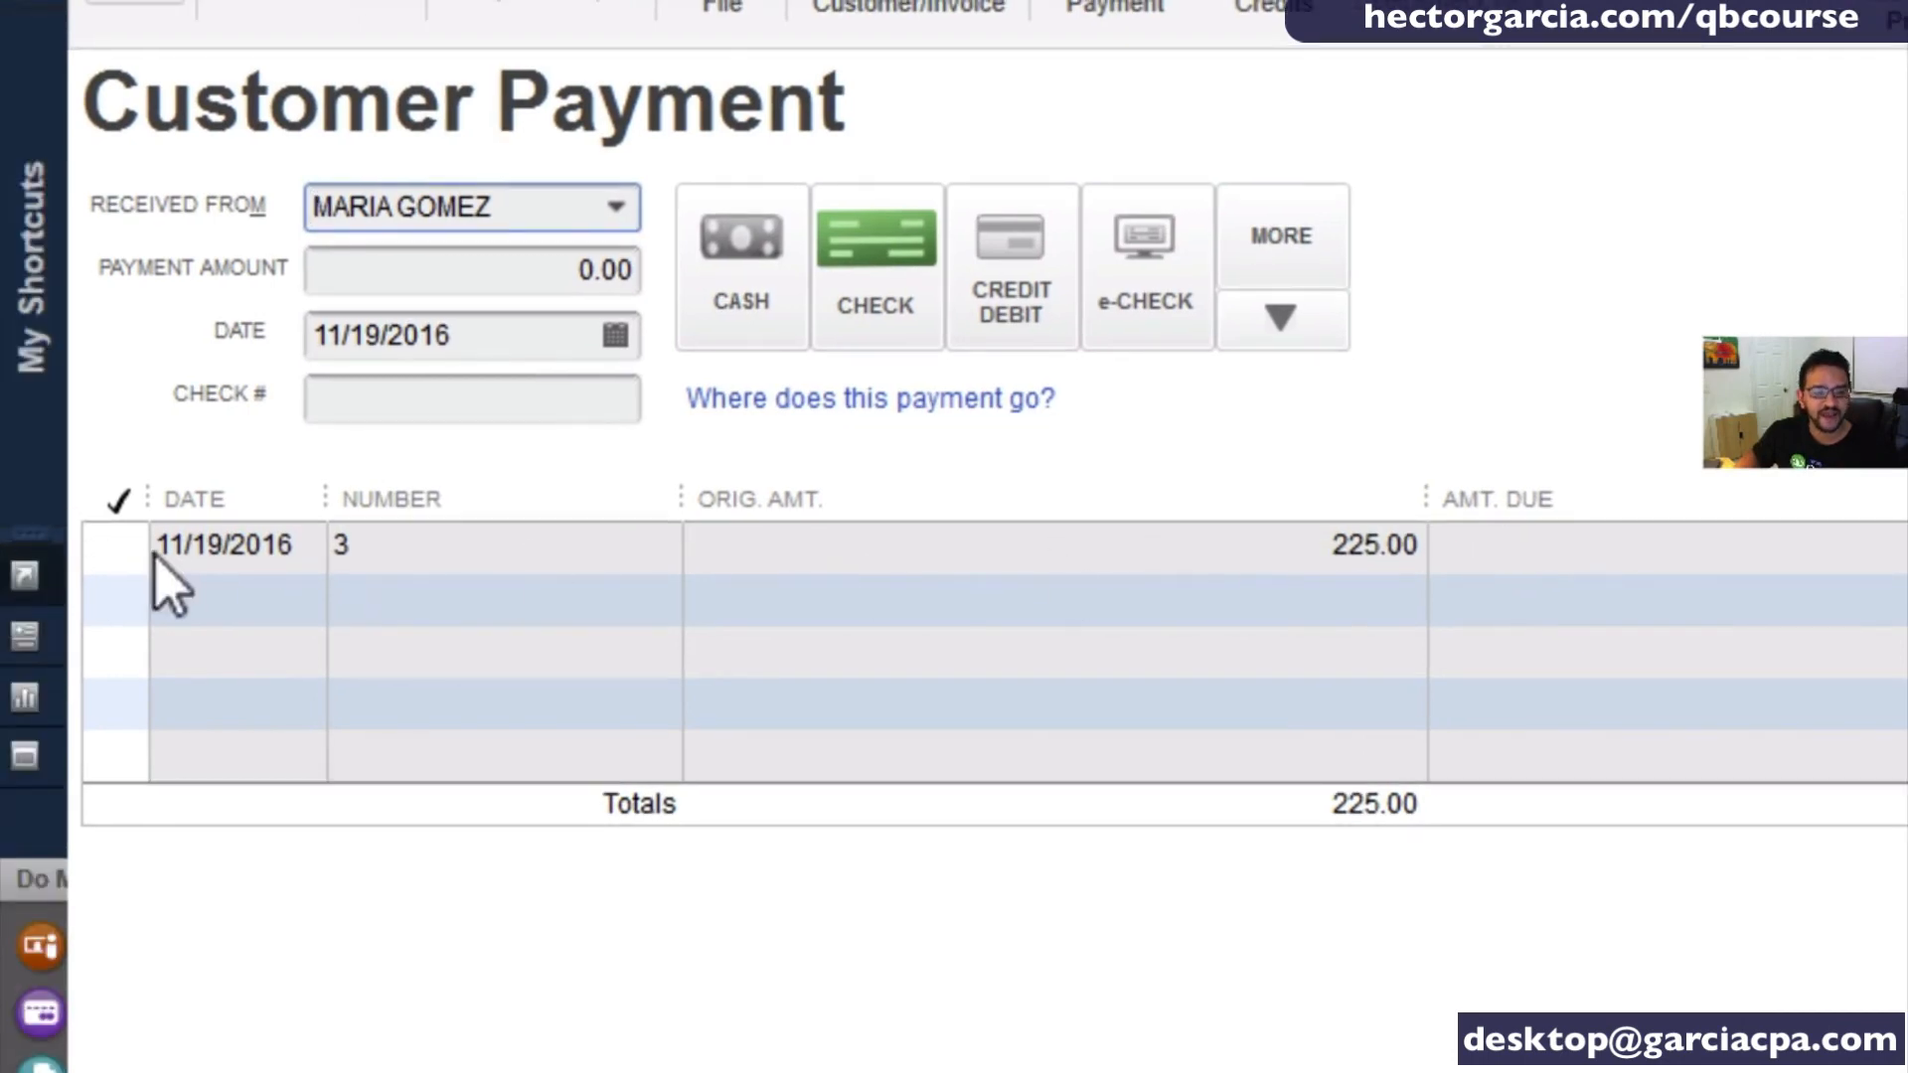
pyautogui.click(118, 548)
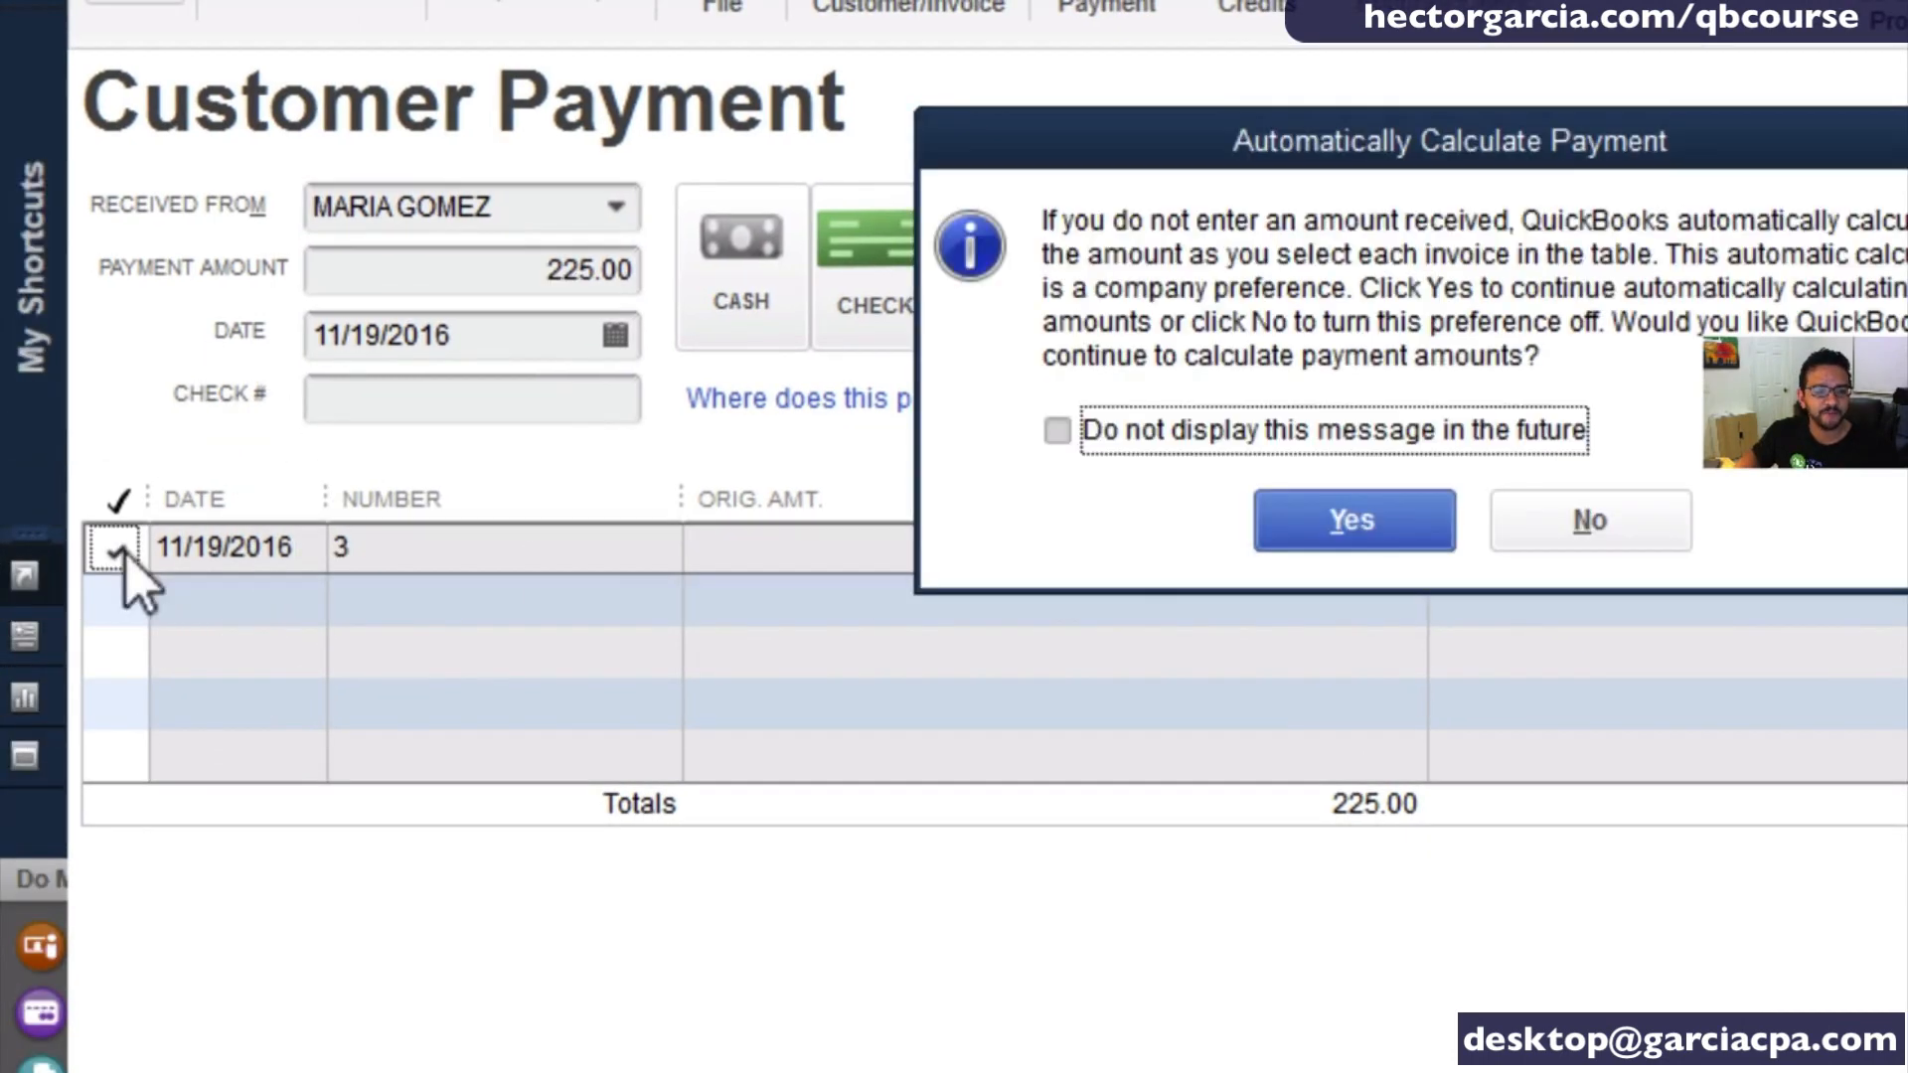
pyautogui.click(1351, 520)
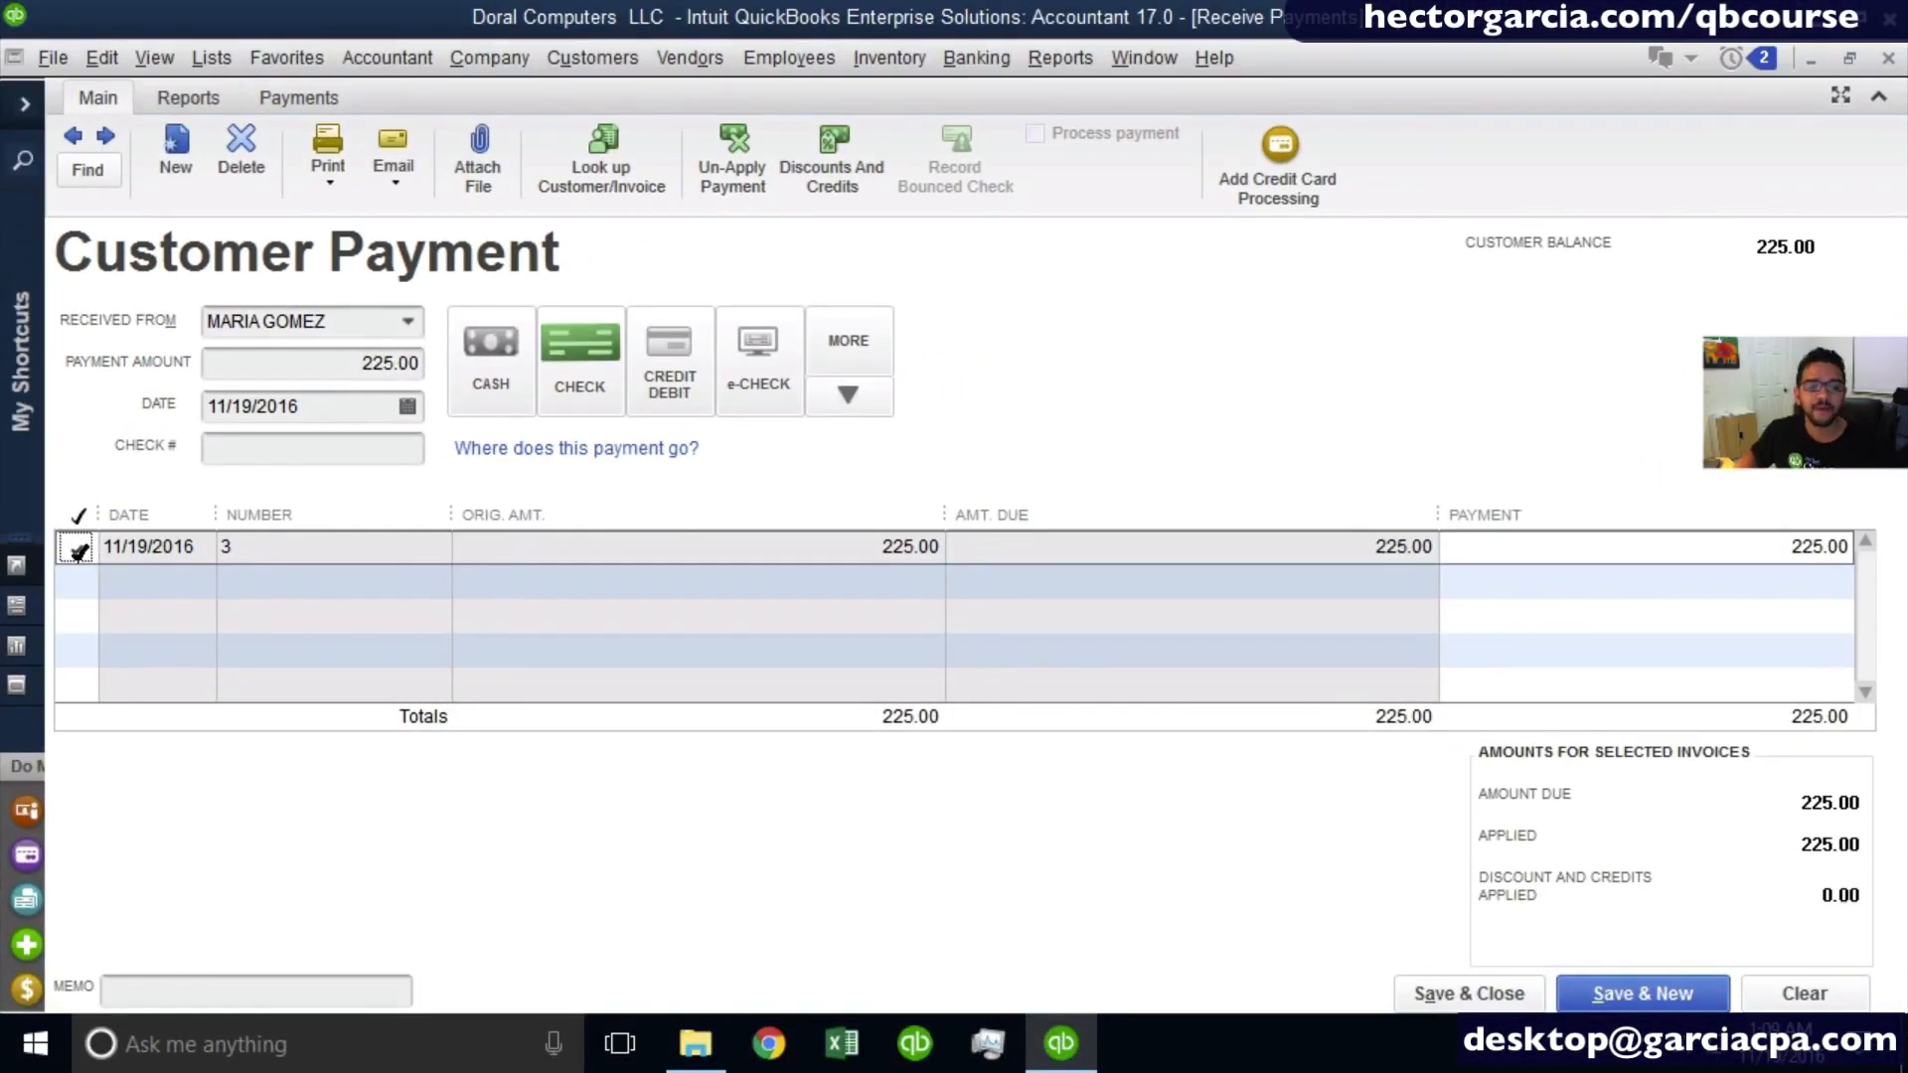
pyautogui.click(357, 371)
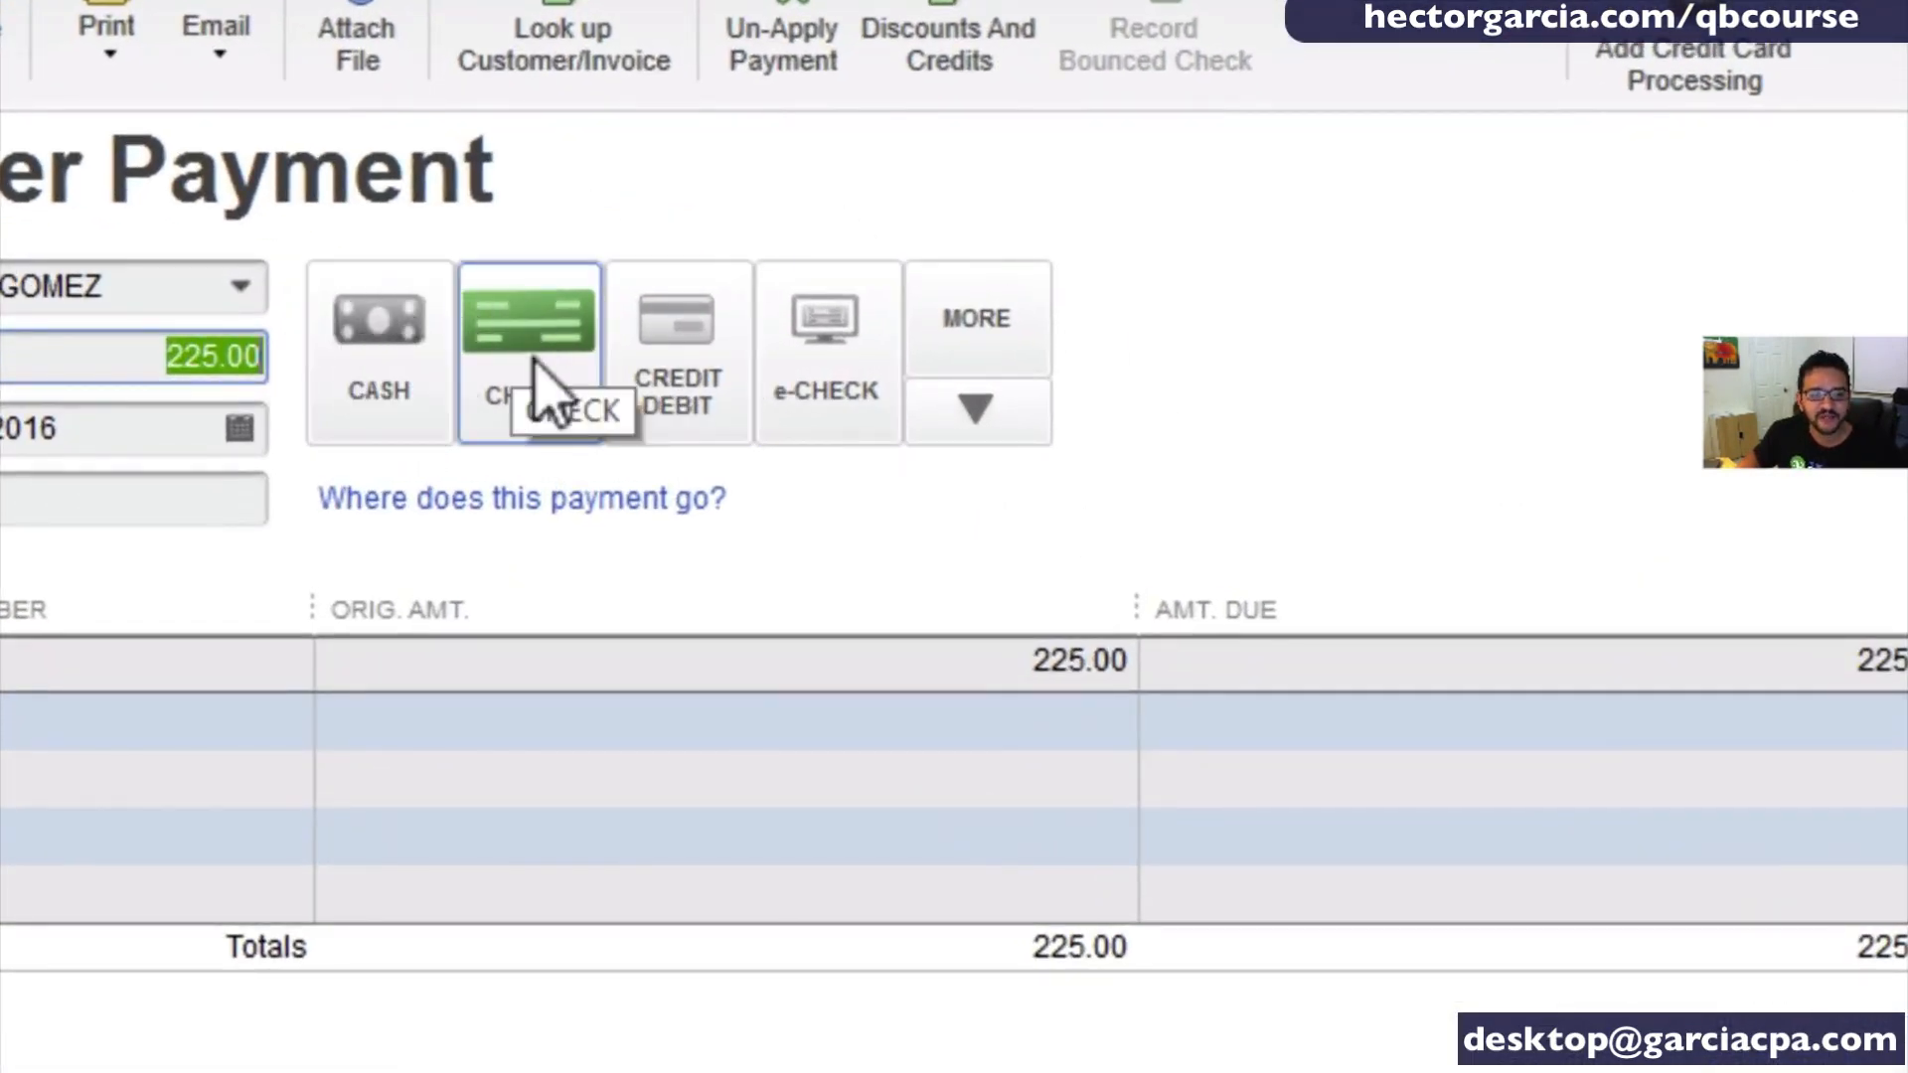
# - Add a new payment method named wire with the Cash payment type and select it for the payment
pyautogui.click(987, 412)
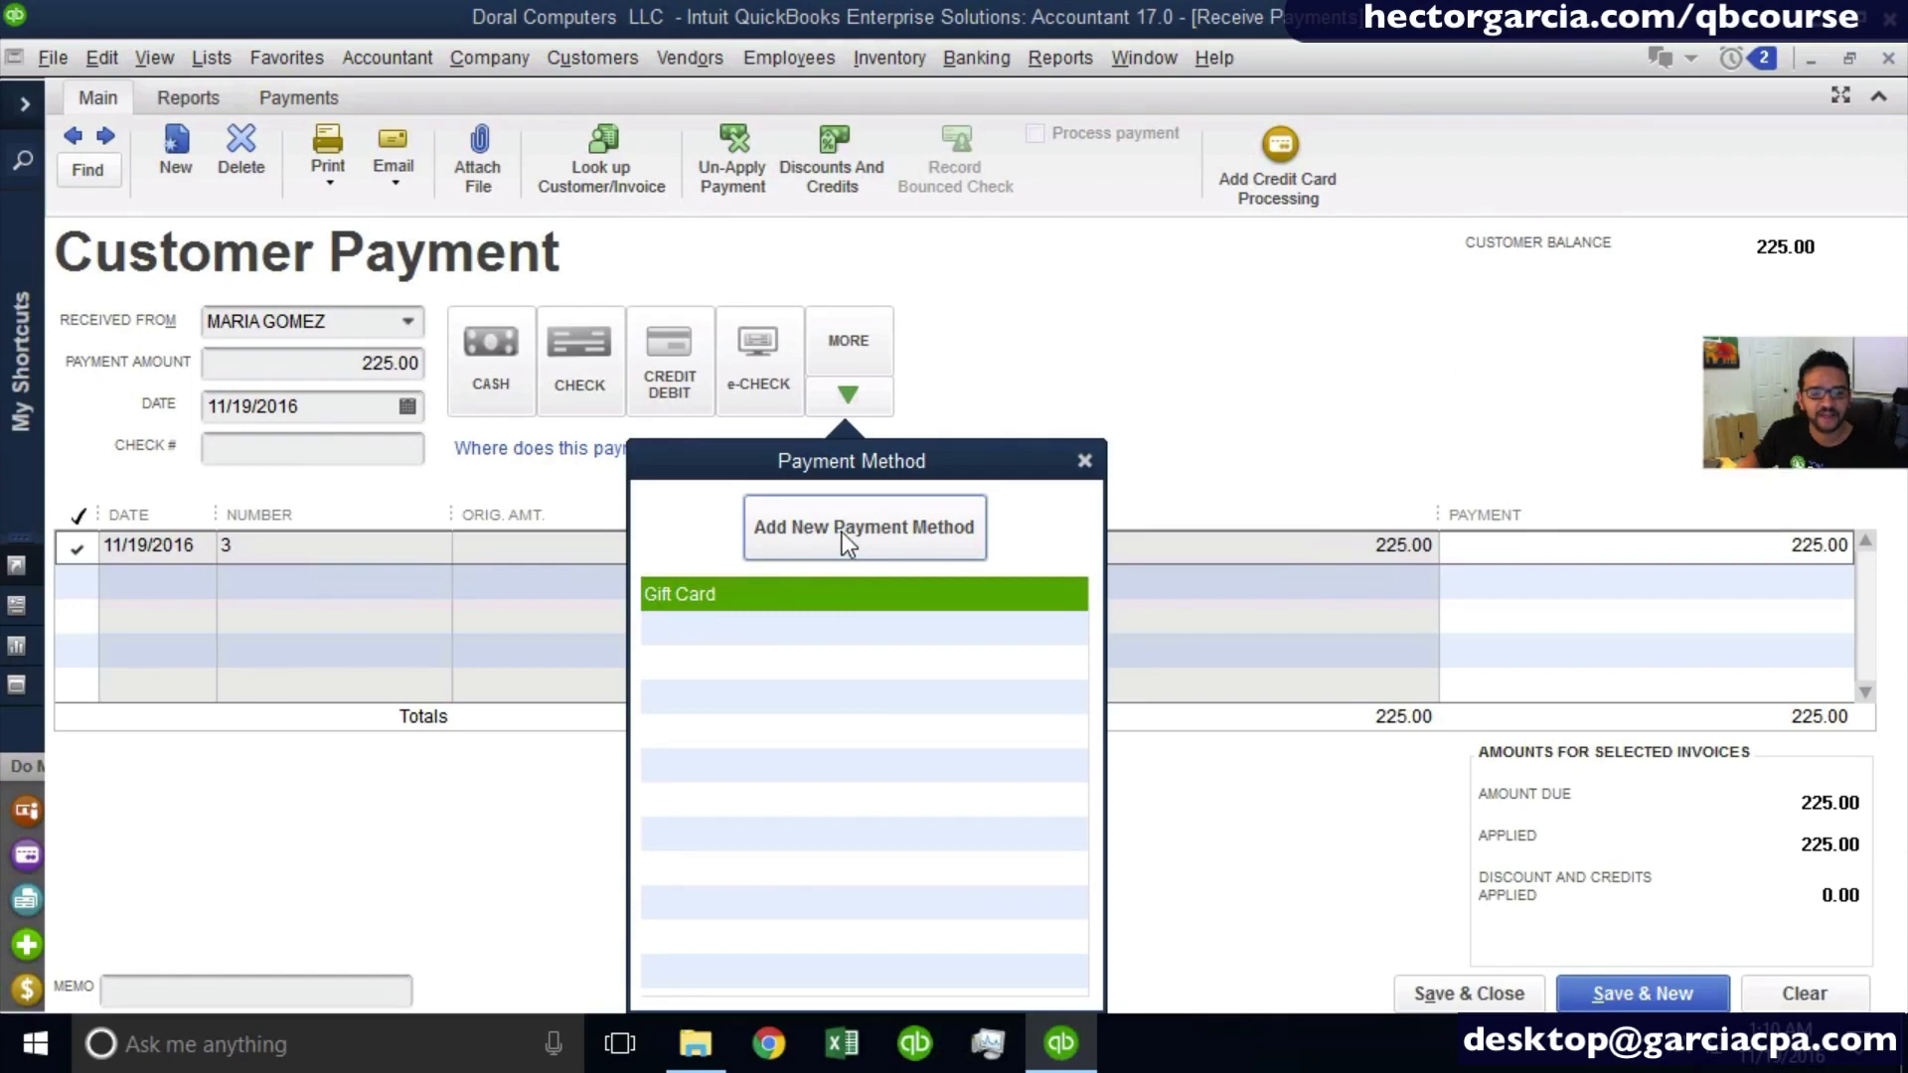
pyautogui.click(849, 532)
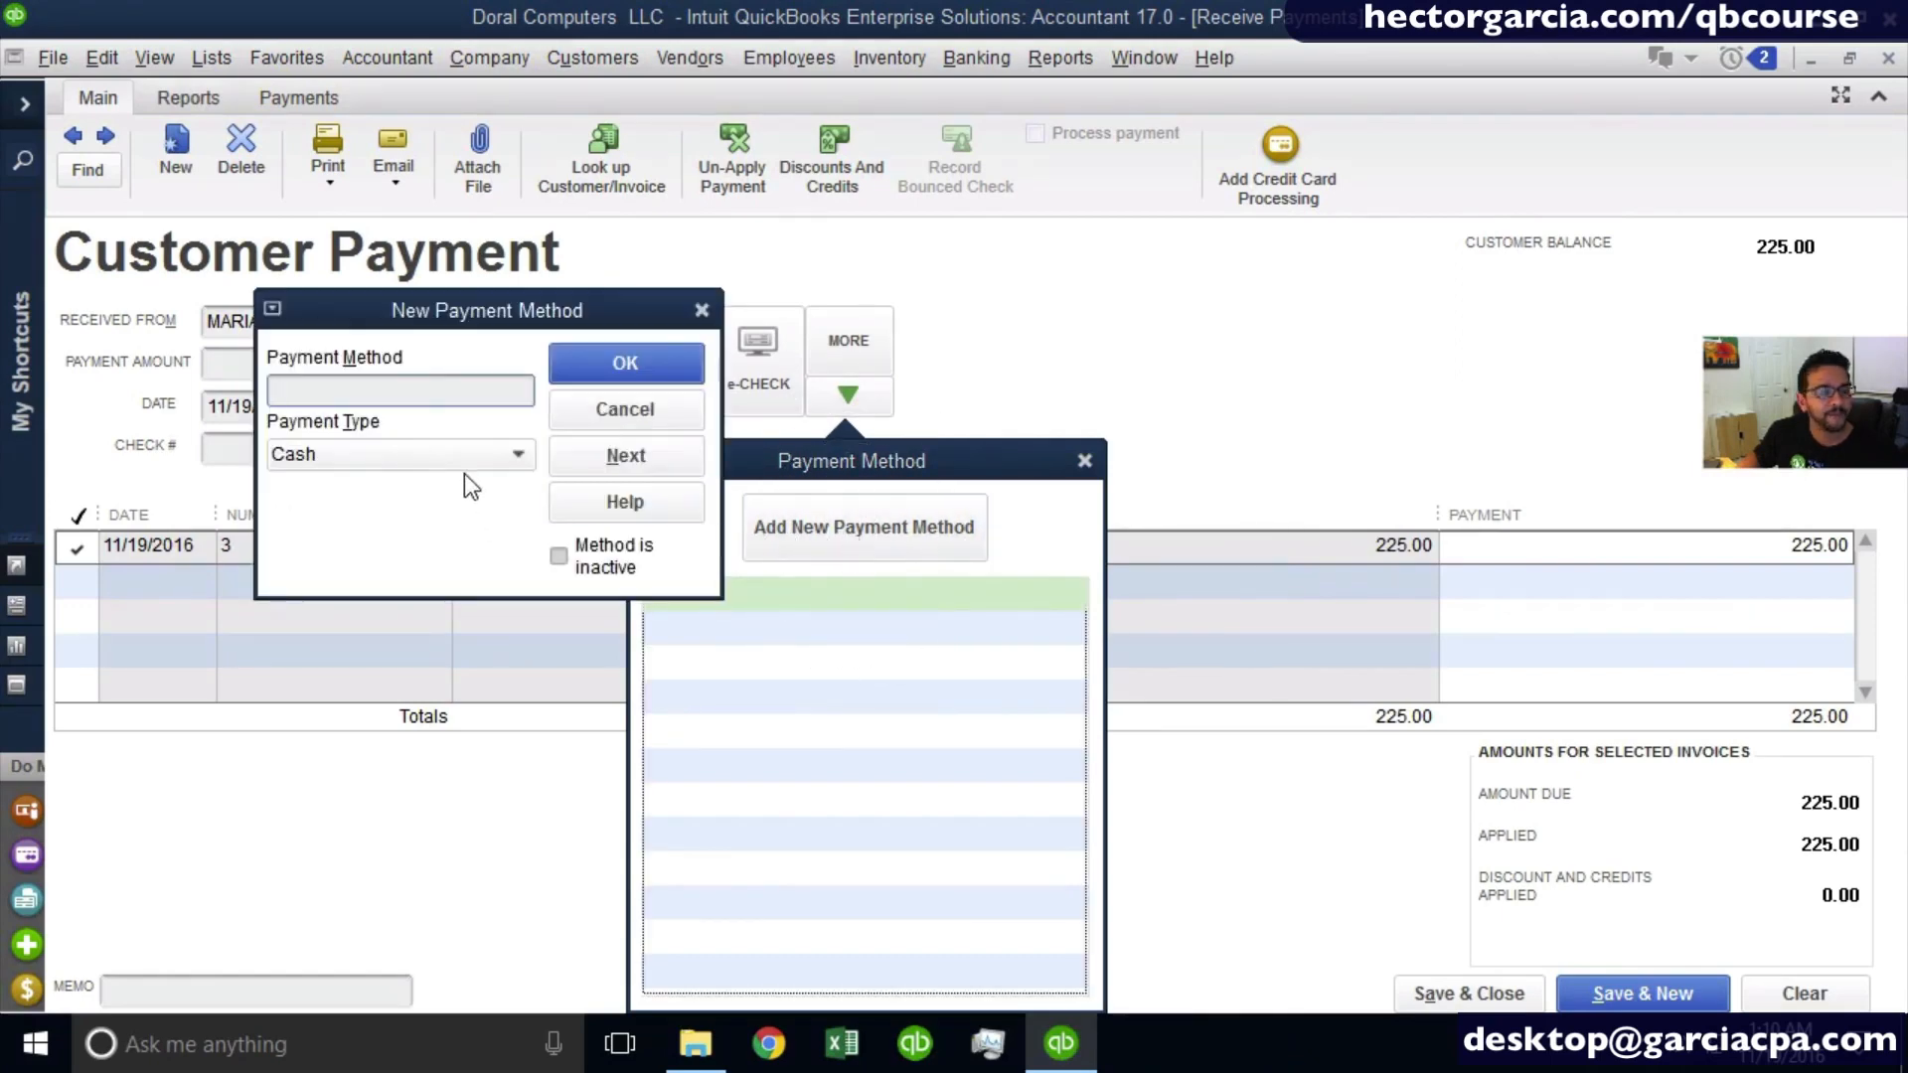
pyautogui.write('wire')
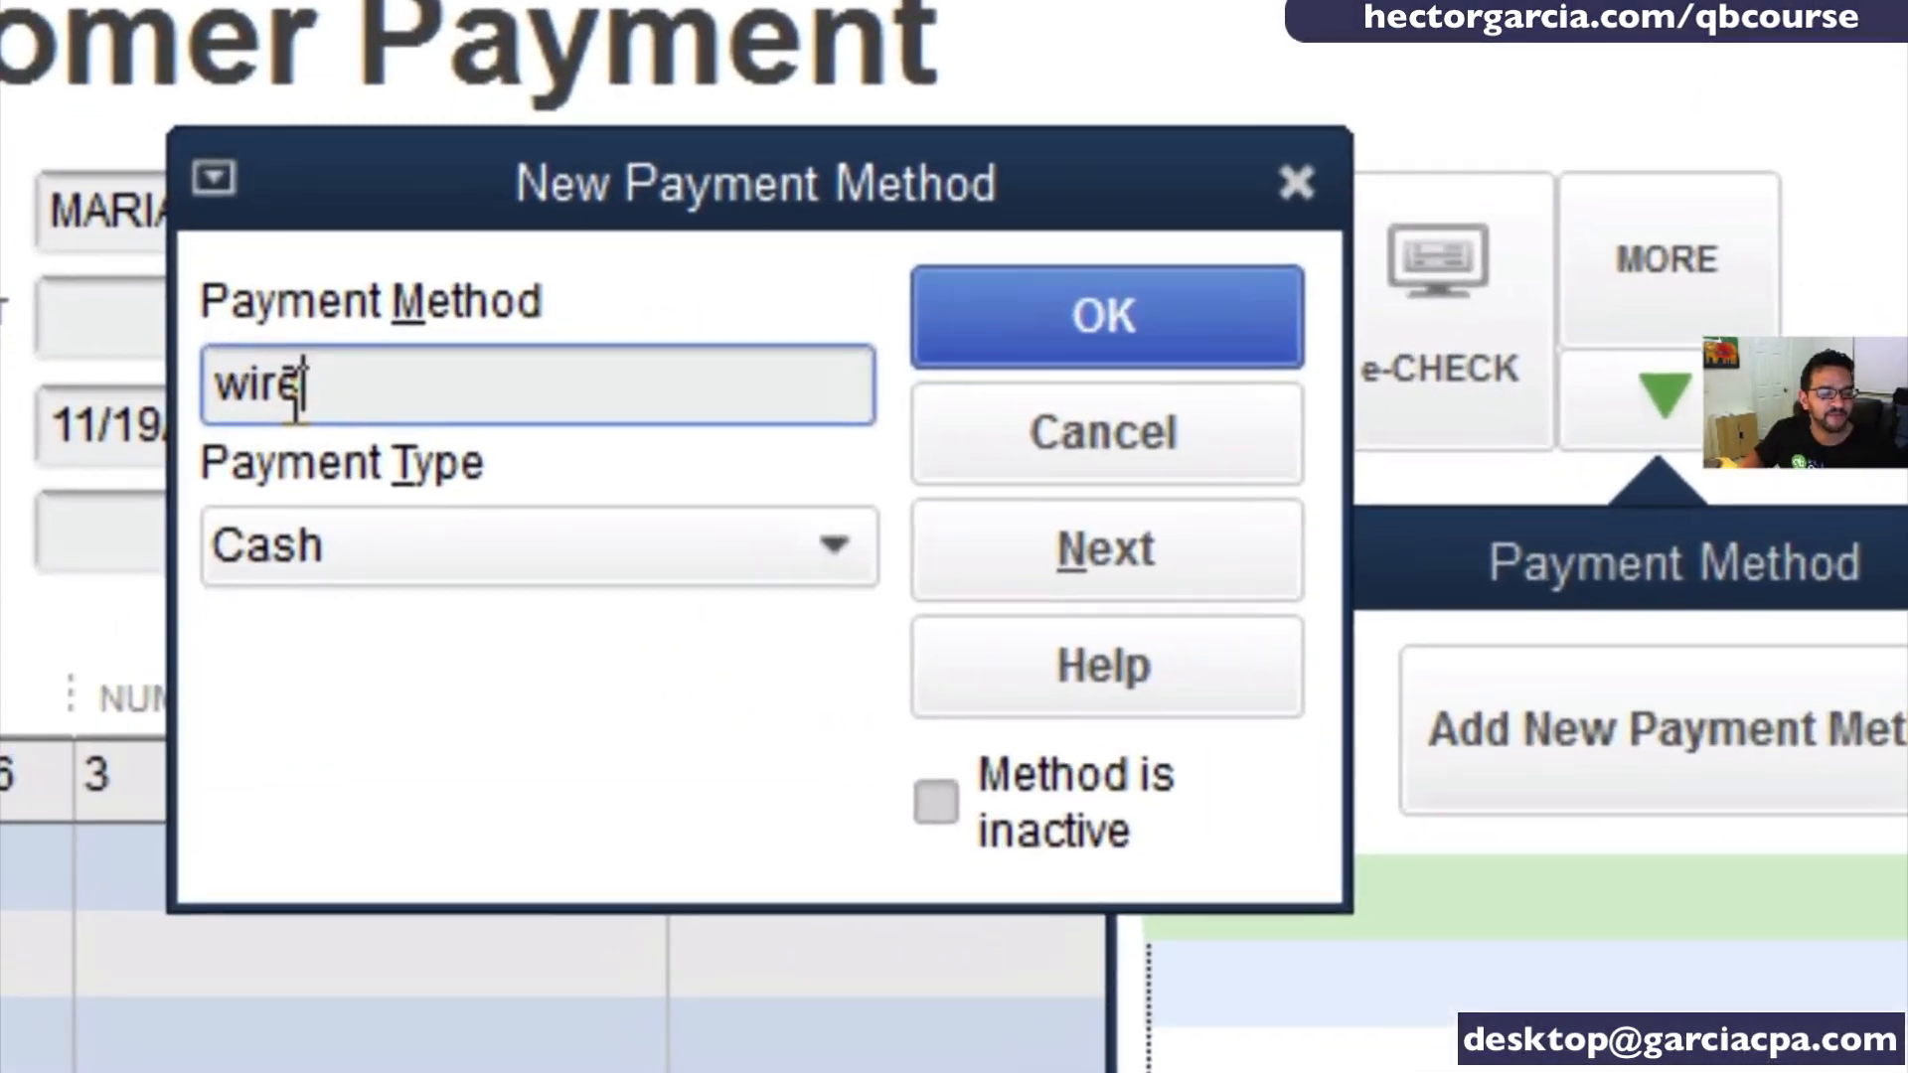
pyautogui.click(1139, 347)
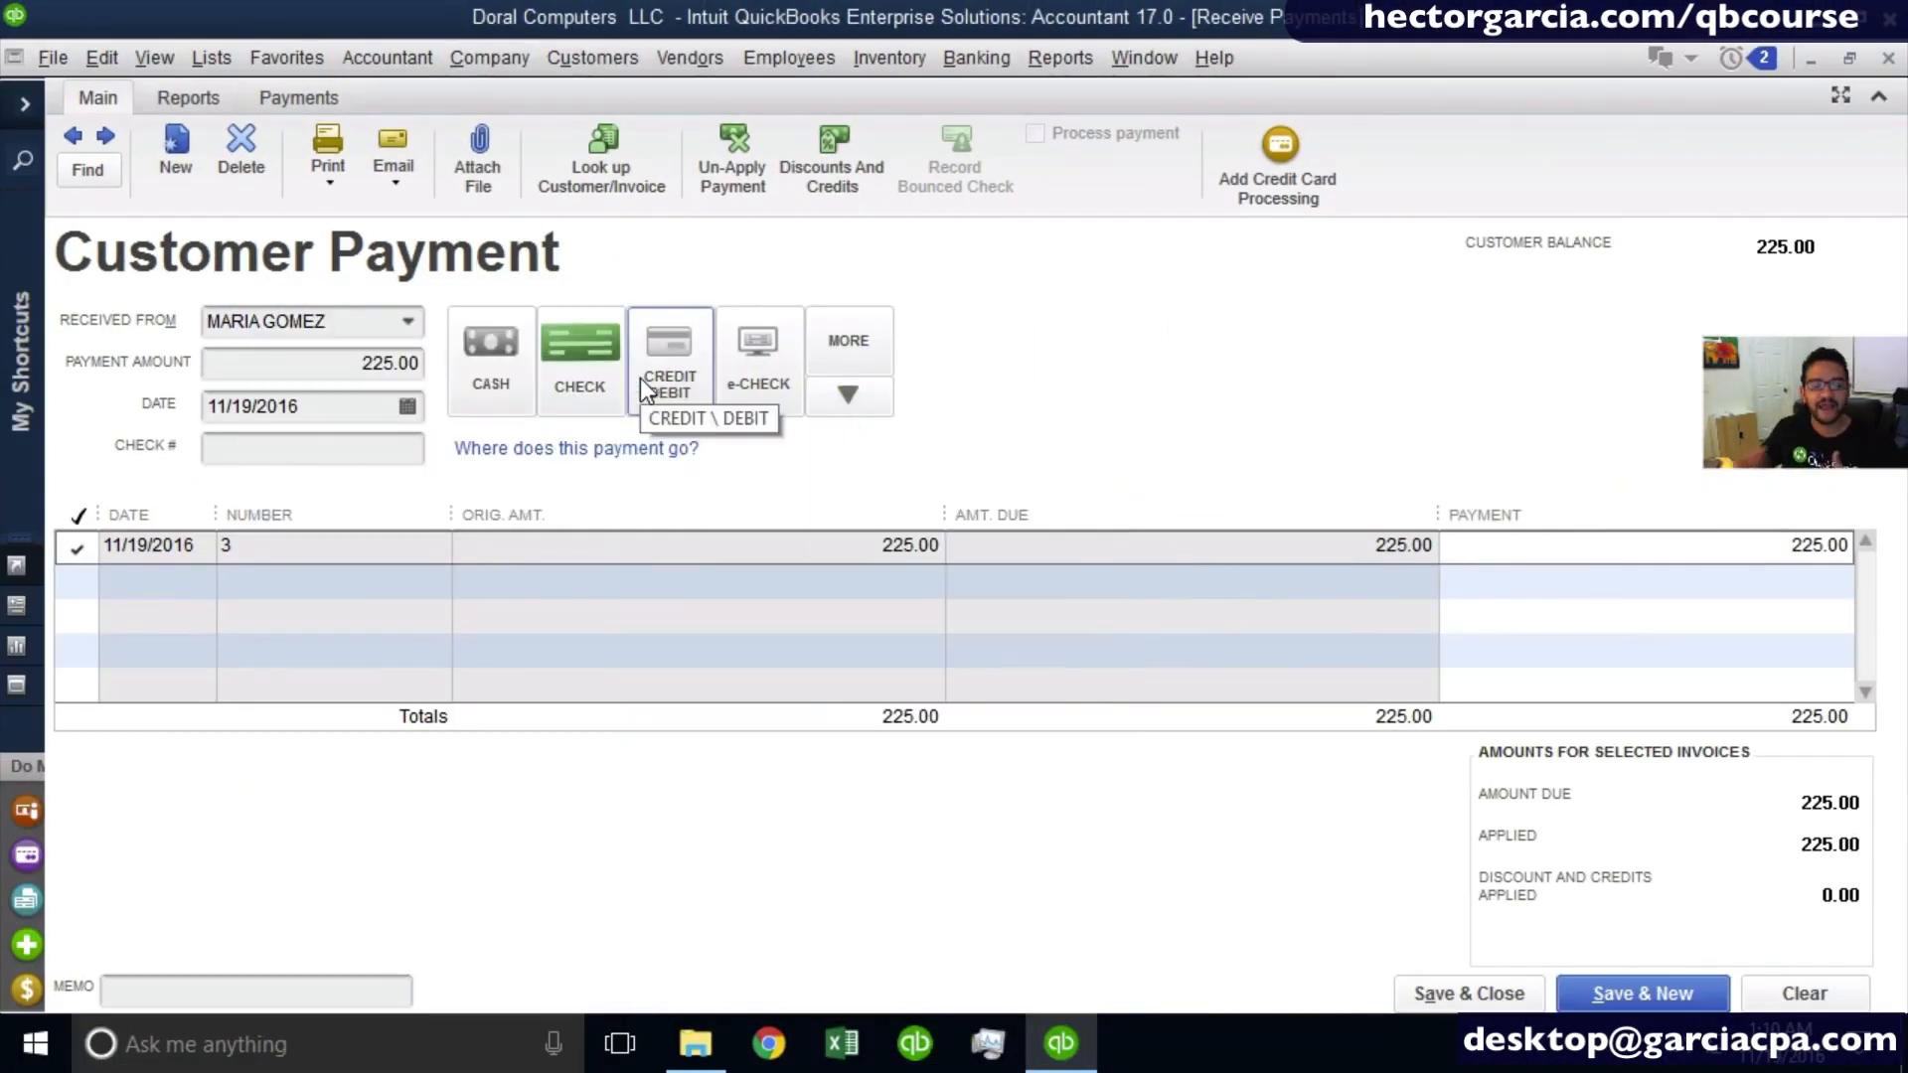
pyautogui.click(872, 402)
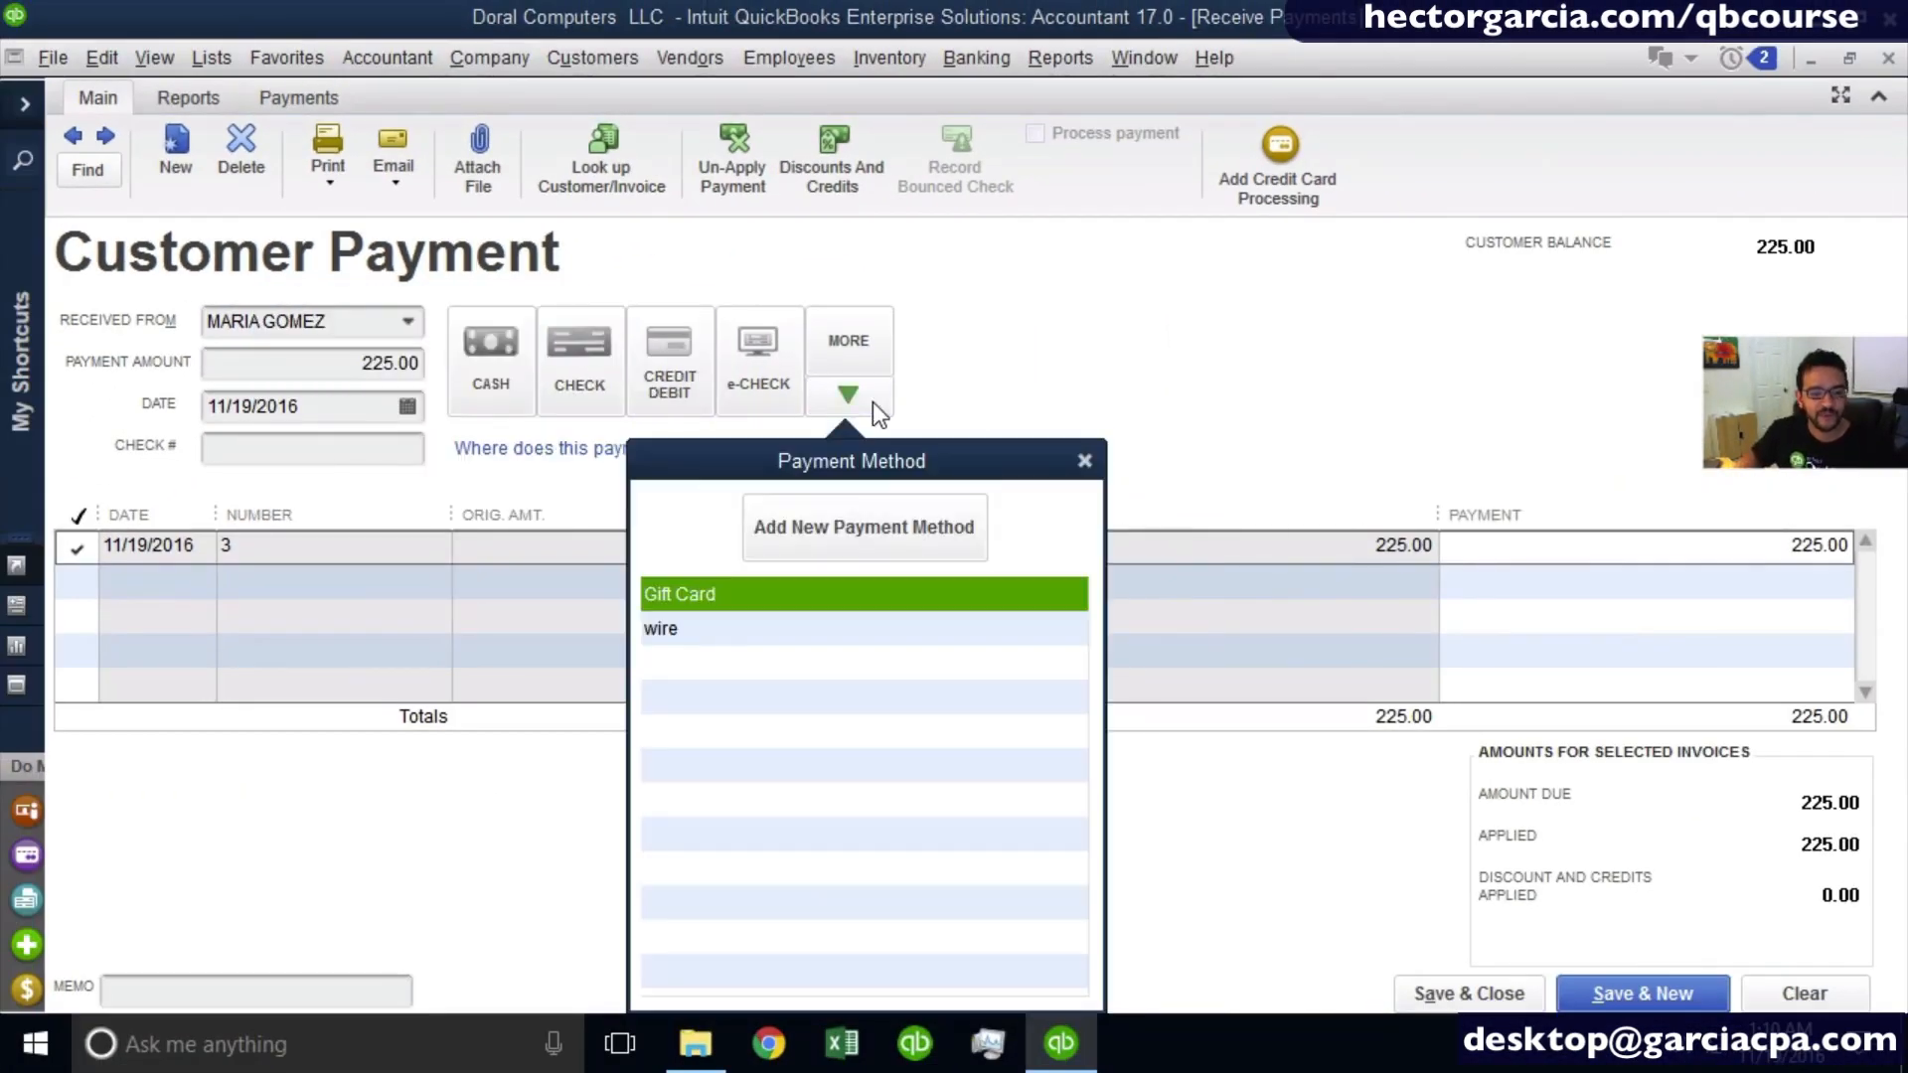
pyautogui.click(714, 628)
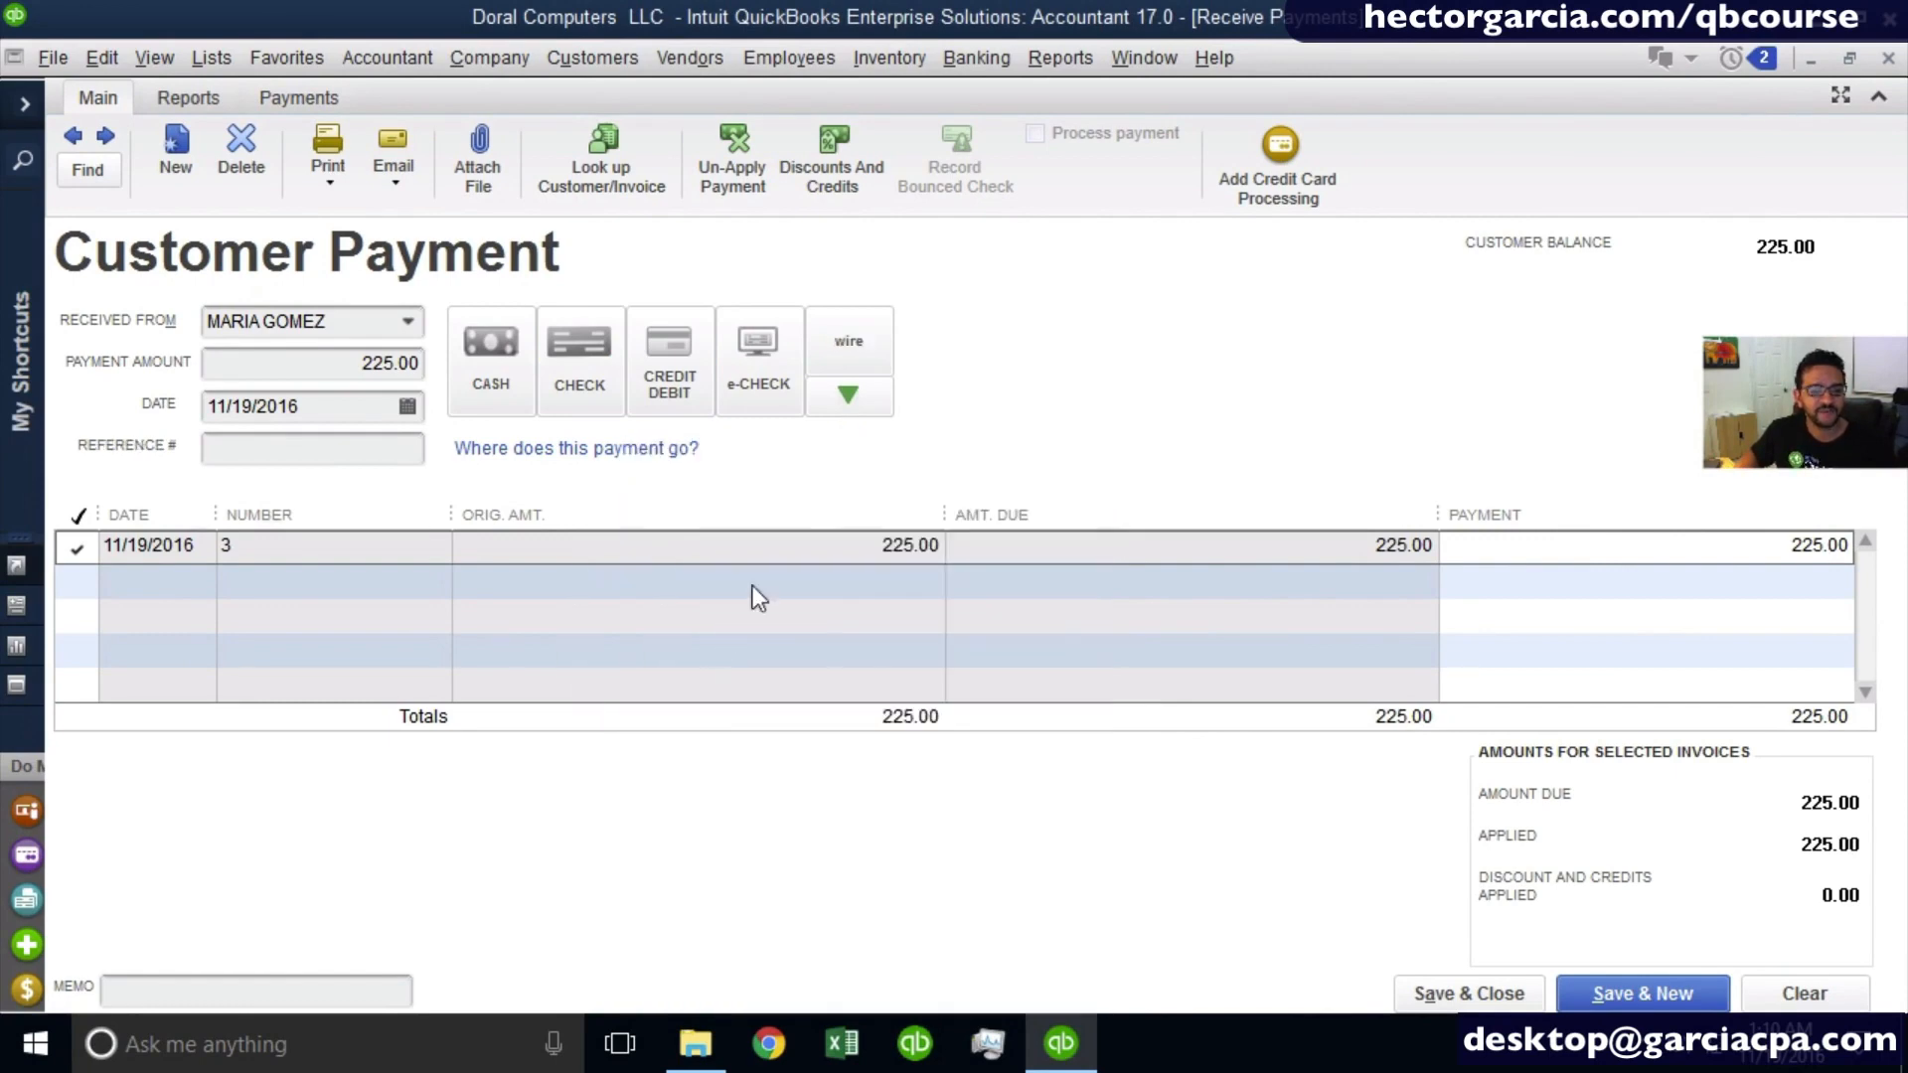
# - Switch the payment method to cash and then to check, and enter 45454 as the check number
pyautogui.click(487, 383)
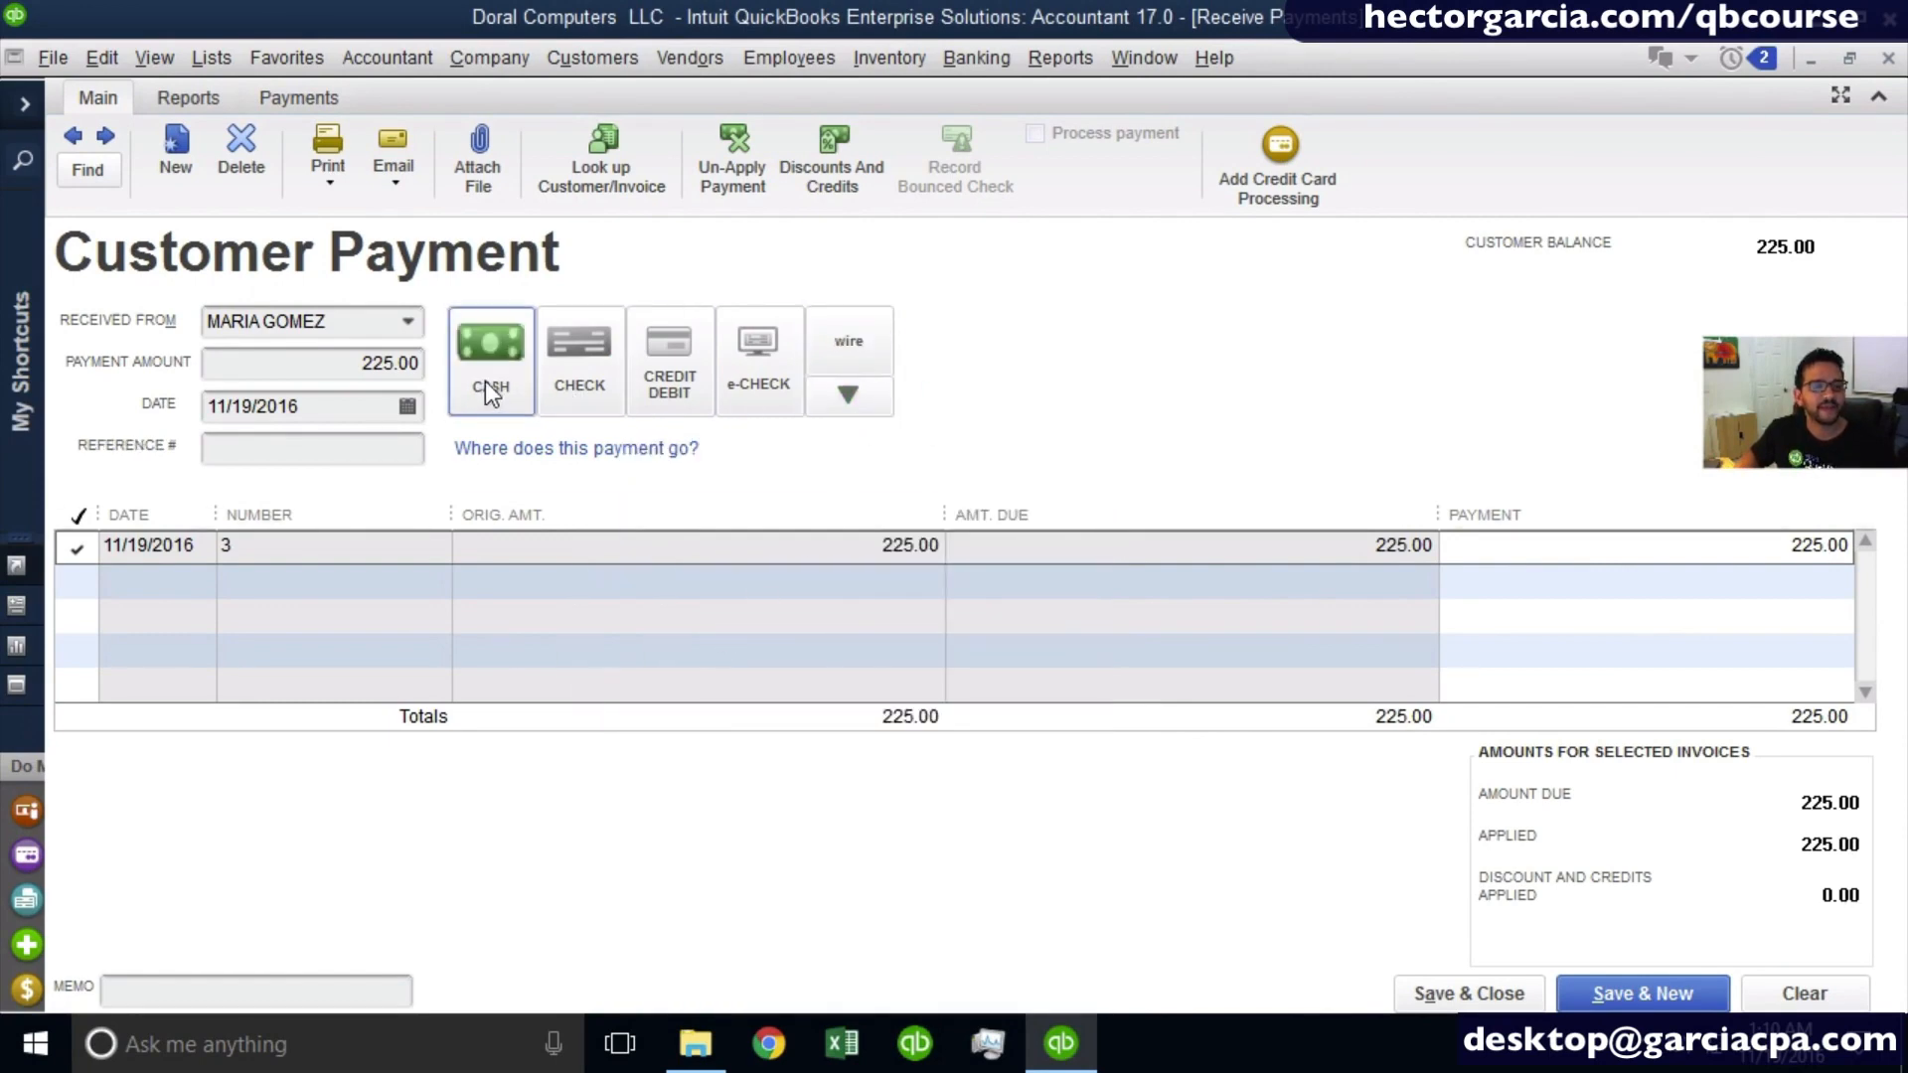
pyautogui.click(580, 379)
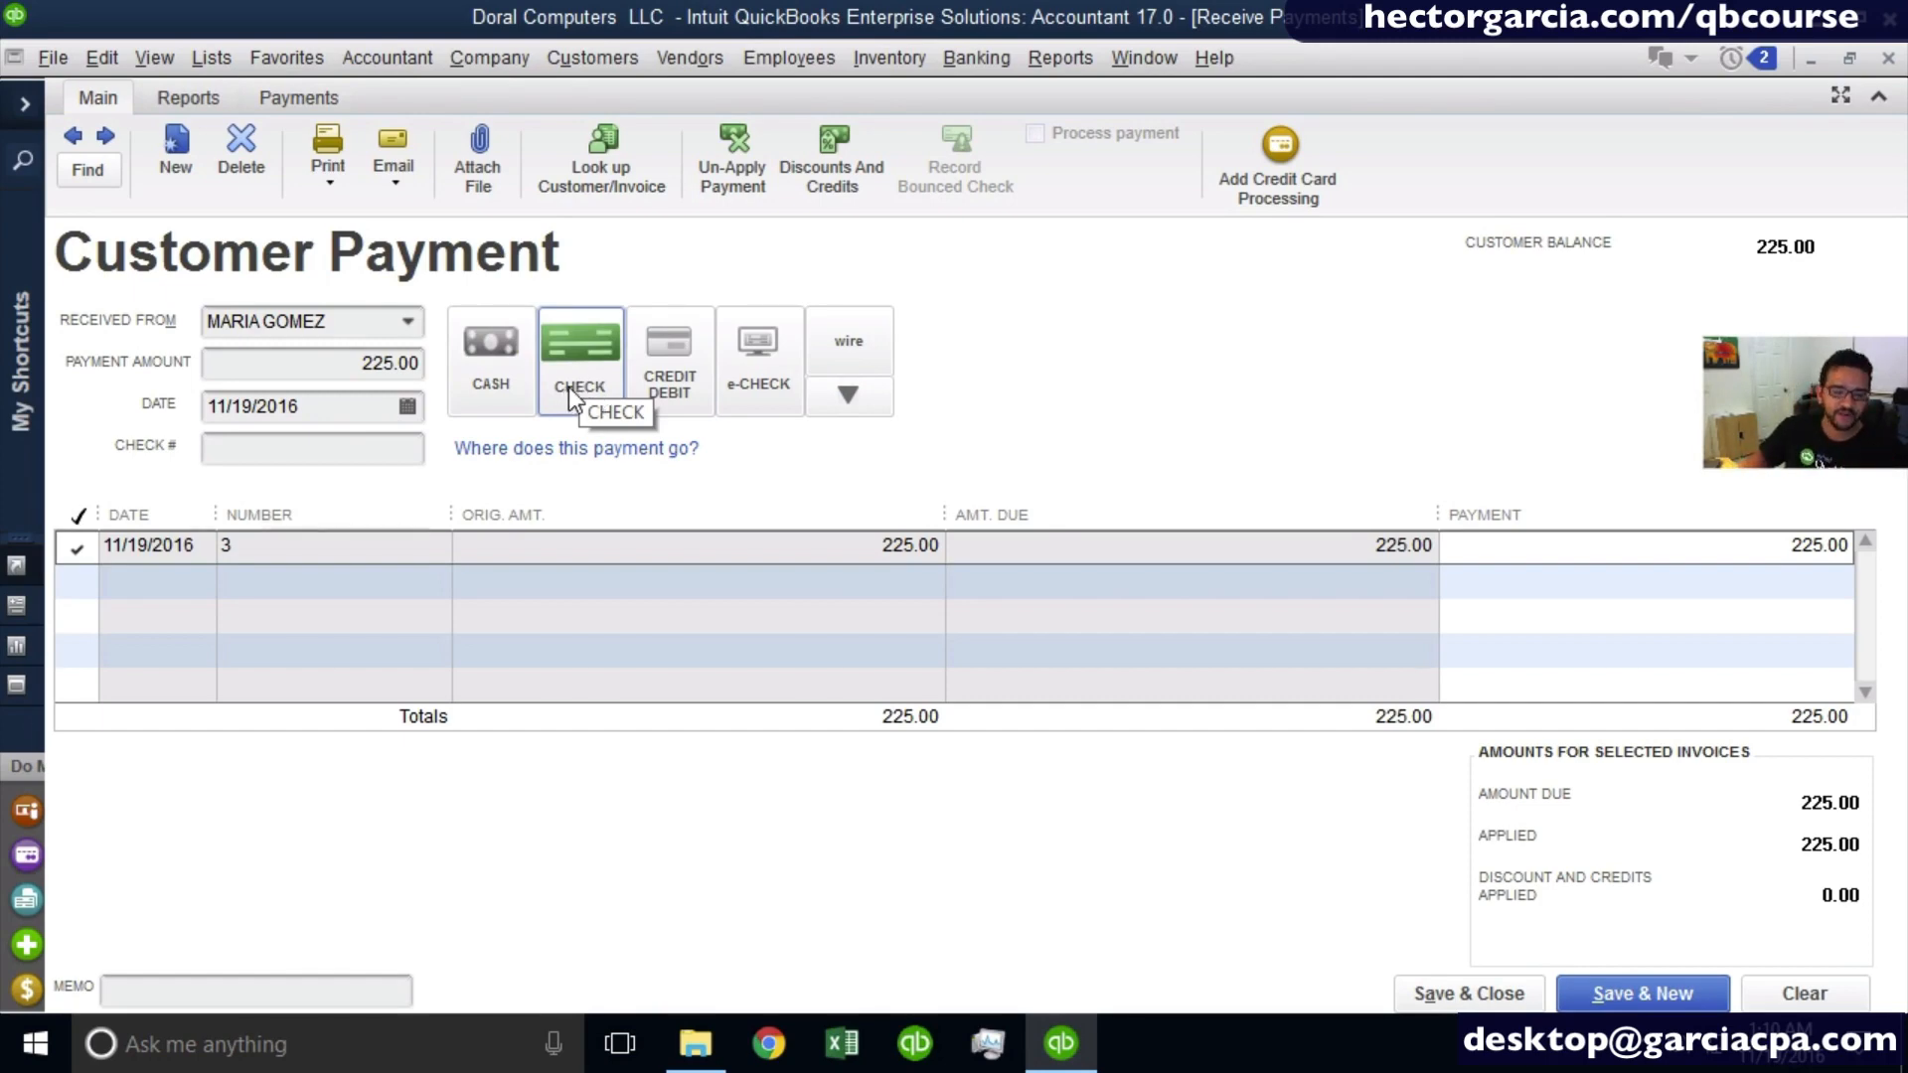
pyautogui.click(271, 446)
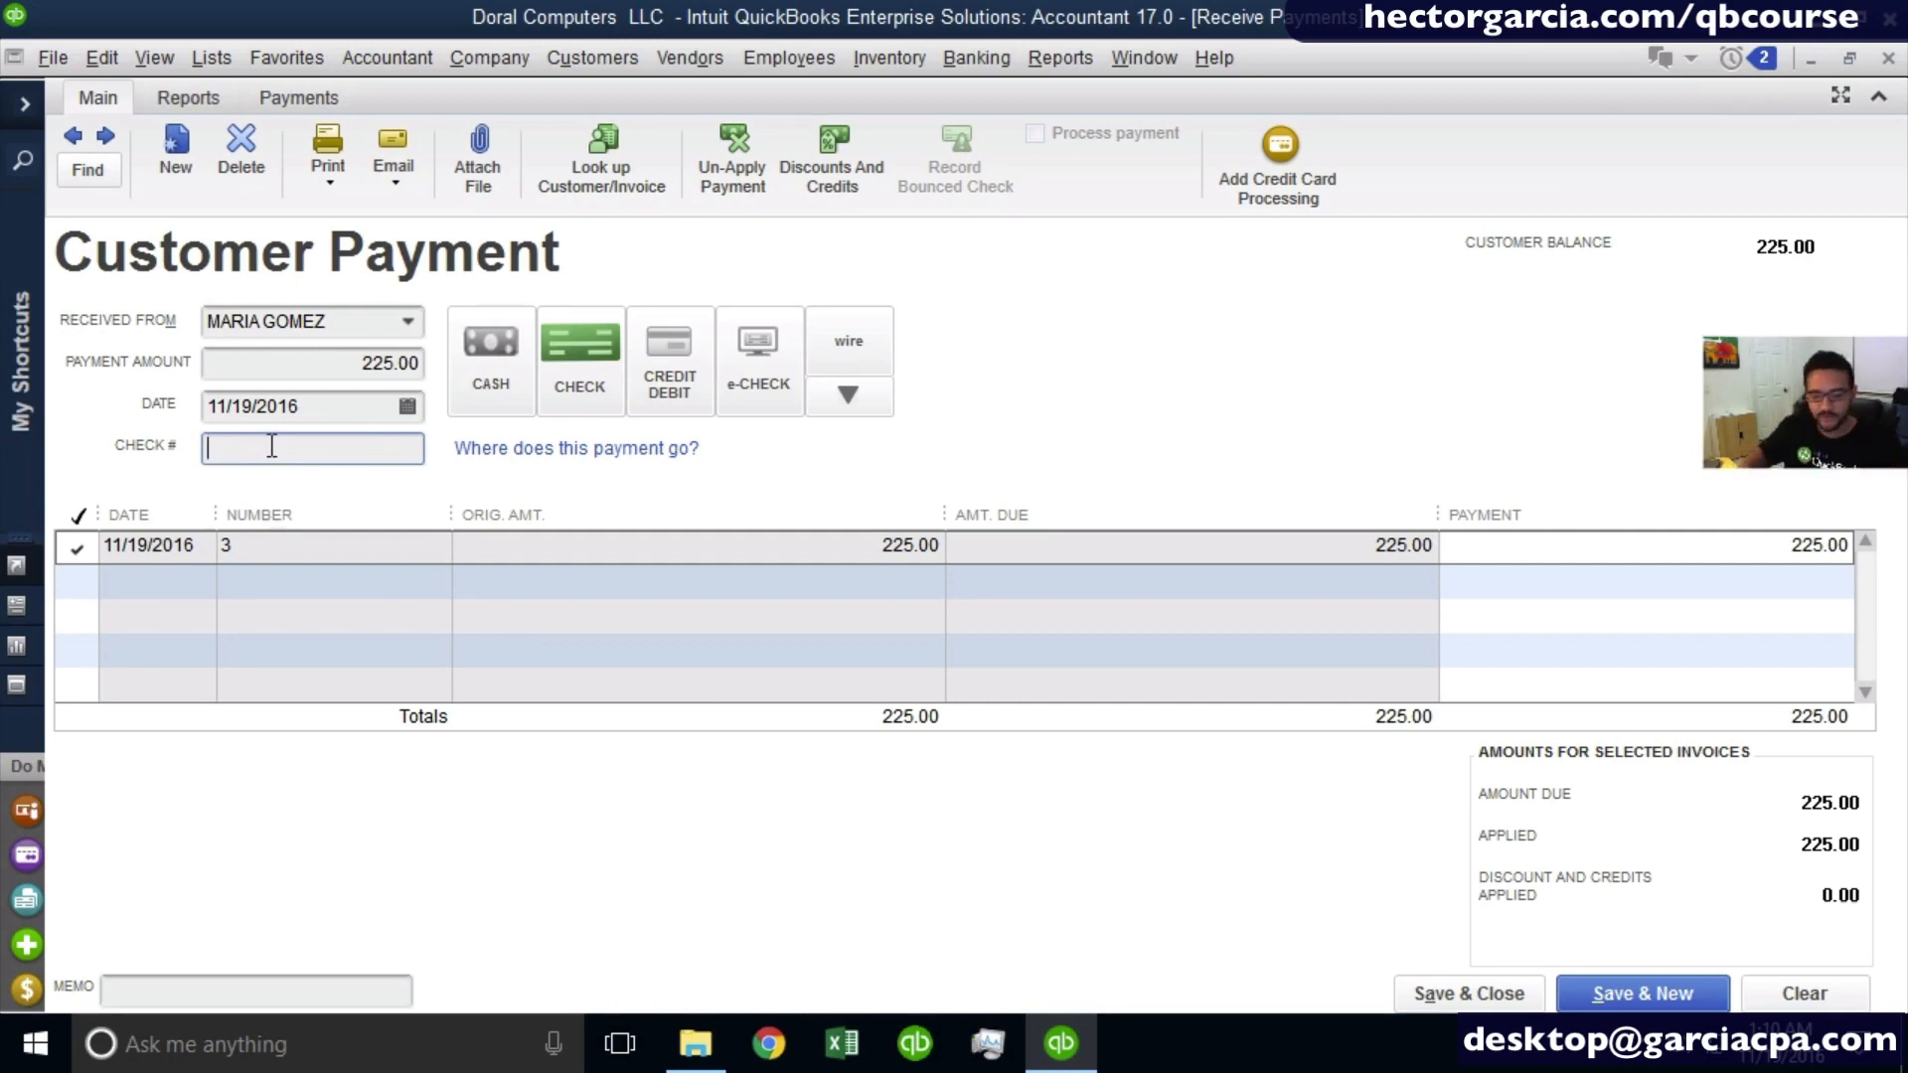
pyautogui.write('45454')
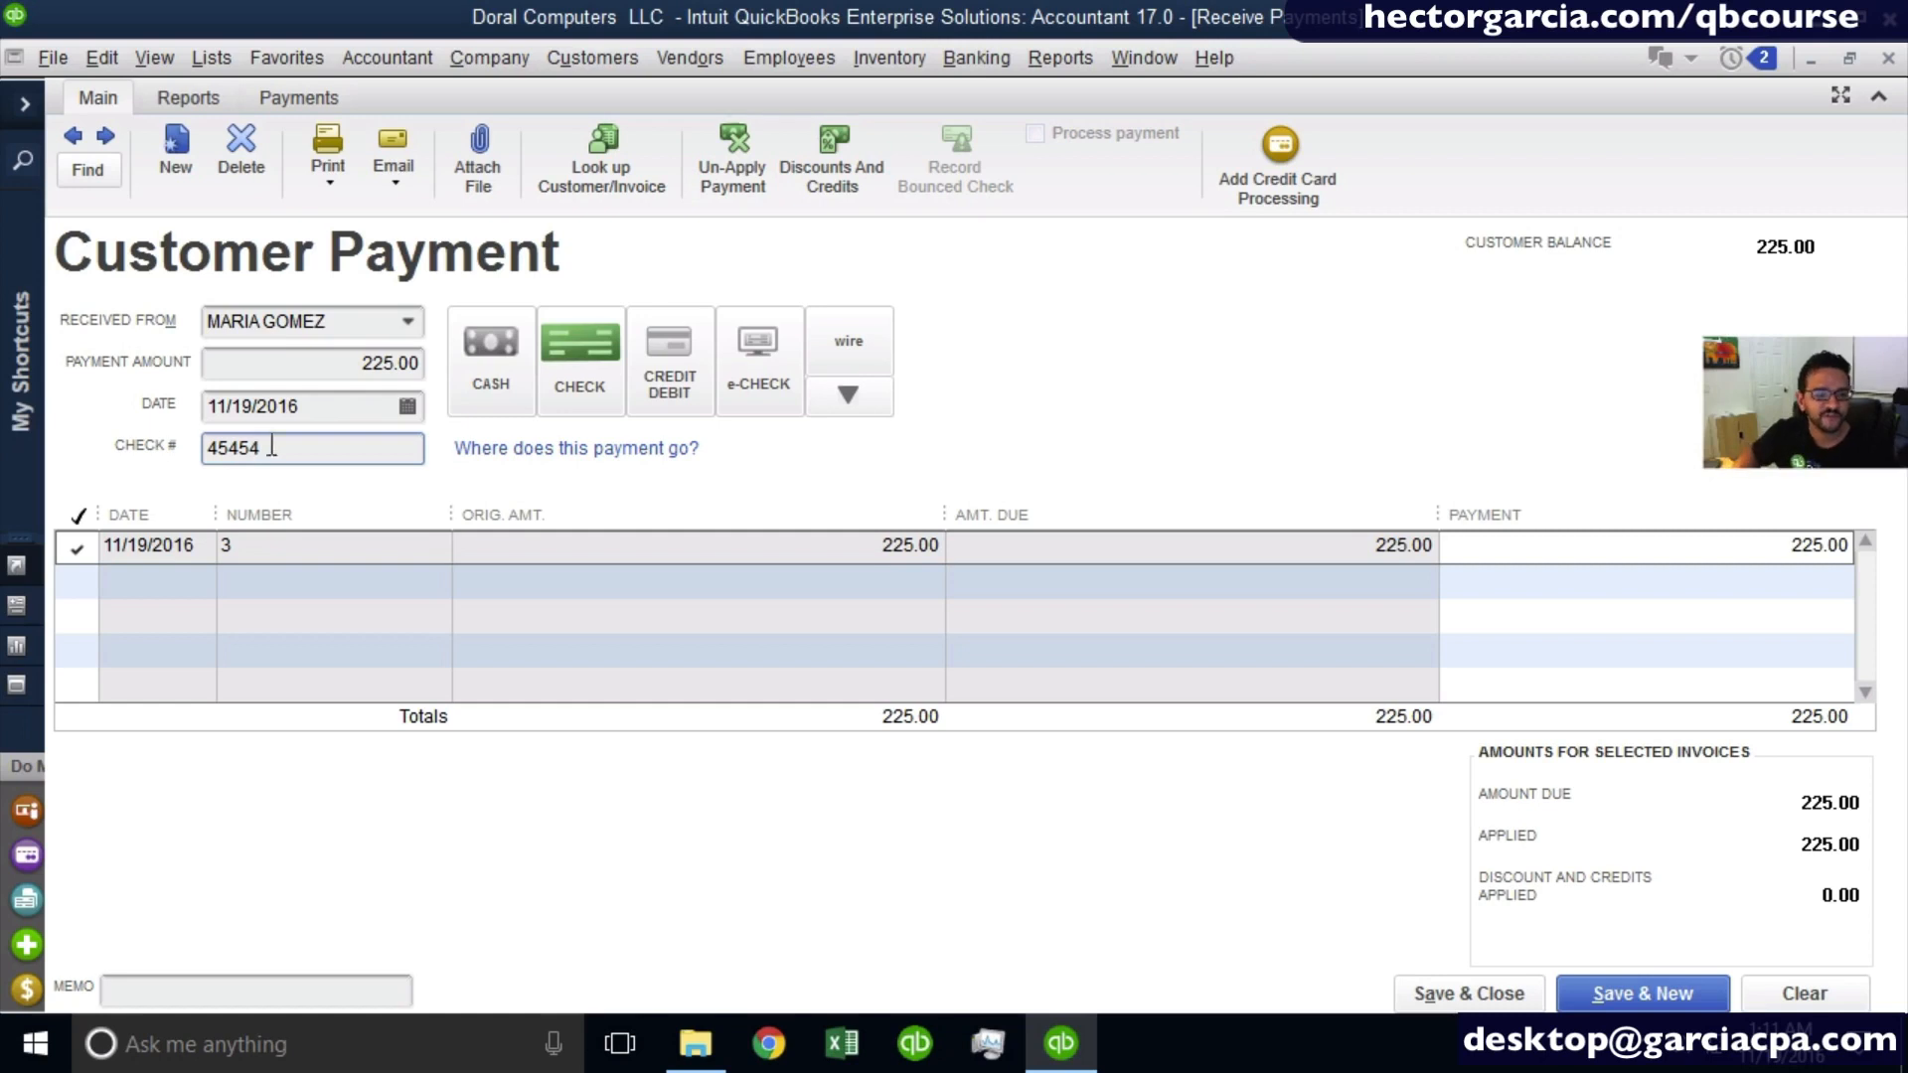
# - Try the cash and Visa payment methods with the same reference number, cancelling the card information without entering any
pyautogui.moveTo(270, 451); pyautogui.dragTo(49, 453)
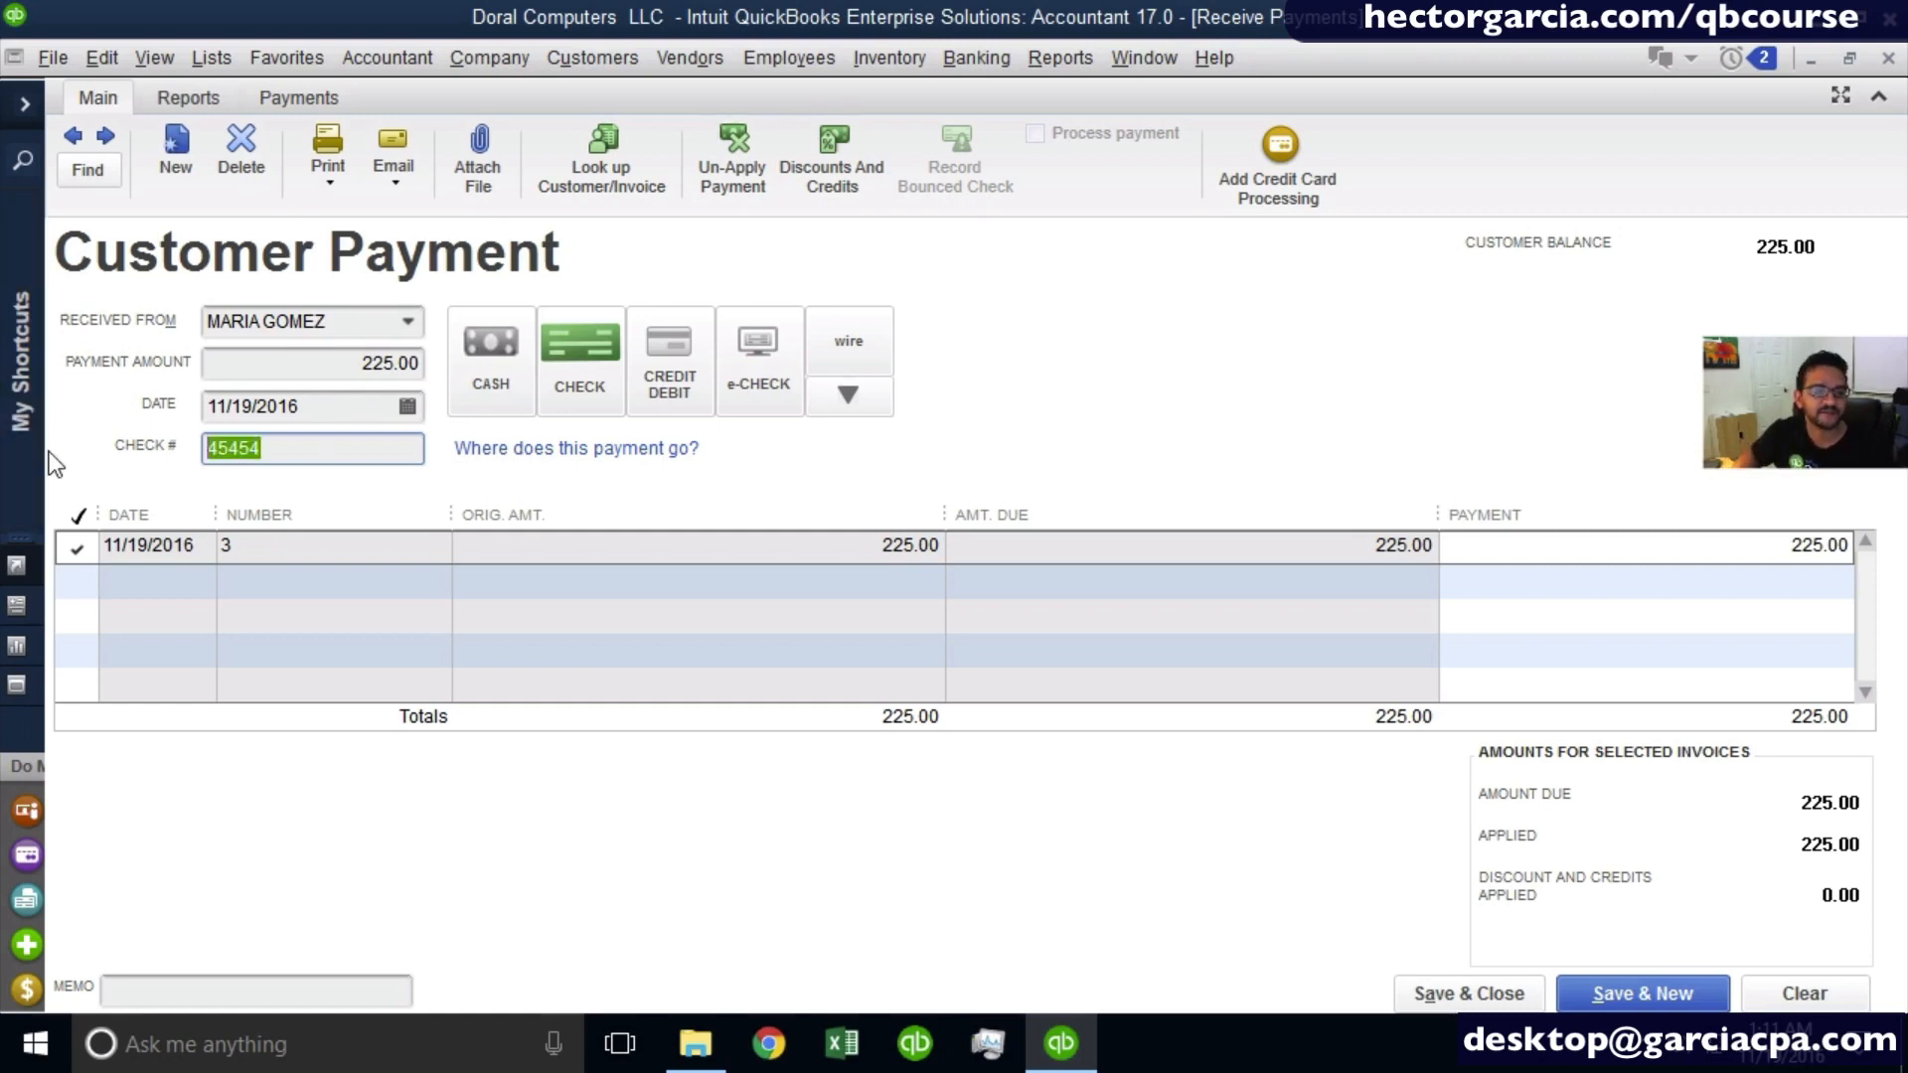
pyautogui.click(471, 377)
pyautogui.click(302, 449)
pyautogui.moveTo(302, 449); pyautogui.dragTo(14, 443)
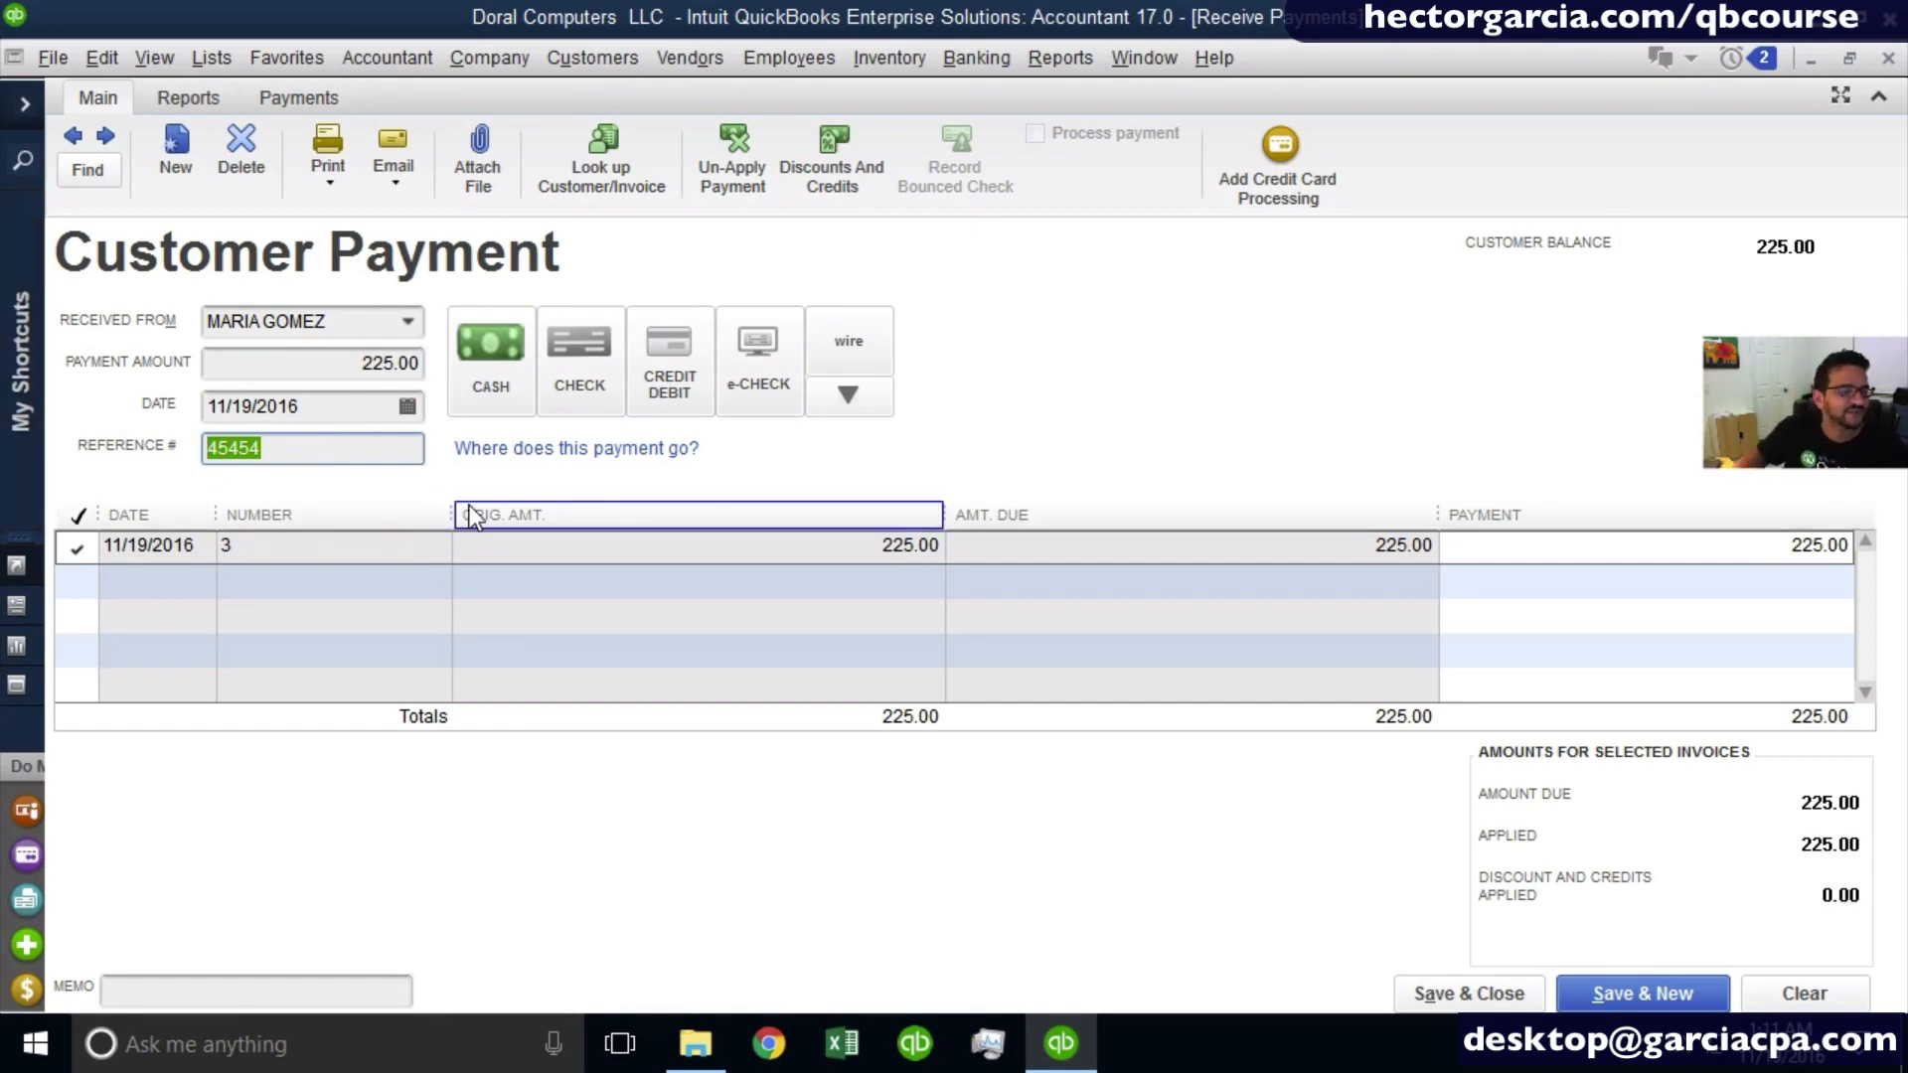
pyautogui.click(660, 347)
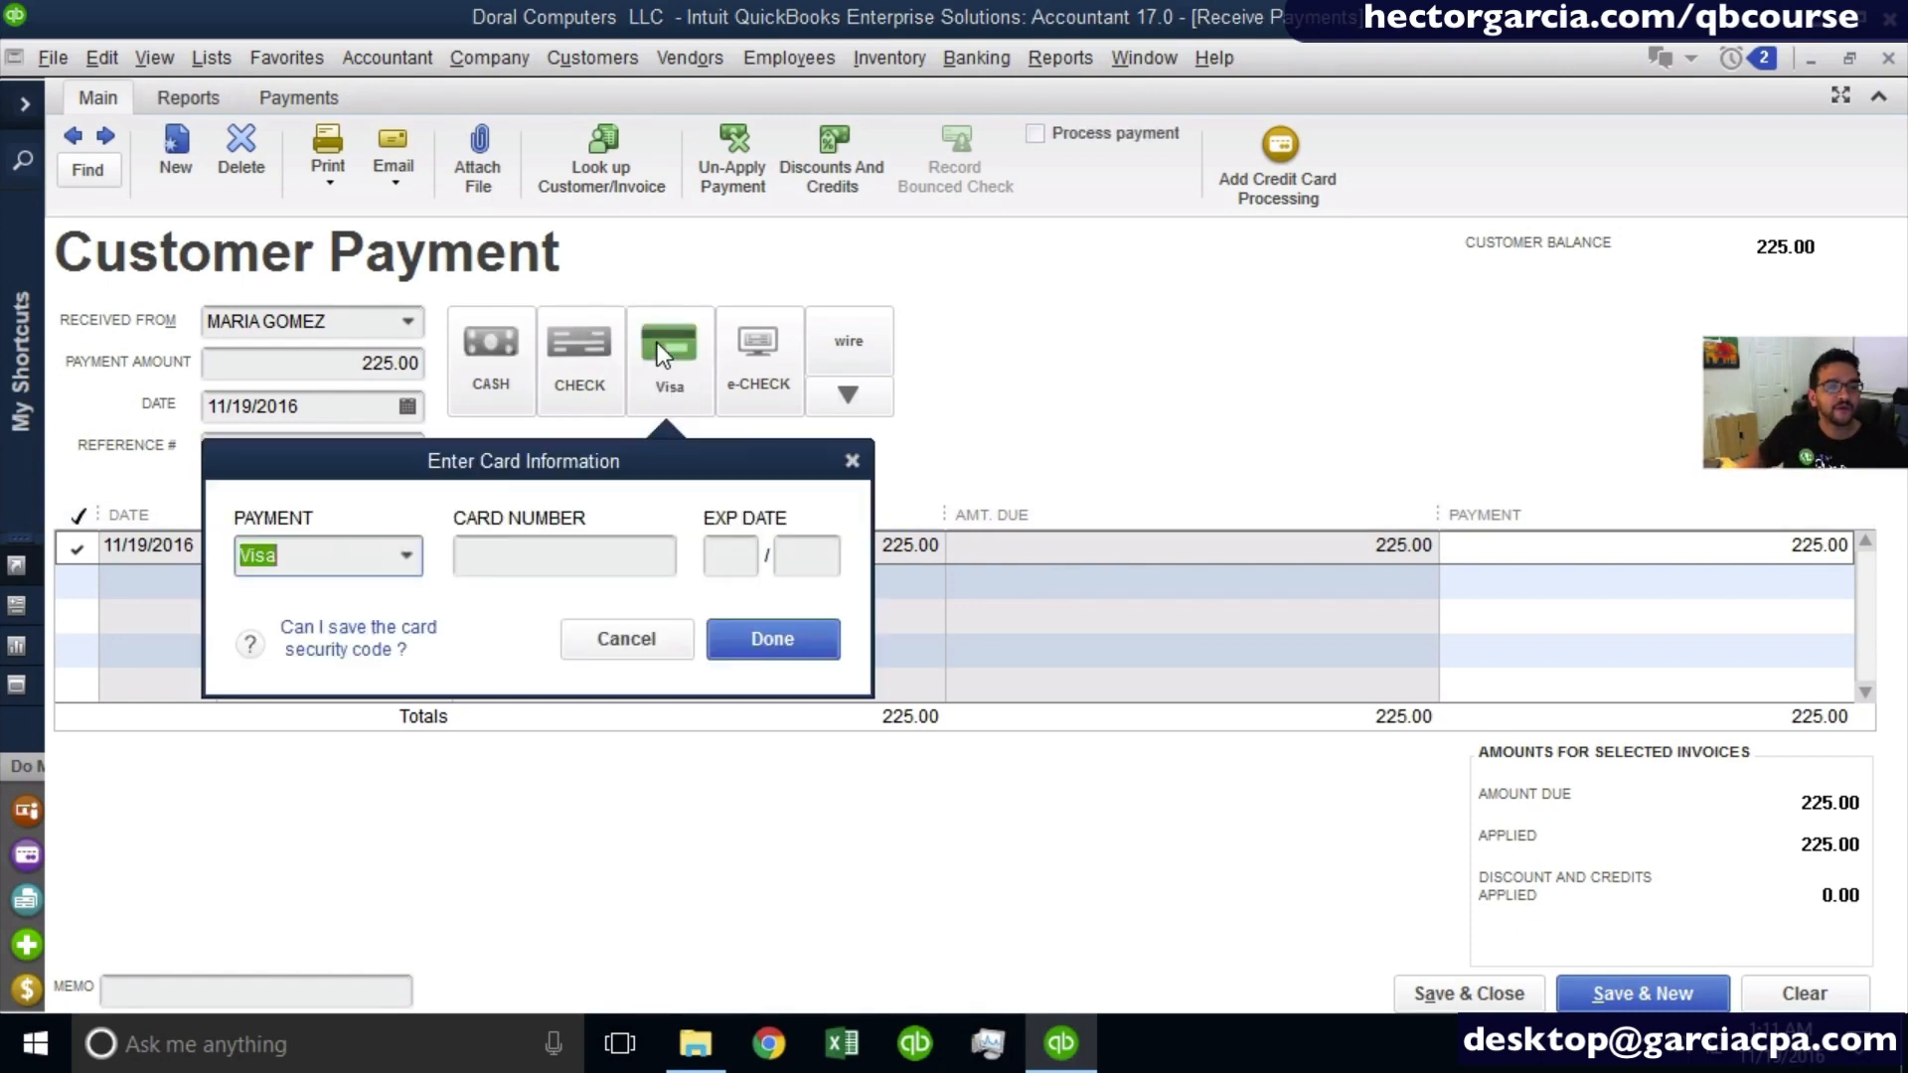
pyautogui.click(525, 556)
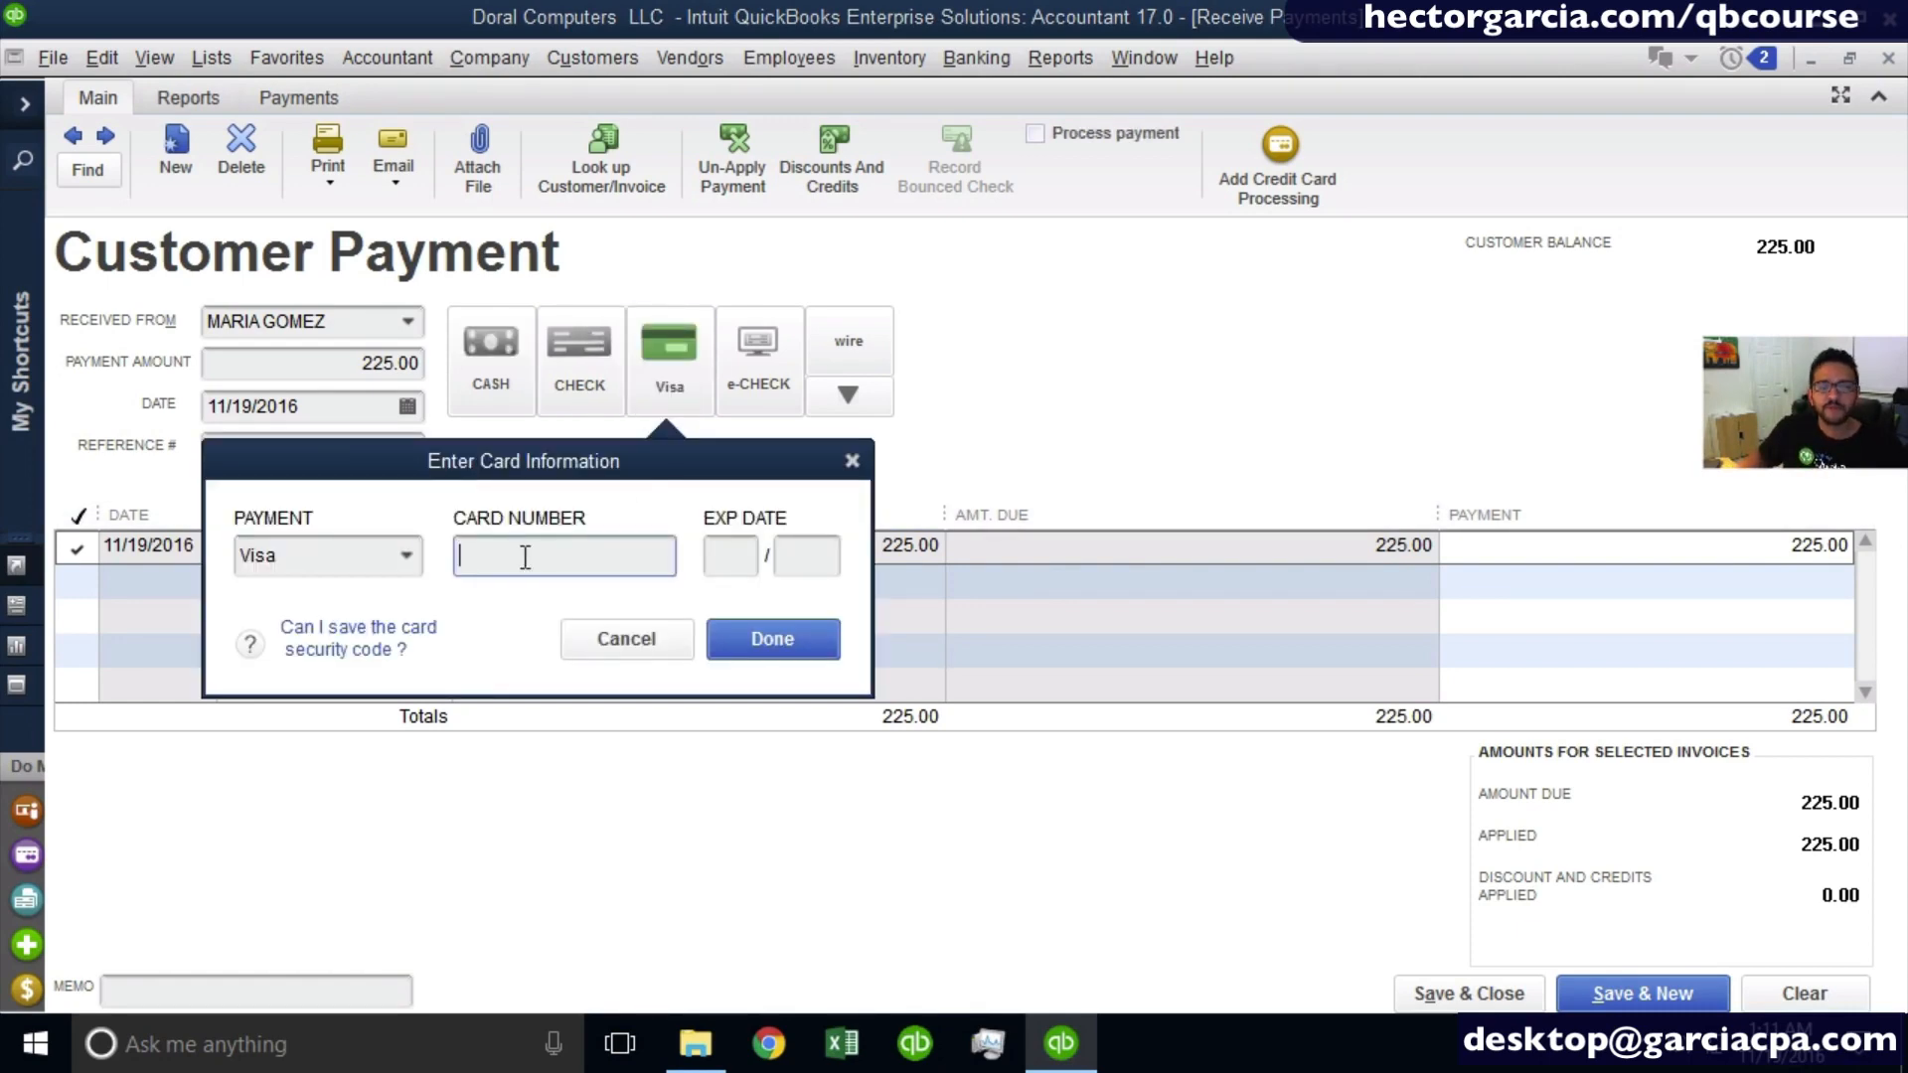
pyautogui.click(627, 639)
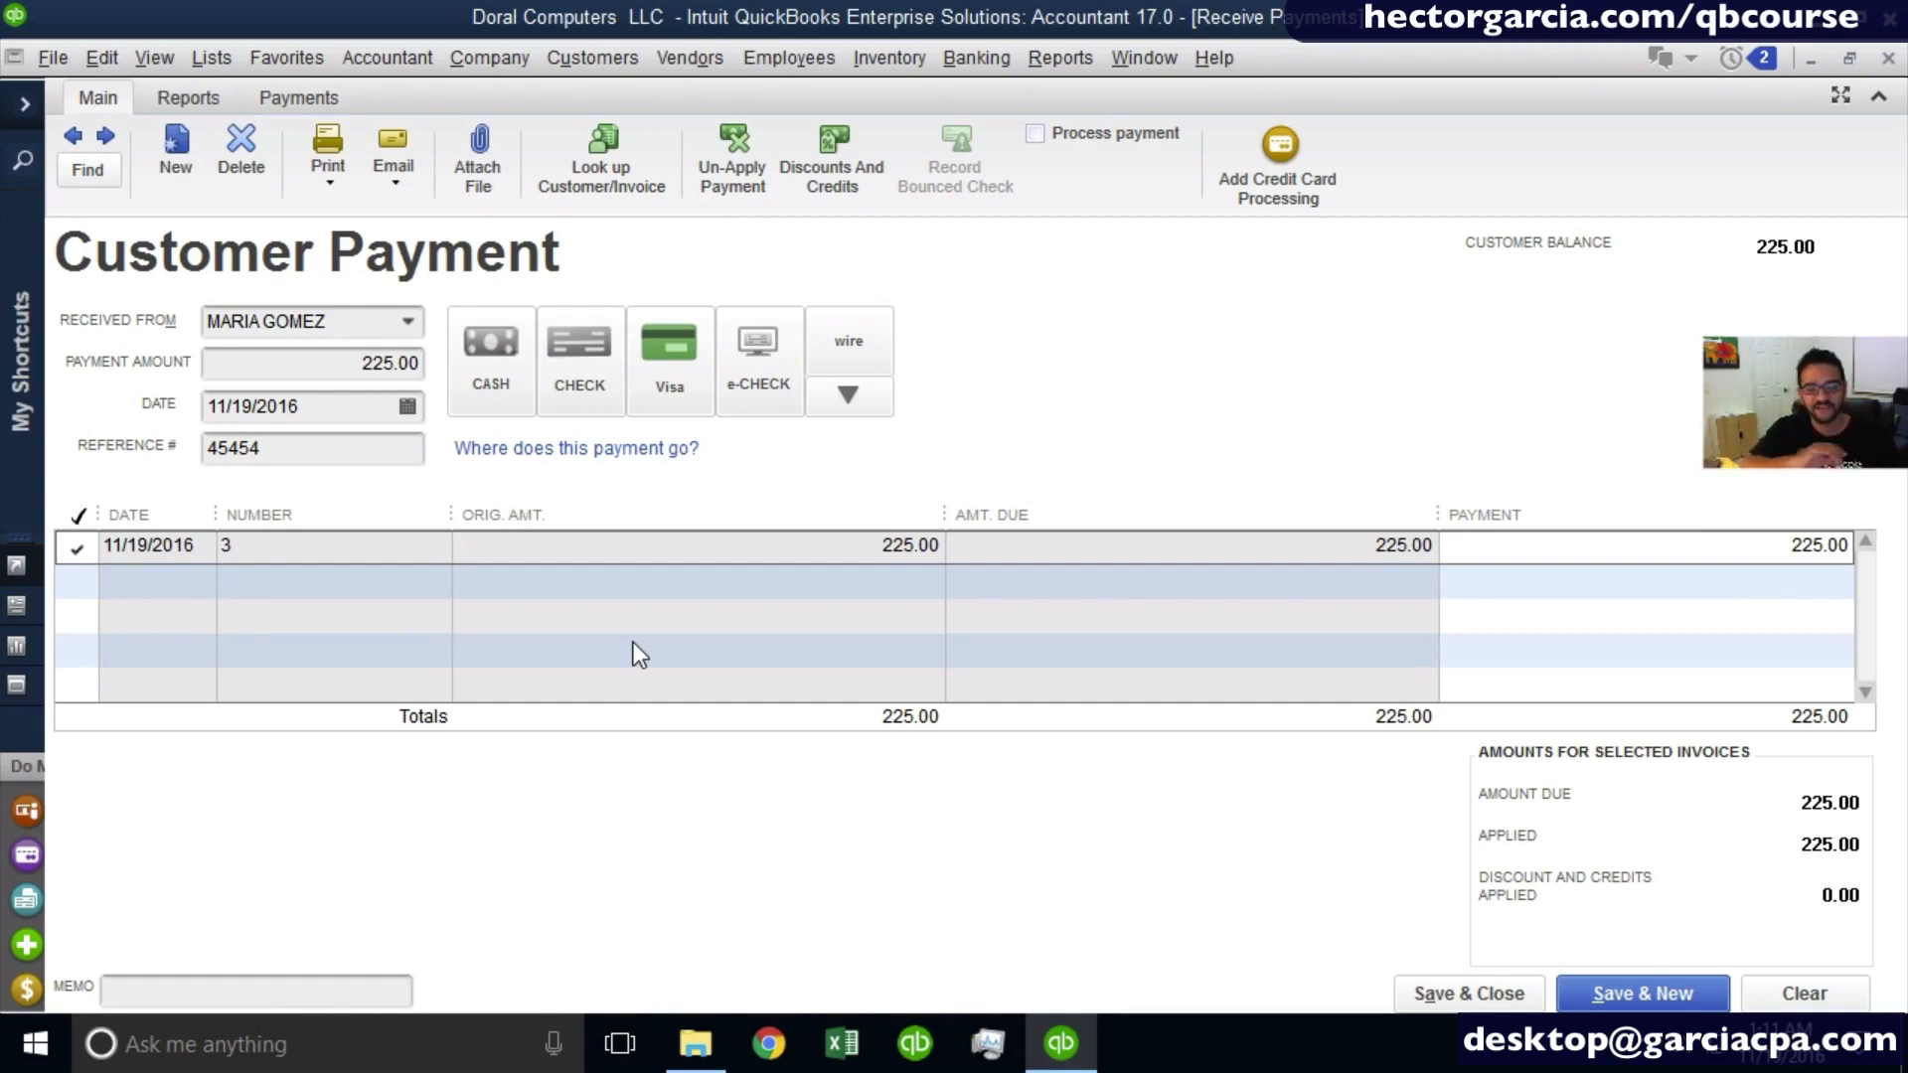
# - Set the payment method back to check, then save and close the 225.00 customer payment
pyautogui.click(592, 368)
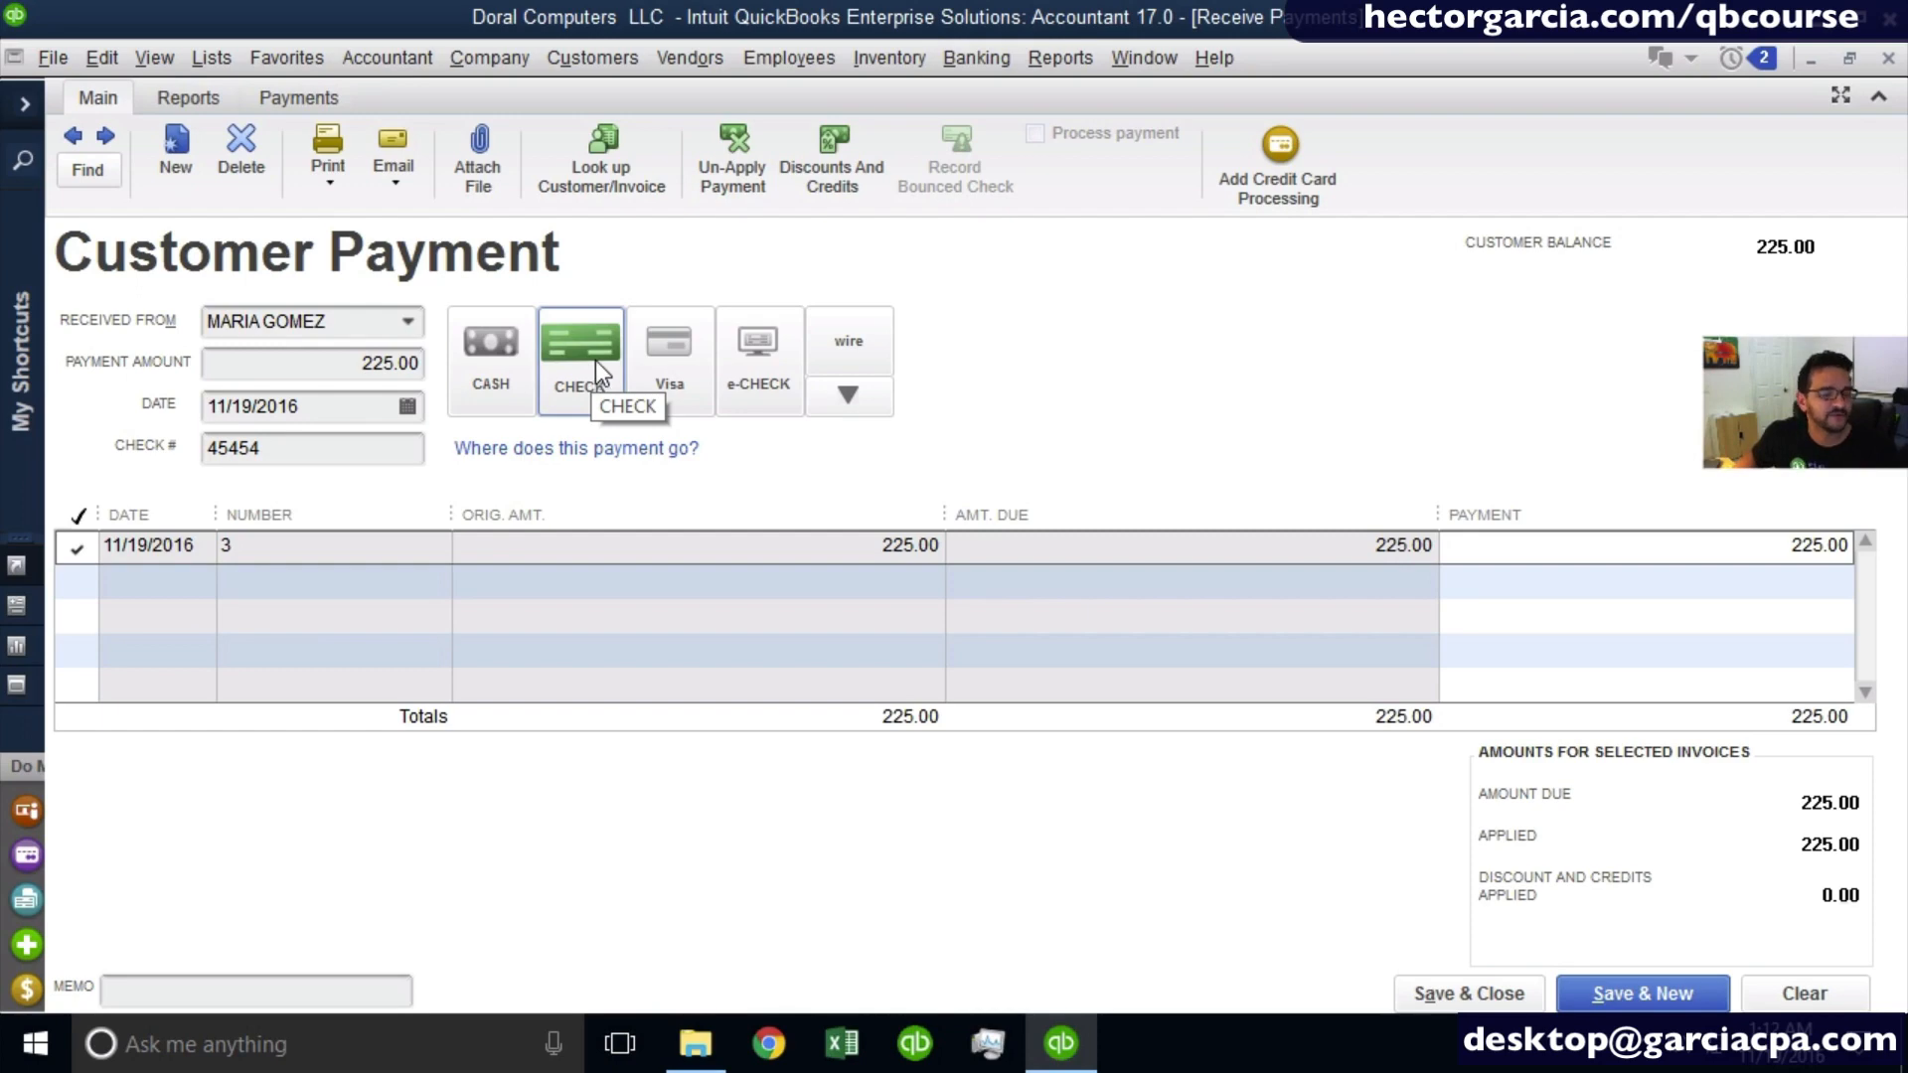
pyautogui.click(334, 365)
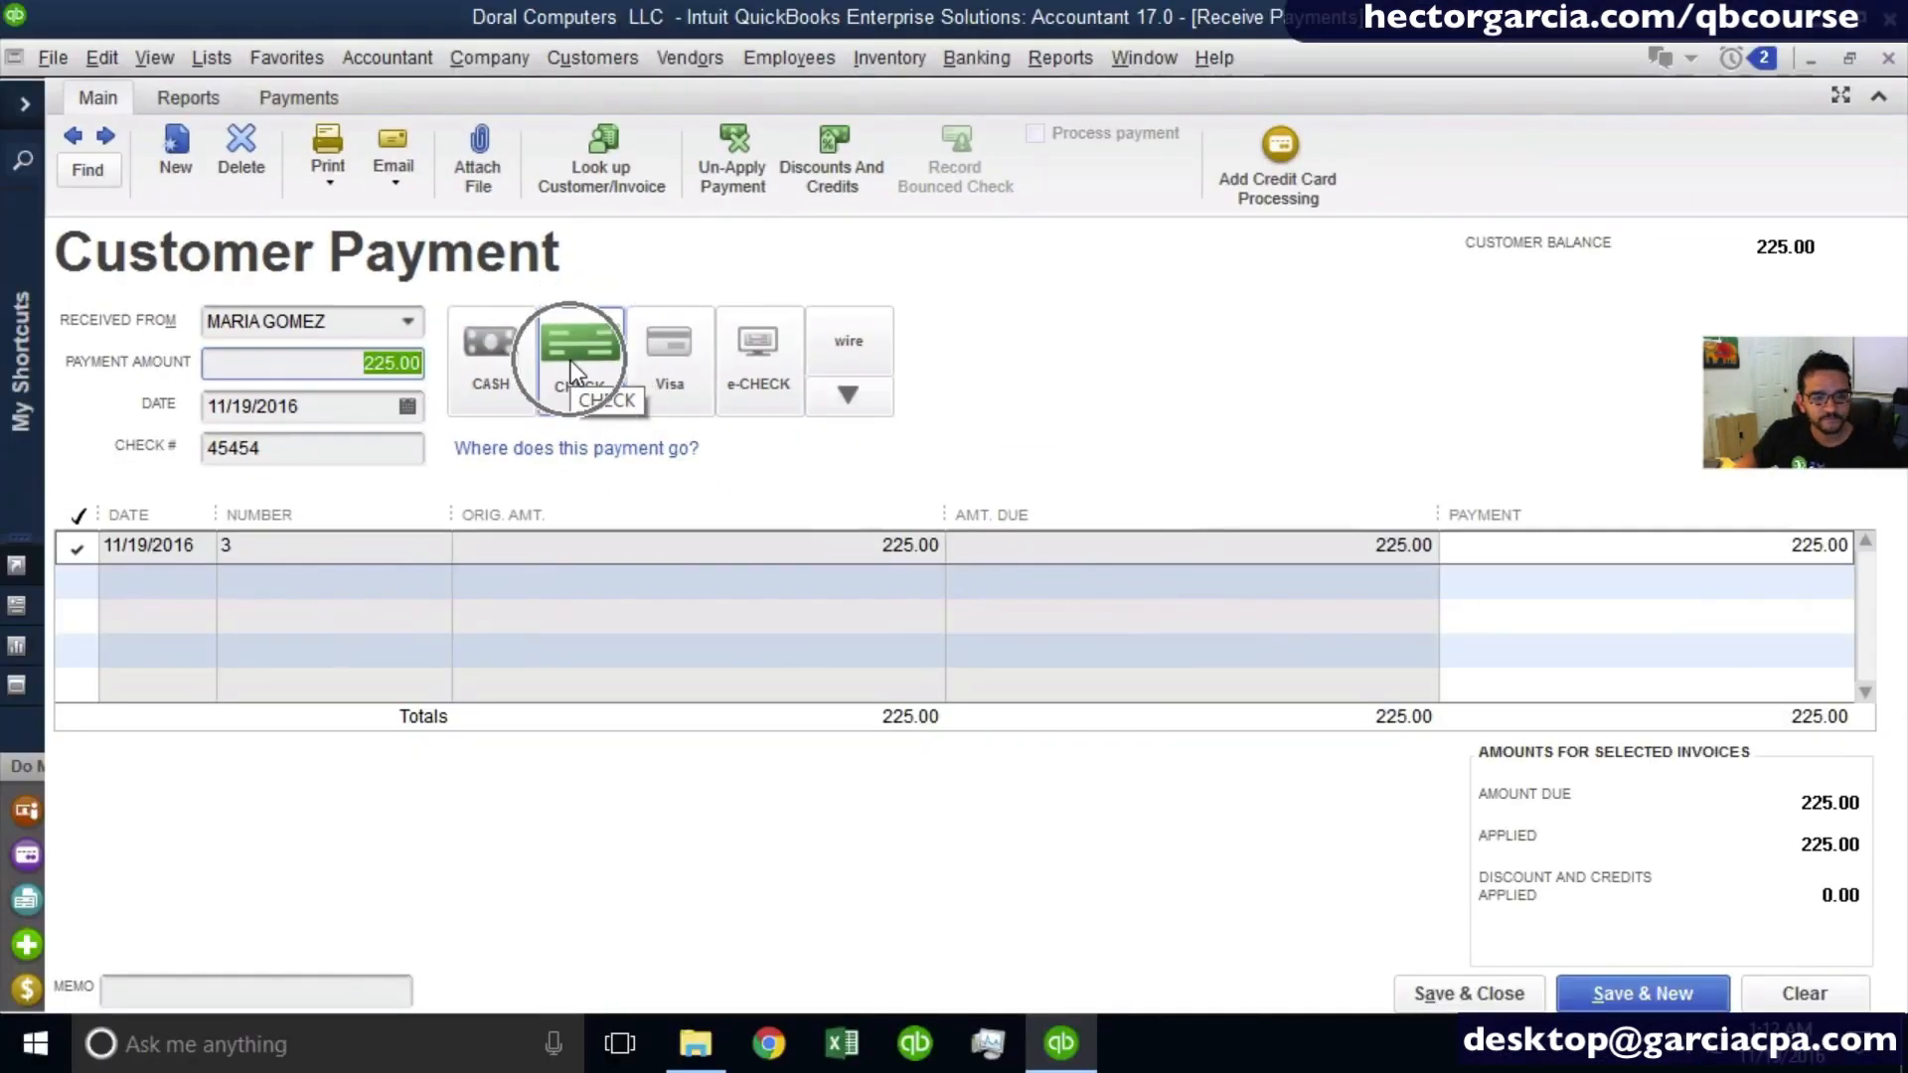
pyautogui.click(1439, 986)
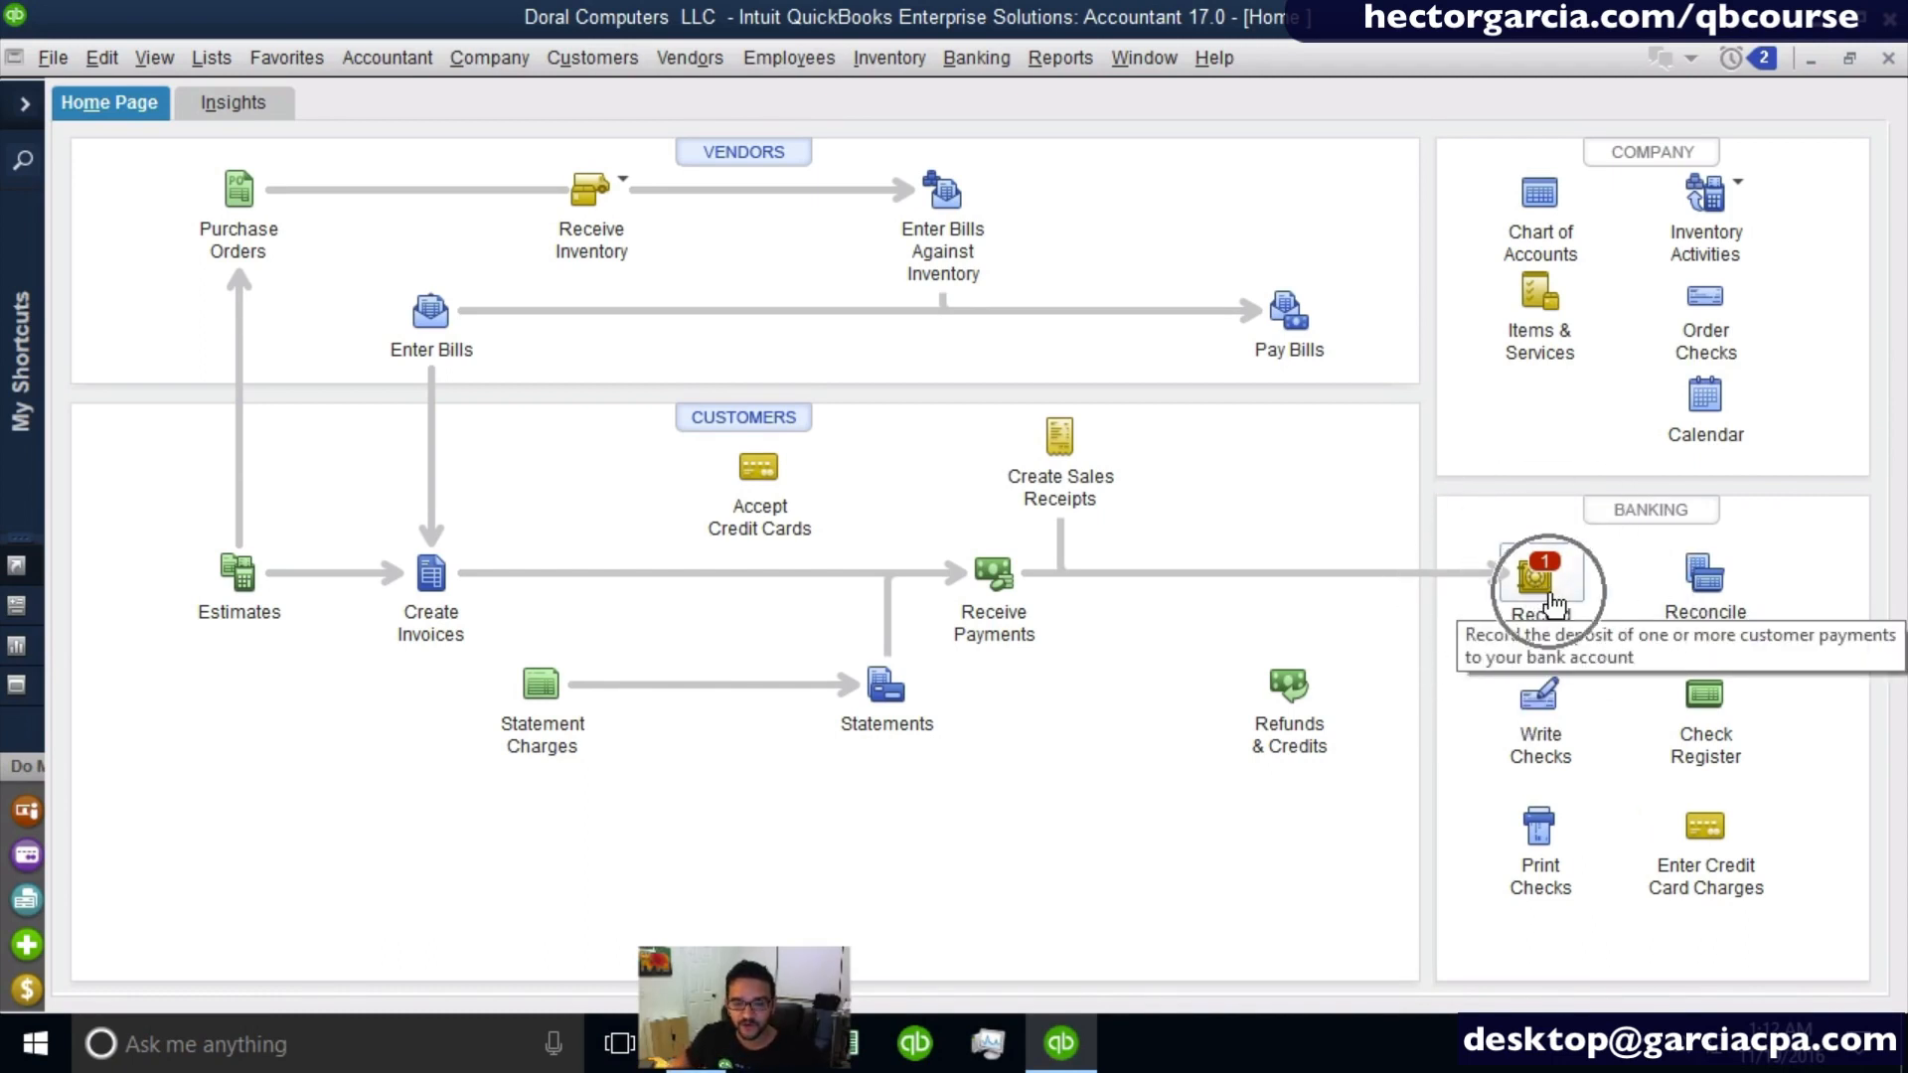
# - View the list of payments waiting to be deposited, then cancel it and close the deposit form without recording anything
pyautogui.click(1553, 602)
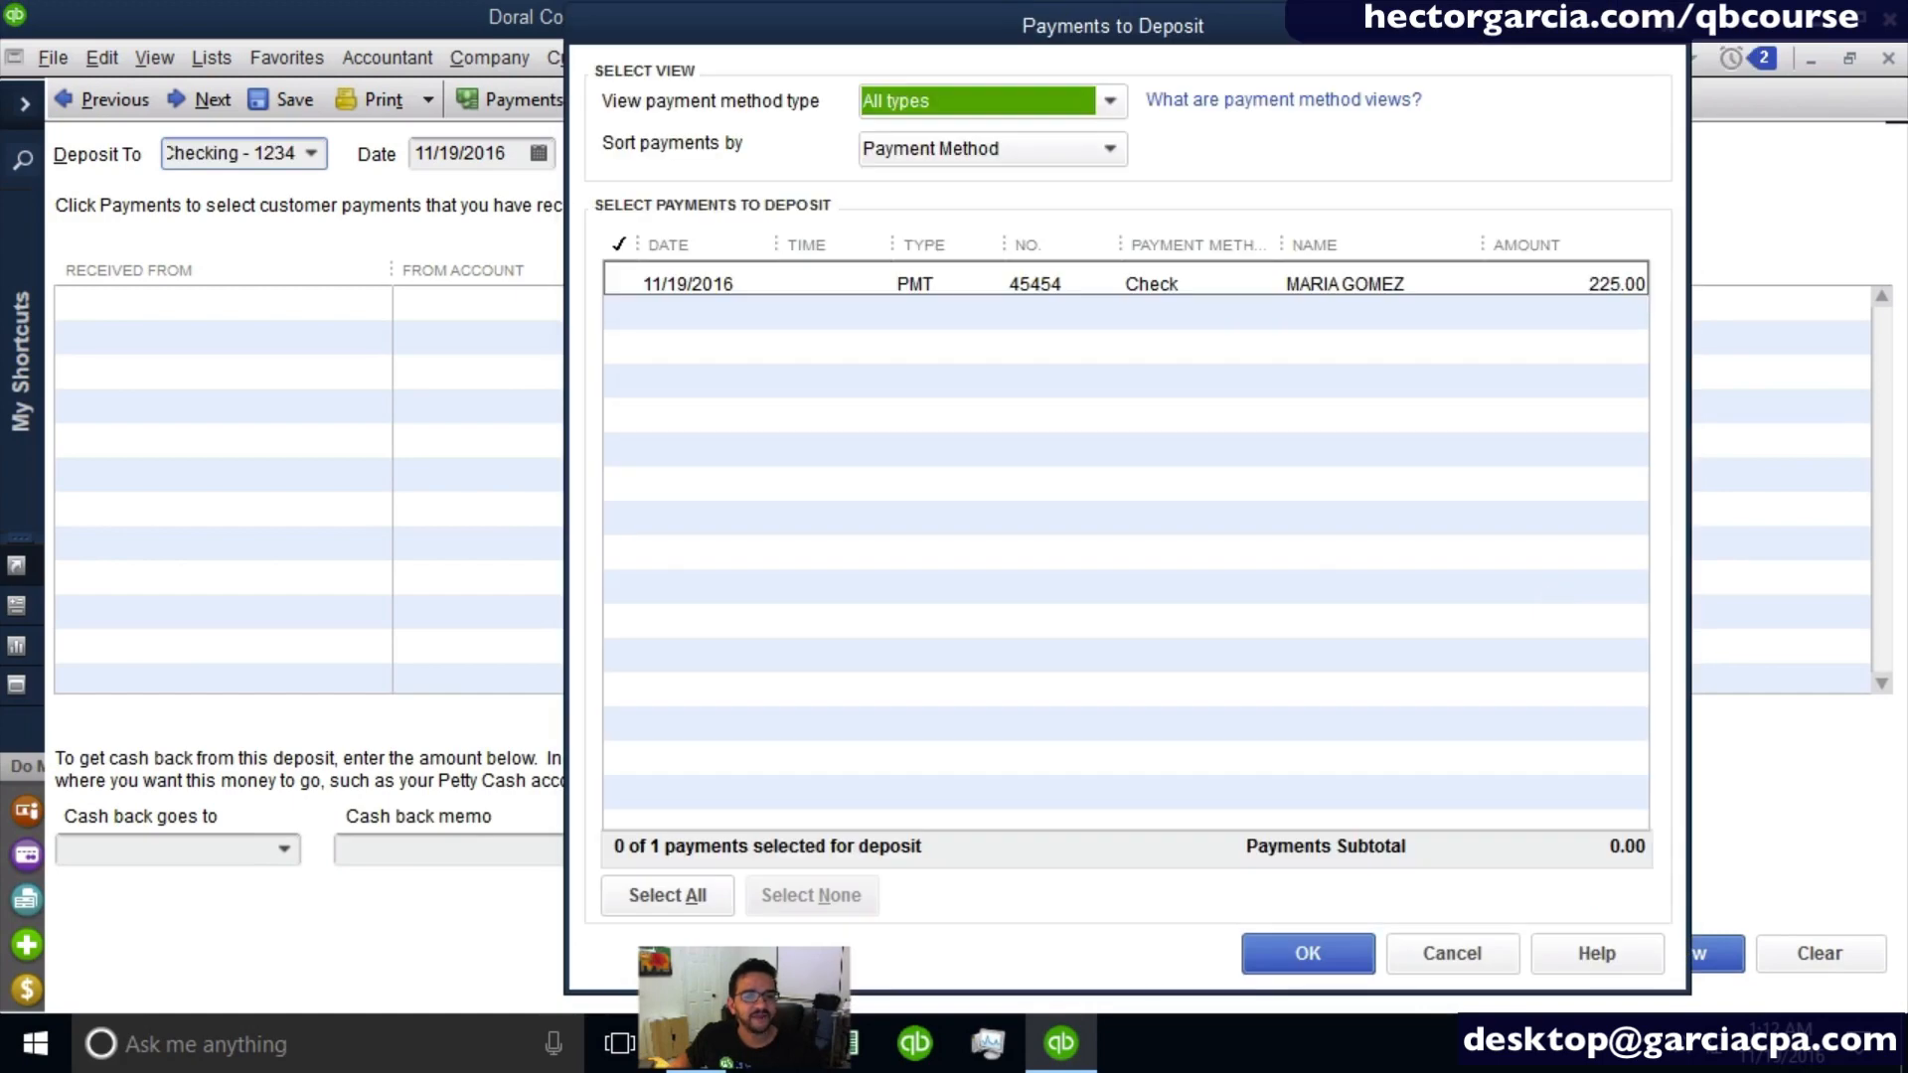
pyautogui.moveTo(1017, 21); pyautogui.dragTo(964, 26)
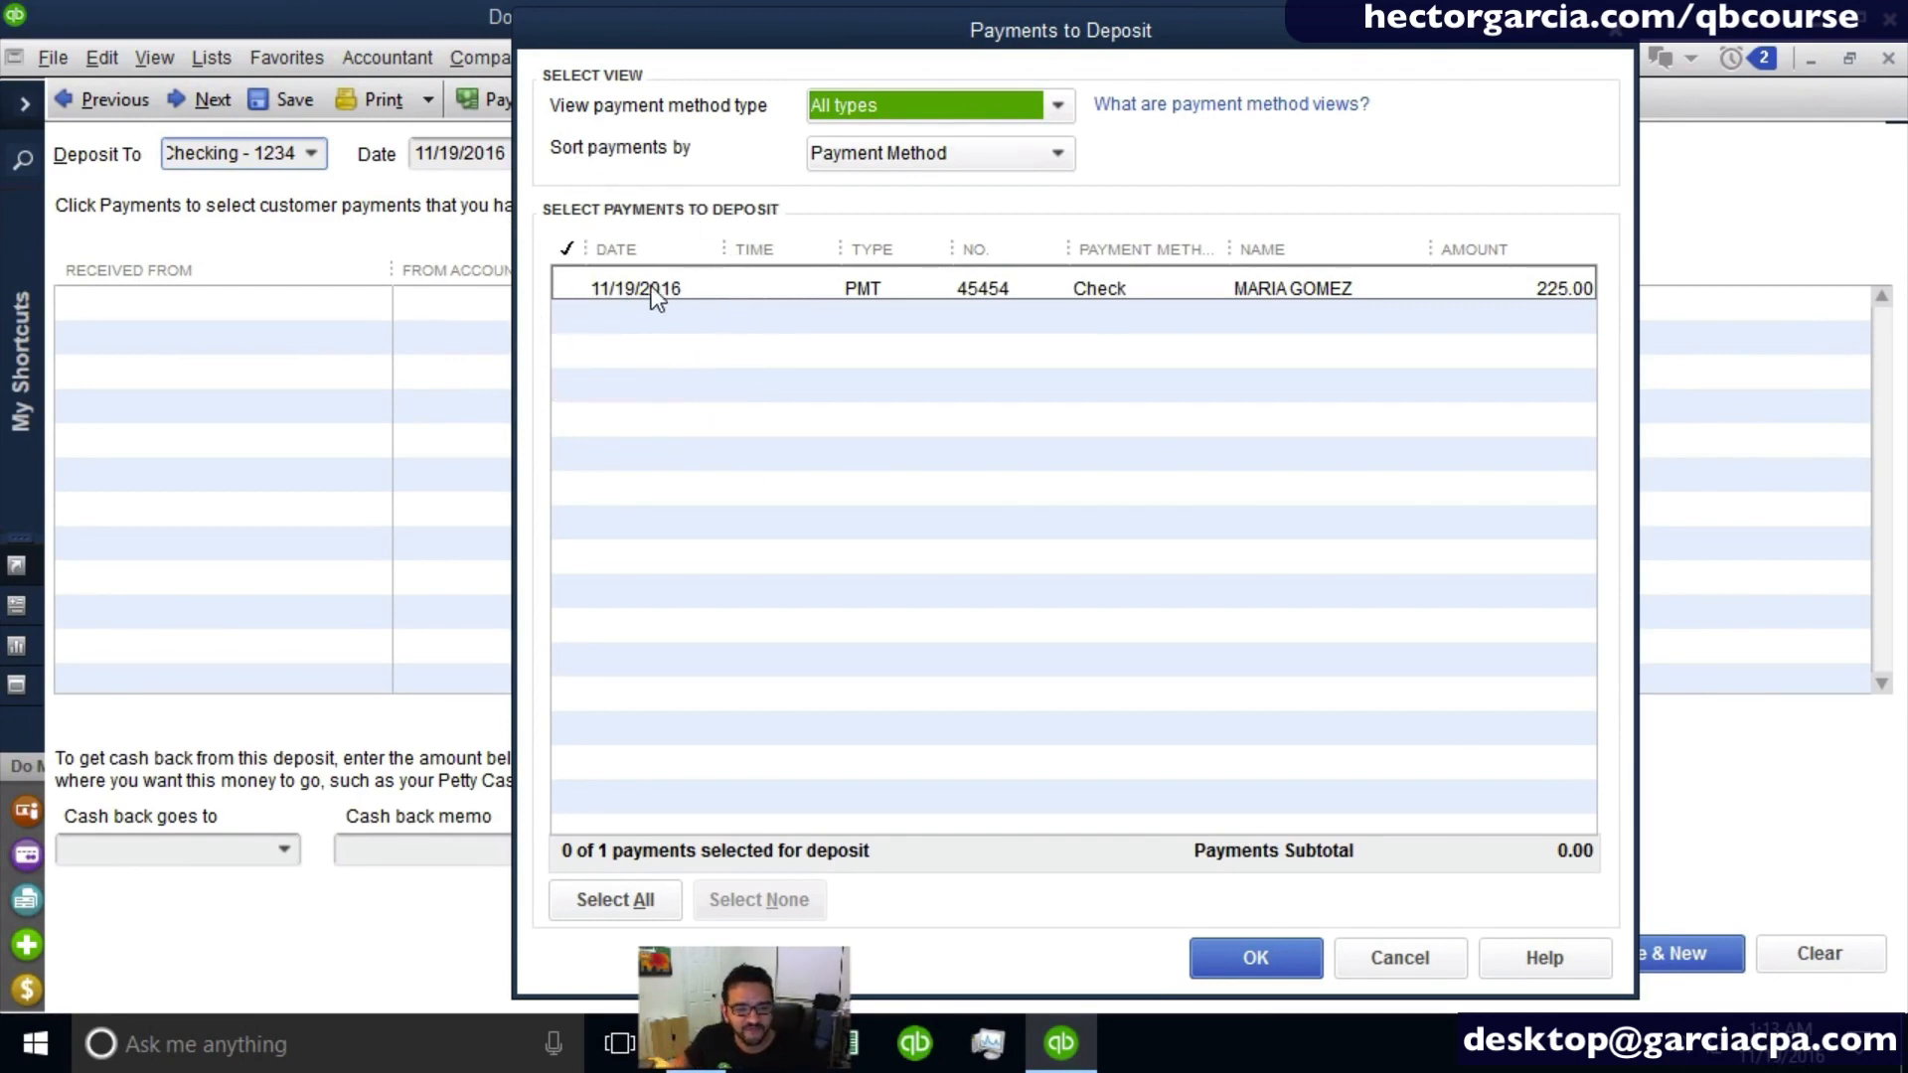
pyautogui.click(1378, 955)
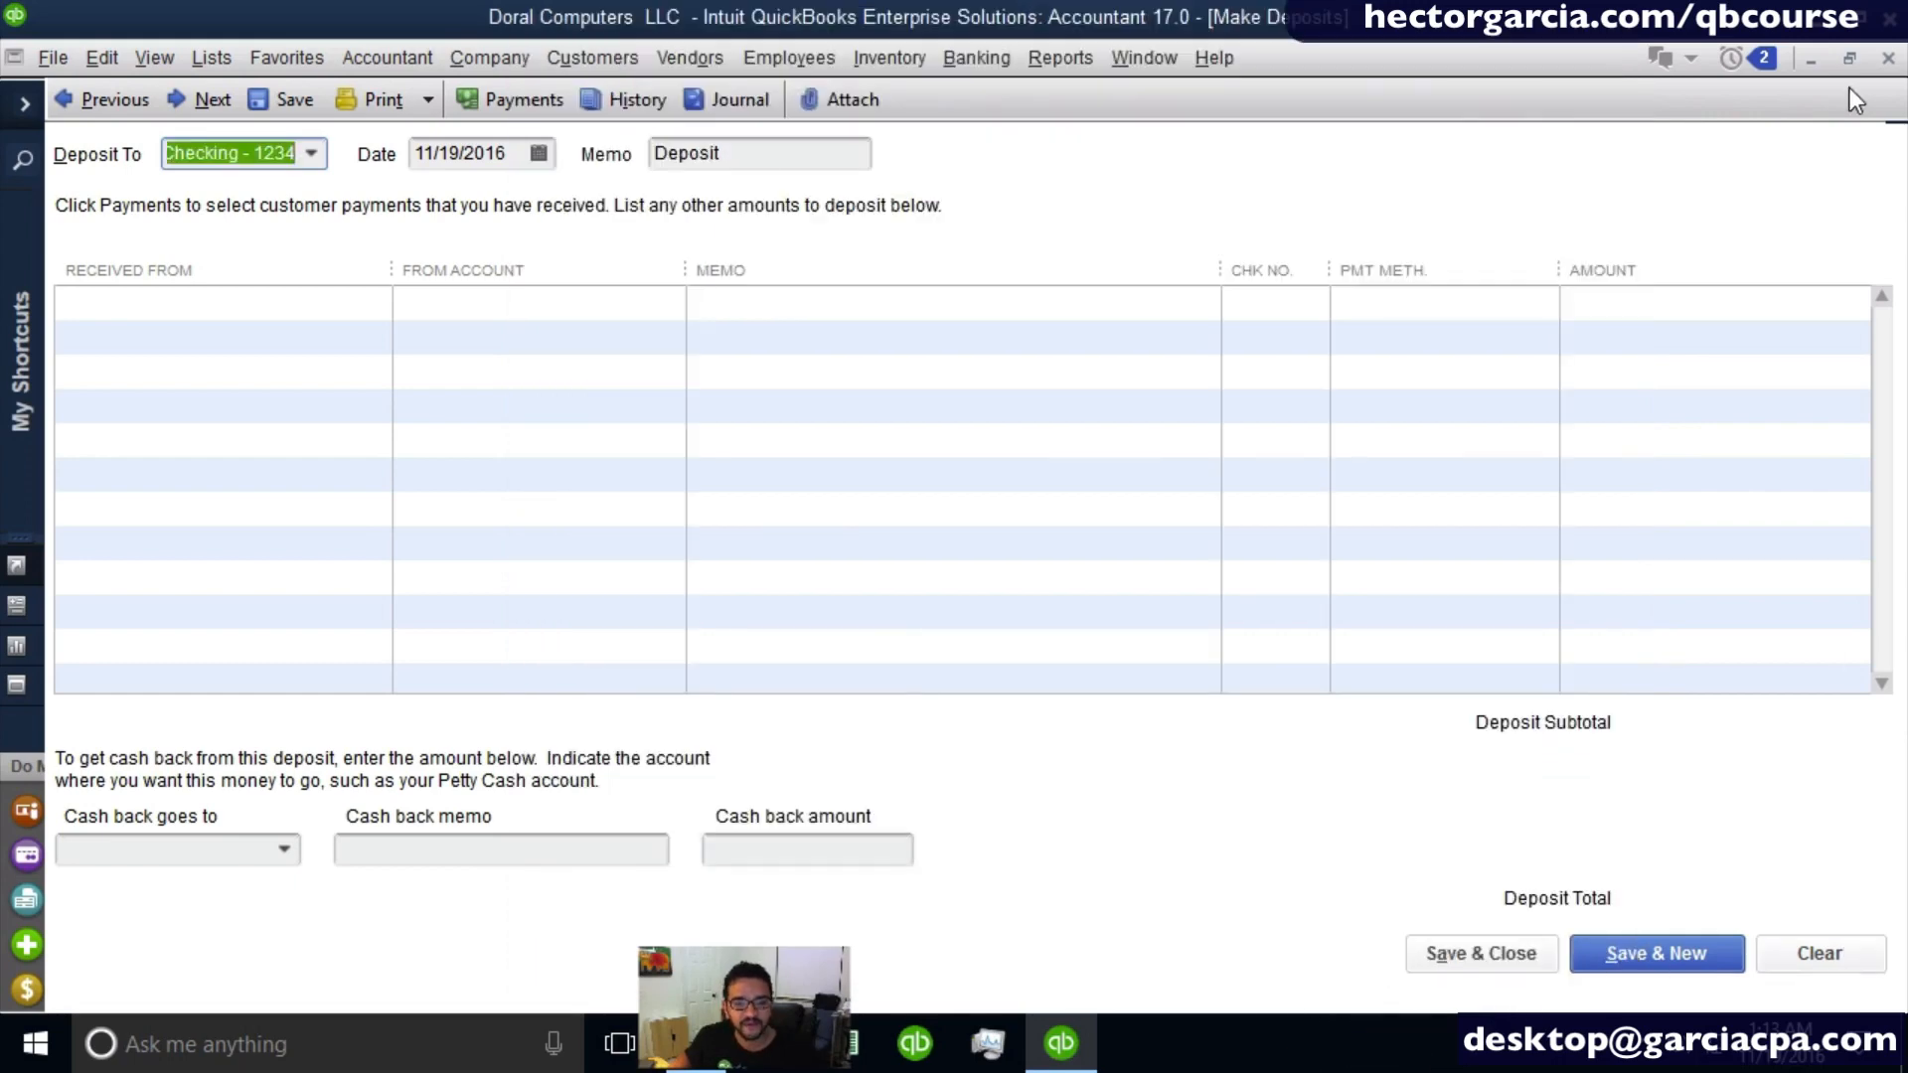
pyautogui.click(1888, 58)
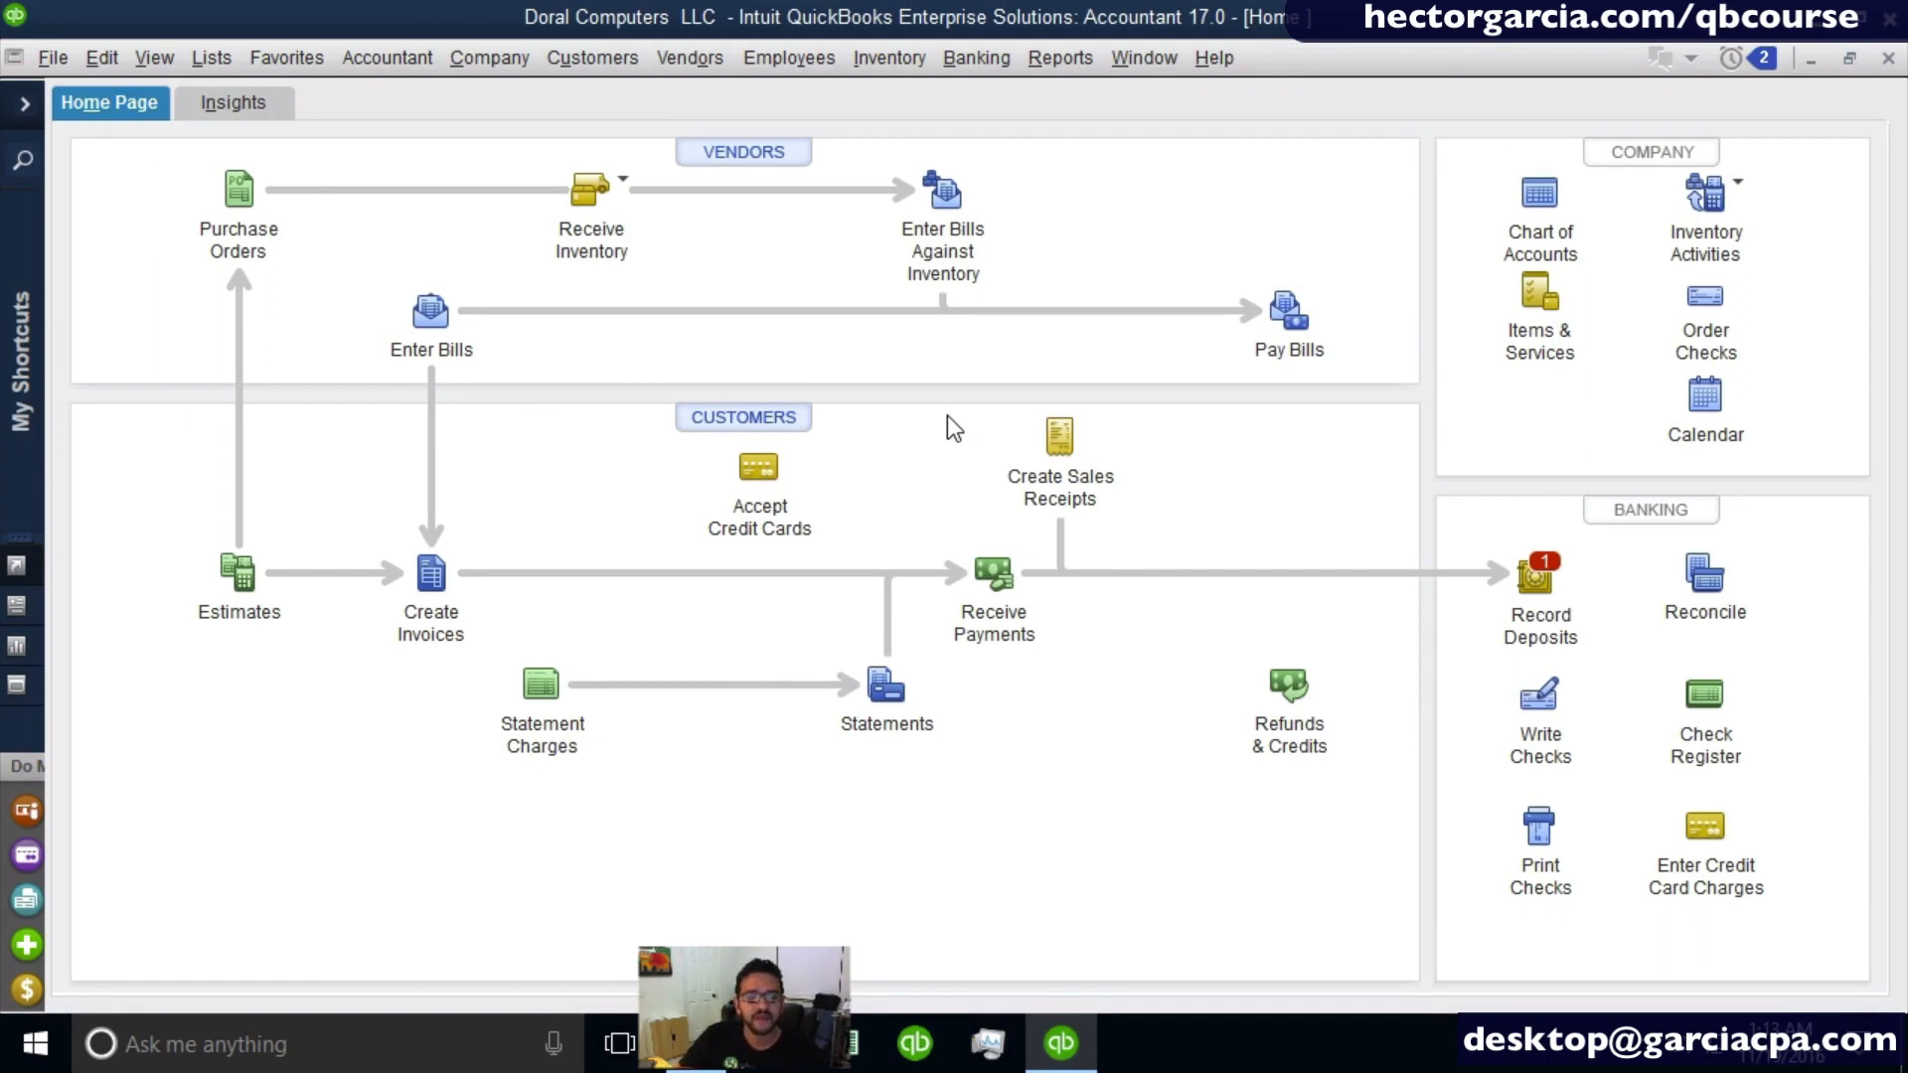
# - Start a customer payment from the Miami Hospital job 001 Maternity Expansion and set the payment amount to 10,000.00
pyautogui.click(994, 573)
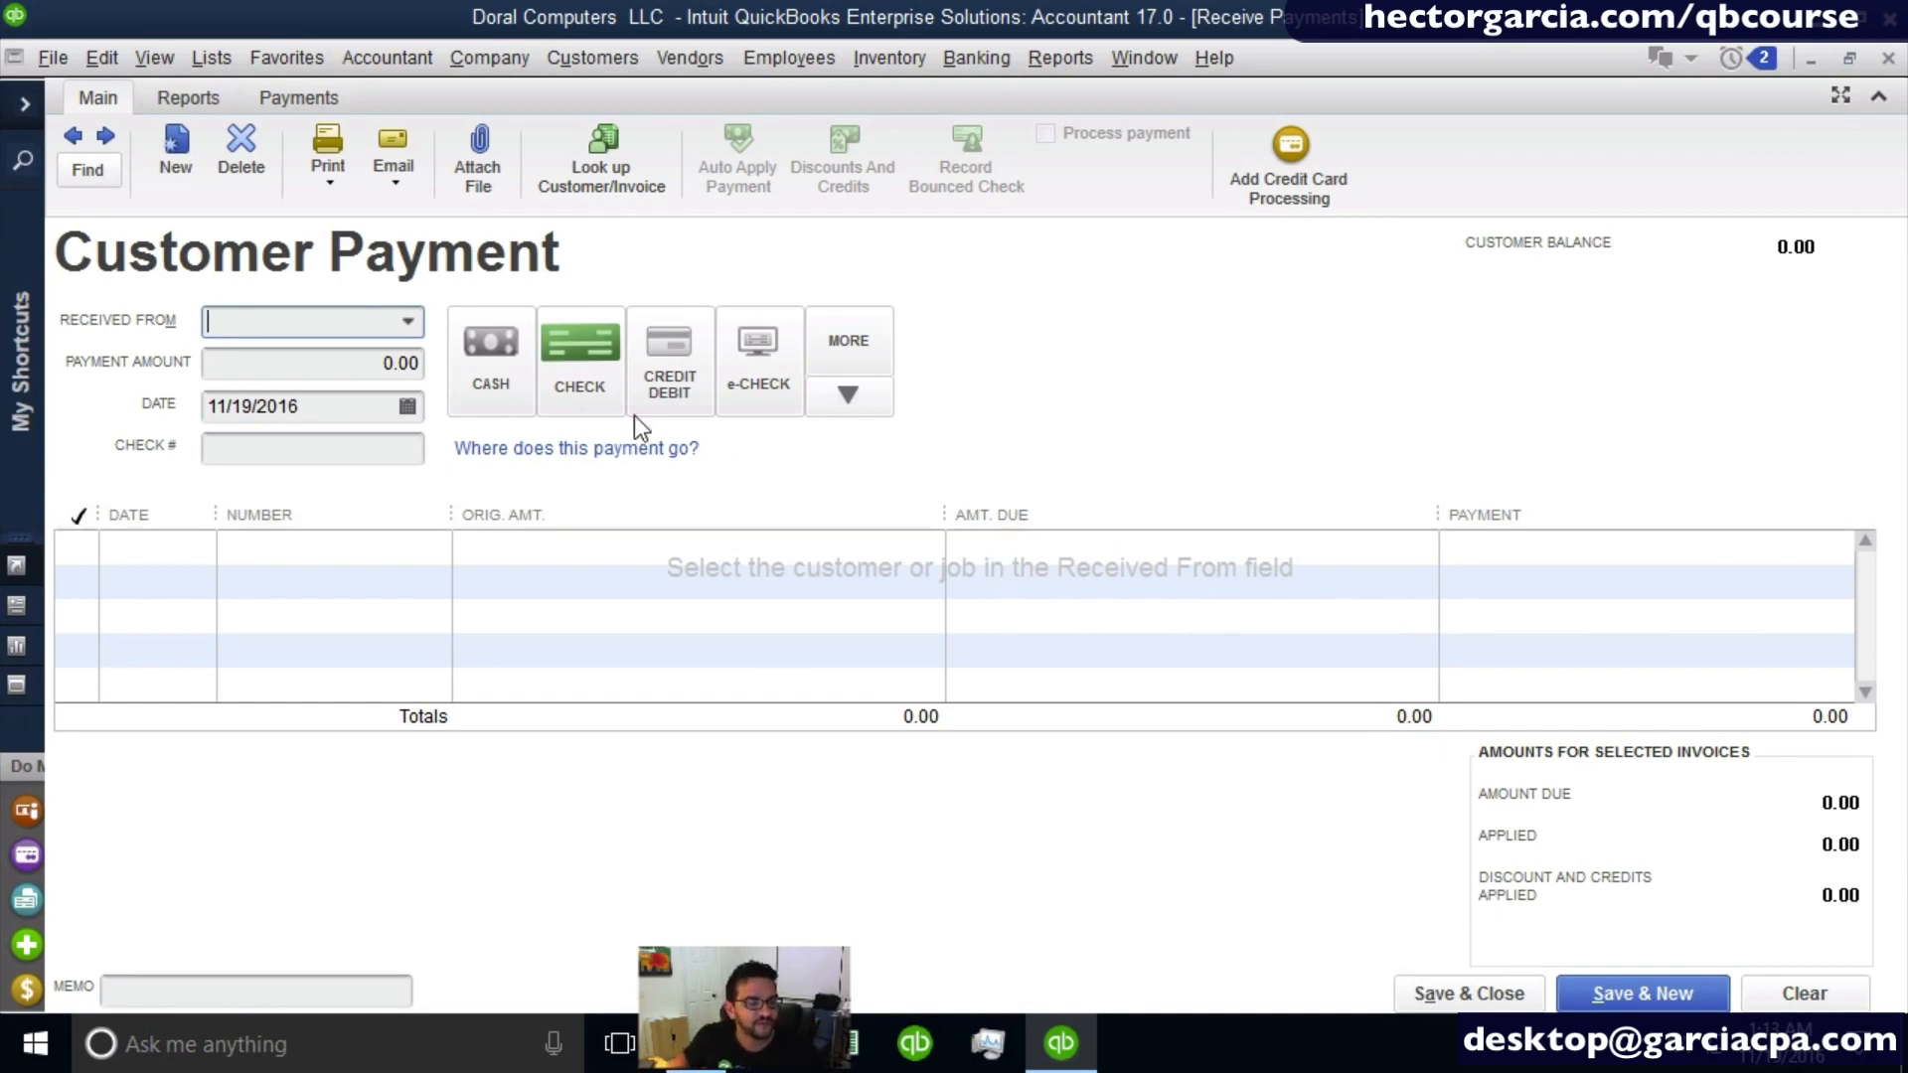
pyautogui.click(408, 321)
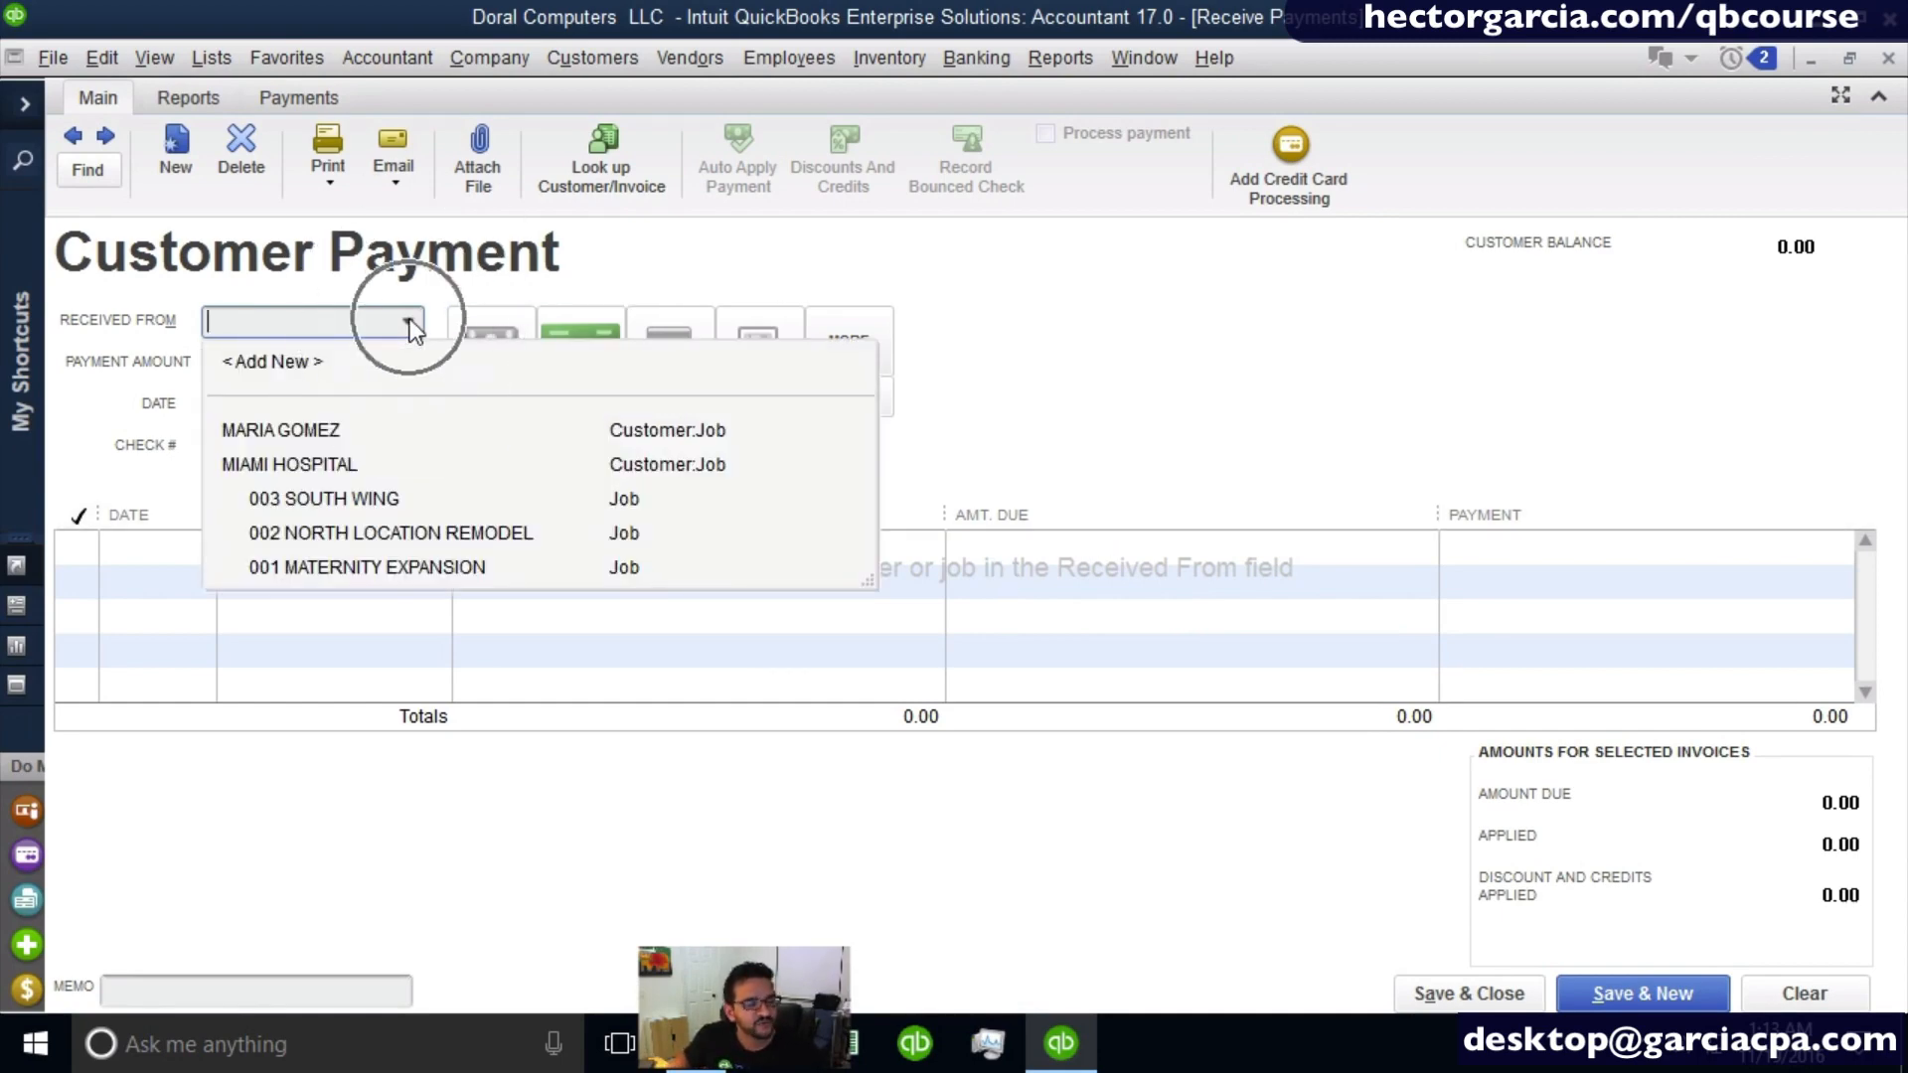
pyautogui.click(419, 568)
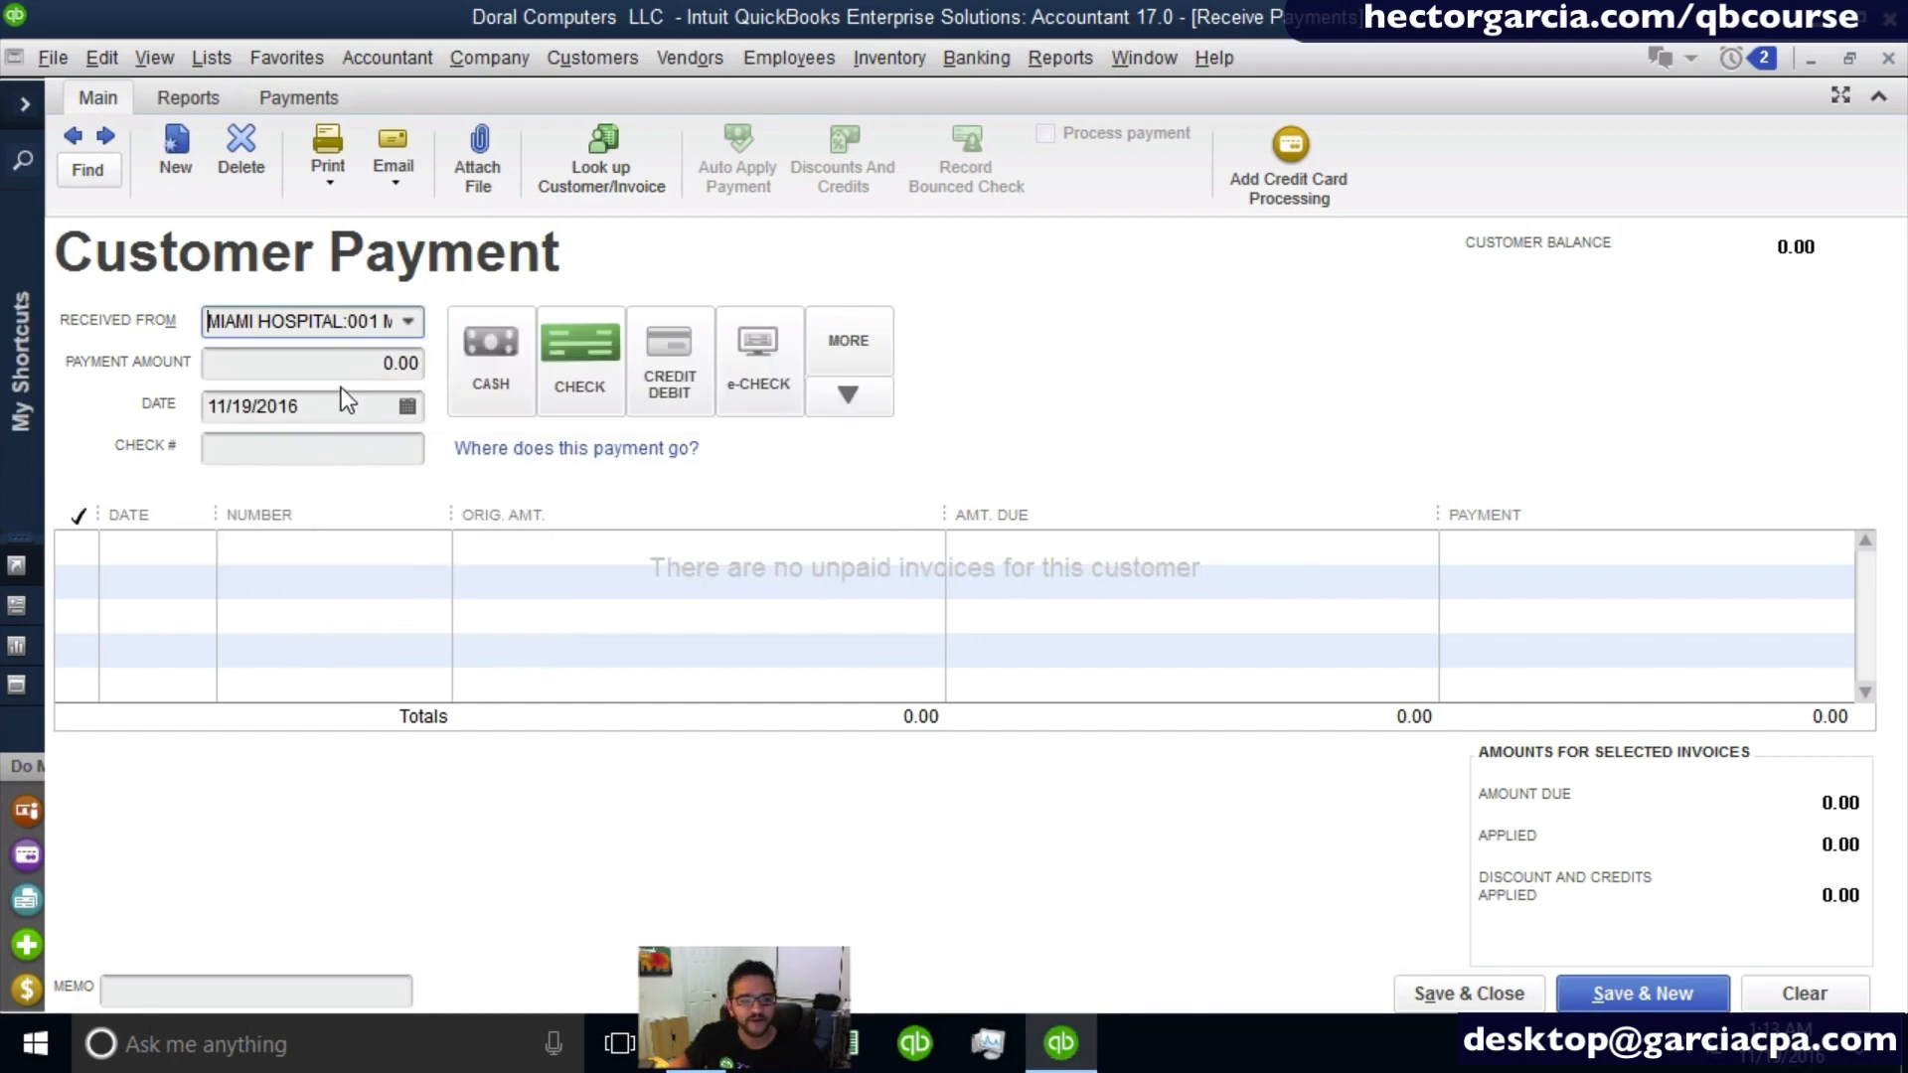
pyautogui.click(343, 365)
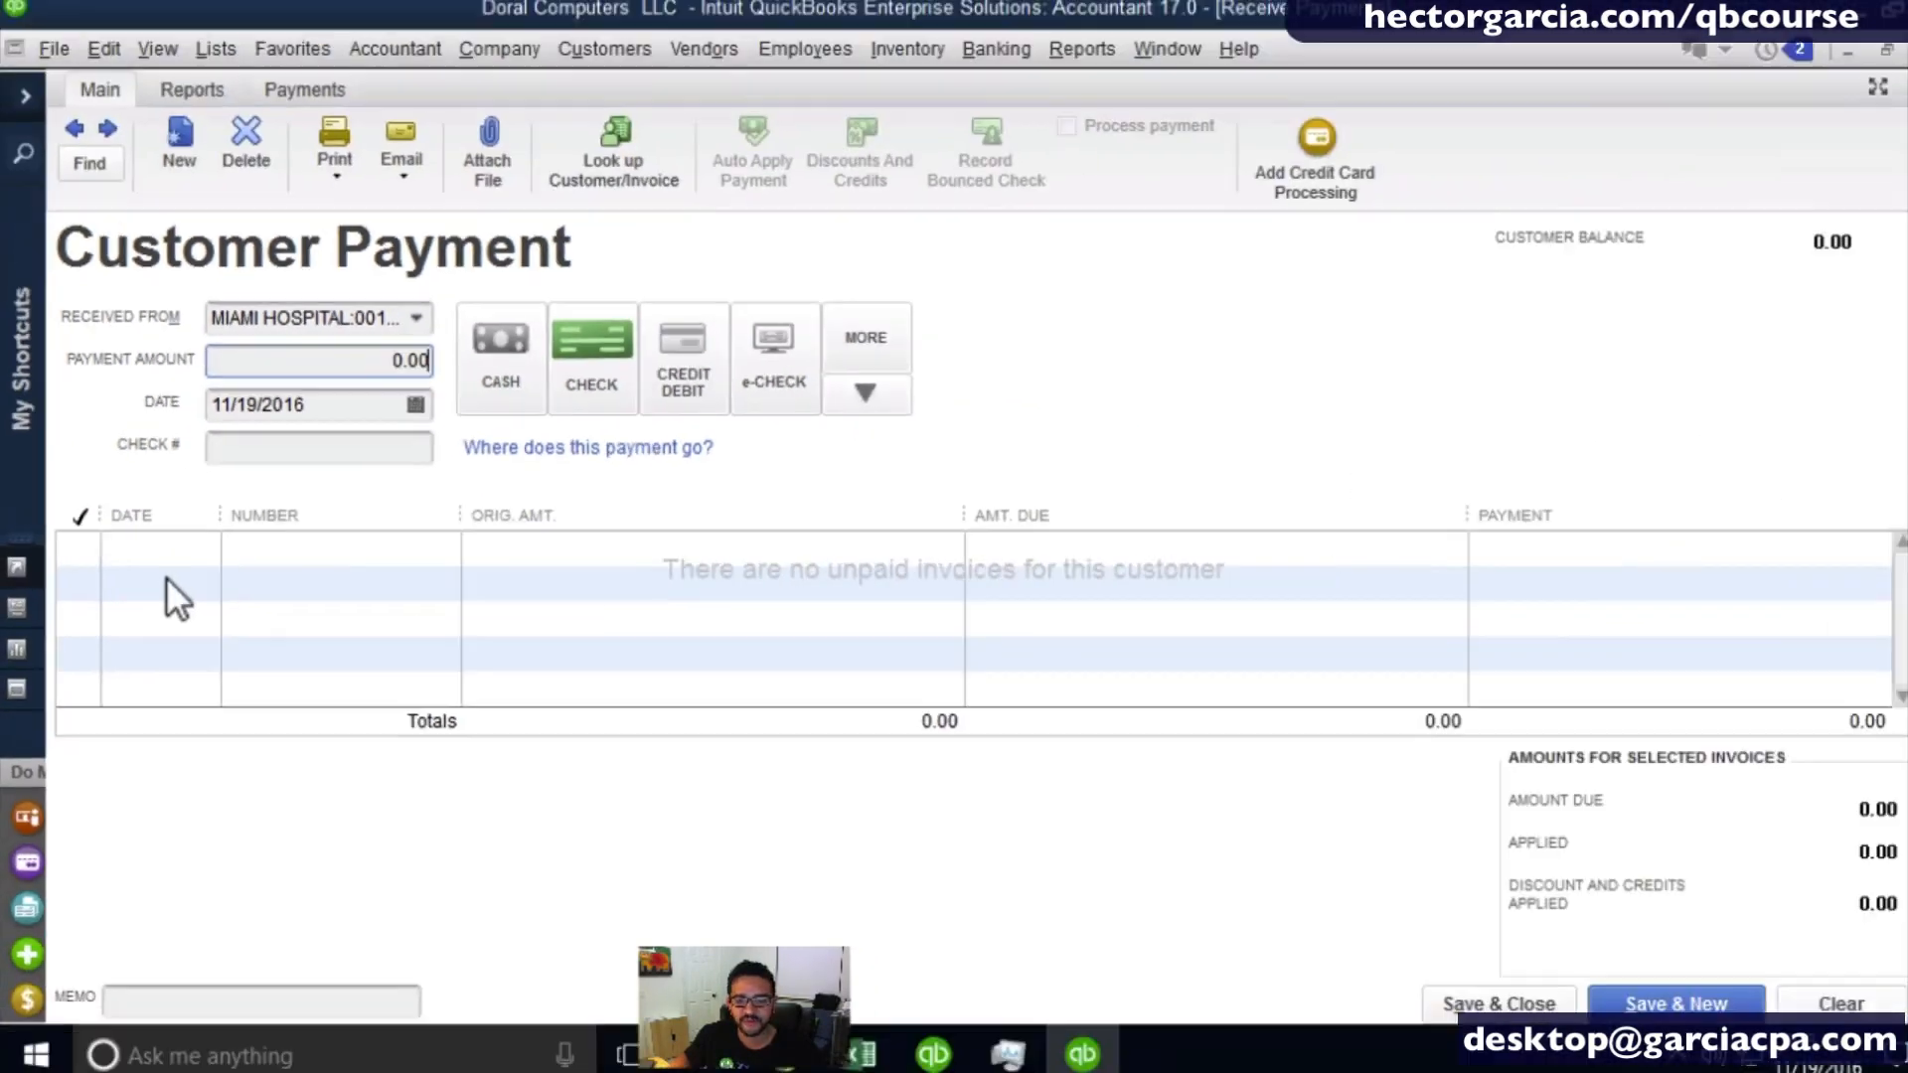
pyautogui.click(172, 579)
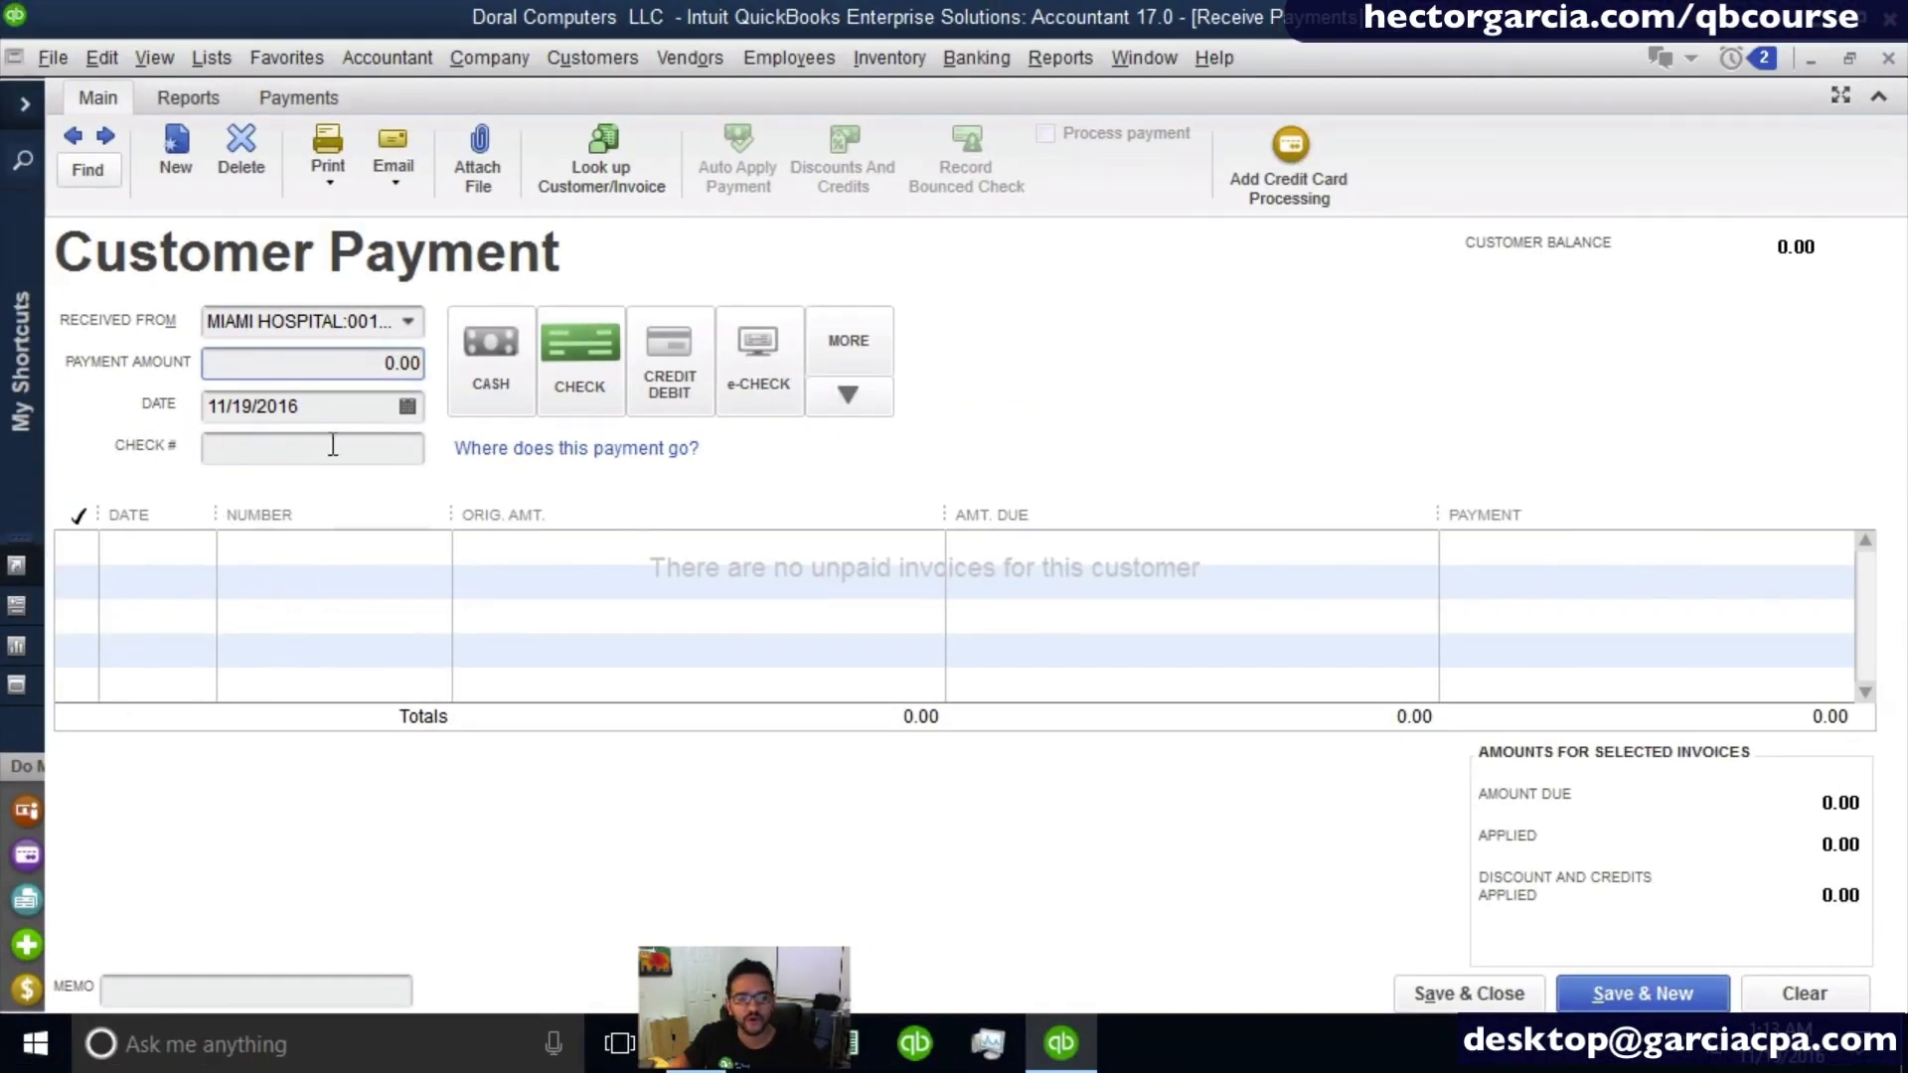
pyautogui.click(345, 363)
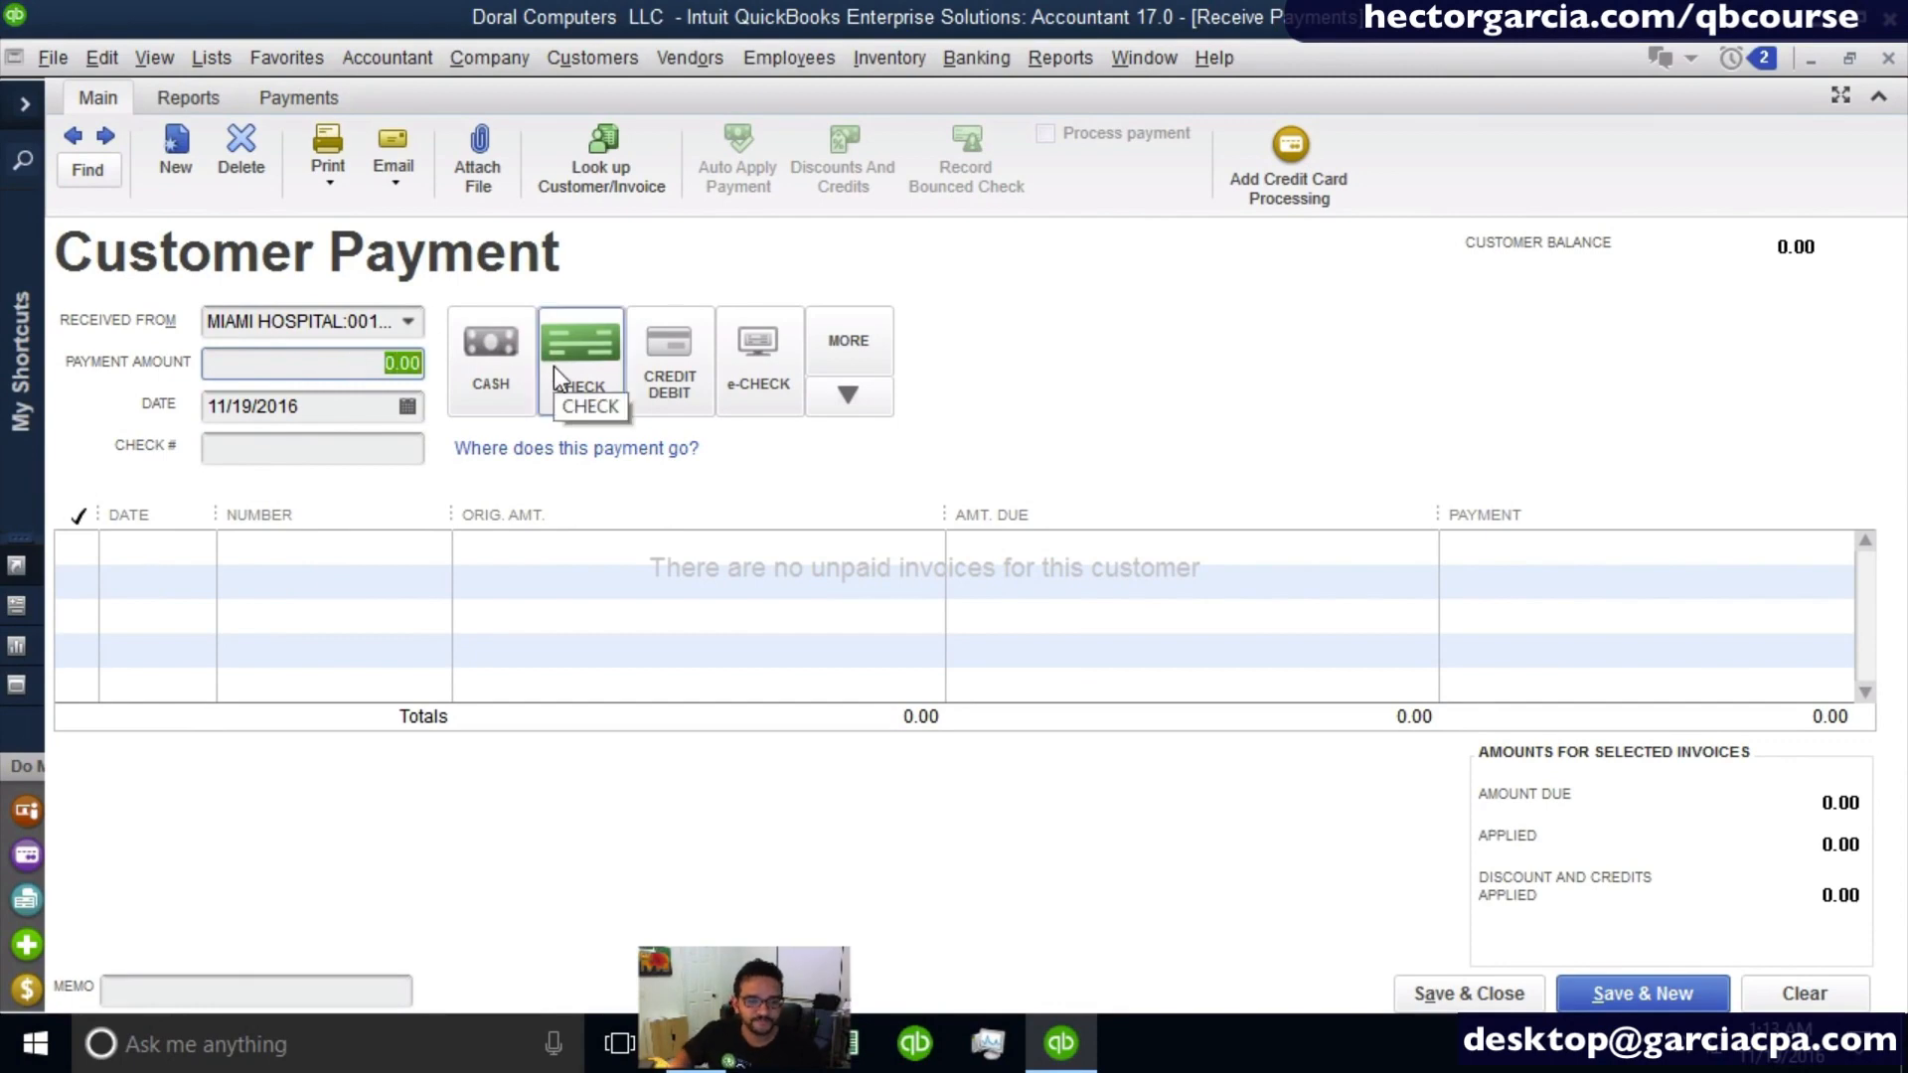
pyautogui.write('100')
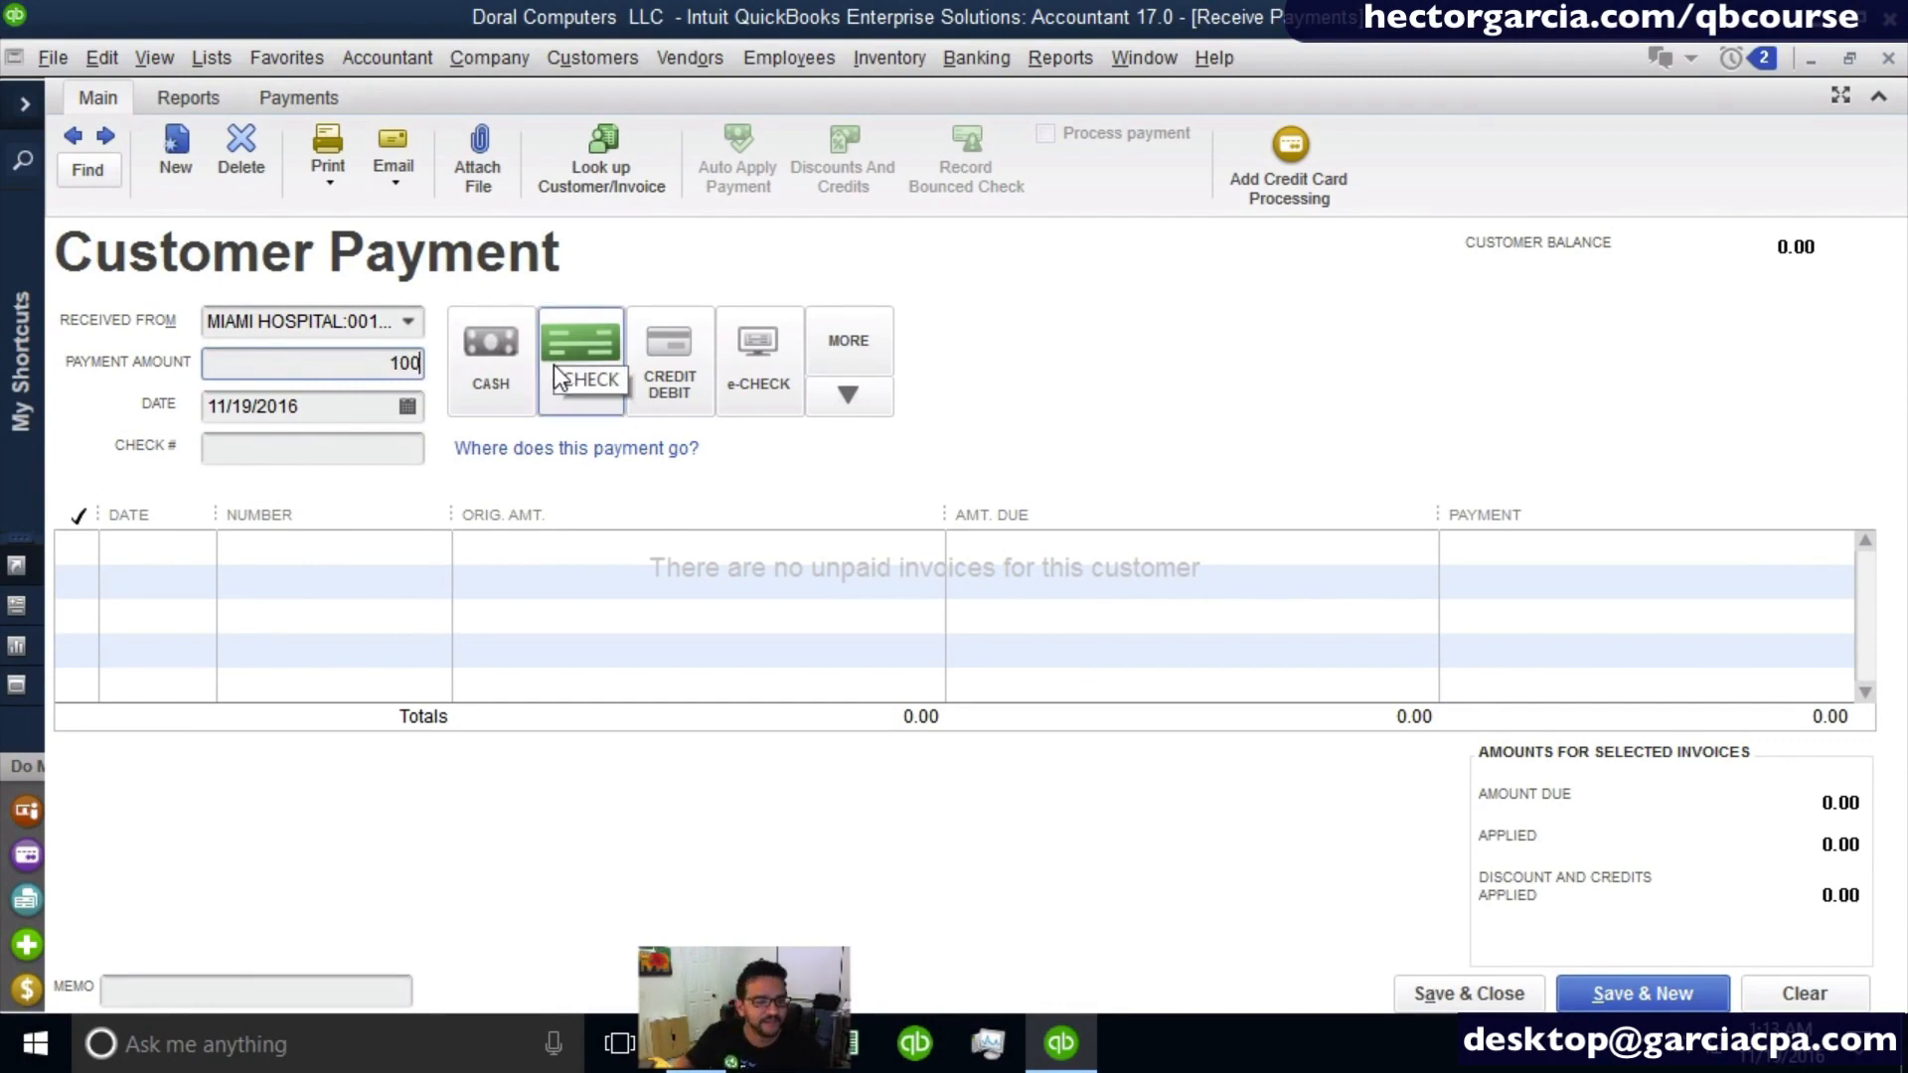
pyautogui.write('00')
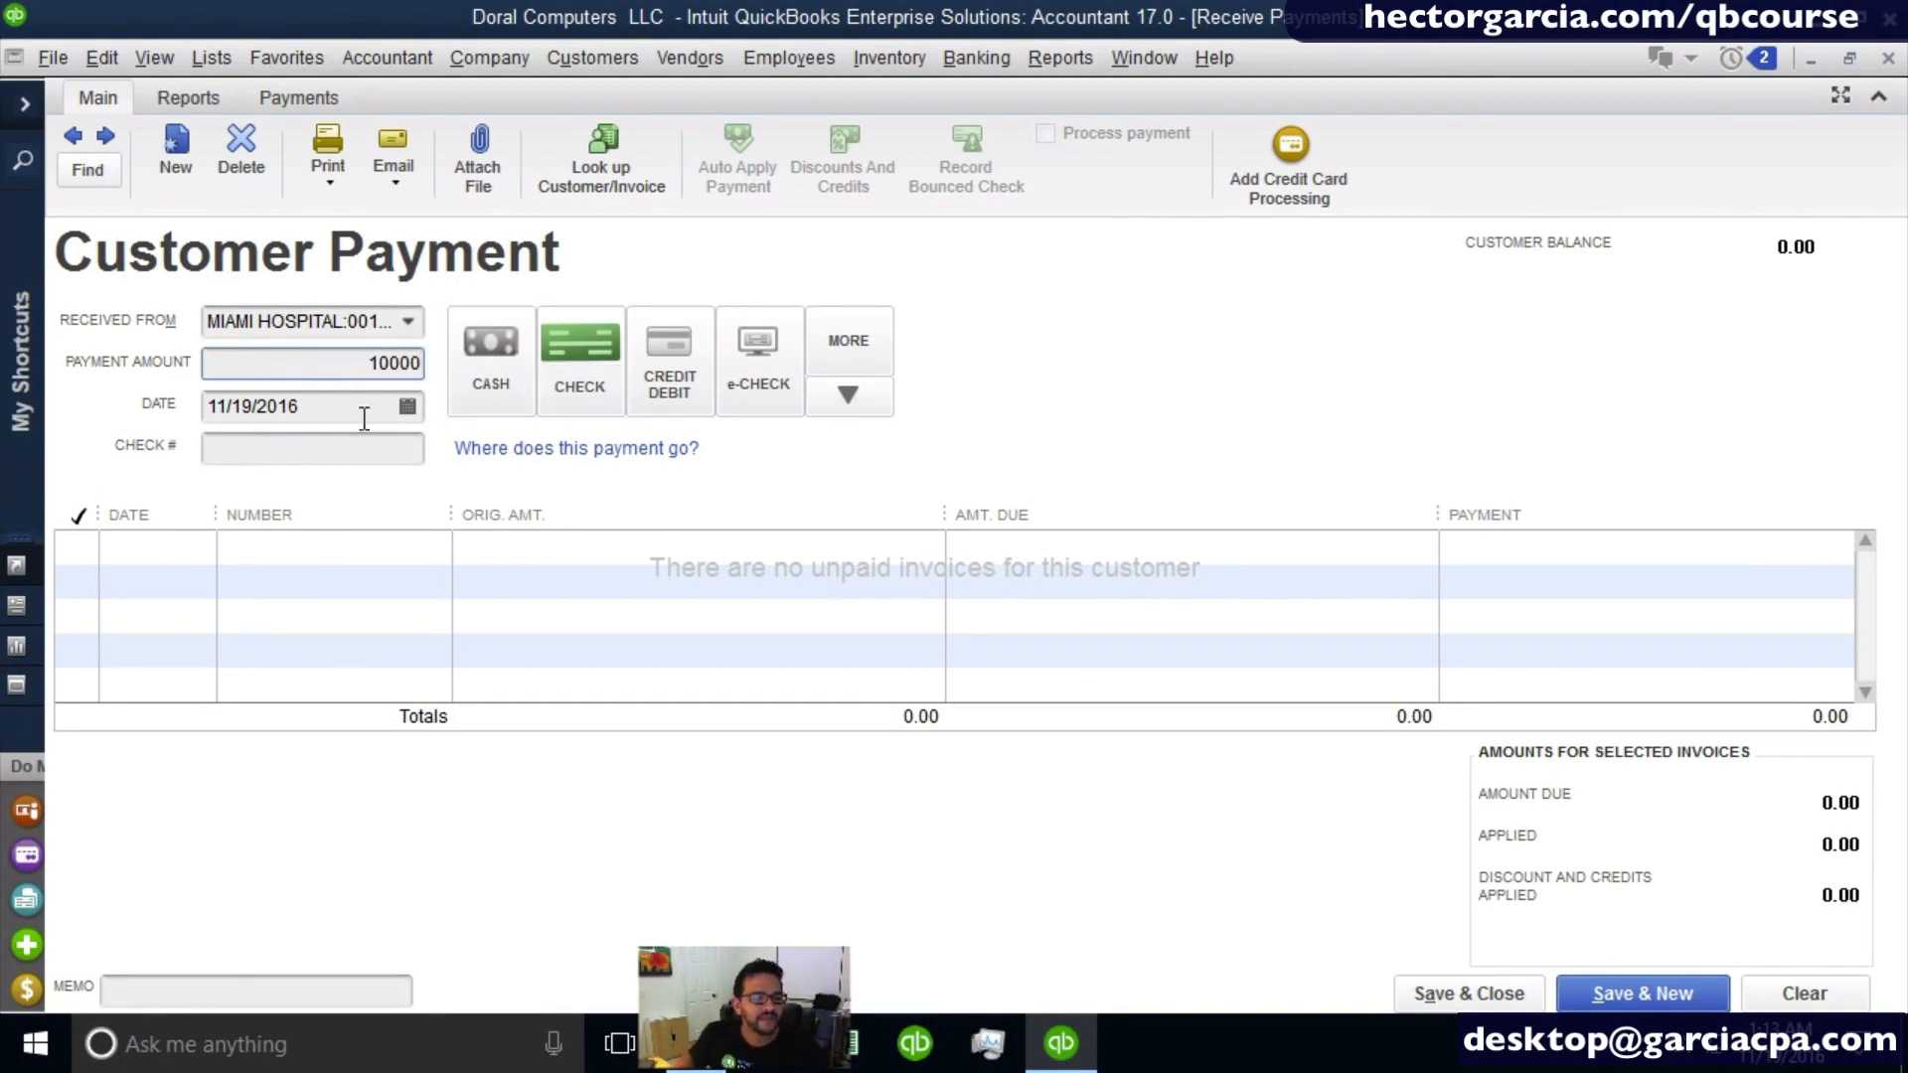
pyautogui.click(362, 416)
# - Enter 54875 as the check number and "PREPAYMENT FOR ESTIMATE 1002" as the payment memo
pyautogui.click(312, 457)
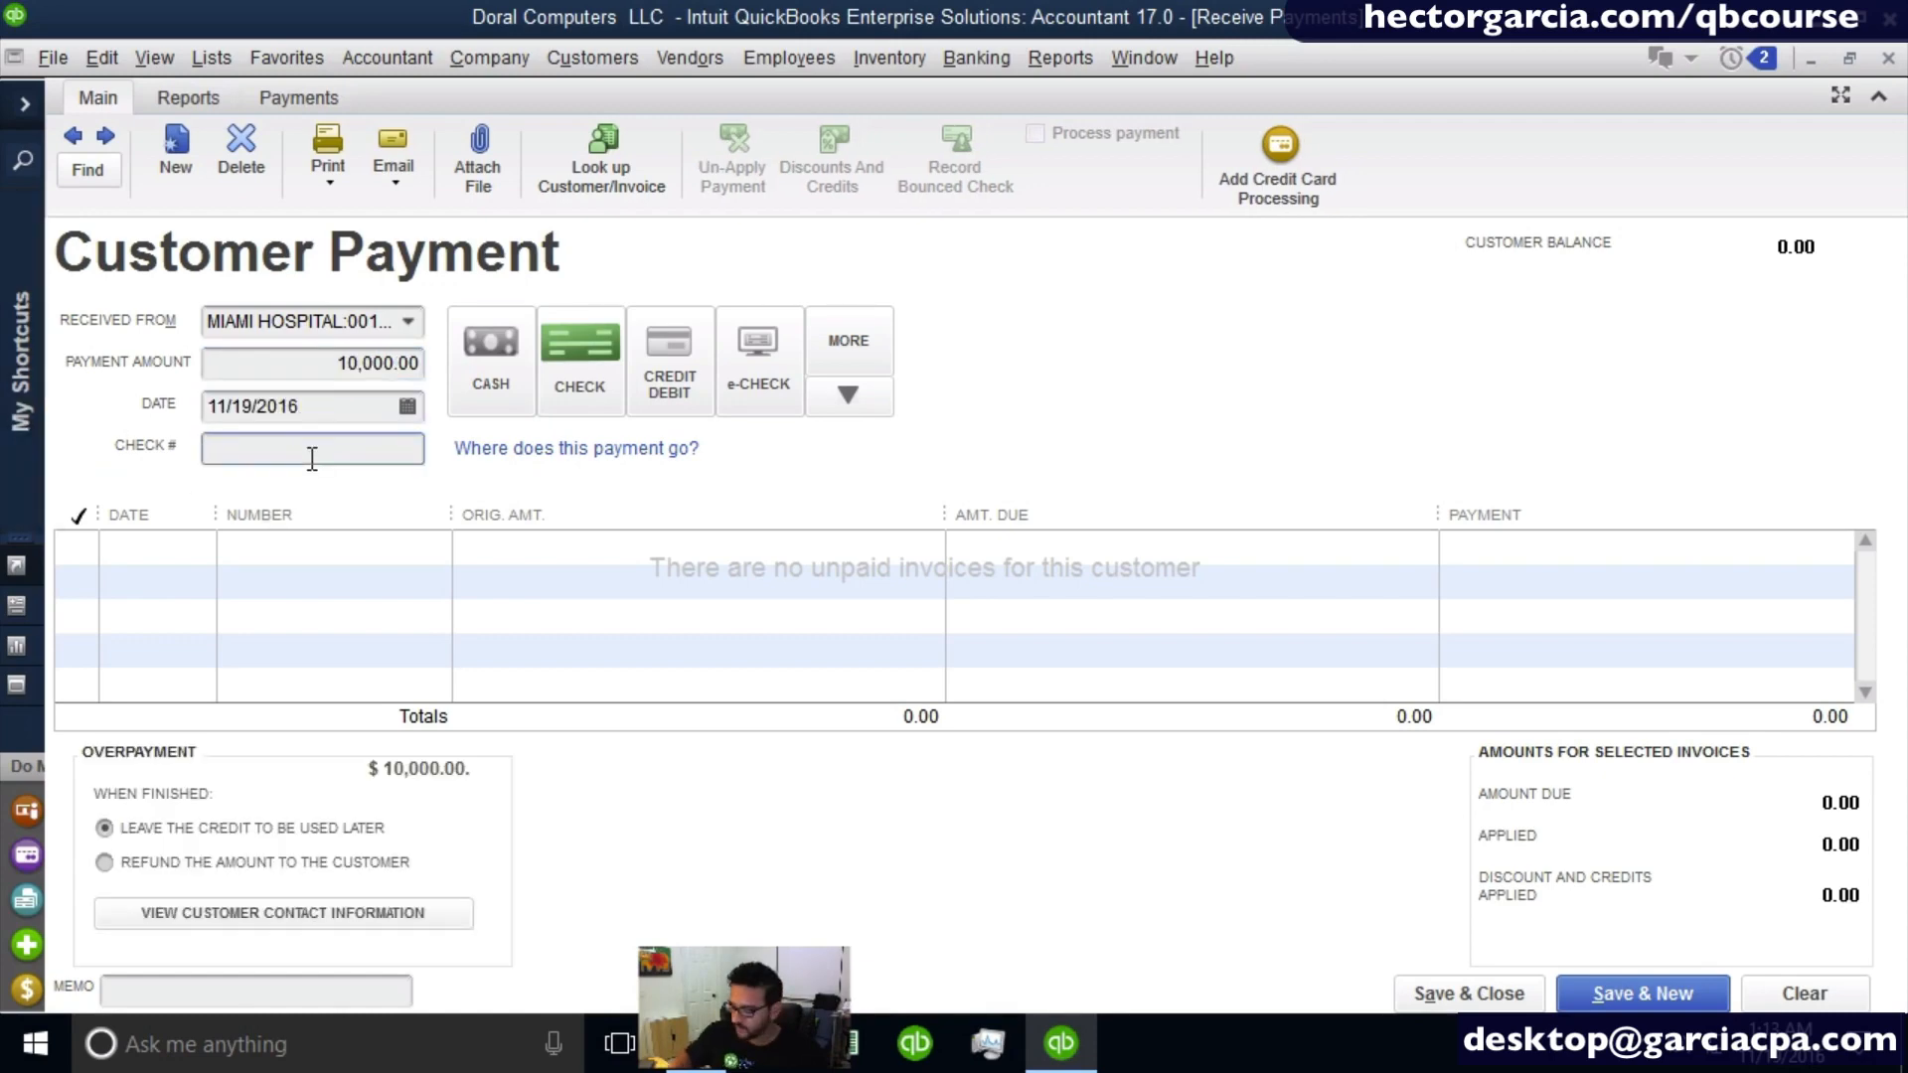
pyautogui.write('54875')
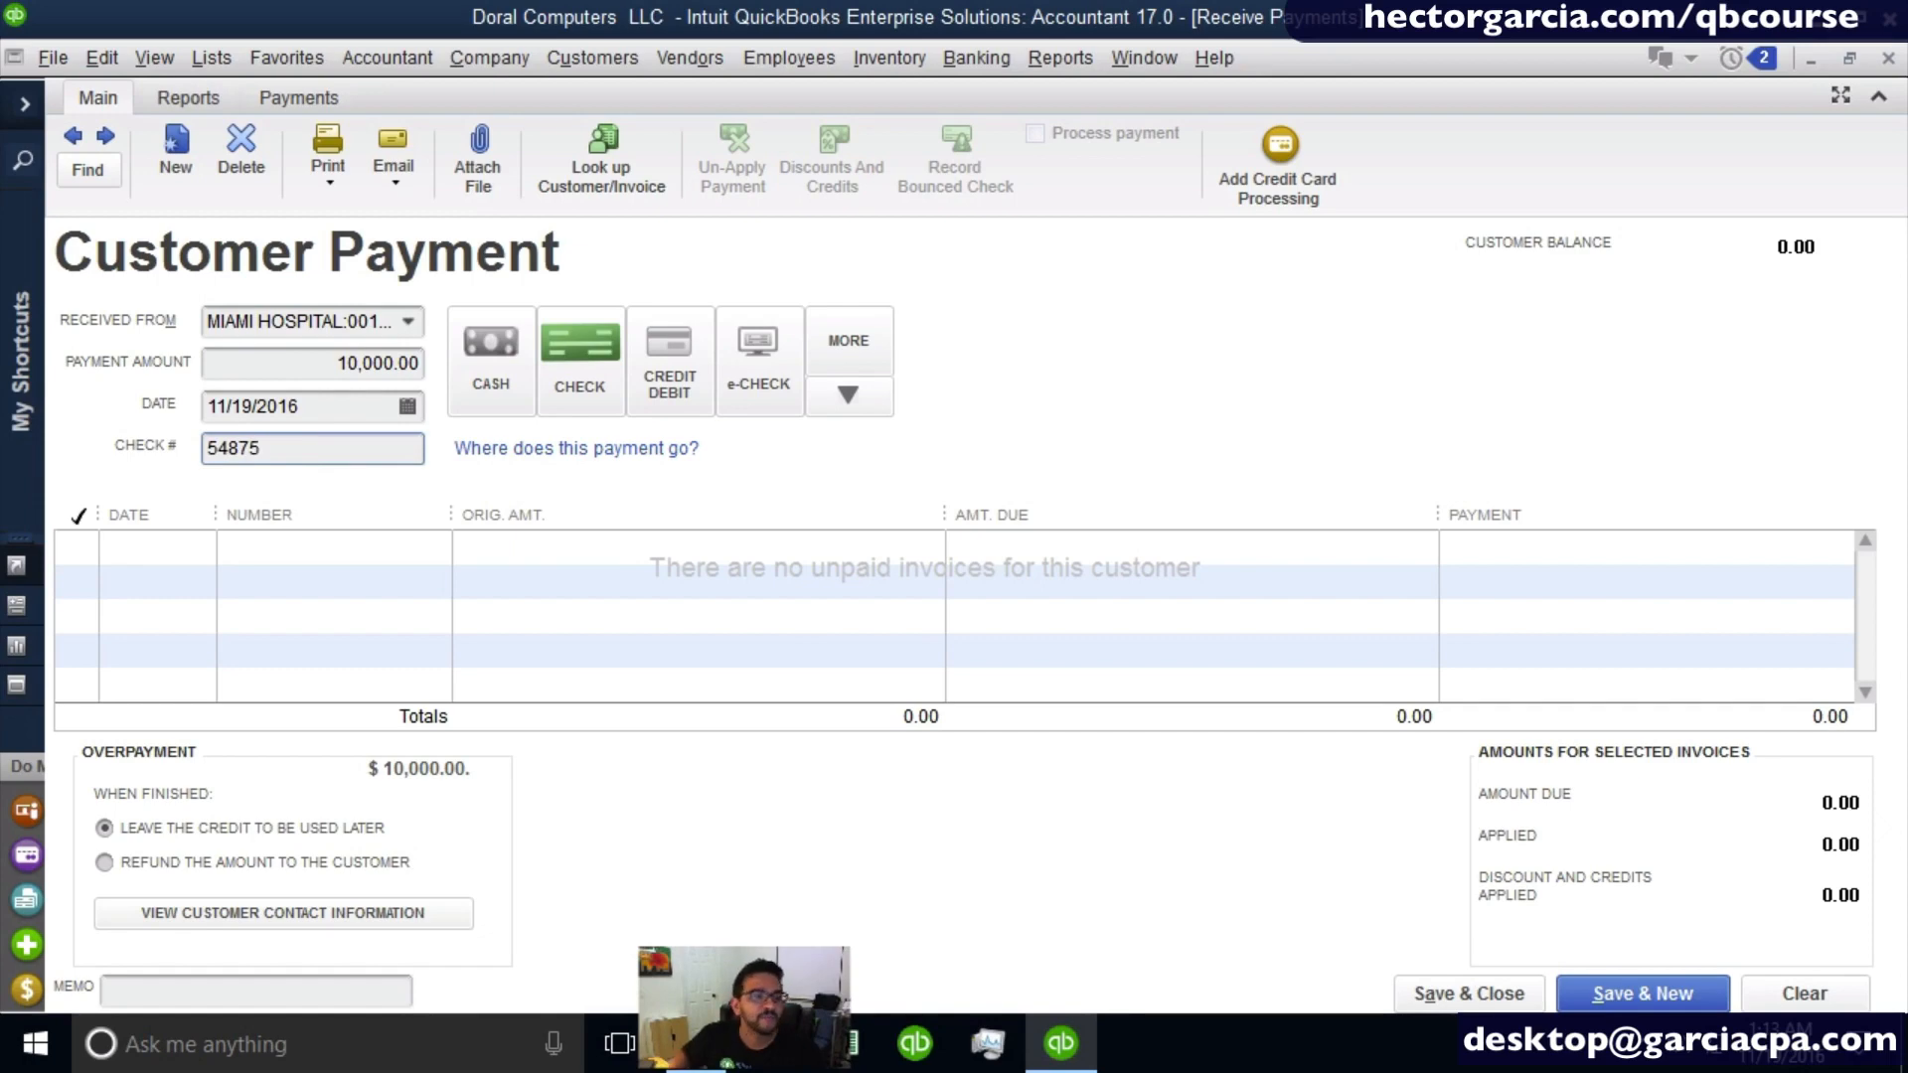
pyautogui.click(223, 993)
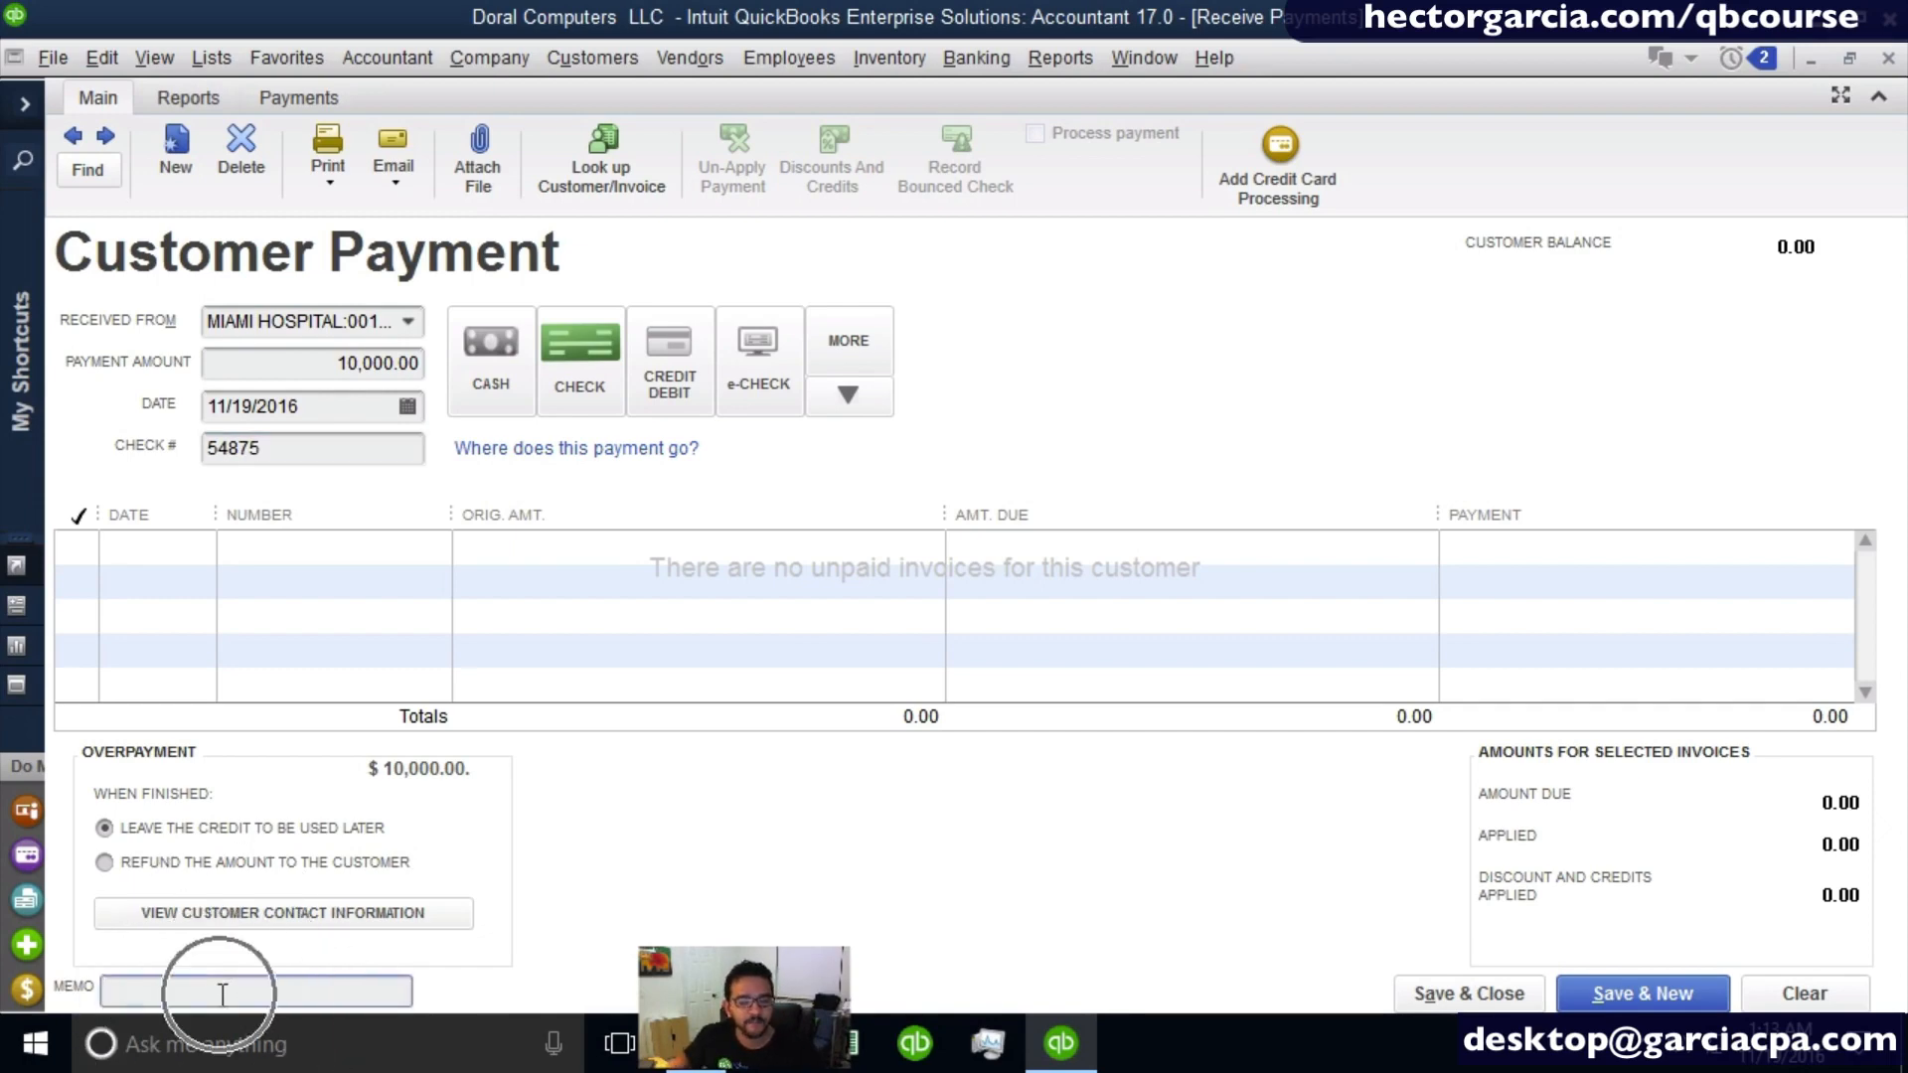
pyautogui.write('PREPAY')
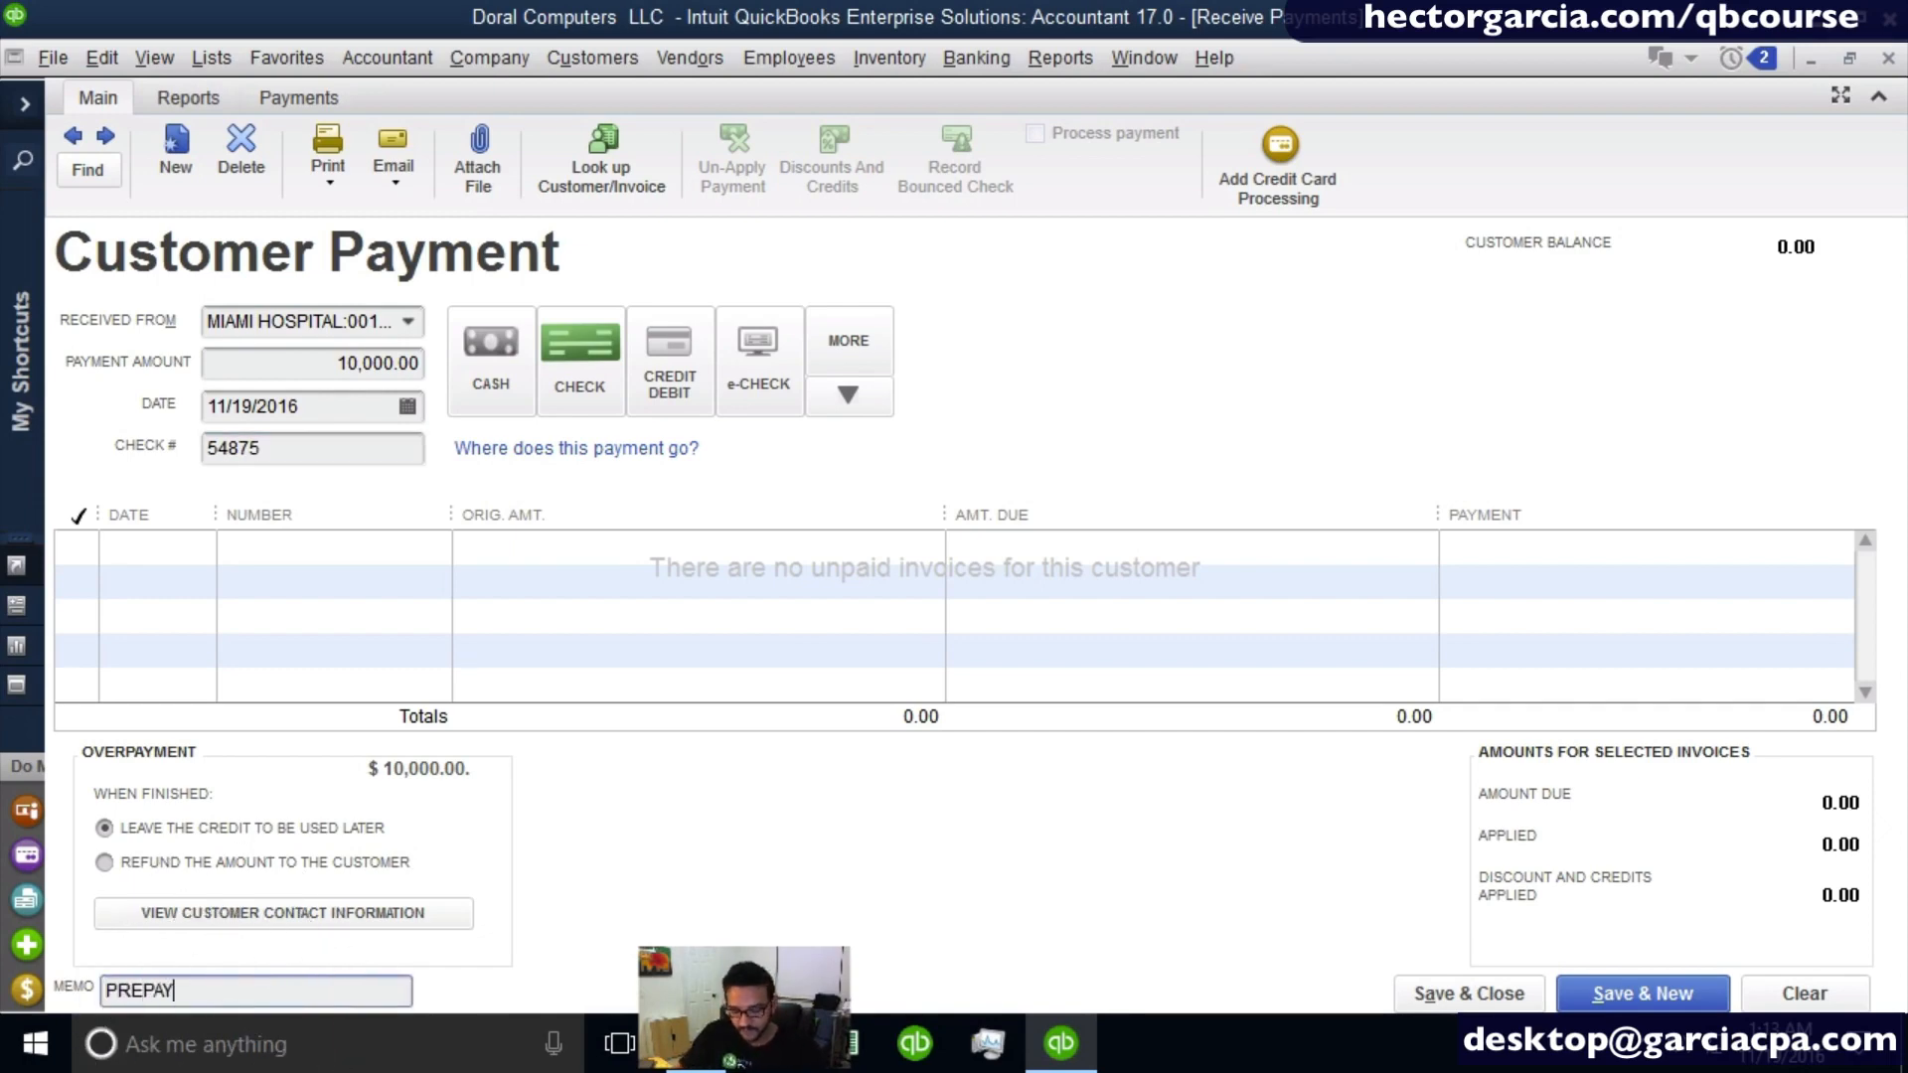
pyautogui.write('MENT FOR')
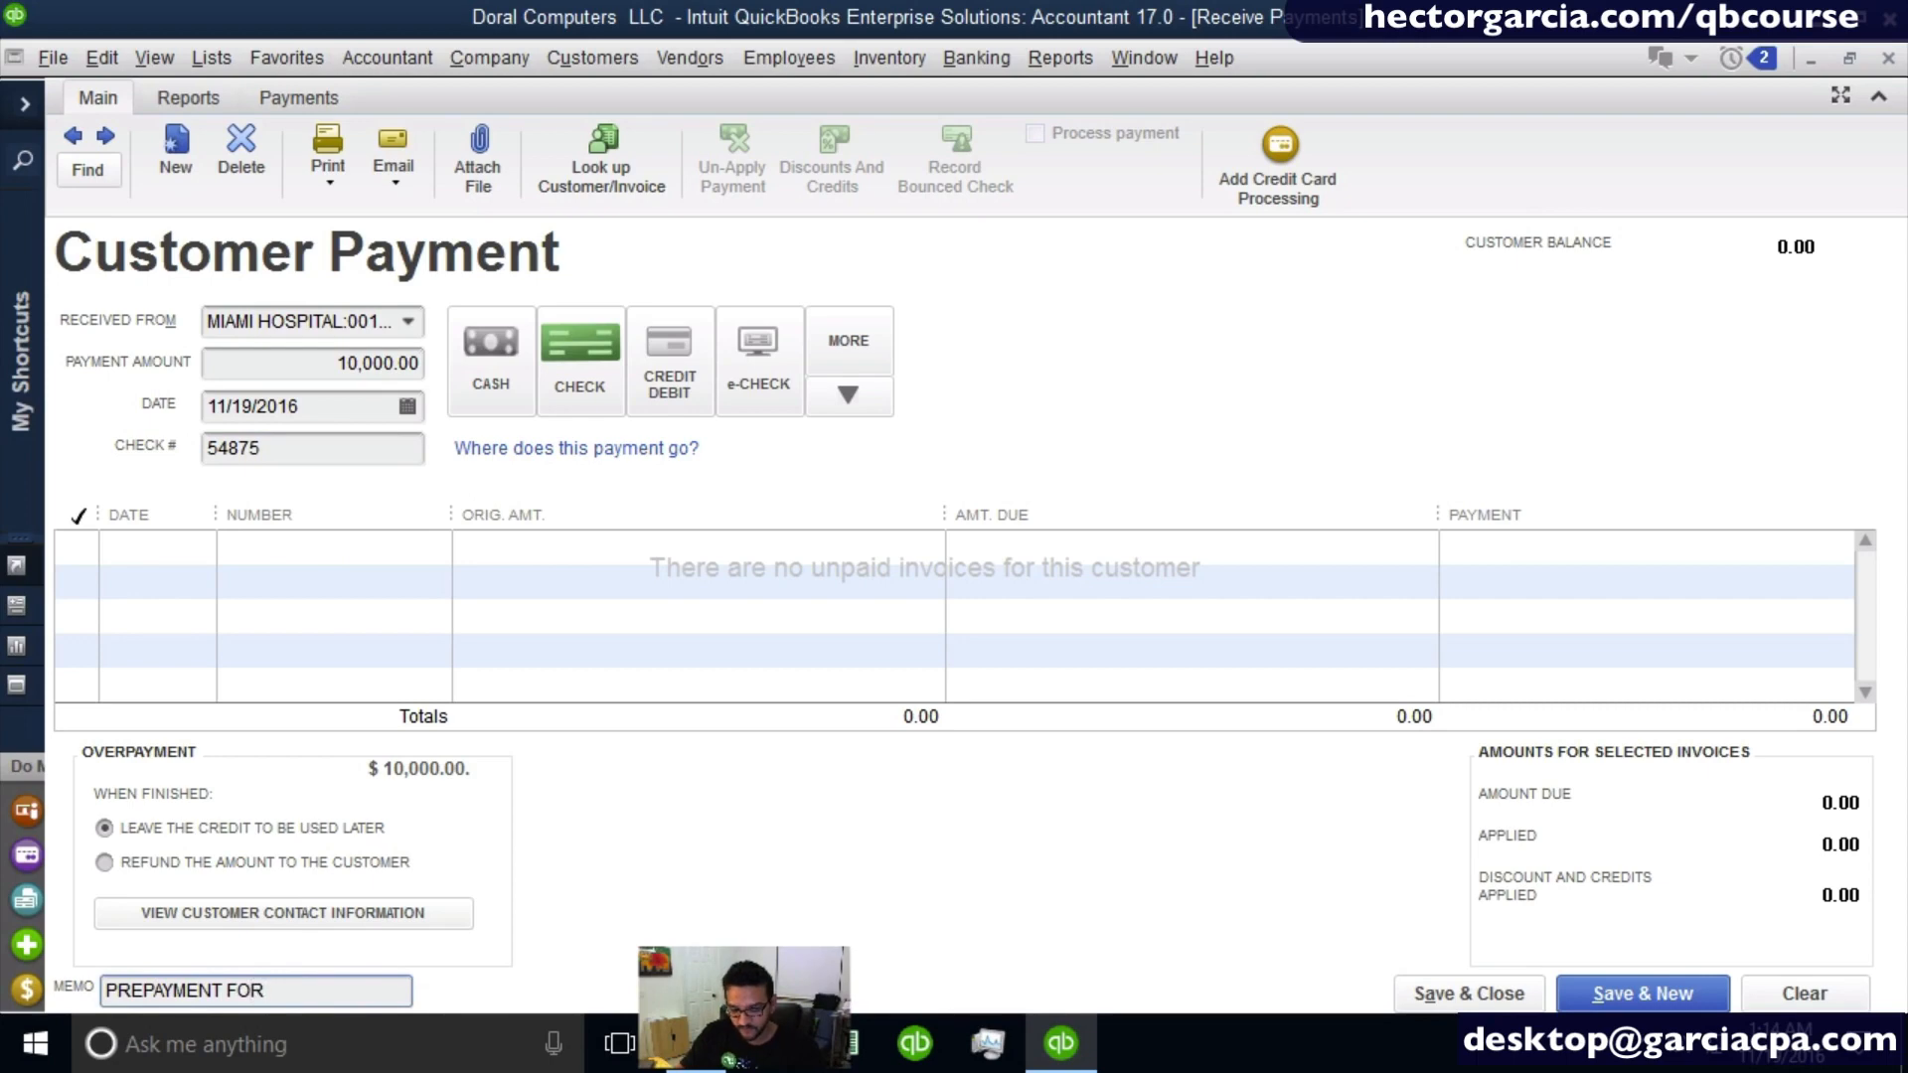
pyautogui.write(' ESTIMATE 1002')
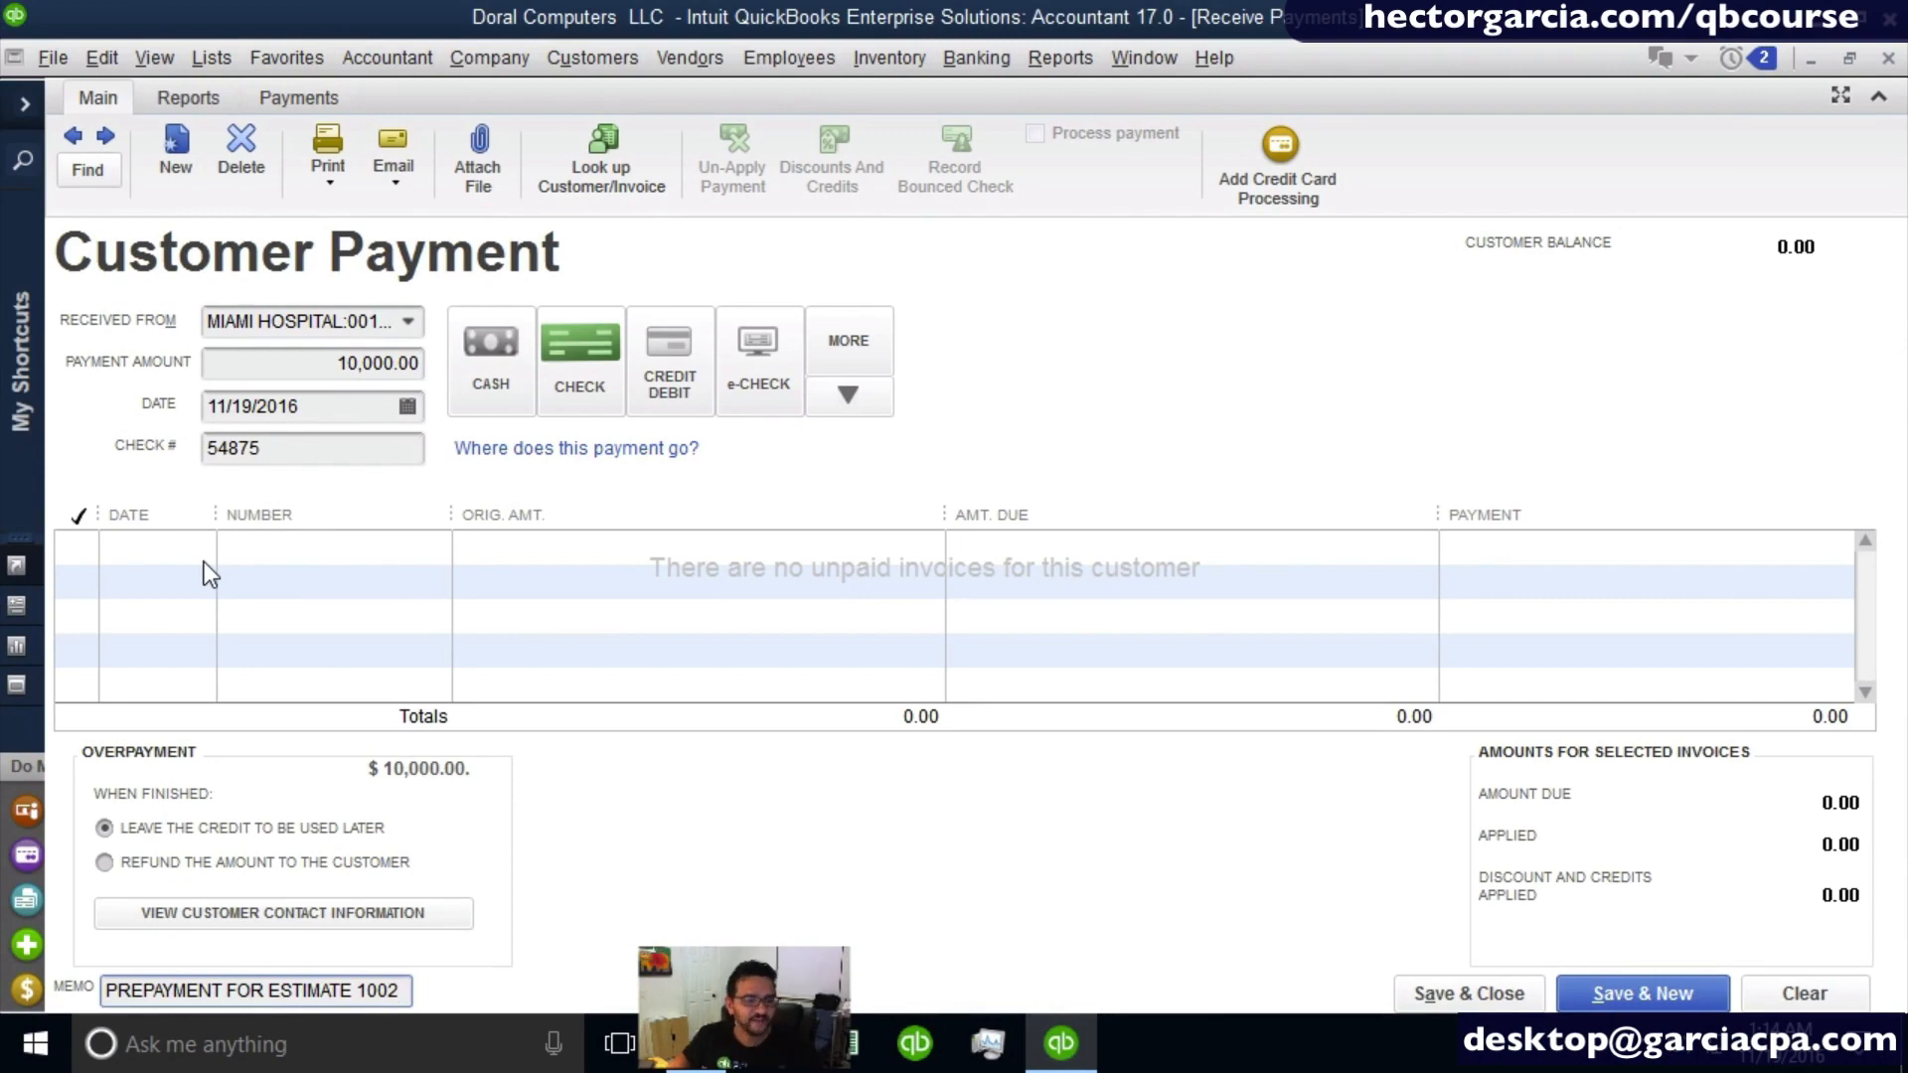
# - Save and close the prepayment, leaving the overpayment as a credit on the customer's account
pyautogui.click(325, 354)
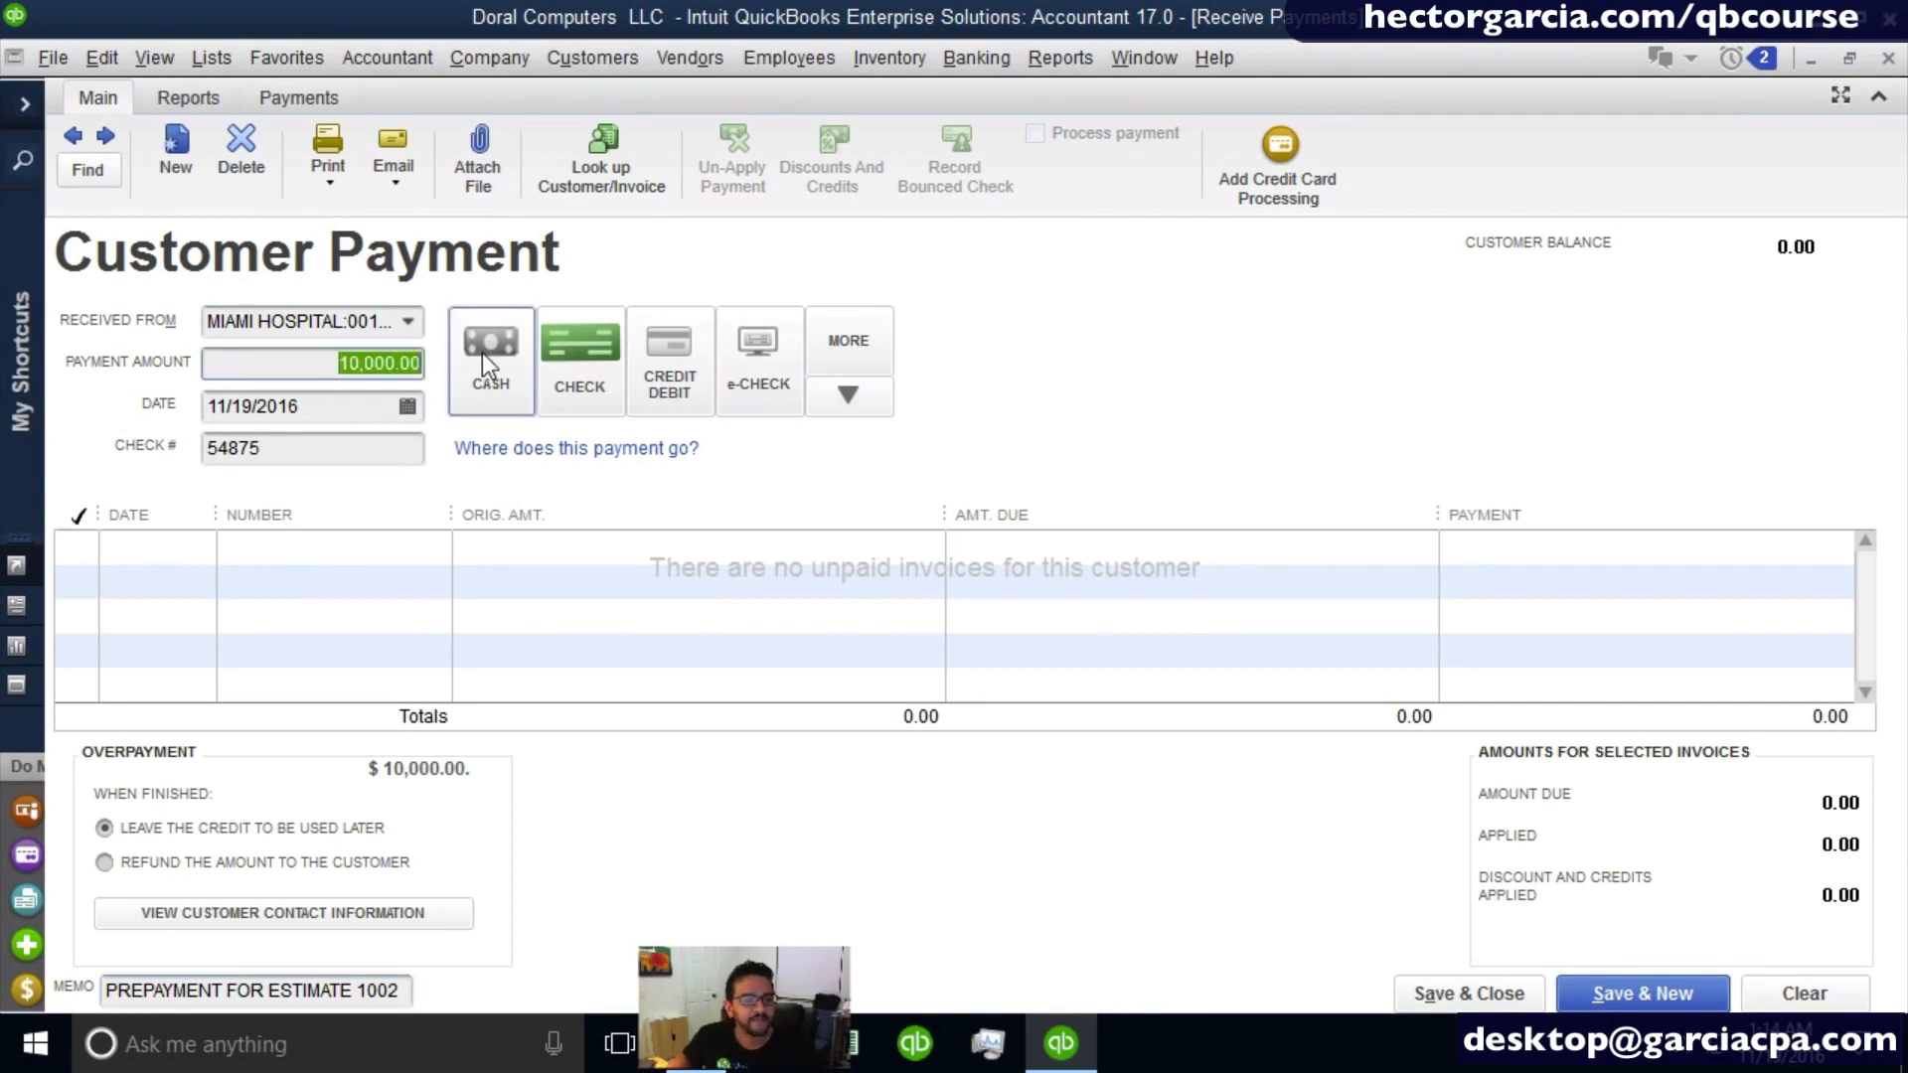
pyautogui.click(1467, 996)
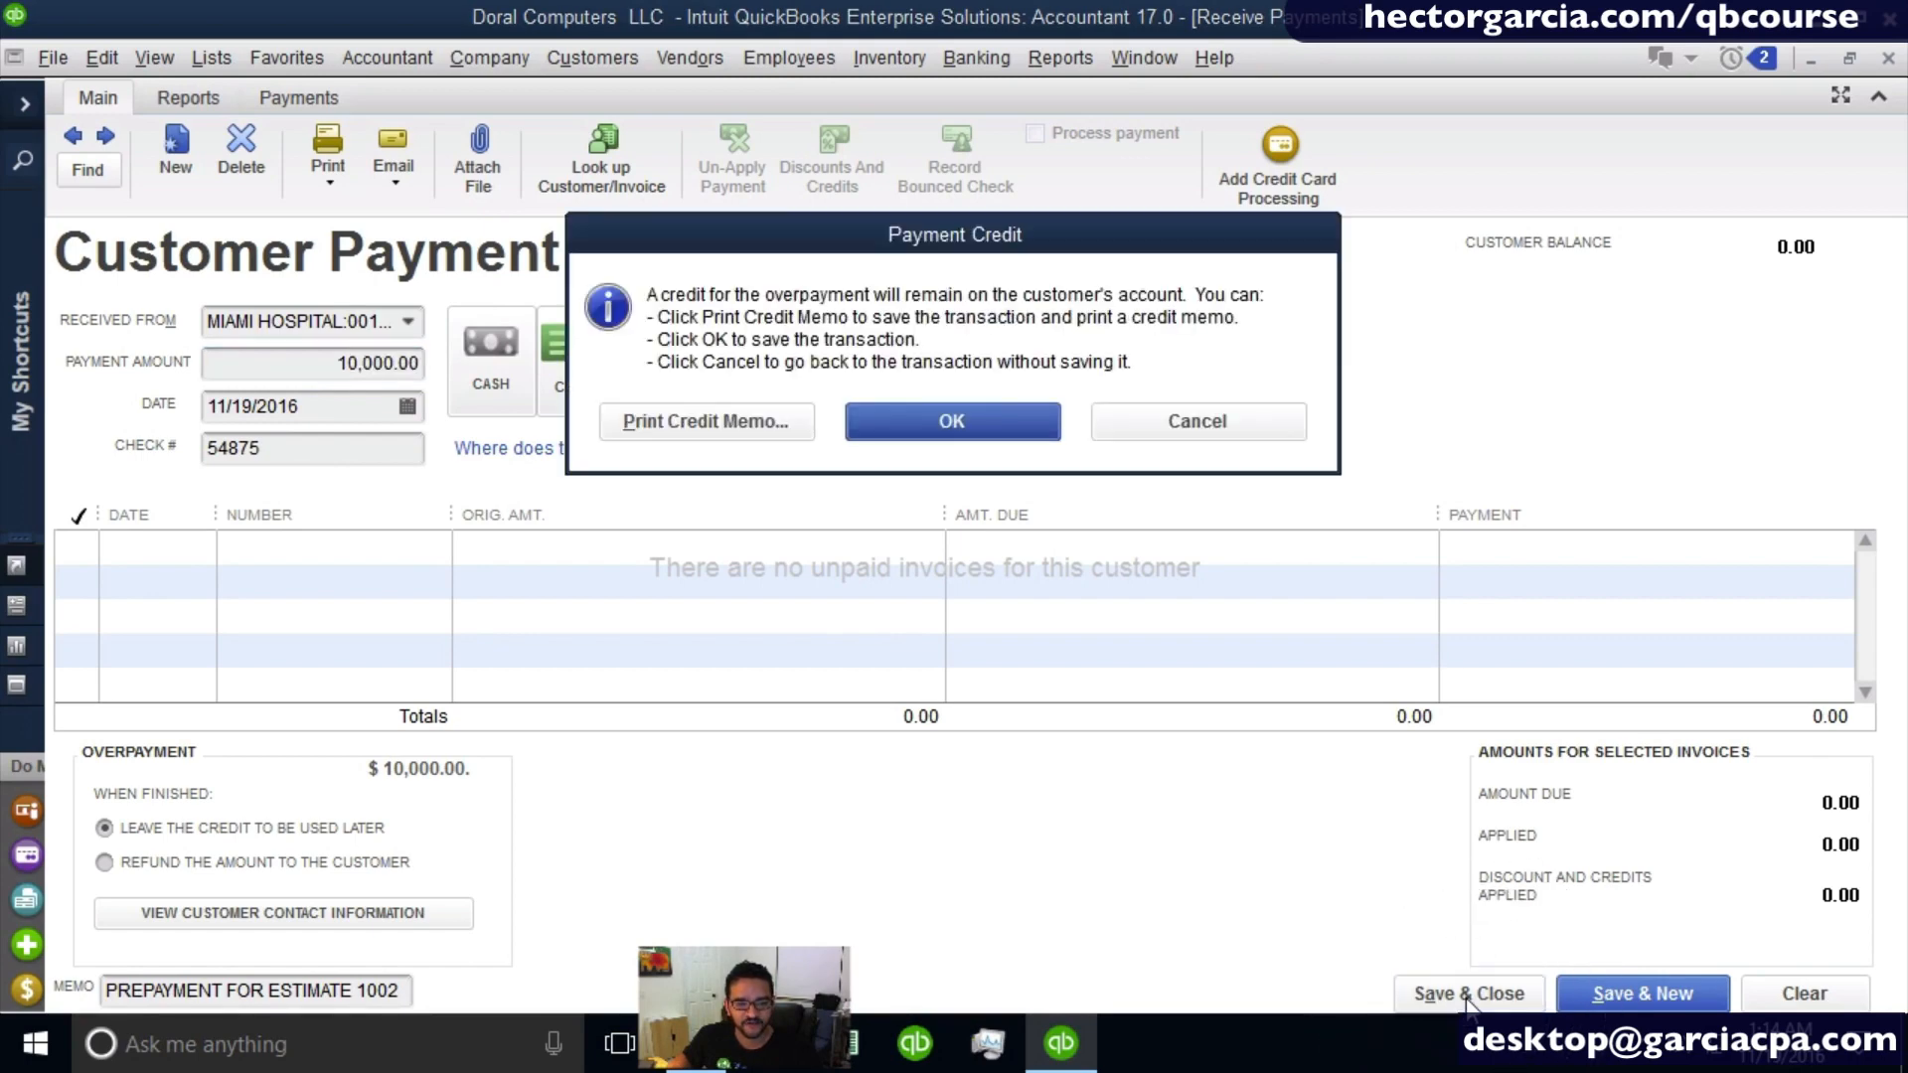
pyautogui.click(922, 425)
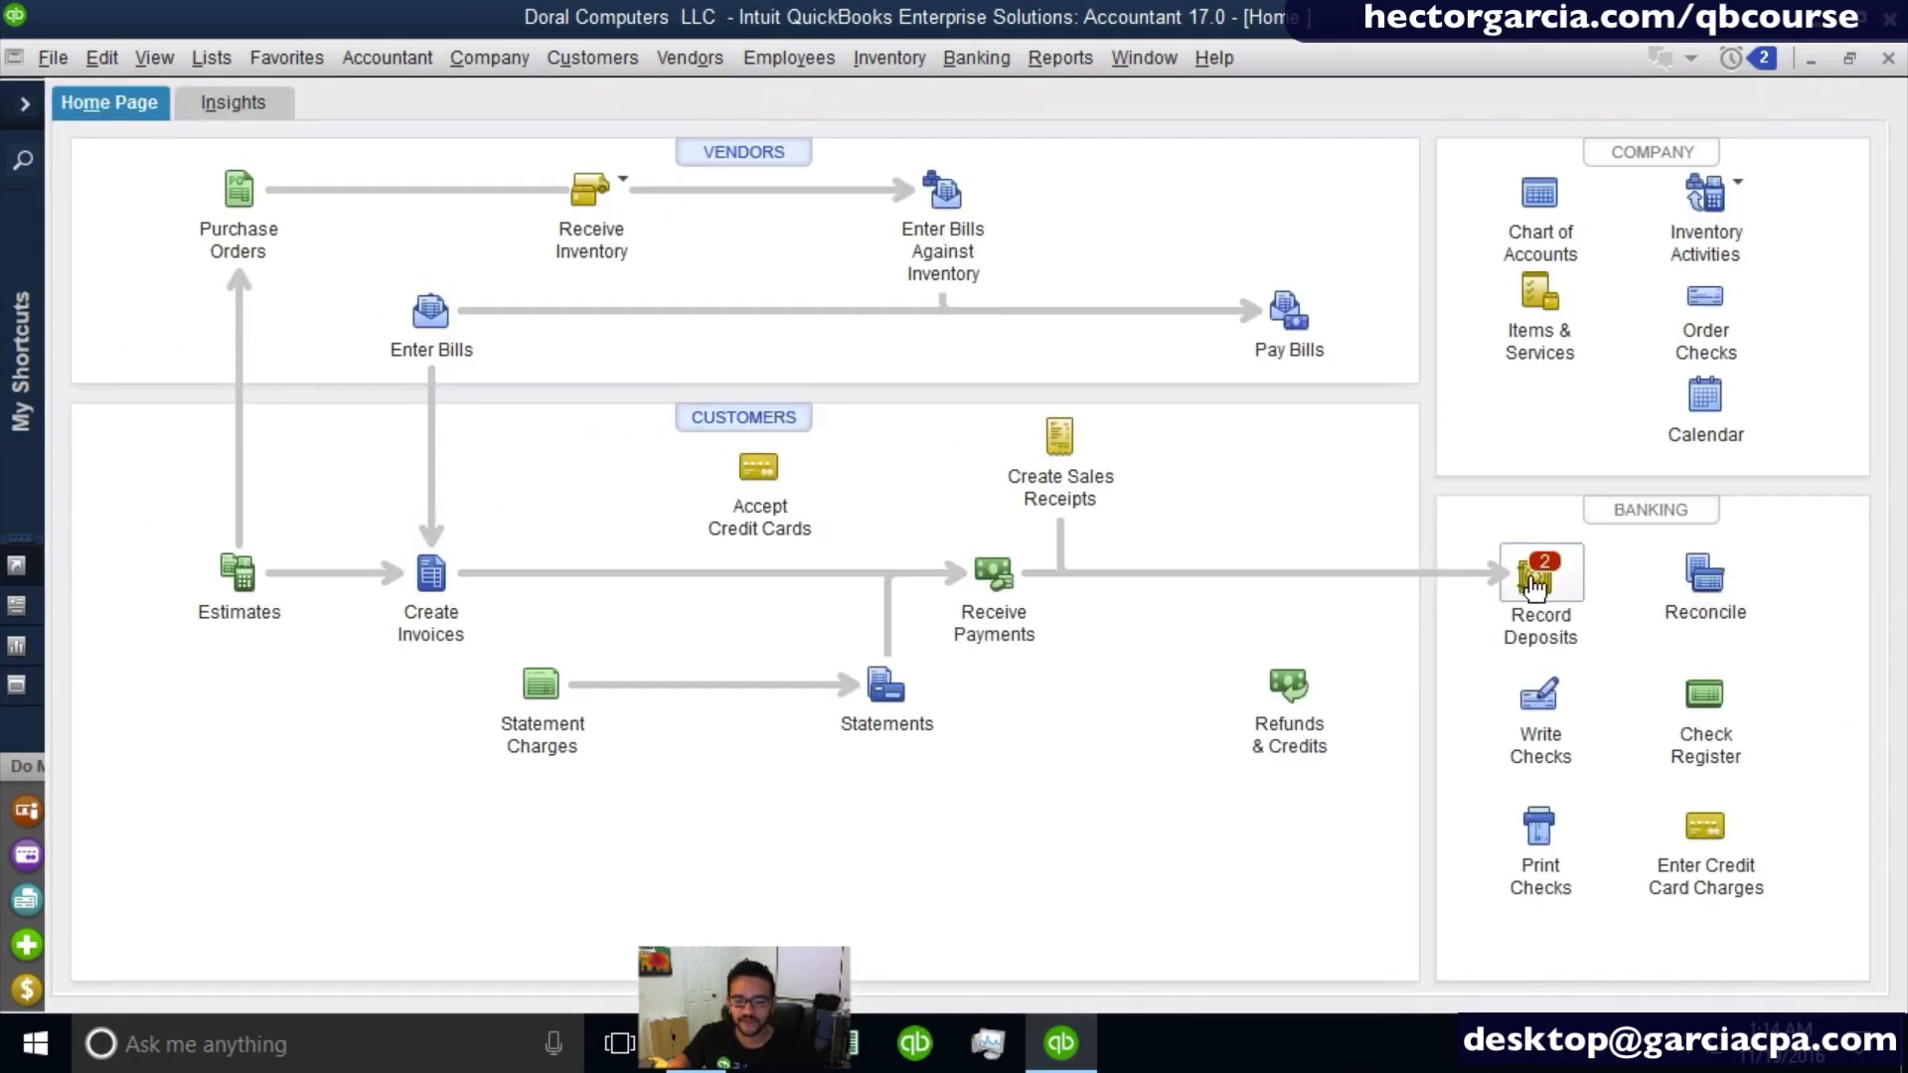
# - Add both waiting check payments, 225.00 and 10,000.00, to a new deposit into the Regions Checking account
pyautogui.click(1535, 577)
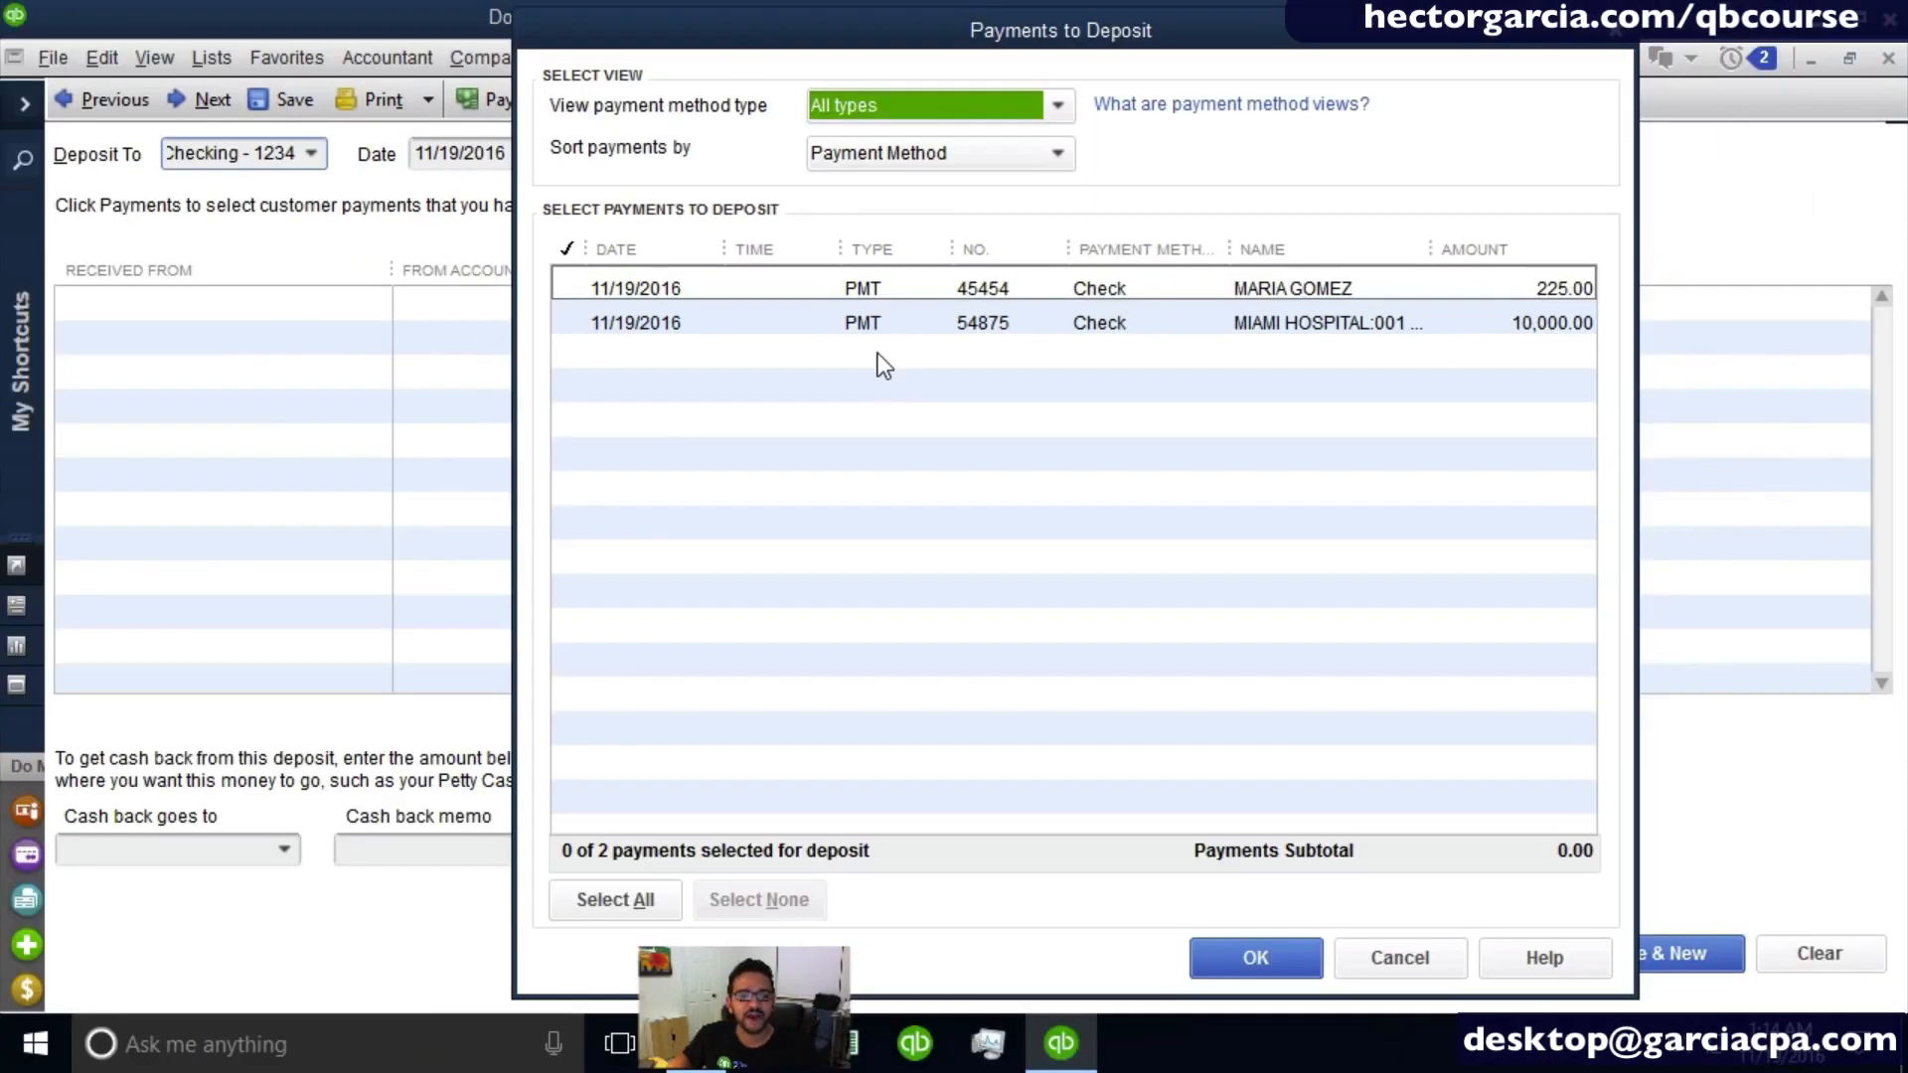
pyautogui.click(573, 288)
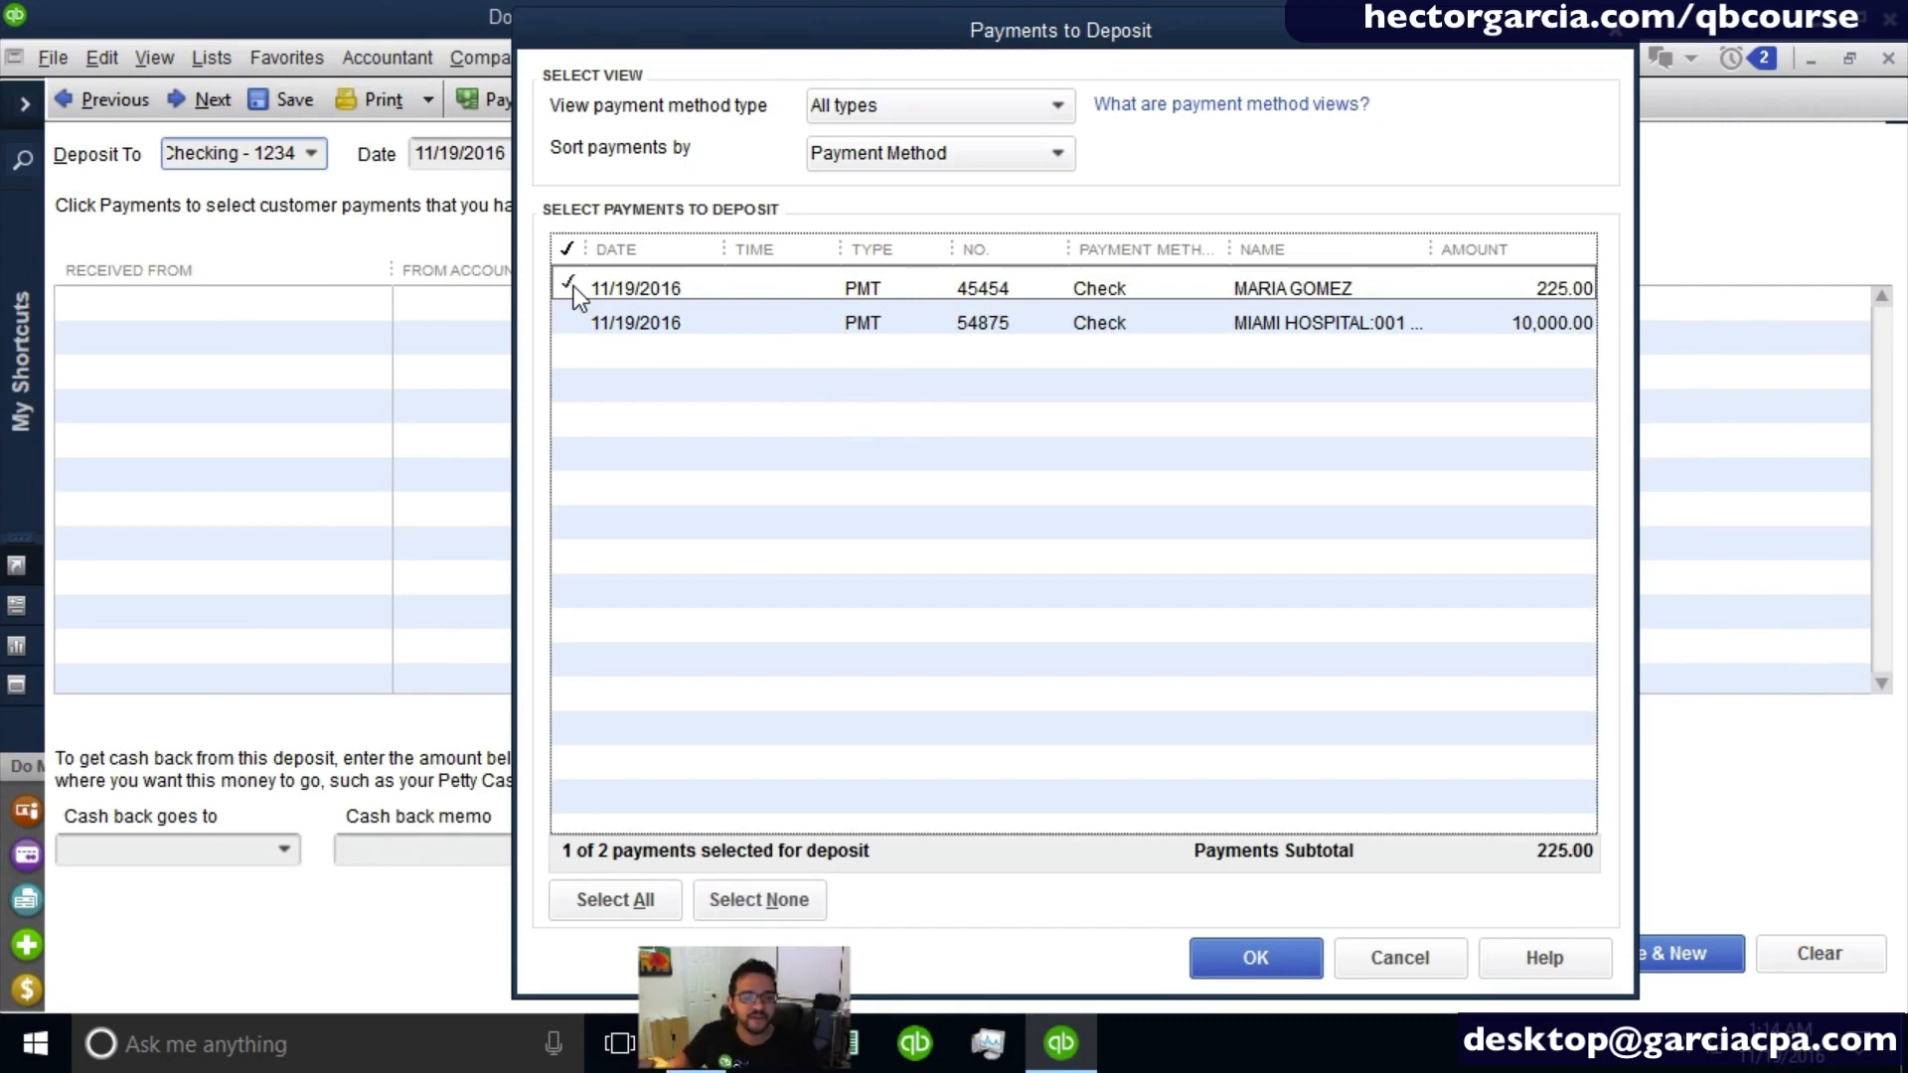
pyautogui.click(571, 320)
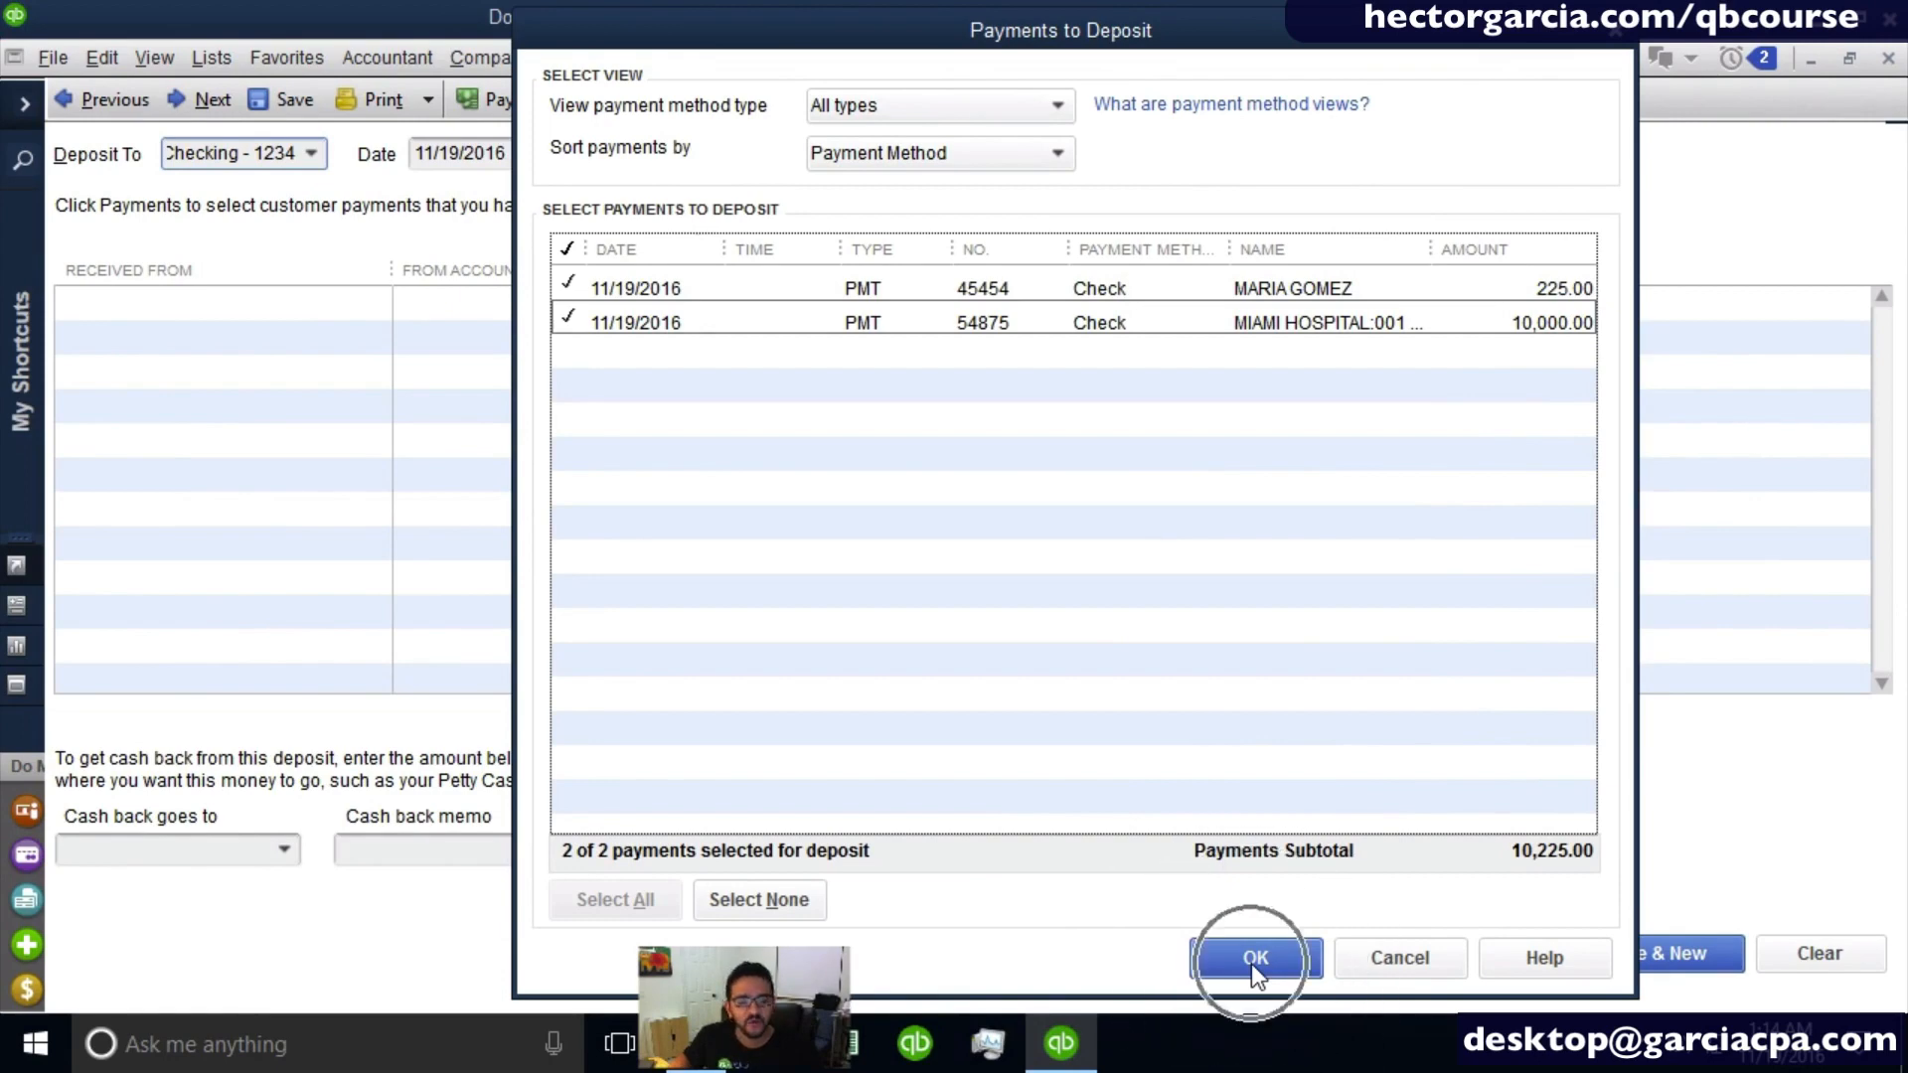
pyautogui.click(1252, 960)
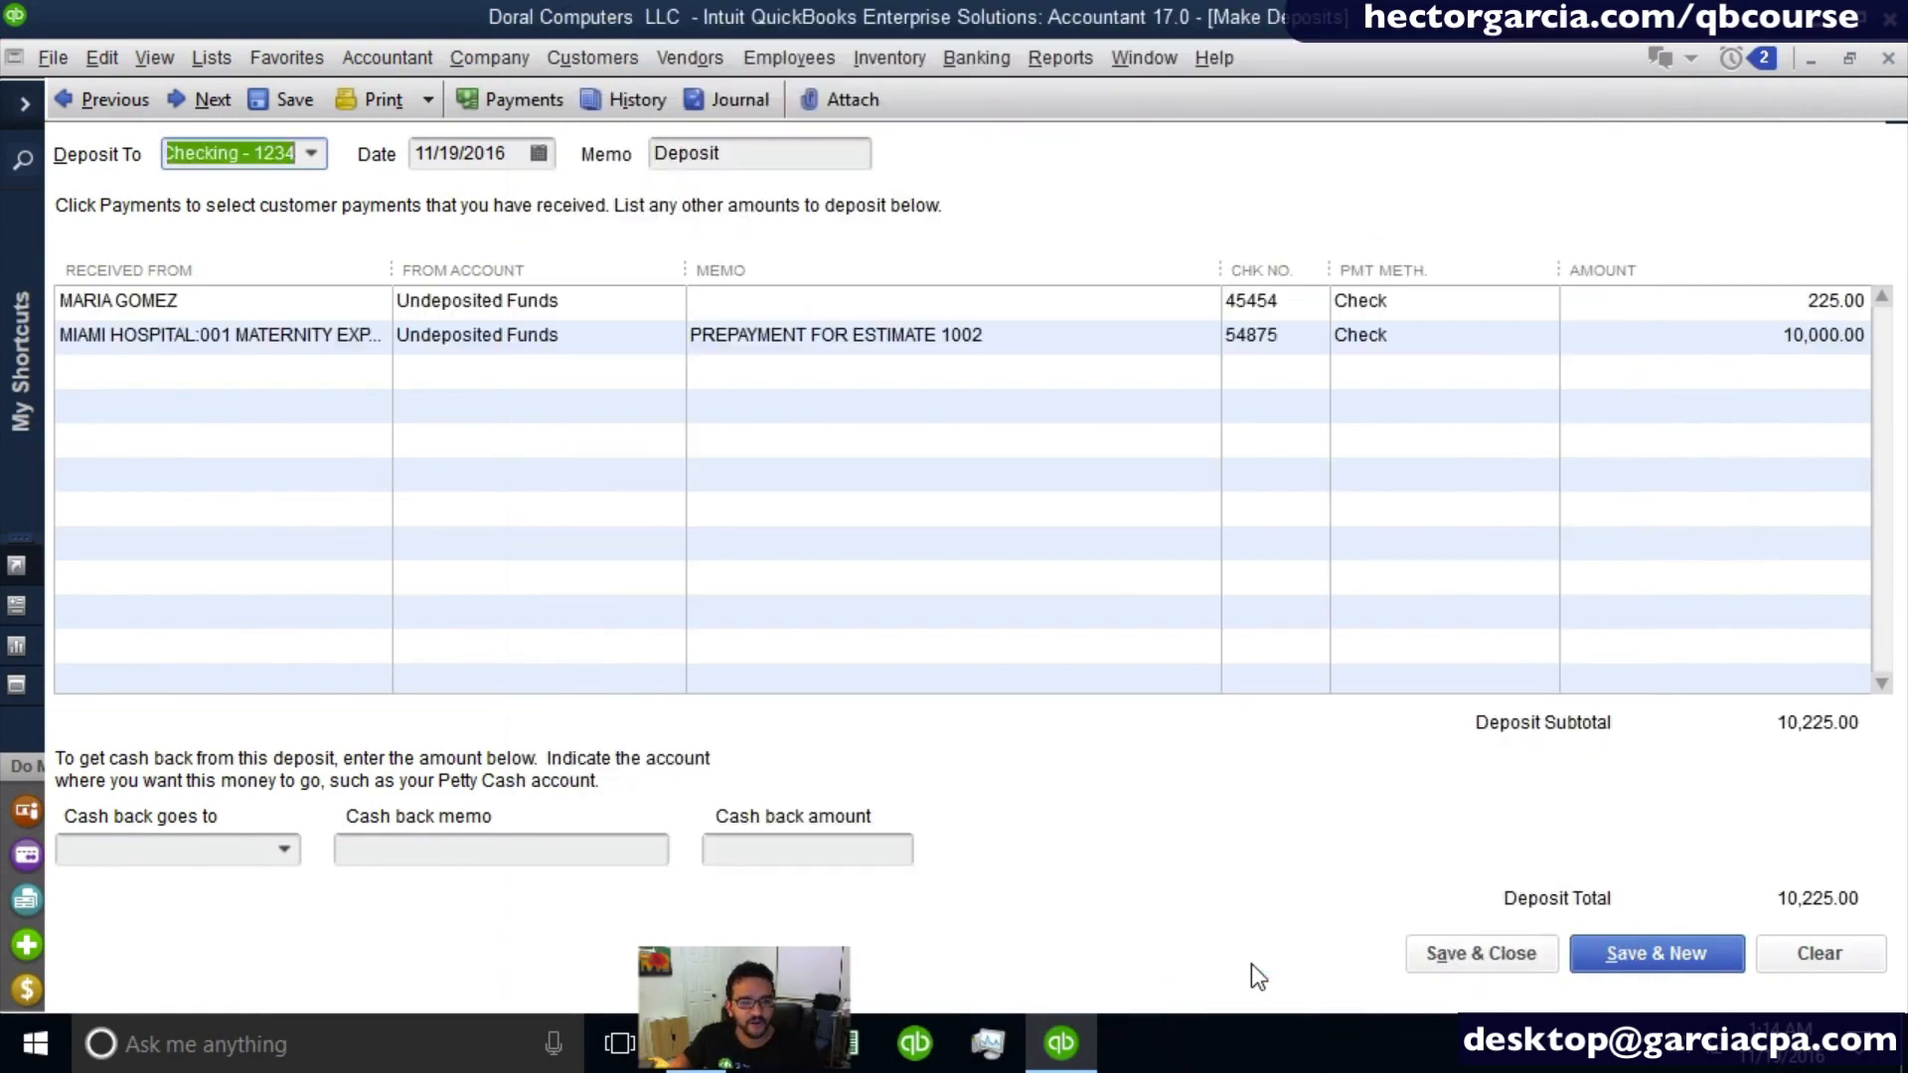
pyautogui.click(320, 151)
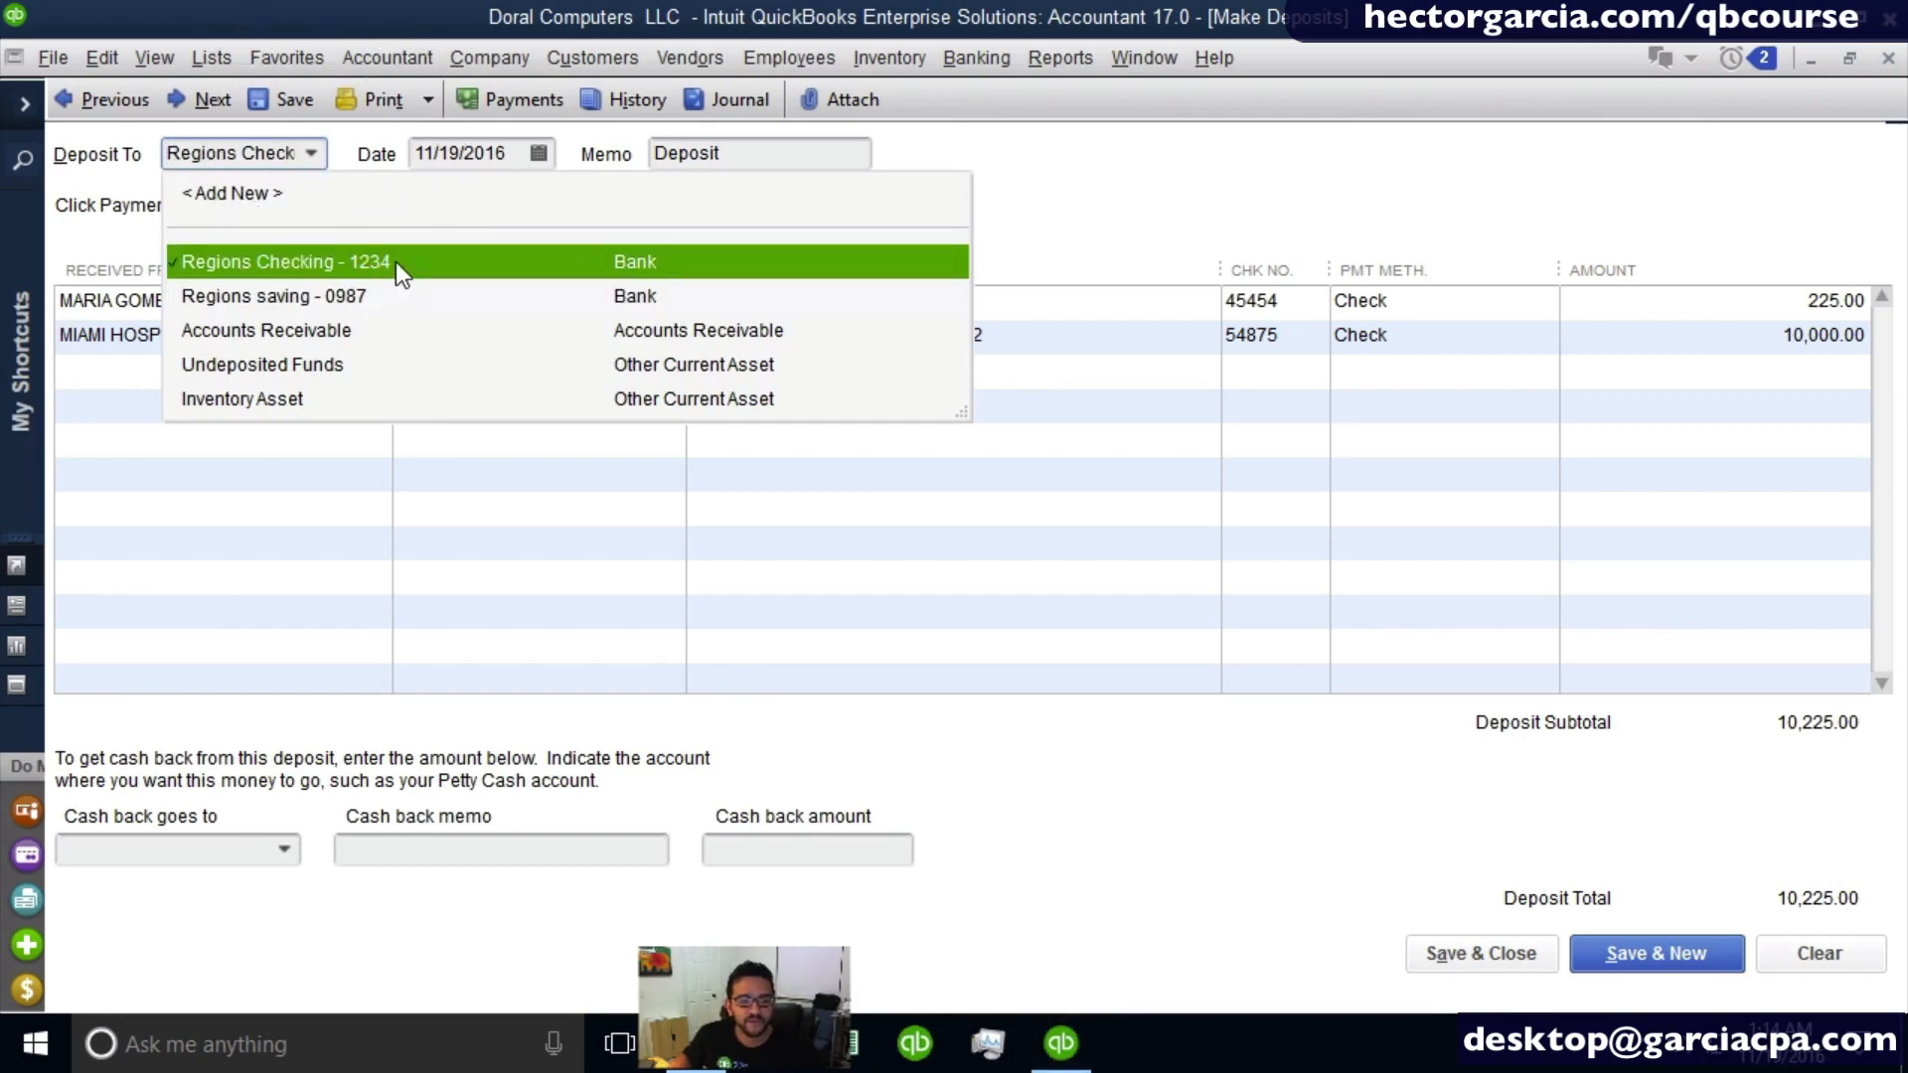
pyautogui.click(342, 262)
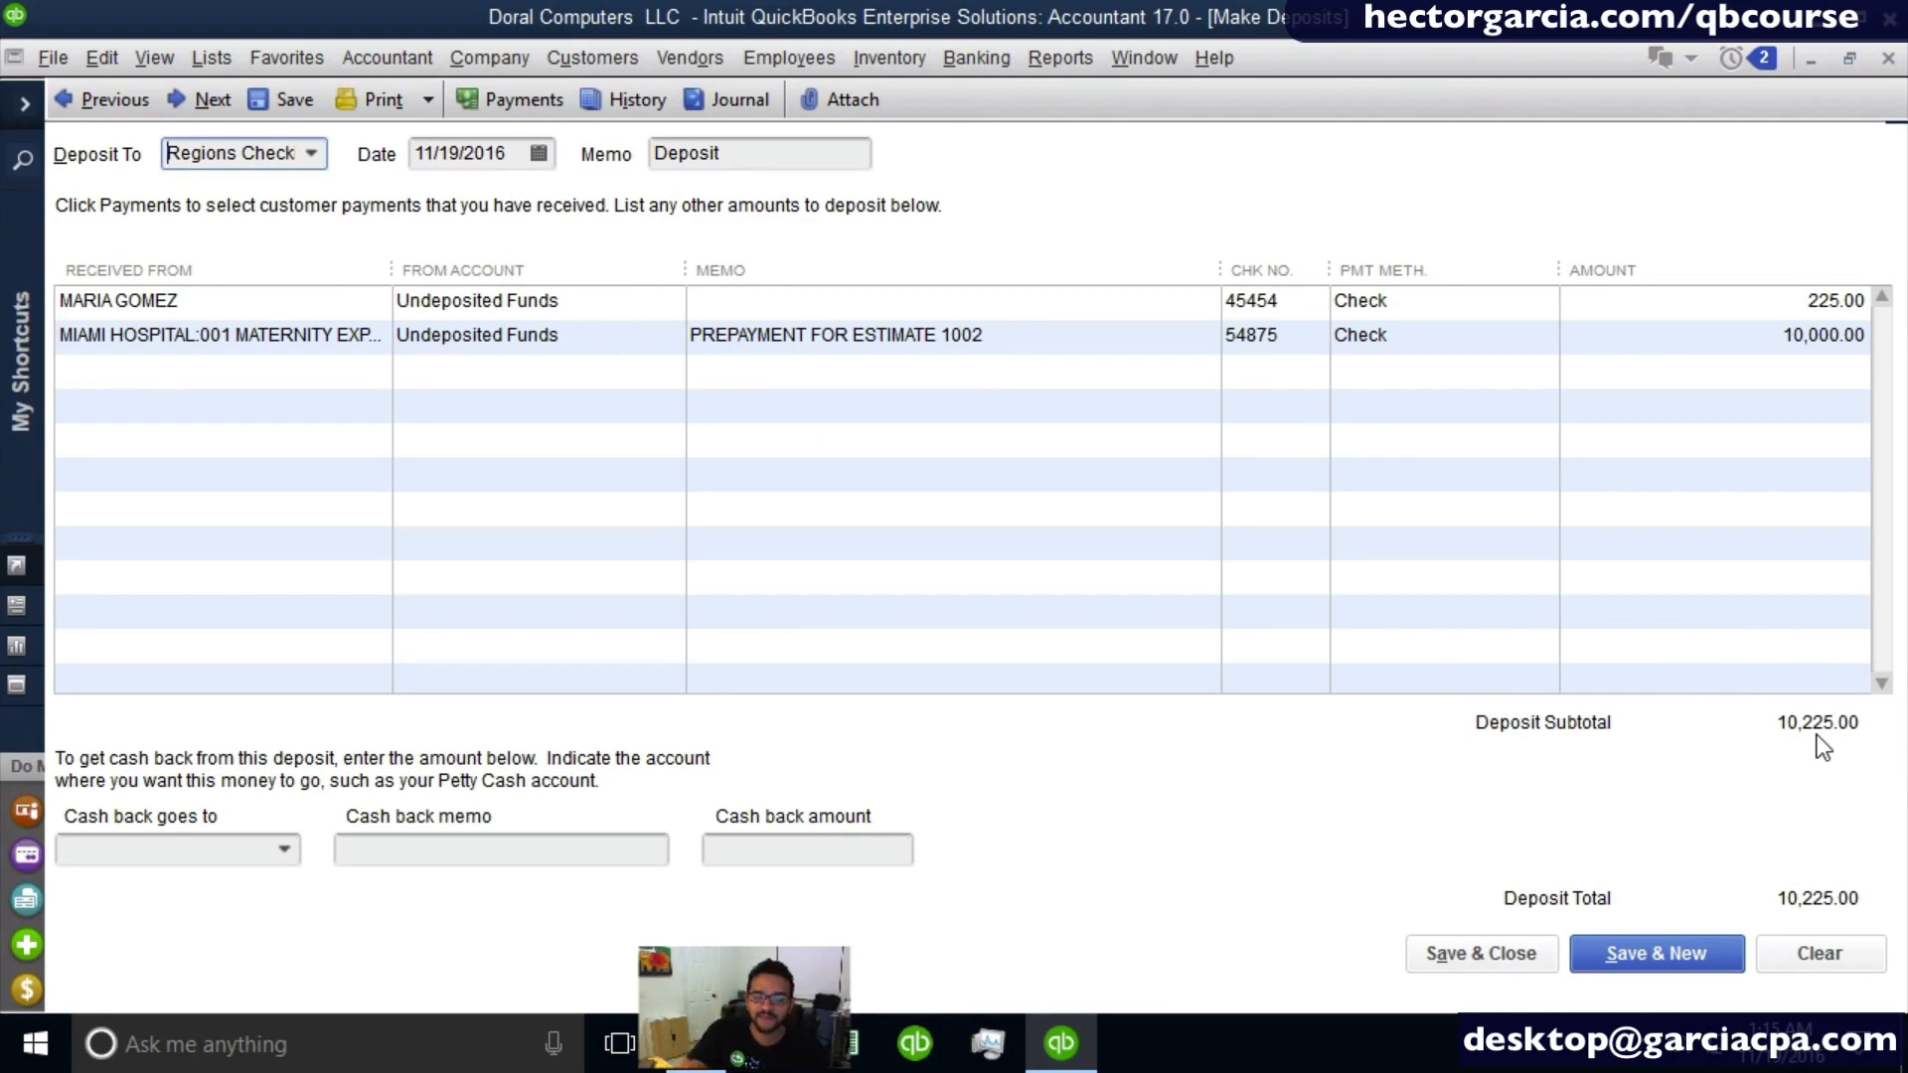
# - Review the two deposit lines, widening the From Account column, then save and close the deposit
pyautogui.click(343, 296)
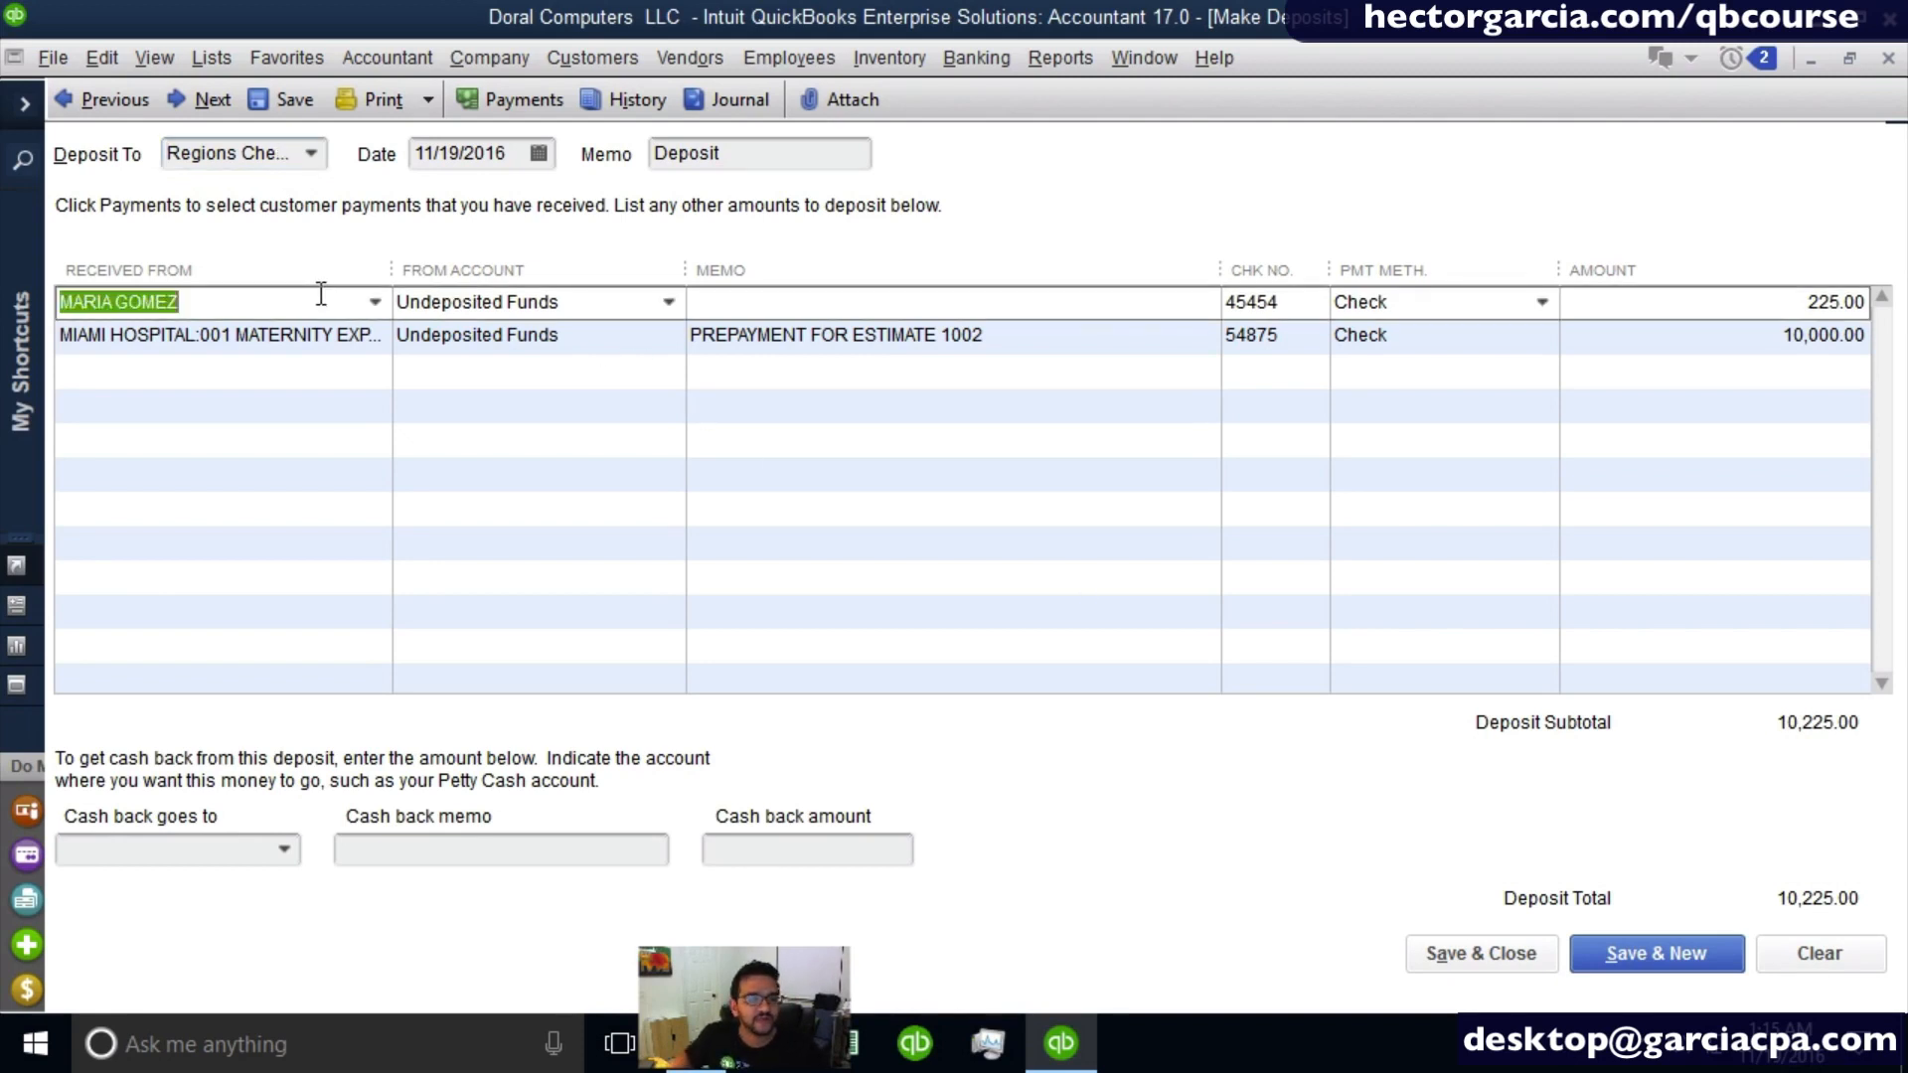
pyautogui.click(318, 342)
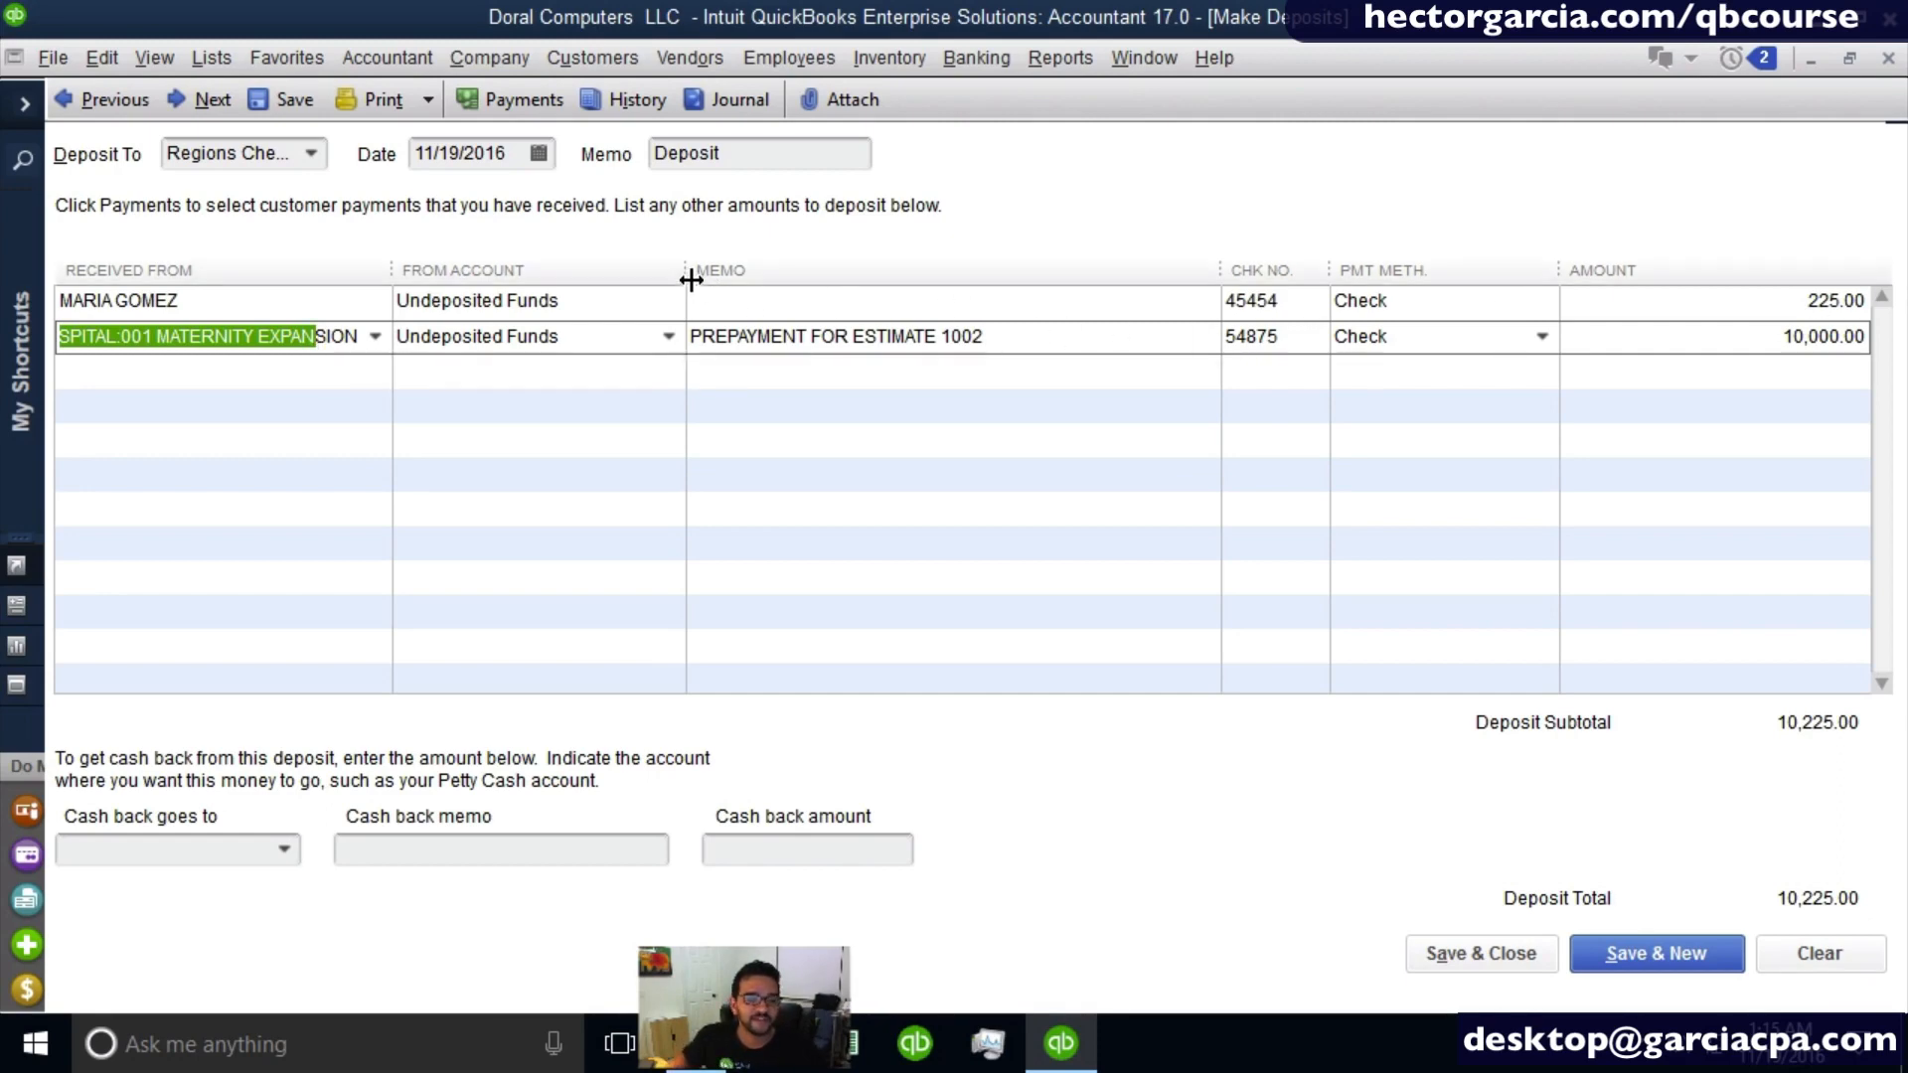
pyautogui.moveTo(690, 281); pyautogui.dragTo(777, 268)
pyautogui.click(499, 265)
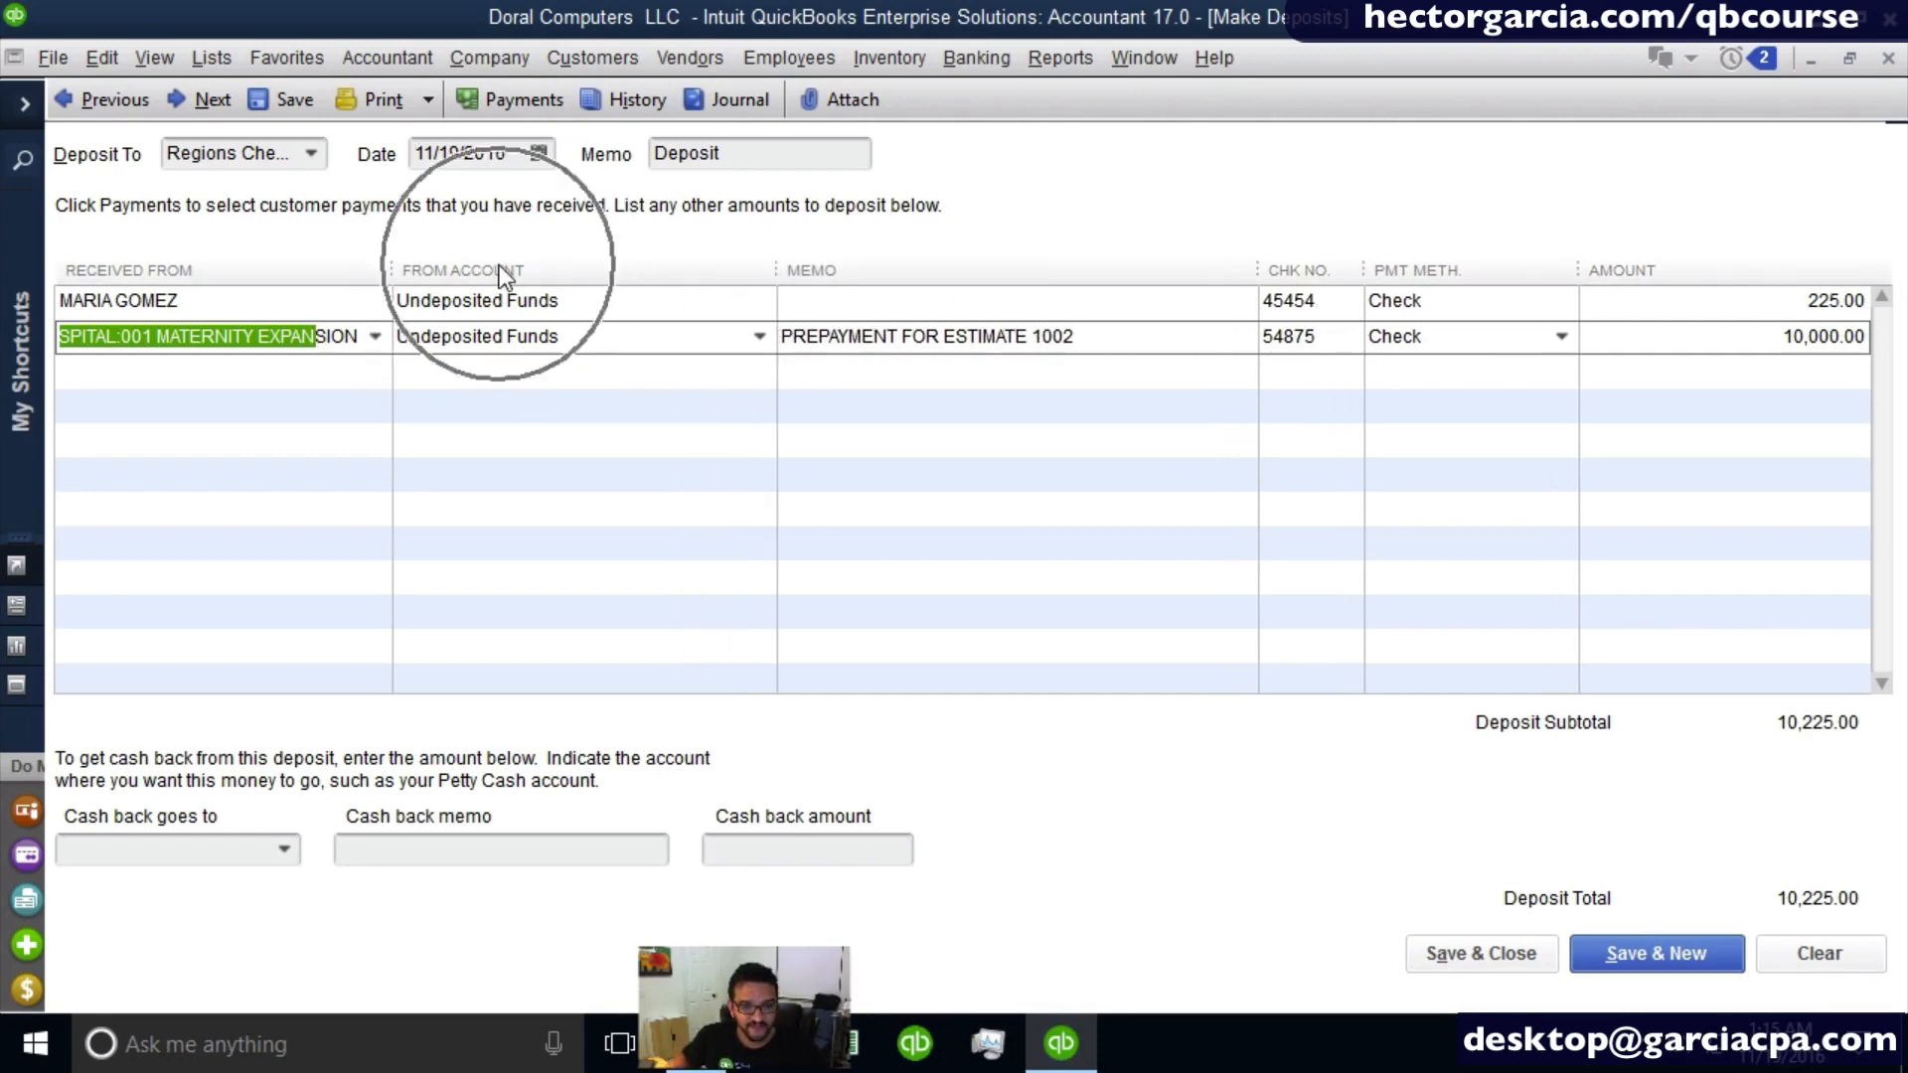
pyautogui.click(609, 303)
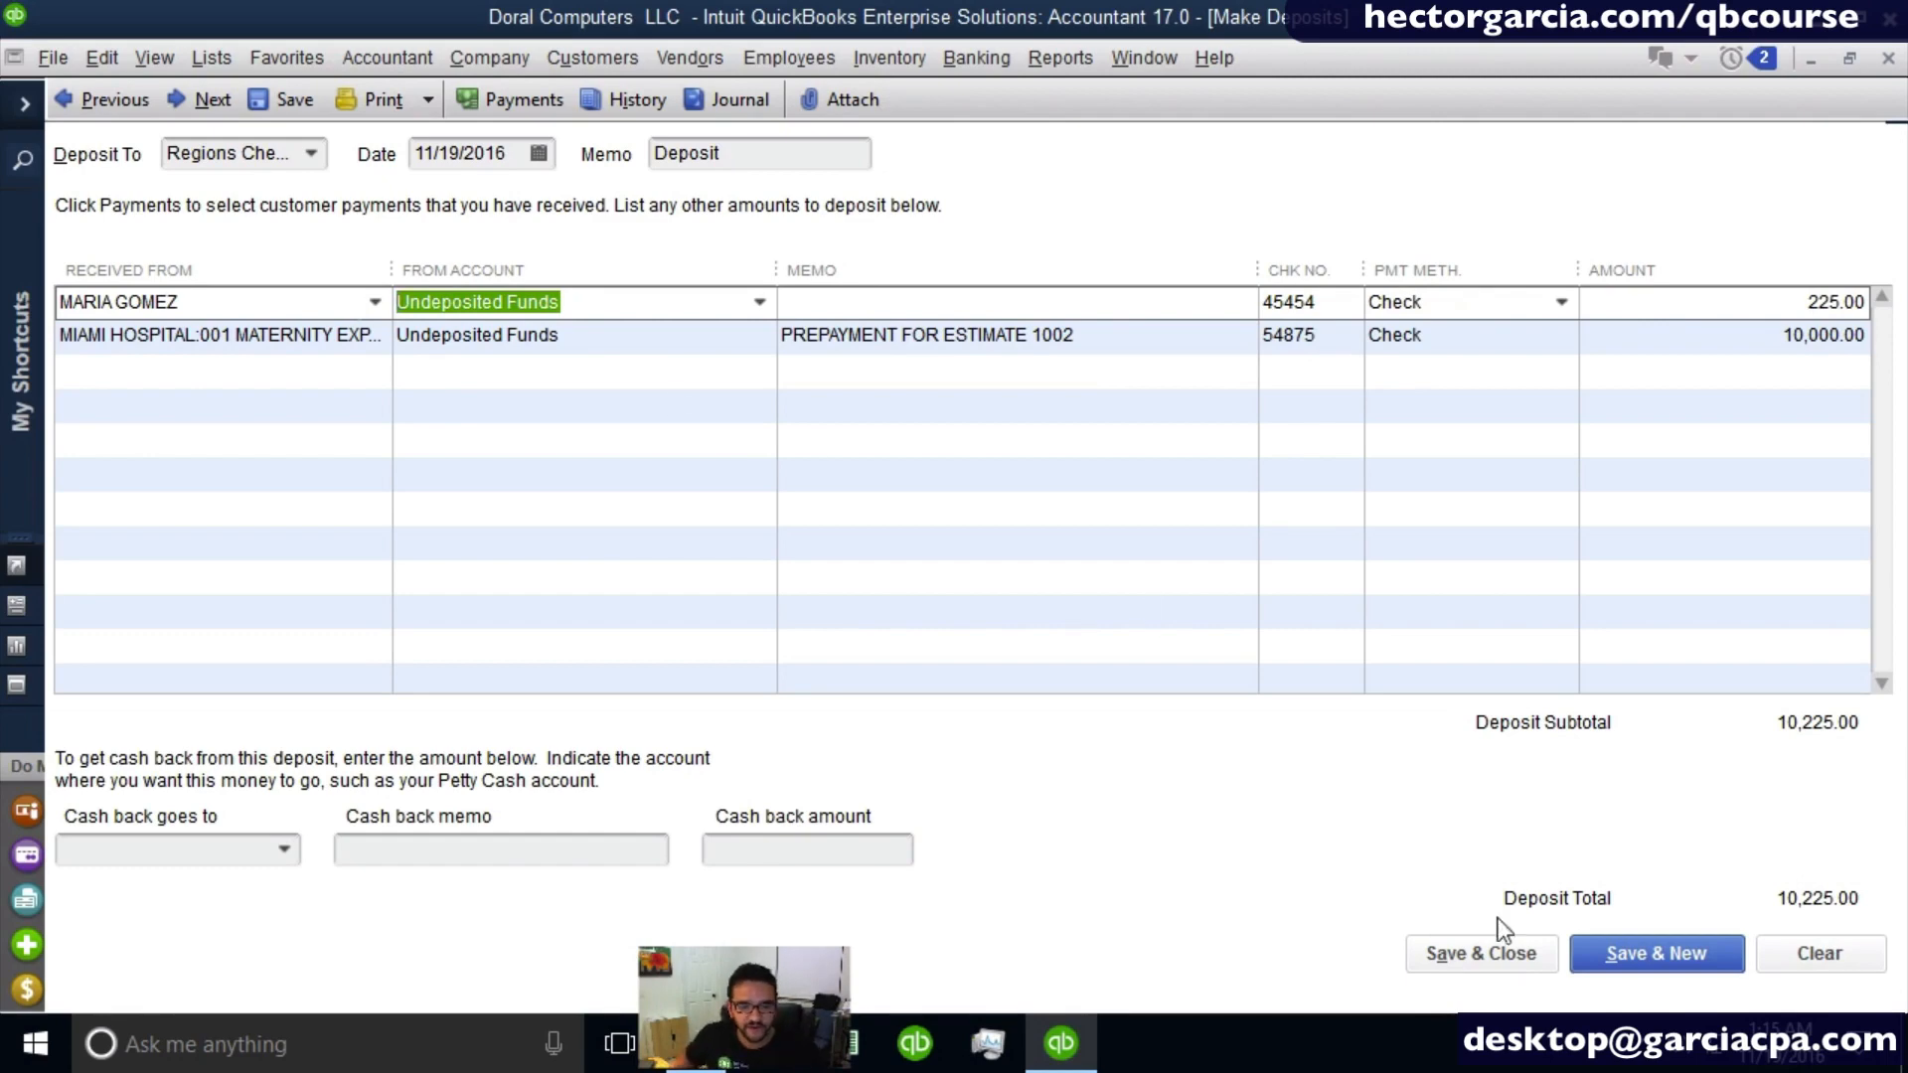
pyautogui.click(1459, 962)
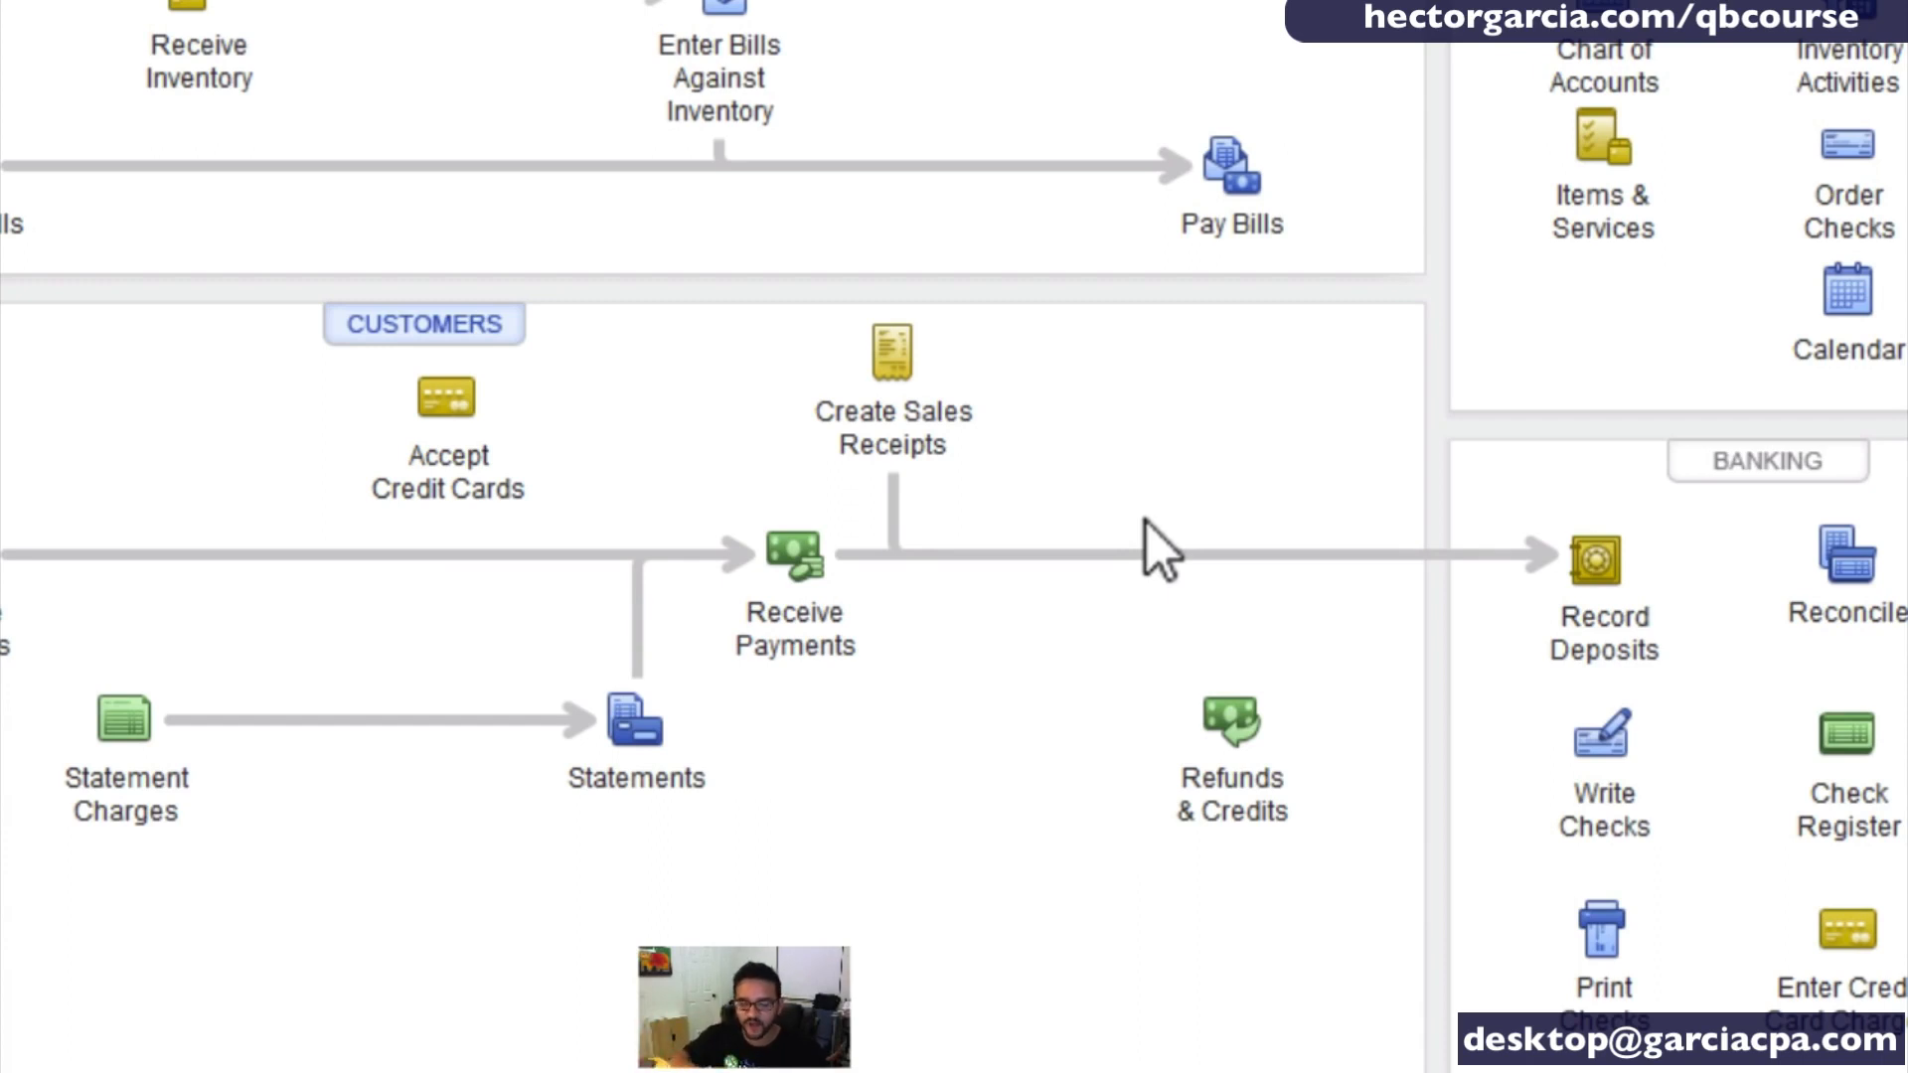
# - Reopen the recorded deposit to examine the source account of its payment lines, then close it
pyautogui.click(1598, 565)
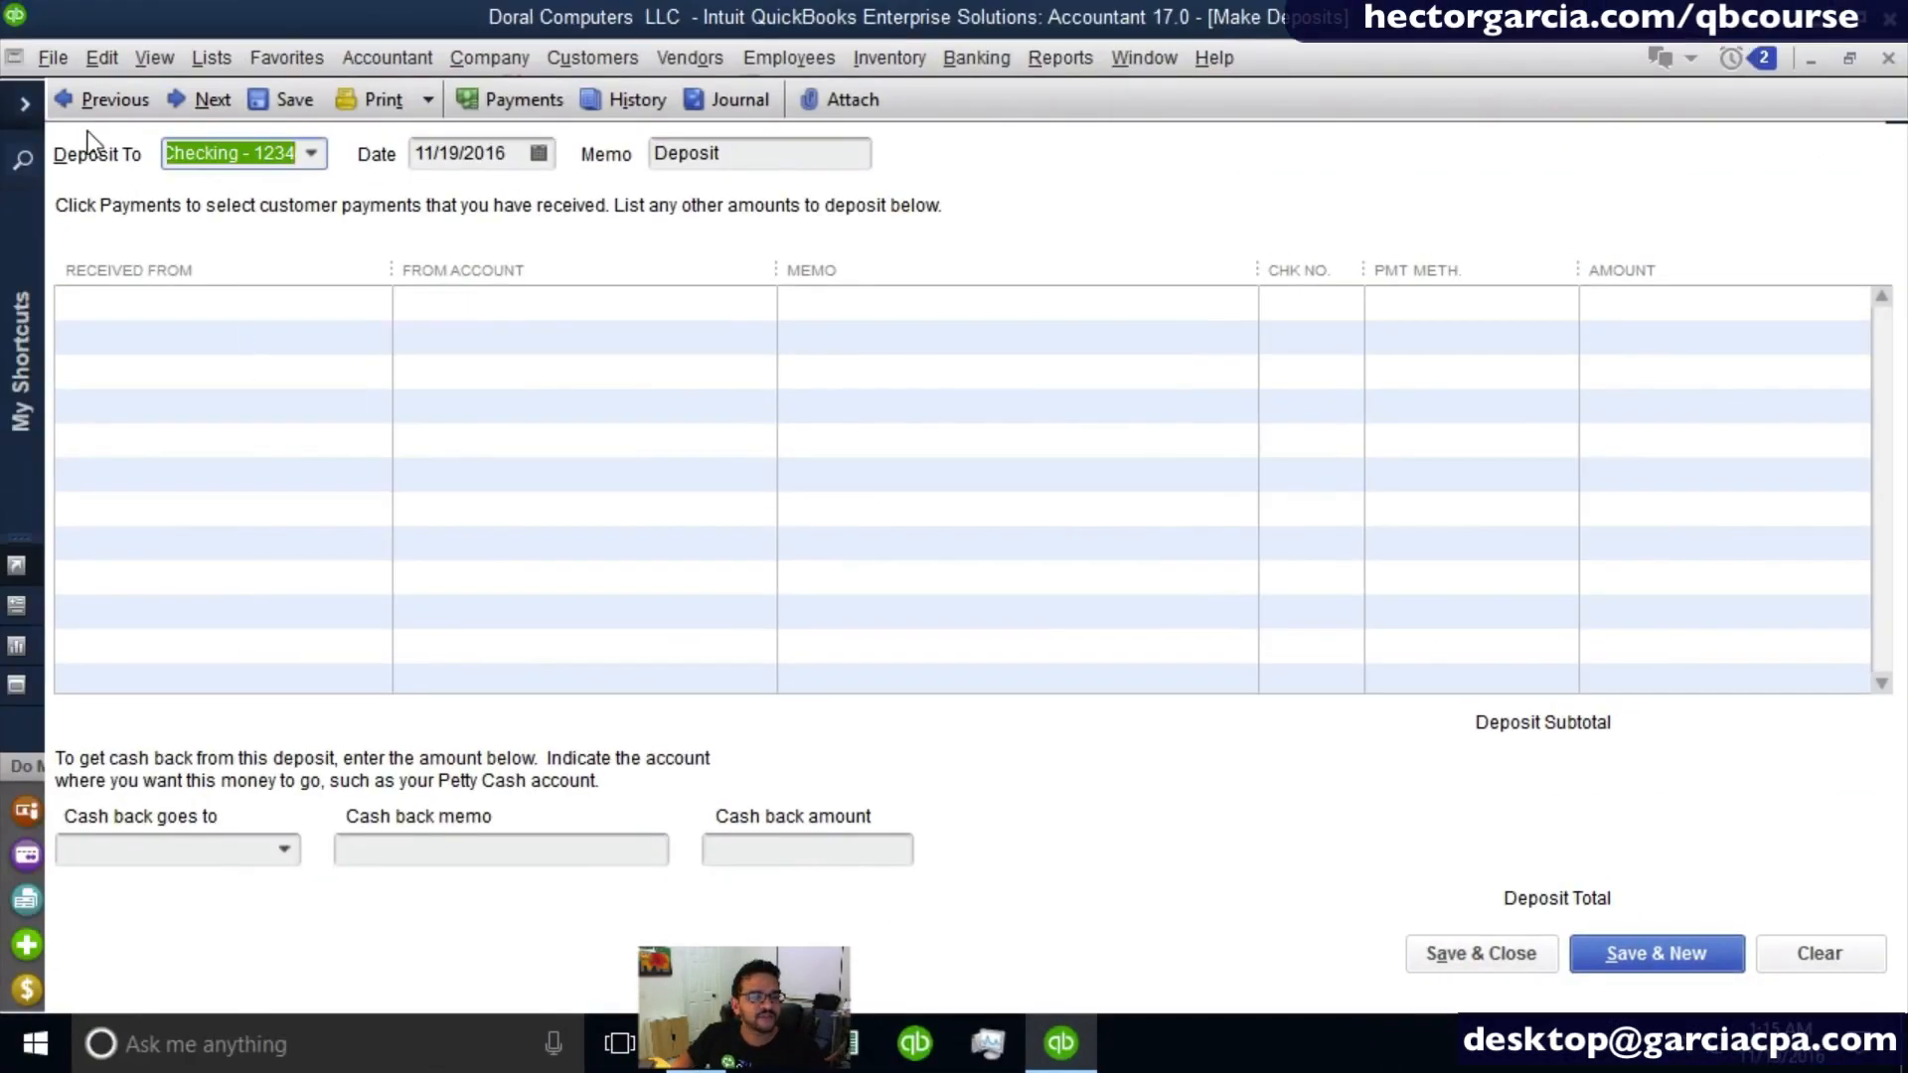
pyautogui.click(103, 109)
pyautogui.click(609, 298)
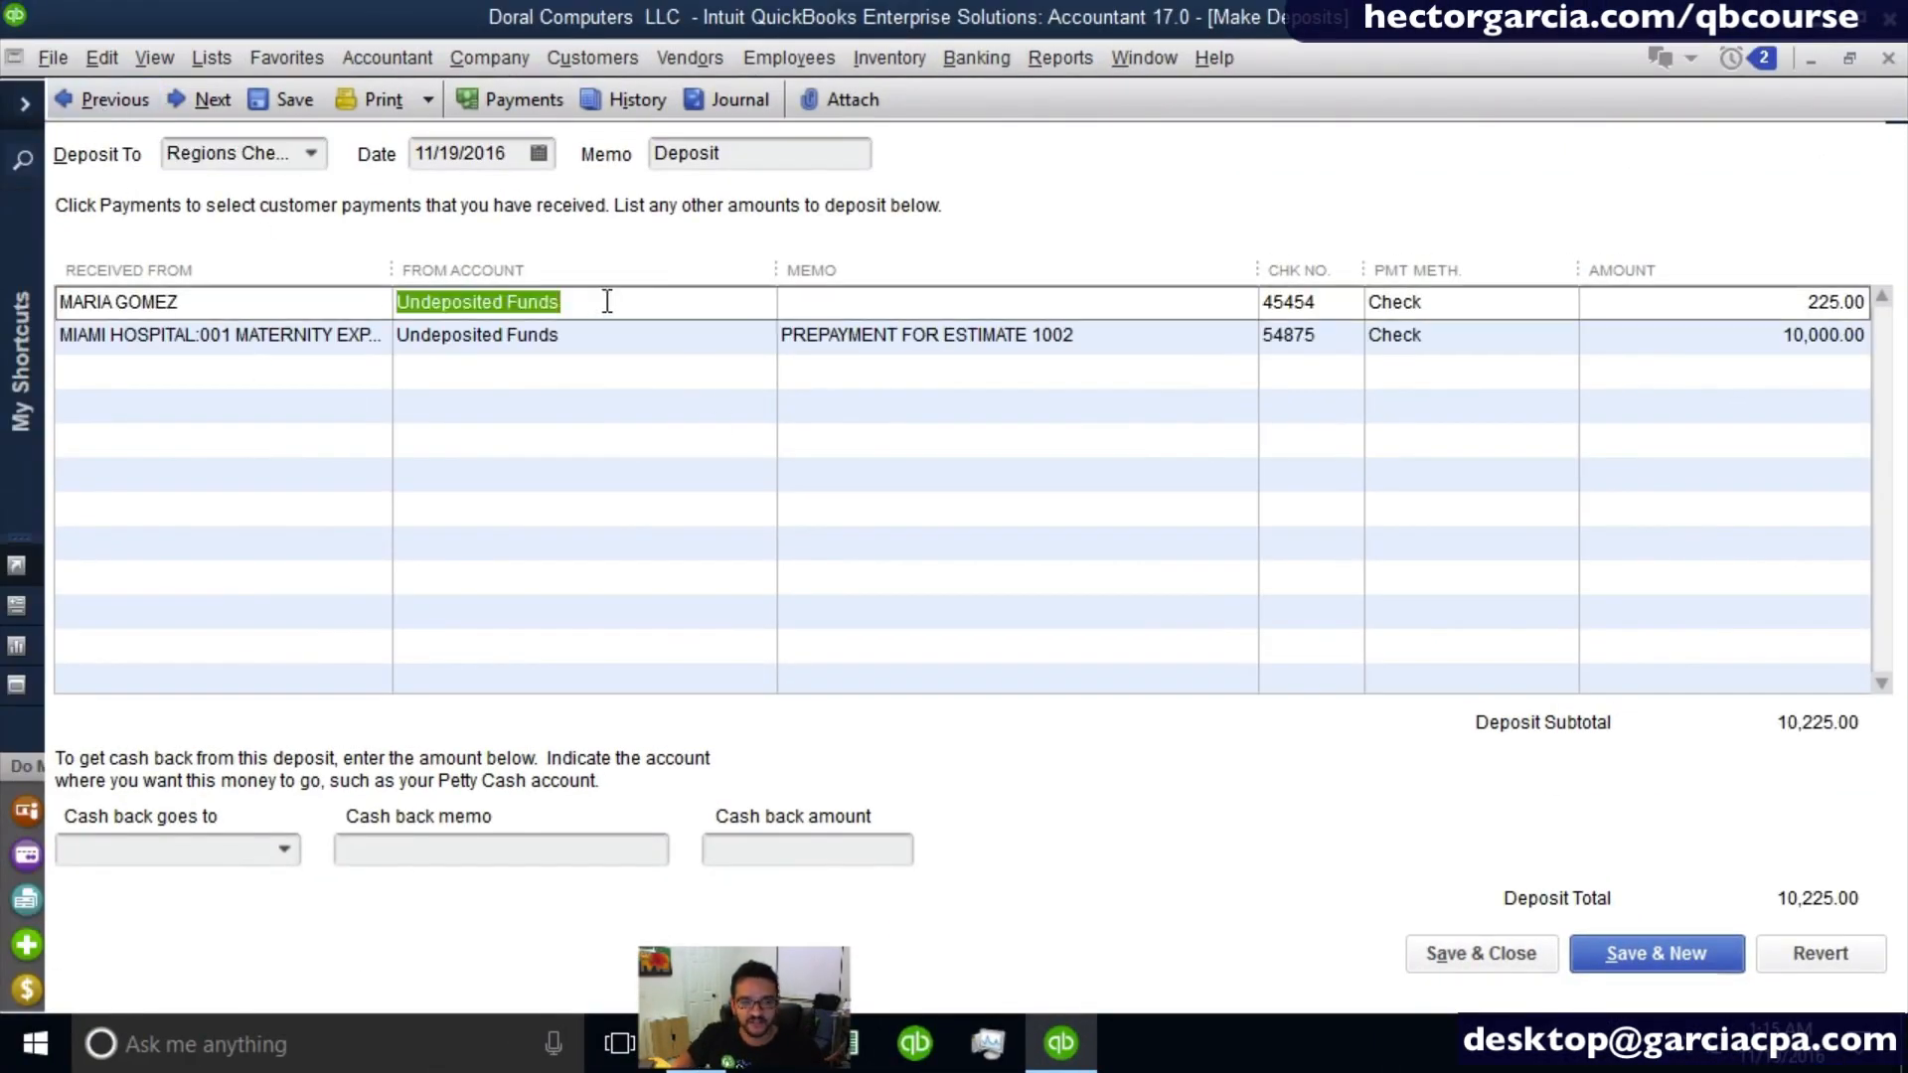
pyautogui.moveTo(552, 289); pyautogui.dragTo(664, 290)
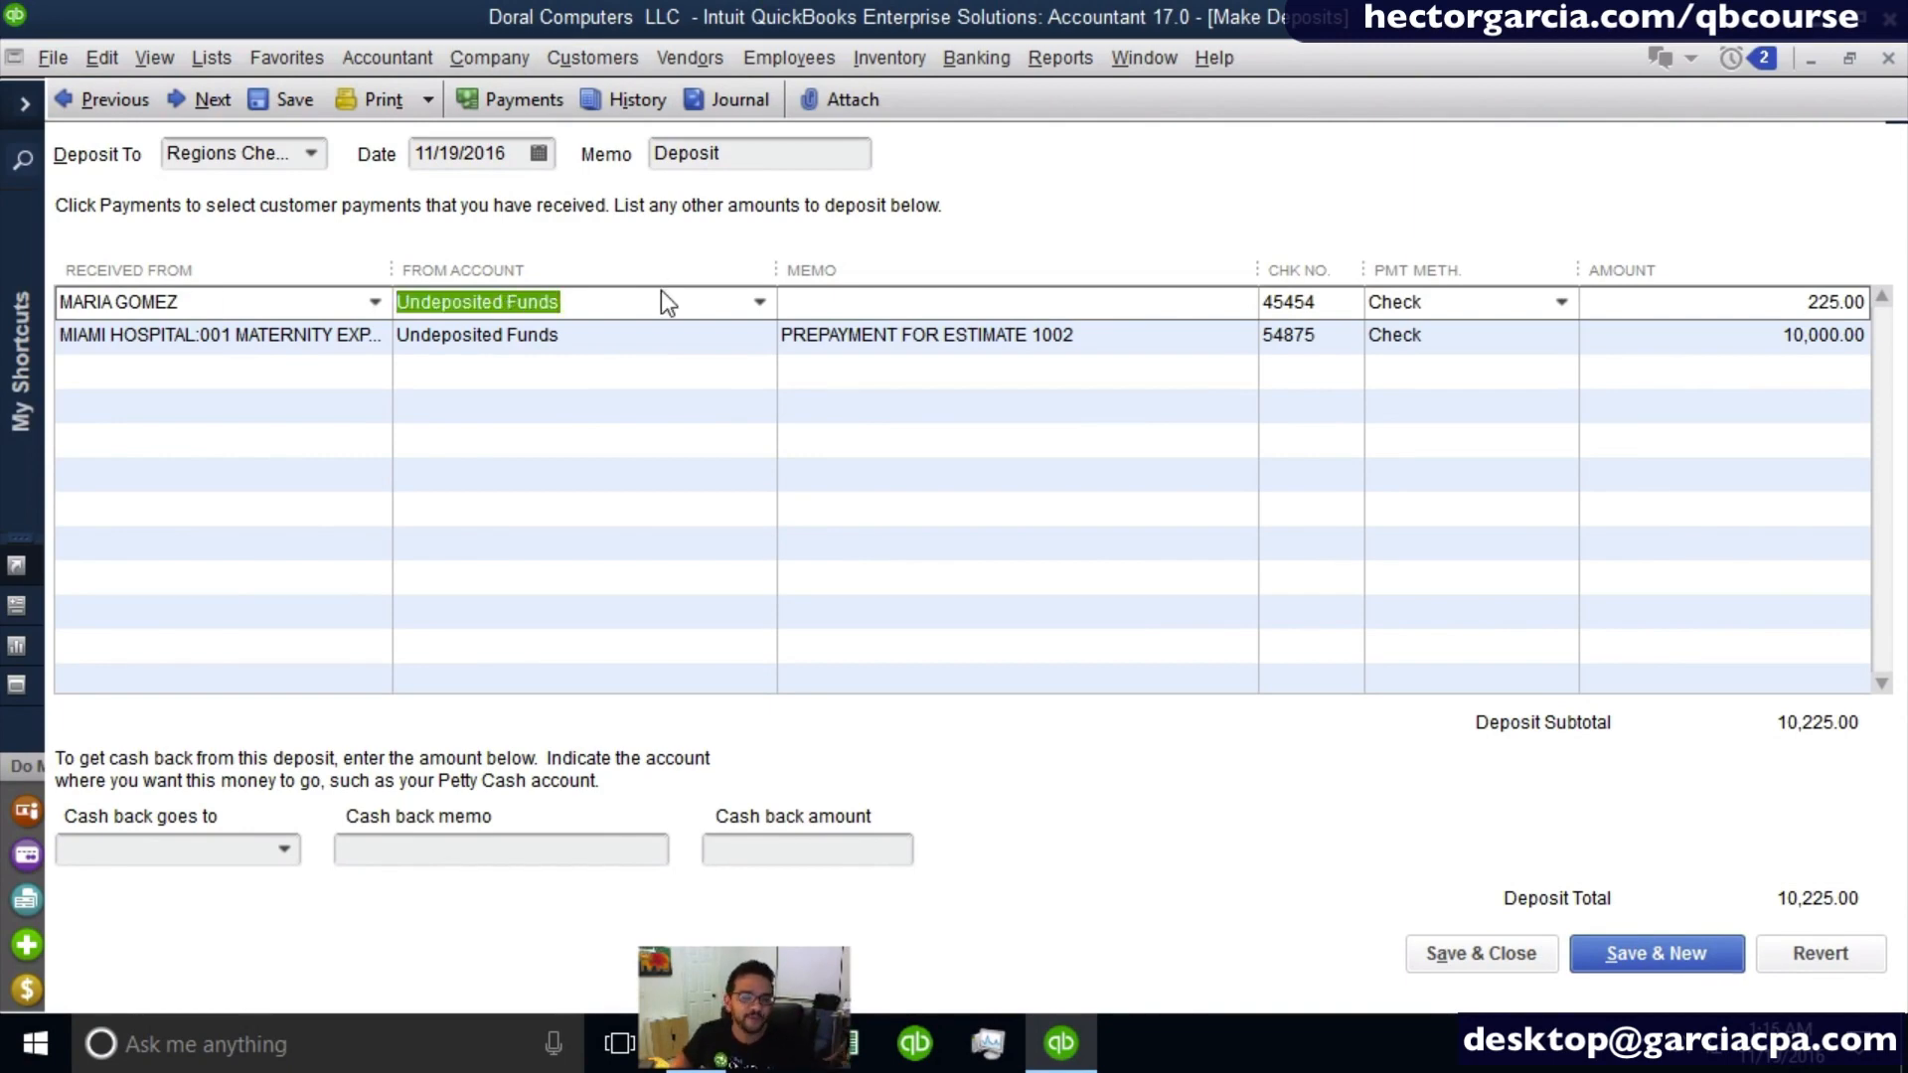
pyautogui.moveTo(637, 307); pyautogui.dragTo(65, 312)
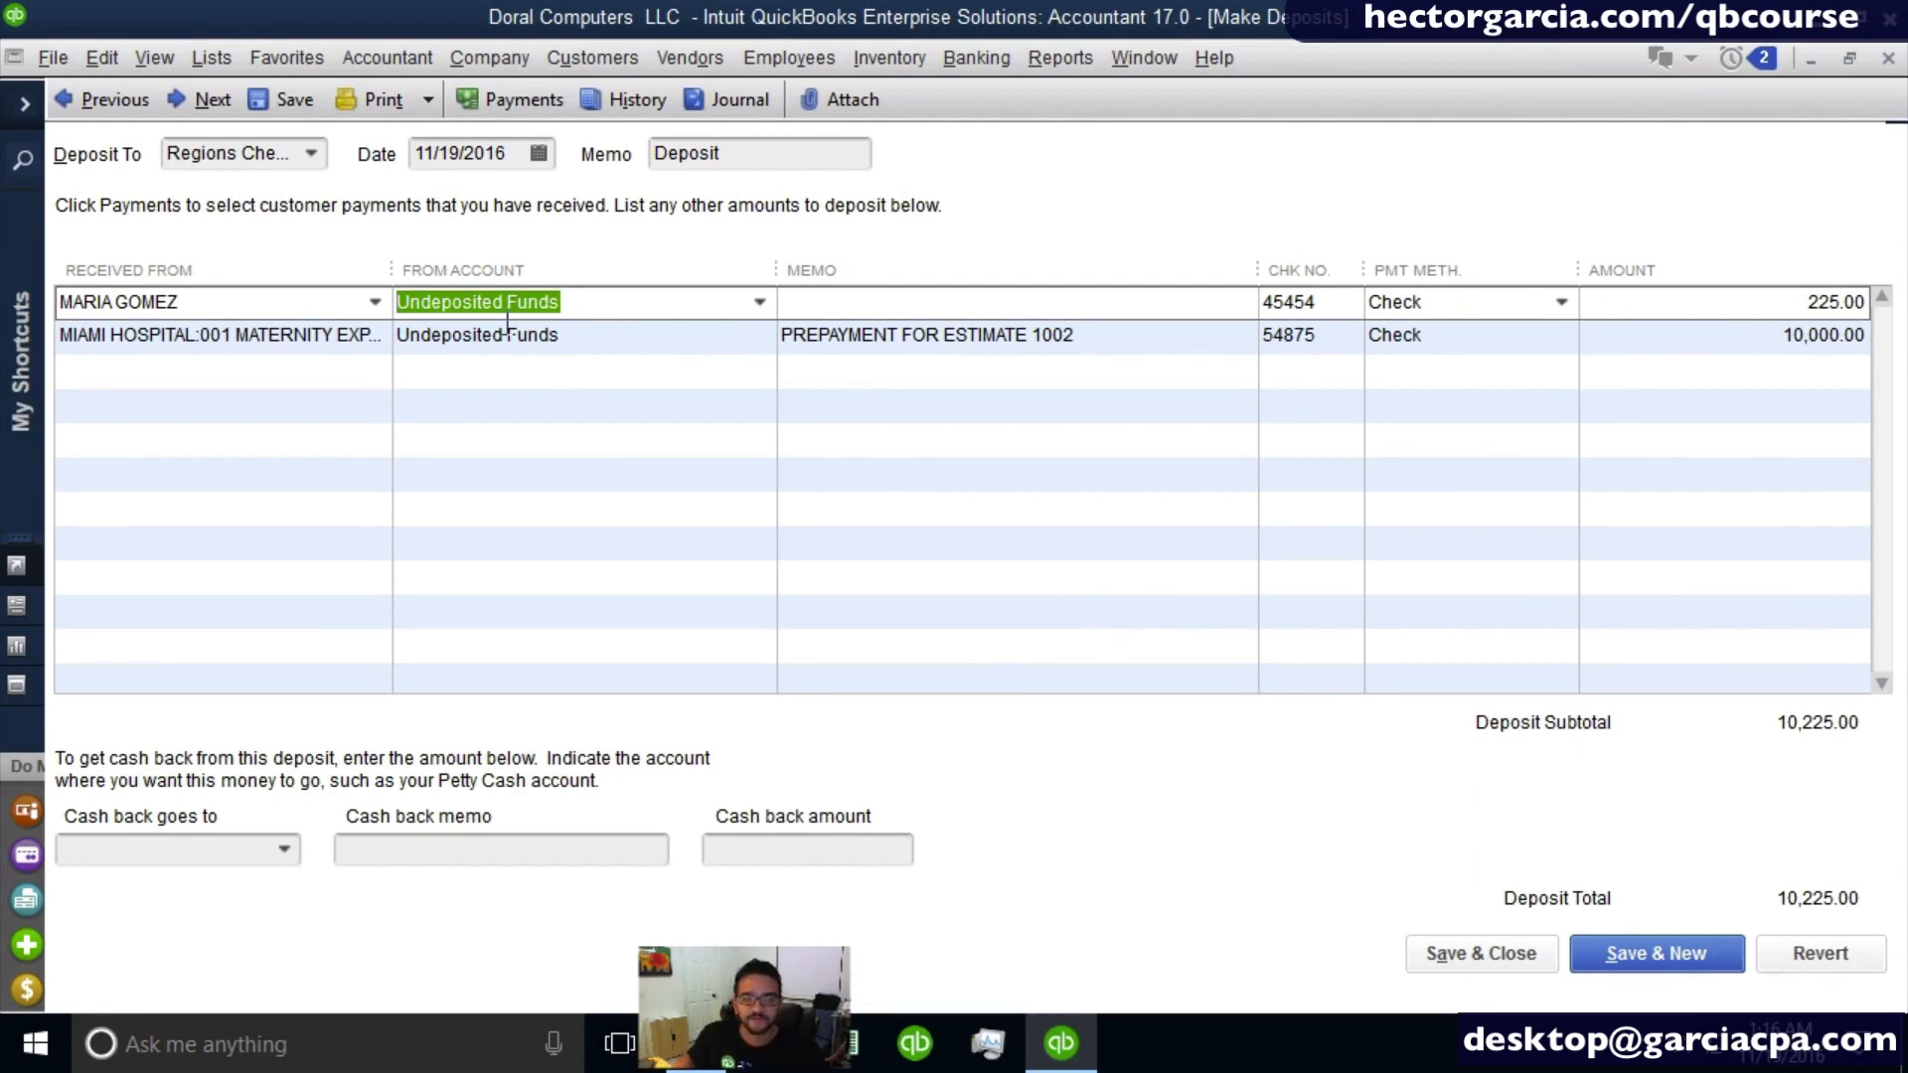
pyautogui.click(1469, 962)
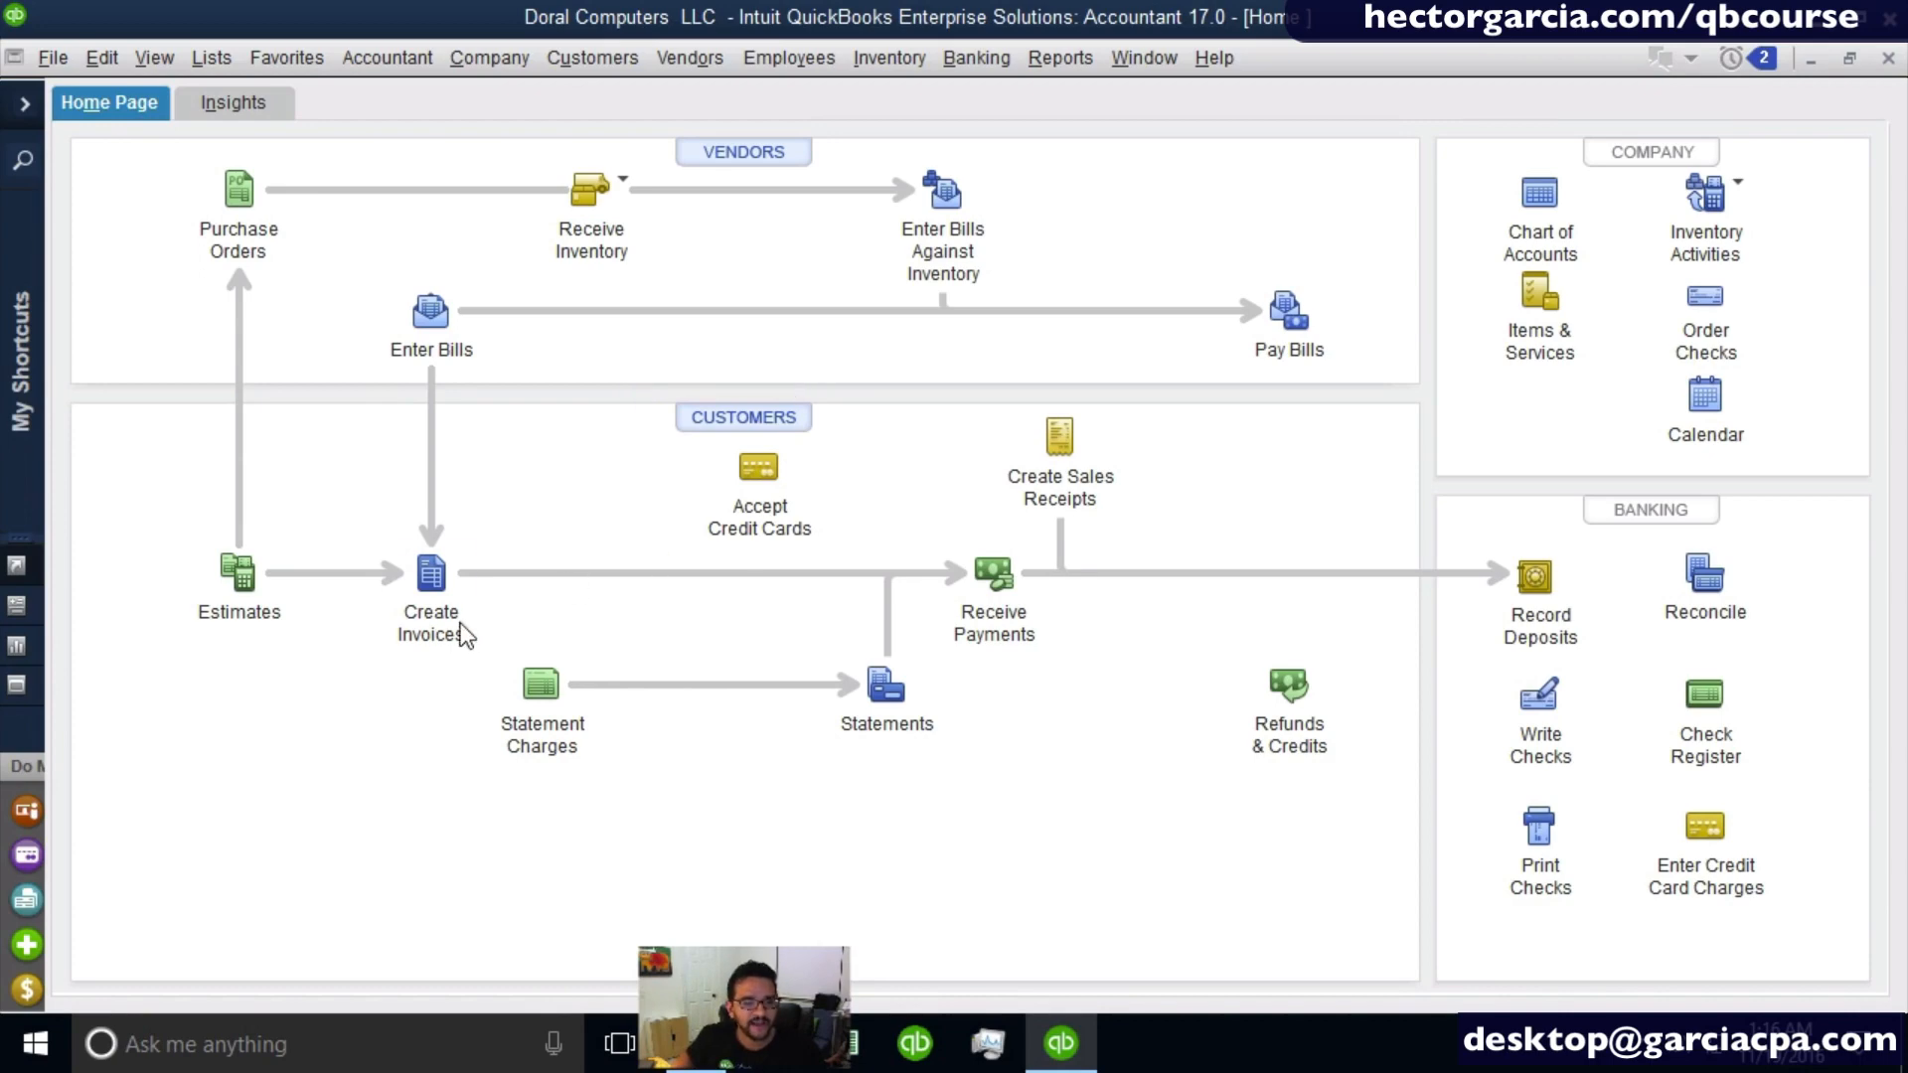
# - Start an invoice for the Miami Hospital job 001 Maternity Expansion and fill it from estimate 1002
pyautogui.click(447, 572)
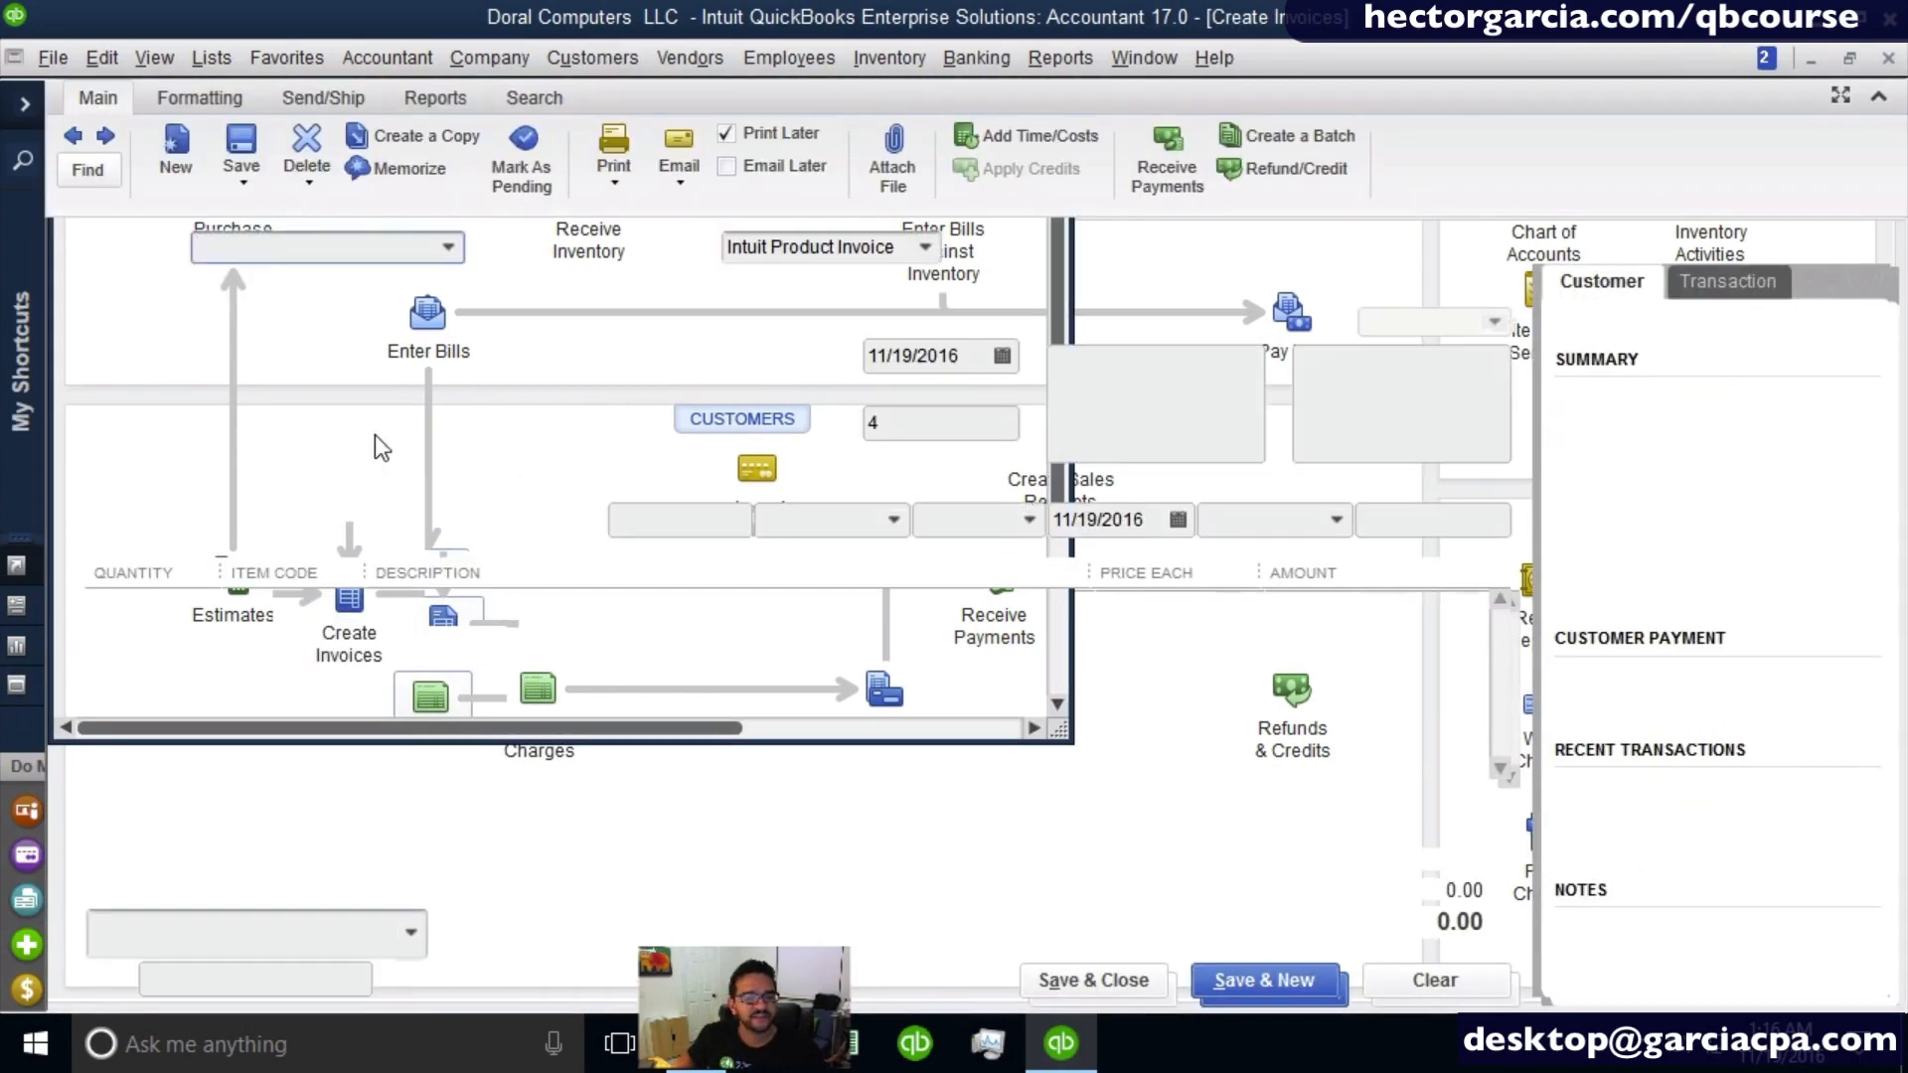
pyautogui.click(448, 249)
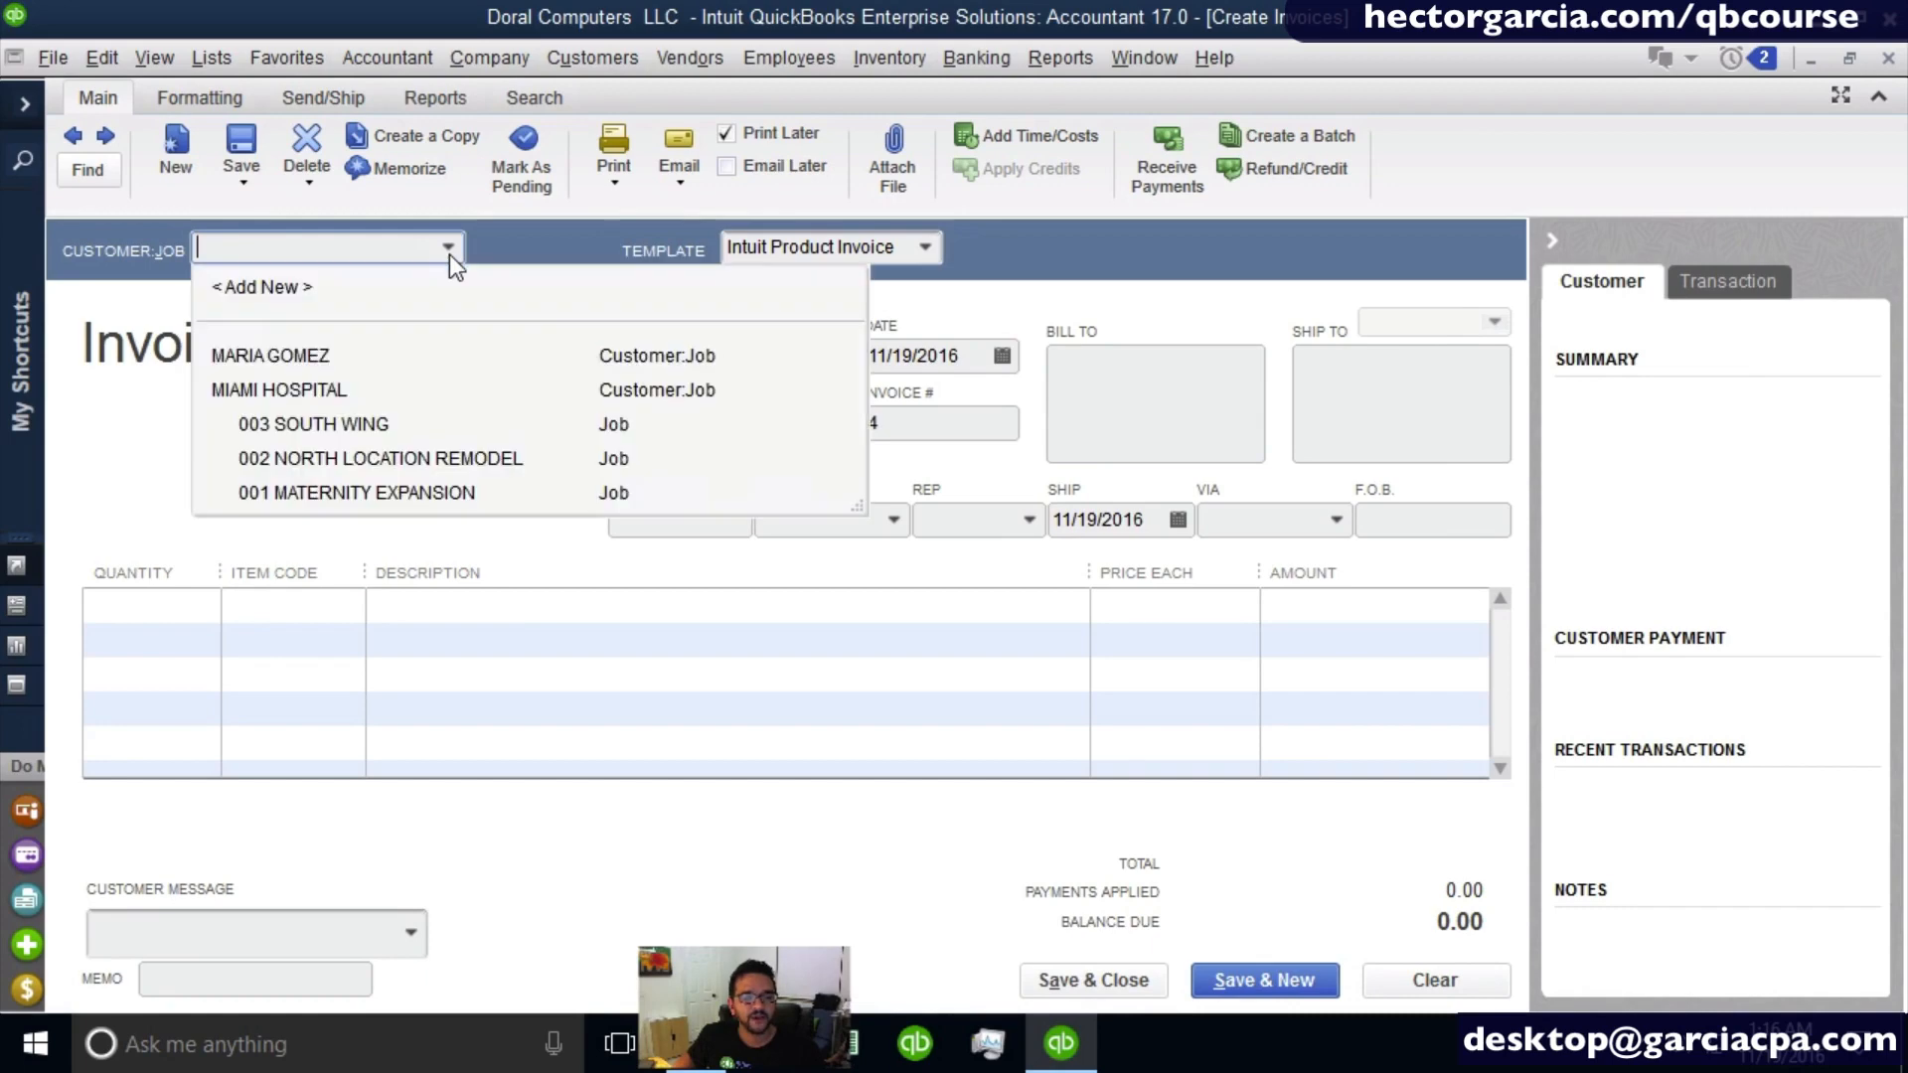
pyautogui.click(437, 492)
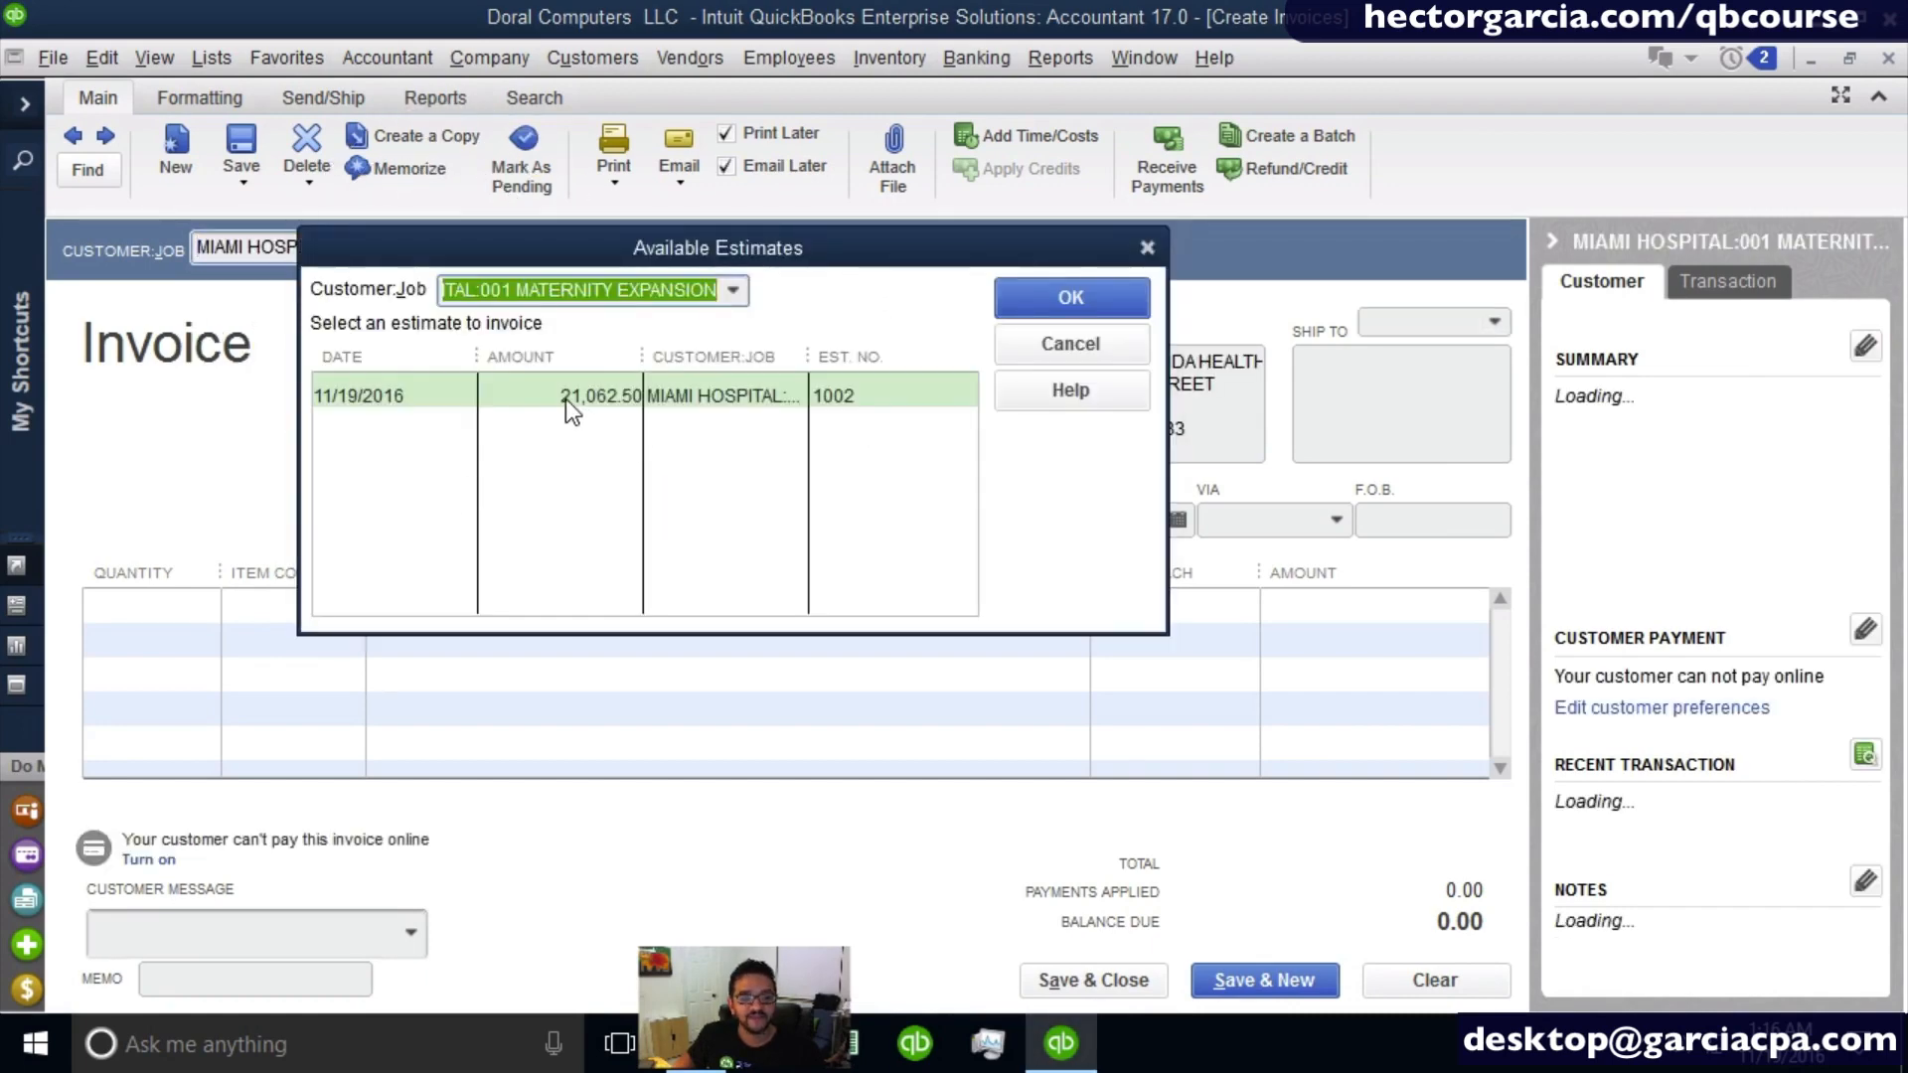
pyautogui.click(564, 397)
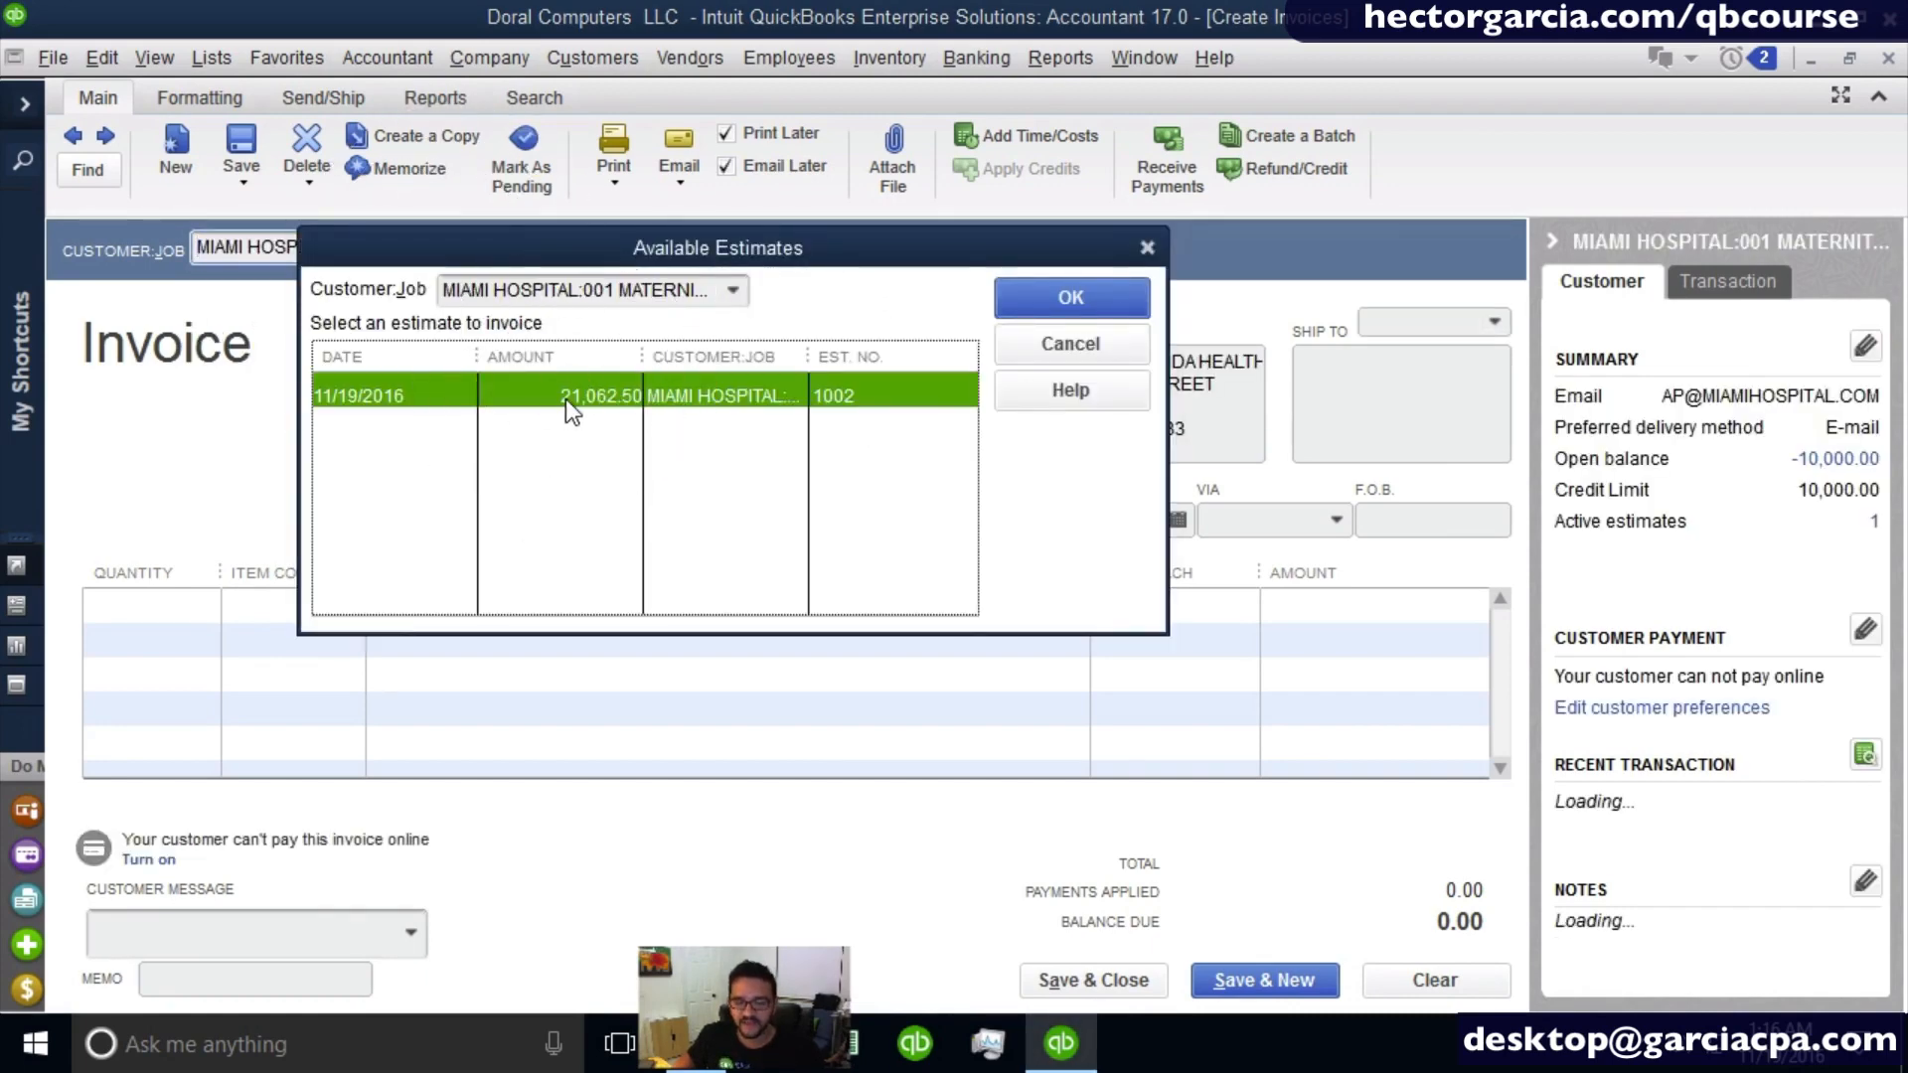
pyautogui.click(1087, 296)
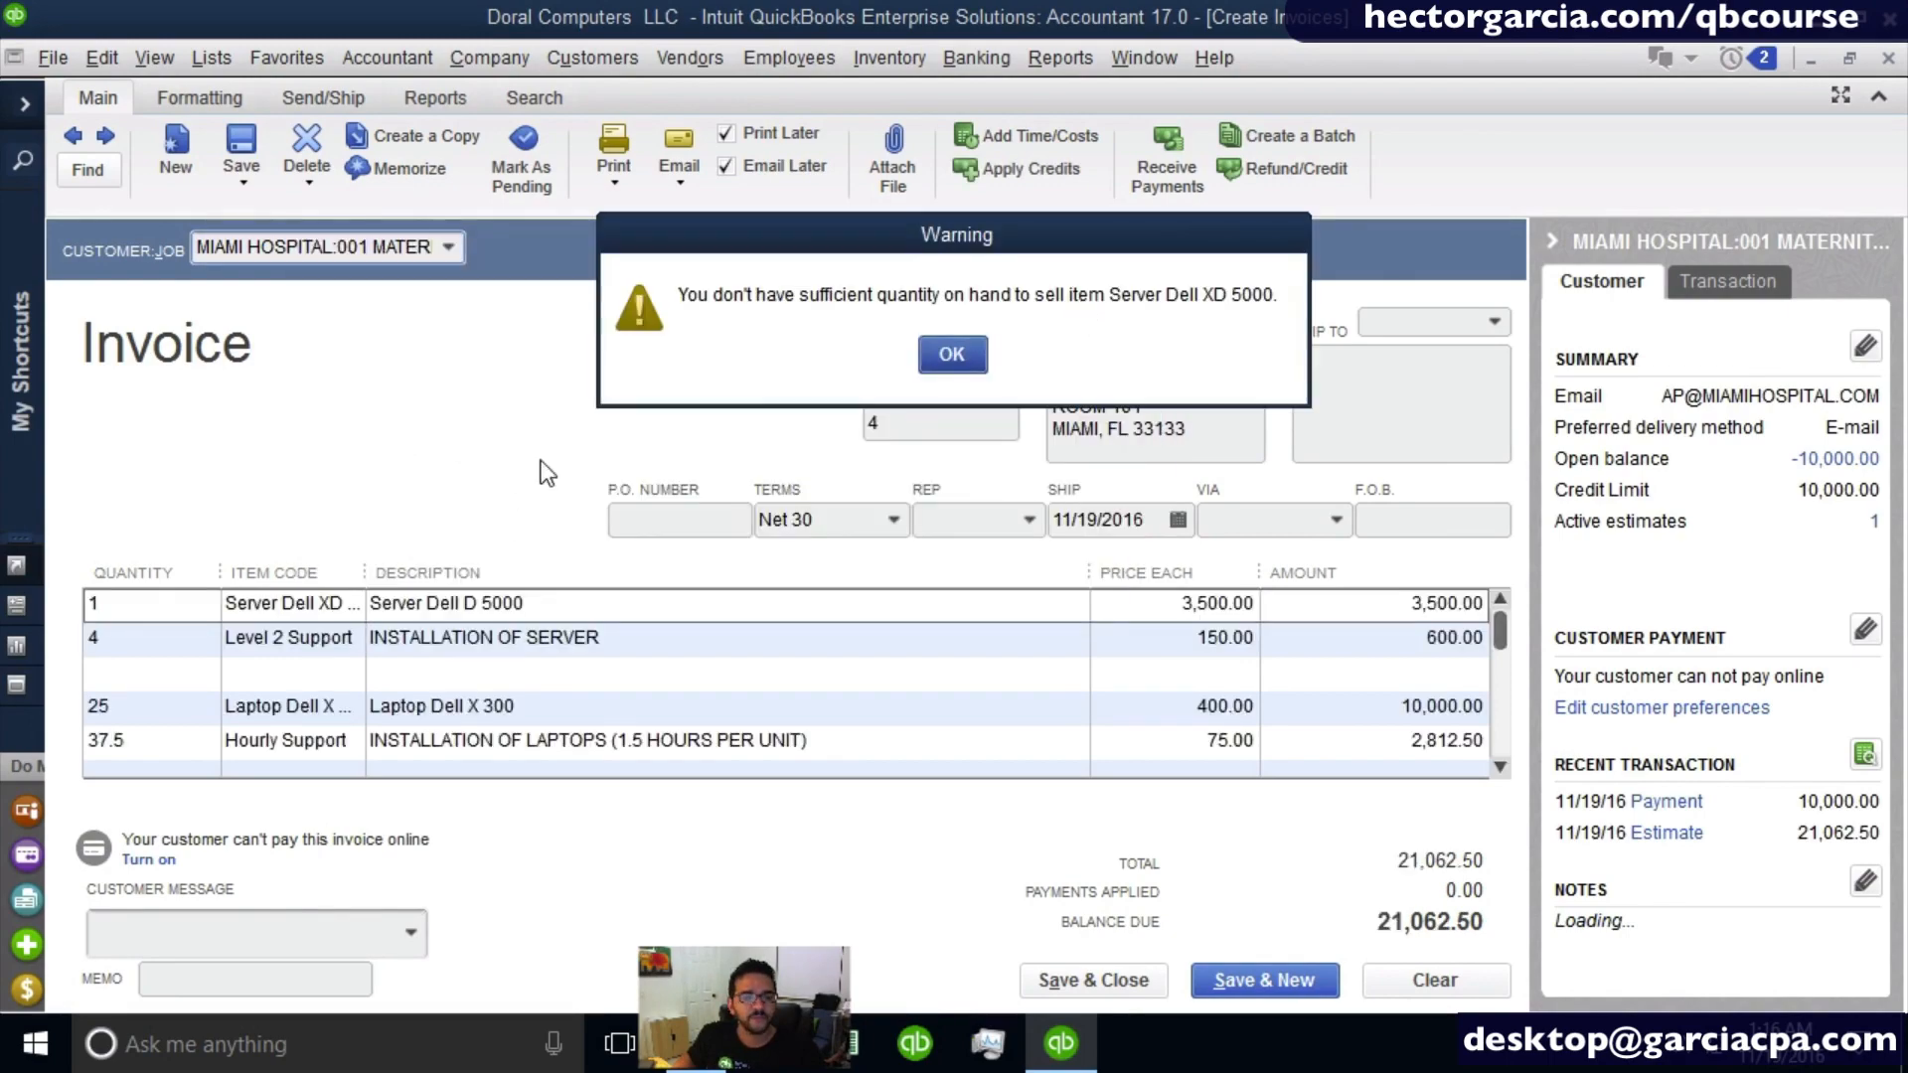
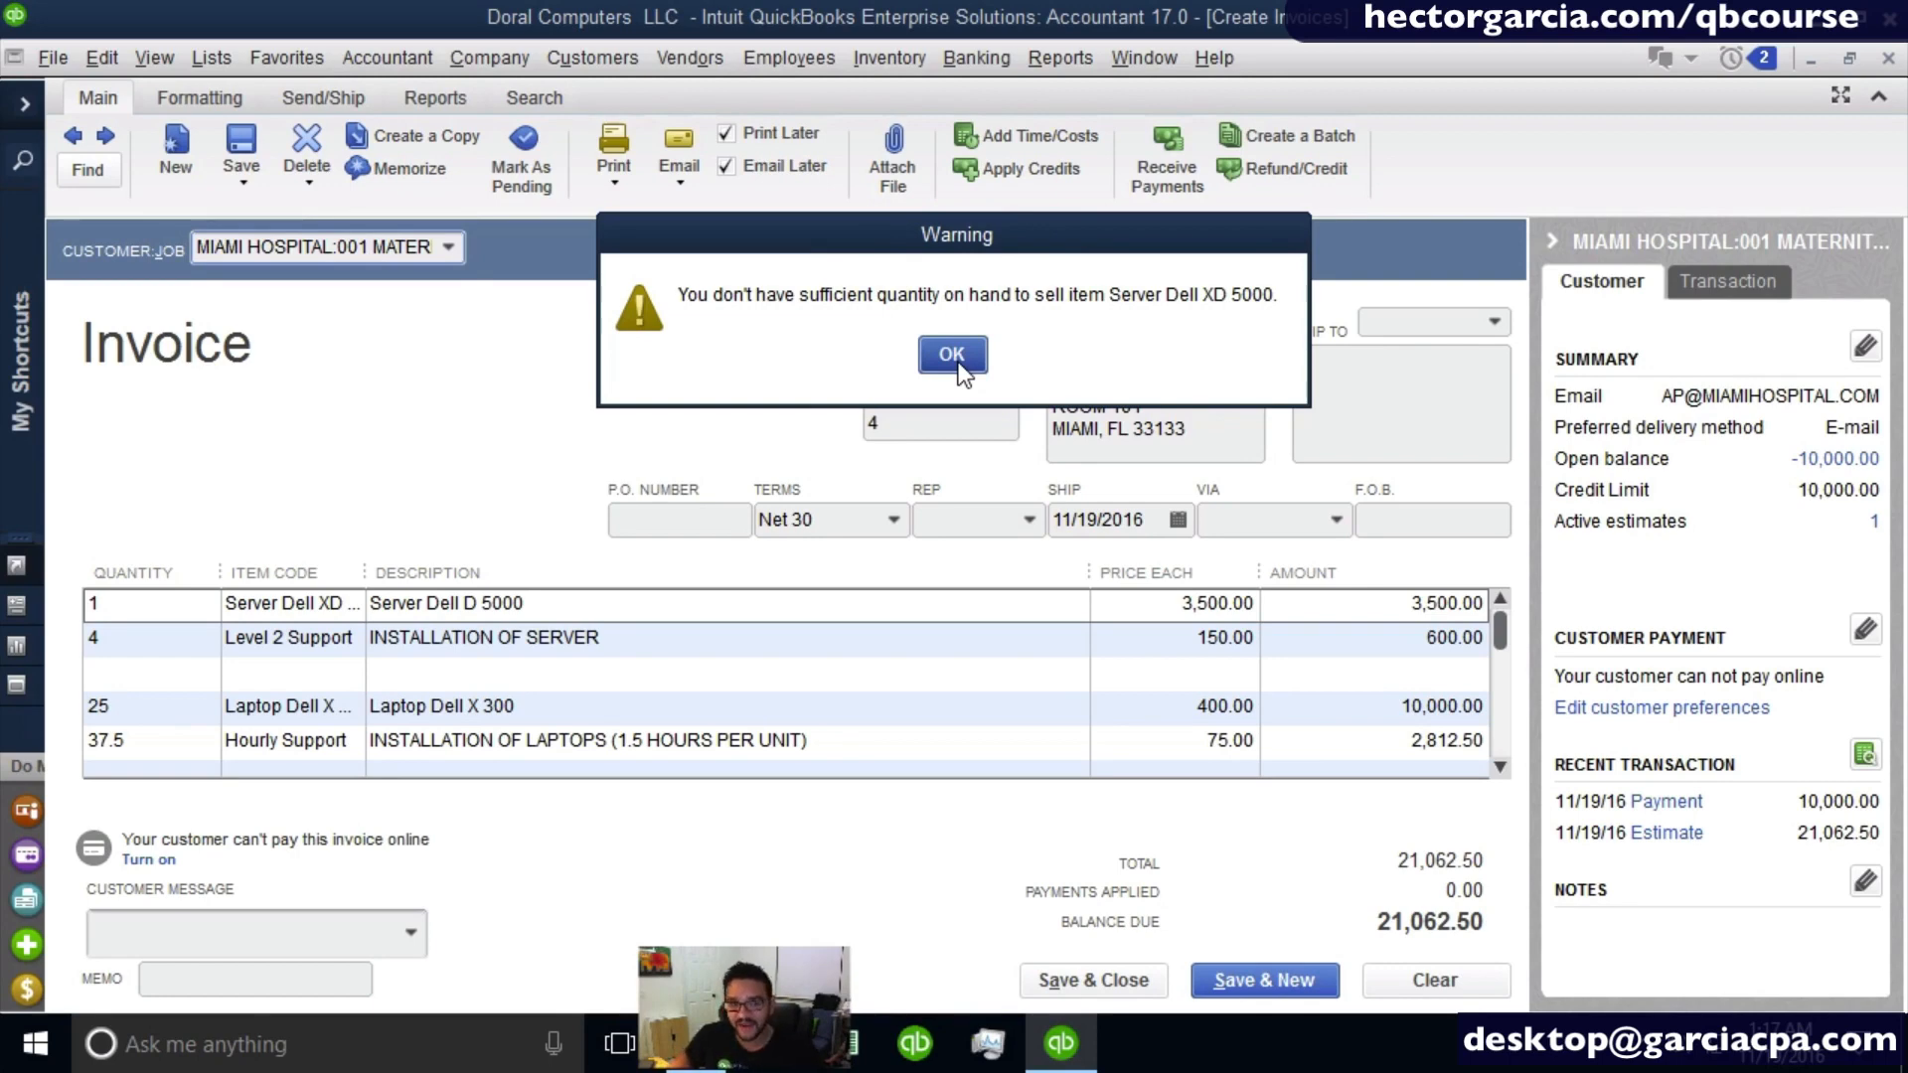
# - Accept the insufficient quantity warning, review the invoice lines filled from the estimate, and set the payment terms to Net 60
pyautogui.click(953, 363)
pyautogui.click(956, 359)
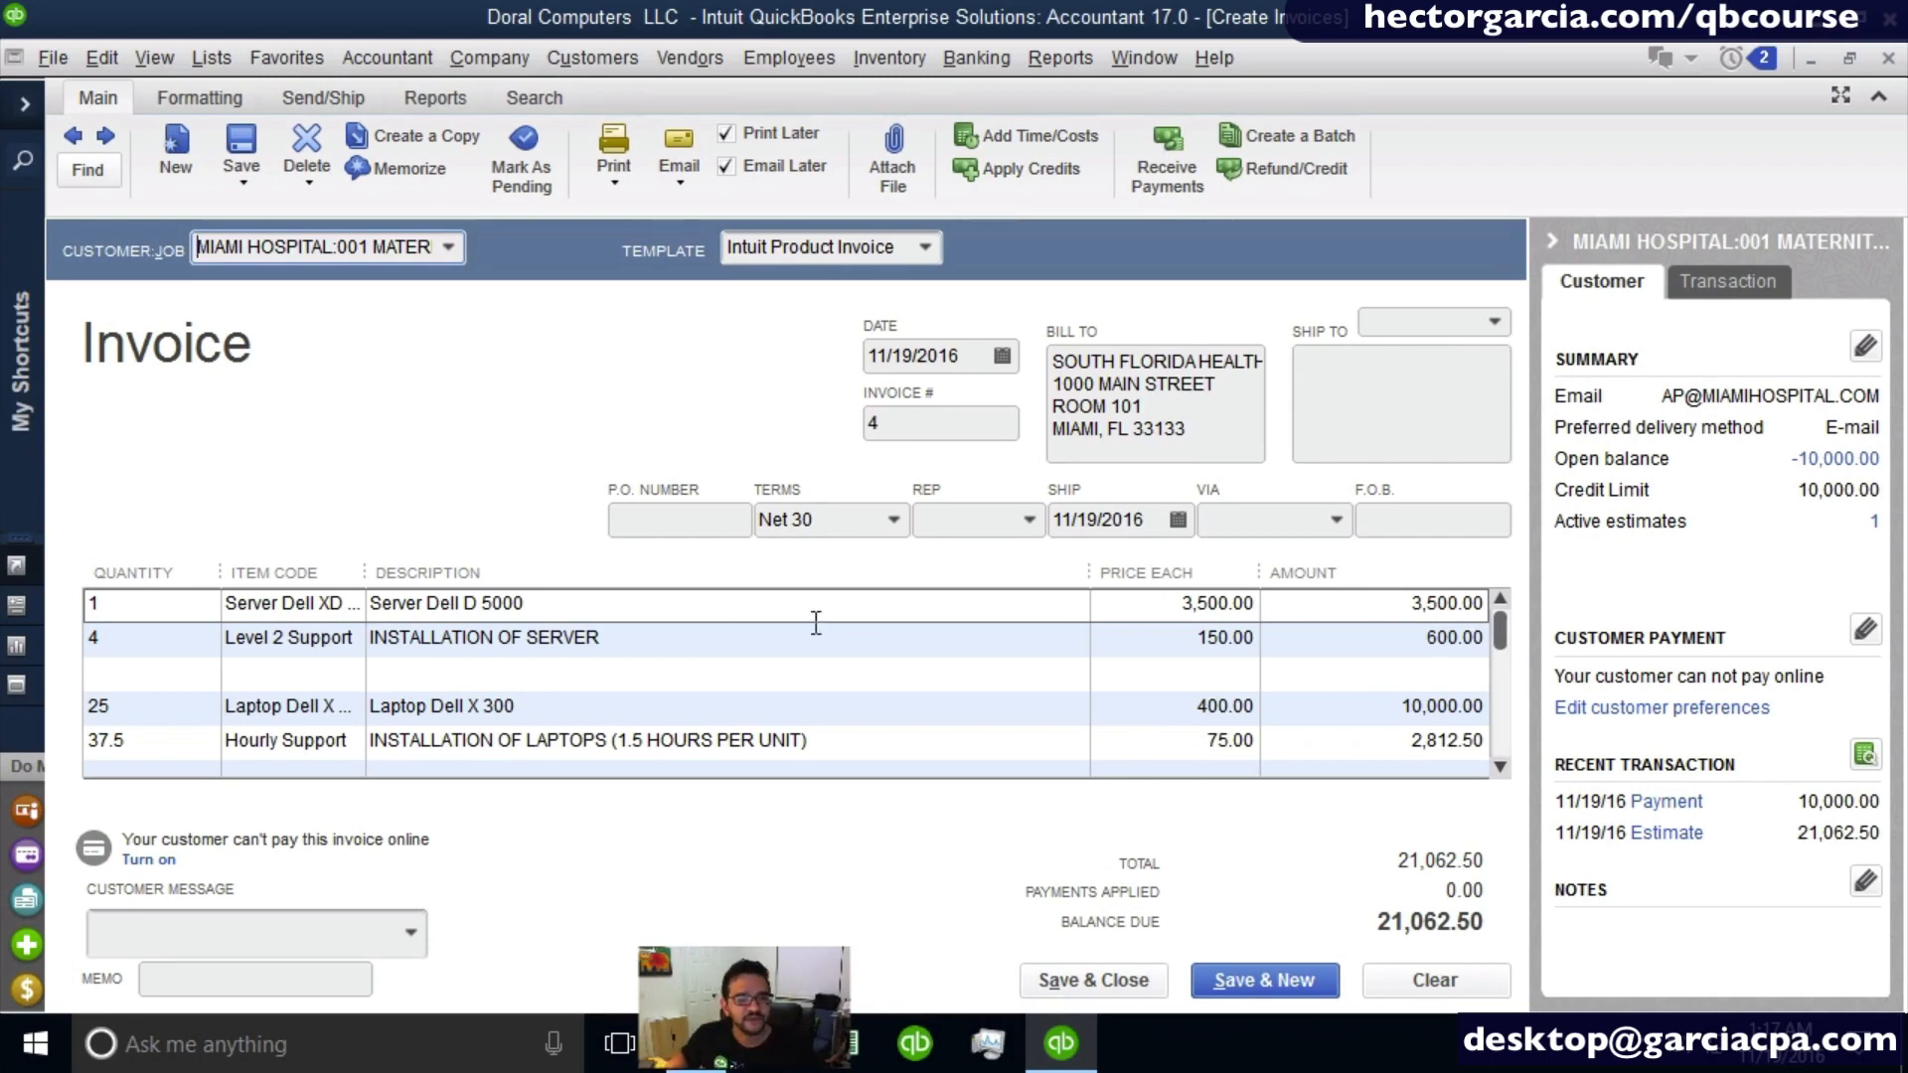
pyautogui.scroll(-3, 565, 637)
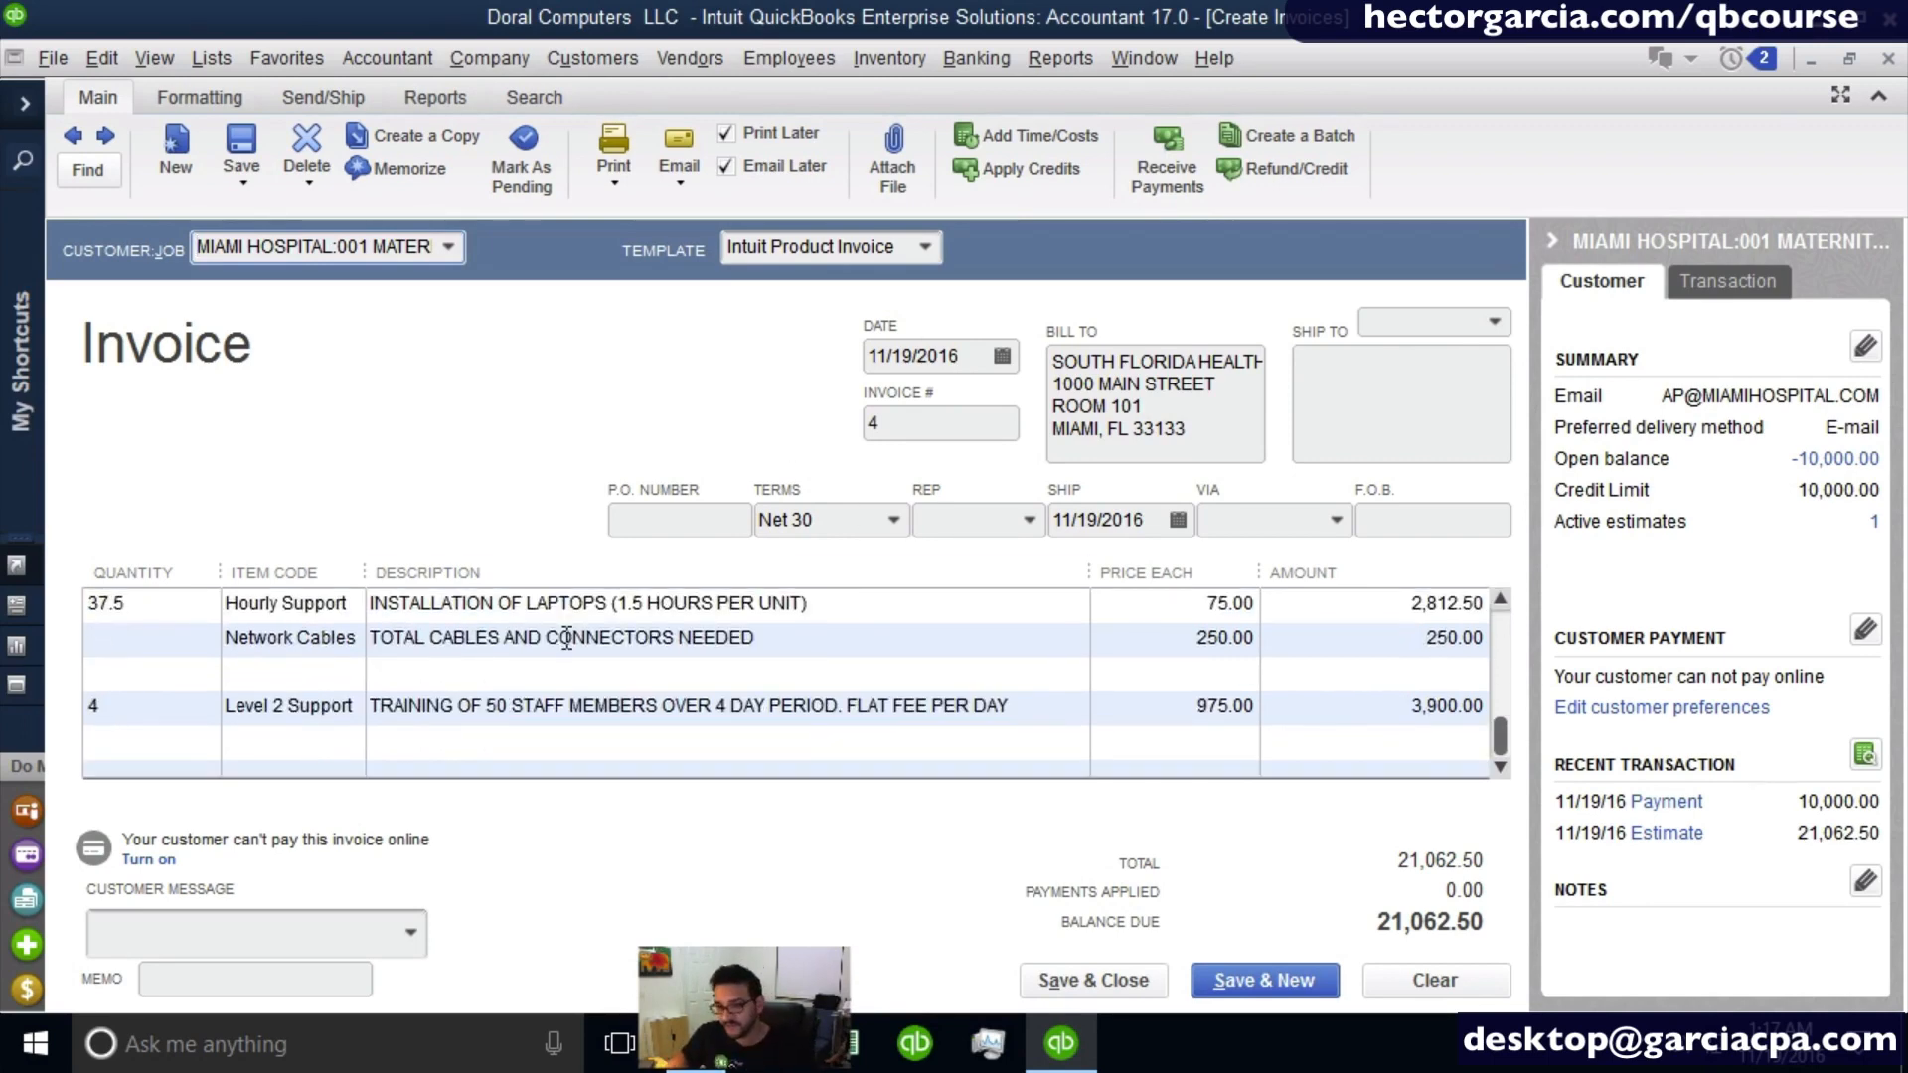
pyautogui.scroll(3, 566, 637)
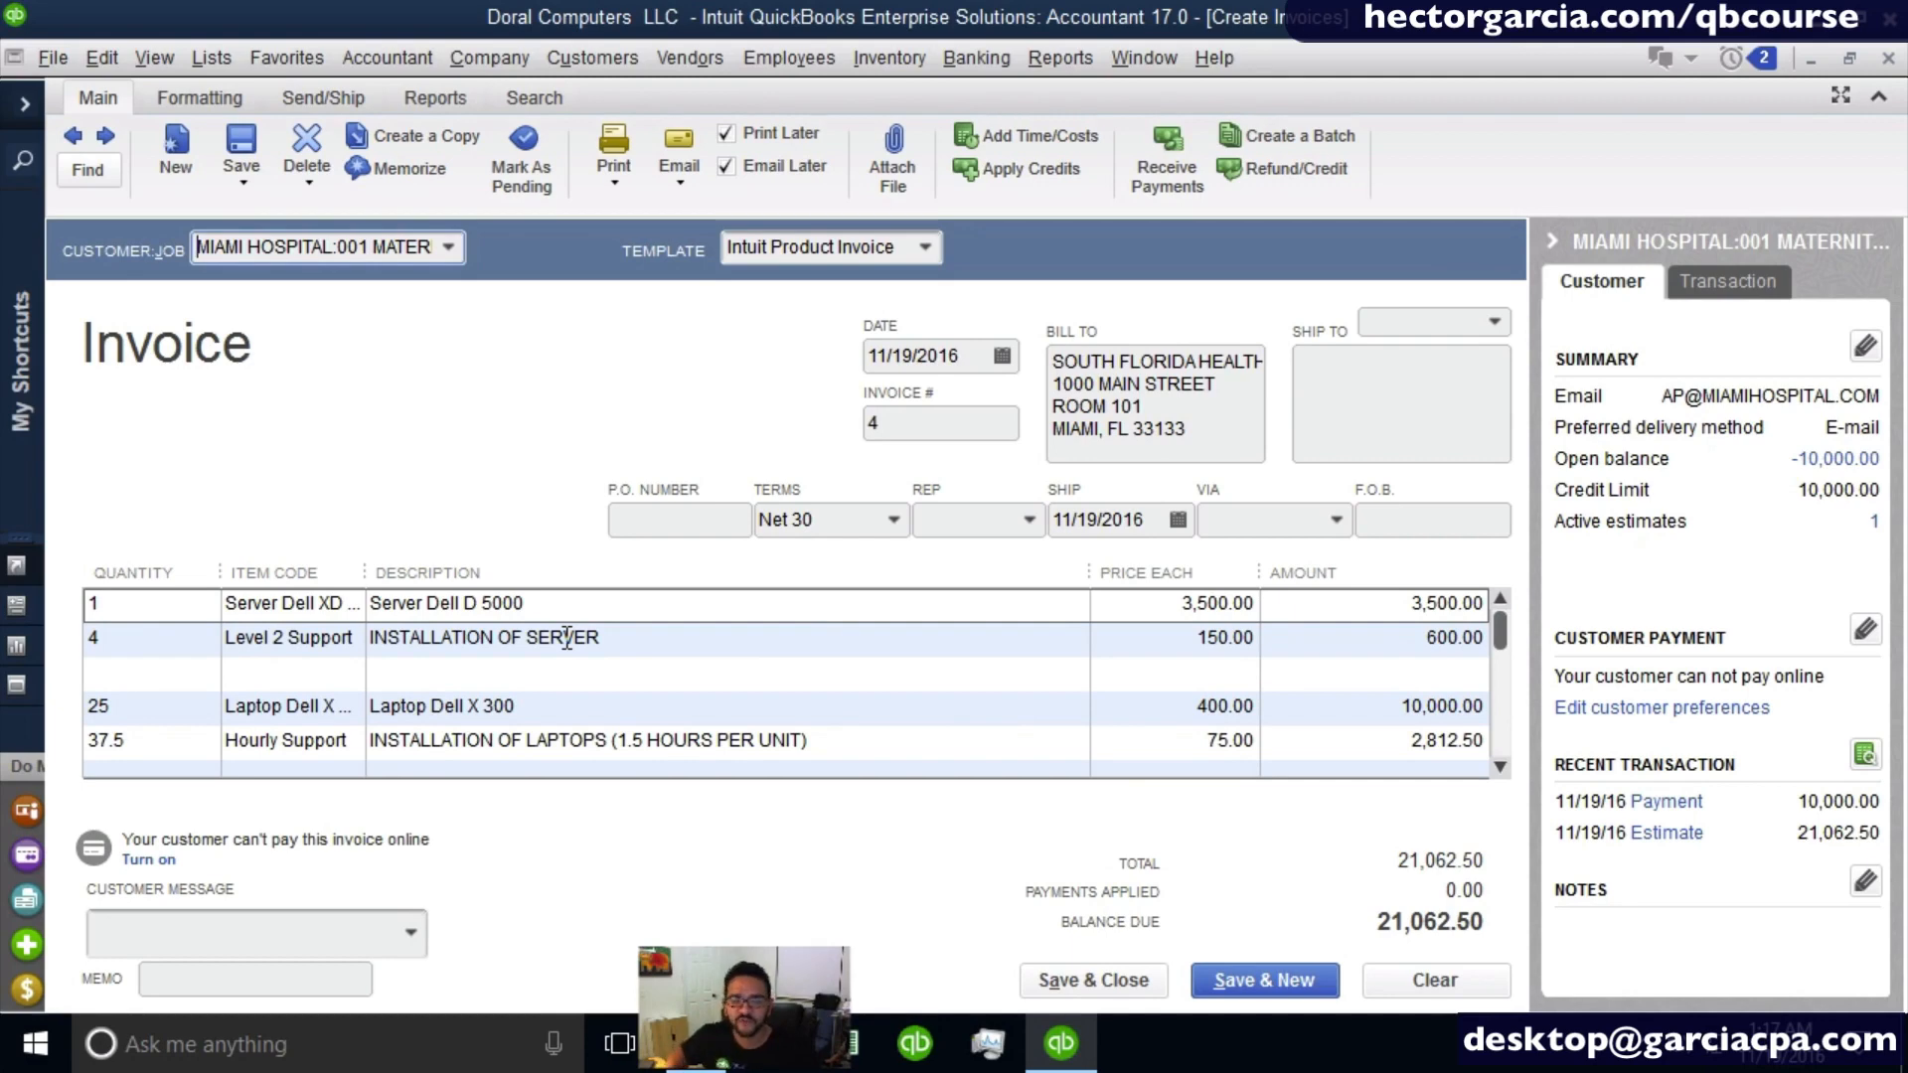
pyautogui.click(900, 518)
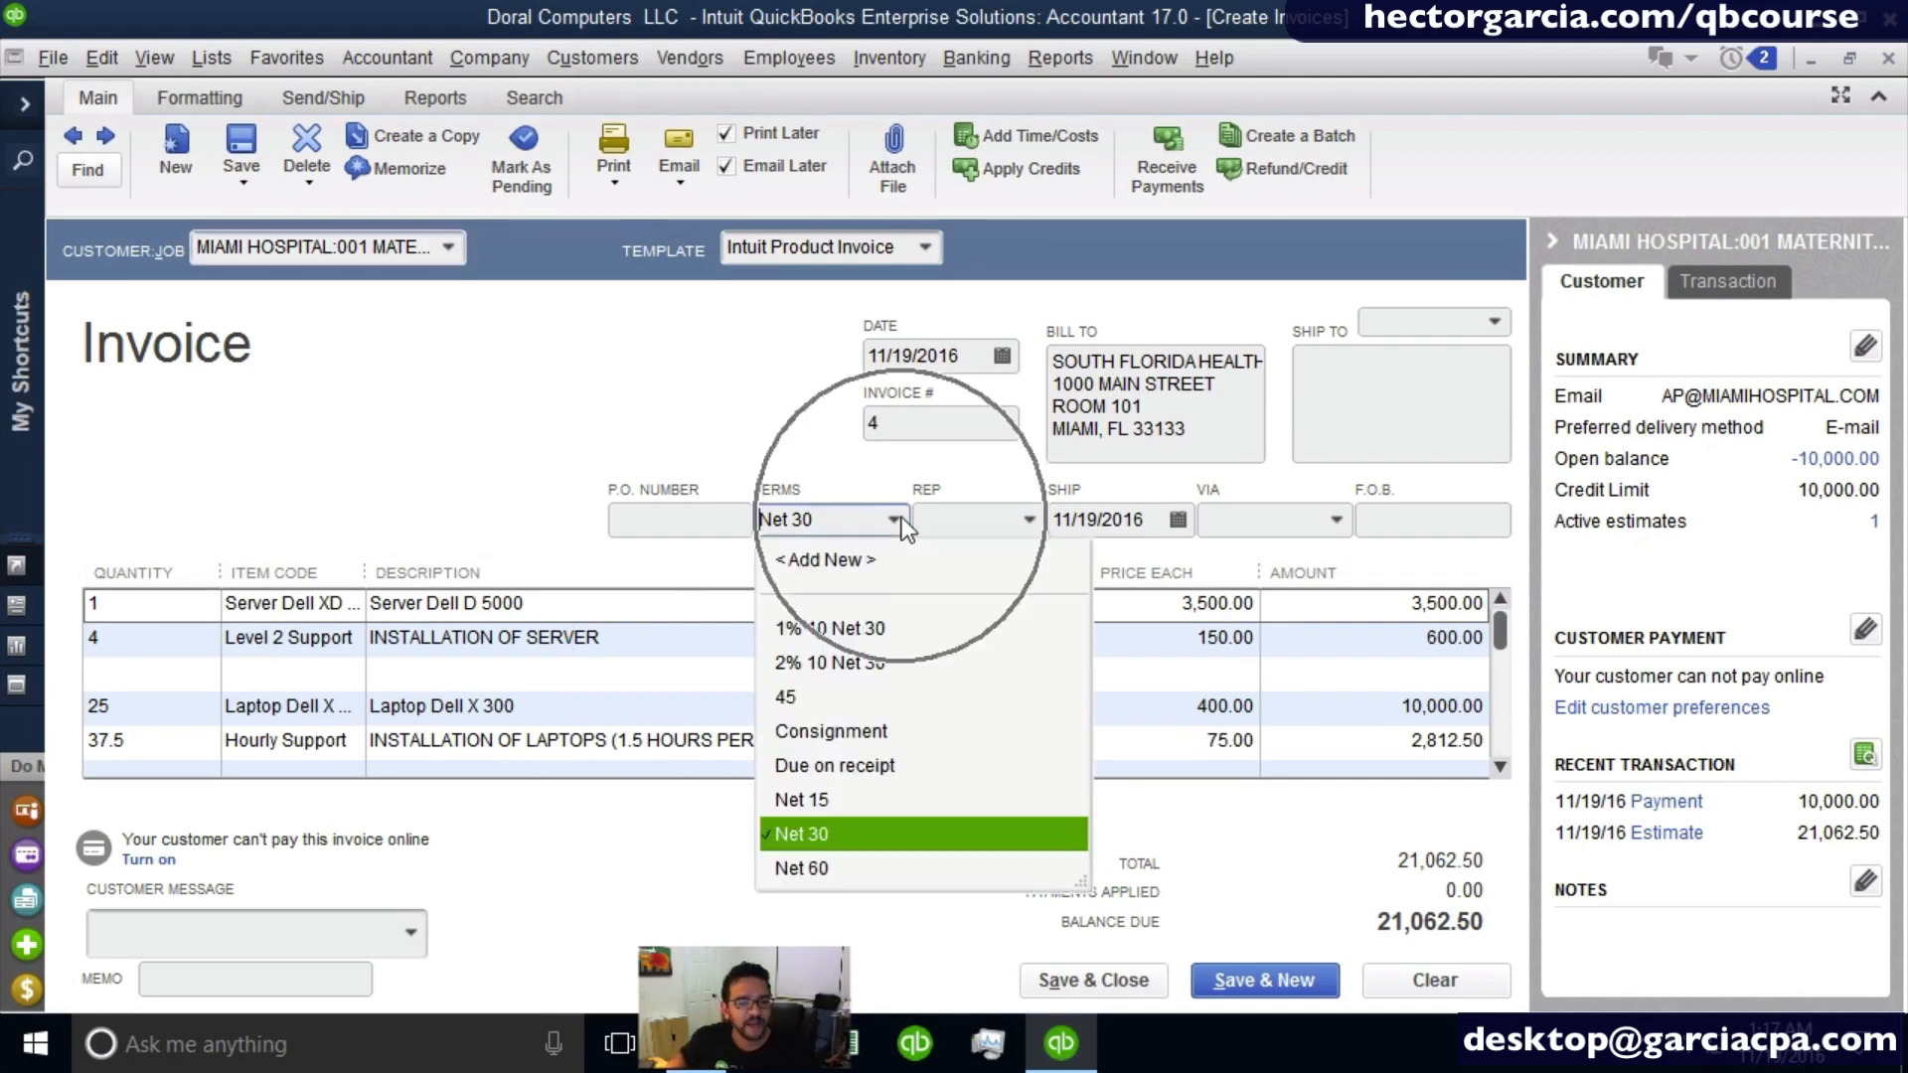
pyautogui.click(838, 866)
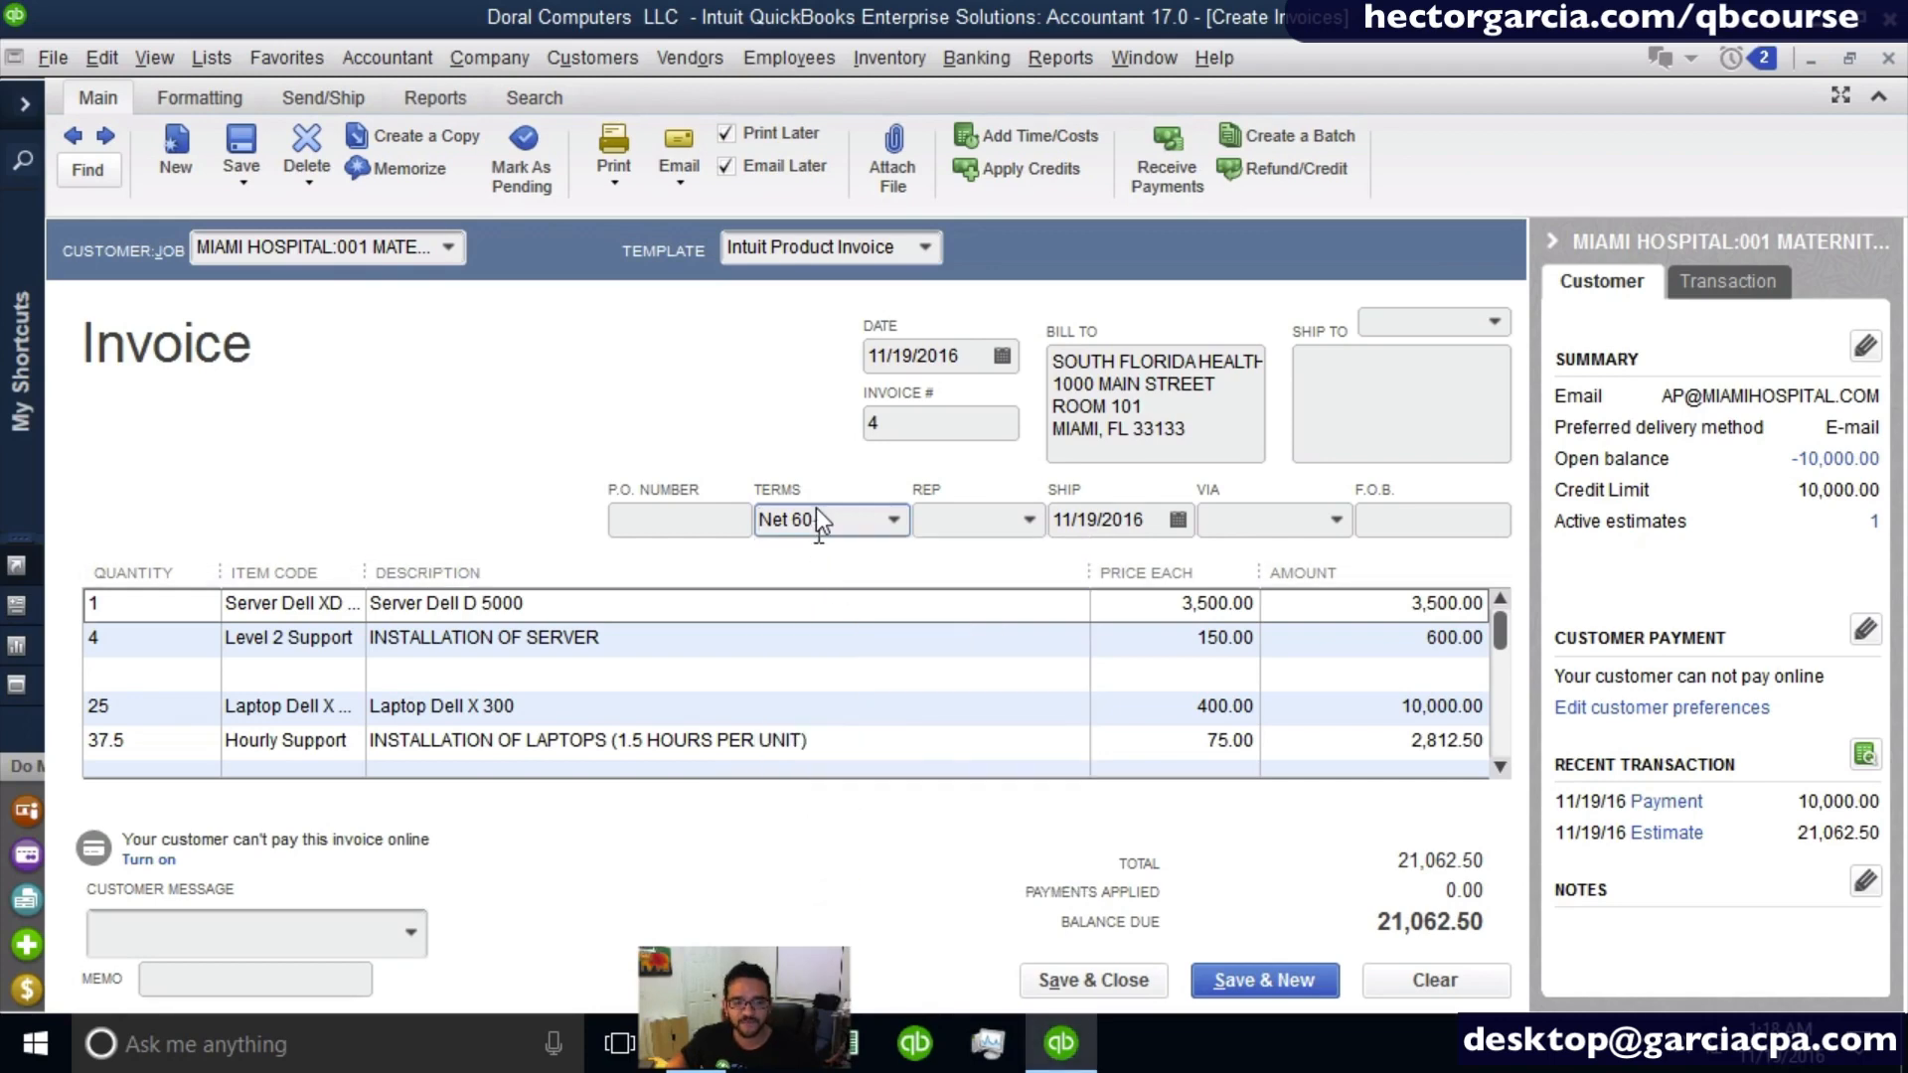
pyautogui.click(703, 518)
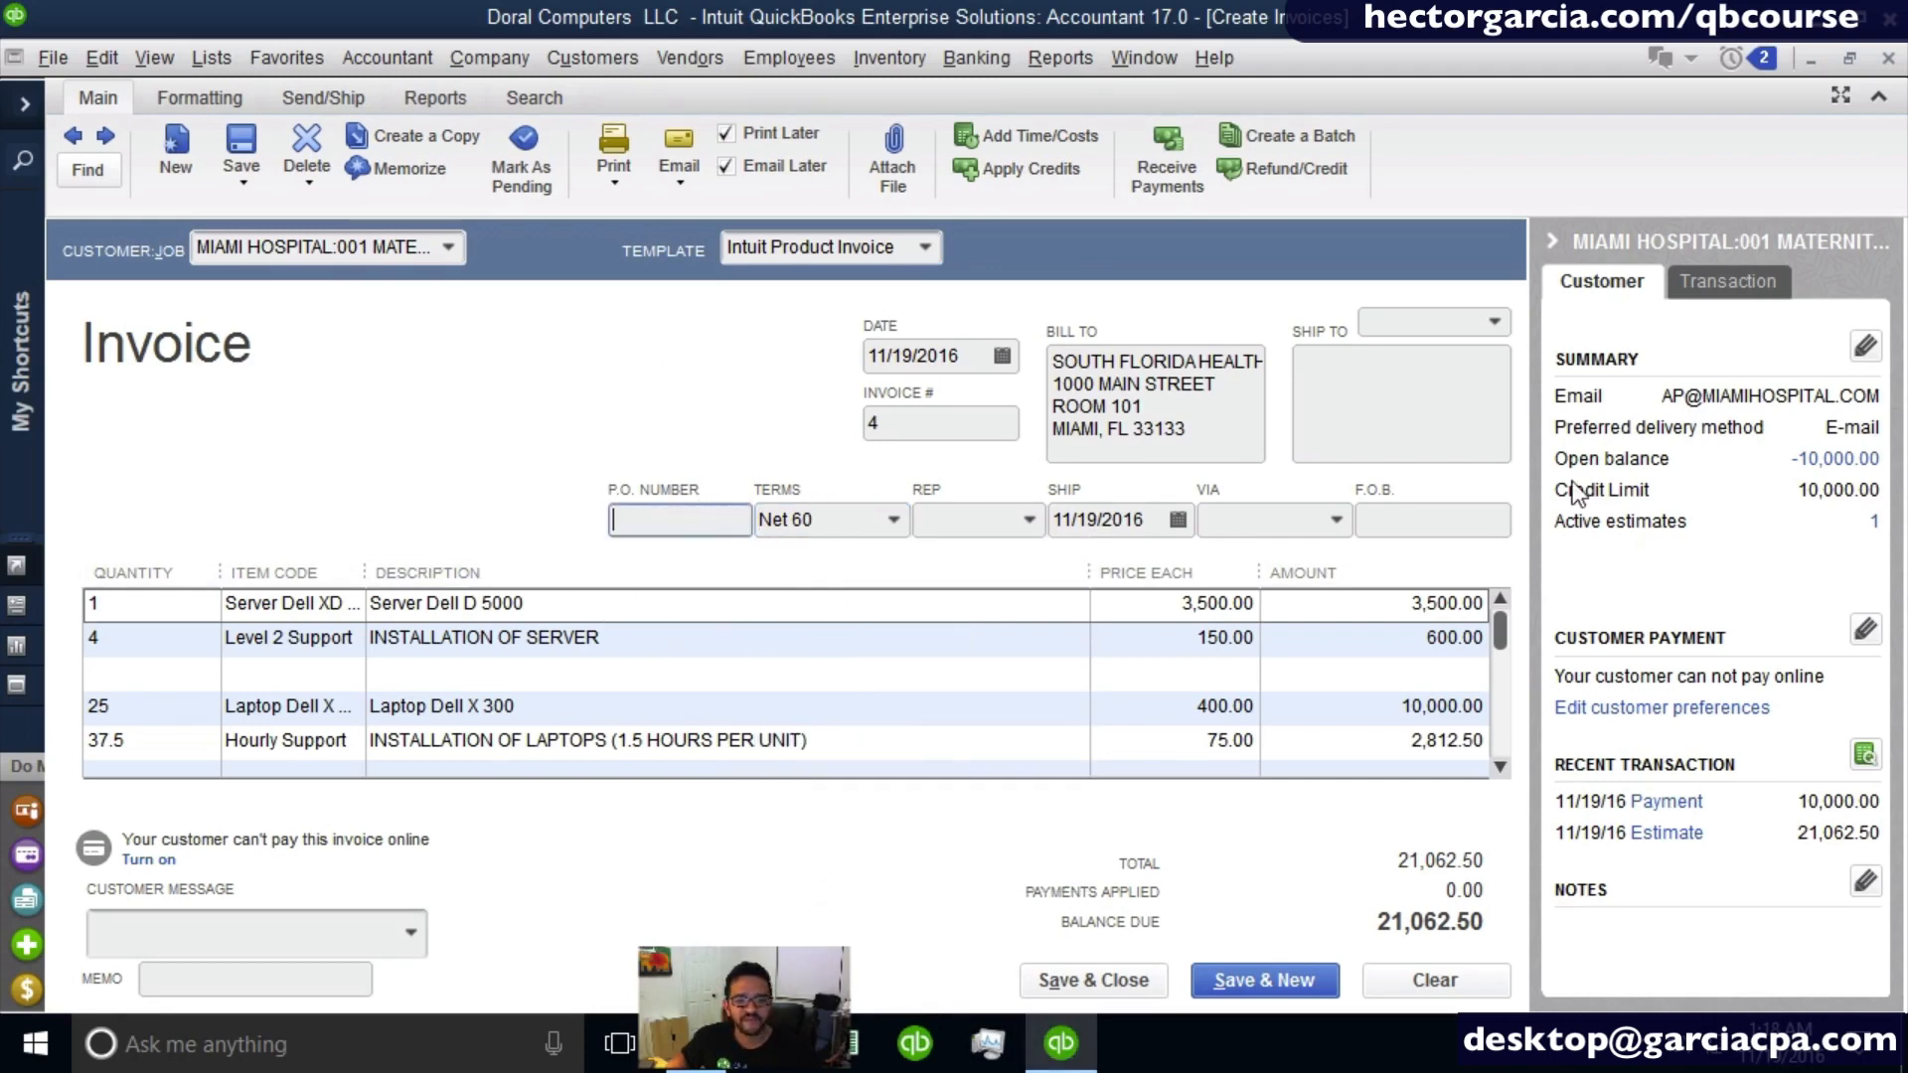
pyautogui.click(1415, 516)
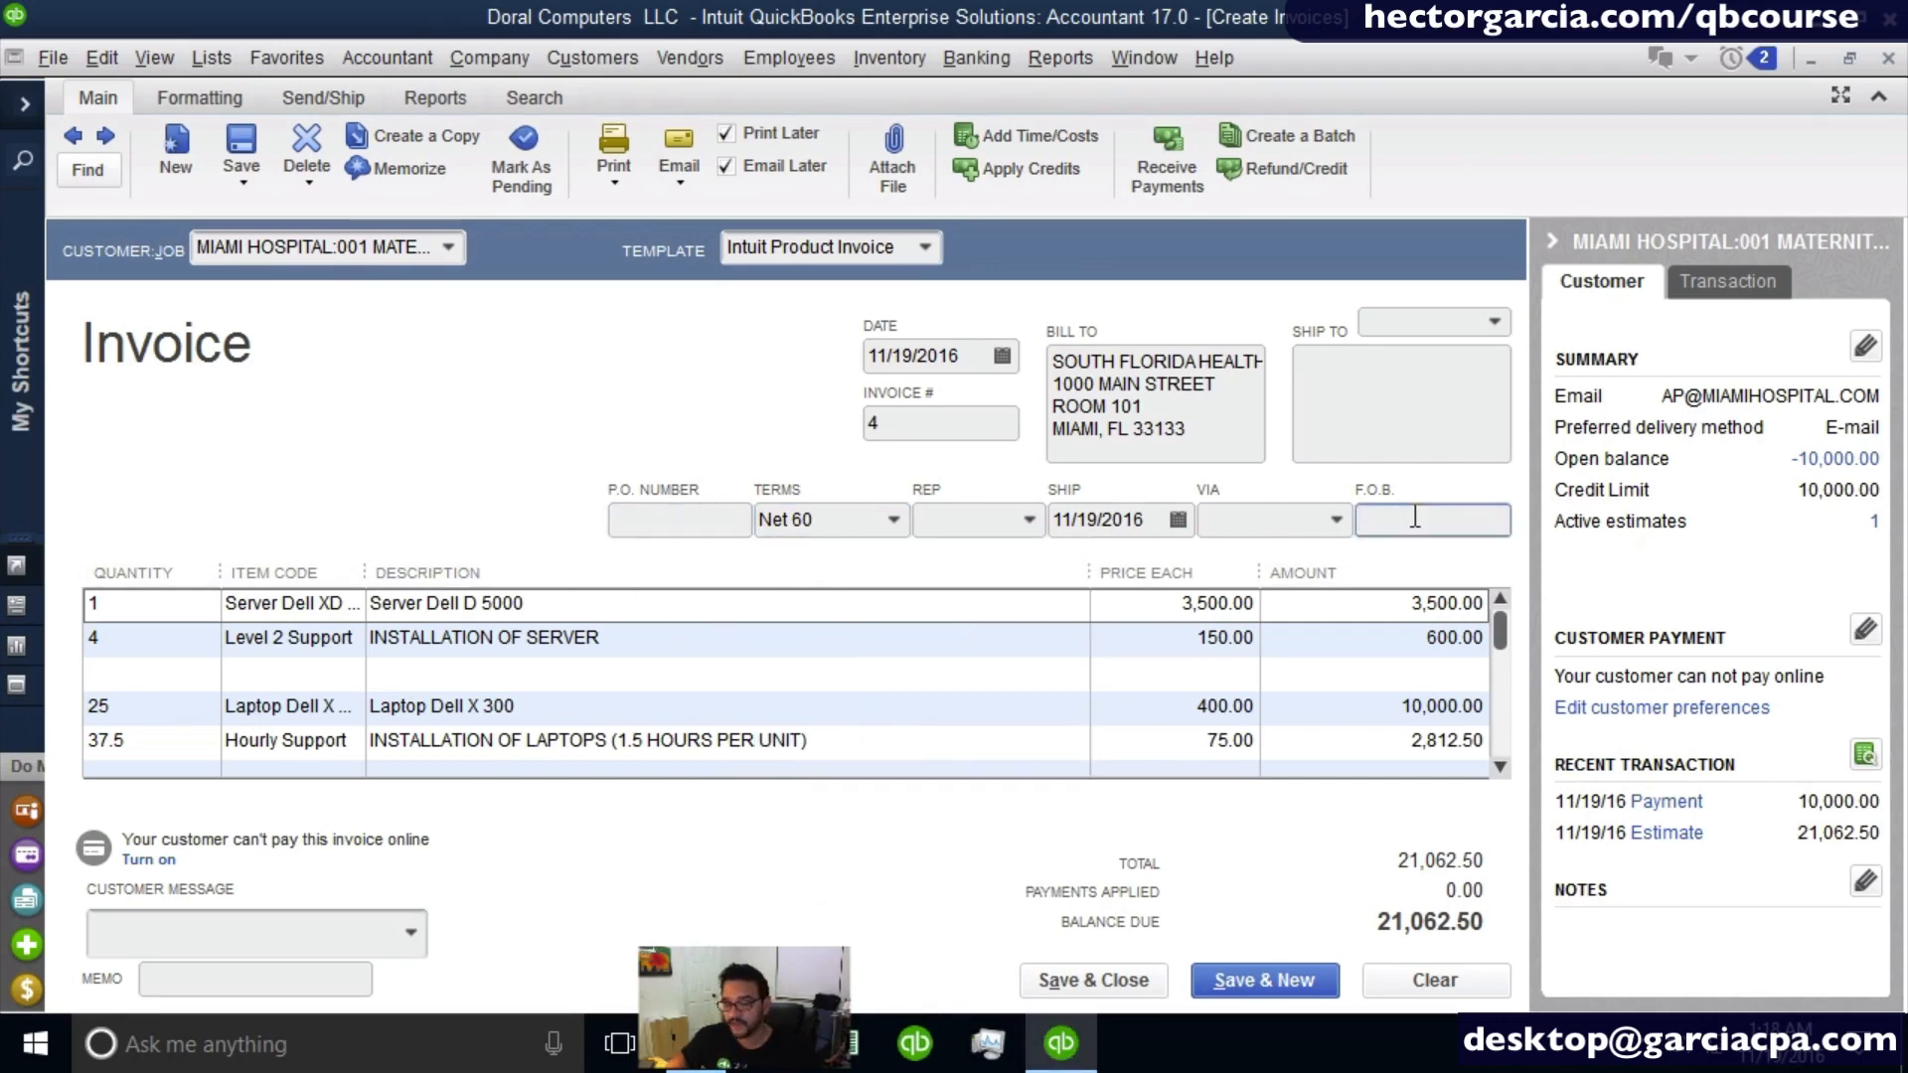
pyautogui.click(1004, 365)
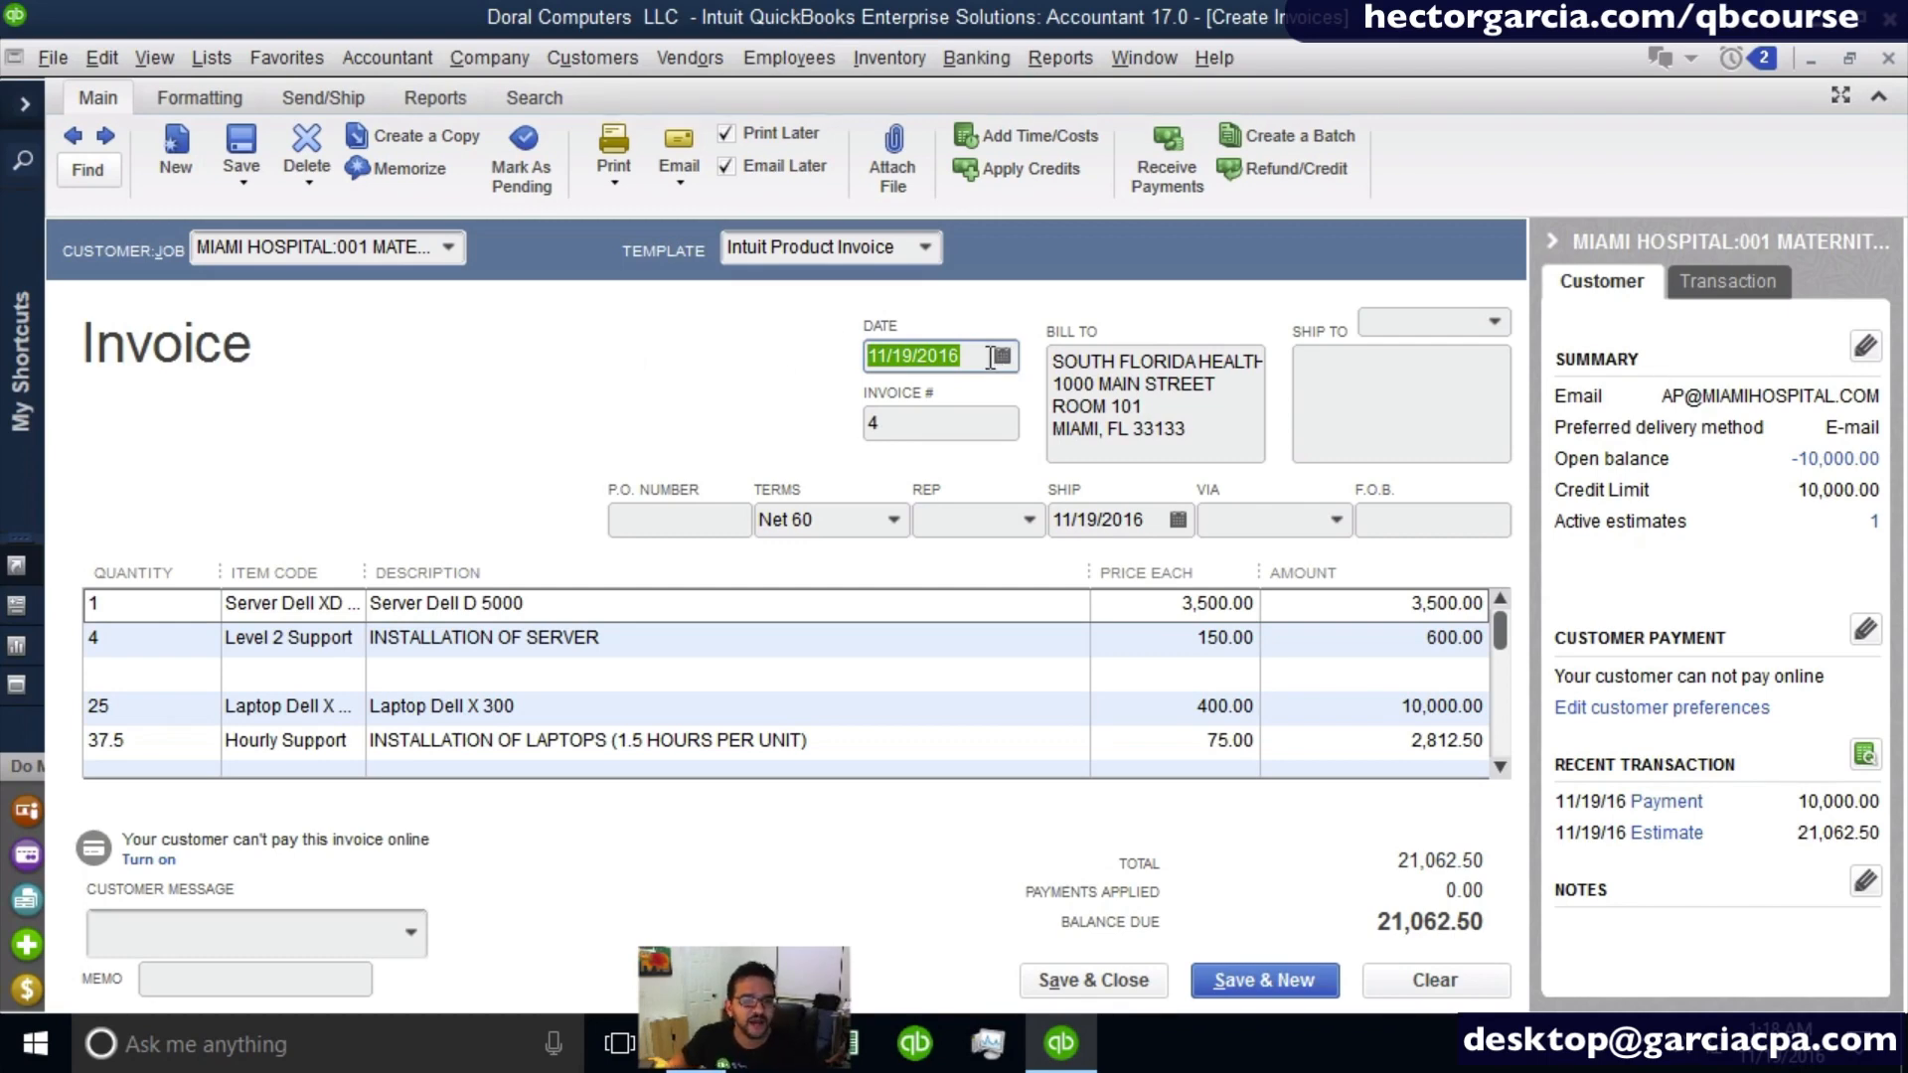
# - Save the invoice despite the customer's credit limit, look at the available credits for it, and cancel without applying them
pyautogui.click(1069, 987)
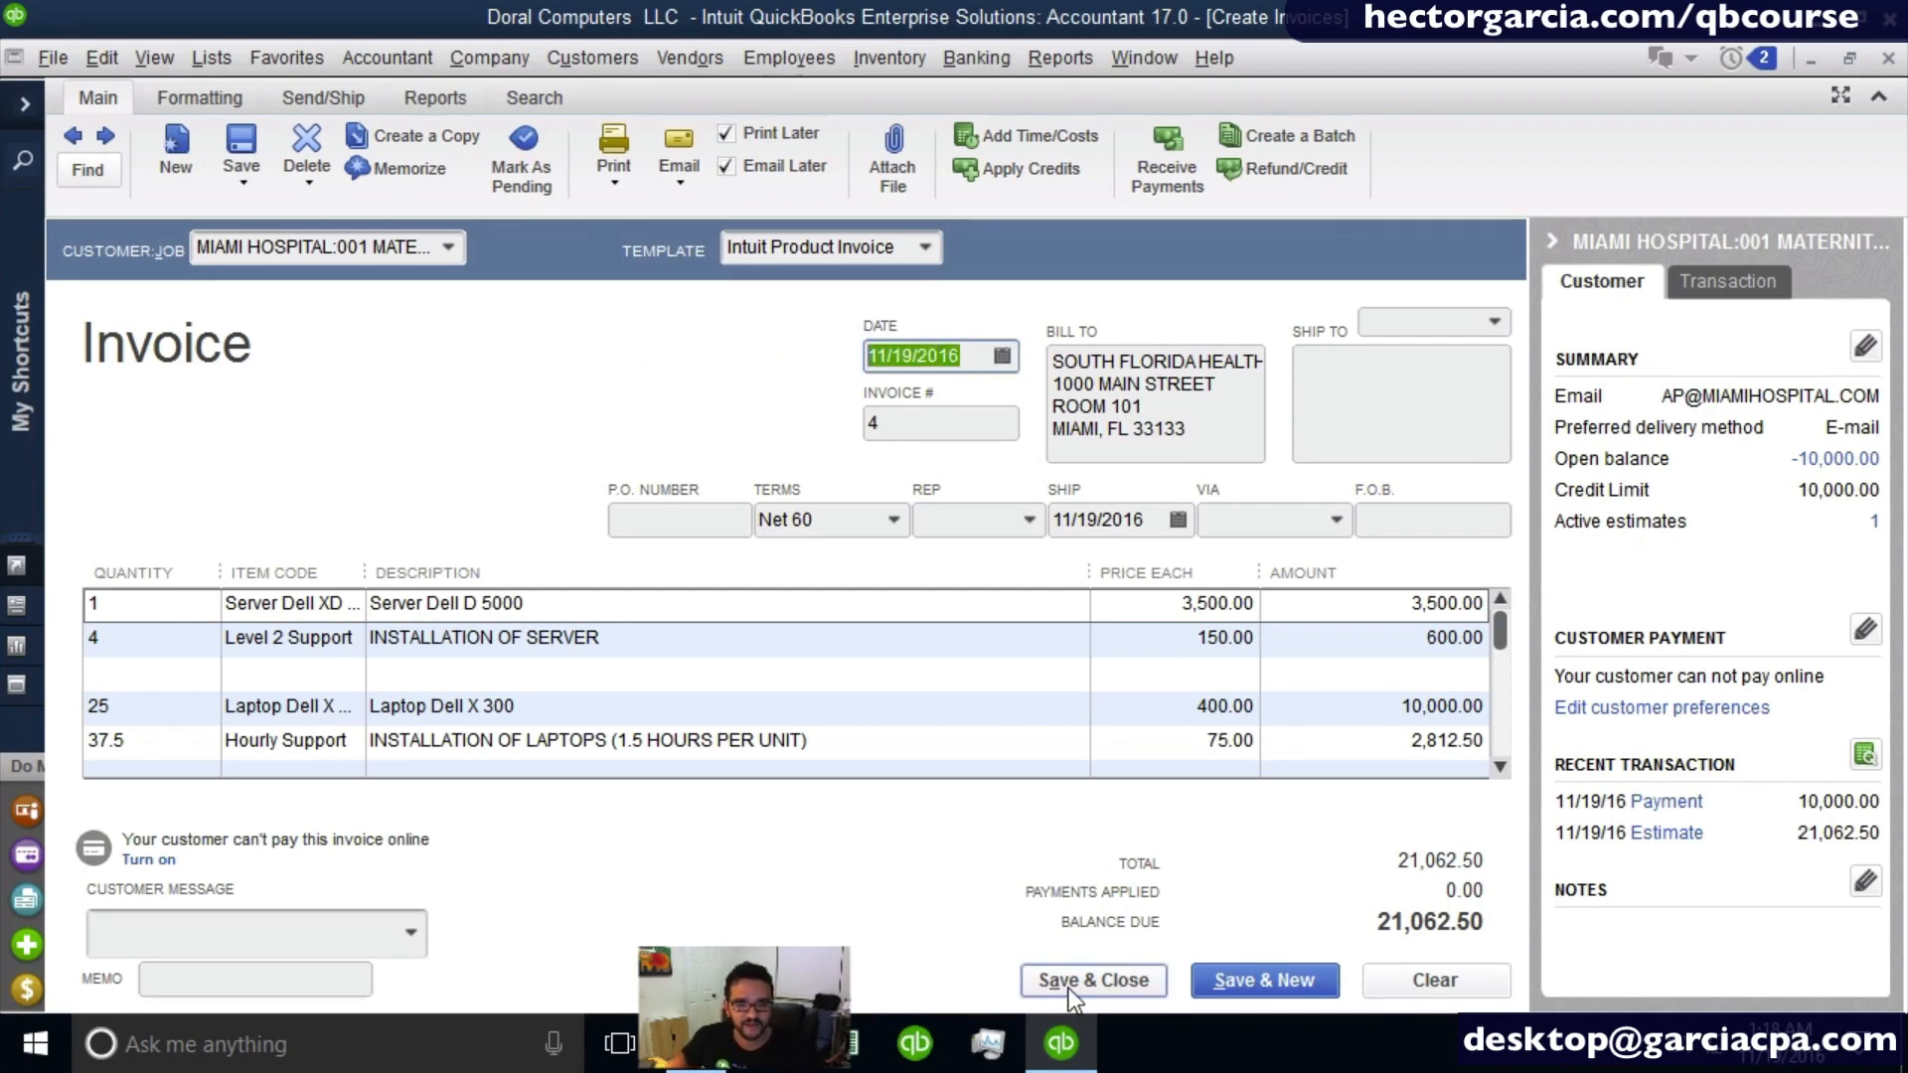
pyautogui.click(887, 374)
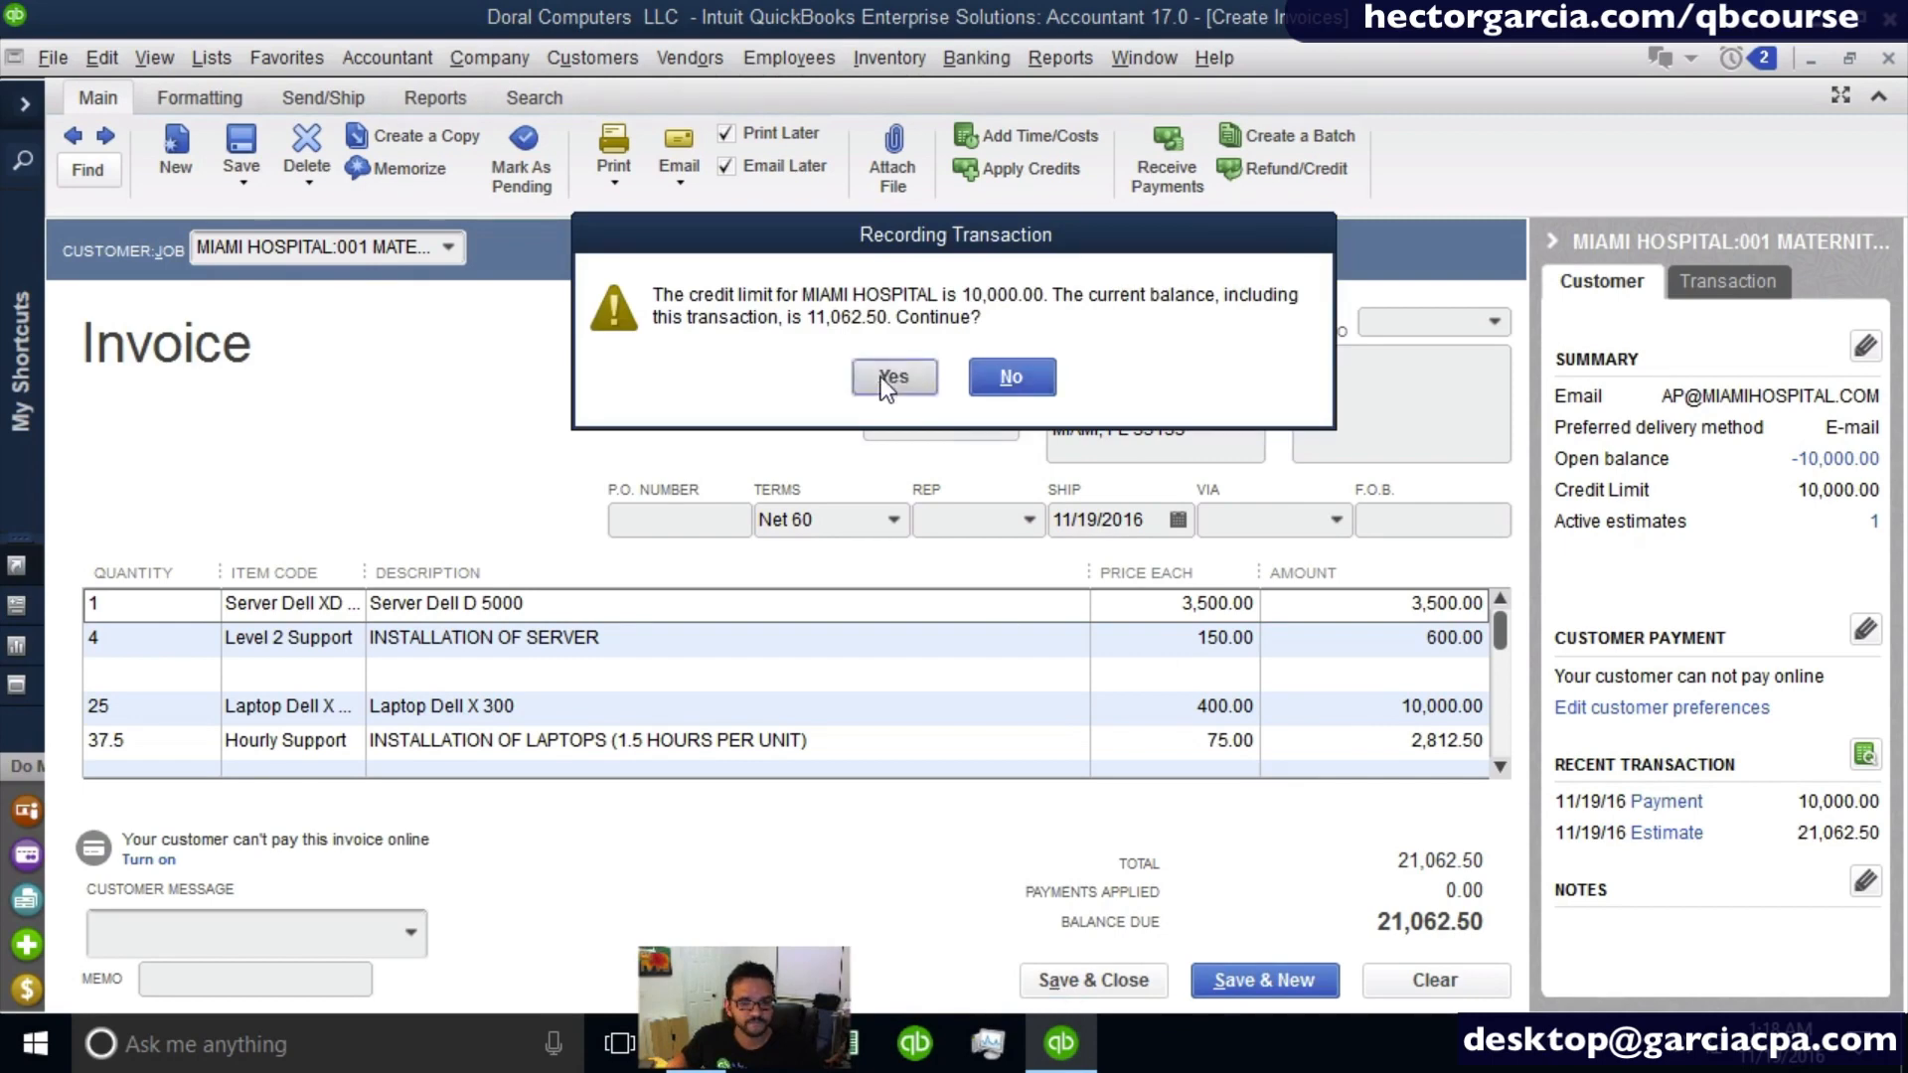
pyautogui.click(797, 442)
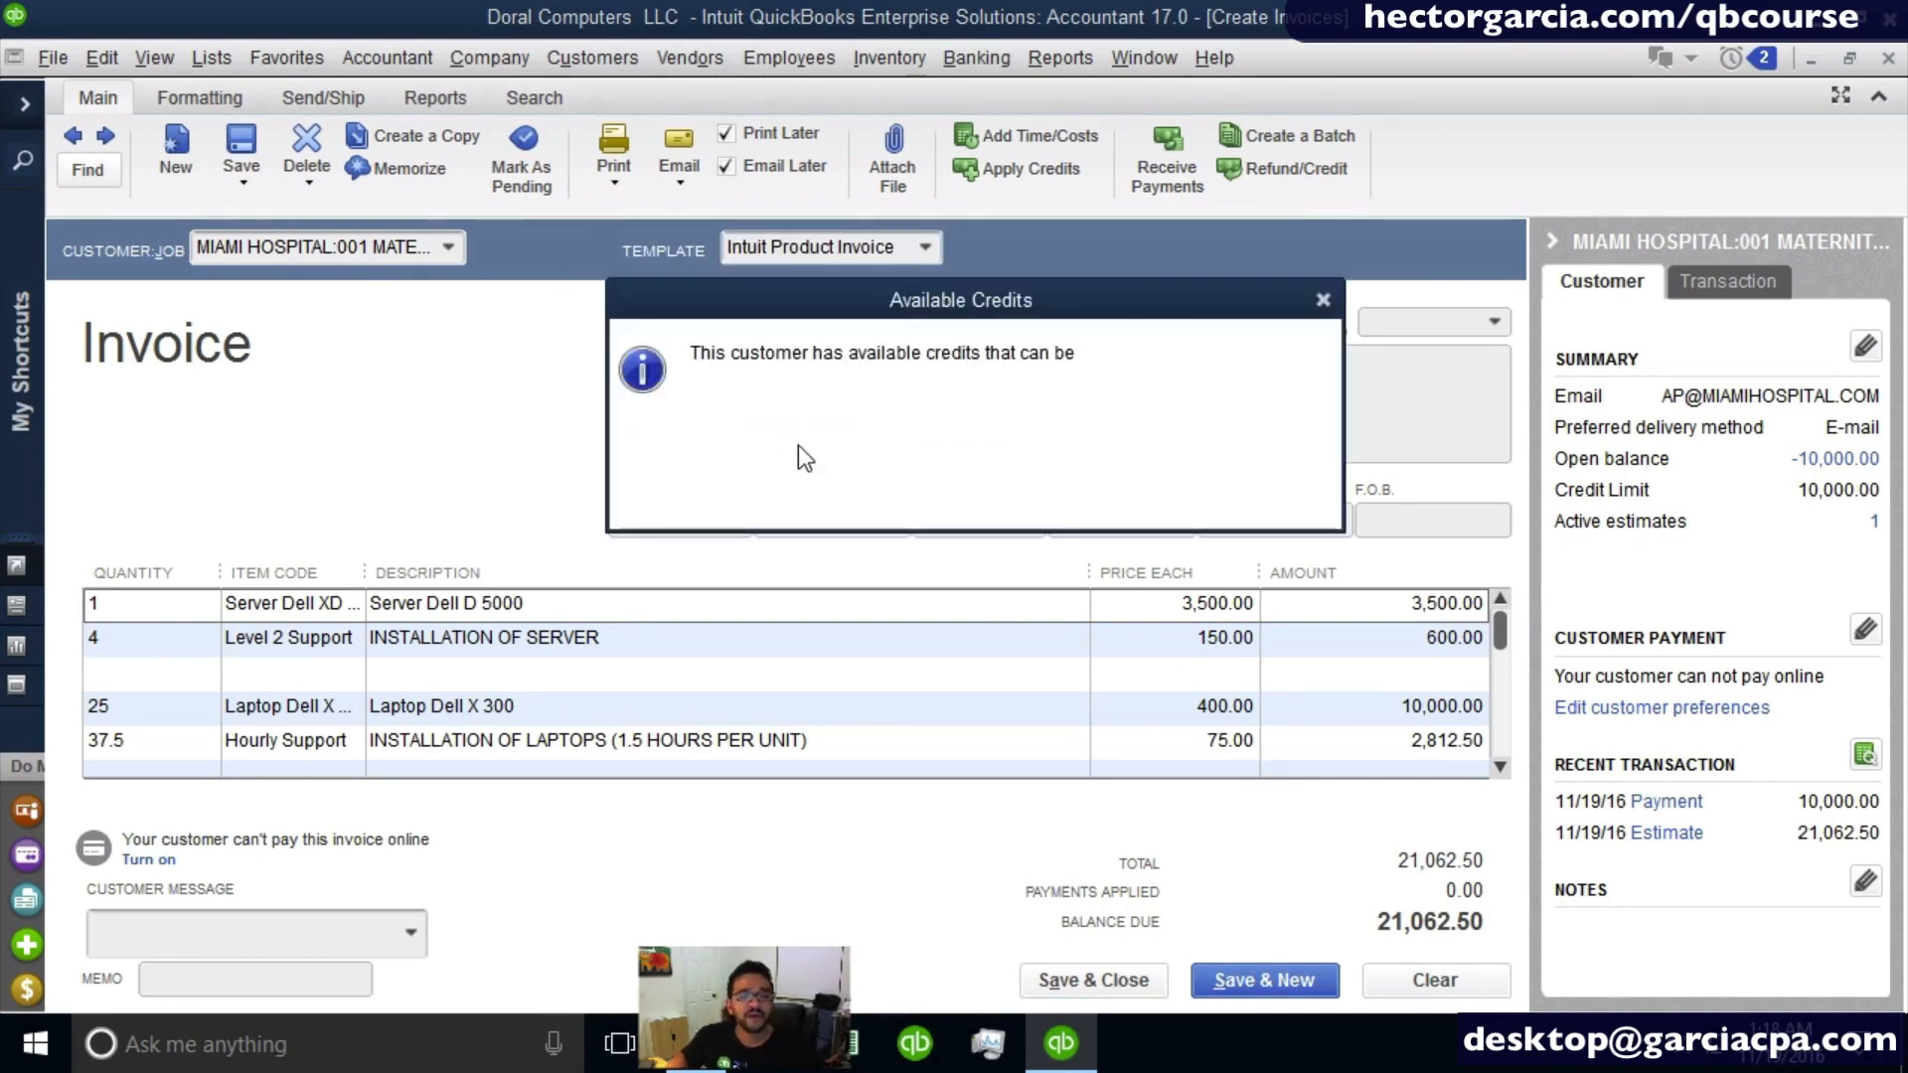
pyautogui.moveTo(964, 291); pyautogui.dragTo(944, 300)
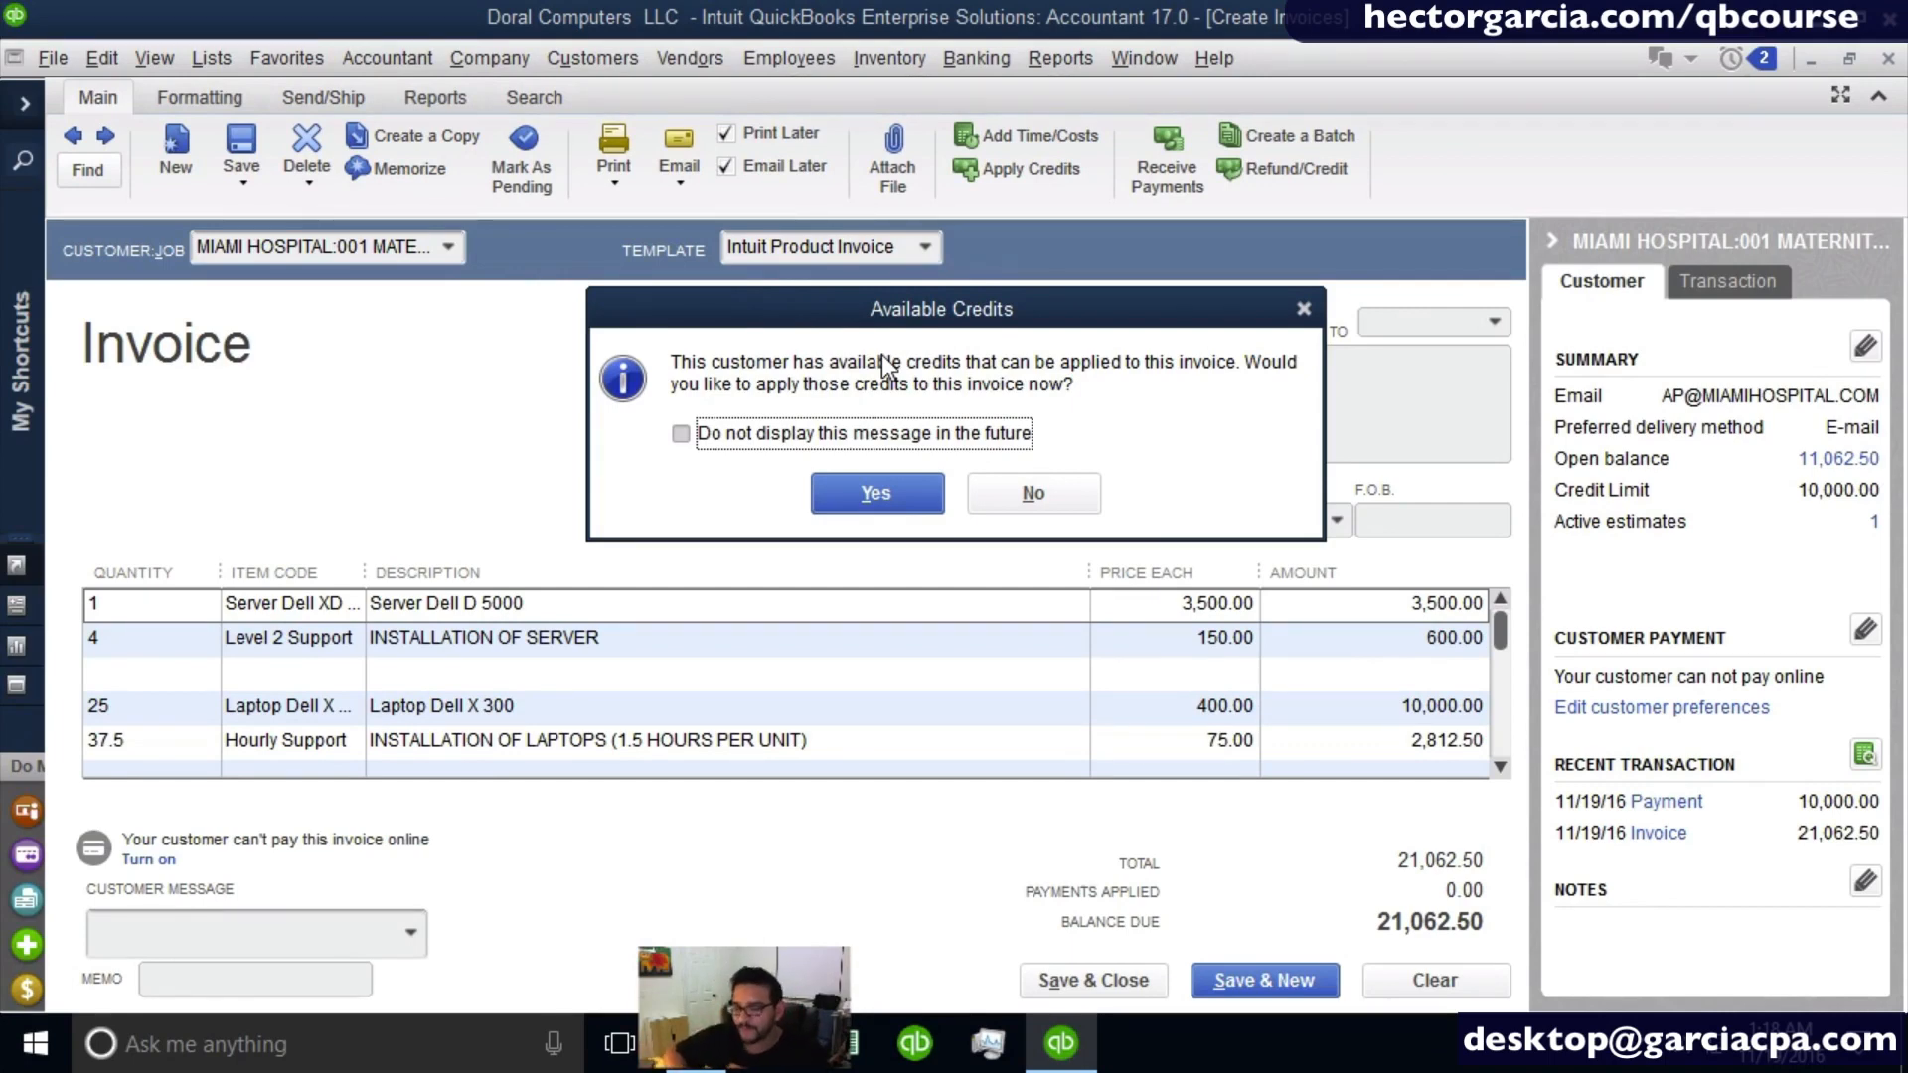
pyautogui.click(910, 501)
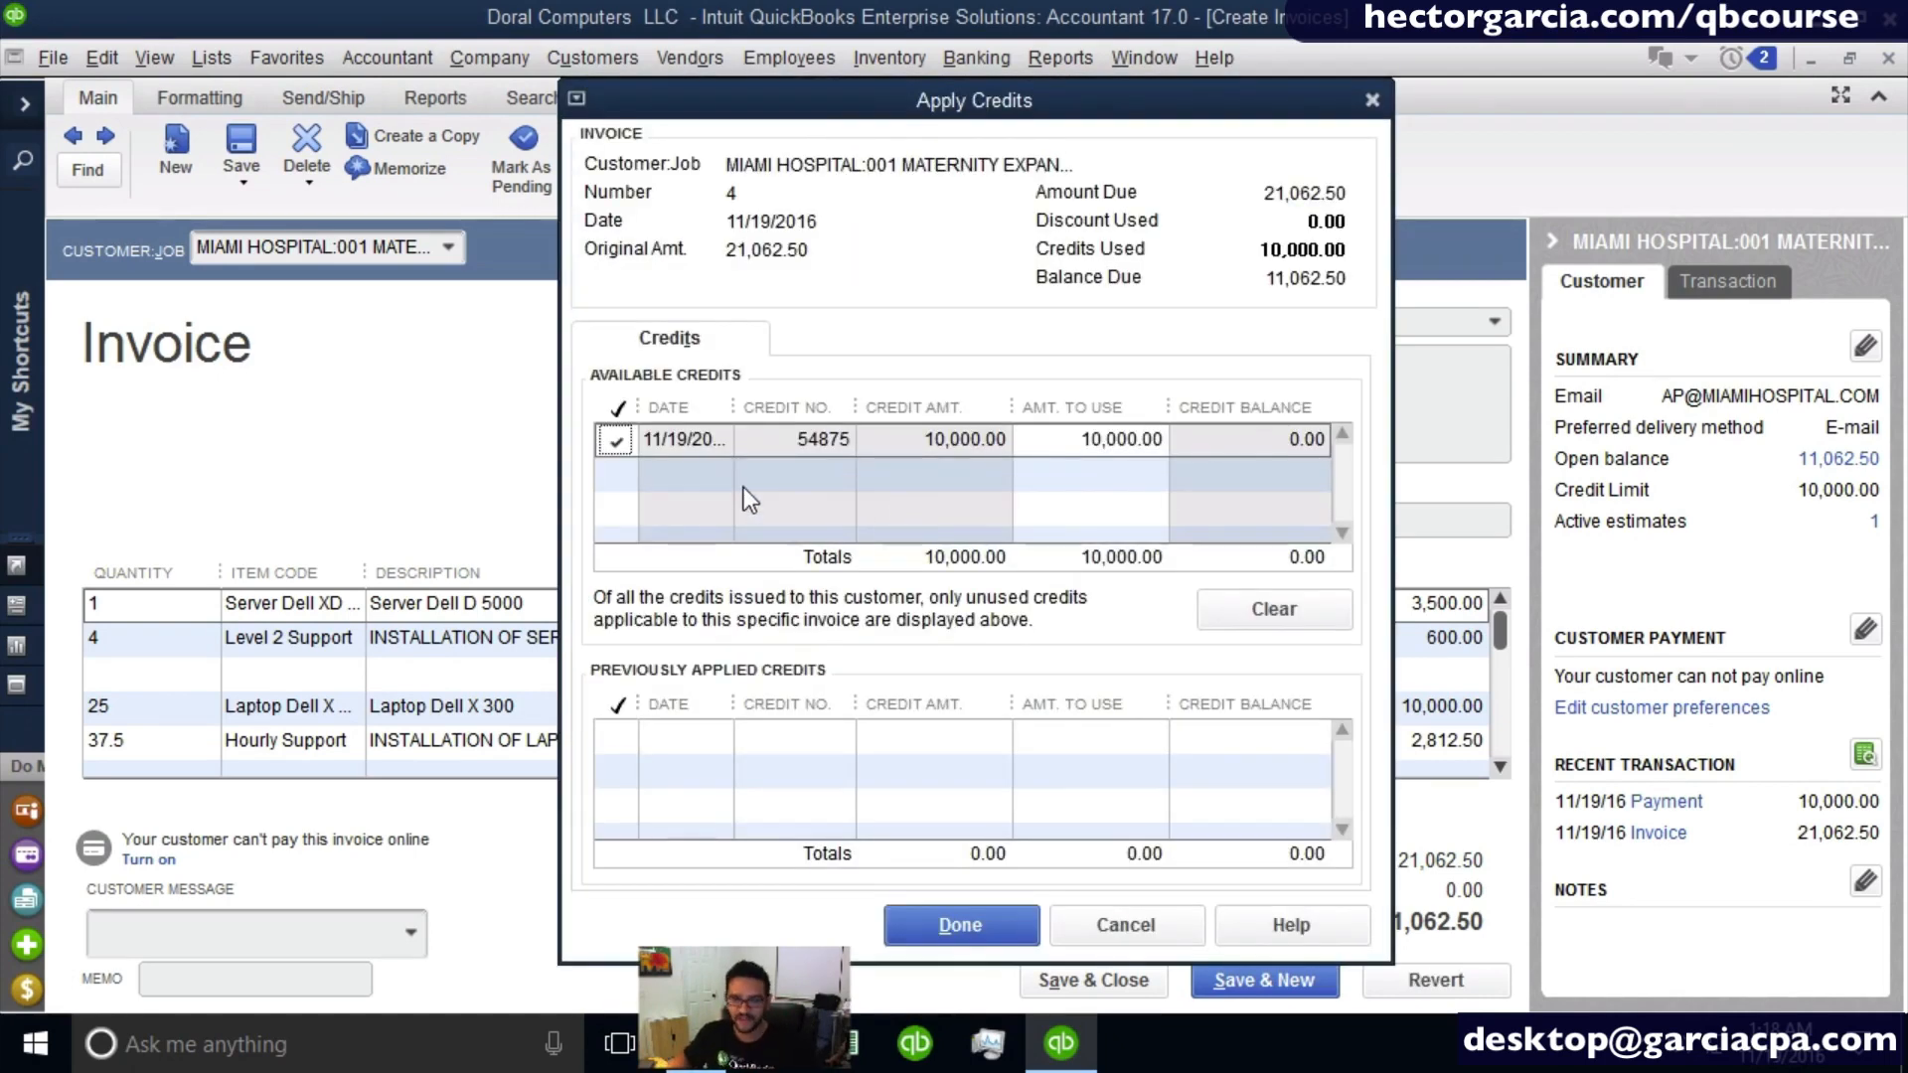
pyautogui.click(1099, 910)
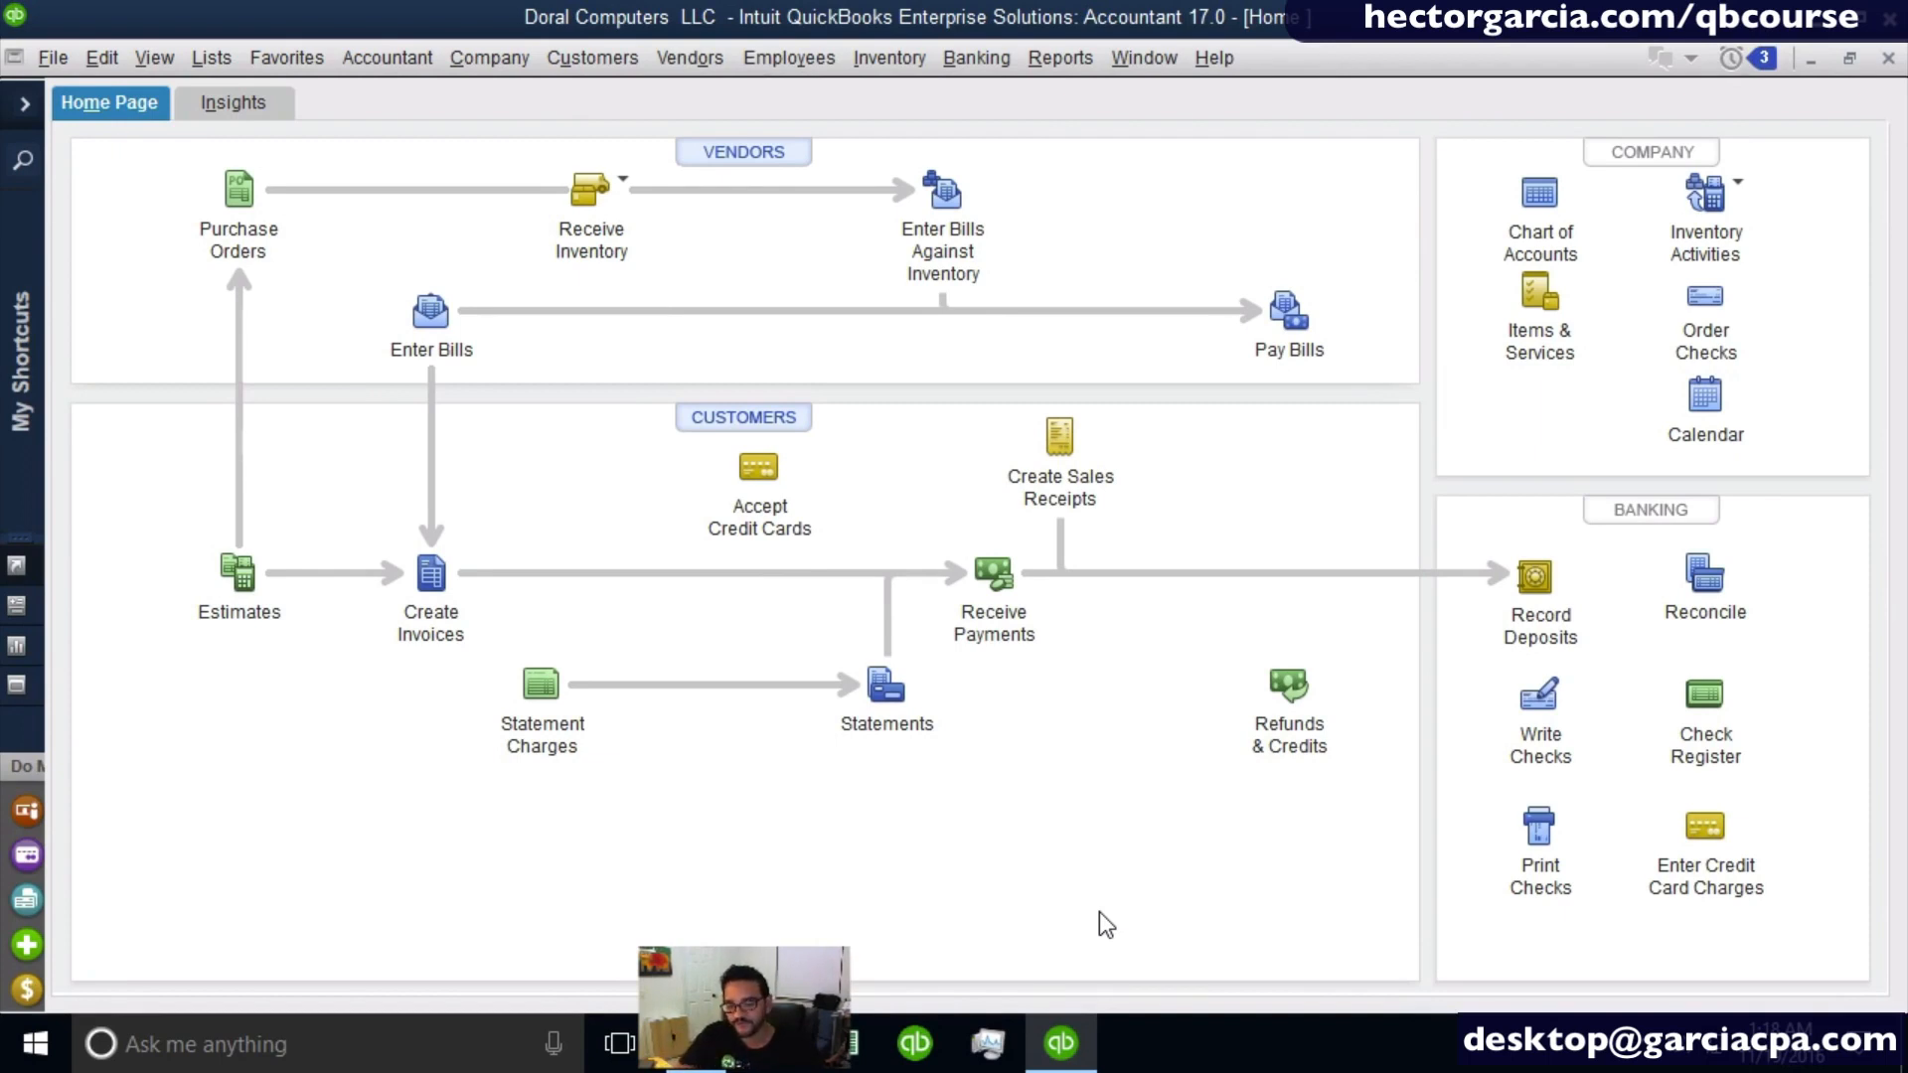
# - Start a customer payment for the Miami Hospital job 001 Maternity Expansion and select invoice 4, keeping automatic payment calculation
pyautogui.click(1017, 602)
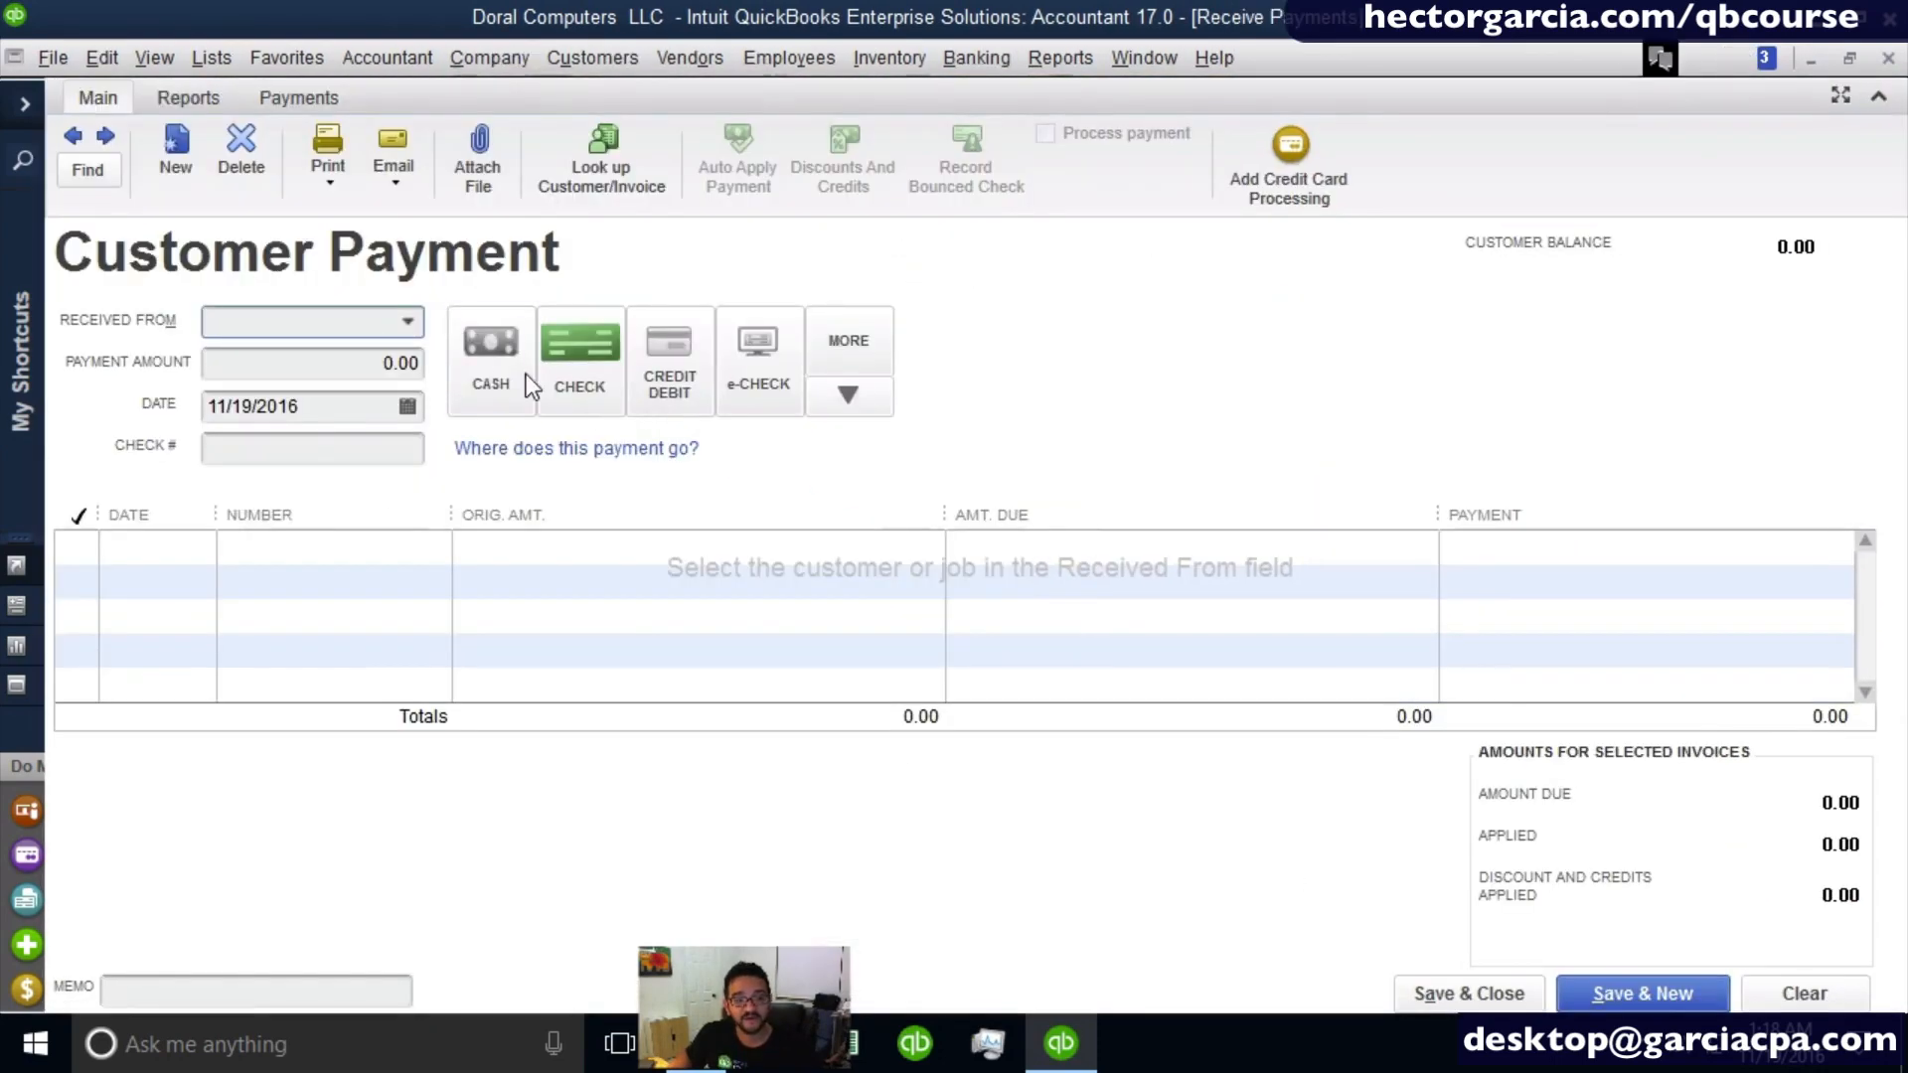
pyautogui.click(408, 320)
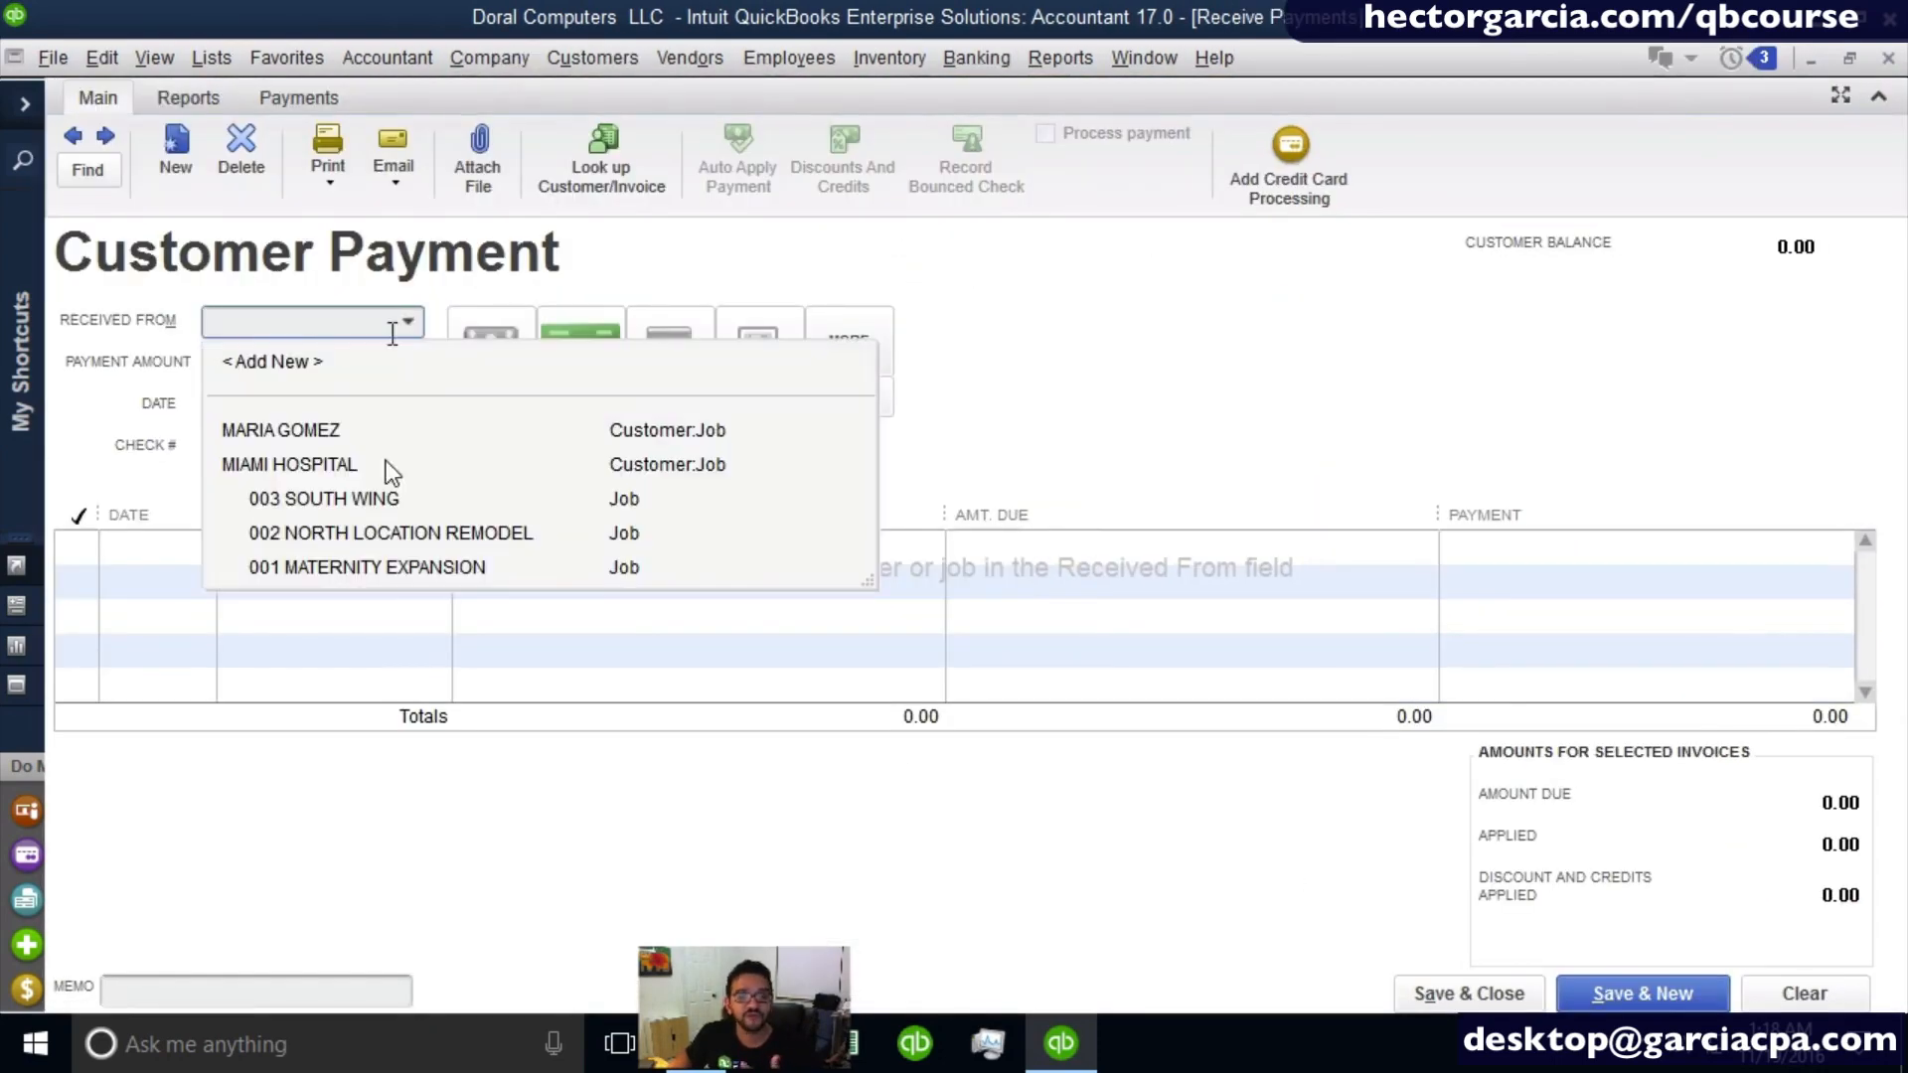
pyautogui.click(422, 568)
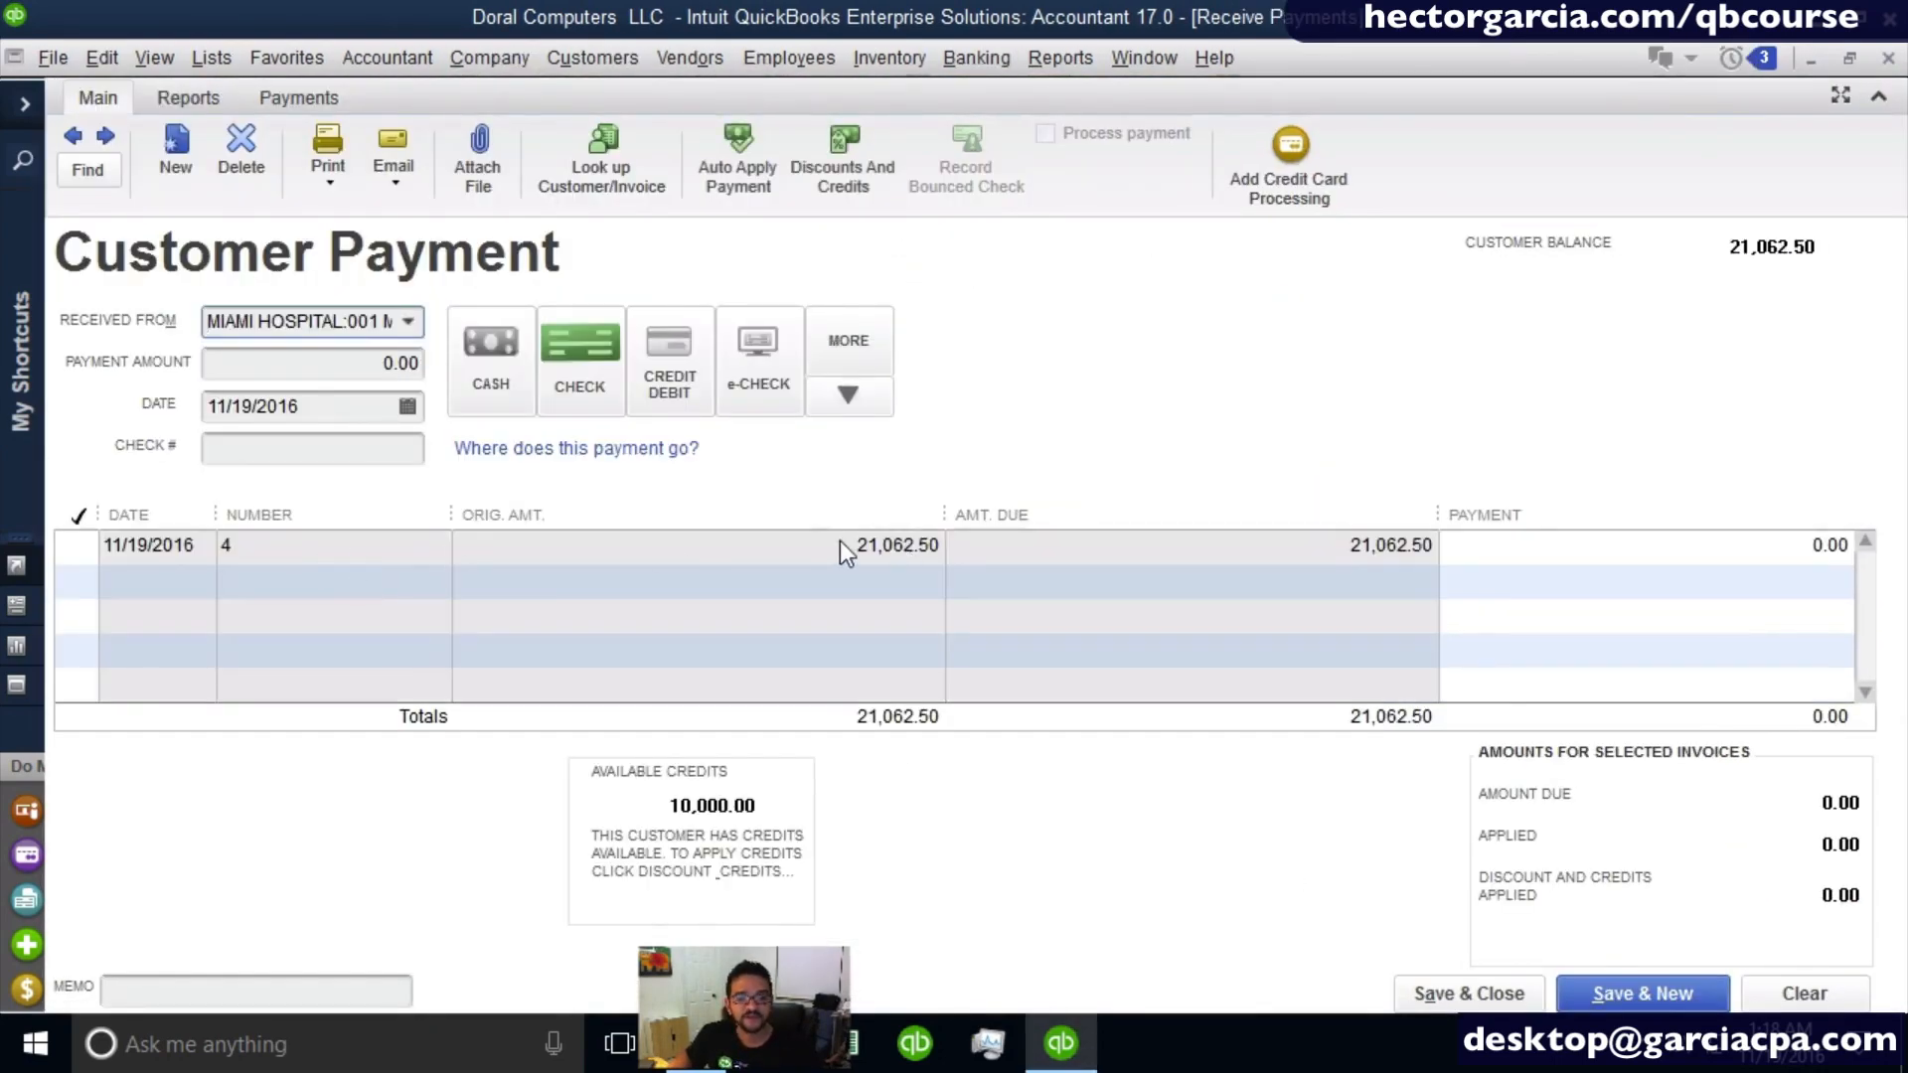
pyautogui.click(843, 544)
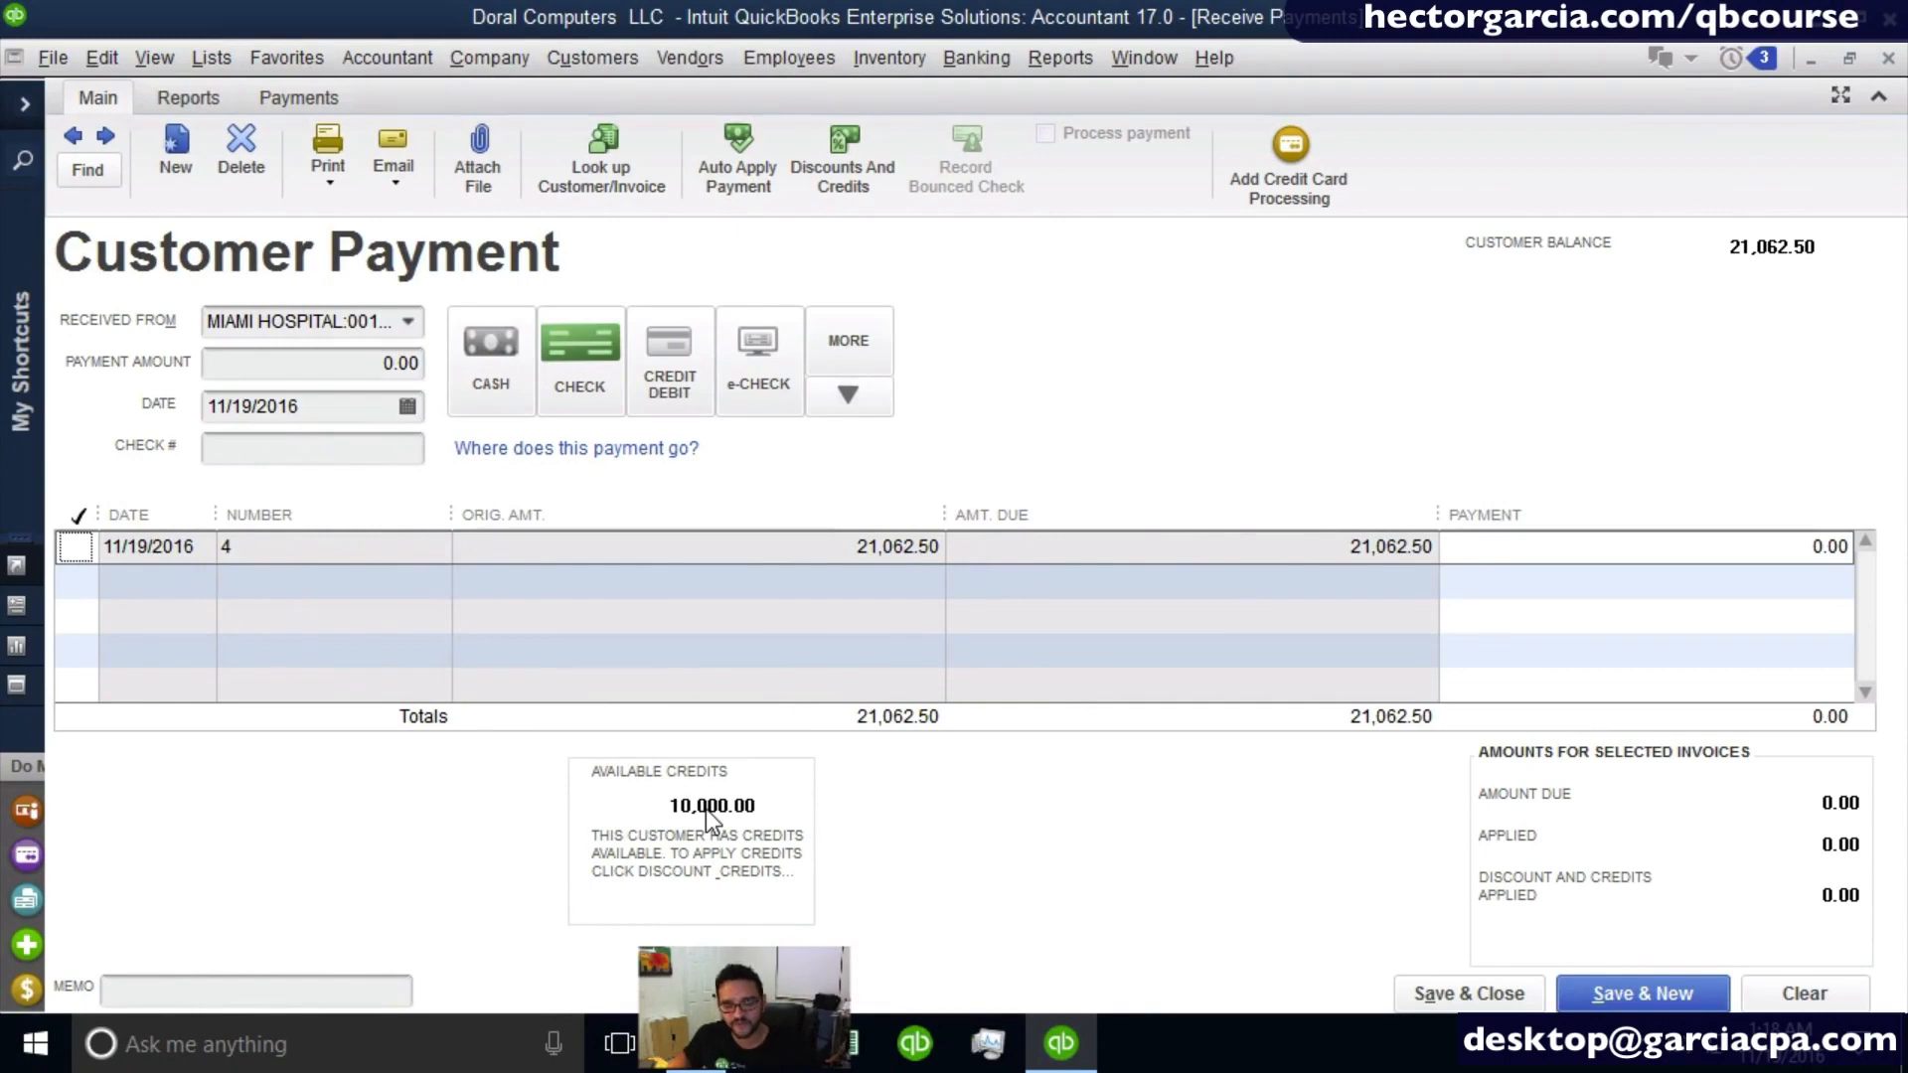
pyautogui.click(76, 546)
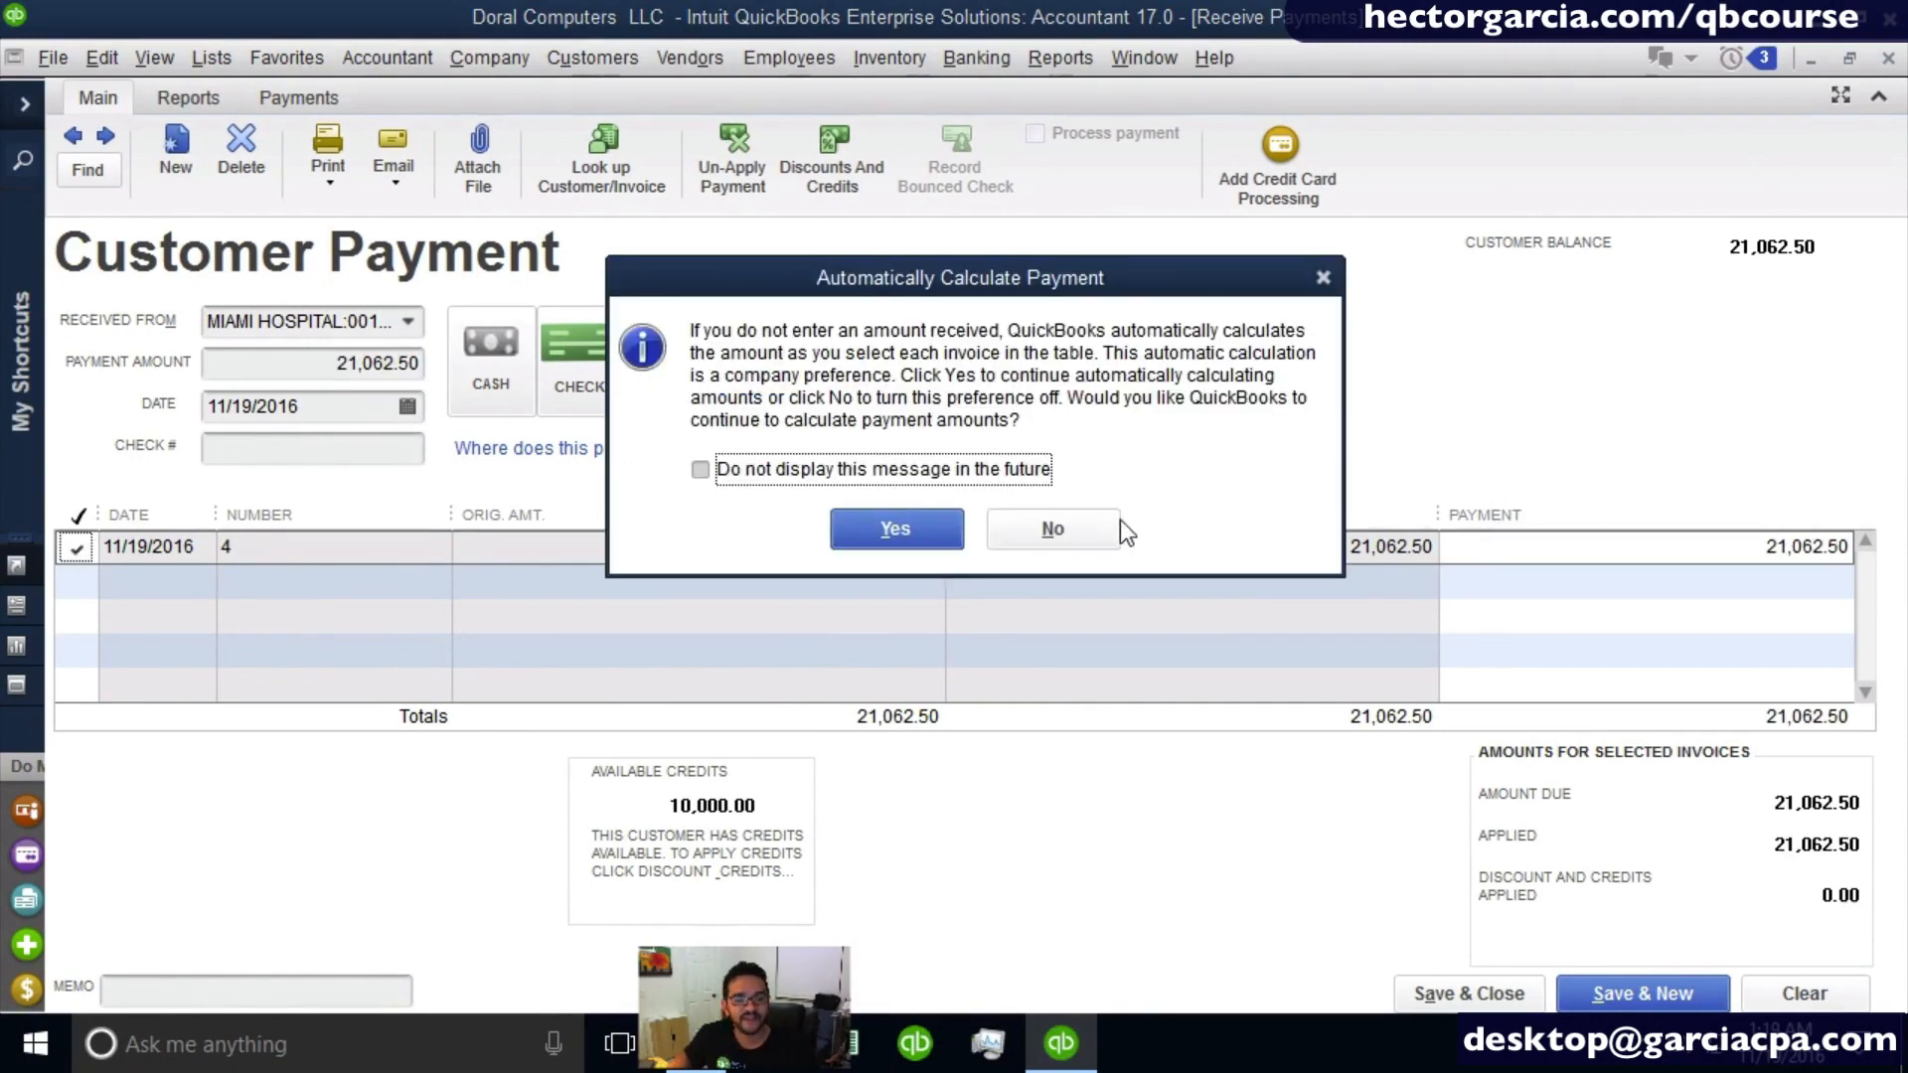
pyautogui.click(898, 529)
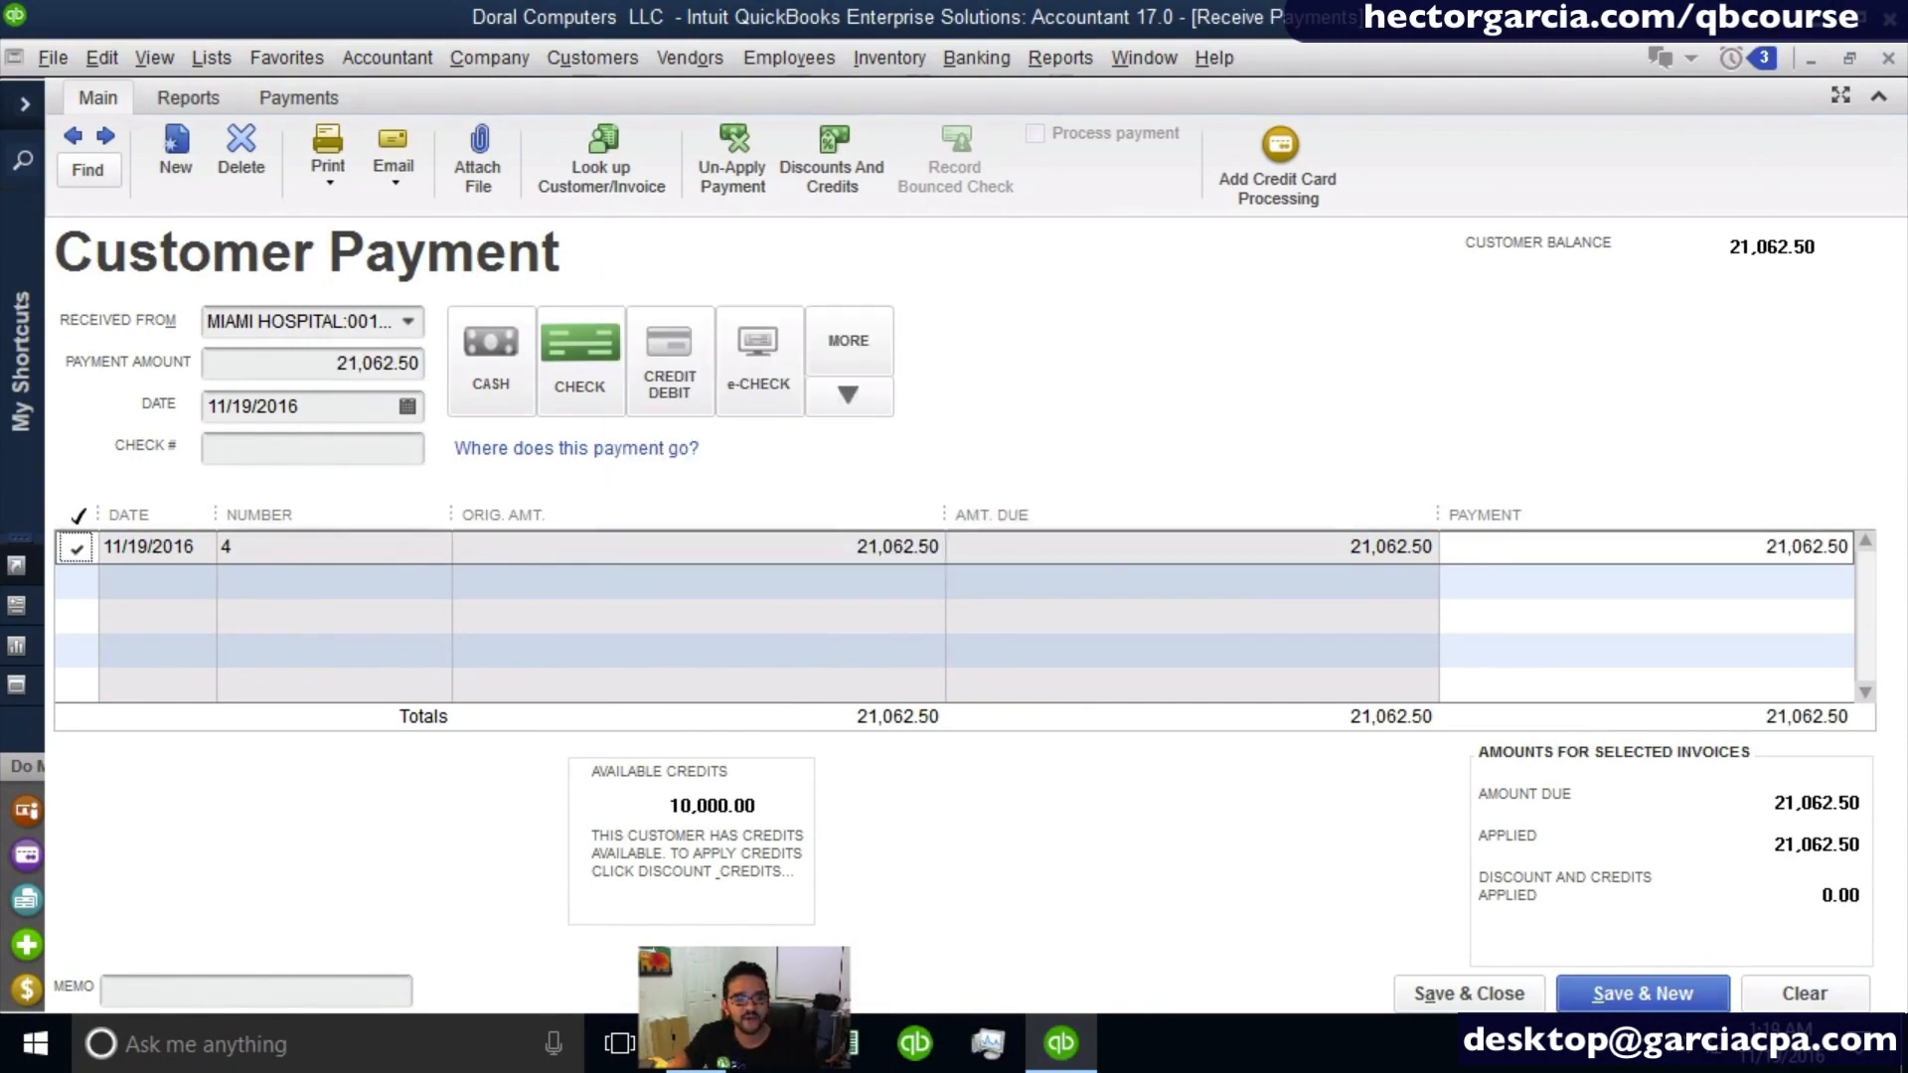
# - Set the payment amount to 11,062.50 with check number 115458, and save and close the customer payment
pyautogui.click(342, 363)
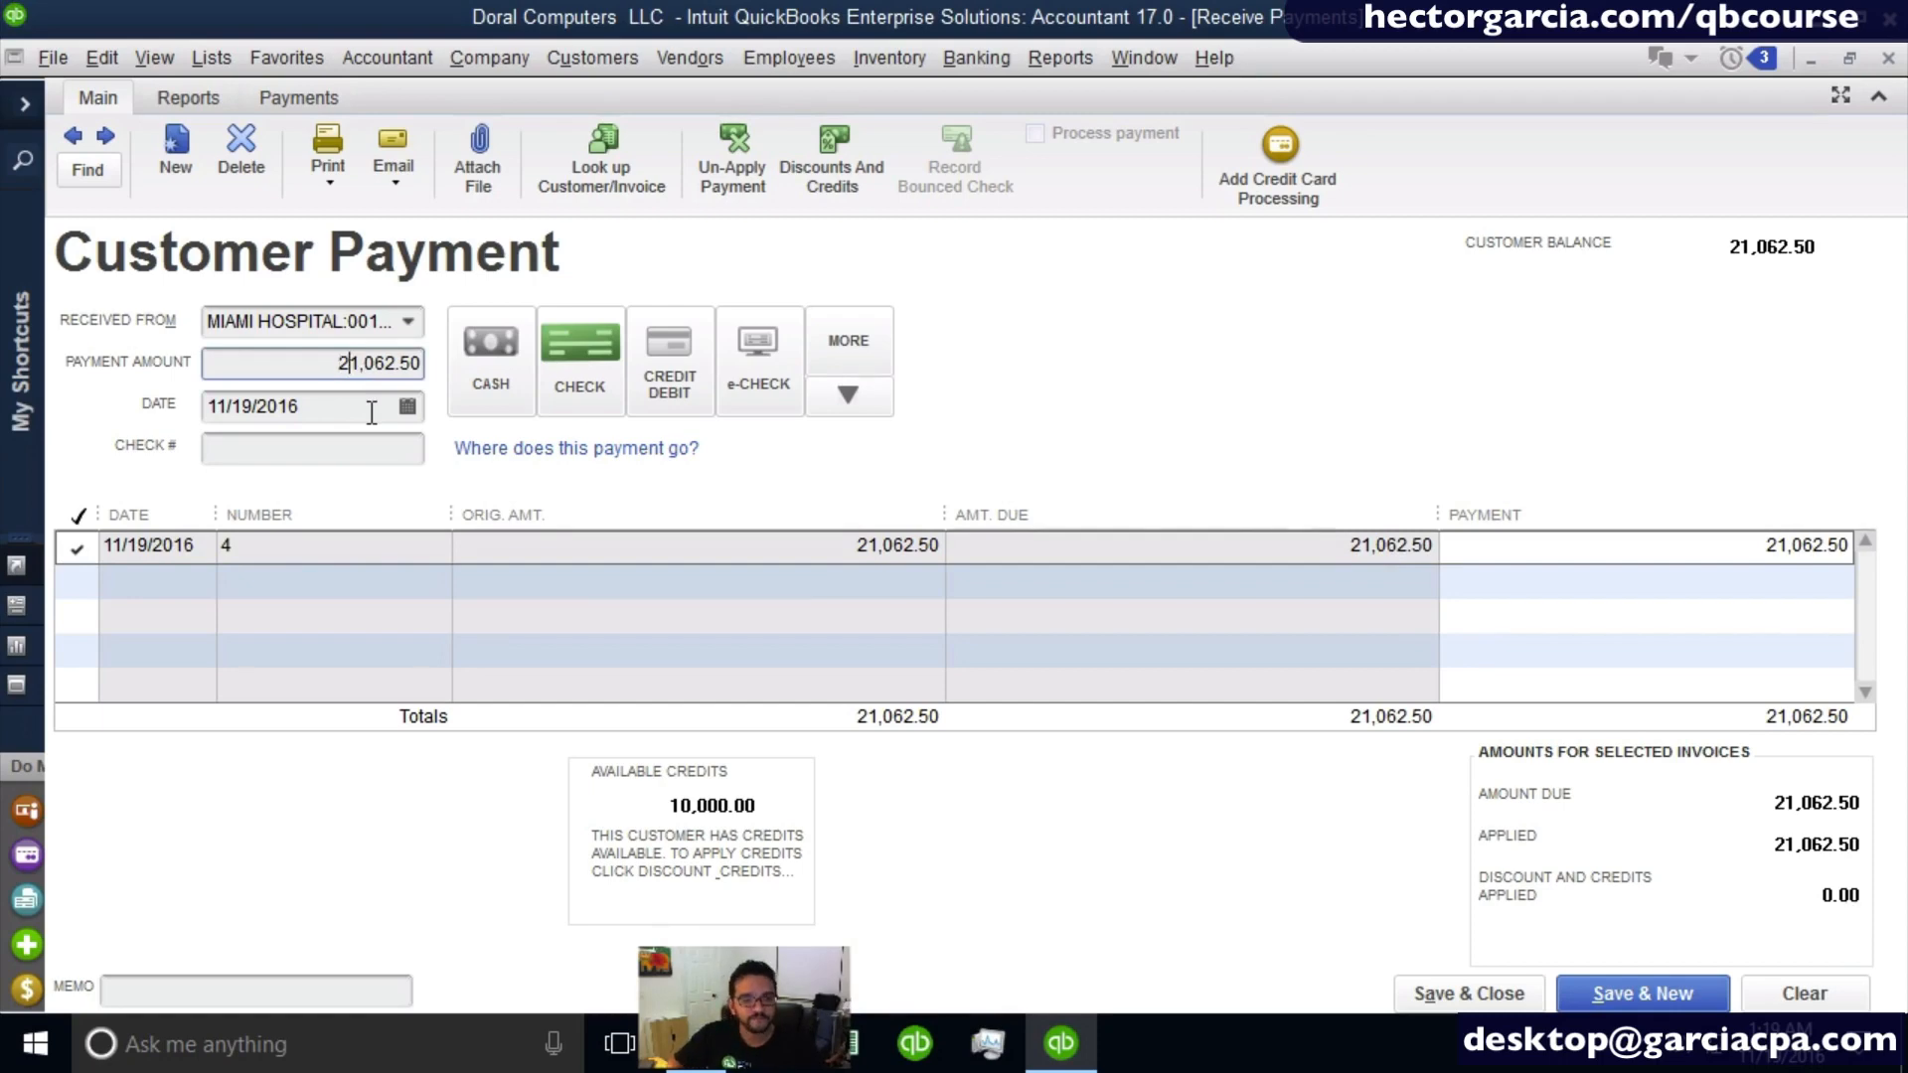
pyautogui.press('Delete')
pyautogui.write('1')
pyautogui.click(333, 449)
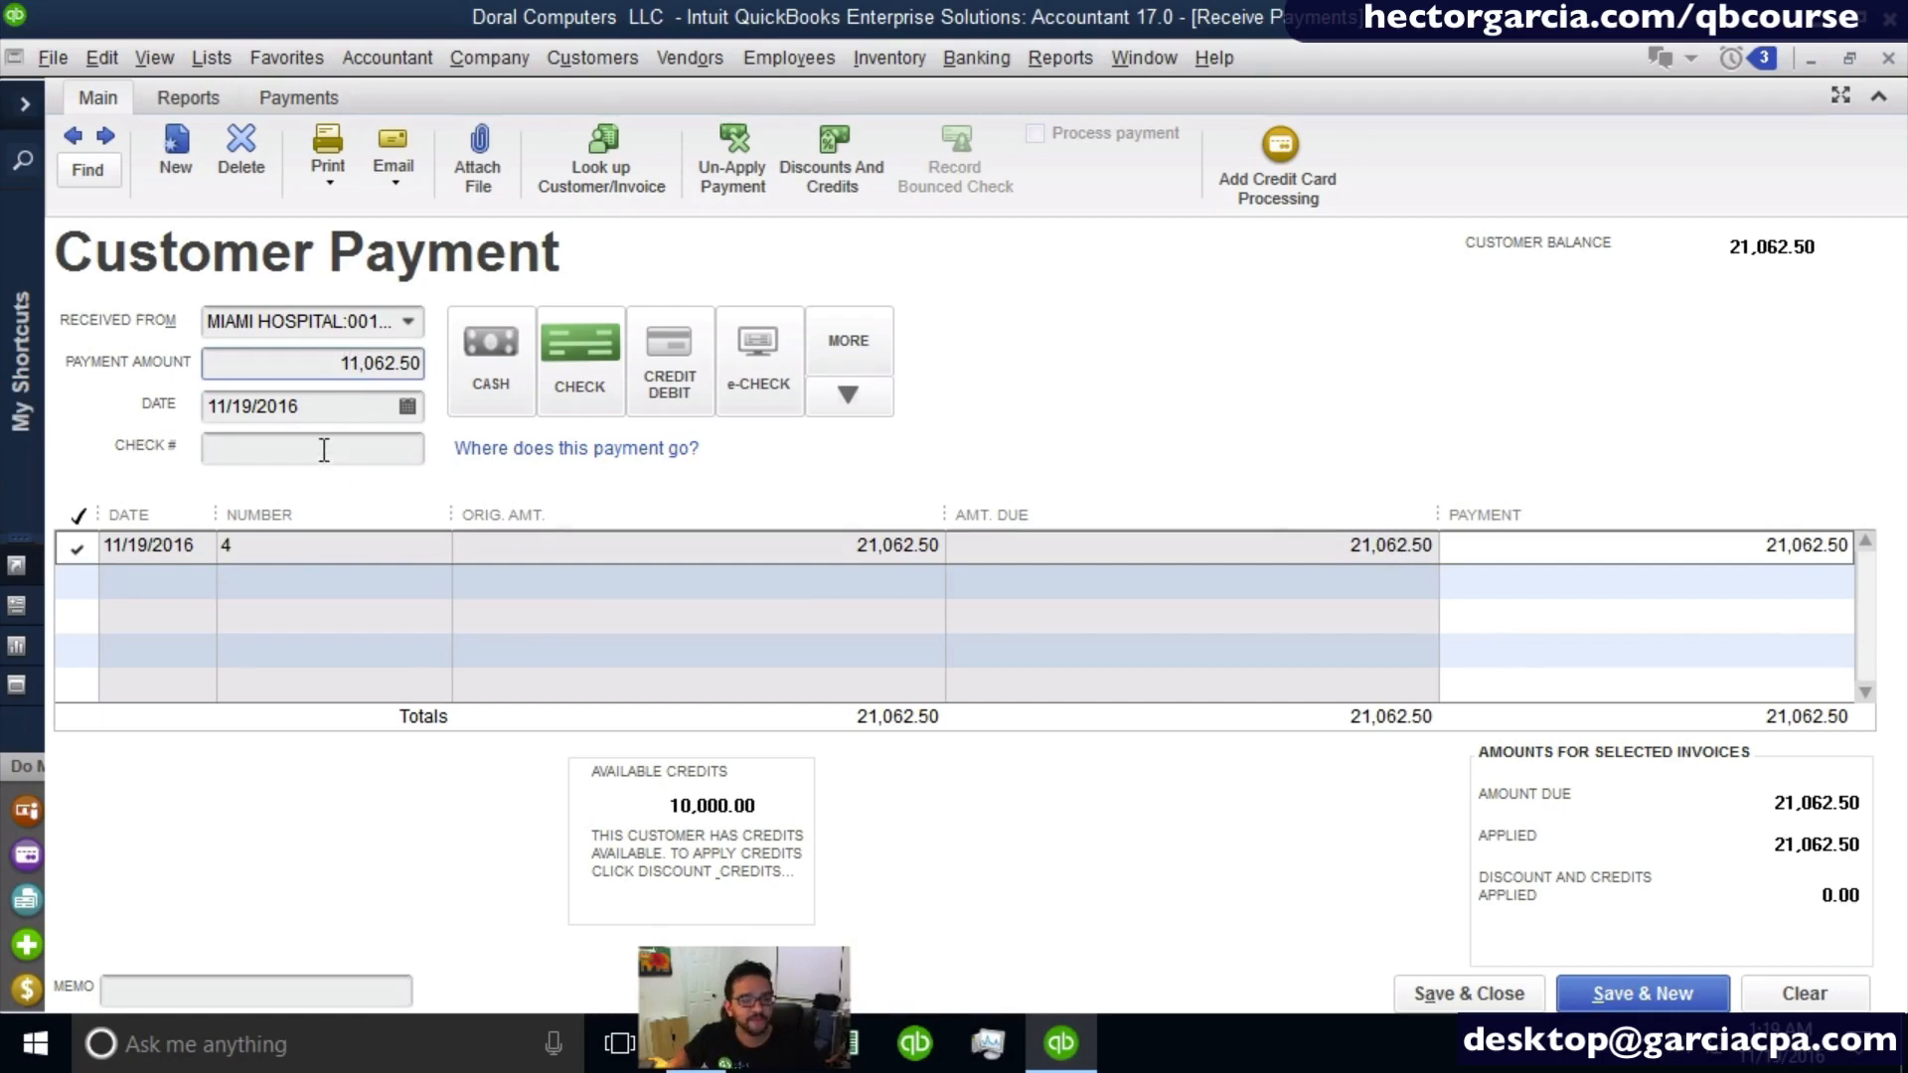
pyautogui.write('115458')
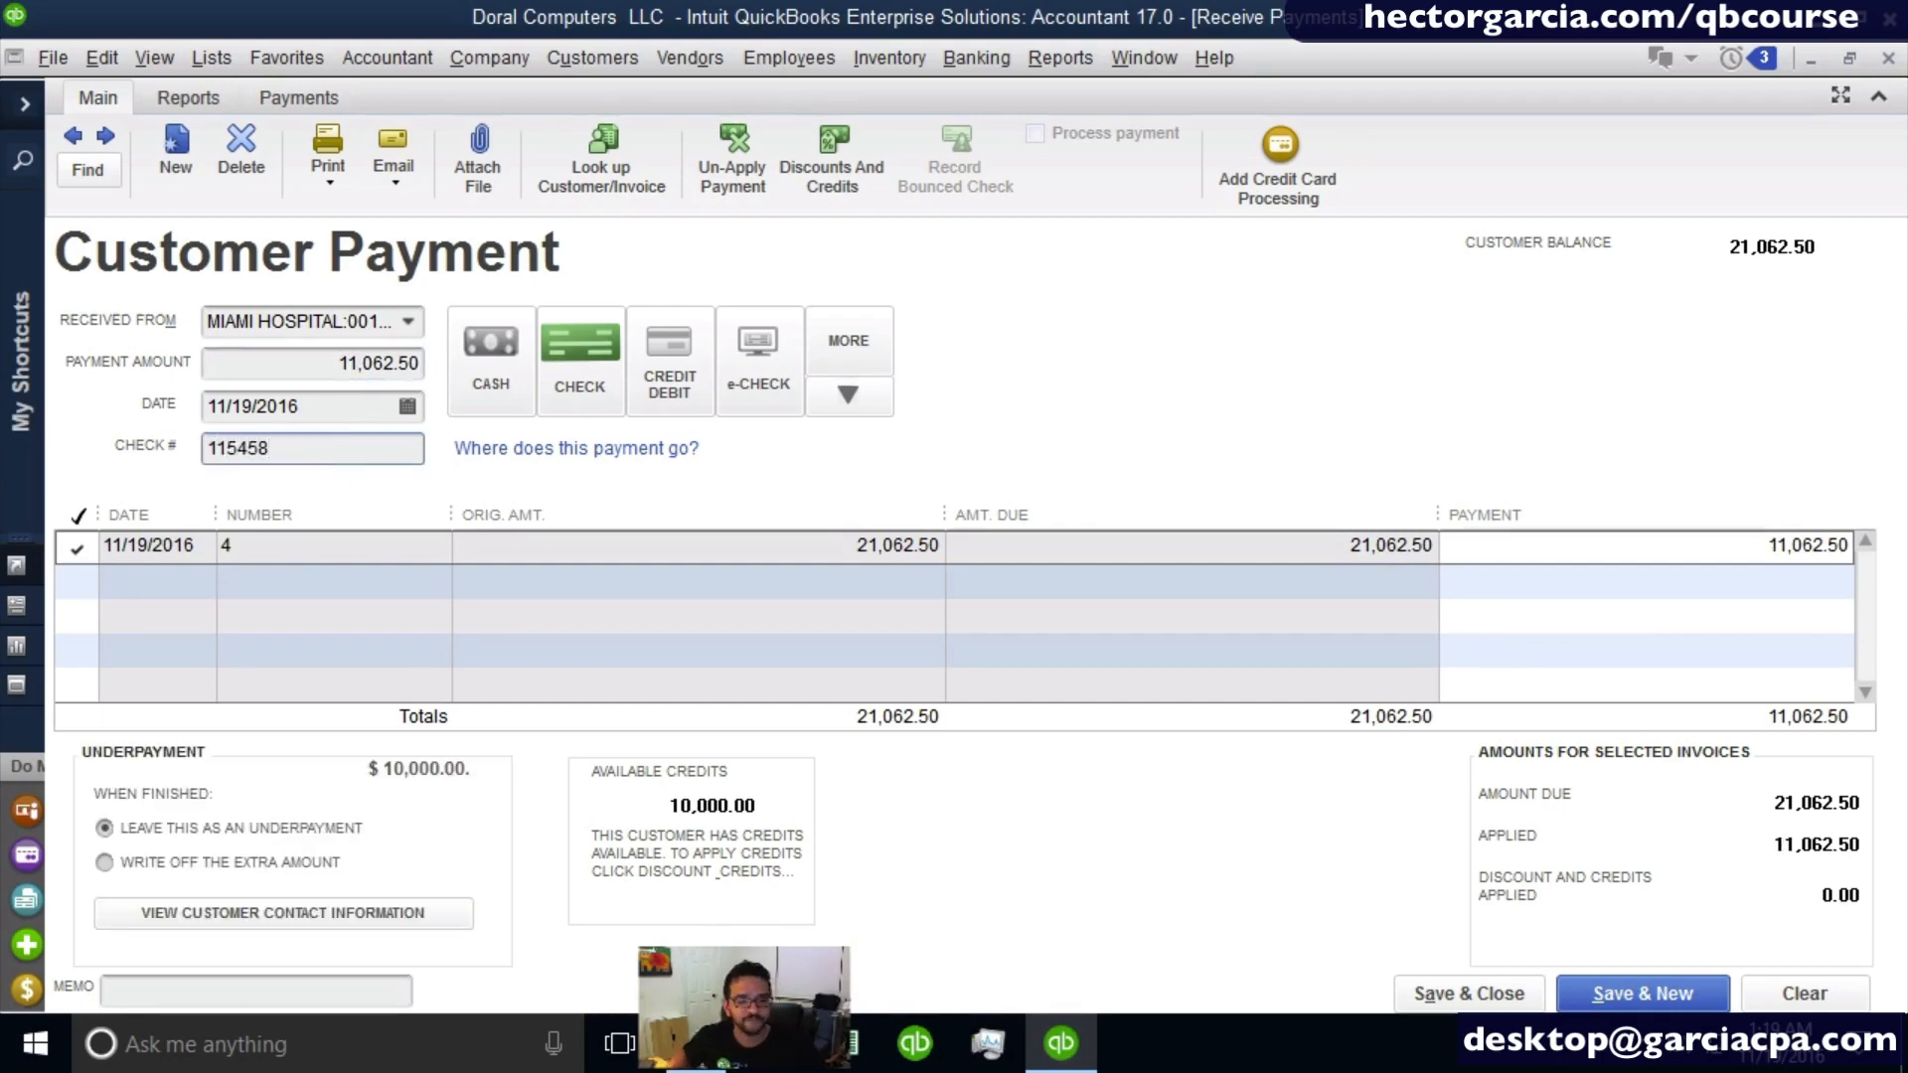
pyautogui.click(1440, 998)
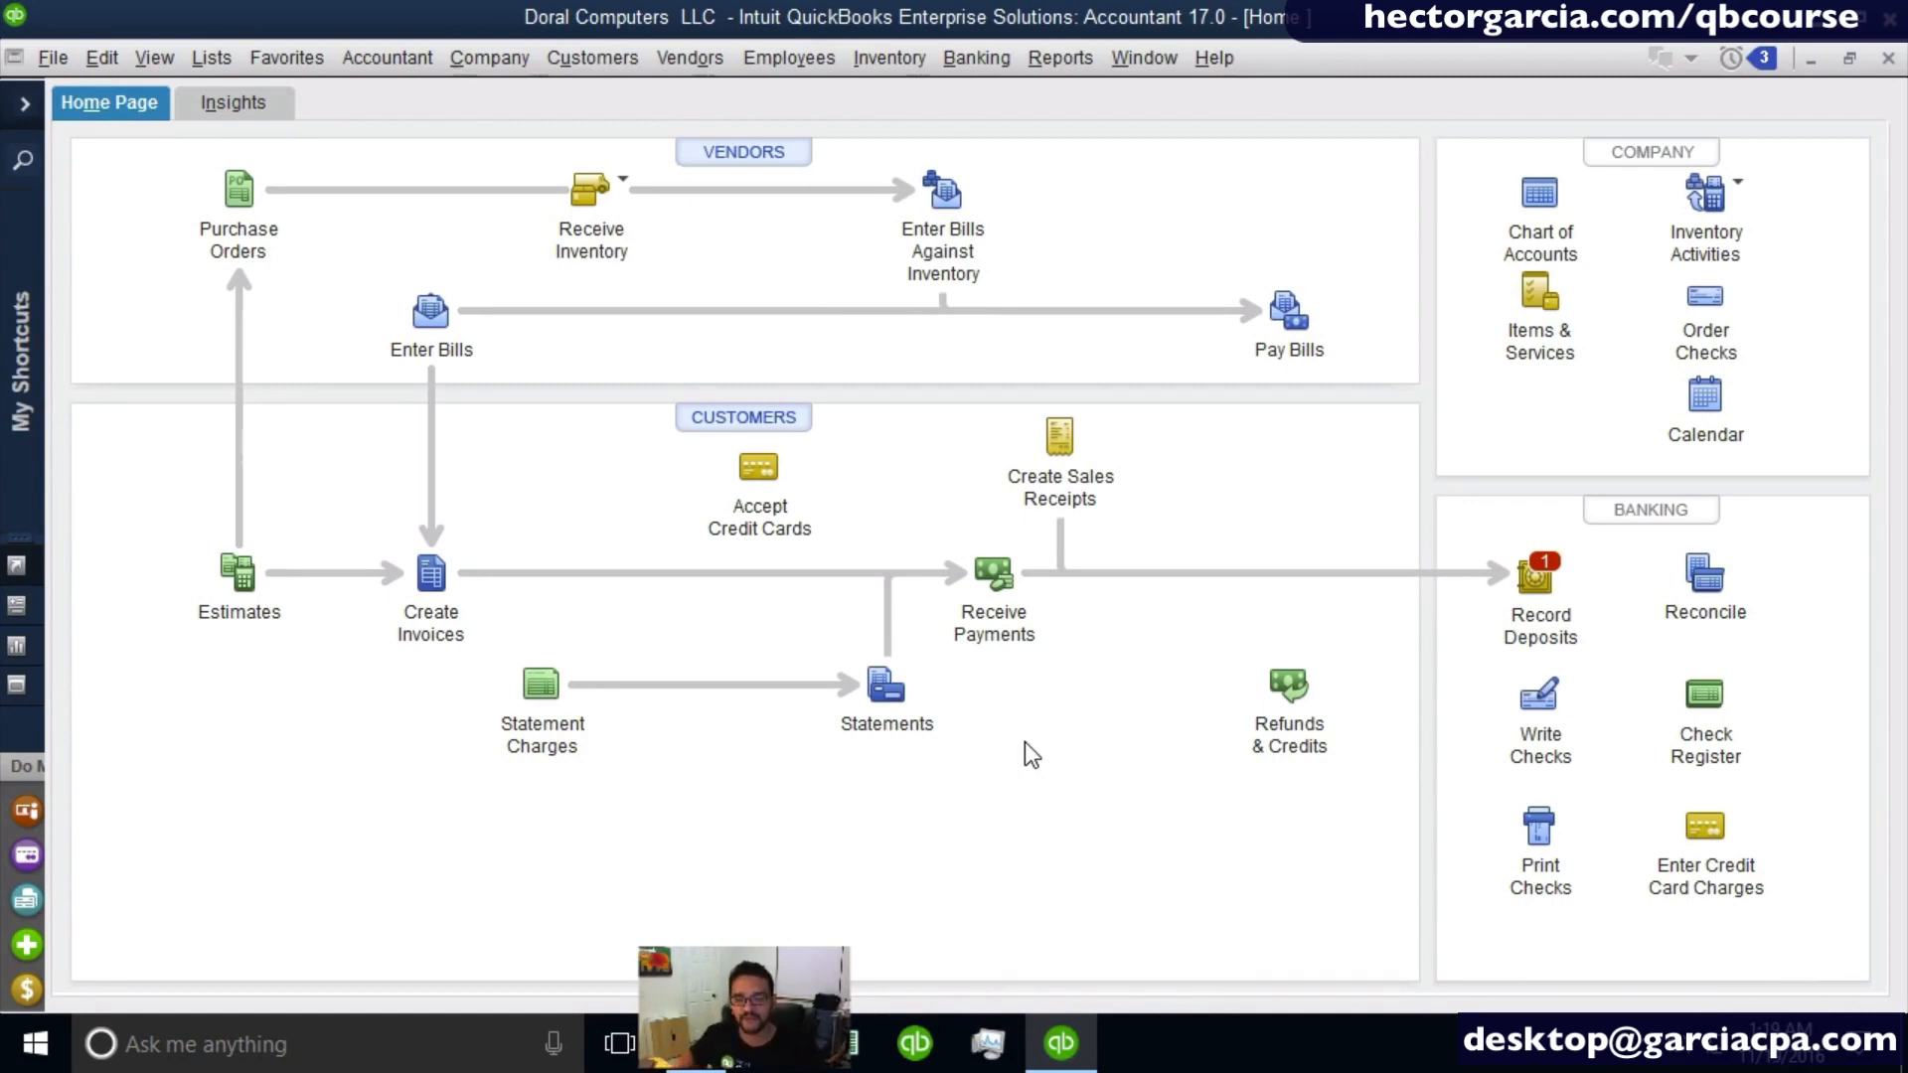
# - Deposit the waiting 11,062.50 Miami Hospital check into the Regions Checking account, and save and close the deposit
pyautogui.click(1537, 574)
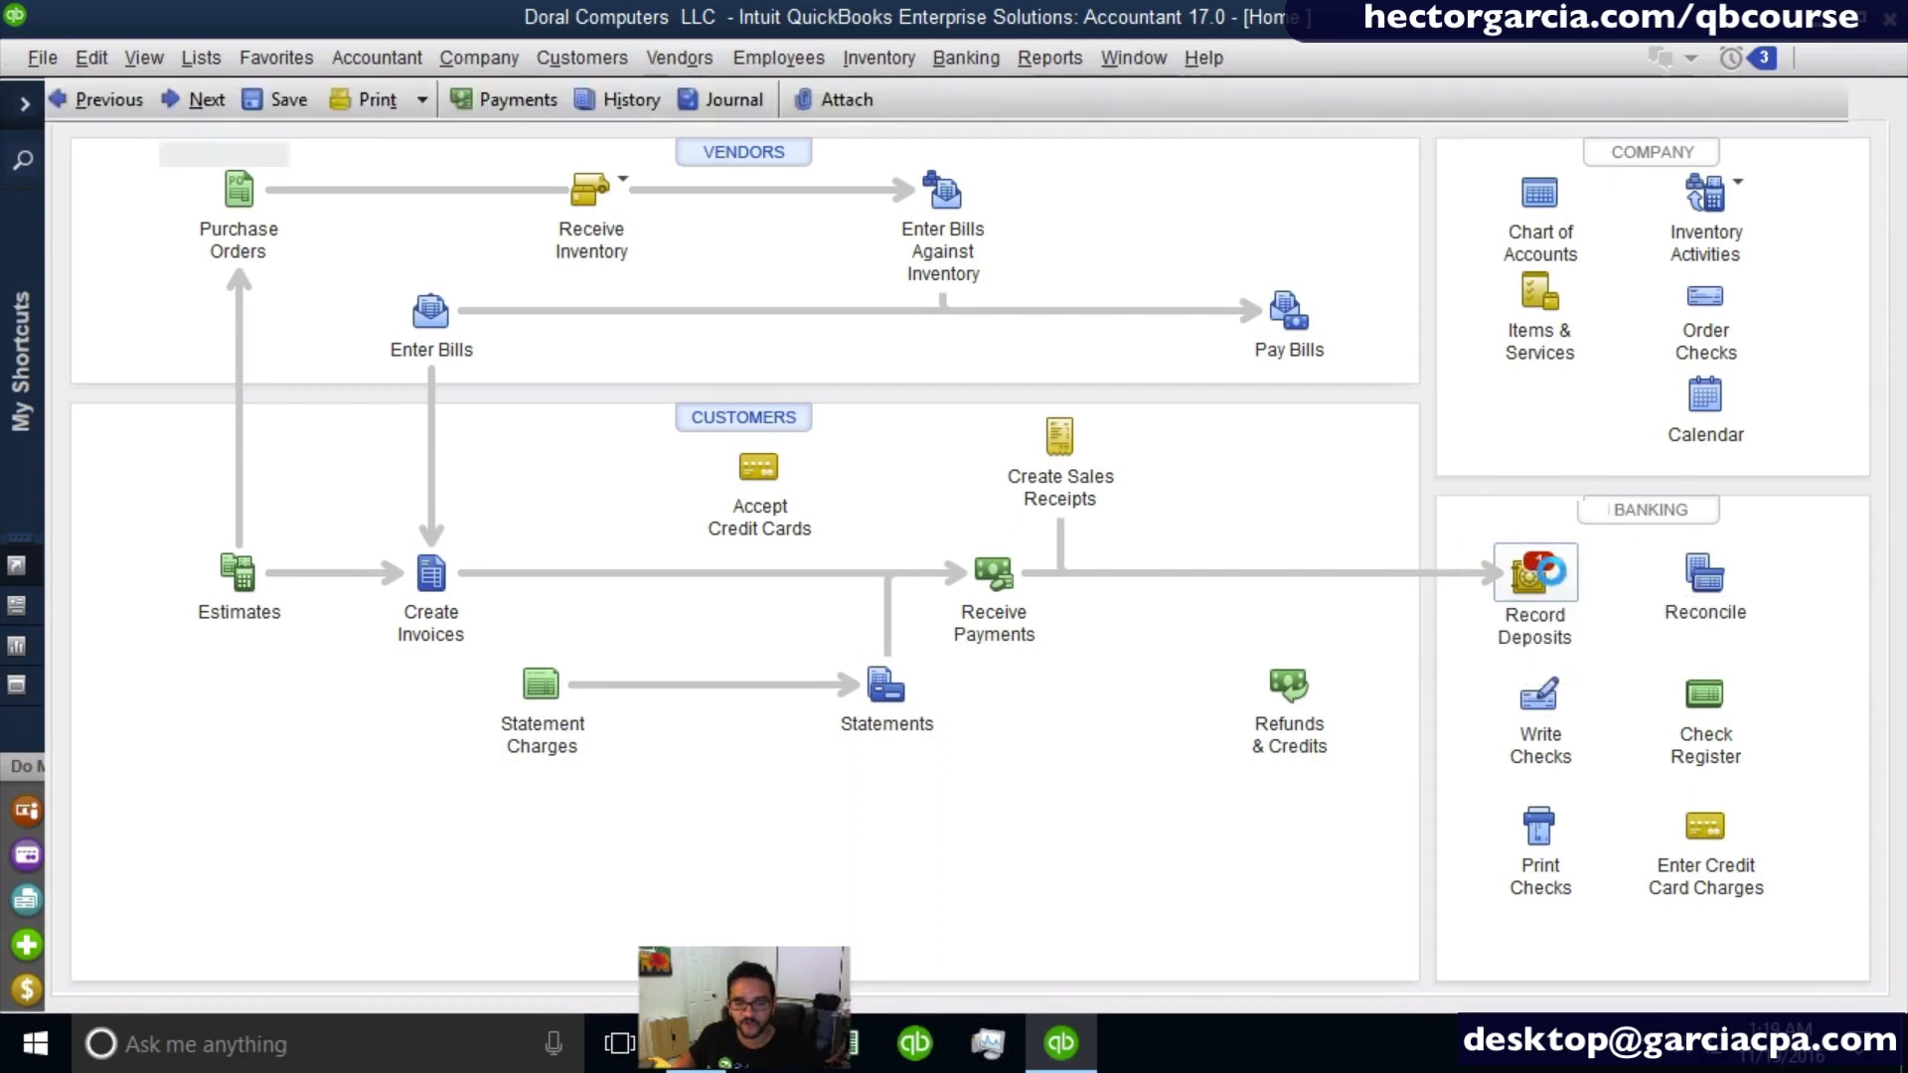
pyautogui.click(606, 294)
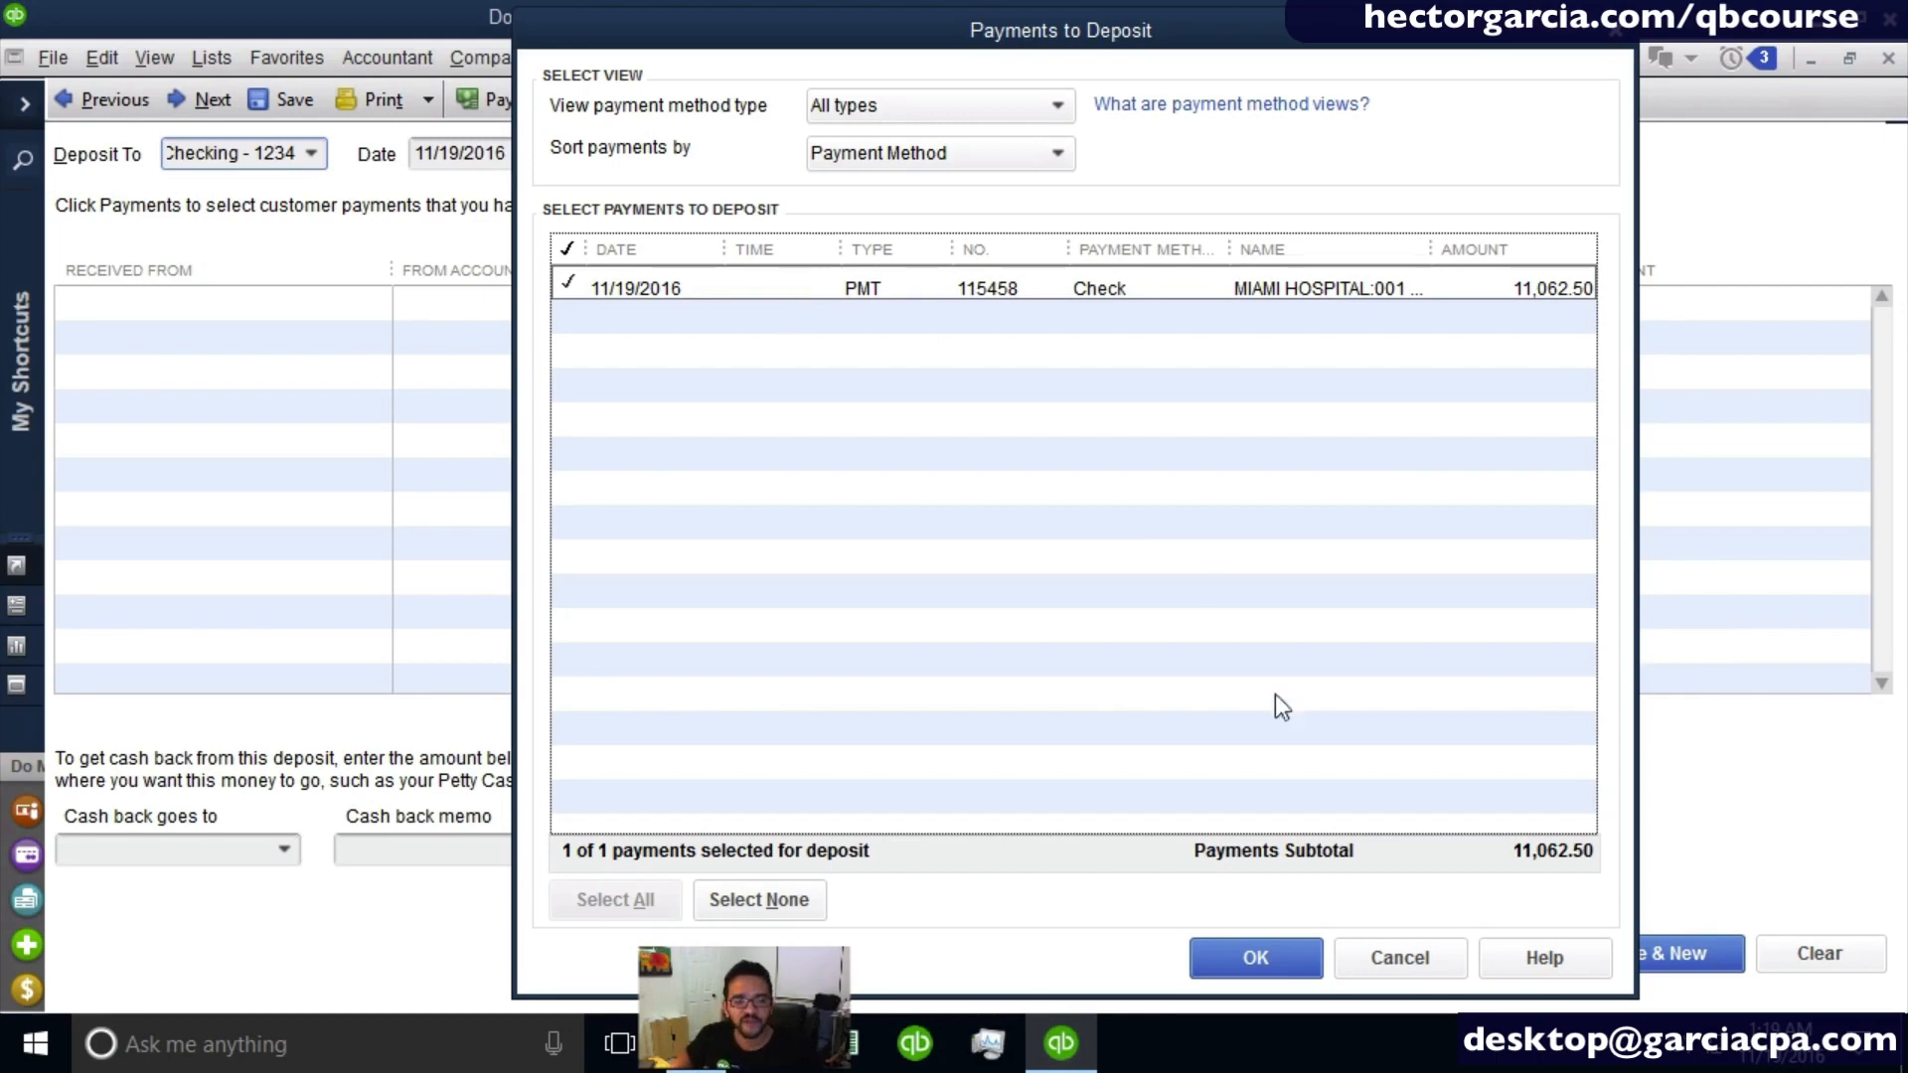
pyautogui.click(1286, 970)
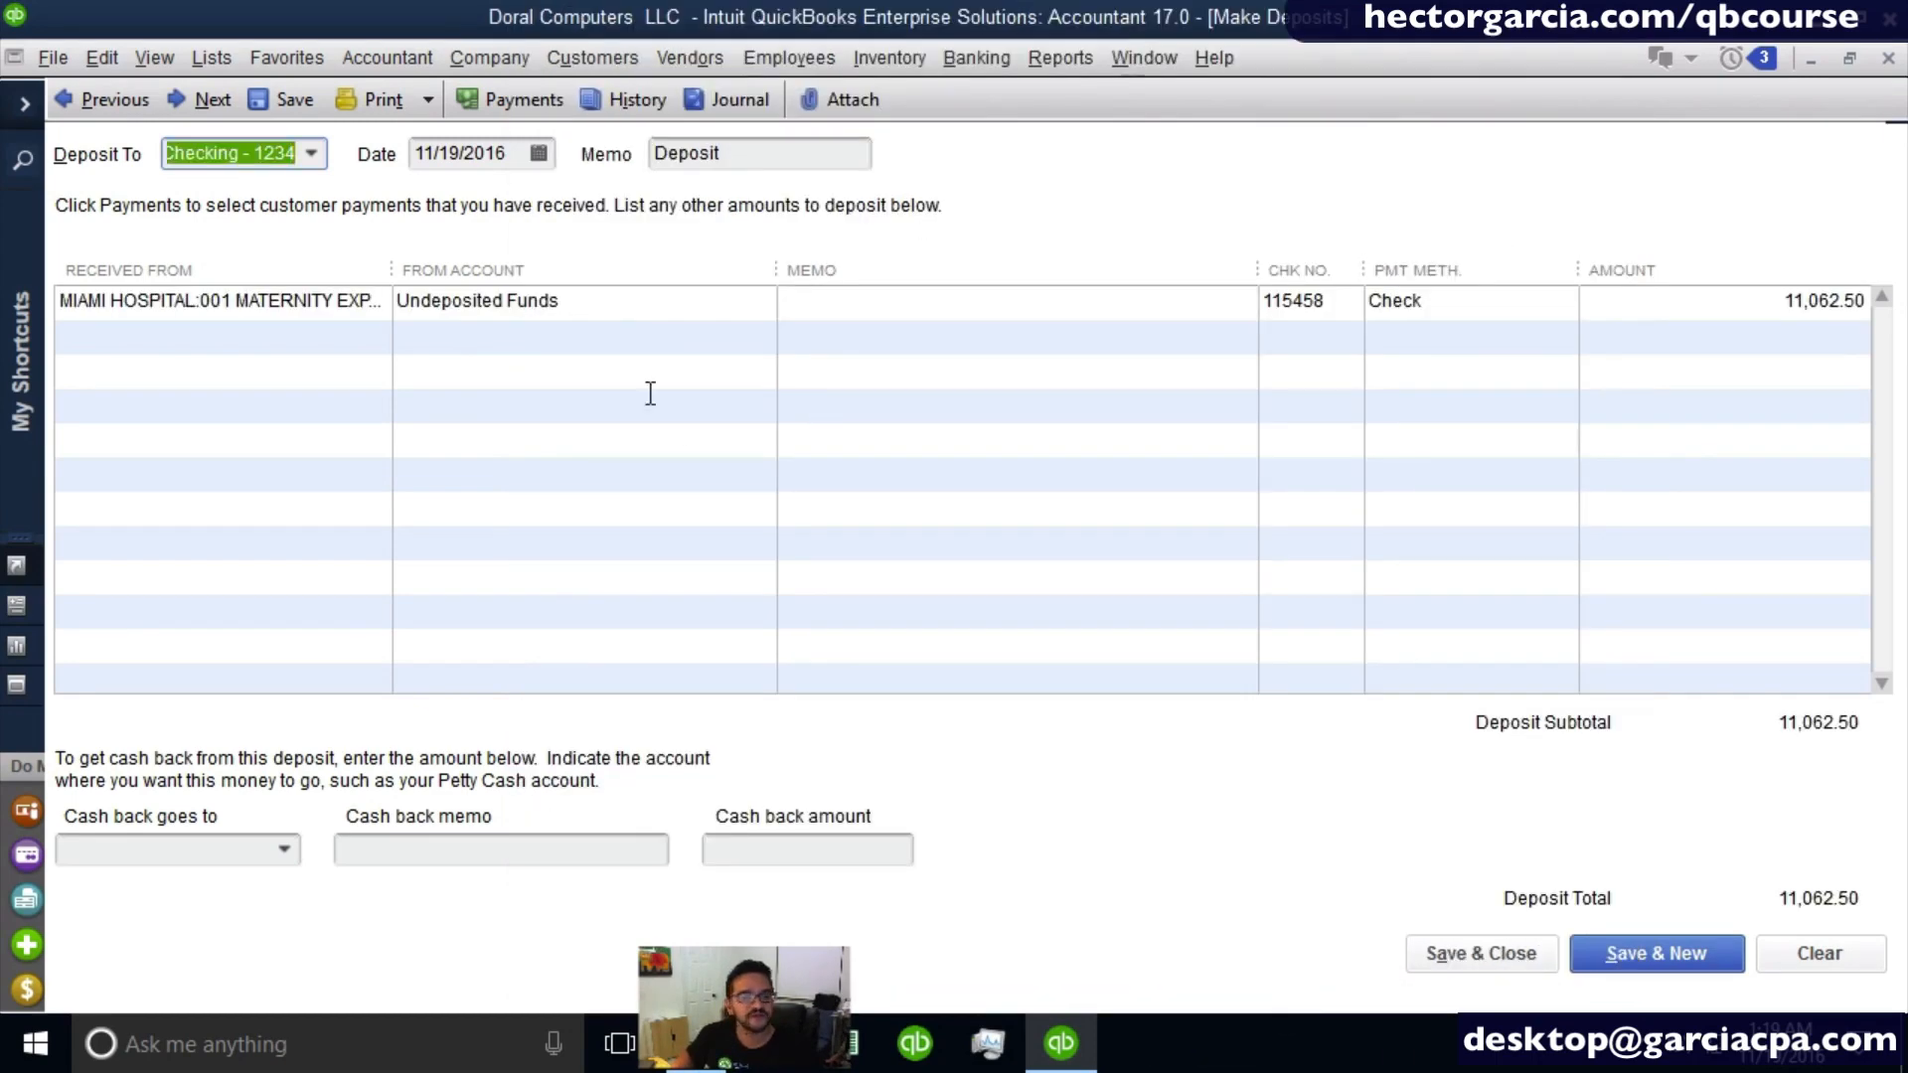
pyautogui.click(310, 153)
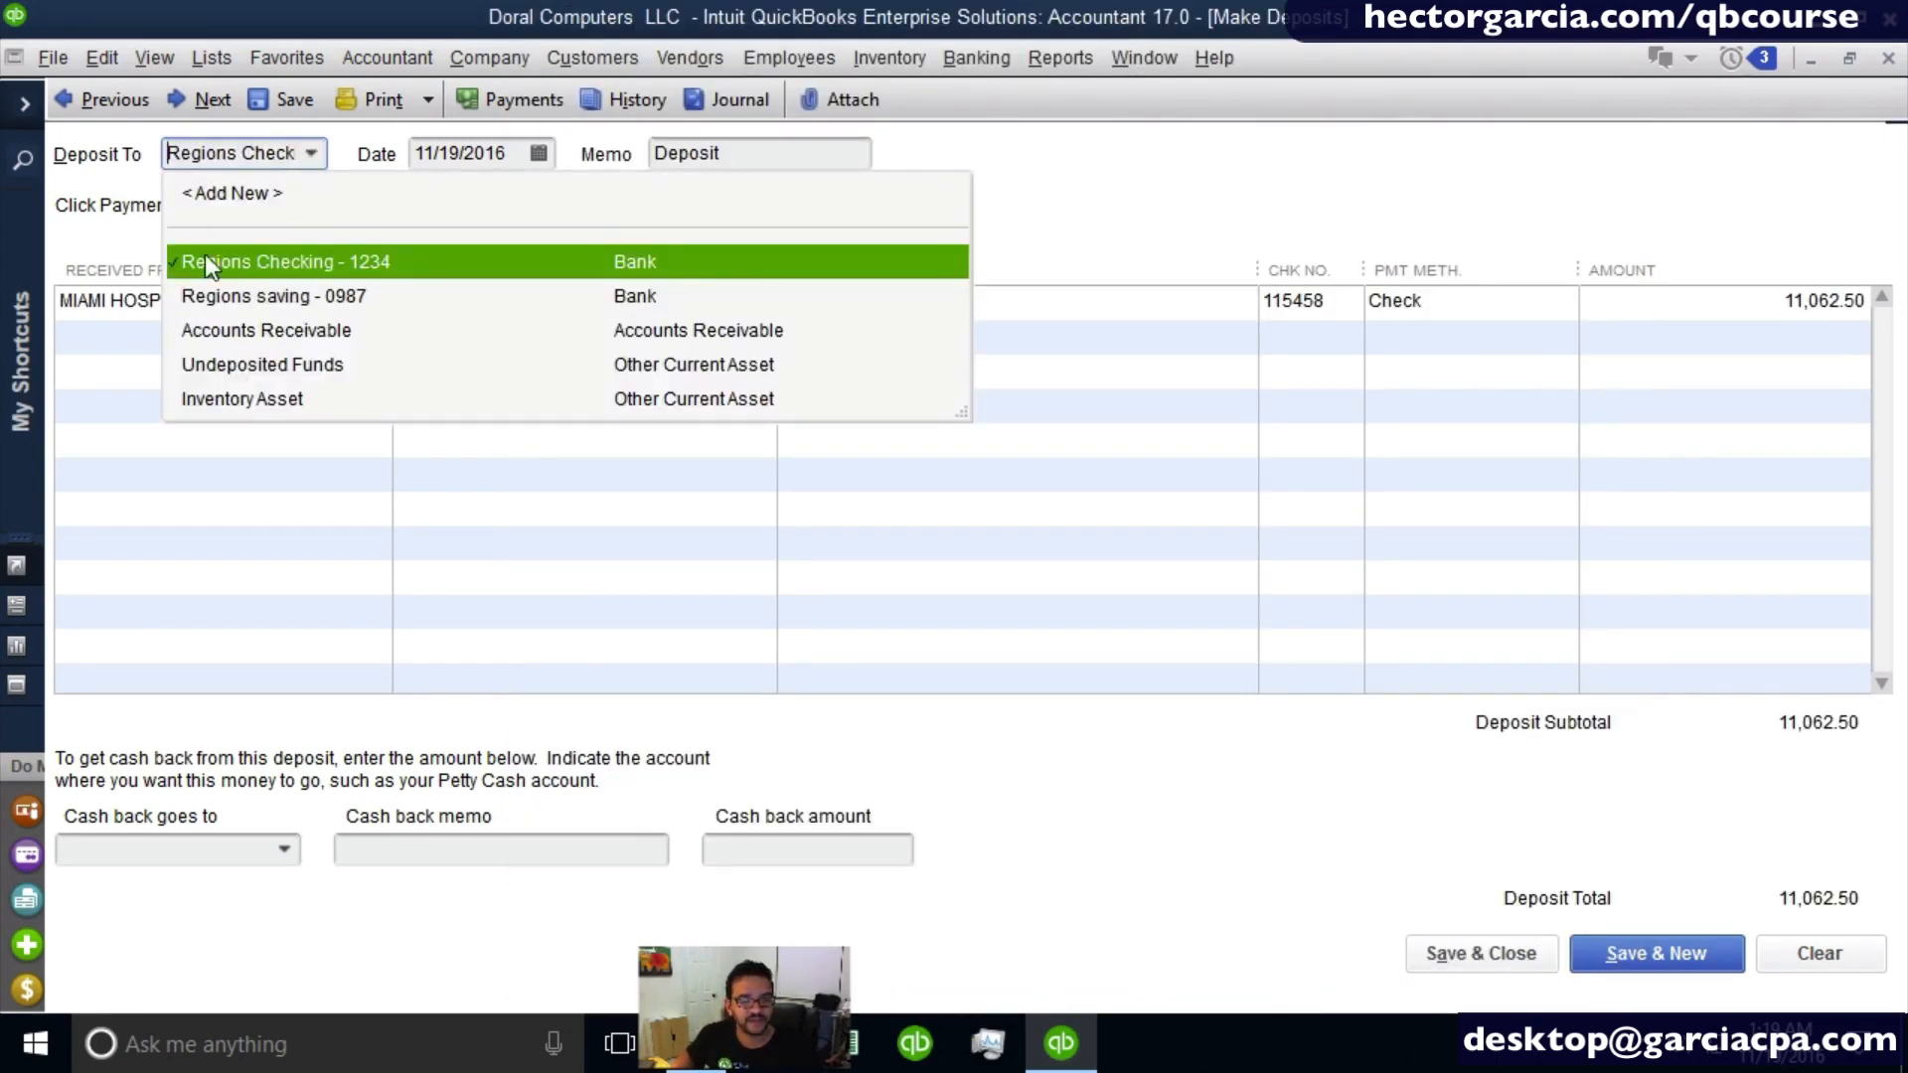
pyautogui.click(1483, 952)
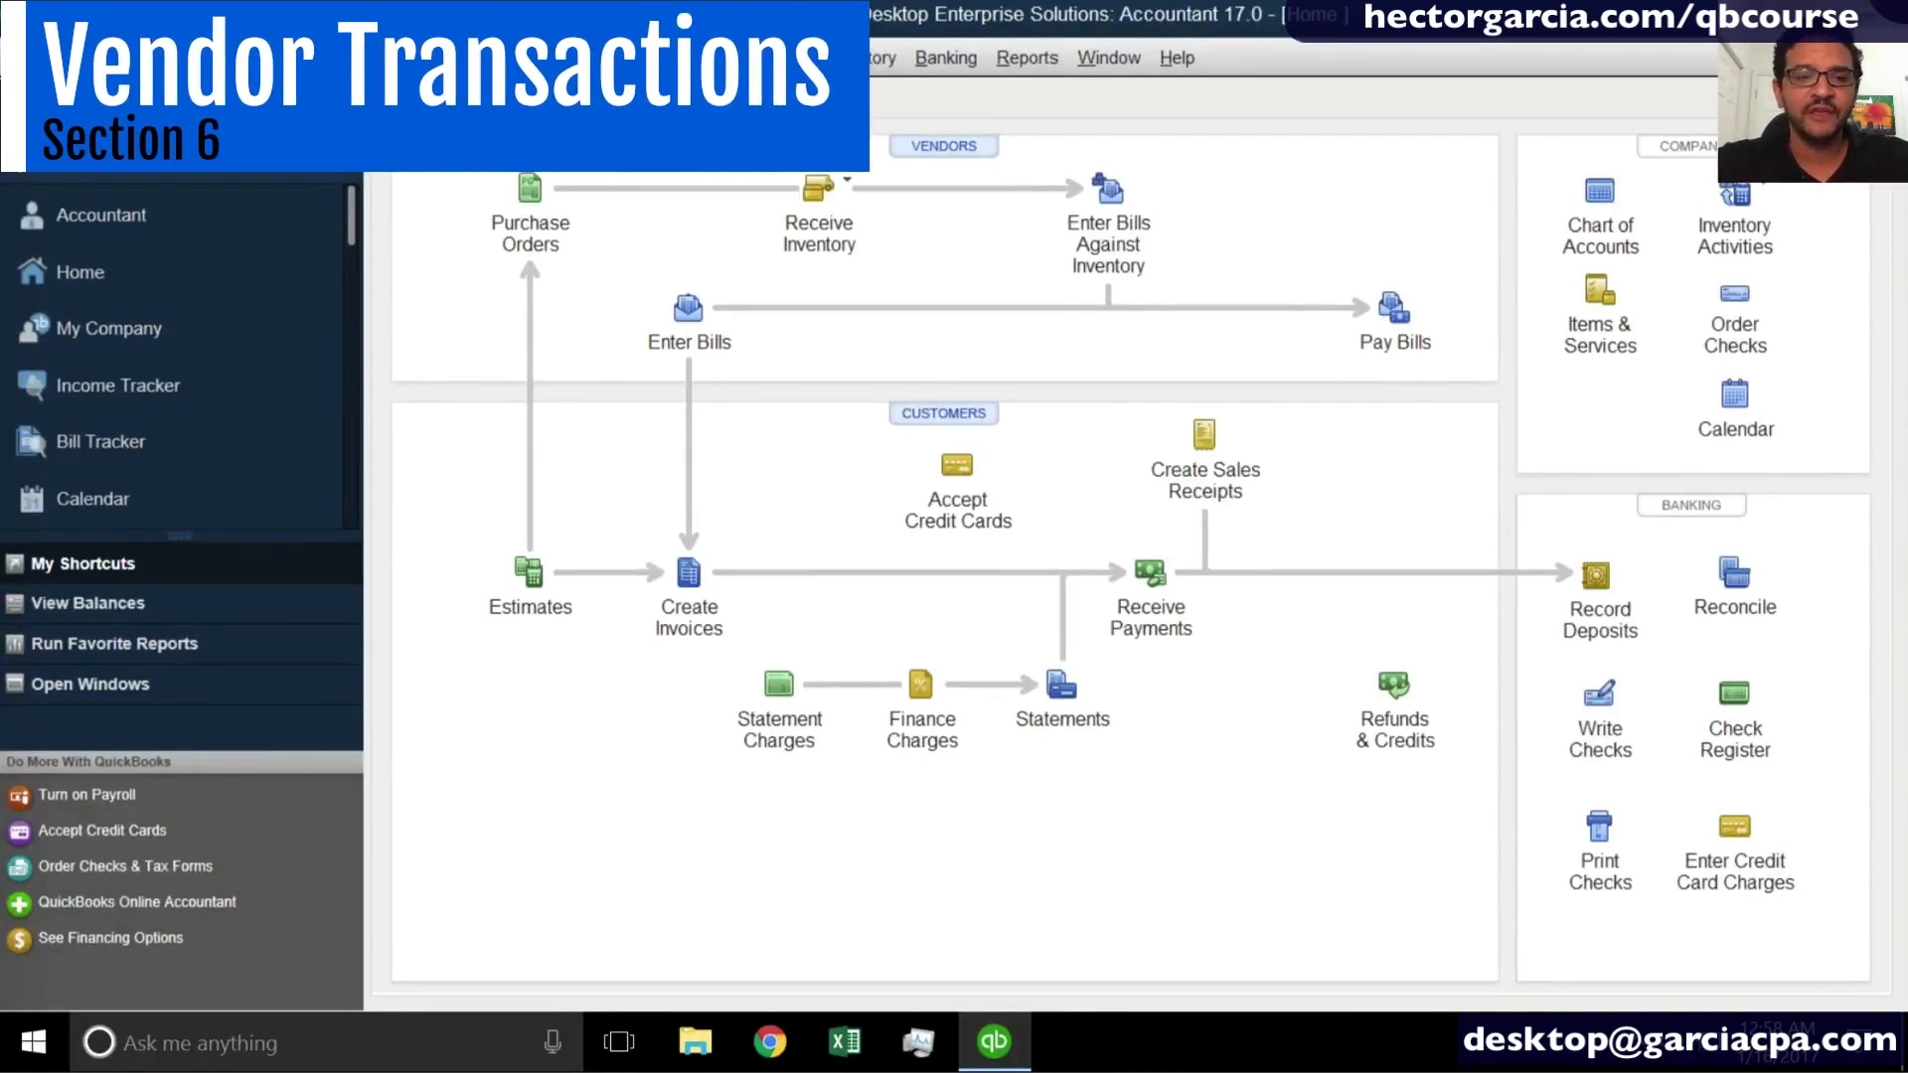
# - Close the Home Page, reopen it, and maximize its window
pyautogui.press('Escape')
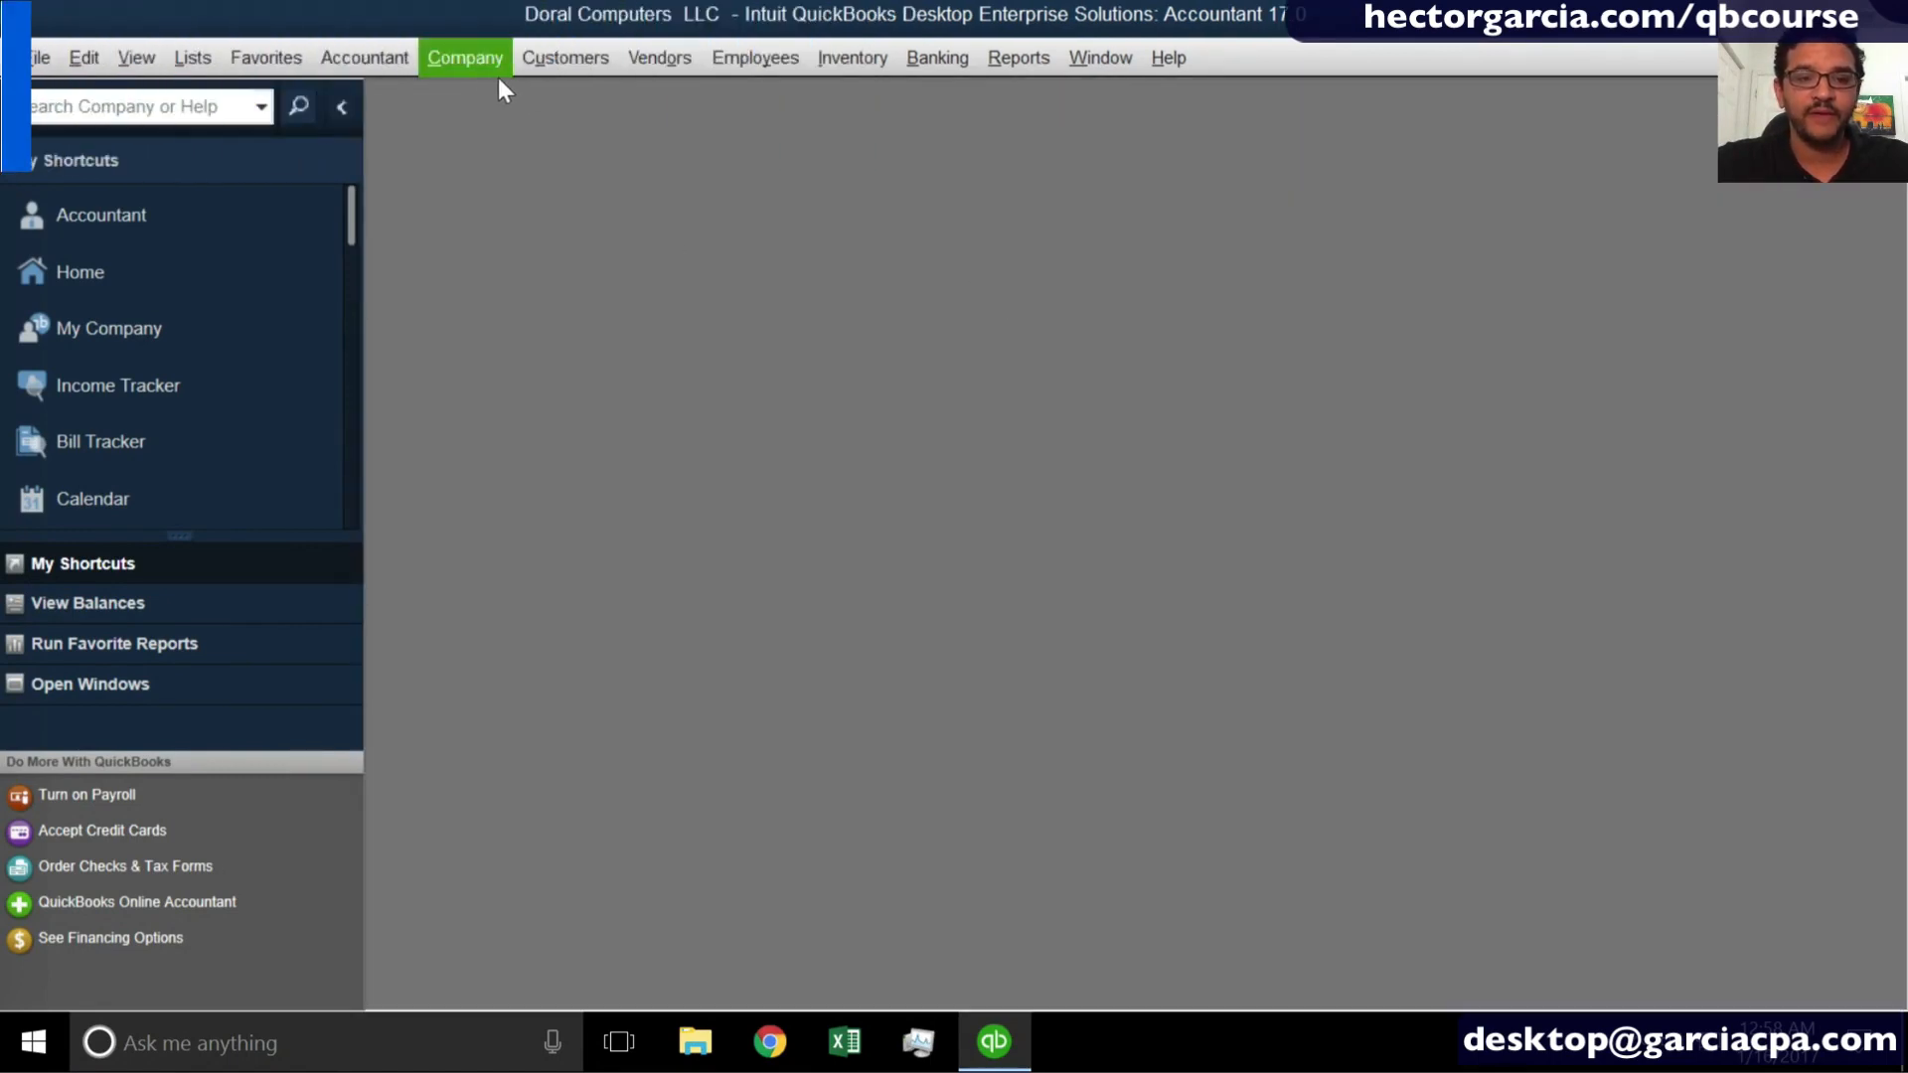
pyautogui.click(477, 69)
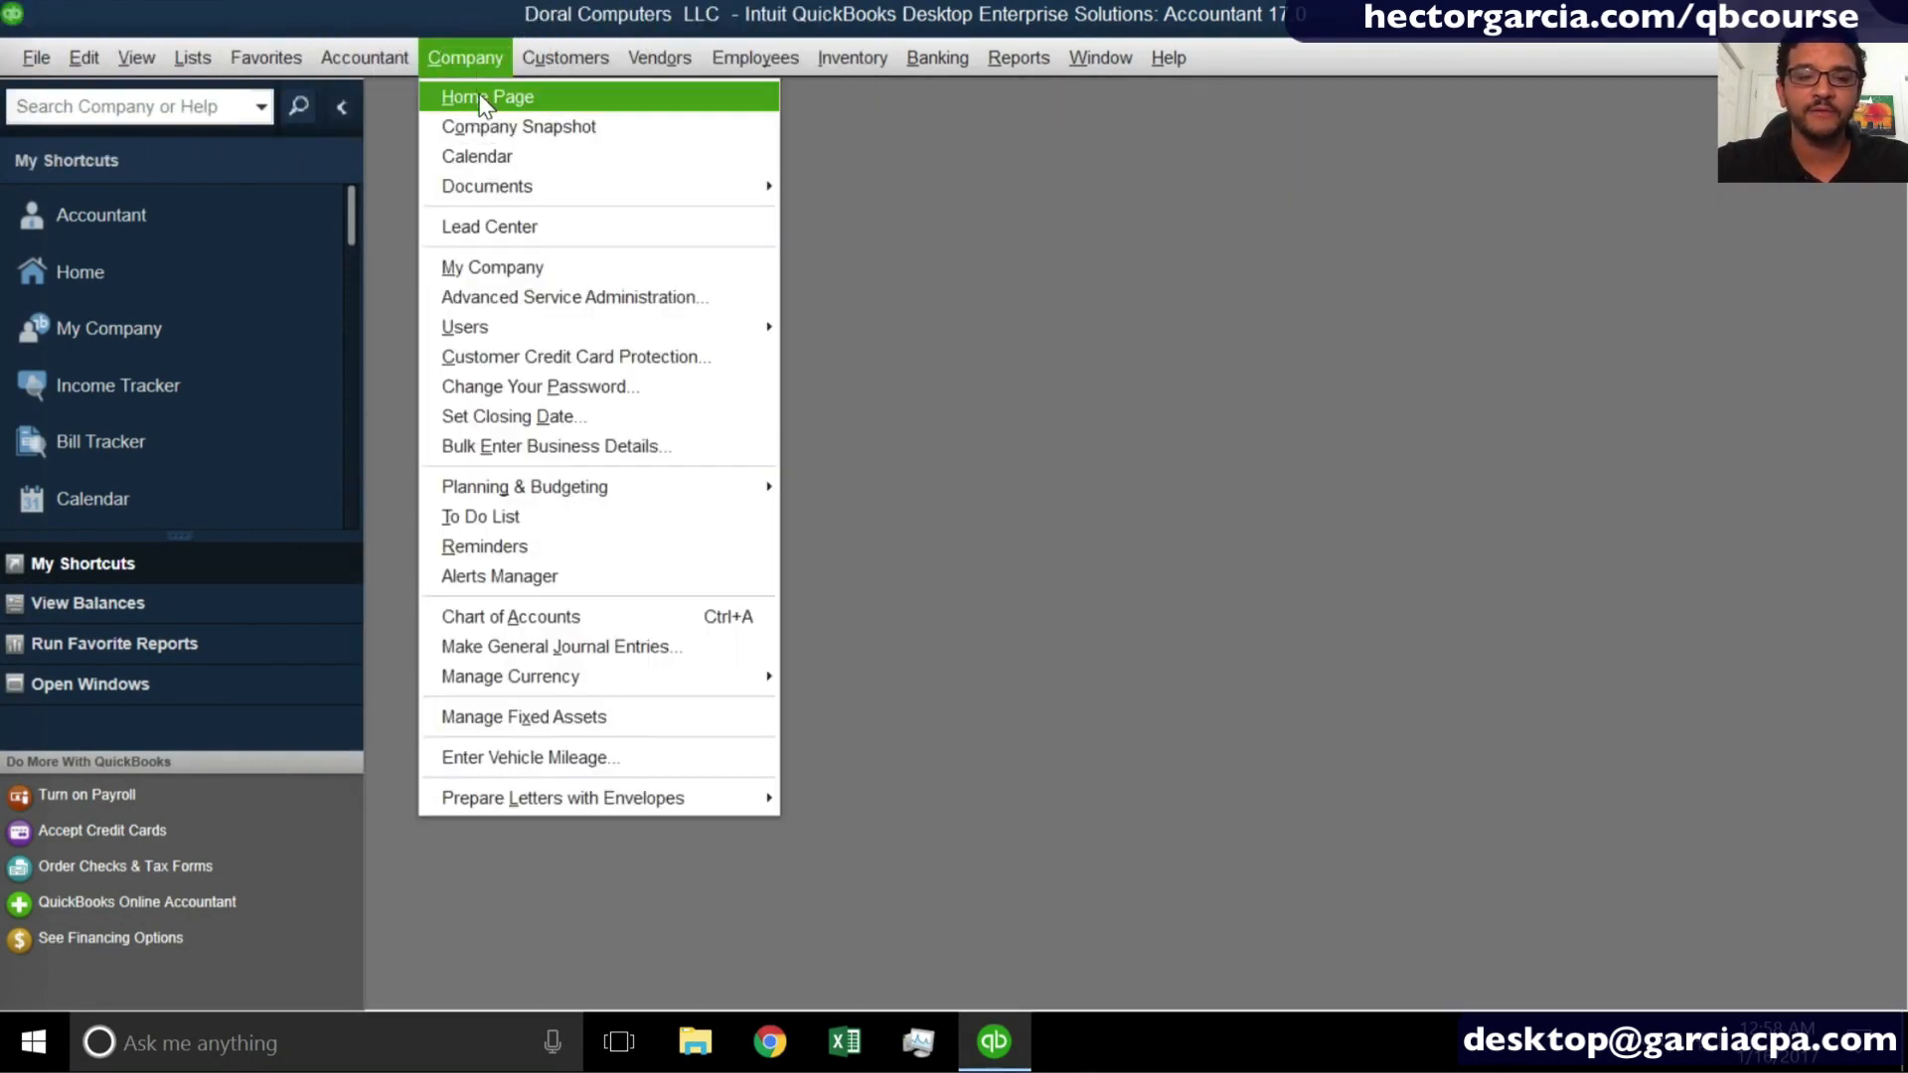
pyautogui.click(481, 96)
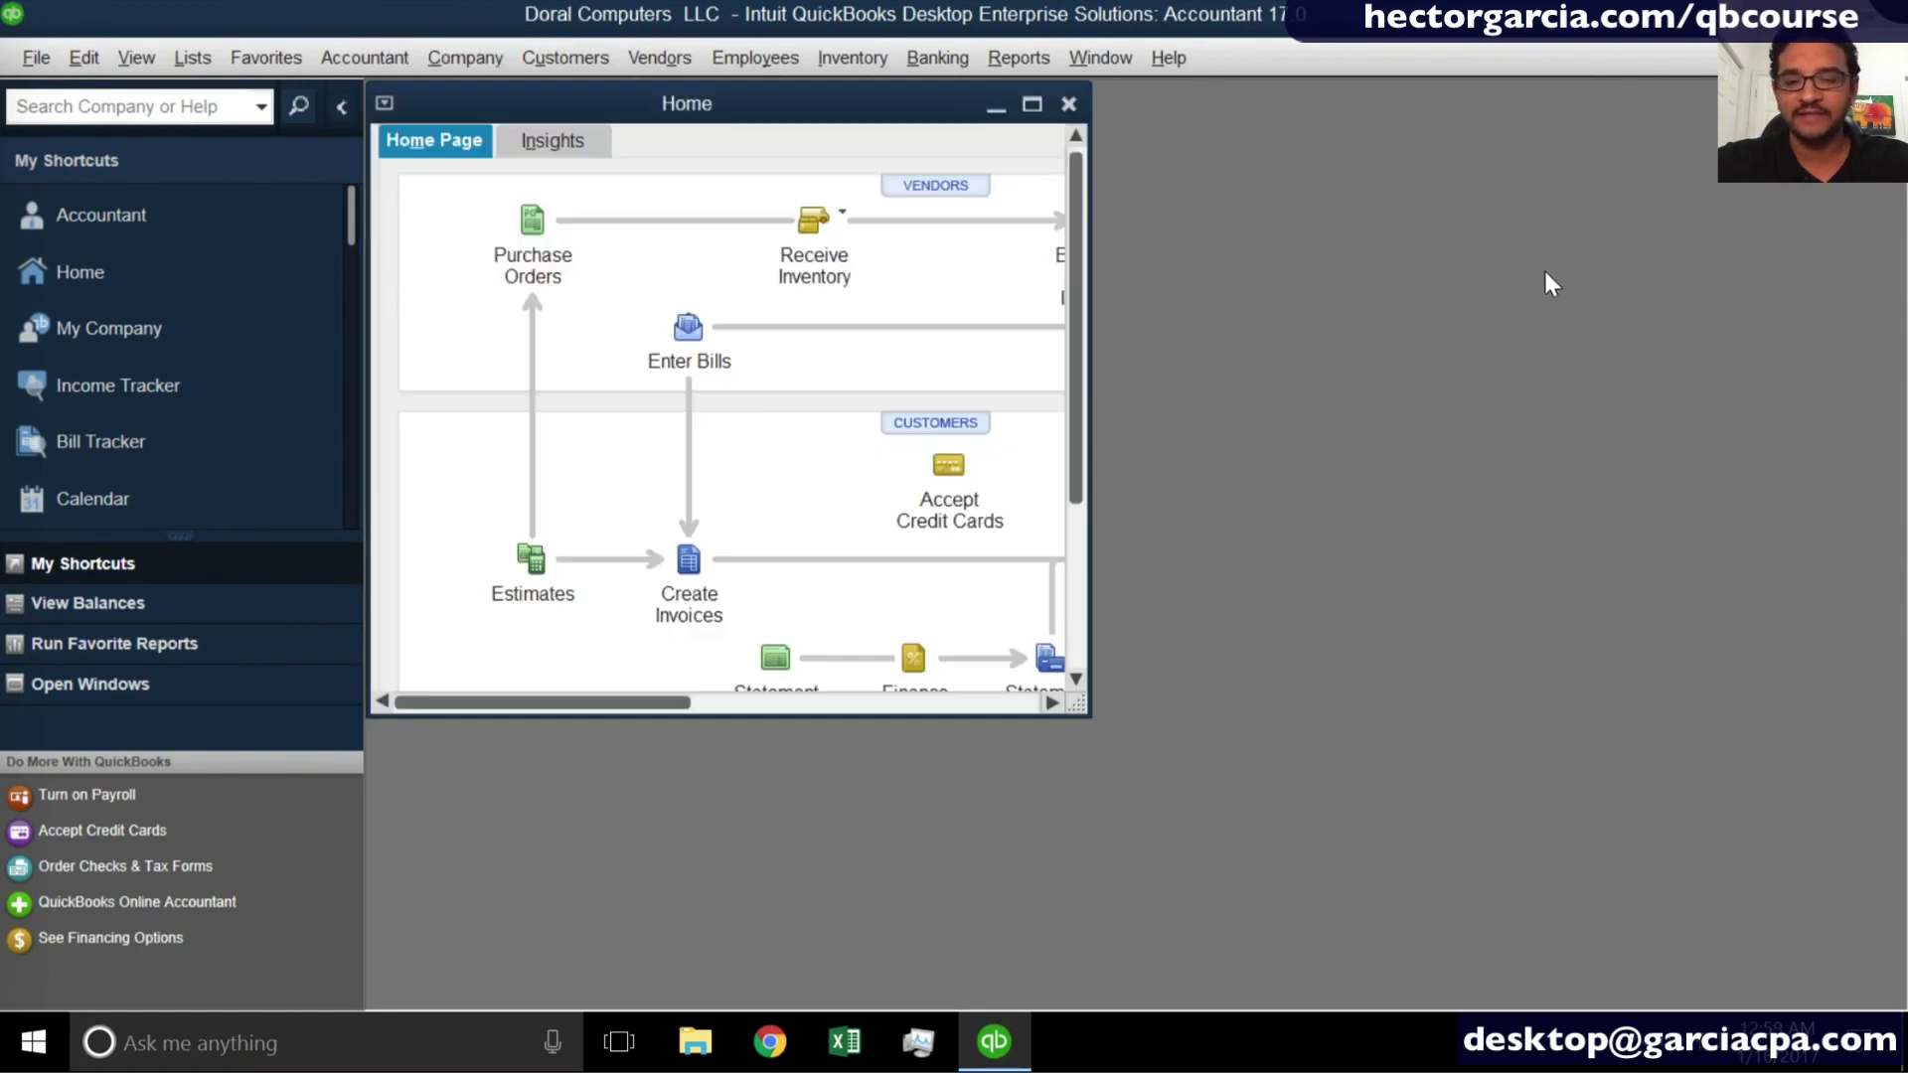
pyautogui.click(1030, 103)
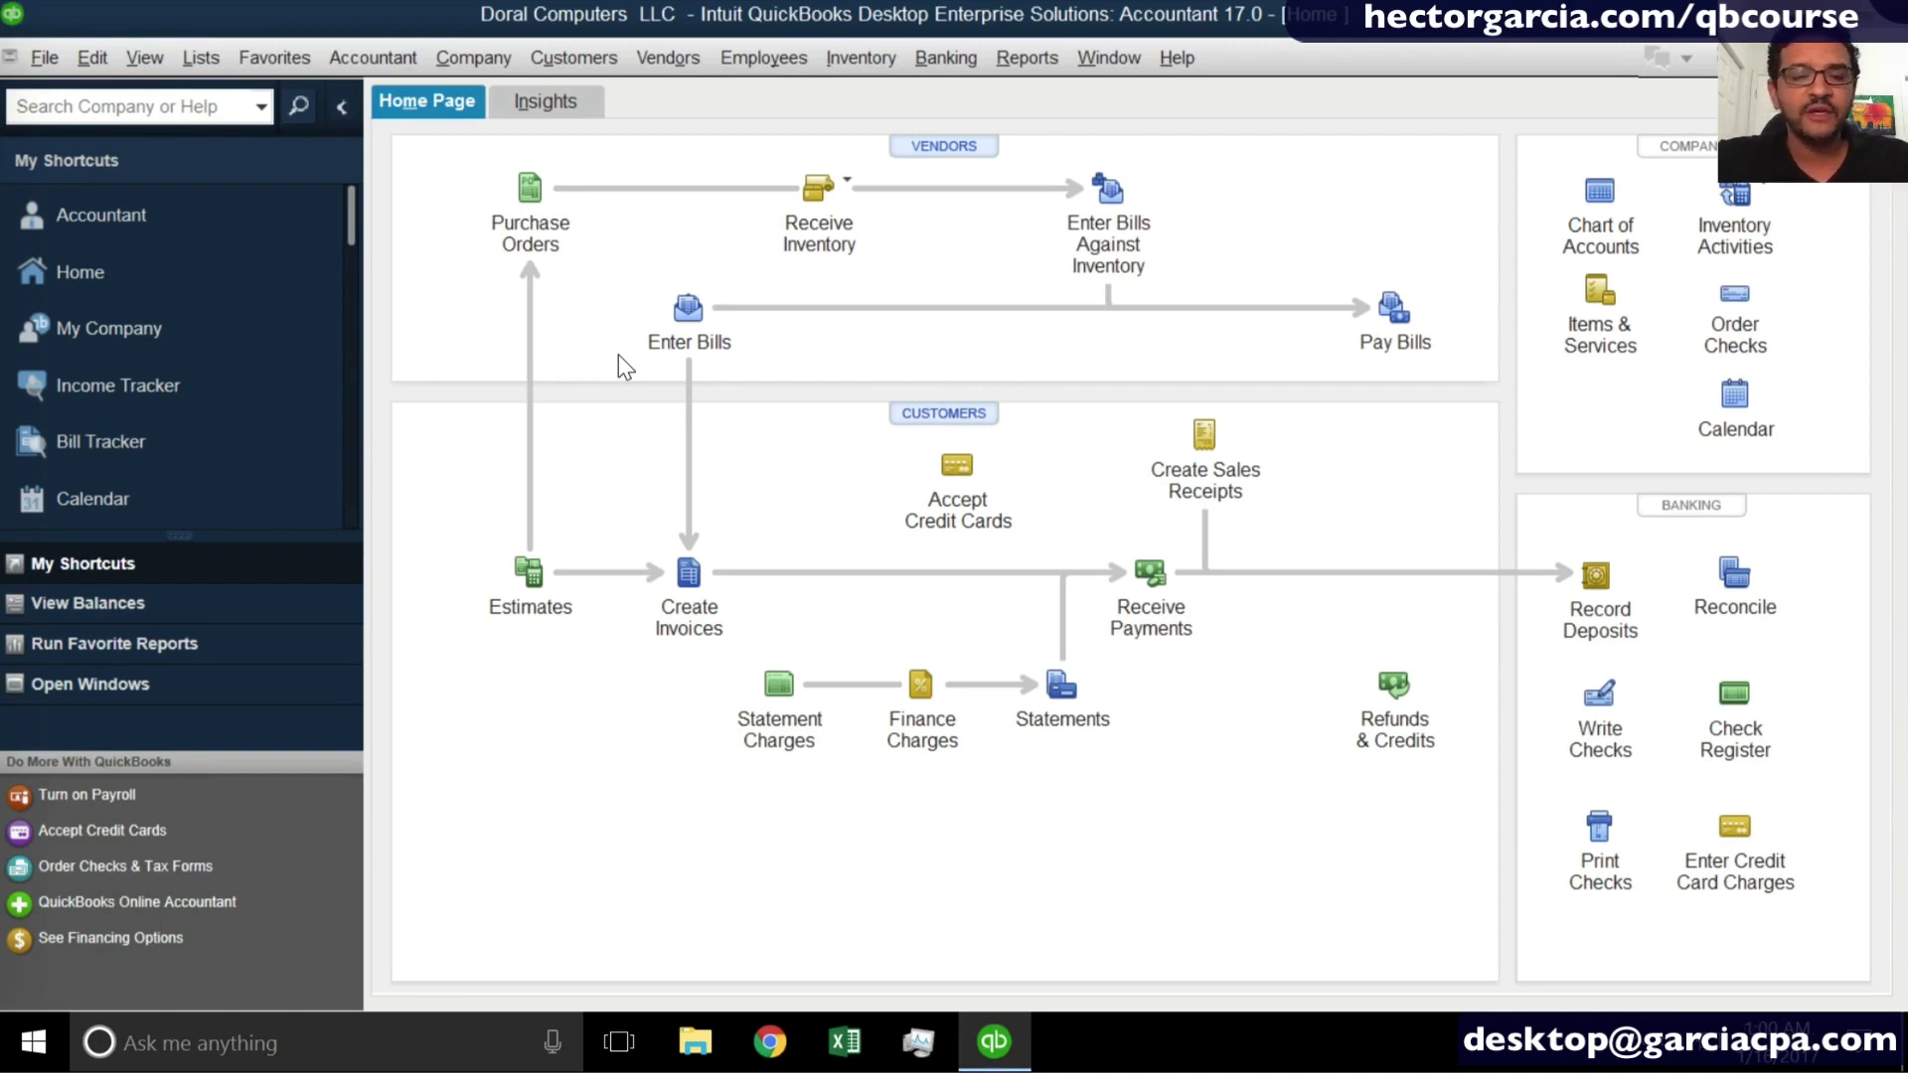
# - Open a blank purchase order and collapse the My Shortcuts sidebar to widen the form
pyautogui.click(541, 194)
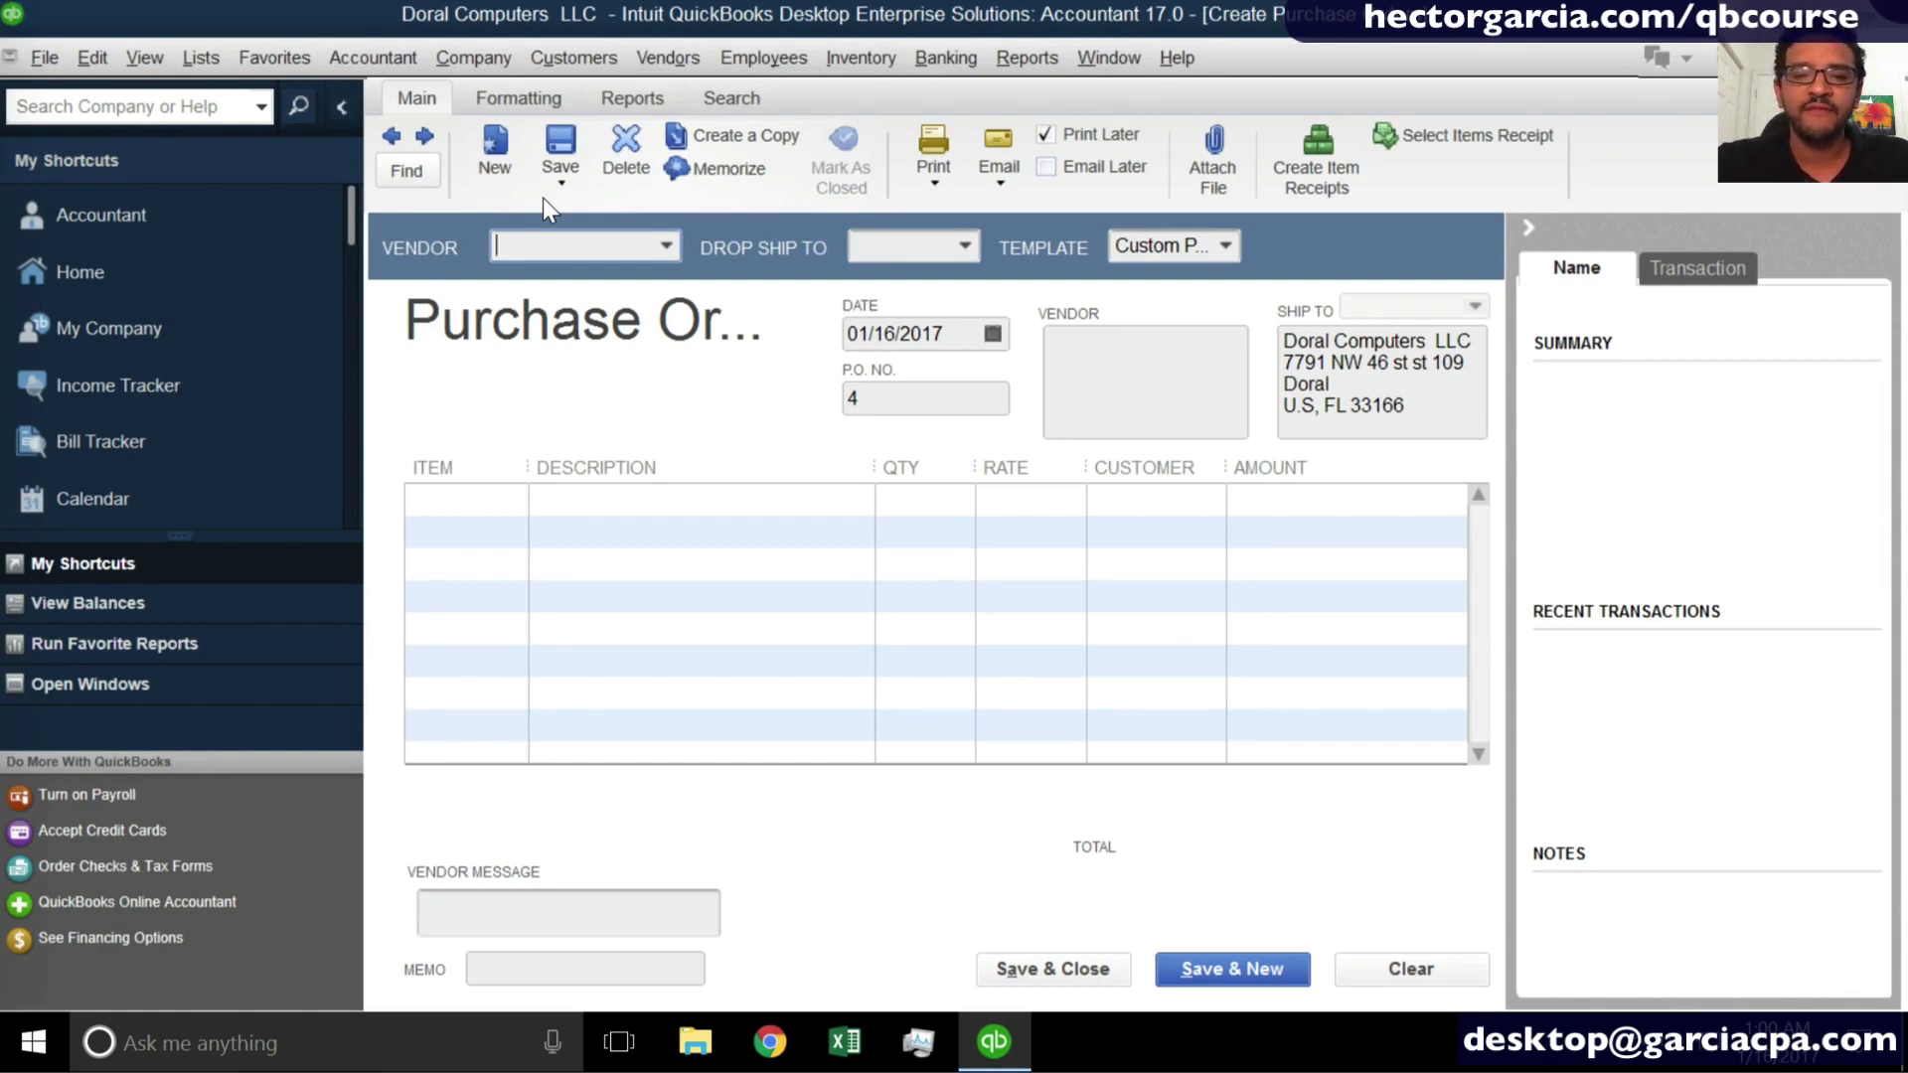
pyautogui.click(348, 109)
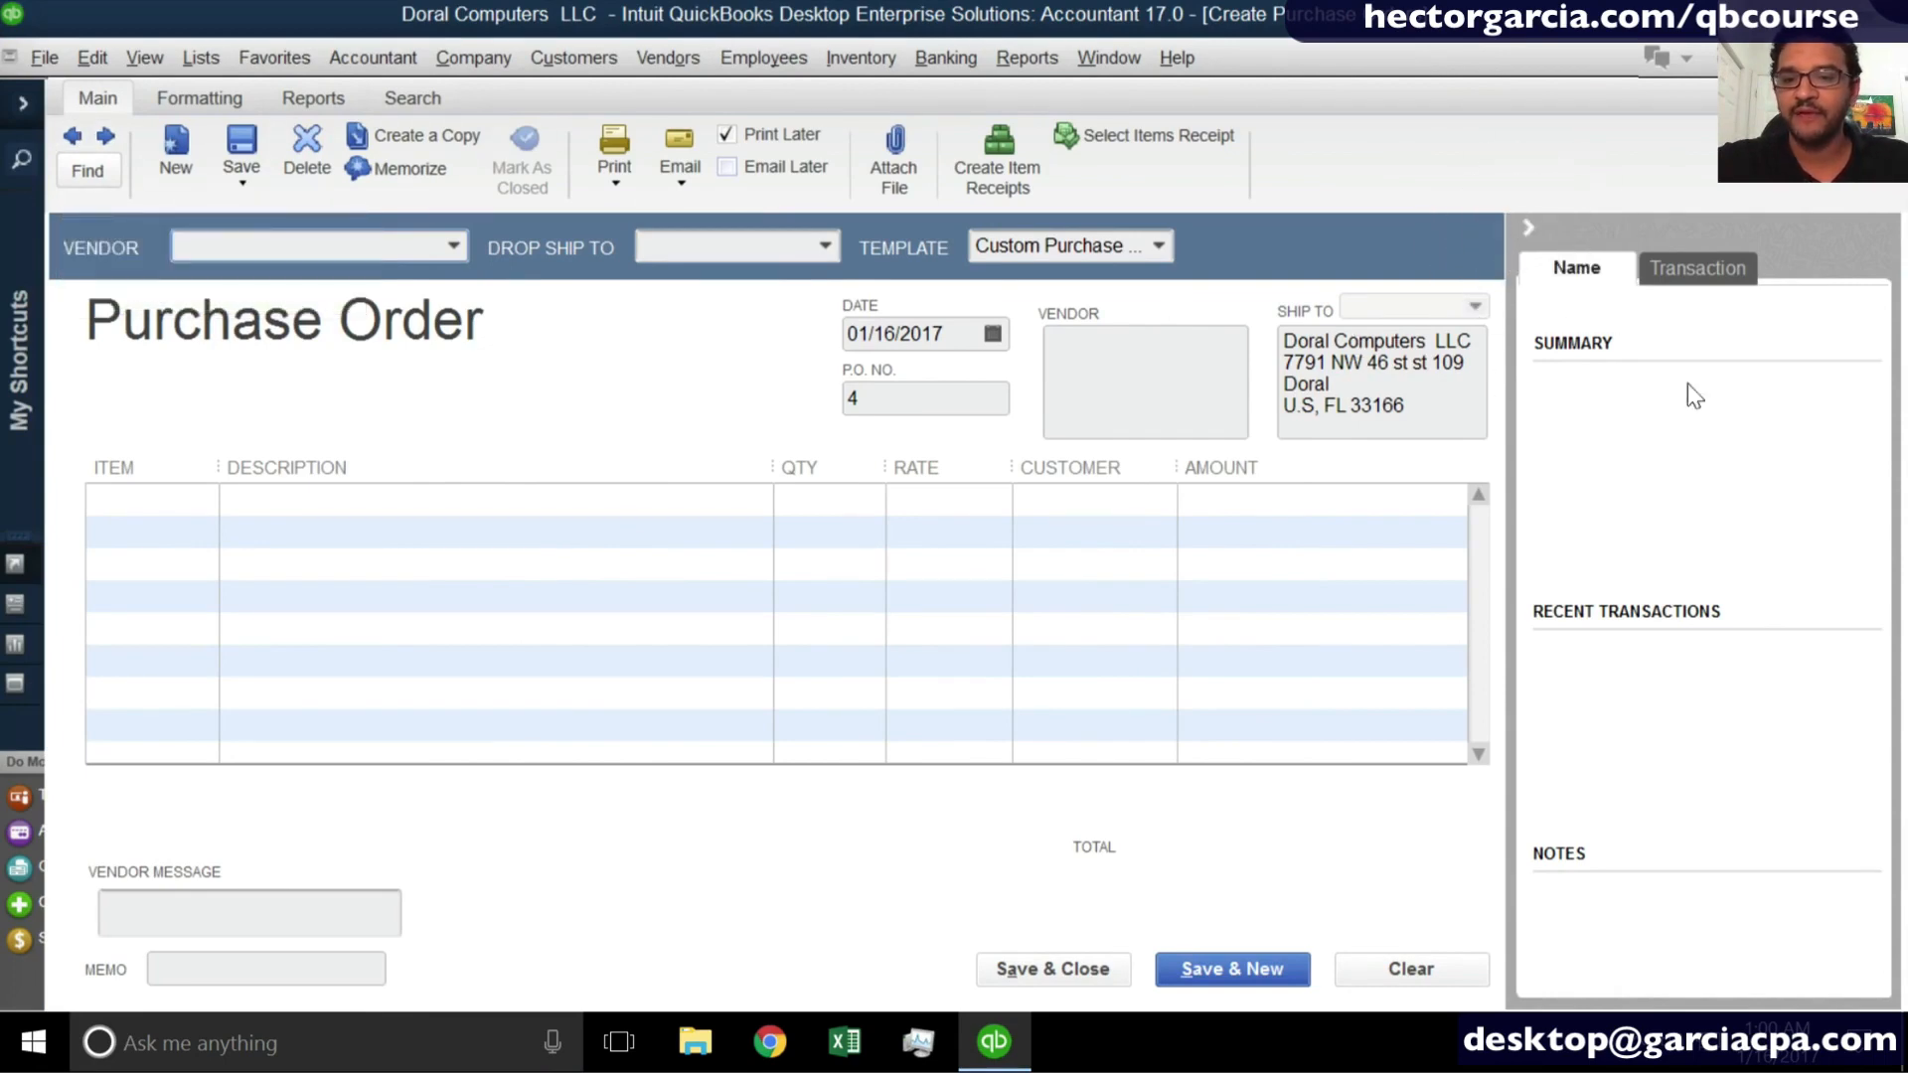
# - Collapse the purchase order's vendor history pane, and close both the purchase order and the Home Page
pyautogui.click(1526, 229)
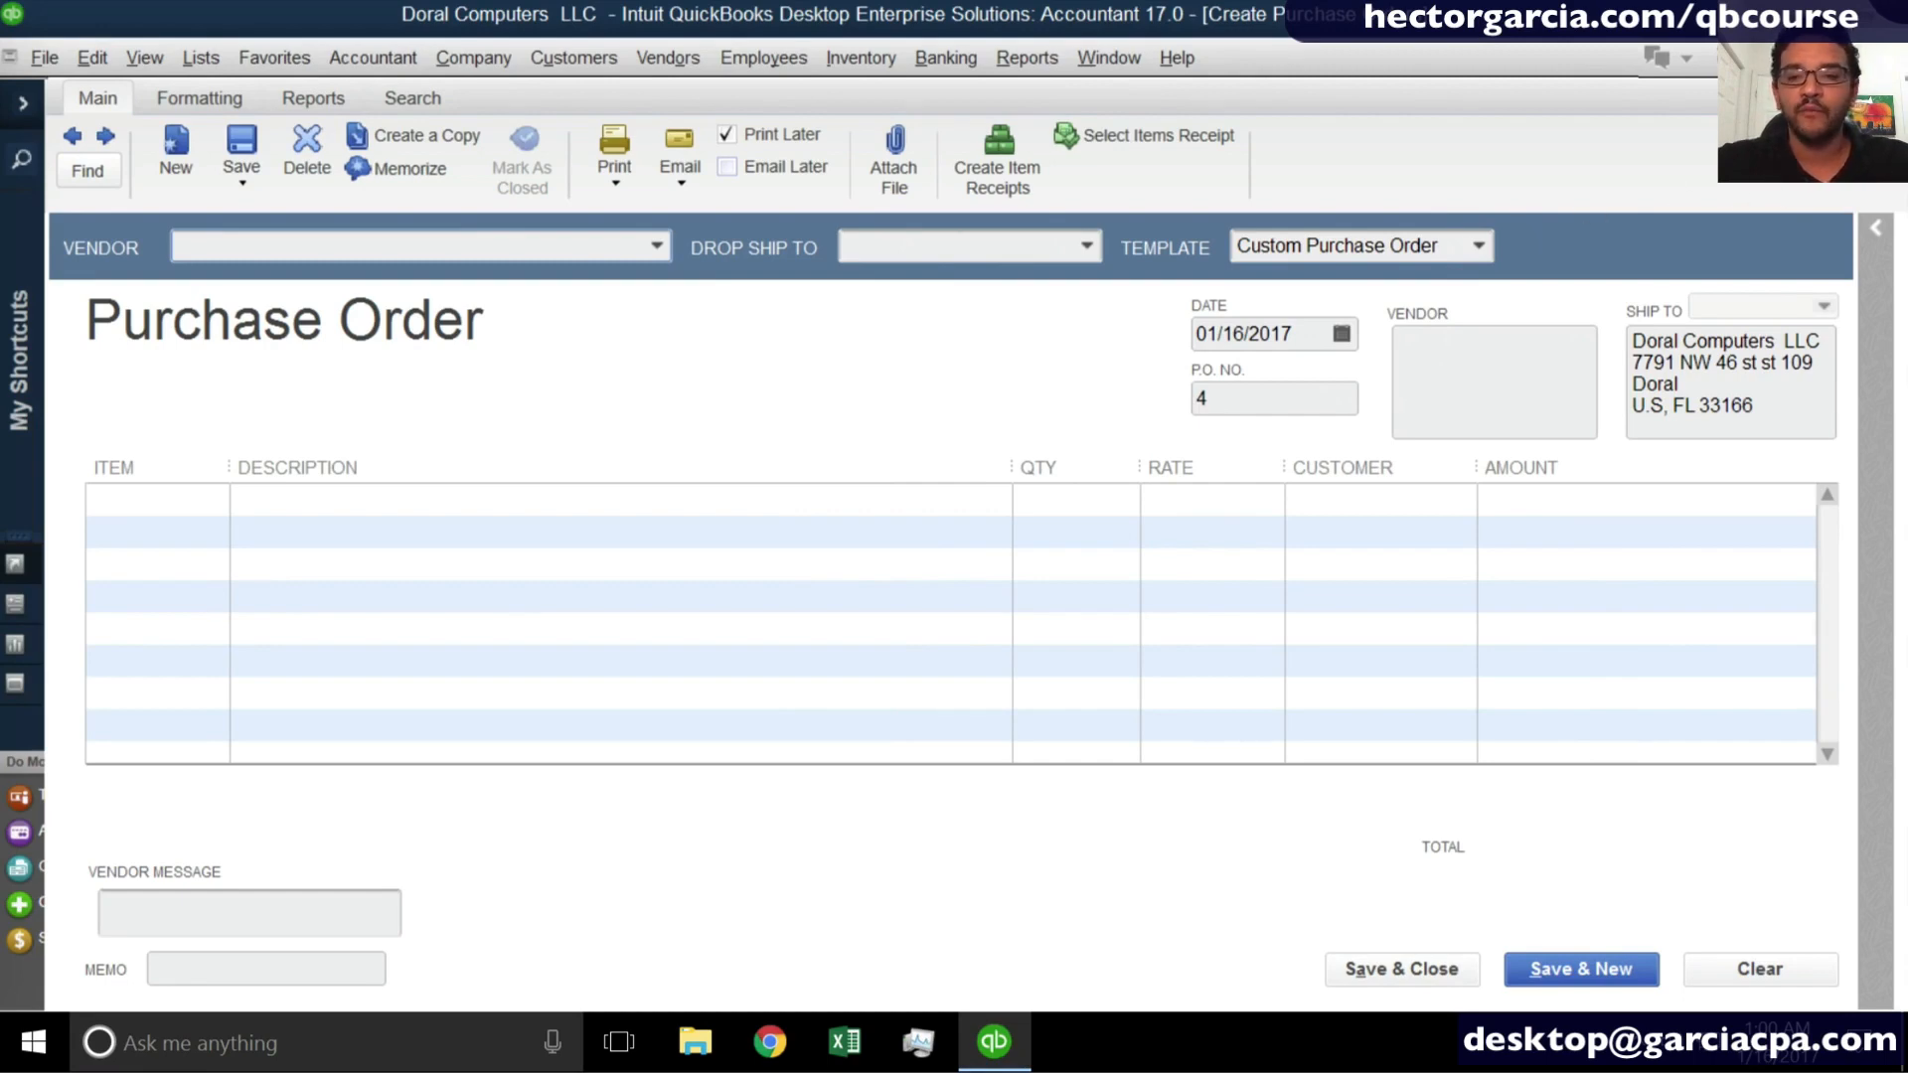
pyautogui.press('Escape')
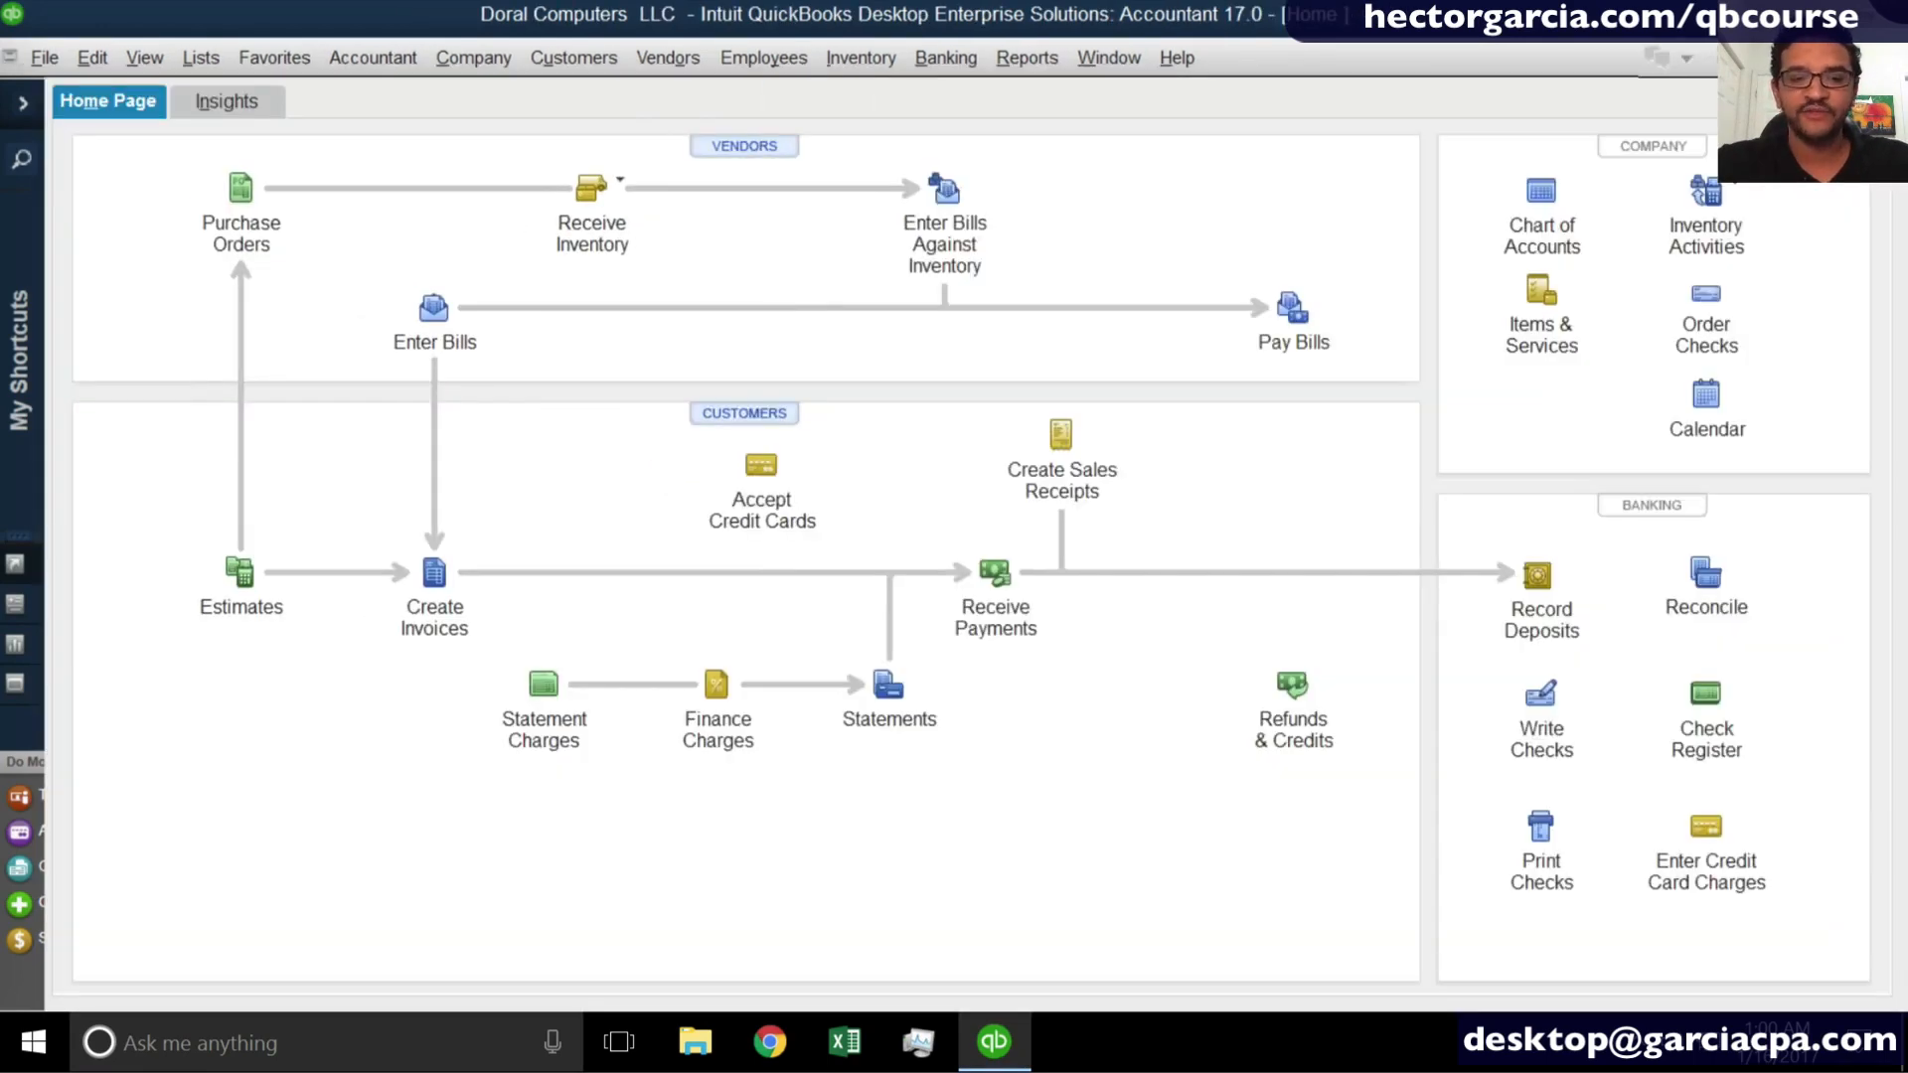
pyautogui.press('Escape')
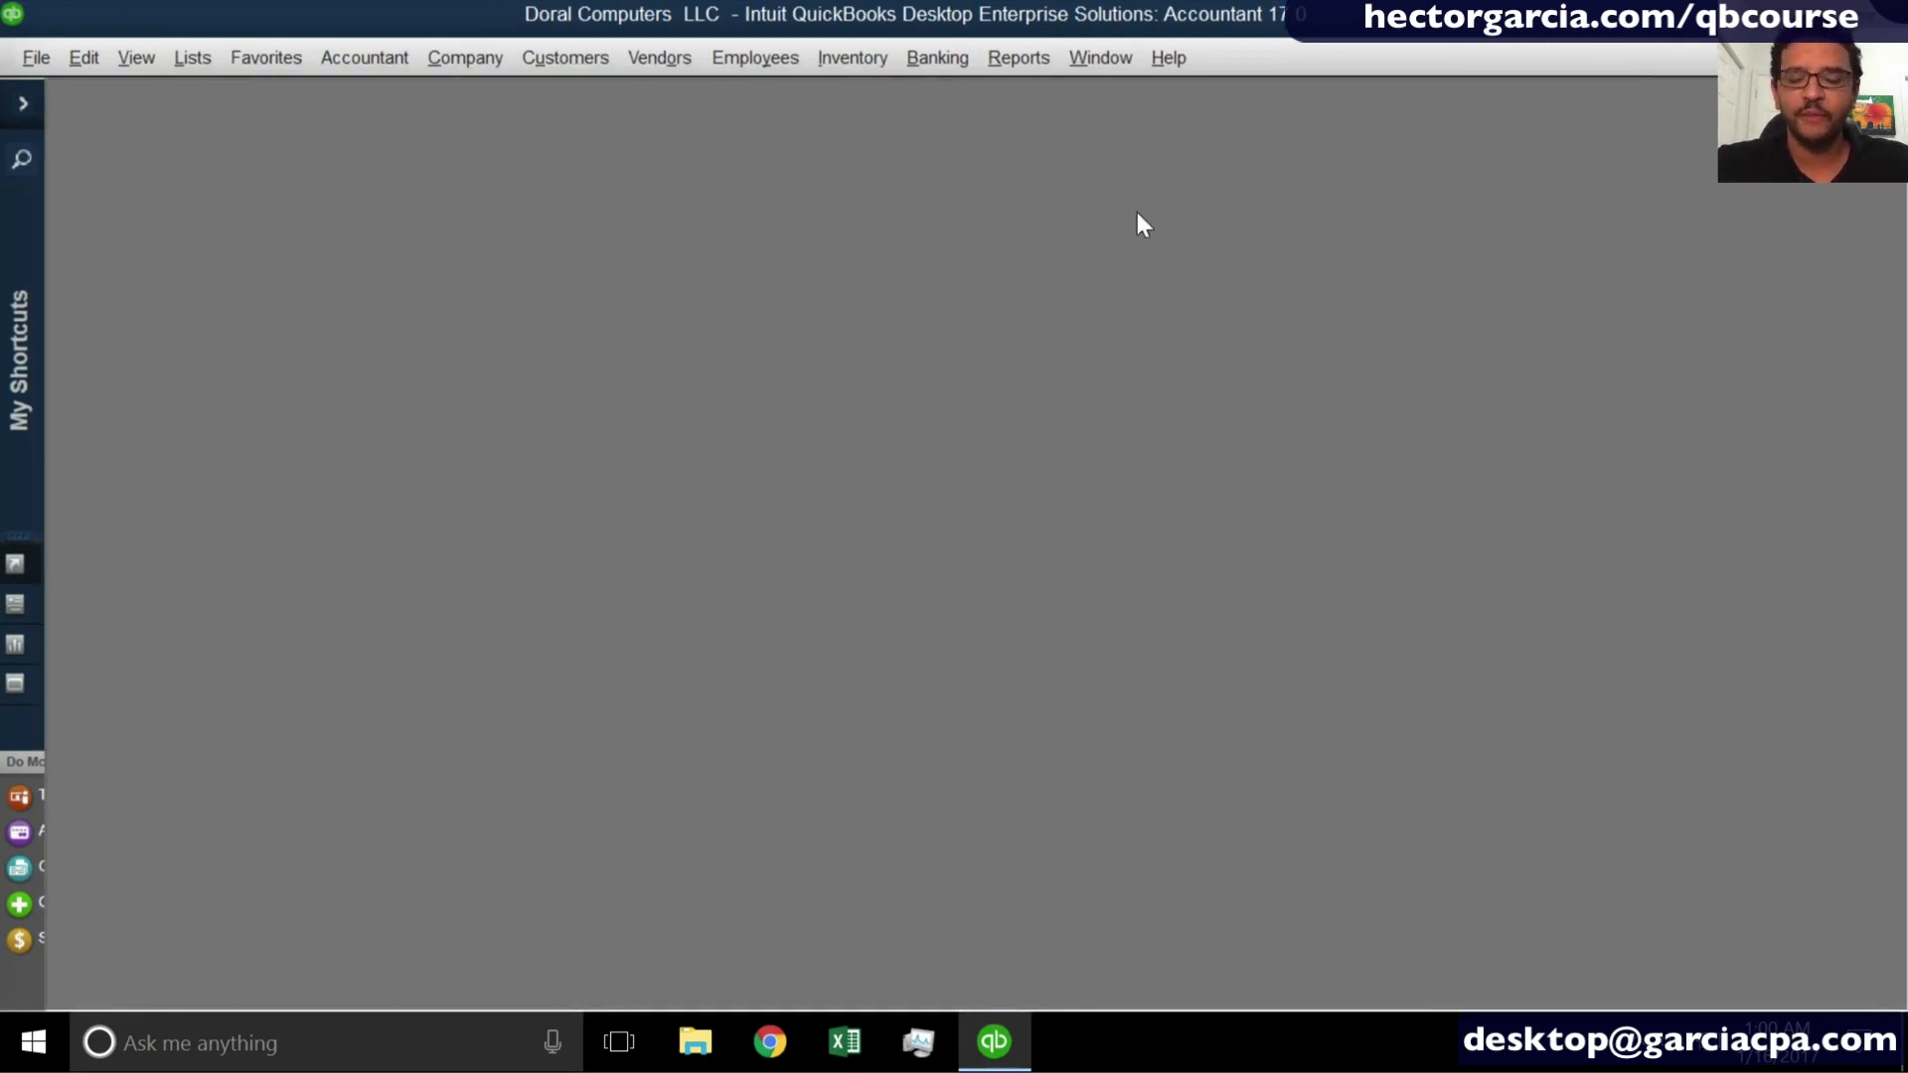
pyautogui.click(676, 60)
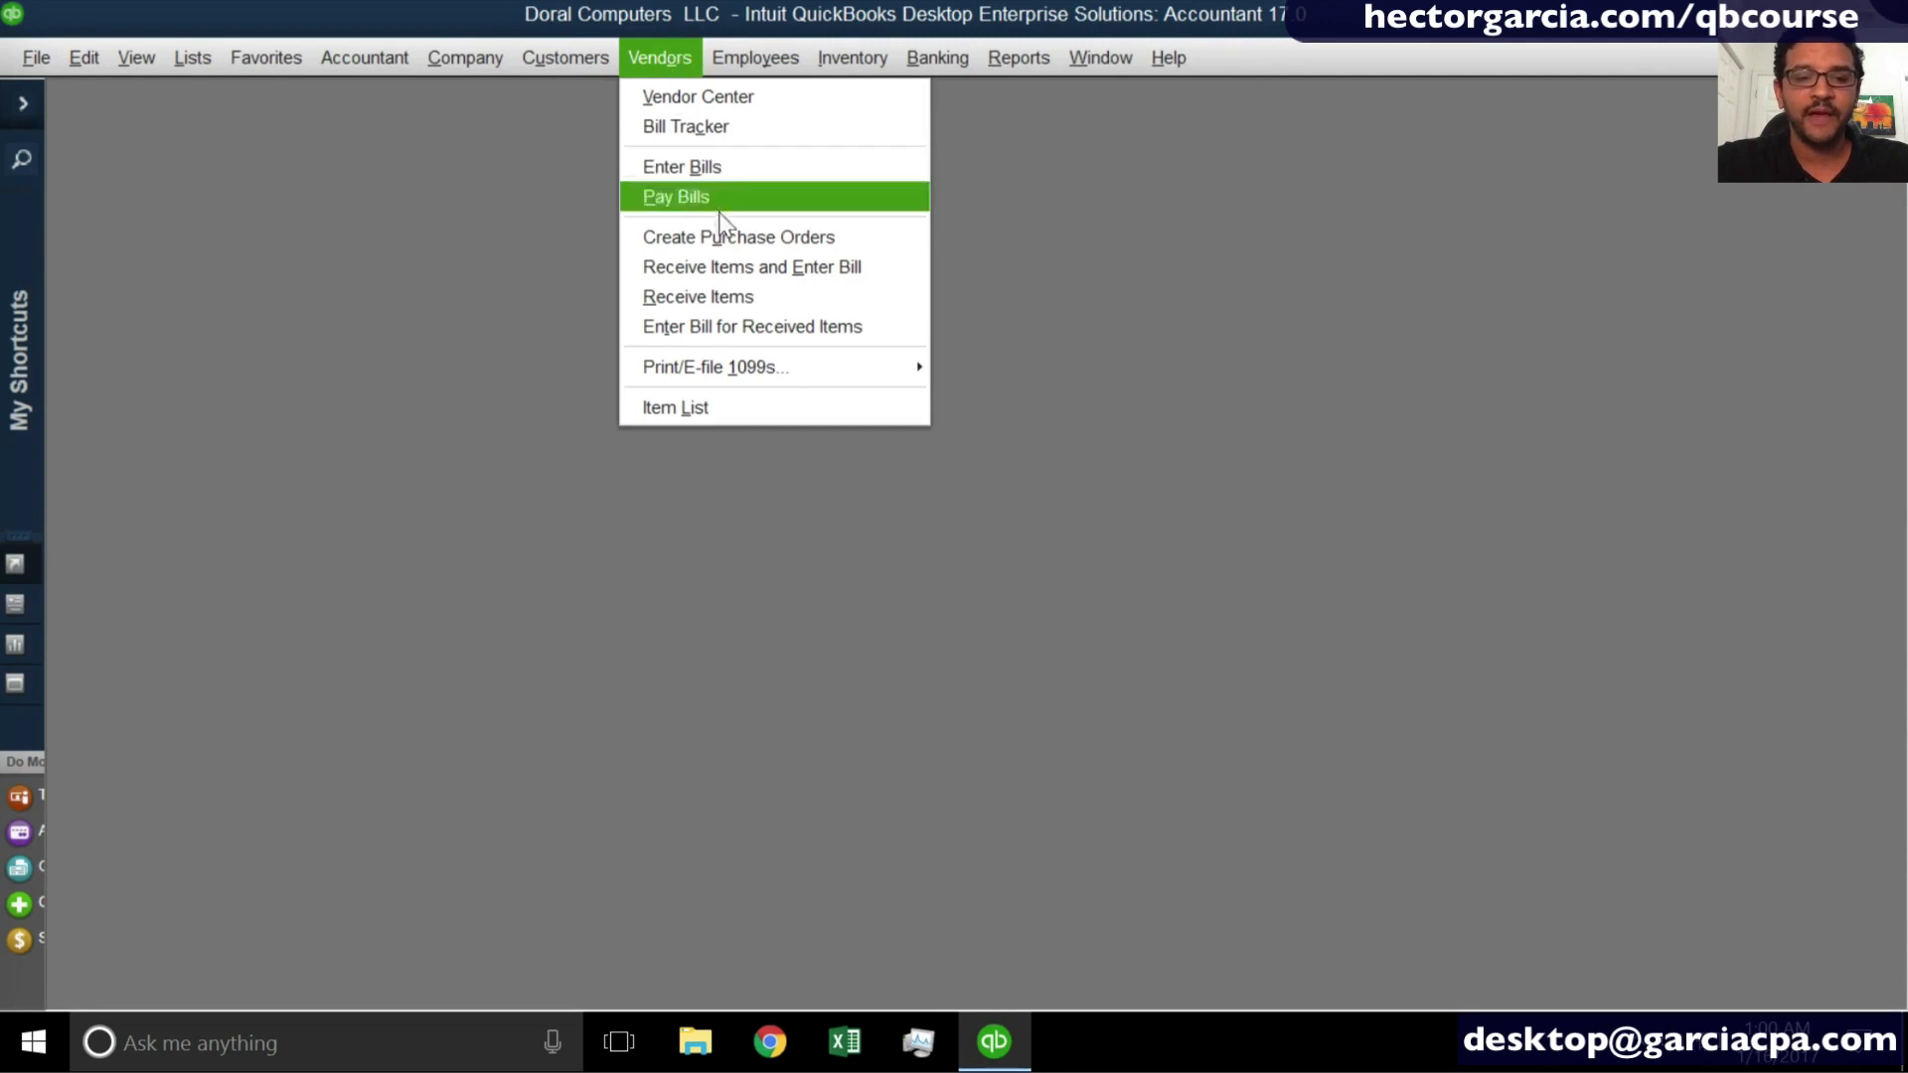
pyautogui.click(807, 235)
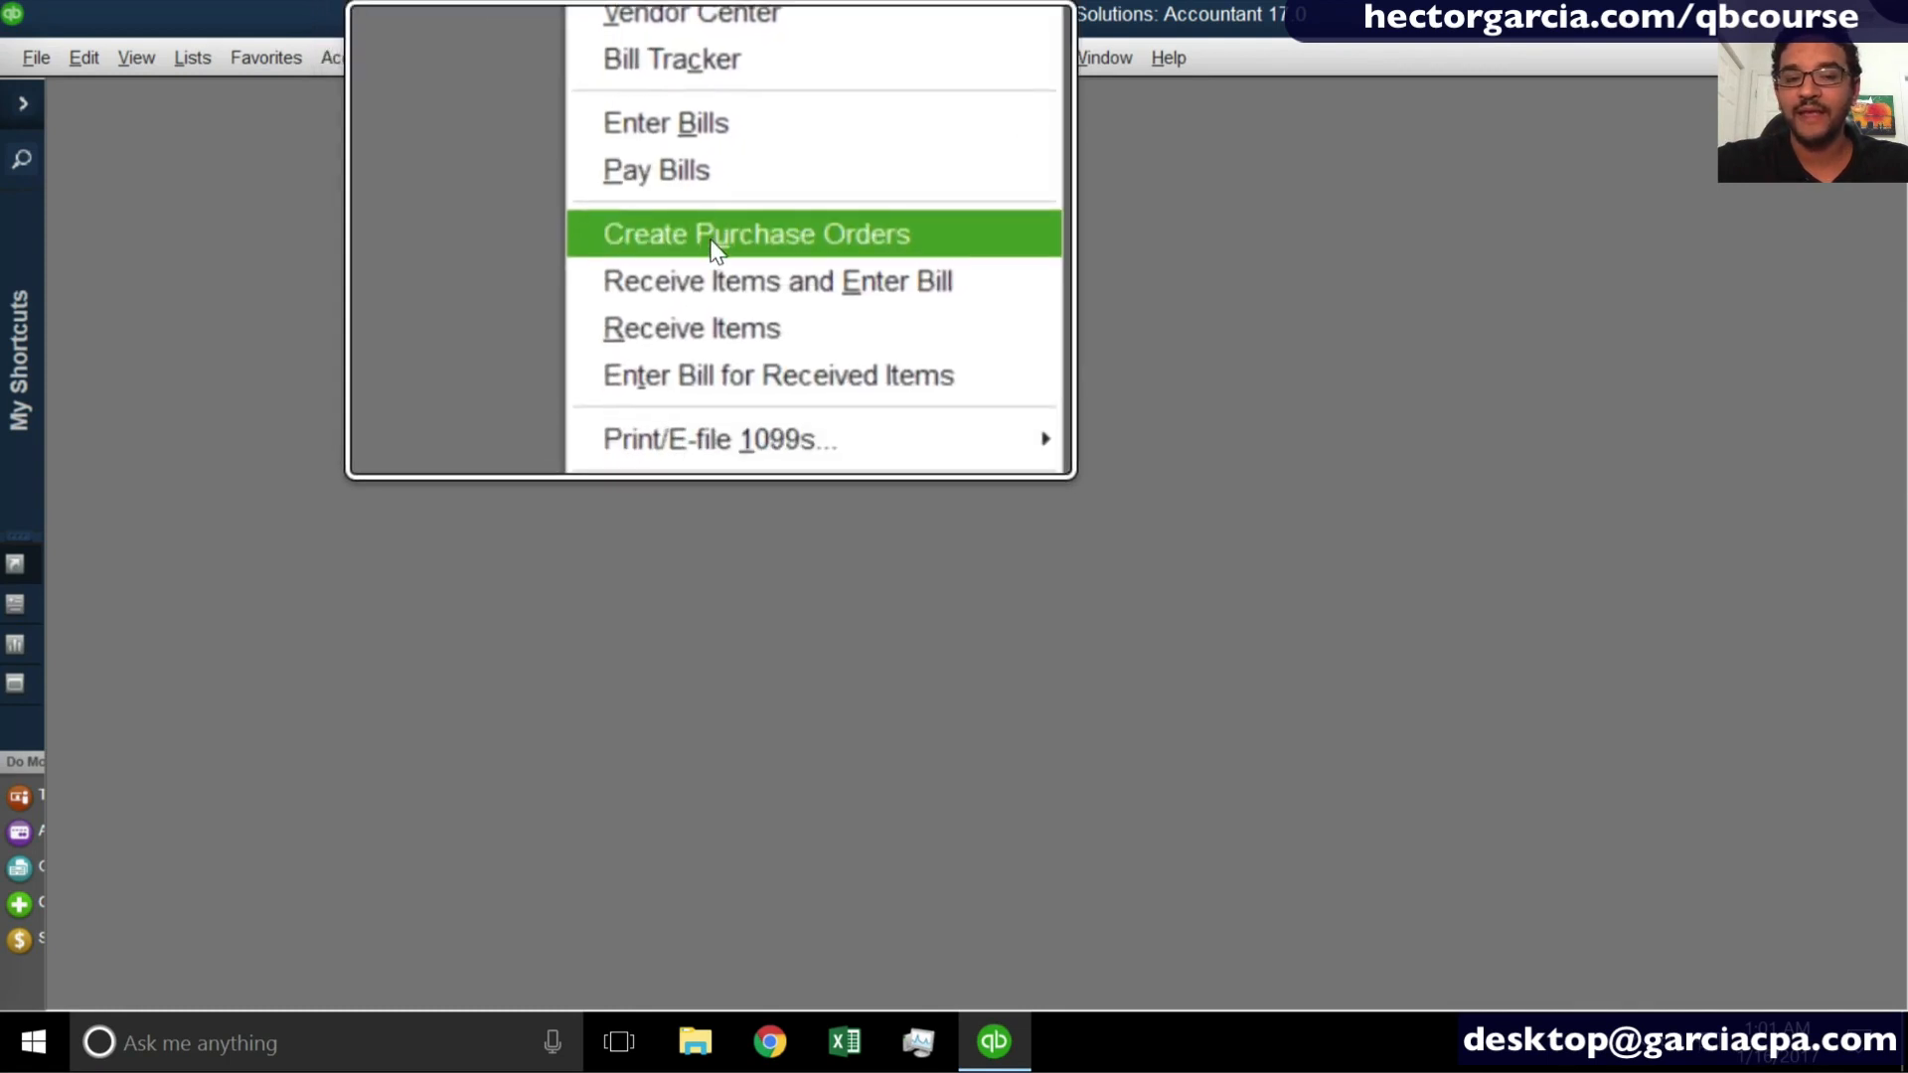
pyautogui.click(714, 248)
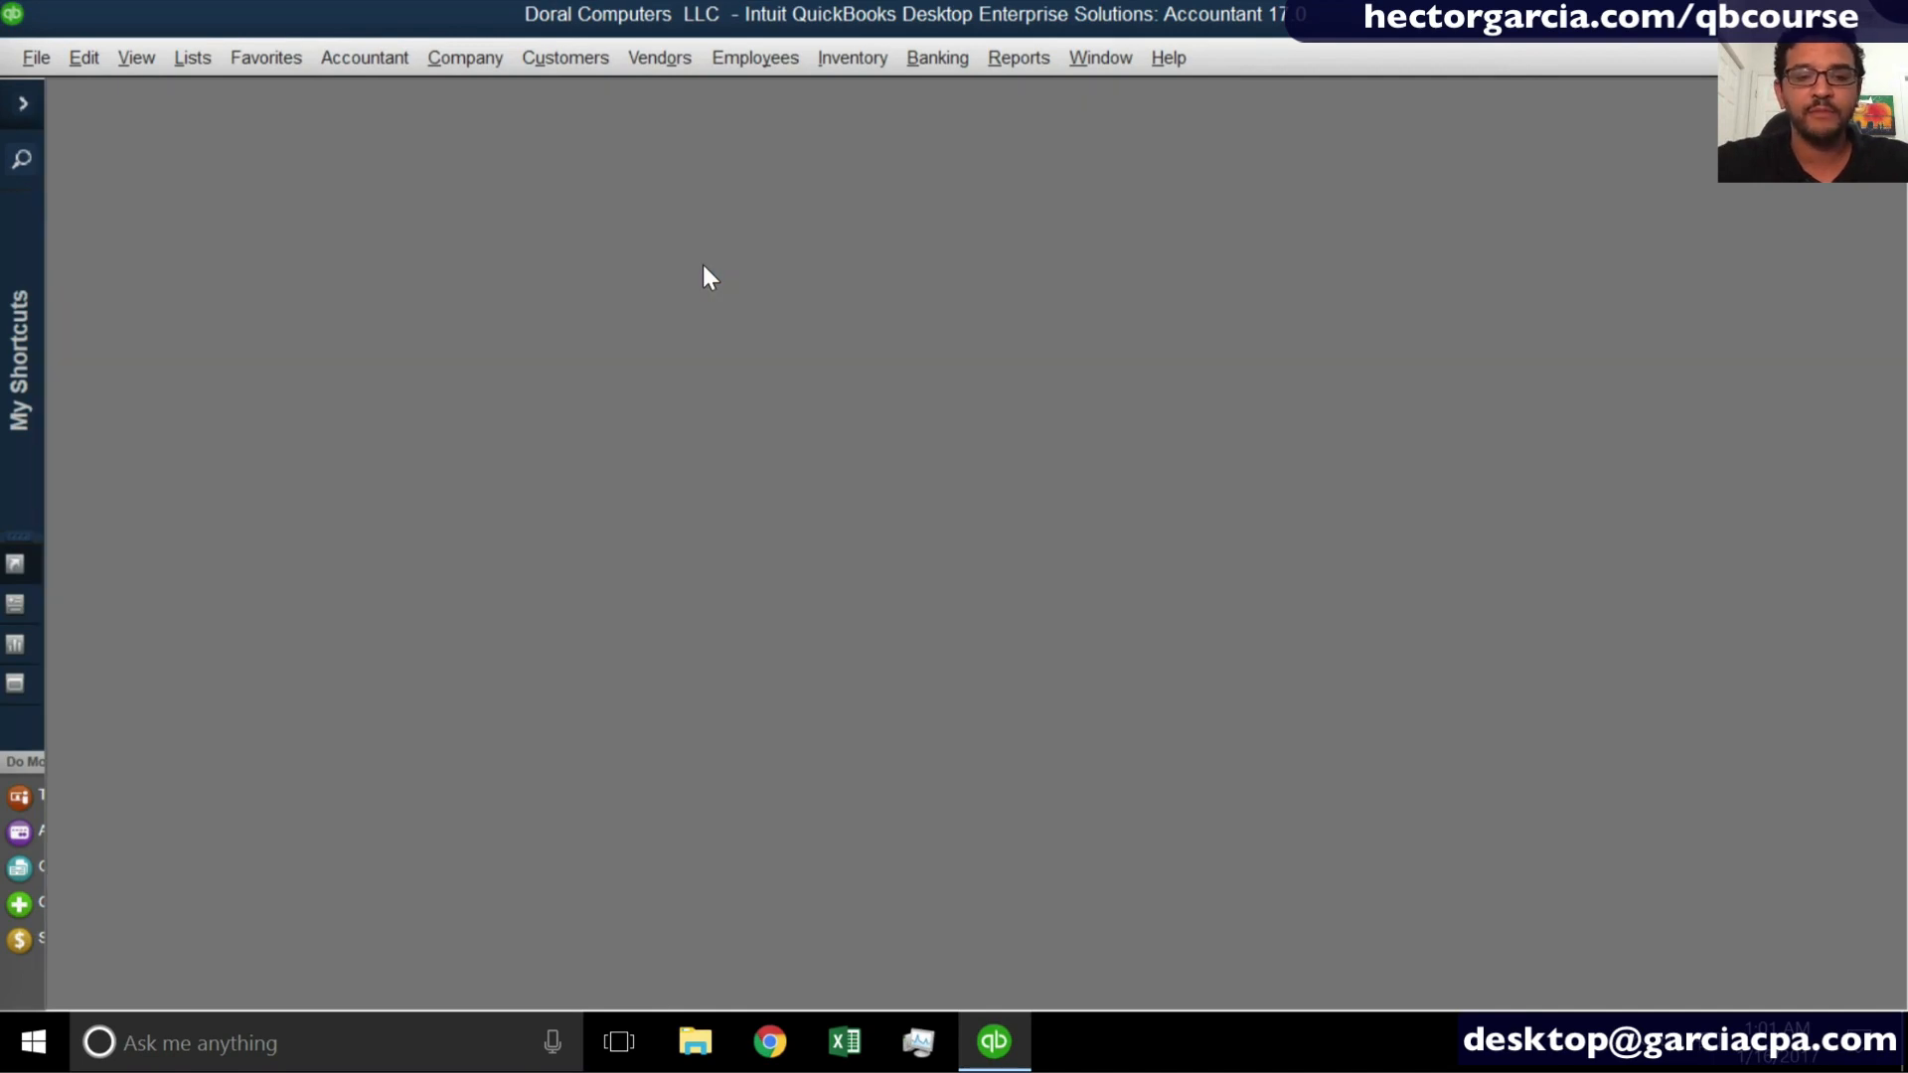
# - Open and maximize the Vendor Center, and start a blank purchase order from it
pyautogui.click(641, 70)
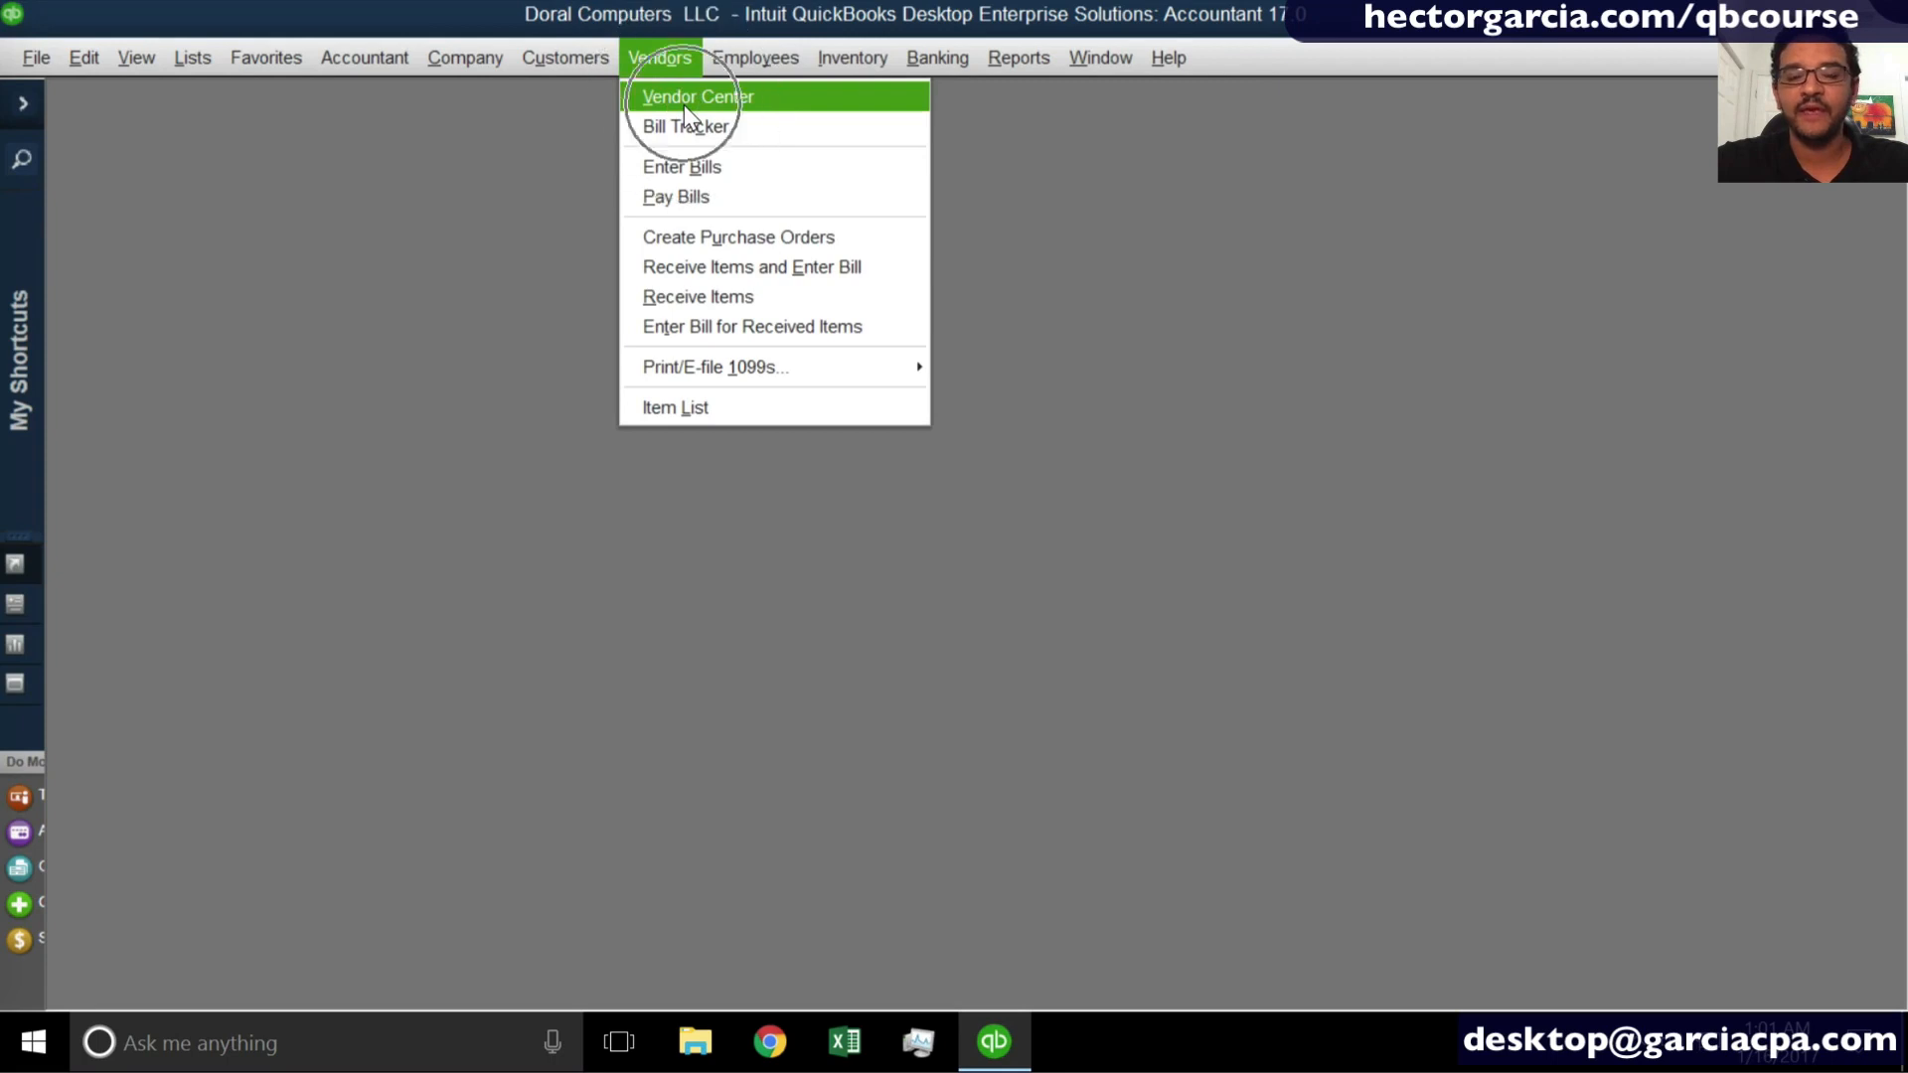
pyautogui.click(684, 99)
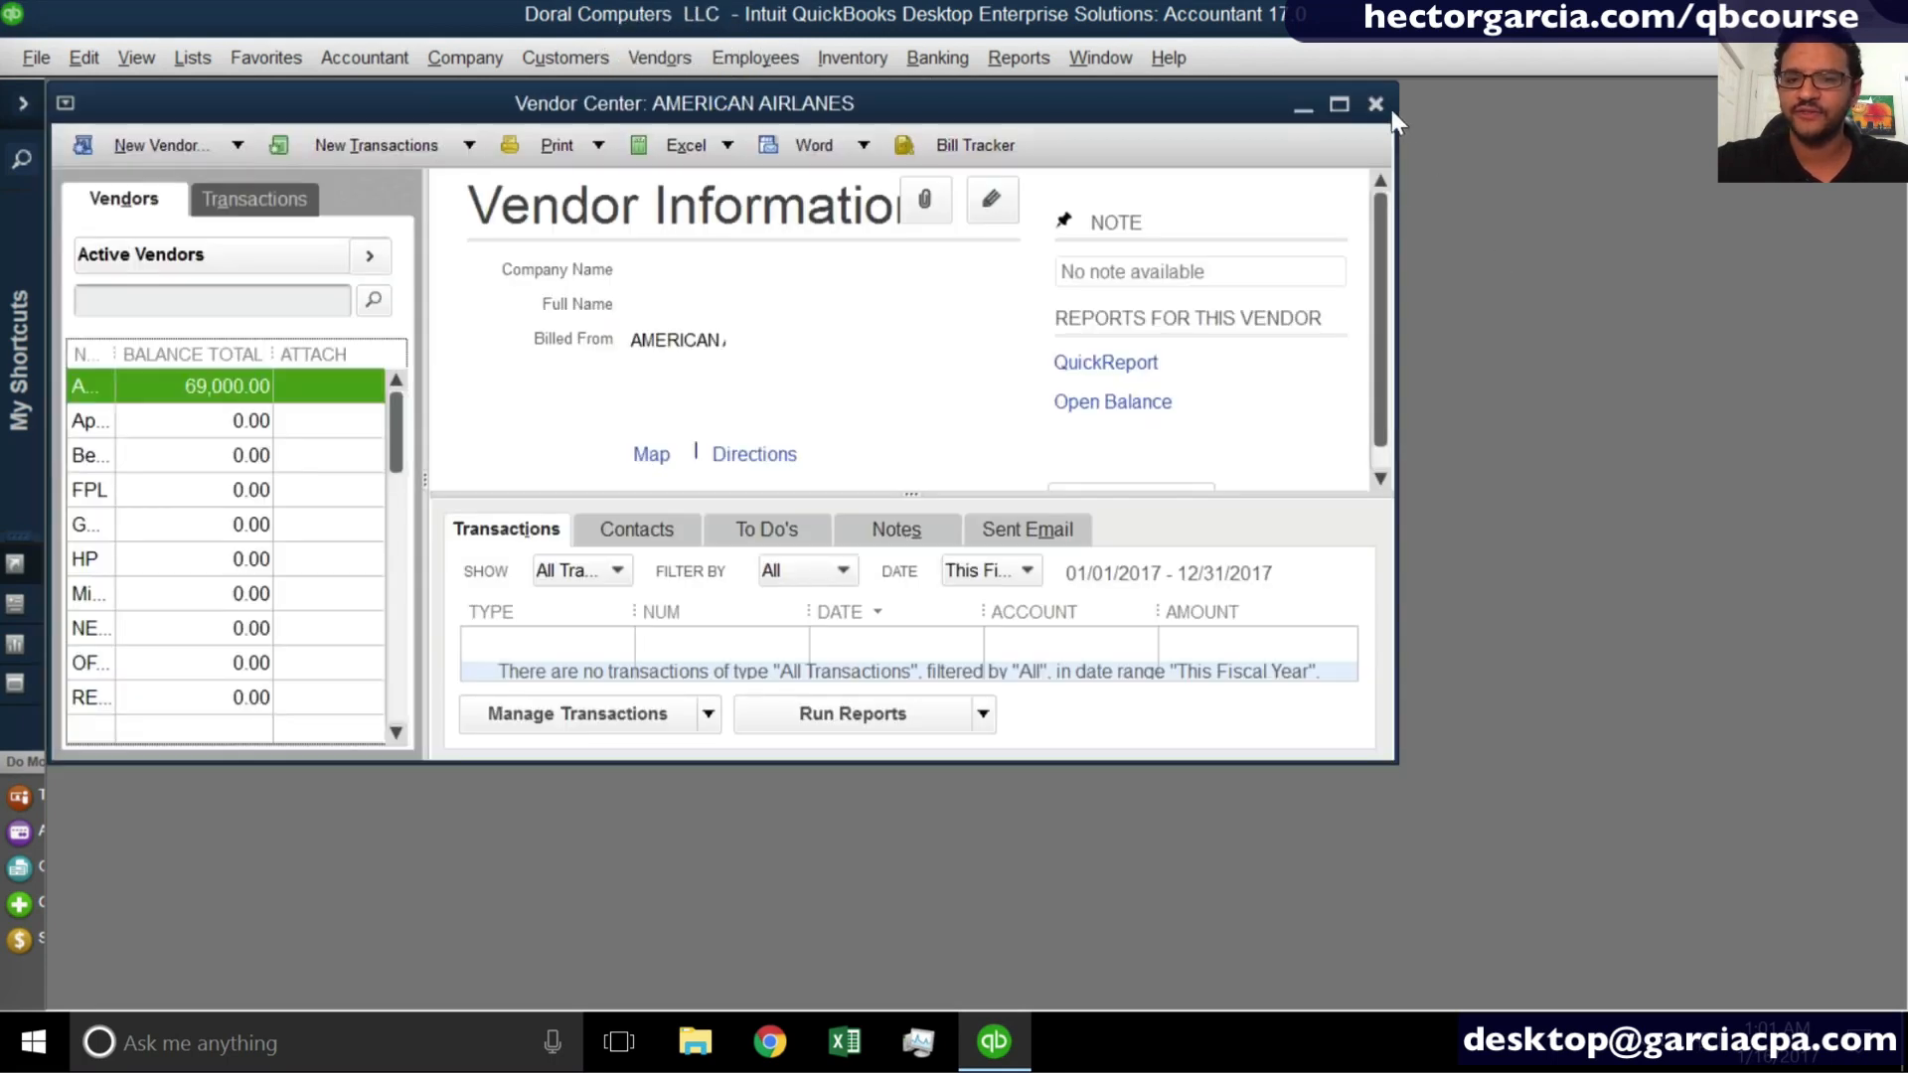
pyautogui.click(1342, 104)
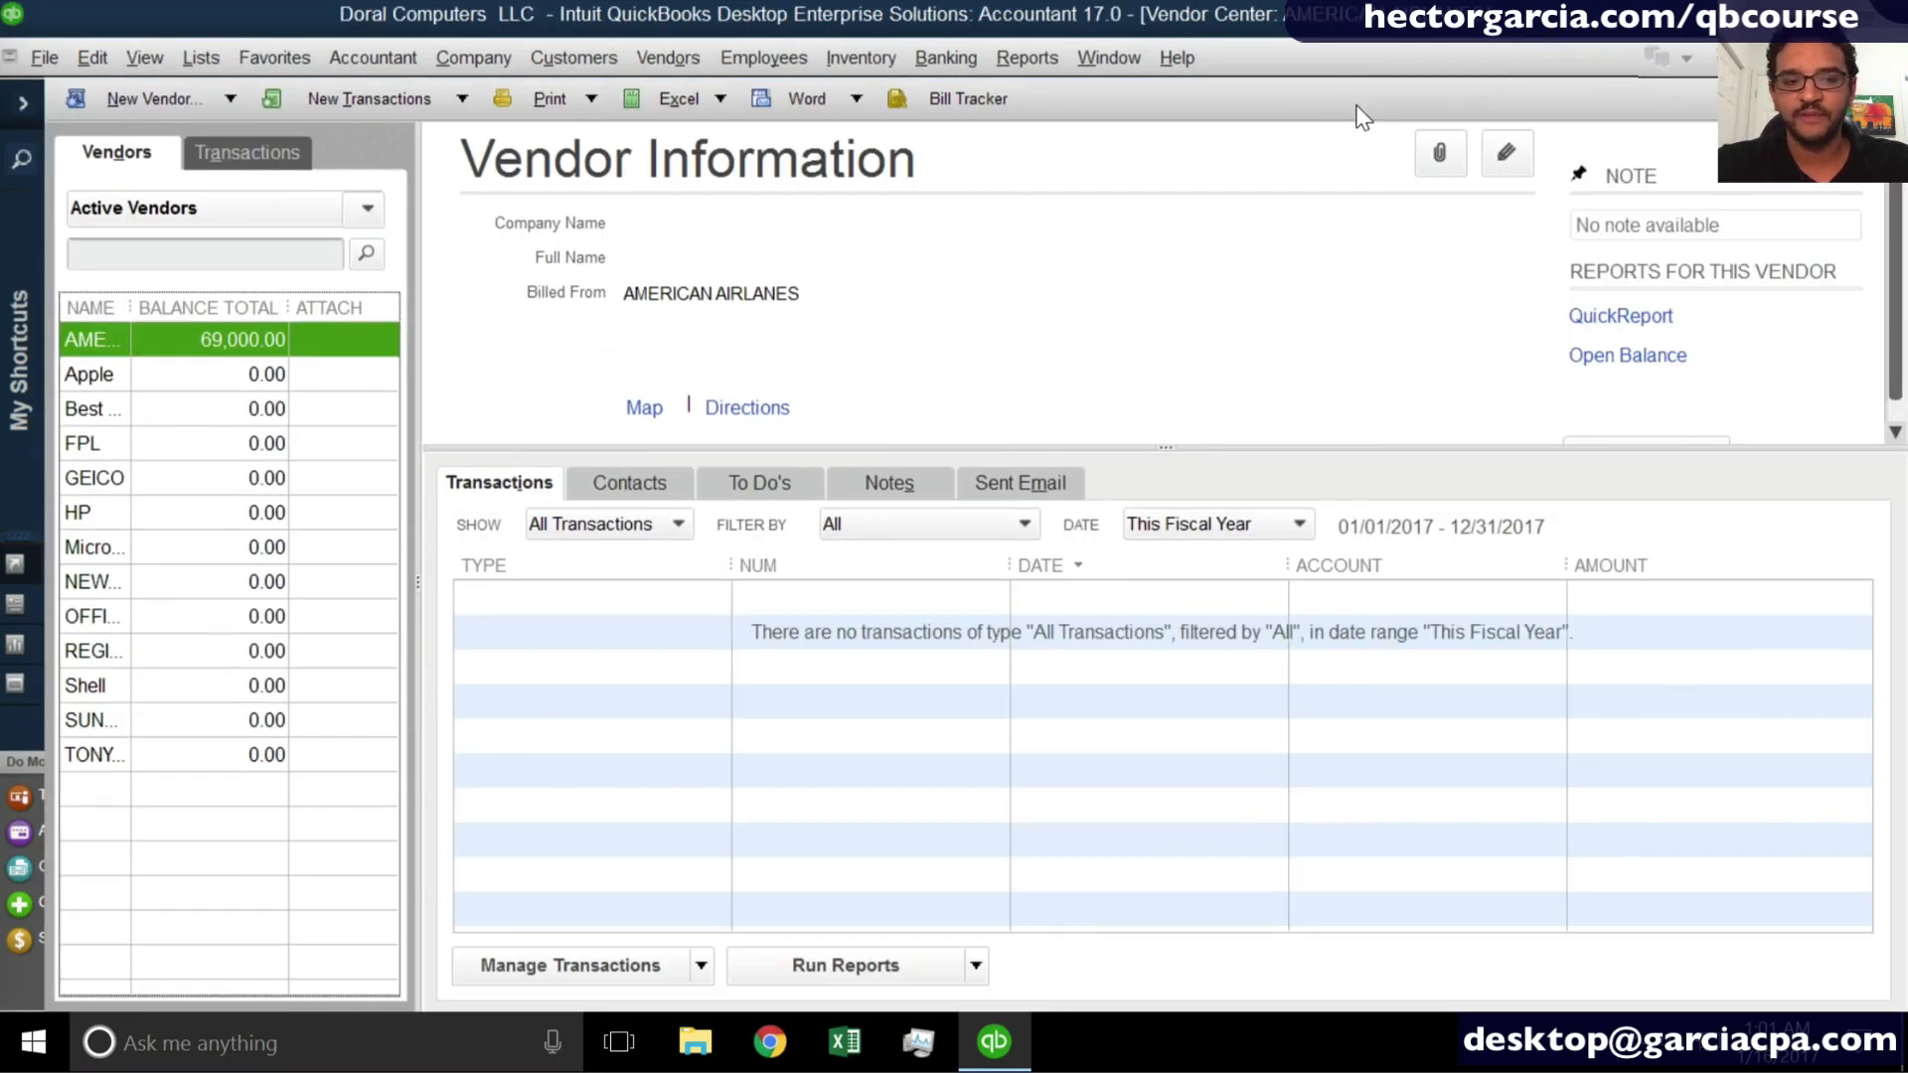
pyautogui.click(362, 106)
pyautogui.press('ctrl')
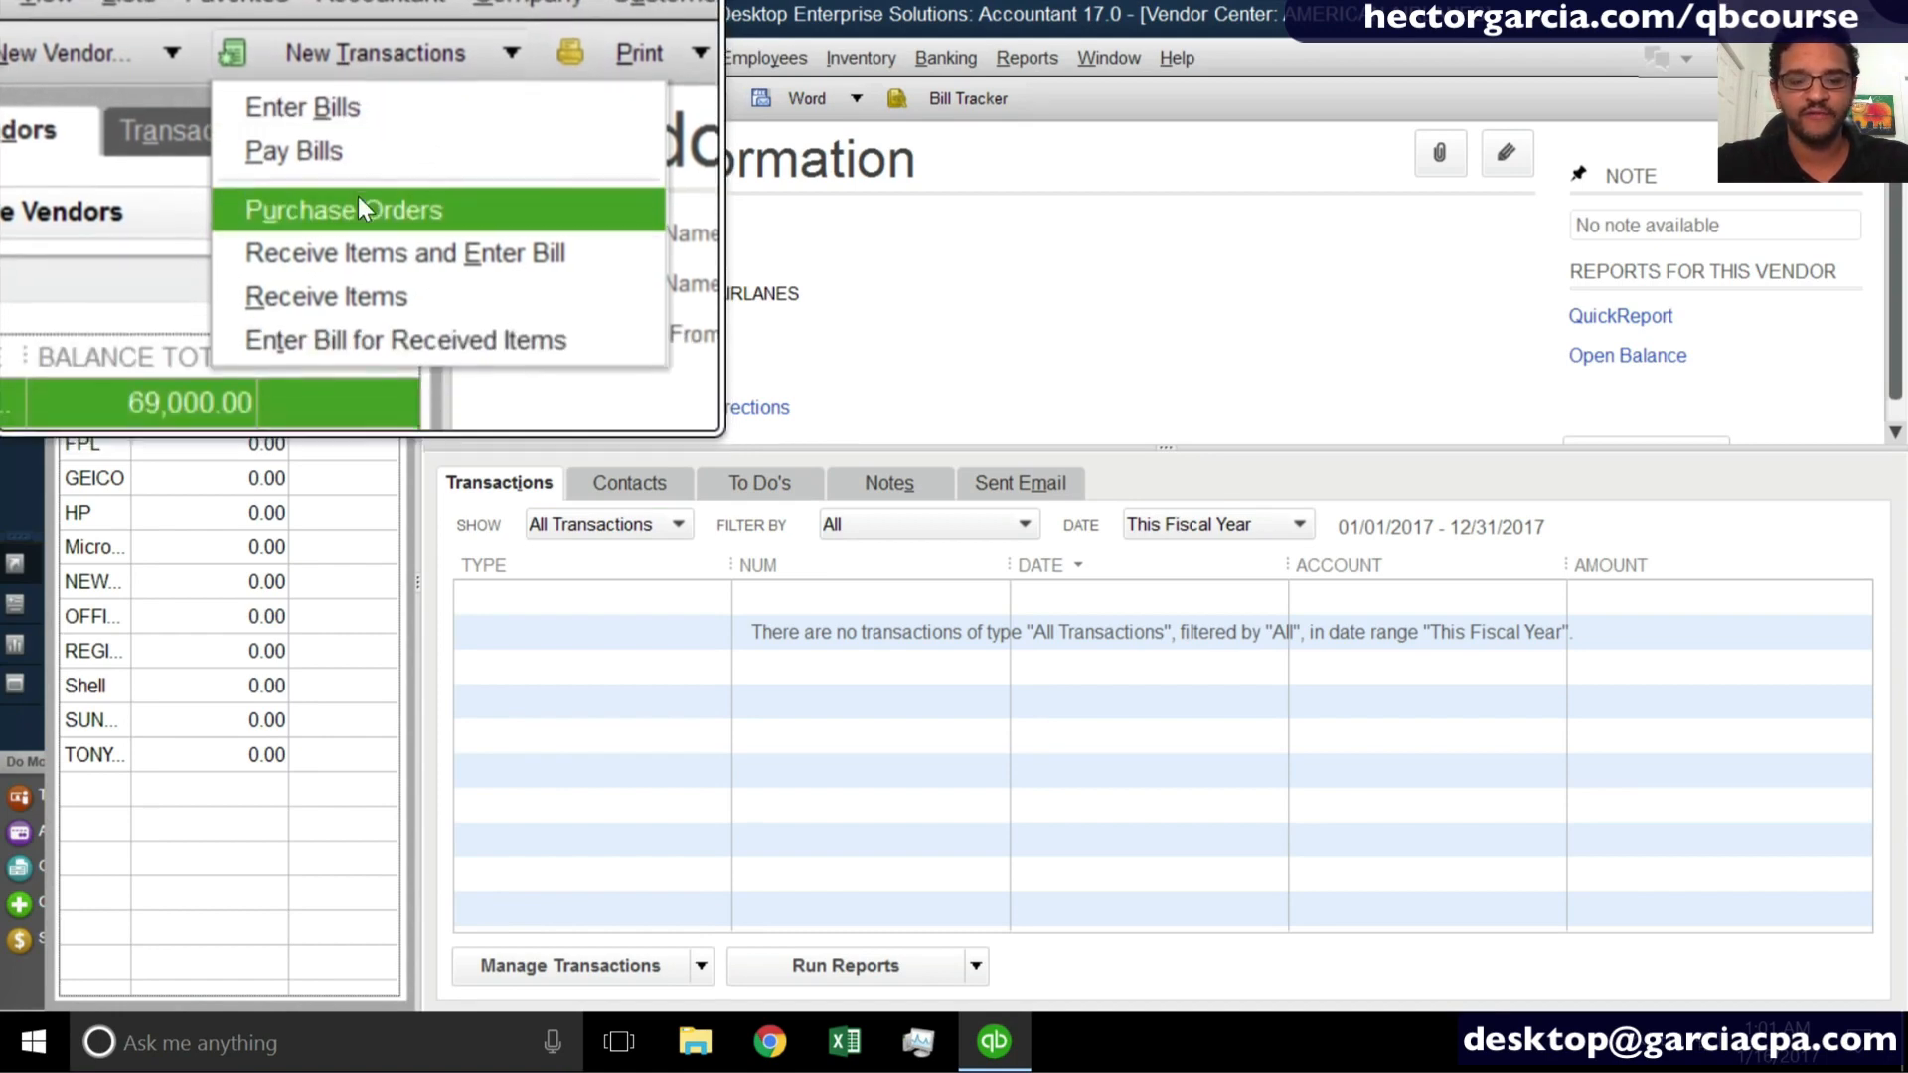
pyautogui.click(359, 199)
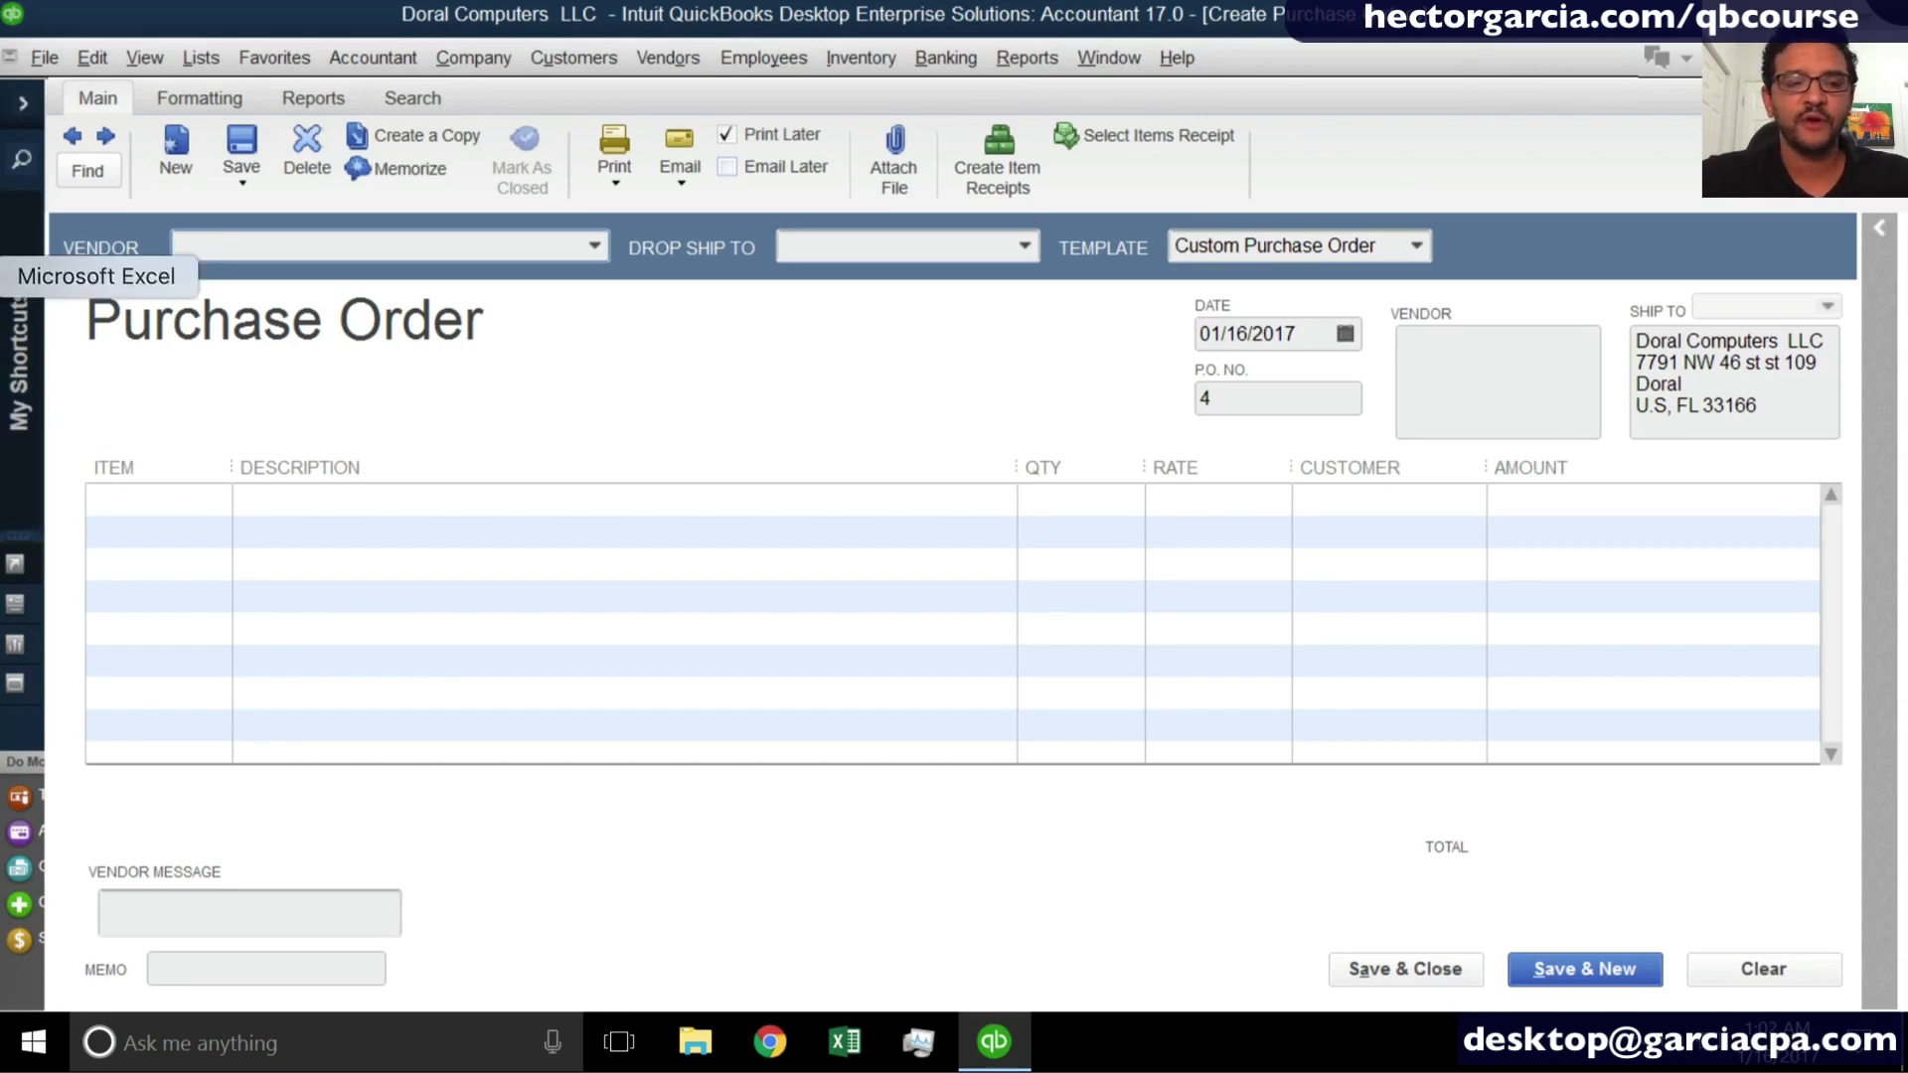
# - Enter P.O. number 63653 in the purchase order search form, and cancel the search
pyautogui.click(226, 99)
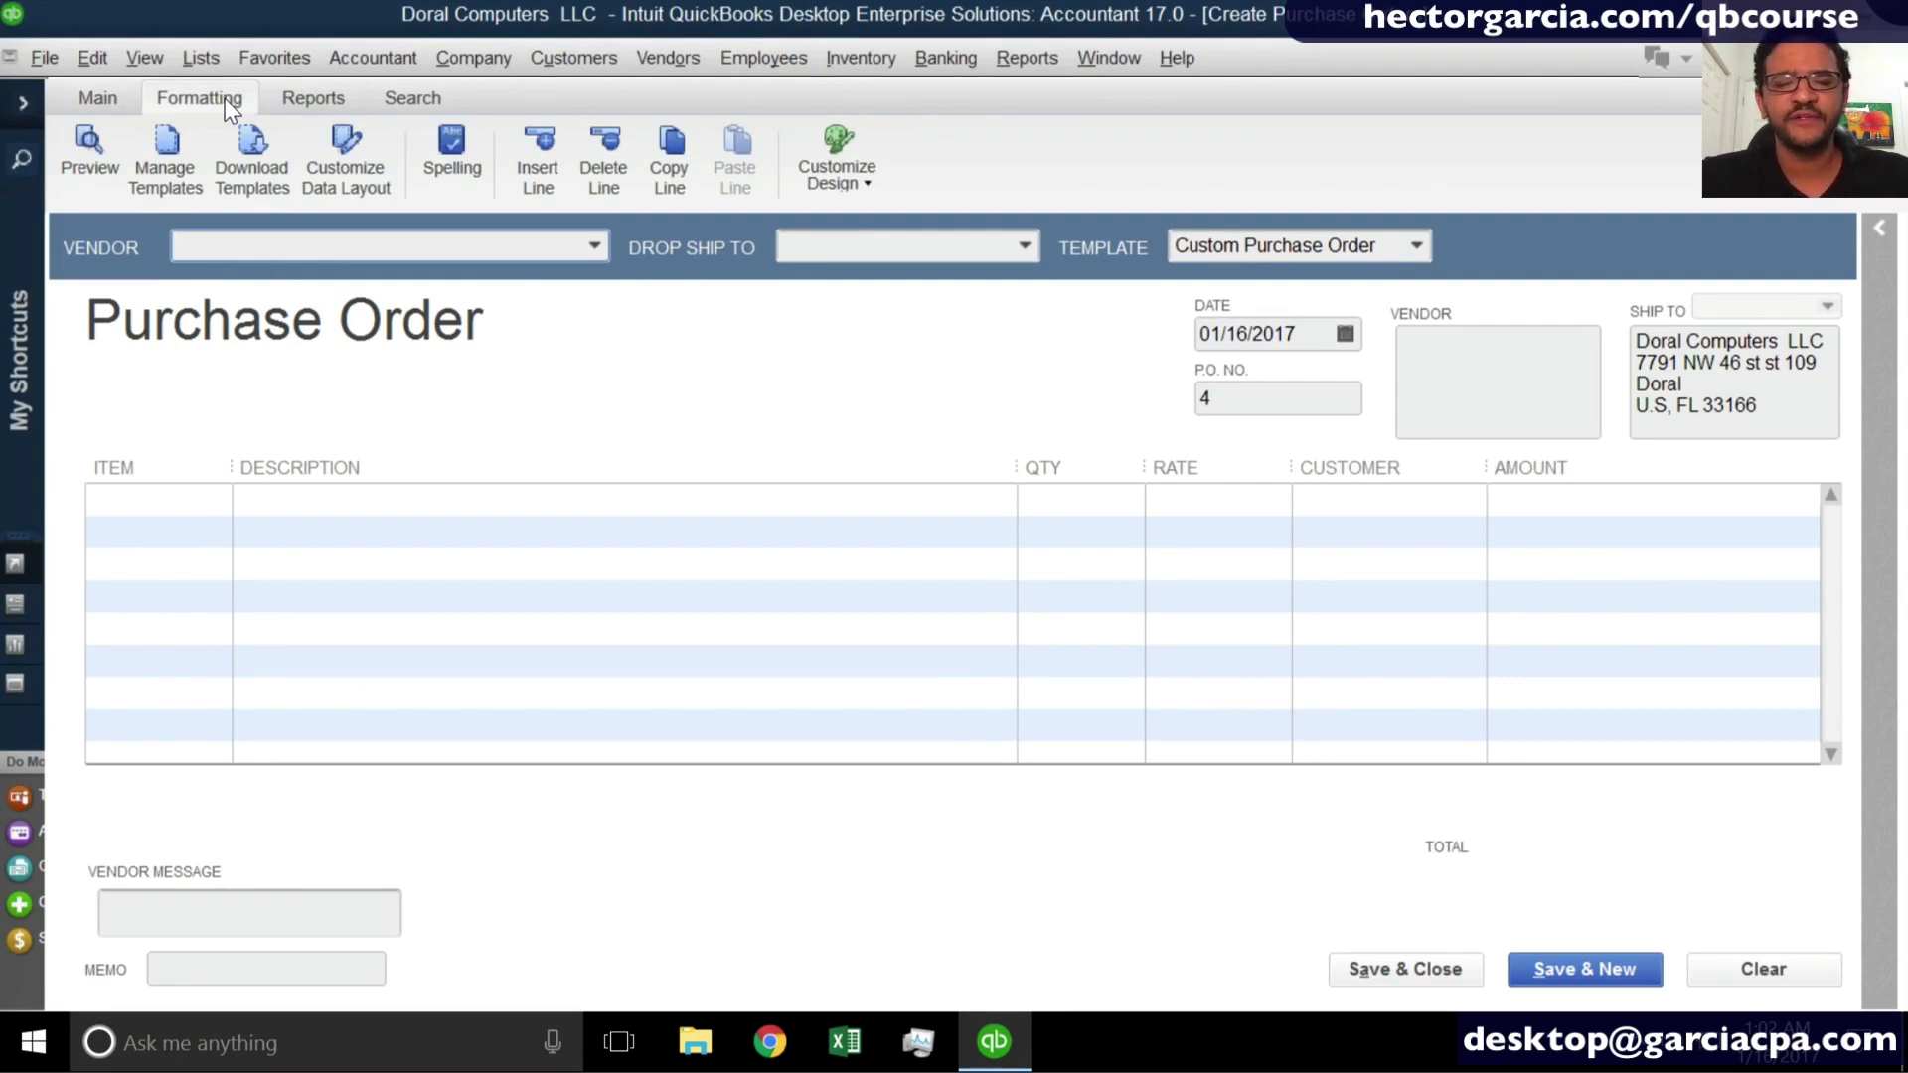
pyautogui.click(108, 98)
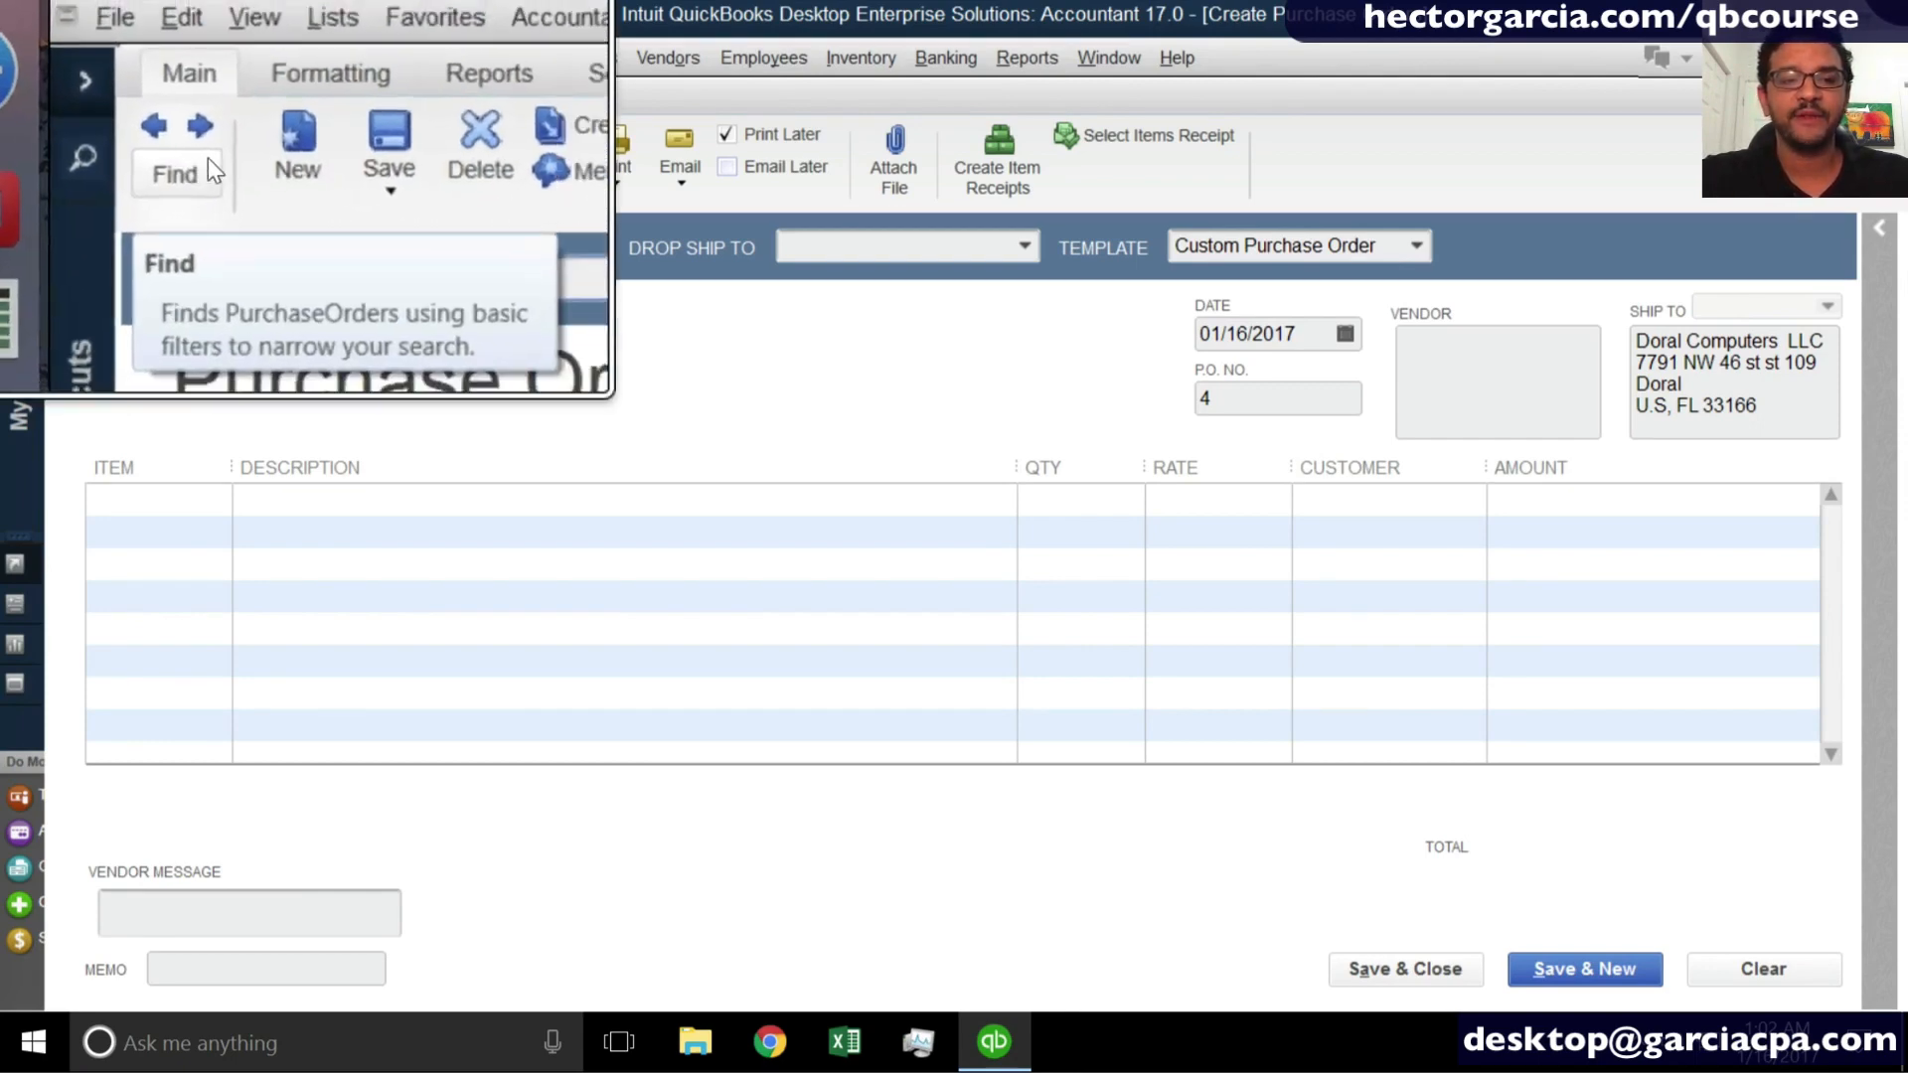
pyautogui.click(104, 159)
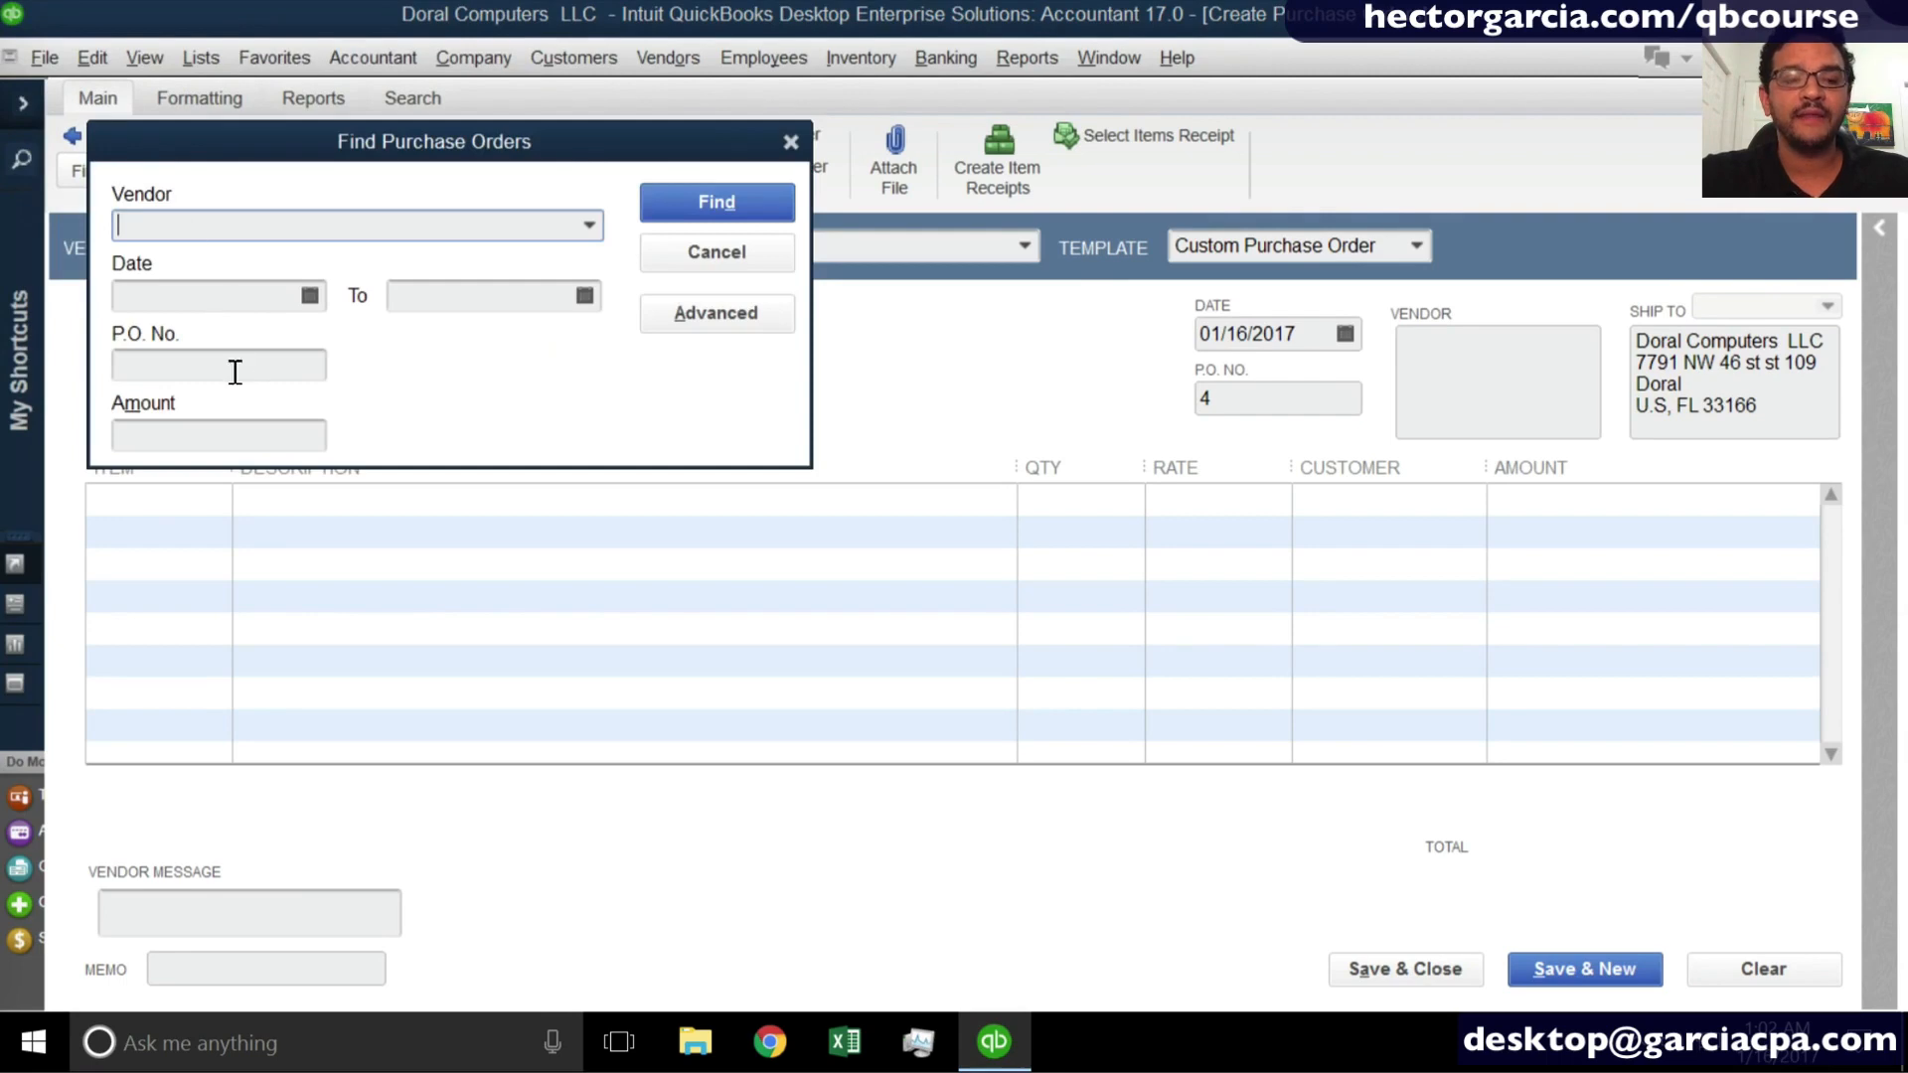
pyautogui.click(165, 368)
pyautogui.write('63653')
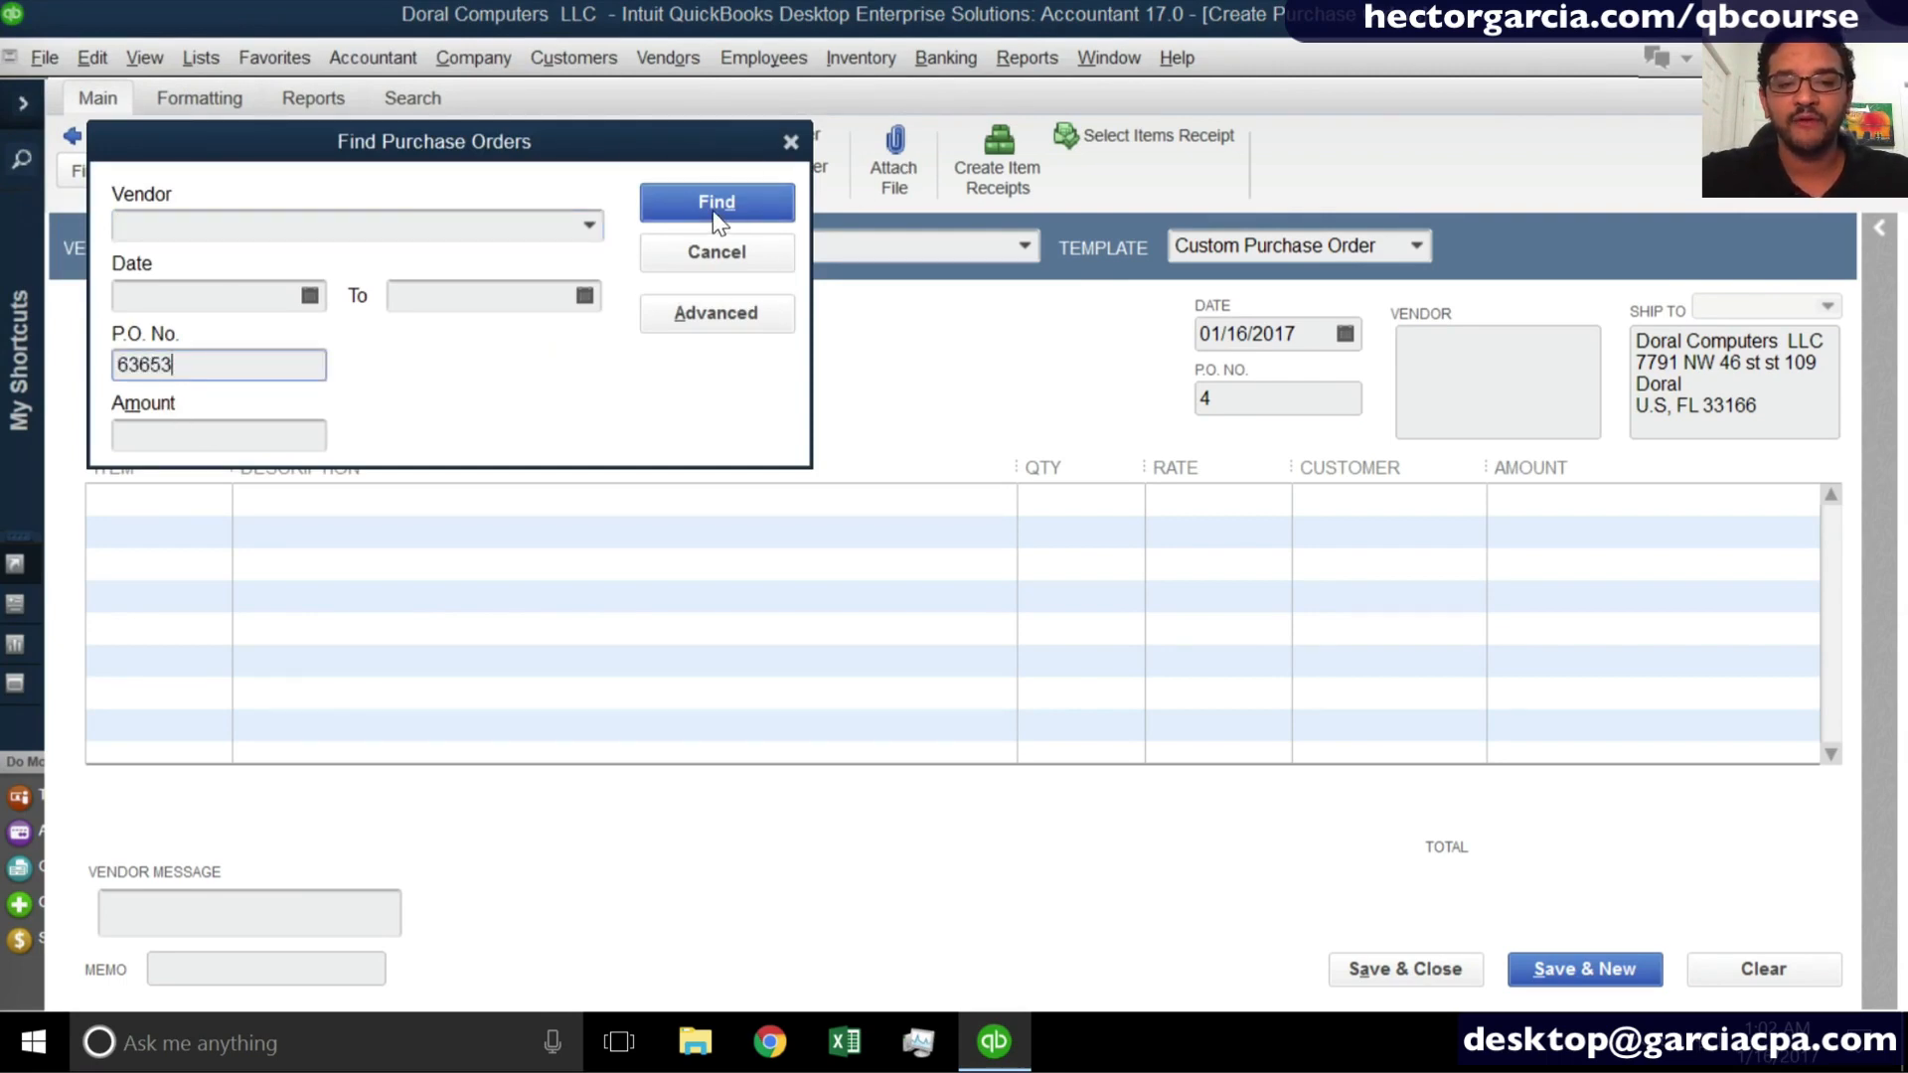
pyautogui.click(715, 253)
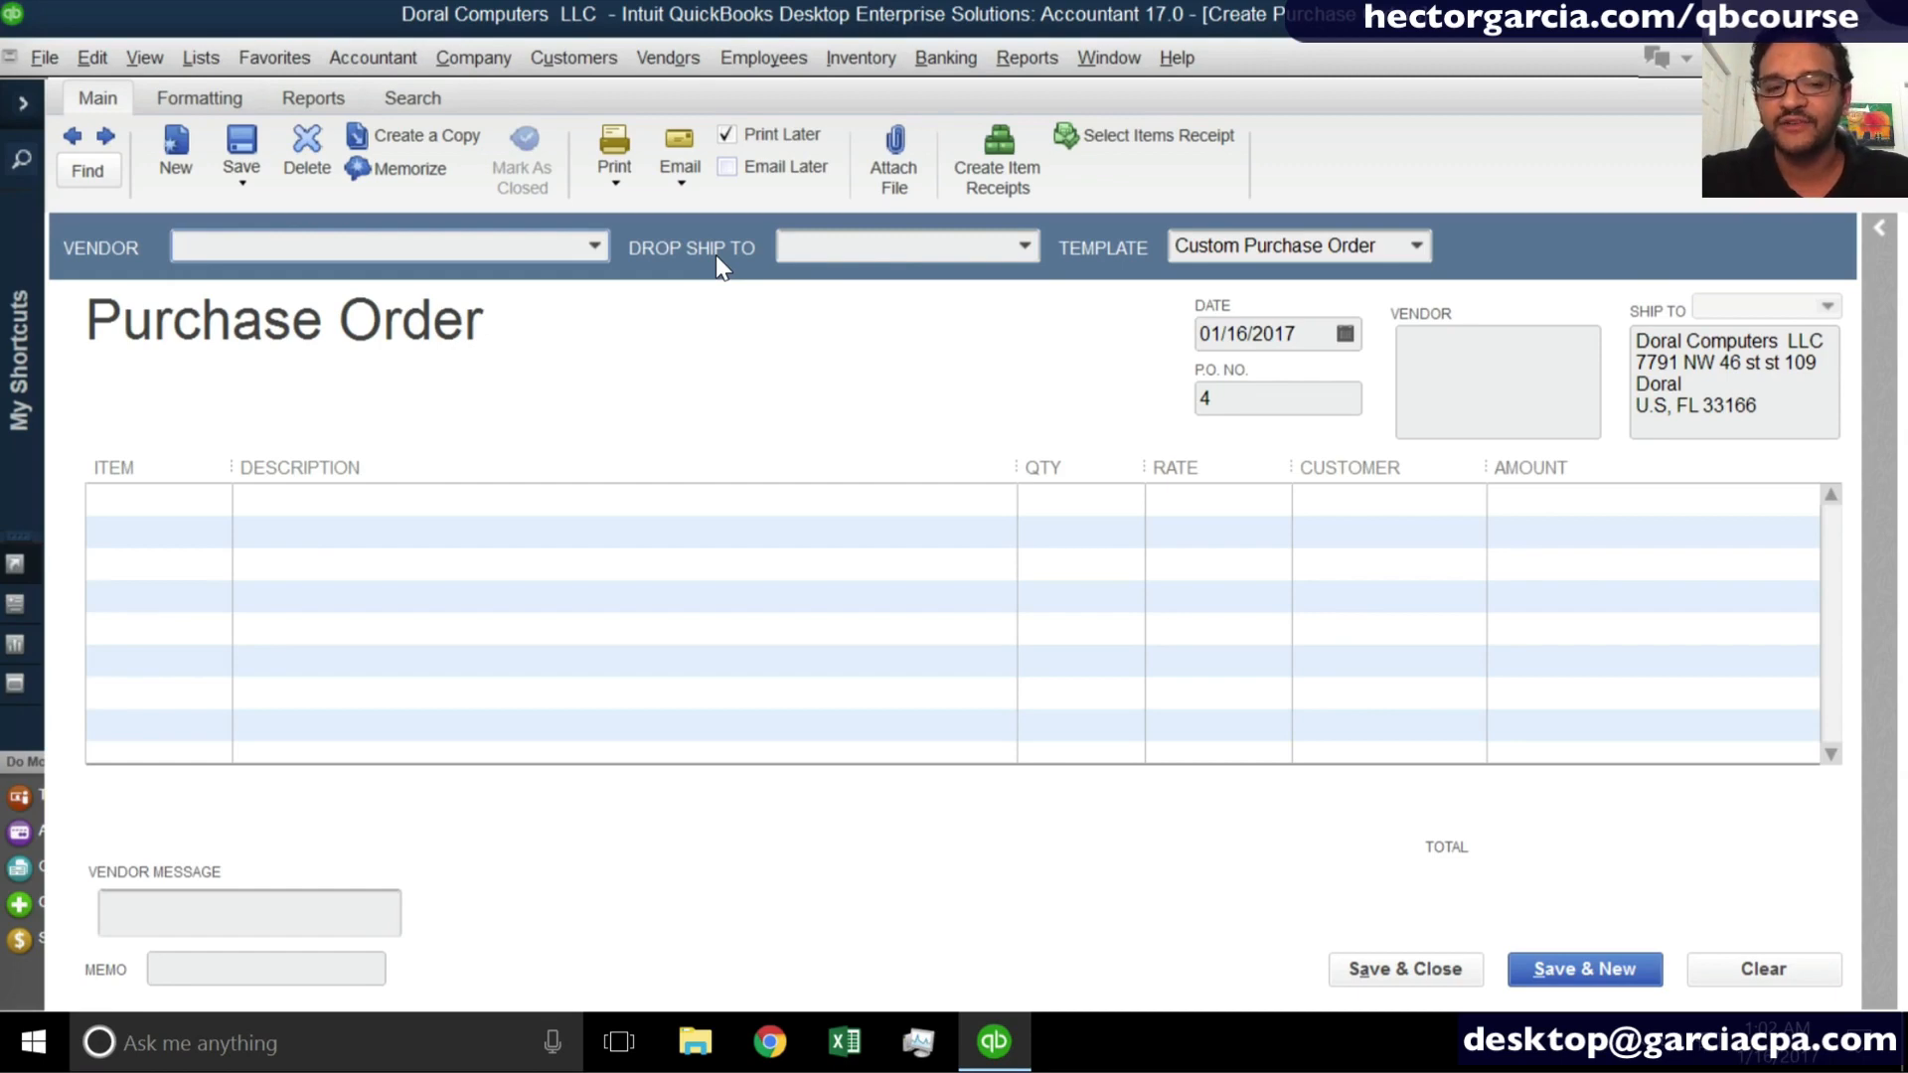
# - Add a new vendor with Office Max as vendor and company name, and use it on the purchase order
pyautogui.click(594, 245)
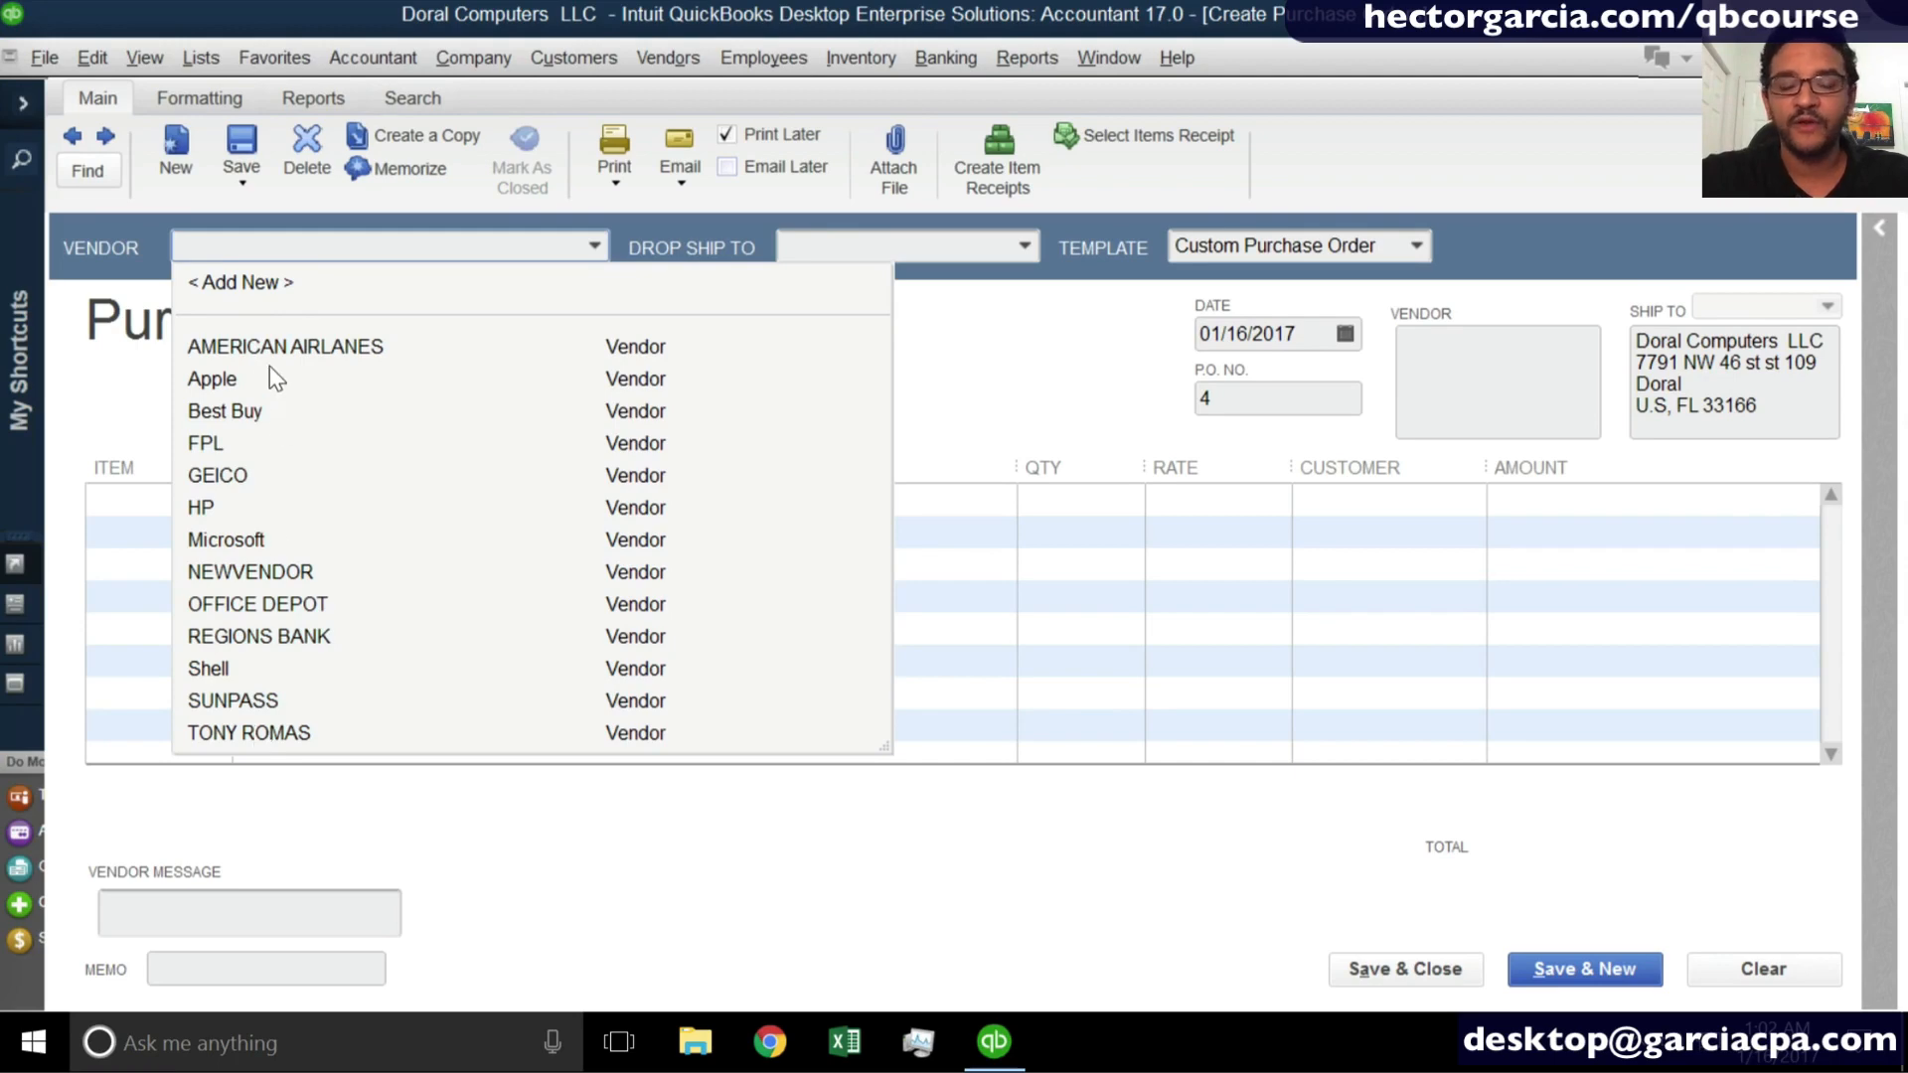
pyautogui.click(276, 283)
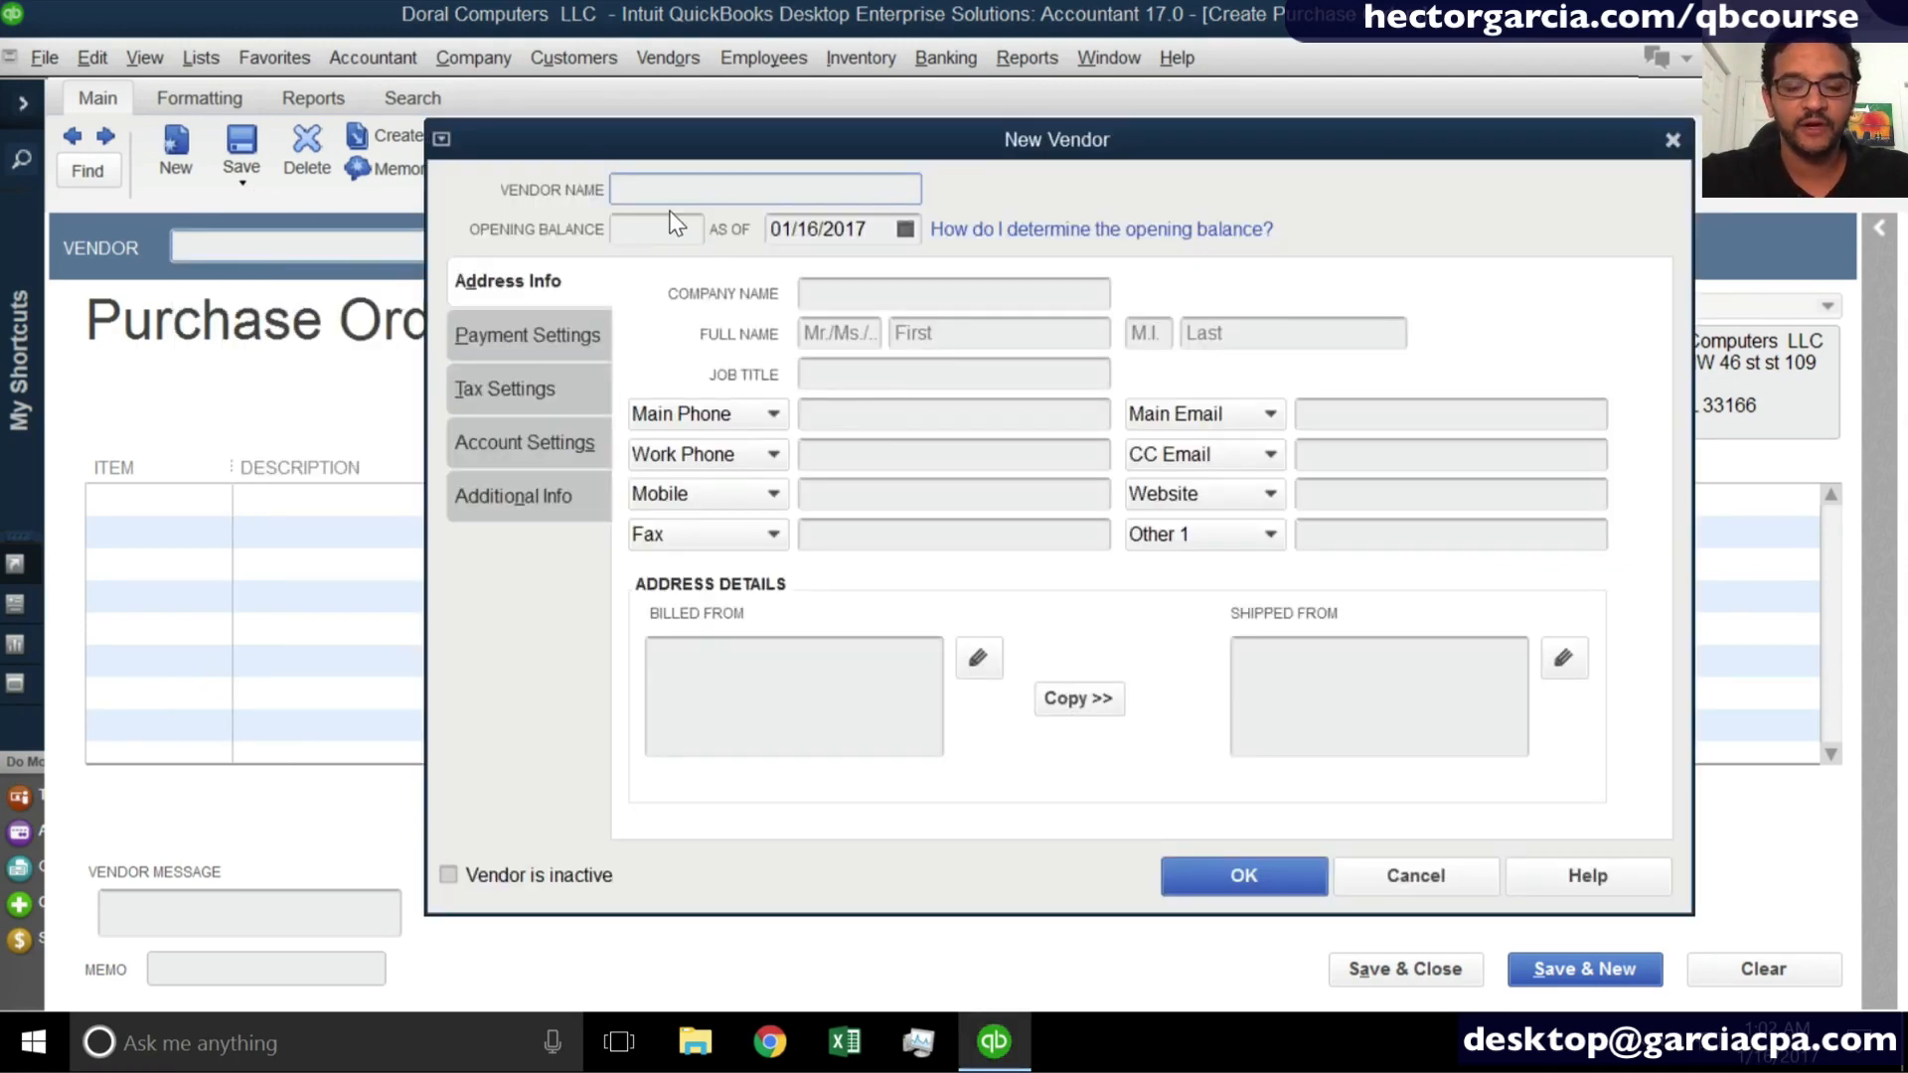
pyautogui.write('Office Max')
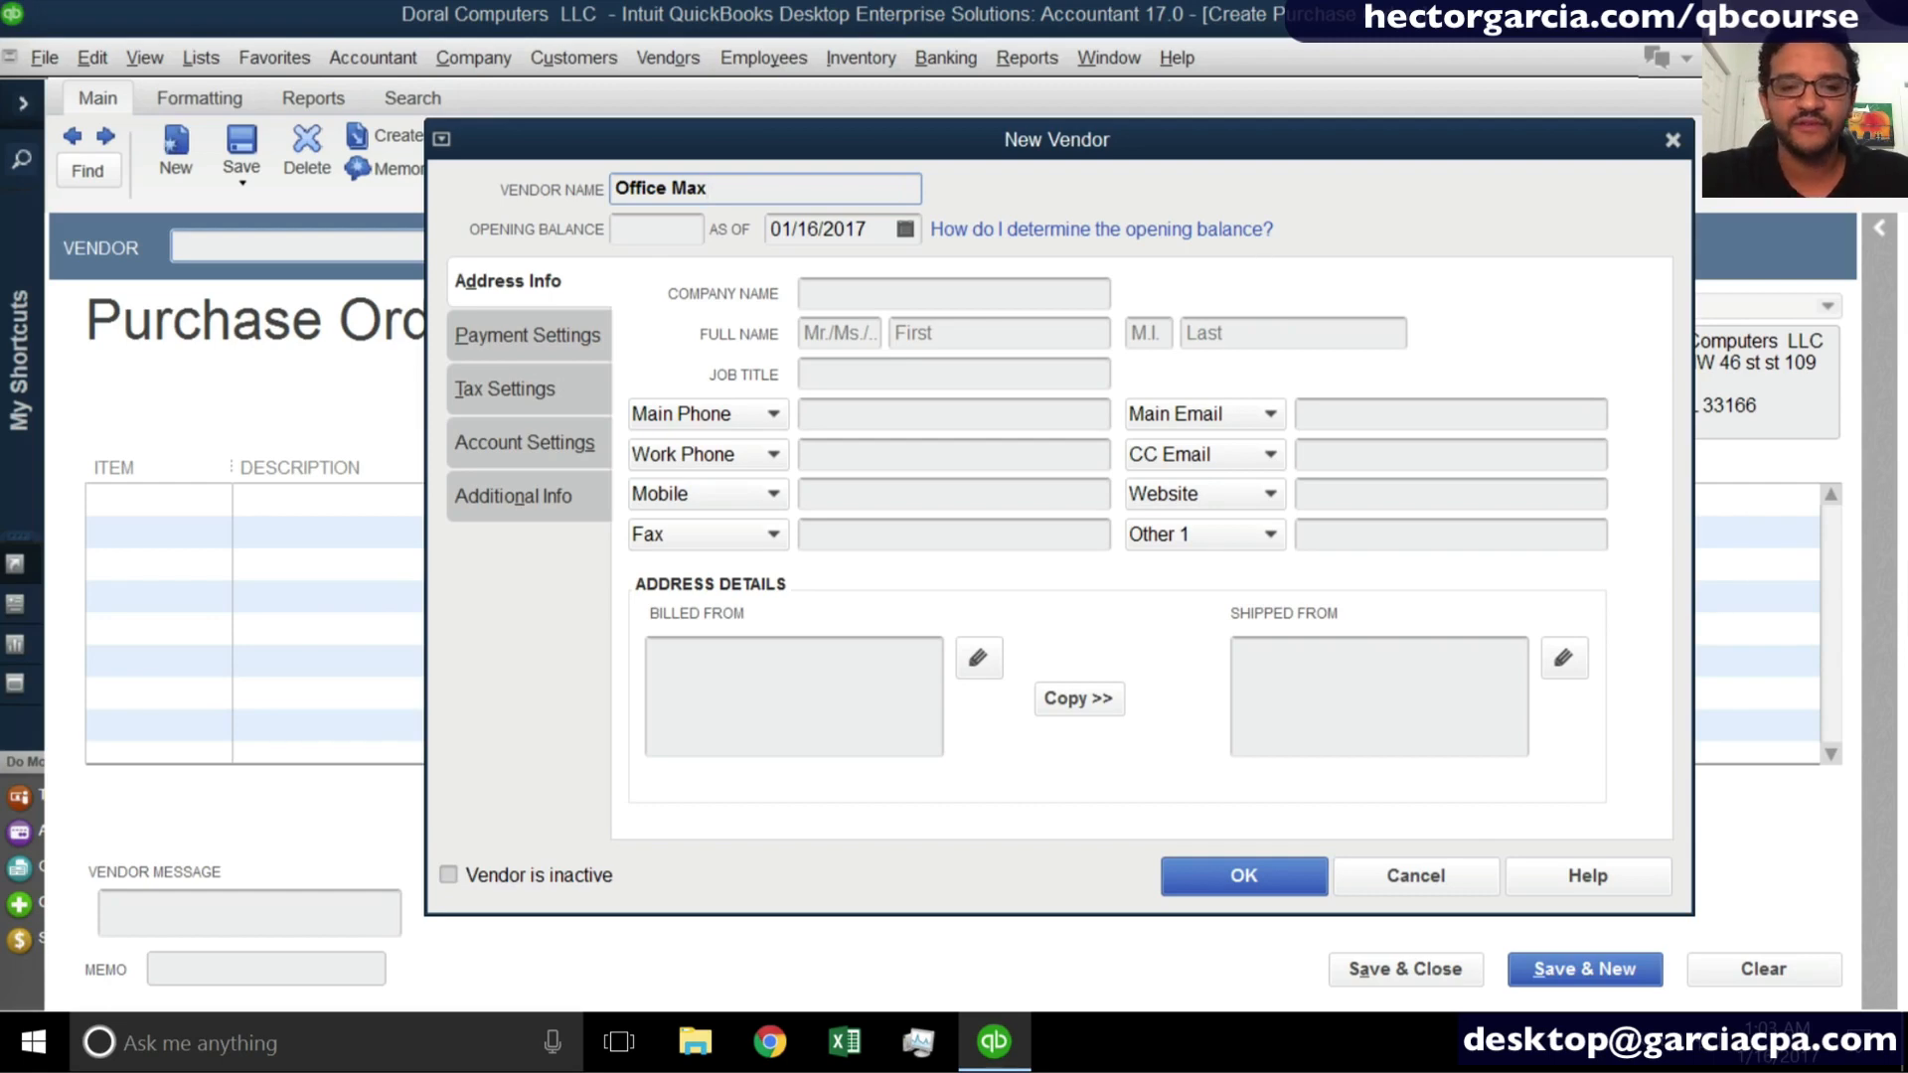
pyautogui.press('Tab')
pyautogui.press('Tab')
pyautogui.press('Tab')
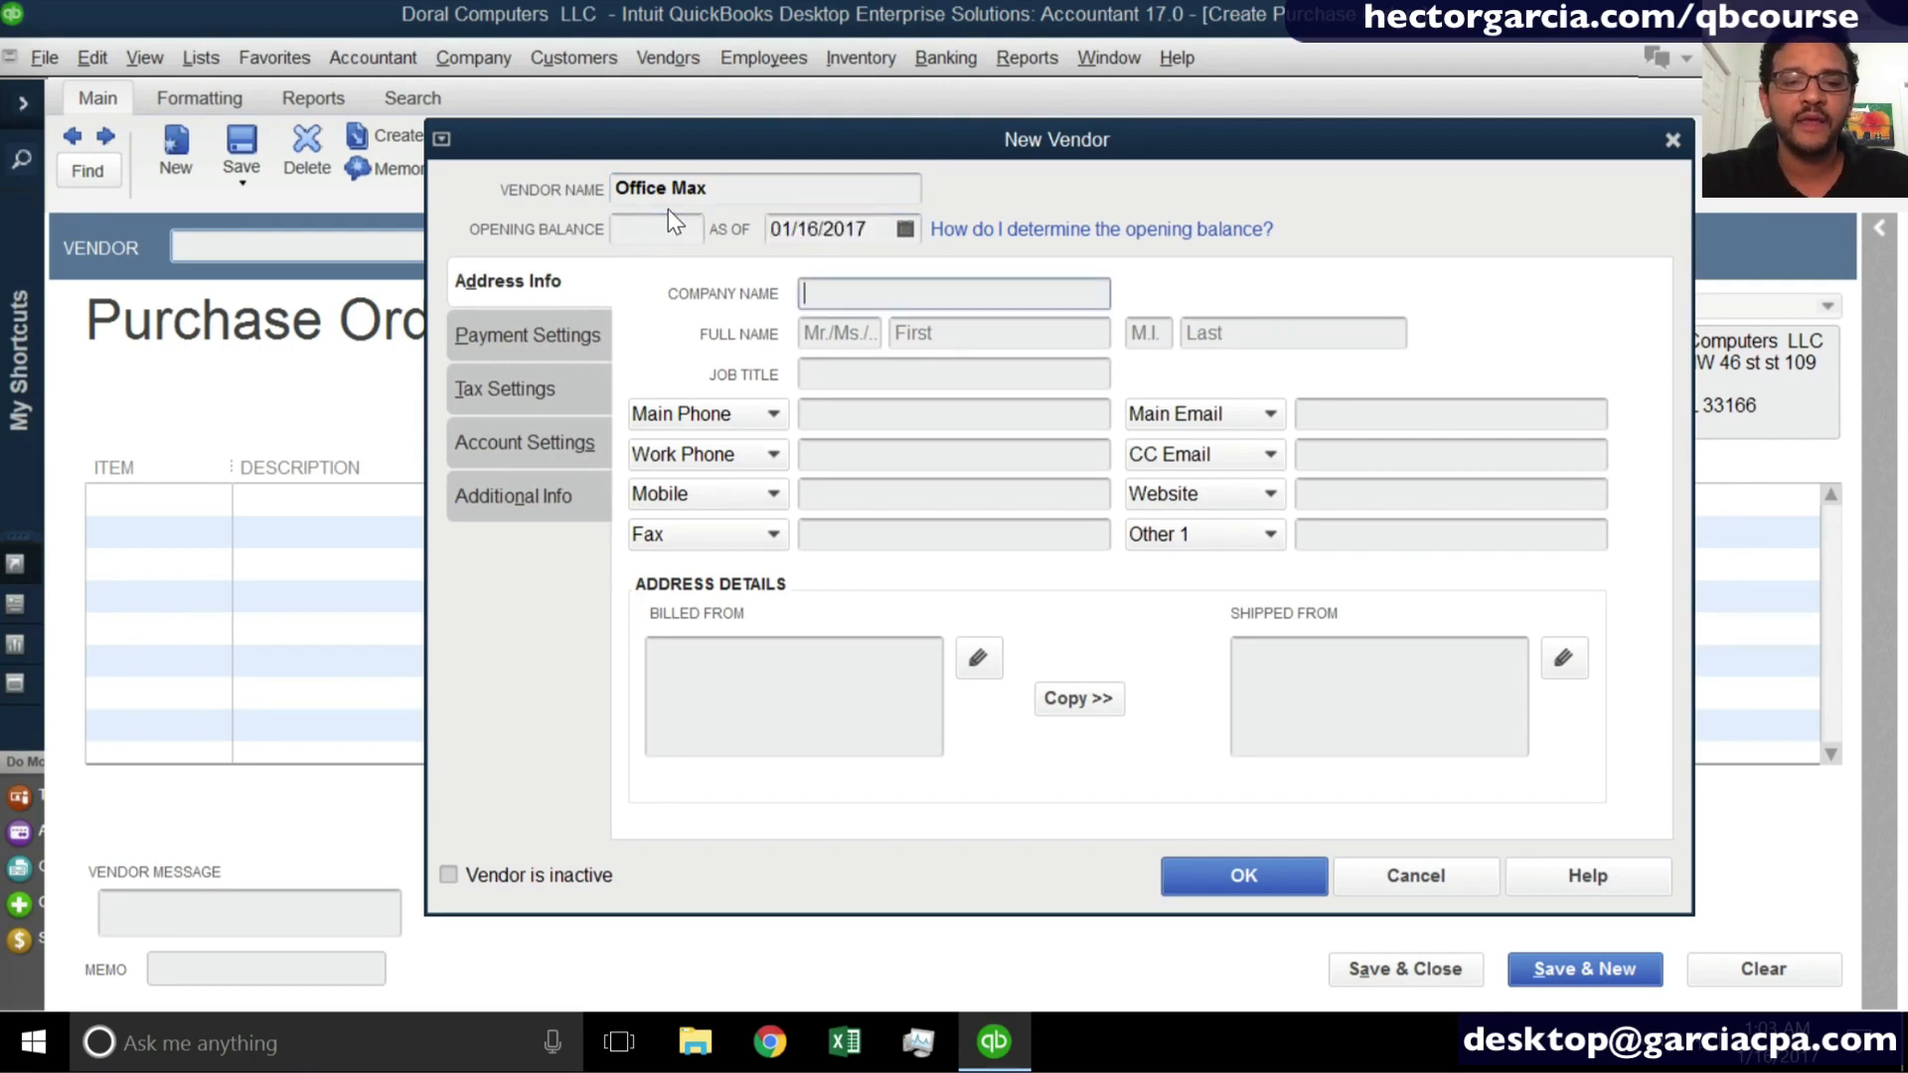
pyautogui.write('Office Max')
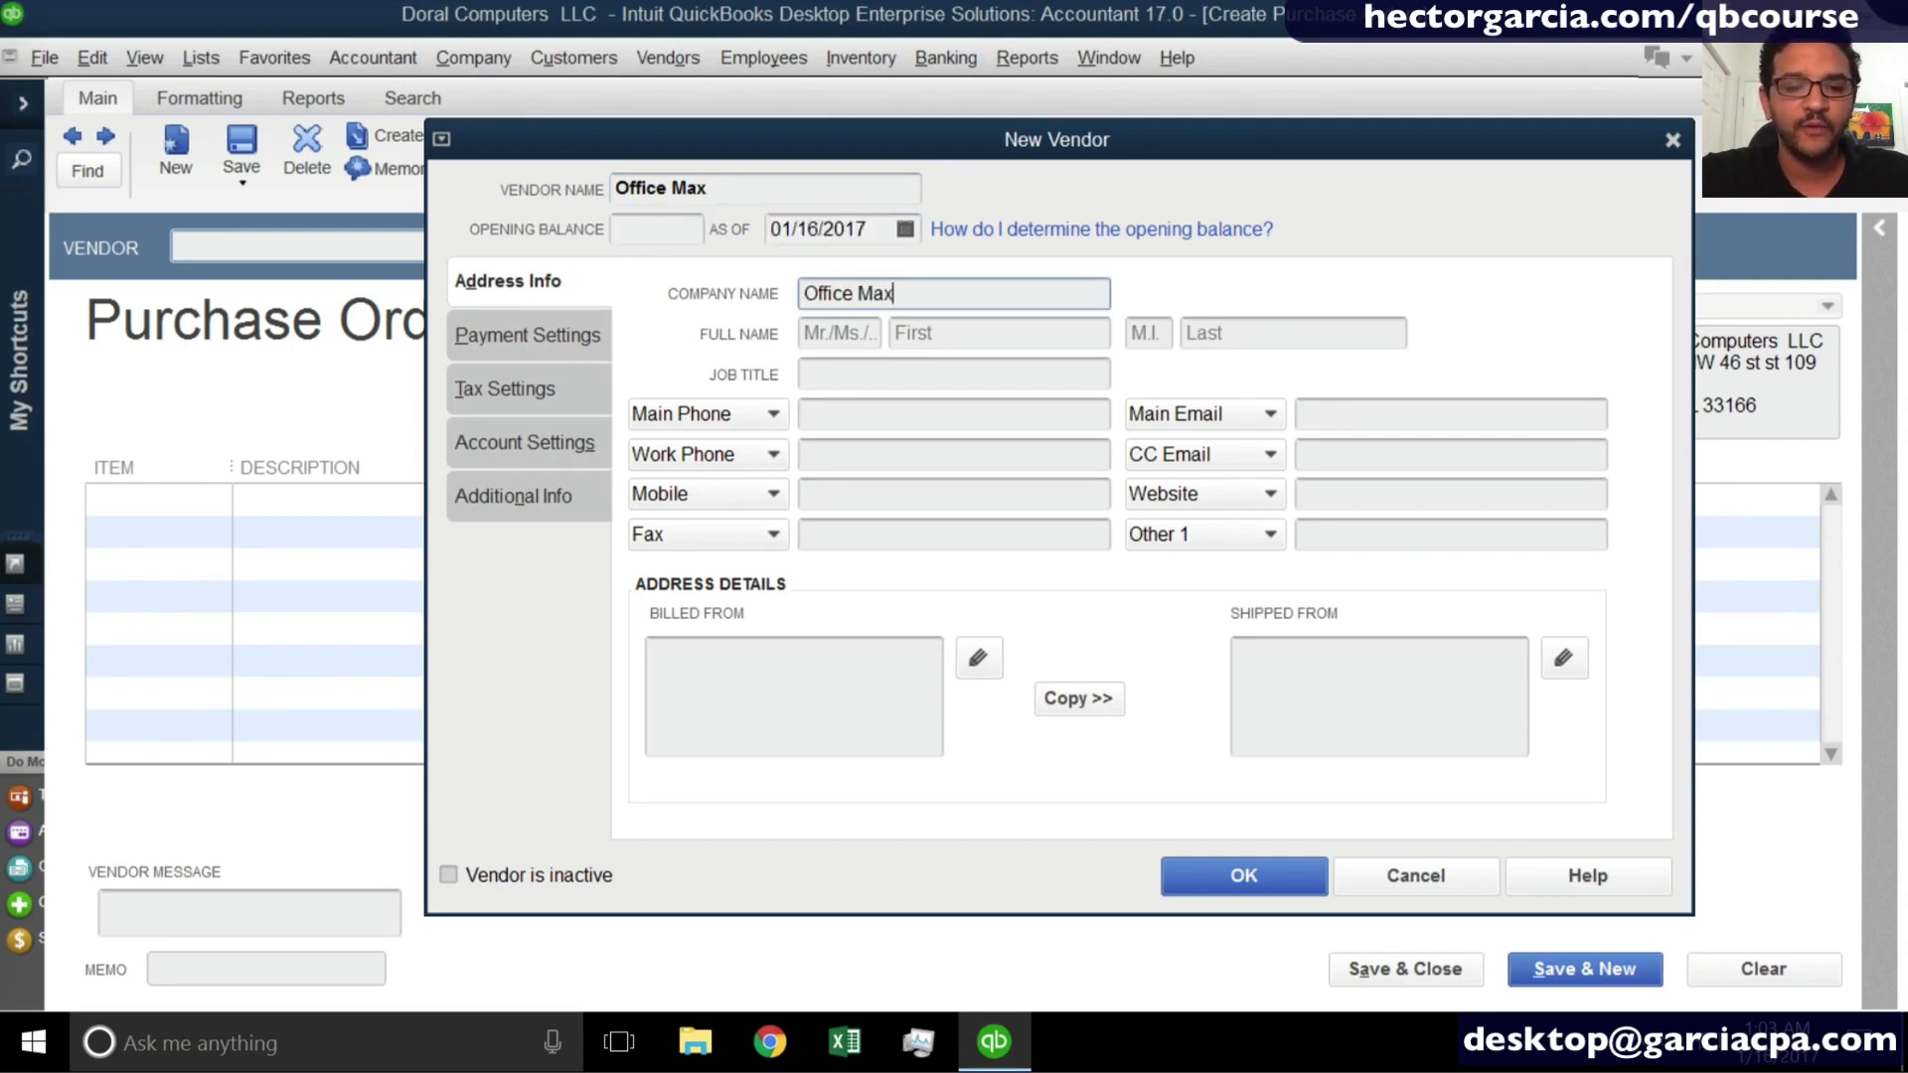
pyautogui.press('Tab')
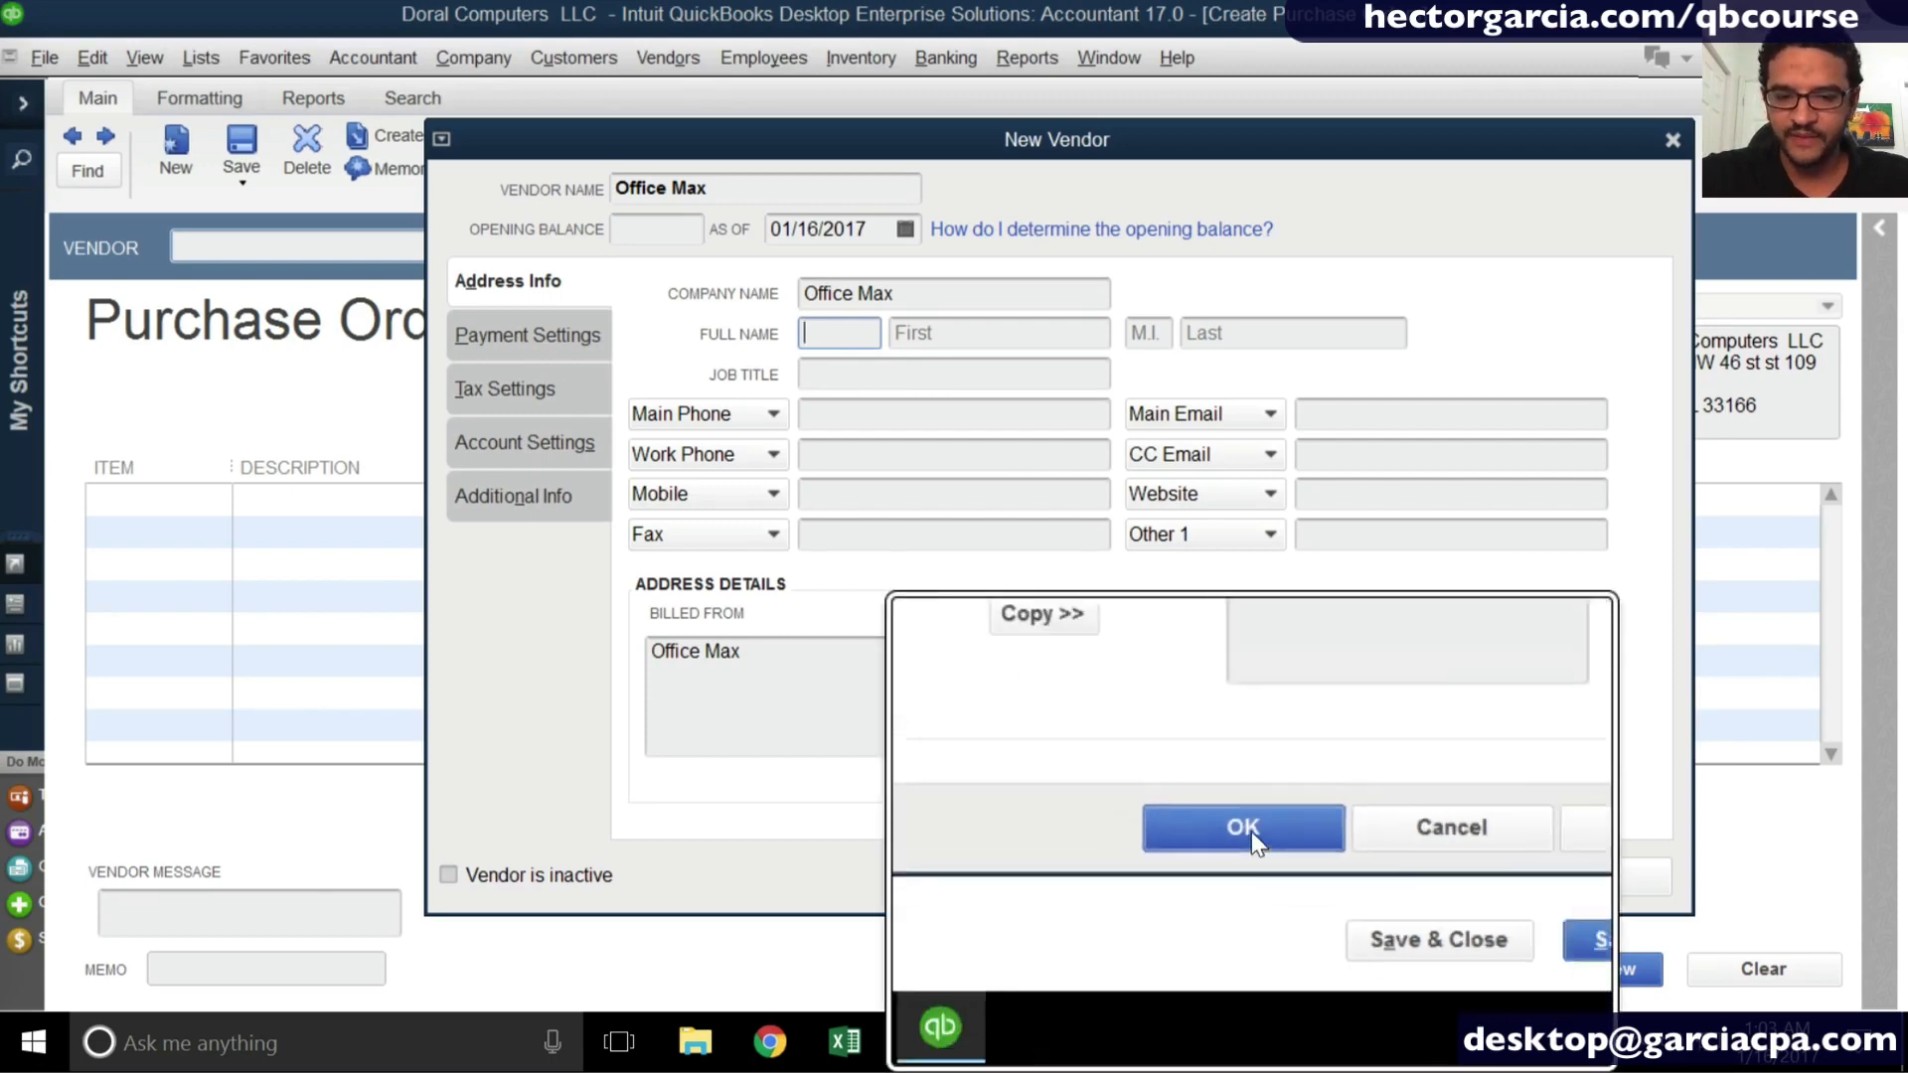
pyautogui.click(1251, 880)
pyautogui.click(1244, 878)
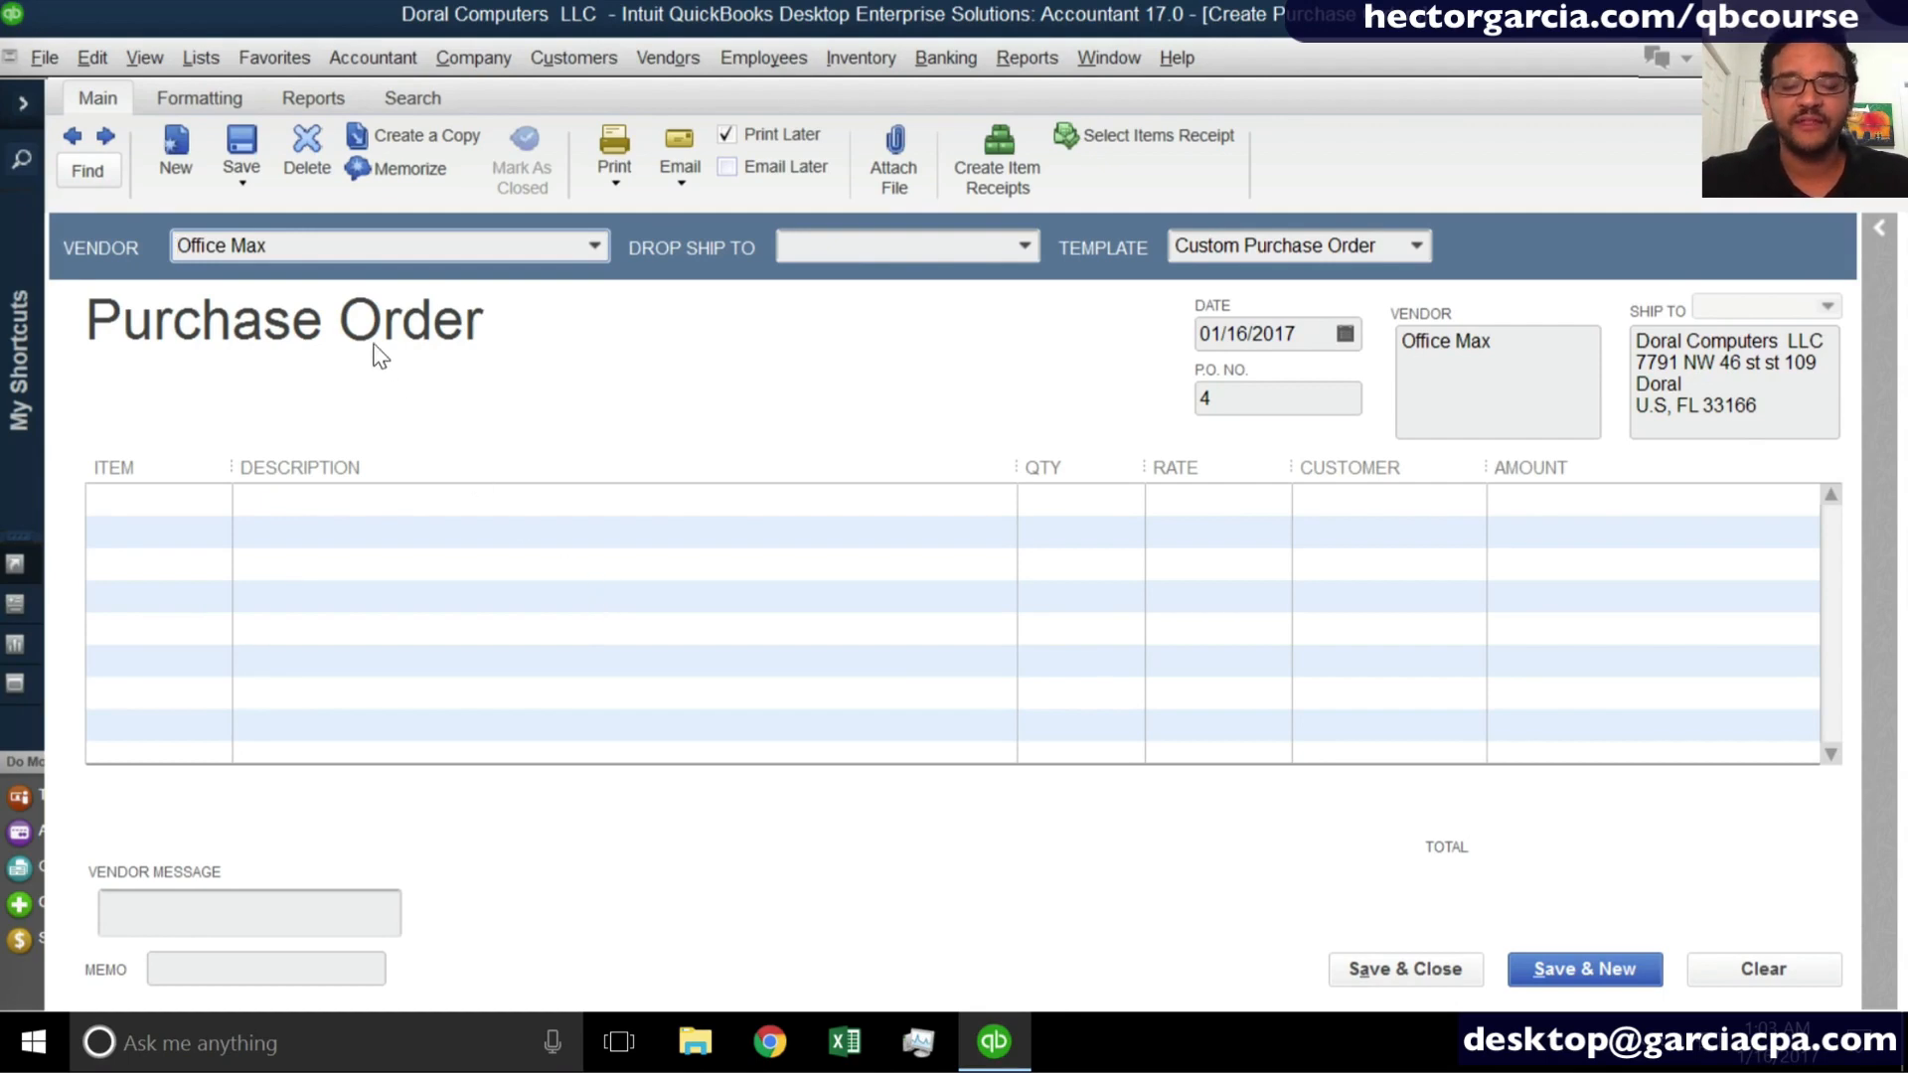
# - Set the purchase order to drop ship to the job 001 MATERNITY EXPANSION
pyautogui.click(1032, 248)
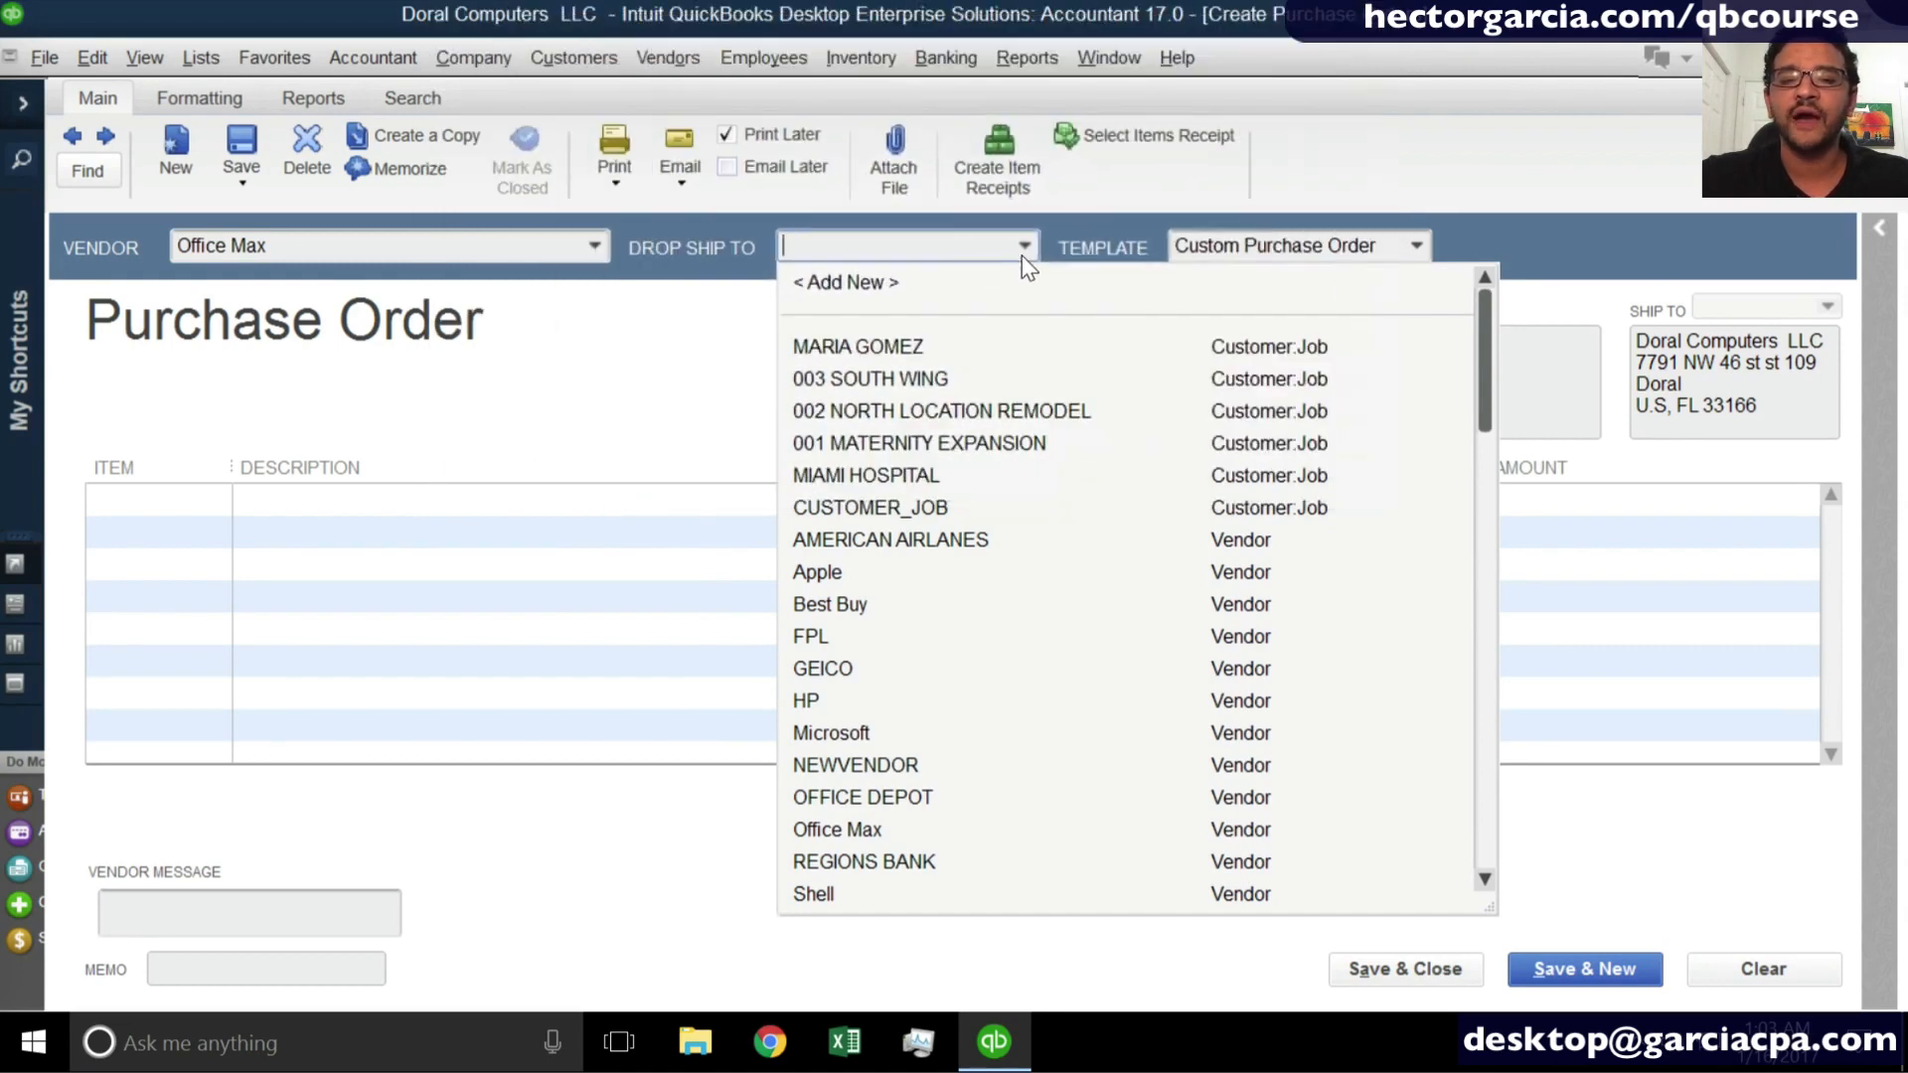
pyautogui.click(1021, 255)
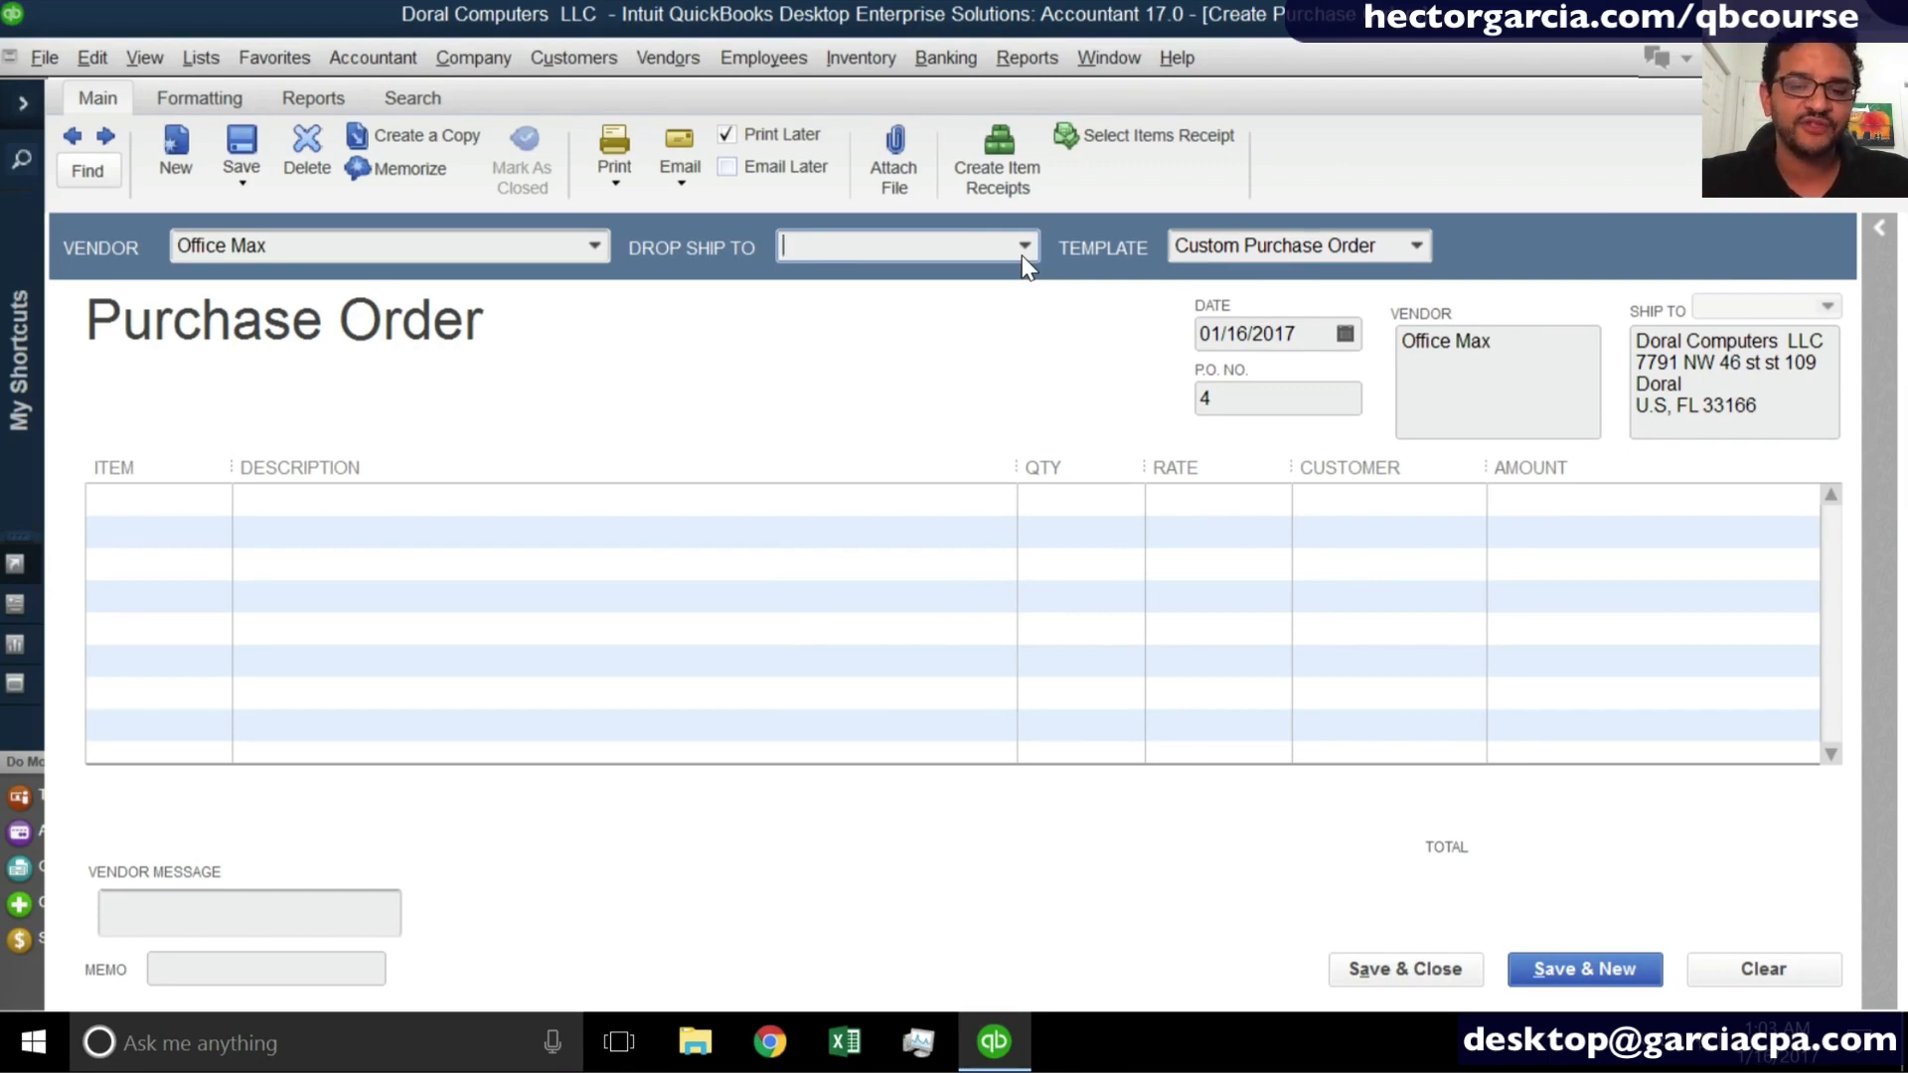
pyautogui.click(1022, 254)
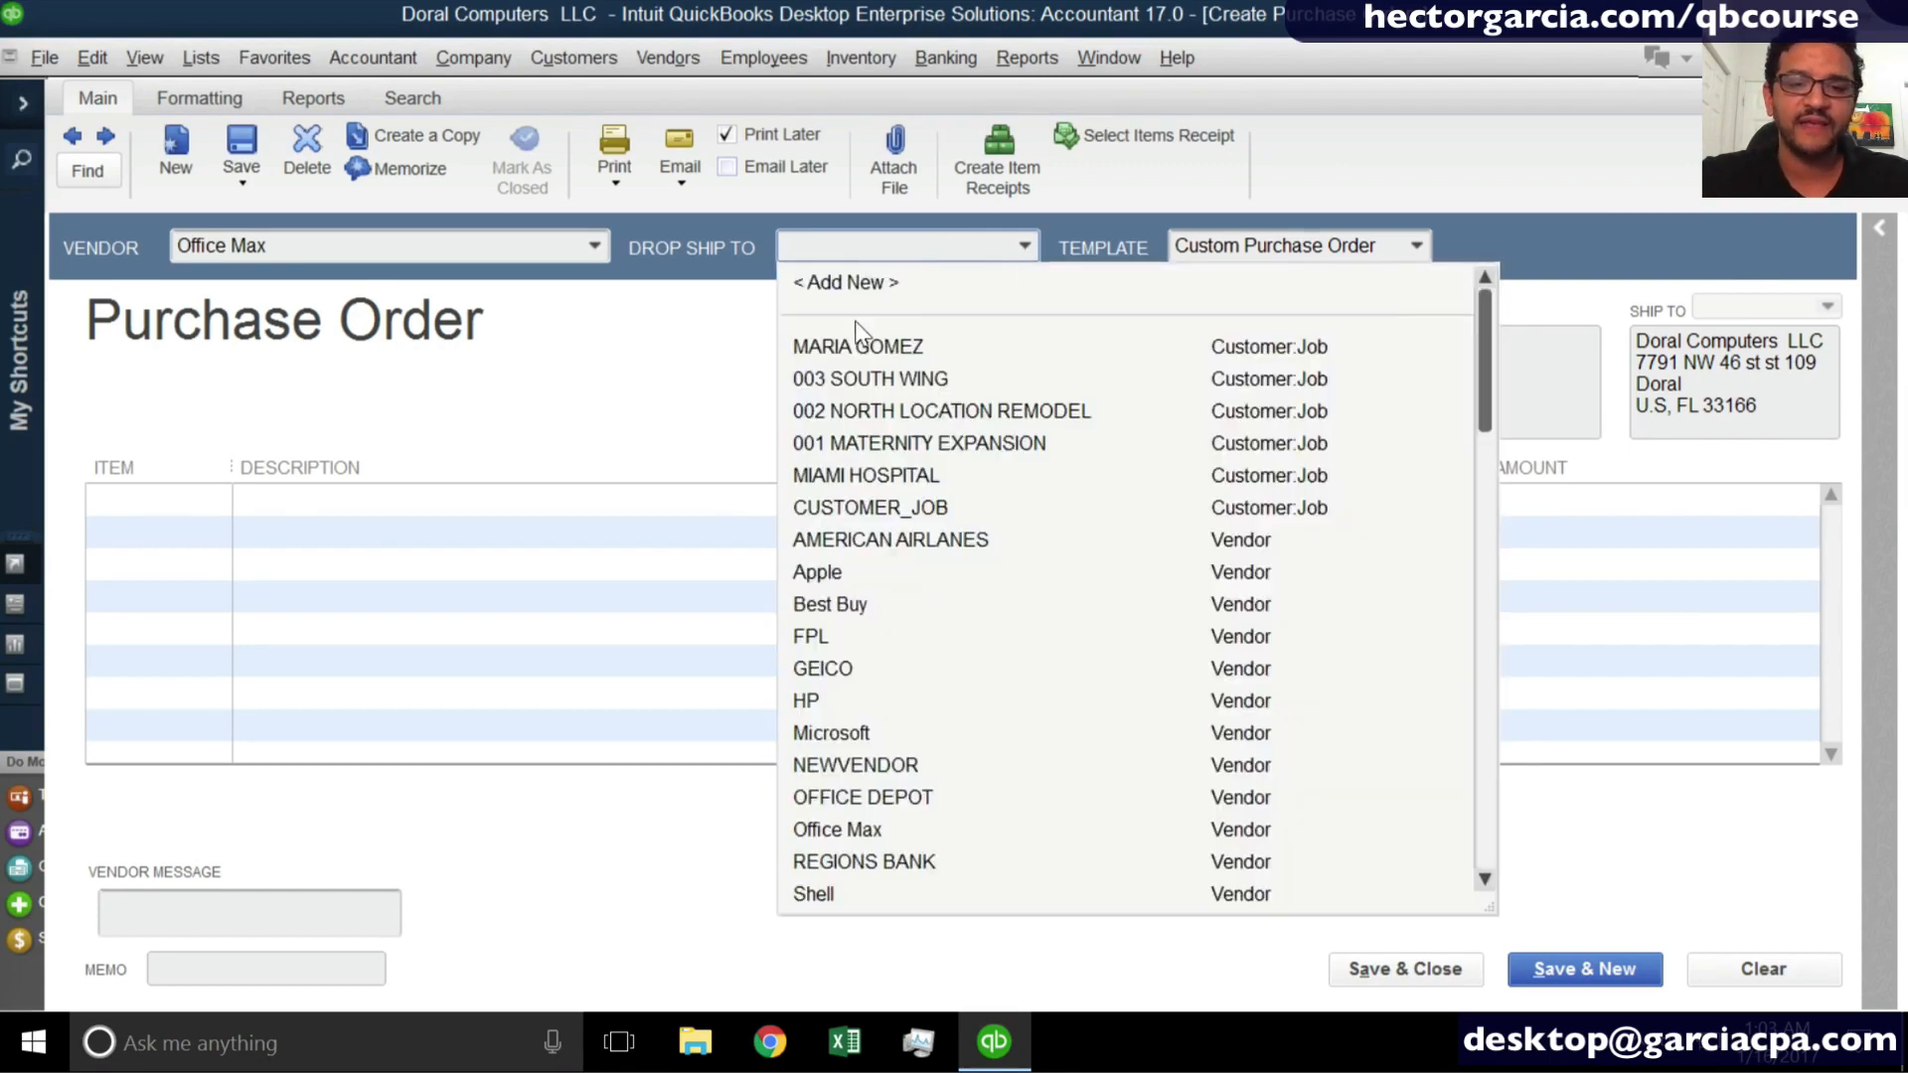
pyautogui.click(902, 437)
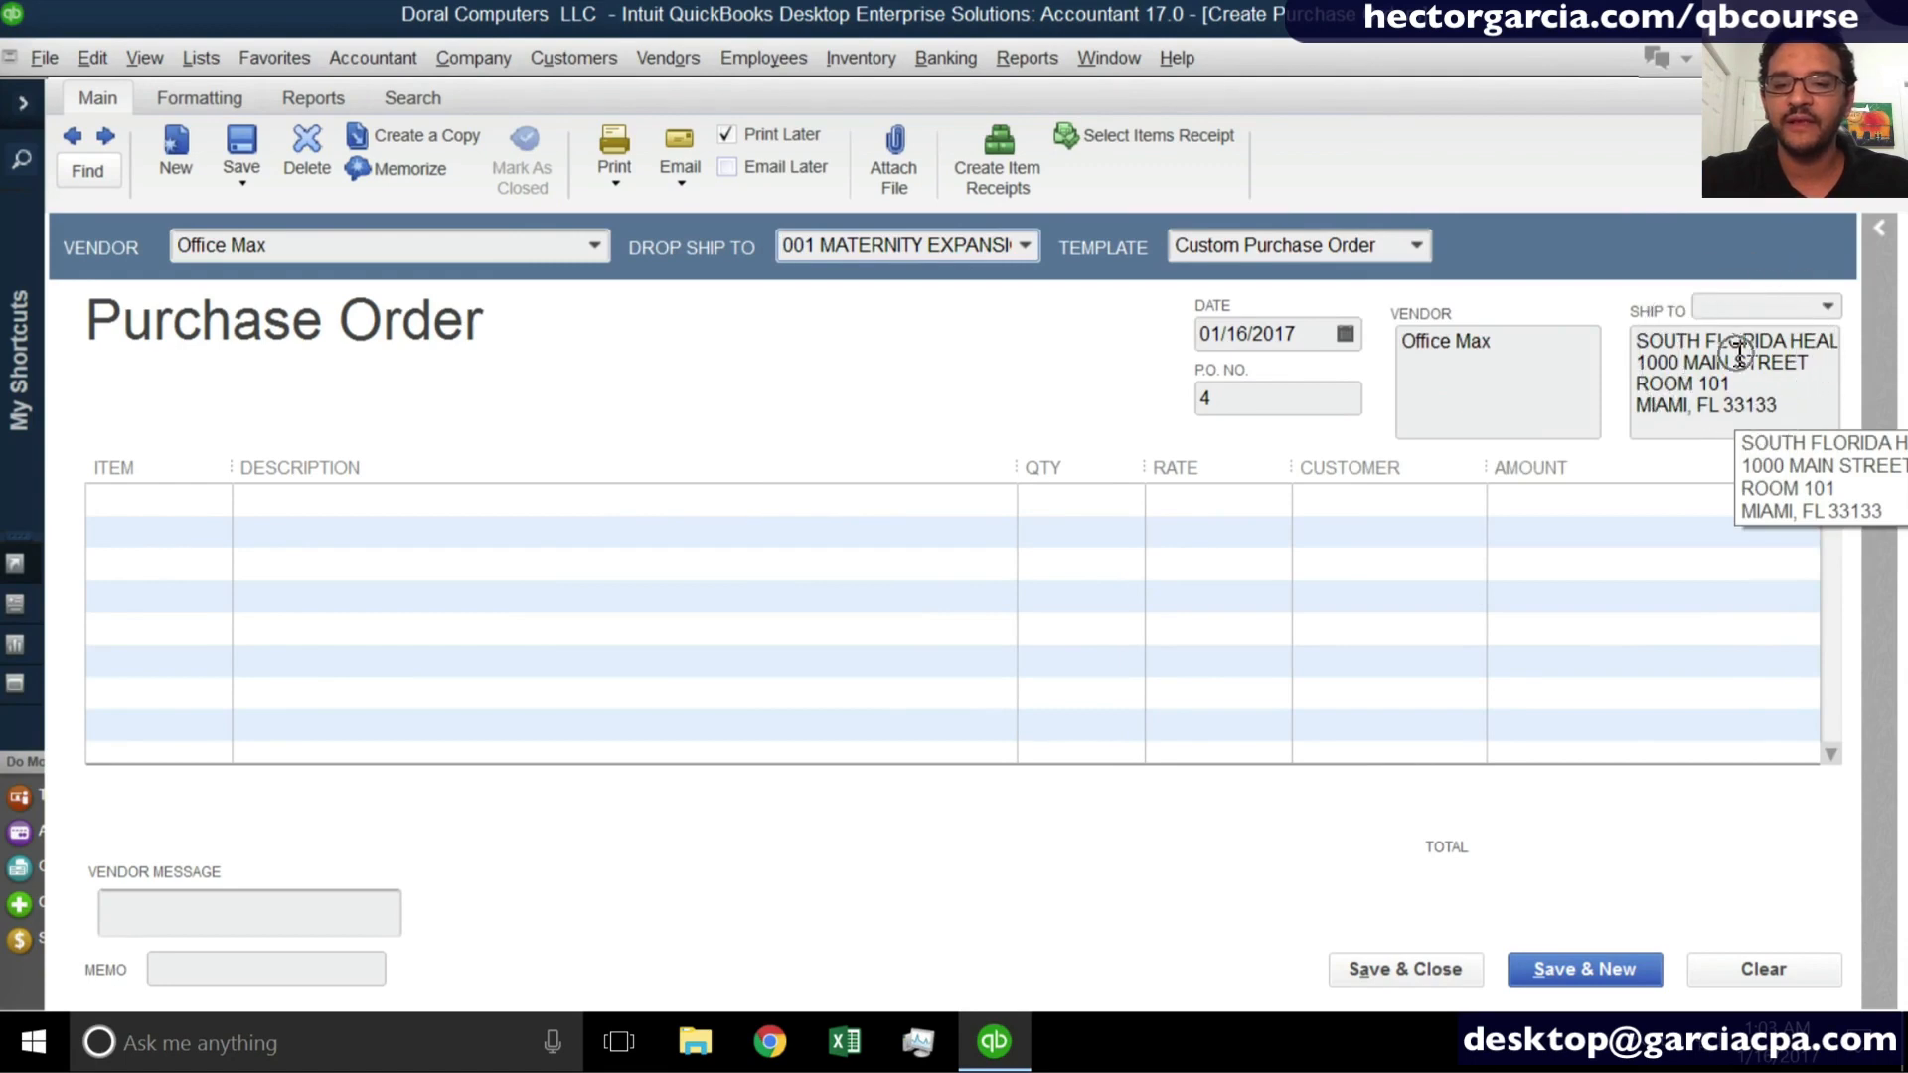
pyautogui.click(1839, 304)
pyautogui.click(1839, 304)
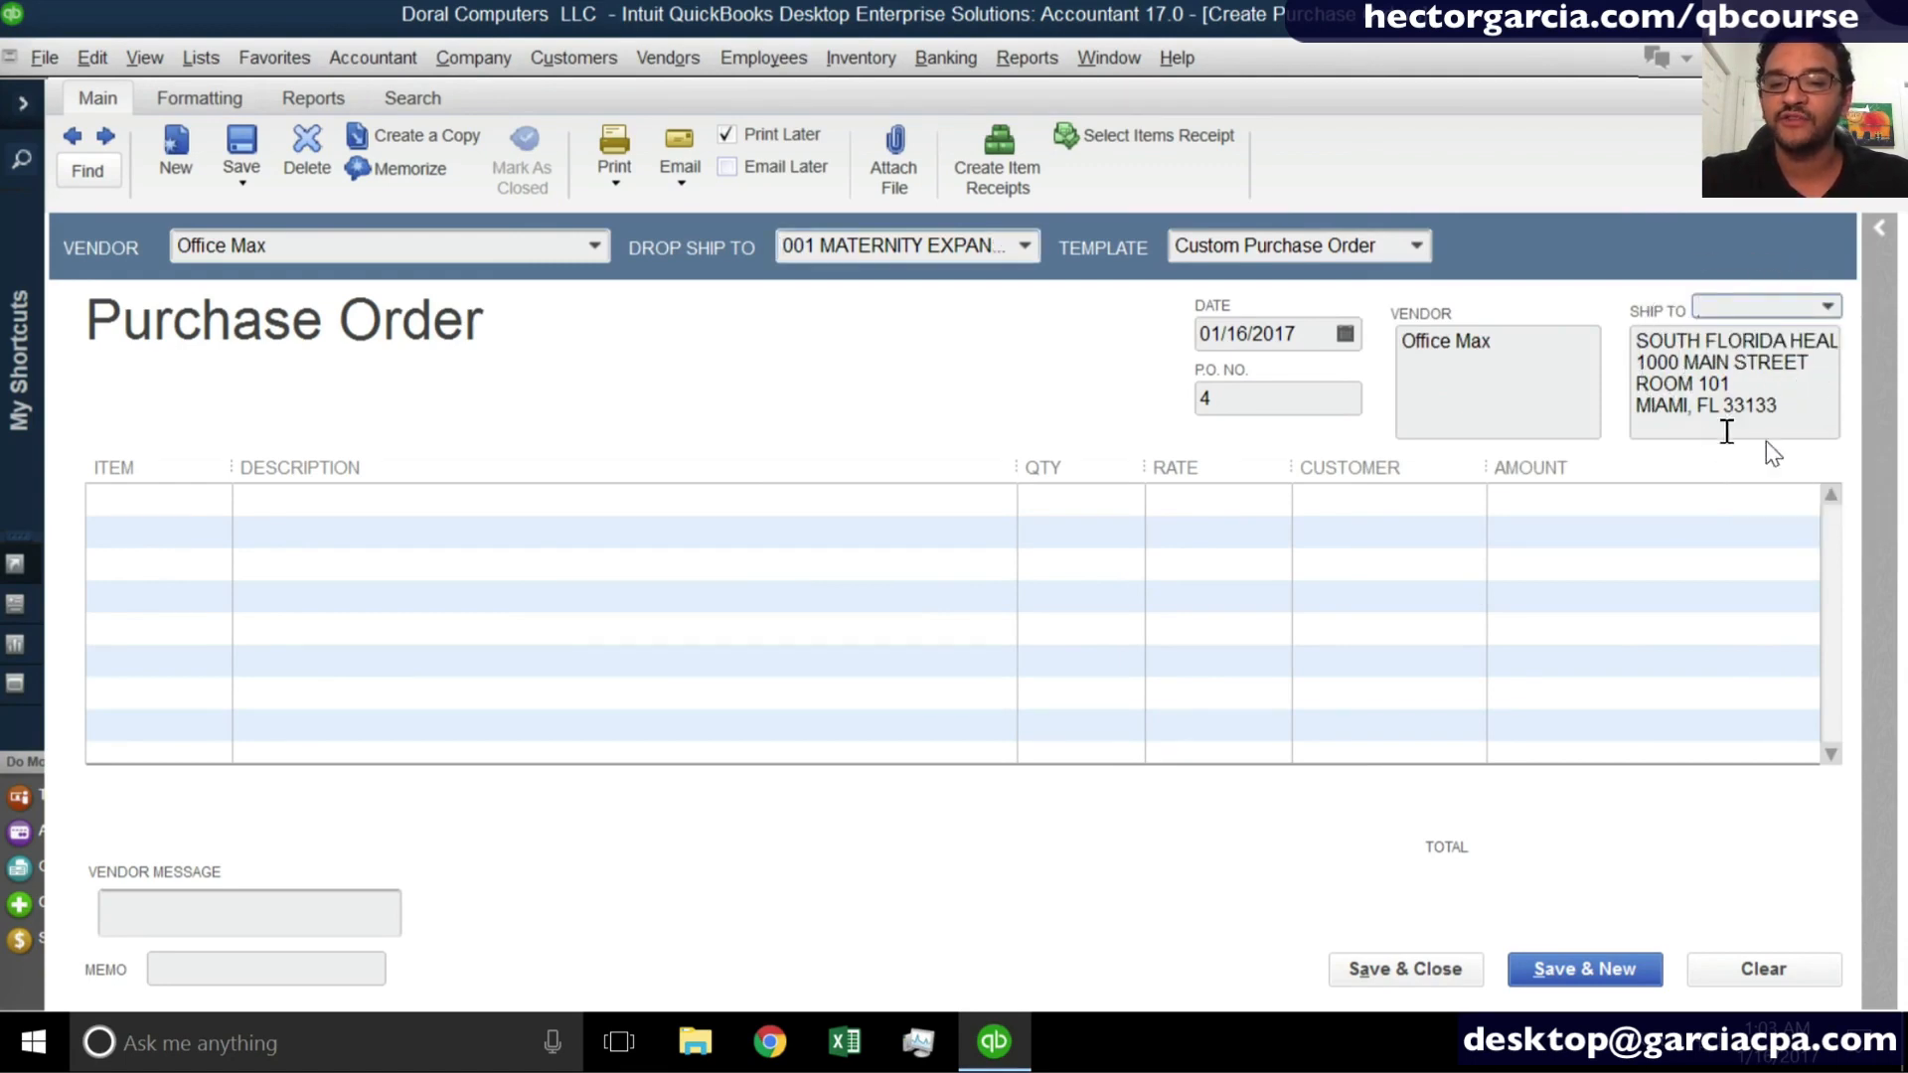
# - Clear the drop-ship job from the purchase order
pyautogui.click(1022, 245)
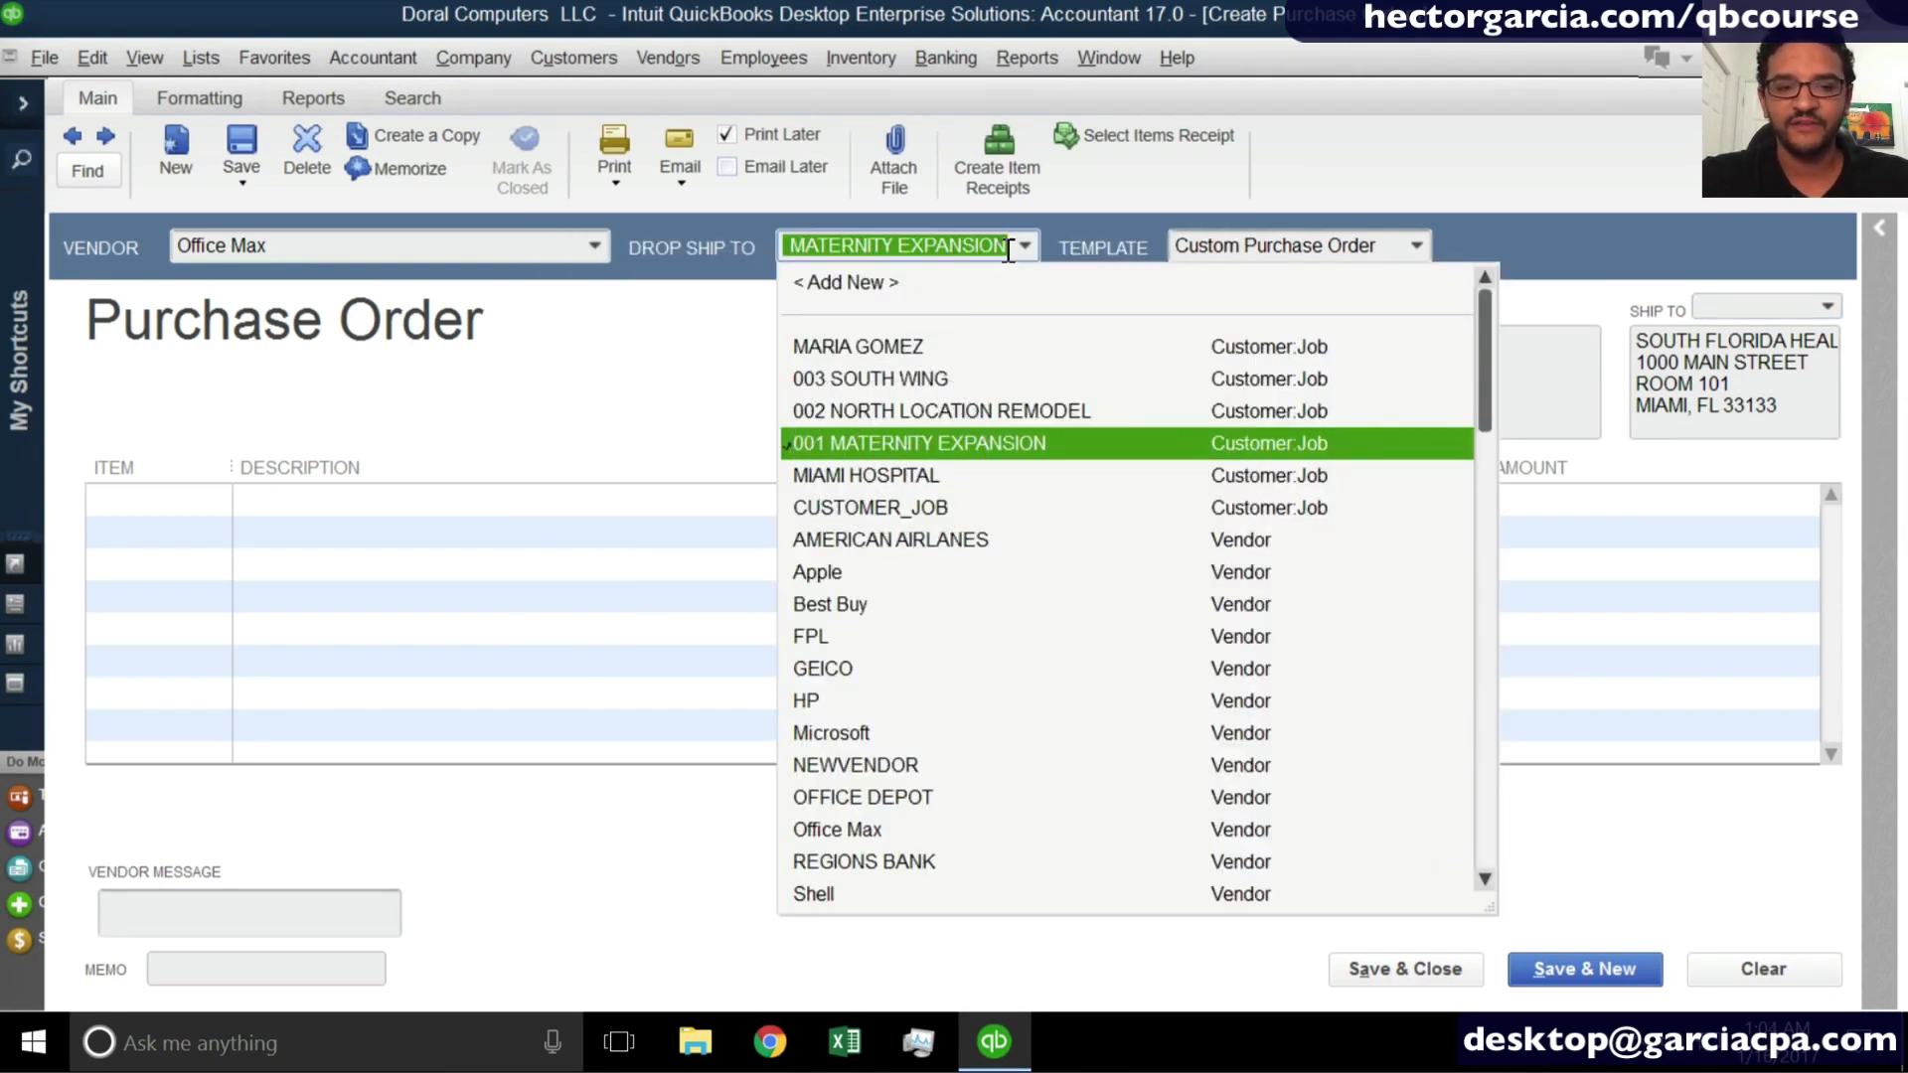
pyautogui.press('BackSpace')
pyautogui.press('Tab')
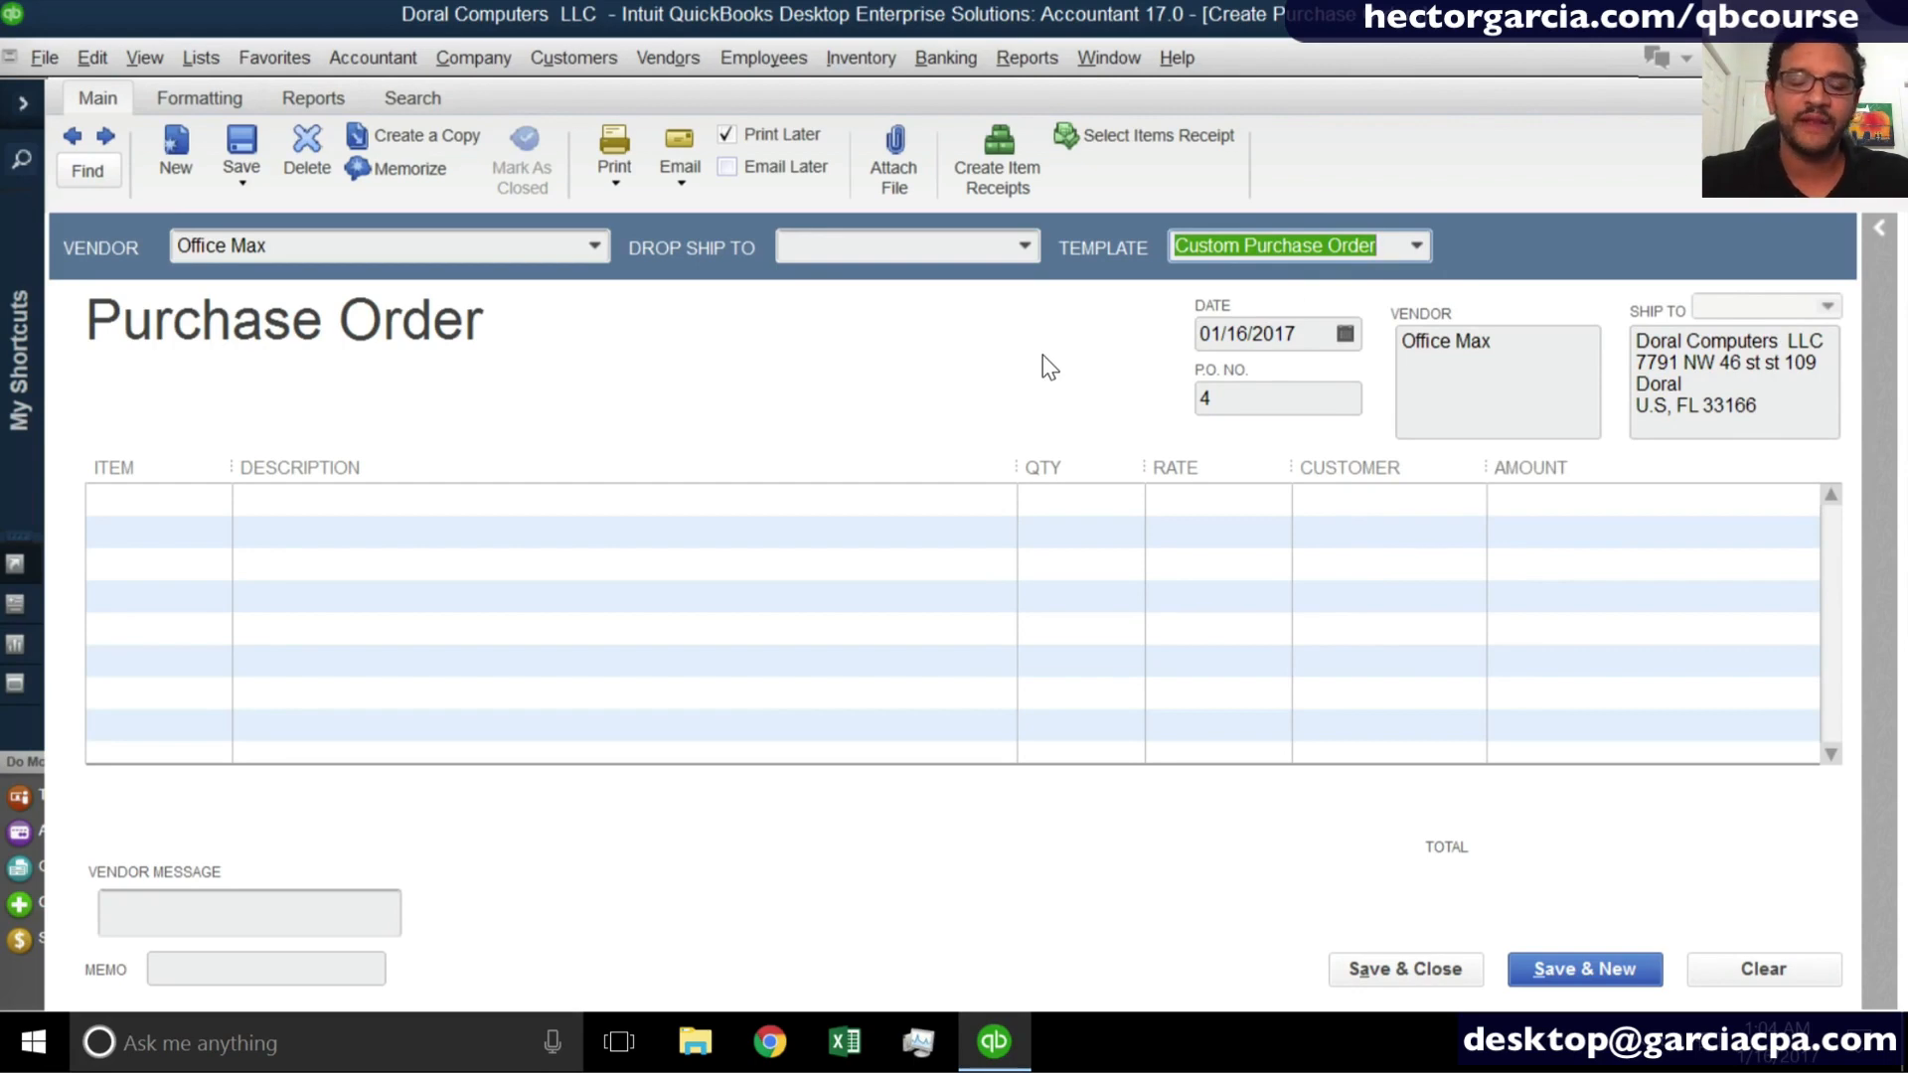
# - Enter SO 1234 as the purchase order's memo
pyautogui.press('Tab')
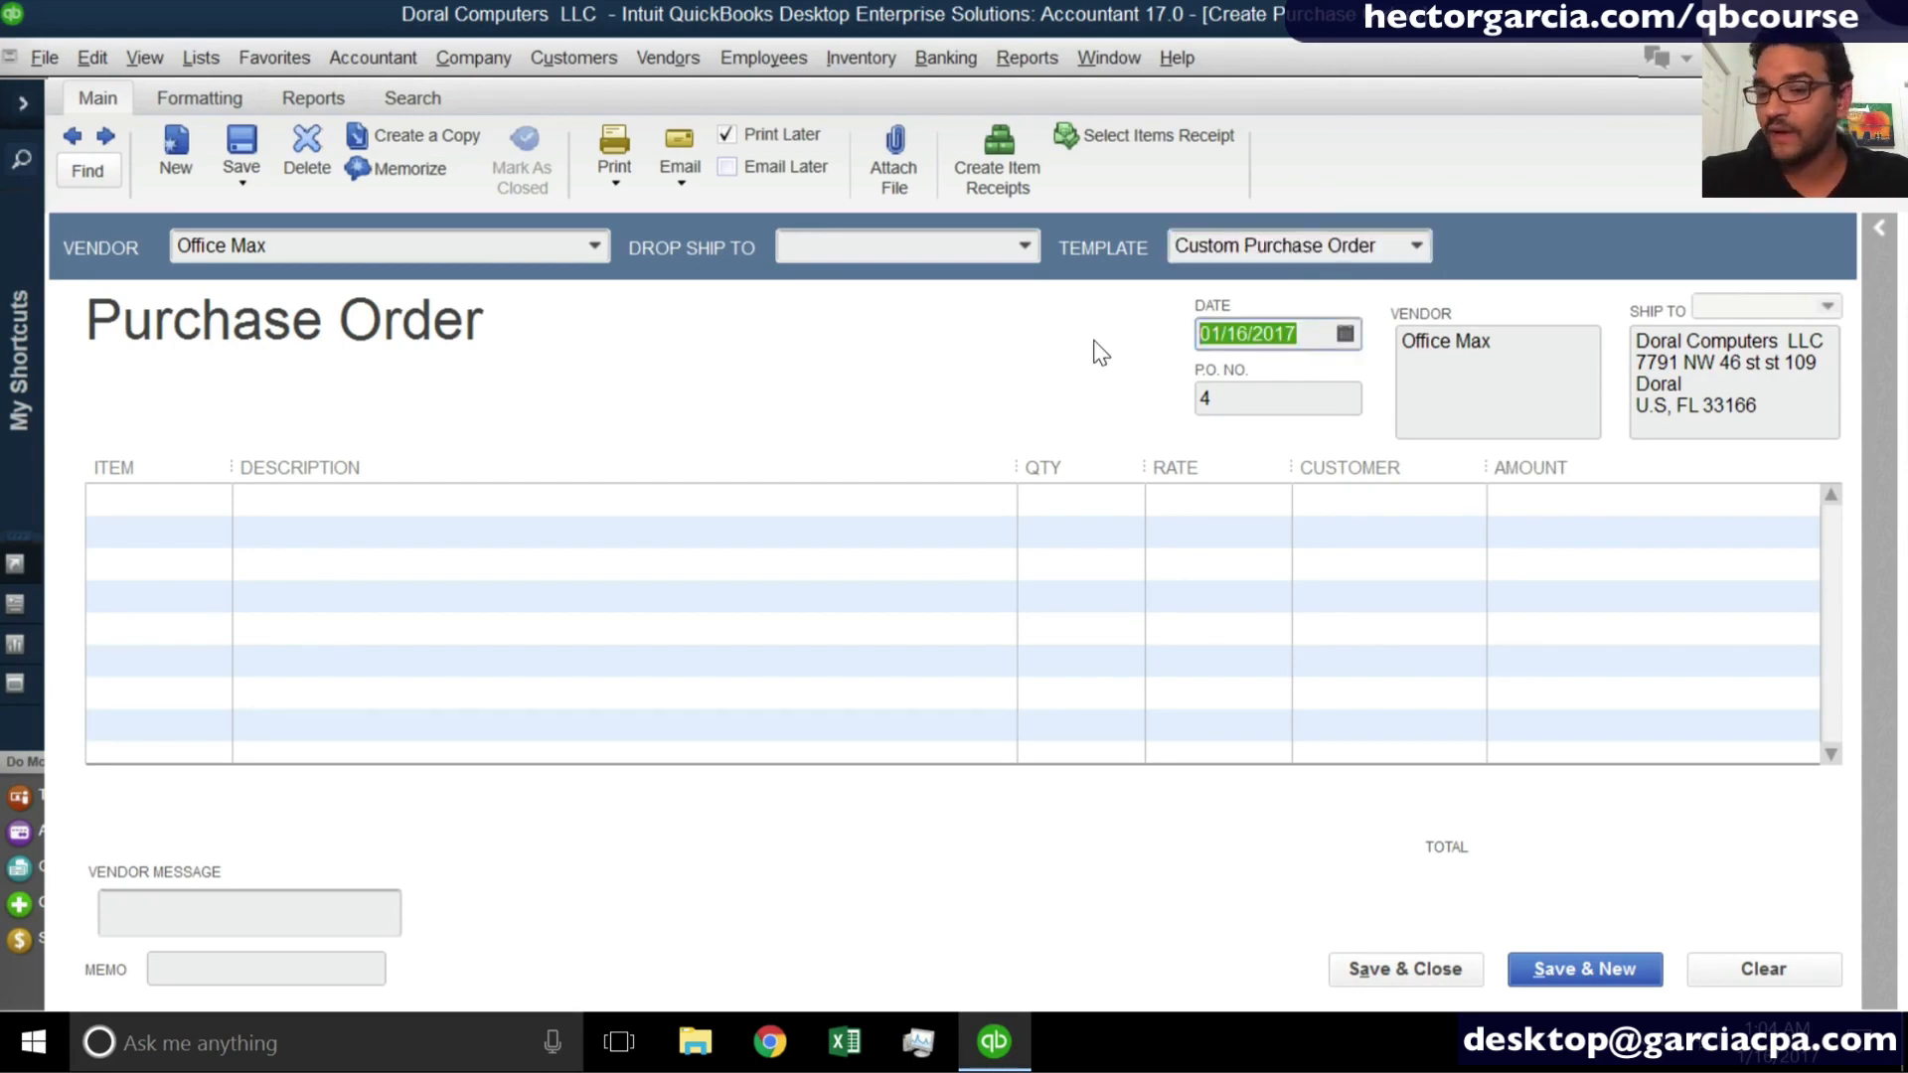
pyautogui.press('Tab')
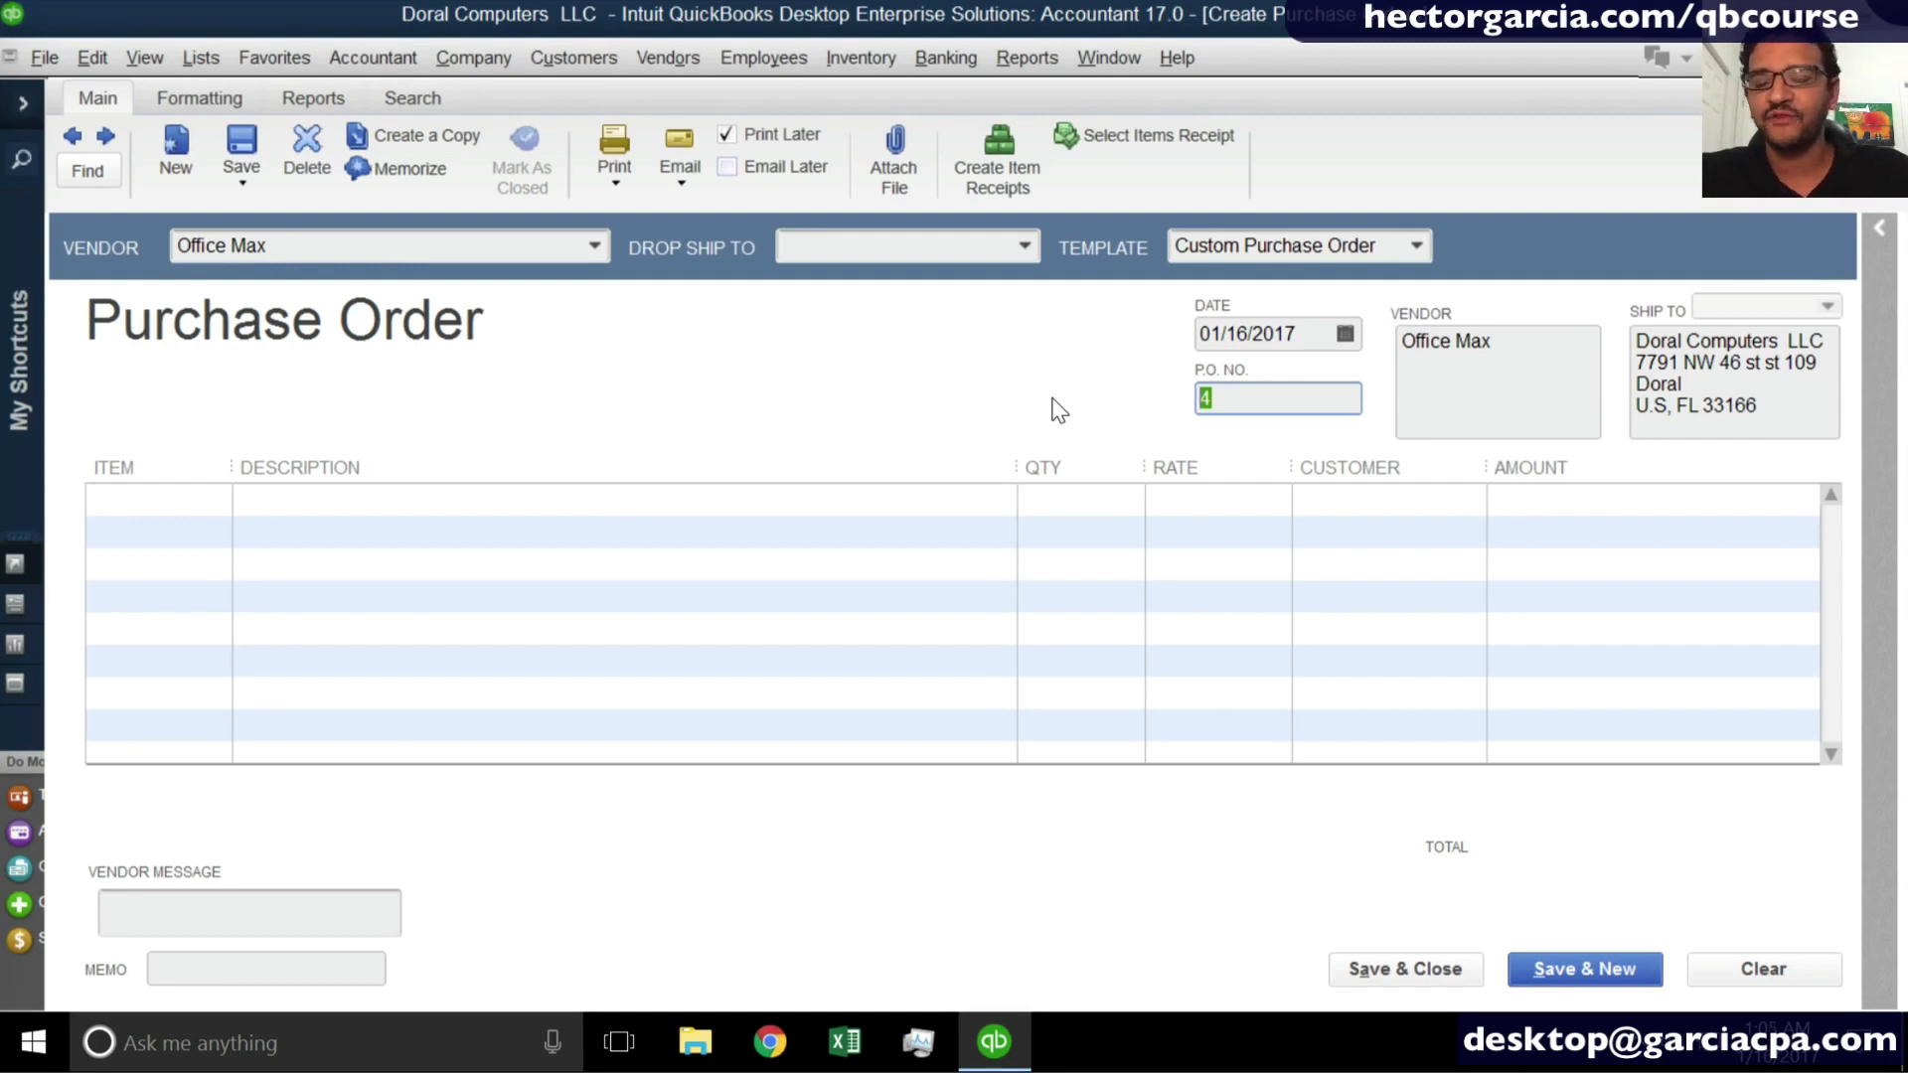
pyautogui.click(156, 969)
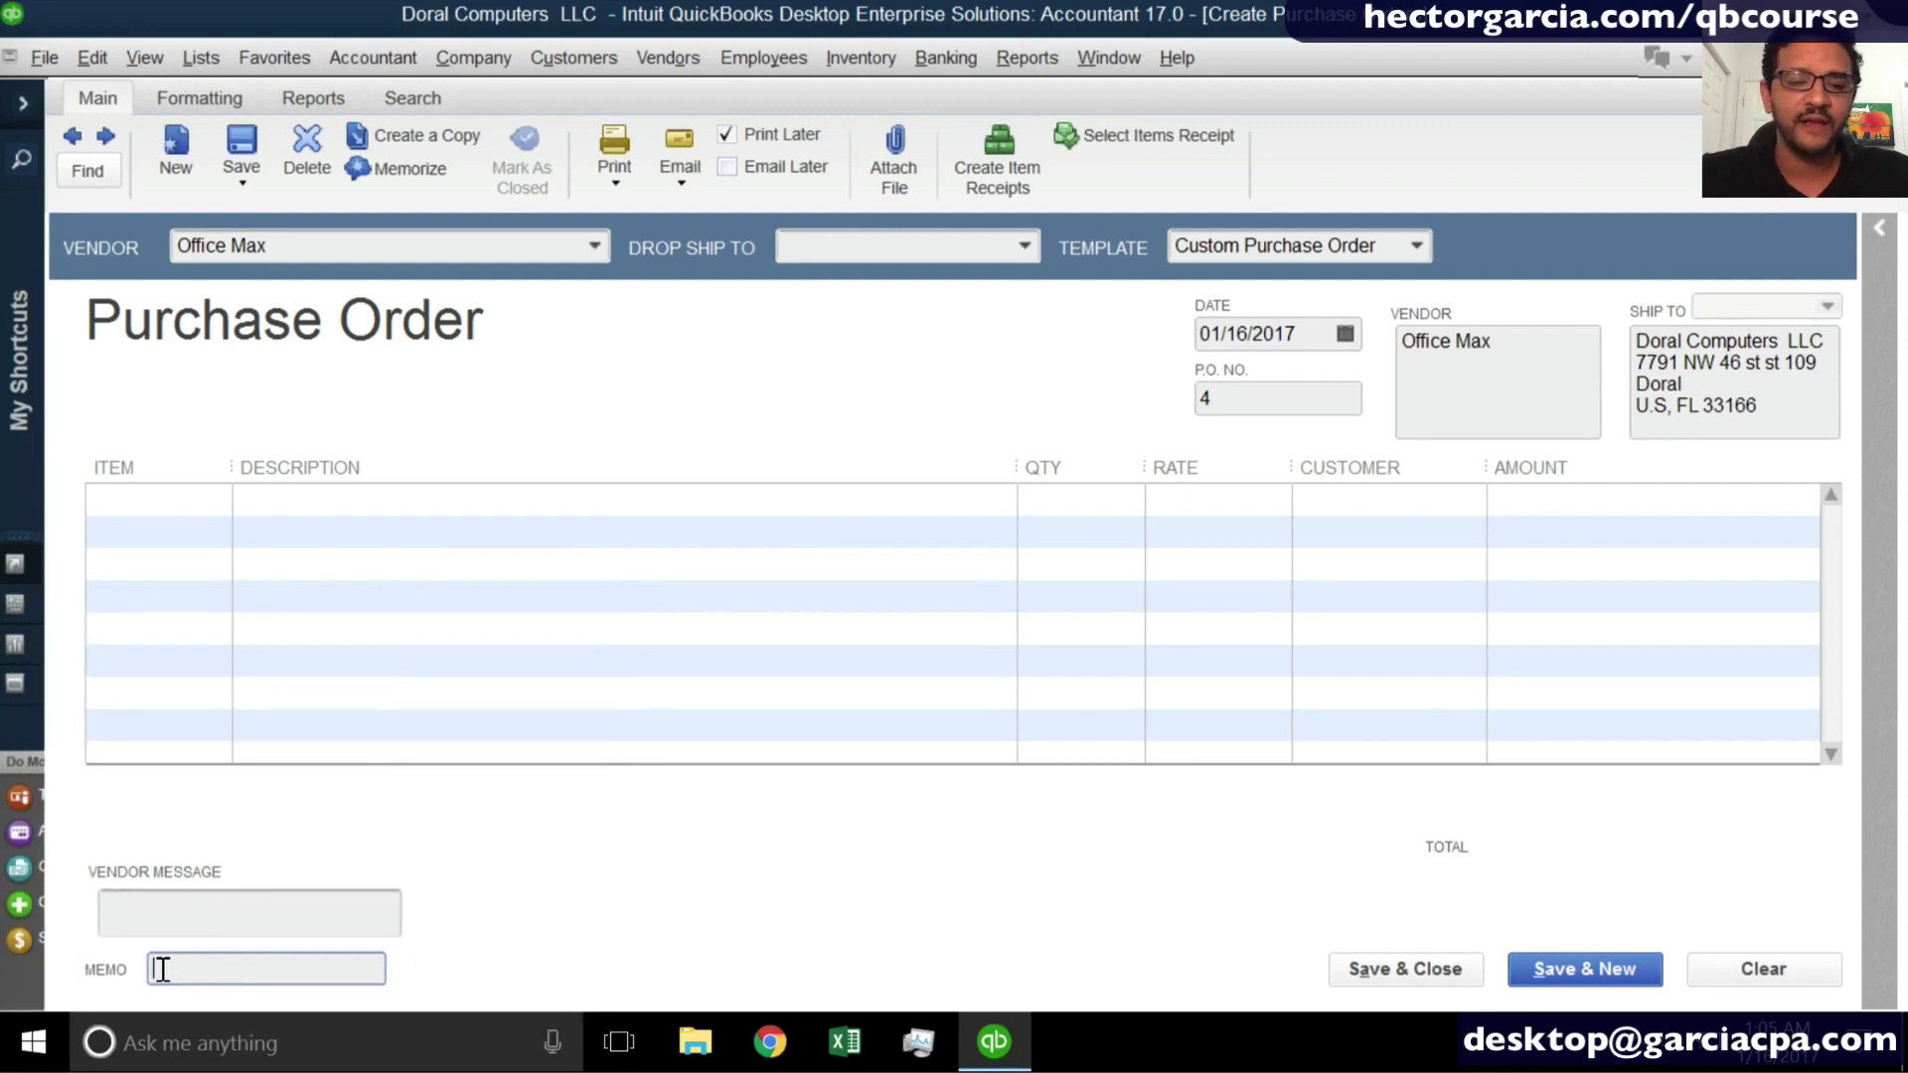
pyautogui.write('SO ')
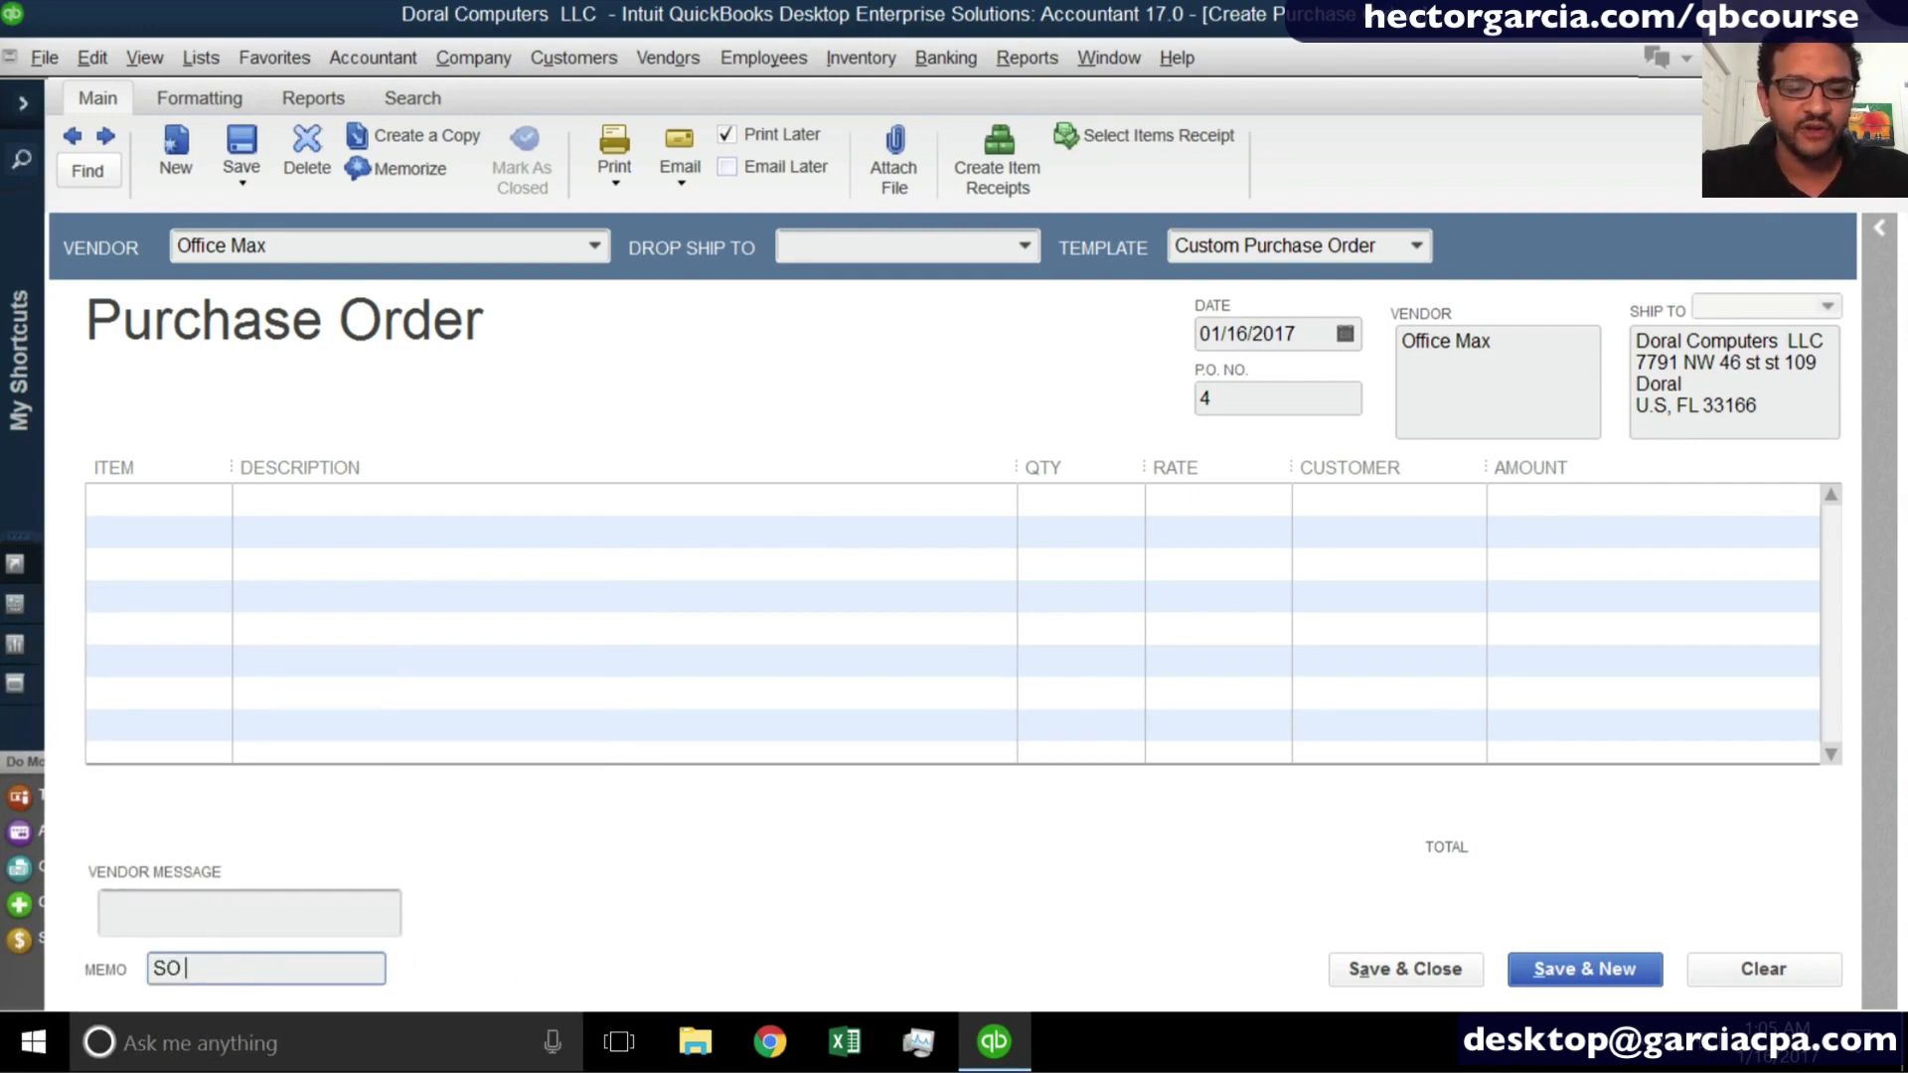
pyautogui.write('1234')
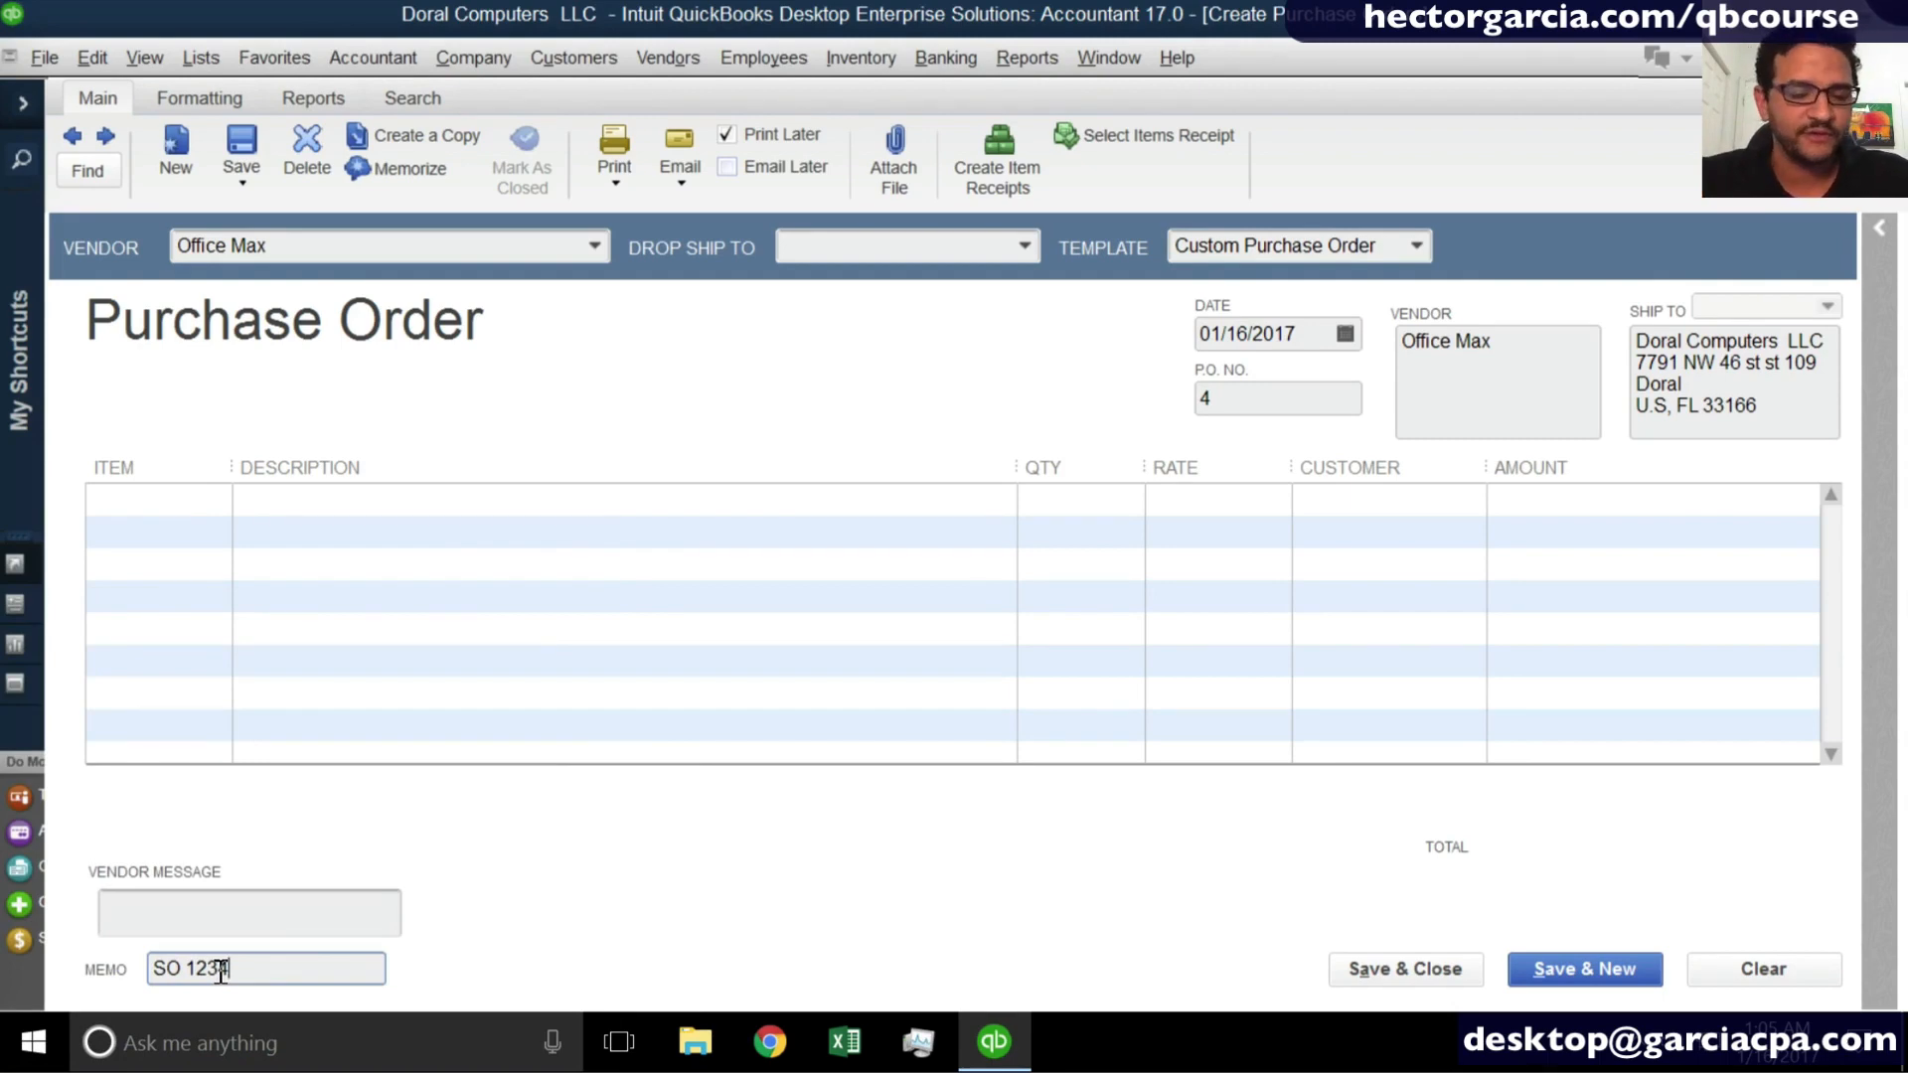
# - Clear the purchase order's memo
pyautogui.moveTo(223, 971); pyautogui.dragTo(144, 968)
pyautogui.press('BackSpace')
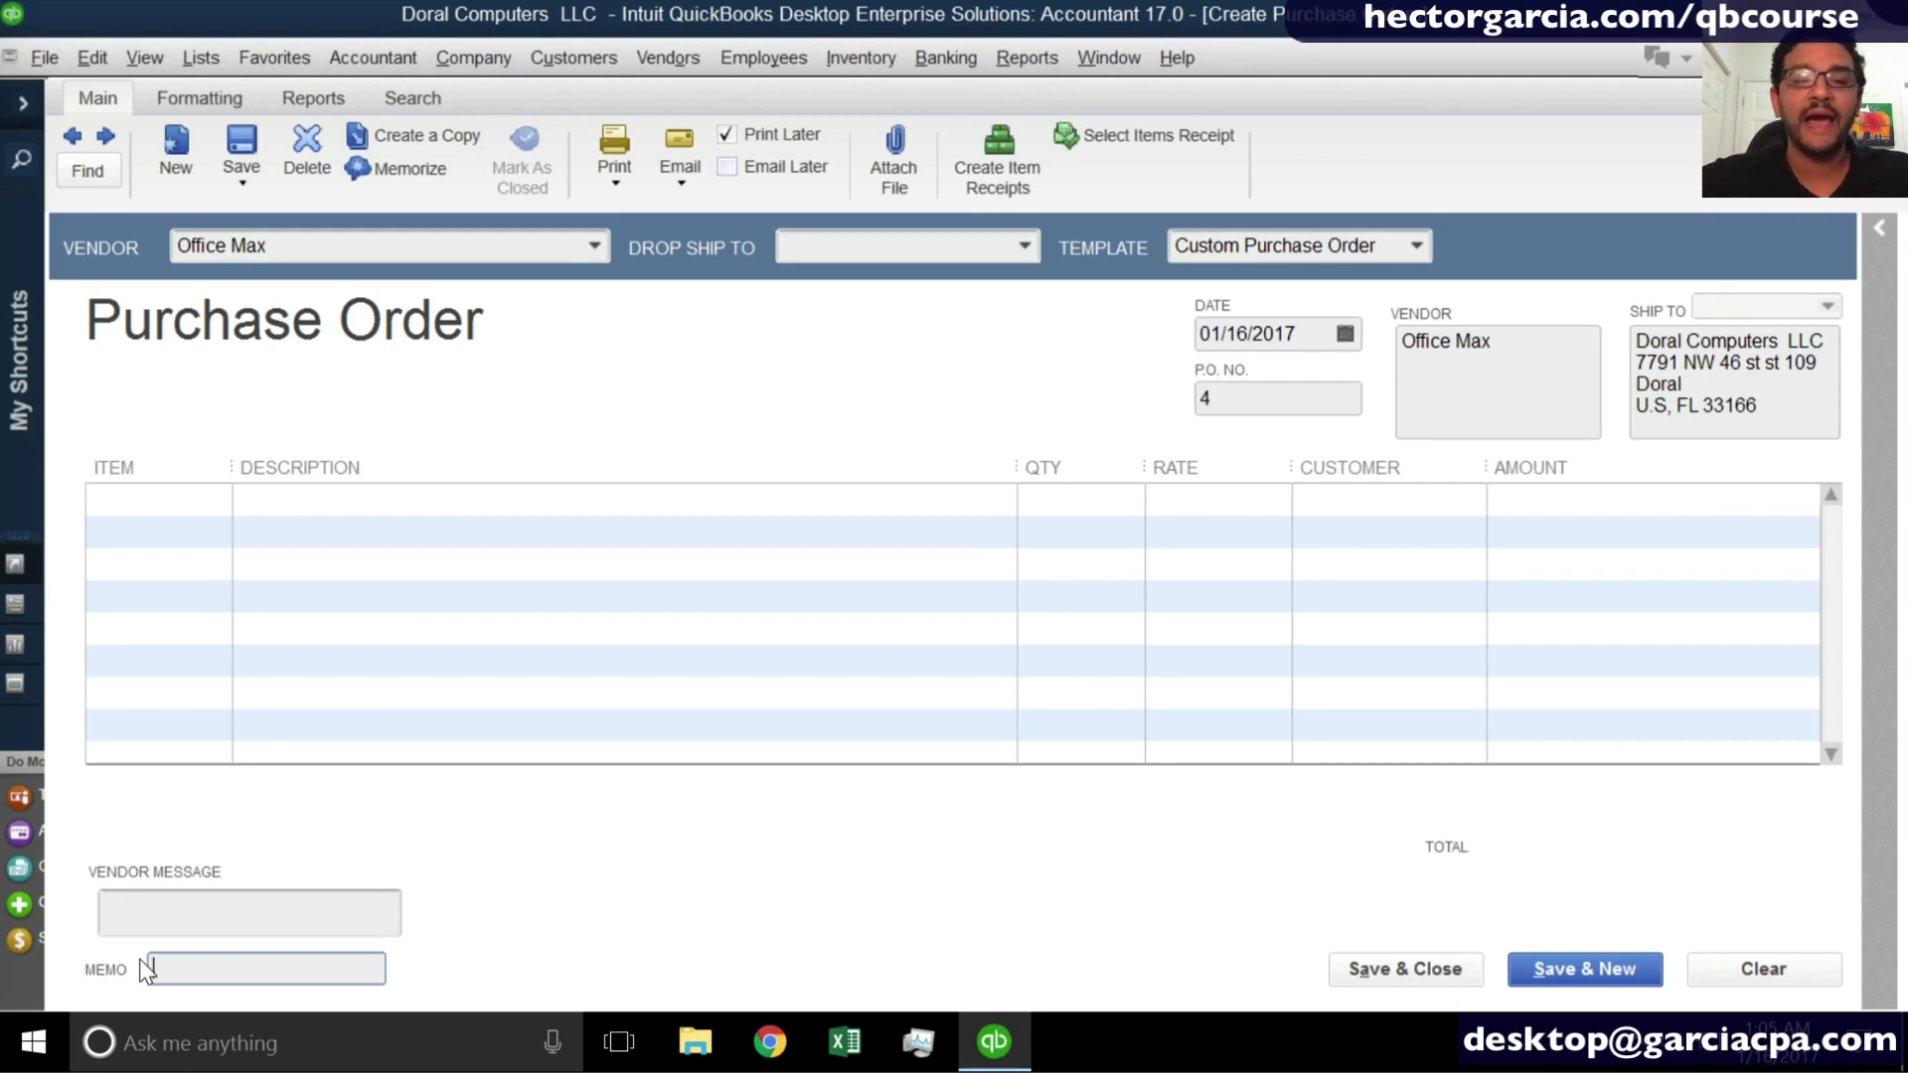
# - Add the item Laptop Dell X 300 on the purchase order's first line and widen the Item column to show its full name
pyautogui.click(224, 504)
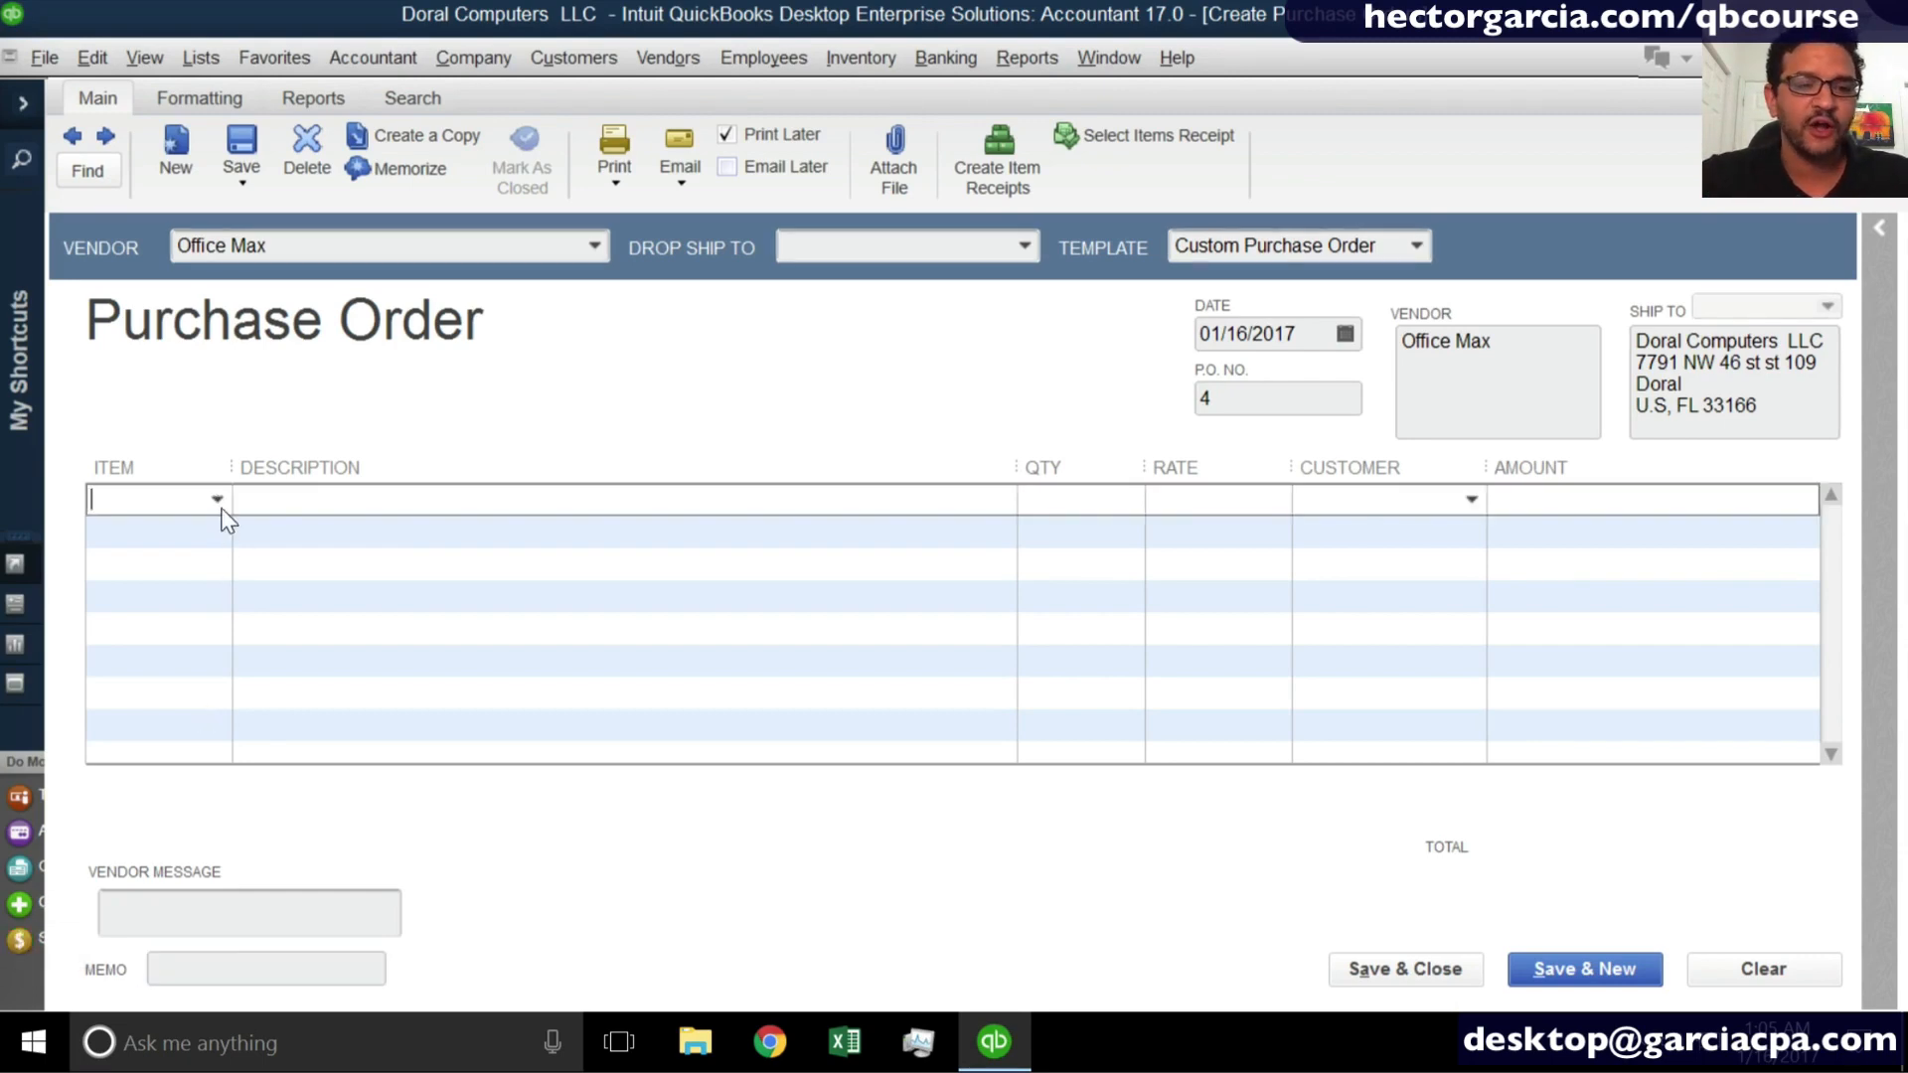
pyautogui.click(219, 503)
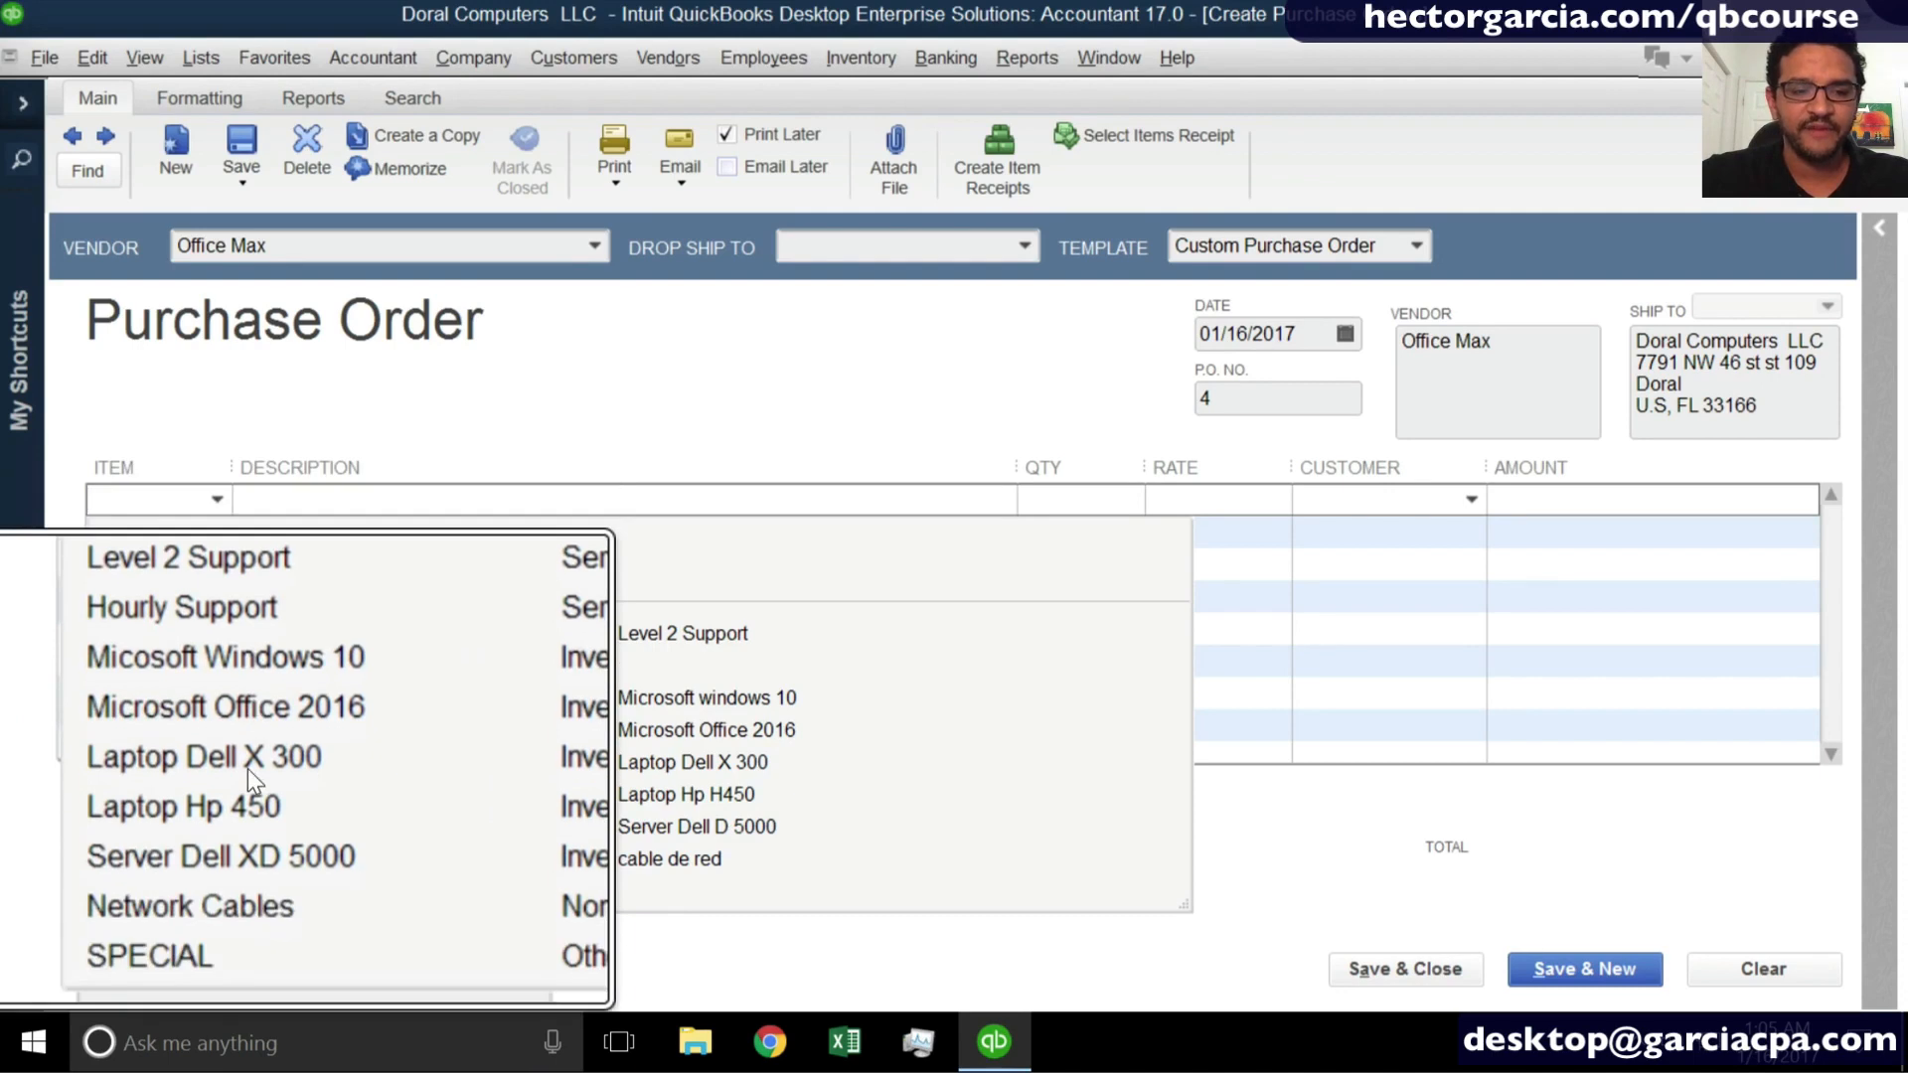
pyautogui.click(174, 725)
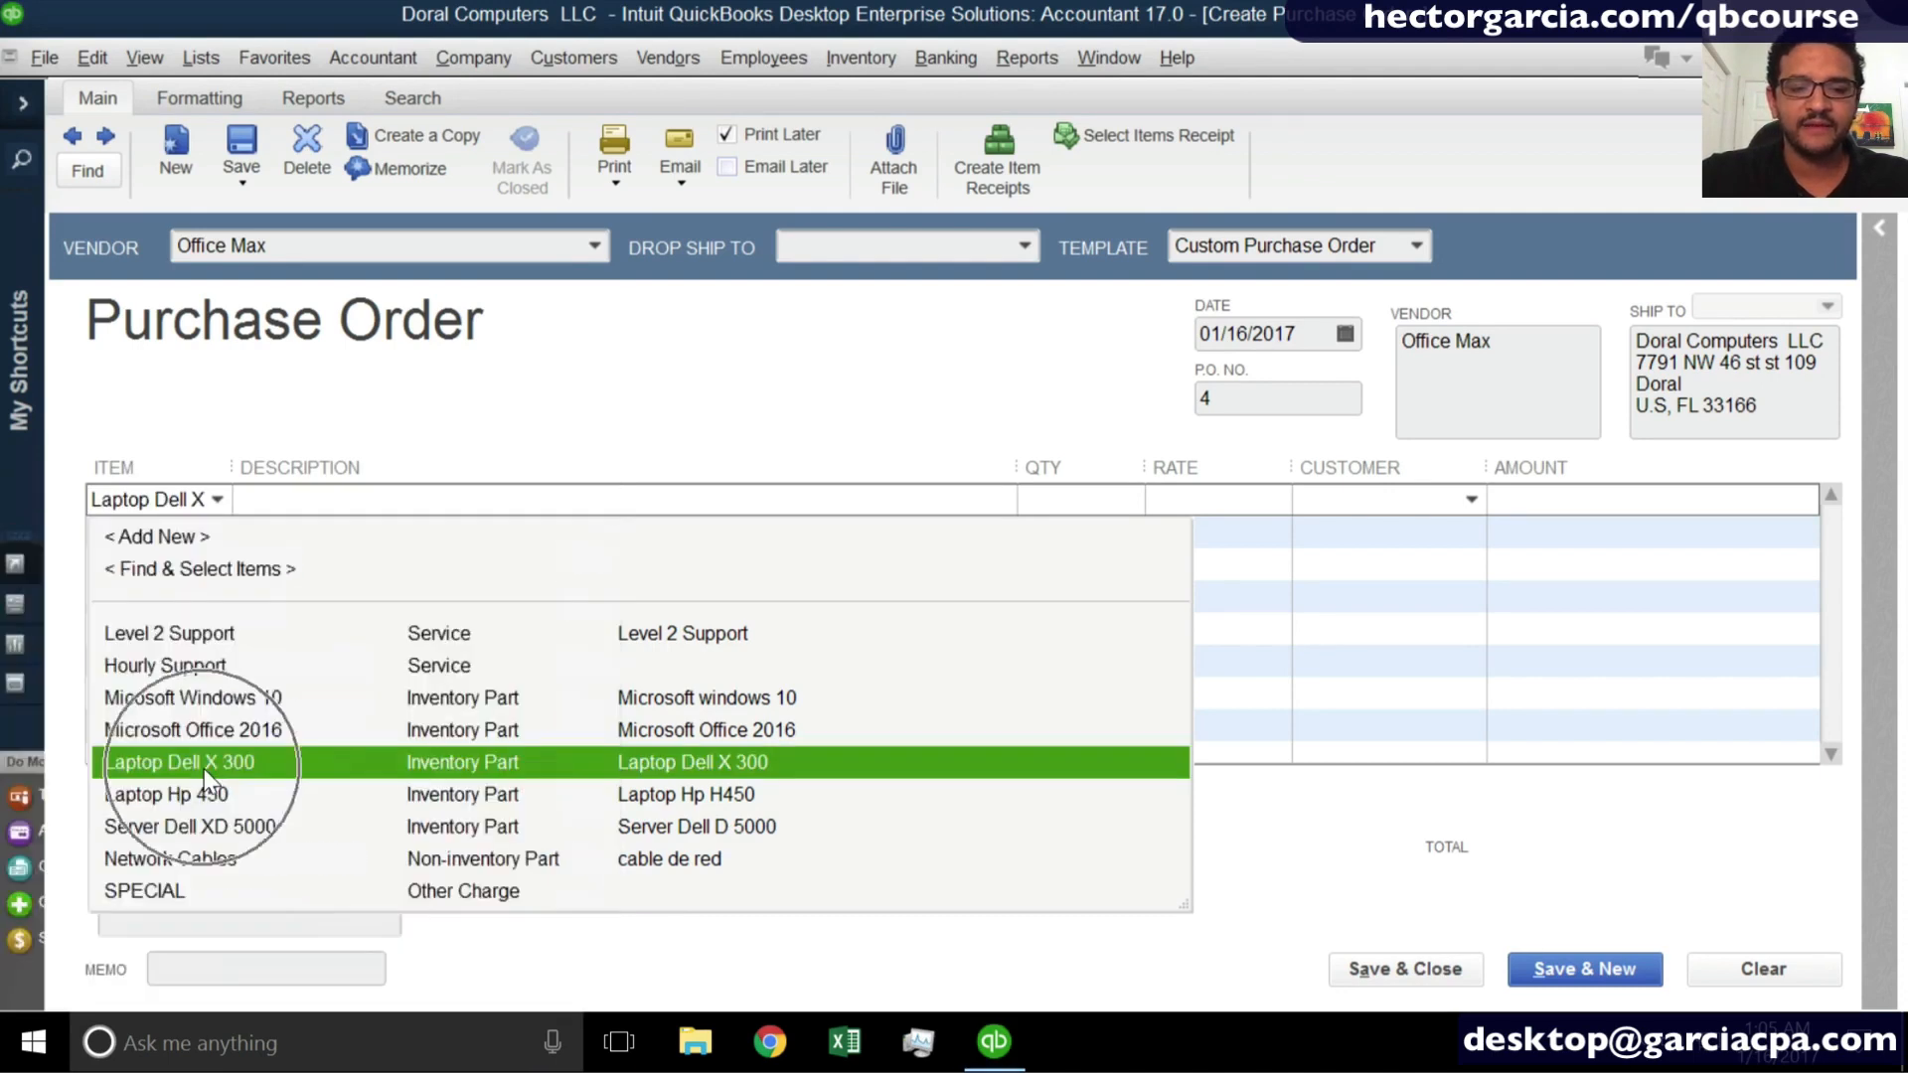
pyautogui.moveTo(233, 465); pyautogui.dragTo(414, 460)
pyautogui.click(594, 499)
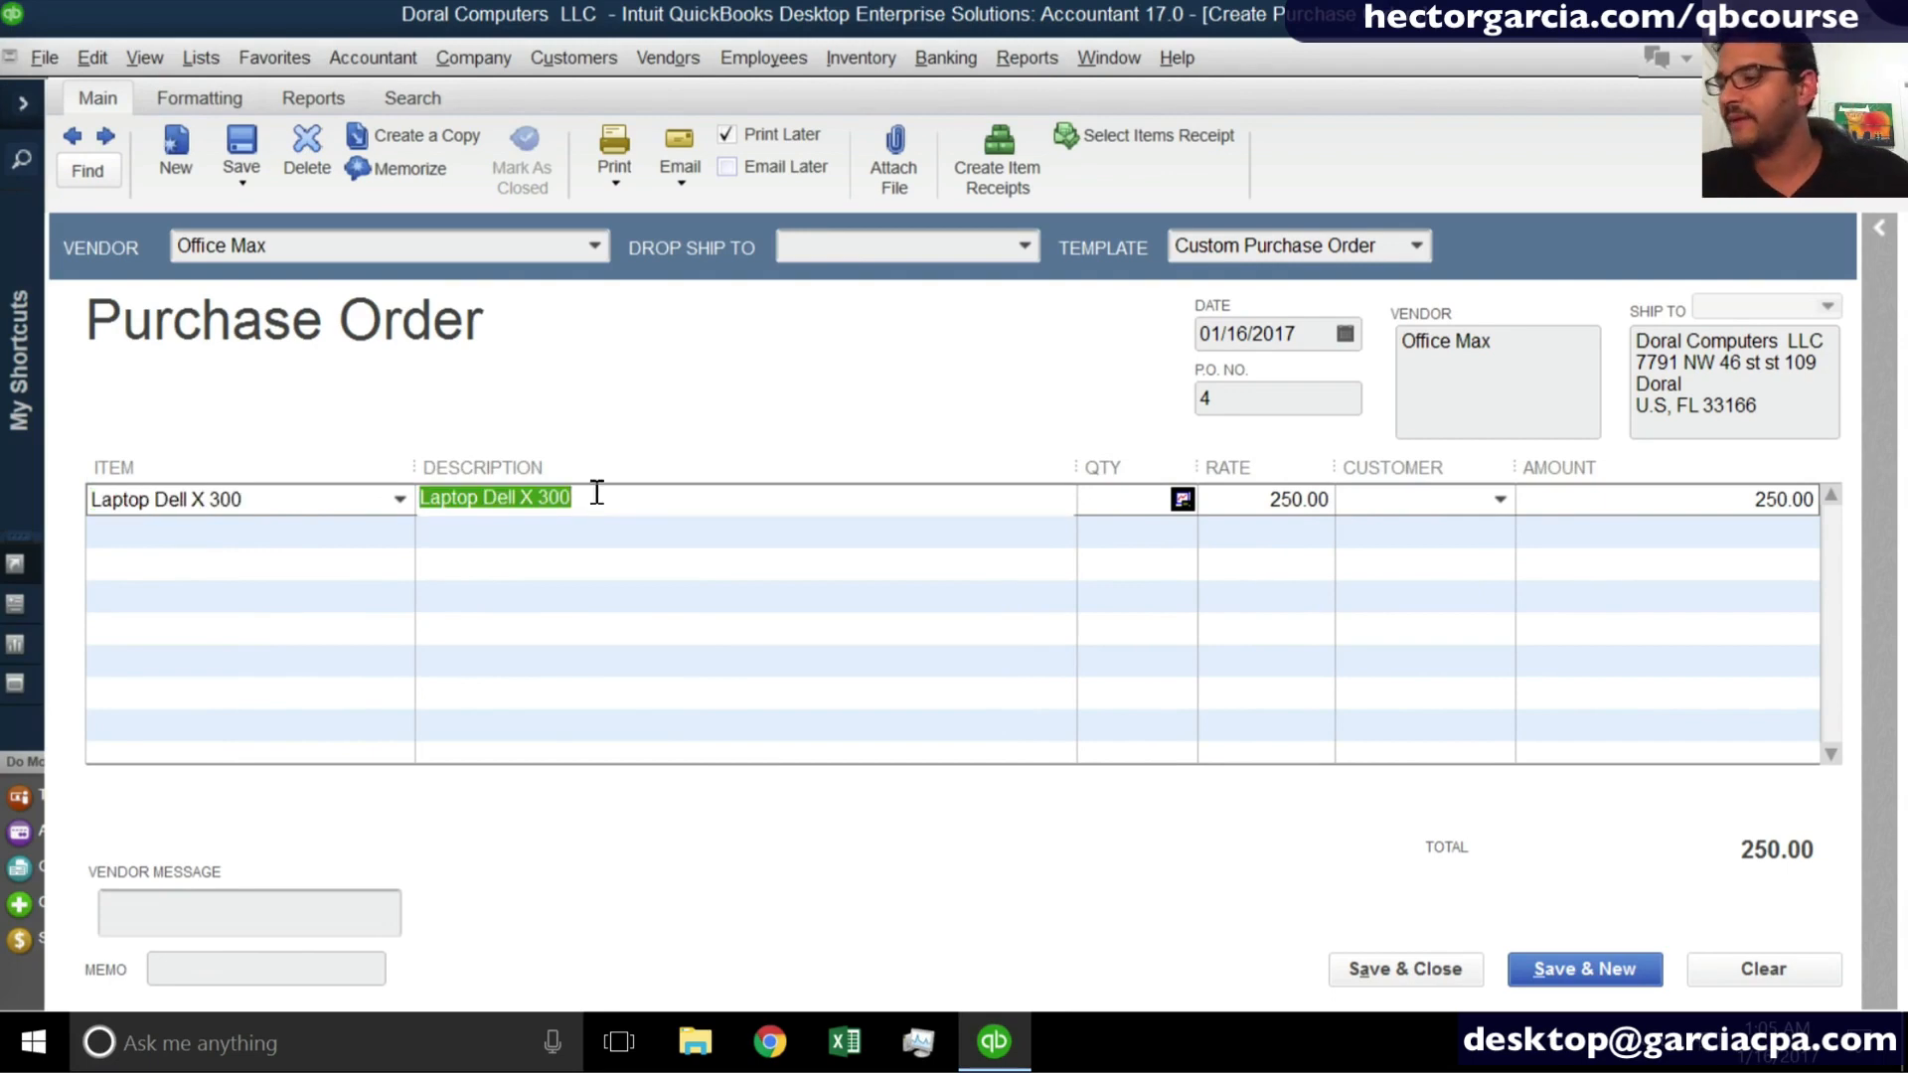
# - Set the quantity of the Laptop Dell X 300 line to 100
pyautogui.click(1120, 494)
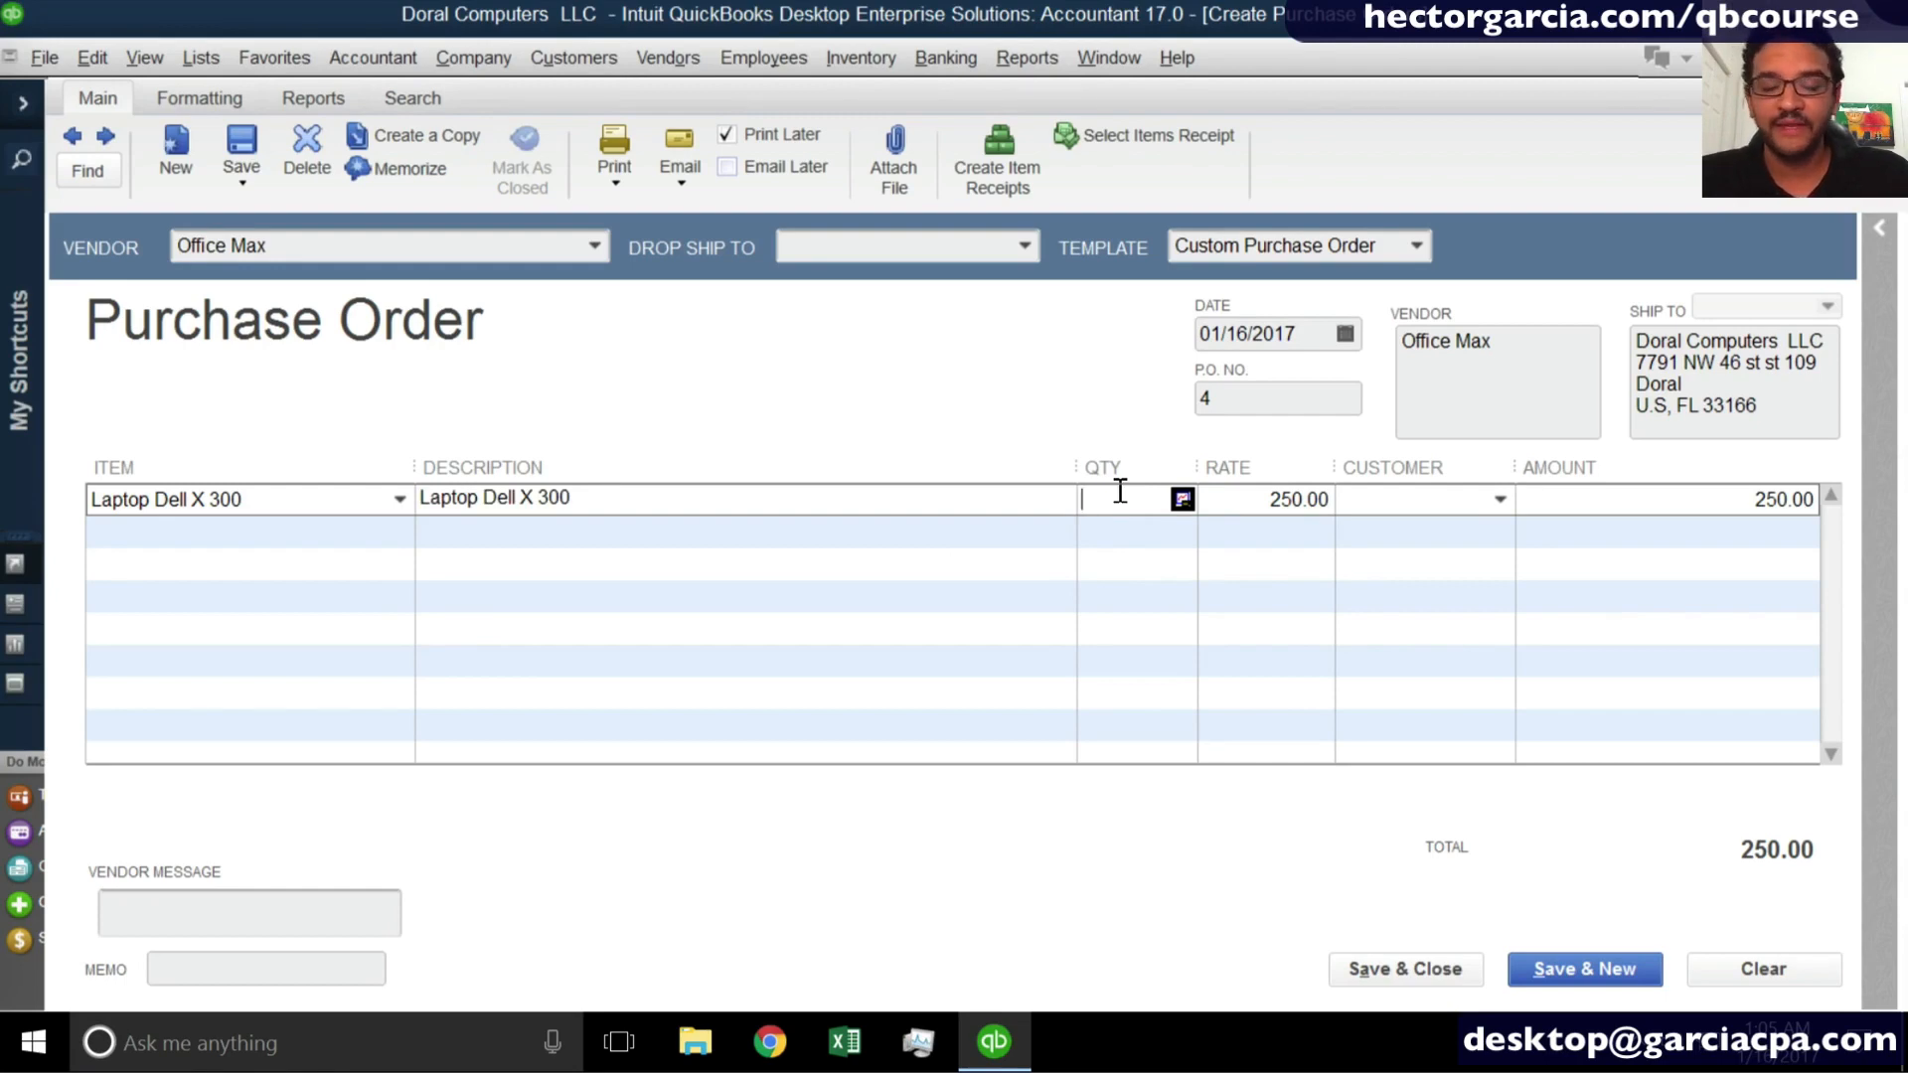
pyautogui.write('100')
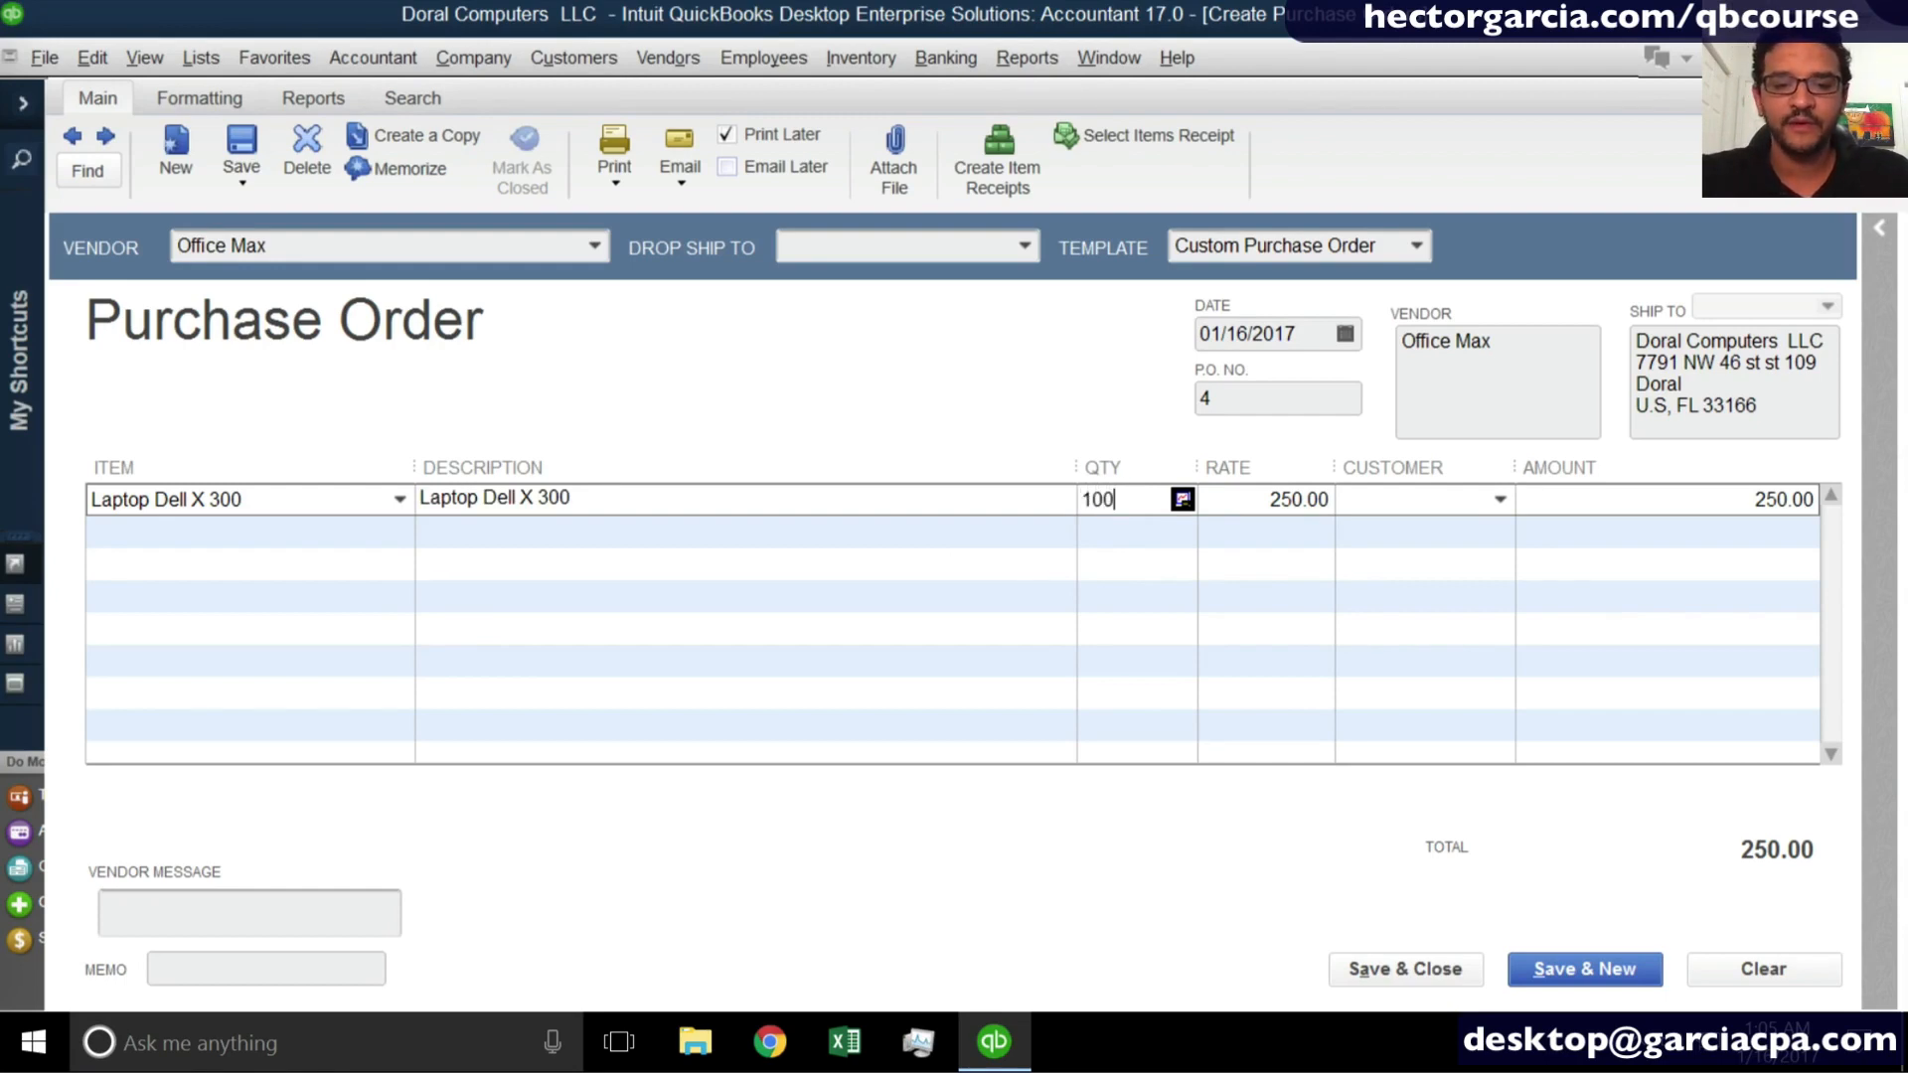
pyautogui.press('Tab')
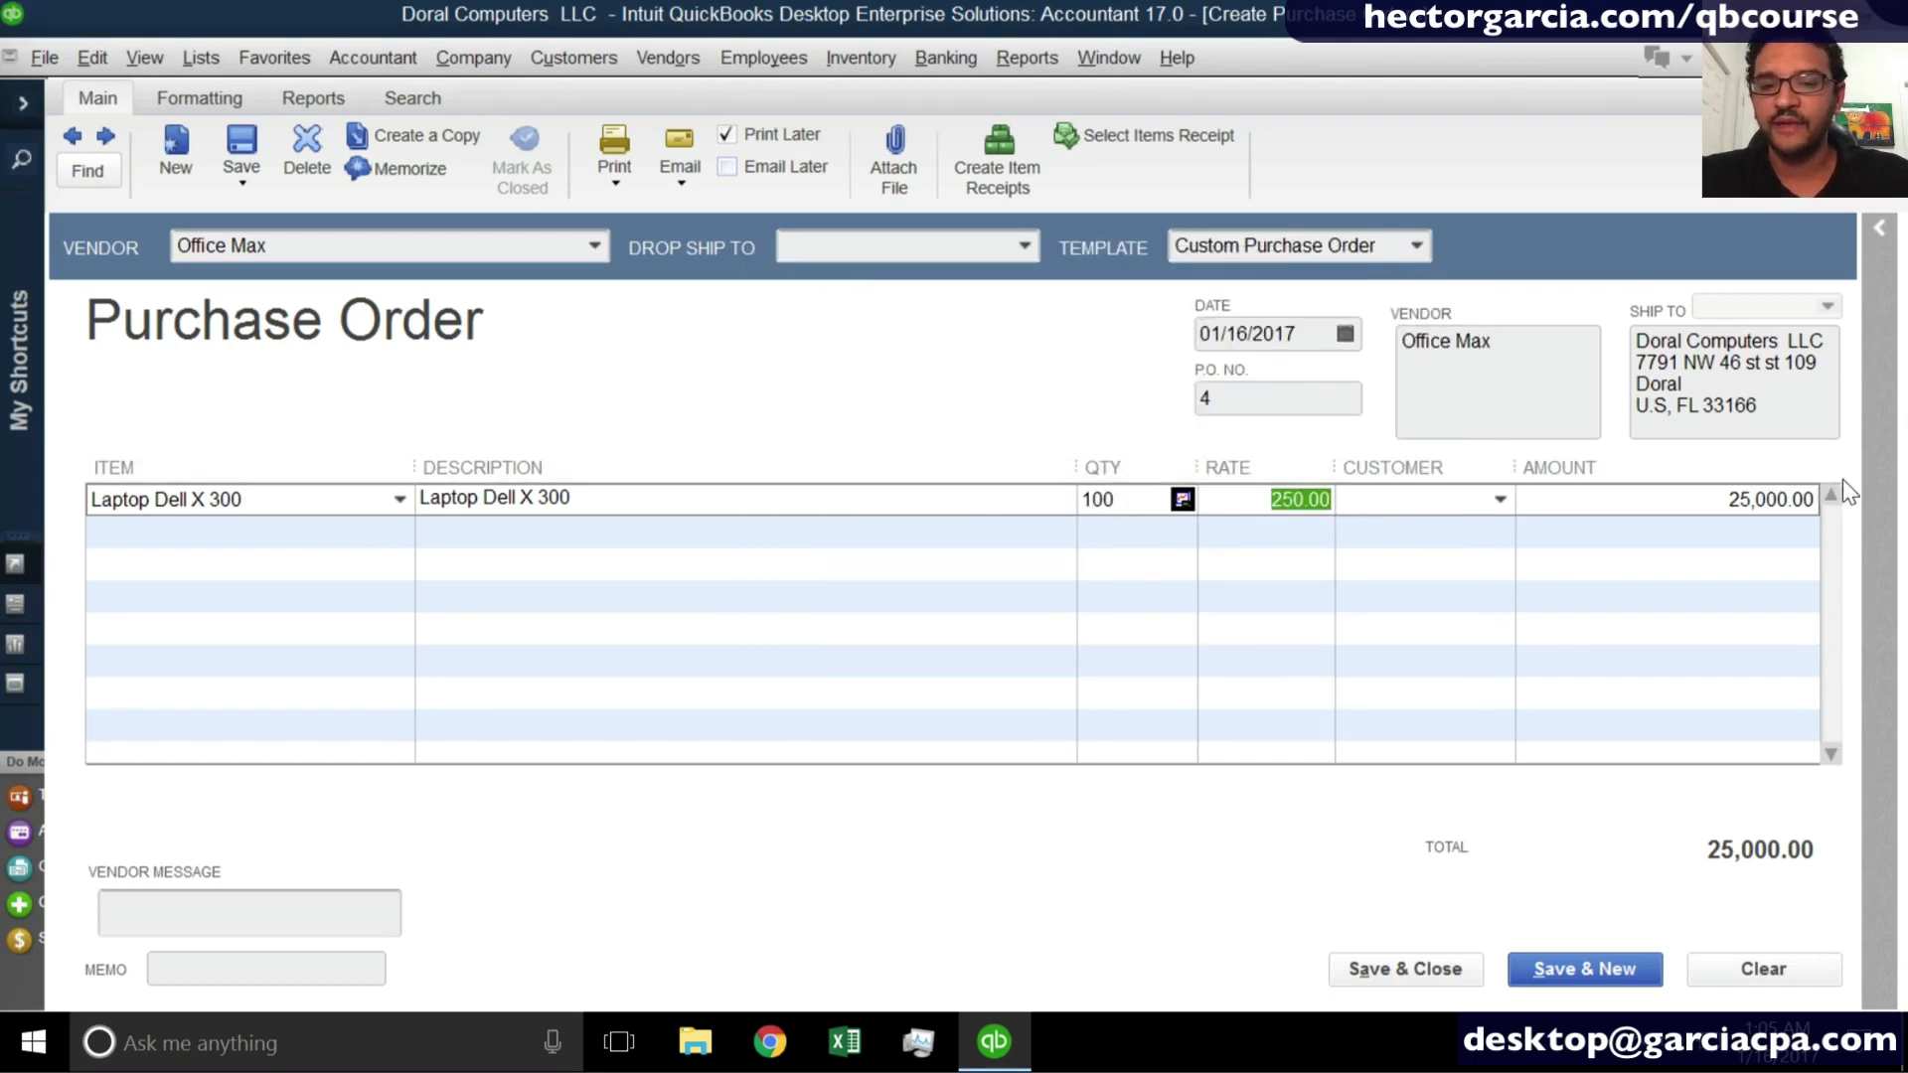
pyautogui.click(1787, 497)
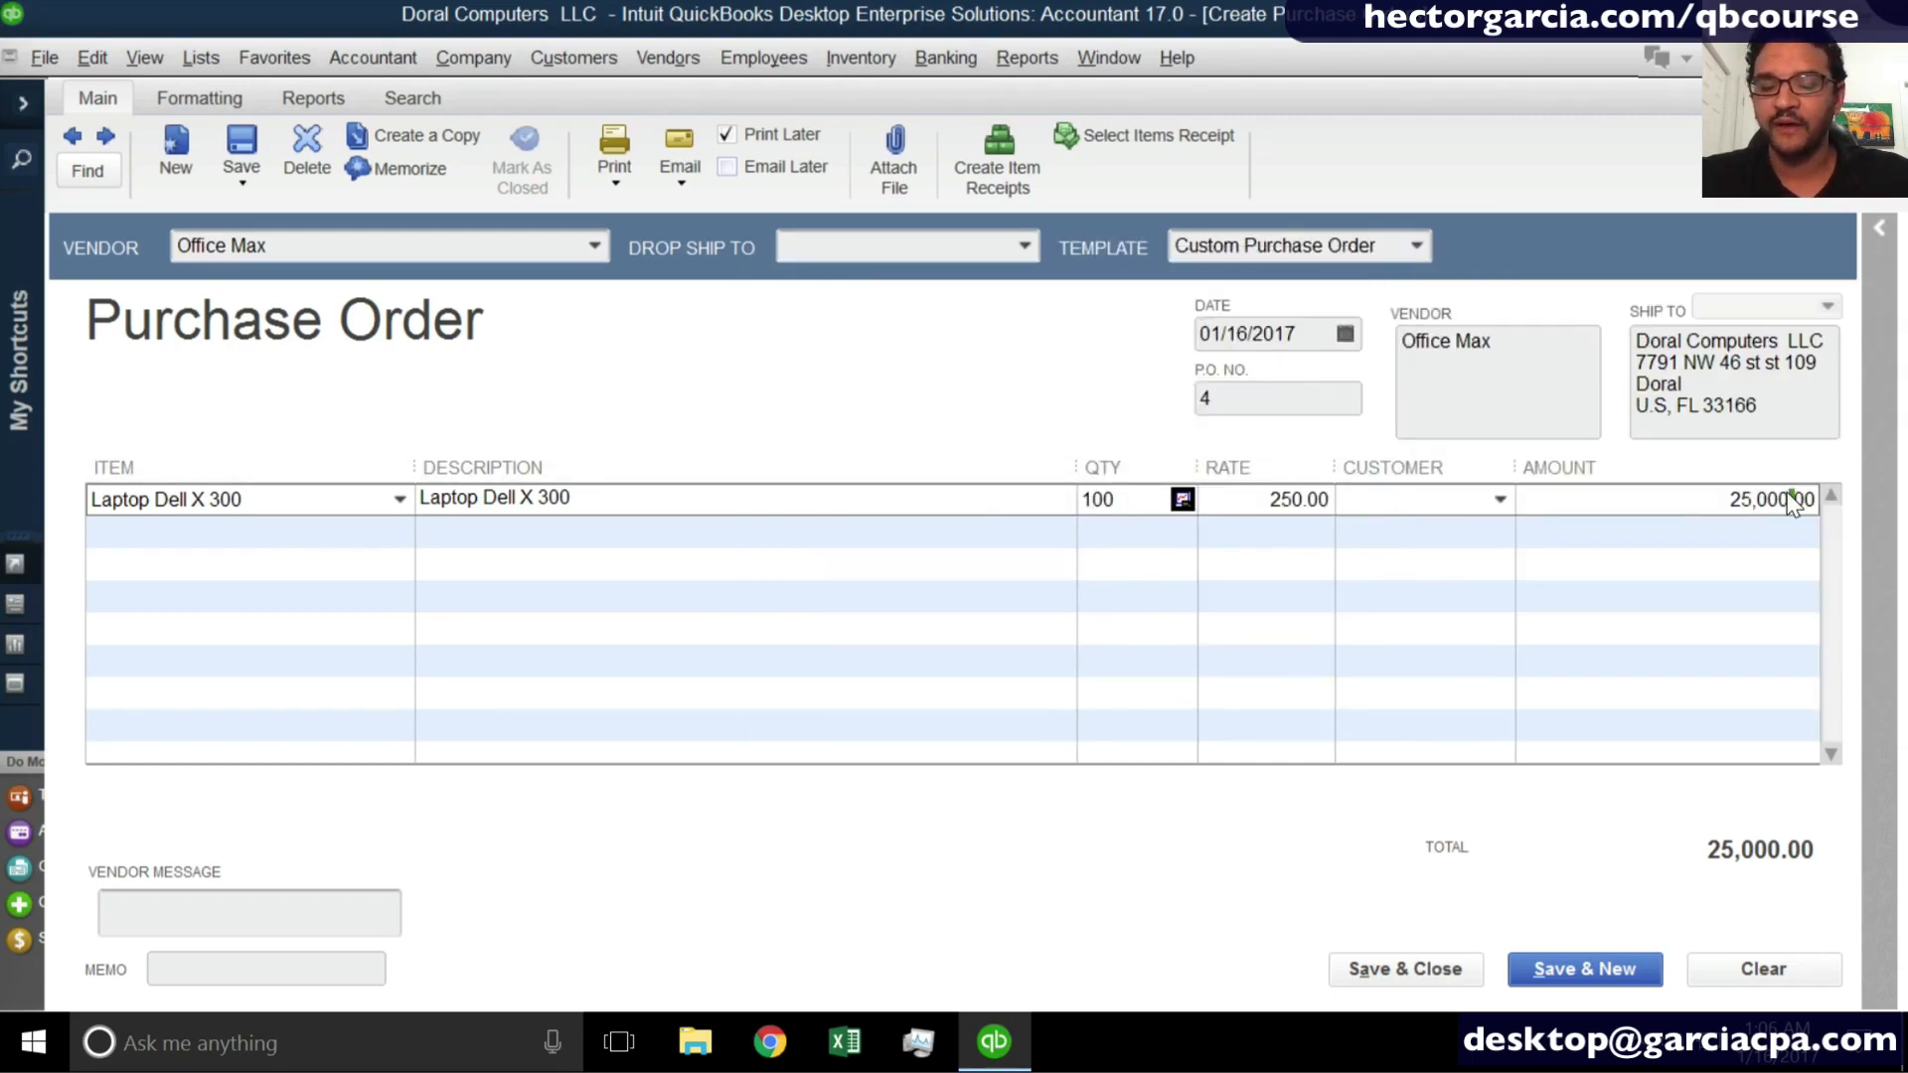
# - Add the item Laptop Hp 450 on the second line with a quantity of 4
pyautogui.click(404, 528)
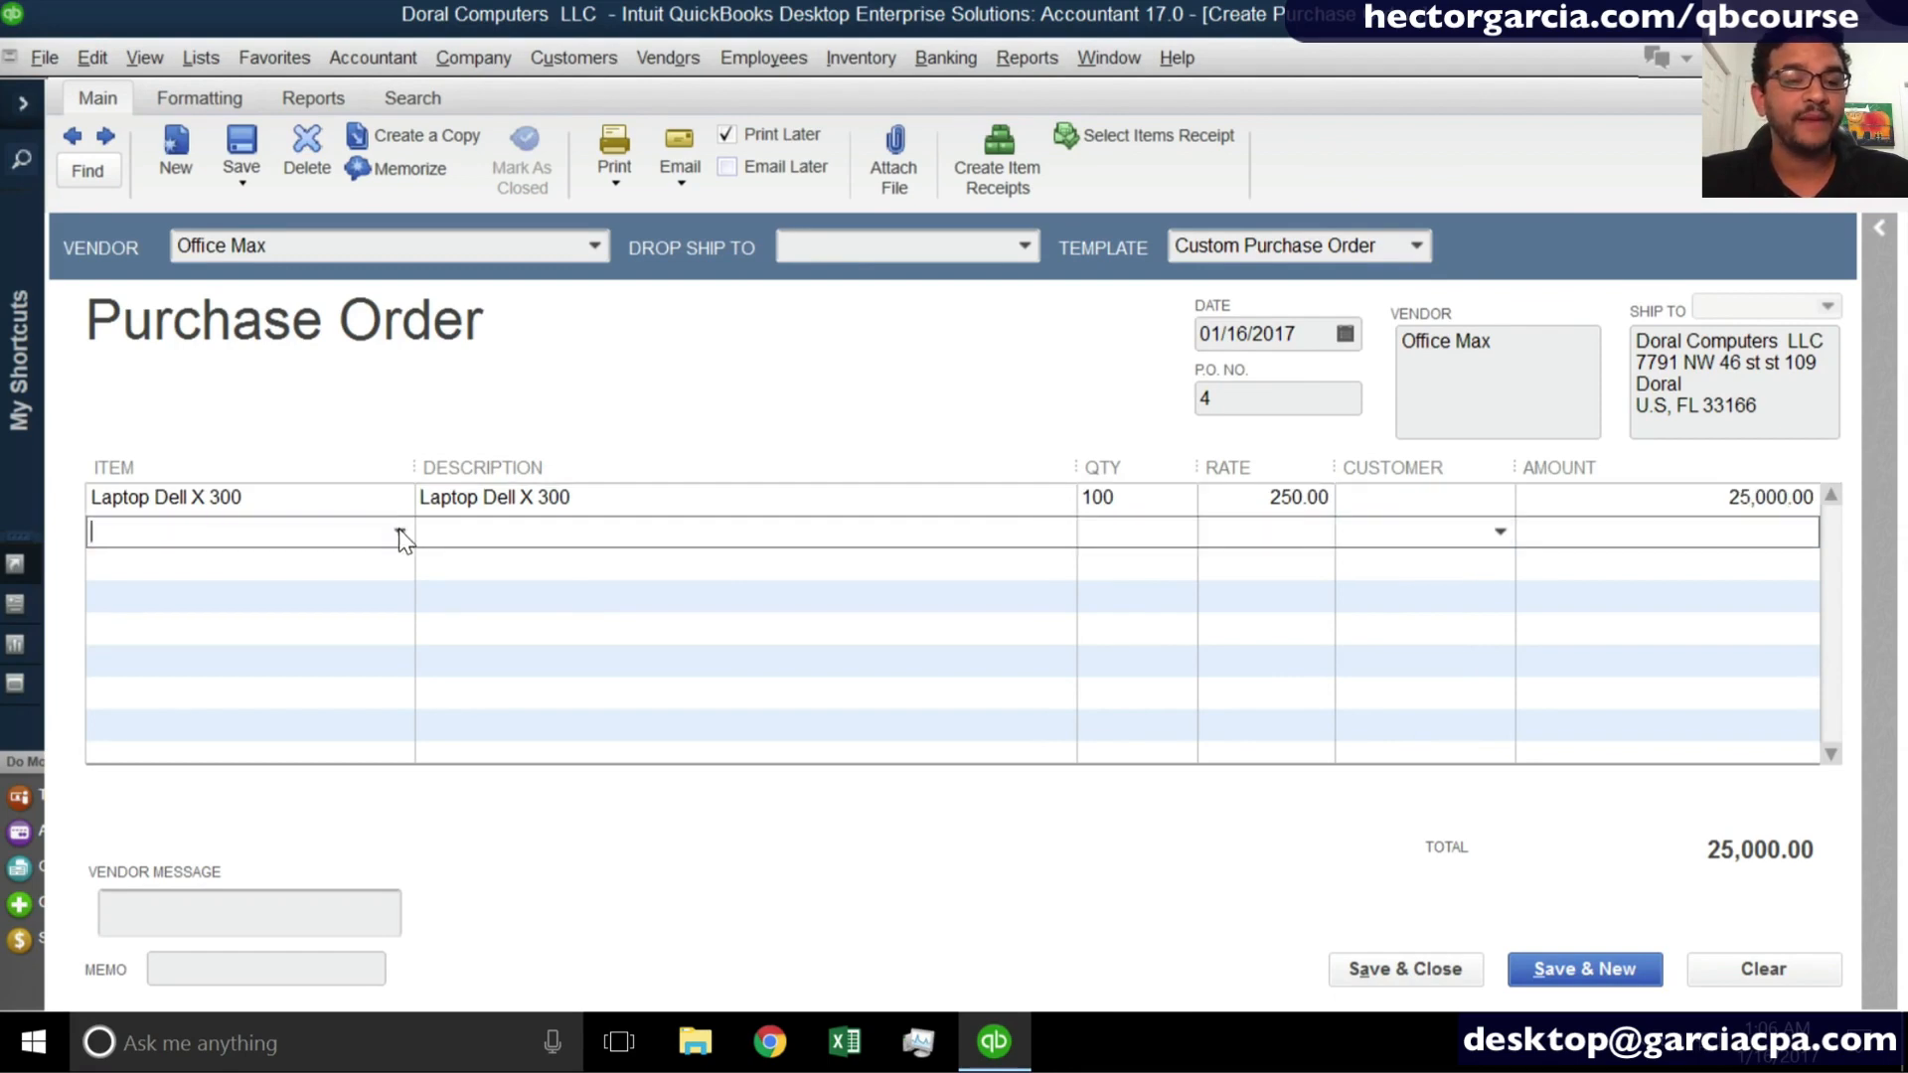
pyautogui.click(397, 532)
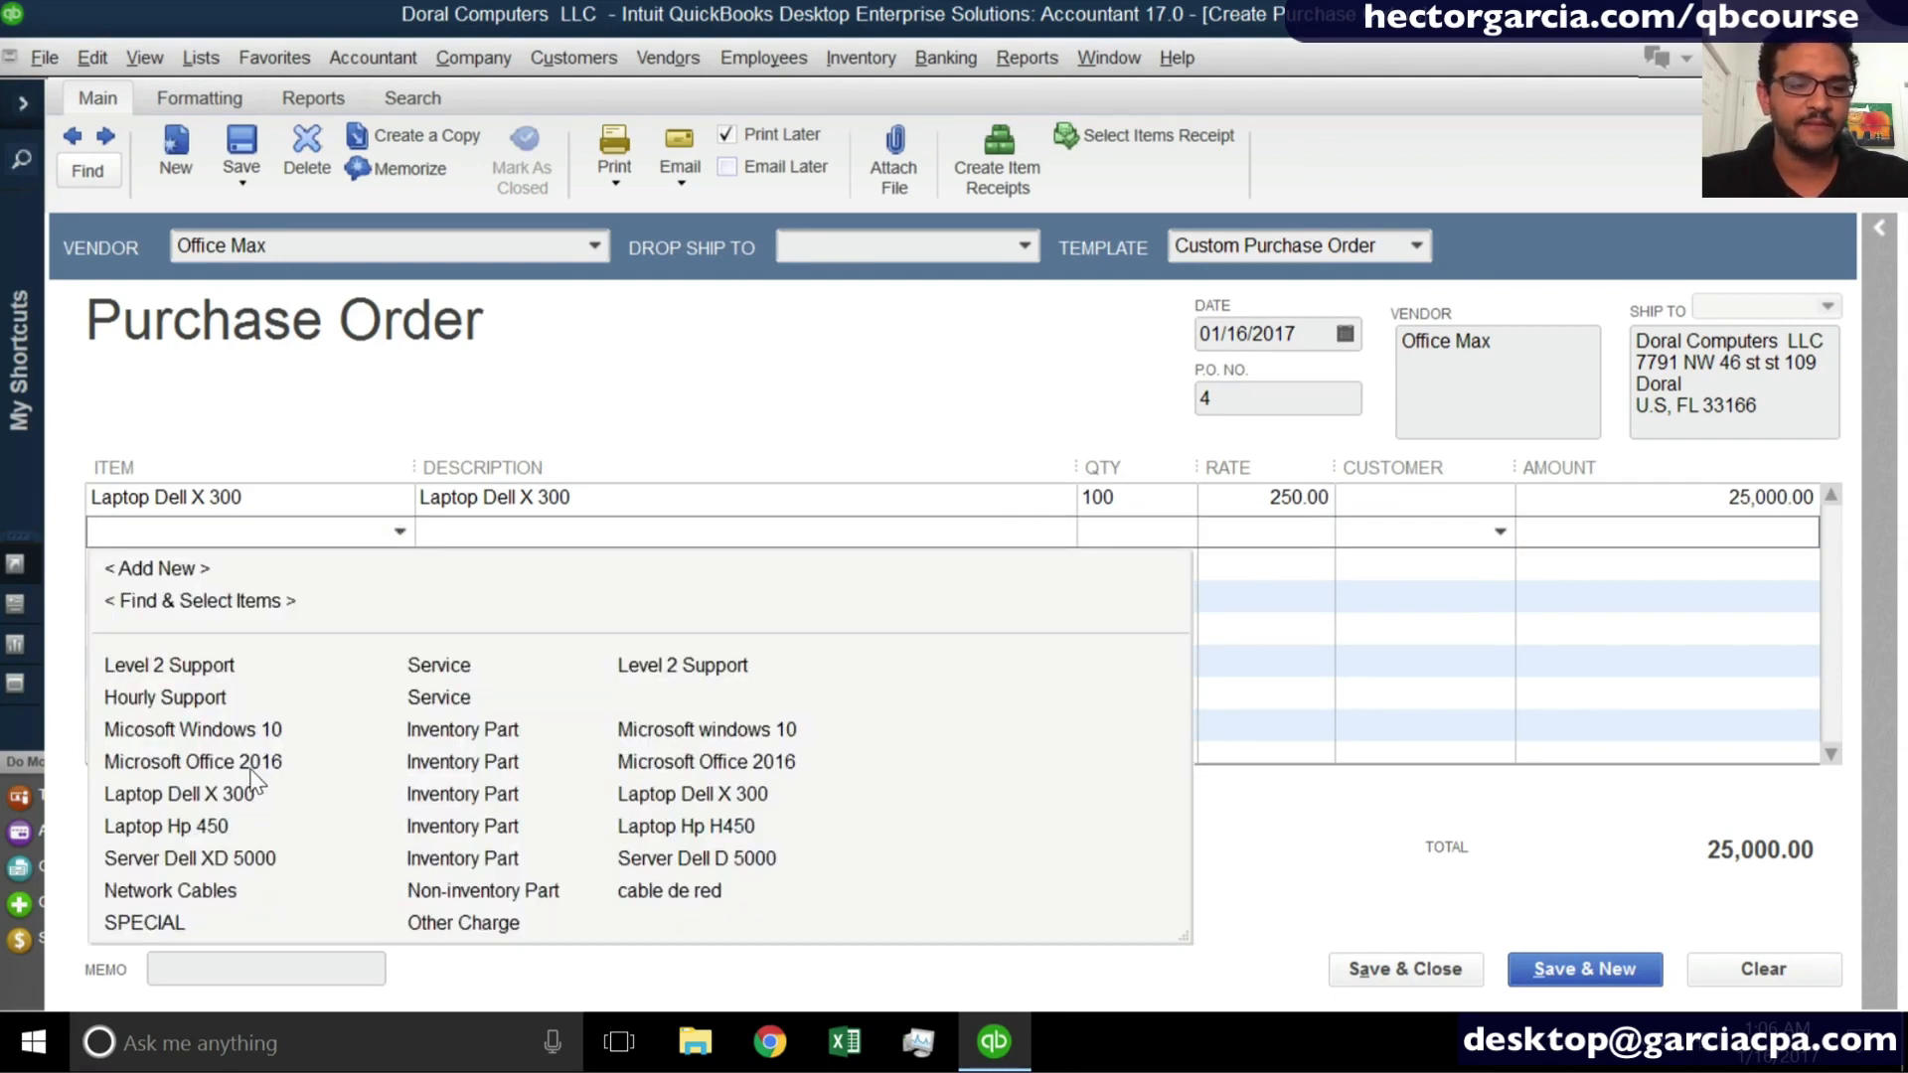
pyautogui.click(226, 838)
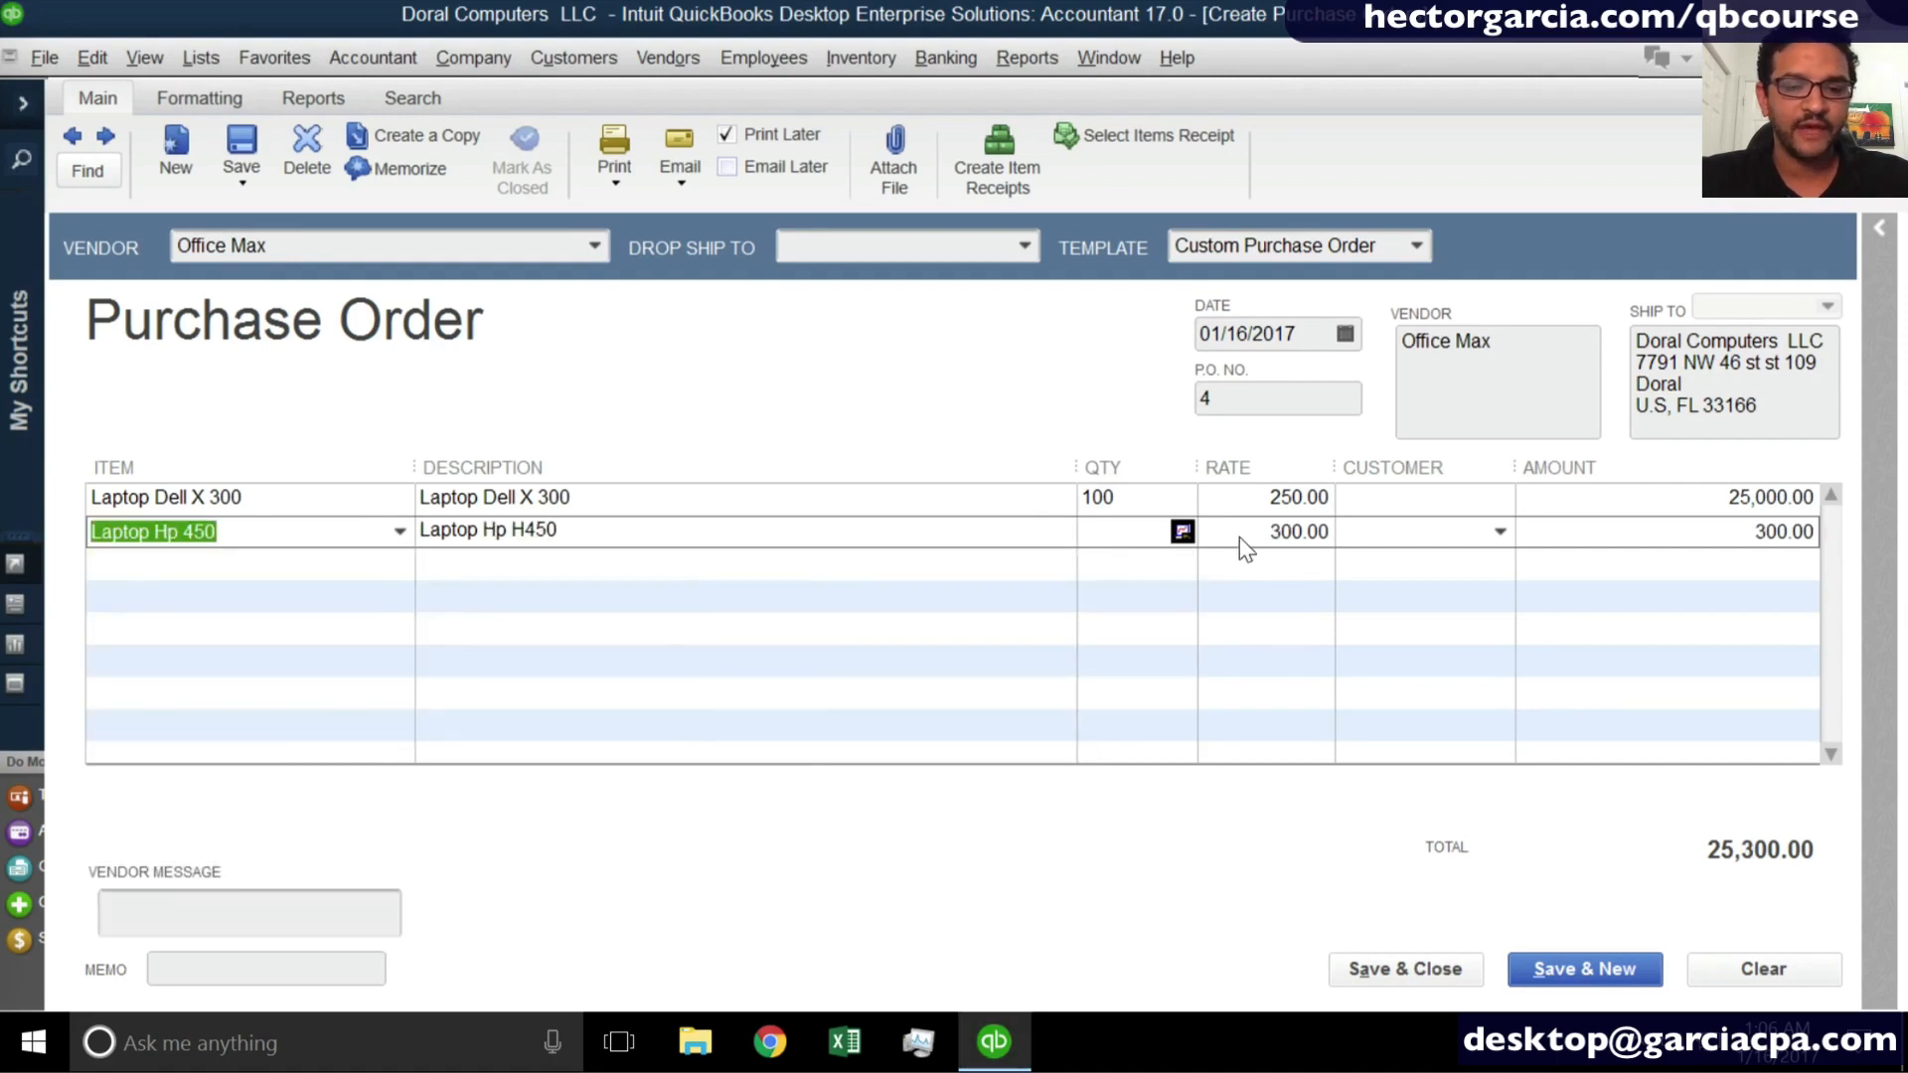
pyautogui.click(1094, 532)
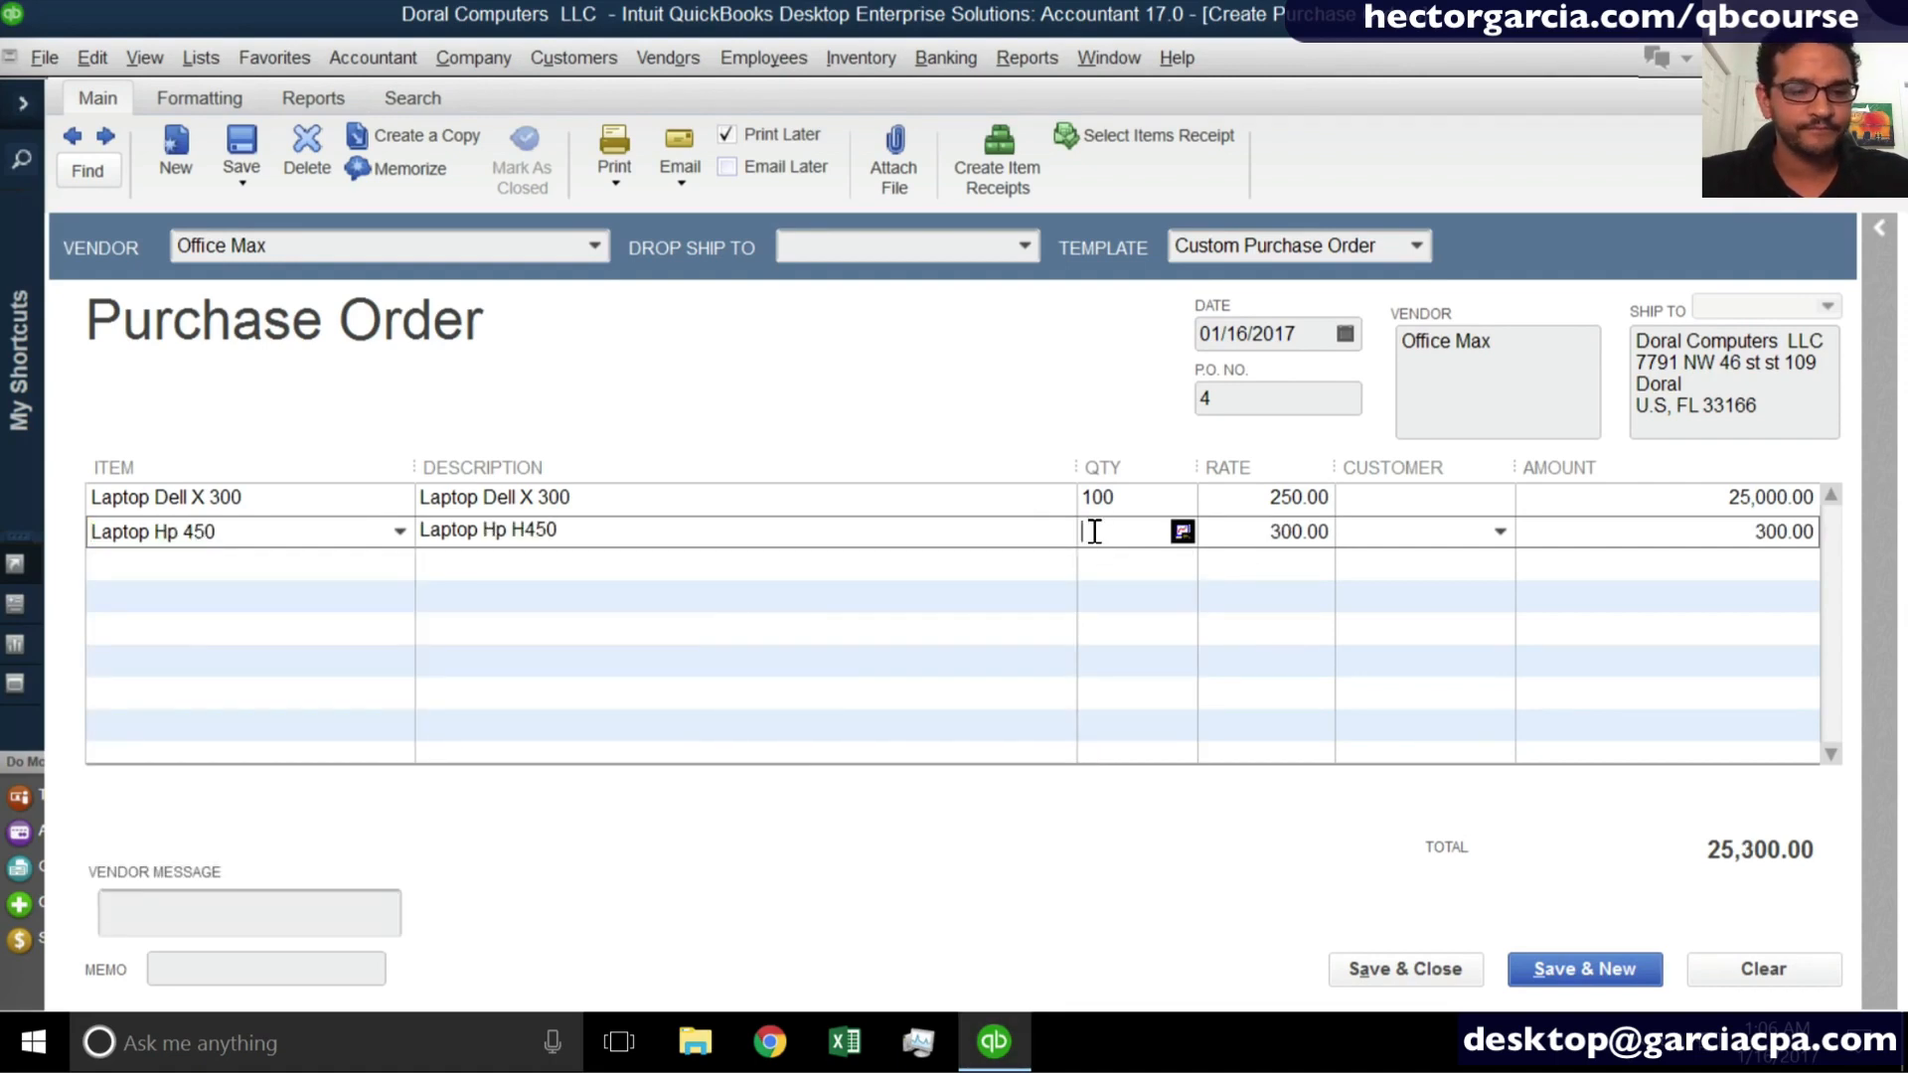
pyautogui.write('4')
pyautogui.click(1019, 573)
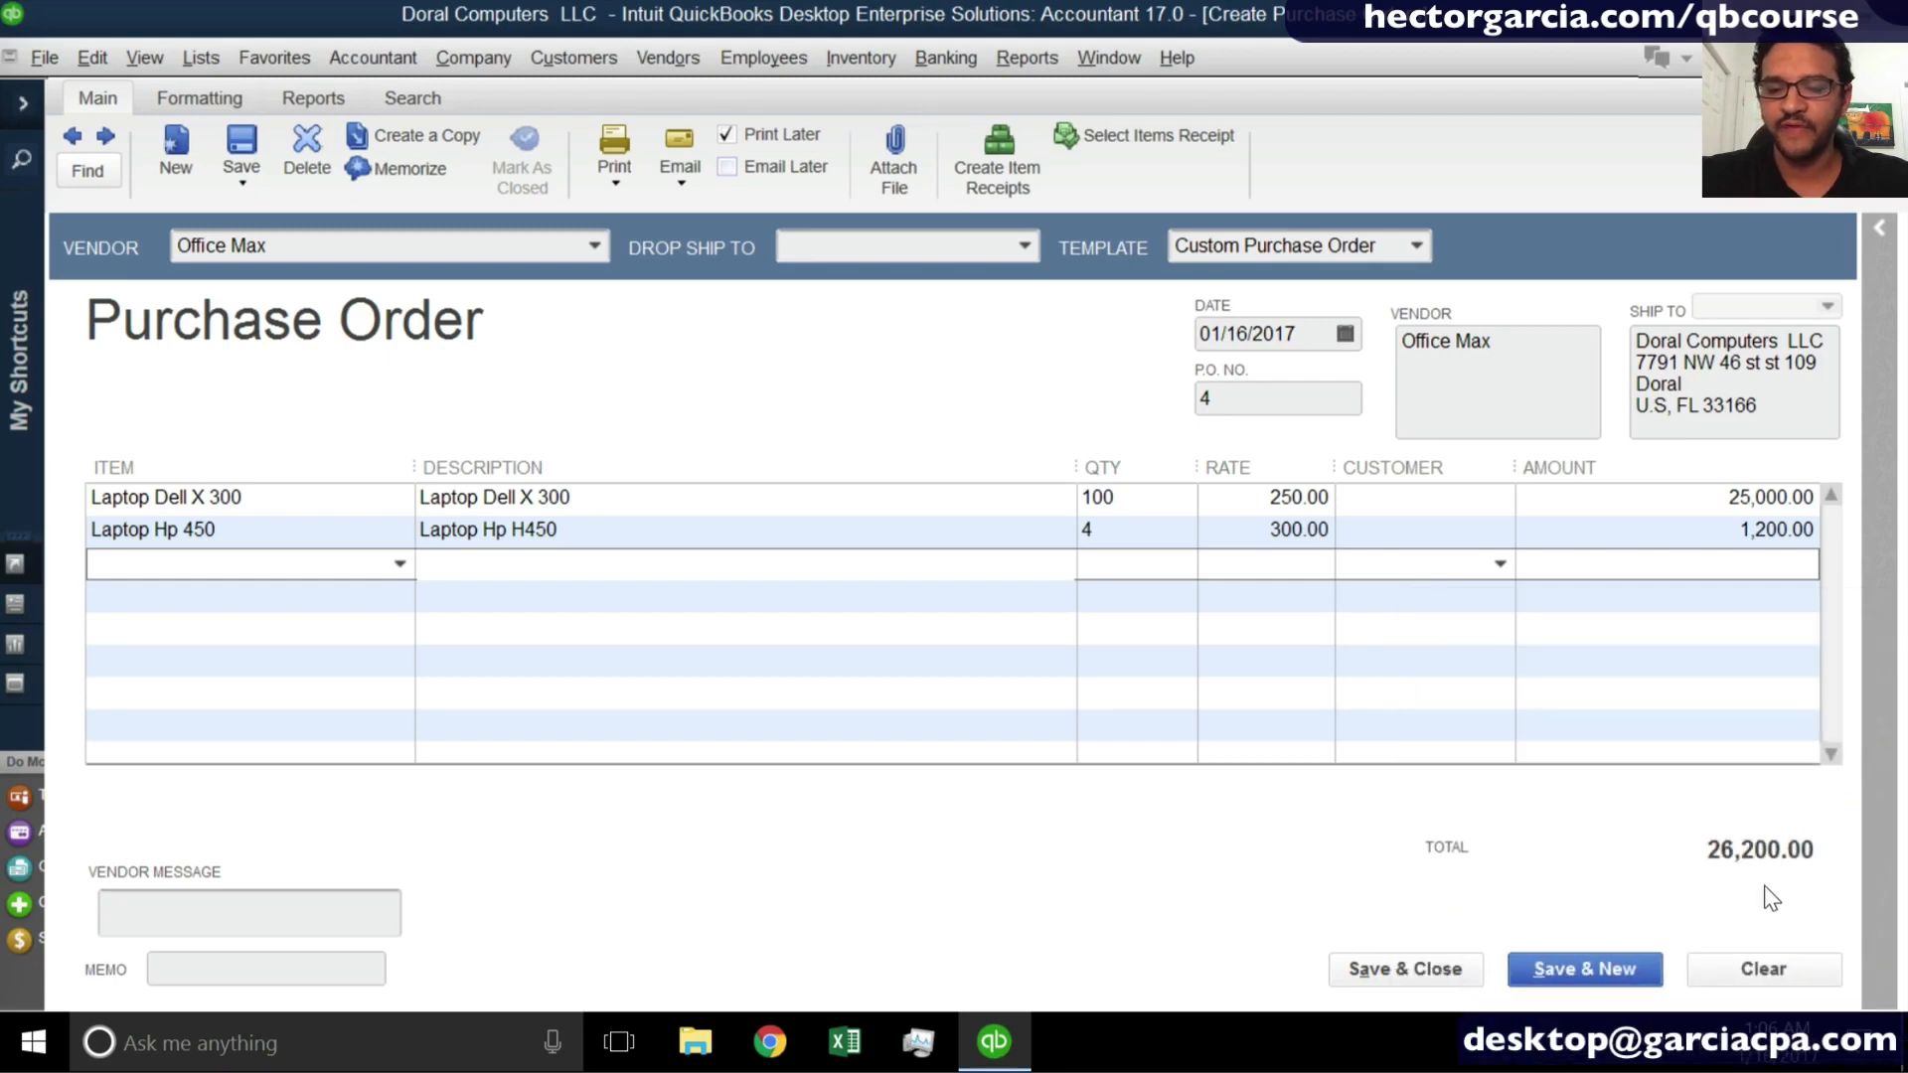
# - Insert a blank line above the Laptop Hp 450 line
pyautogui.click(95, 524)
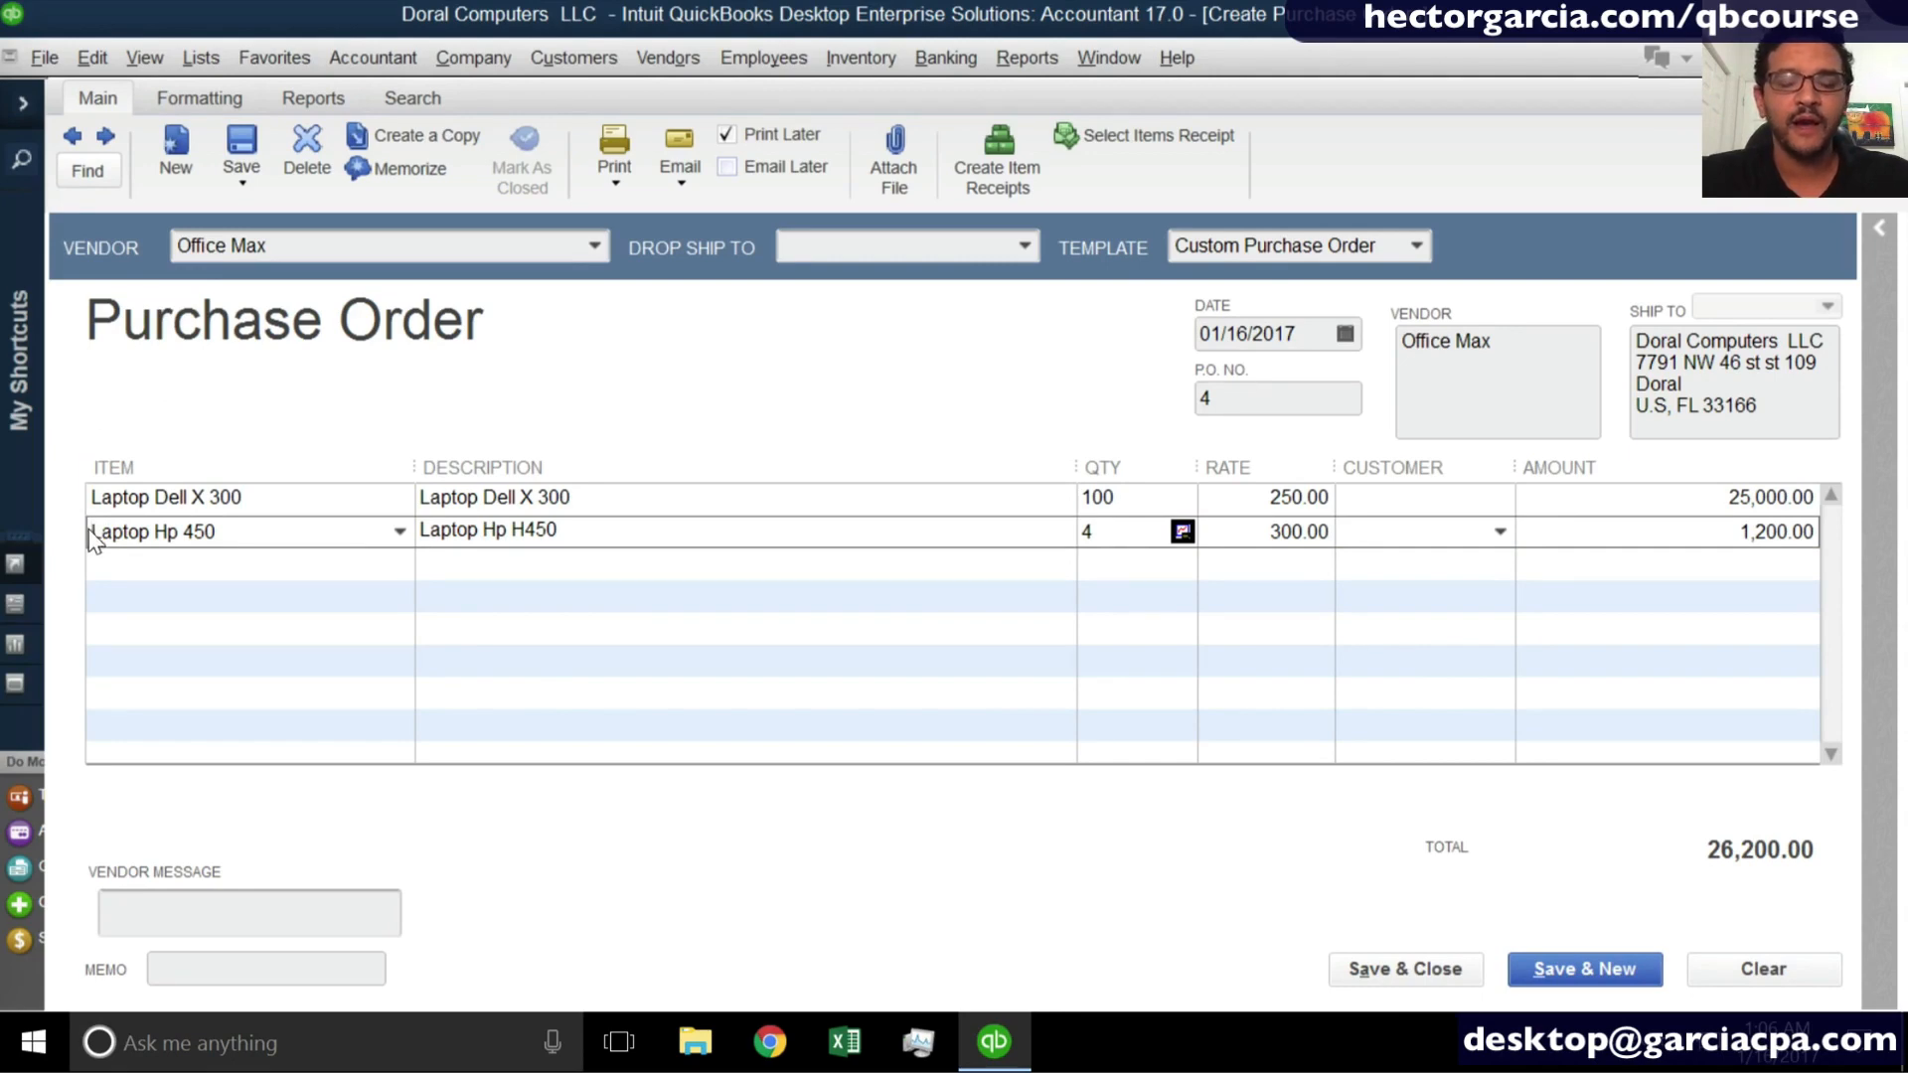
pyautogui.rightClick(95, 537)
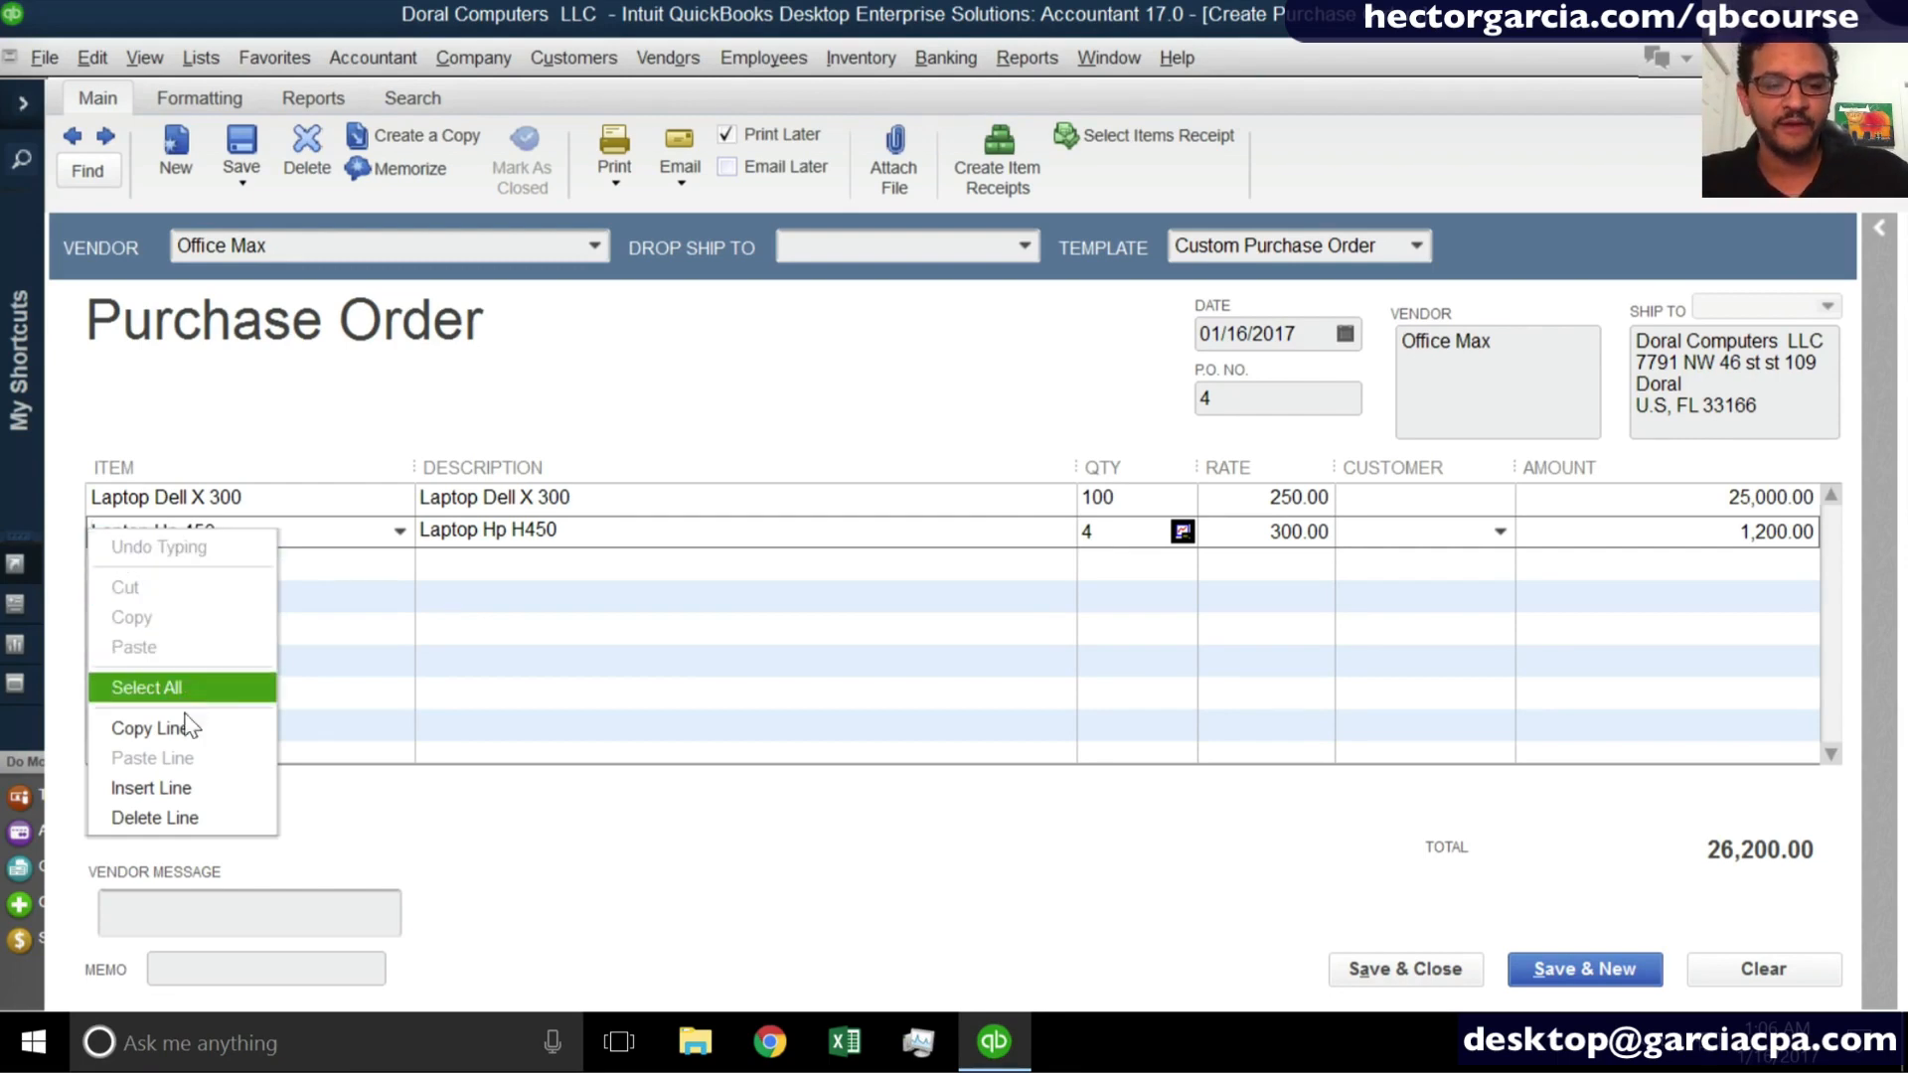
pyautogui.click(172, 796)
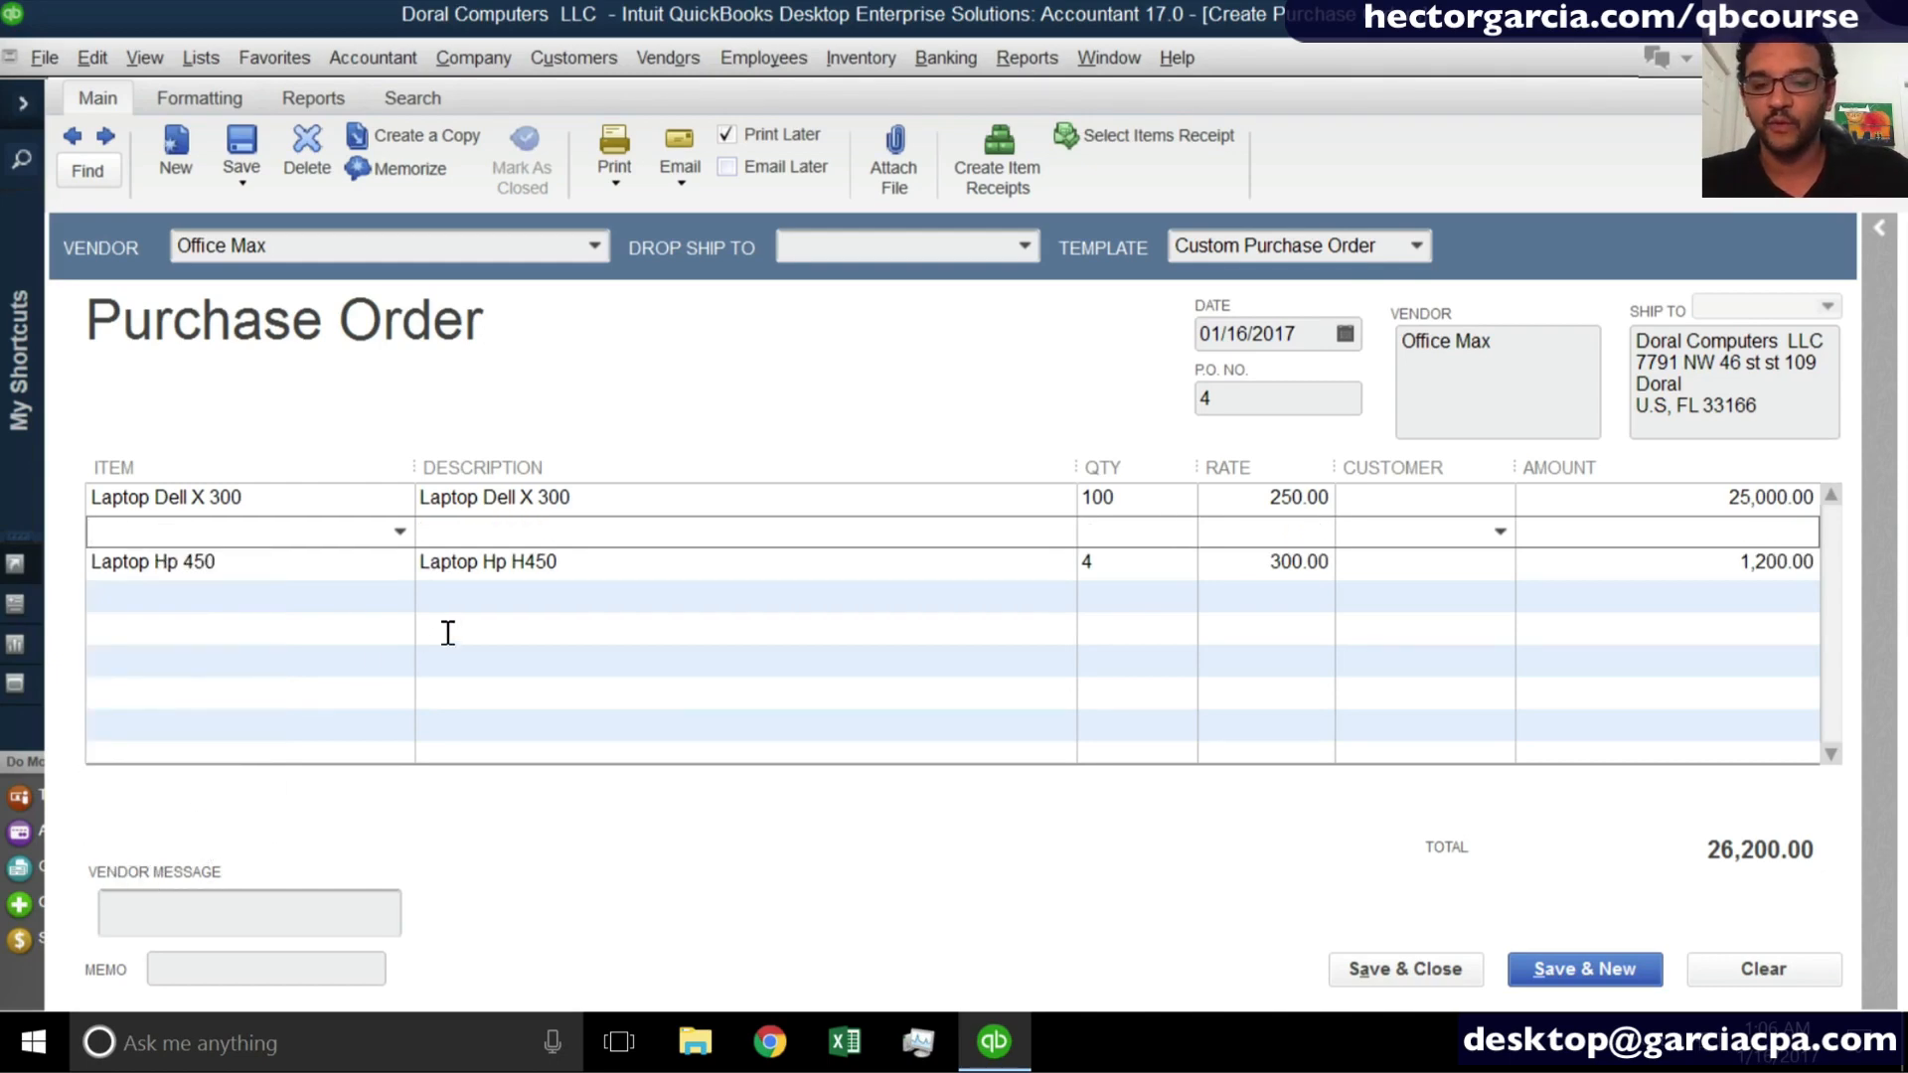
# - Insert another blank line above the Laptop Hp 450 line and delete it again
pyautogui.click(93, 57)
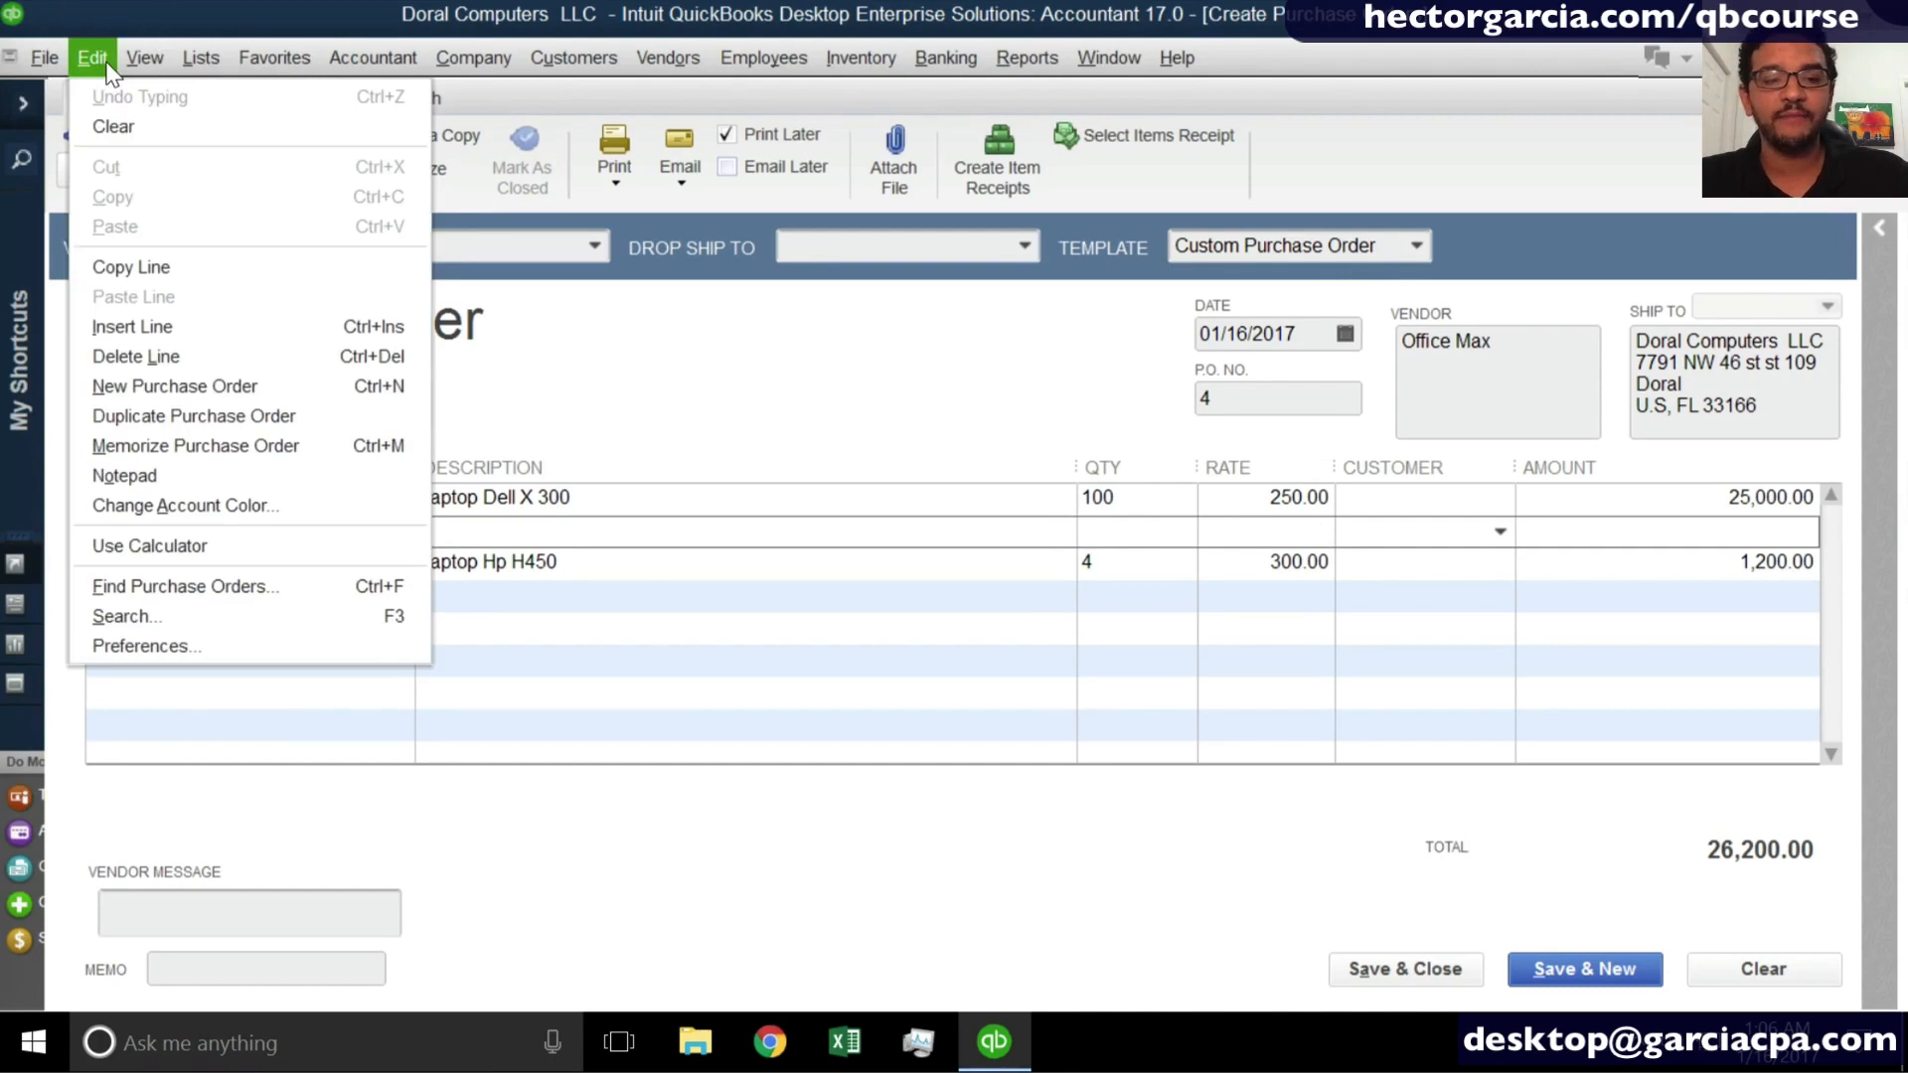
pyautogui.click(159, 325)
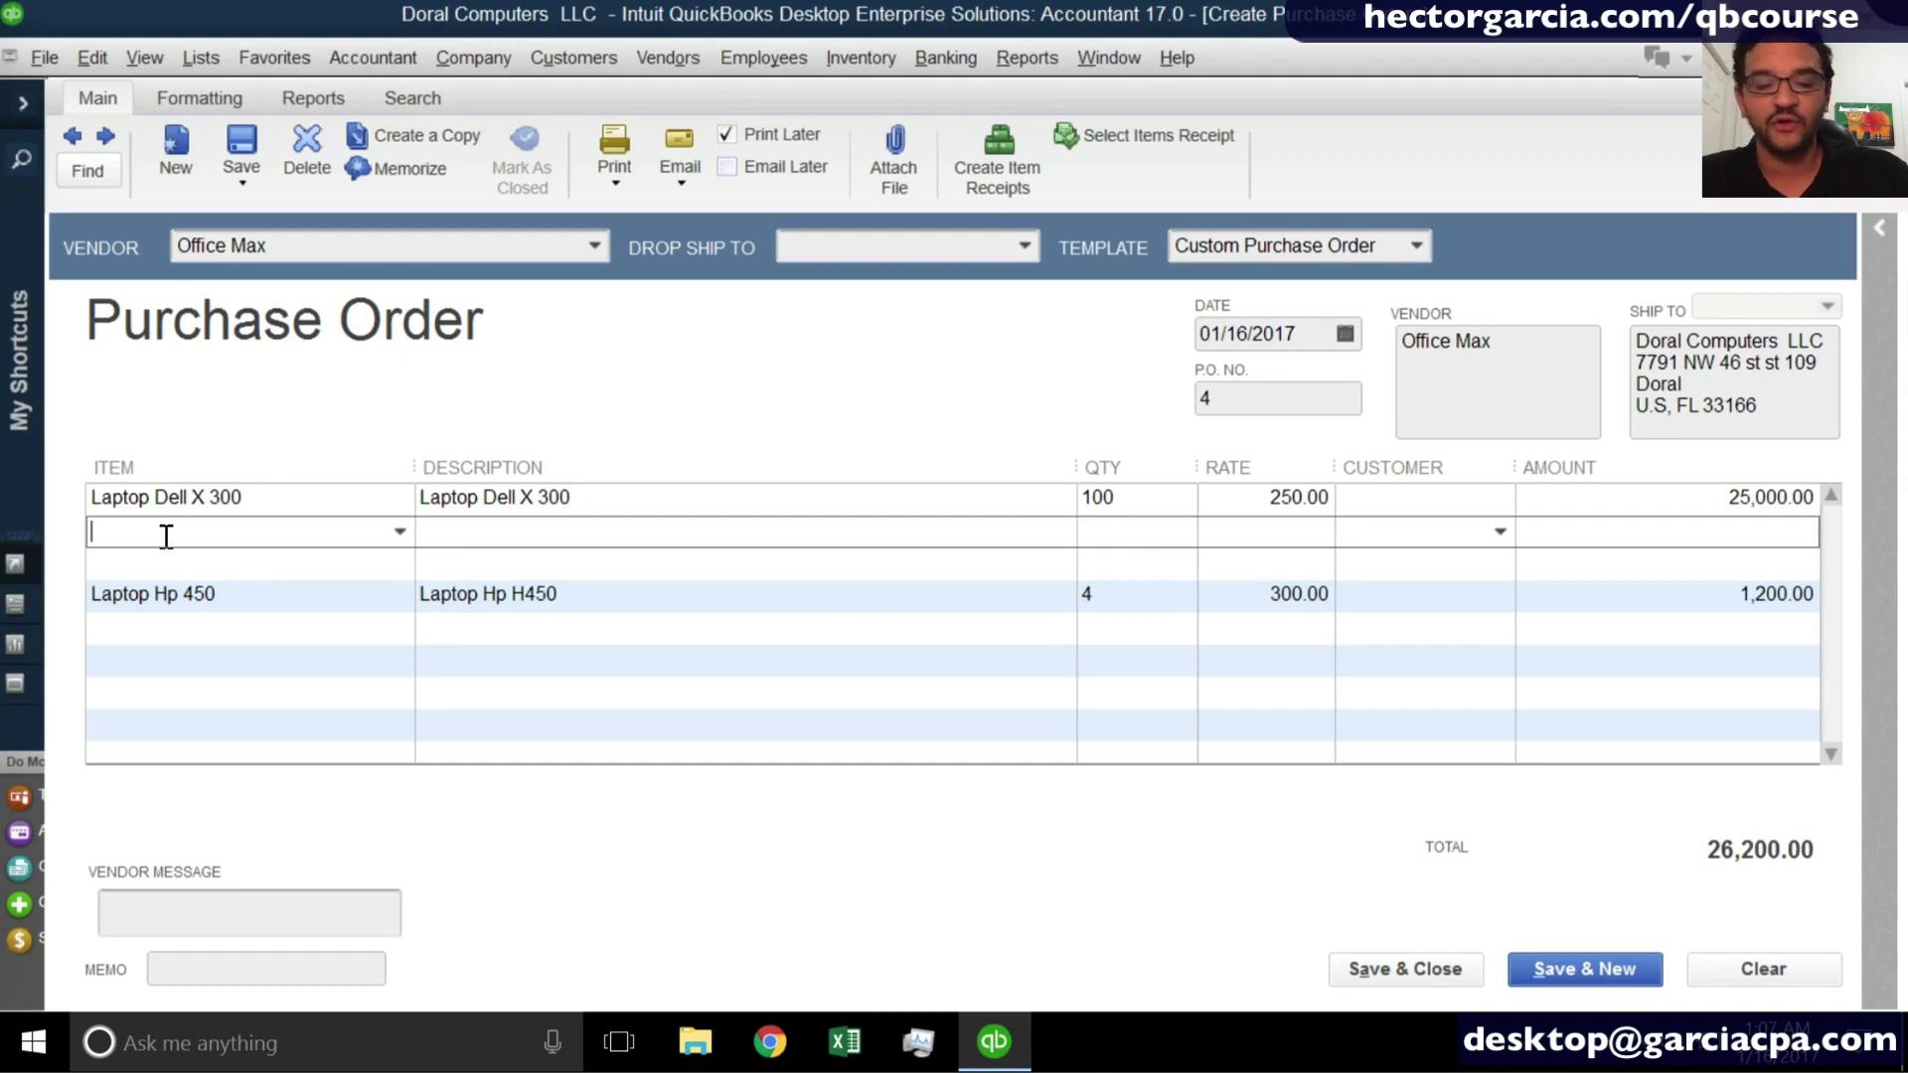
pyautogui.hotkey('ctrl', 'BackSpace')
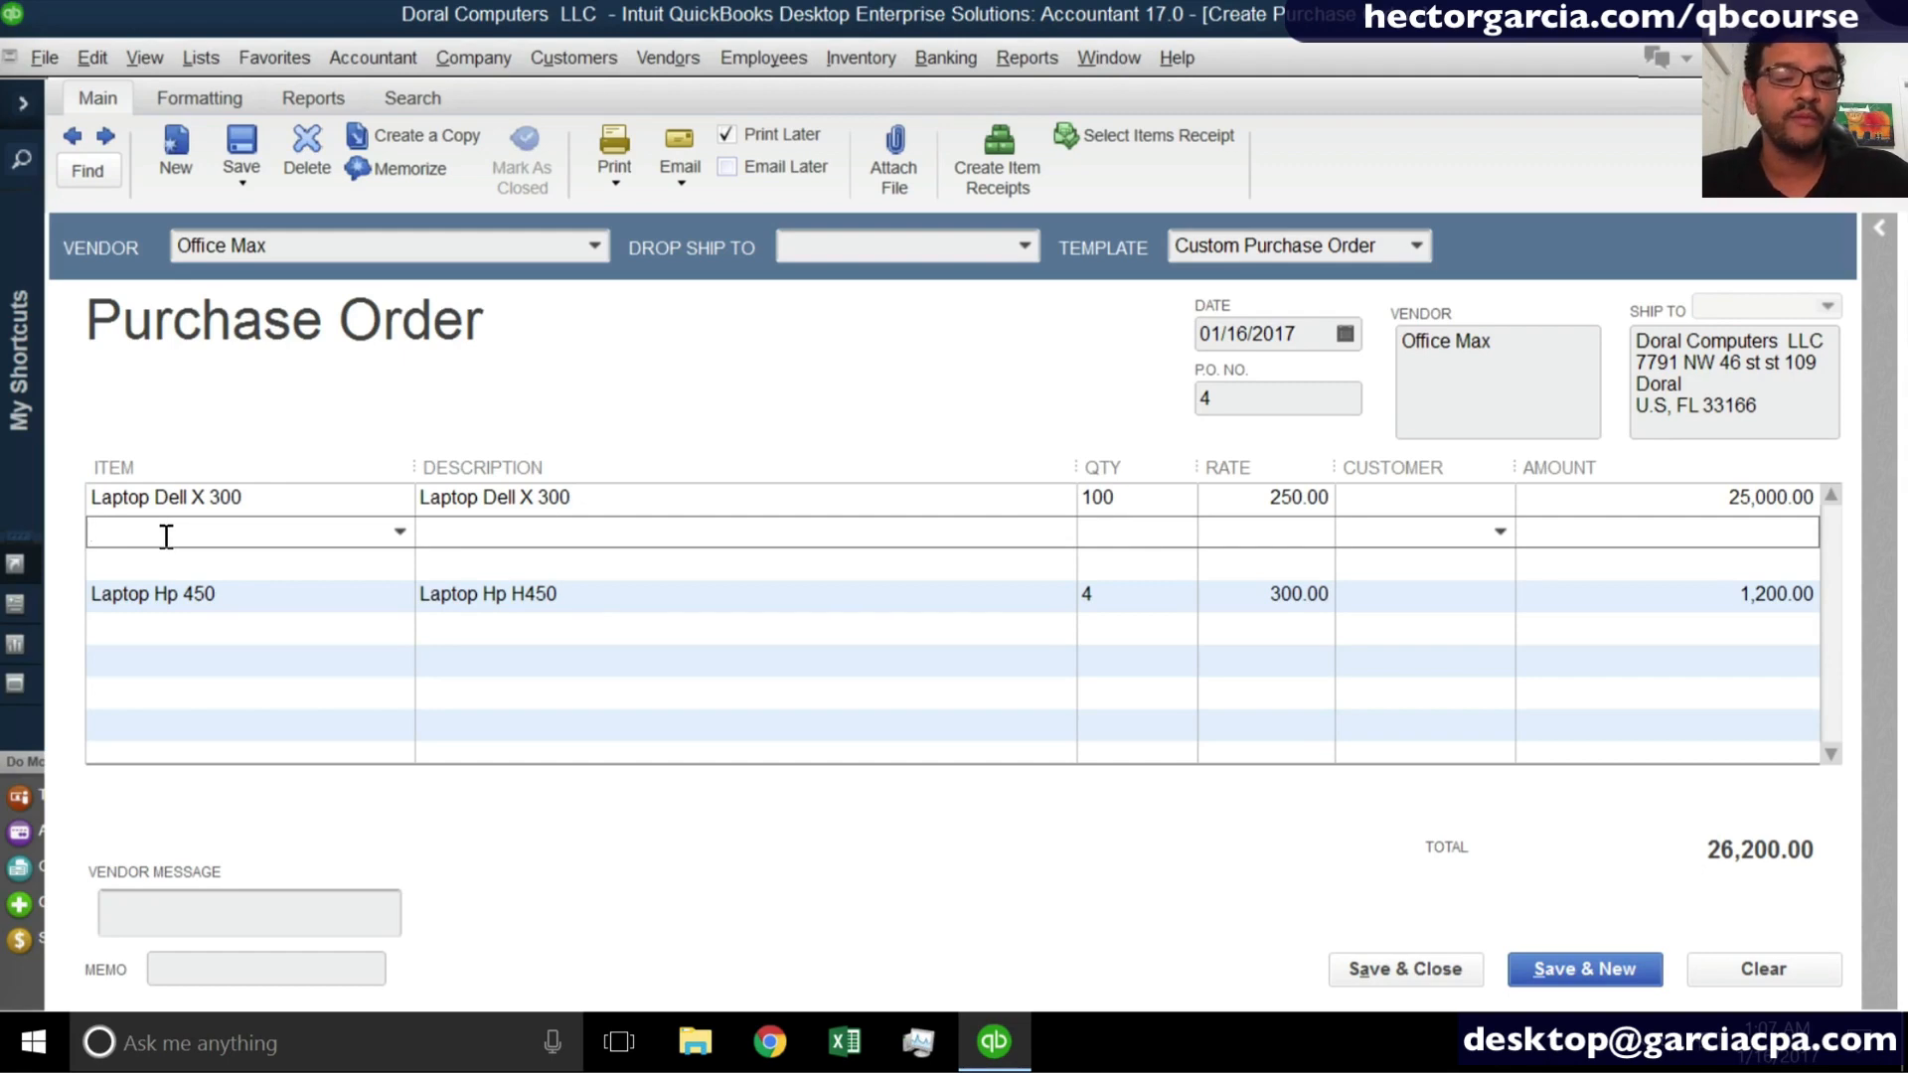
pyautogui.rightClick(166, 537)
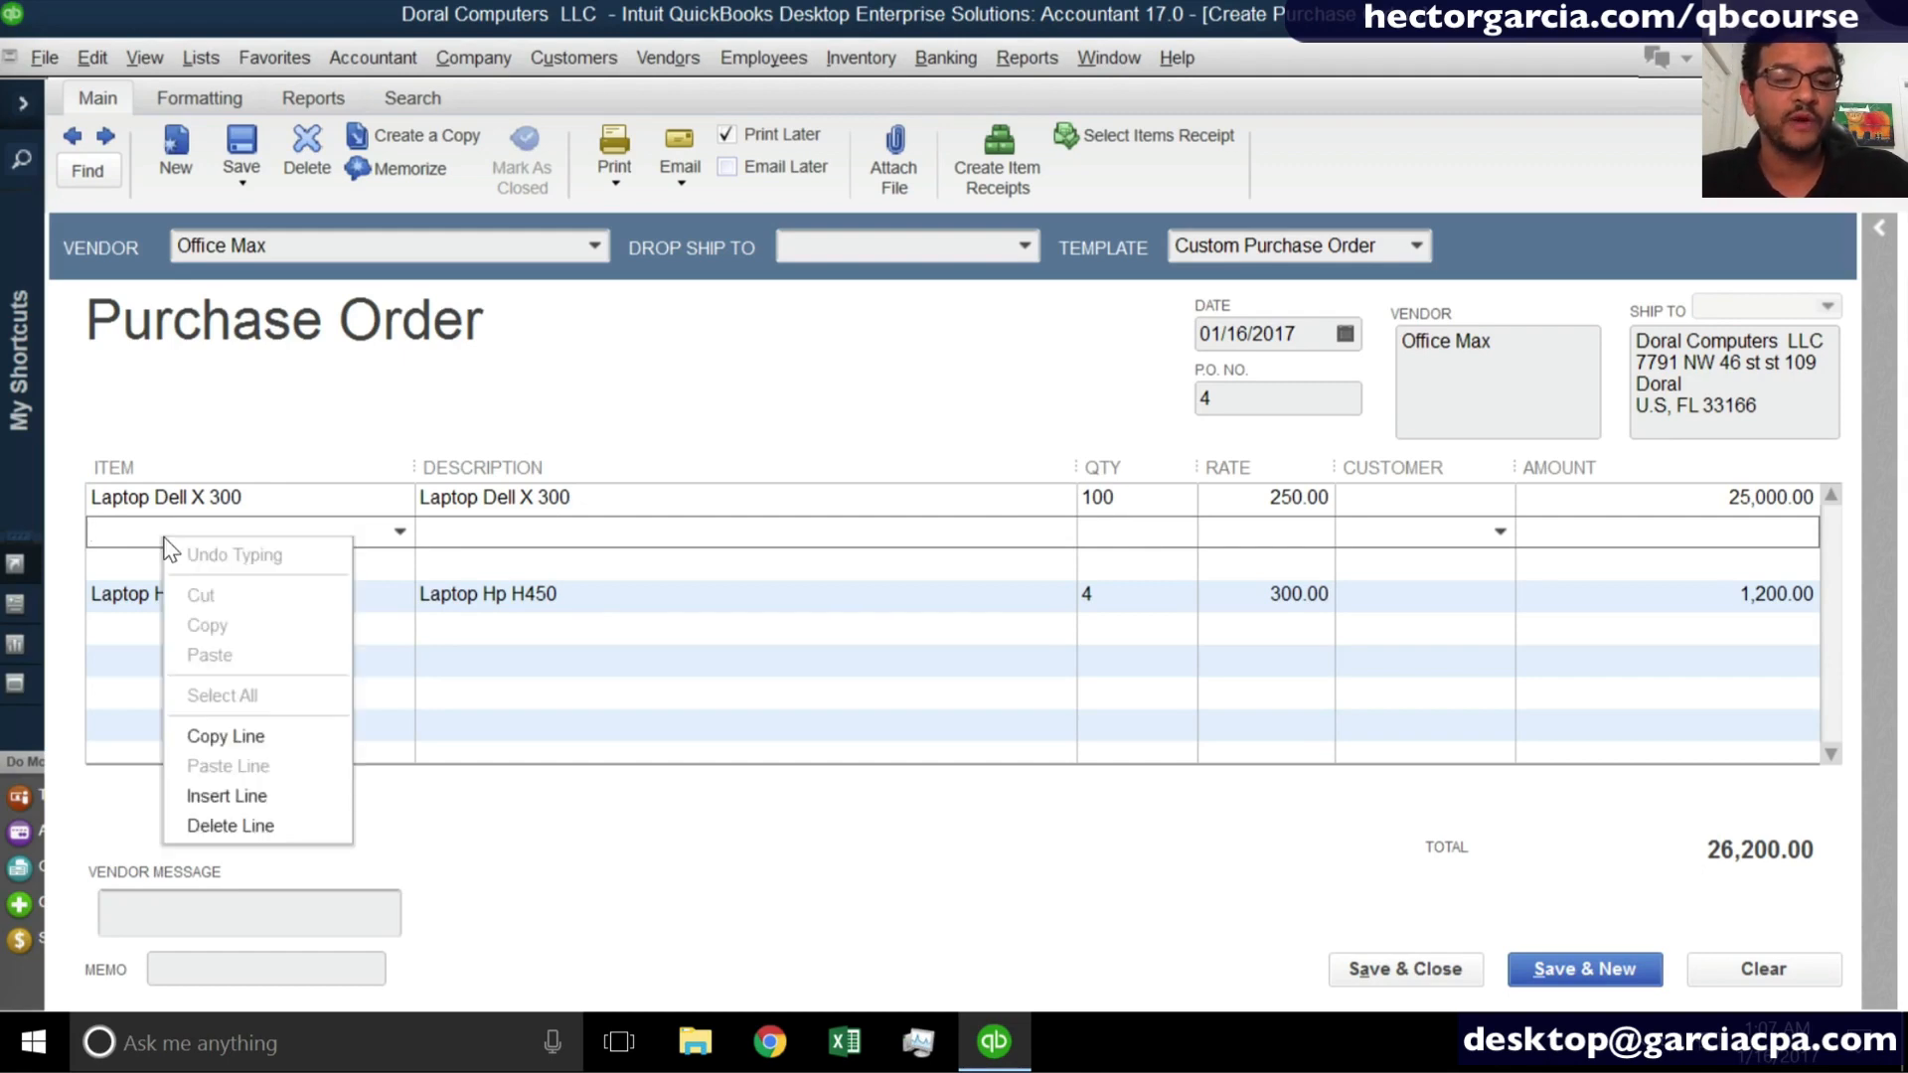
pyautogui.click(252, 826)
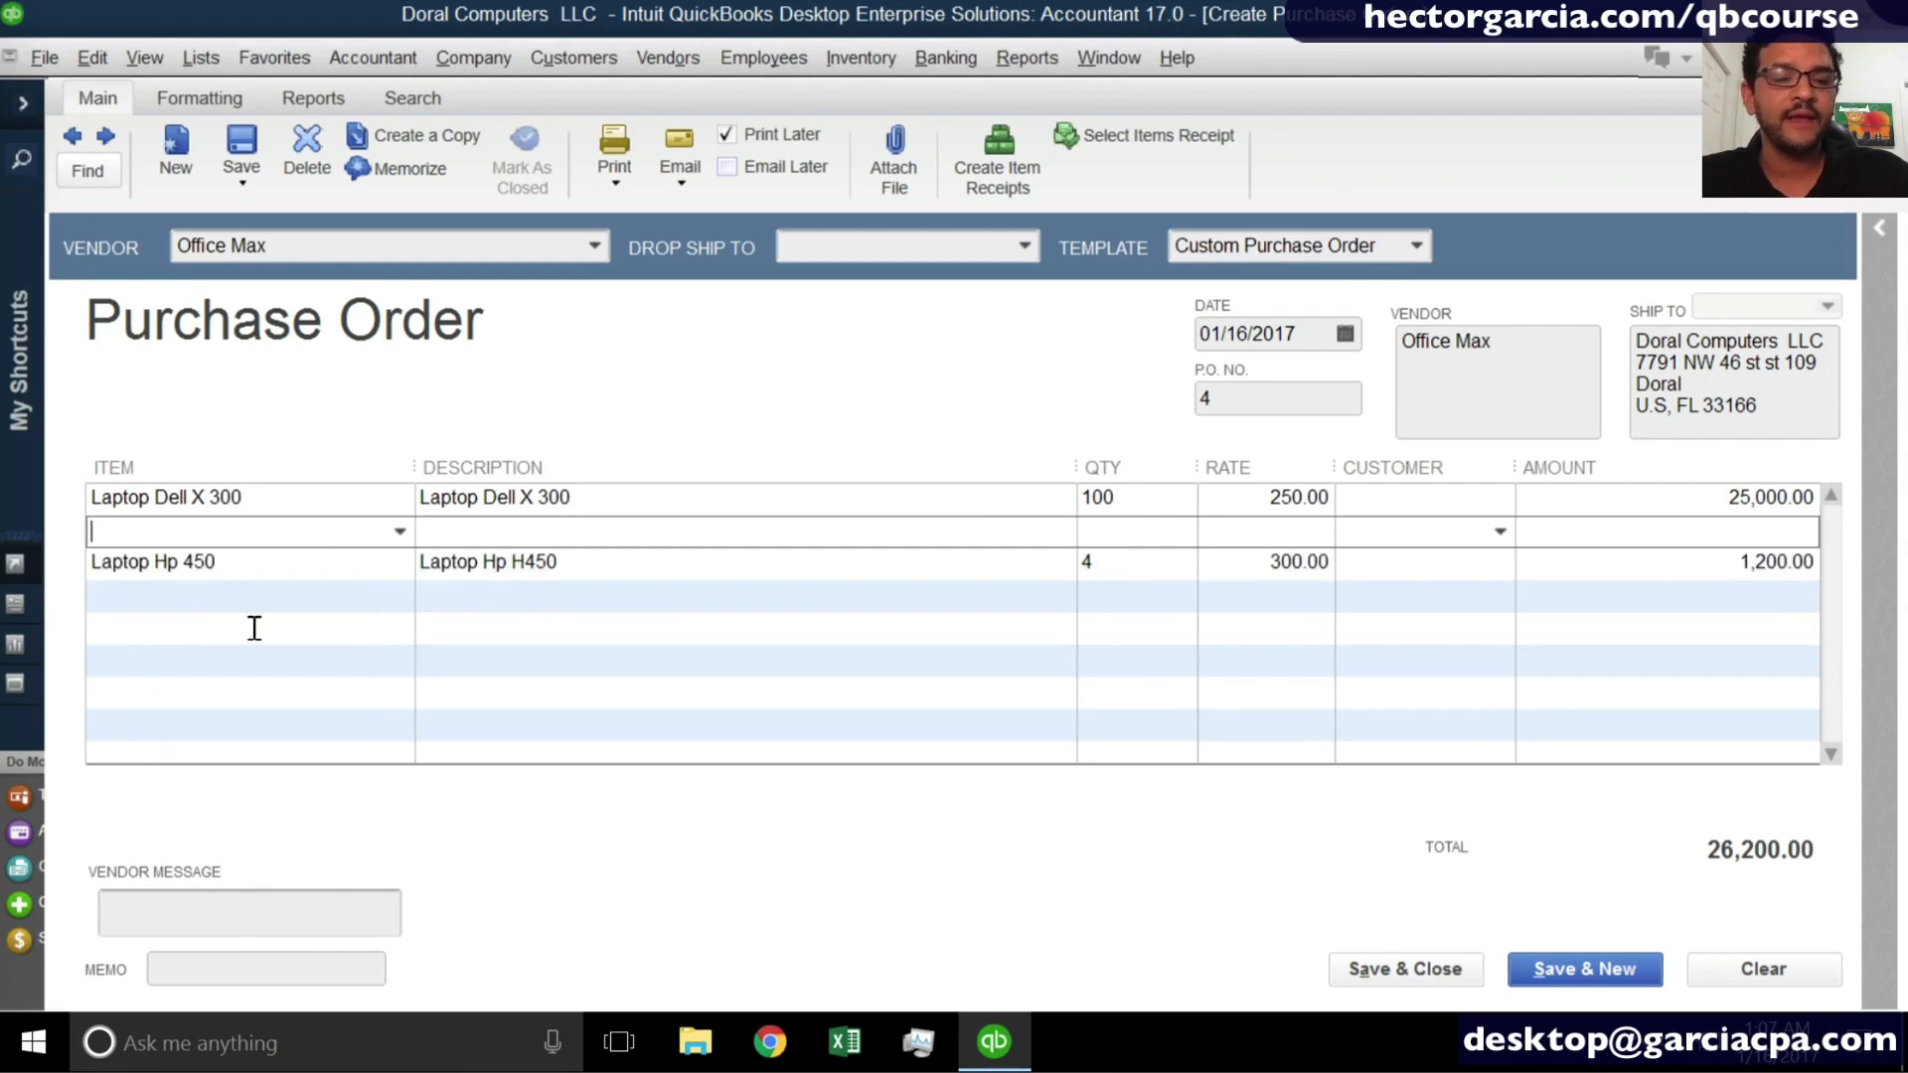
# - Copy the Laptop Hp 450 line and paste it onto the empty line directly below
pyautogui.click(241, 560)
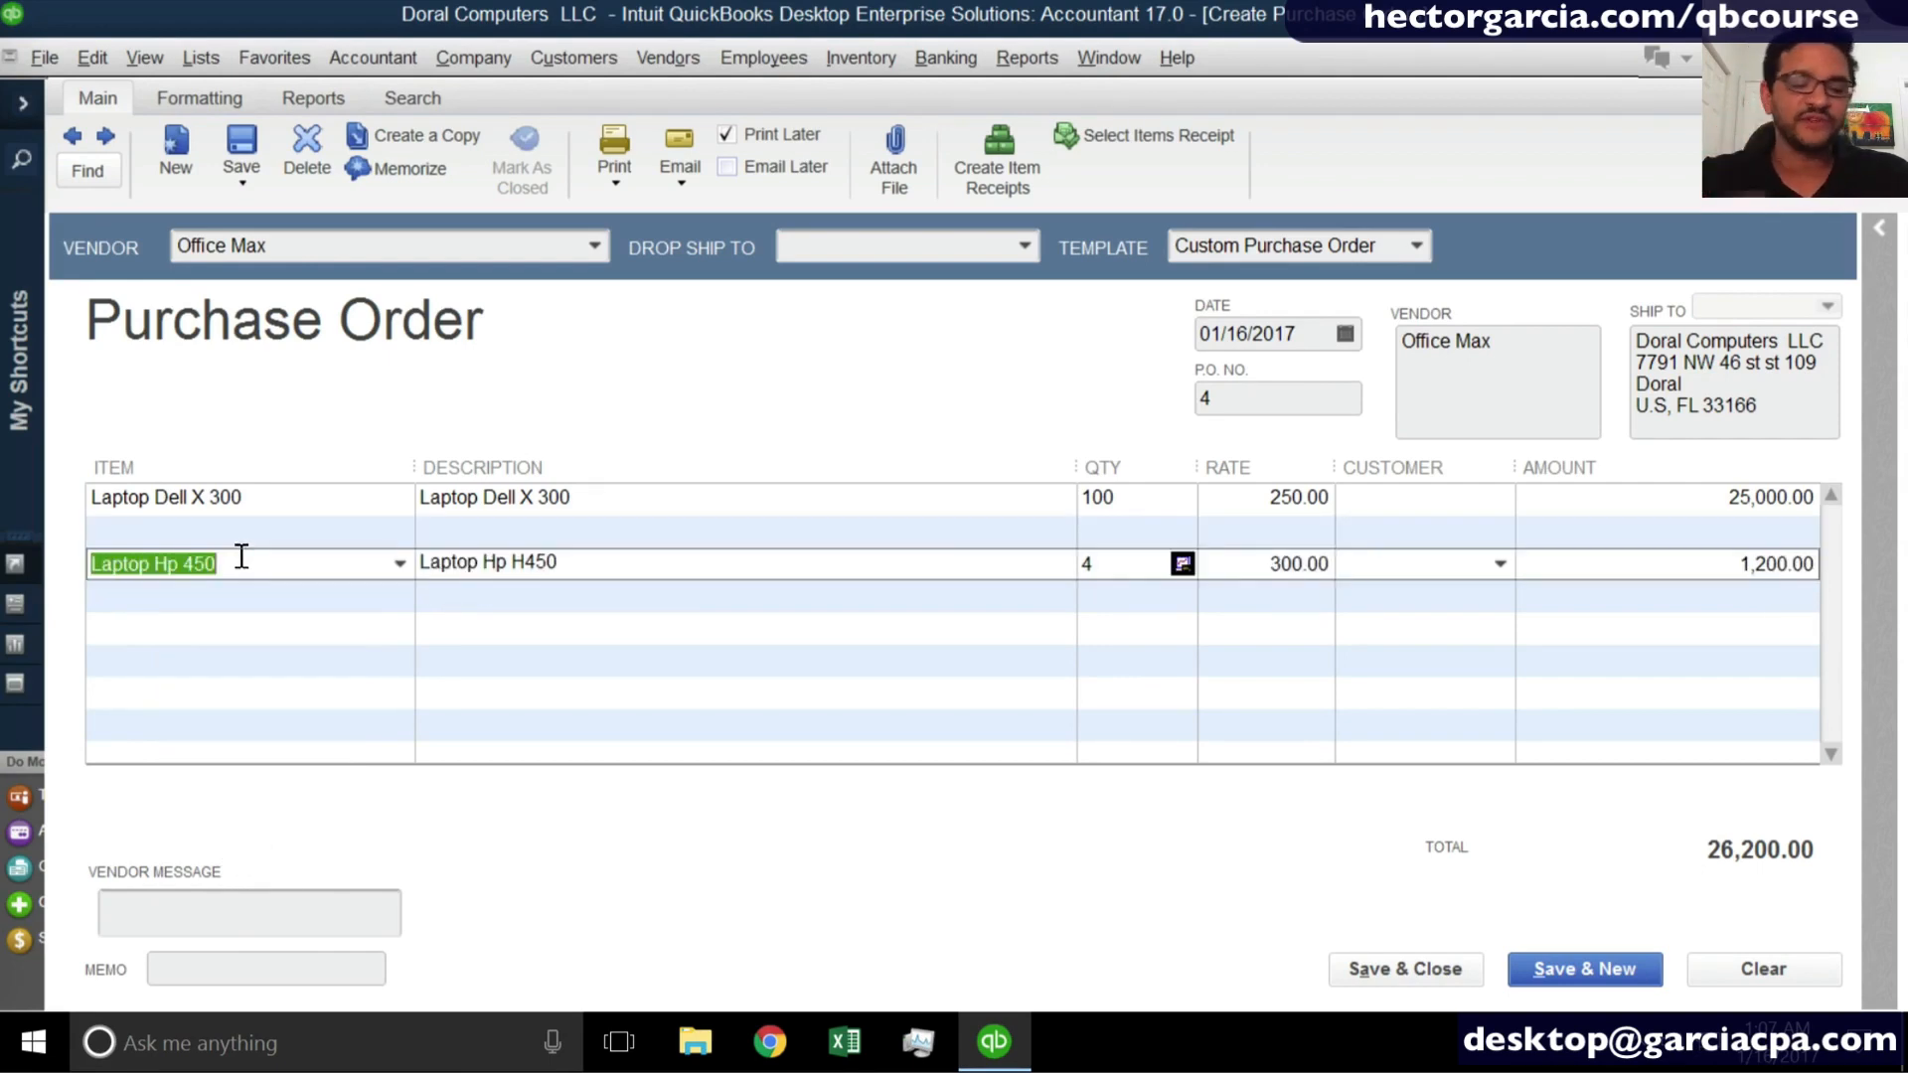
pyautogui.rightClick(242, 559)
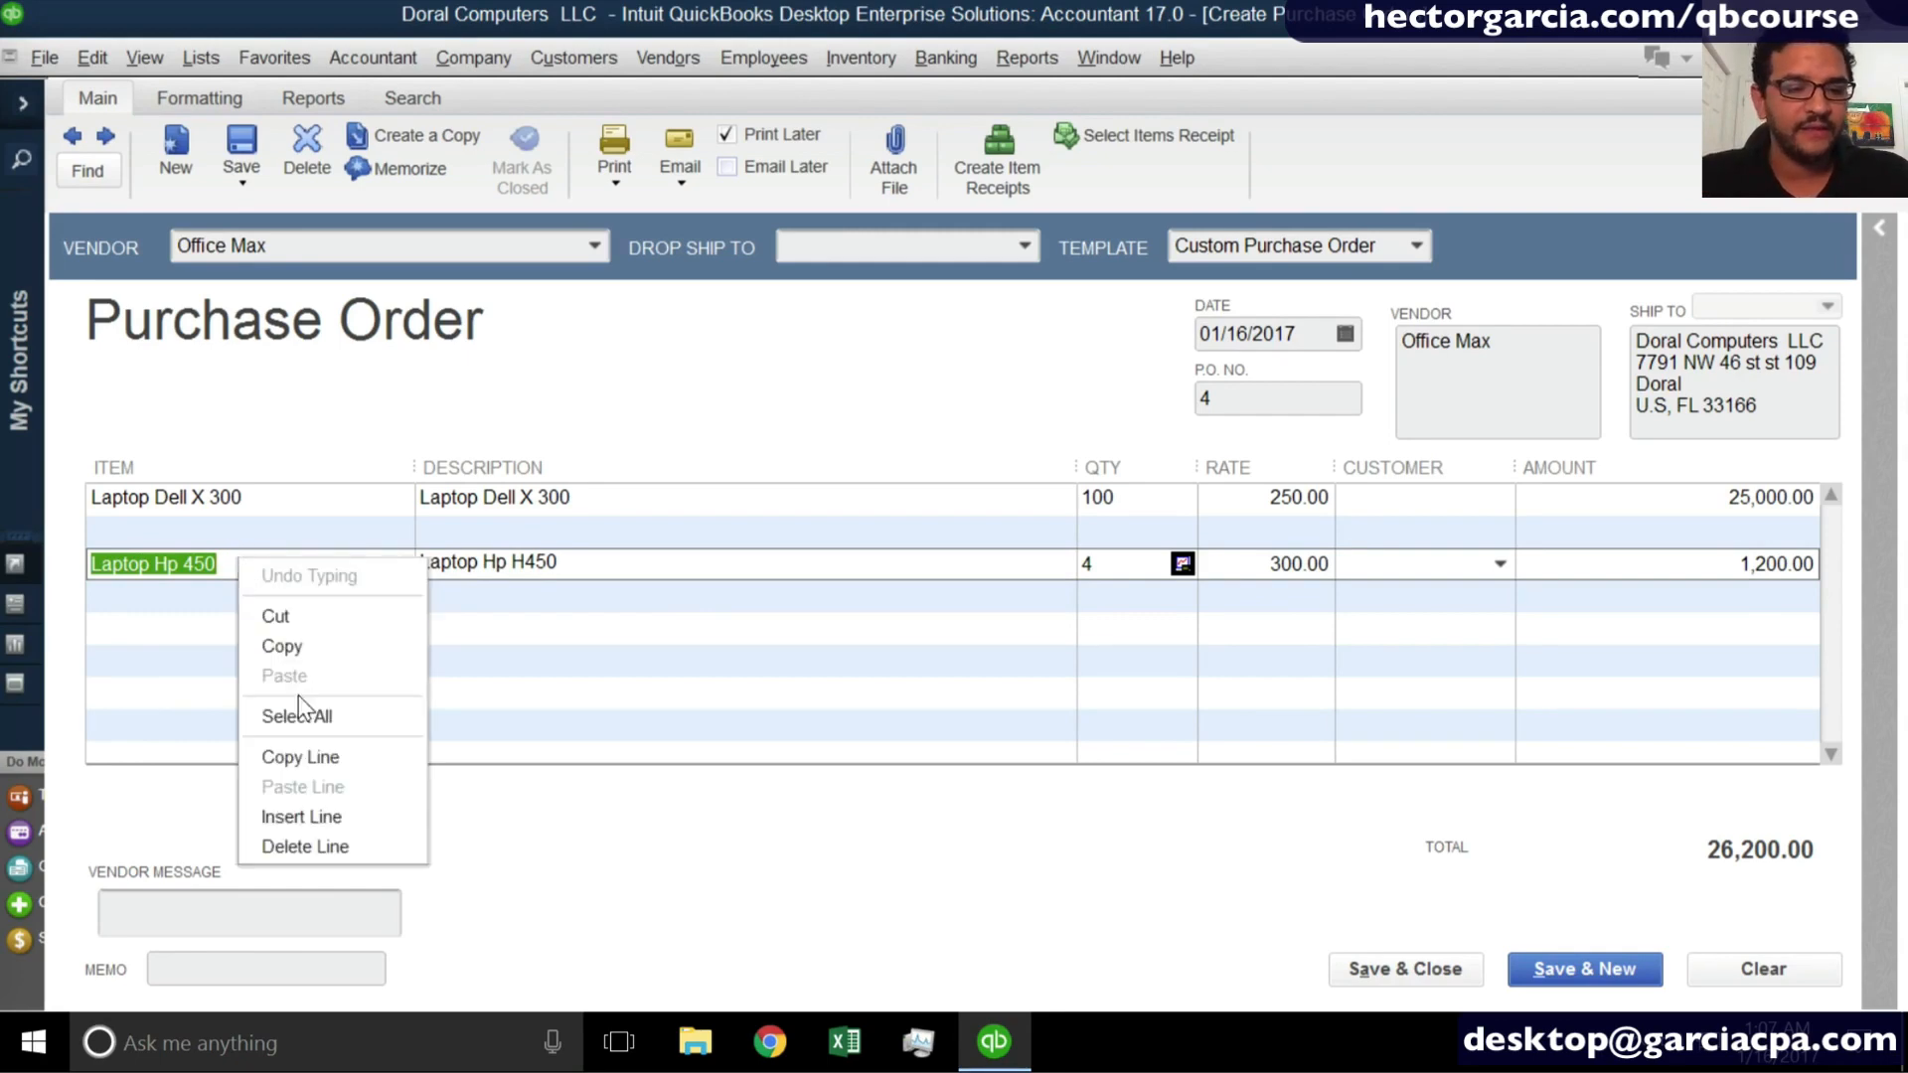
pyautogui.click(312, 747)
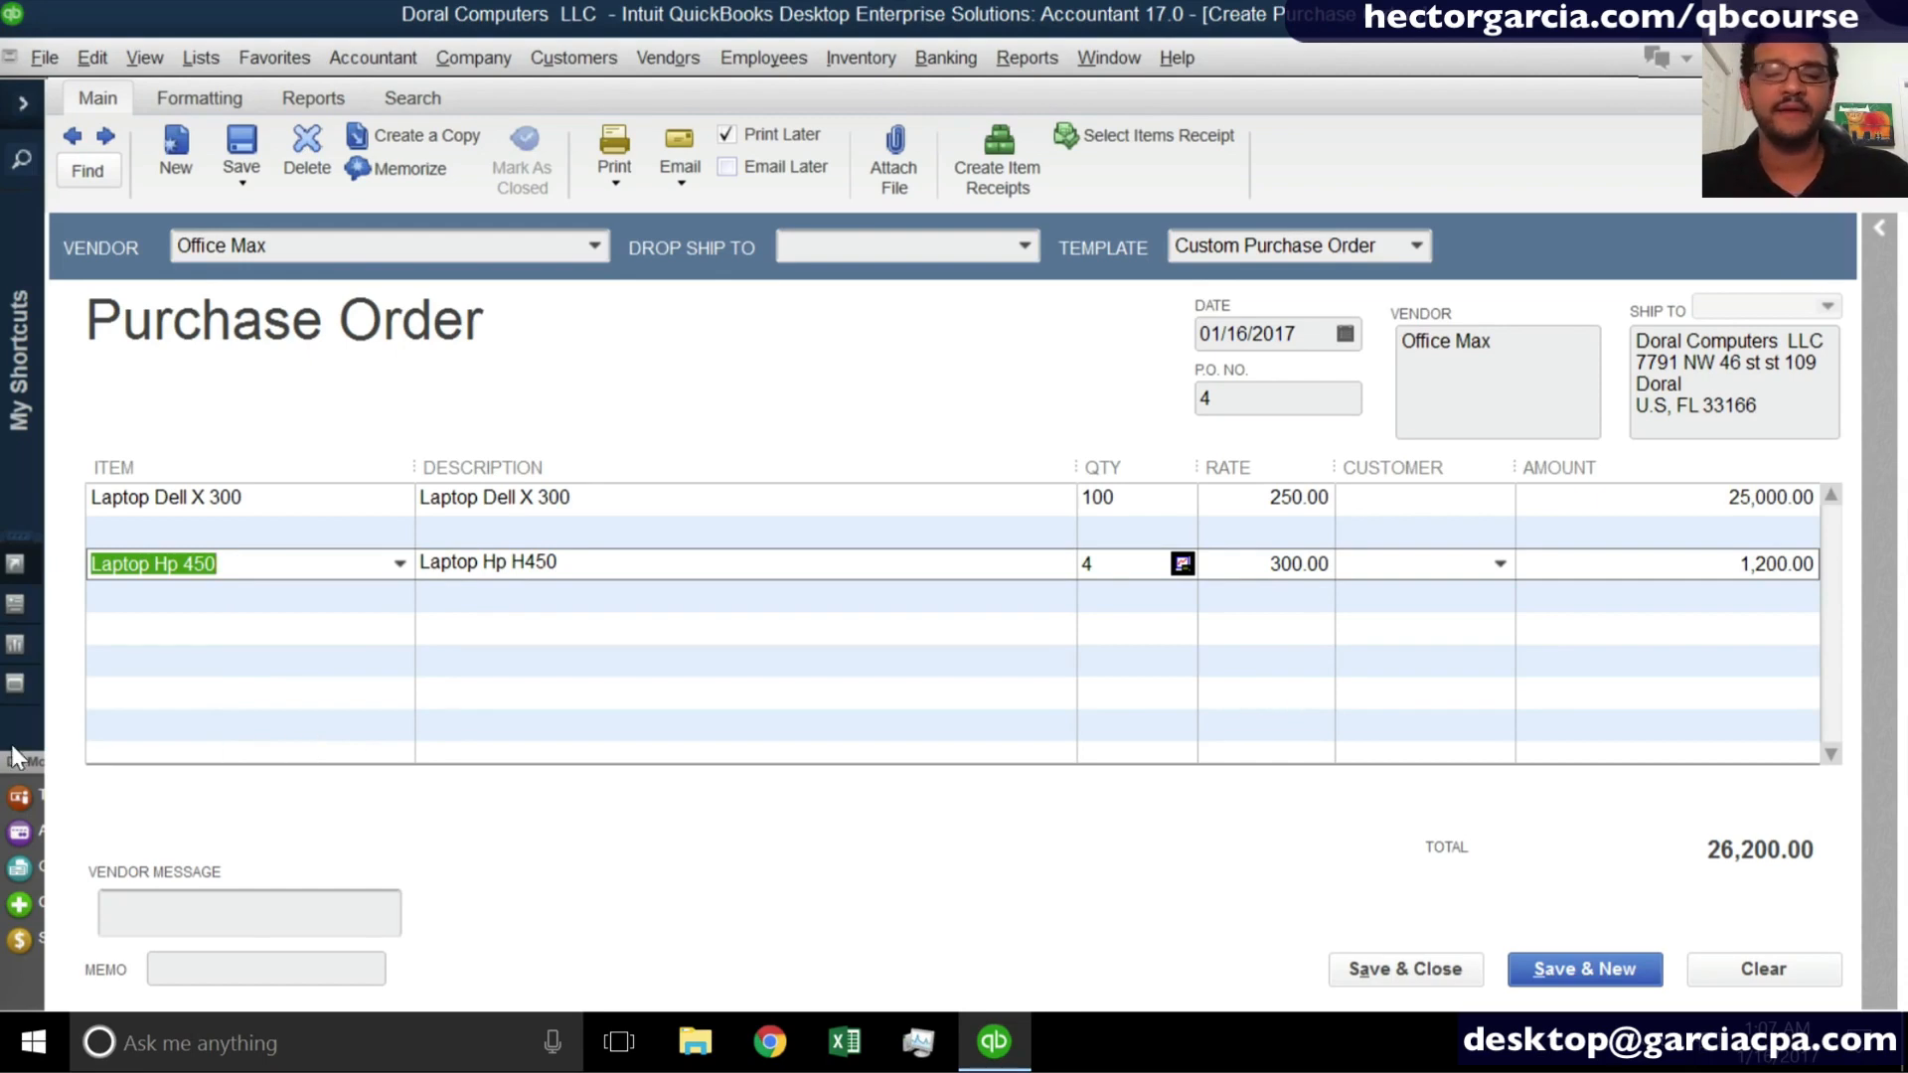
pyautogui.click(229, 592)
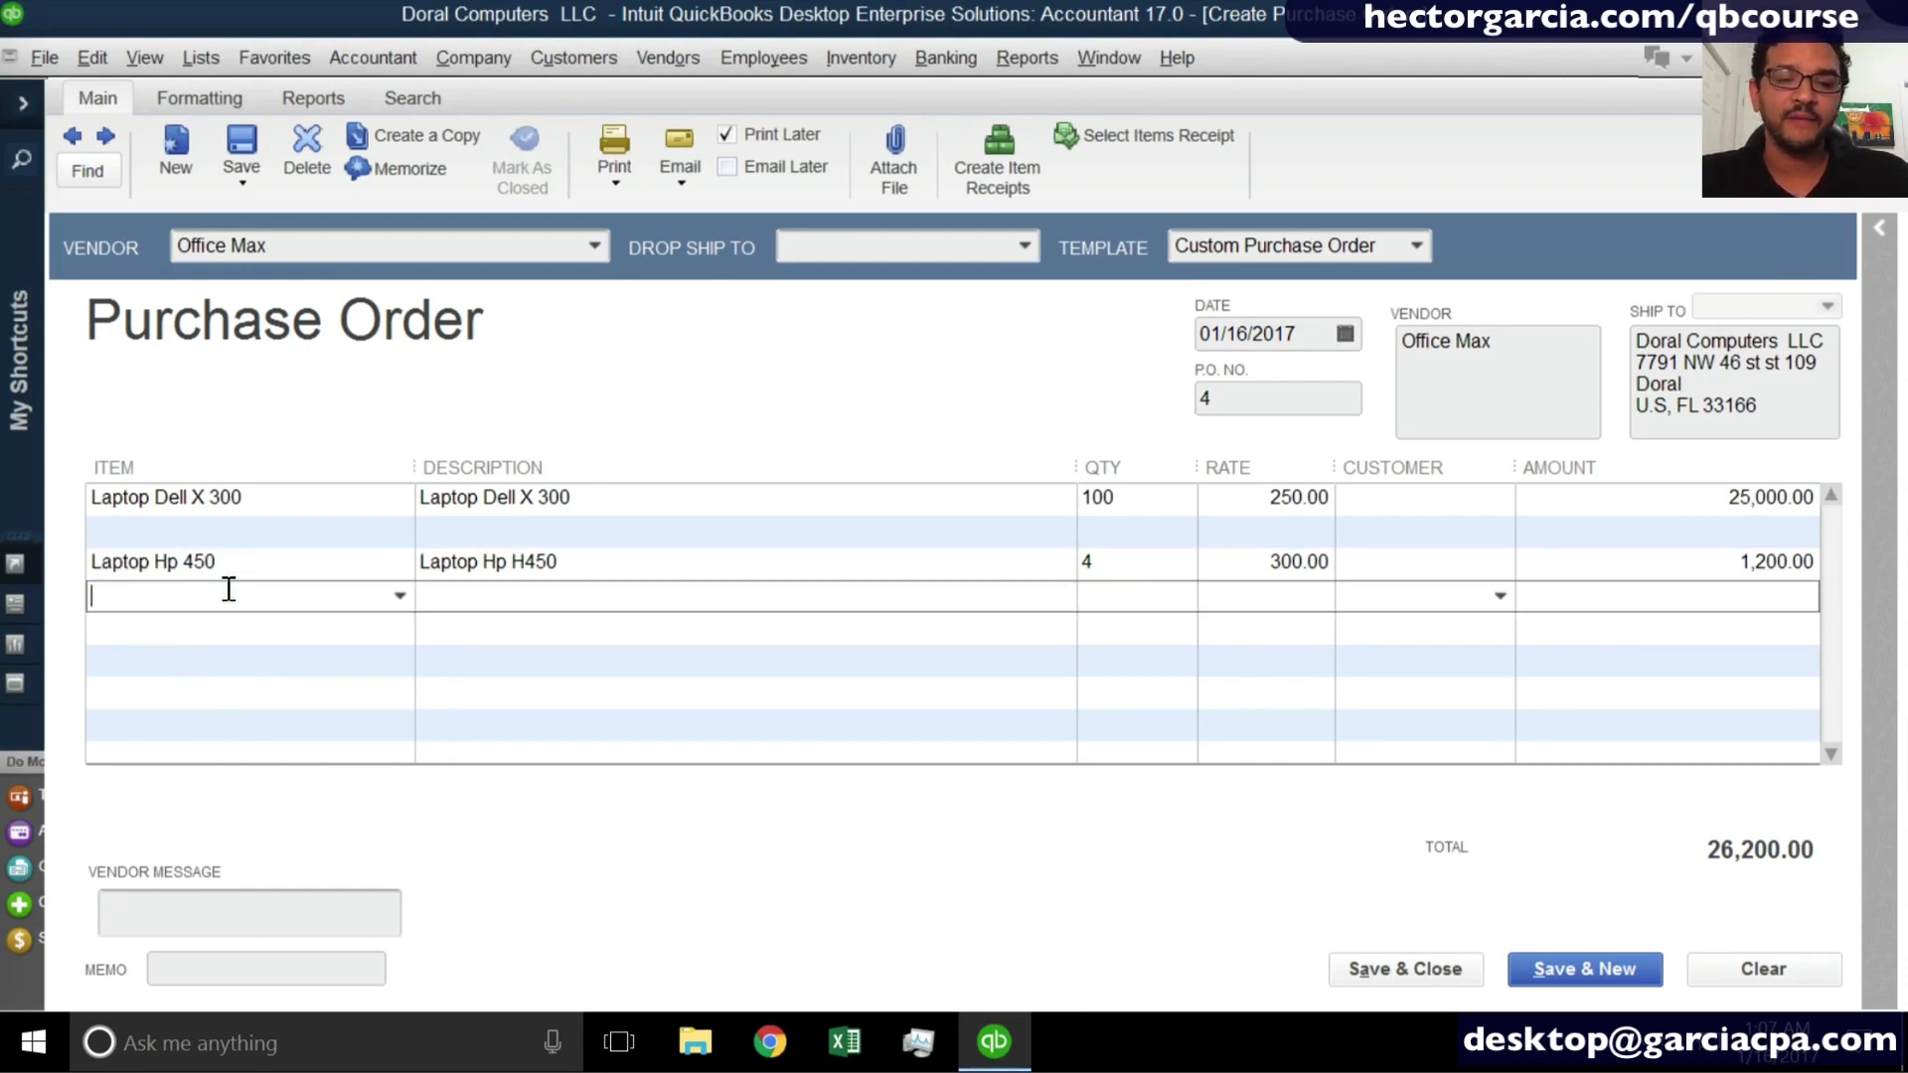
pyautogui.rightClick(226, 588)
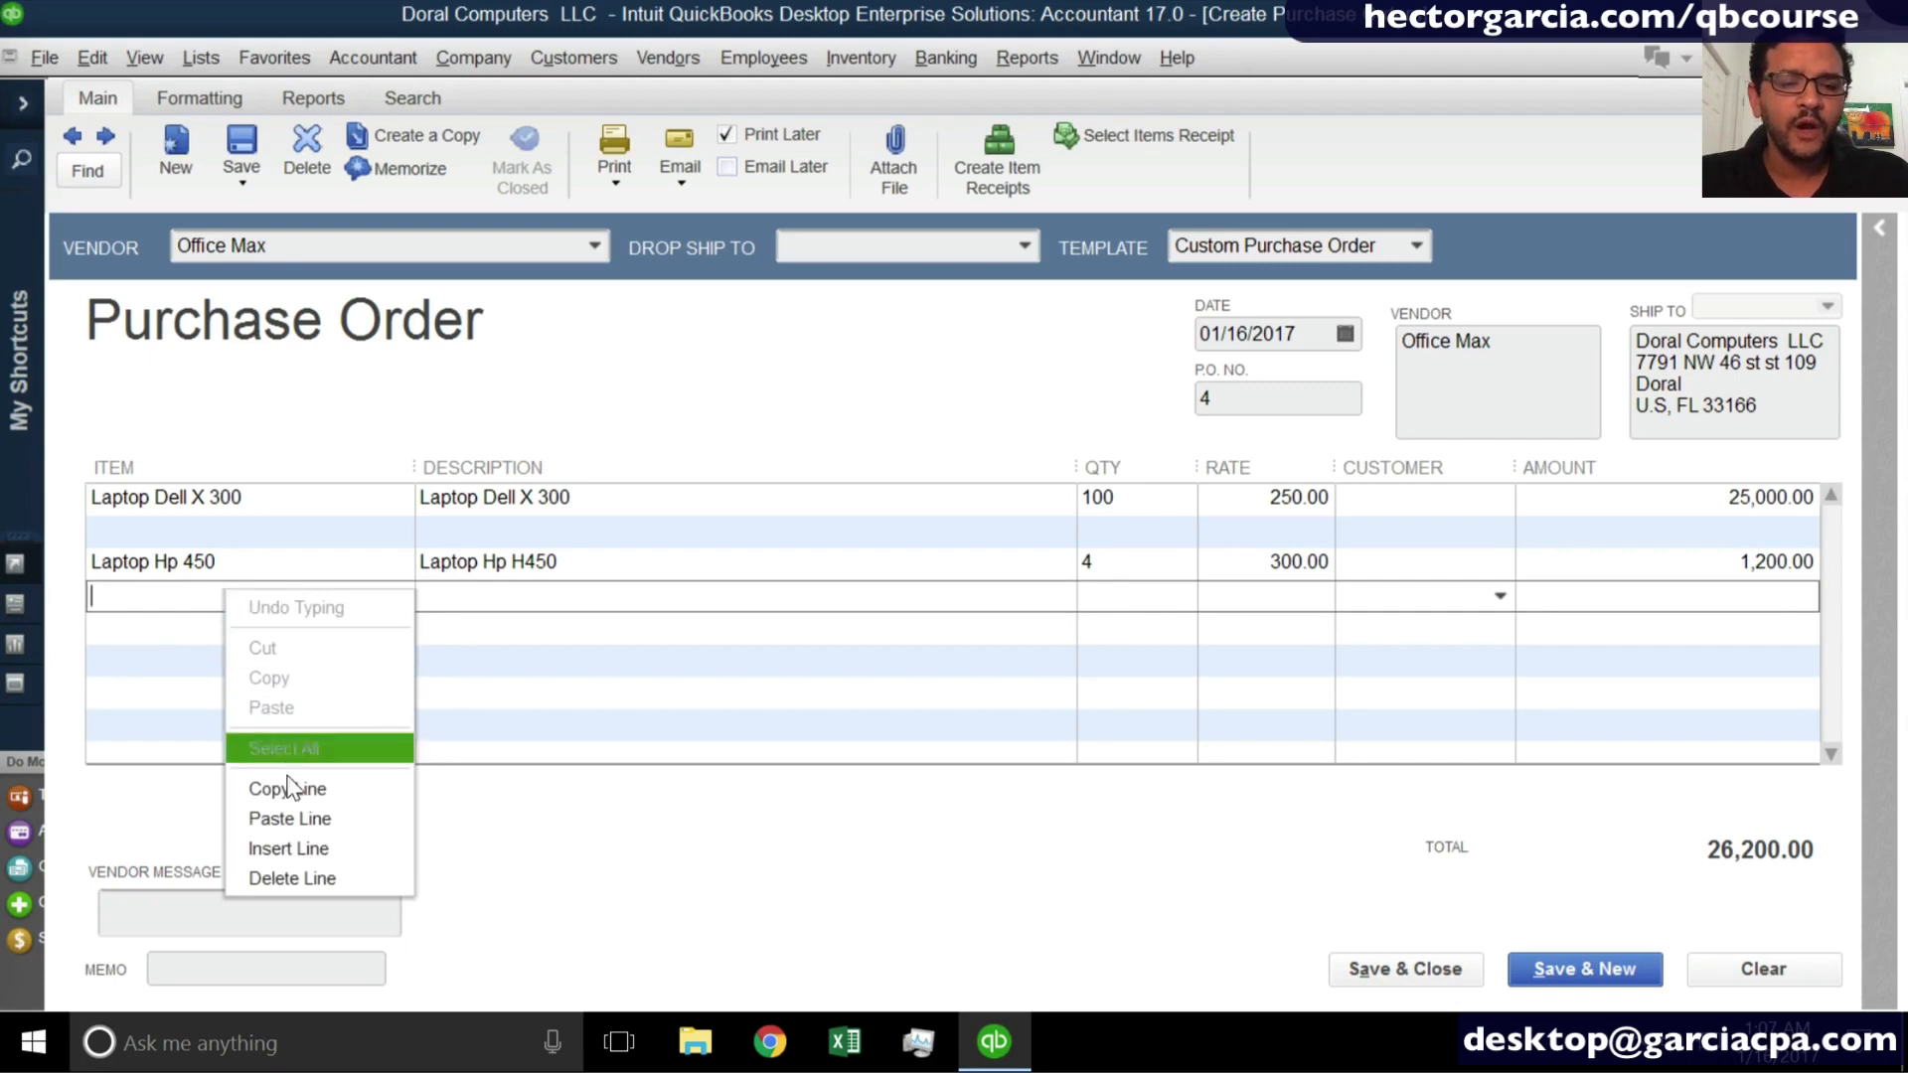
pyautogui.click(298, 817)
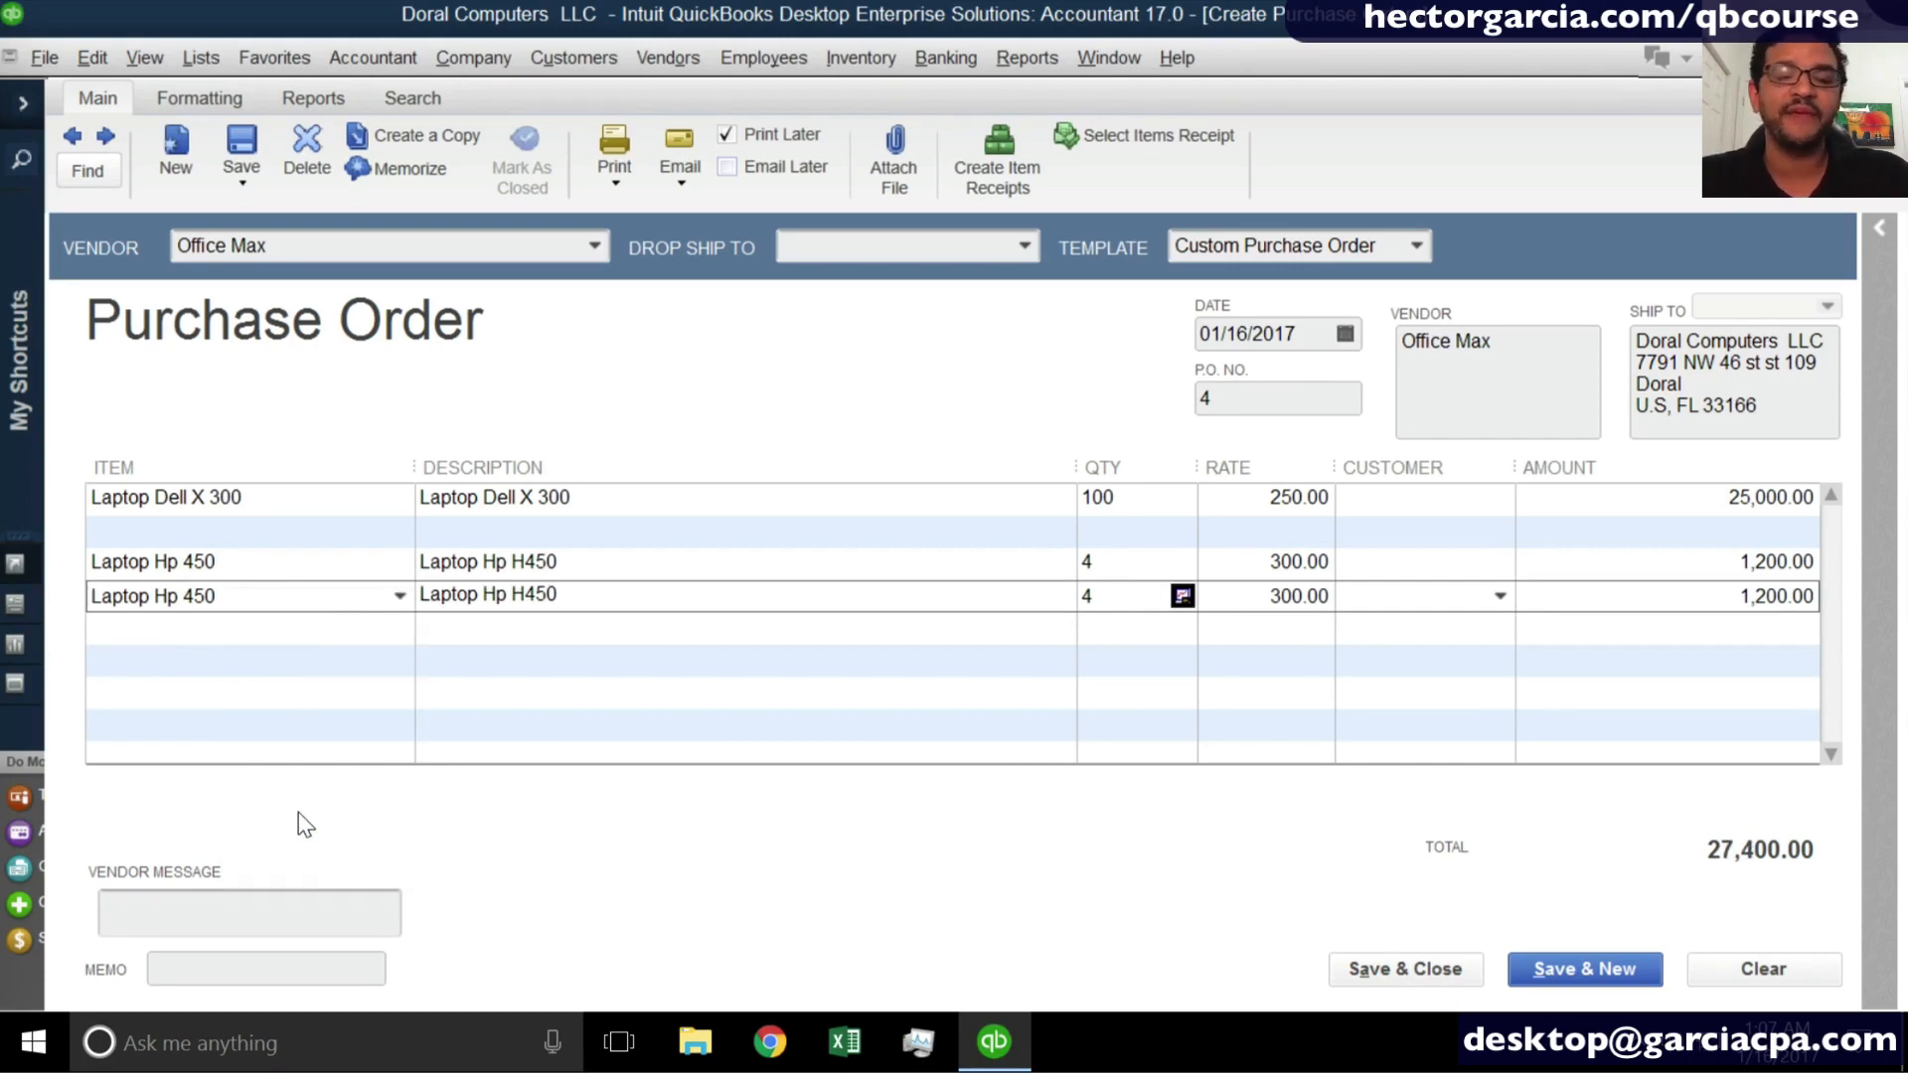
pyautogui.click(1121, 564)
pyautogui.moveTo(1121, 563); pyautogui.dragTo(1002, 564)
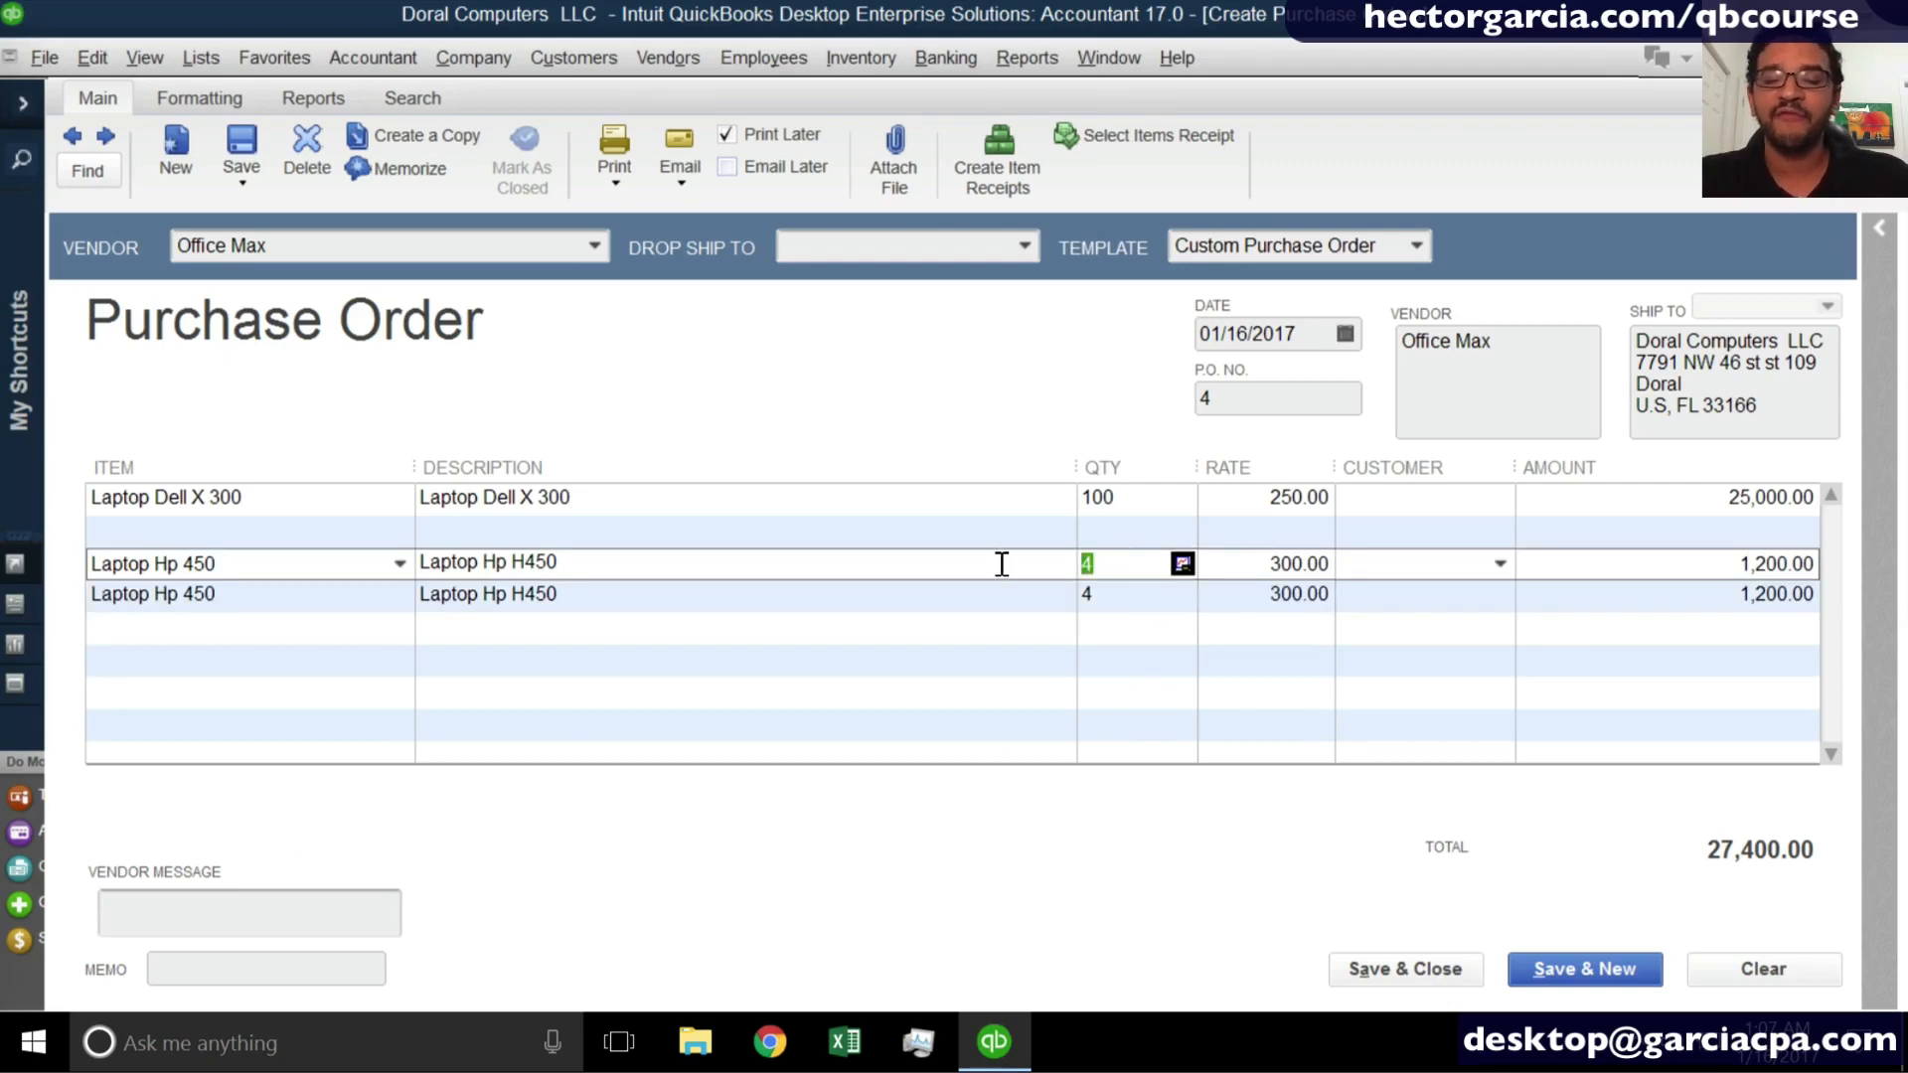
pyautogui.doubleClick(1109, 595)
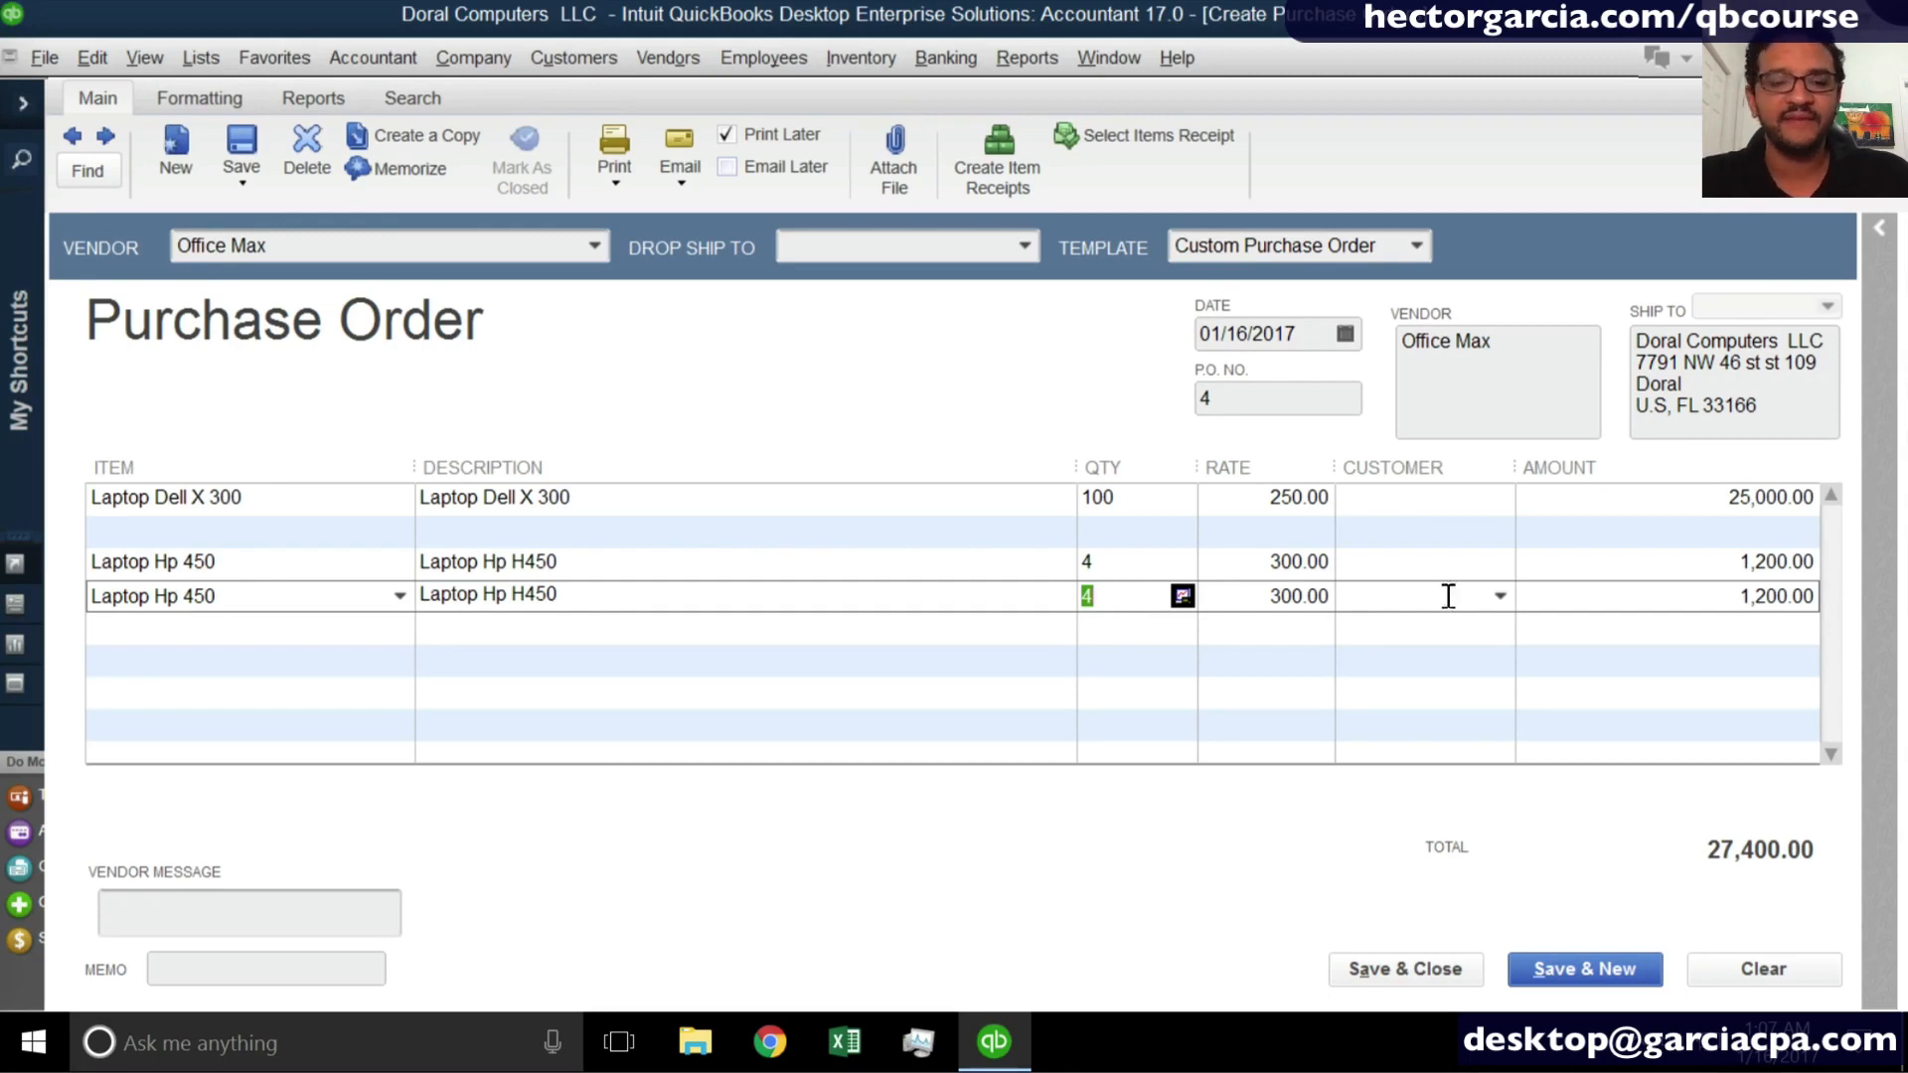
# - Assign the customer MIAMI HOSPITAL to the first Laptop Hp 450 line and slightly widen the Customer column
pyautogui.click(1504, 568)
pyautogui.click(1503, 567)
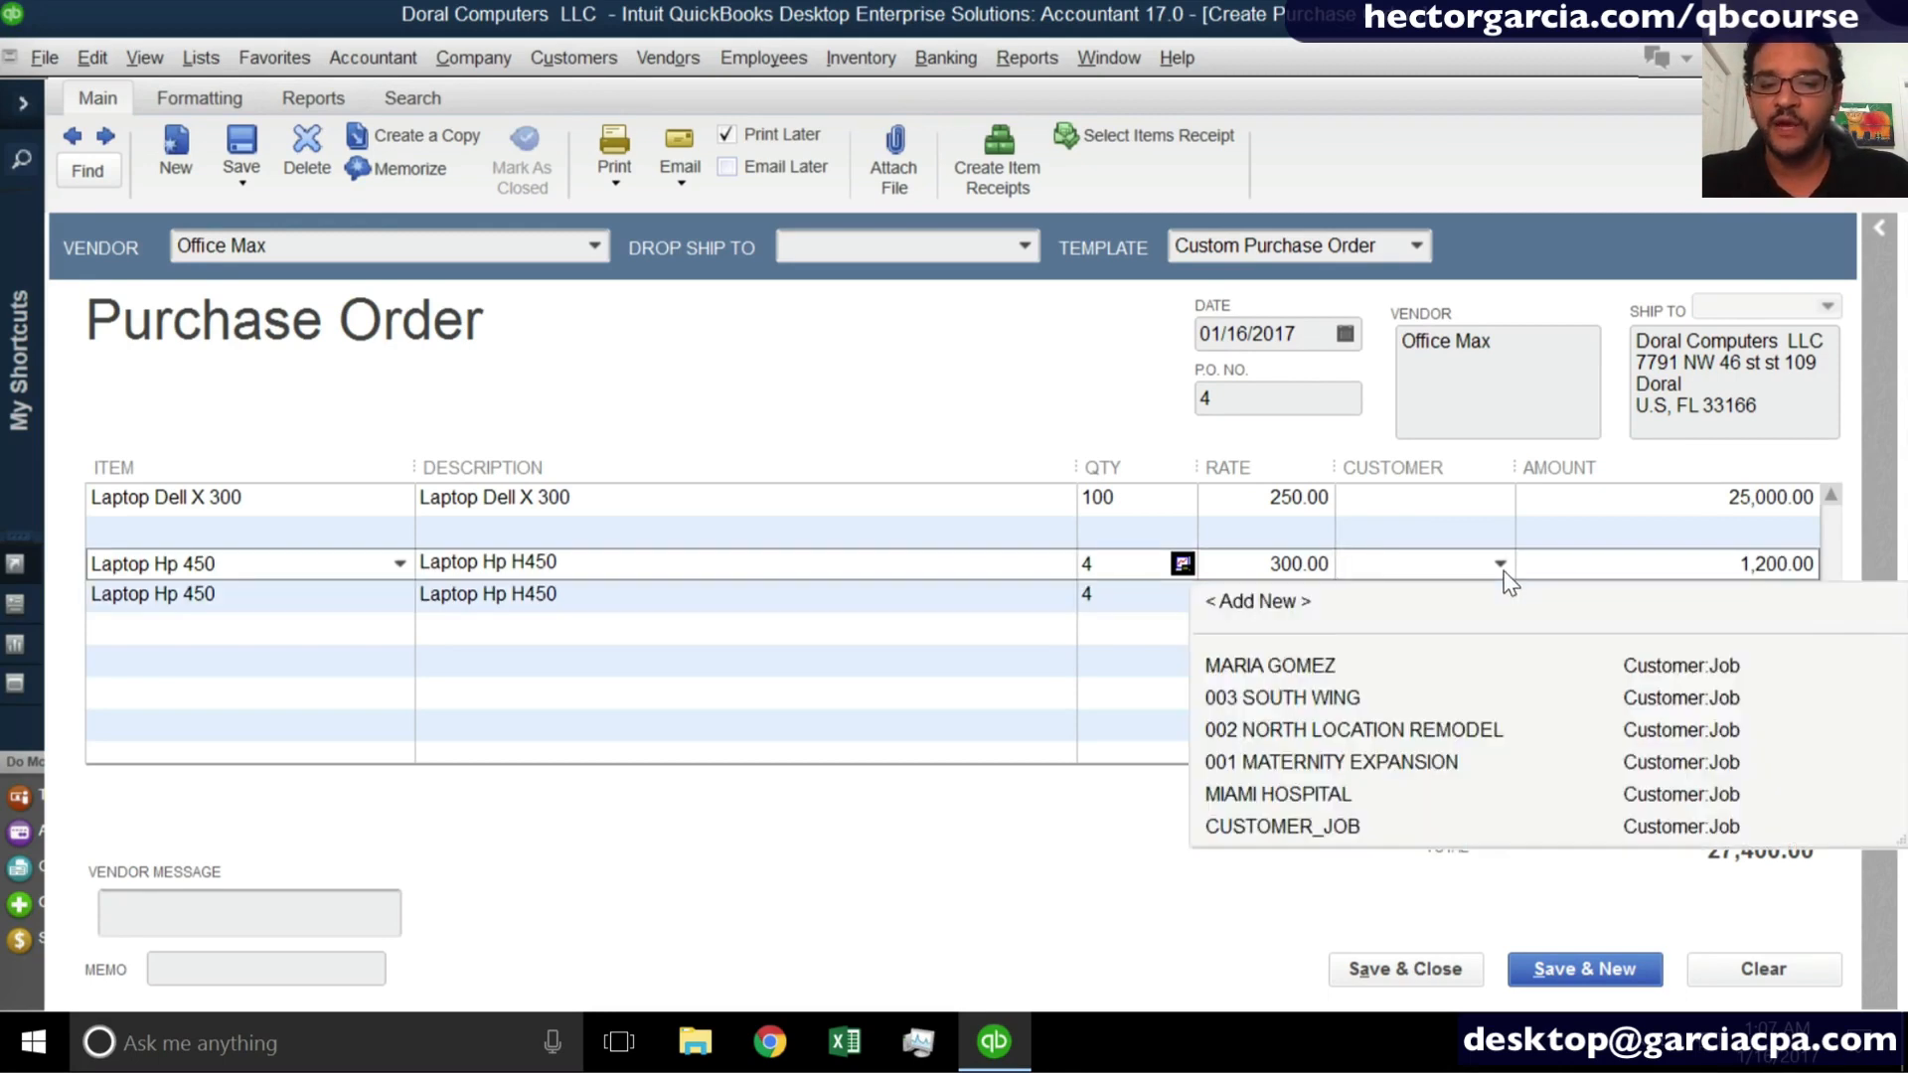
pyautogui.click(1317, 793)
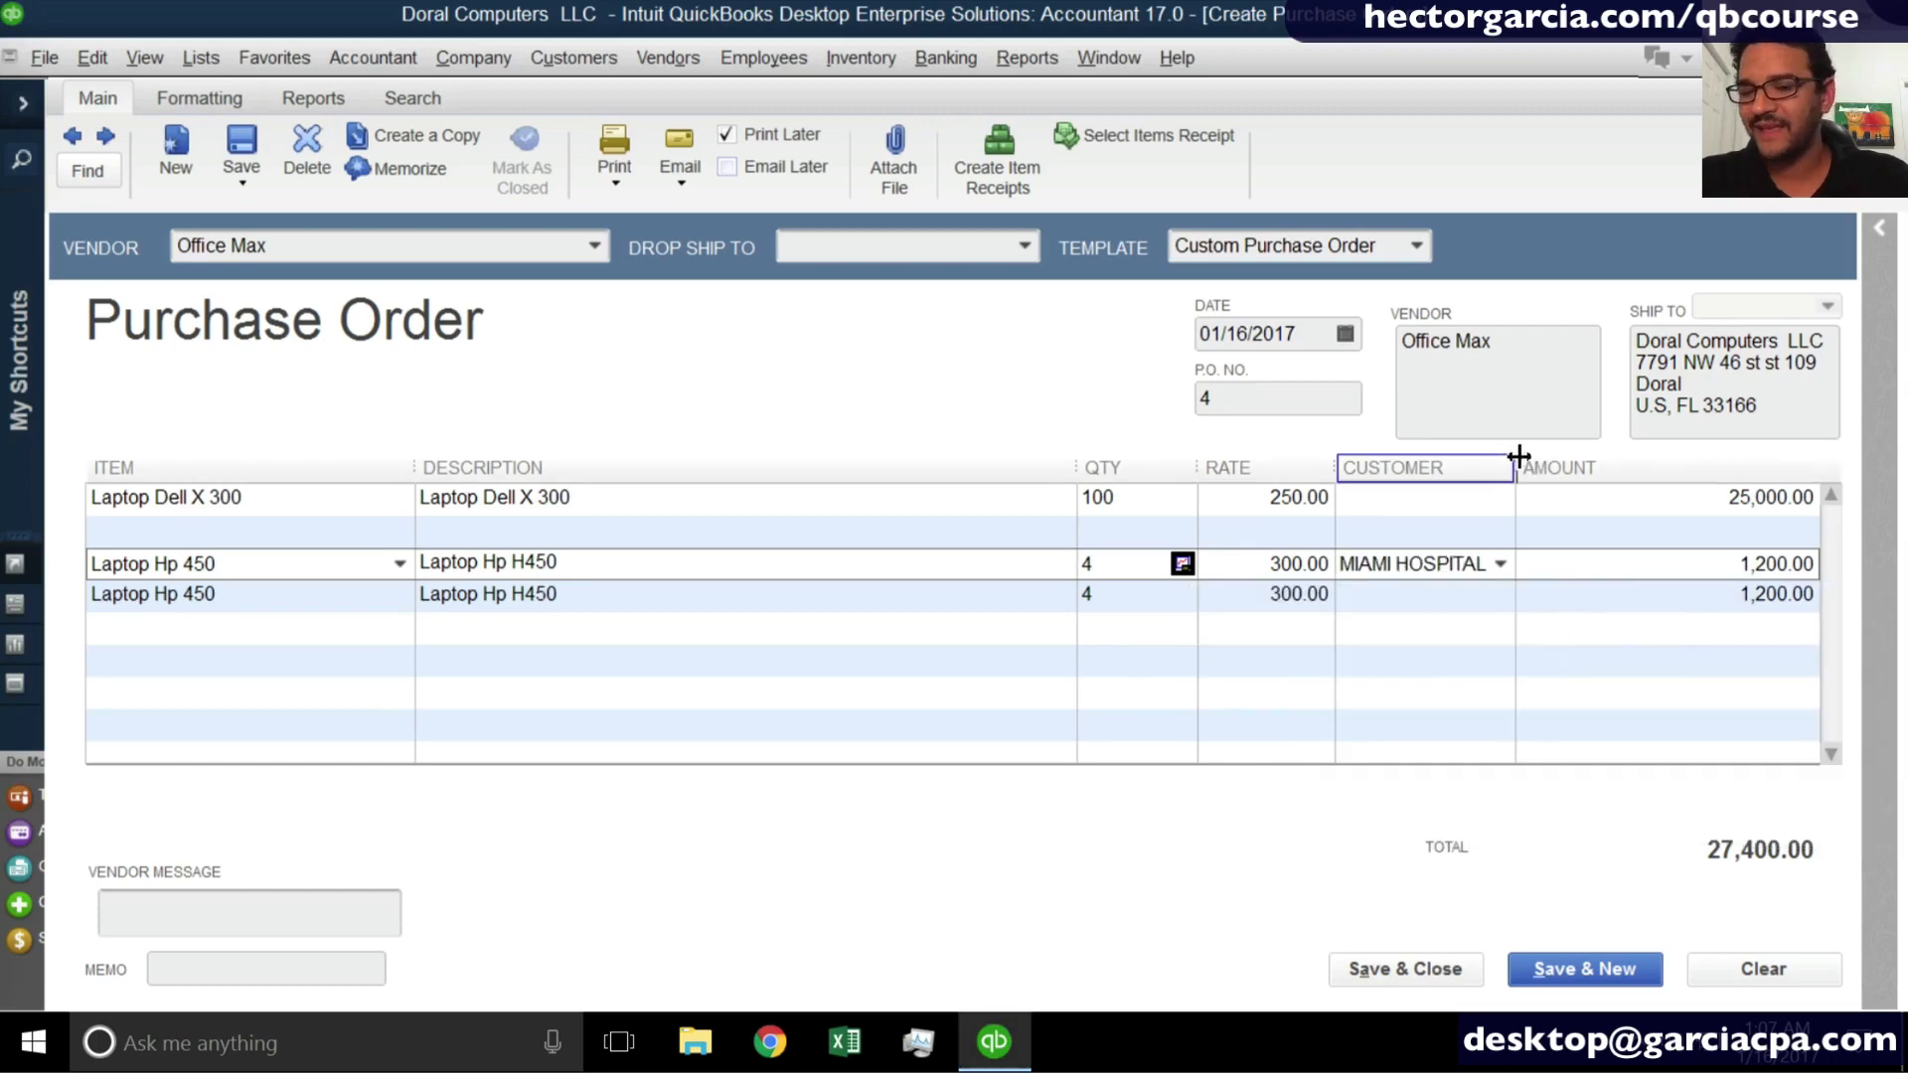
pyautogui.moveTo(1517, 460); pyautogui.dragTo(1528, 459)
# - Assign the individual customer at the head of the customer list to the second Laptop Hp 450 line
pyautogui.click(1518, 594)
pyautogui.click(1512, 596)
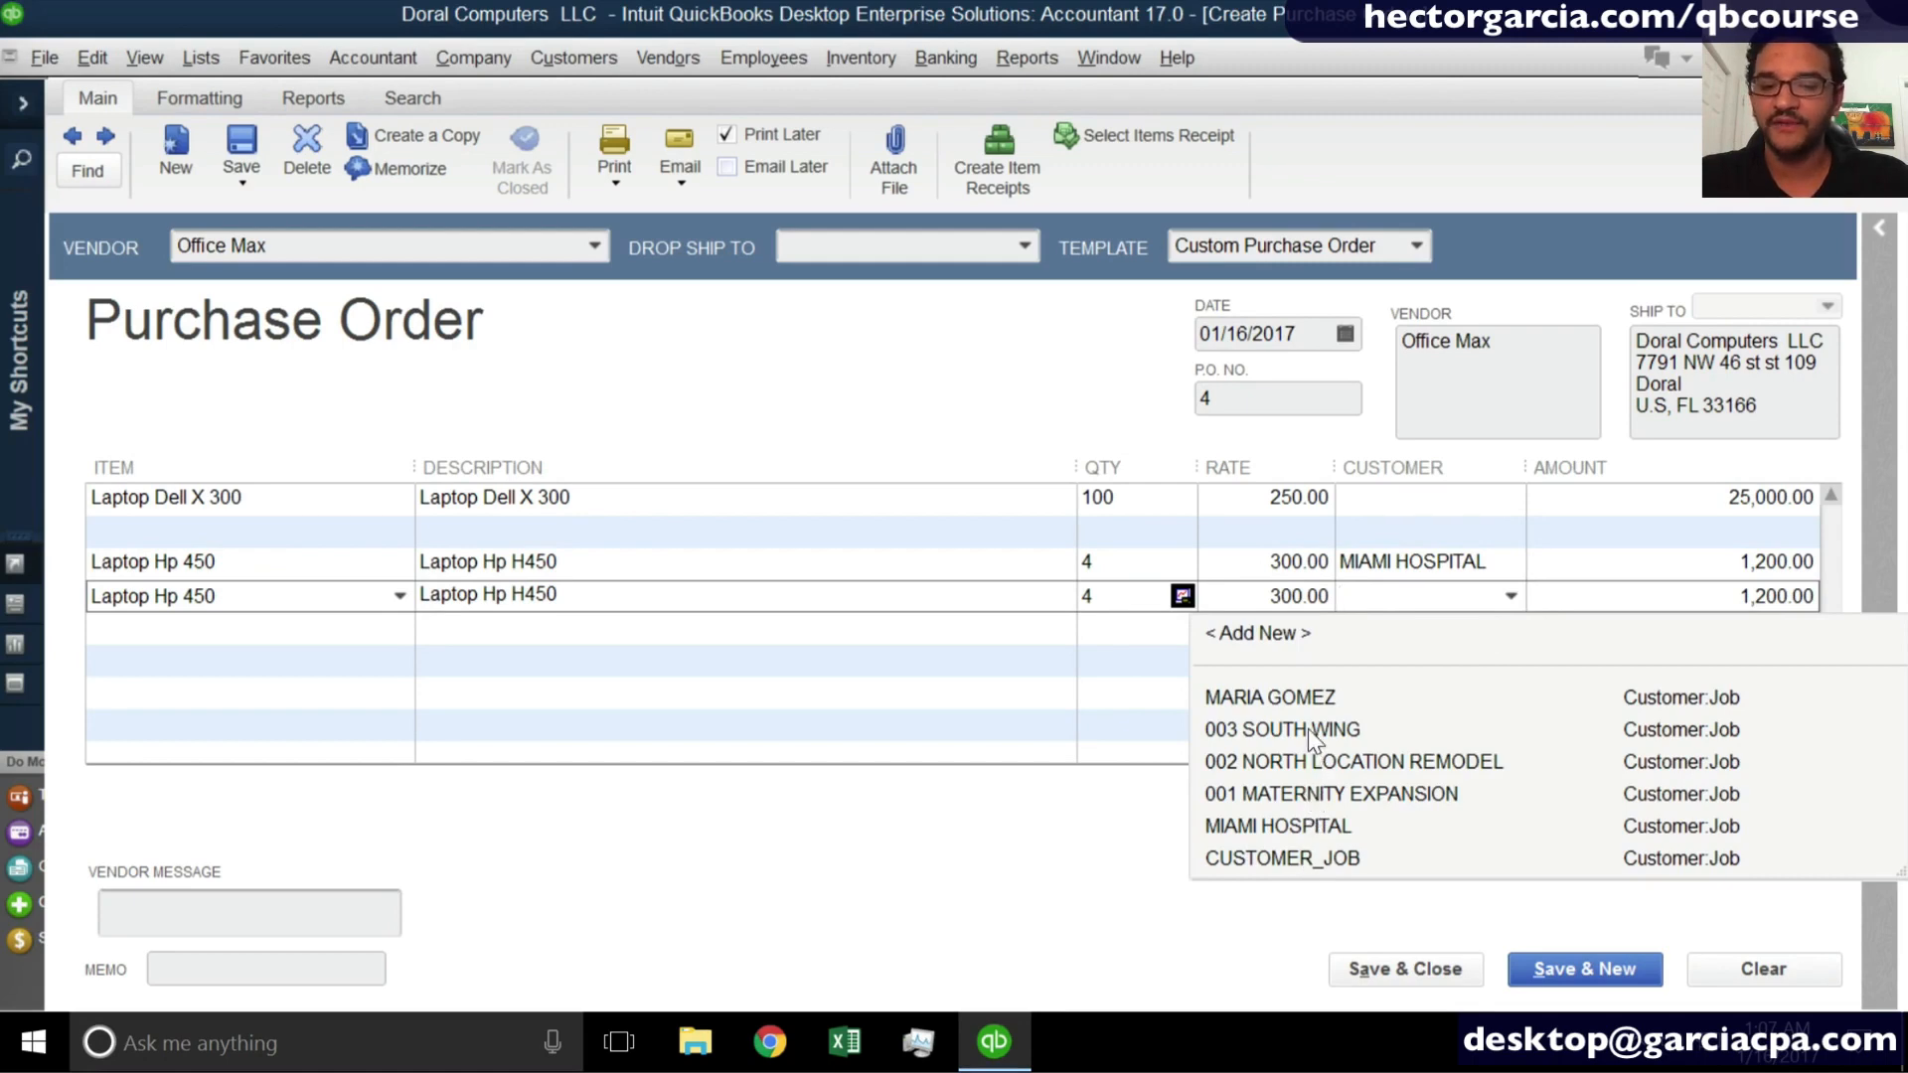
pyautogui.click(1302, 696)
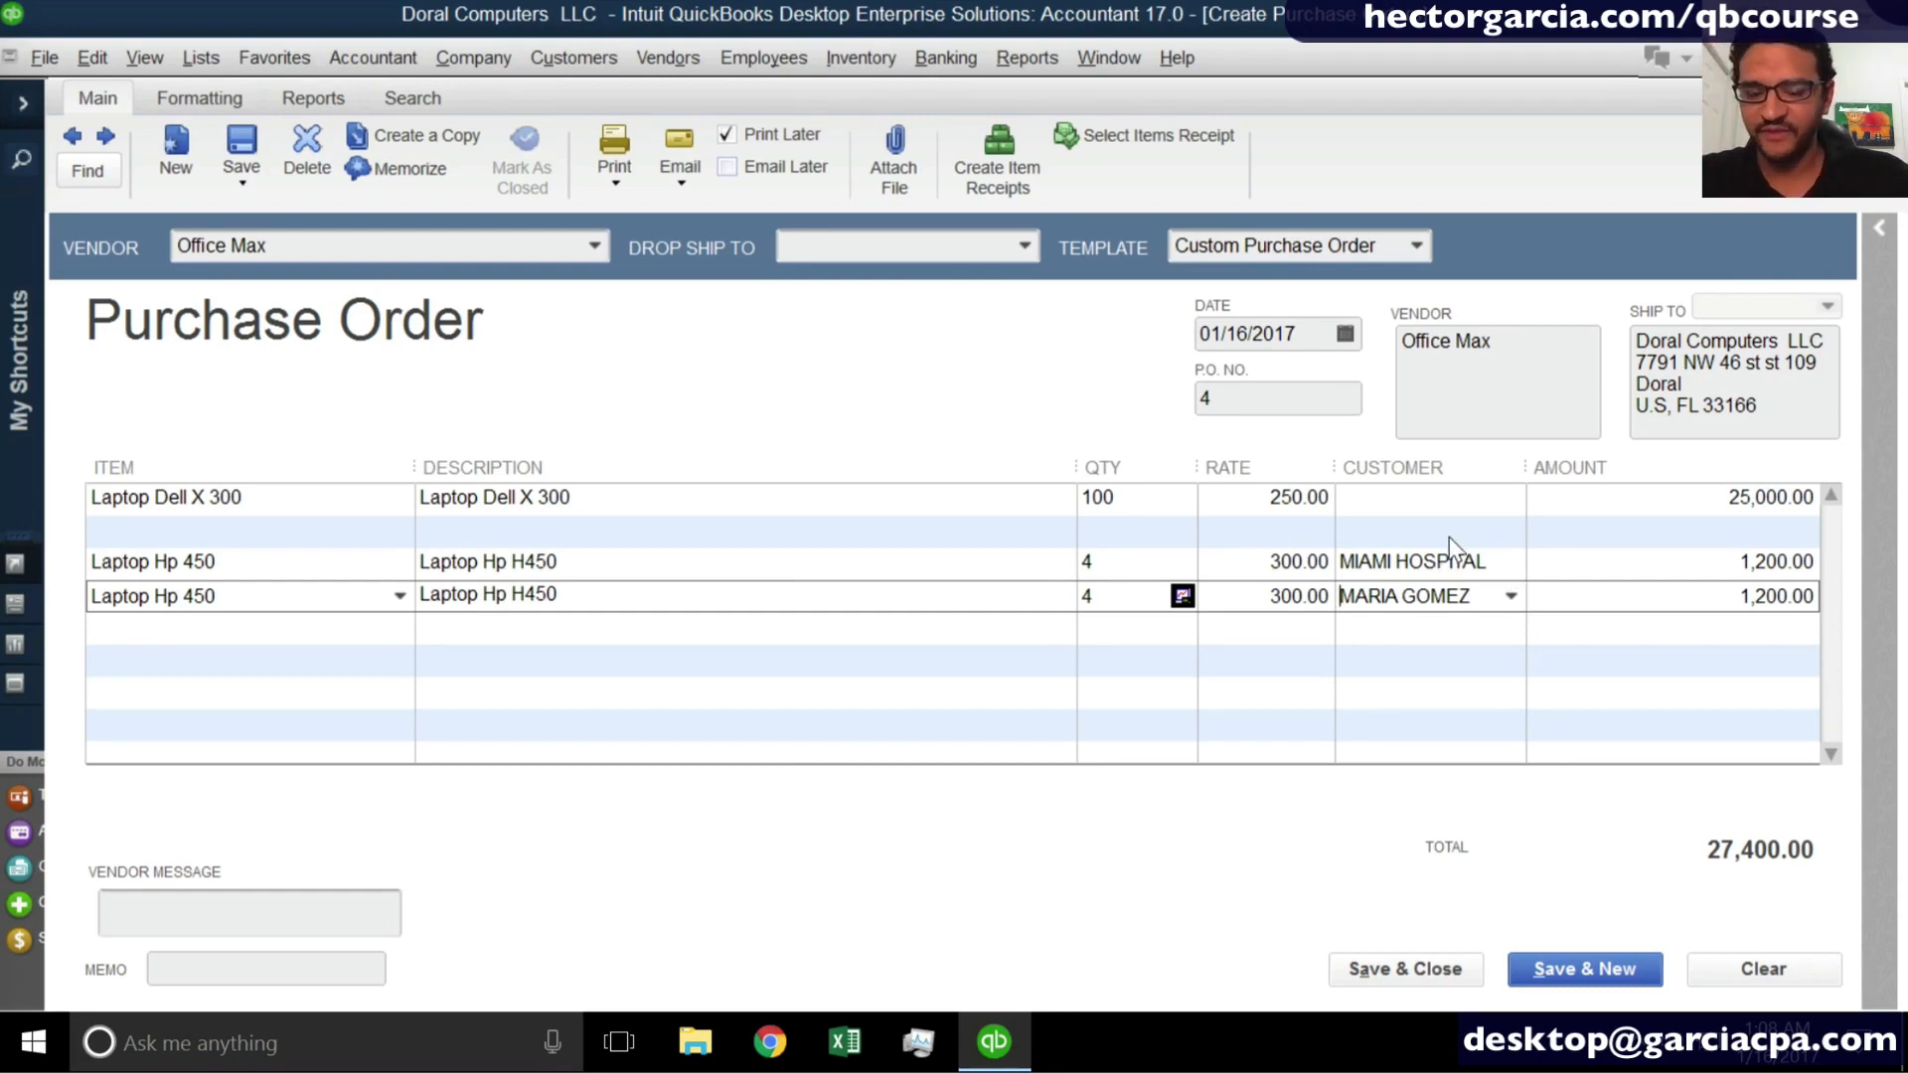
pyautogui.click(1427, 502)
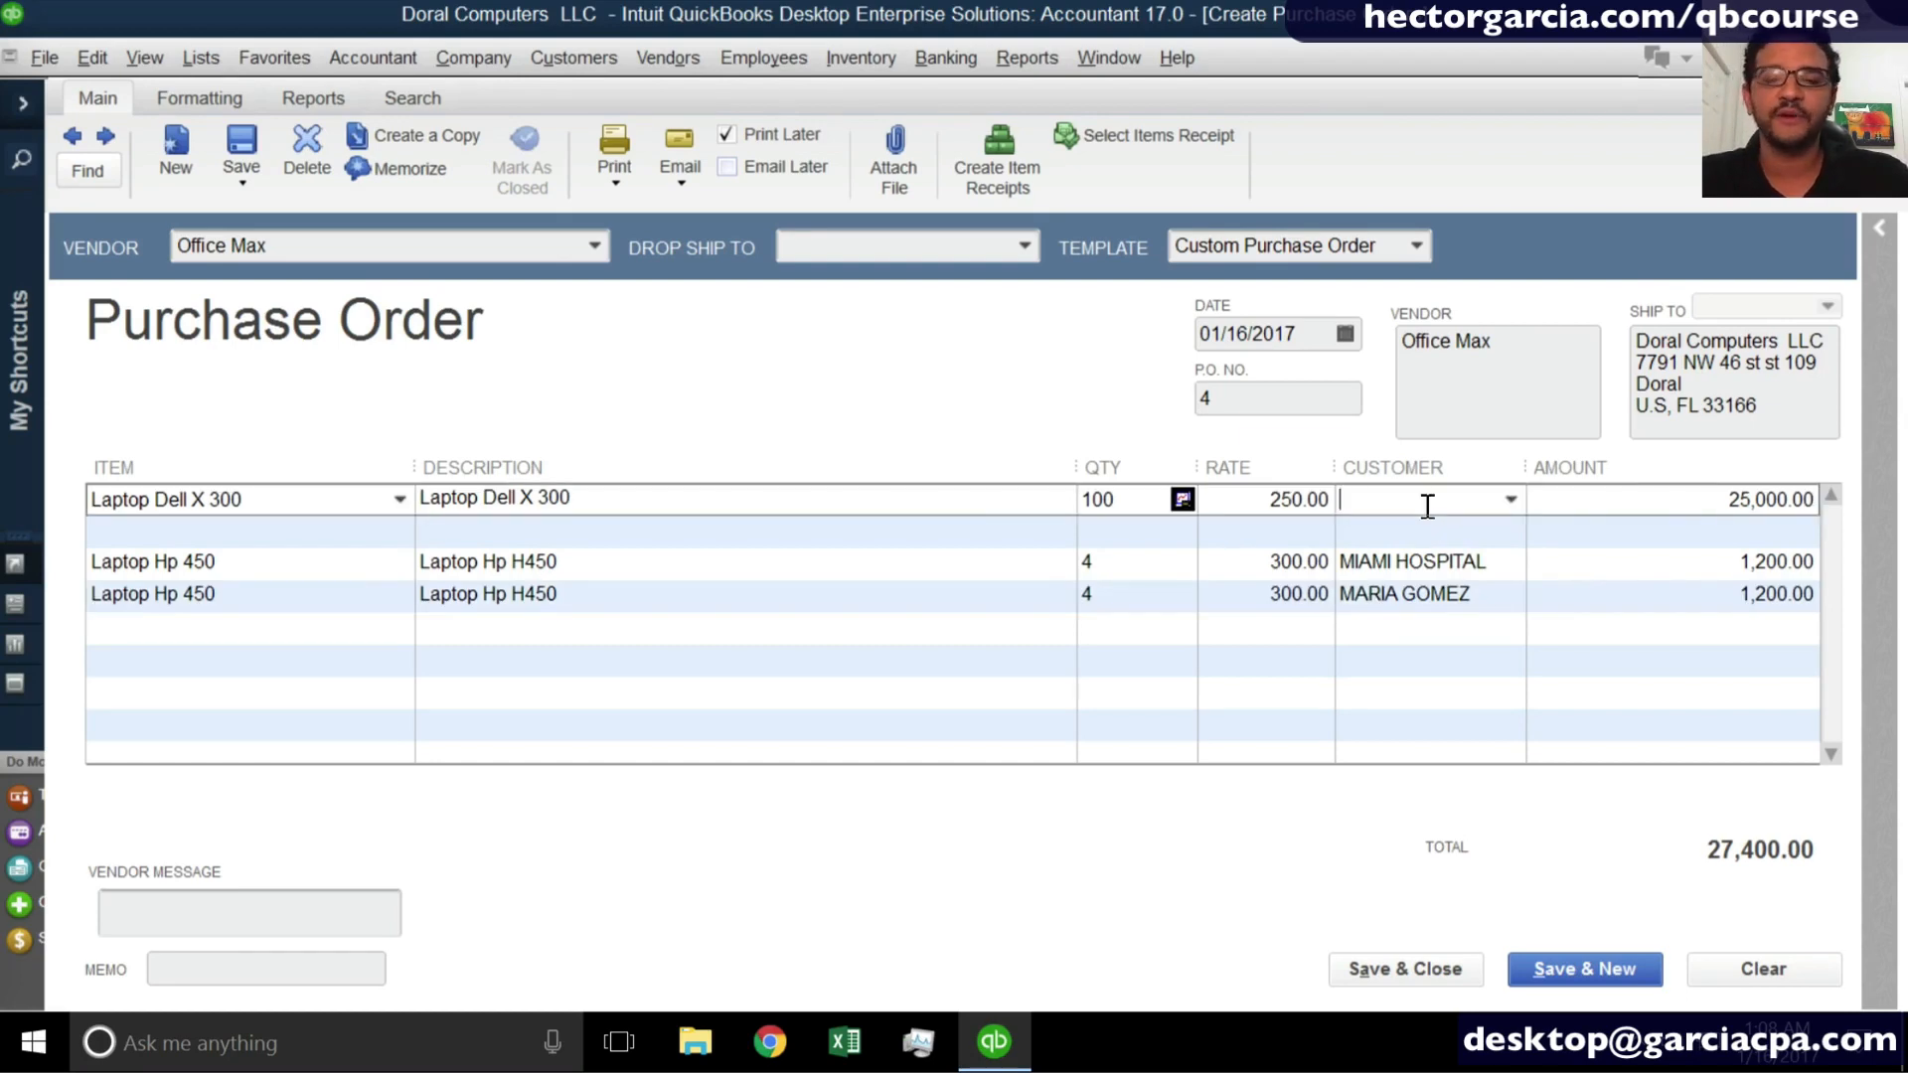
# - Assign a new customer named Stock to the Laptop Dell X 300 line, adding it with the quick option
pyautogui.write('Stock')
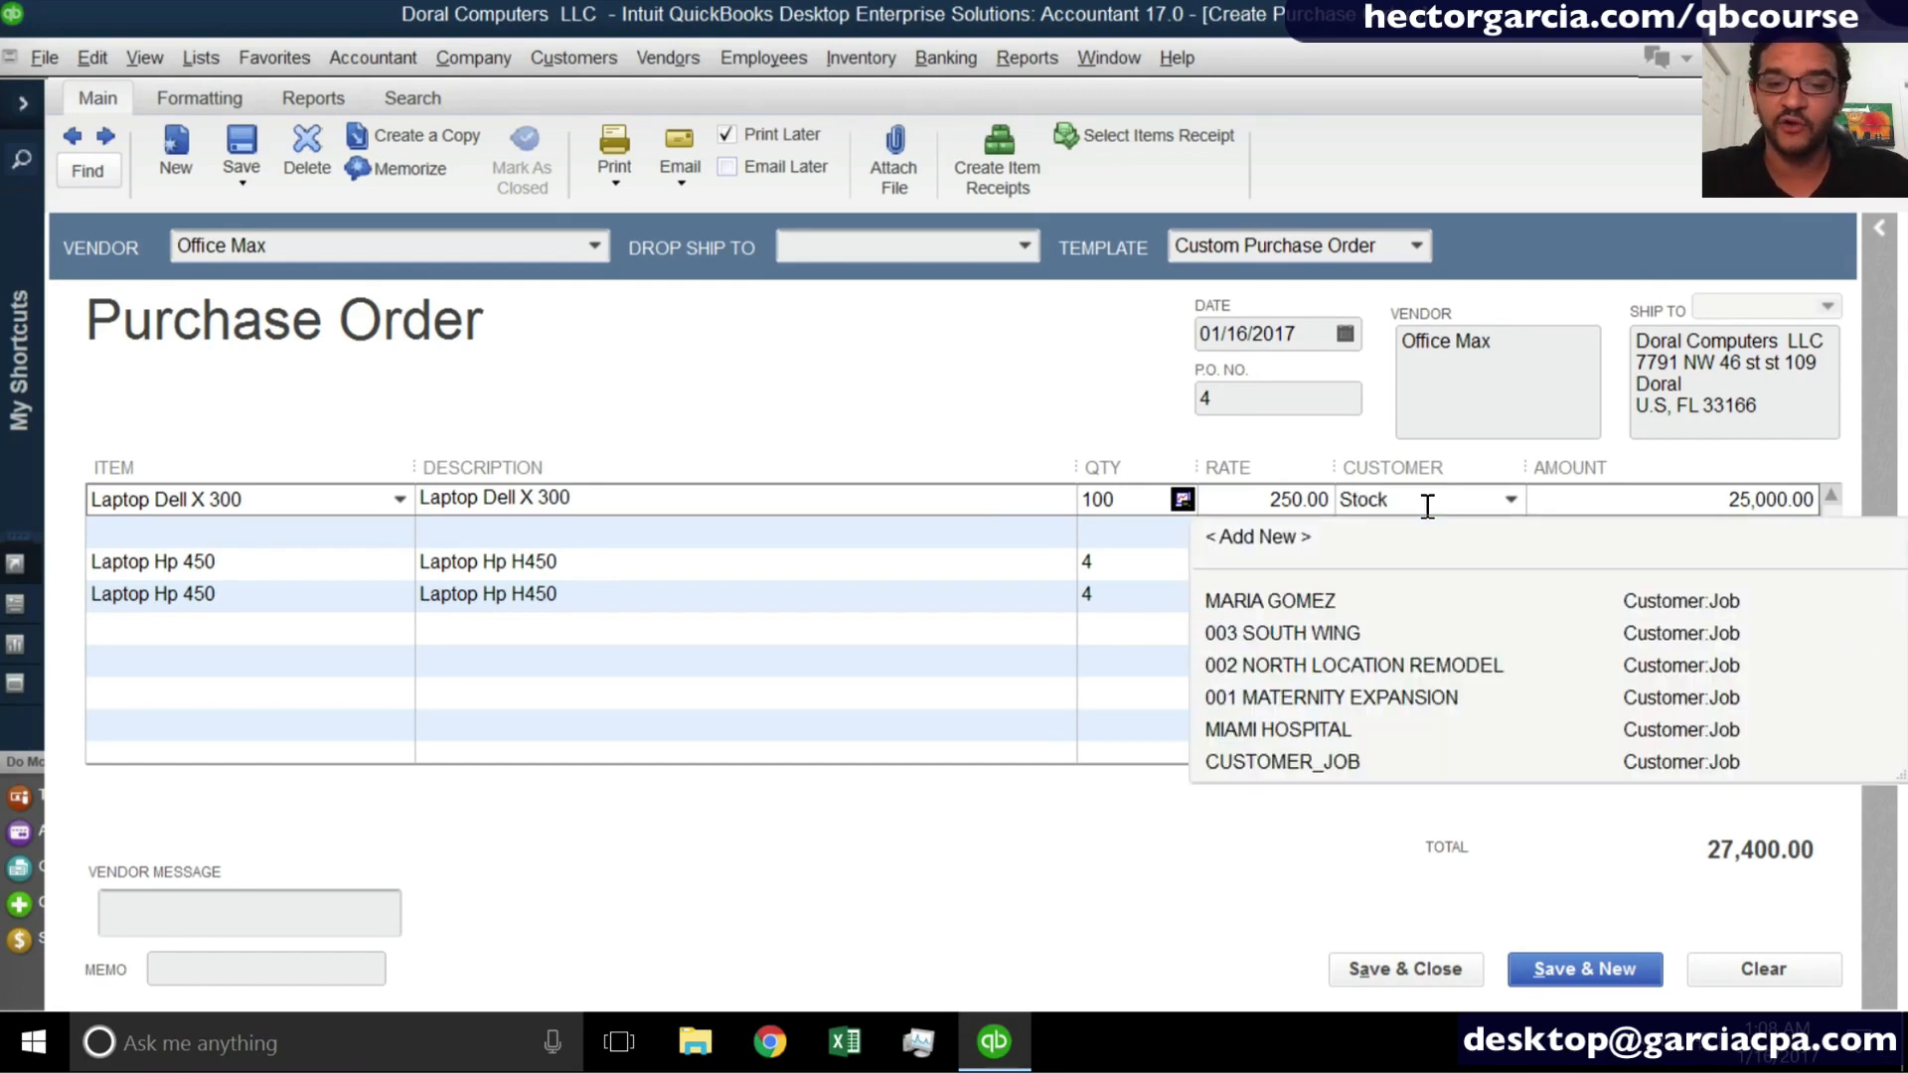
pyautogui.press('Tab')
pyautogui.press('Return')
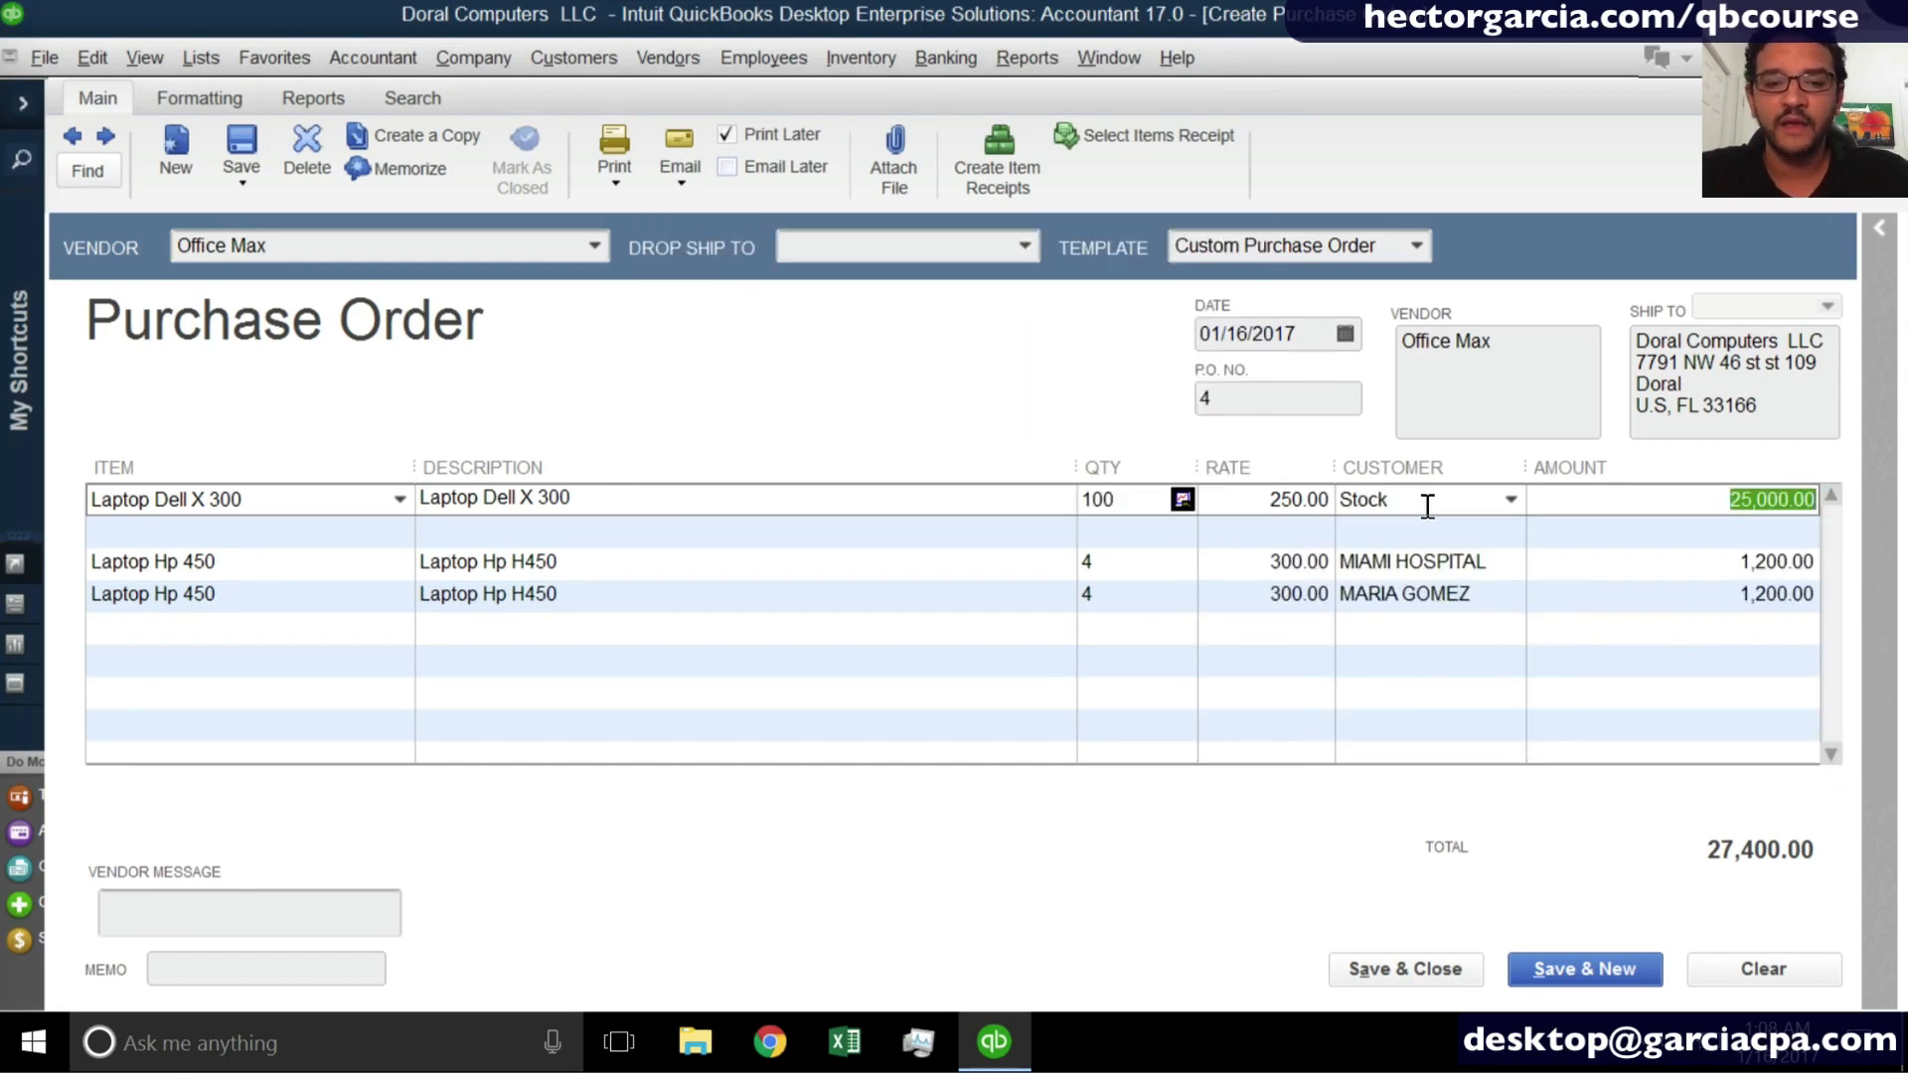
pyautogui.click(1425, 535)
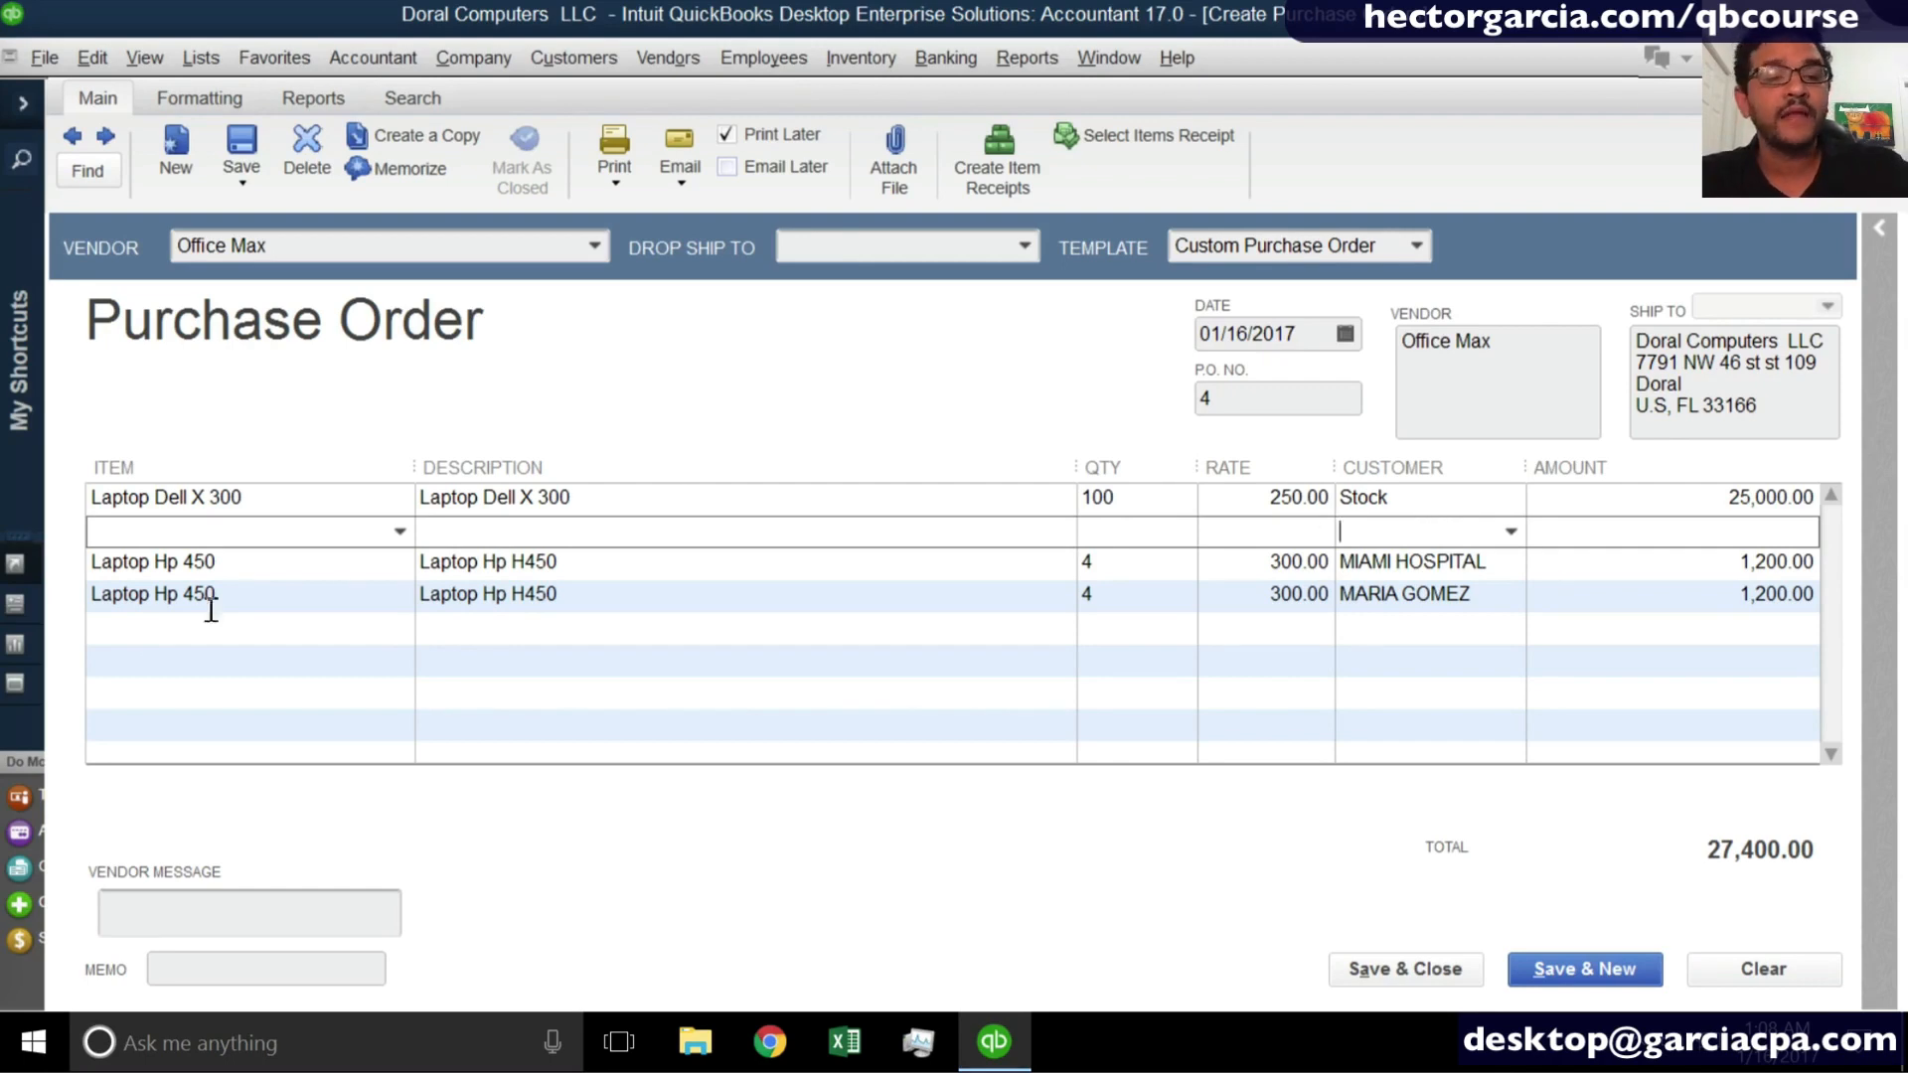
# - Search the item list for an existing freight, shipping or delivery item from an empty line below the Laptop Hp 450 lines
pyautogui.click(166, 668)
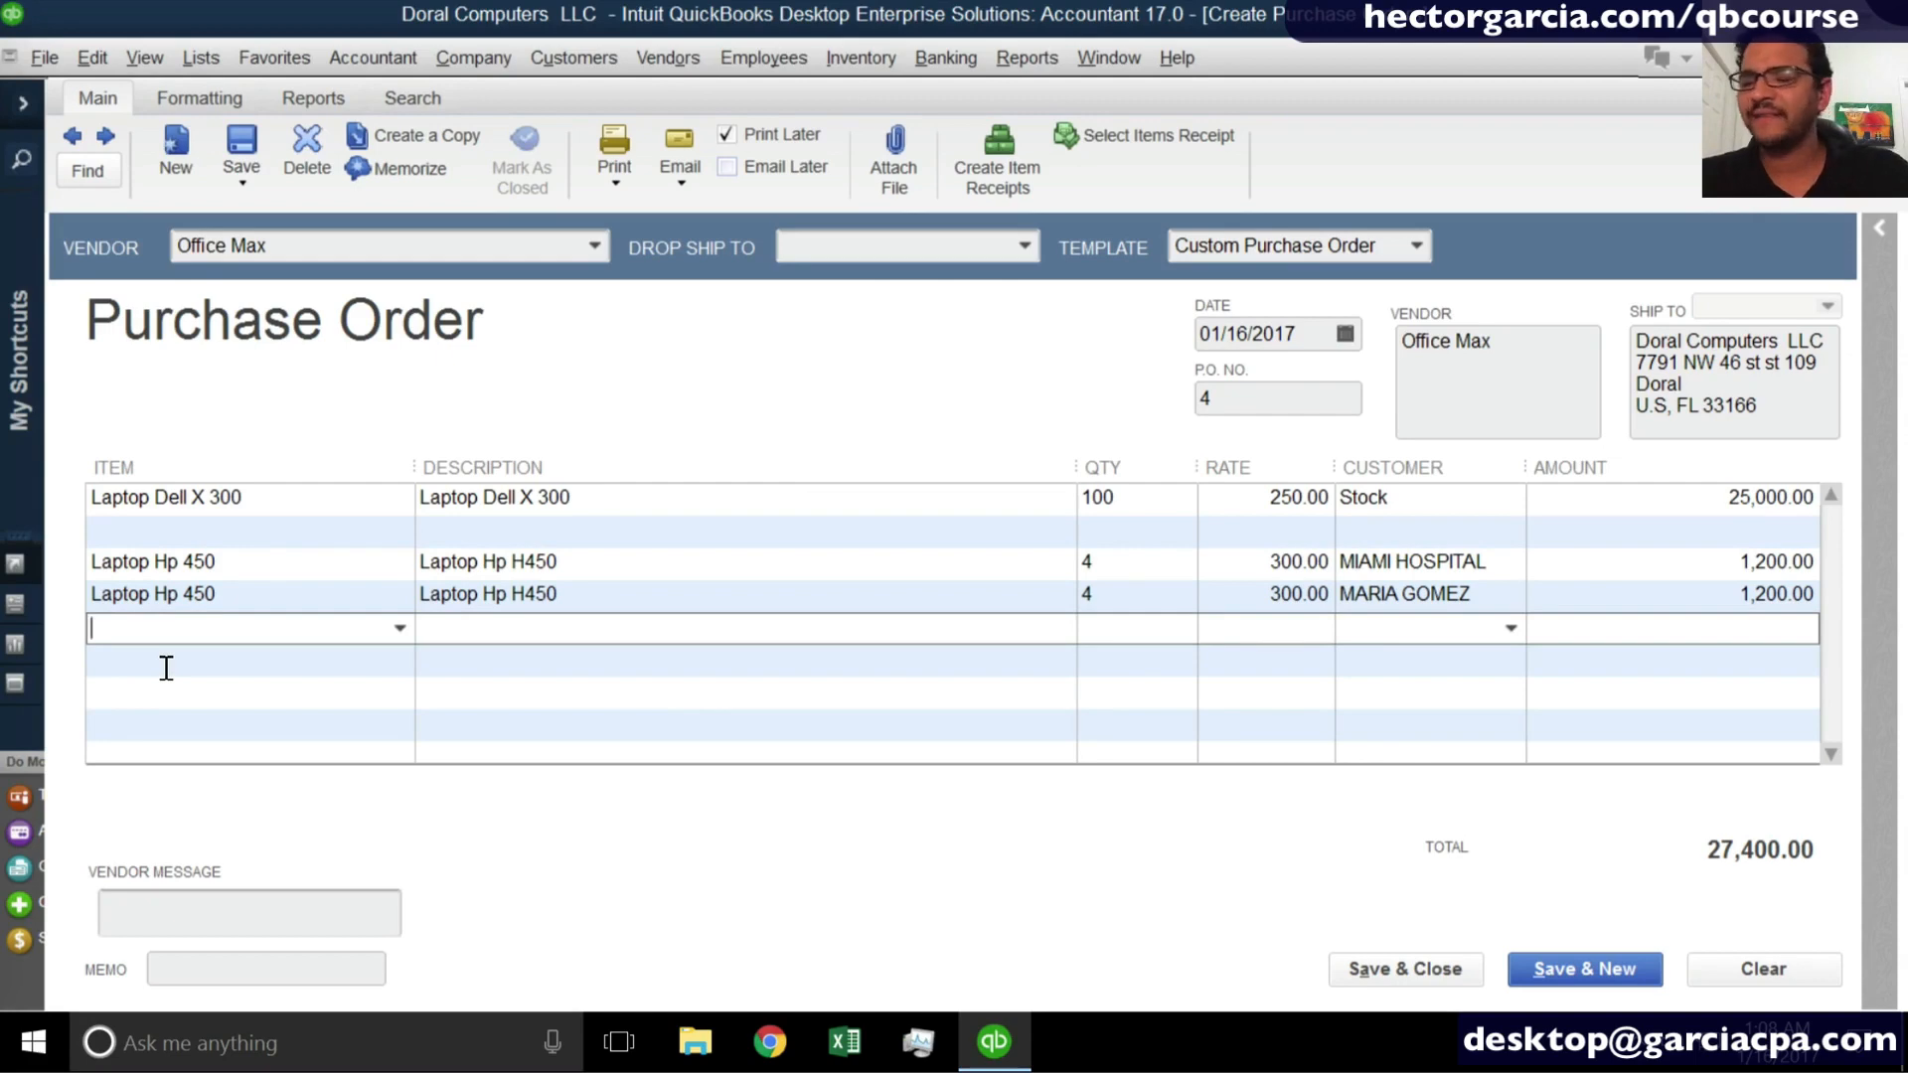
pyautogui.click(166, 668)
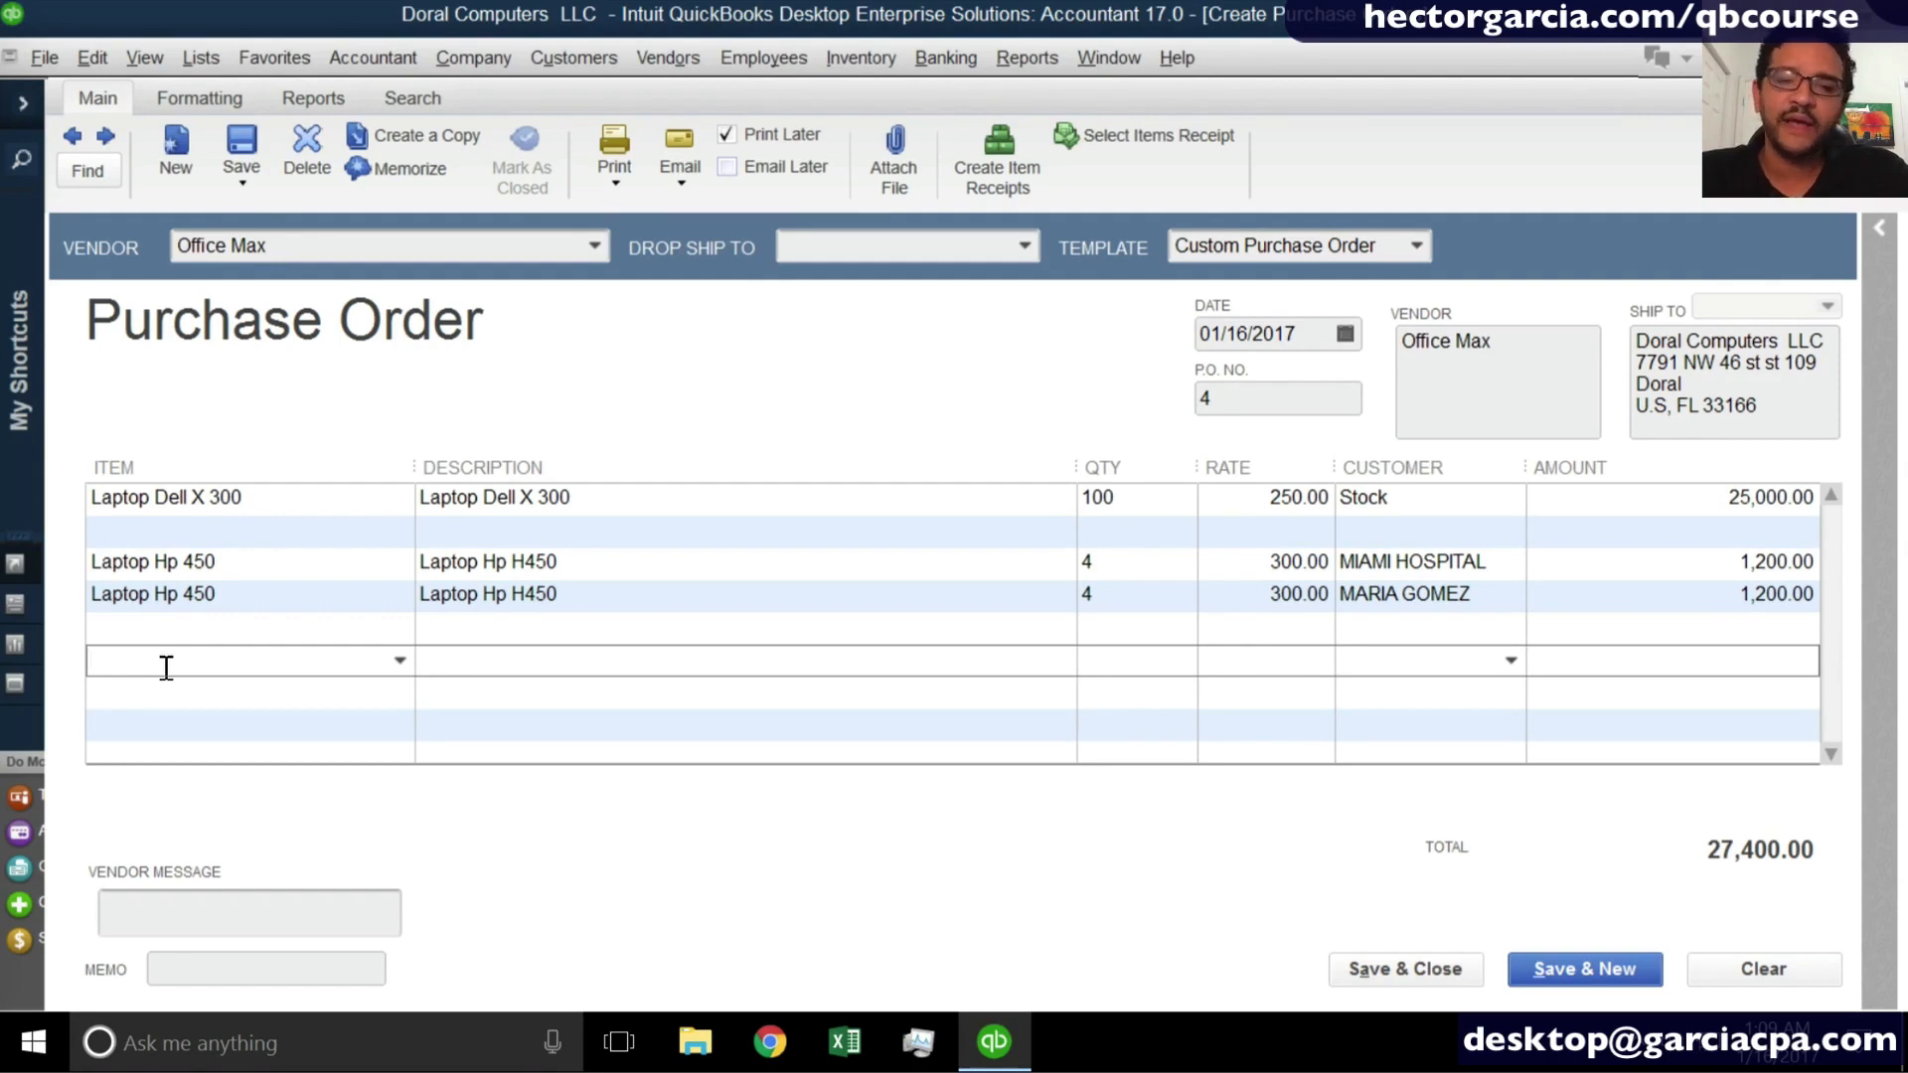
pyautogui.write('fre')
pyautogui.press('BackSpace')
pyautogui.press('BackSpace')
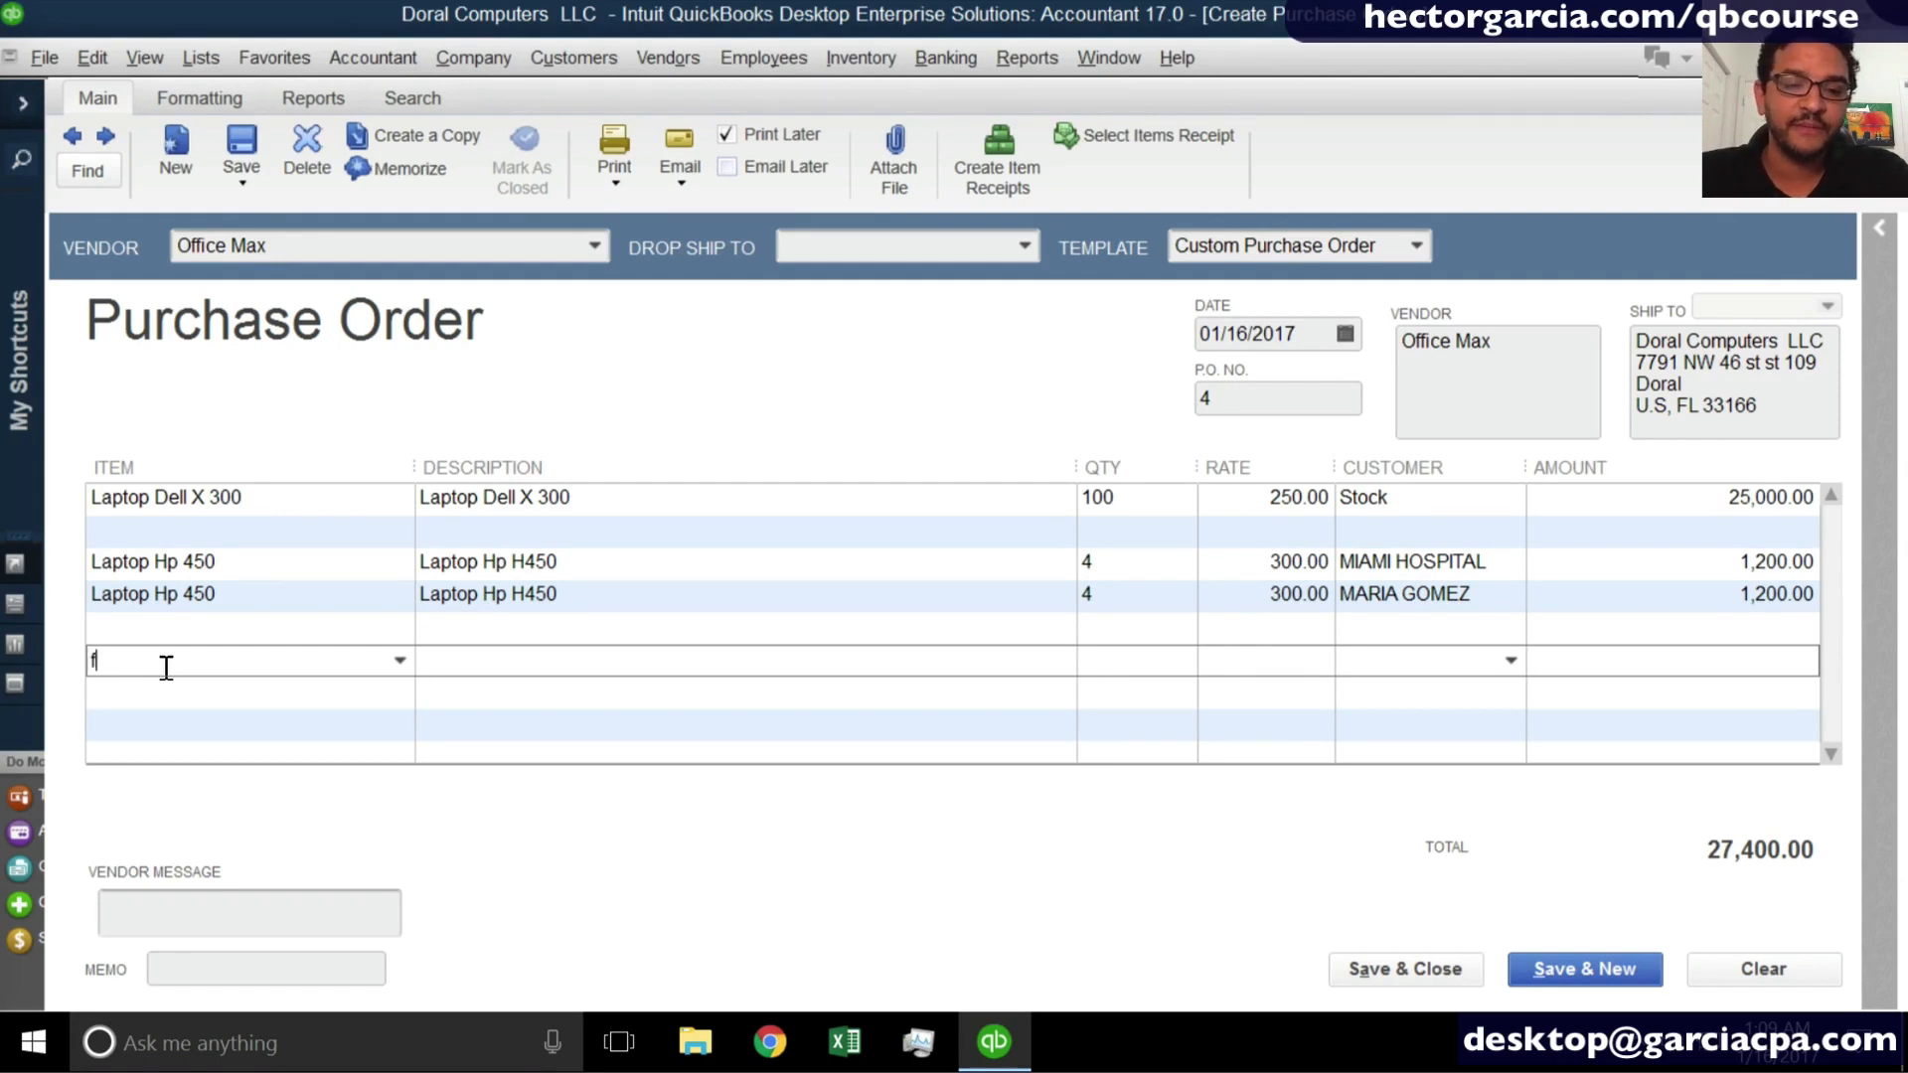
pyautogui.press('BackSpace')
pyautogui.write('sh')
pyautogui.press('BackSpace')
pyautogui.press('BackSpace')
pyautogui.write('de')
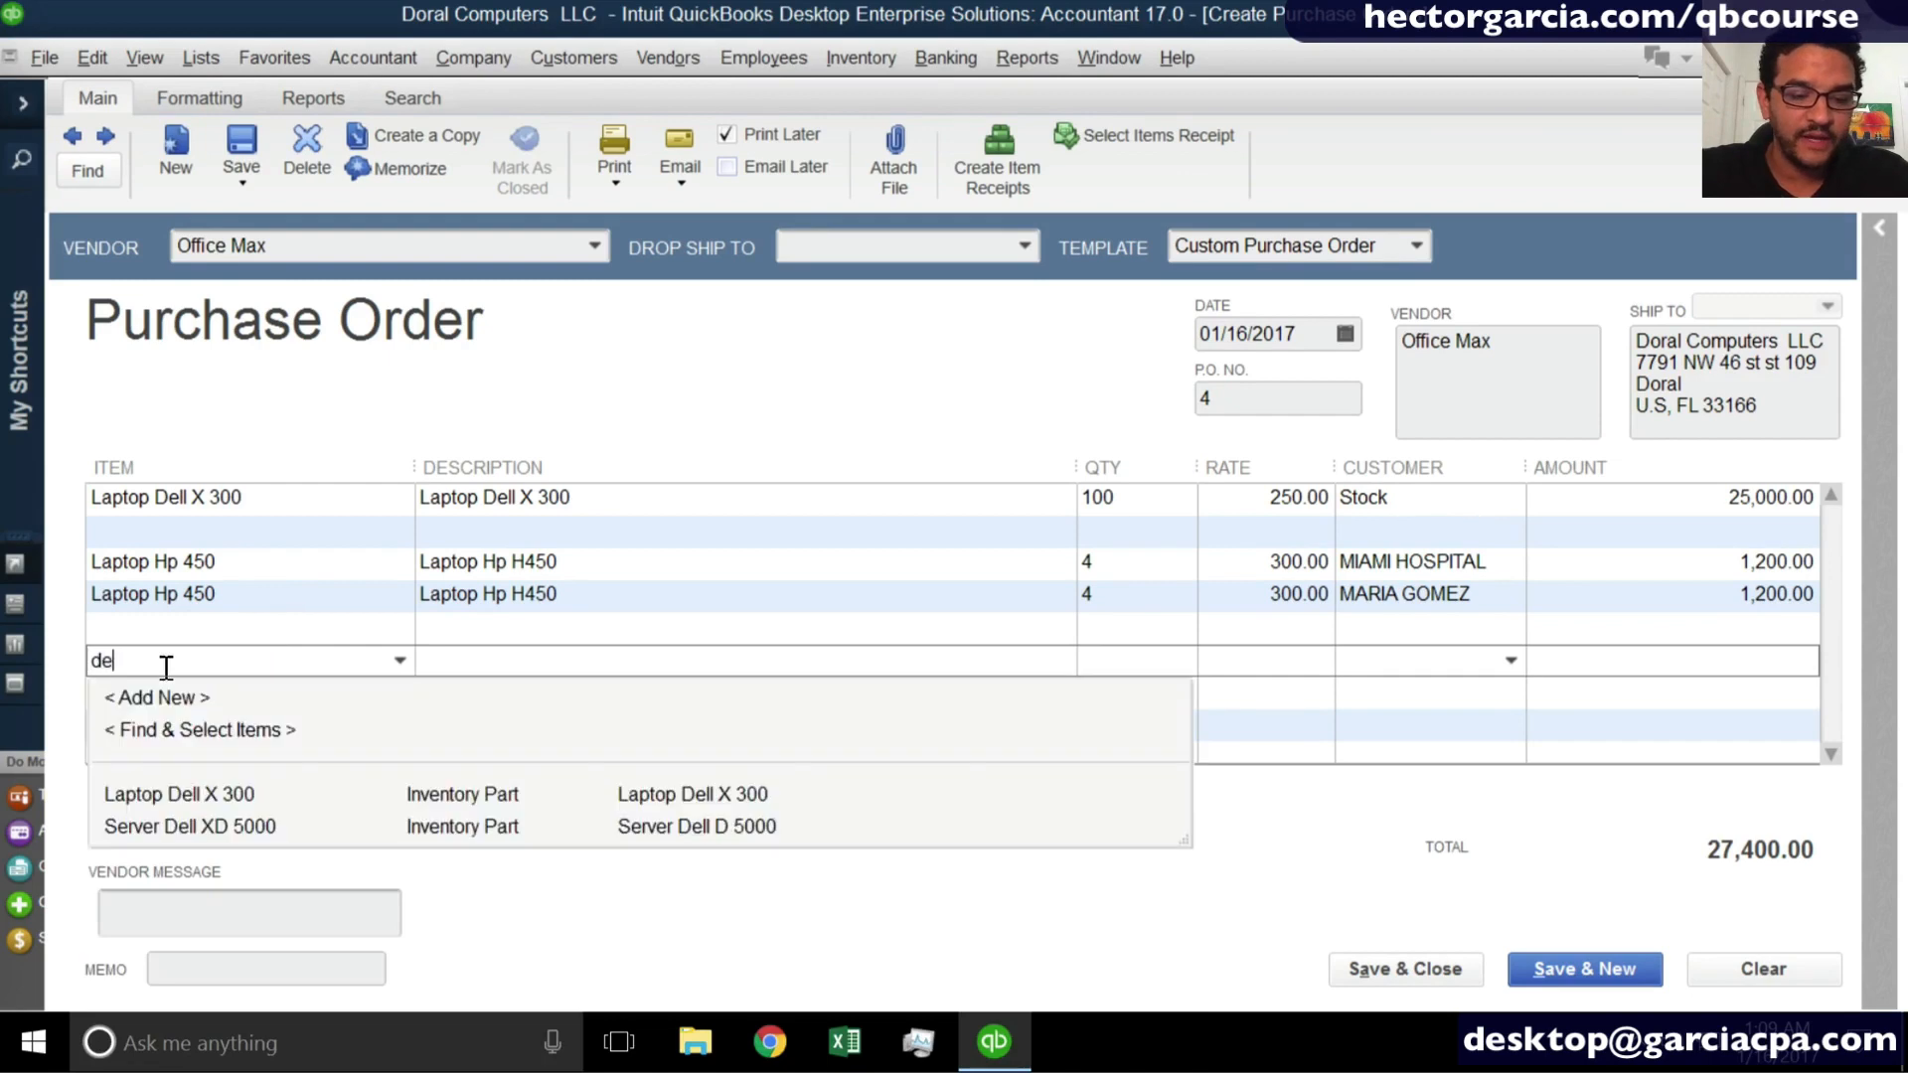
pyautogui.press('BackSpace')
pyautogui.press('BackSpace')
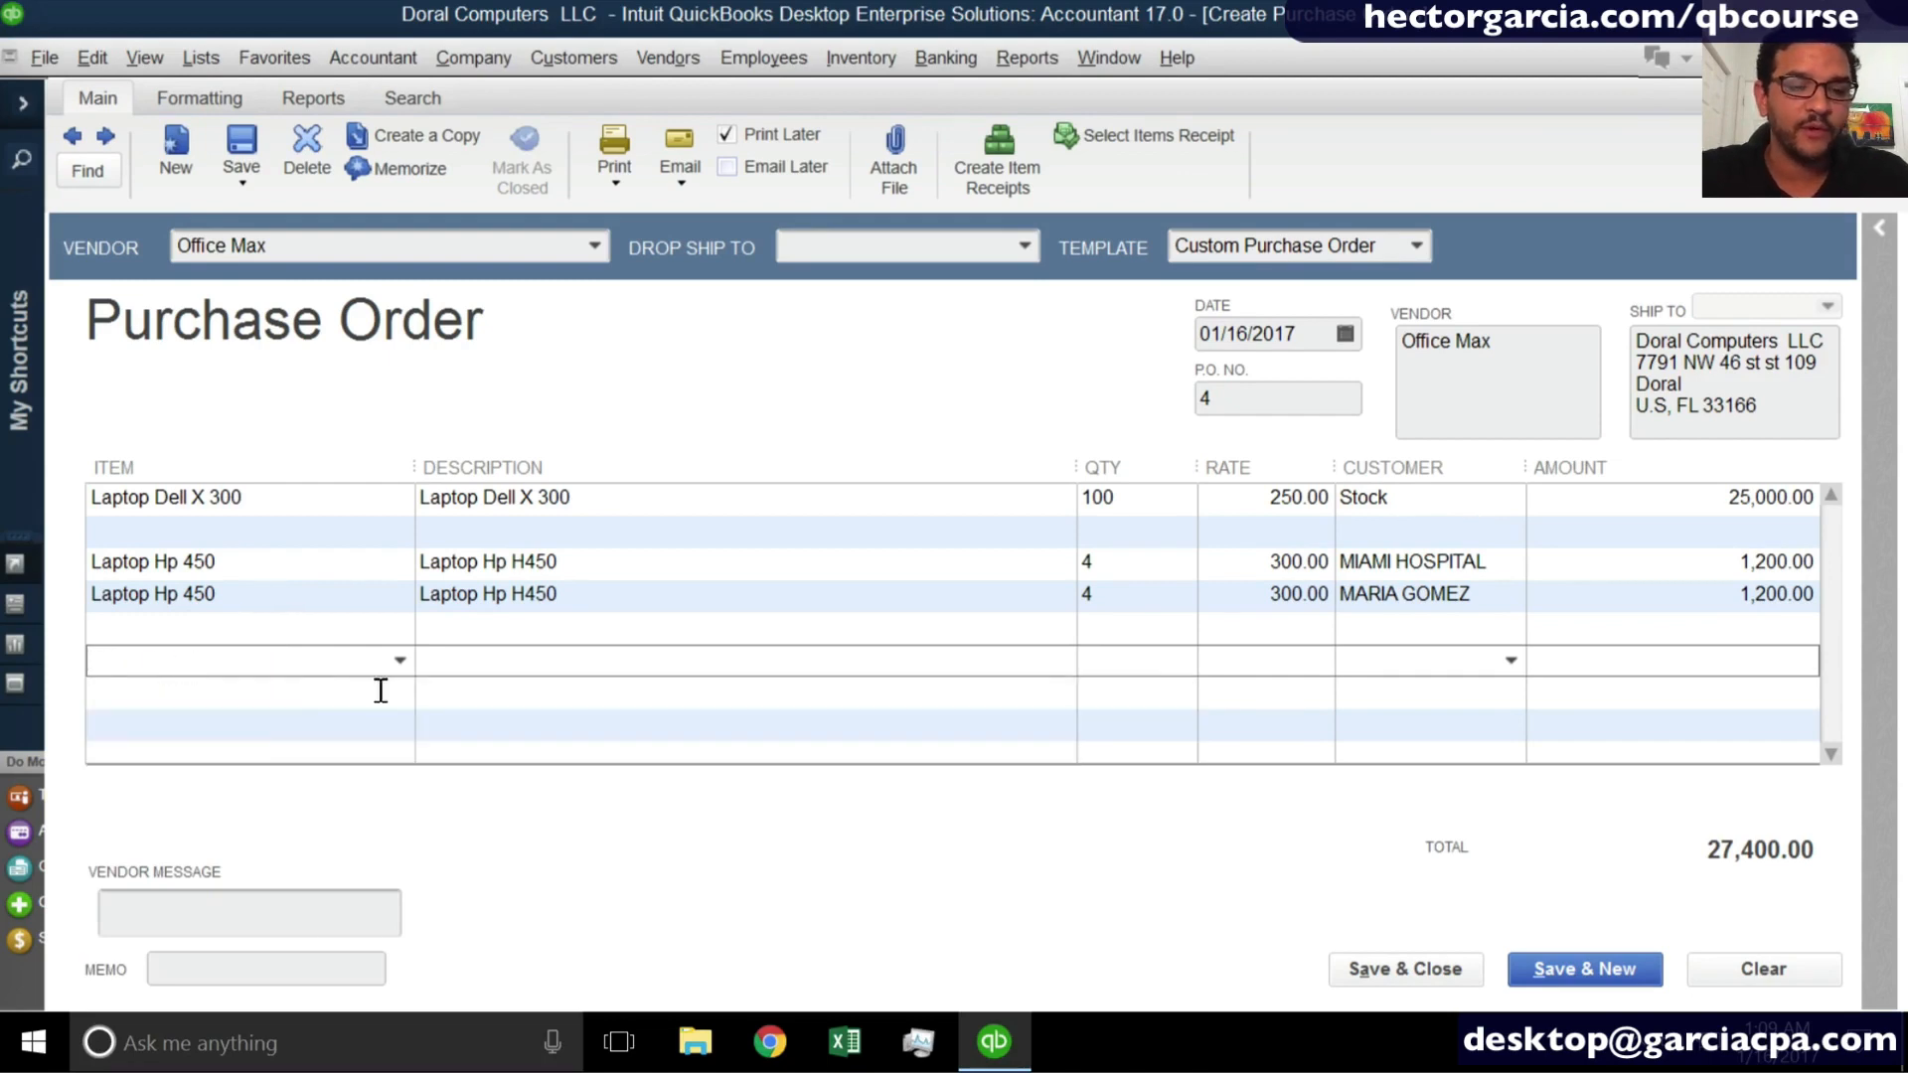
# - Start a new item of type Other Charge from the empty line and name it Freight
pyautogui.click(399, 662)
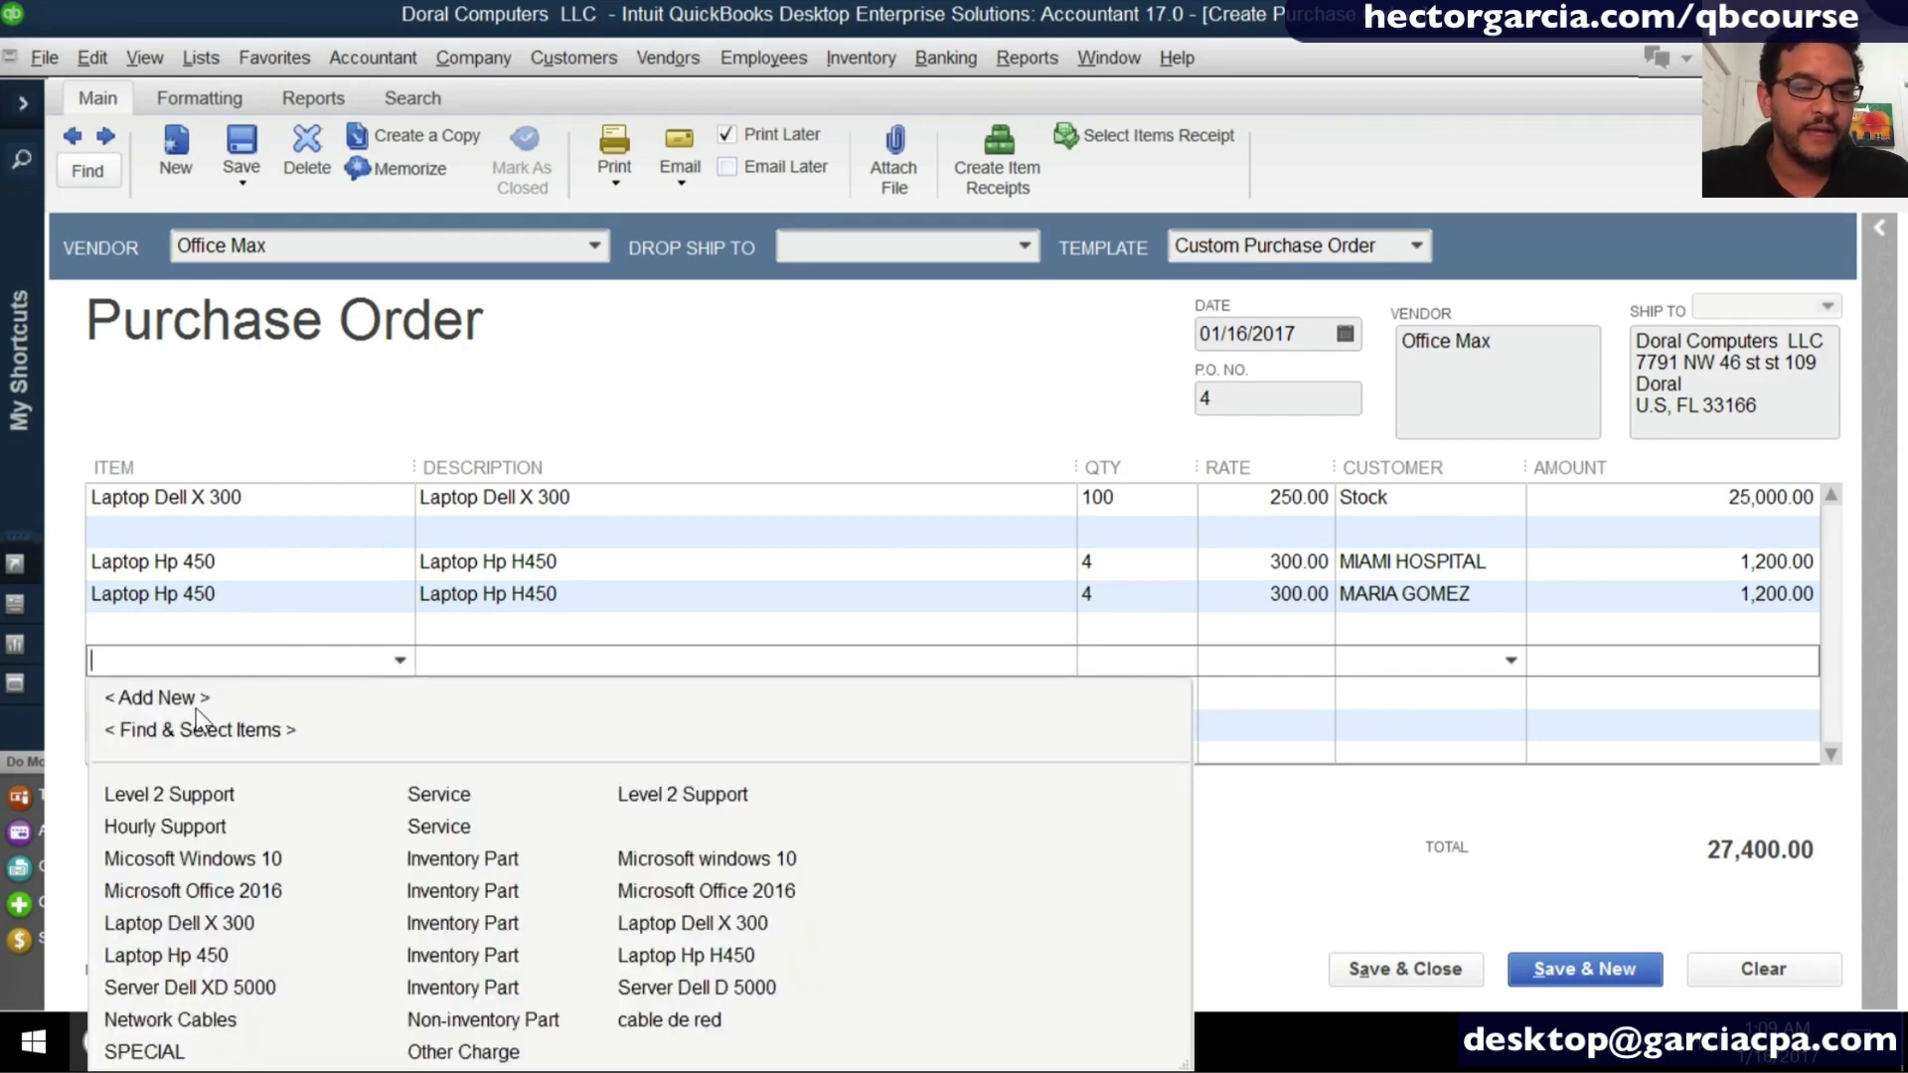
pyautogui.click(248, 695)
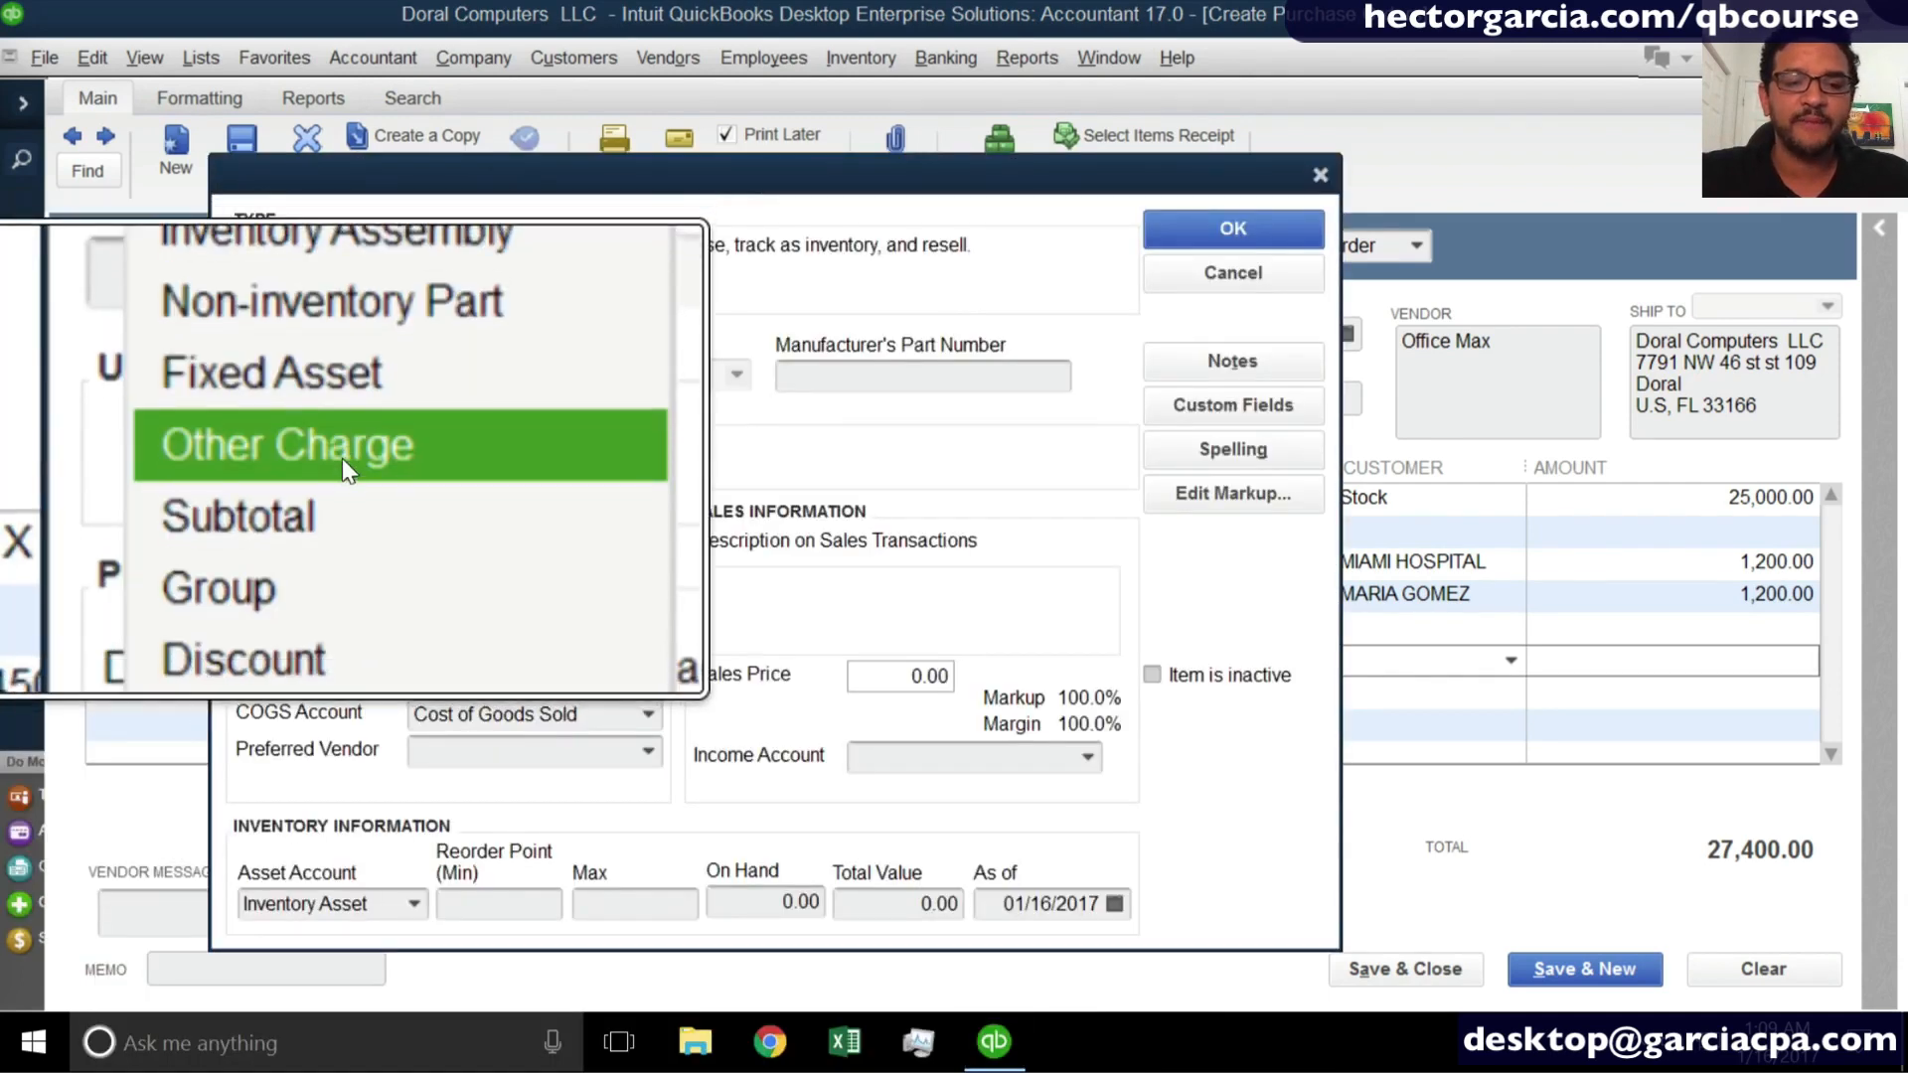
pyautogui.click(343, 452)
pyautogui.click(307, 380)
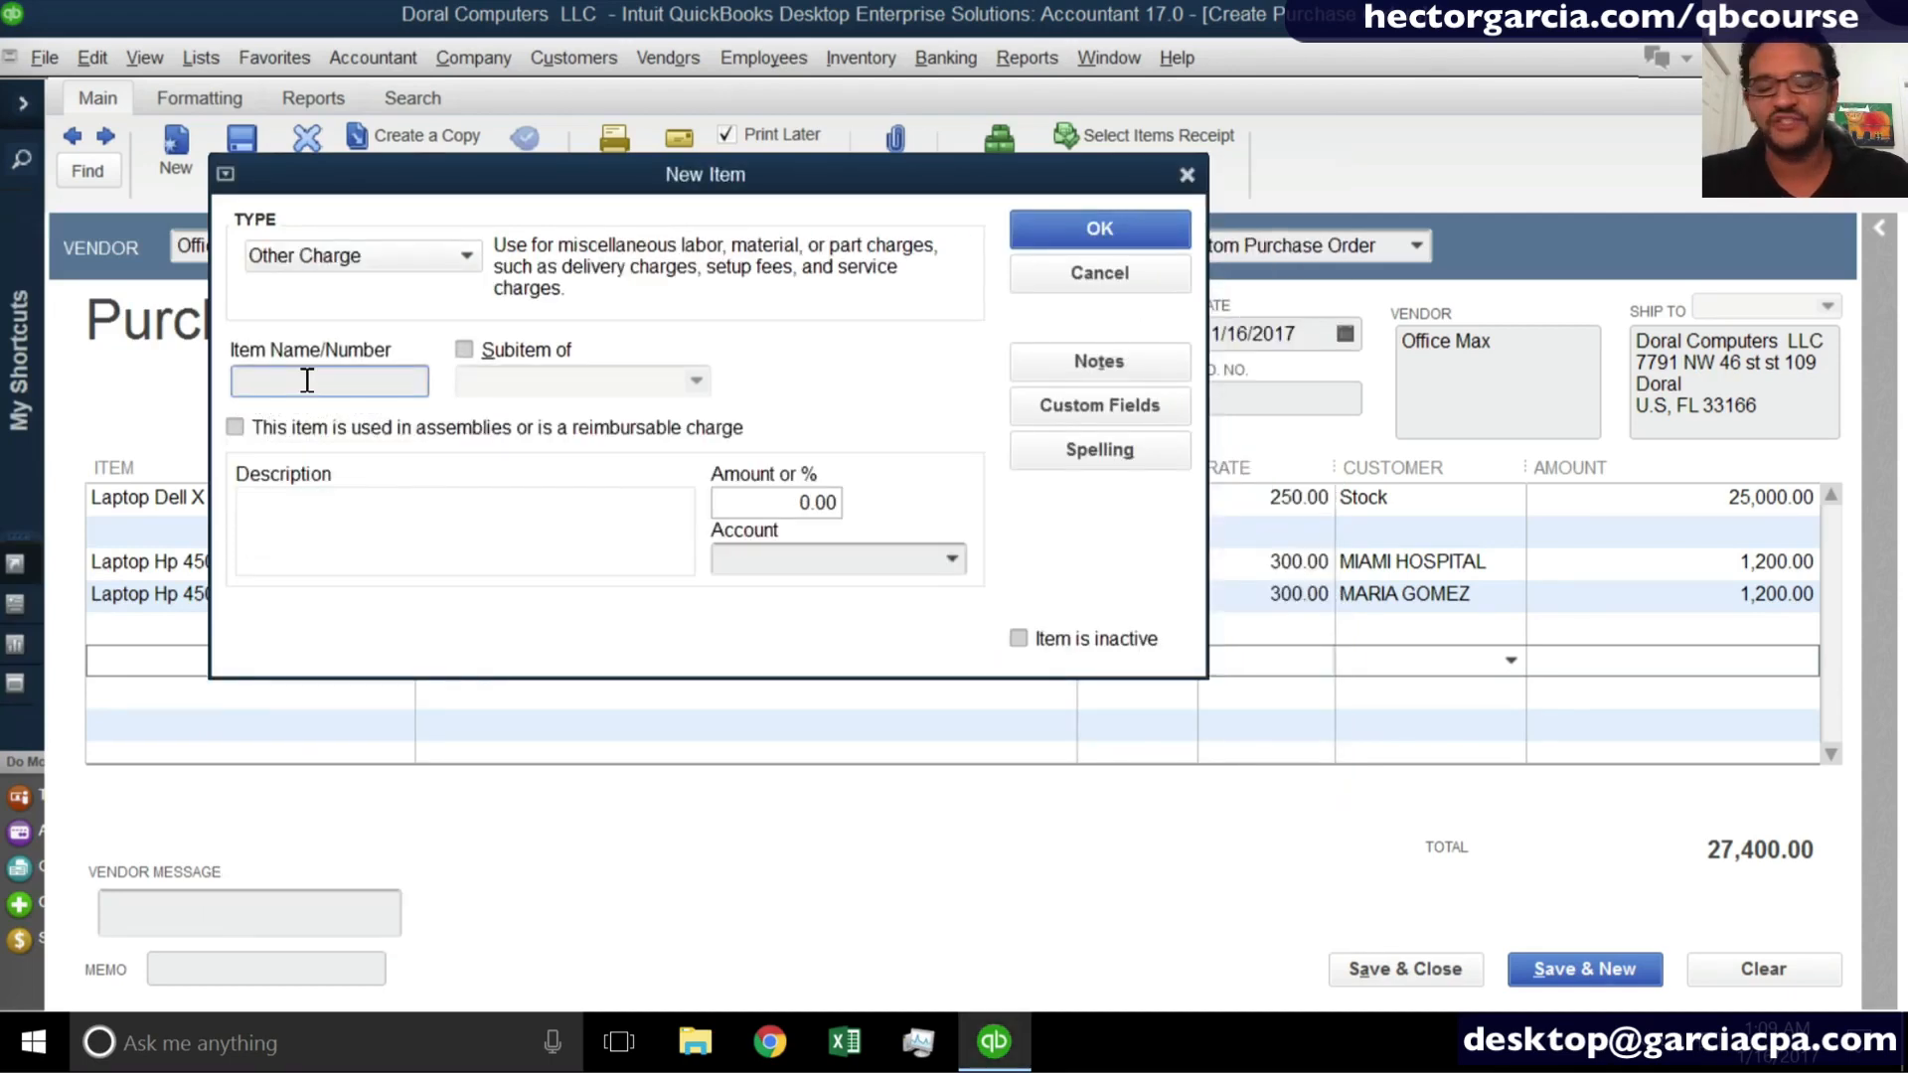
pyautogui.write('Freight')
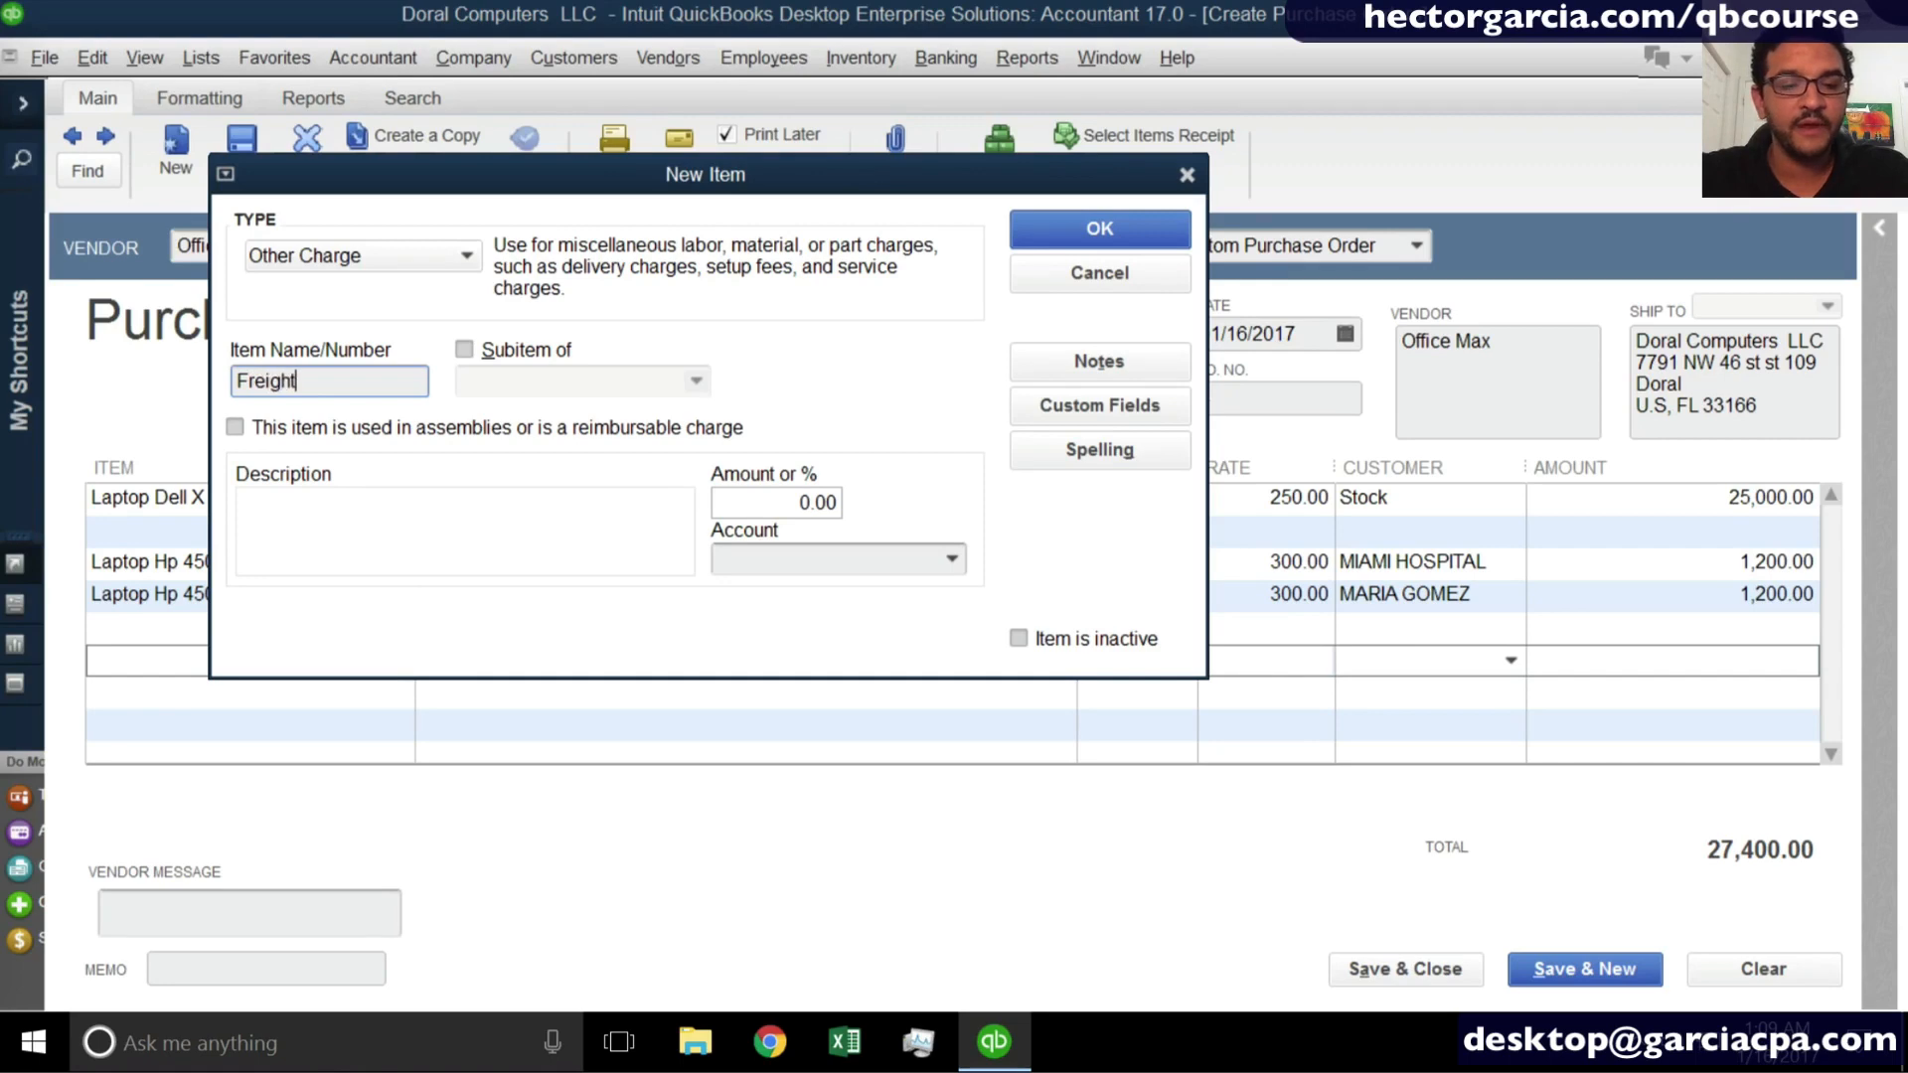
# - Mark the Freight item as used in assemblies or as a reimbursable charge
pyautogui.press('super+plus')
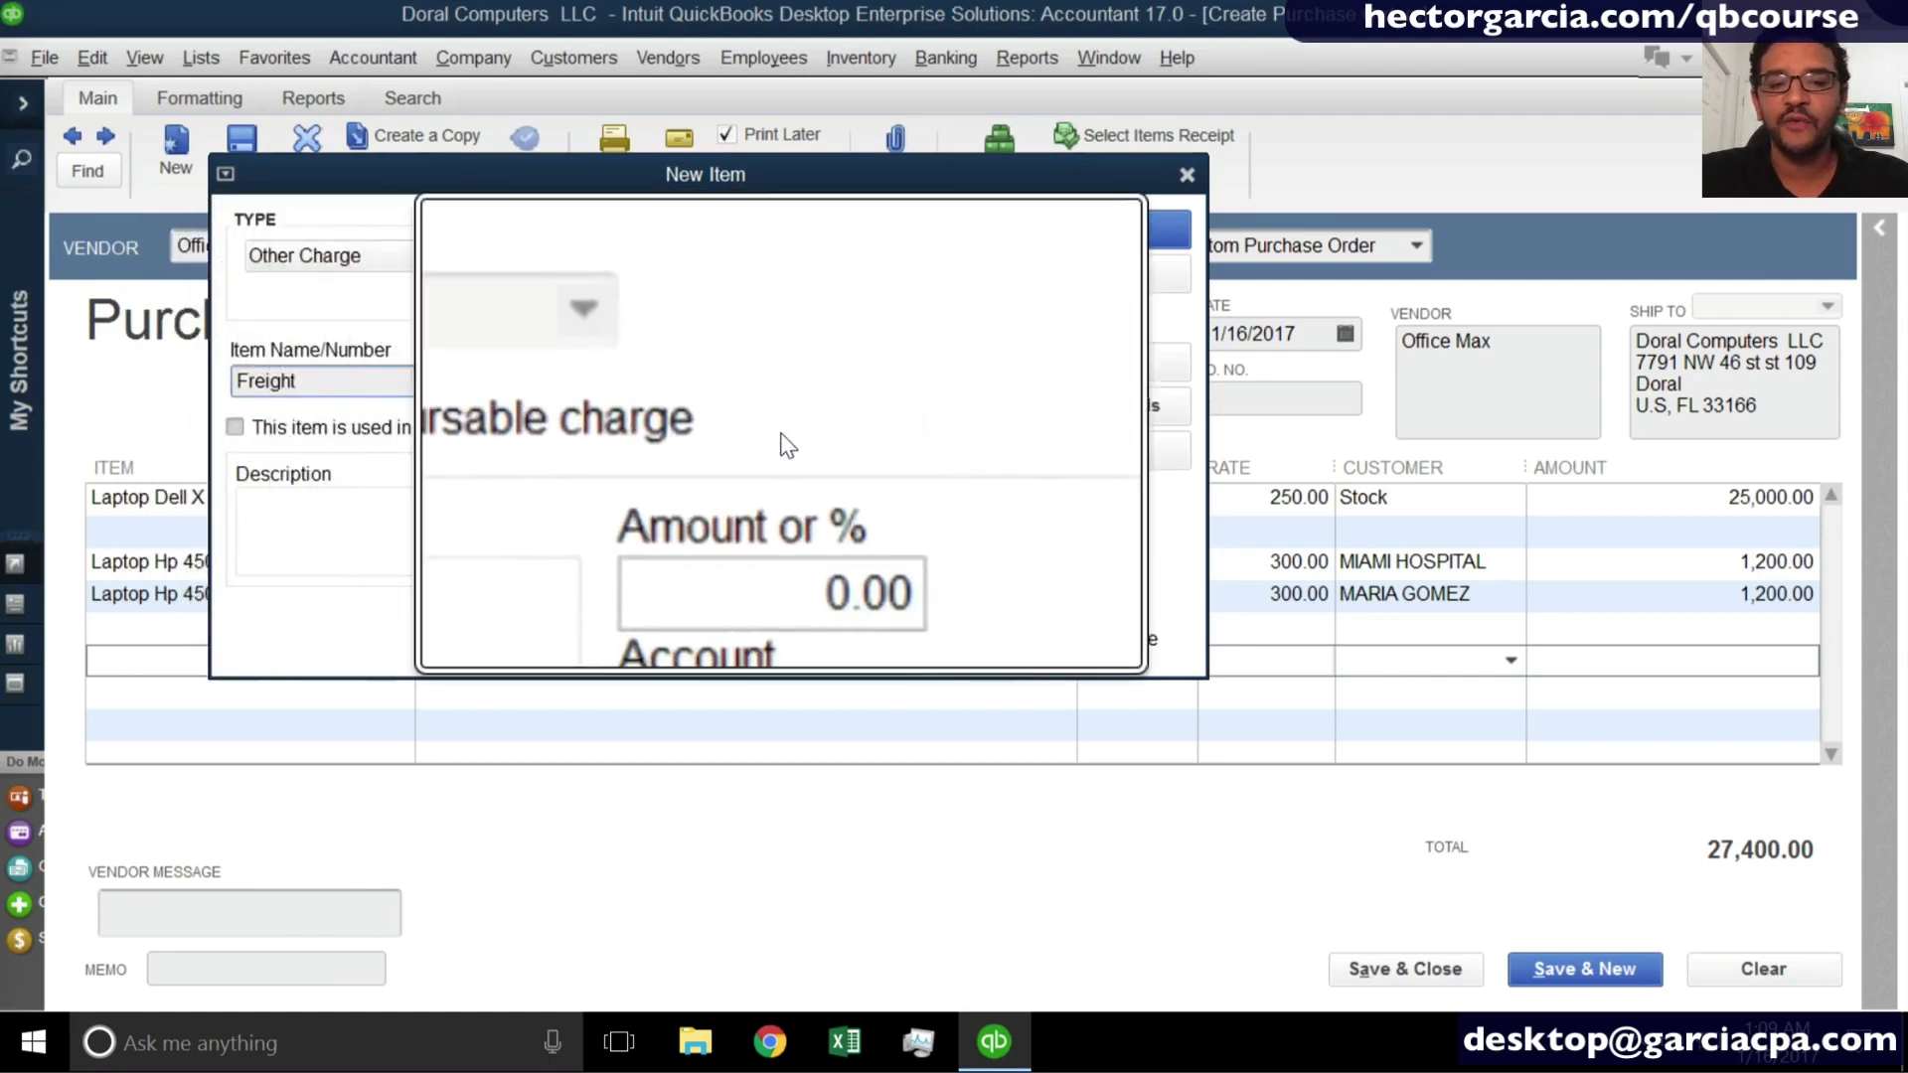
pyautogui.press('super+Escape')
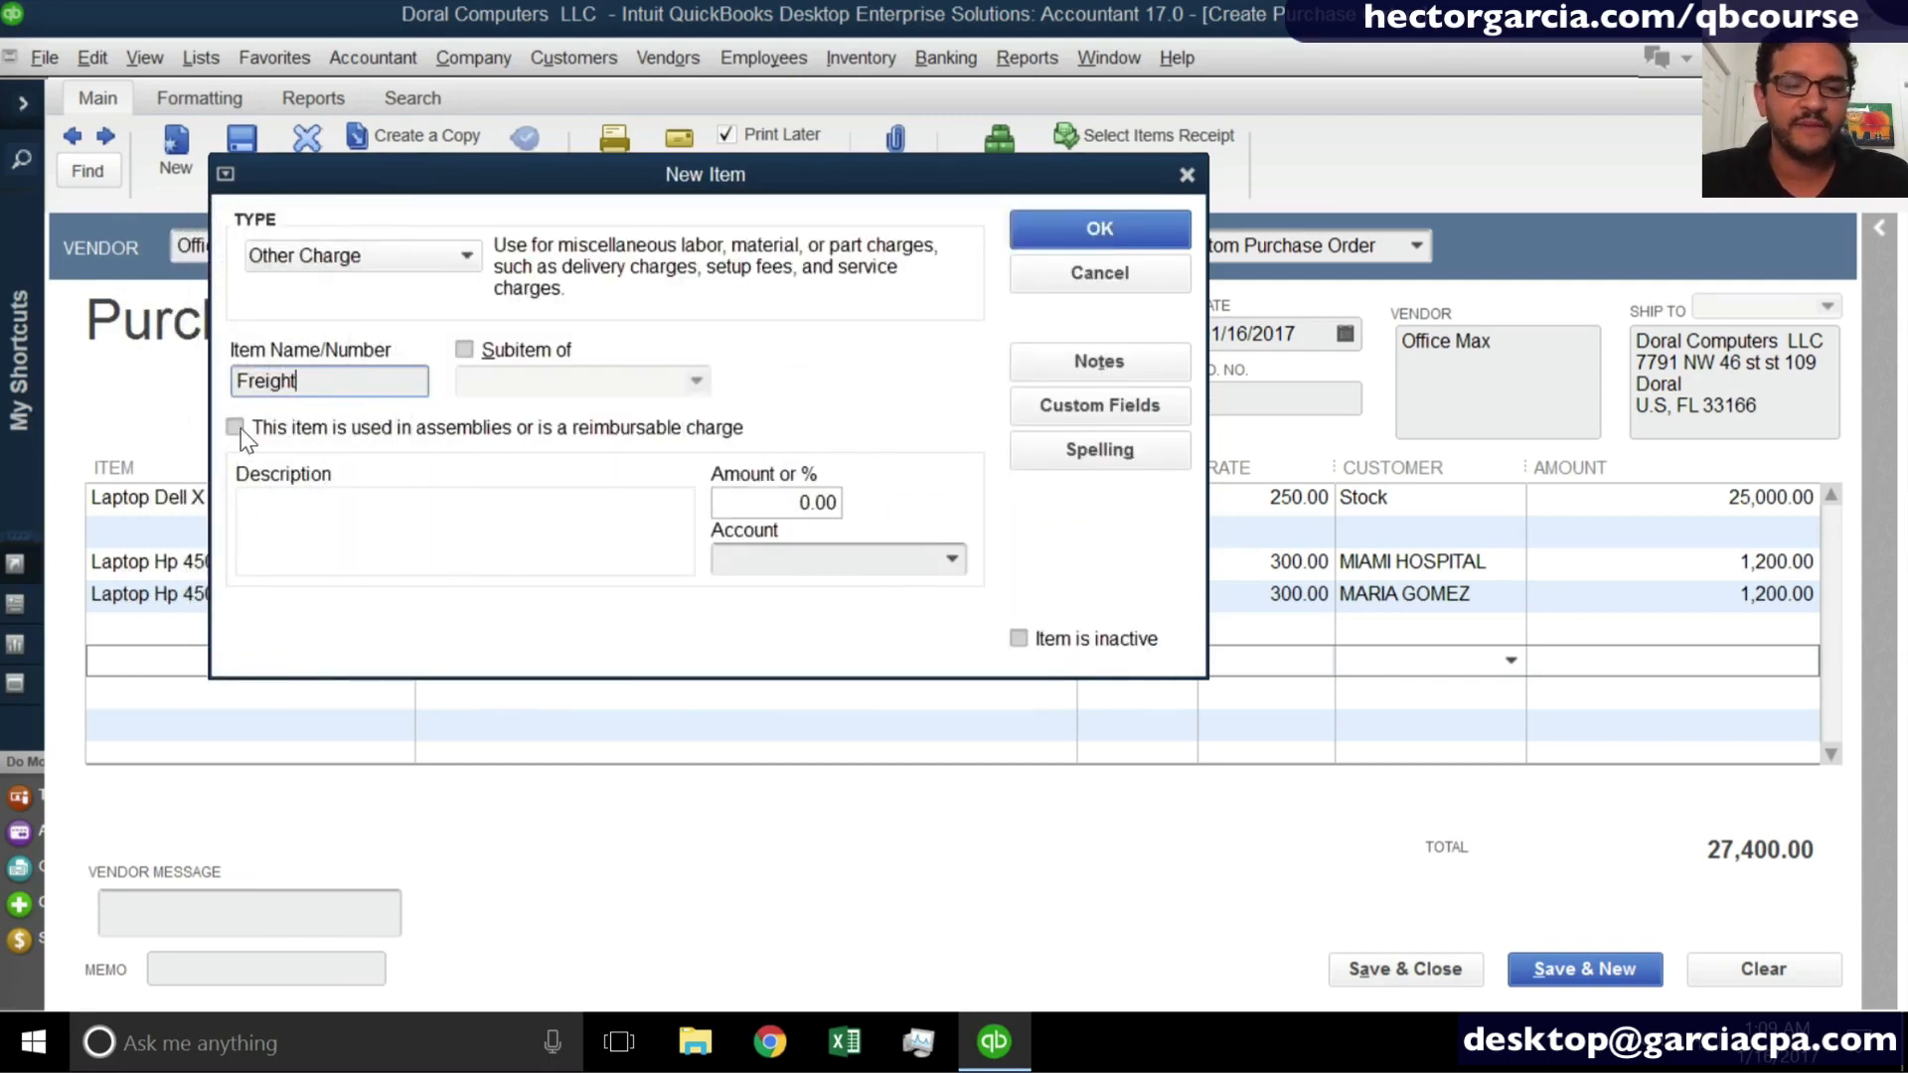
pyautogui.press('super+plus')
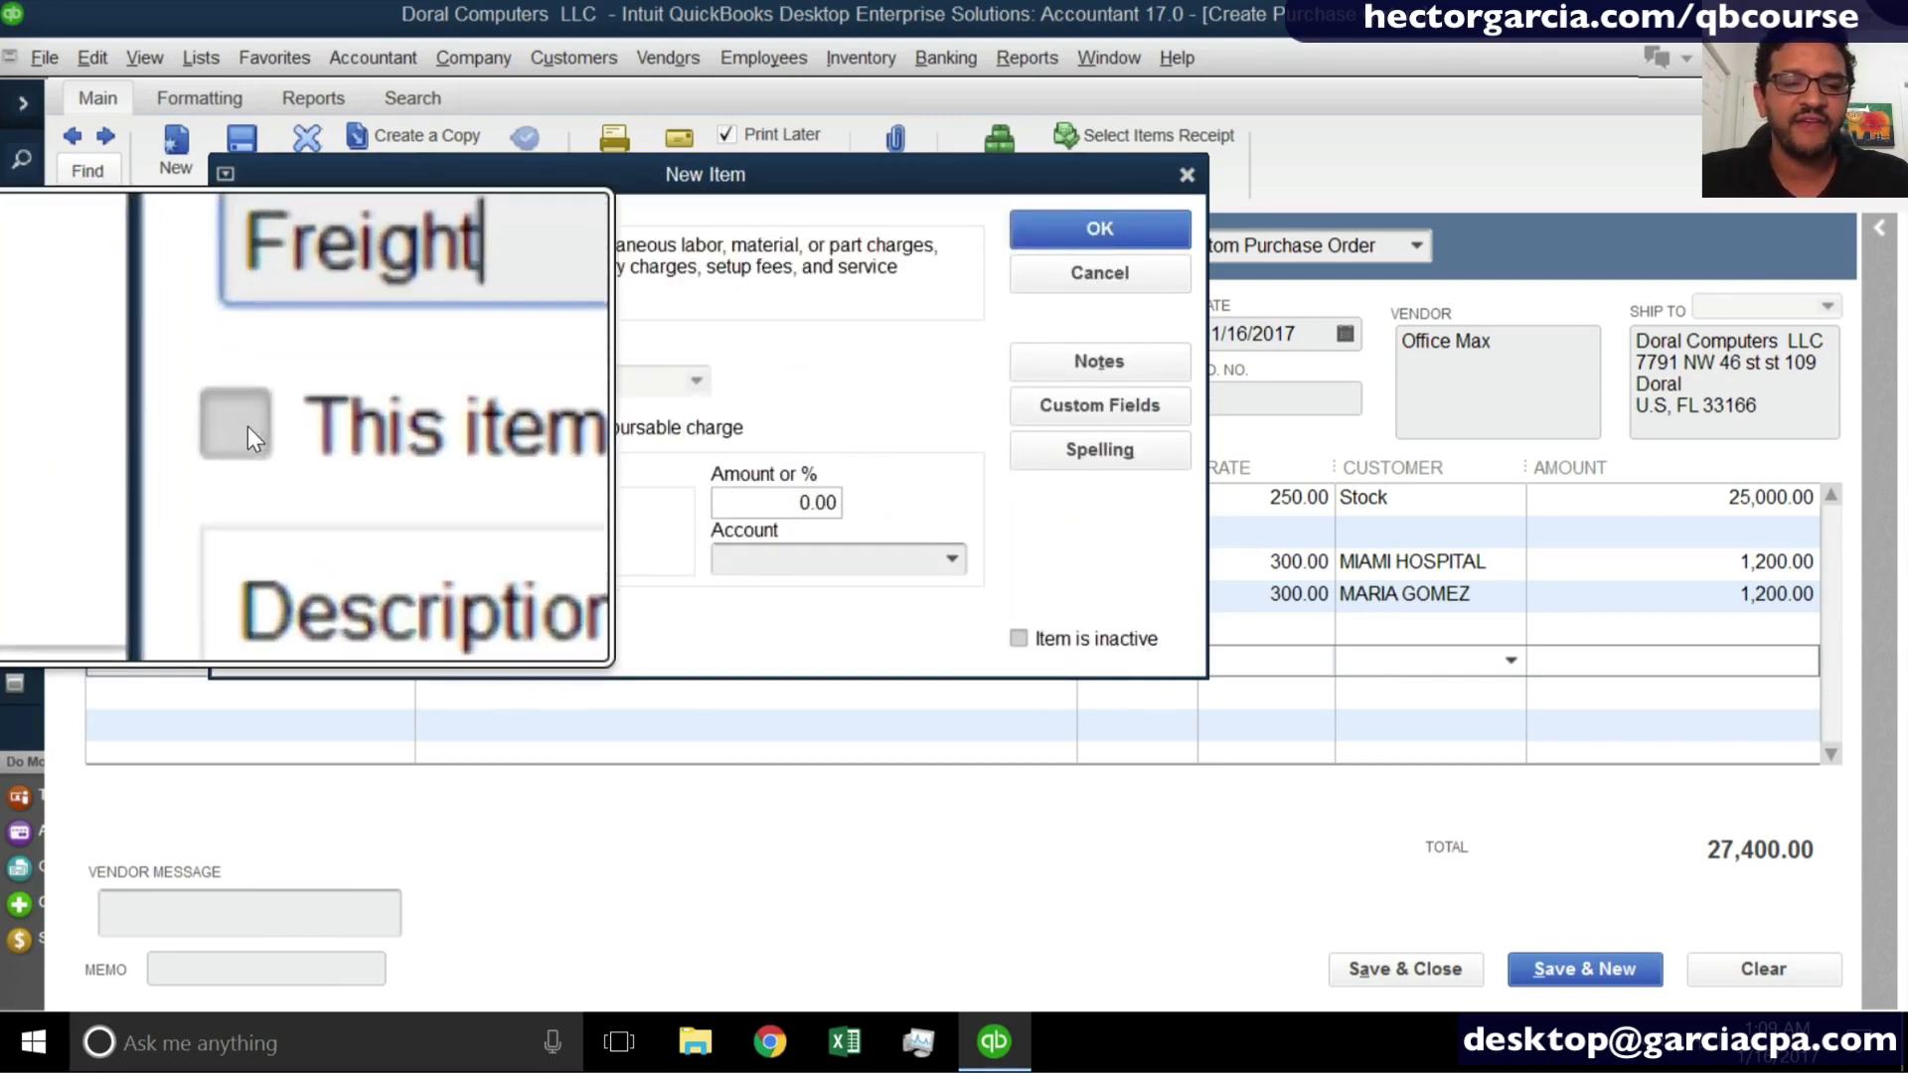
pyautogui.click(238, 425)
pyautogui.press('super+Escape')
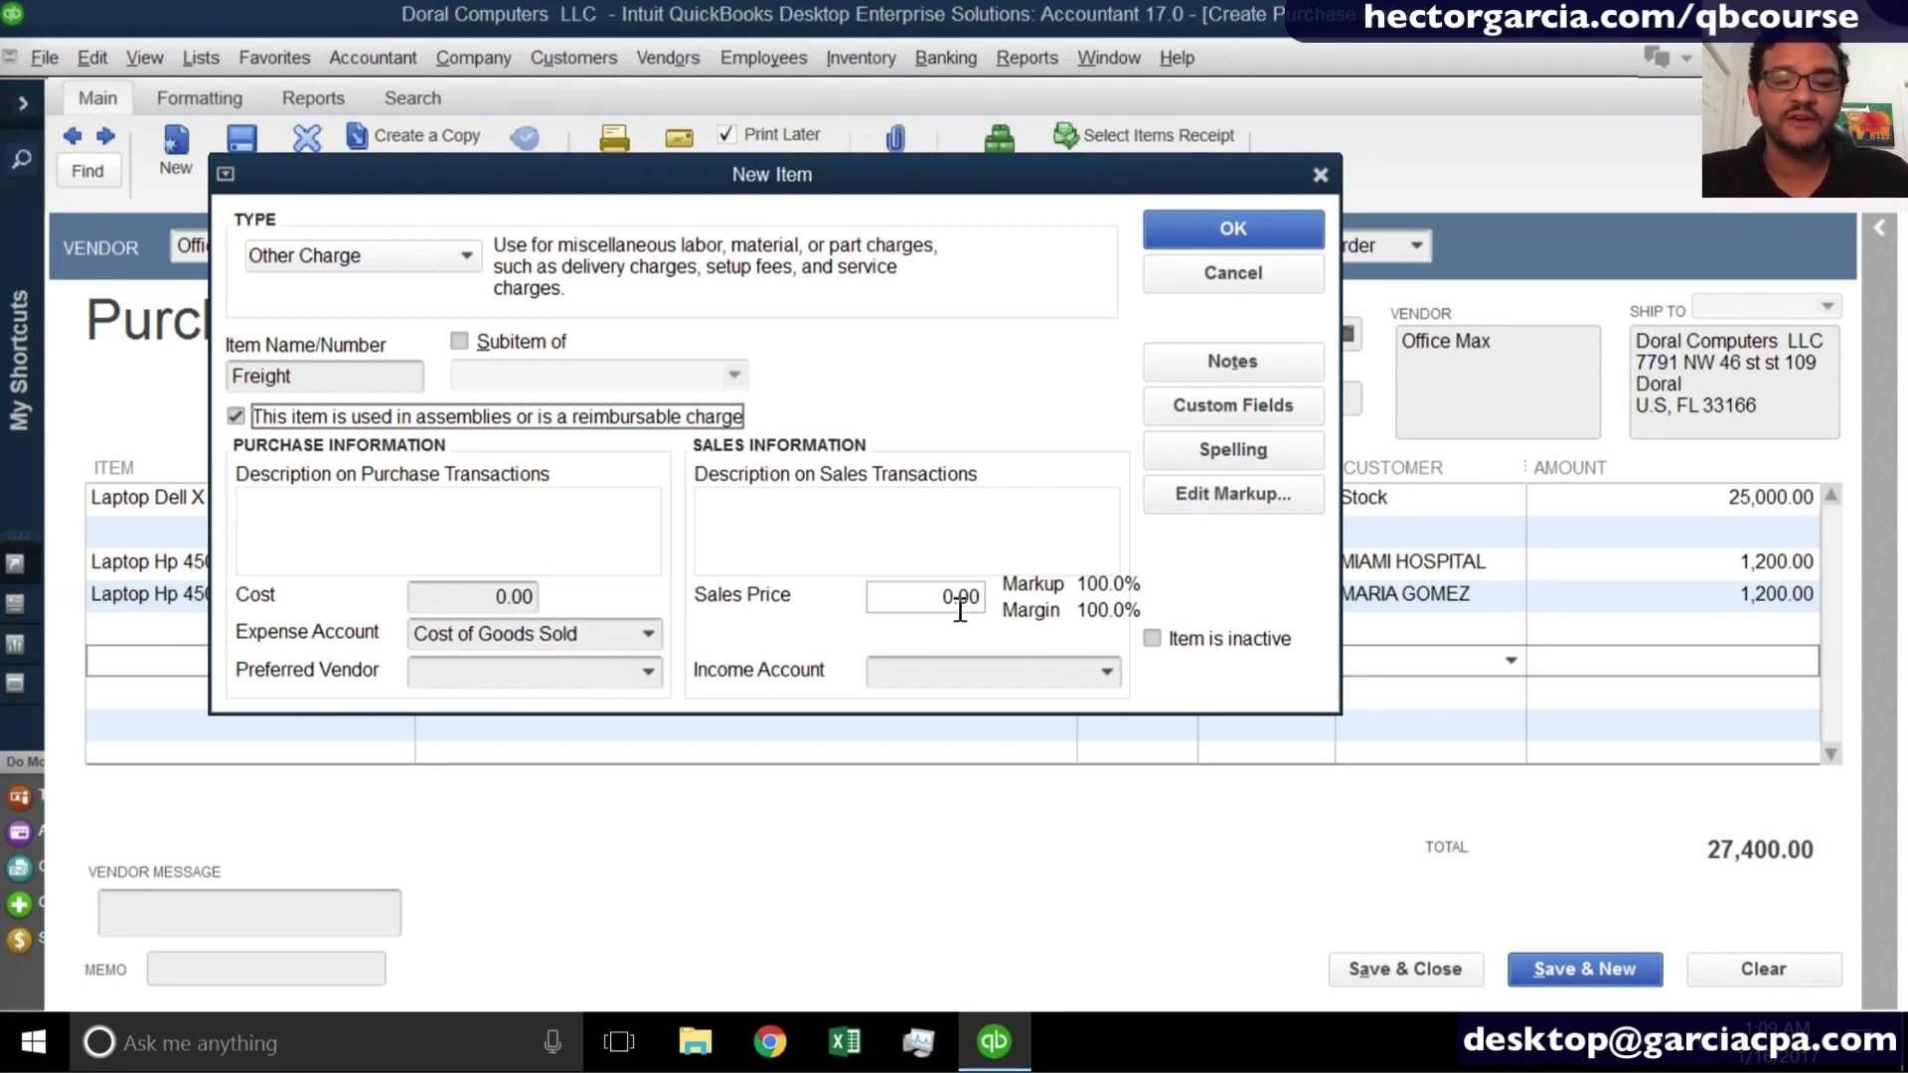
# - Set the Freight item's expense account to Freight and Shipping Costs
pyautogui.click(916, 598)
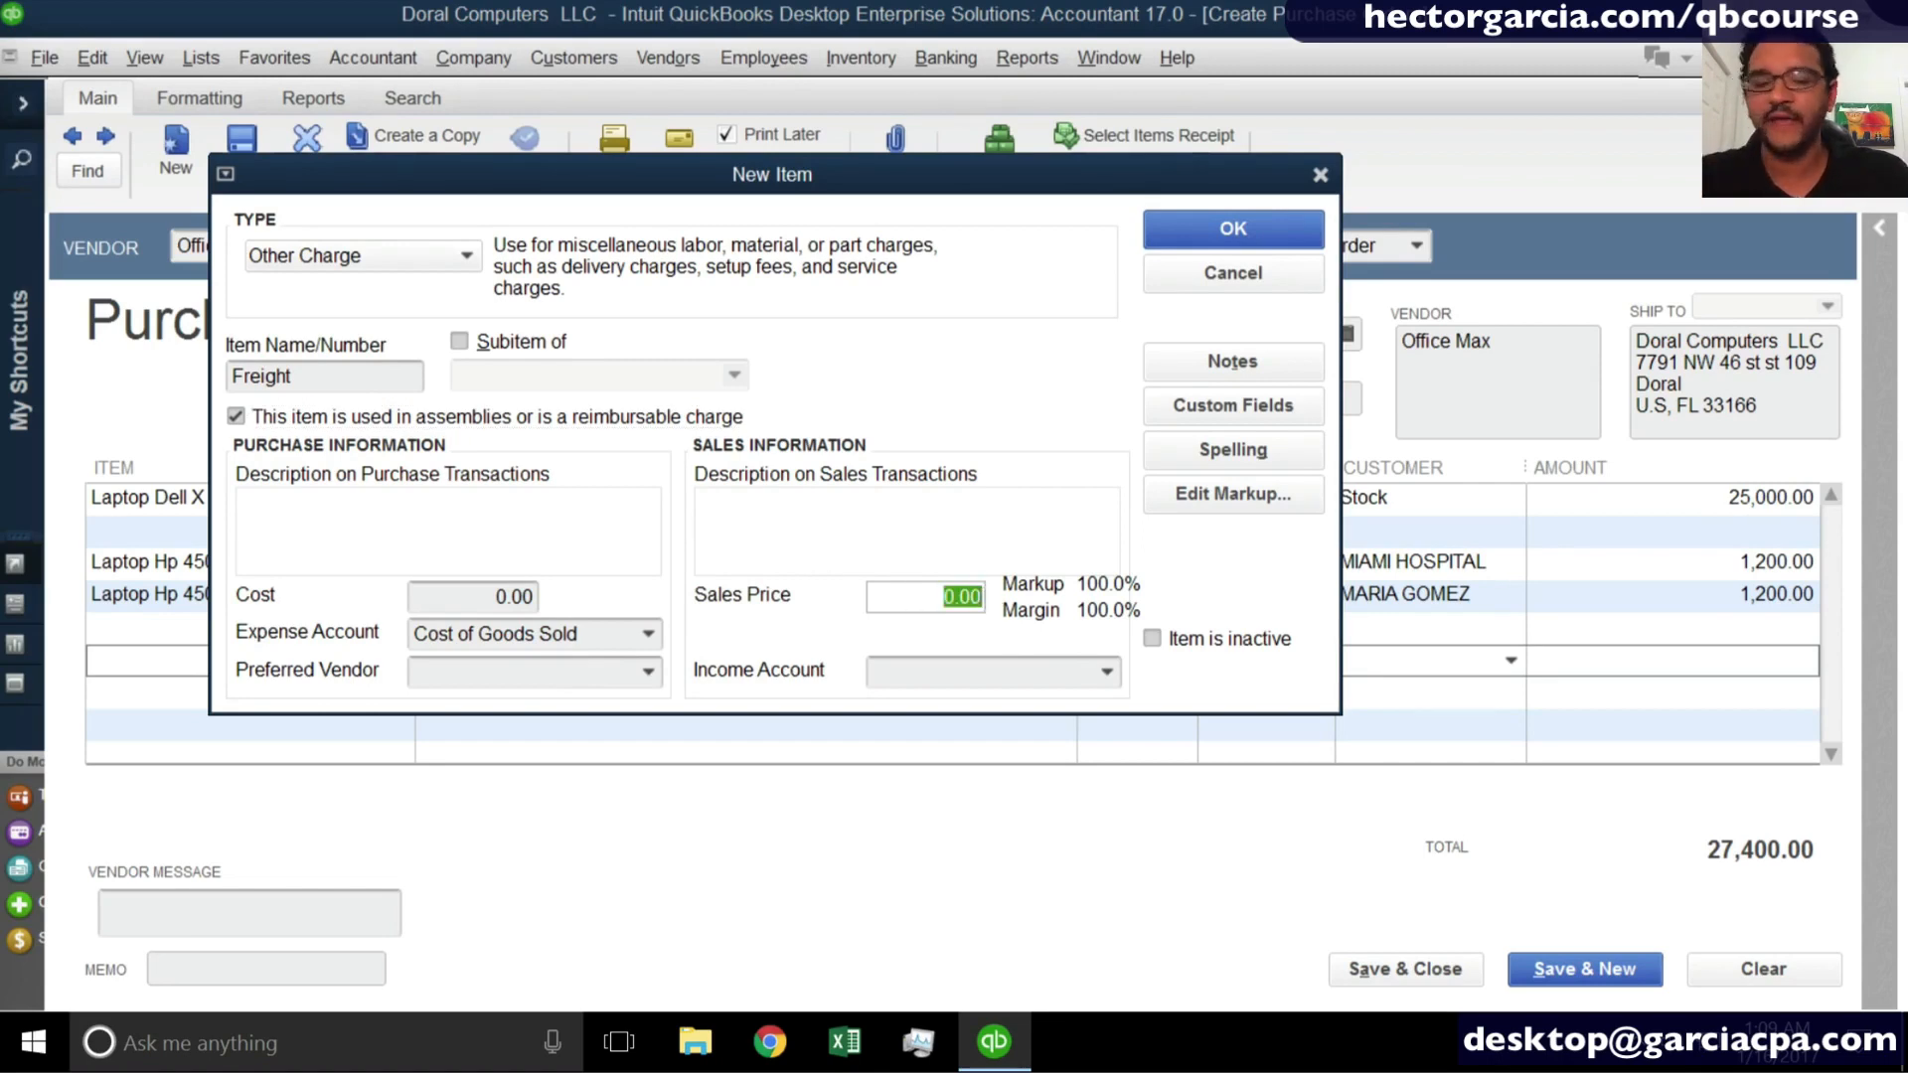
pyautogui.click(607, 635)
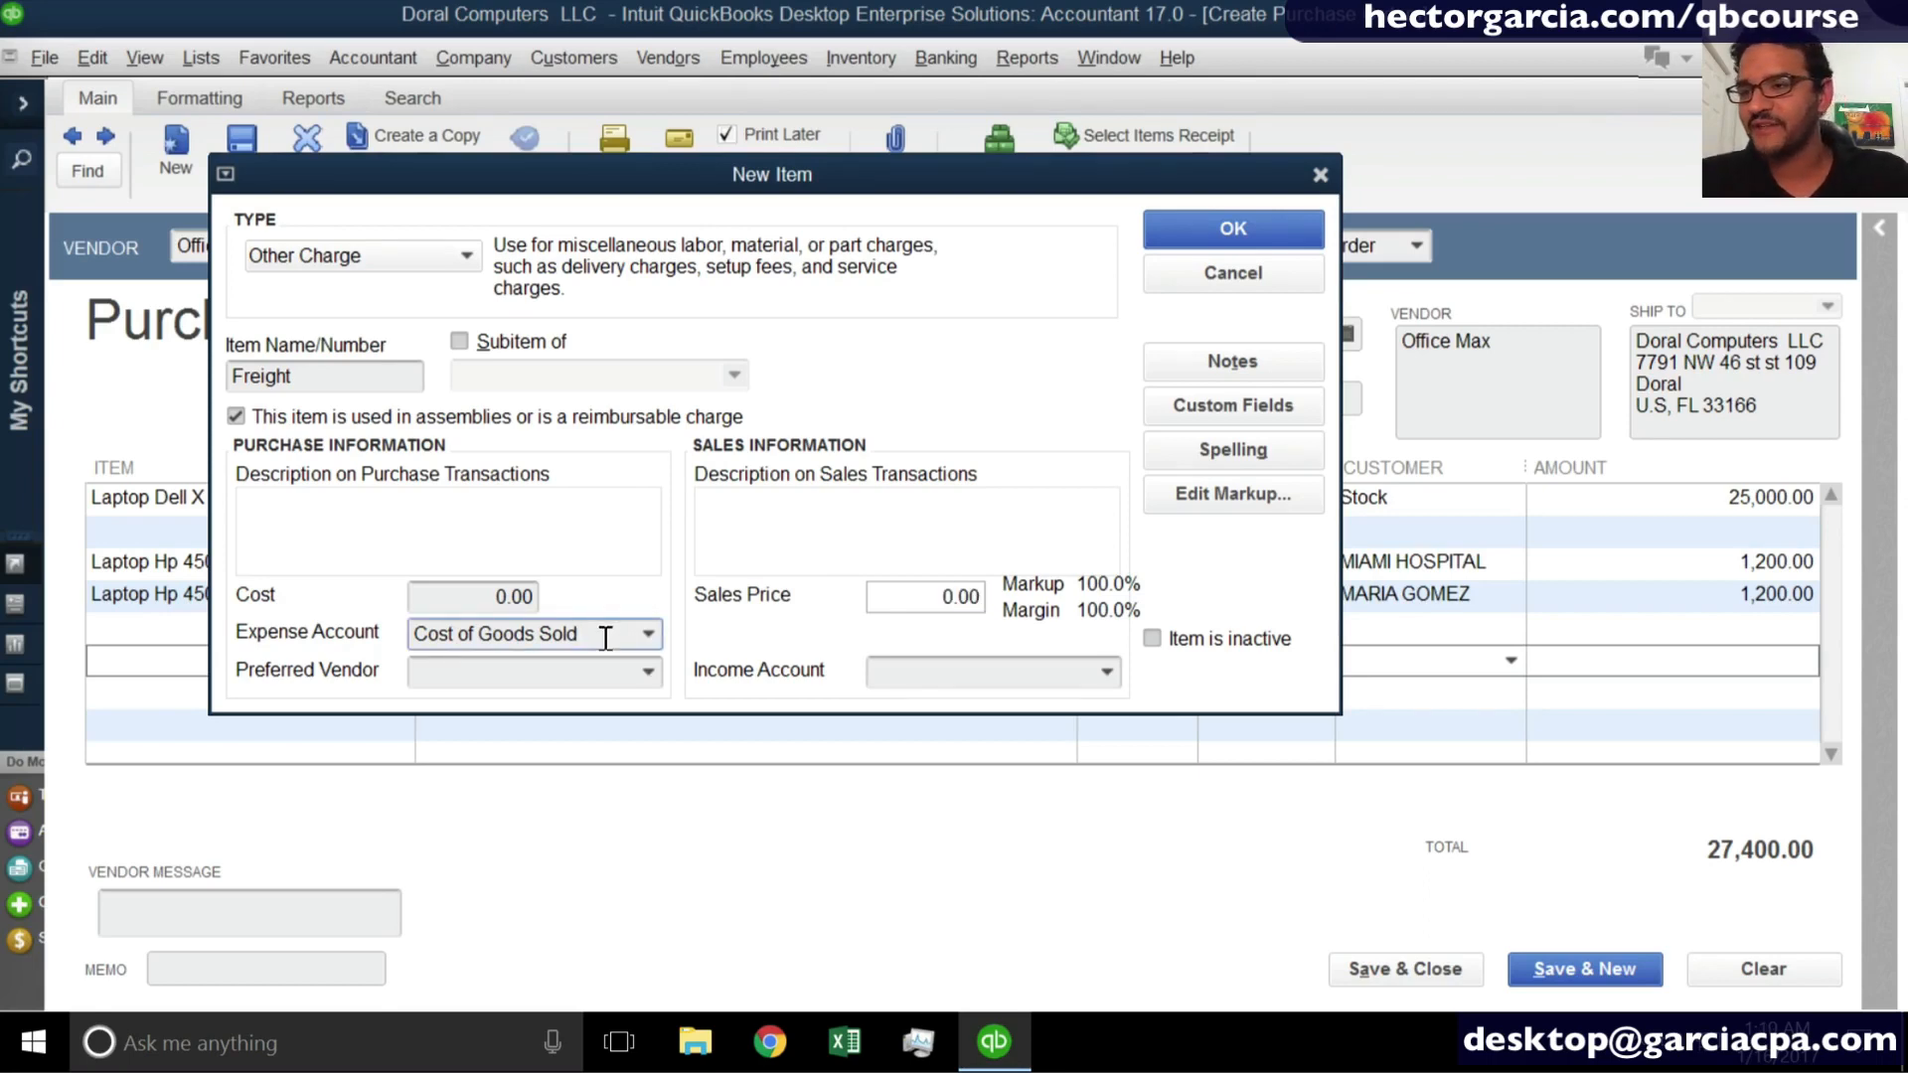
pyautogui.click(647, 636)
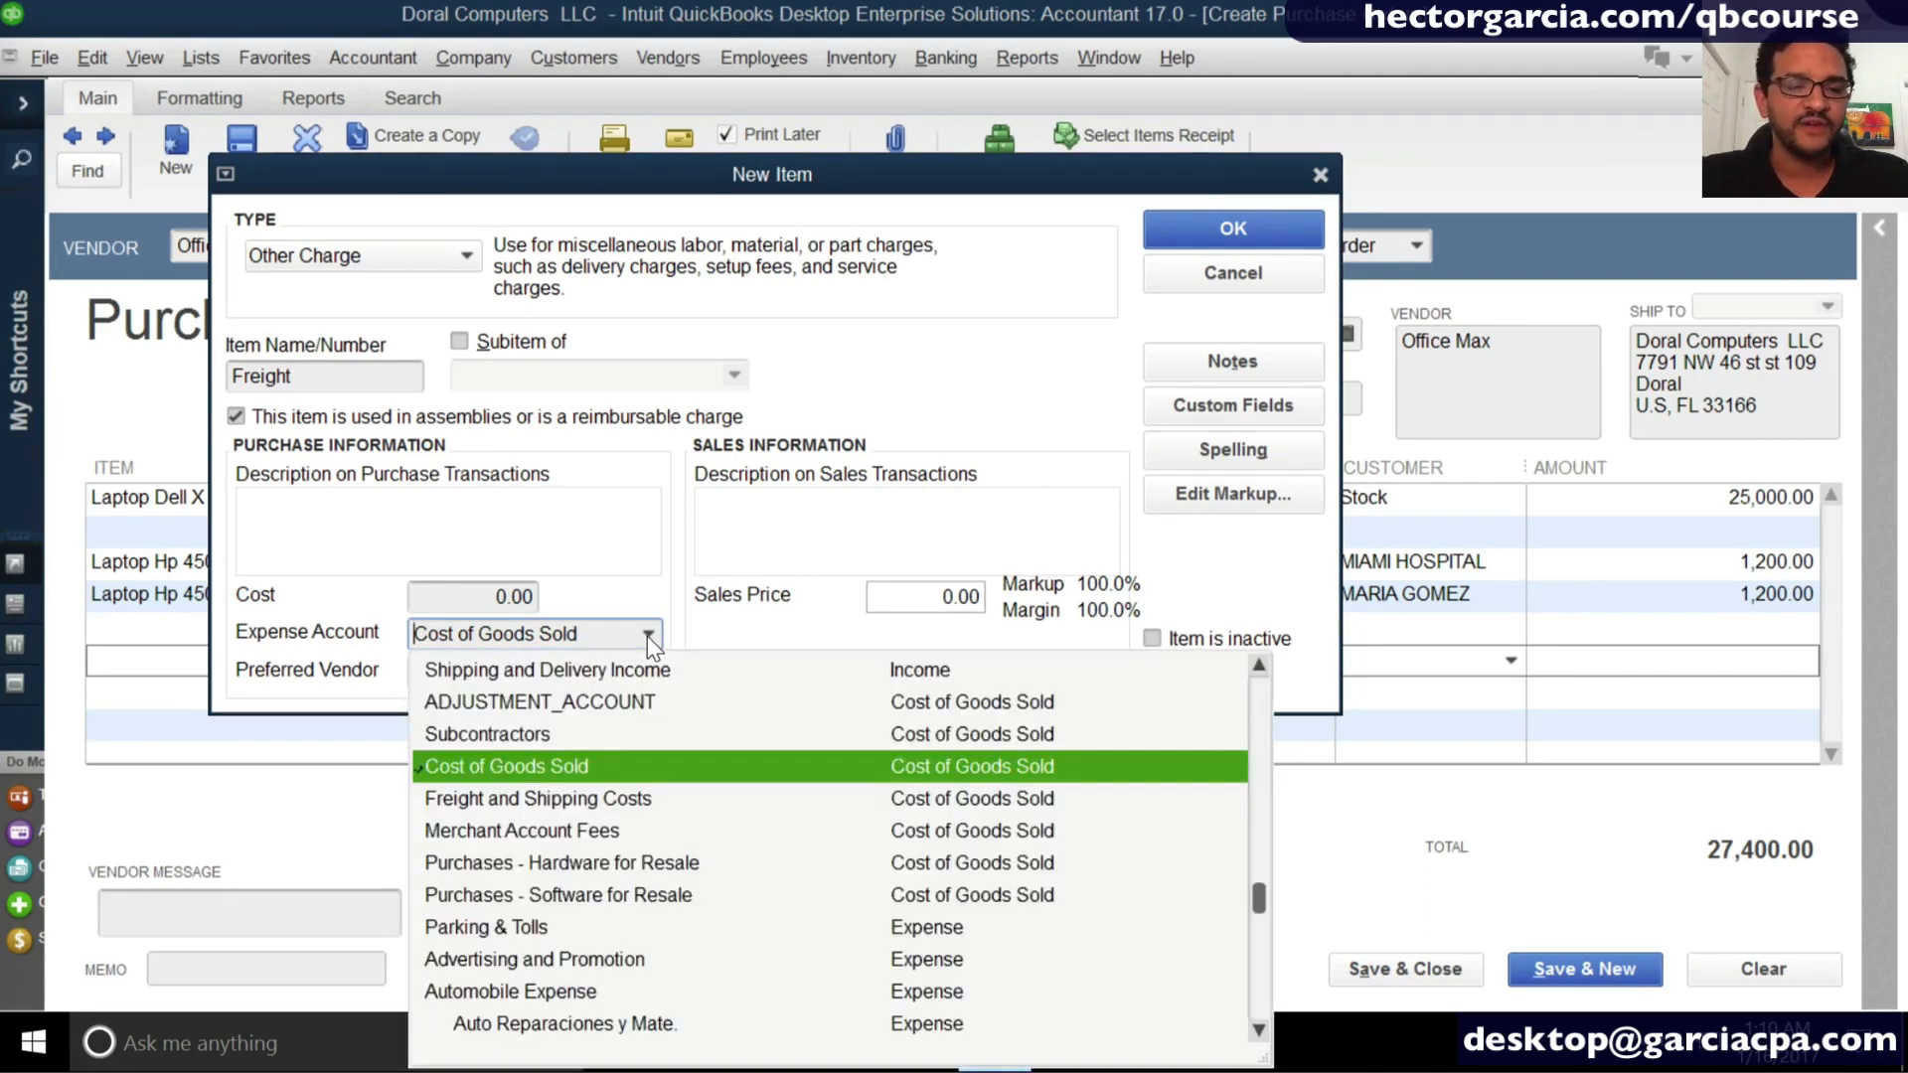
pyautogui.click(596, 800)
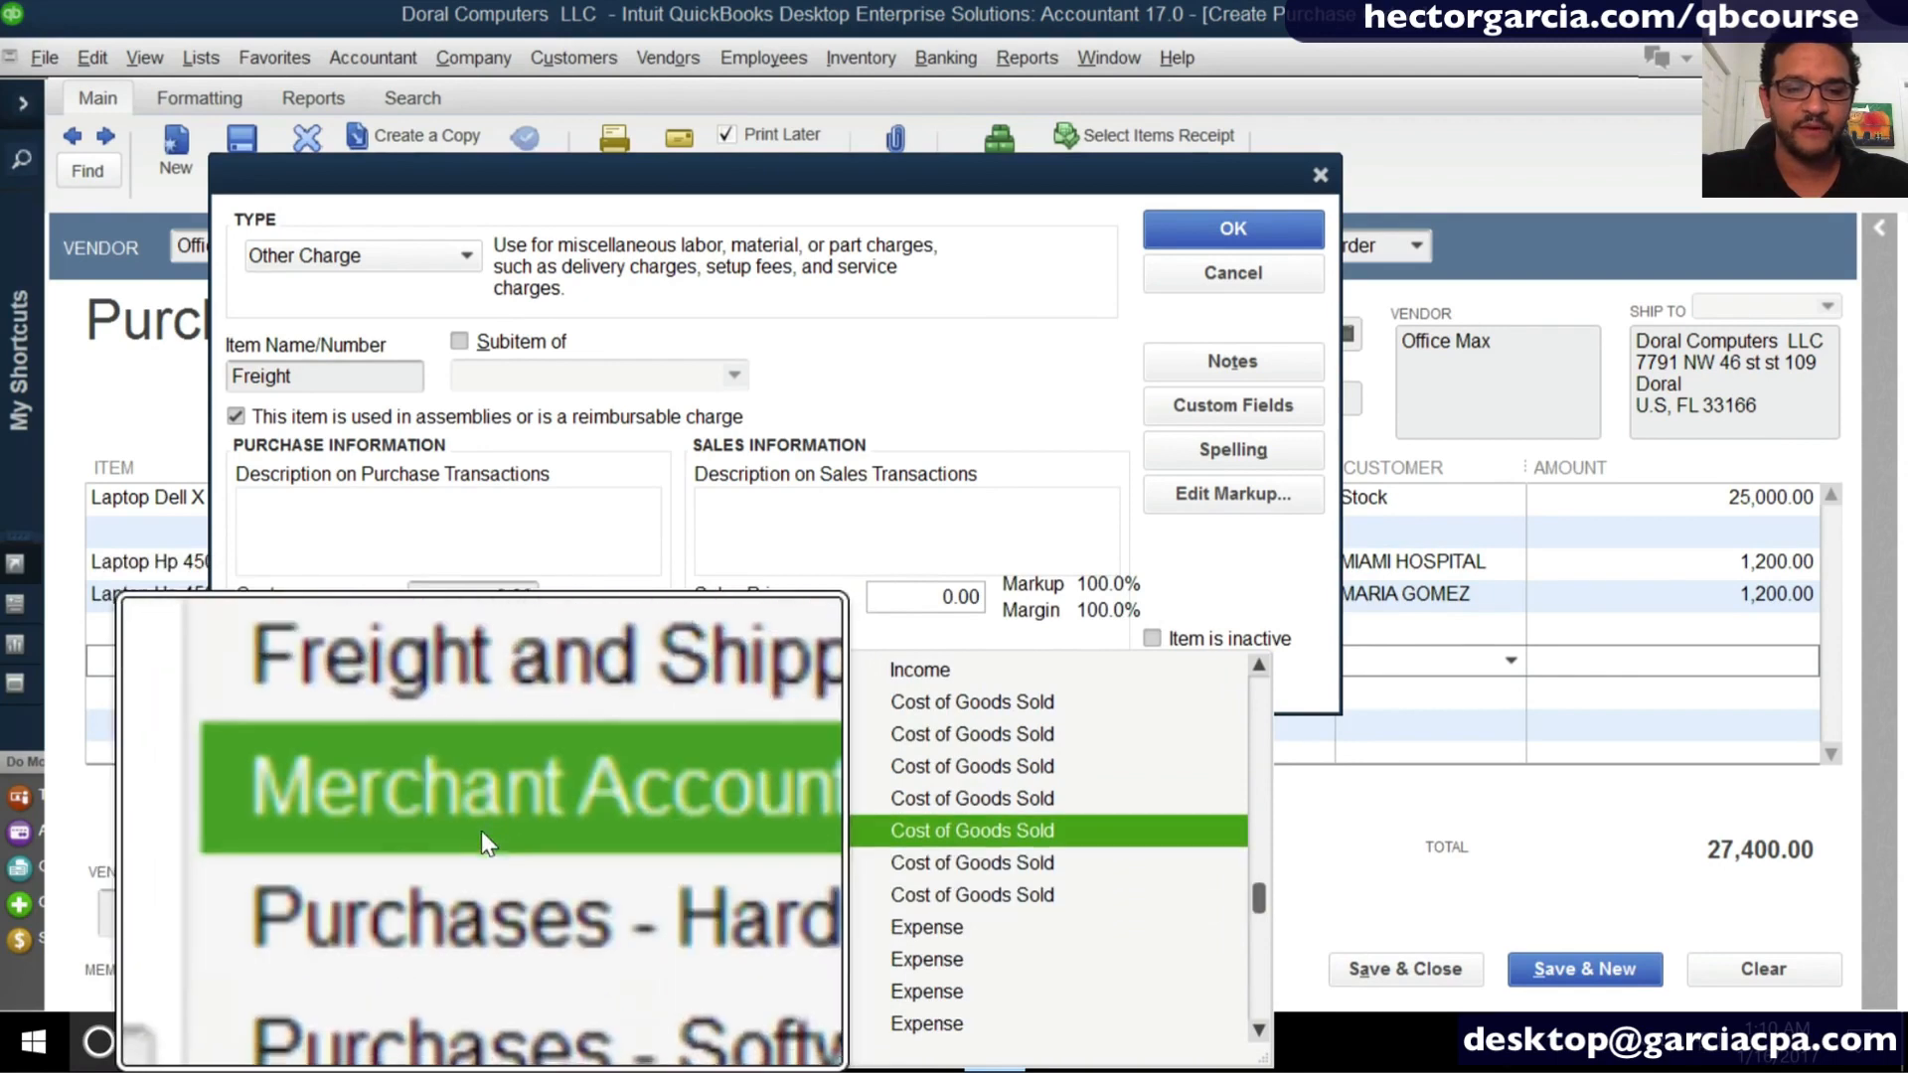
pyautogui.click(486, 813)
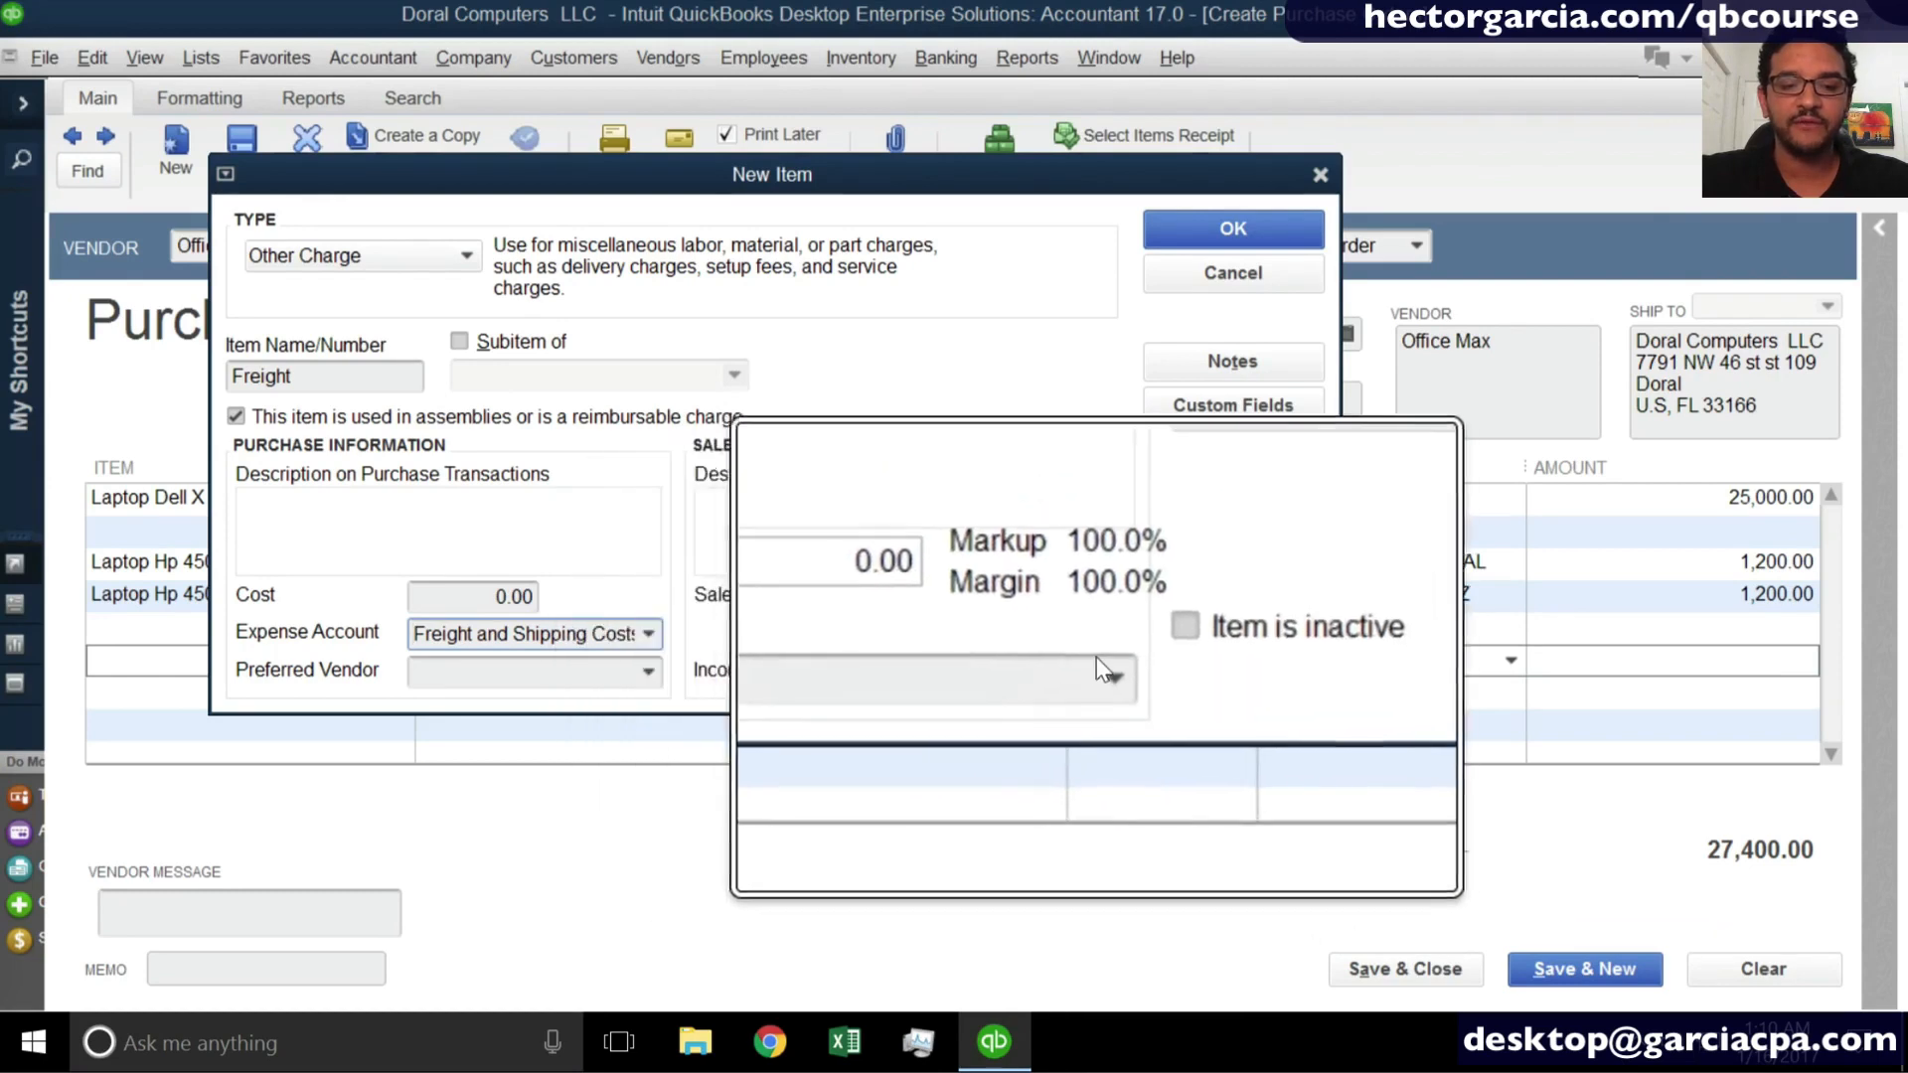
# - Set the Freight item's income account to Shipping and Delivery Income and review the account types of both assigned accounts
pyautogui.click(1111, 665)
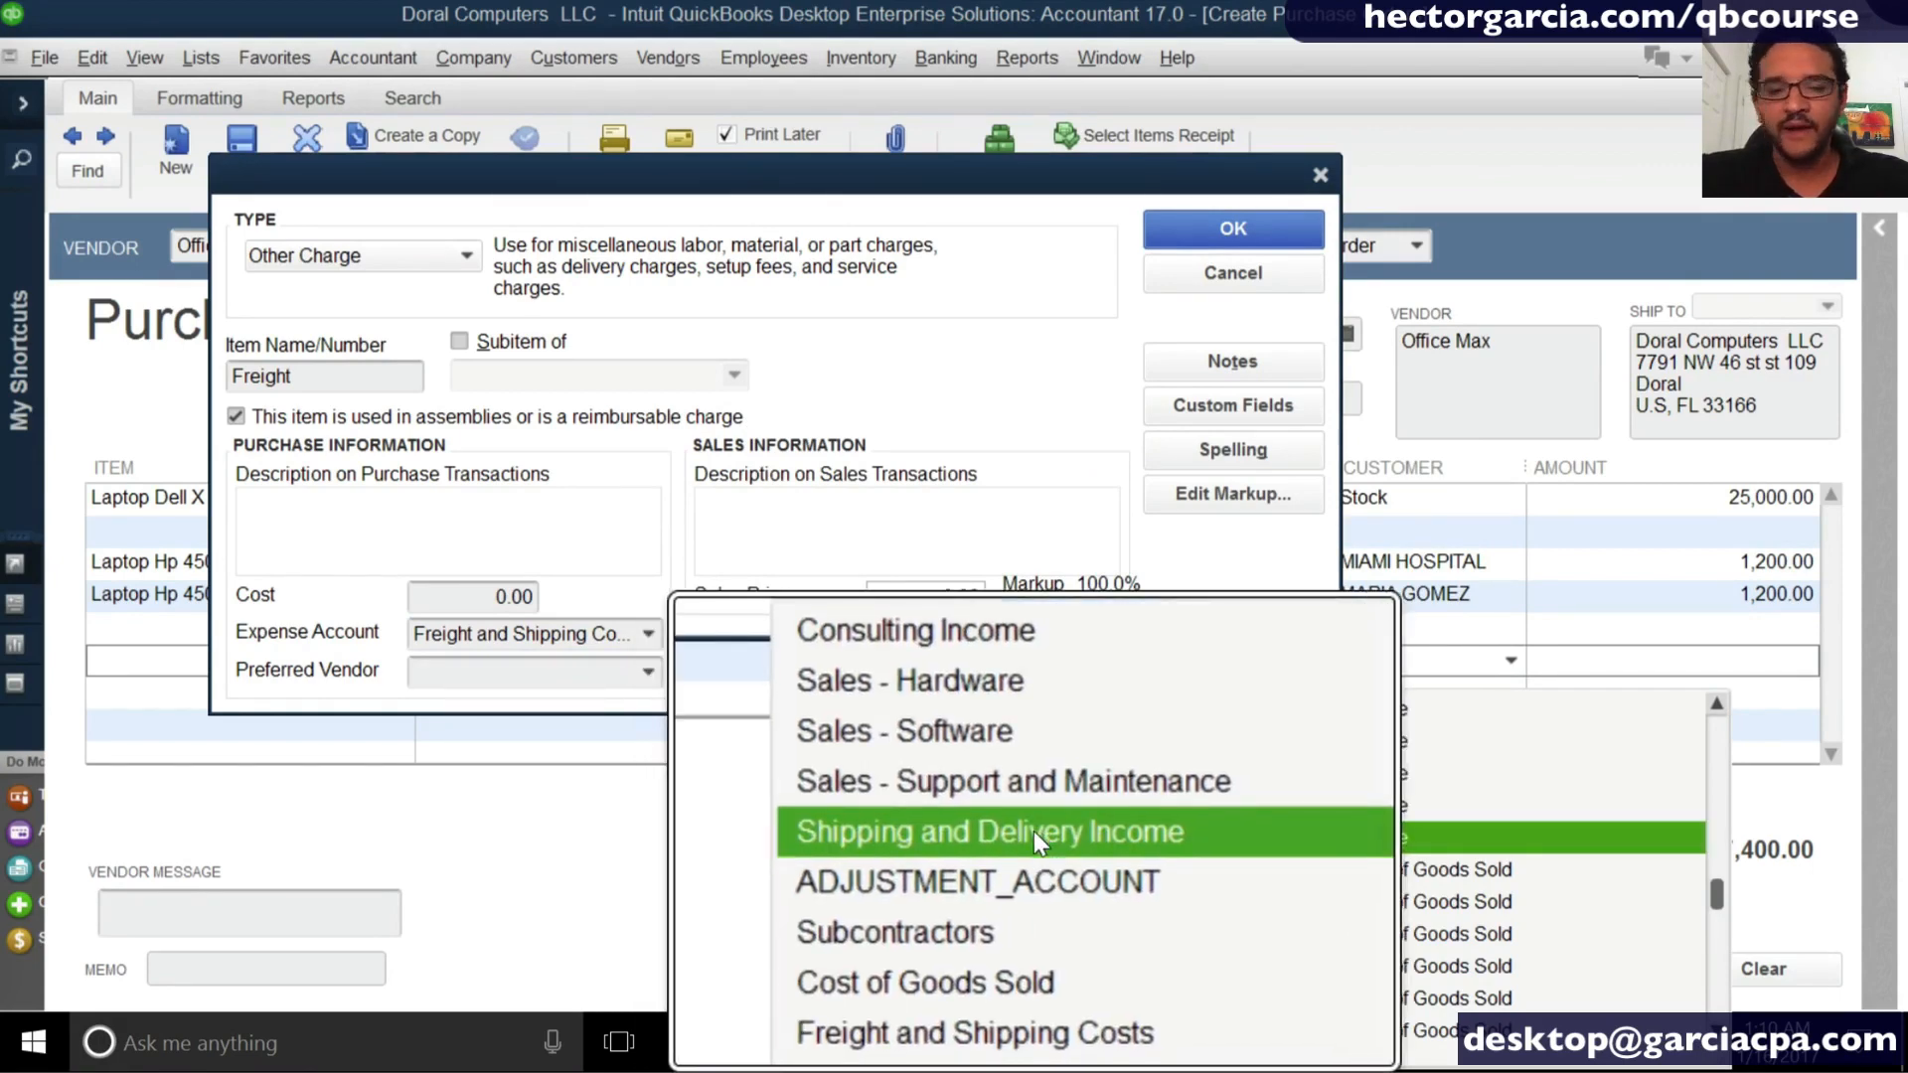
pyautogui.click(1034, 835)
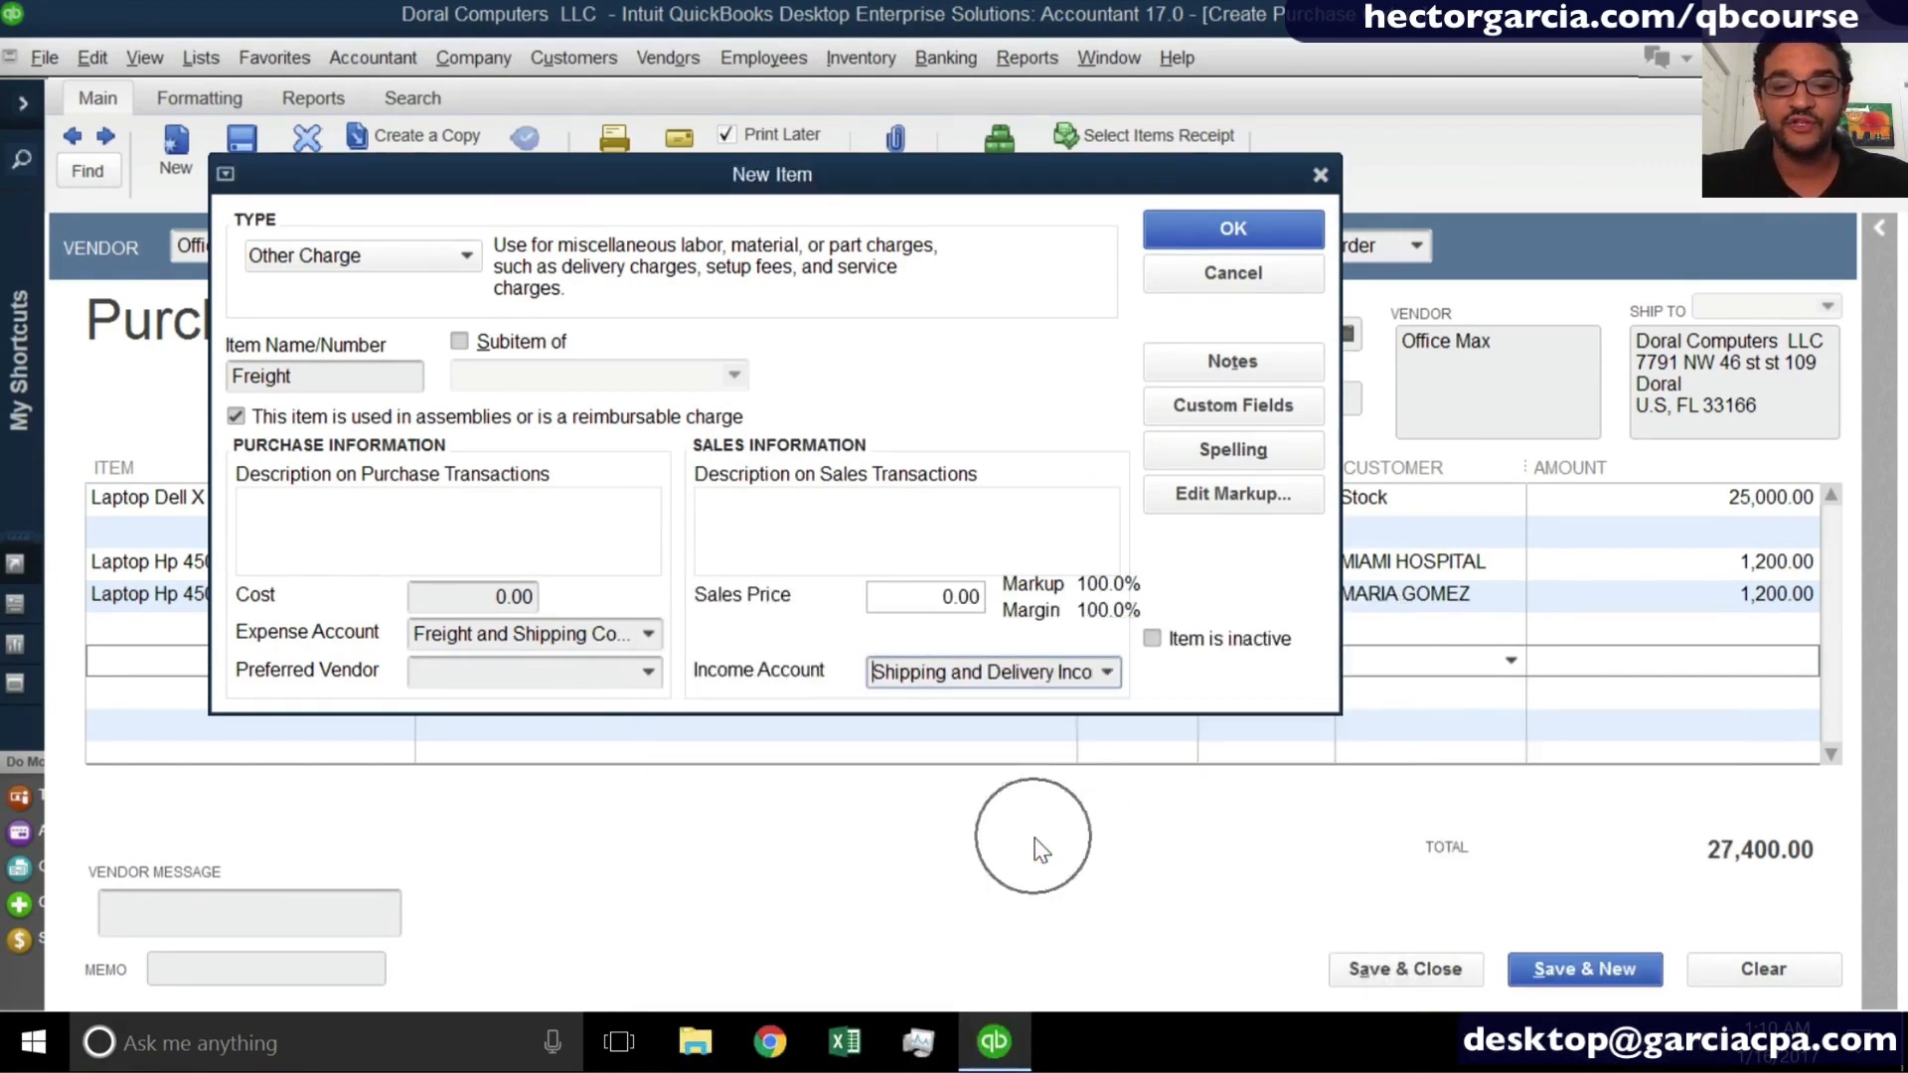
pyautogui.click(1108, 672)
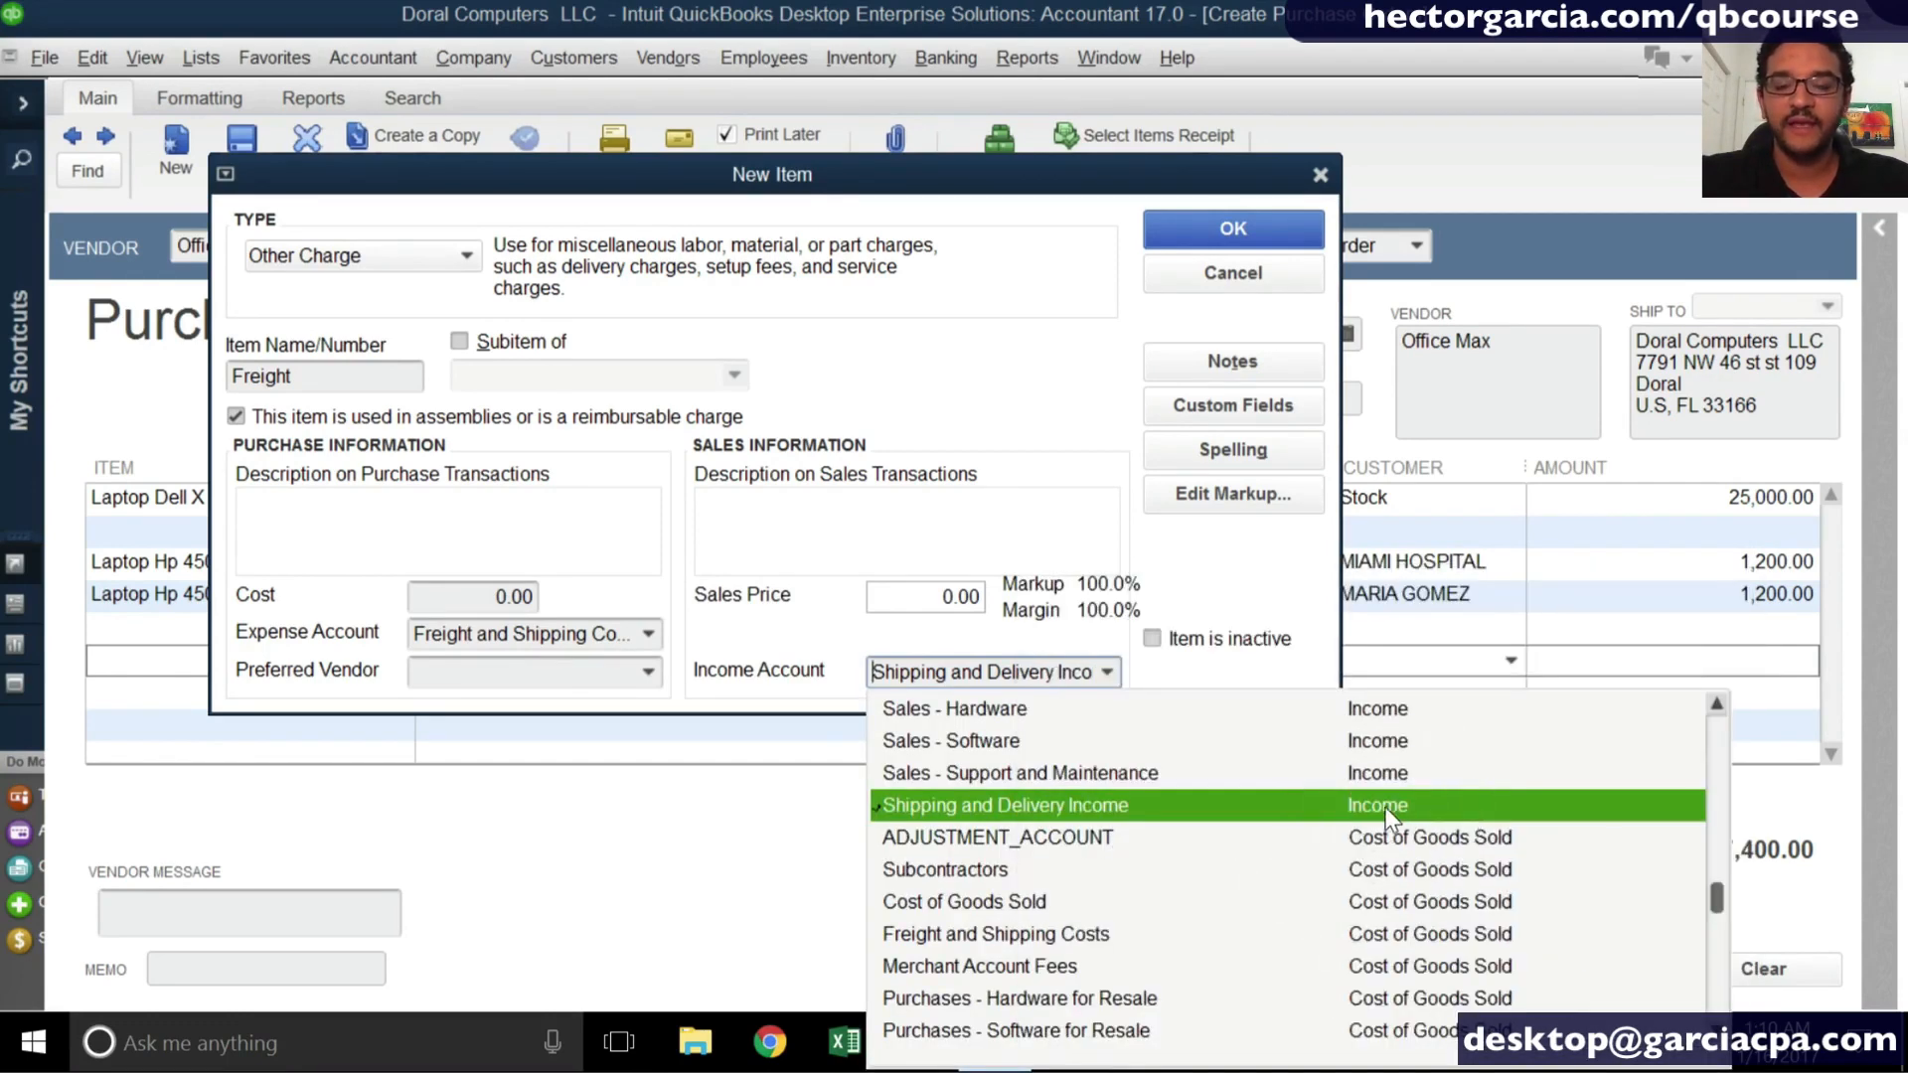
pyautogui.click(647, 634)
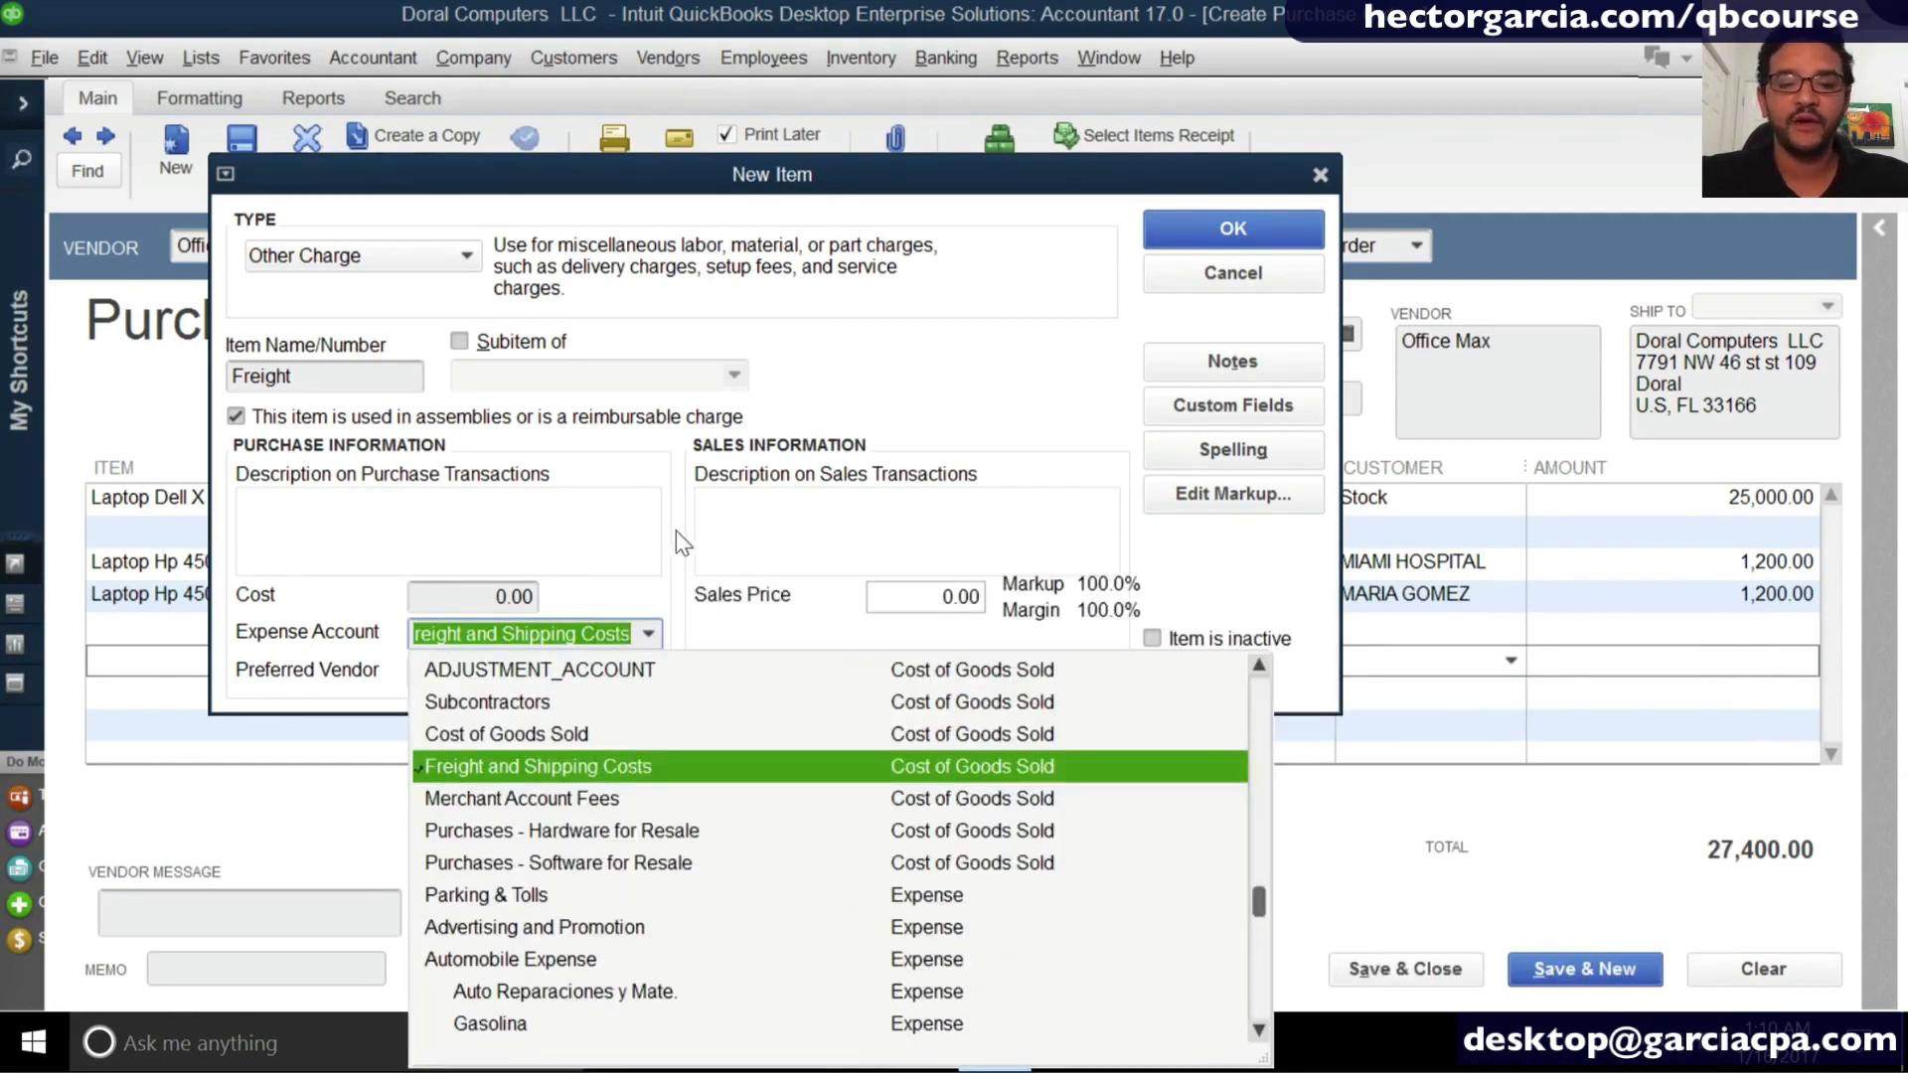
pyautogui.click(634, 526)
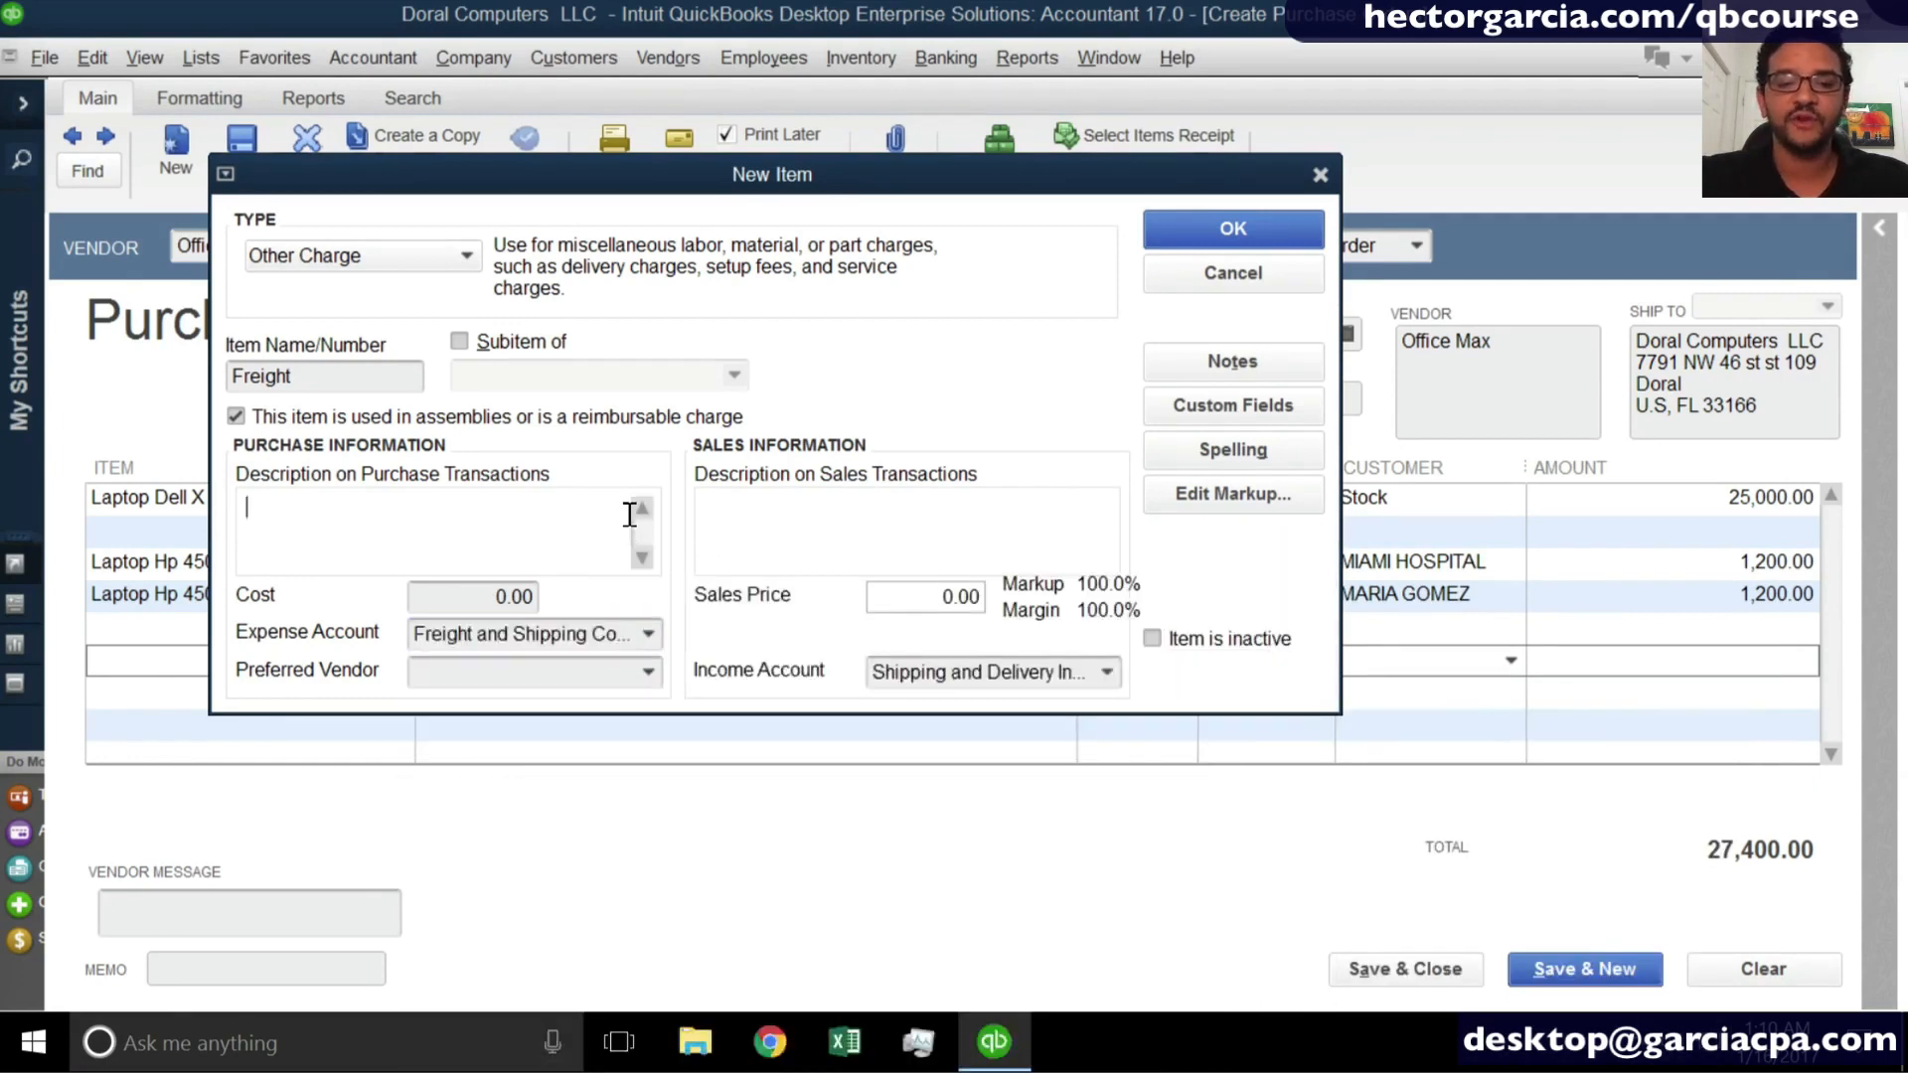
# - Clear the Freight item's cost and sales price, and save the new item onto the purchase order
pyautogui.click(438, 596)
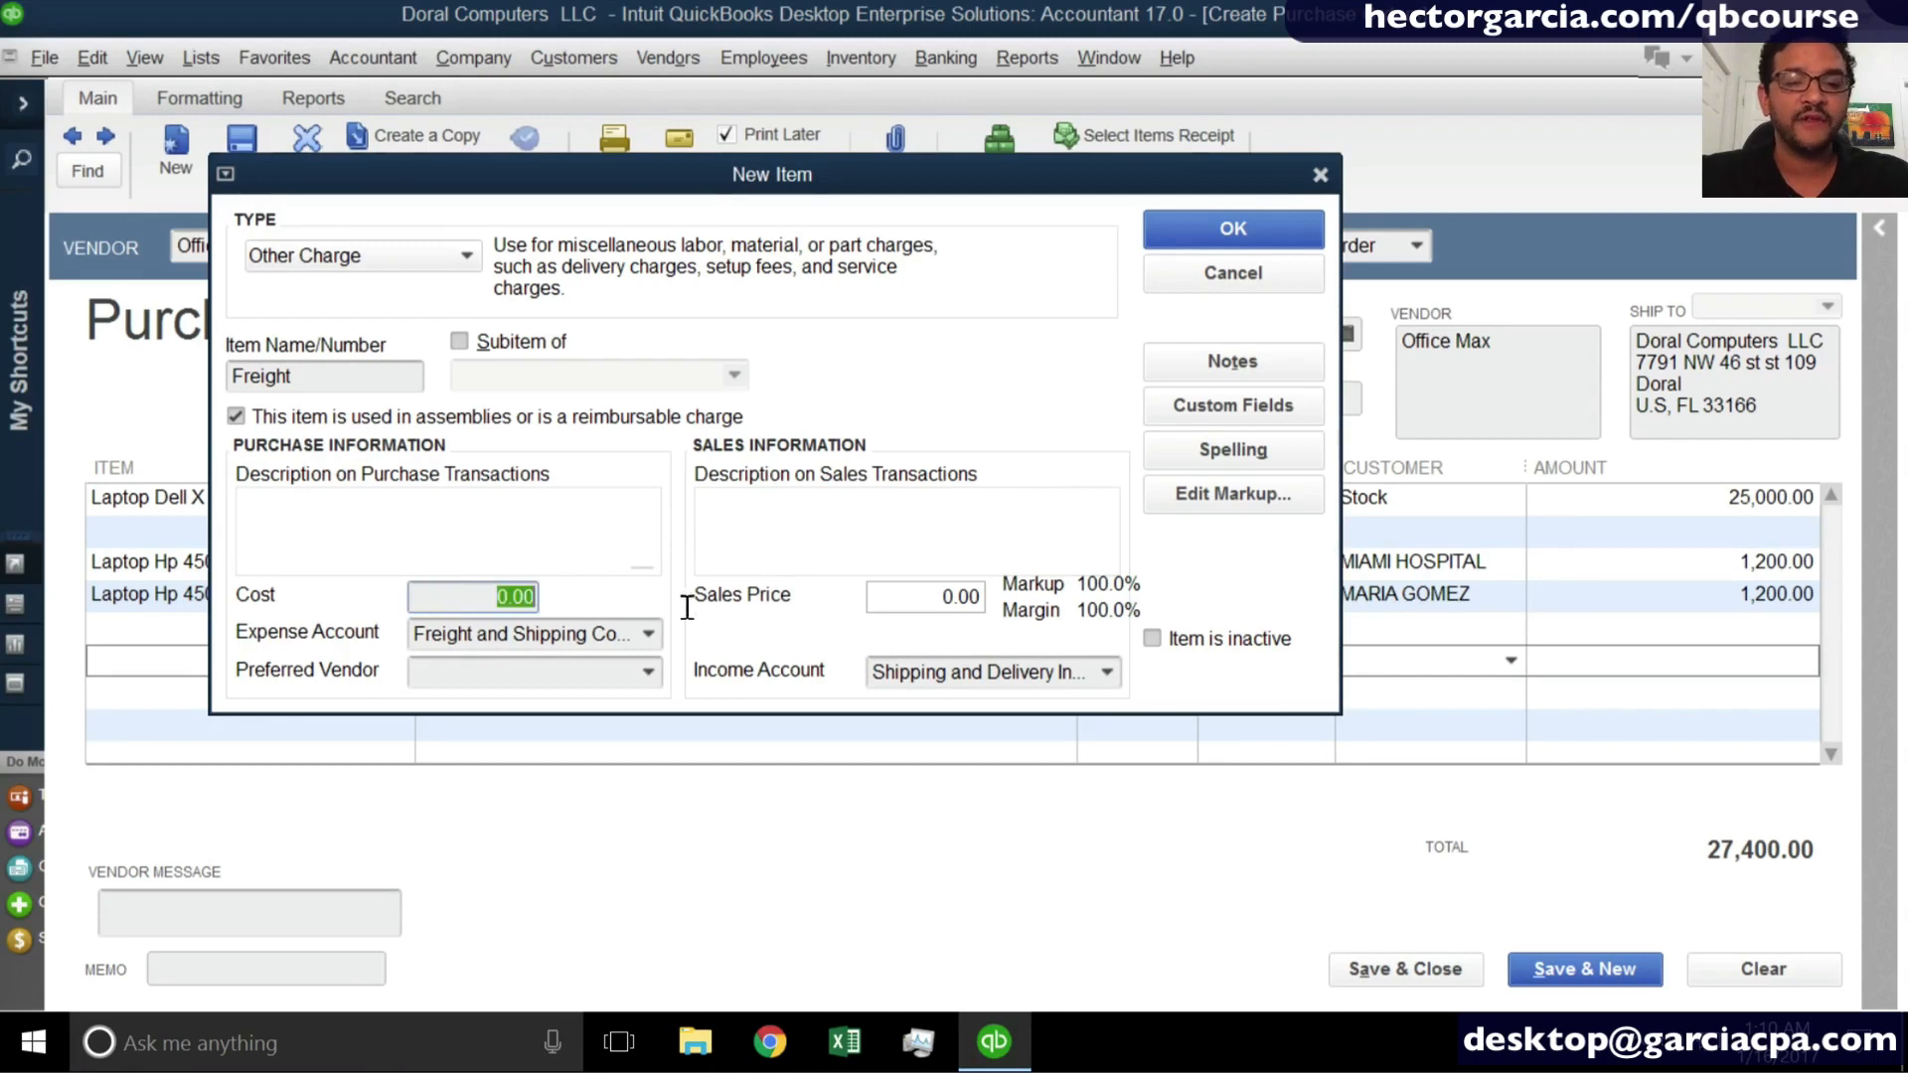
pyautogui.click(939, 598)
pyautogui.press('BackSpace')
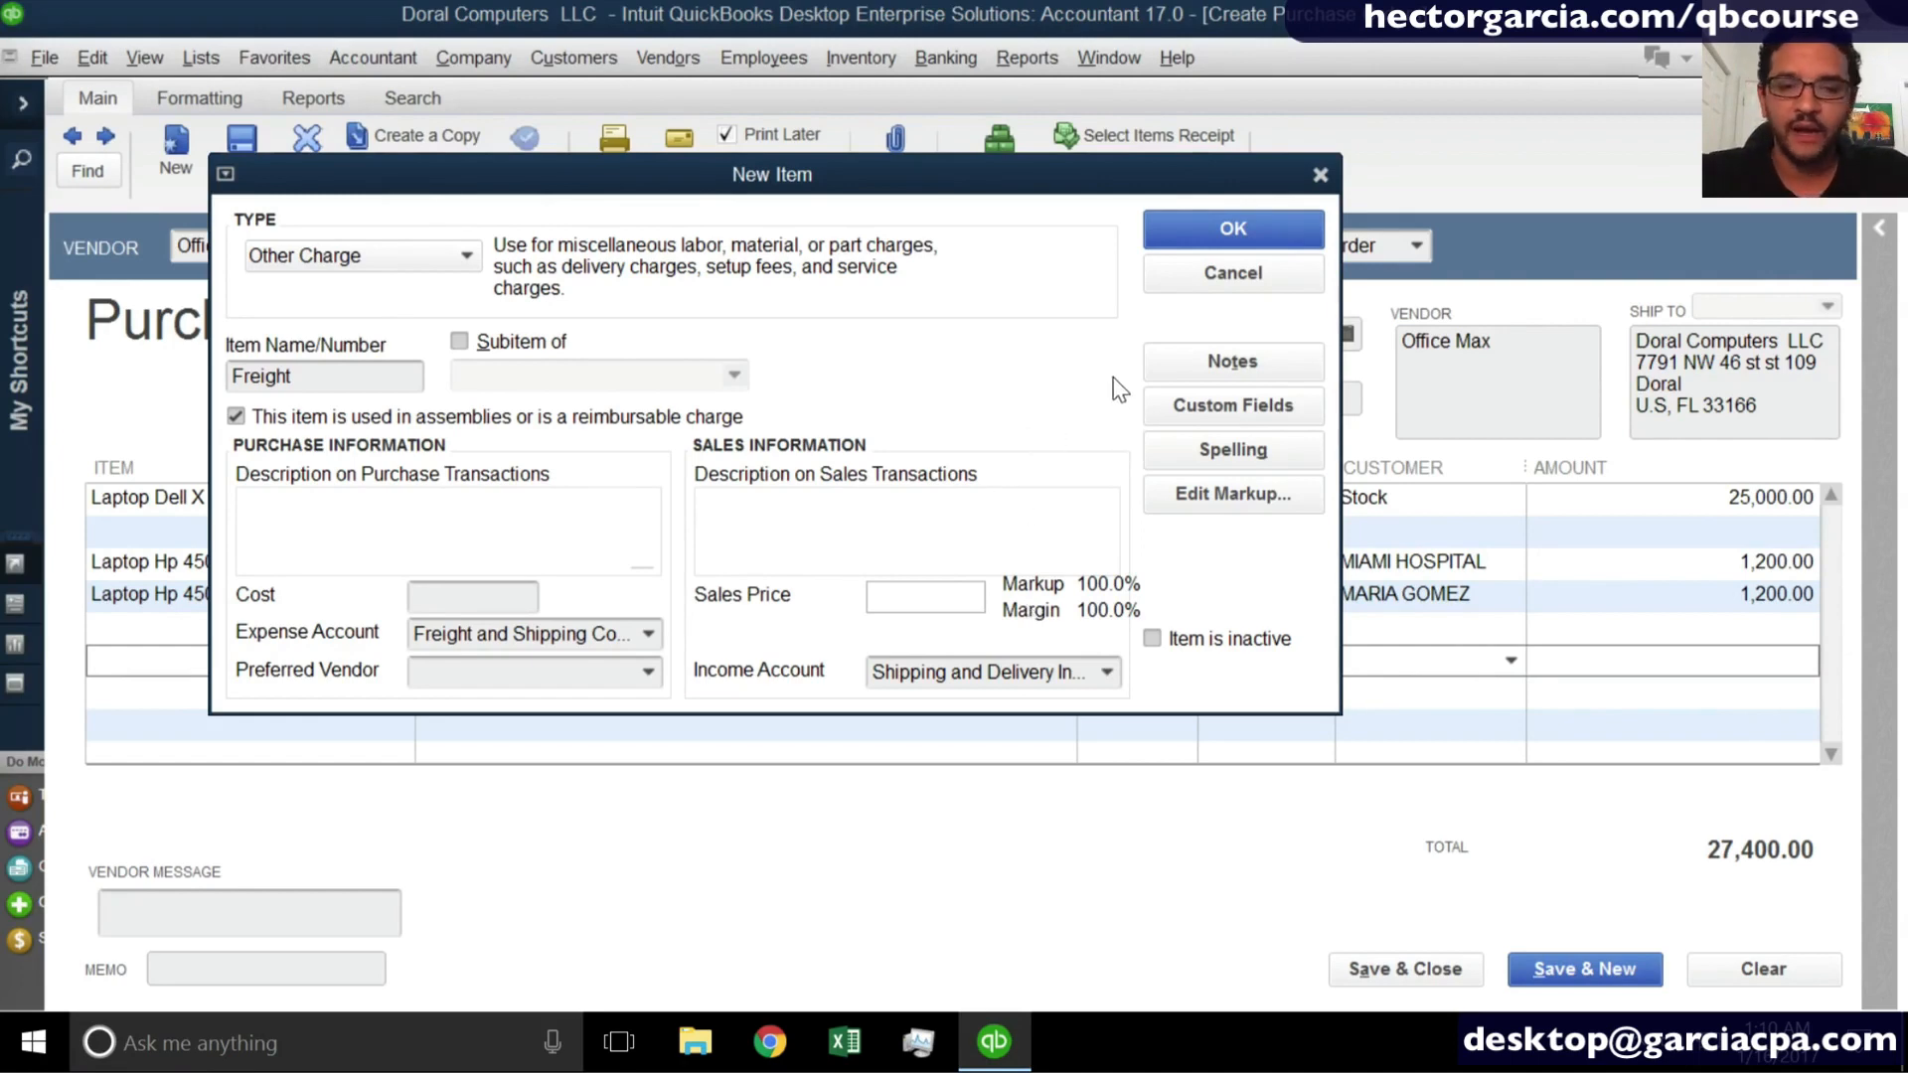
pyautogui.click(1229, 239)
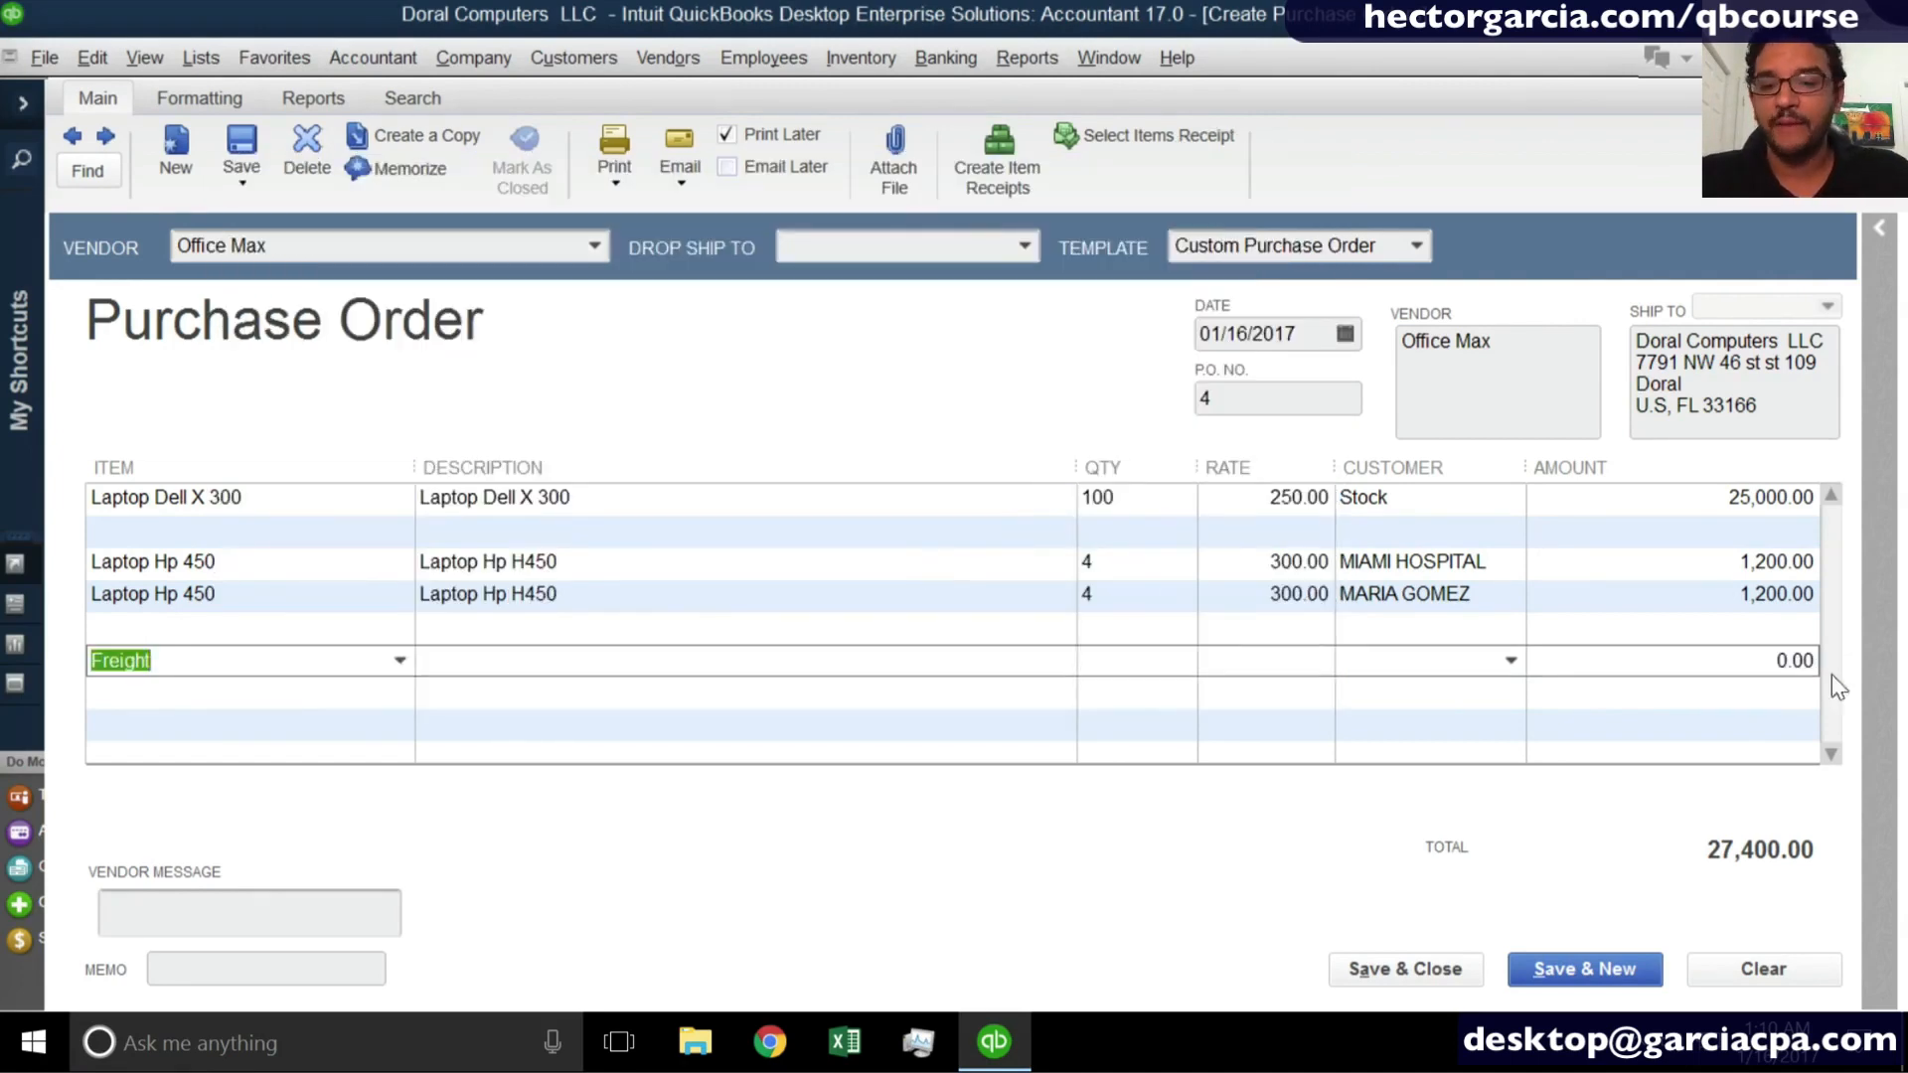
# - Set the Freight line's amount to 1890 and enter the description "Estiamted Shipping"
pyautogui.click(1764, 662)
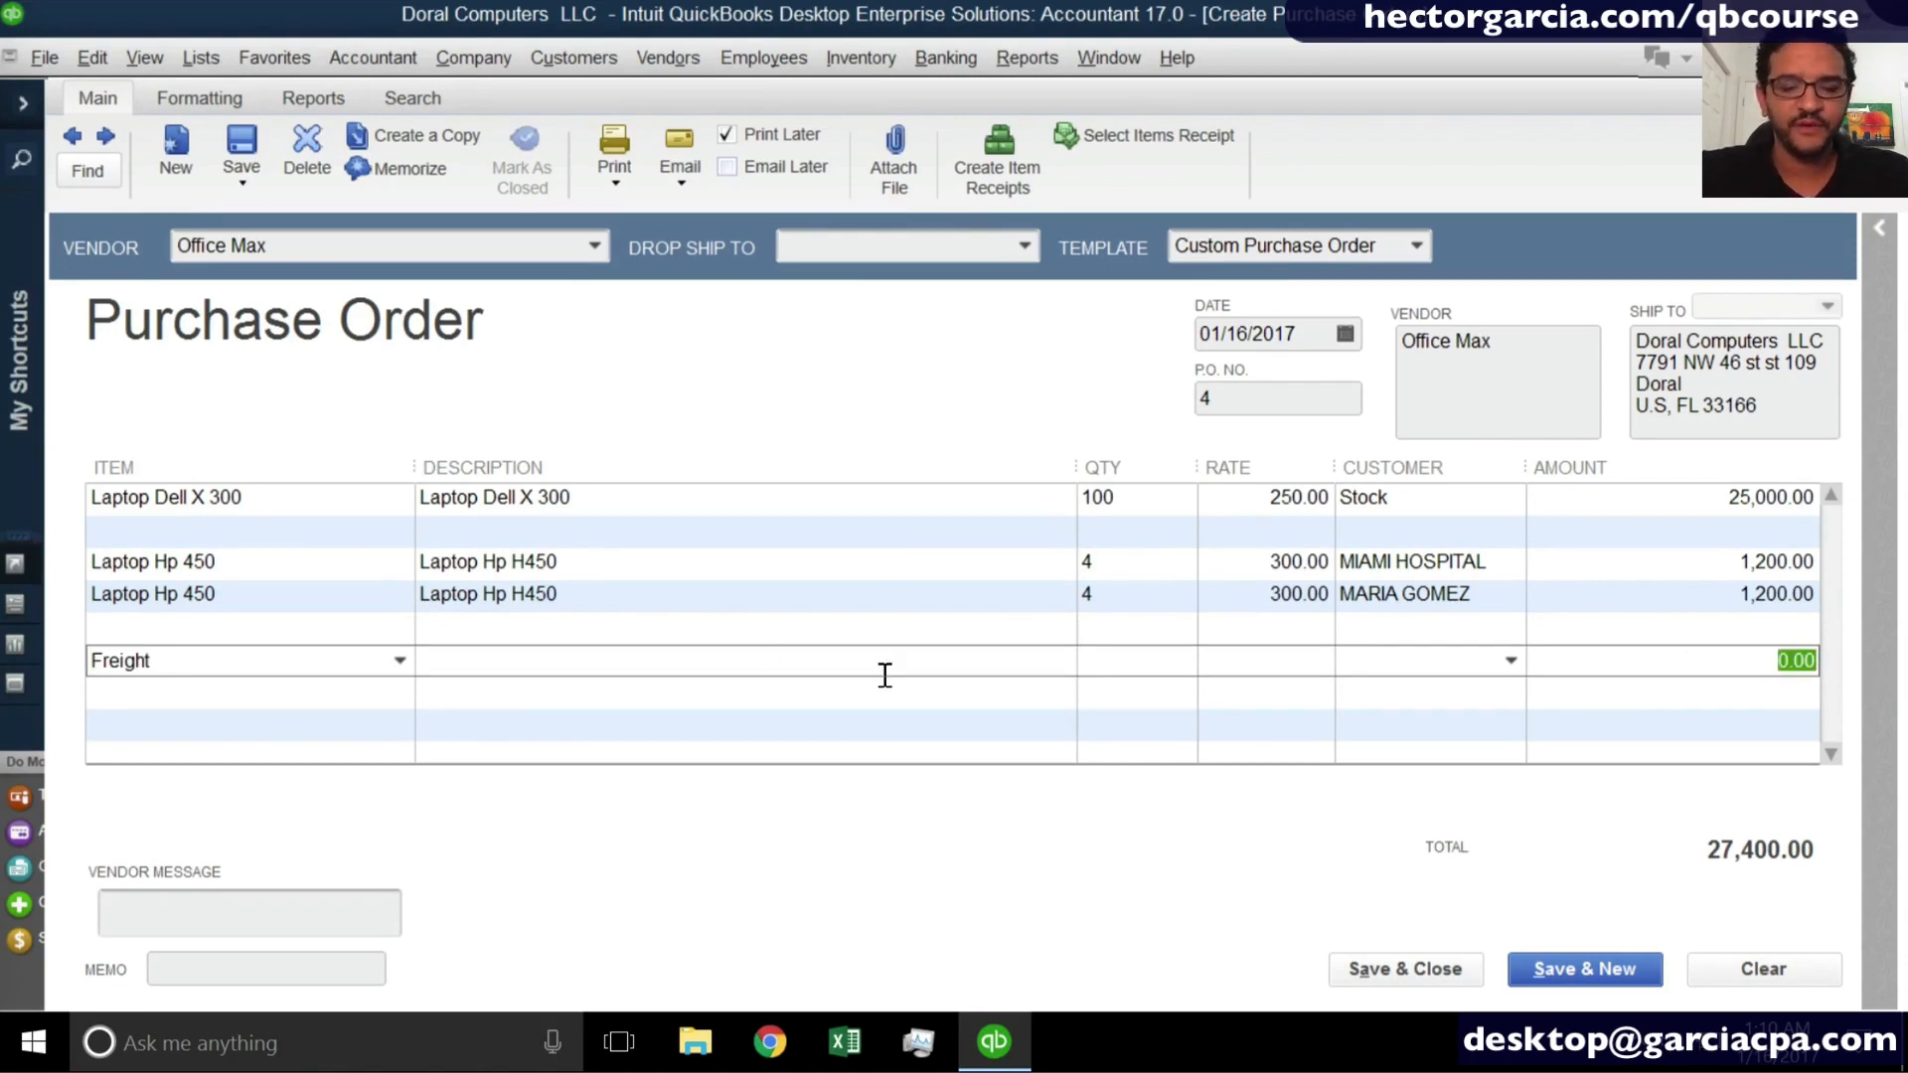
pyautogui.write('1890')
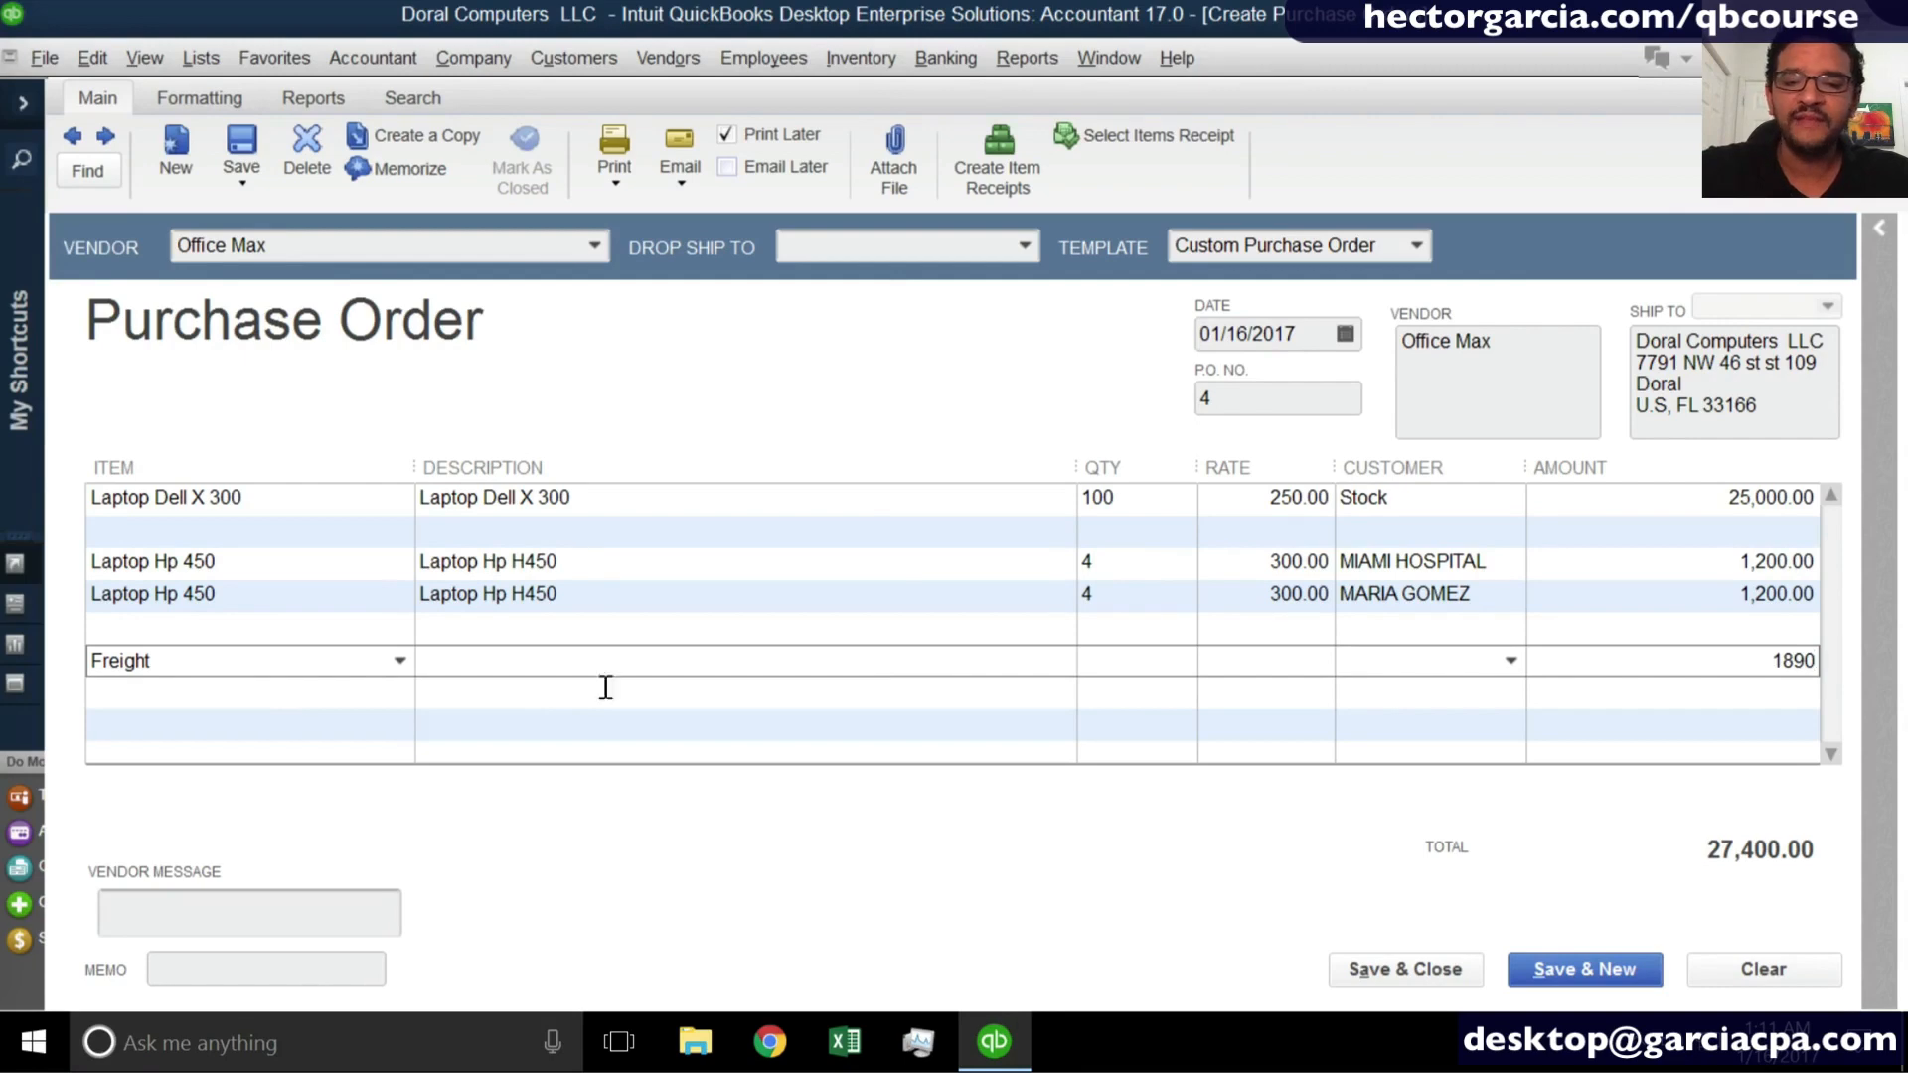
pyautogui.click(465, 656)
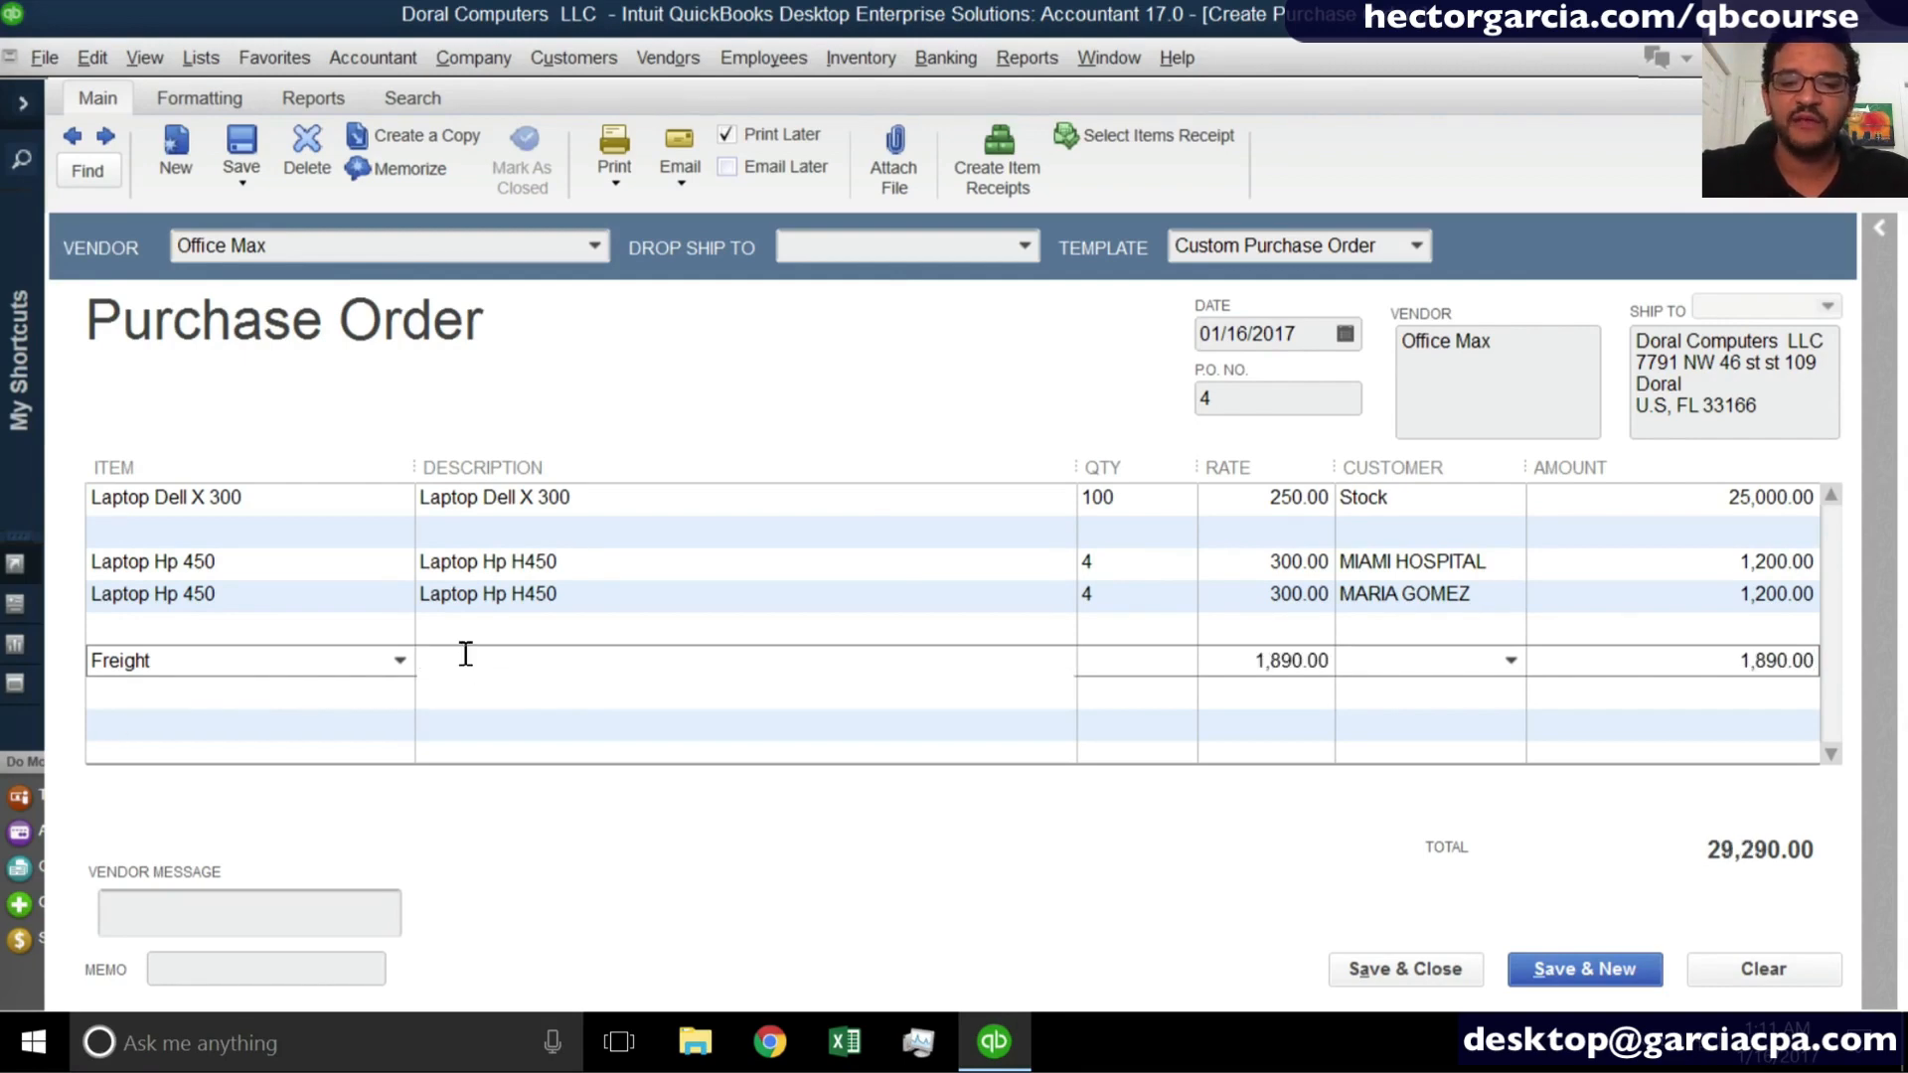
pyautogui.write('Estia')
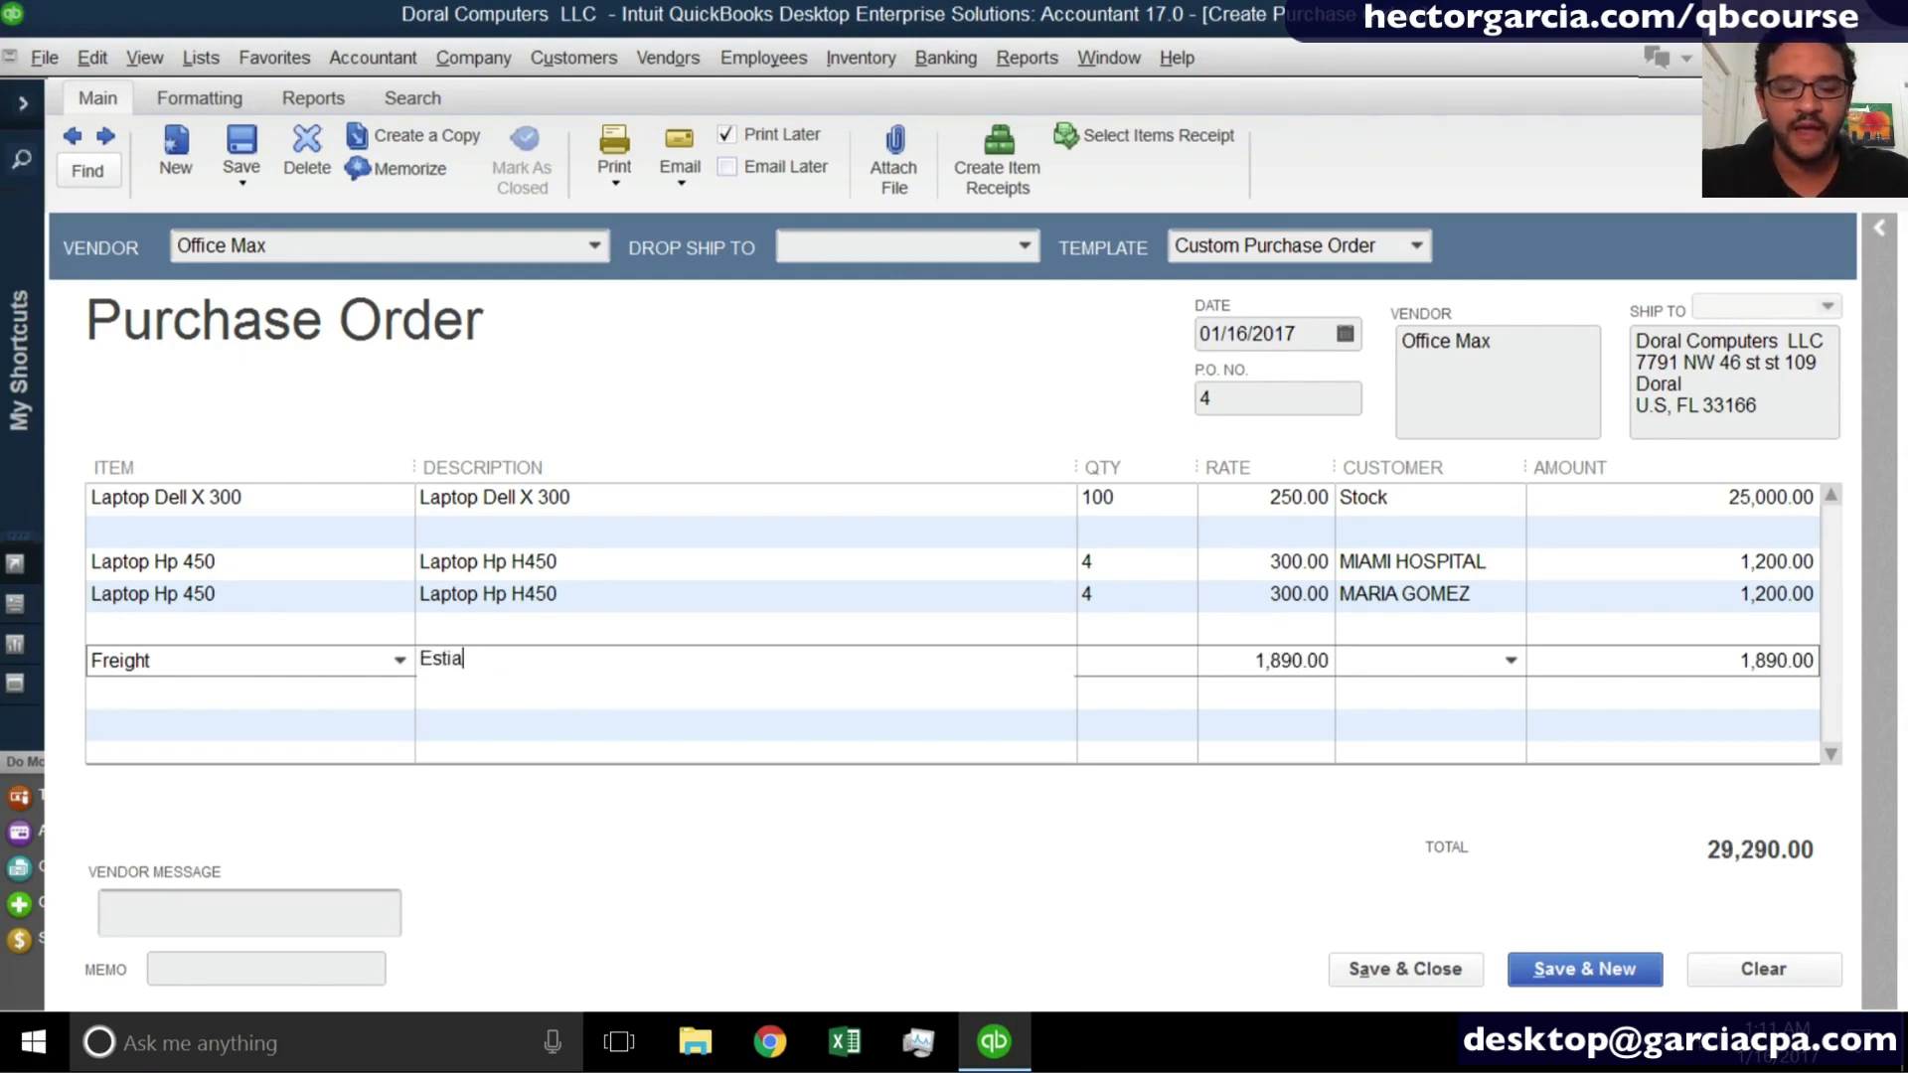
pyautogui.write('mted ')
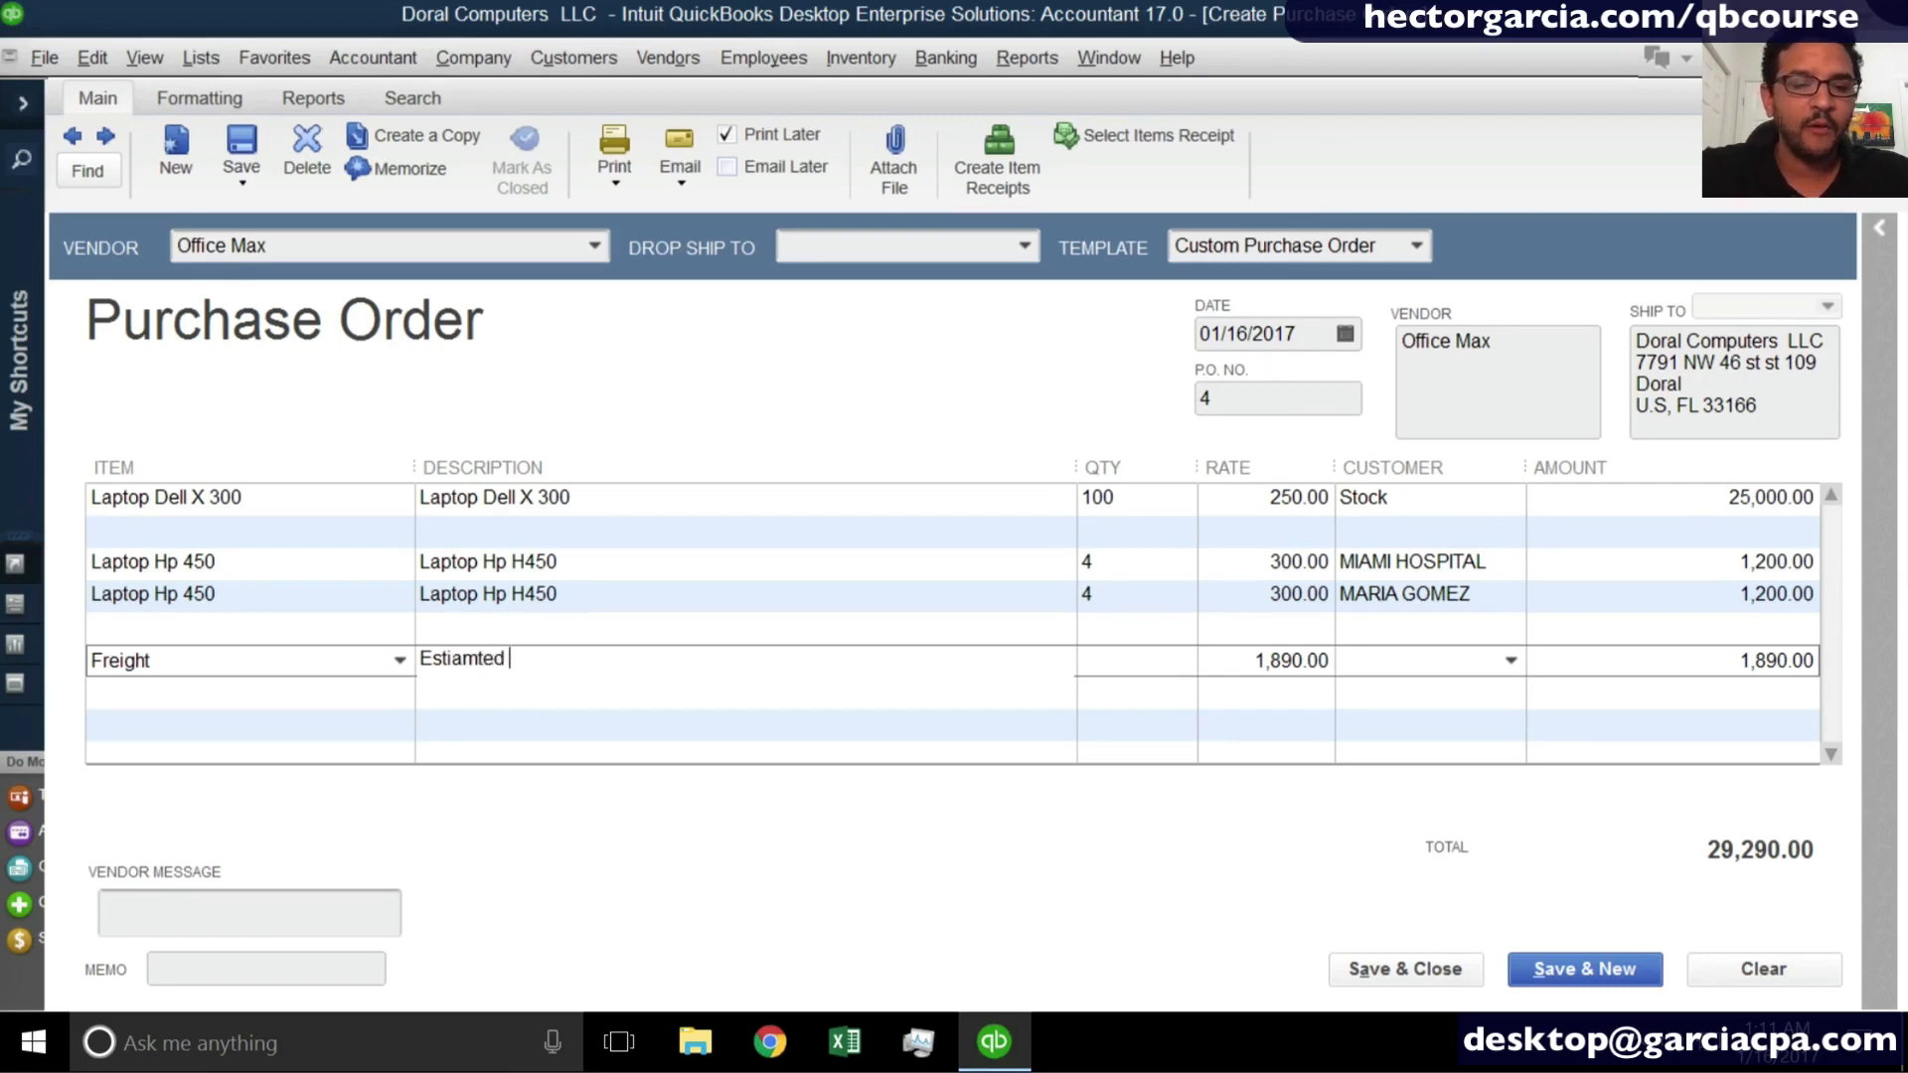
pyautogui.write('Shipping')
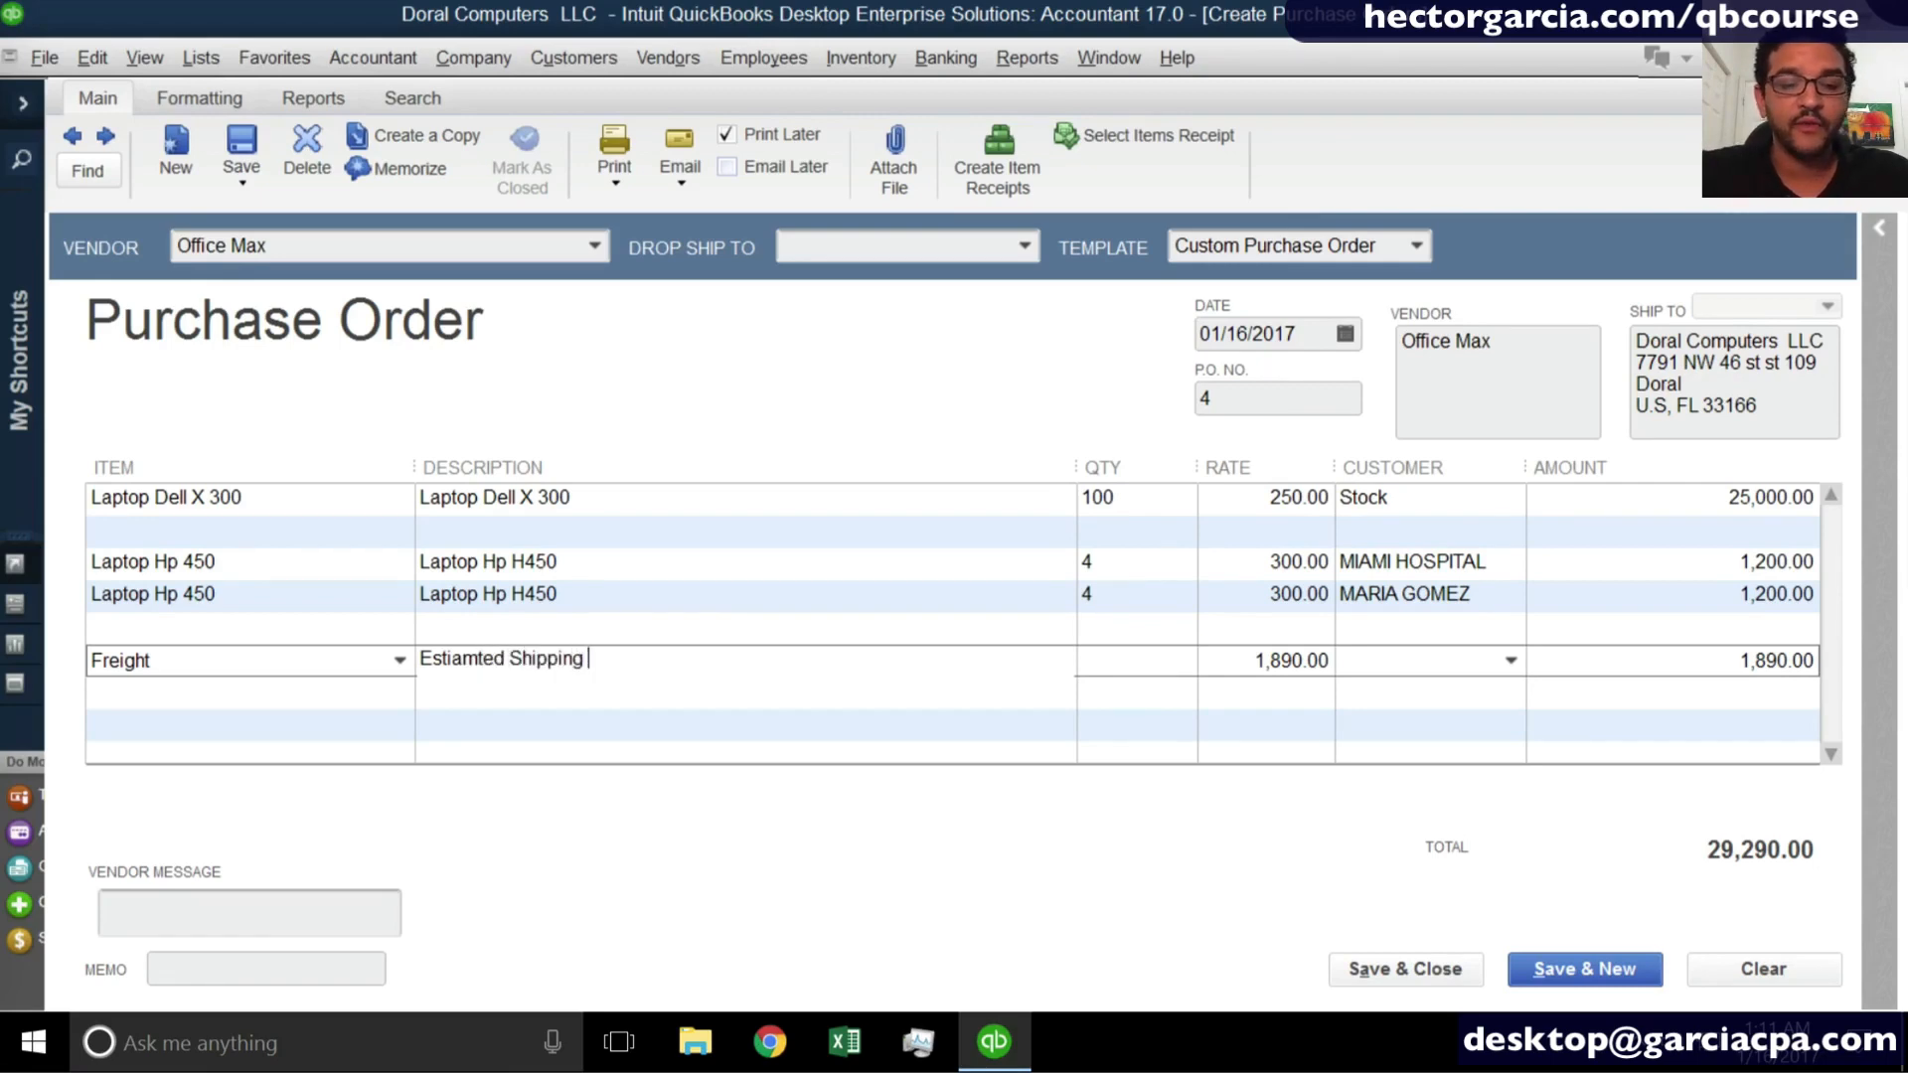
# - Save and close the purchase order, replacing the misspelled "Estiamted" with "Estimated" in the Freight line's description
pyautogui.click(873, 636)
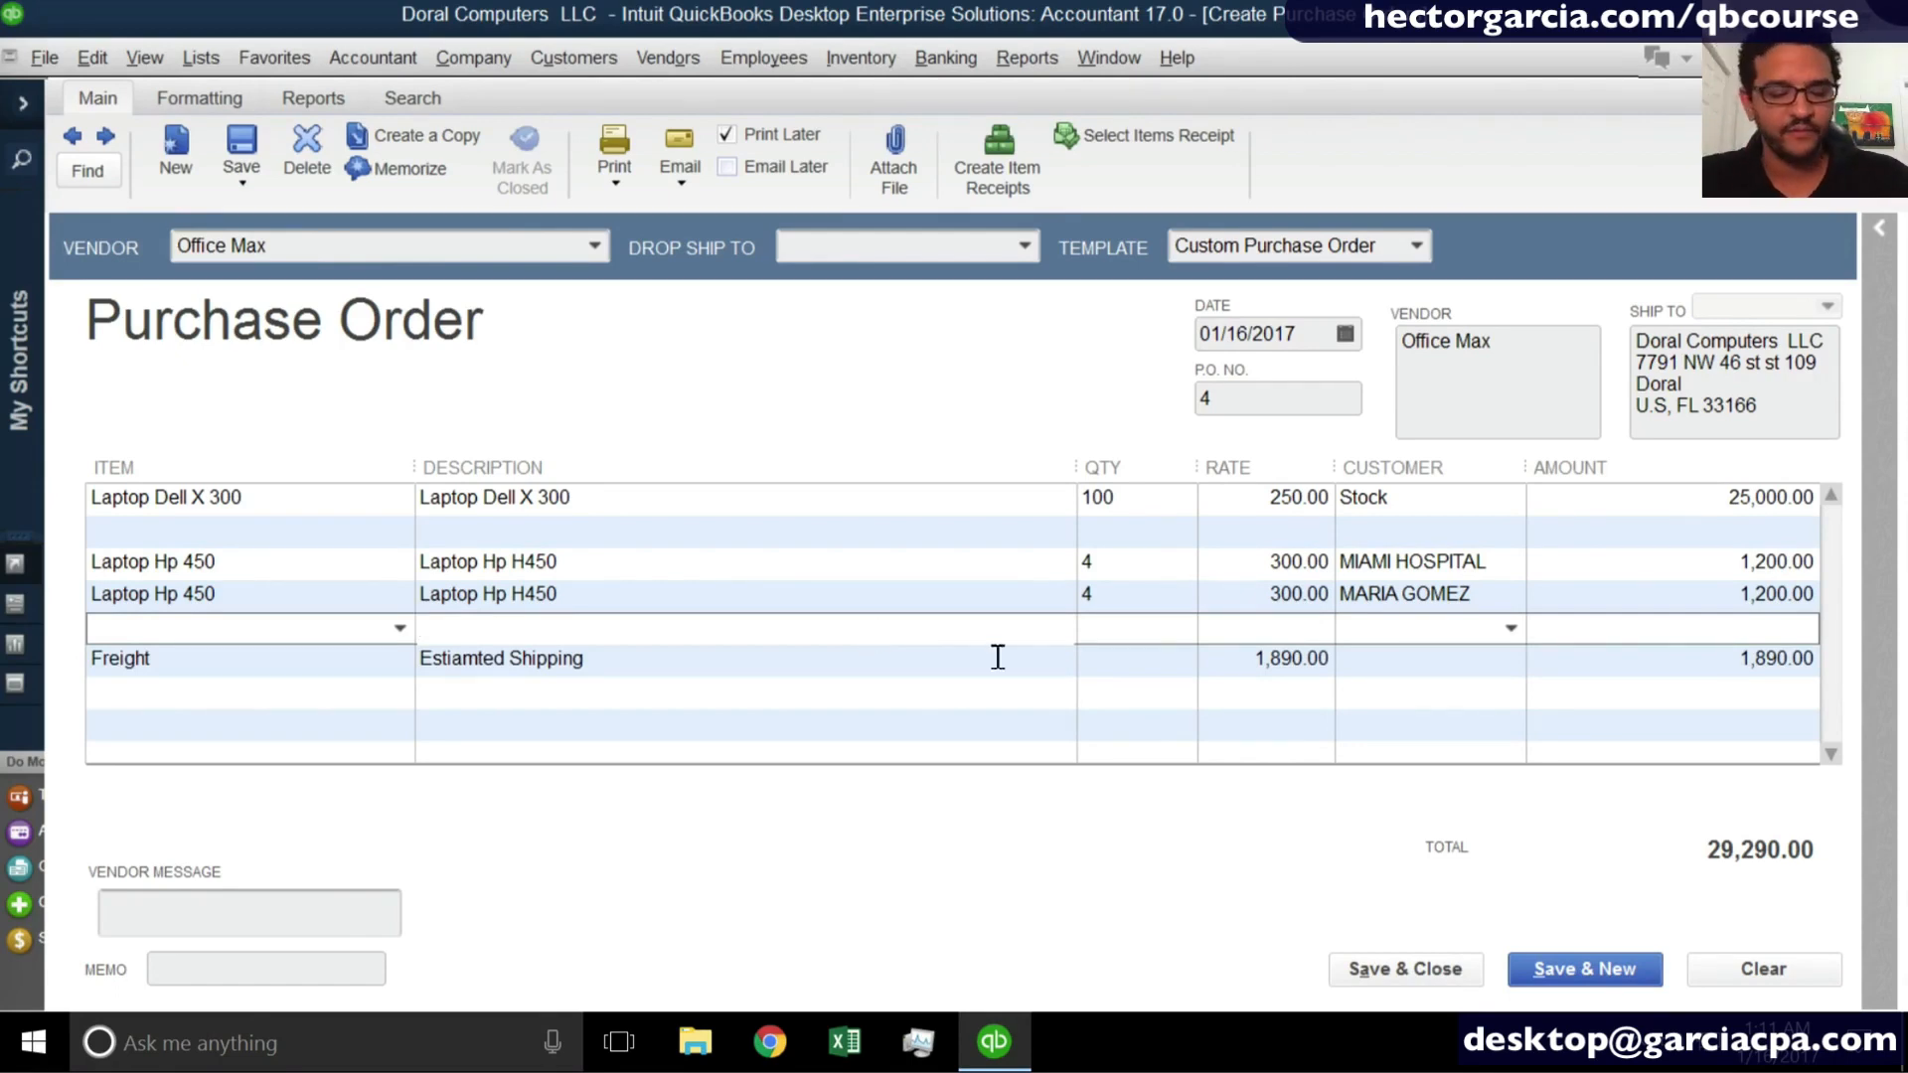
pyautogui.click(1407, 964)
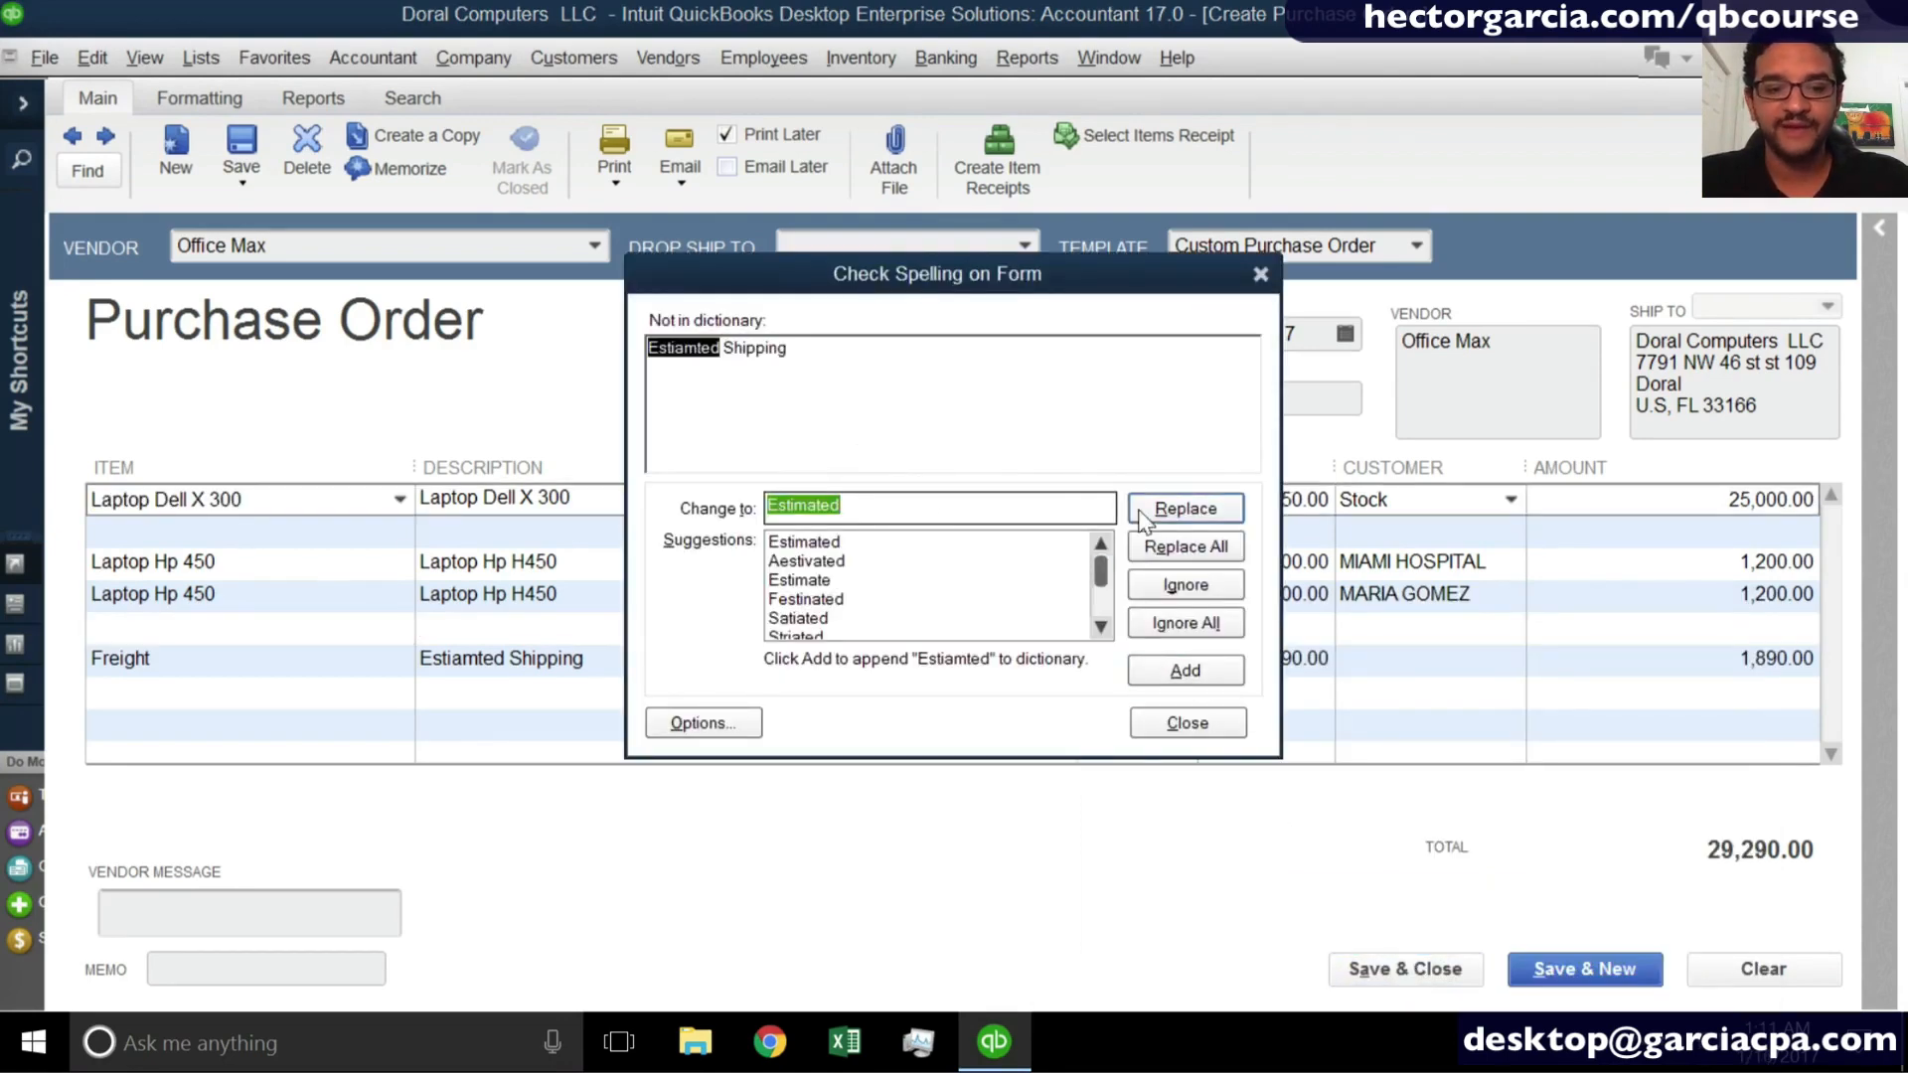
pyautogui.click(1189, 535)
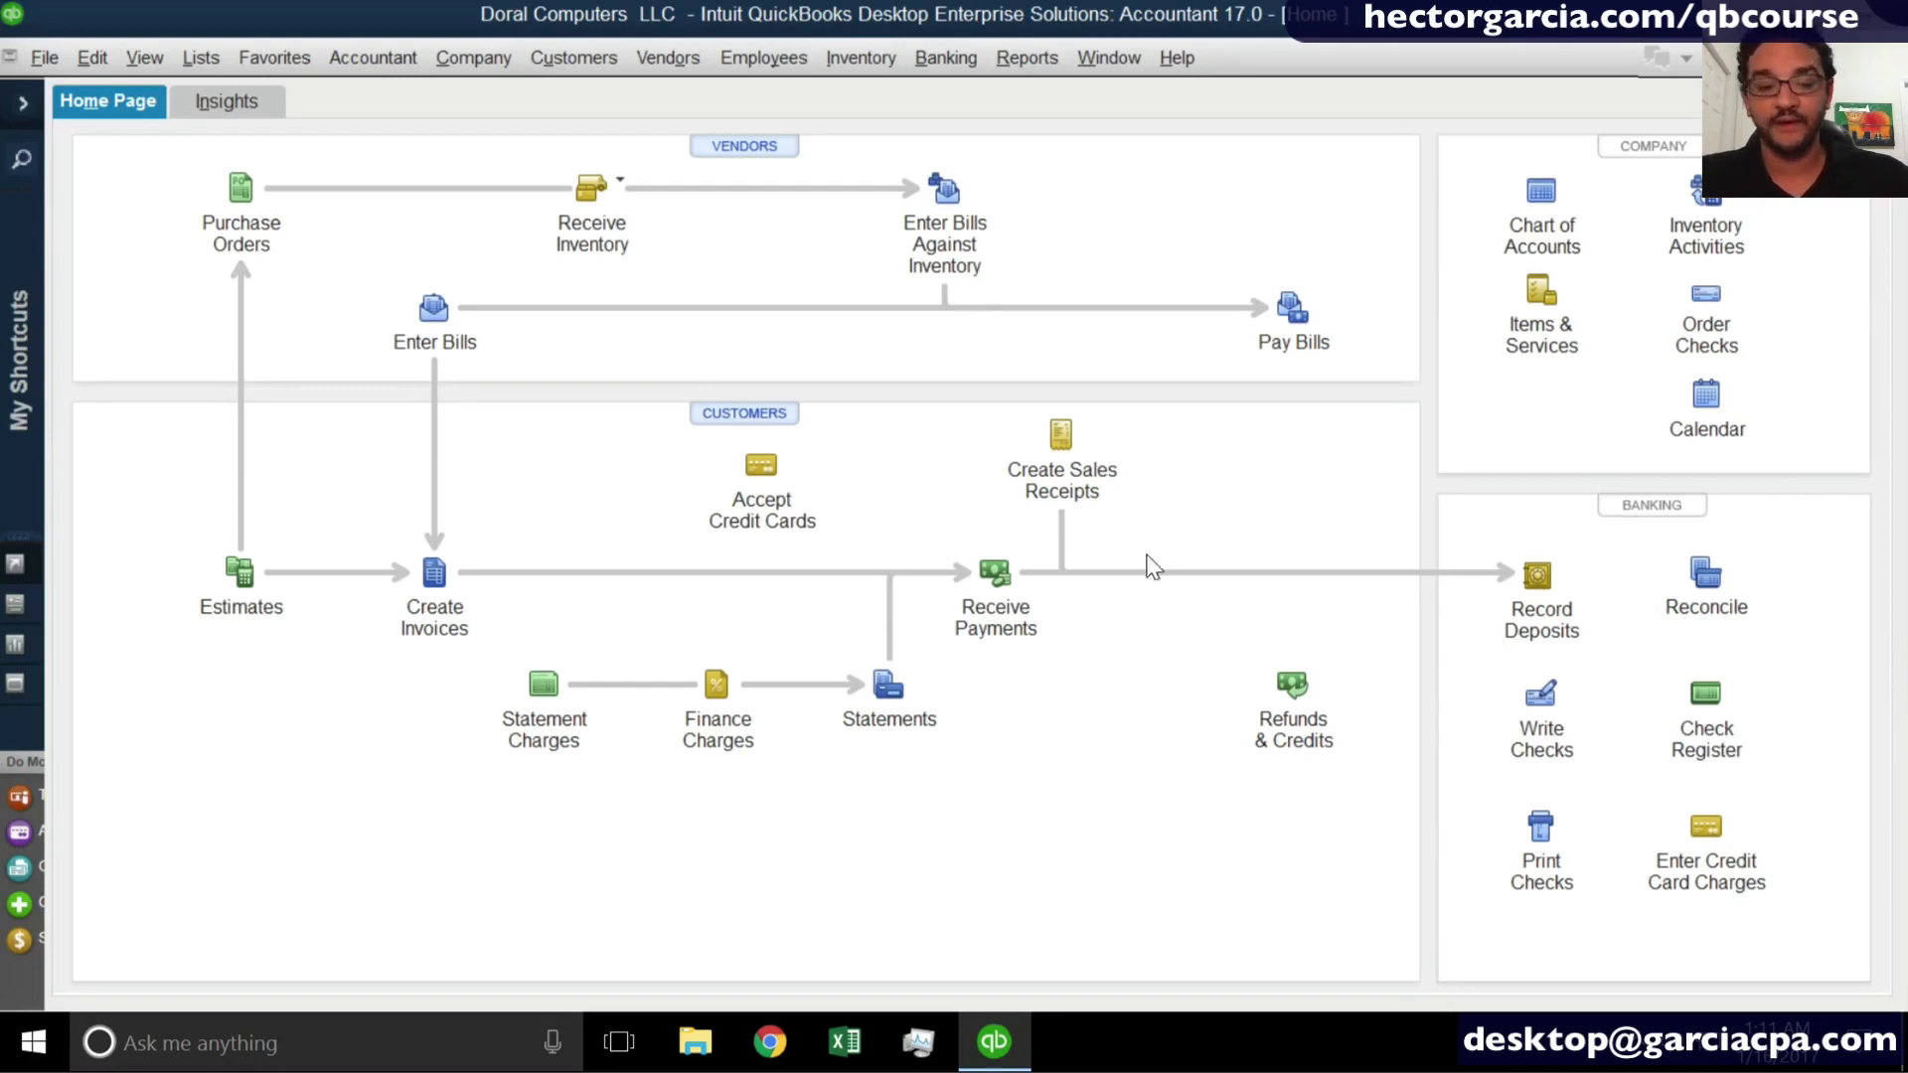
# - Go back to the saved Office Max purchase order to check its P.O. number, and return to a blank purchase order
pyautogui.click(256, 192)
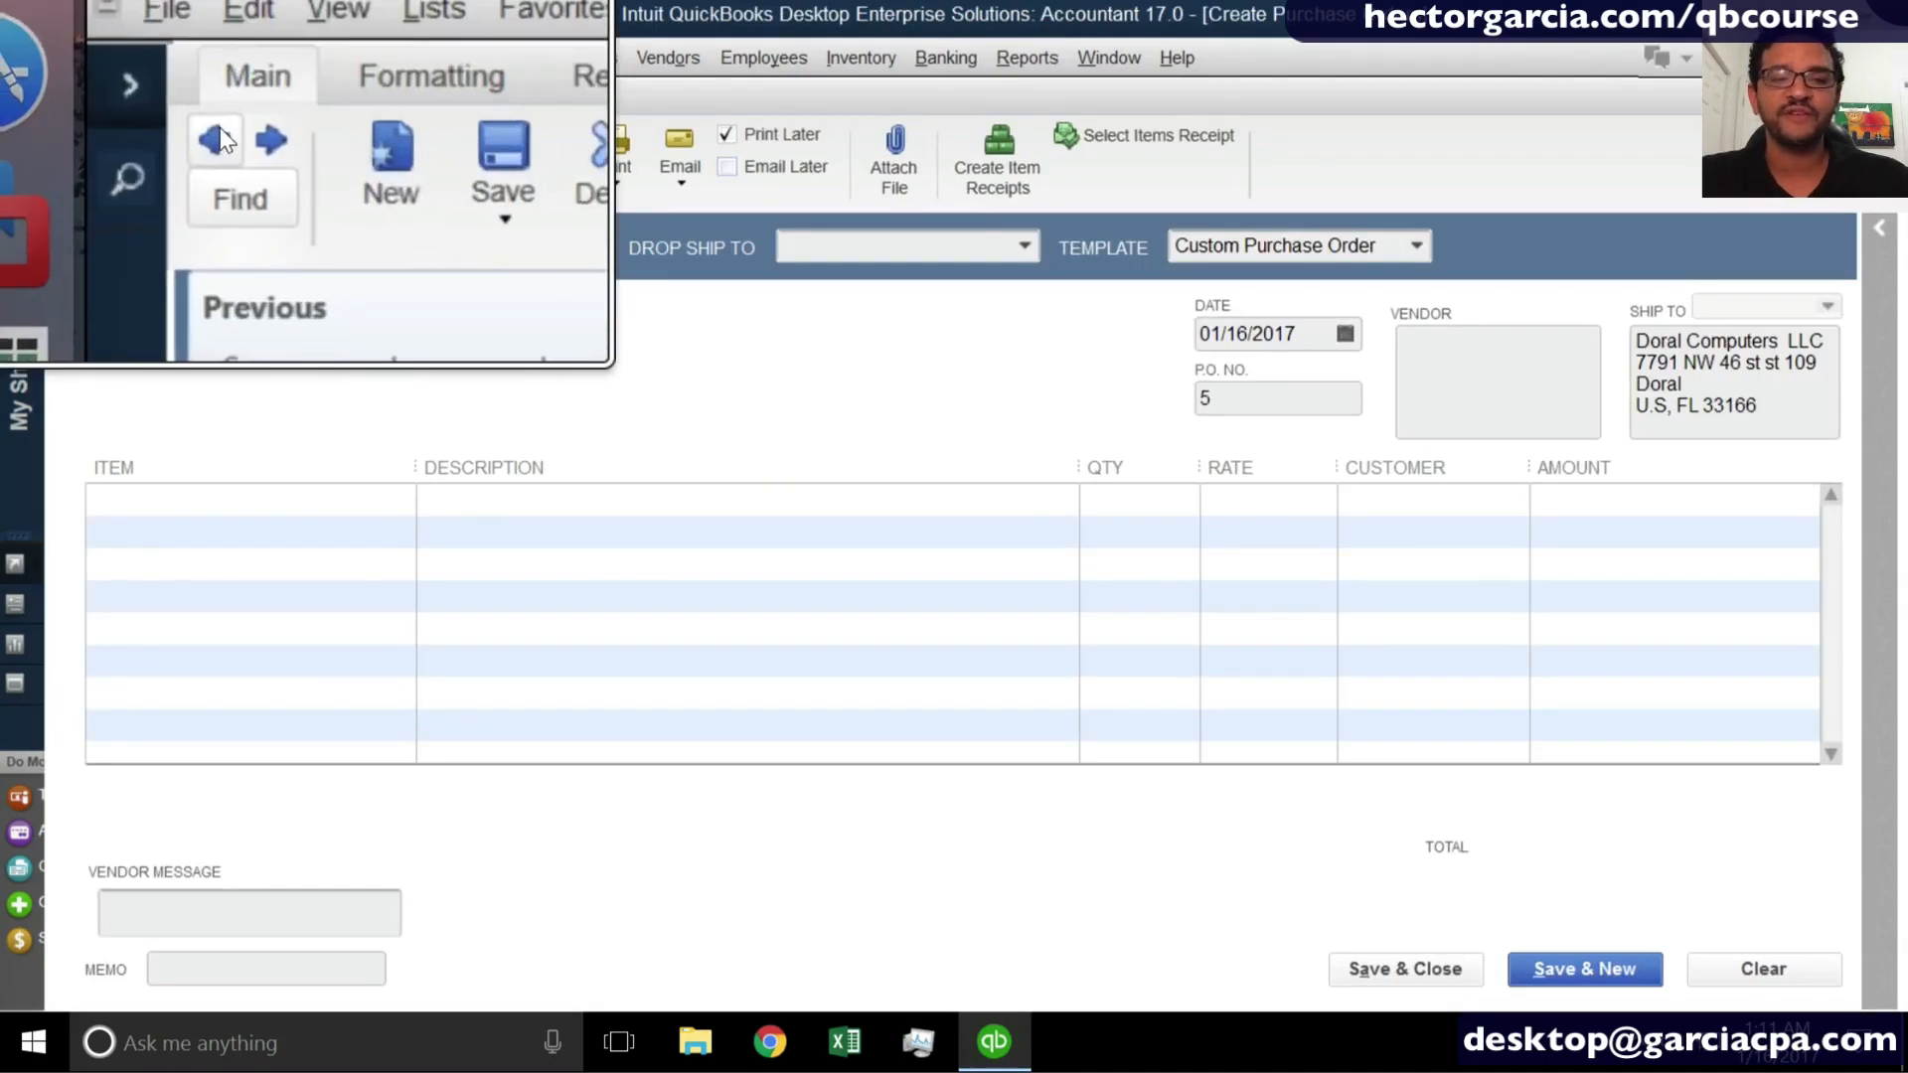
pyautogui.click(73, 139)
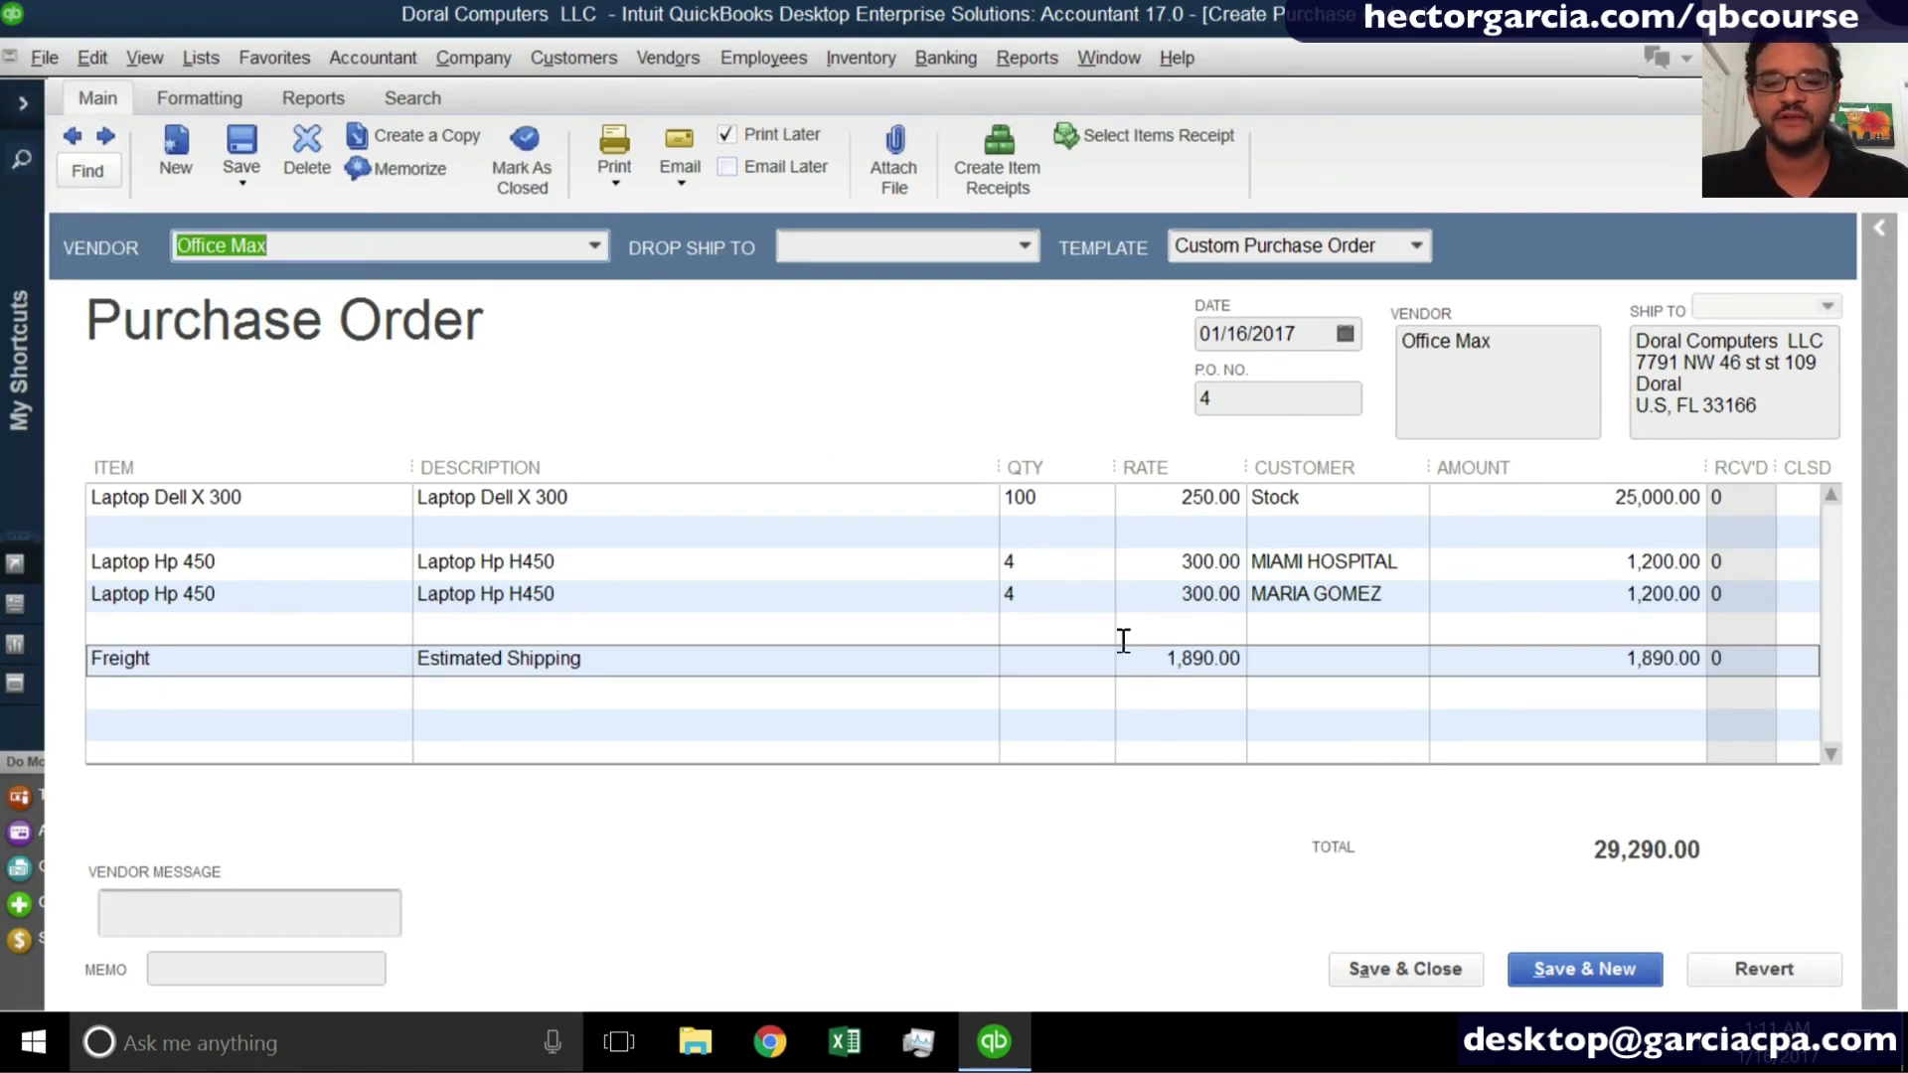
pyautogui.click(1231, 399)
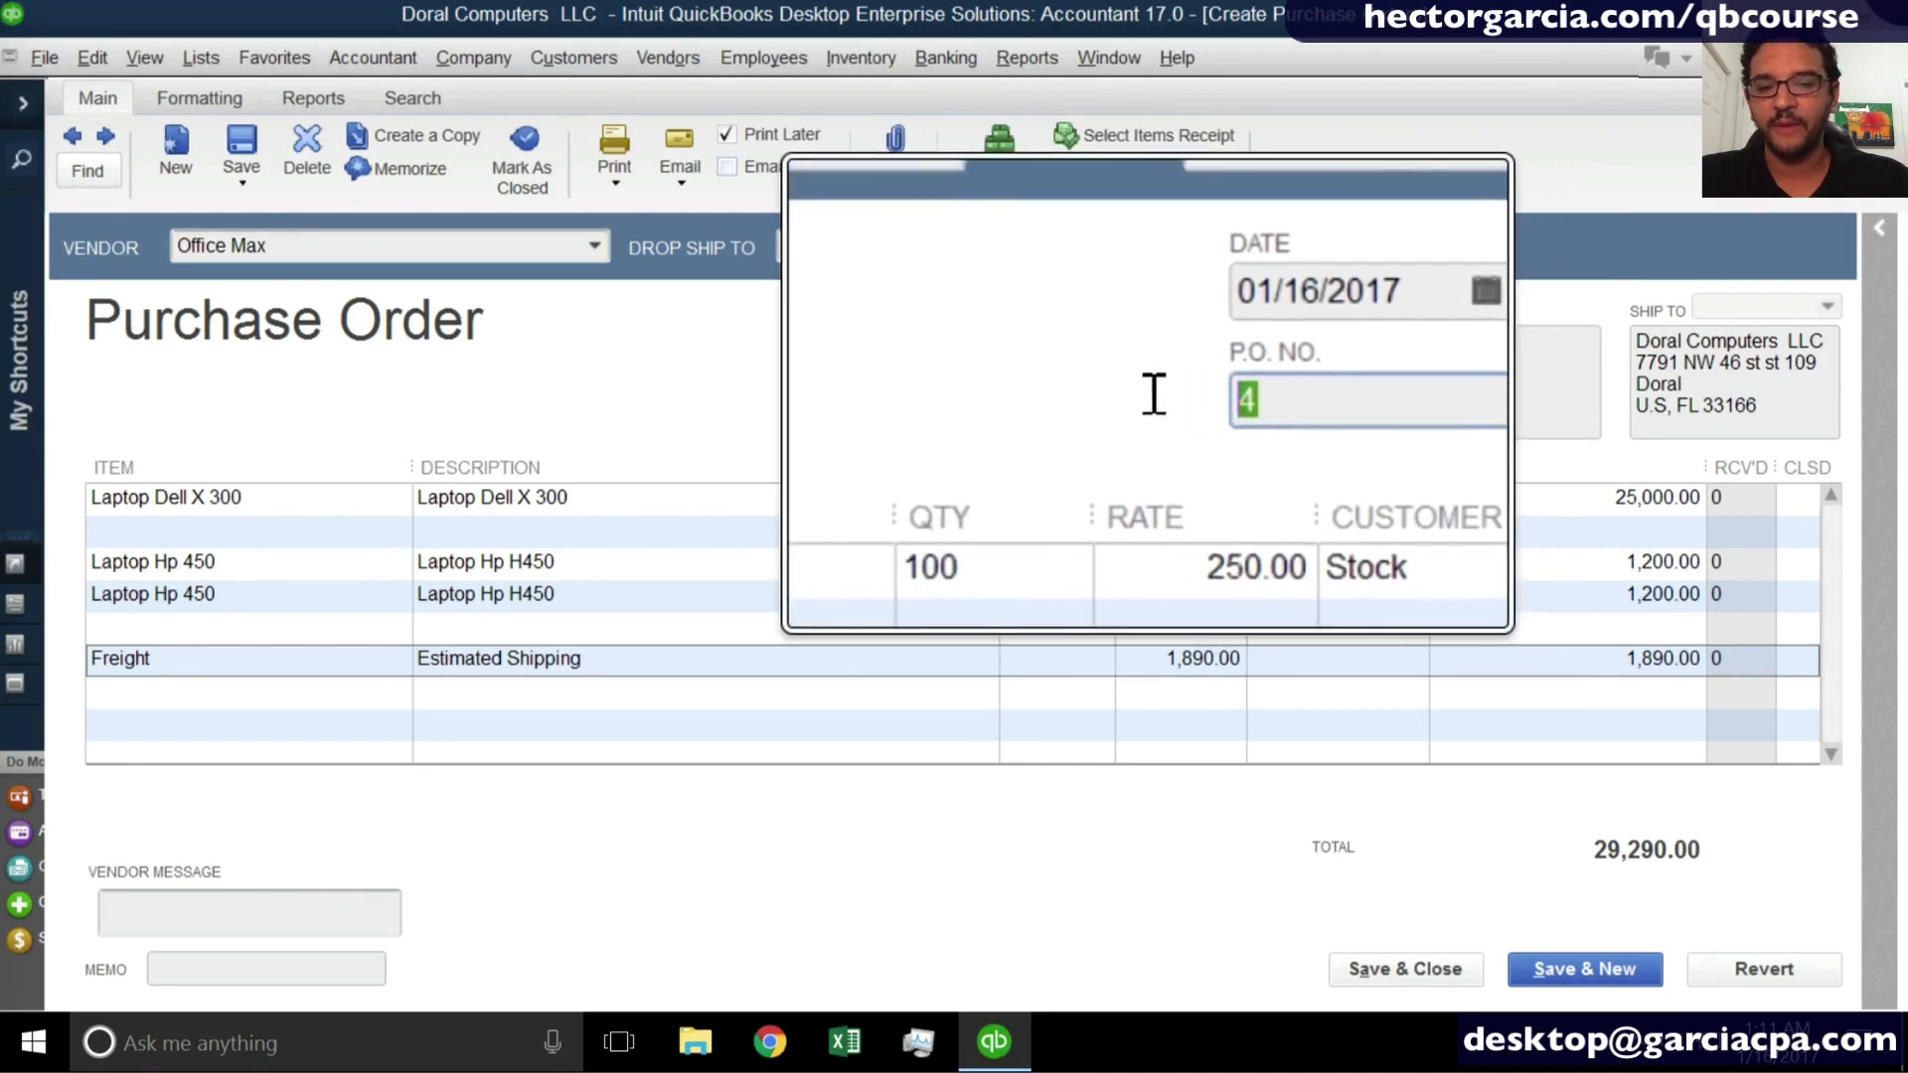
pyautogui.click(1595, 982)
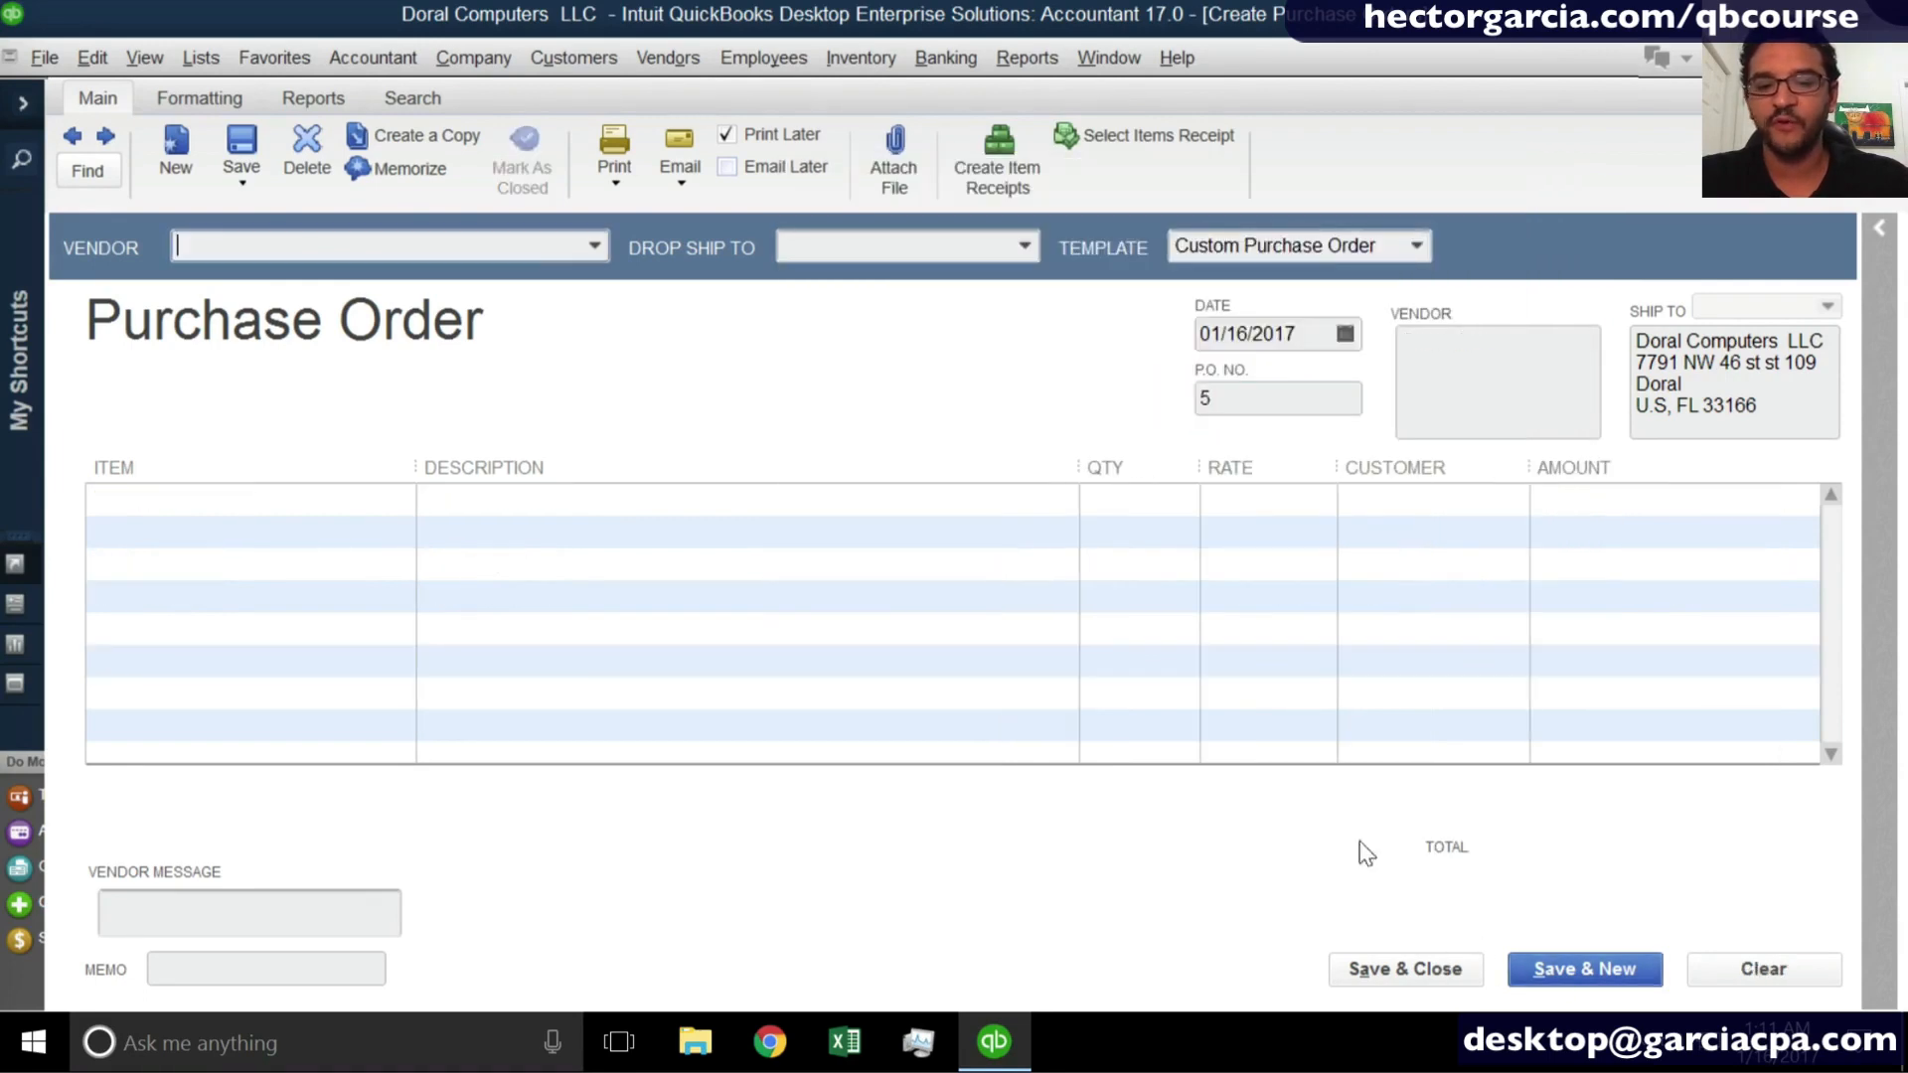
# - Find the Office Max purchase order by its P.O. number and open it
pyautogui.click(88, 173)
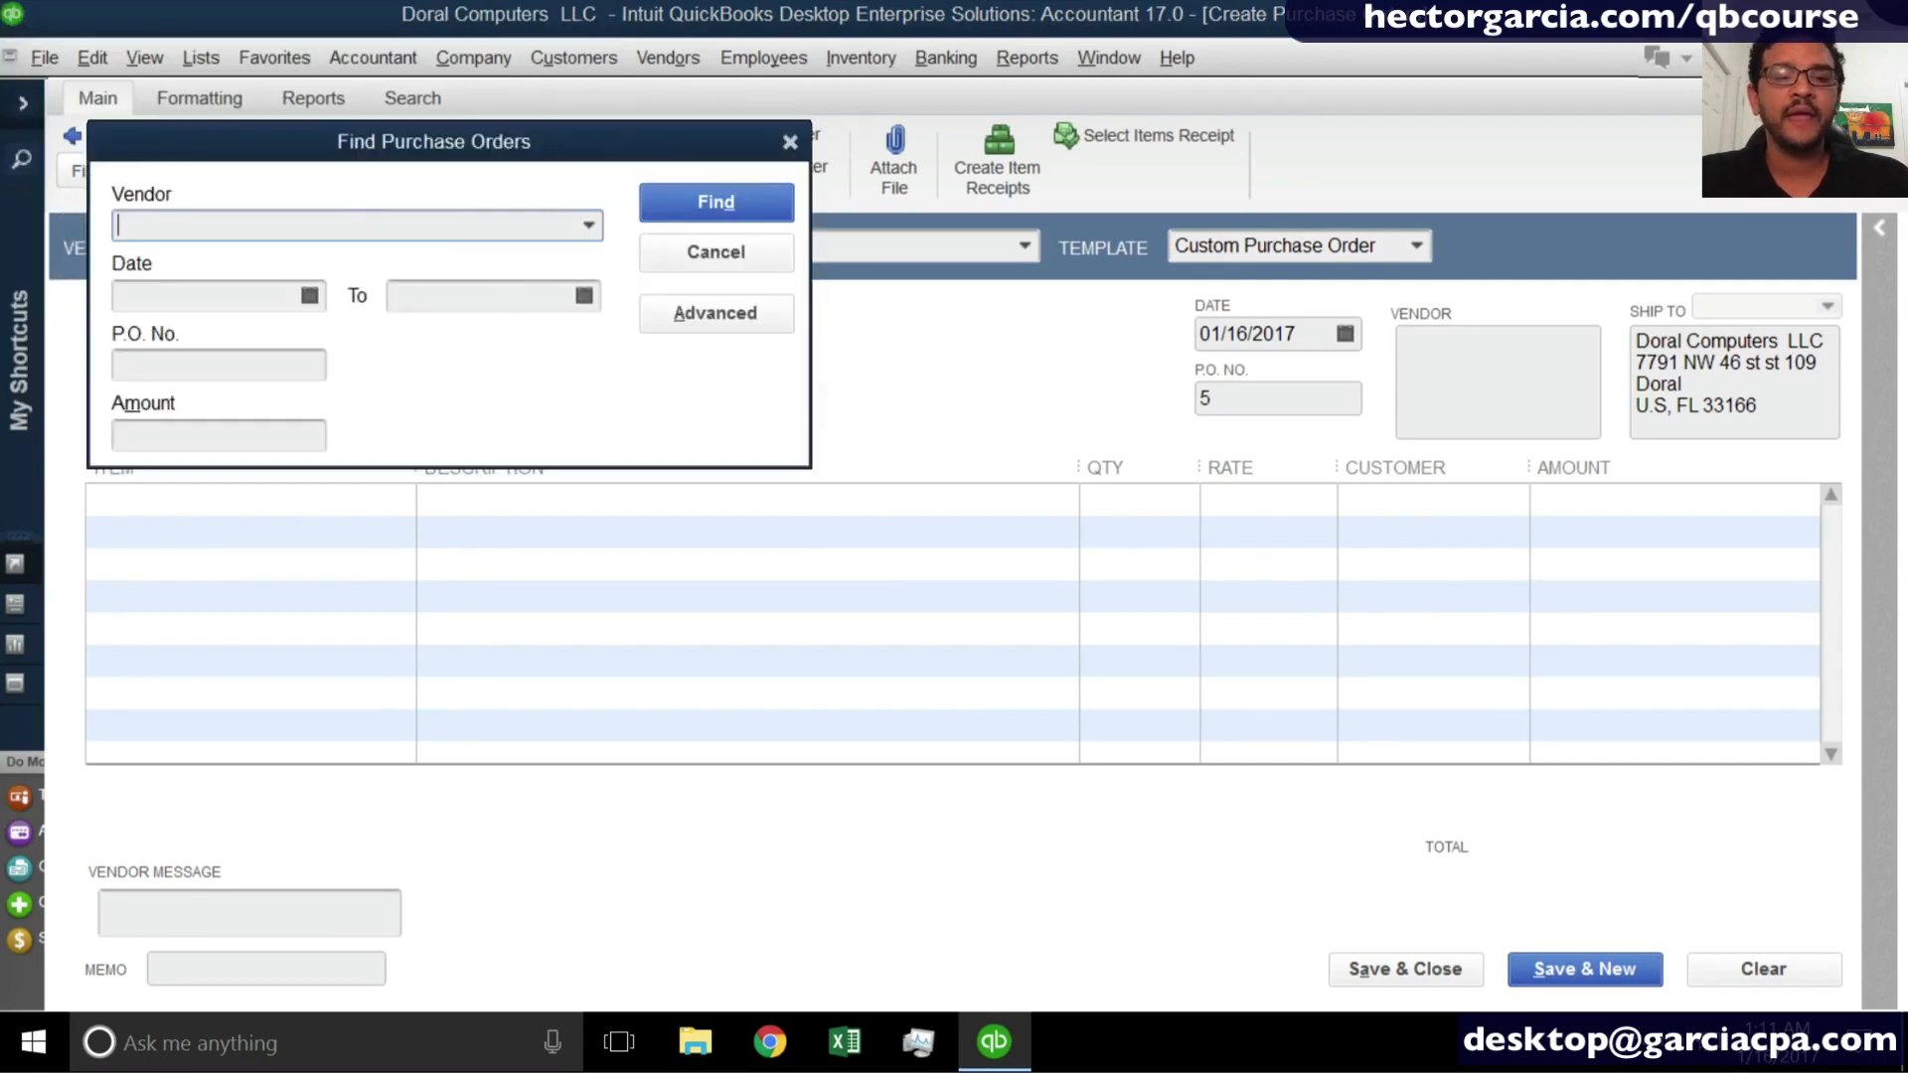
pyautogui.click(171, 366)
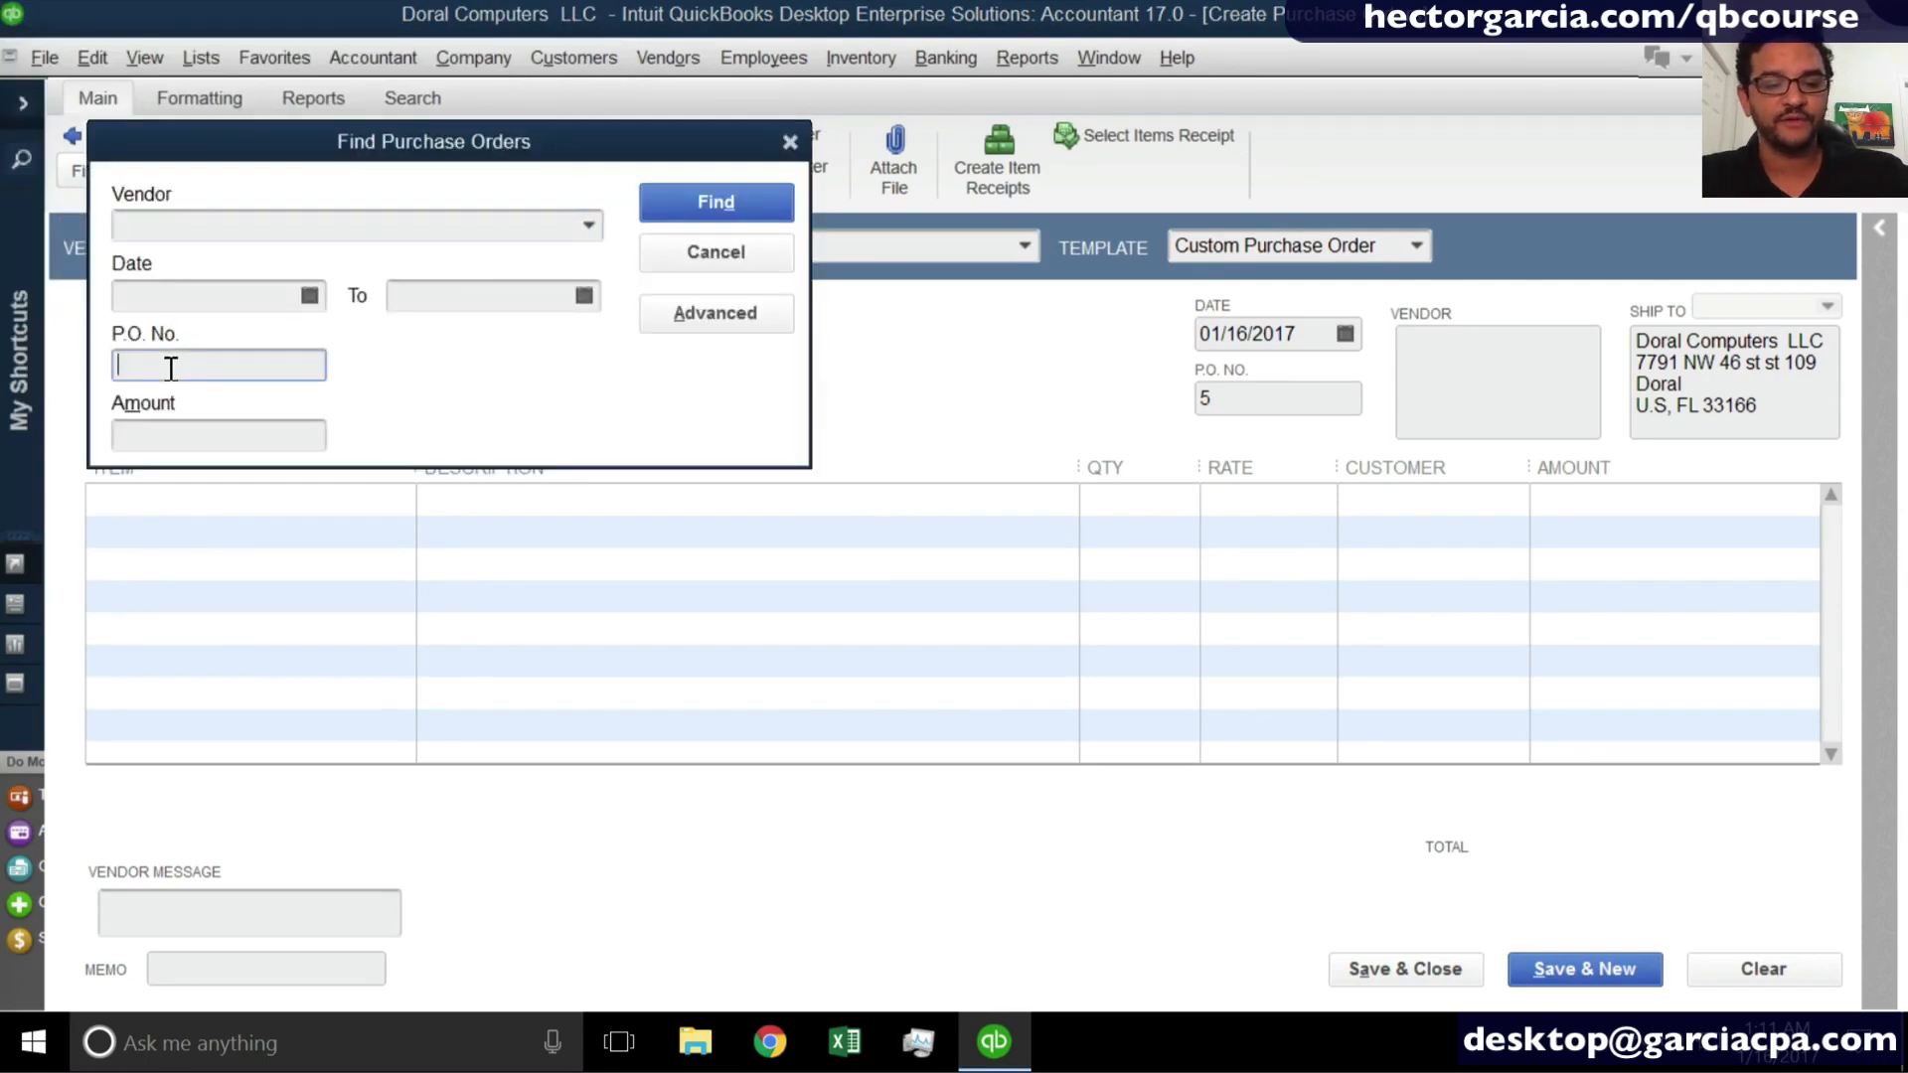
pyautogui.write('4')
pyautogui.click(728, 203)
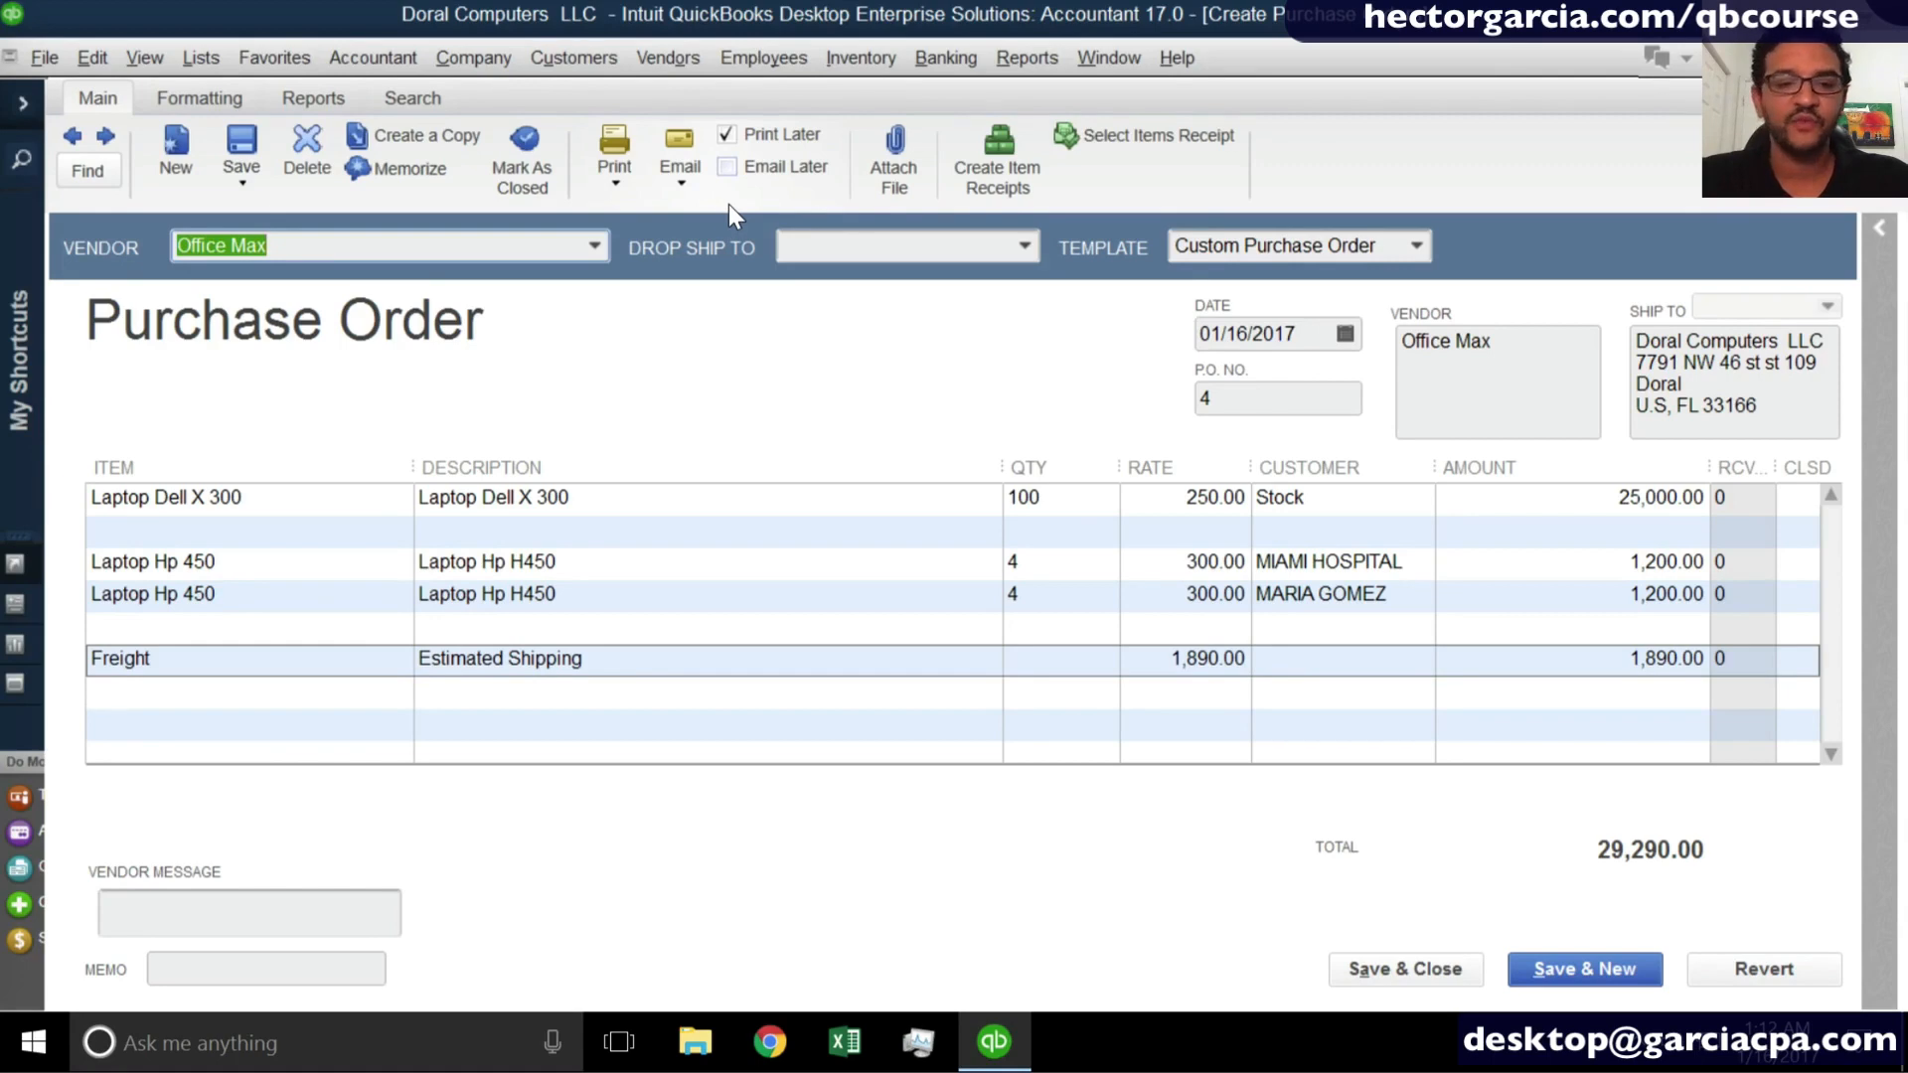
# - Preview the printed layout of the Office Max purchase order and close the preview
pyautogui.click(606, 175)
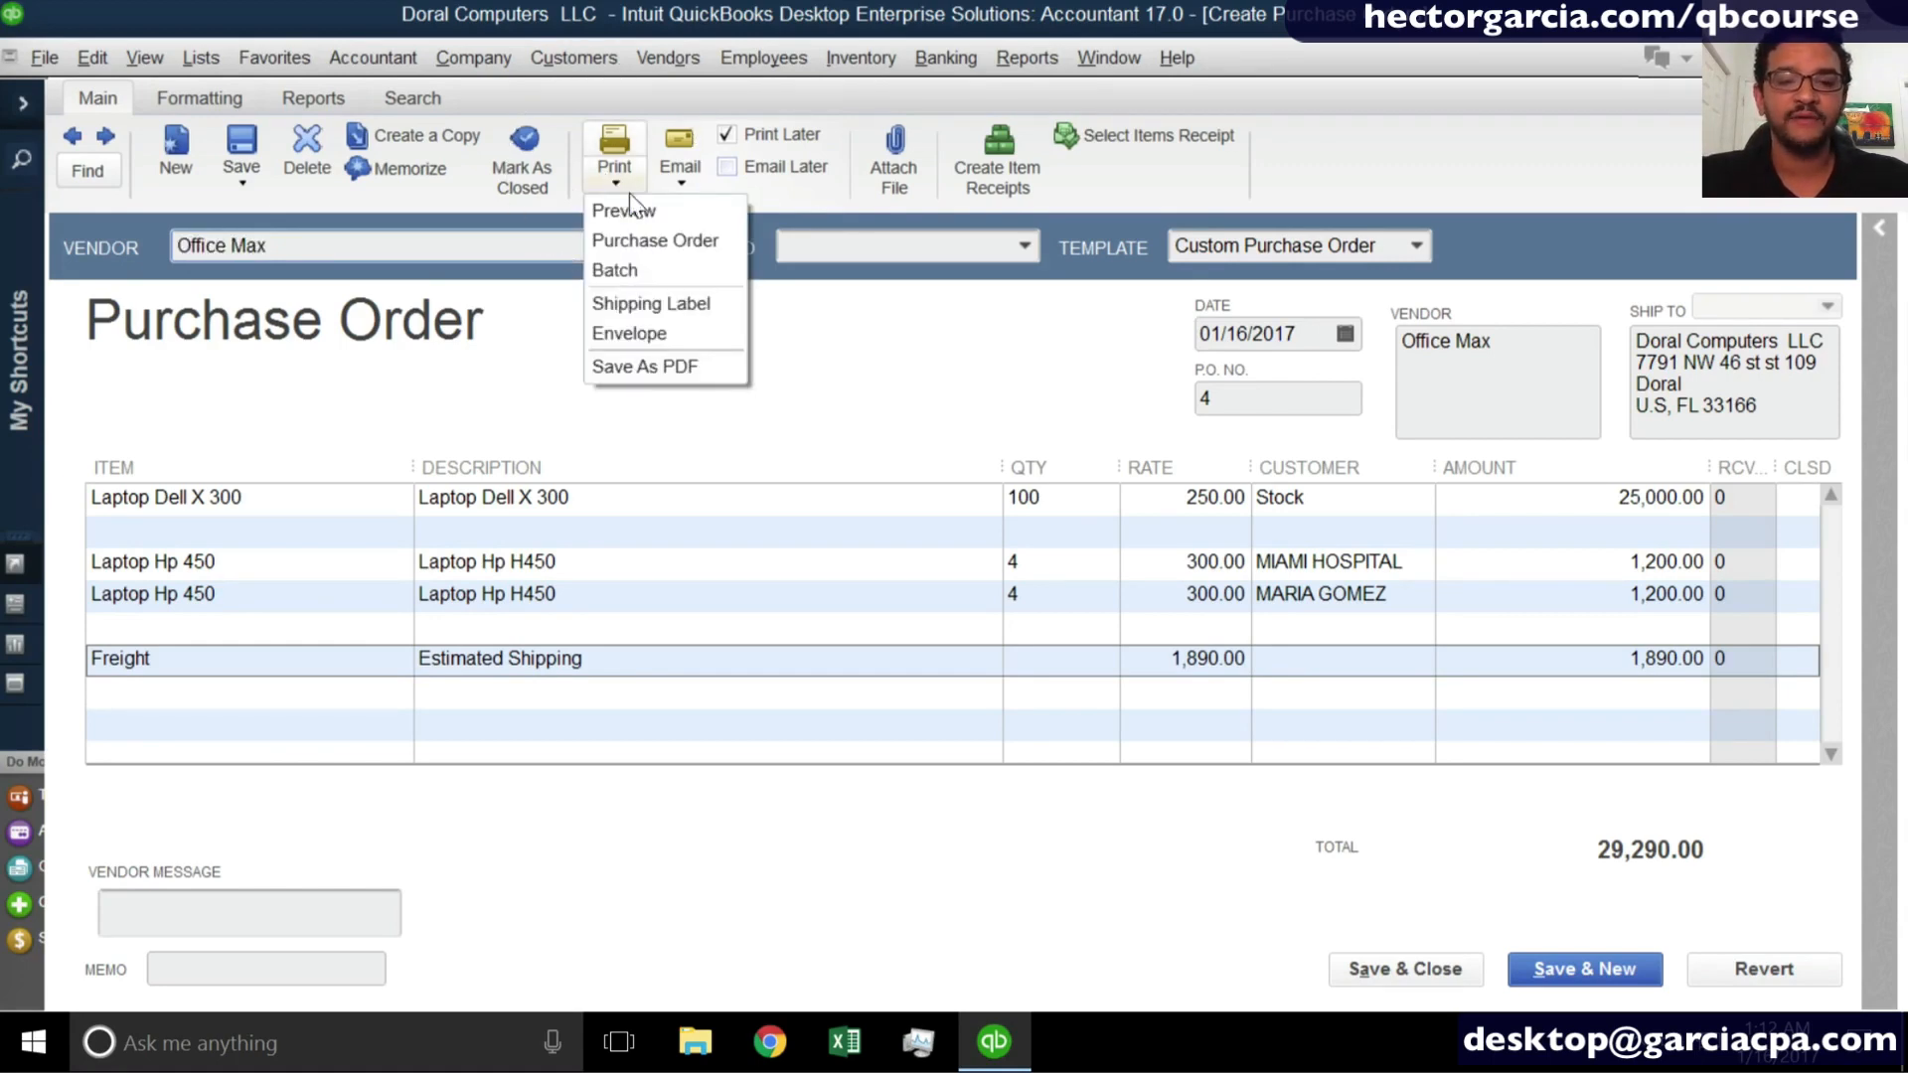
pyautogui.click(642, 206)
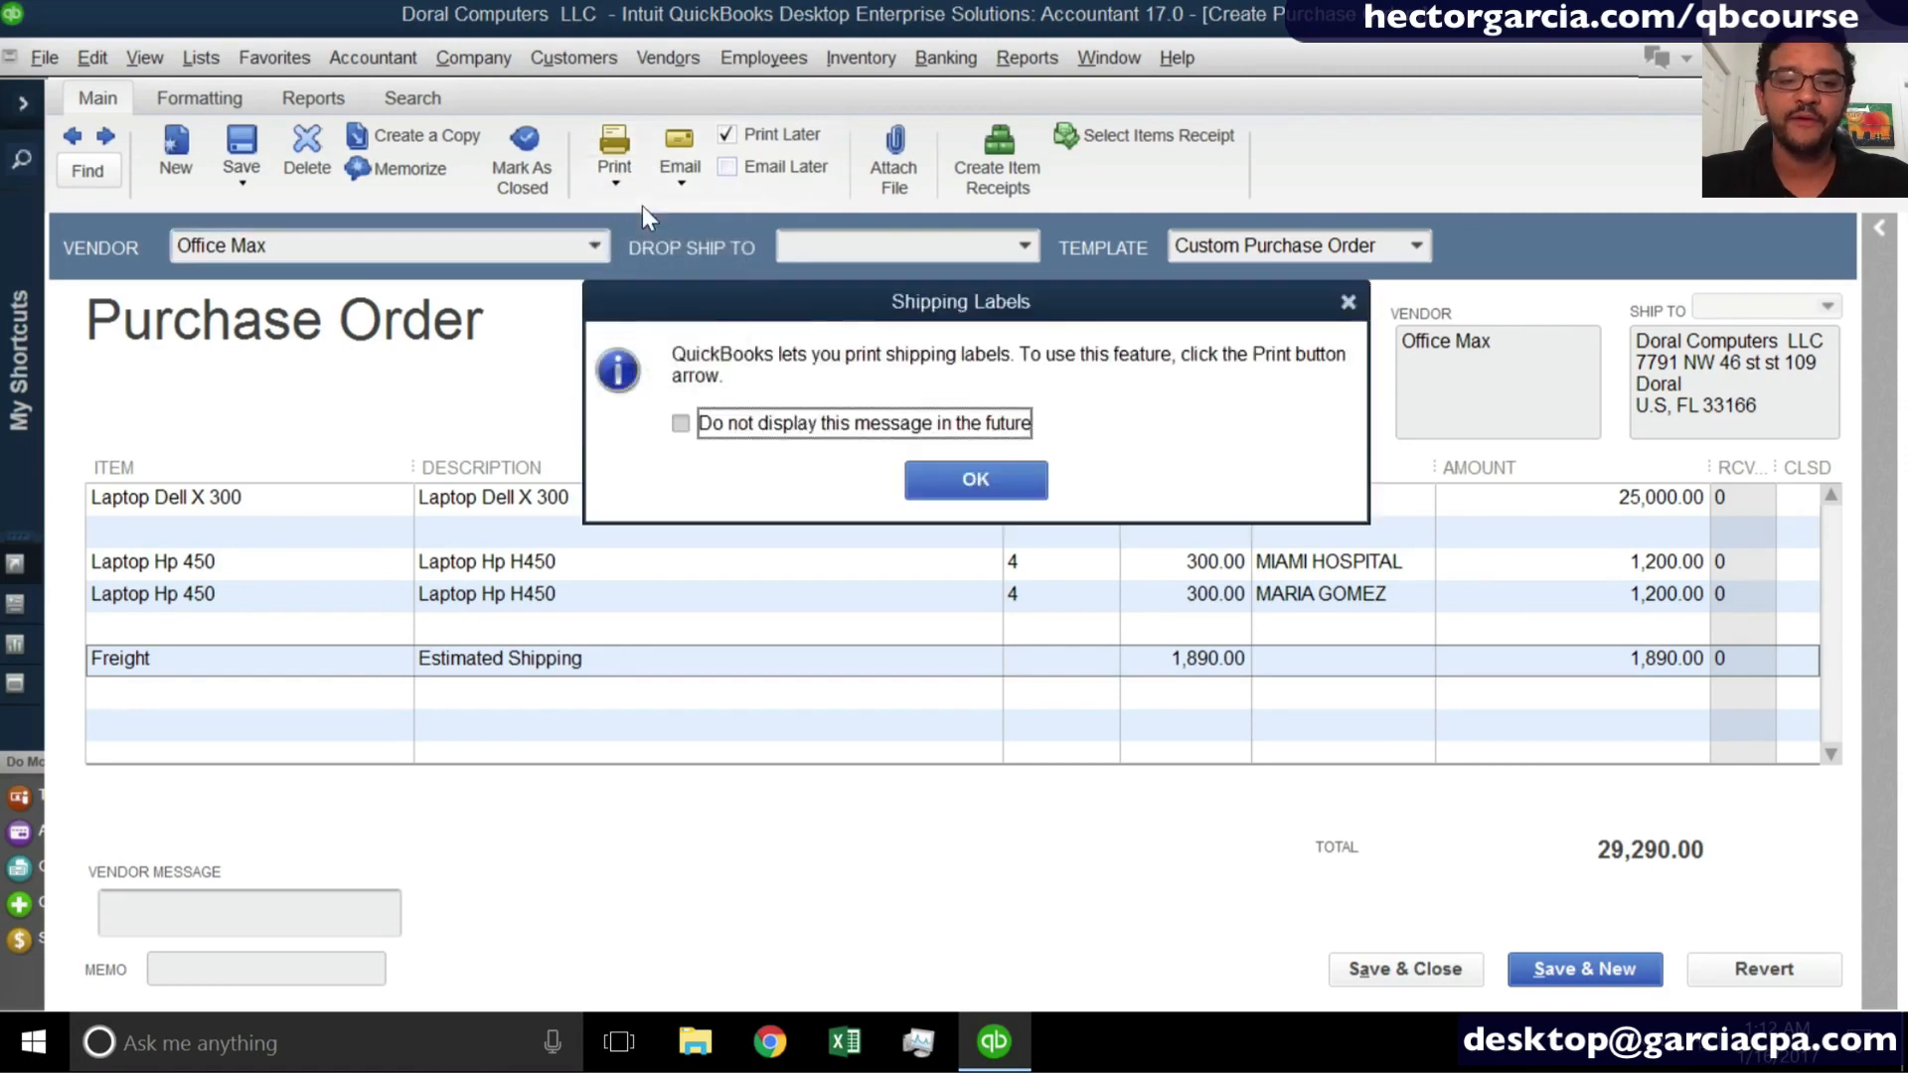
pyautogui.click(995, 484)
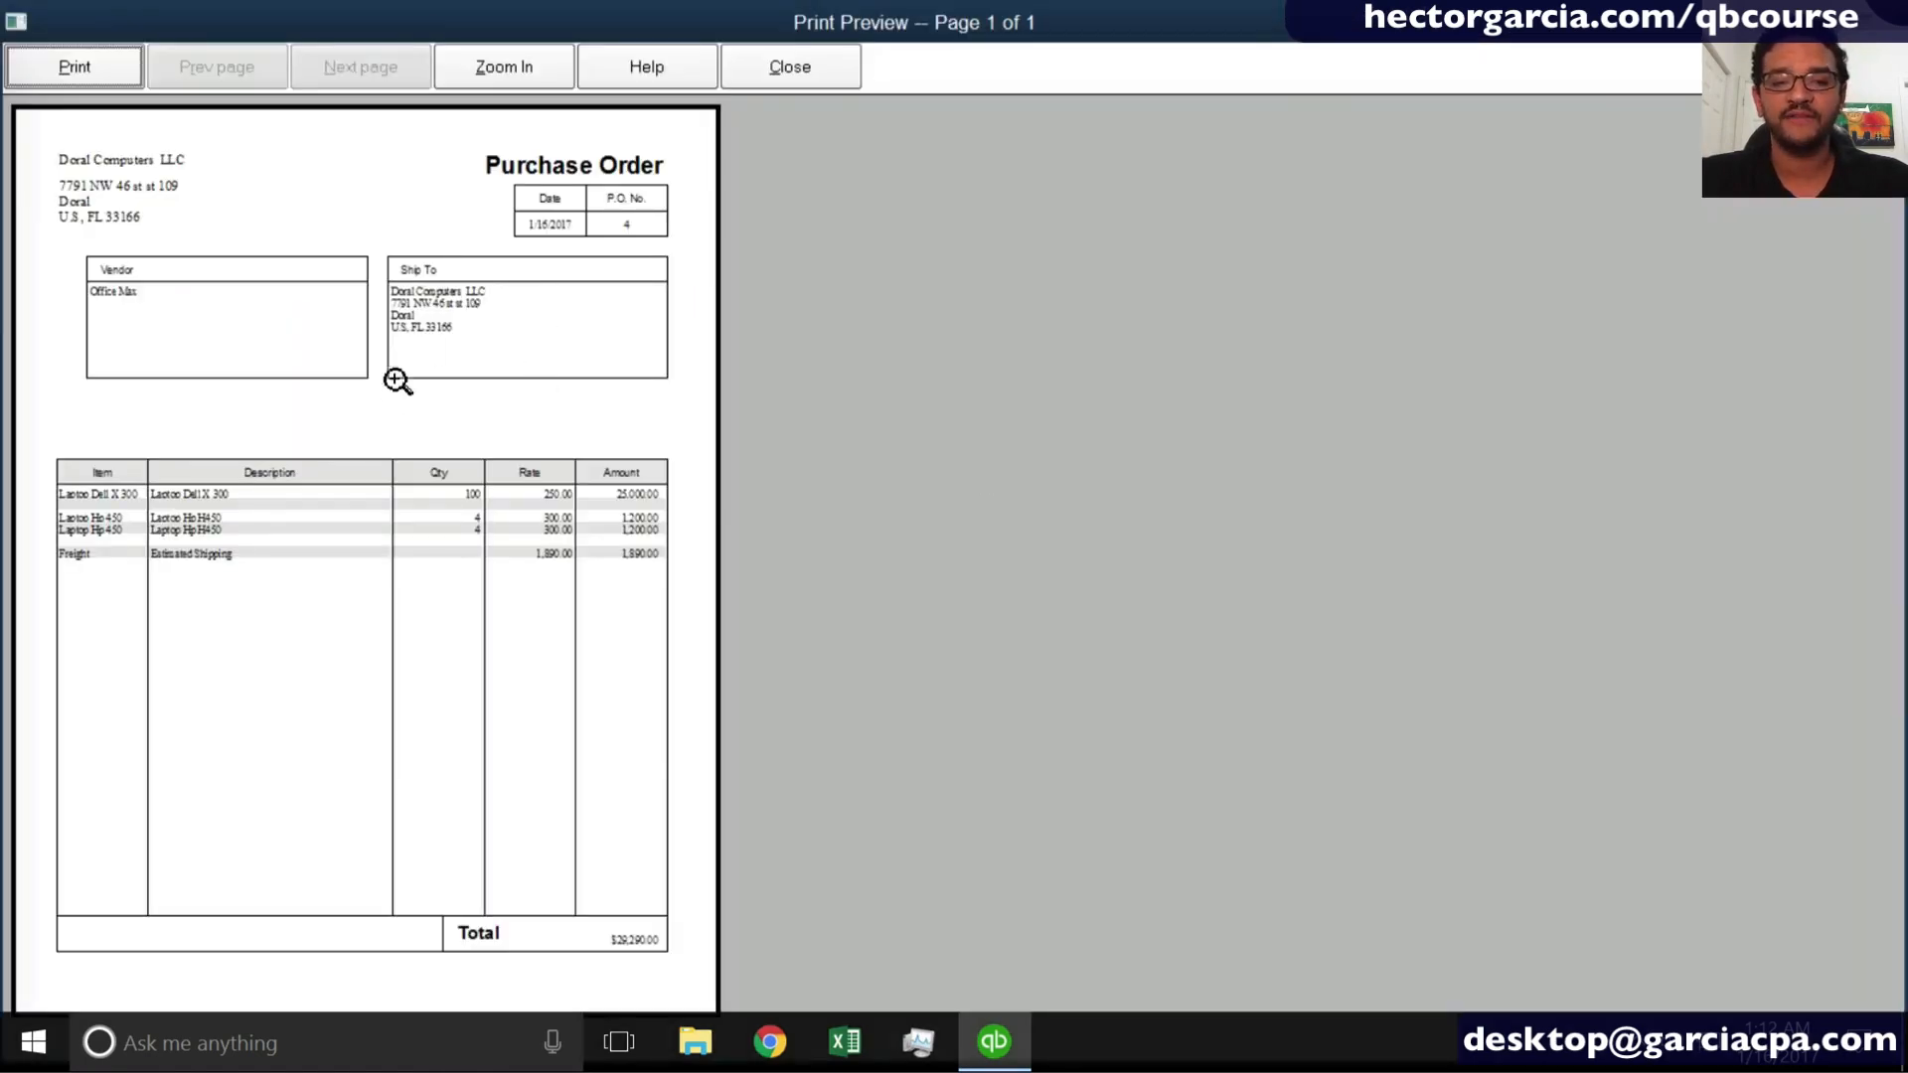
pyautogui.click(799, 85)
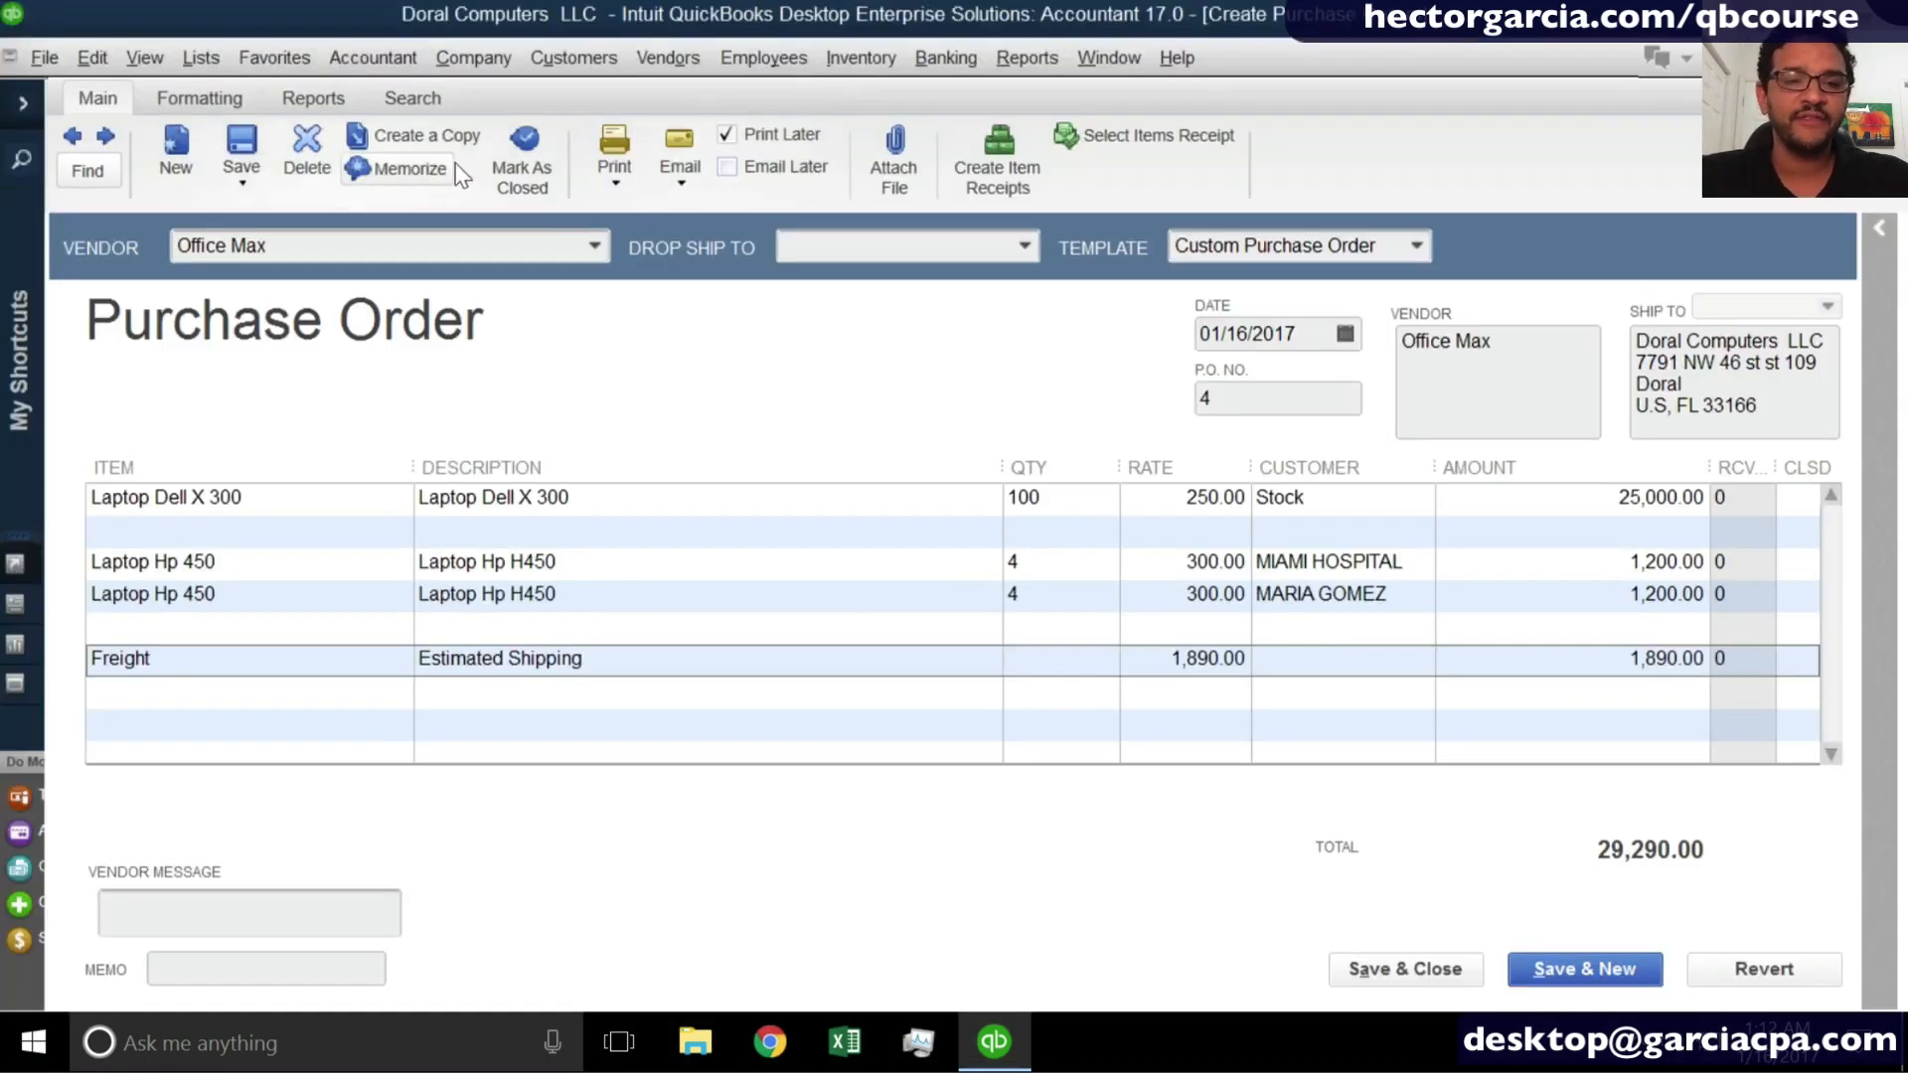
# - Examine the print settings for this one purchase order and close them without printing
pyautogui.click(630, 167)
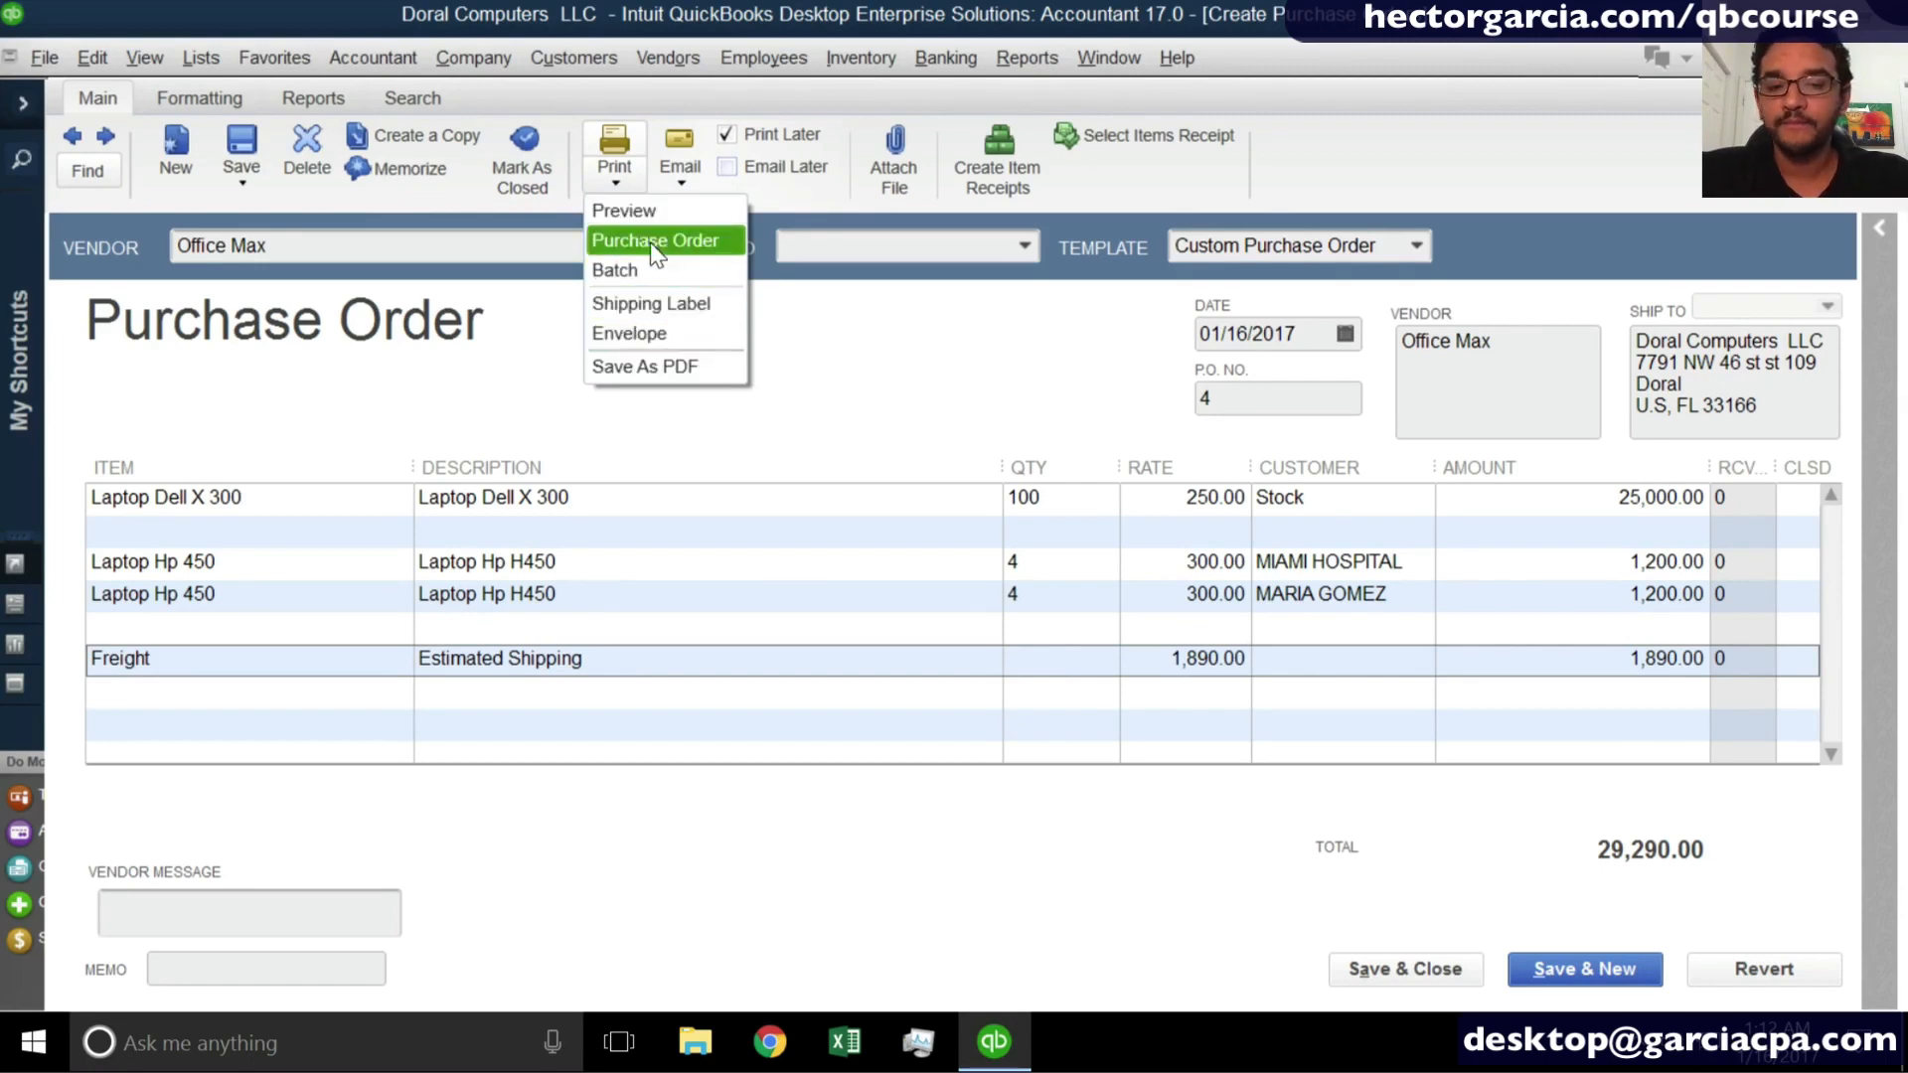
pyautogui.click(651, 303)
pyautogui.click(954, 467)
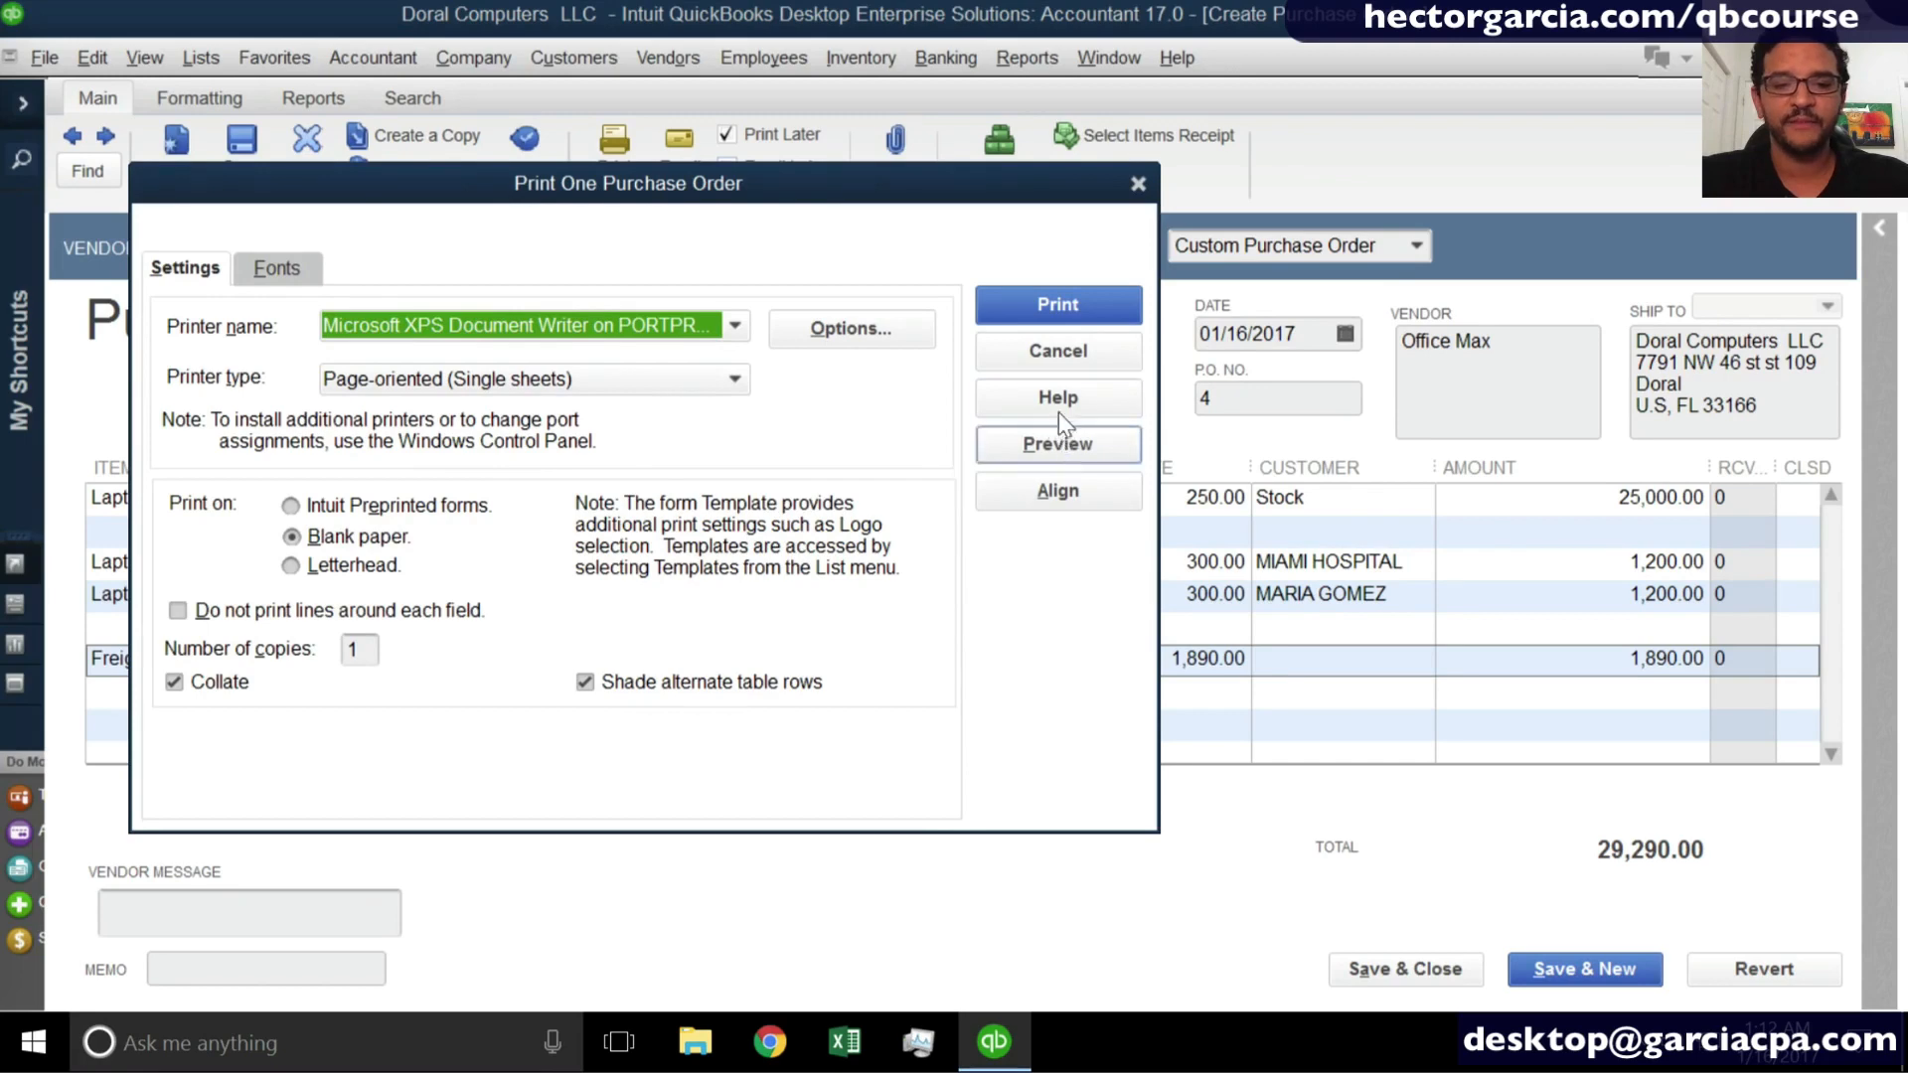
pyautogui.click(1053, 359)
pyautogui.click(620, 164)
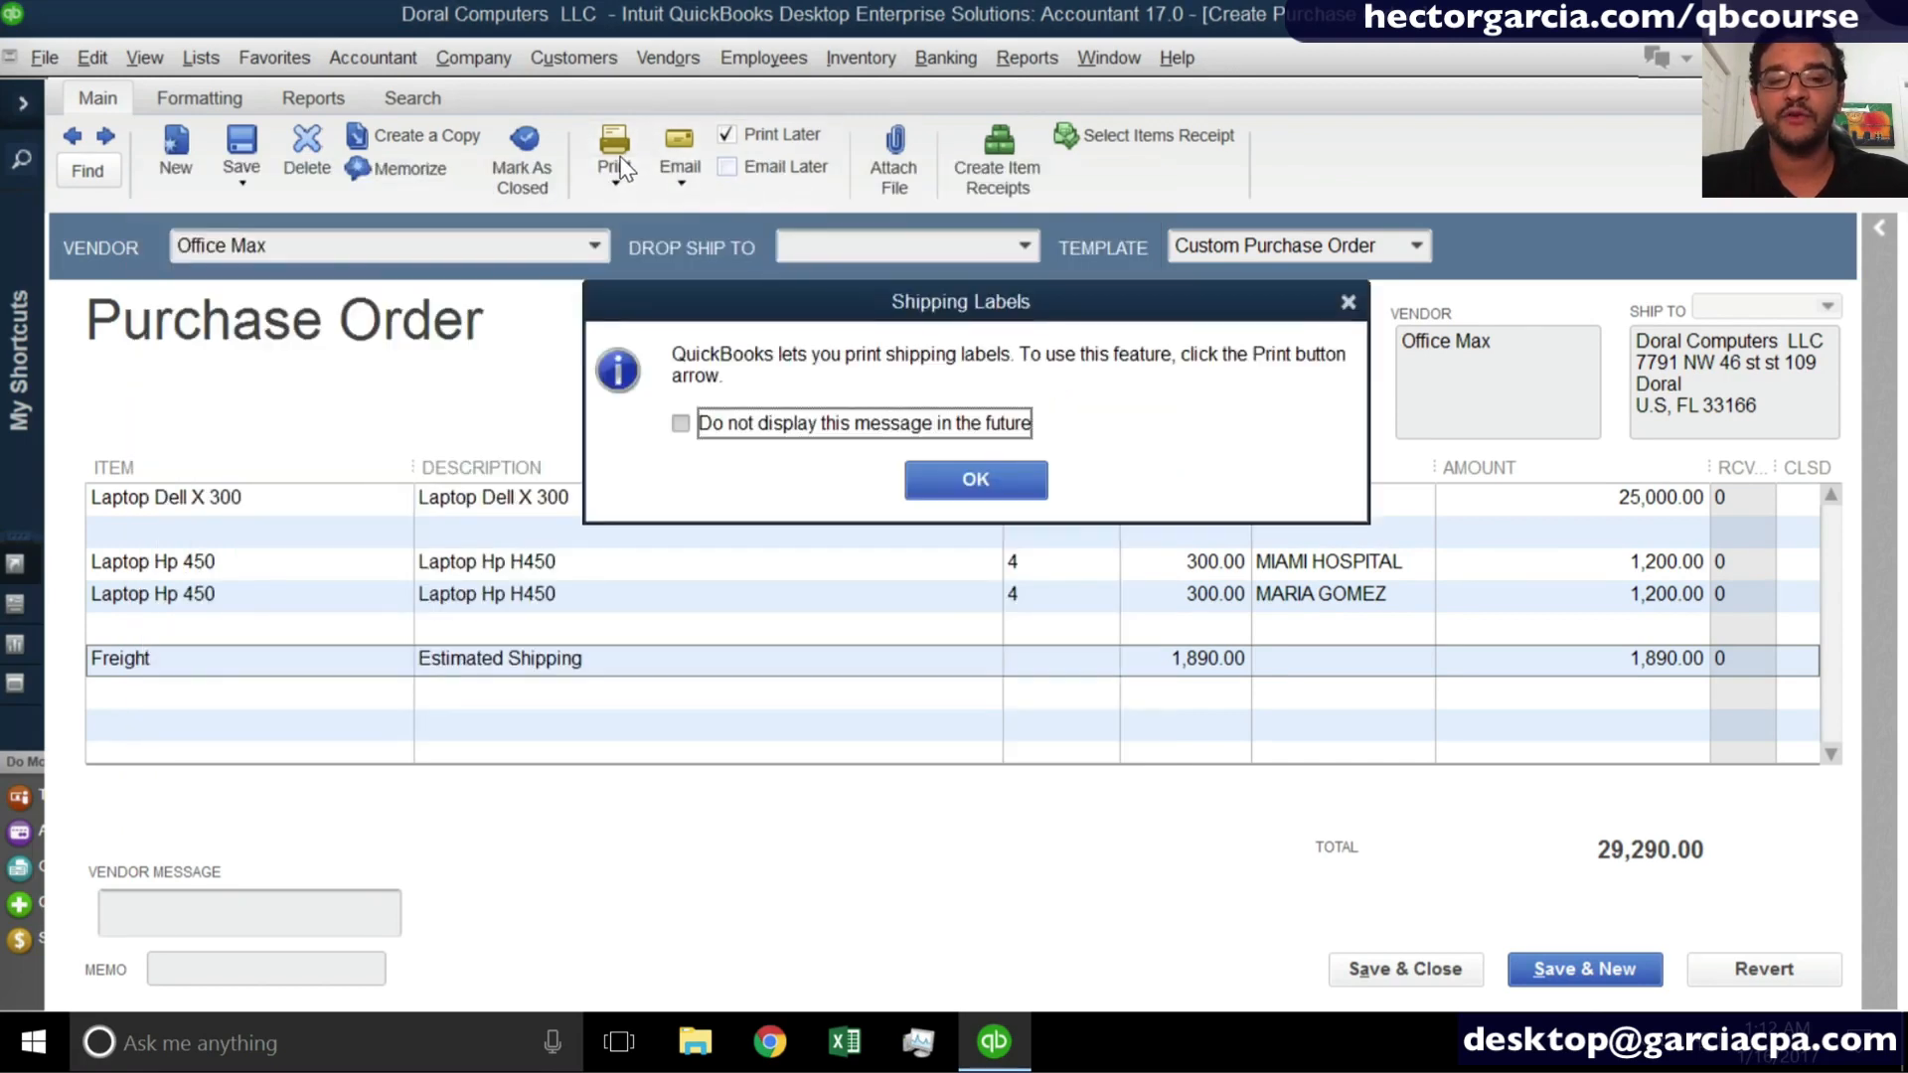
pyautogui.click(962, 475)
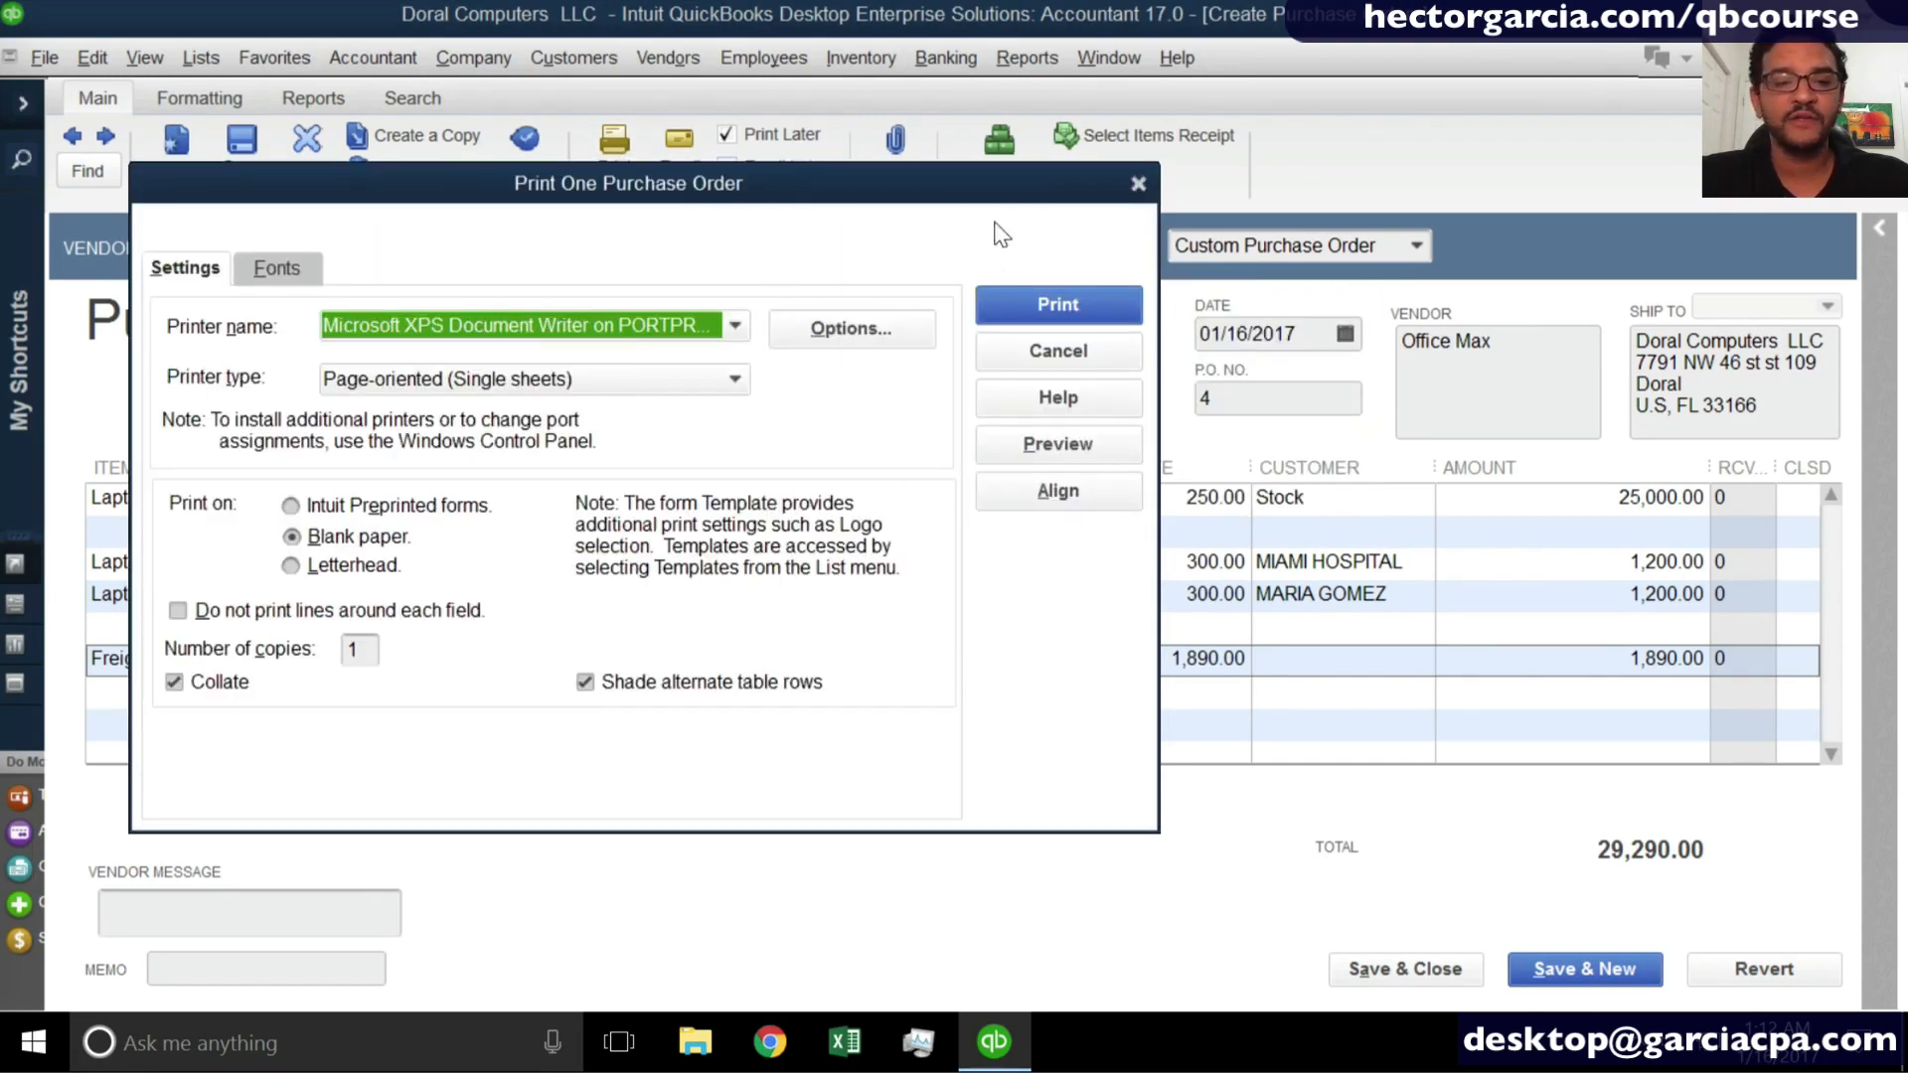
pyautogui.click(1138, 183)
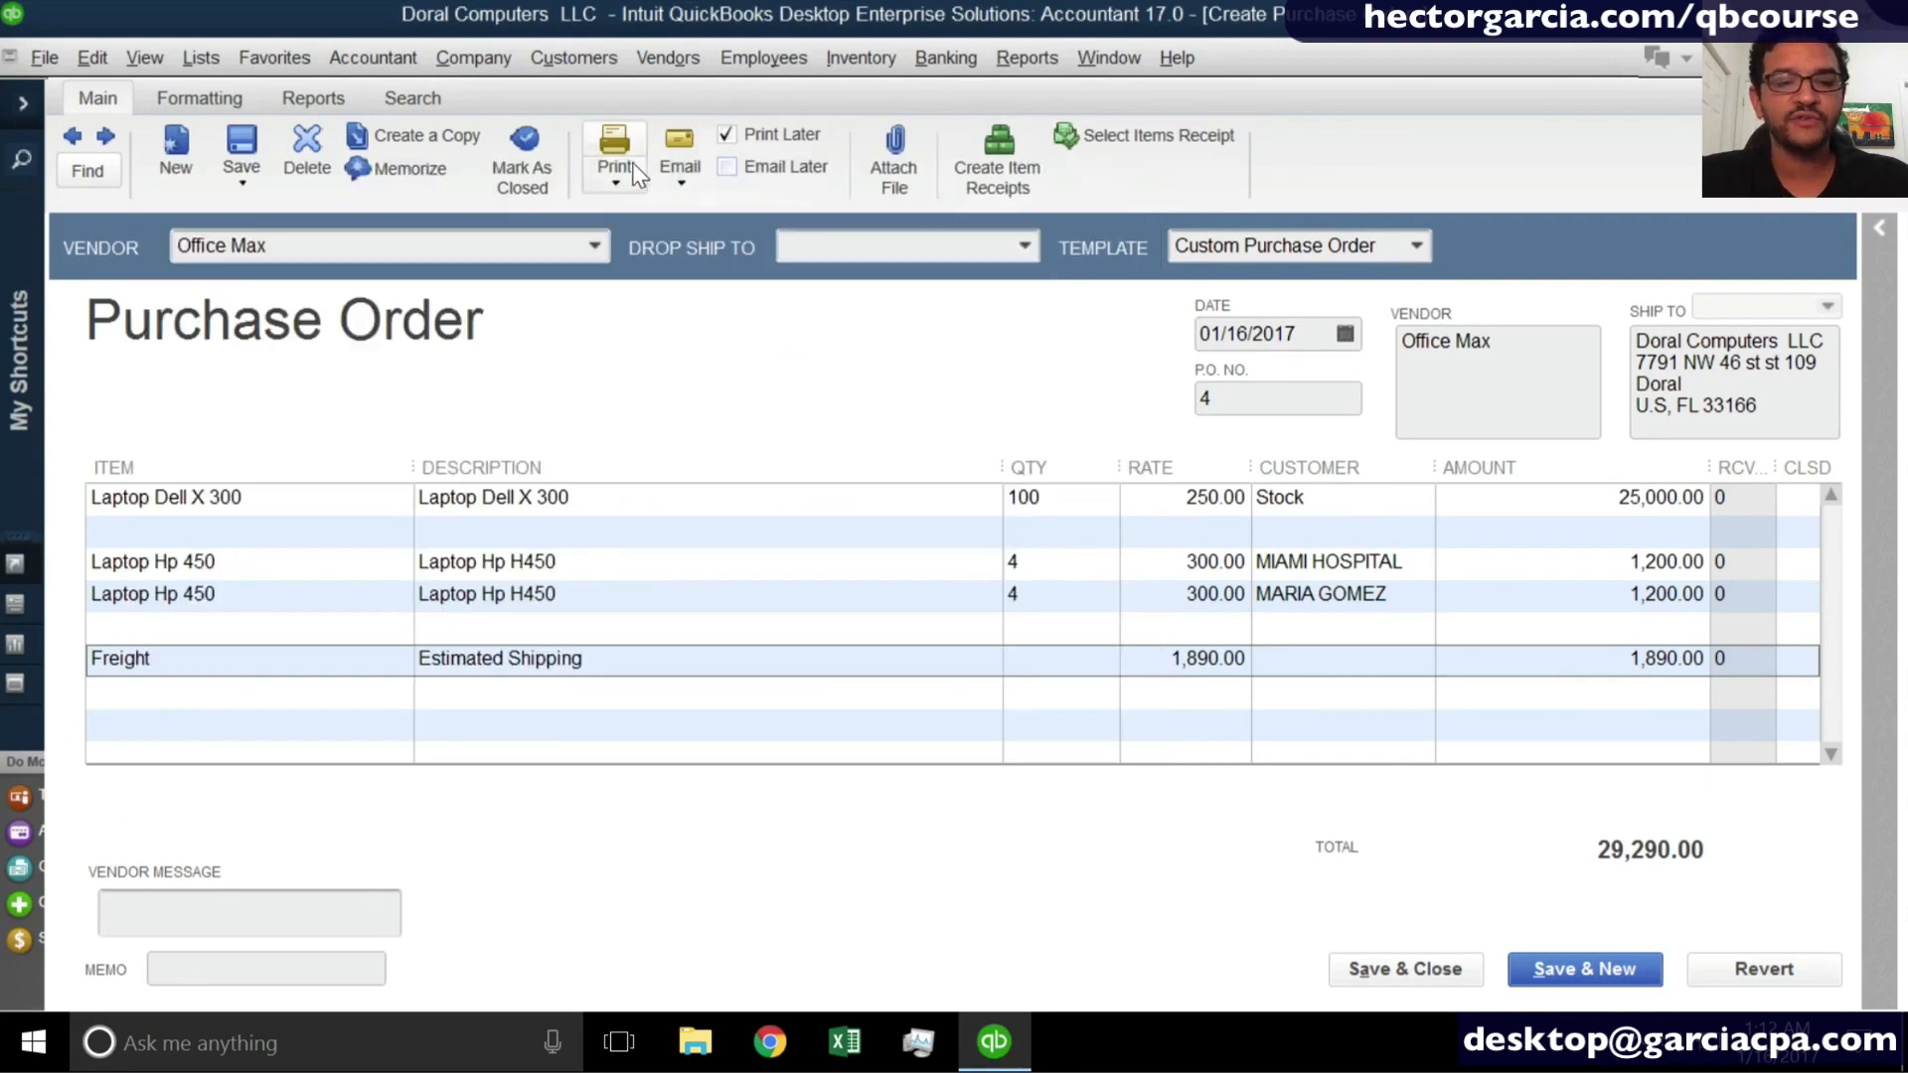
# - Review the list of purchase orders queued for batch printing and cancel it
pyautogui.click(616, 182)
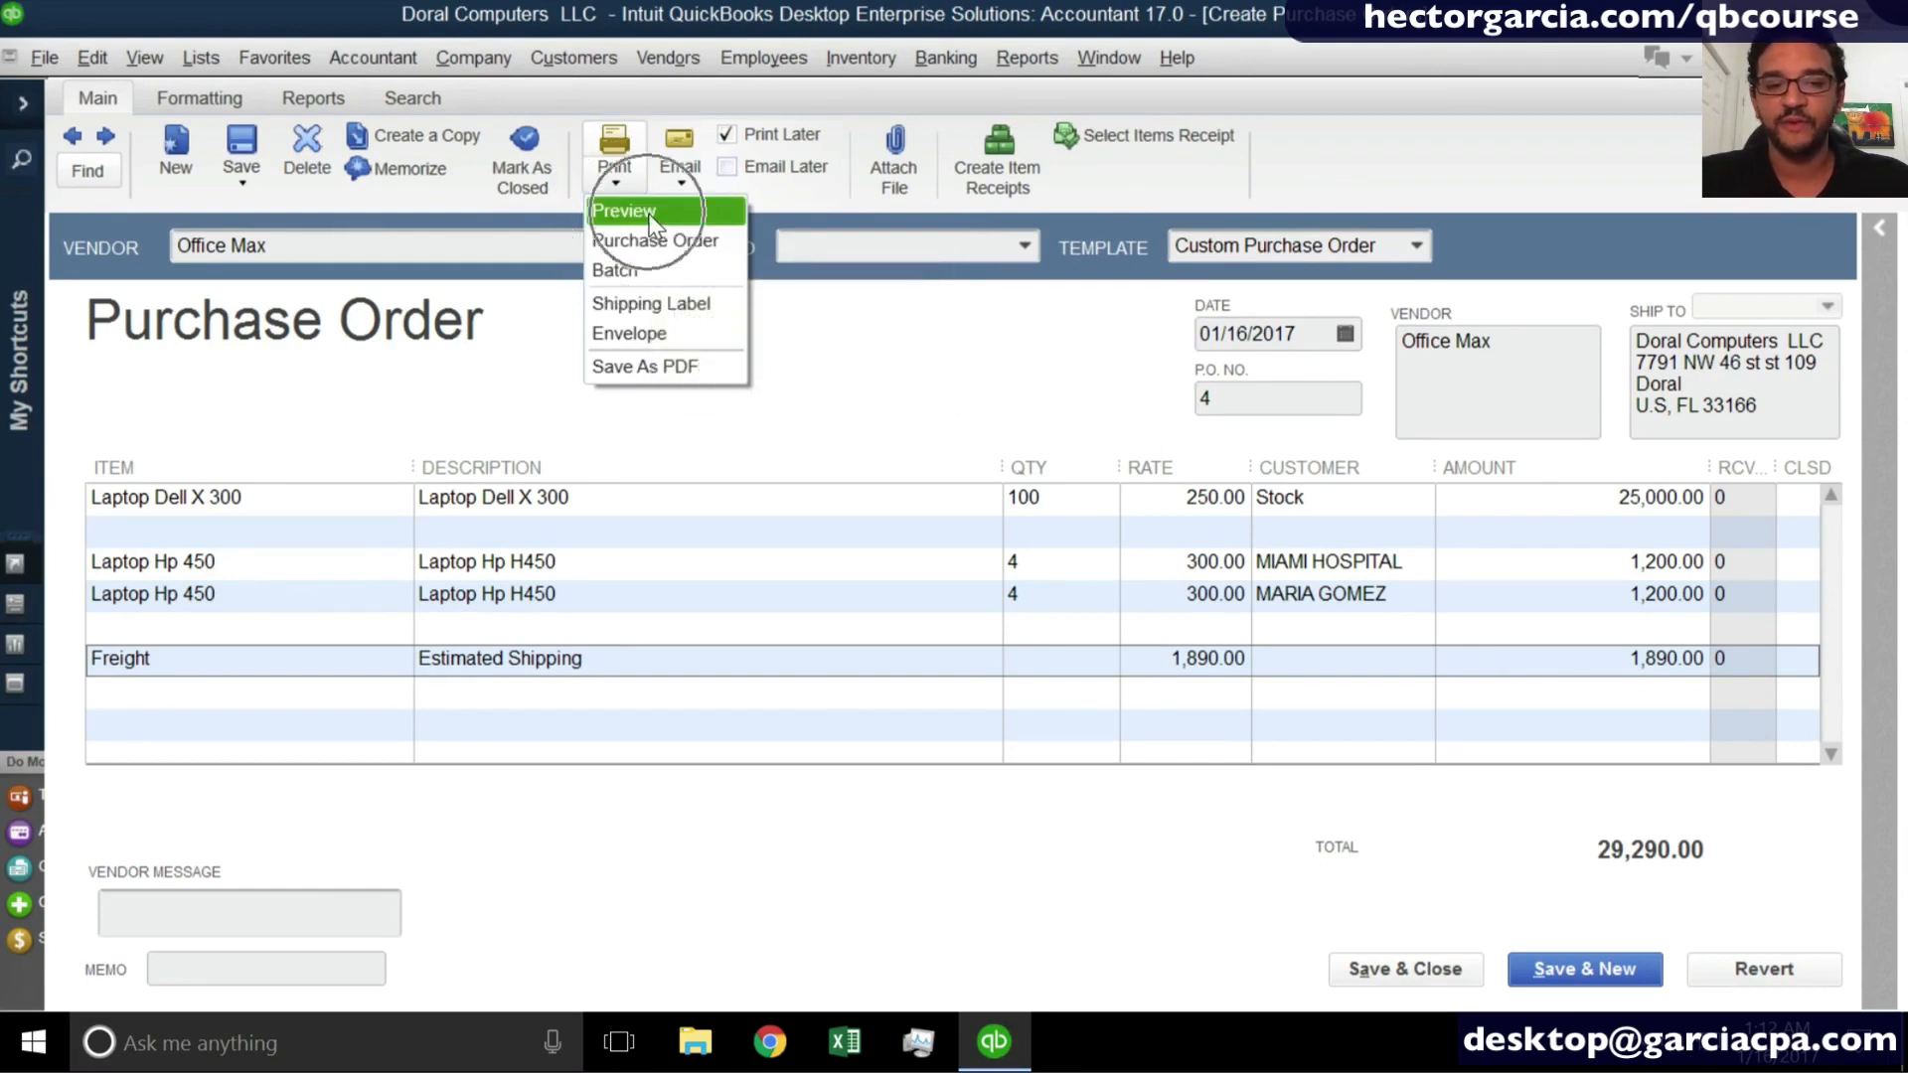
pyautogui.click(679, 263)
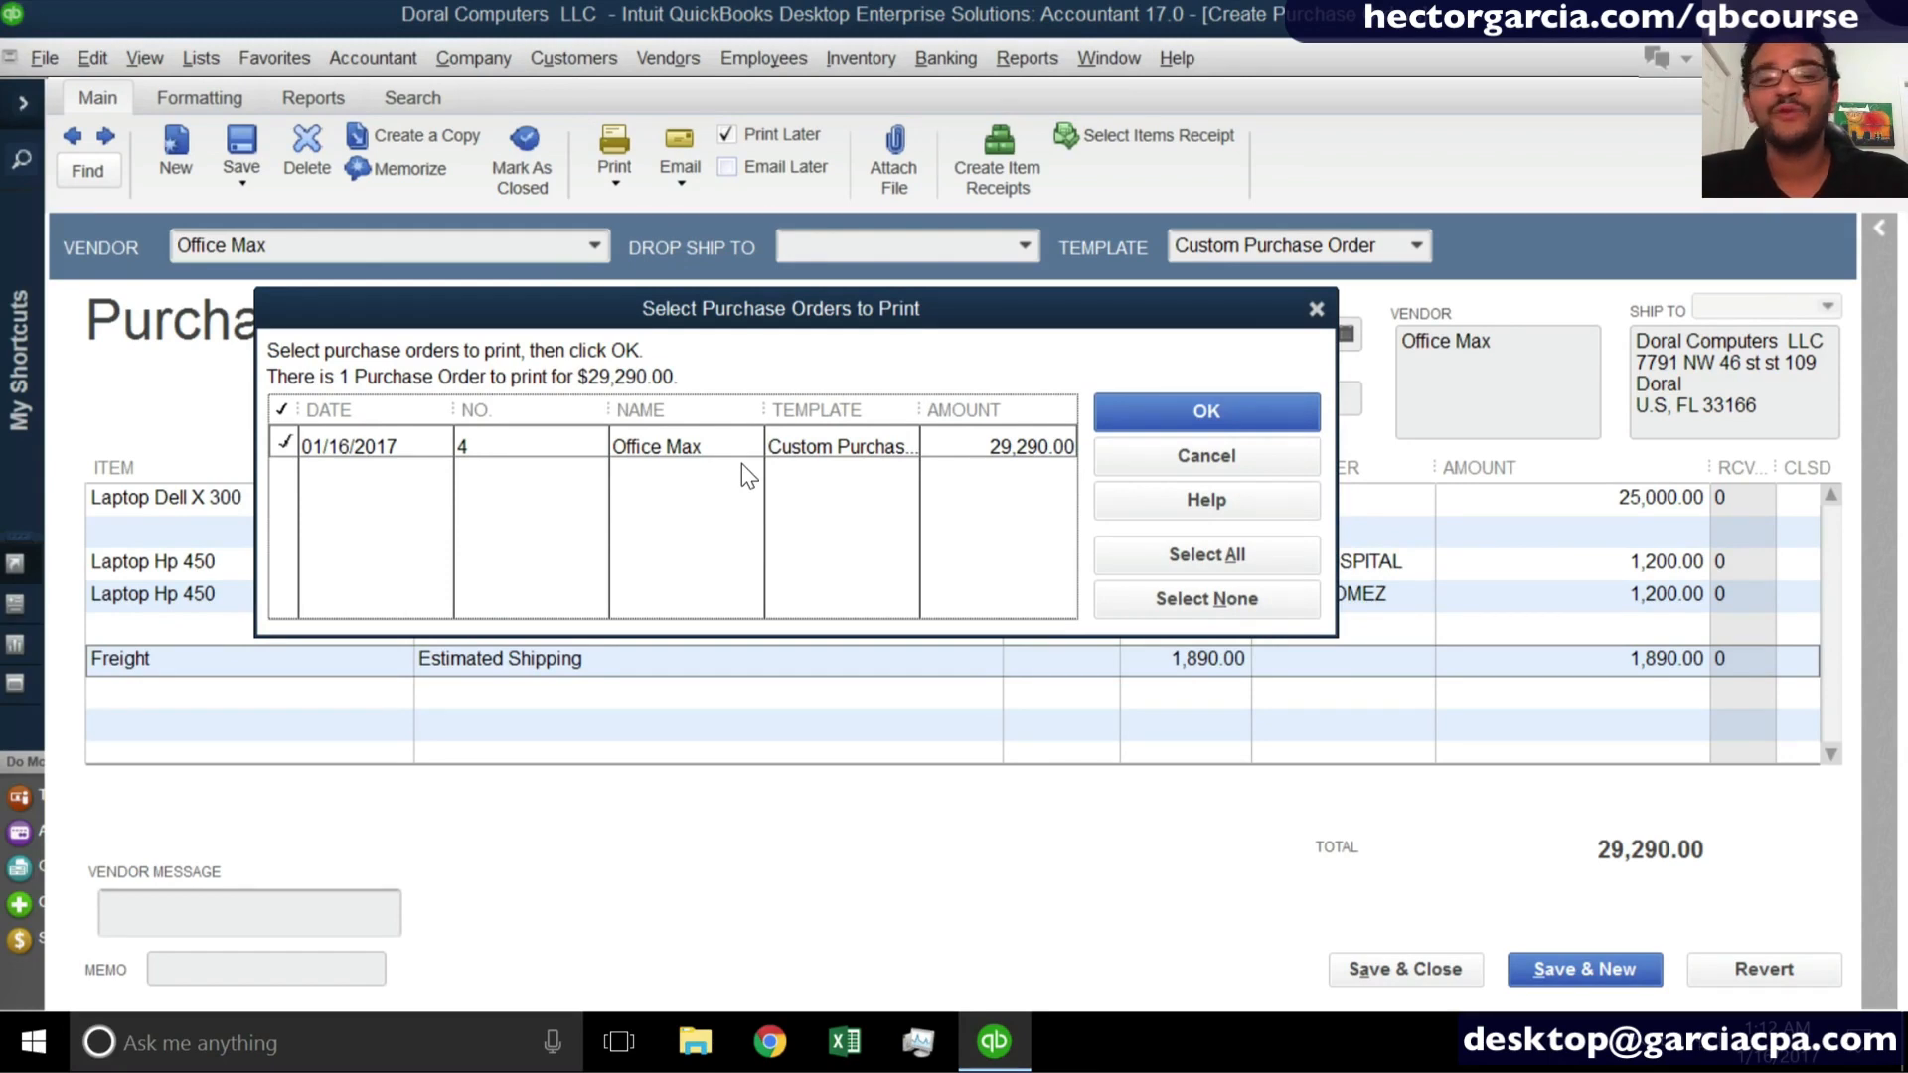
pyautogui.click(1204, 455)
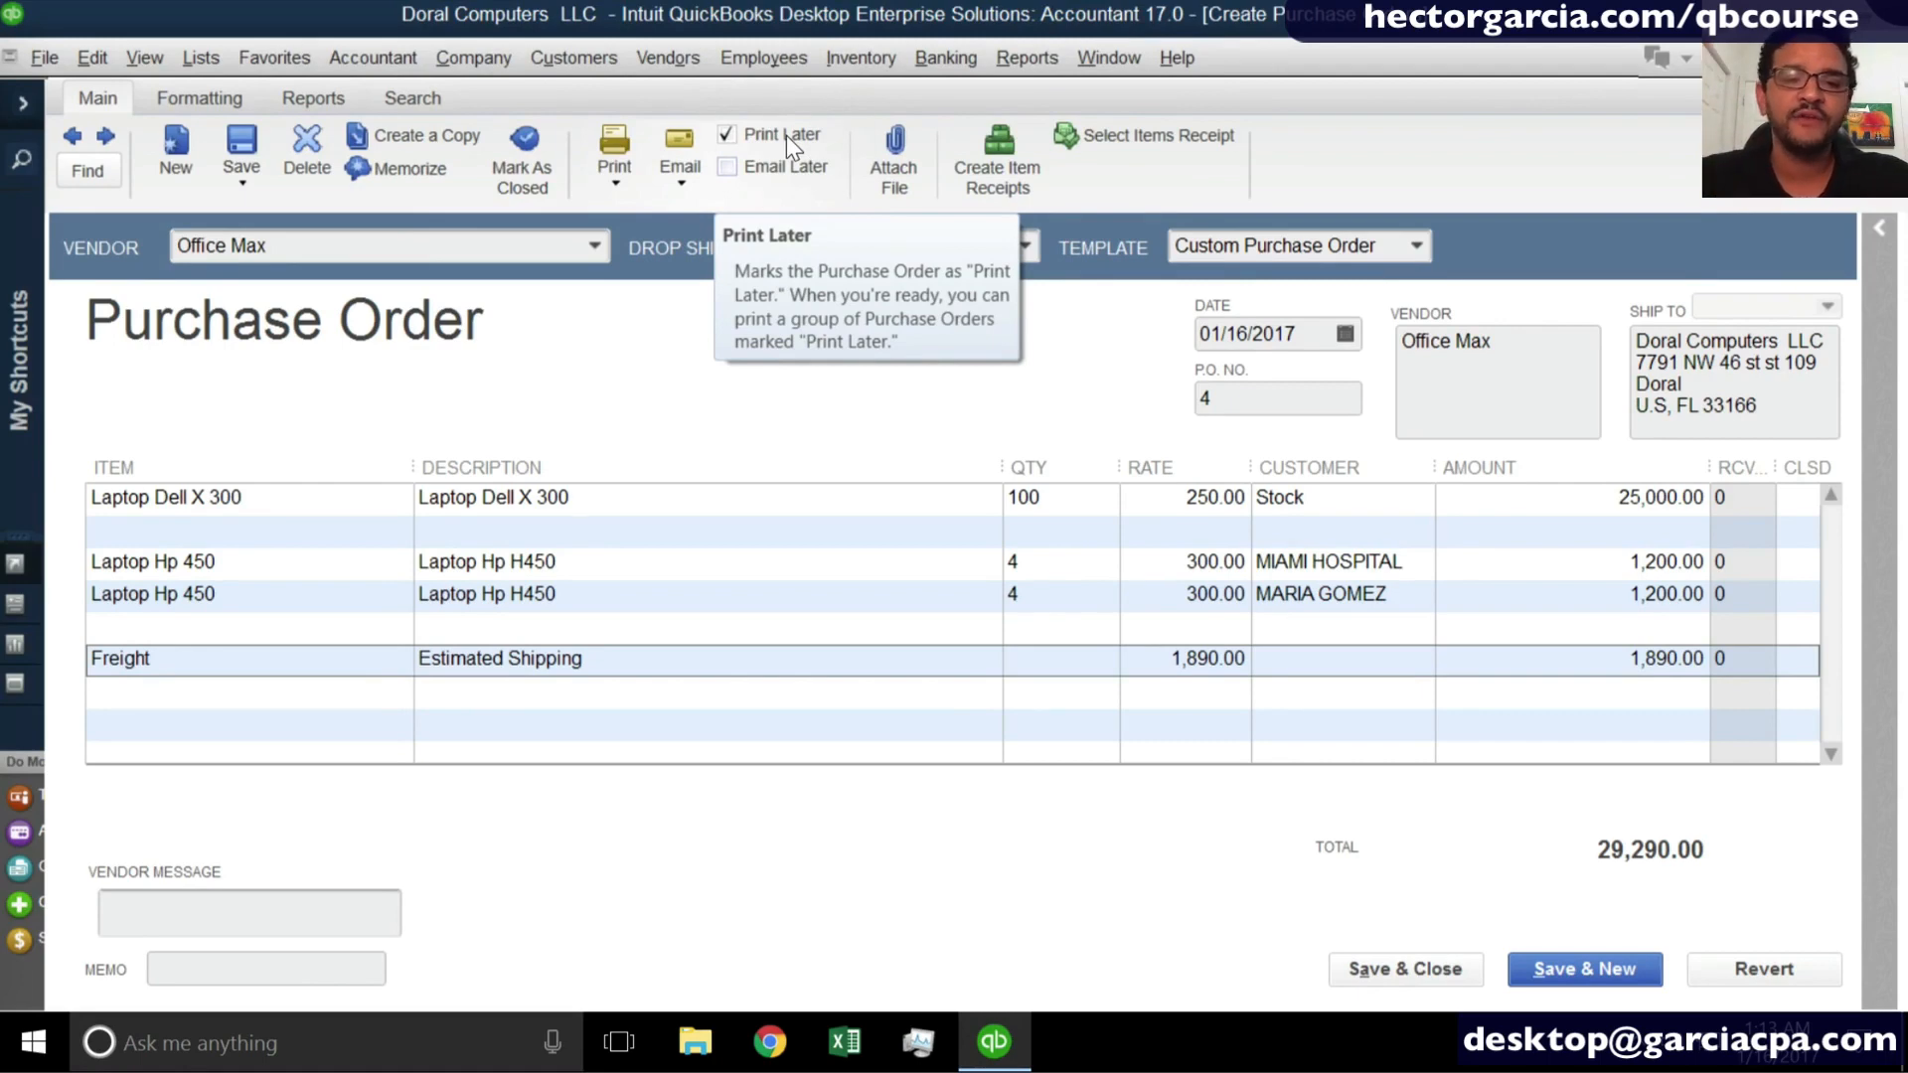
# - Show the single purchase order print setup again and cancel out of it
pyautogui.click(602, 151)
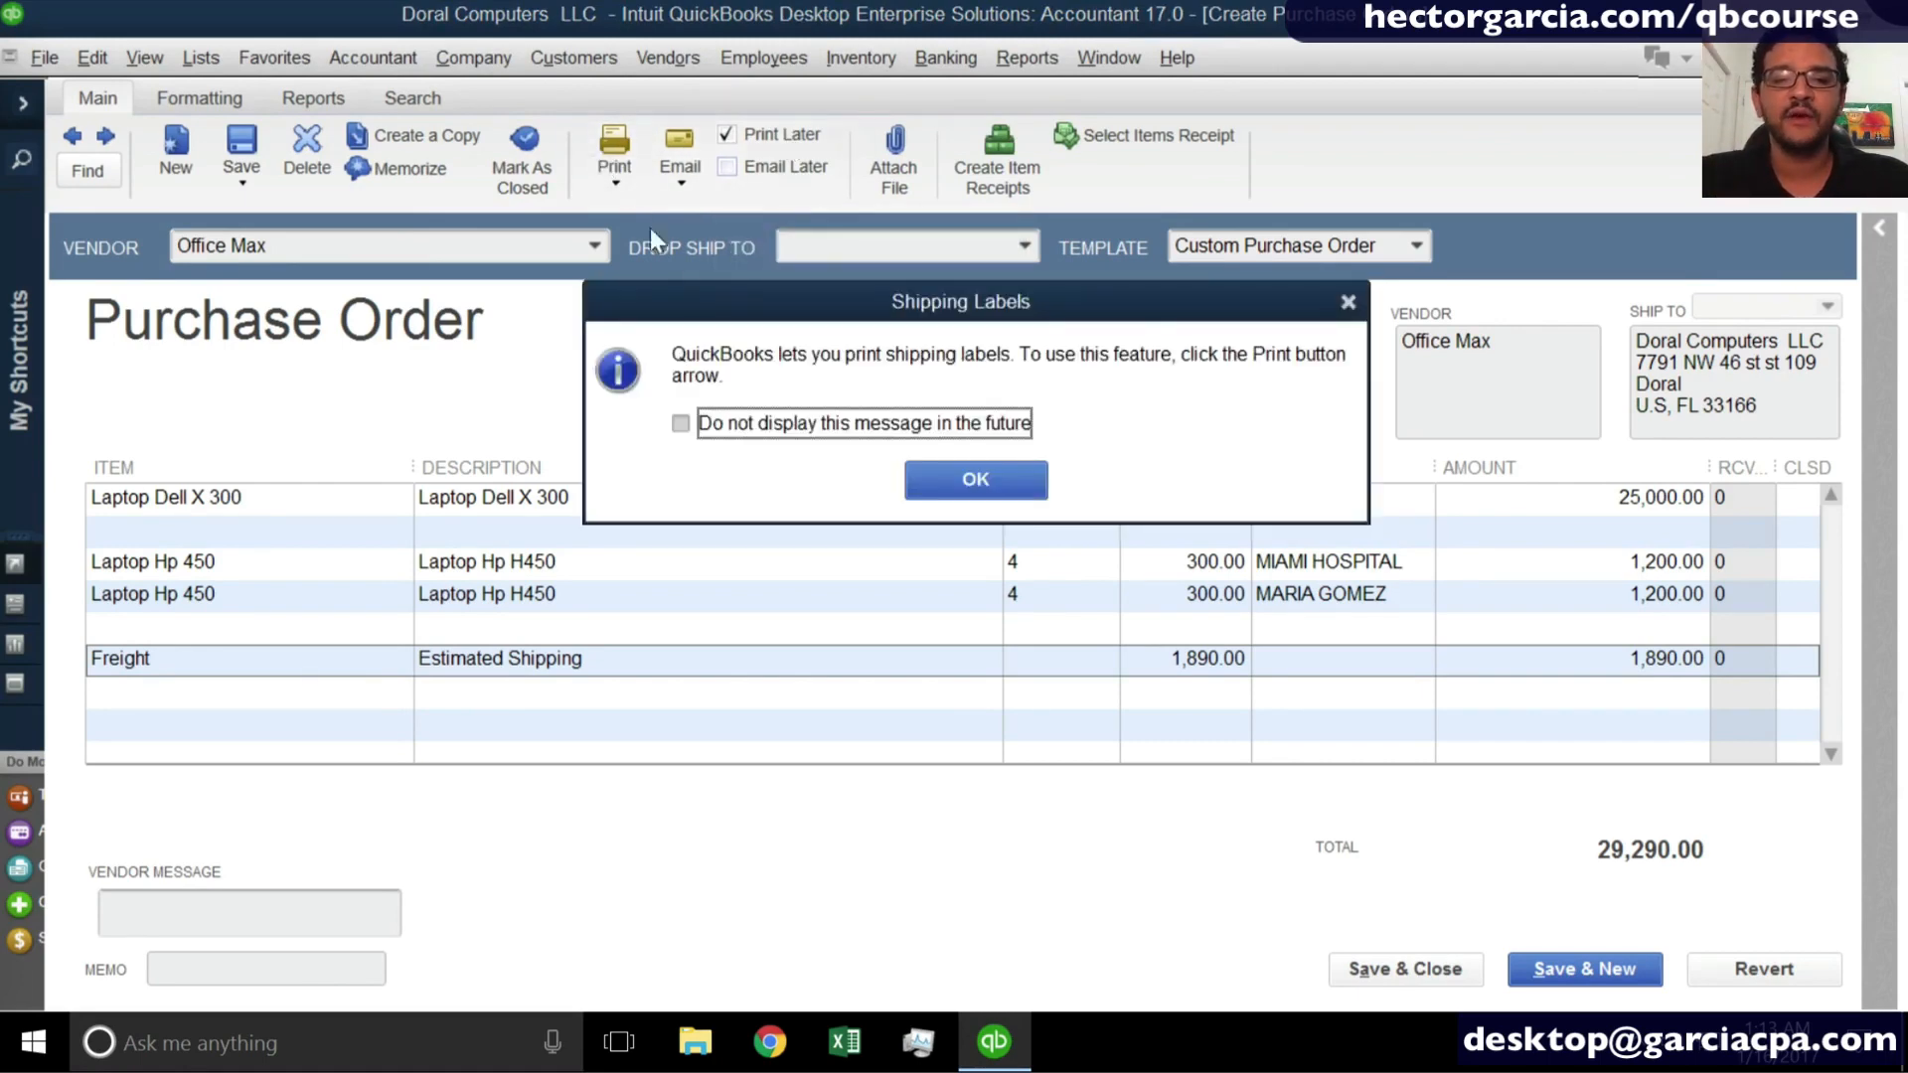
pyautogui.click(915, 489)
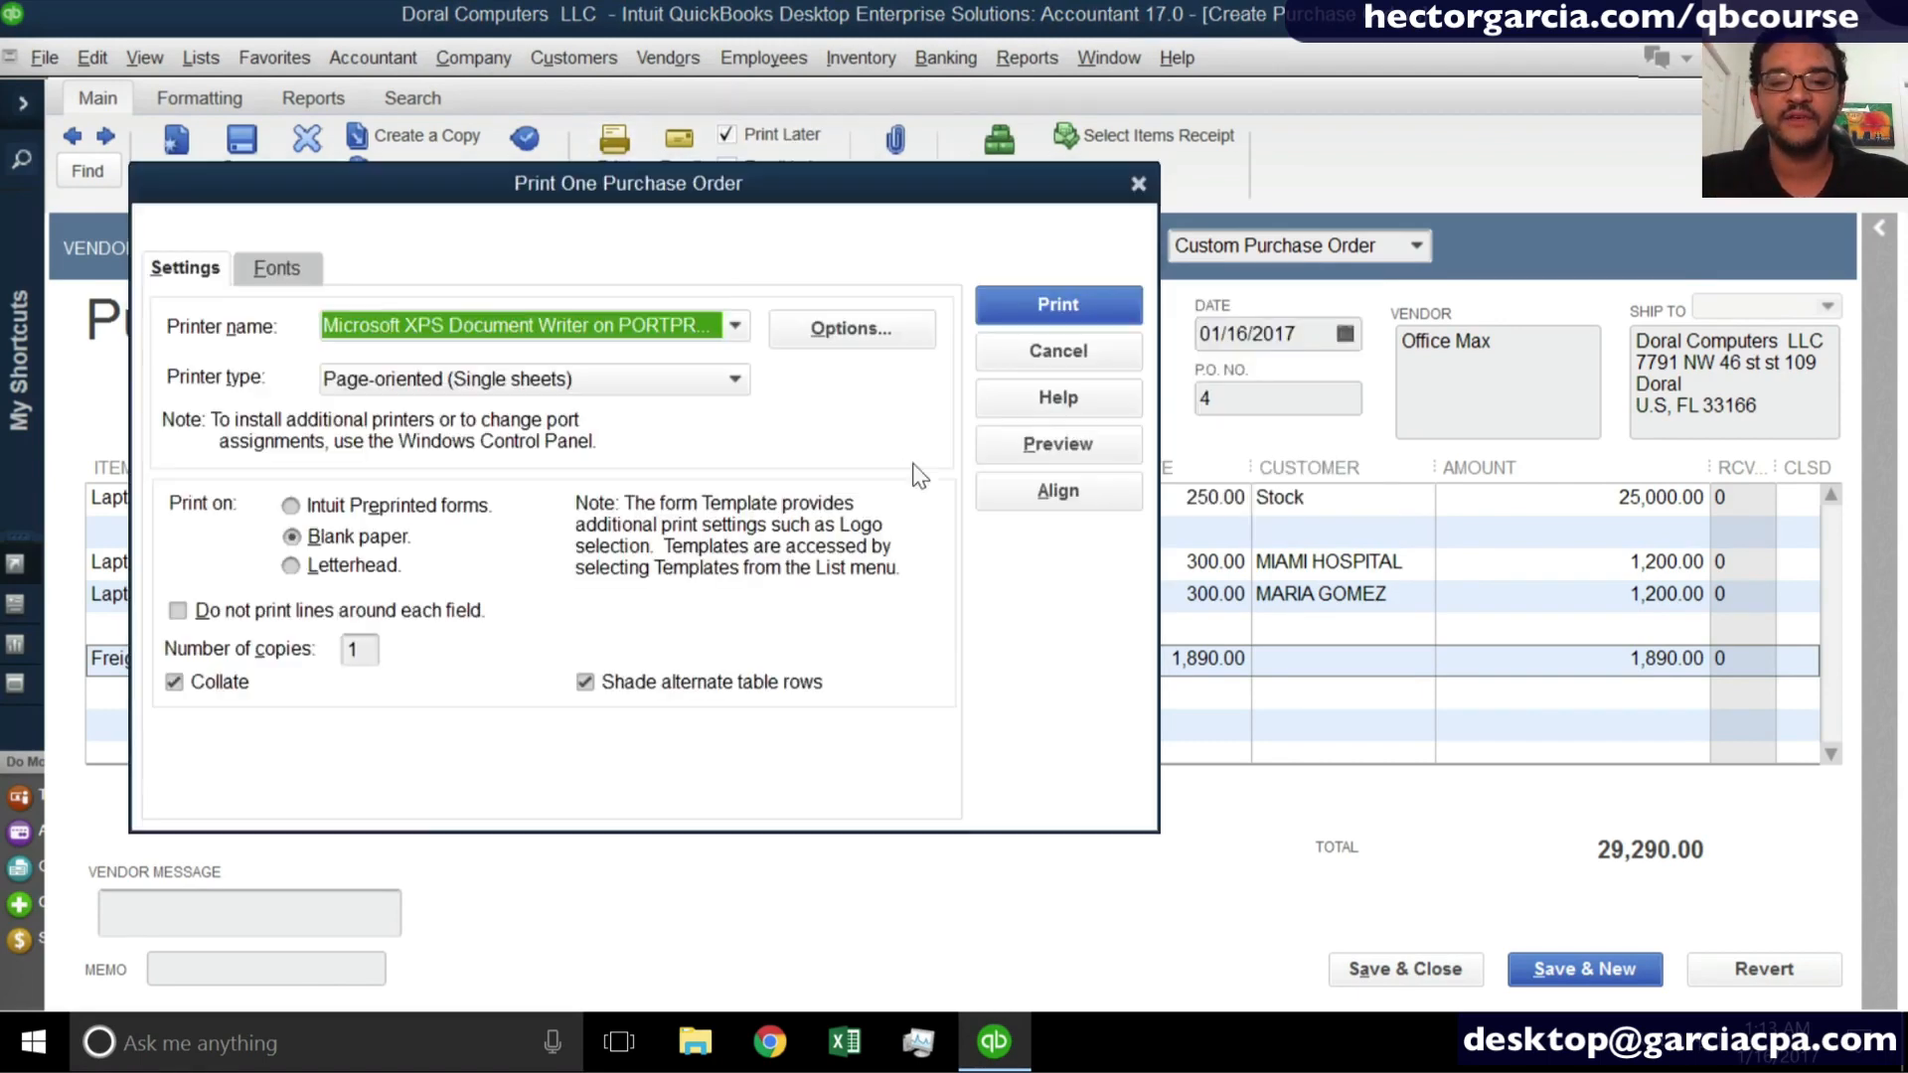
pyautogui.click(1056, 350)
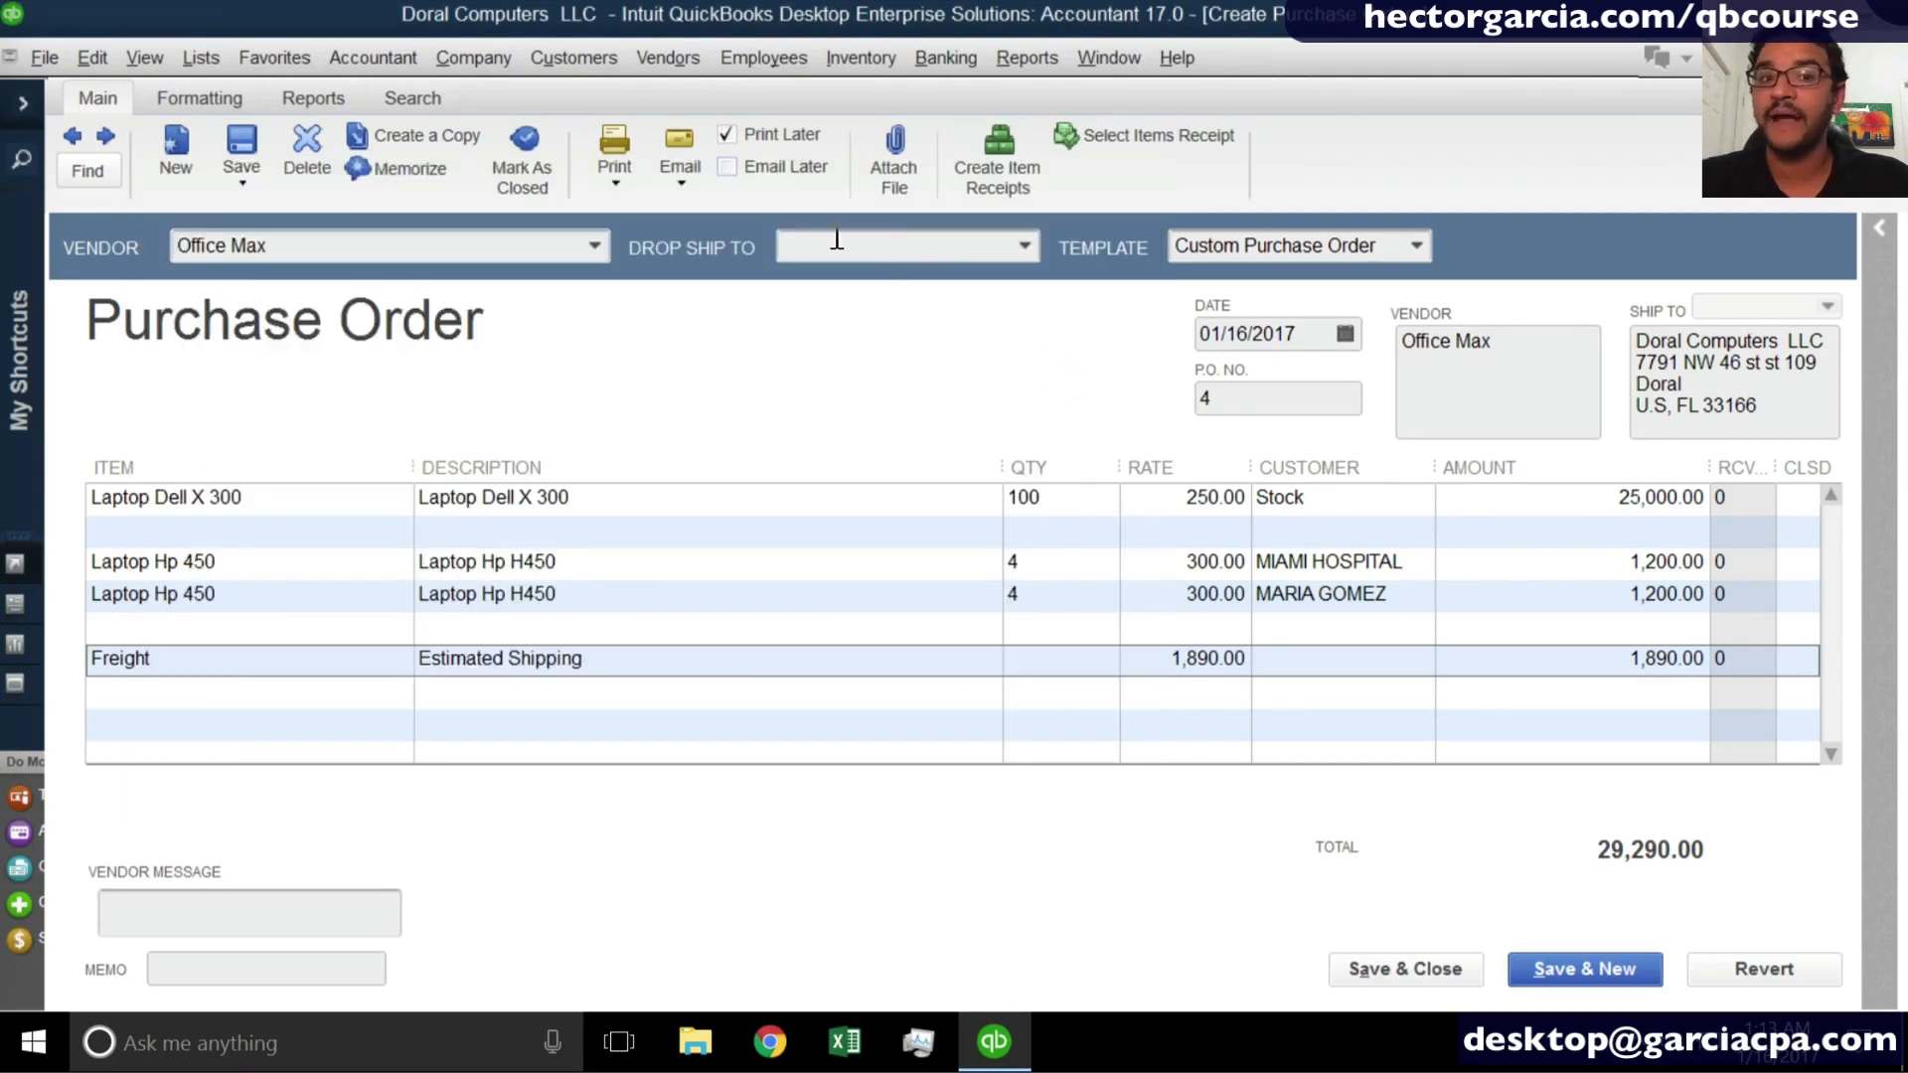
# - Review the choices for emailing the purchase order, including with attached files or in a batch
pyautogui.click(682, 165)
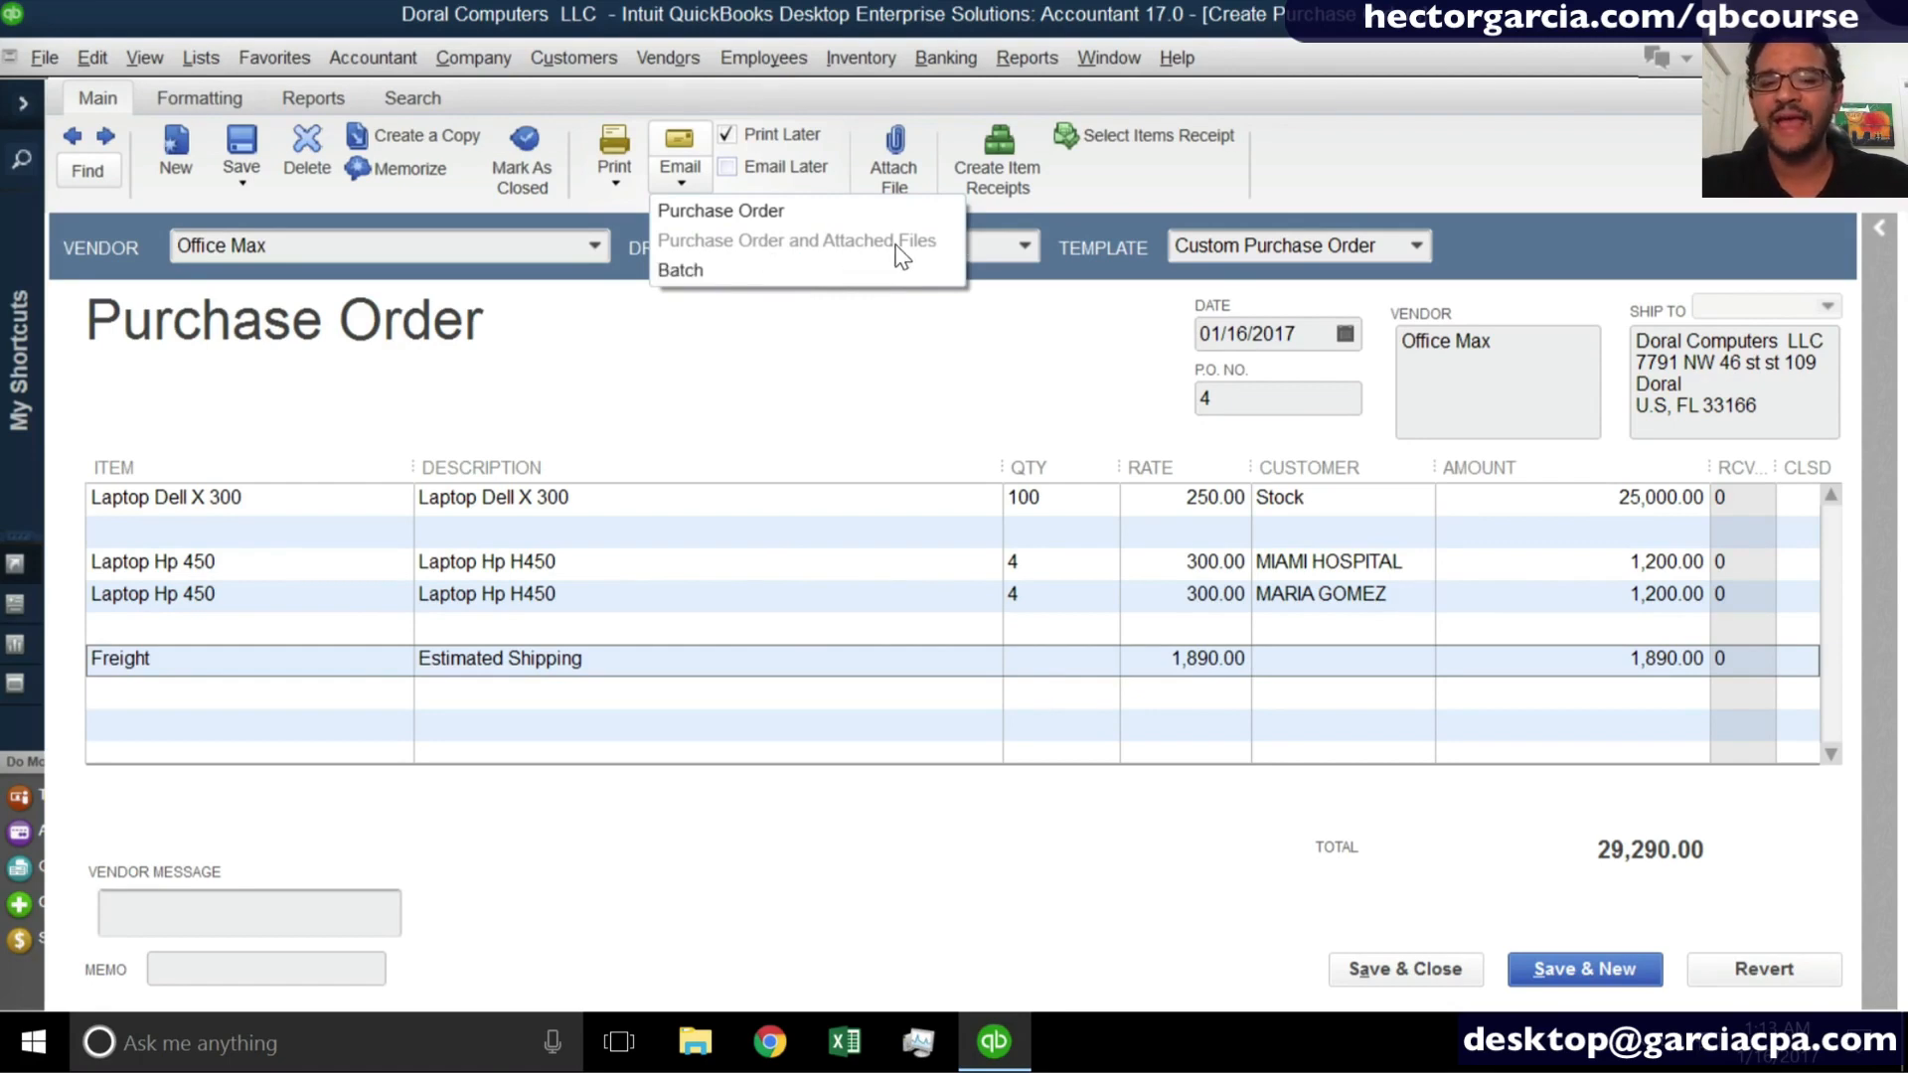
pyautogui.click(813, 347)
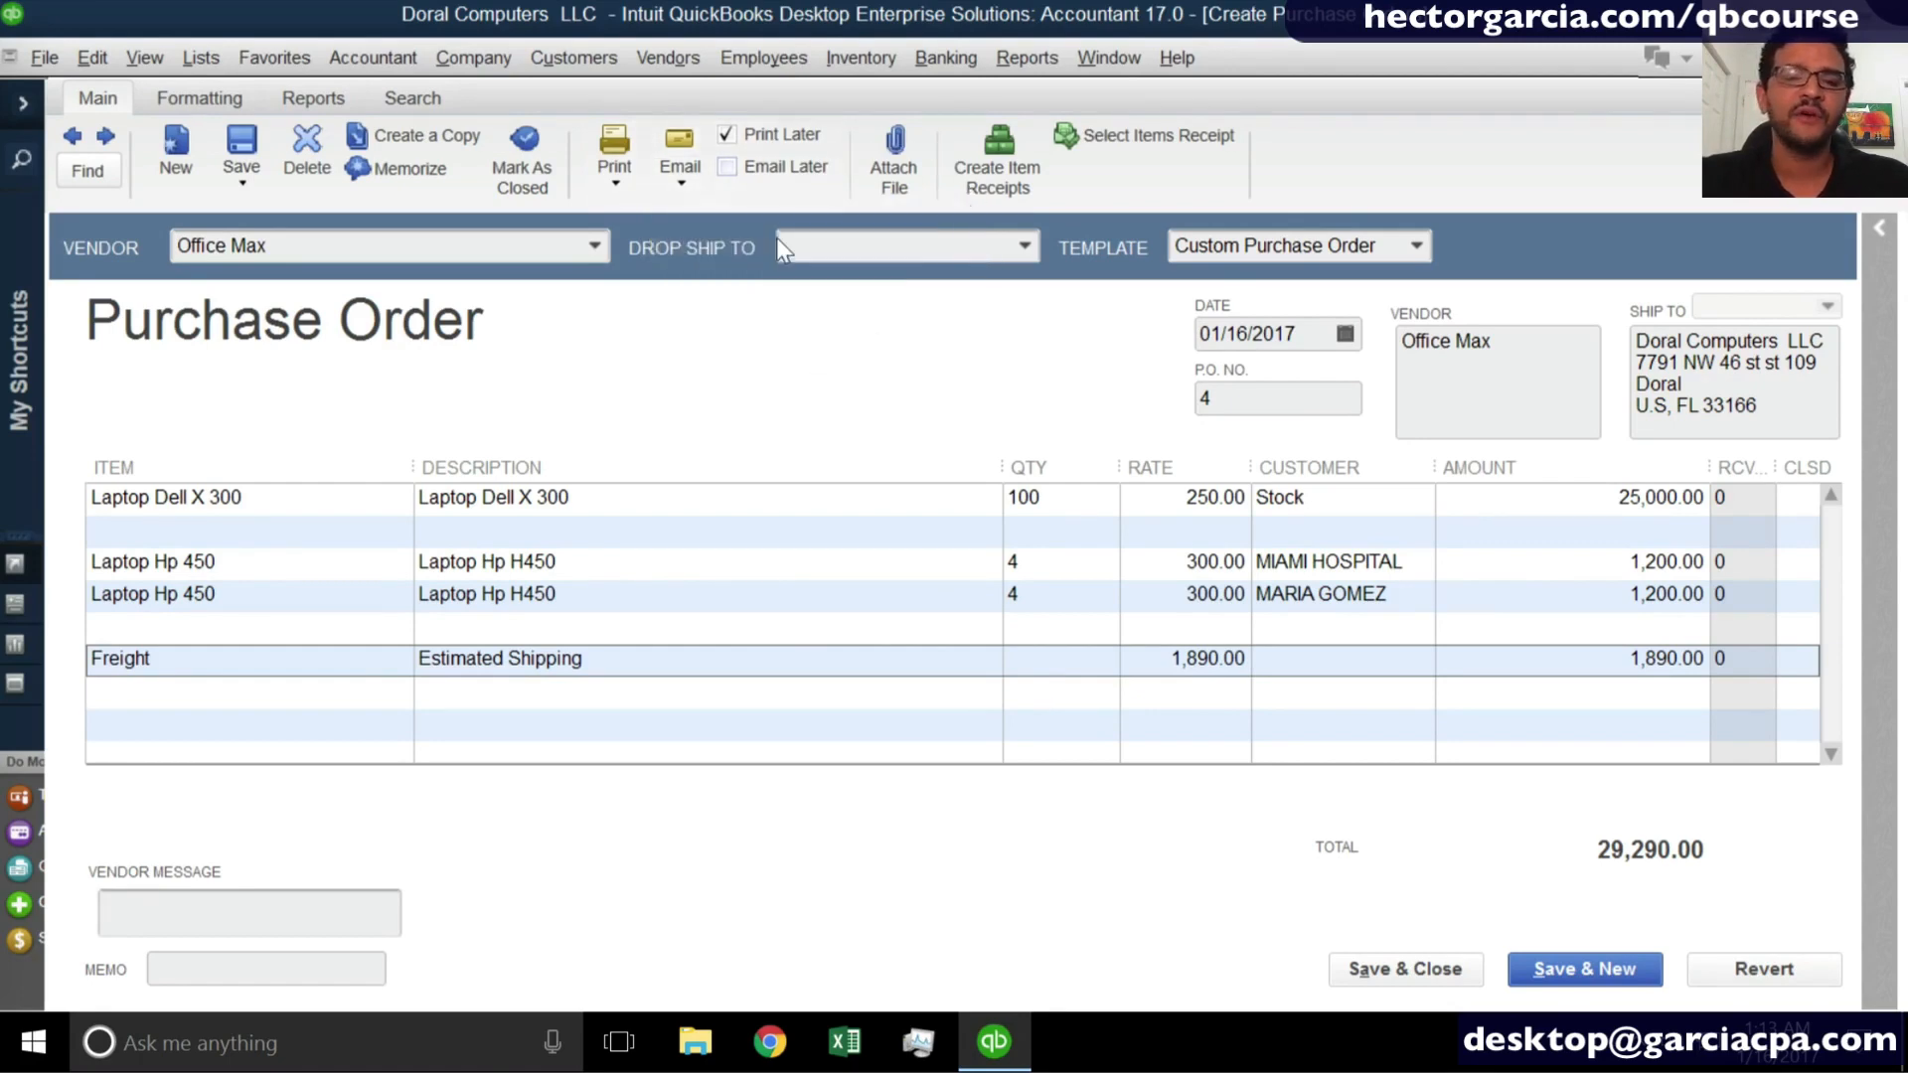
pyautogui.click(689, 182)
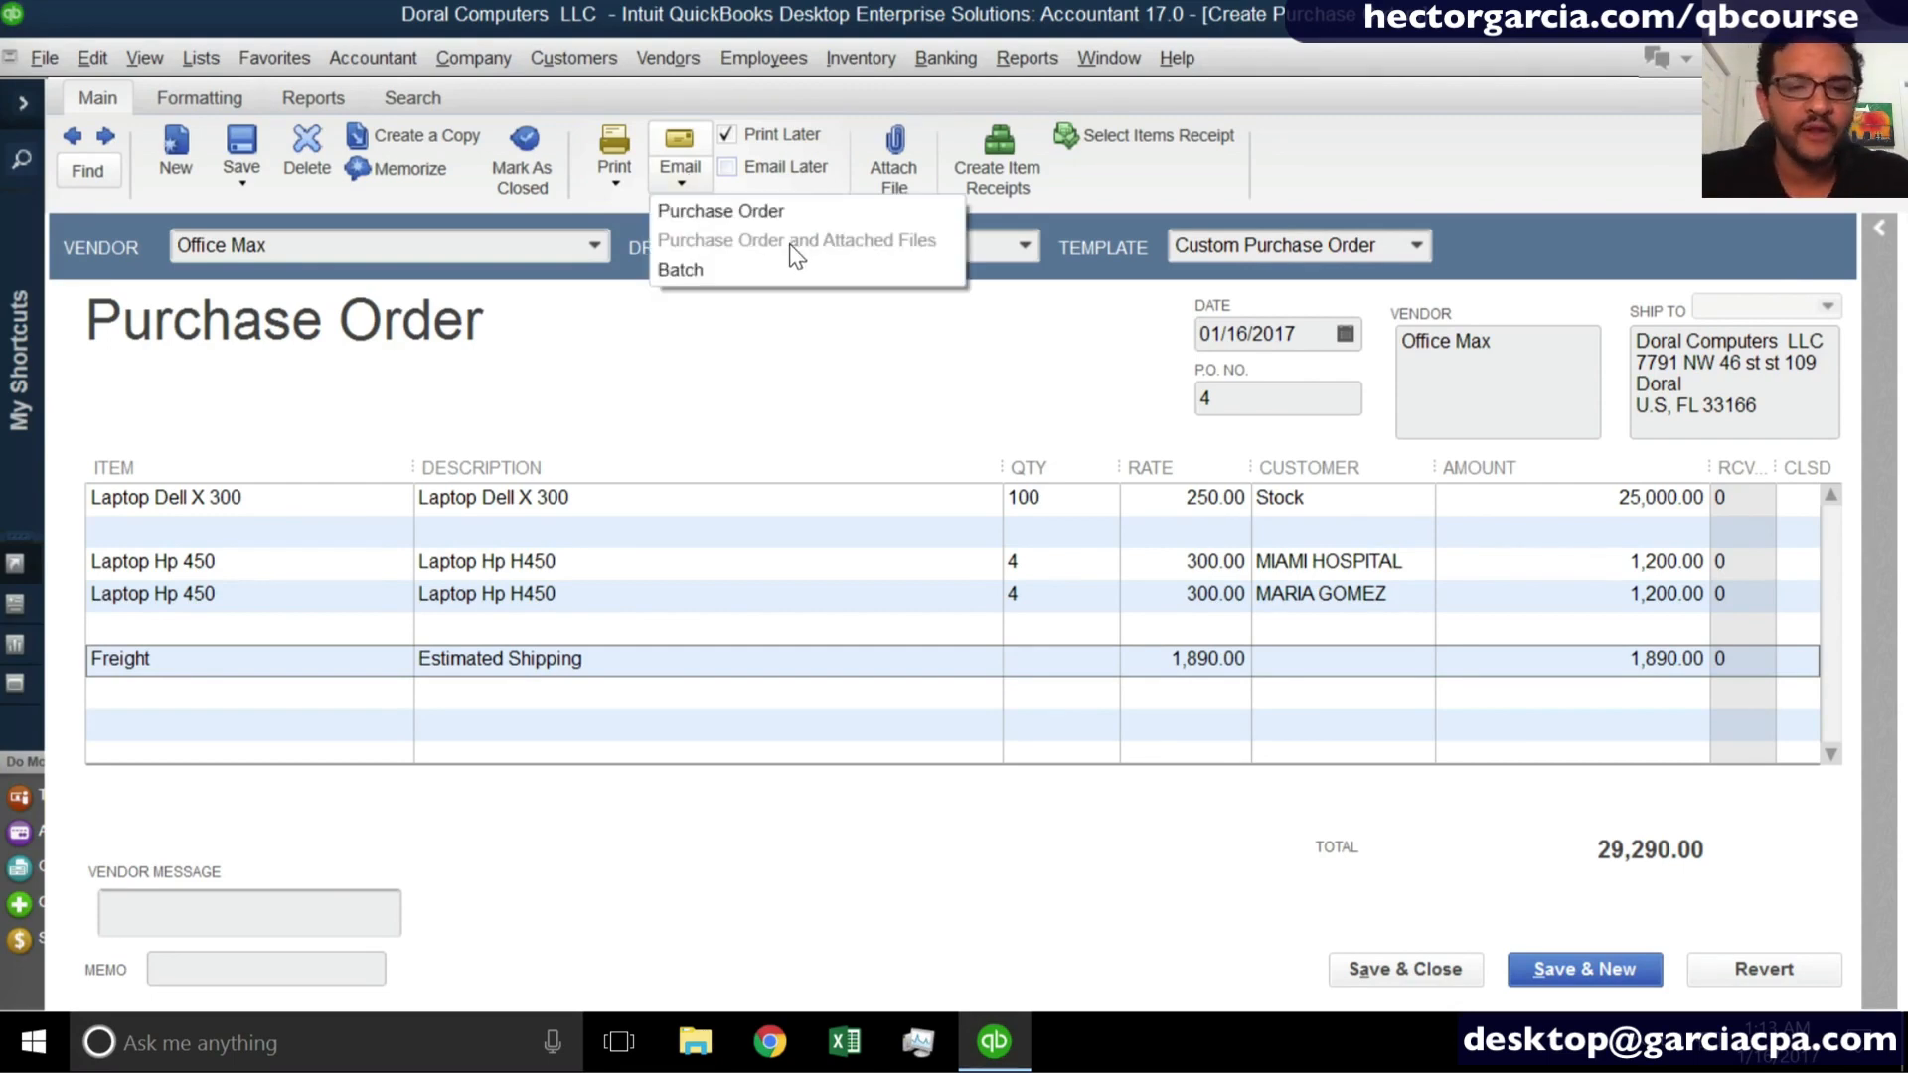
# - Attach the Fermers and Merchants Bank - UPDATED Excel workbook from the computer's Desktop to the purchase order
pyautogui.click(916, 148)
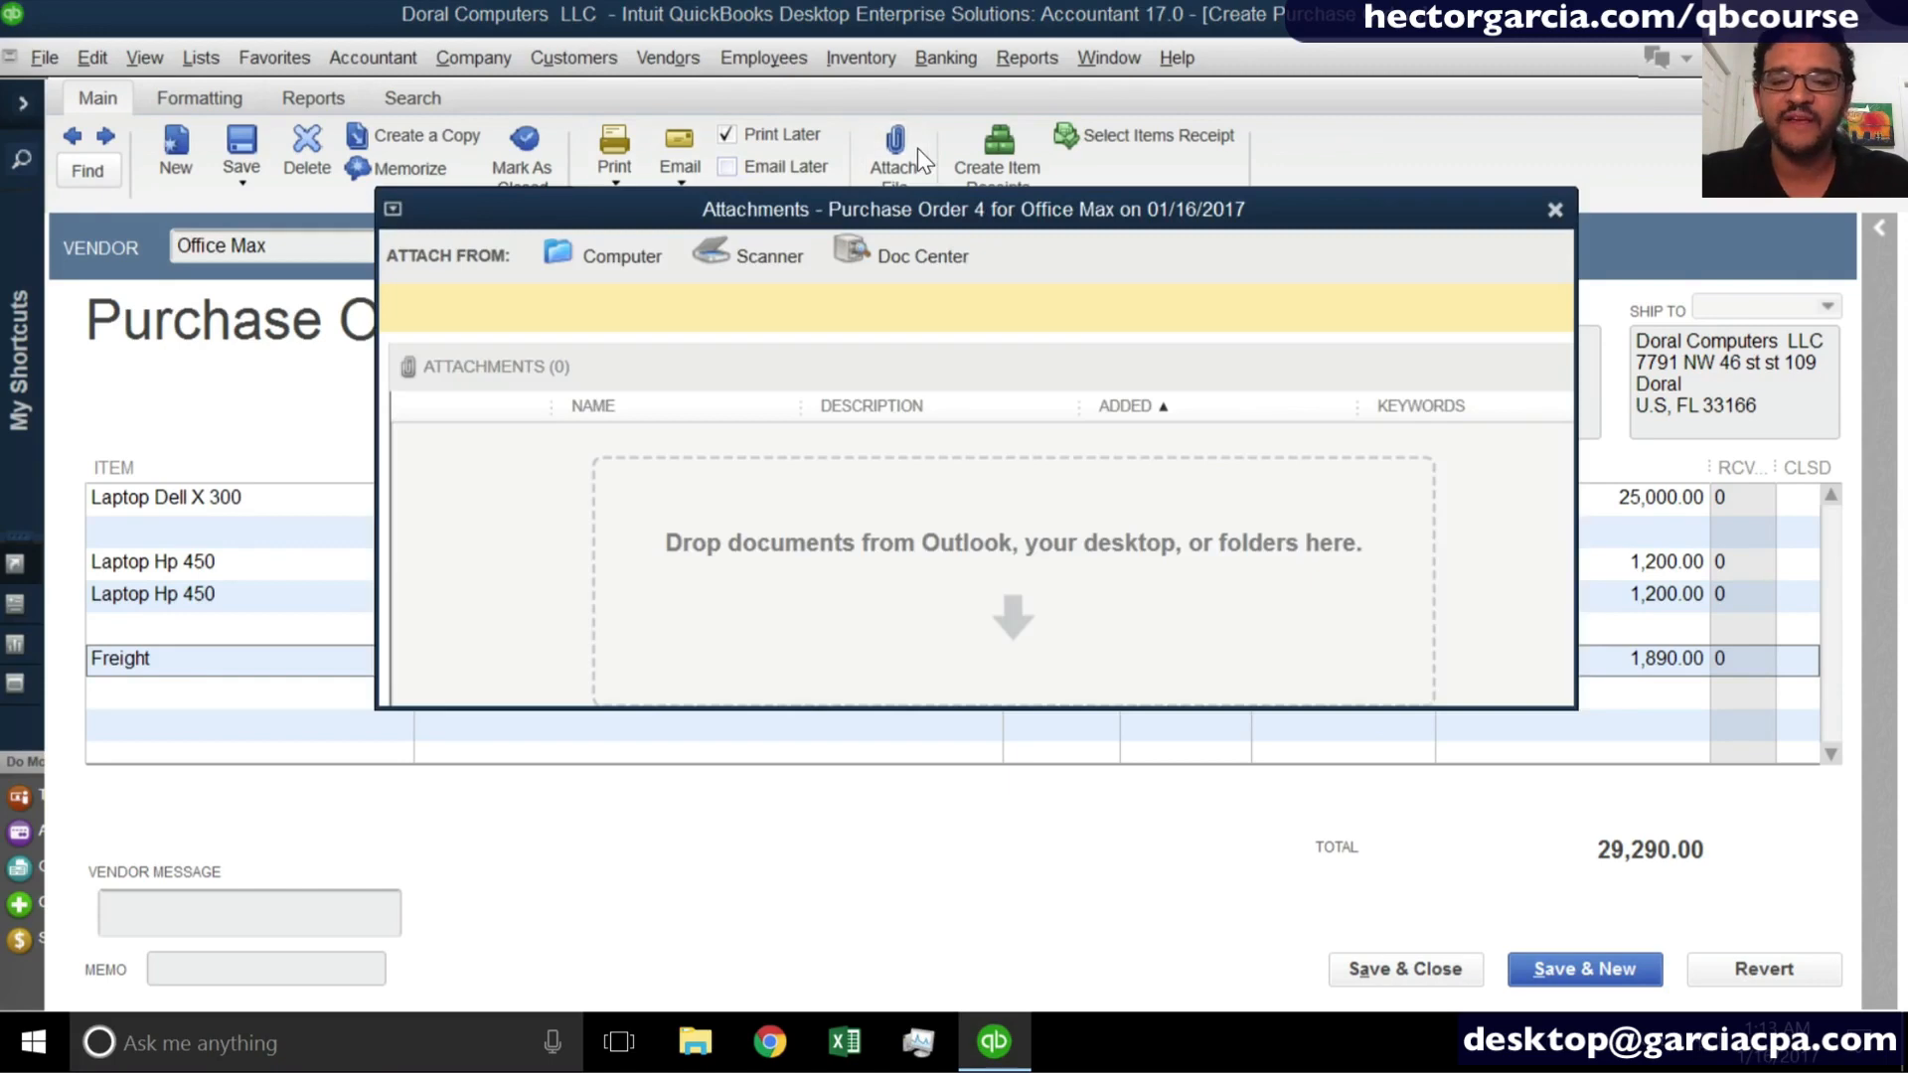
pyautogui.click(601, 257)
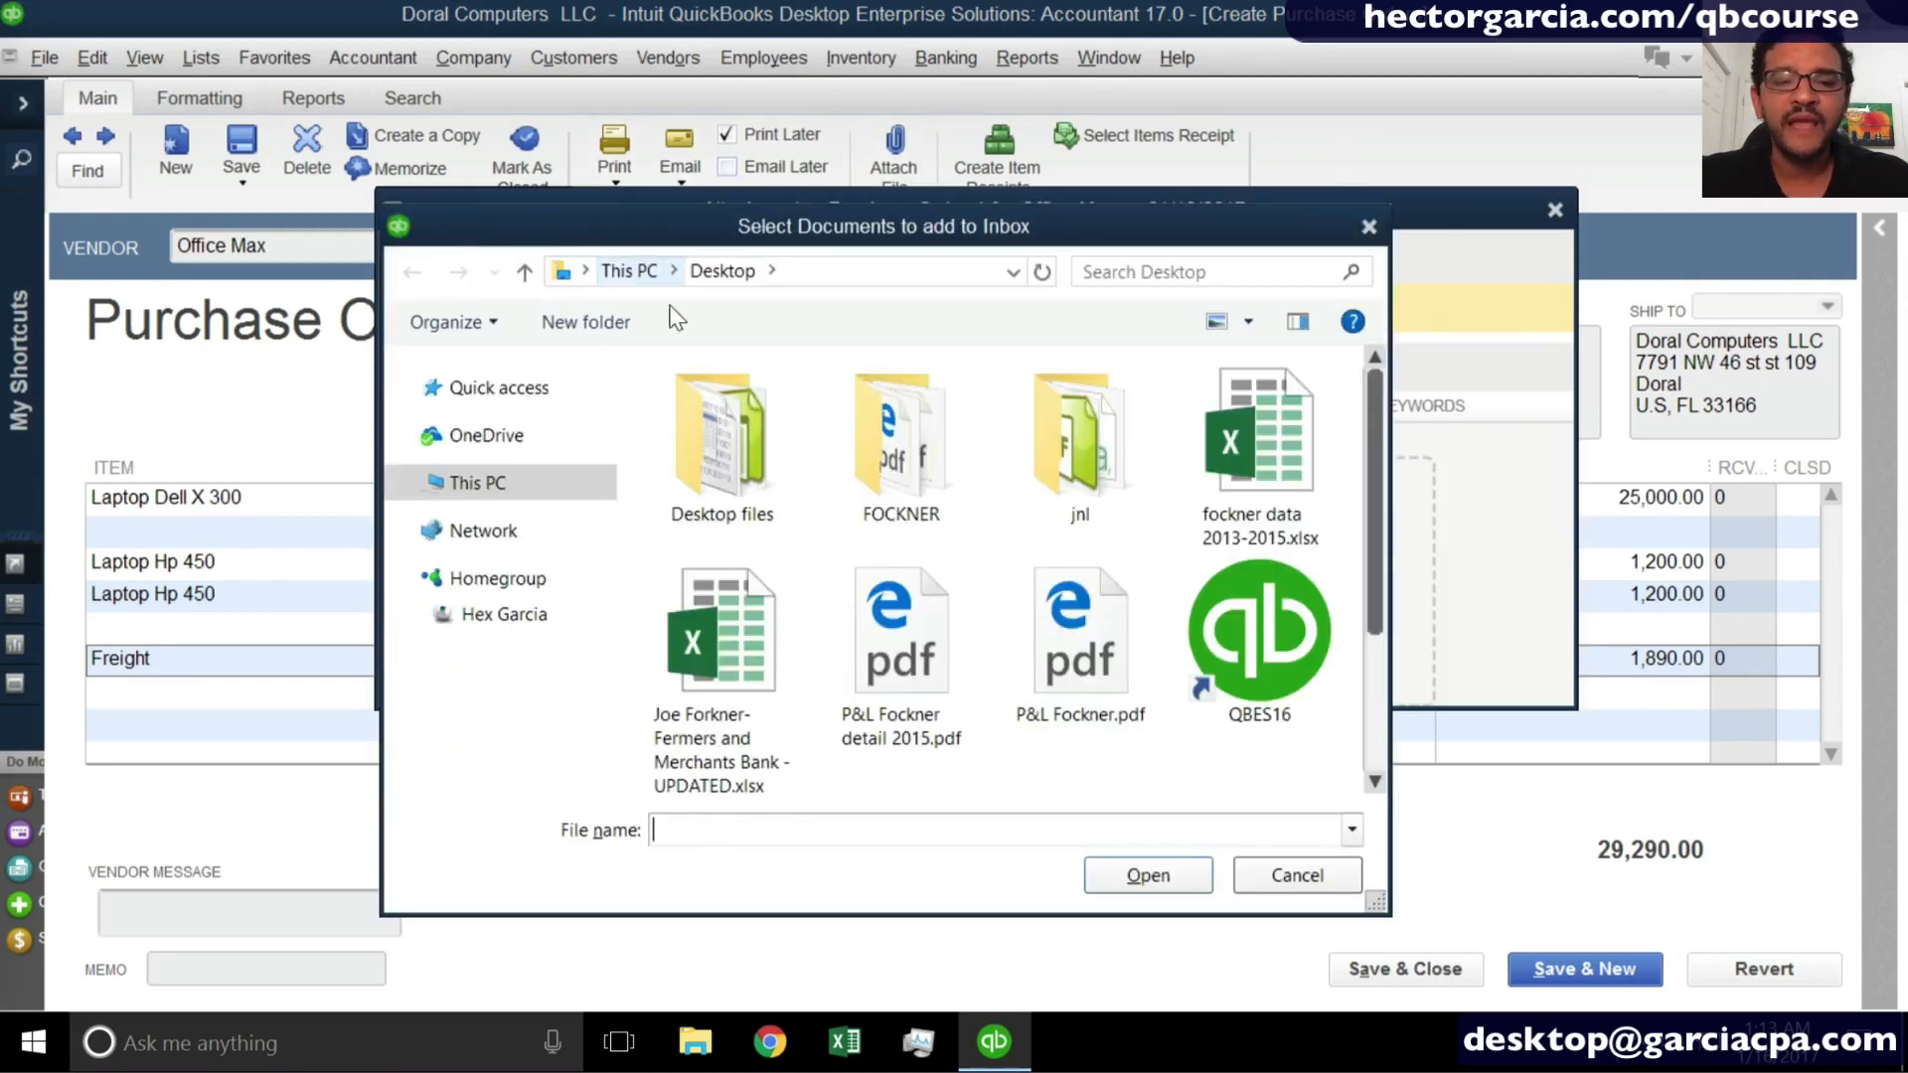
pyautogui.scroll(-1, 1383, 568)
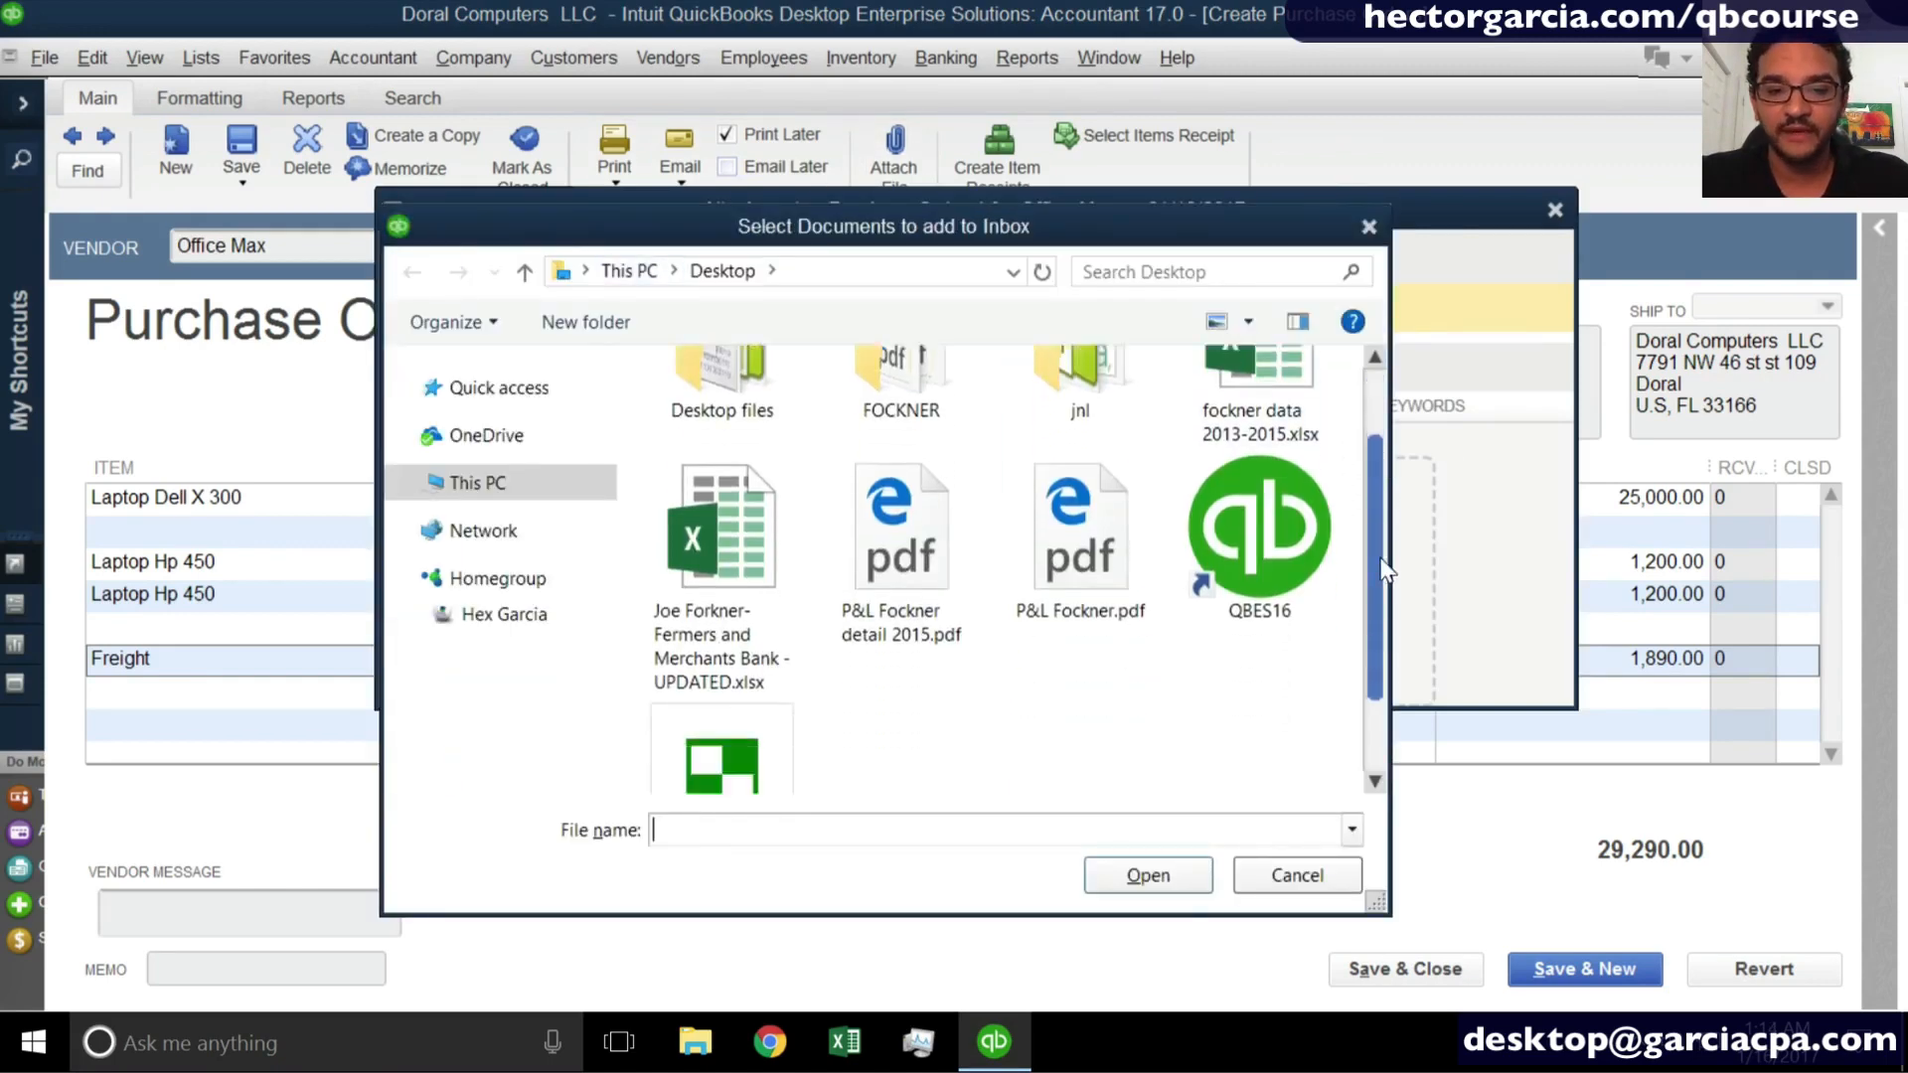
pyautogui.scroll(-1, 1386, 568)
pyautogui.click(716, 496)
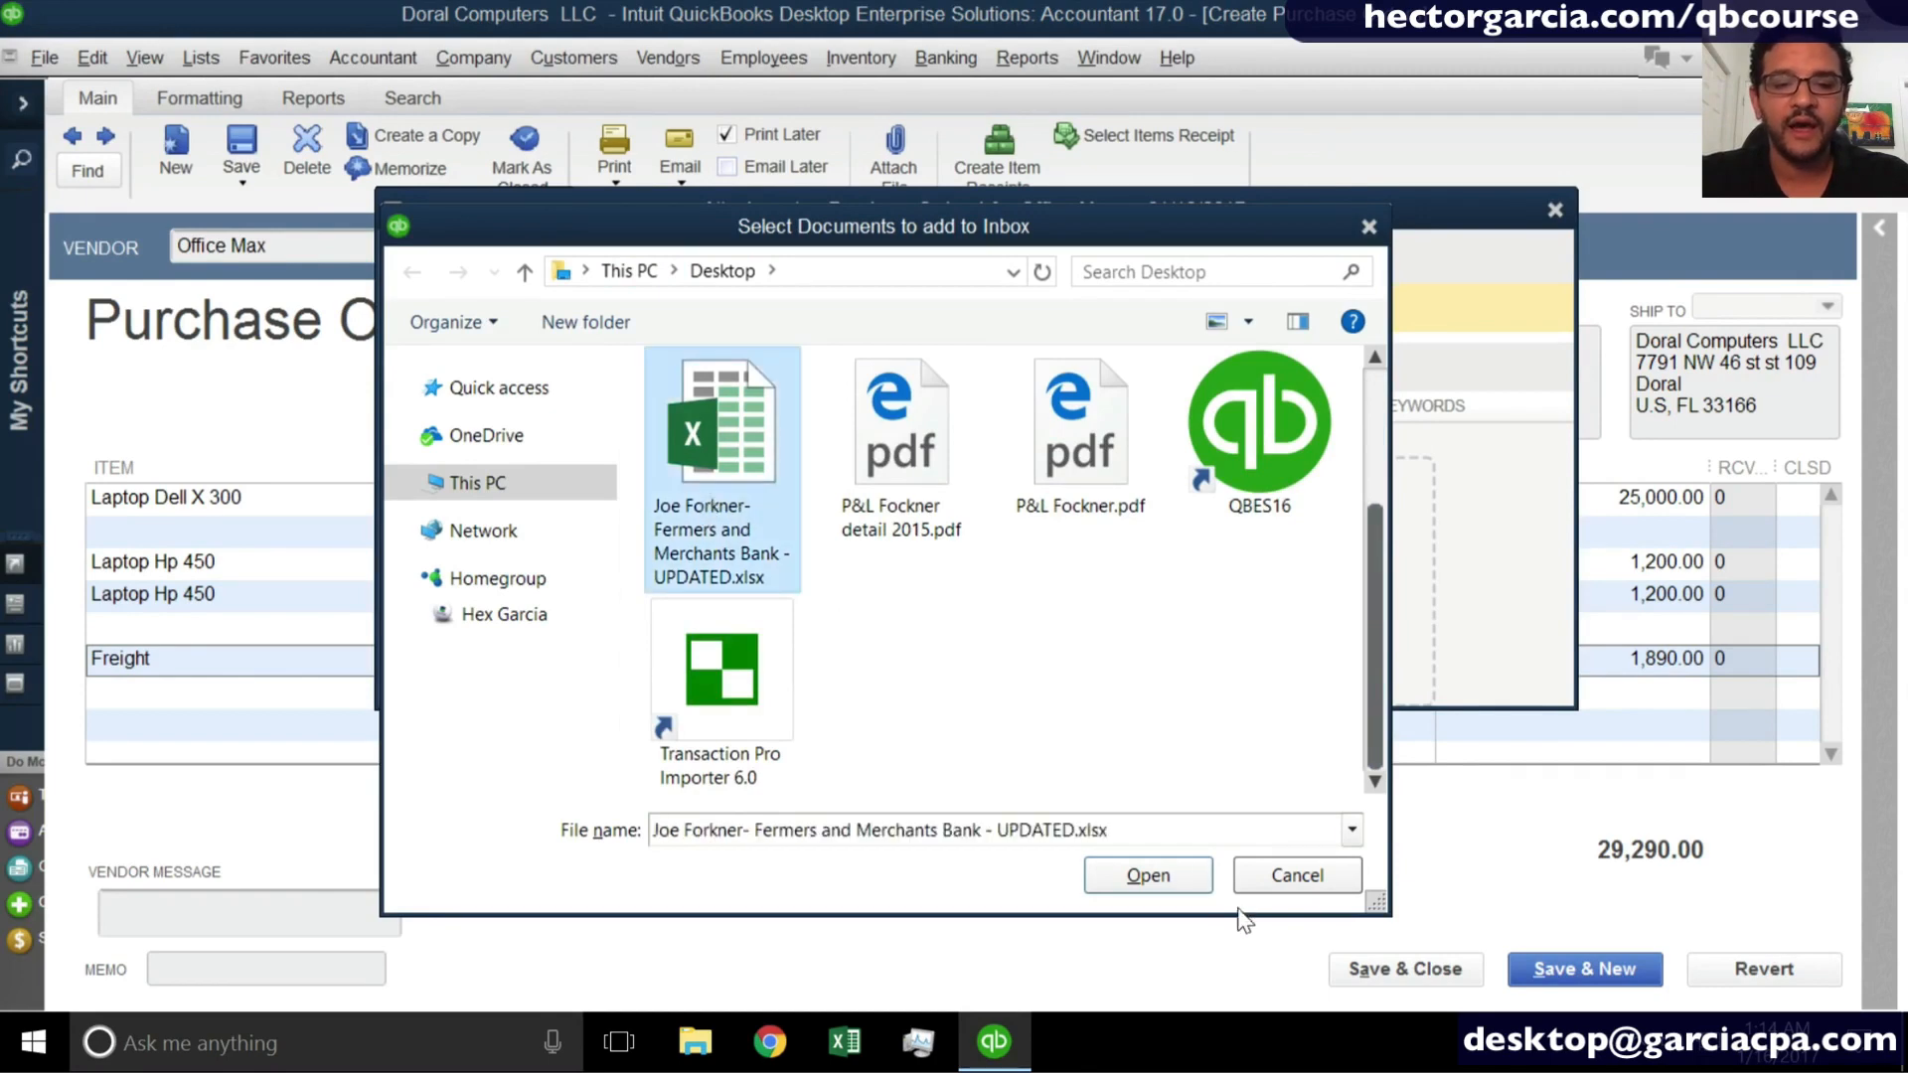
pyautogui.click(1188, 880)
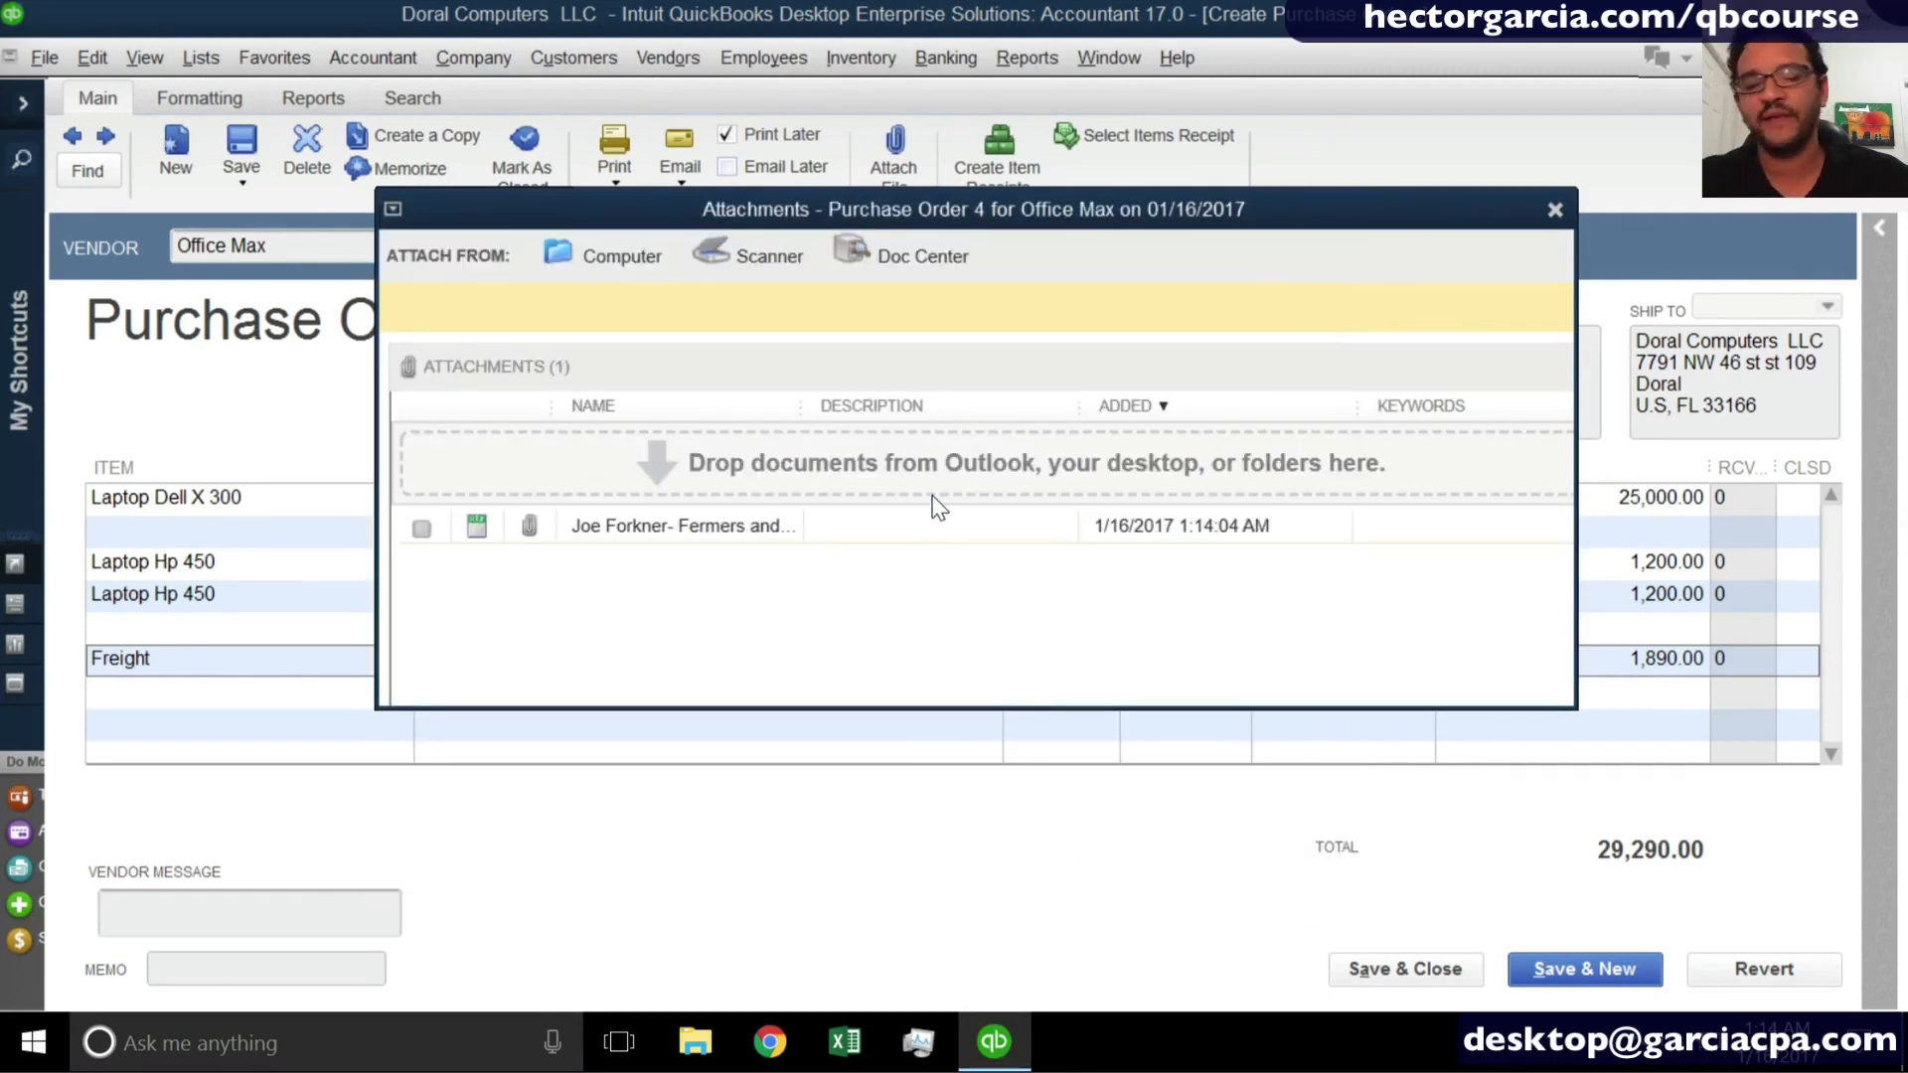
pyautogui.click(1555, 209)
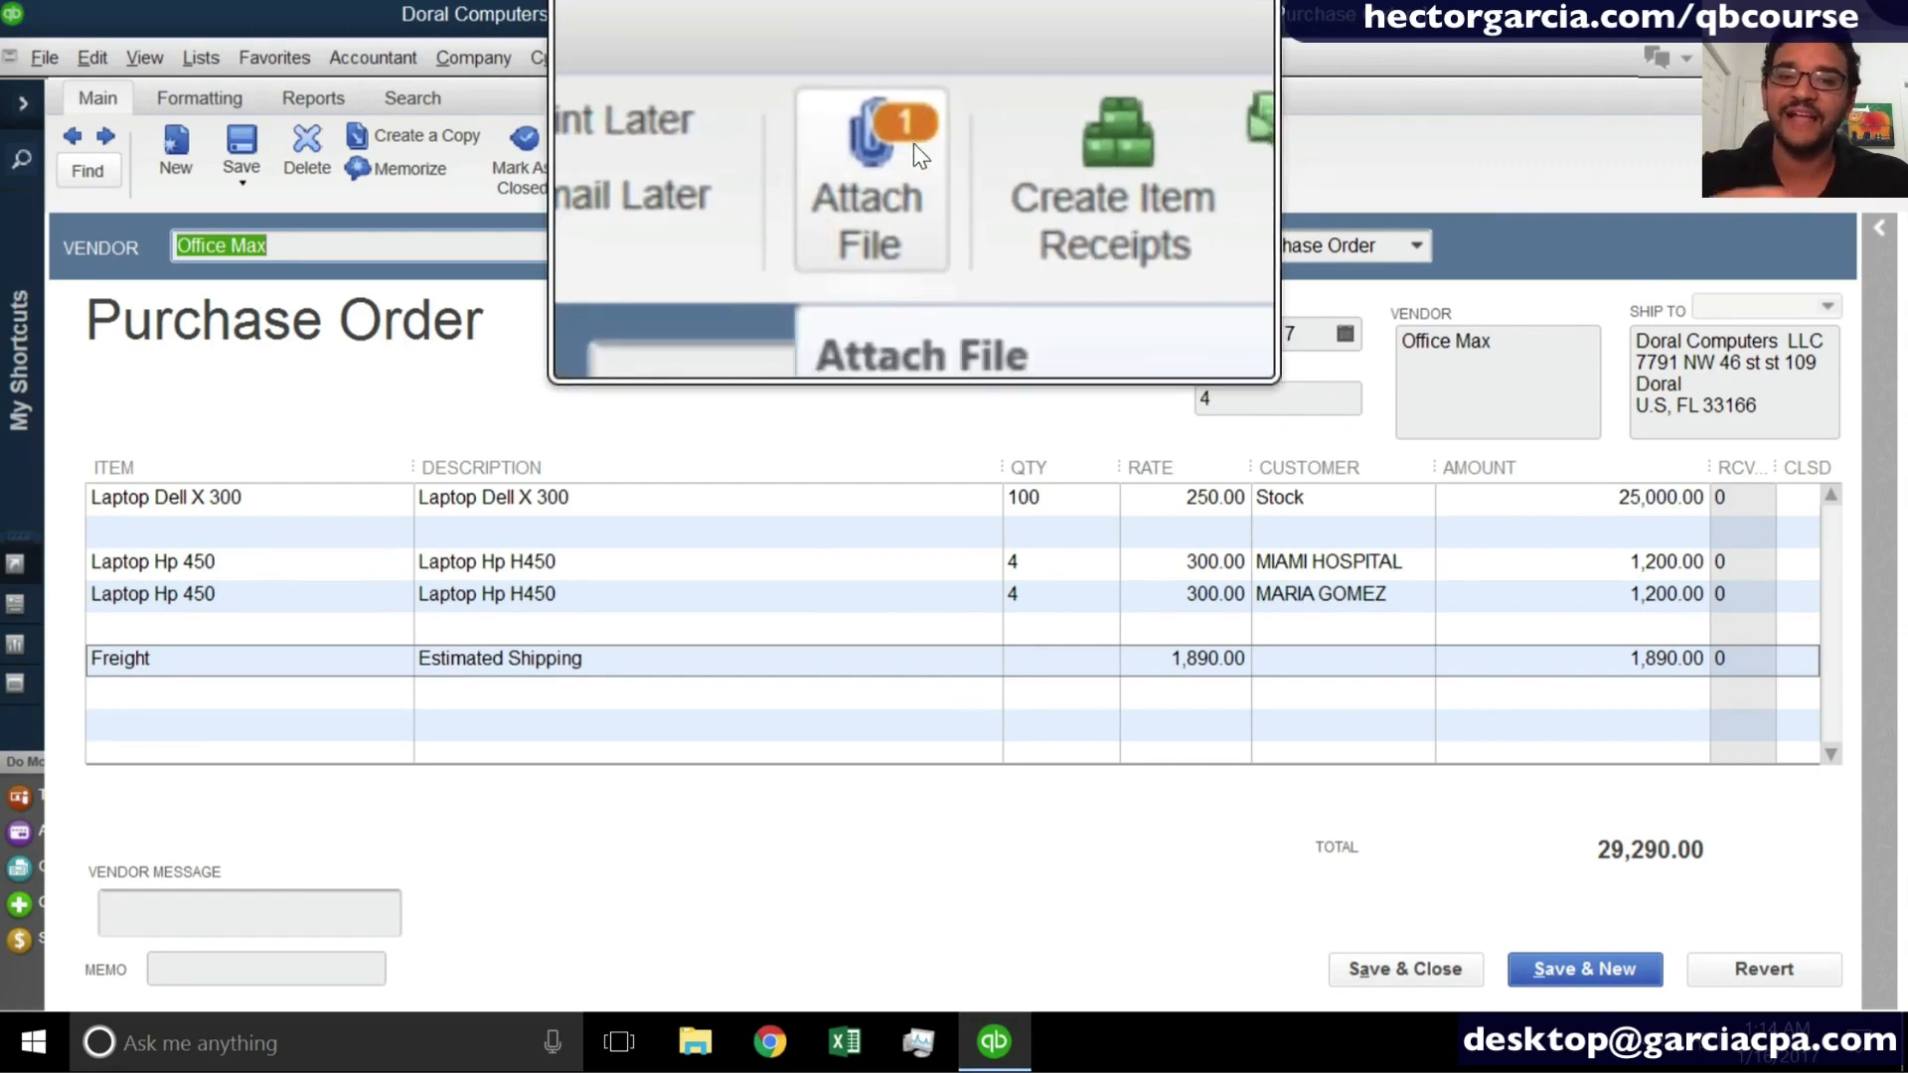
# - Recheck the email choices for the purchase order with its attachment, and save and close the order
pyautogui.click(700, 179)
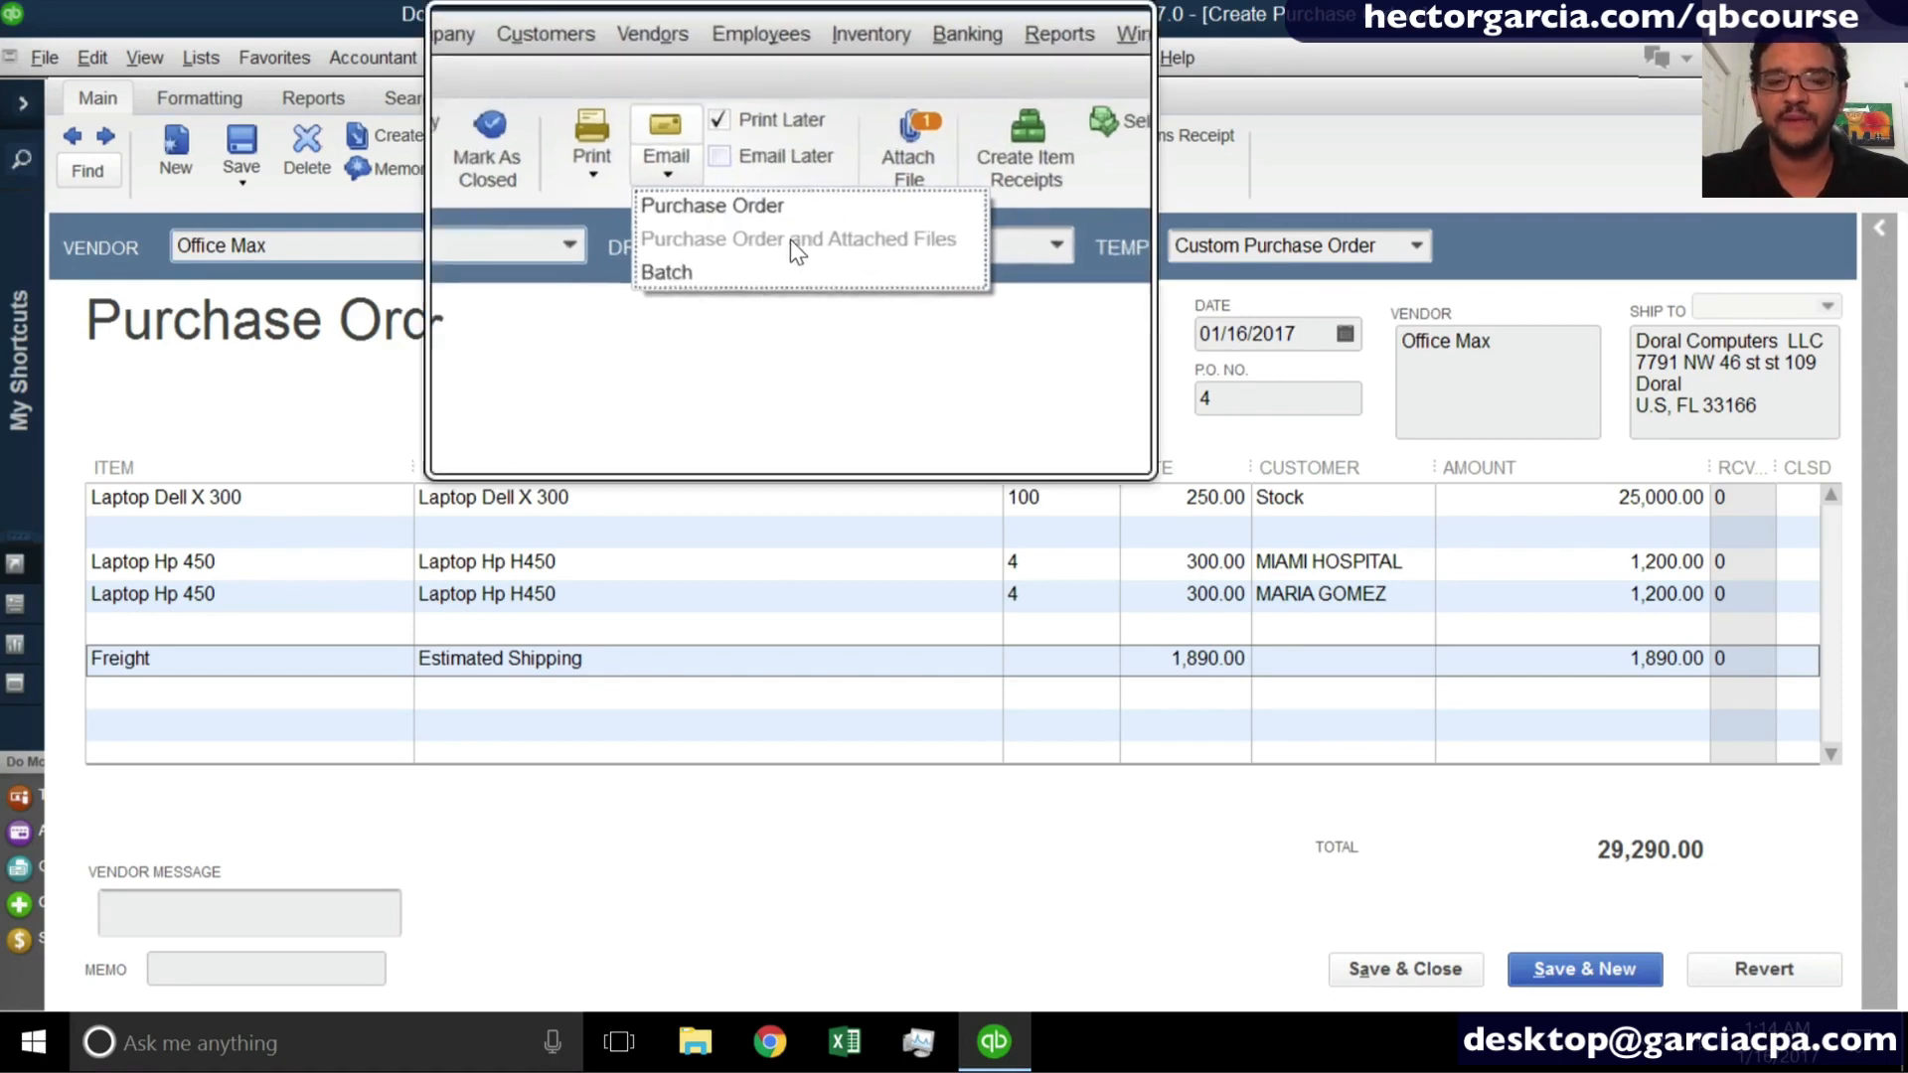
pyautogui.click(763, 452)
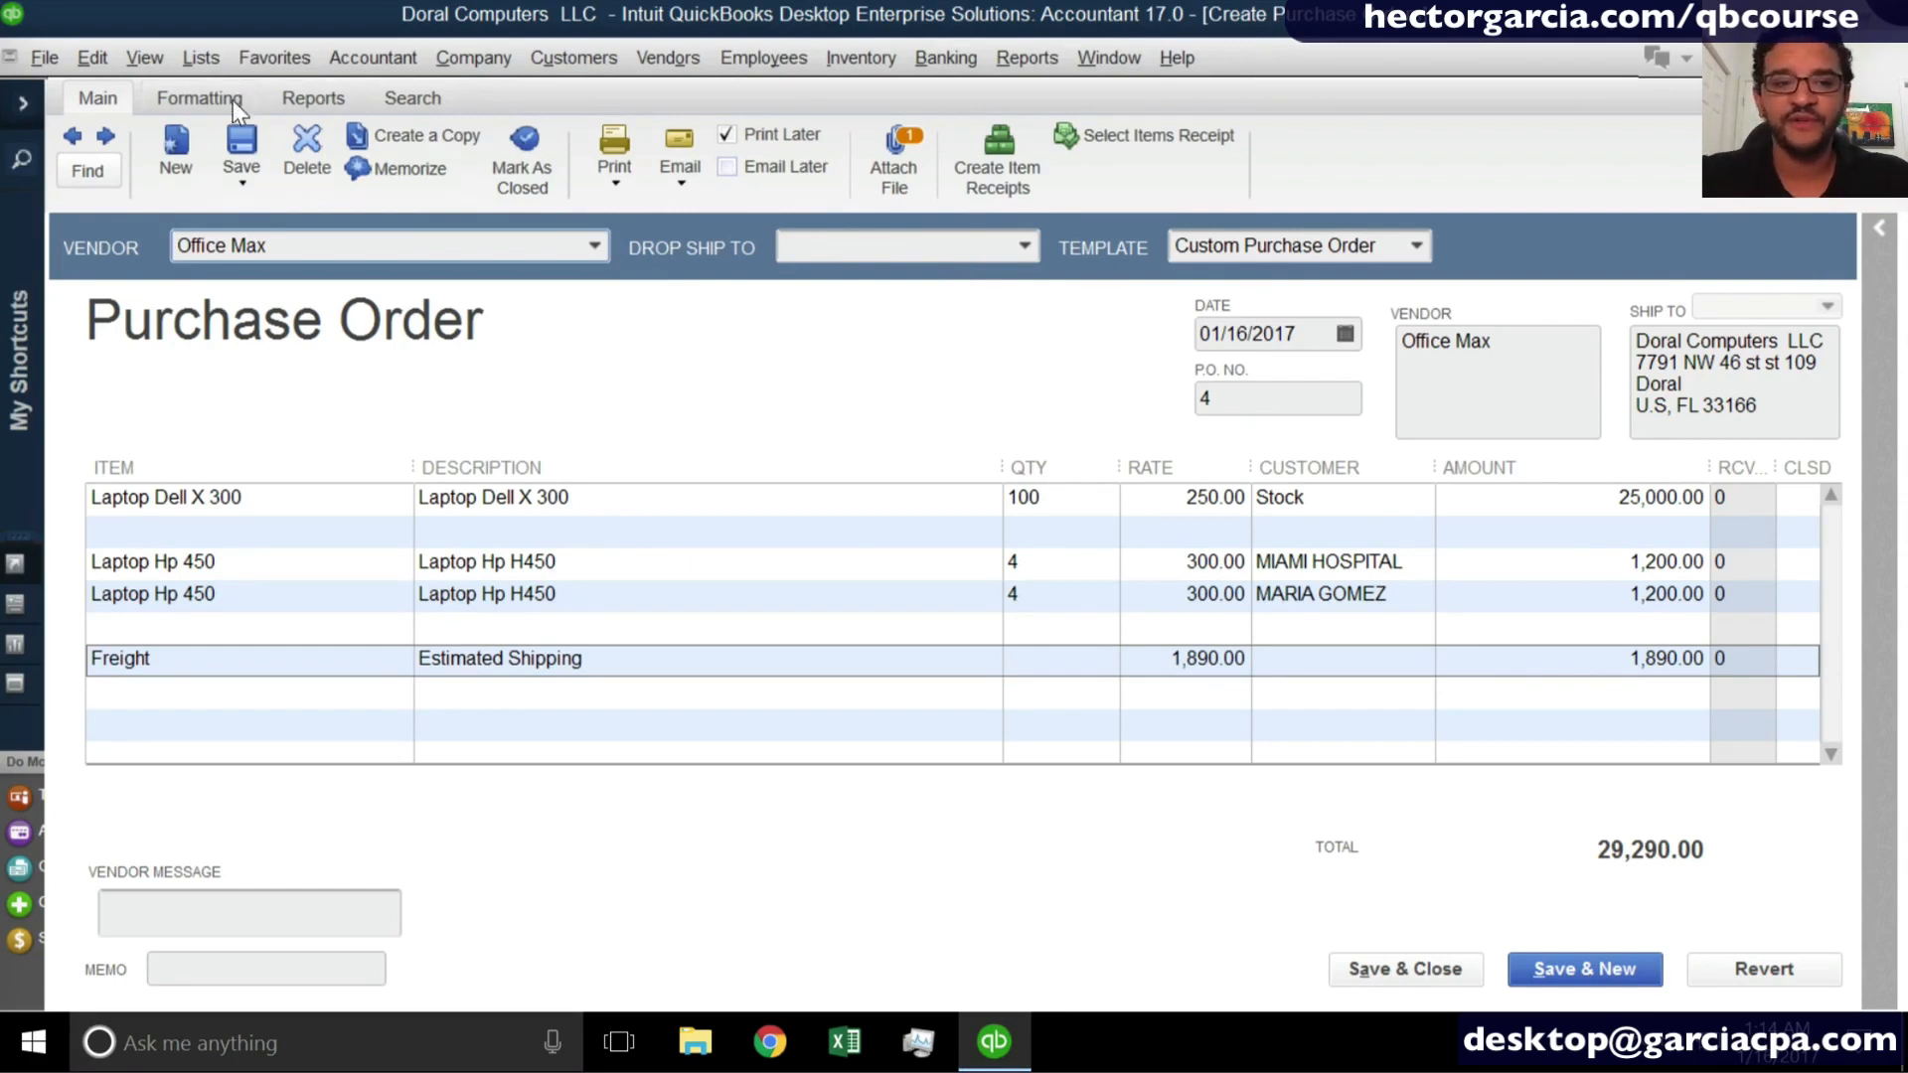
pyautogui.click(681, 179)
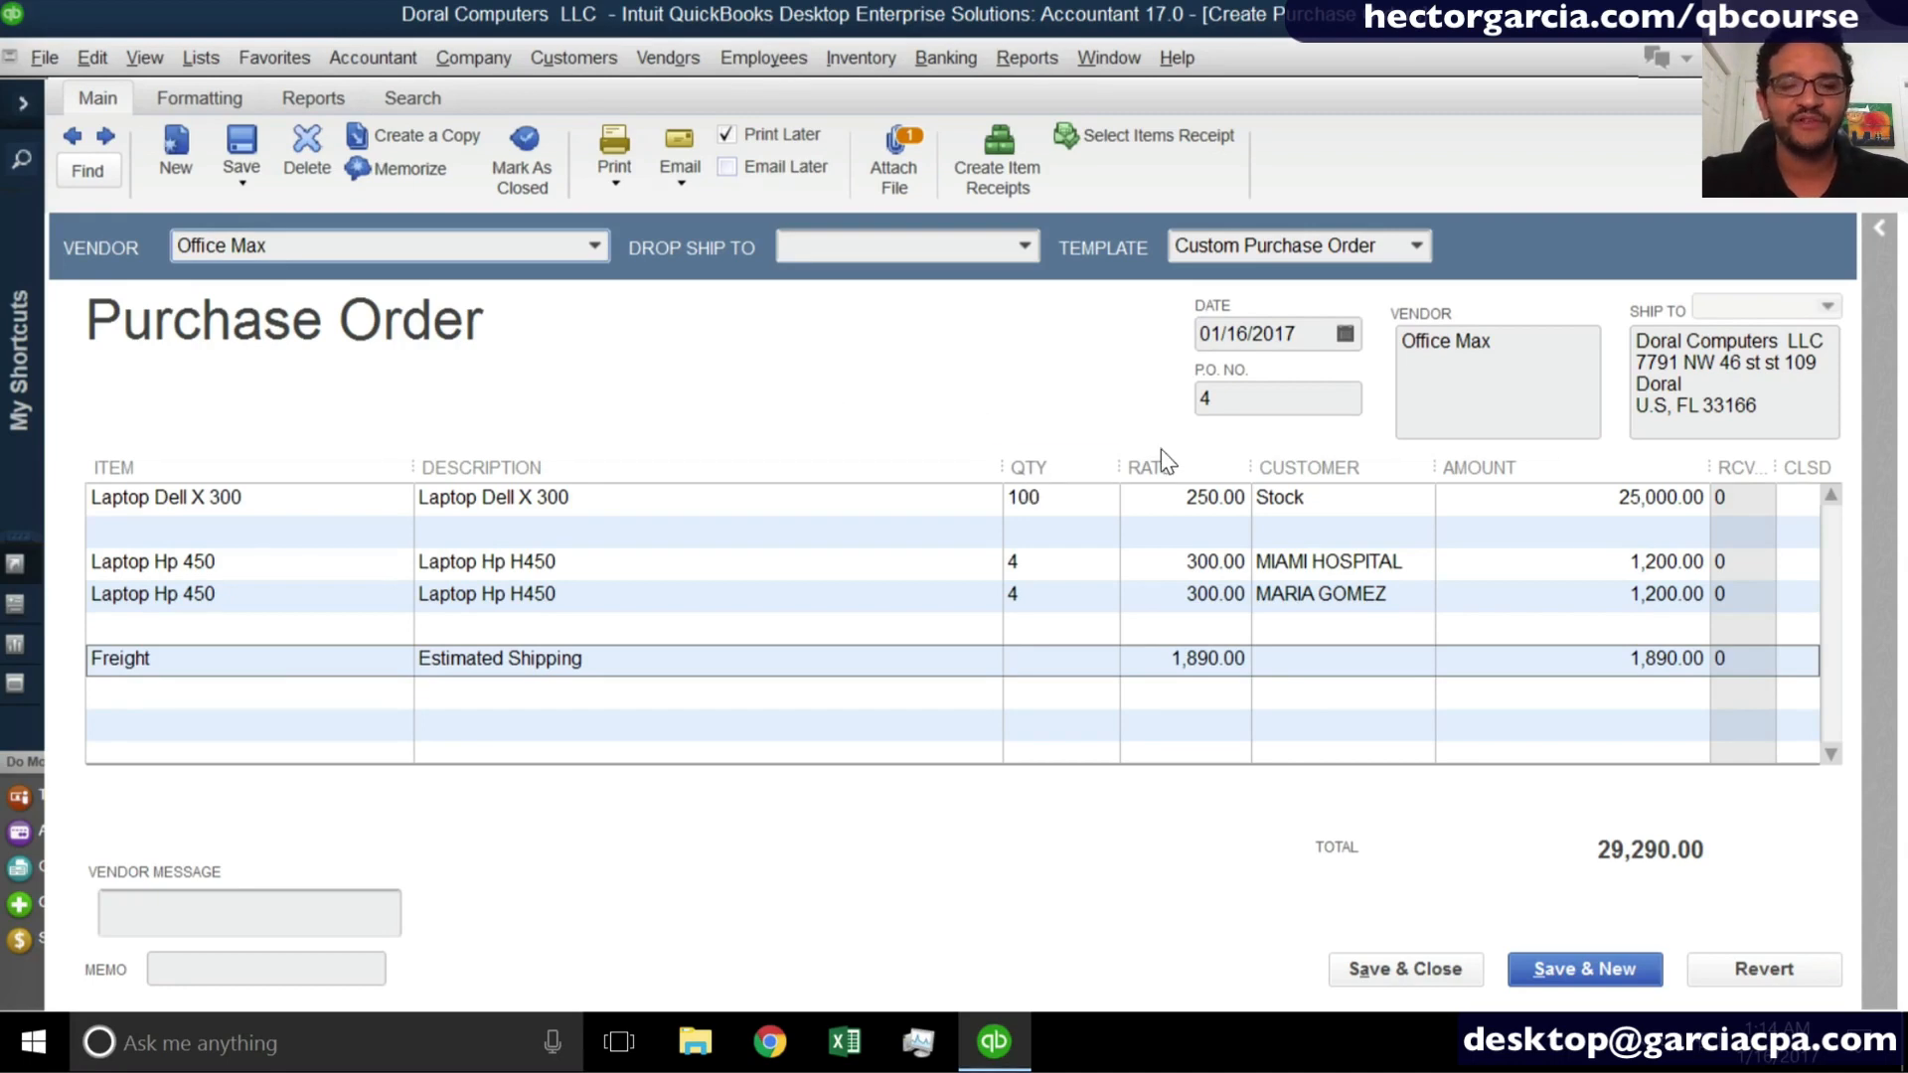
pyautogui.click(1390, 961)
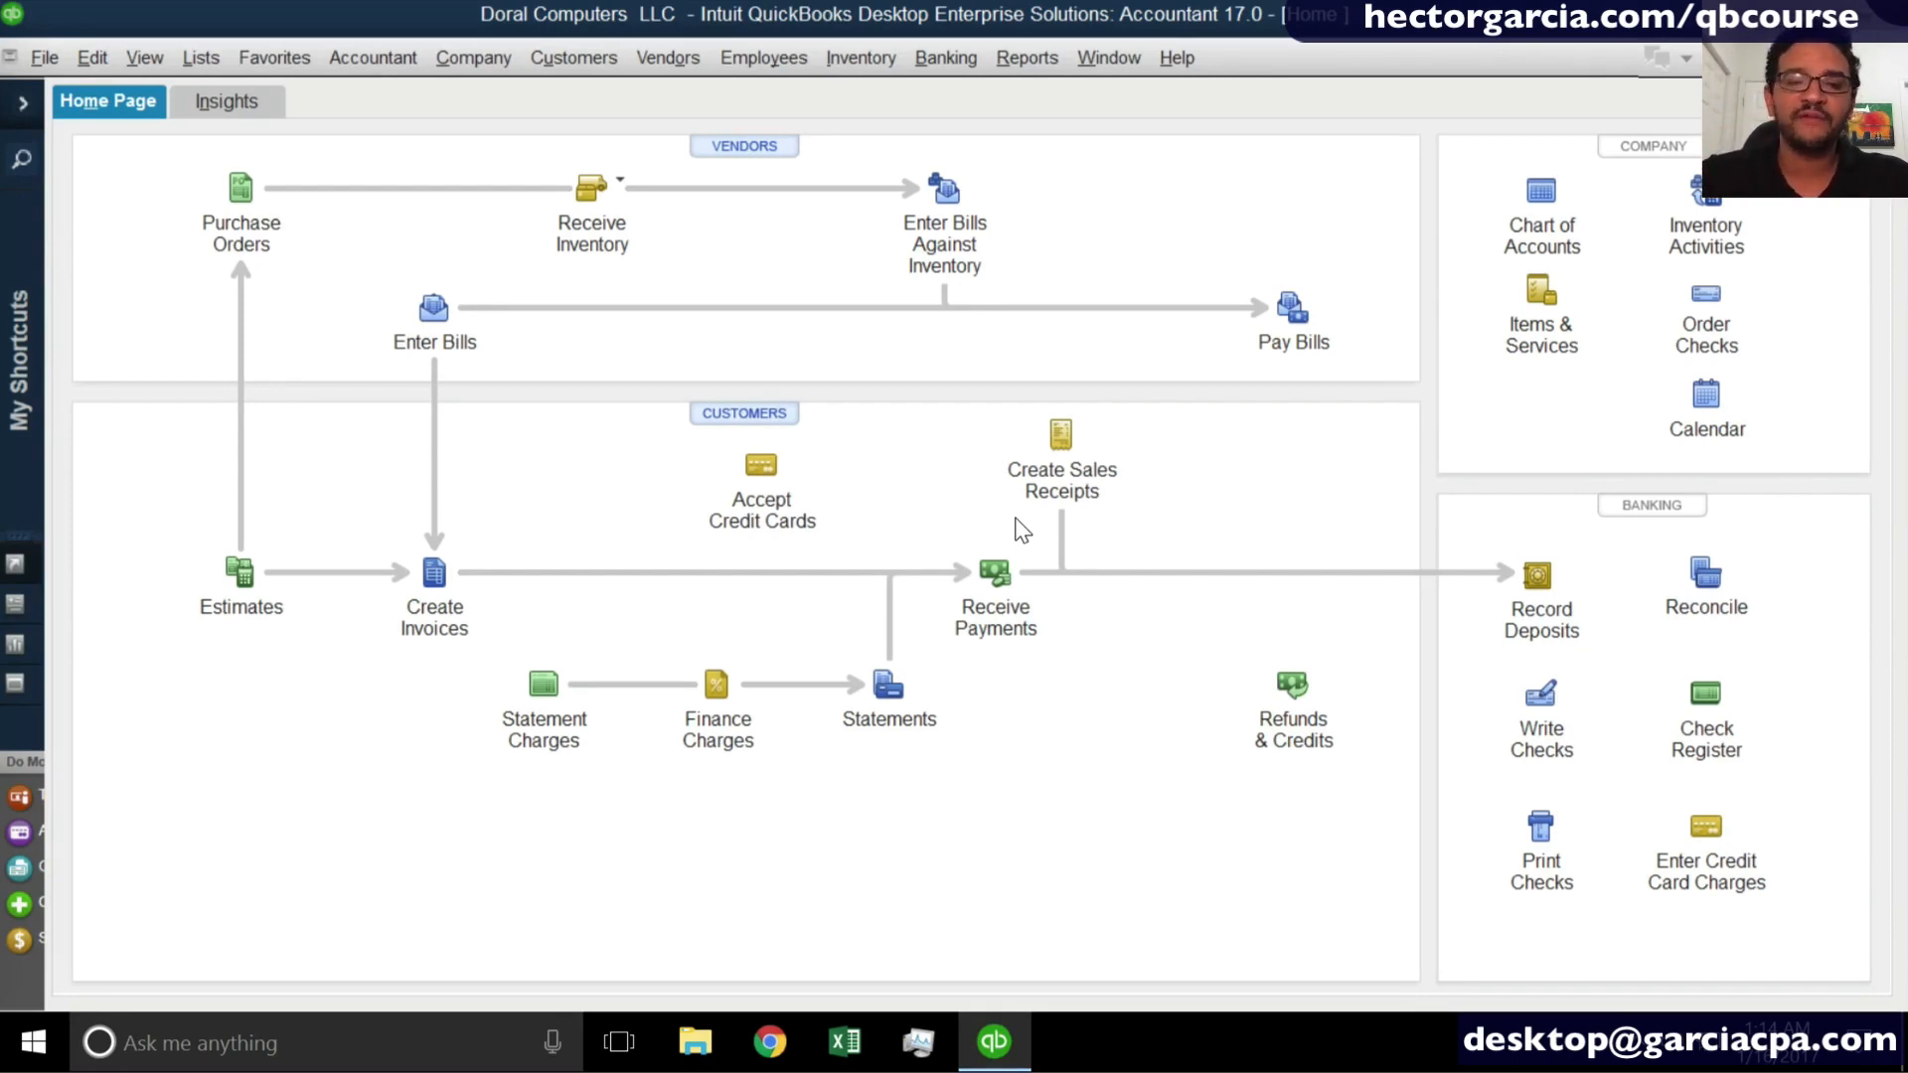
# - Start a blank item receipt for receiving inventory without a bill
pyautogui.click(591, 189)
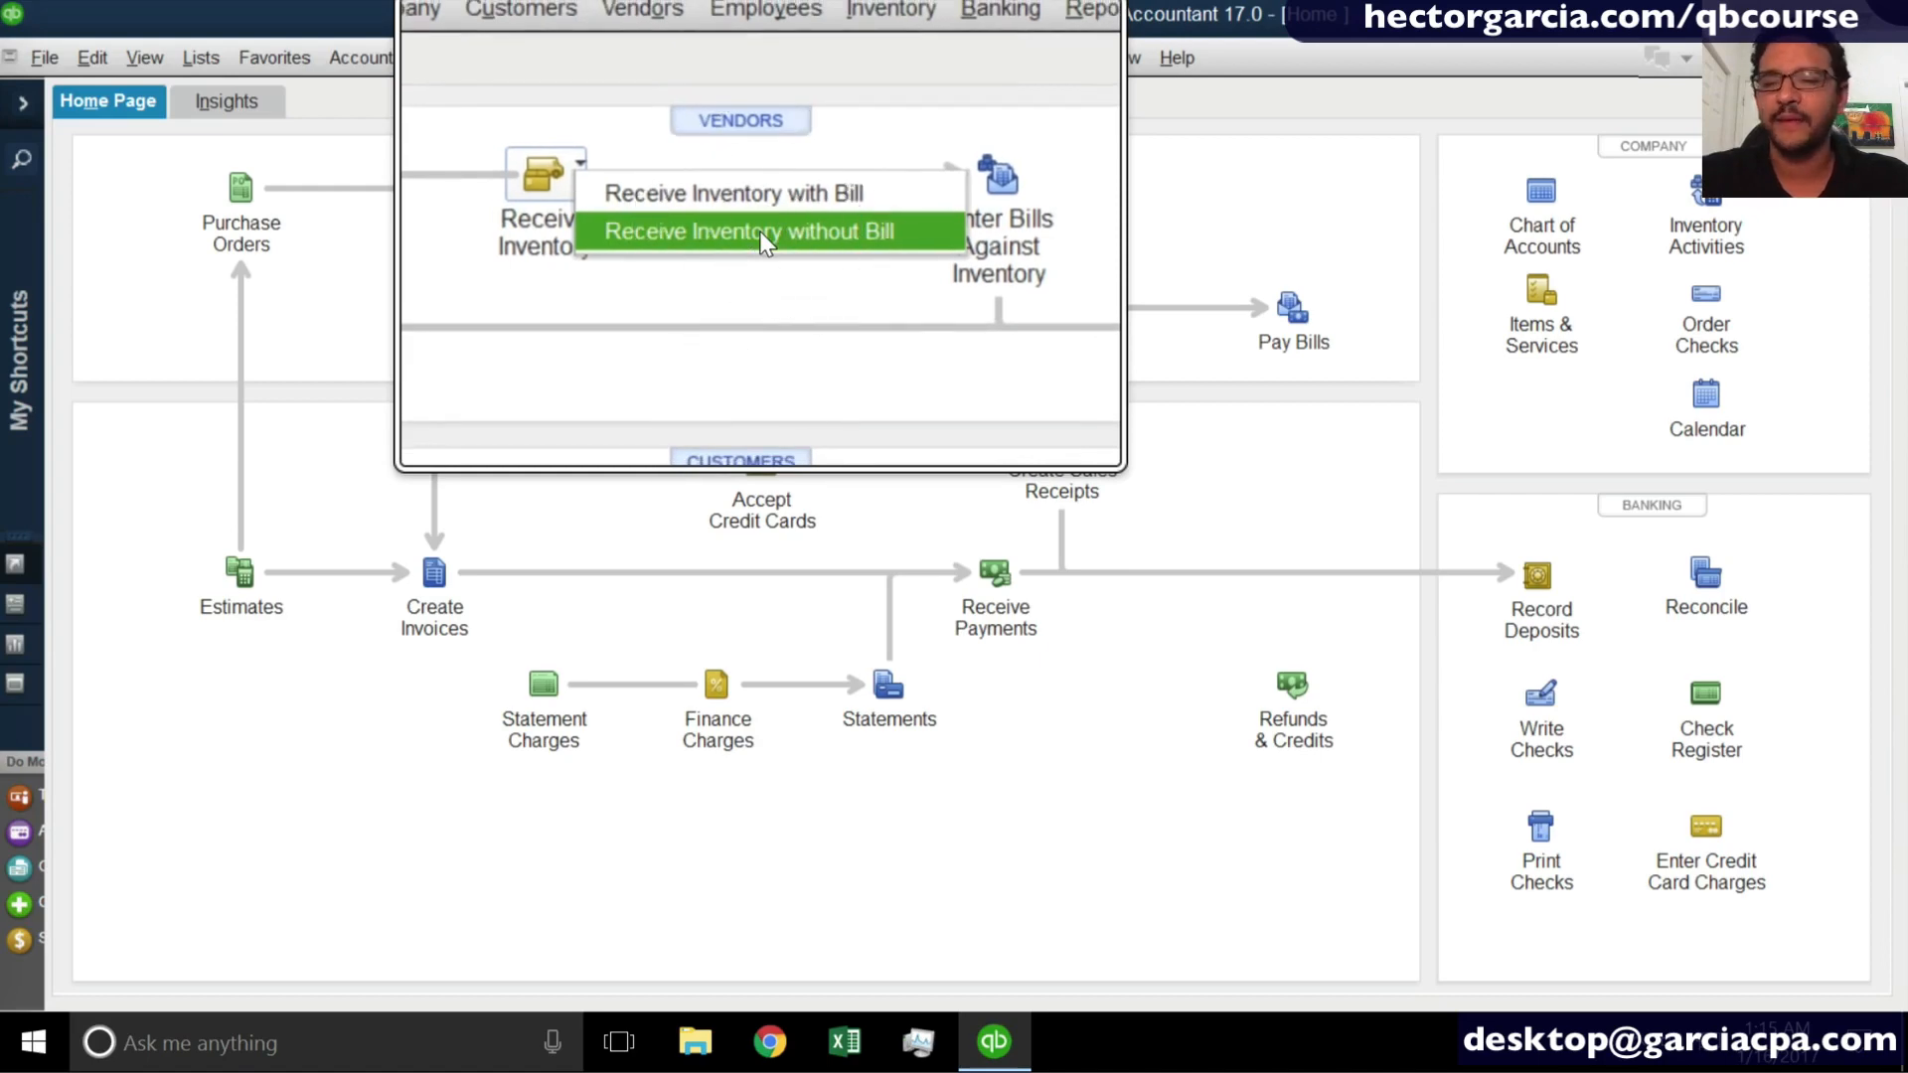
pyautogui.click(759, 230)
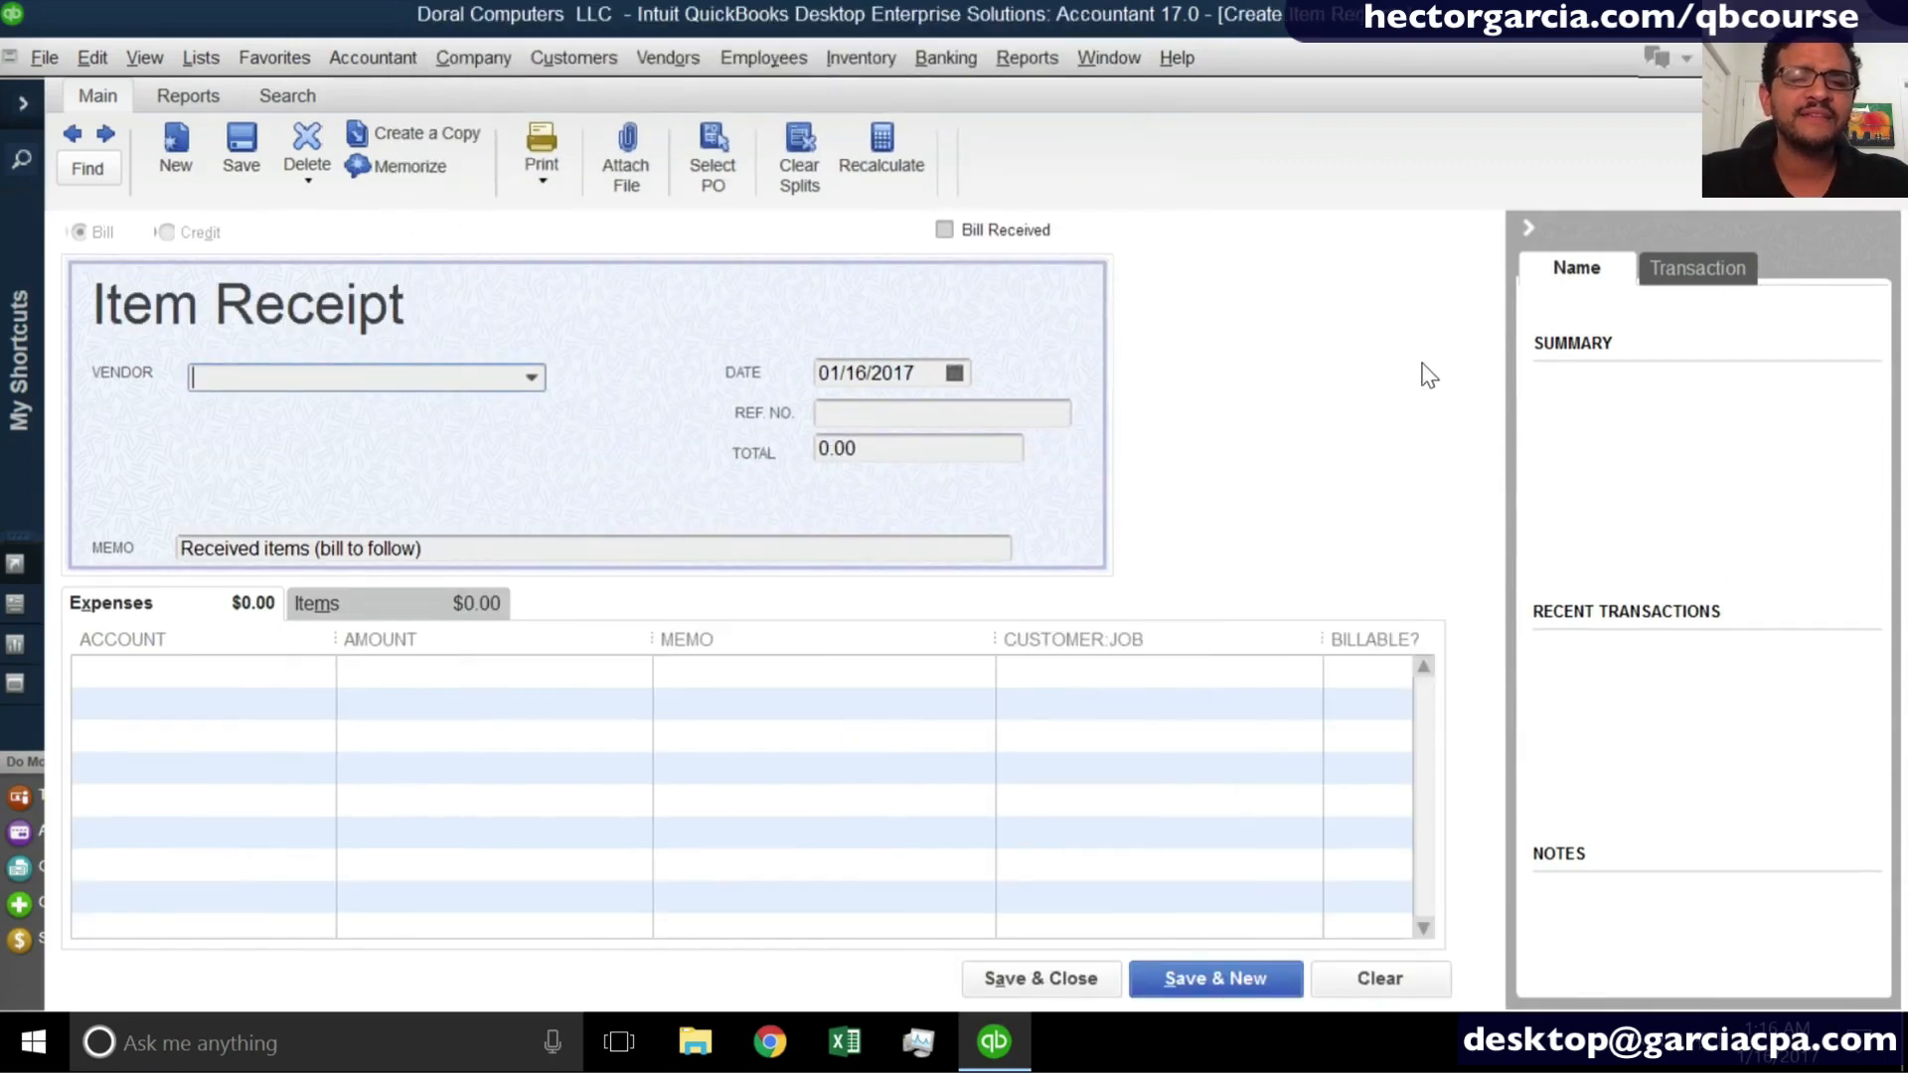
pyautogui.click(263, 323)
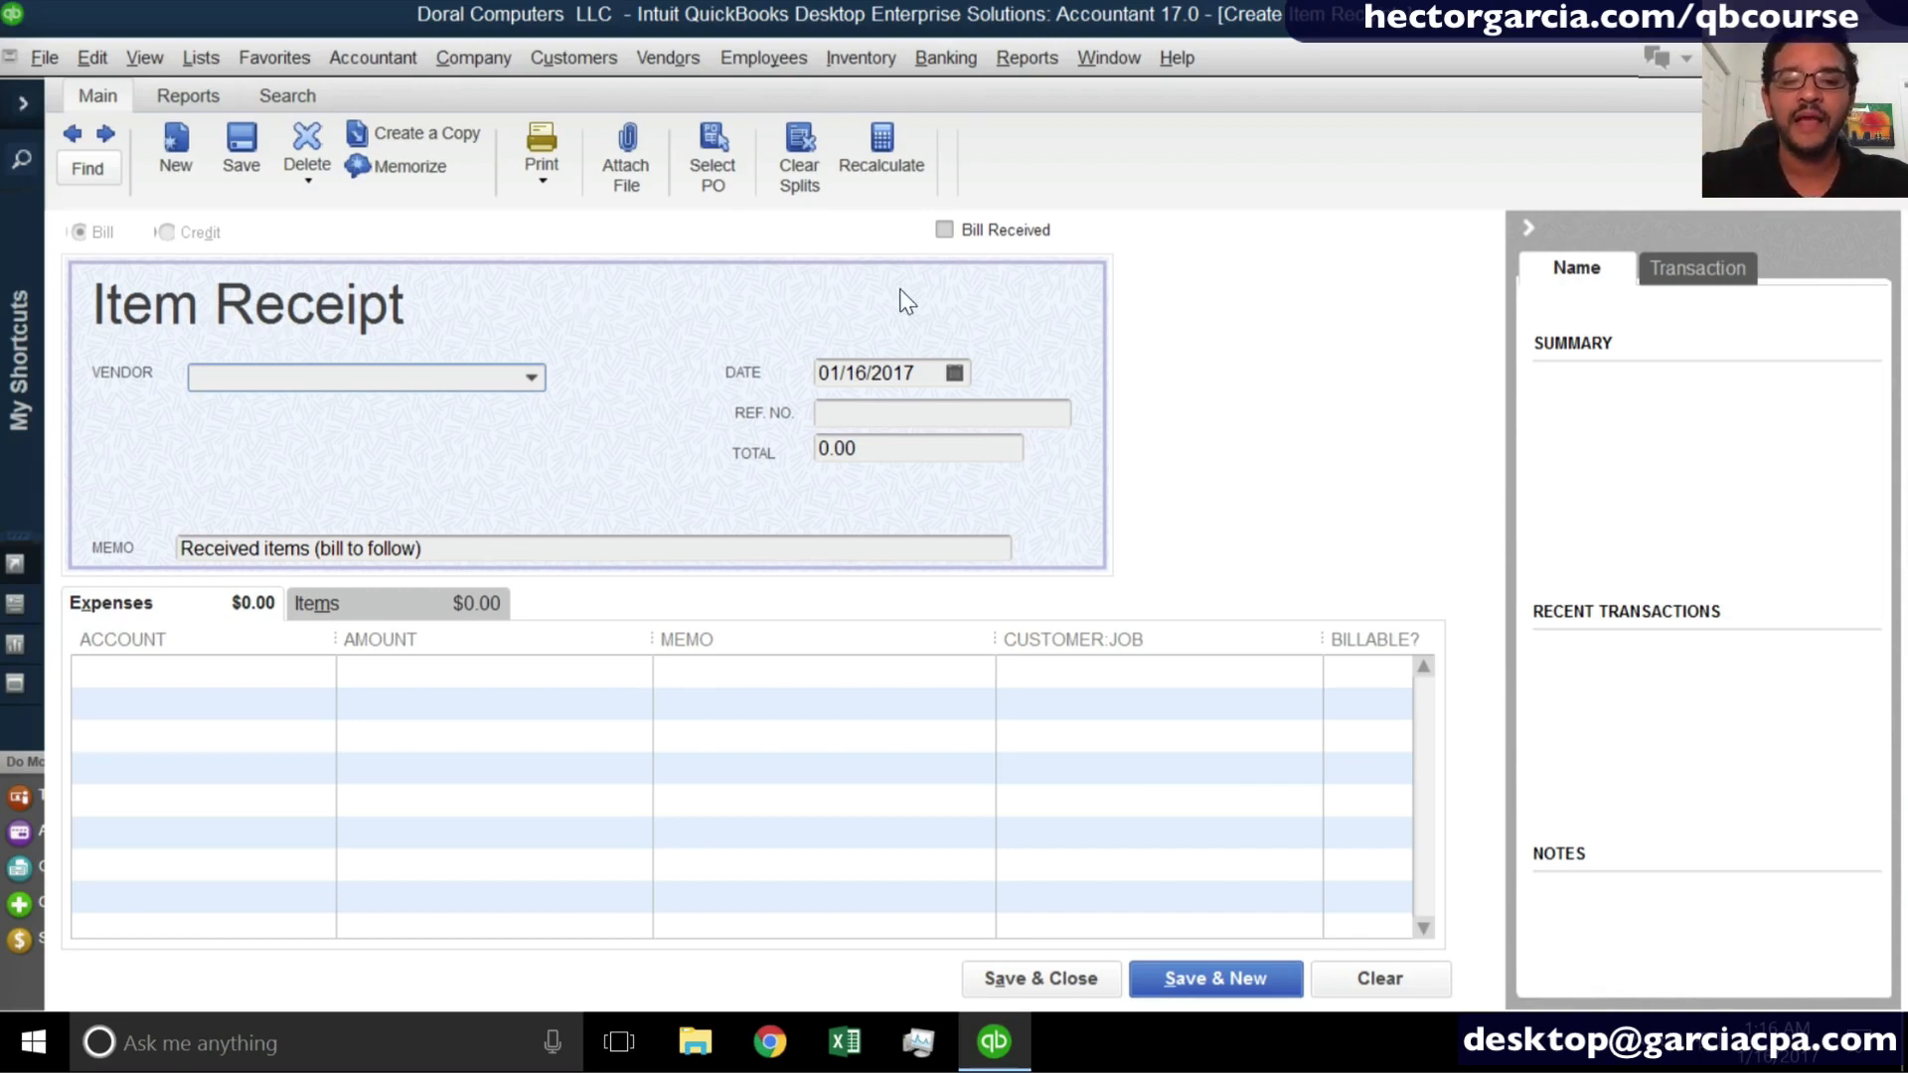
# - Mark the blank item receipt as Bill Received to view the bill form, and switch it back to an item receipt
pyautogui.press('ctrl')
pyautogui.press('super+plus')
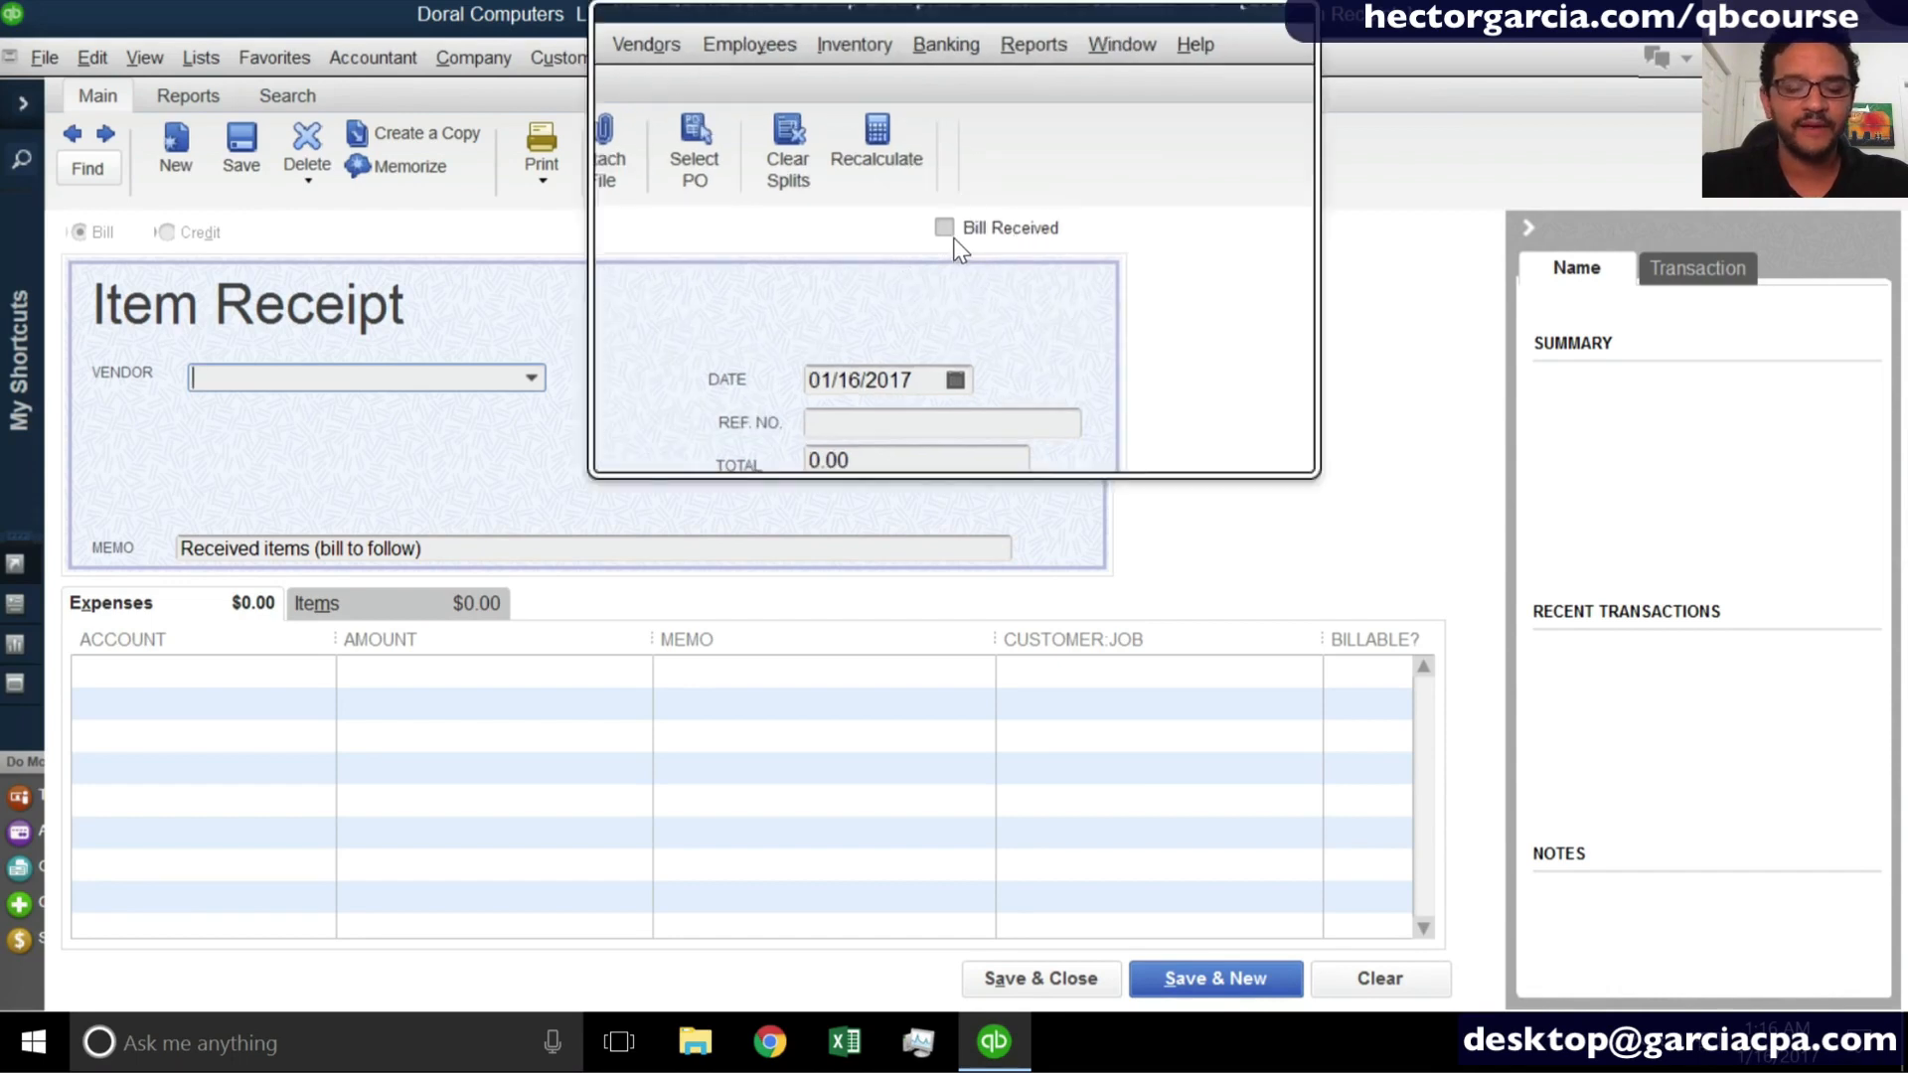
pyautogui.press('super+Escape')
pyautogui.click(953, 238)
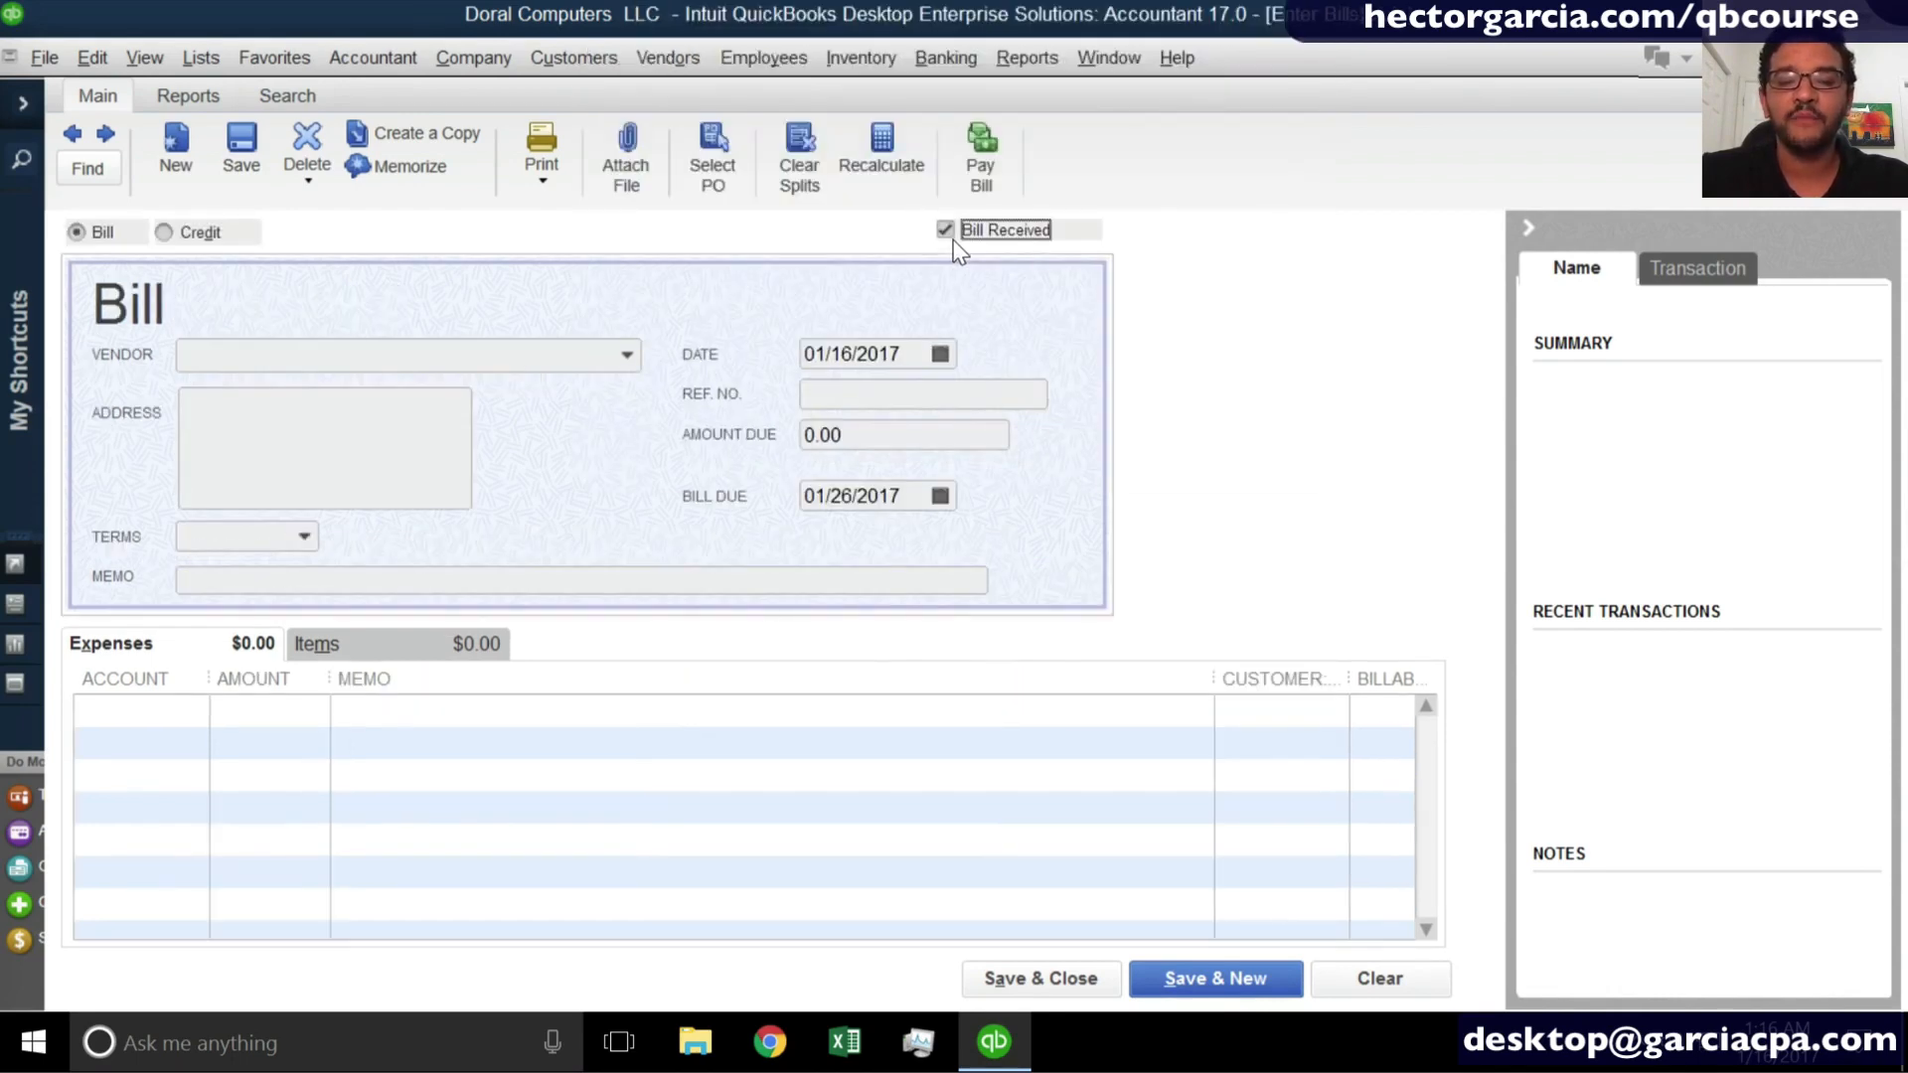
pyautogui.press('ctrl')
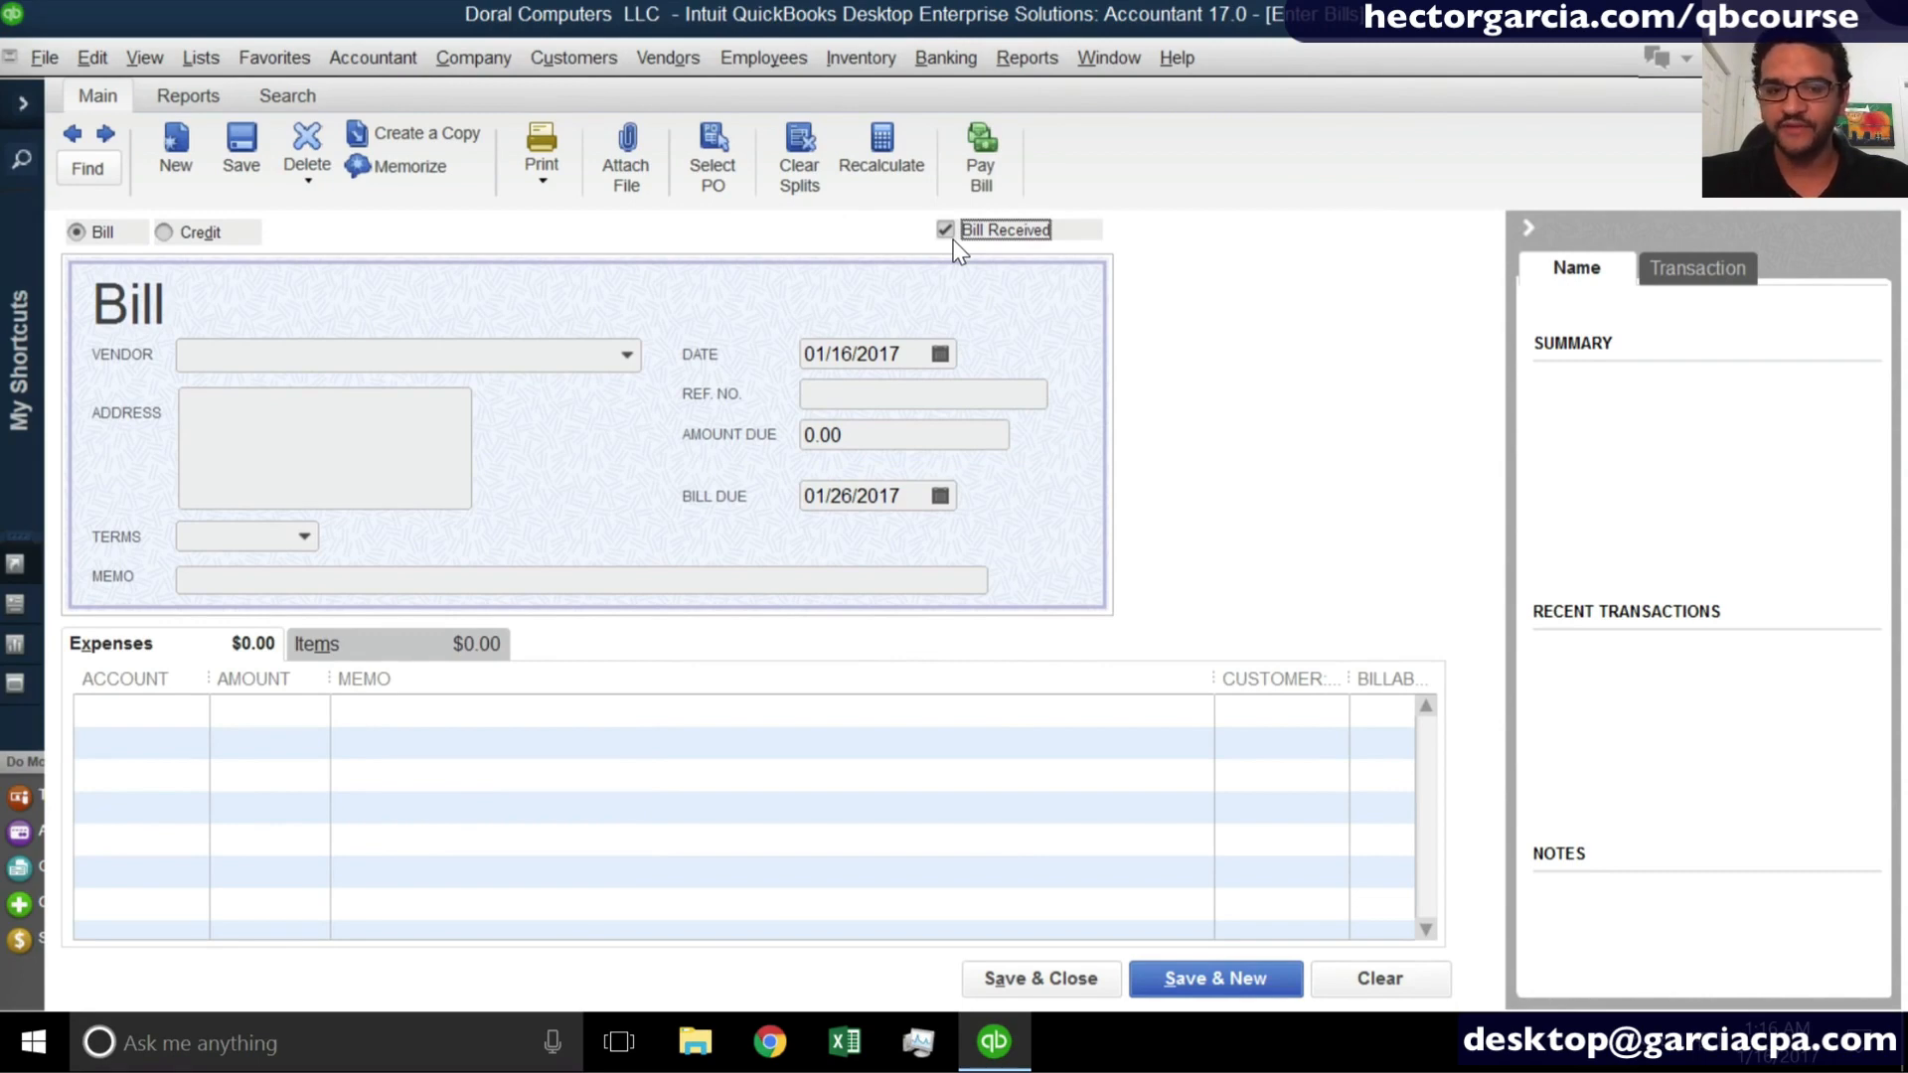
pyautogui.press('ctrl')
pyautogui.click(953, 239)
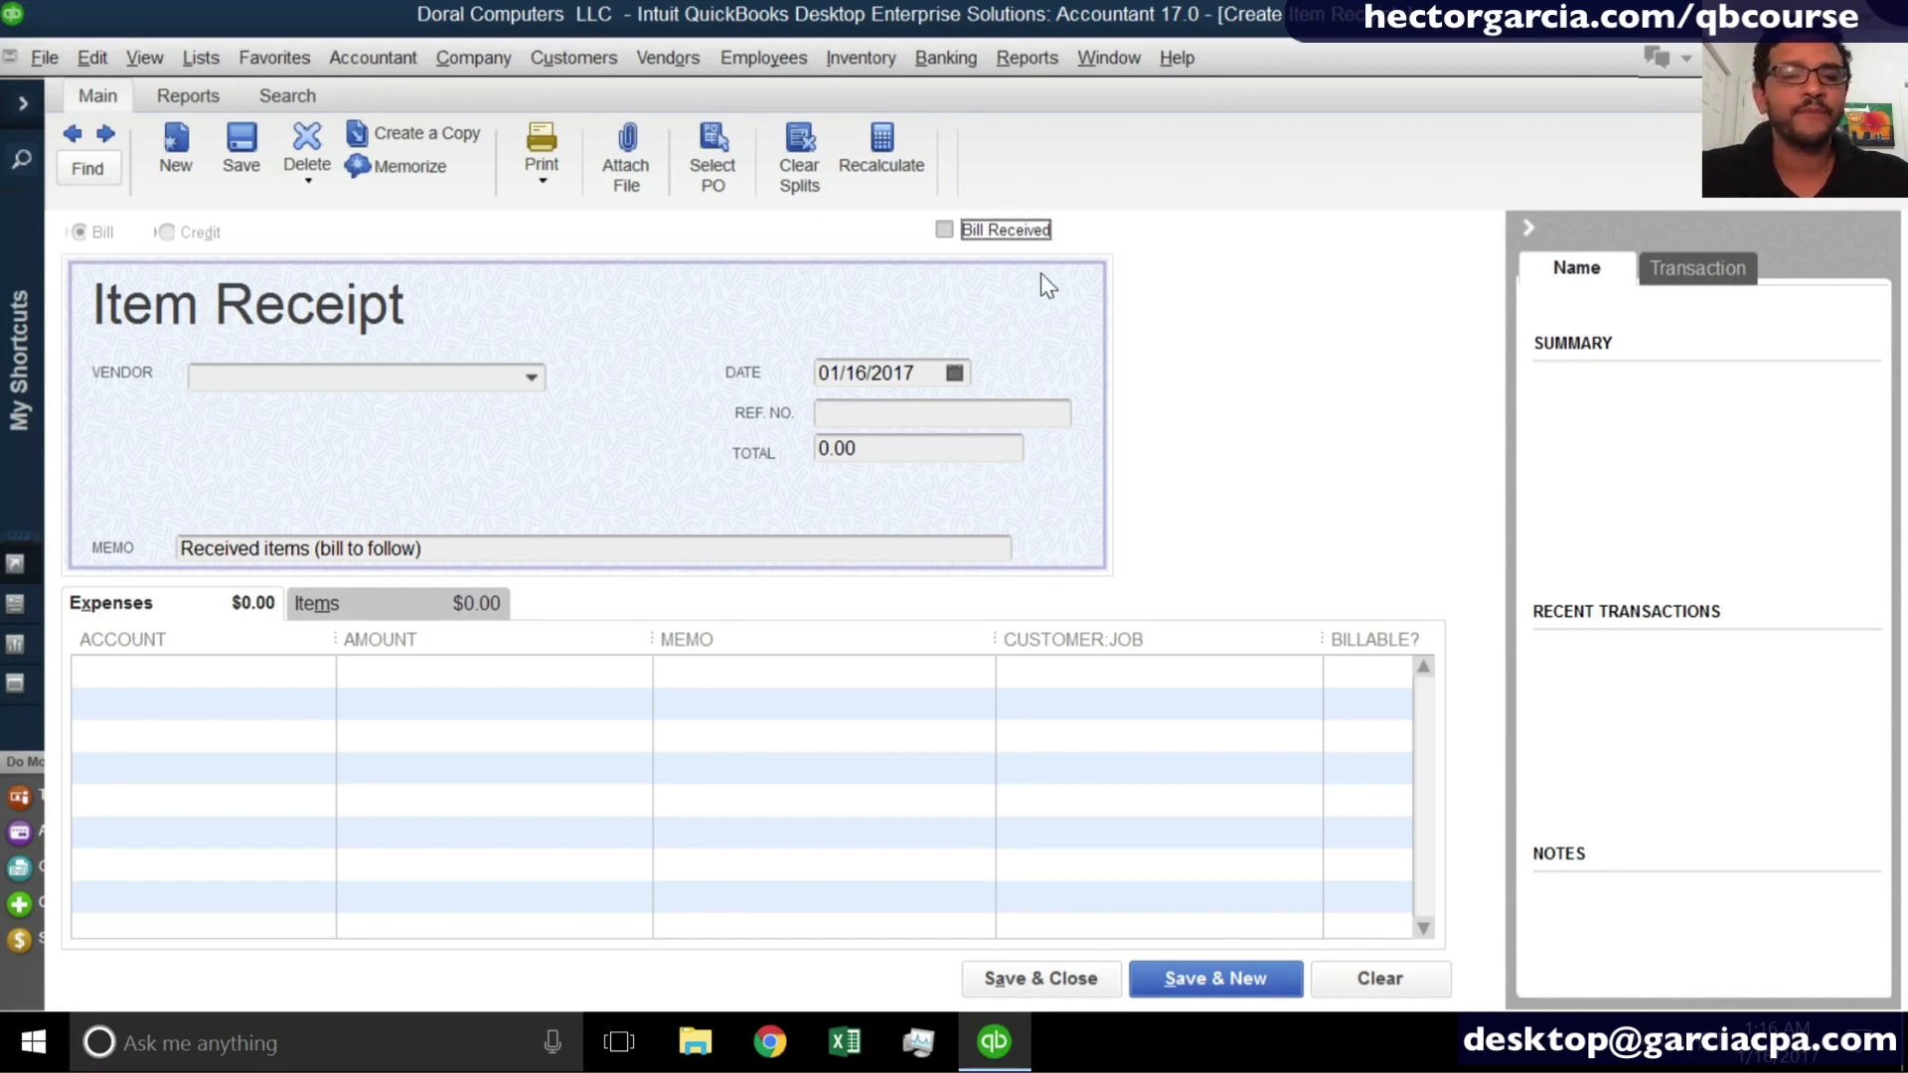
# - Set the item receipt's vendor to Office Max and agree to receive against its open purchase orders
pyautogui.click(532, 378)
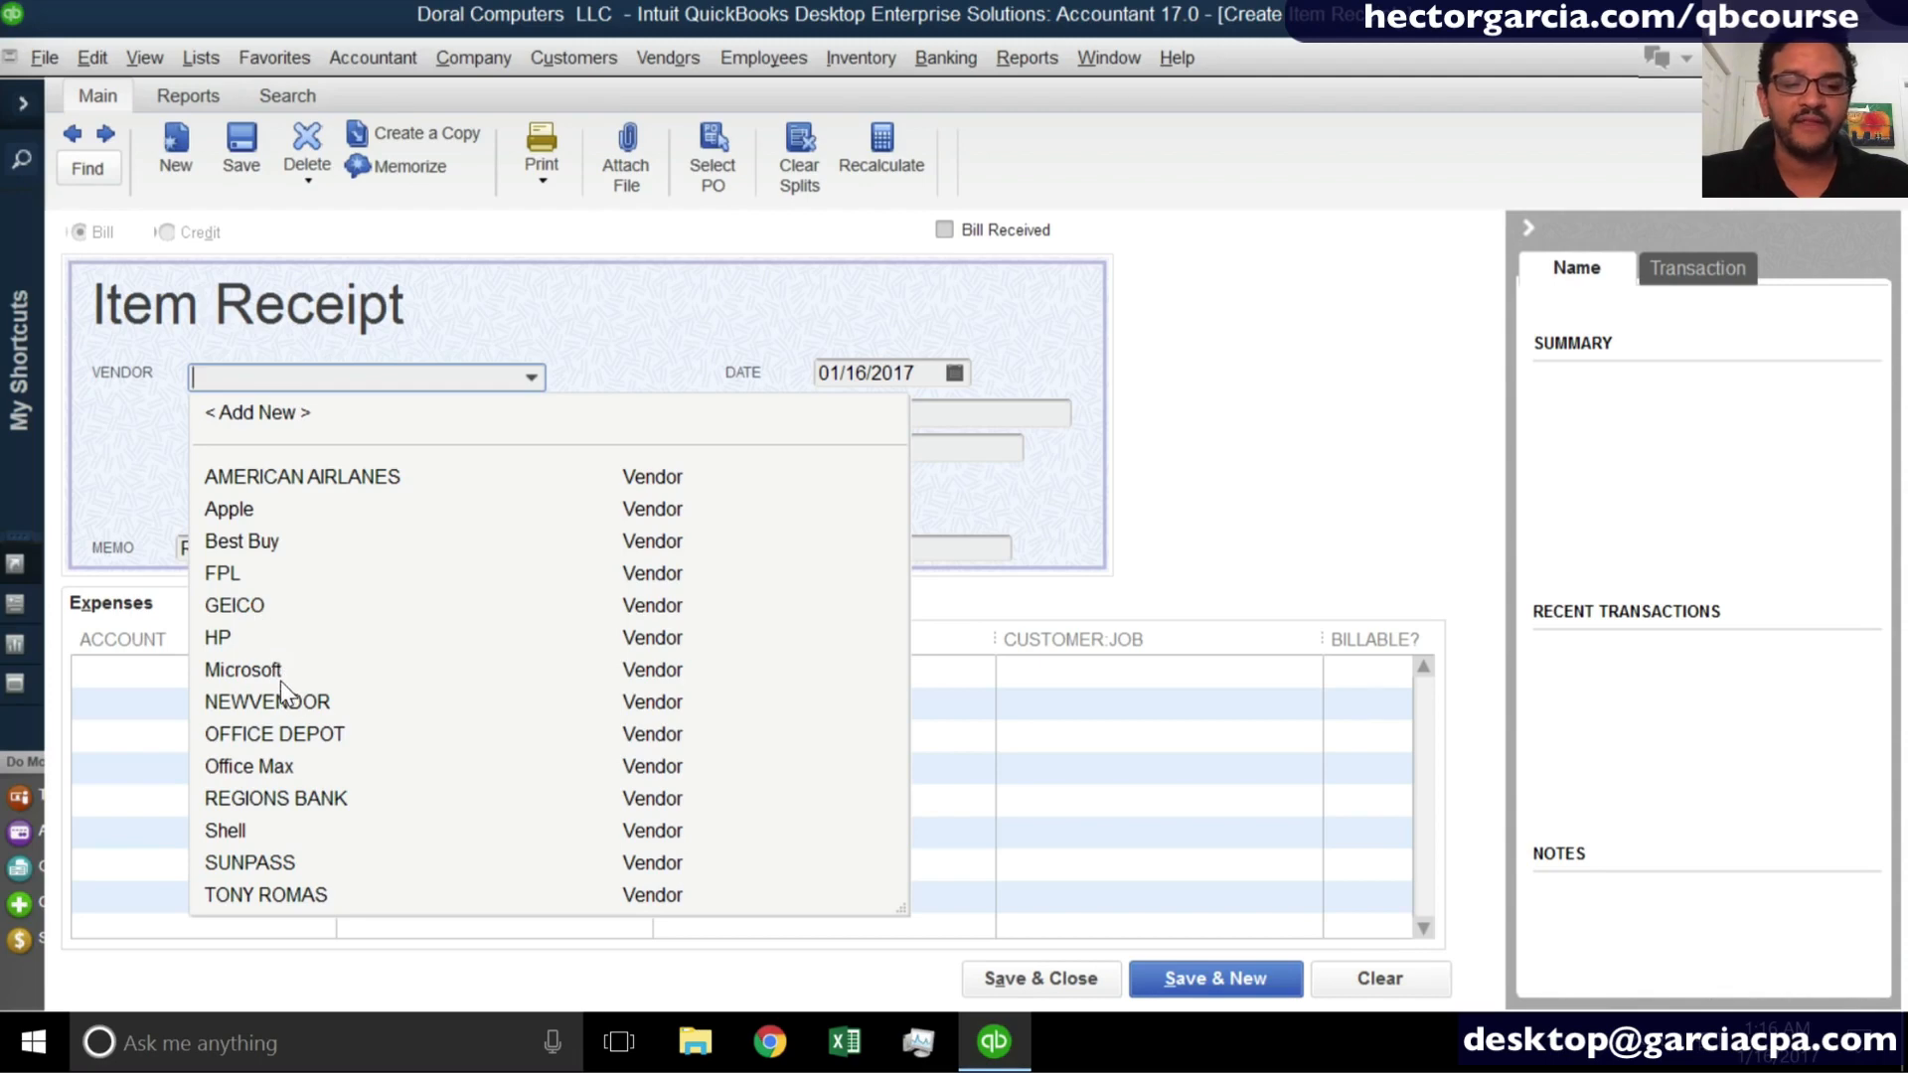
pyautogui.click(279, 768)
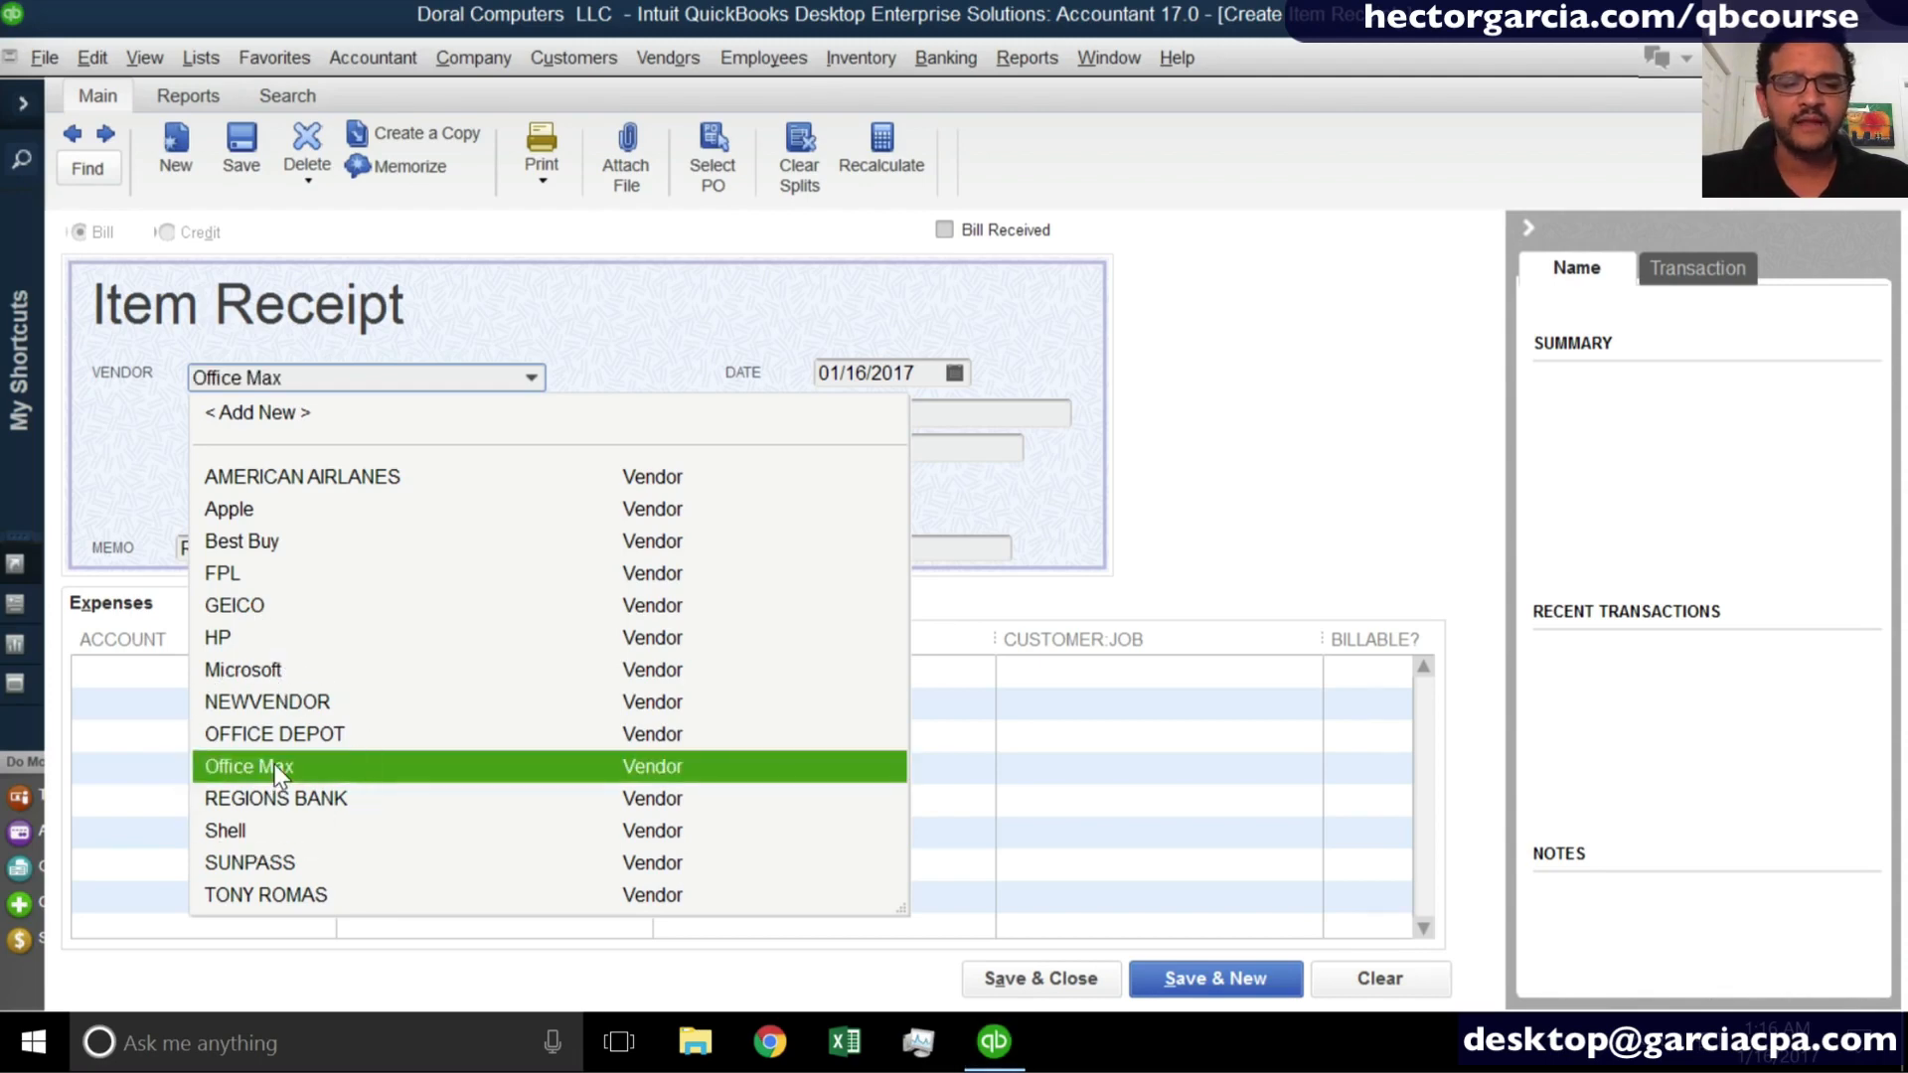
pyautogui.click(279, 768)
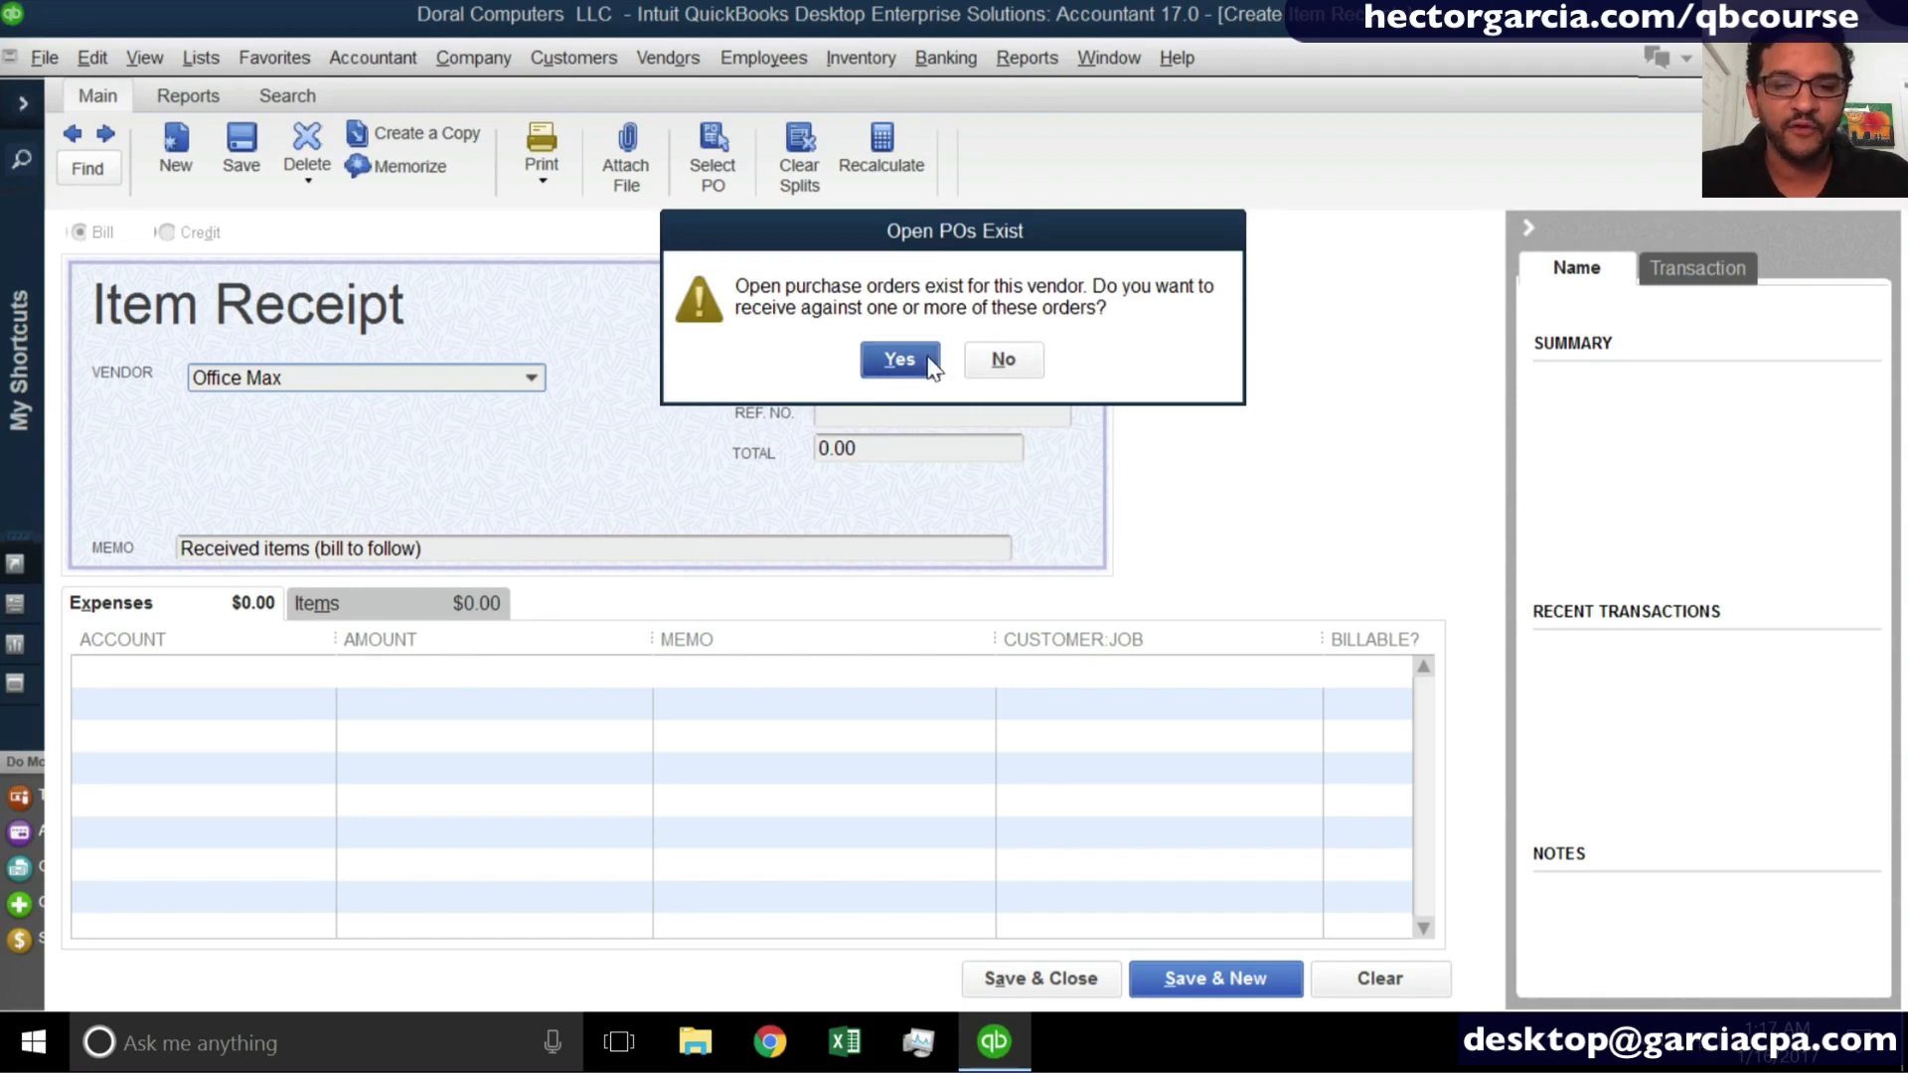
pyautogui.click(899, 359)
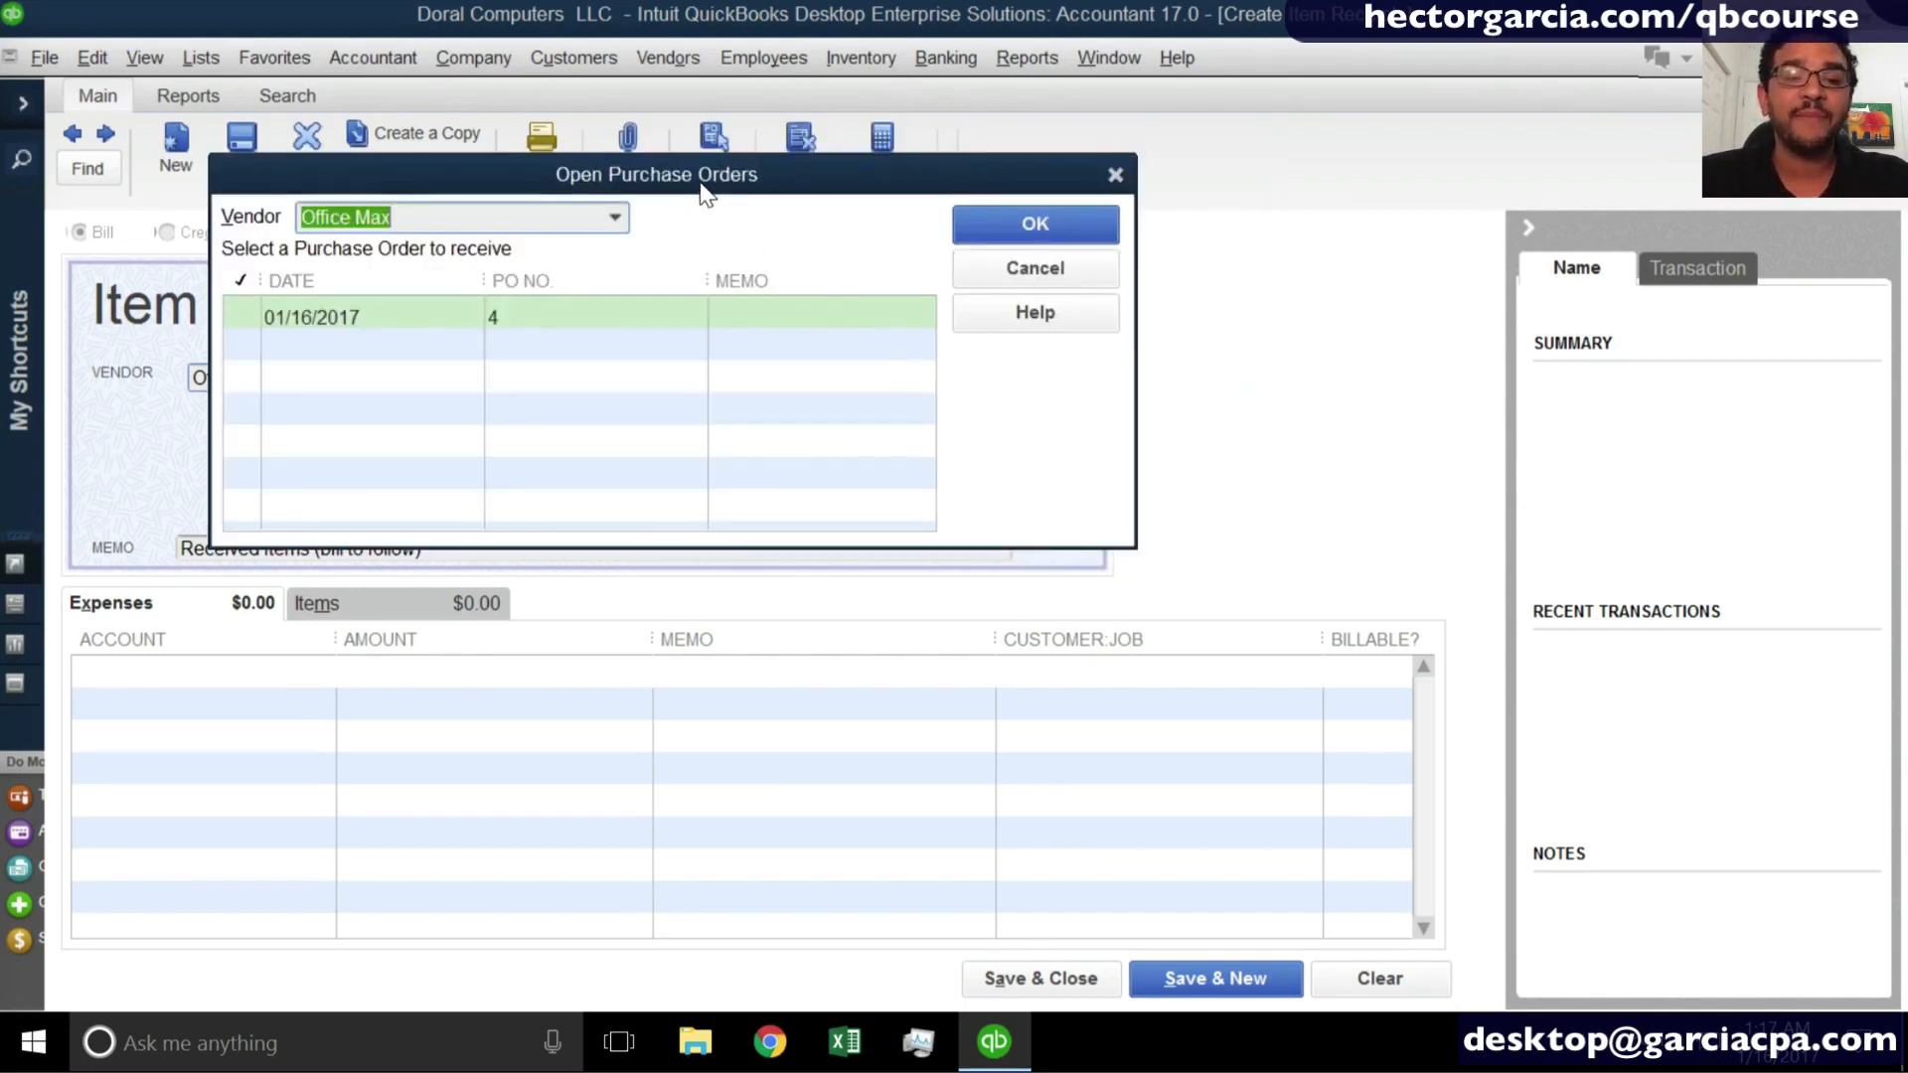
# - Select the open Office Max purchase order dated 01/16/2017 and load its lines into the item receipt
pyautogui.click(780, 435)
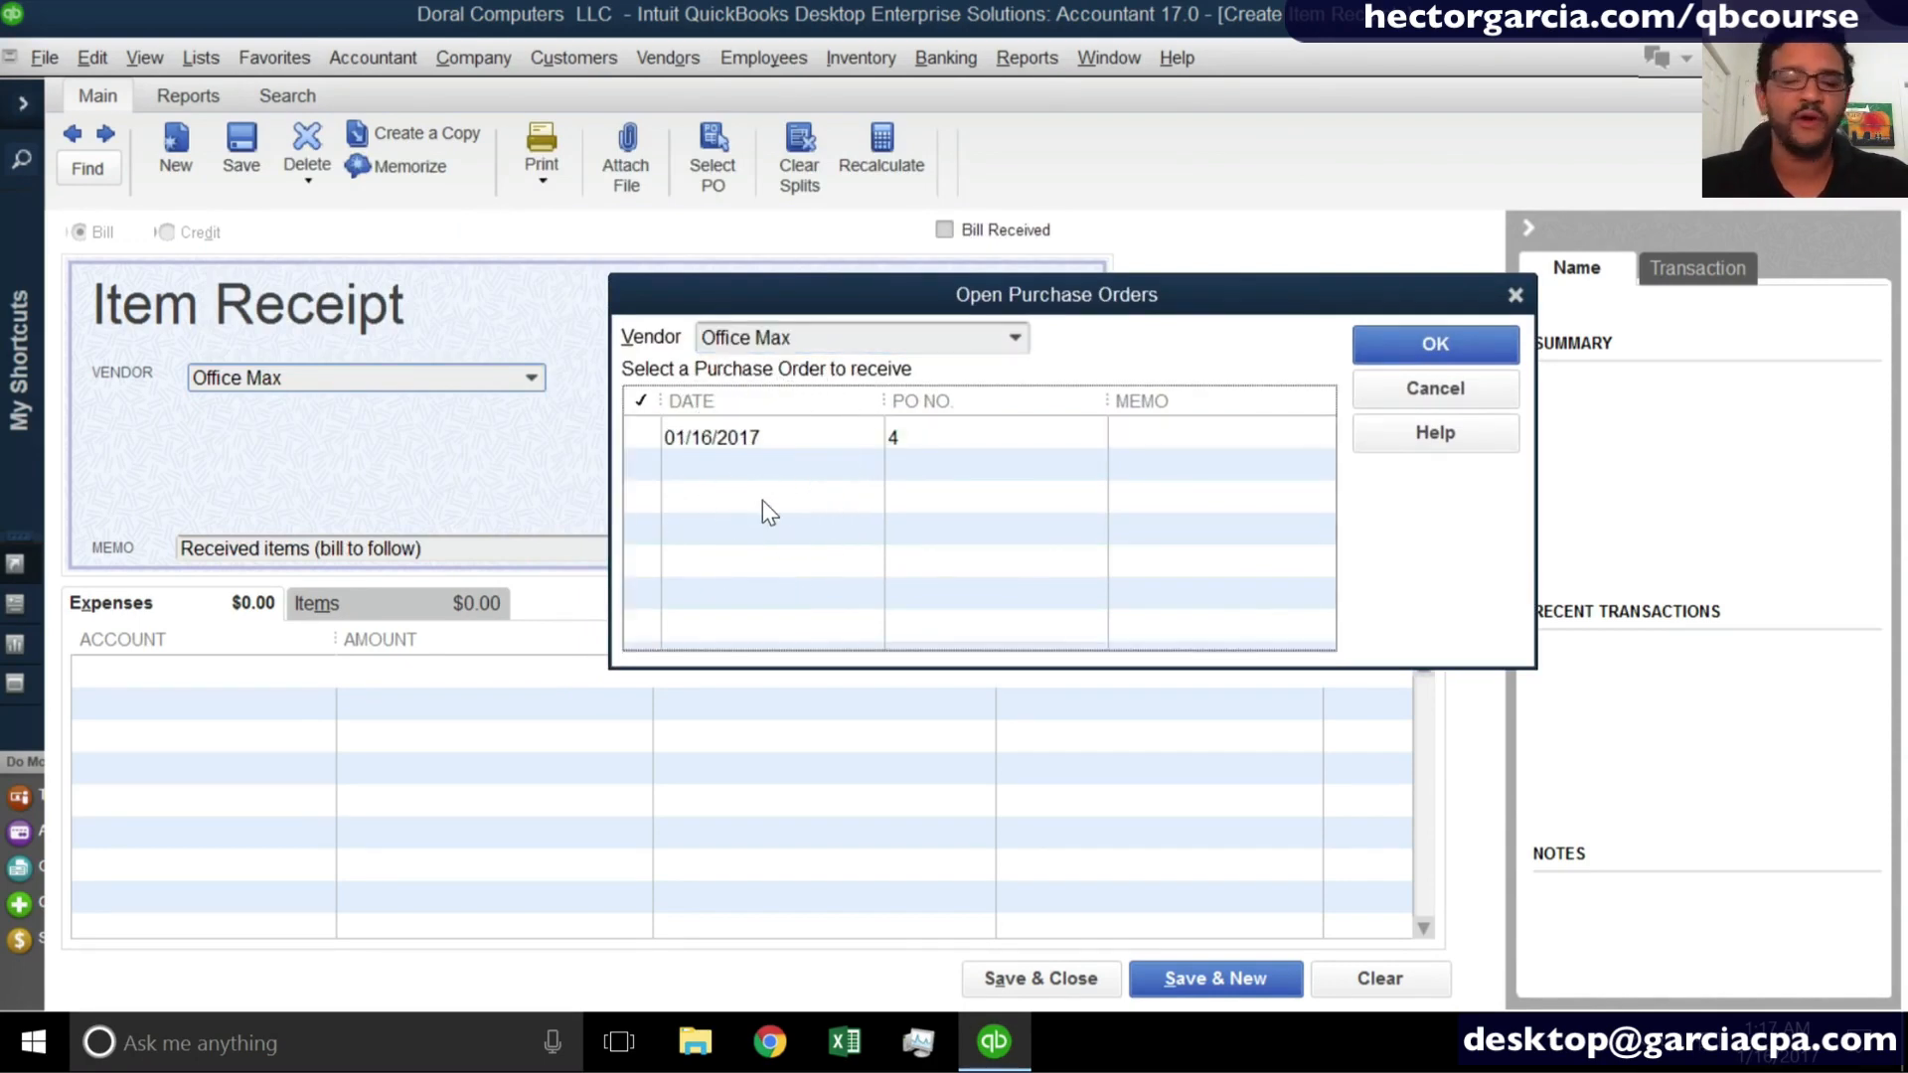
pyautogui.click(645, 437)
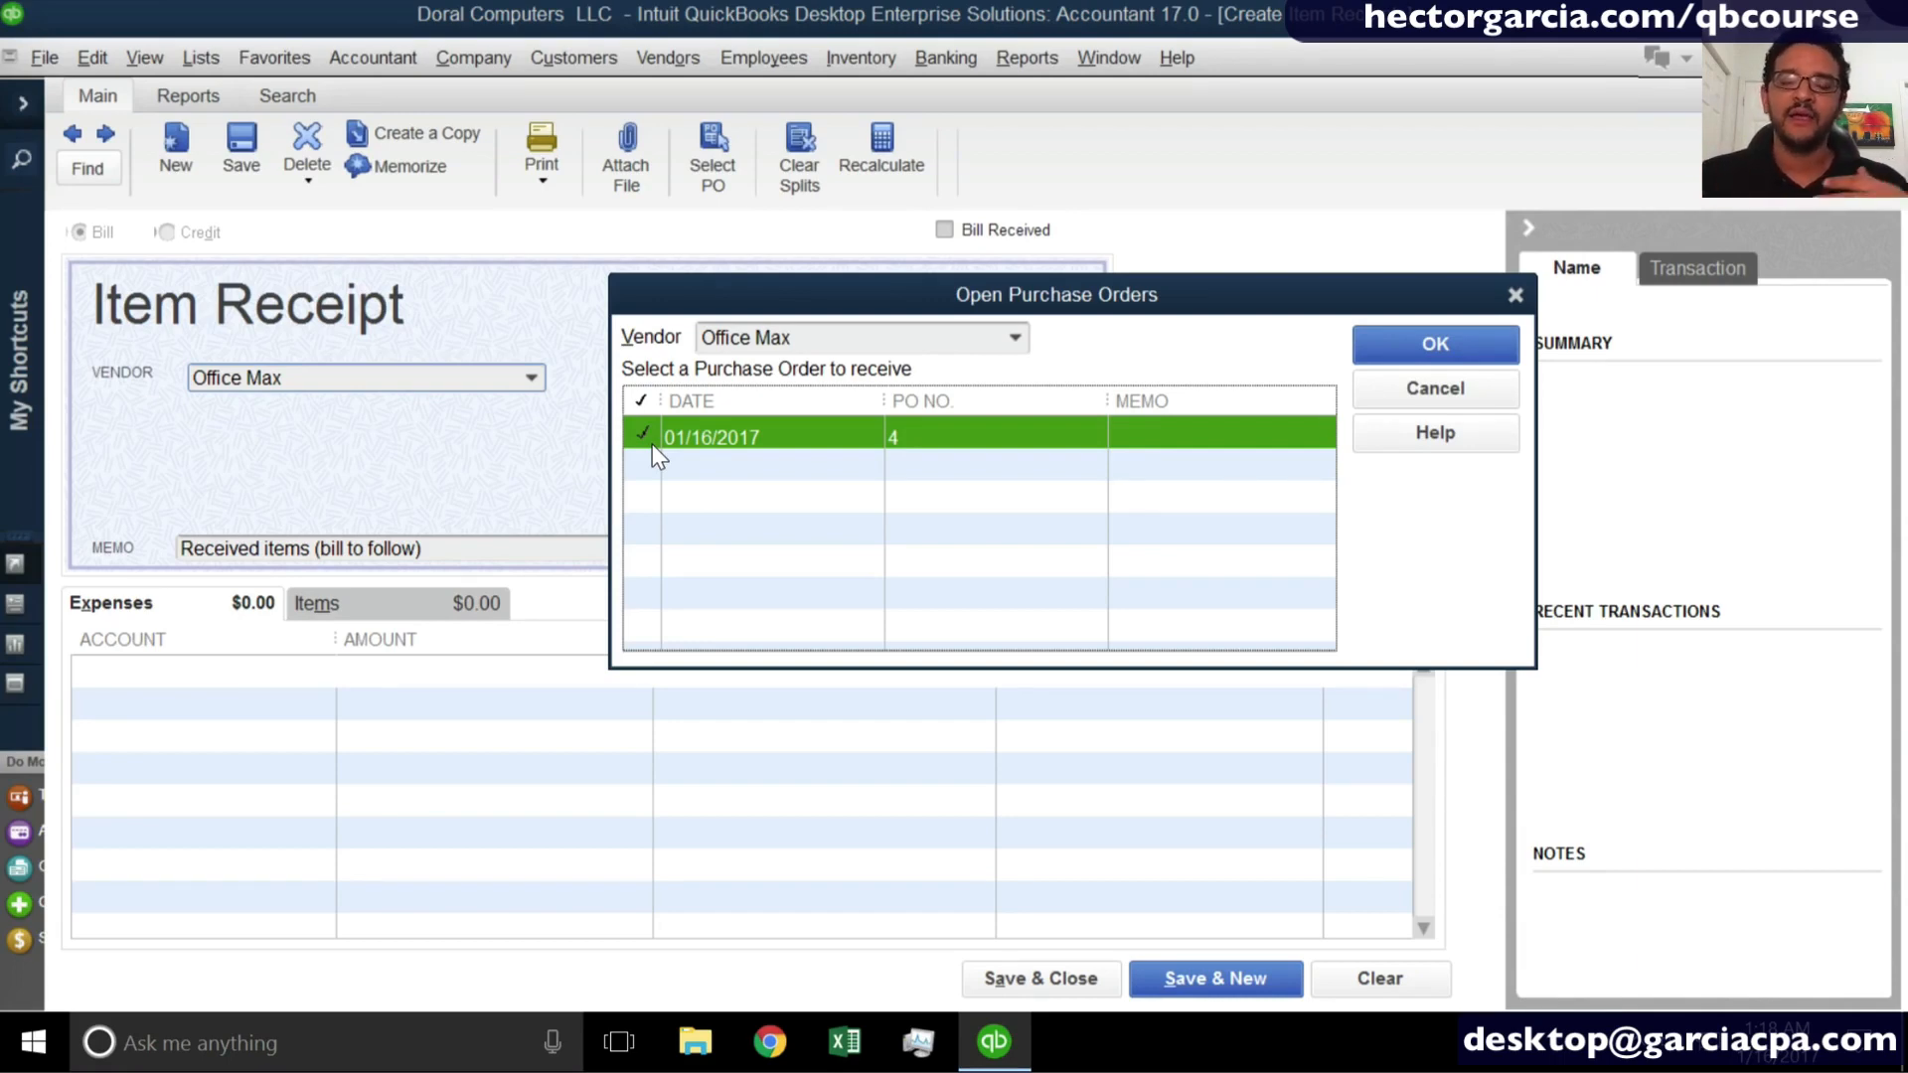
pyautogui.press('ctrl')
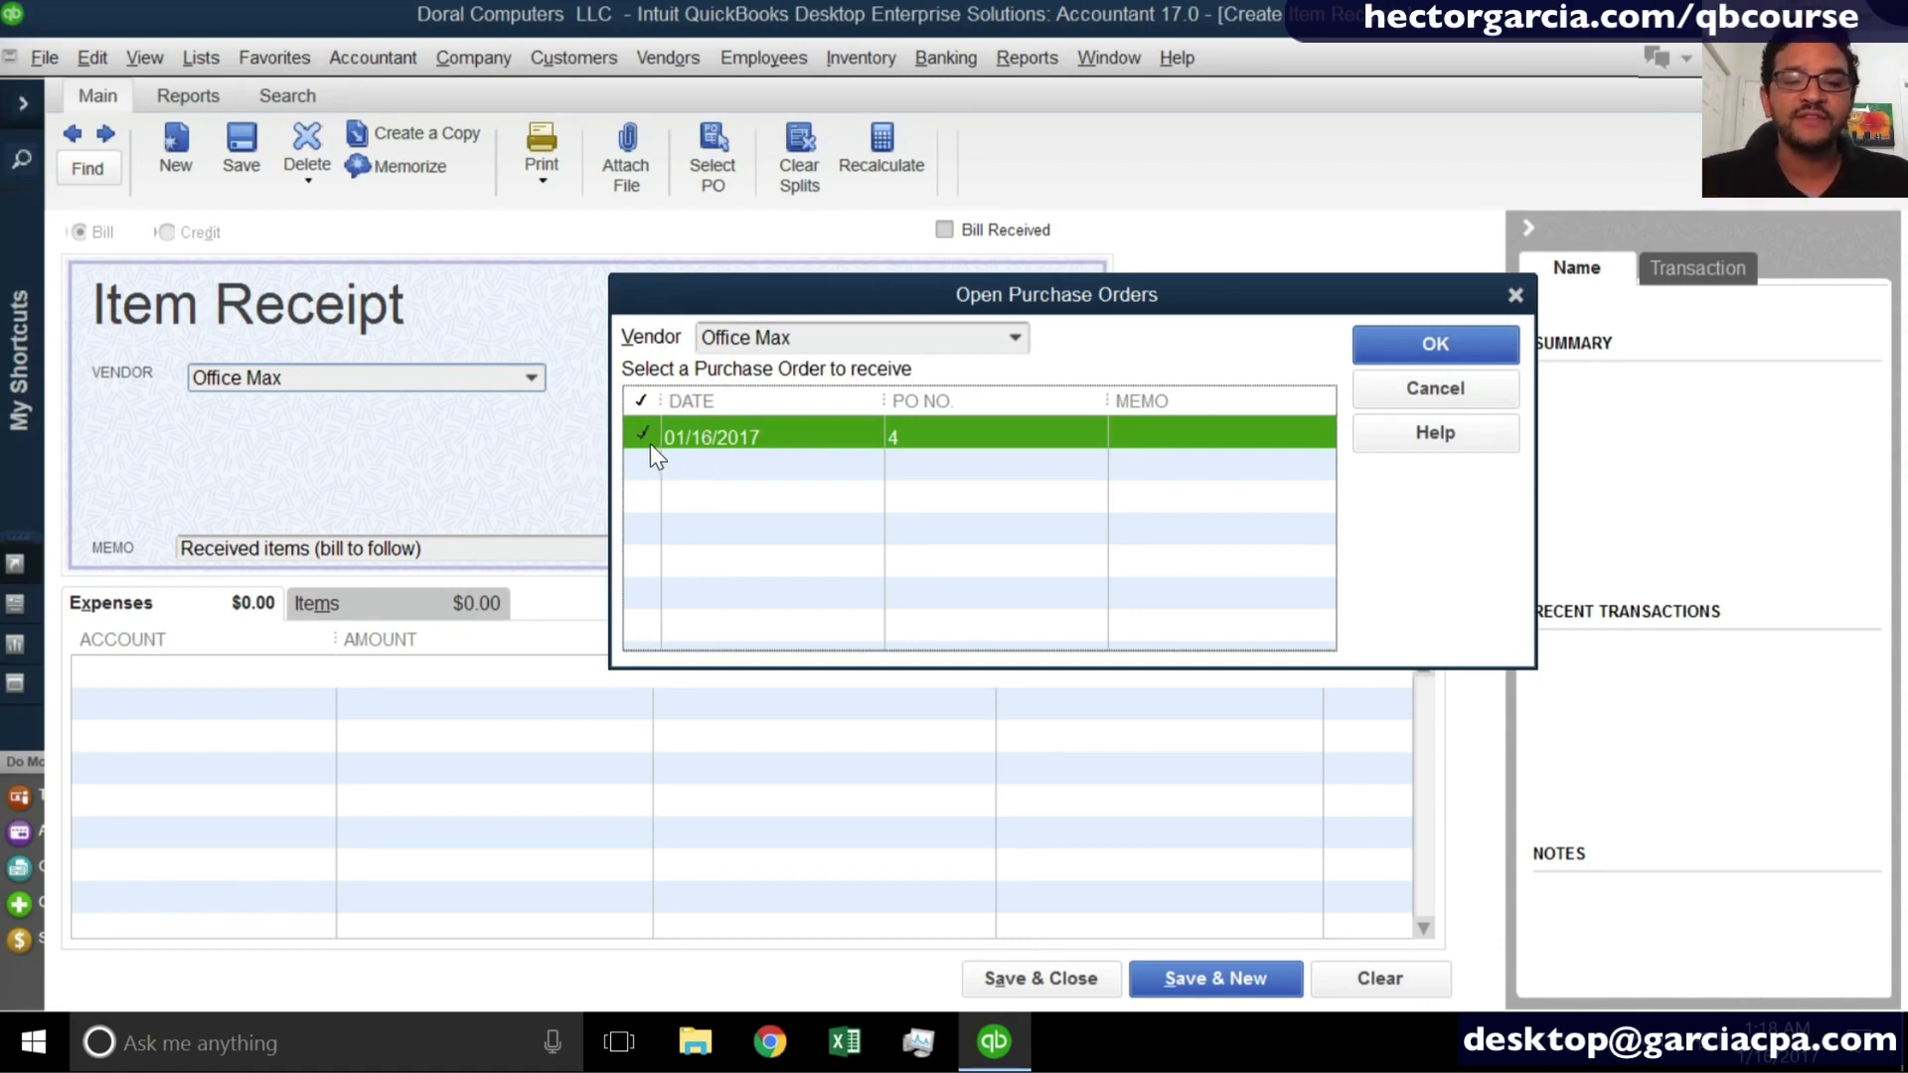
pyautogui.press('ctrl')
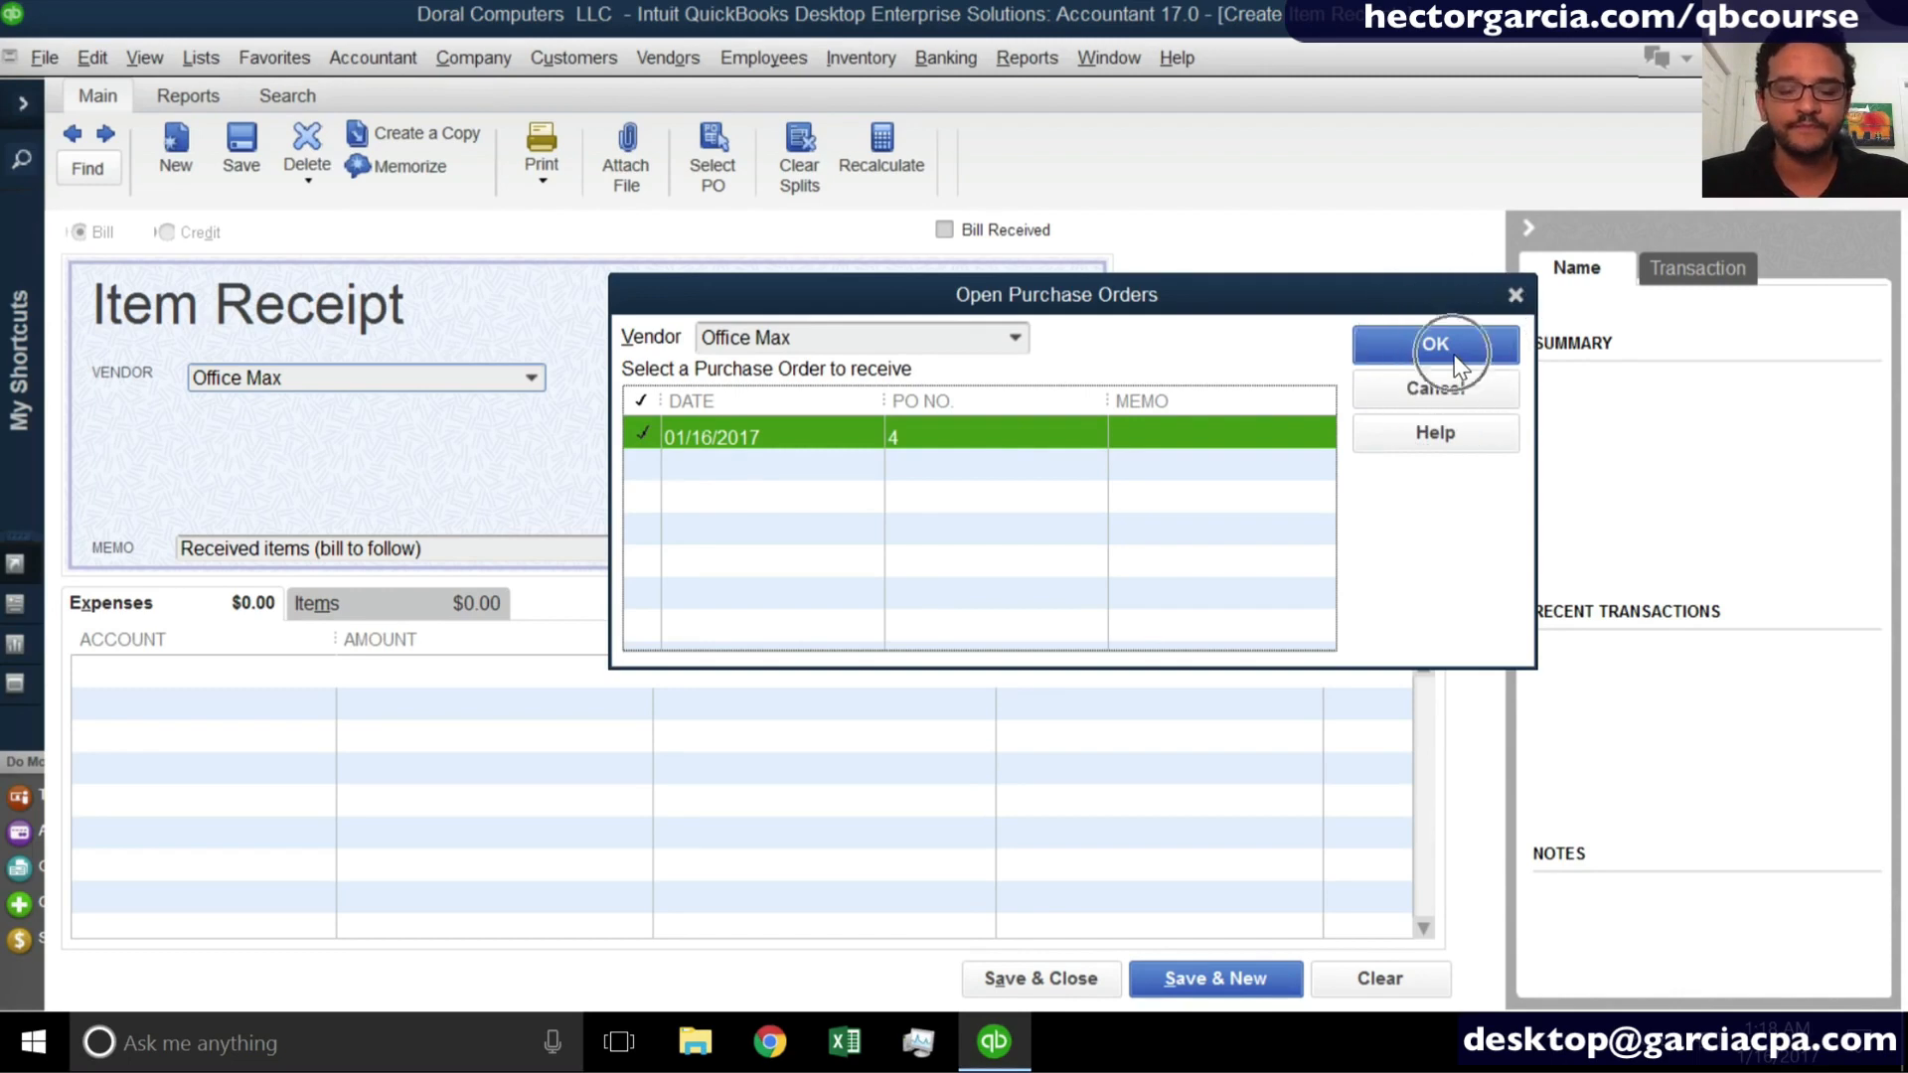
pyautogui.click(1454, 356)
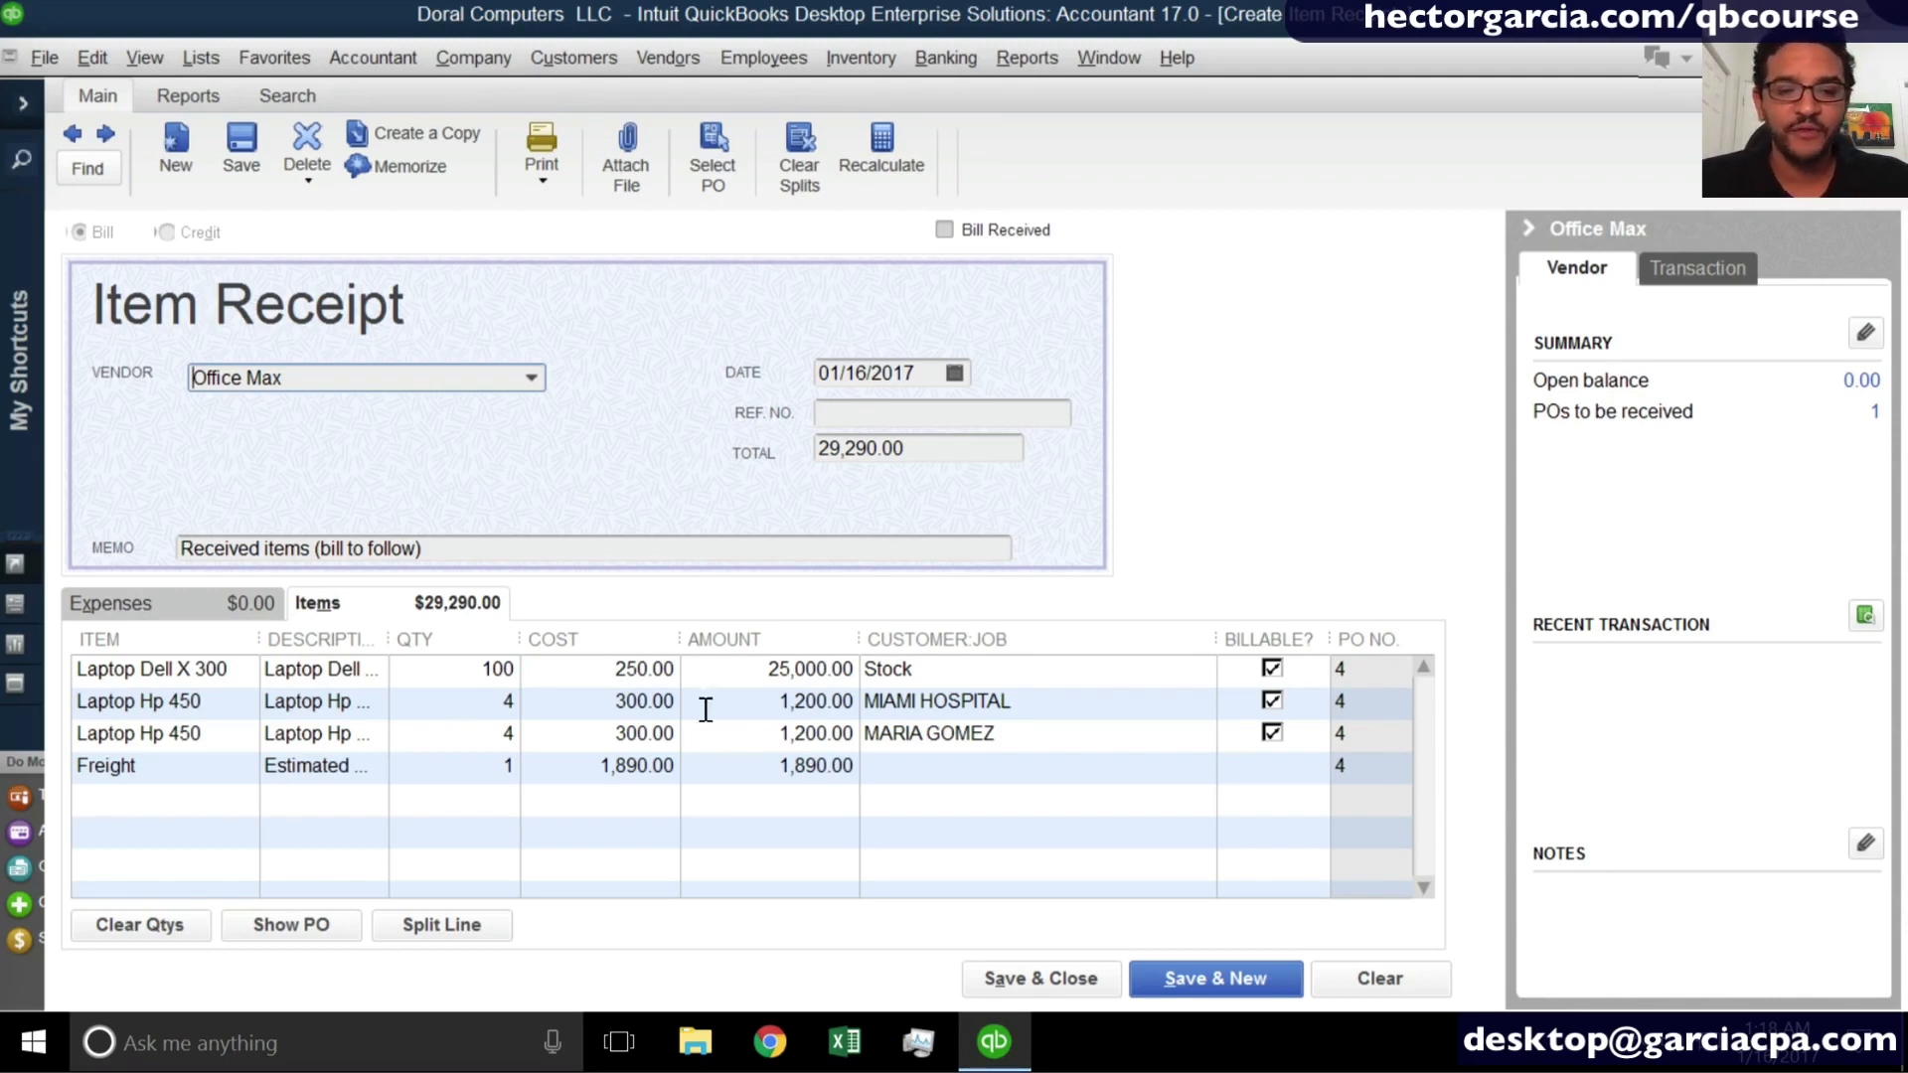
# - Examine the customer assigned to each laptop line and the Items total on the item receipt
pyautogui.click(1086, 676)
pyautogui.click(1074, 702)
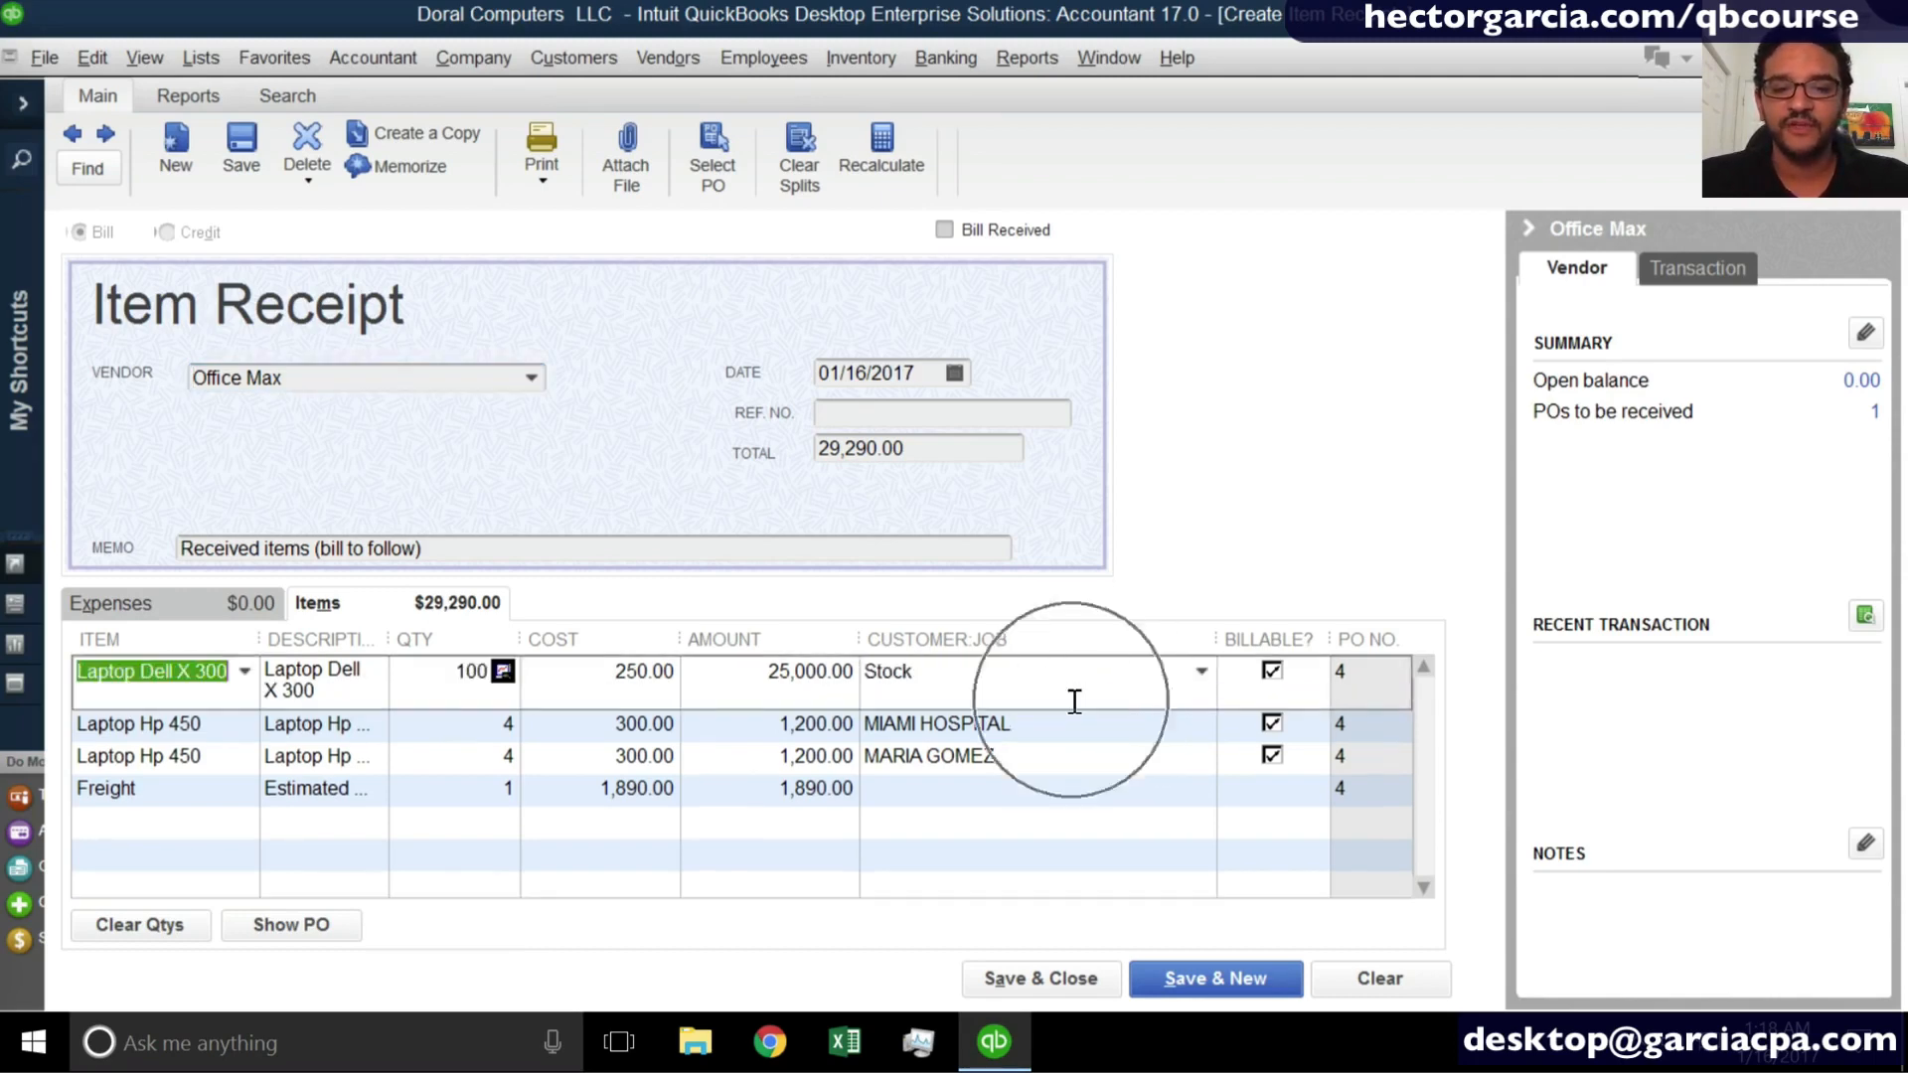
pyautogui.click(1049, 757)
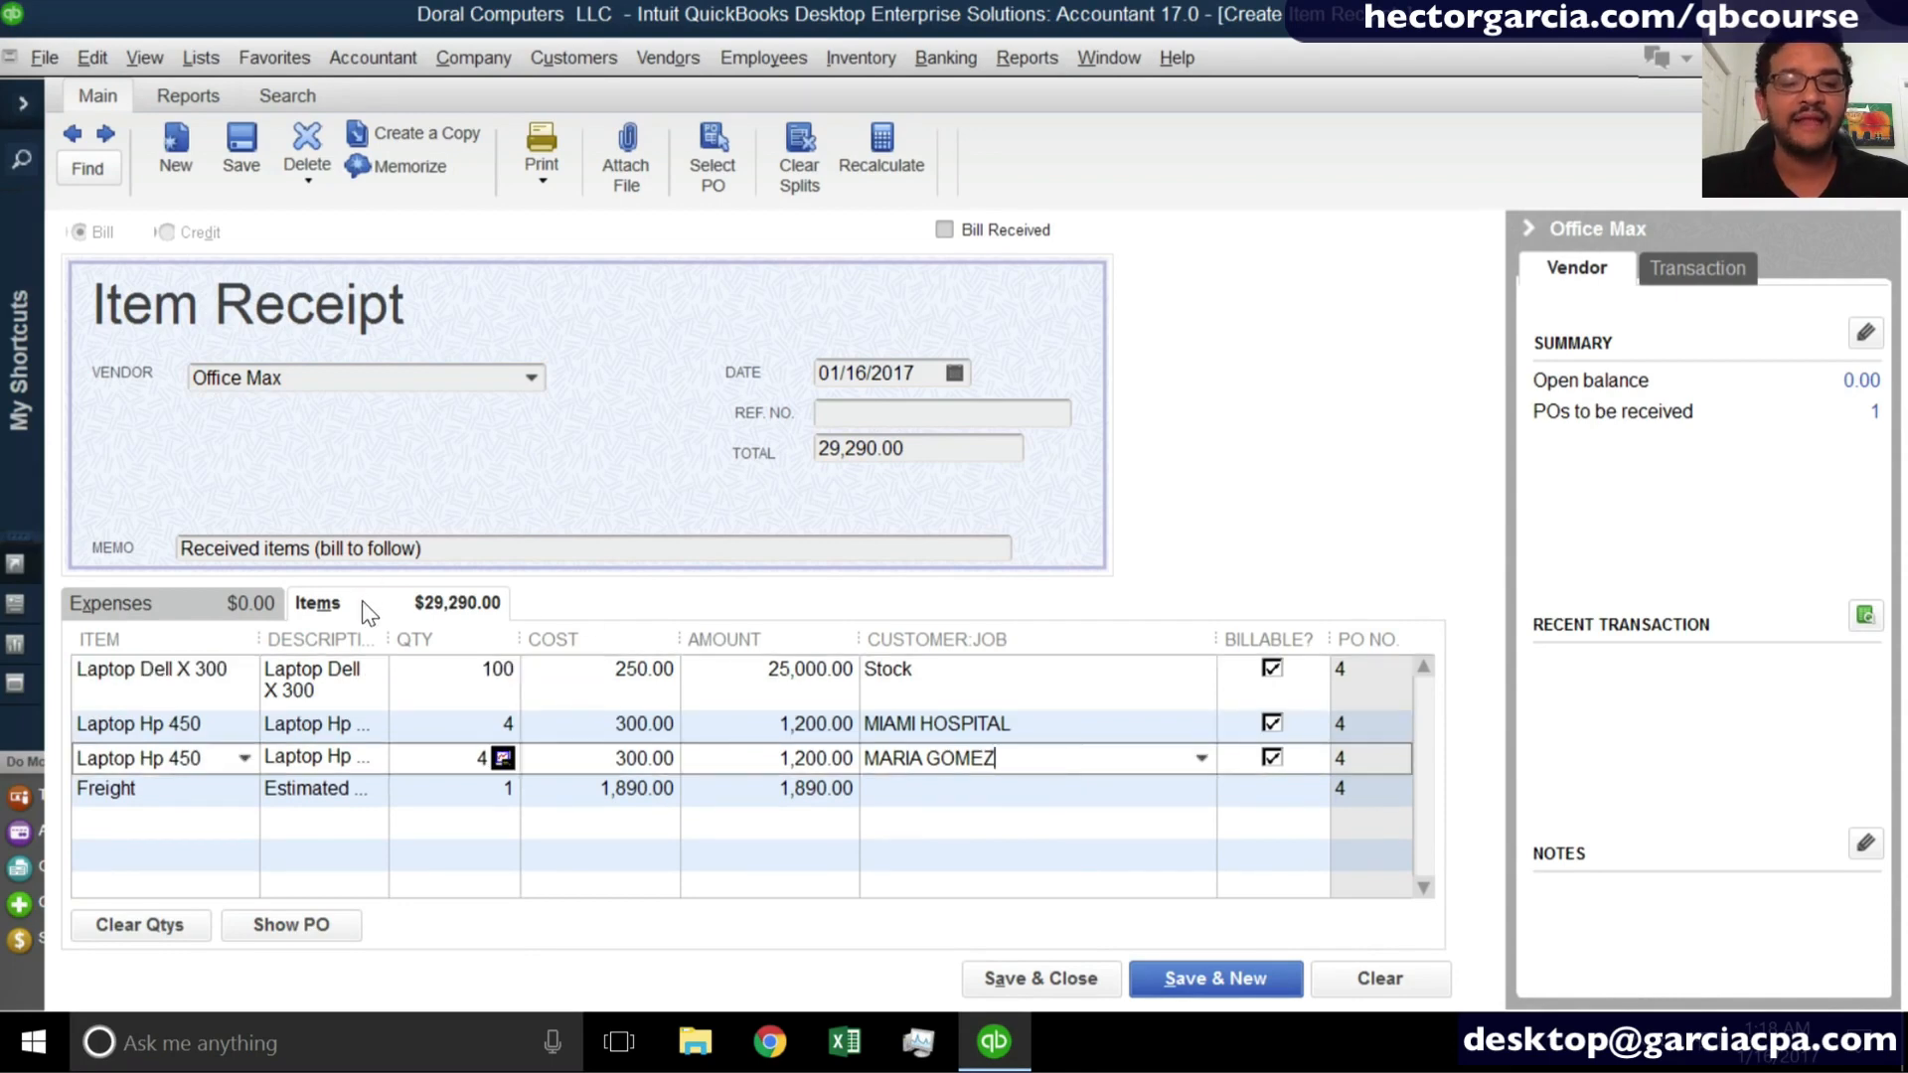
pyautogui.press('super+plus')
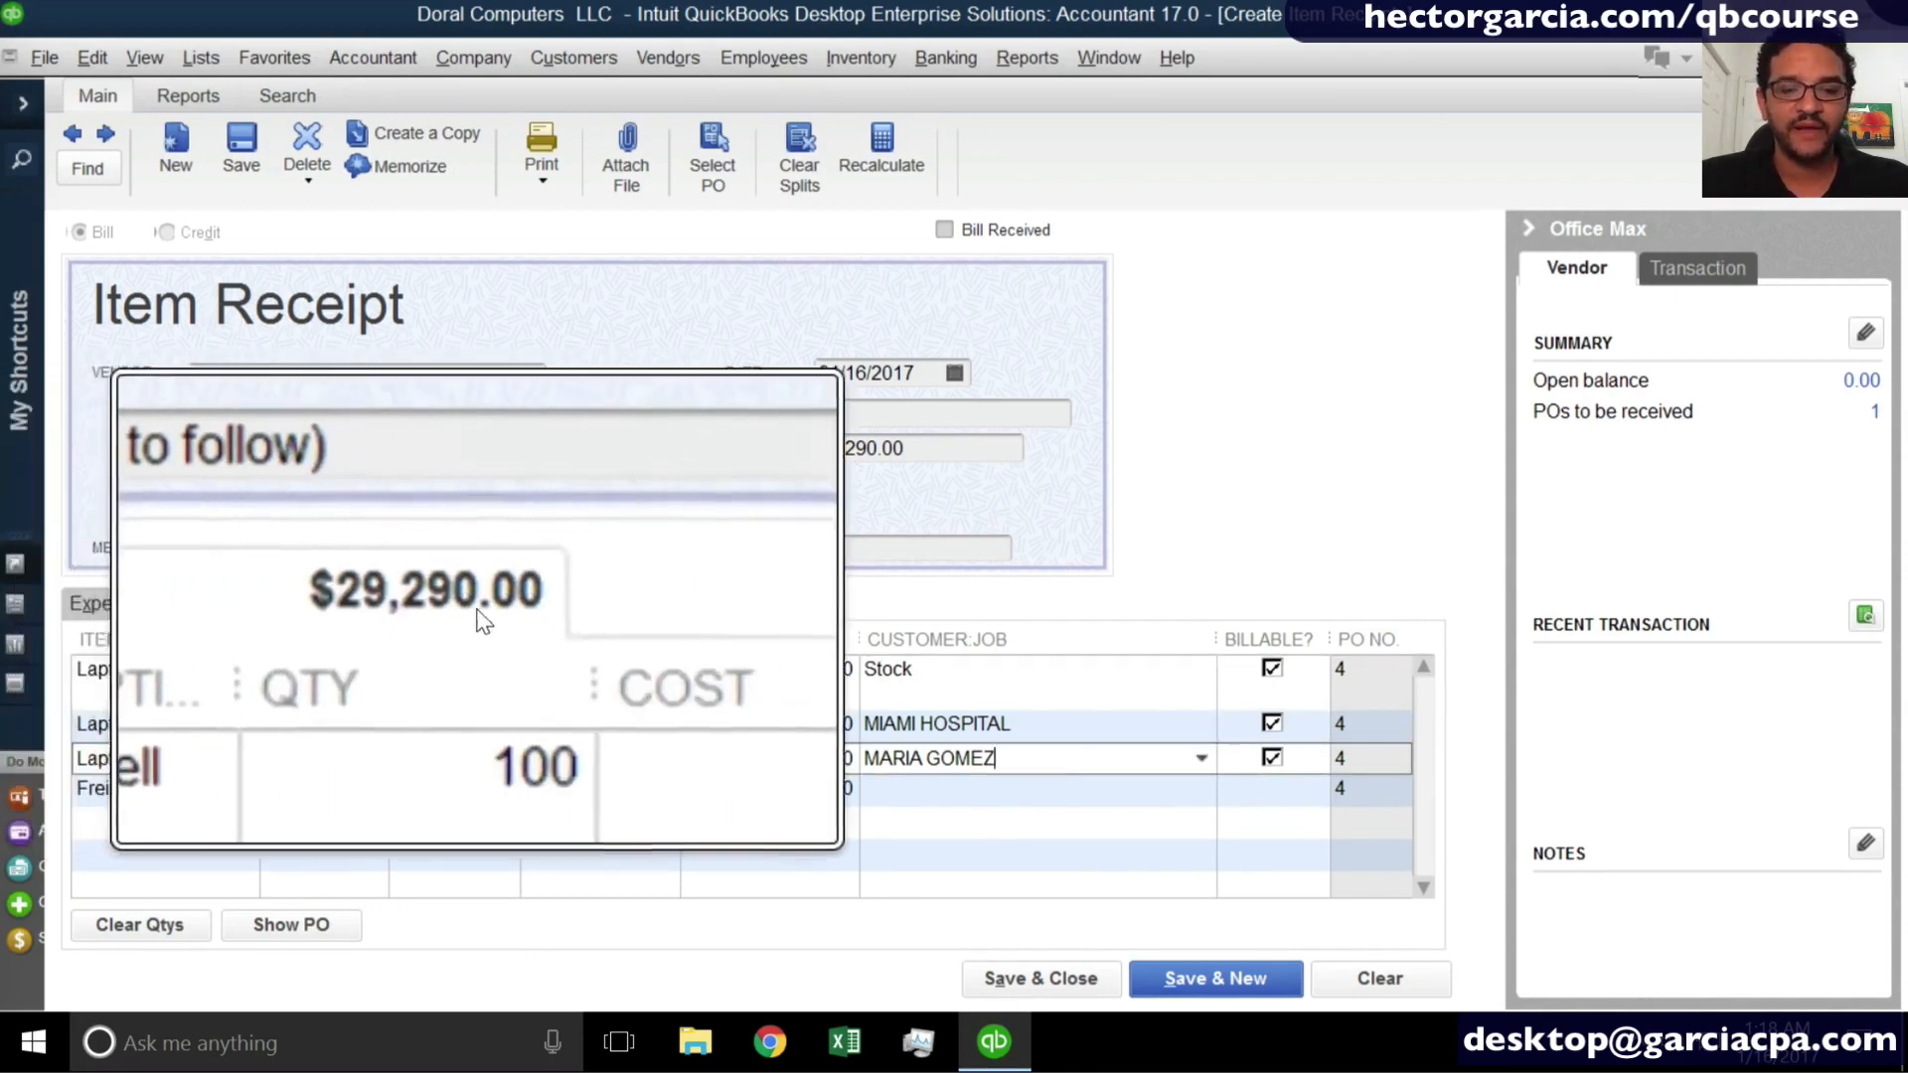
pyautogui.press('super+minus')
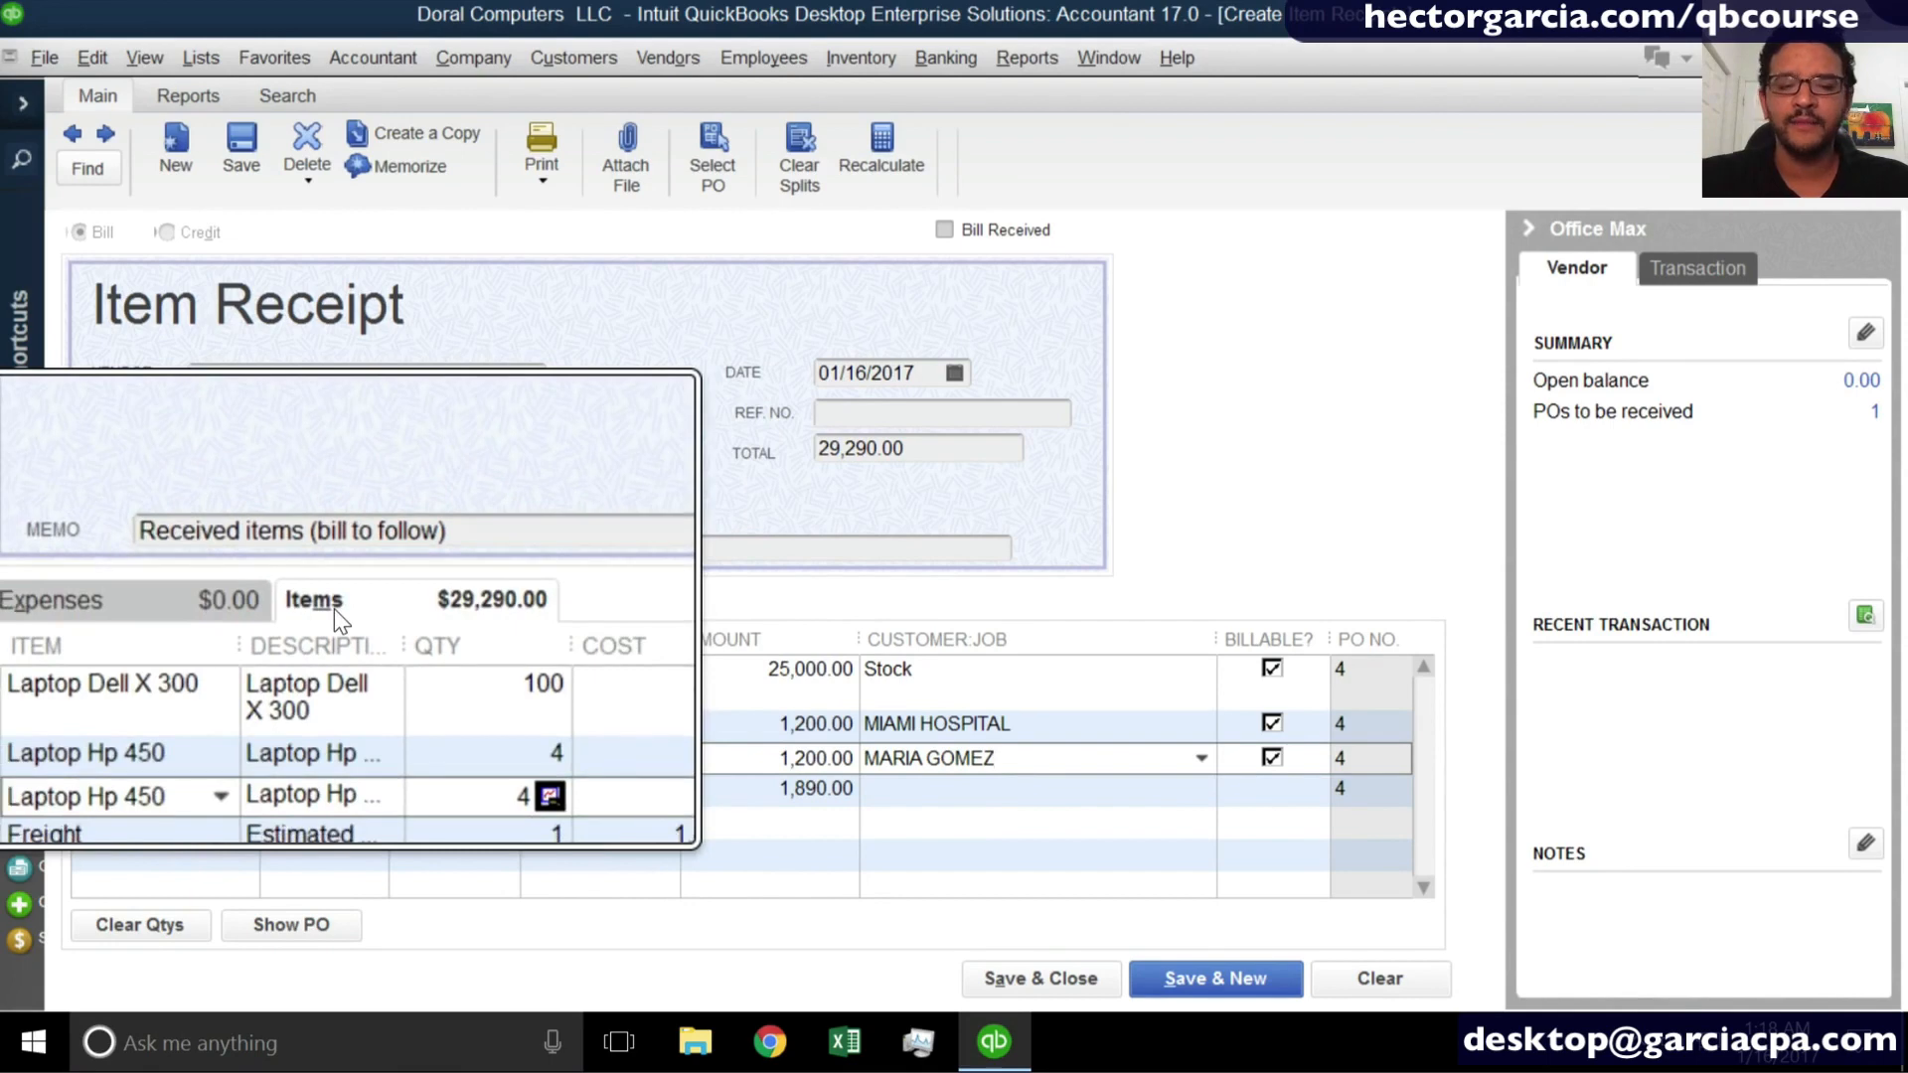
pyautogui.press('super+minus')
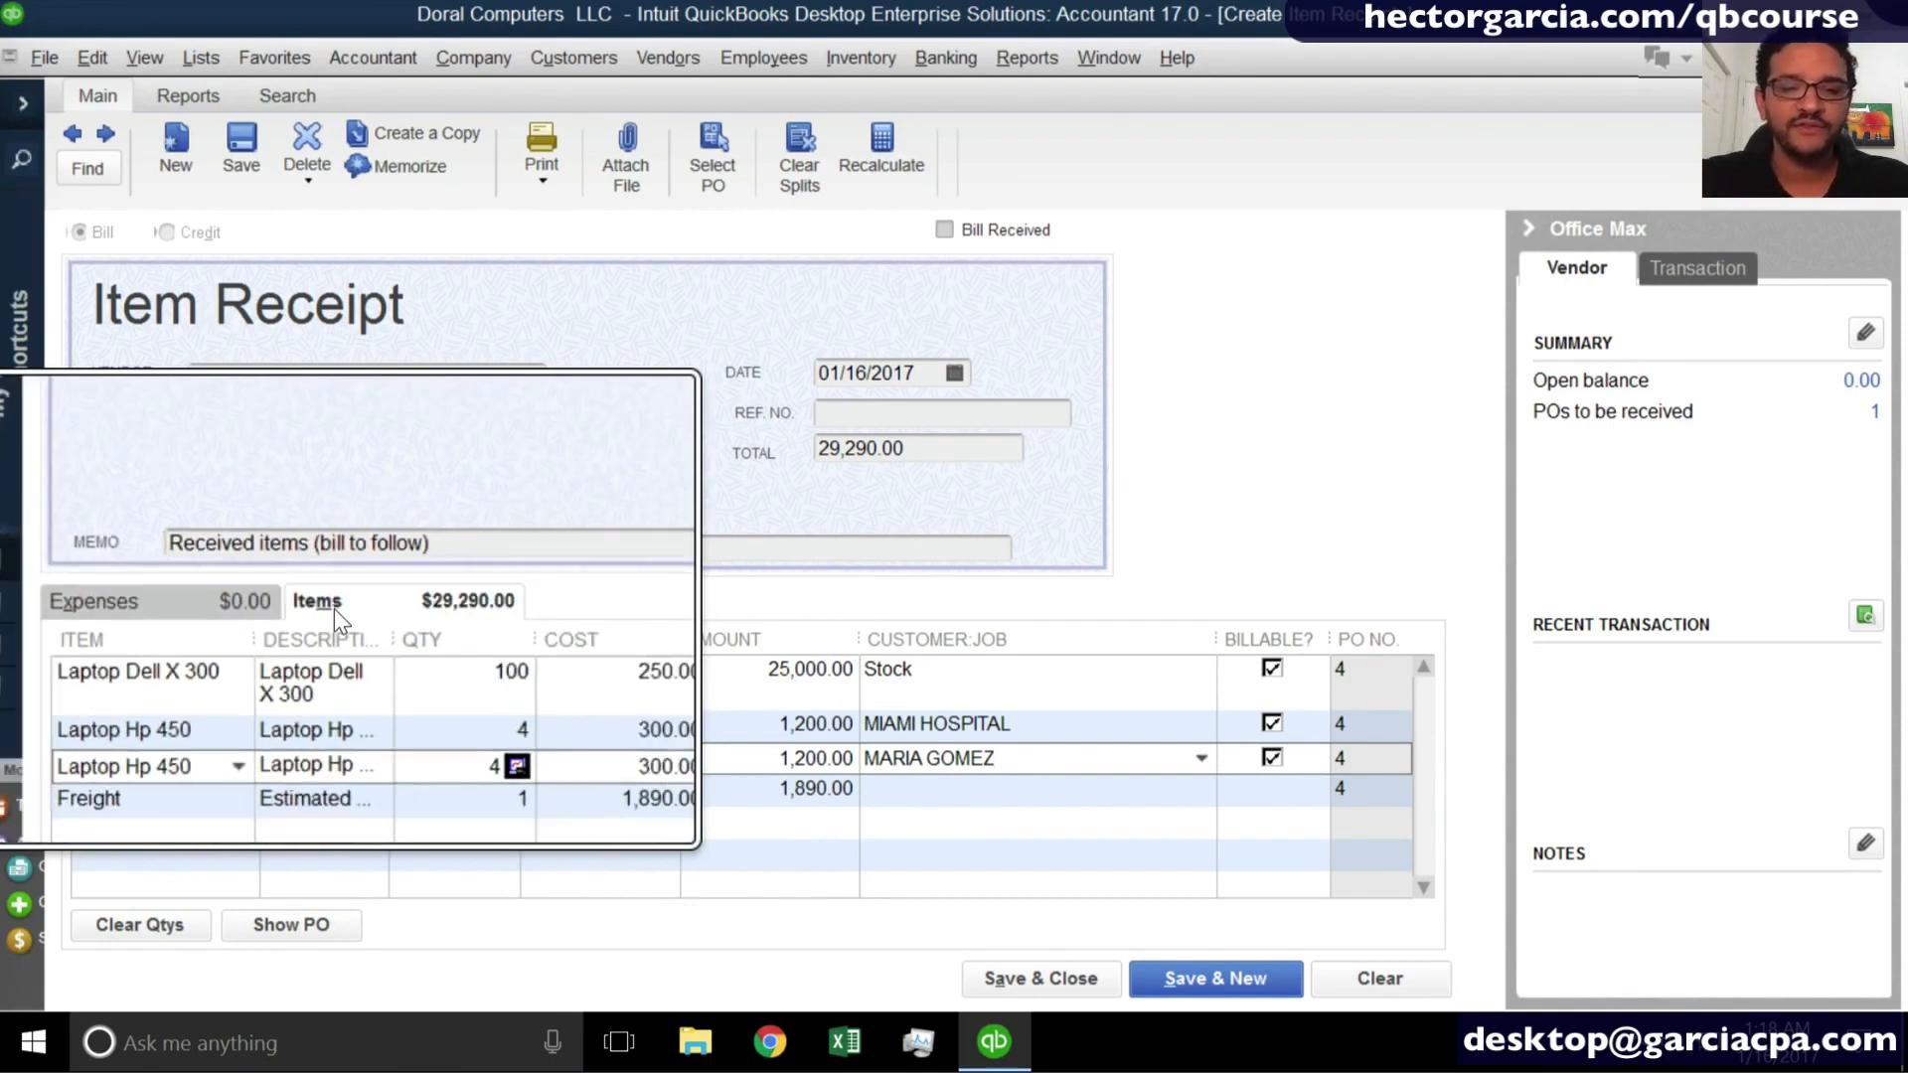
pyautogui.press('super+Escape')
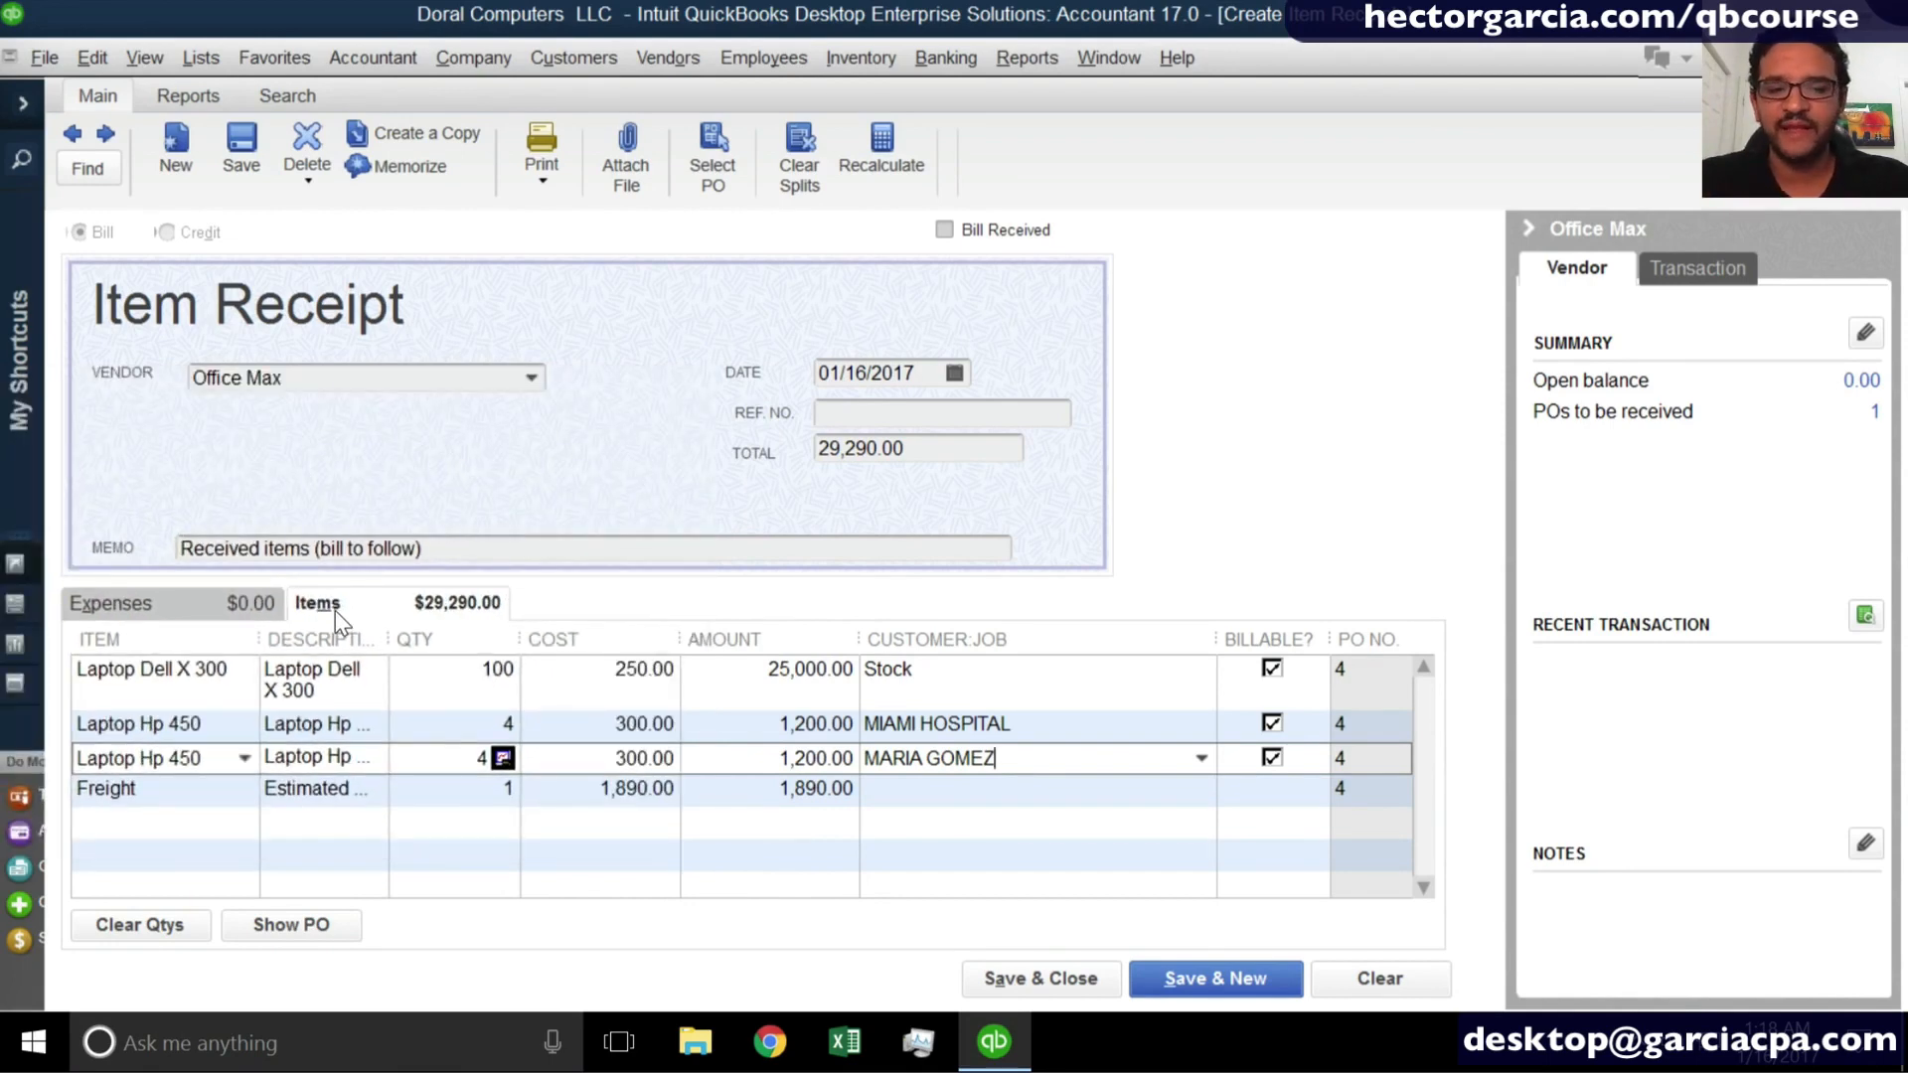
# - Check the Expenses section of the item receipt and return to the Items section
pyautogui.click(174, 596)
pyautogui.press('super+plus')
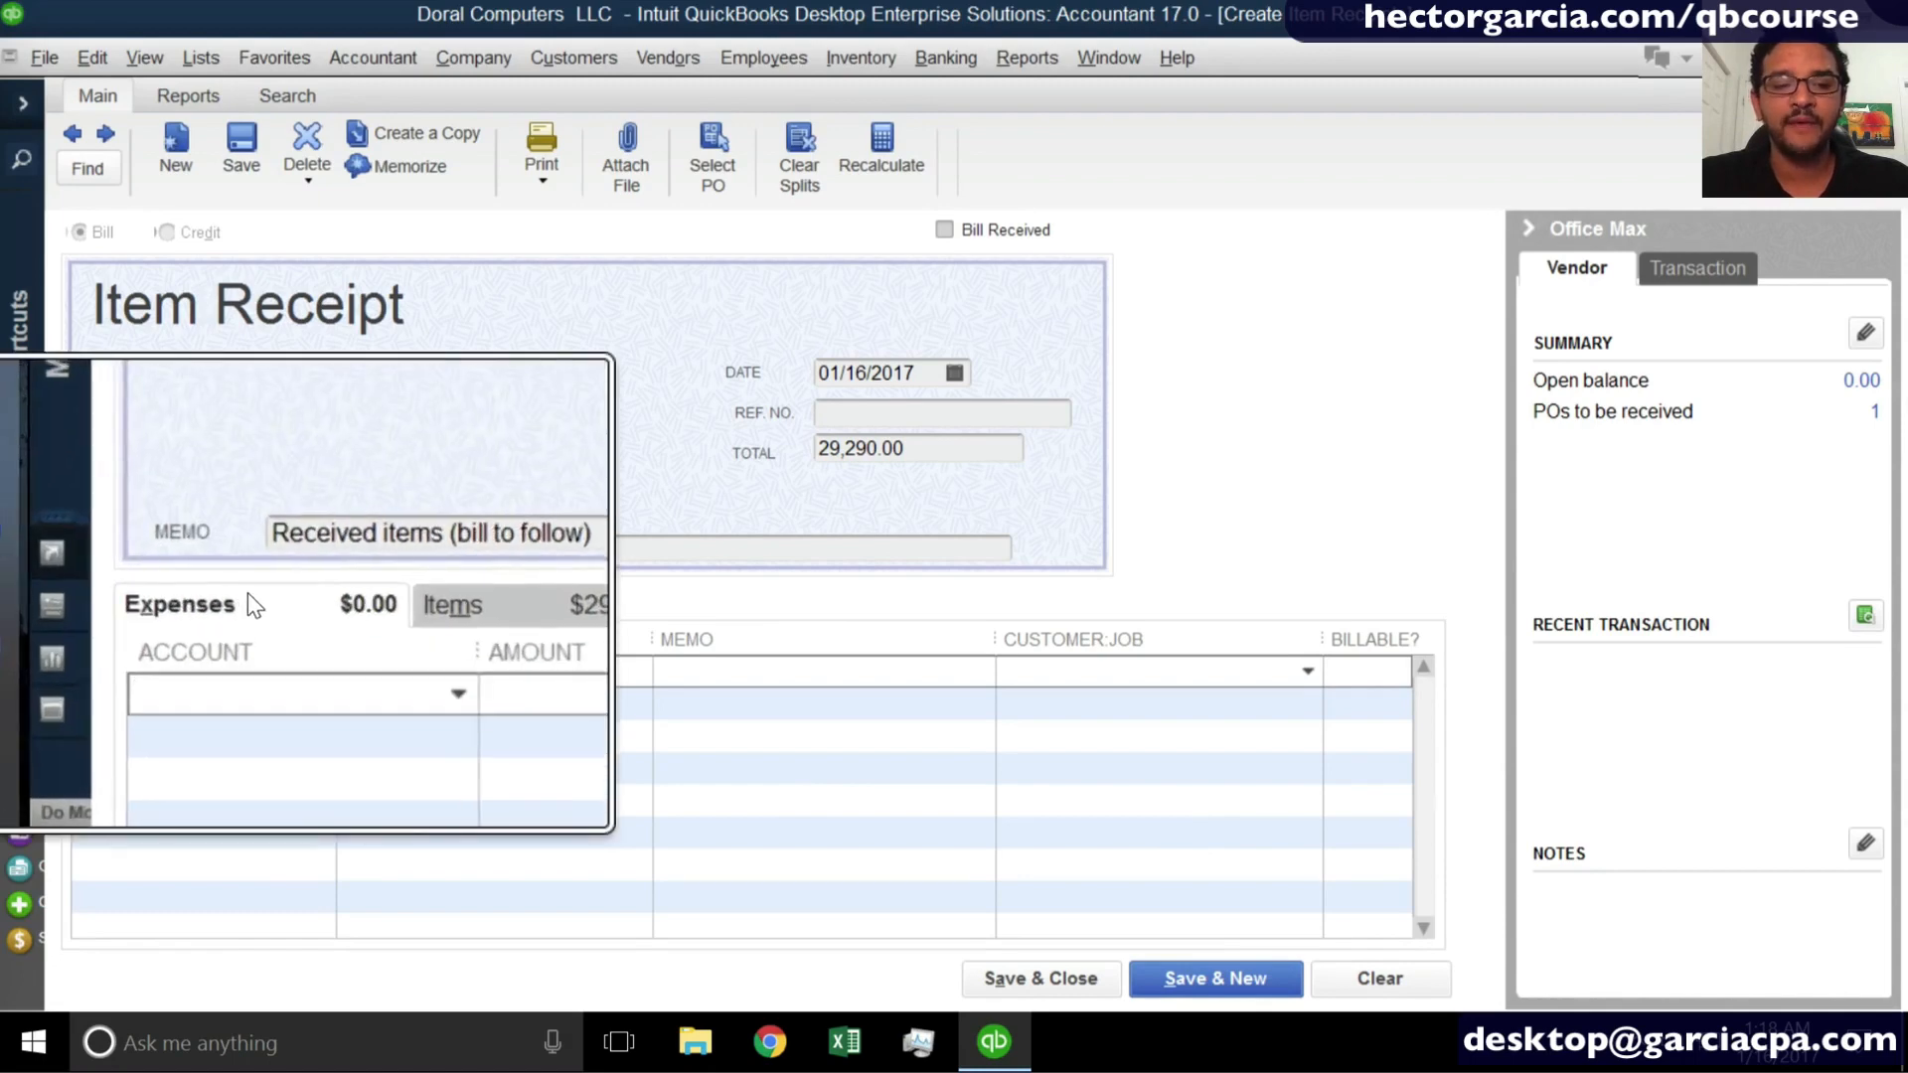
pyautogui.press('super+plus')
pyautogui.press('super+minus')
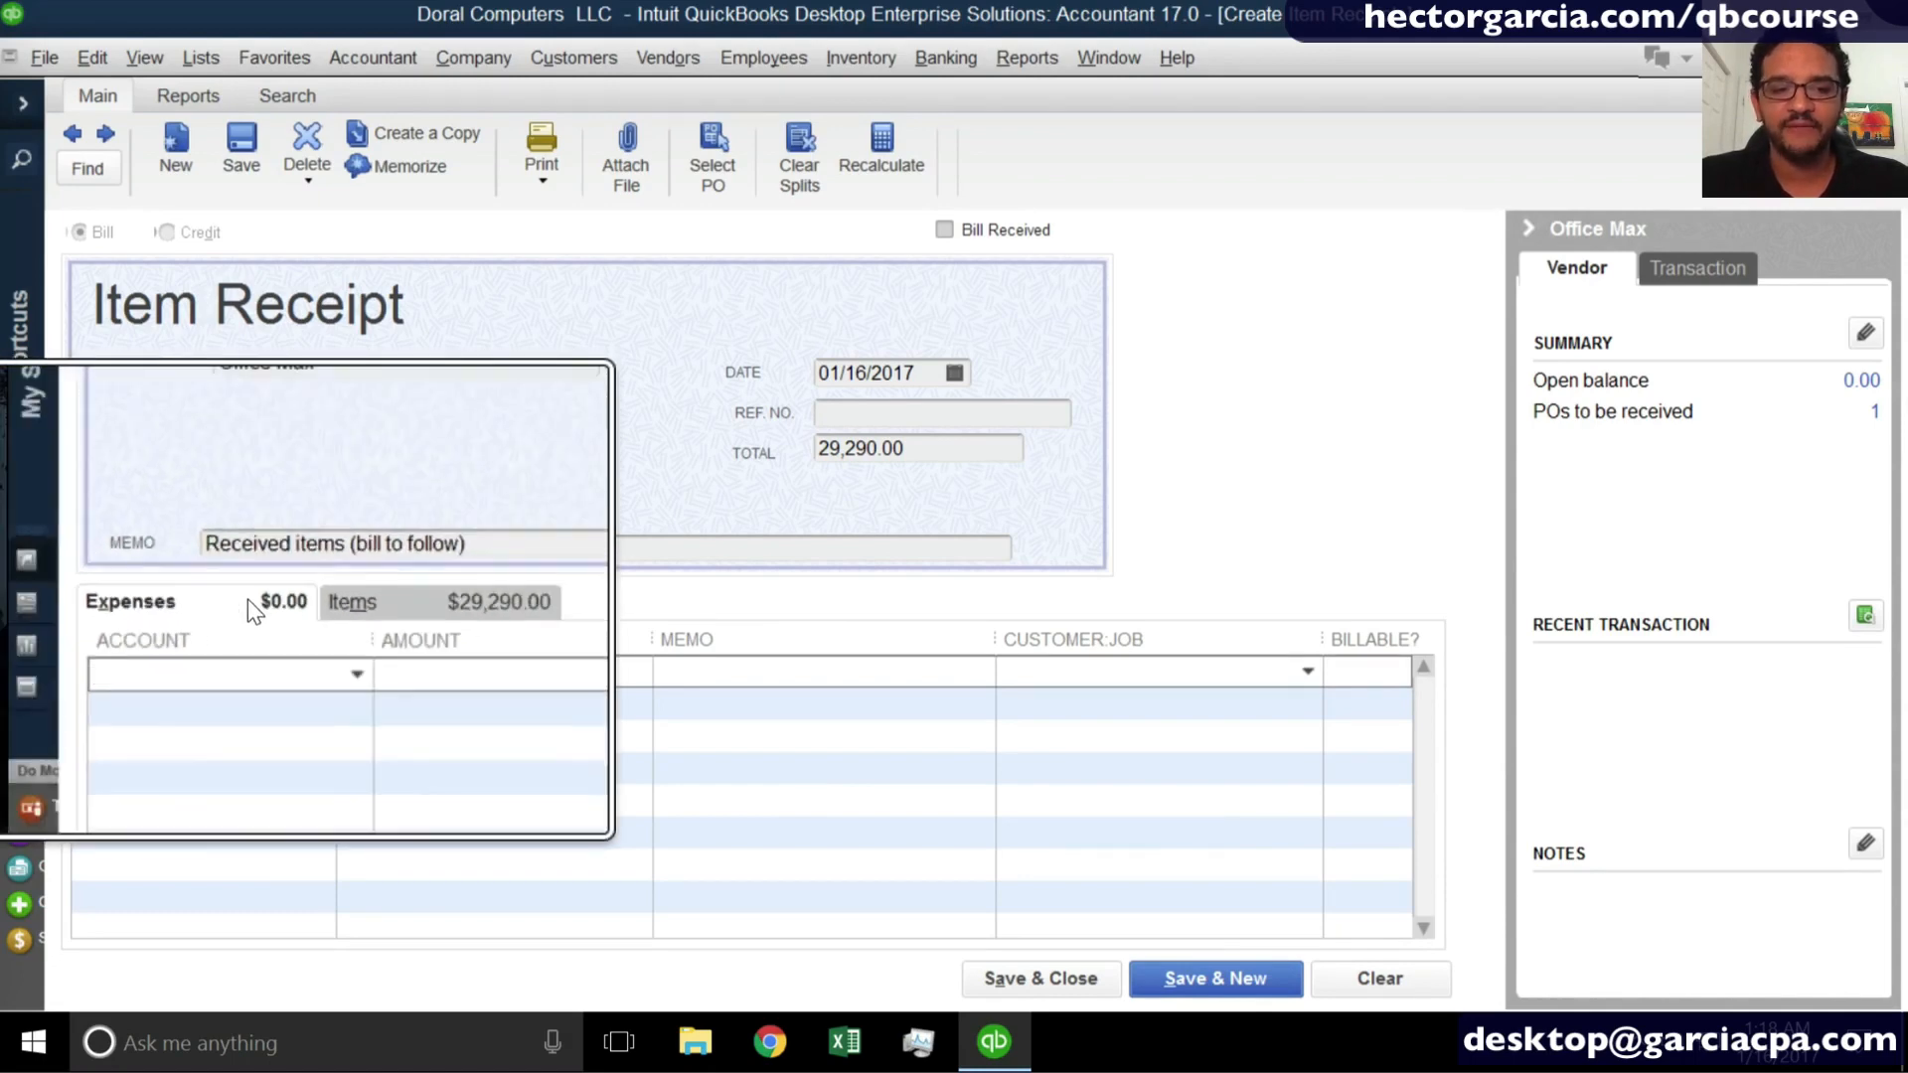
pyautogui.press('super+Escape')
pyautogui.click(349, 606)
pyautogui.press('super+plus')
pyautogui.press('super+Escape')
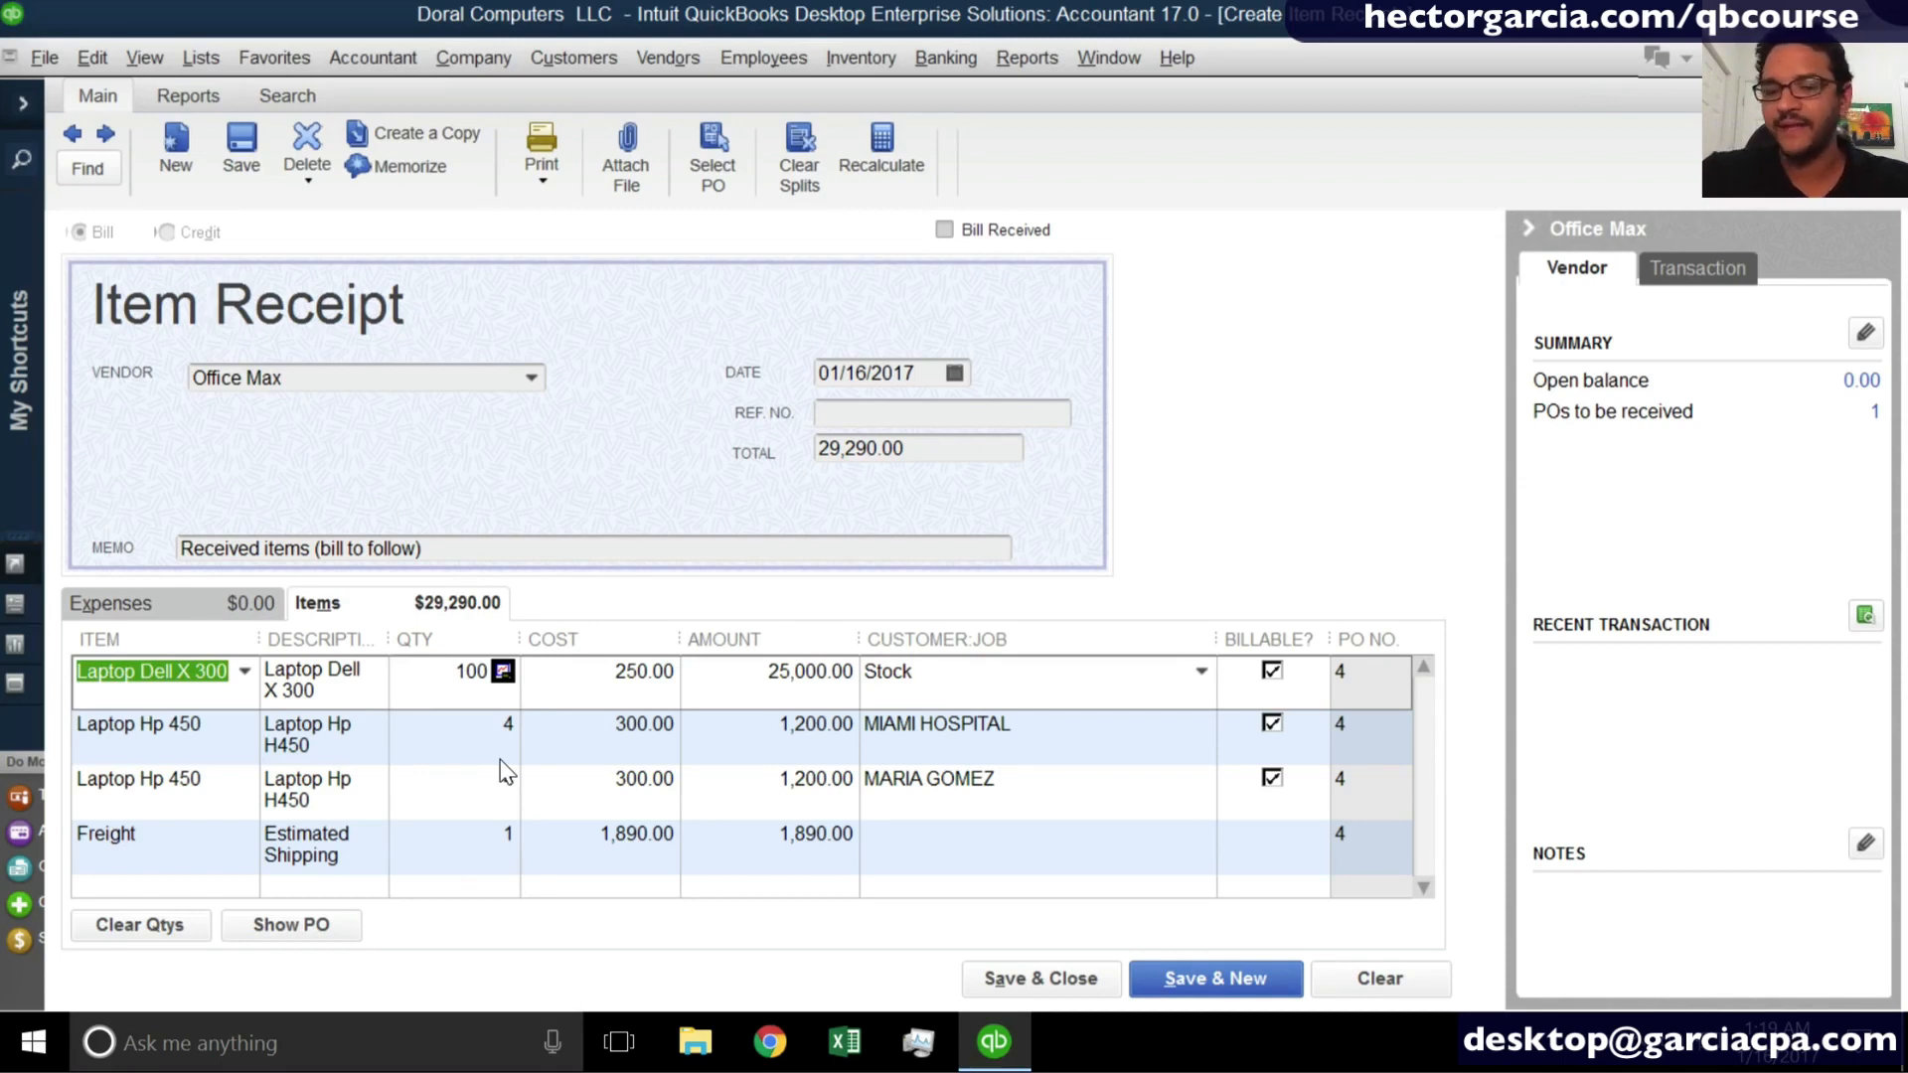
# - Hide the vendor information pane to widen the item lines, and go through the customer on each laptop line
pyautogui.click(1529, 229)
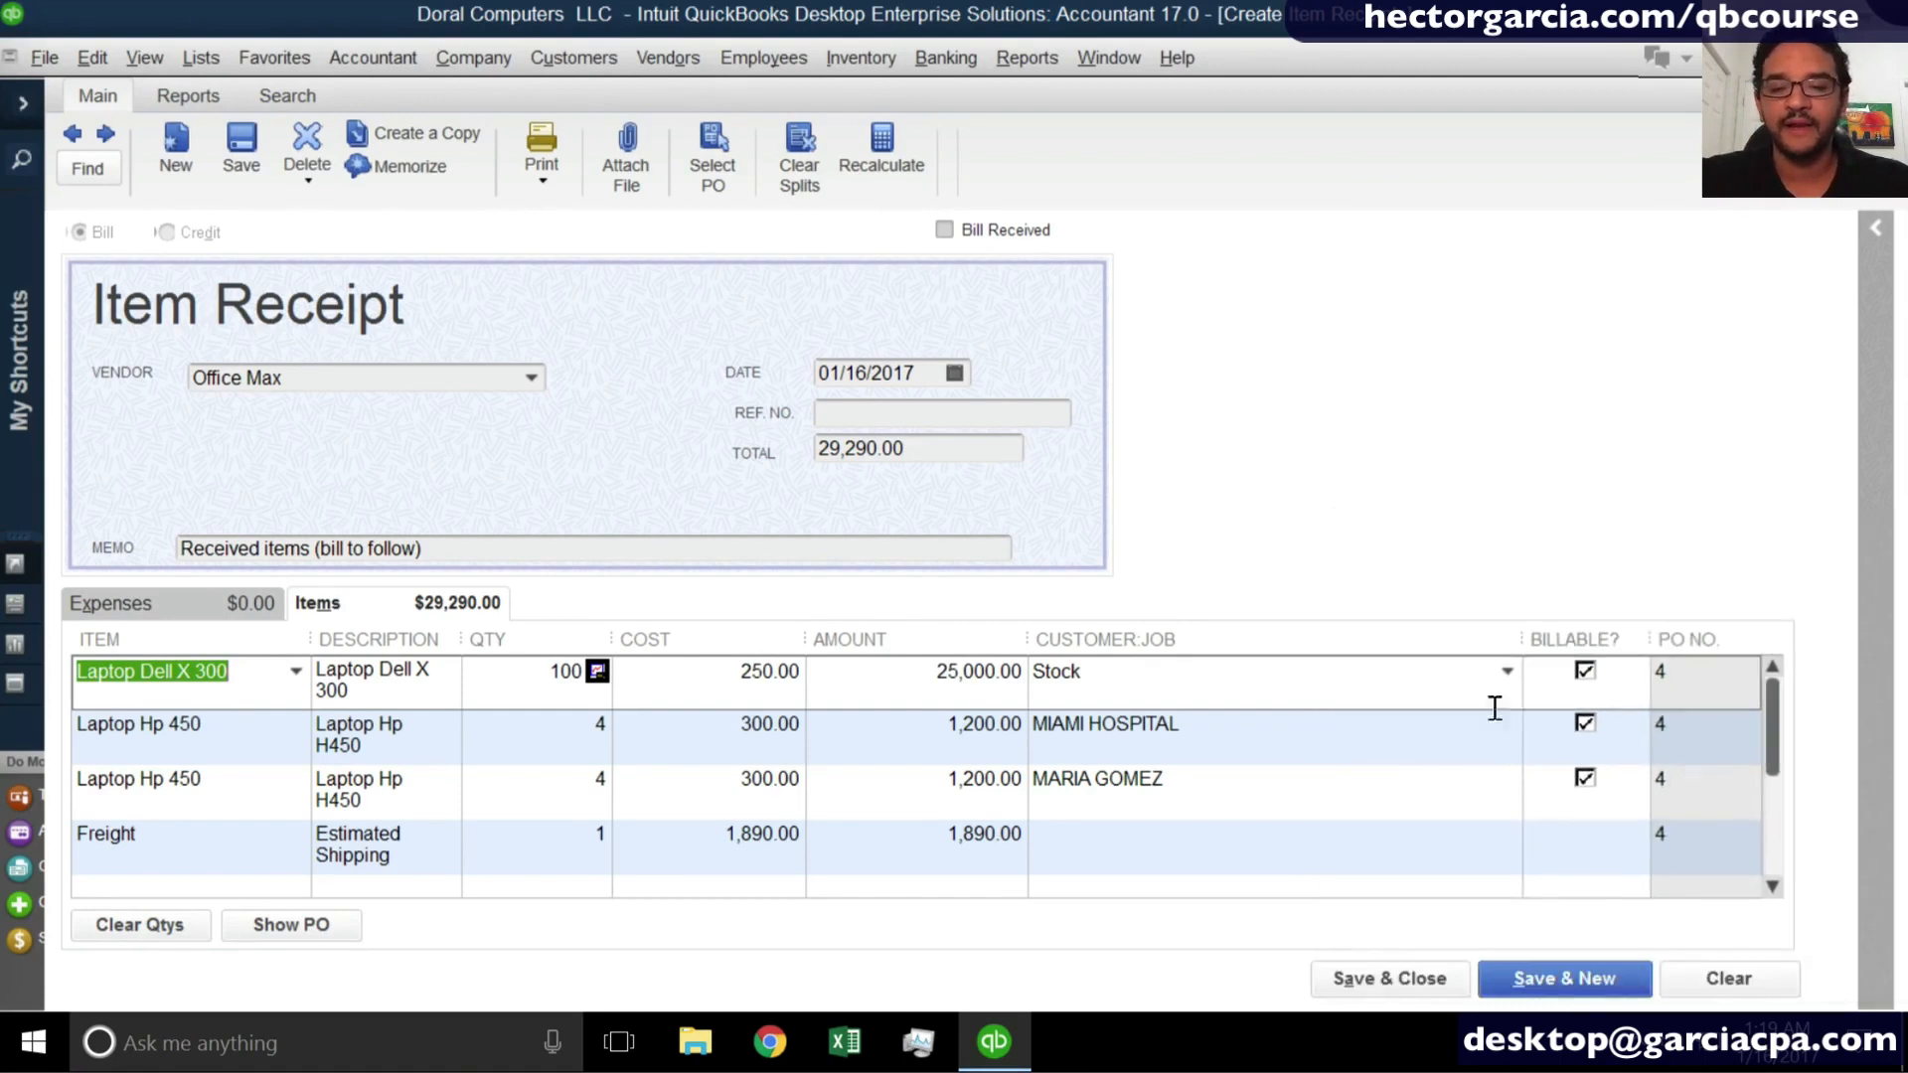
pyautogui.click(1142, 682)
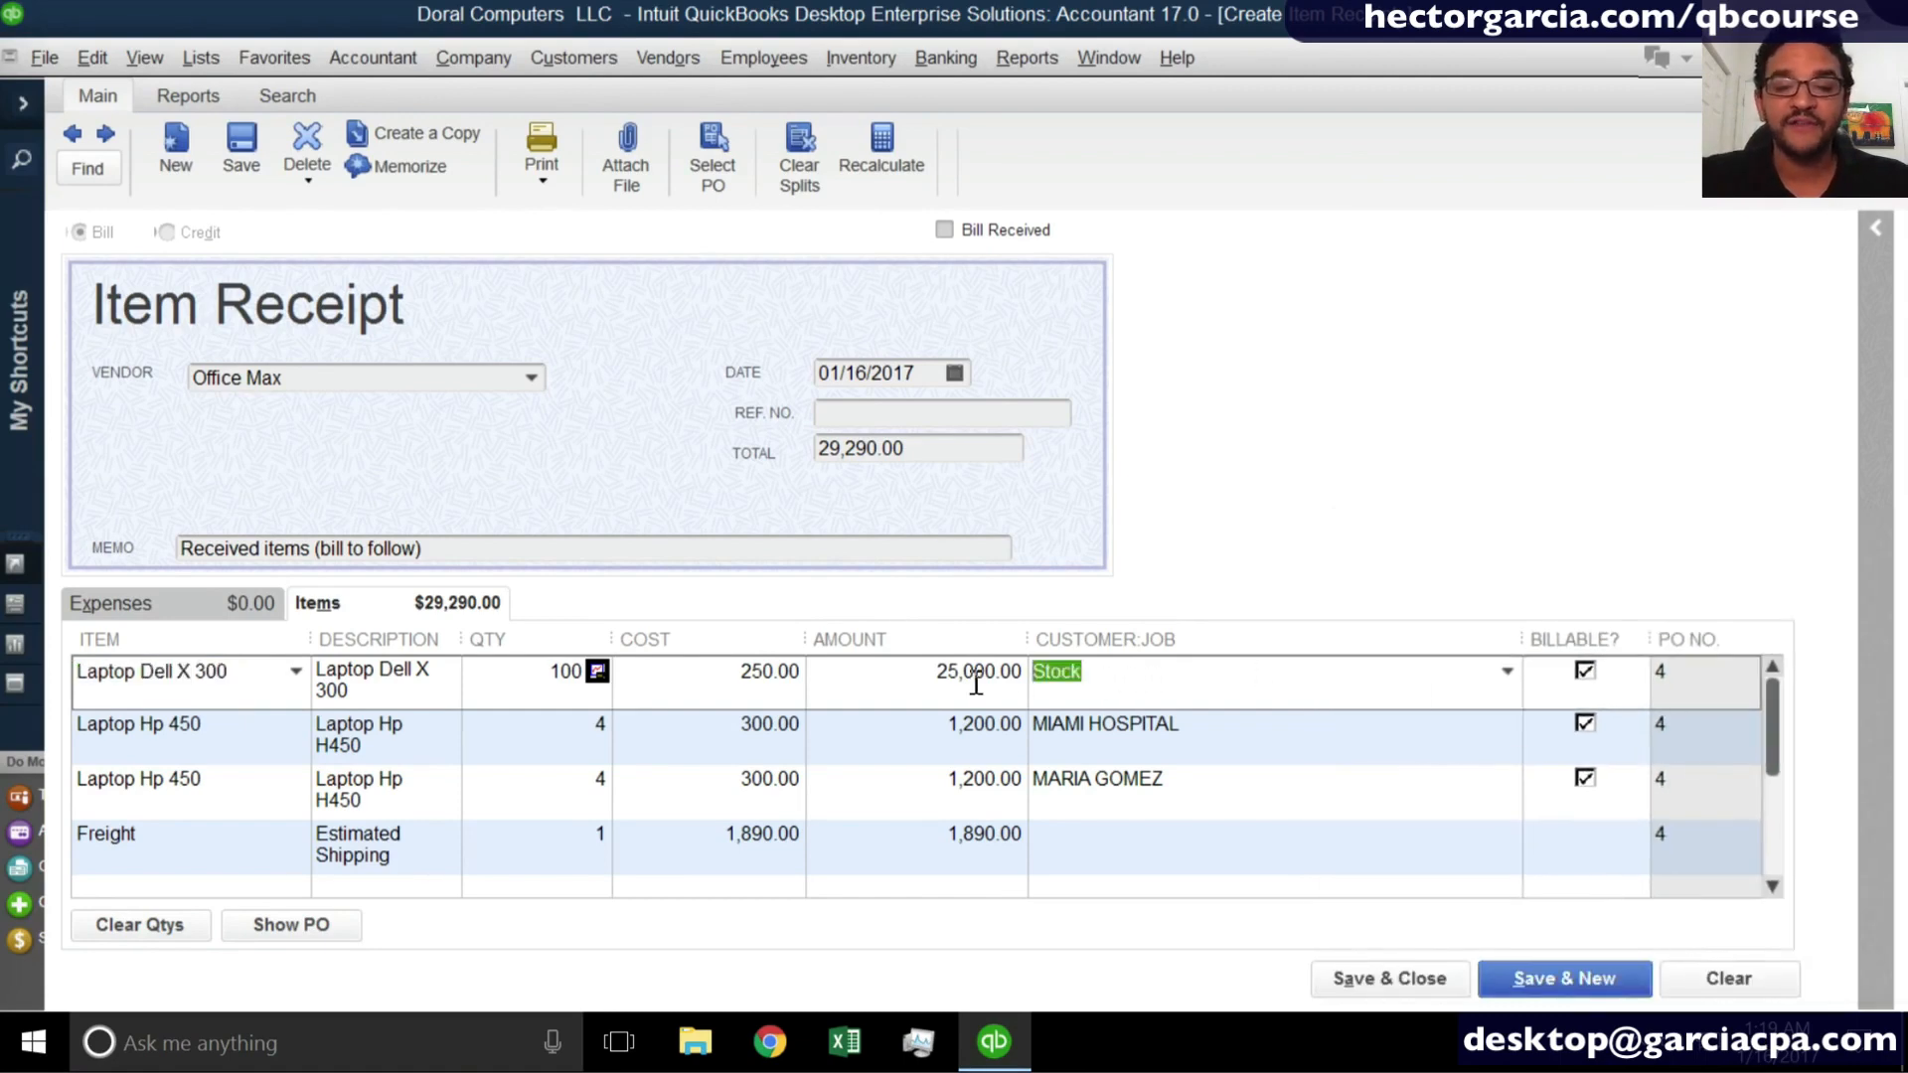
pyautogui.click(1228, 736)
pyautogui.click(1202, 793)
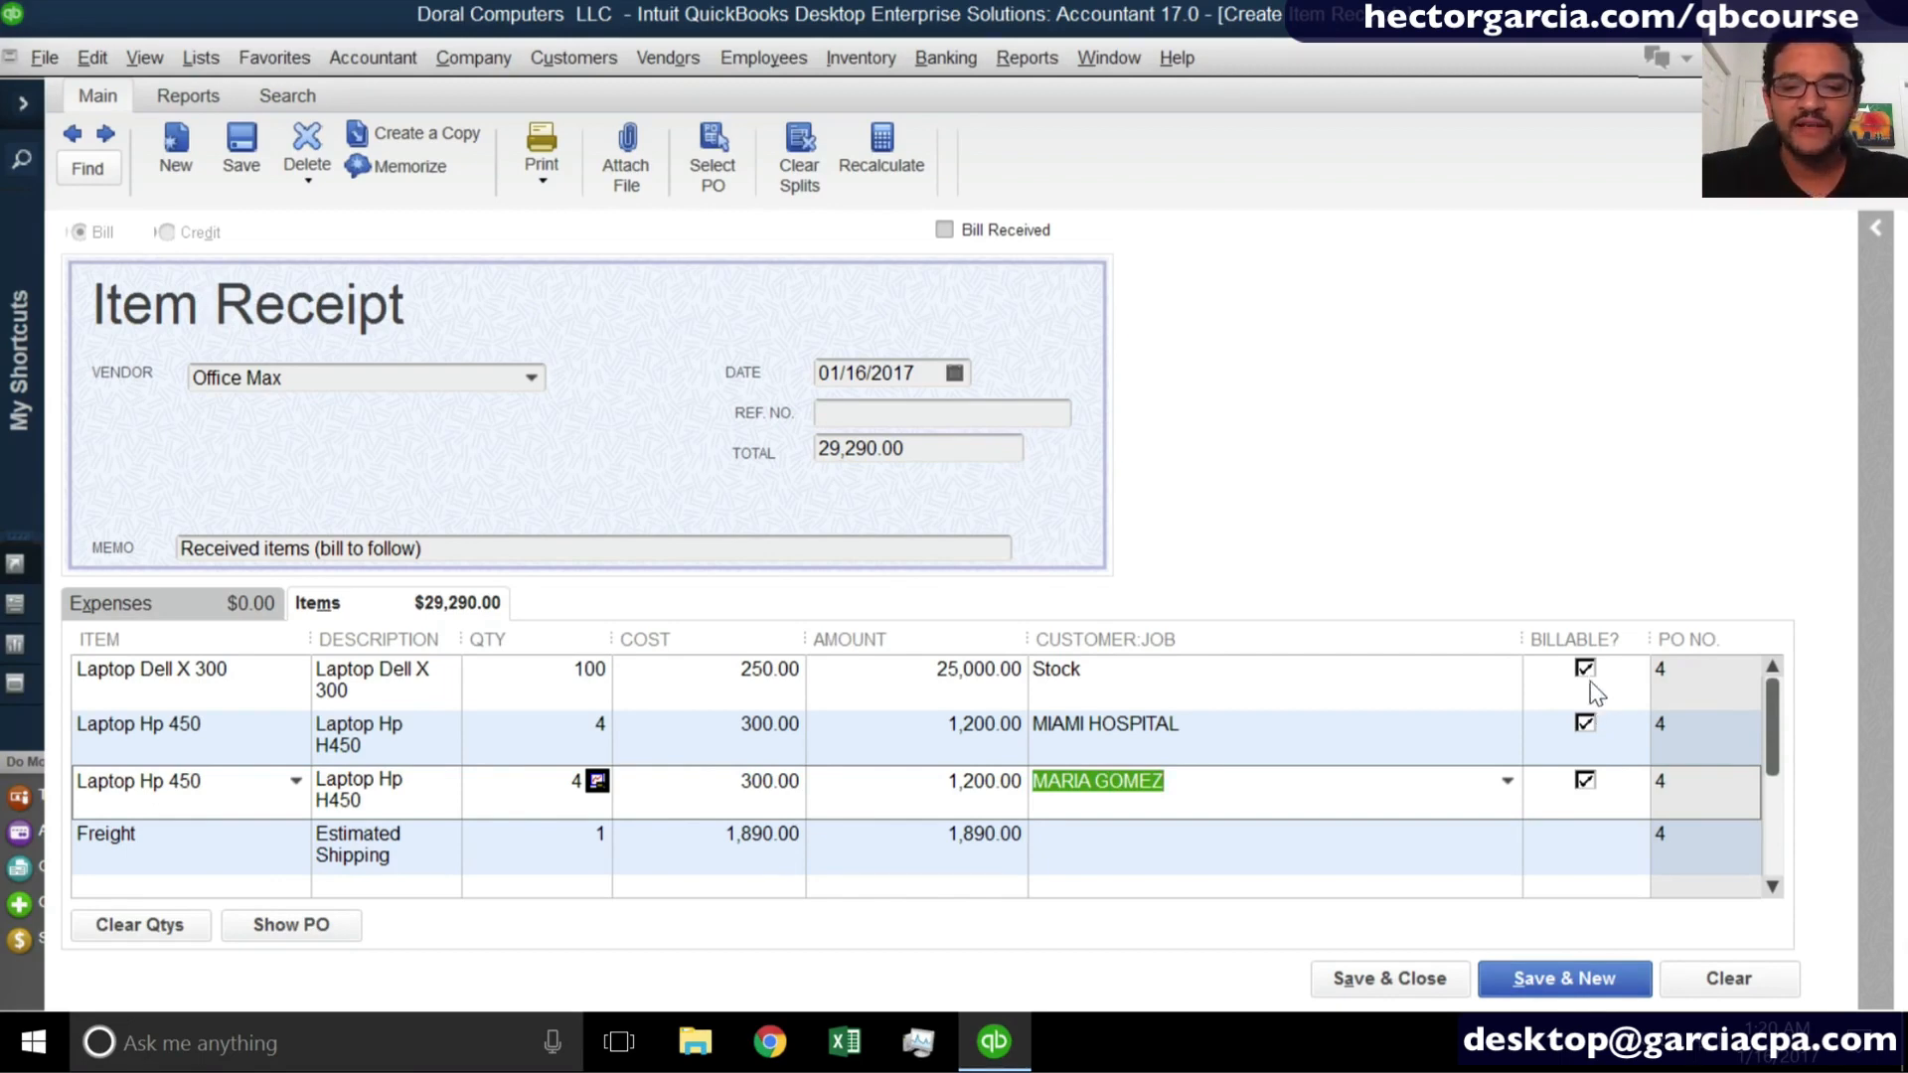
# - Clear the billable mark from the Stock and MIAMI HOSPITAL laptop lines, and check the third laptop line's customer
pyautogui.click(1585, 672)
pyautogui.click(1586, 731)
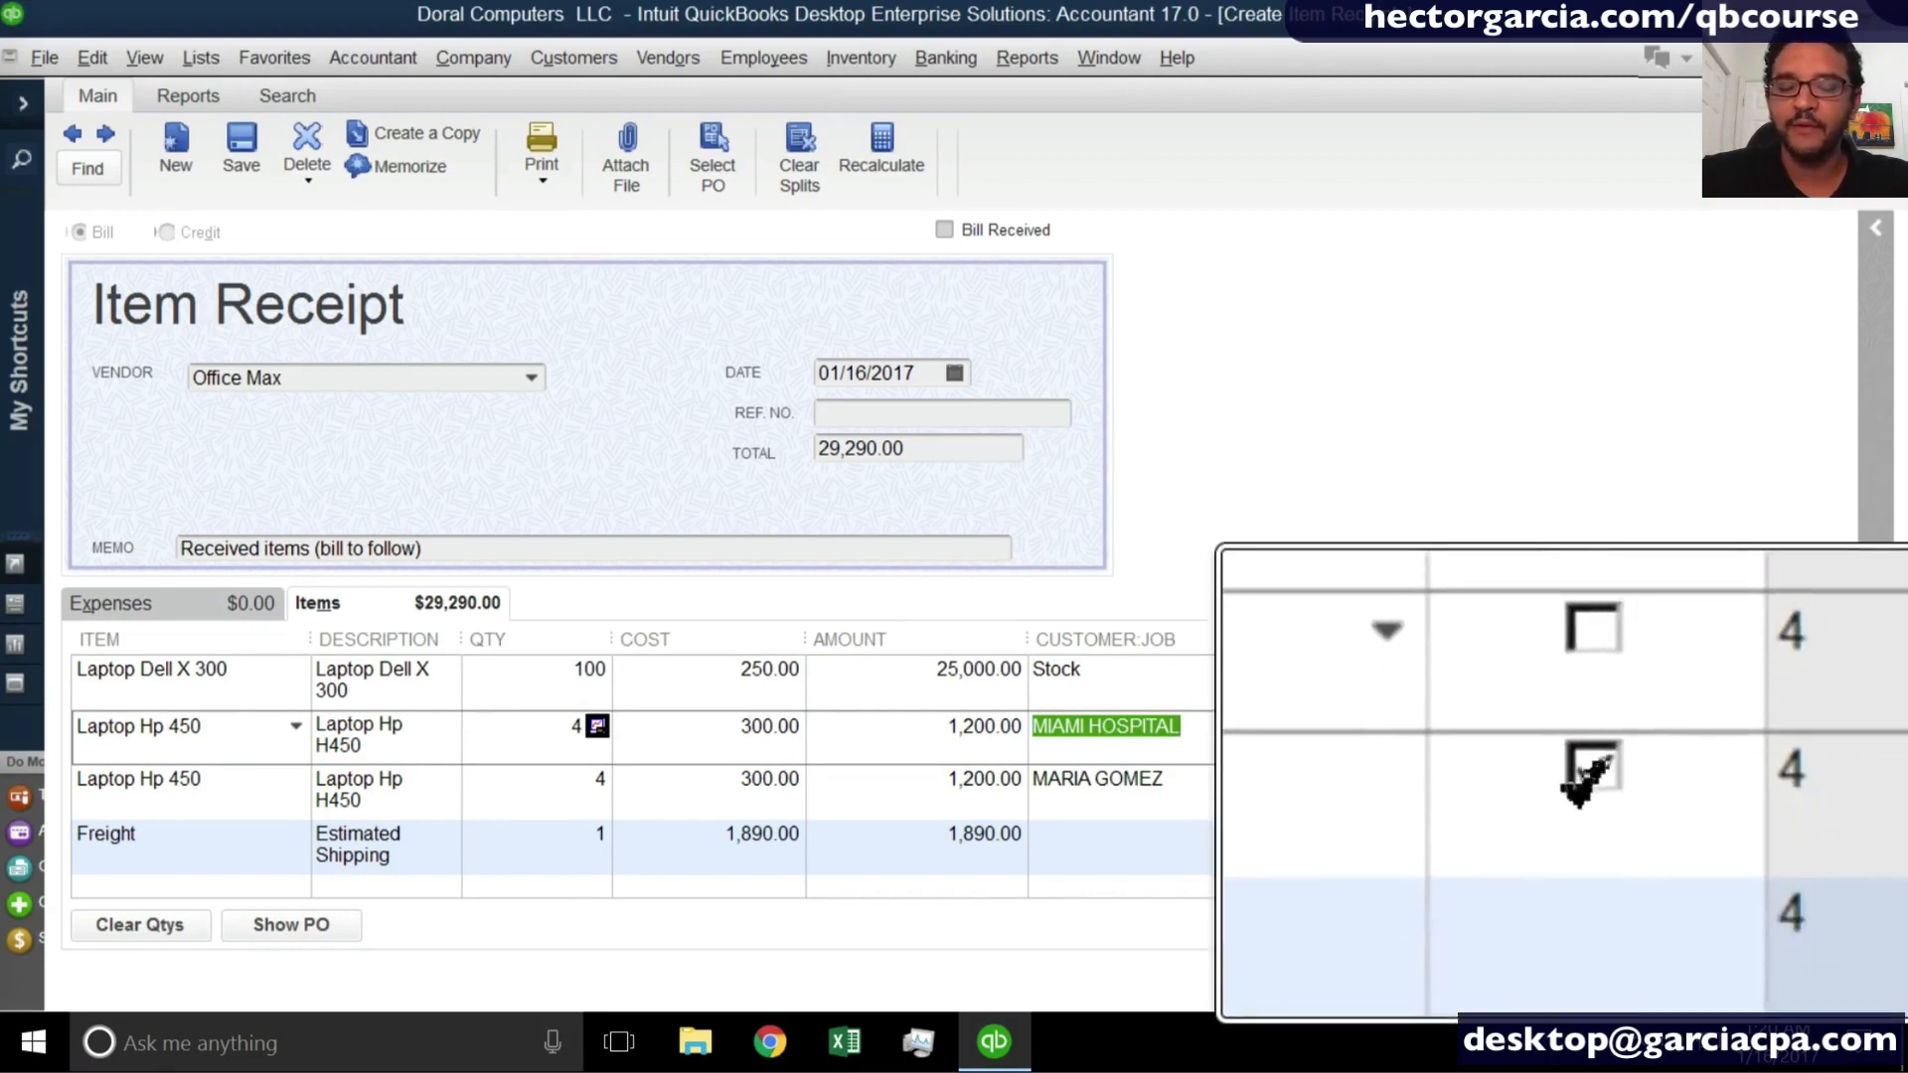
pyautogui.click(1222, 779)
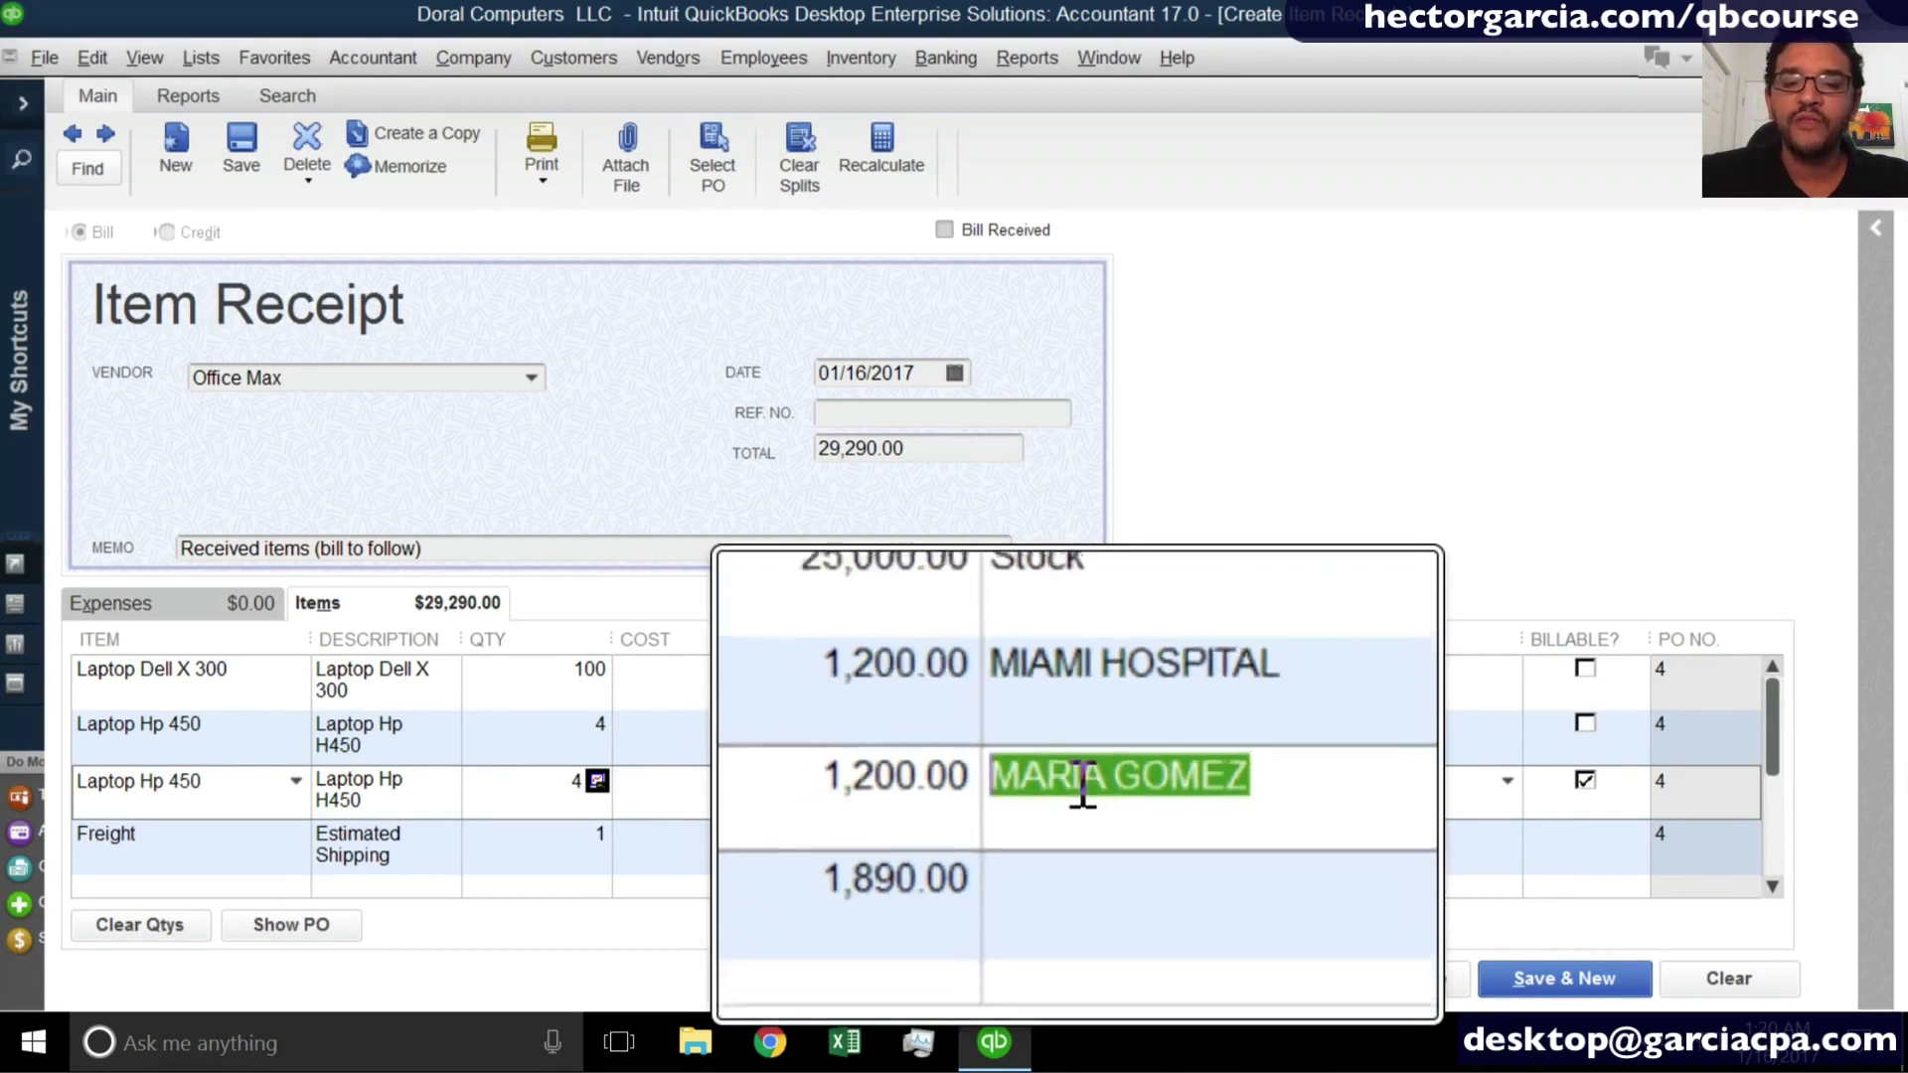
pyautogui.click(1602, 791)
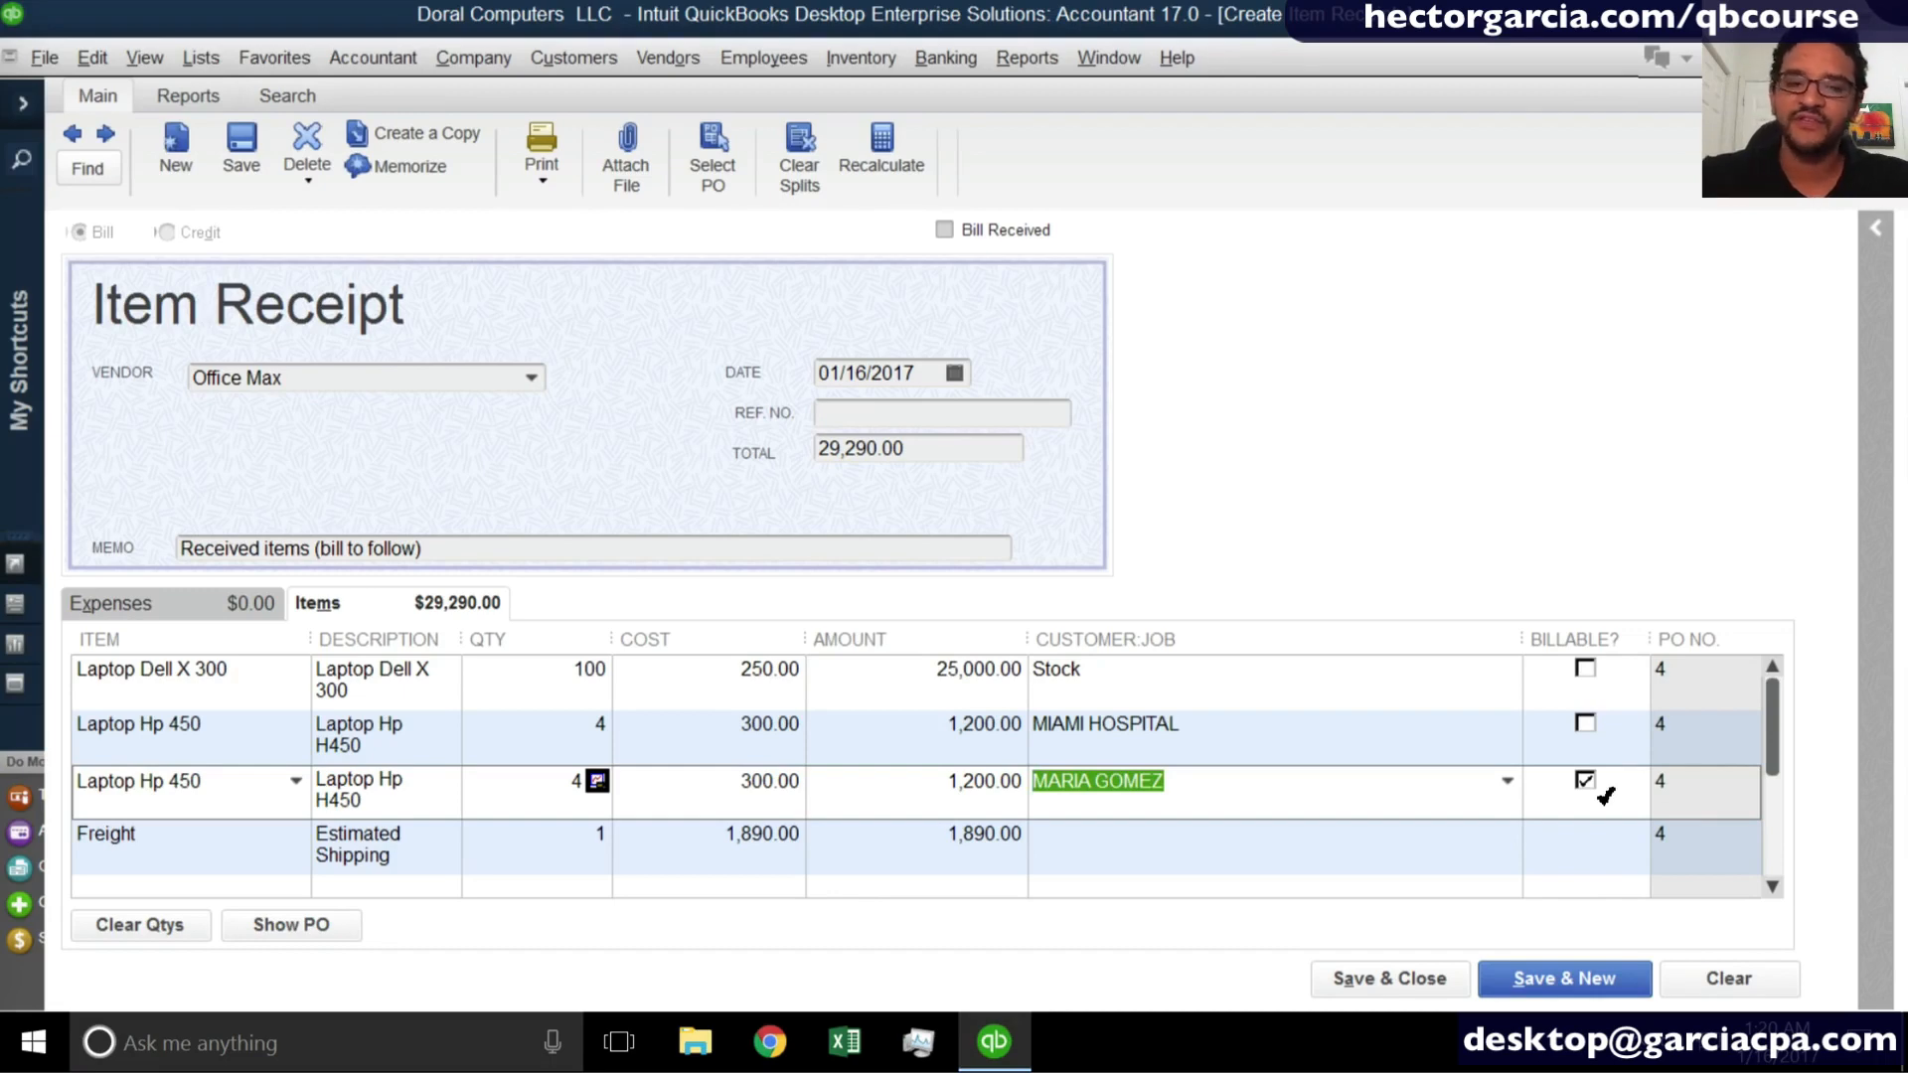
# - Enter reference number 4242 on the Office Max item receipt, then save and close it
pyautogui.click(846, 415)
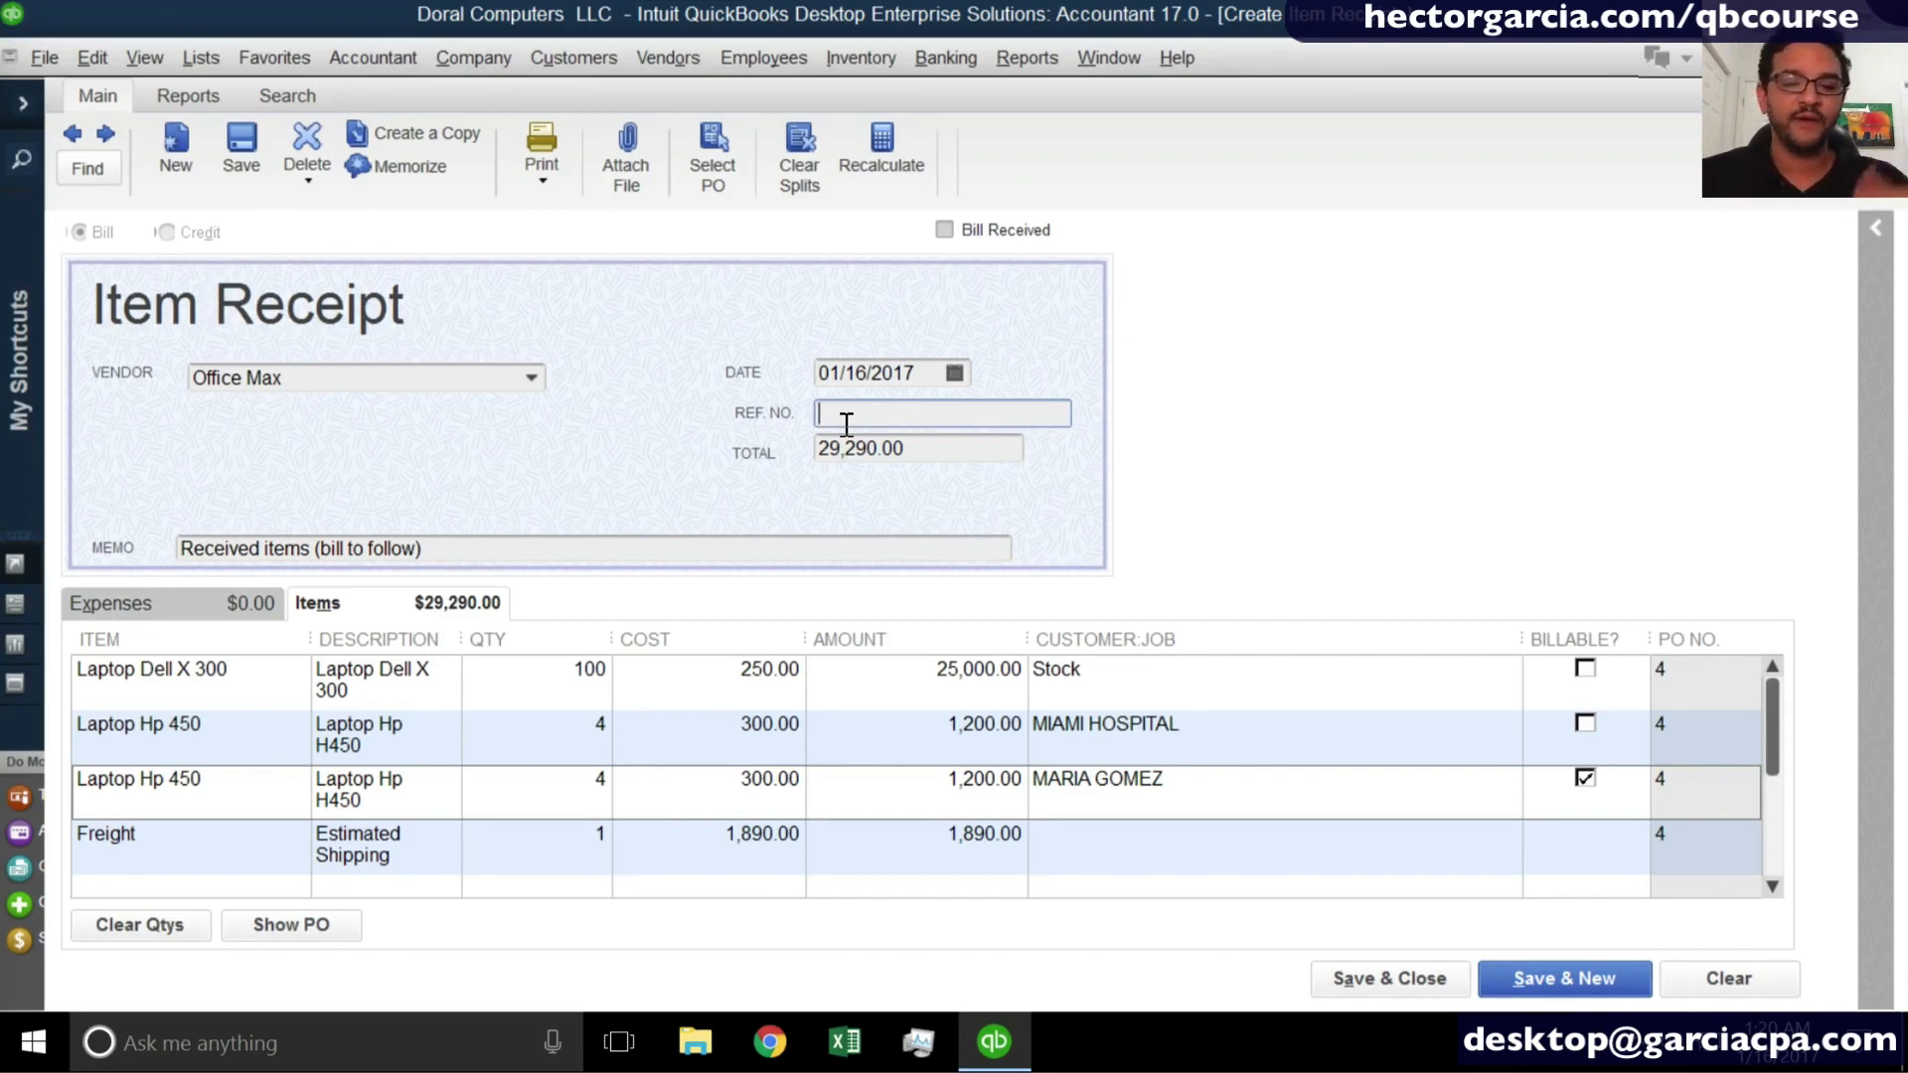
pyautogui.write('4242')
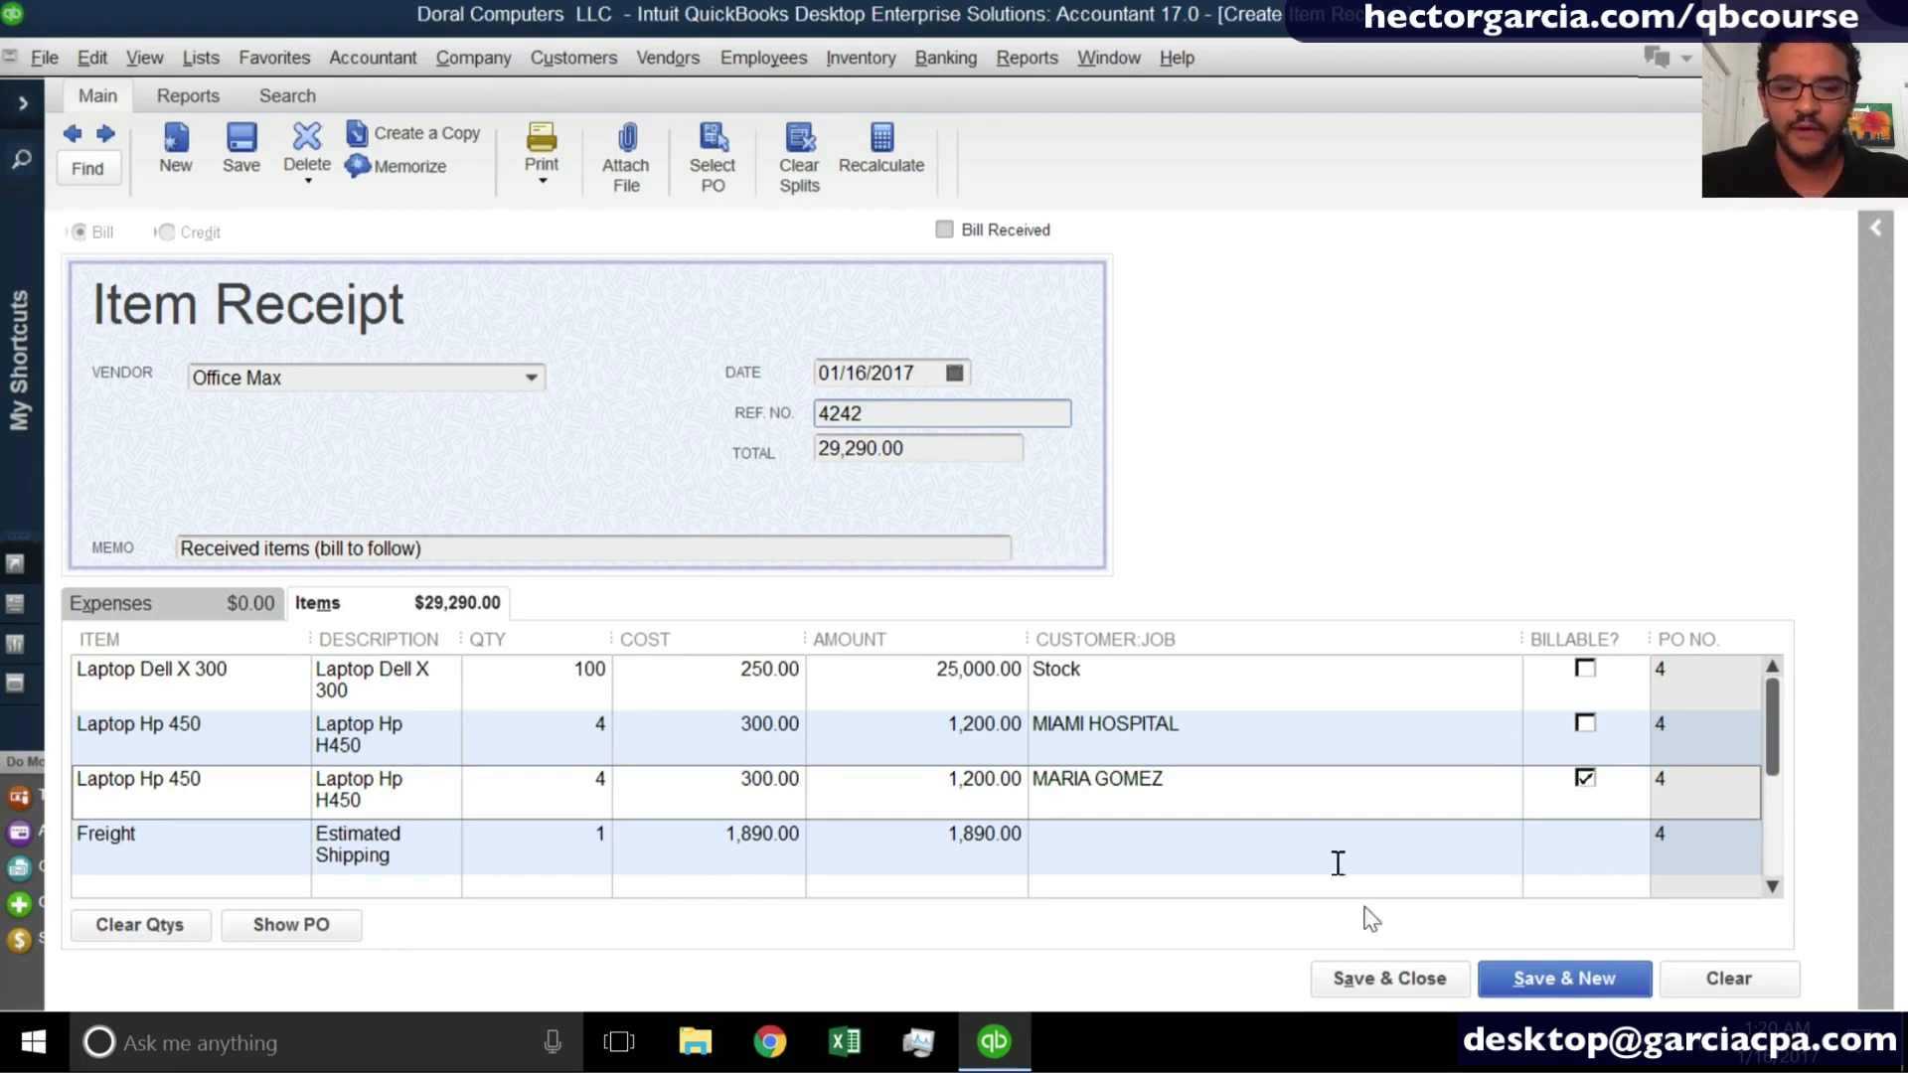
pyautogui.click(1374, 970)
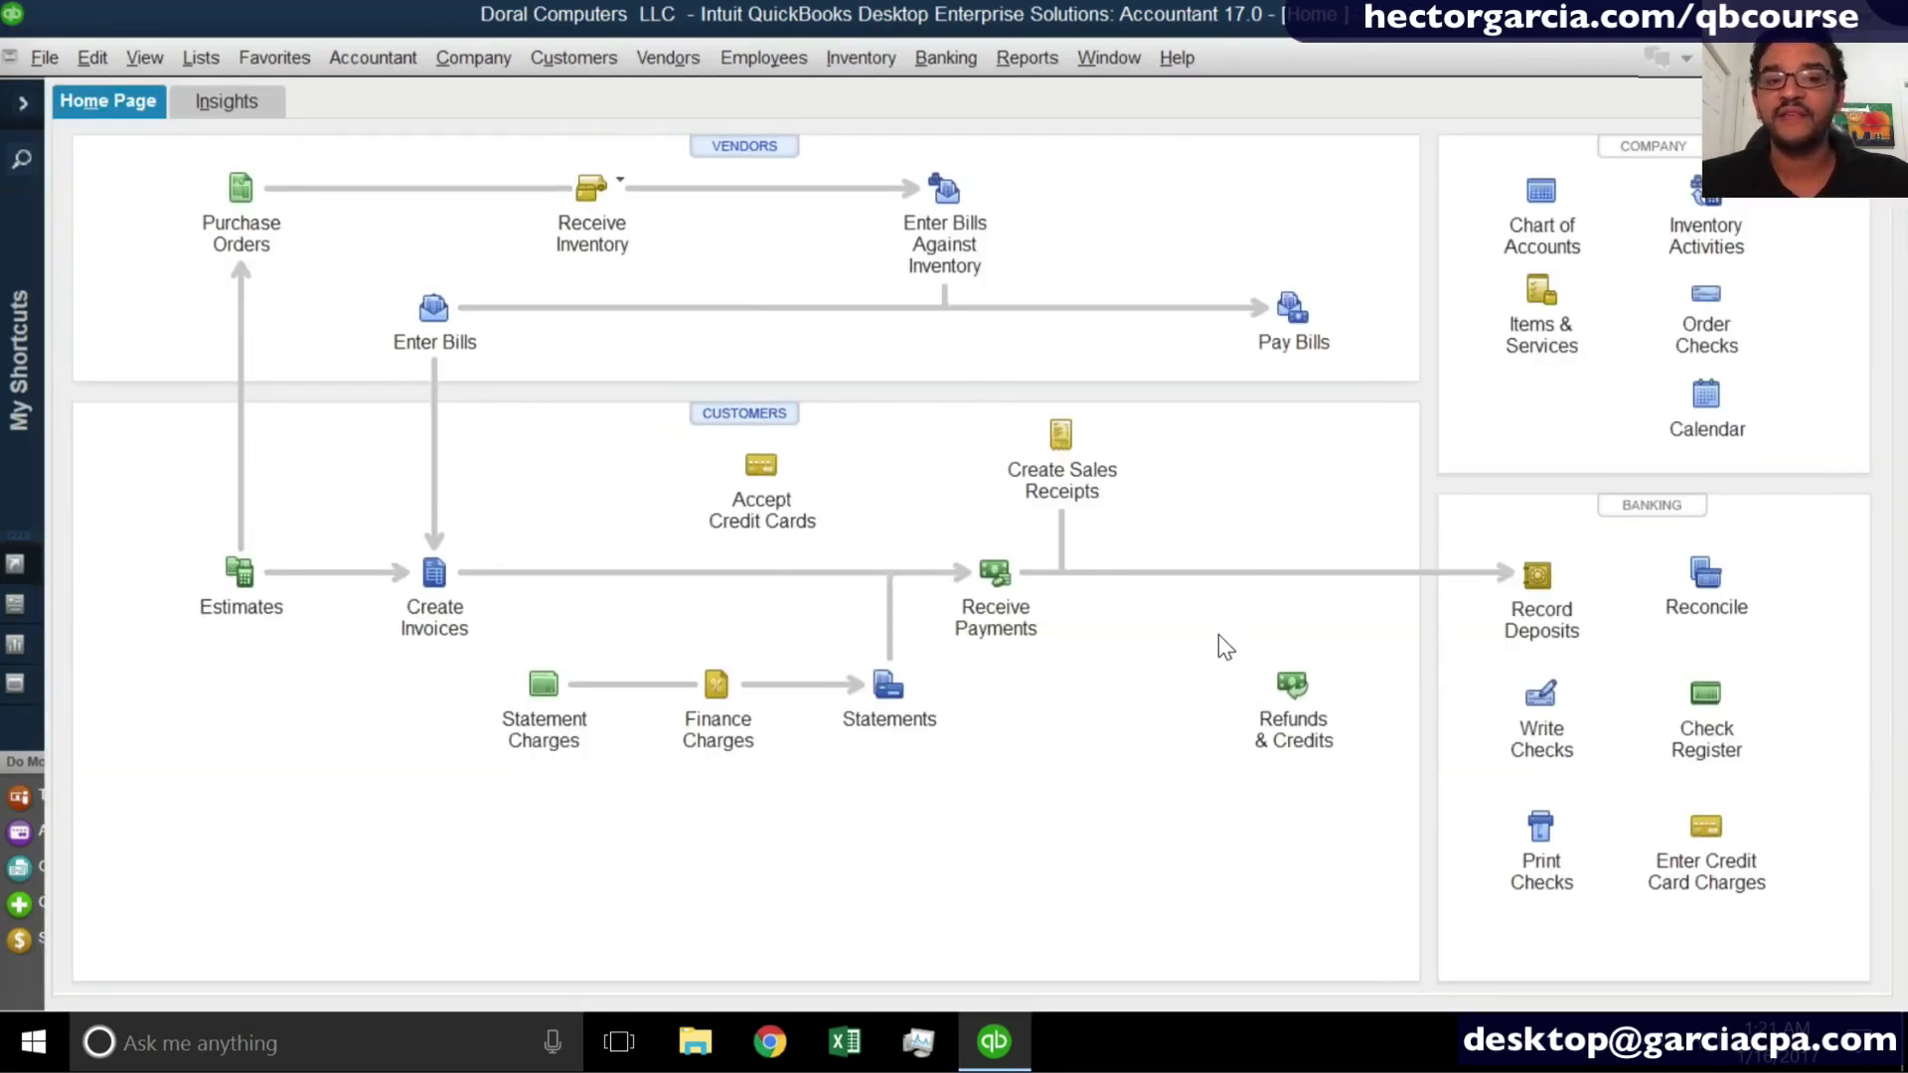
# - Open the item list and compare the total quantities on hand of Laptop Dell X 300 and Laptop Hp 450
pyautogui.click(202, 58)
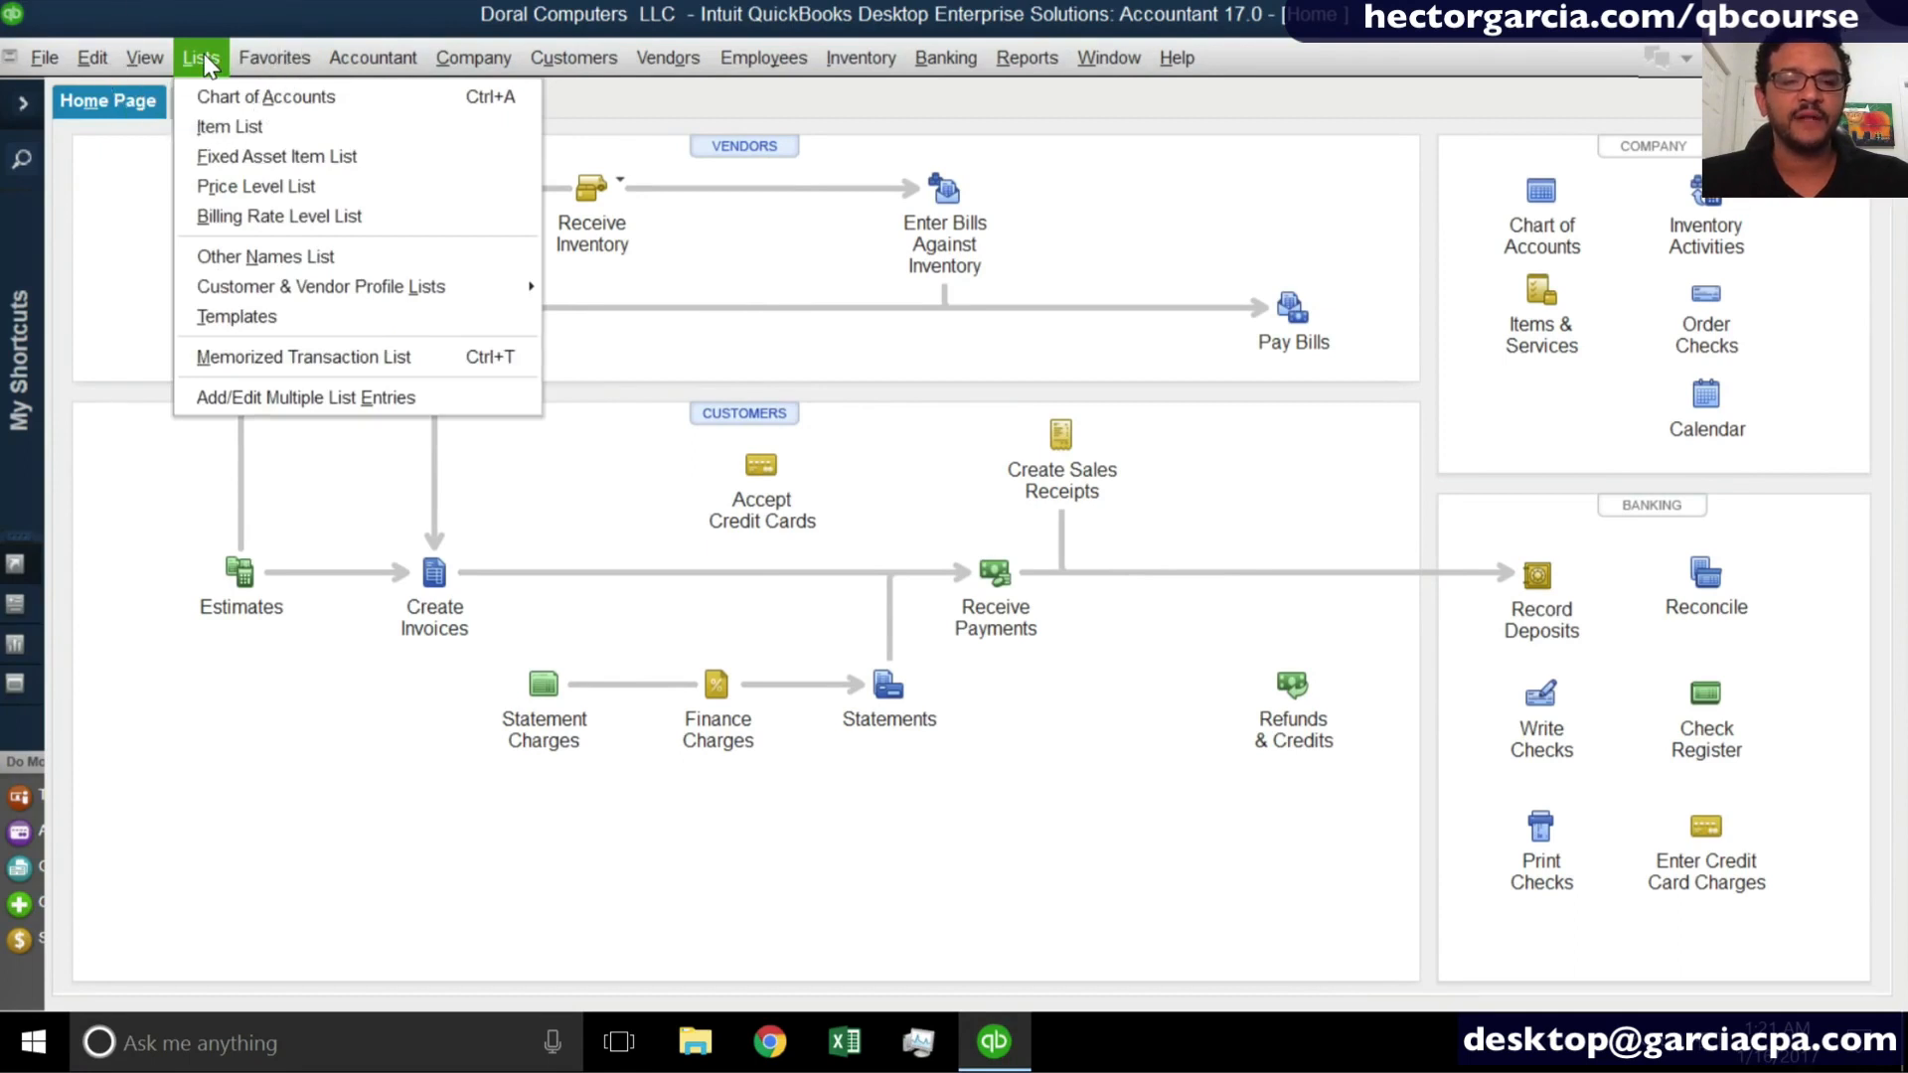
pyautogui.click(226, 117)
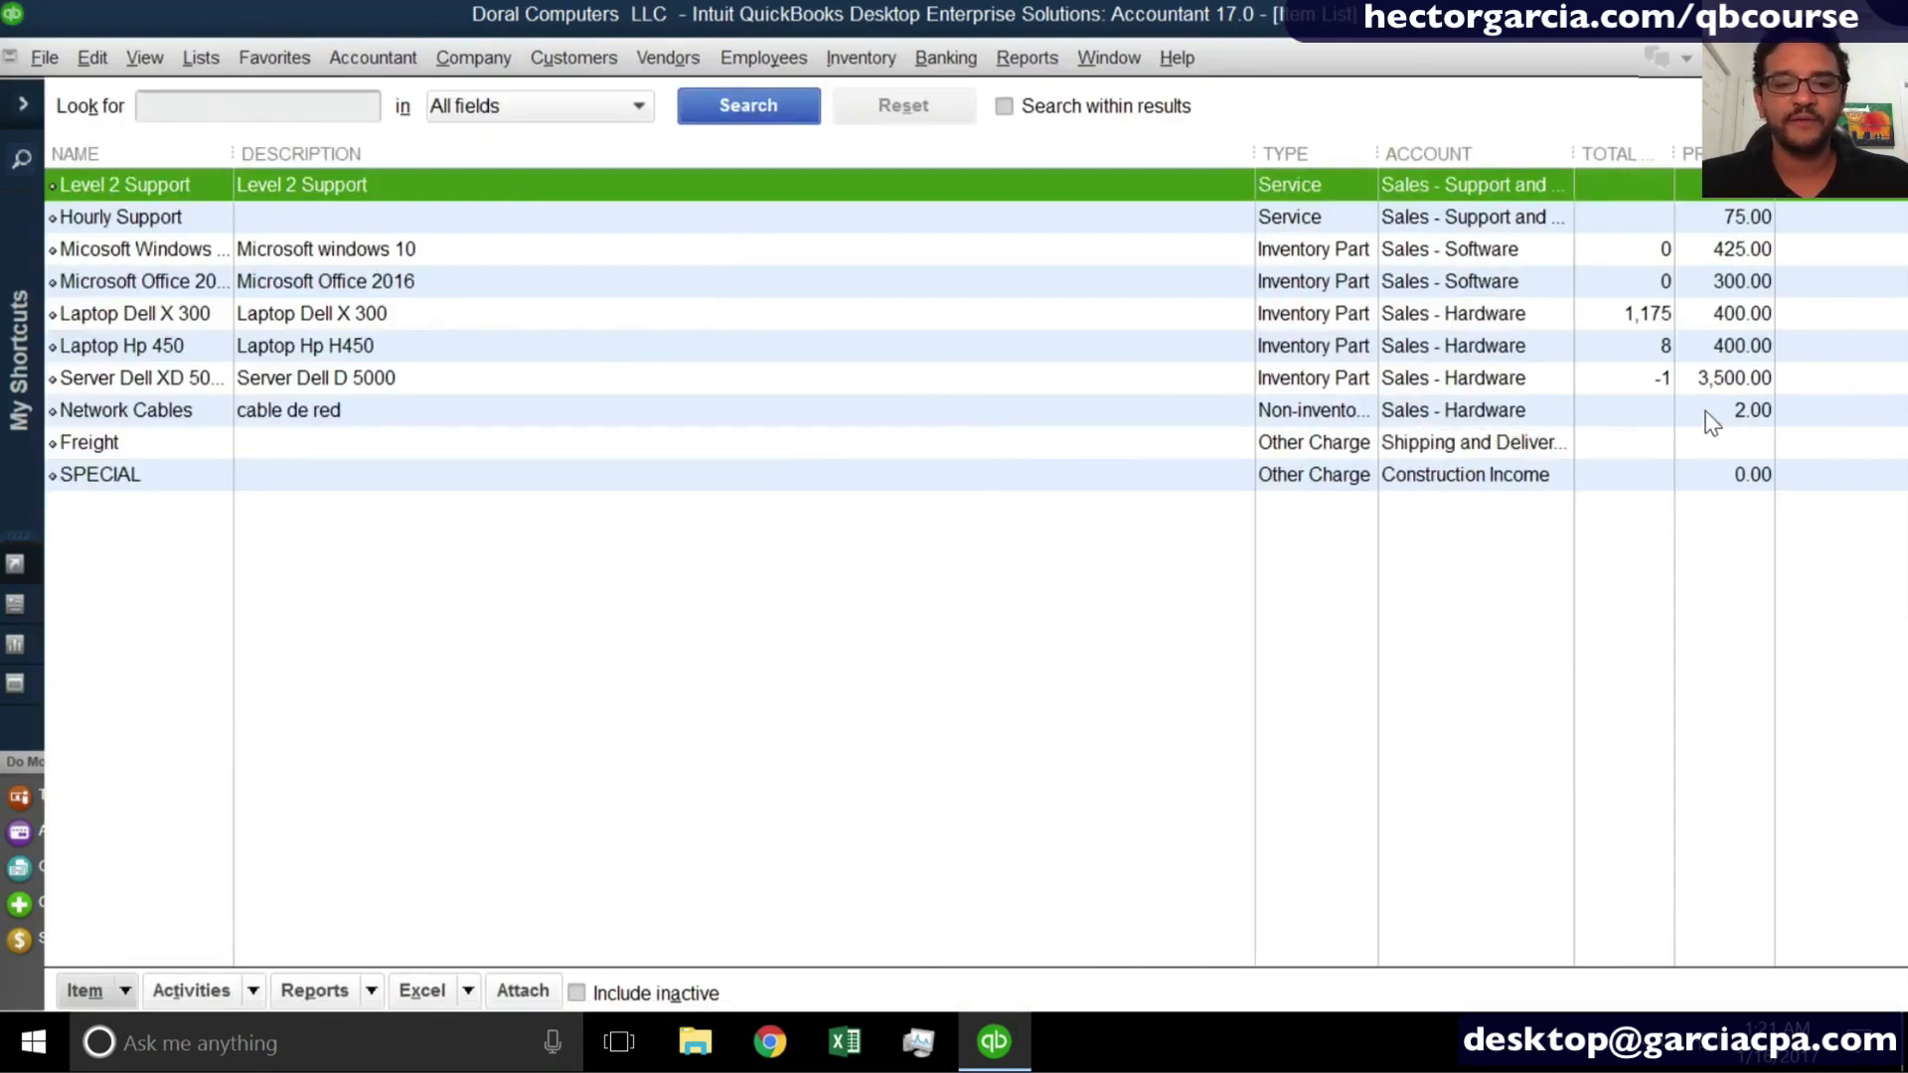
pyautogui.click(1654, 318)
pyautogui.click(1658, 348)
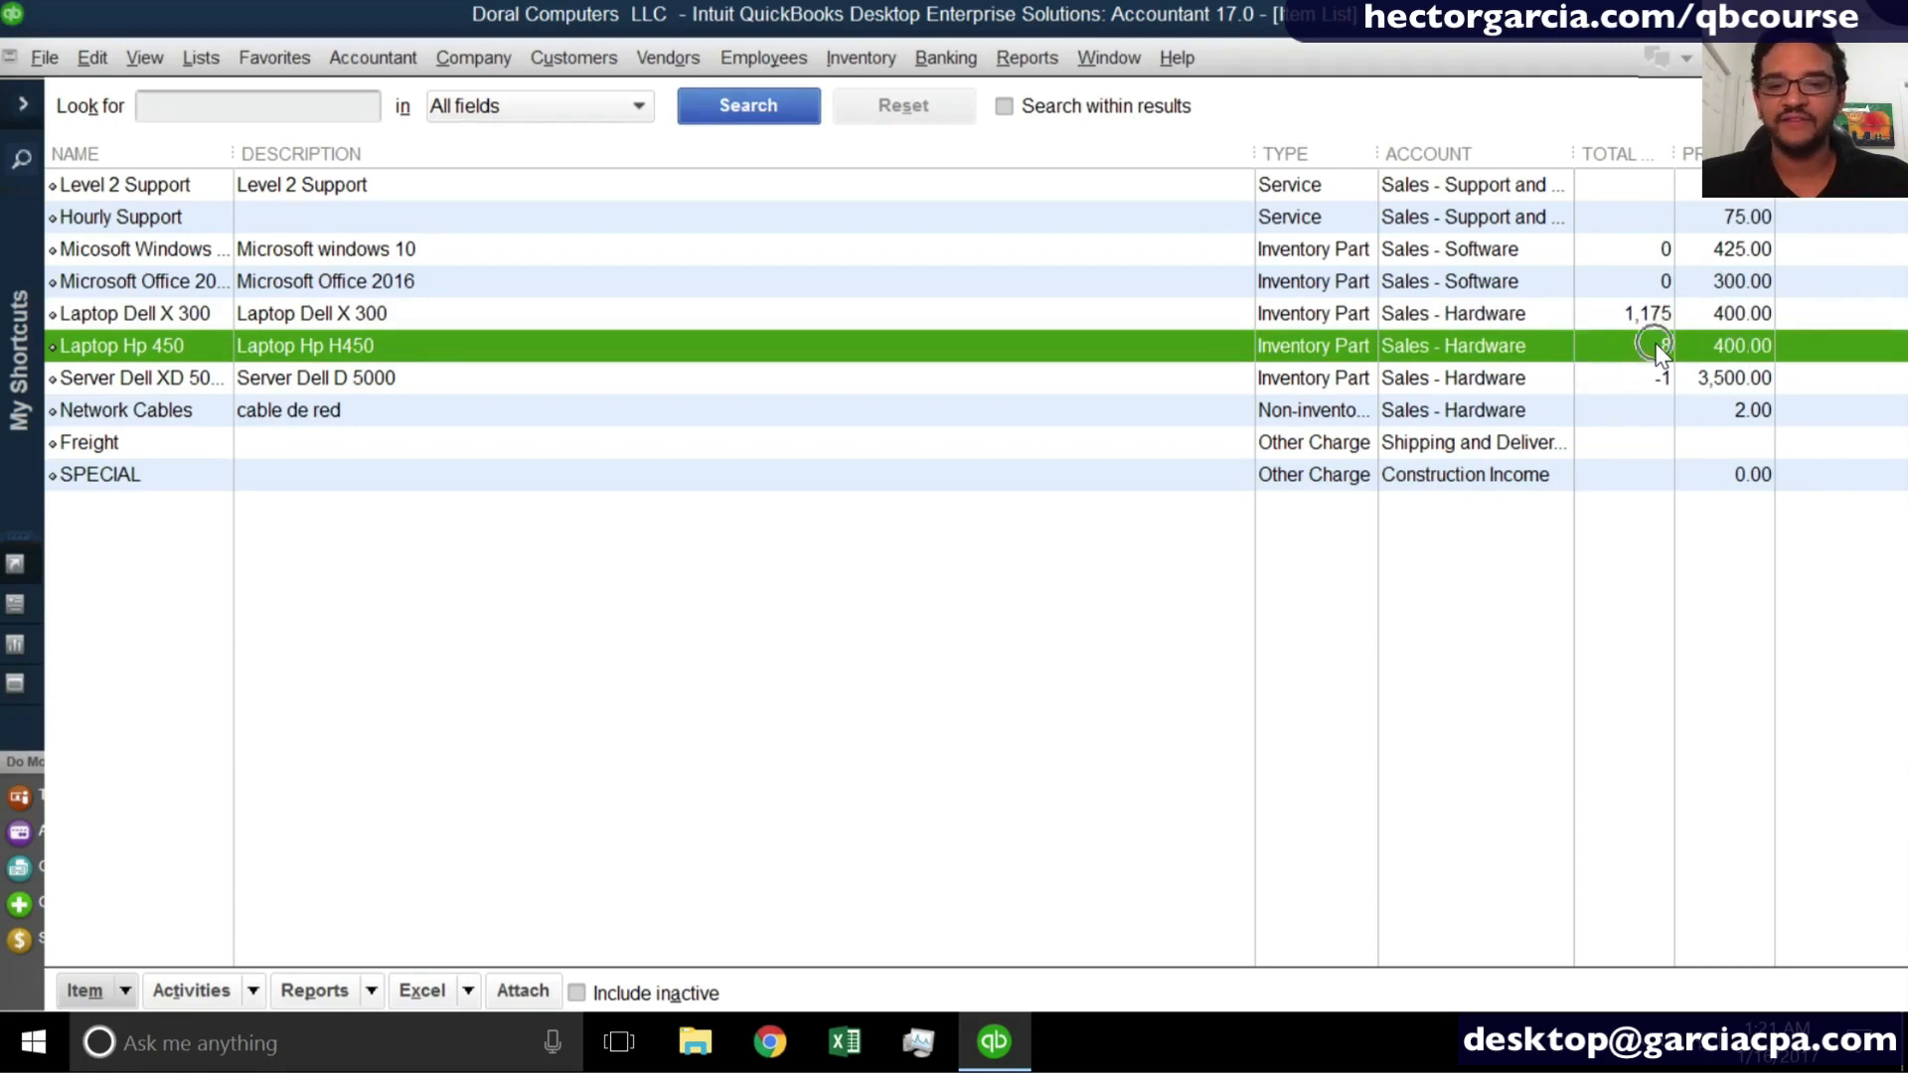
pyautogui.click(1652, 325)
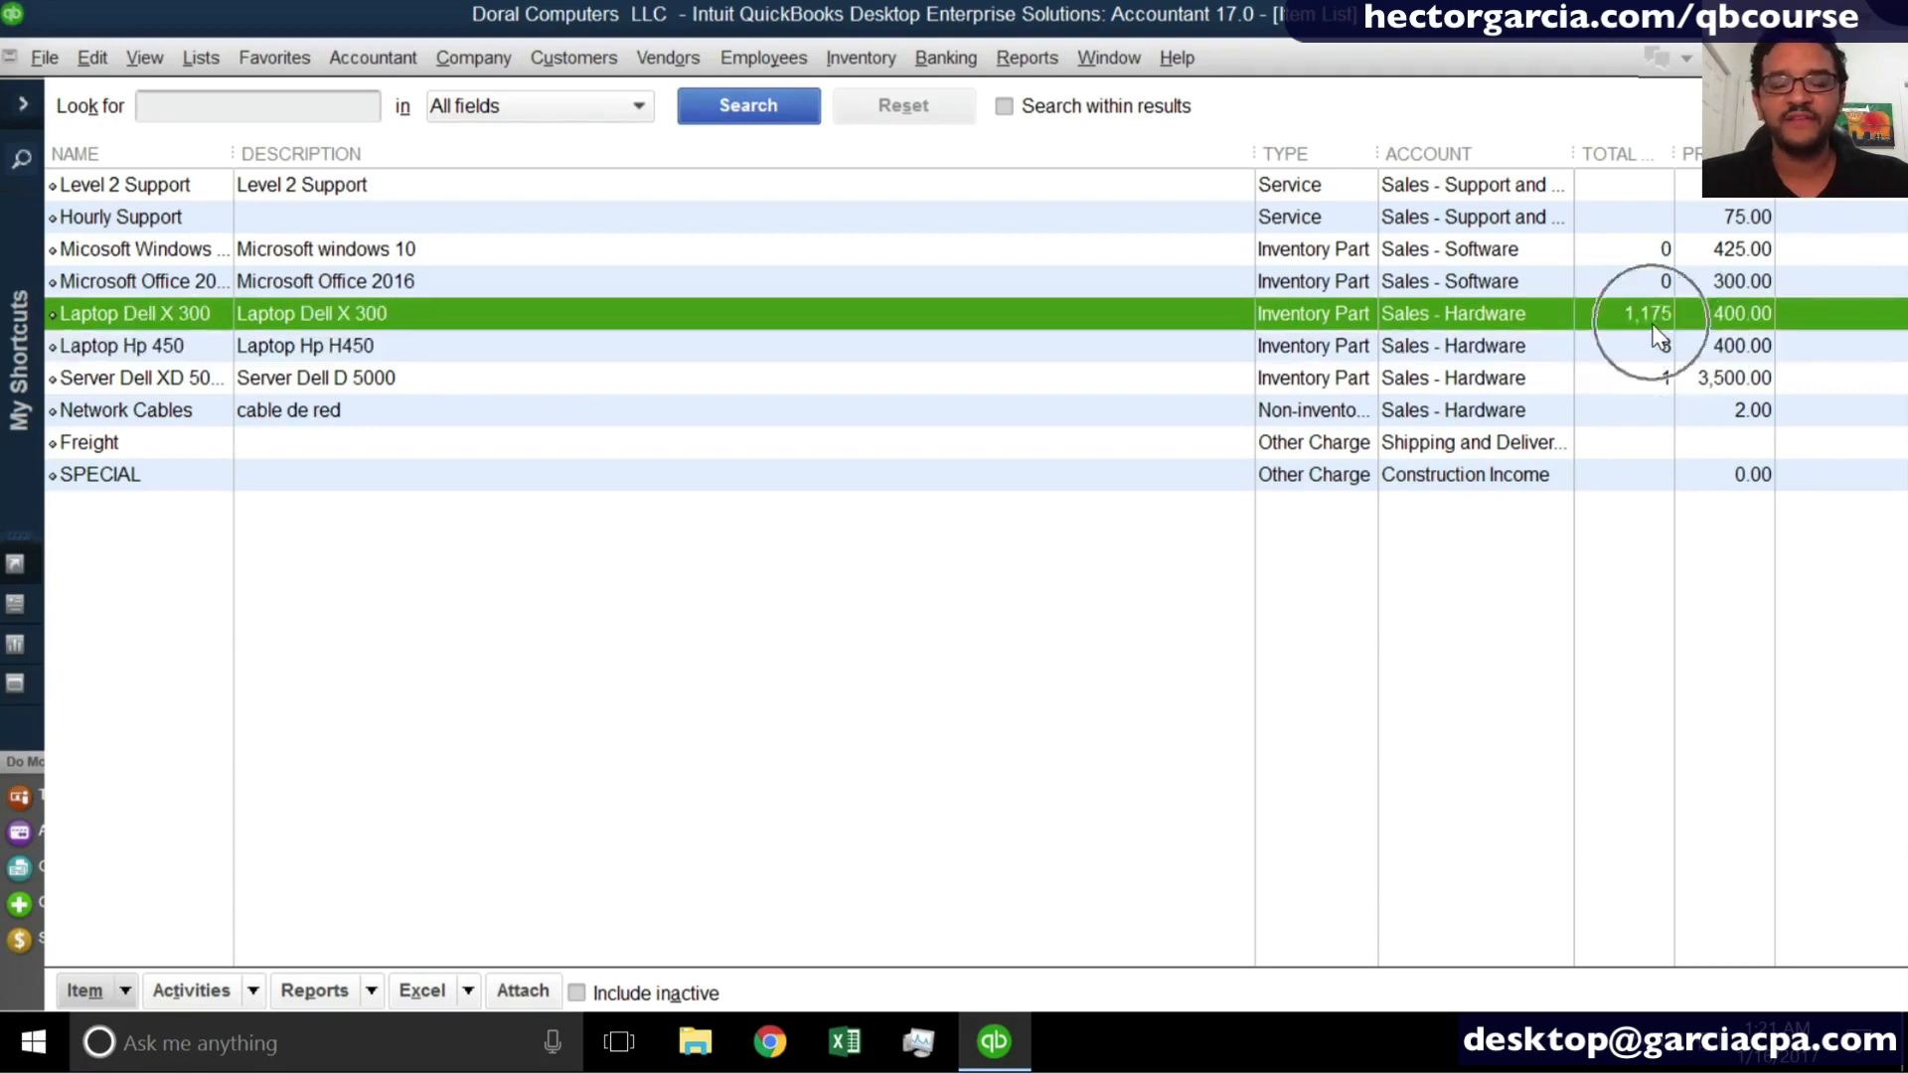
pyautogui.click(1658, 345)
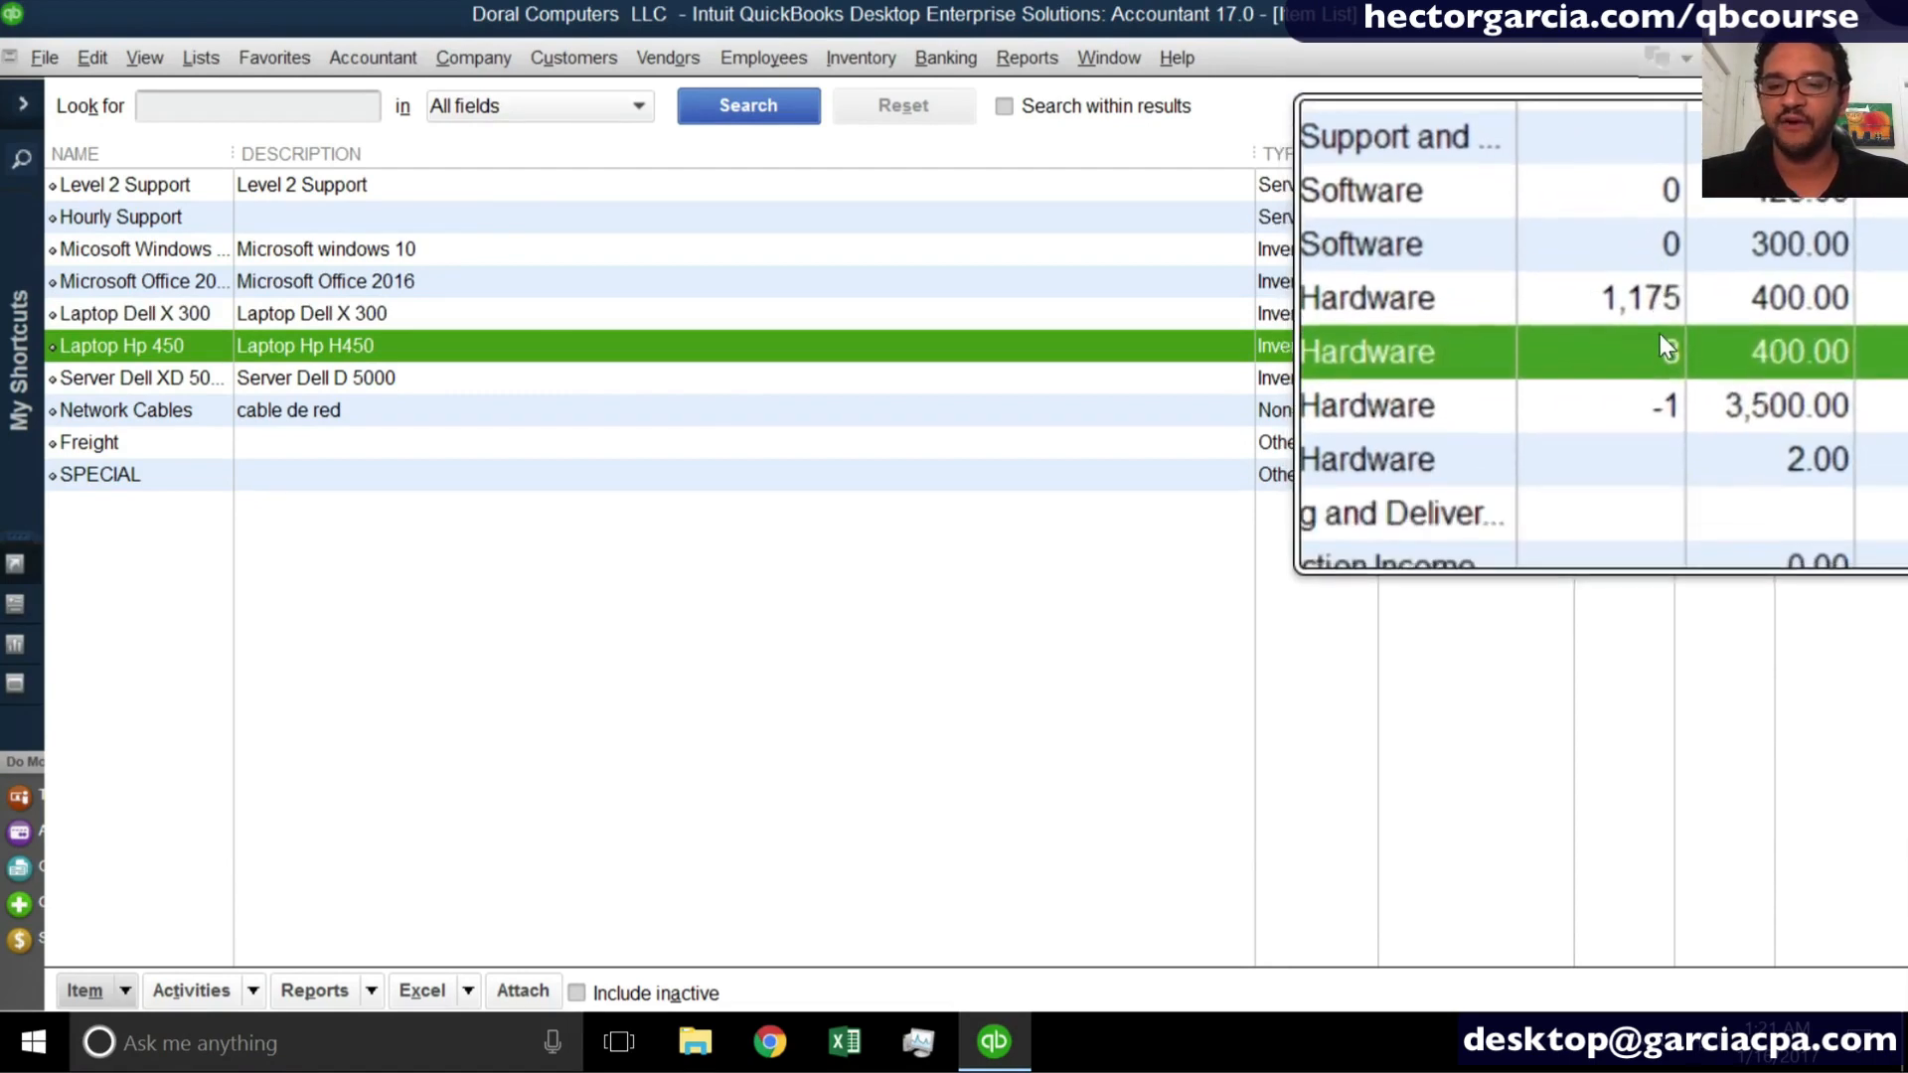
pyautogui.click(1656, 326)
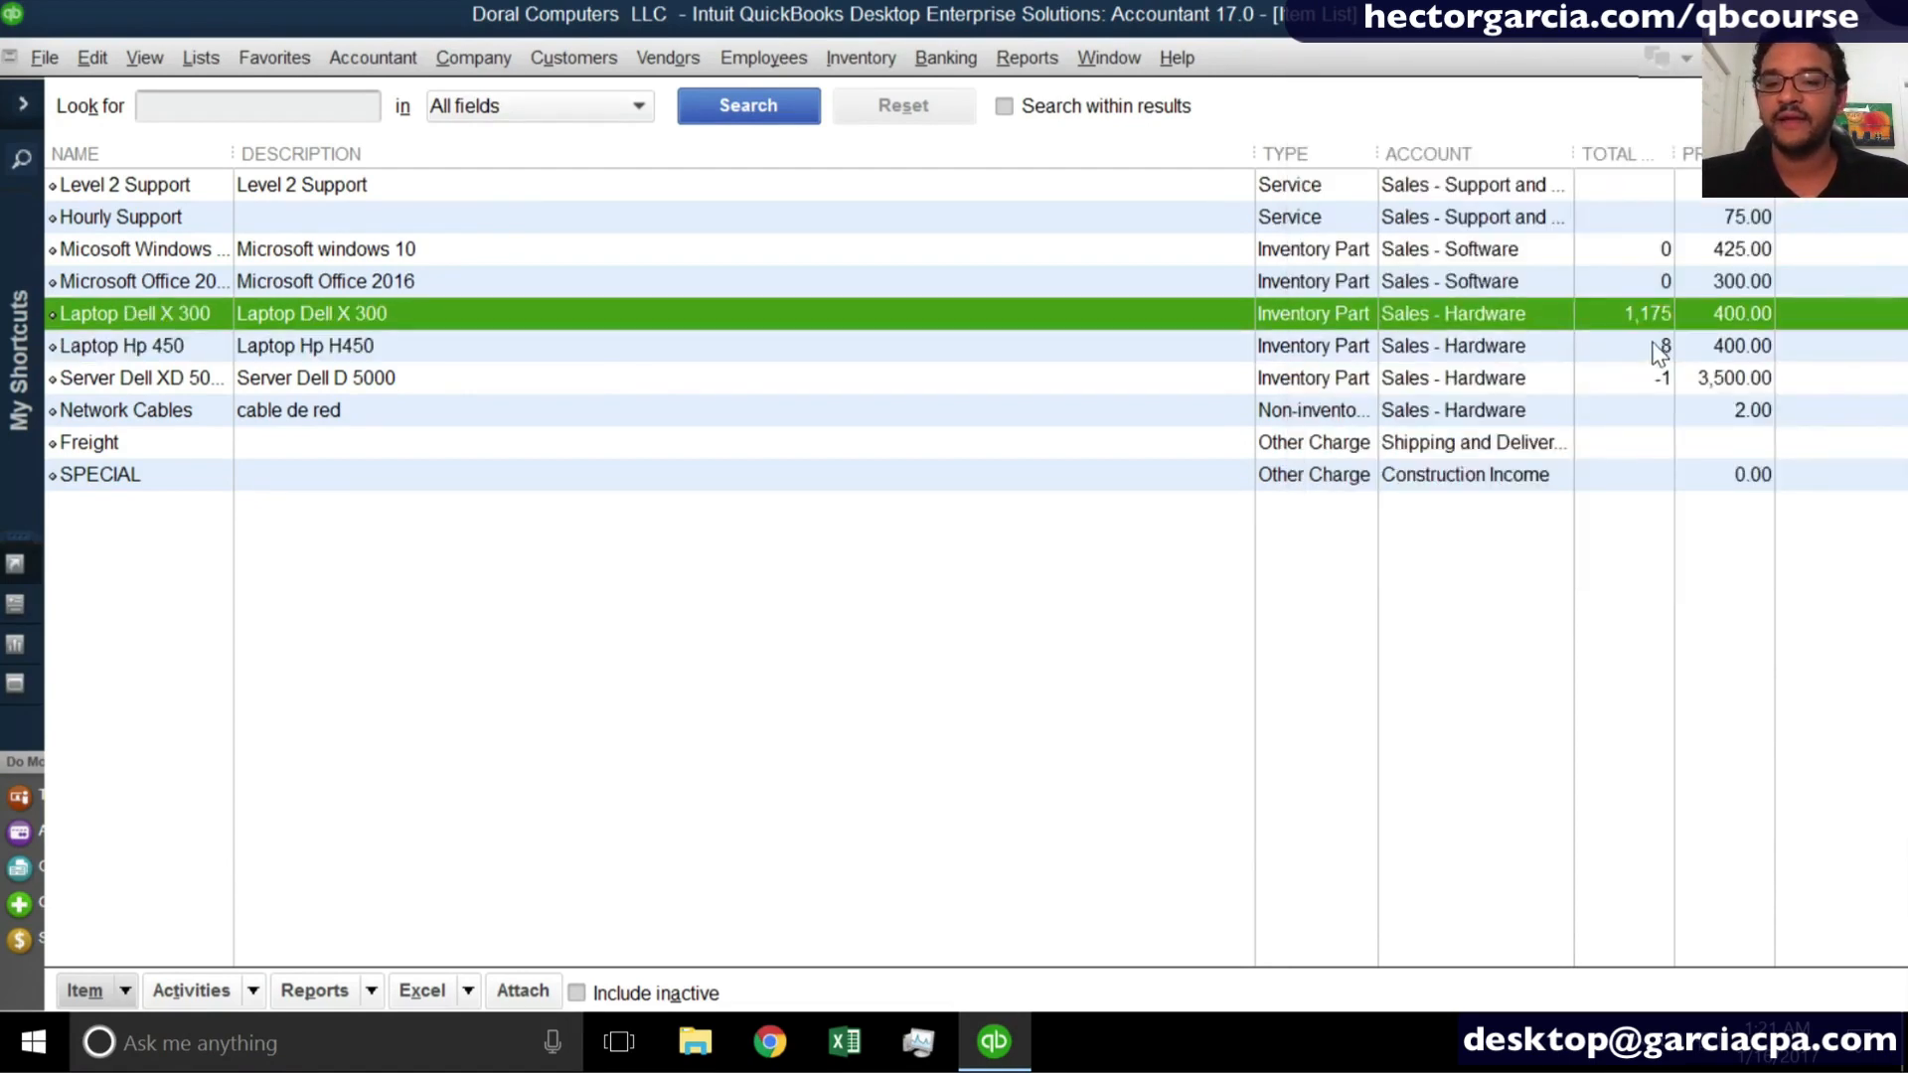
pyautogui.click(1653, 350)
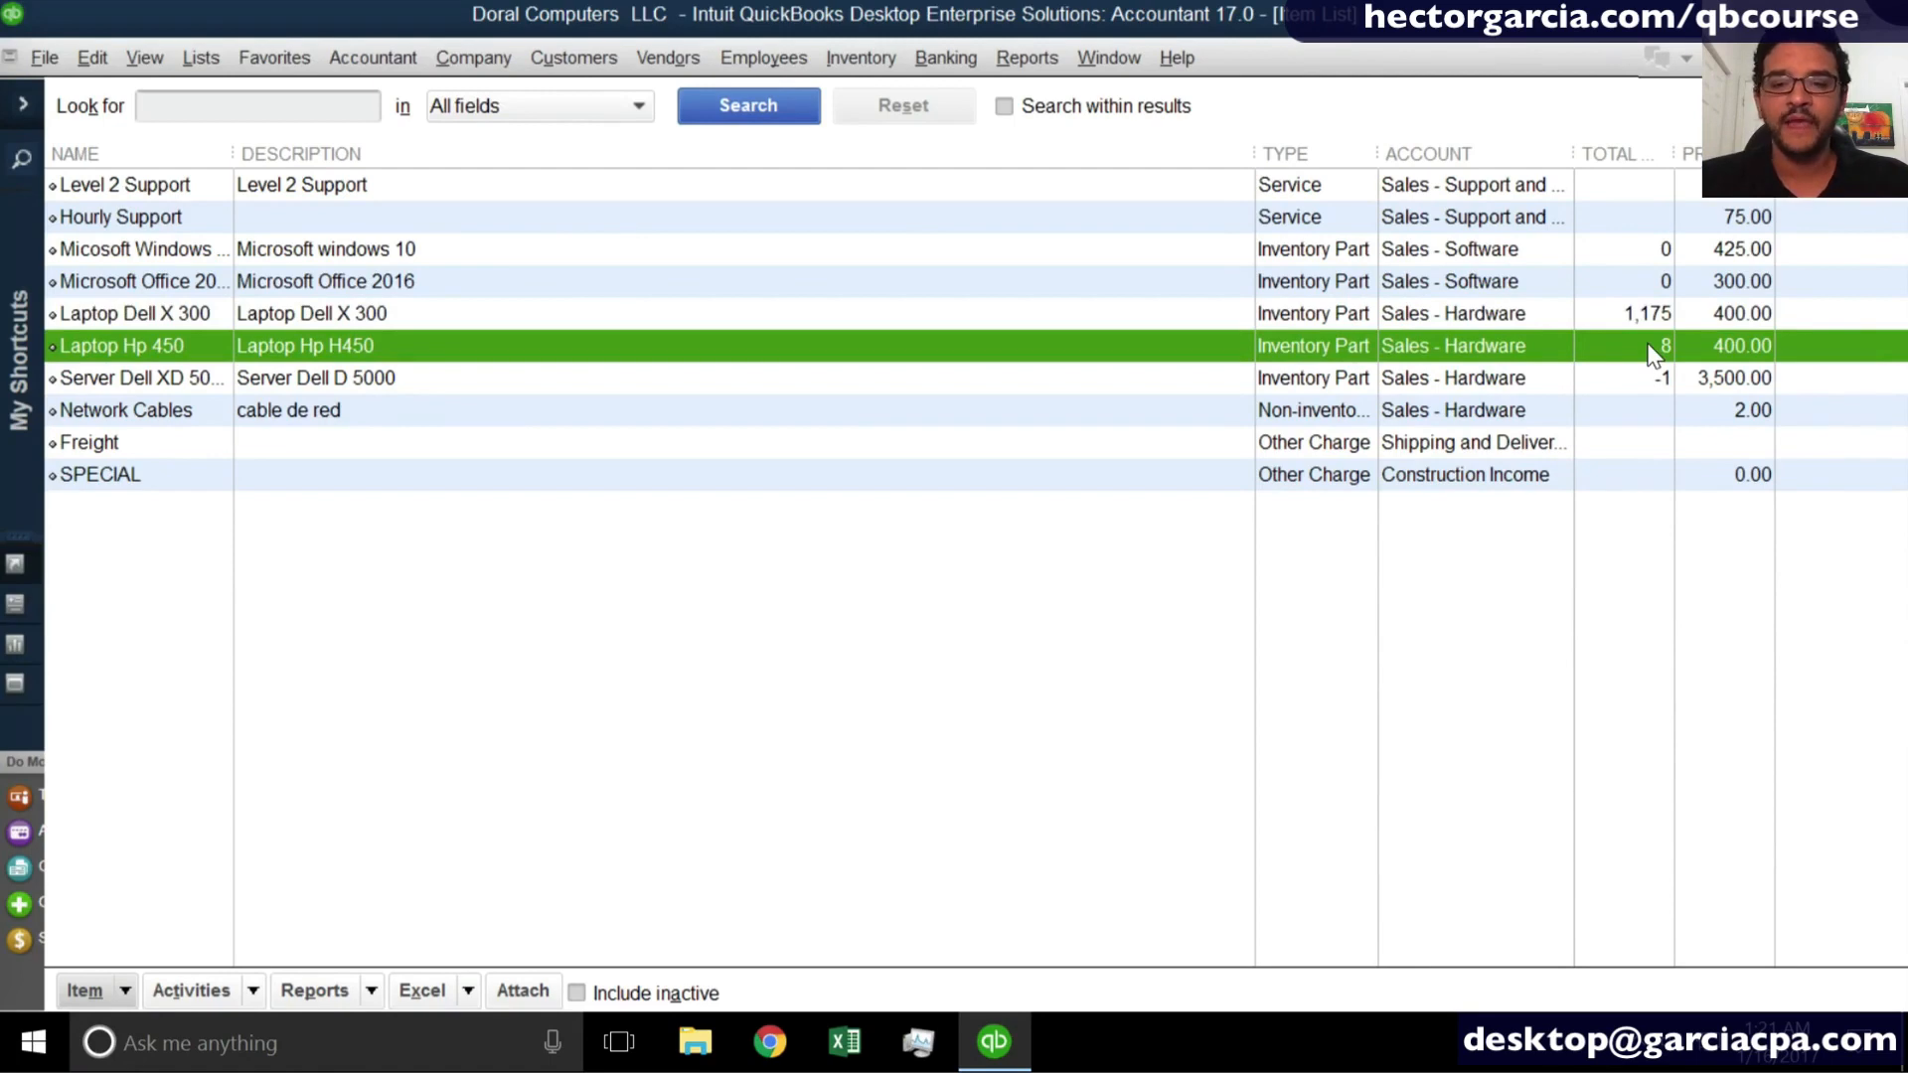
# - Review the QuickReport of Laptop Hp 450 for its item receipts and purchase orders, then return to the home page
pyautogui.rightClick(1652, 350)
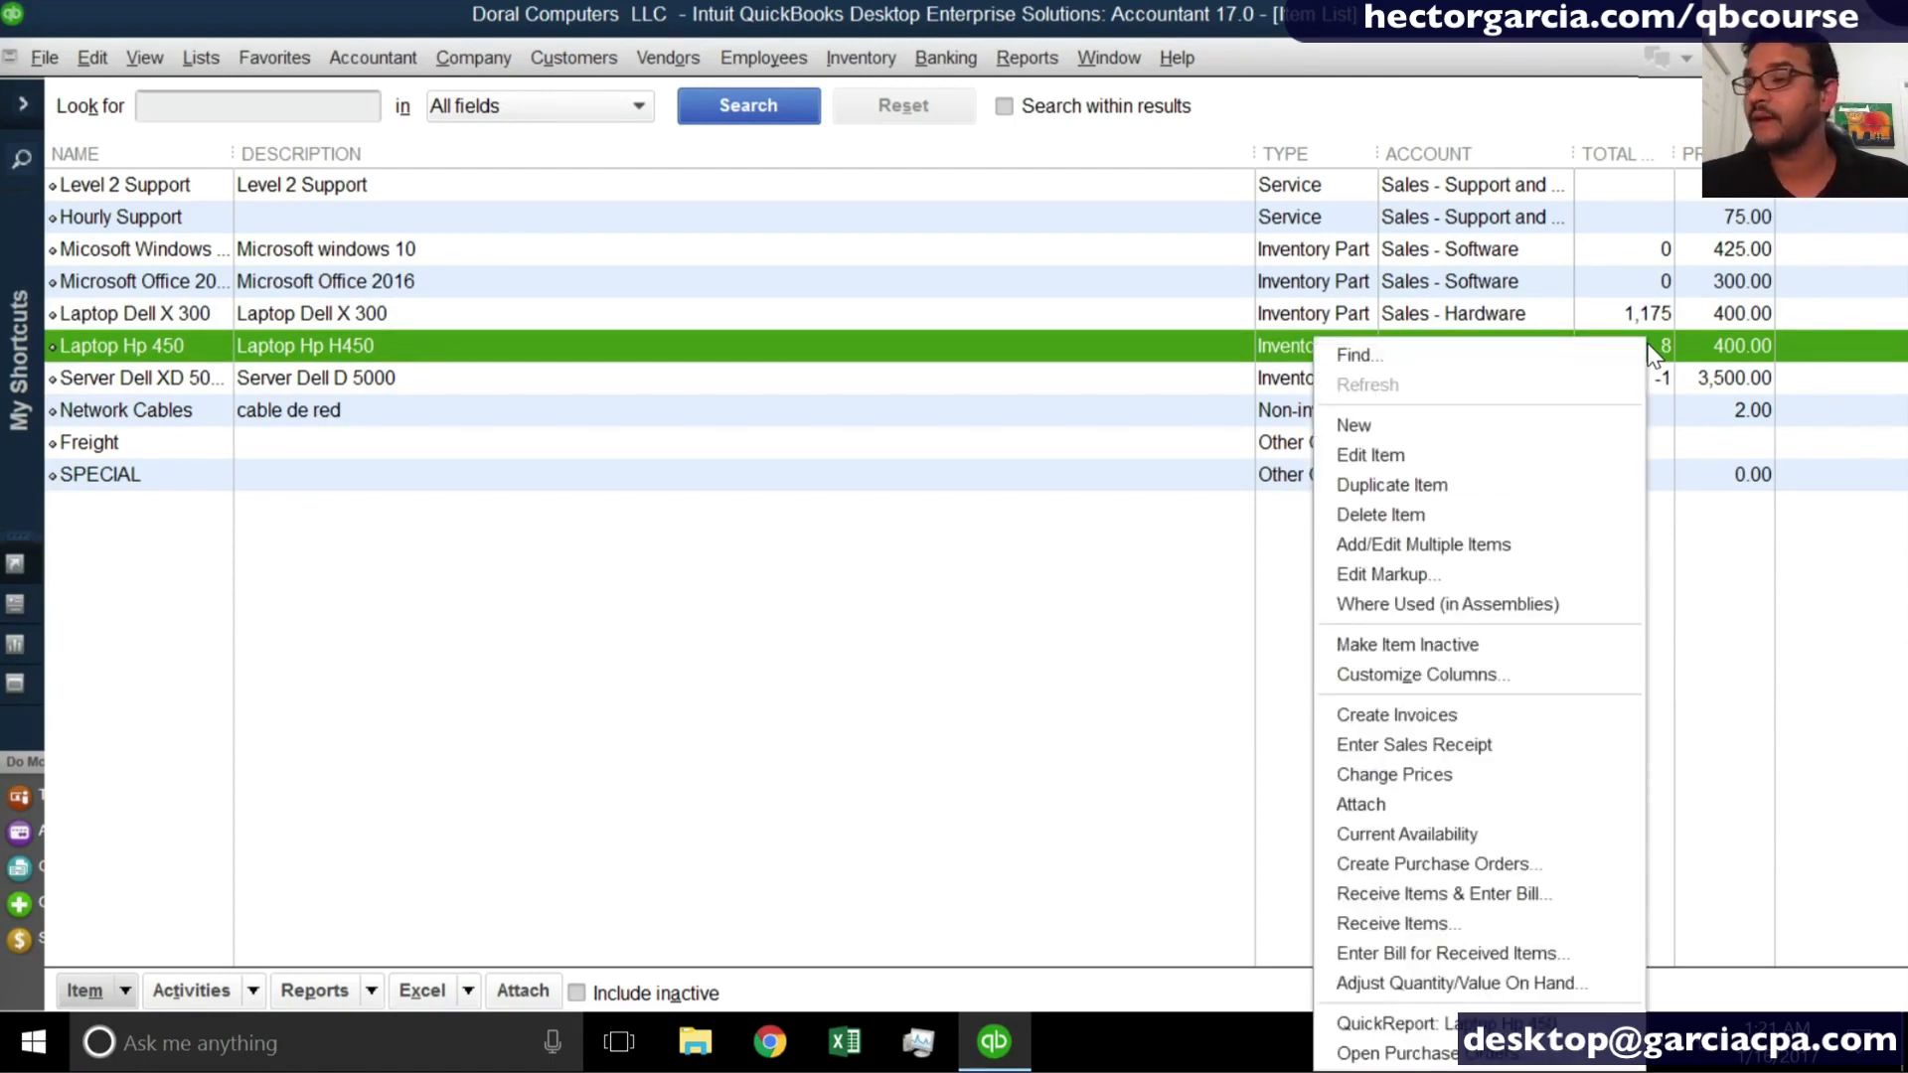
pyautogui.click(1421, 1018)
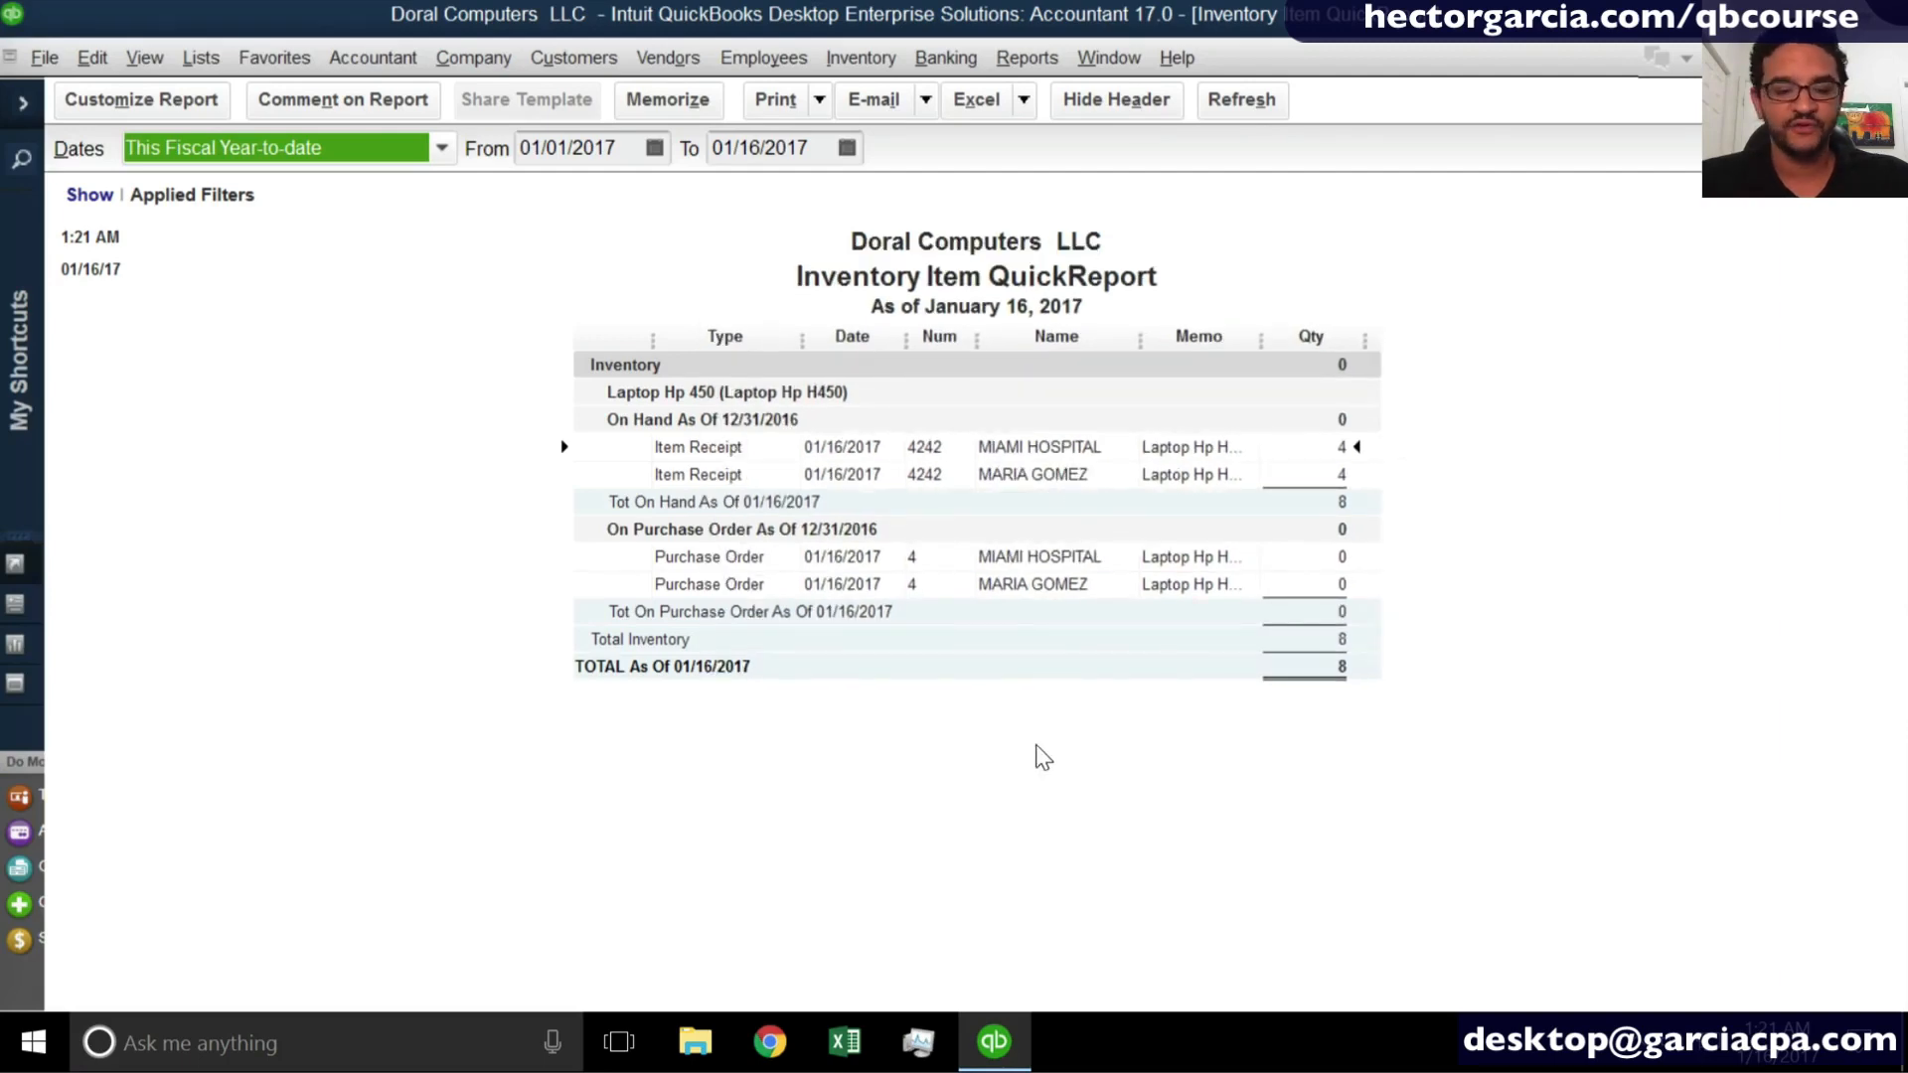
pyautogui.press('Escape')
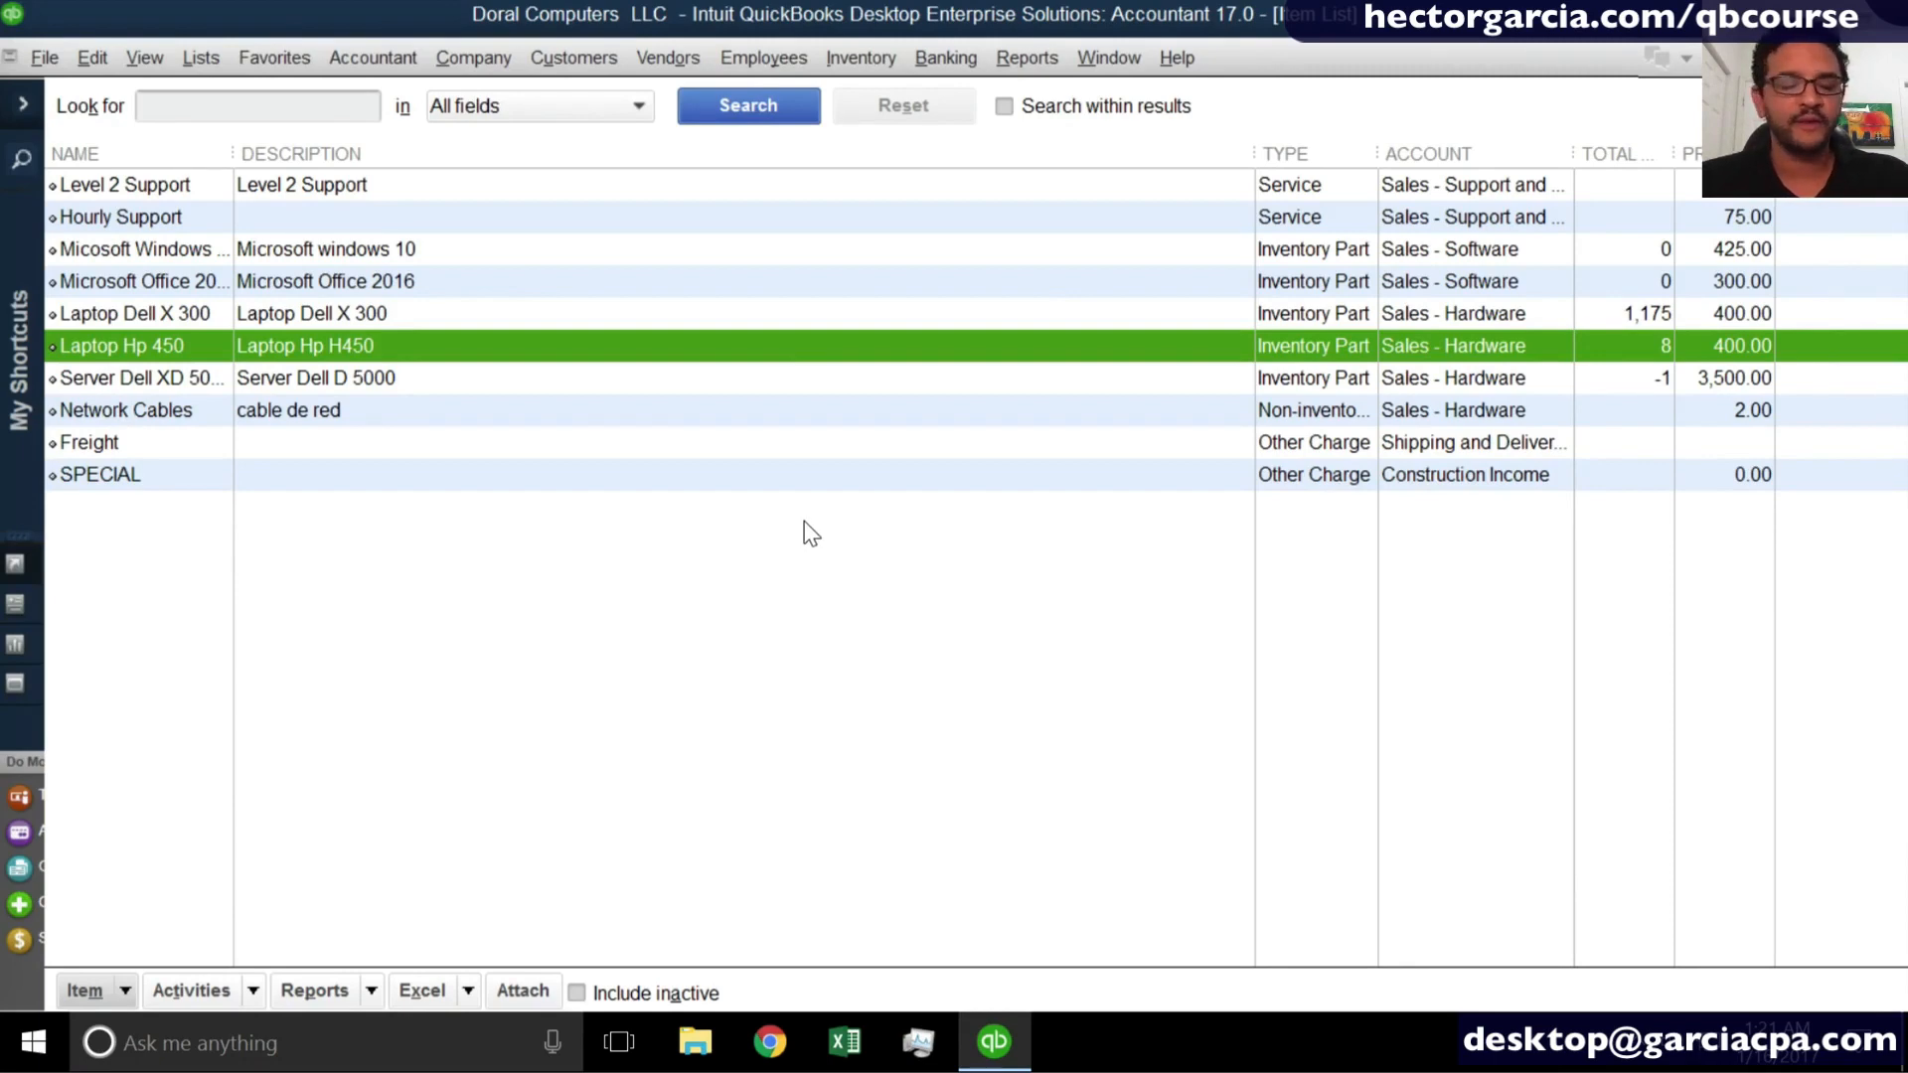
pyautogui.hotkey('ctrl', 'q')
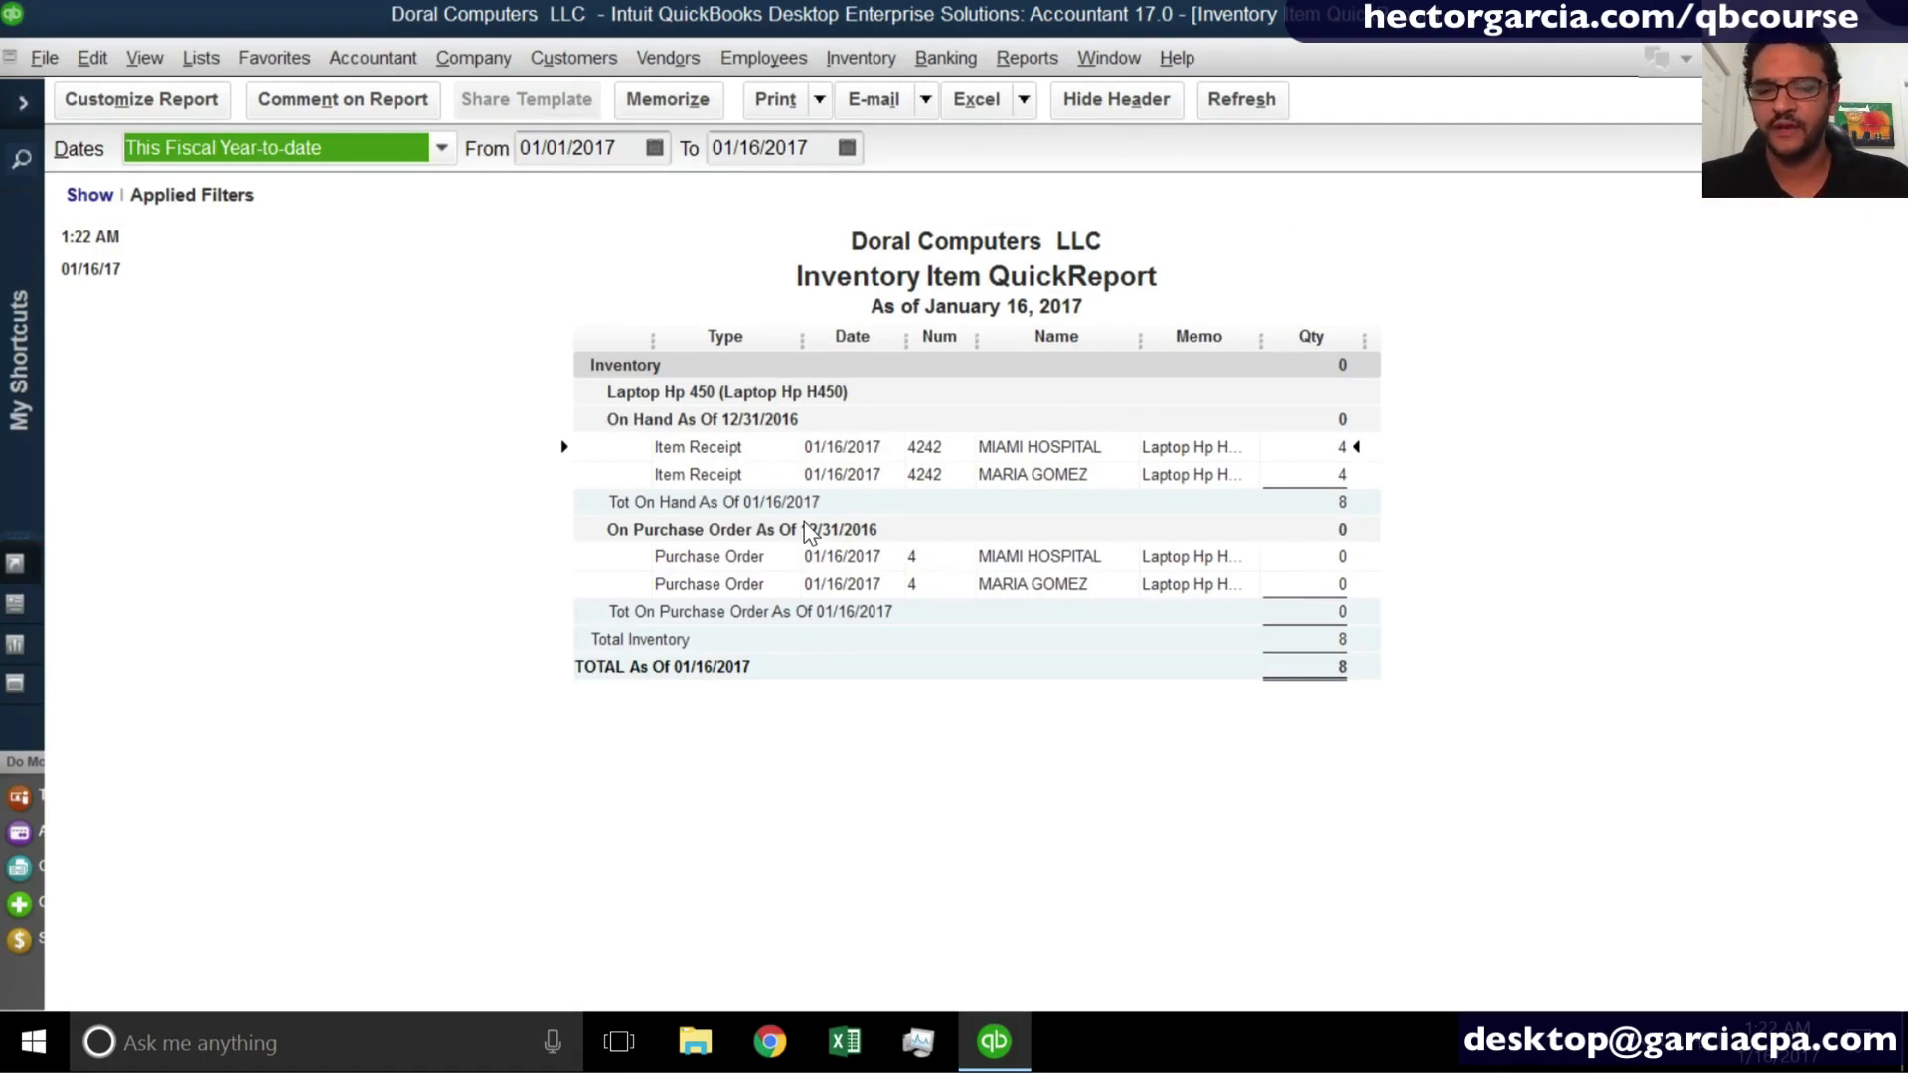
pyautogui.press('Escape')
pyautogui.press('Escape')
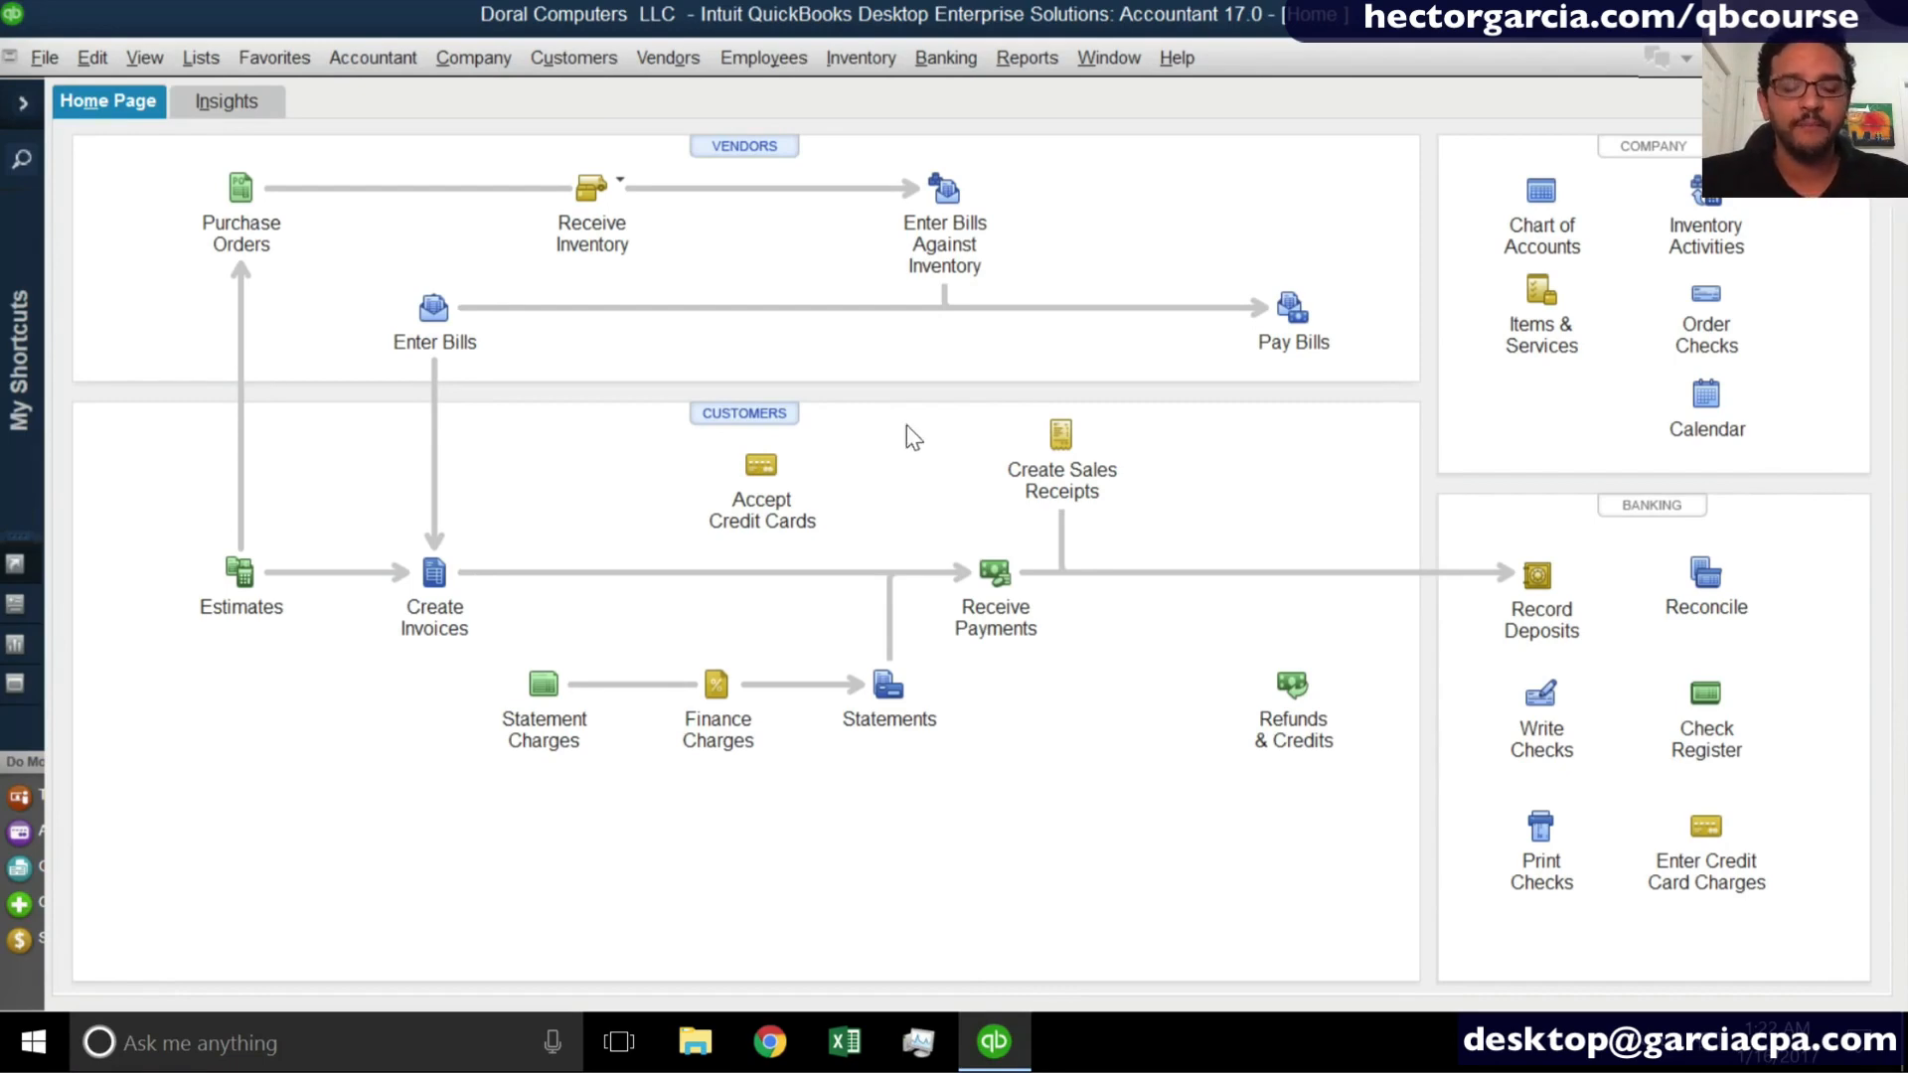
# - Enter a bill against received inventory for vendor Office Max, using the 01/16/2017 item receipt with reference 4242
pyautogui.press('super+plus')
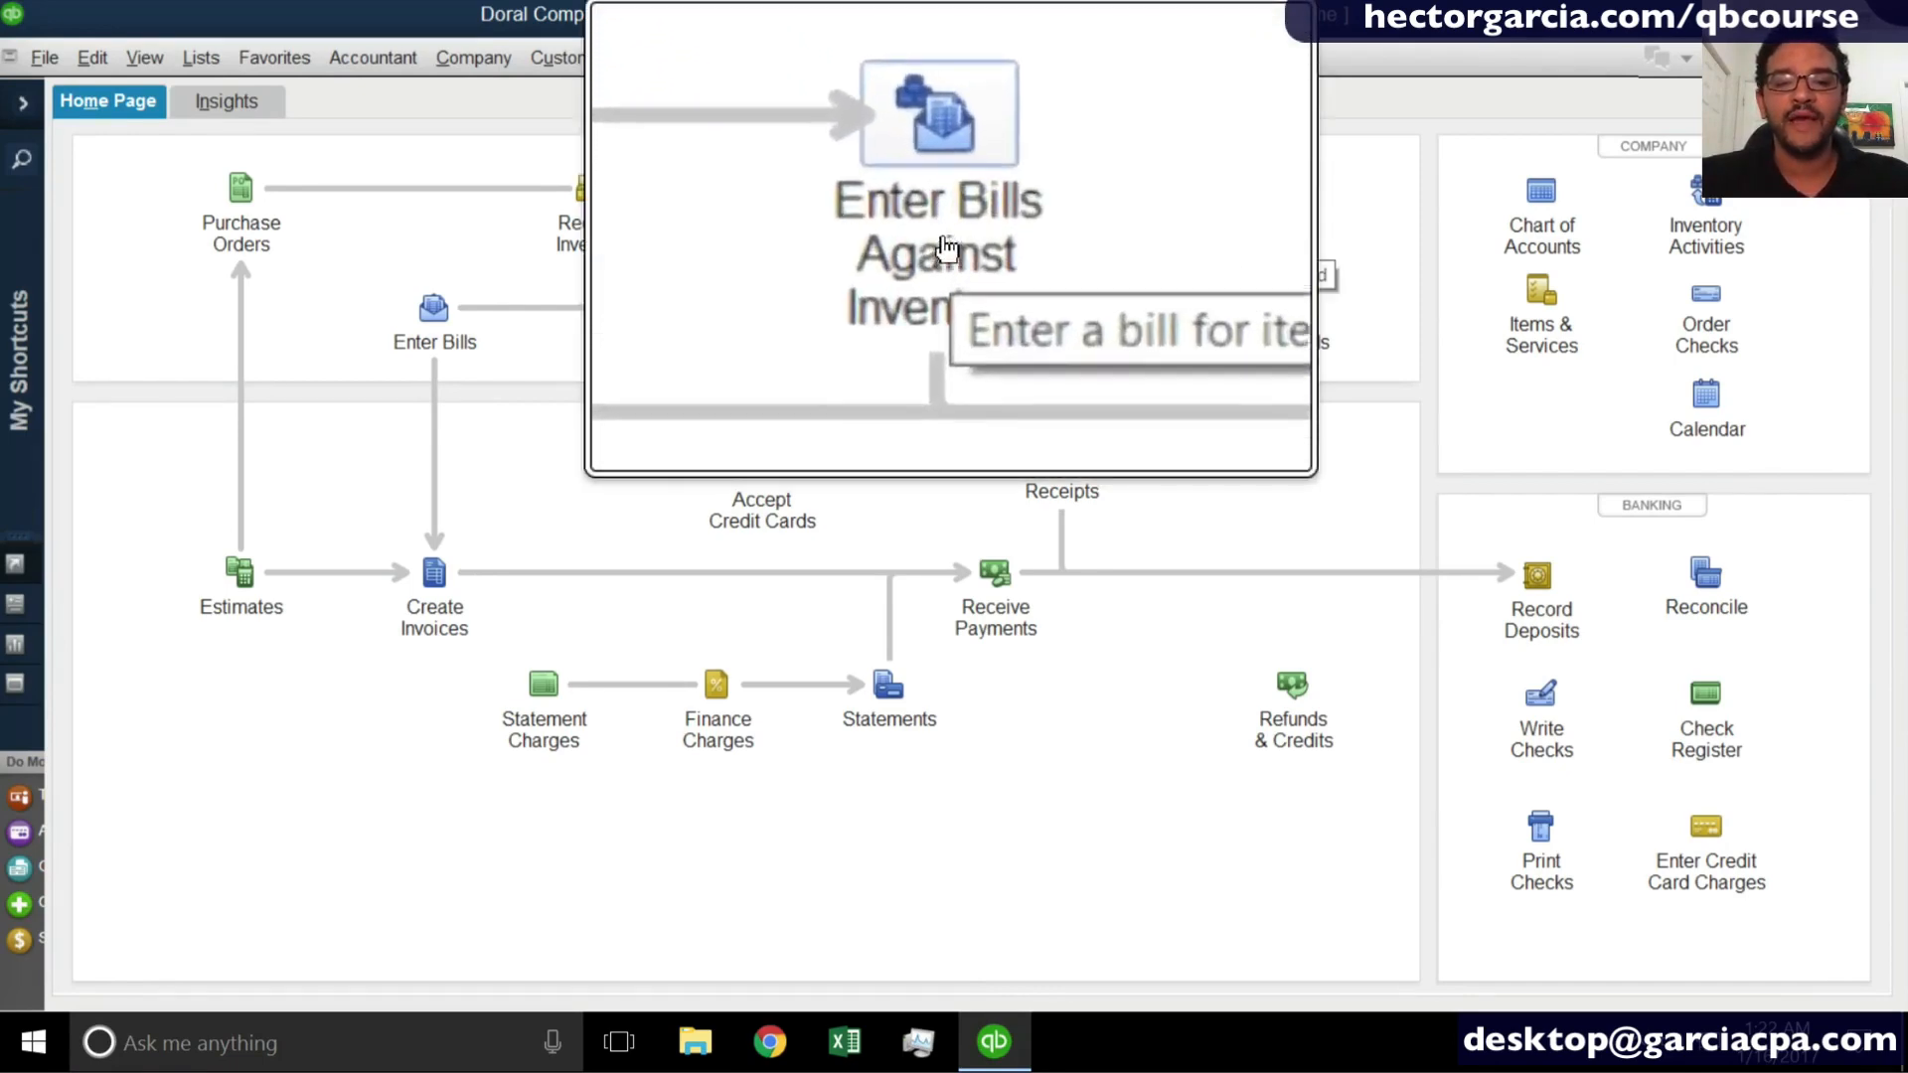
pyautogui.click(947, 220)
pyautogui.press('super+Escape')
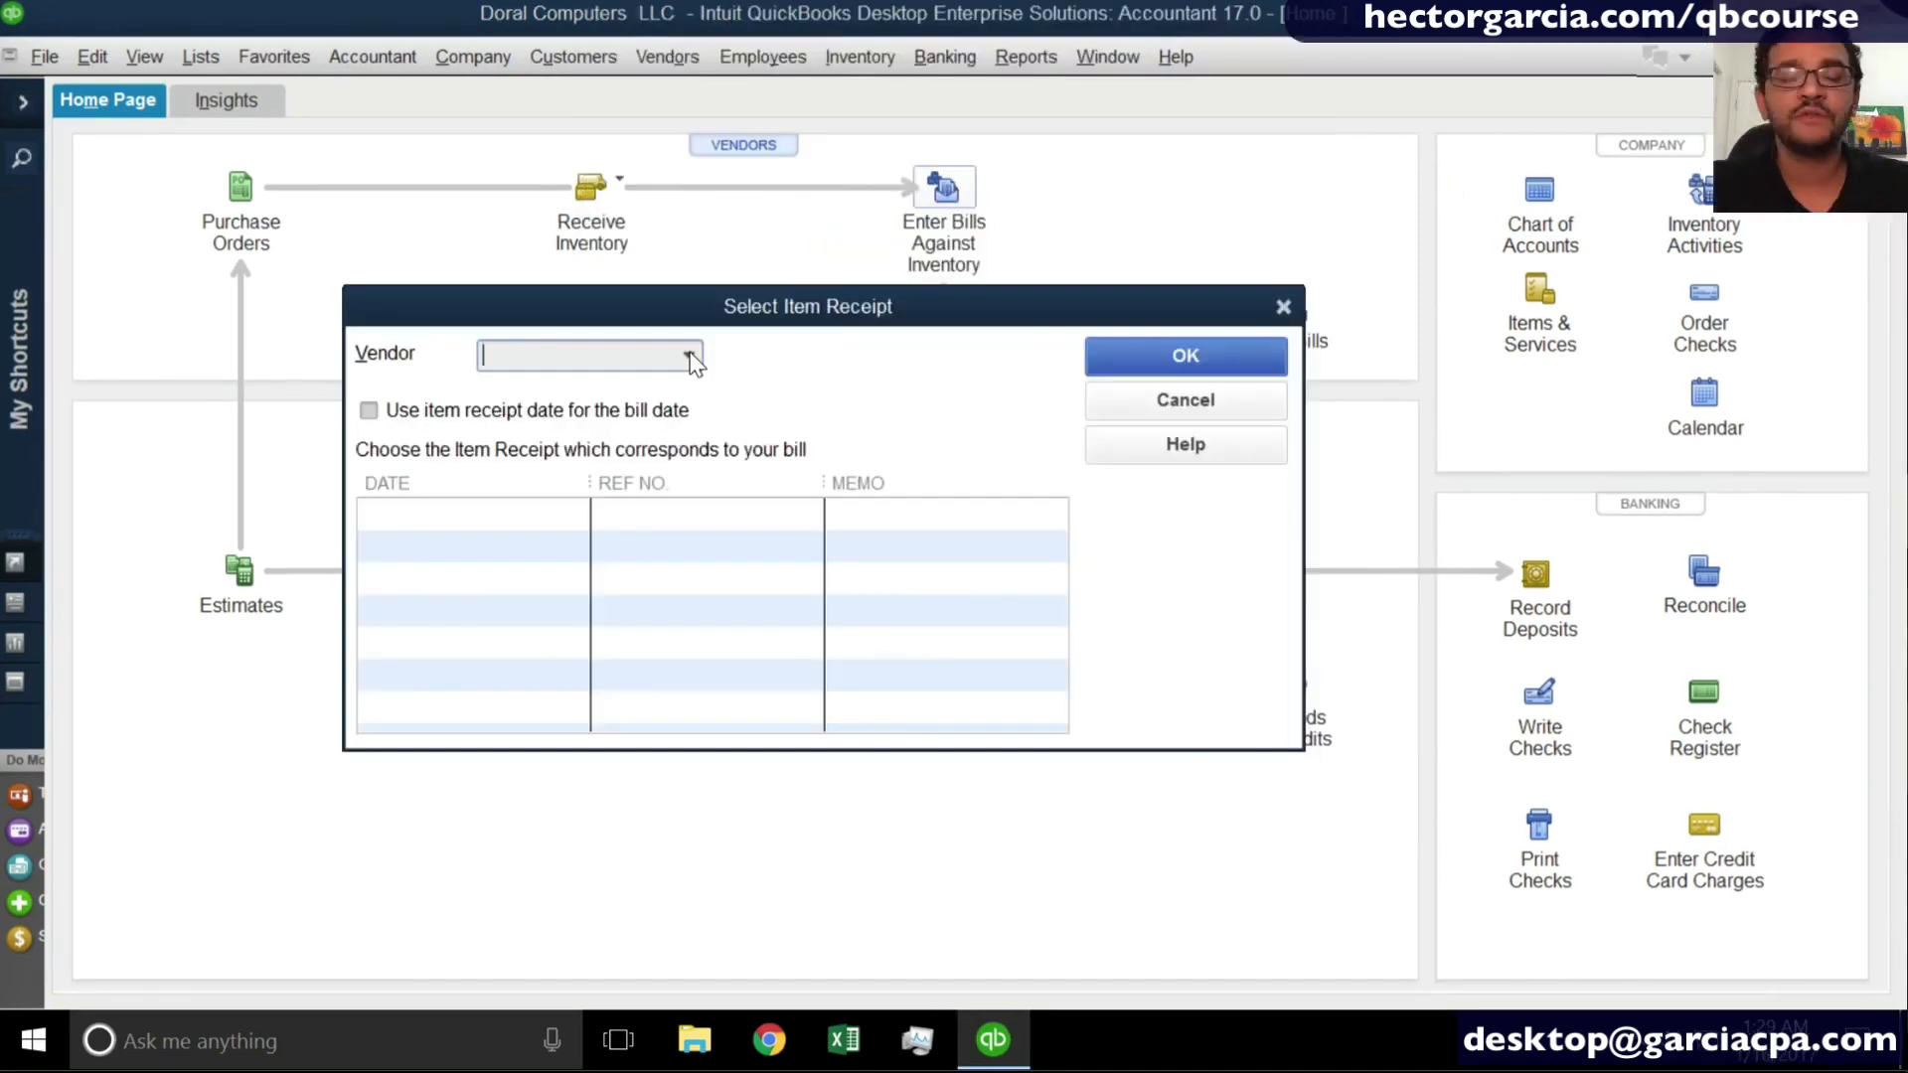
pyautogui.click(690, 356)
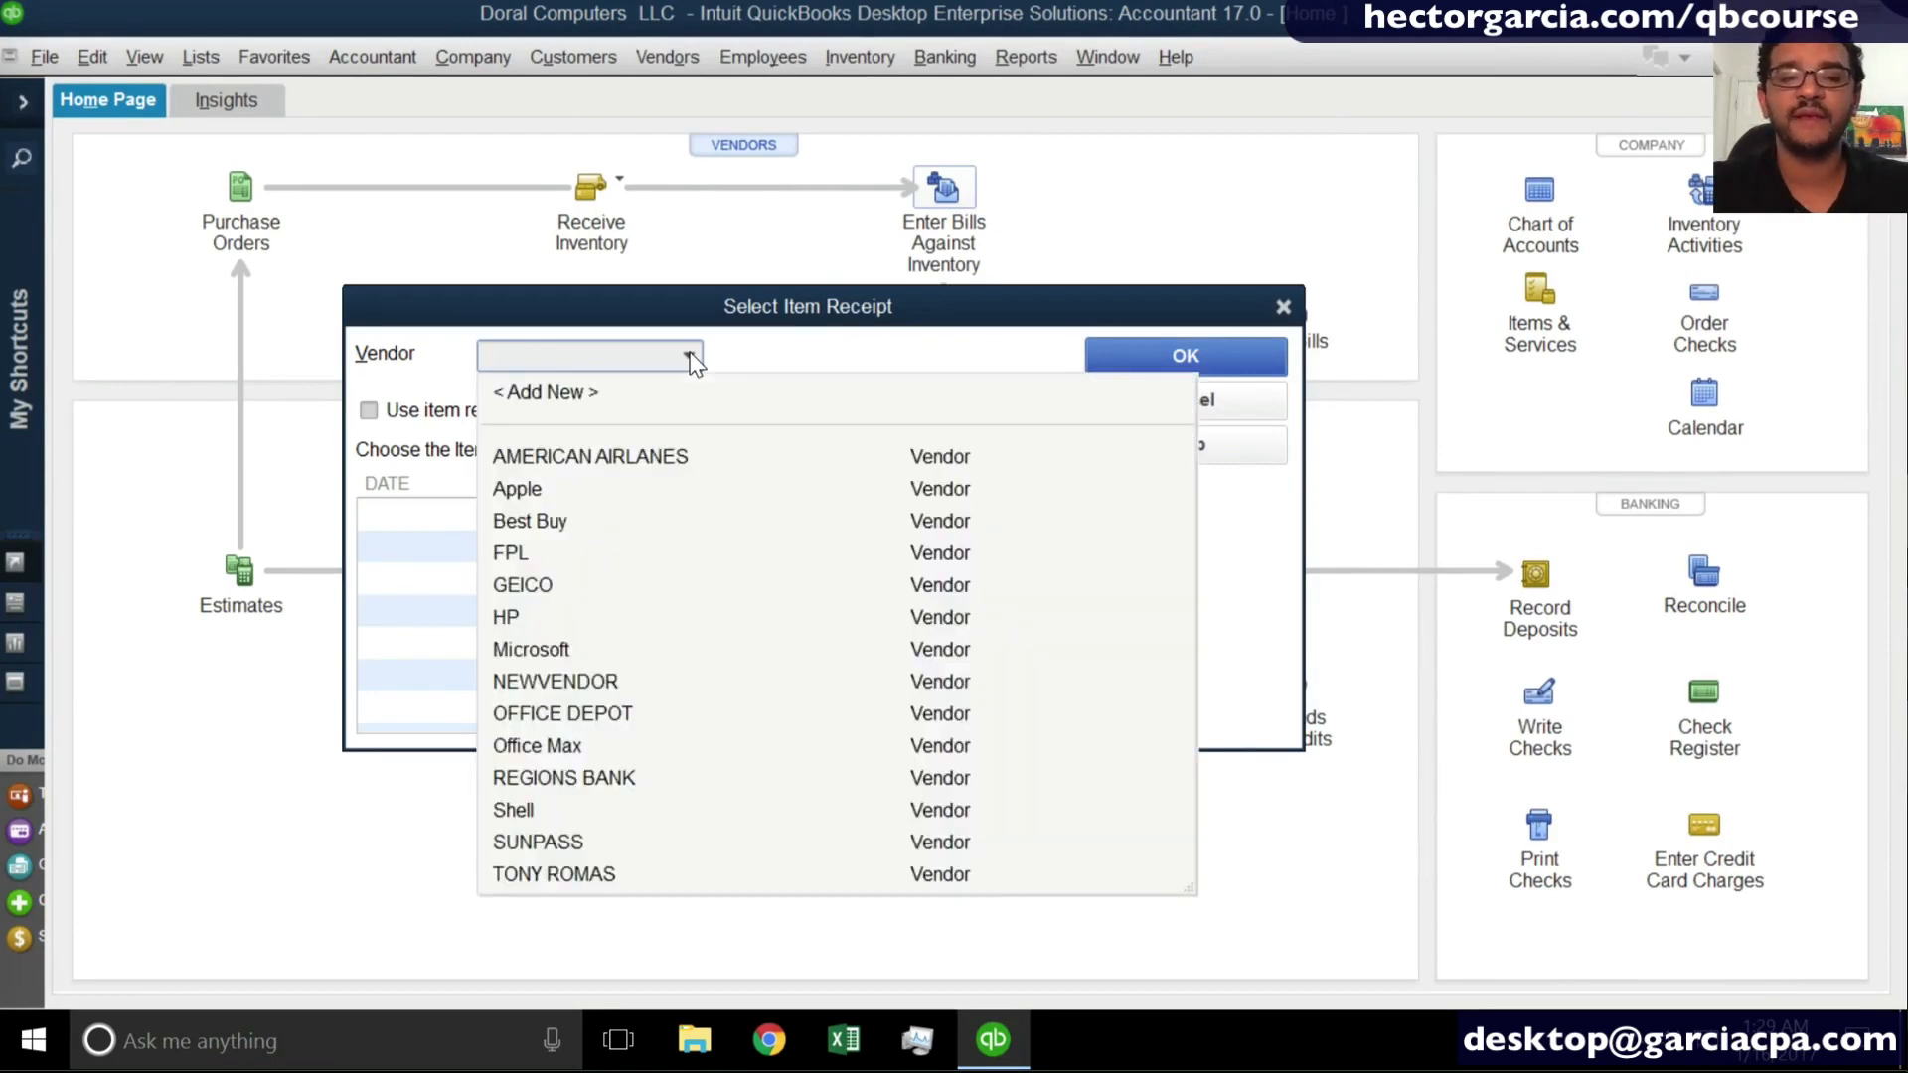
pyautogui.click(566, 746)
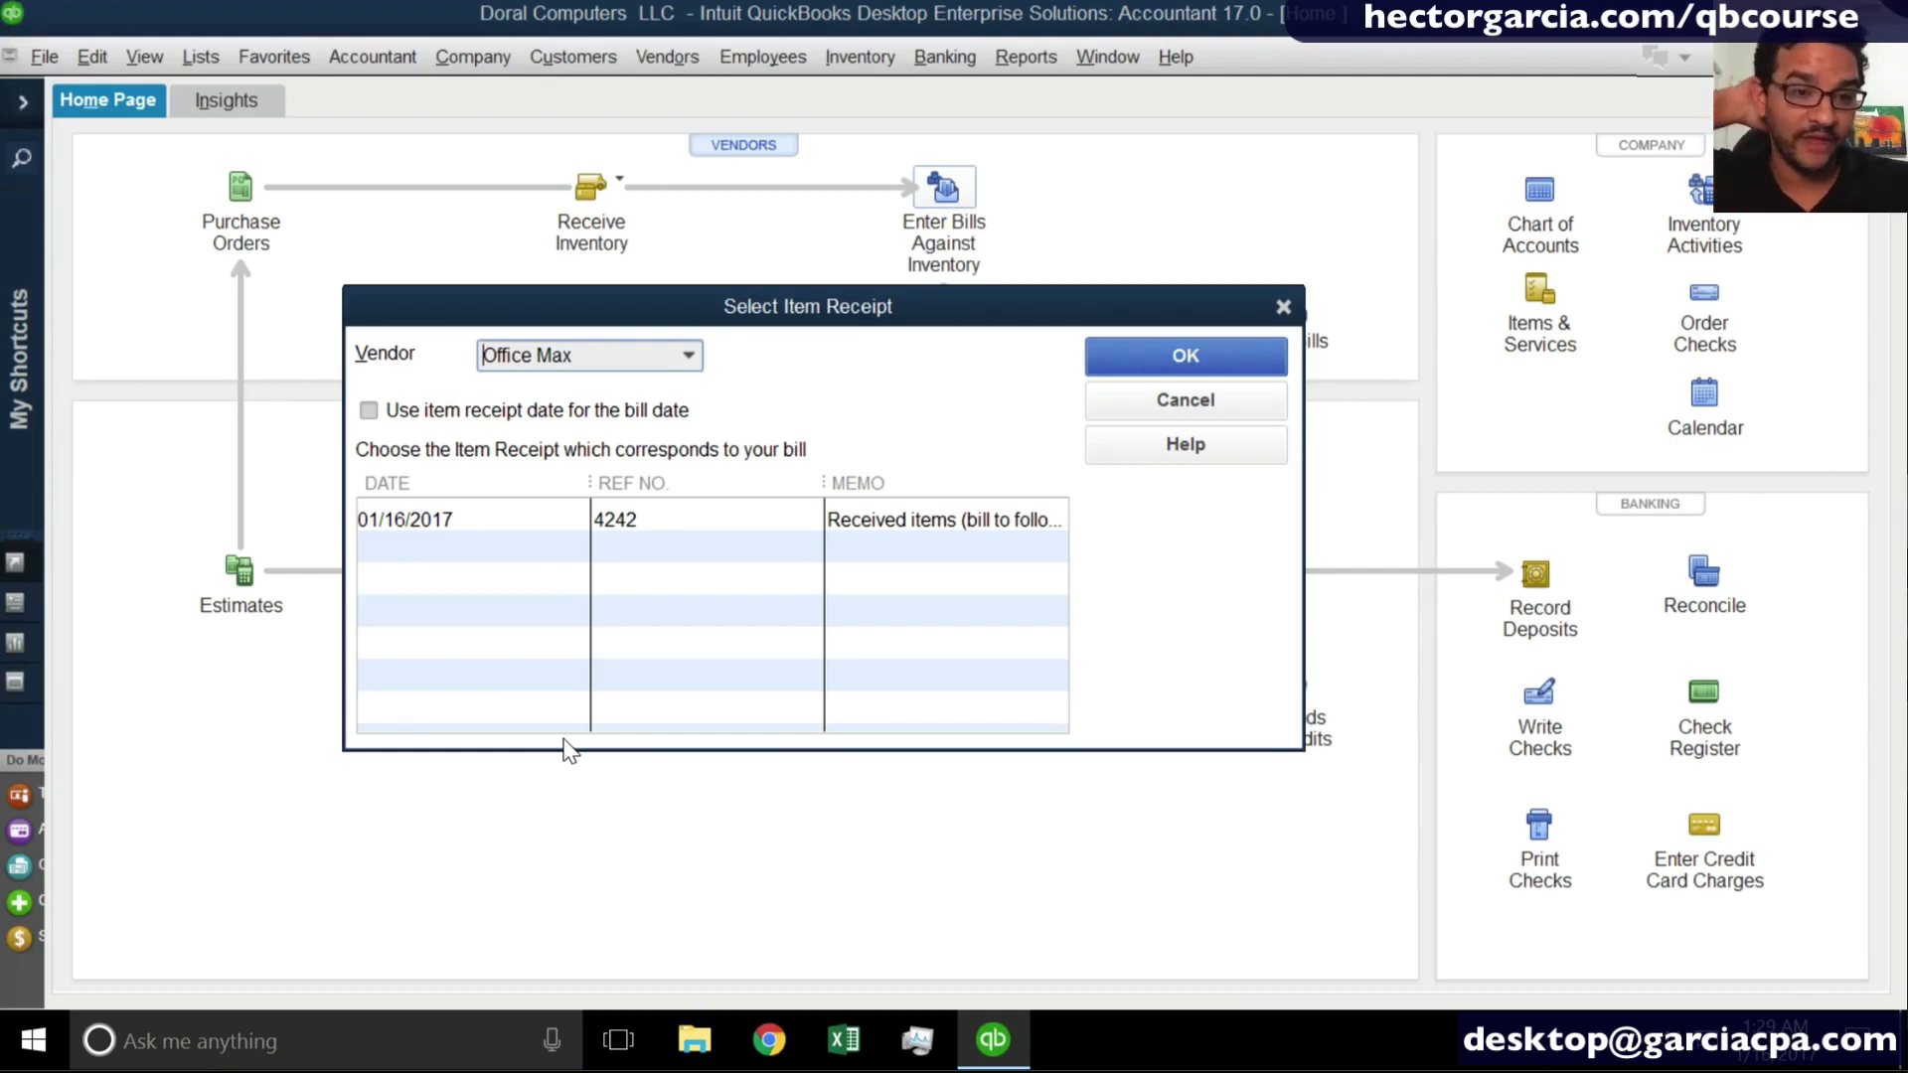
pyautogui.click(484, 517)
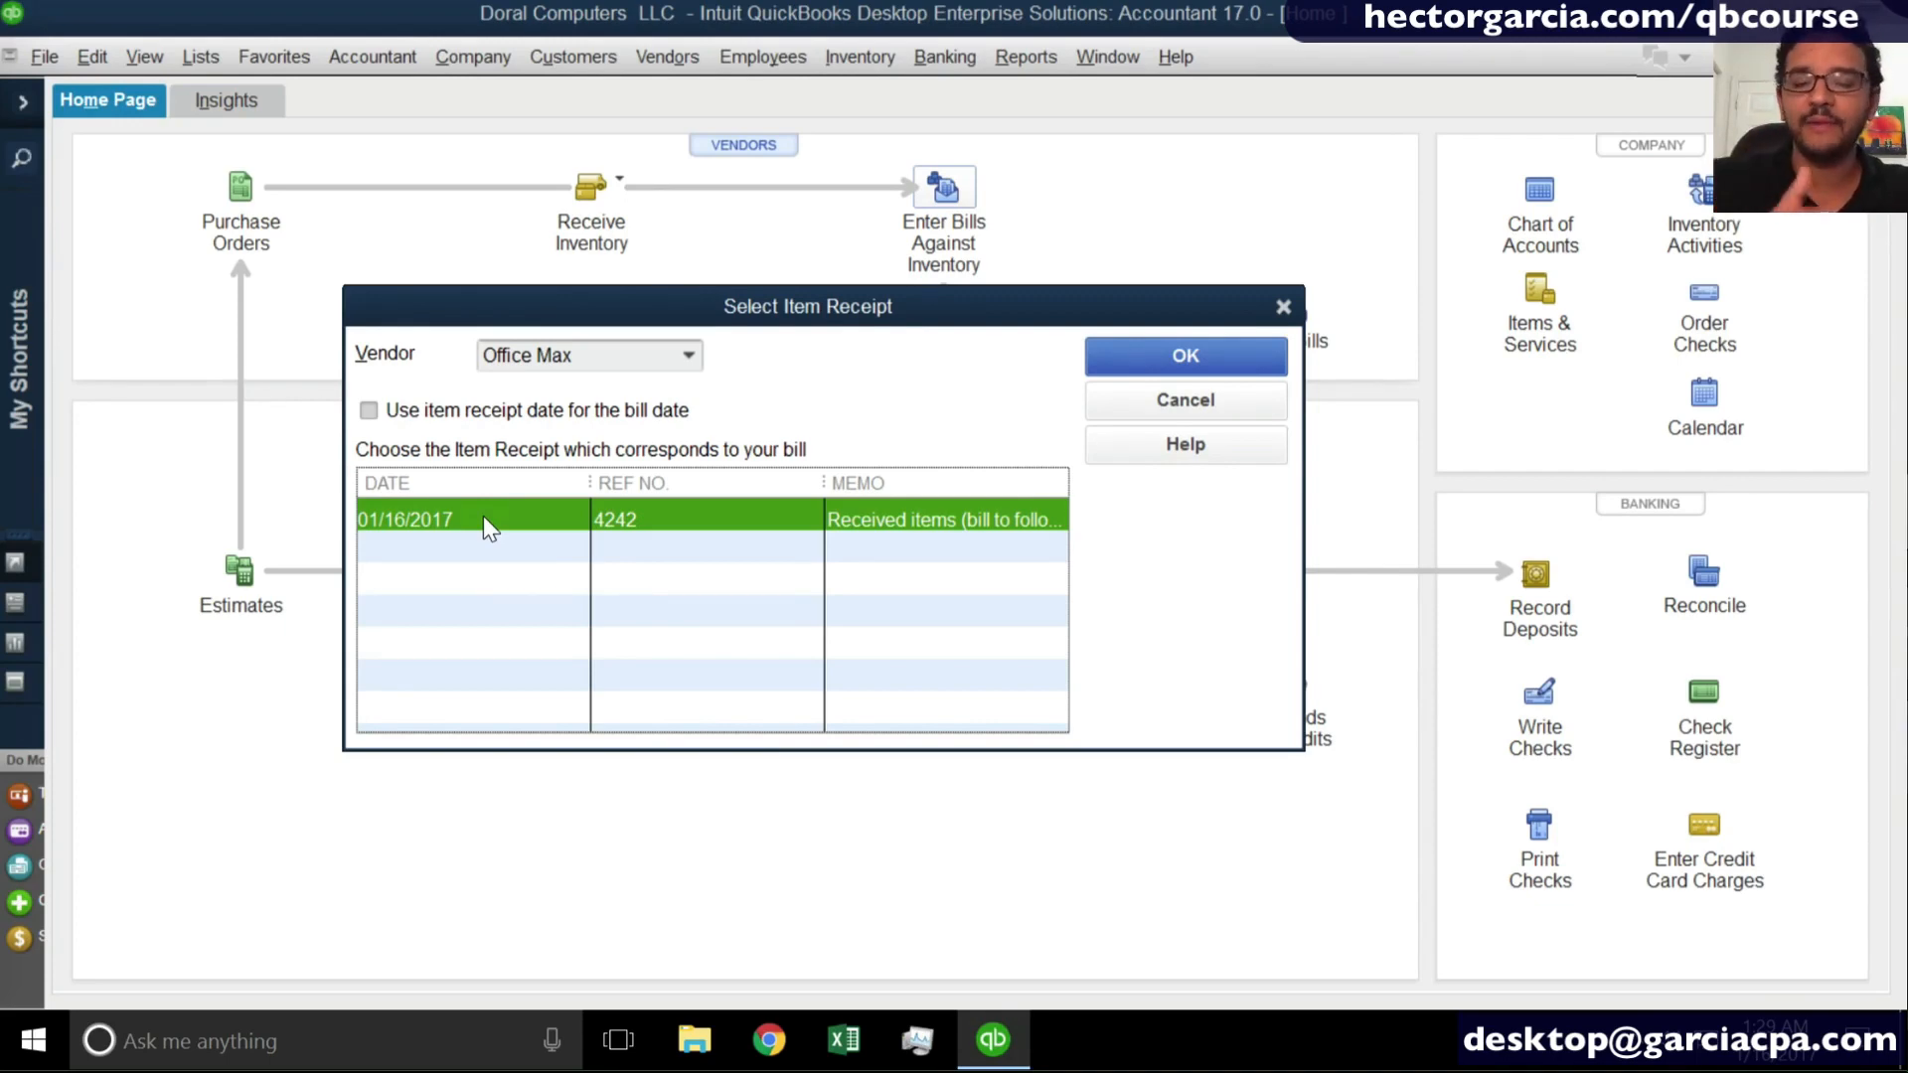
pyautogui.click(483, 516)
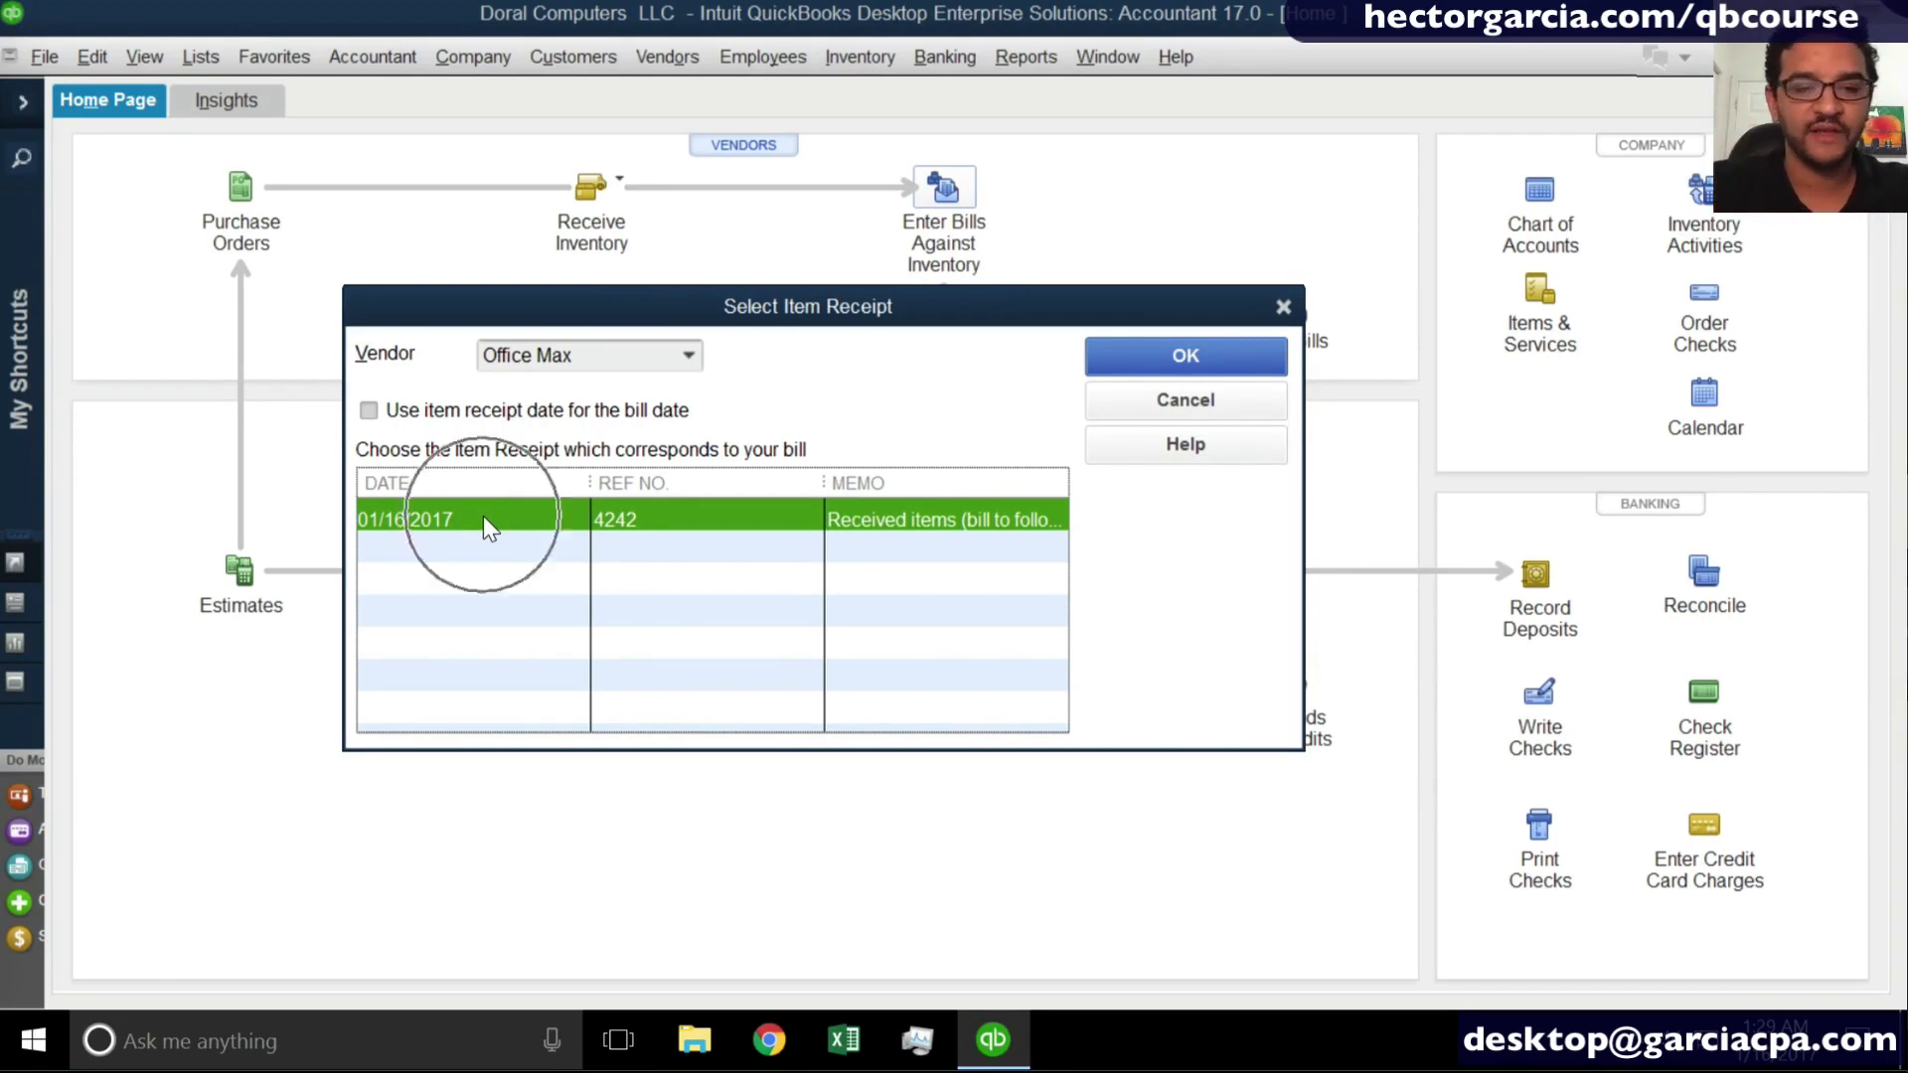
pyautogui.click(1226, 366)
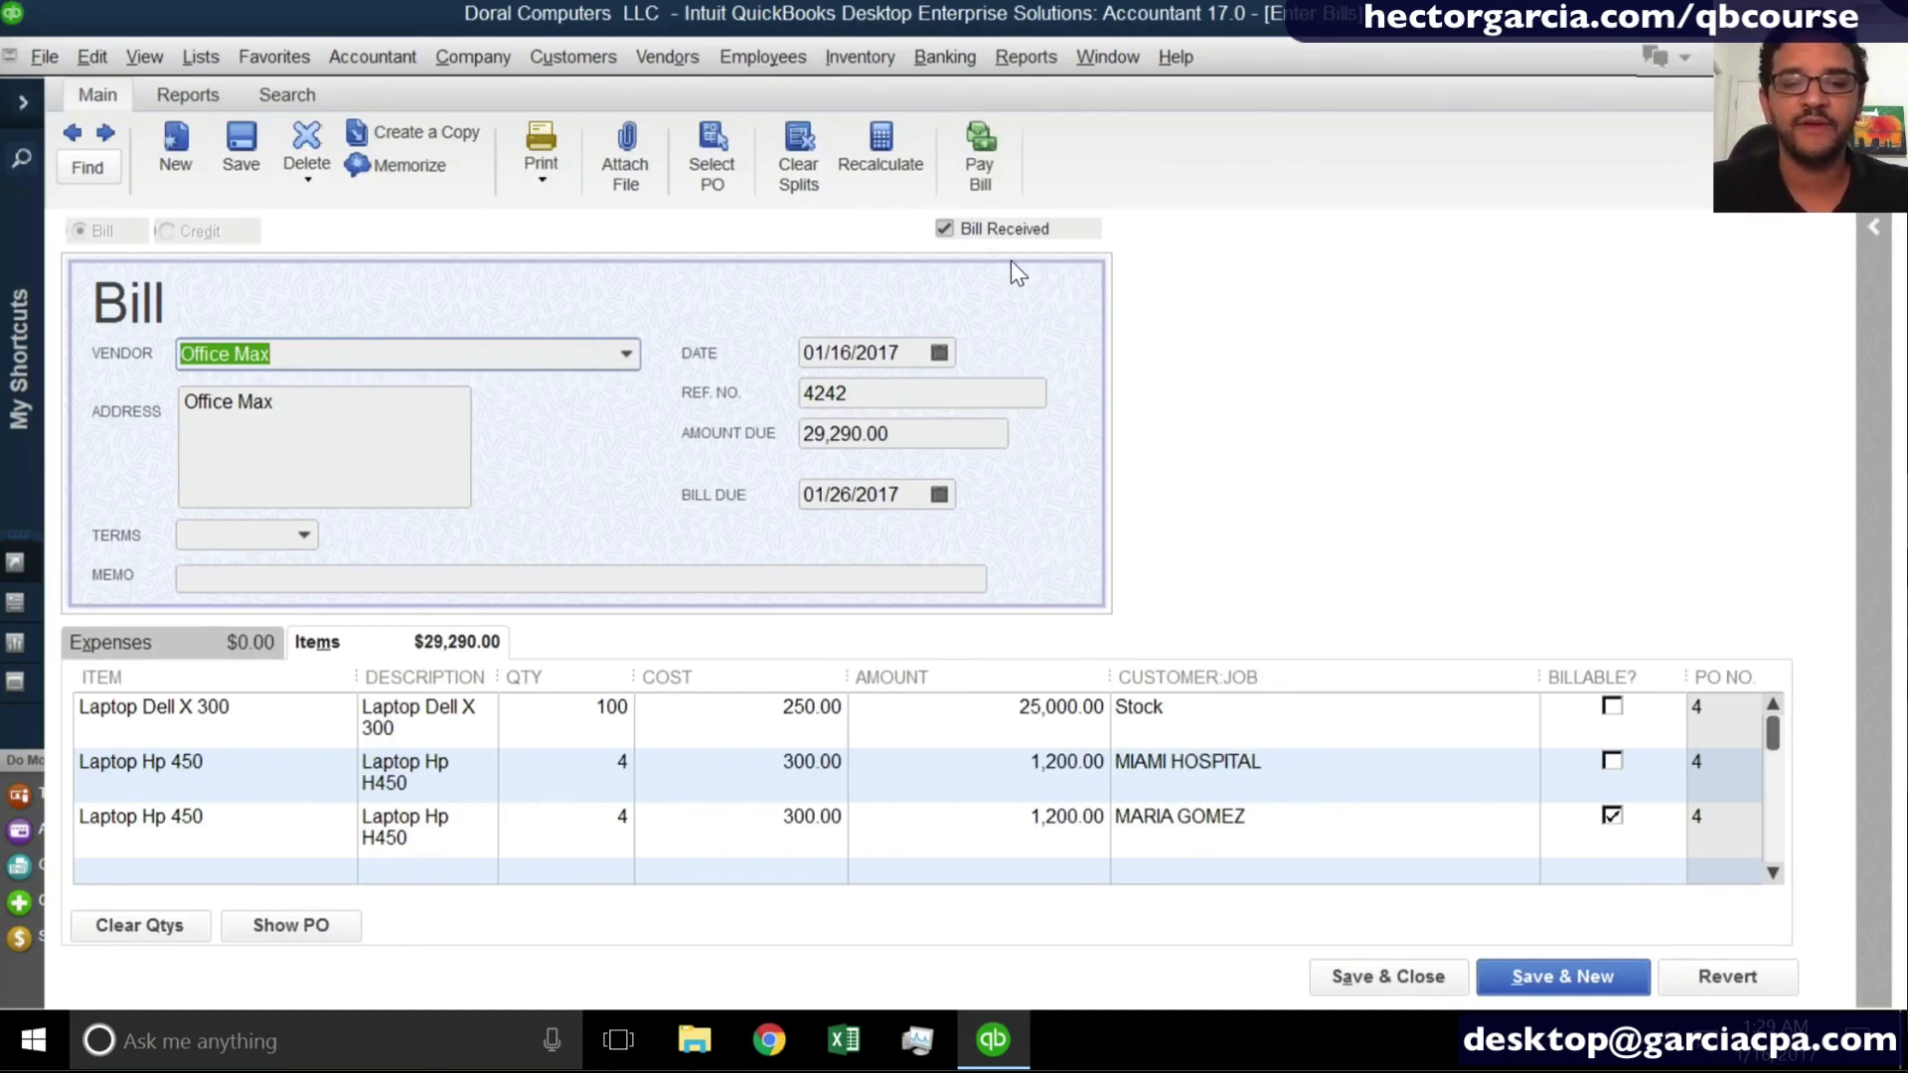
# - Toggle the Bill Received mark off and on to compare the item receipt and bill forms, leaving it marked as received
pyautogui.press('super+plus')
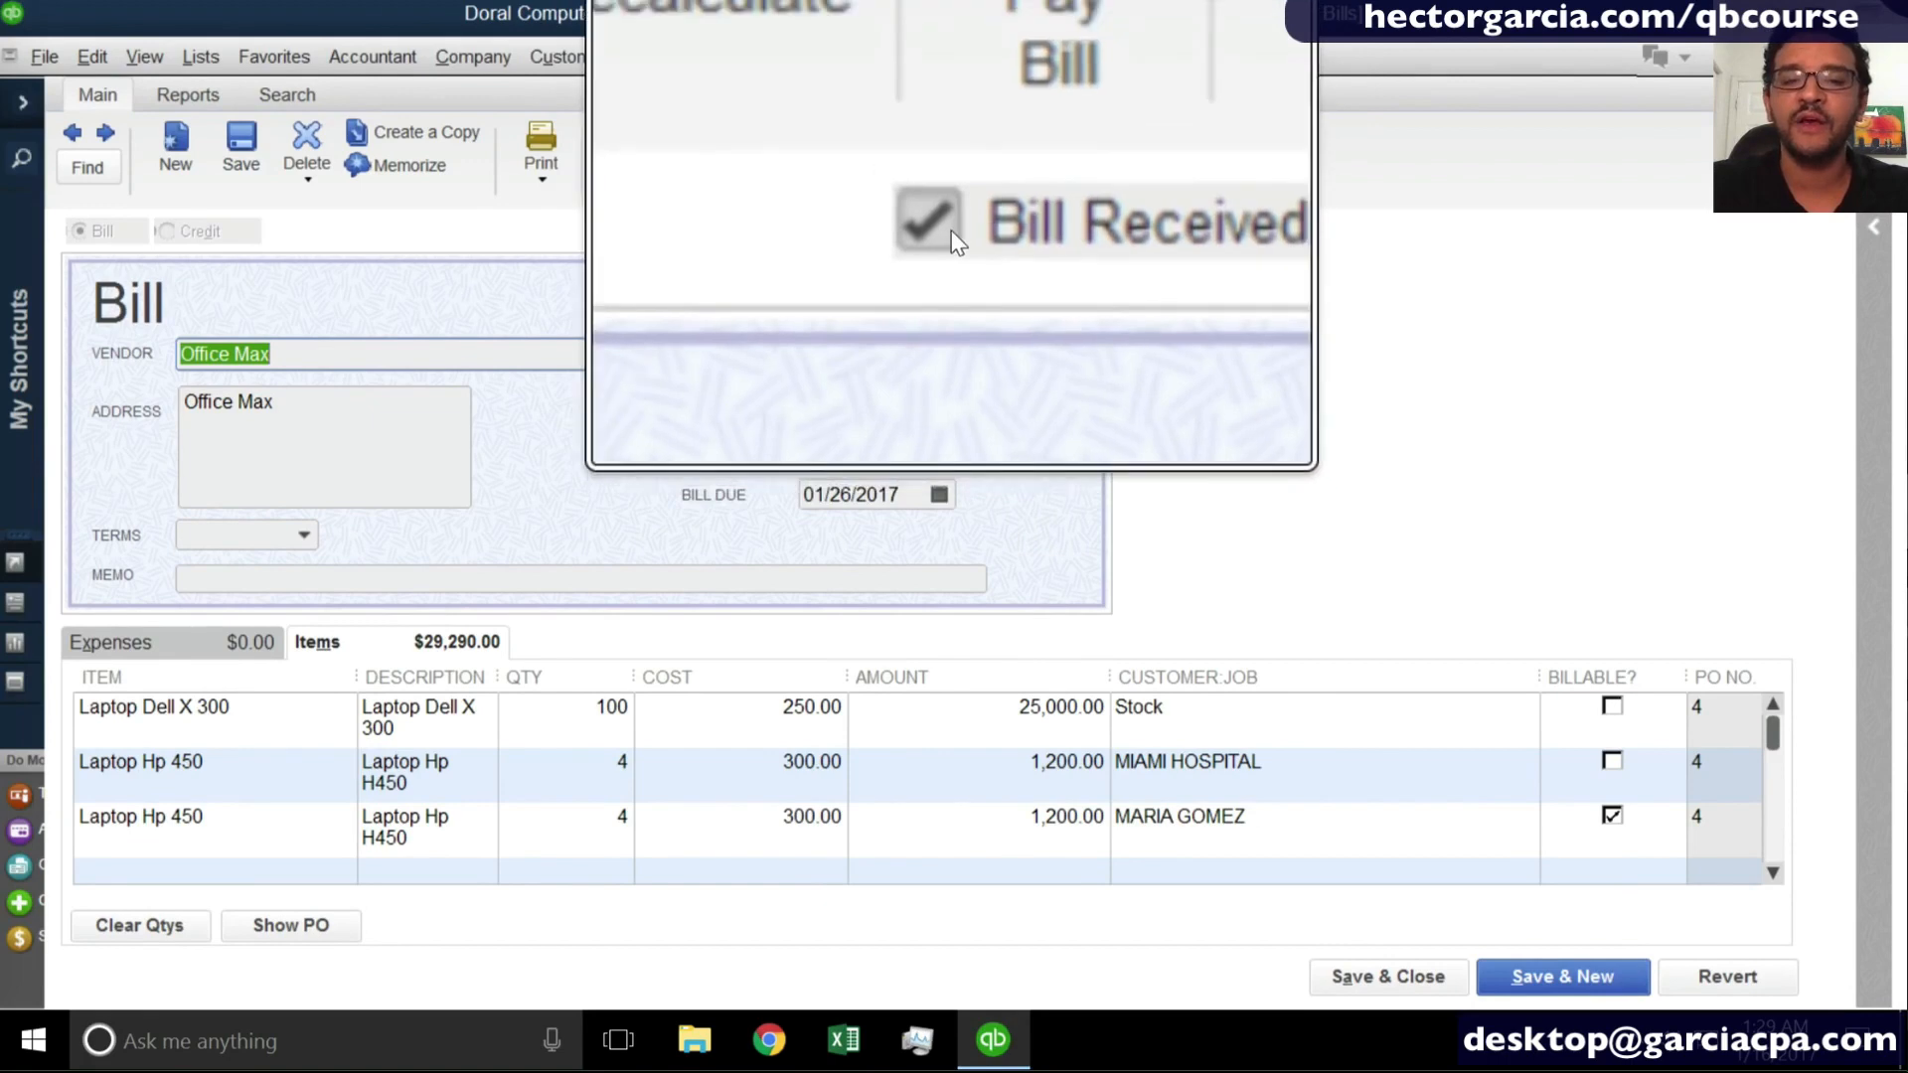
pyautogui.click(951, 232)
pyautogui.click(951, 232)
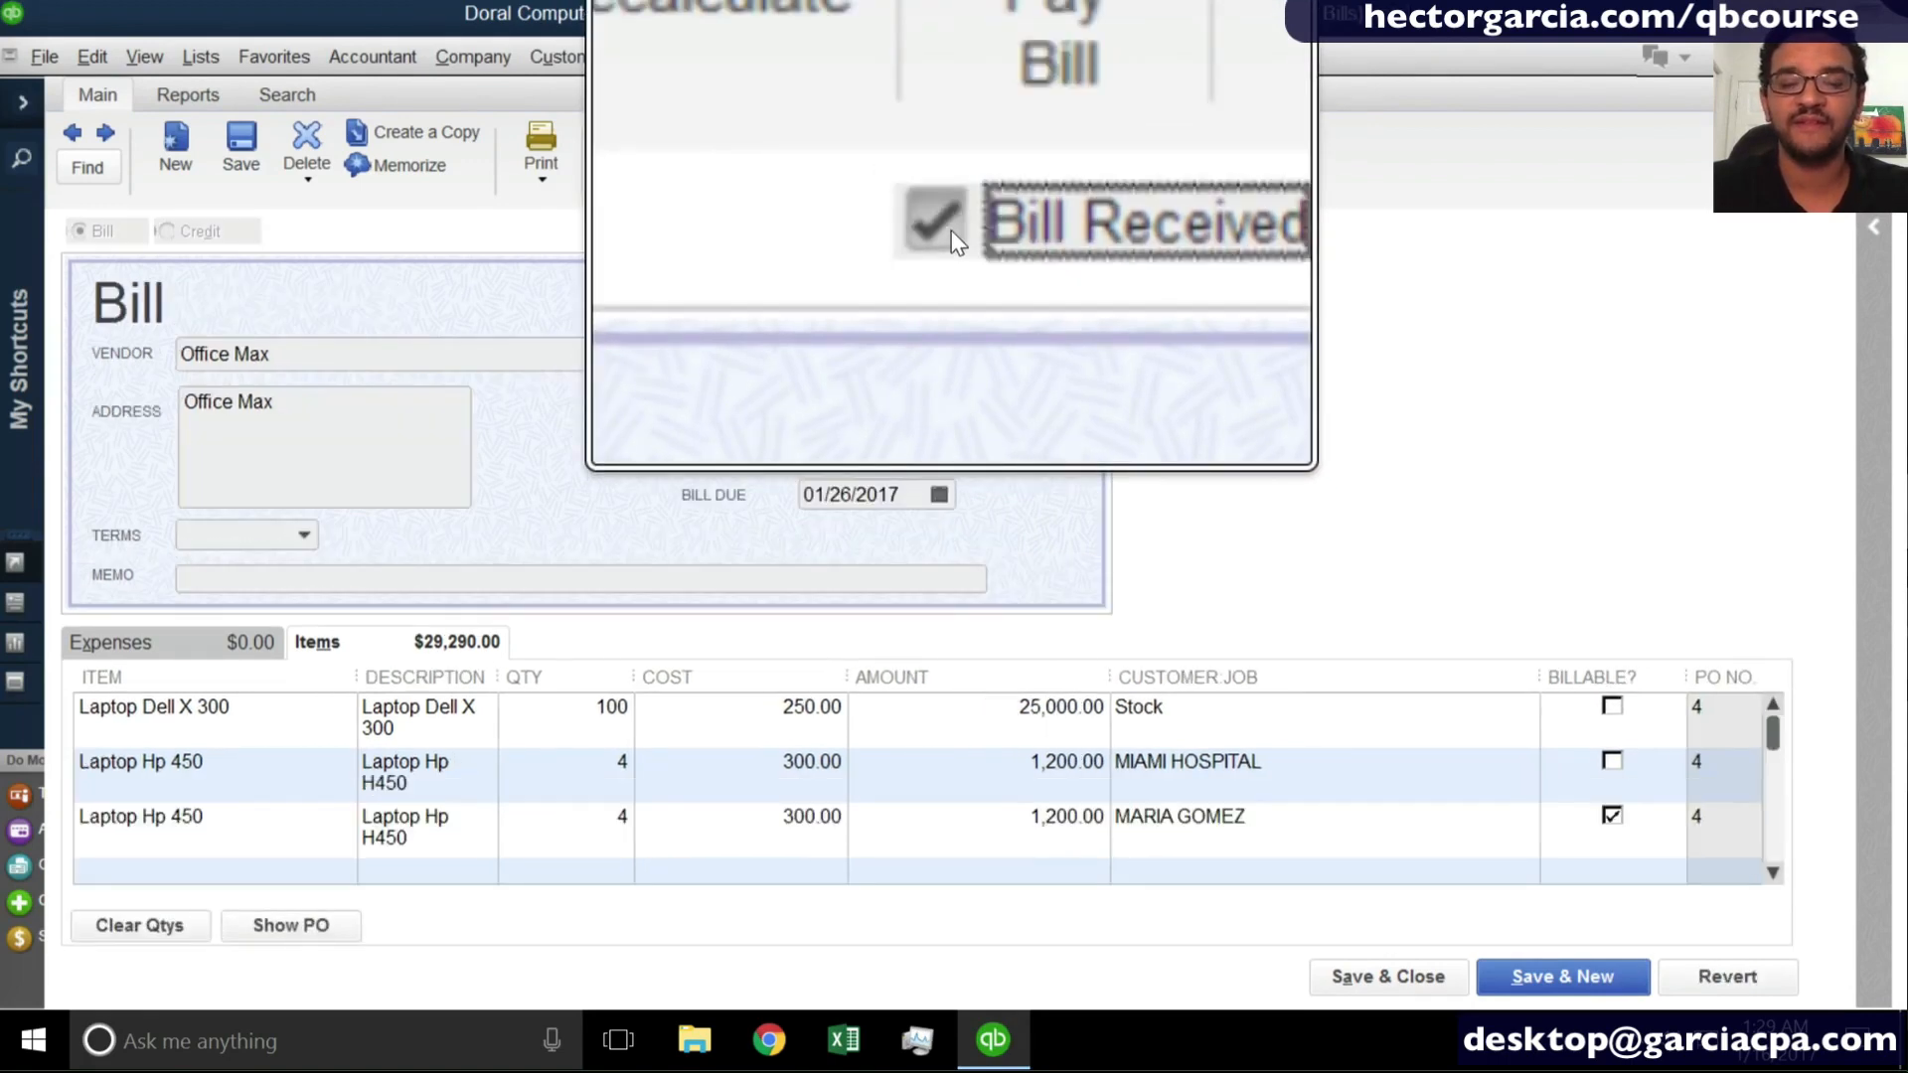
pyautogui.click(951, 233)
pyautogui.click(951, 233)
pyautogui.click(951, 232)
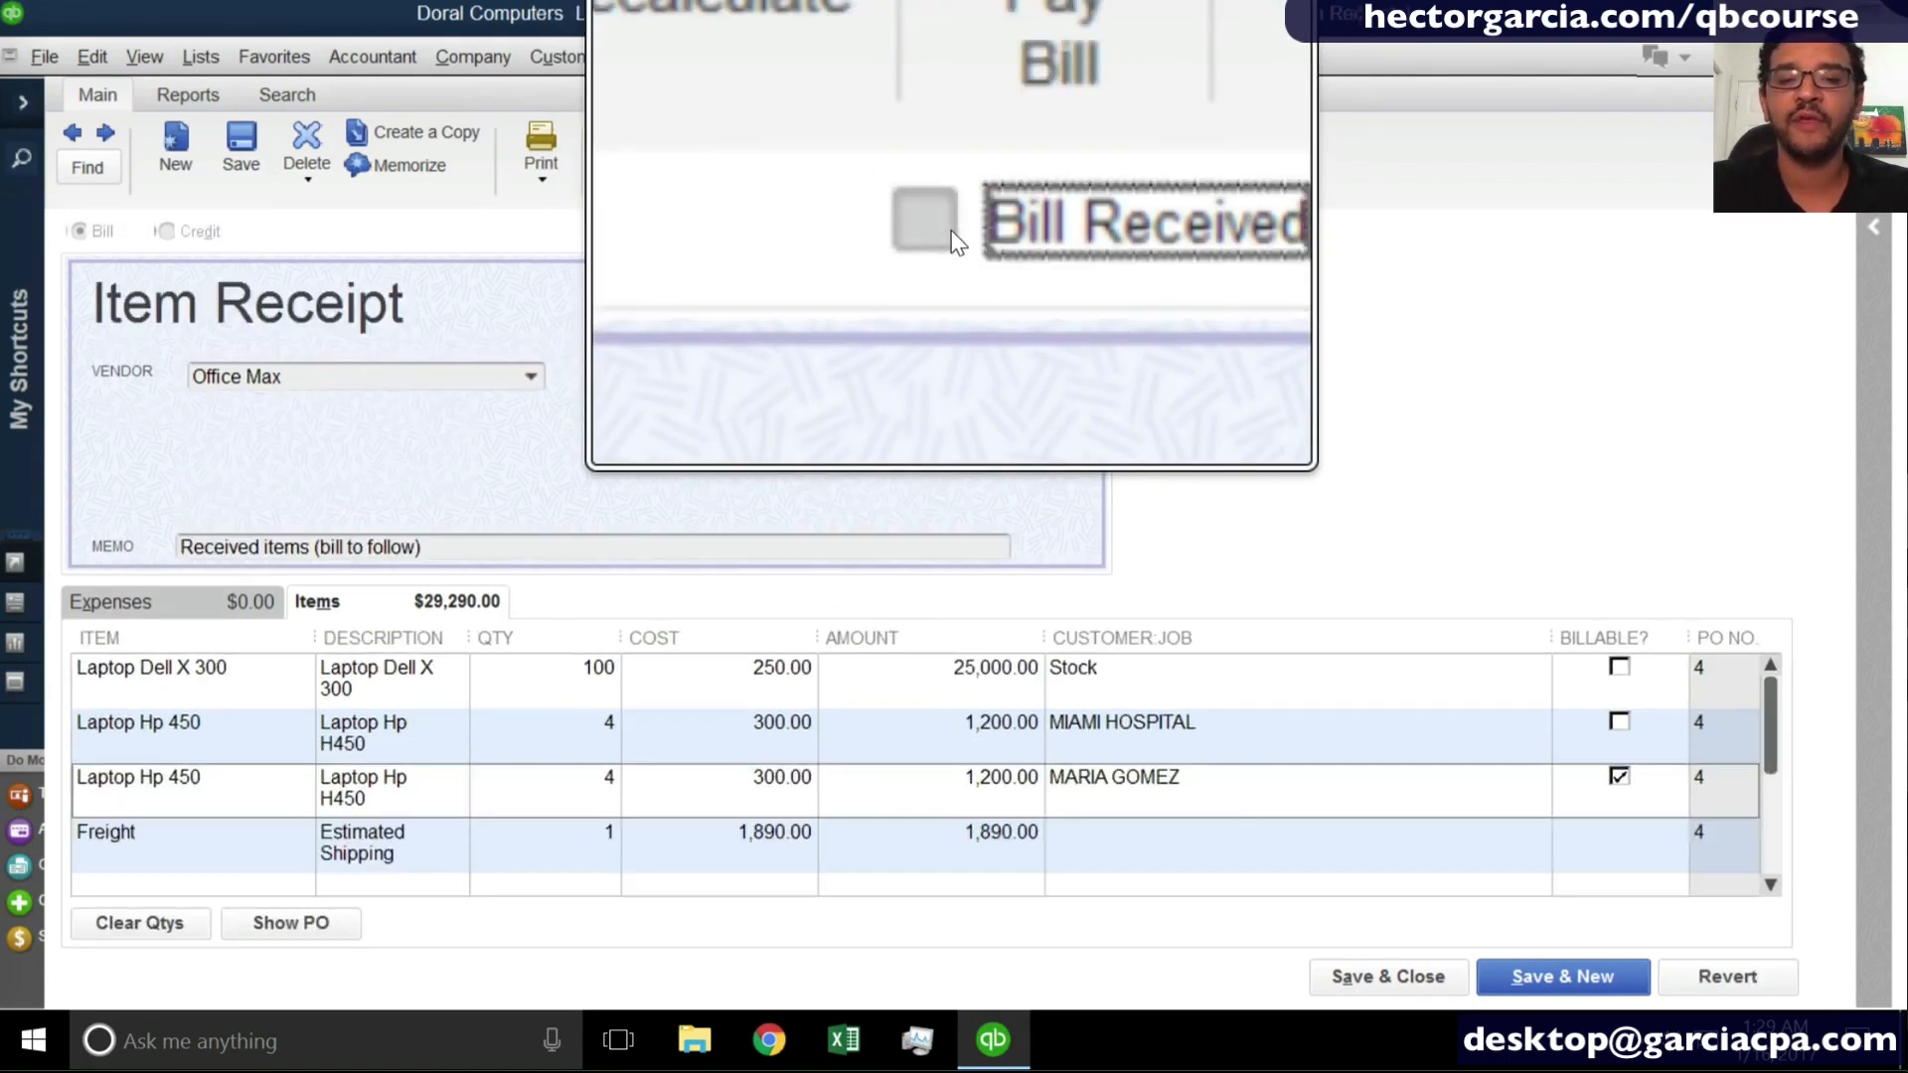
pyautogui.click(951, 232)
pyautogui.press('super+Escape')
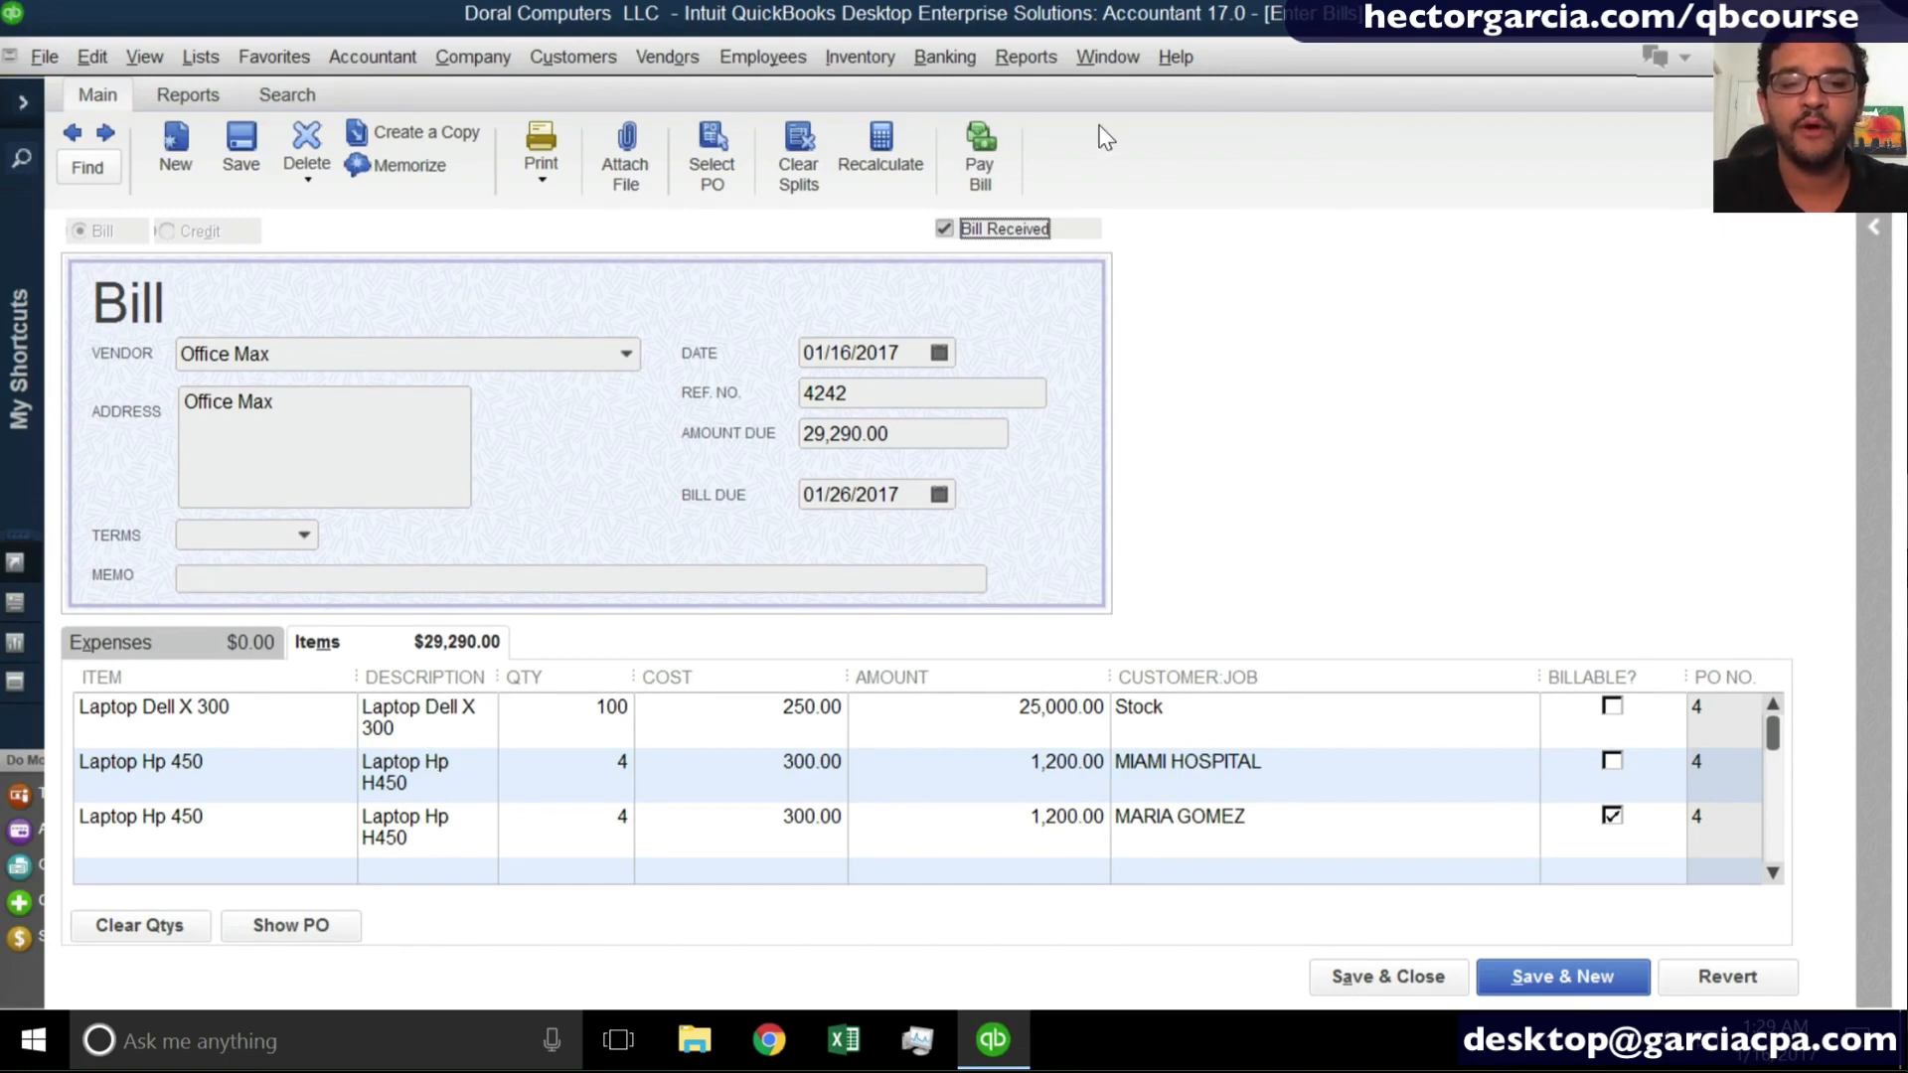
pyautogui.click(945, 229)
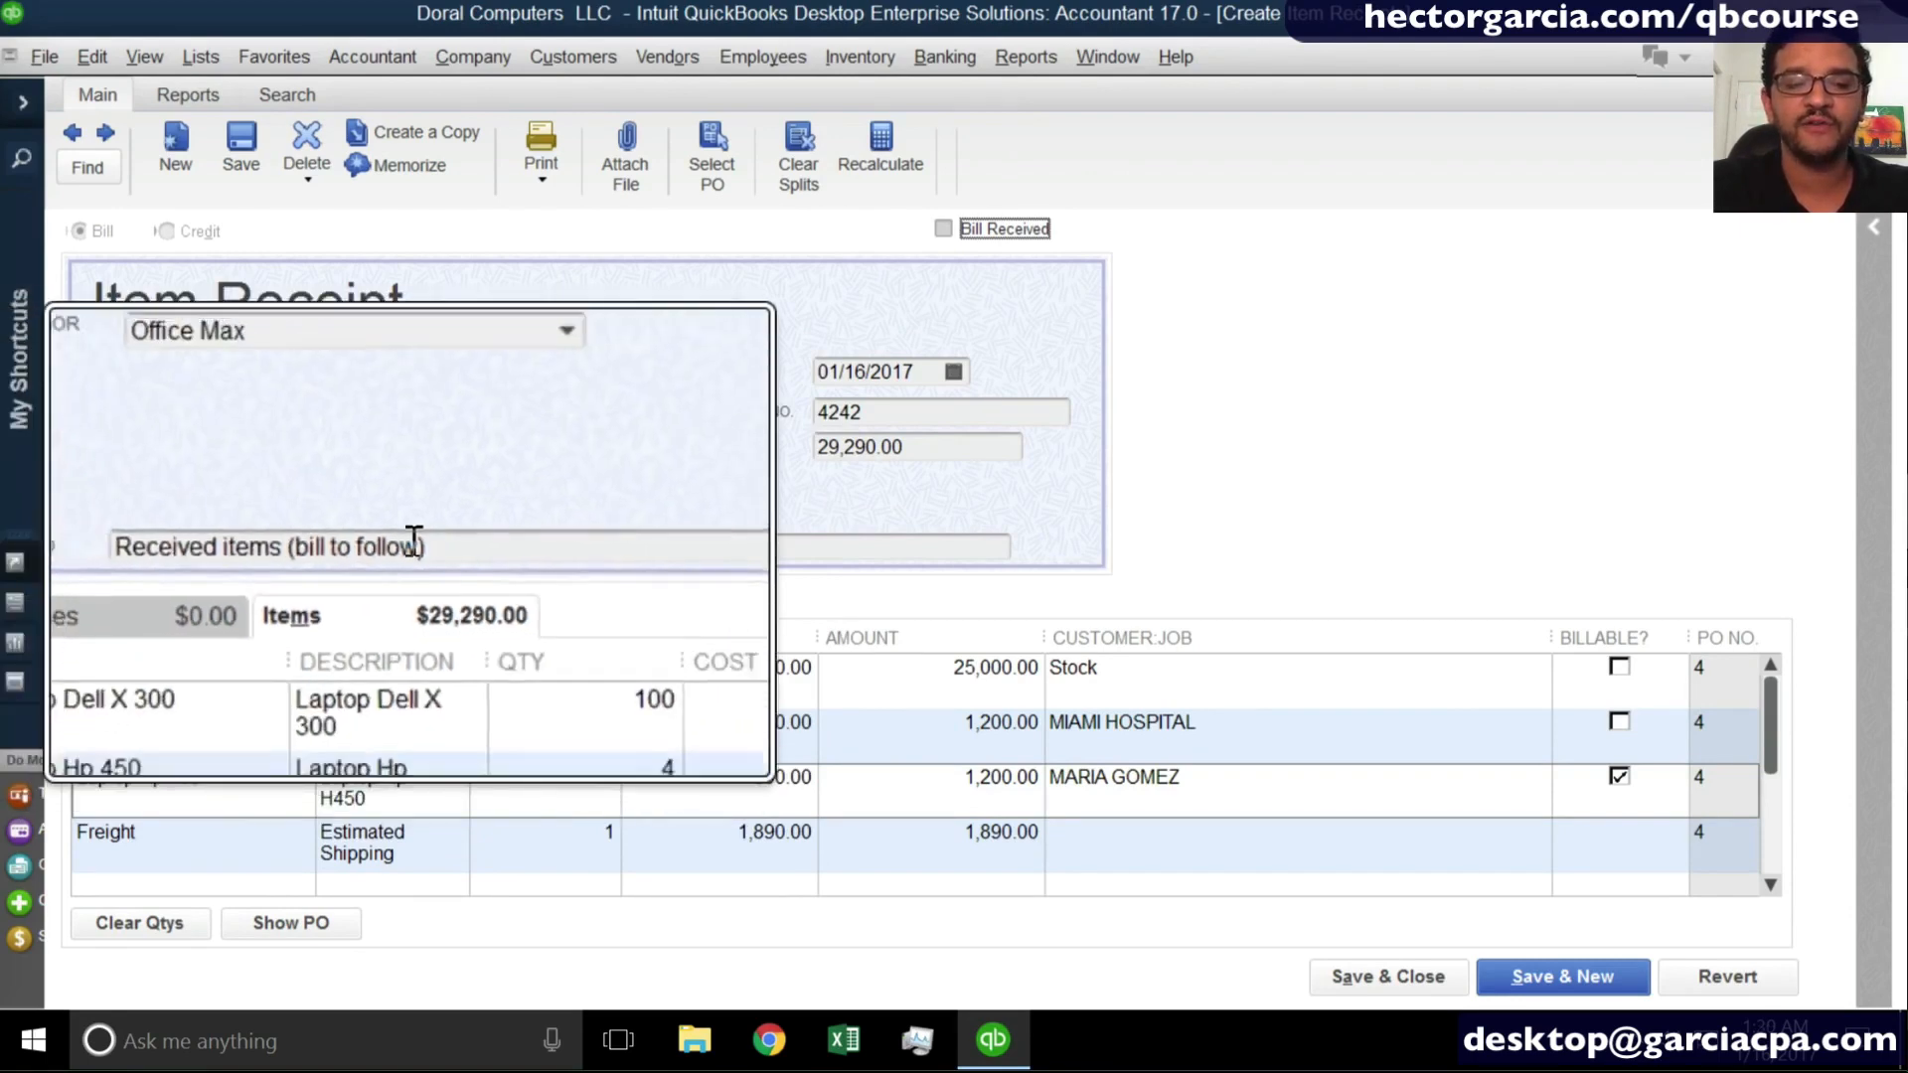
pyautogui.click(942, 229)
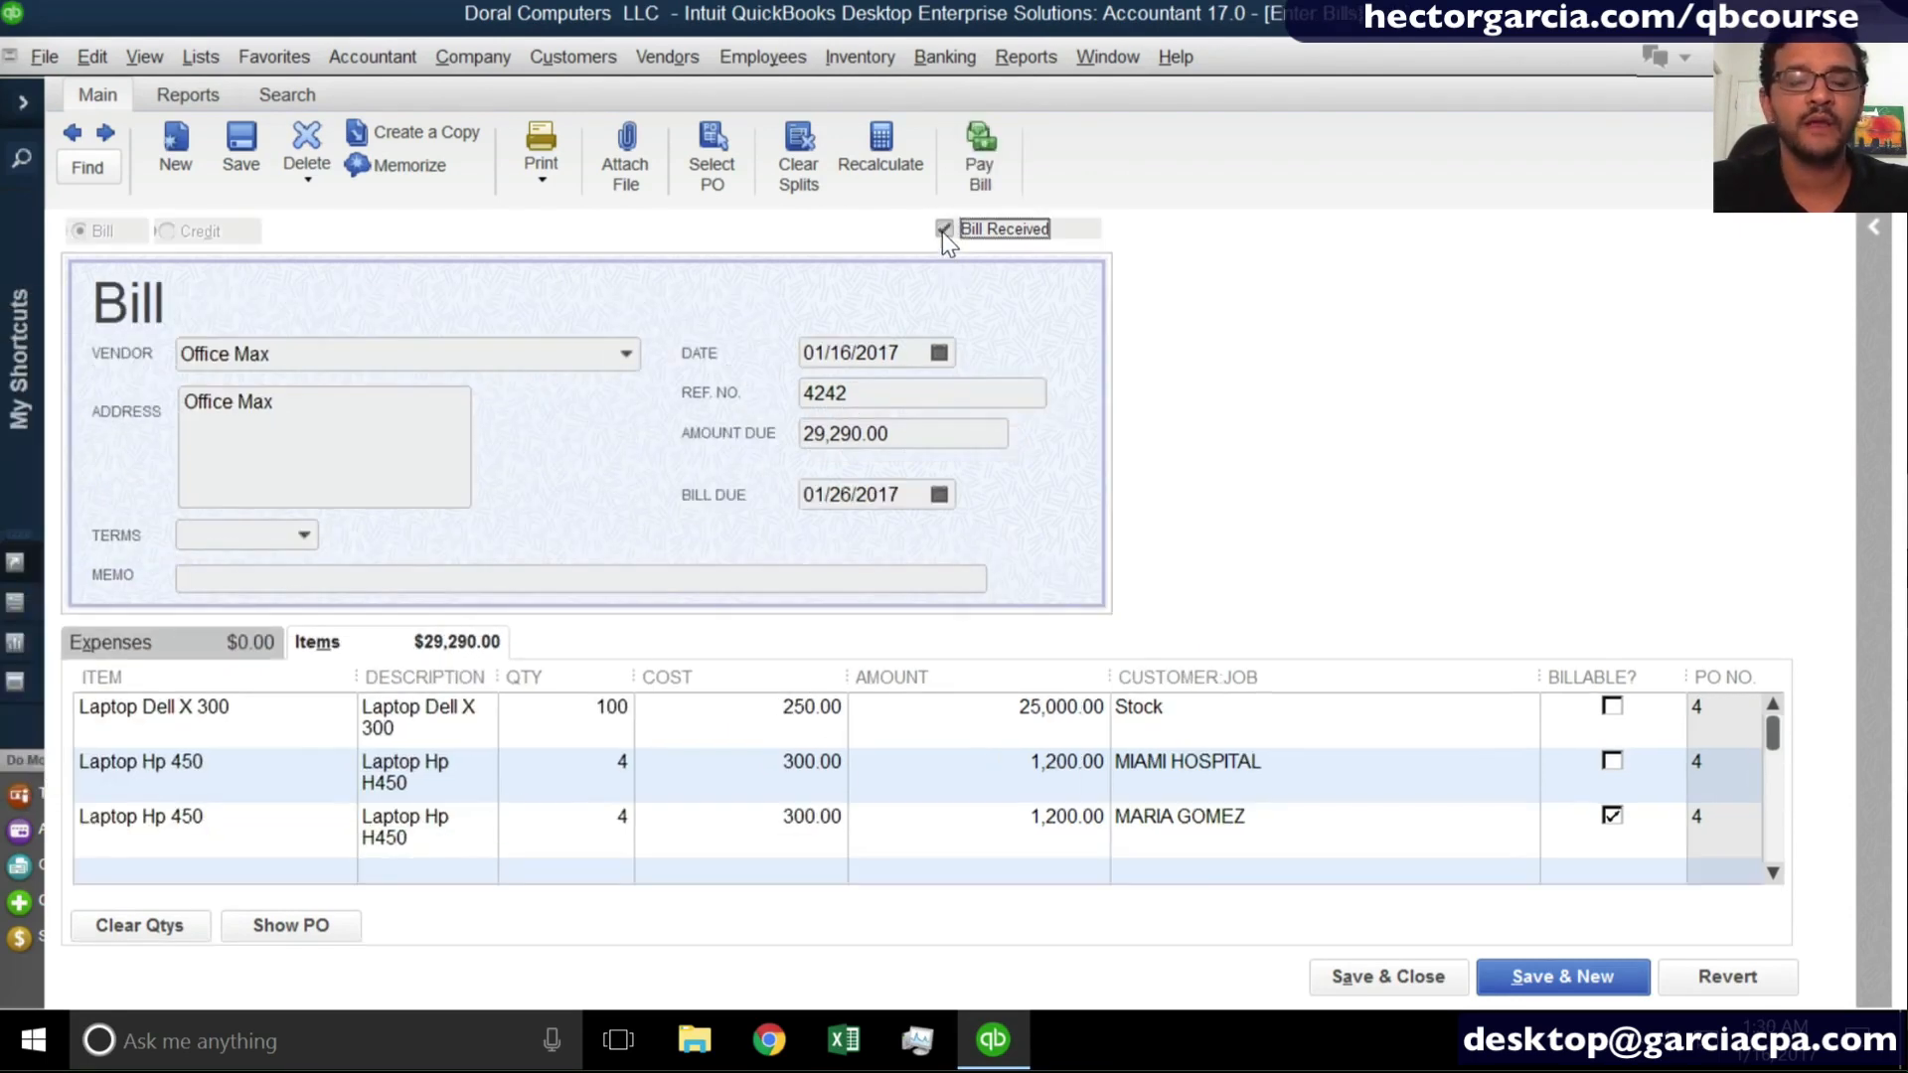
# - Save and close the Office Max bill, recording the changes to the transaction
pyautogui.click(1405, 988)
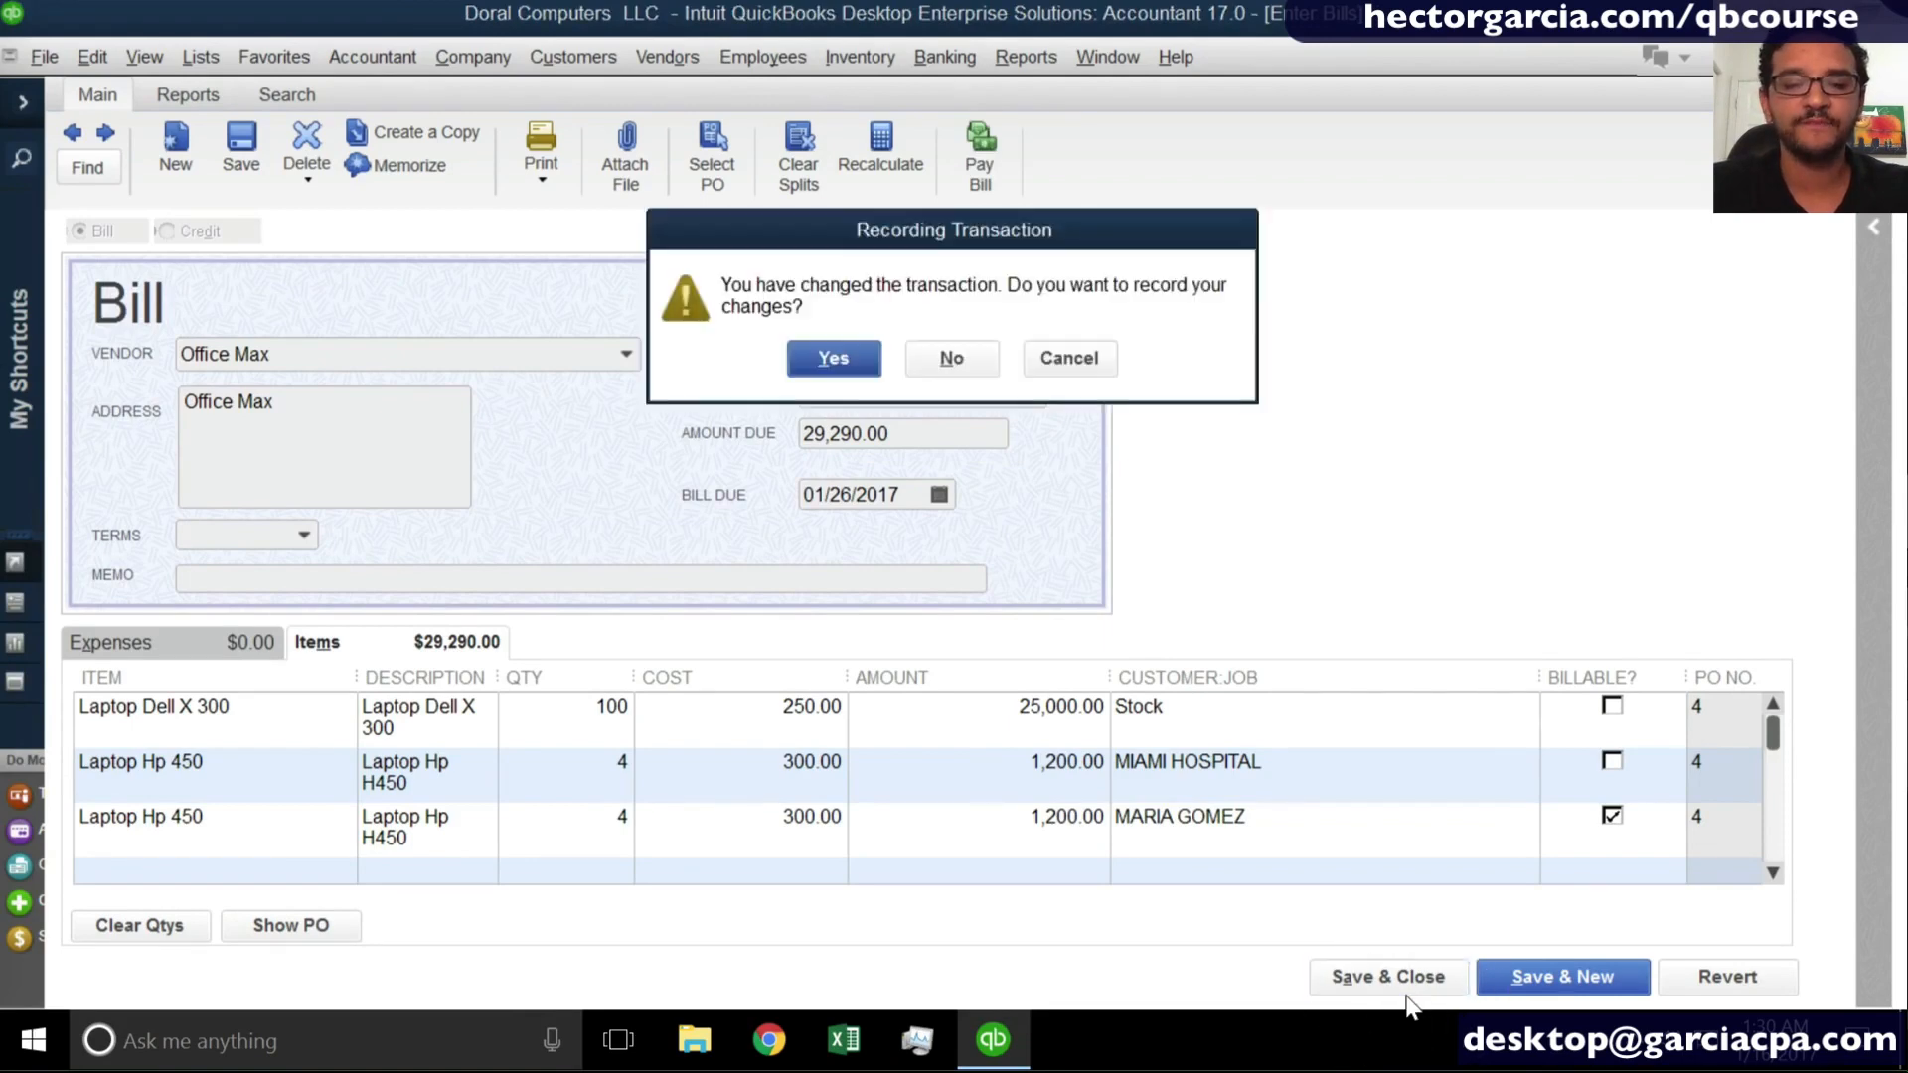
pyautogui.click(832, 358)
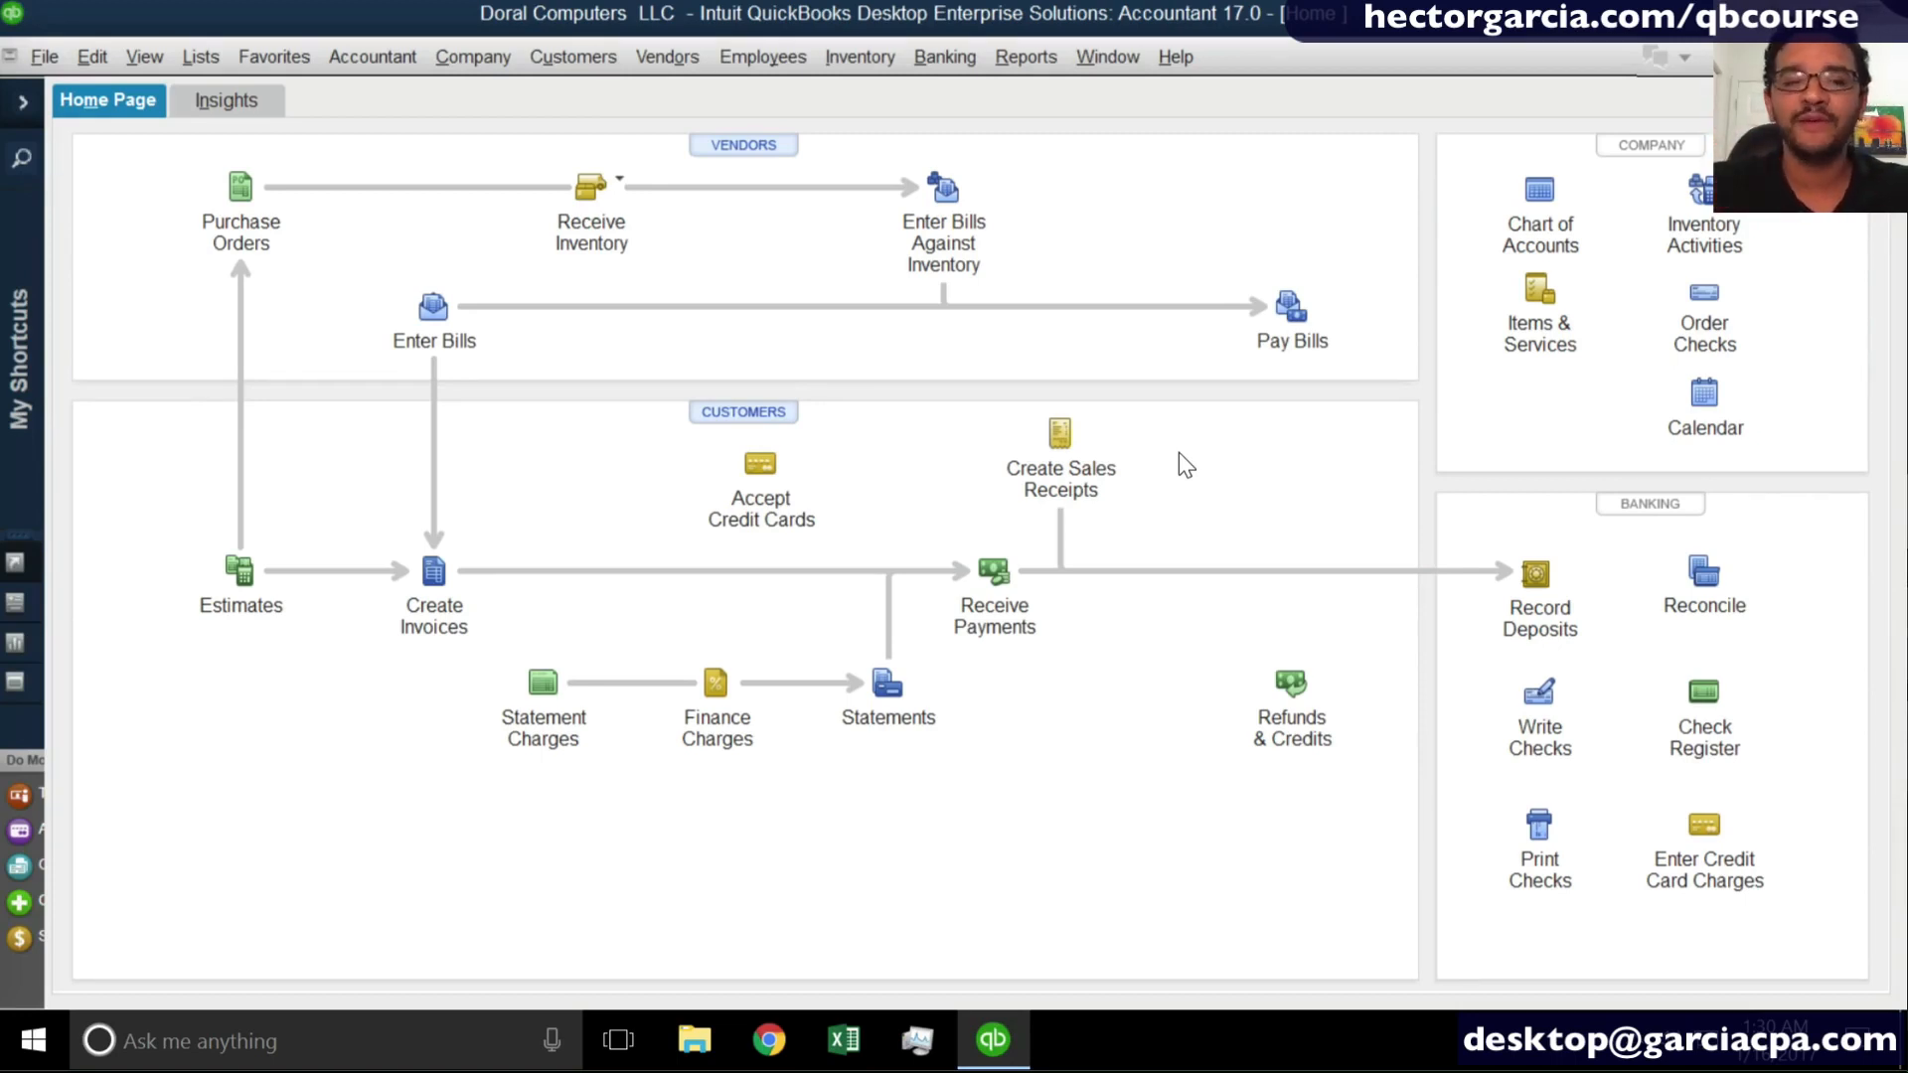
# - Create a purchase order for vendor Microsoft with 50 units of Microsoft Office 2016, then save and close it
pyautogui.click(241, 194)
pyautogui.click(596, 248)
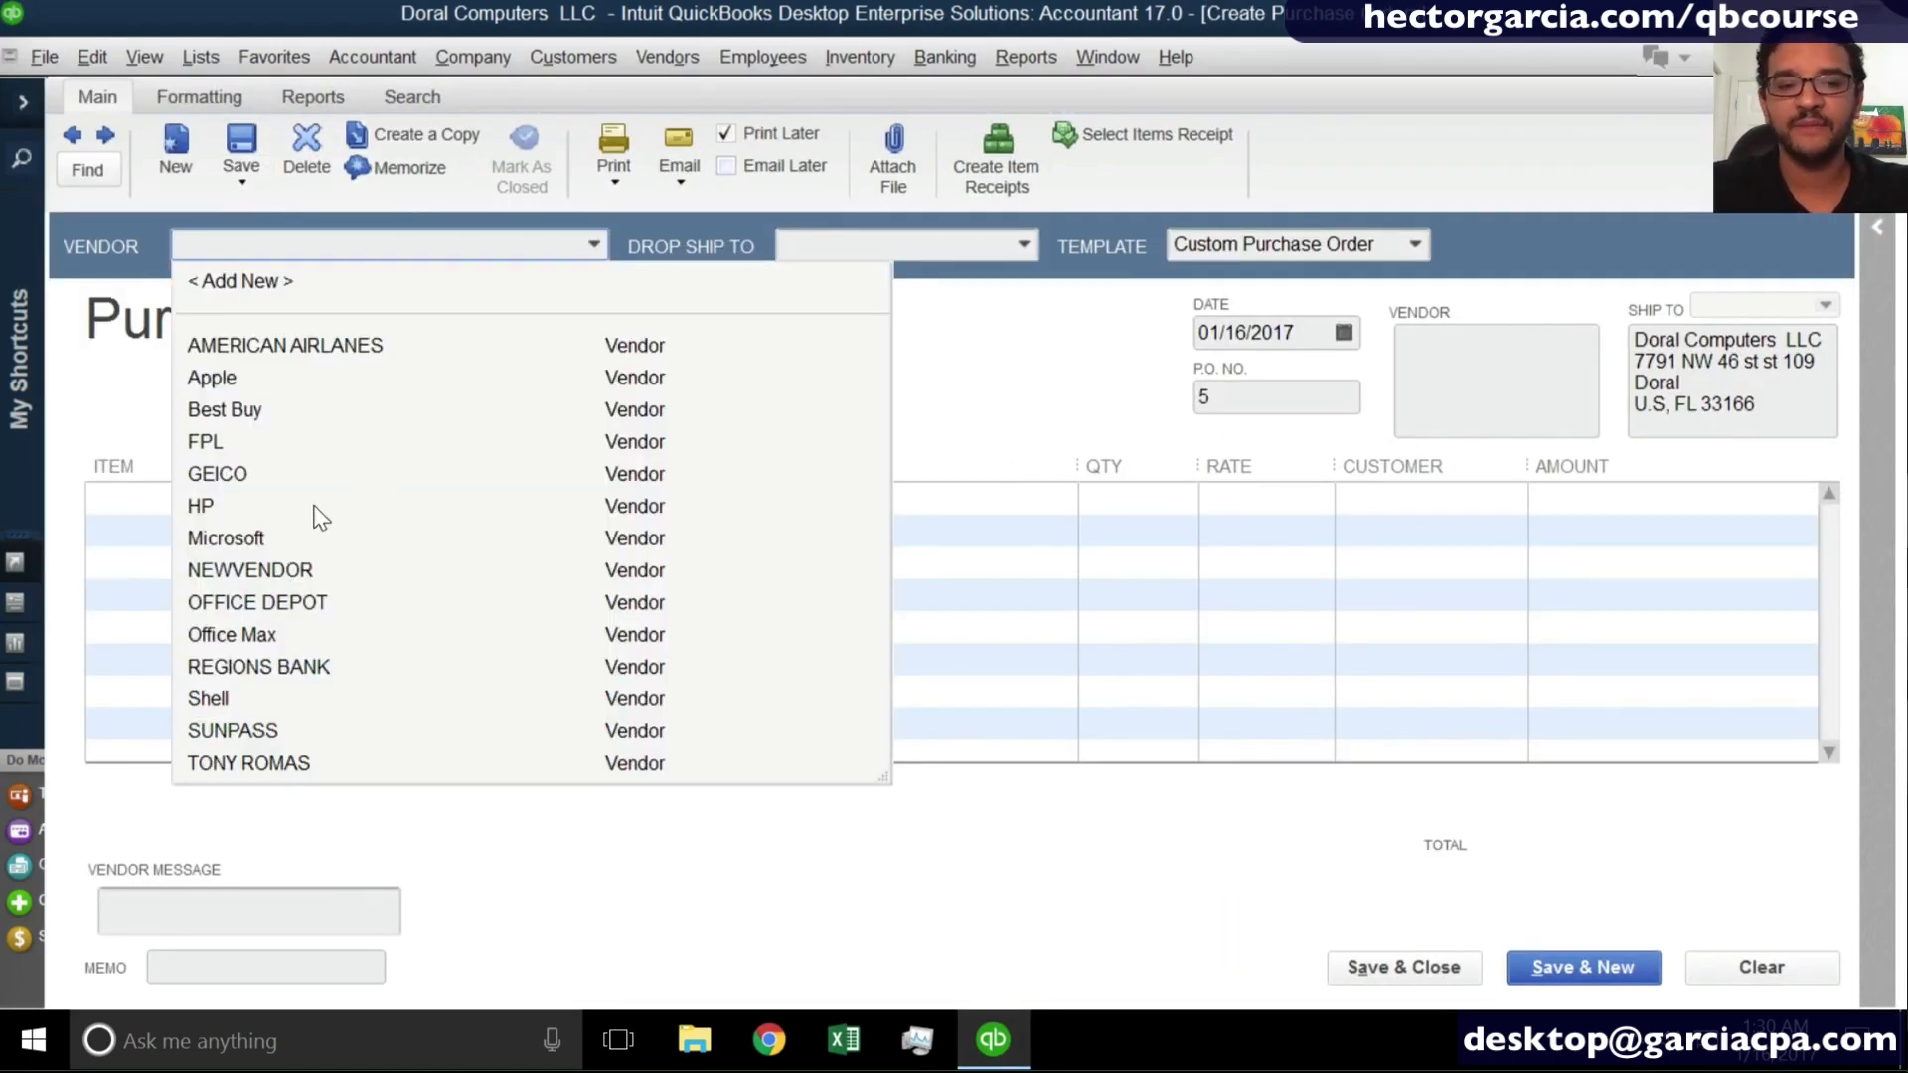
pyautogui.click(265, 538)
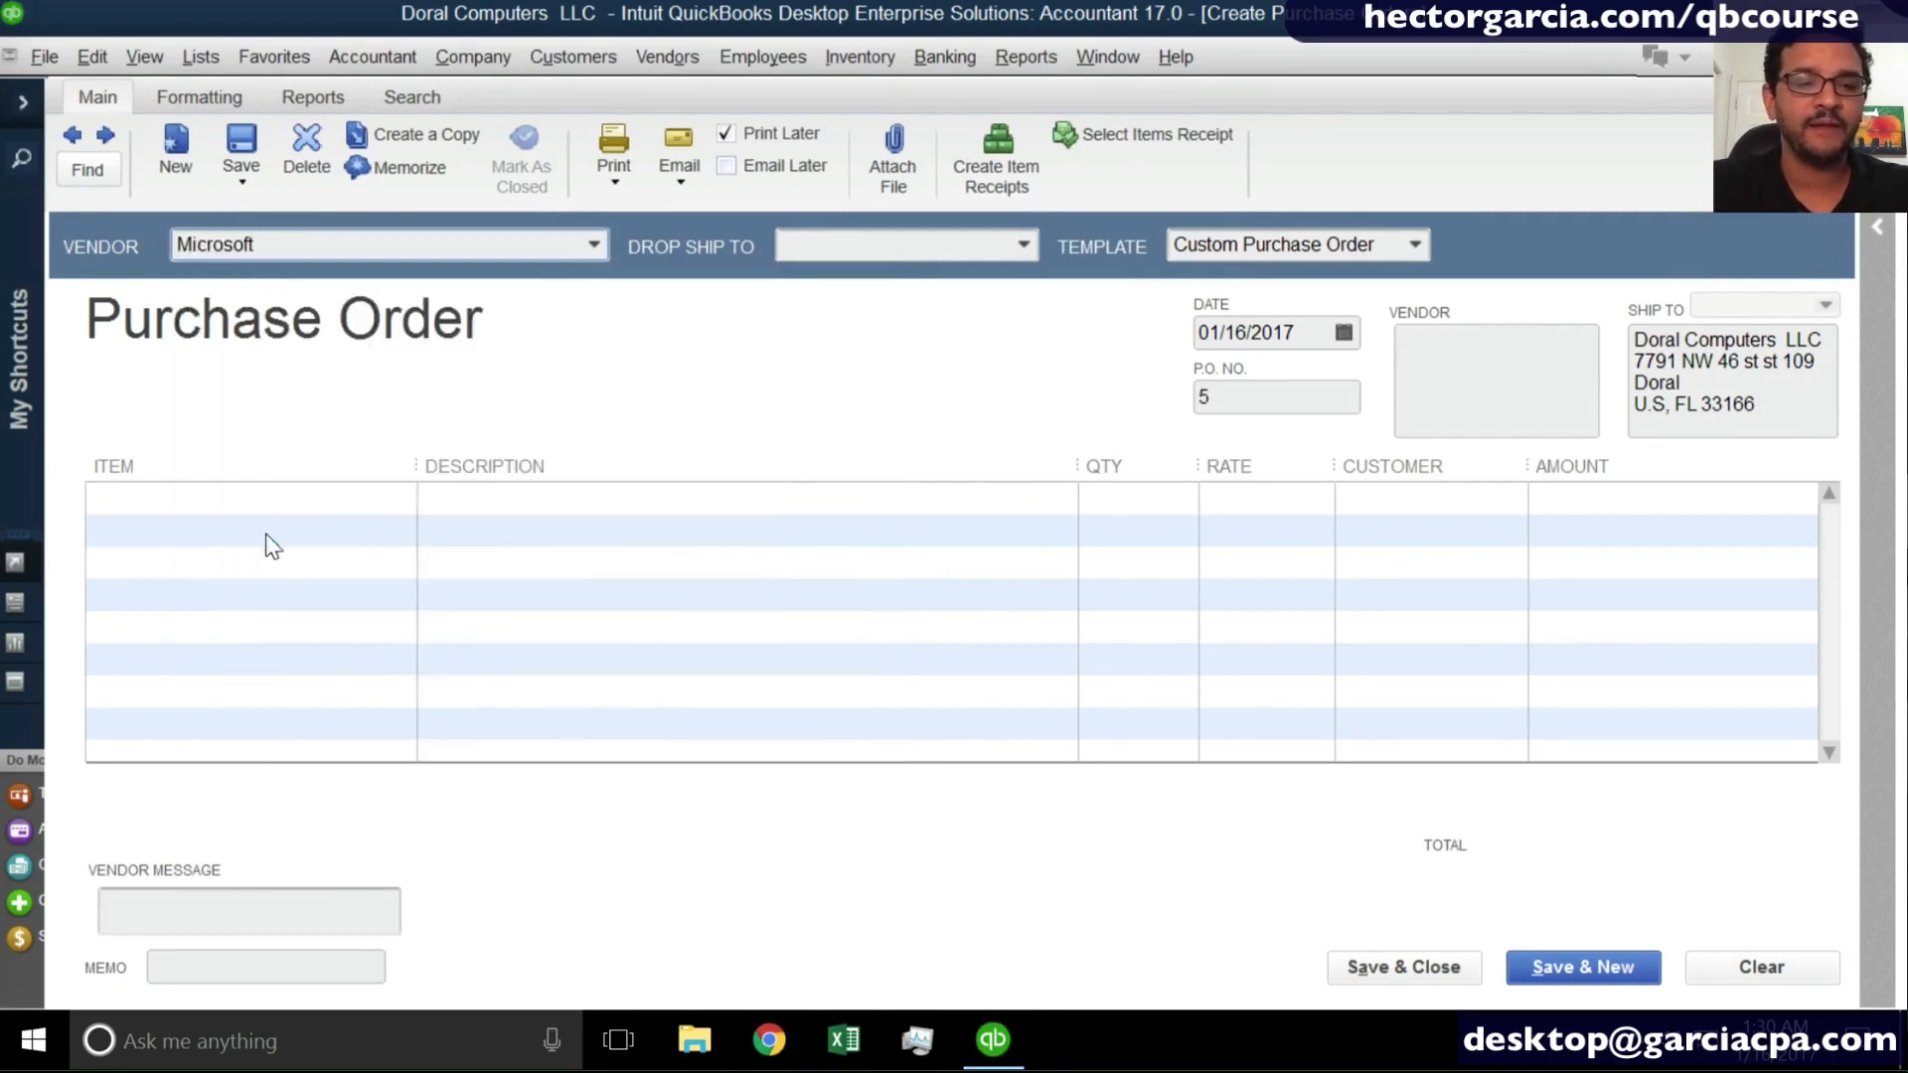
pyautogui.click(408, 499)
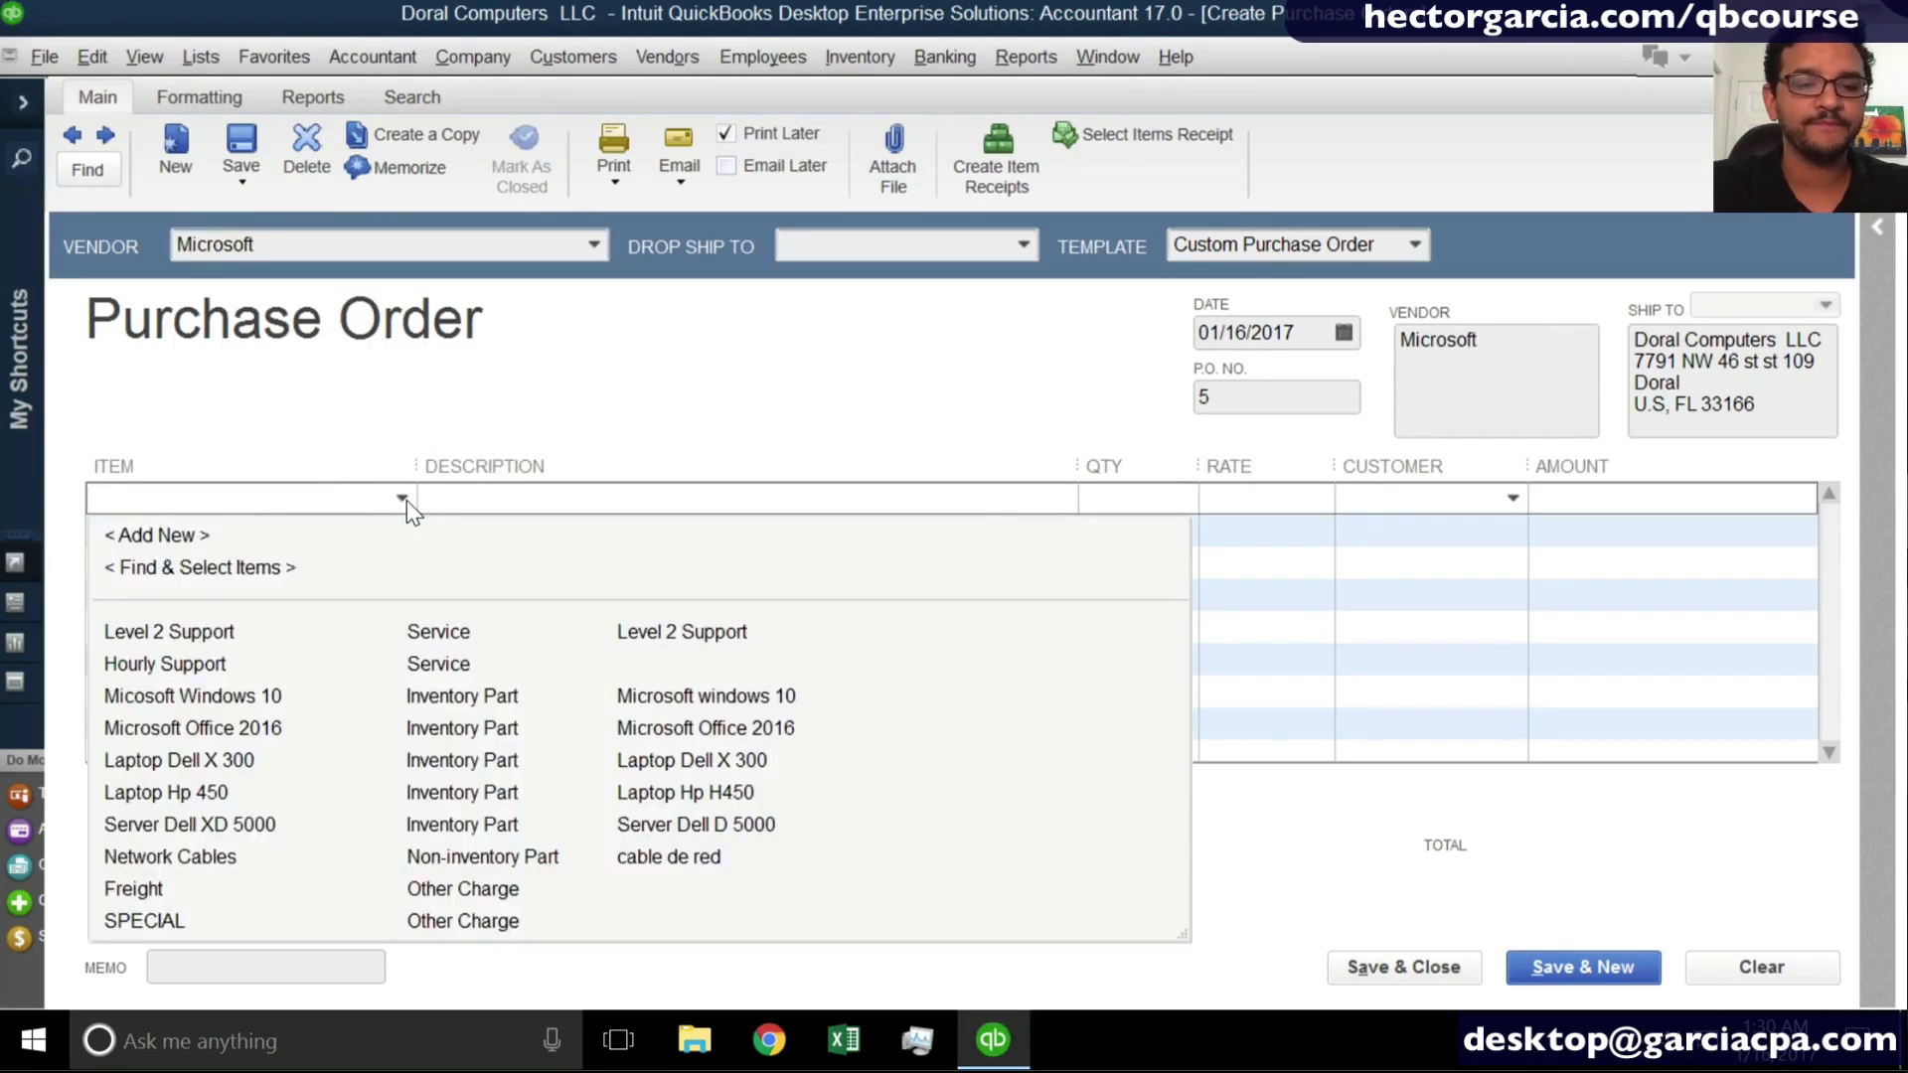
pyautogui.click(272, 724)
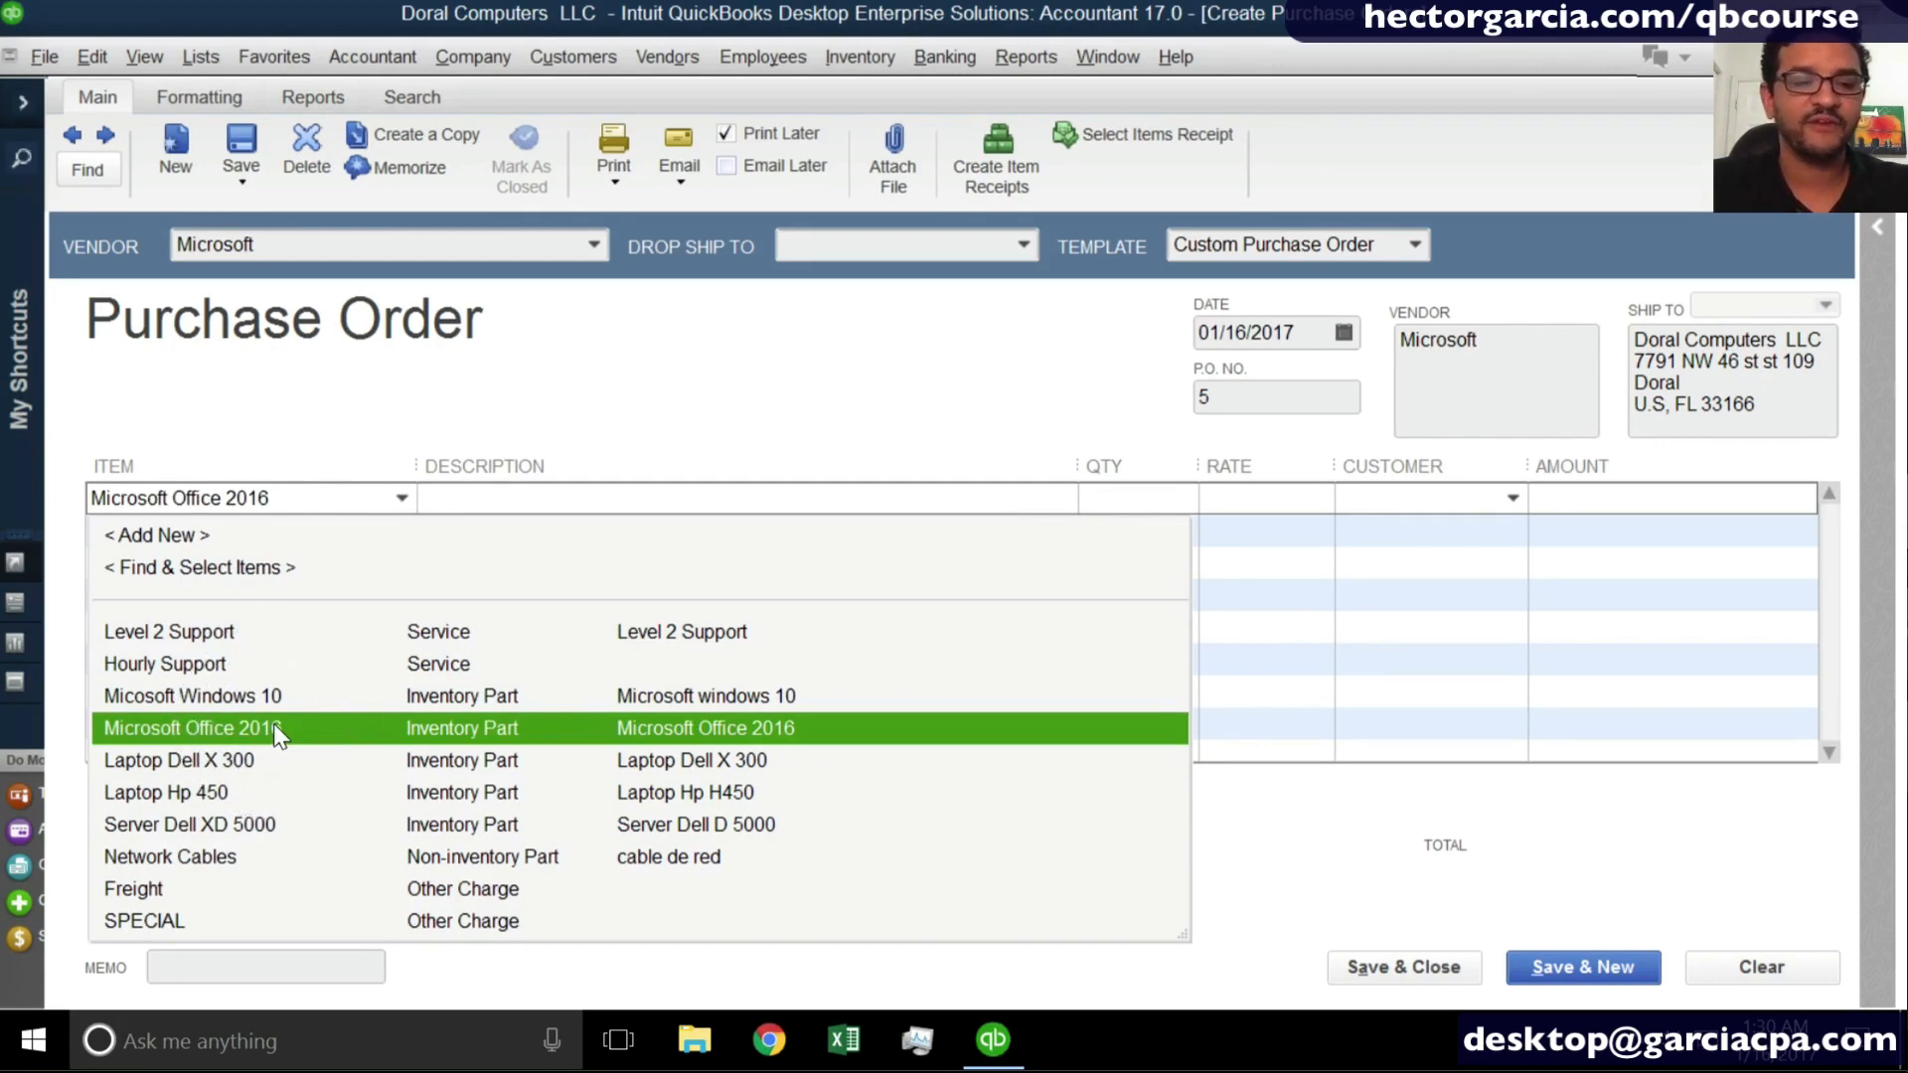
pyautogui.click(1139, 496)
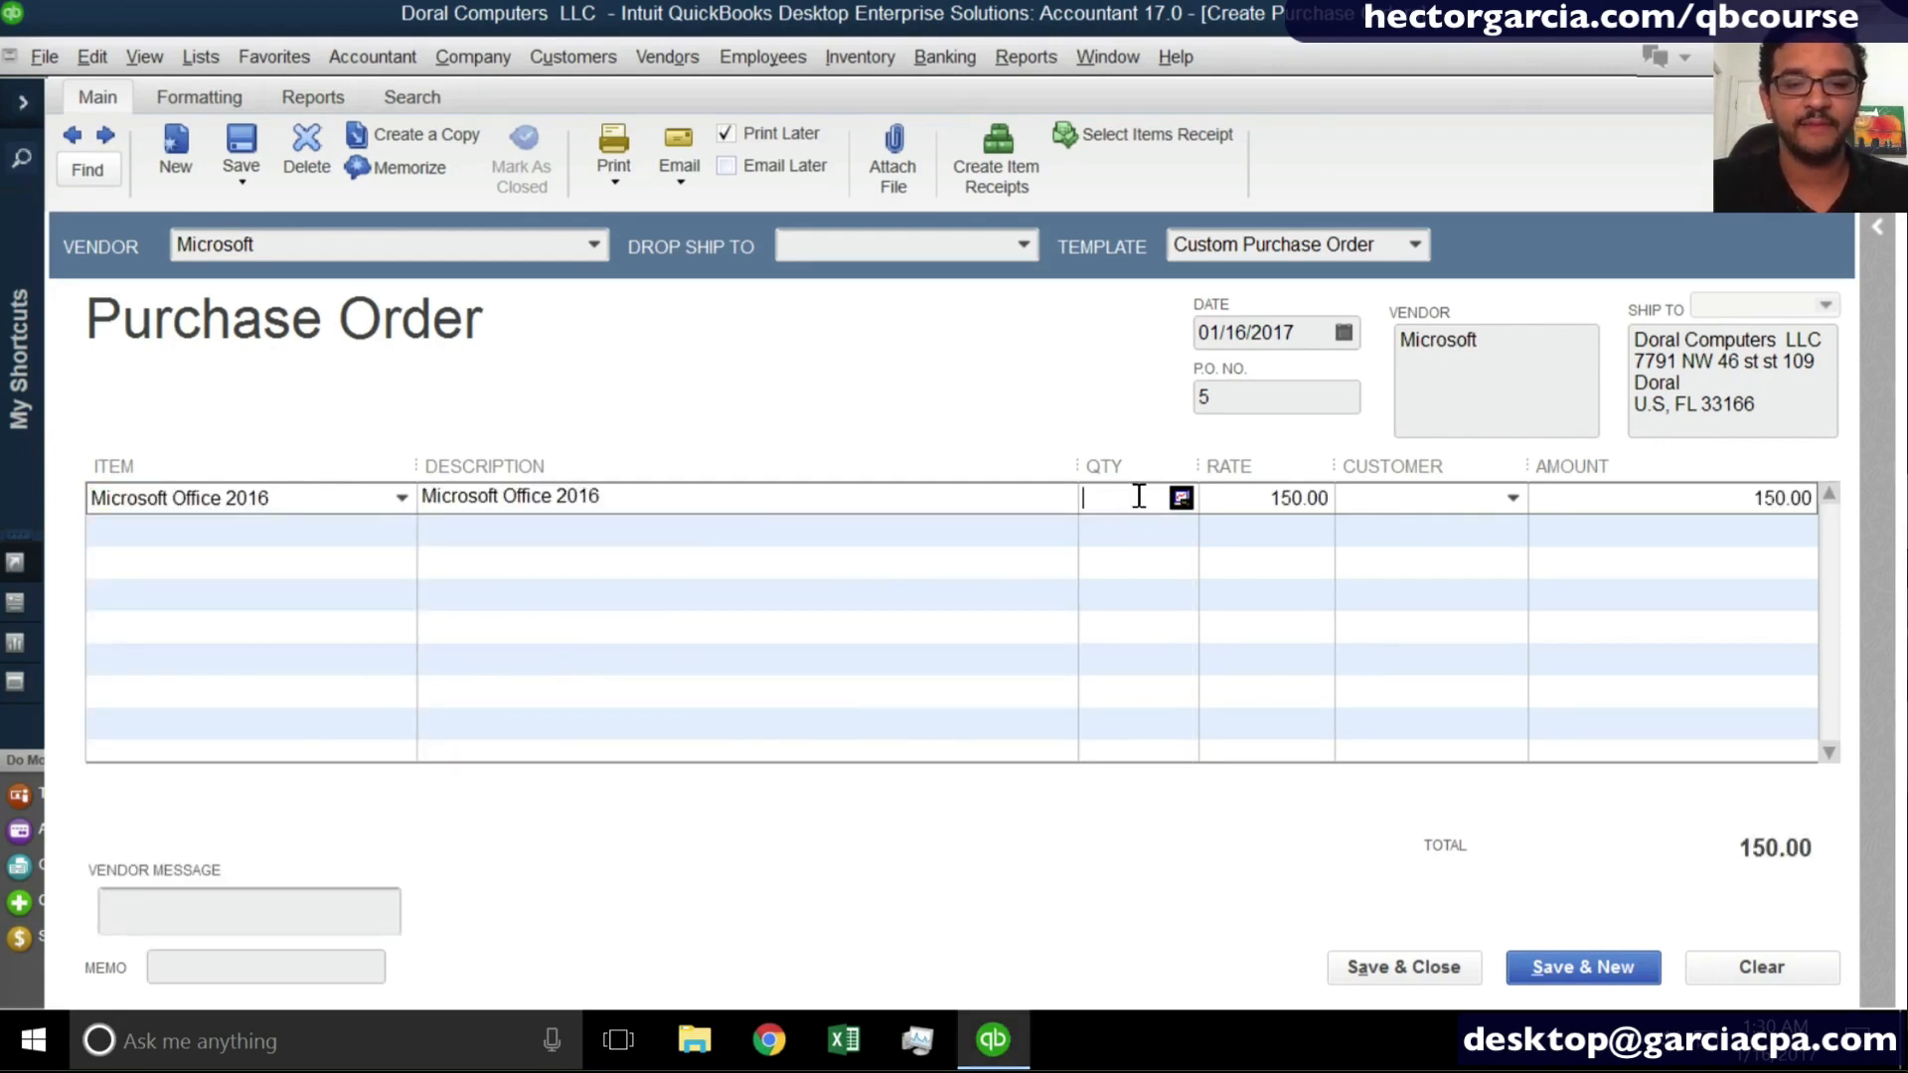
pyautogui.write('50')
pyautogui.press('Tab')
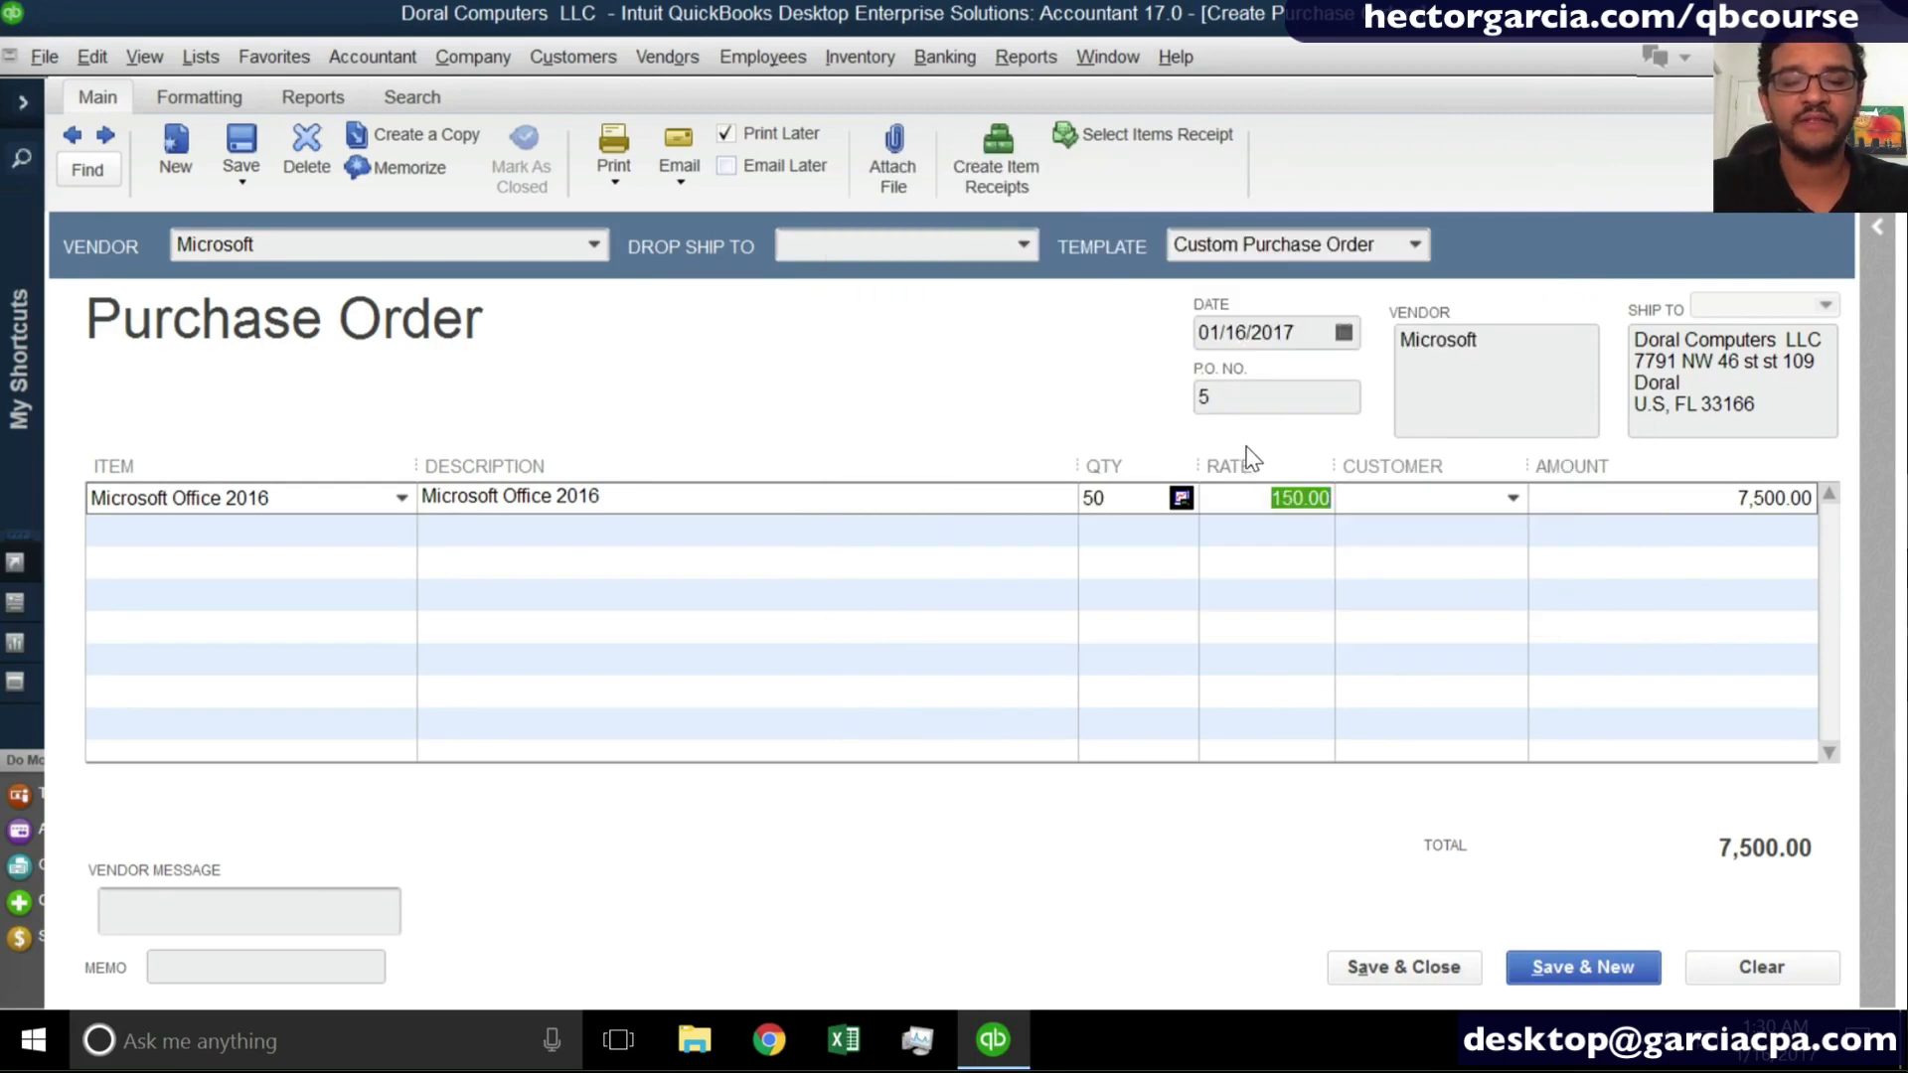
pyautogui.click(1410, 976)
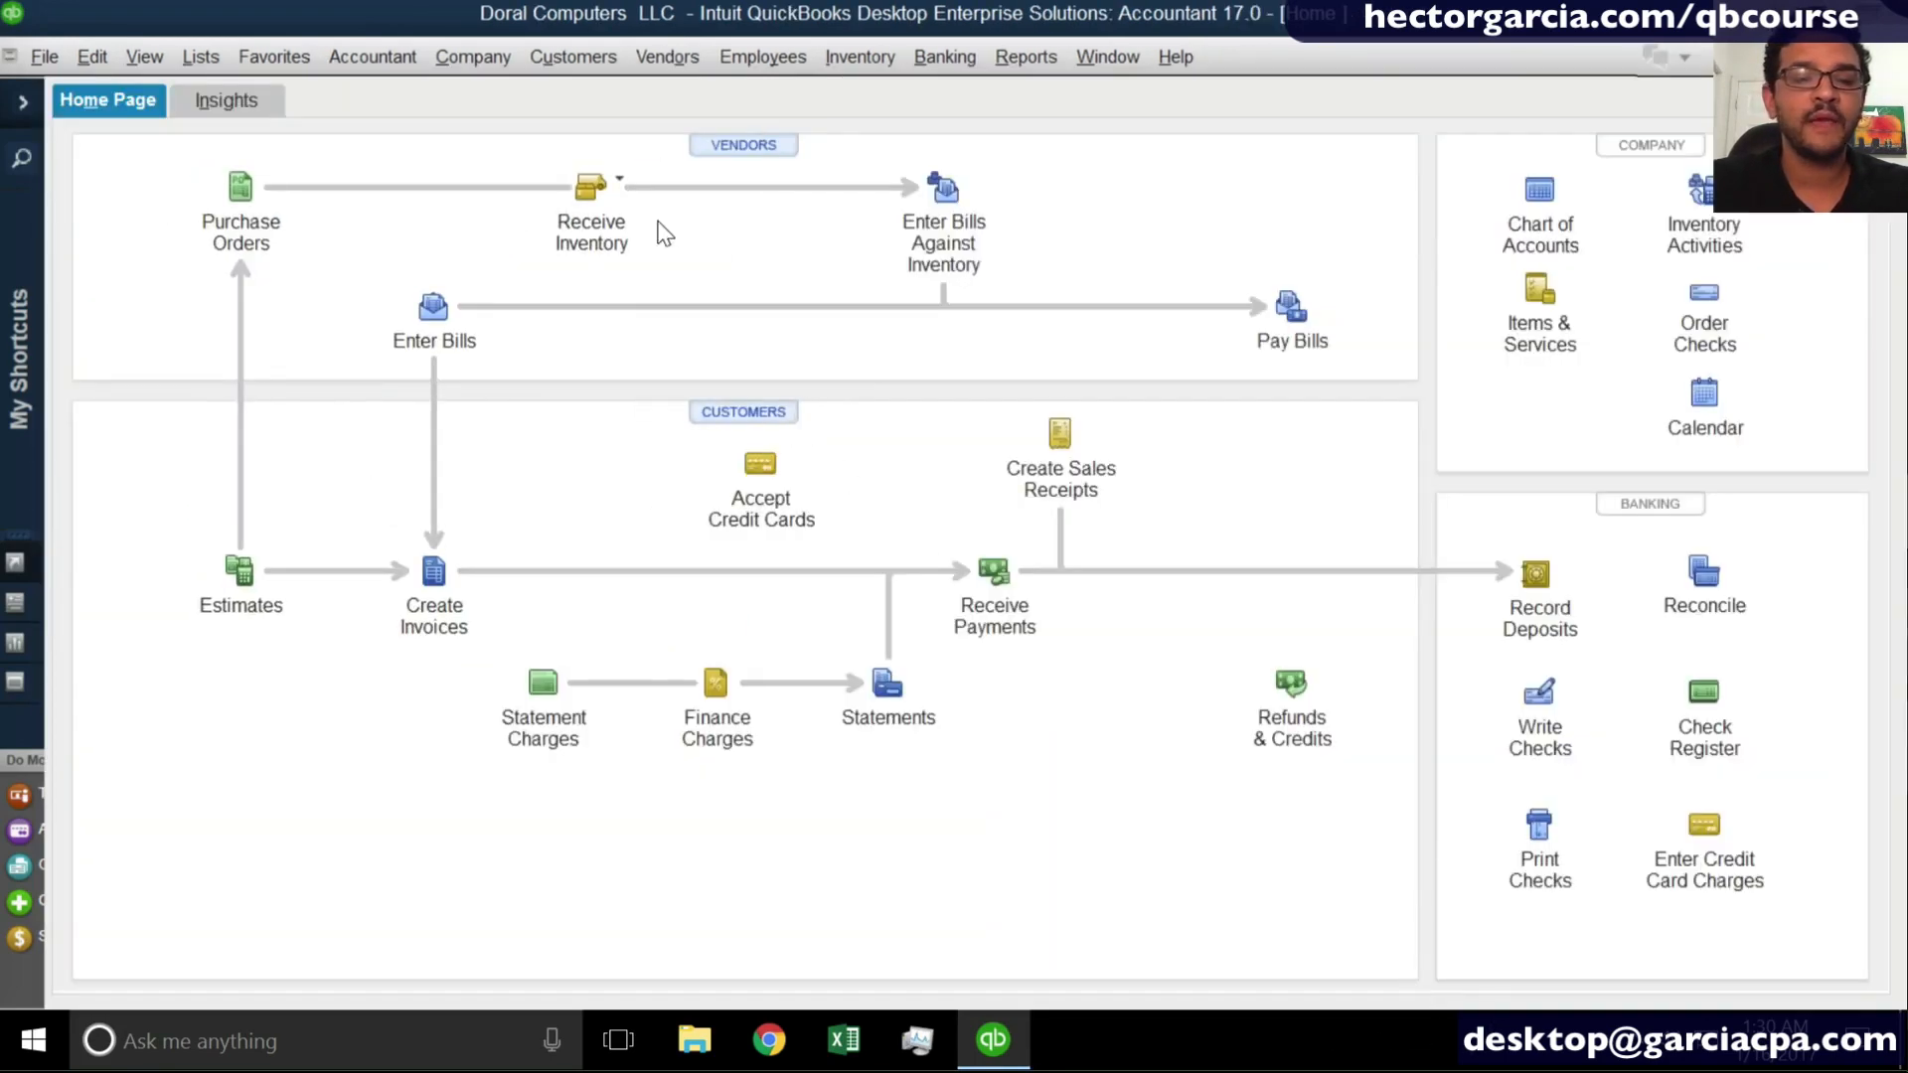
# - Receive inventory without a bill from Microsoft against purchase order 5 dated 01/16/2017, then save and close the item receipt
pyautogui.click(604, 195)
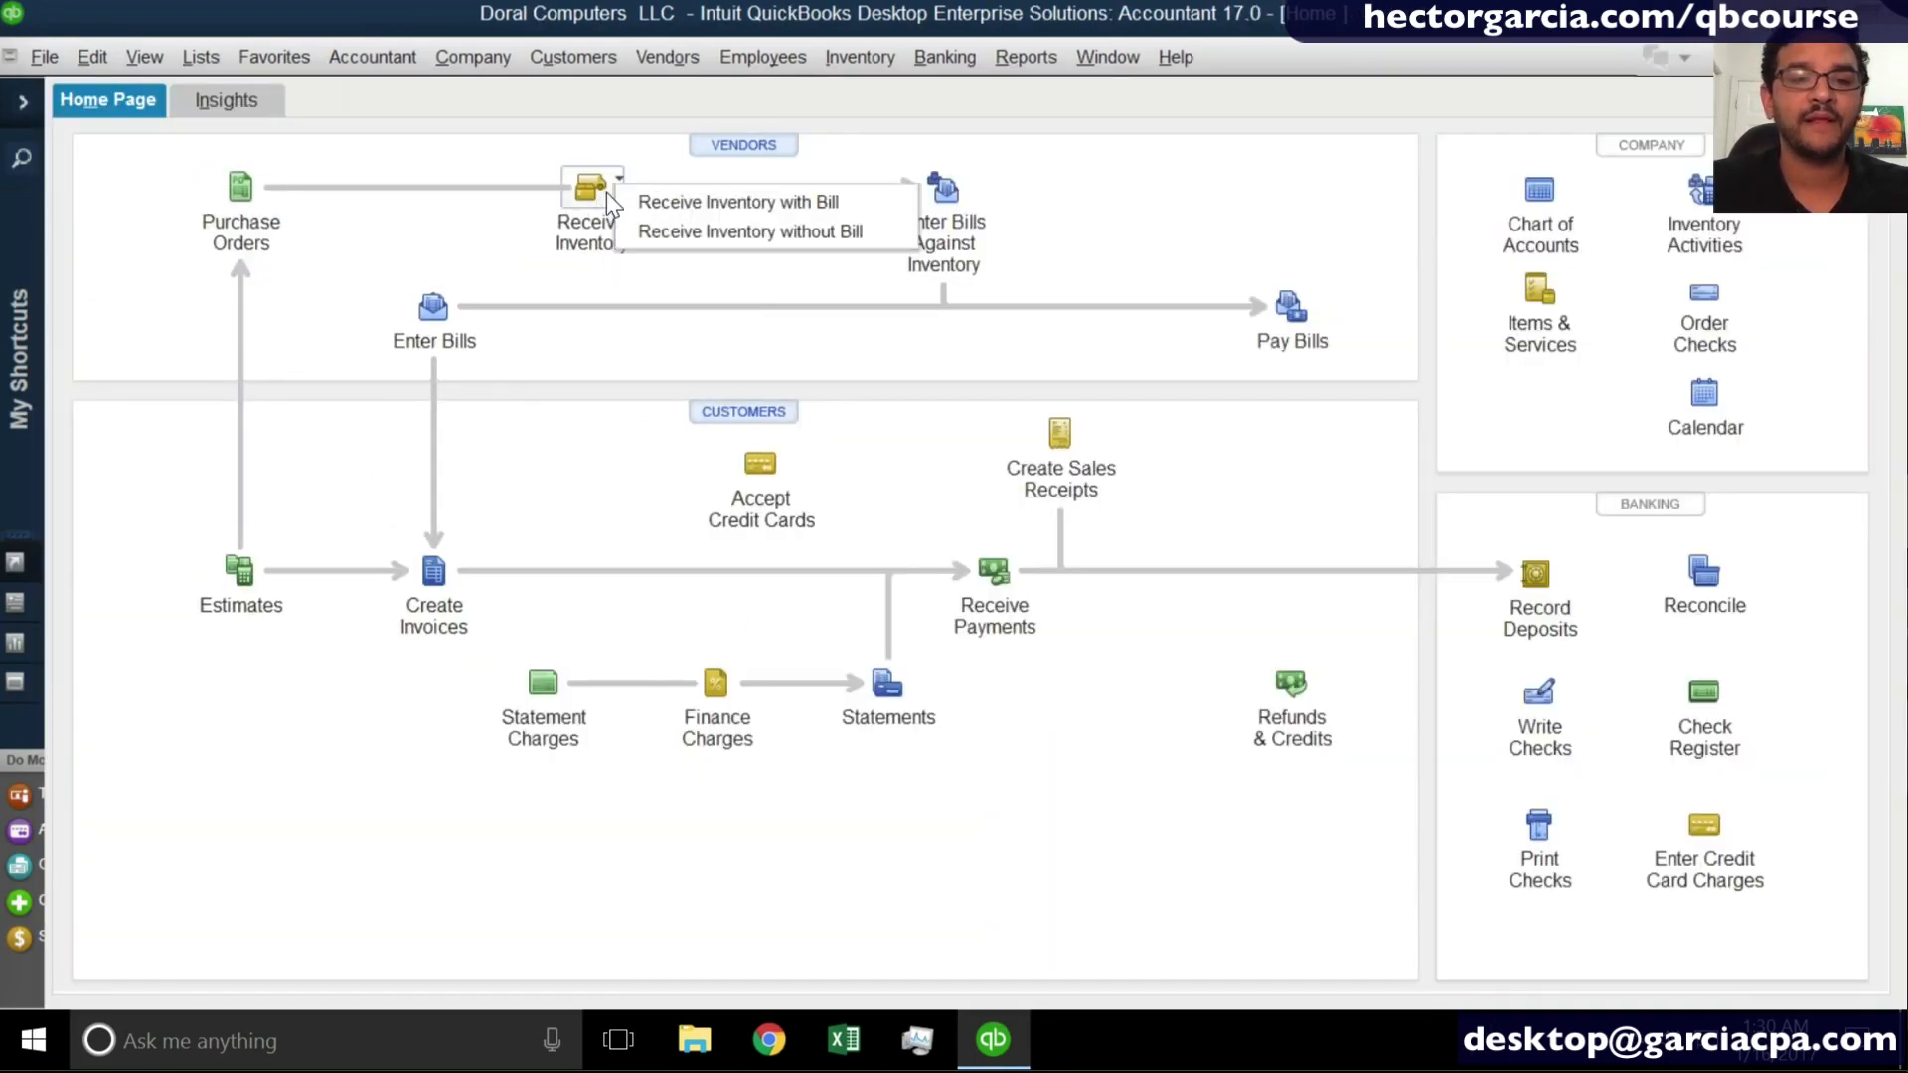
pyautogui.click(732, 234)
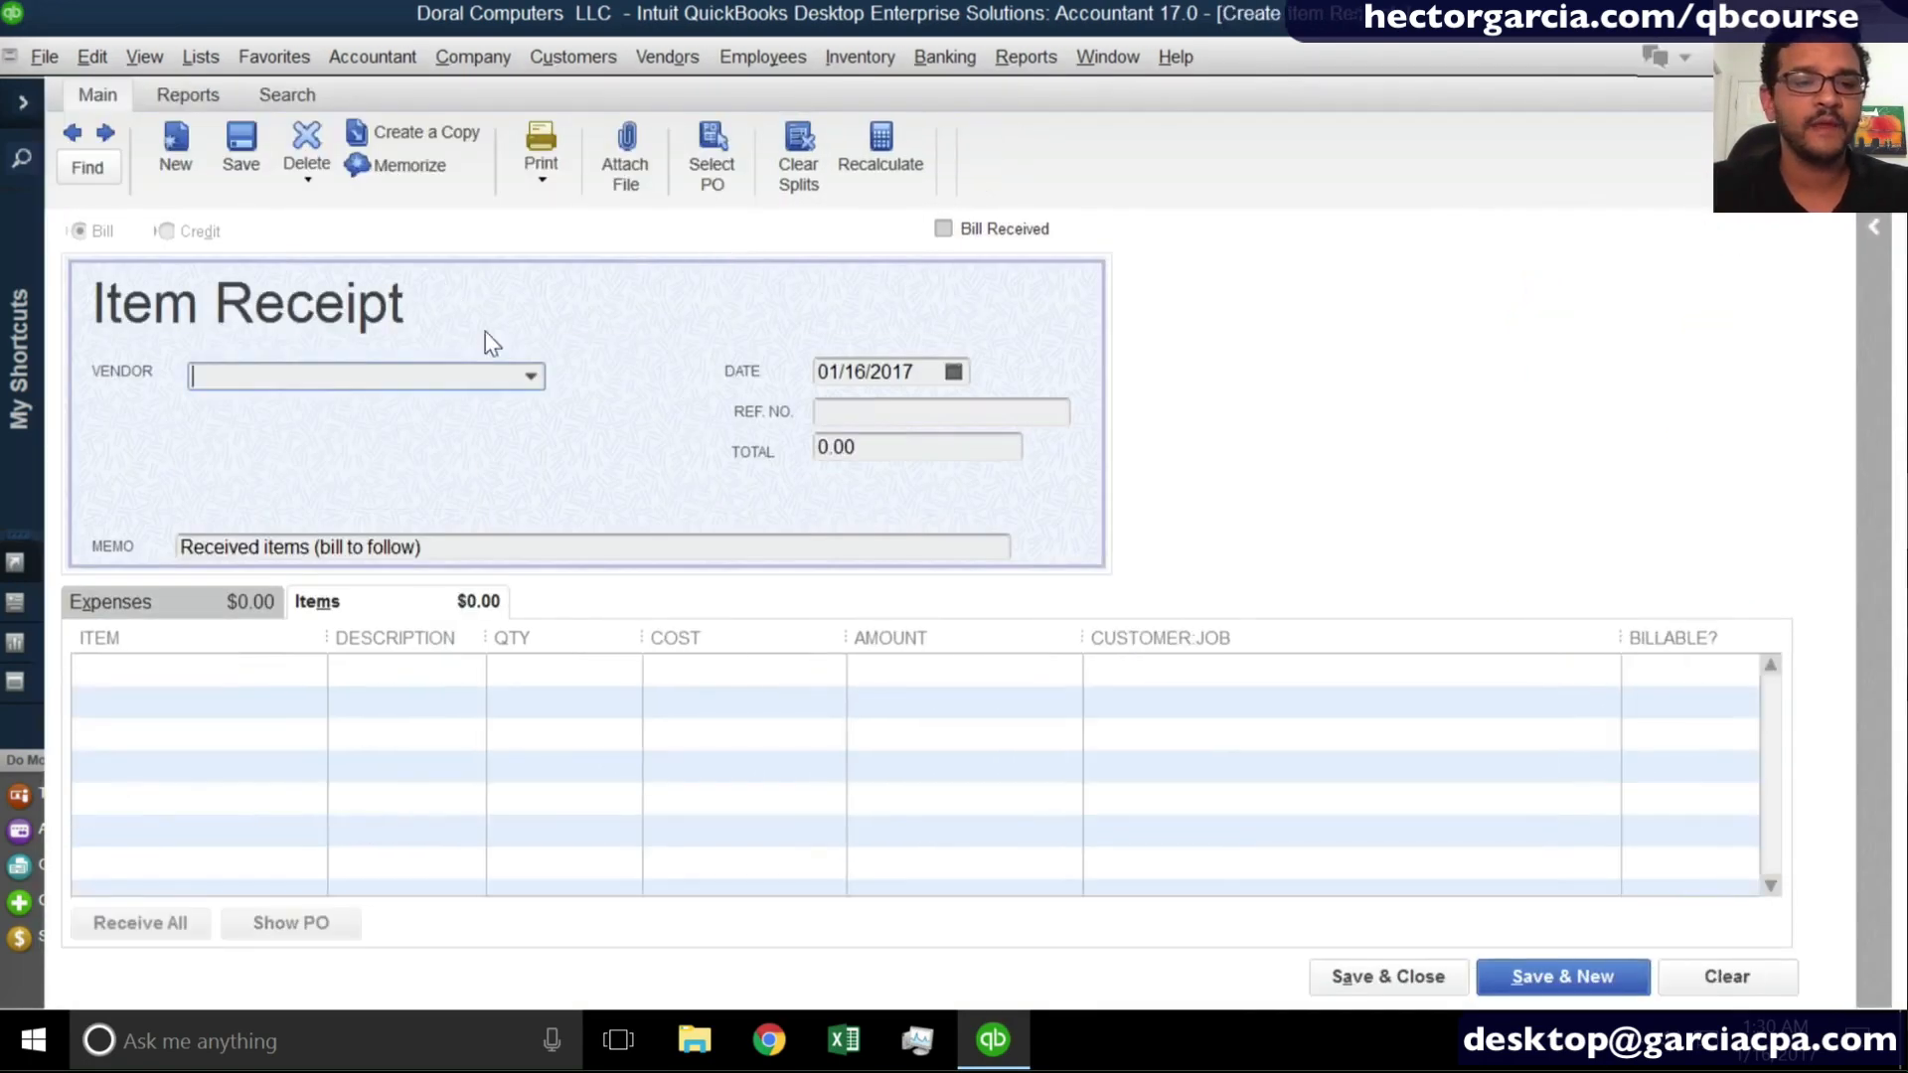
pyautogui.click(531, 375)
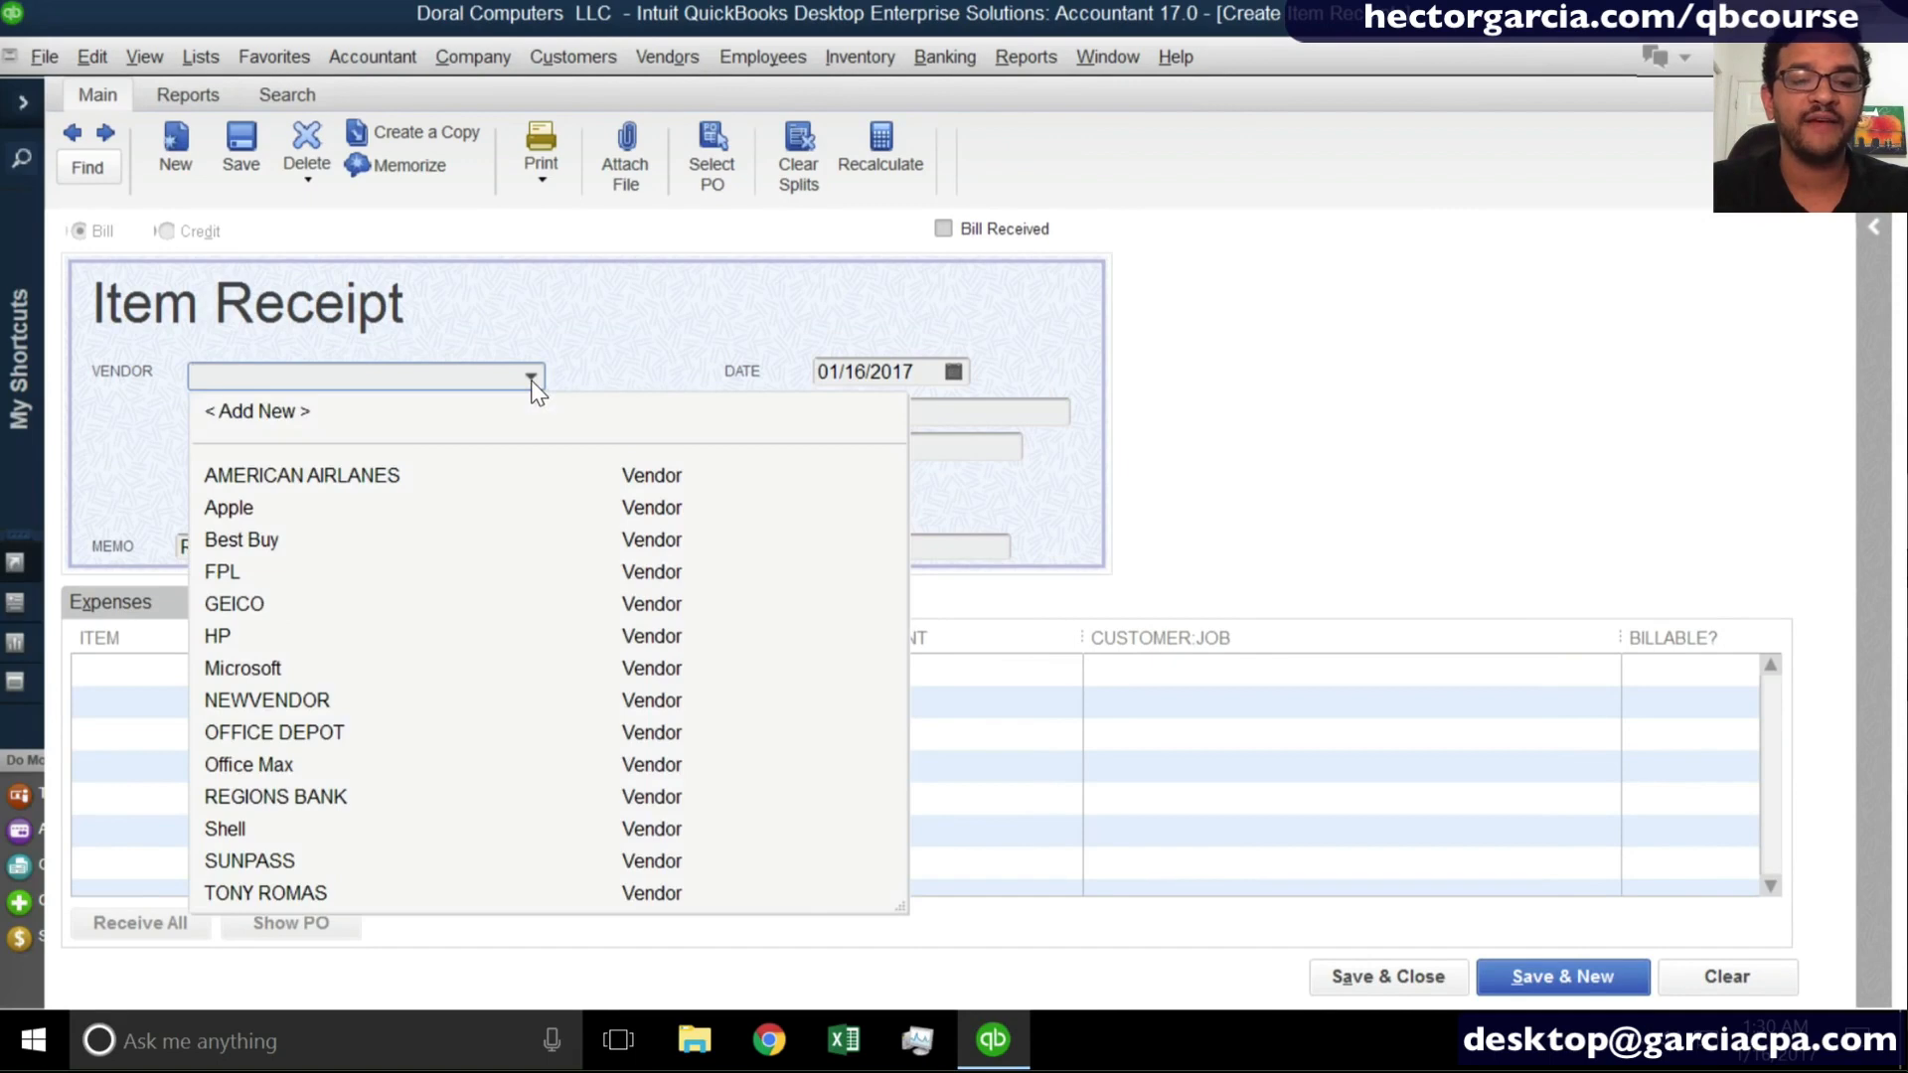
pyautogui.click(262, 664)
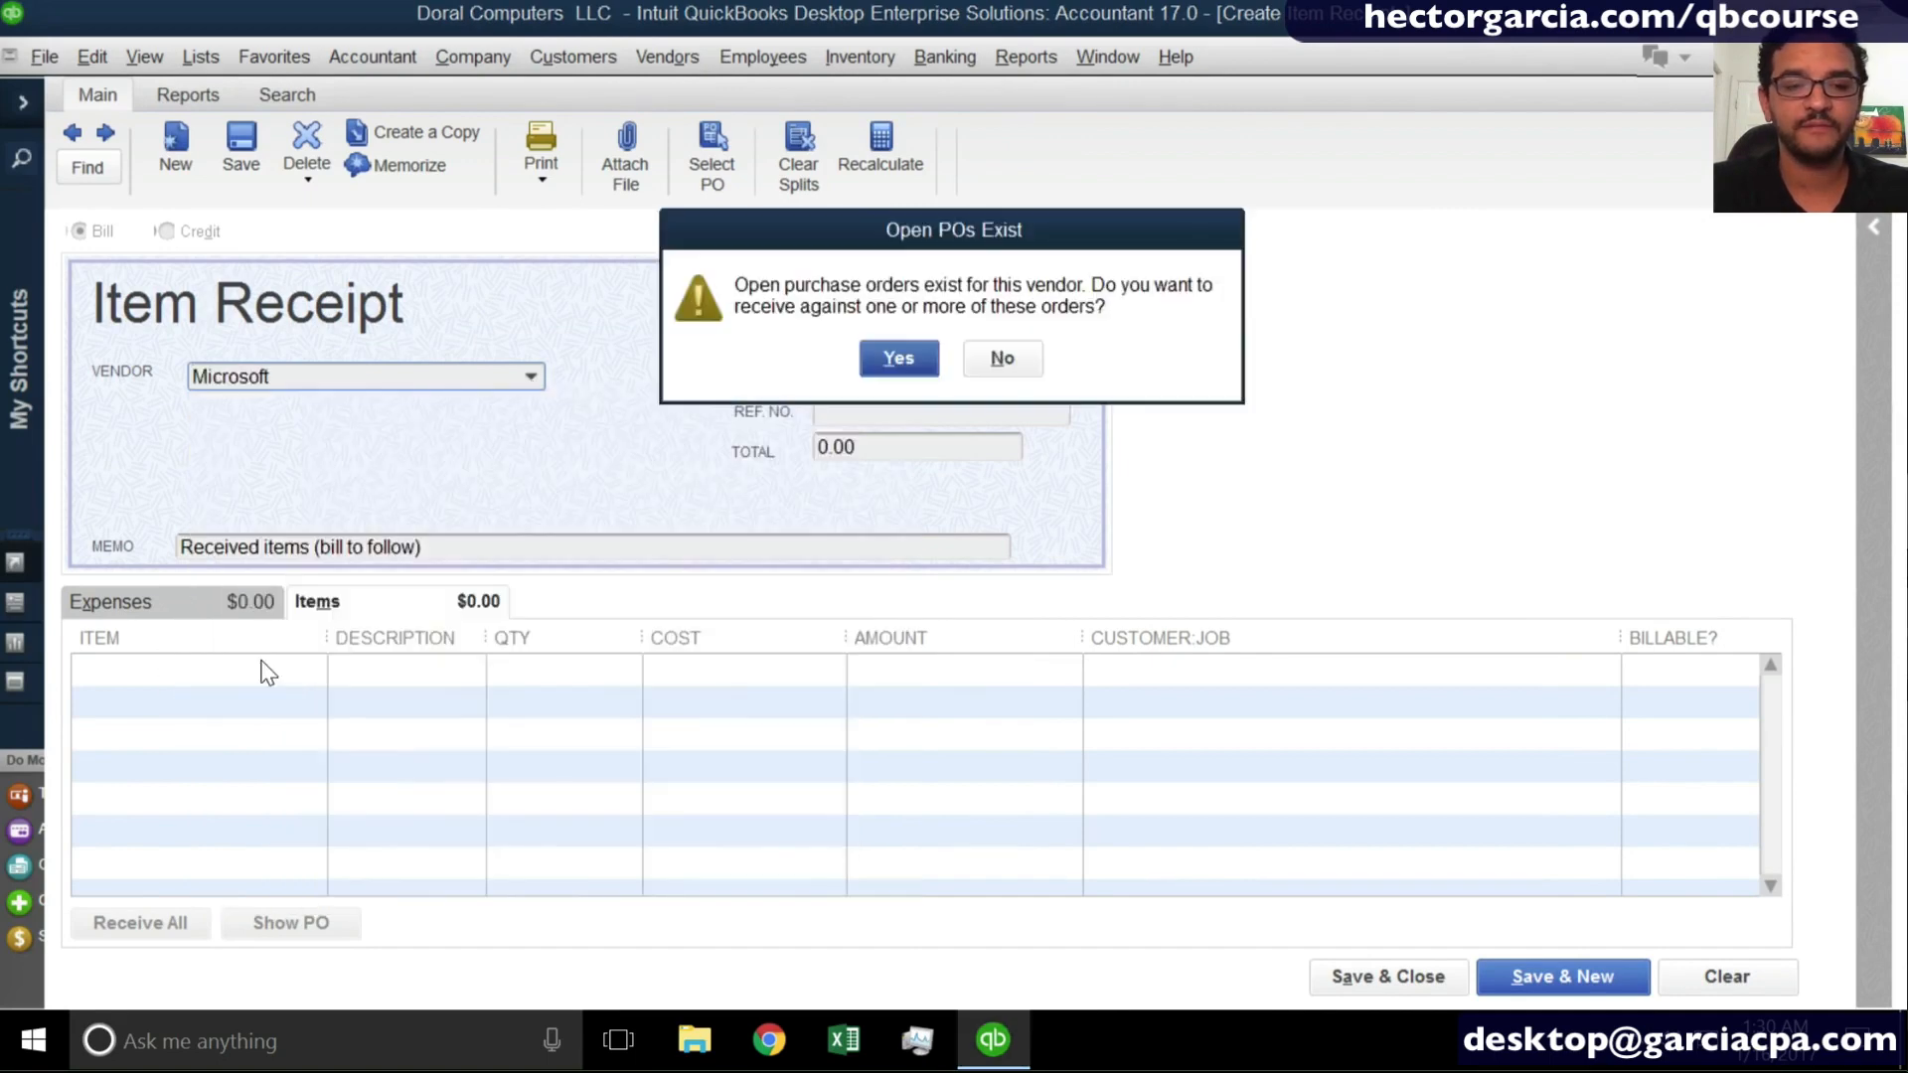
pyautogui.click(900, 360)
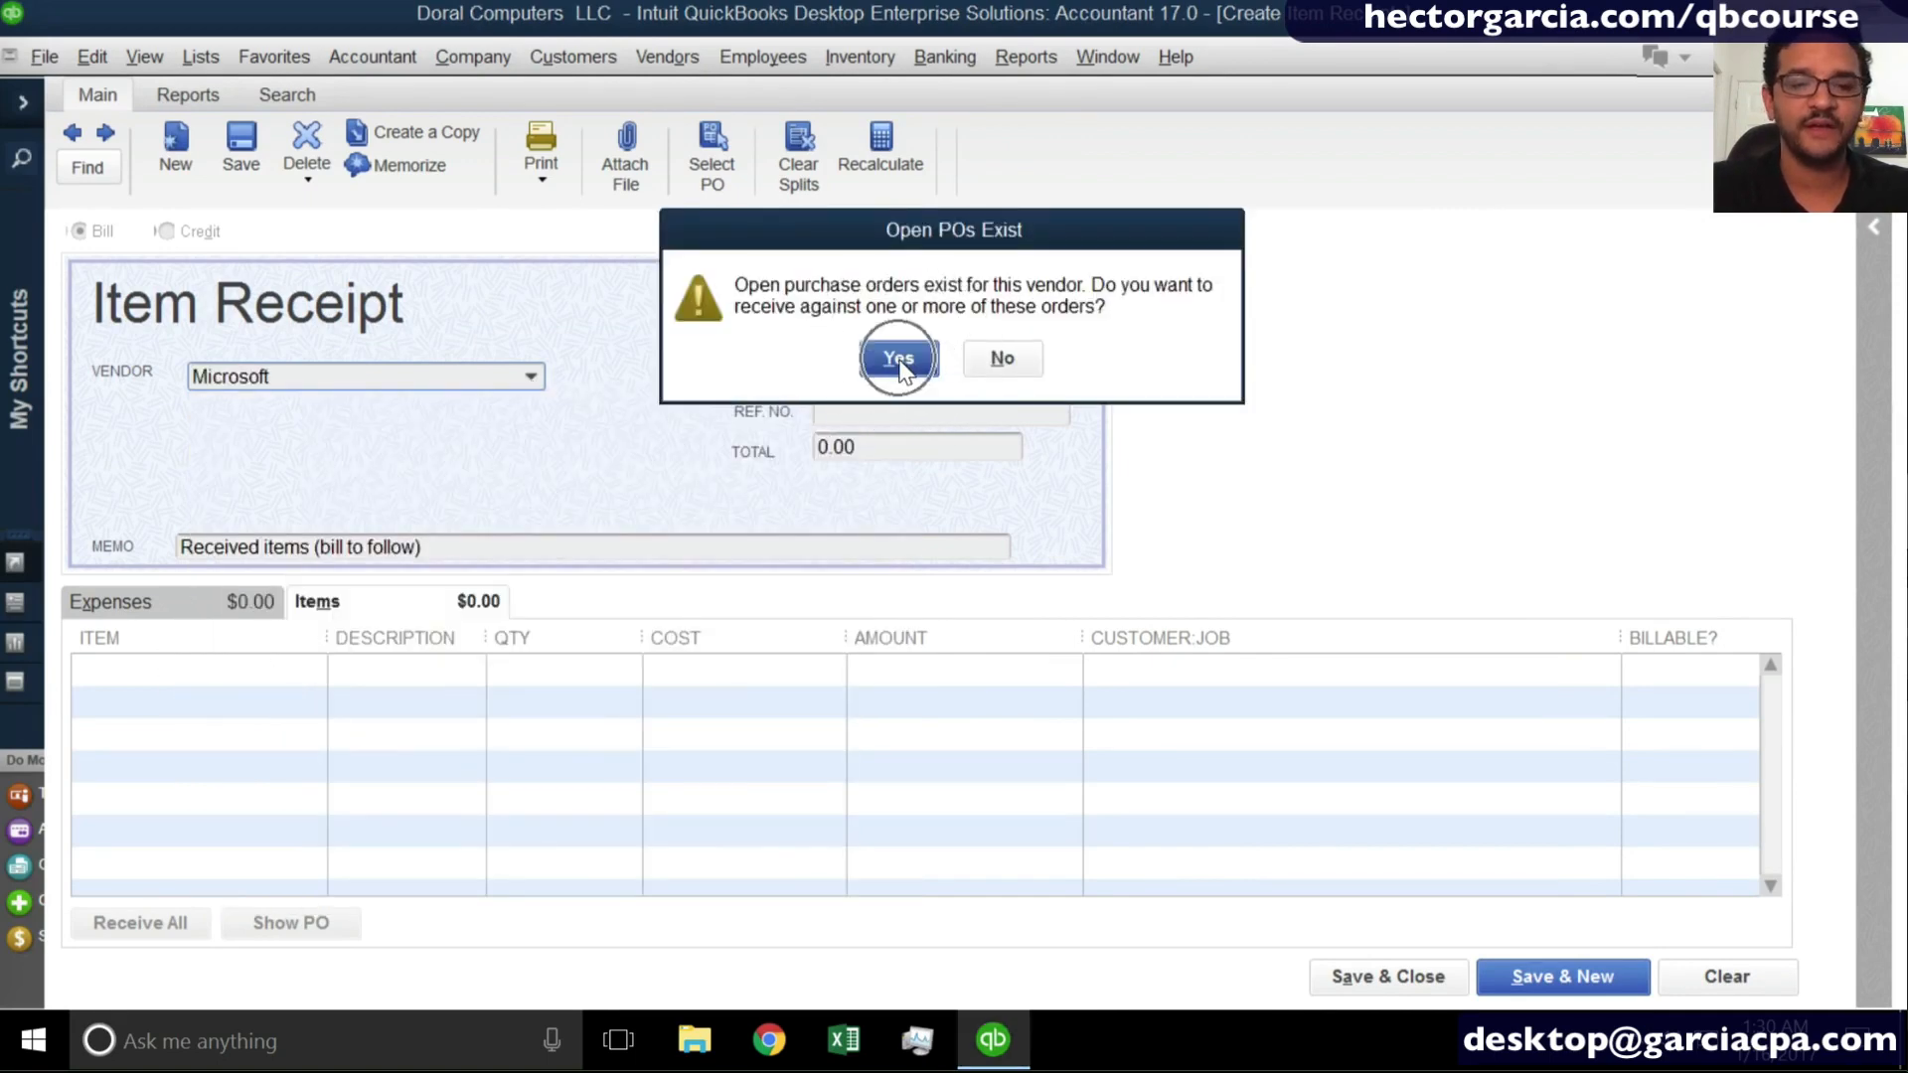
pyautogui.click(715, 429)
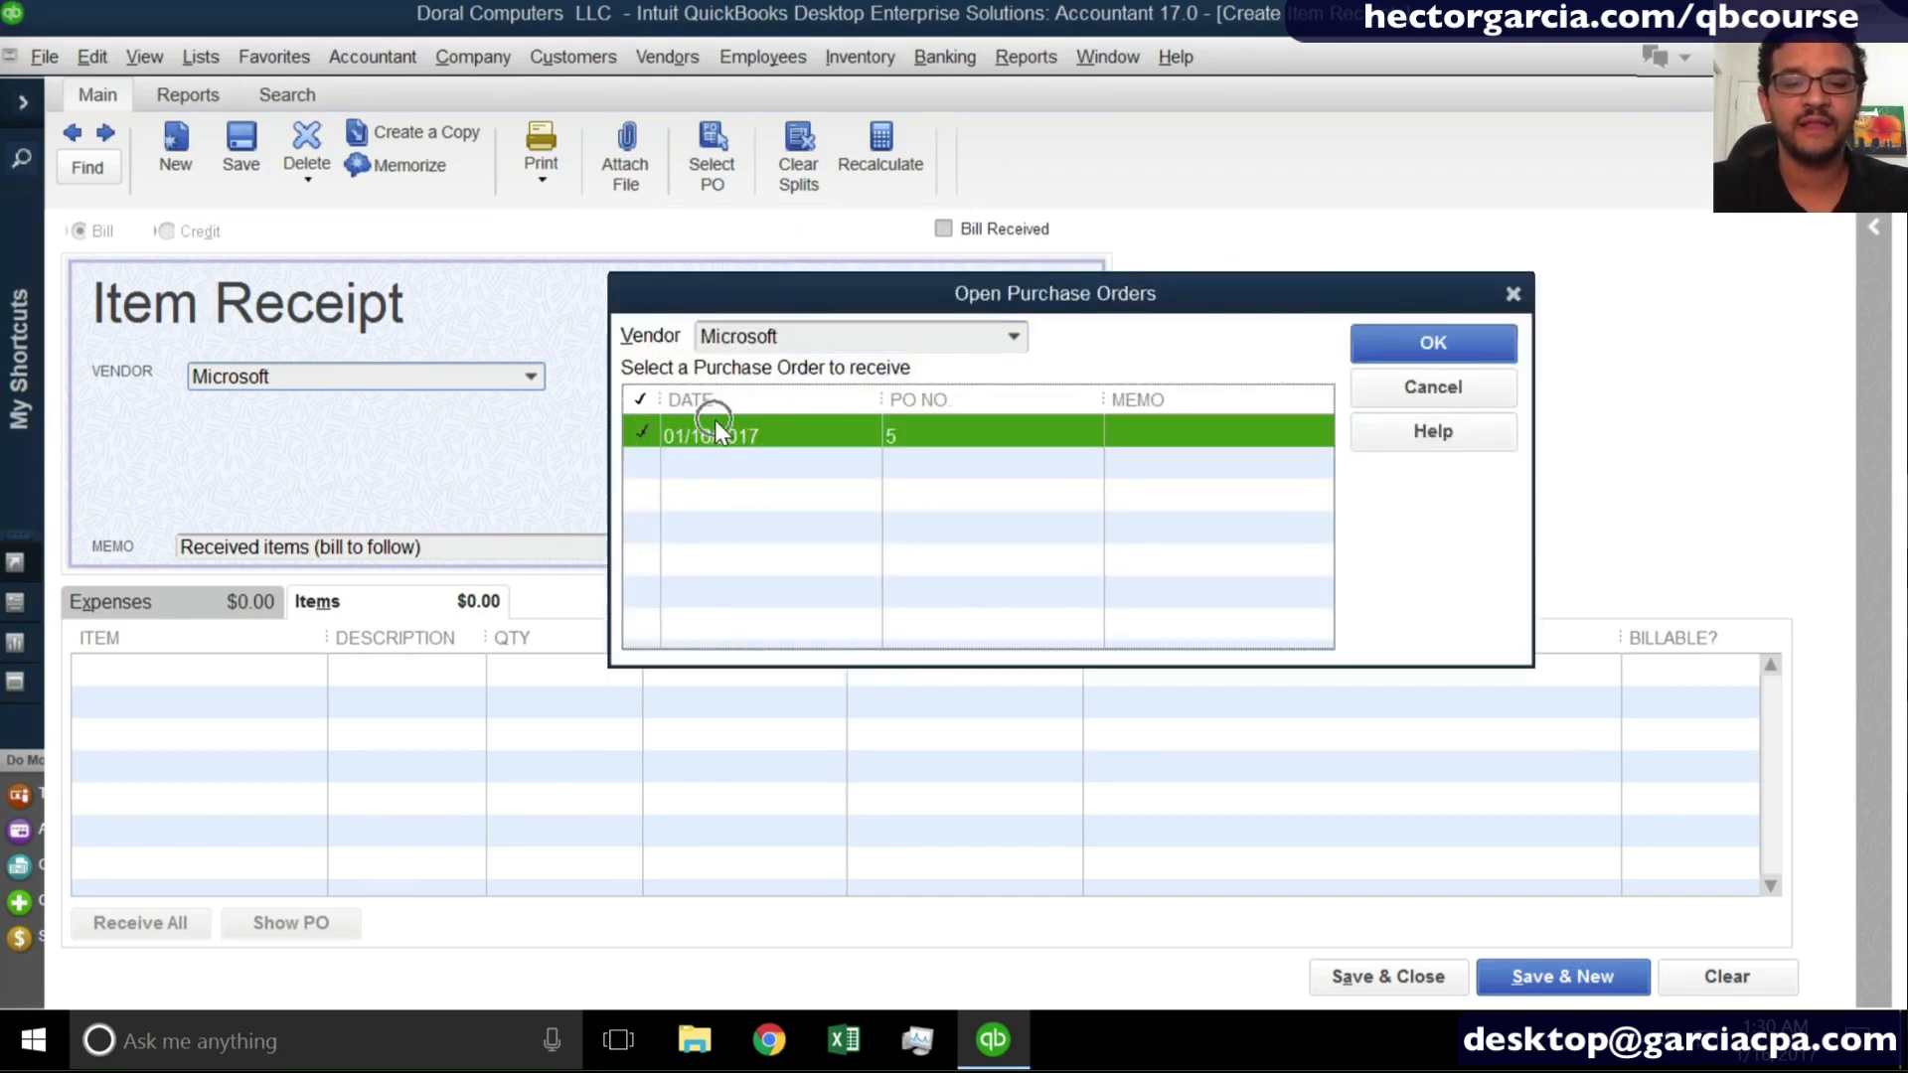
pyautogui.click(1451, 350)
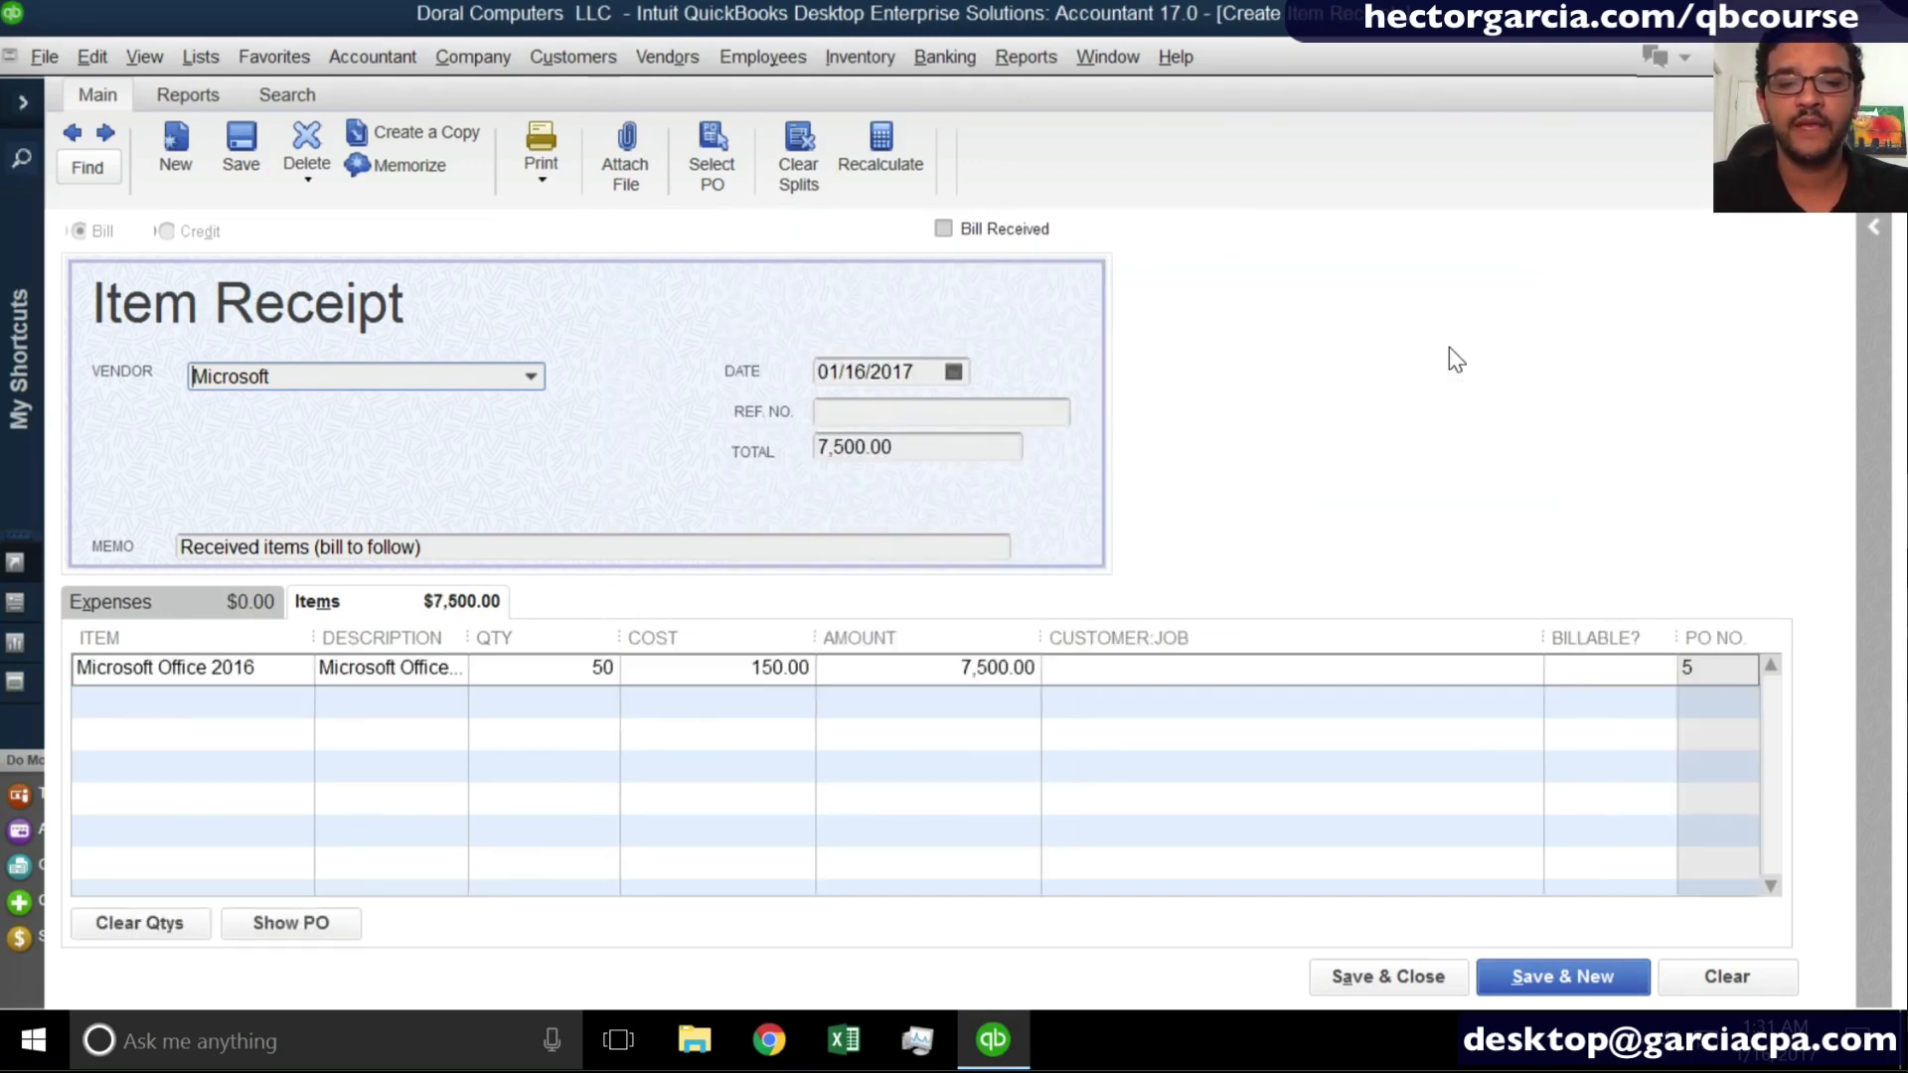
pyautogui.click(923, 372)
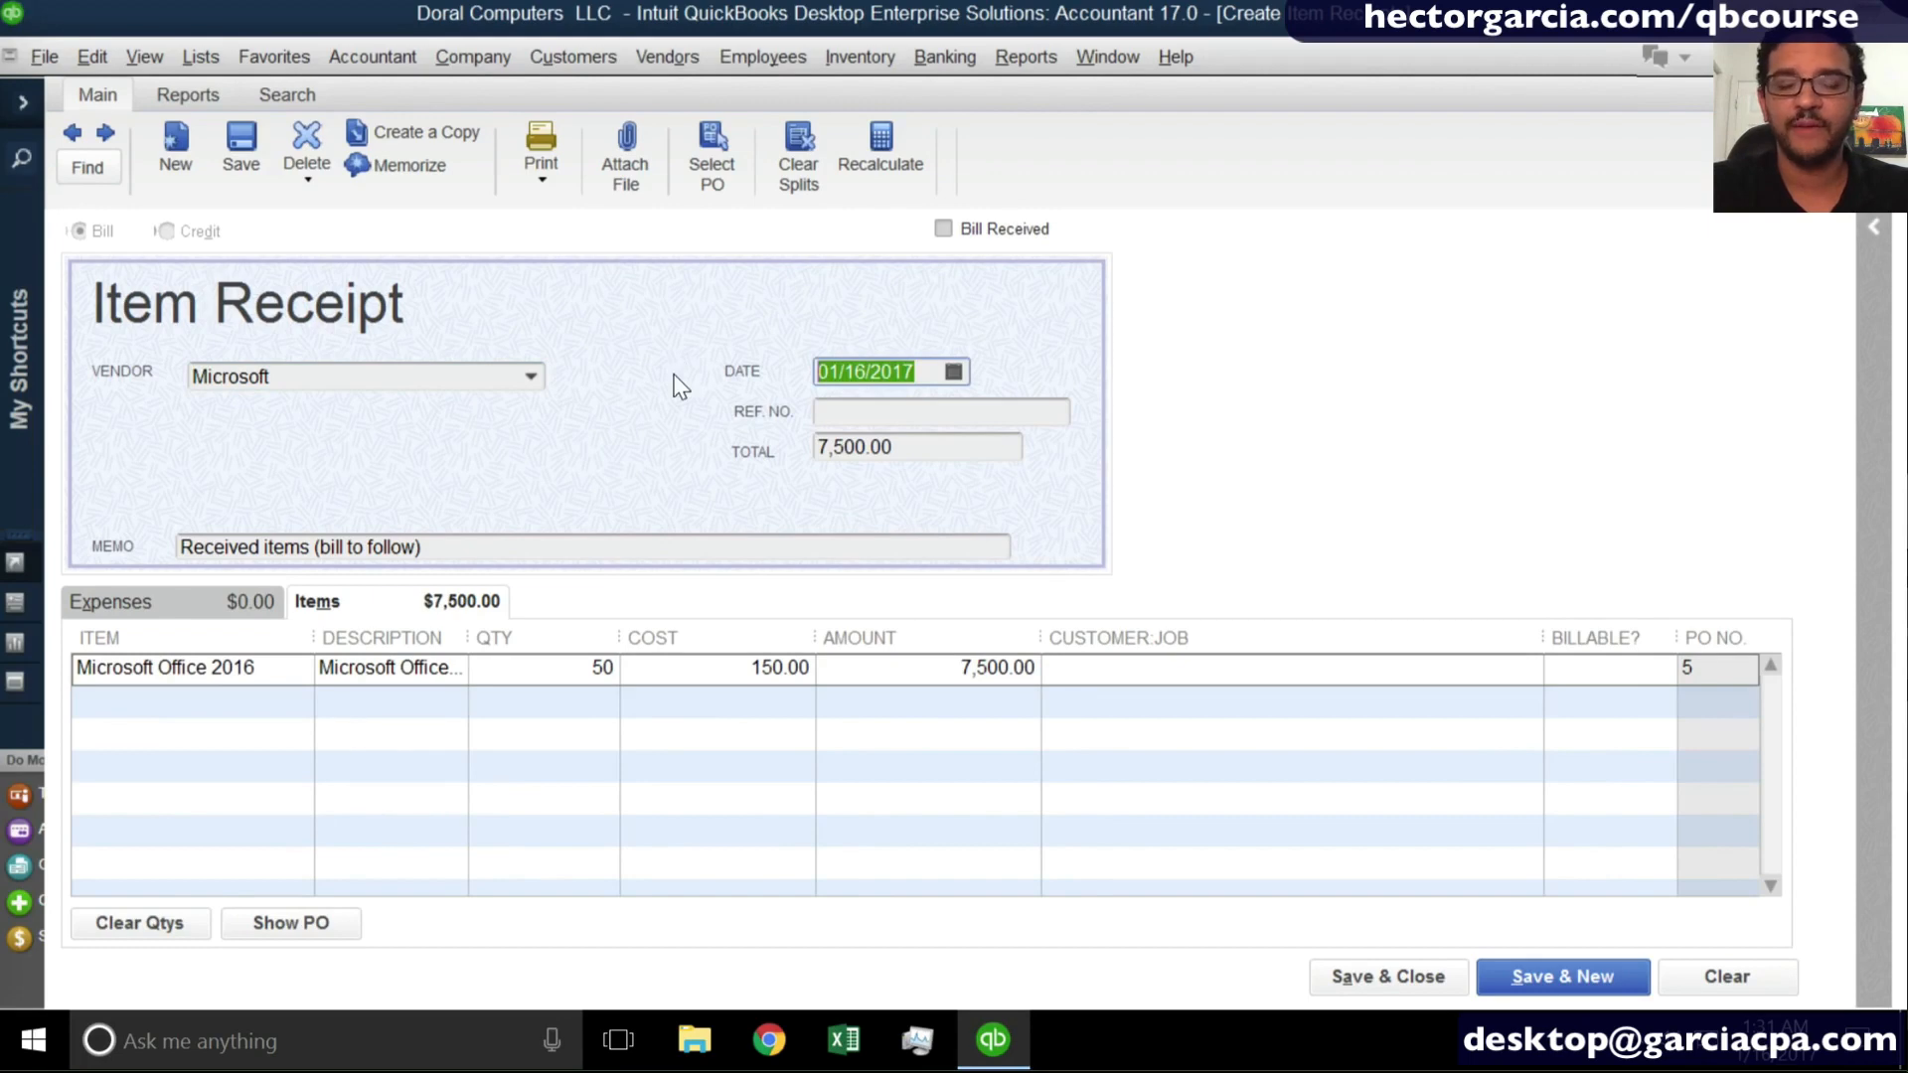
pyautogui.click(1368, 974)
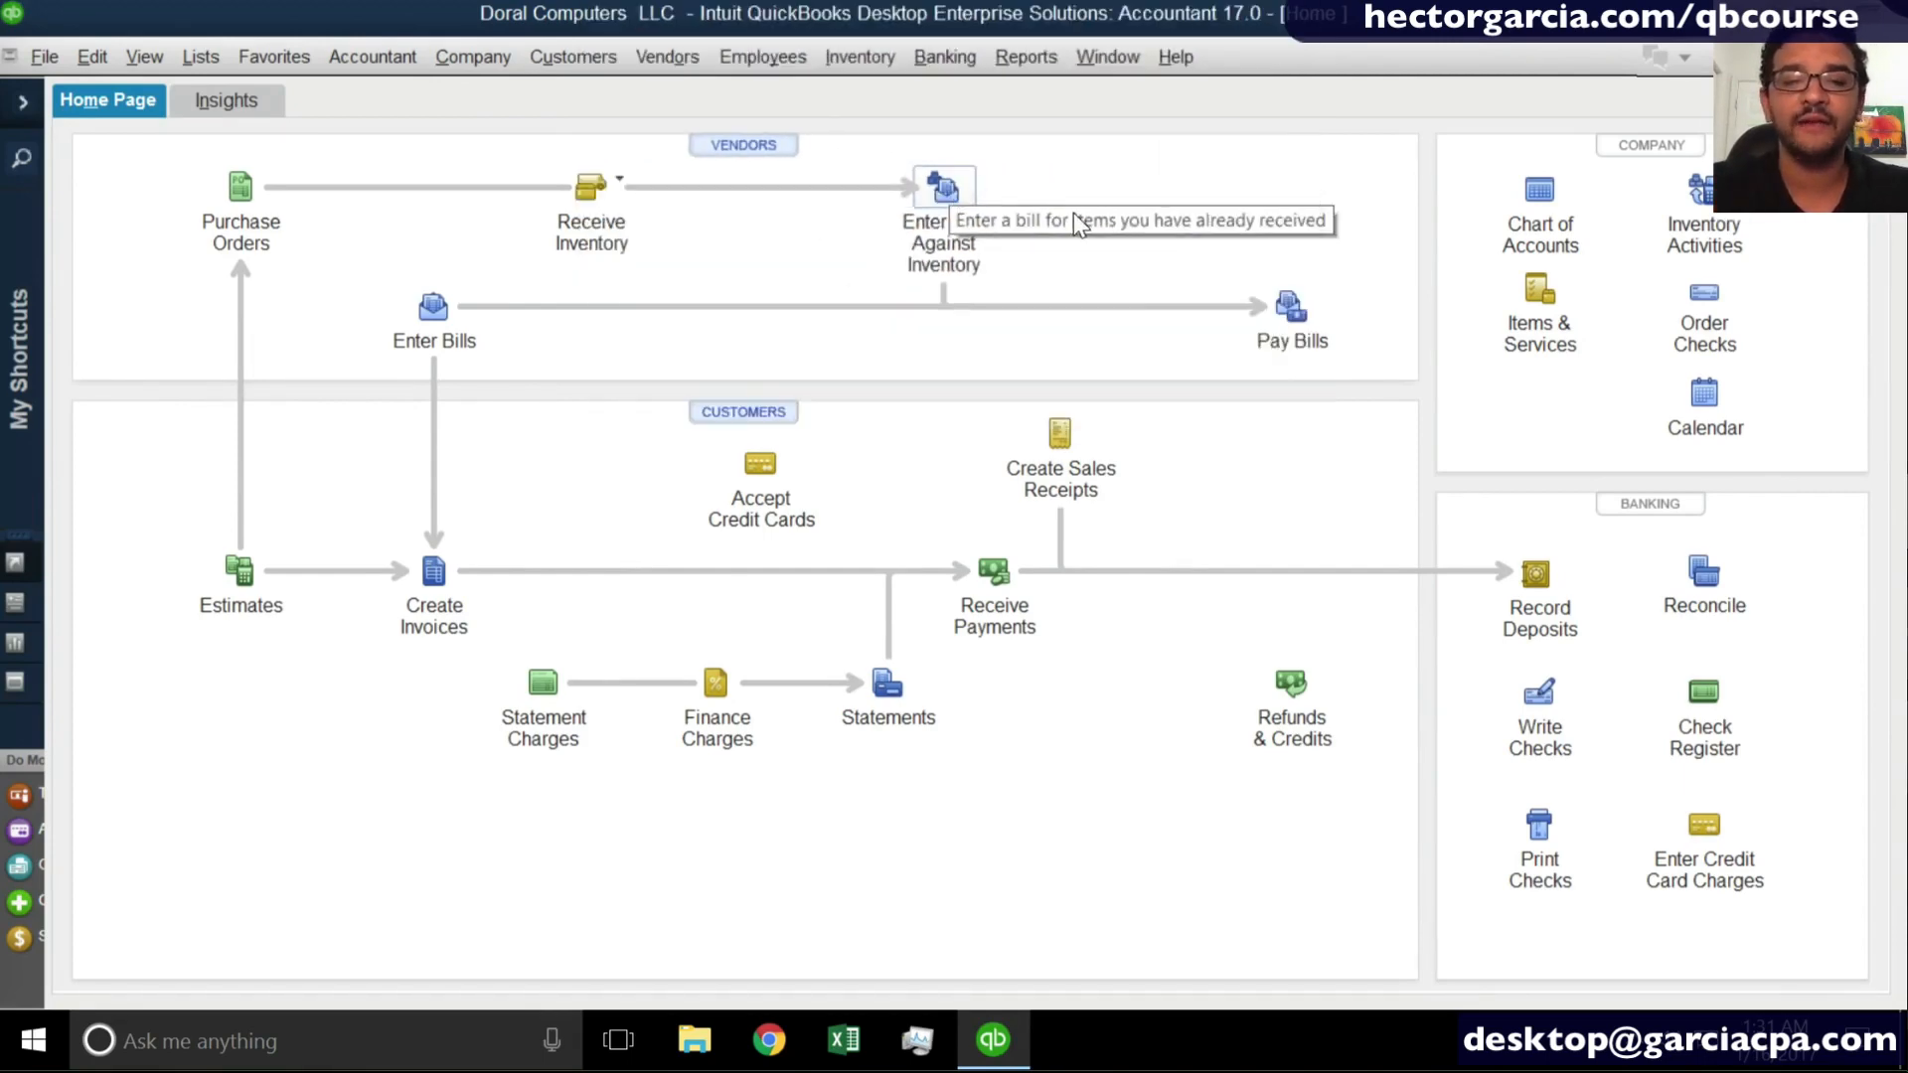
# - Find the saved Microsoft item receipt by searching on the vendor from a blank item receipt form
pyautogui.click(590, 188)
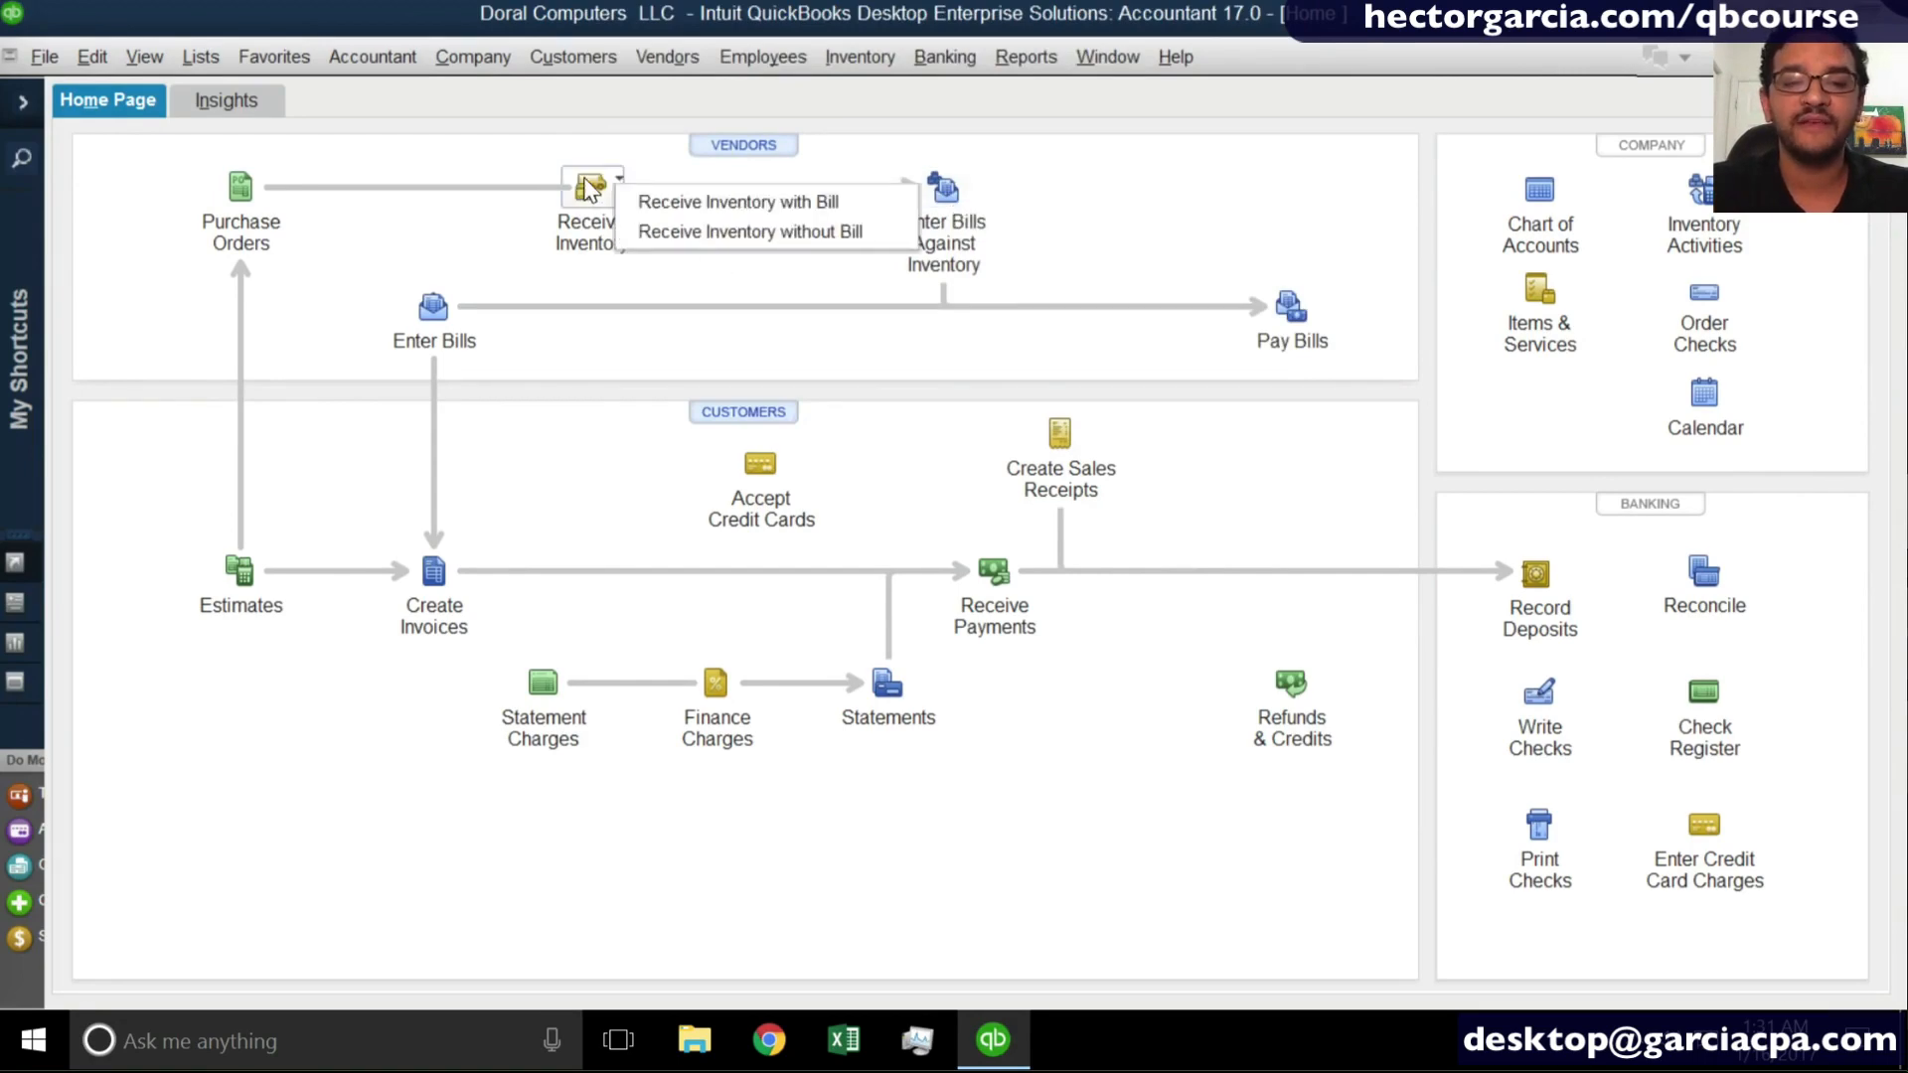
pyautogui.click(738, 232)
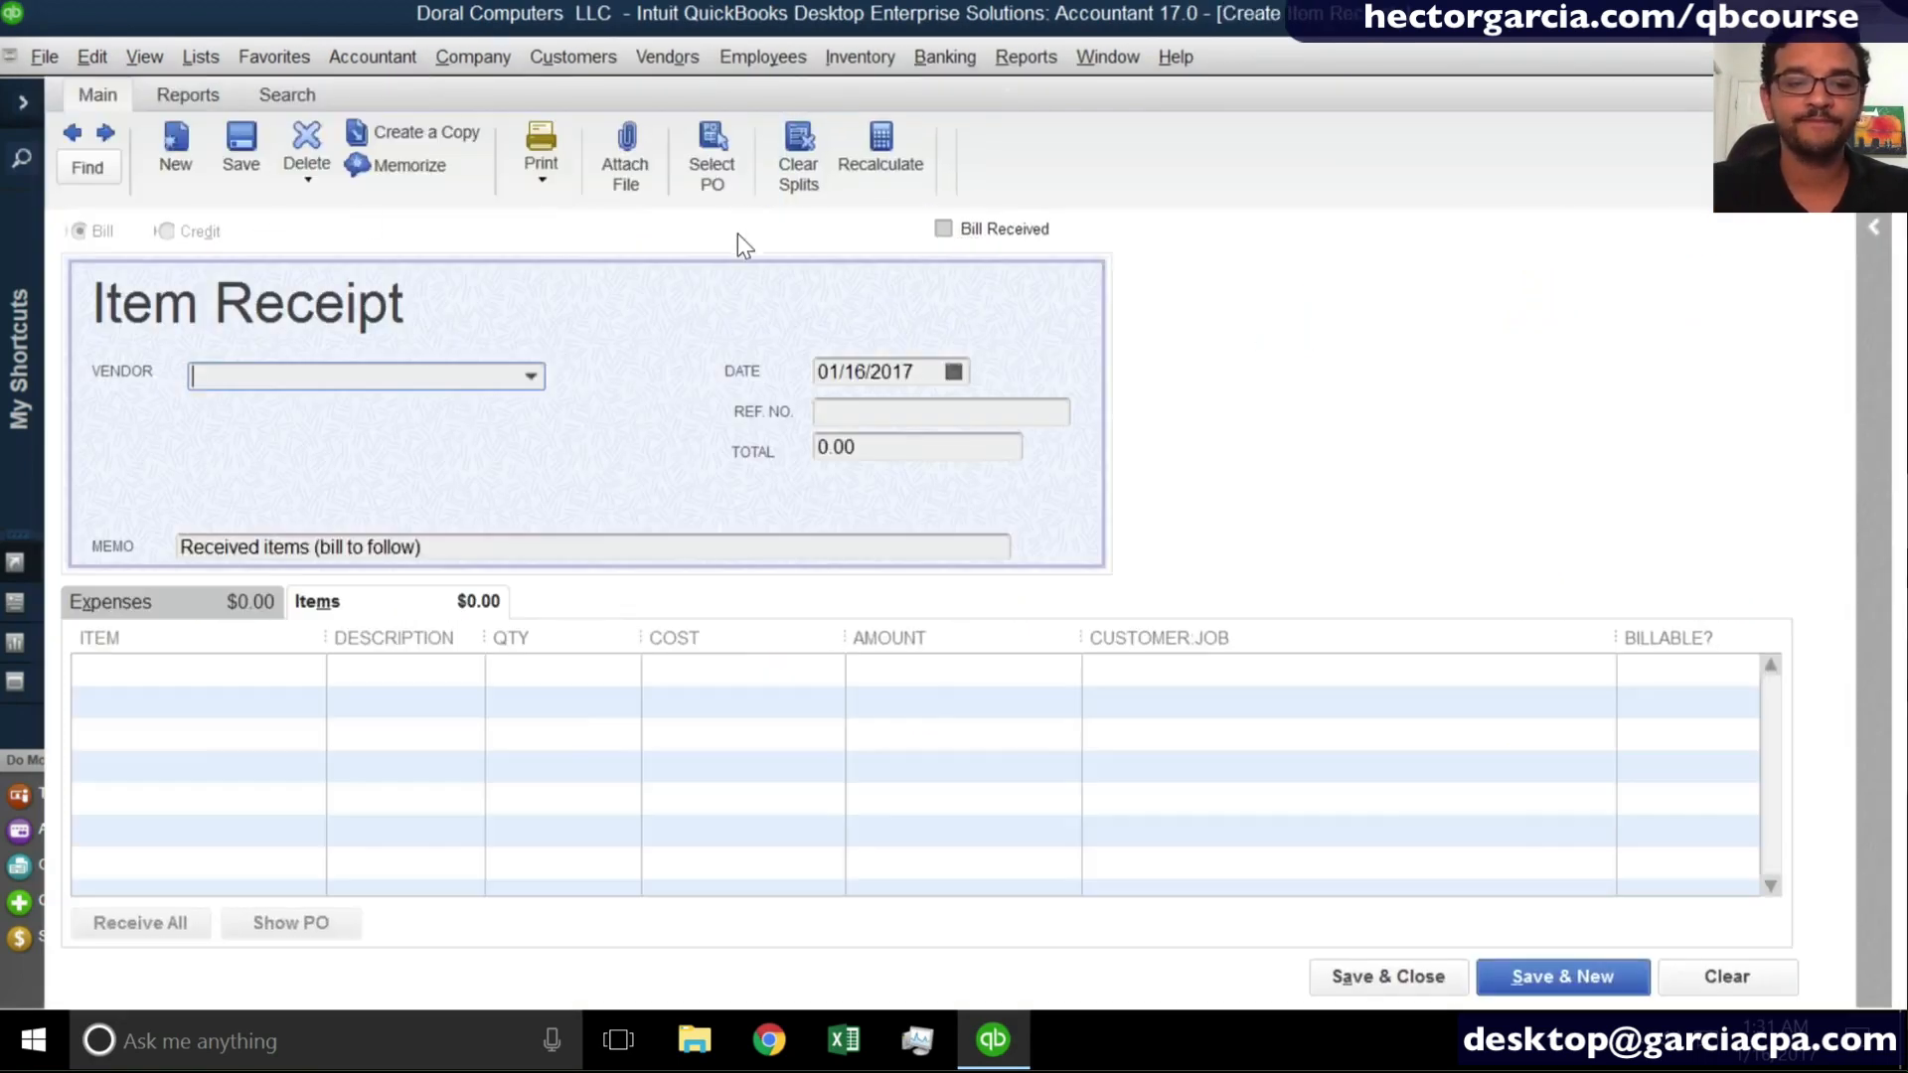
pyautogui.click(99, 171)
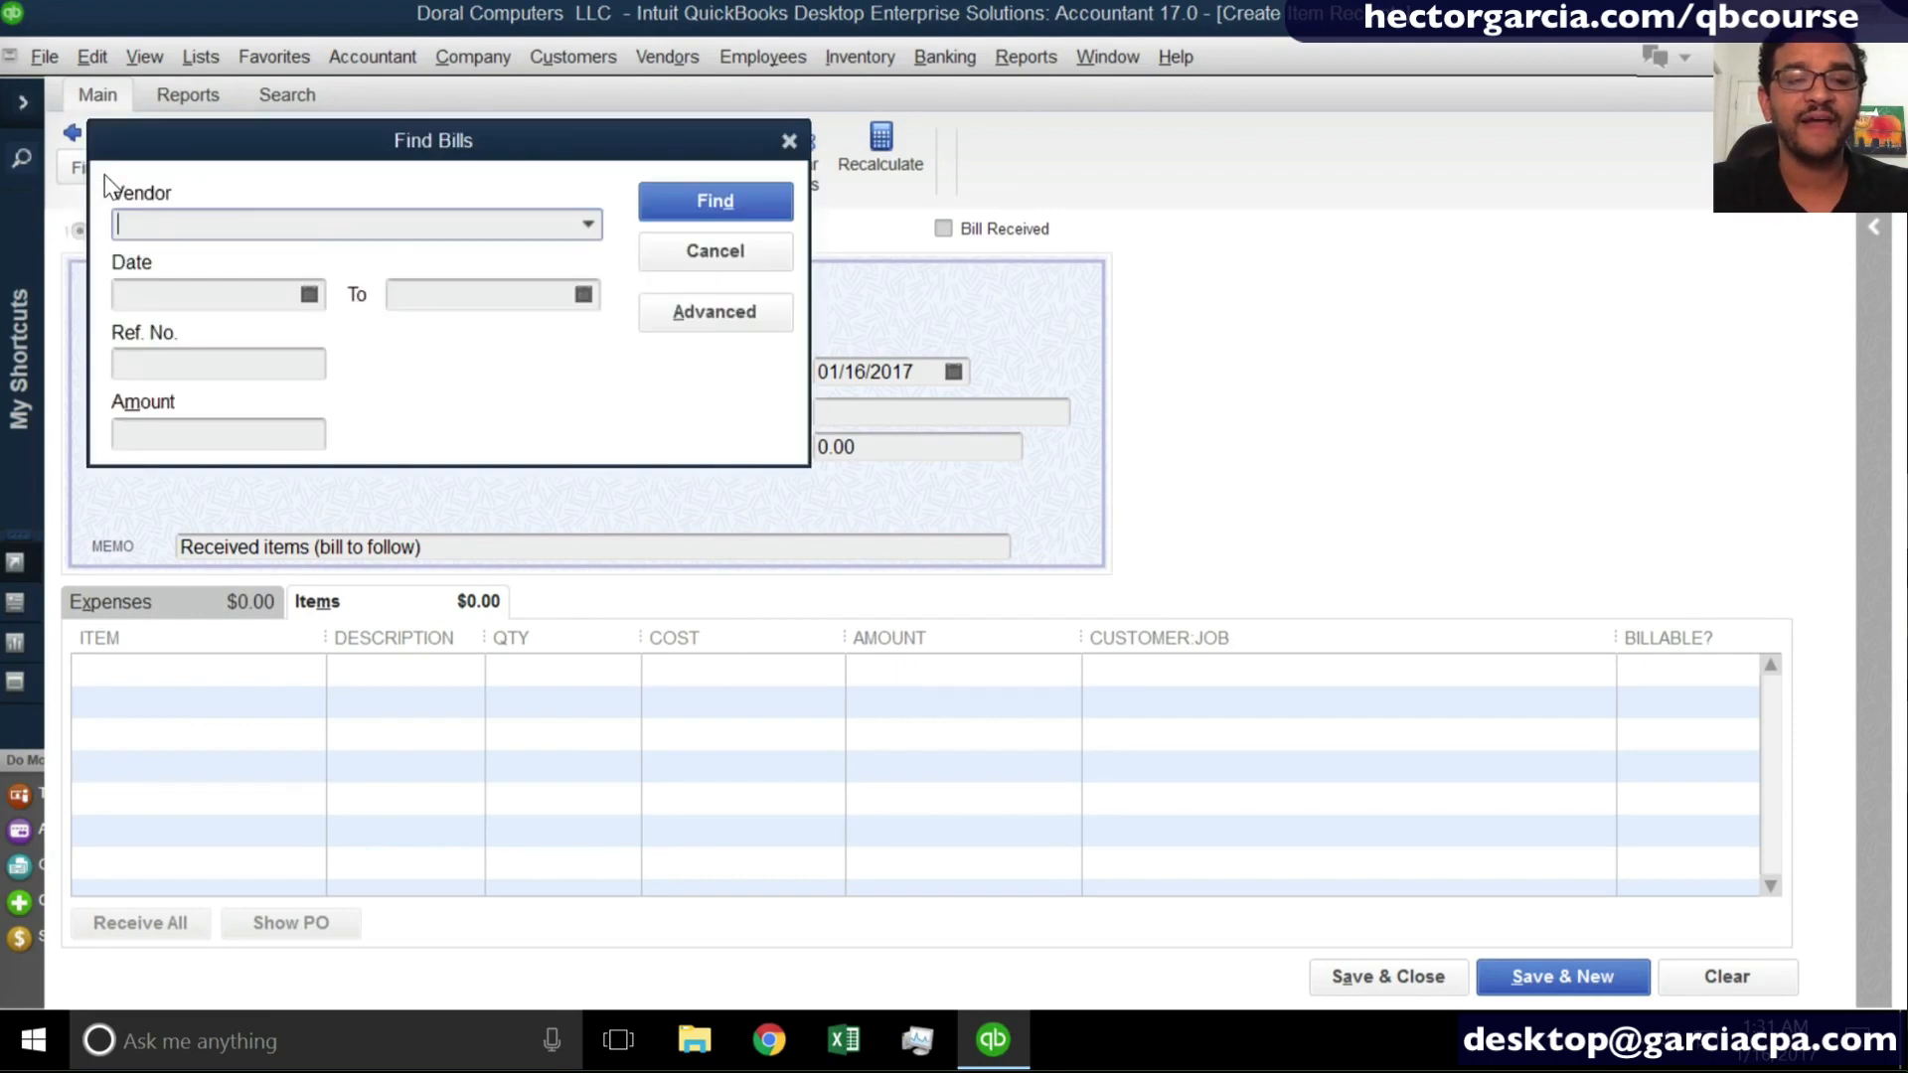
pyautogui.click(588, 225)
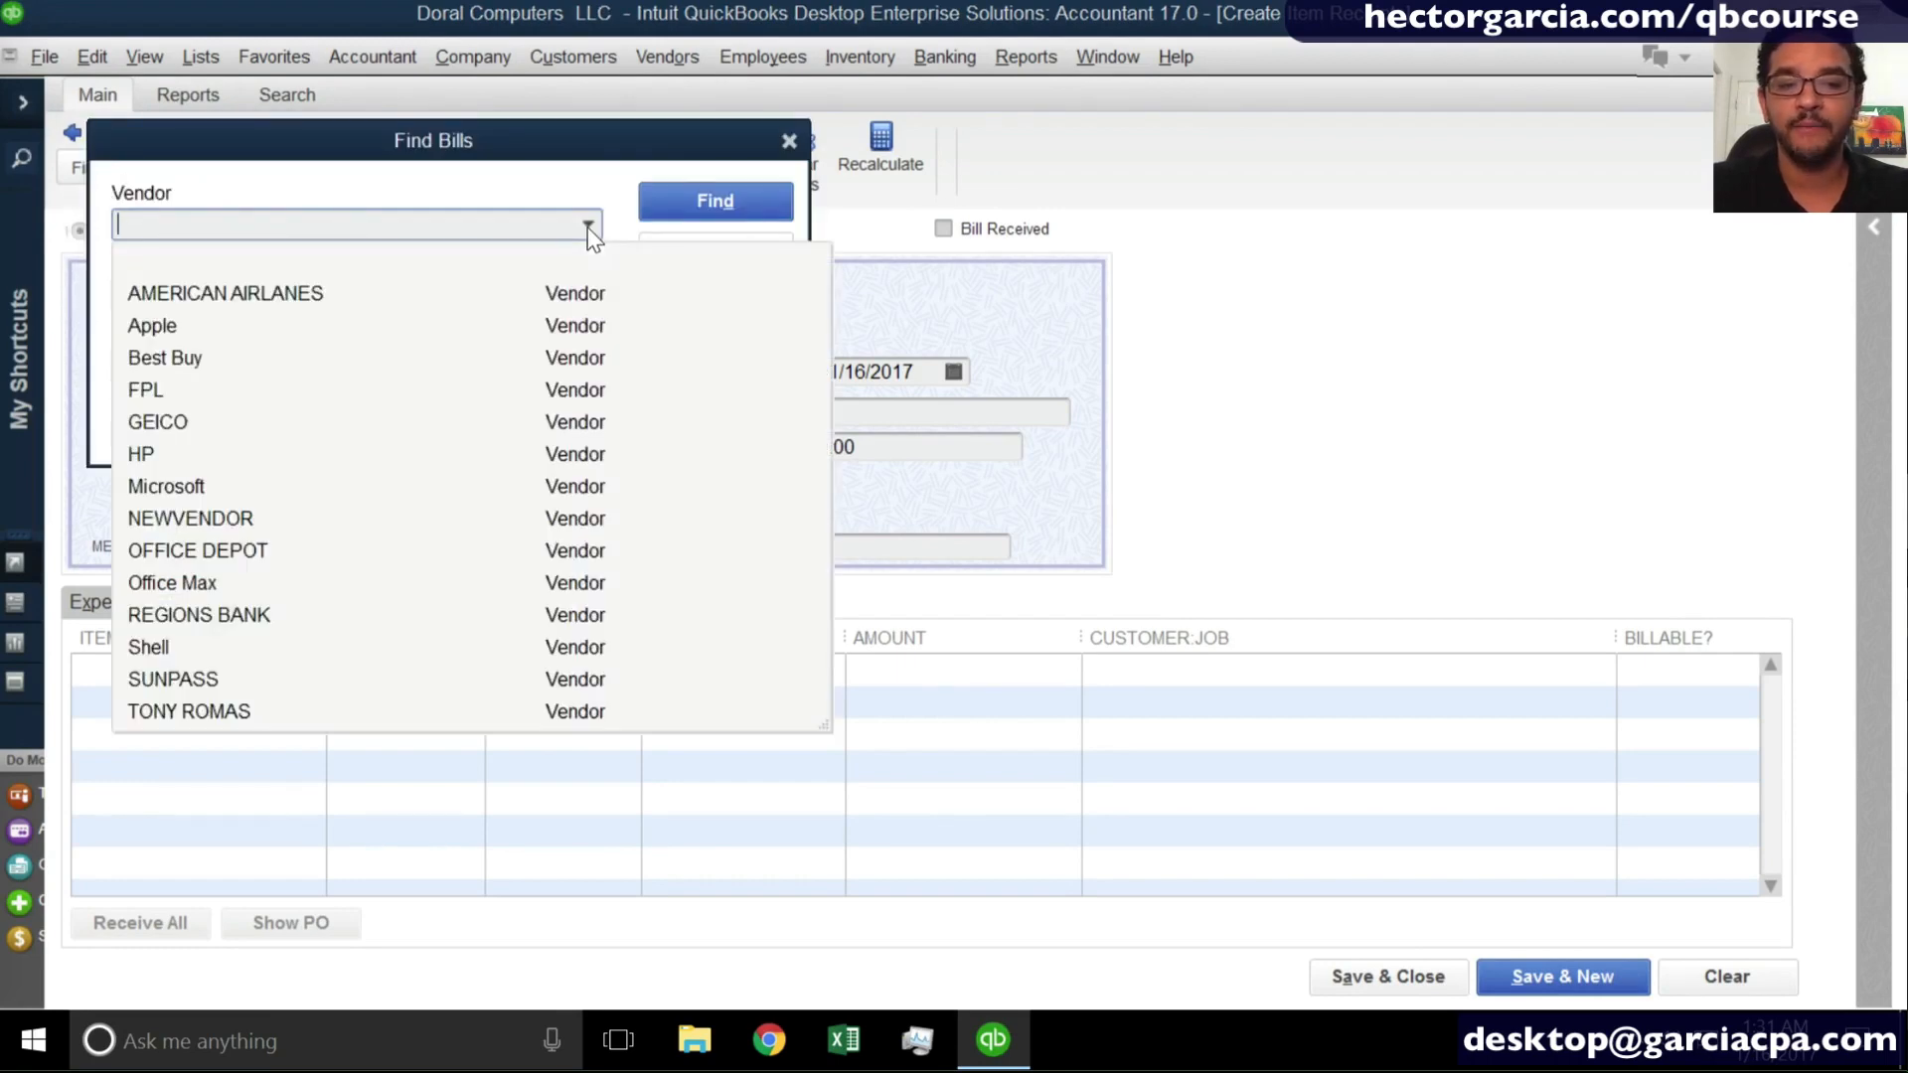
pyautogui.click(201, 496)
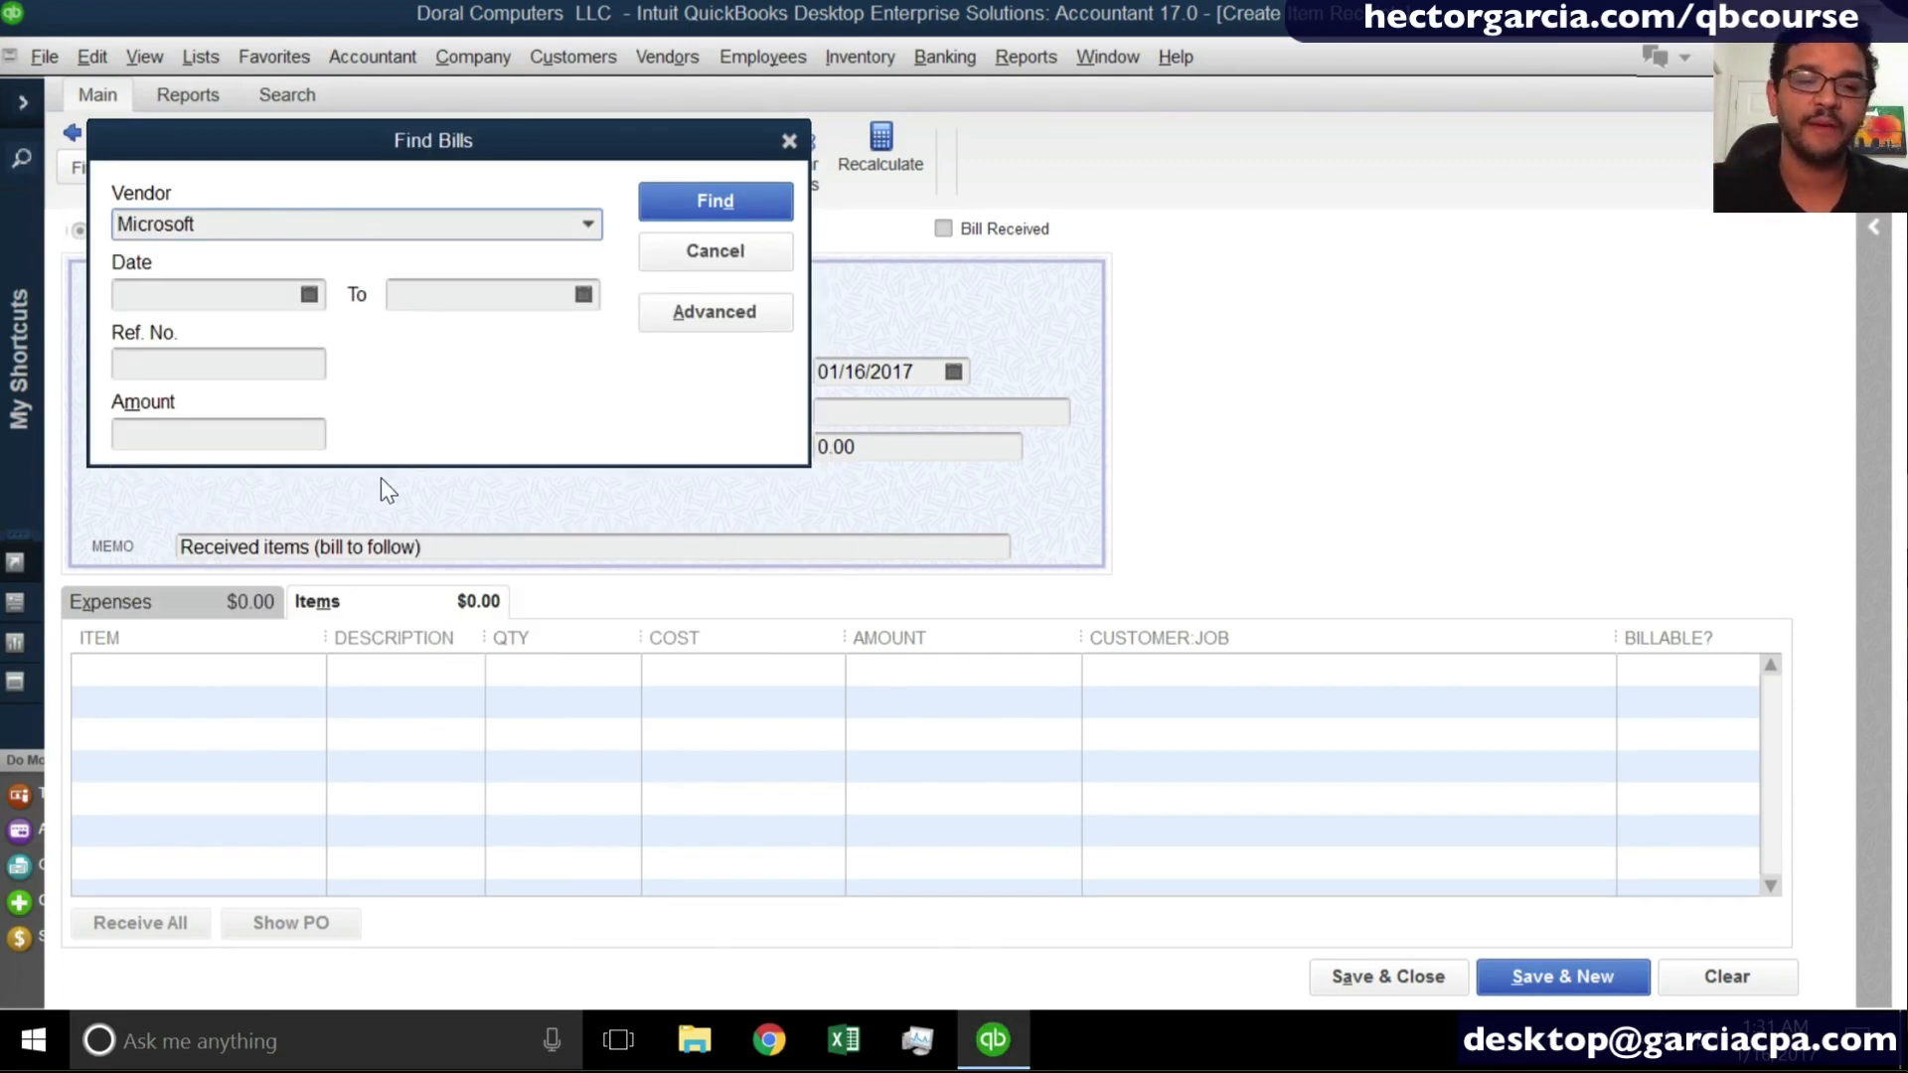
pyautogui.click(706, 206)
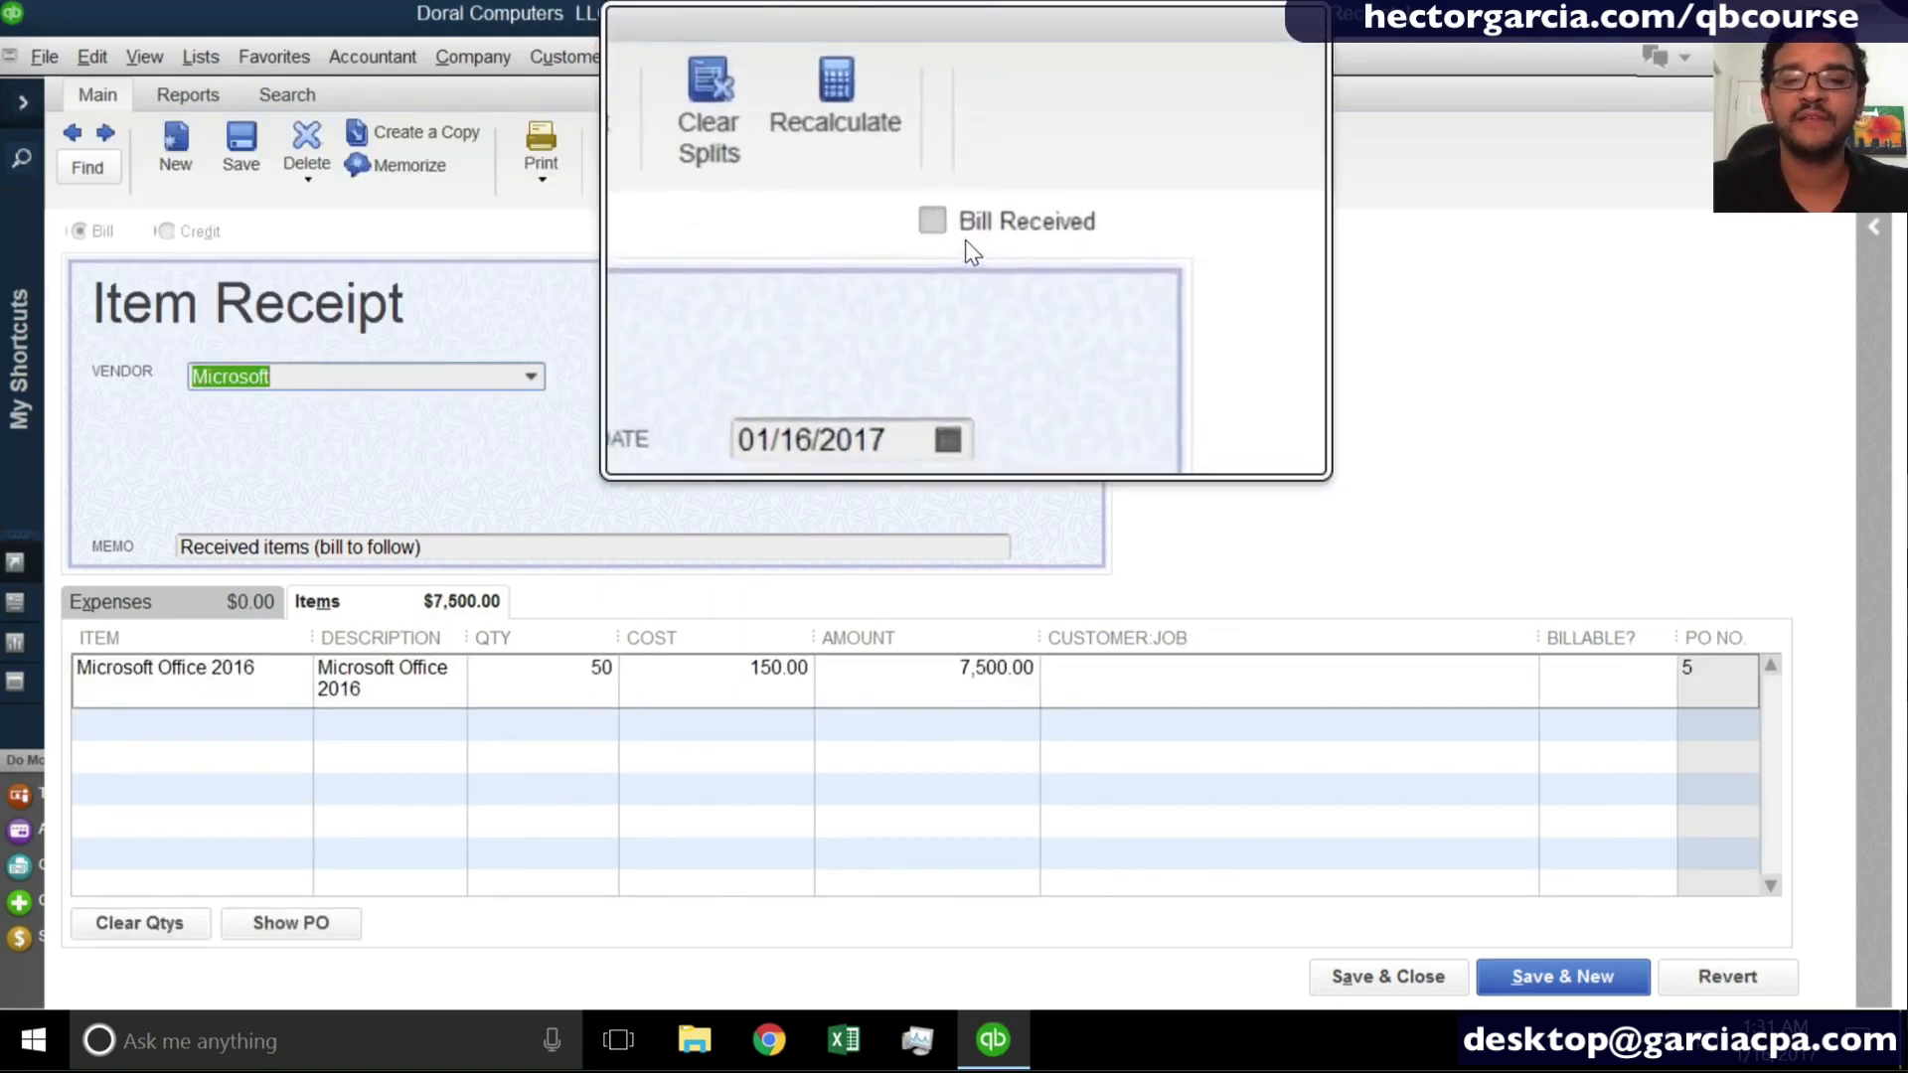
# - Mark the Microsoft item receipt as Bill Received, then save and close it, recording the changes
pyautogui.click(941, 230)
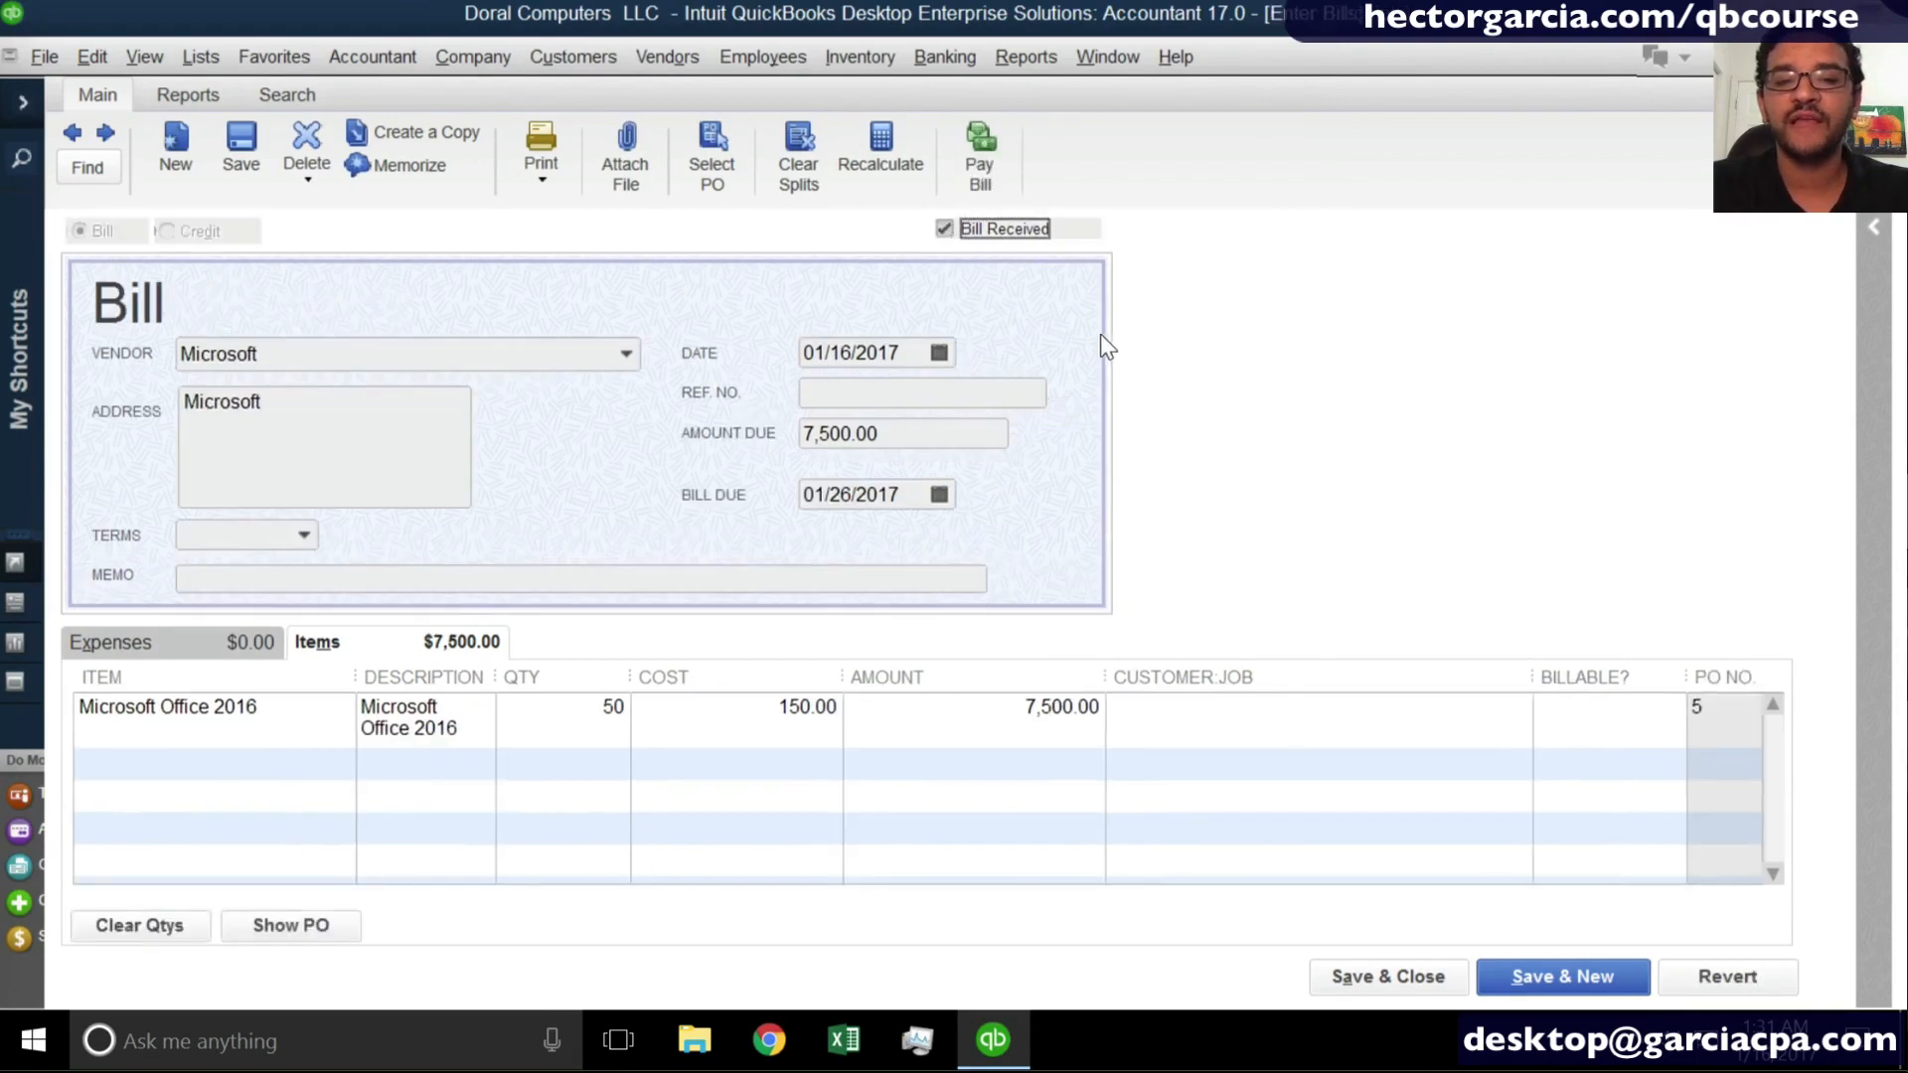
pyautogui.click(1396, 994)
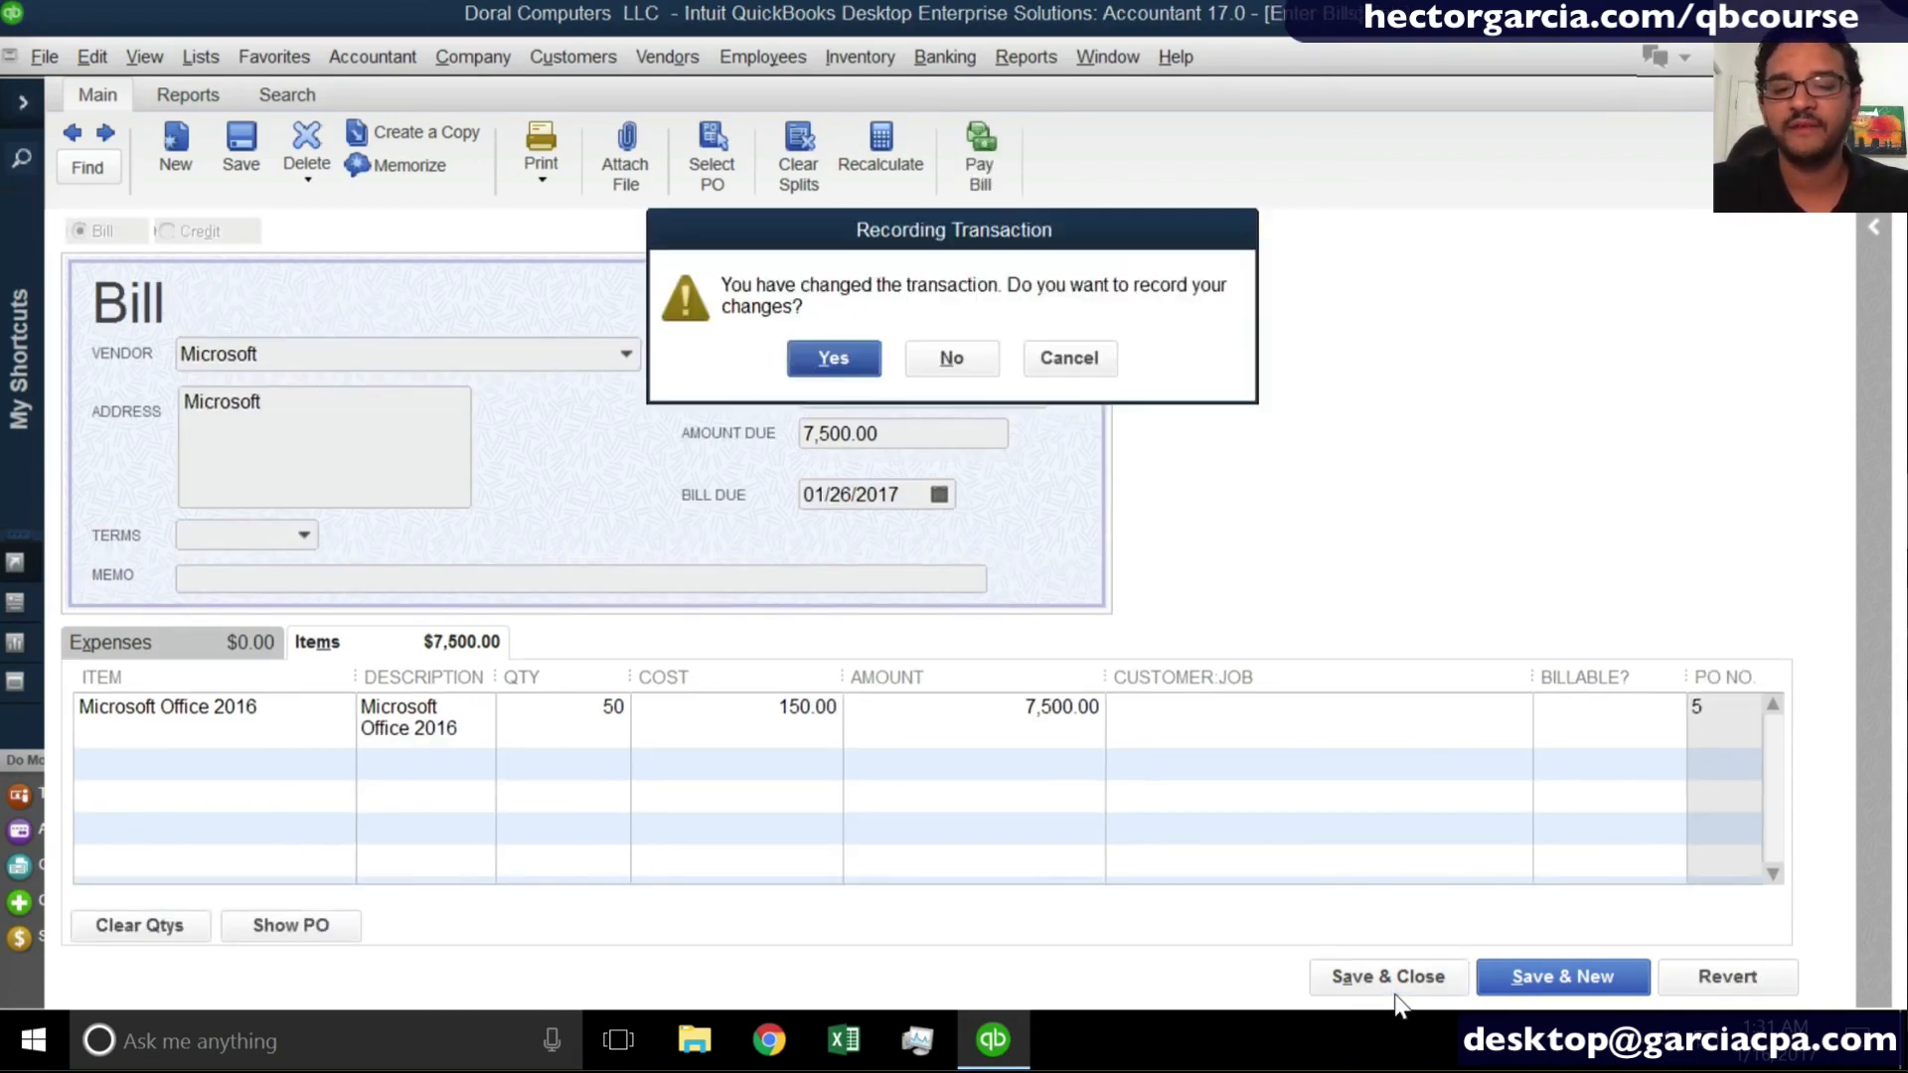
pyautogui.click(809, 343)
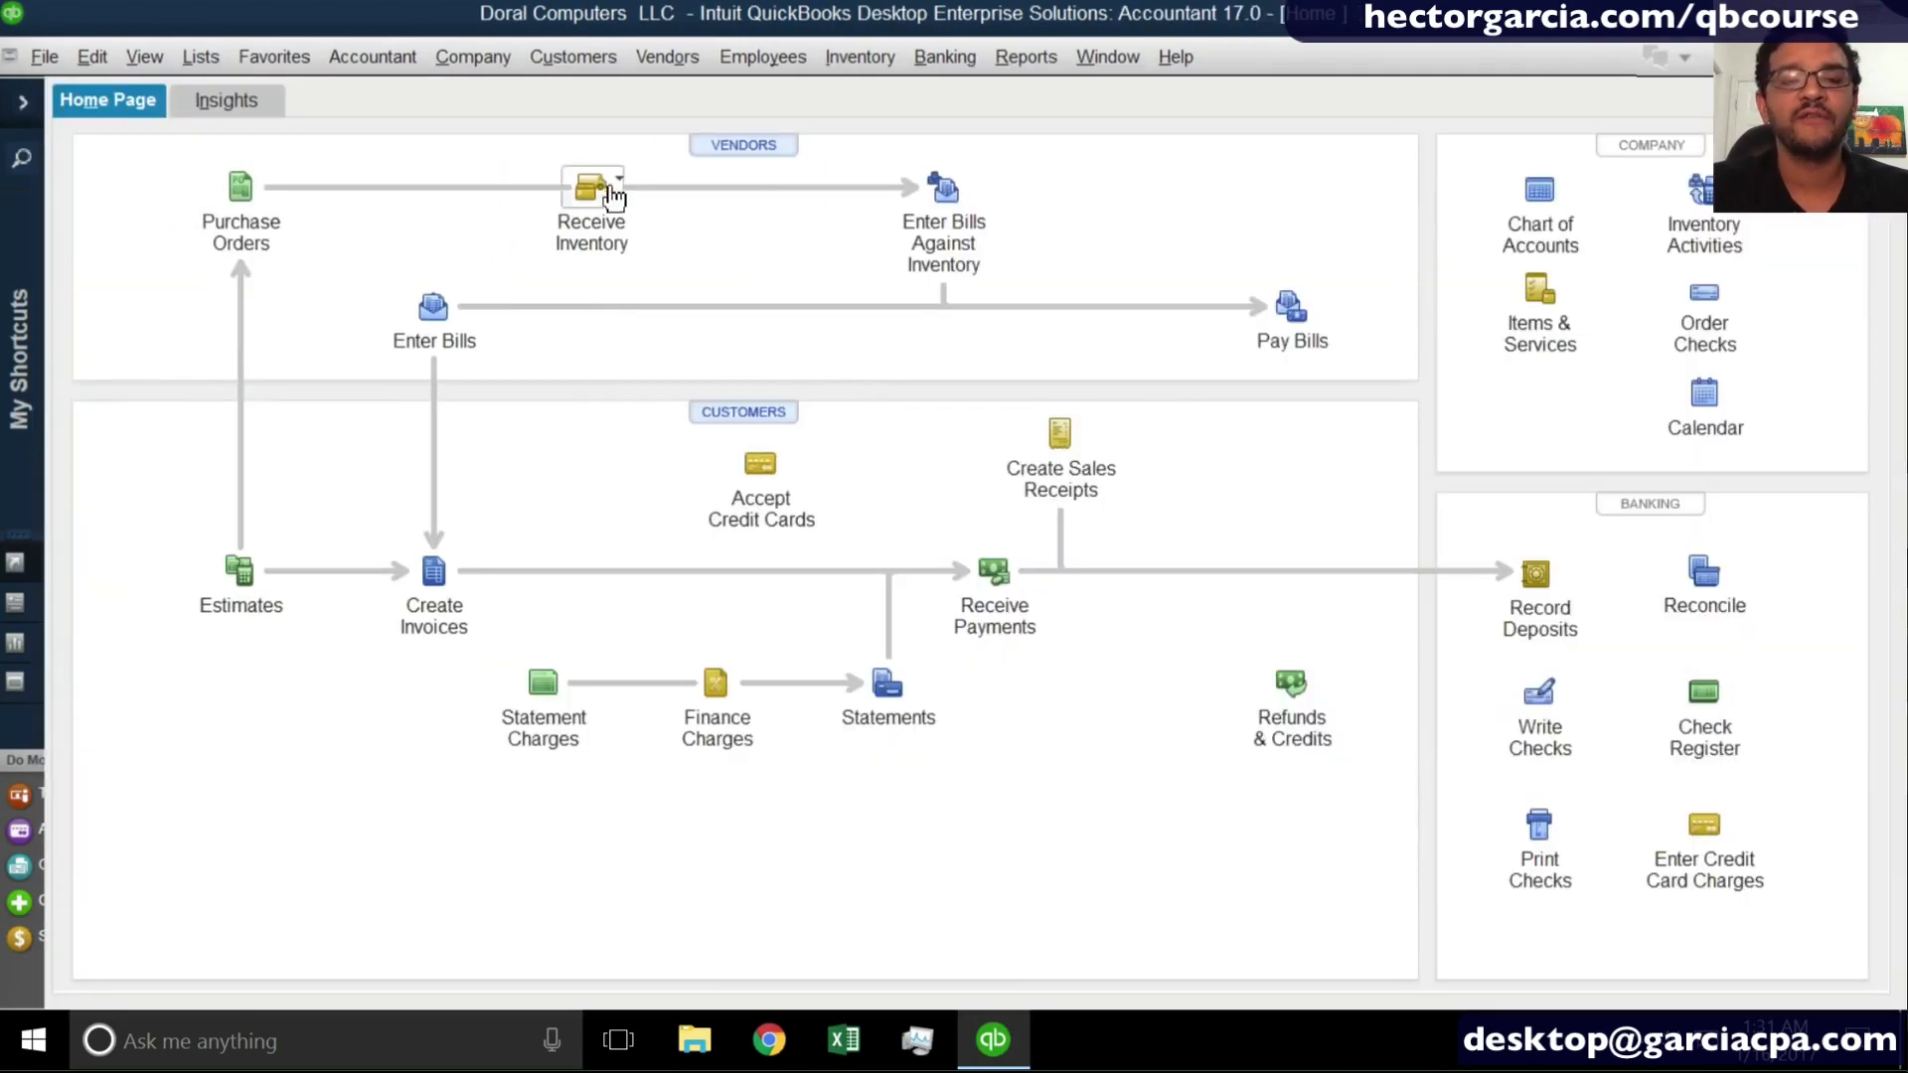
pyautogui.click(594, 187)
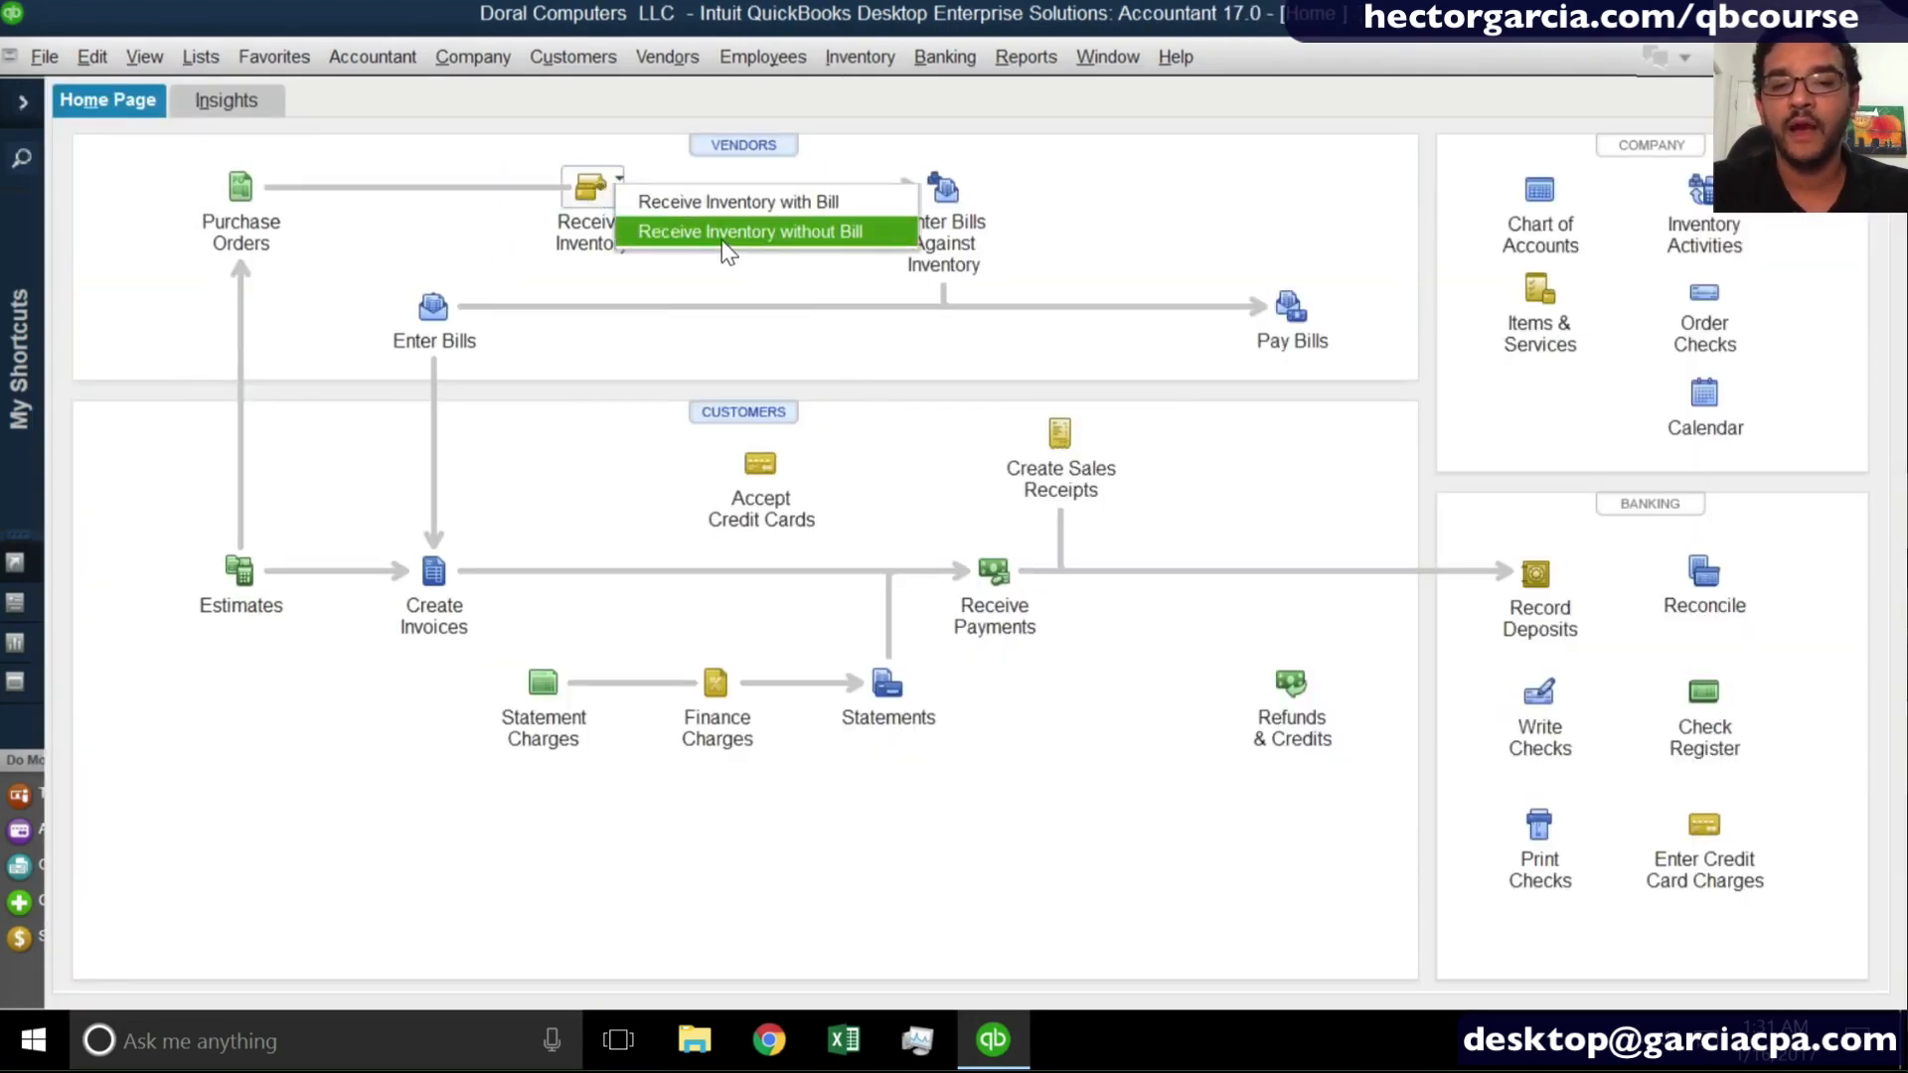
pyautogui.click(1095, 204)
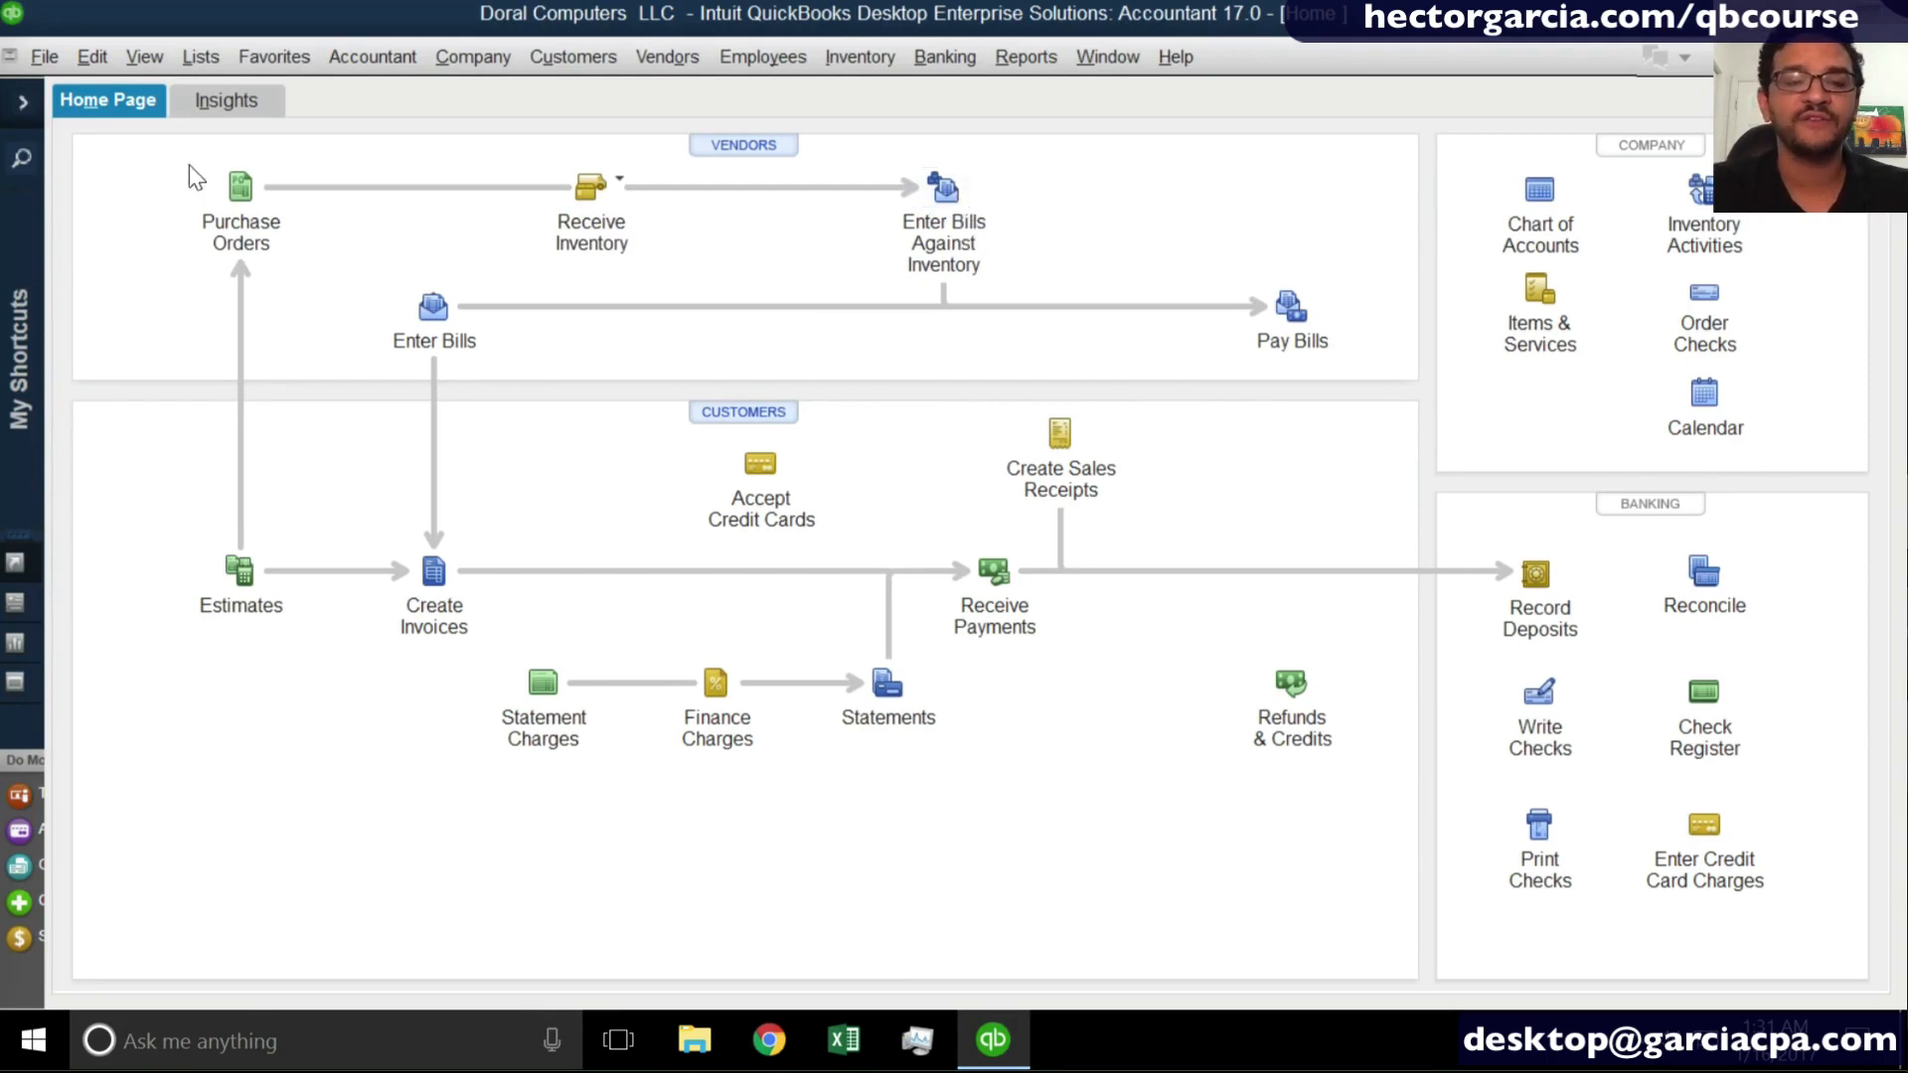
# - Create a purchase order for vendor HP with the item Server Dell XD 5000, then save and close it
pyautogui.click(236, 204)
pyautogui.click(596, 244)
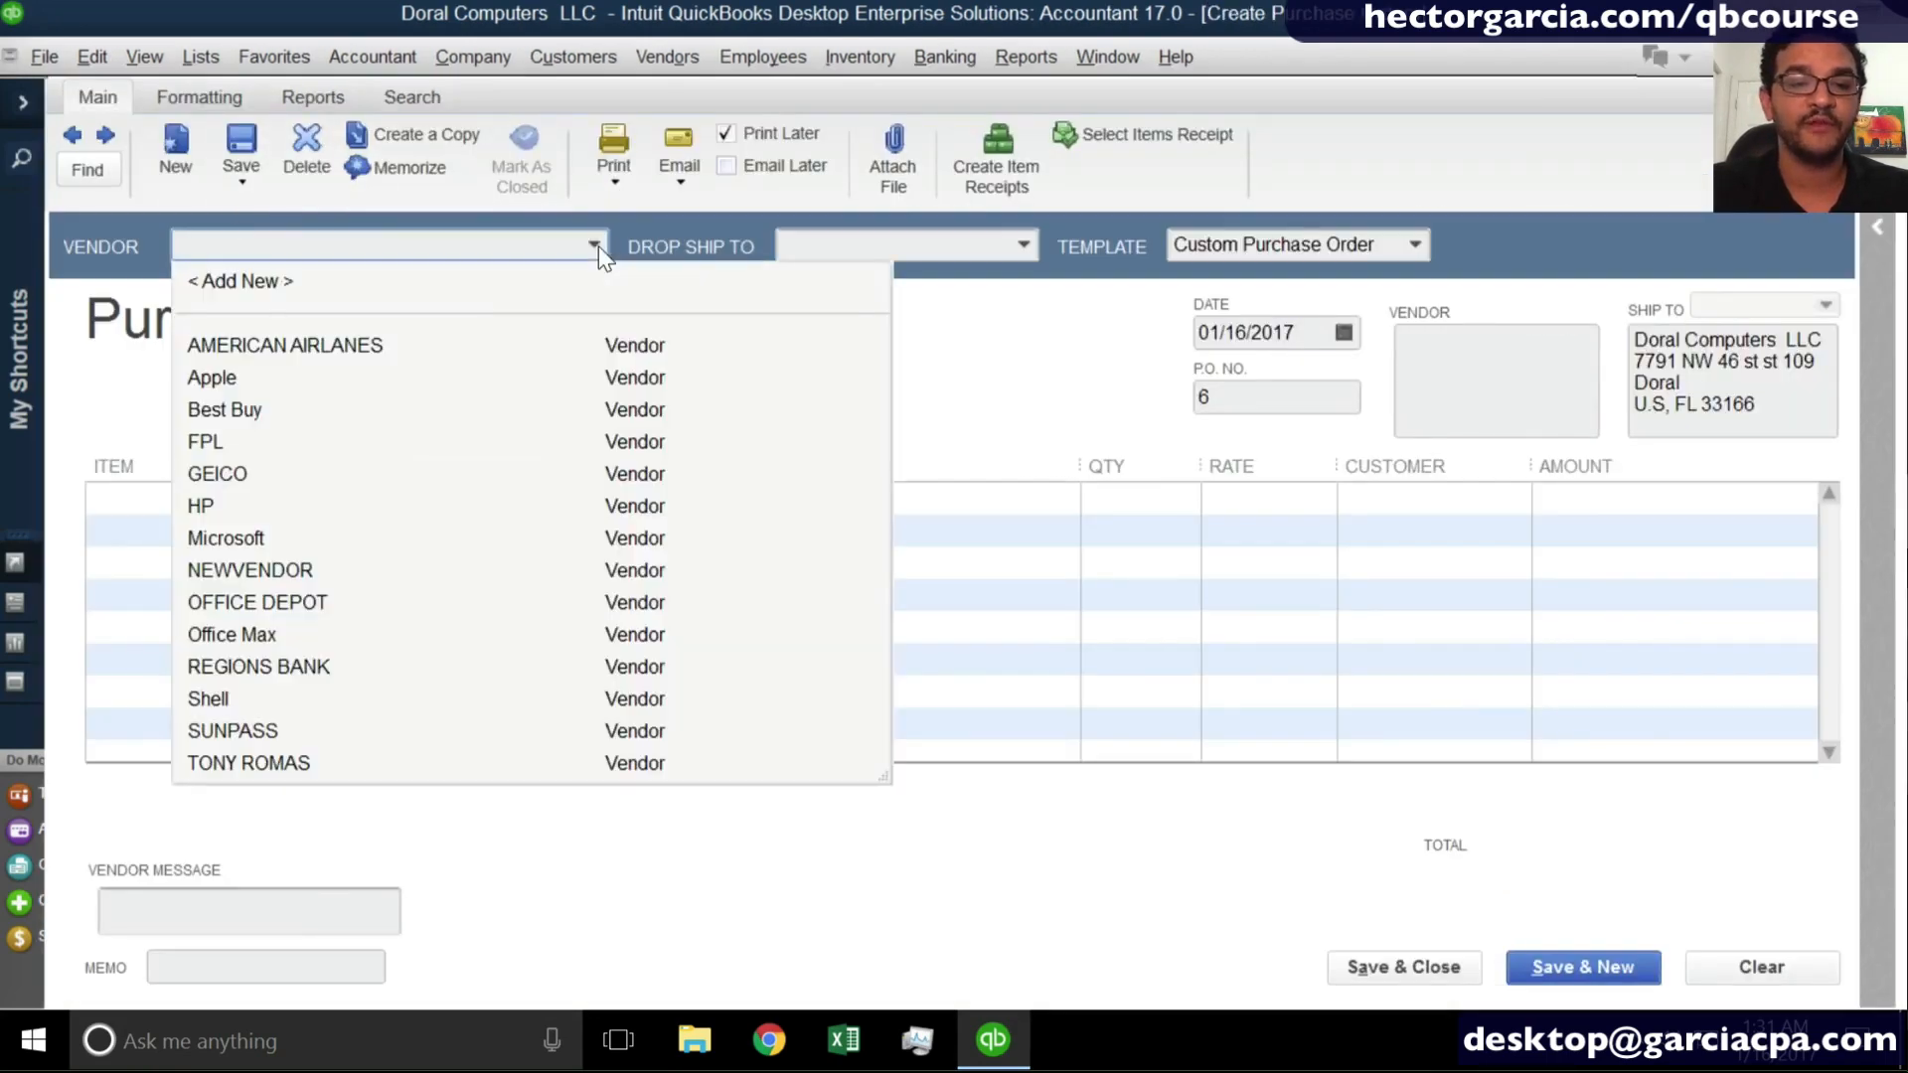
pyautogui.click(223, 508)
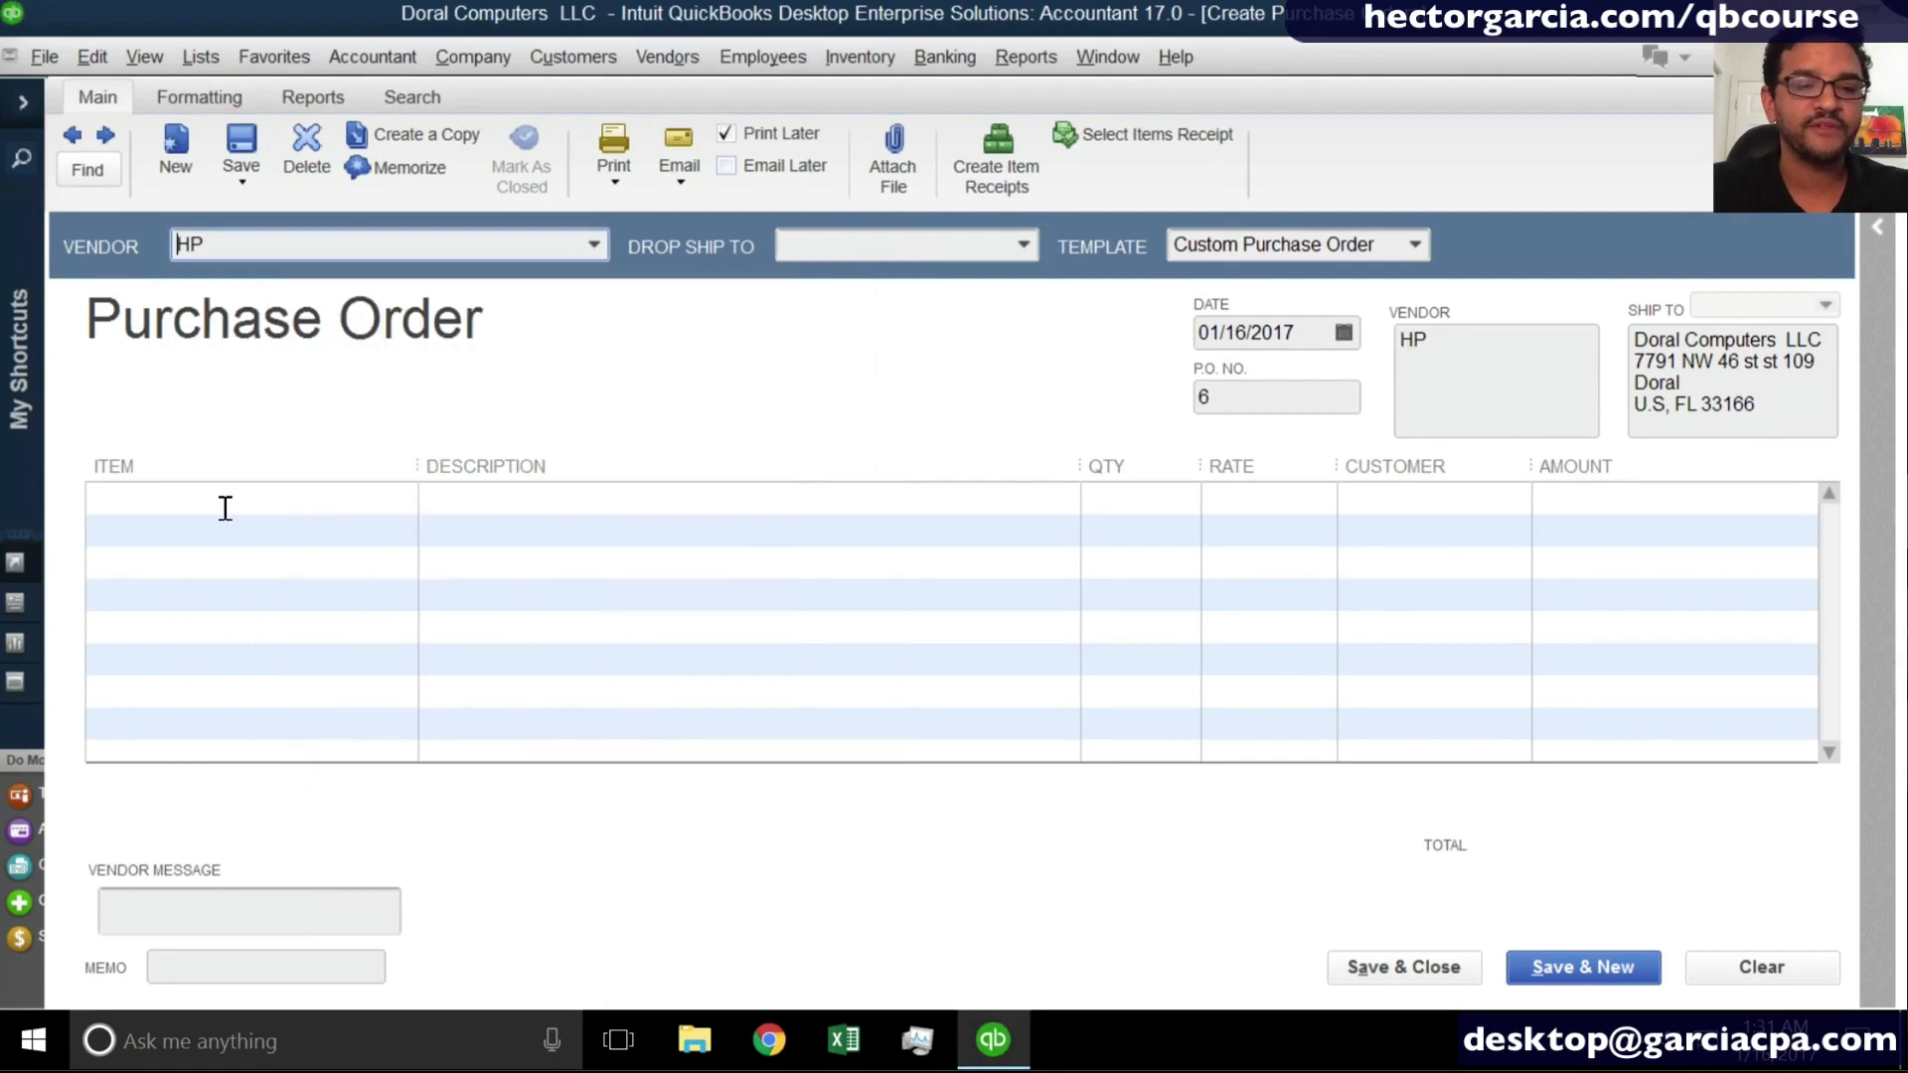
pyautogui.click(410, 504)
pyautogui.click(404, 500)
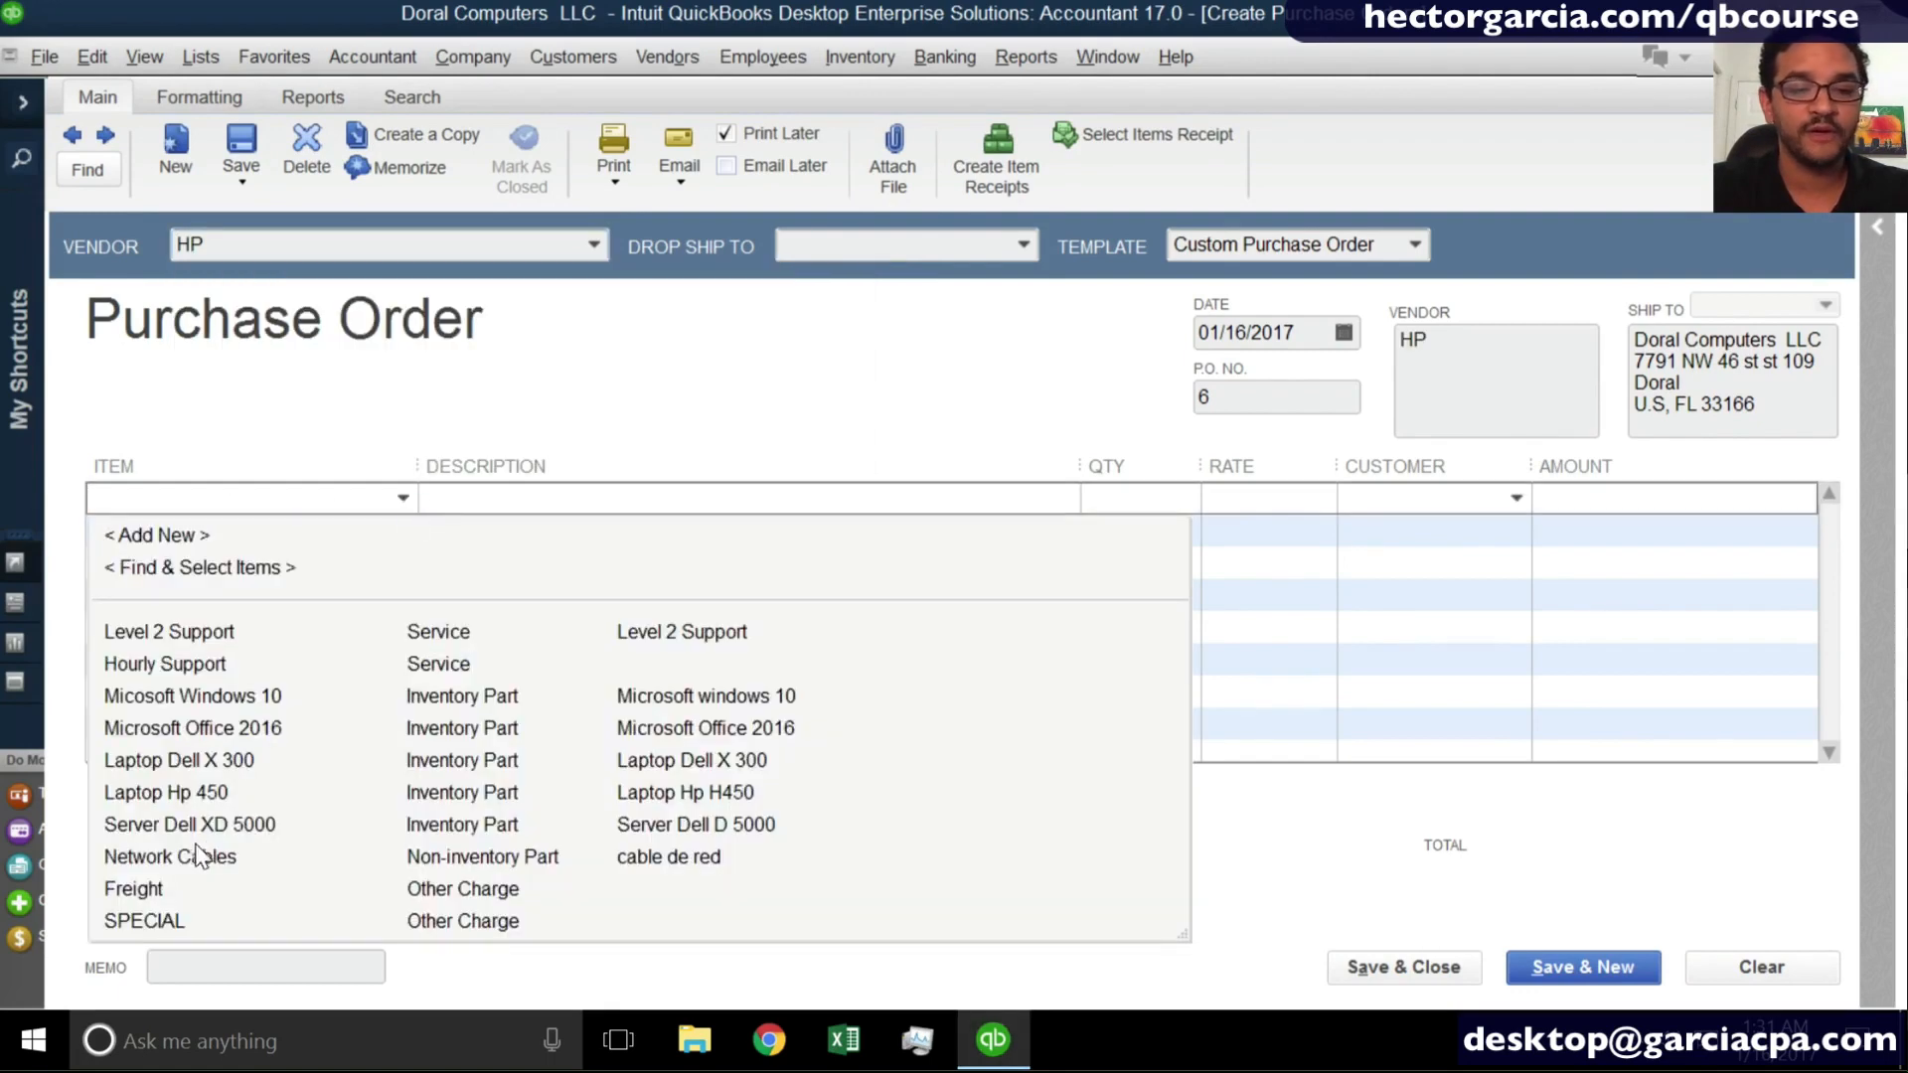
pyautogui.click(217, 825)
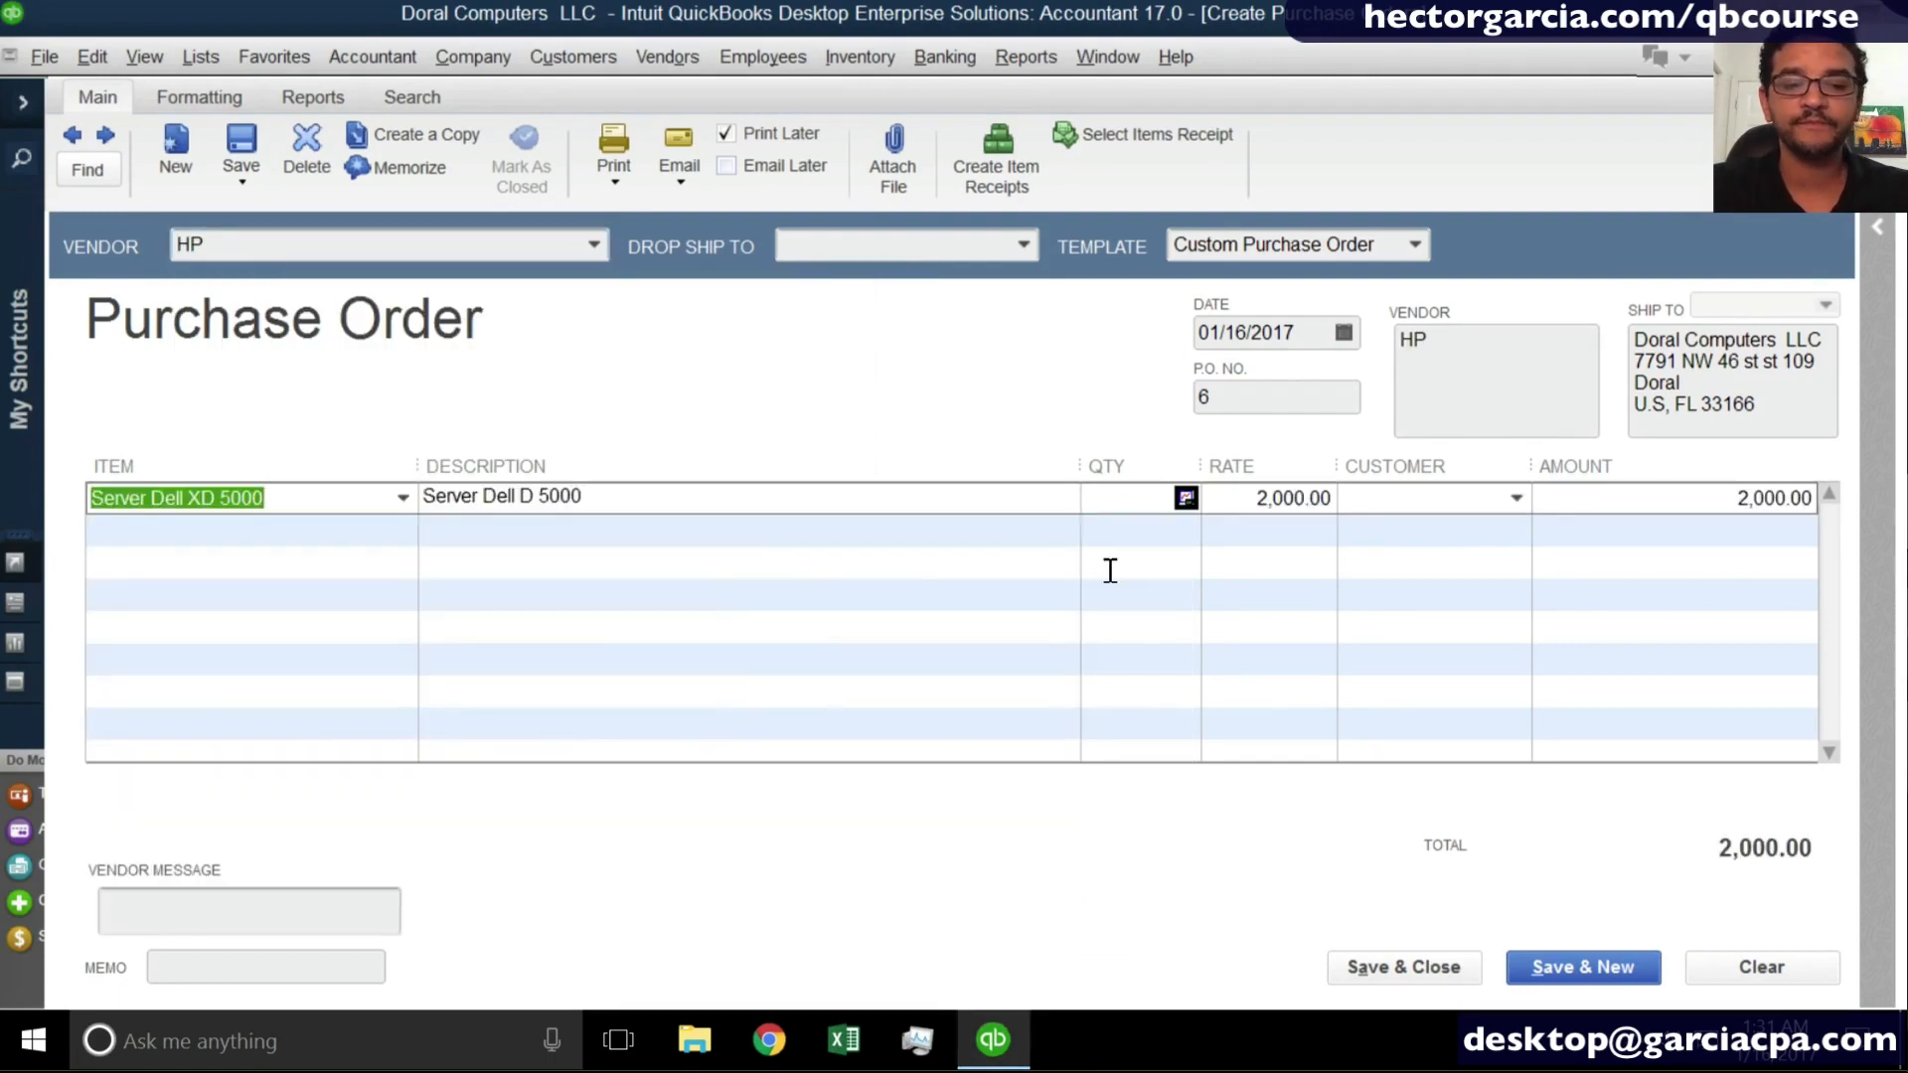
pyautogui.click(1409, 969)
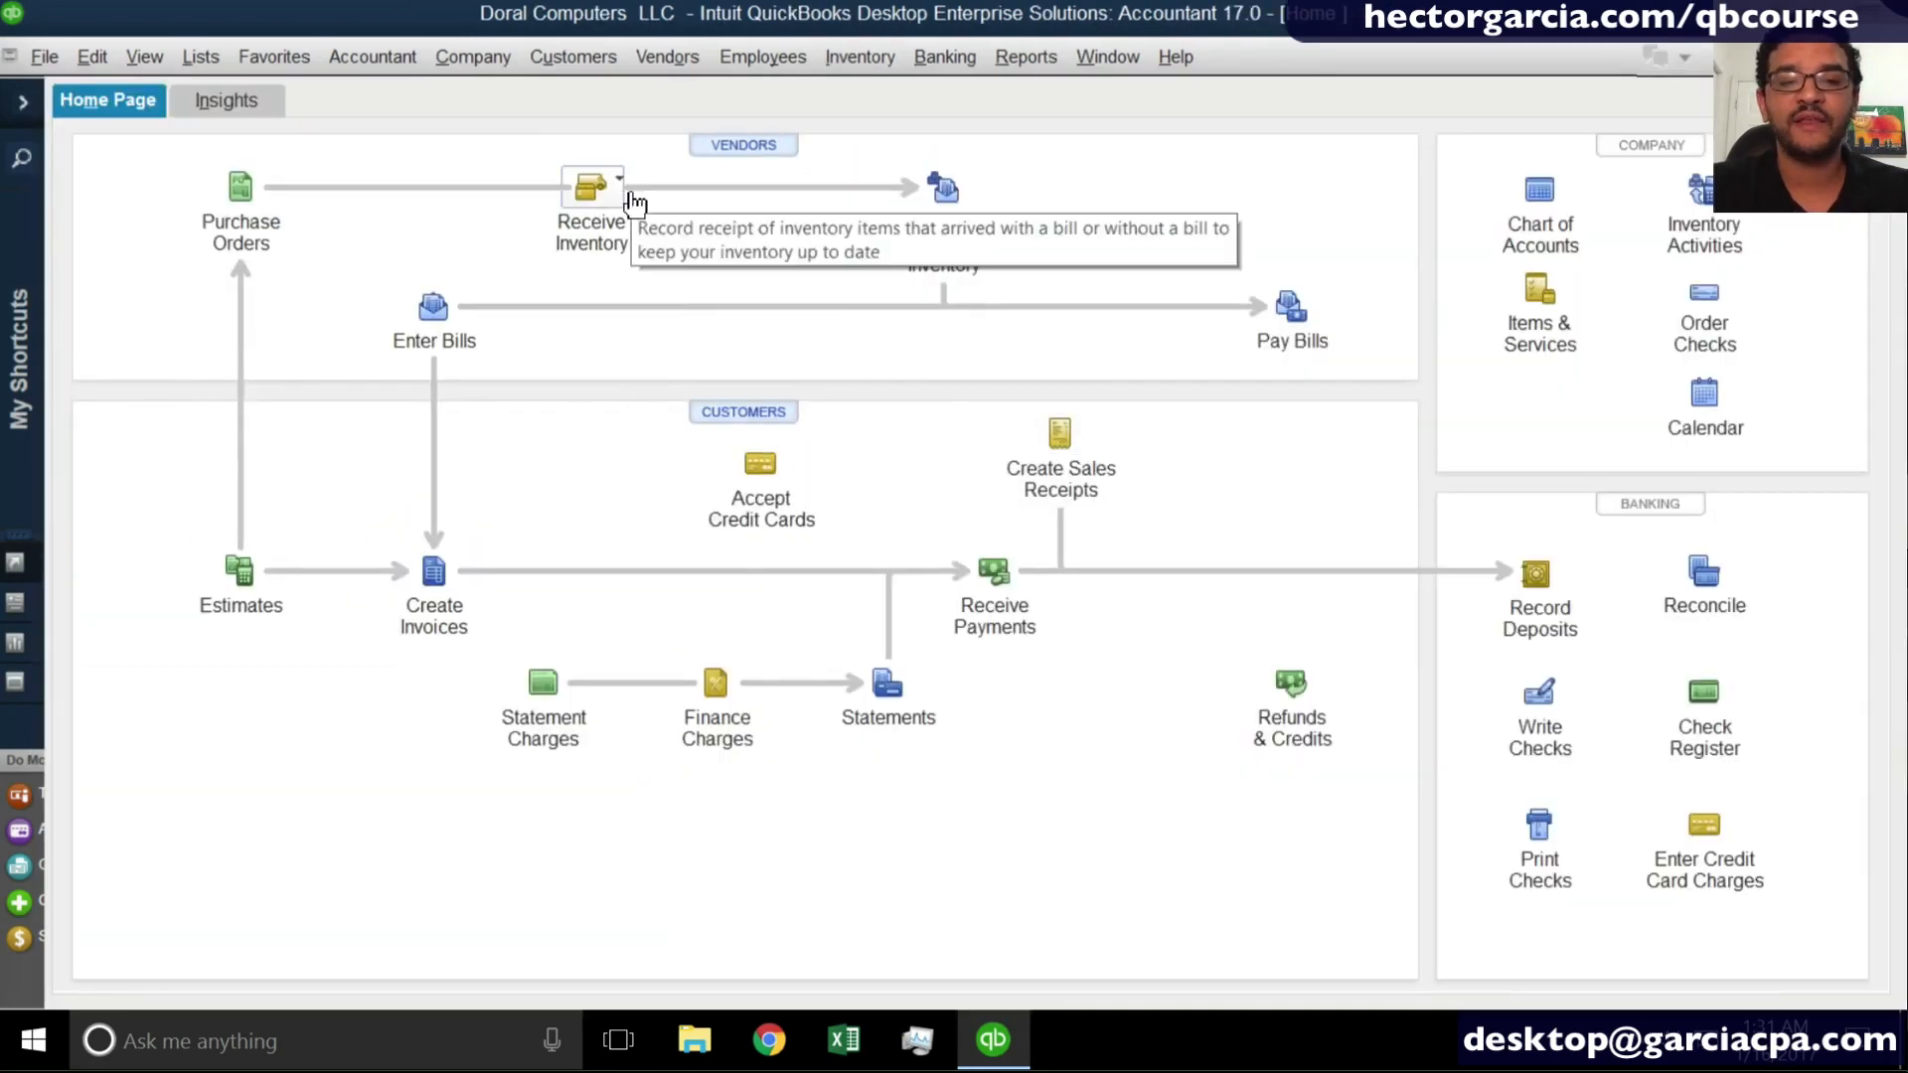
pyautogui.click(629, 195)
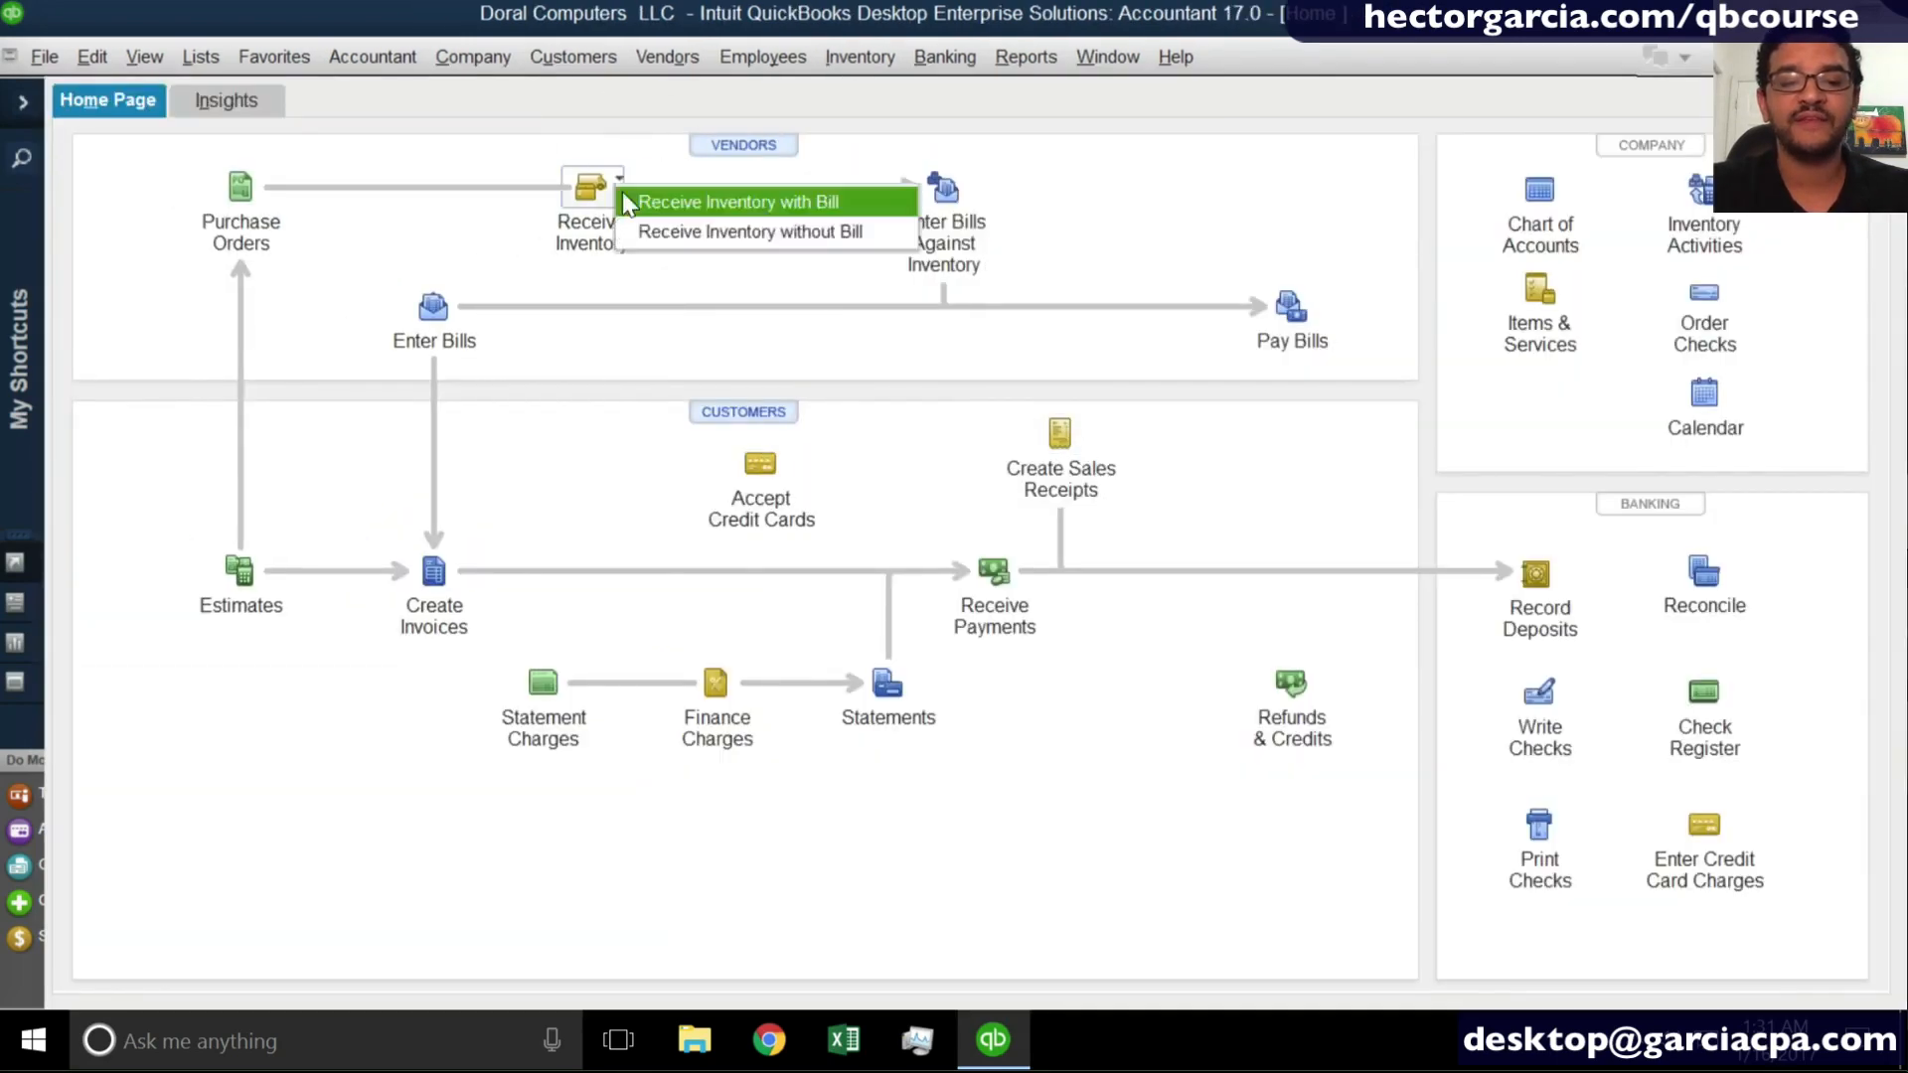
pyautogui.click(622, 196)
pyautogui.press('Escape')
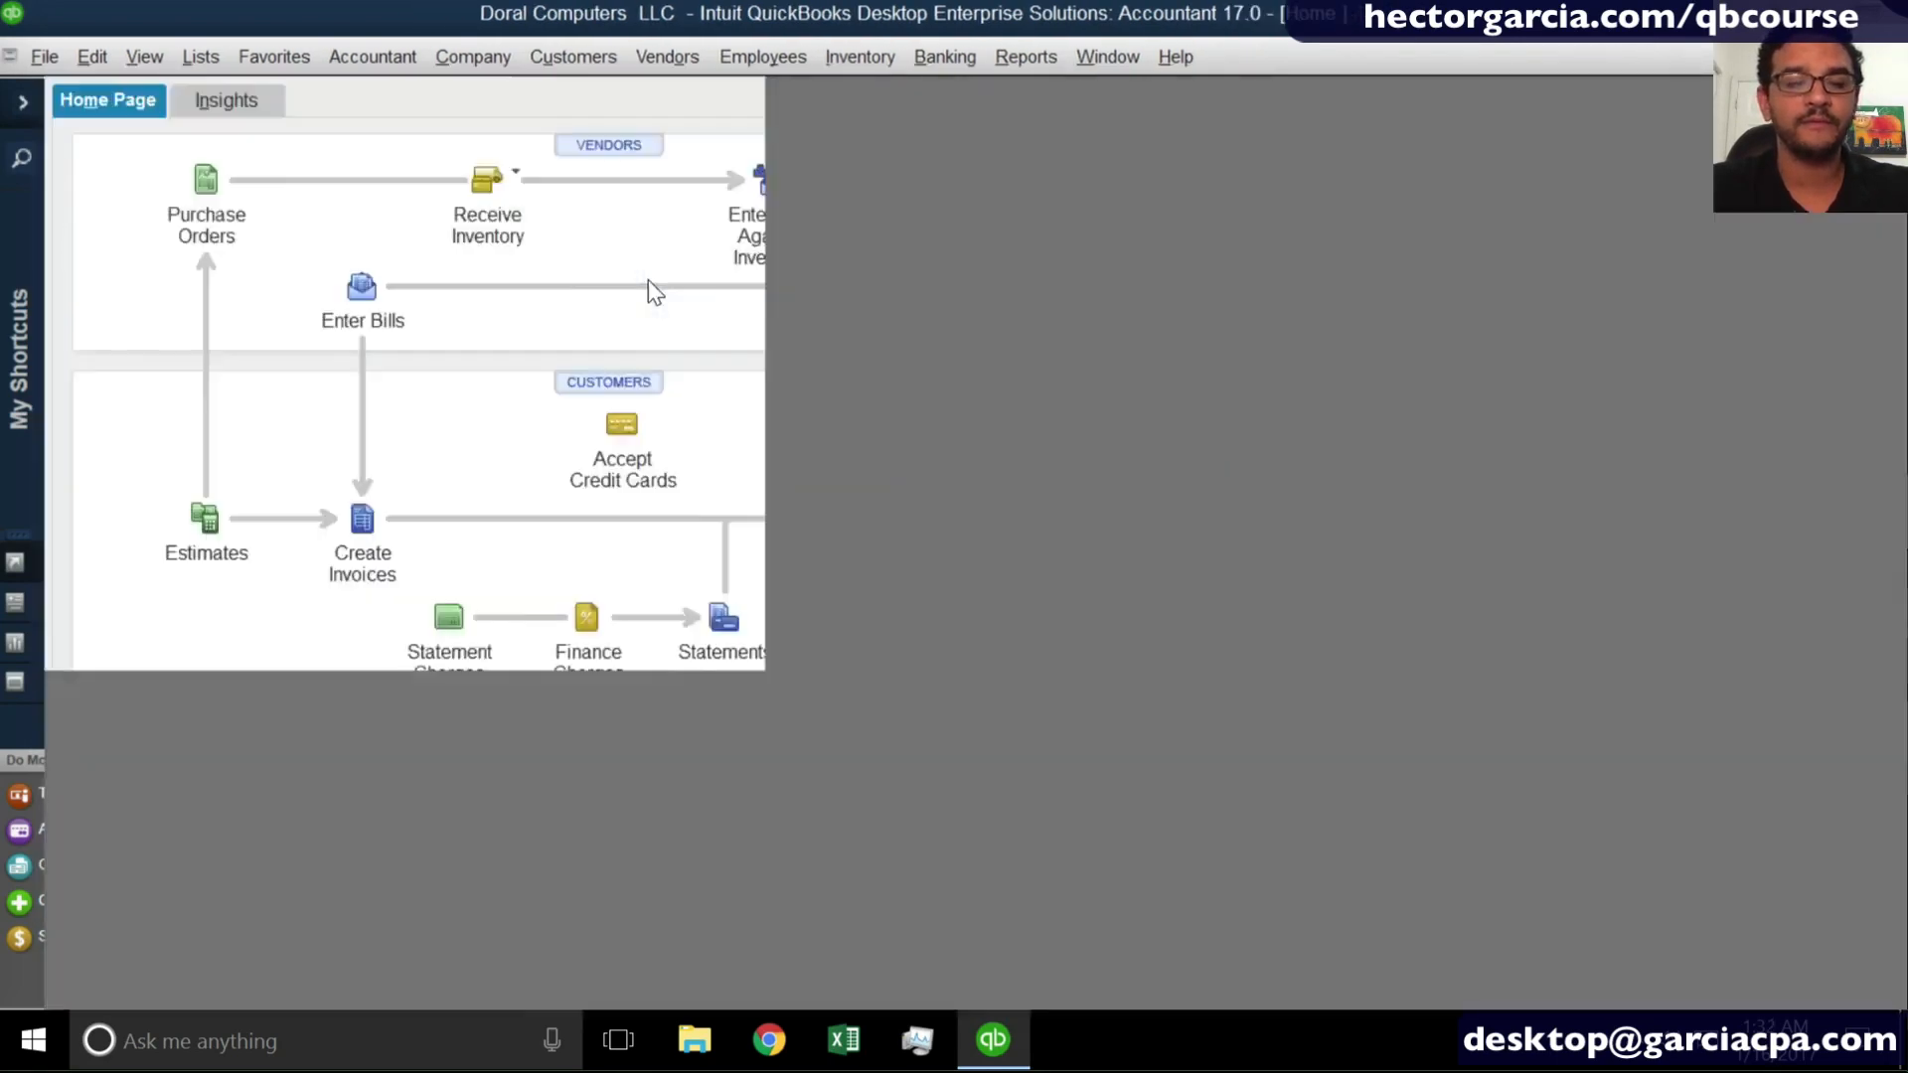
# - Start receiving inventory with a bill from vendor HP and fill it from open purchase order 6 dated 01/16/2017
pyautogui.click(594, 189)
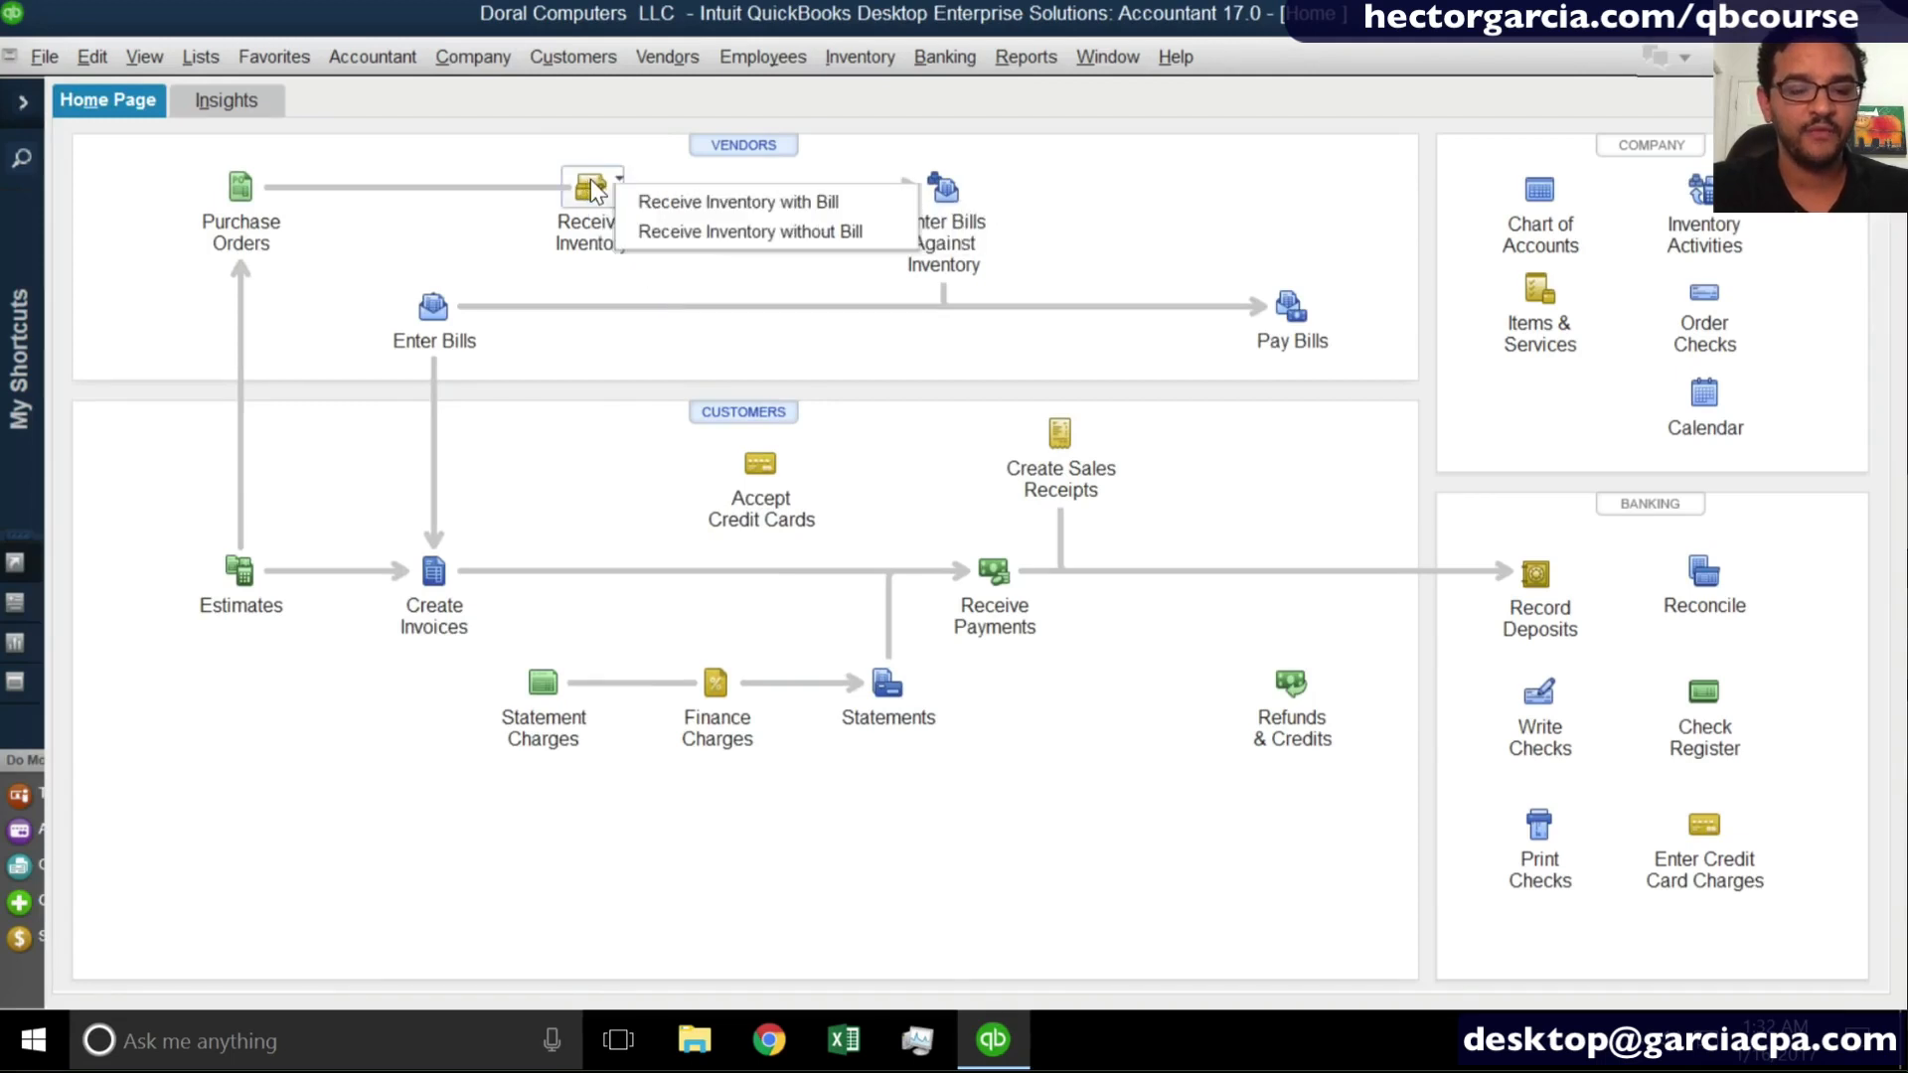
pyautogui.click(654, 202)
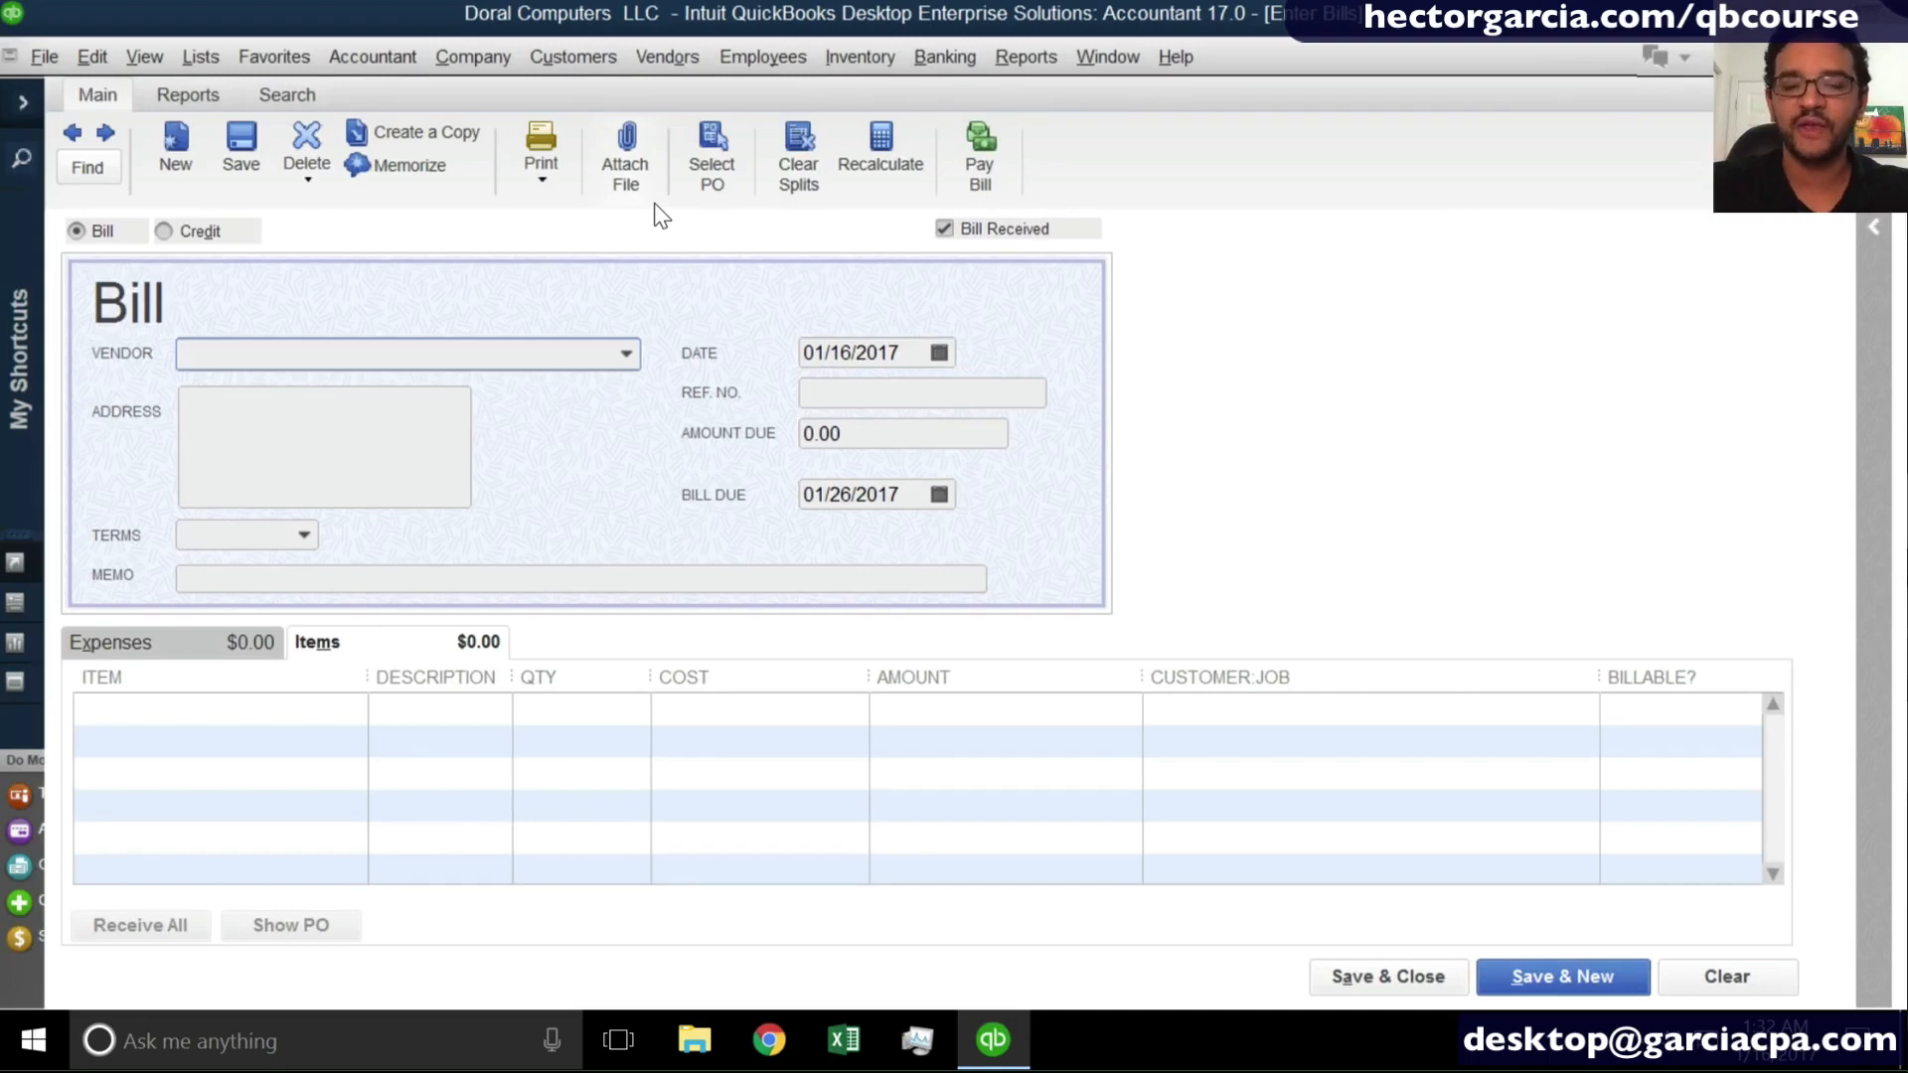
pyautogui.click(619, 360)
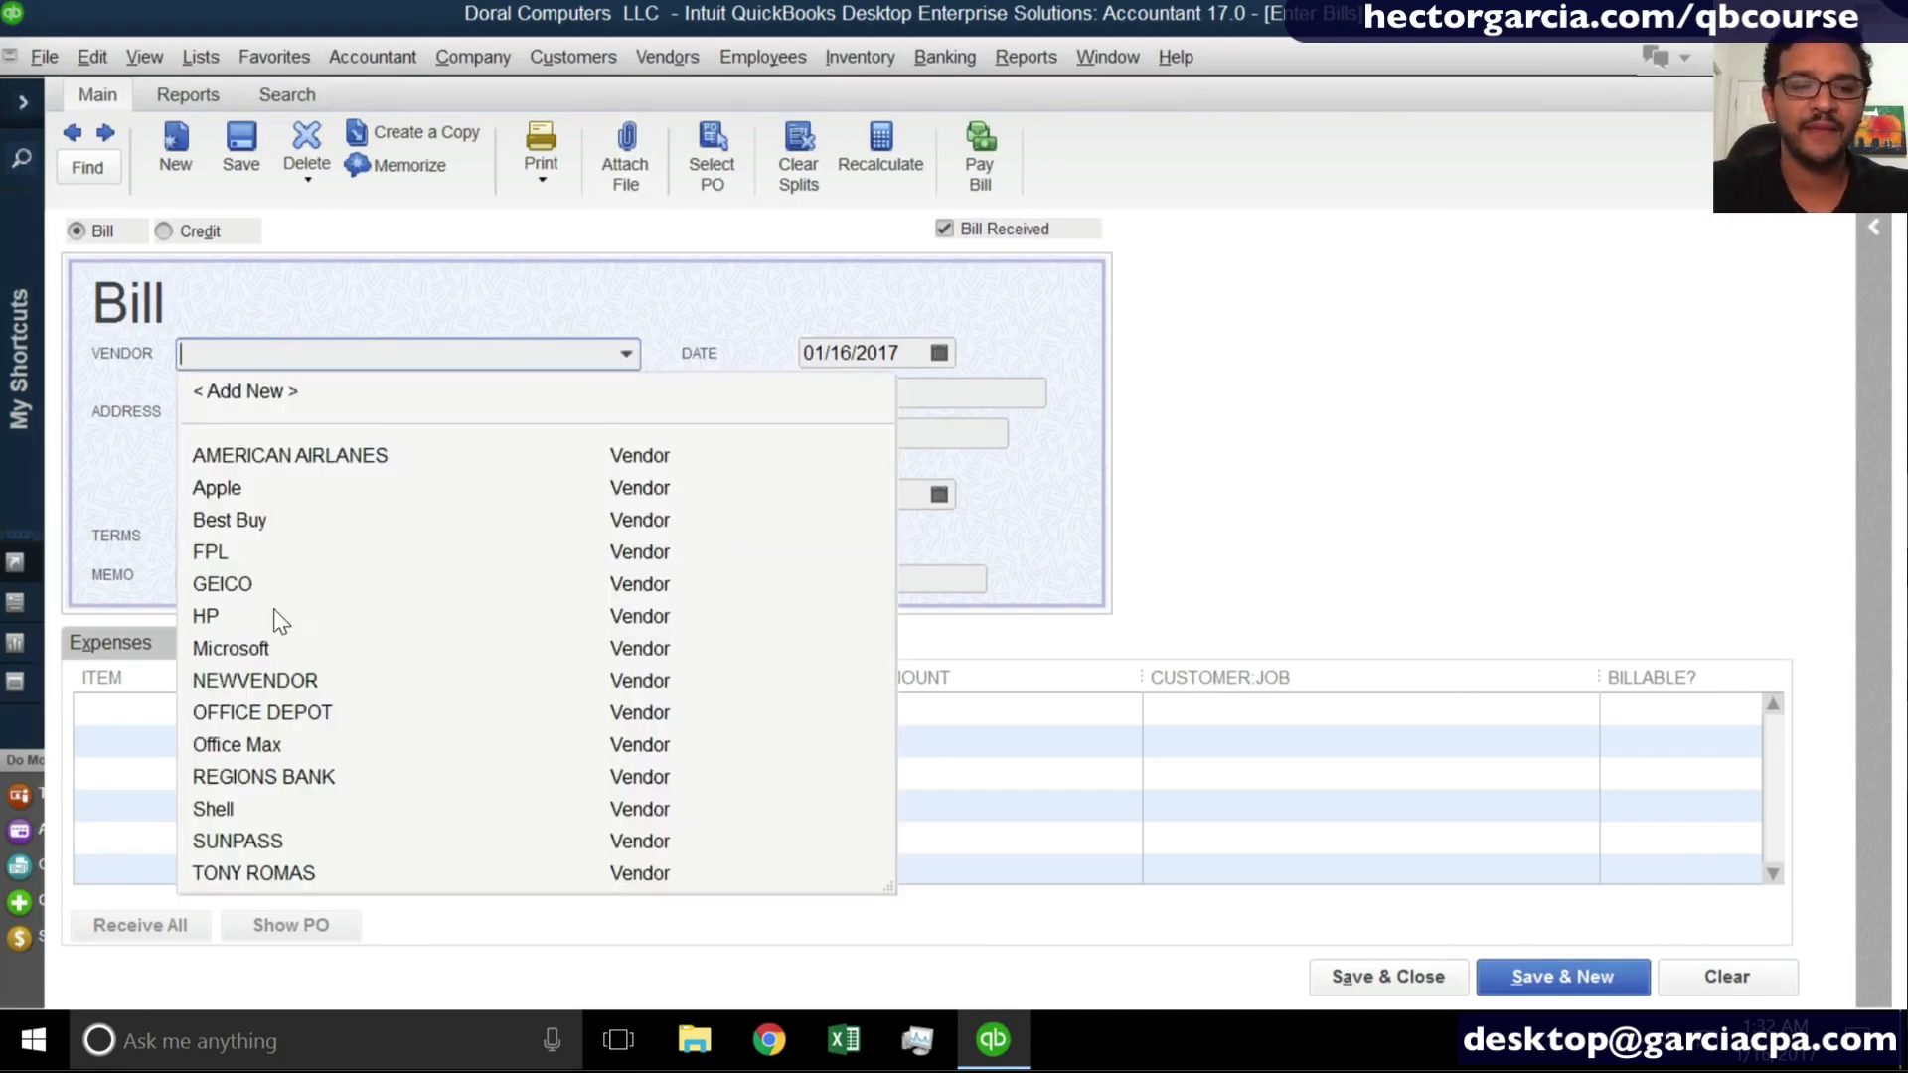
pyautogui.click(231, 616)
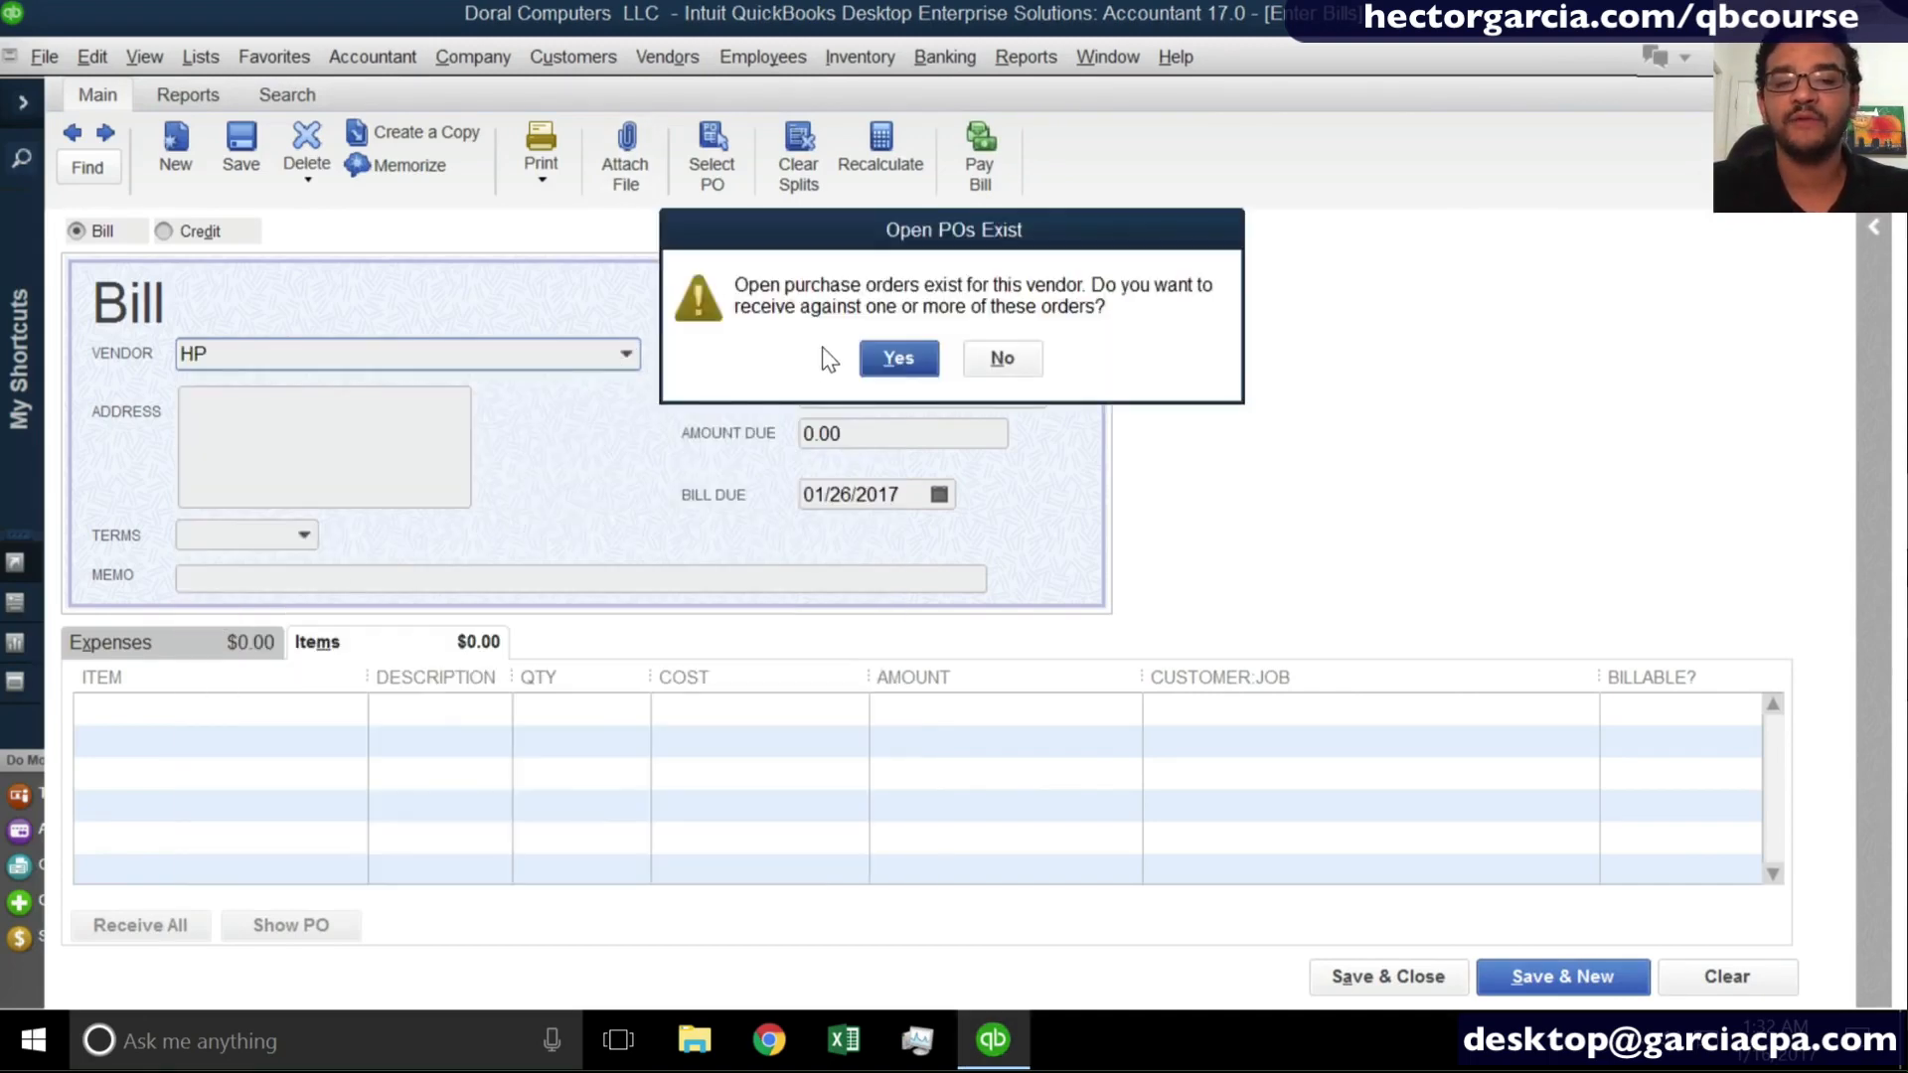
pyautogui.click(899, 358)
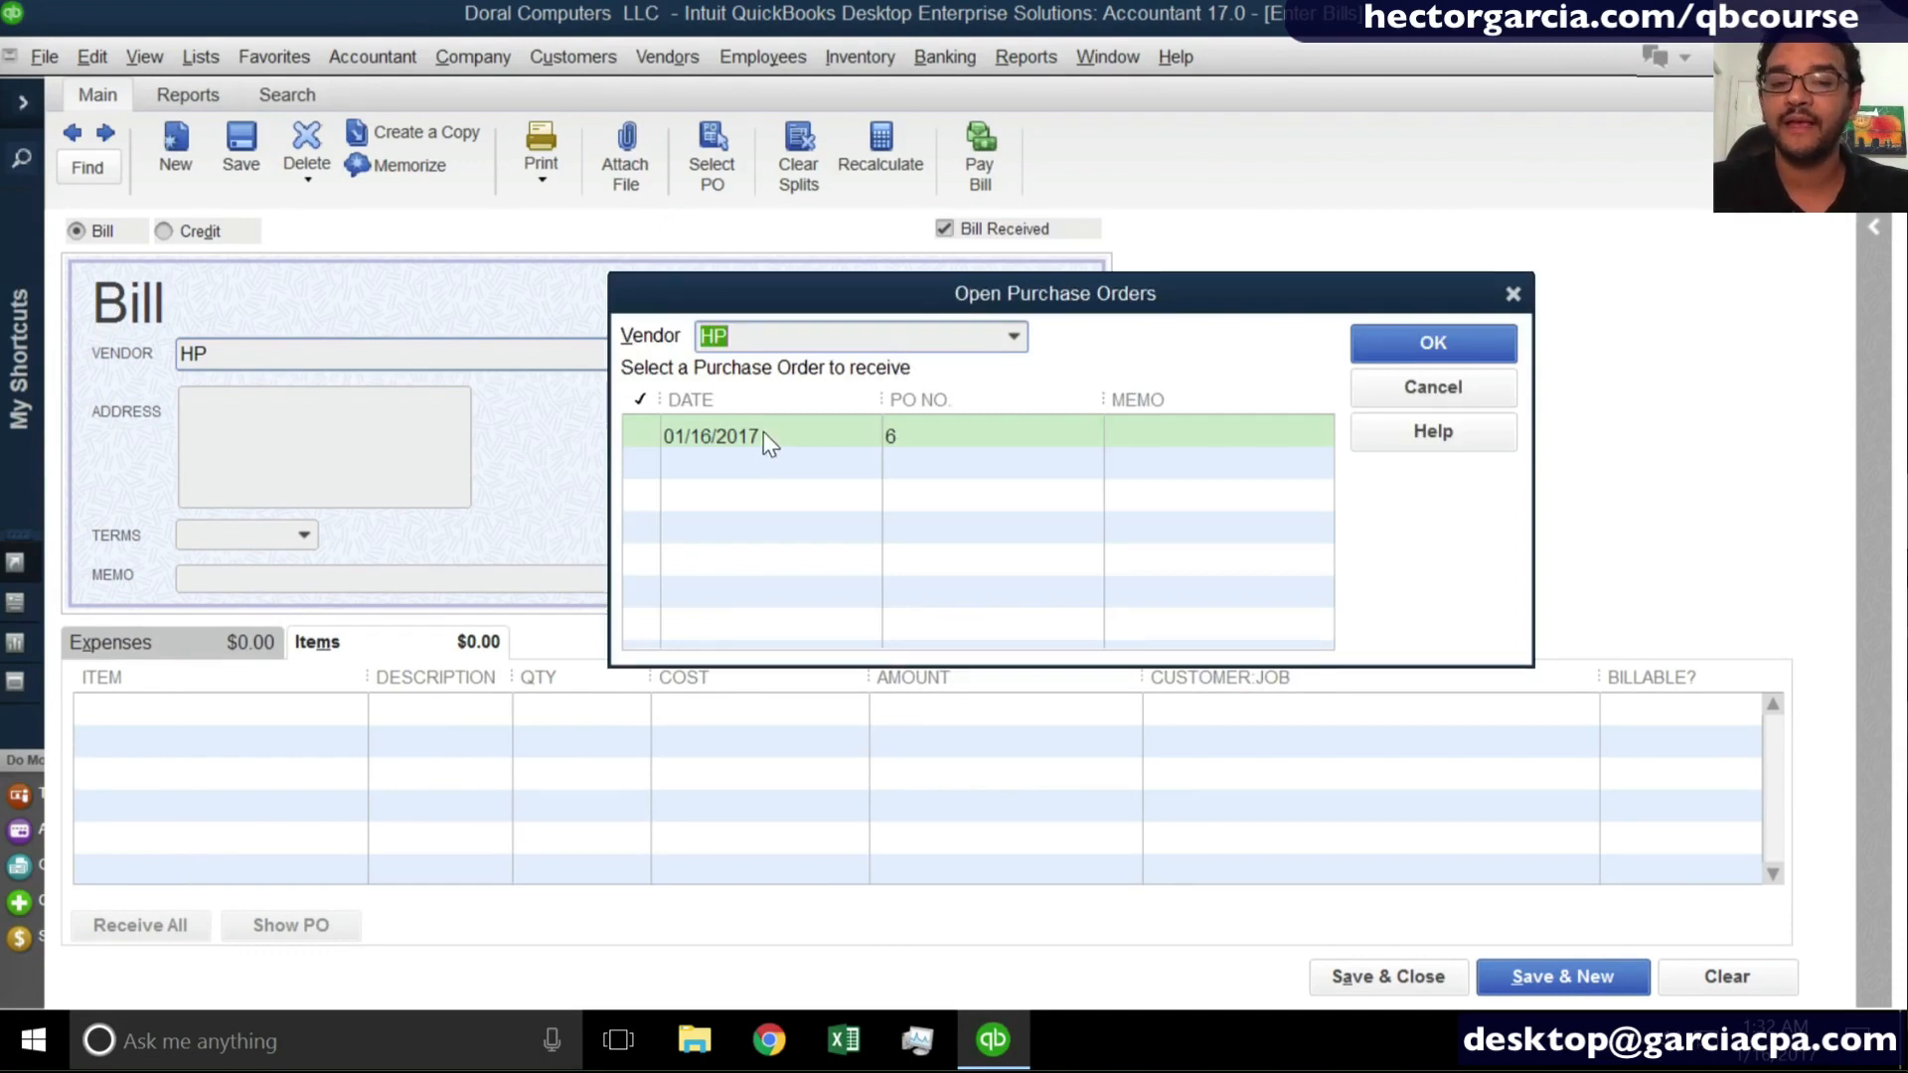
pyautogui.click(763, 437)
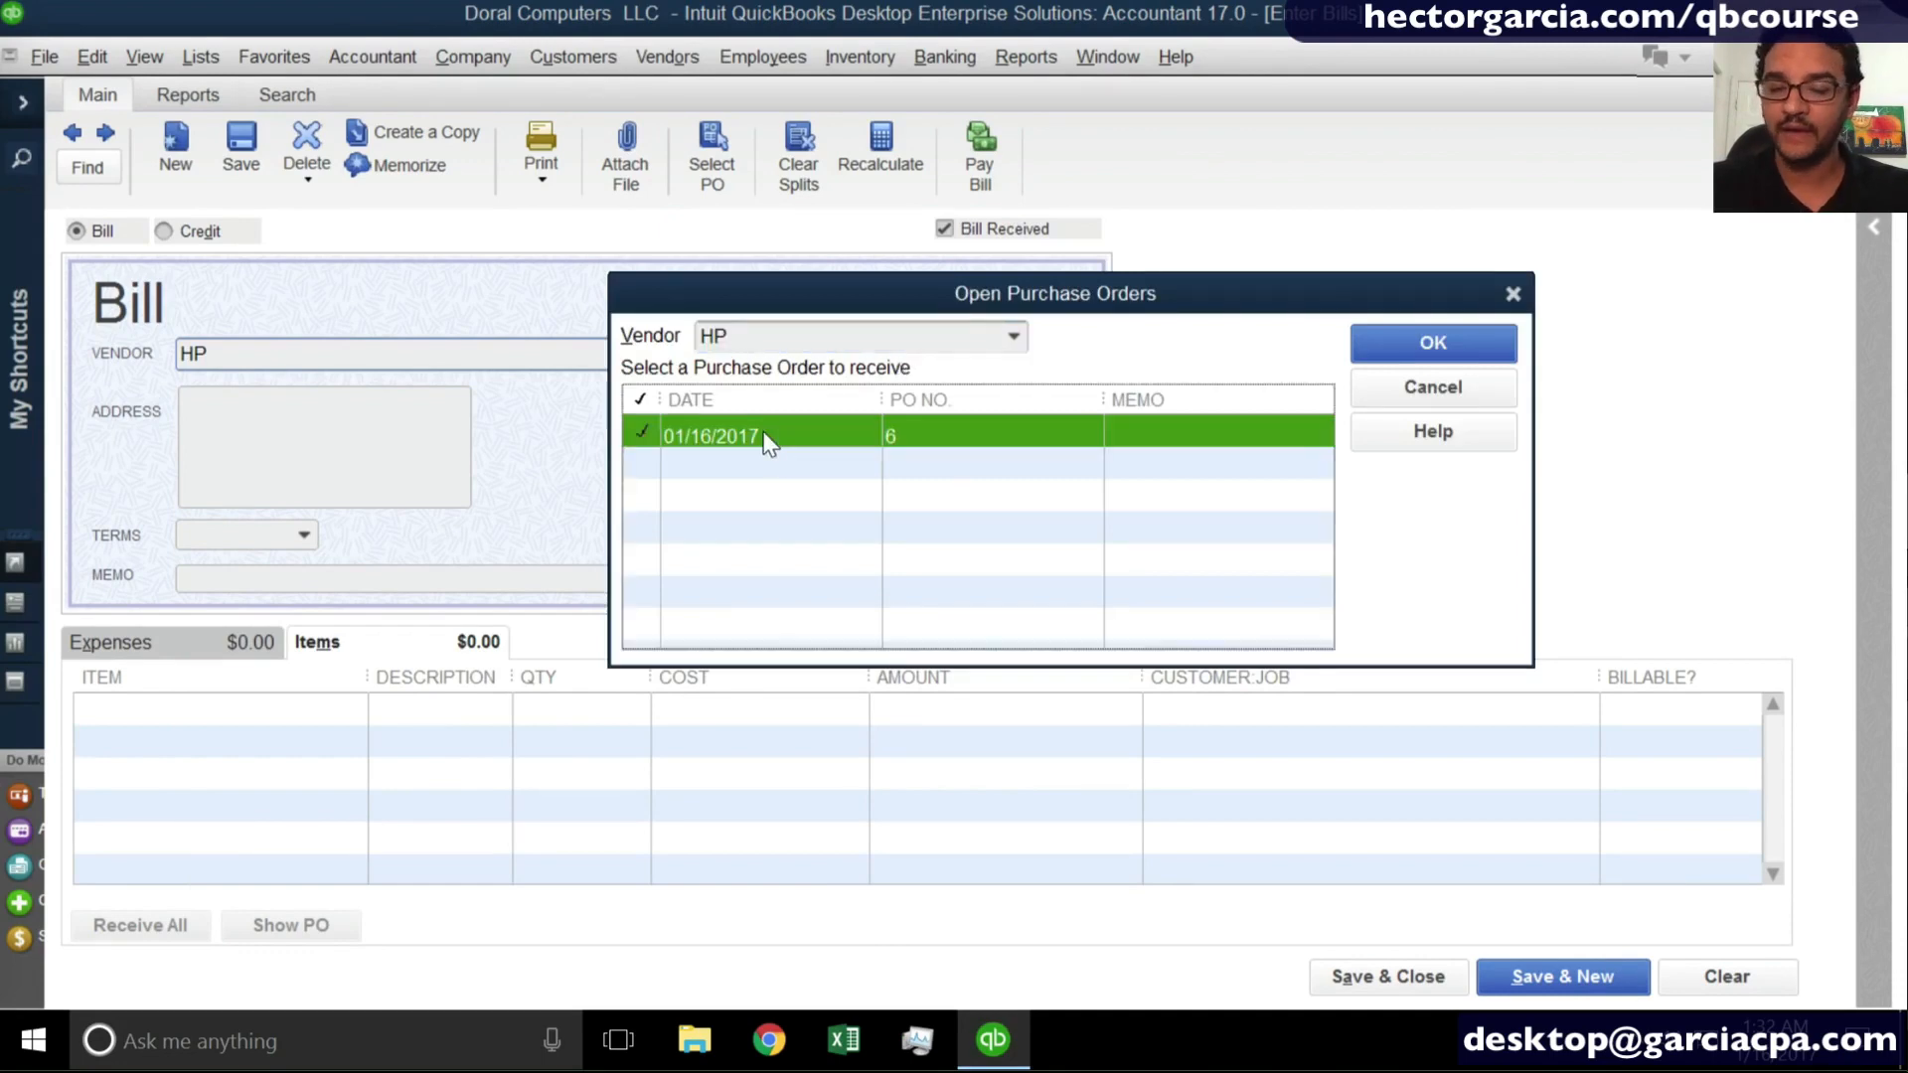
pyautogui.click(1409, 346)
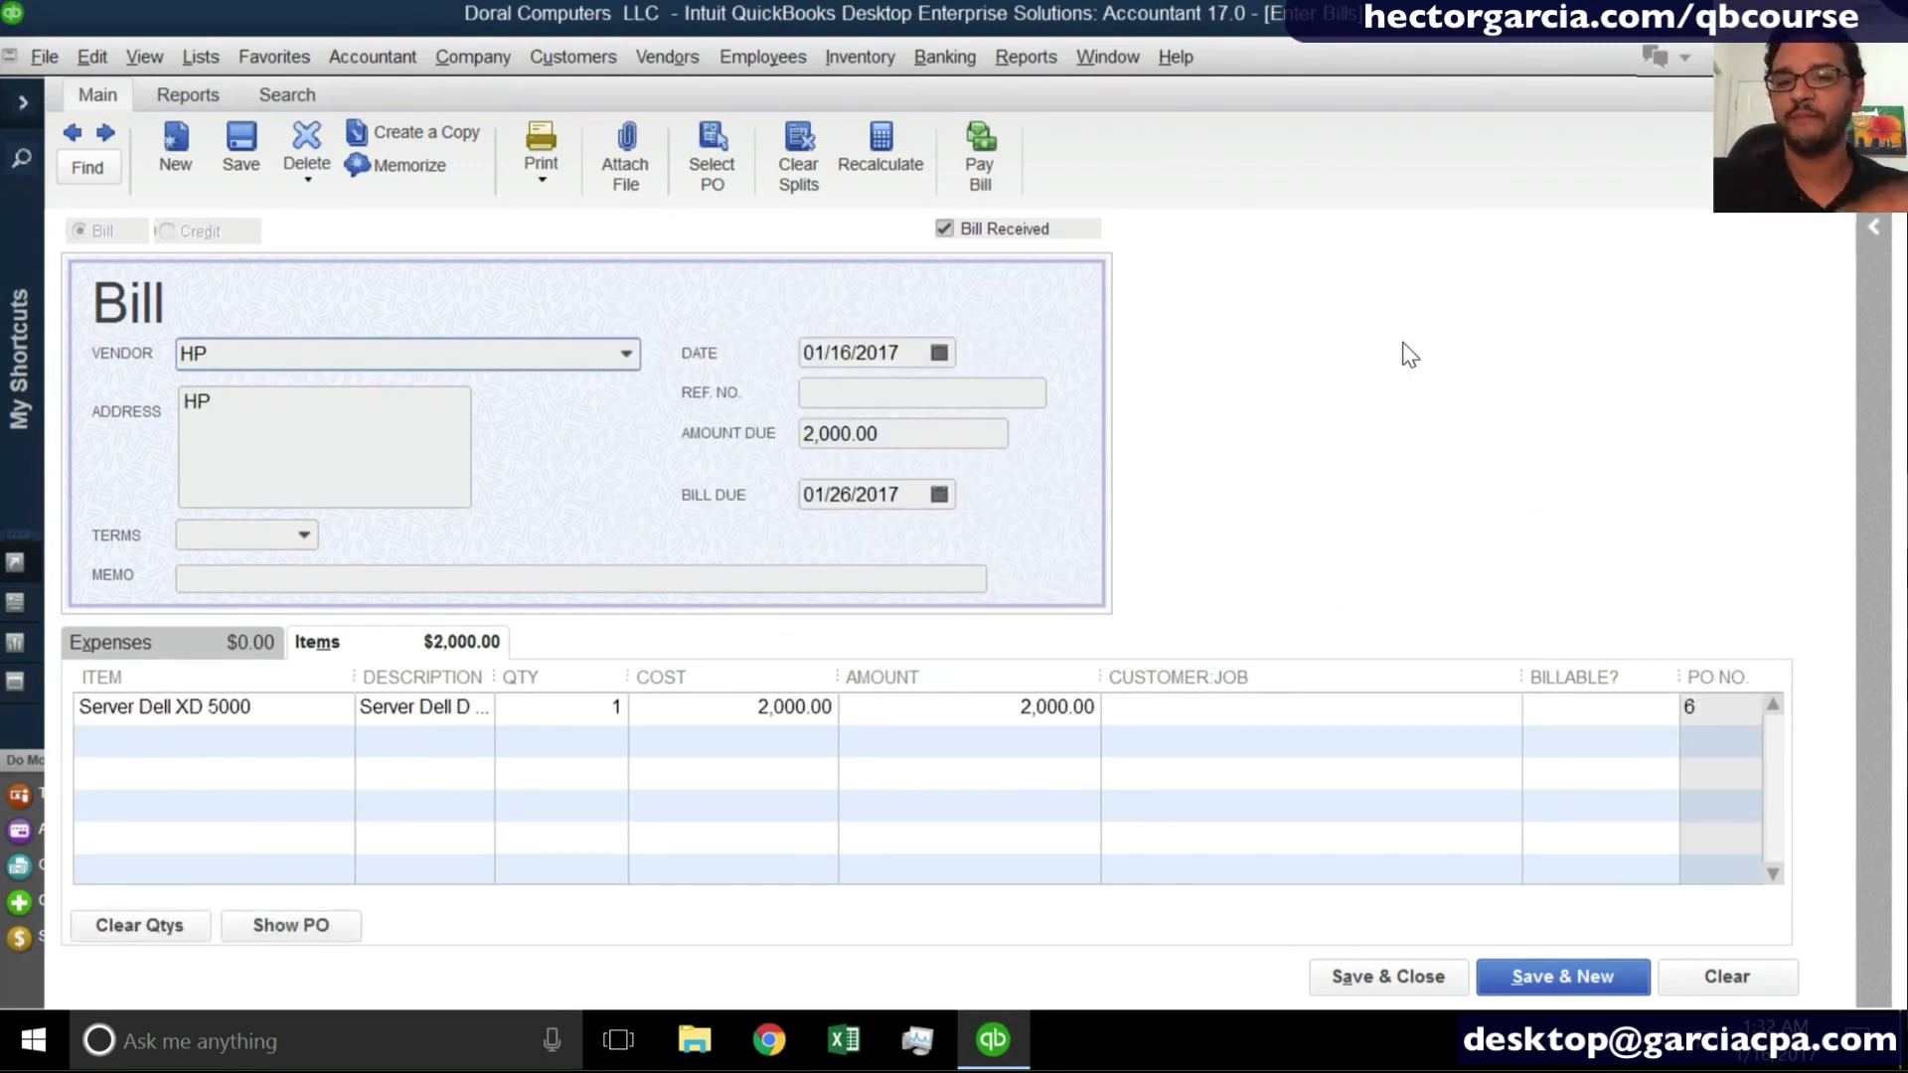
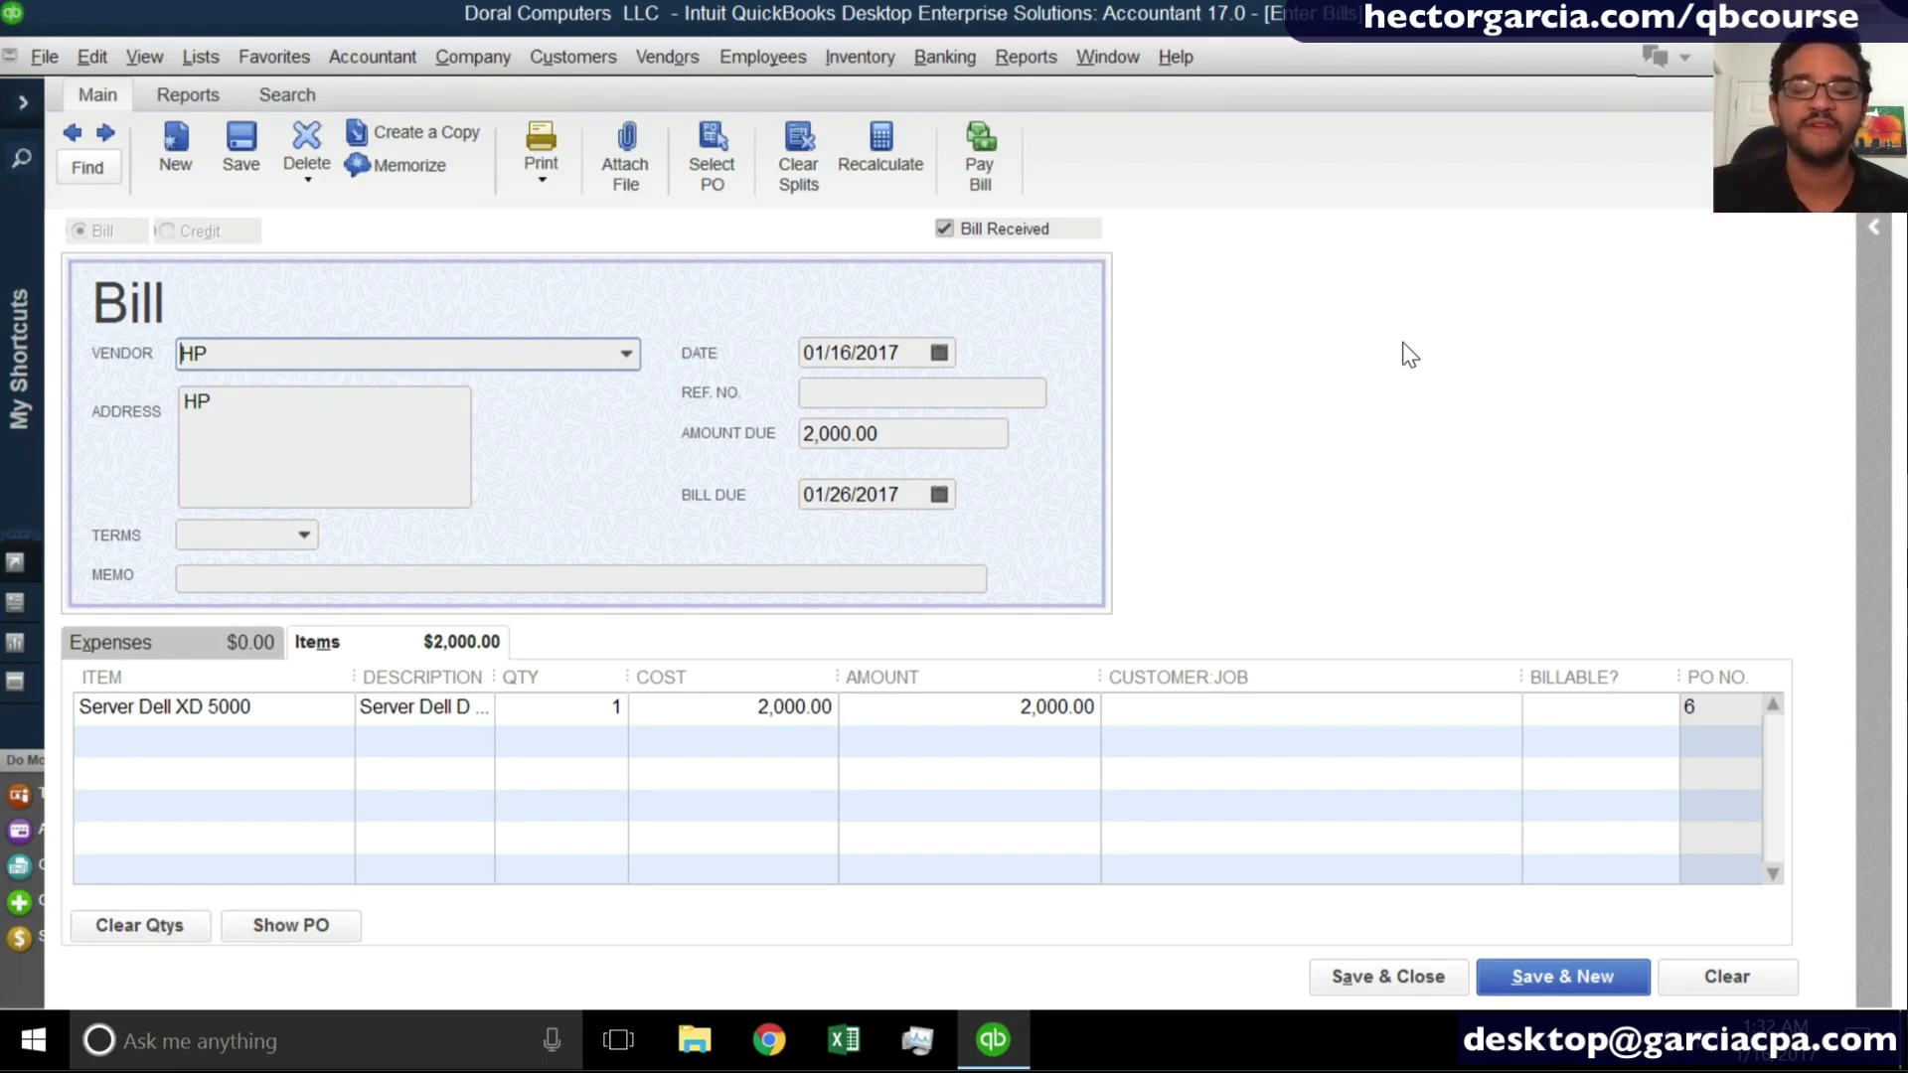
# - Enter reference number 52543 on the HP bill, then save and close it
pyautogui.click(849, 397)
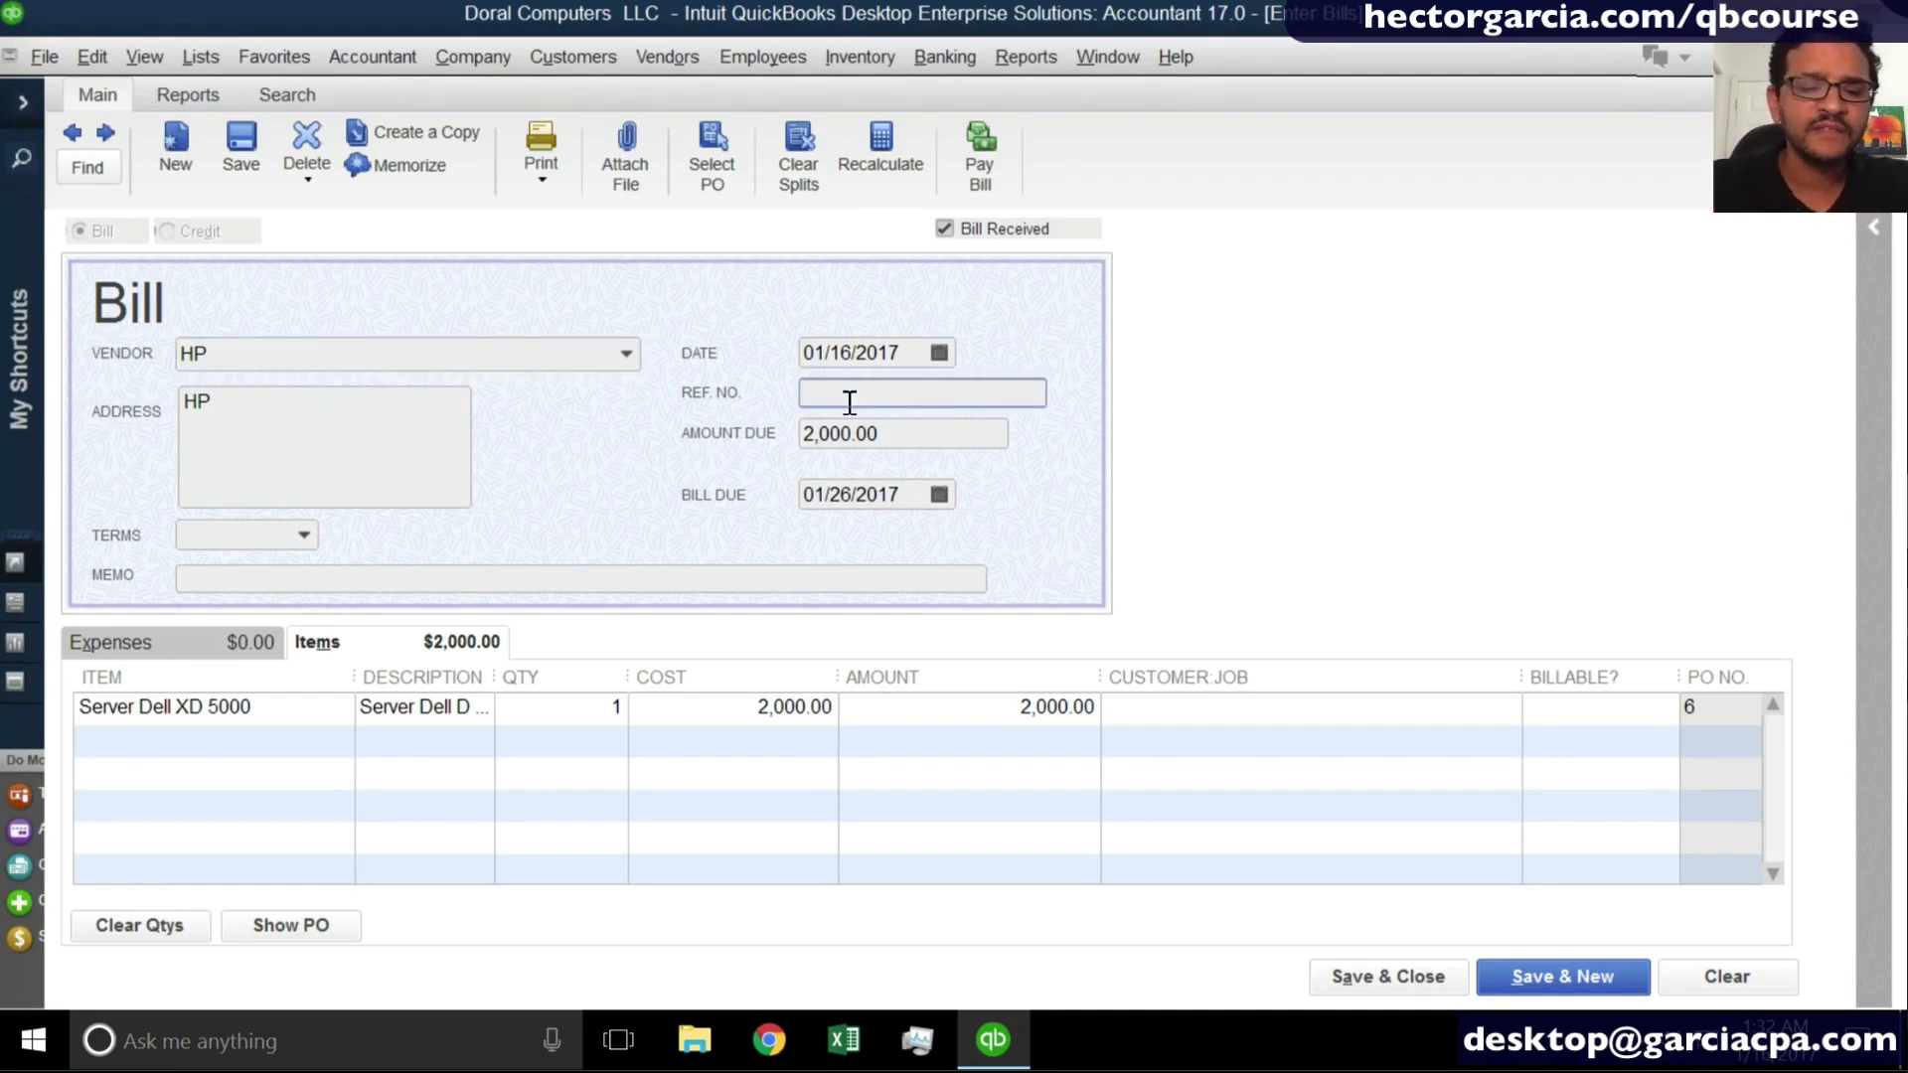
pyautogui.write('52543')
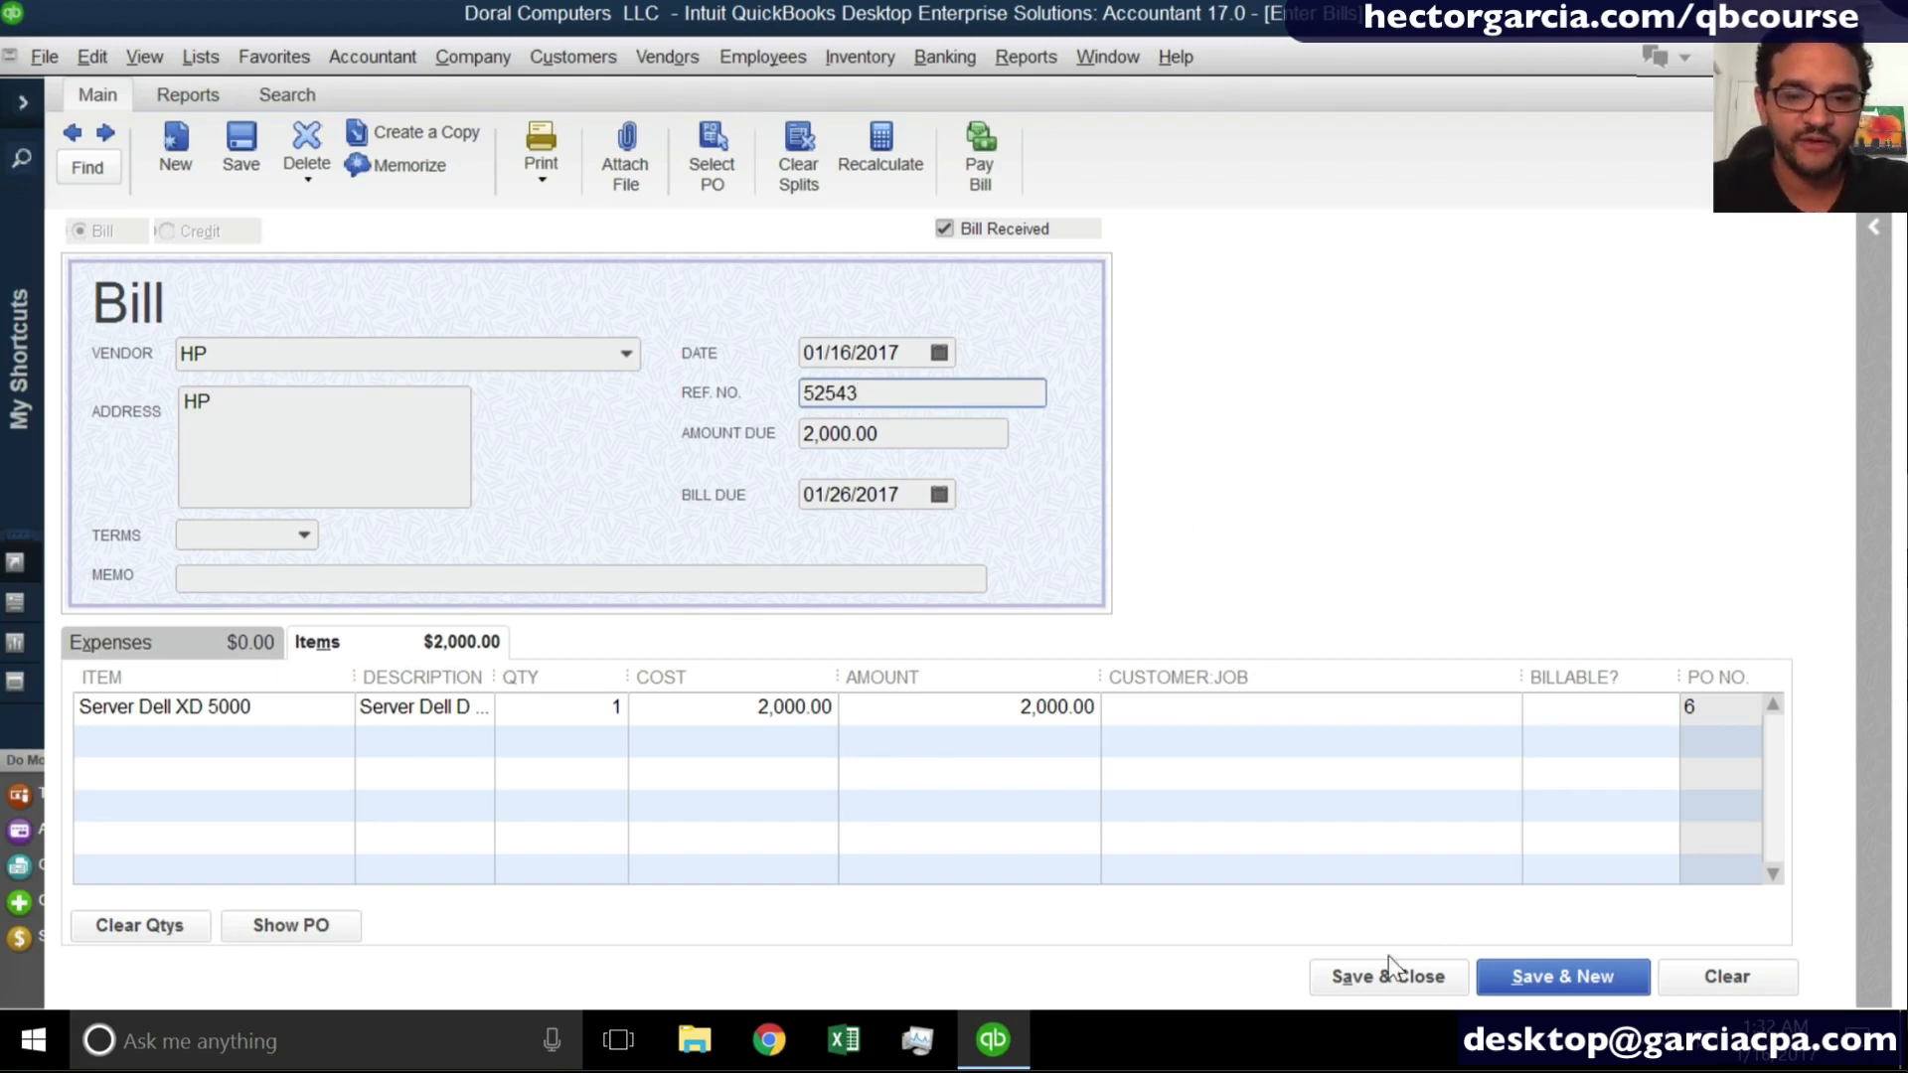
pyautogui.click(1374, 977)
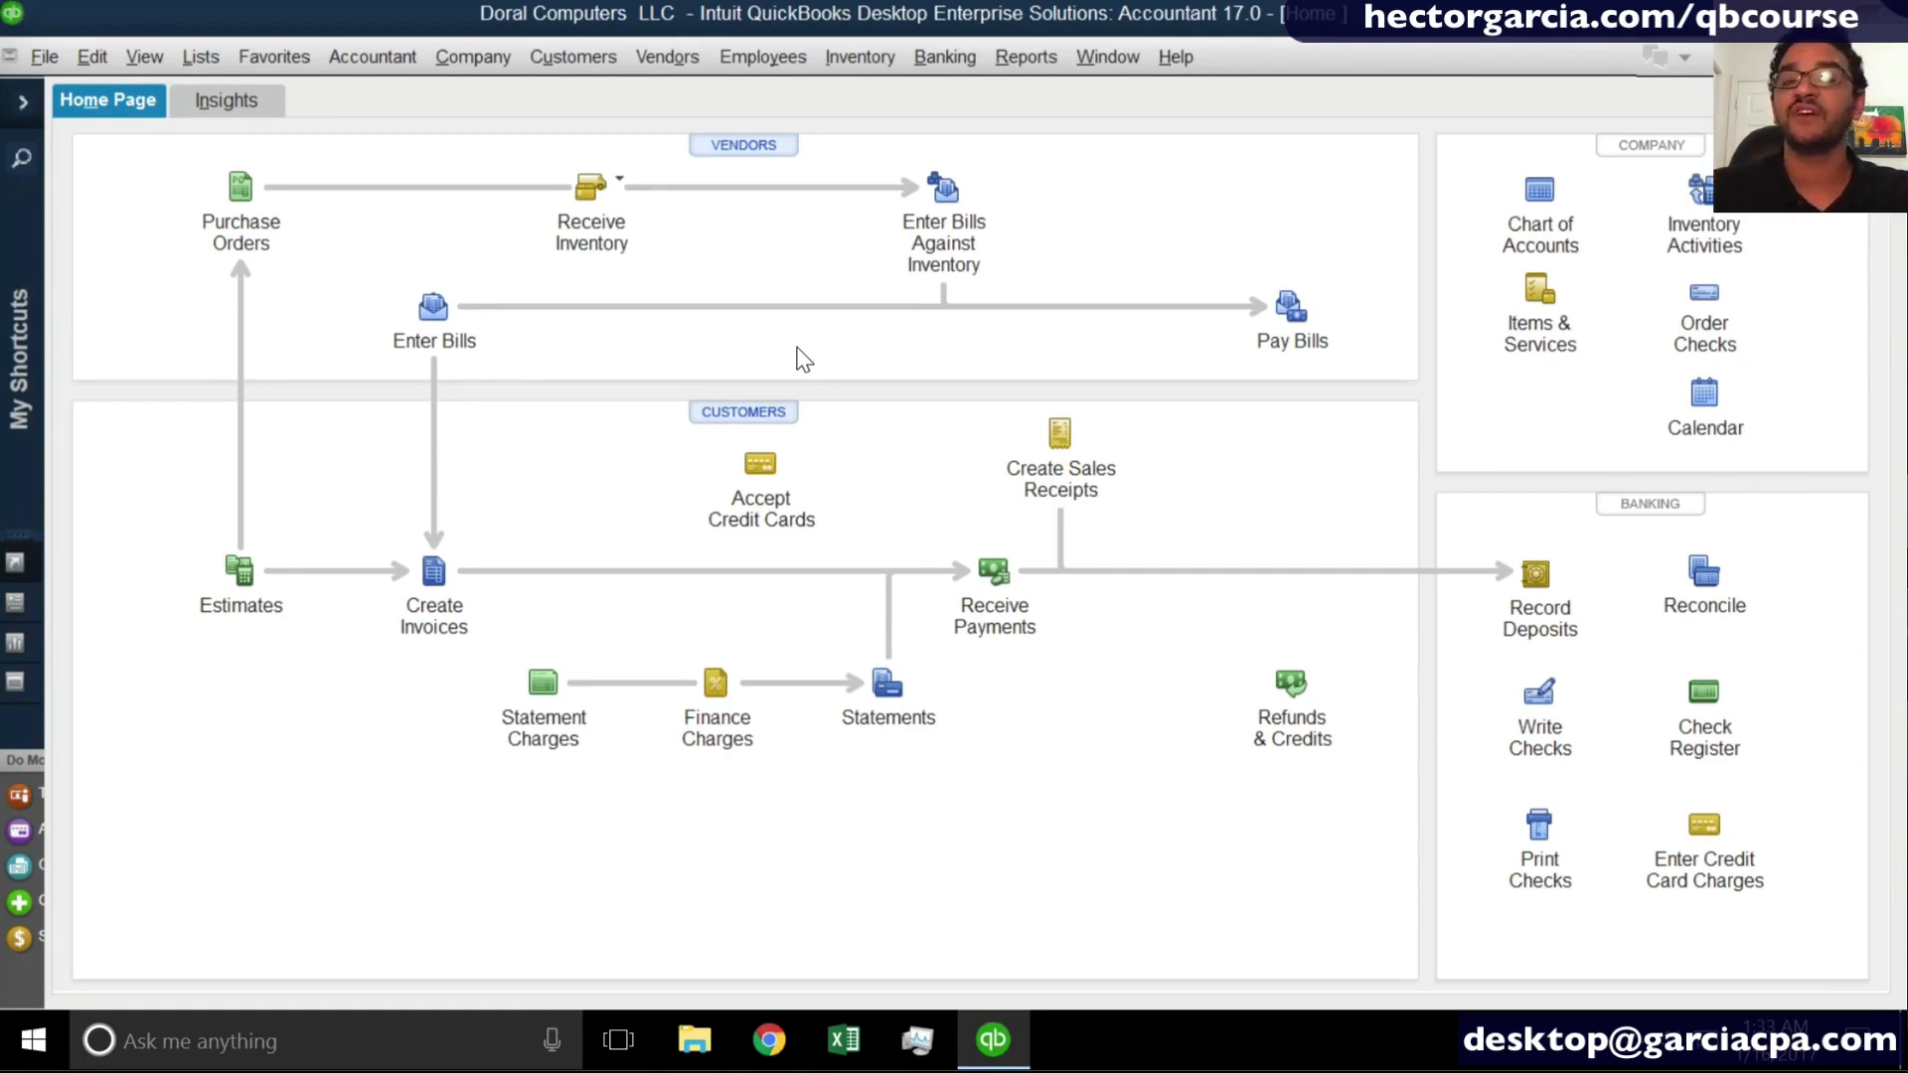
# - Start a new bill and quick-add State Electric as its vendor
pyautogui.click(432, 310)
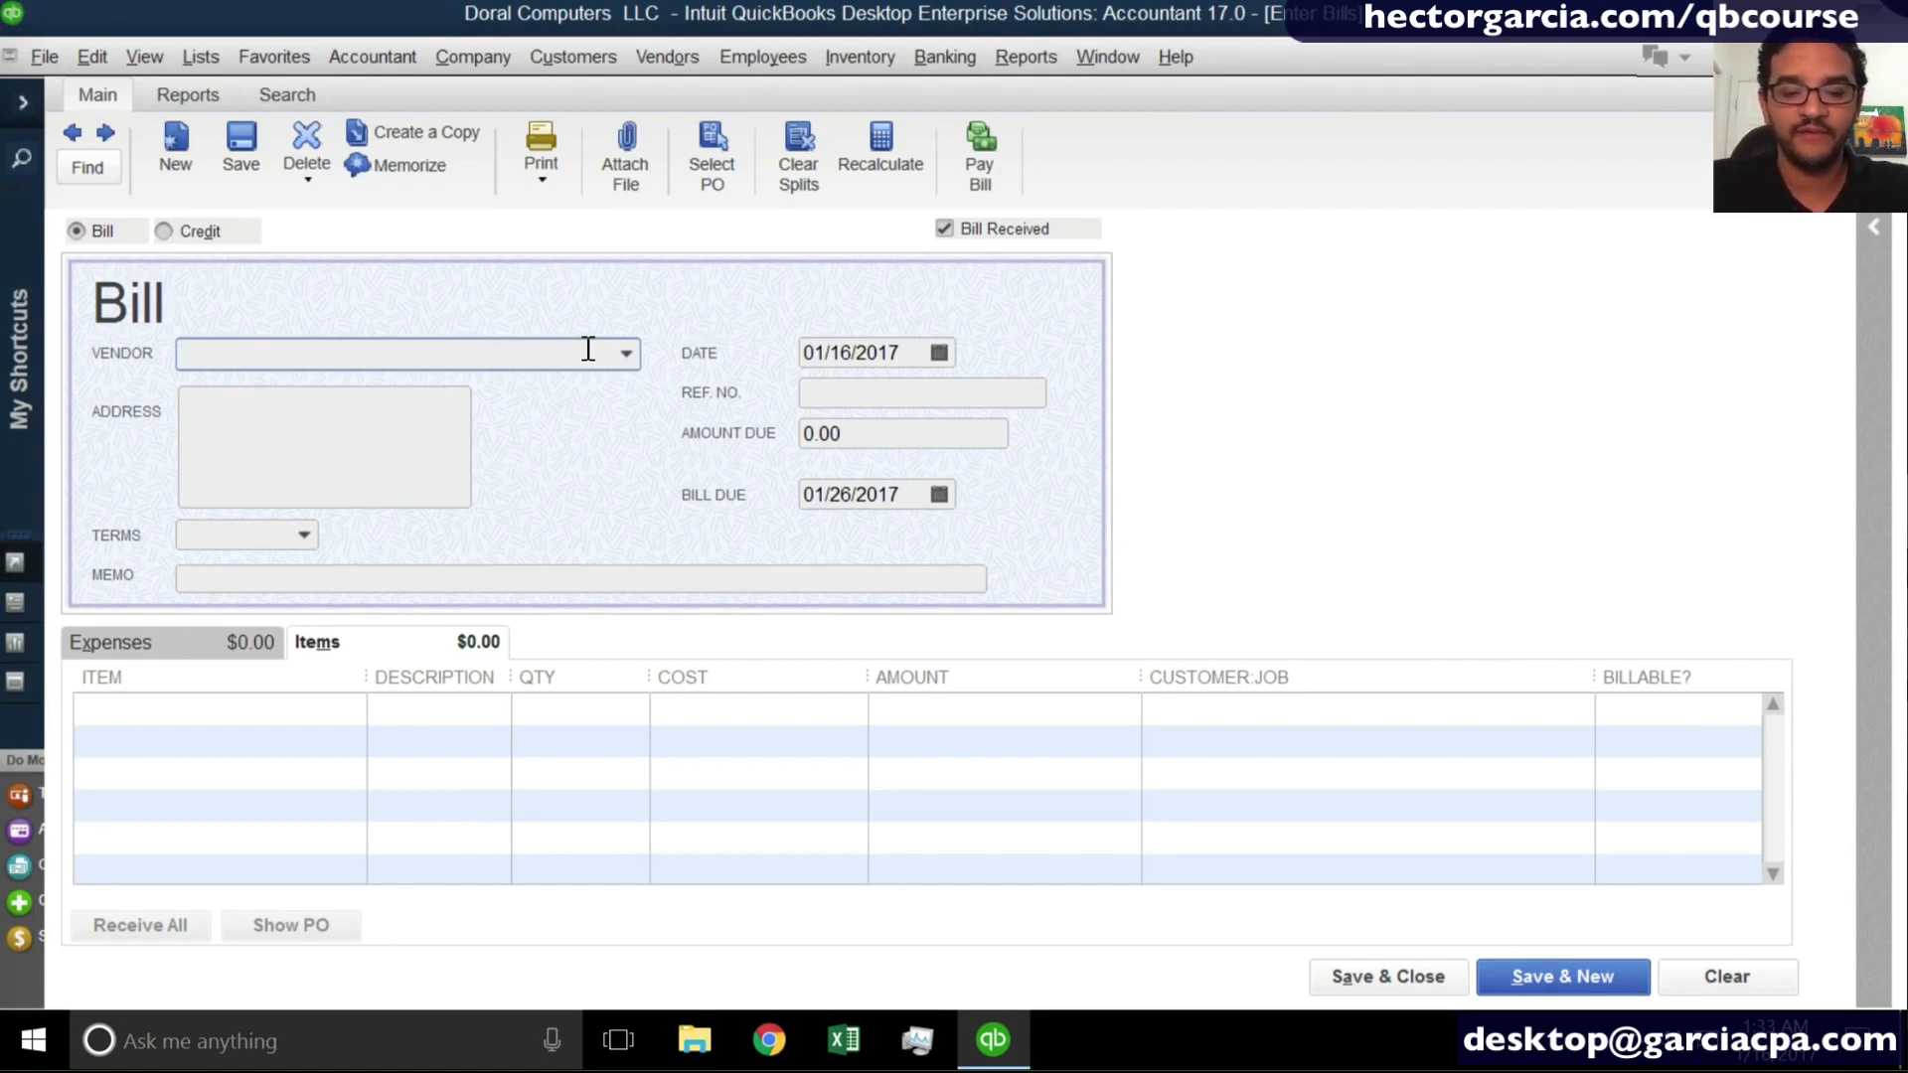
pyautogui.write('State')
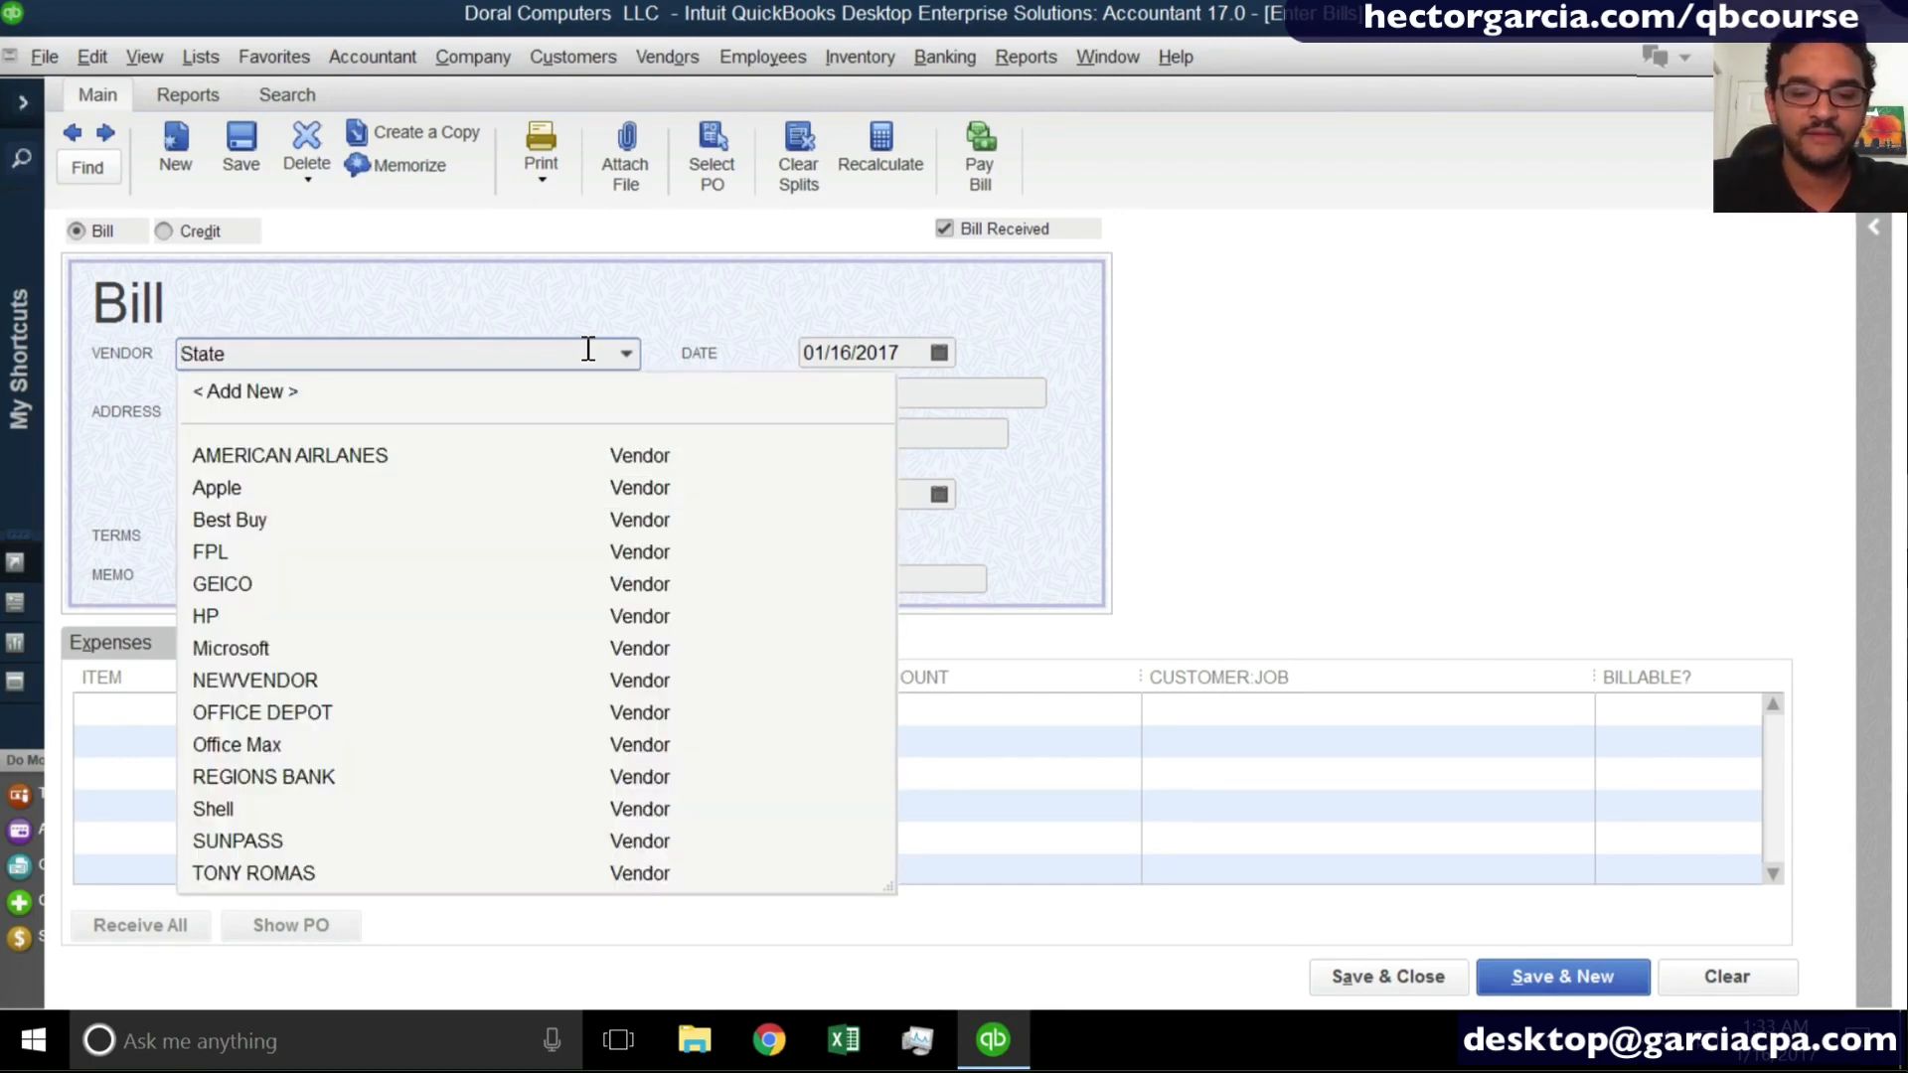
pyautogui.write(' Electric')
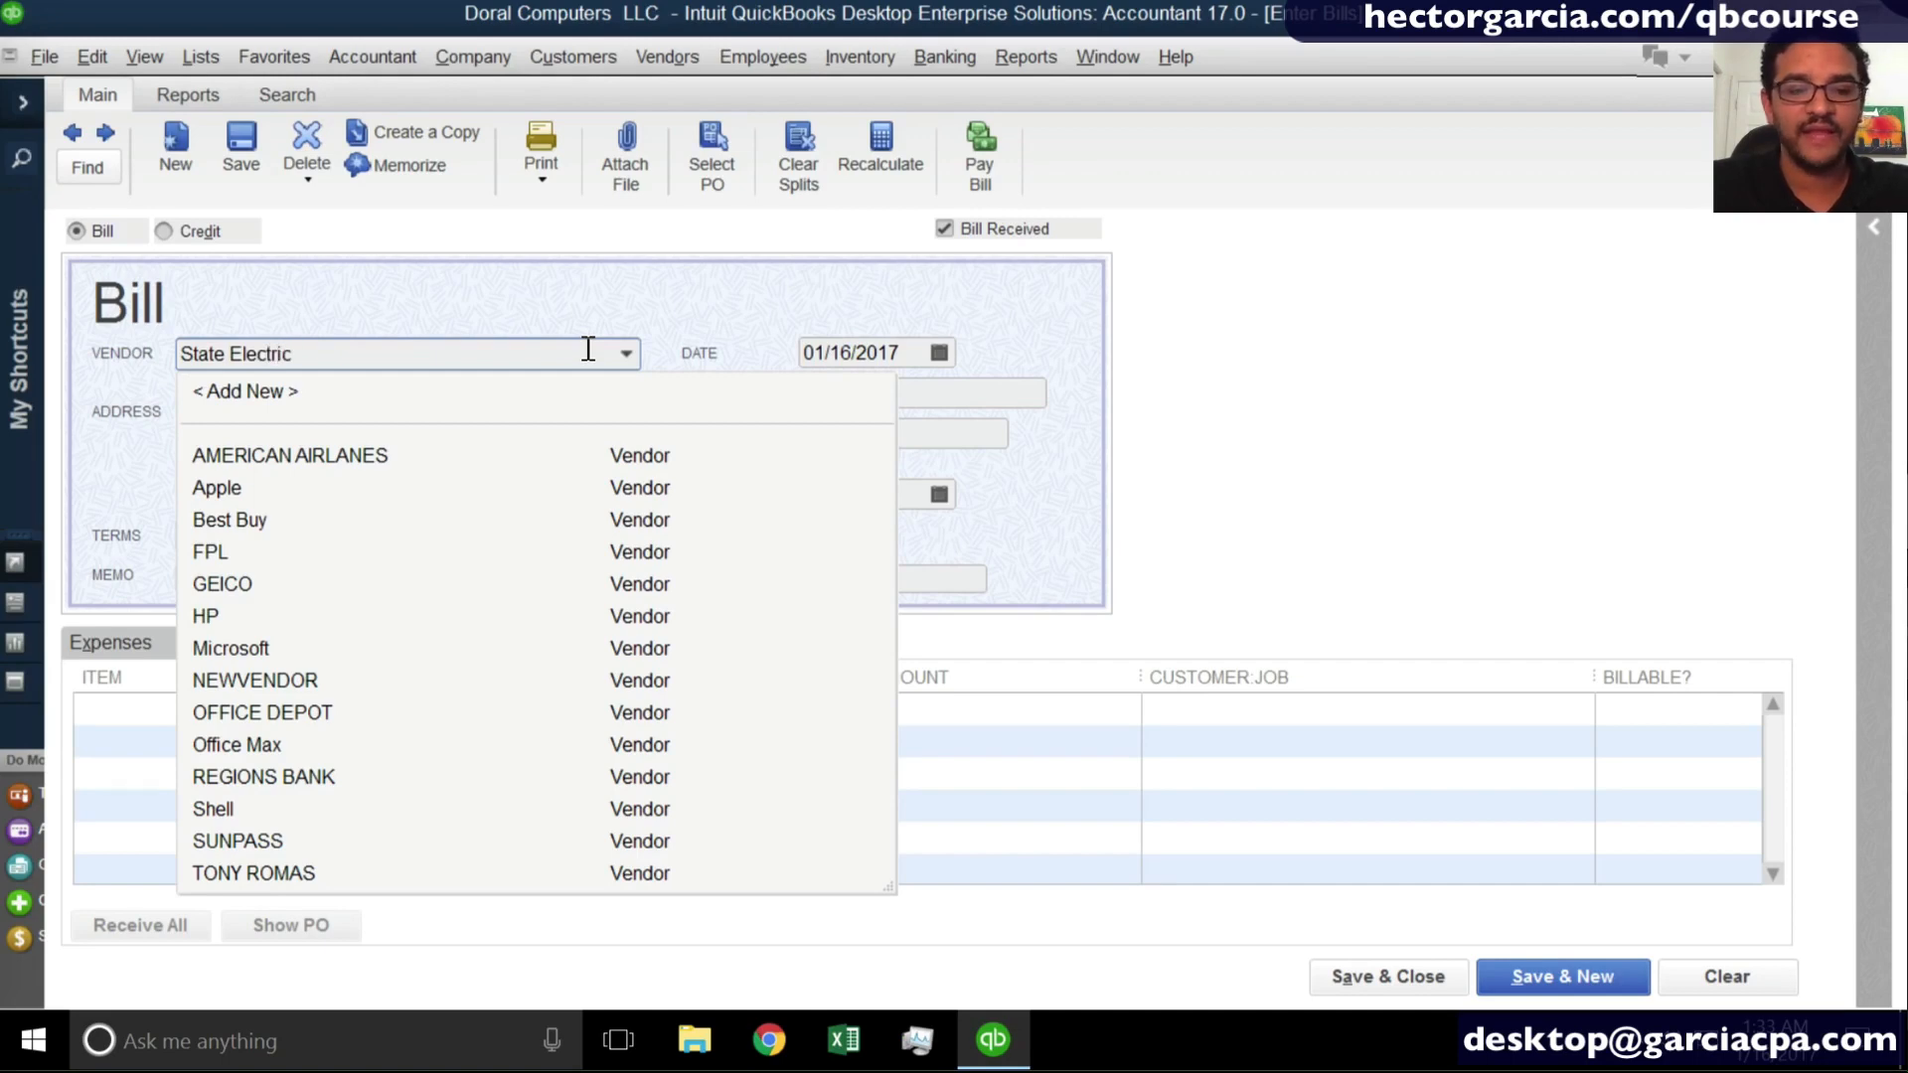
pyautogui.press('Tab')
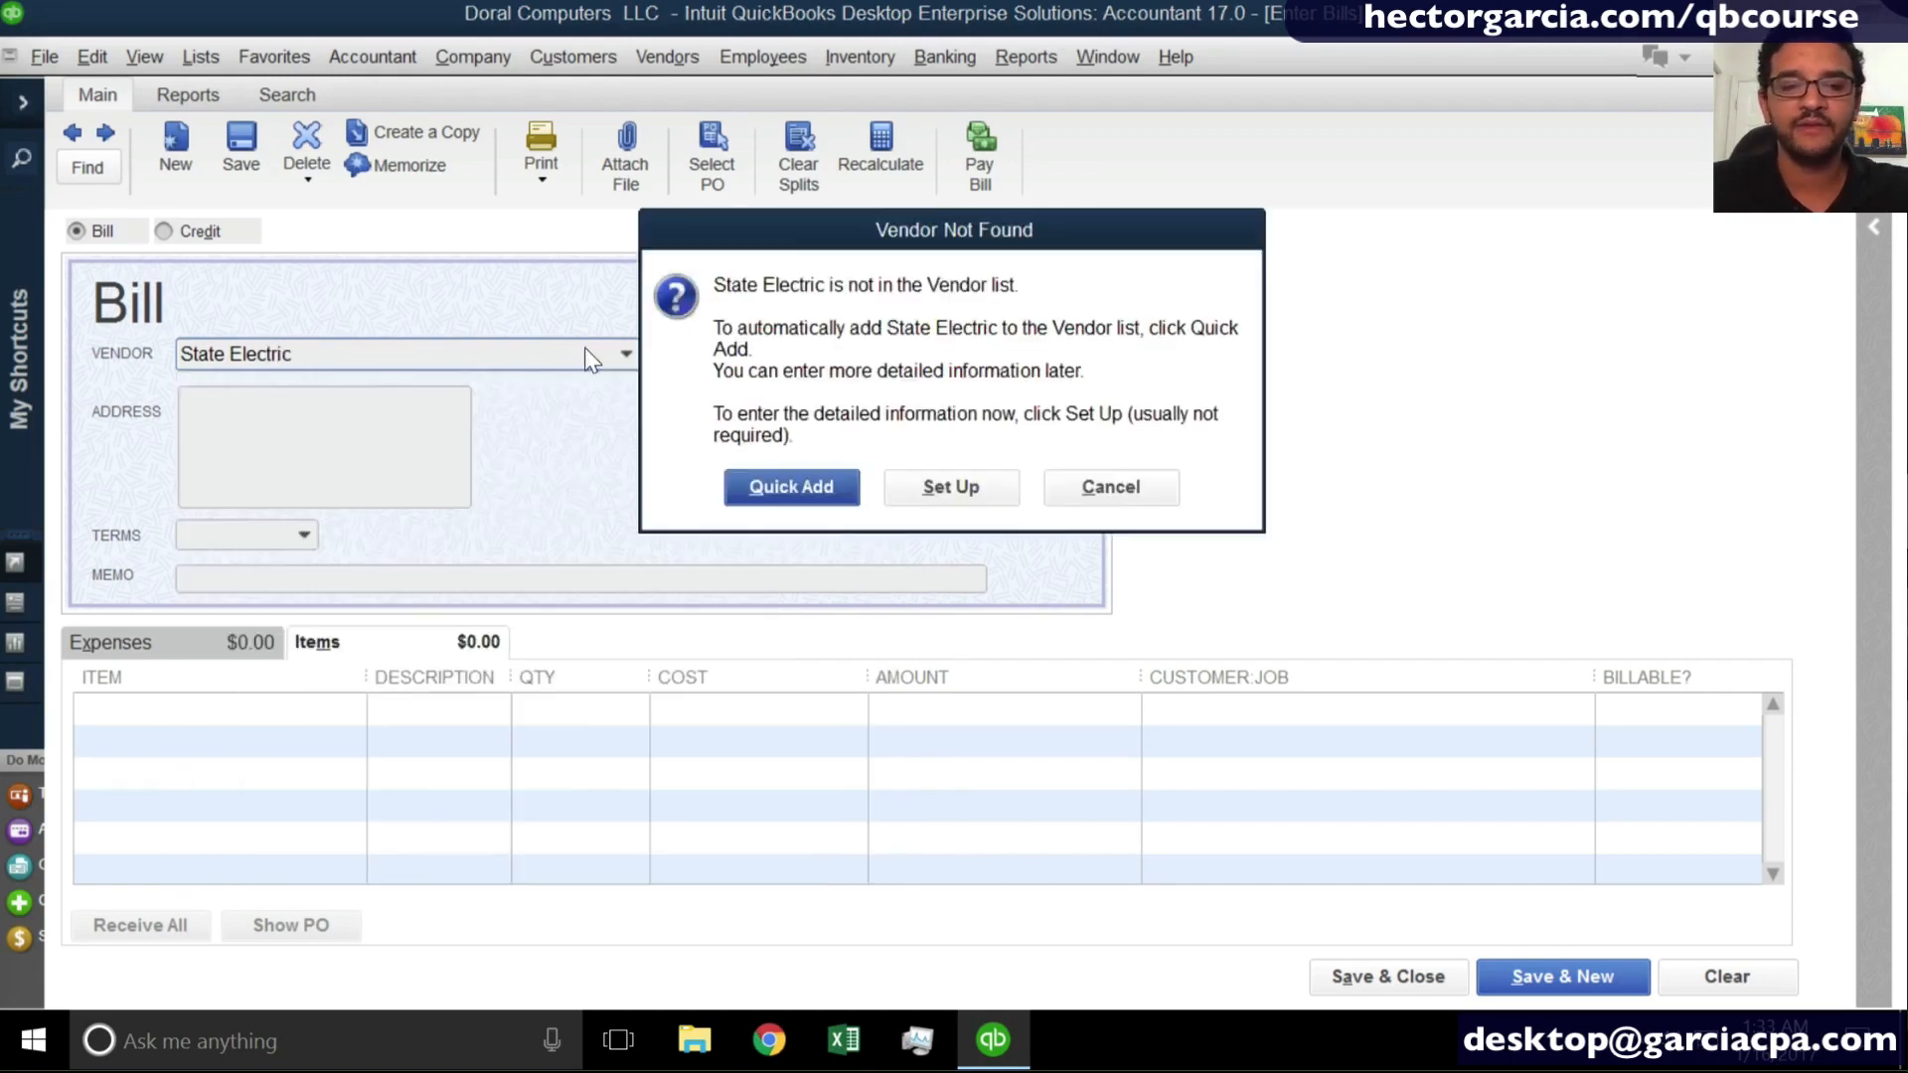
pyautogui.click(810, 484)
# - Set the State Electric bill's amount due to 167 and its reference number to Jan
pyautogui.click(860, 437)
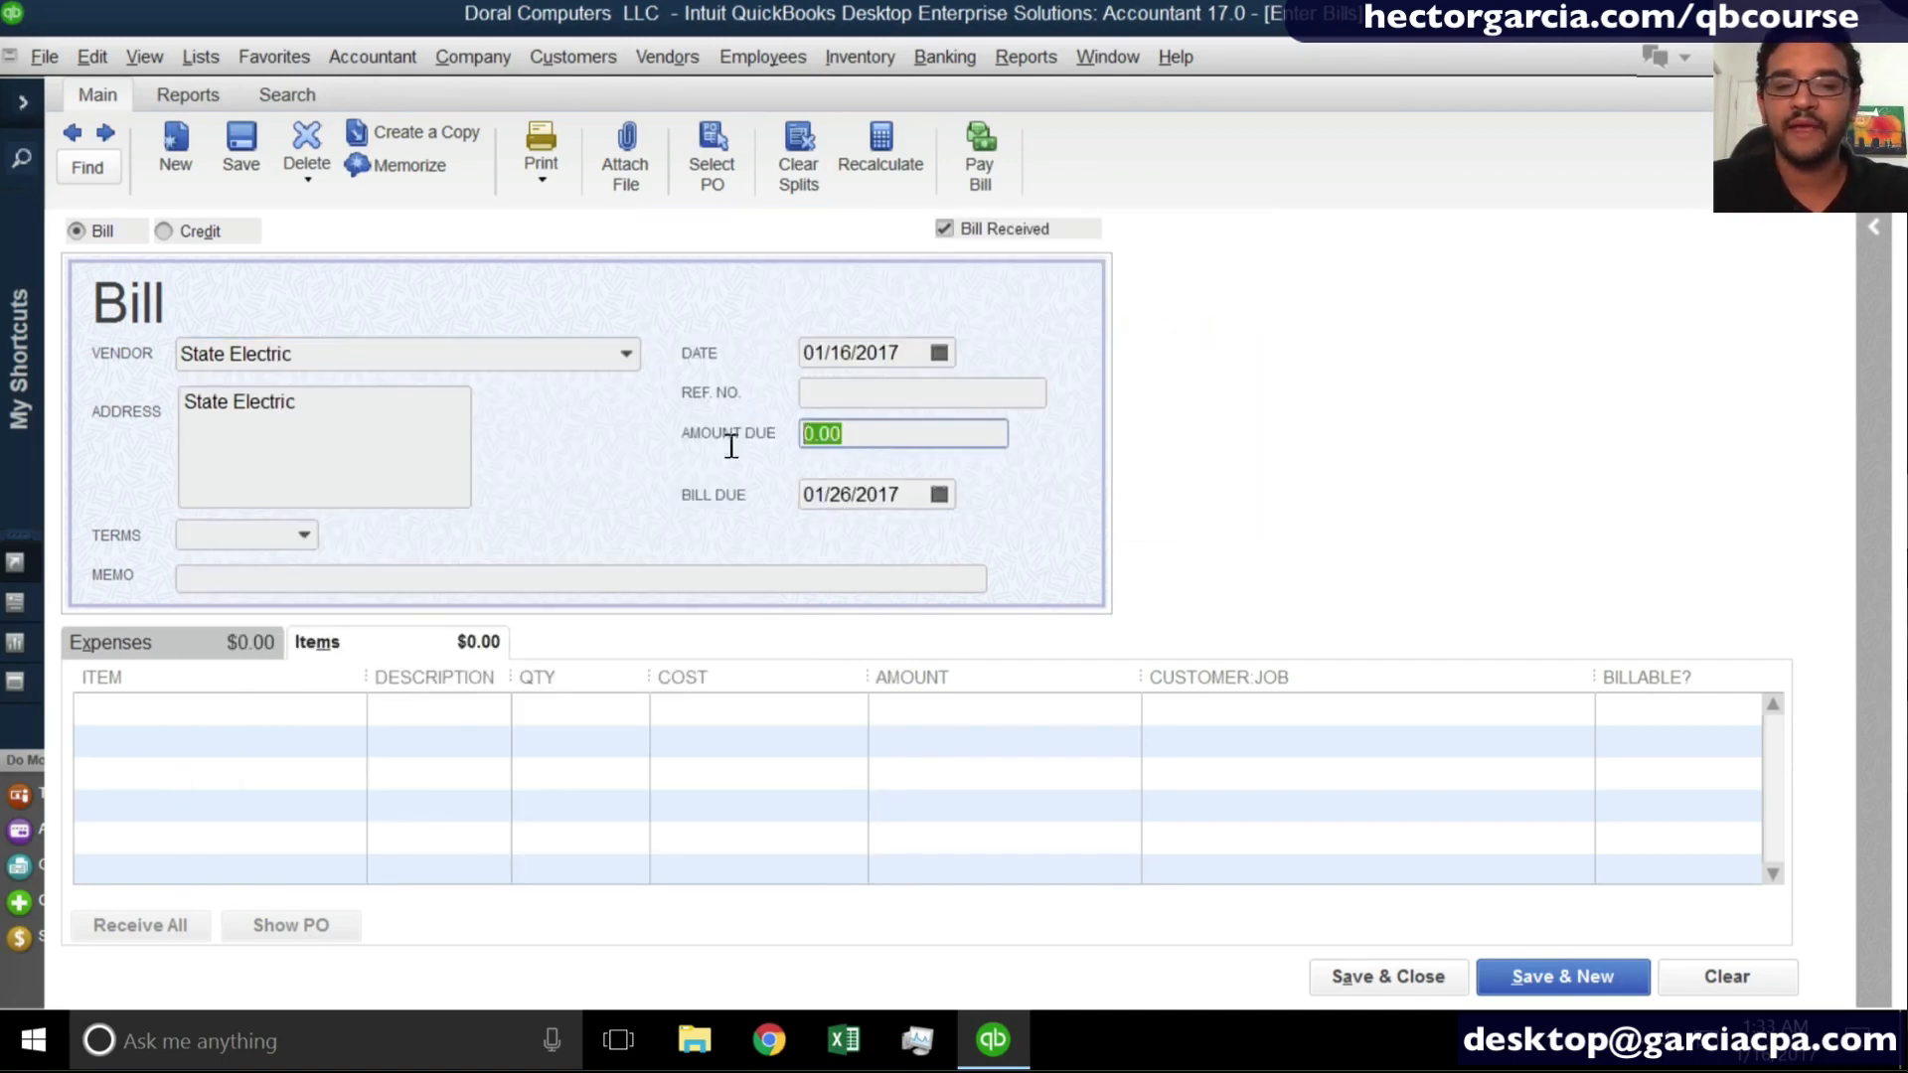
pyautogui.write('167')
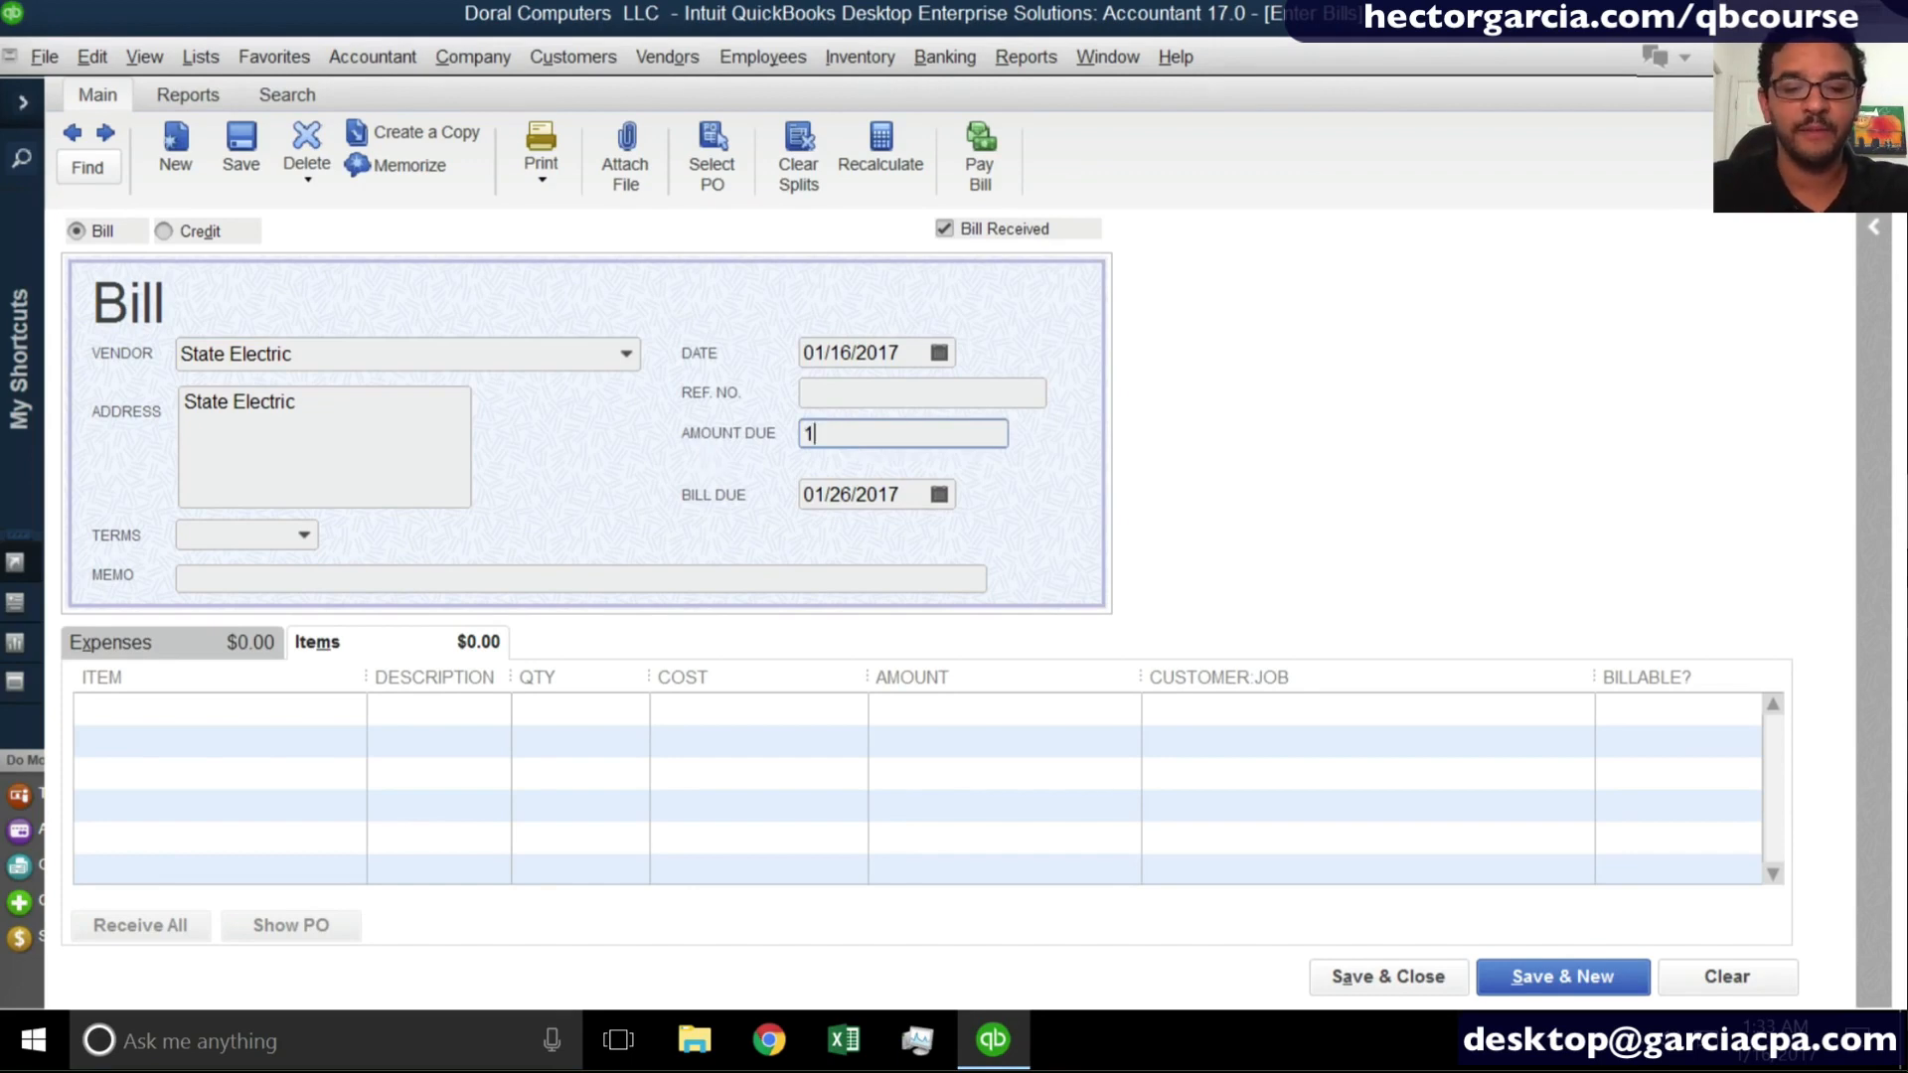
pyautogui.click(865, 392)
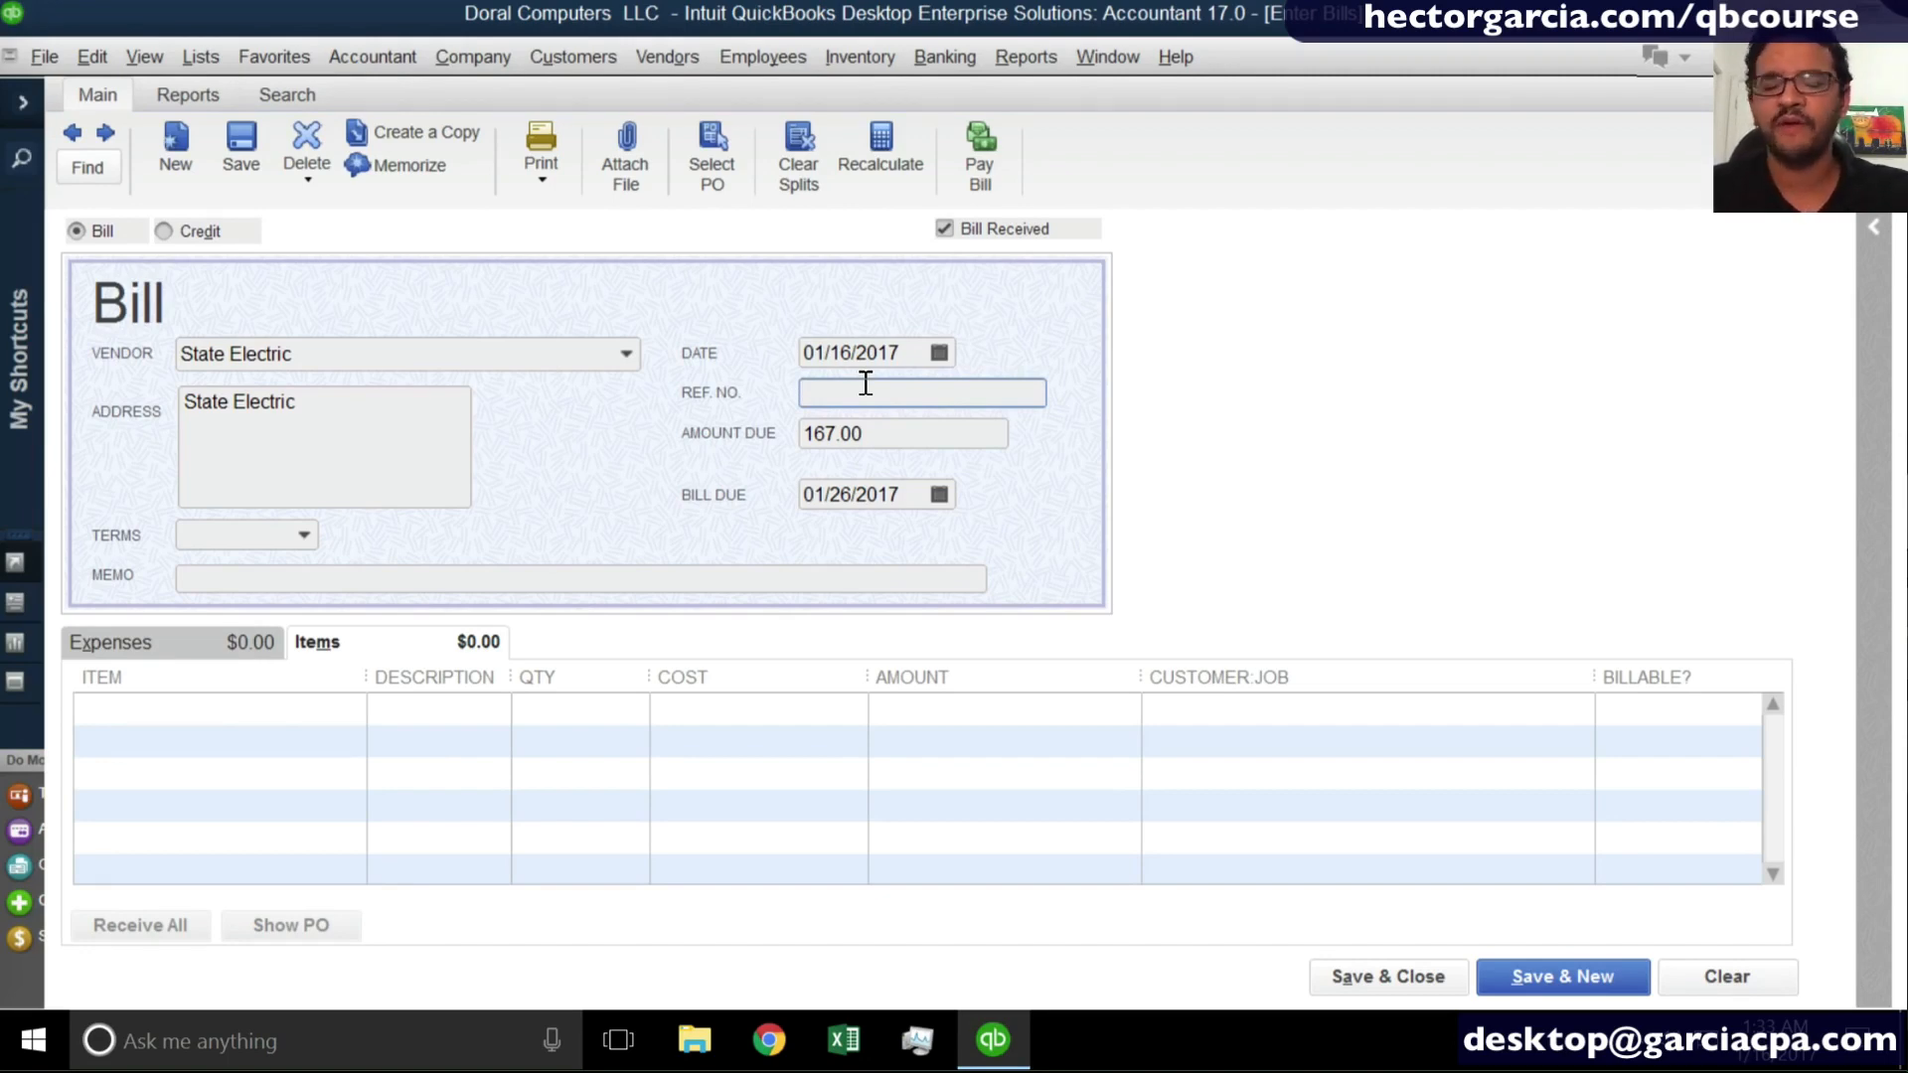
pyautogui.write('Jan')
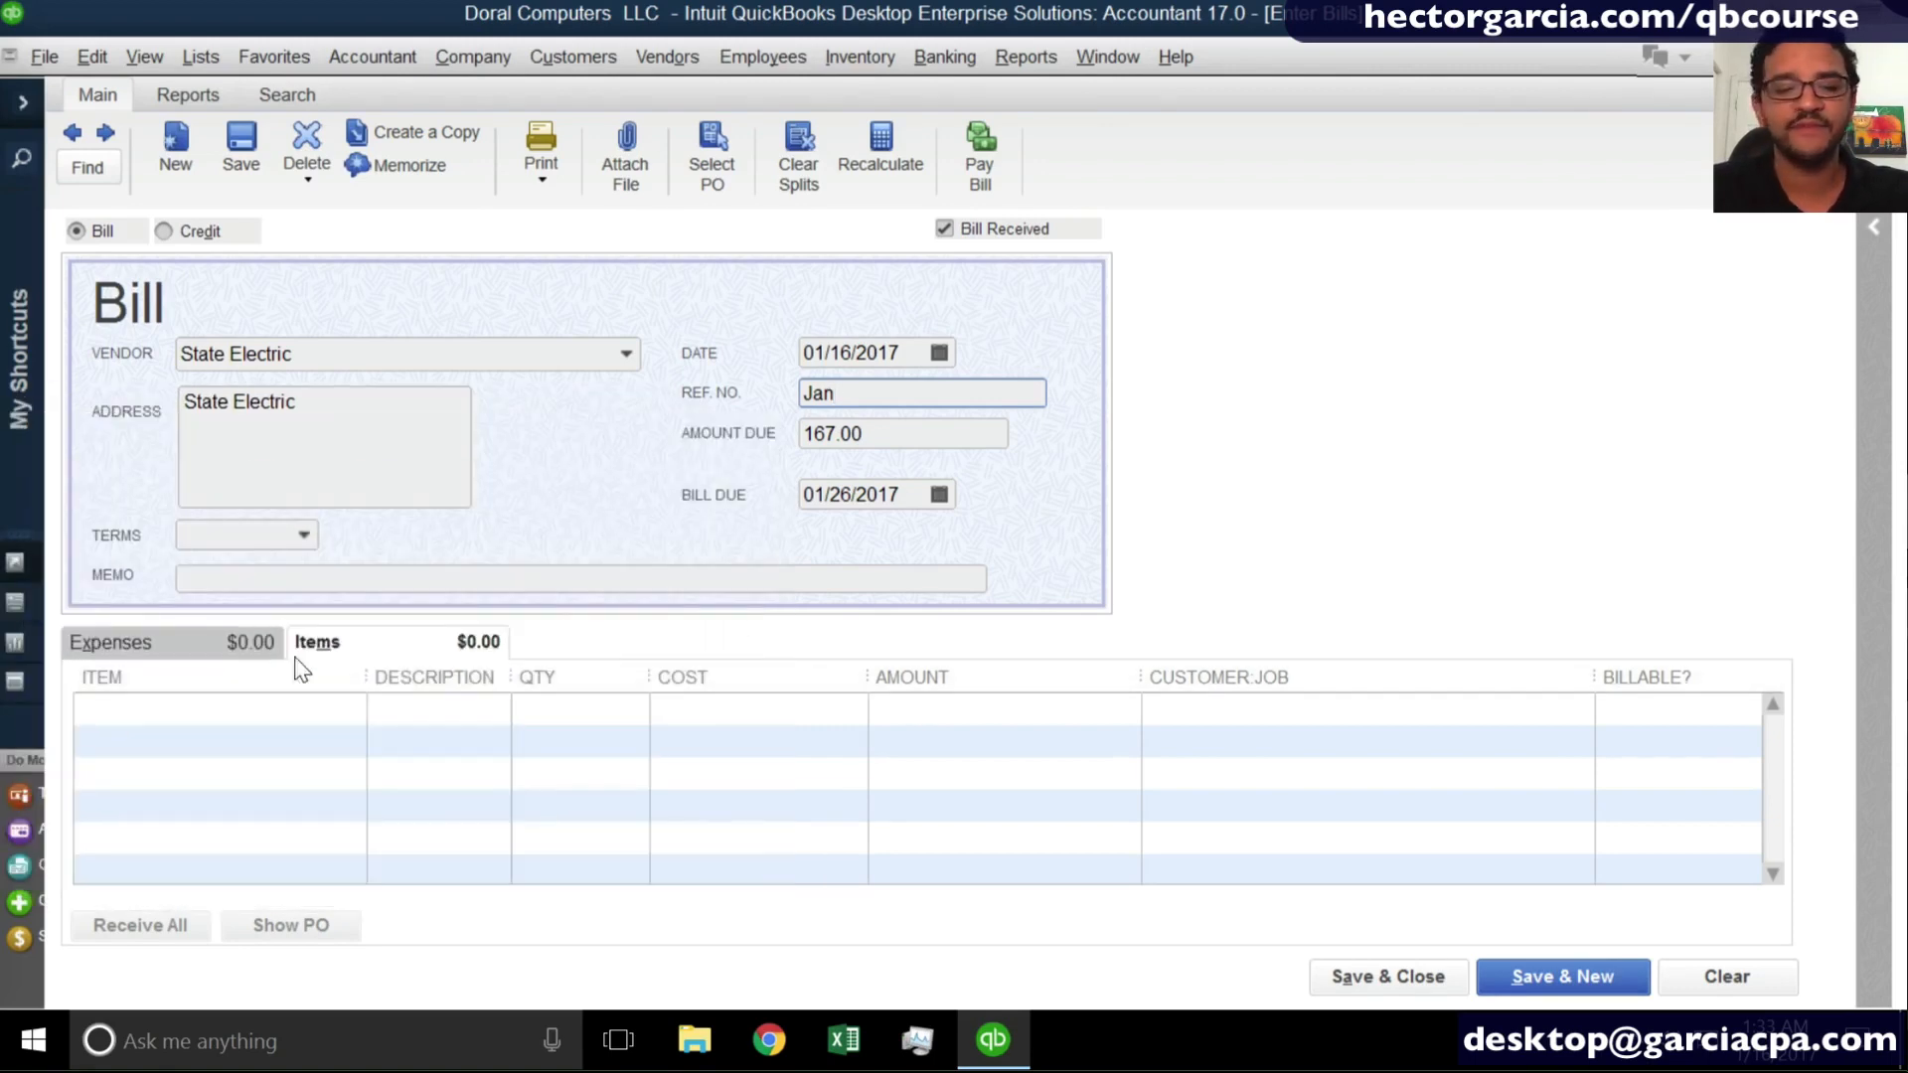
# - Assign the State Electric bill's 167.00 expense line to the Utilities account, then save and close the bill
pyautogui.click(189, 642)
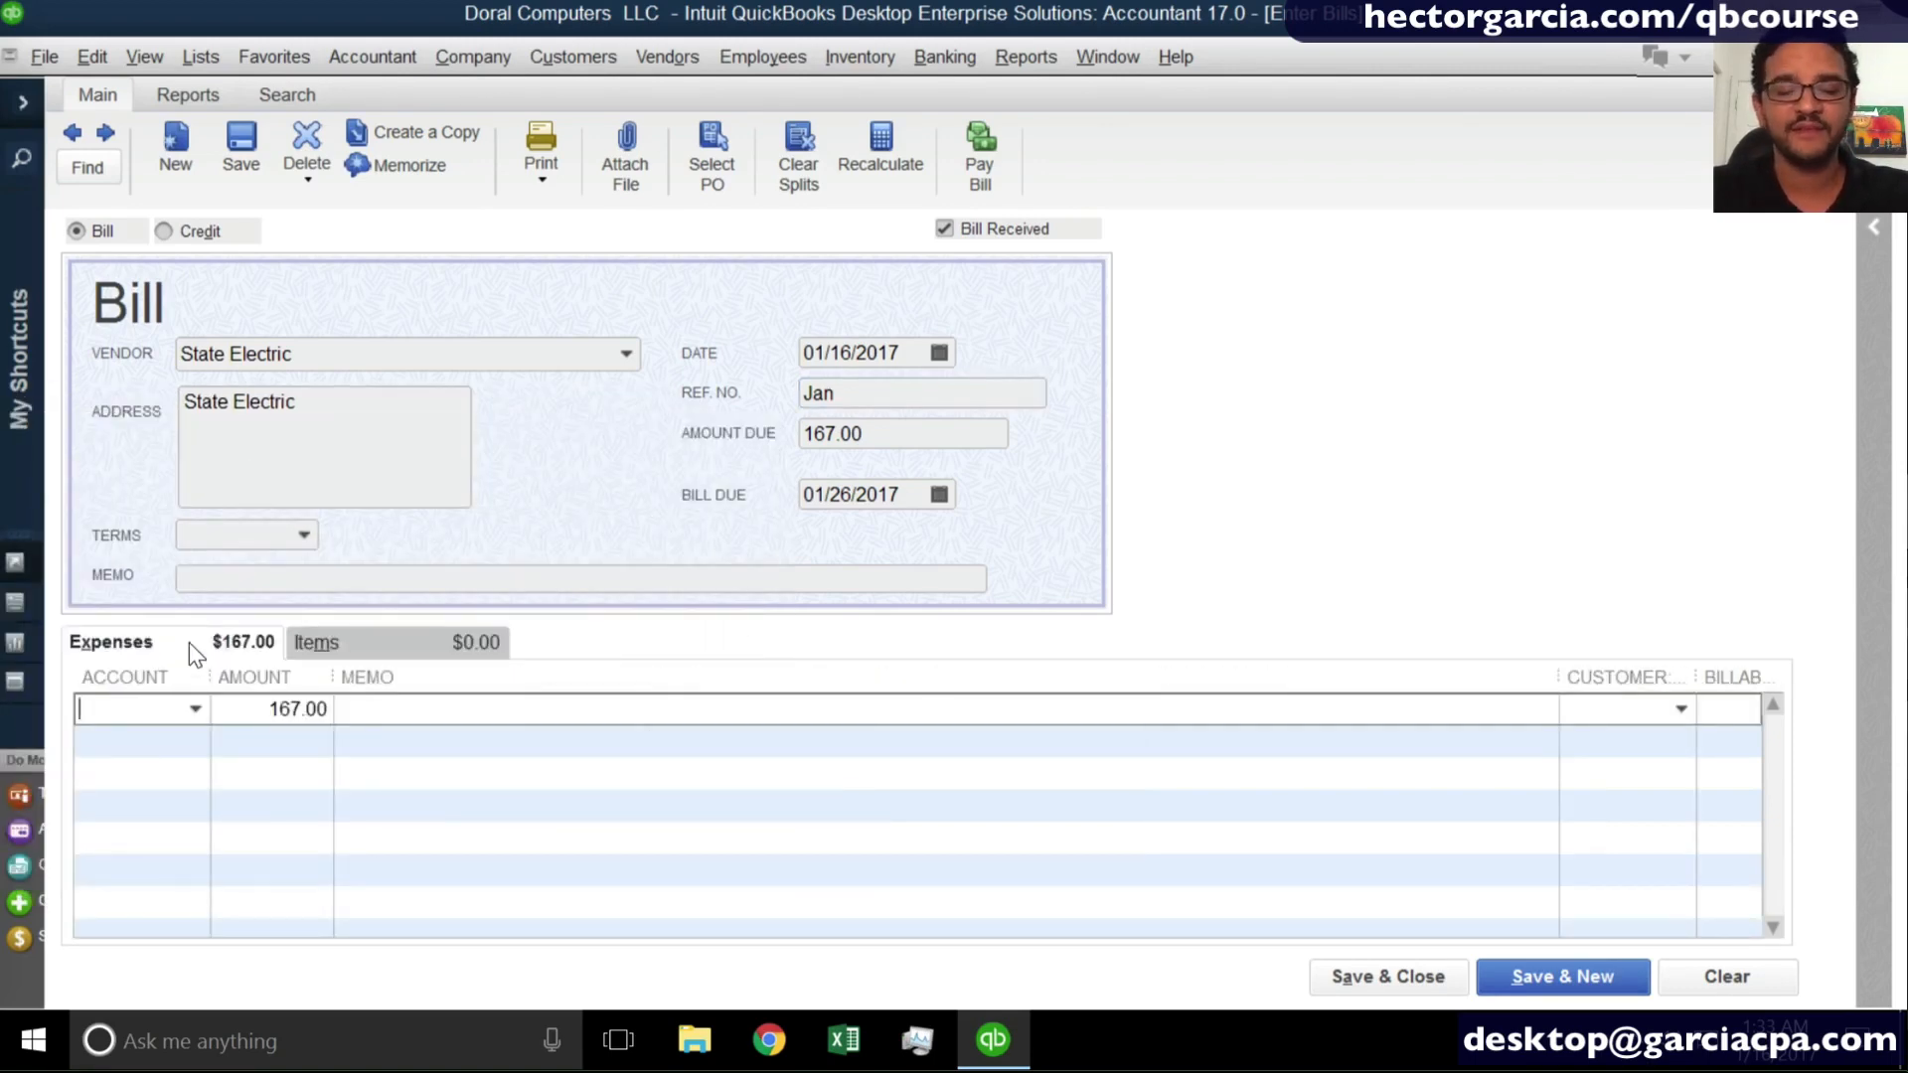
pyautogui.moveTo(209, 677); pyautogui.dragTo(297, 677)
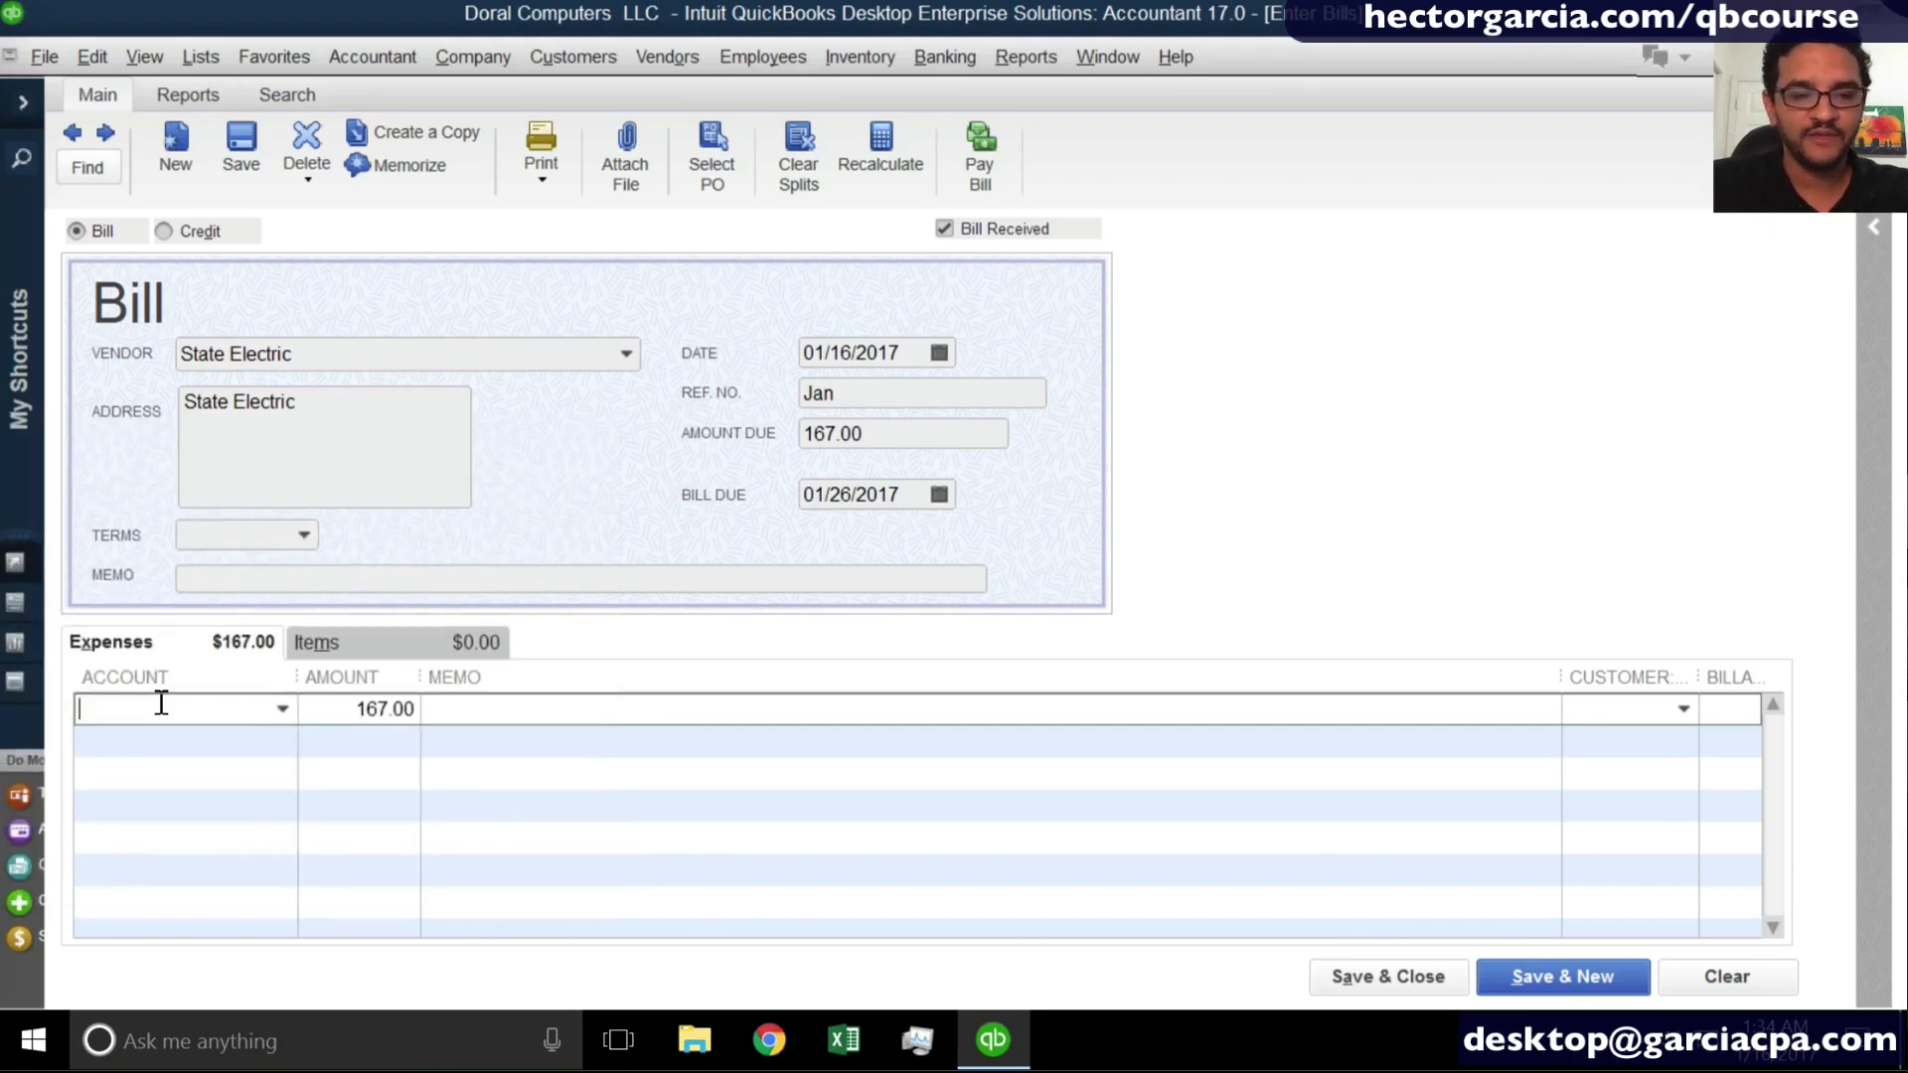
pyautogui.write('Utilities')
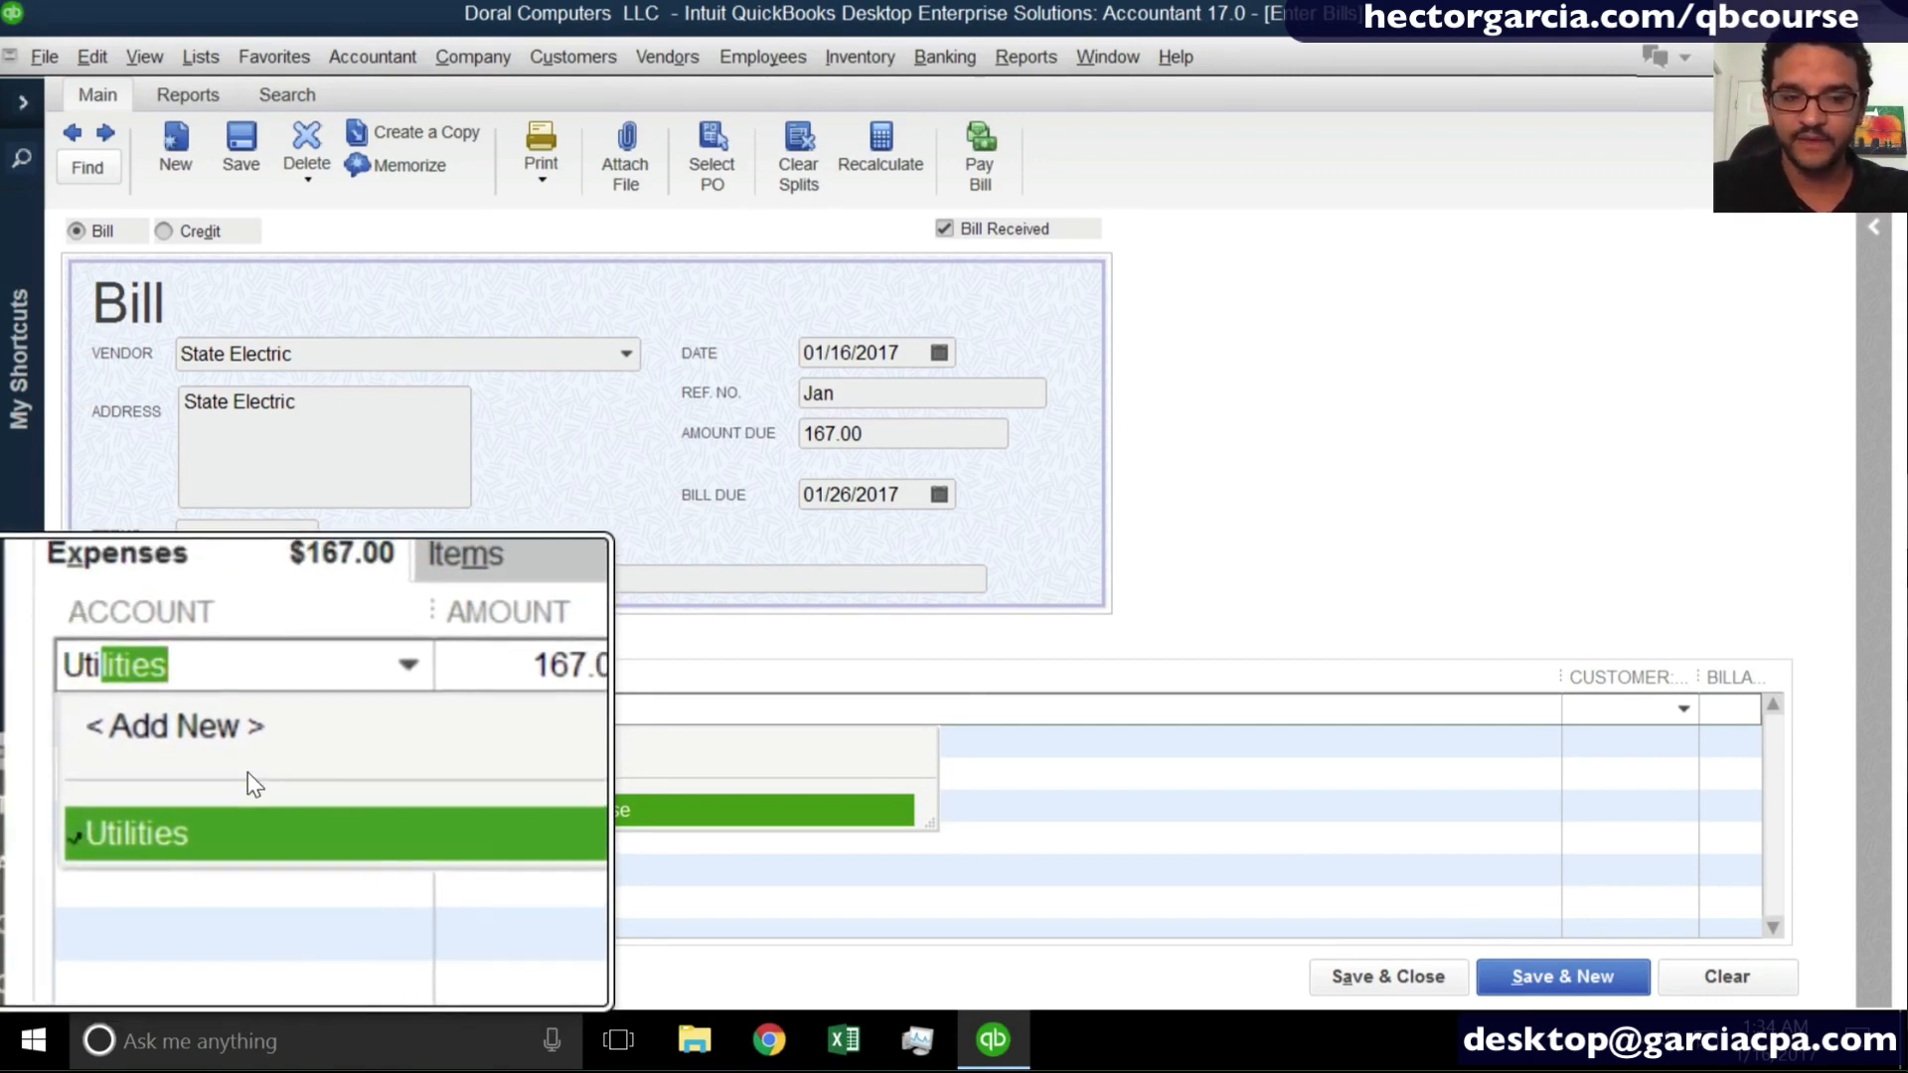
pyautogui.click(154, 809)
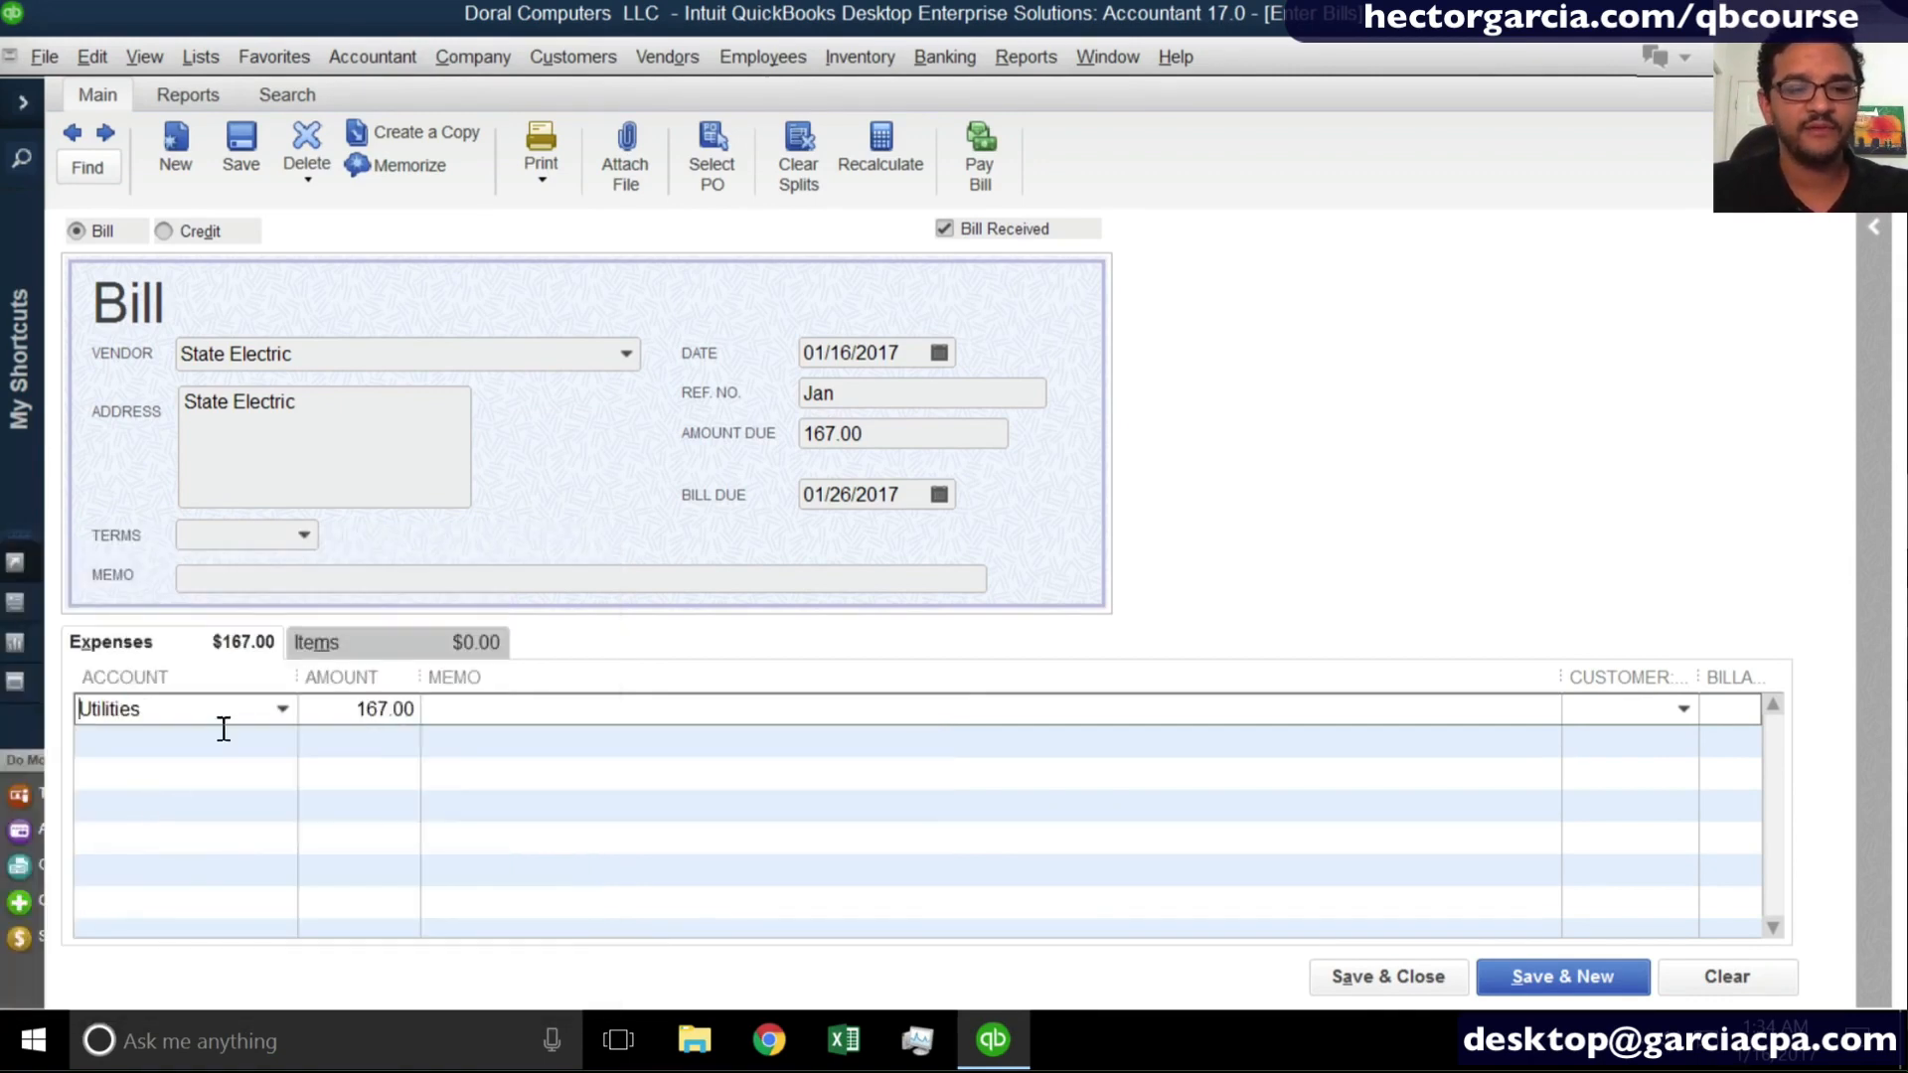
pyautogui.click(1376, 962)
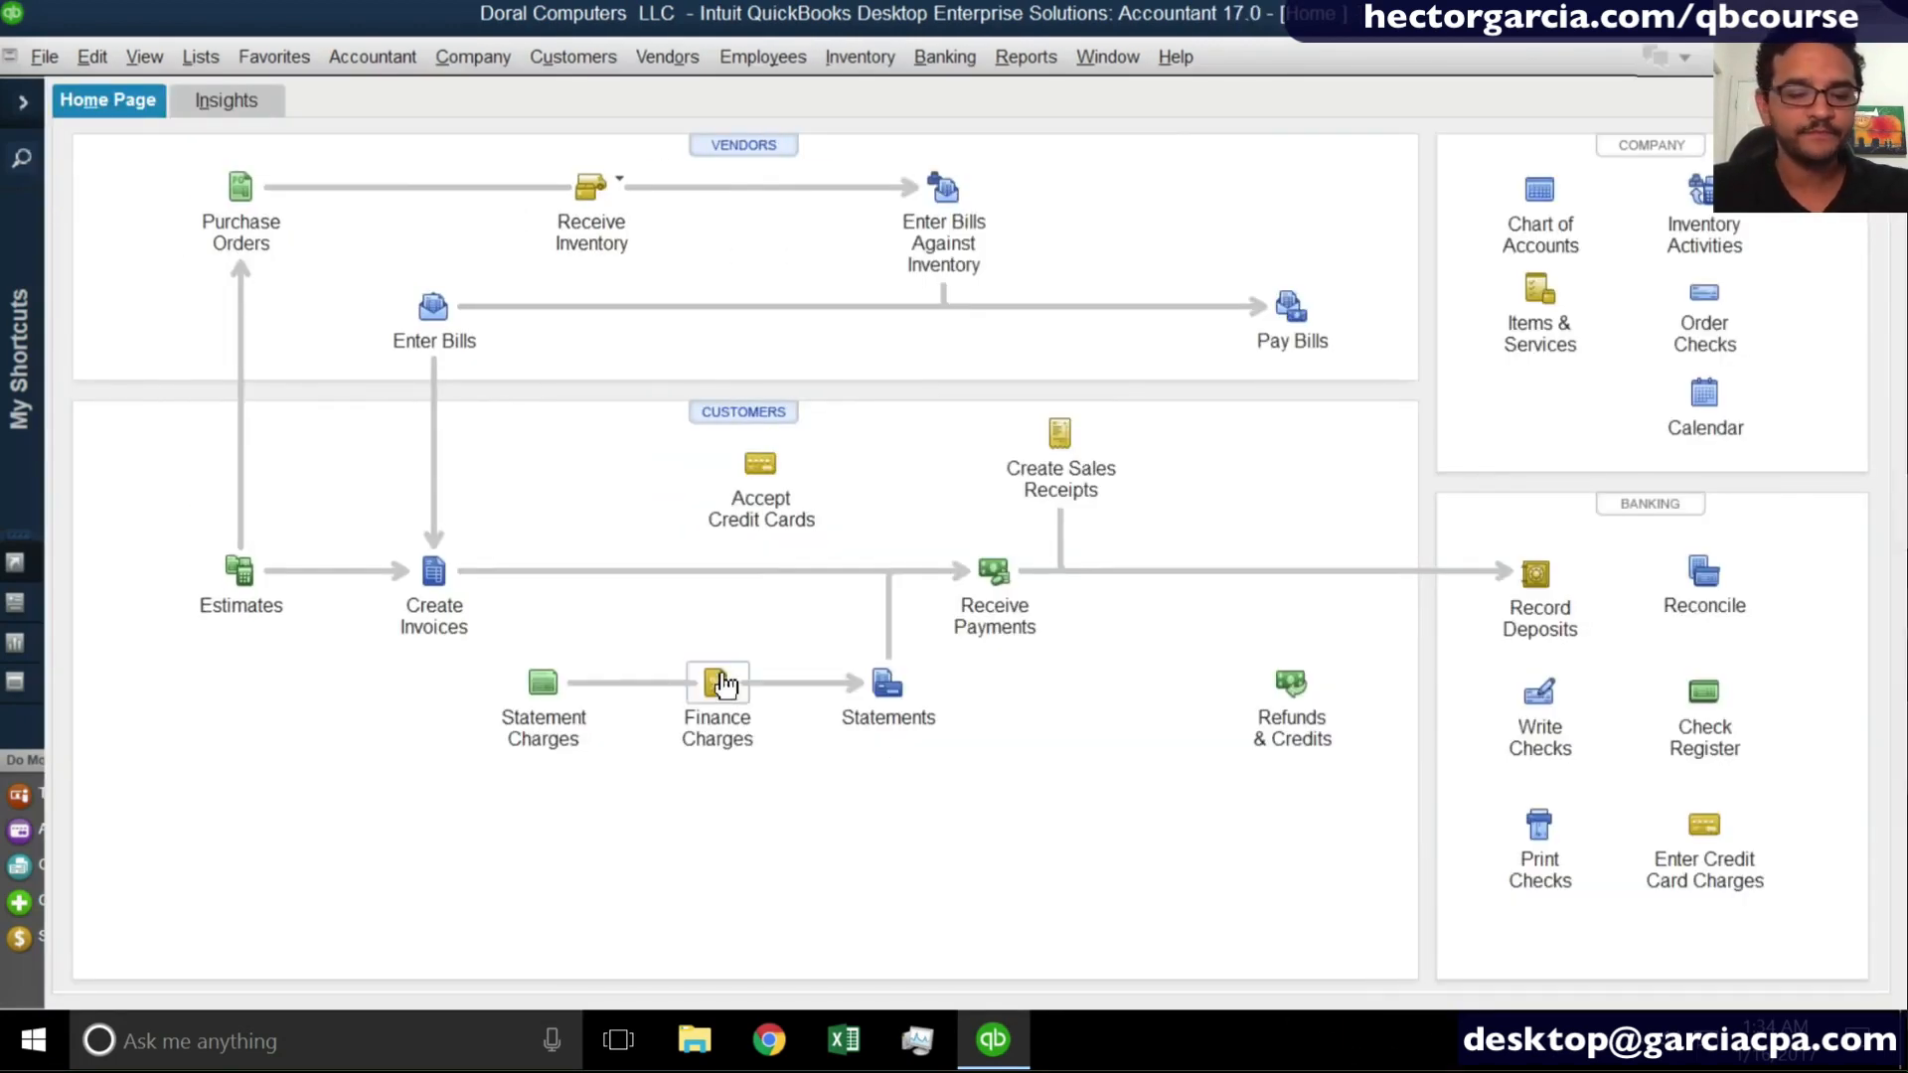
# - Start another new bill and quick-add LANDLORD as its vendor
pyautogui.click(425, 308)
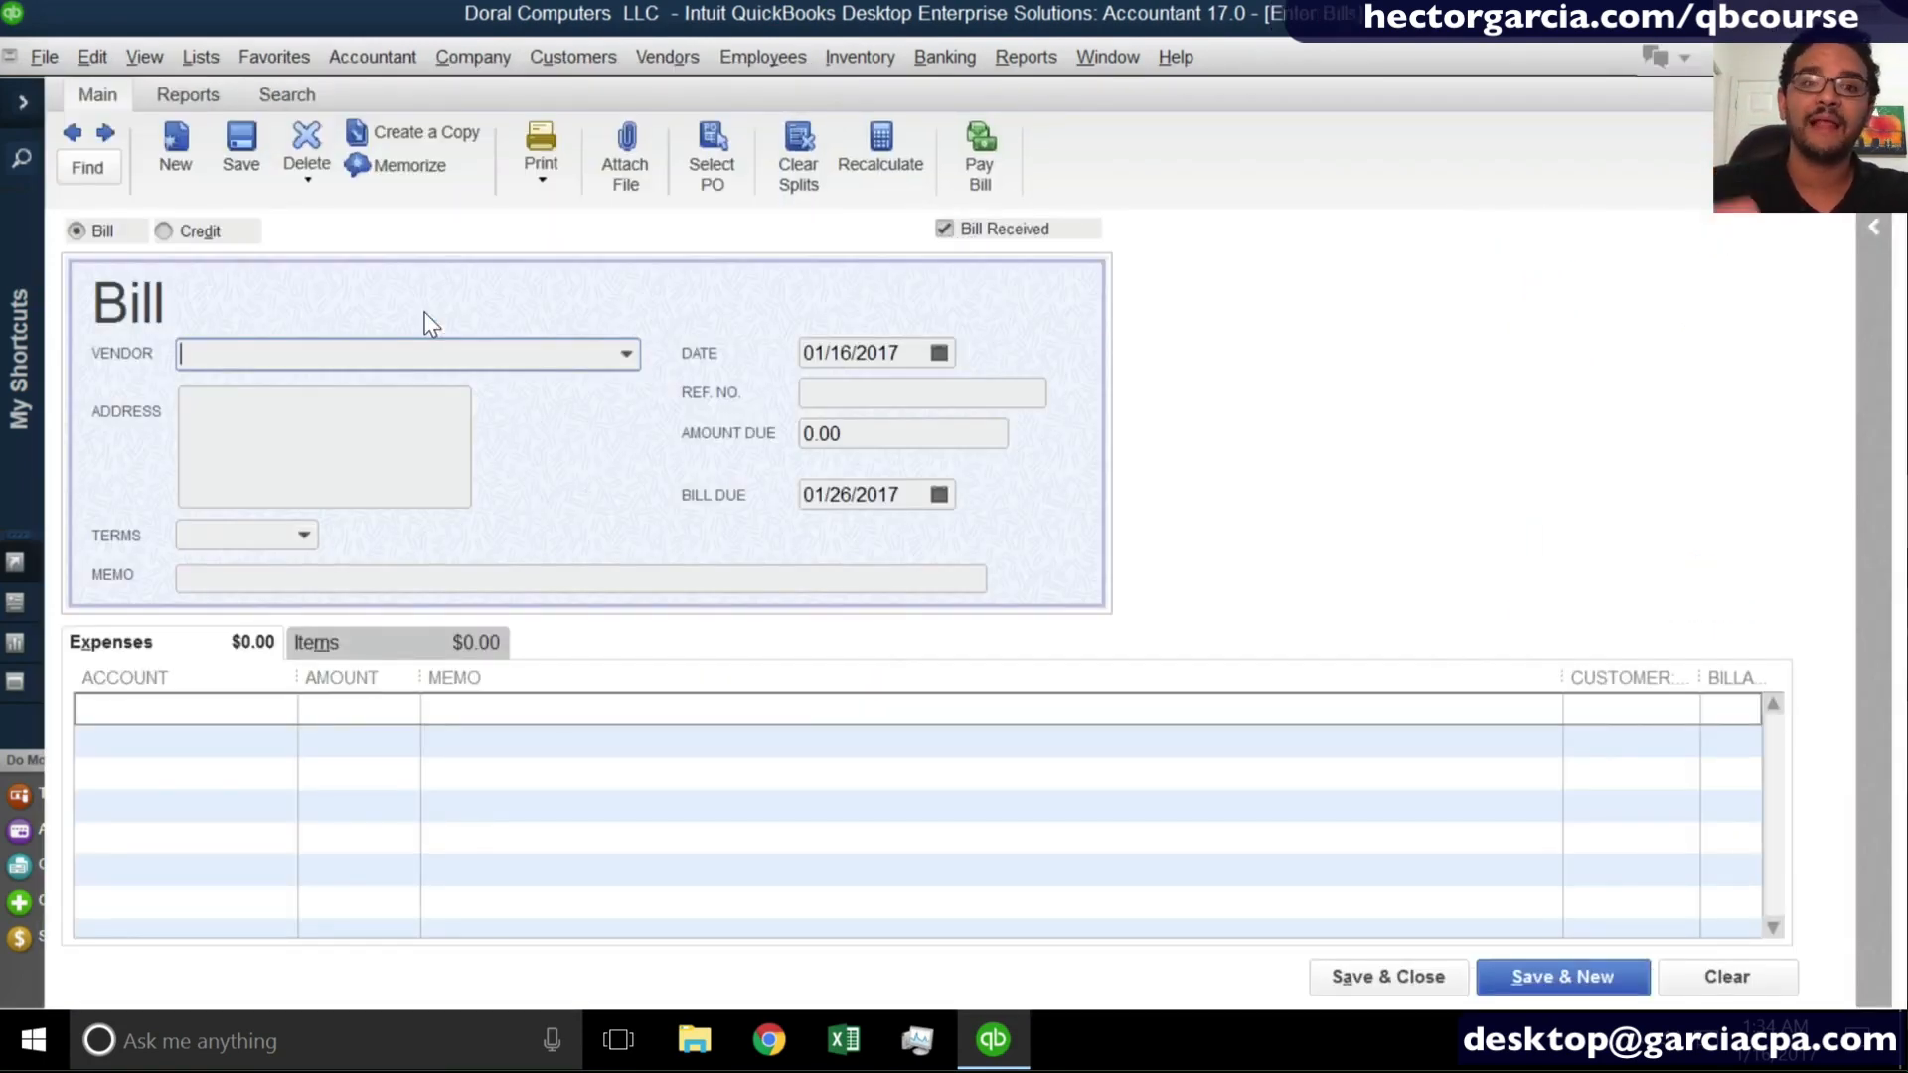
pyautogui.write('LAND')
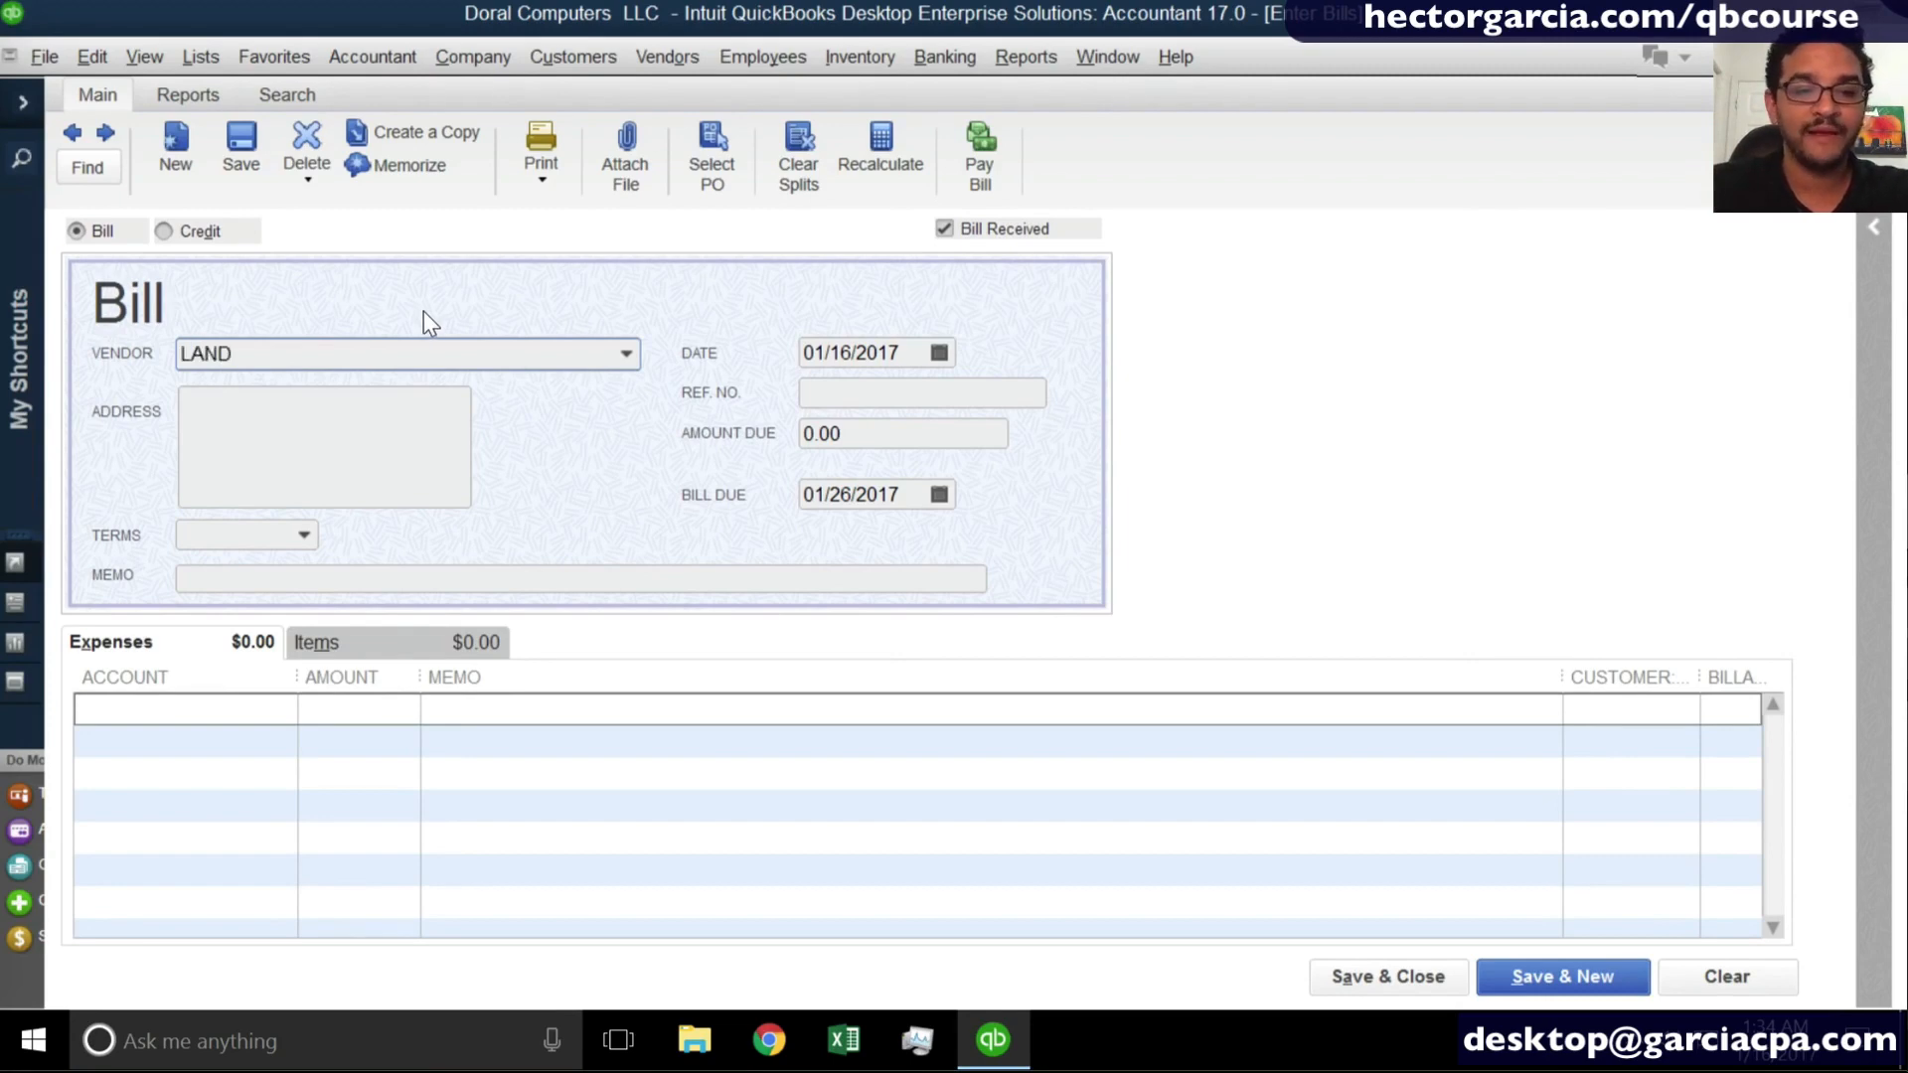
pyautogui.write('LORD')
pyautogui.press('Tab')
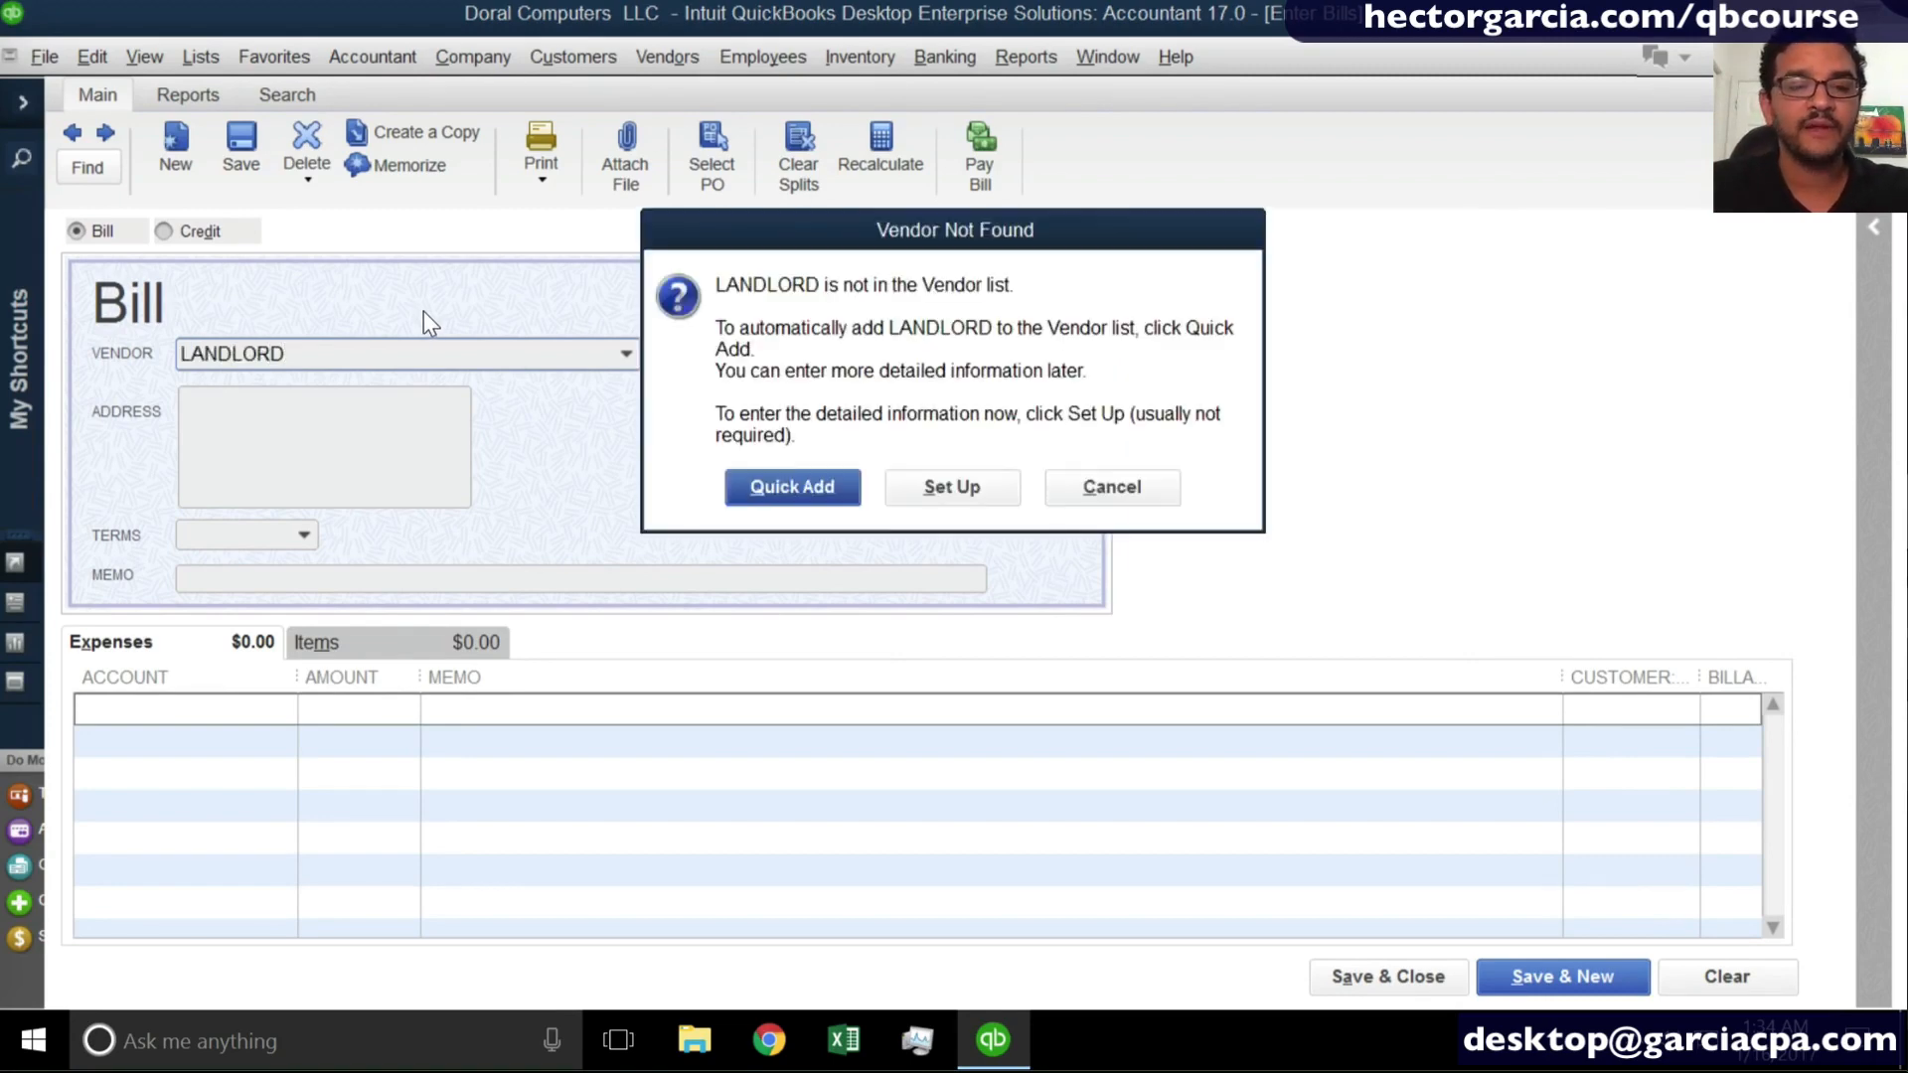
pyautogui.click(794, 484)
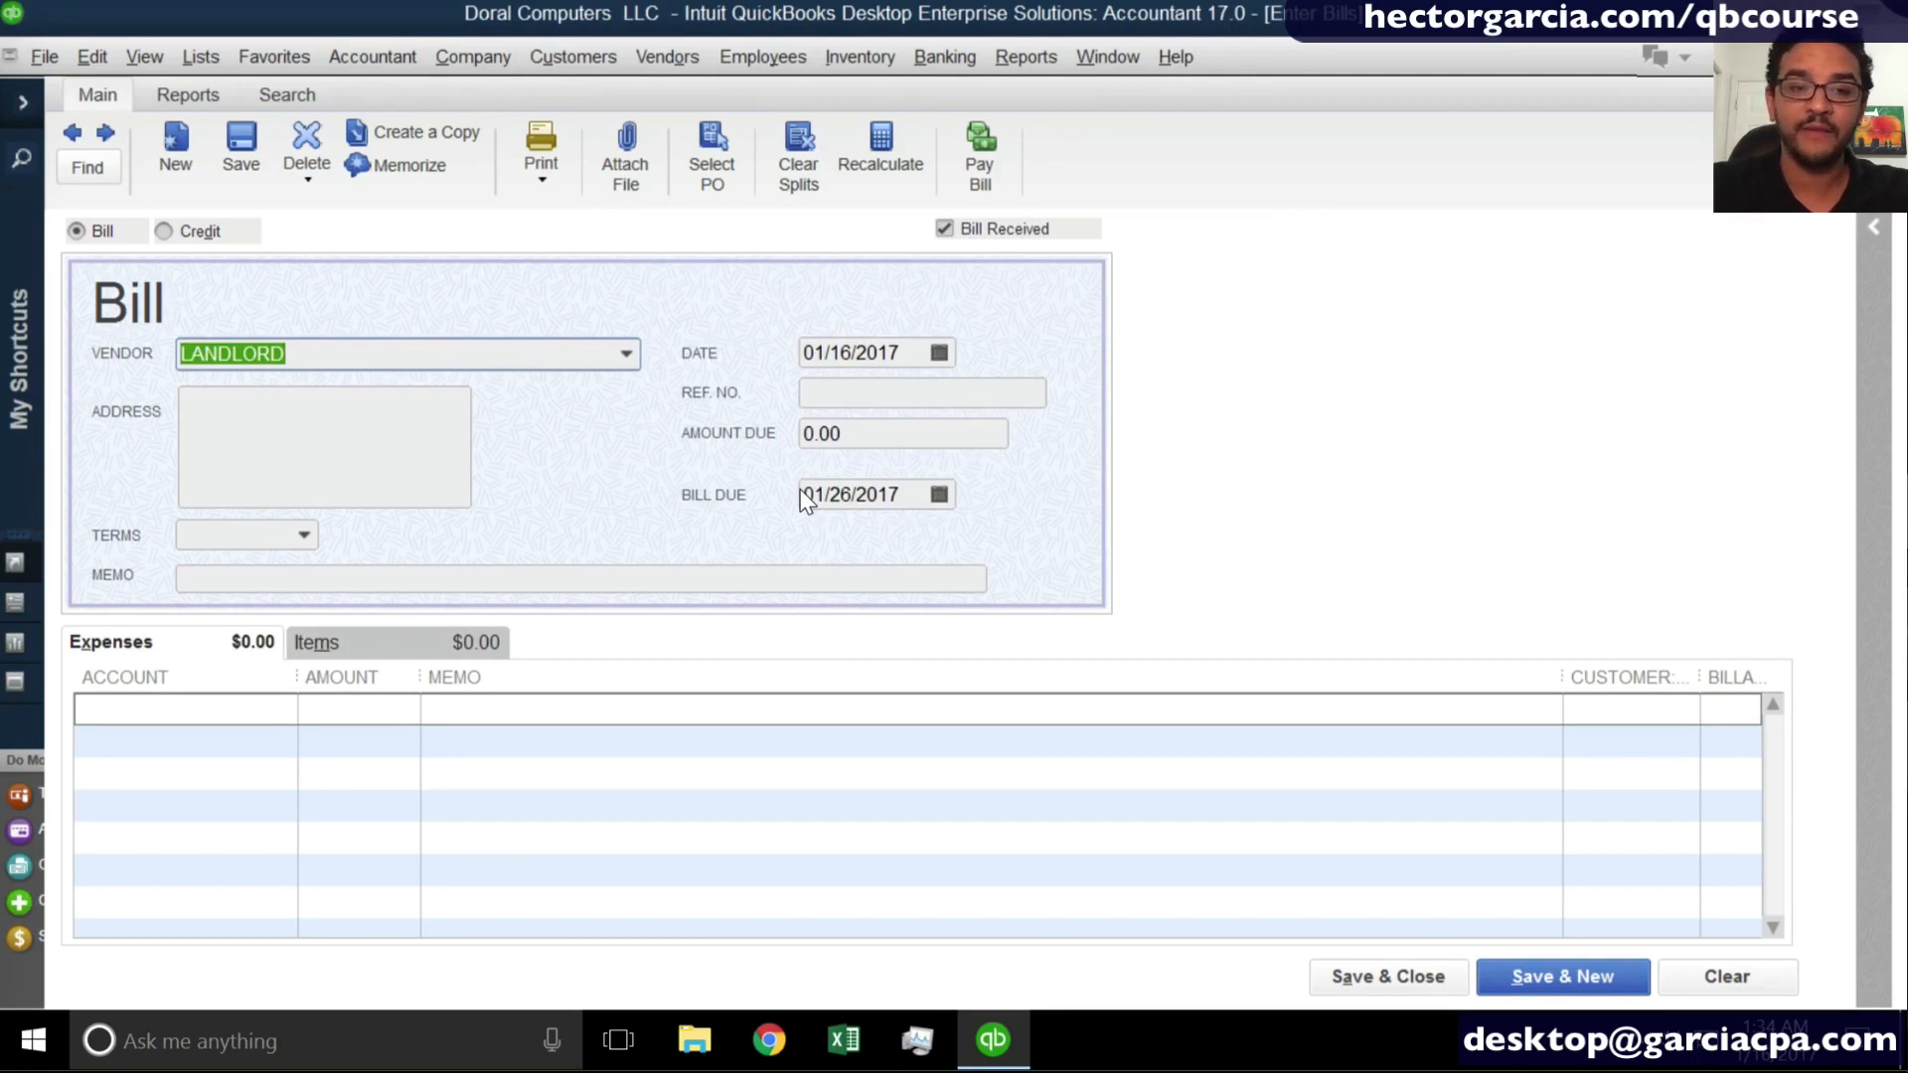
# - Fill in the LANDLORD bill with date 01/01/2017, reference number JAN, amount due 1800 and terms Due on receipt
pyautogui.click(939, 354)
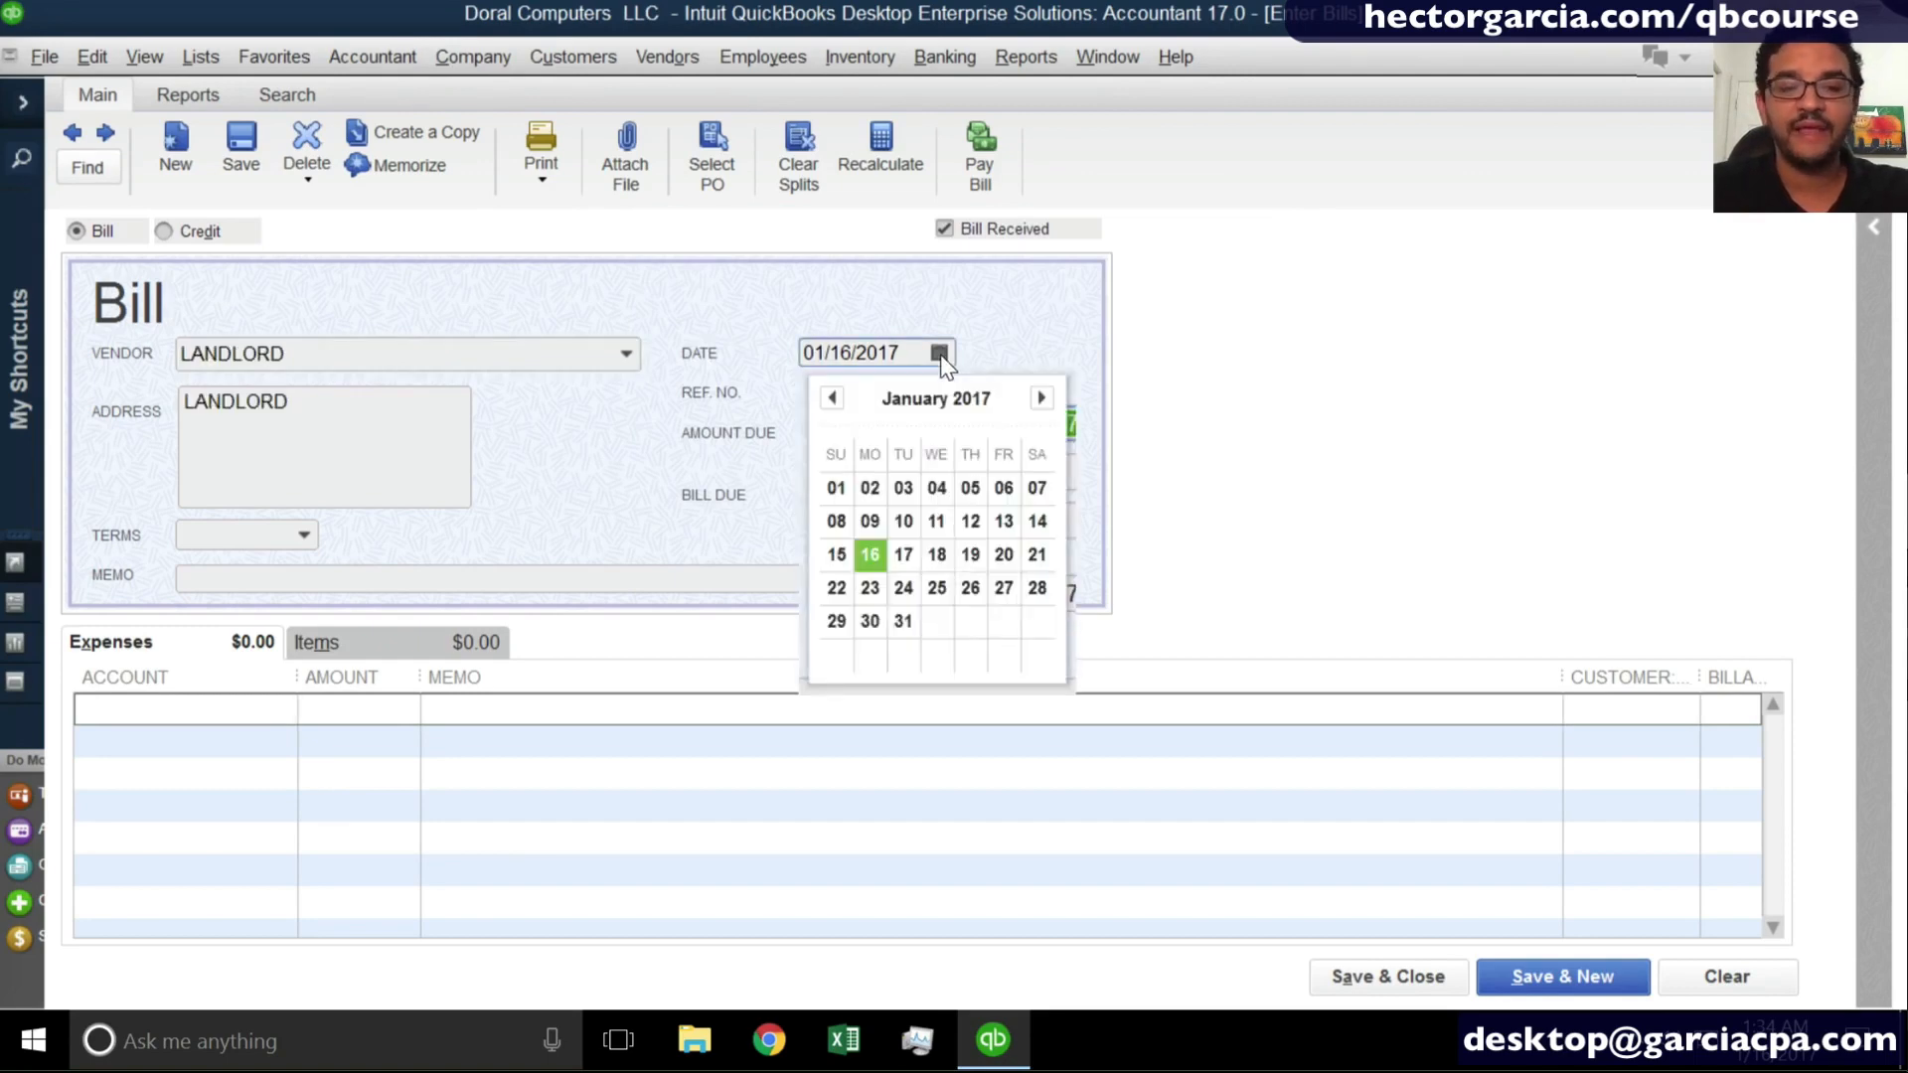
pyautogui.click(836, 487)
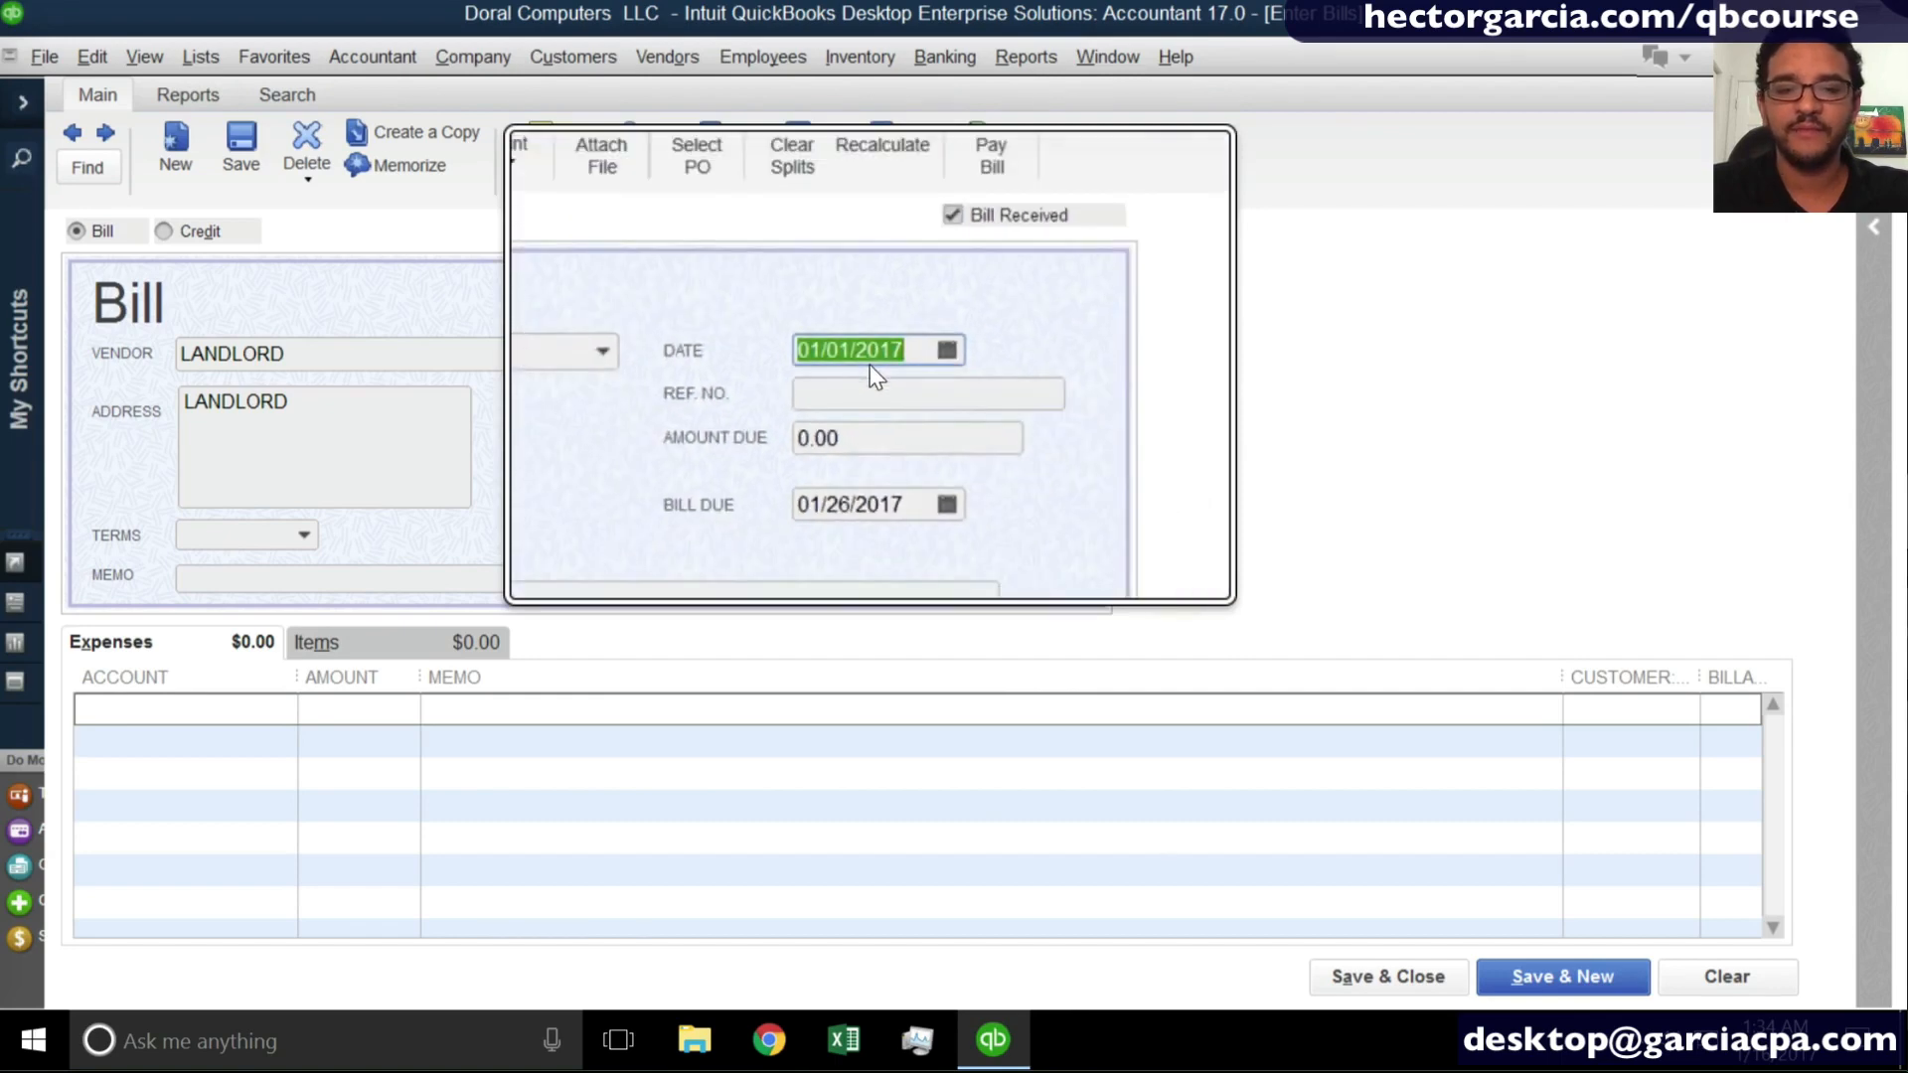
pyautogui.click(840, 388)
pyautogui.write('JAN')
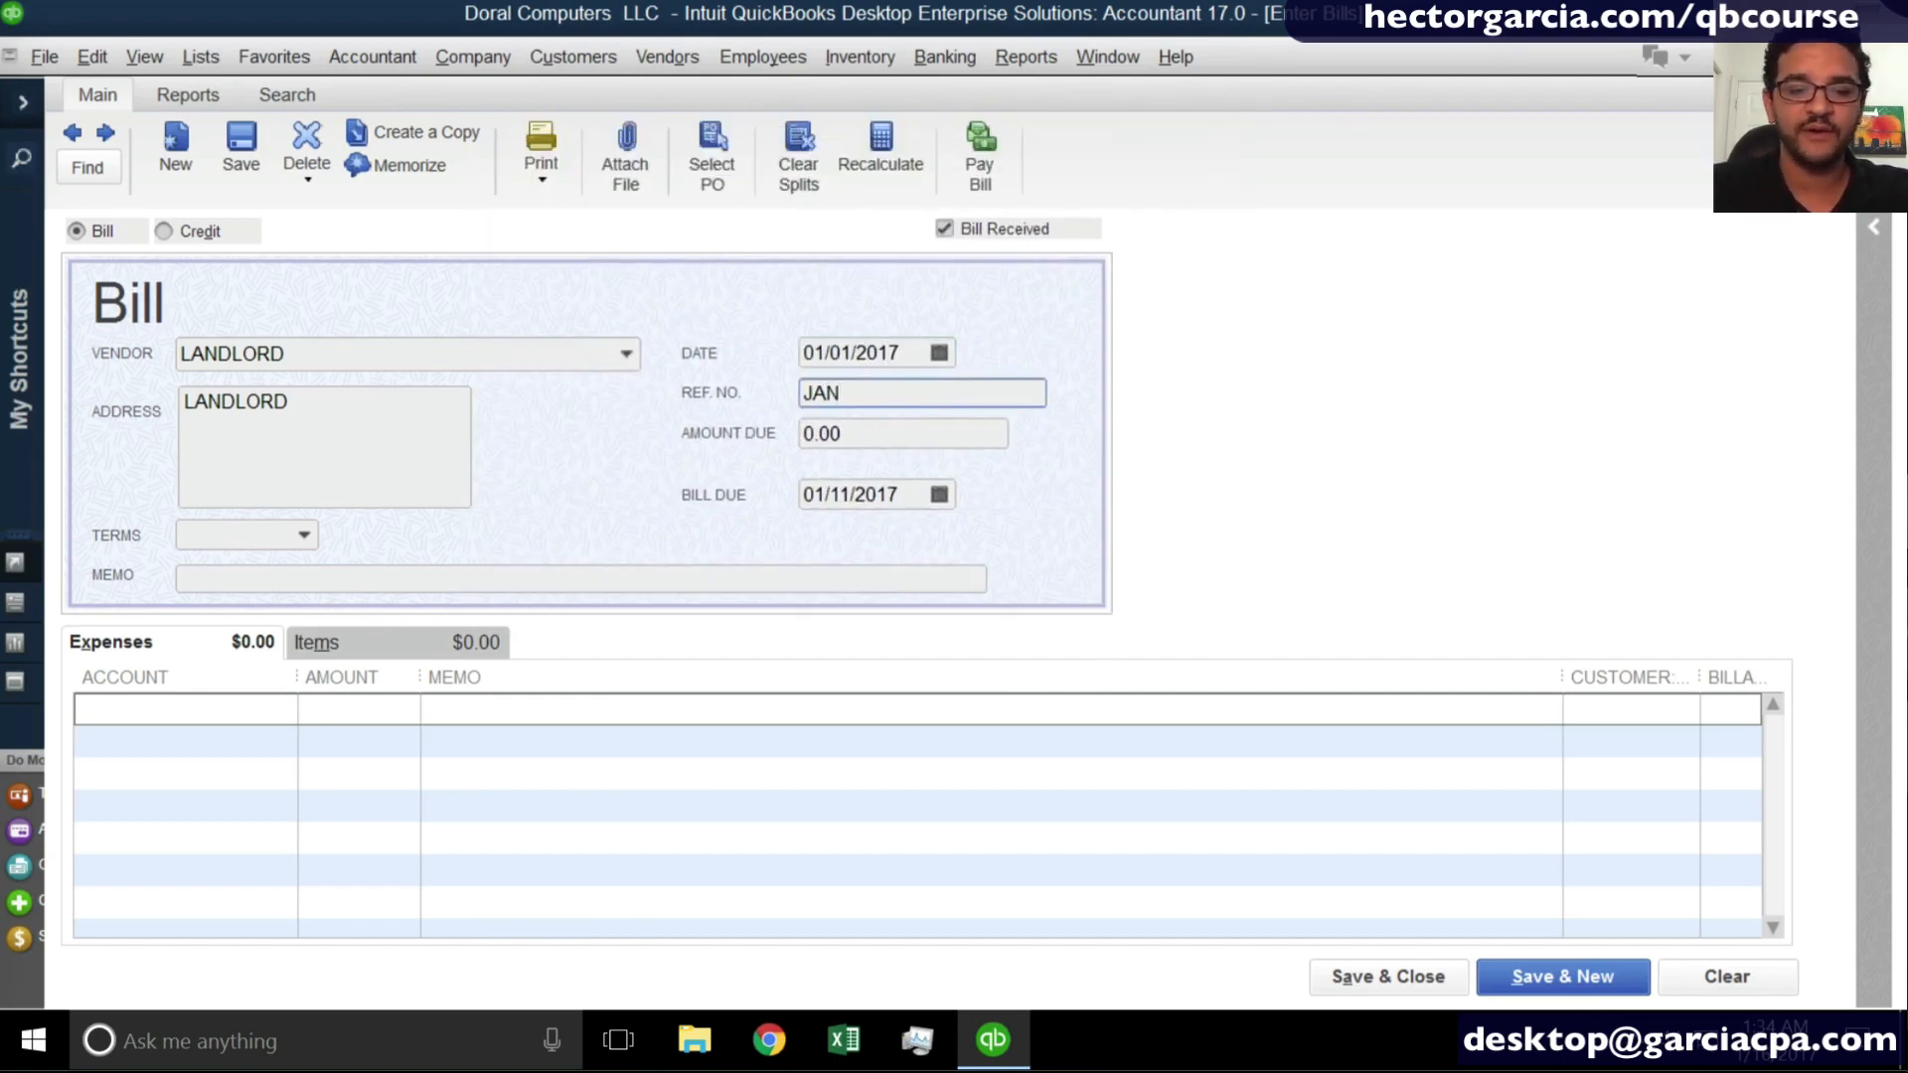
pyautogui.press('Tab')
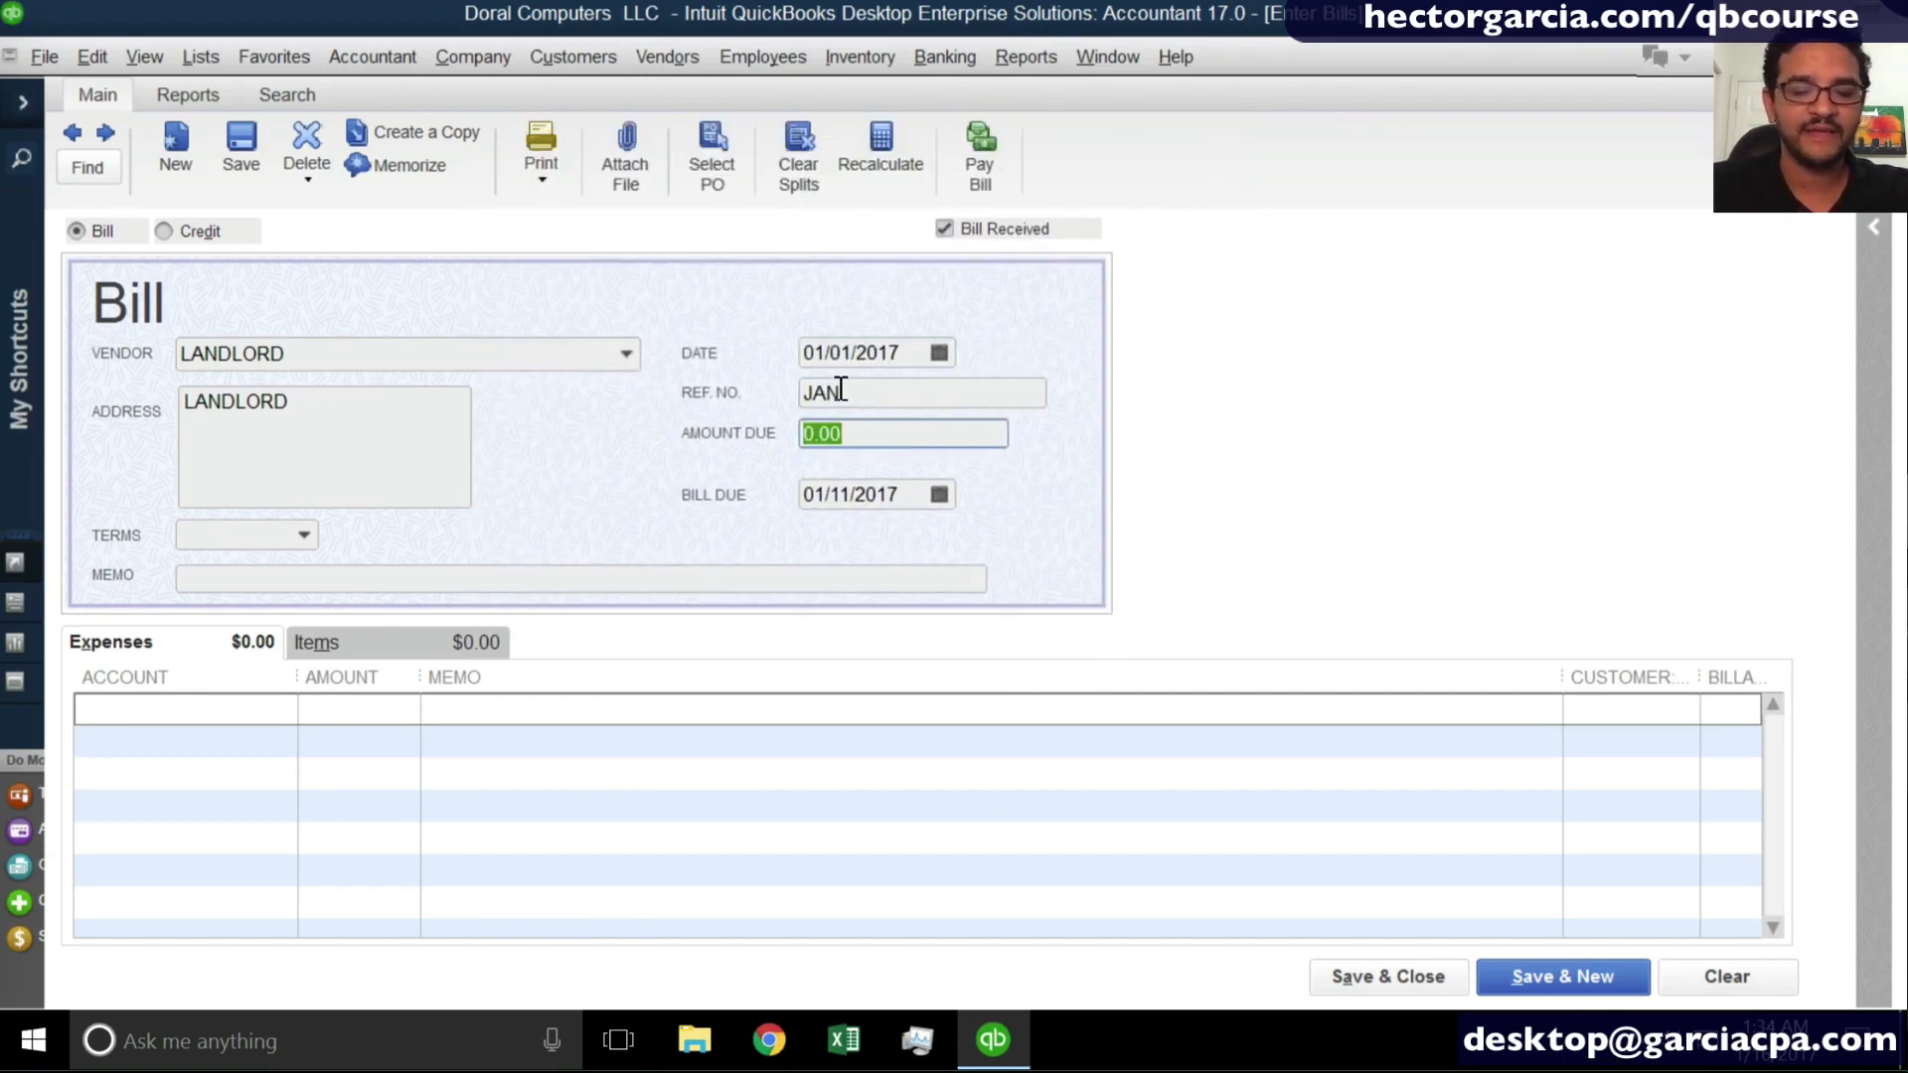
pyautogui.write('1800')
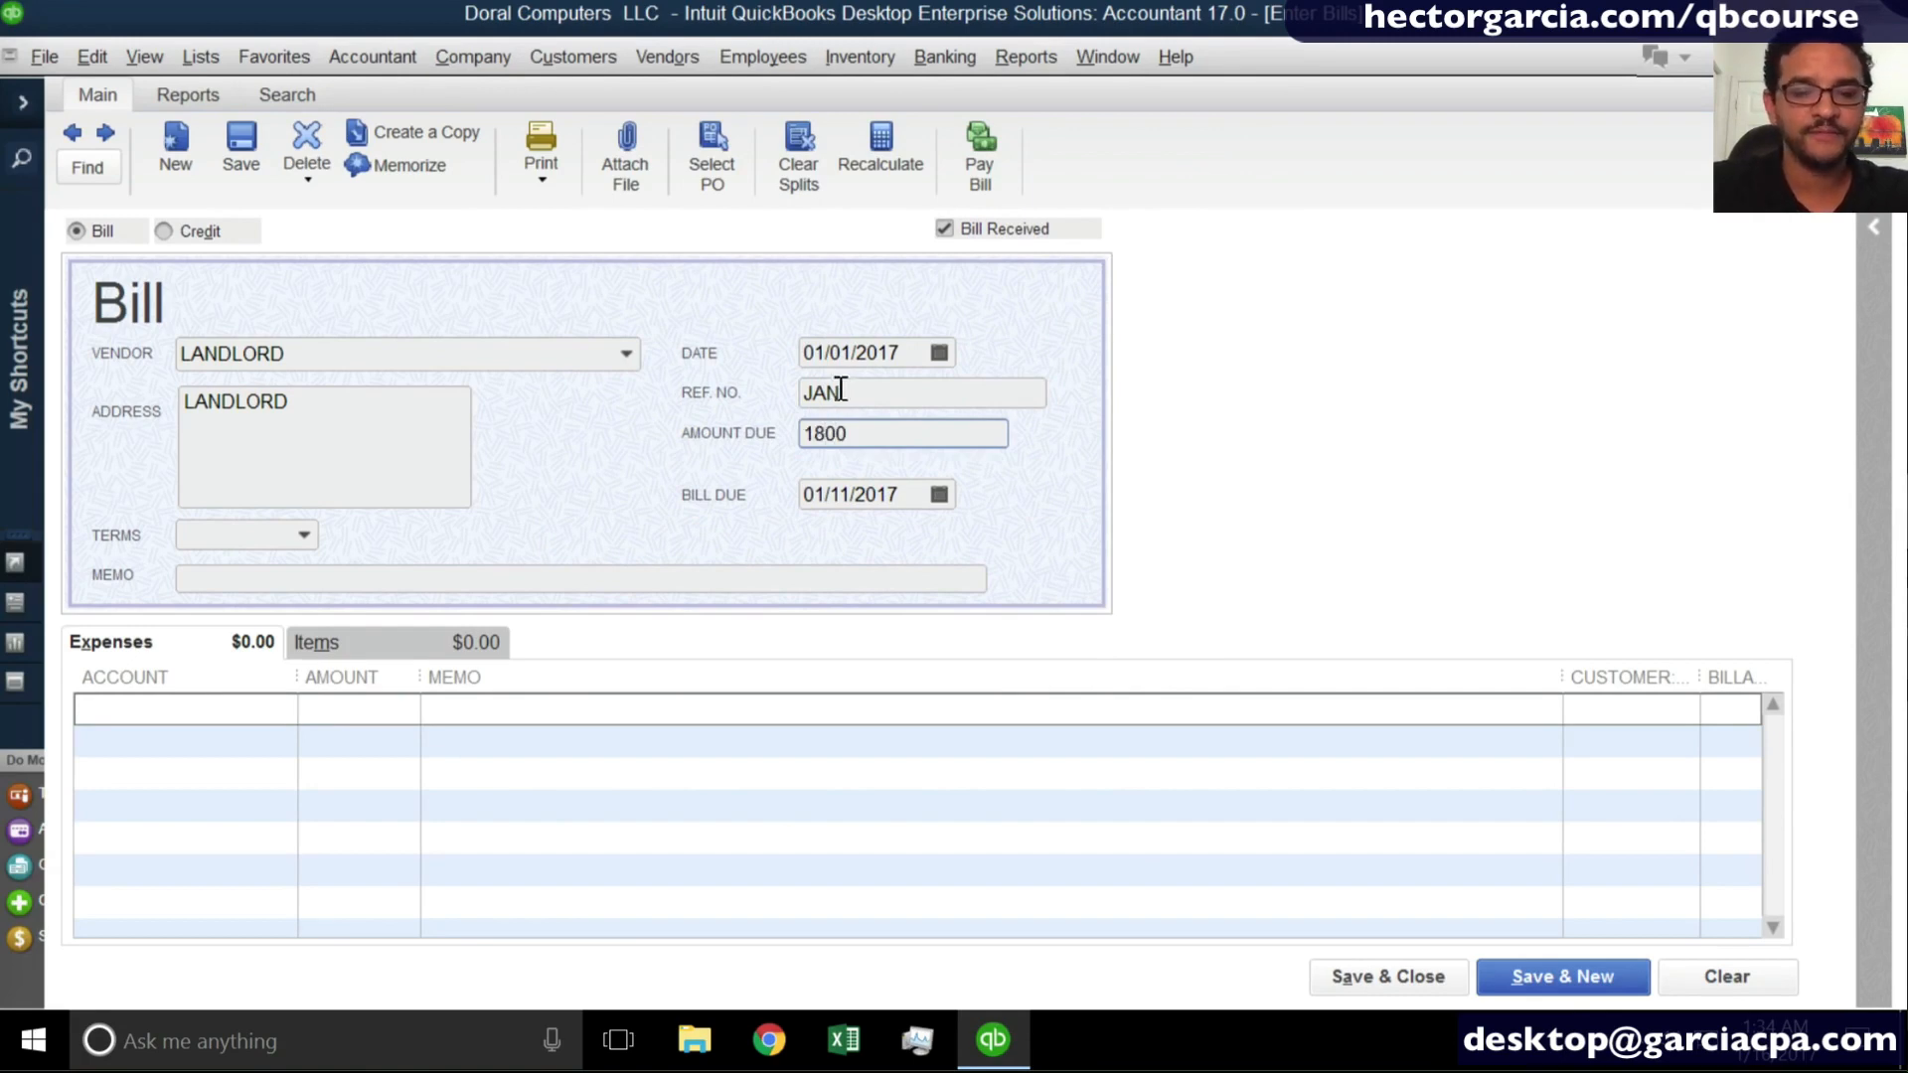
pyautogui.press('Tab')
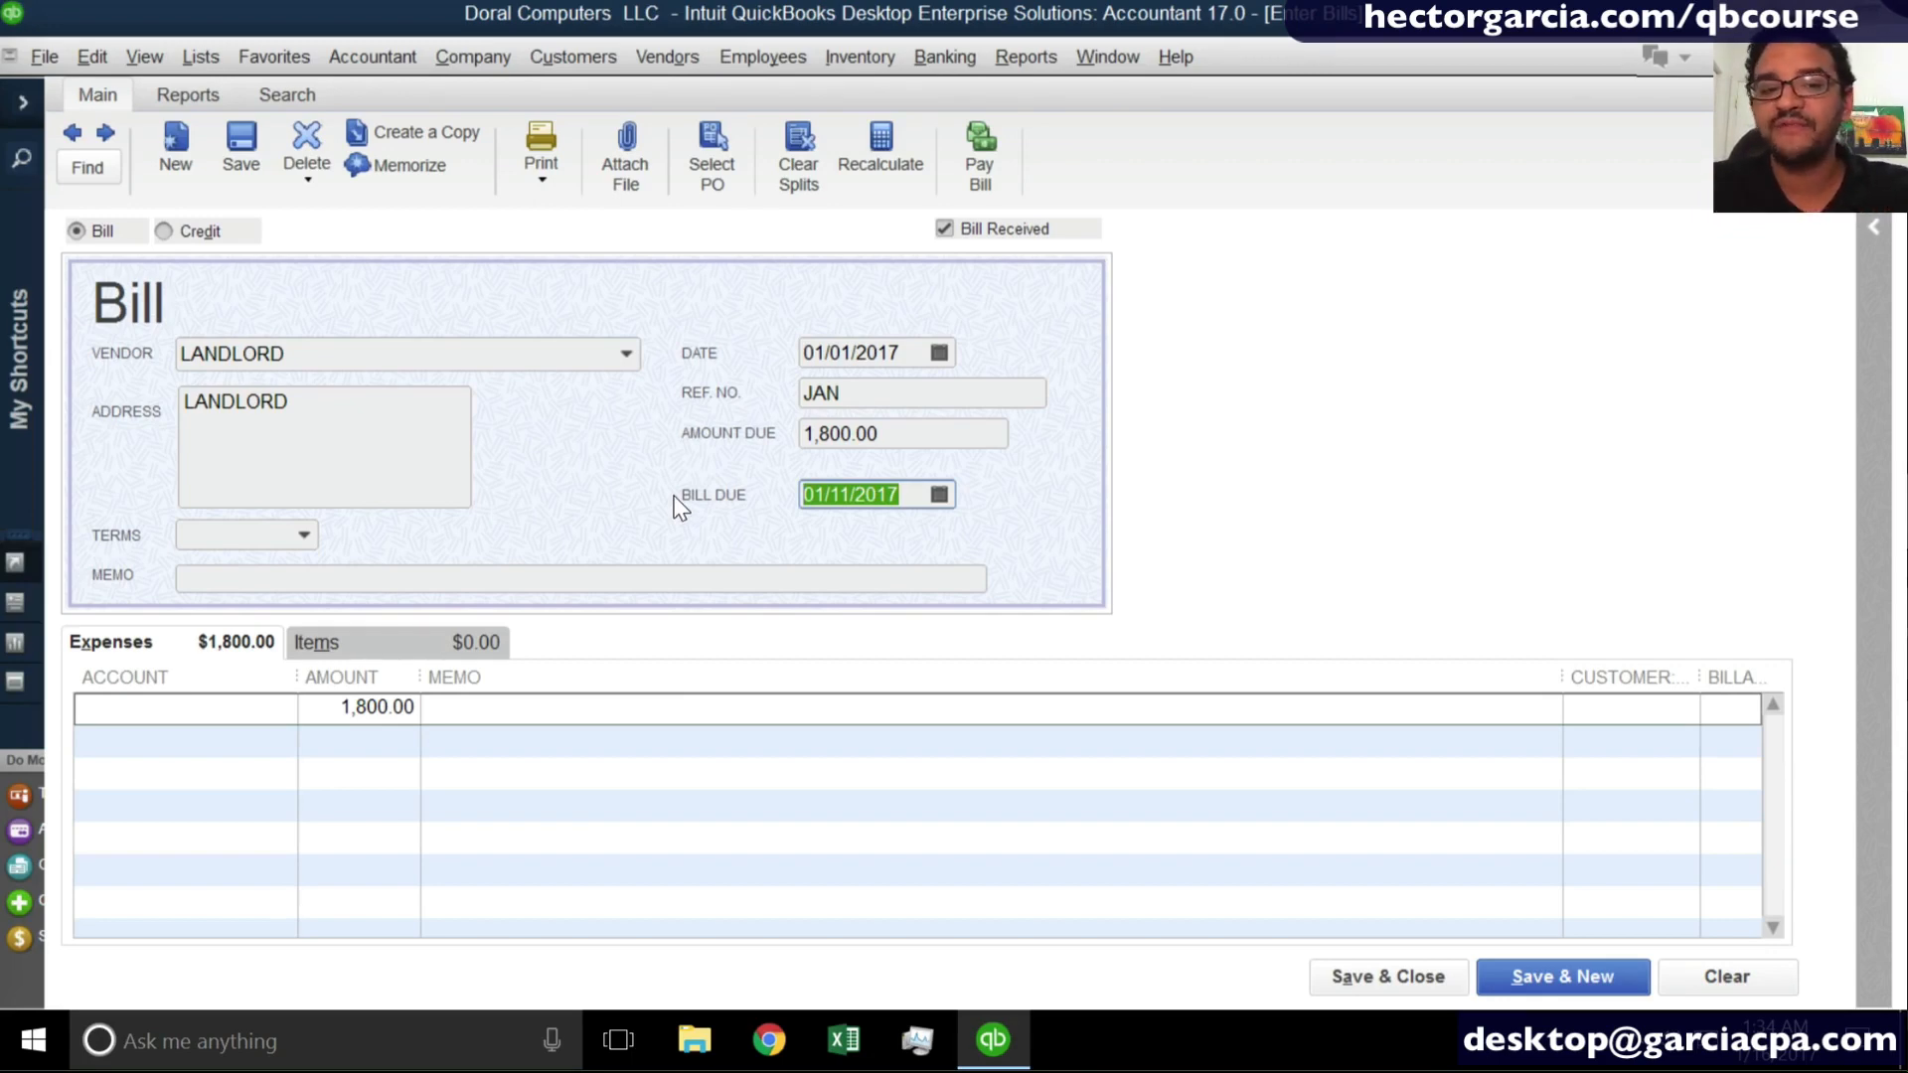
pyautogui.click(304, 534)
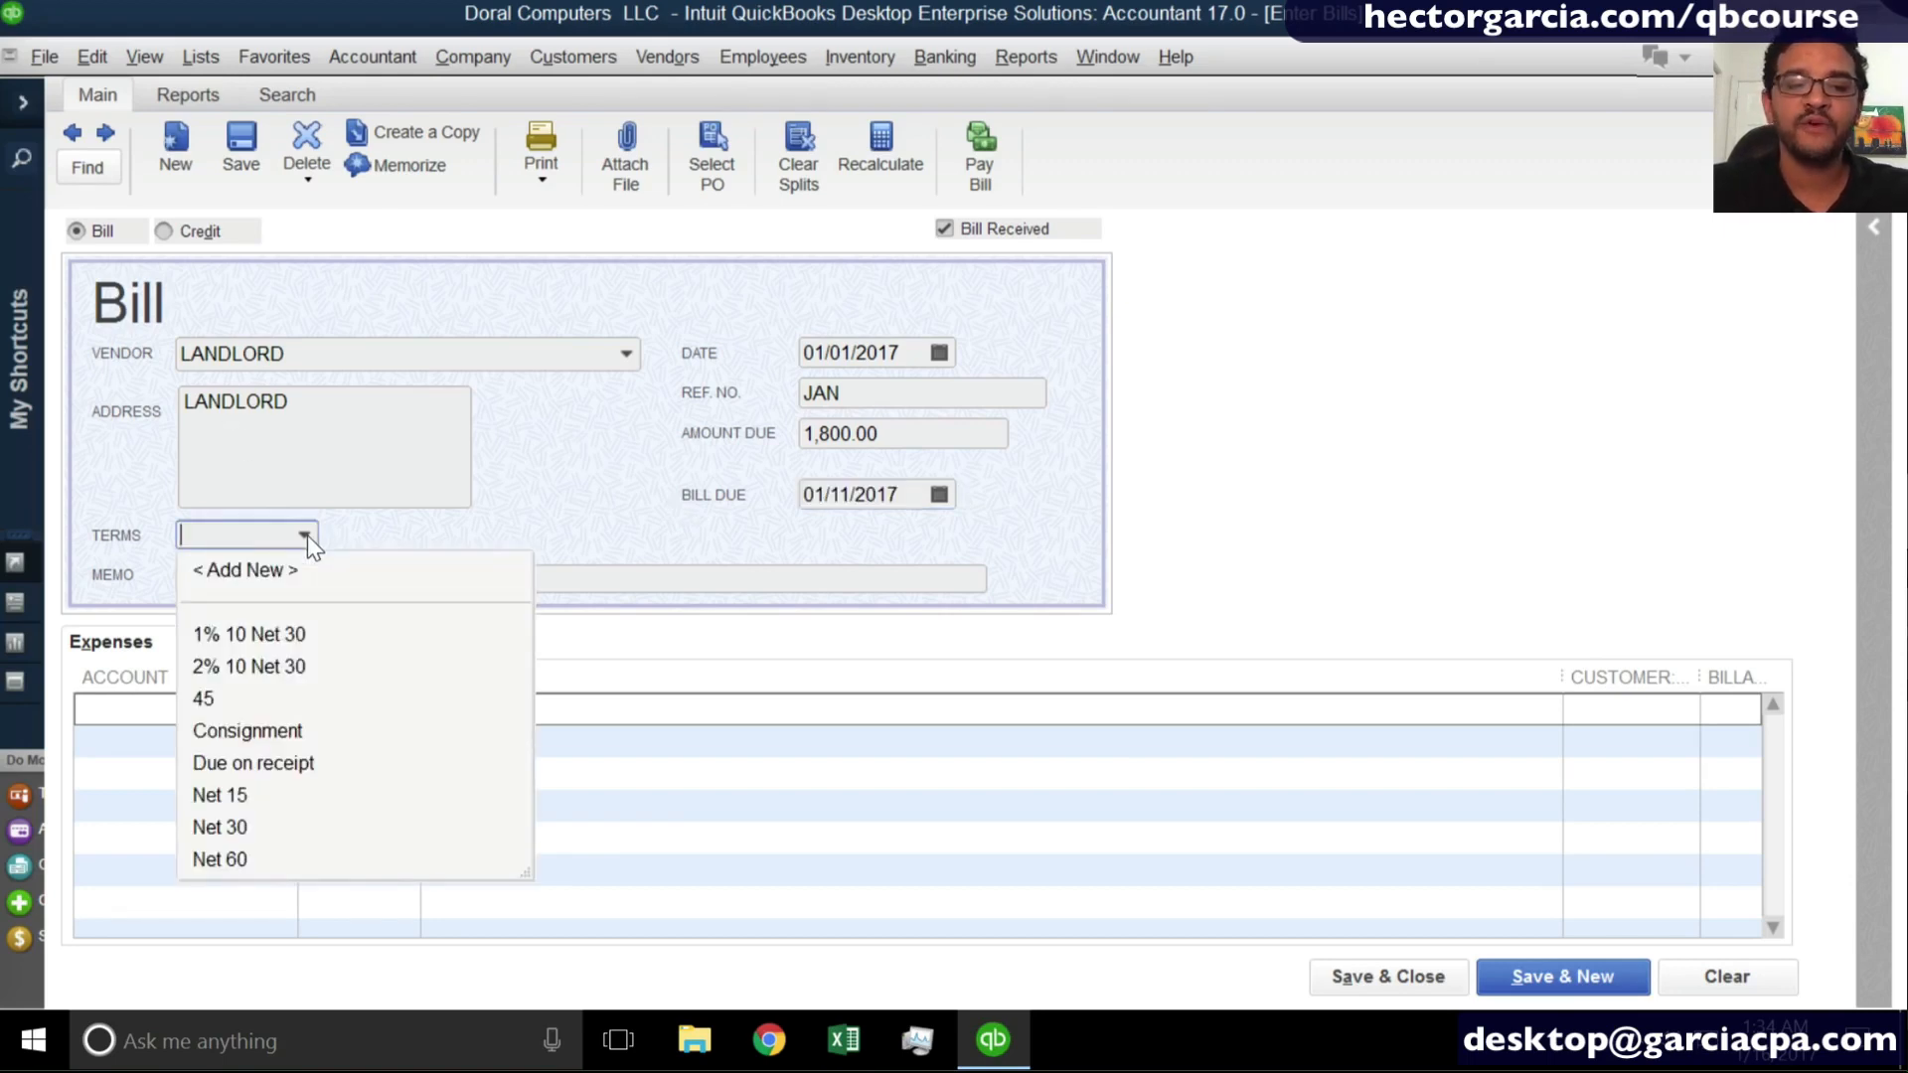
pyautogui.click(283, 766)
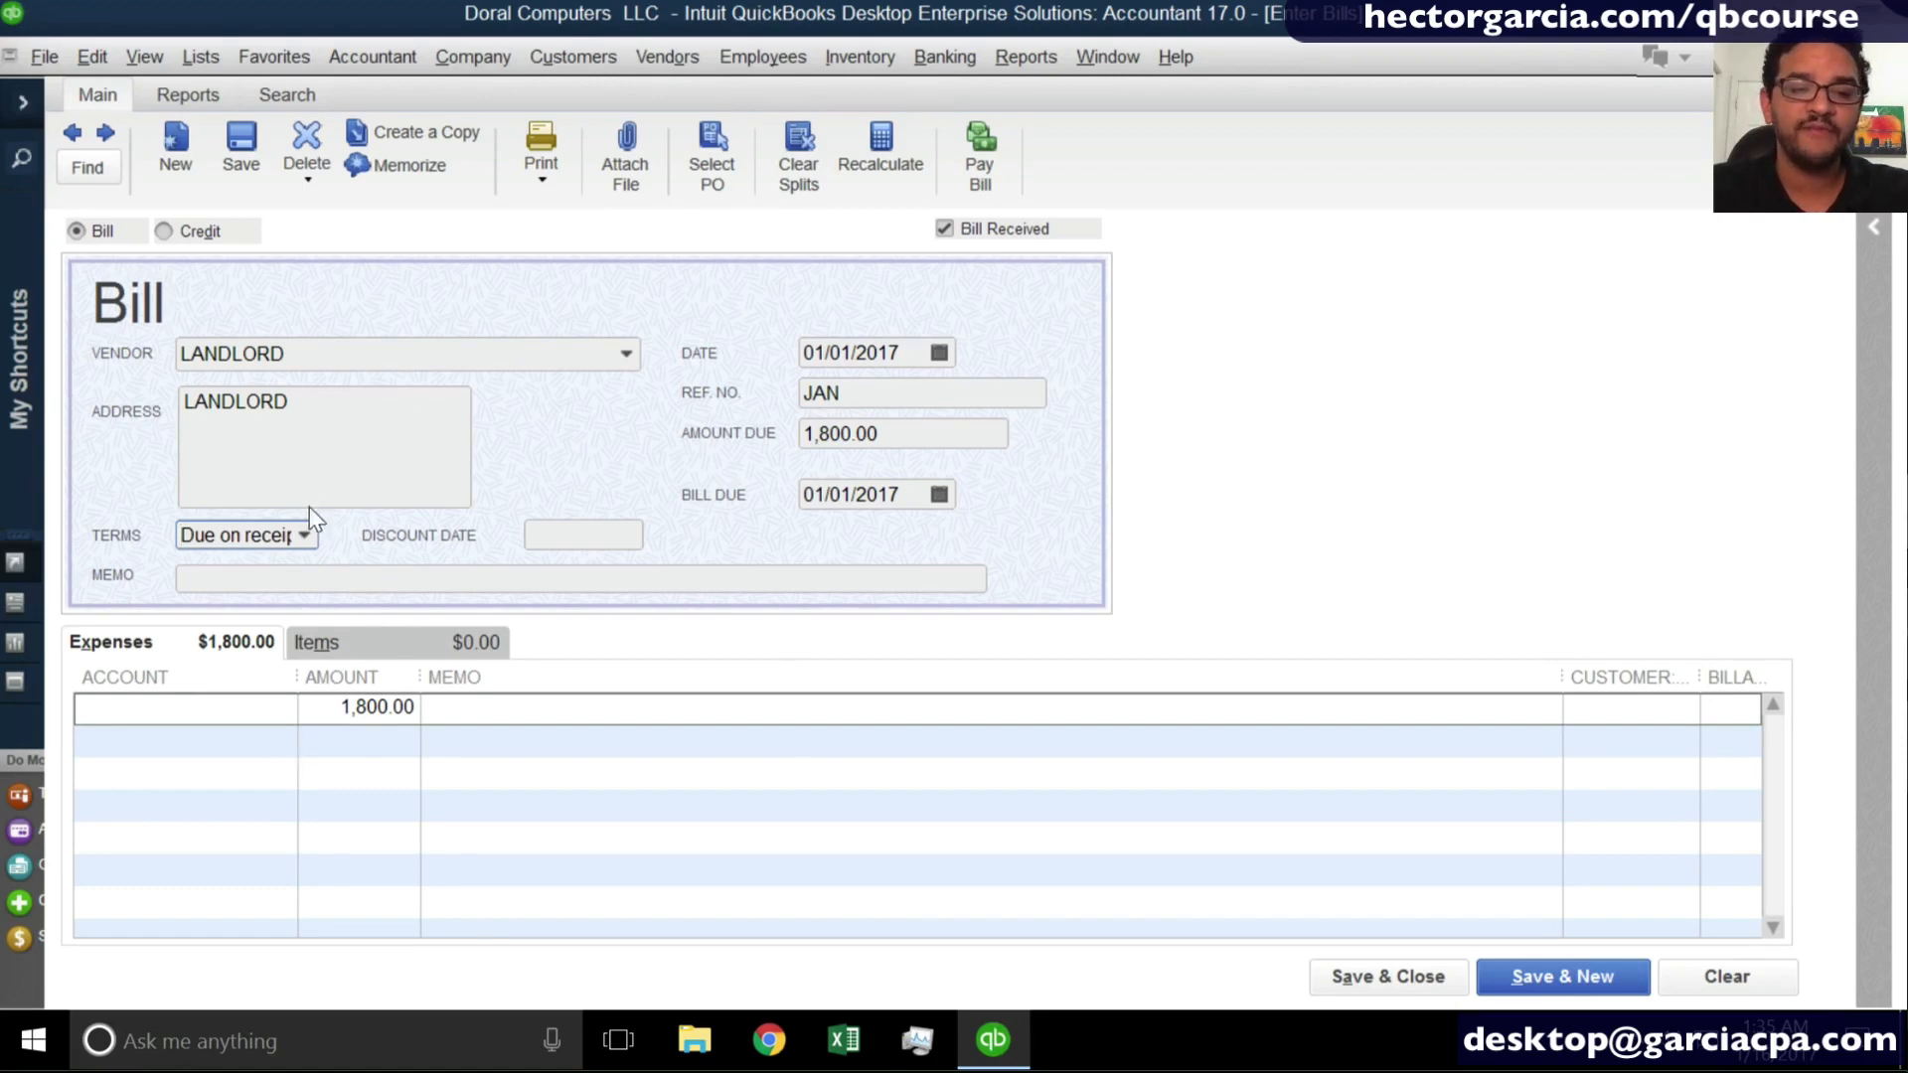
# - Add a new payment term from the LANDLORD bill, named Net 4 and with net due in 4 days
pyautogui.click(305, 532)
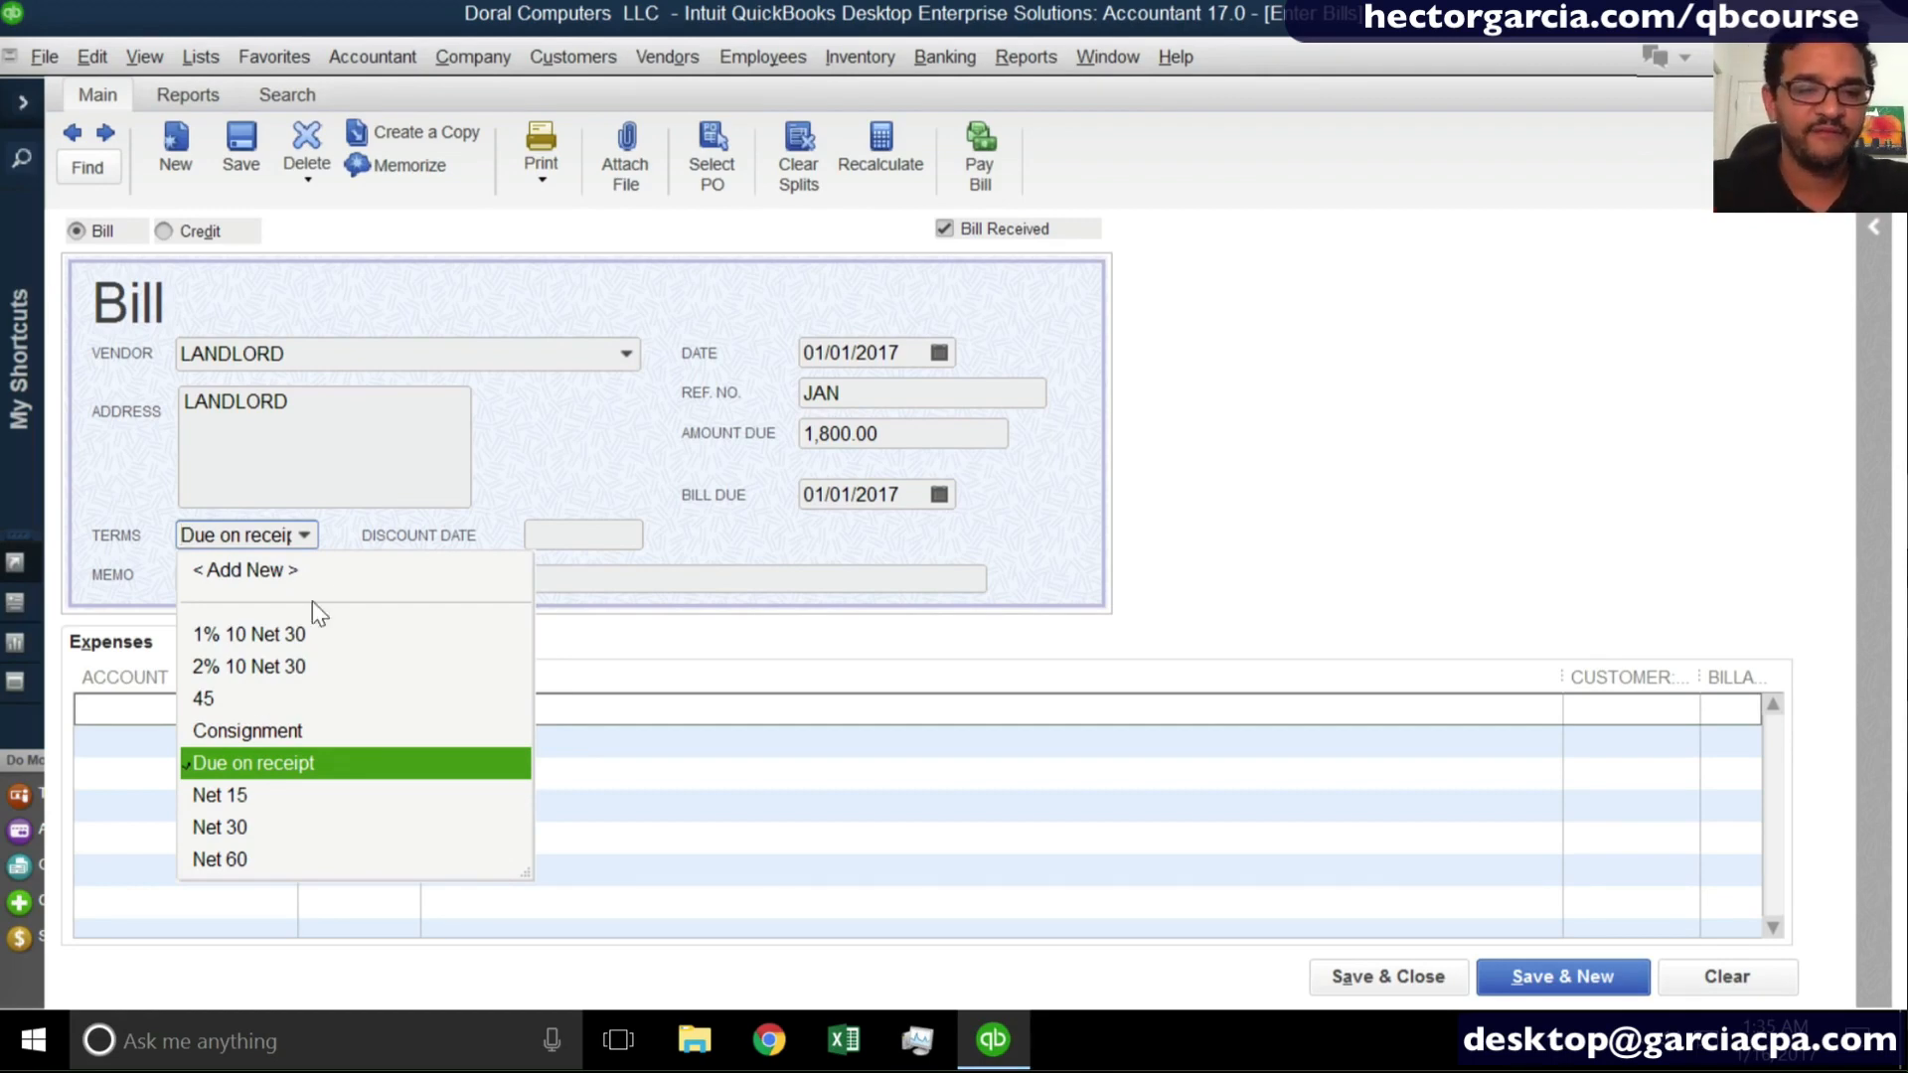
pyautogui.click(305, 536)
pyautogui.click(306, 537)
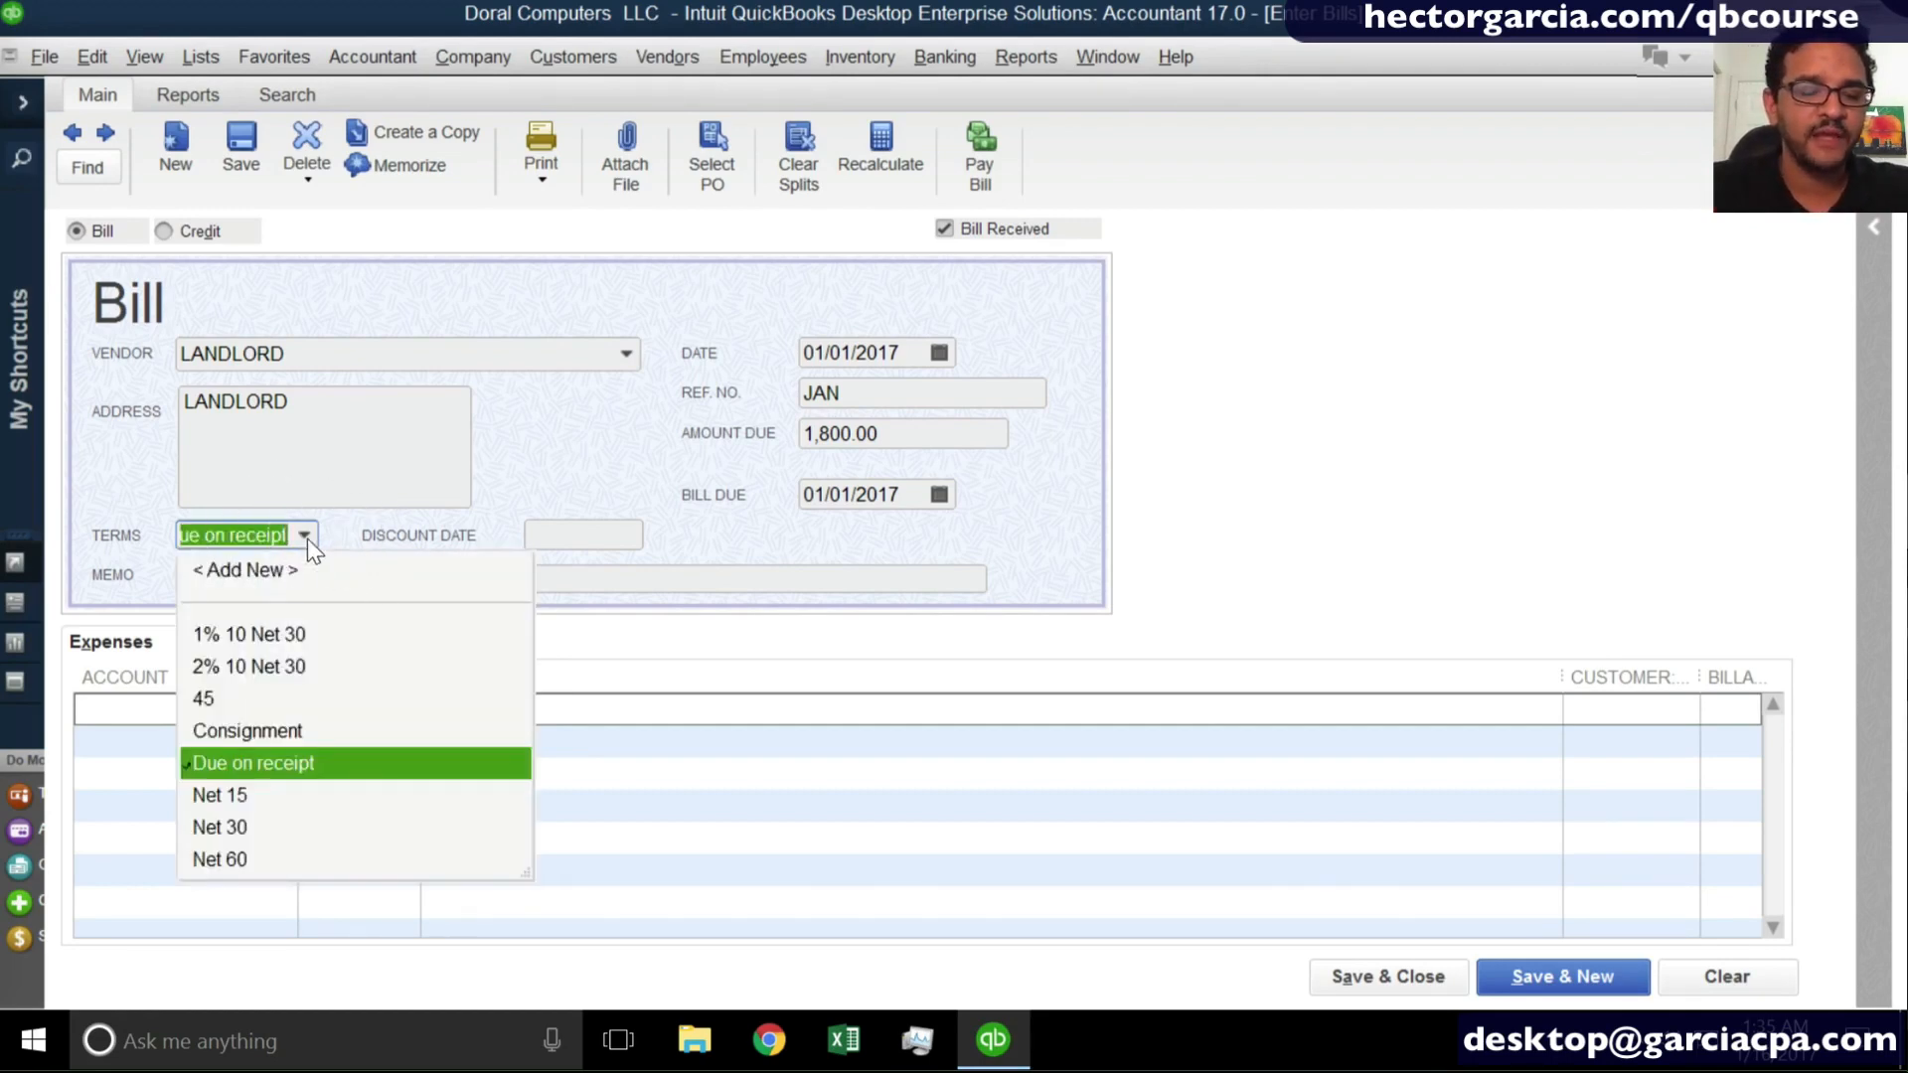
pyautogui.click(265, 572)
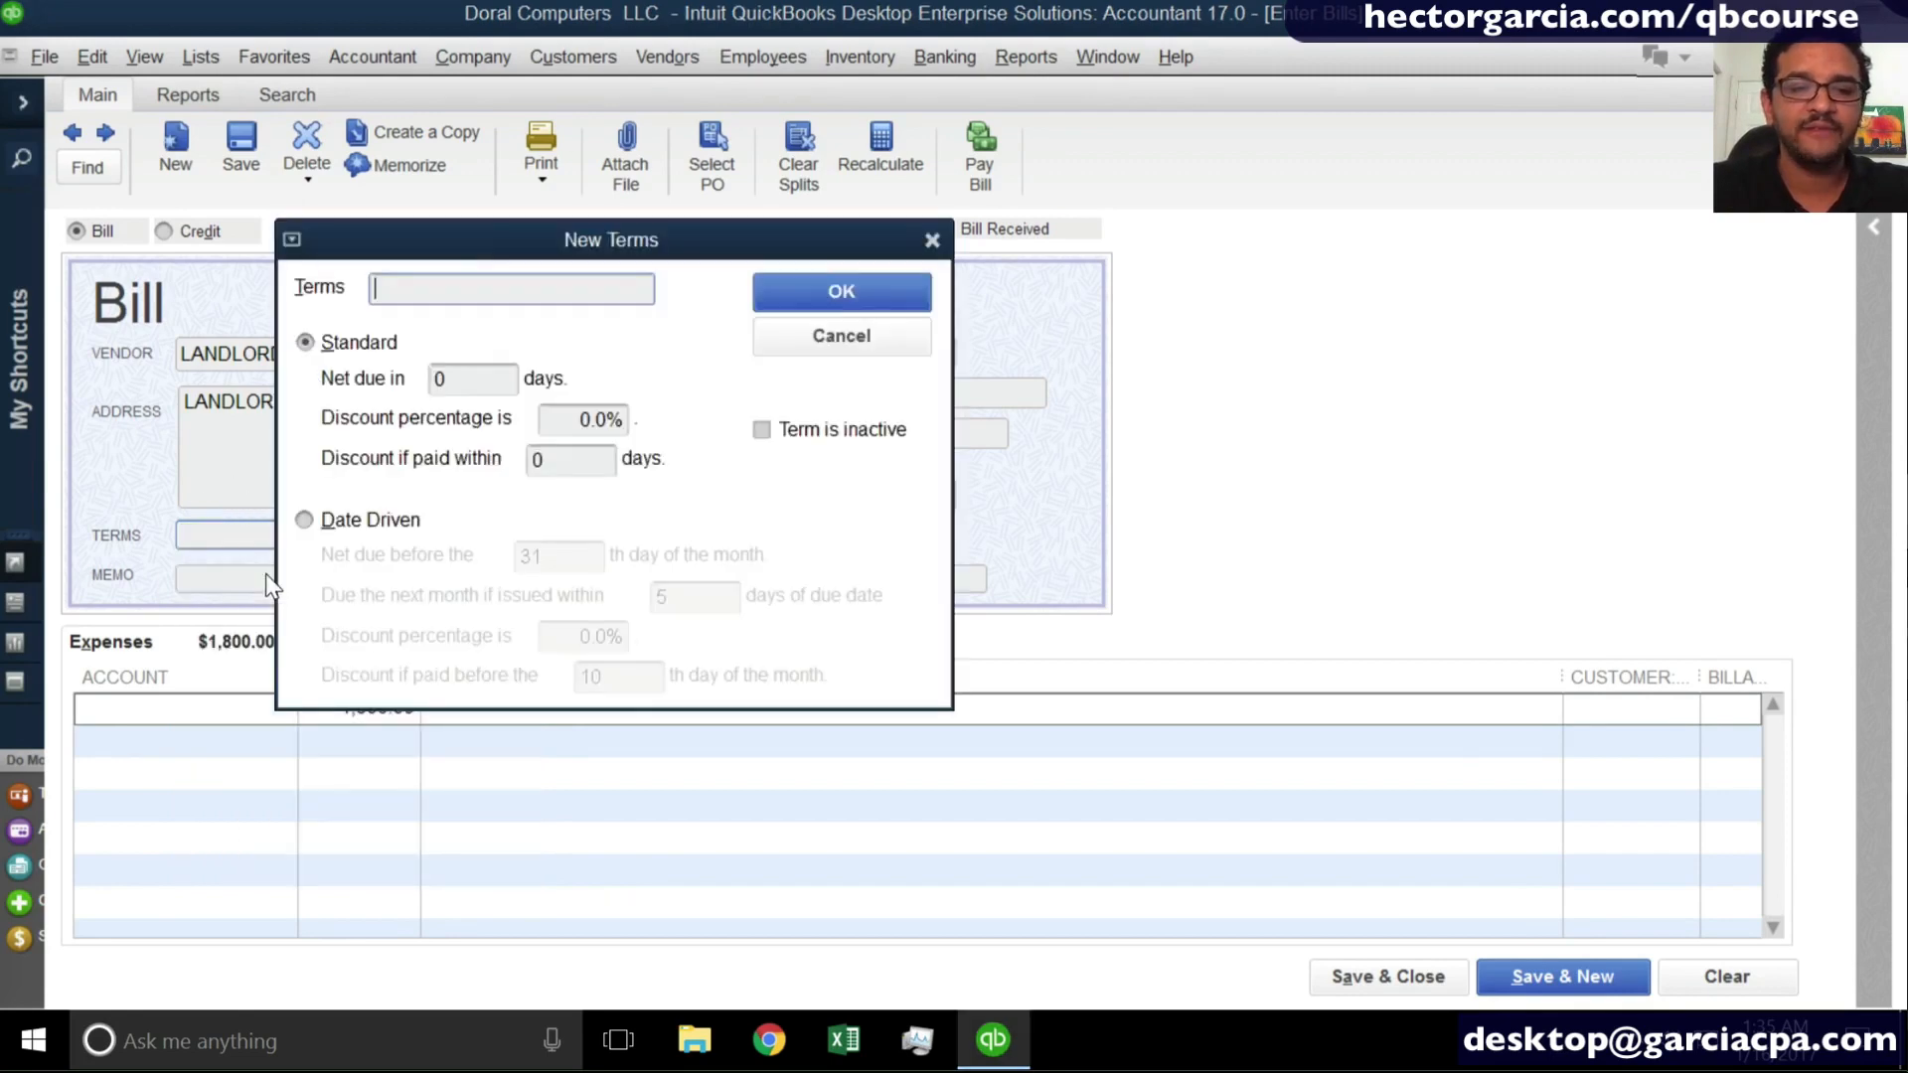
pyautogui.write('Net')
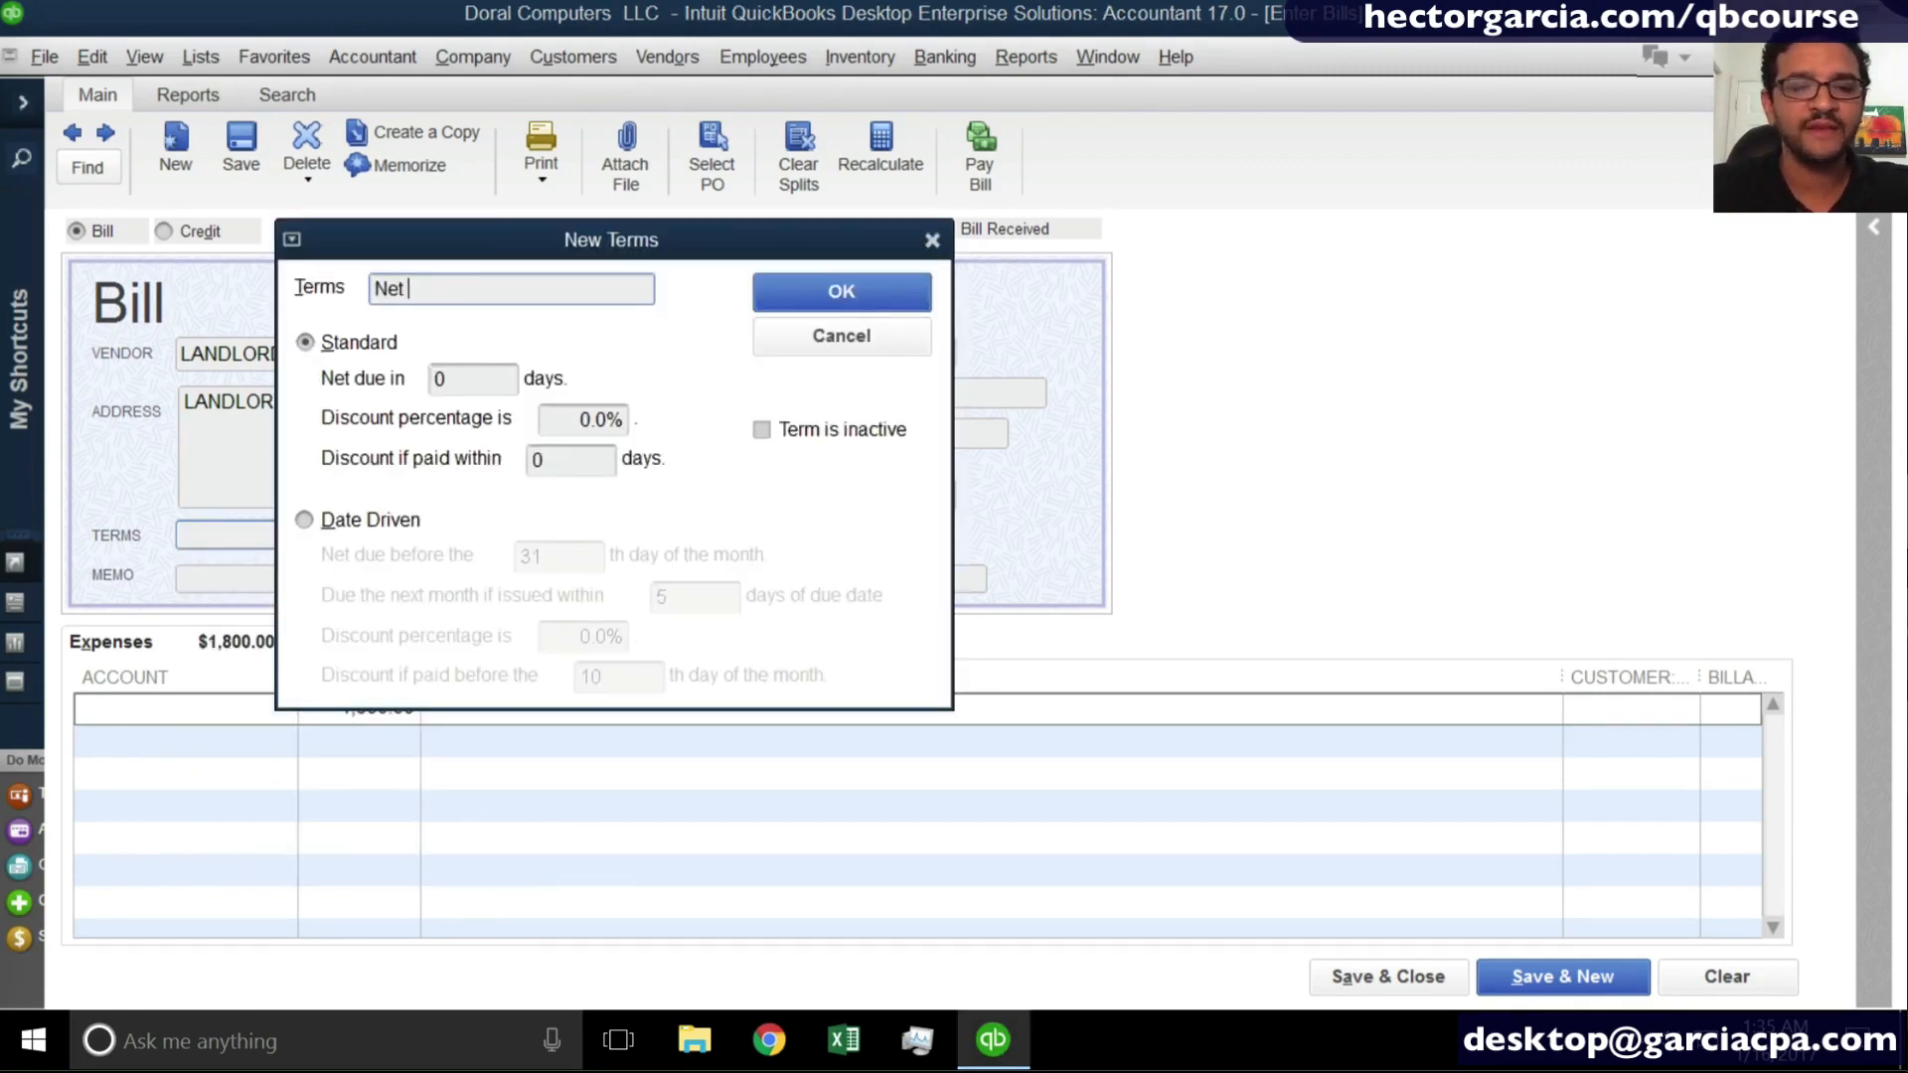
pyautogui.write(' 4')
pyautogui.press('Tab')
pyautogui.press('Tab')
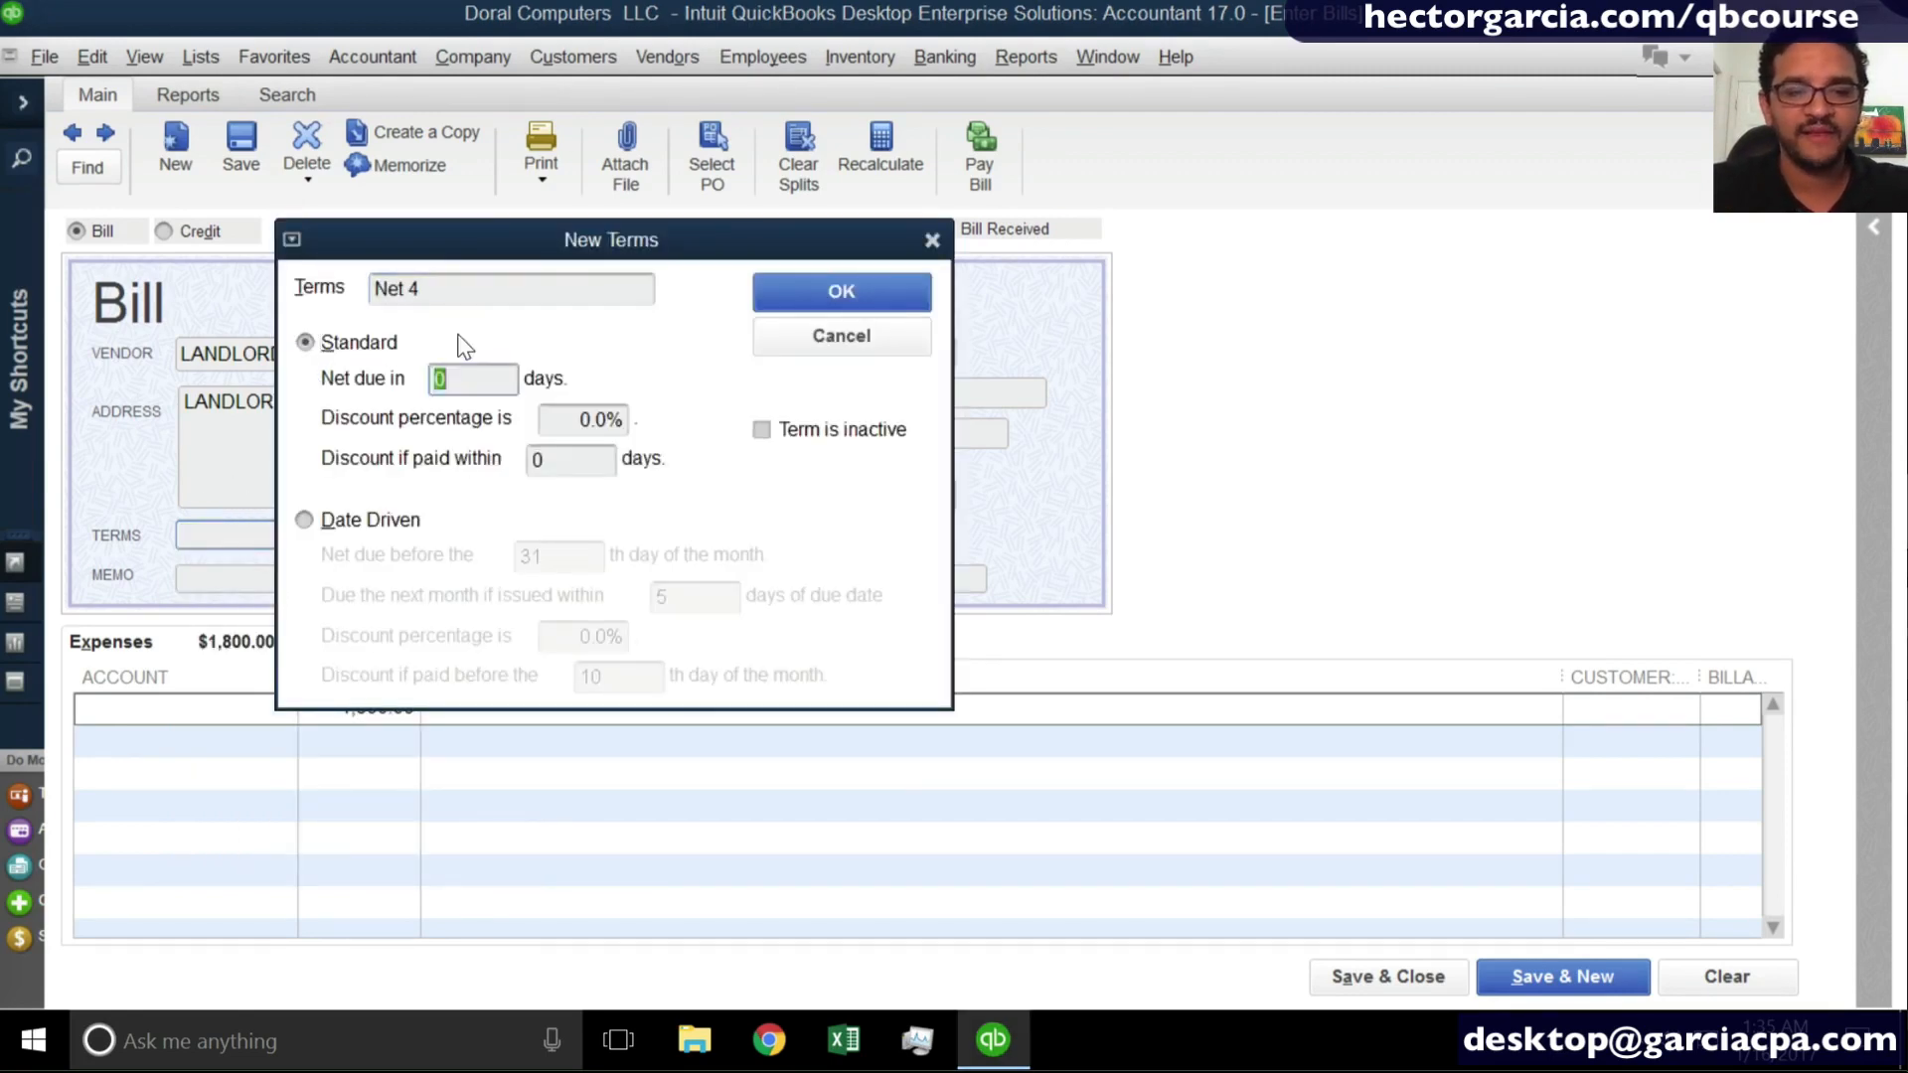
pyautogui.write('4')
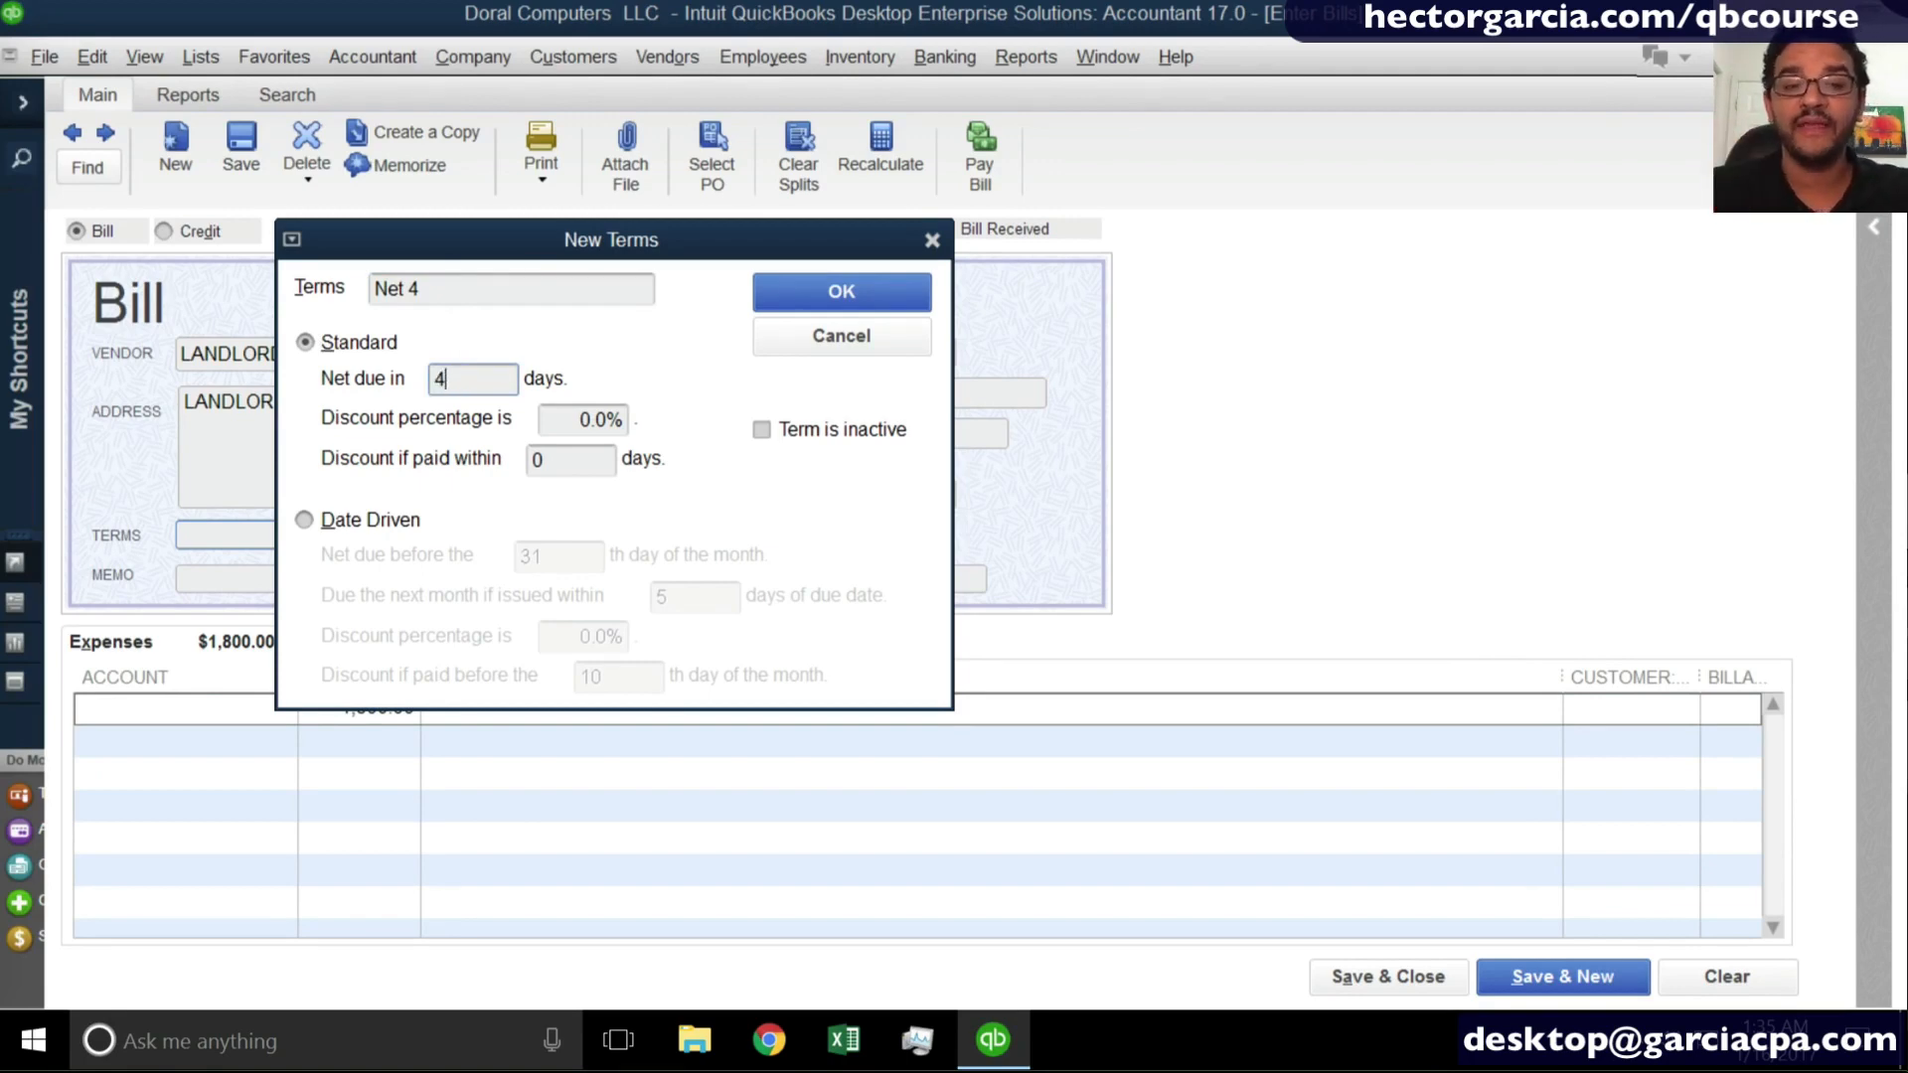
# - Rename the new payment term as 5th day
pyautogui.moveTo(437, 283); pyautogui.dragTo(368, 289)
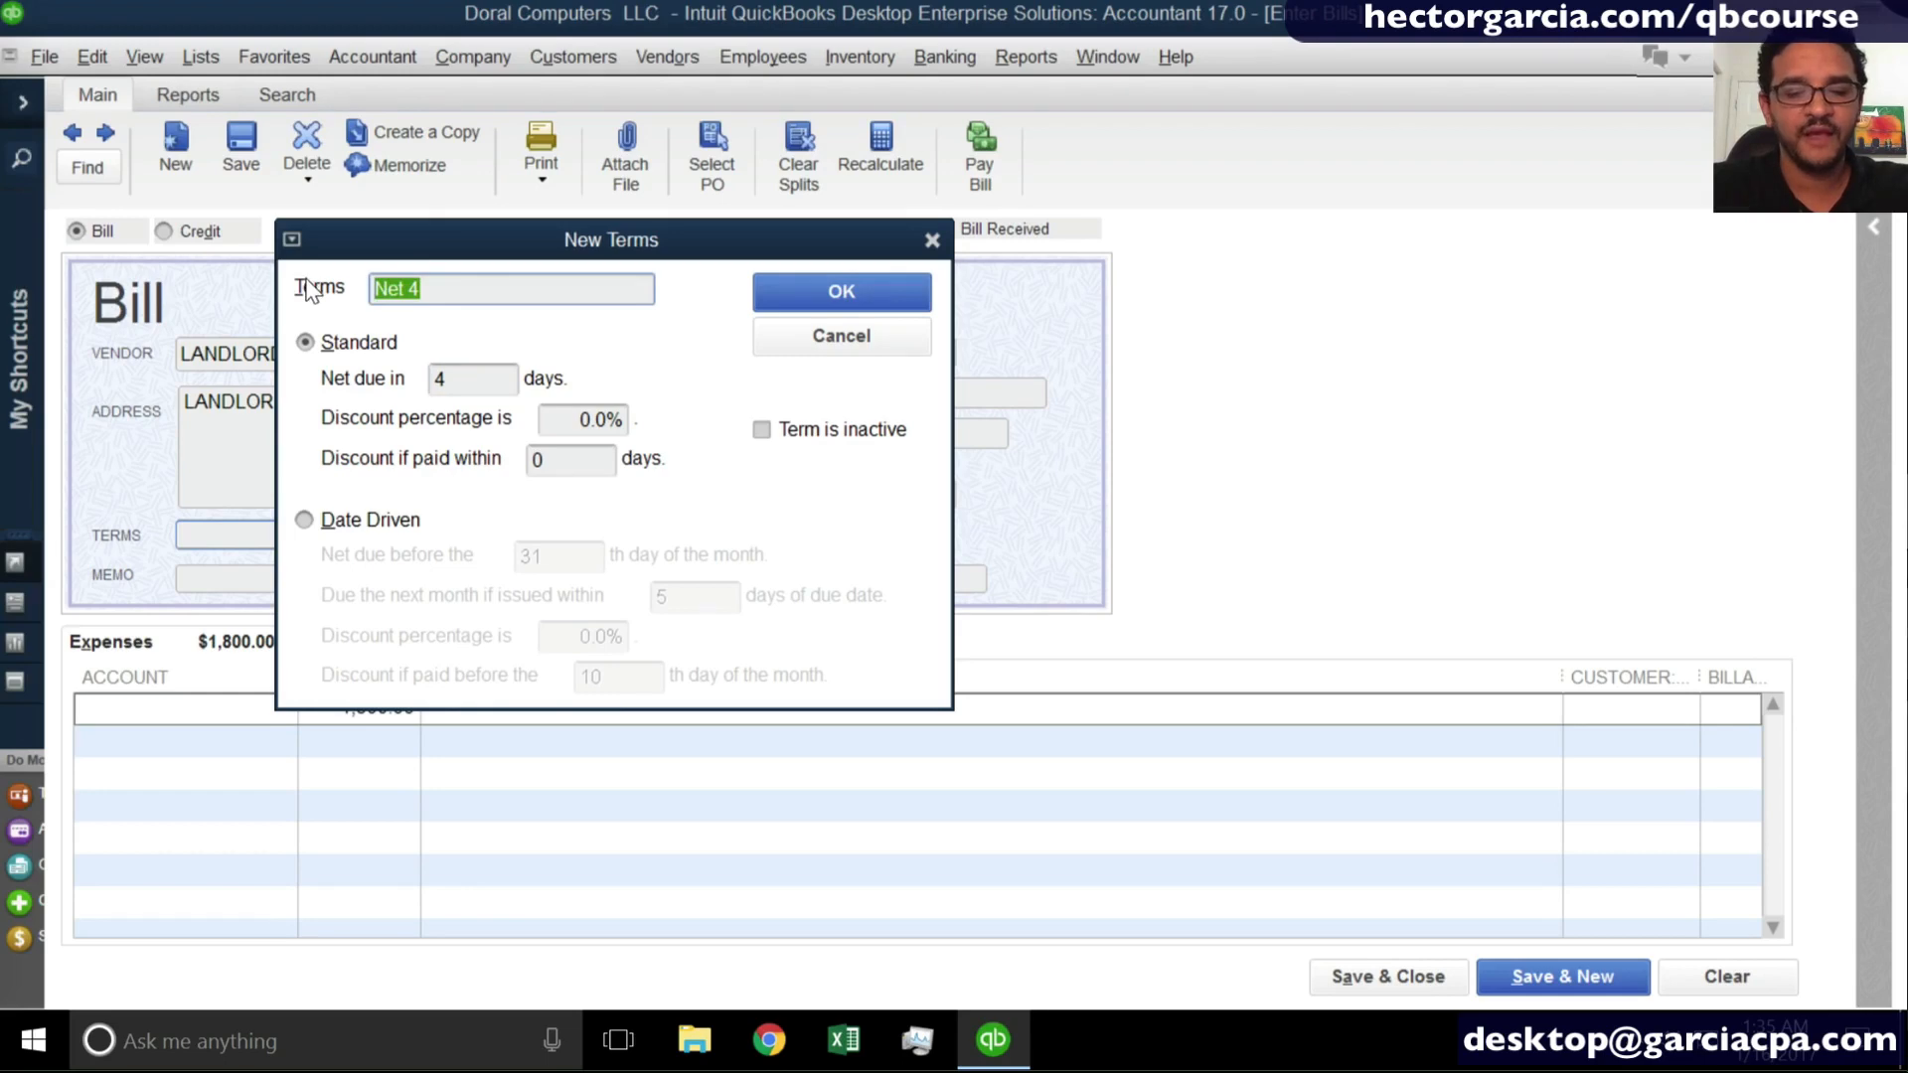
pyautogui.write('%th day')
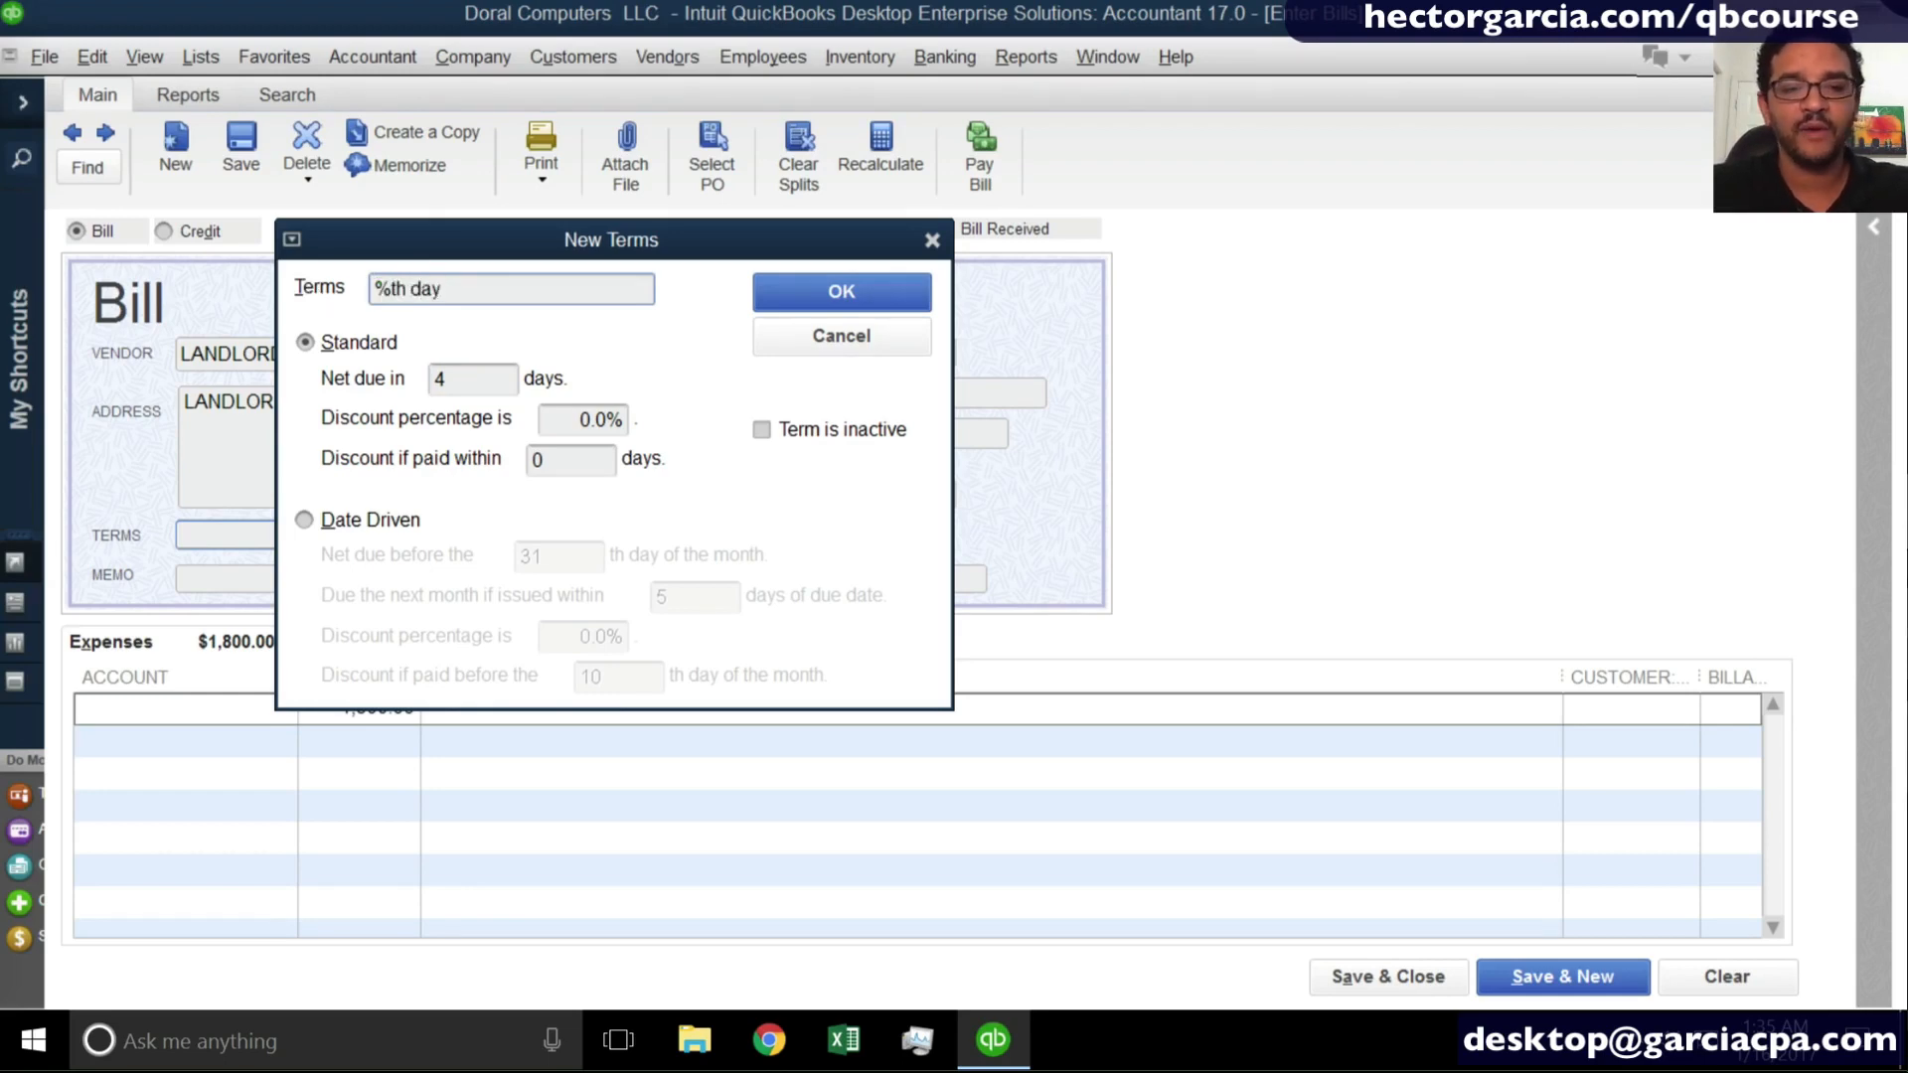
pyautogui.press('Left')
pyautogui.press('Home')
pyautogui.press('Delete')
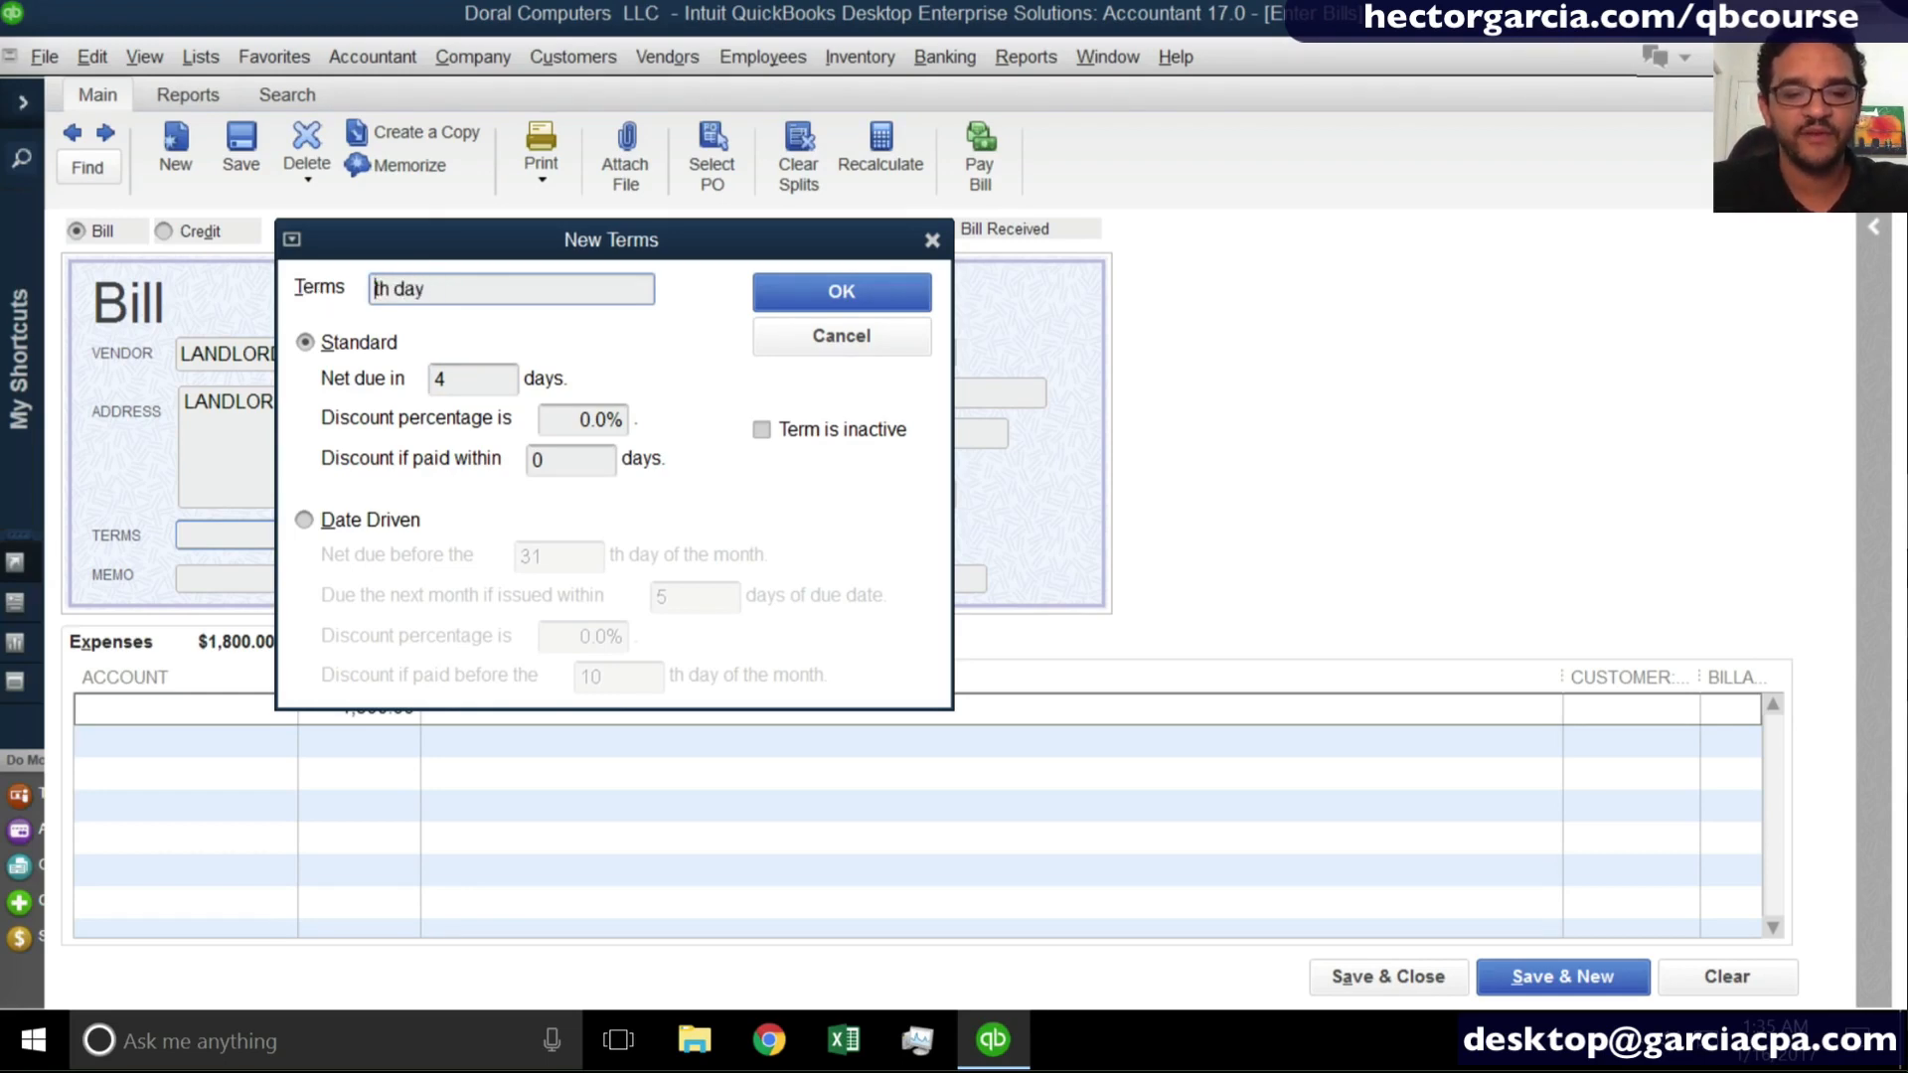
pyautogui.write('5')
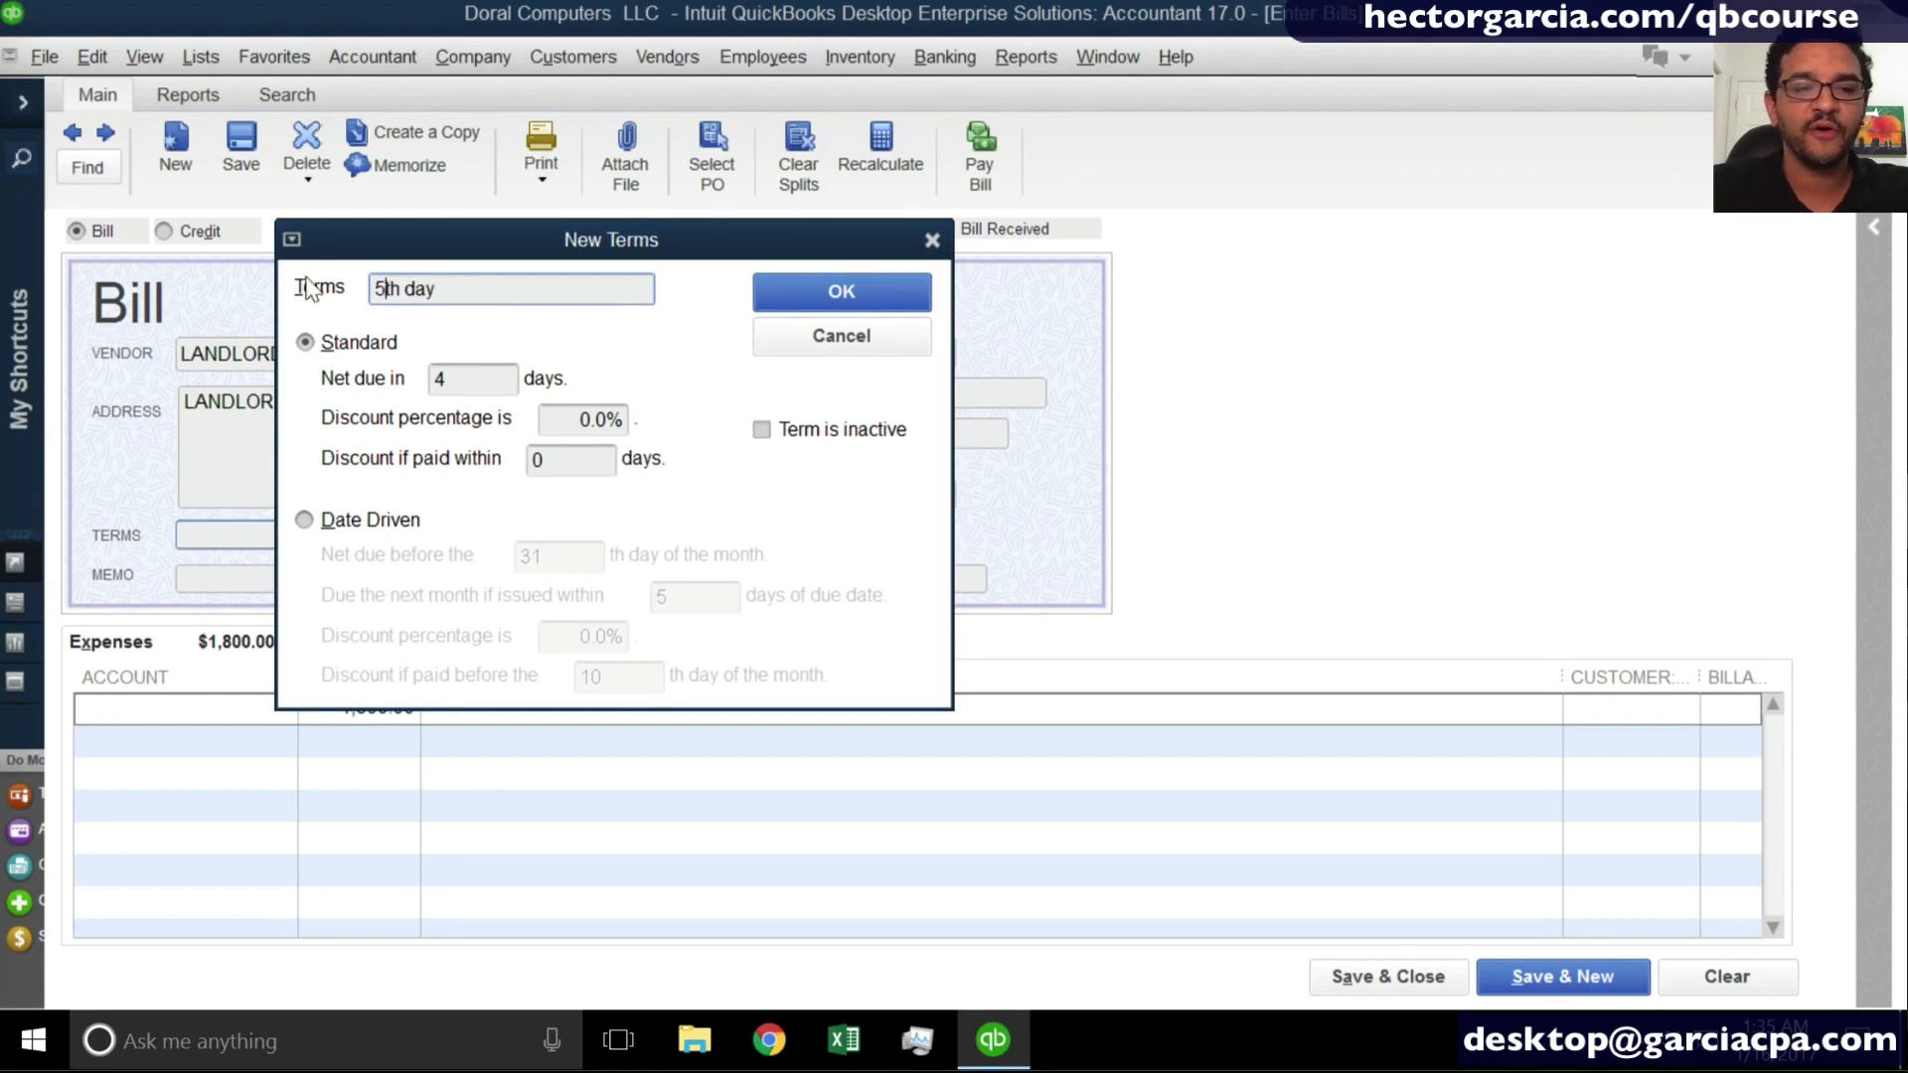
# - Try making the 5th day term date driven, with net due before the 5th day of the month
pyautogui.click(475, 378)
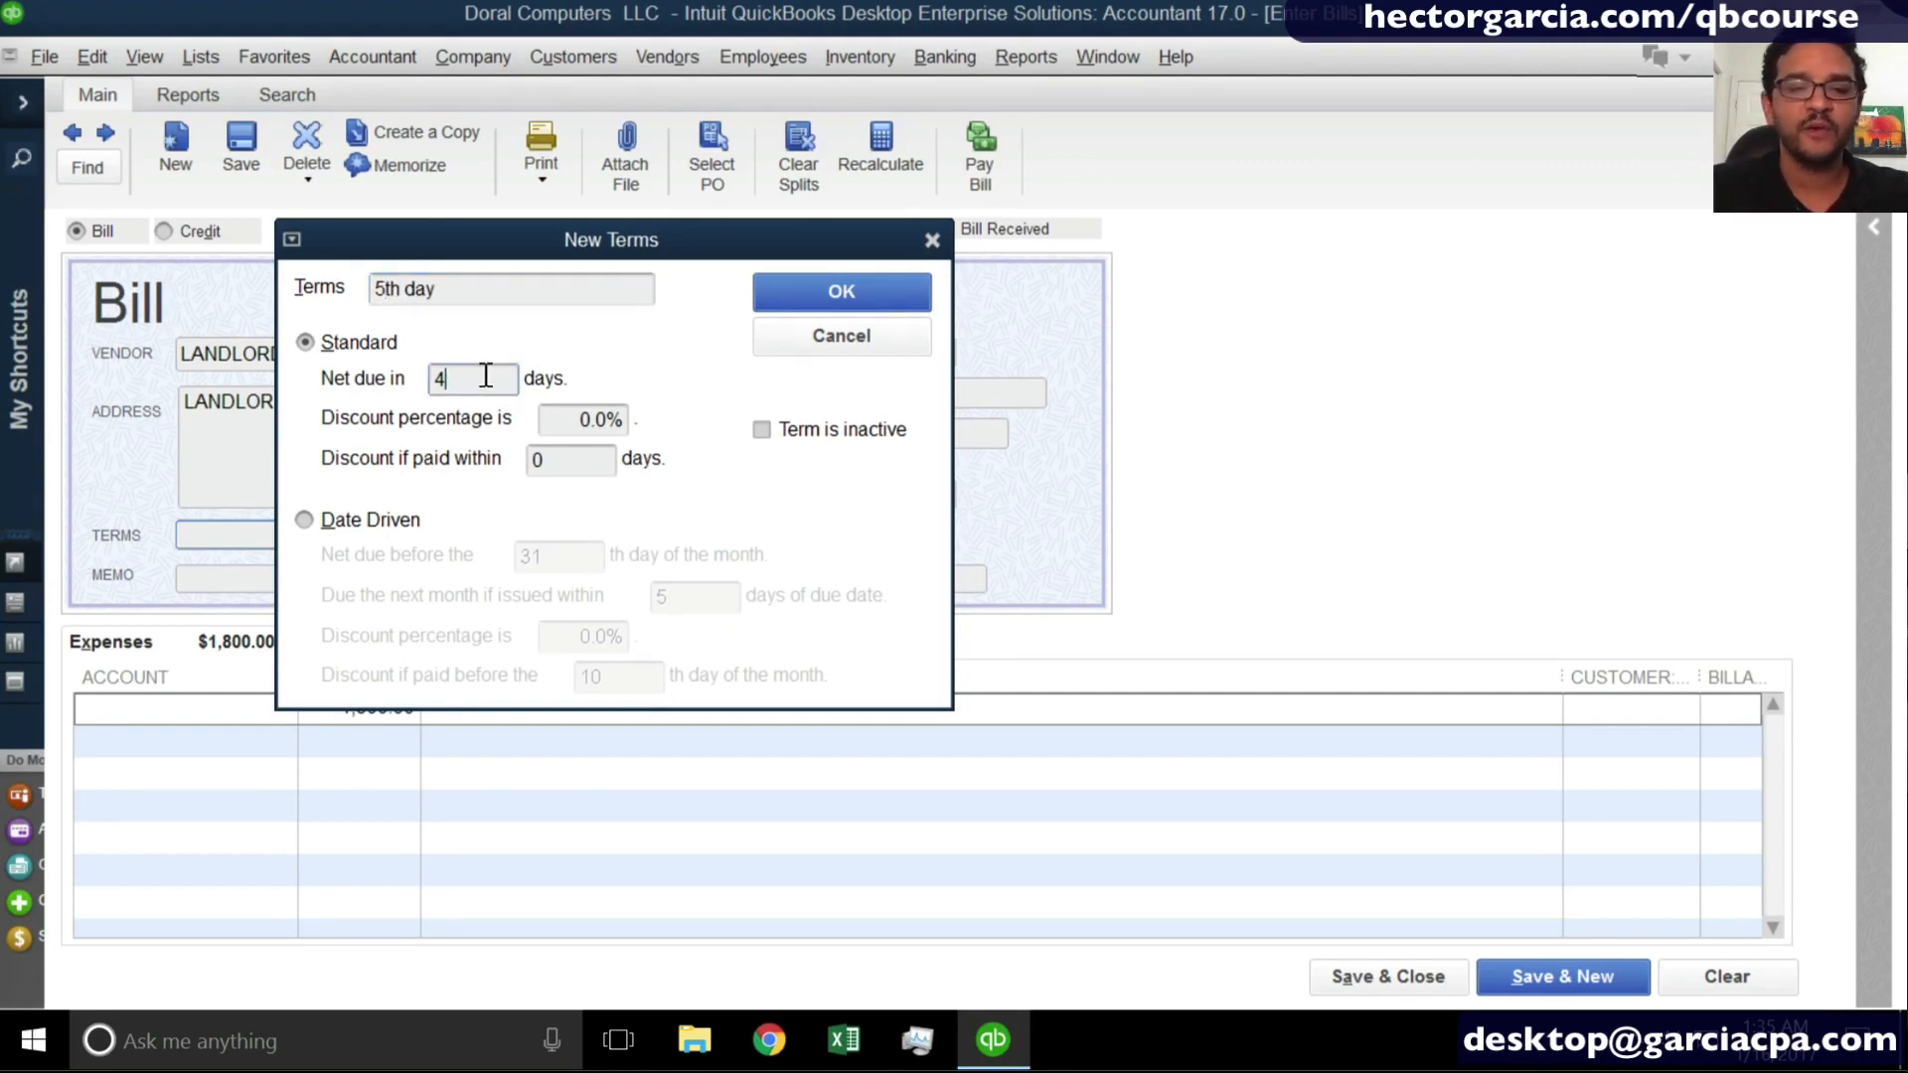
pyautogui.click(343, 528)
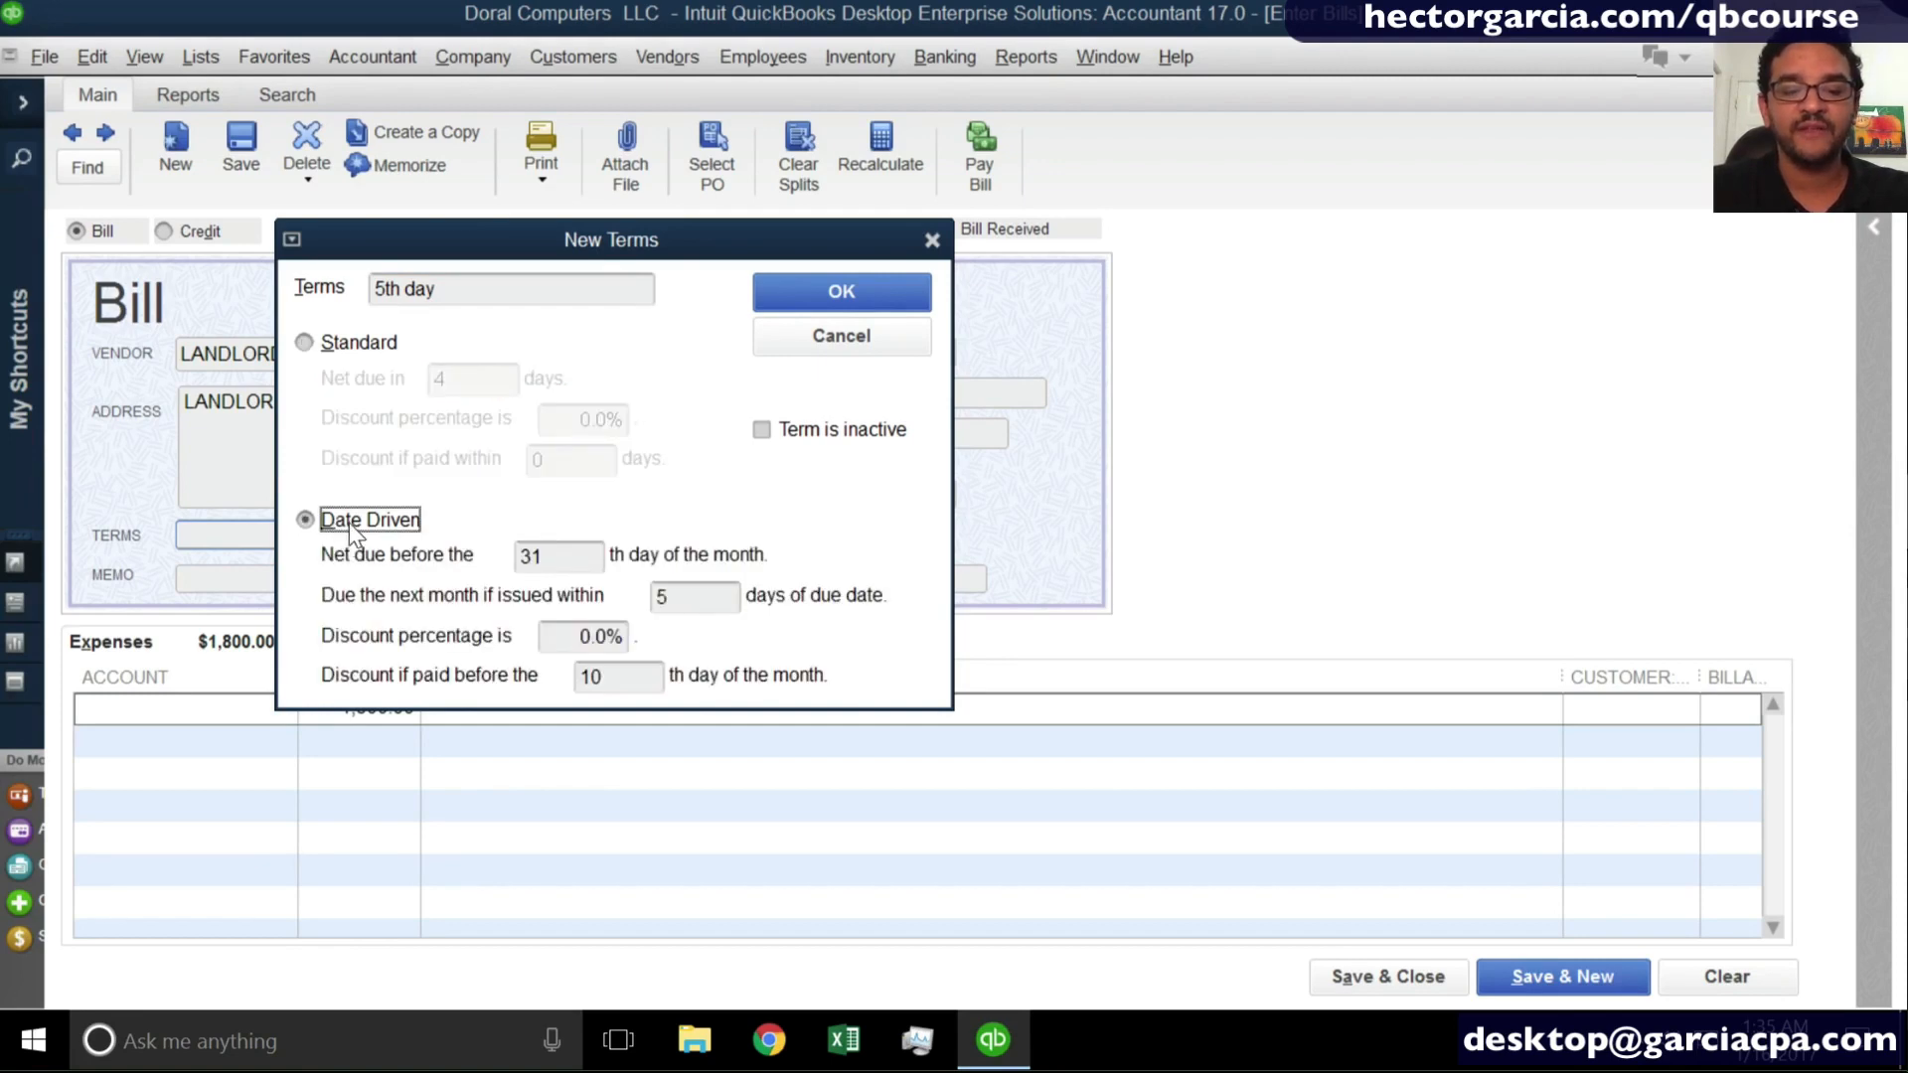
pyautogui.click(567, 557)
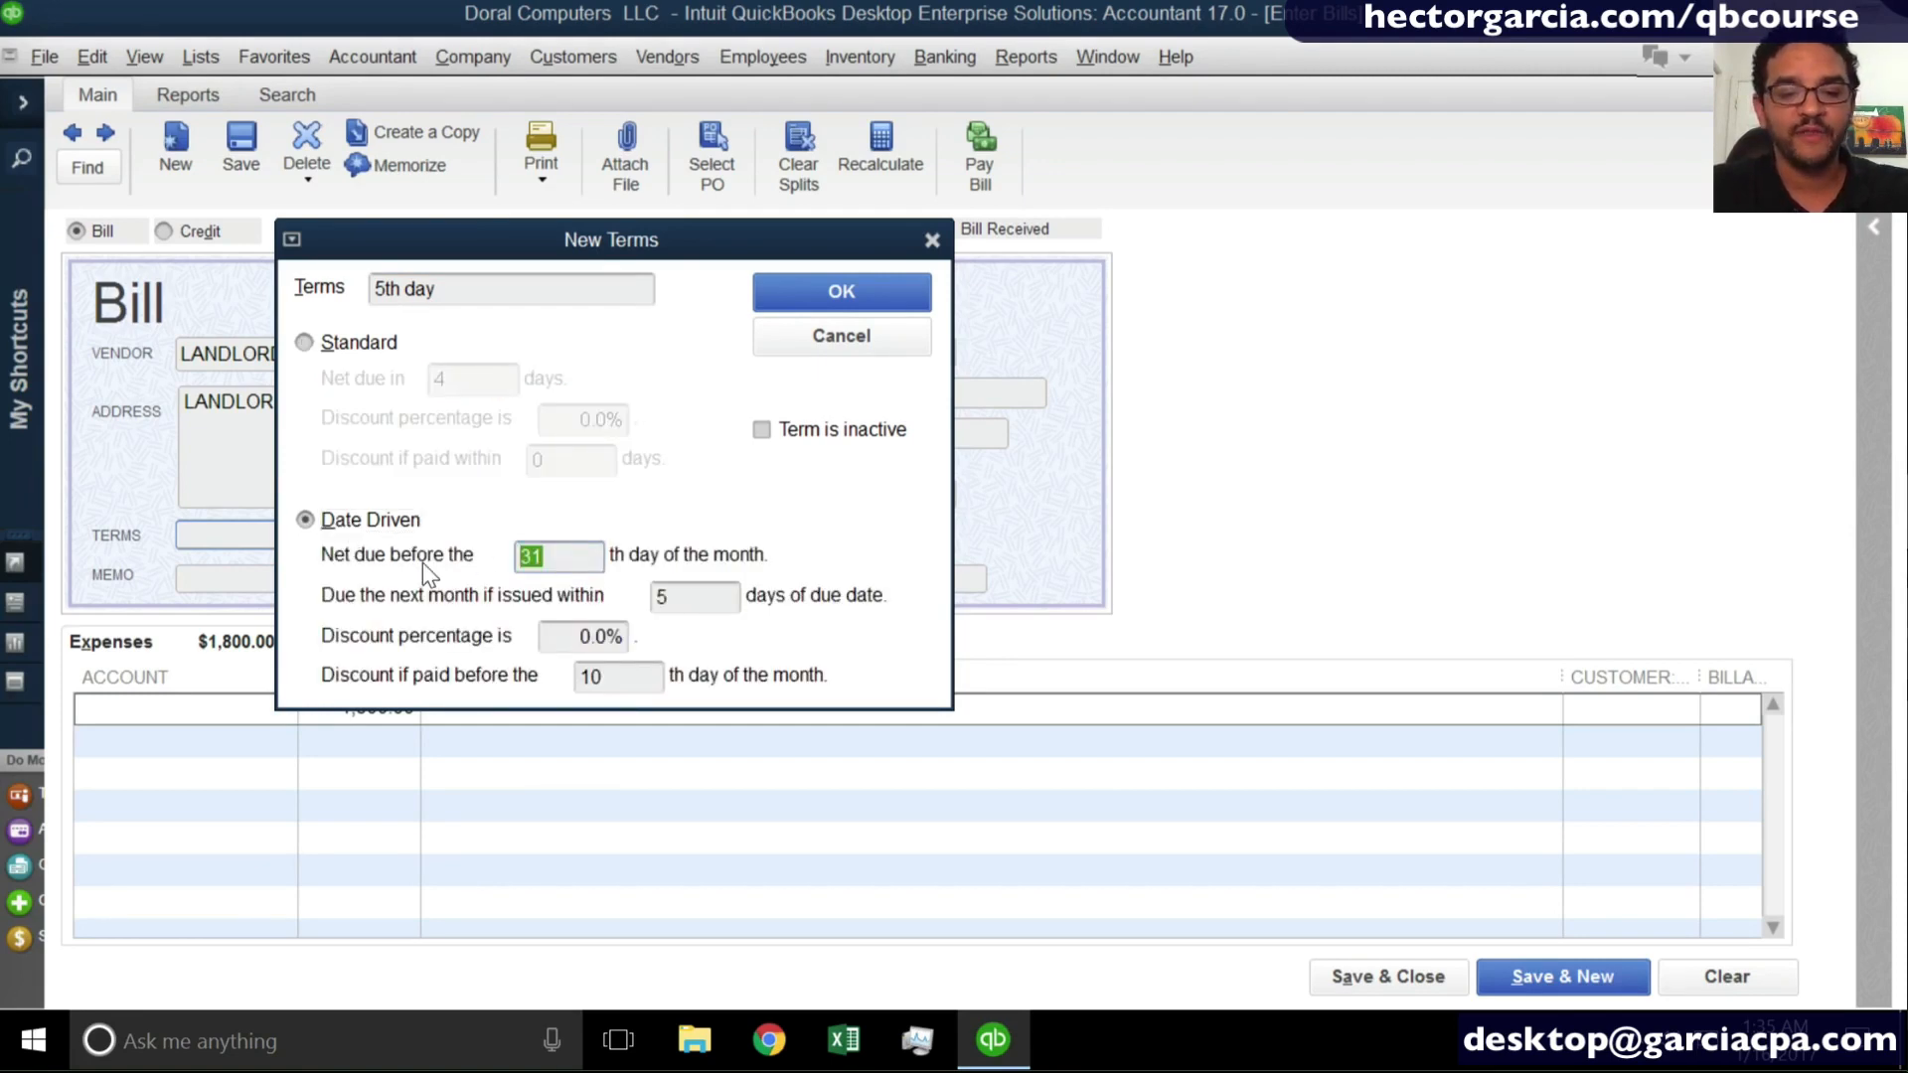
pyautogui.write('5')
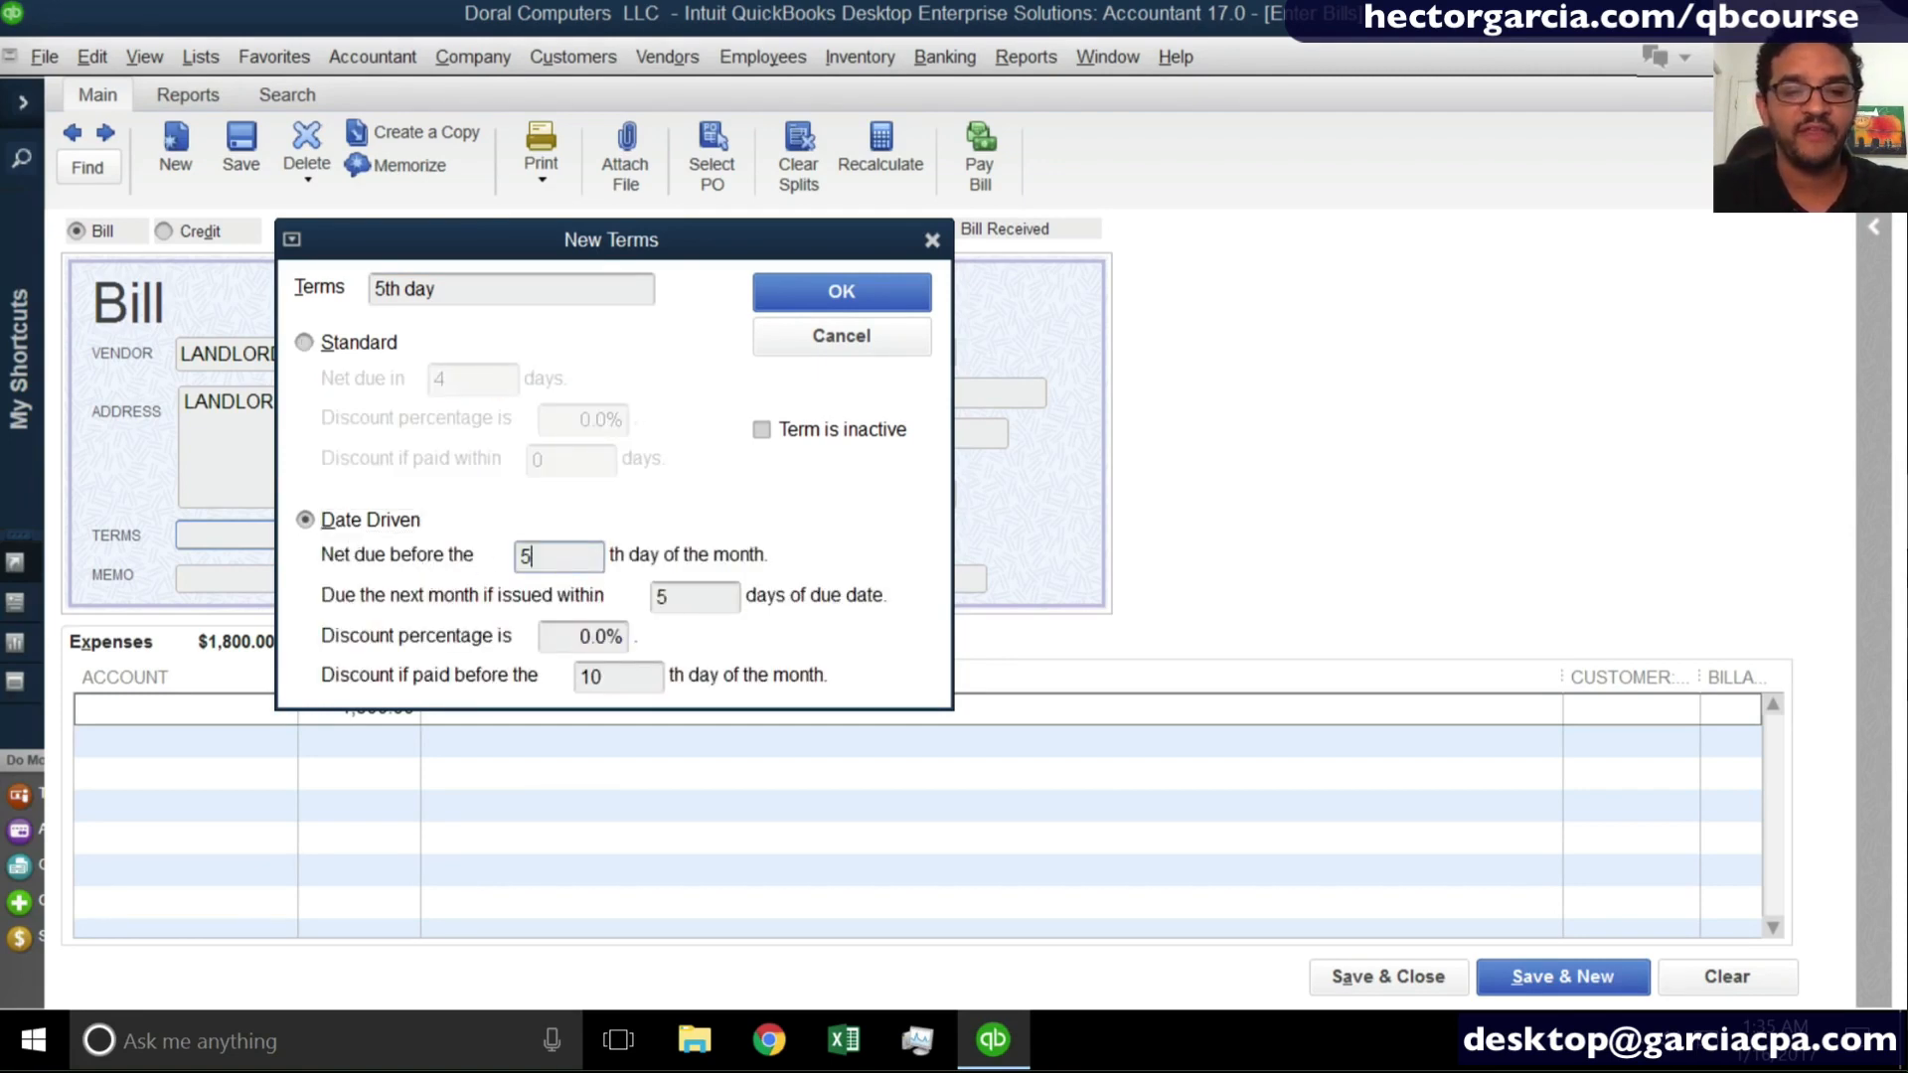
# - Switch the 5th day term back to Standard and save it as the LANDLORD bill's terms
pyautogui.click(347, 343)
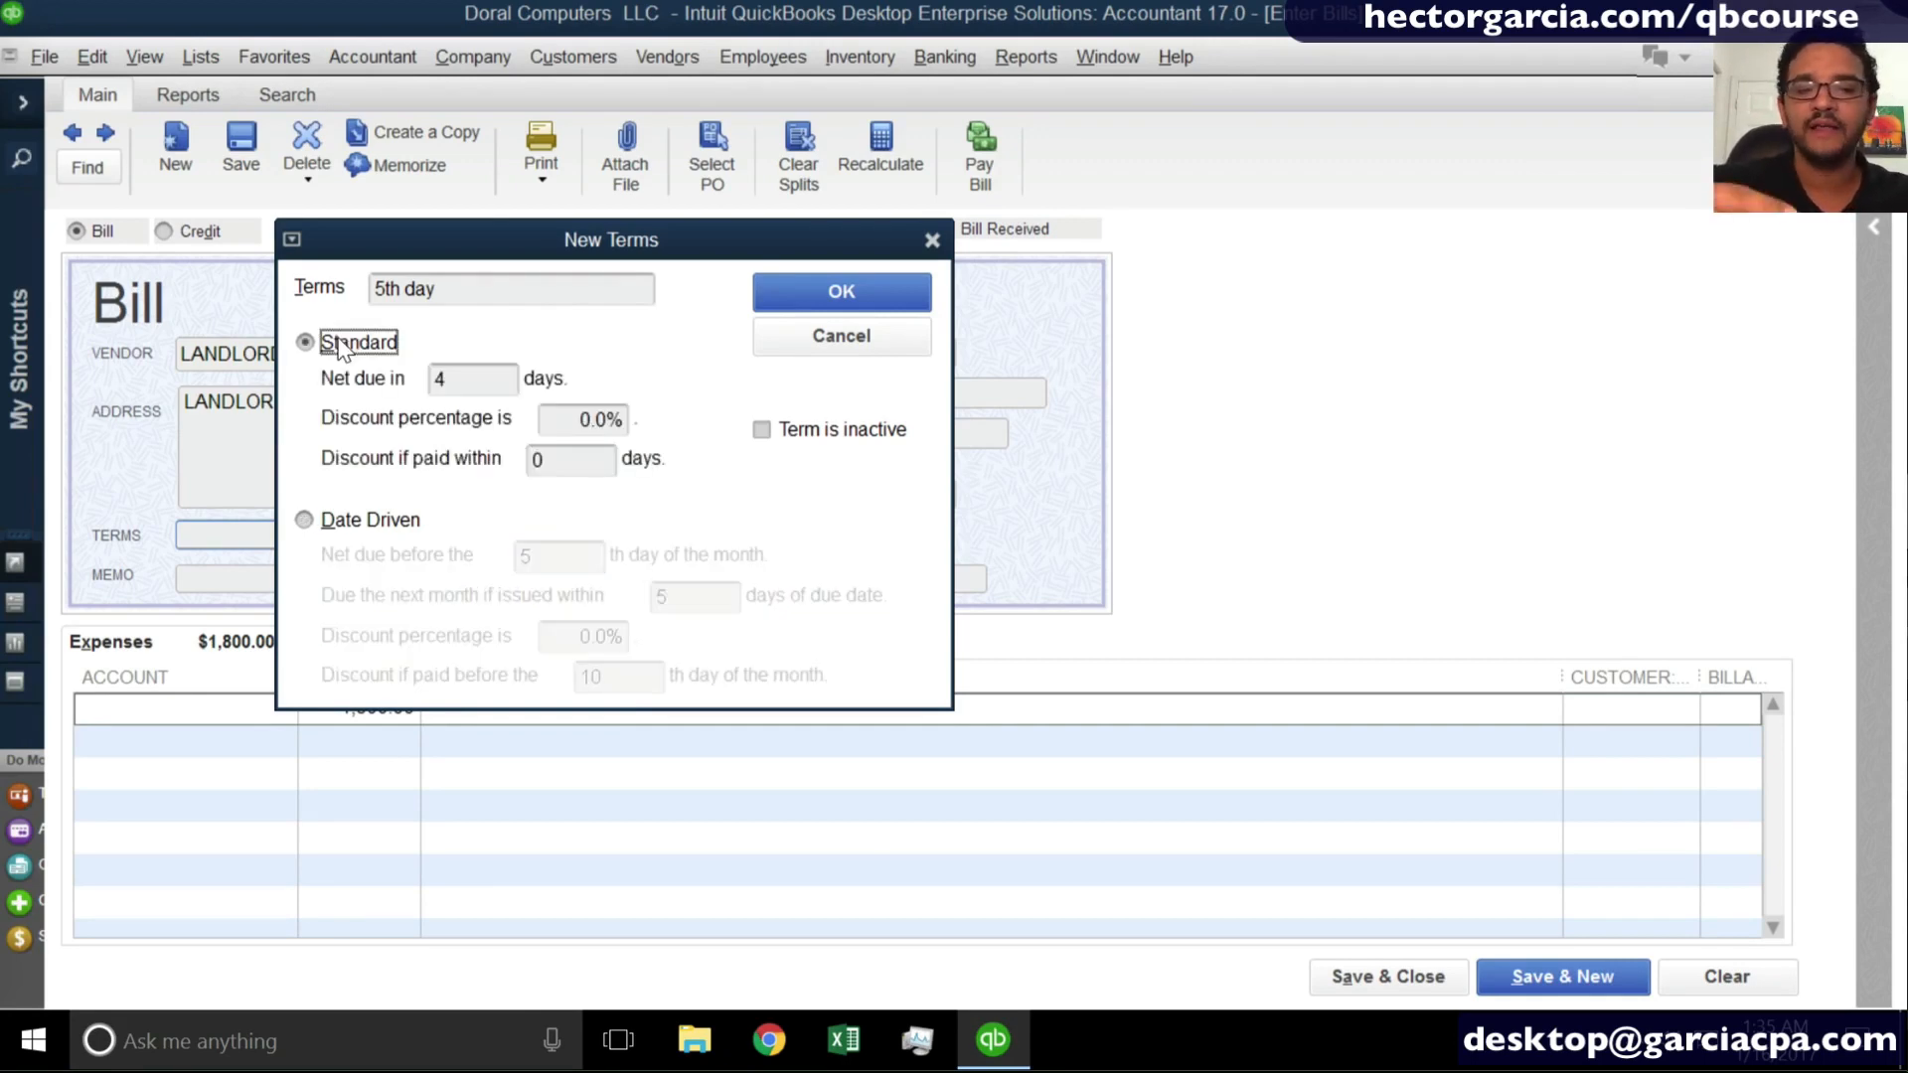
pyautogui.click(477, 379)
pyautogui.click(816, 298)
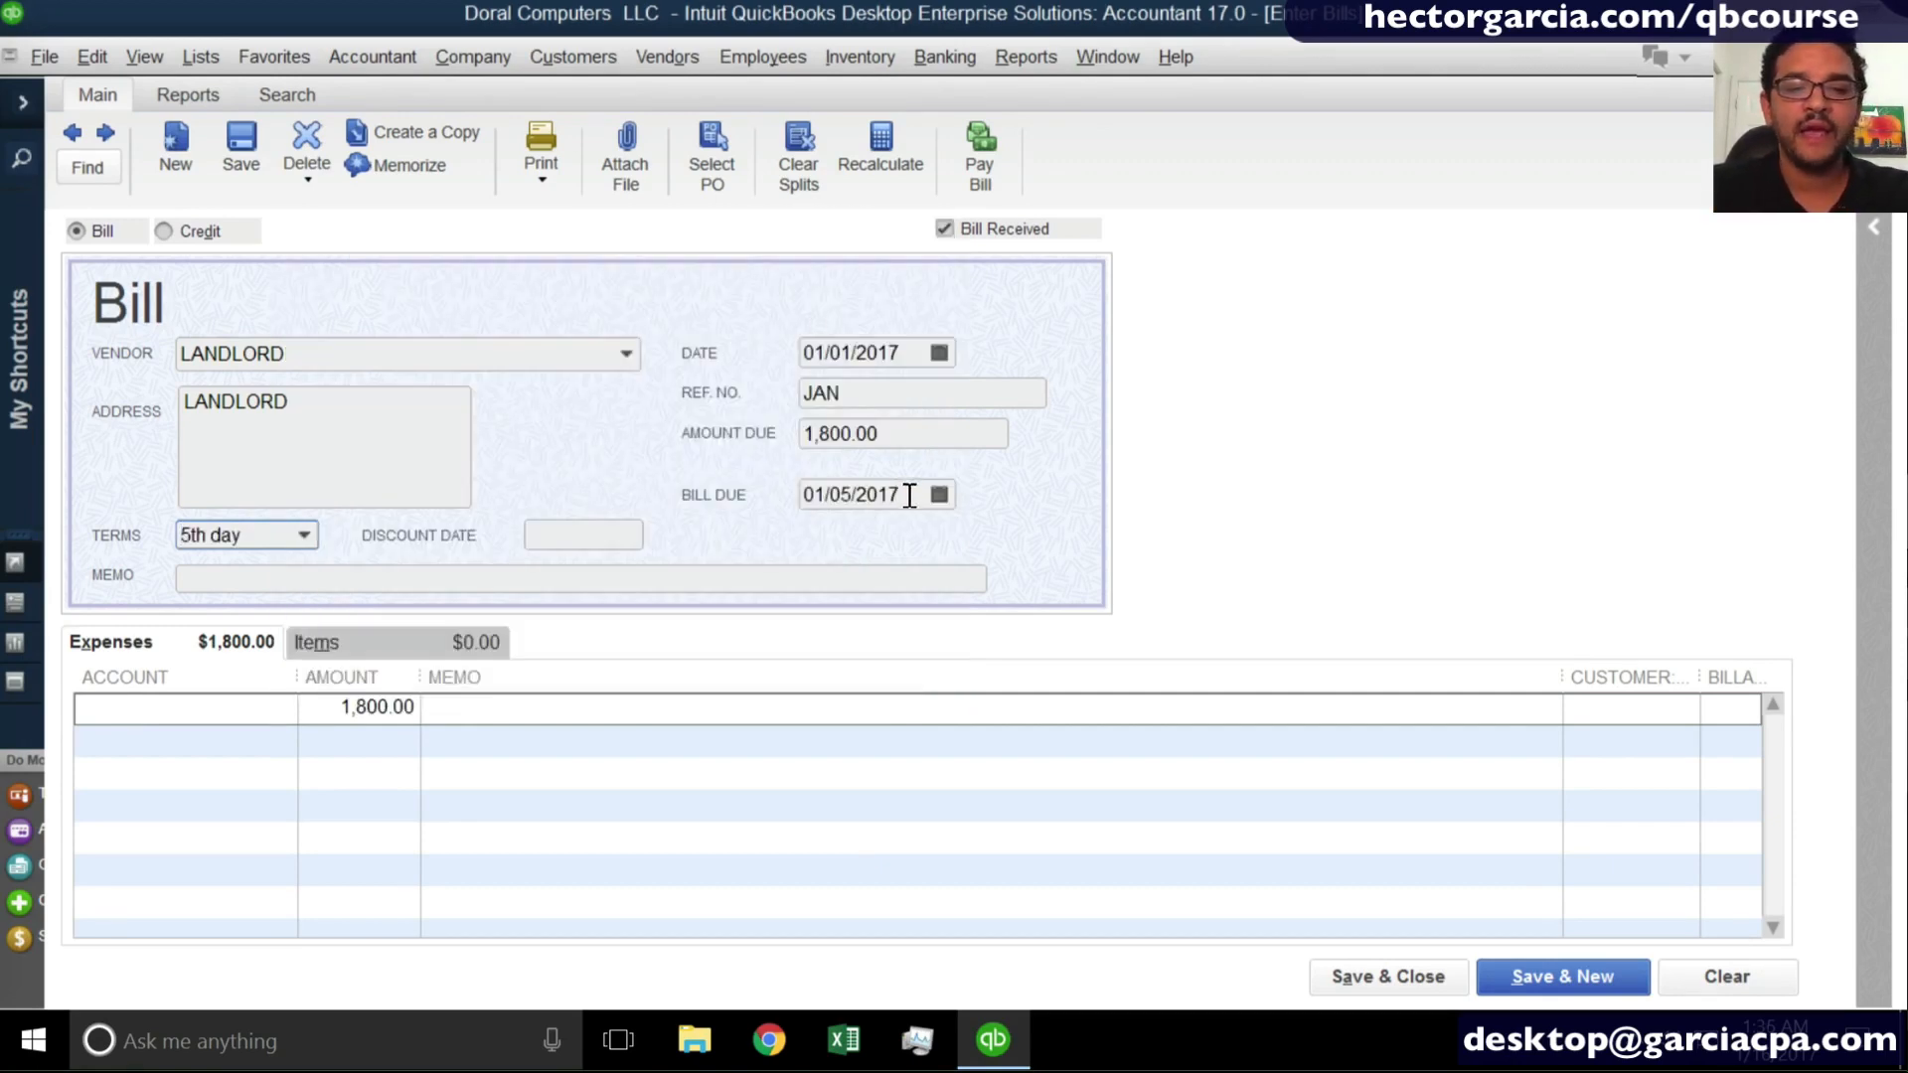
# - Assign the 1,800.00 line to Rent Expense, then save and close the LANDLORD bill, keeping the changed terms for this vendor
pyautogui.moveTo(920, 494); pyautogui.dragTo(733, 493)
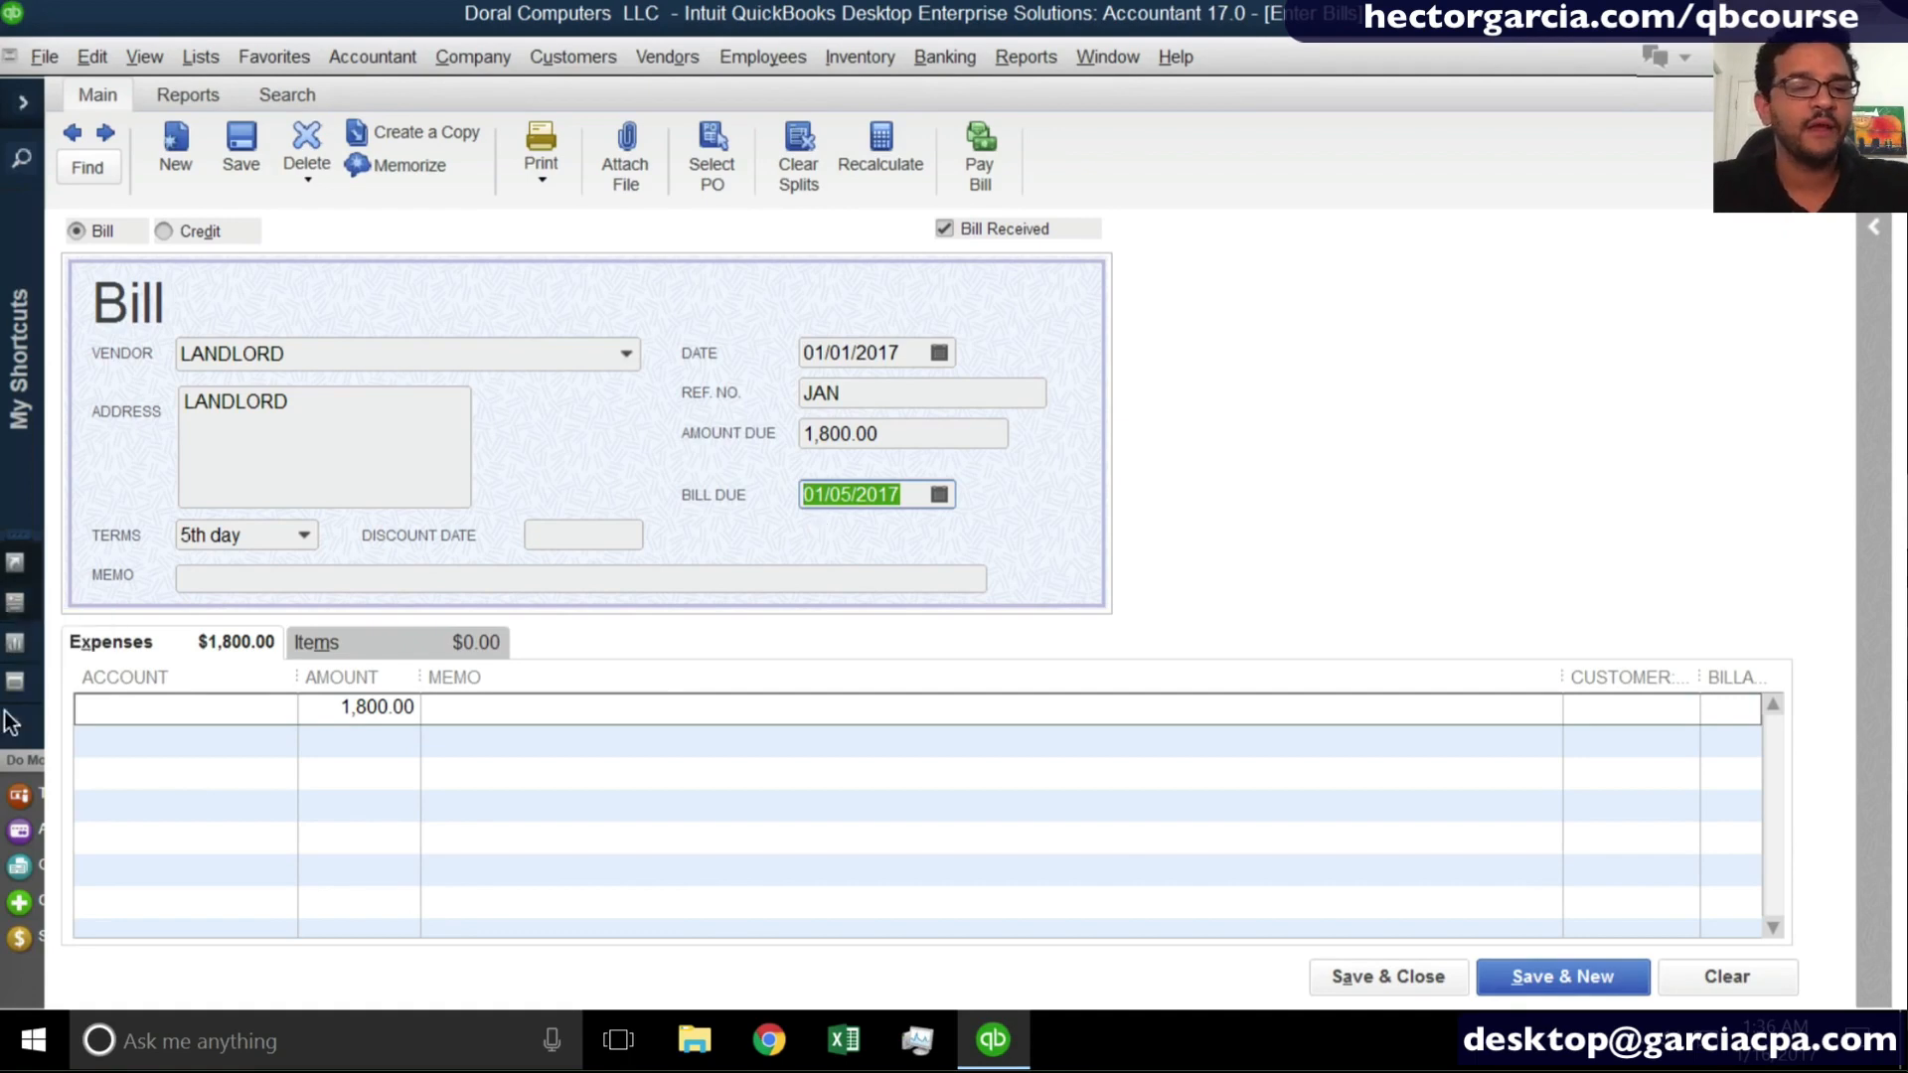
pyautogui.click(116, 706)
pyautogui.write('ren')
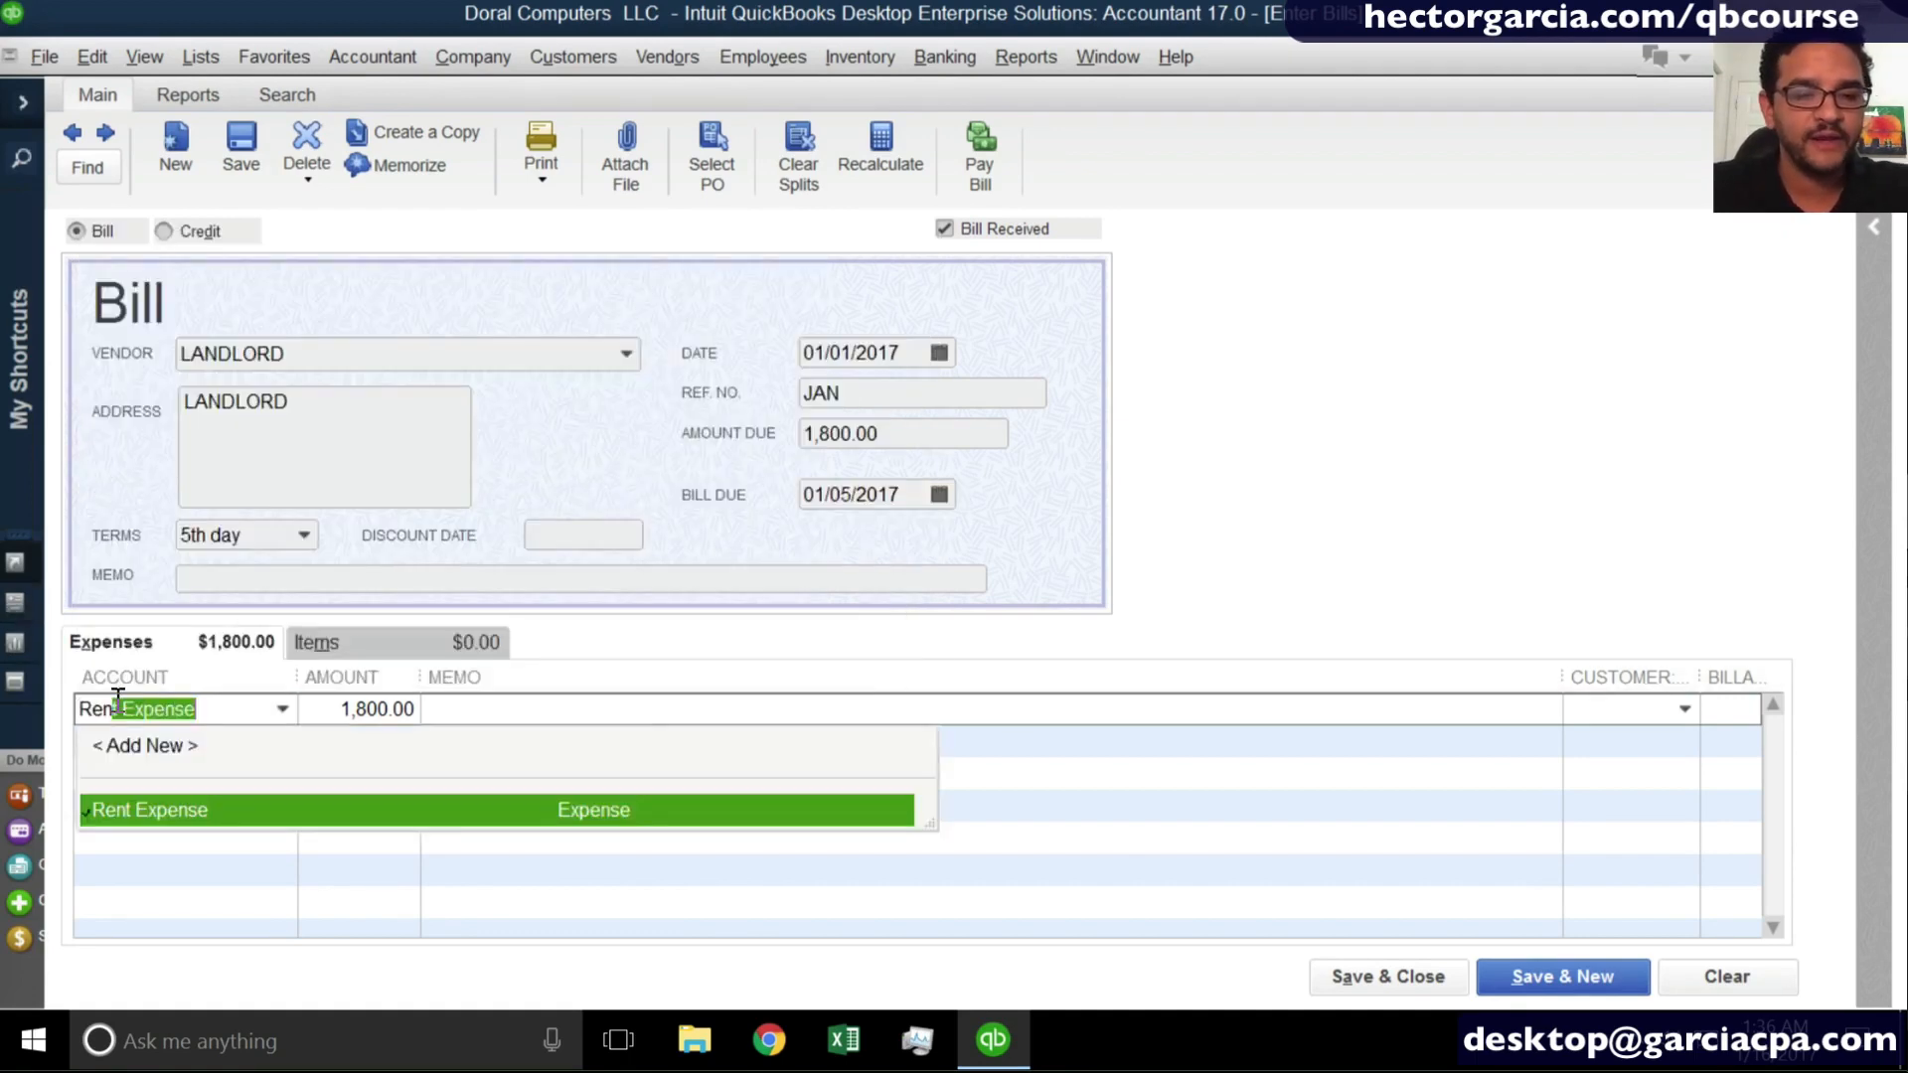
pyautogui.click(241, 721)
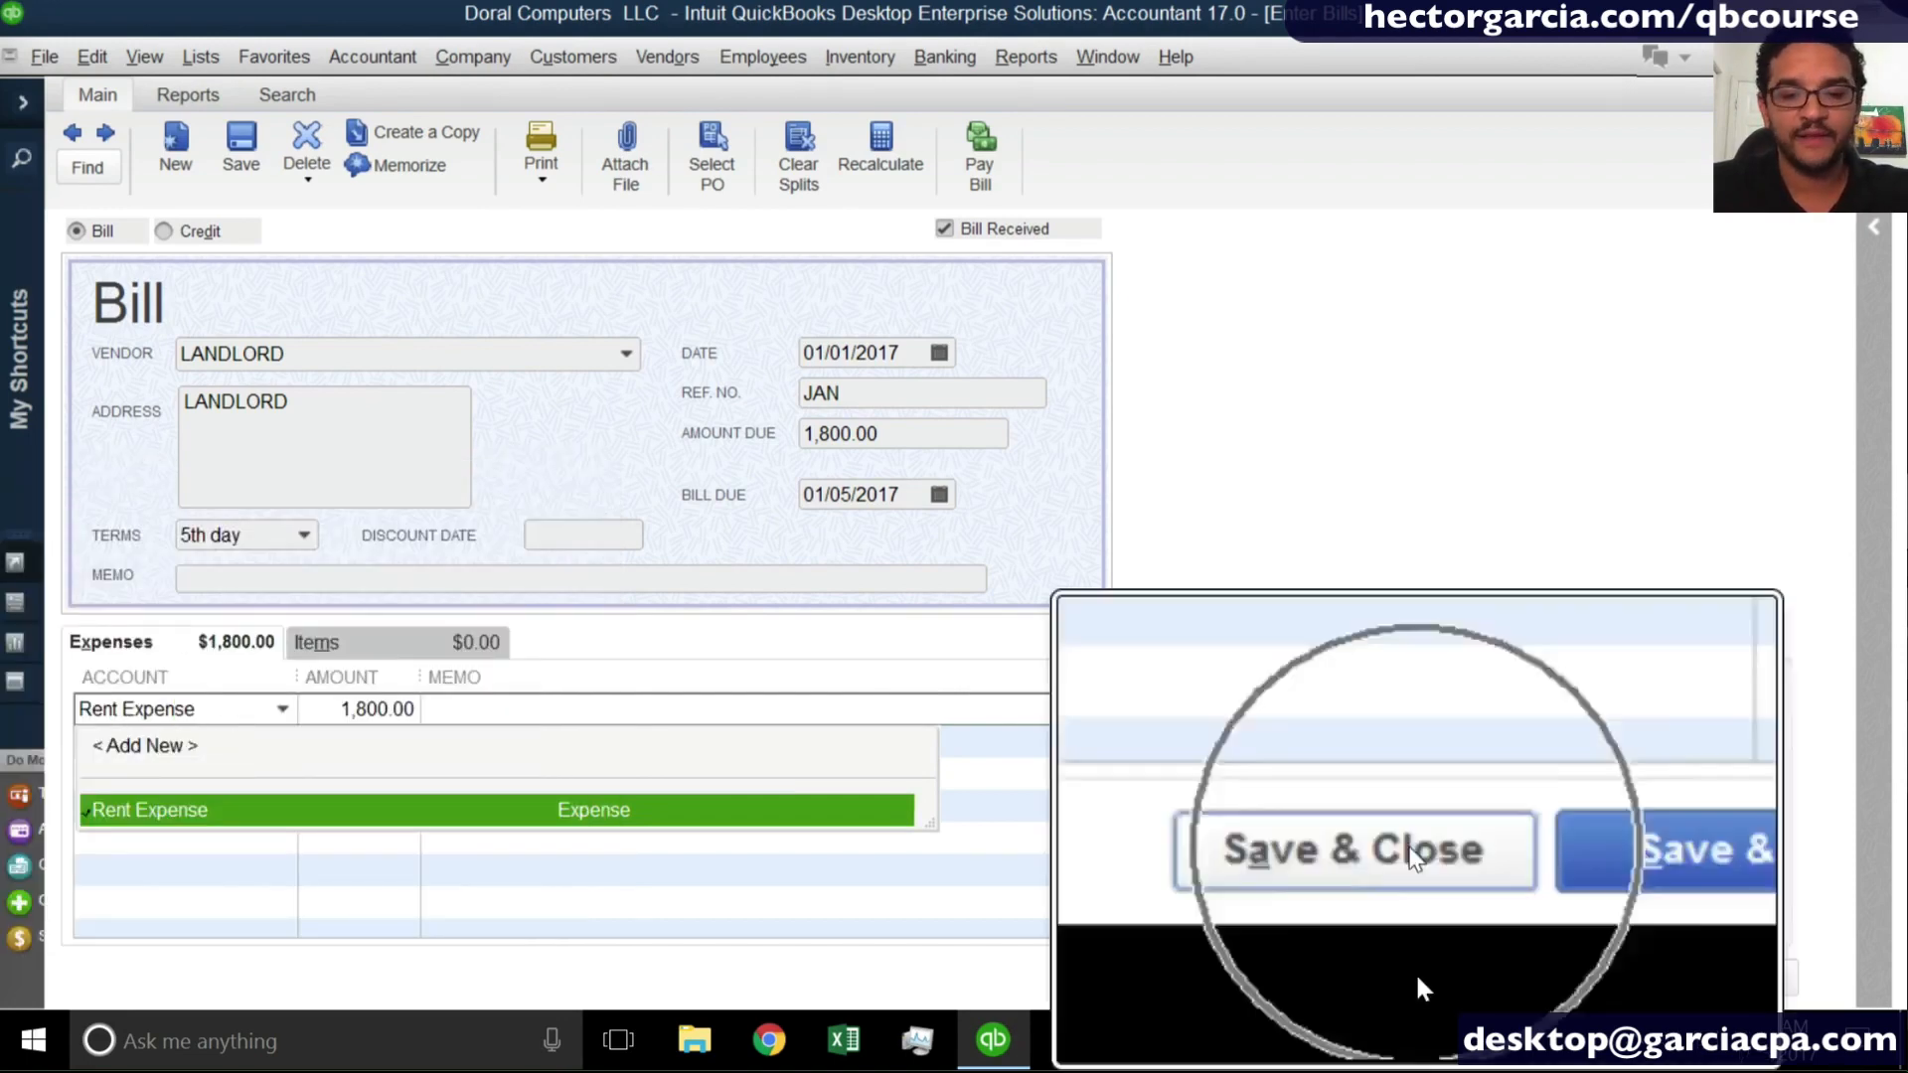
pyautogui.click(1421, 979)
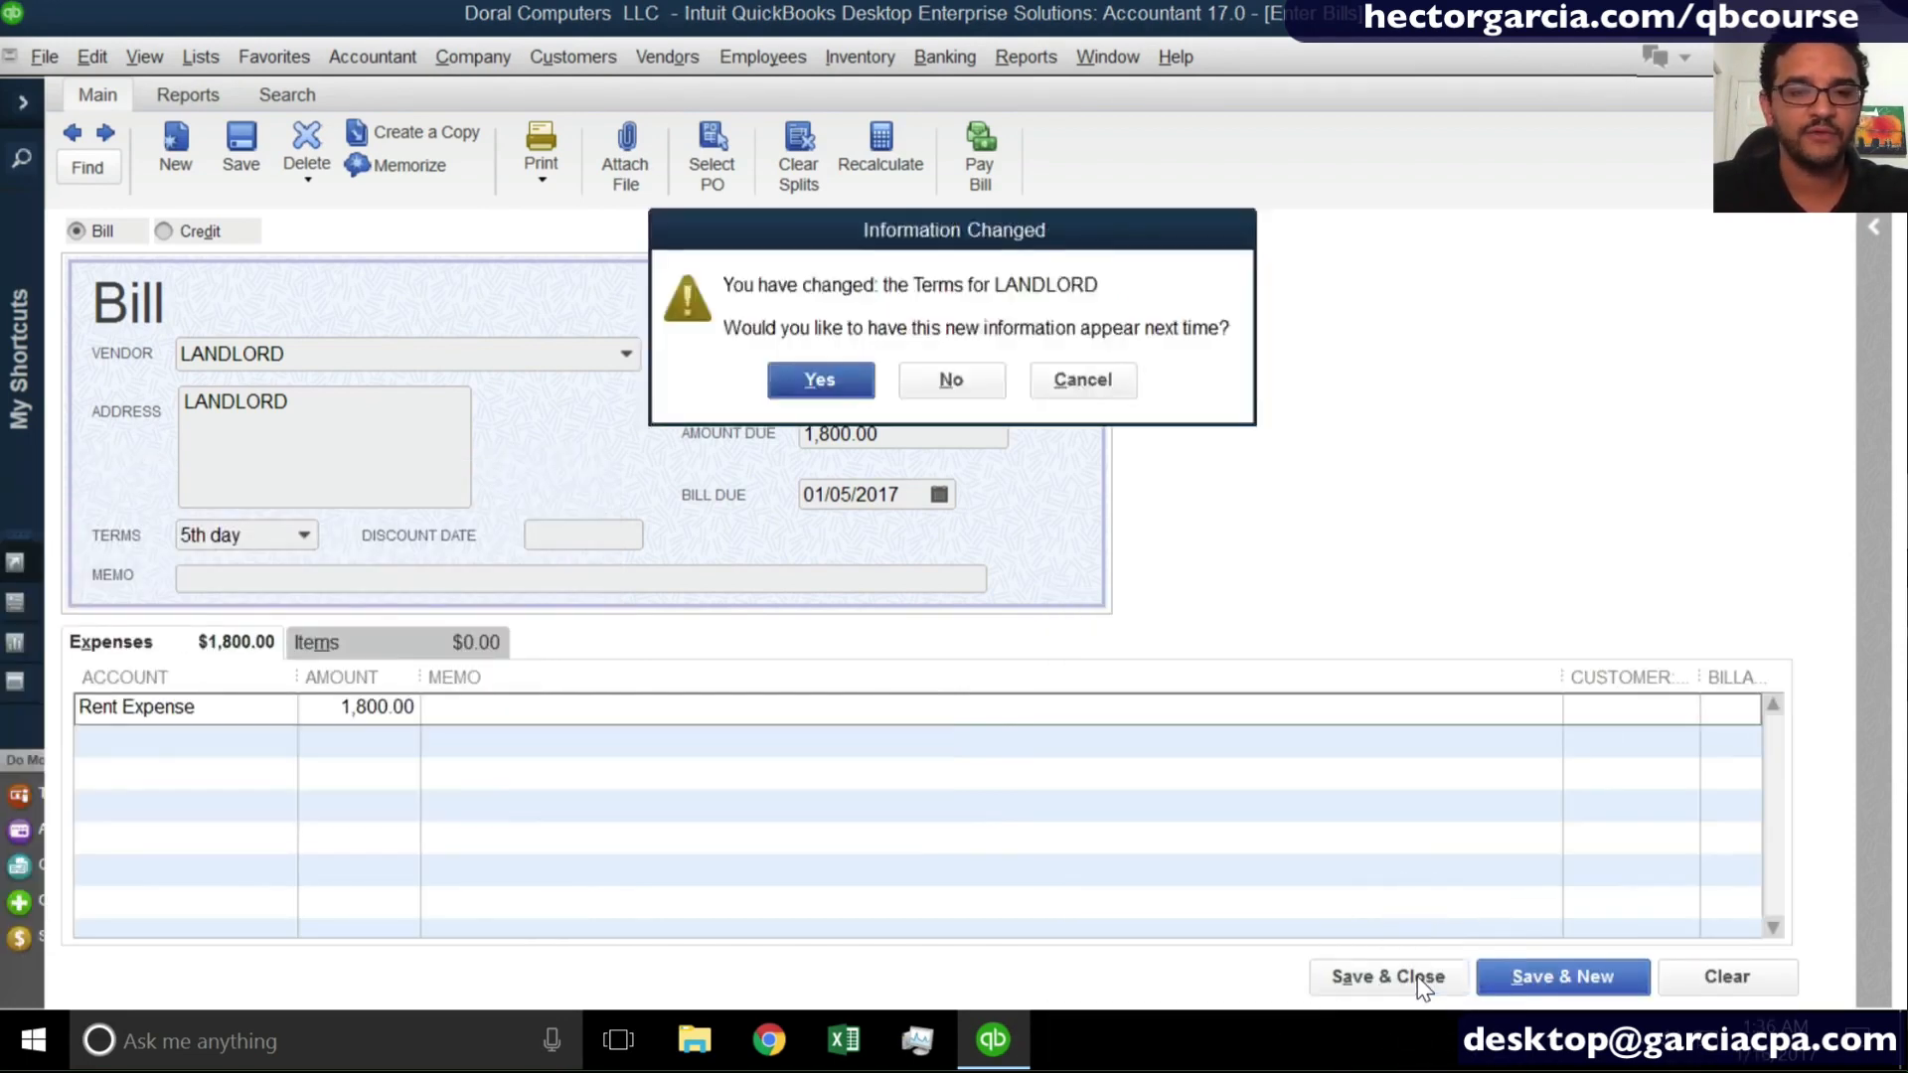
pyautogui.click(819, 381)
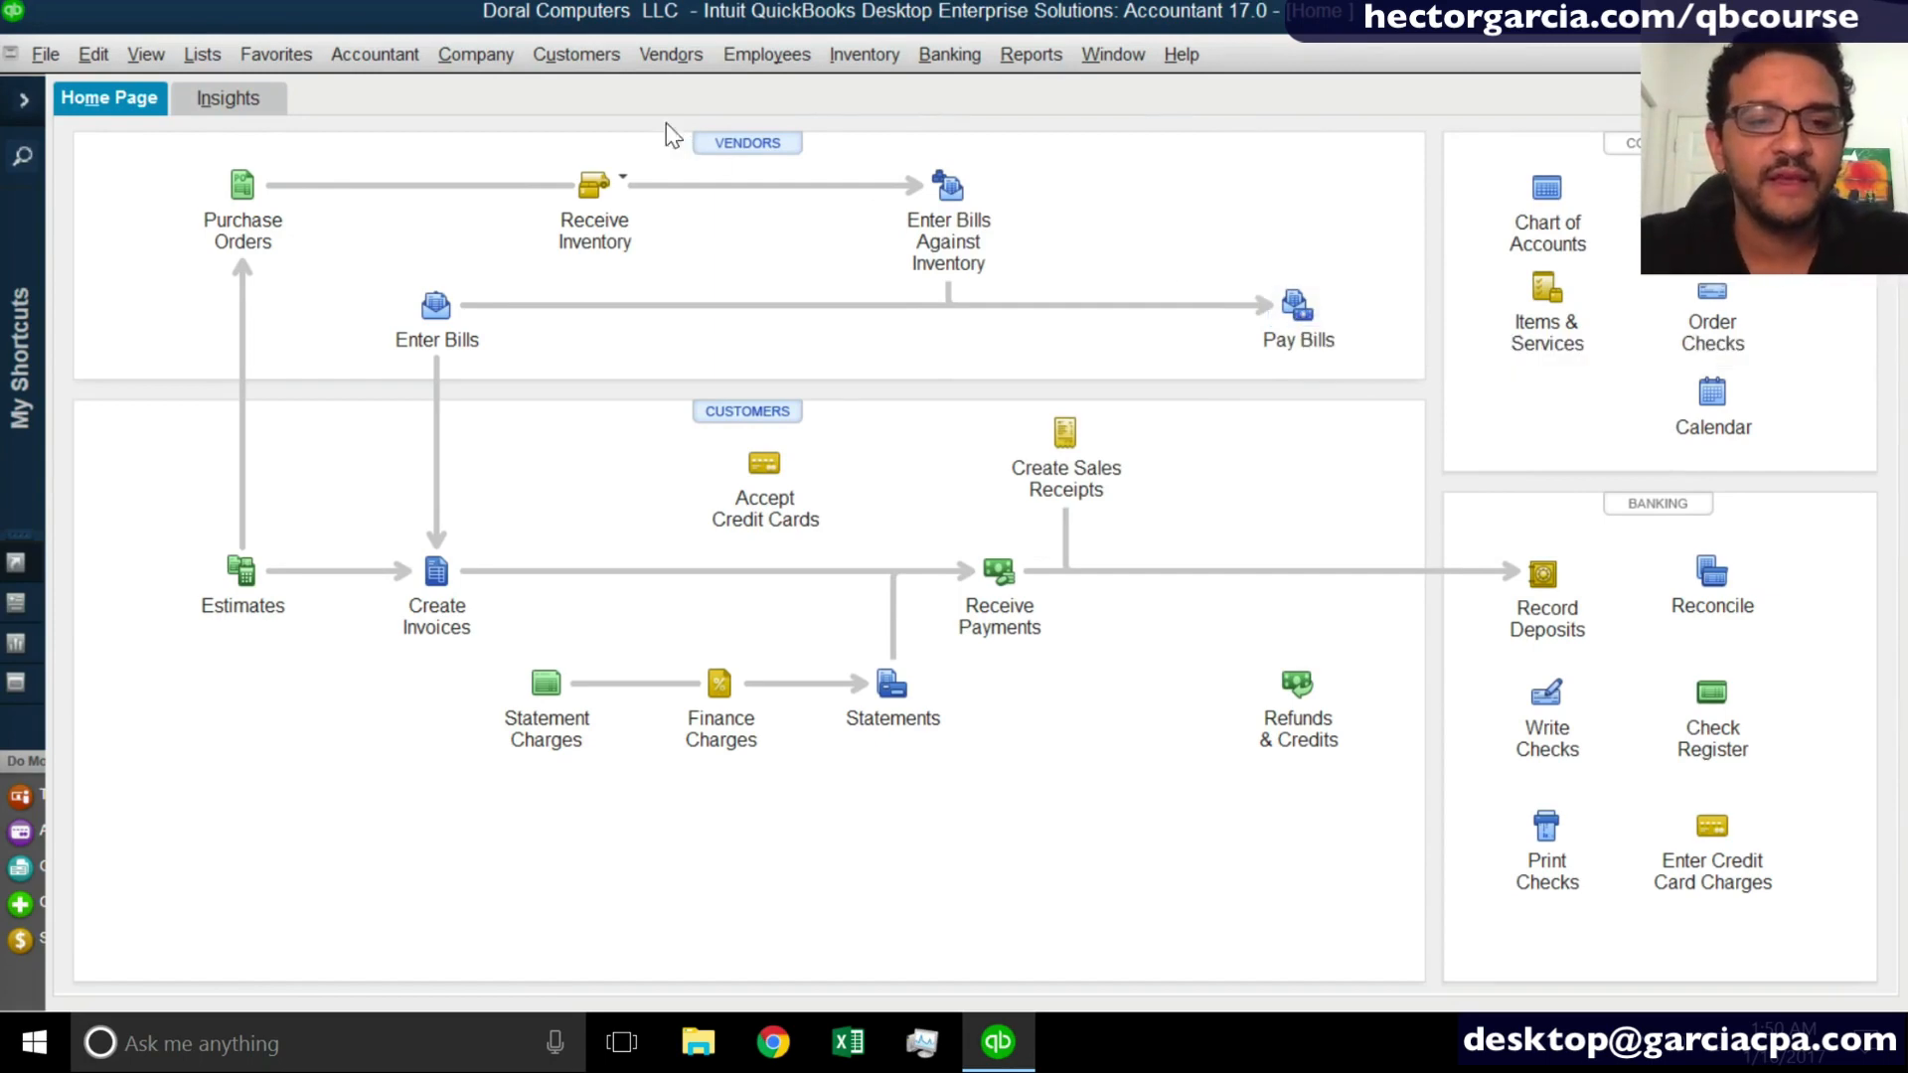
pyautogui.click(658, 55)
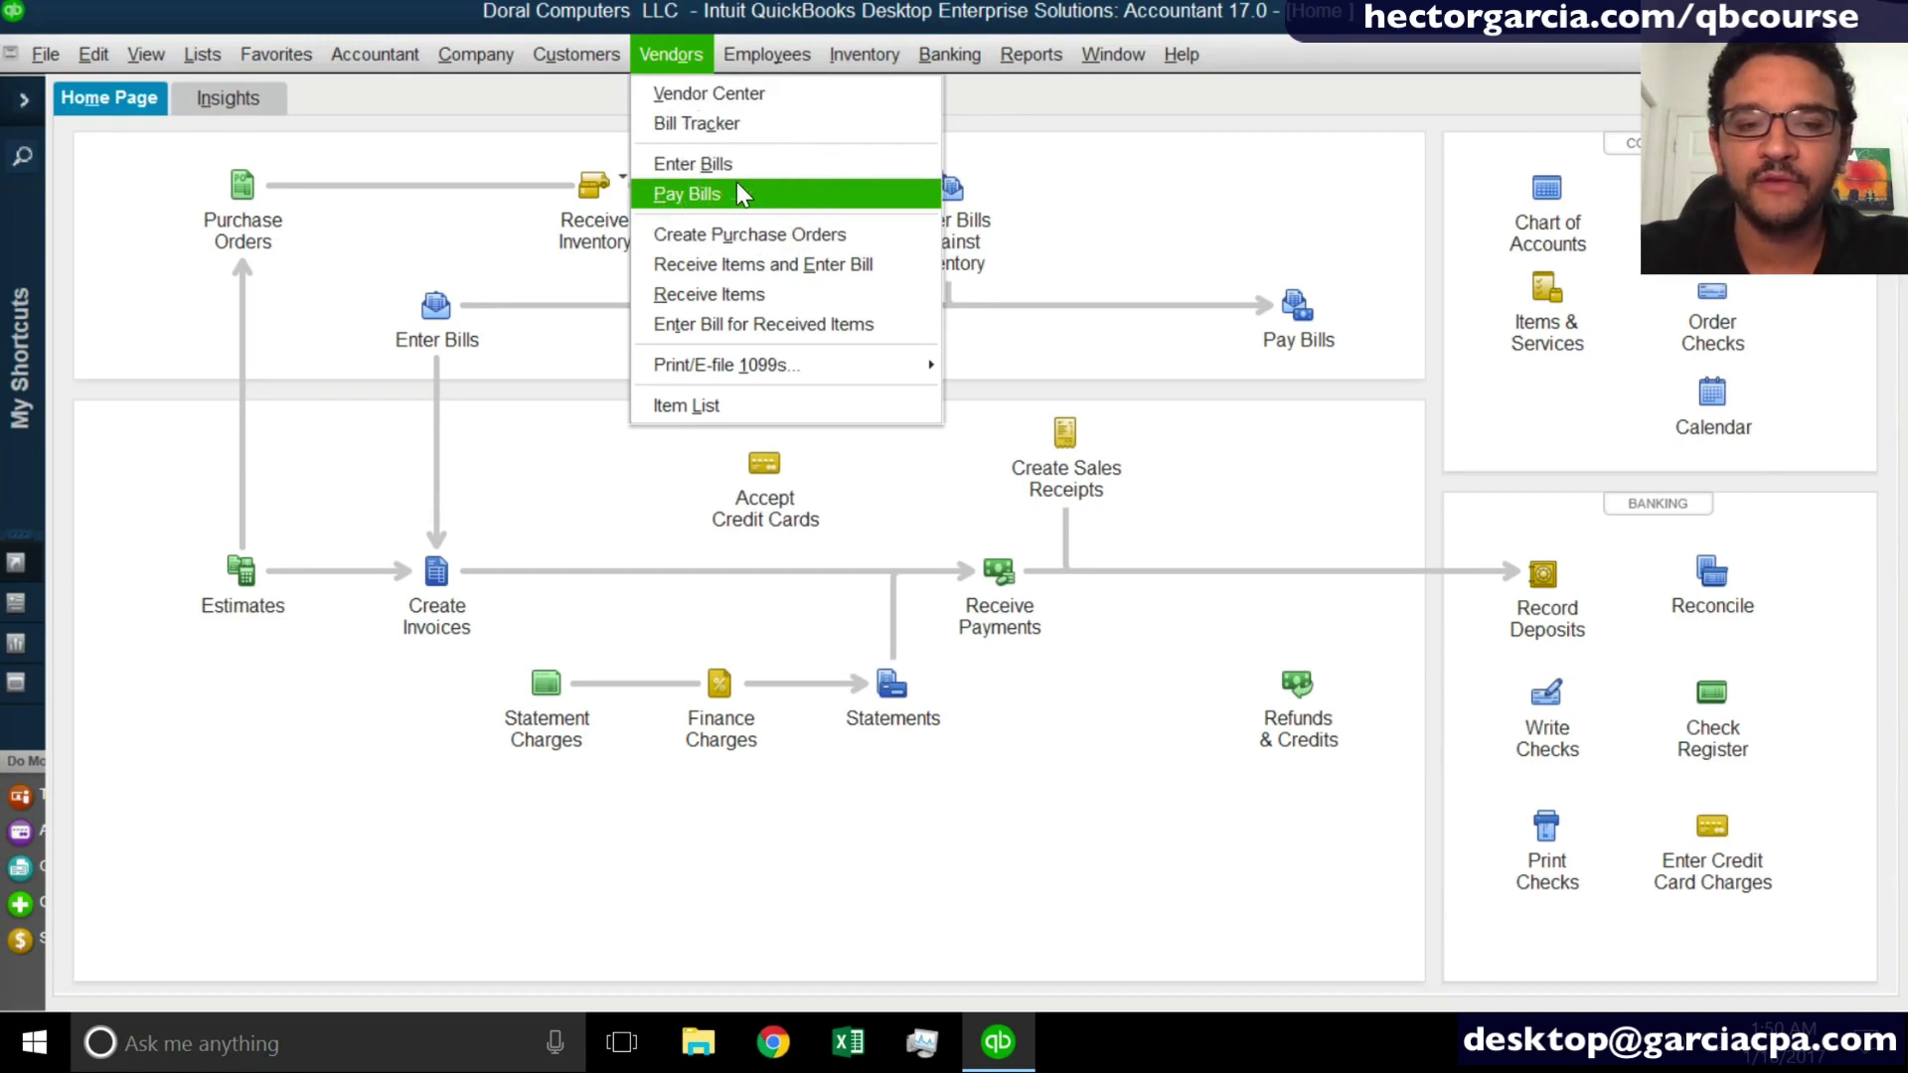
pyautogui.click(1196, 168)
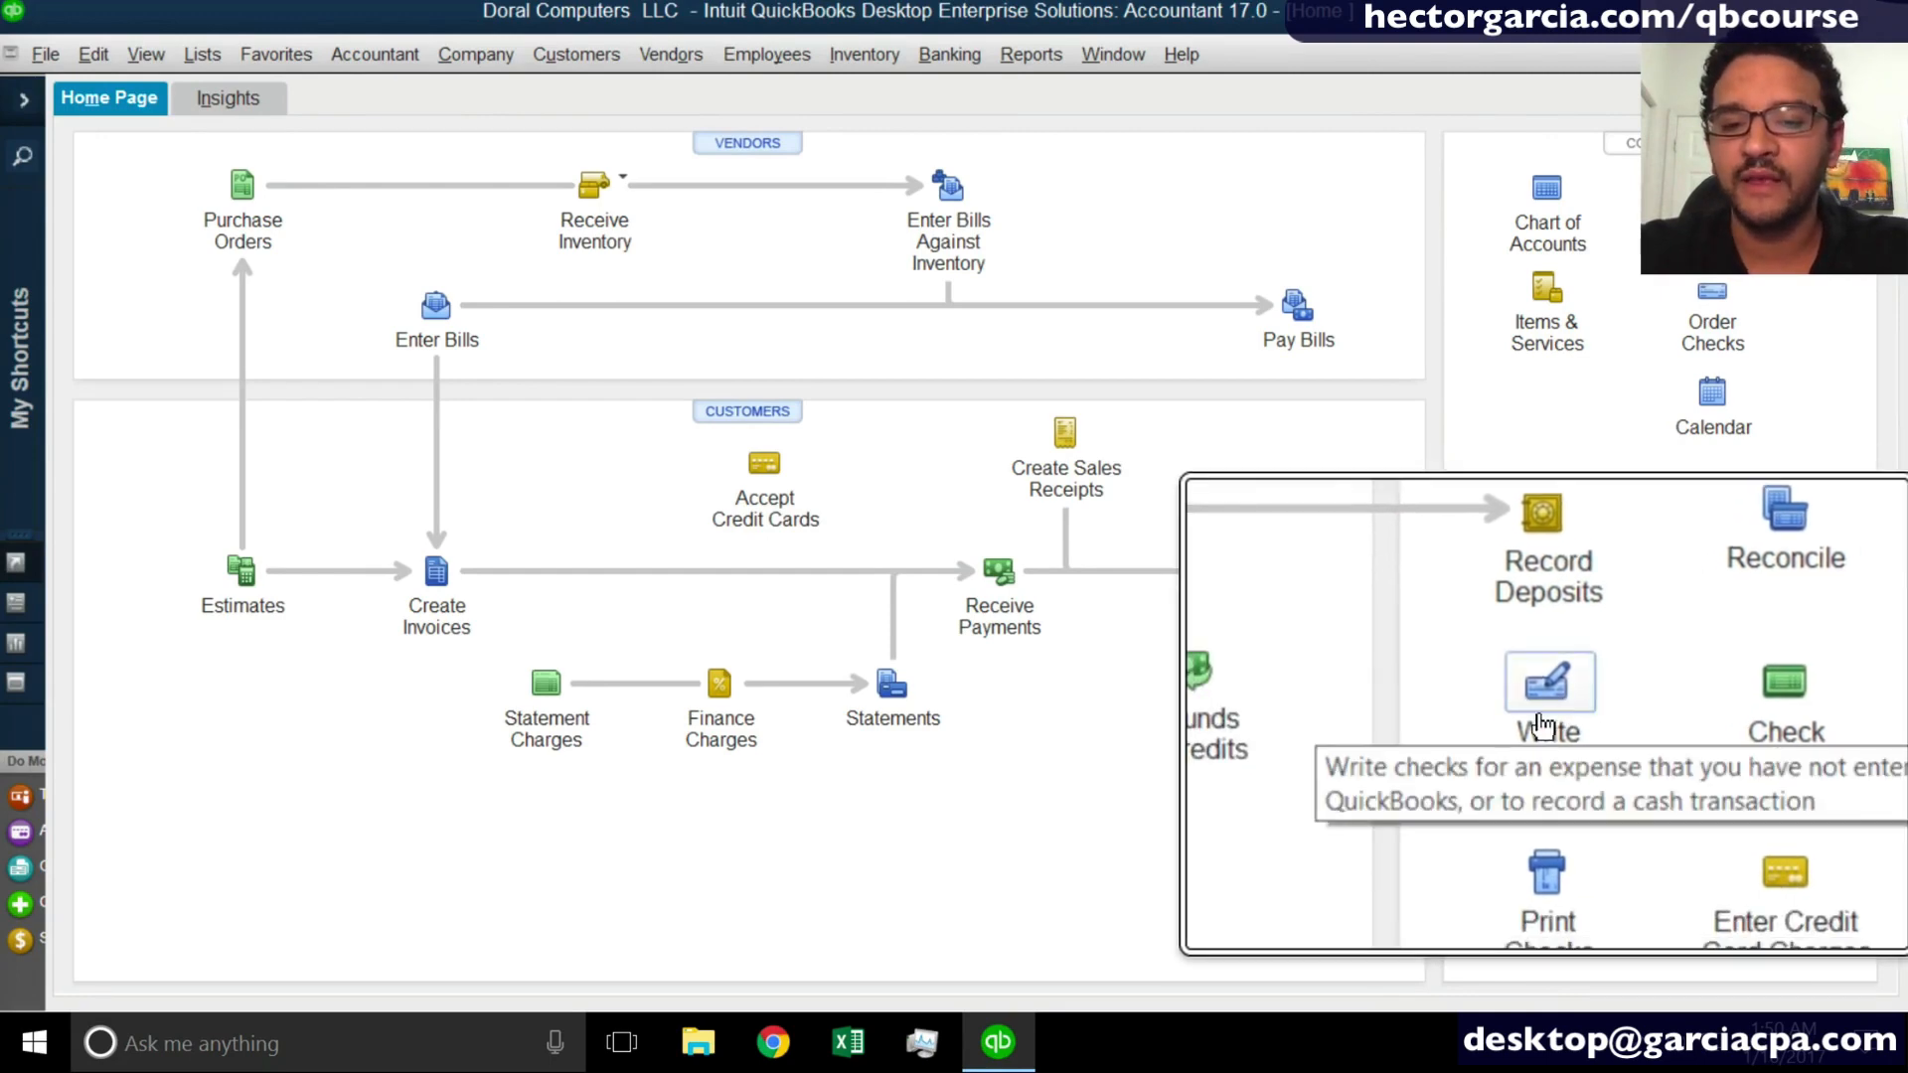
# - Try writing a check to LANDLORD despite its open bill, and close the check without recording it
pyautogui.click(1548, 709)
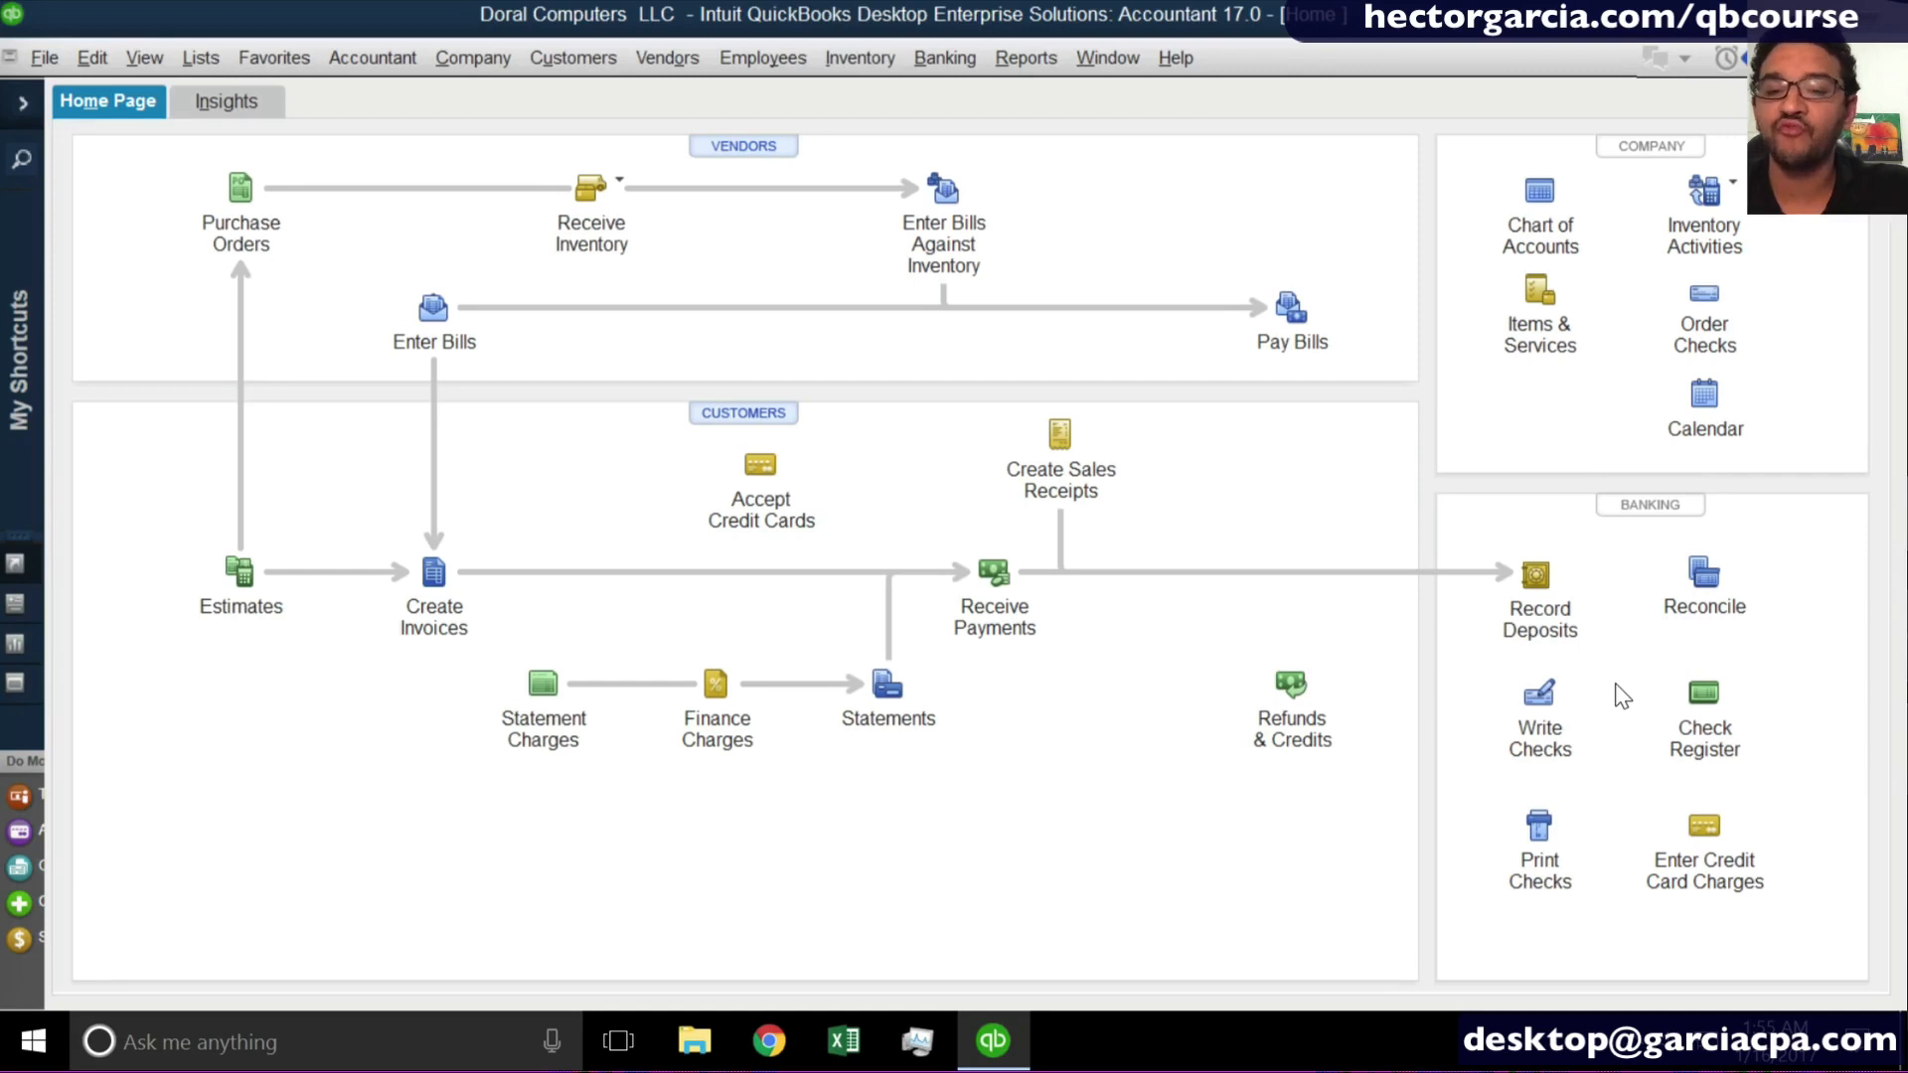
pyautogui.click(1542, 696)
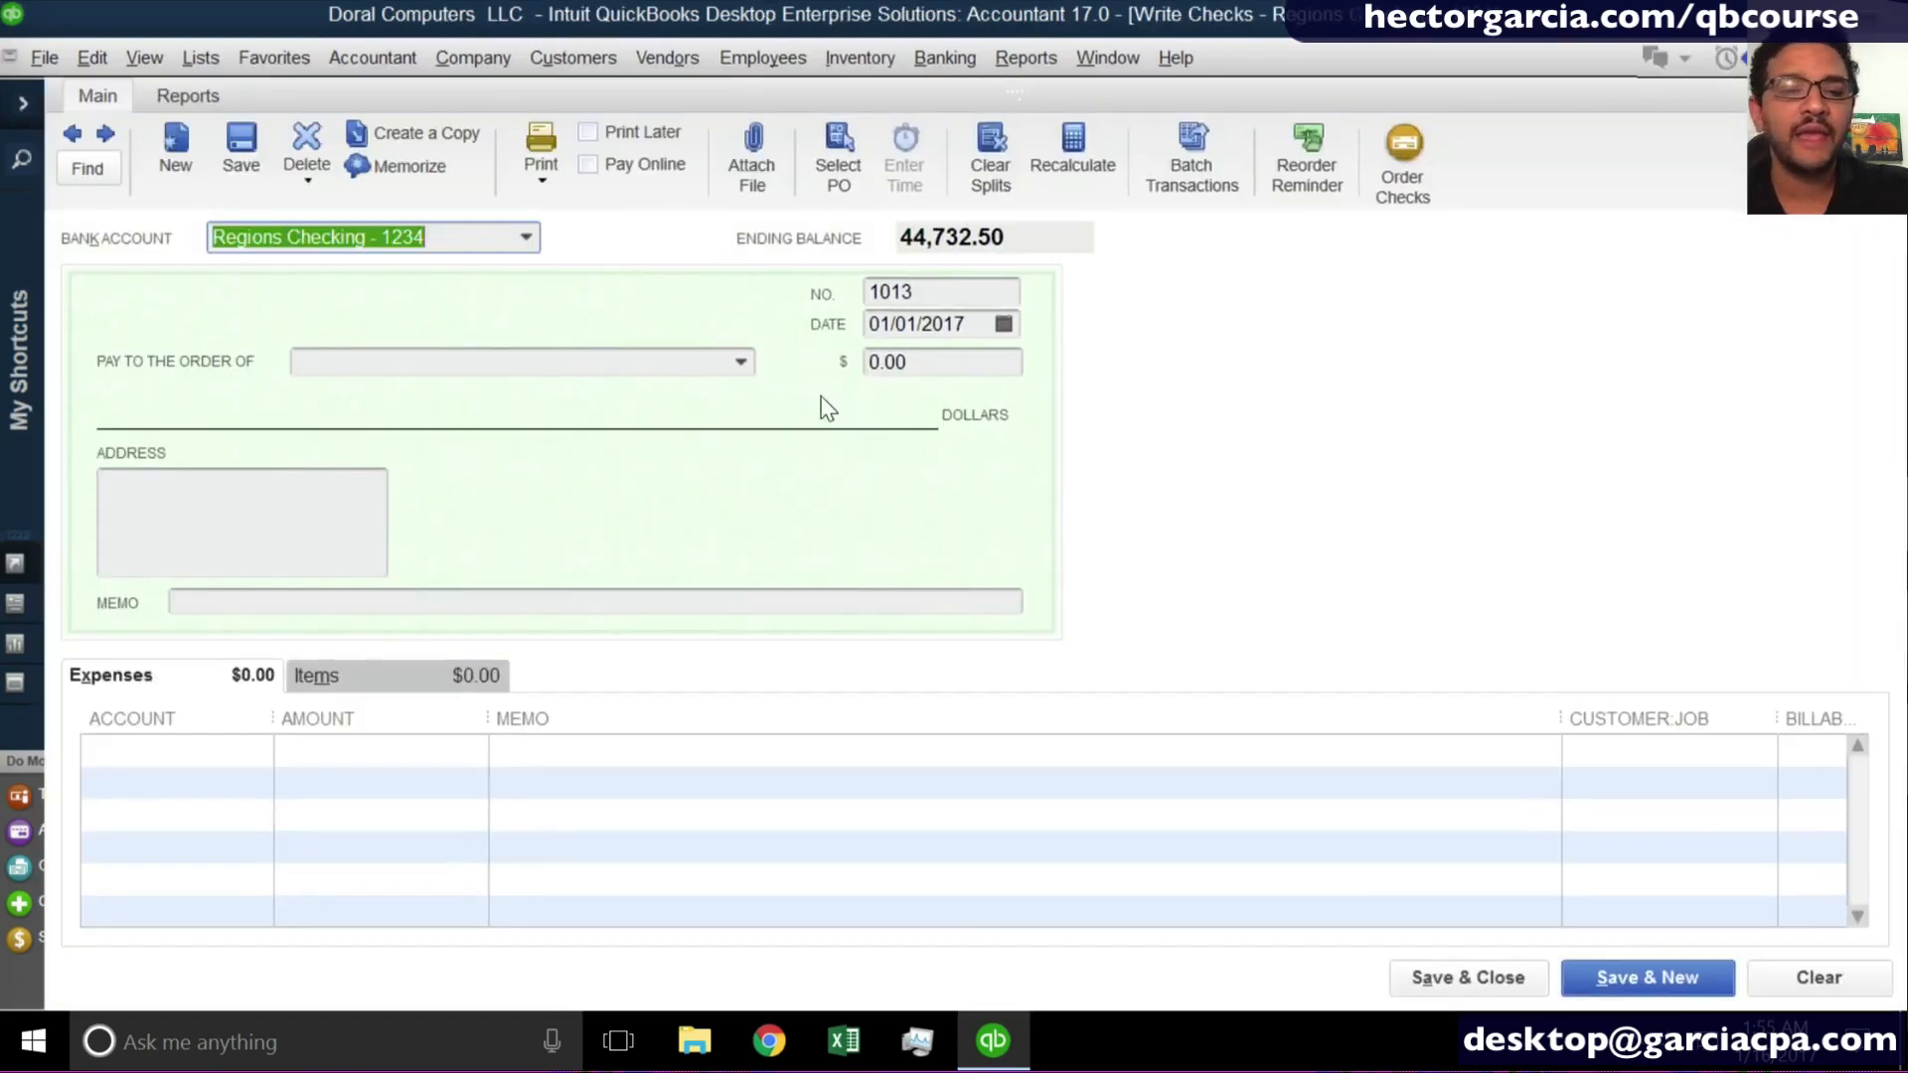
pyautogui.click(744, 364)
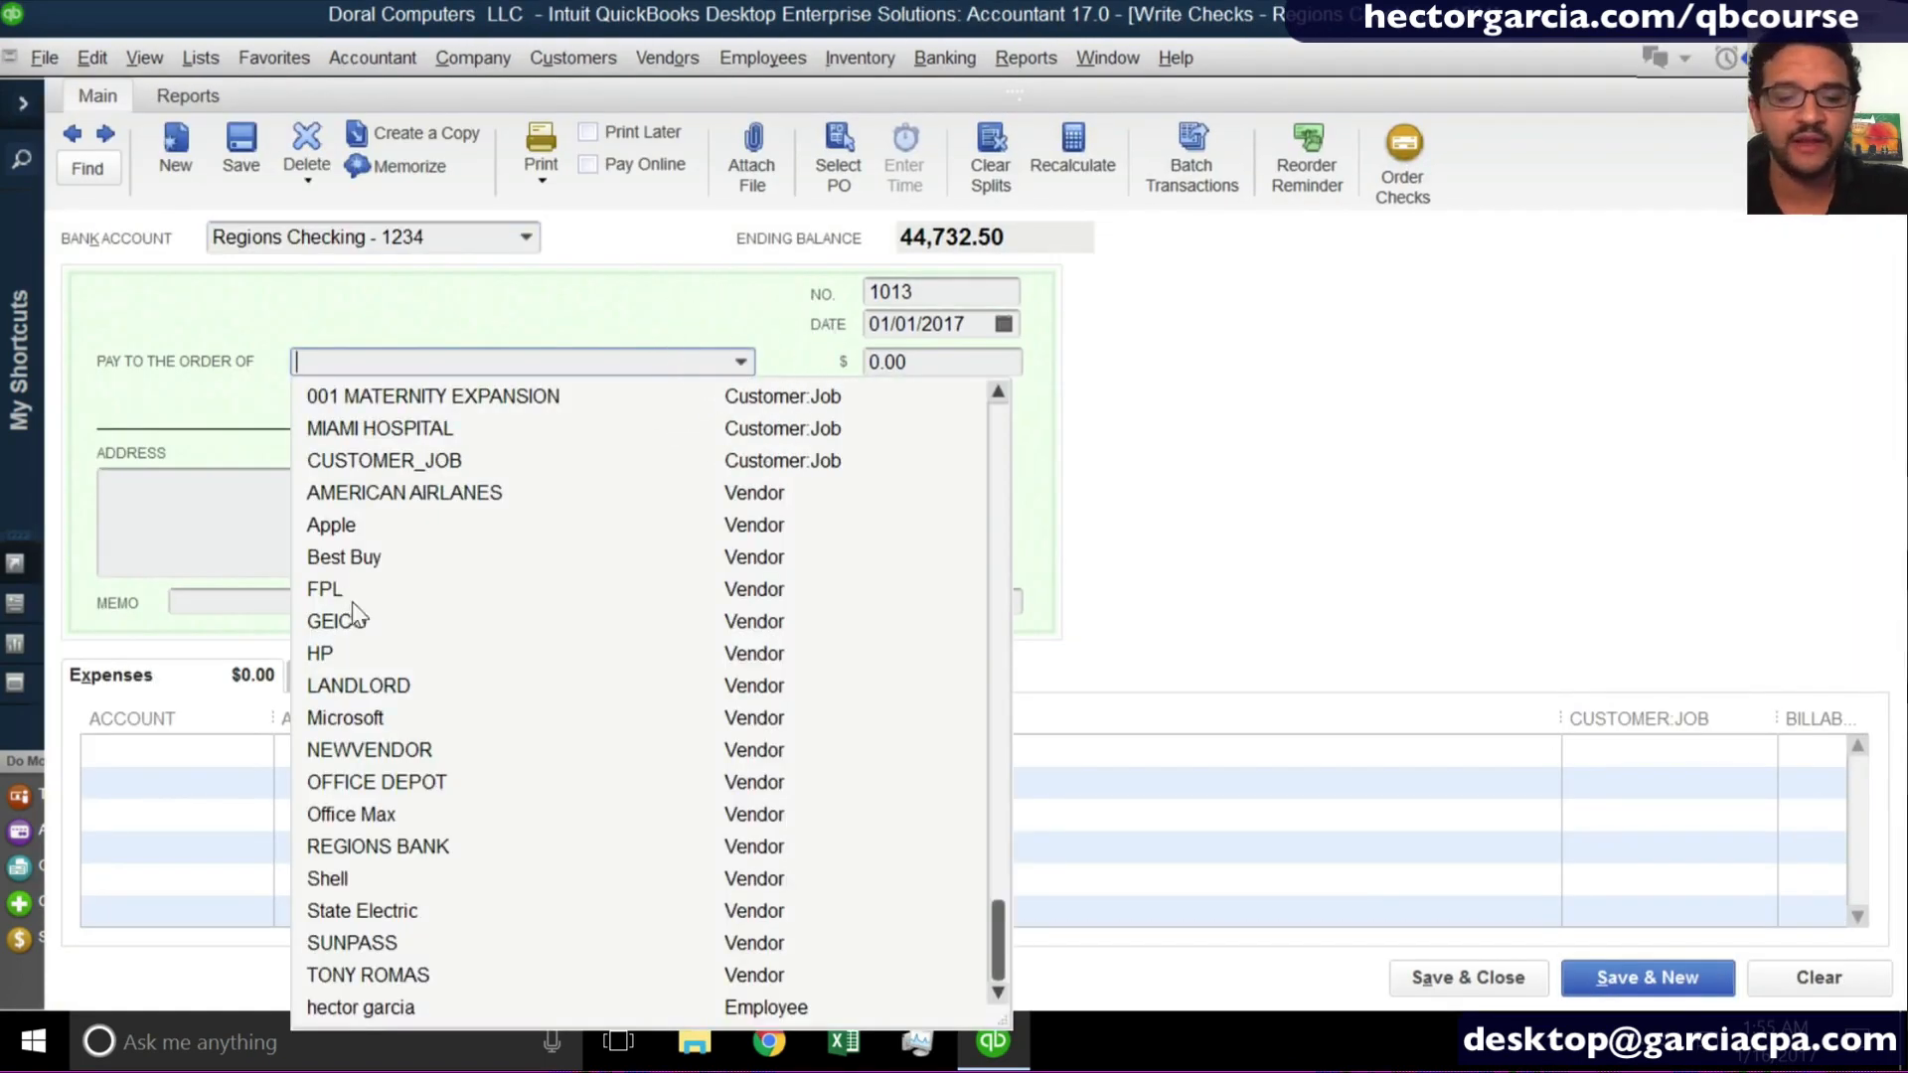
pyautogui.click(376, 686)
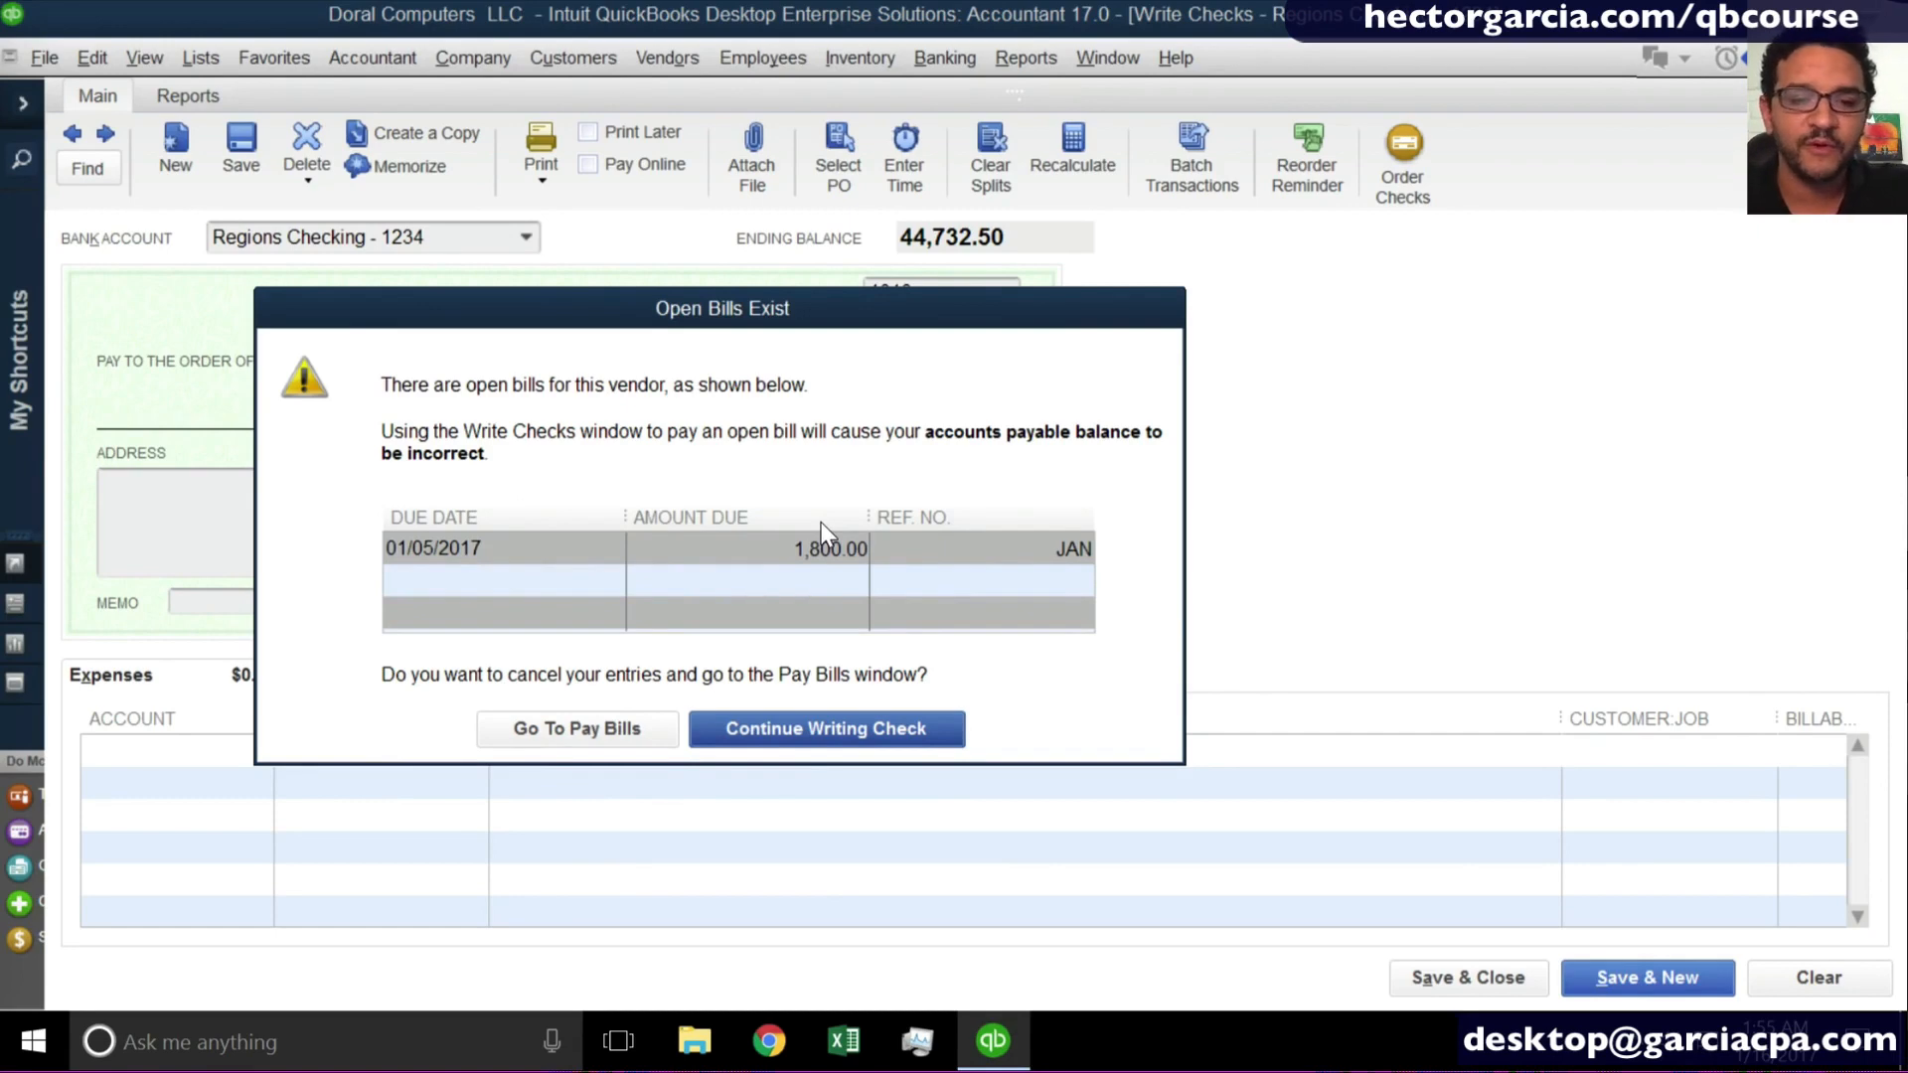
pyautogui.press('Return')
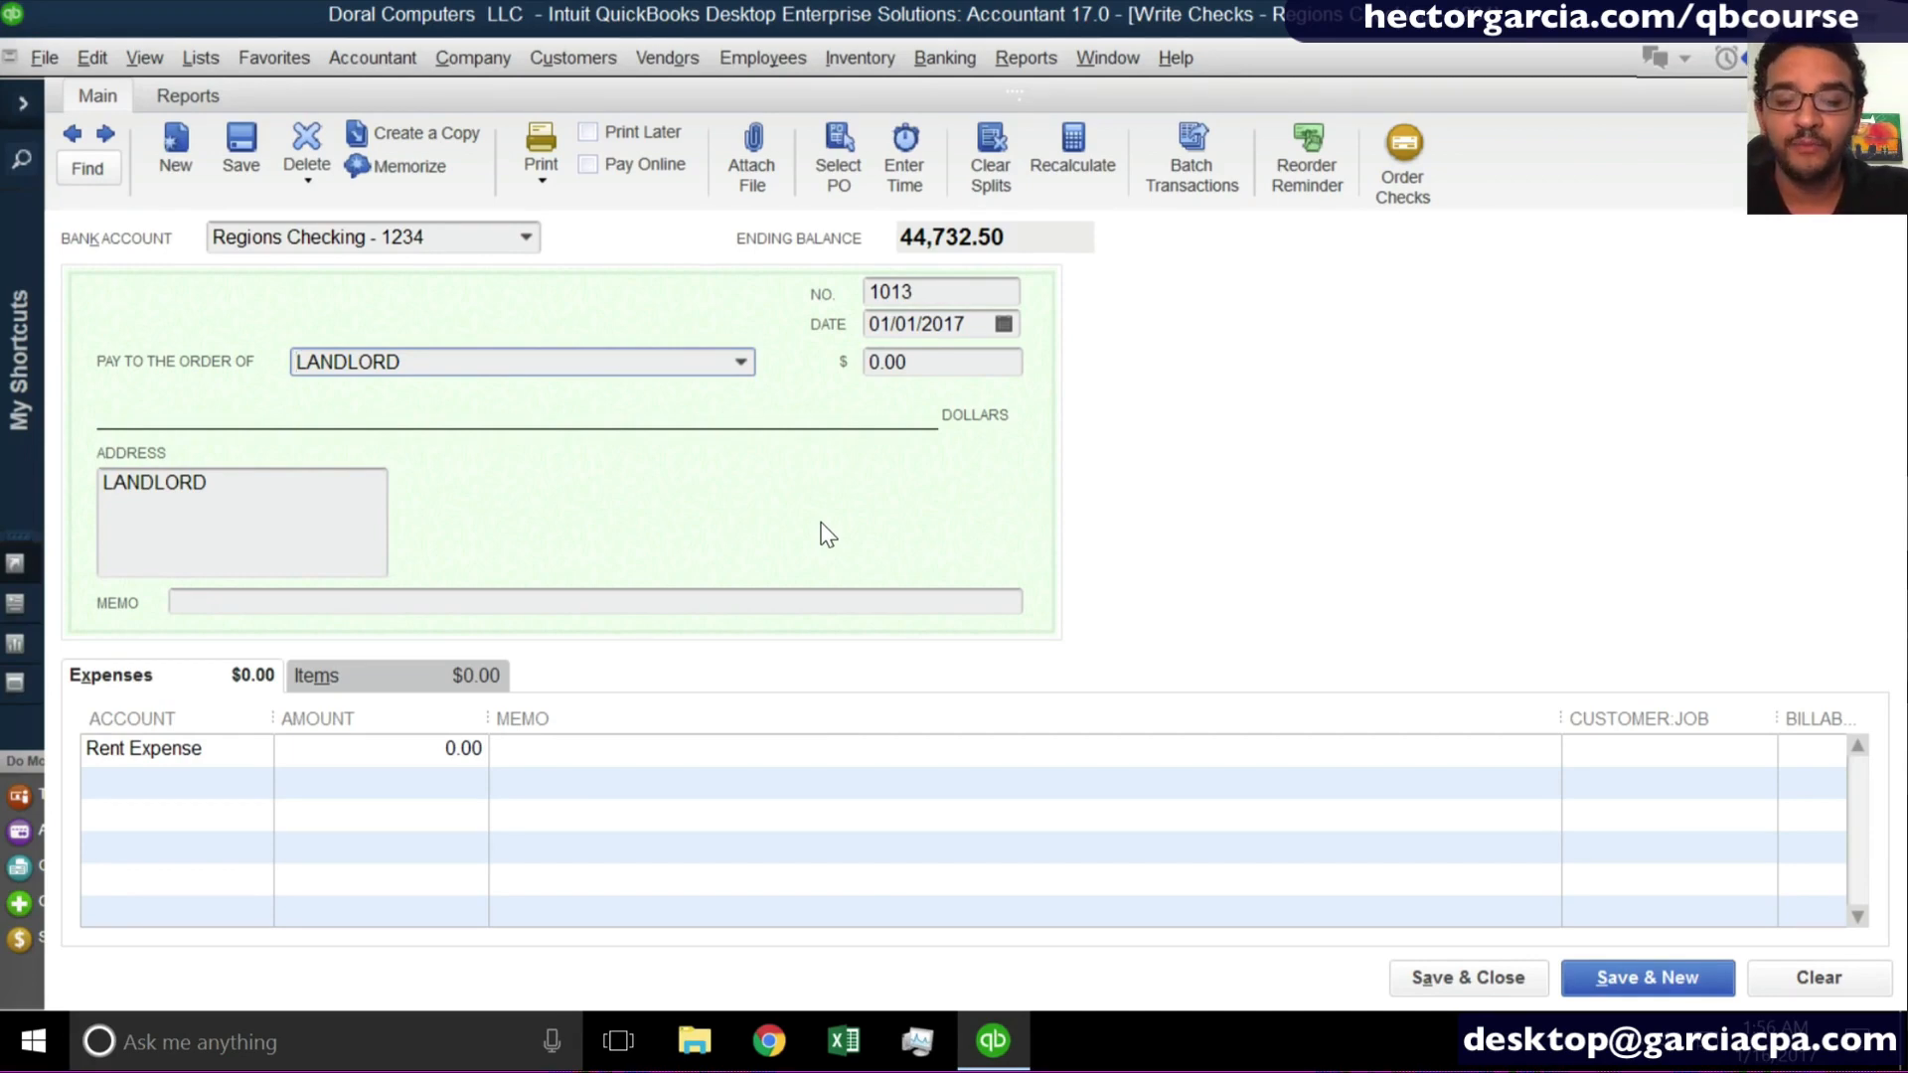
pyautogui.press('Escape')
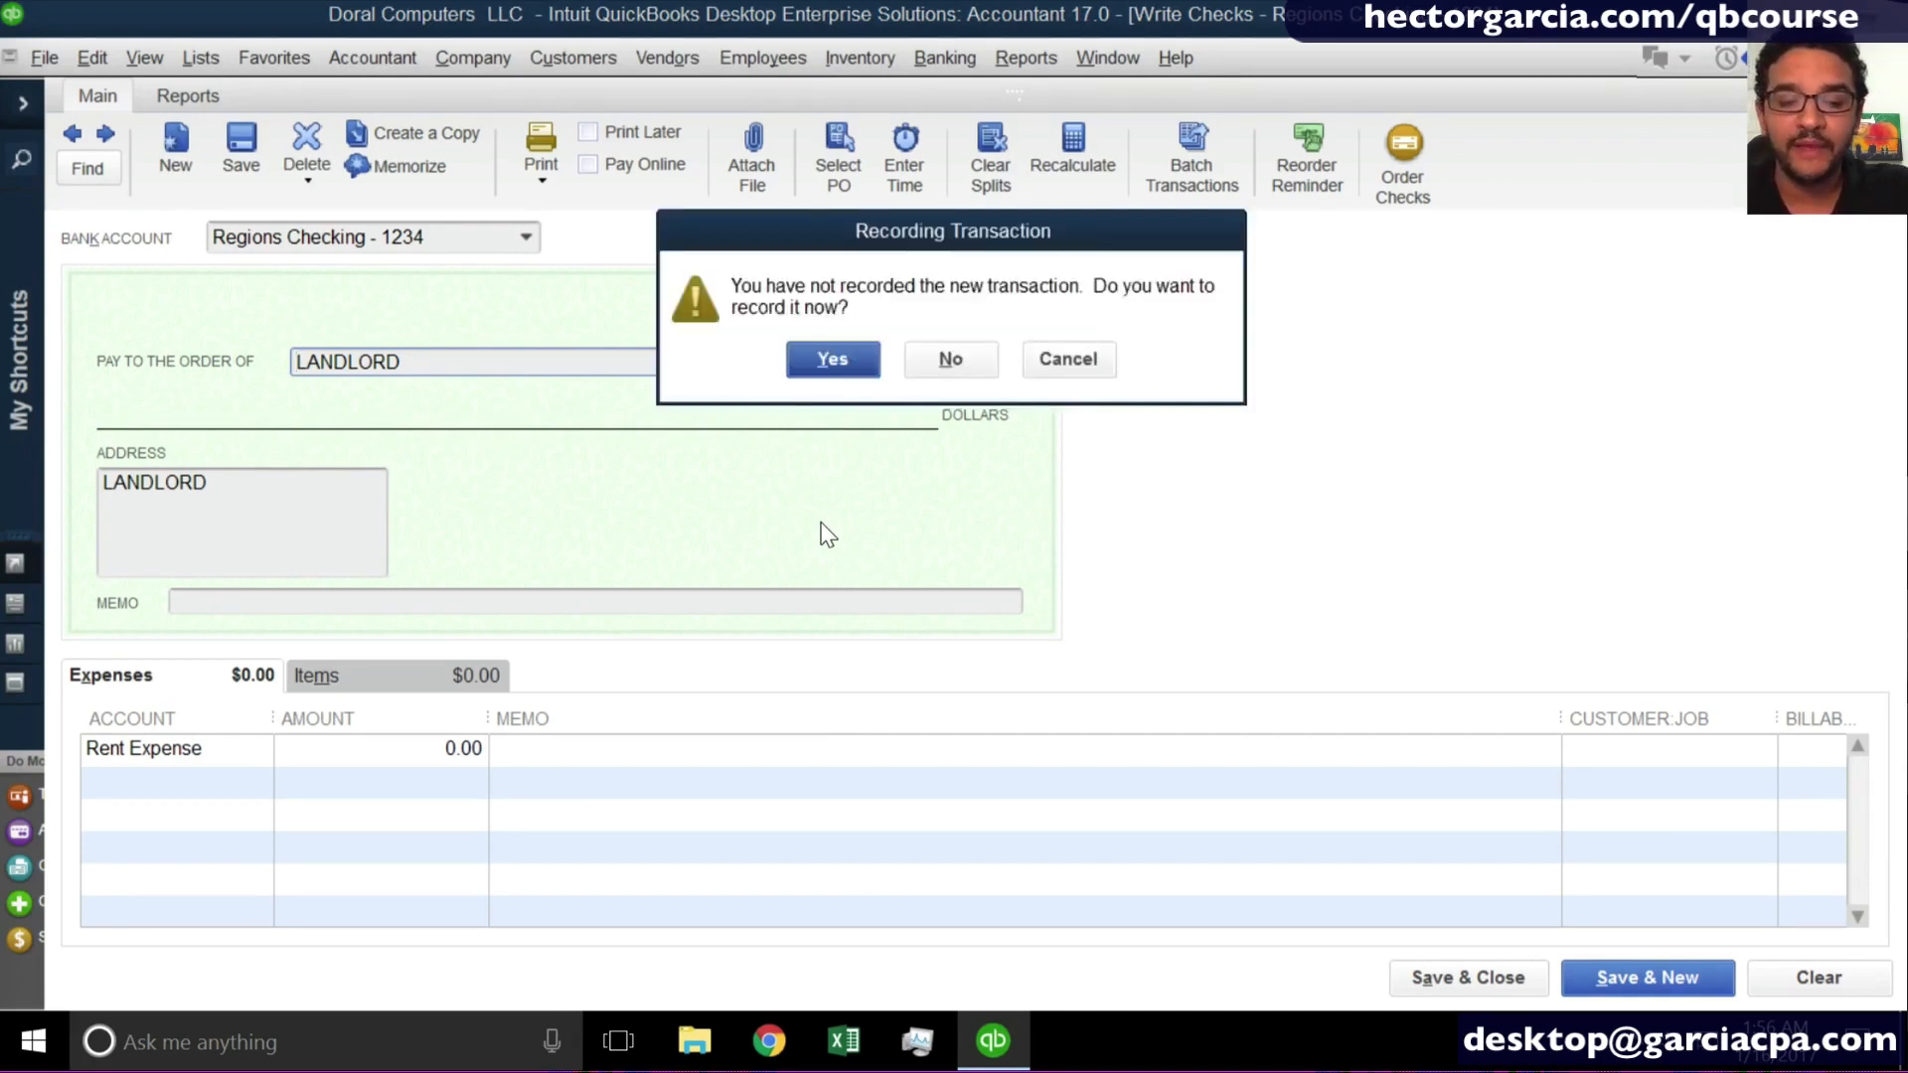
pyautogui.click(951, 362)
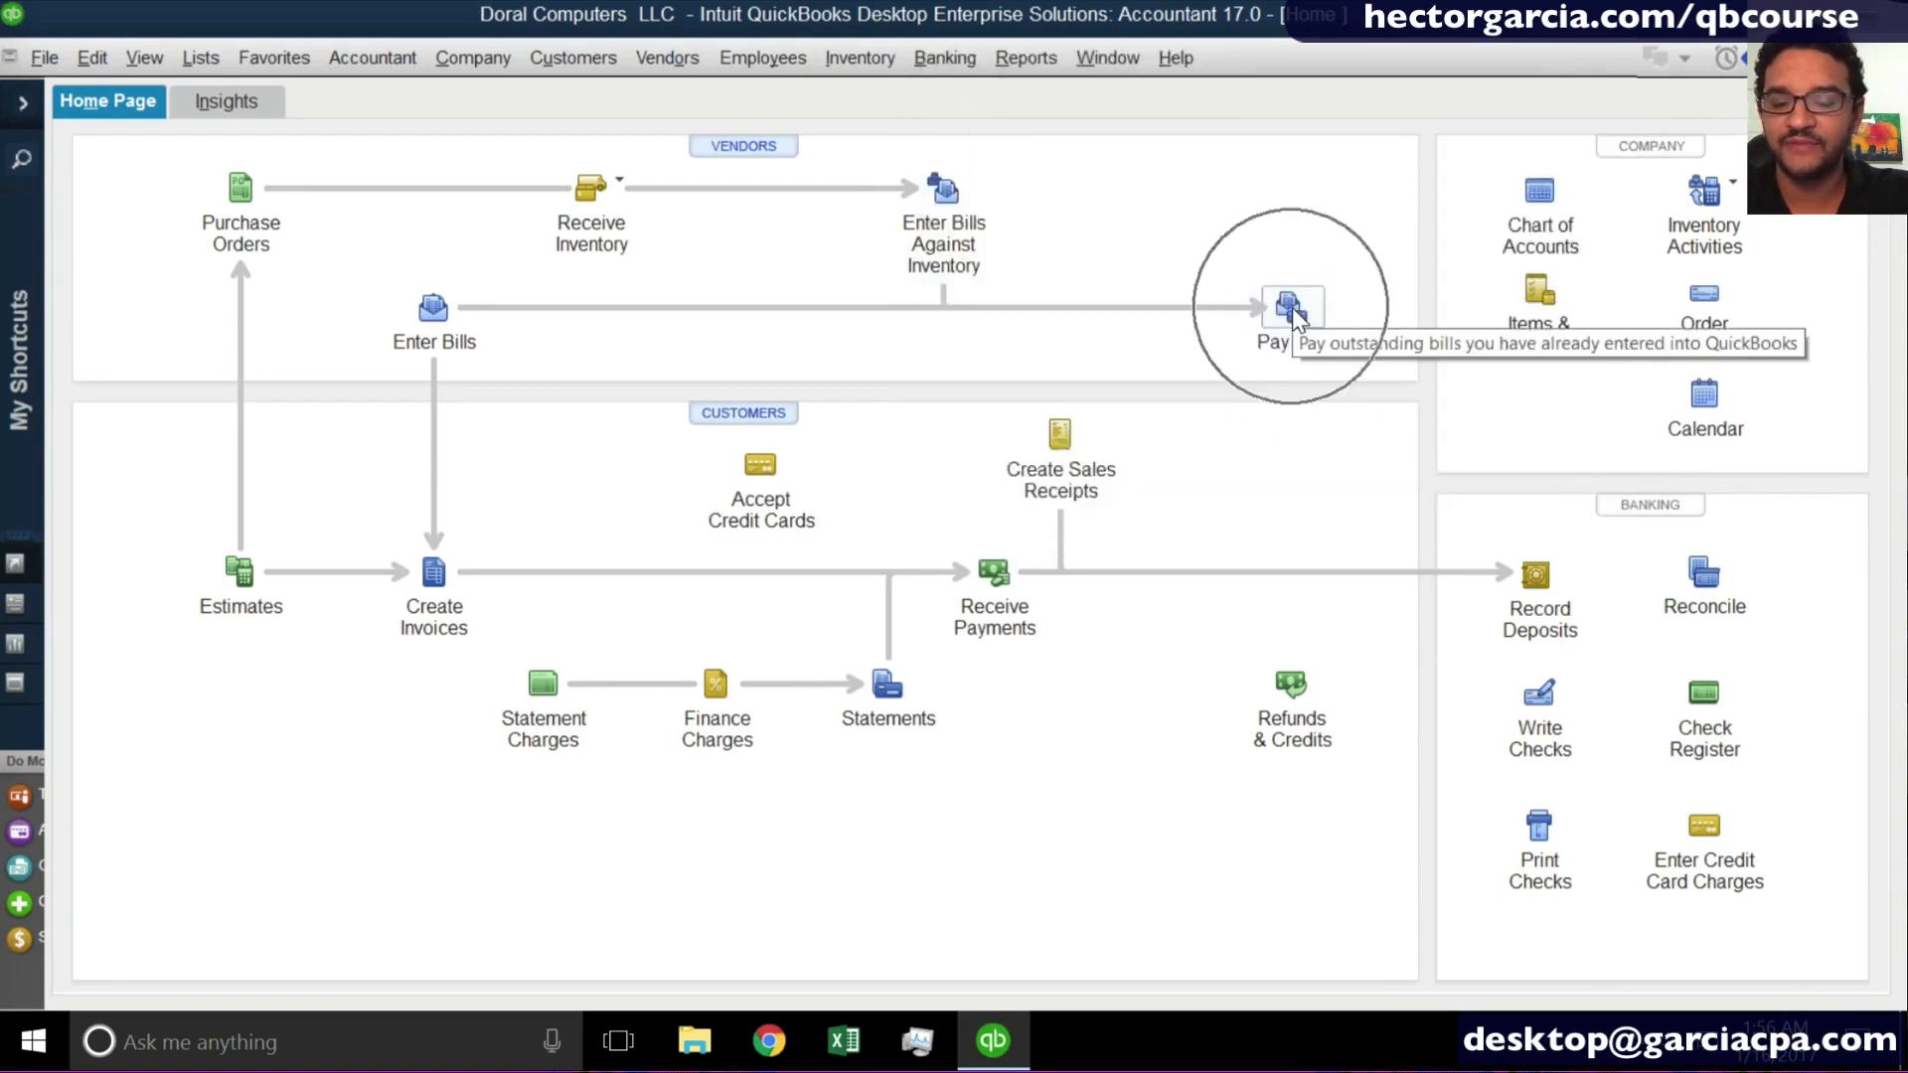
# - Open Pay Bills and limit the list to bills due on or before 01/05/2017, then extend the cutoff to 01/24/2017
pyautogui.click(667, 58)
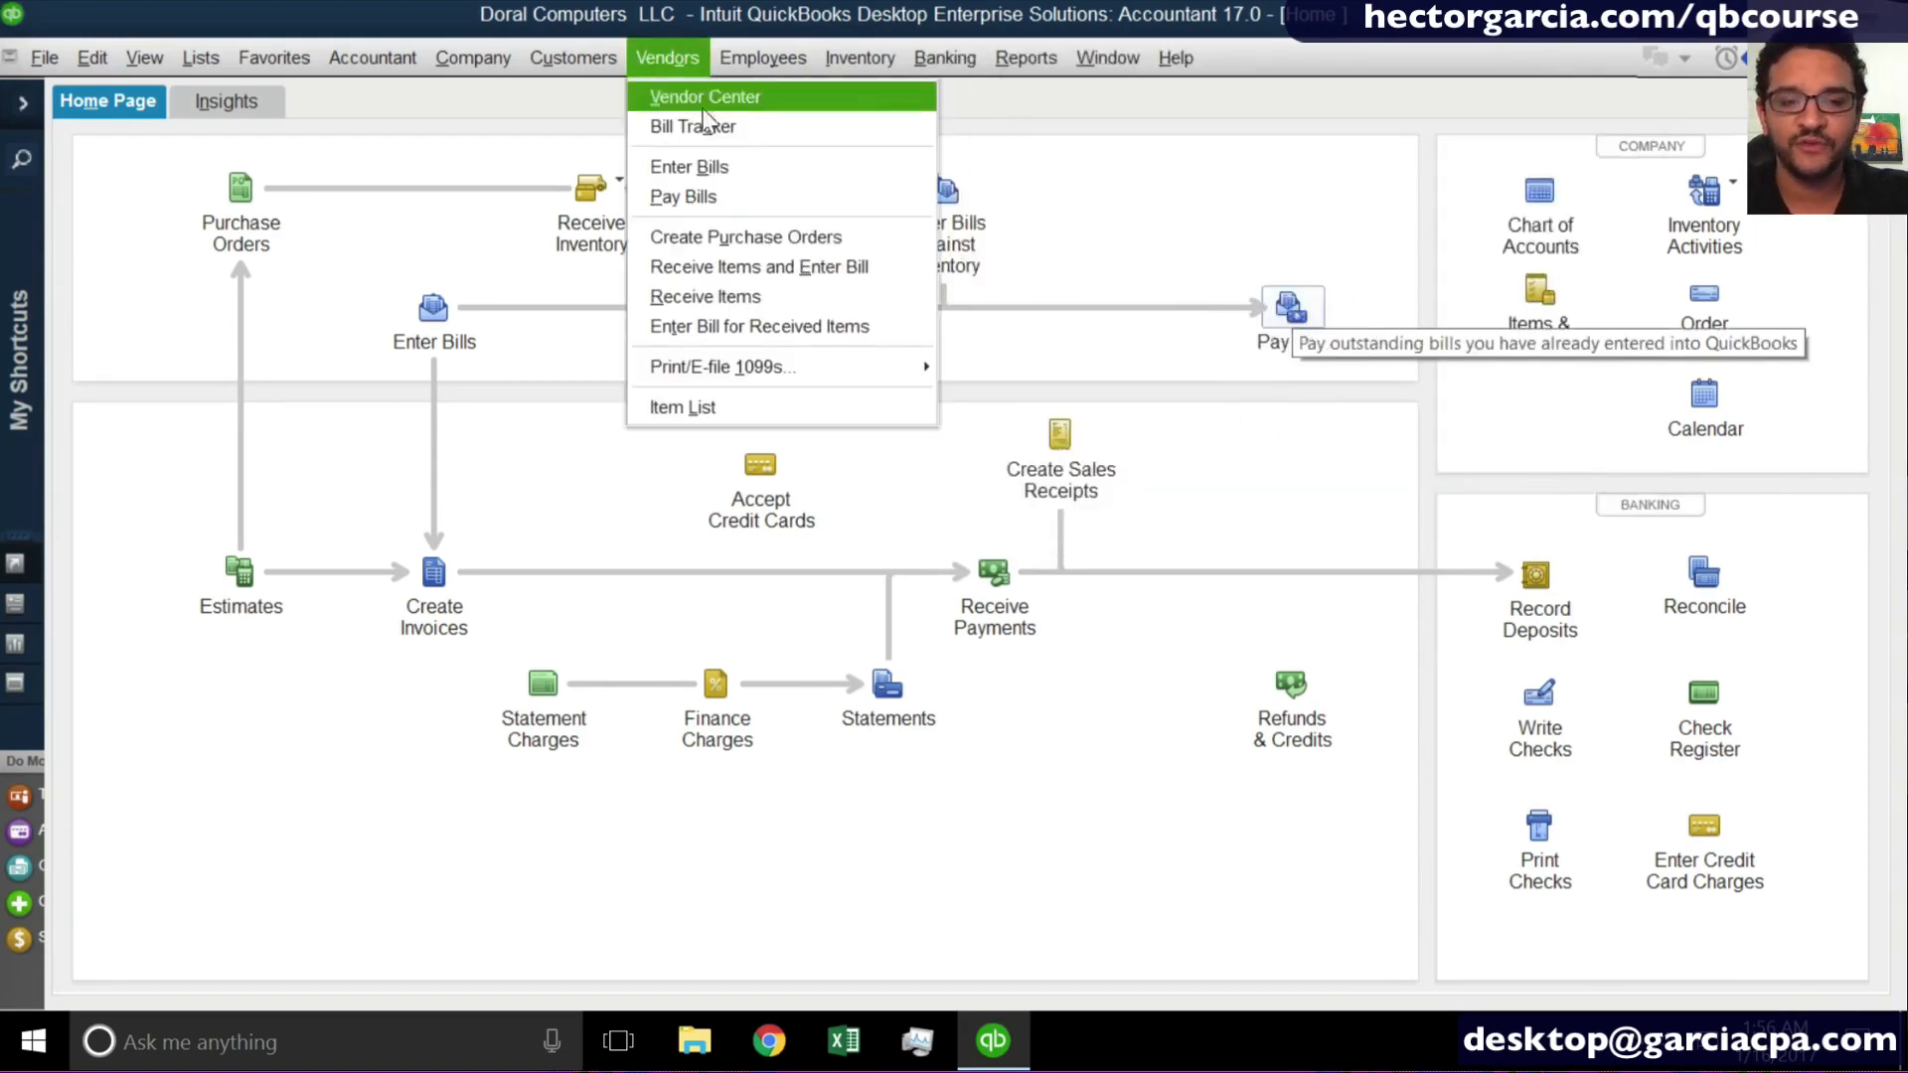
pyautogui.click(729, 206)
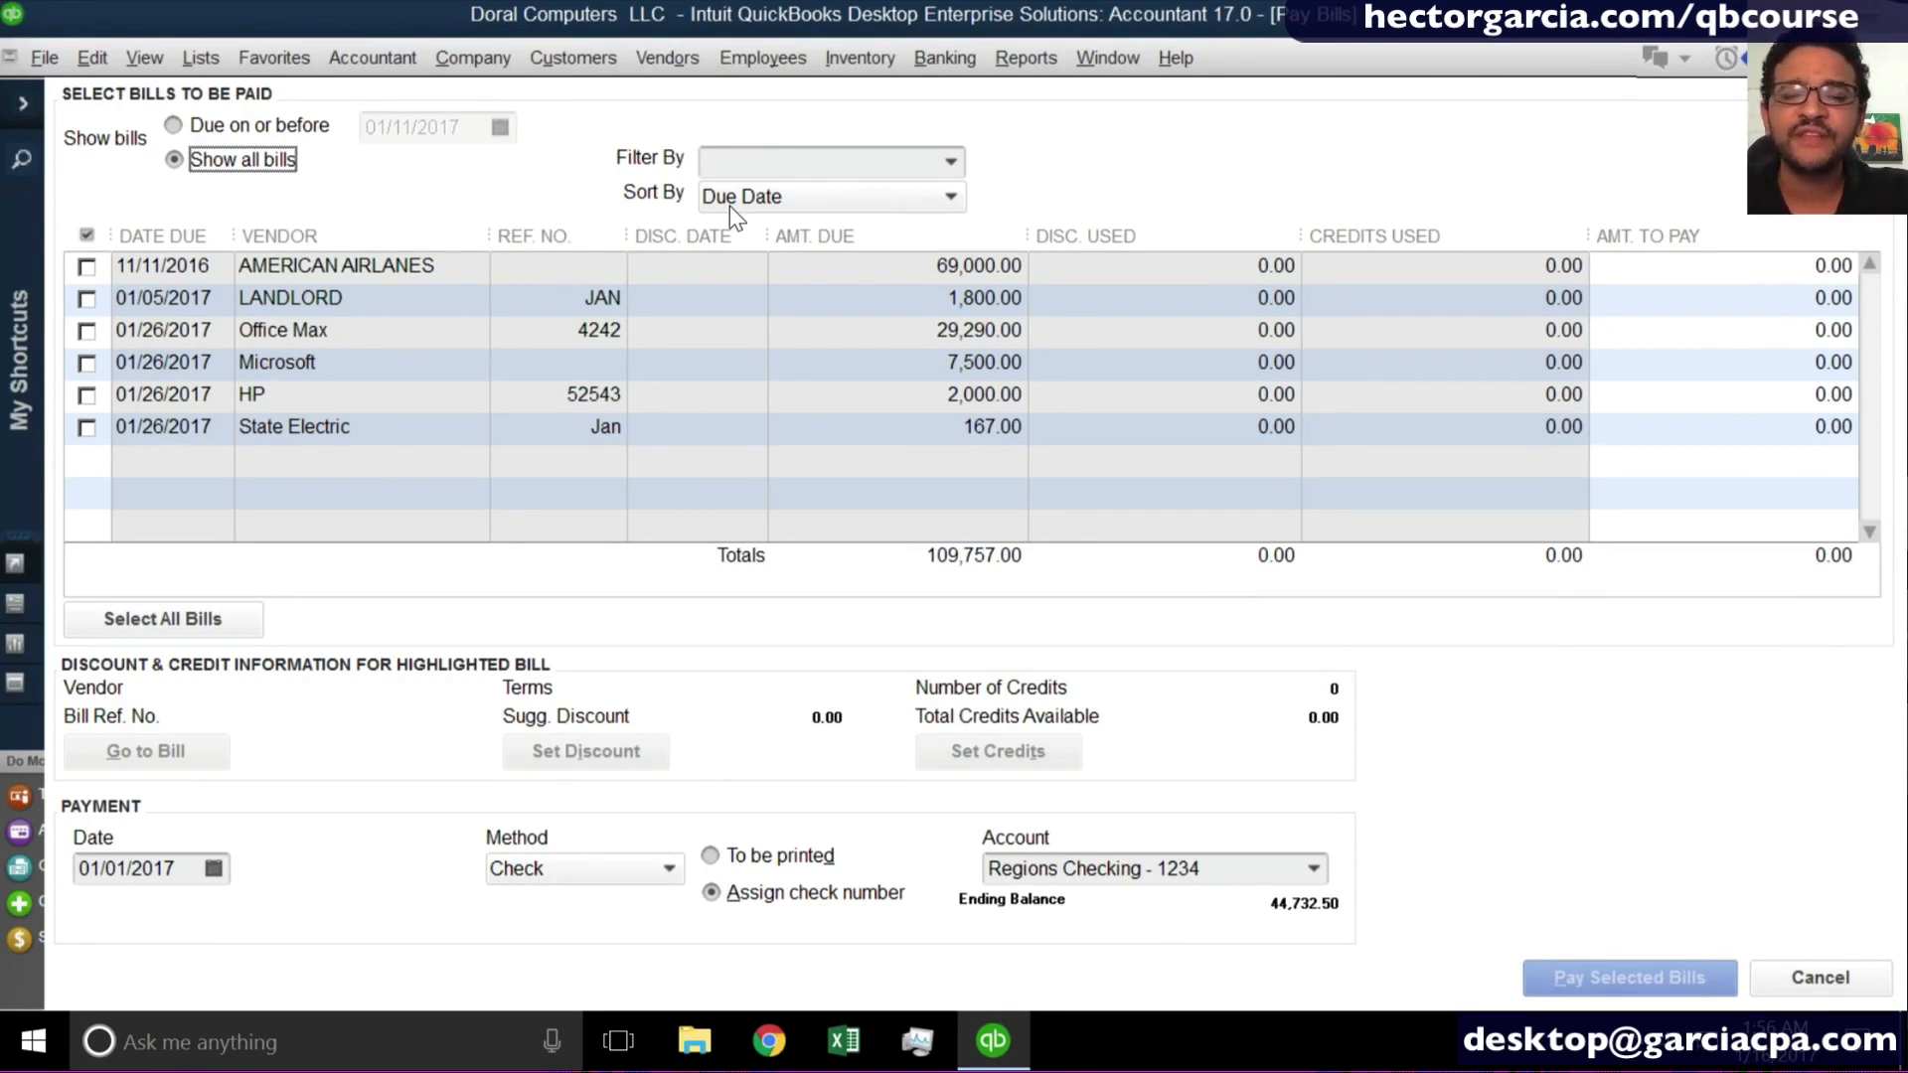
pyautogui.click(223, 129)
pyautogui.click(507, 128)
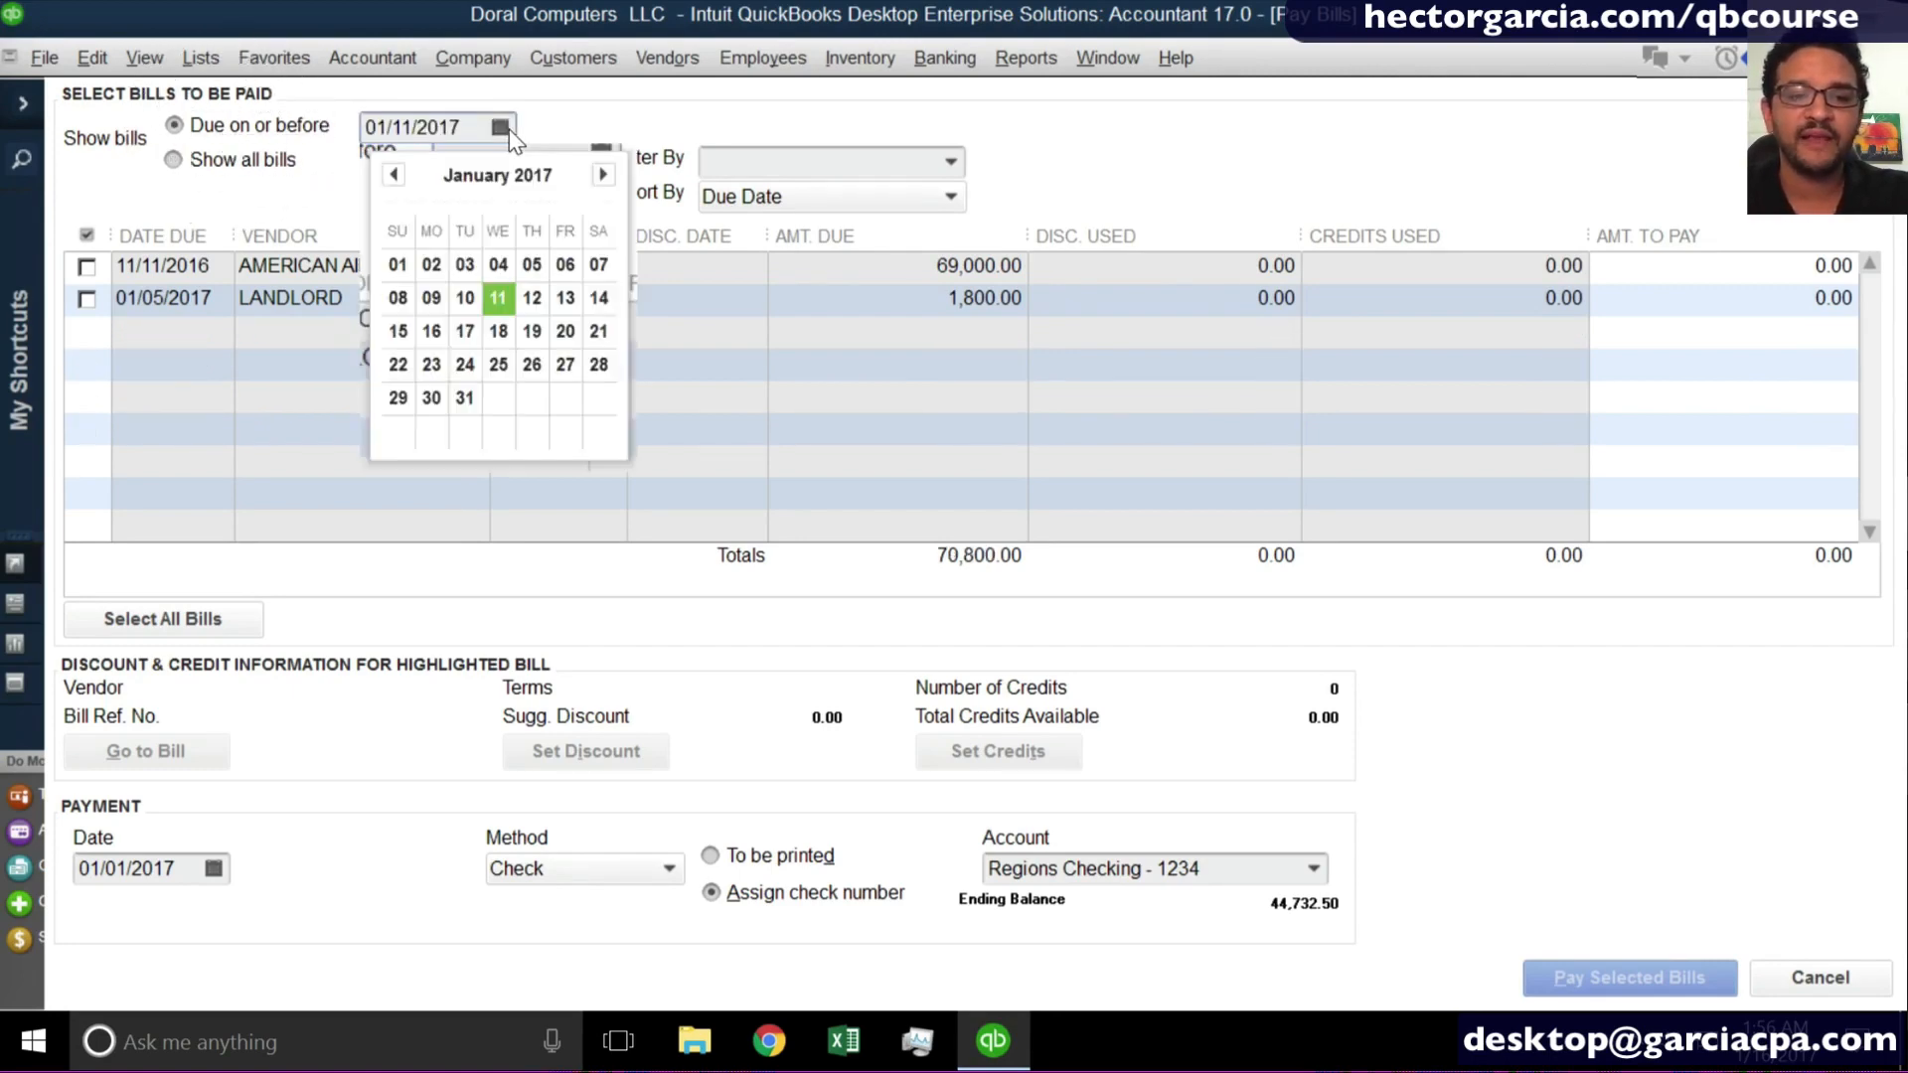
pyautogui.click(533, 266)
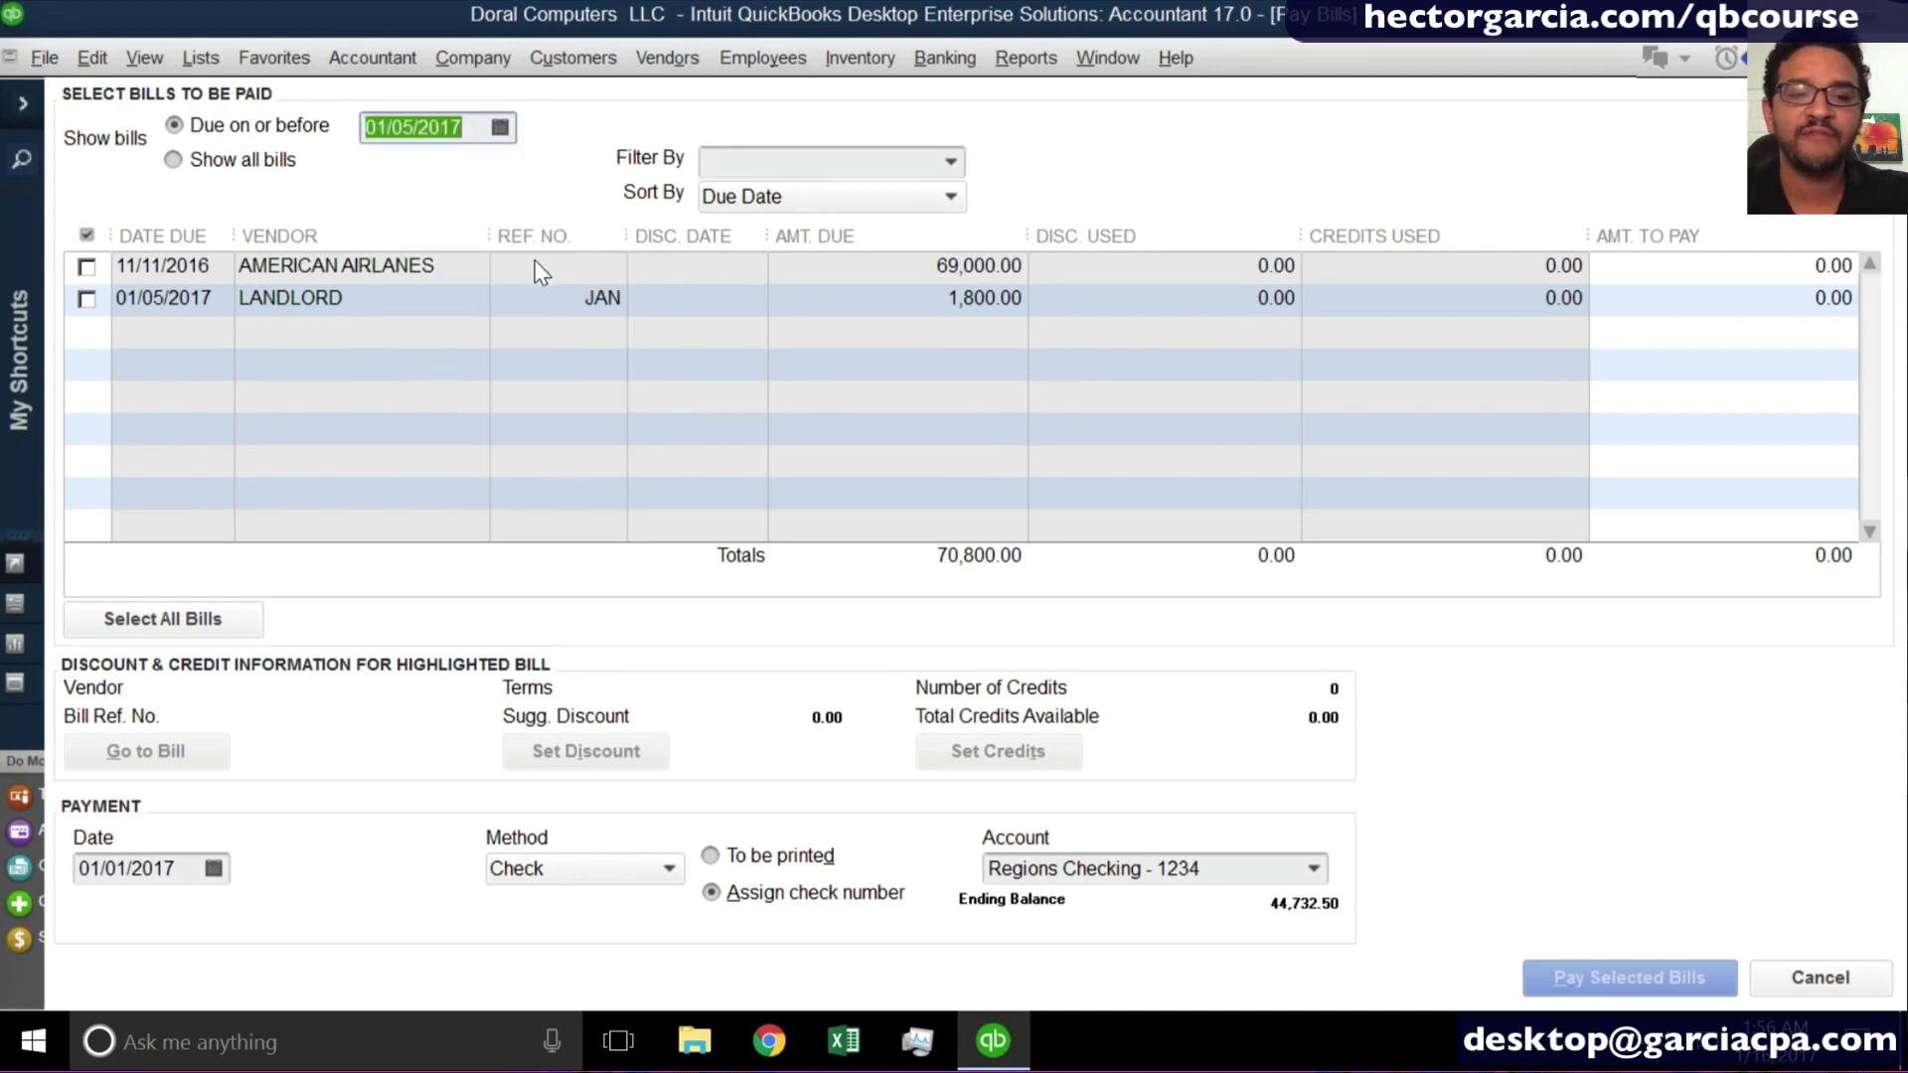
pyautogui.click(503, 127)
pyautogui.click(469, 354)
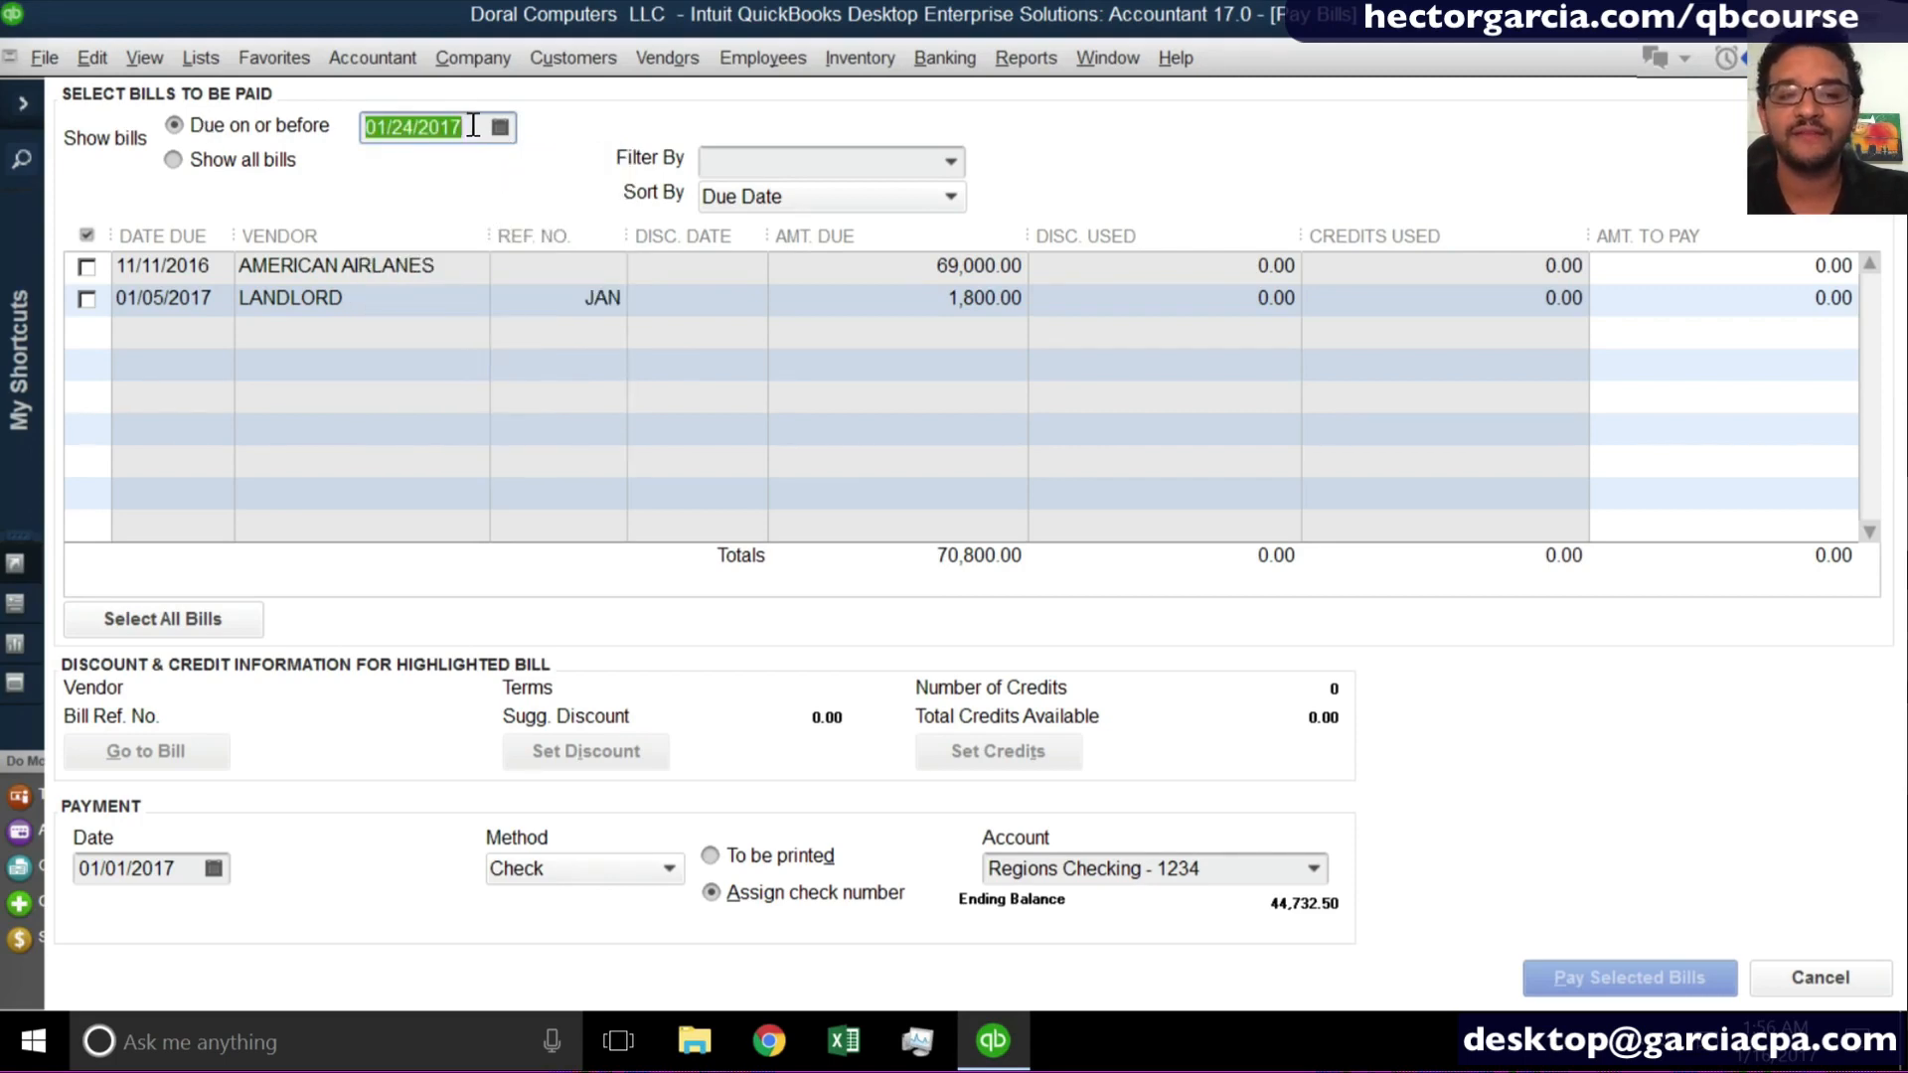
# - Show all open bills regardless of due date and review the sort options, keeping the list sorted by Due Date
pyautogui.click(251, 169)
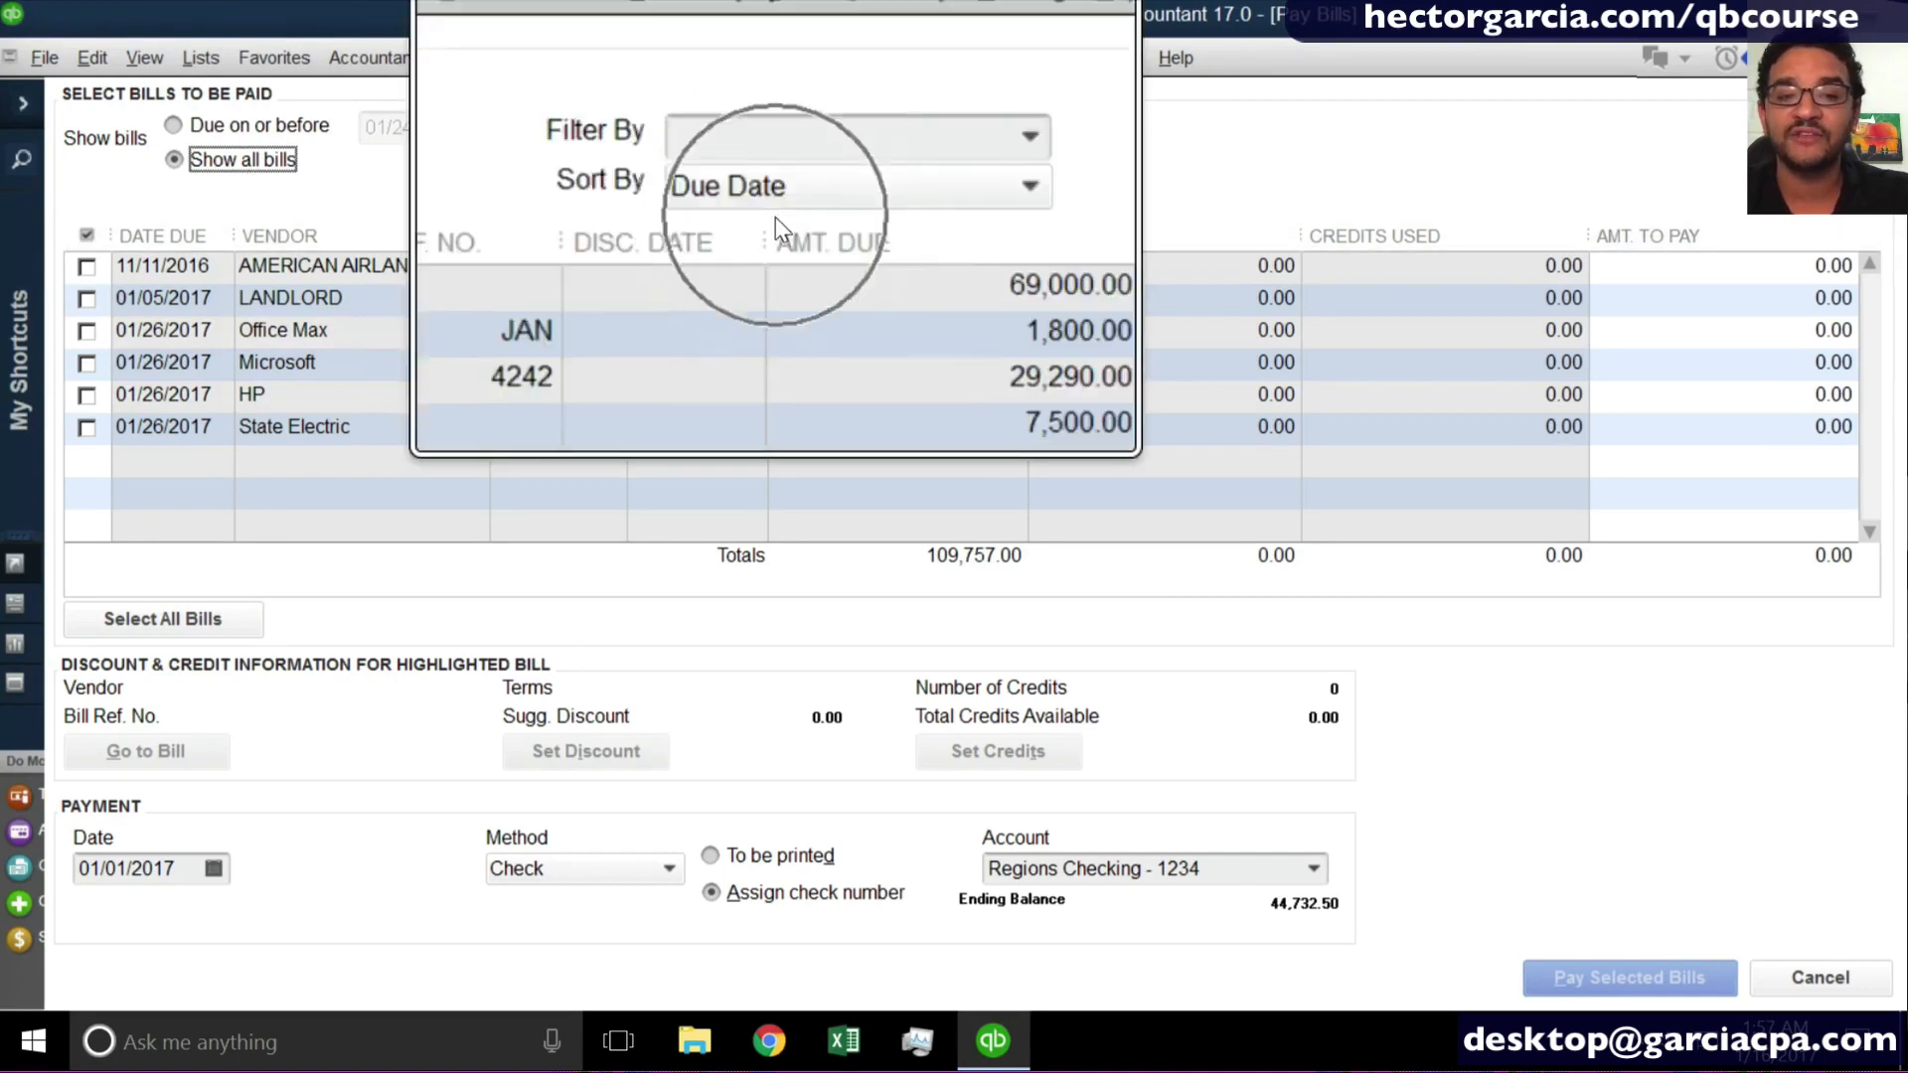
pyautogui.click(771, 196)
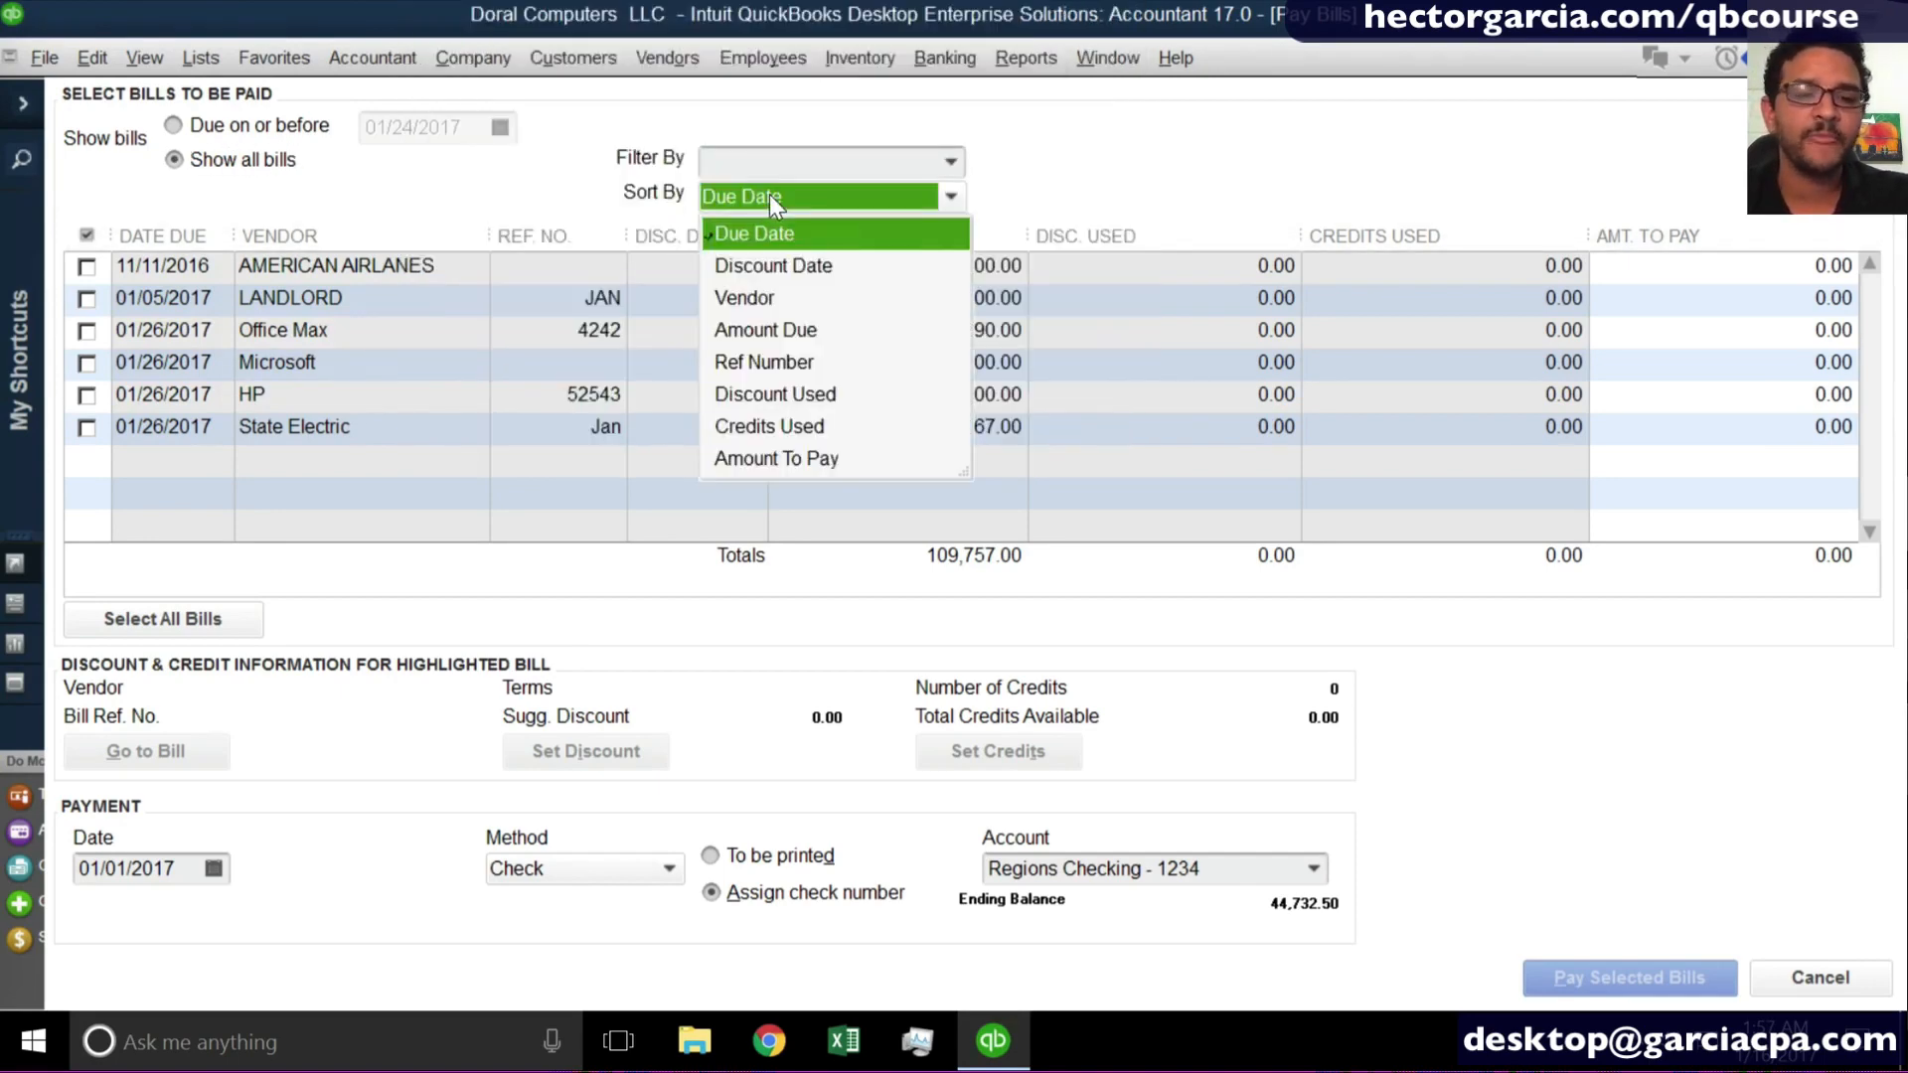
pyautogui.click(771, 195)
pyautogui.click(771, 196)
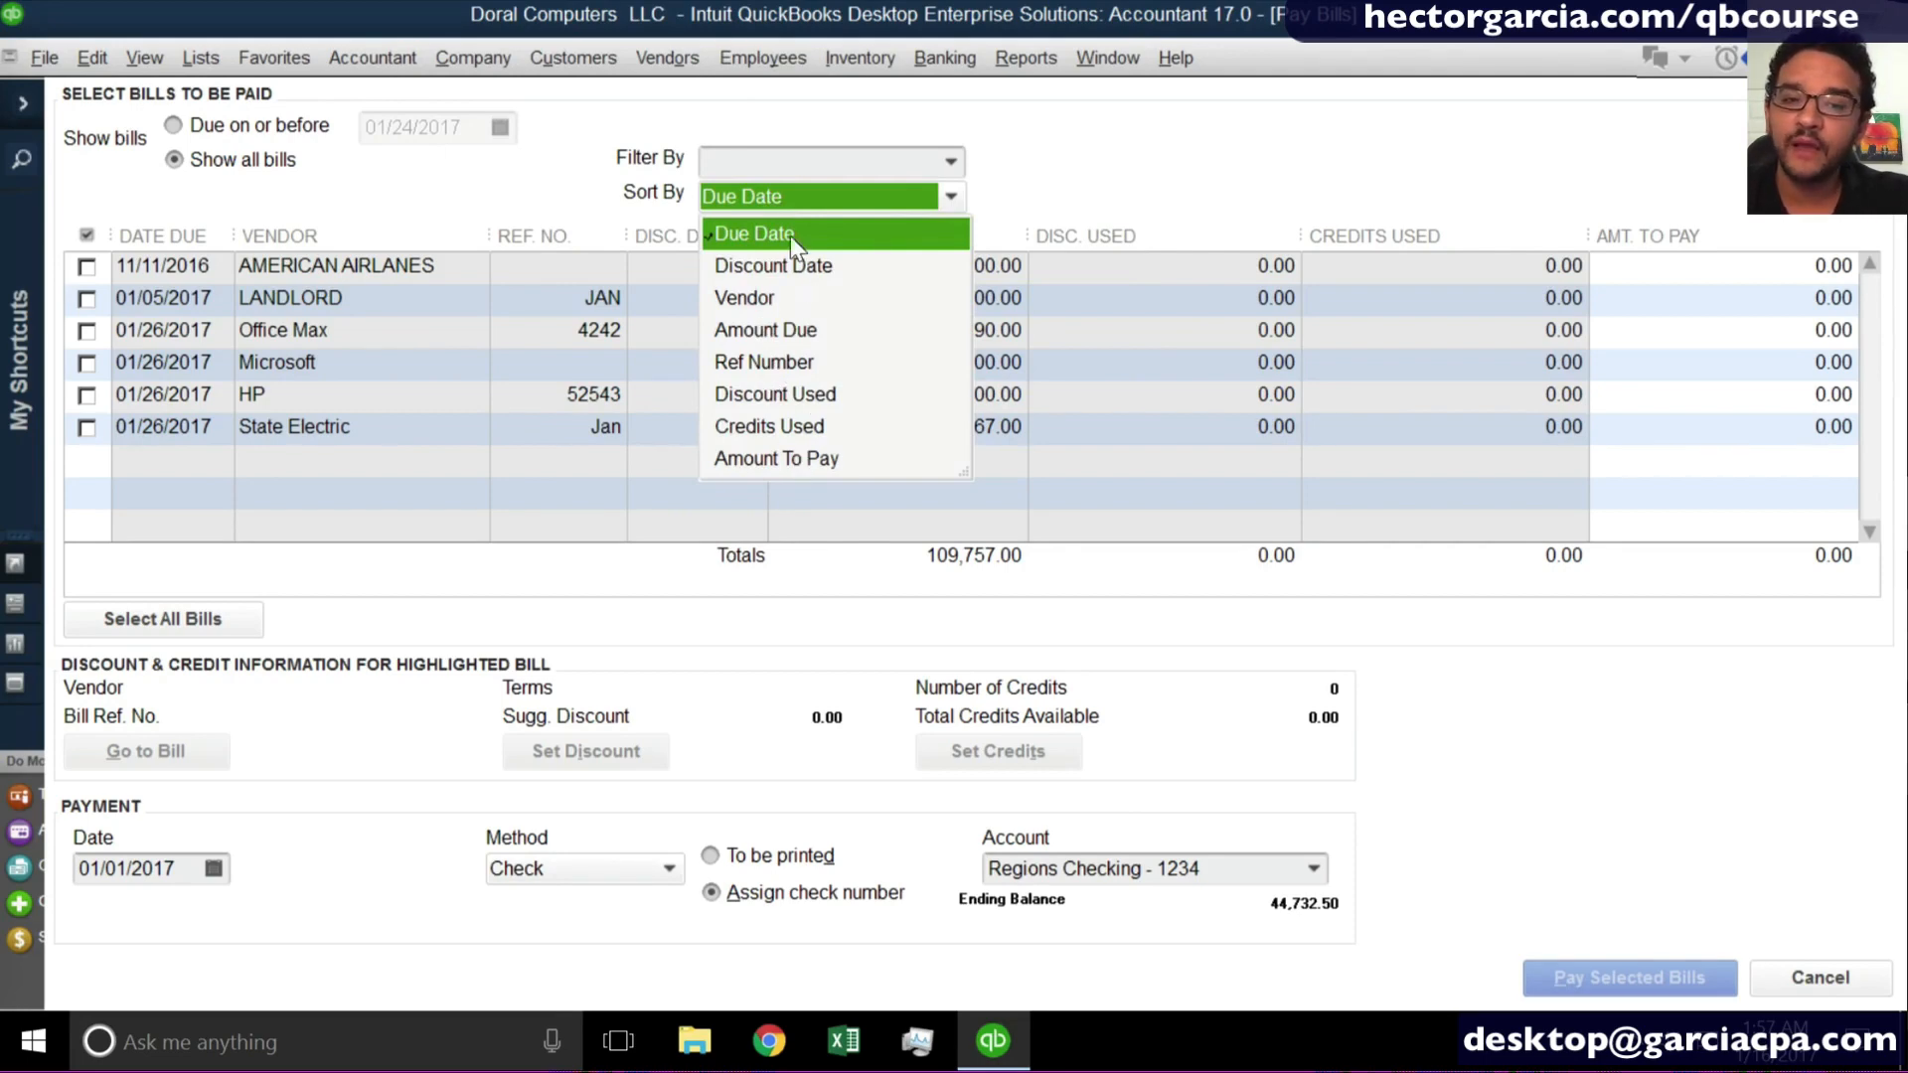
pyautogui.click(757, 291)
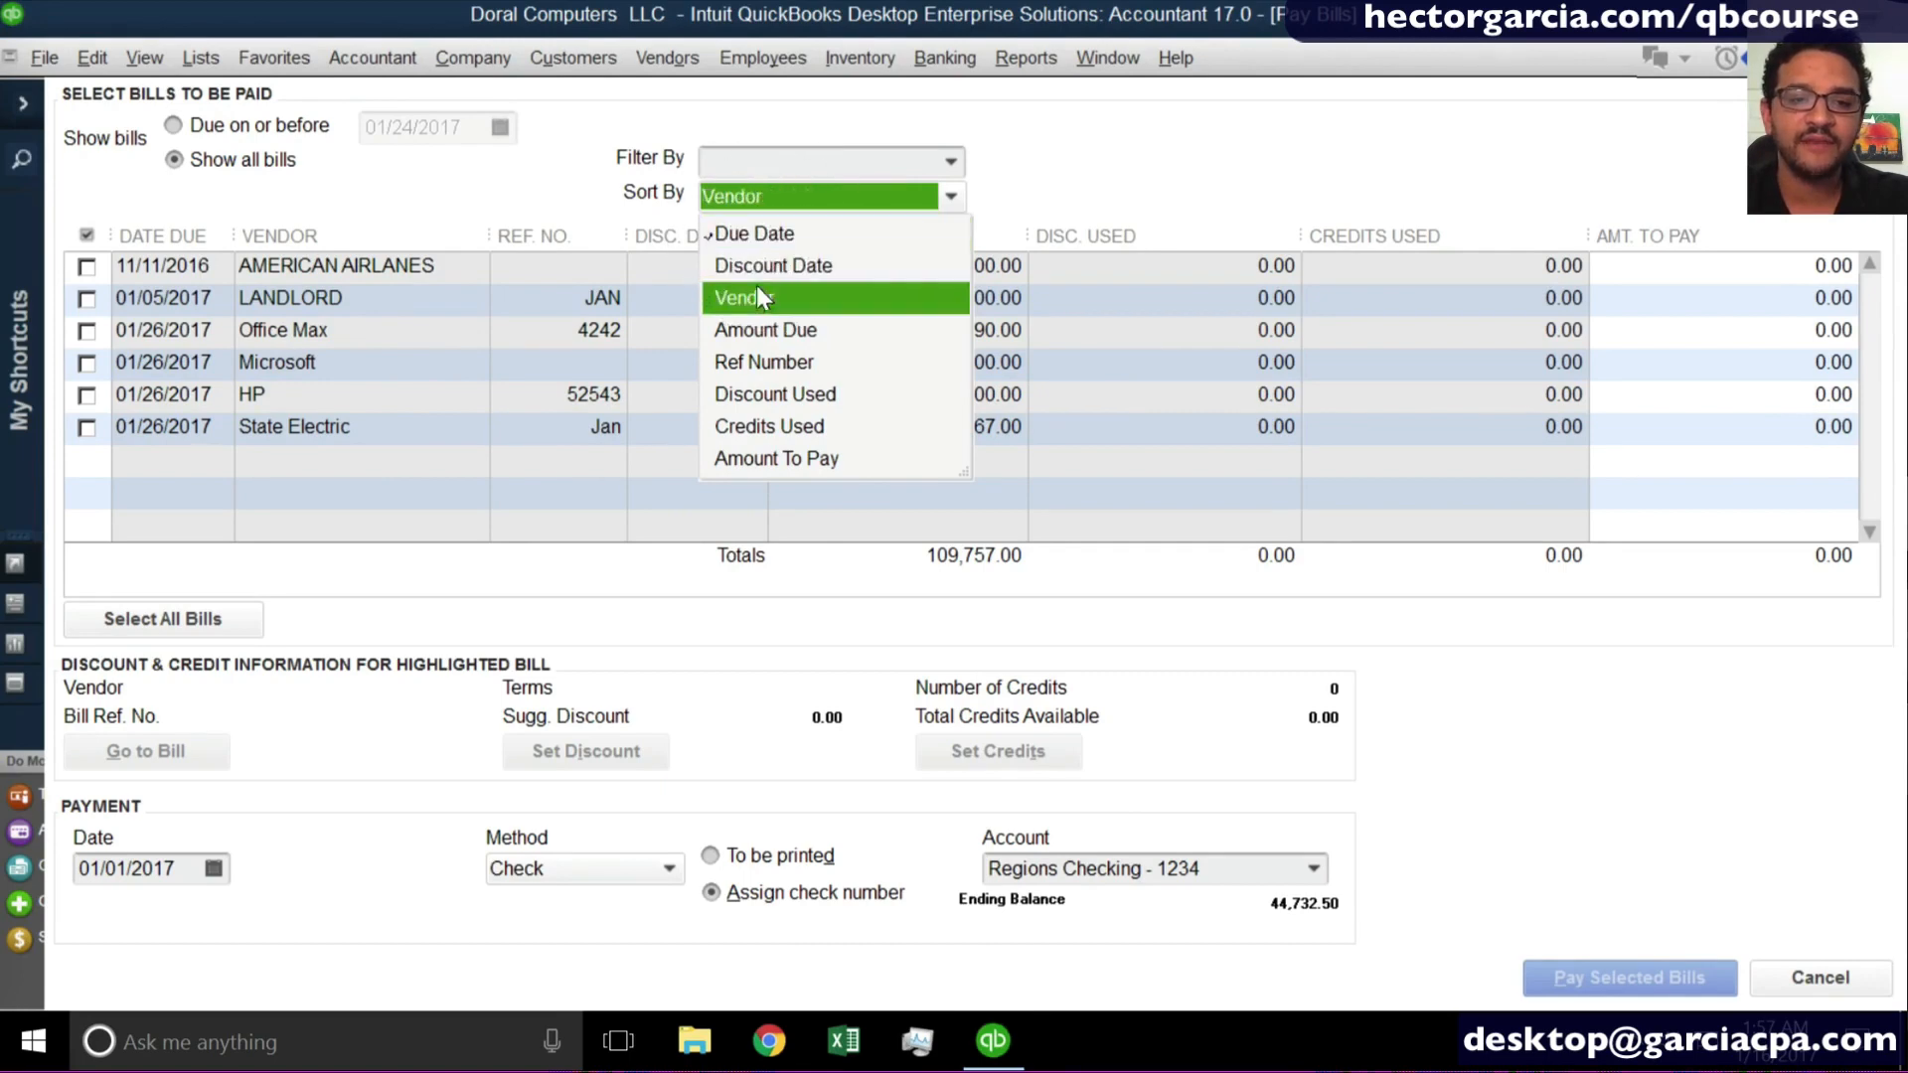
pyautogui.click(757, 362)
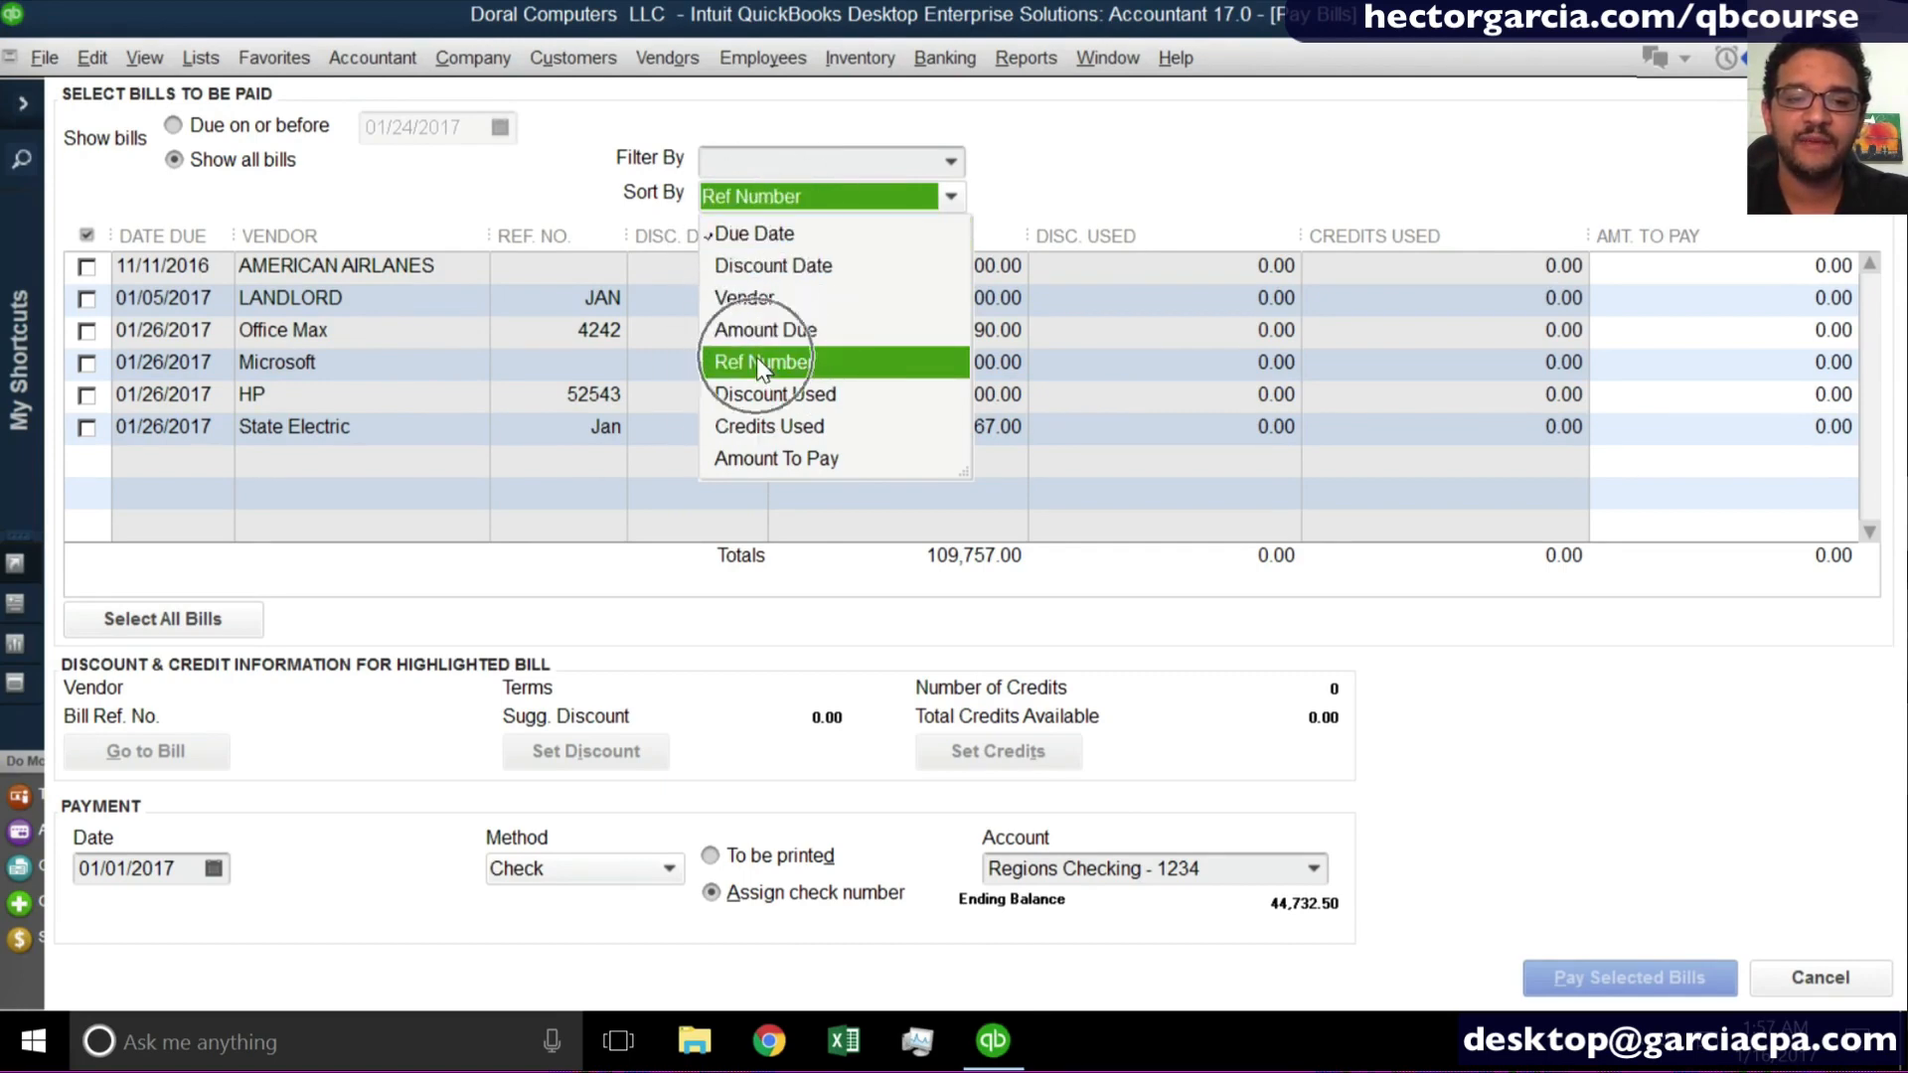
pyautogui.click(577, 188)
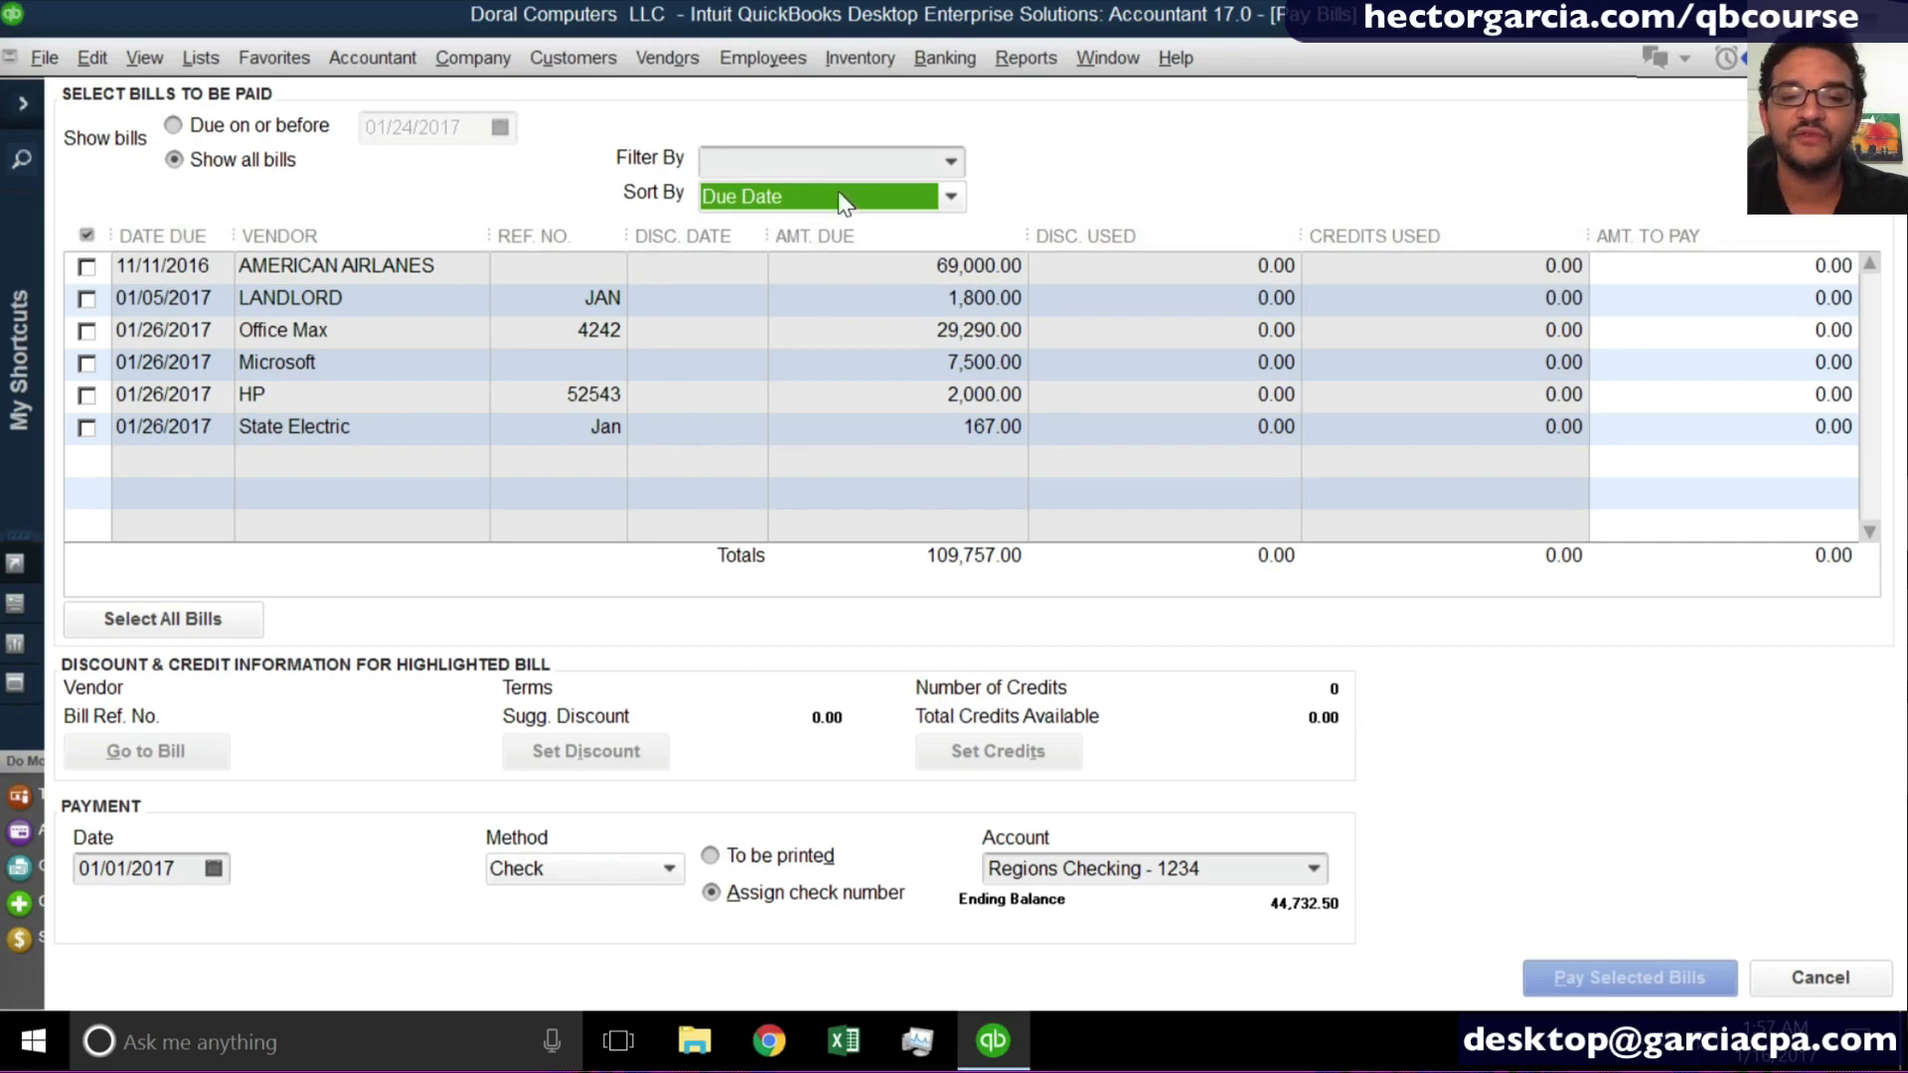
# - Filter the bill list to Office Max only, and restore it to All vendors
pyautogui.click(950, 164)
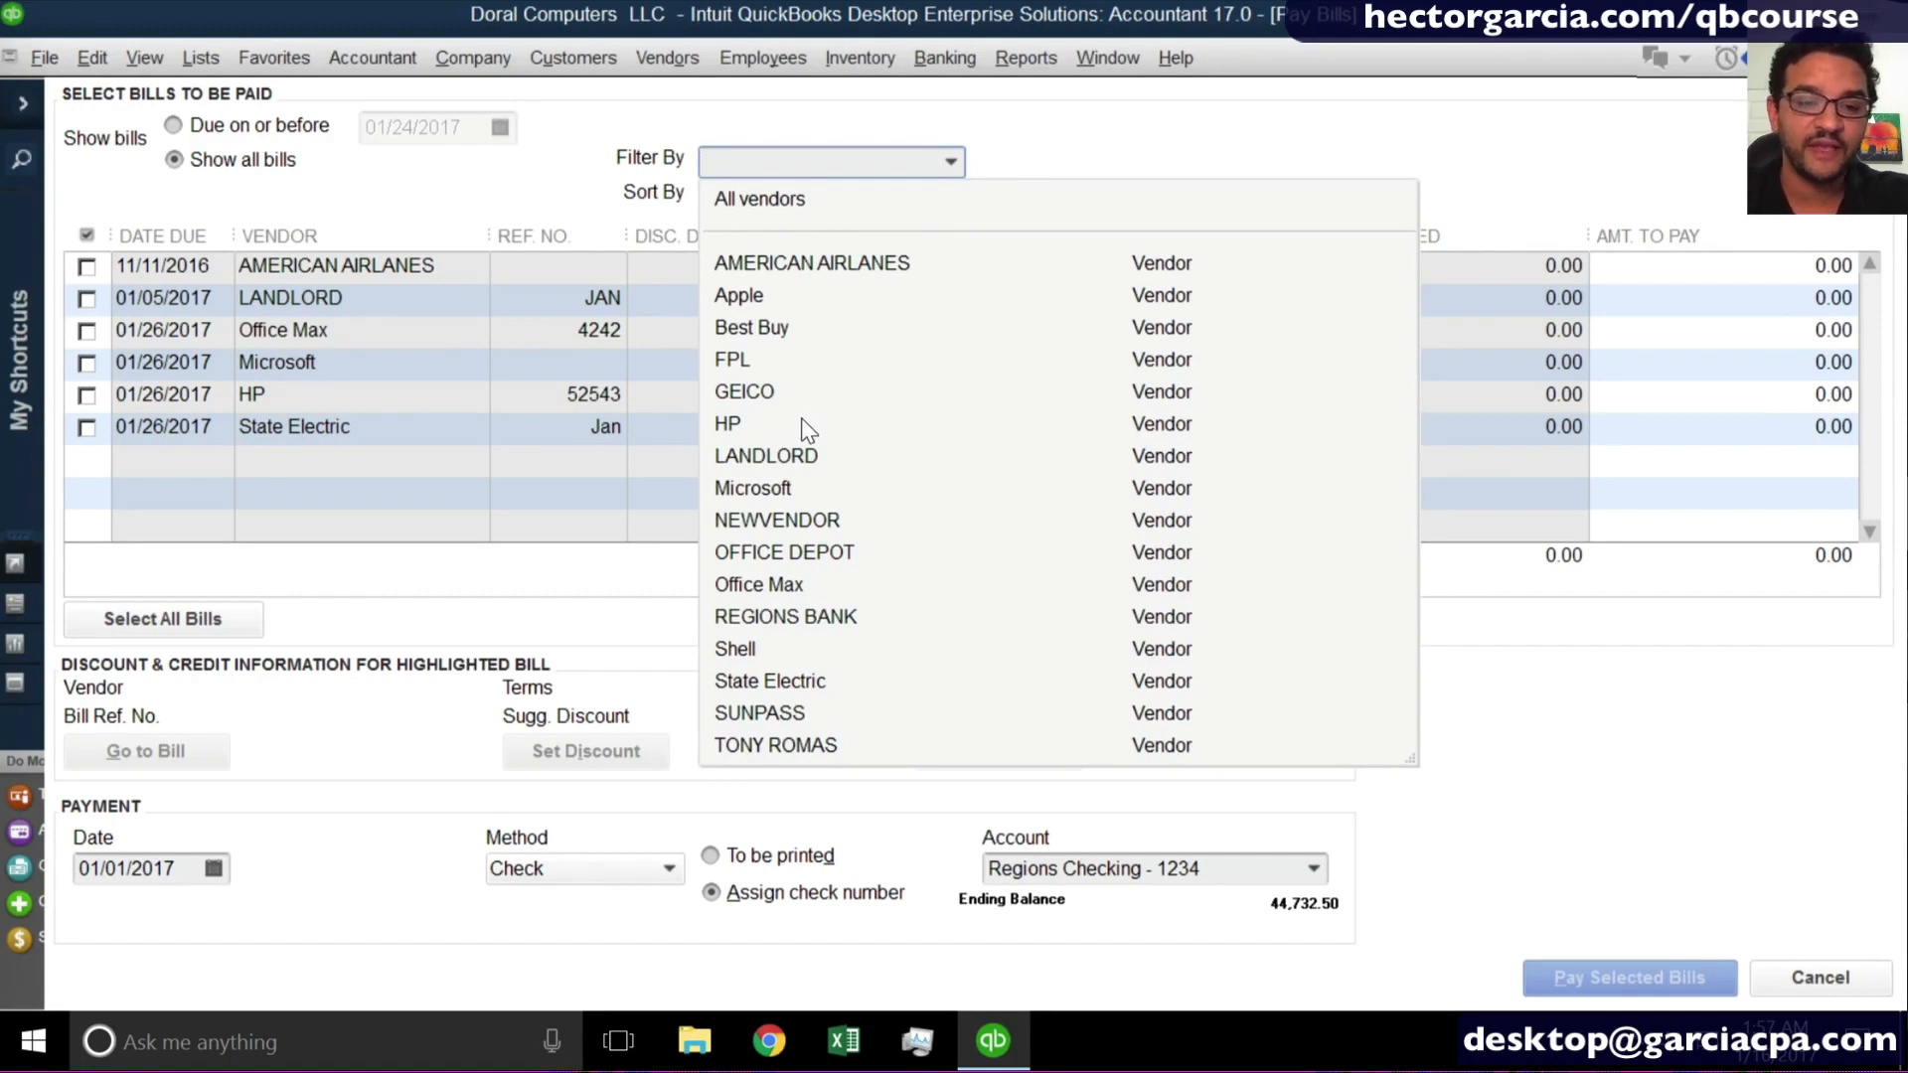
pyautogui.click(785, 583)
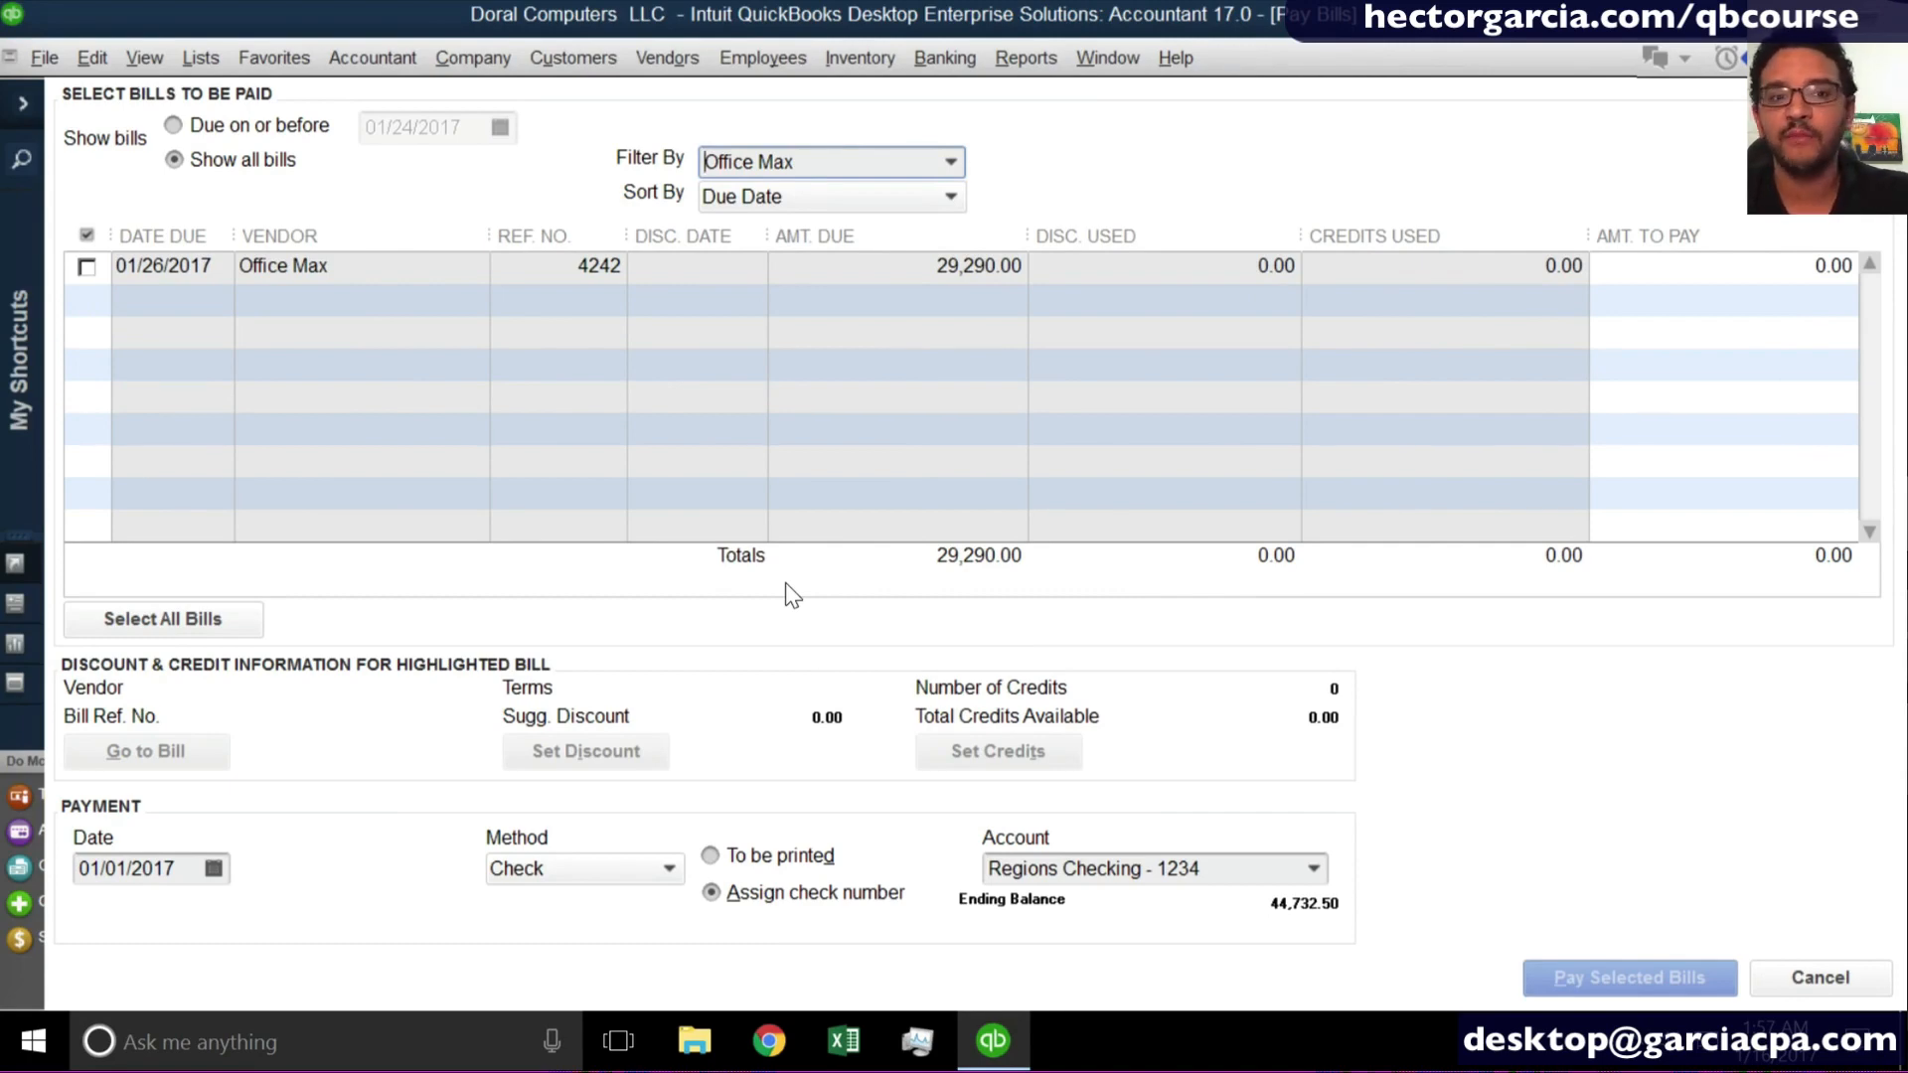
pyautogui.click(829, 169)
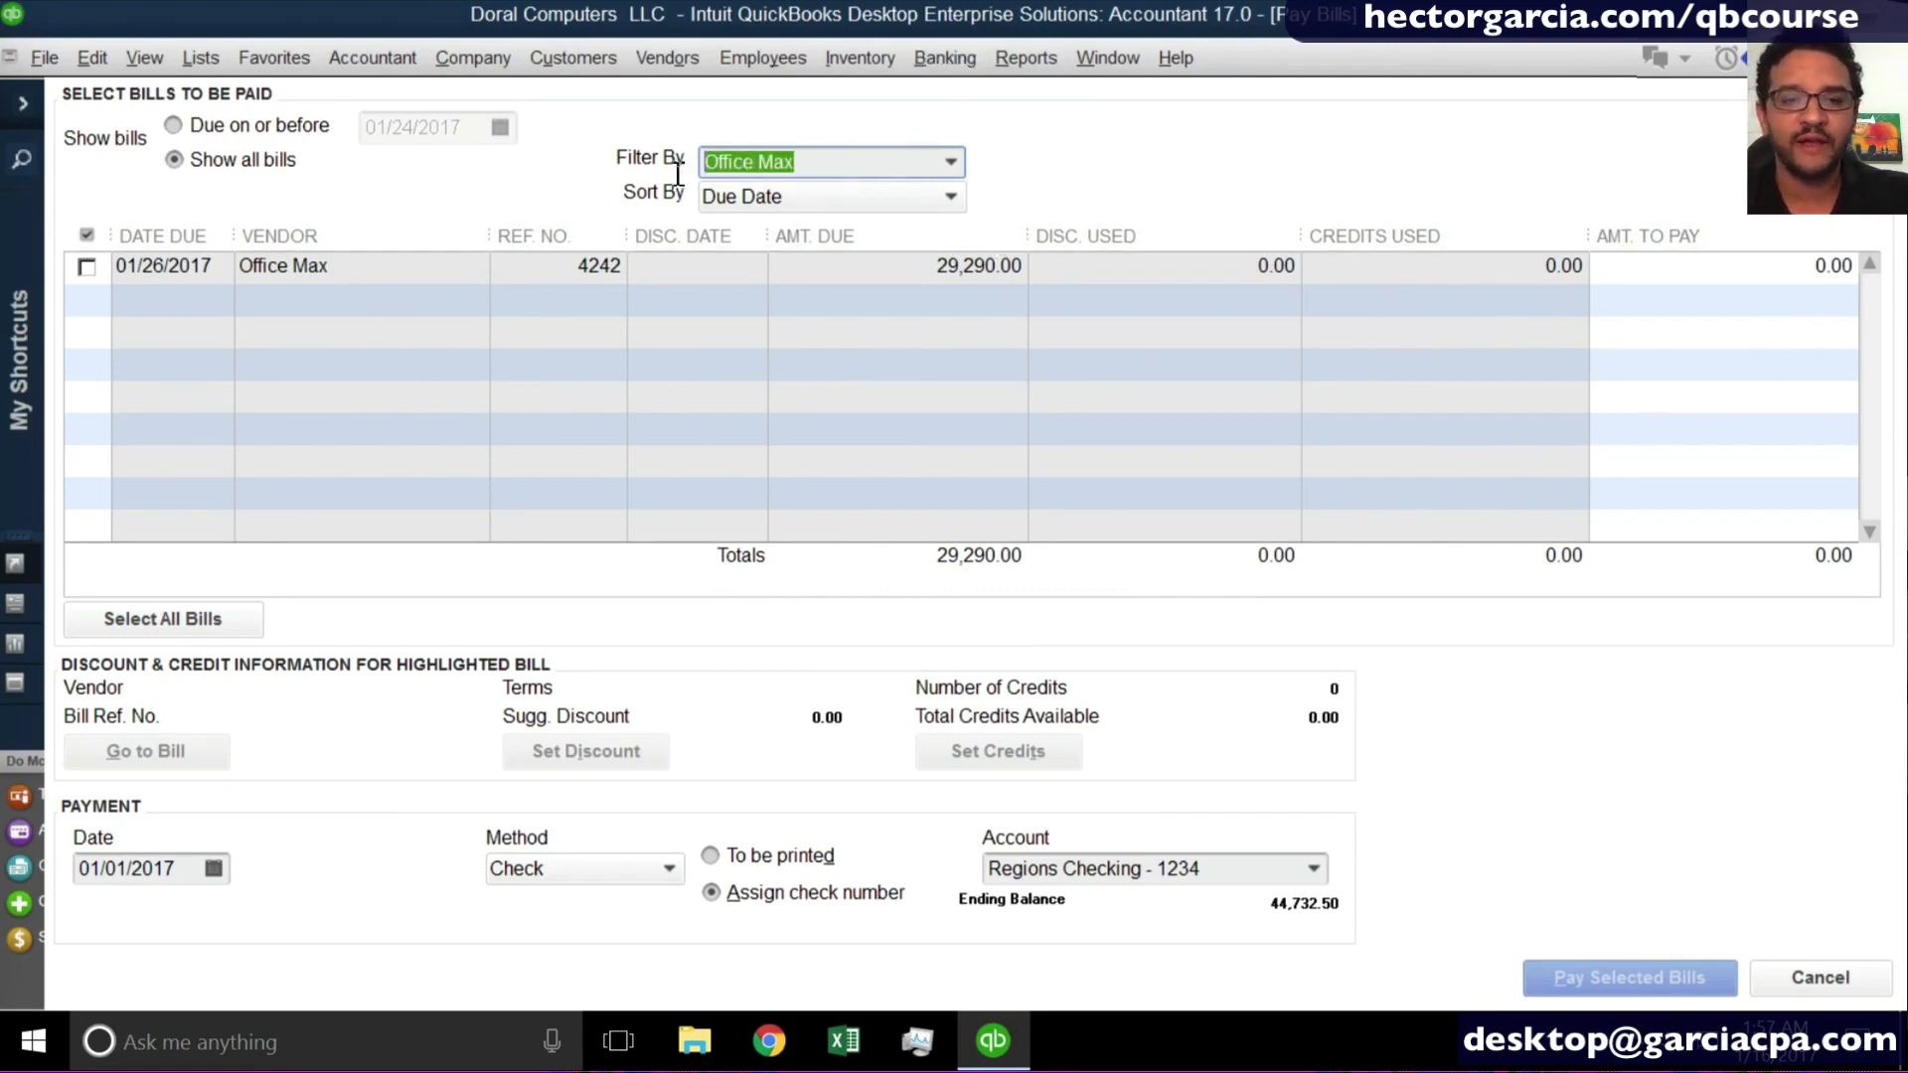
pyautogui.press('BackSpace')
pyautogui.press('Tab')
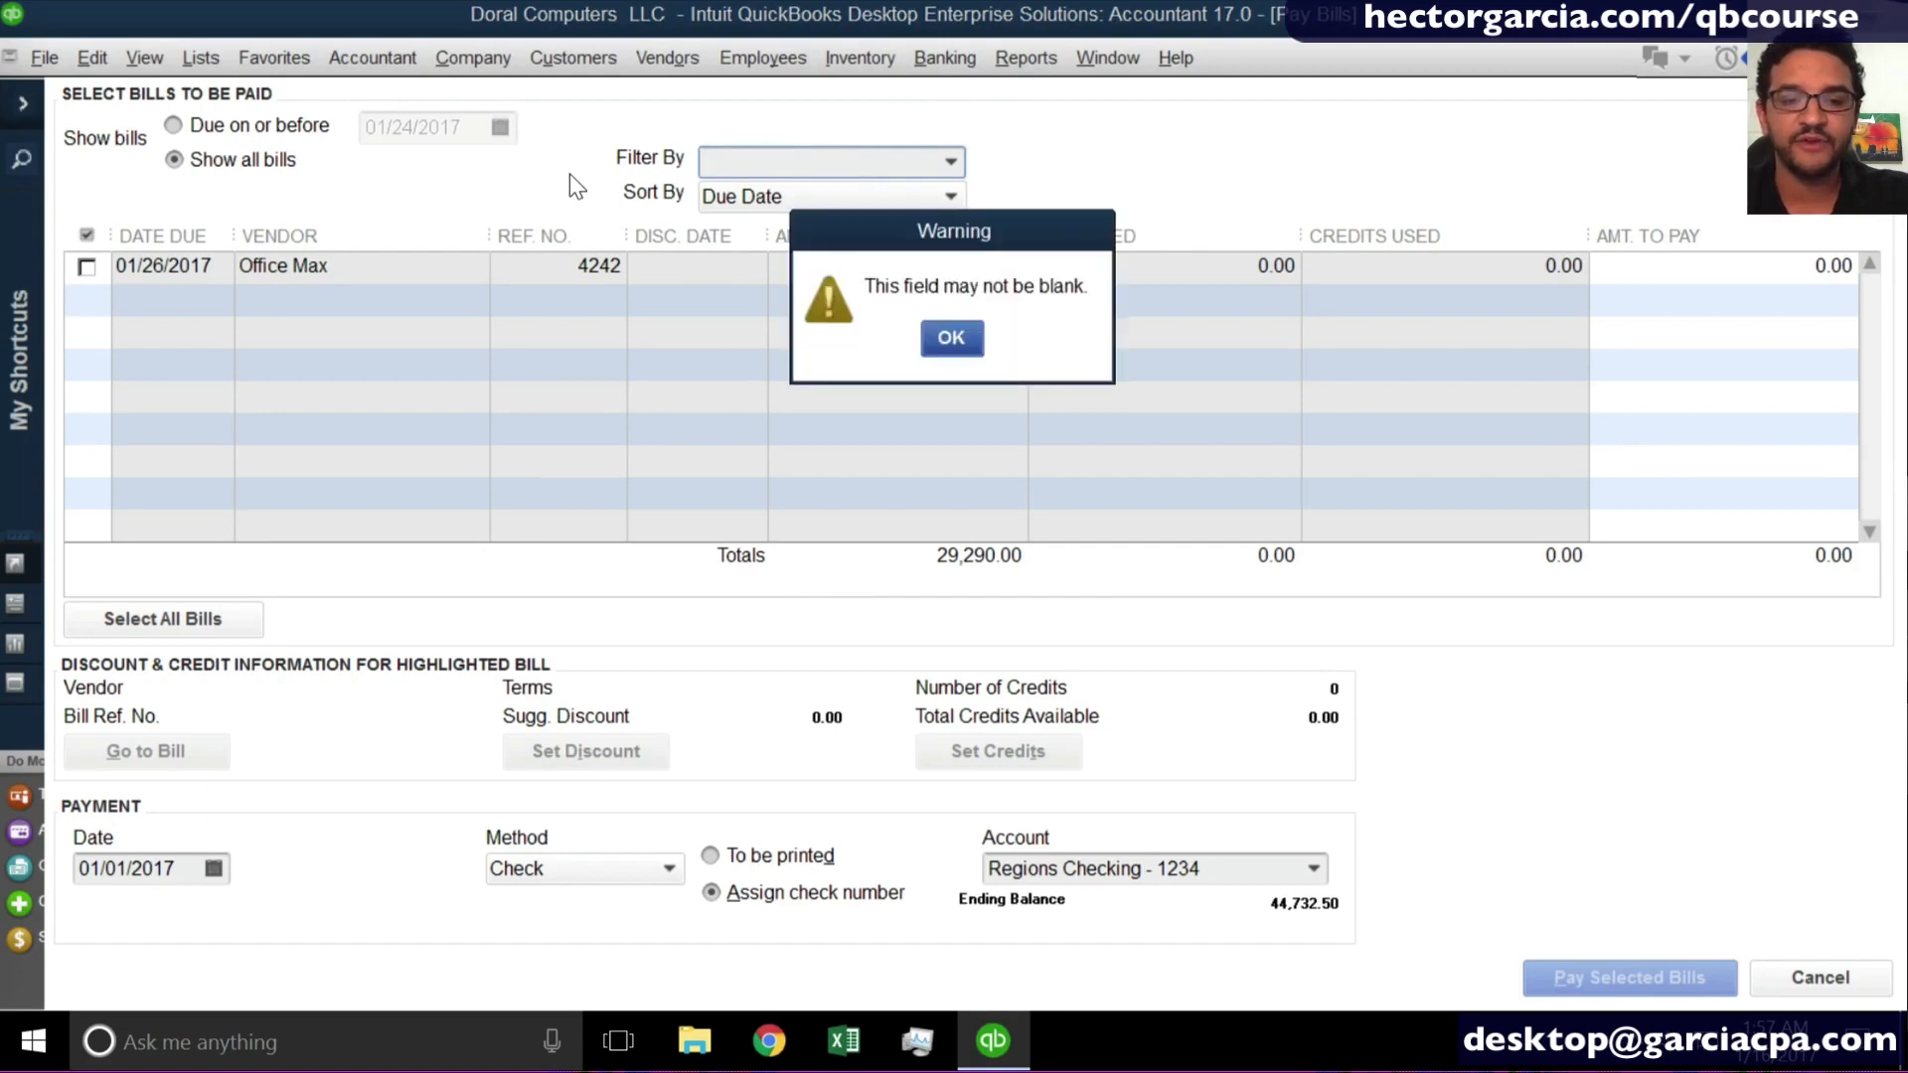
pyautogui.click(939, 330)
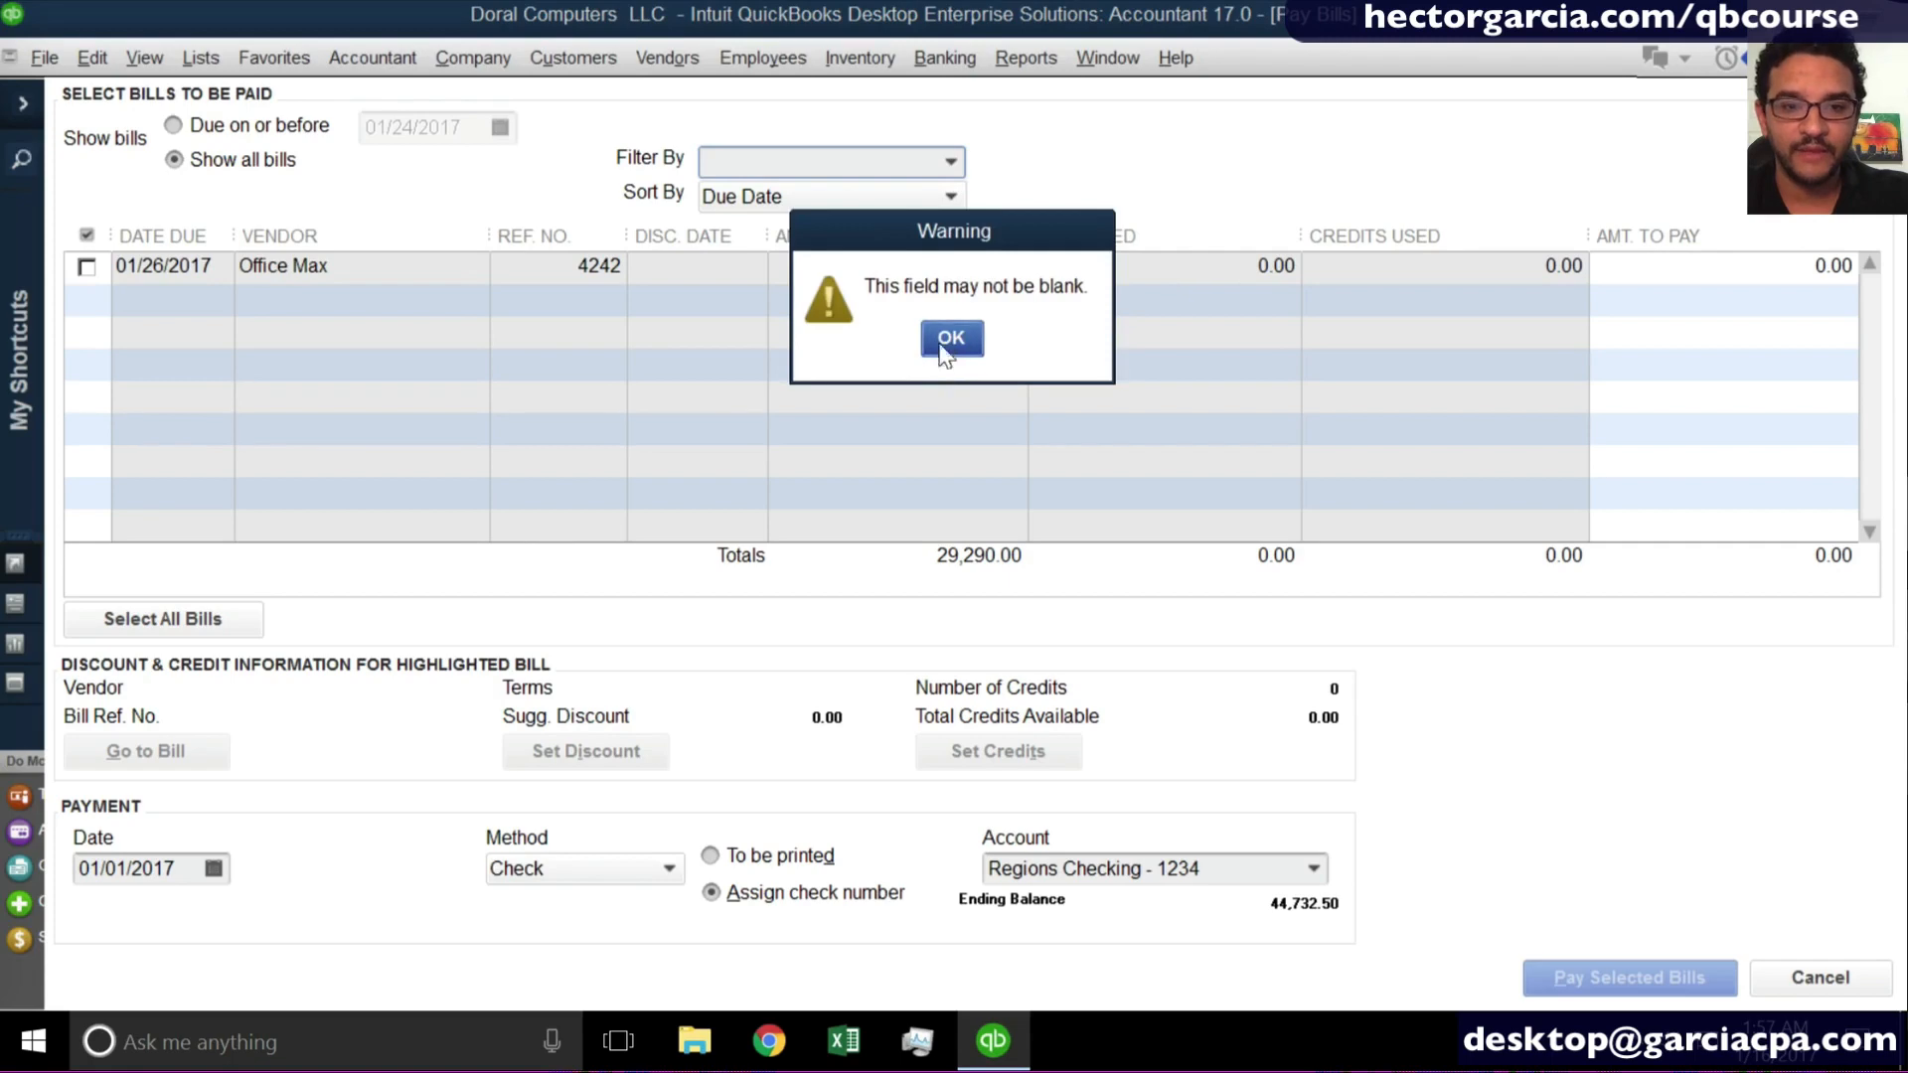
pyautogui.click(939, 348)
pyautogui.click(937, 165)
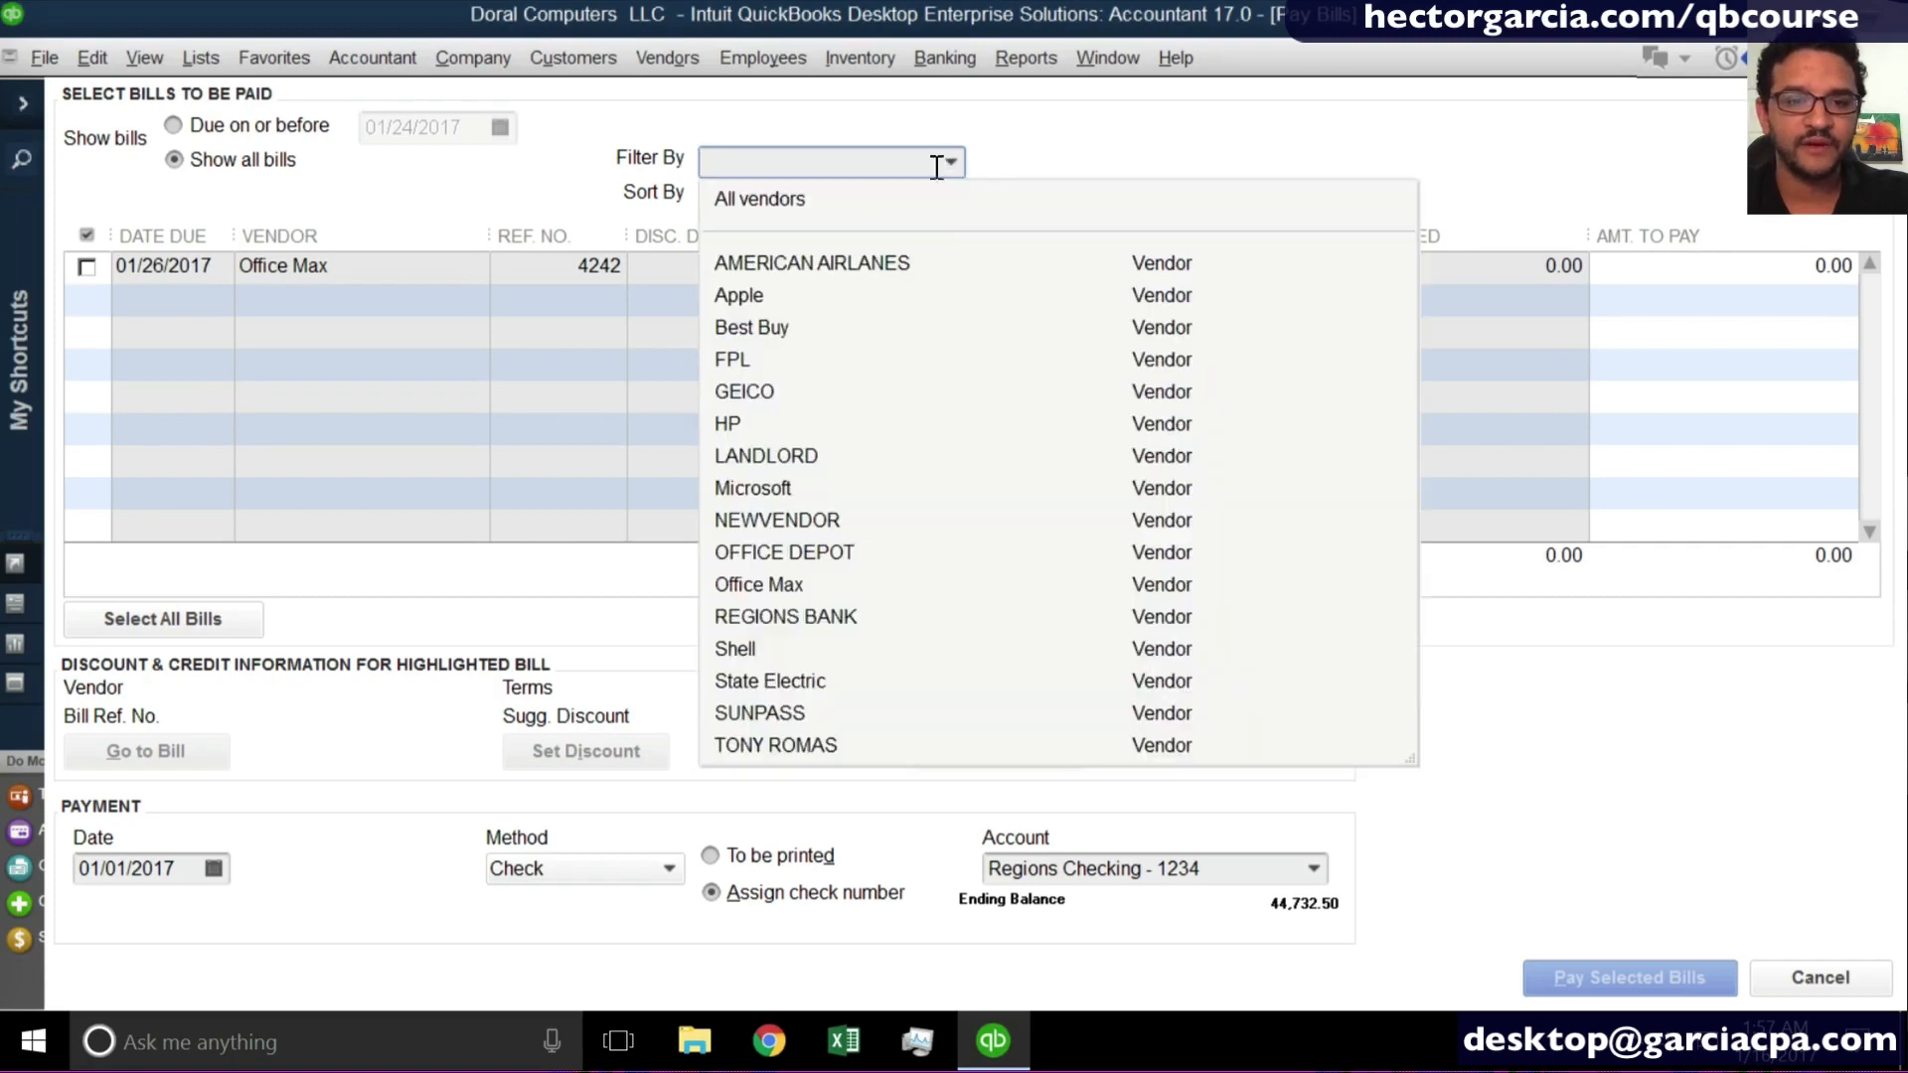
pyautogui.click(786, 197)
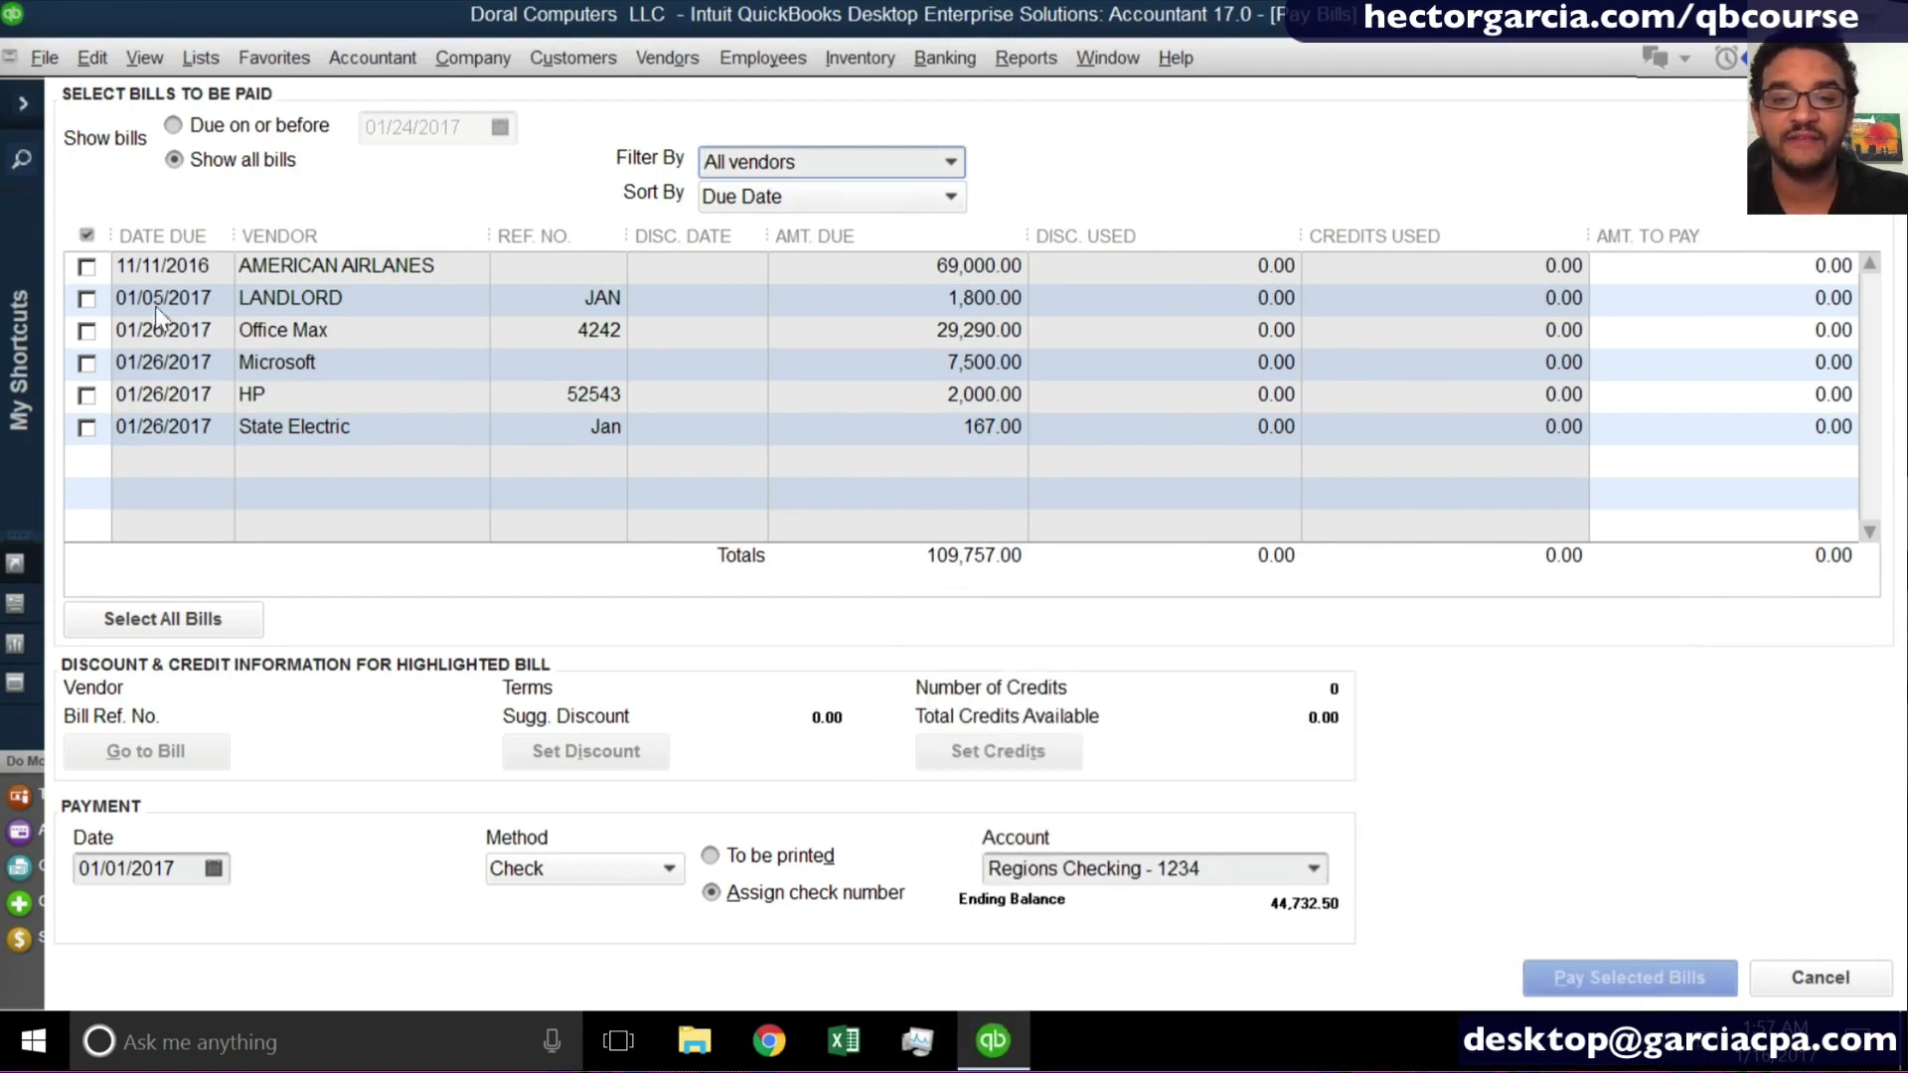
# - Select the Office Max bill for payment, adding the AMERICAN AIRLANES bill and removing it again from the selection
pyautogui.click(88, 334)
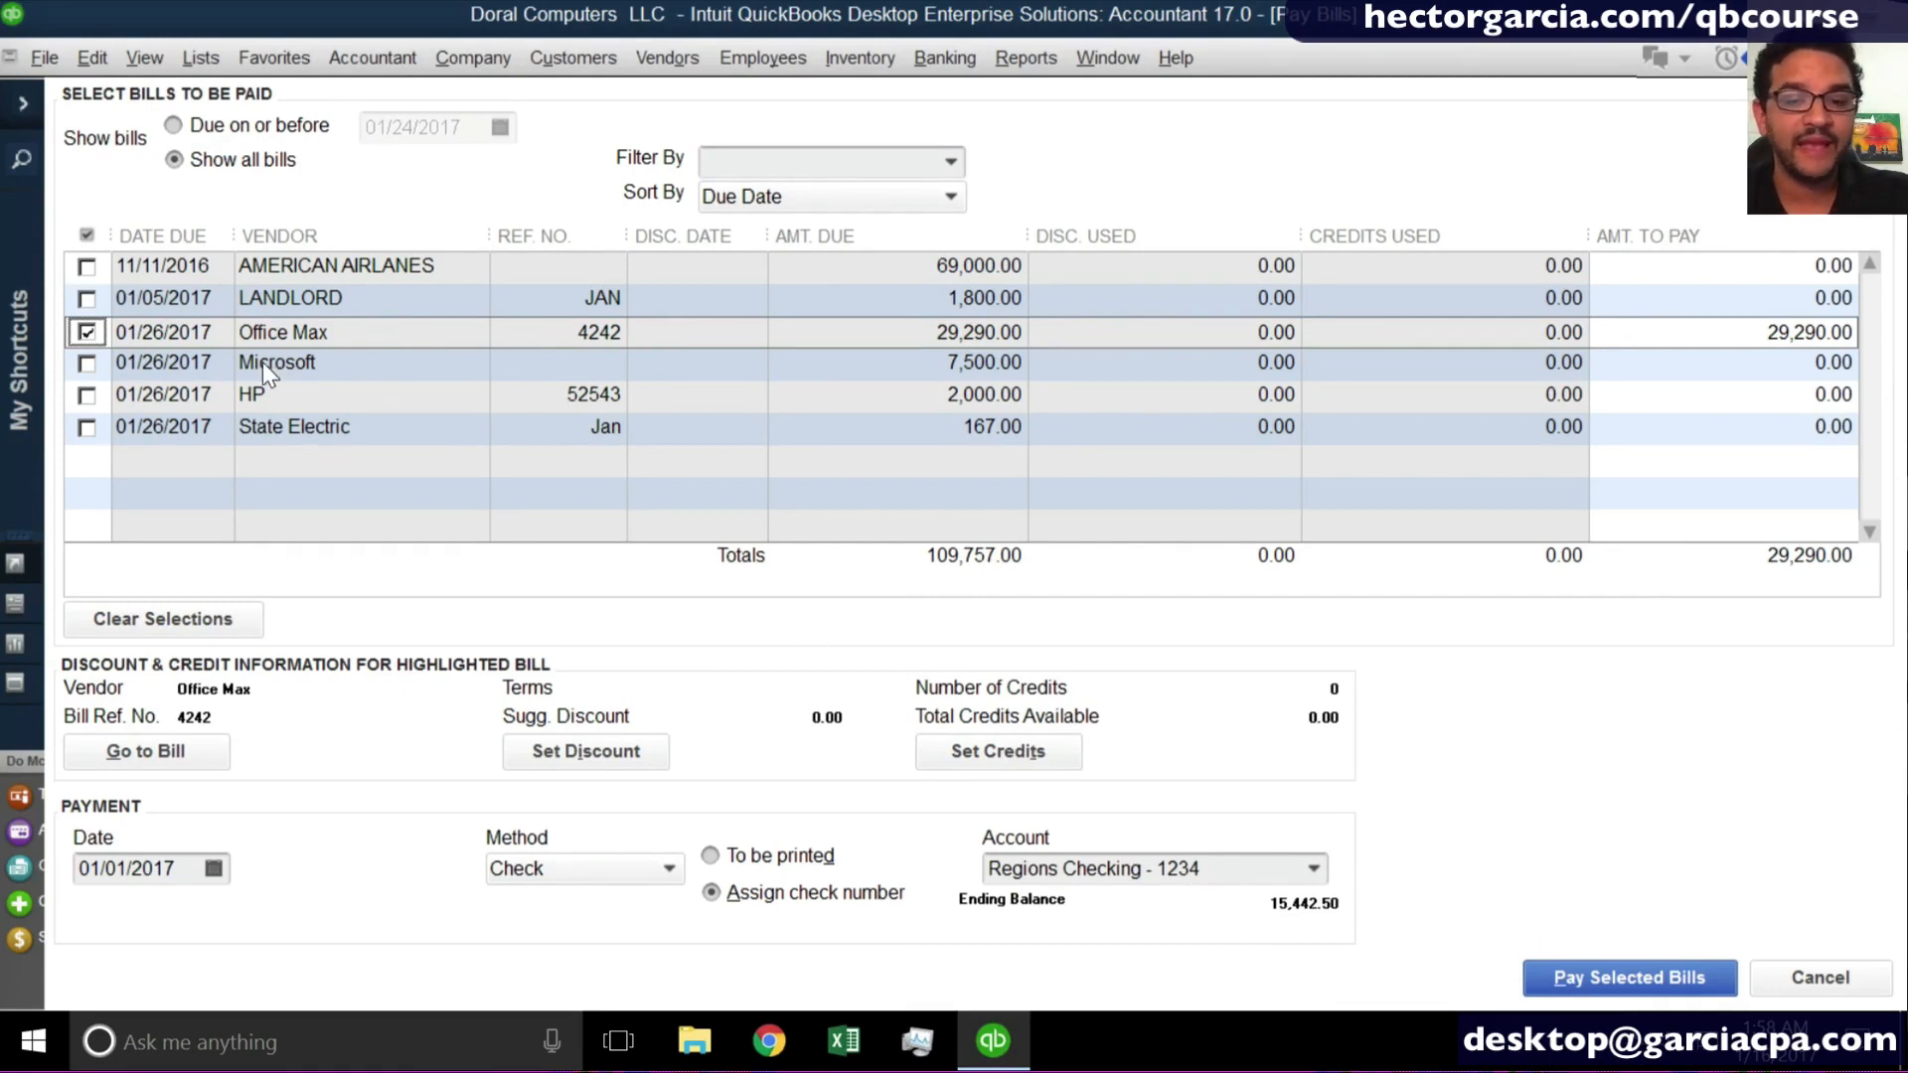
pyautogui.click(79, 267)
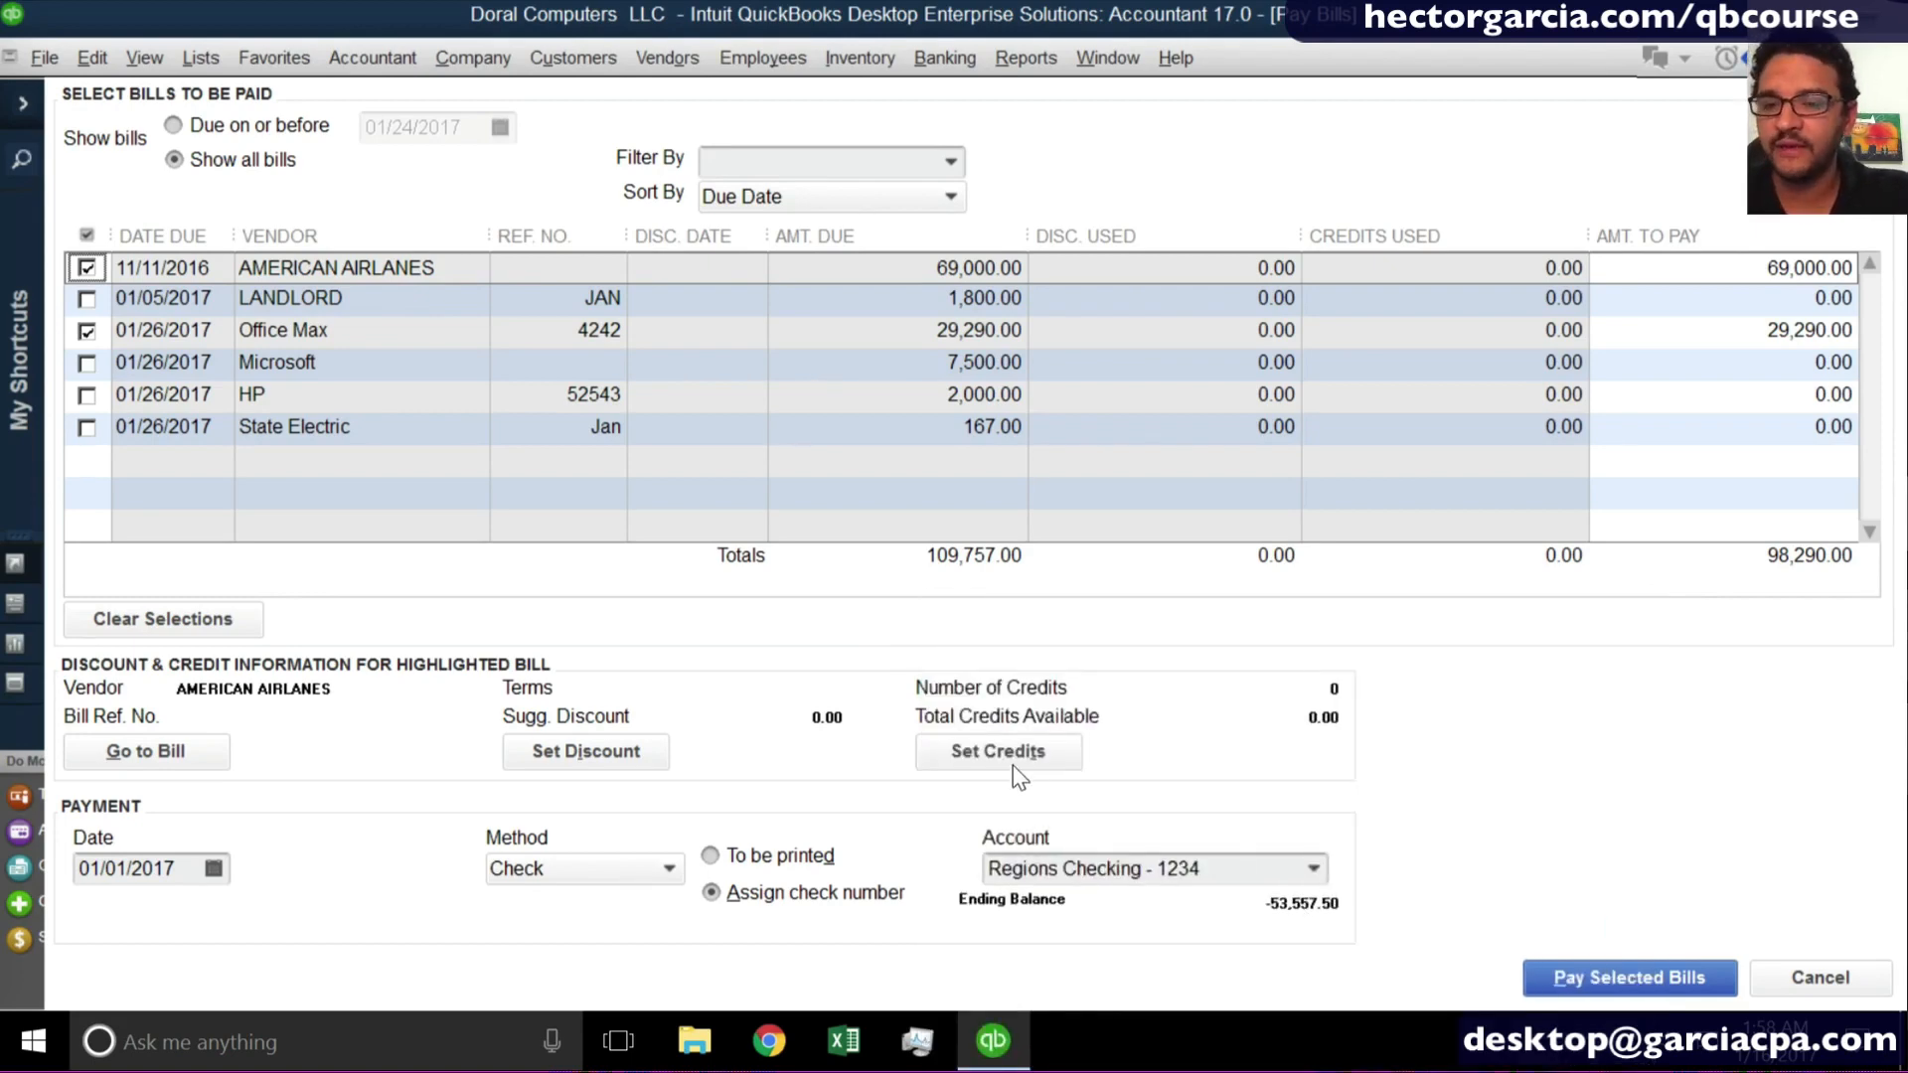
pyautogui.click(87, 270)
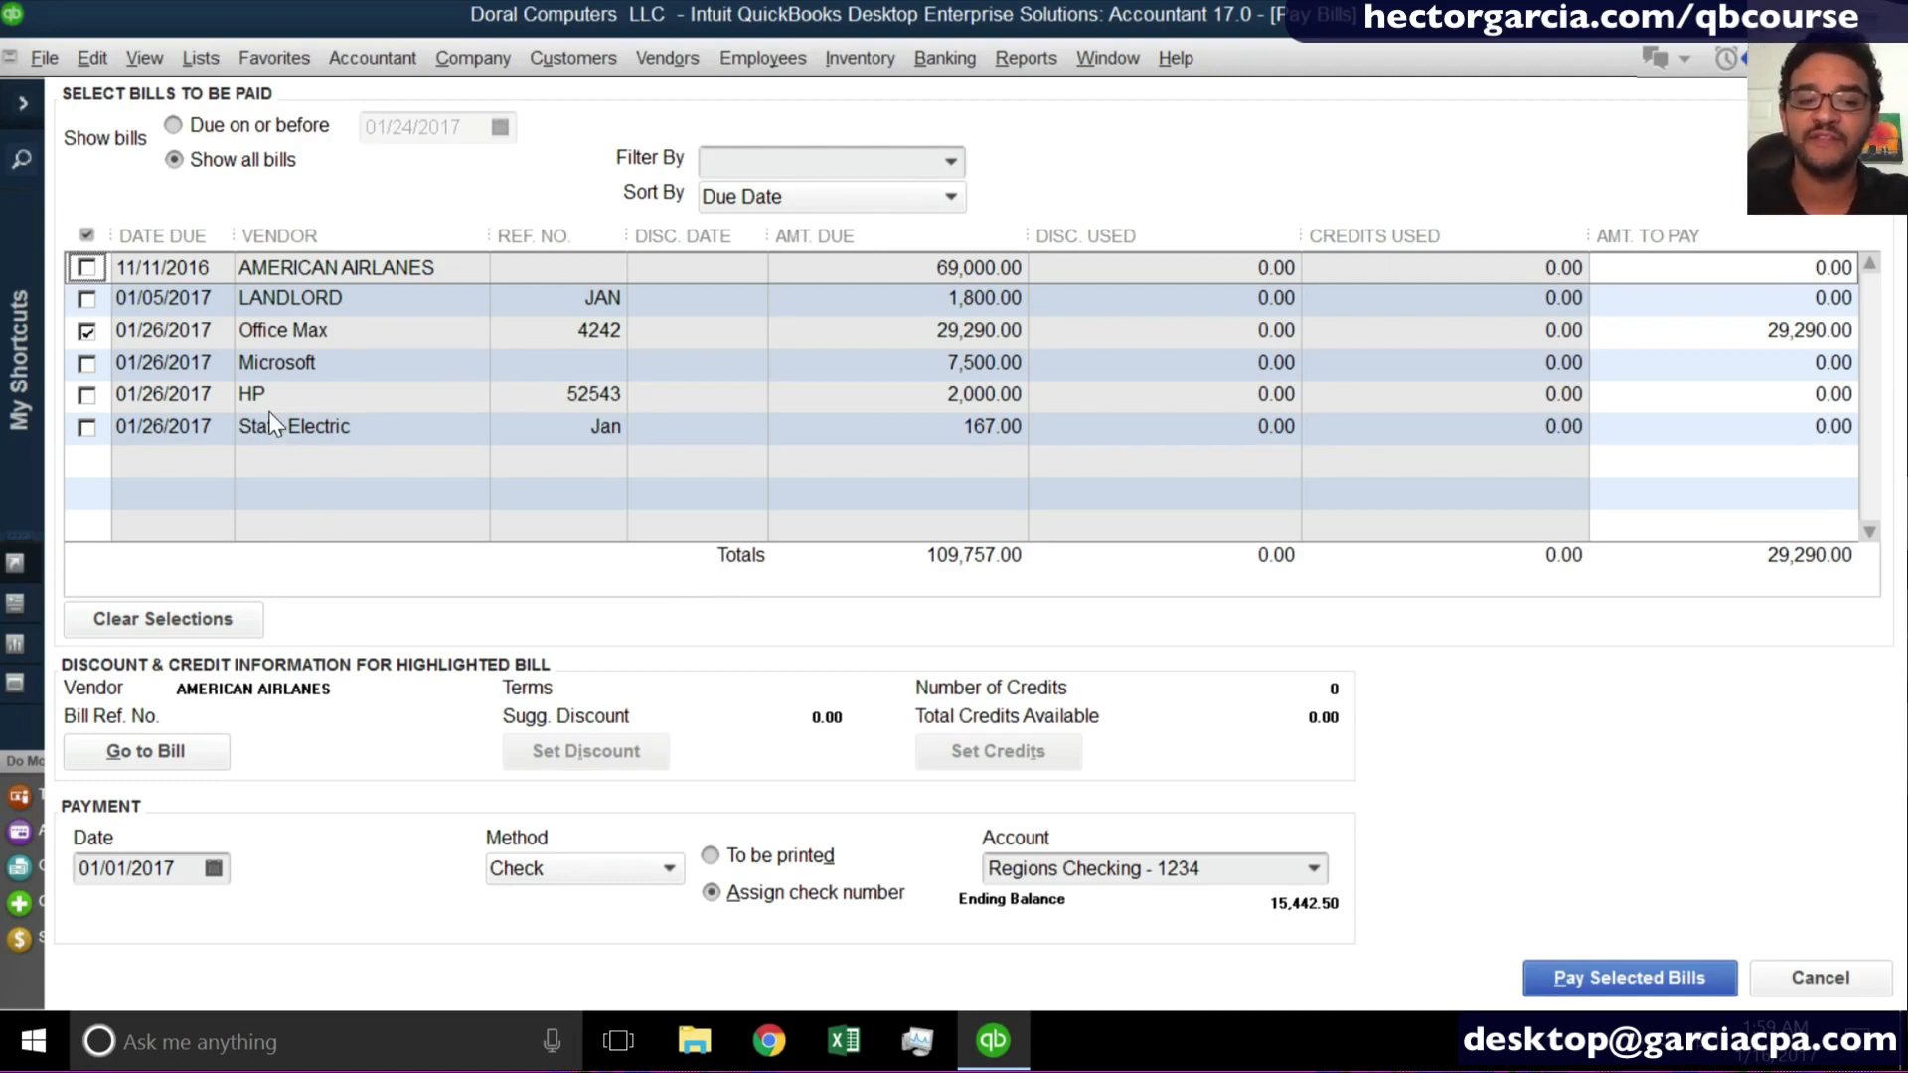
# - Set the payment date to 01/16/2017, paying by Check with an assigned check number from the Regions Checking account
pyautogui.click(182, 872)
pyautogui.press('t')
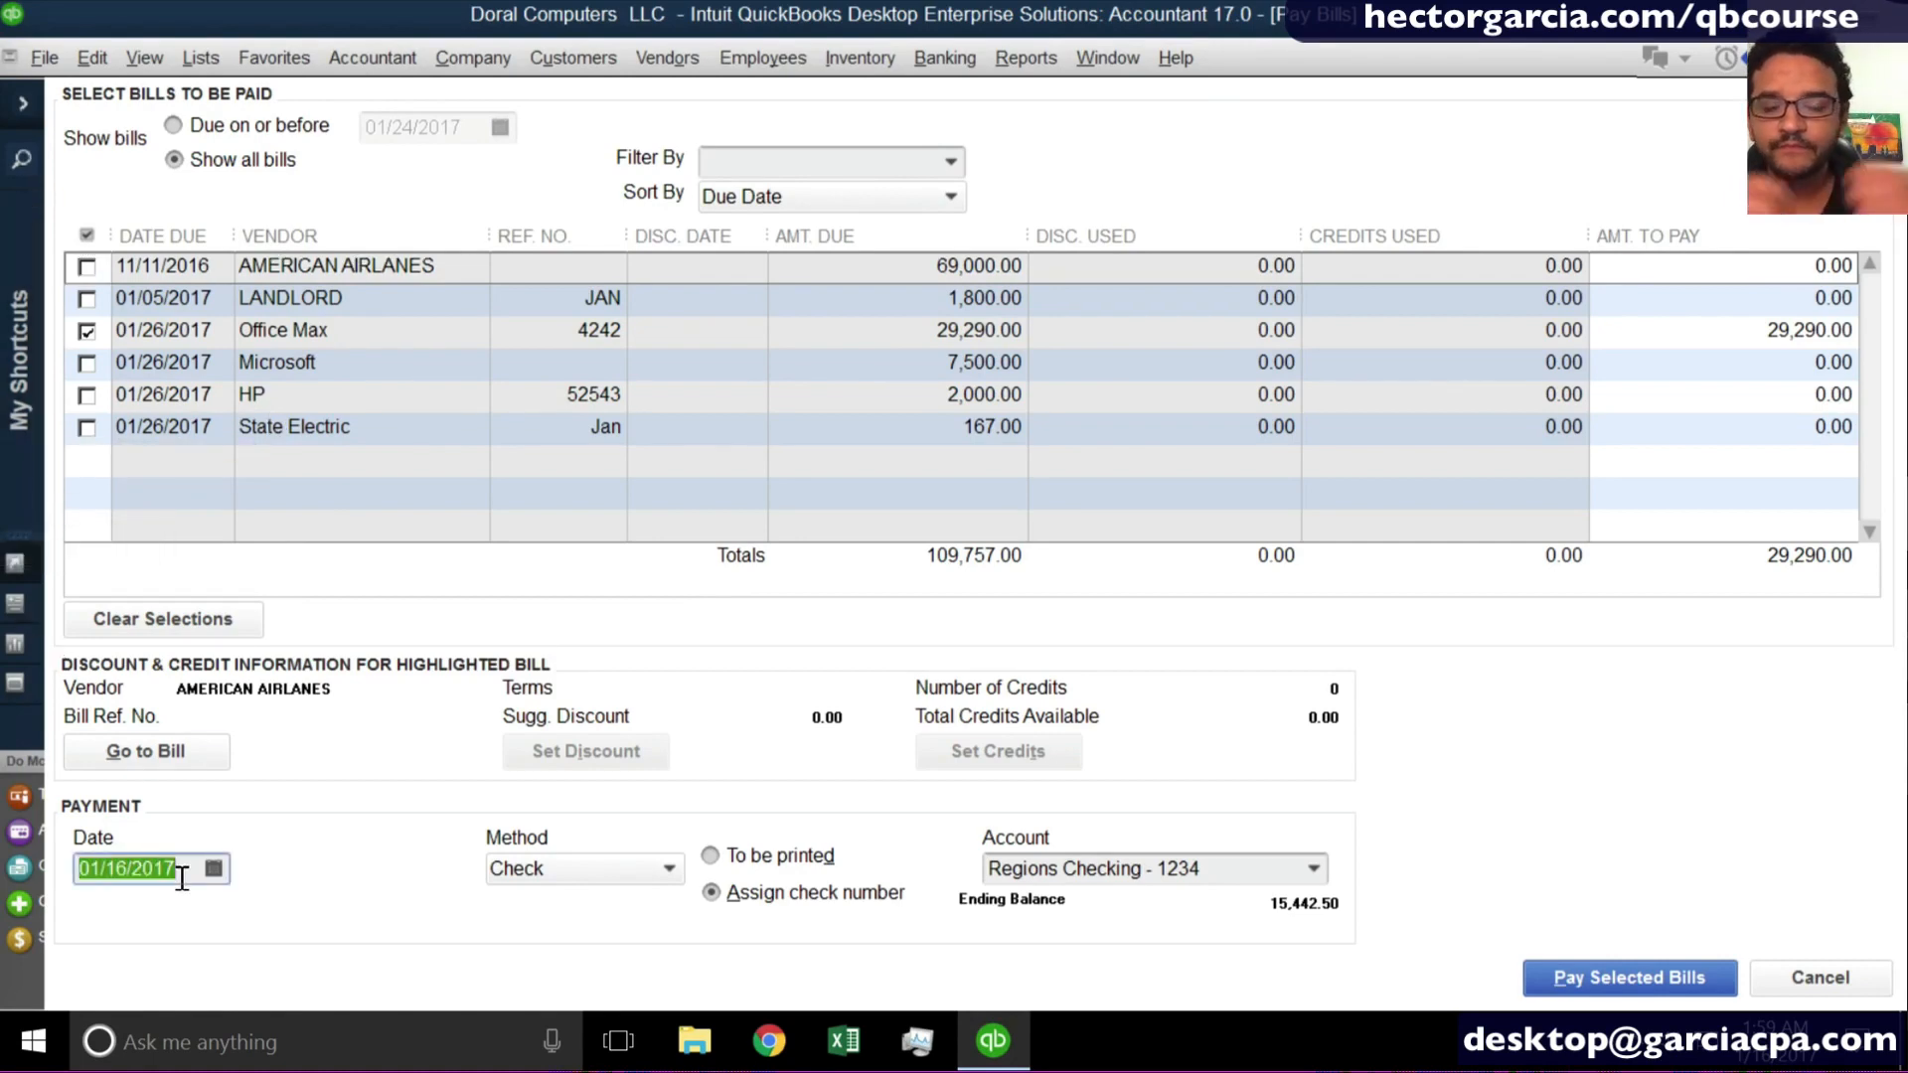
pyautogui.click(542, 869)
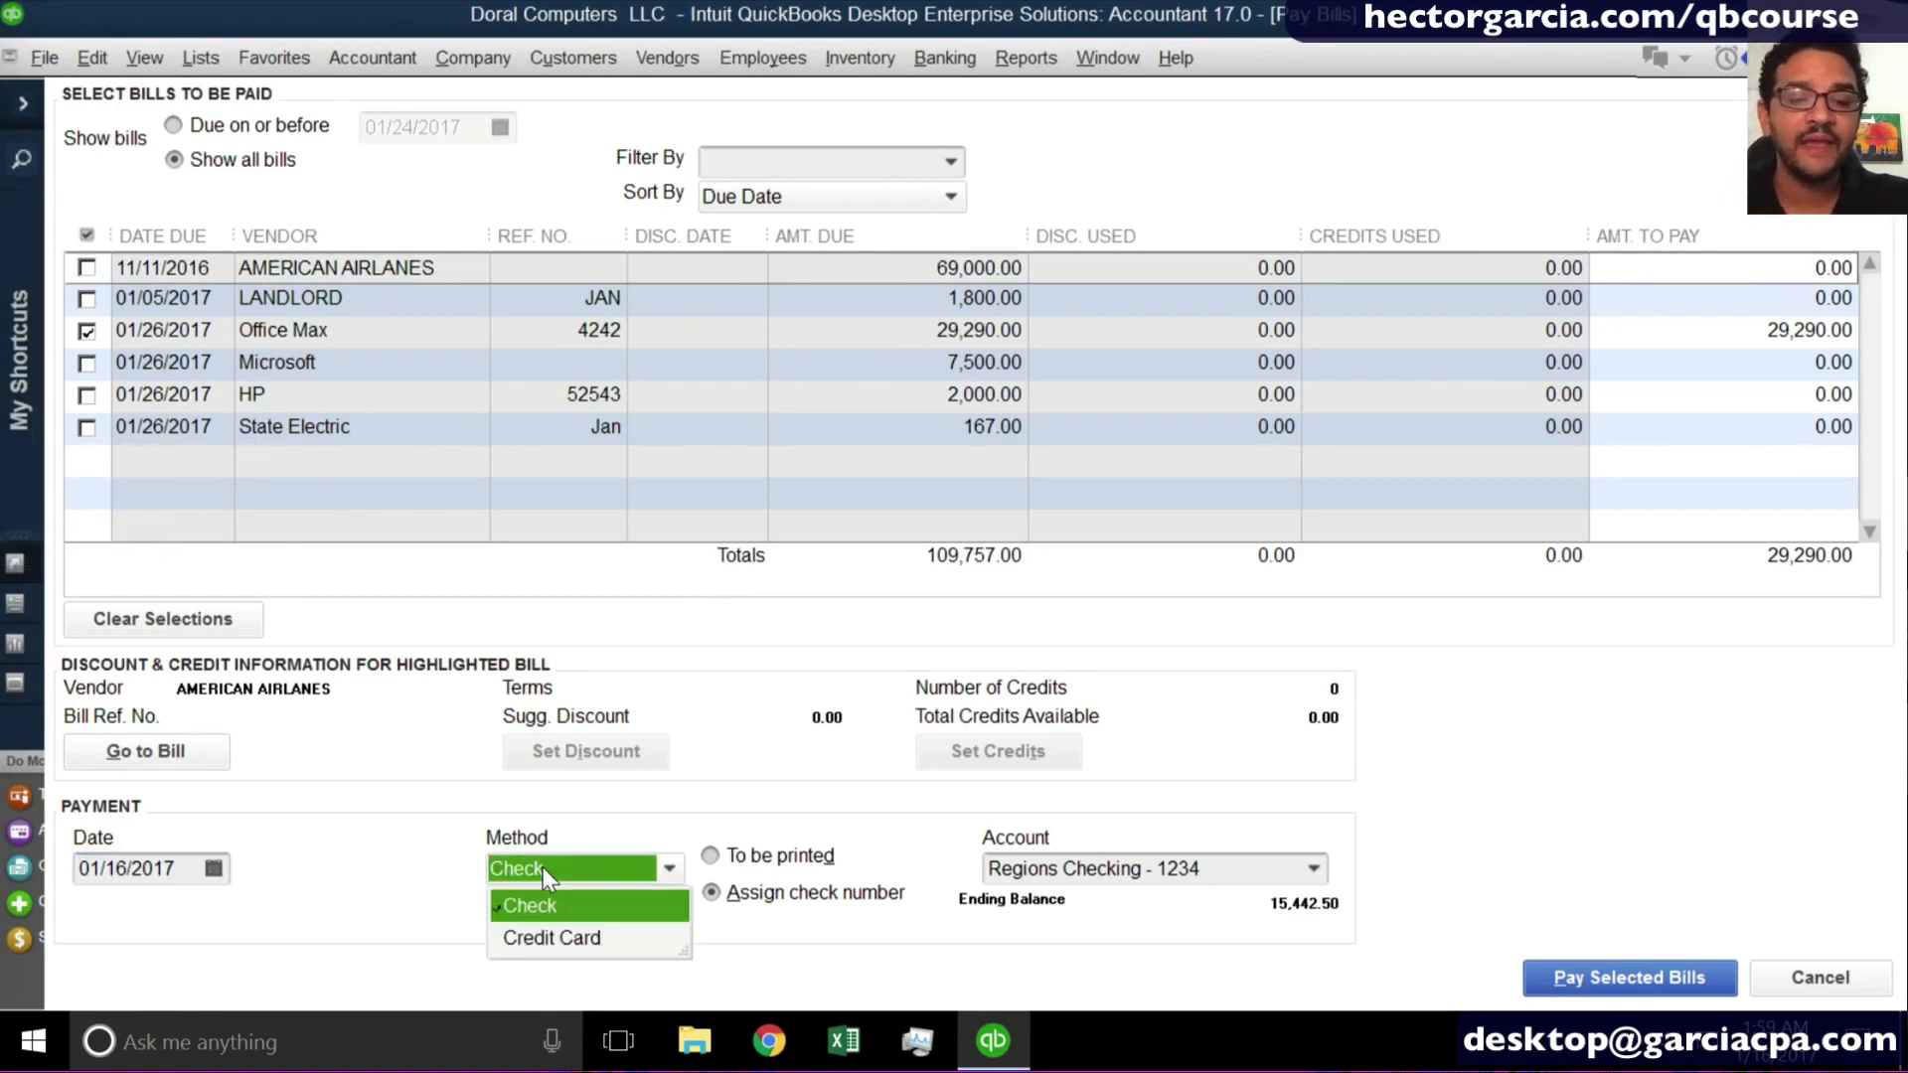
pyautogui.click(549, 910)
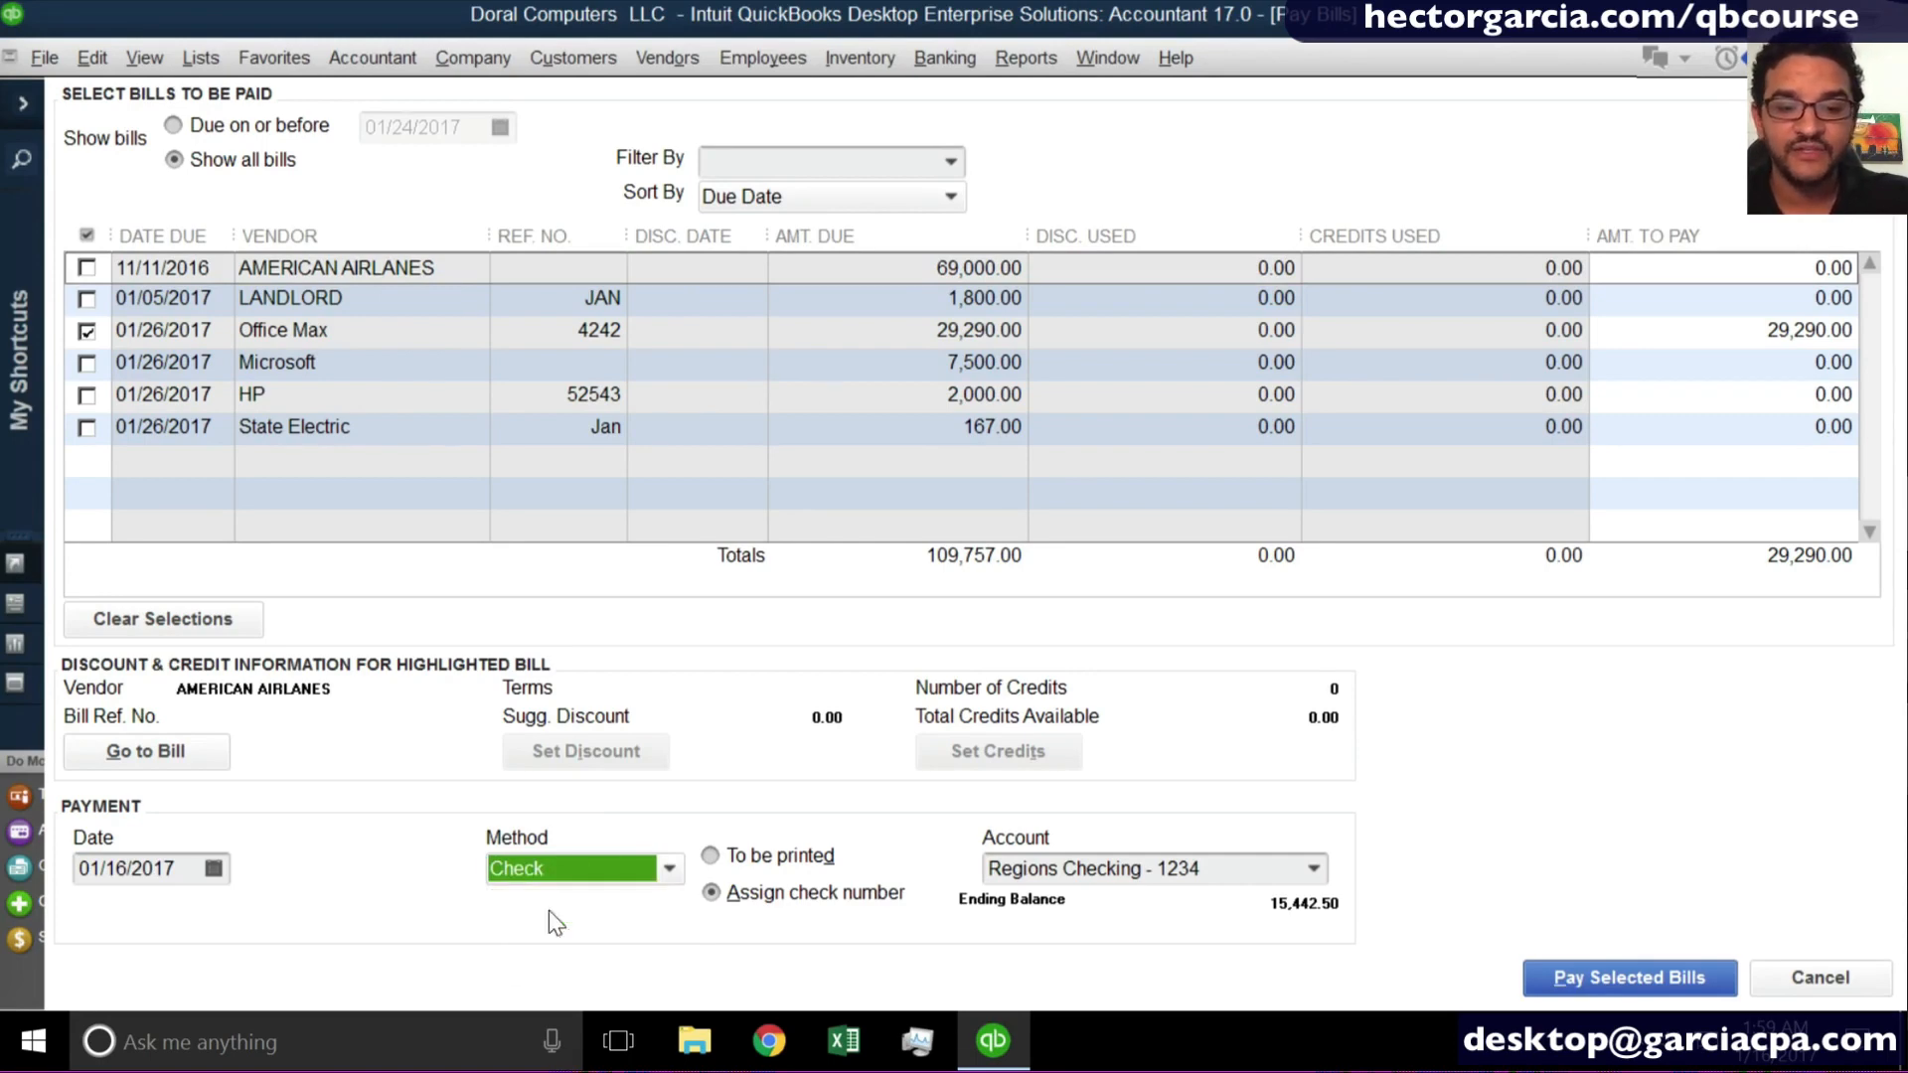
pyautogui.click(771, 906)
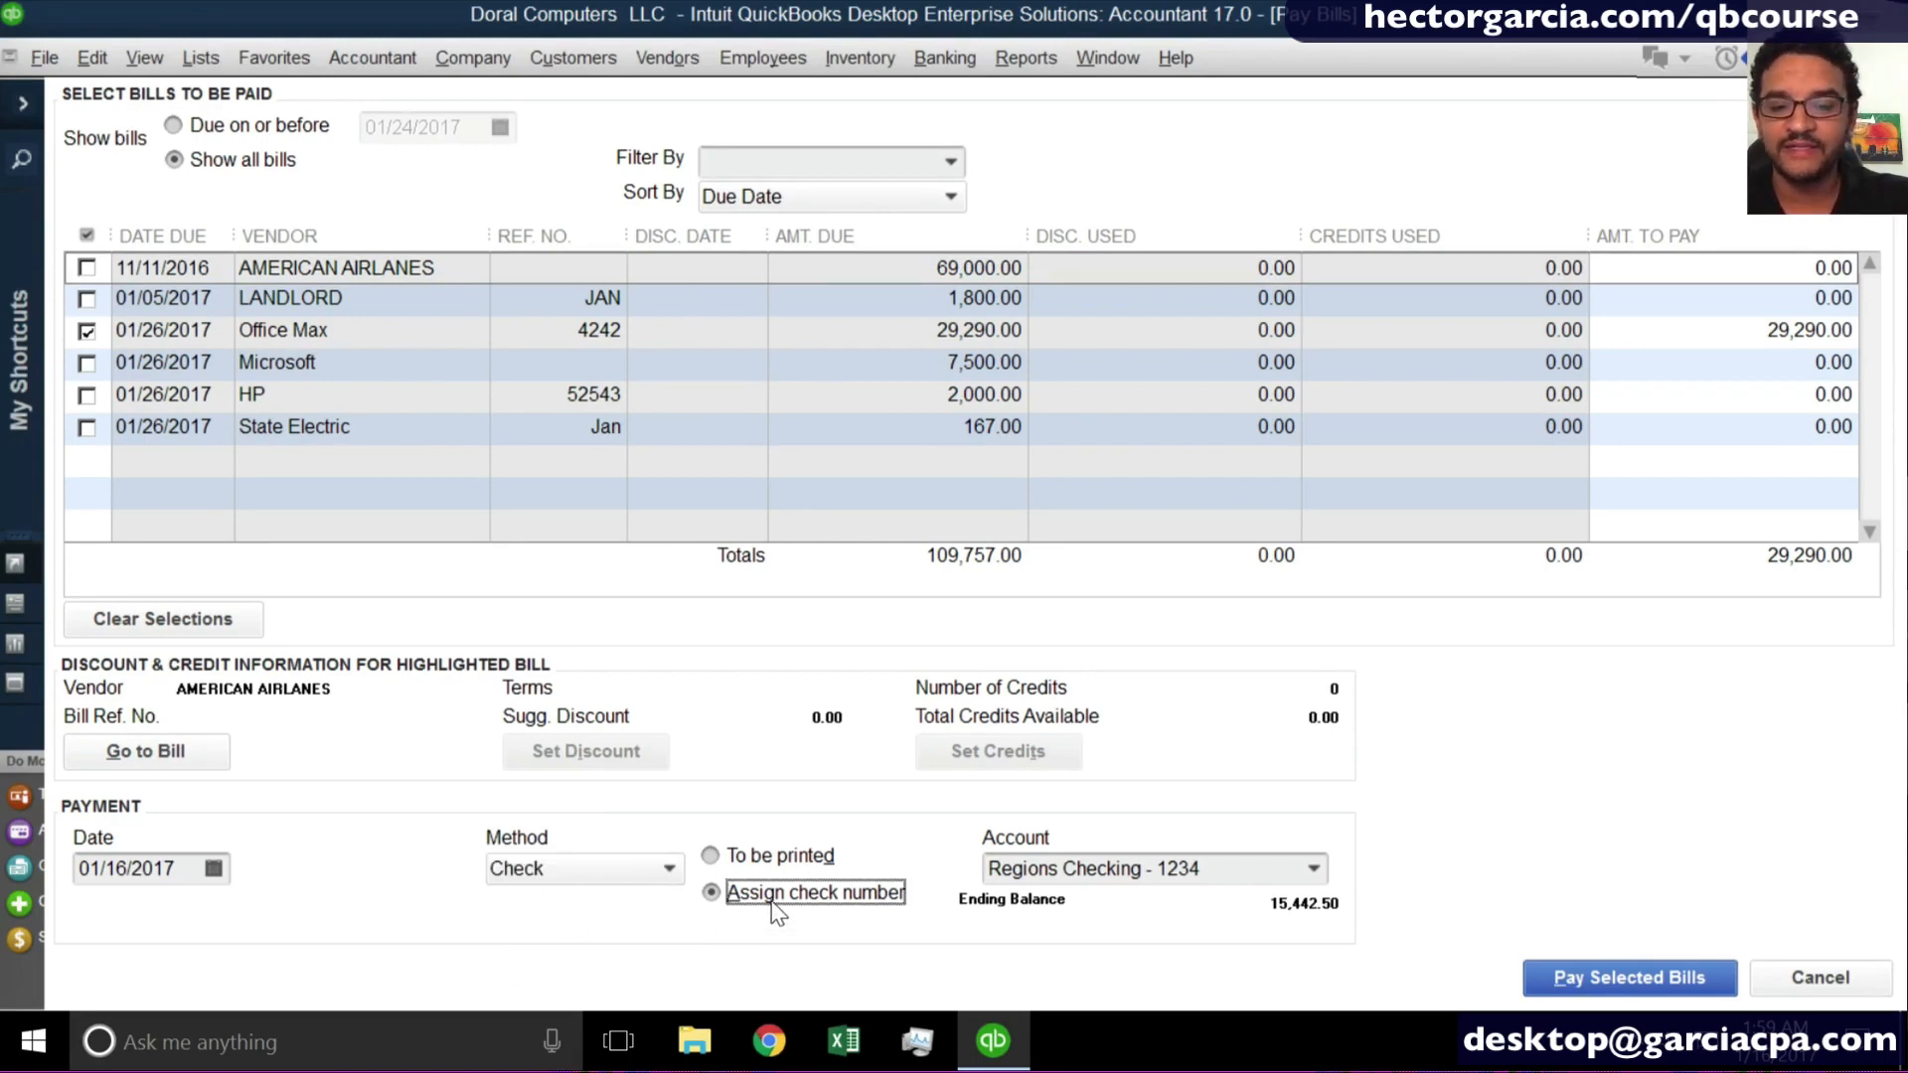
pyautogui.click(1311, 872)
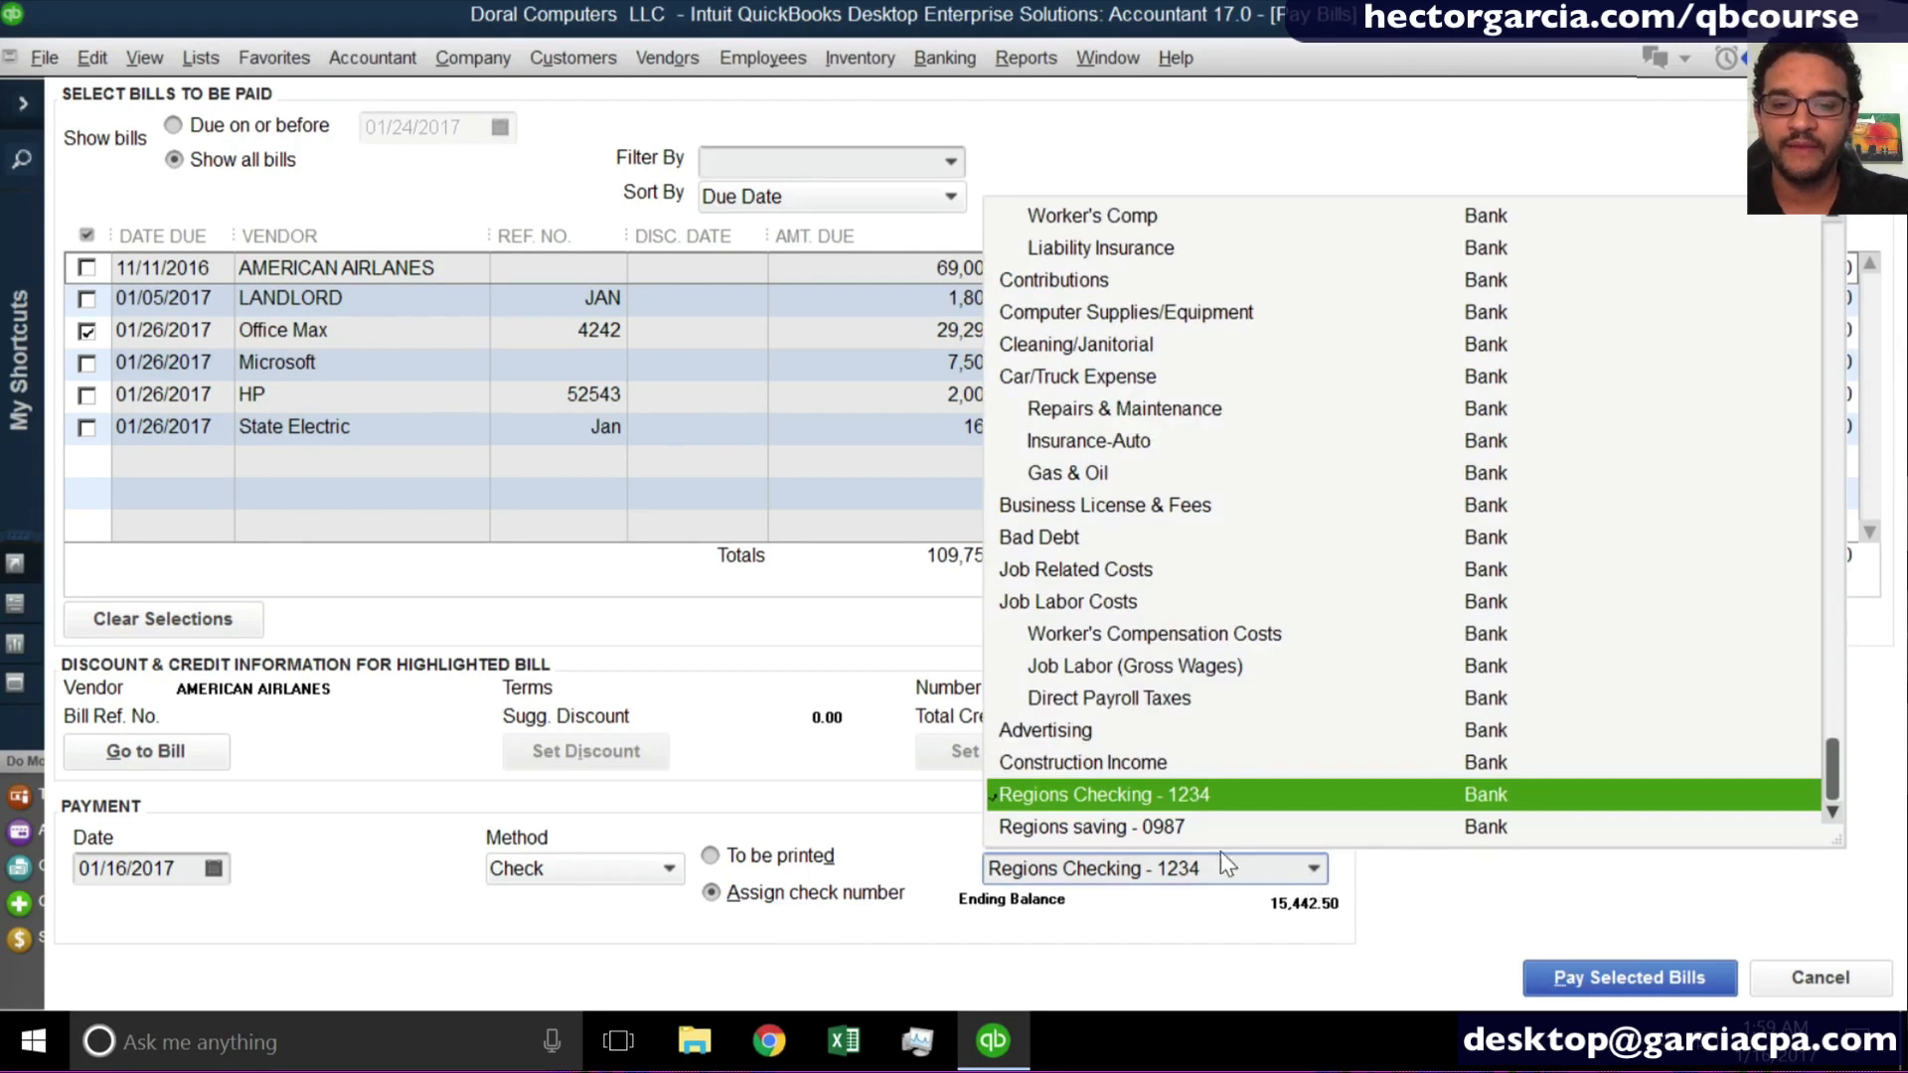
pyautogui.click(1213, 926)
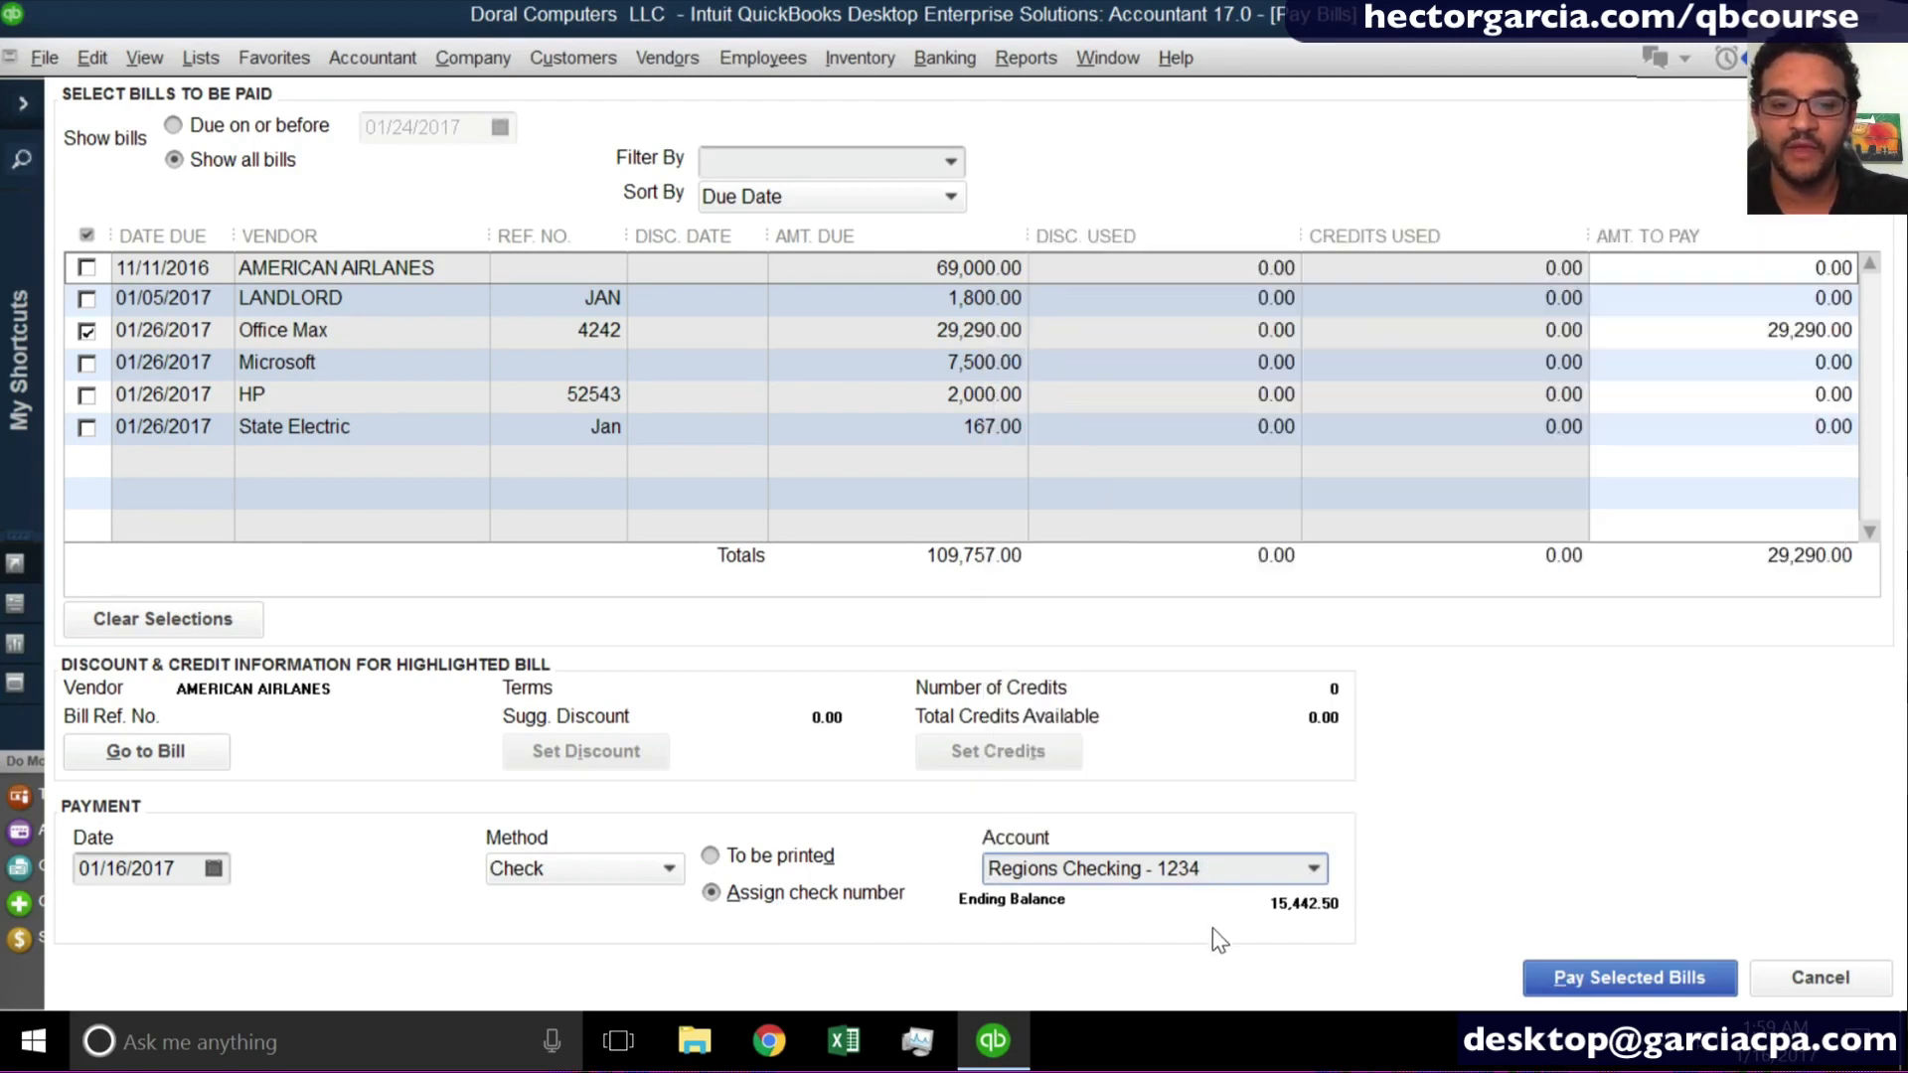
# - Pay the Office Max bill, replacing the trial check number 1002 with "wire" as the payment reference
pyautogui.click(1582, 976)
pyautogui.click(413, 494)
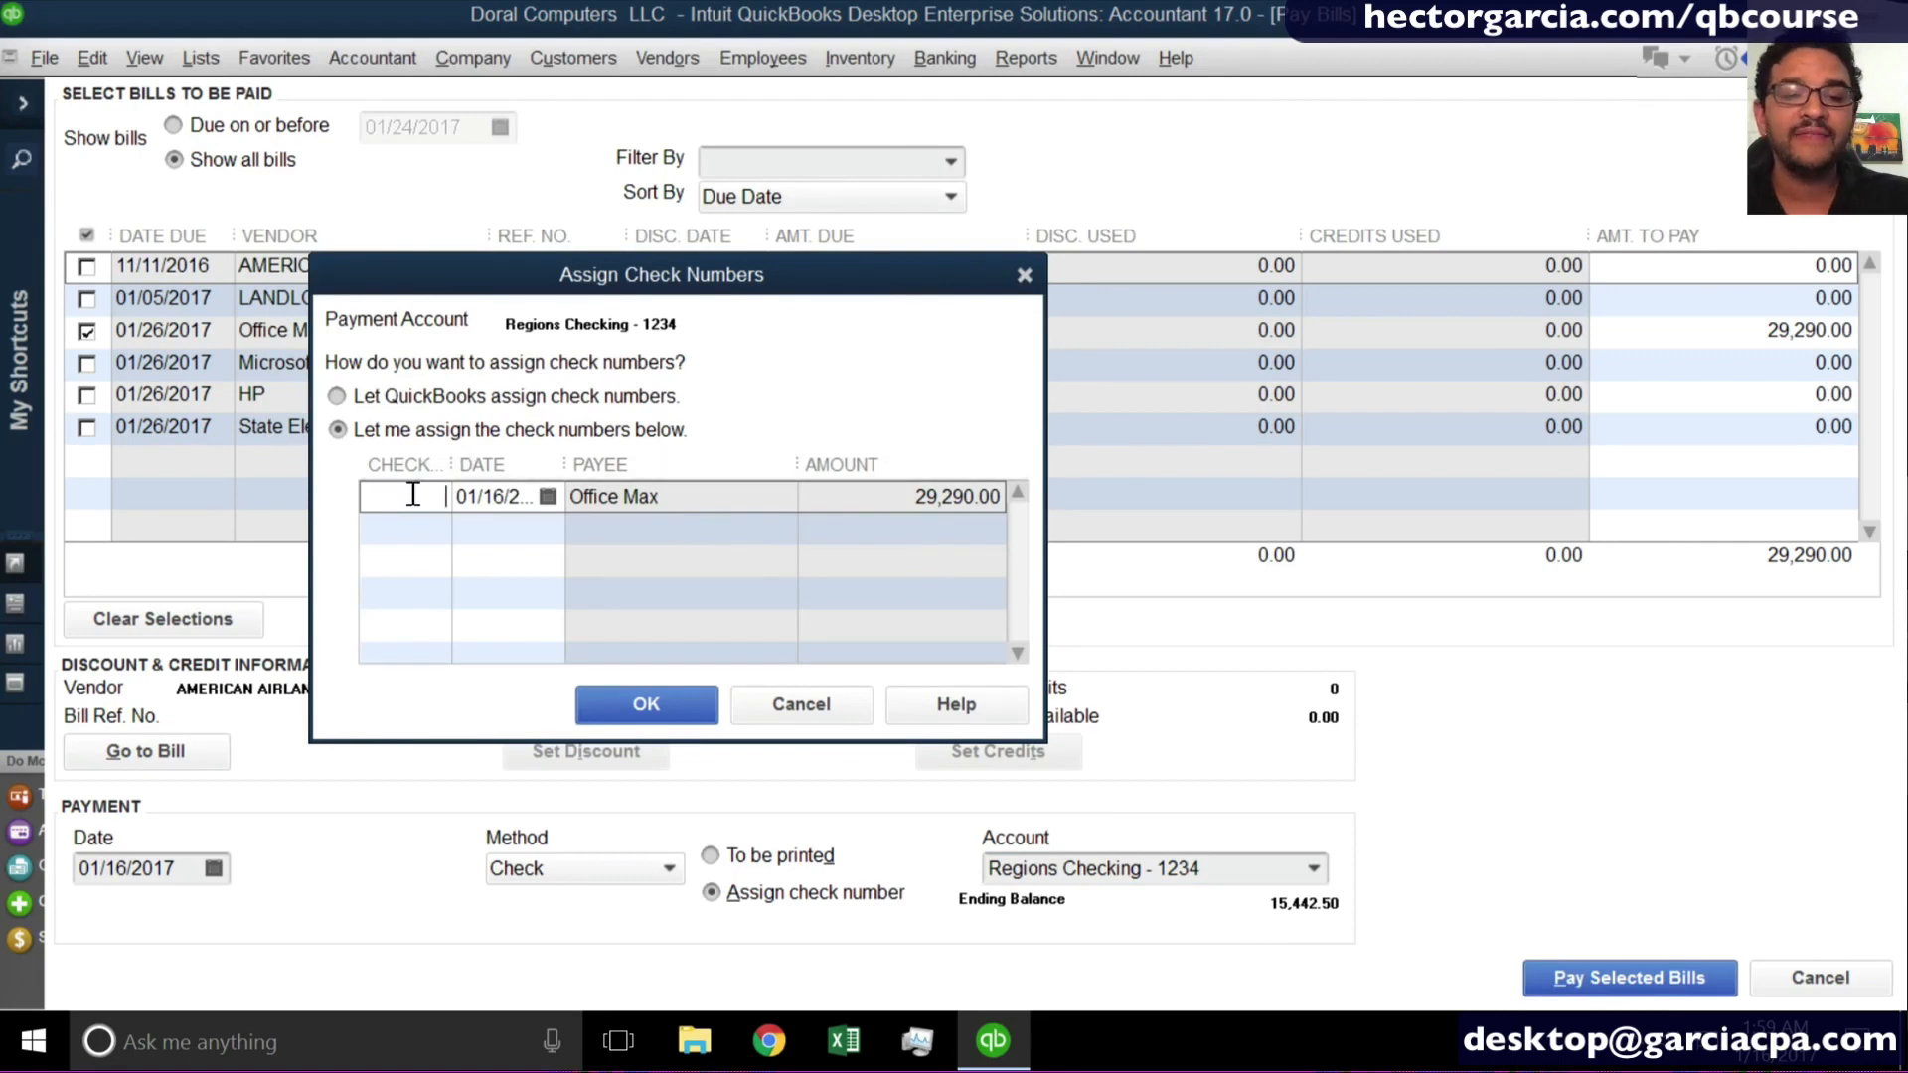
pyautogui.write('1002')
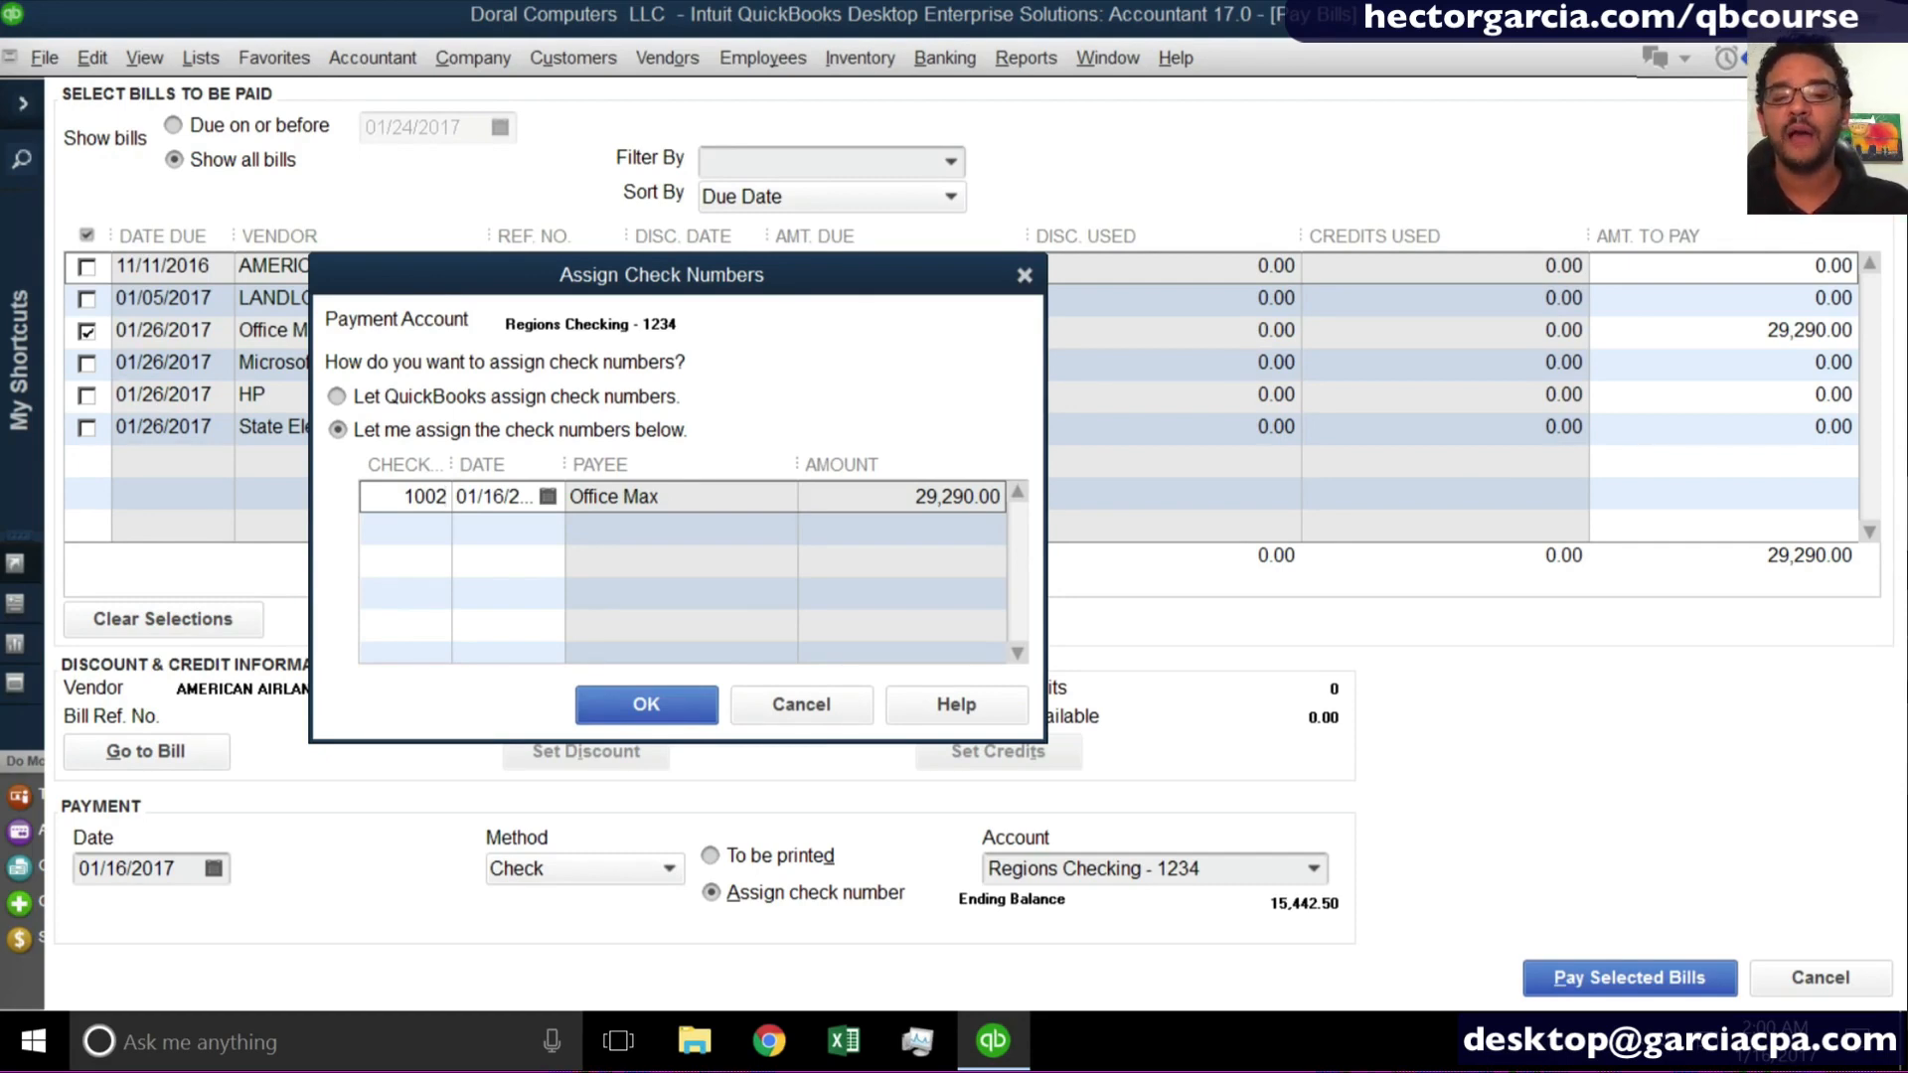
pyautogui.press('BackSpace')
pyautogui.press('BackSpace')
pyautogui.press('BackSpace')
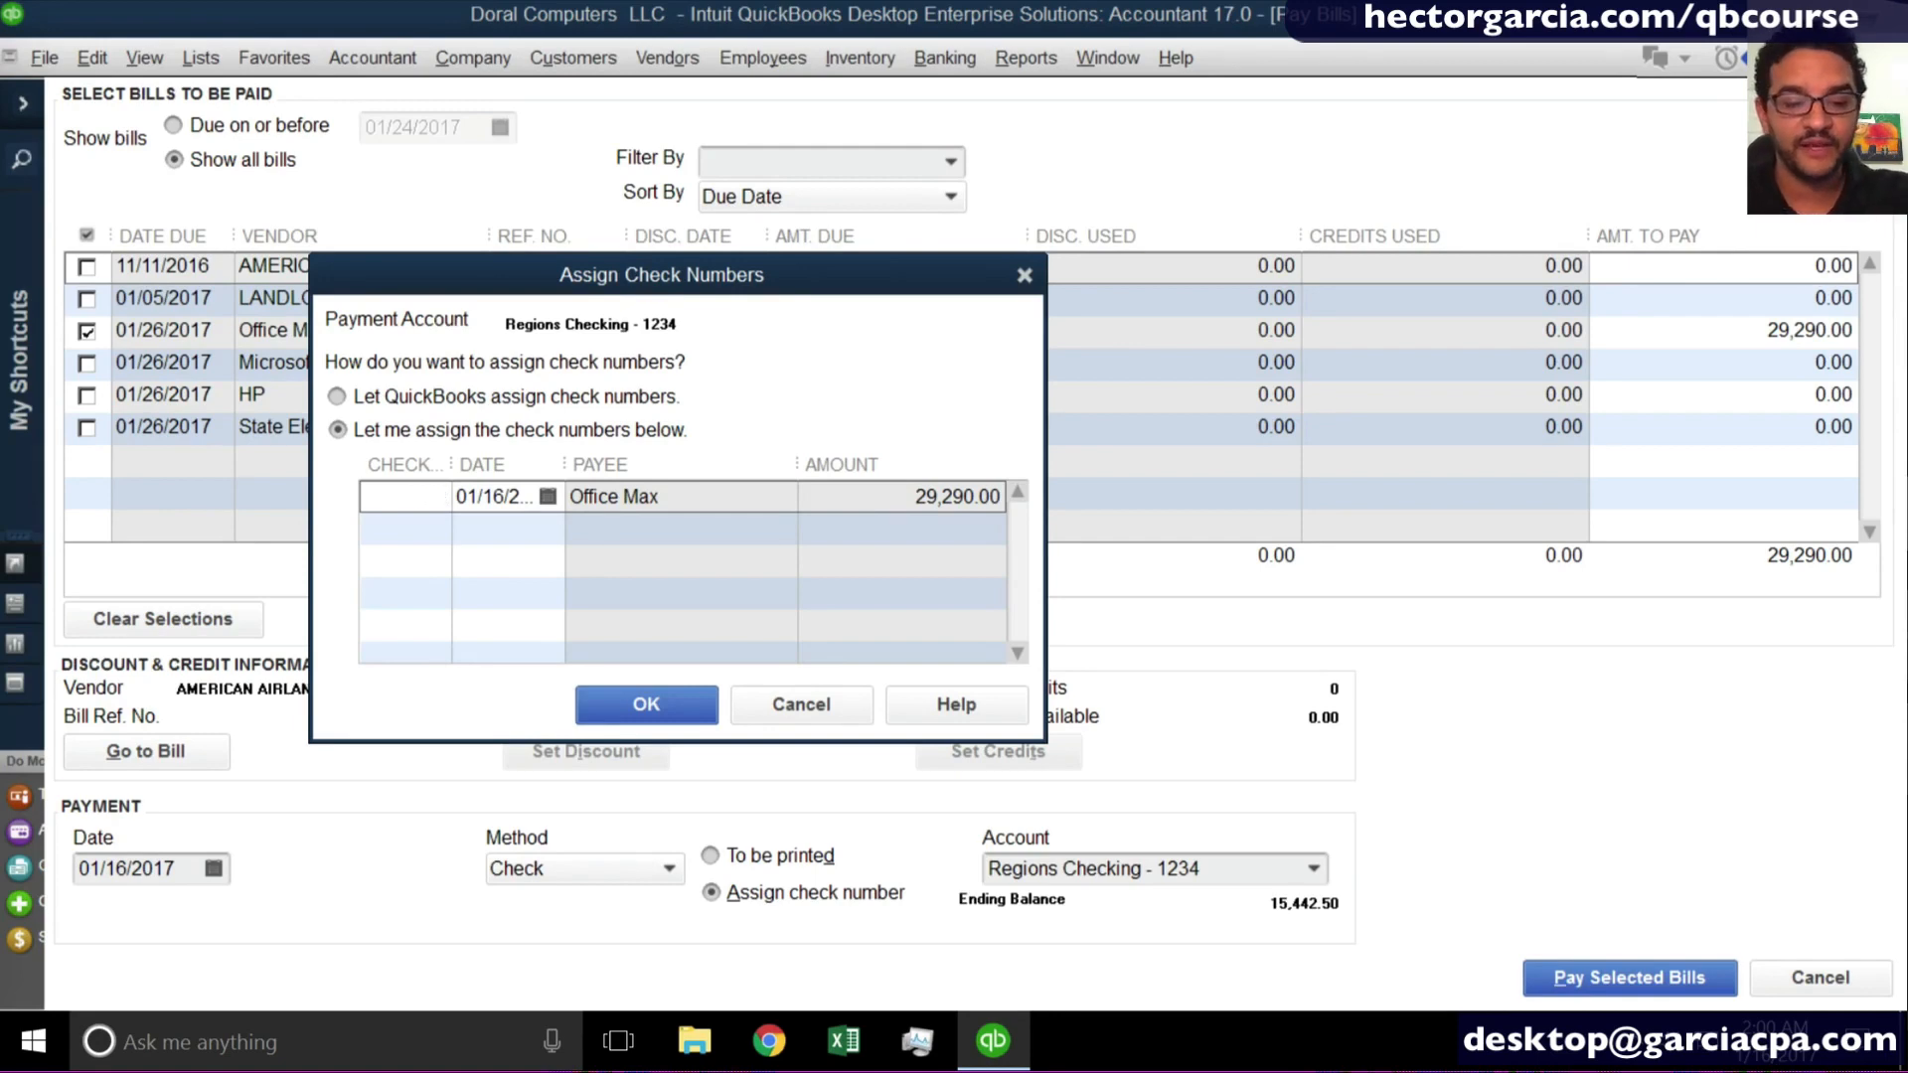
pyautogui.write('wire')
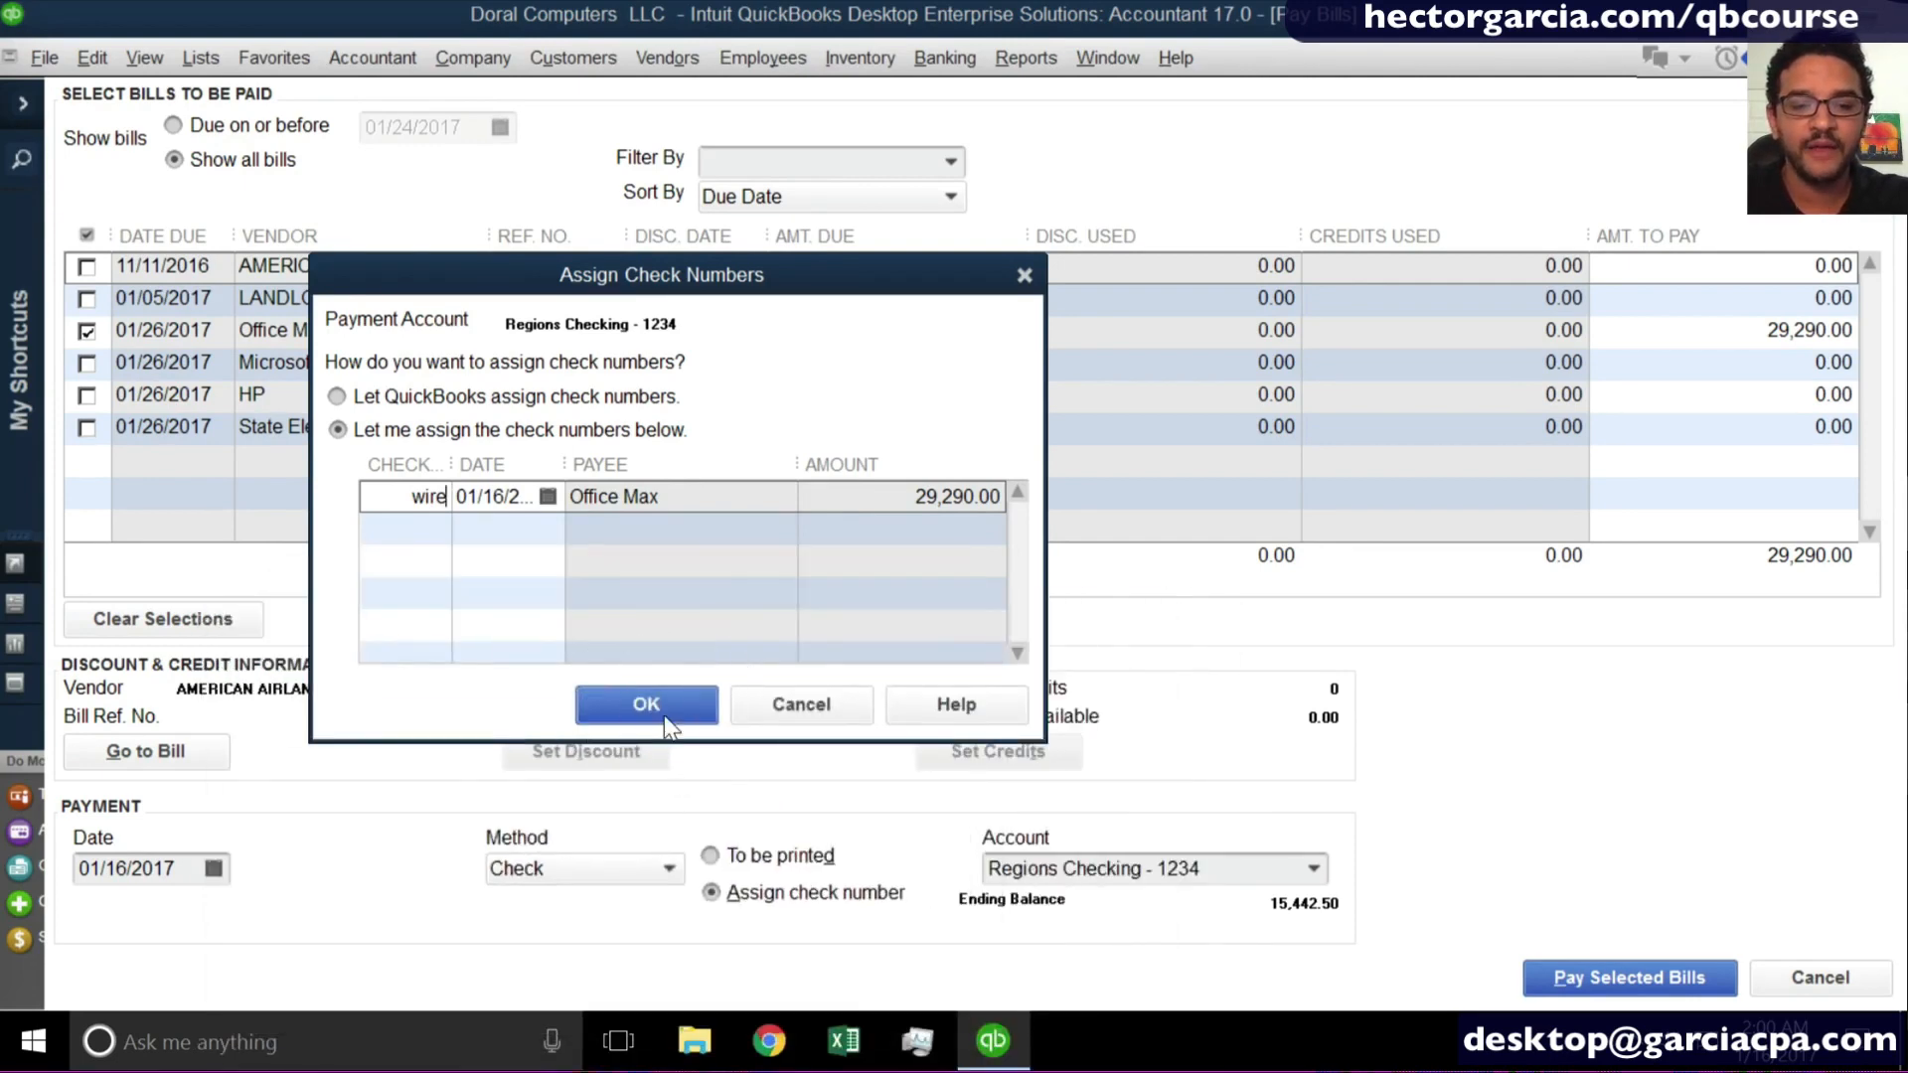
pyautogui.click(664, 716)
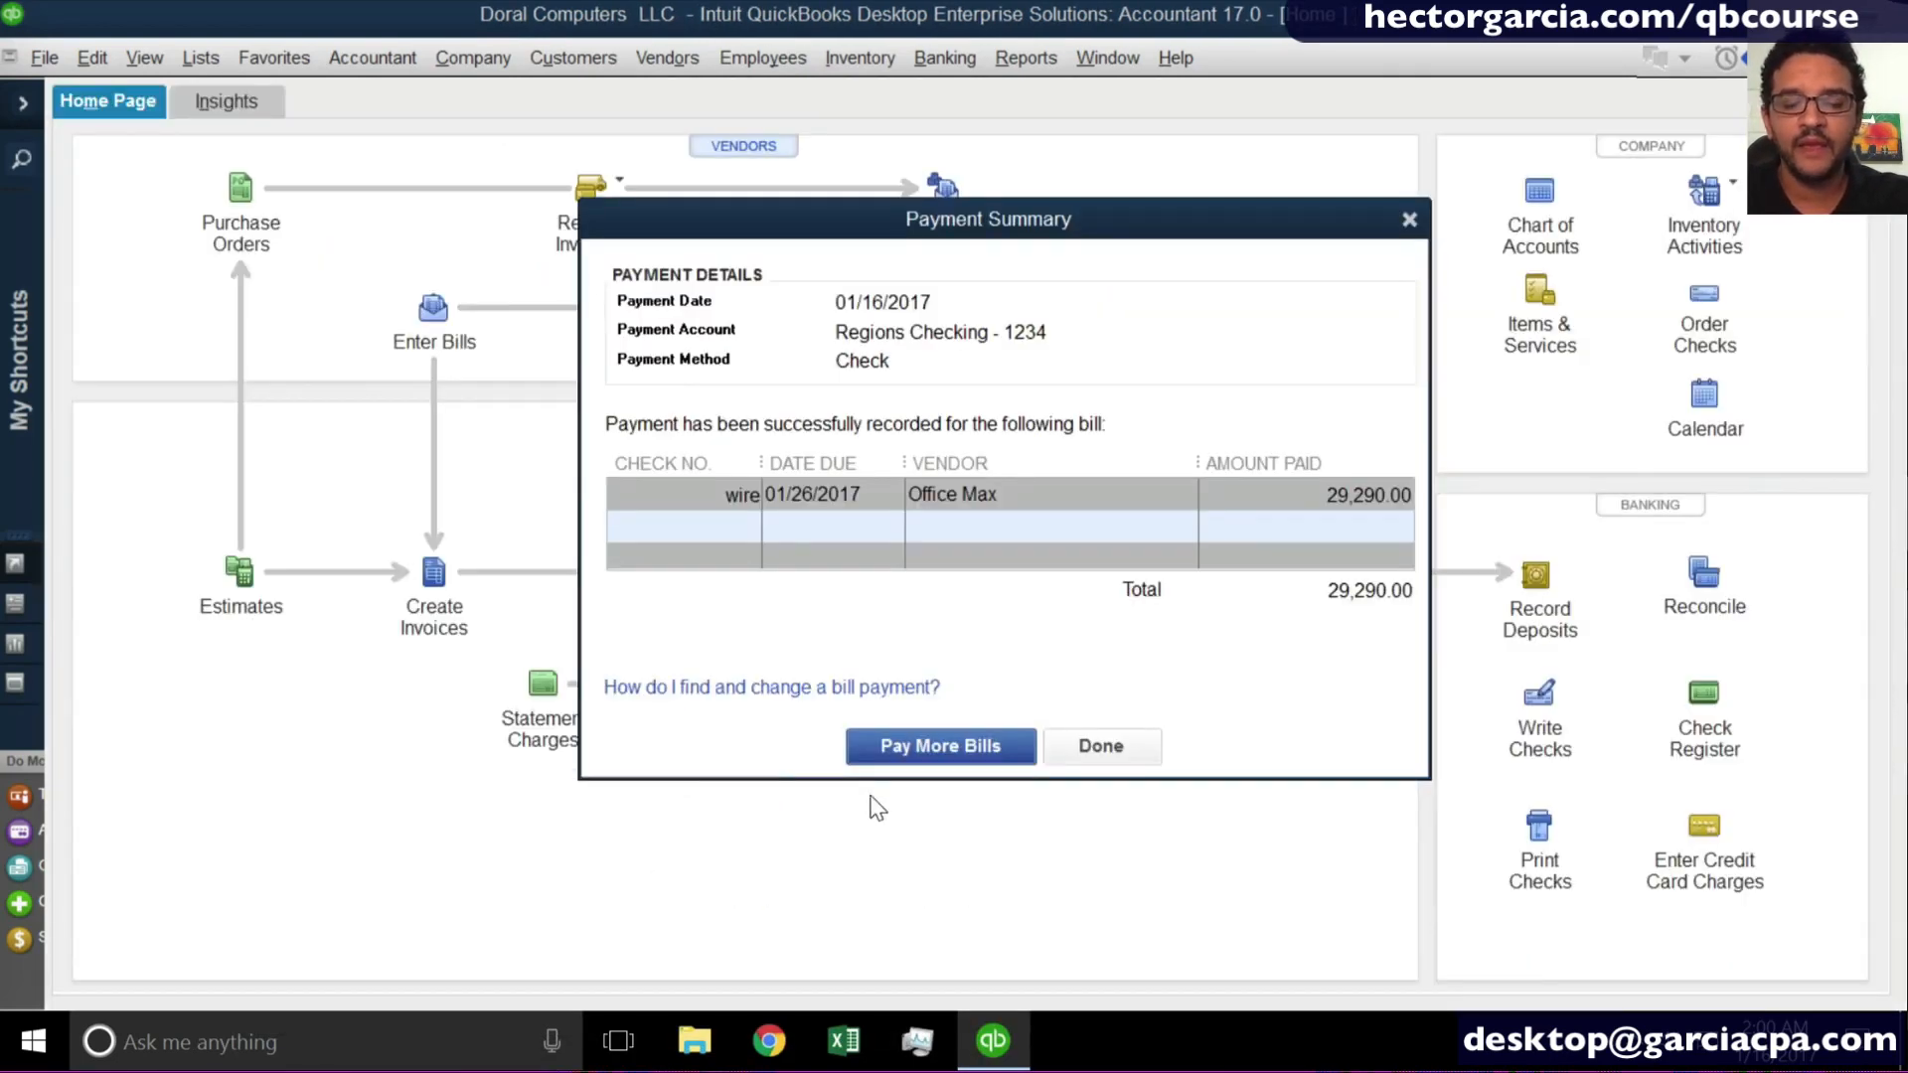
# - Pay the Microsoft and HP bills together from Regions Checking, with their checks marked To be printed
pyautogui.click(934, 748)
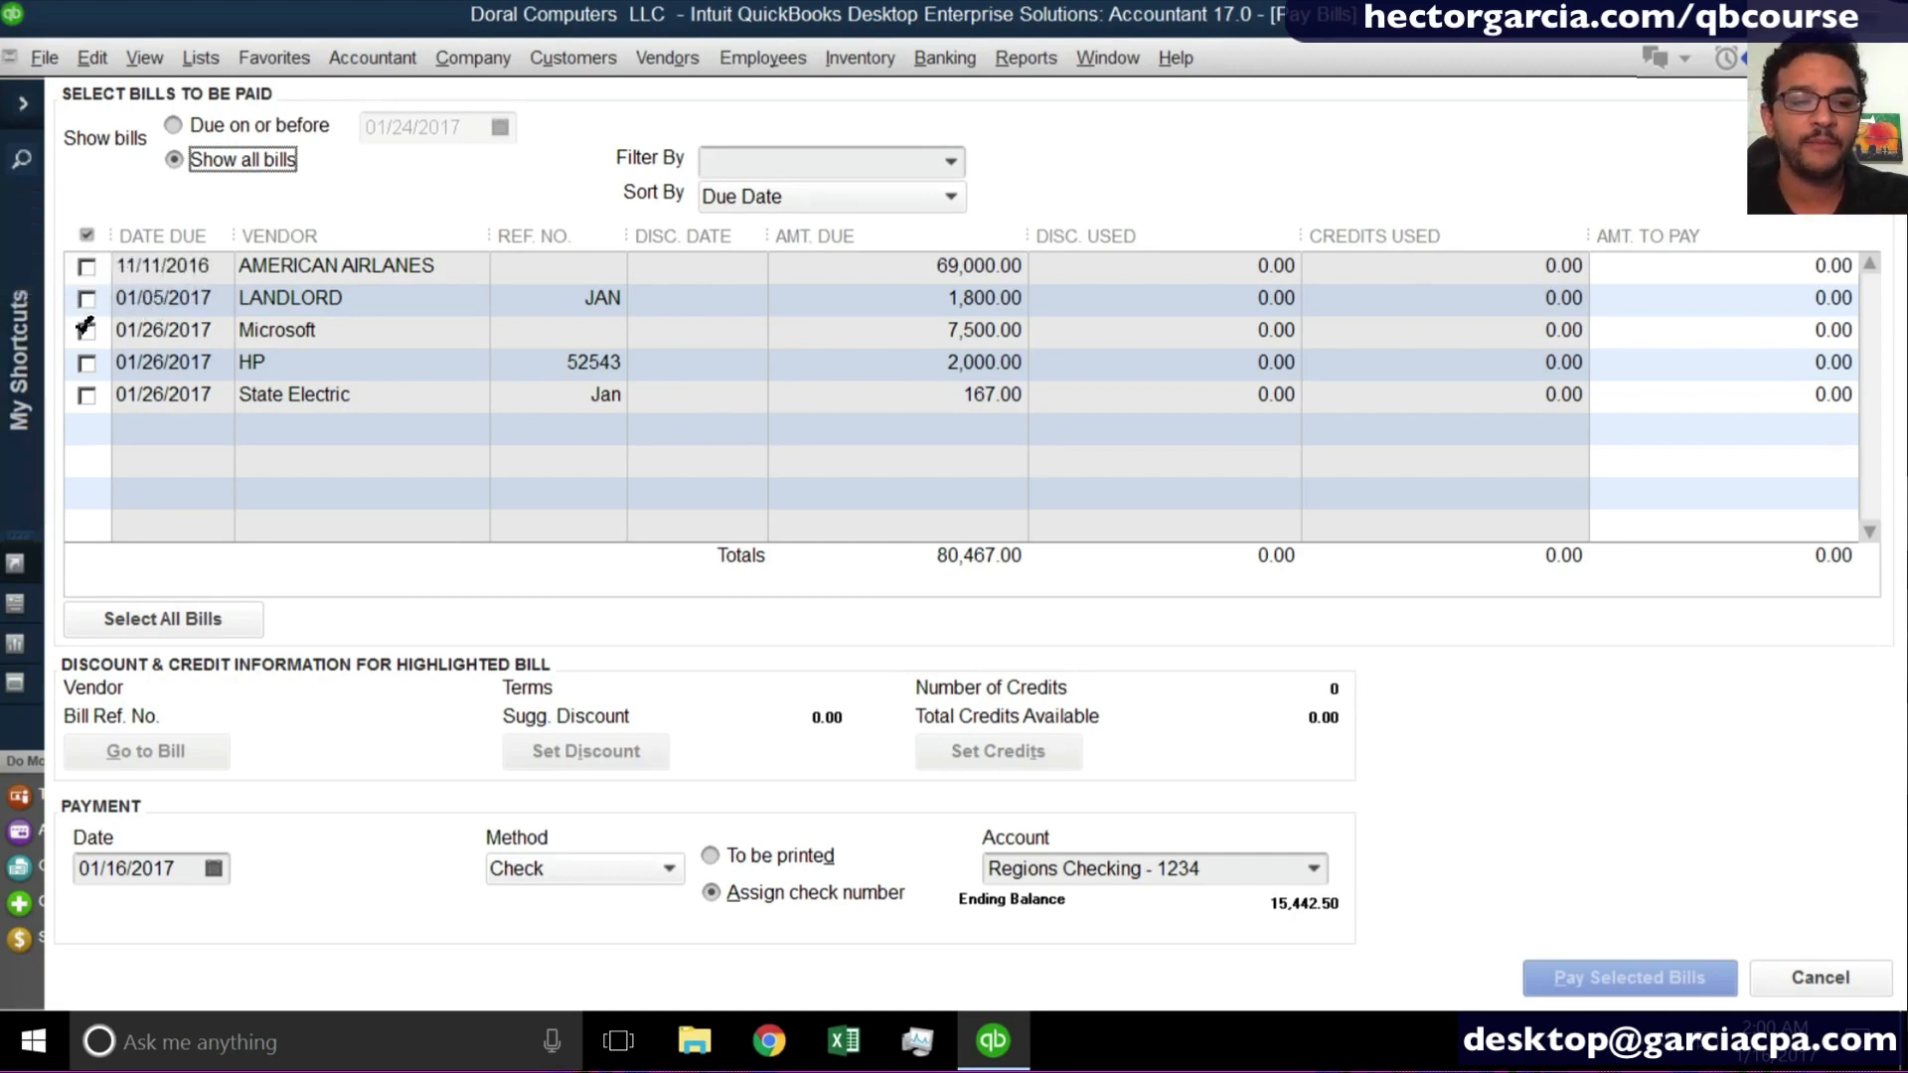
pyautogui.click(88, 331)
pyautogui.click(88, 363)
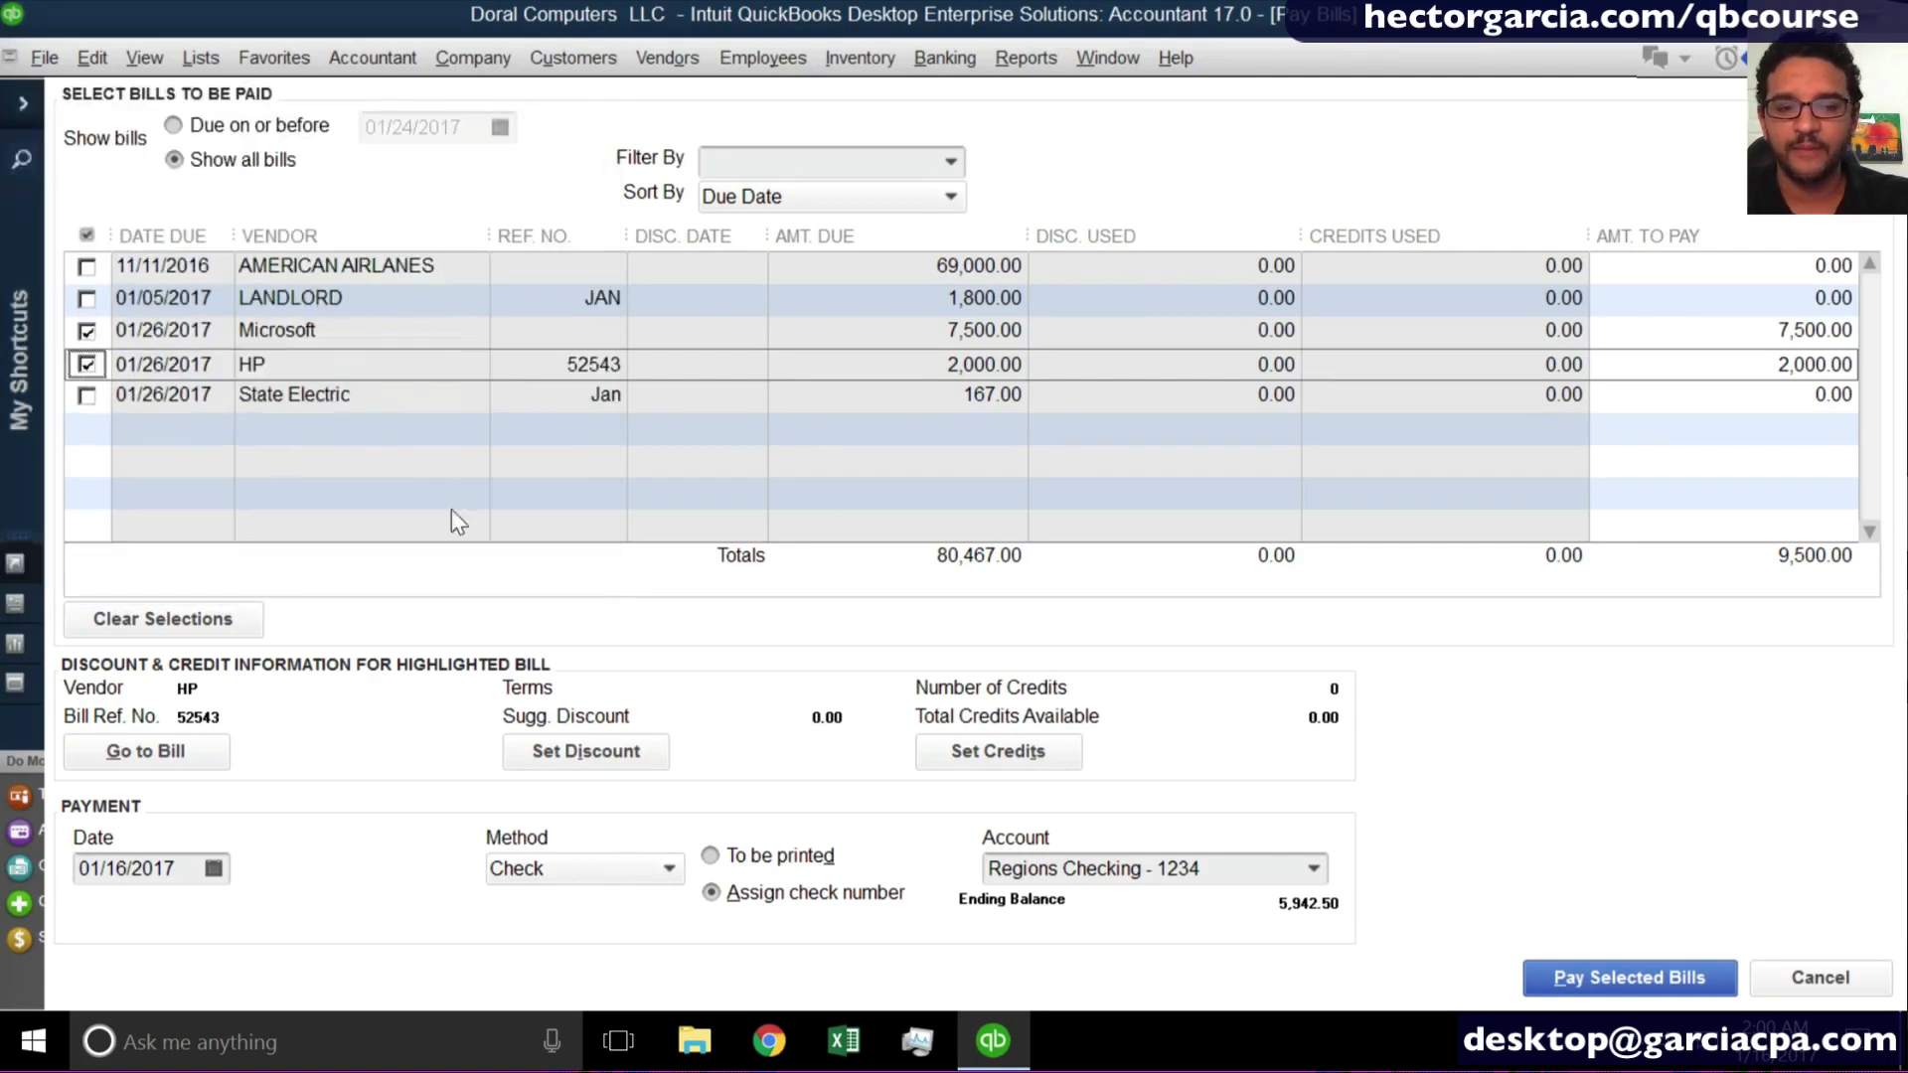
pyautogui.click(711, 858)
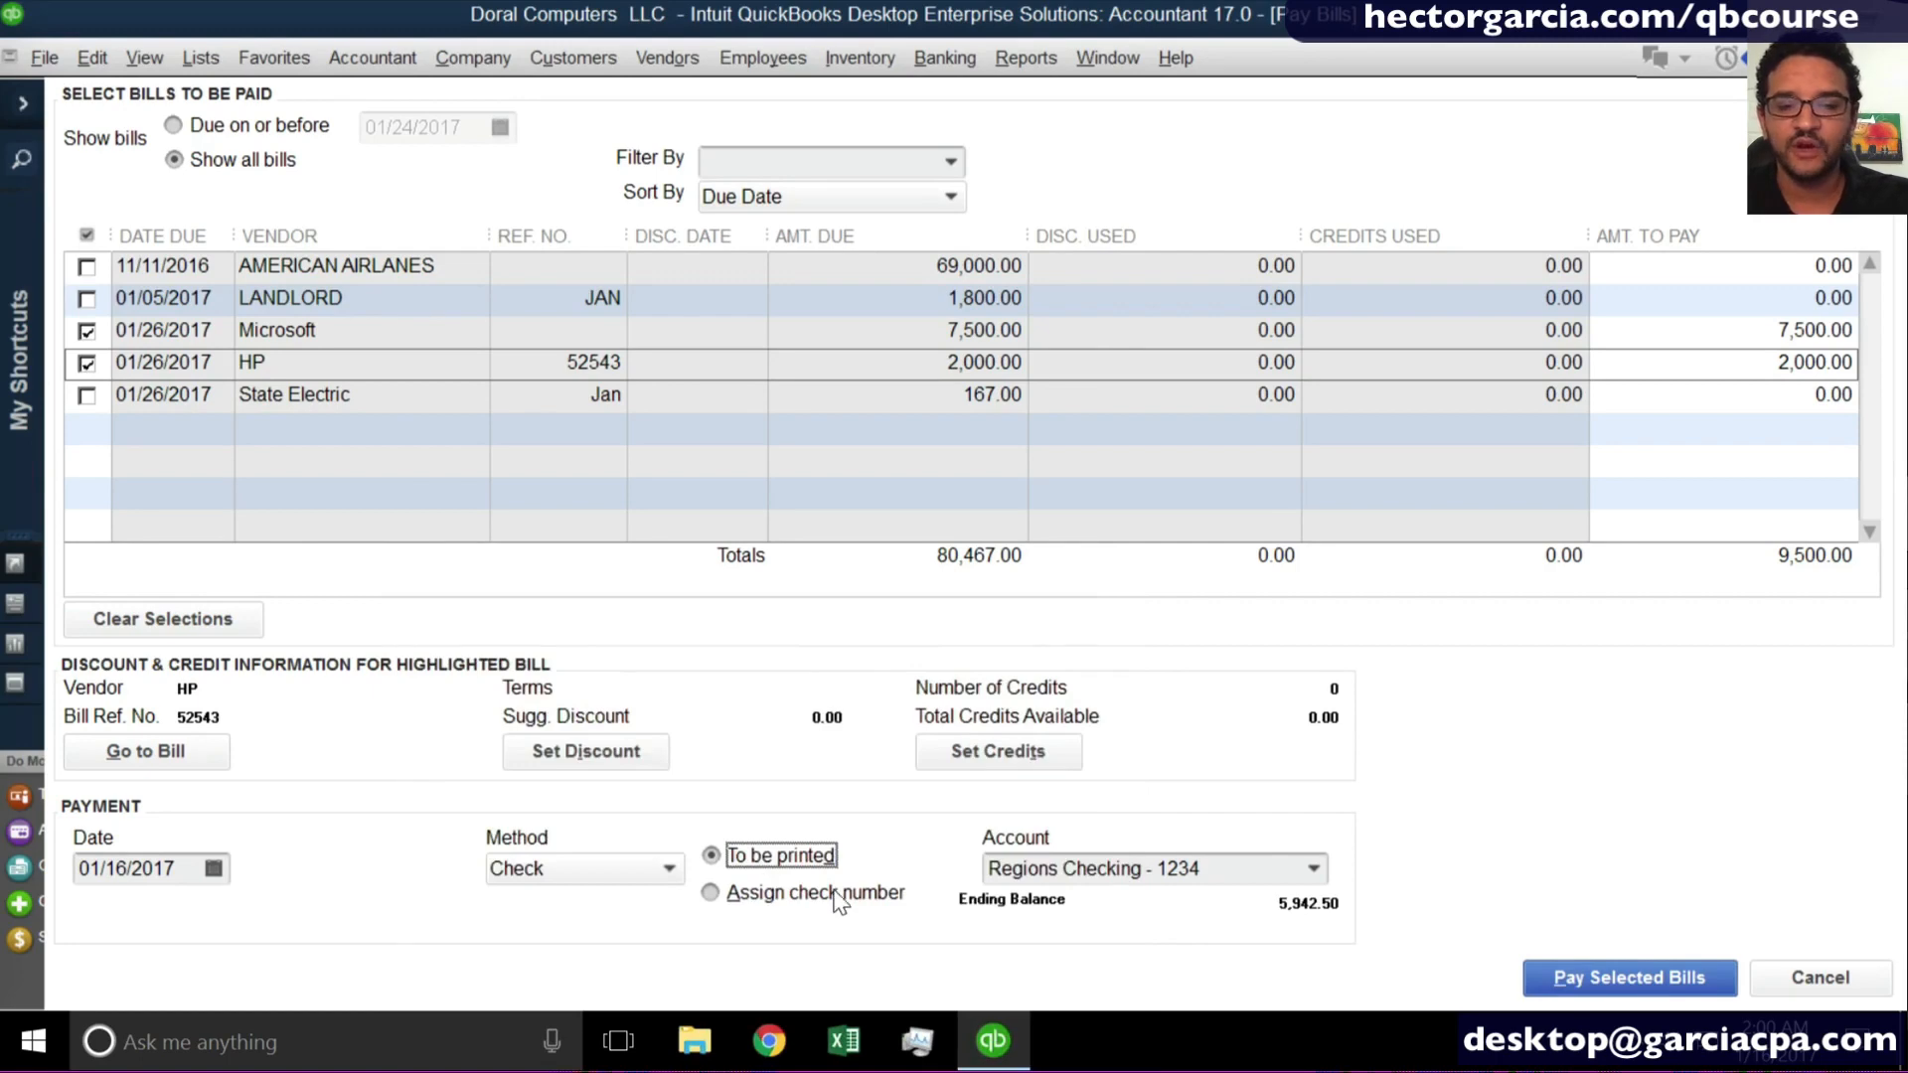
pyautogui.click(1330, 875)
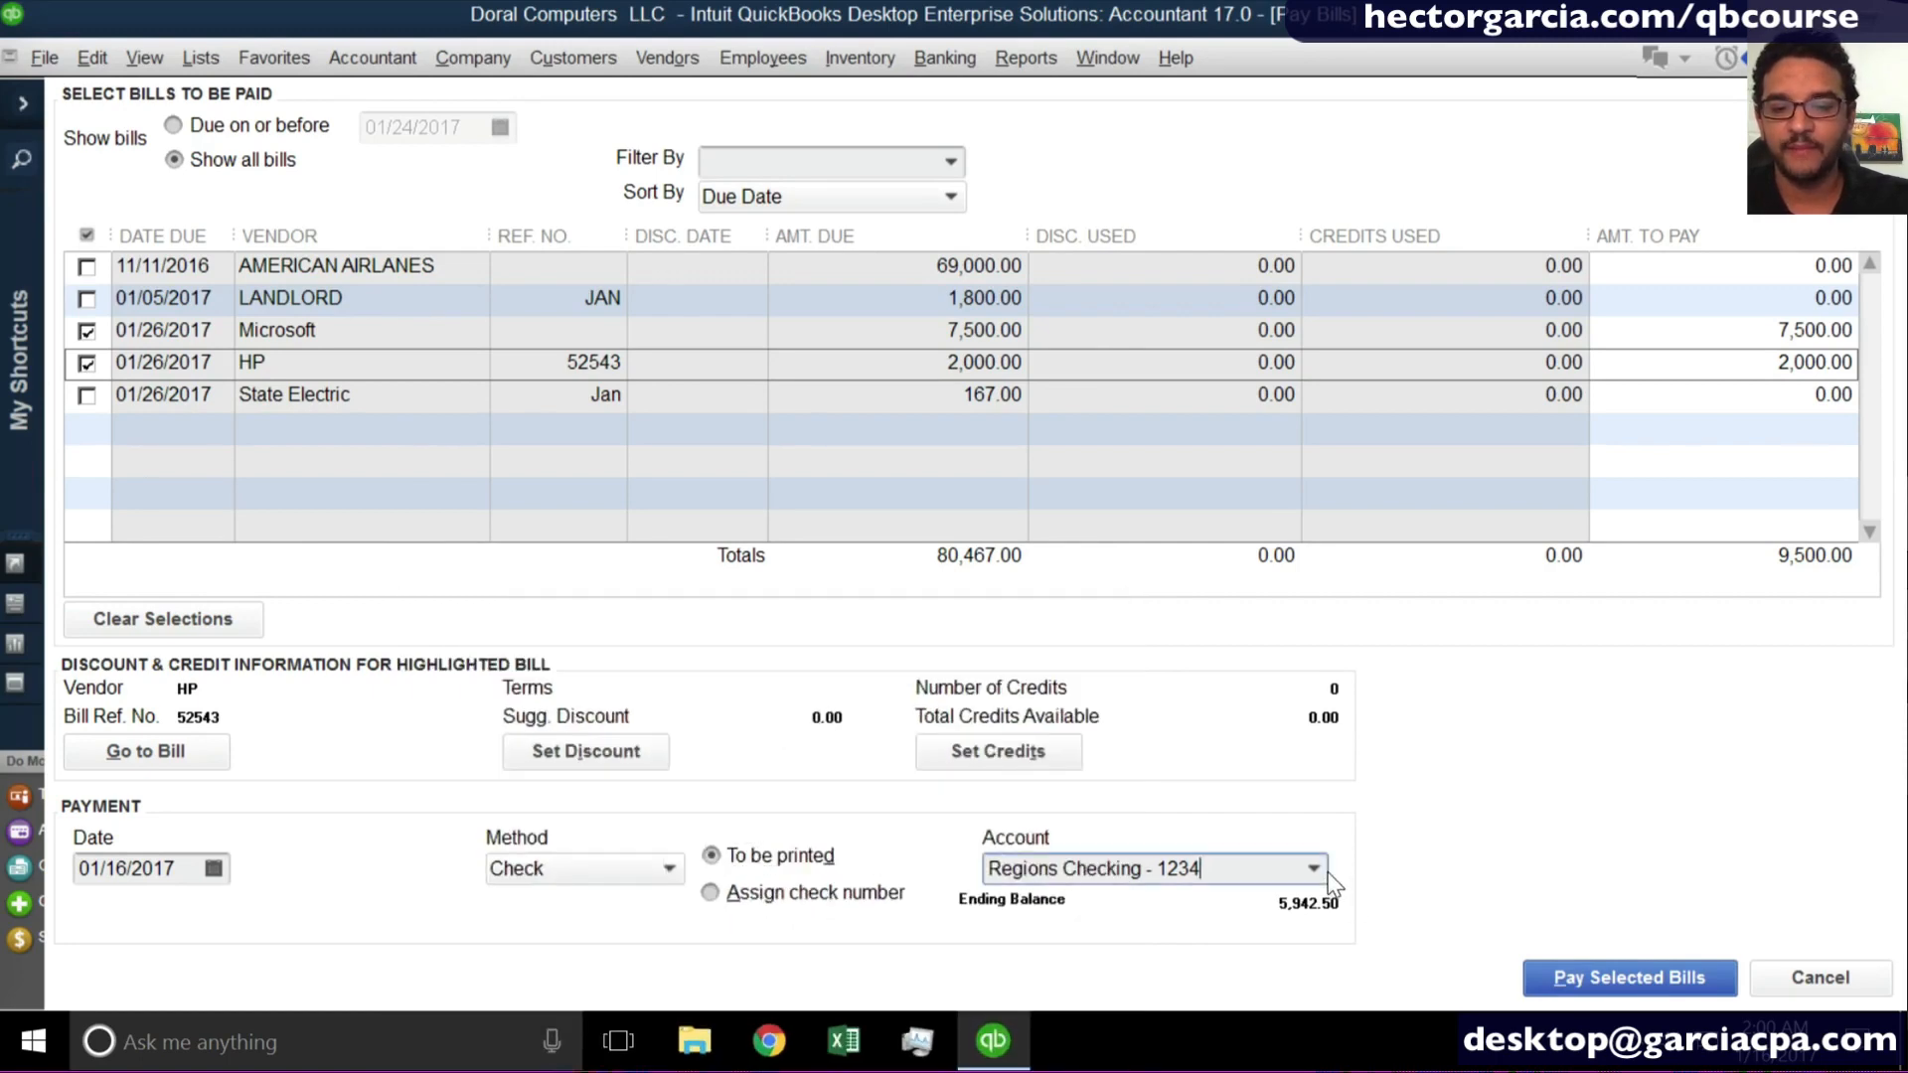
pyautogui.click(1599, 979)
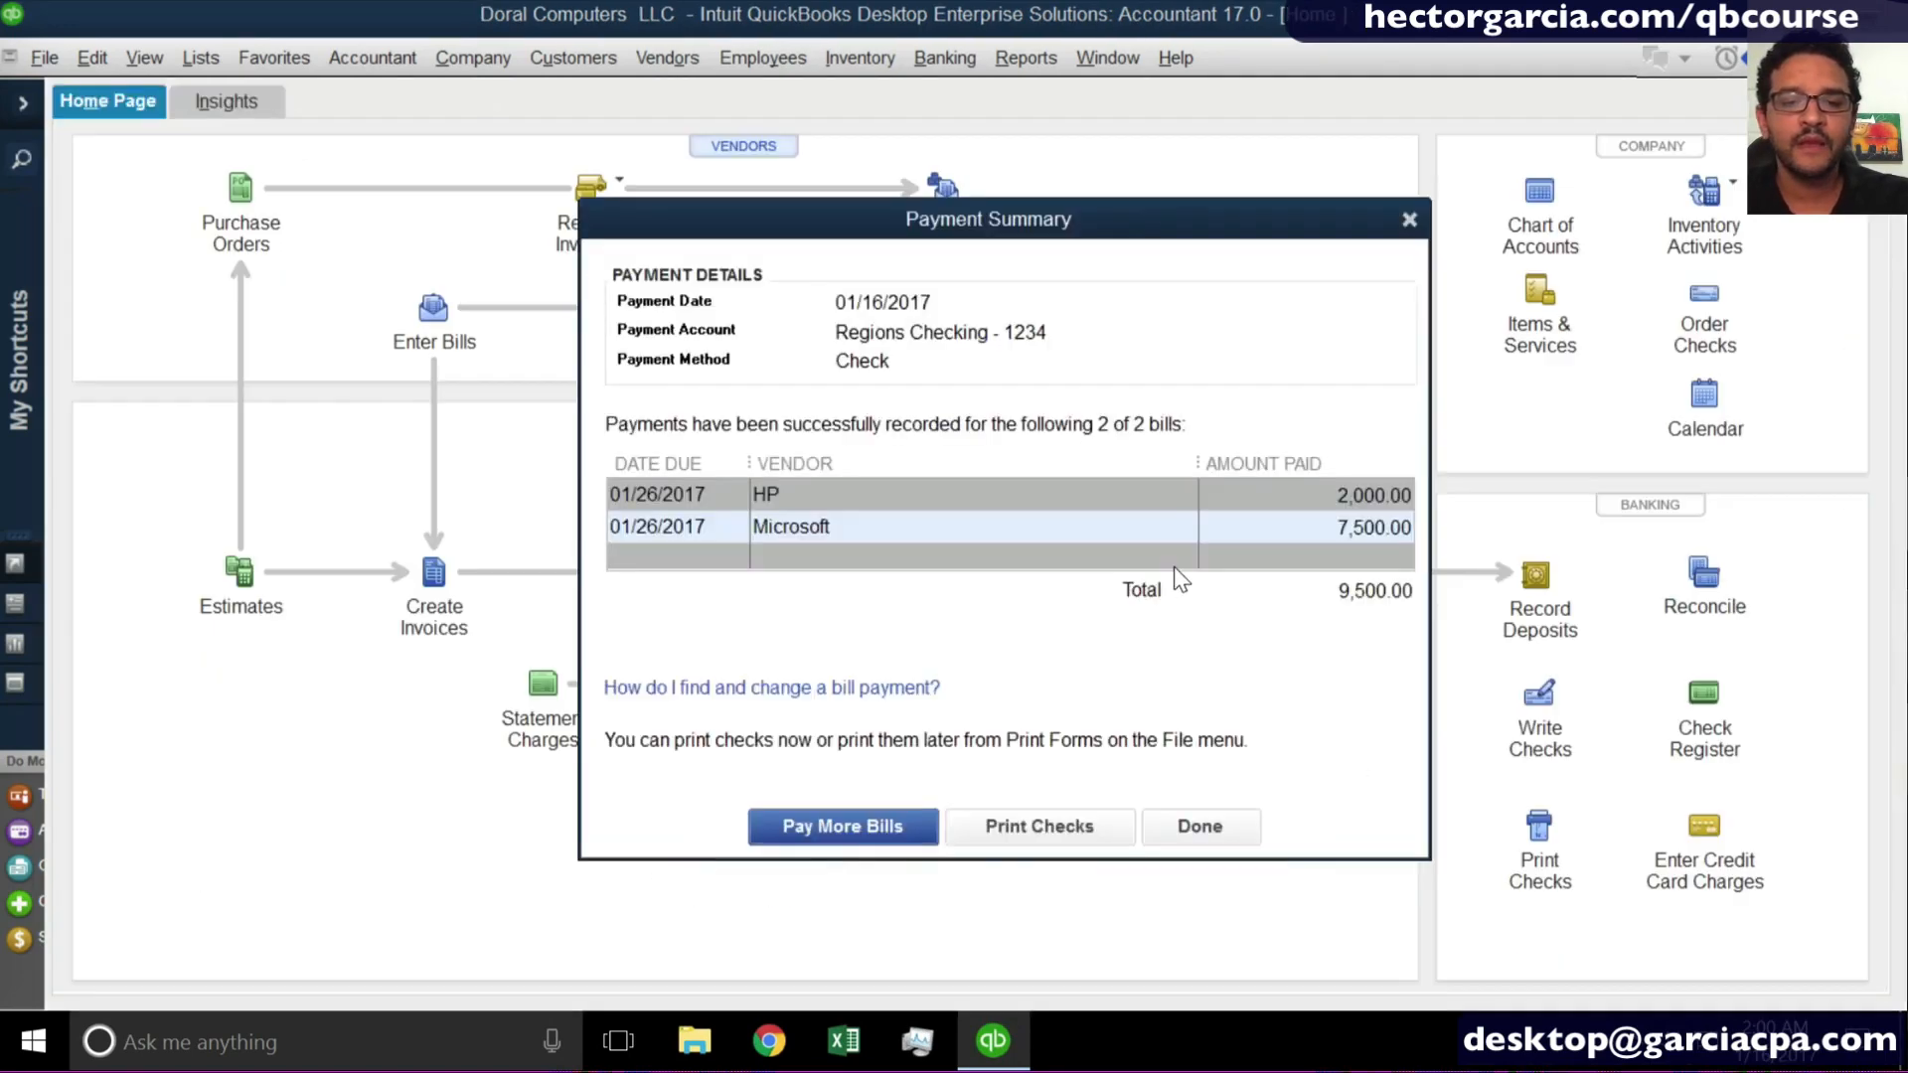
# - Select the HP and Microsoft checks for printing, with 1003 as the first check number
pyautogui.click(1035, 819)
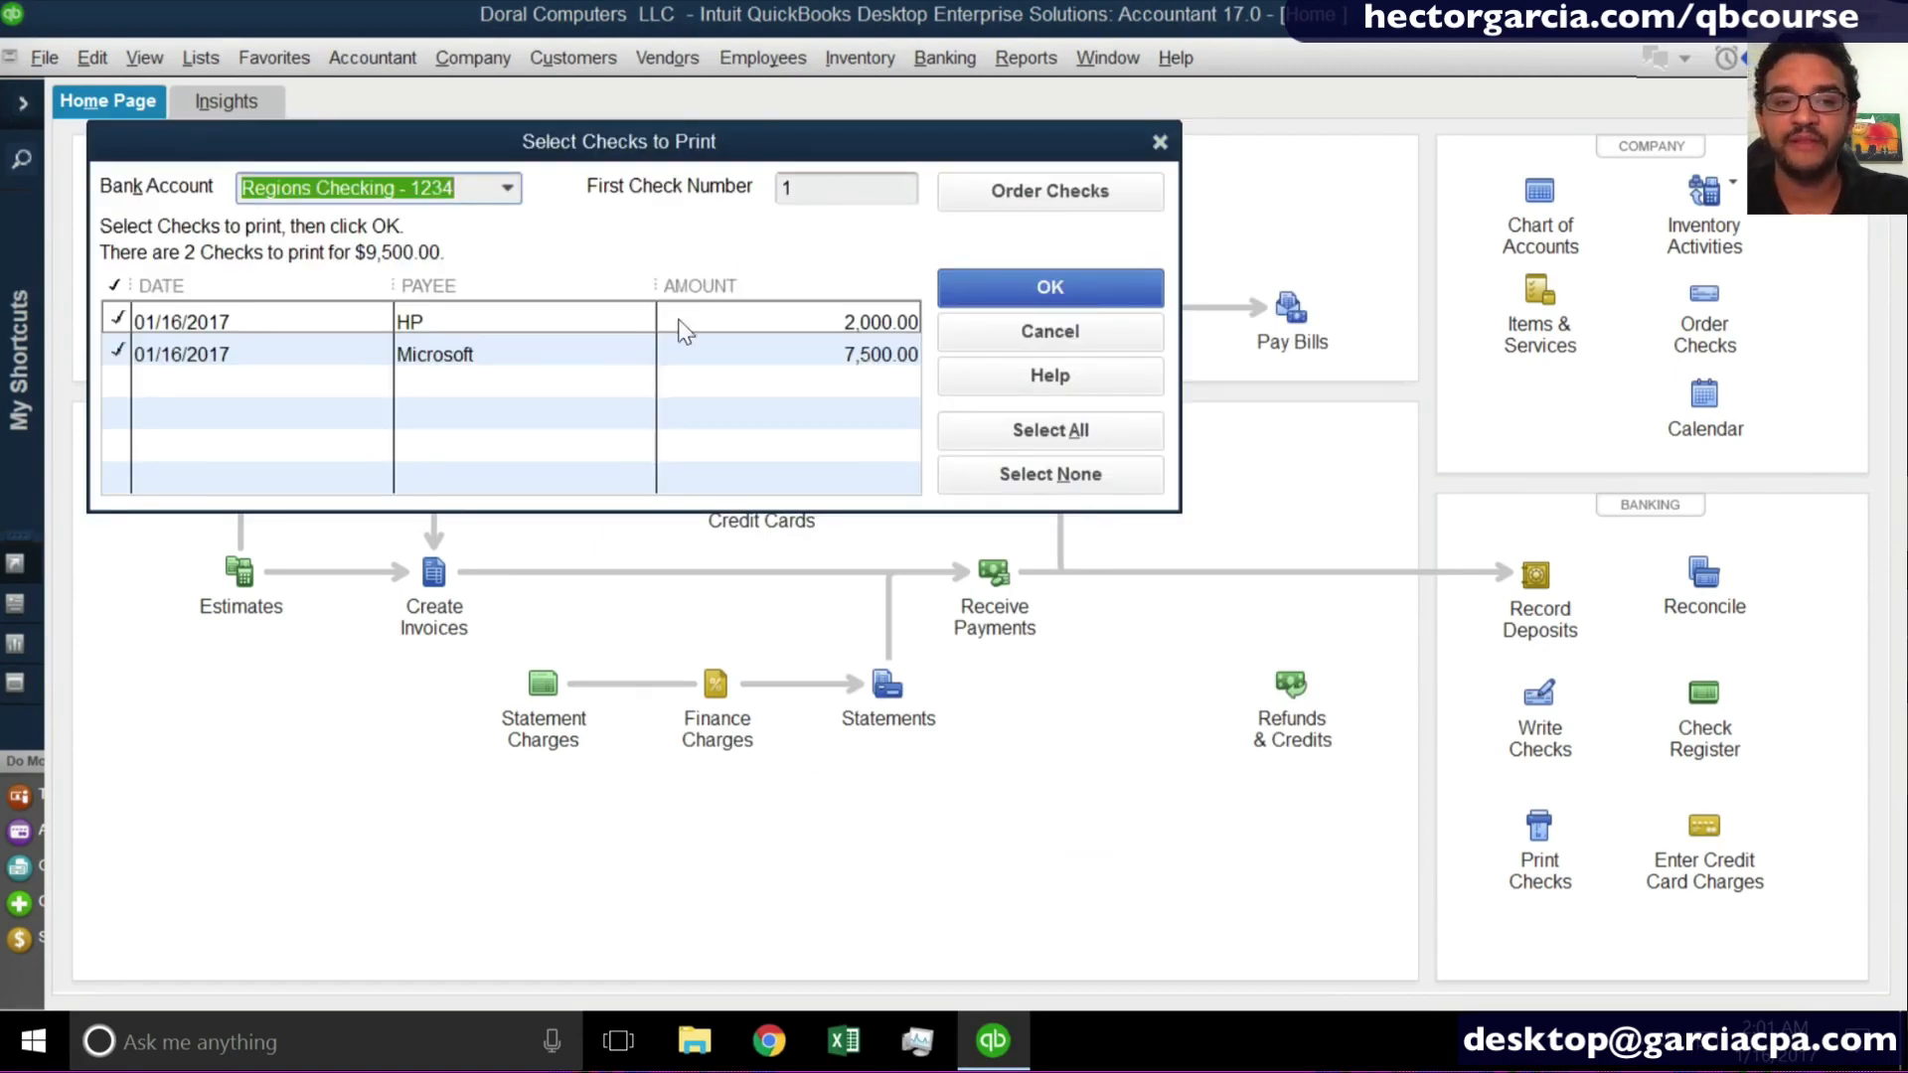
pyautogui.click(818, 190)
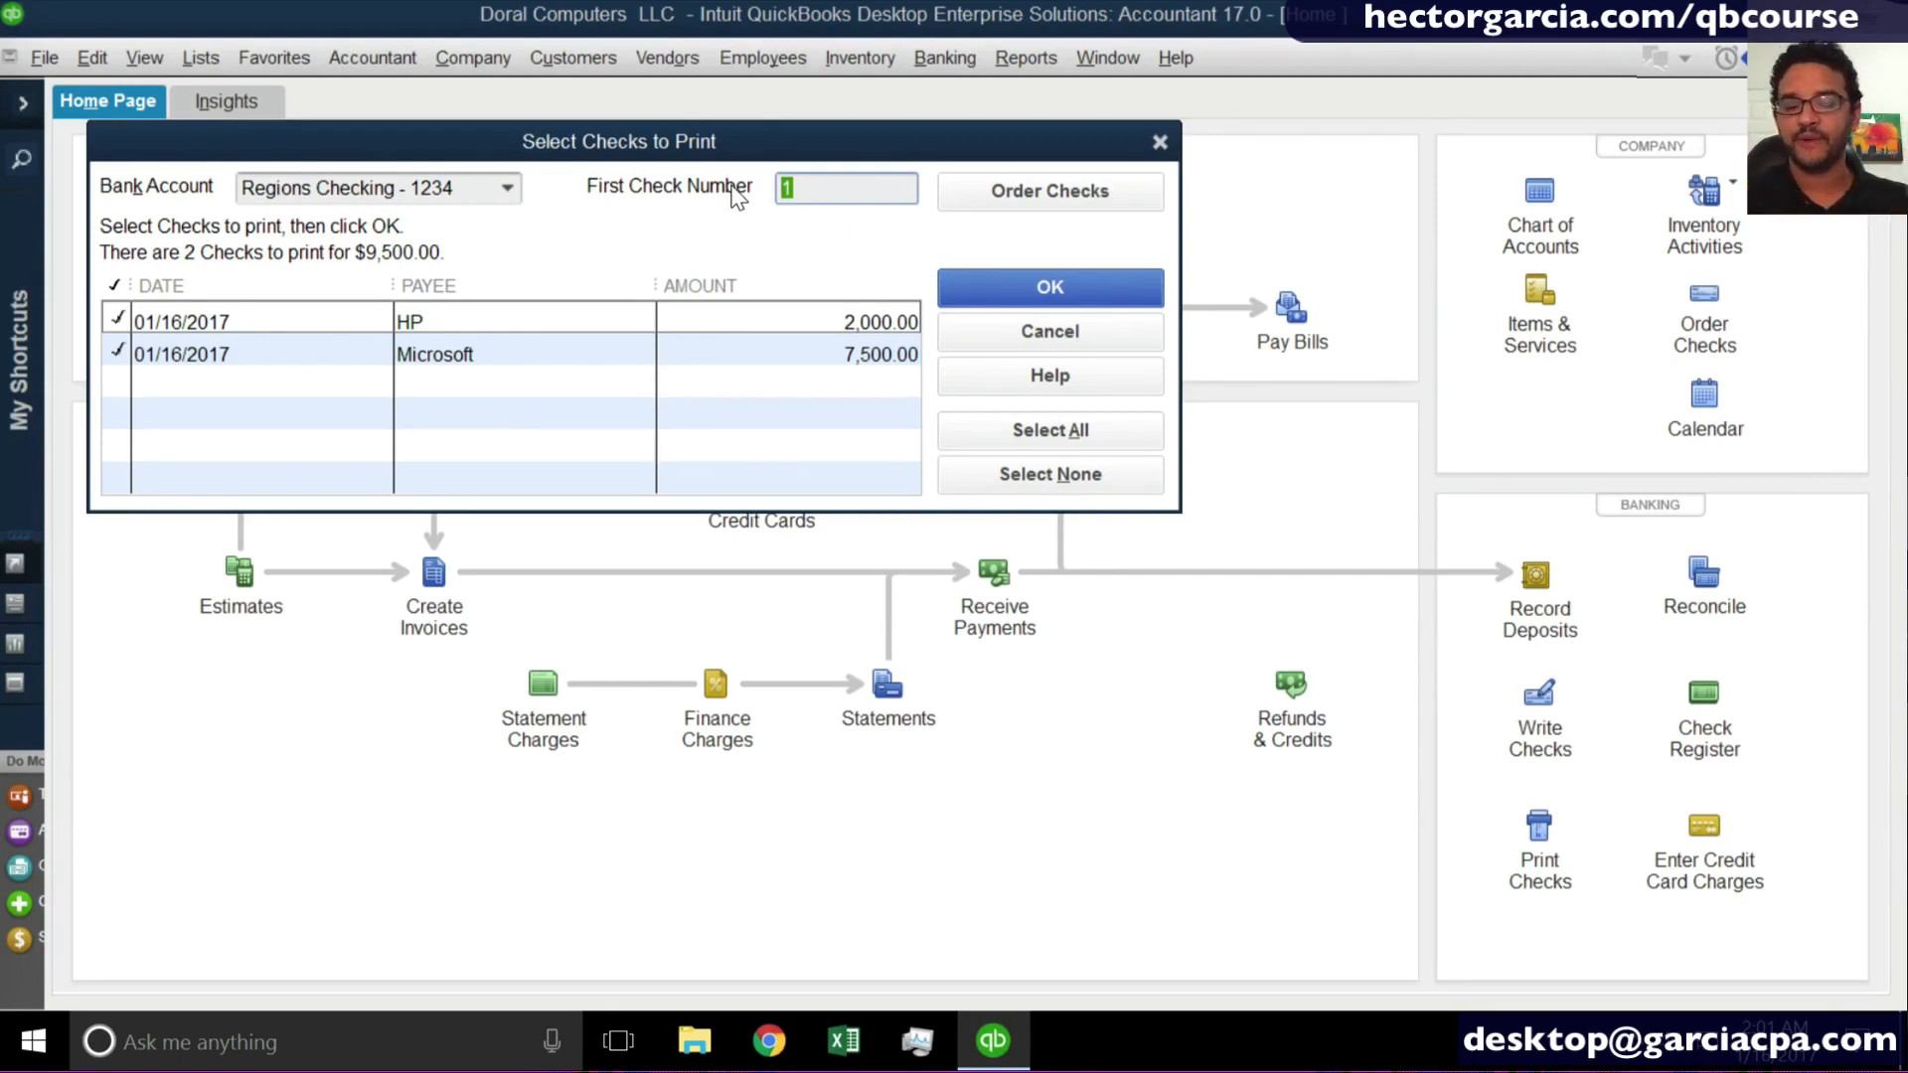
pyautogui.write('1003')
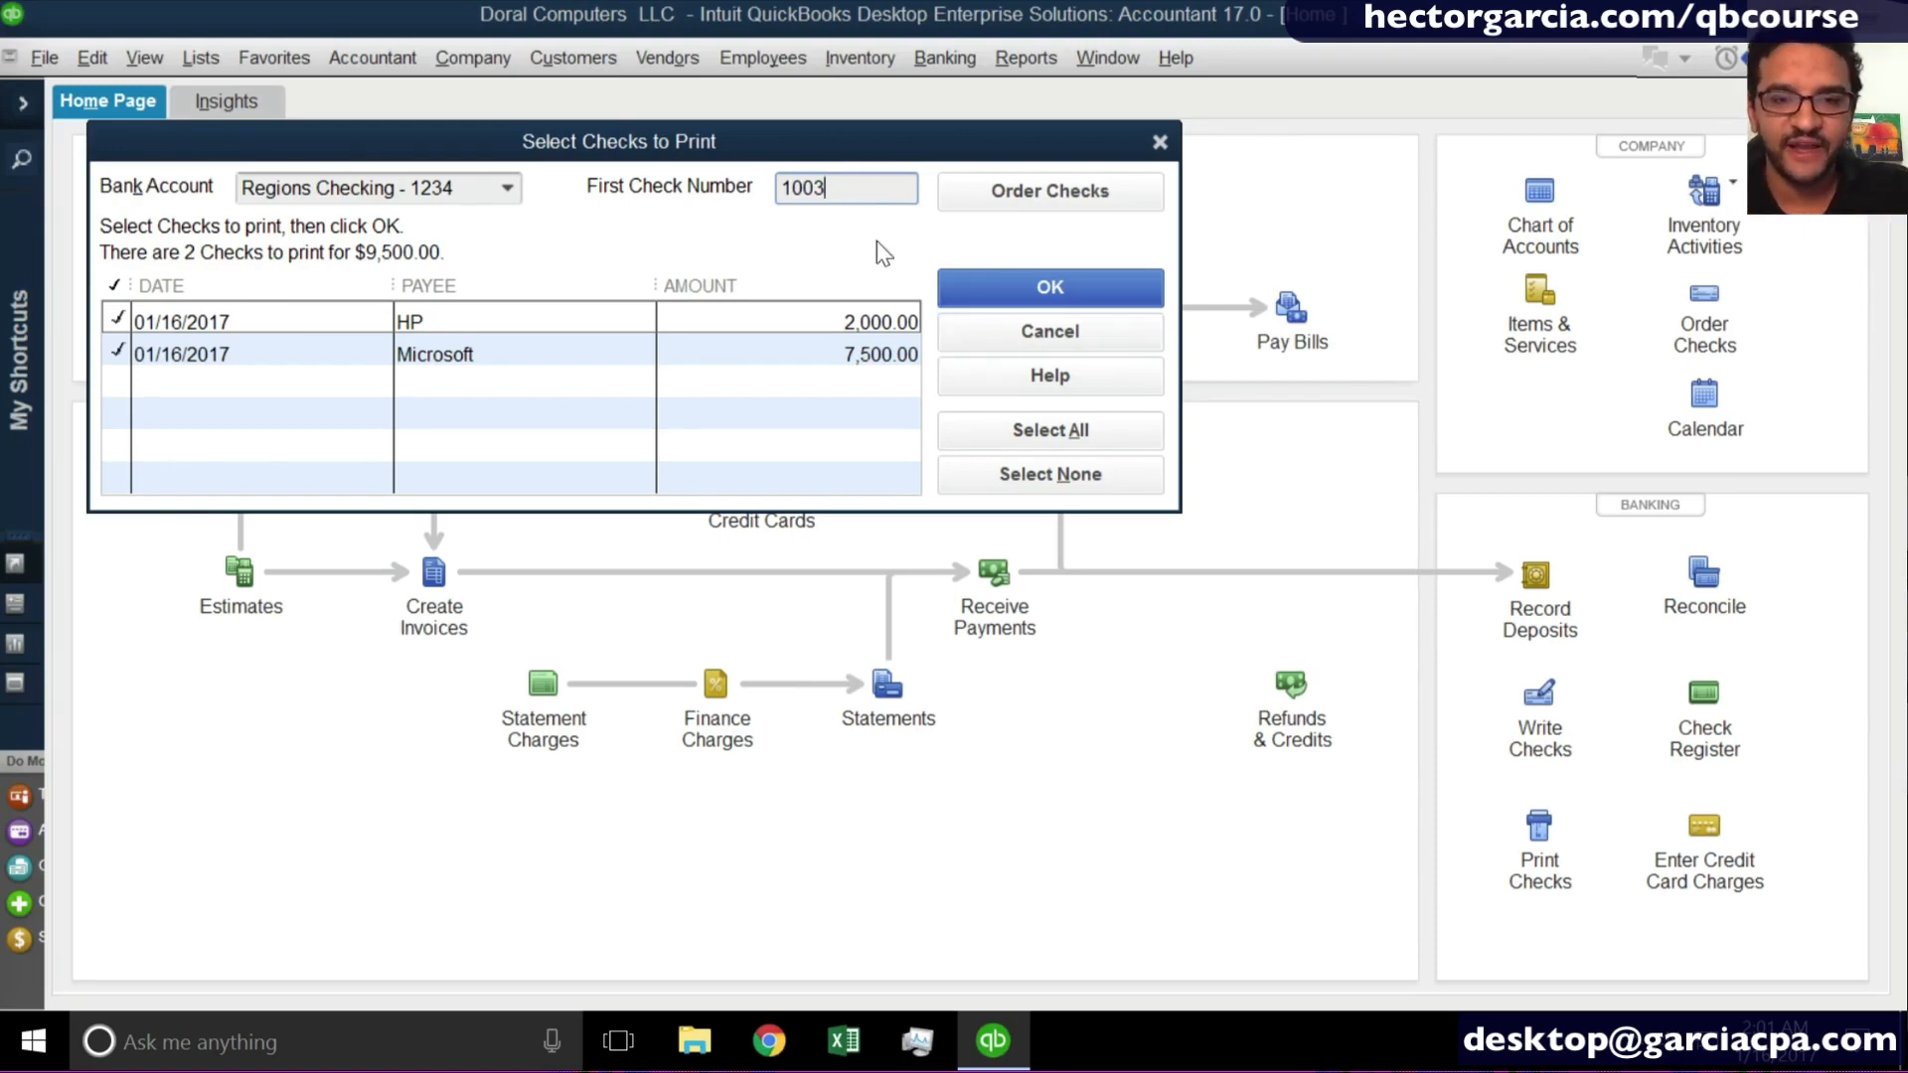
pyautogui.click(1011, 286)
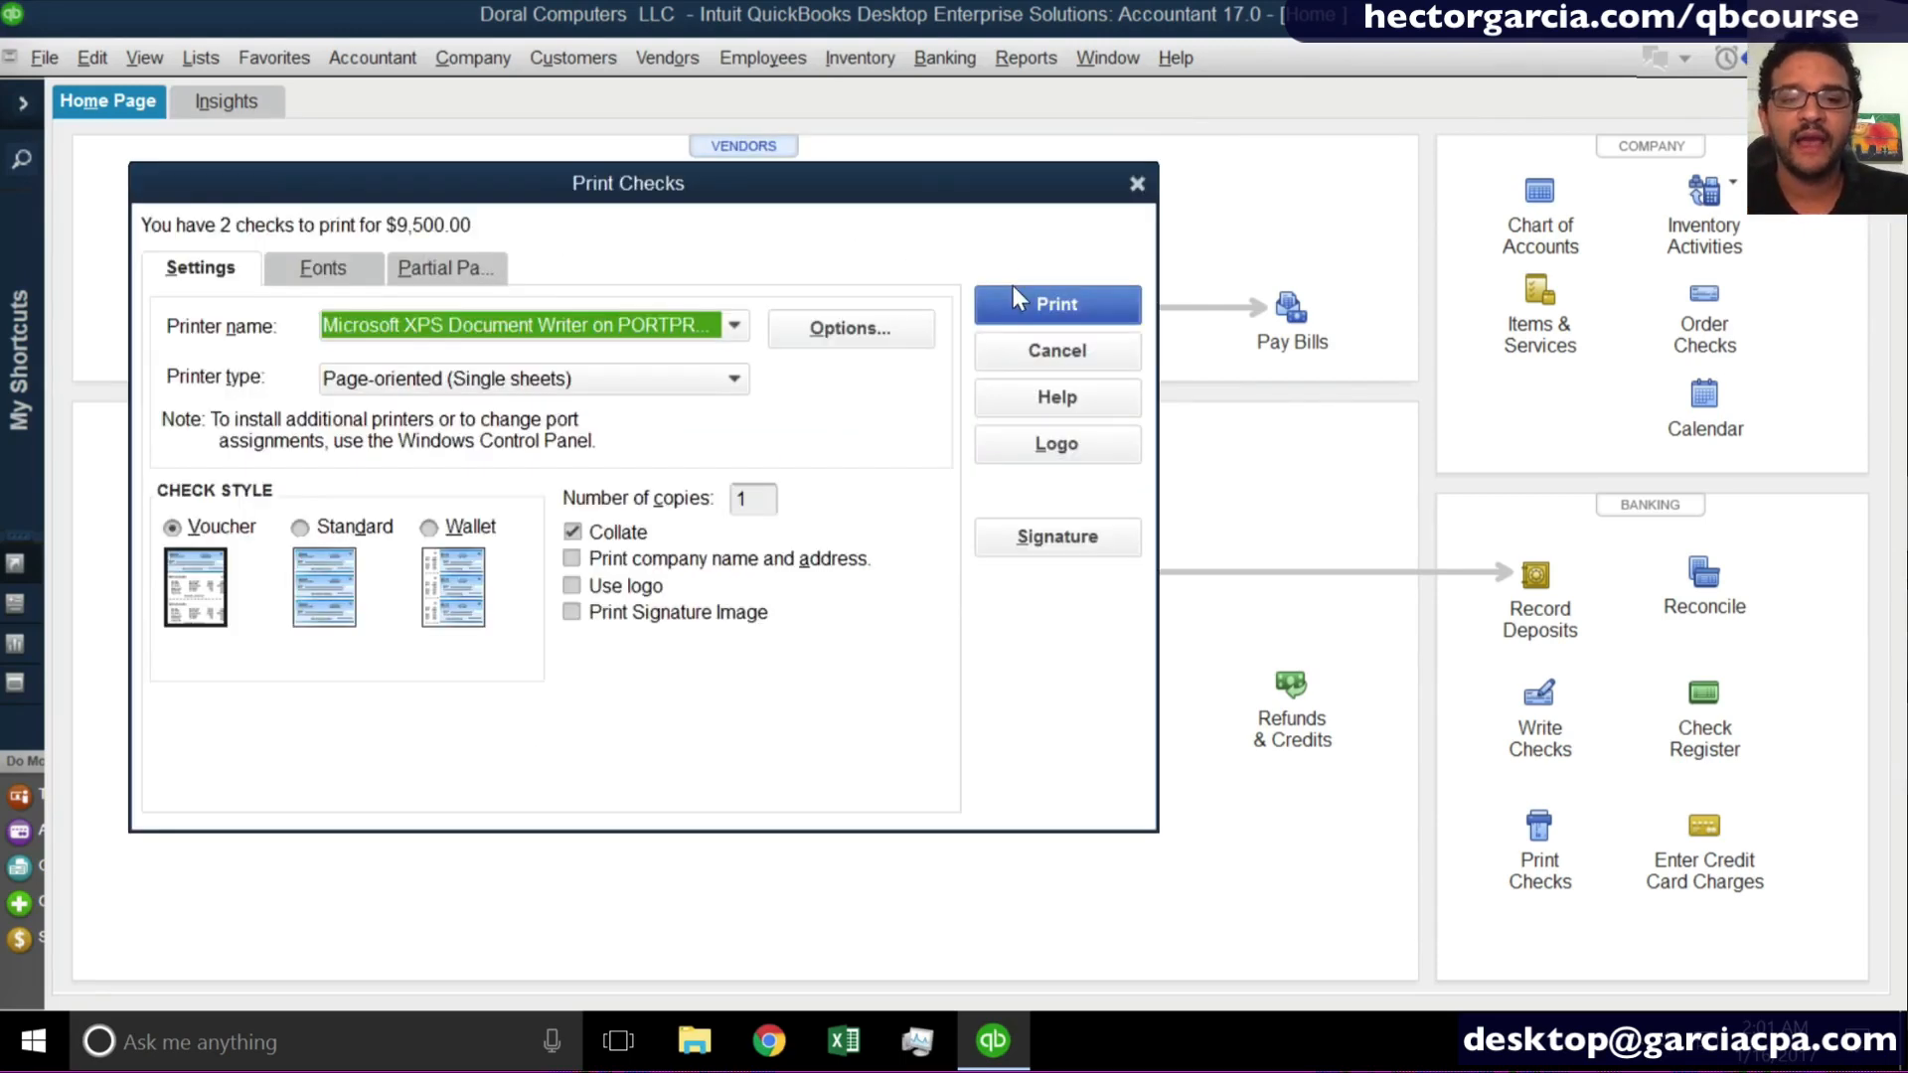
# - Print the checks with Microsoft XPS Document Writer to a Desktop file named test and accept them as printed correctly
pyautogui.click(488, 331)
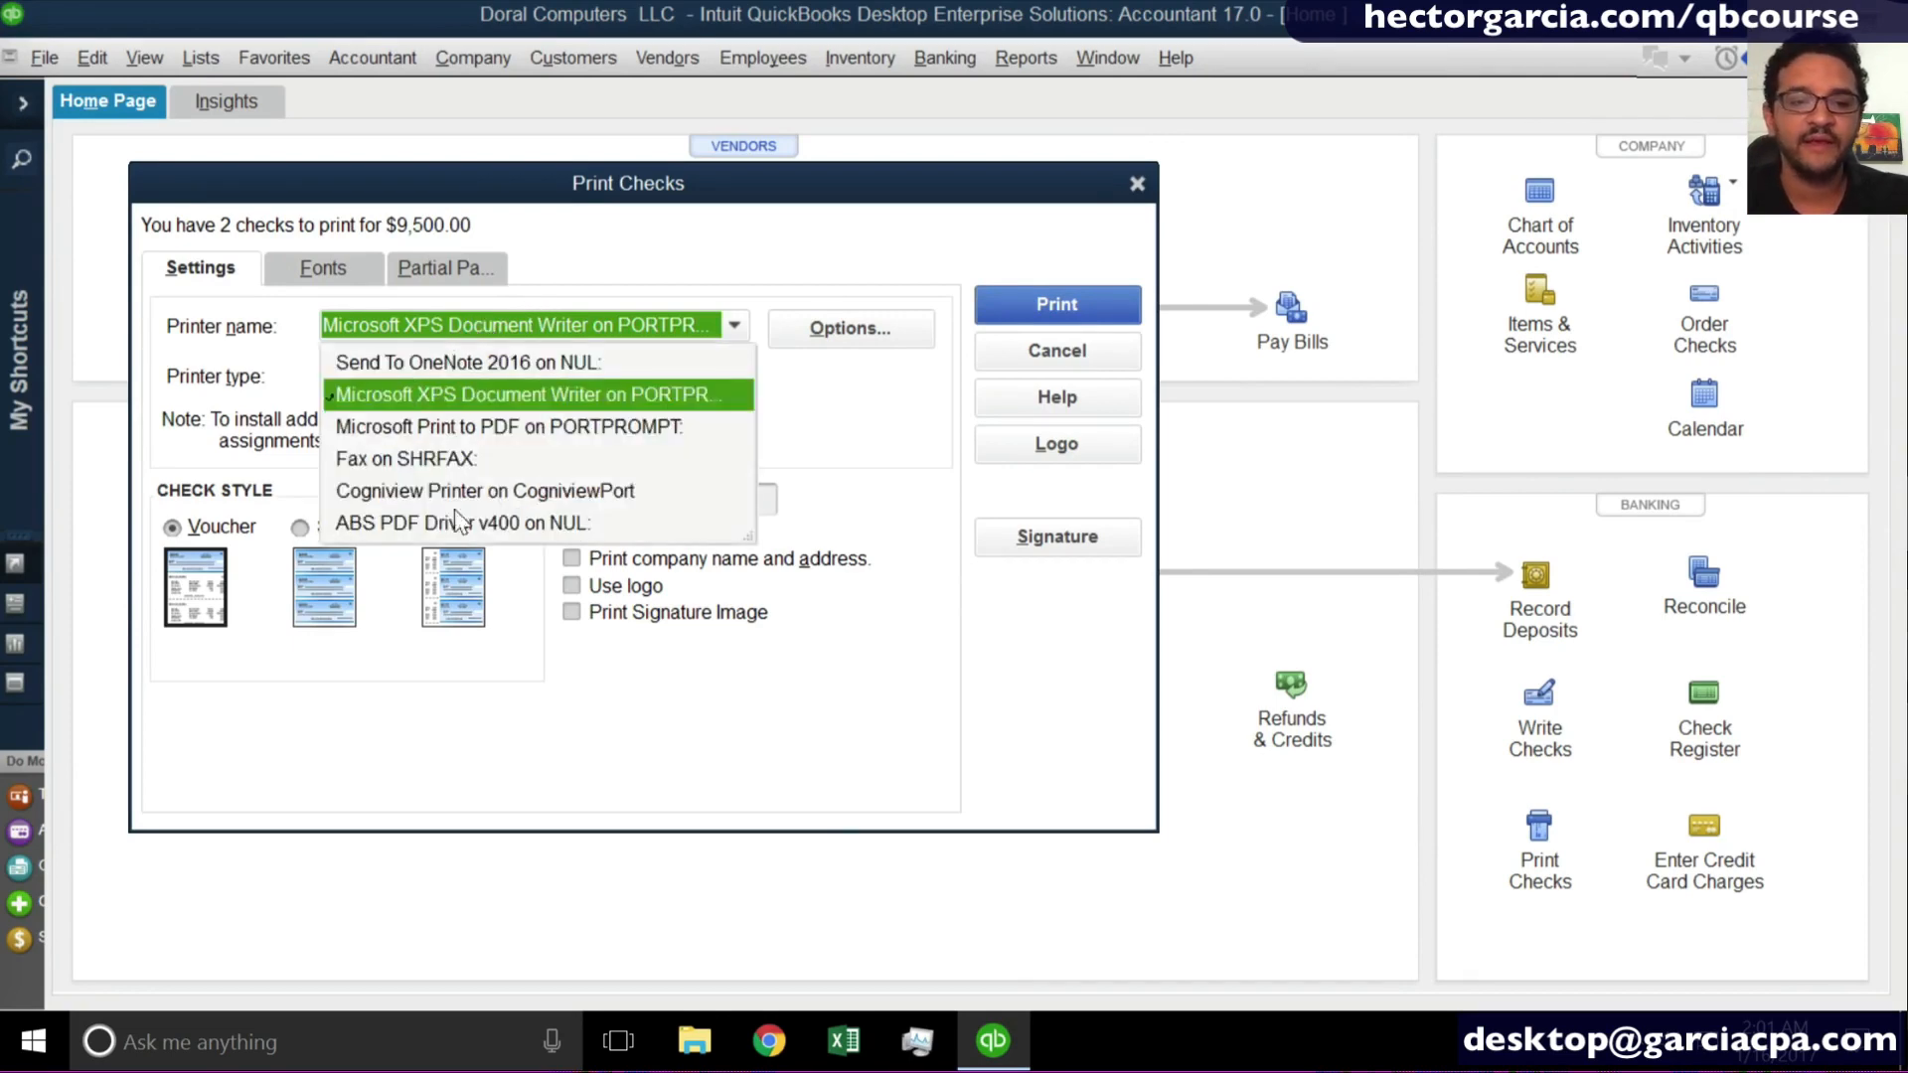
pyautogui.click(459, 395)
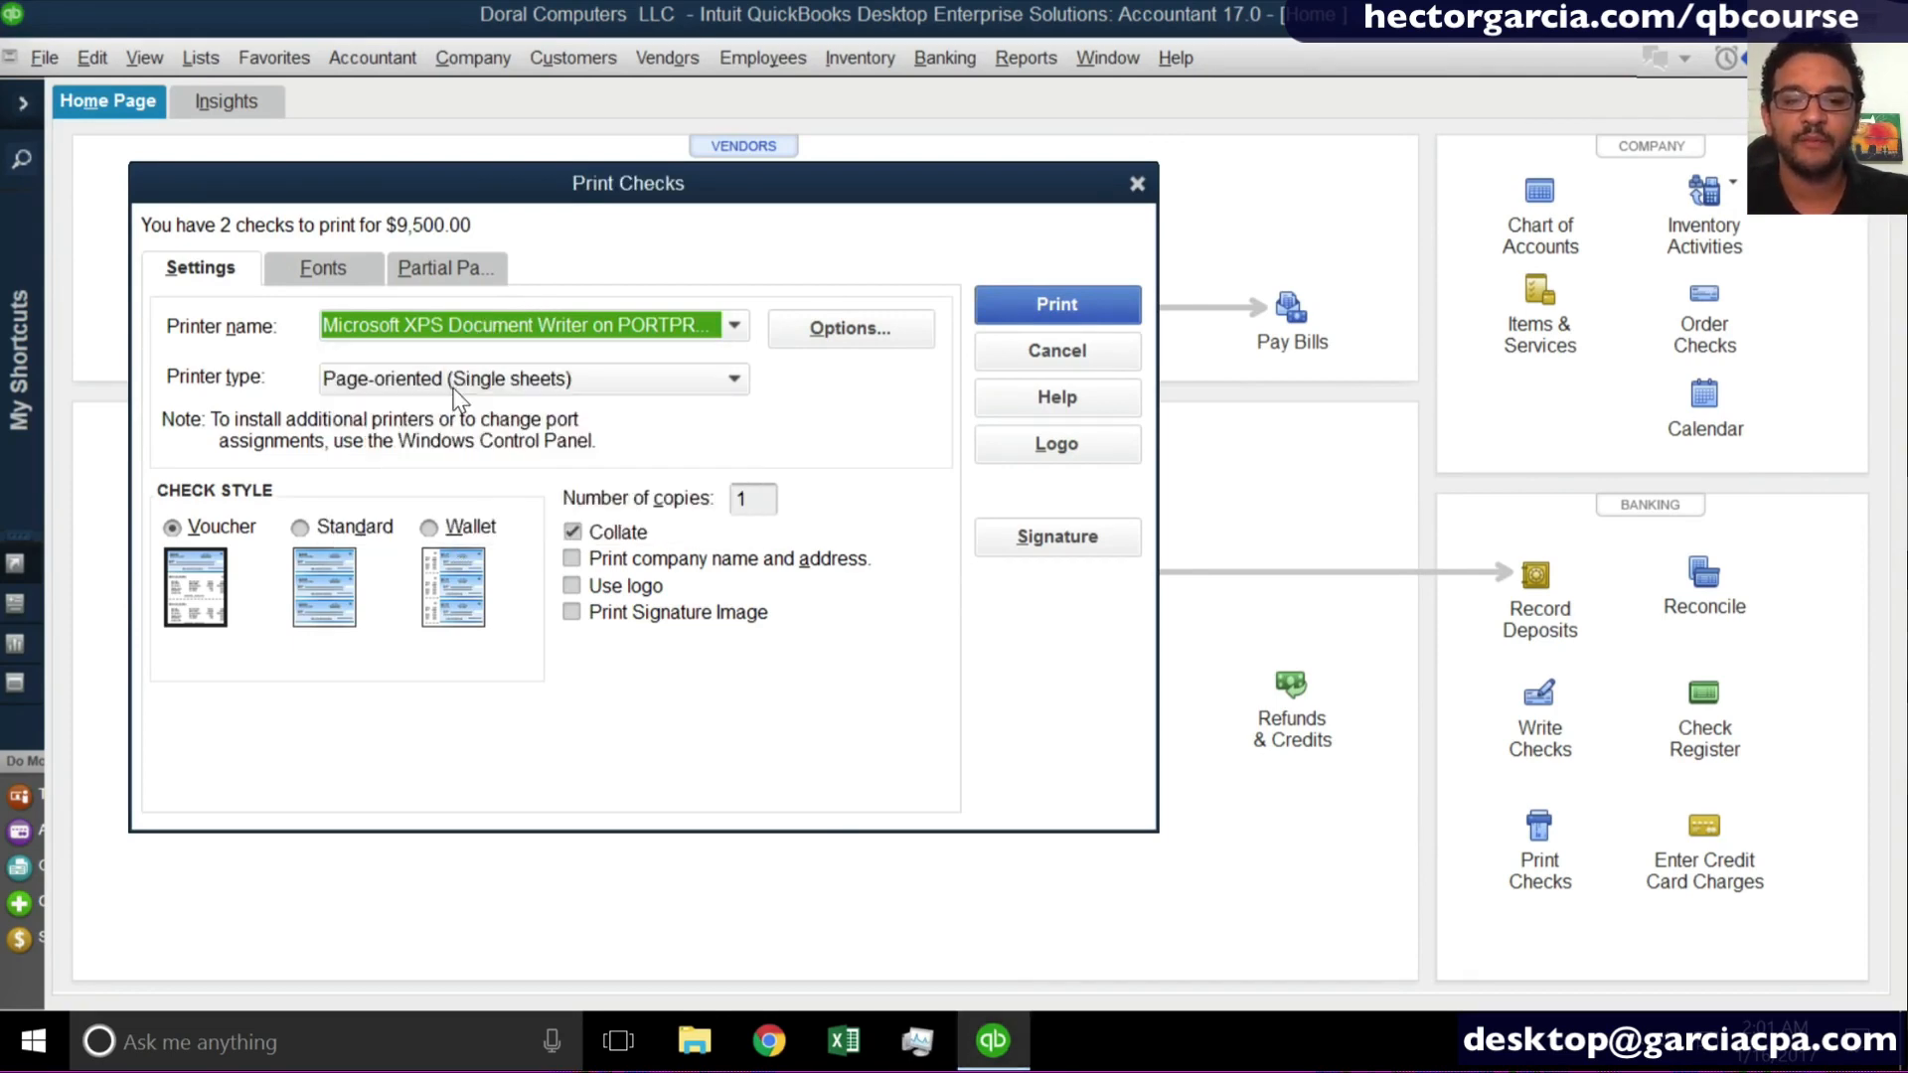
pyautogui.click(1069, 316)
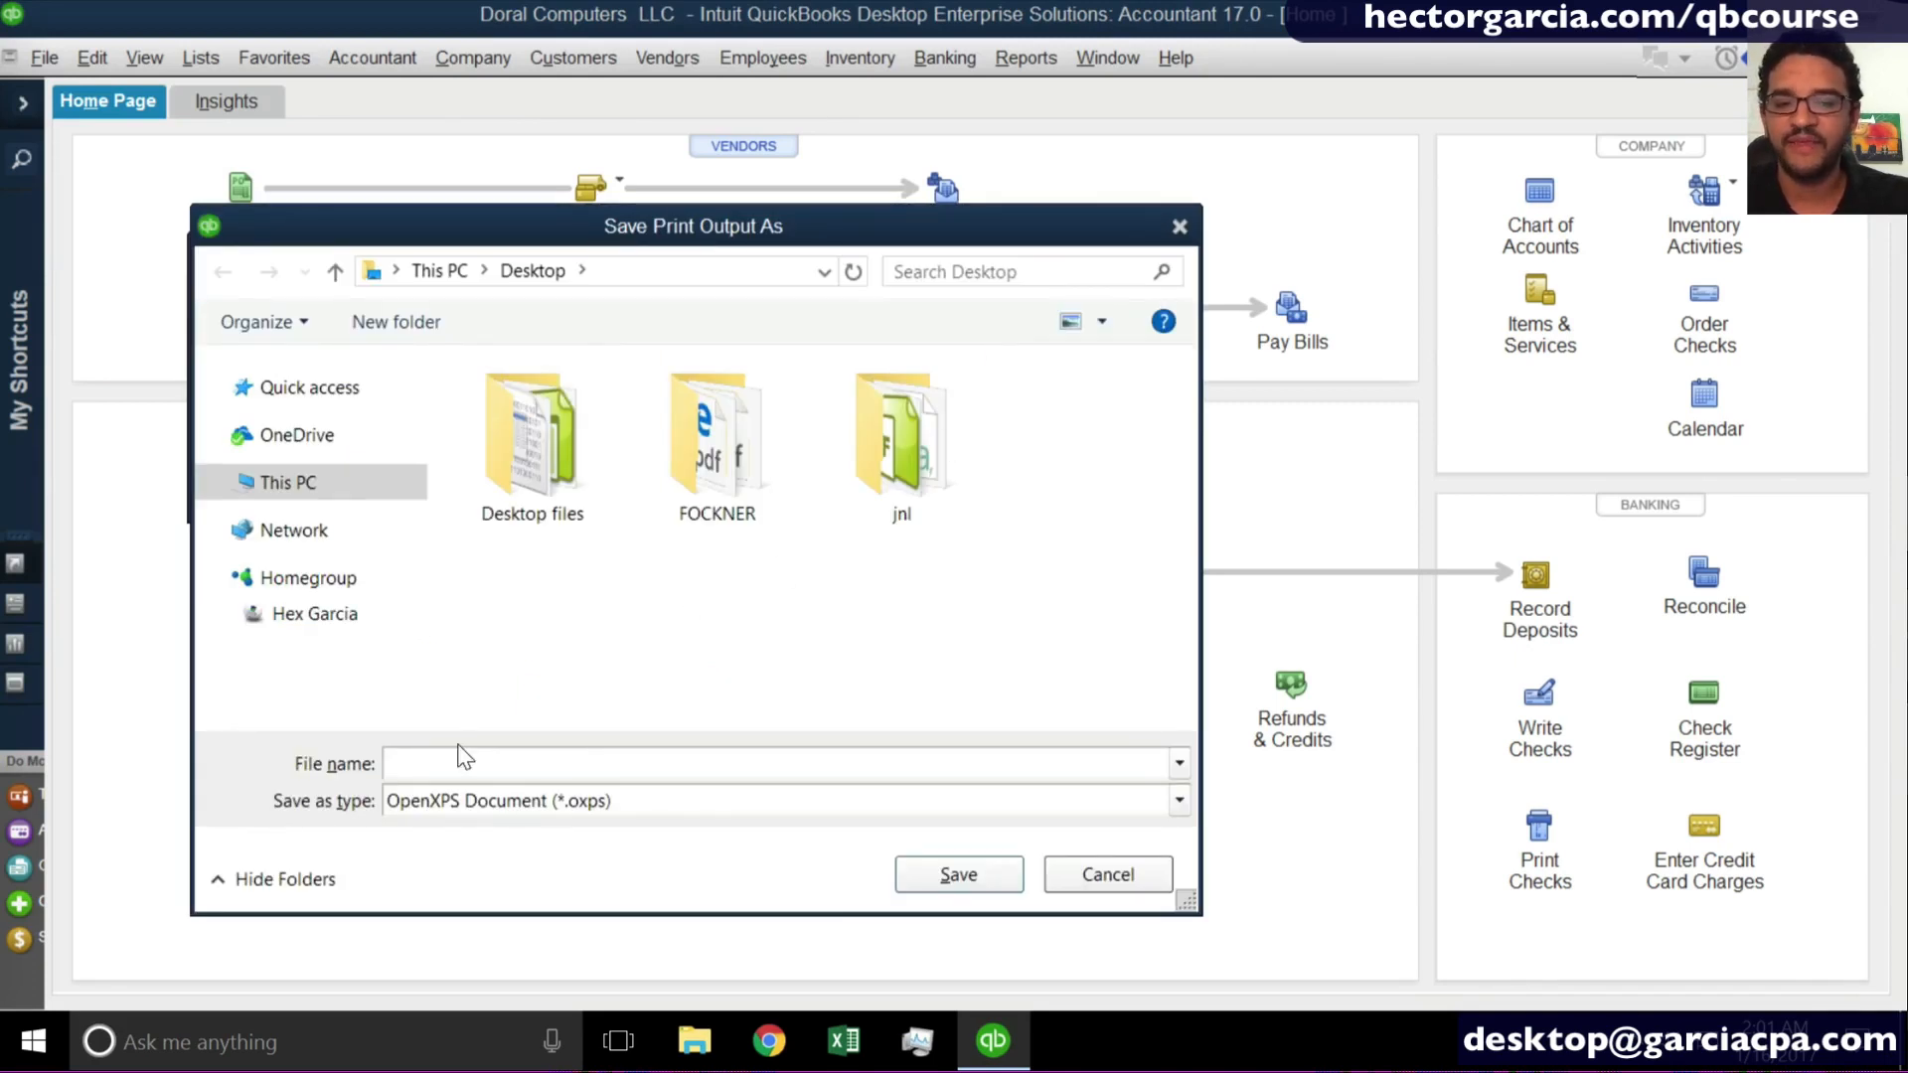
pyautogui.write('test')
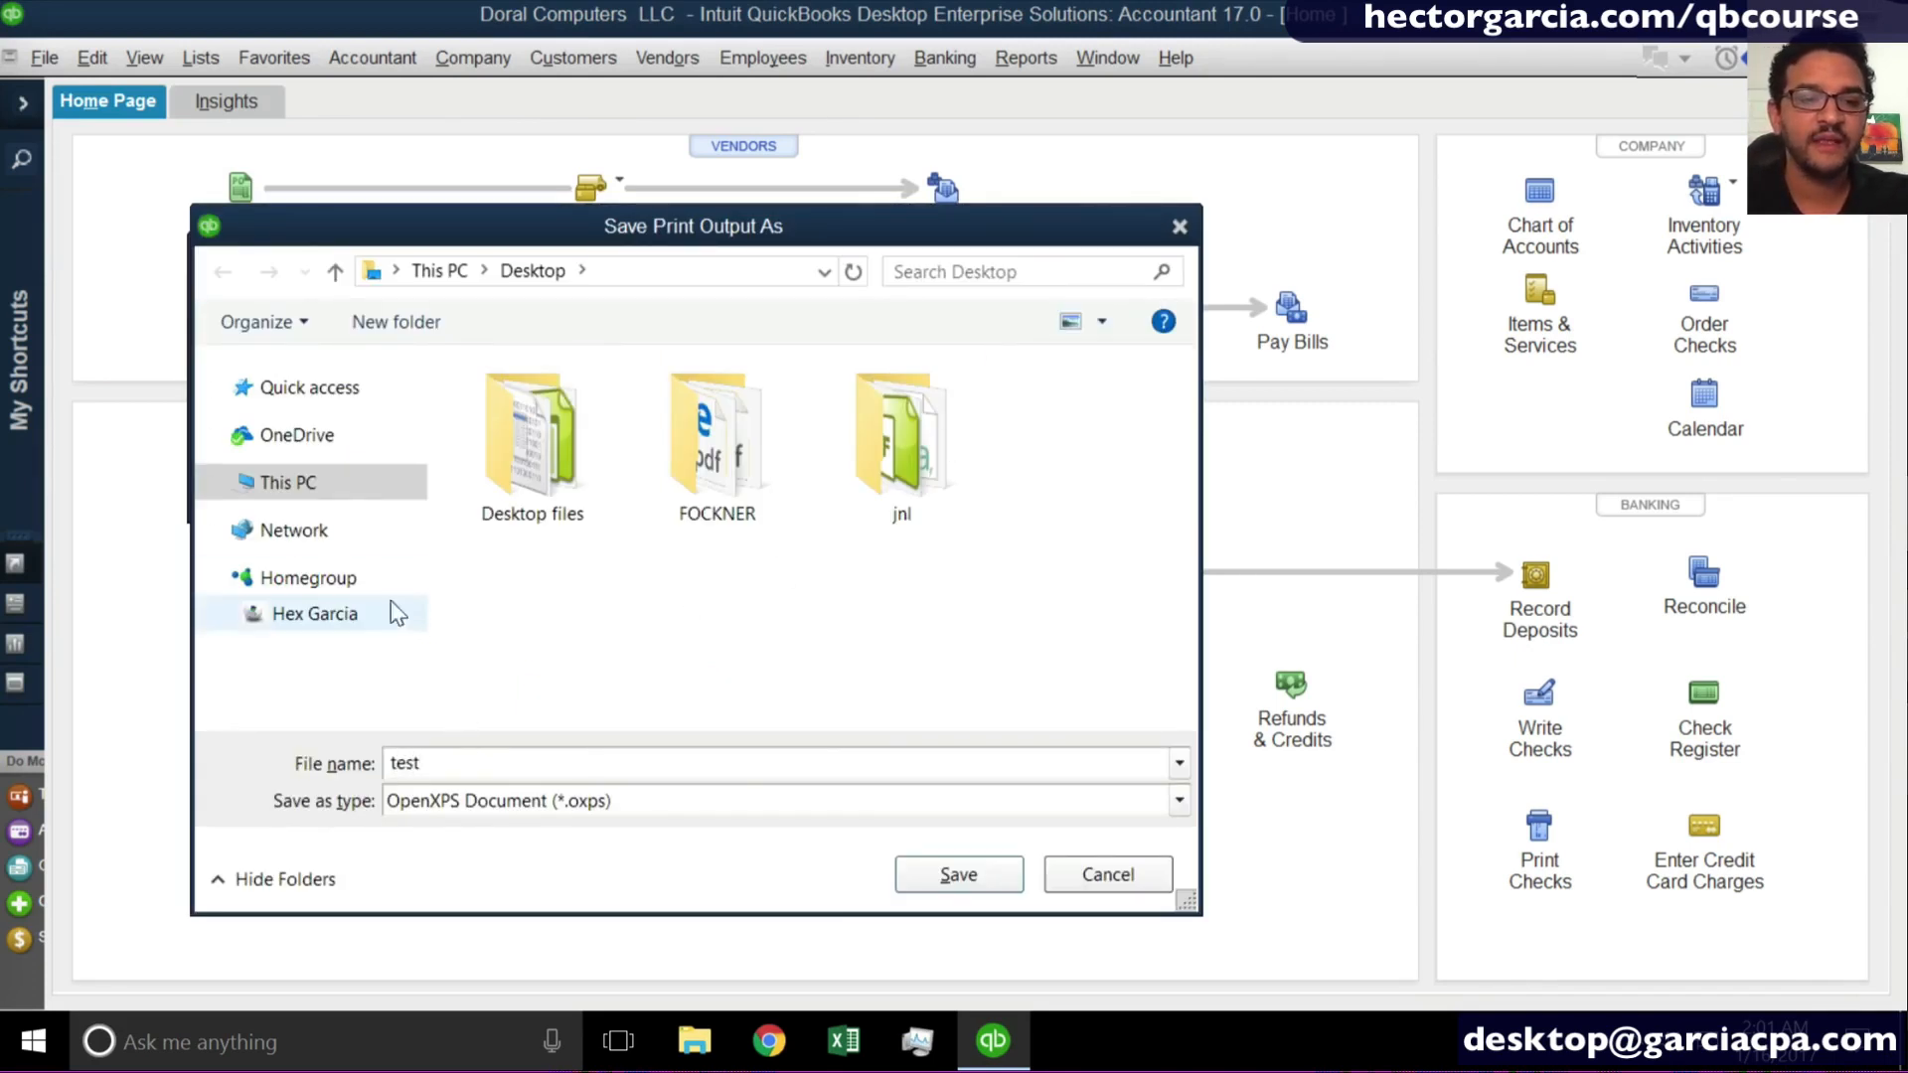
pyautogui.click(311, 388)
pyautogui.click(219, 391)
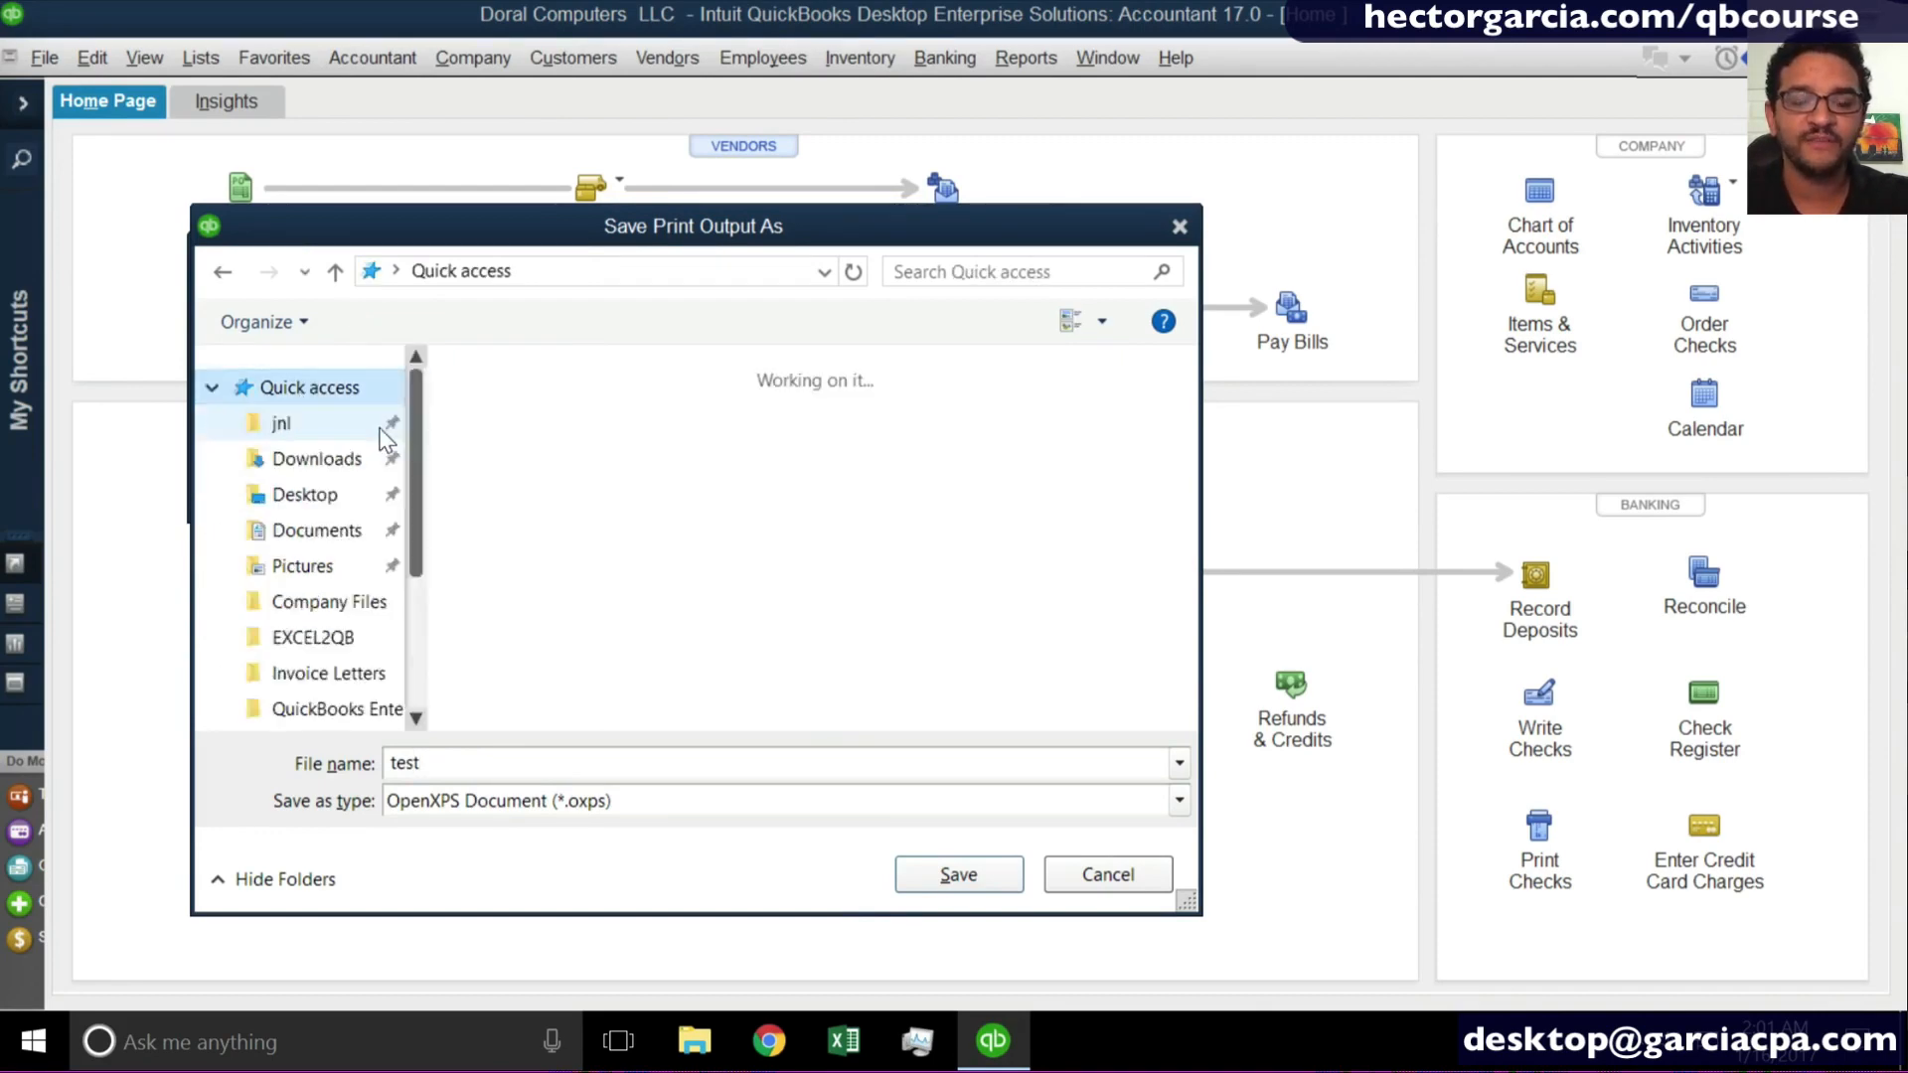
pyautogui.click(305, 494)
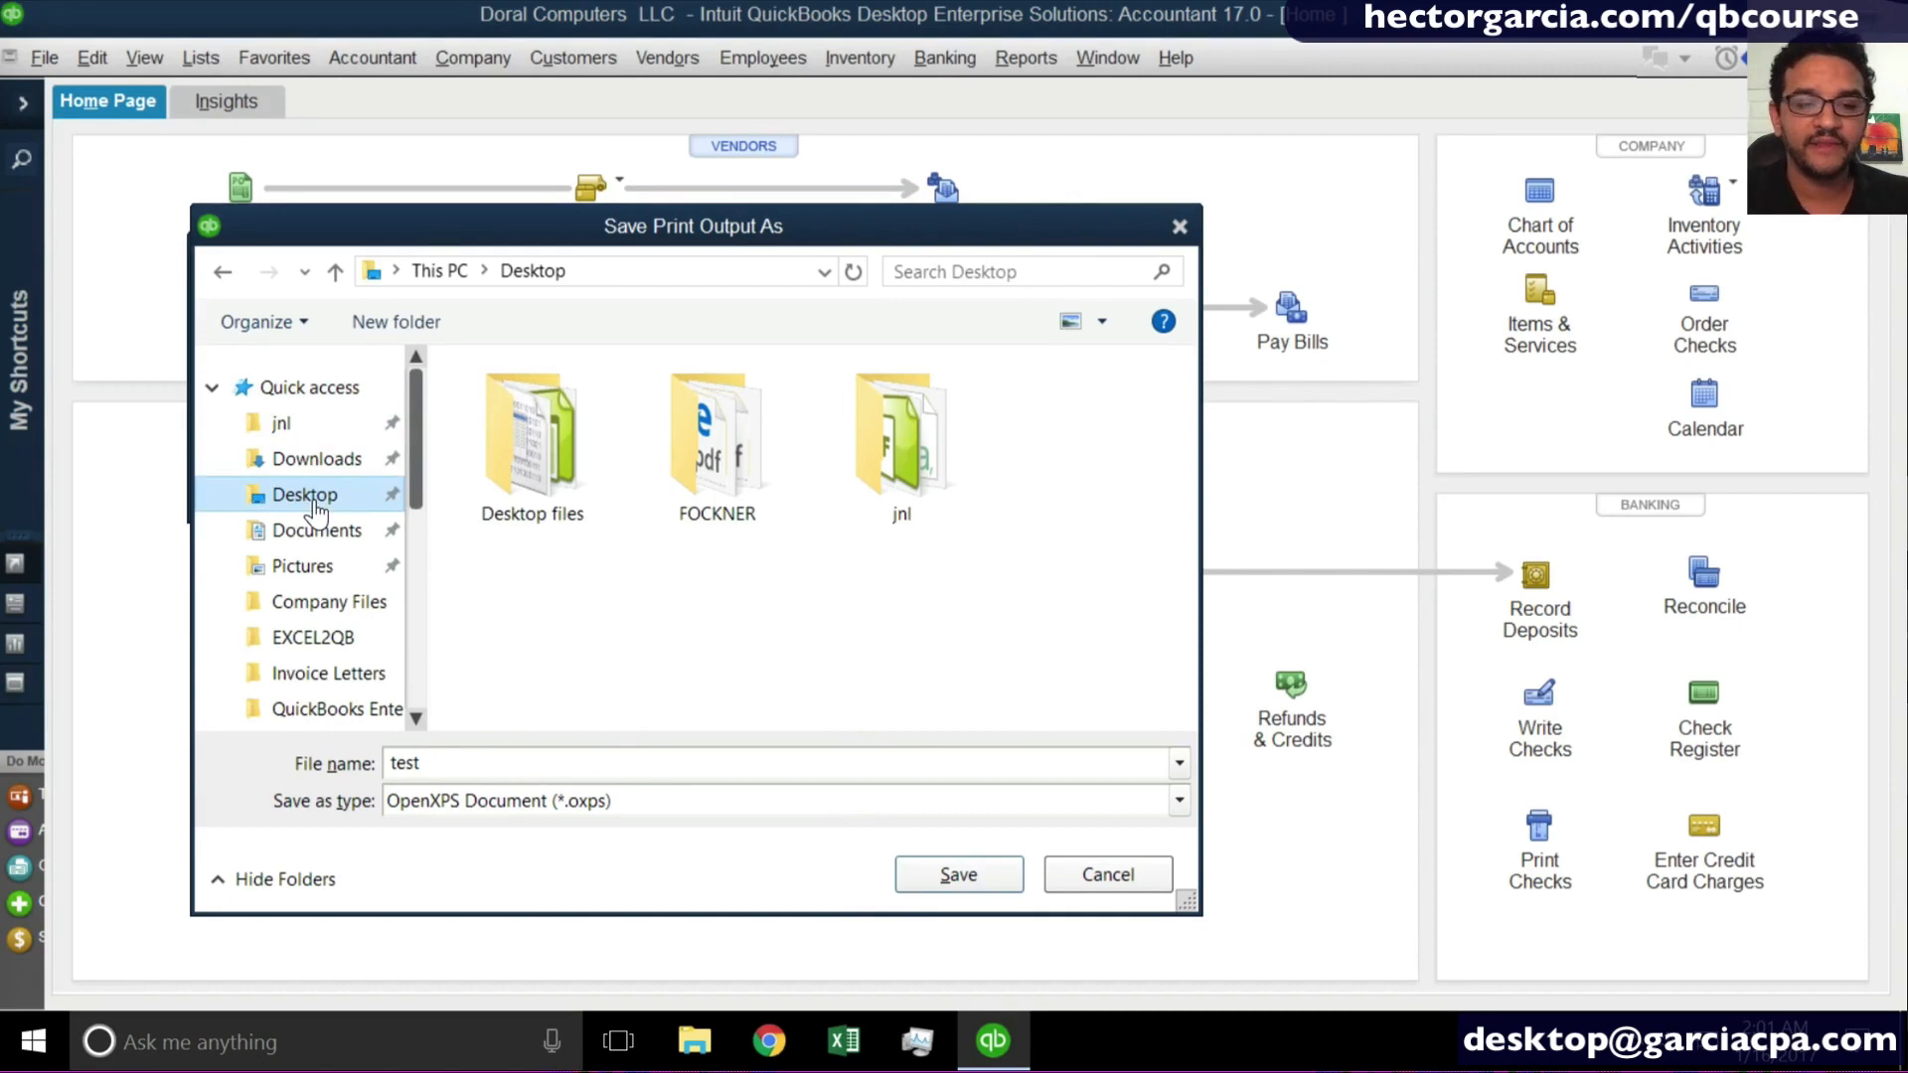
pyautogui.click(500, 765)
pyautogui.click(956, 874)
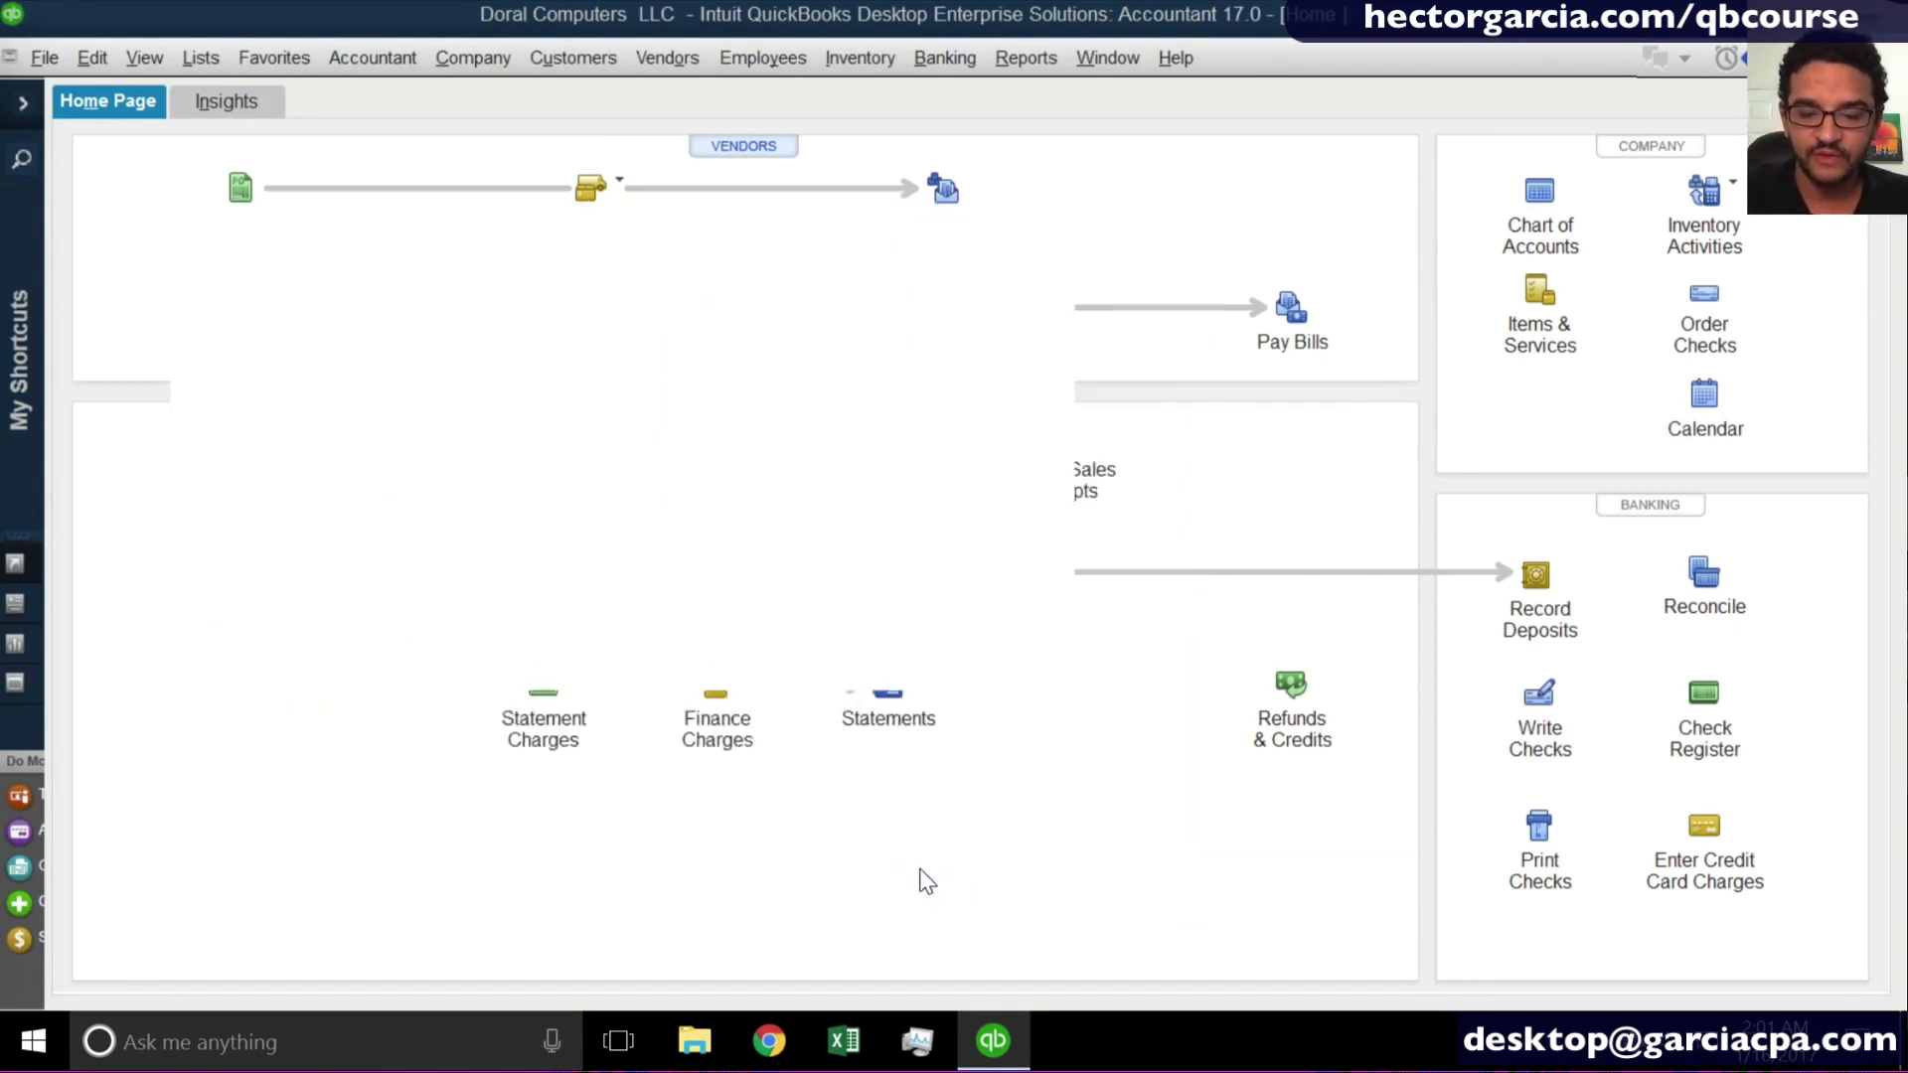
pyautogui.click(994, 651)
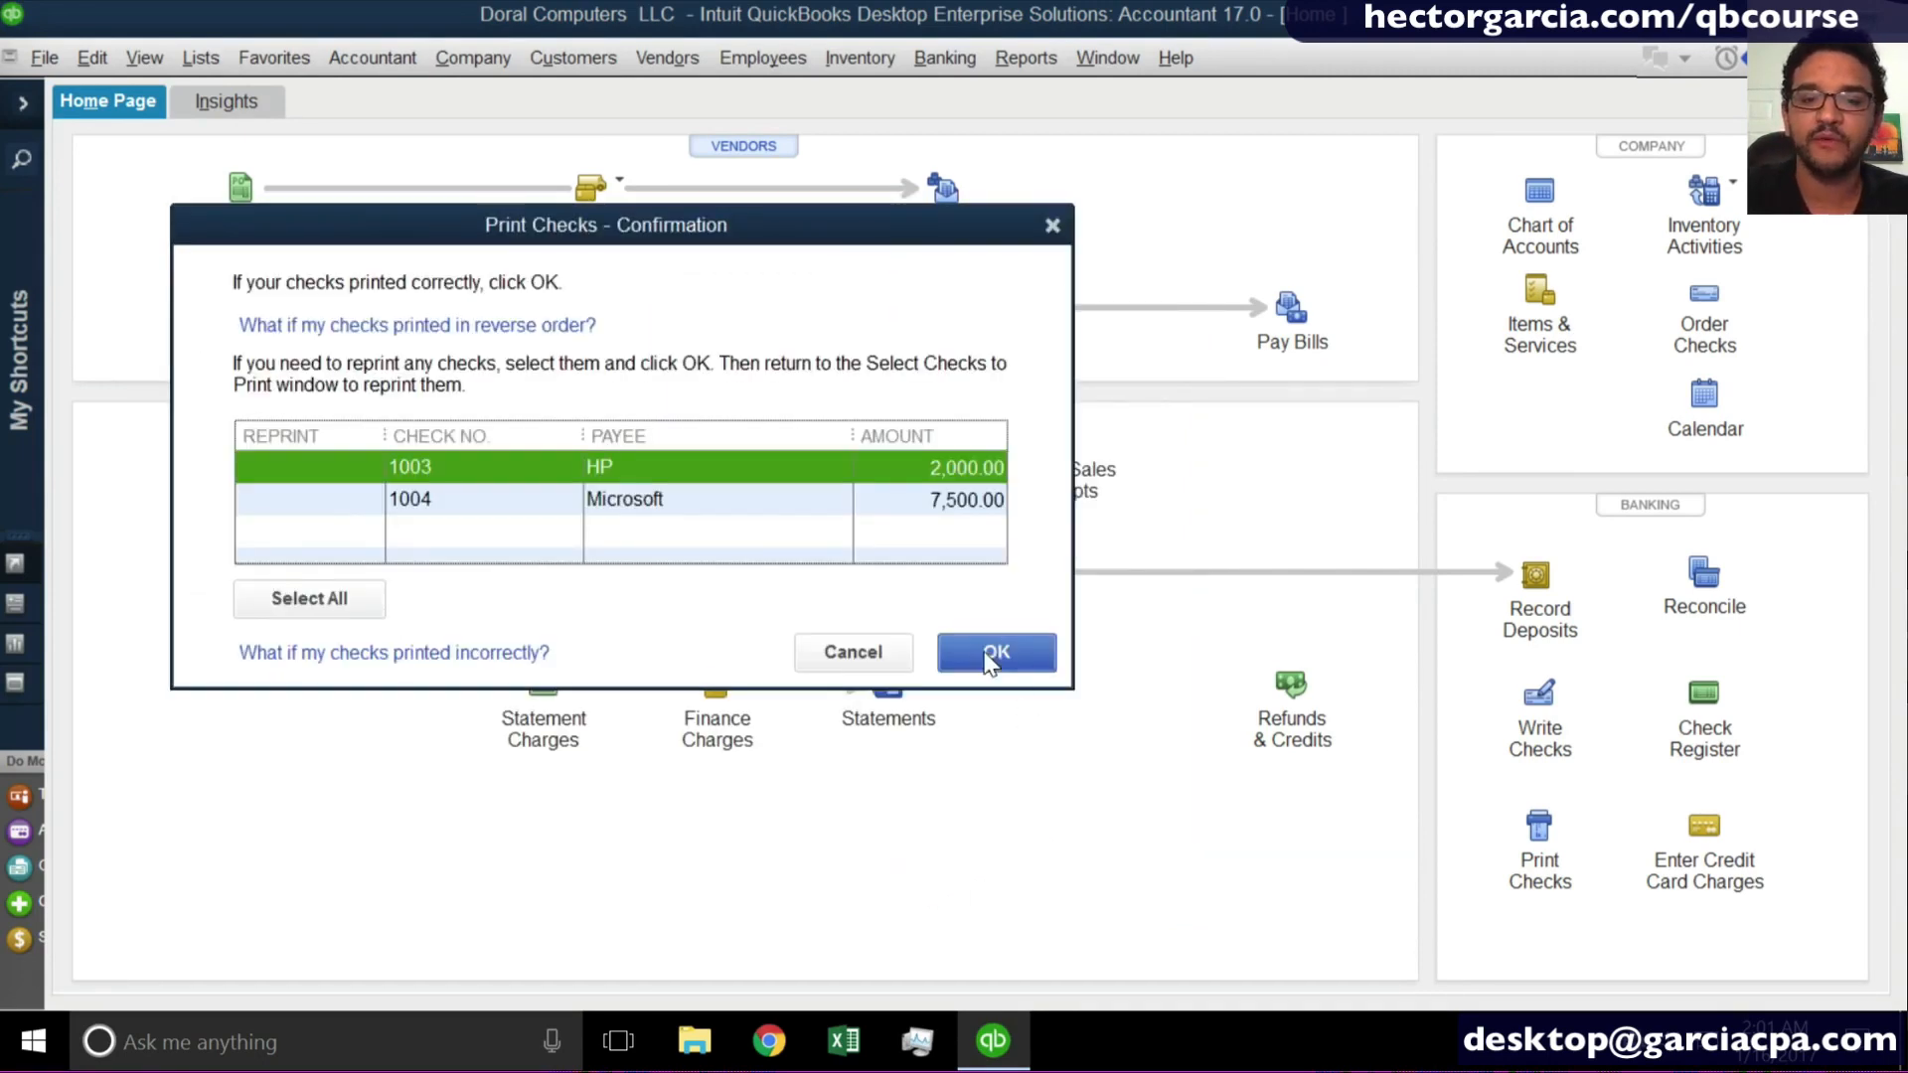
# - Open test.oxps from the desktop in XPS Viewer and examine the printed HP check and its voucher stub
pyautogui.click(1741, 14)
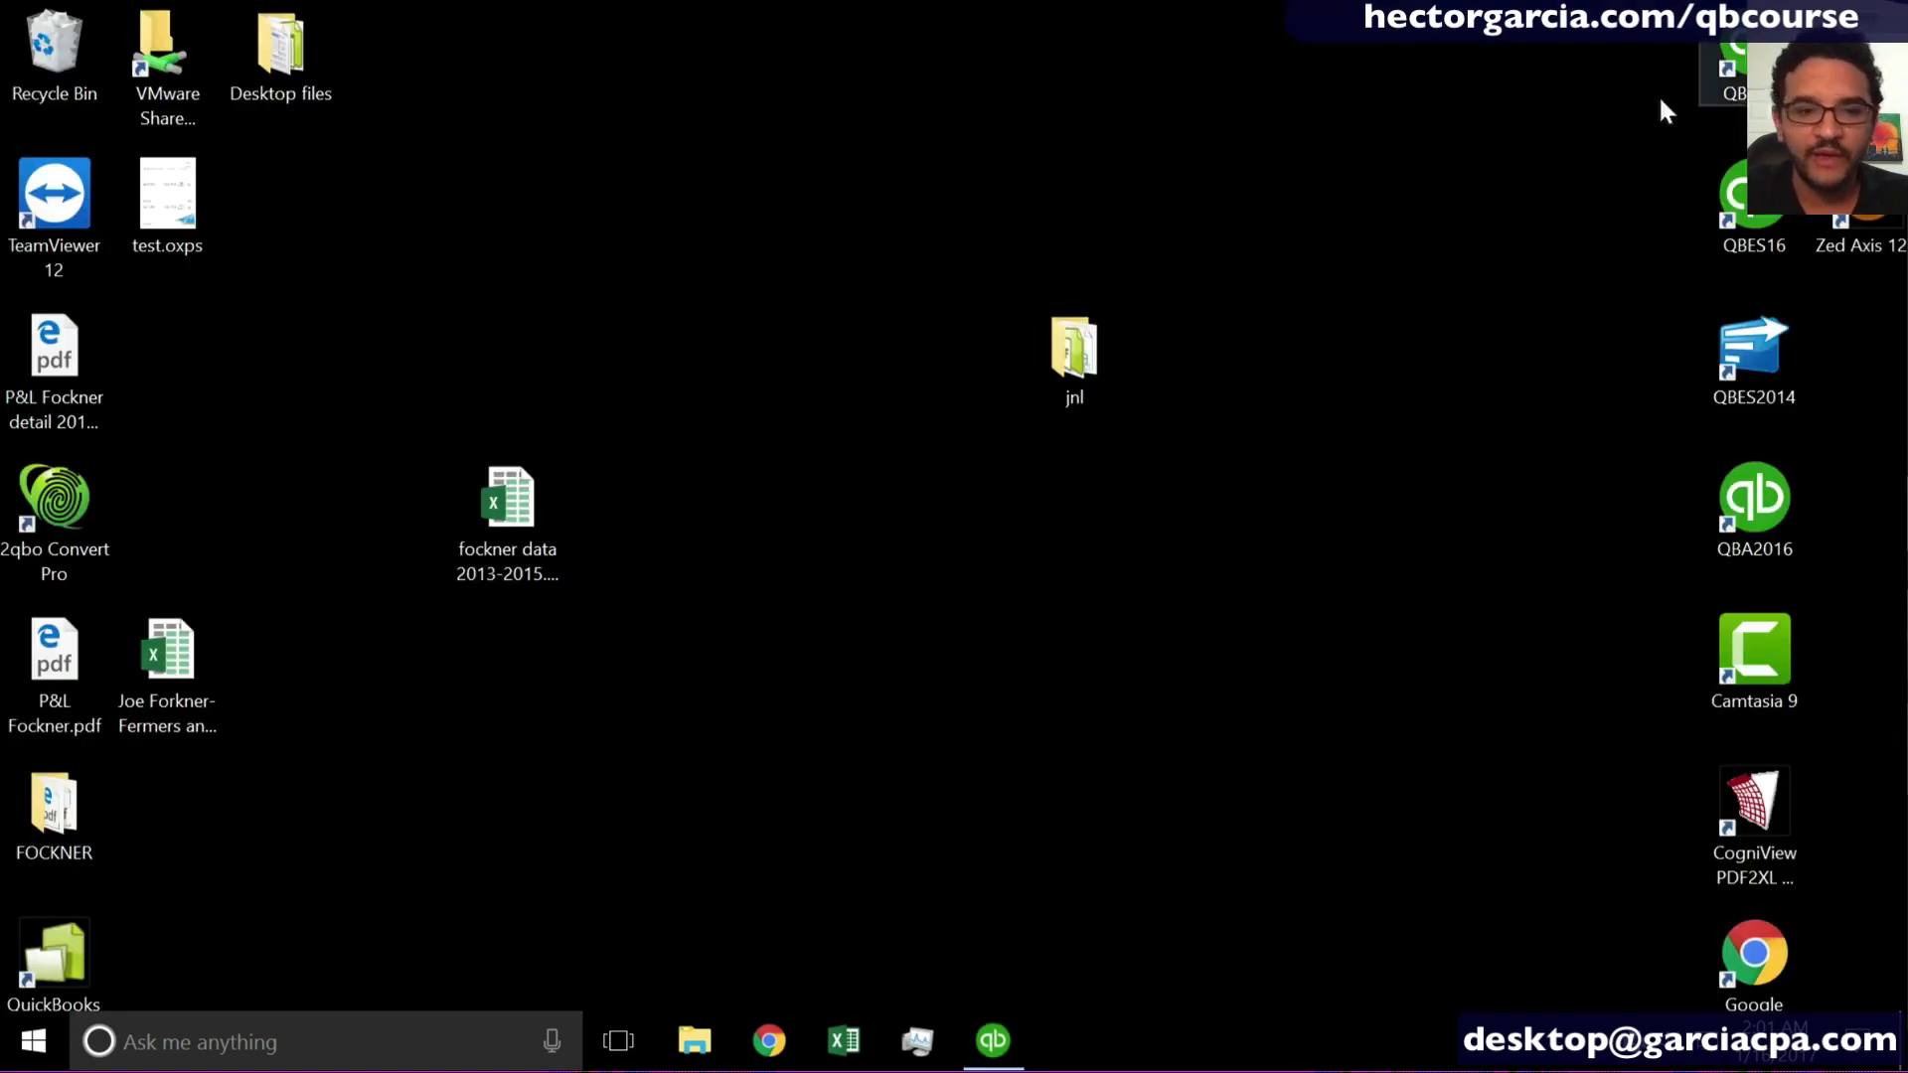
pyautogui.doubleClick(182, 184)
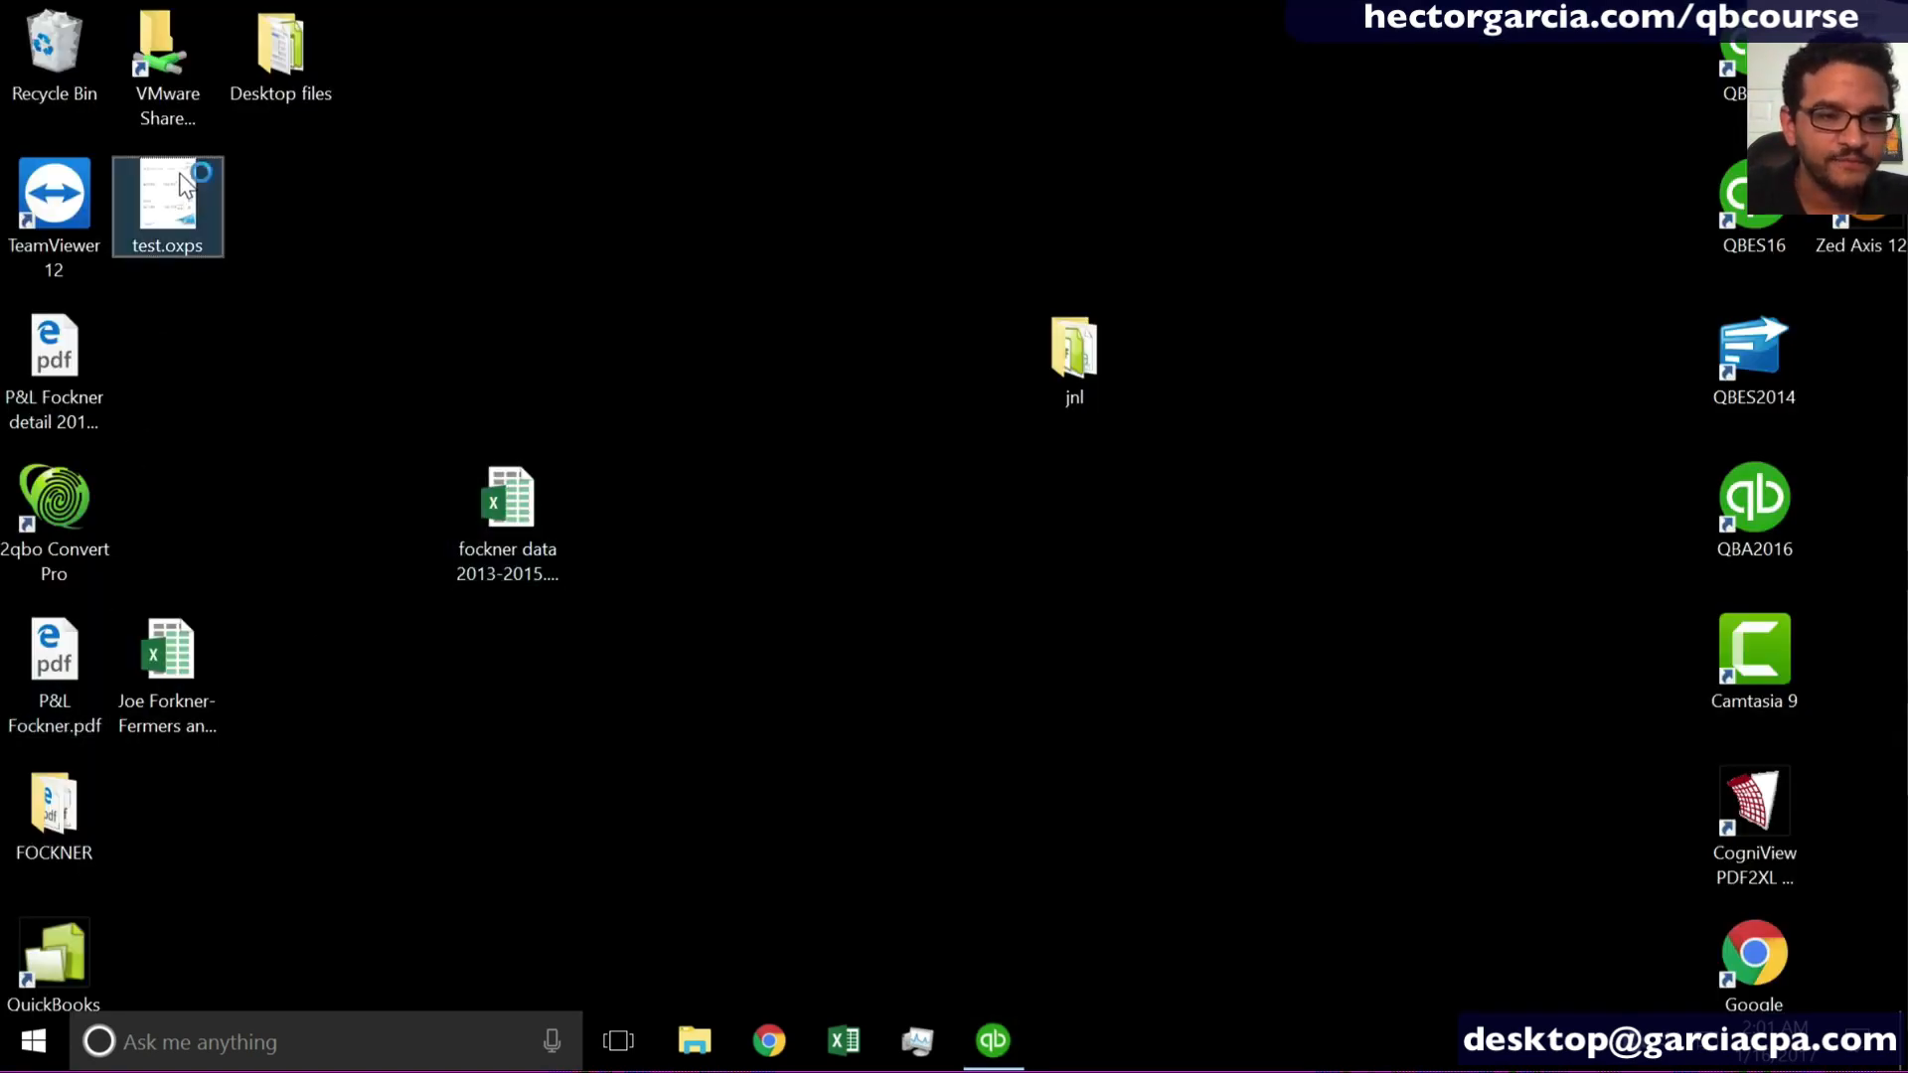
pyautogui.click(909, 144)
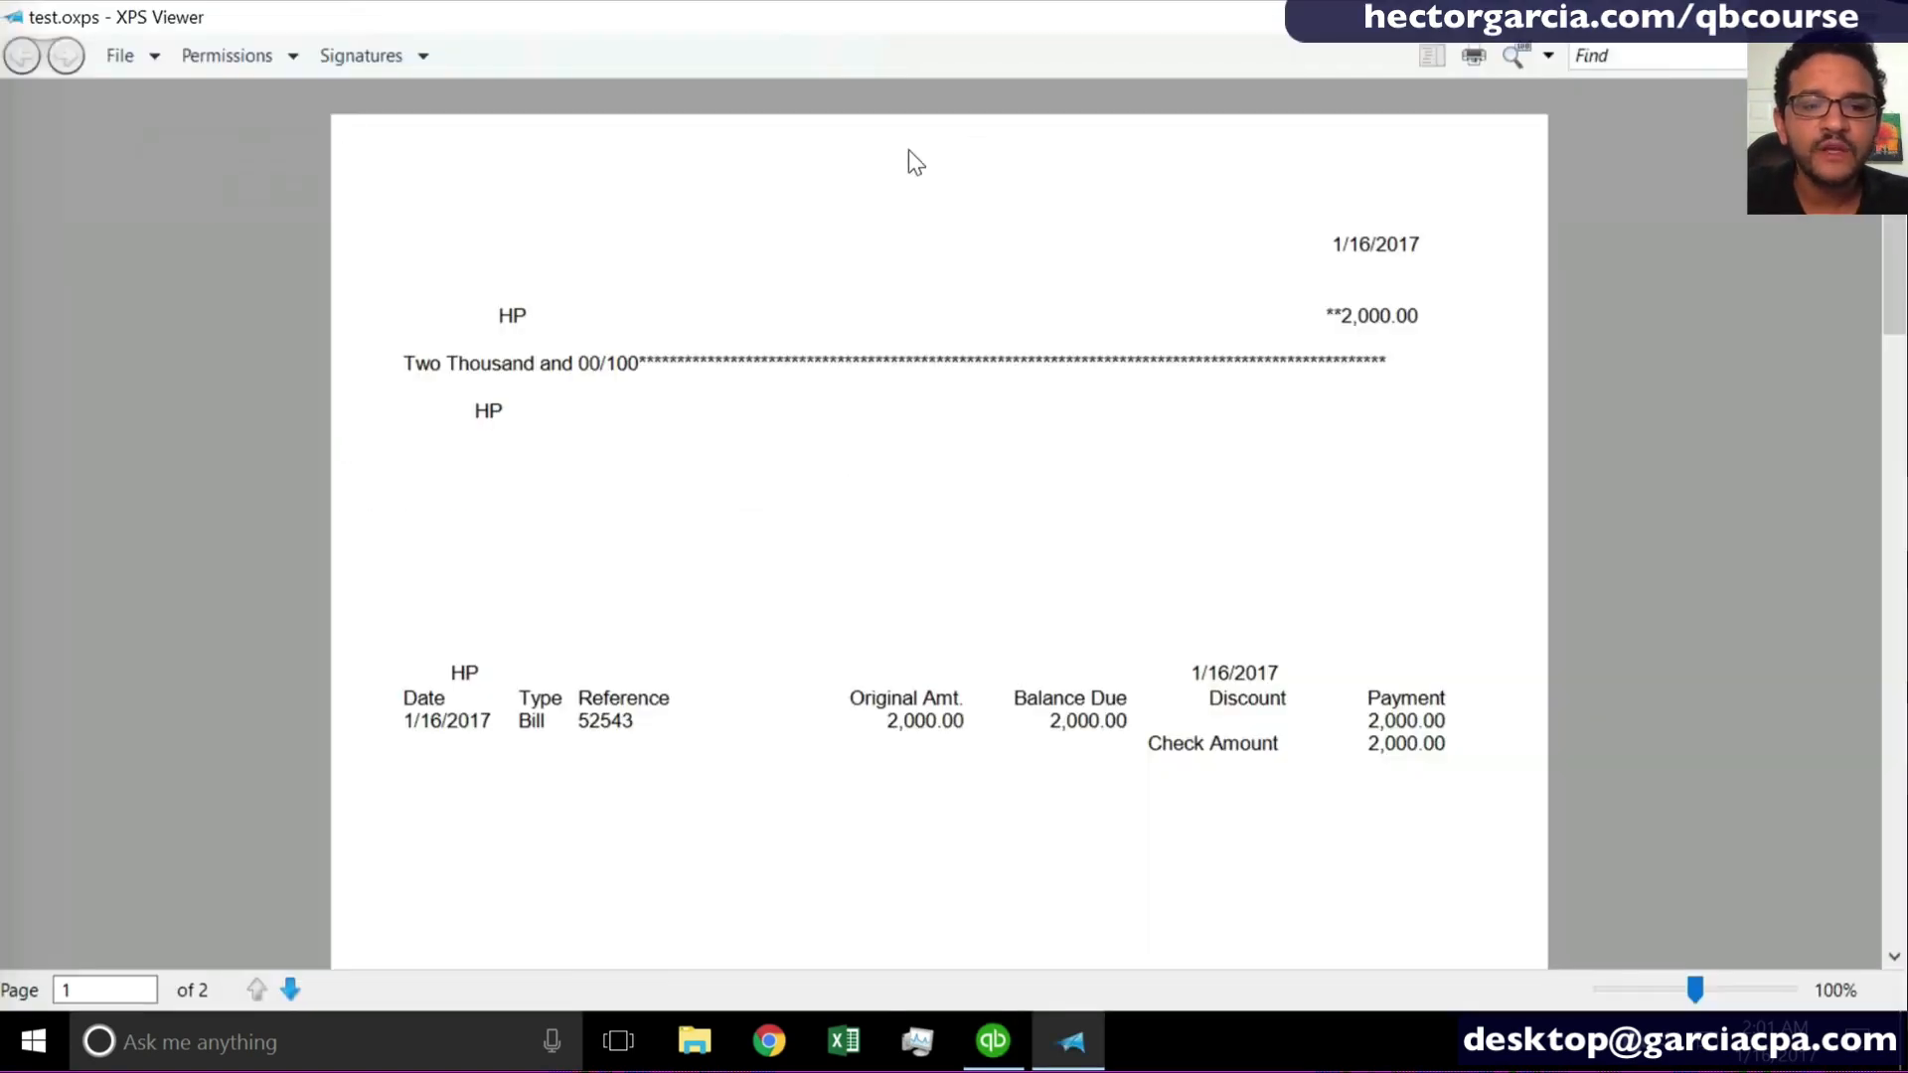
pyautogui.scroll(-5, 939, 536)
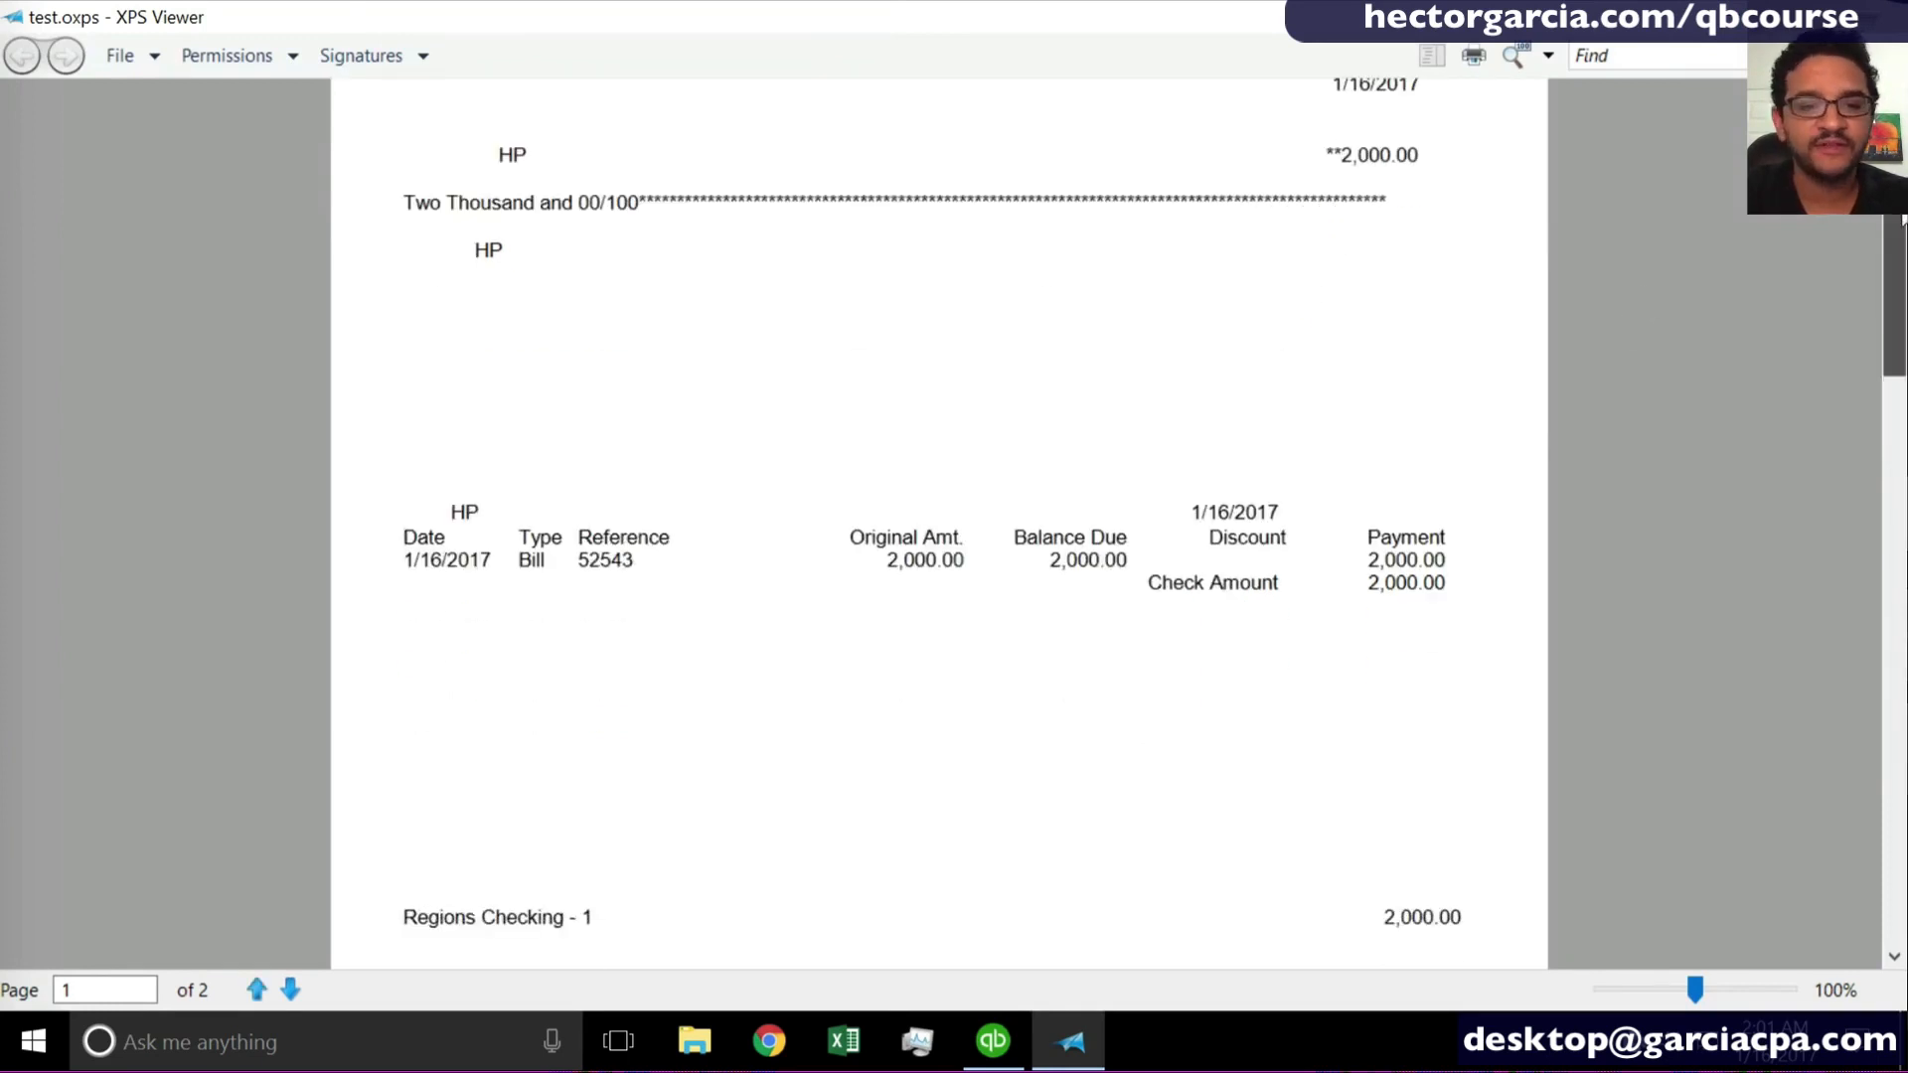
pyautogui.scroll(5, 939, 536)
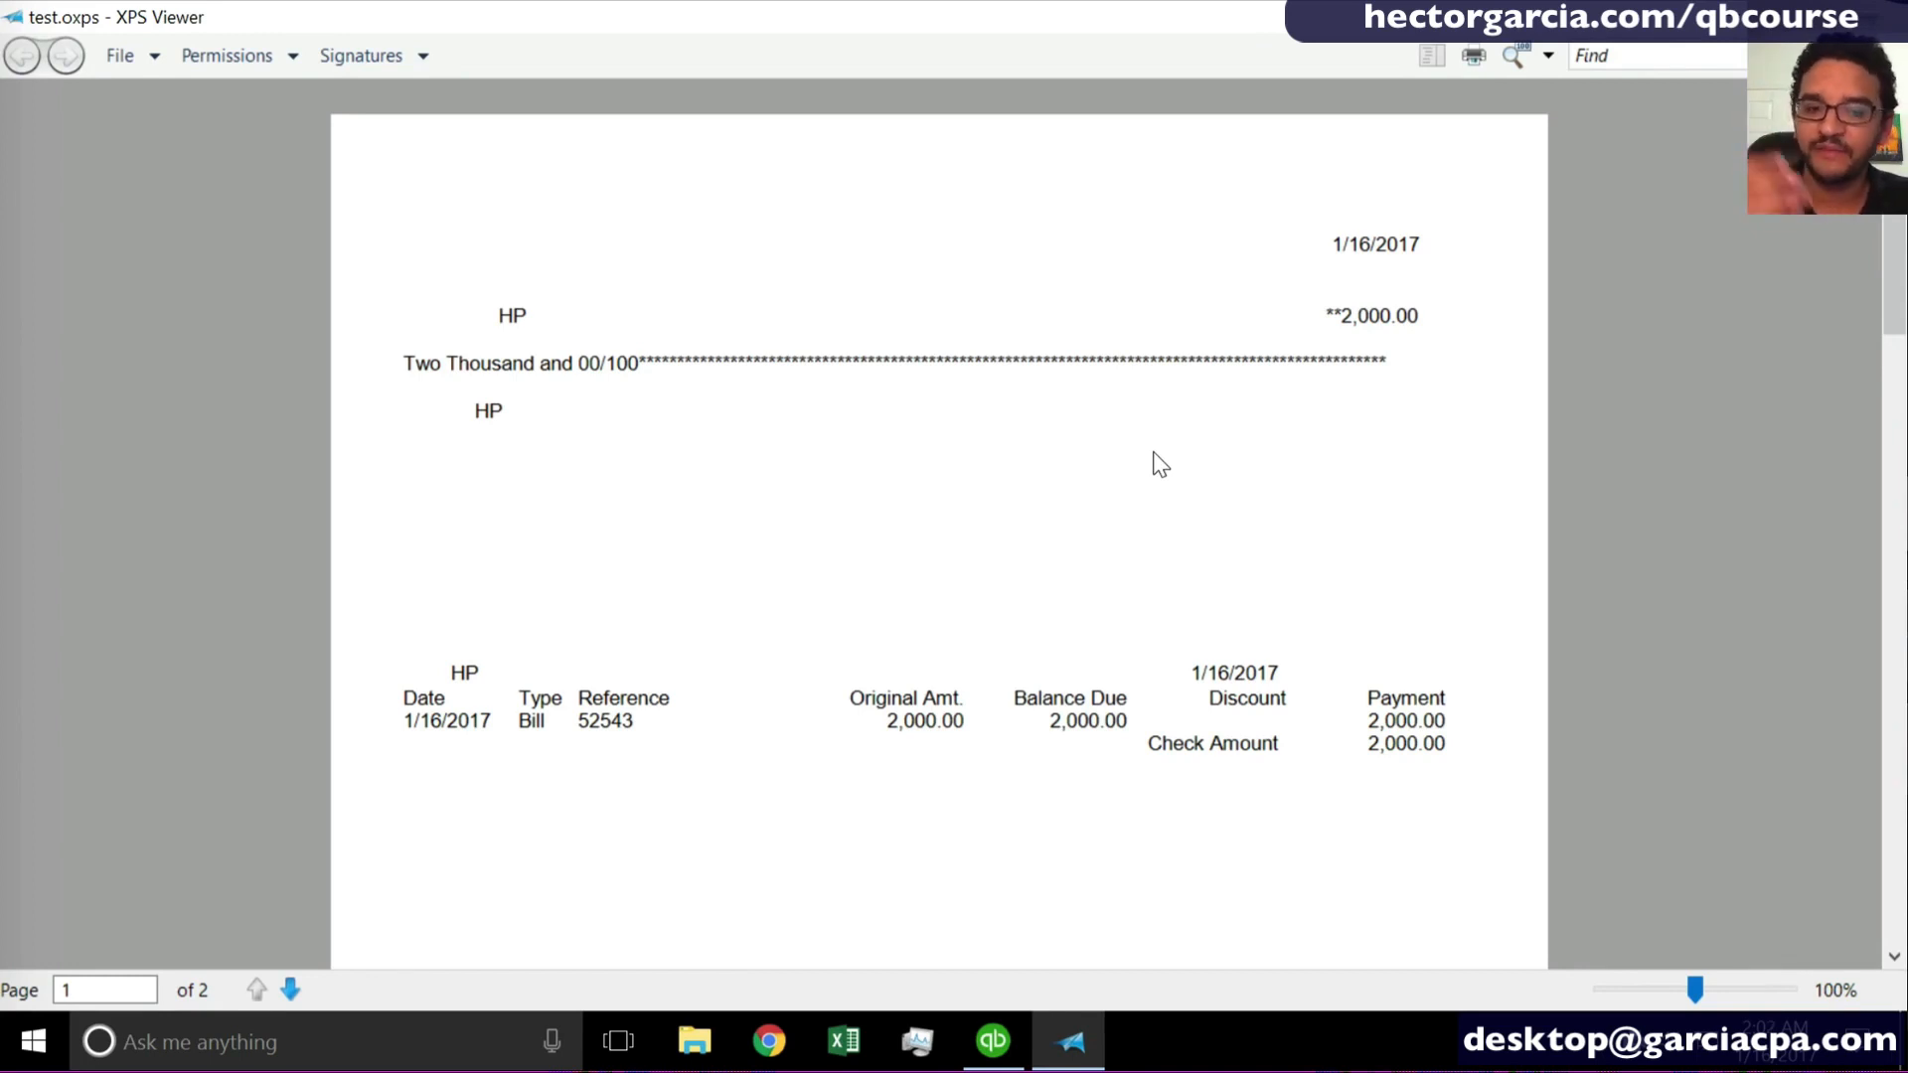
pyautogui.scroll(-4, 1152, 462)
pyautogui.scroll(4, 1150, 460)
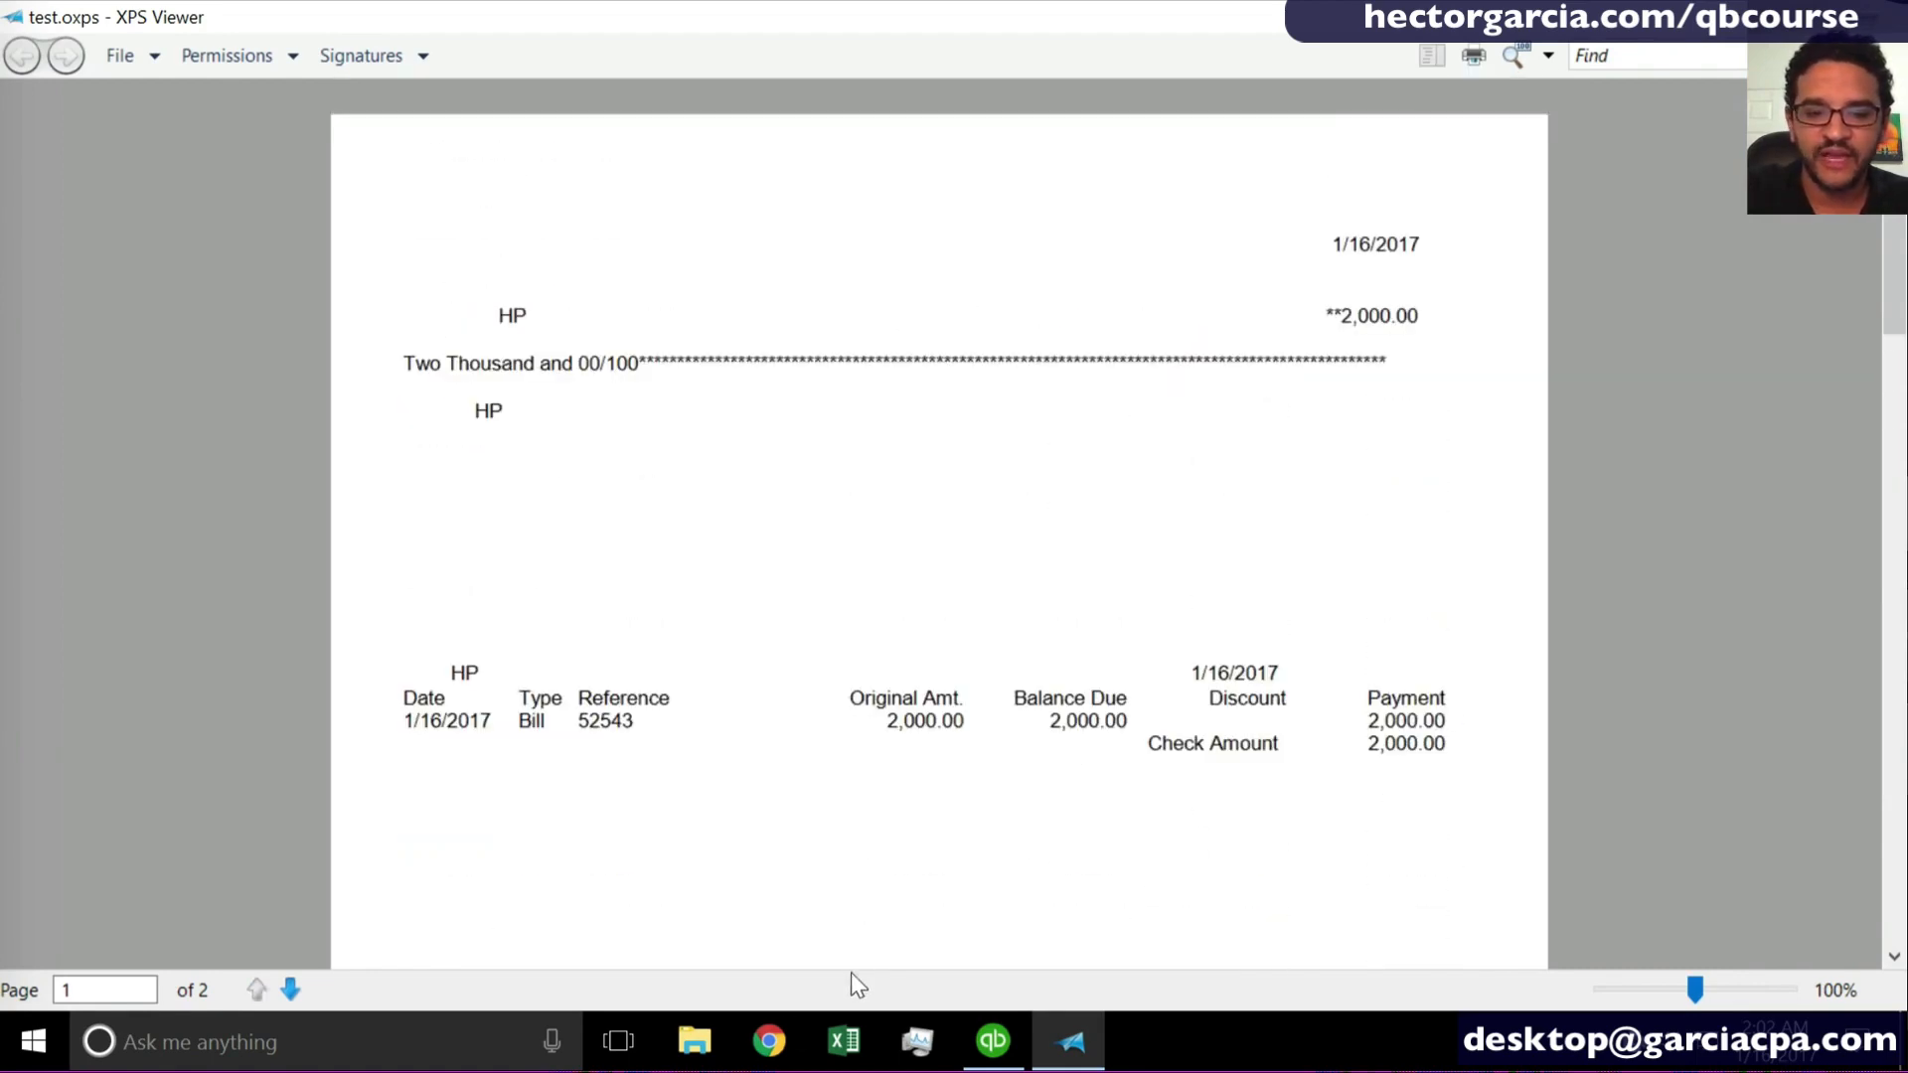
# - Switch to Chrome, close the extra Google page and search for "quickbooks check stock"
pyautogui.click(769, 1040)
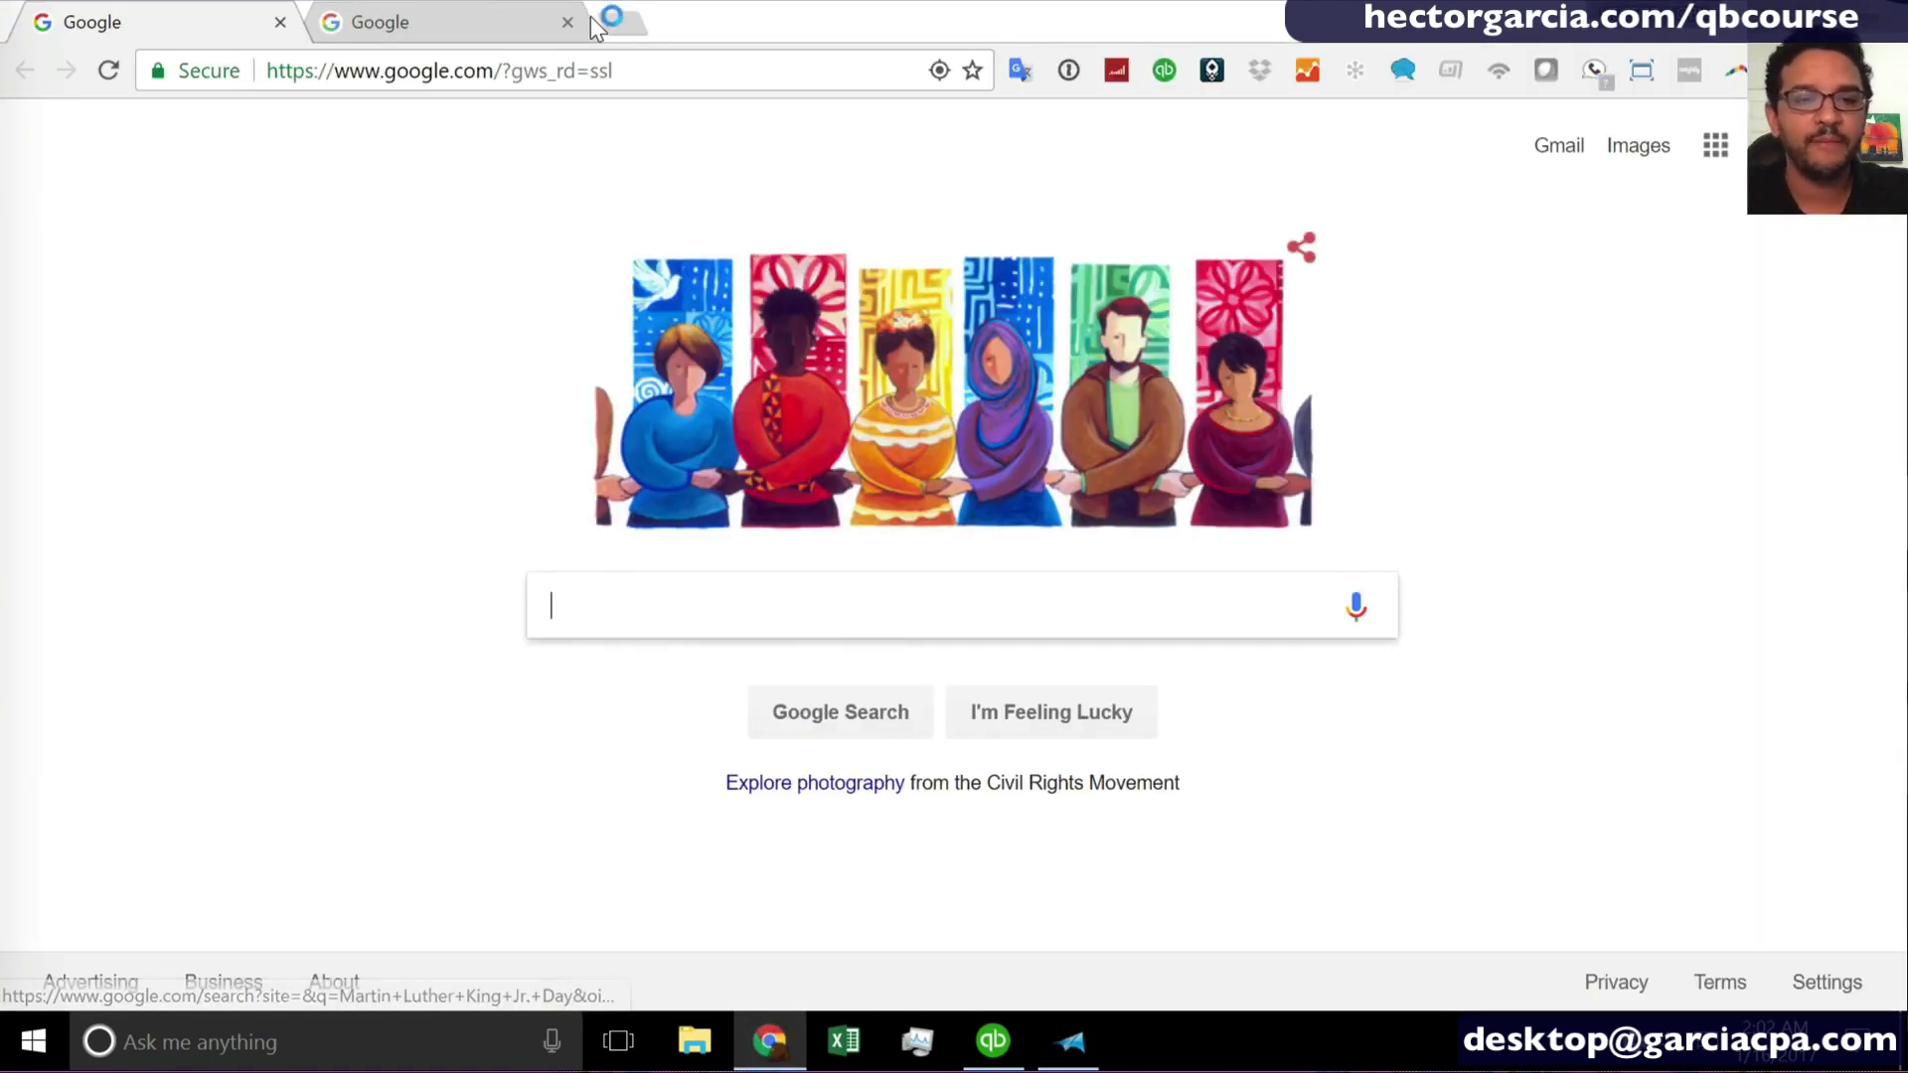
pyautogui.click(581, 16)
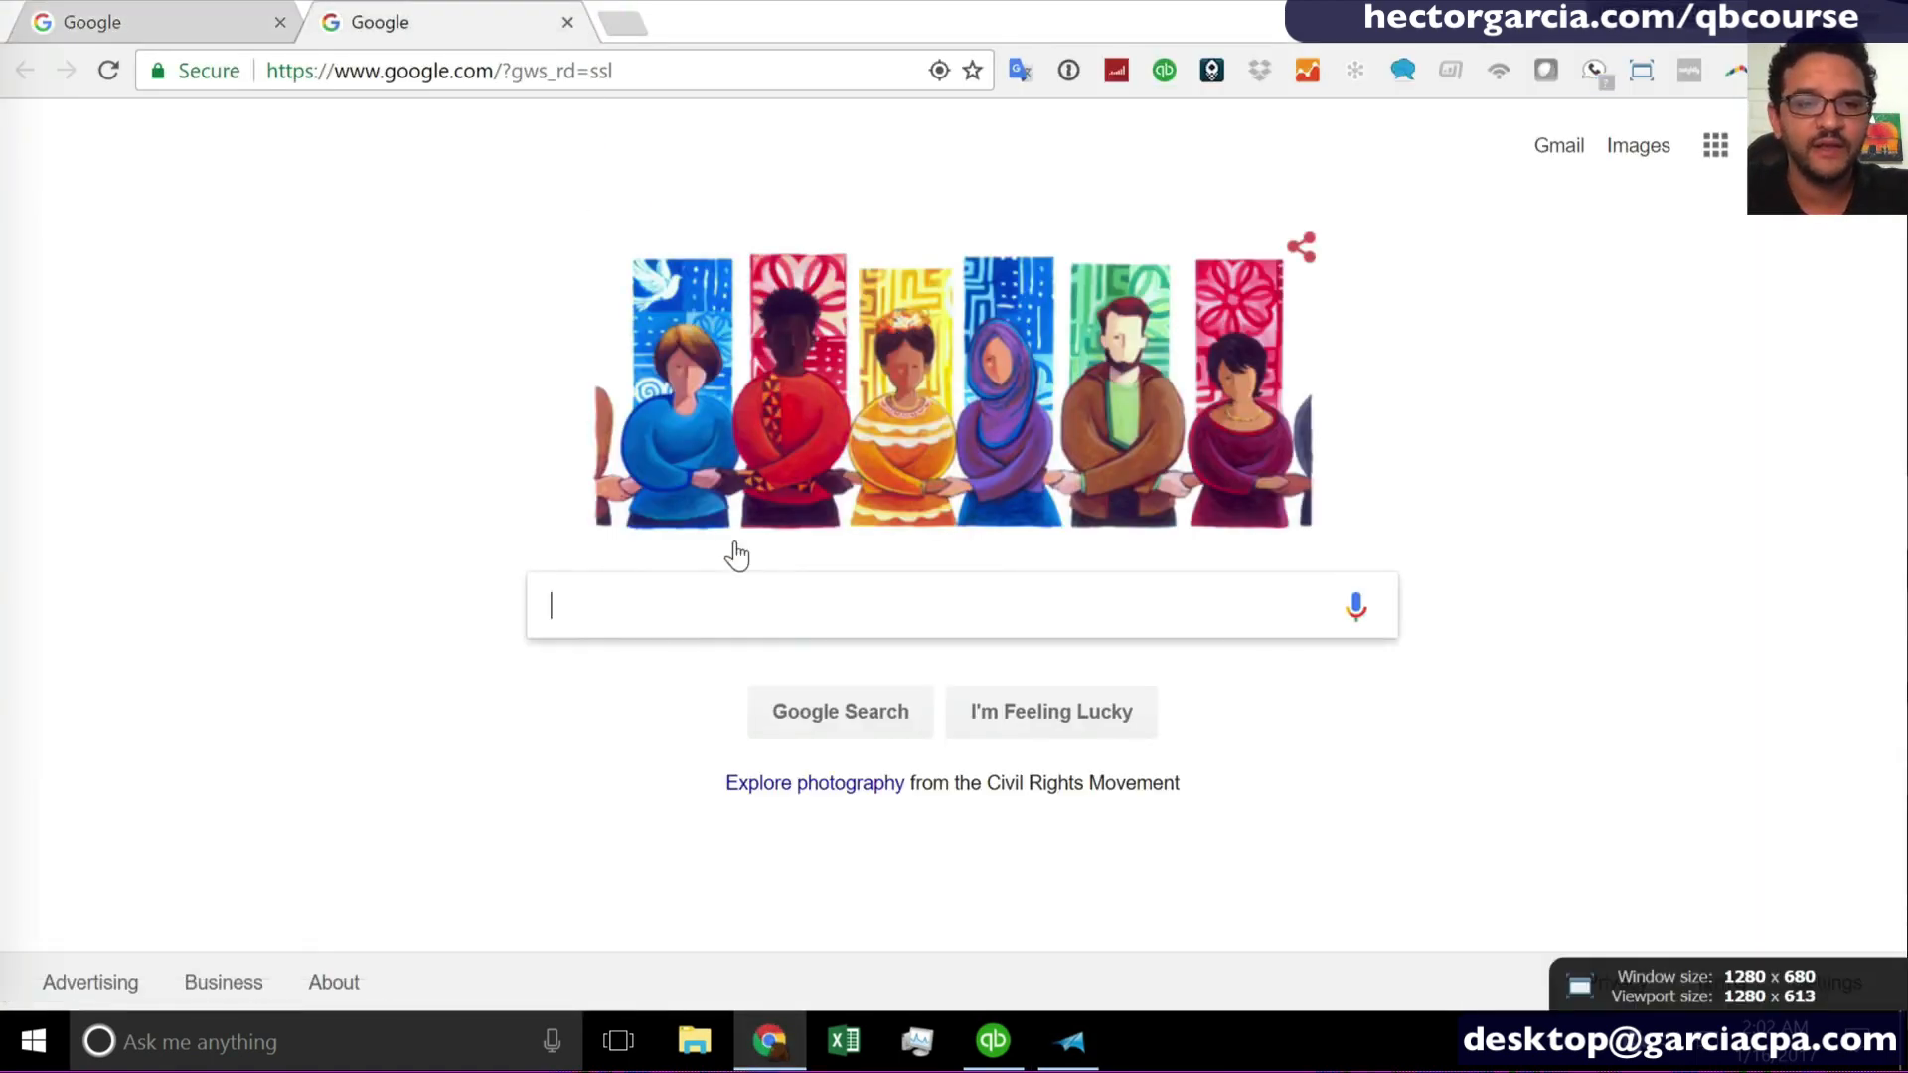
pyautogui.click(567, 22)
pyautogui.write('quickbo')
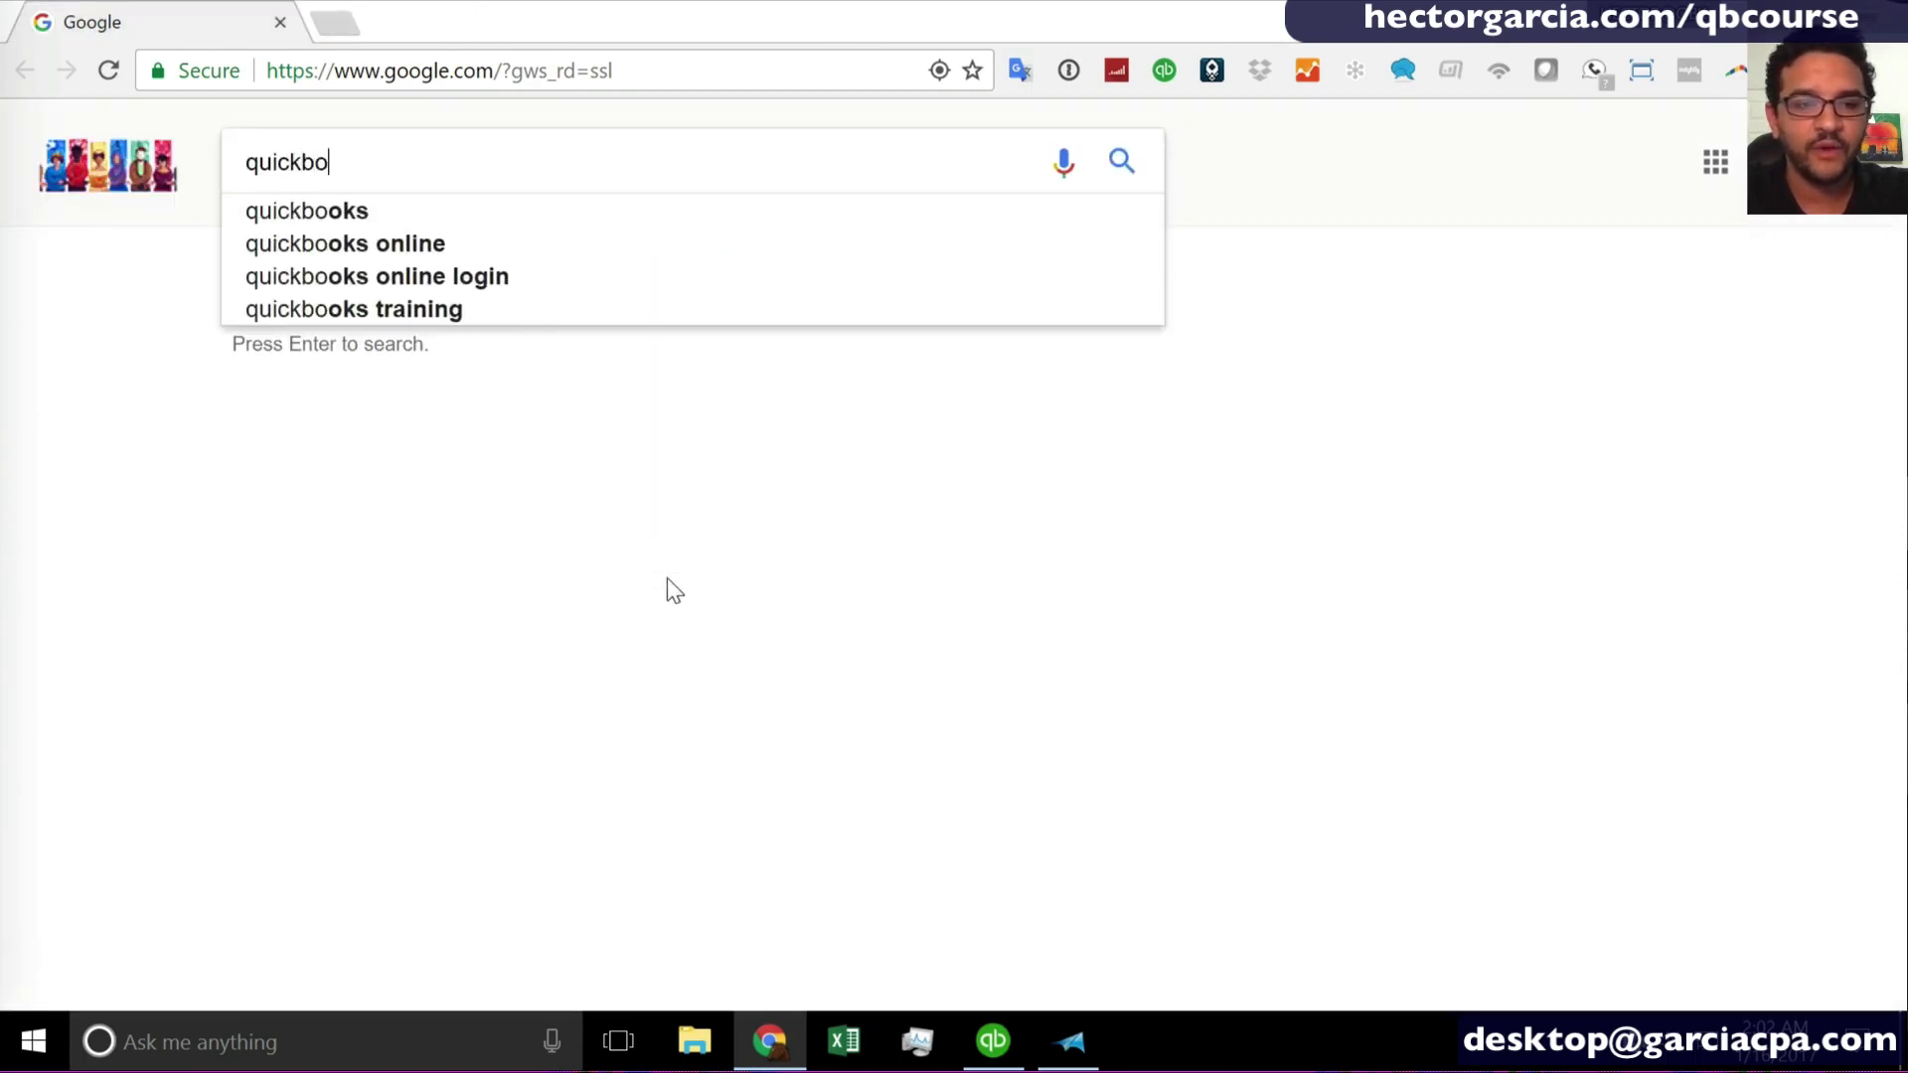
pyautogui.write('oks check sto')
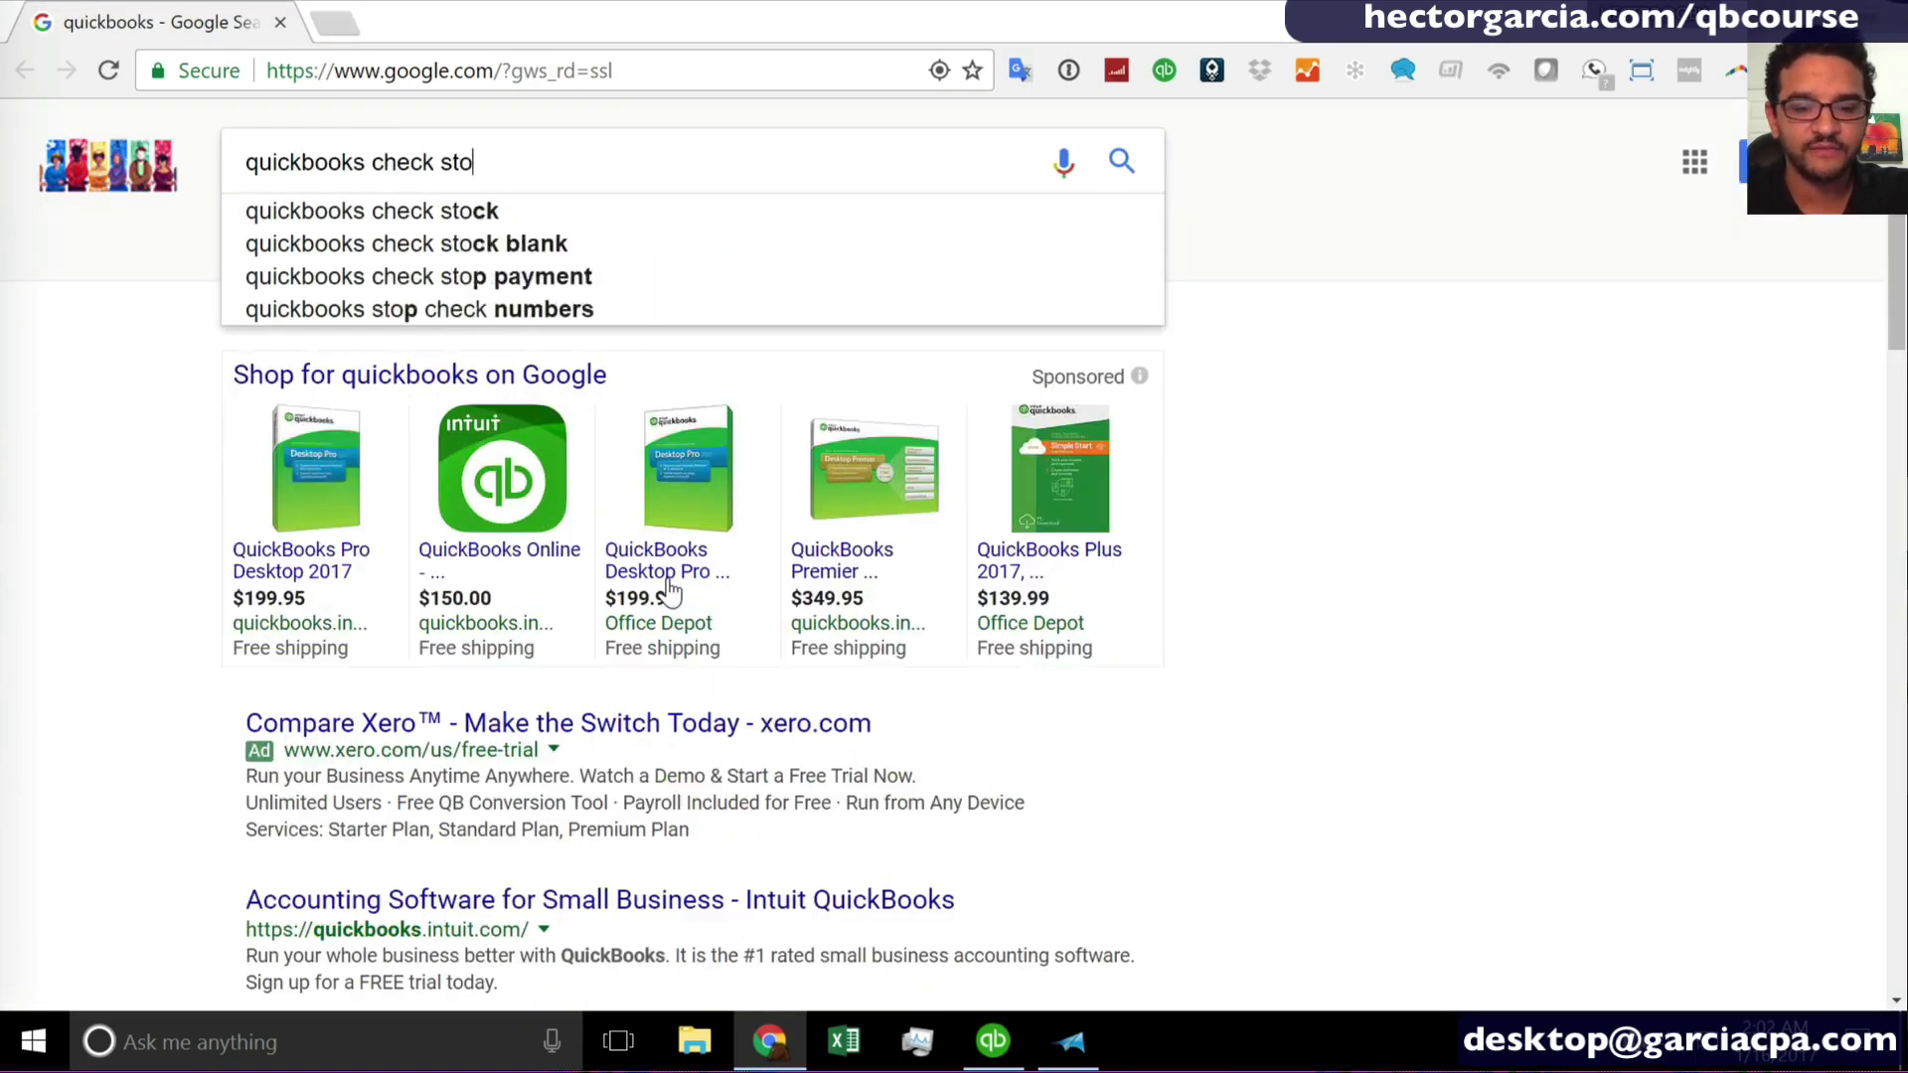
pyautogui.write('ck')
pyautogui.press('Return')
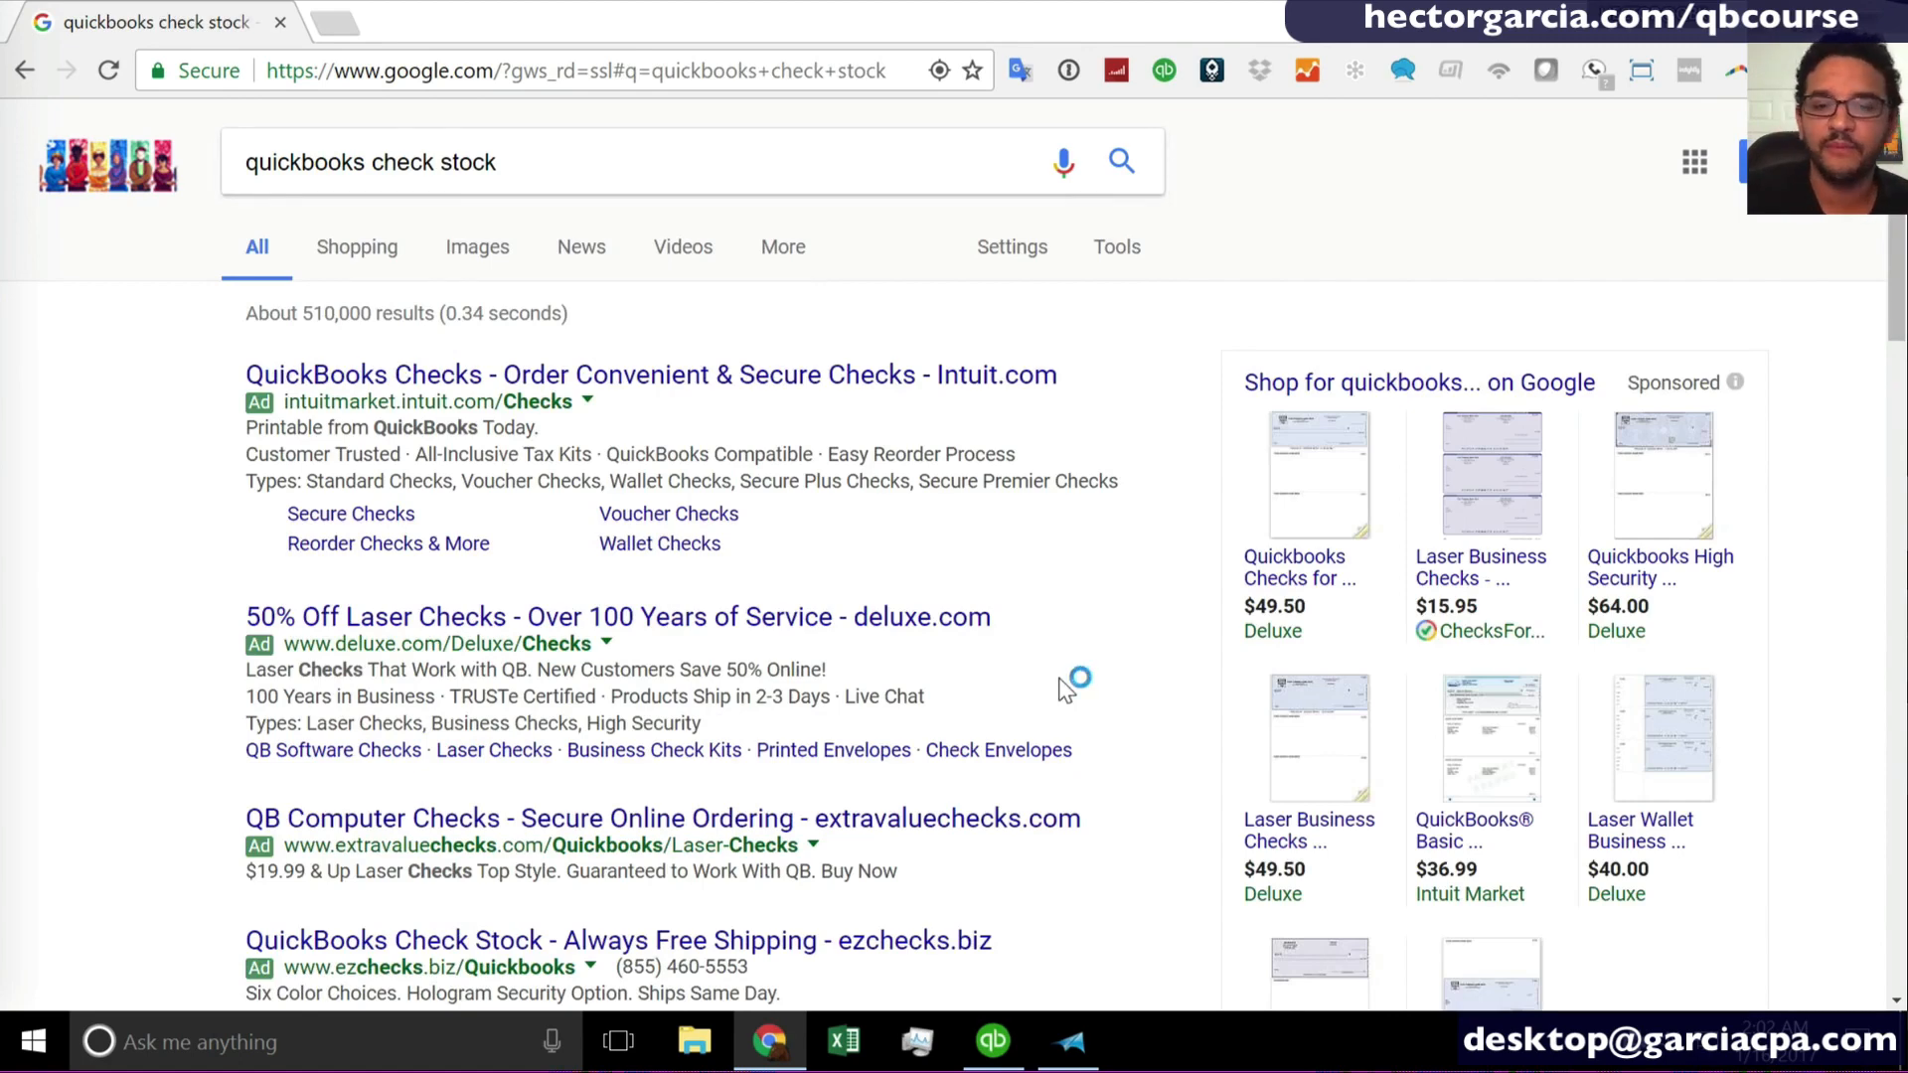
# - Open Deluxe's QuickBooks check product from the shopping results and examine the enlarged image of the check and its two stubs
pyautogui.scroll(-1, 1068, 689)
pyautogui.click(1302, 307)
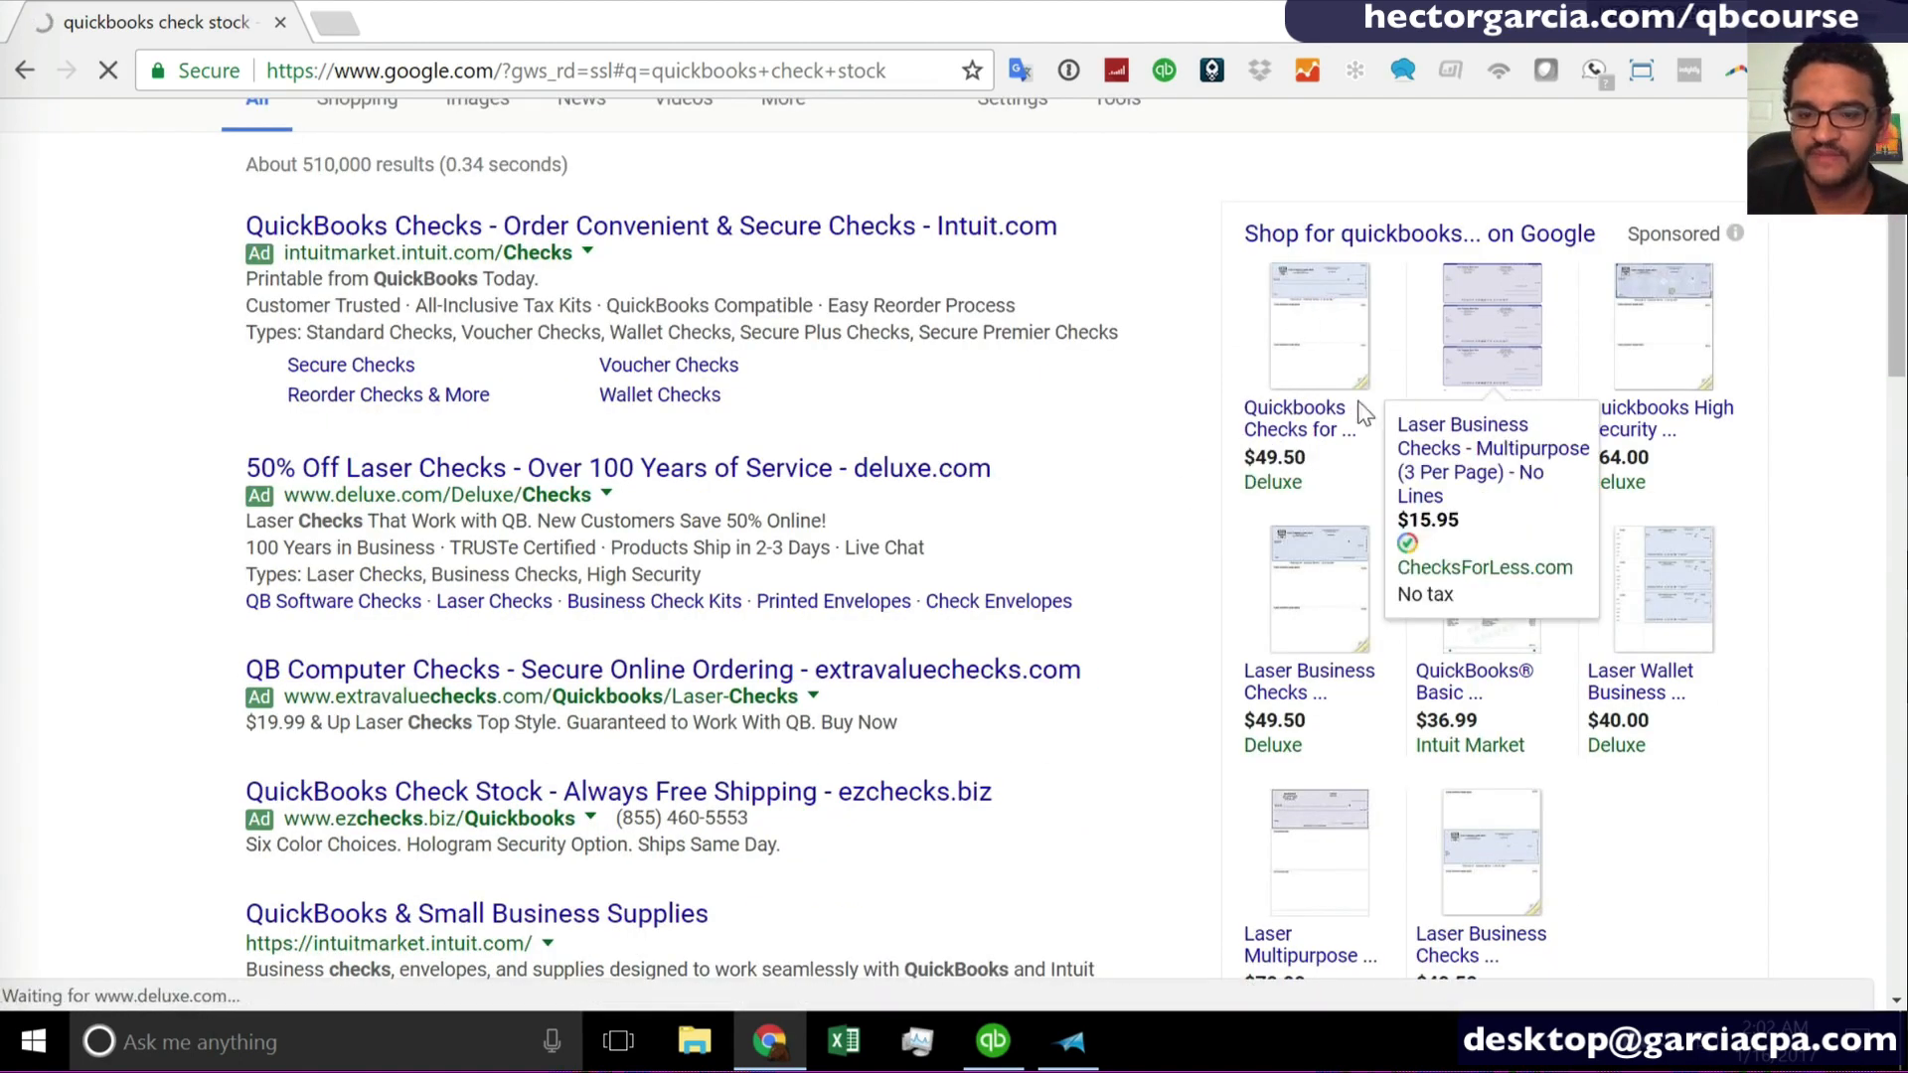
pyautogui.scroll(-3, 861, 589)
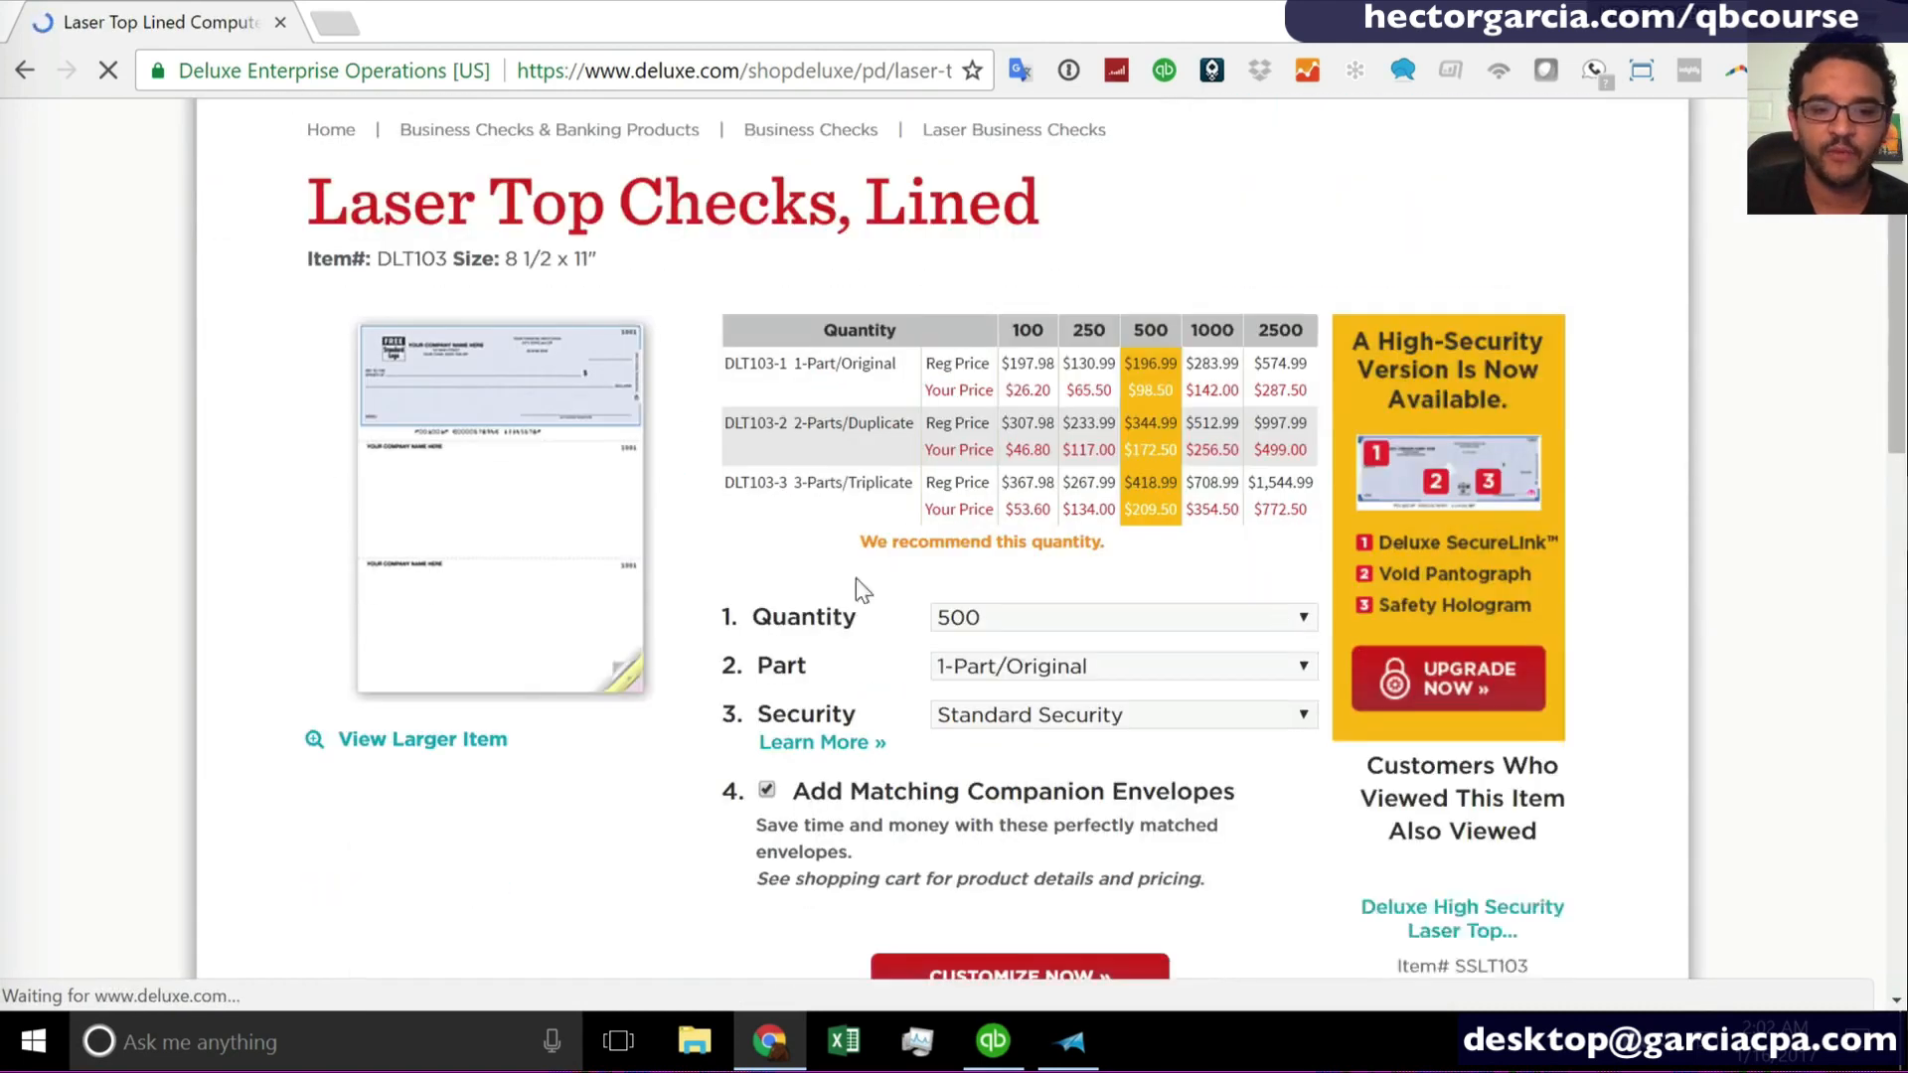
pyautogui.click(415, 741)
pyautogui.scroll(-1, 886, 490)
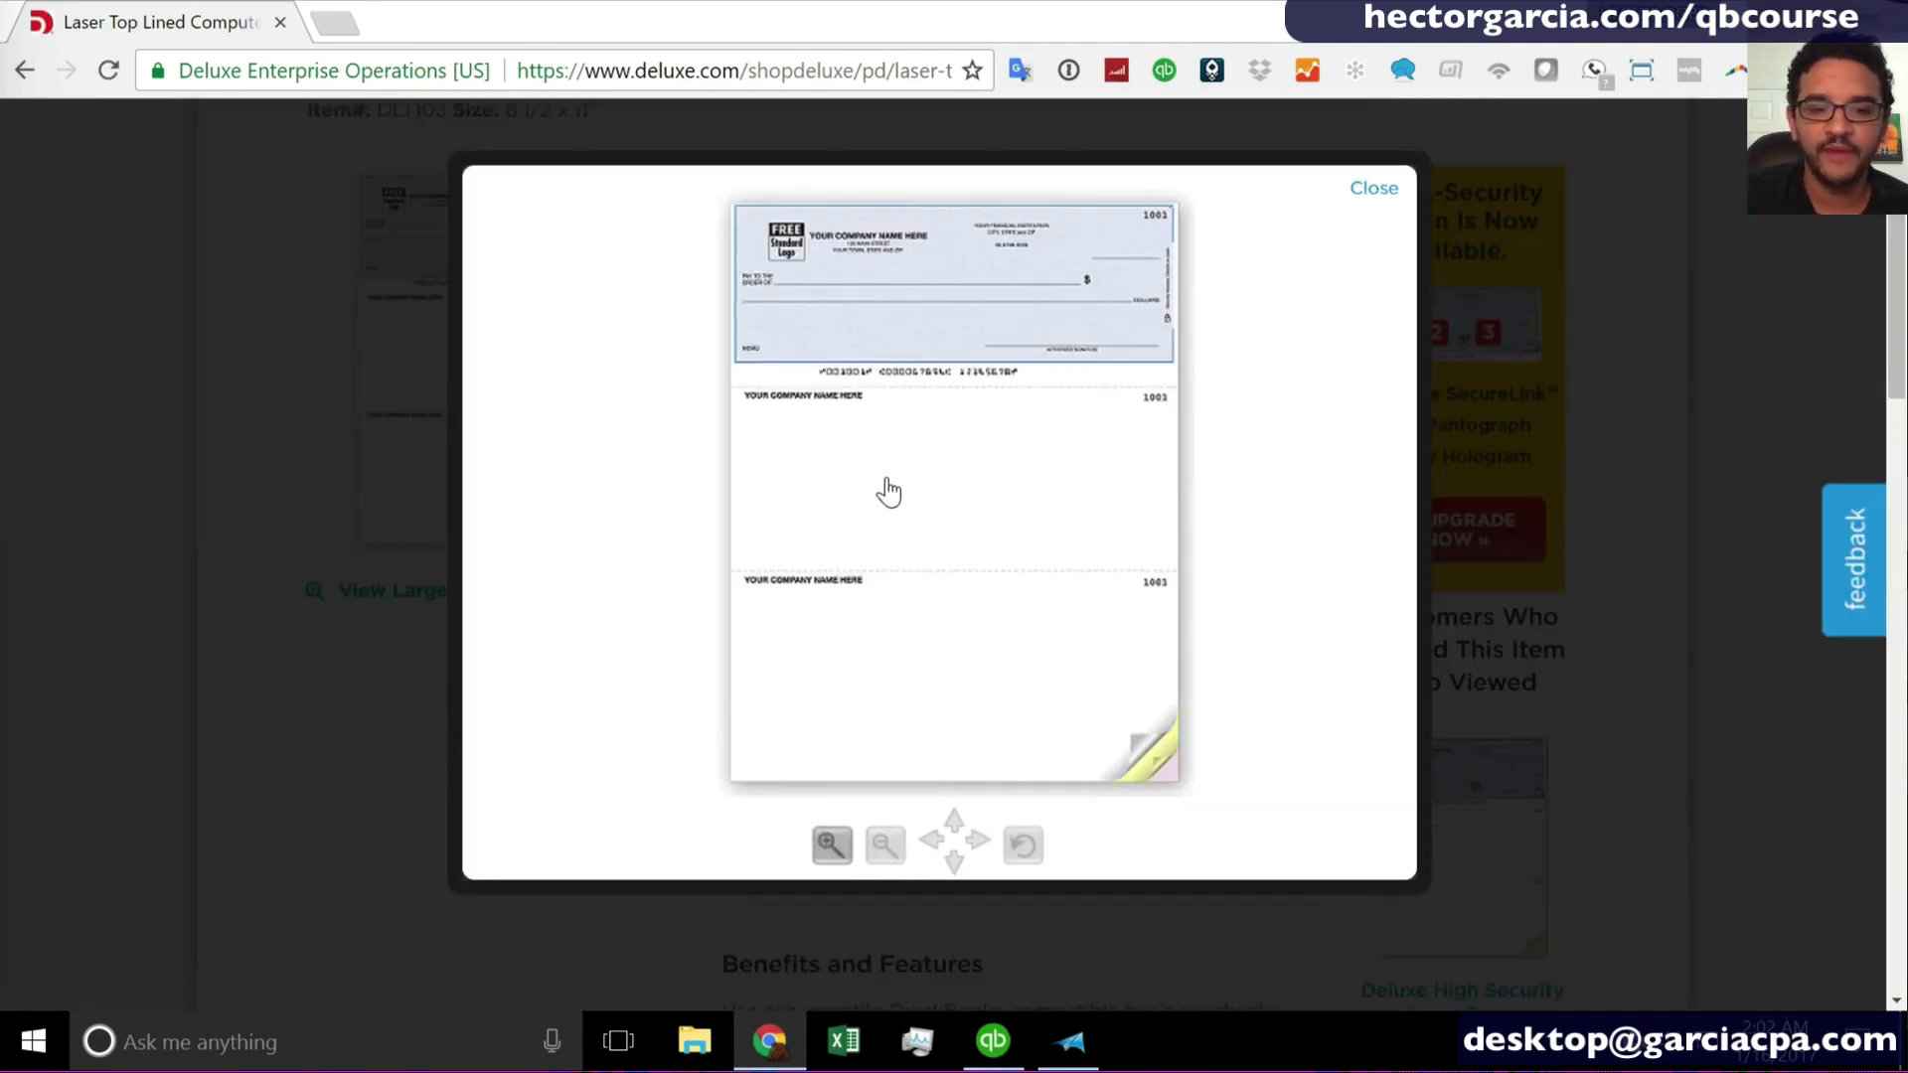
pyautogui.click(832, 846)
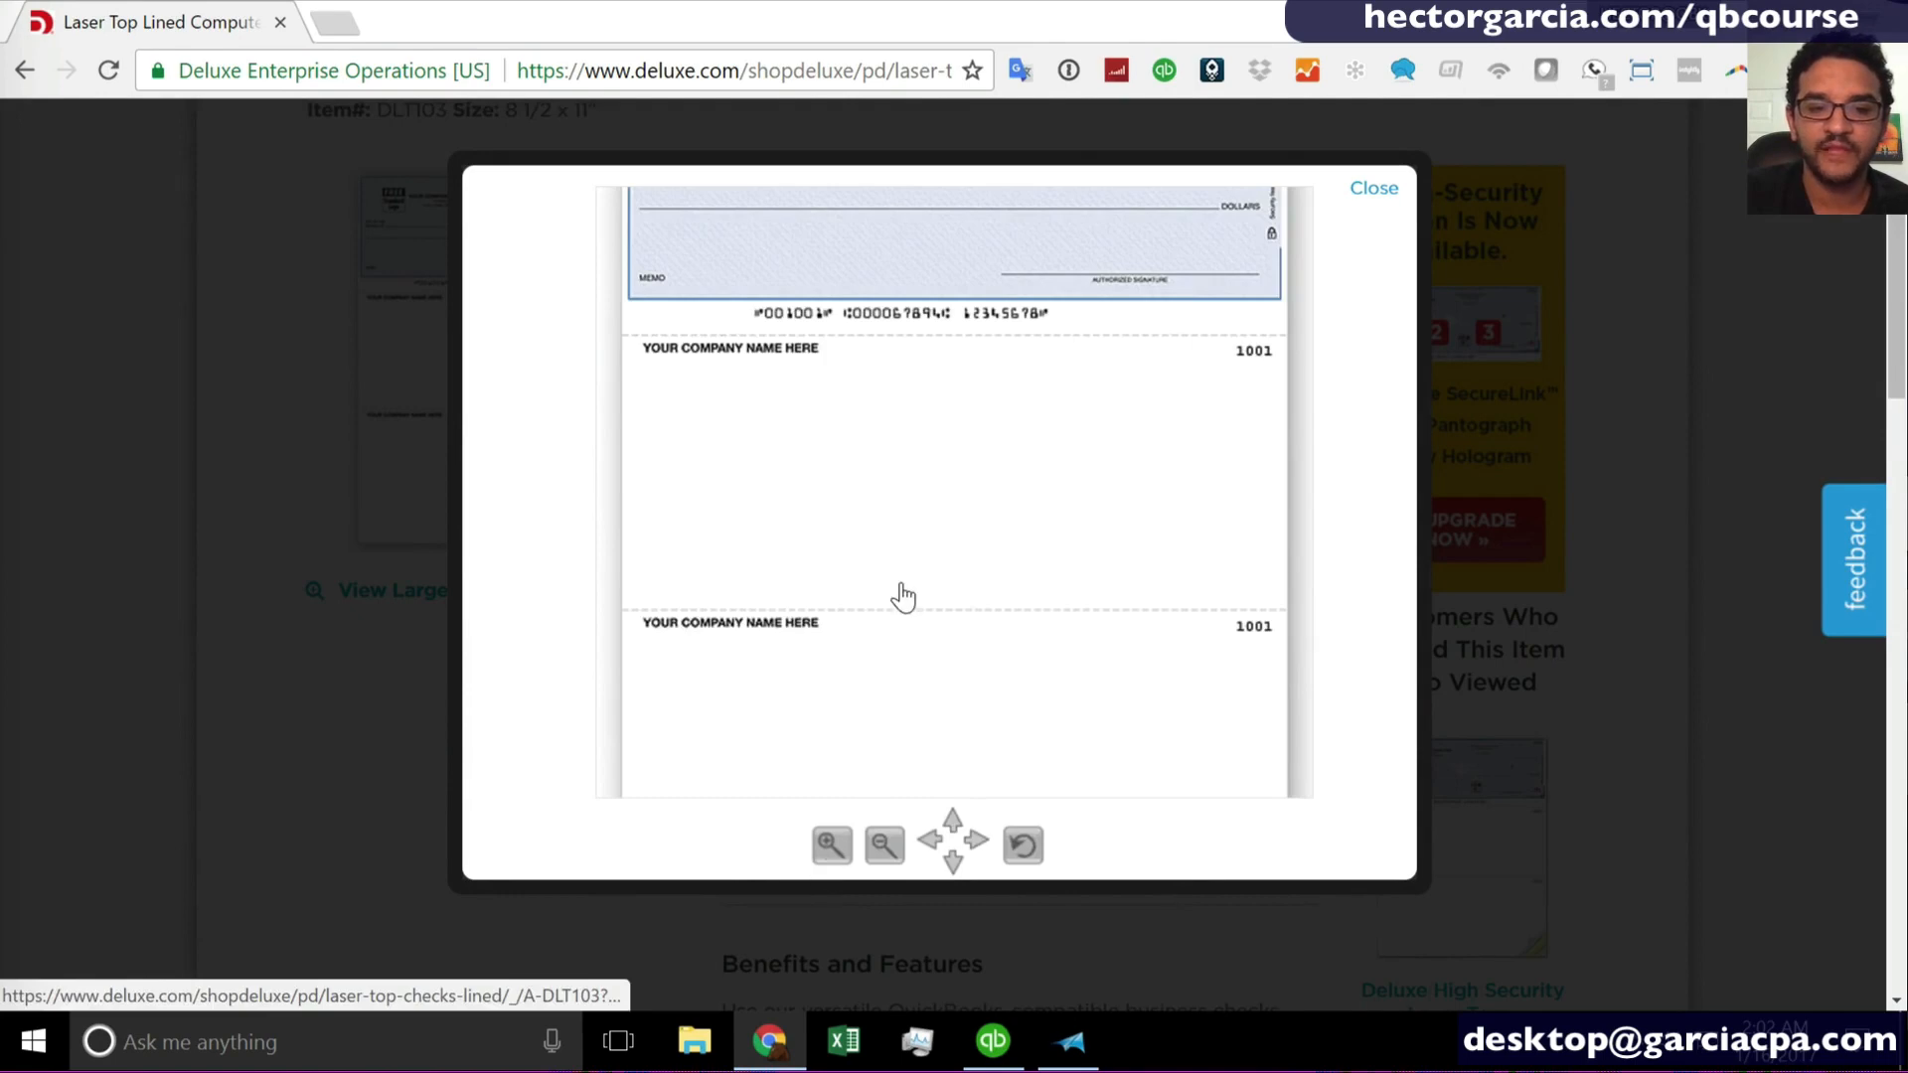
pyautogui.scroll(3, 902, 596)
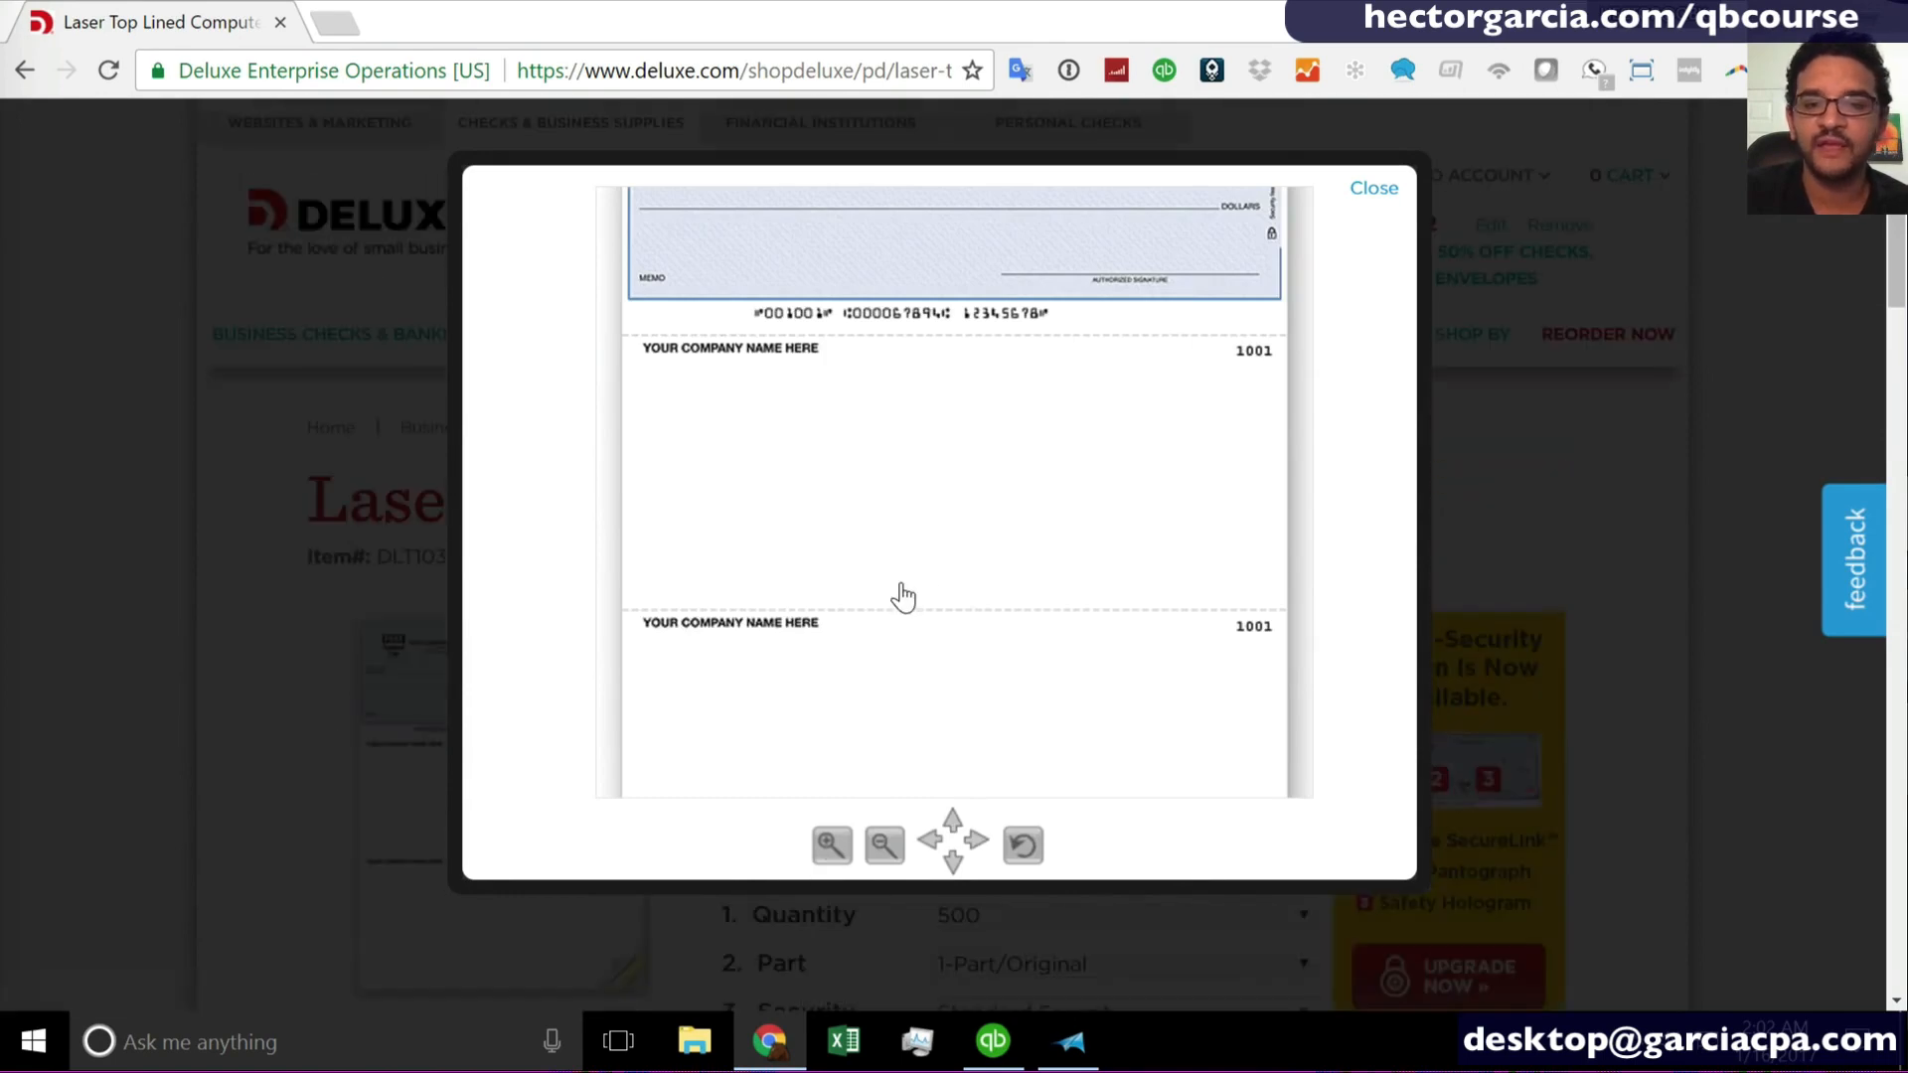
pyautogui.click(883, 846)
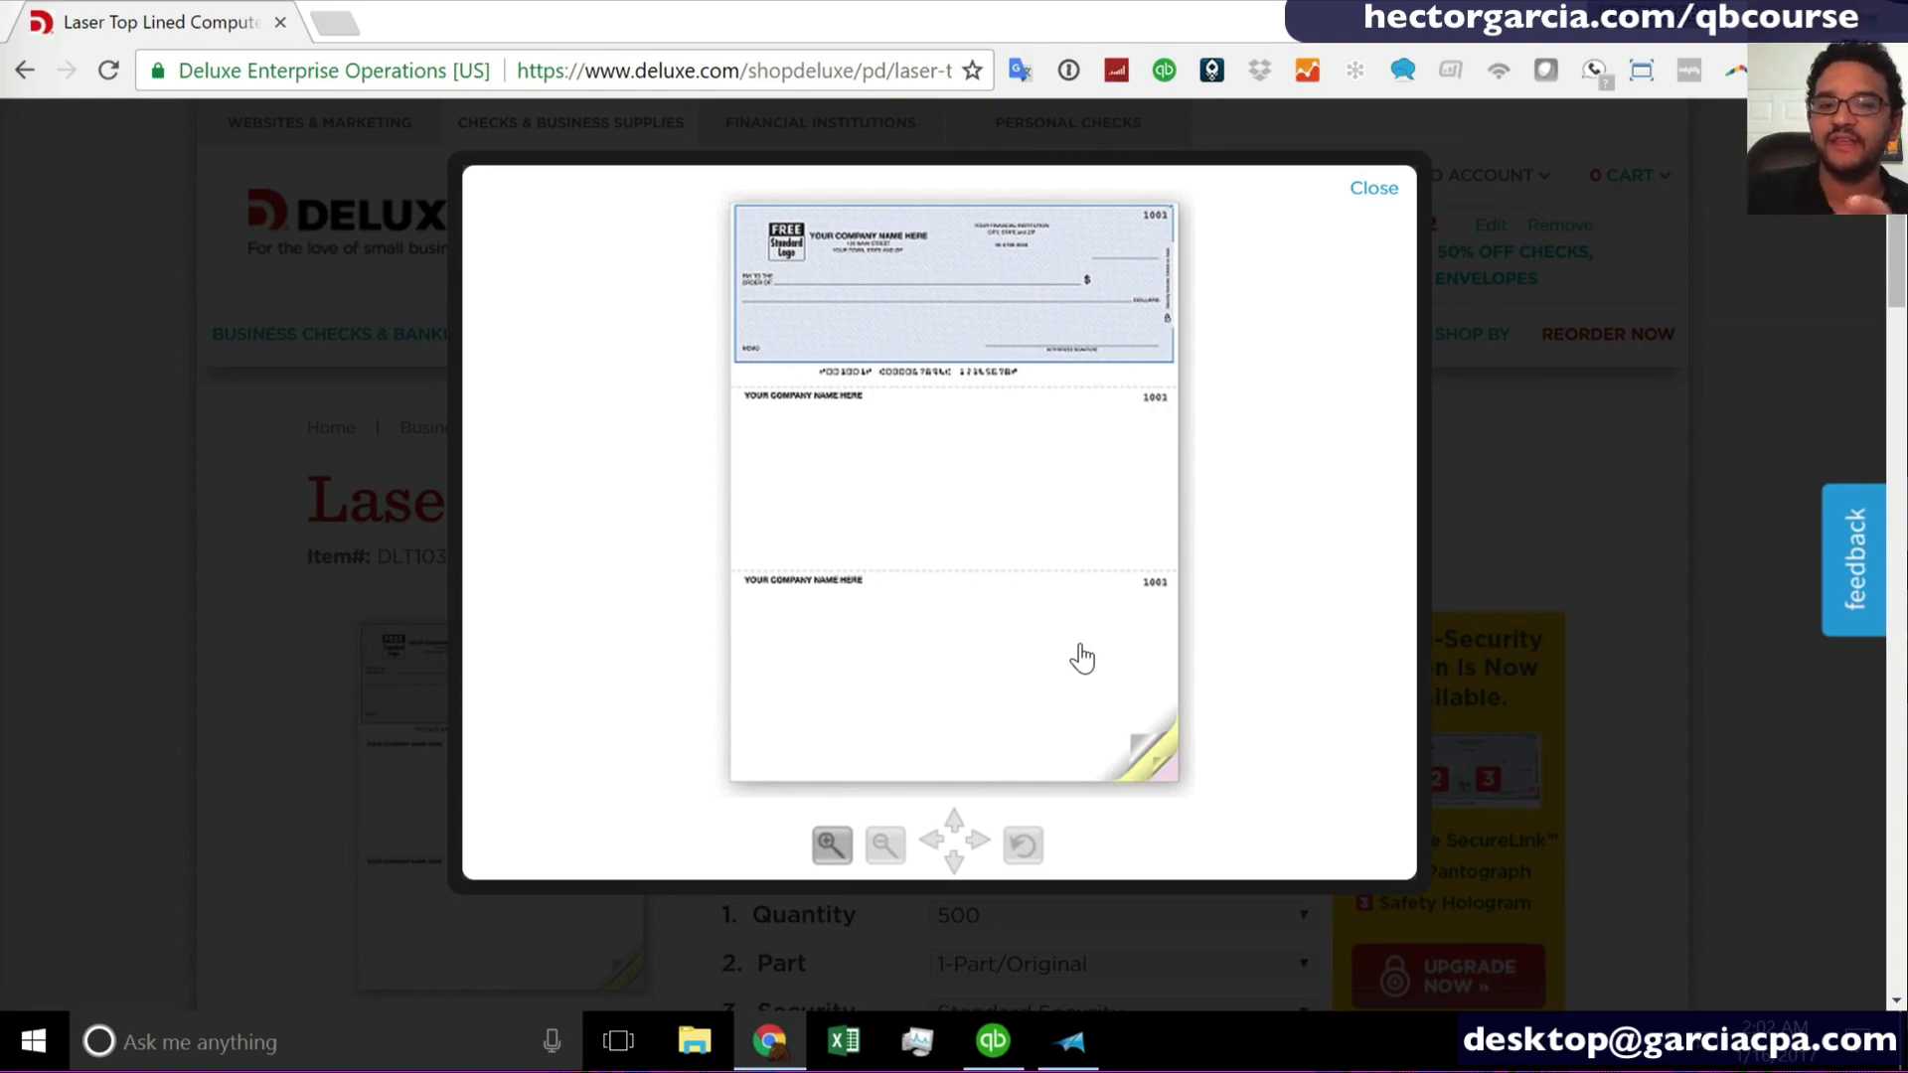
pyautogui.click(1375, 188)
# - Return to QuickBooks, select the State Electric bill in Pay Bills, and set the payment method to Credit Card with the Citi Credit Card account
pyautogui.click(991, 1040)
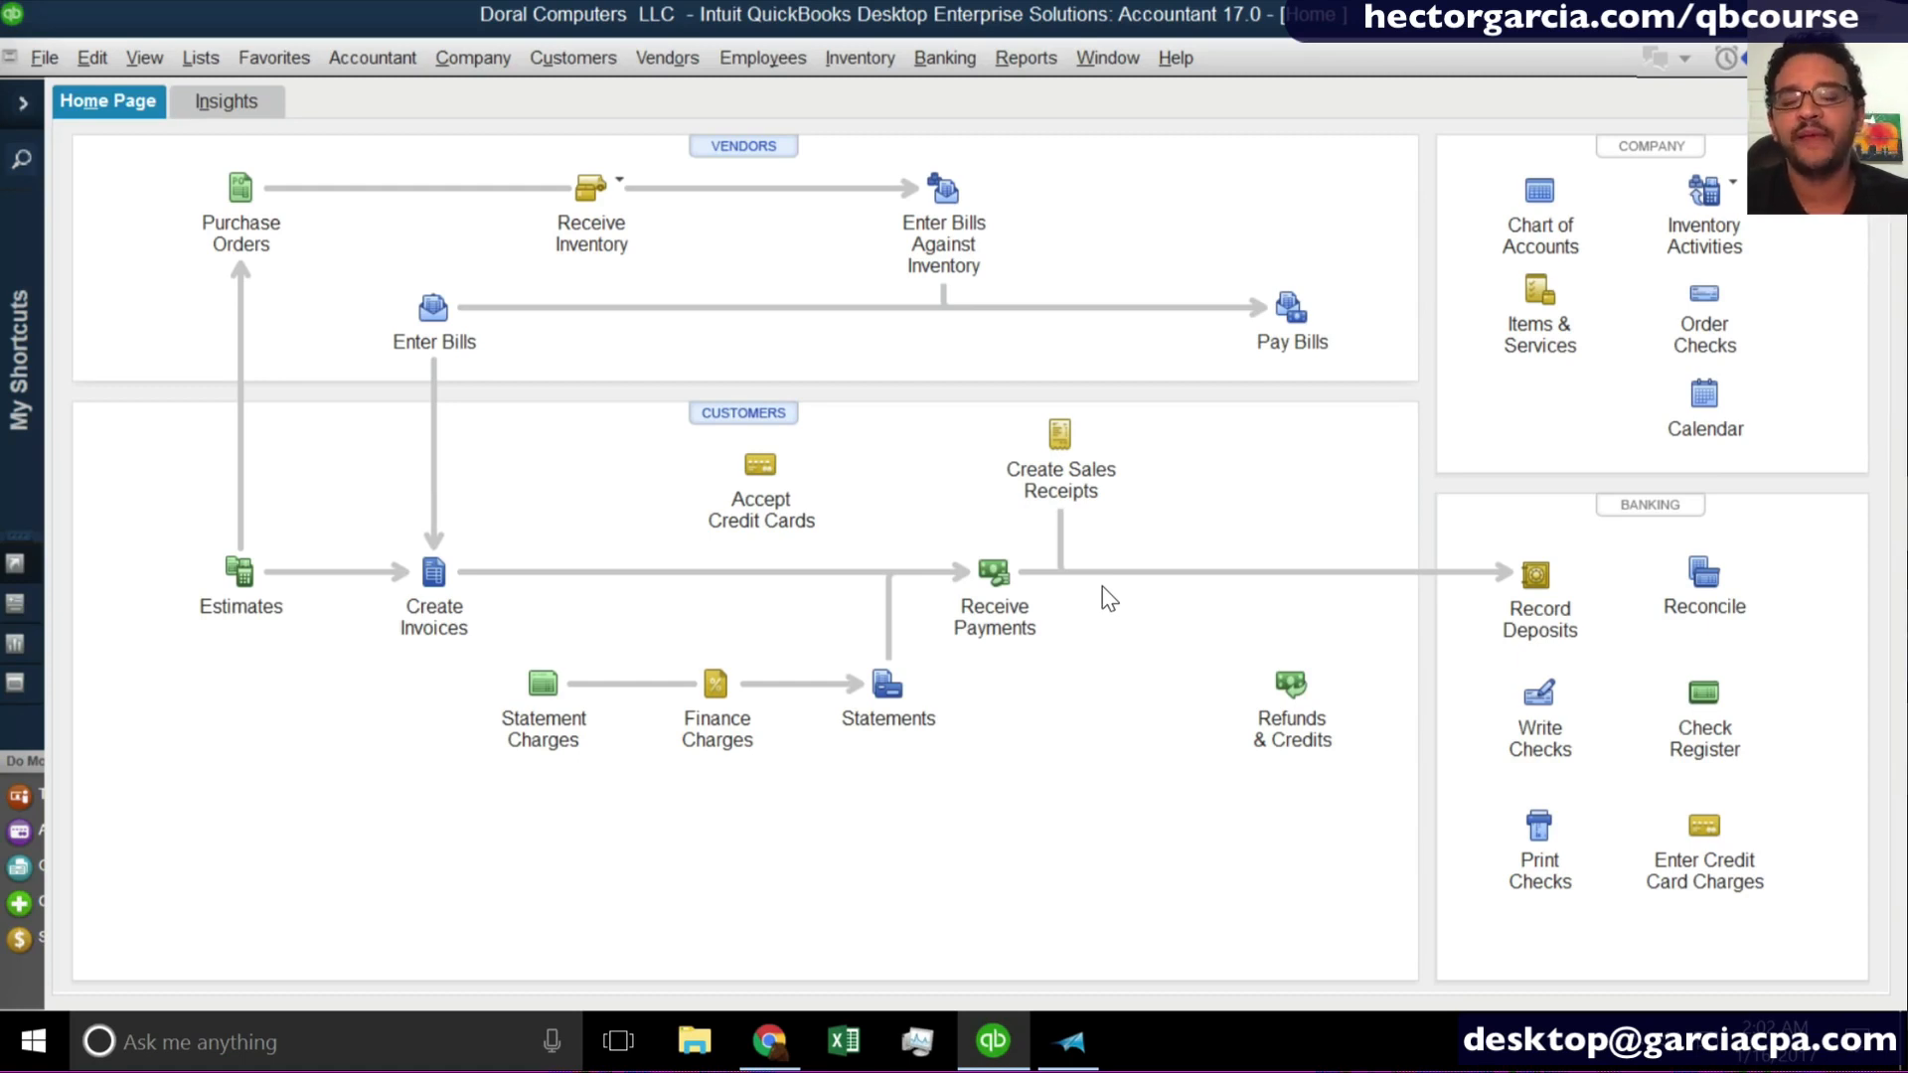
pyautogui.click(1284, 328)
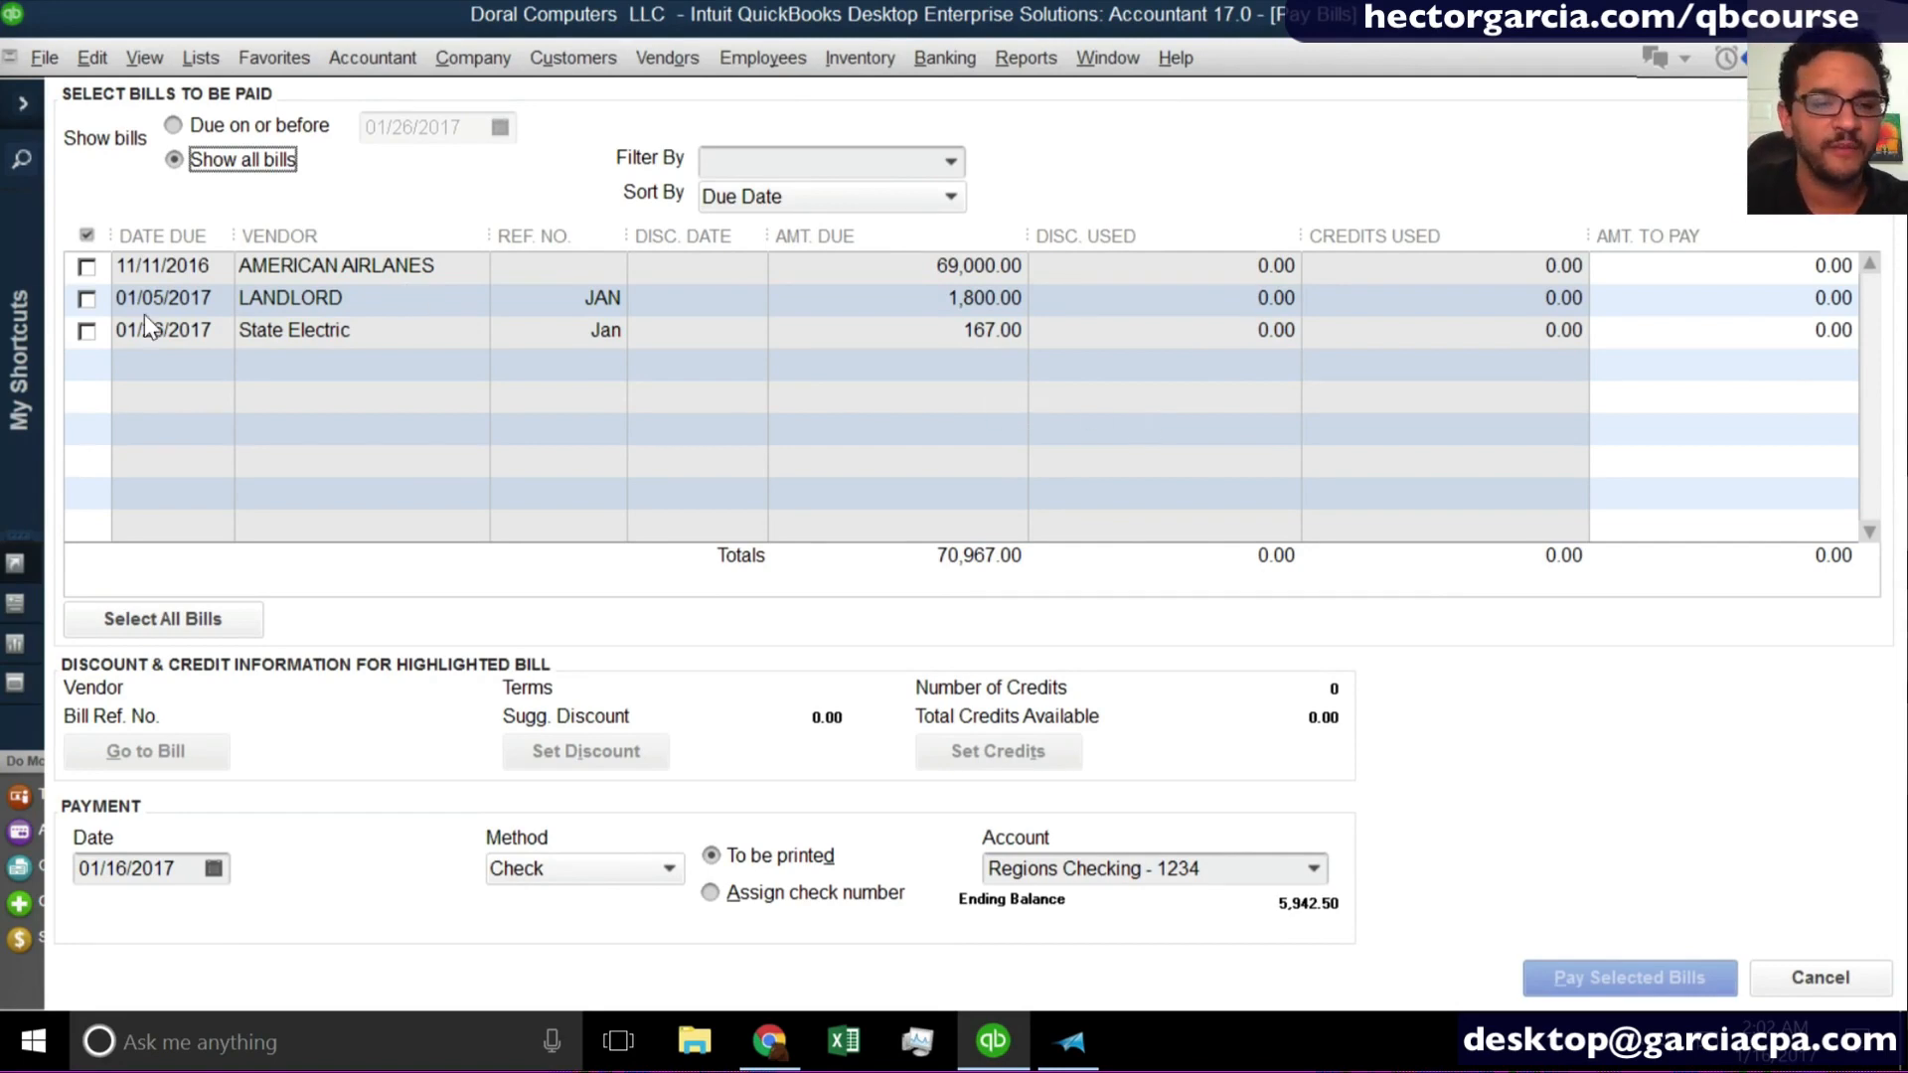
pyautogui.click(88, 334)
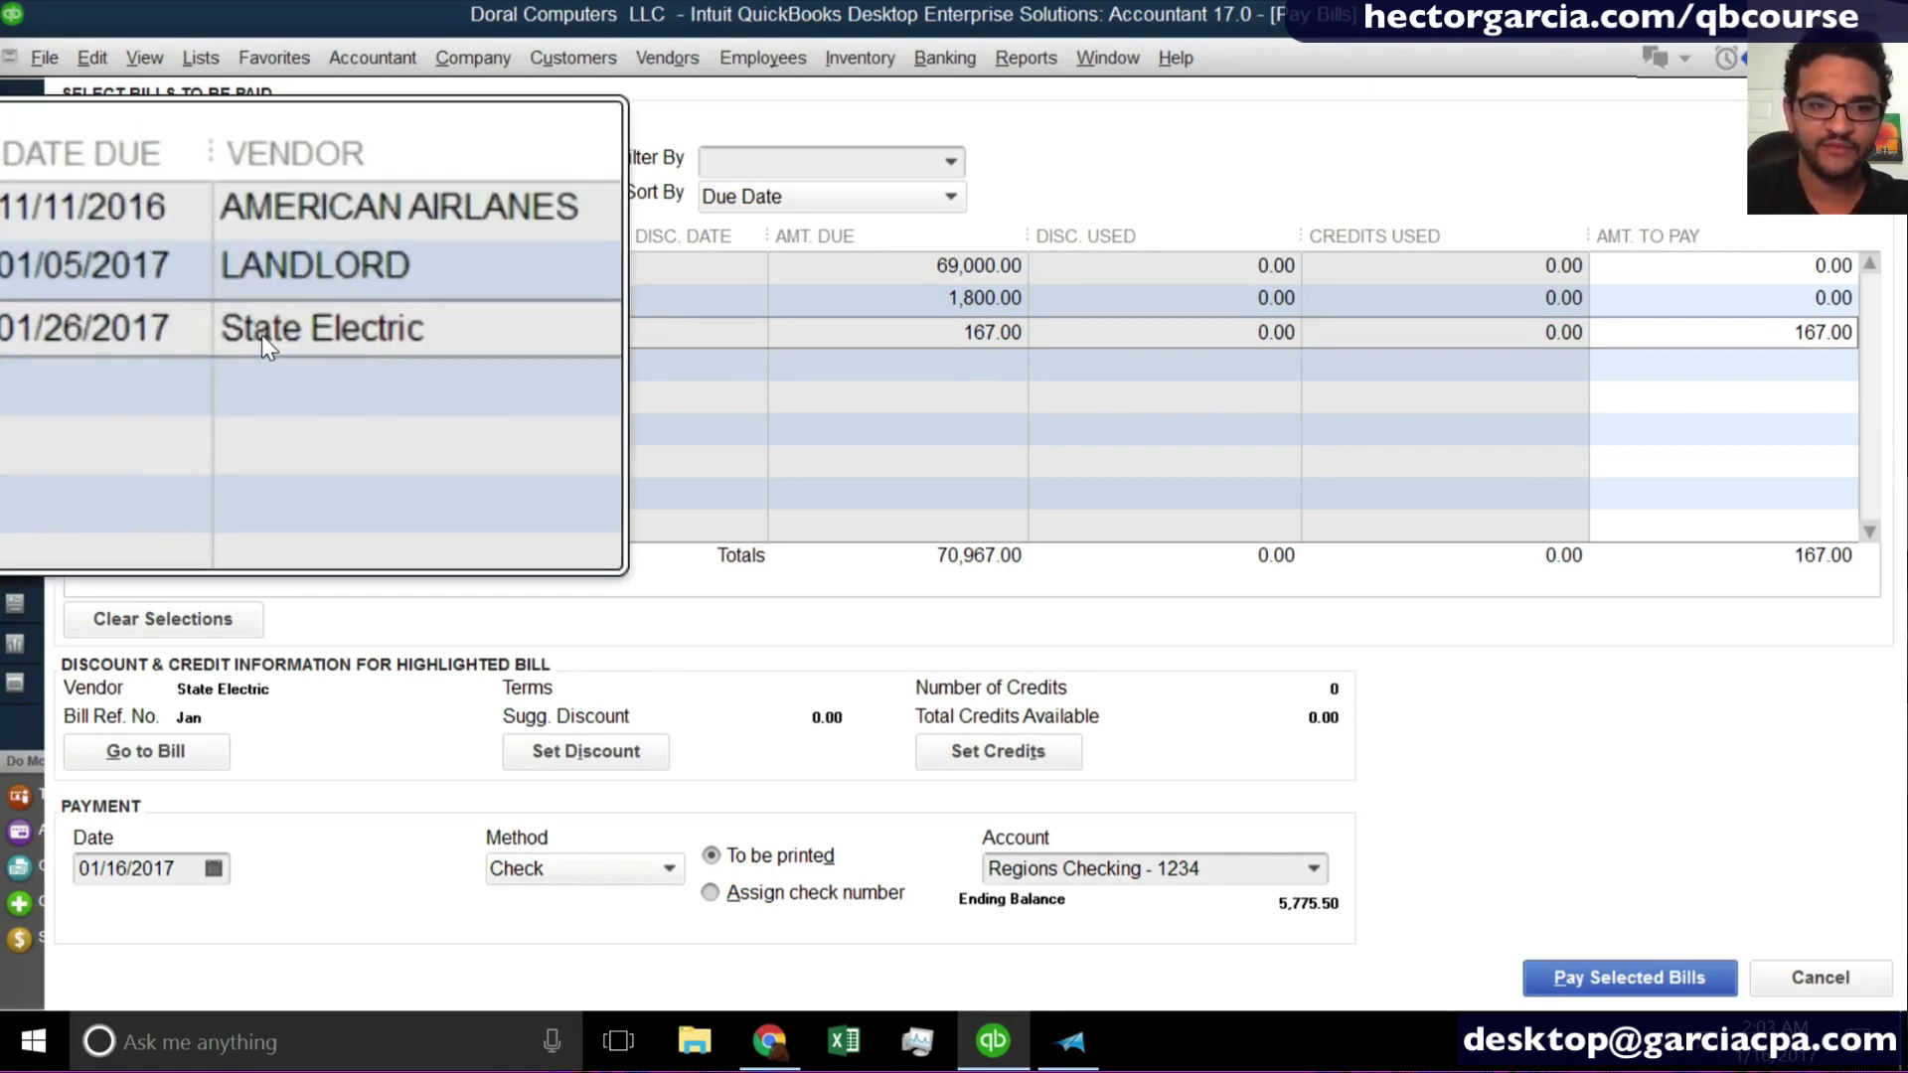
pyautogui.click(616, 871)
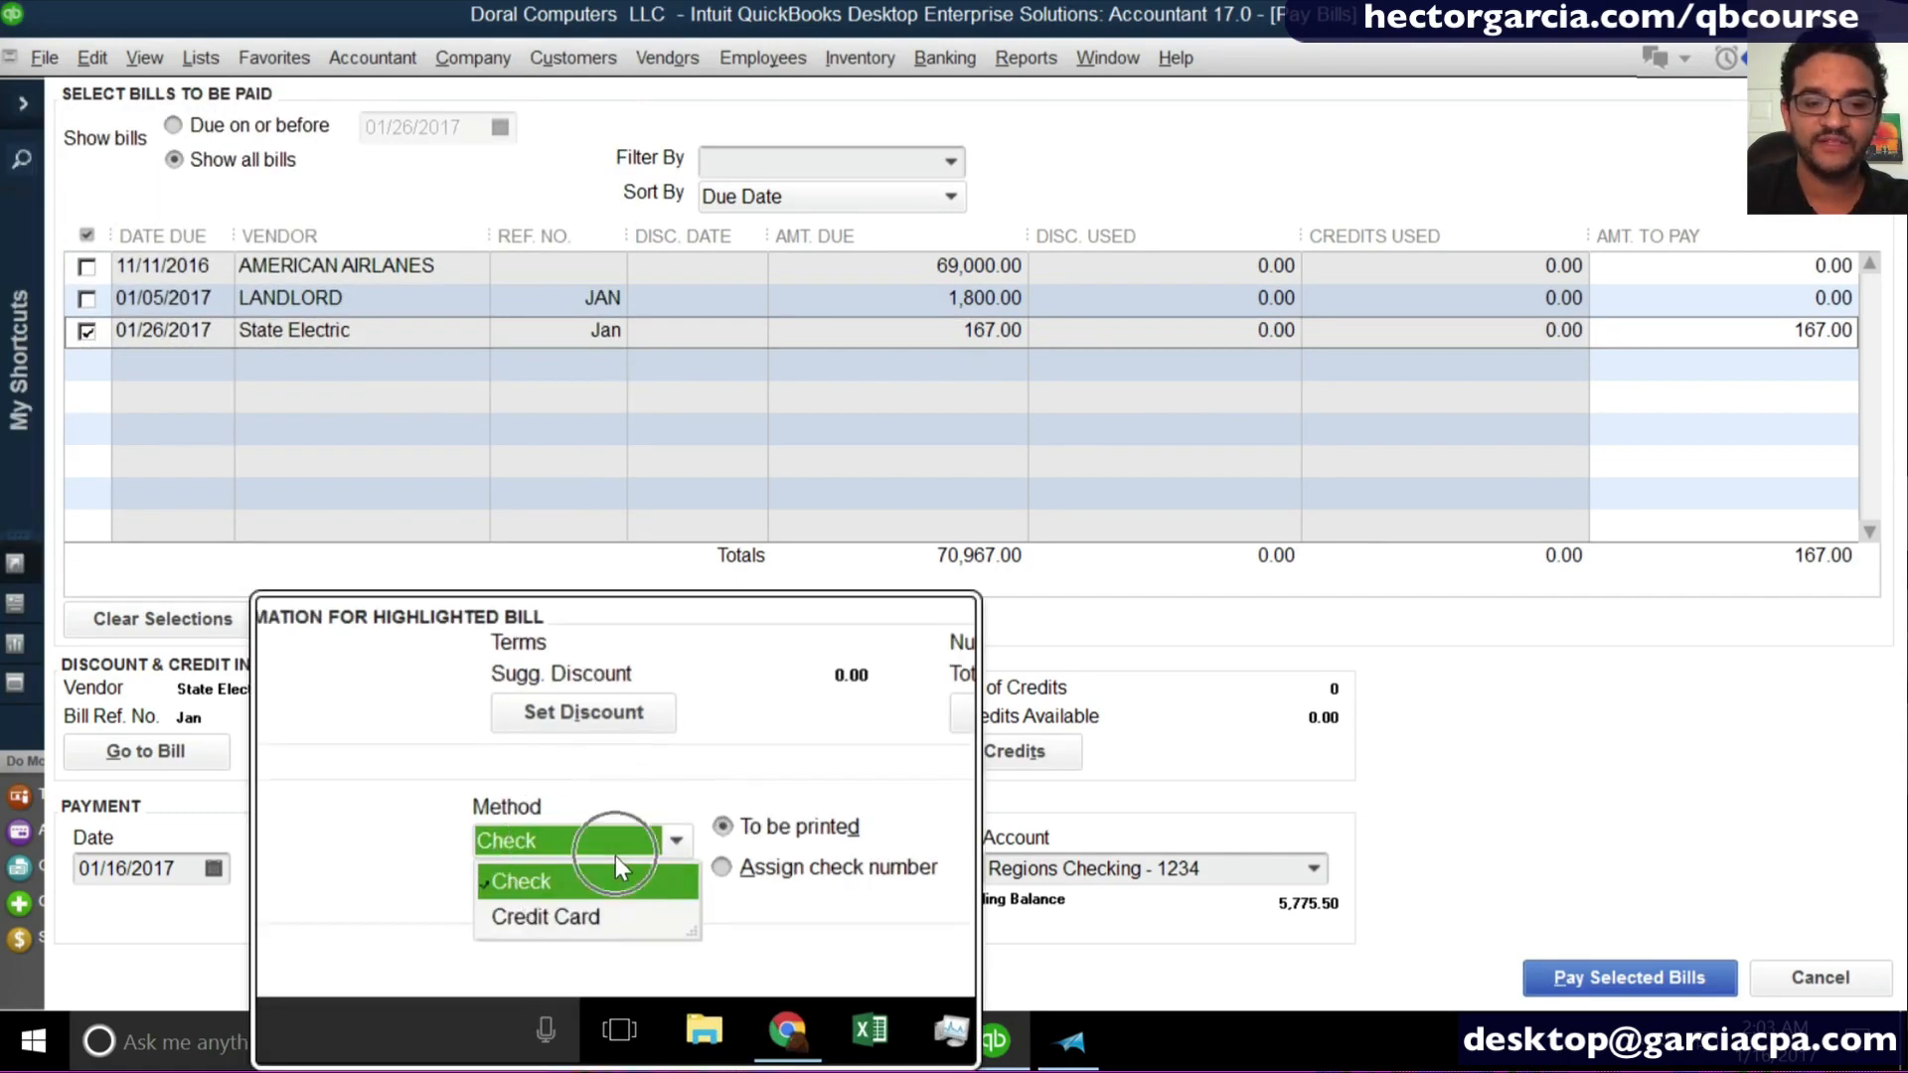
pyautogui.click(588, 939)
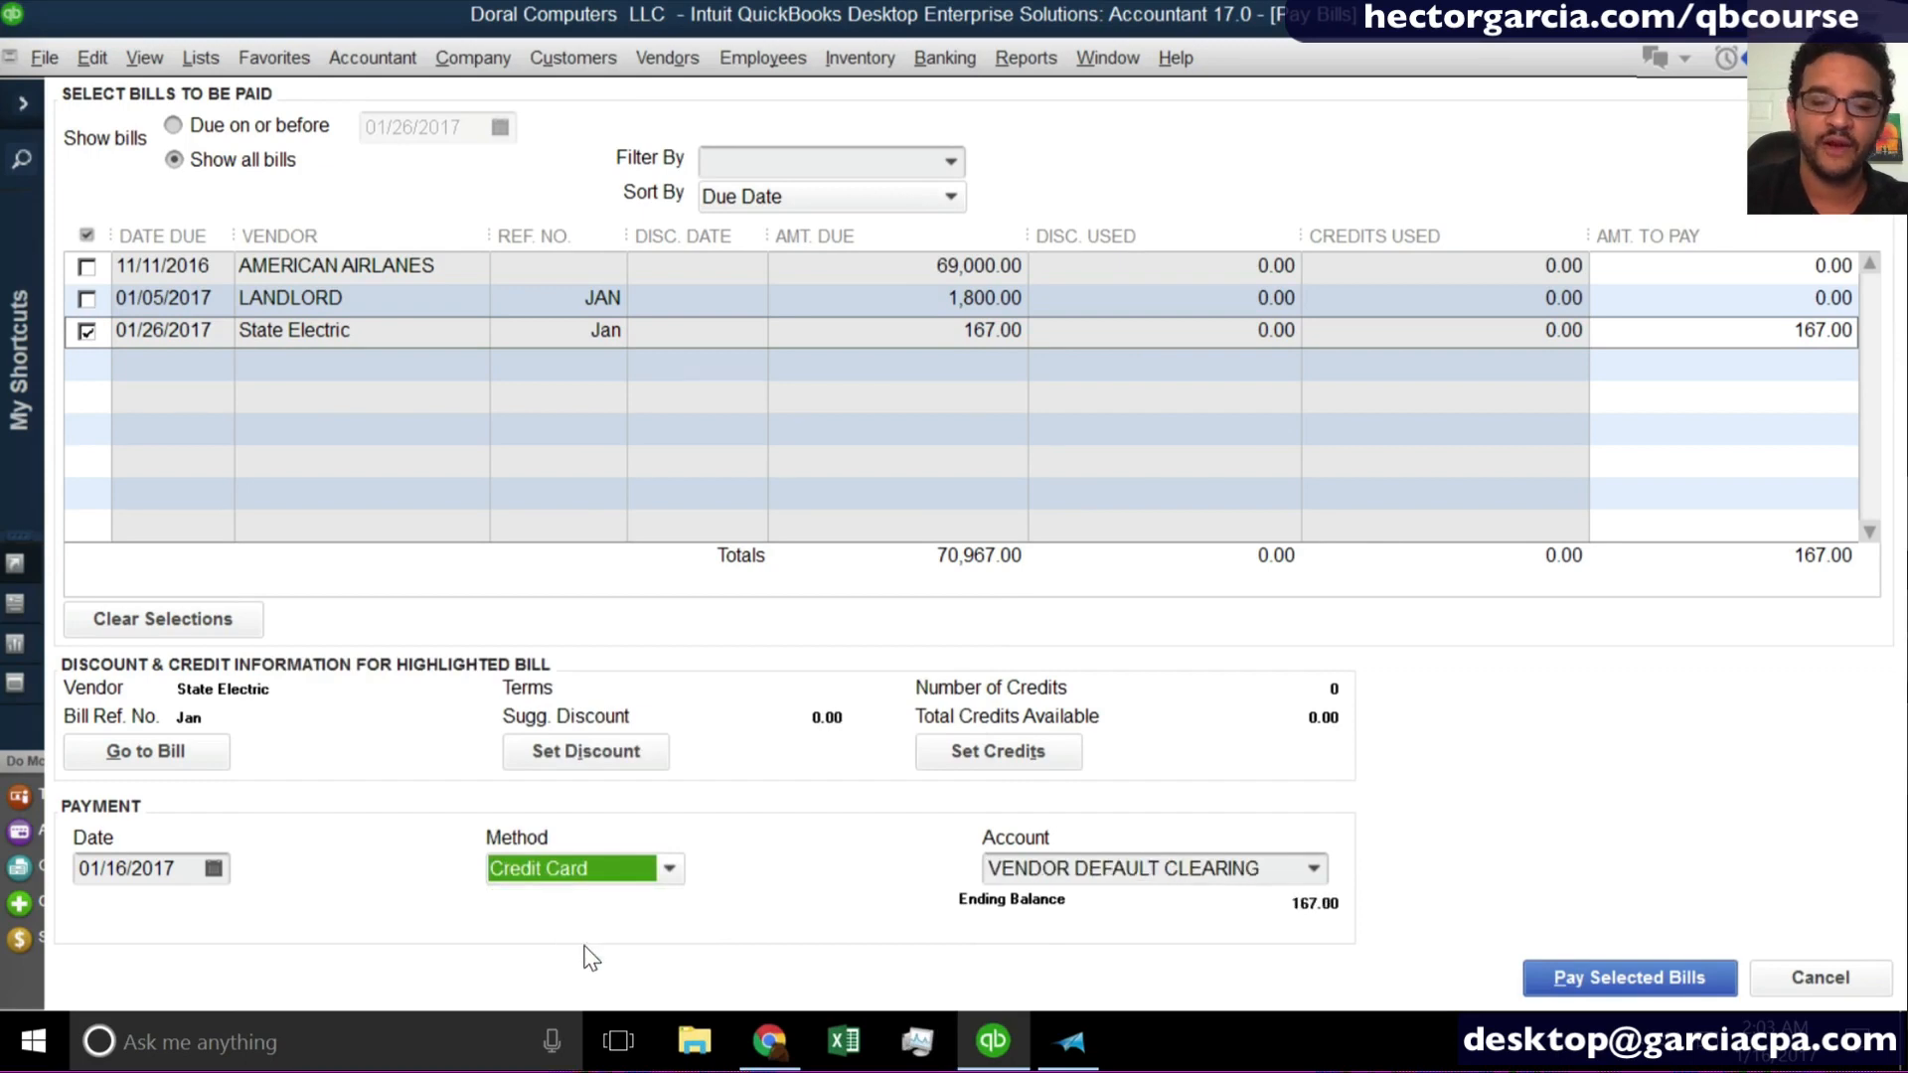
pyautogui.click(1312, 869)
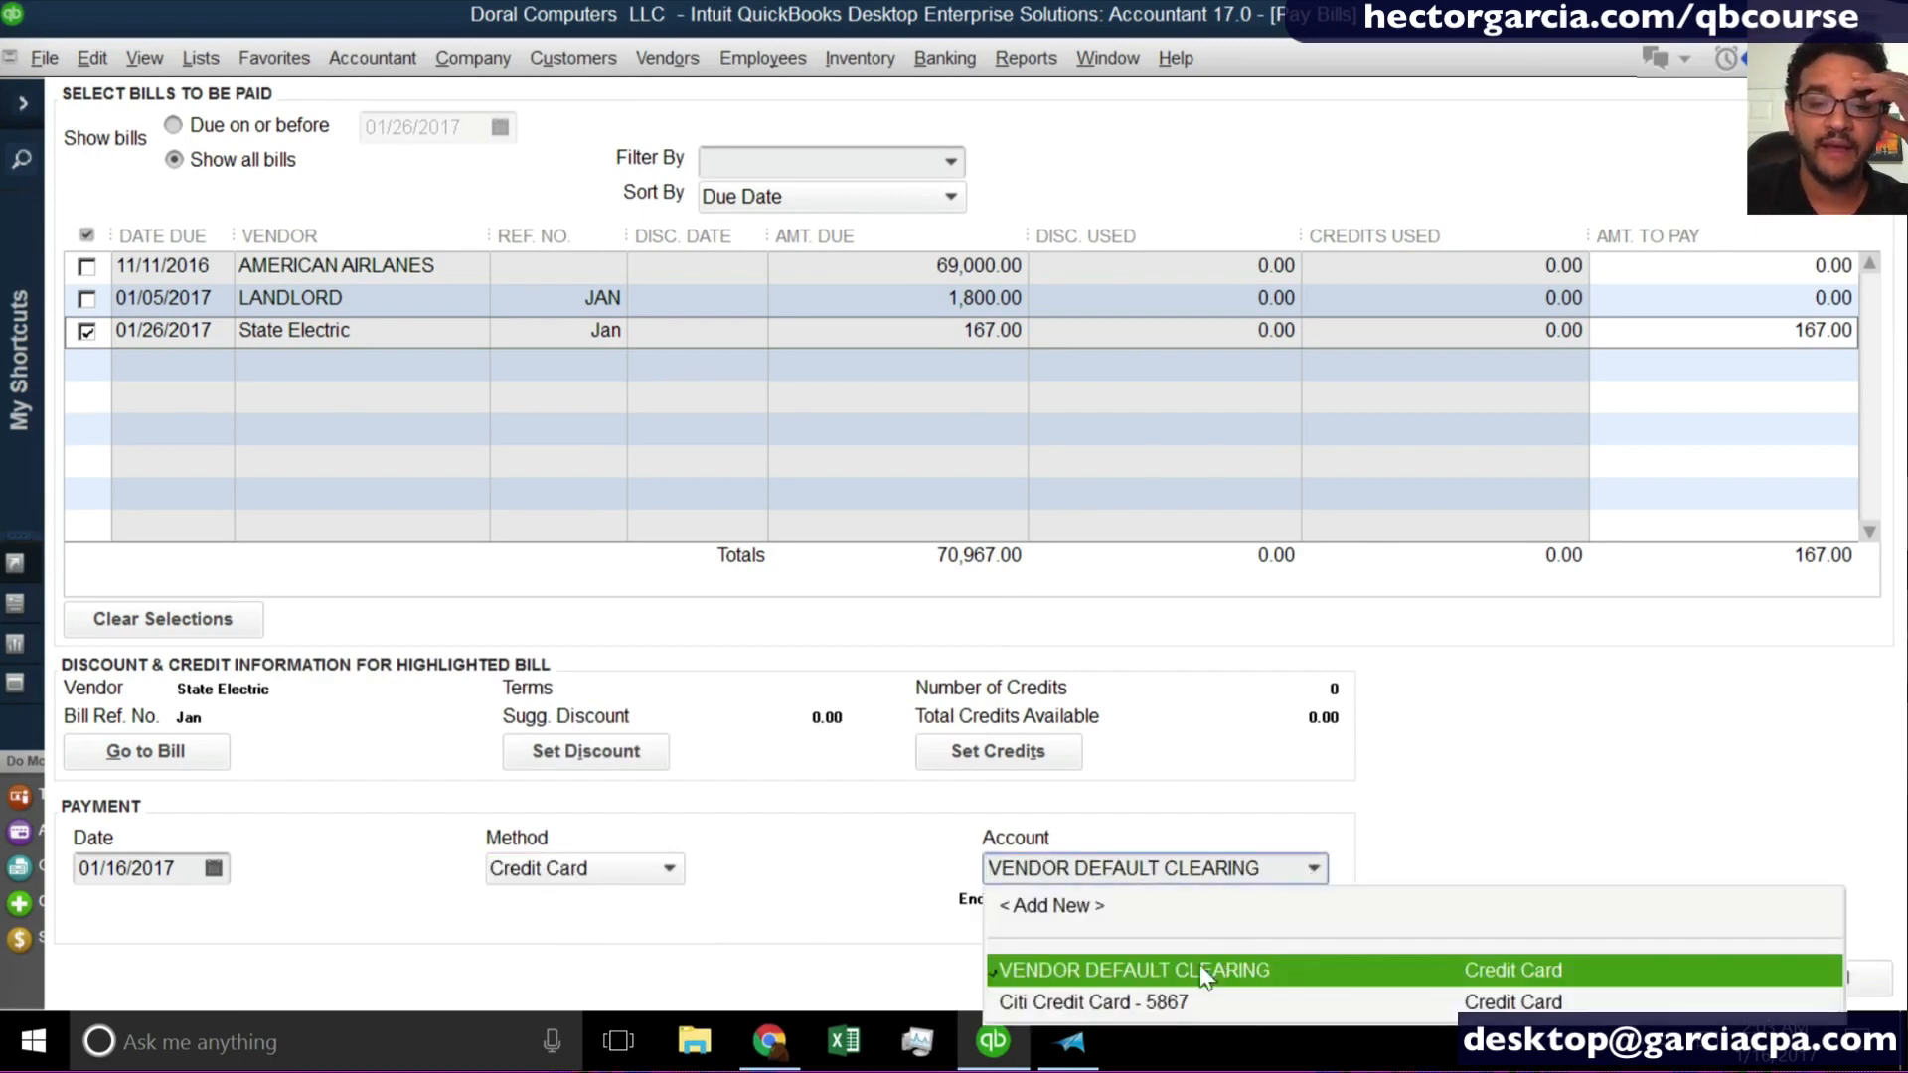
pyautogui.click(1145, 1004)
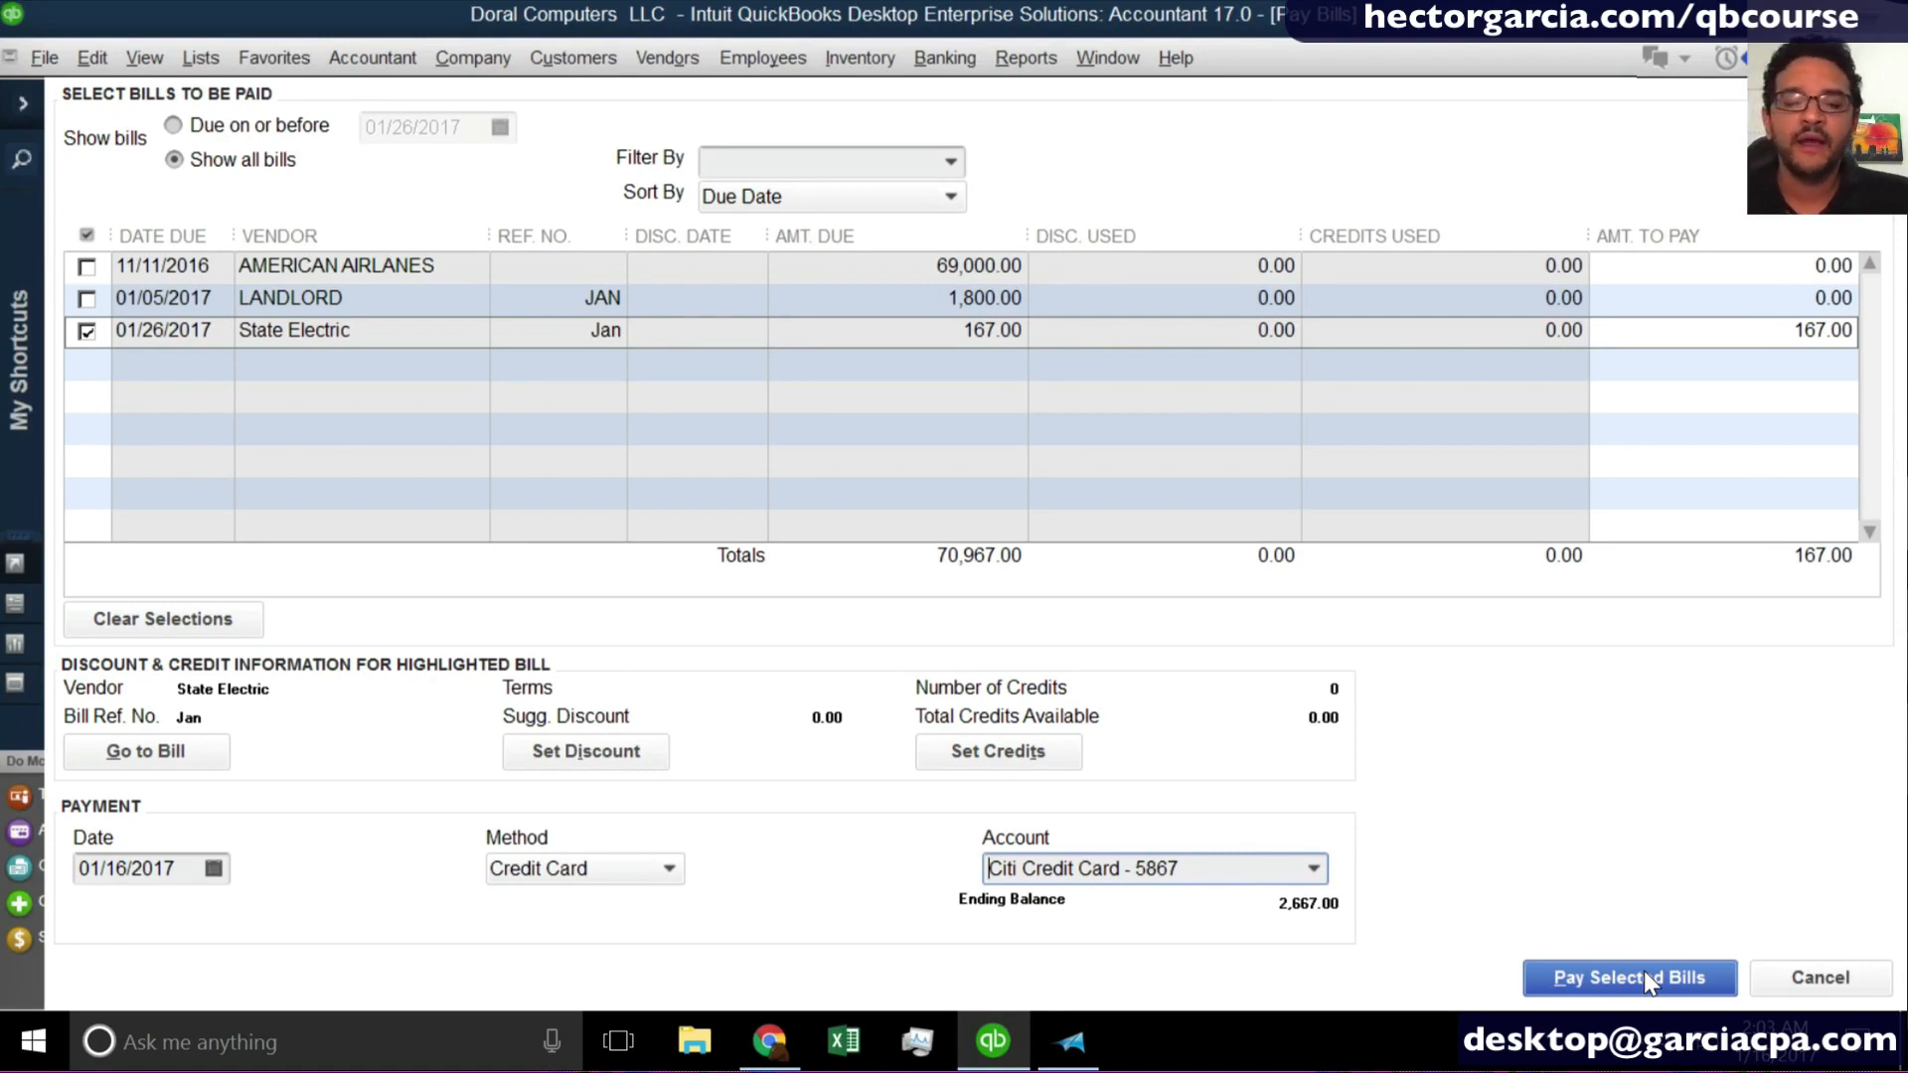
# - Review the payment method options, keep Credit Card, pay the selected State Electric bill and close the payment summary
pyautogui.click(549, 878)
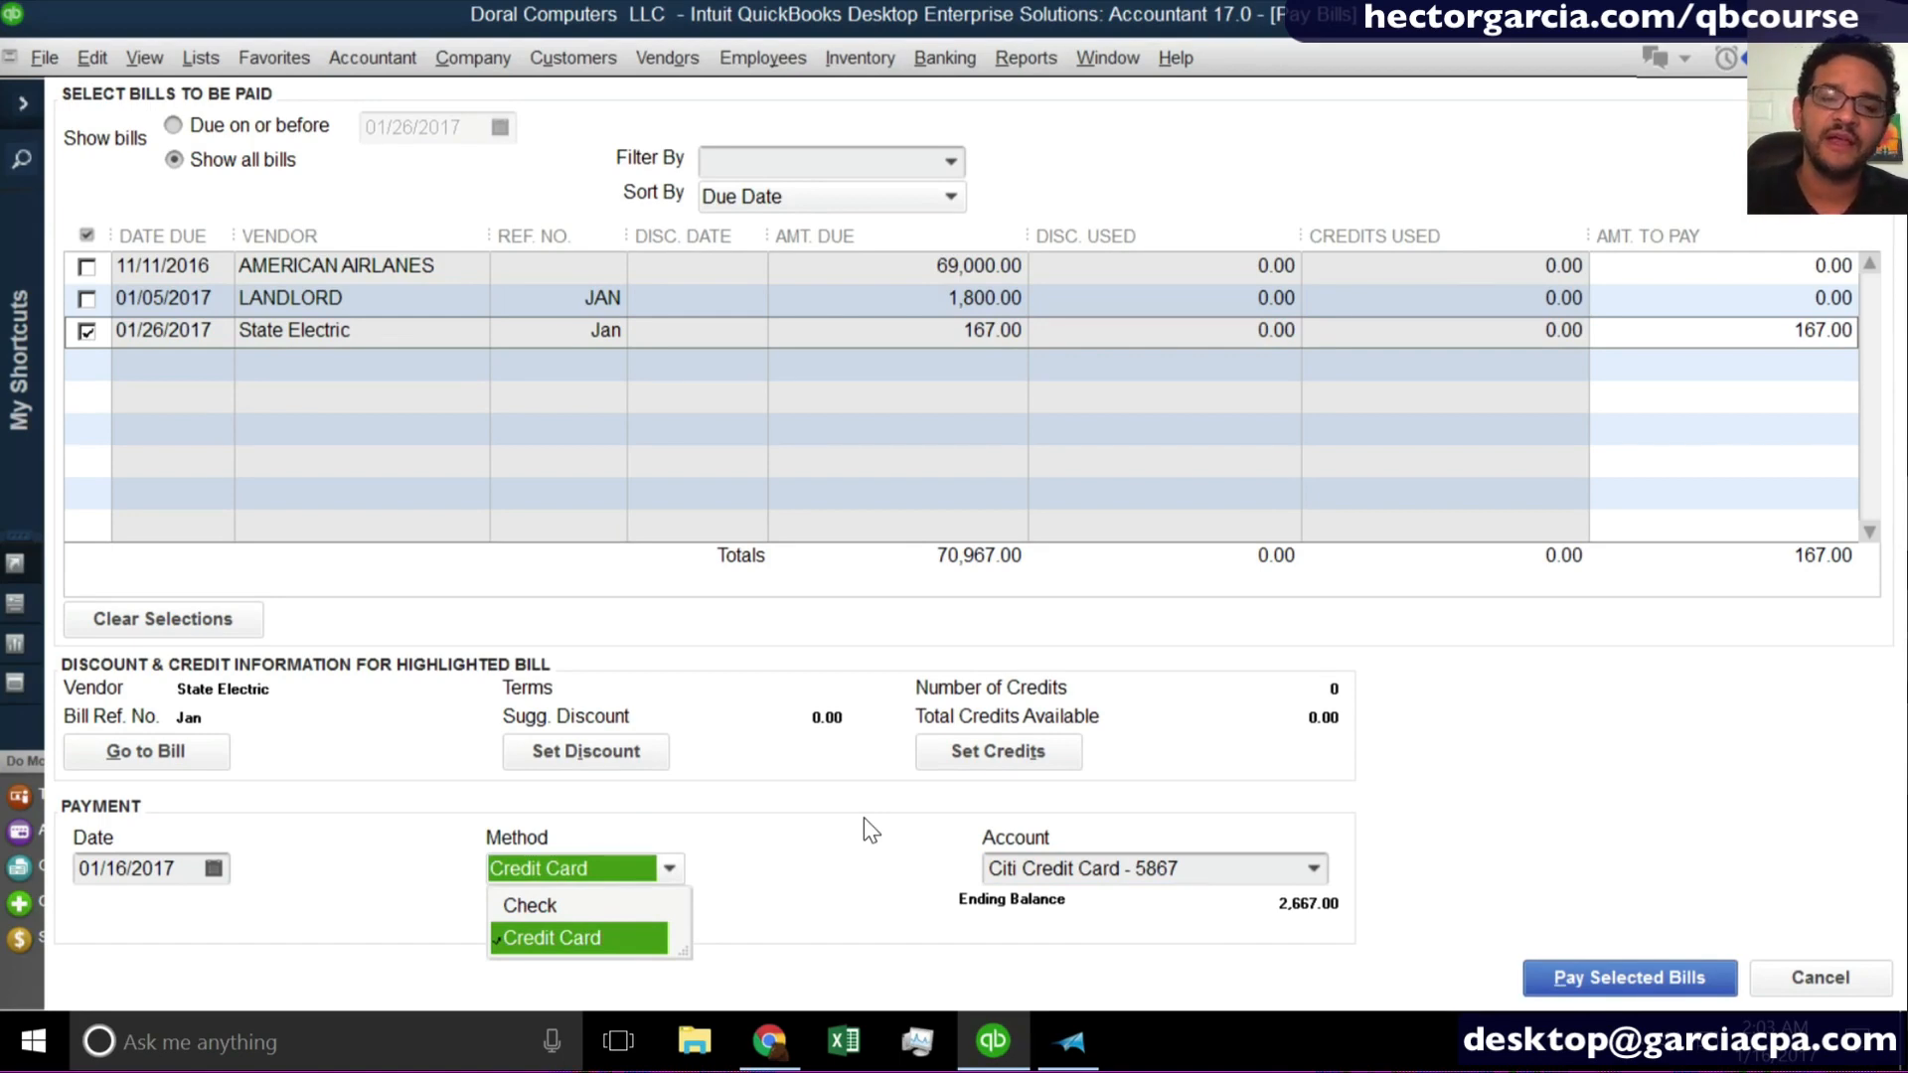
pyautogui.click(552, 857)
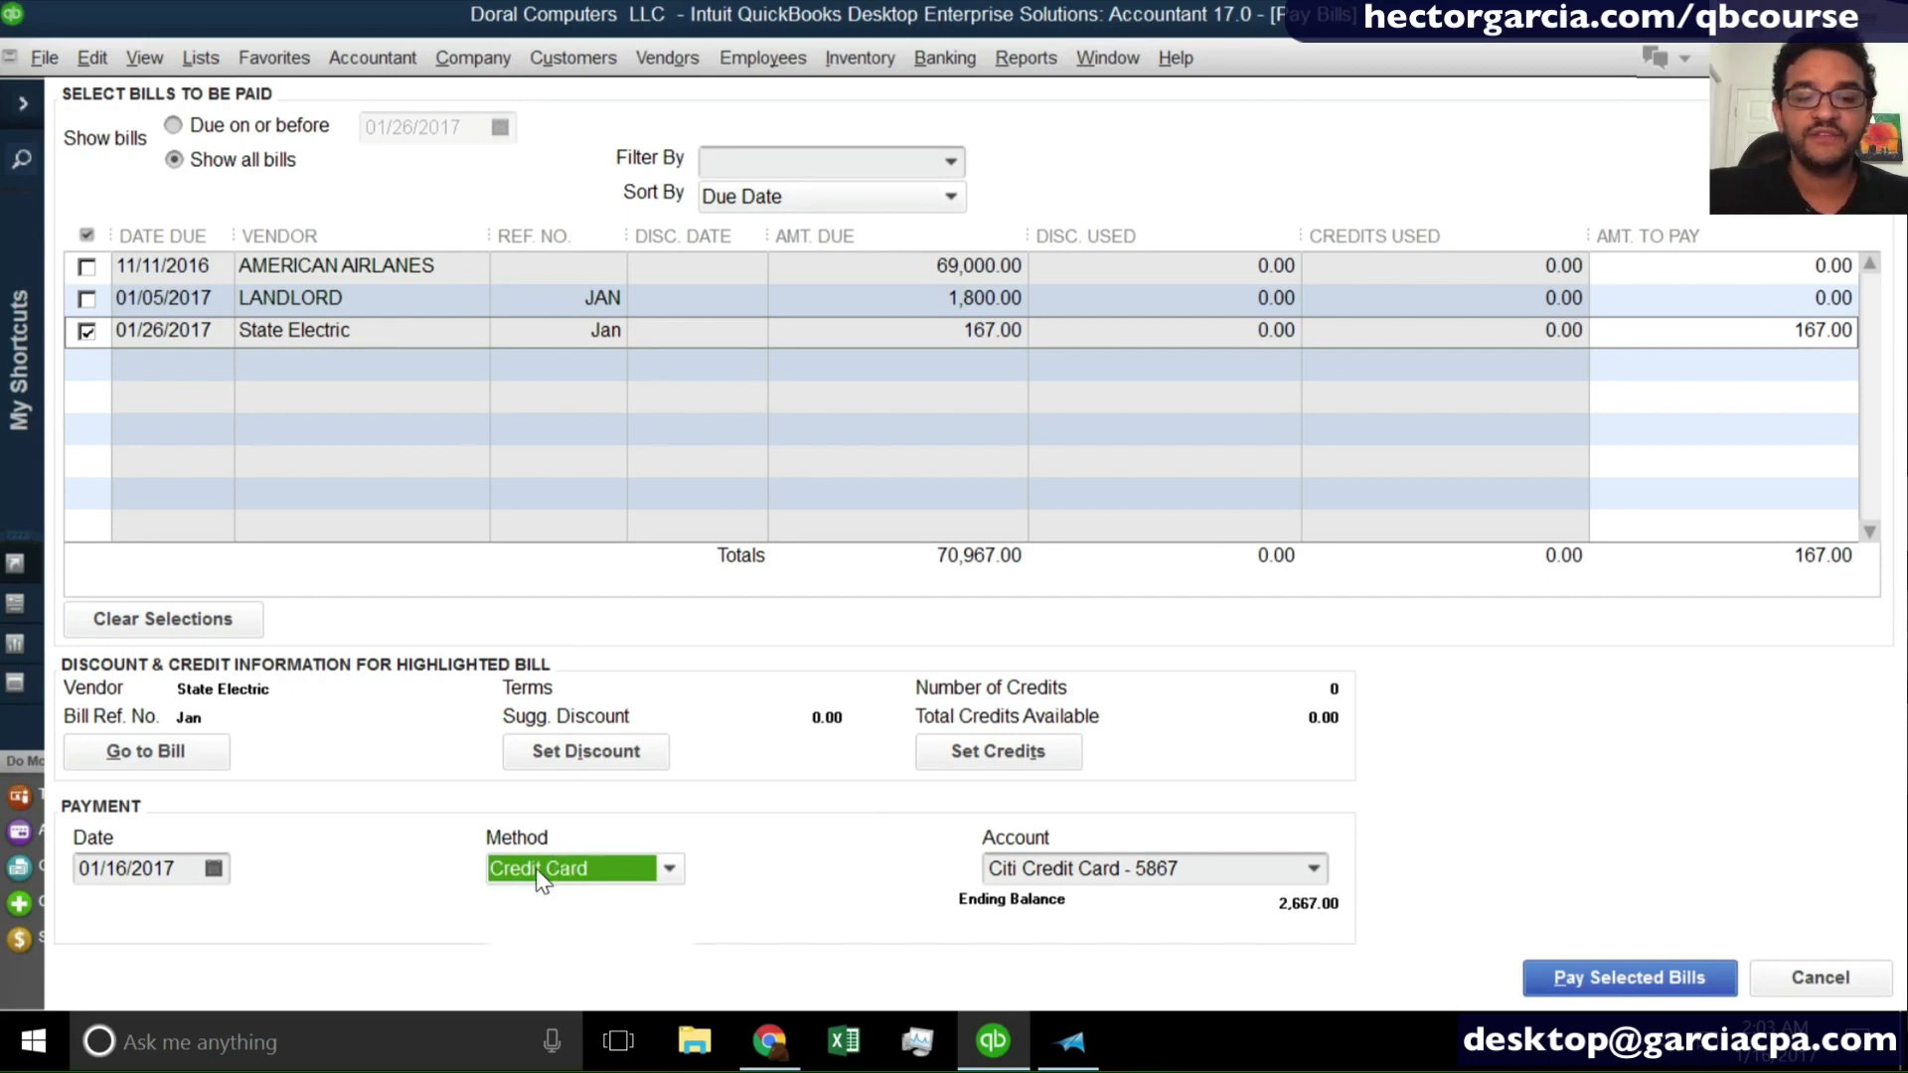
pyautogui.click(534, 869)
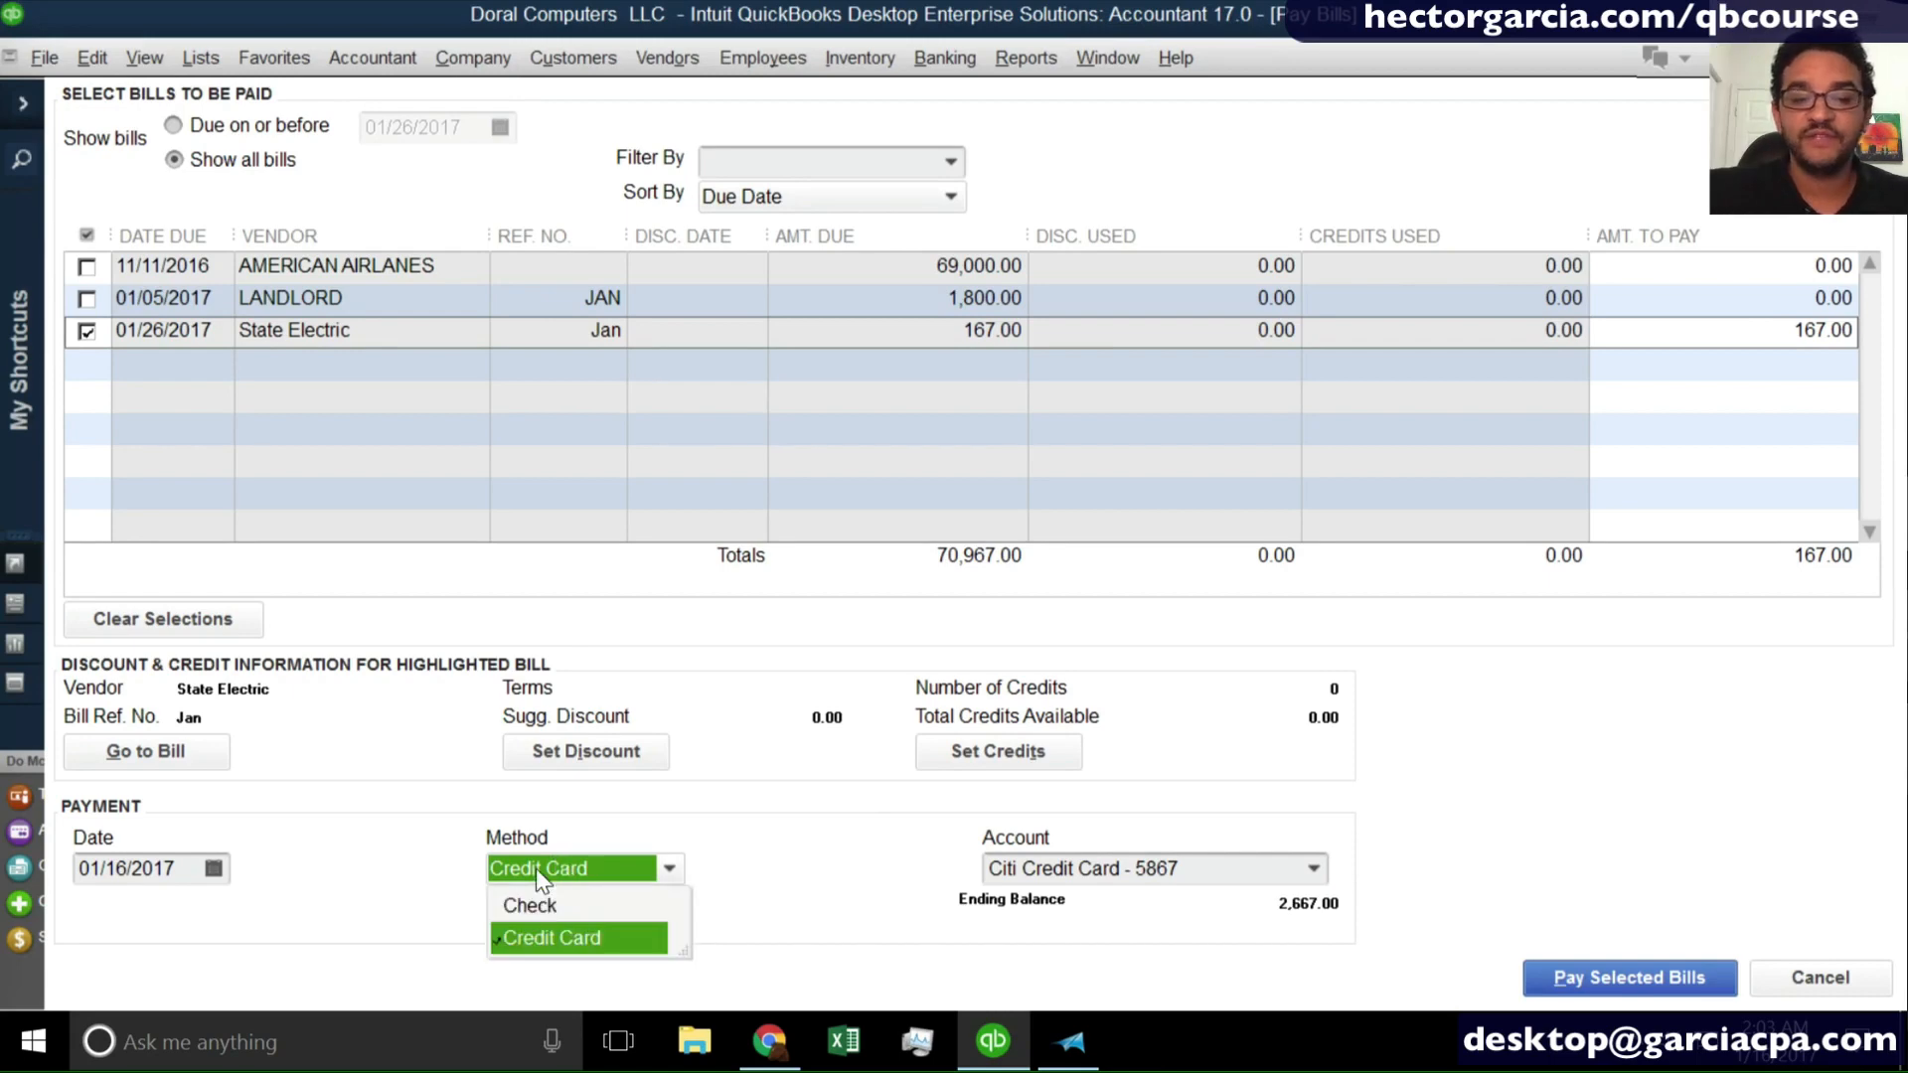
pyautogui.click(545, 939)
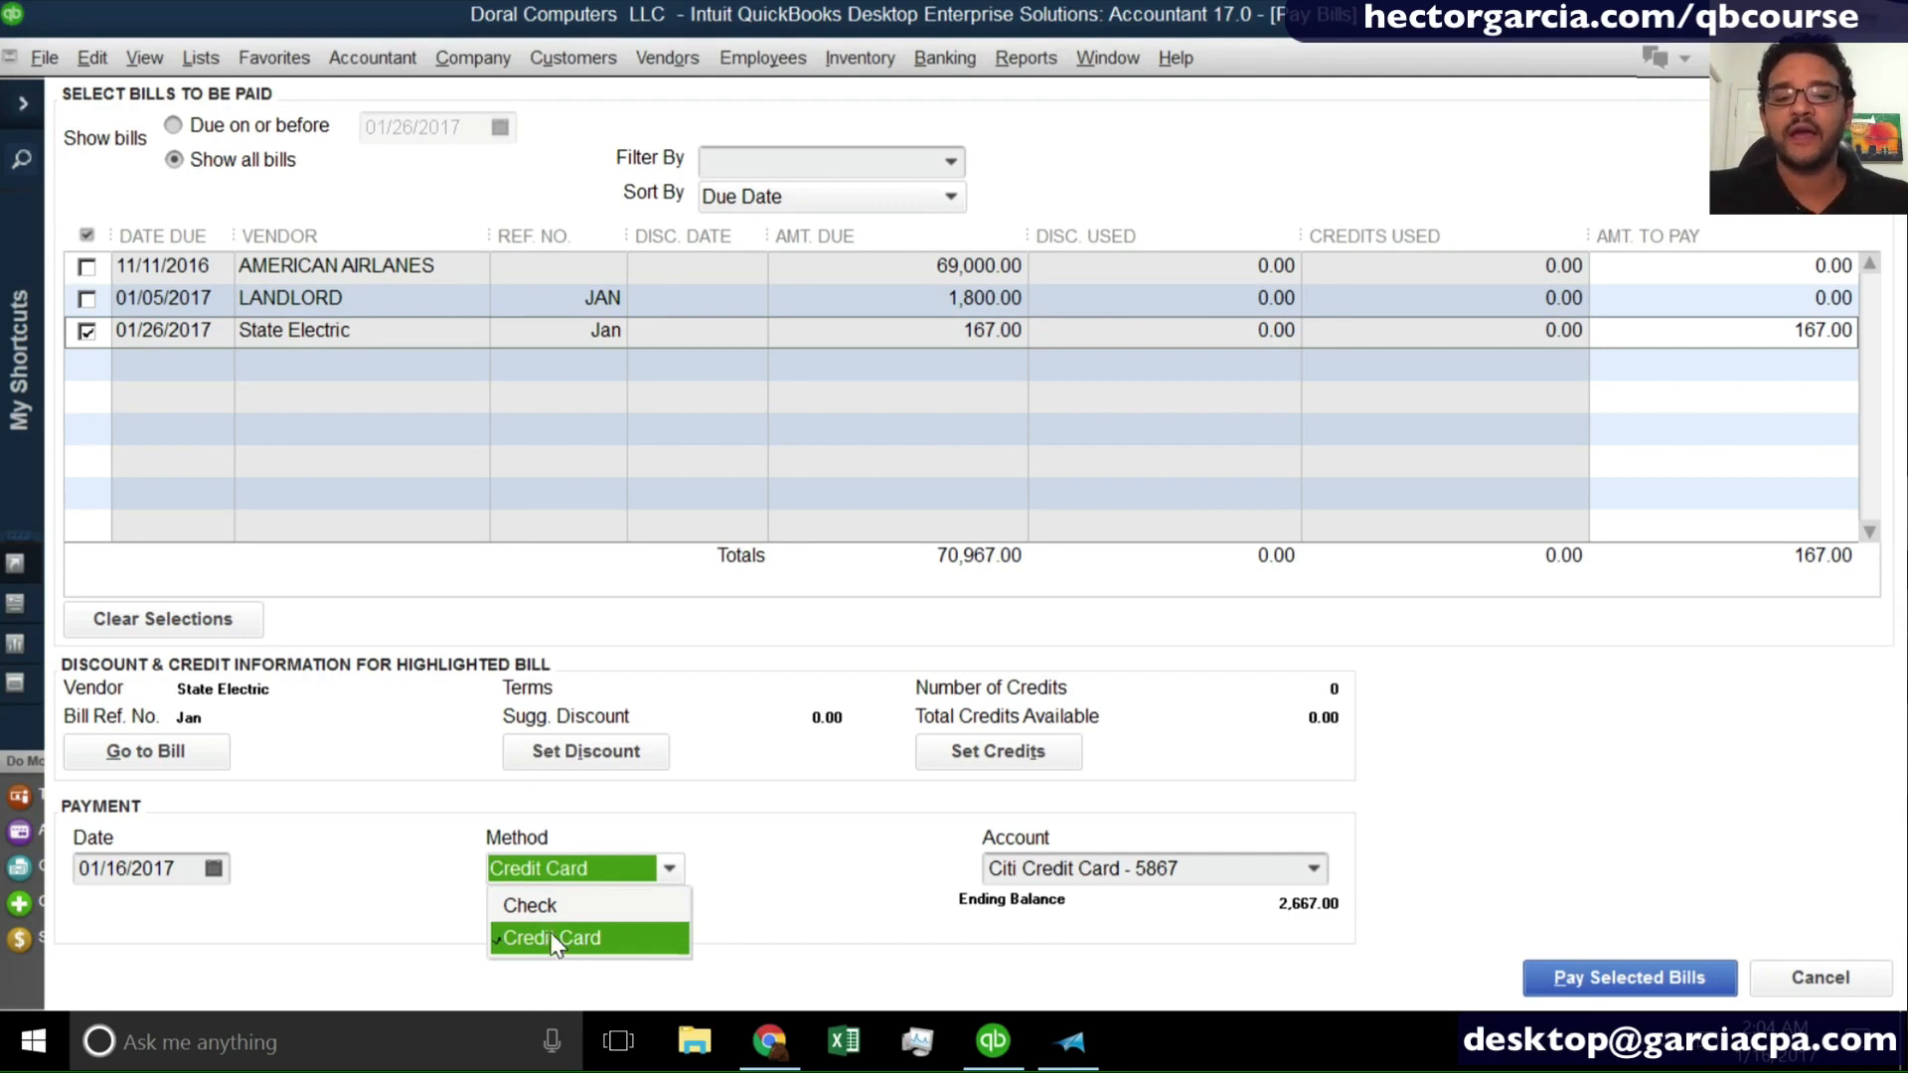
pyautogui.click(547, 939)
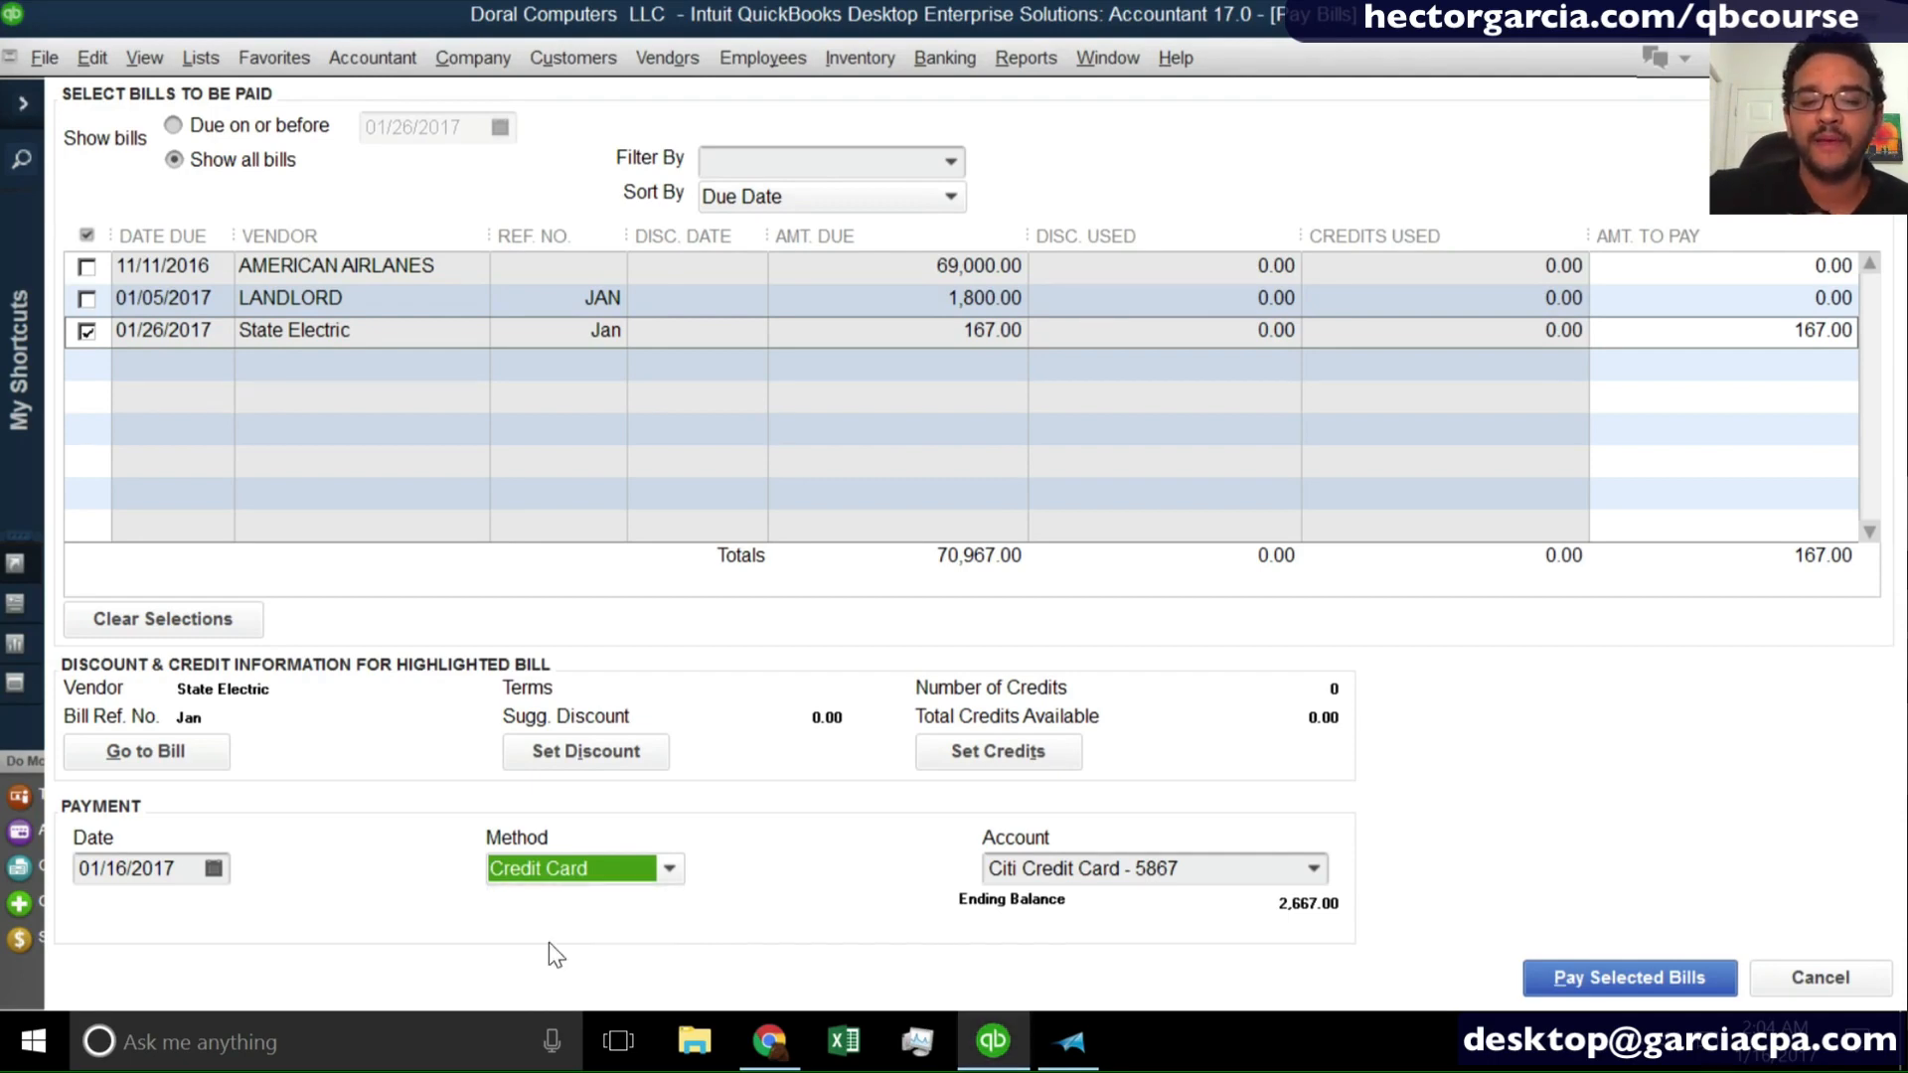
pyautogui.click(1622, 973)
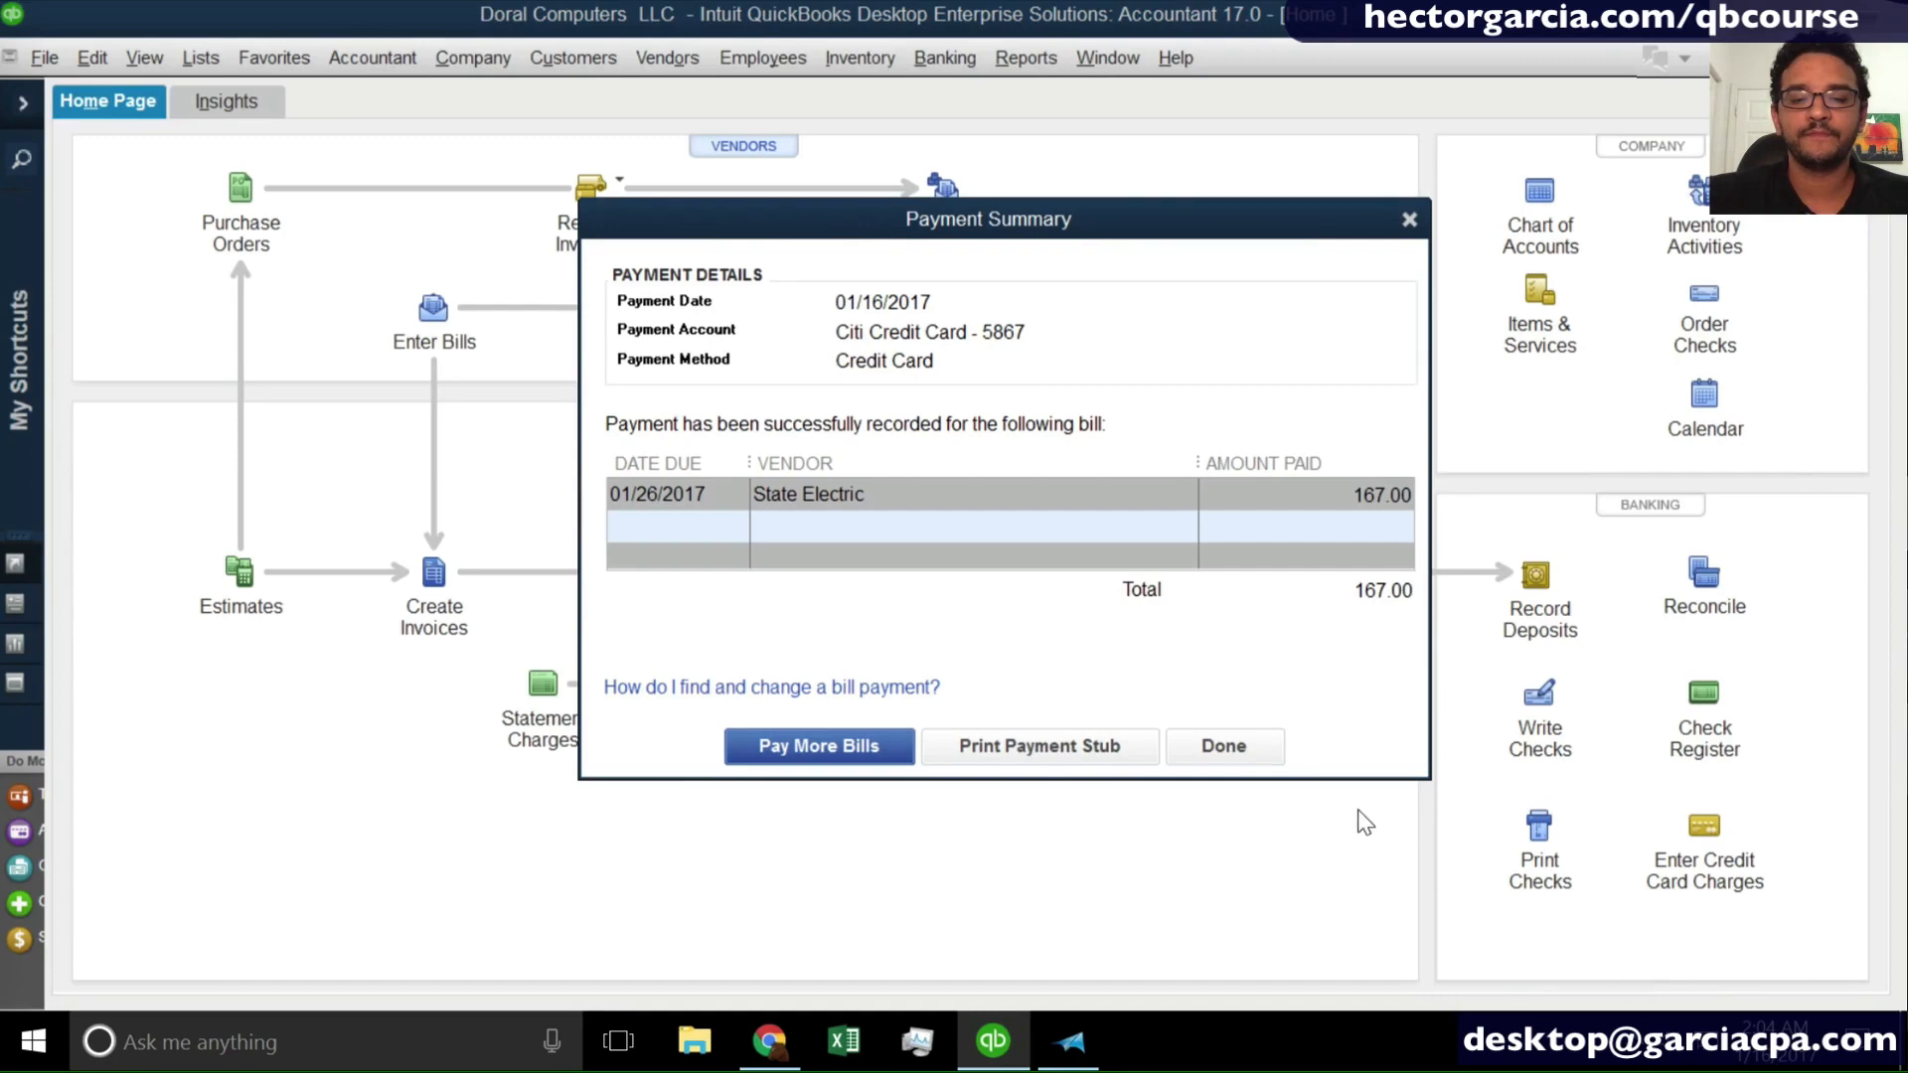
pyautogui.click(1233, 747)
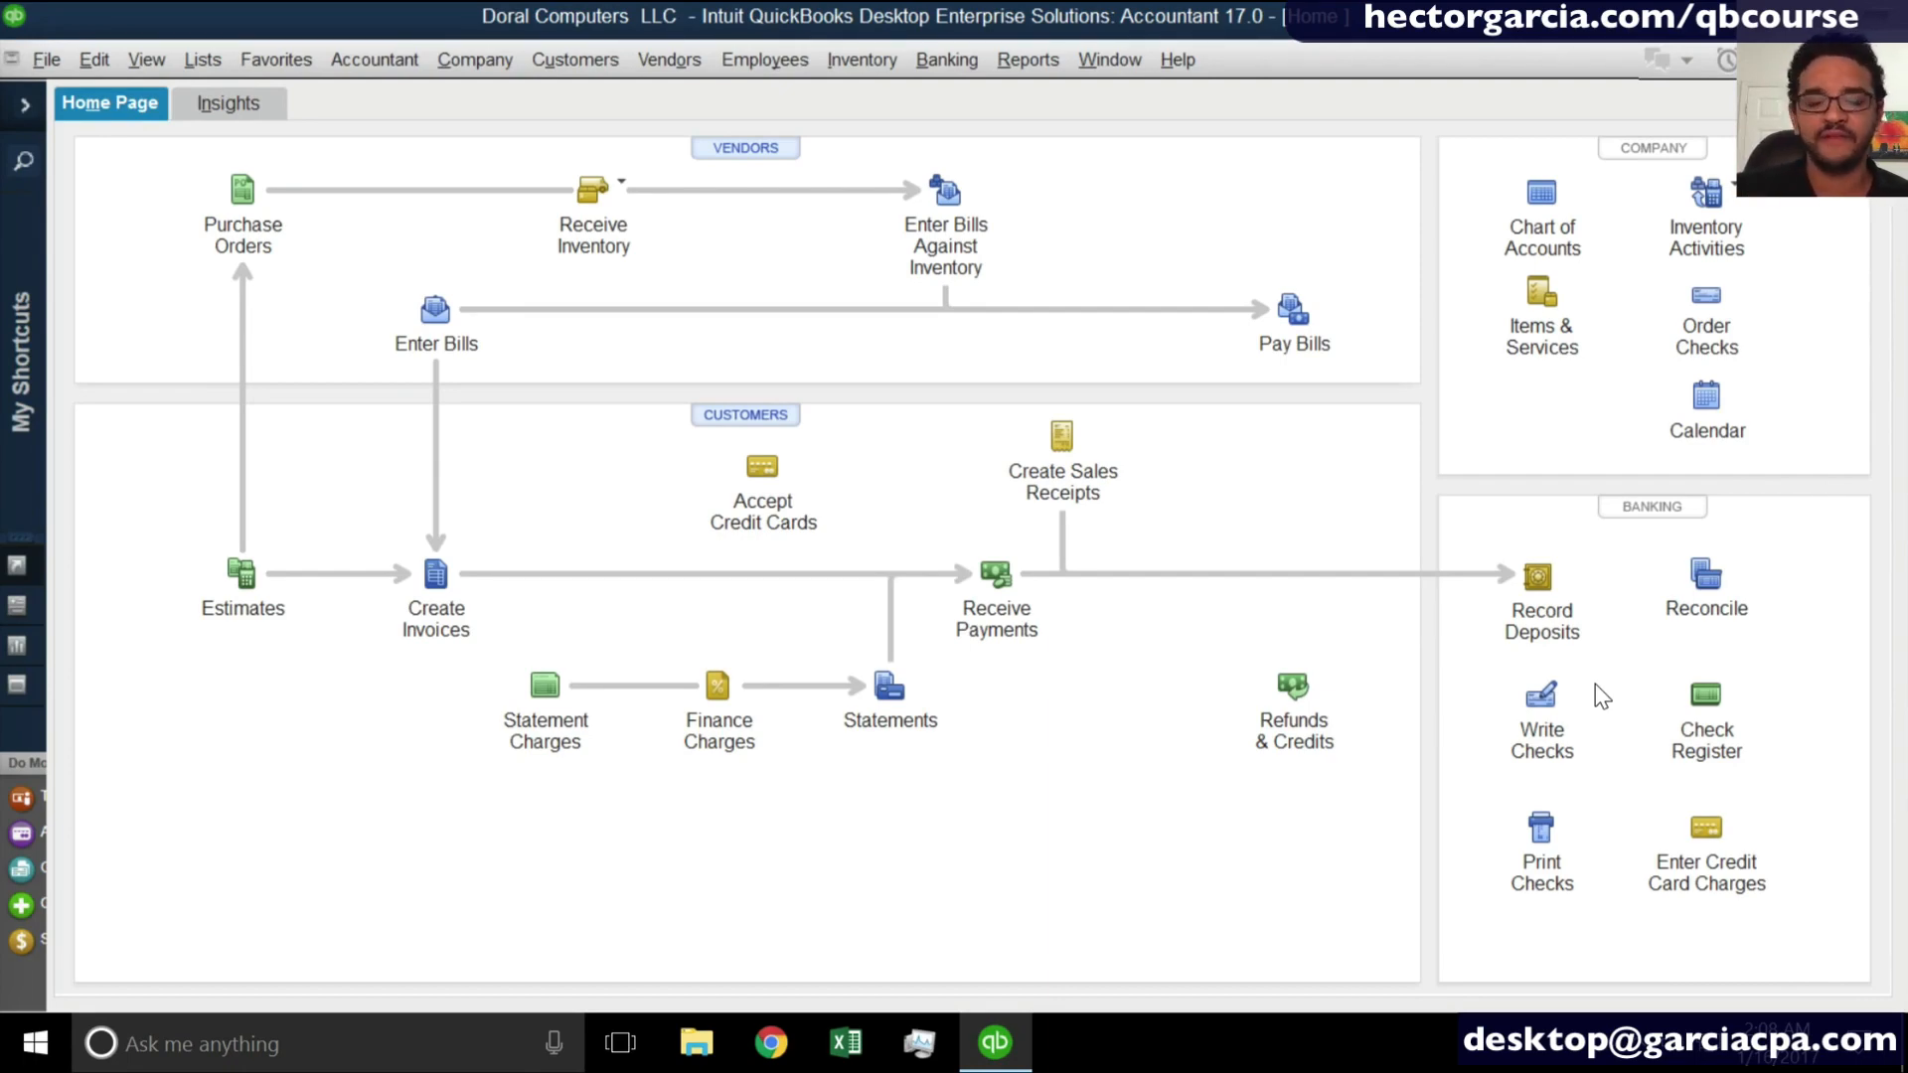
# - Open blank Write Checks and Enter Bills forms, return to Write Checks and keep Regions Checking as the bank account
pyautogui.click(1539, 698)
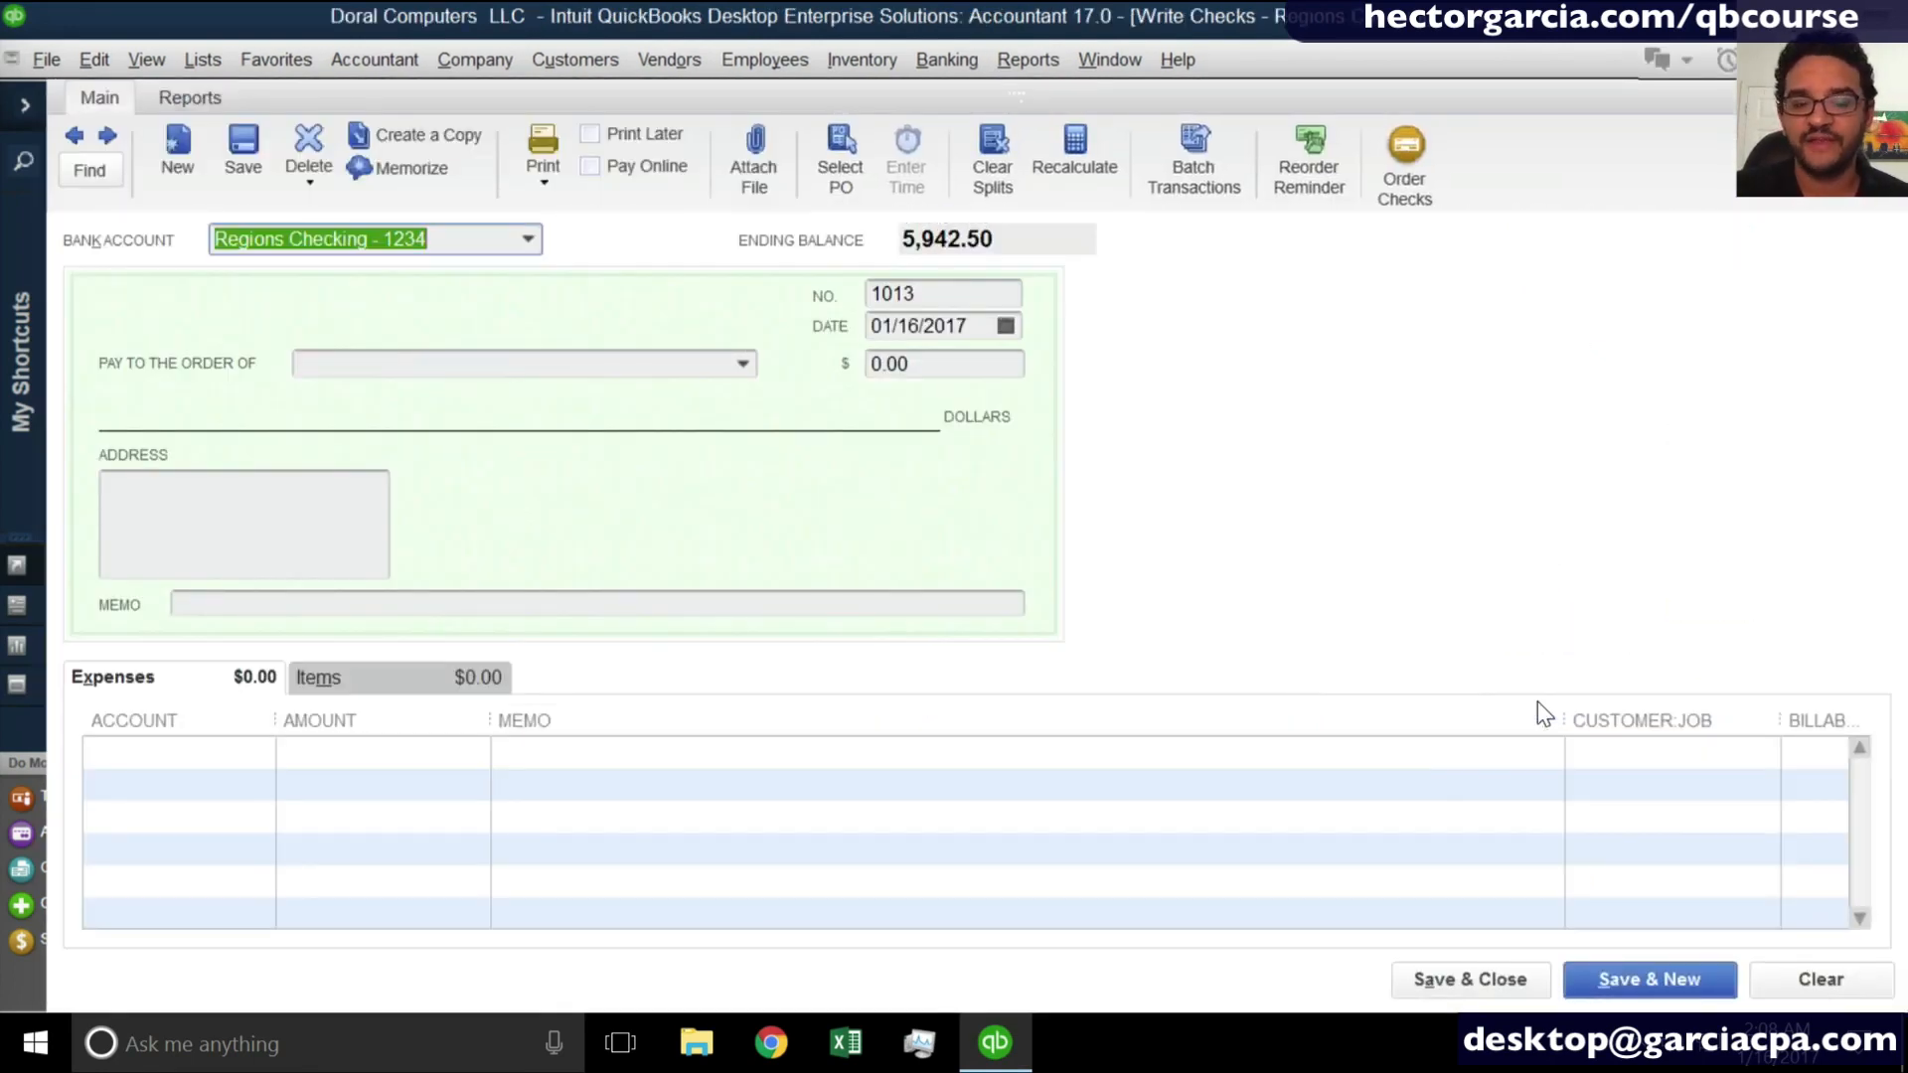
pyautogui.click(672, 60)
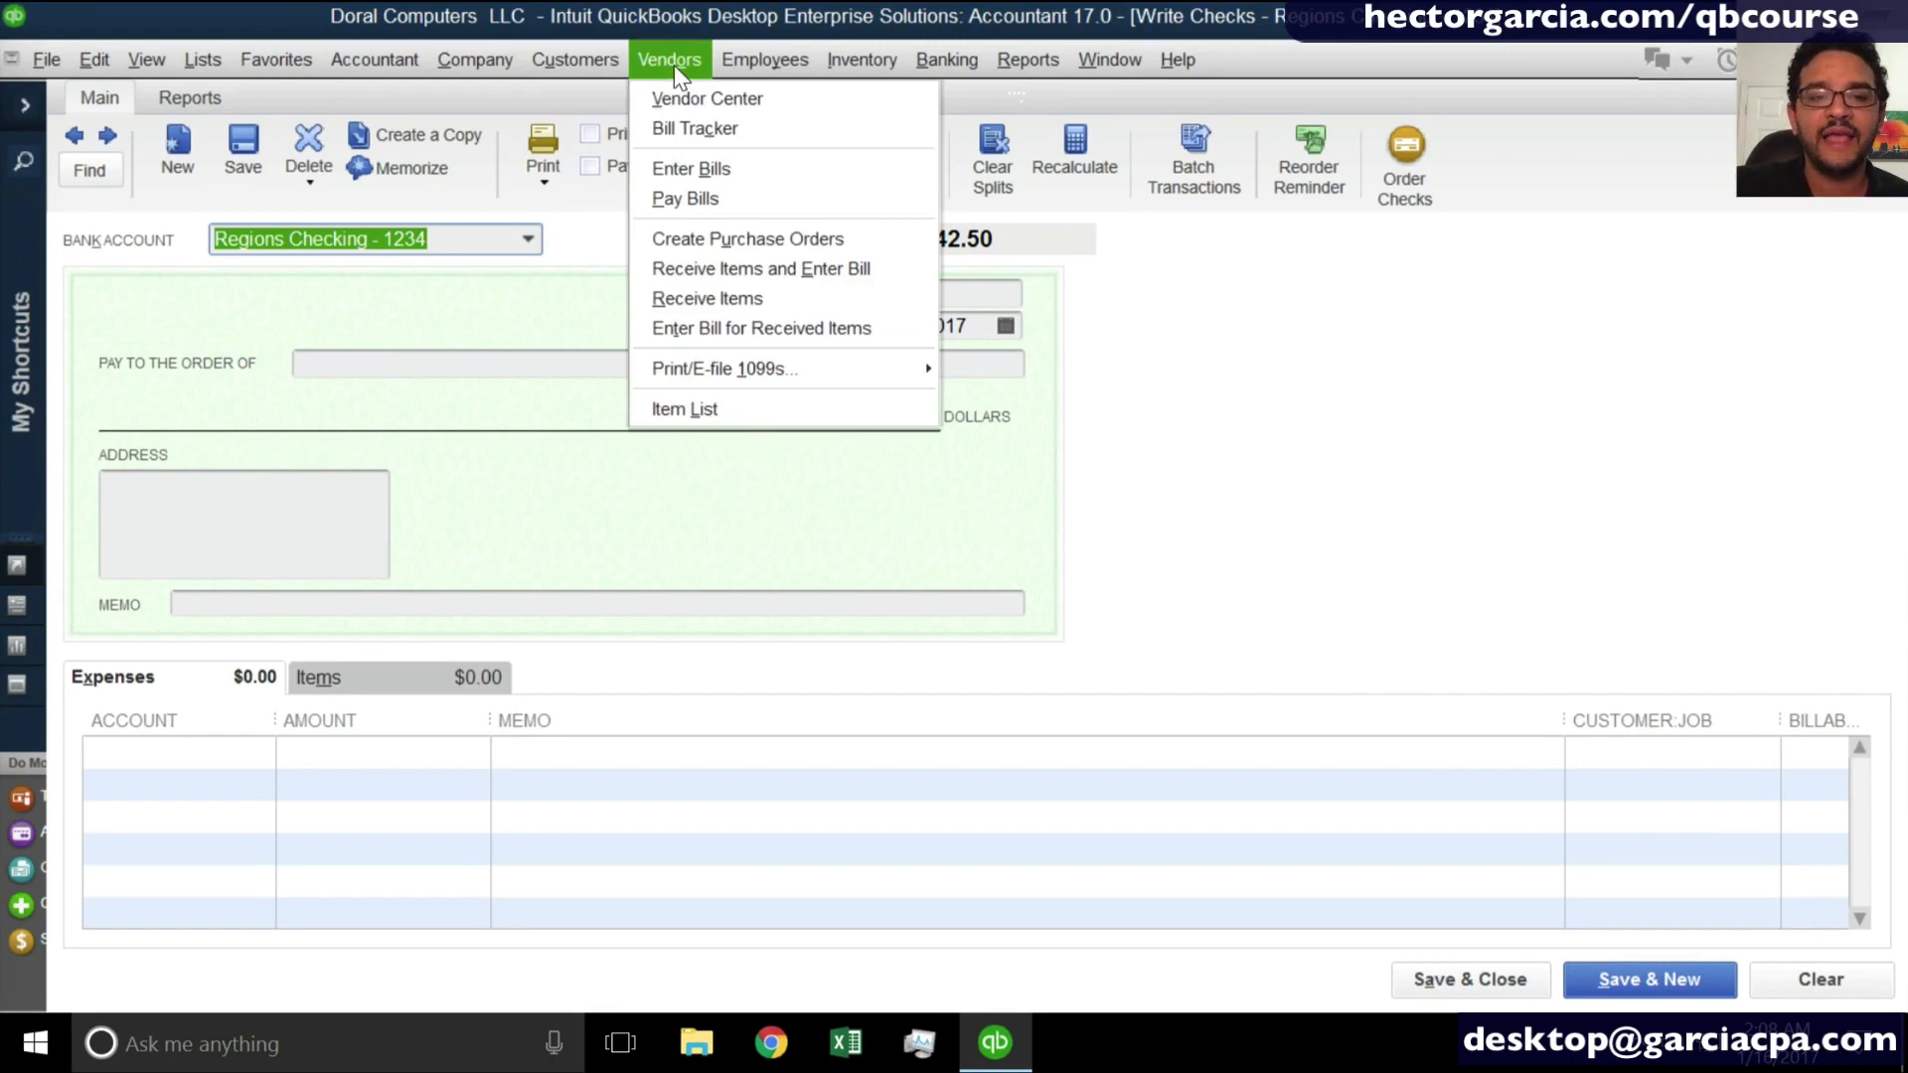
pyautogui.click(686, 163)
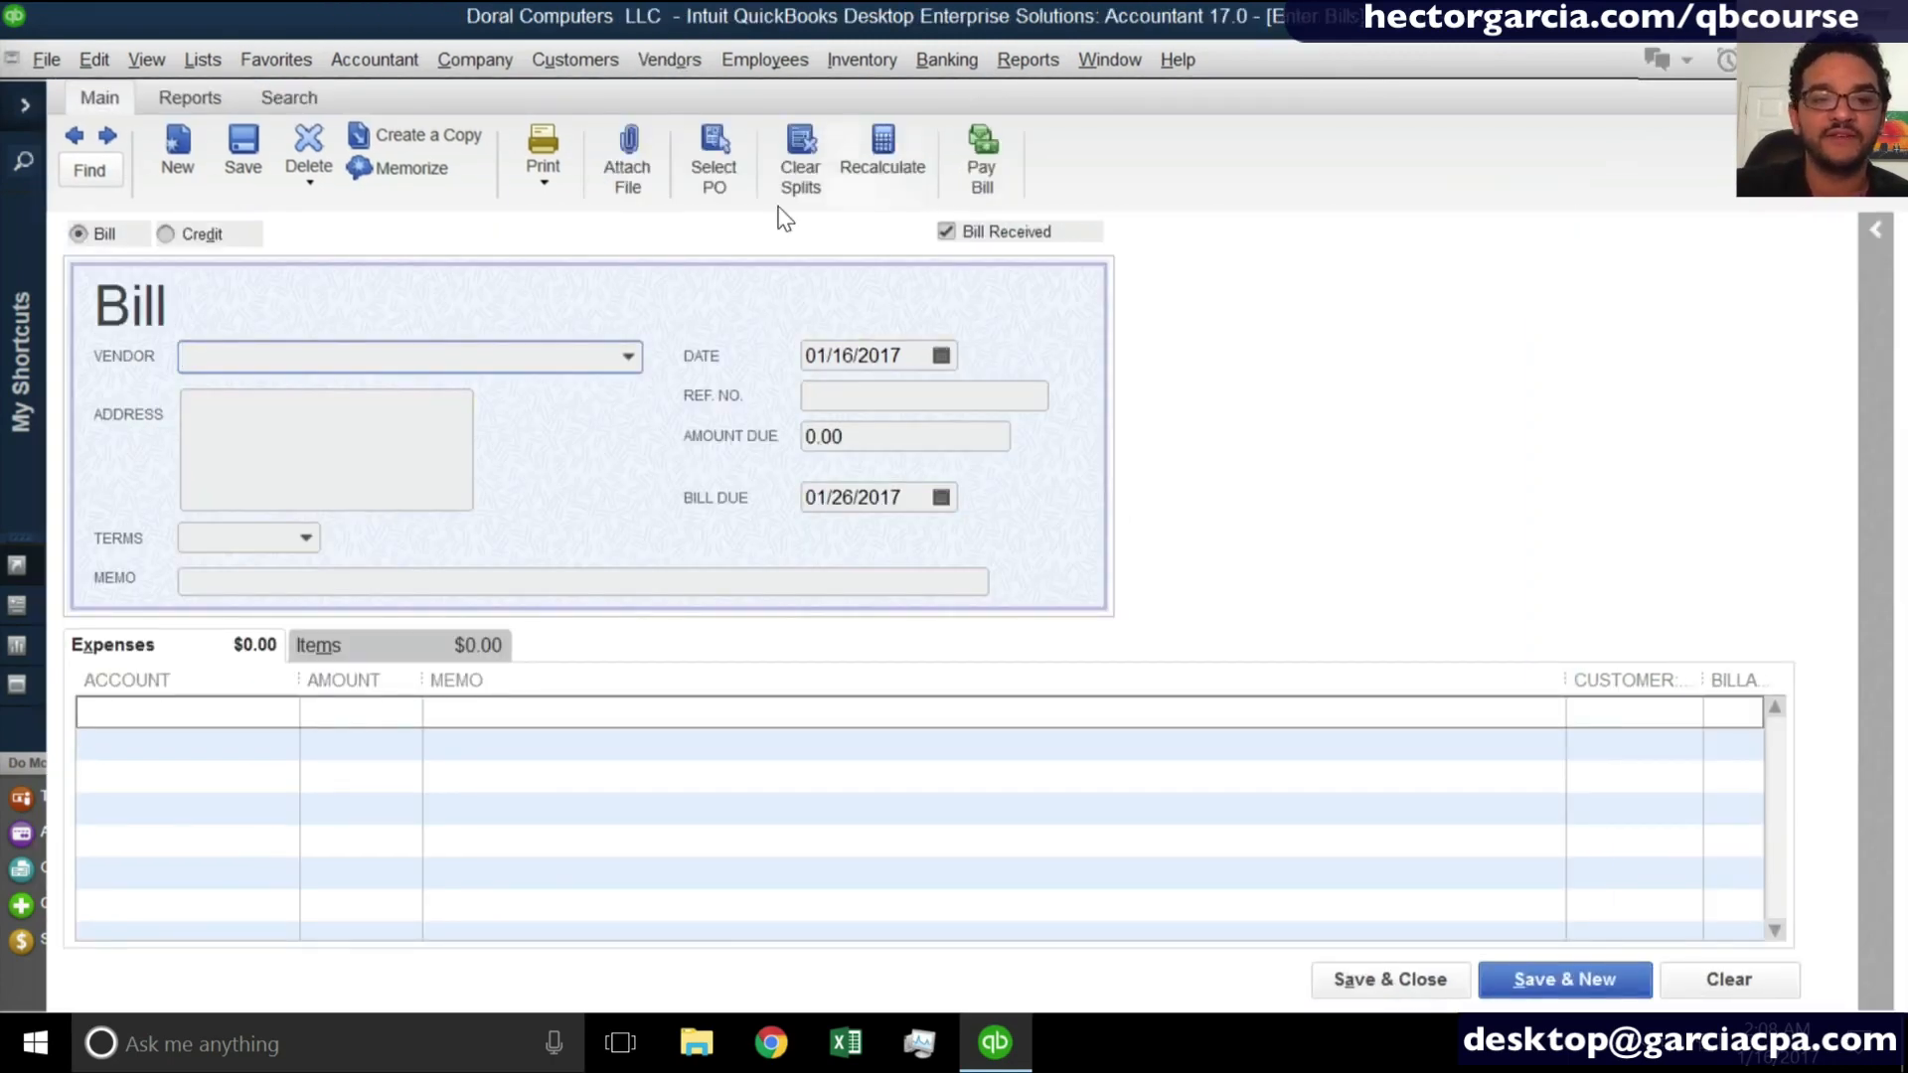
pyautogui.click(669, 60)
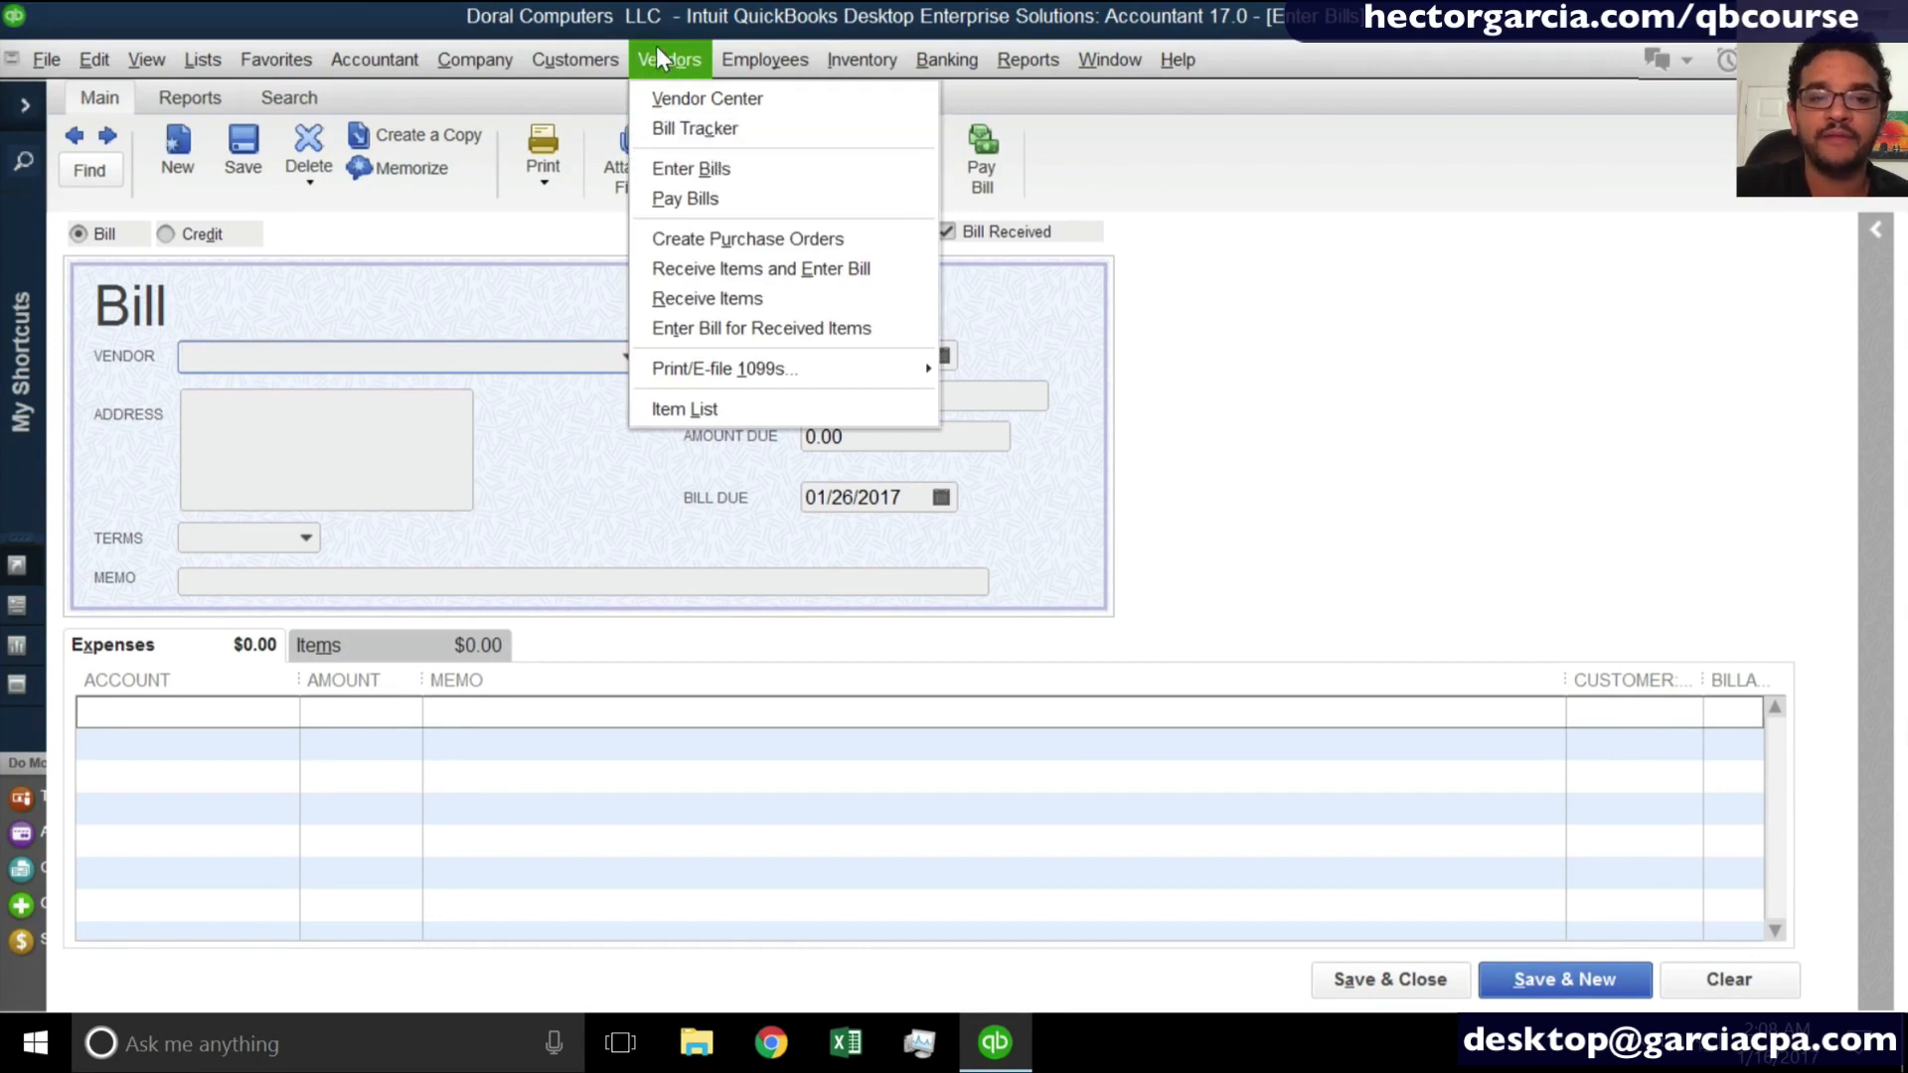
pyautogui.moveTo(963, 75)
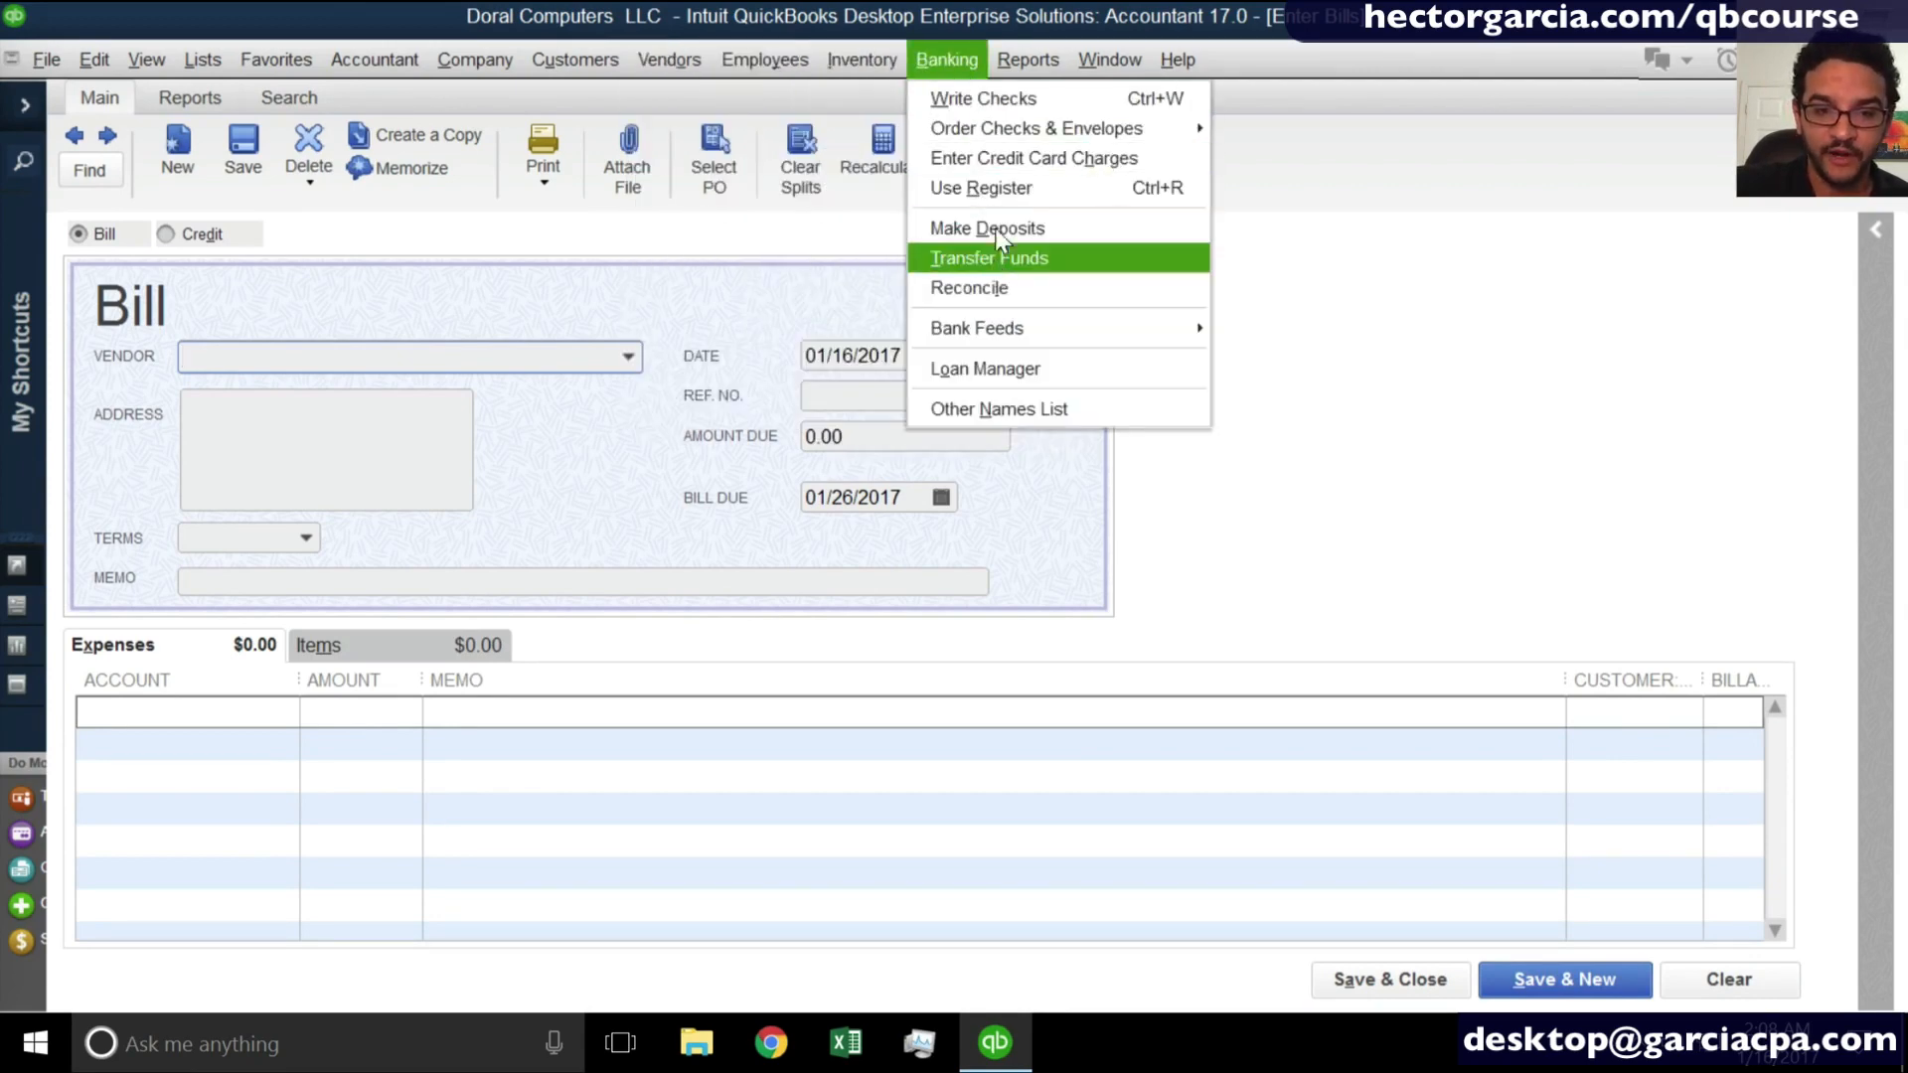
pyautogui.click(994, 99)
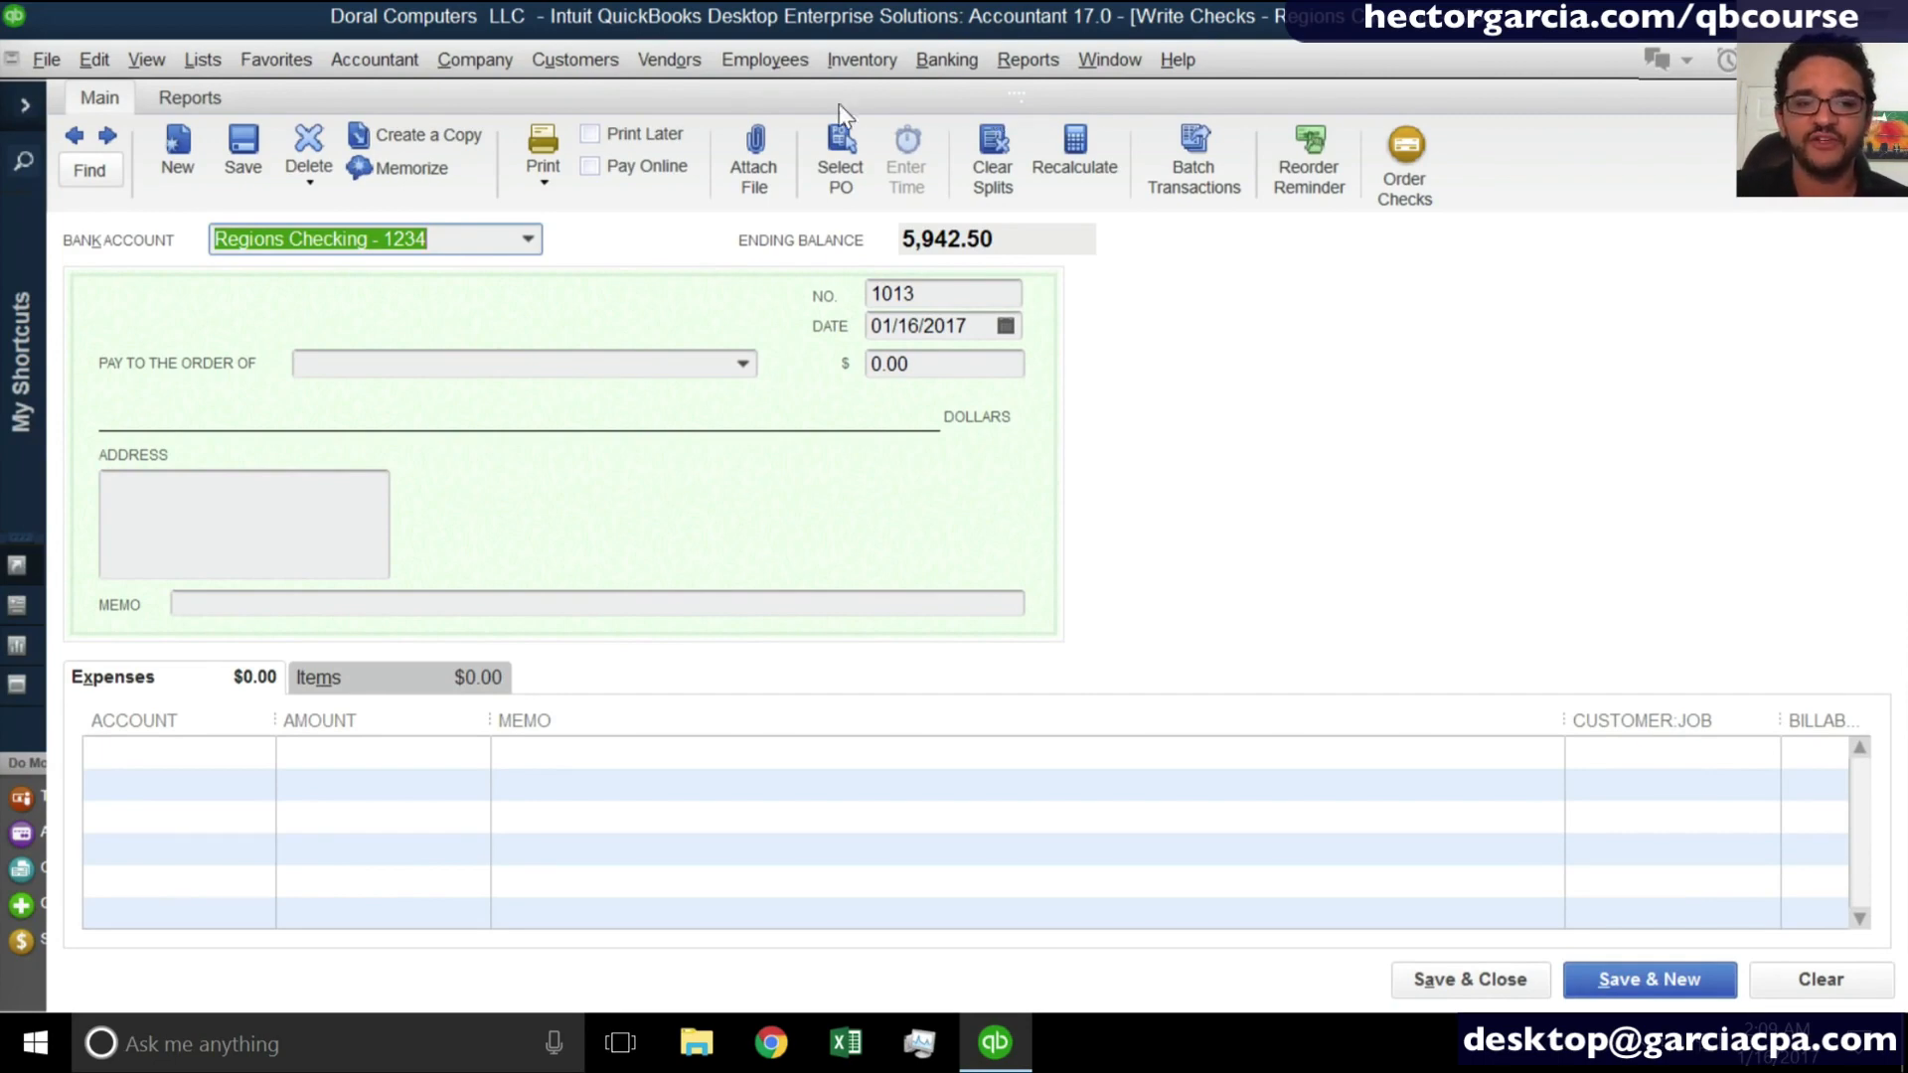
pyautogui.click(530, 241)
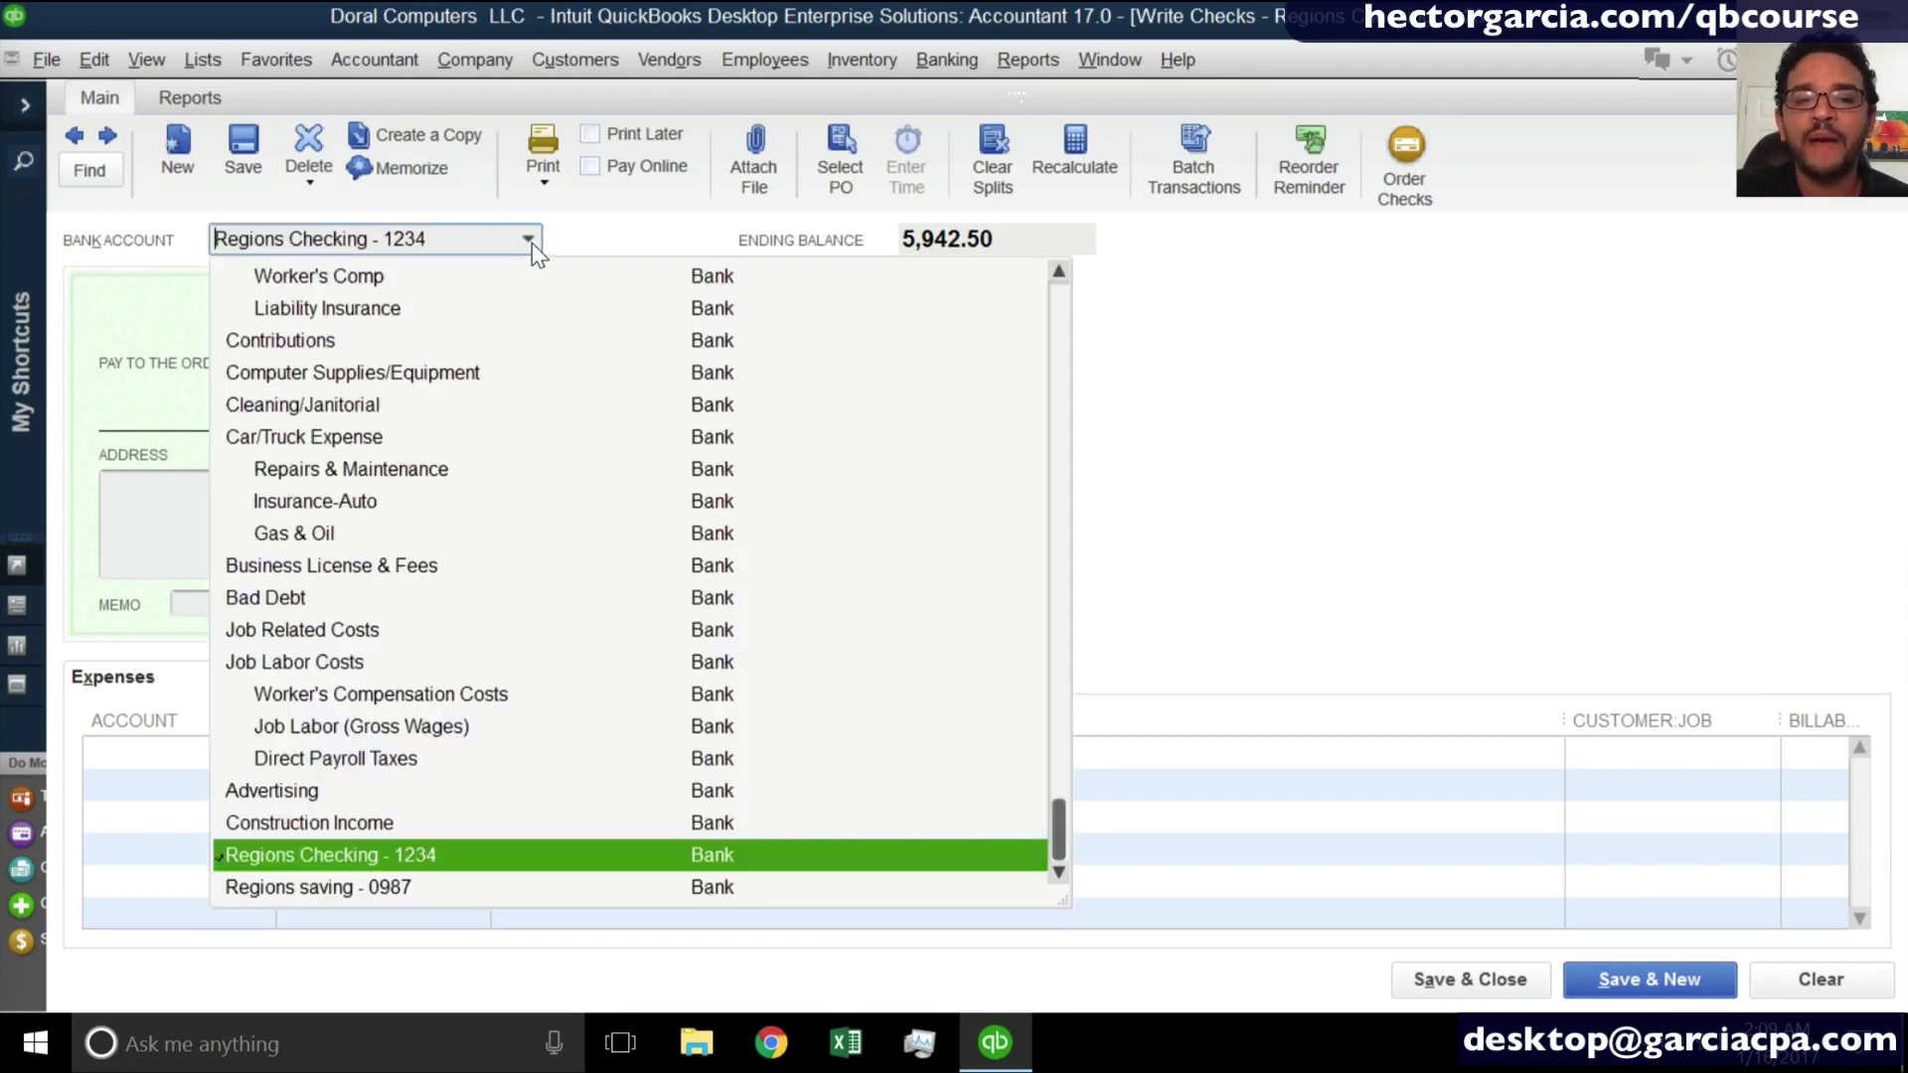
pyautogui.click(367, 868)
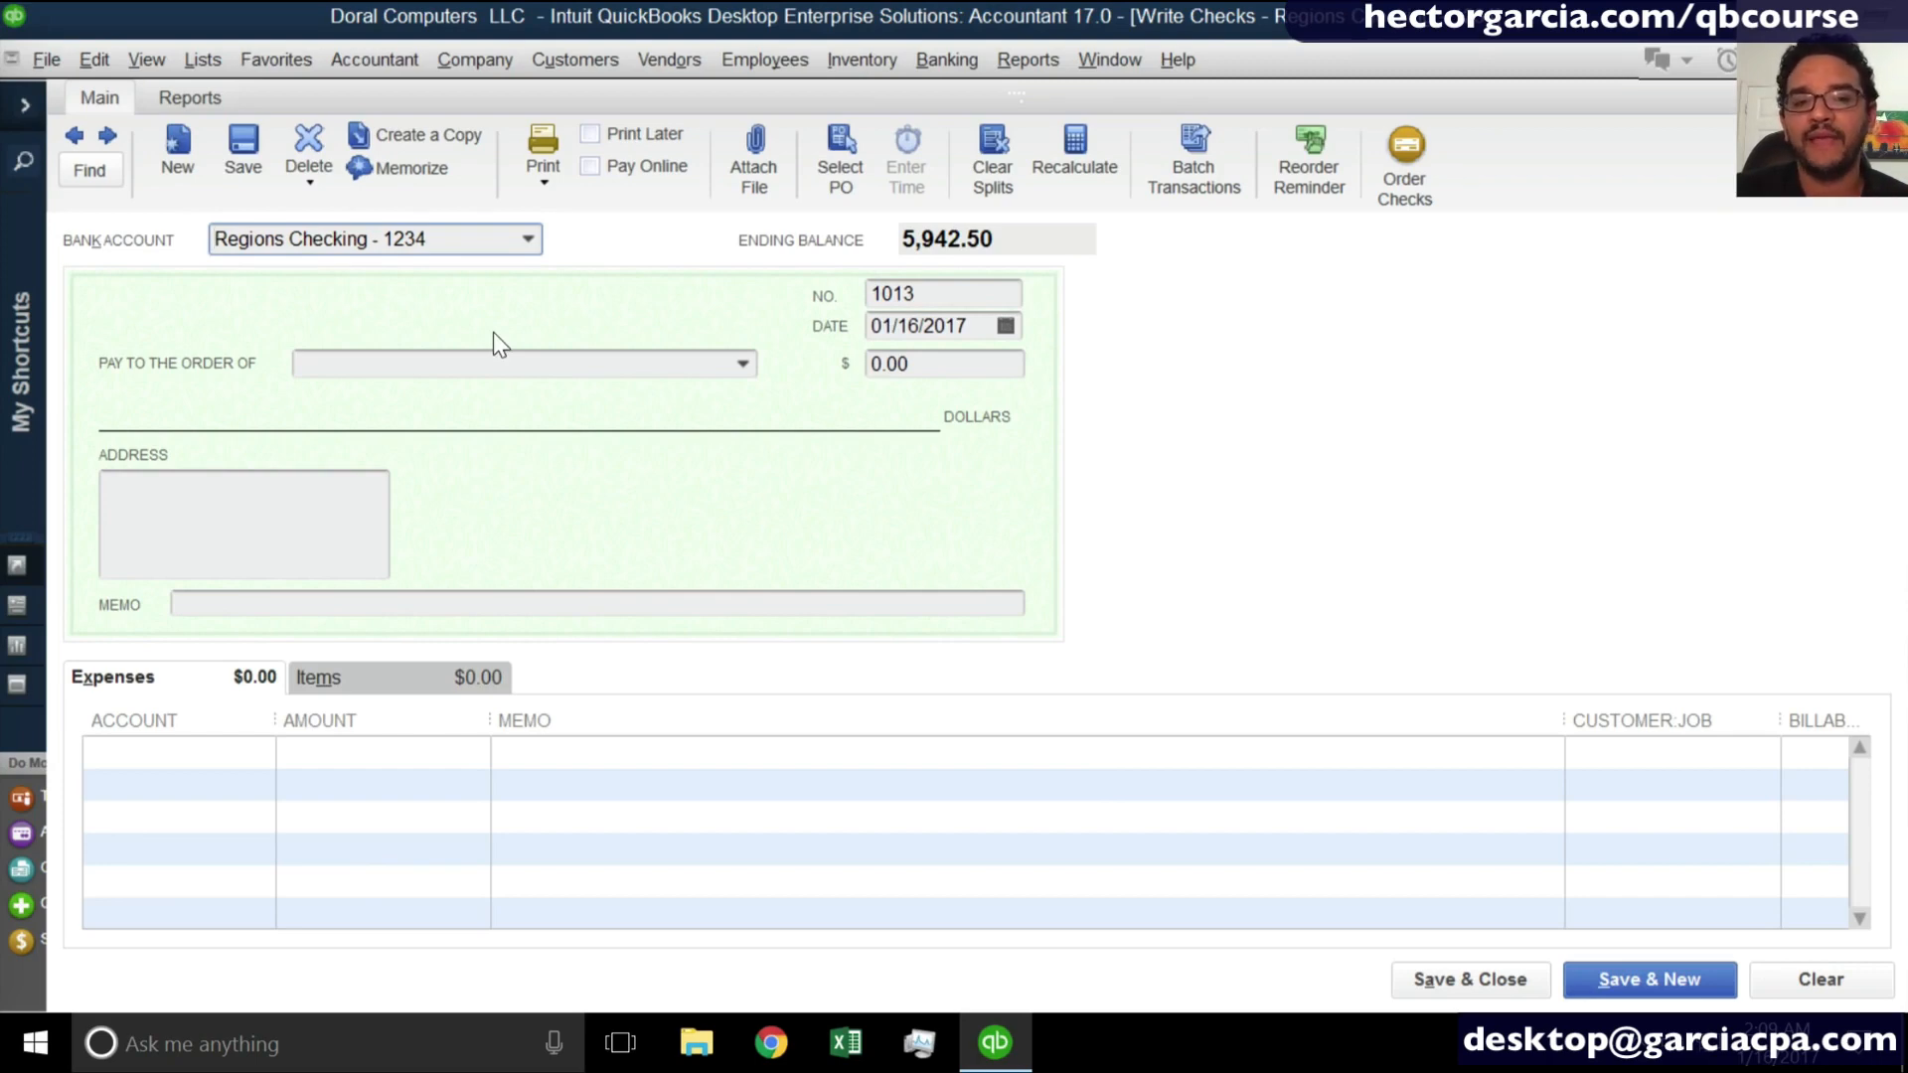
# - Compare the open Enter Bills form with the Write Checks form, ending on the blank check
pyautogui.click(1128, 60)
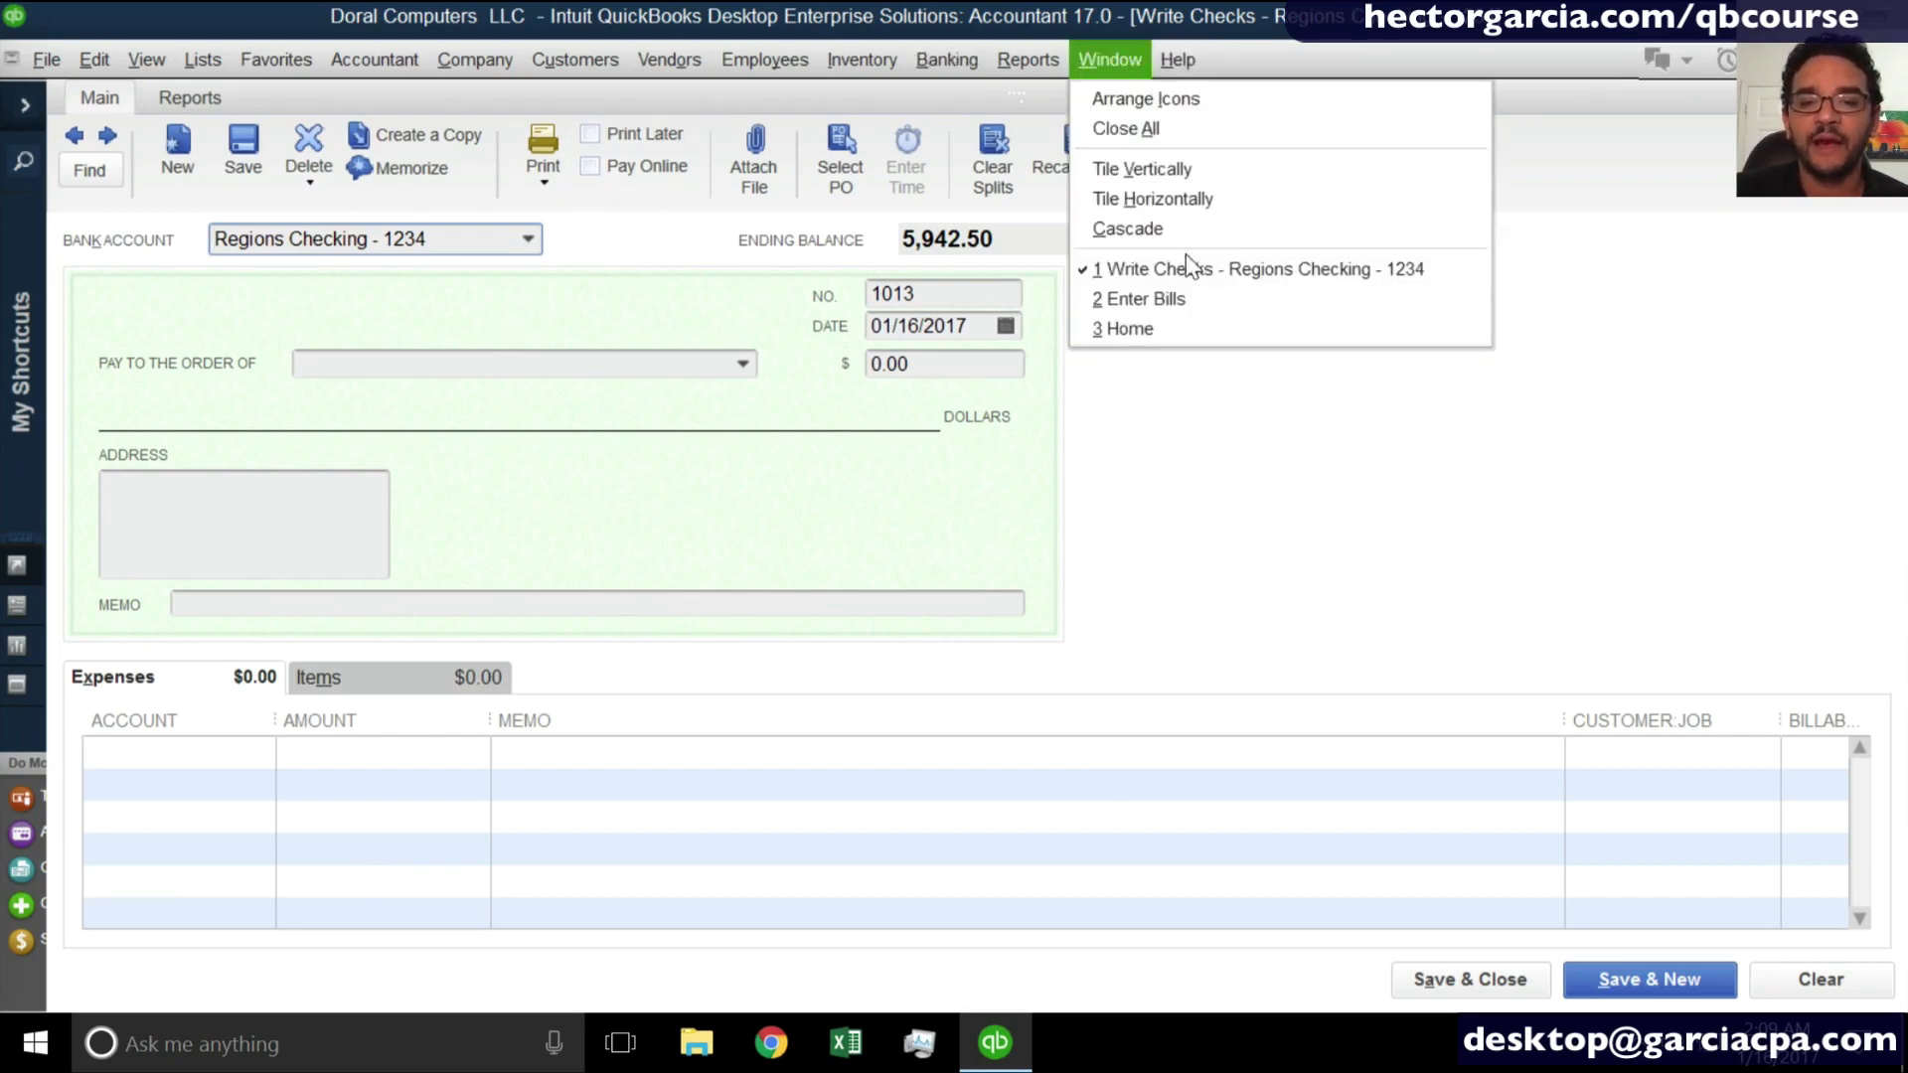
pyautogui.click(1189, 298)
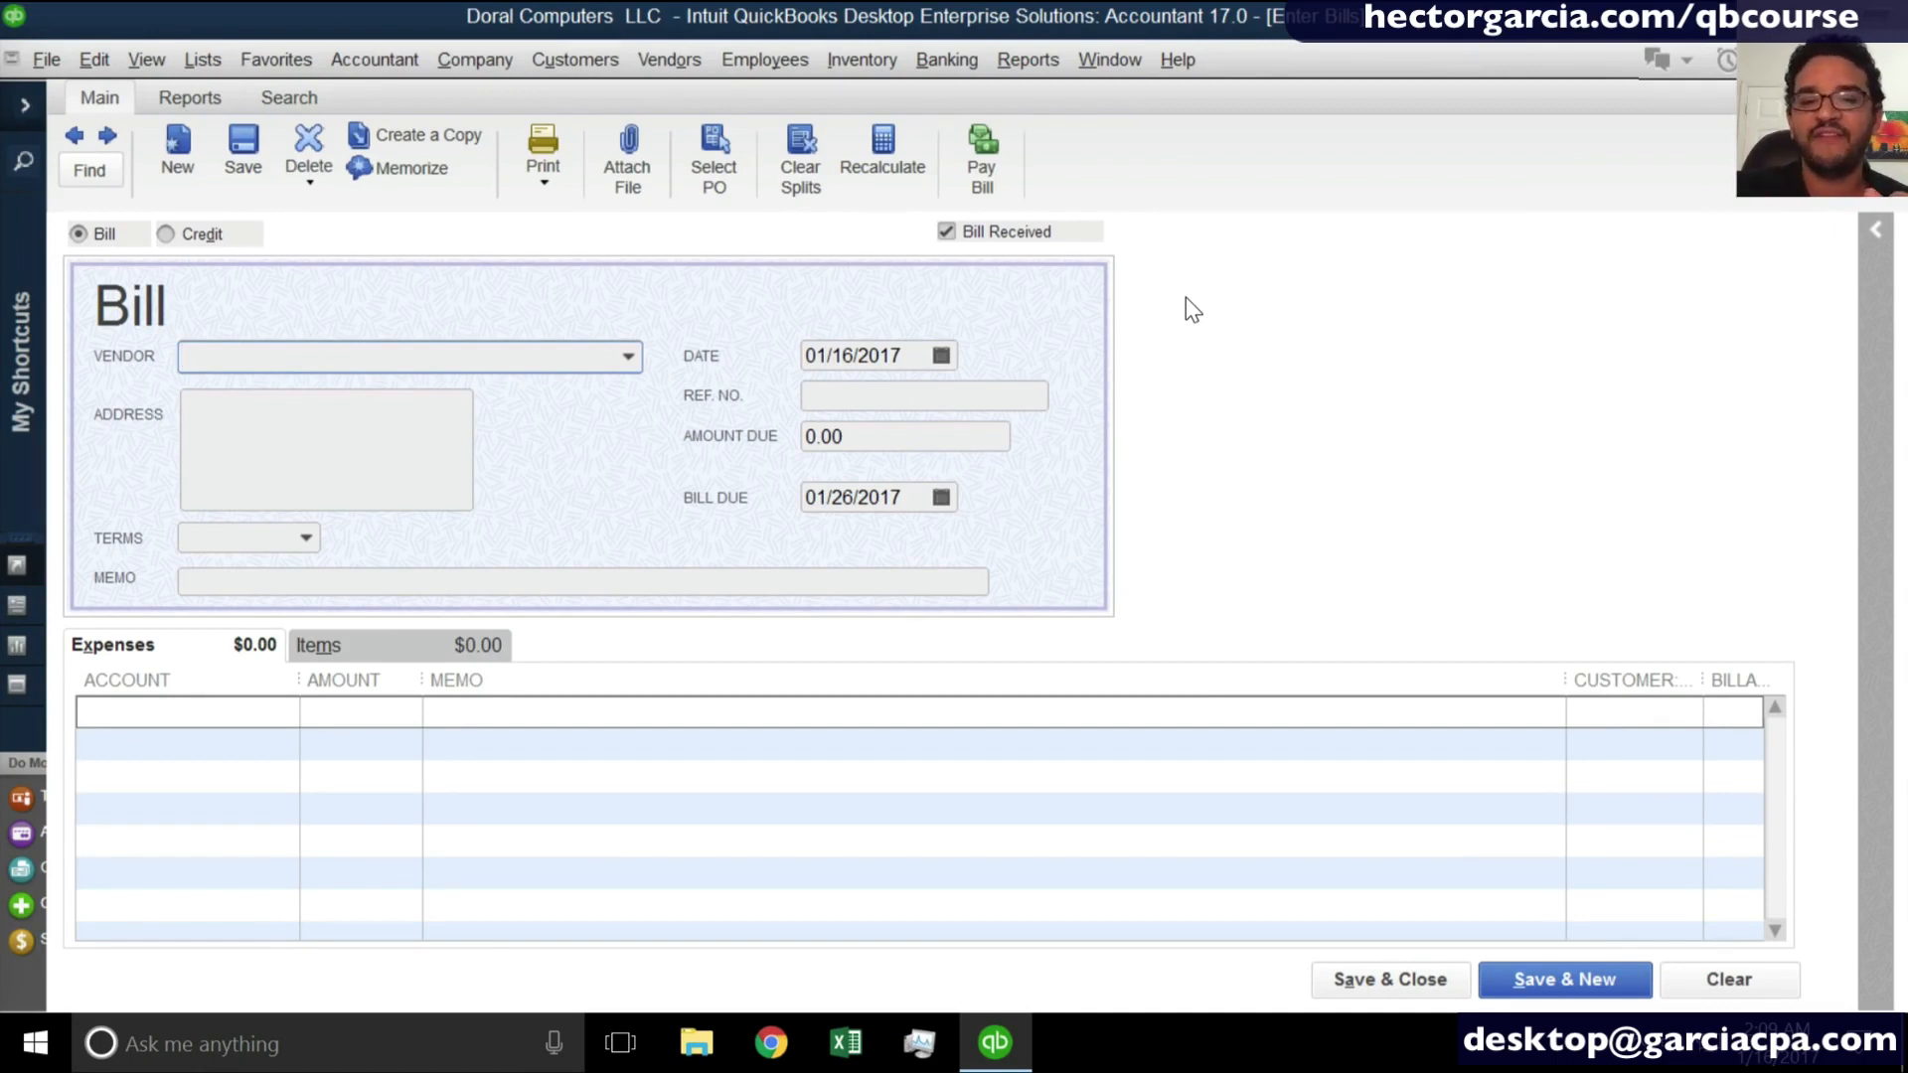
pyautogui.click(1047, 64)
pyautogui.moveTo(1091, 72)
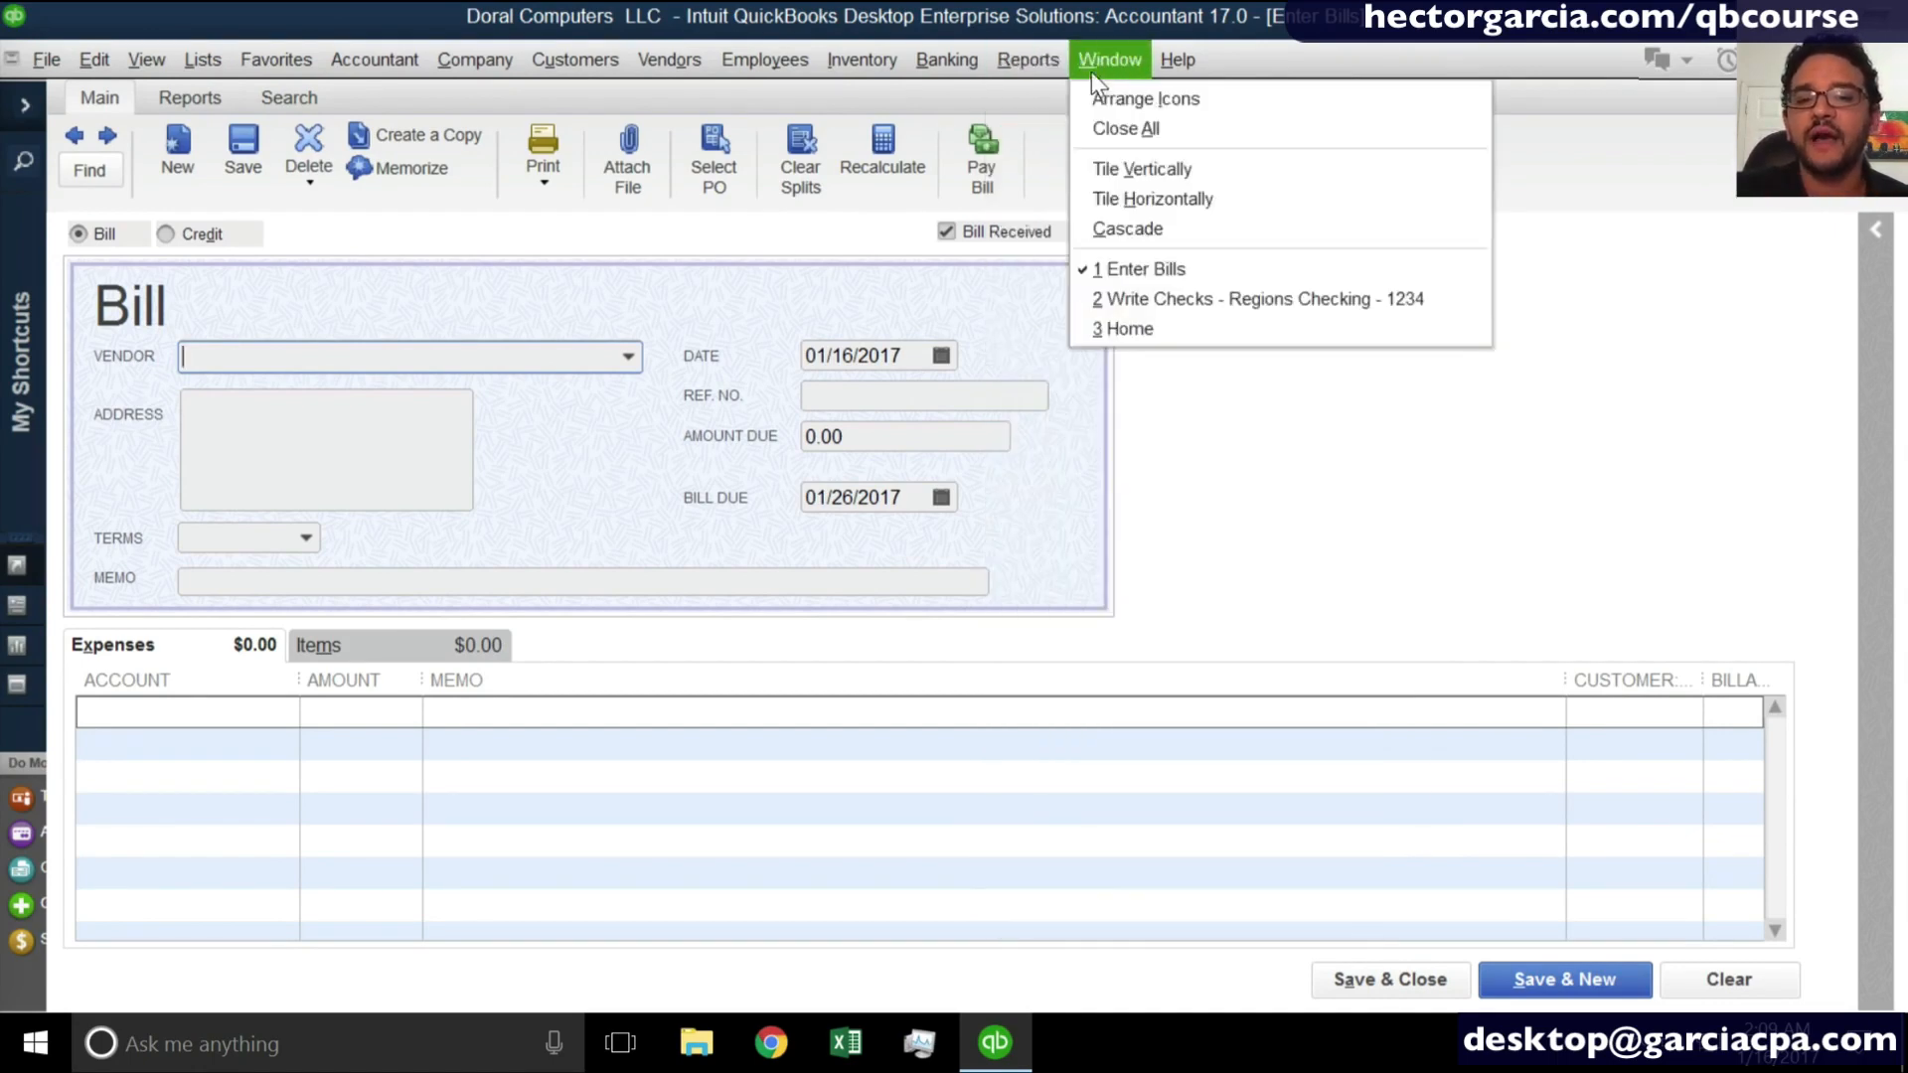
pyautogui.click(1157, 298)
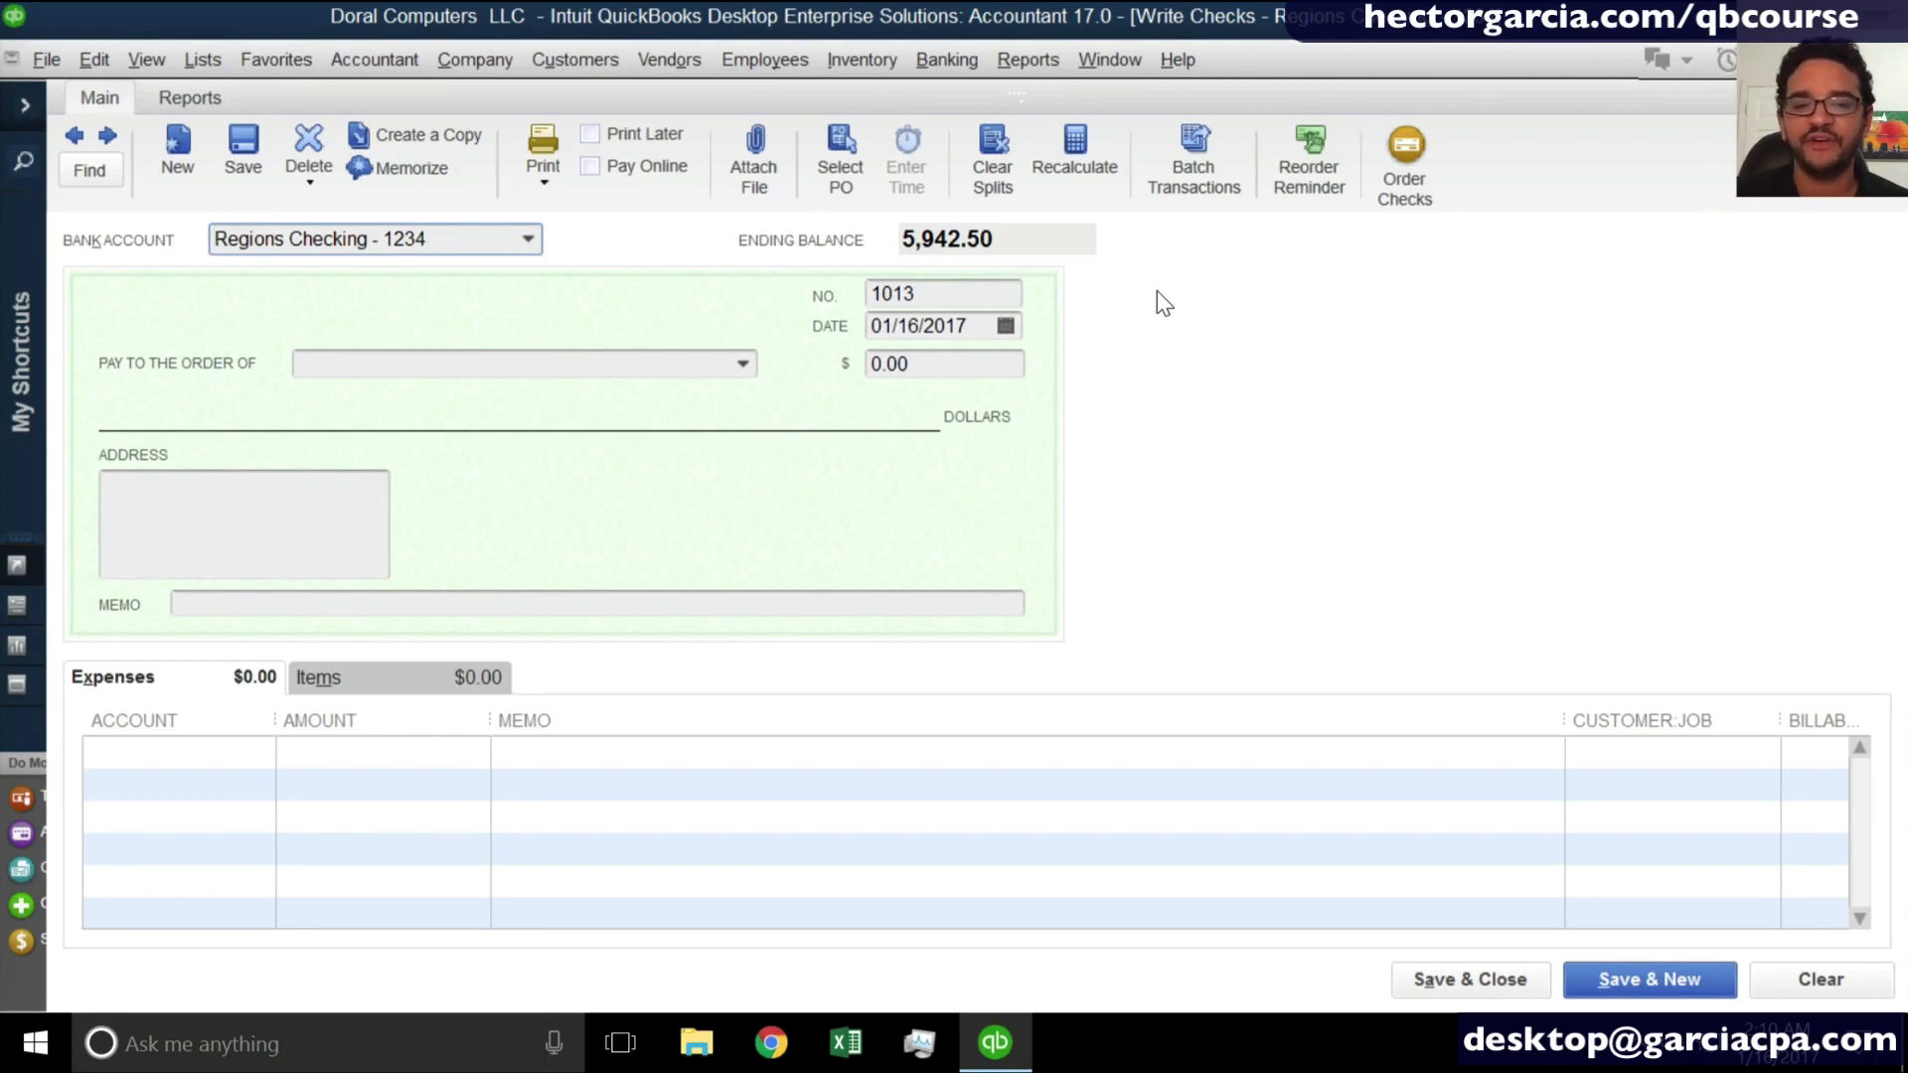
# - Clear the check number and make the check payable to mortons, quick-adding the name as a vendor
pyautogui.click(918, 298)
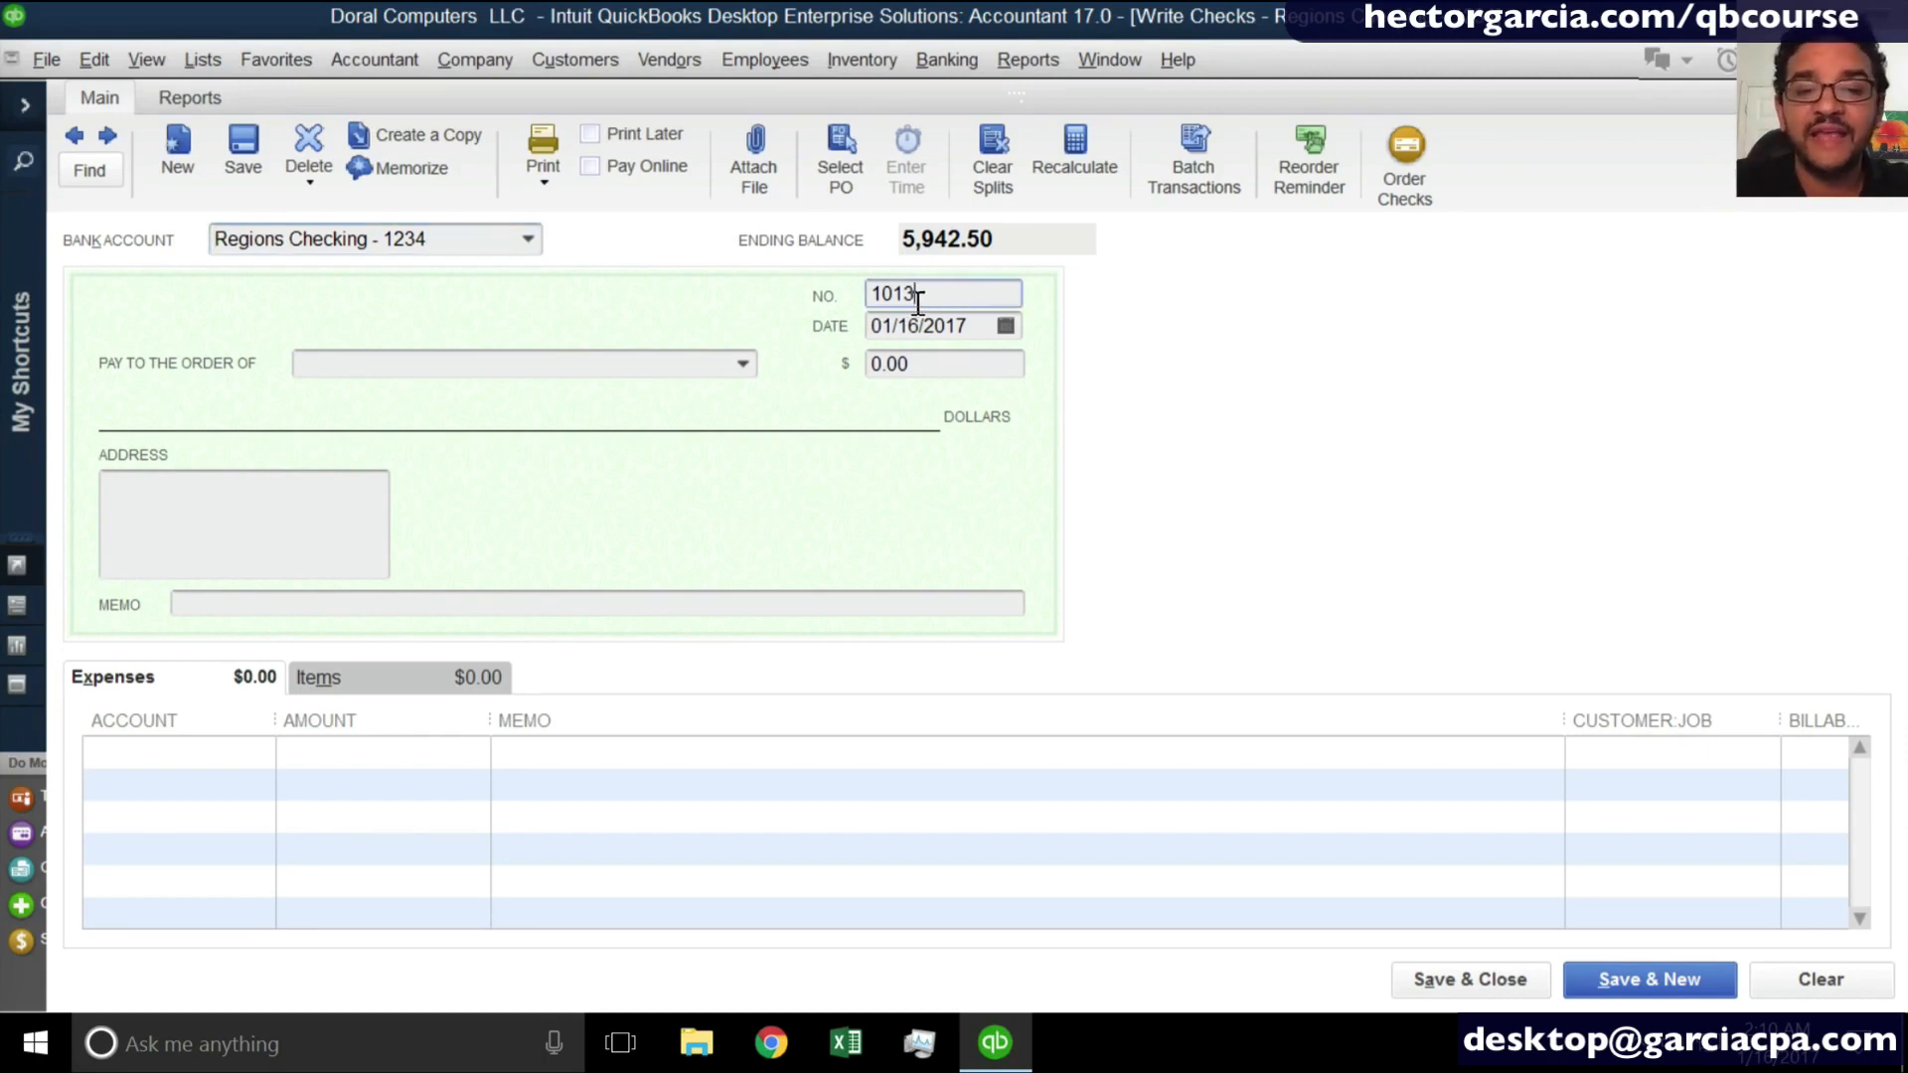
pyautogui.moveTo(918, 298); pyautogui.dragTo(867, 314)
pyautogui.press('BackSpace')
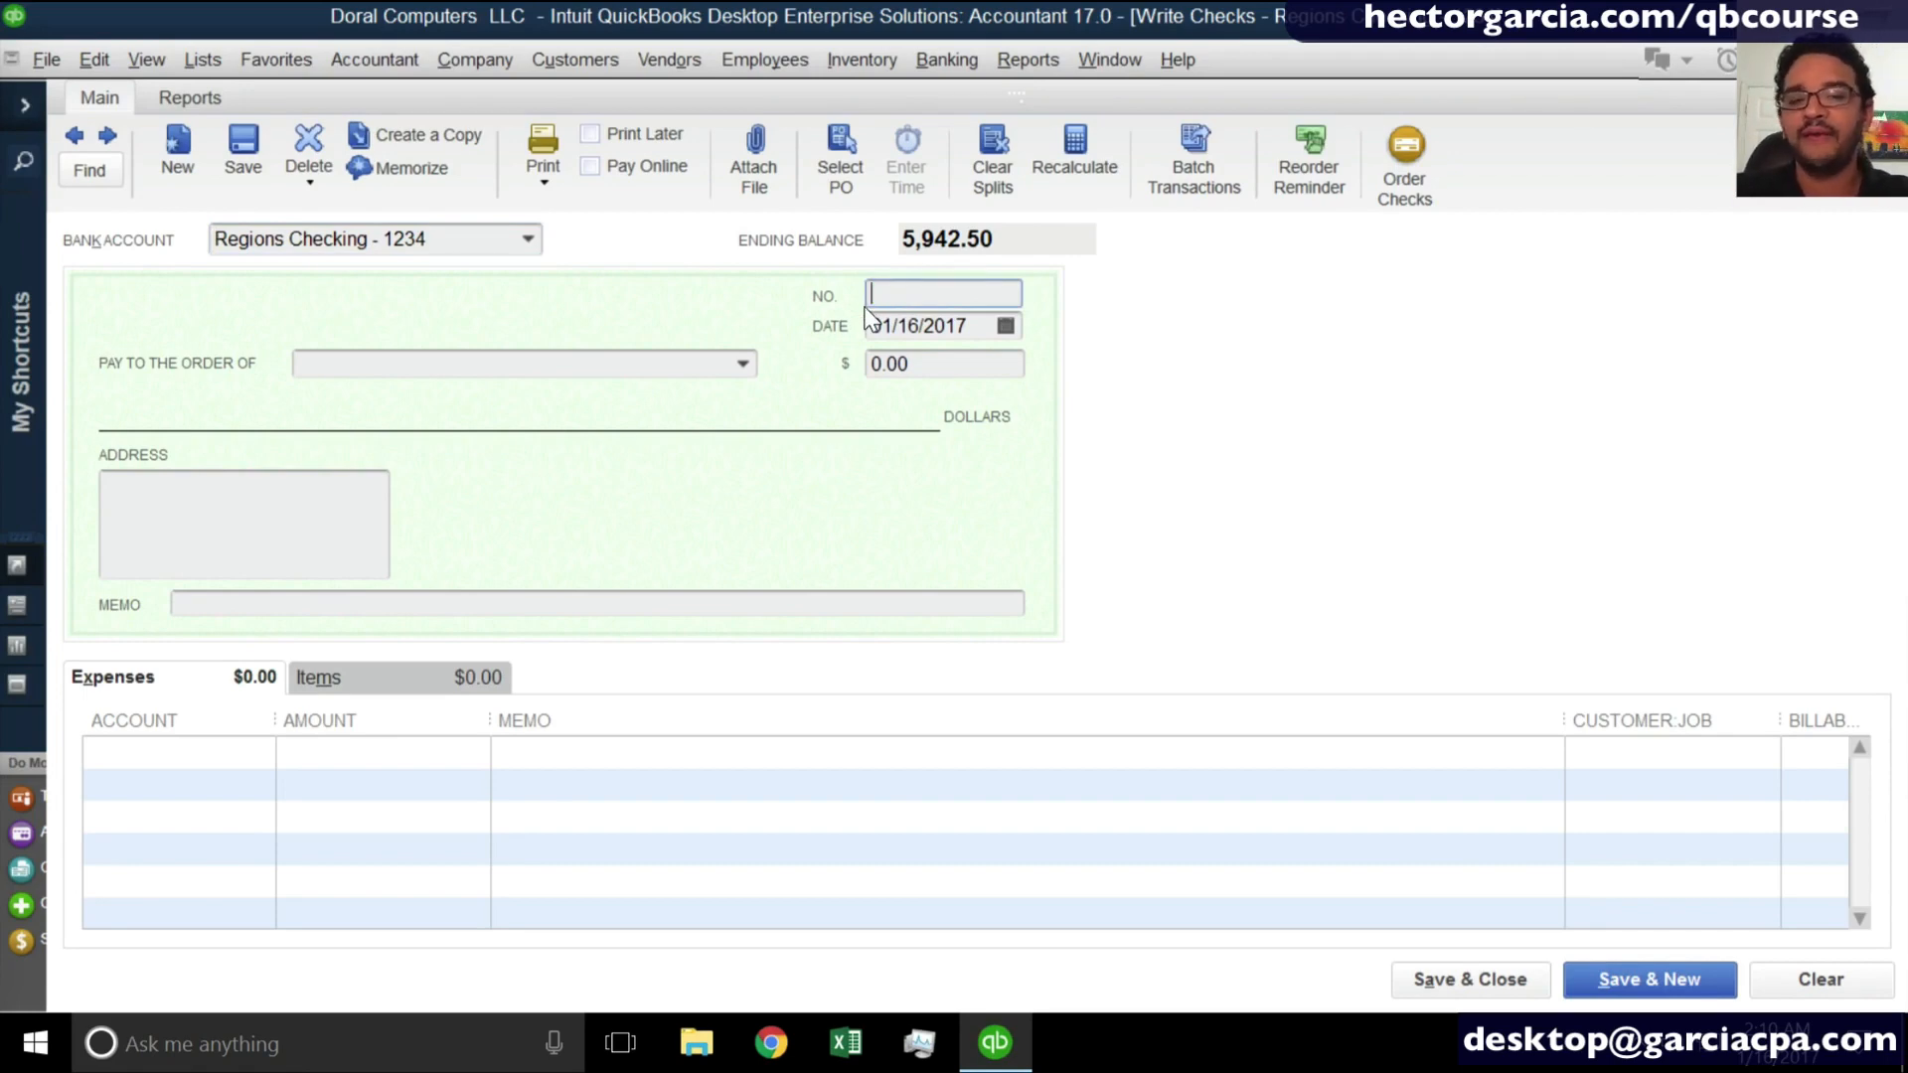
pyautogui.click(428, 368)
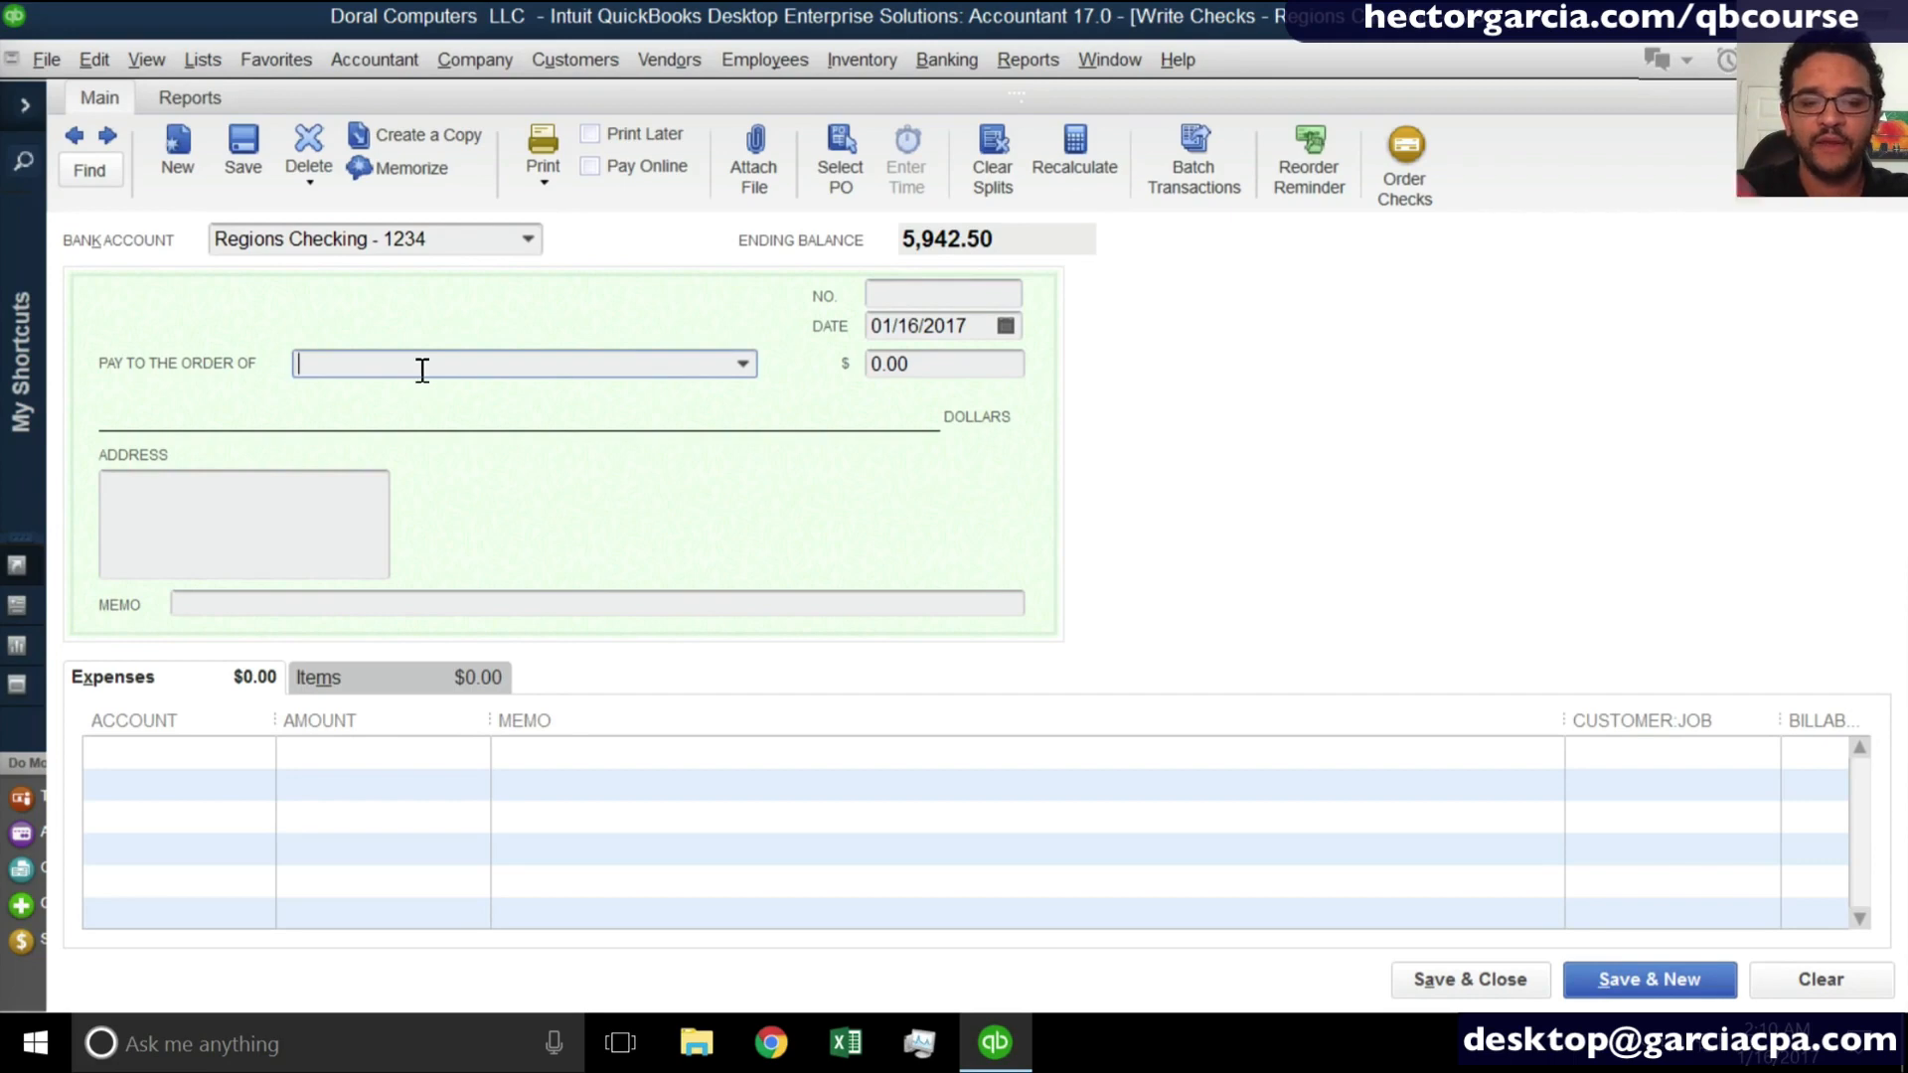
pyautogui.write('mortons')
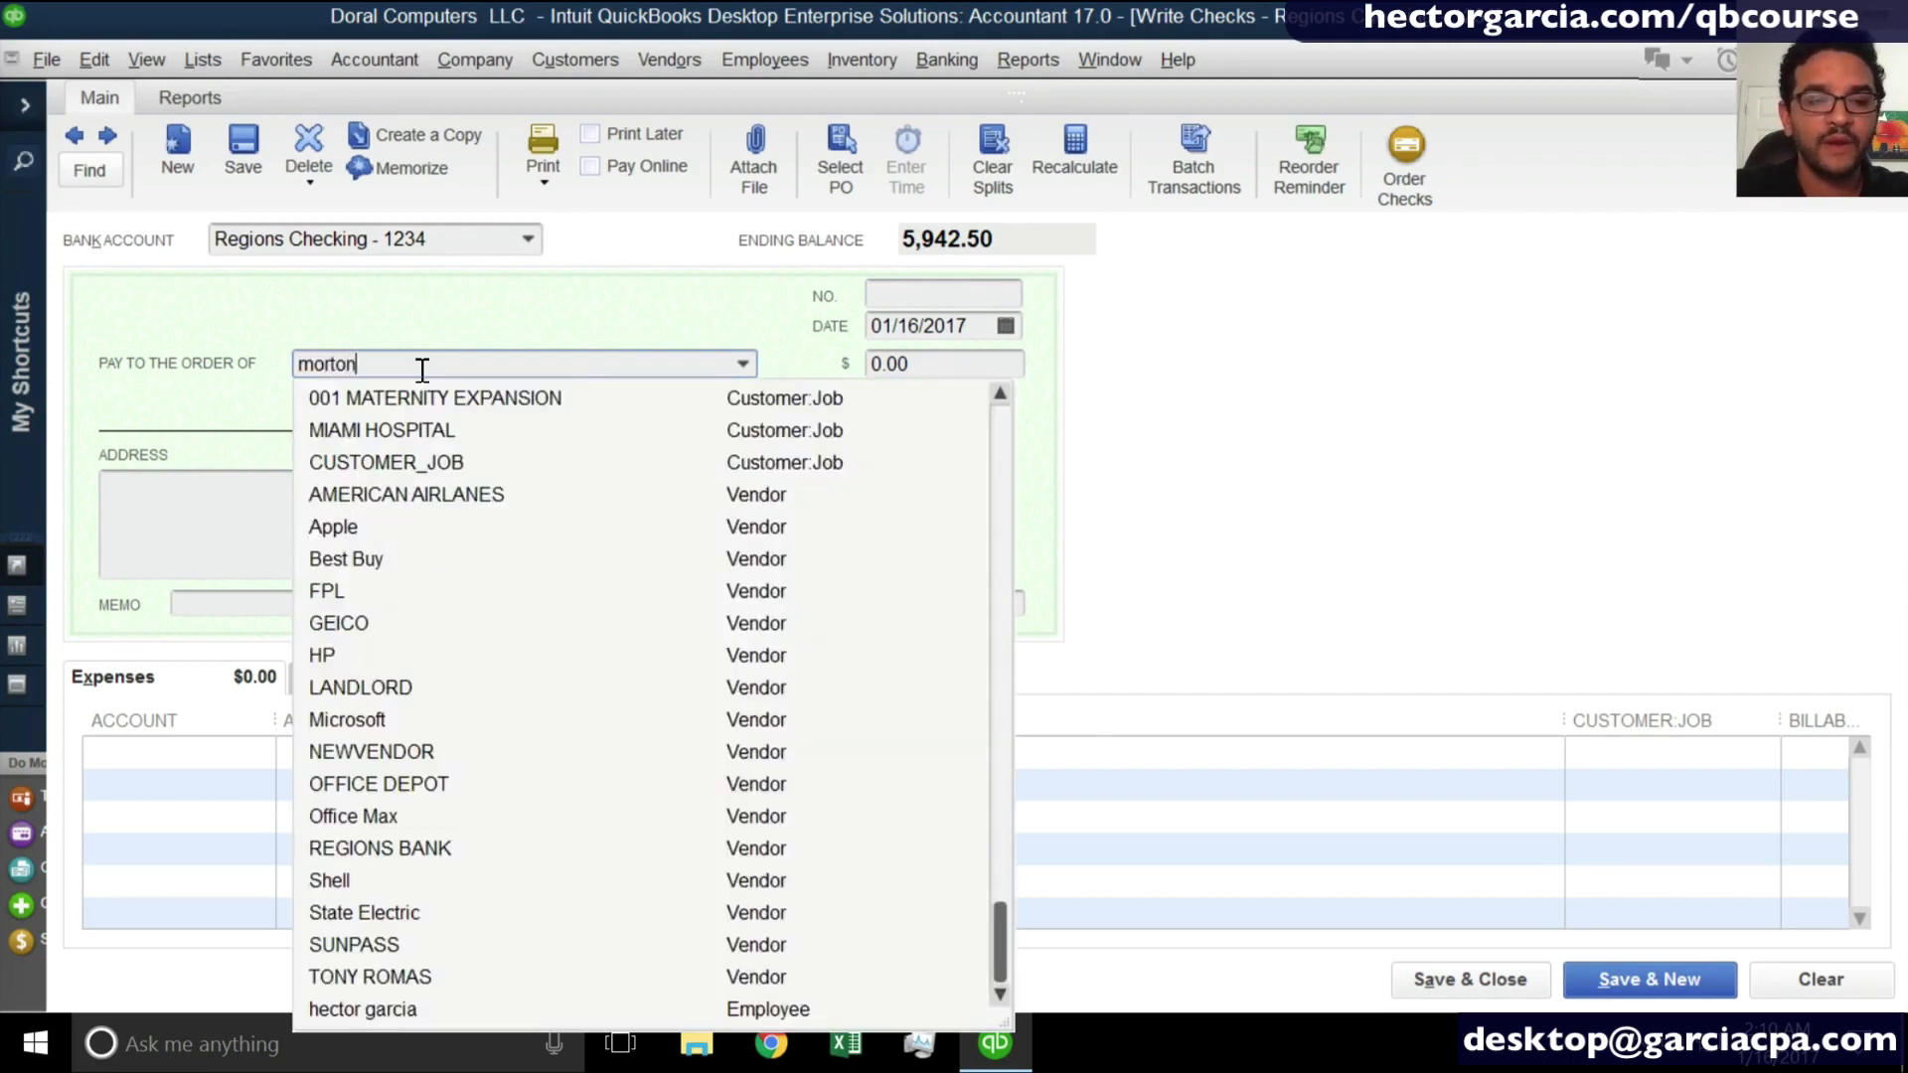
pyautogui.press('Tab')
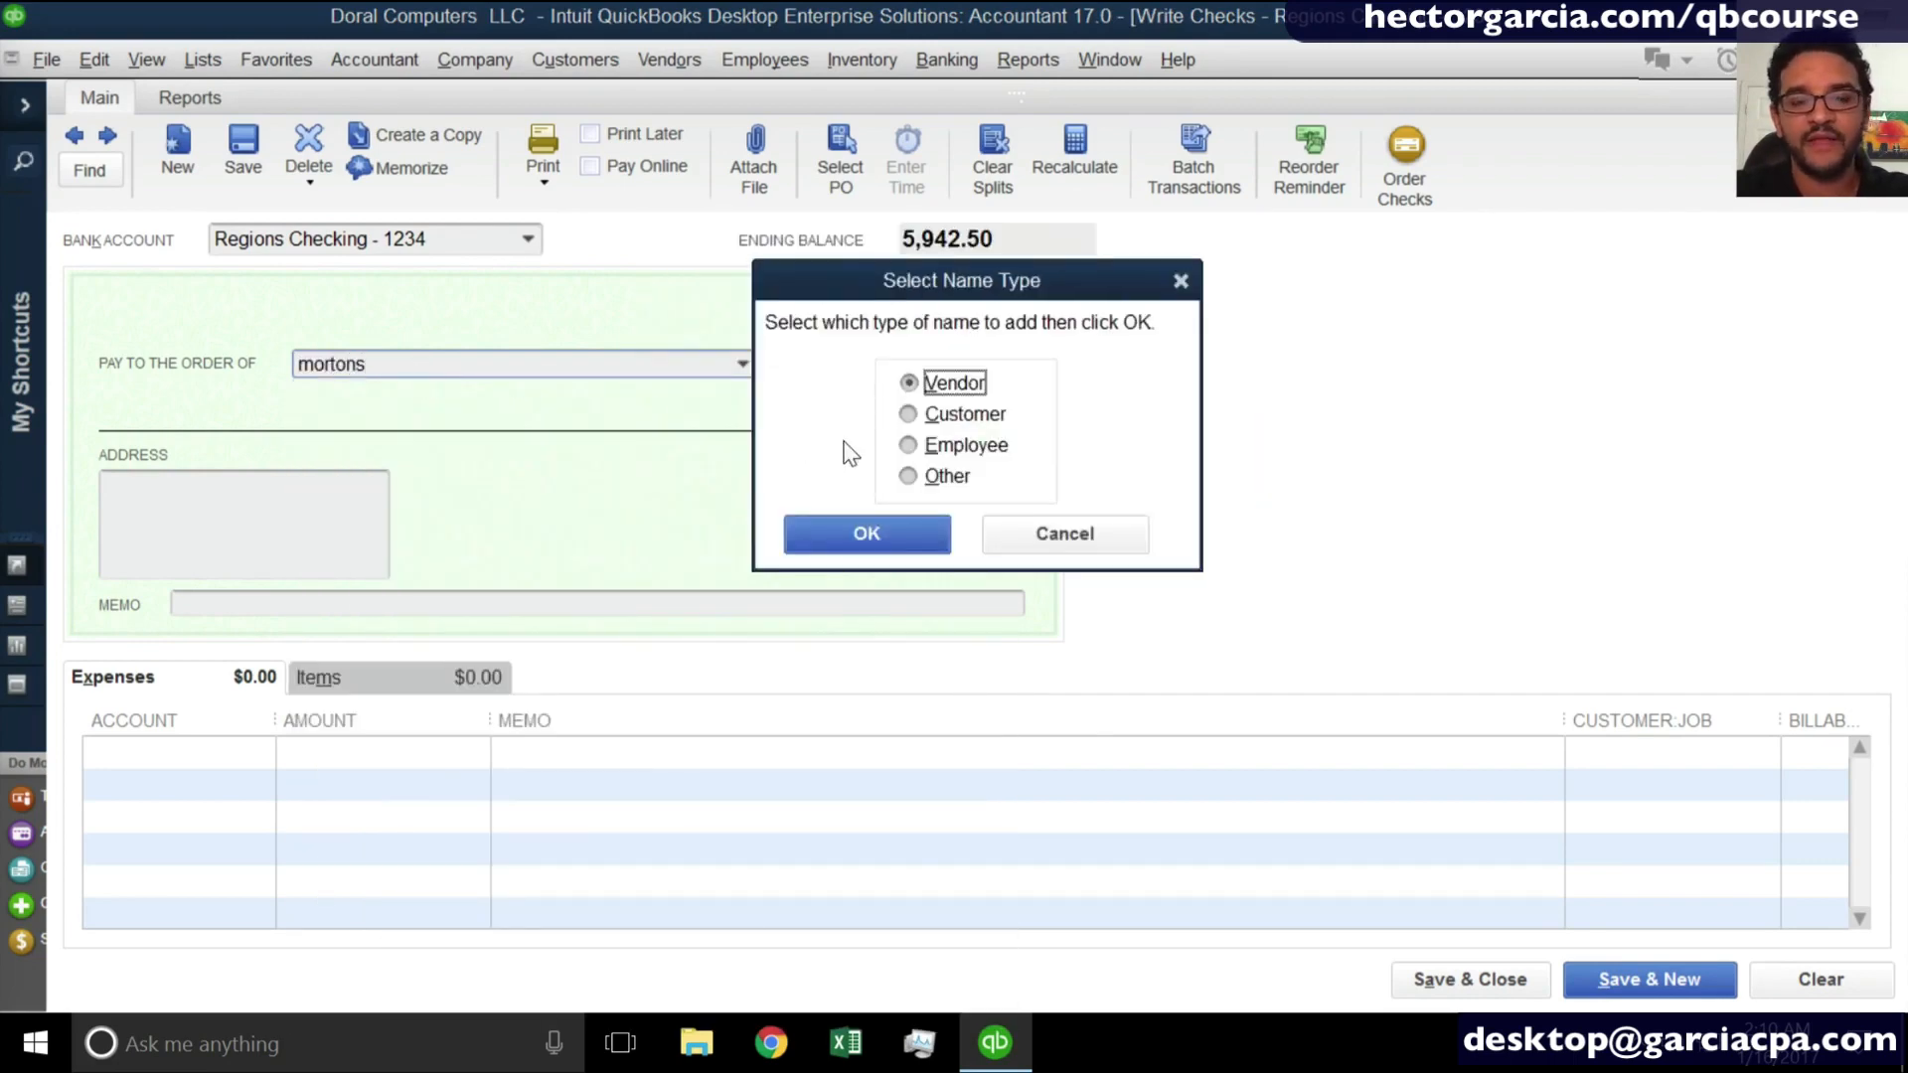
pyautogui.click(898, 526)
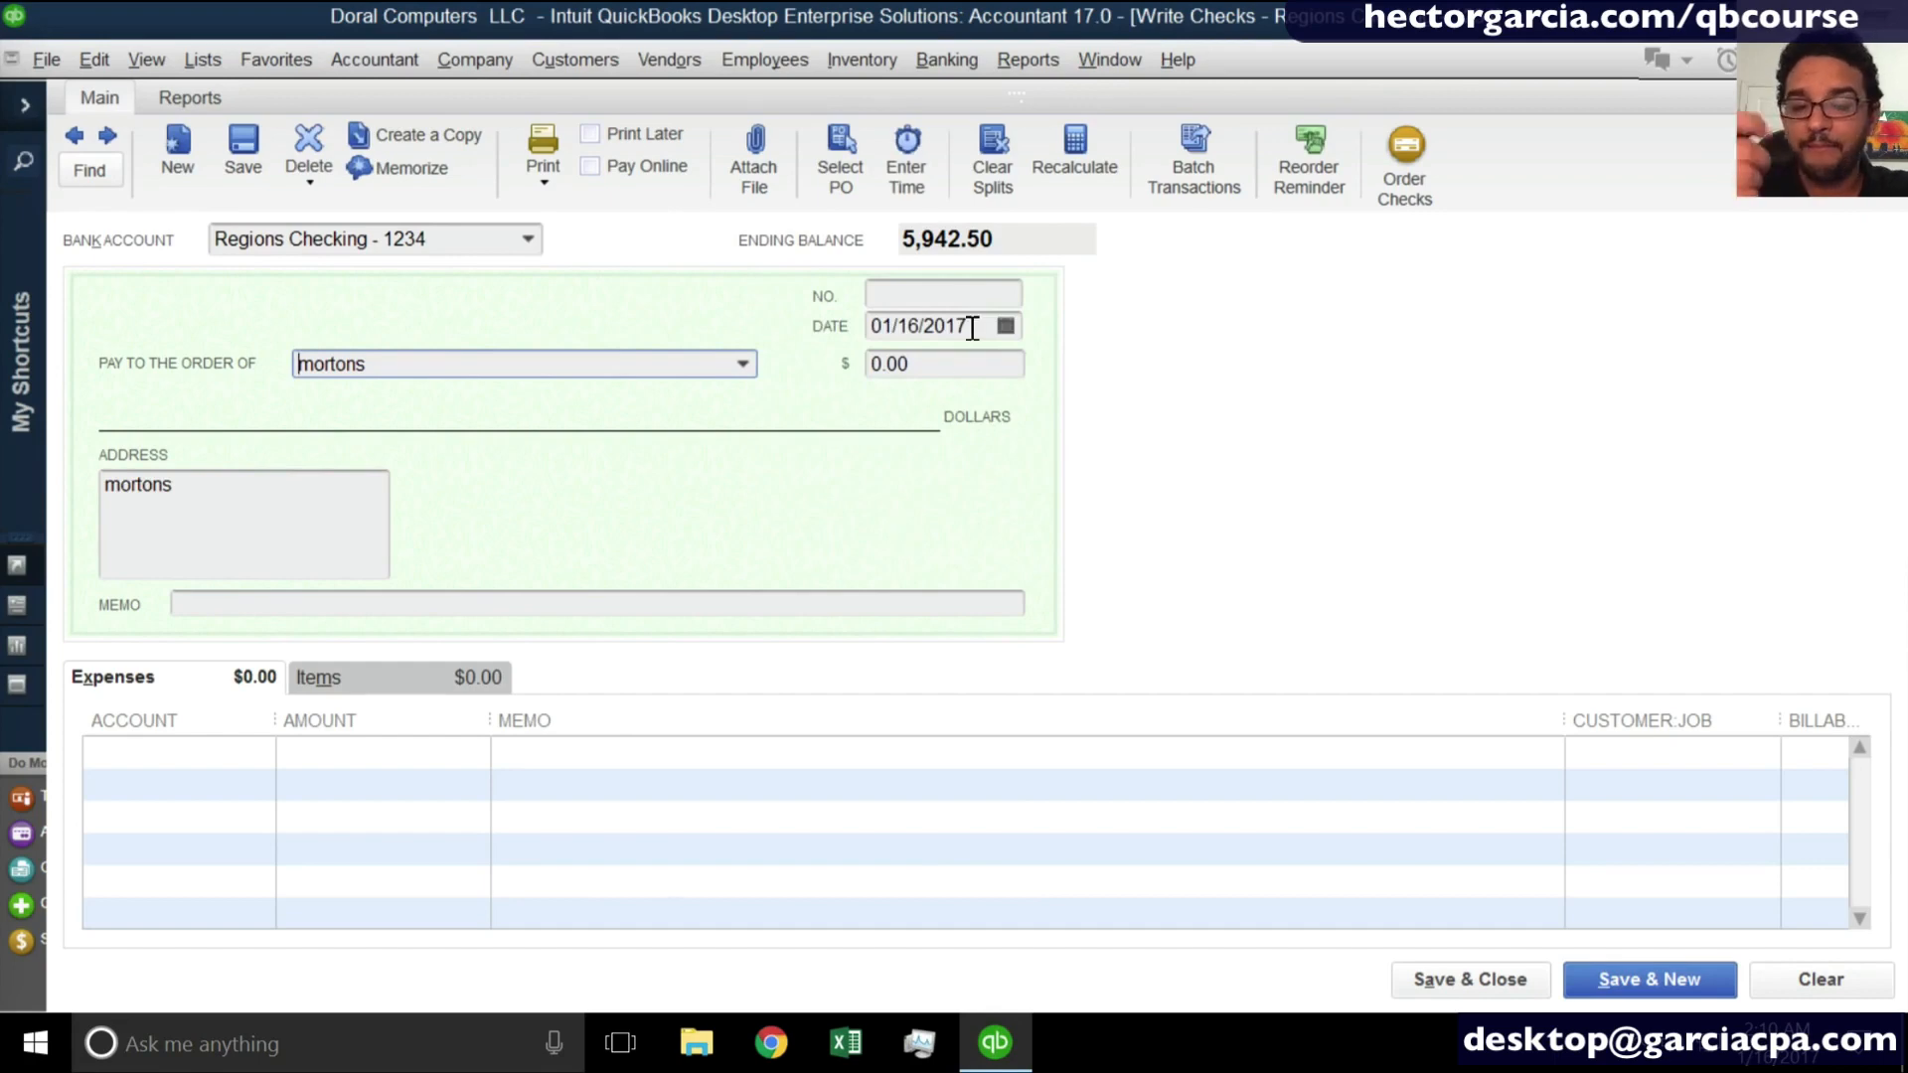
# - Set the check amount to 60.00 and assign its expense line to the Meals and Entertainment account
pyautogui.click(944, 364)
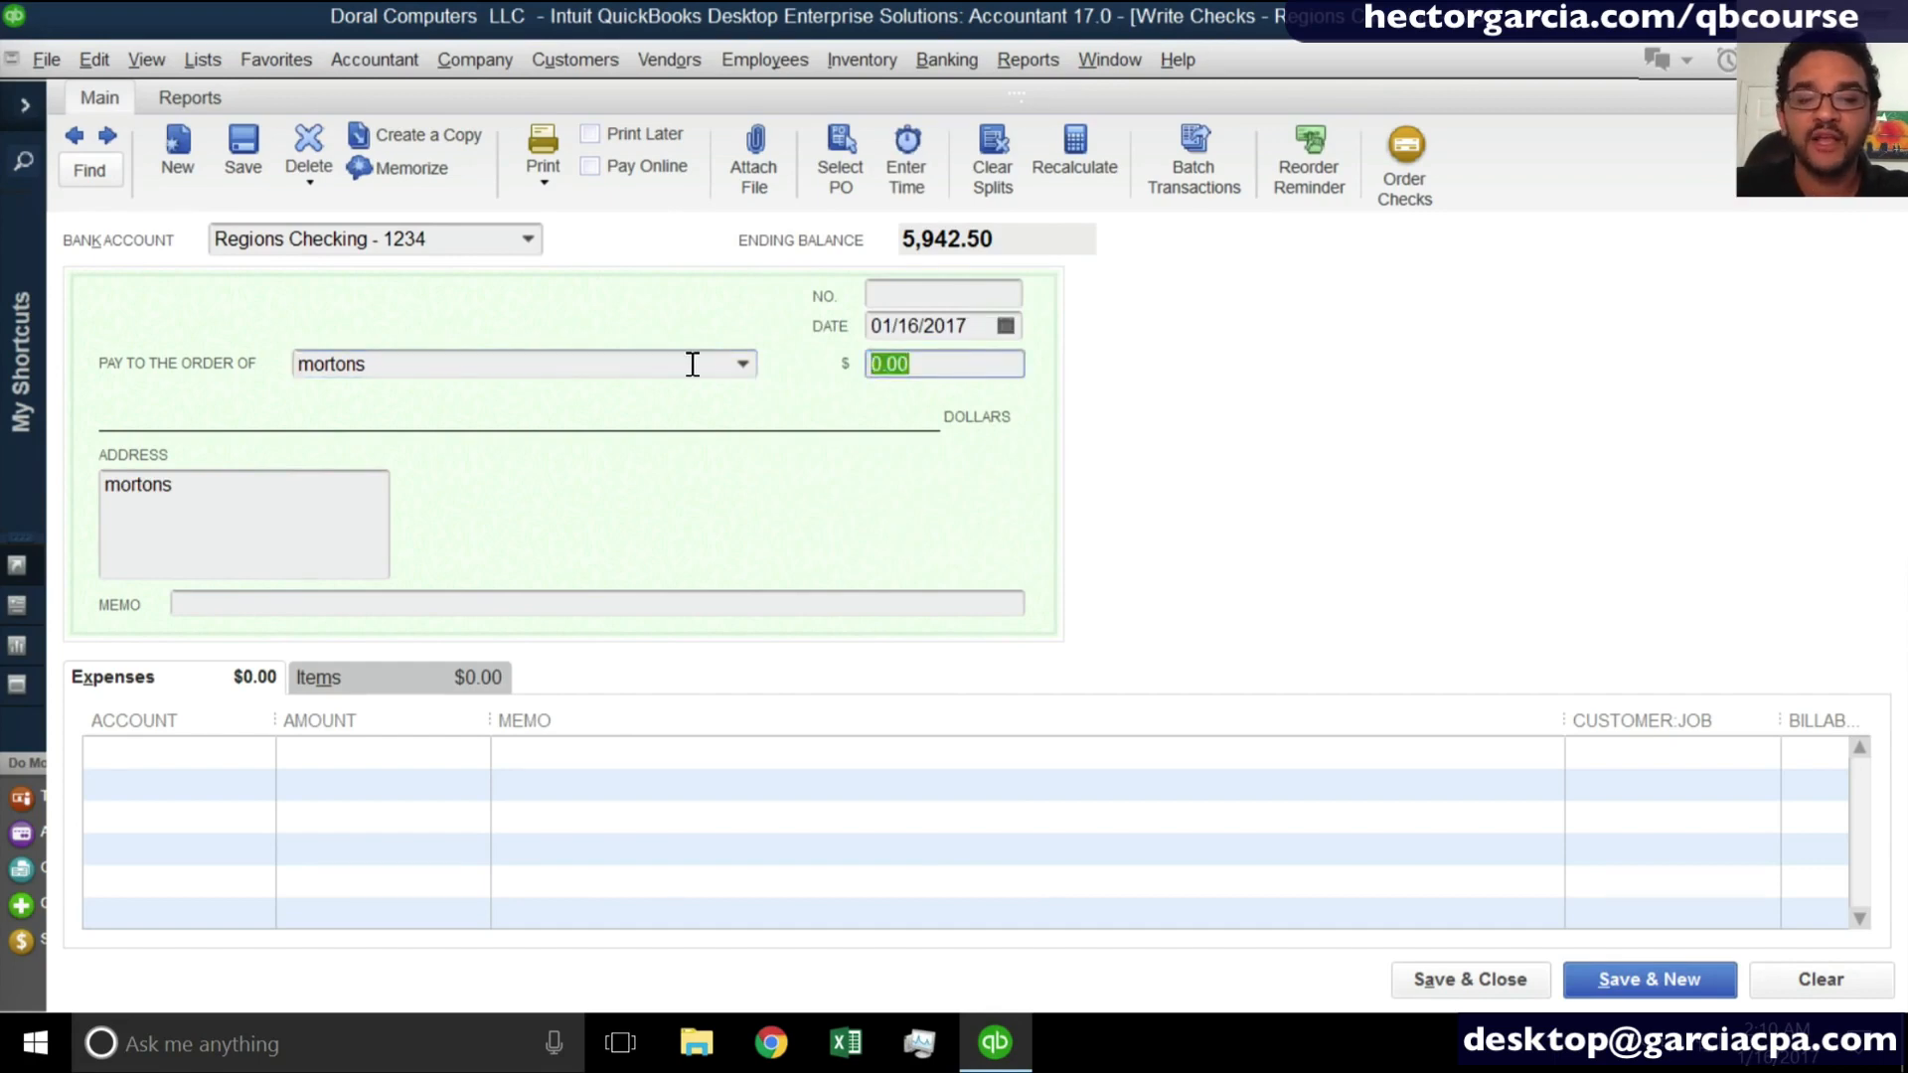
pyautogui.write('60')
pyautogui.press('Tab')
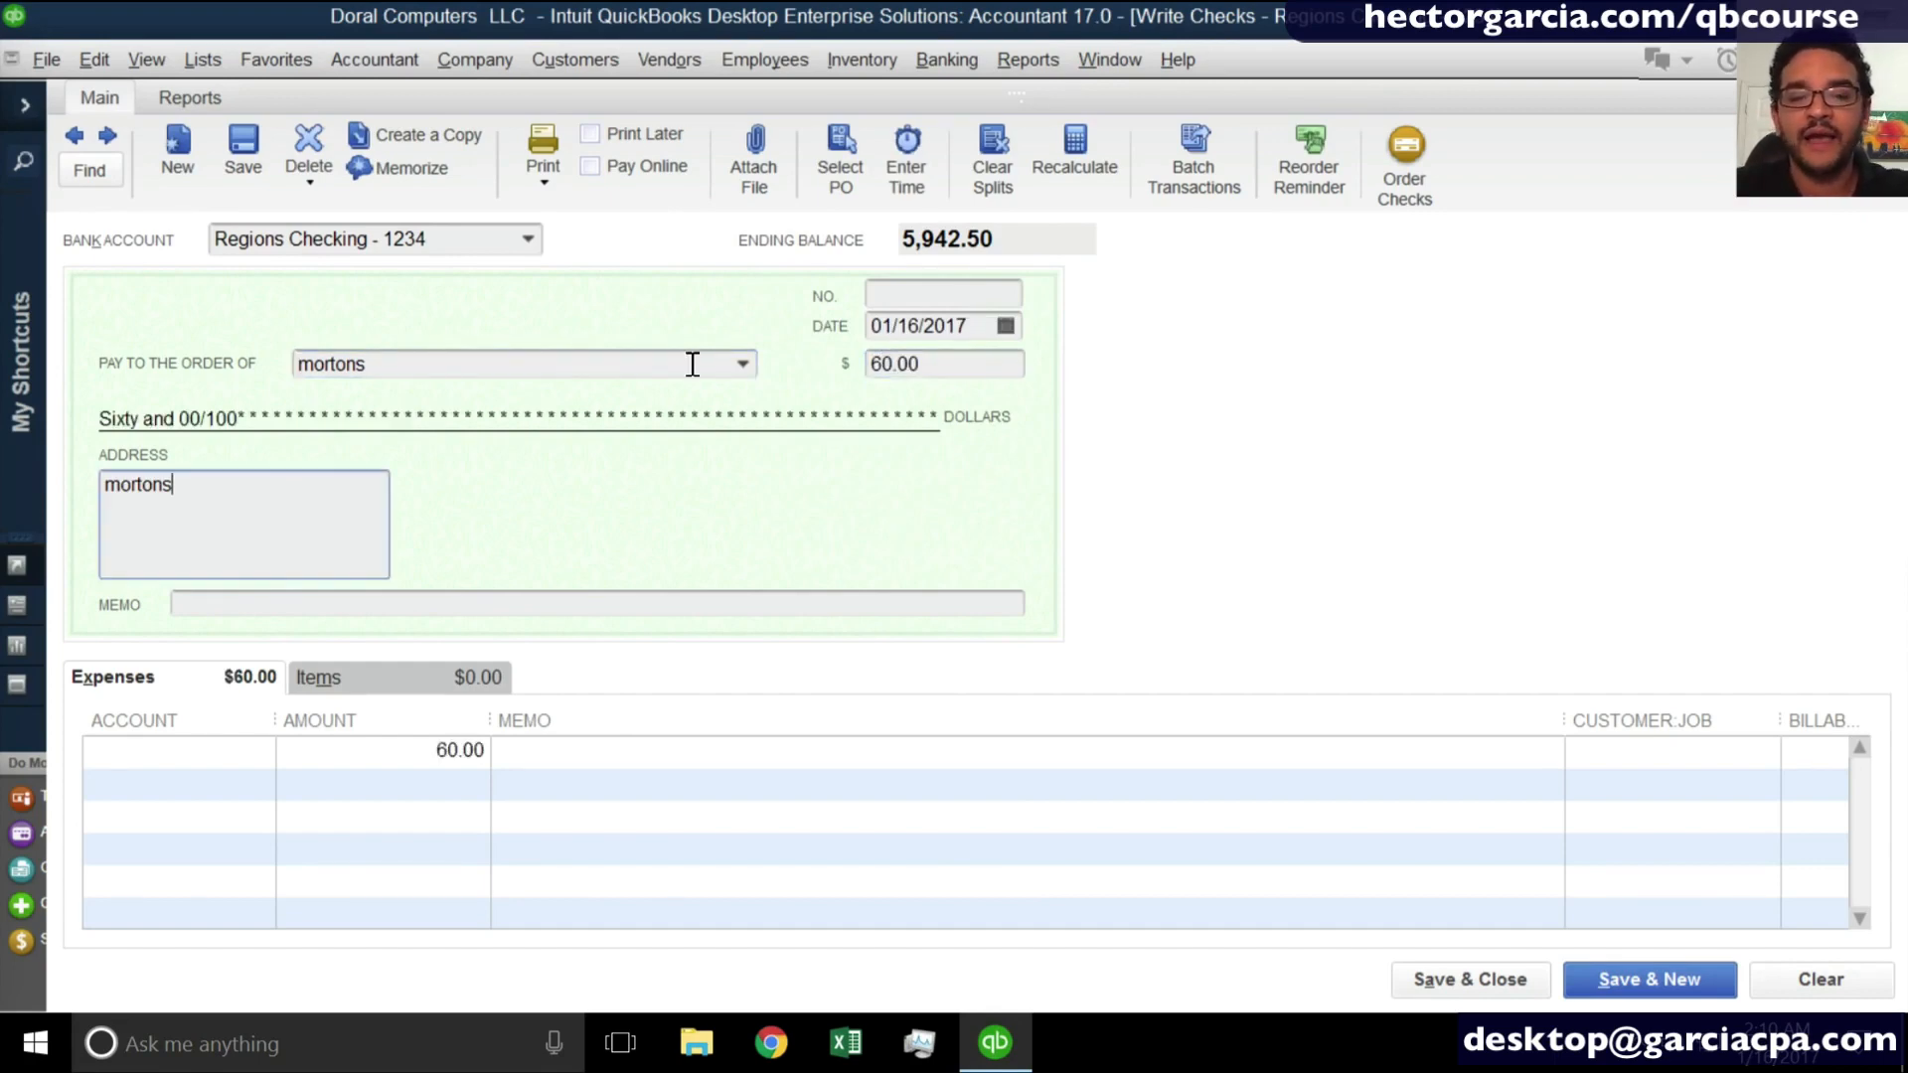
pyautogui.click(149, 752)
pyautogui.write('meals')
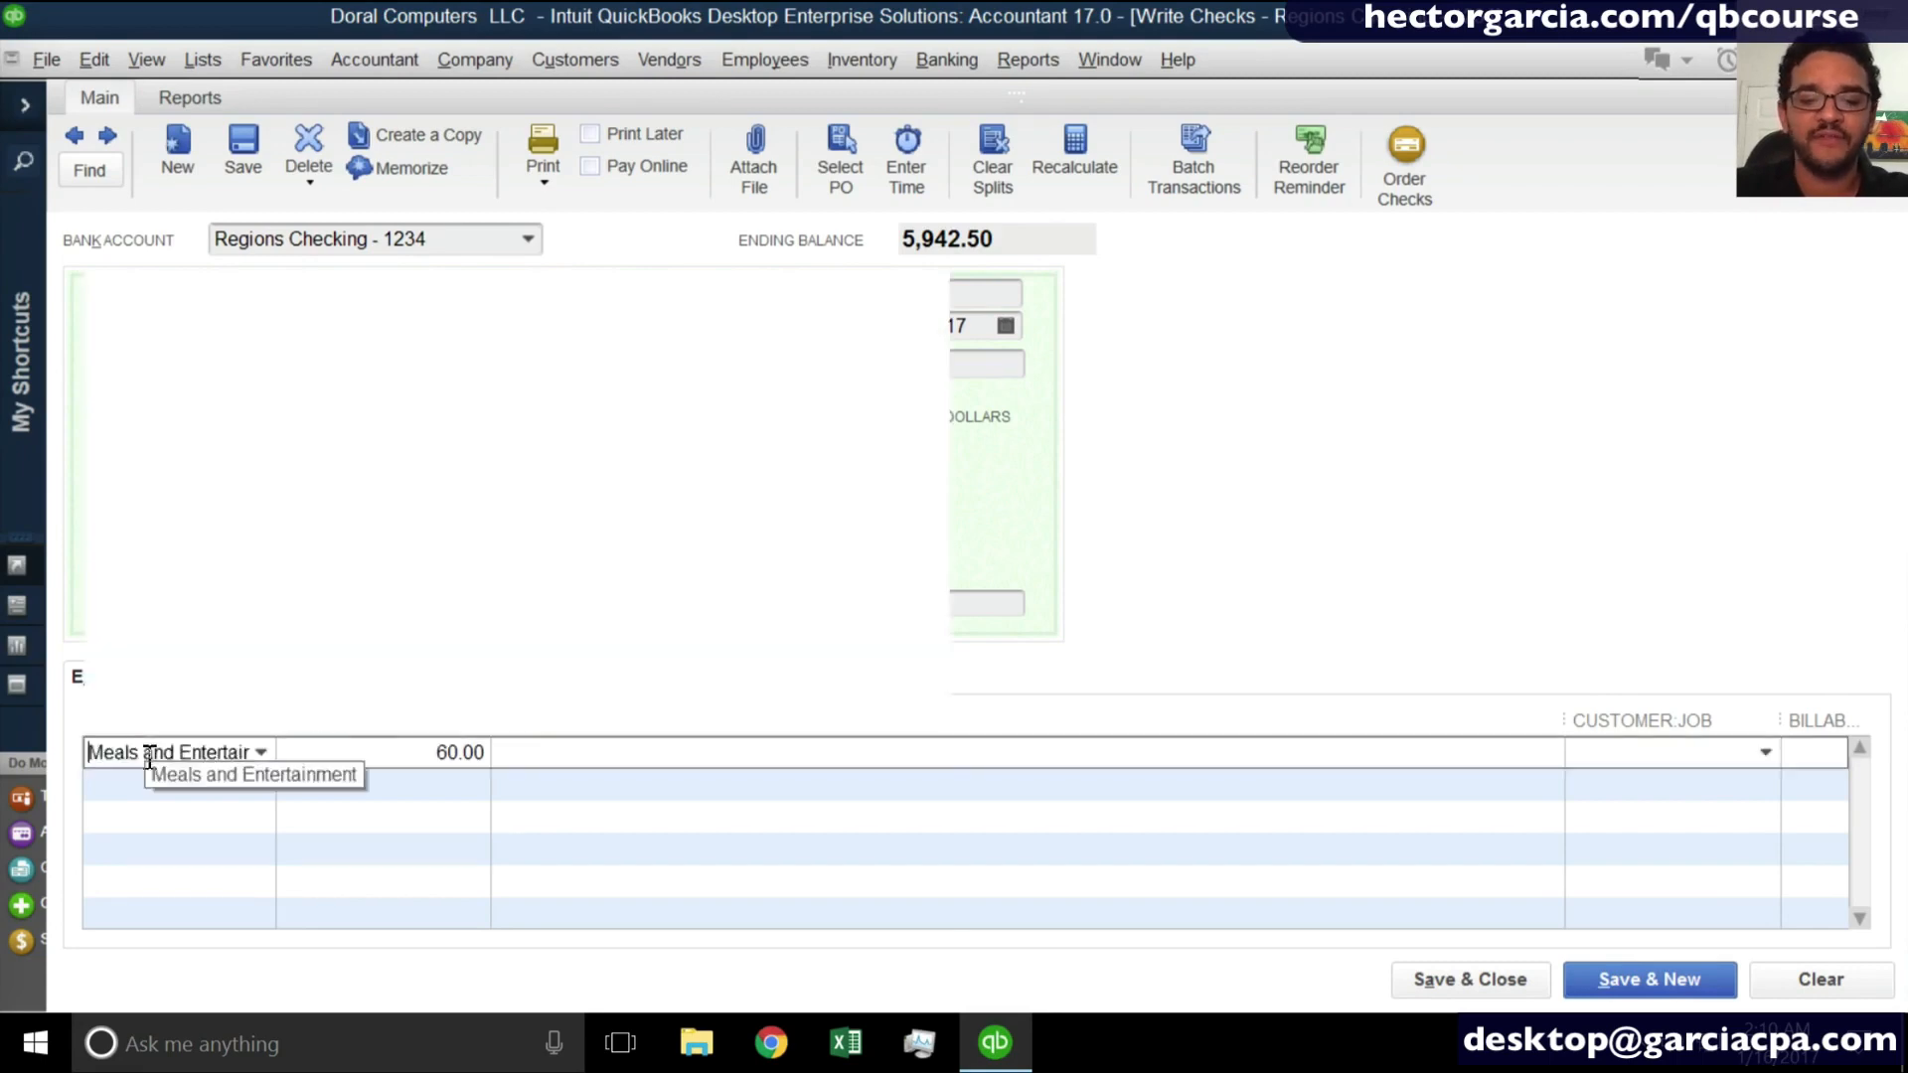
# - Save the 60.00 meals check to mortons and start a new blank check
pyautogui.press('Tab')
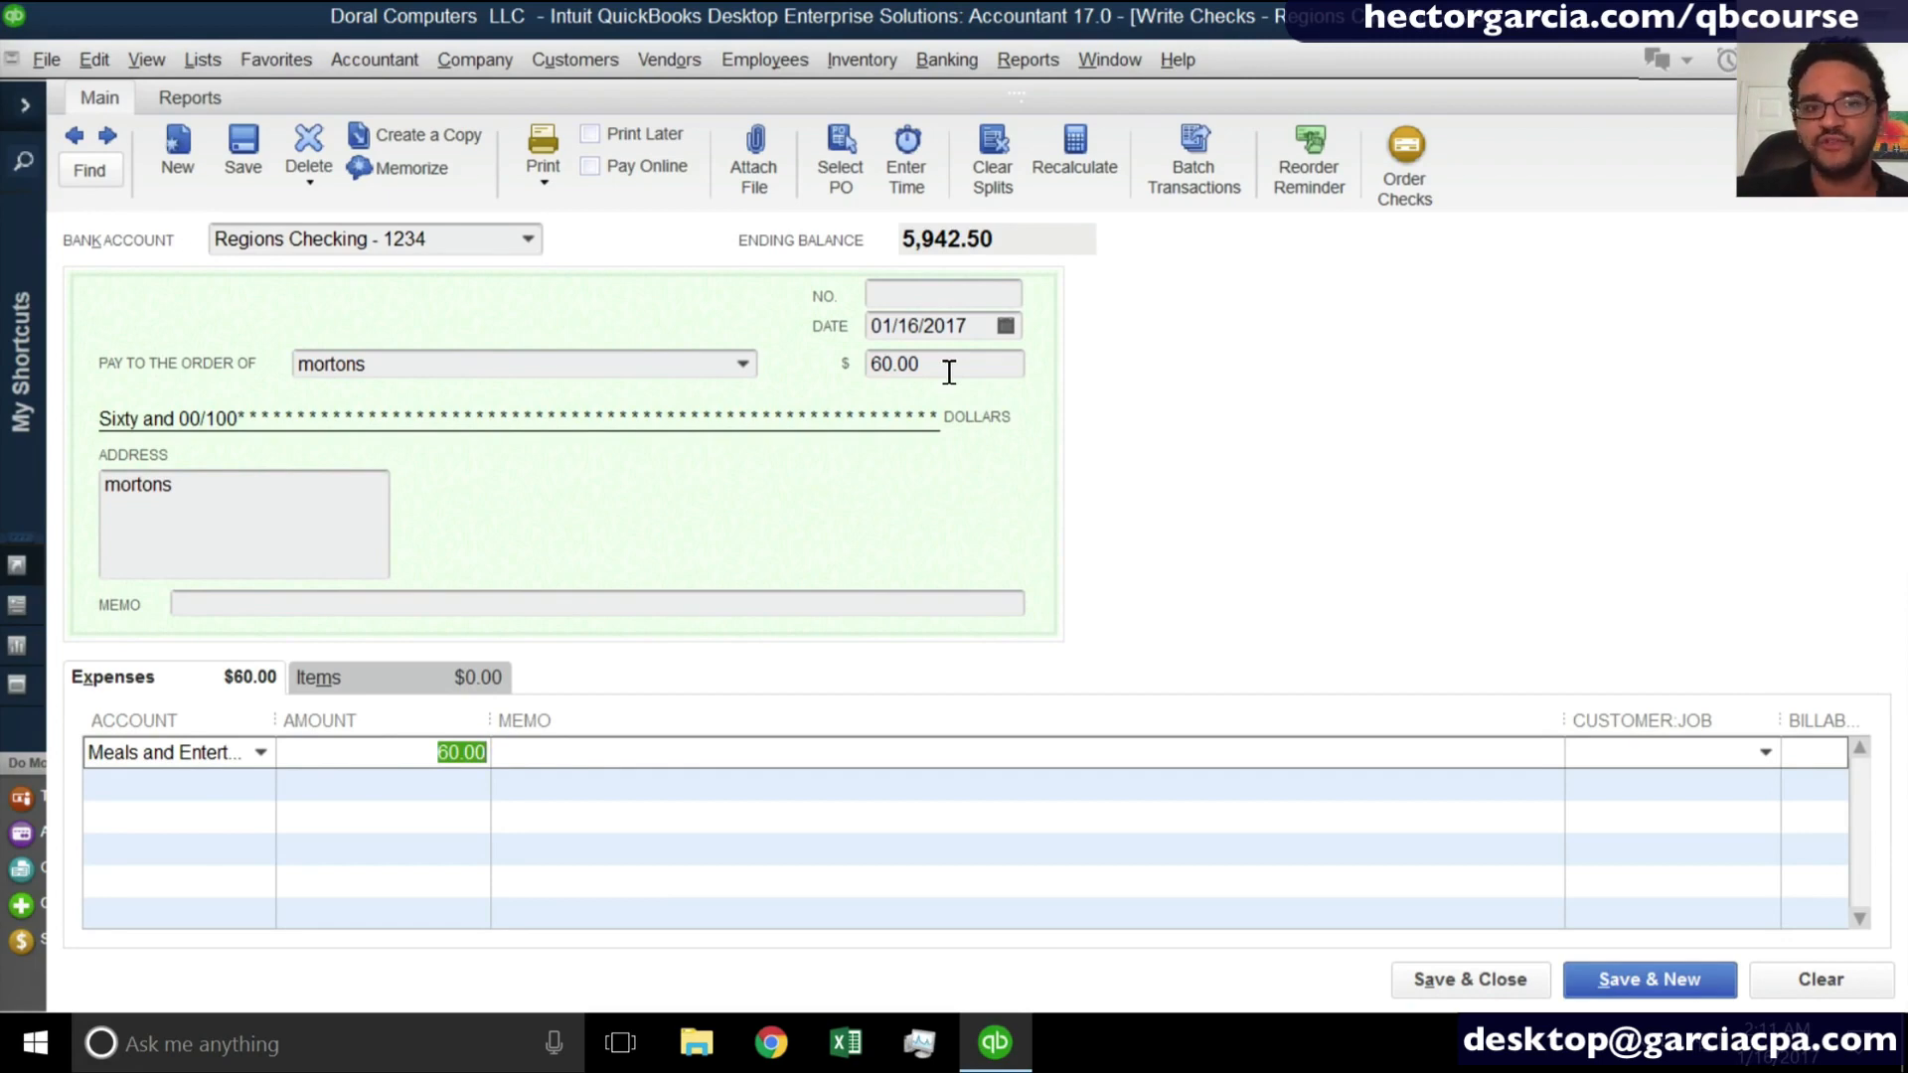
pyautogui.click(1650, 987)
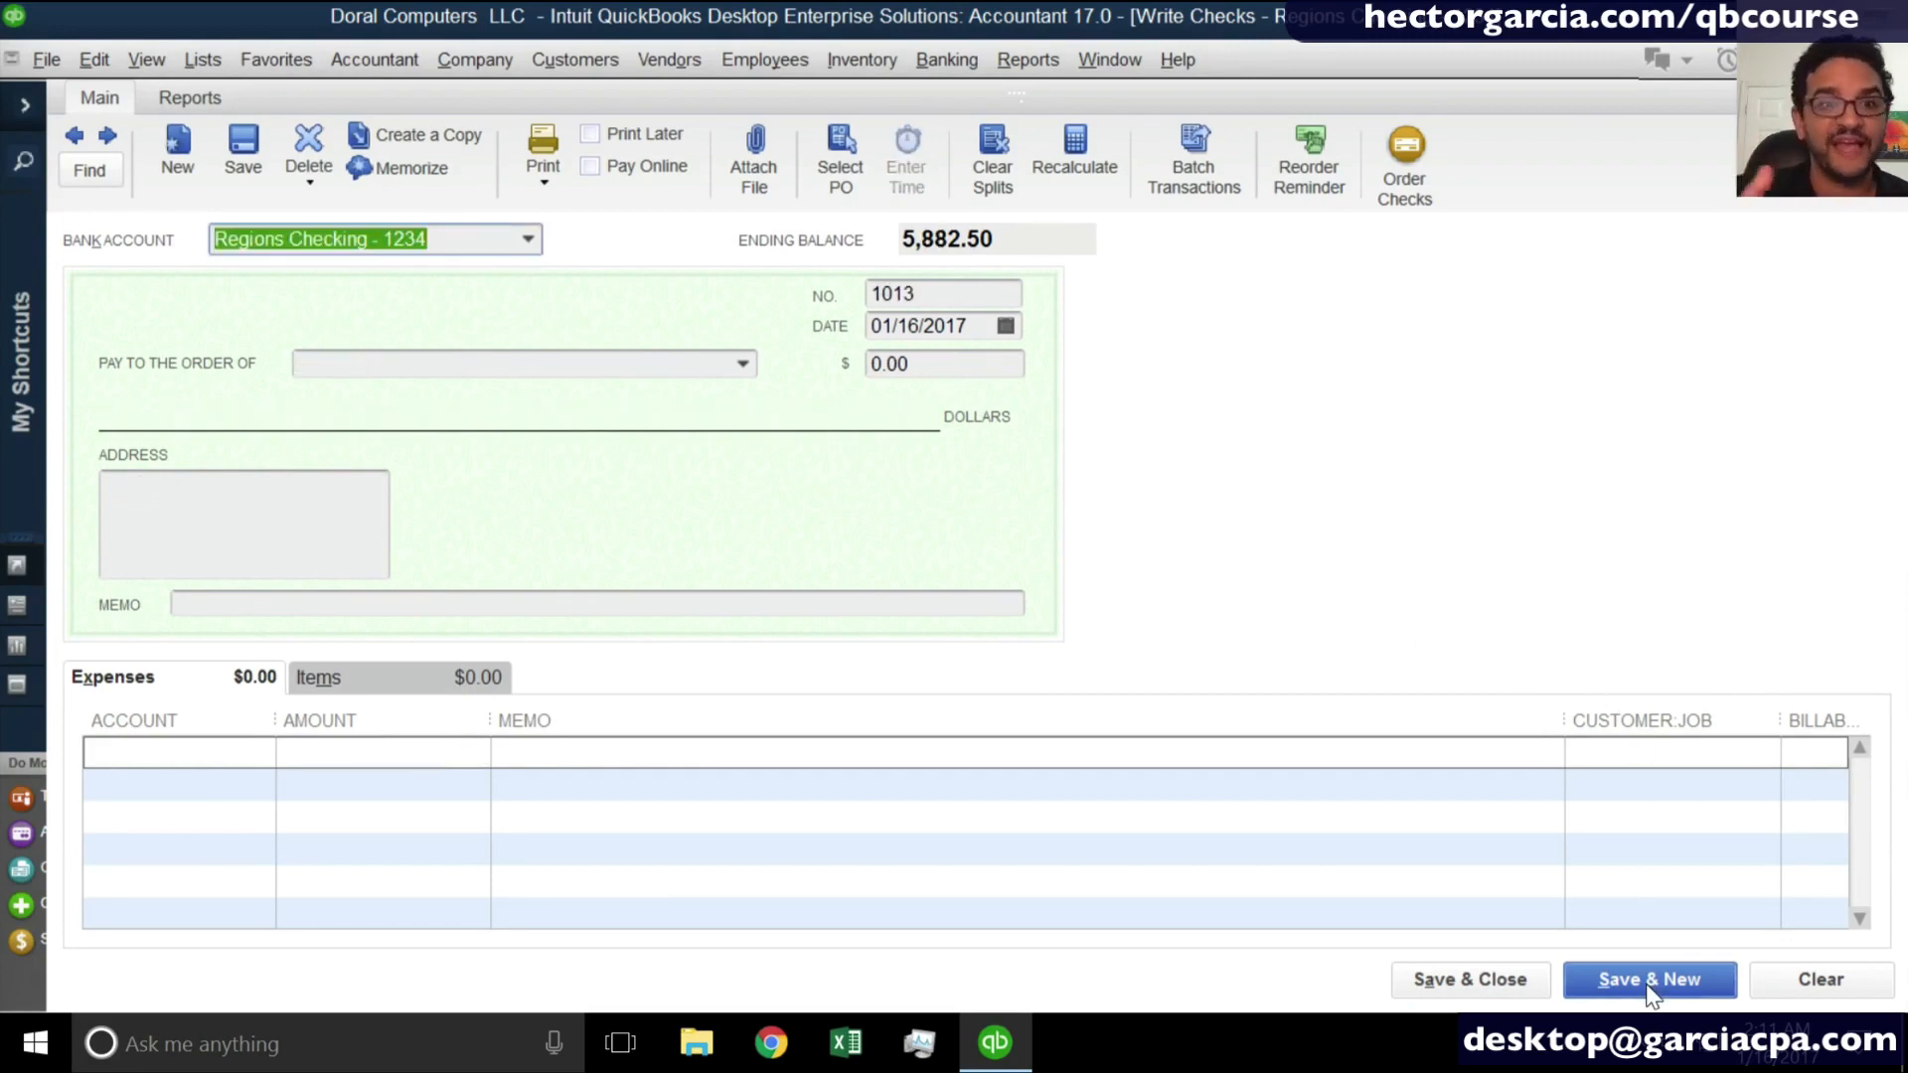
# - Make the new check payable to the first subcontractor, quick-adding the payee's name as a vendor
pyautogui.click(643, 362)
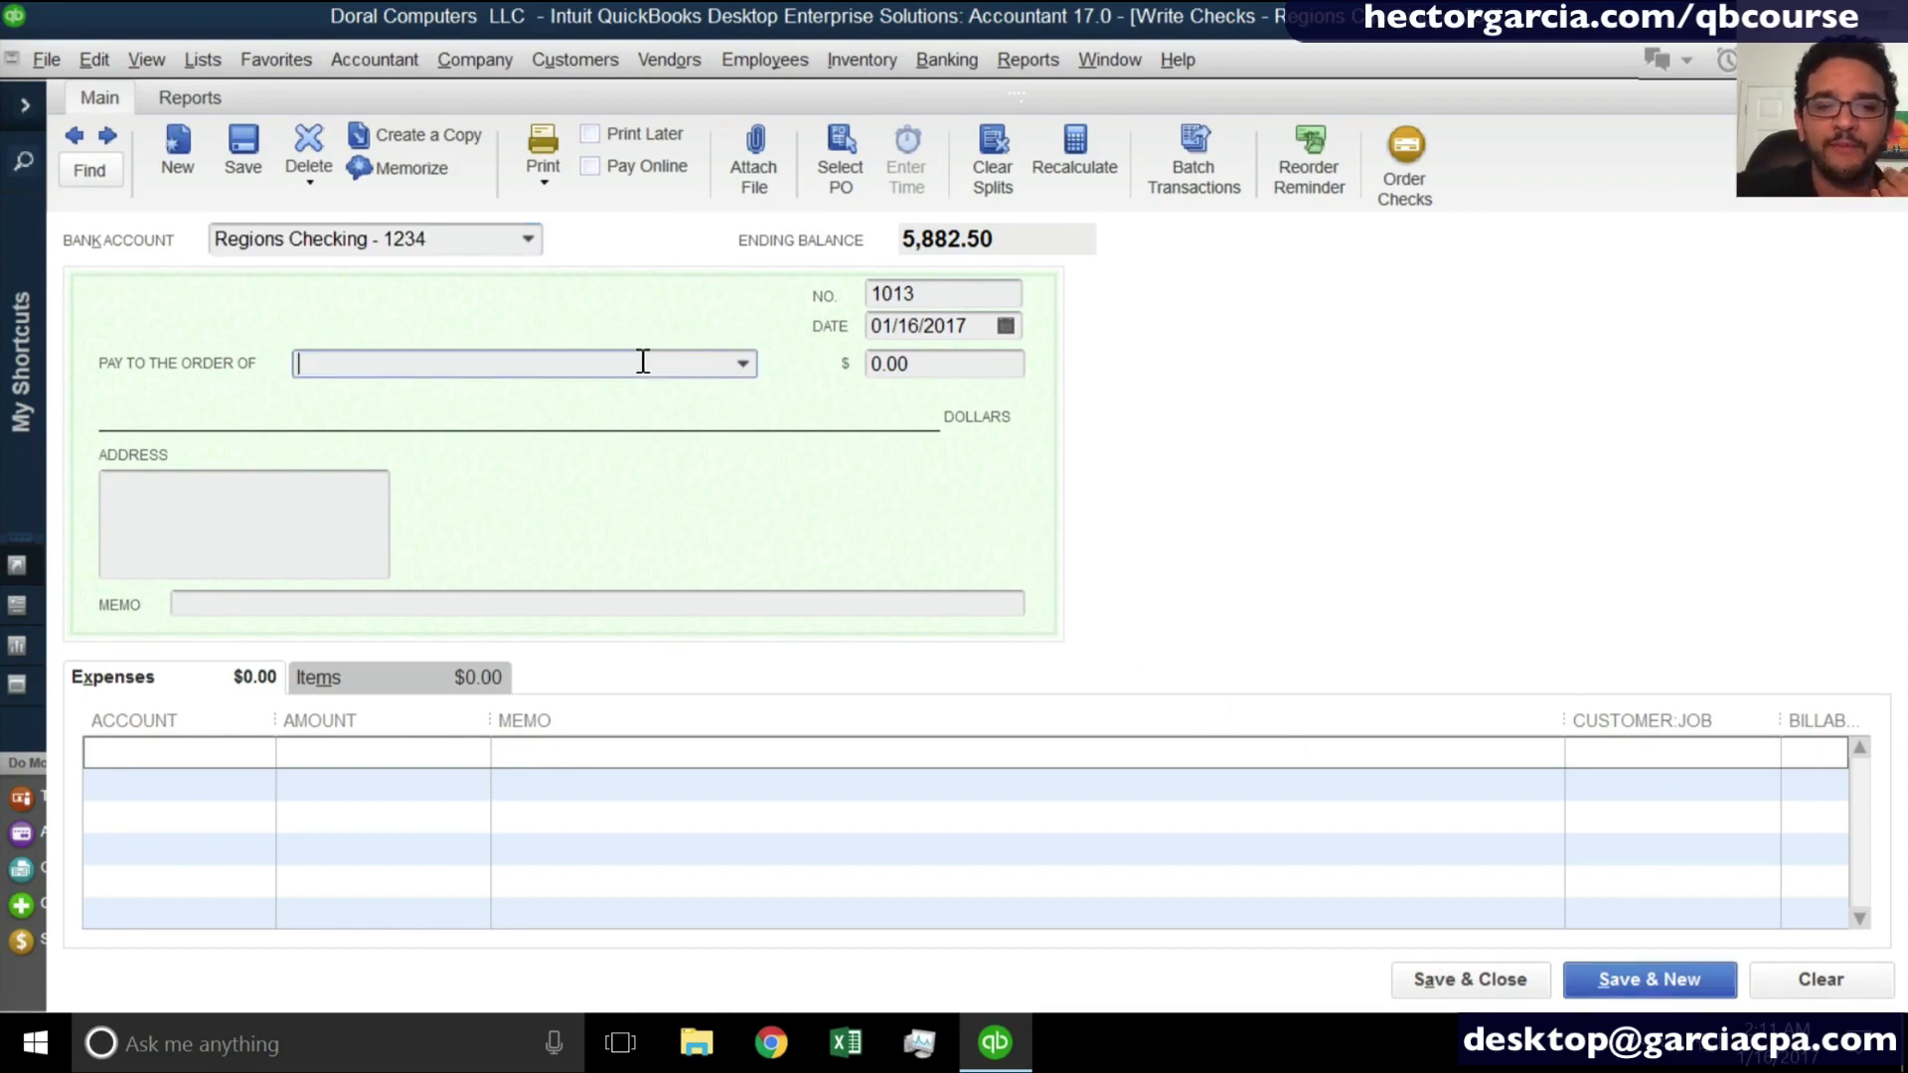
pyautogui.write('Jos')
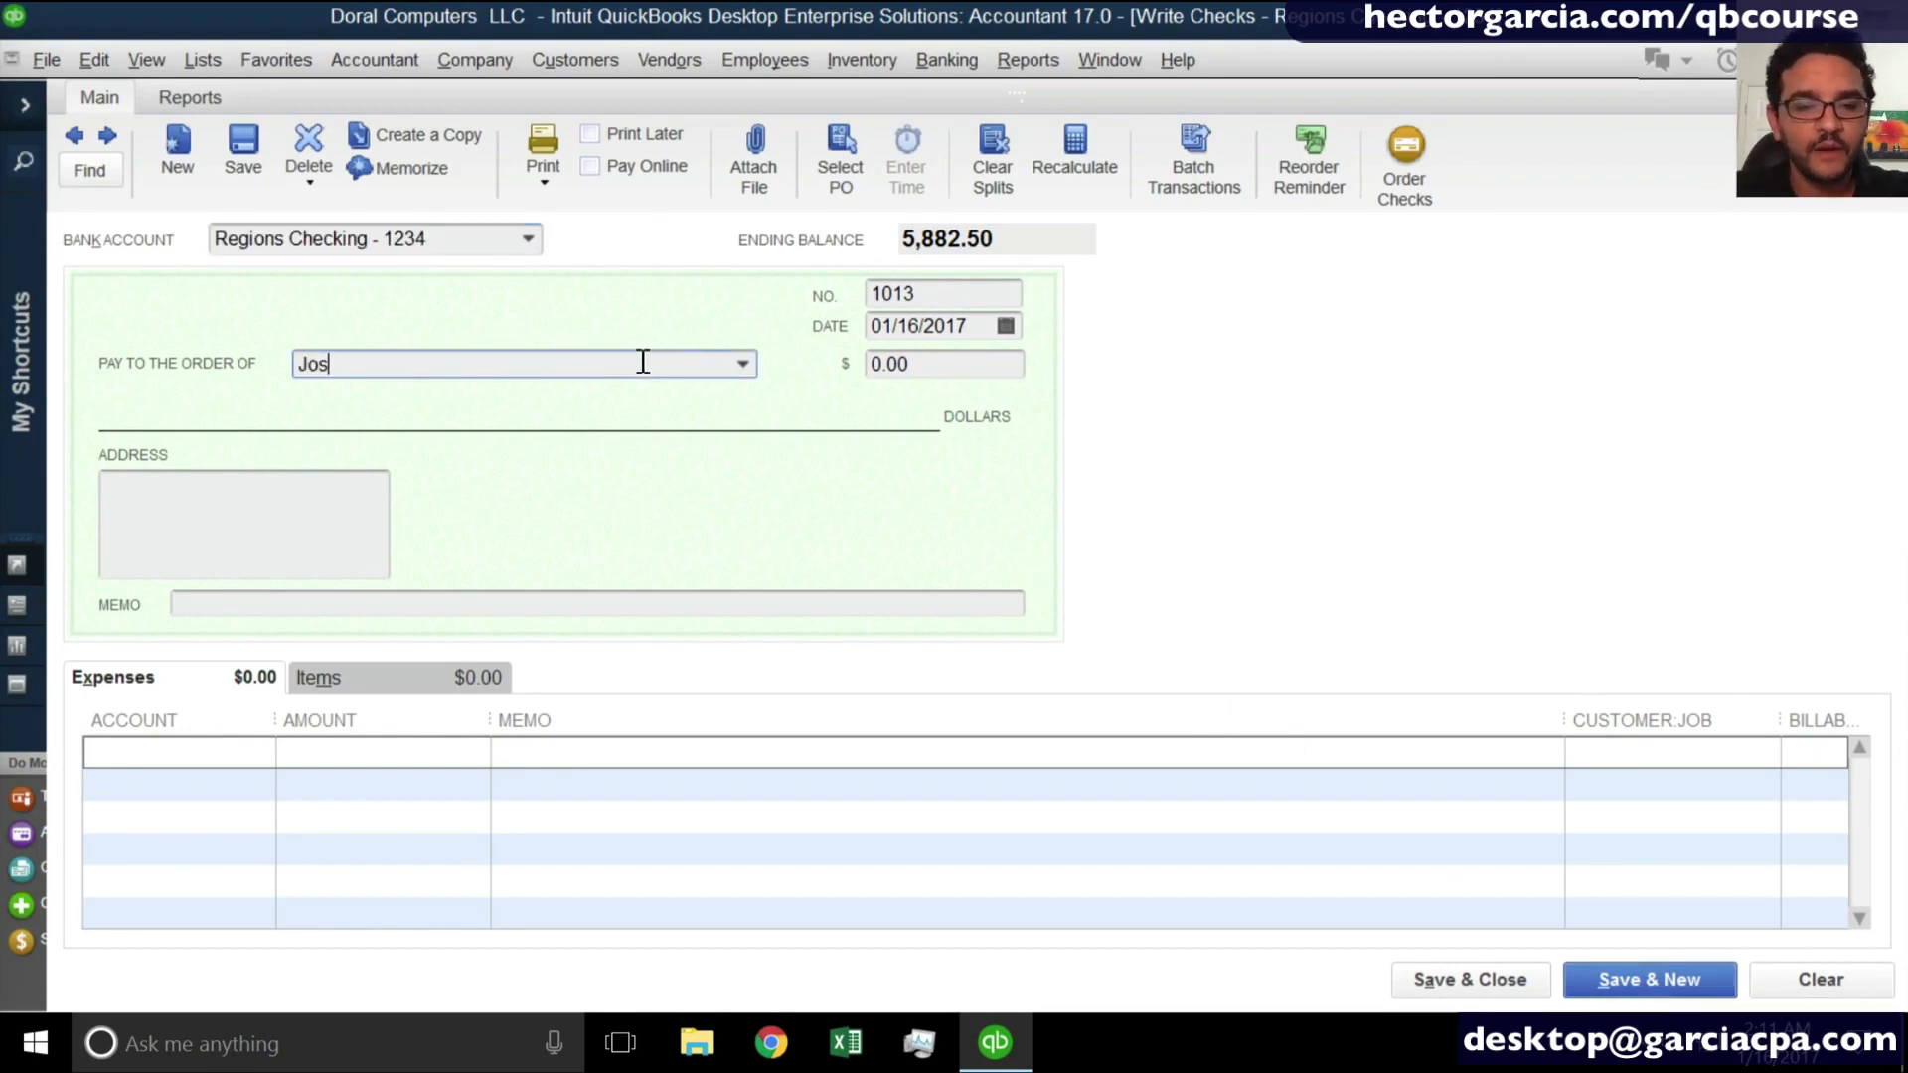
pyautogui.write('e S')
pyautogui.write('he ')
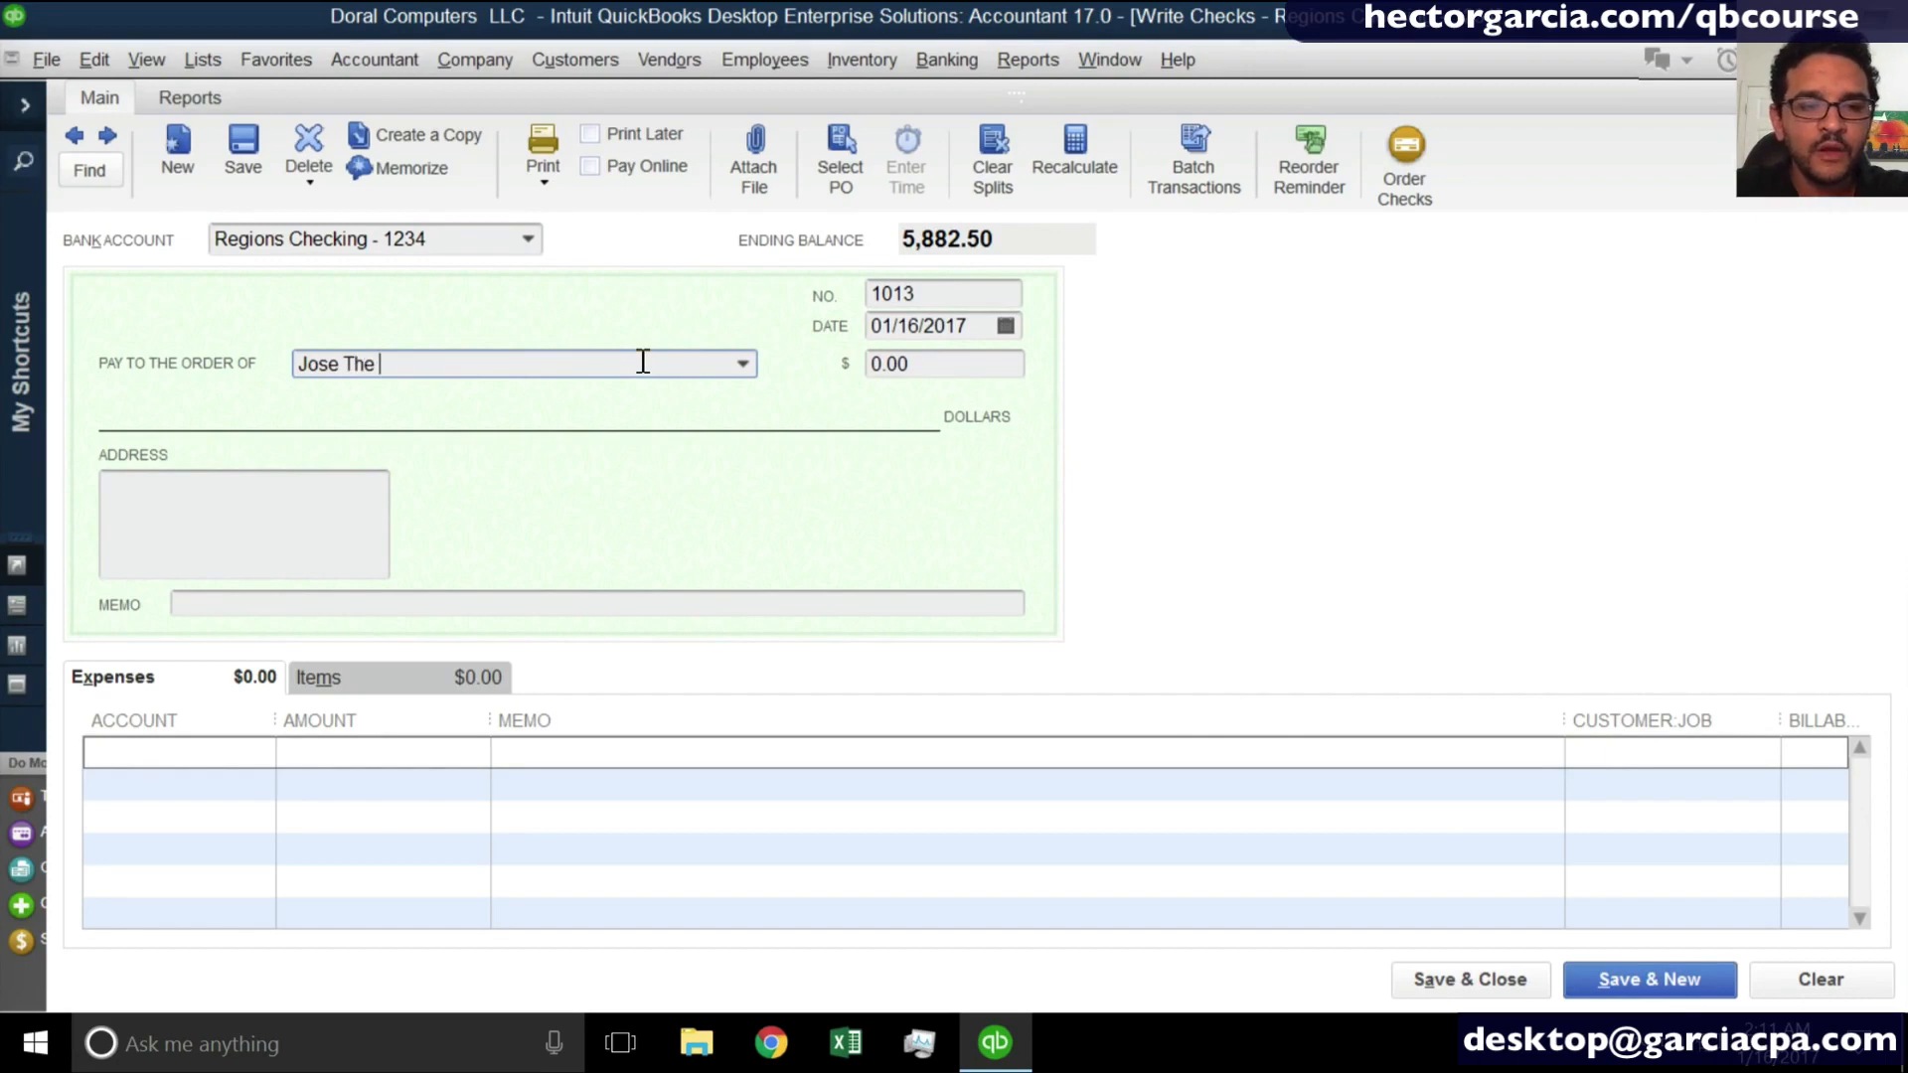
pyautogui.write('Subcontractor')
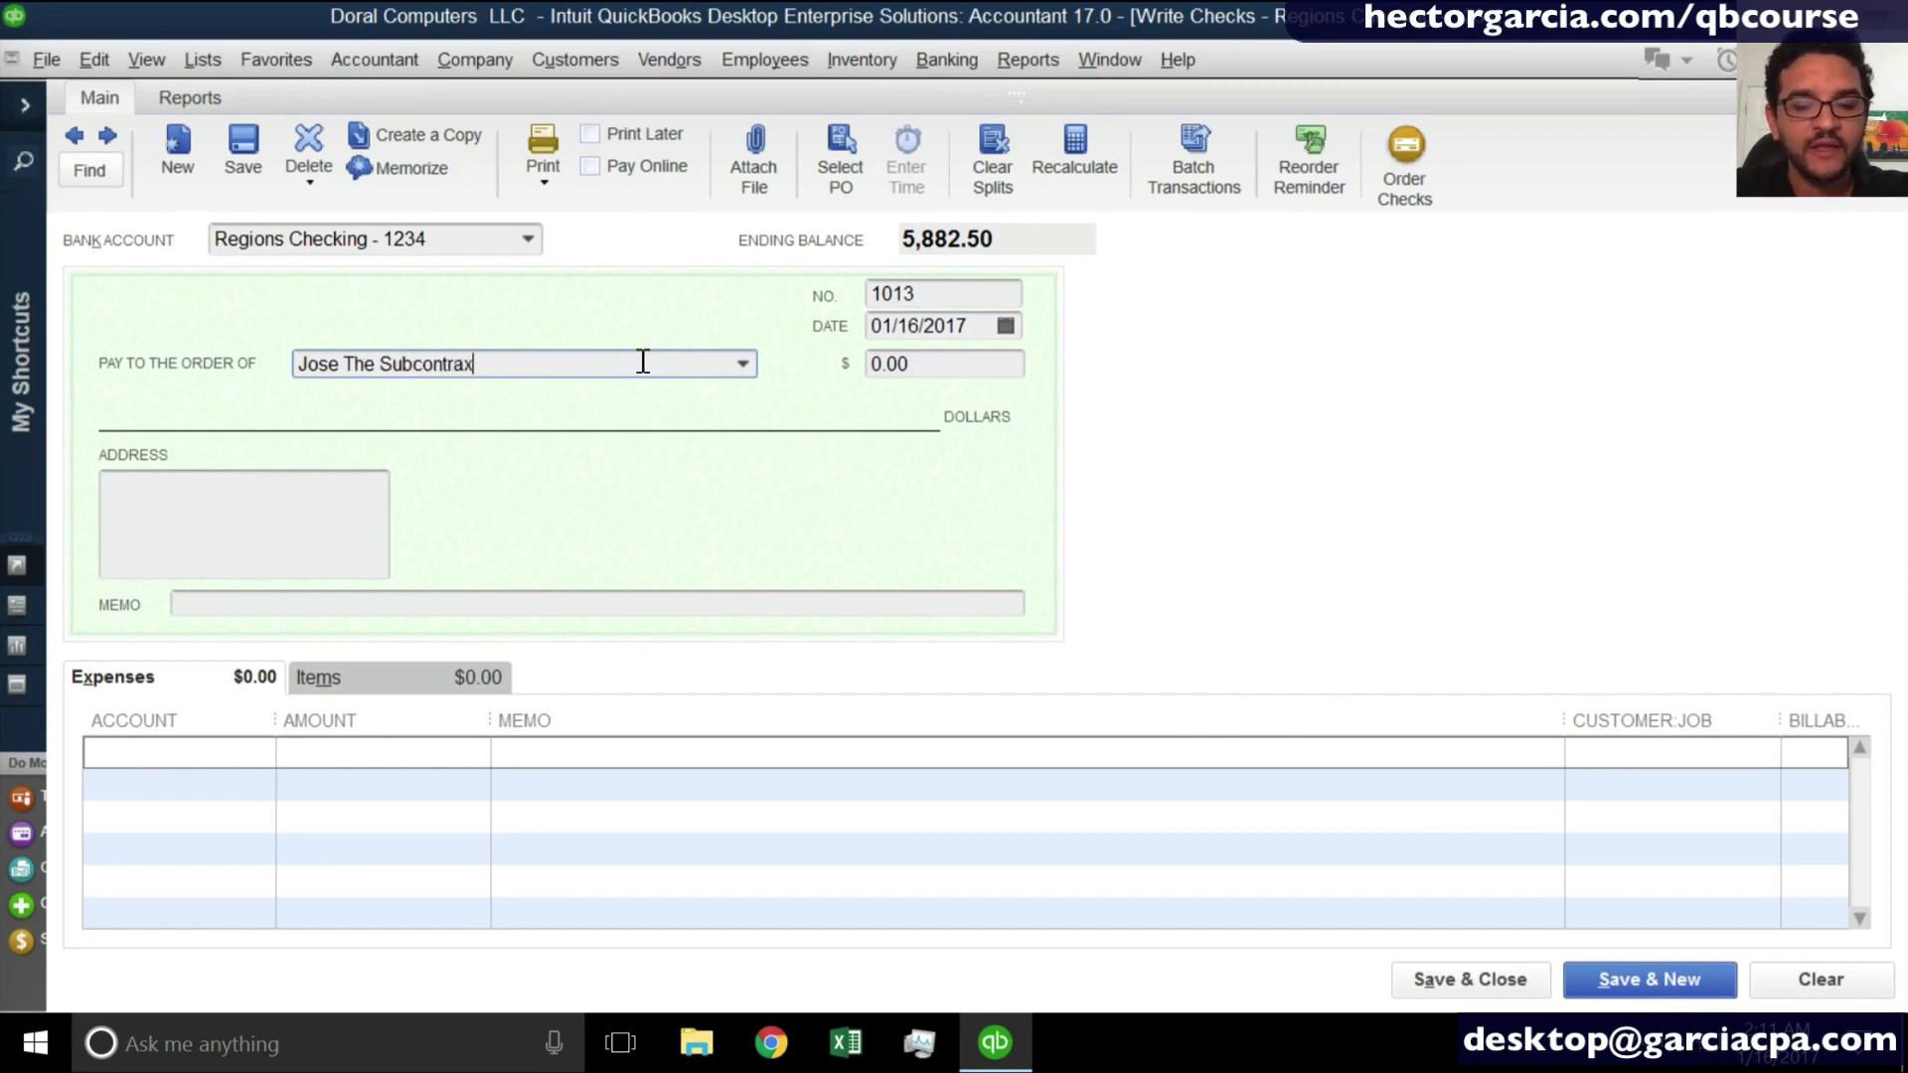
pyautogui.press('BackSpace')
pyautogui.press('BackSpace')
pyautogui.press('BackSpace')
pyautogui.write('tor')
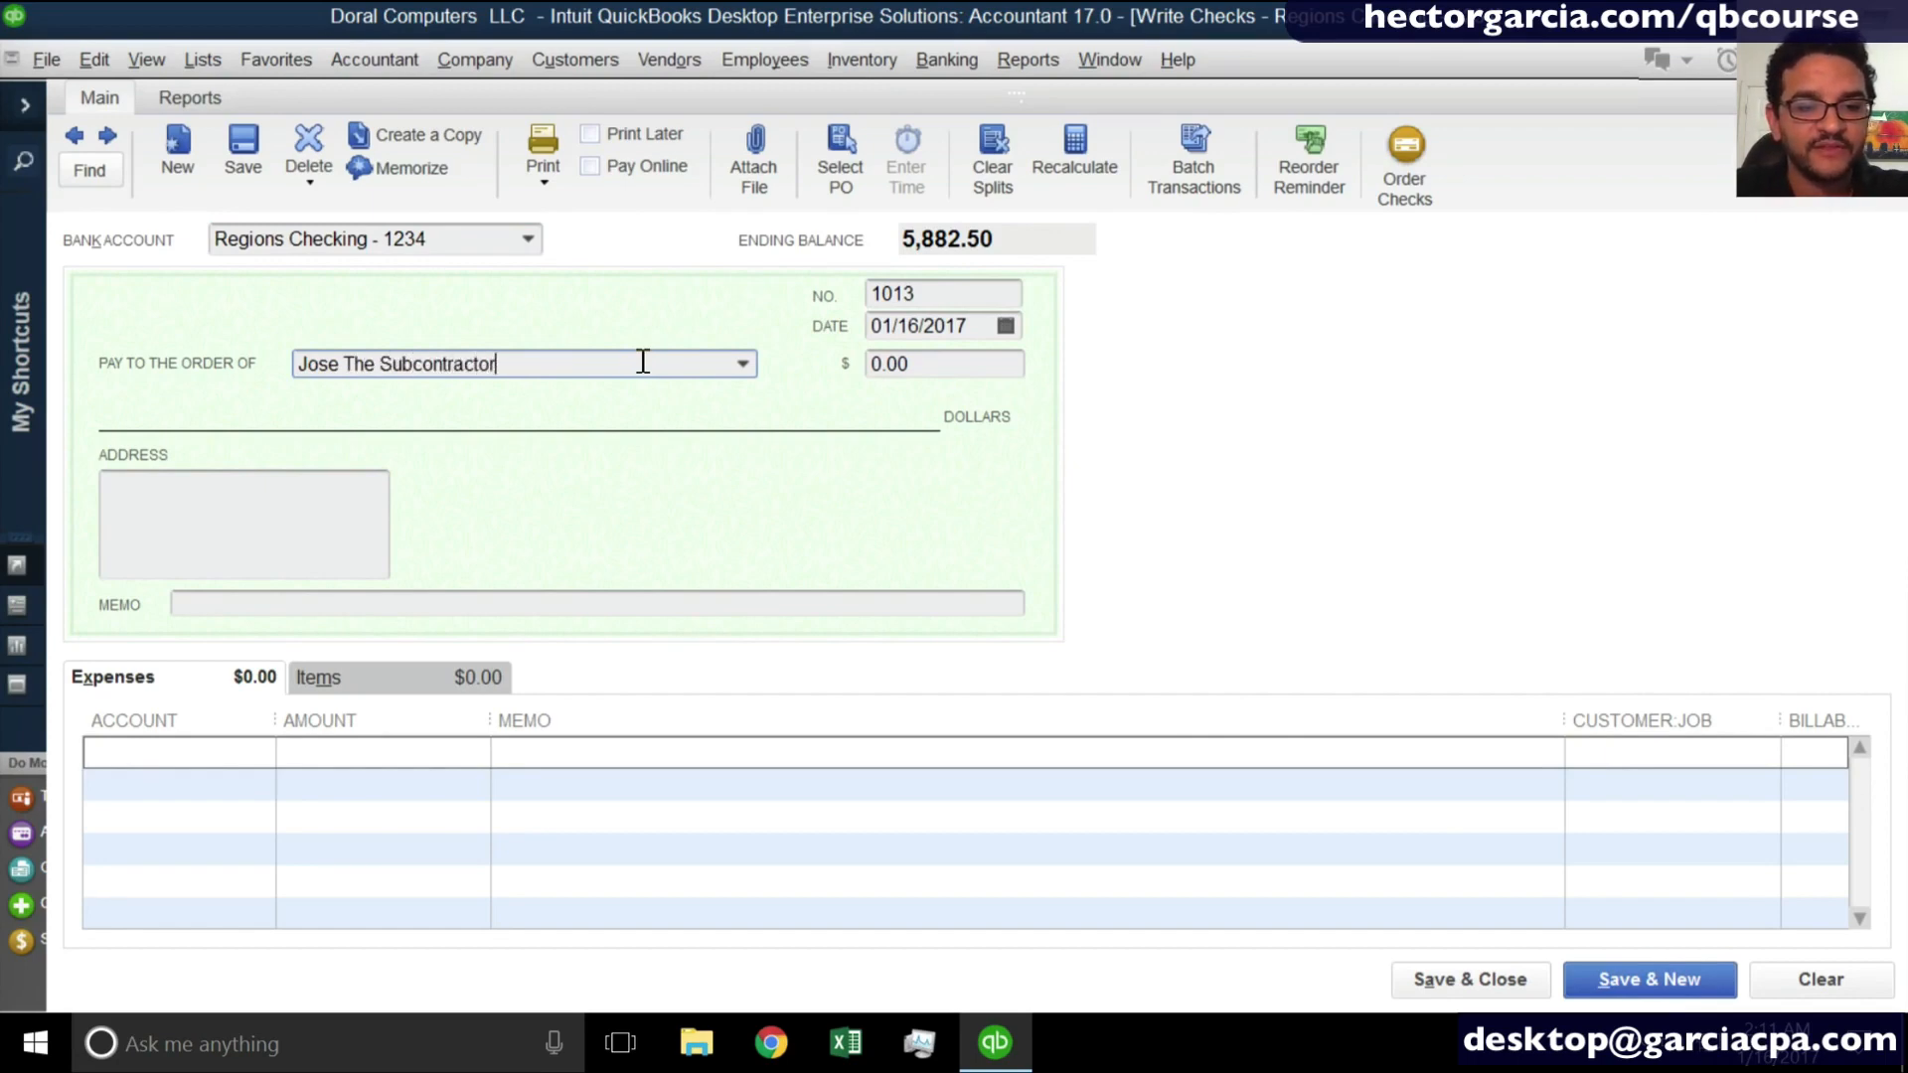
pyautogui.press('Tab')
pyautogui.press('Return')
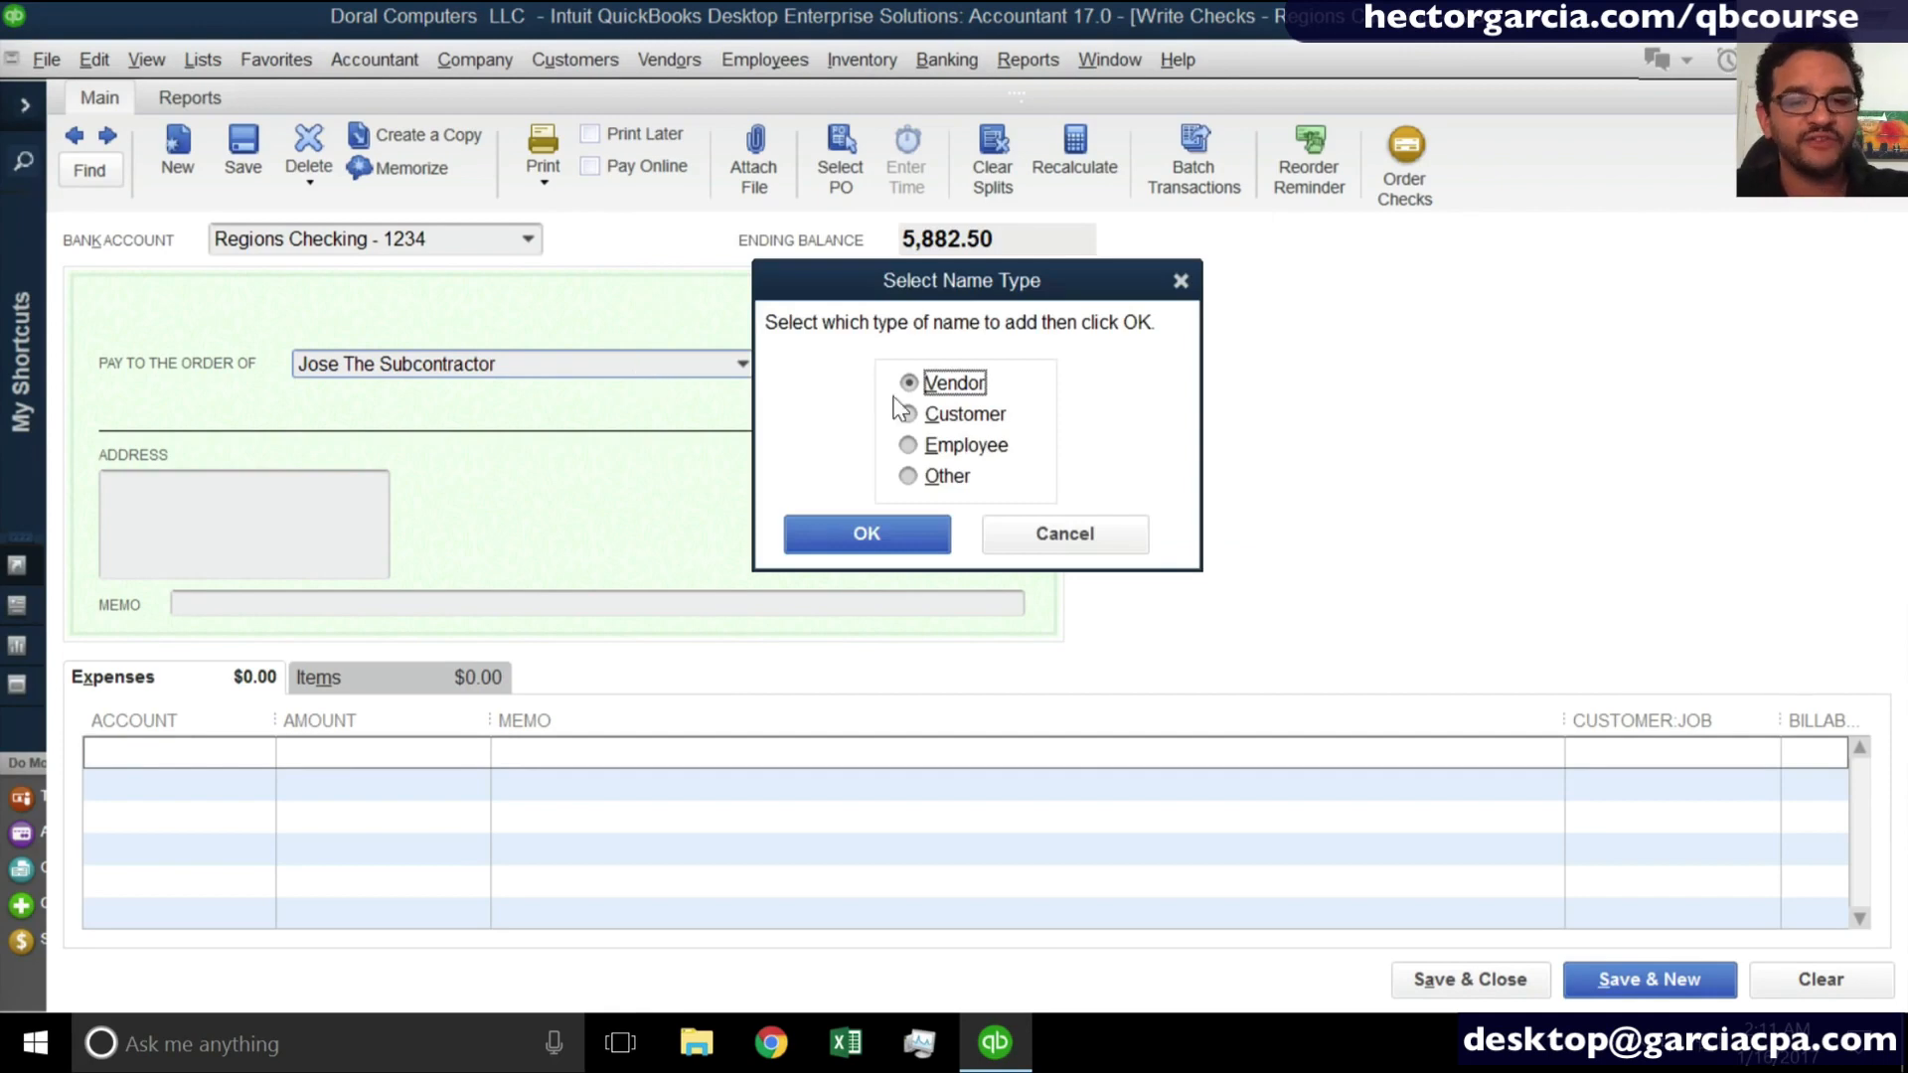
pyautogui.click(905, 545)
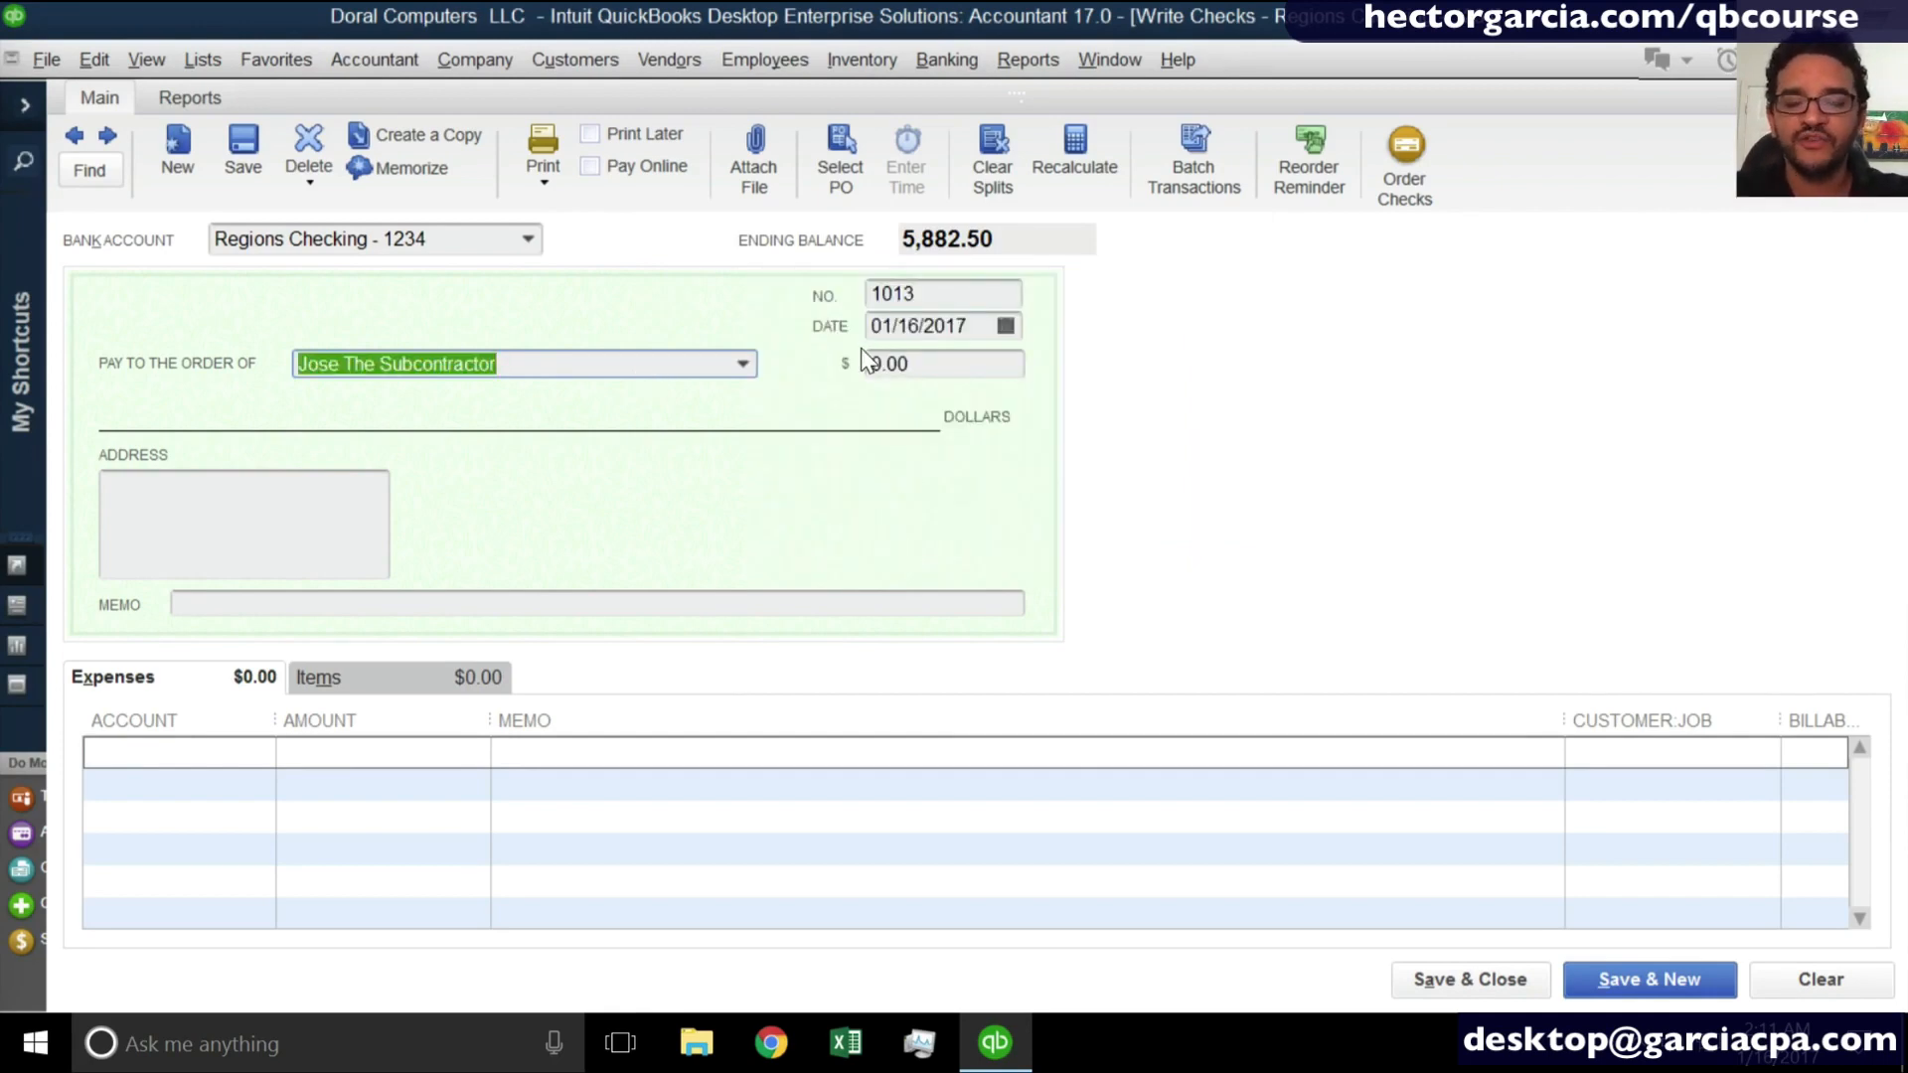
# - Set the check amount to 1,000.00, assign its expense line to the Subcontractors account and save the check
pyautogui.click(928, 364)
pyautogui.write('1,000')
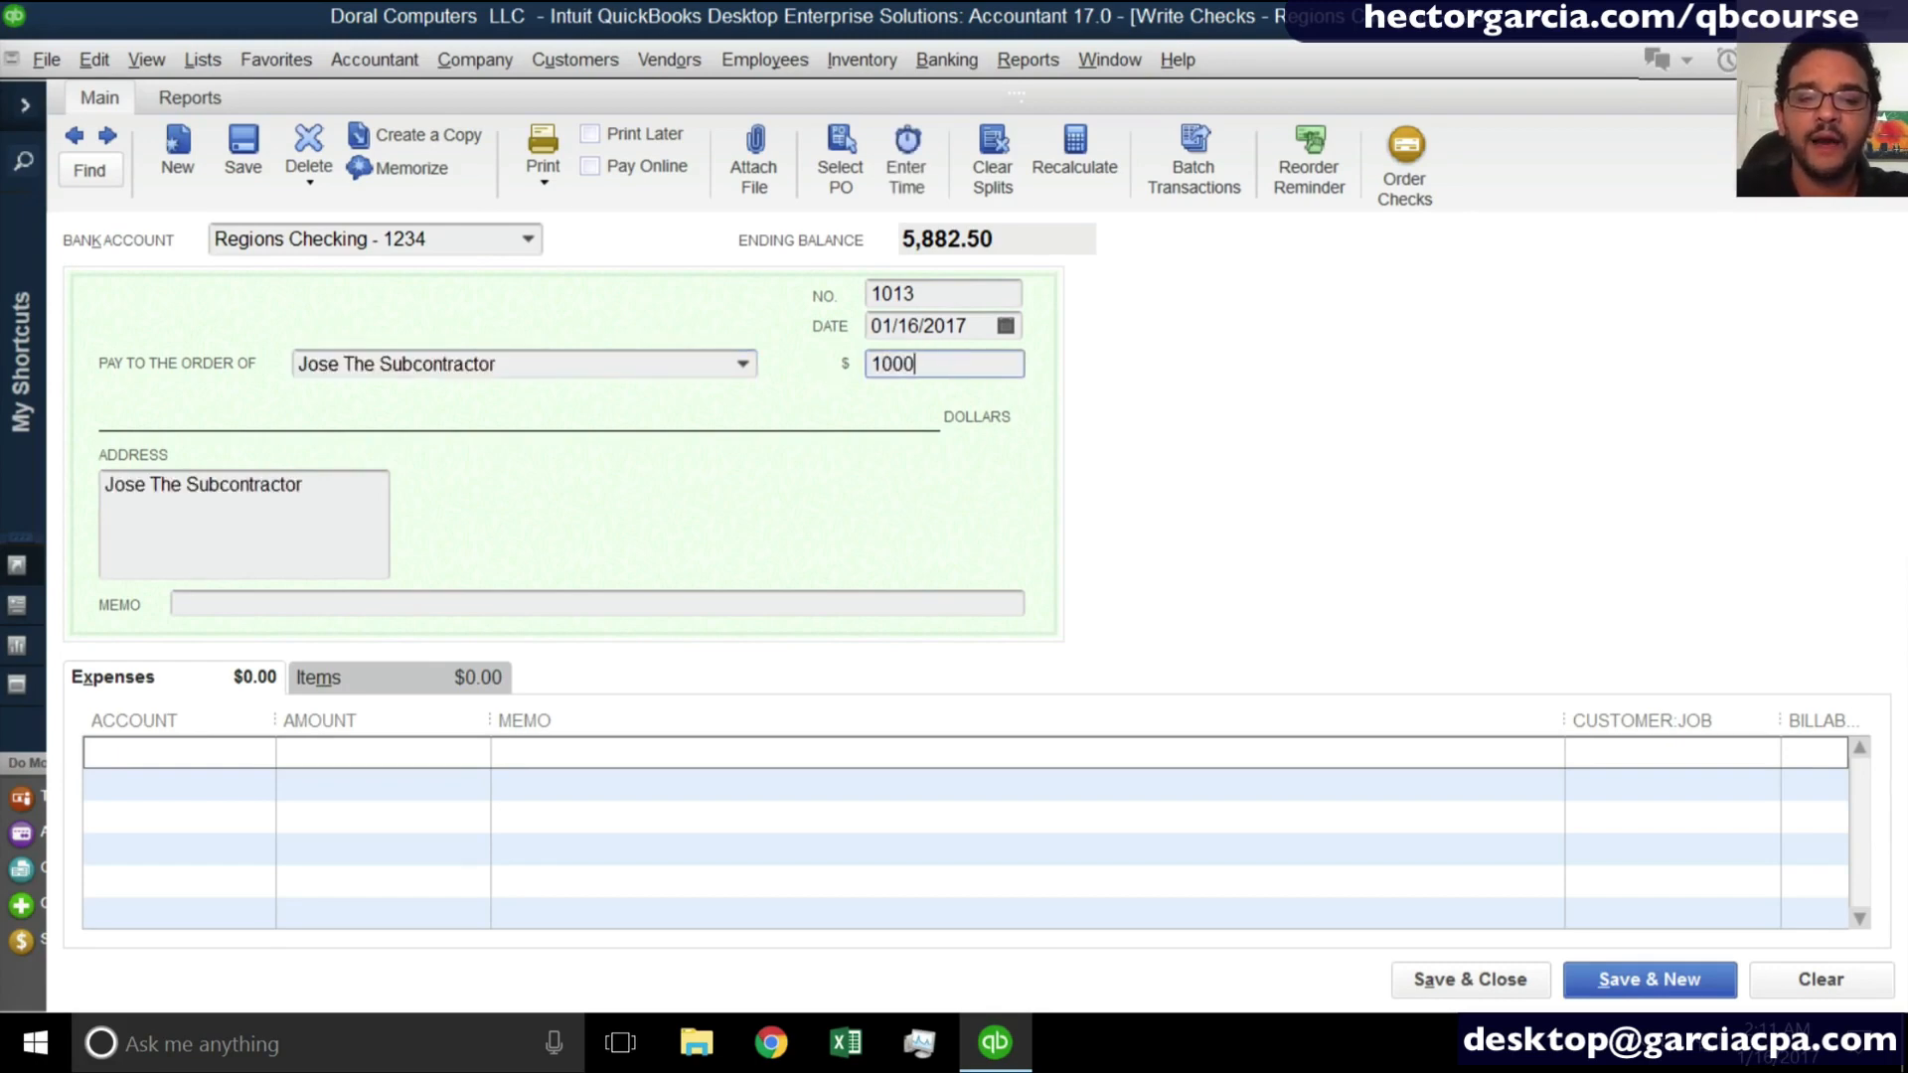
pyautogui.click(961, 296)
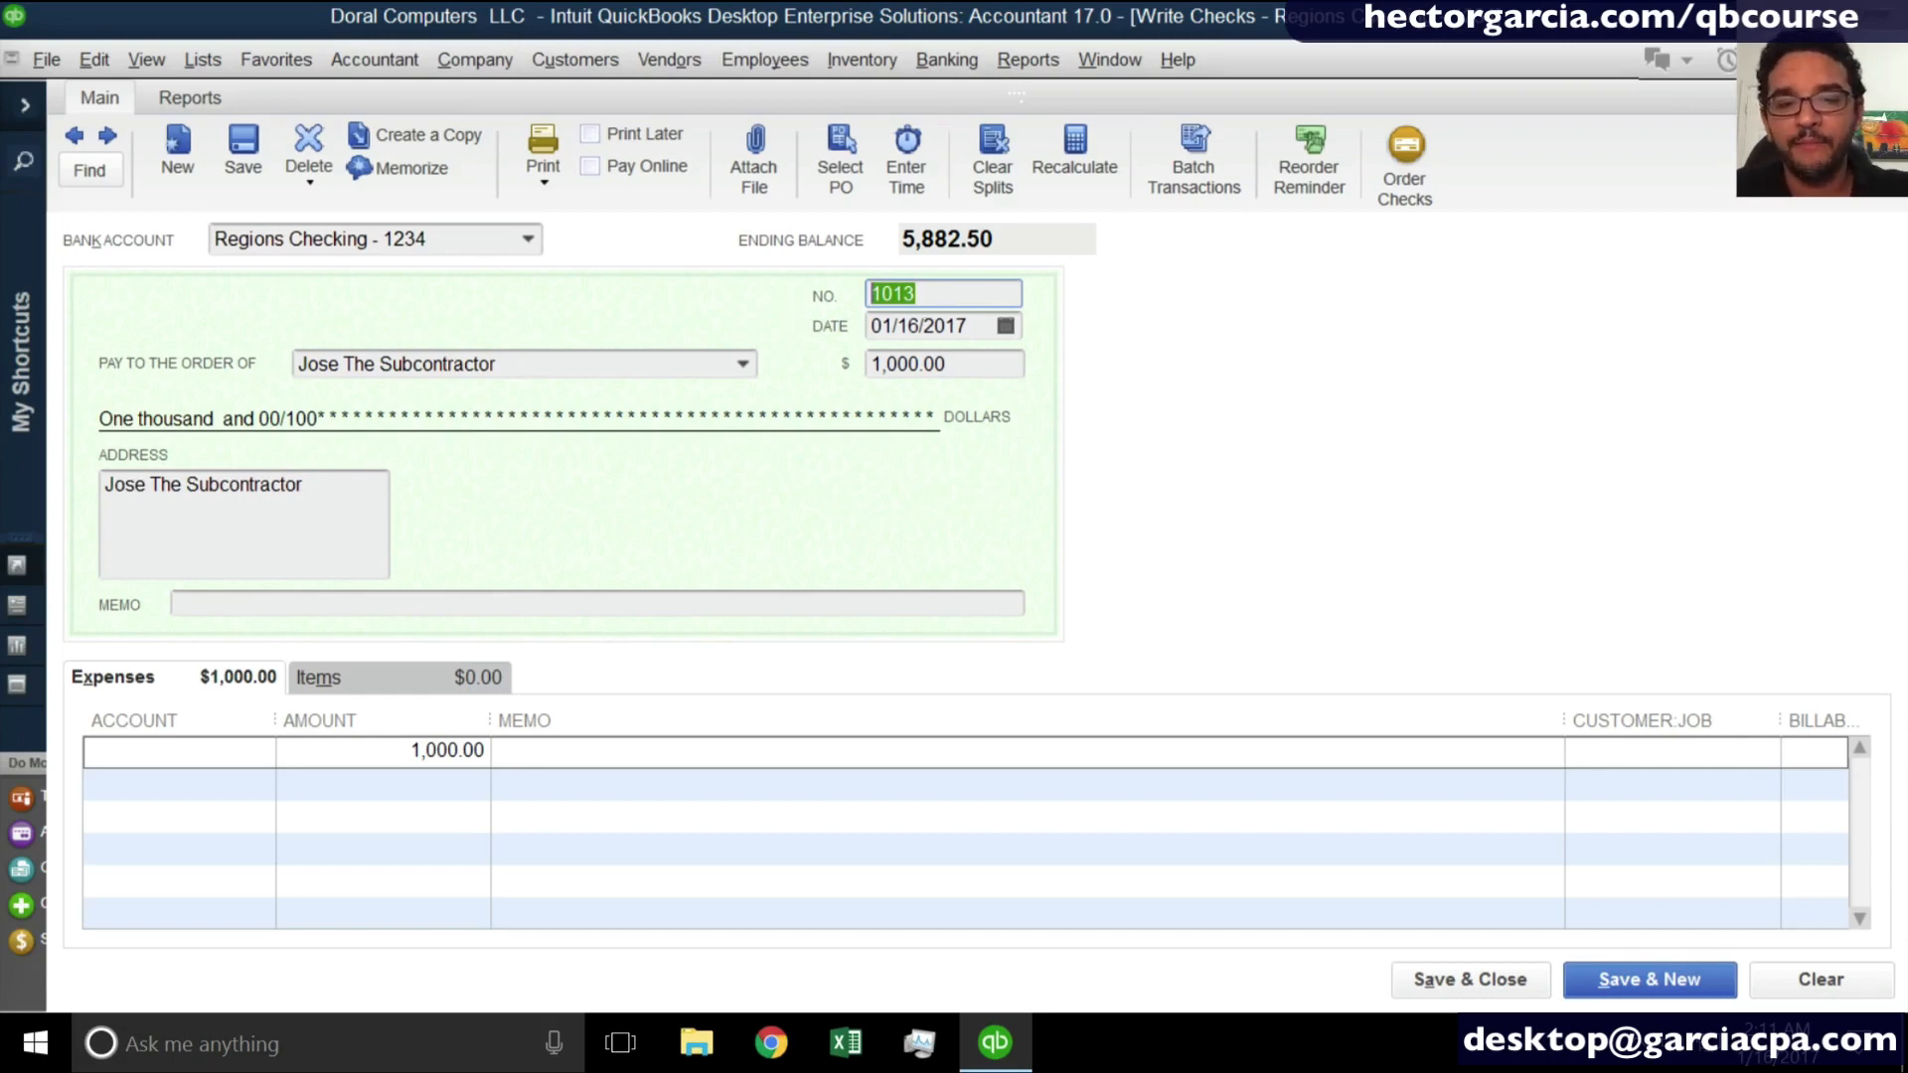
pyautogui.click(175, 753)
pyautogui.write('S')
pyautogui.press('BackSpace')
pyautogui.press('BackSpace')
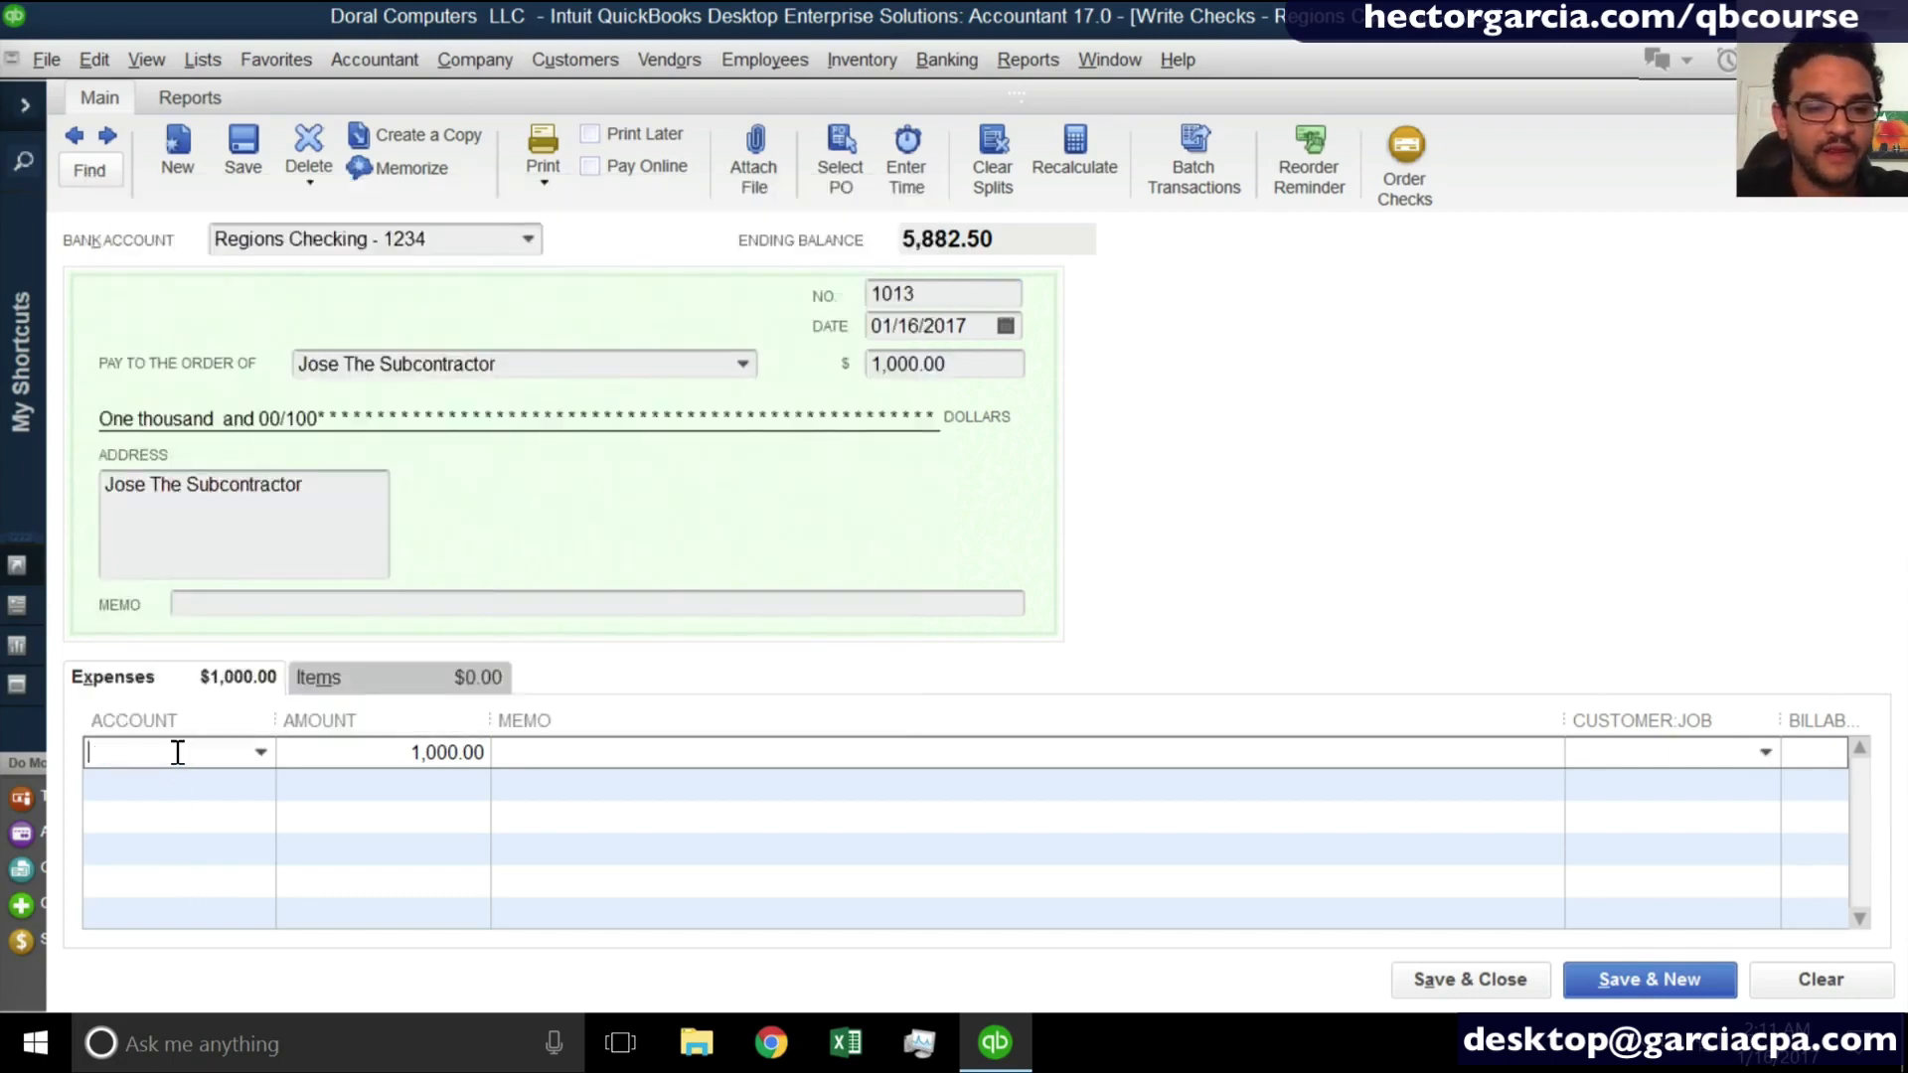
pyautogui.write('Subcontractors')
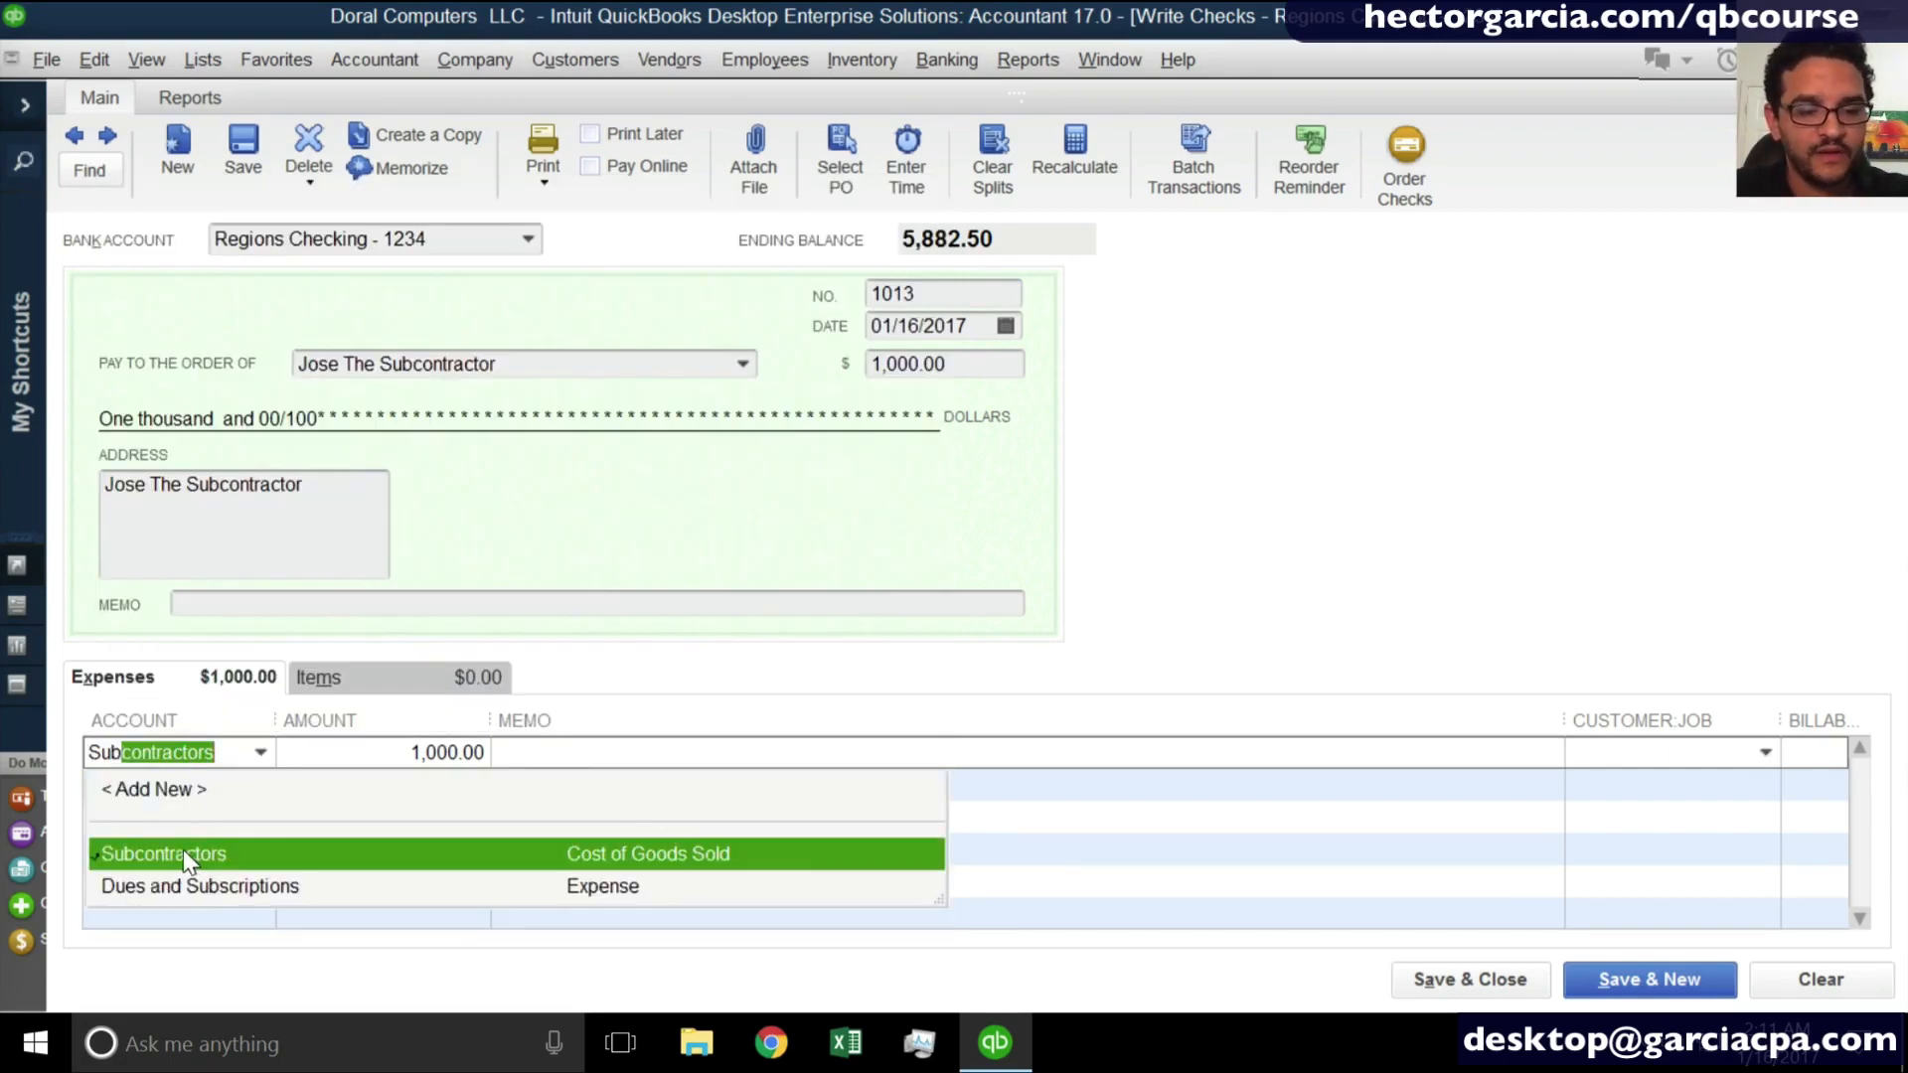
pyautogui.click(183, 853)
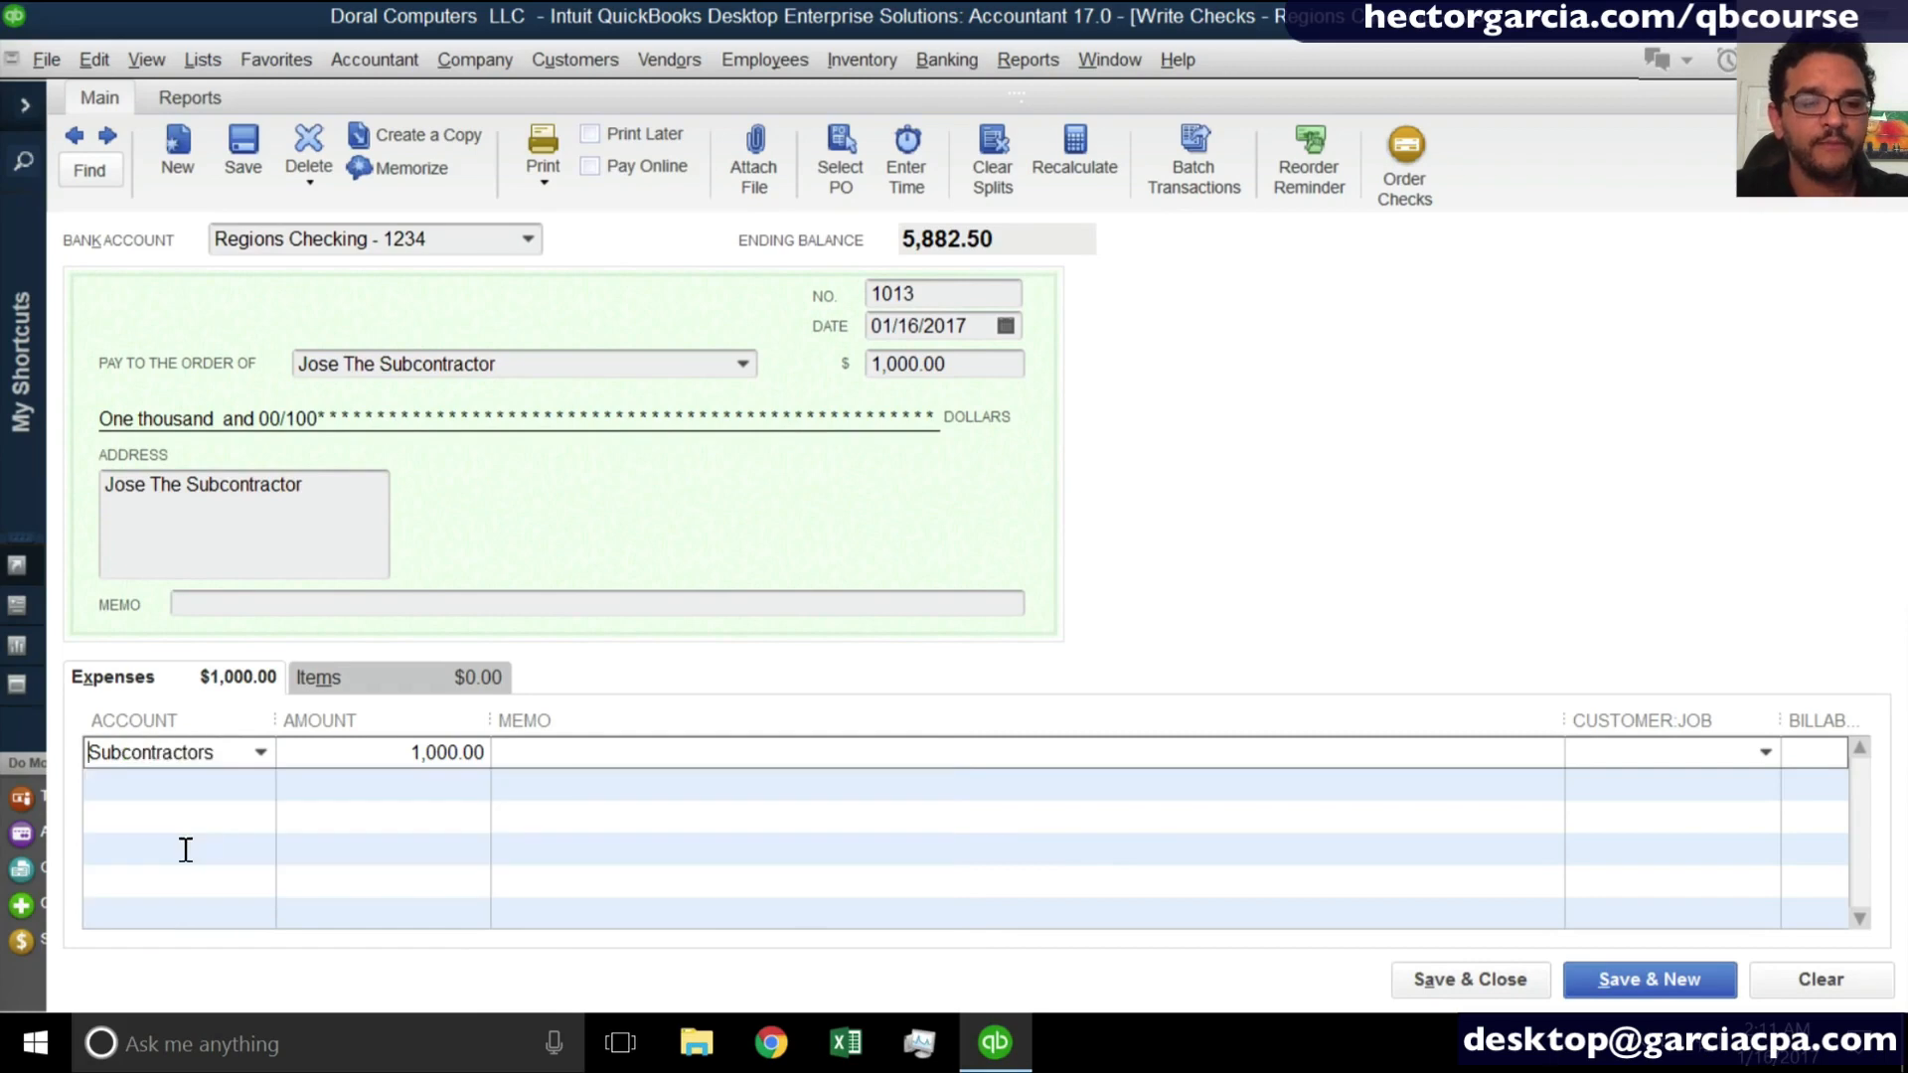
pyautogui.click(251, 145)
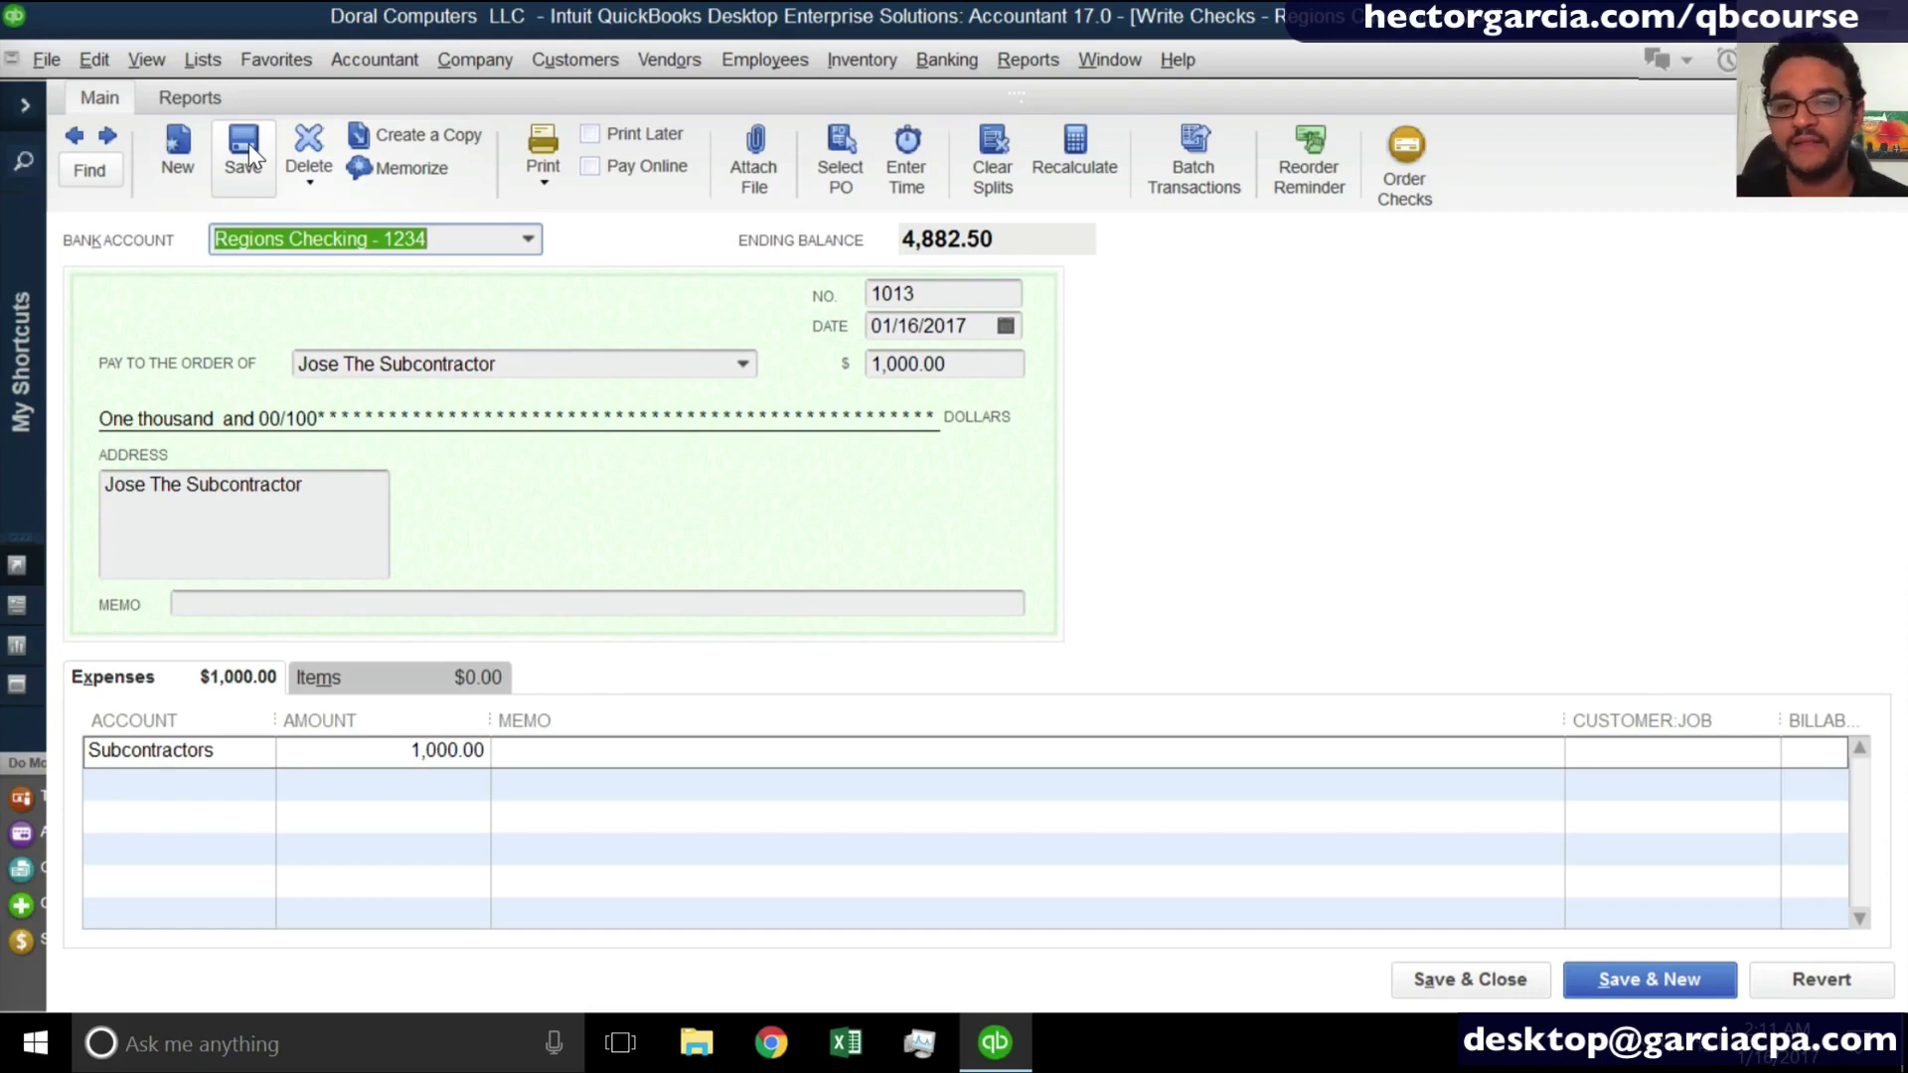
# - Start printing the saved check with printed check number 547 and cancel at the print settings
pyautogui.click(560, 152)
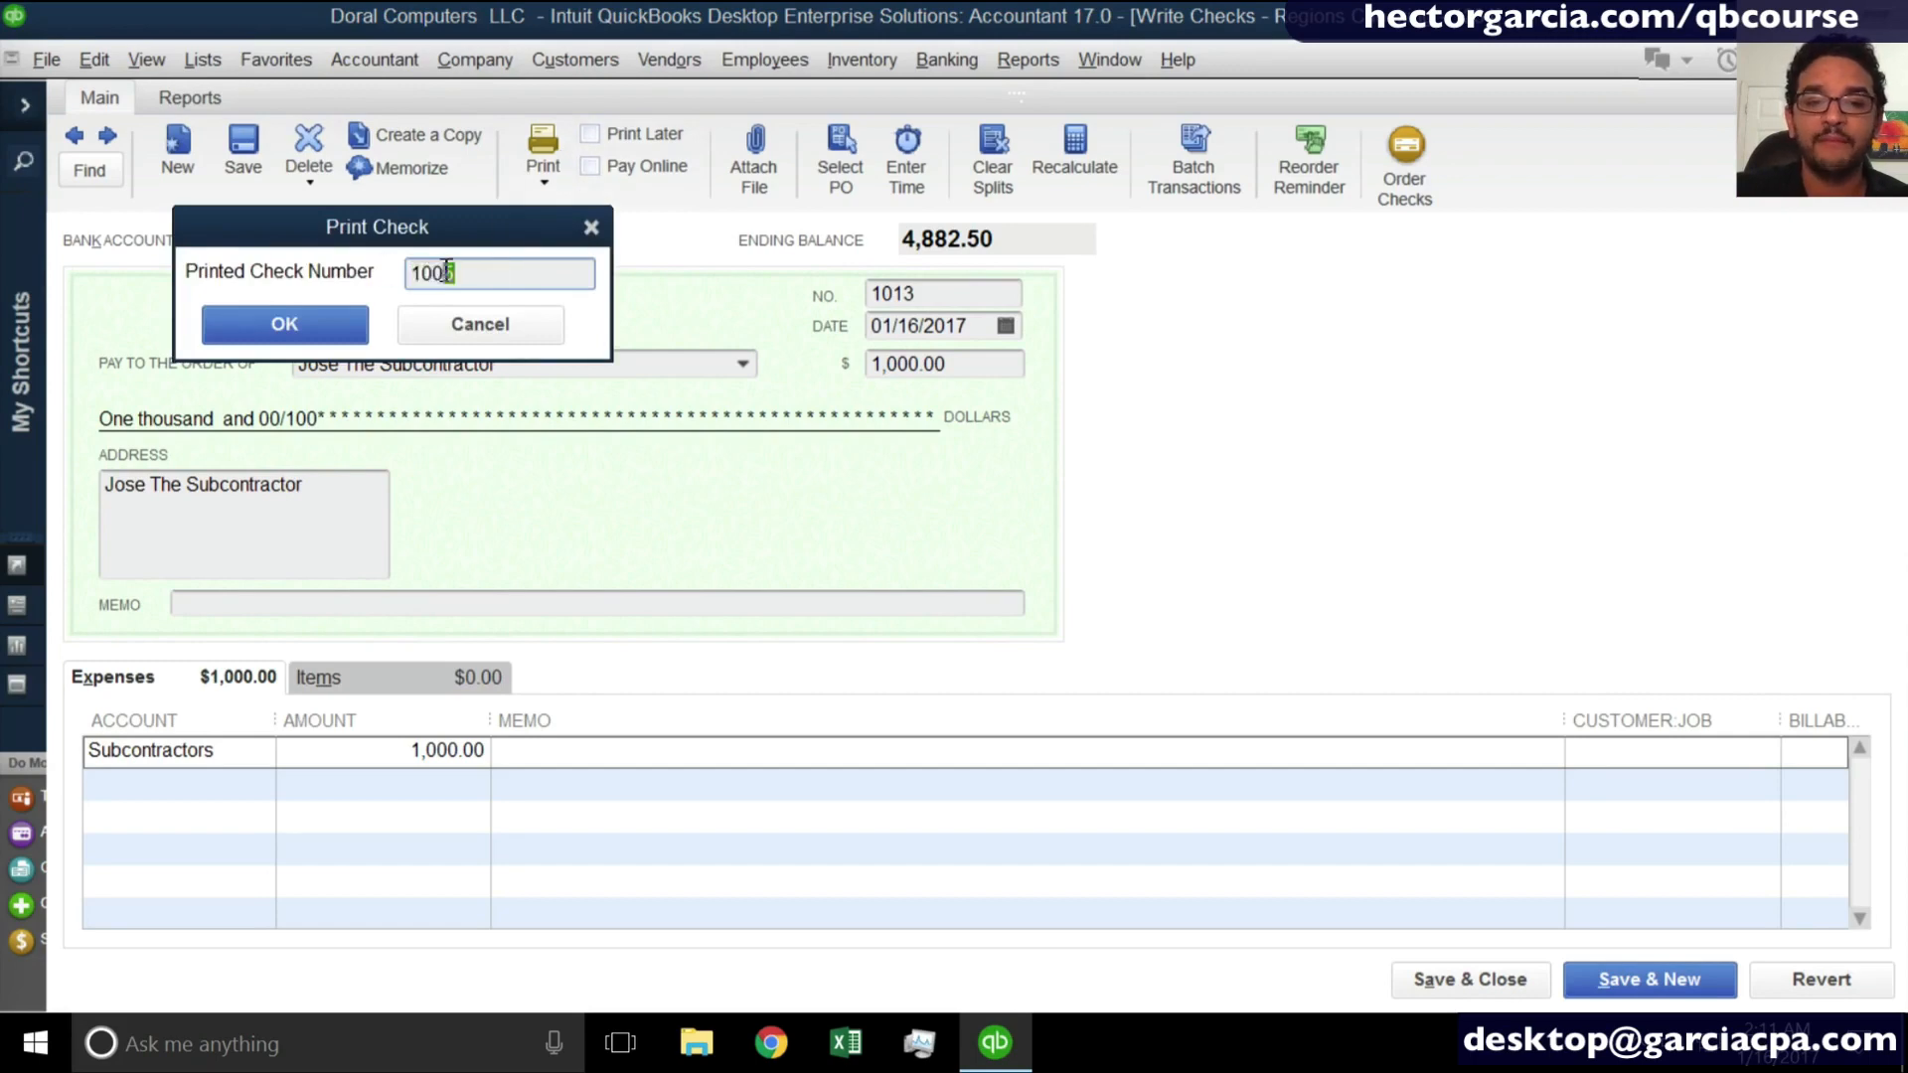
pyautogui.write('547')
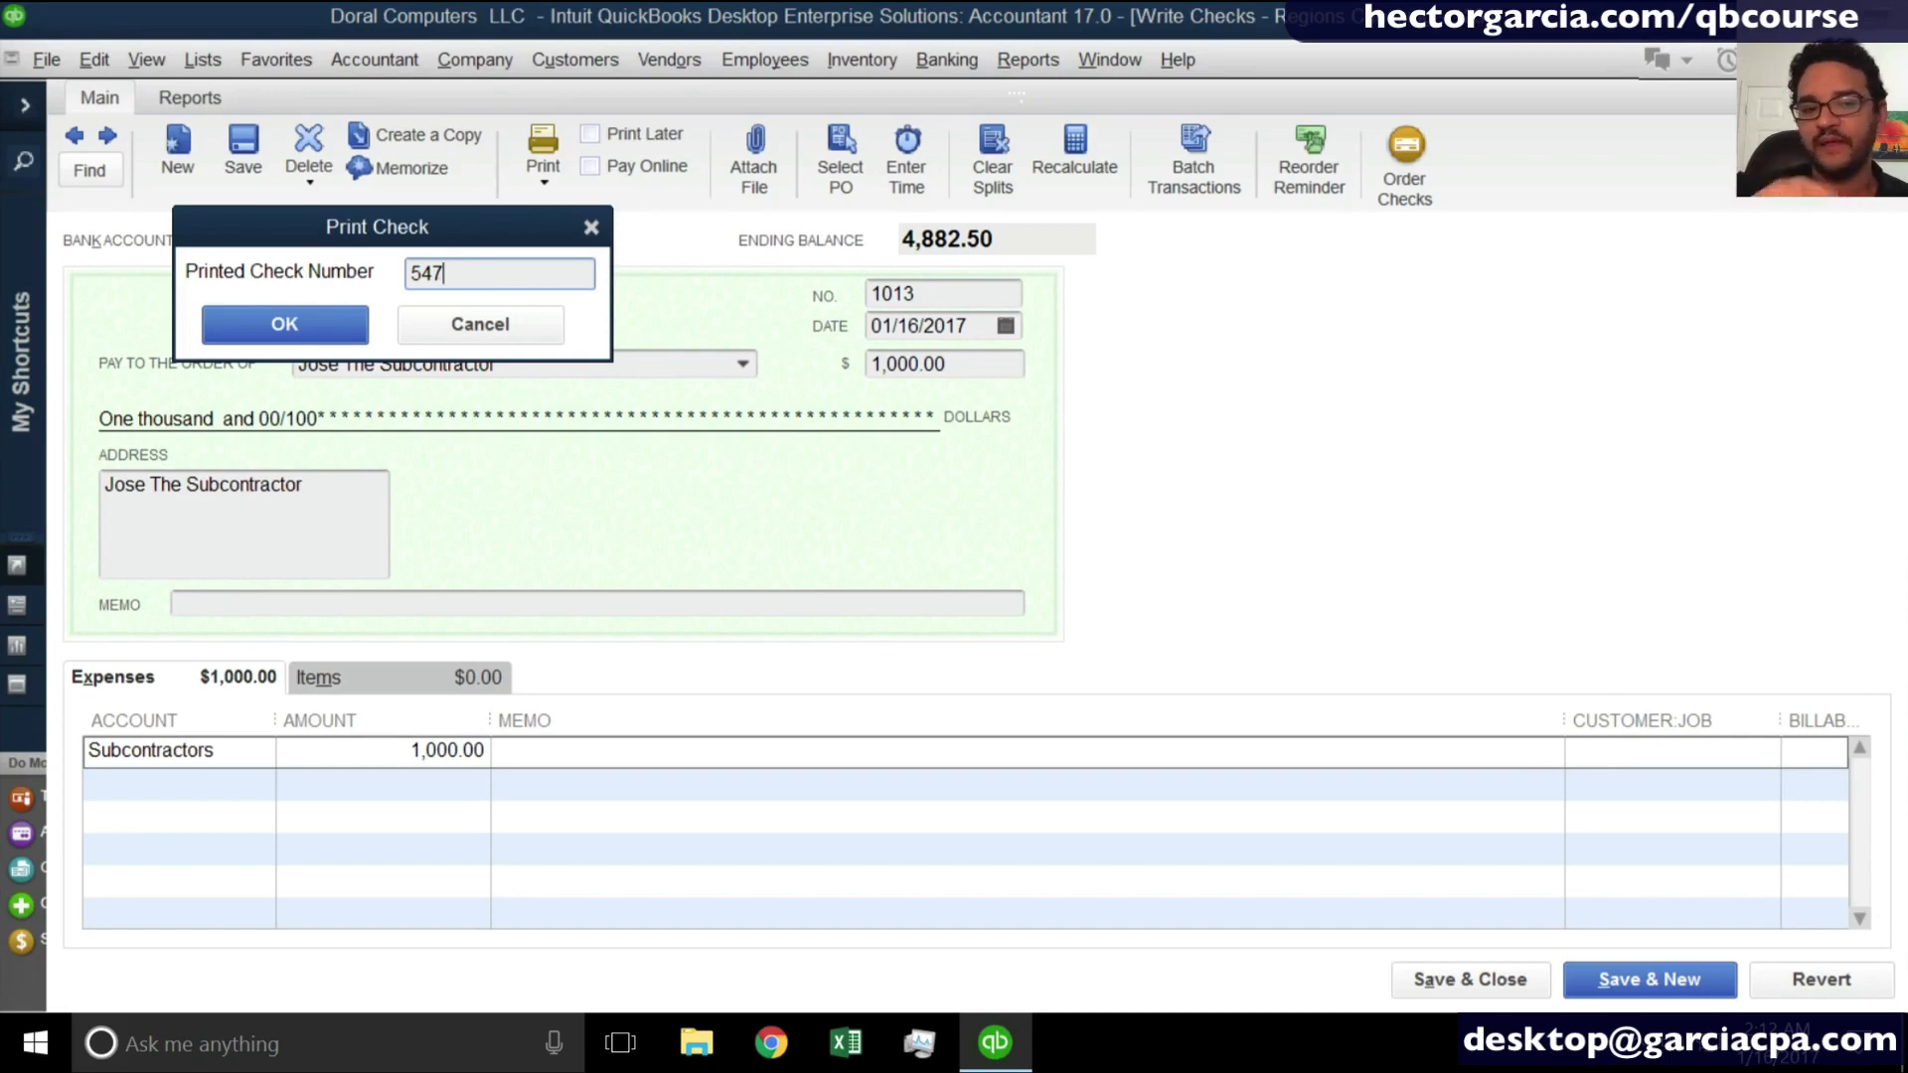
pyautogui.click(221, 325)
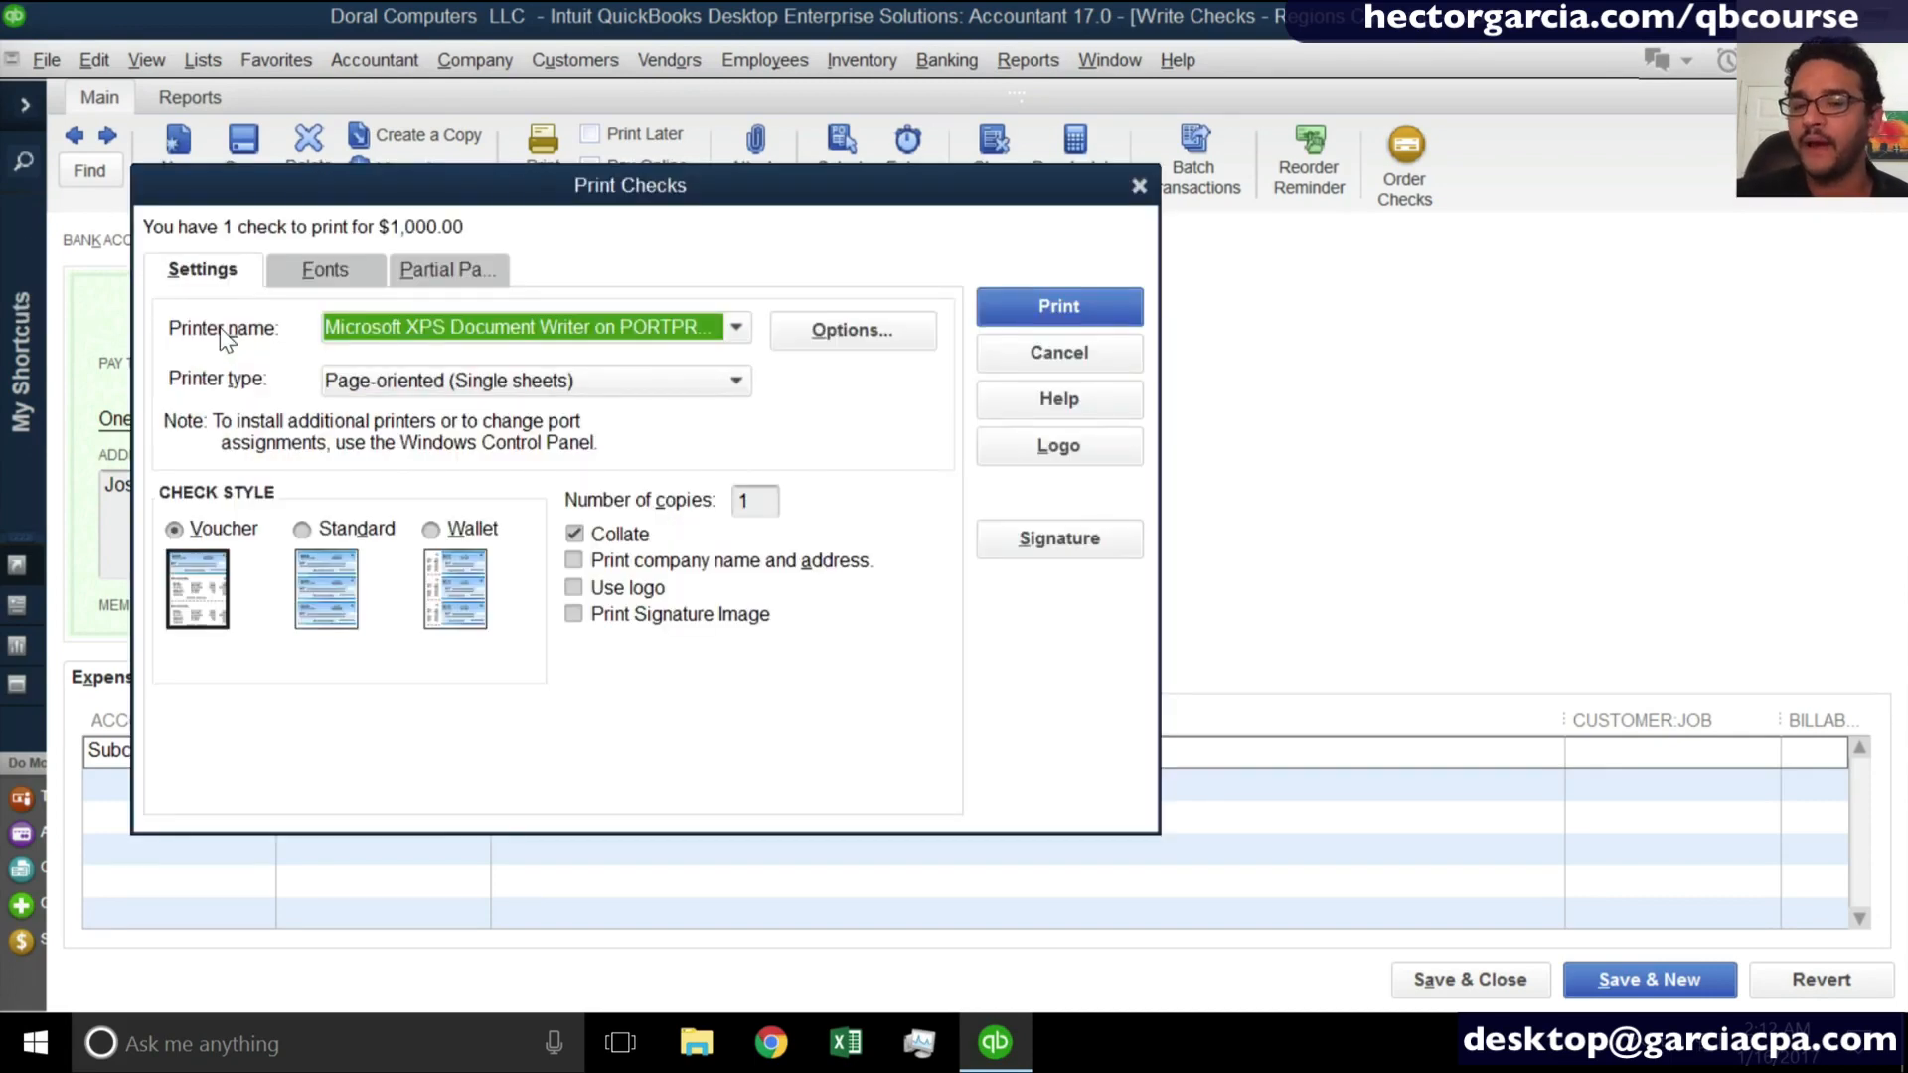
pyautogui.click(1055, 353)
# - Mark the 1,000.00 check to print later and record the change, moving on to a new check
pyautogui.click(596, 134)
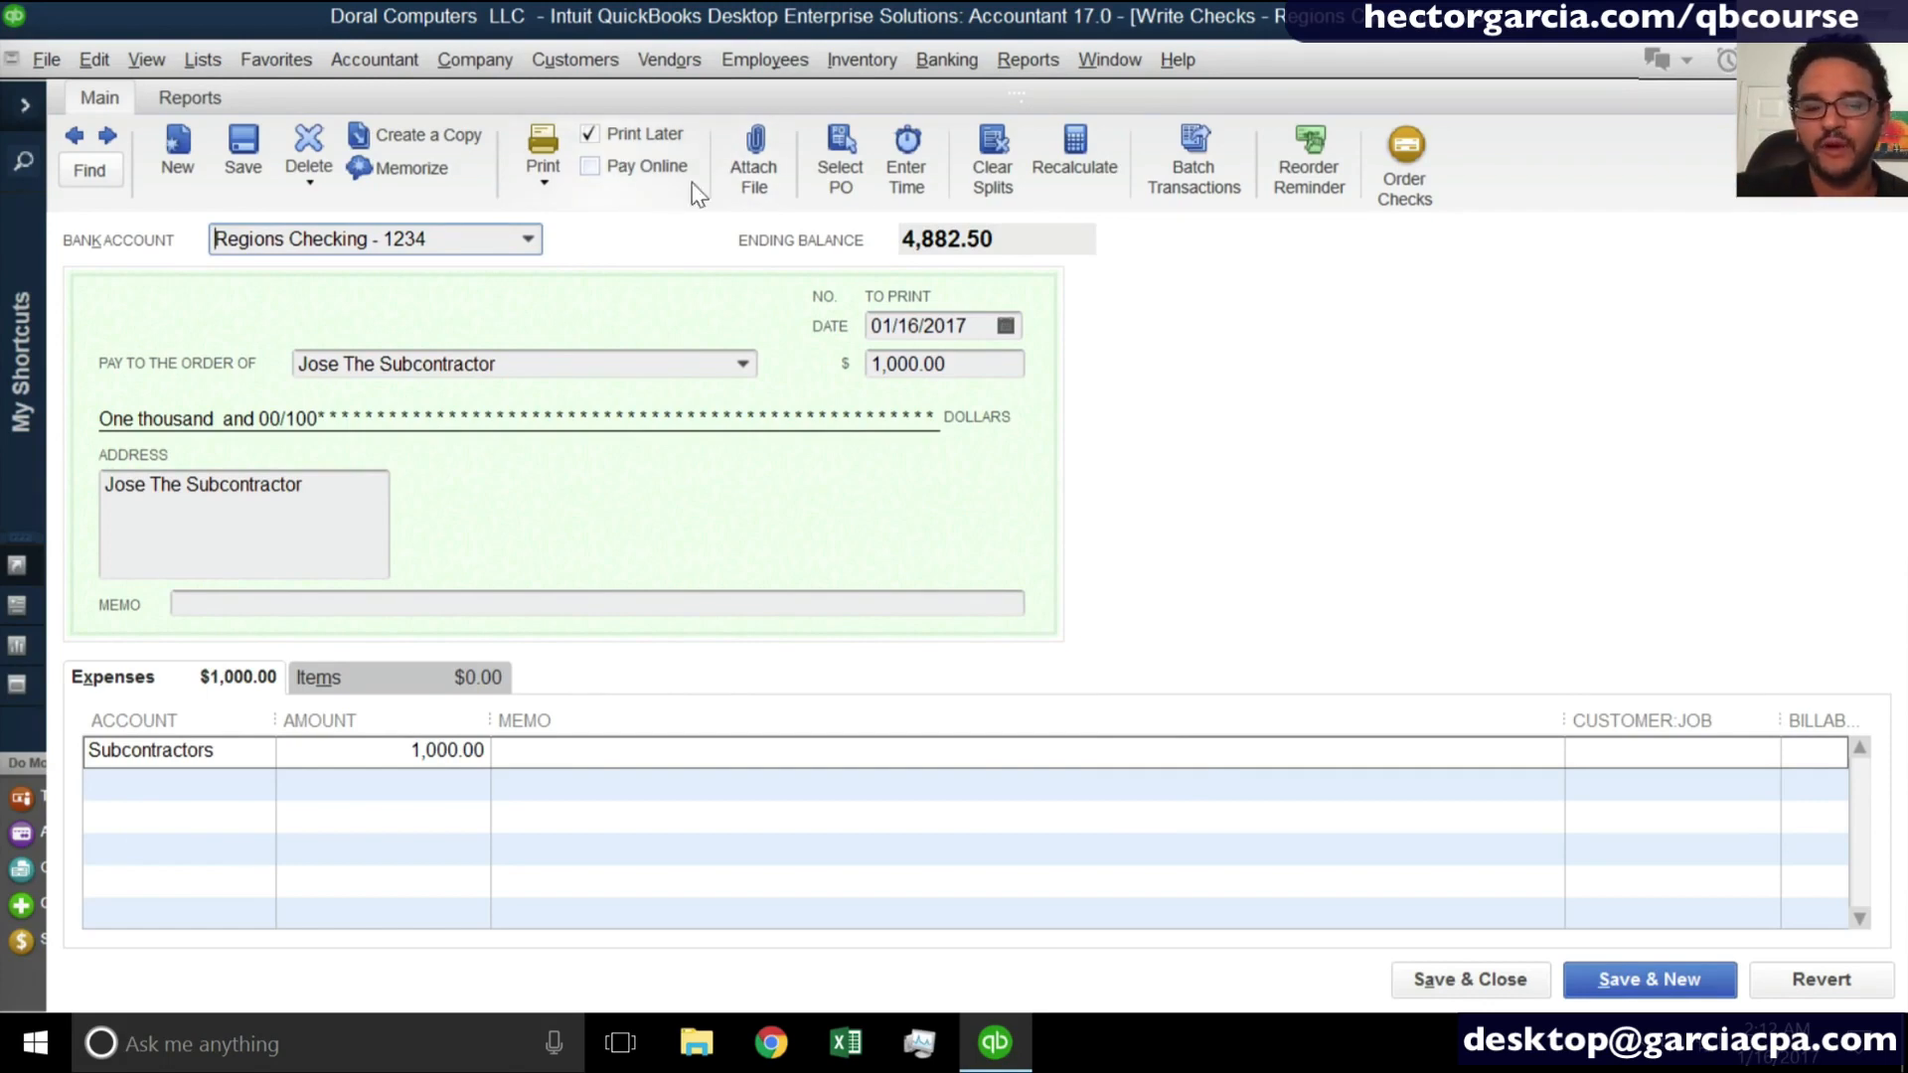
pyautogui.click(1650, 979)
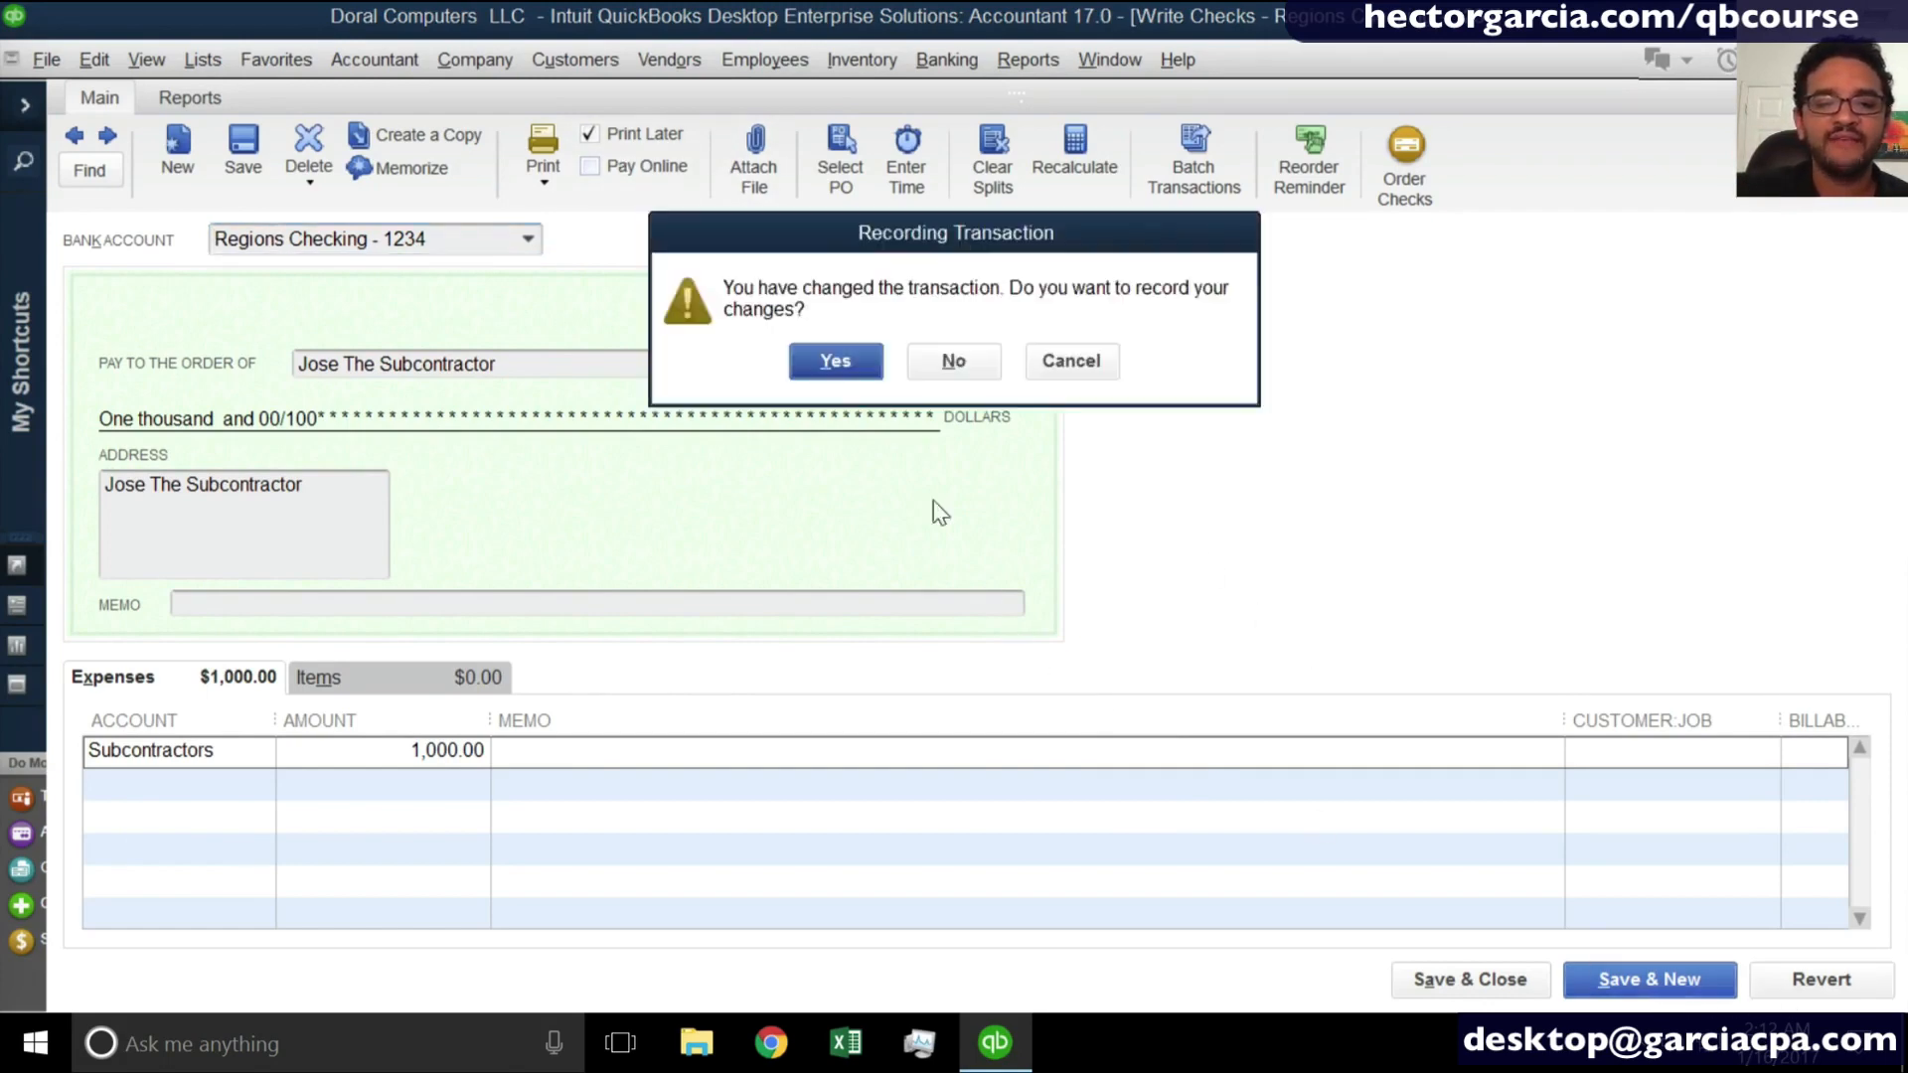
pyautogui.click(836, 359)
# - Make the new check payable to the second subcontractor, quick-adding the payee's name as a vendor
pyautogui.click(523, 364)
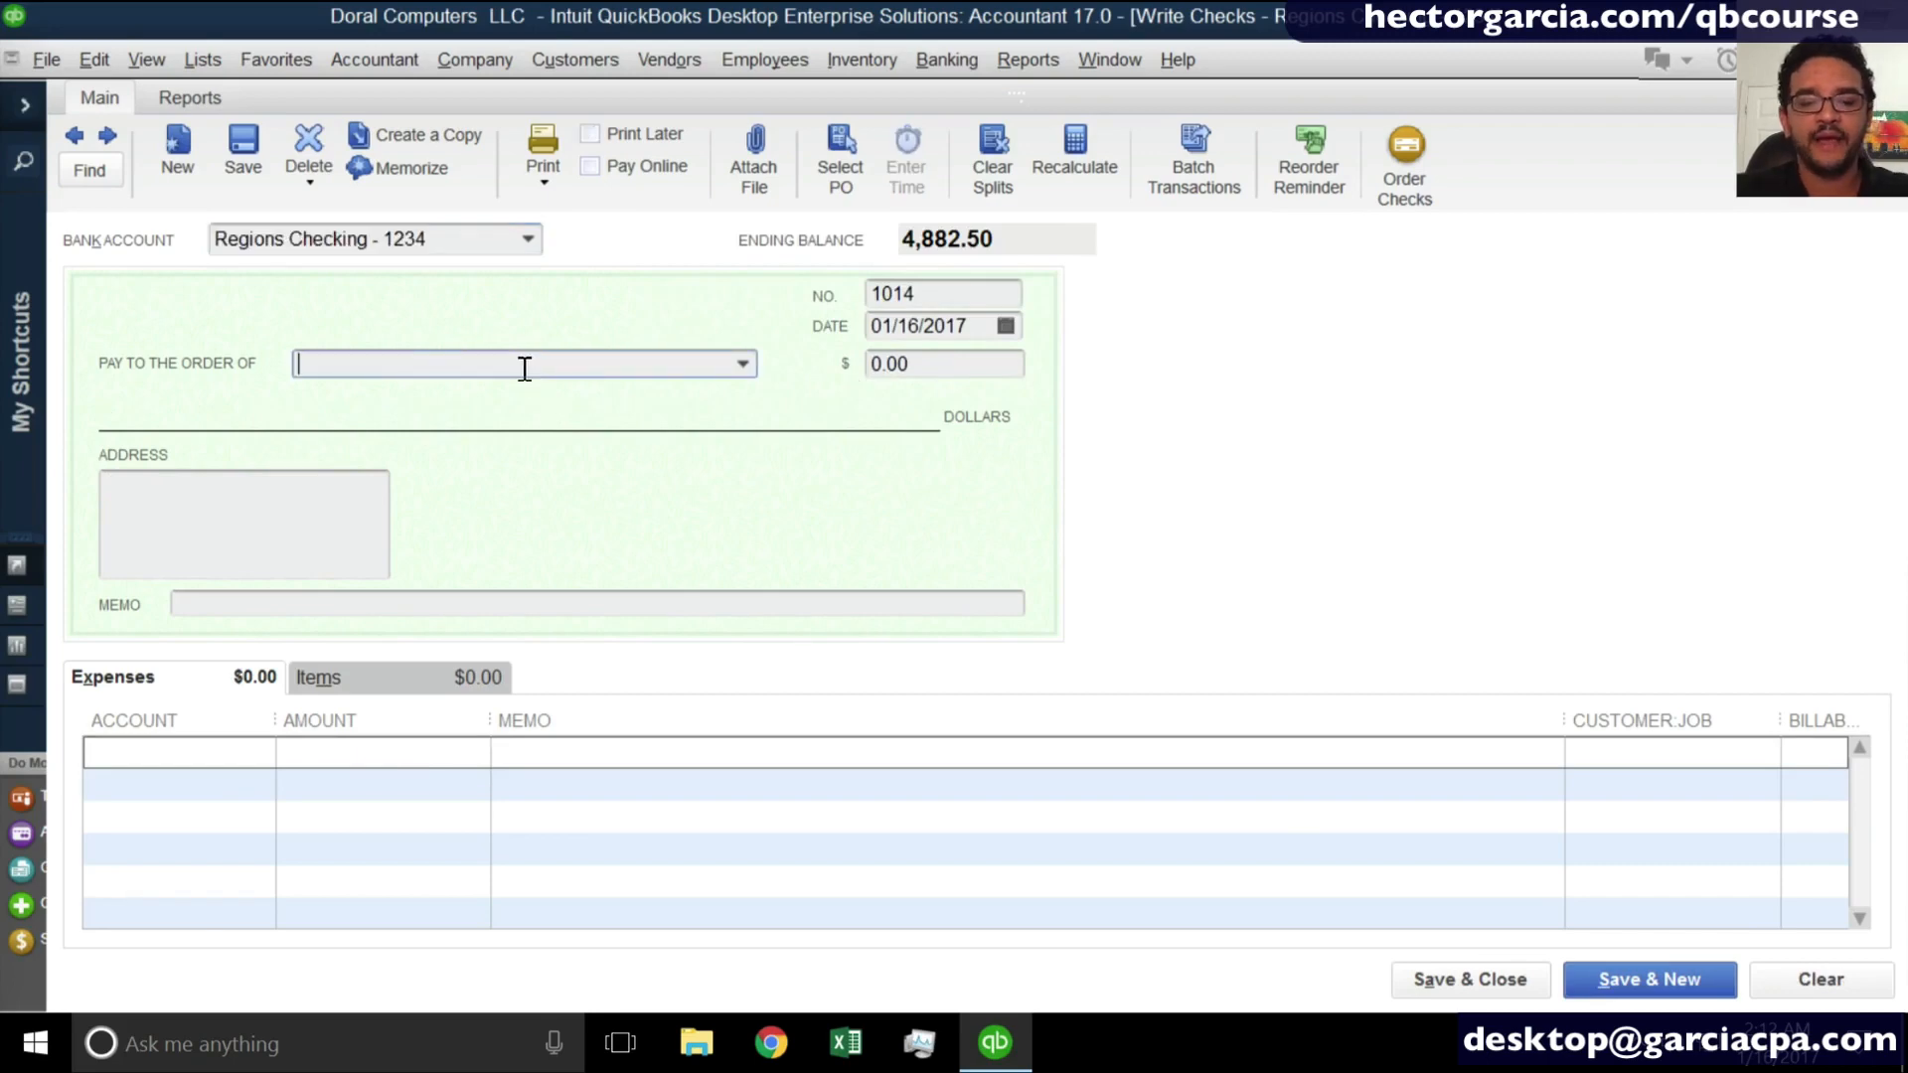
pyautogui.write('MARy')
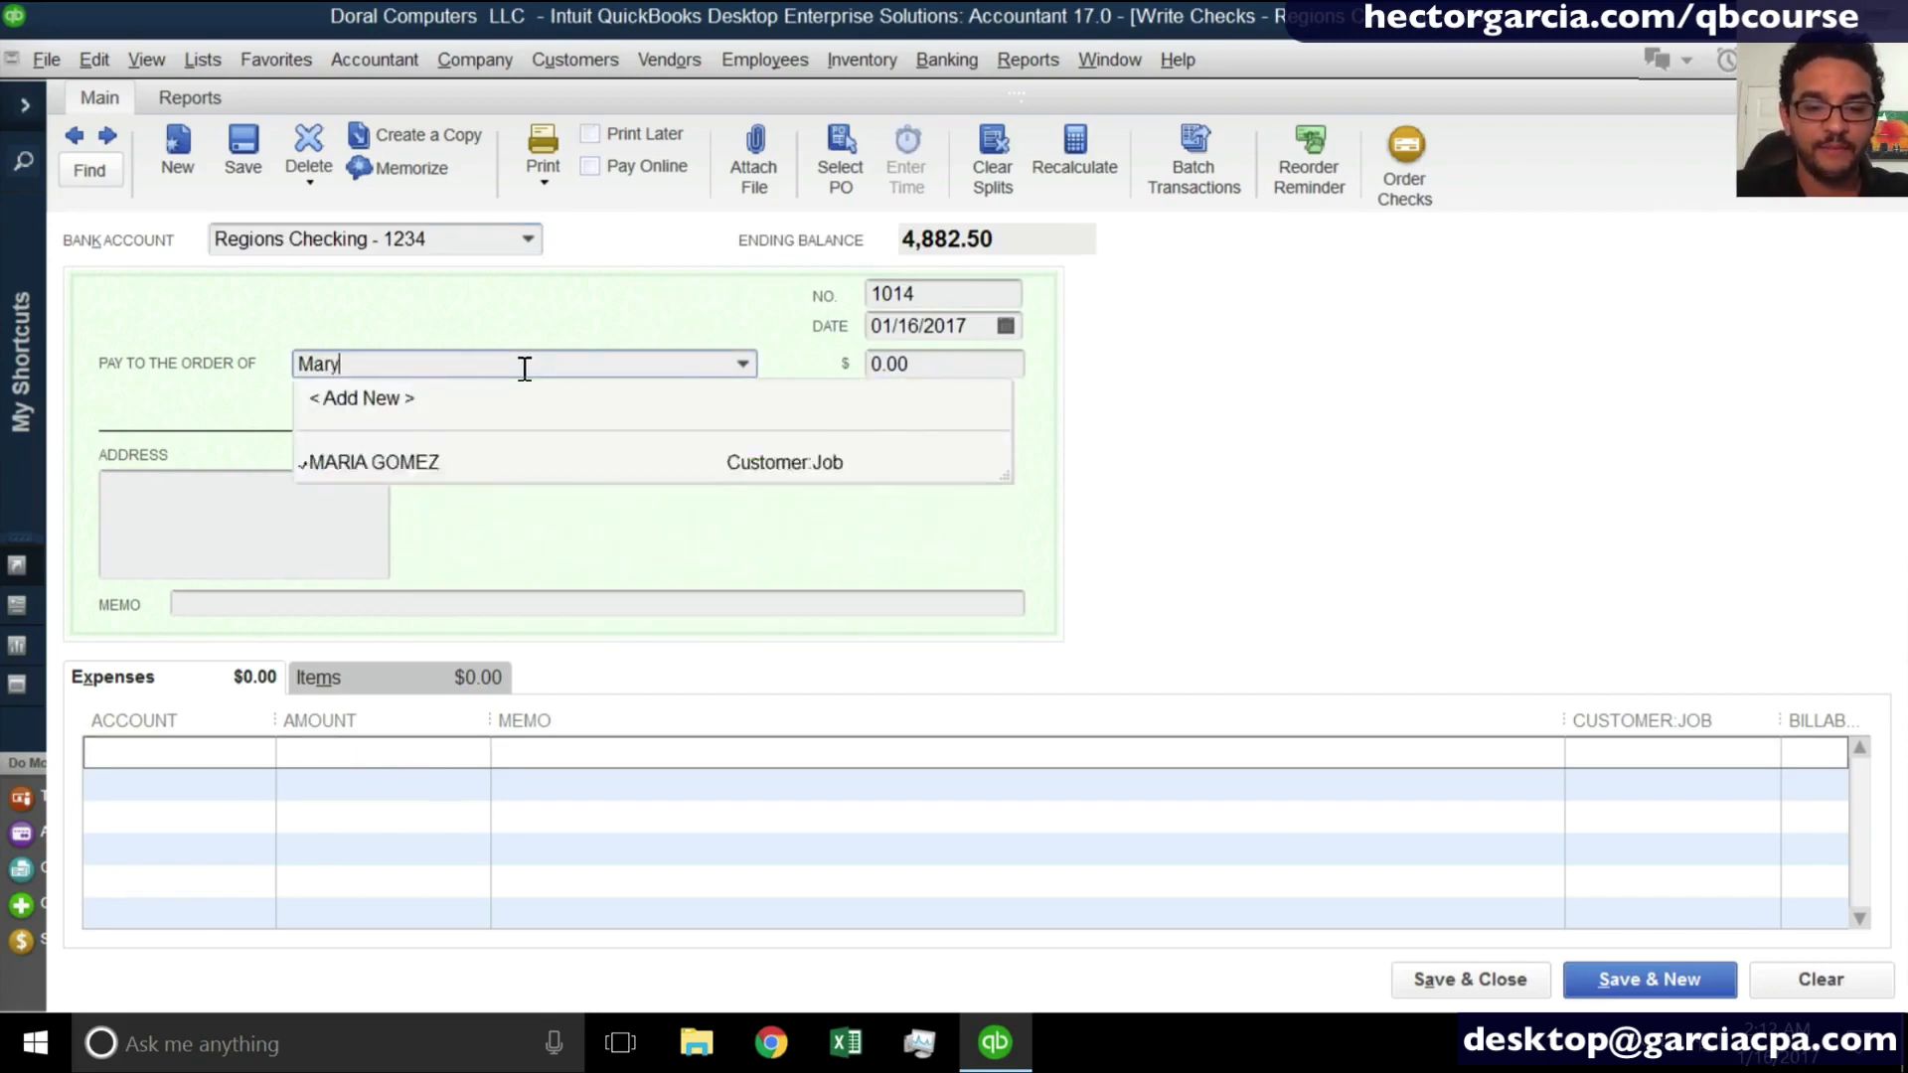
pyautogui.press('Tab')
pyautogui.press('Return')
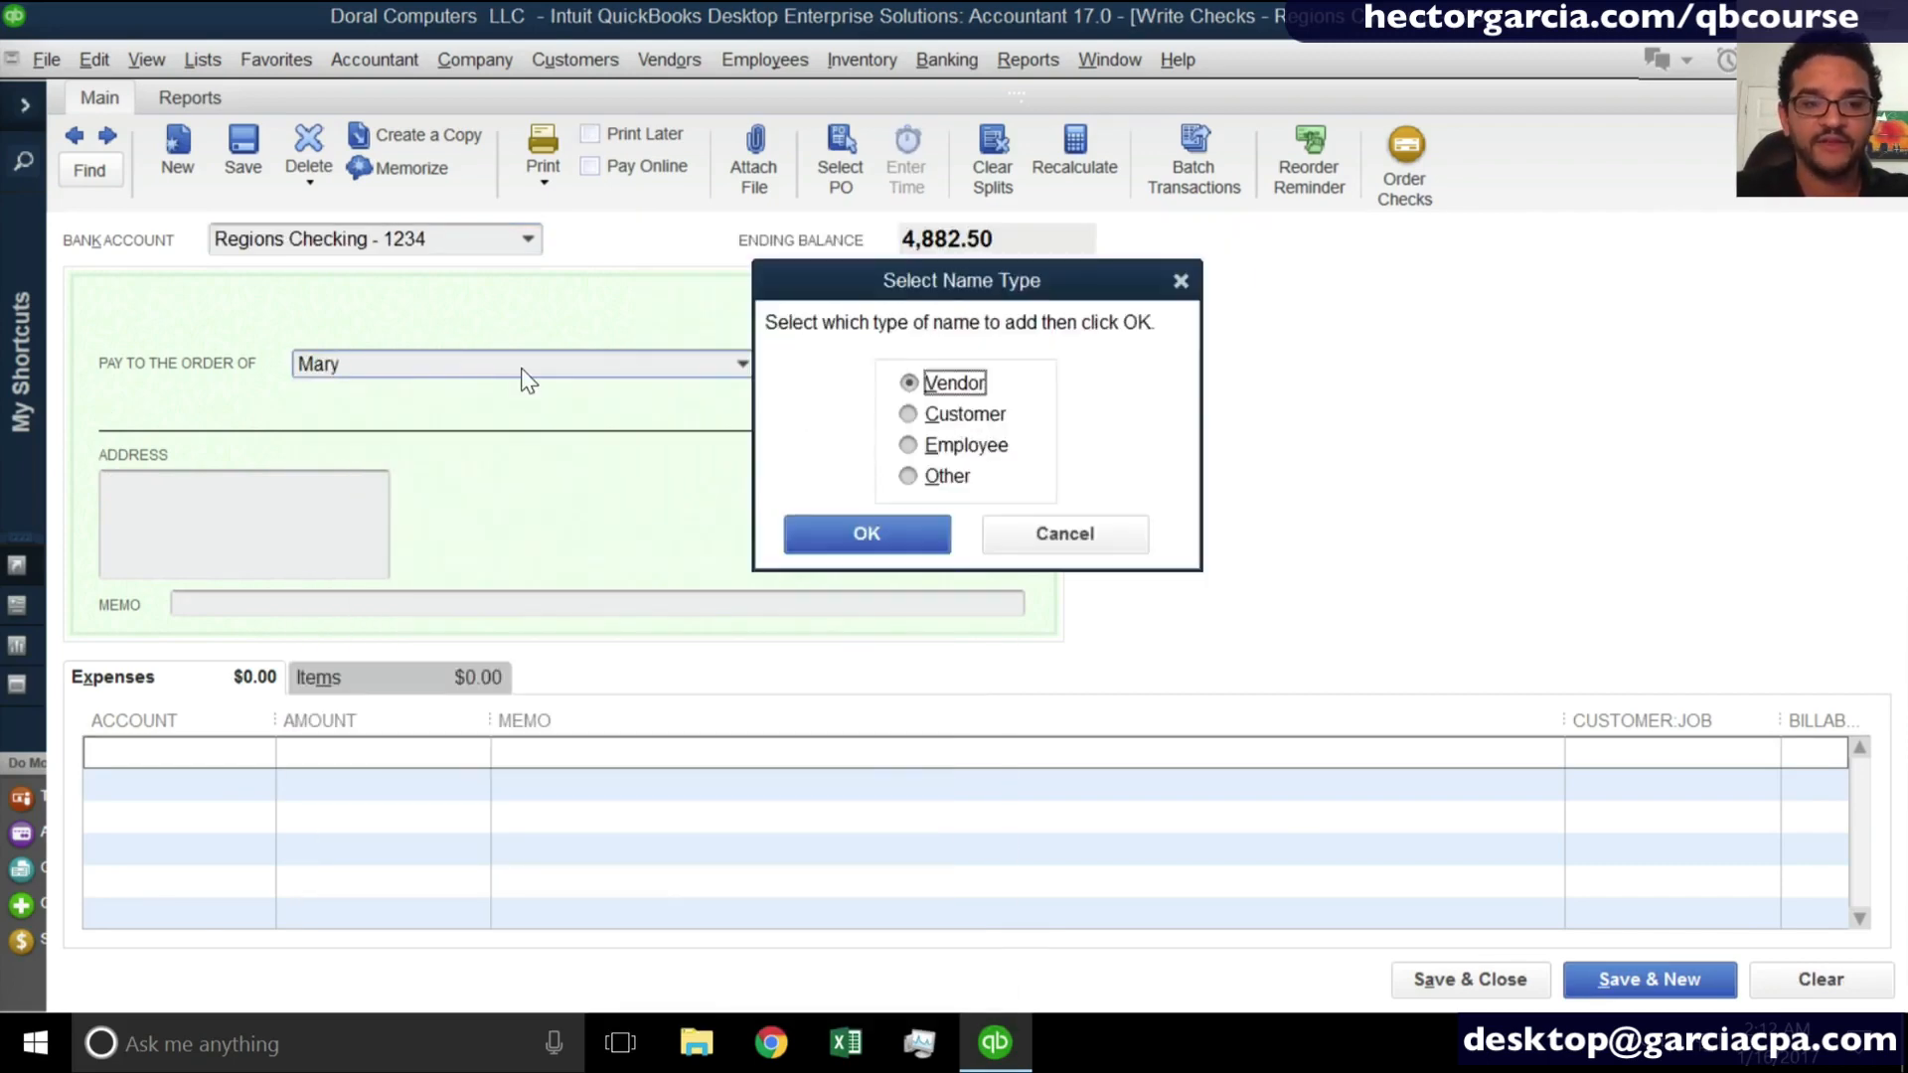
pyautogui.click(862, 528)
# - Set the check amount to 500.00 and assign its expense line to the Subcontractors account
pyautogui.write('500')
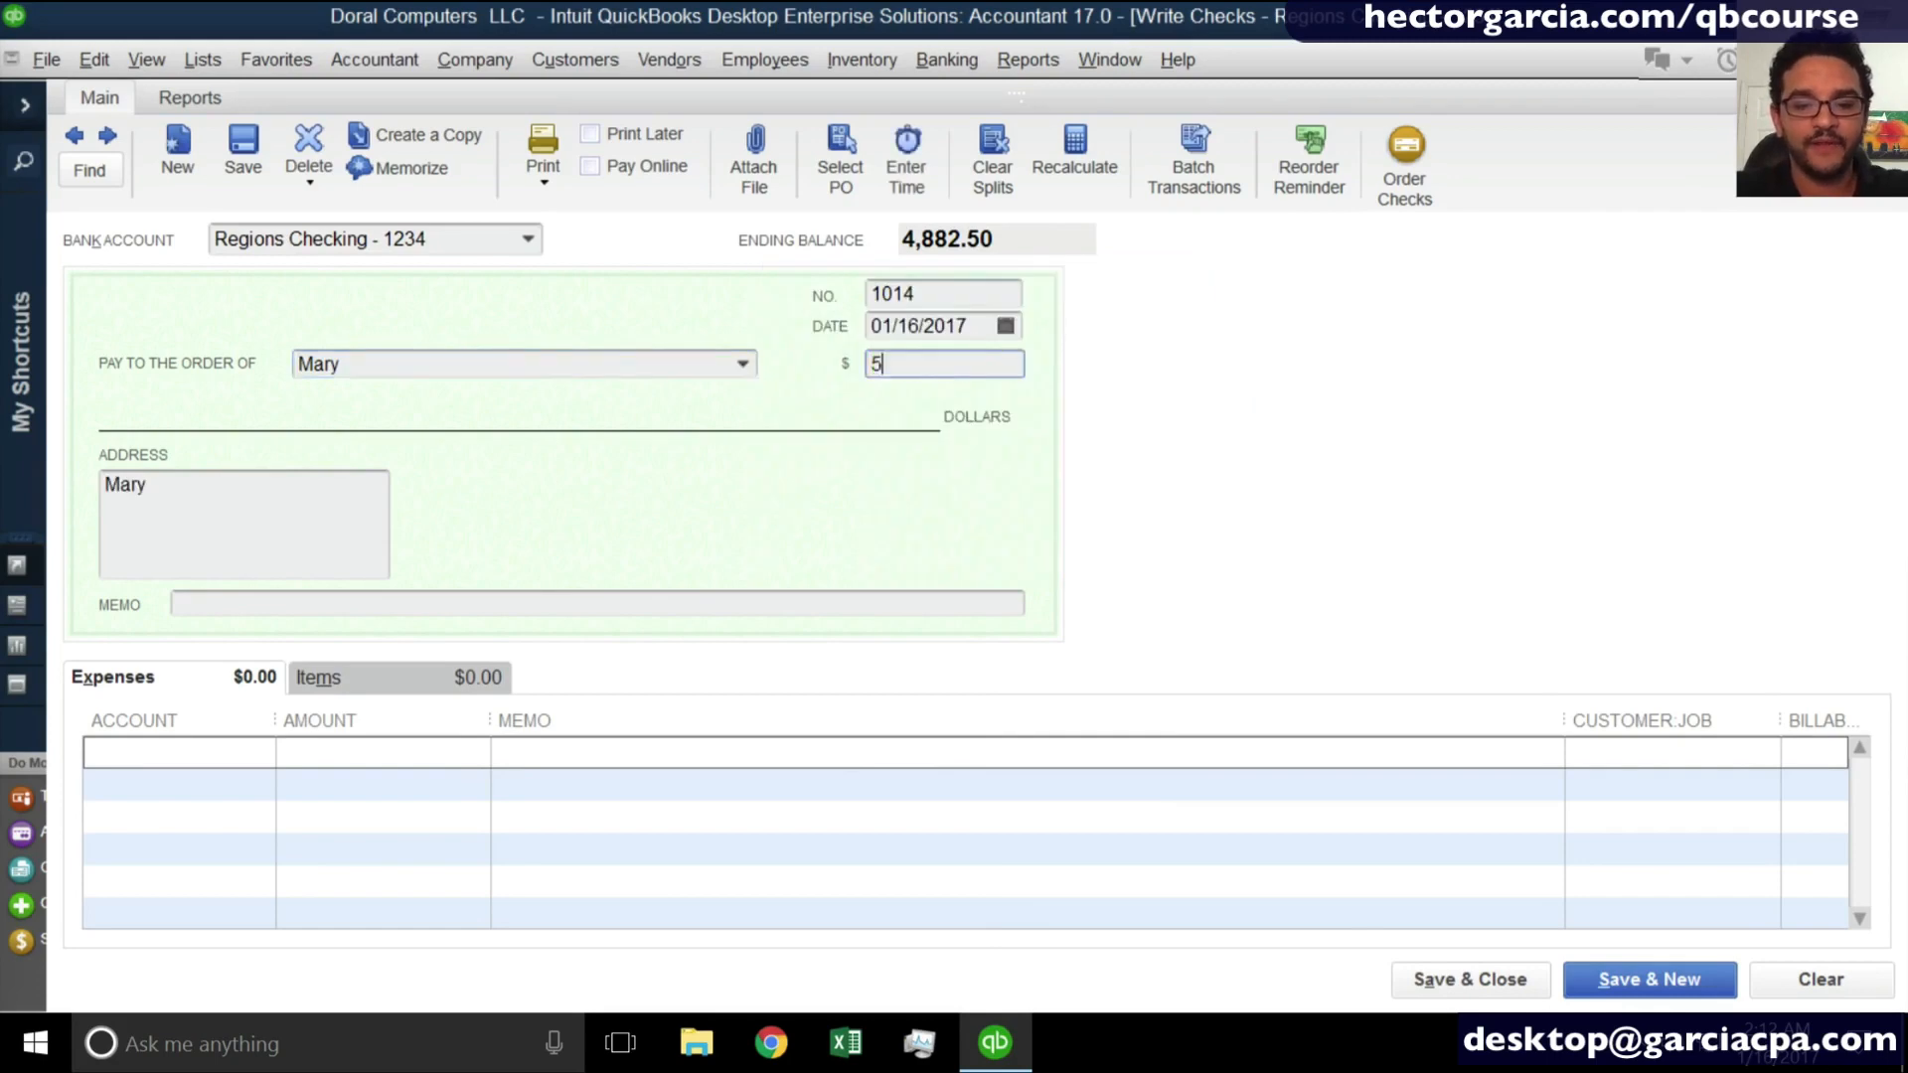
pyautogui.click(212, 760)
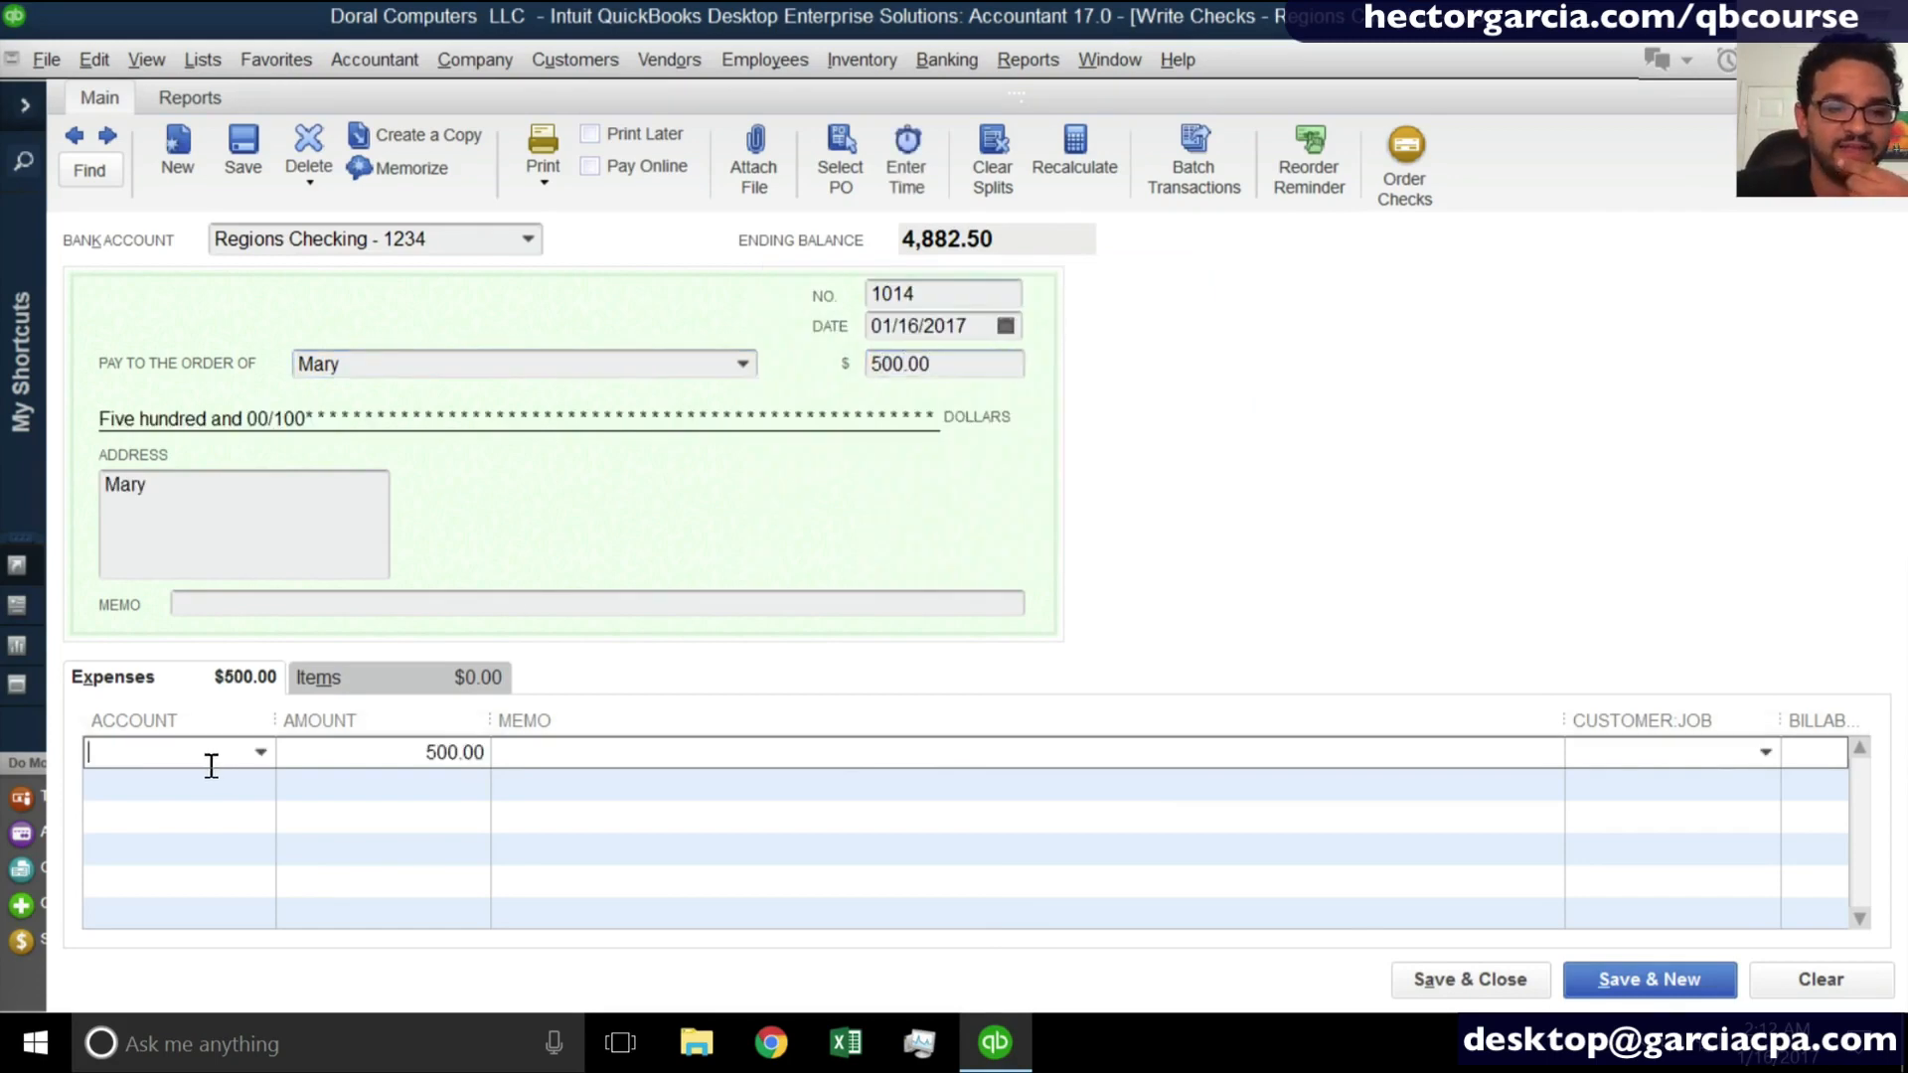
pyautogui.write('Subcontractors')
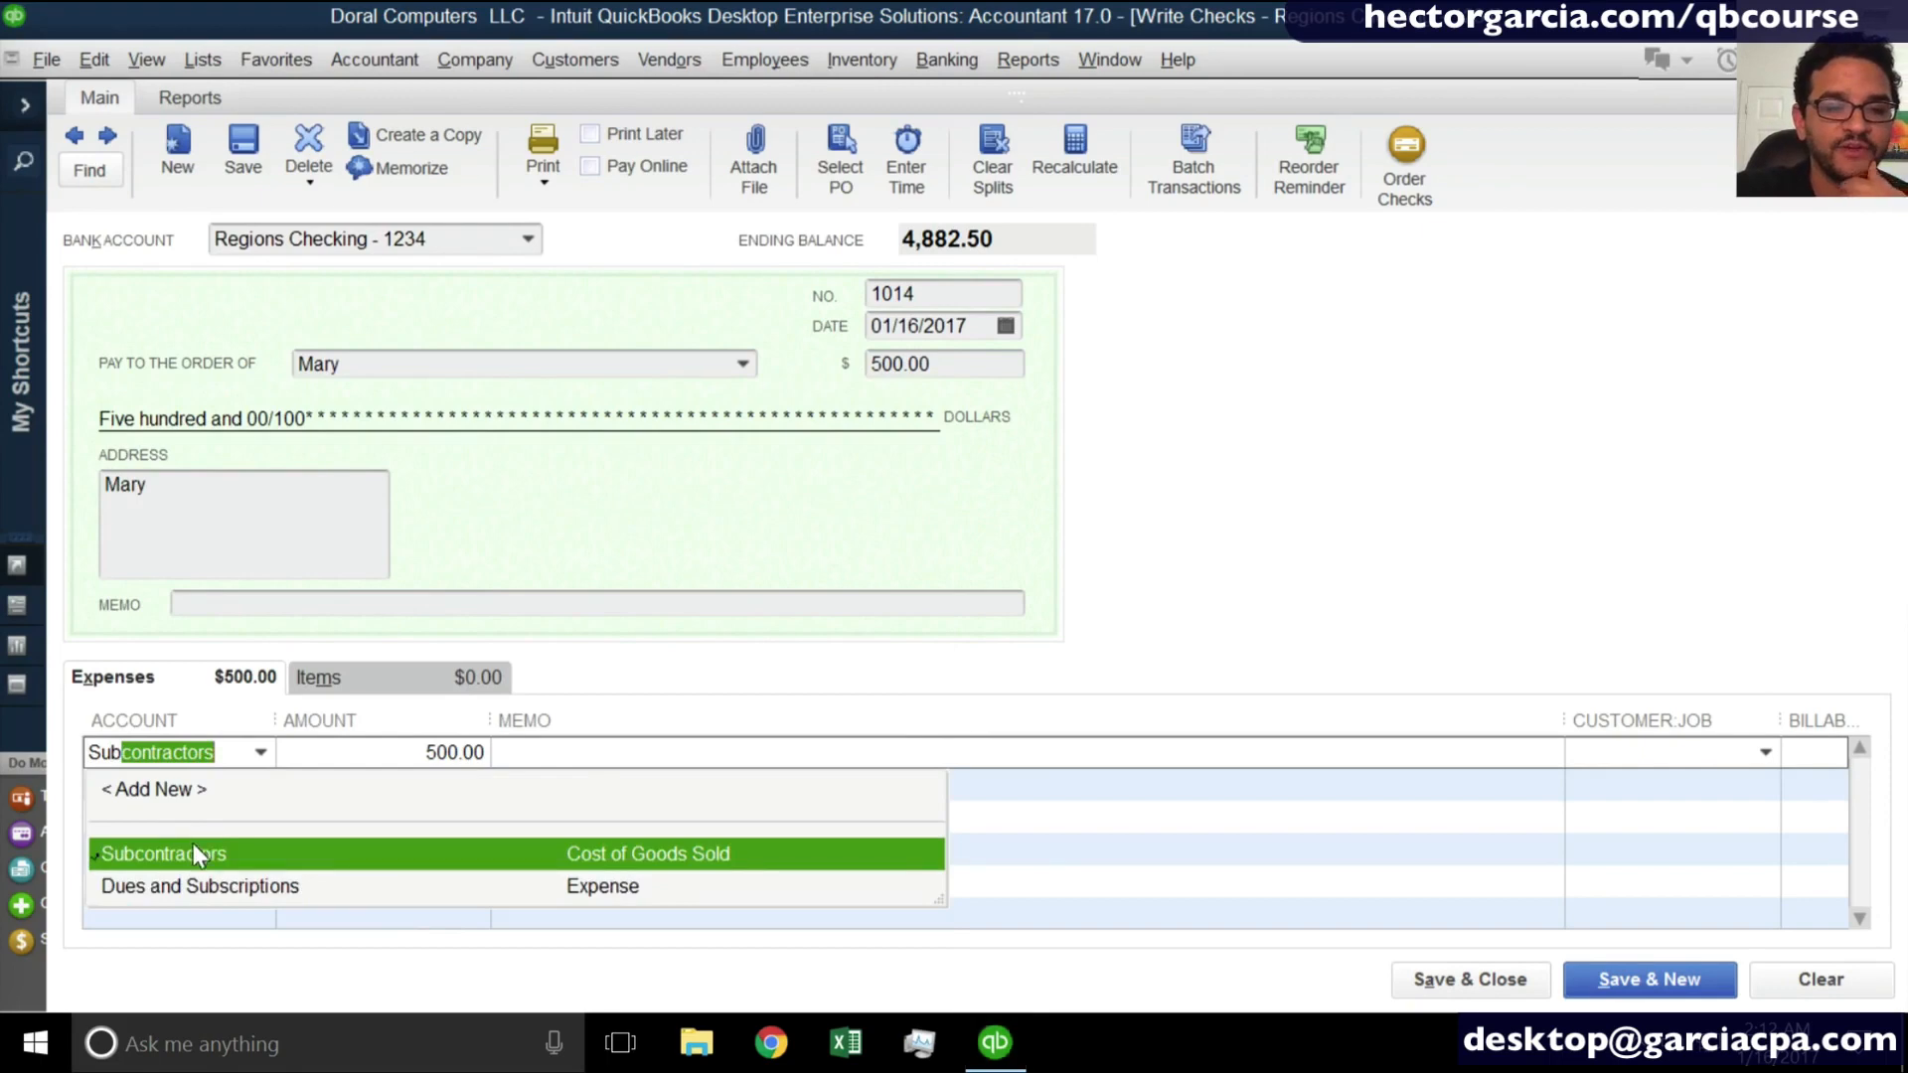
pyautogui.click(205, 835)
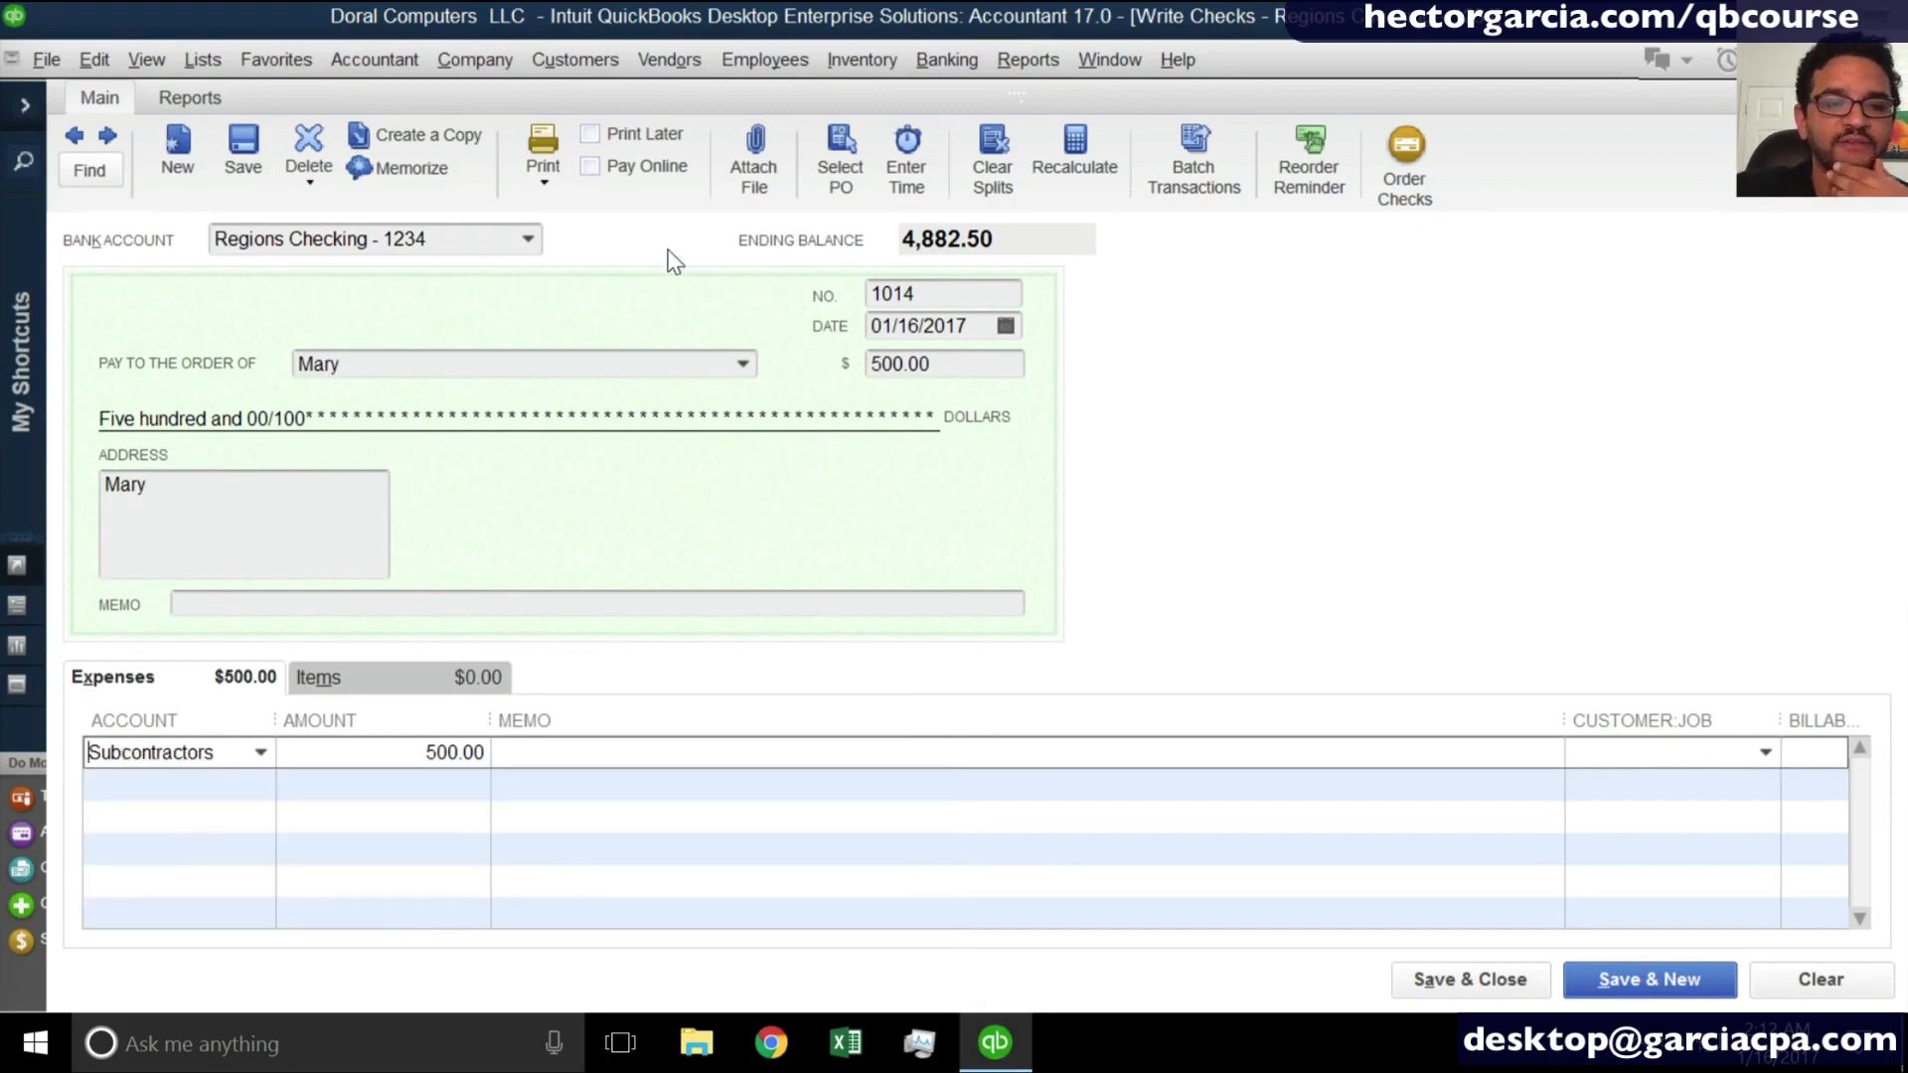
# - Mark the 500.00 check to print later, then save and close it along with the blank Enter Bills form
pyautogui.click(651, 142)
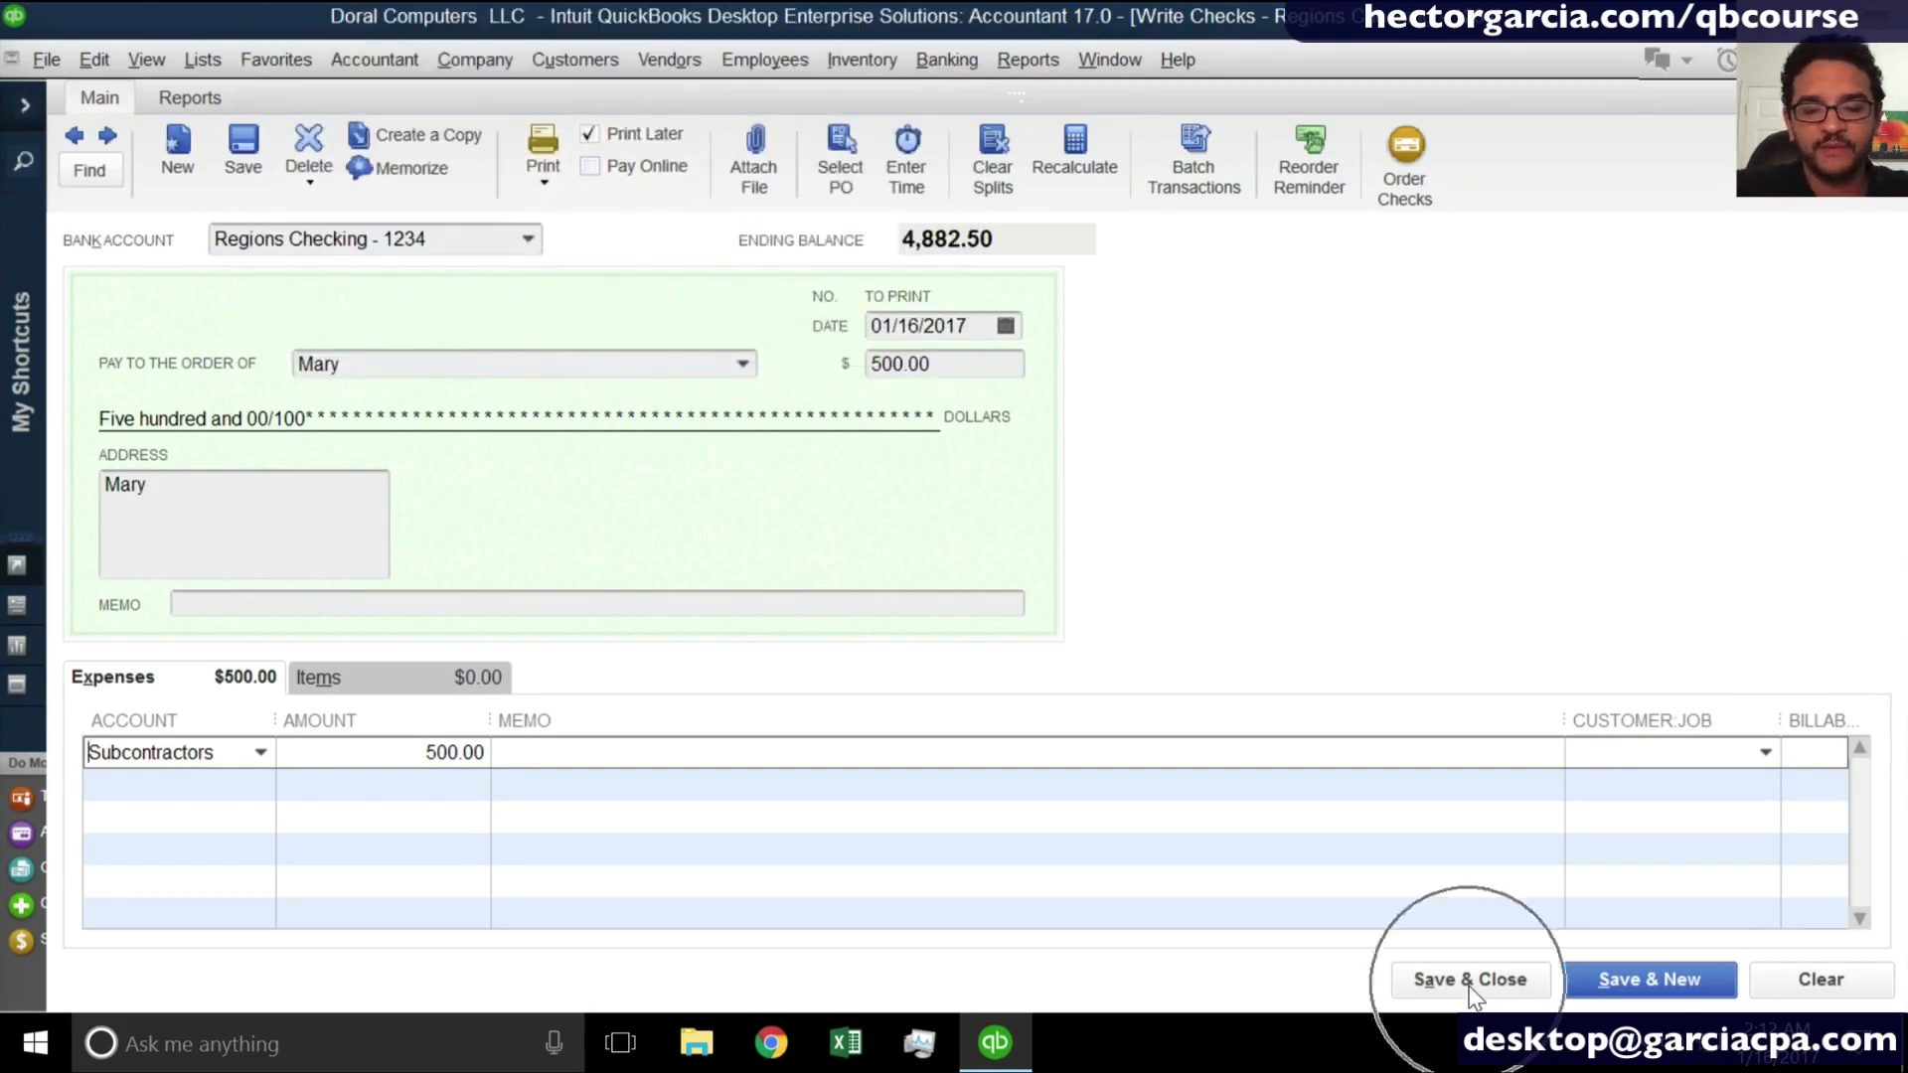
pyautogui.click(1471, 984)
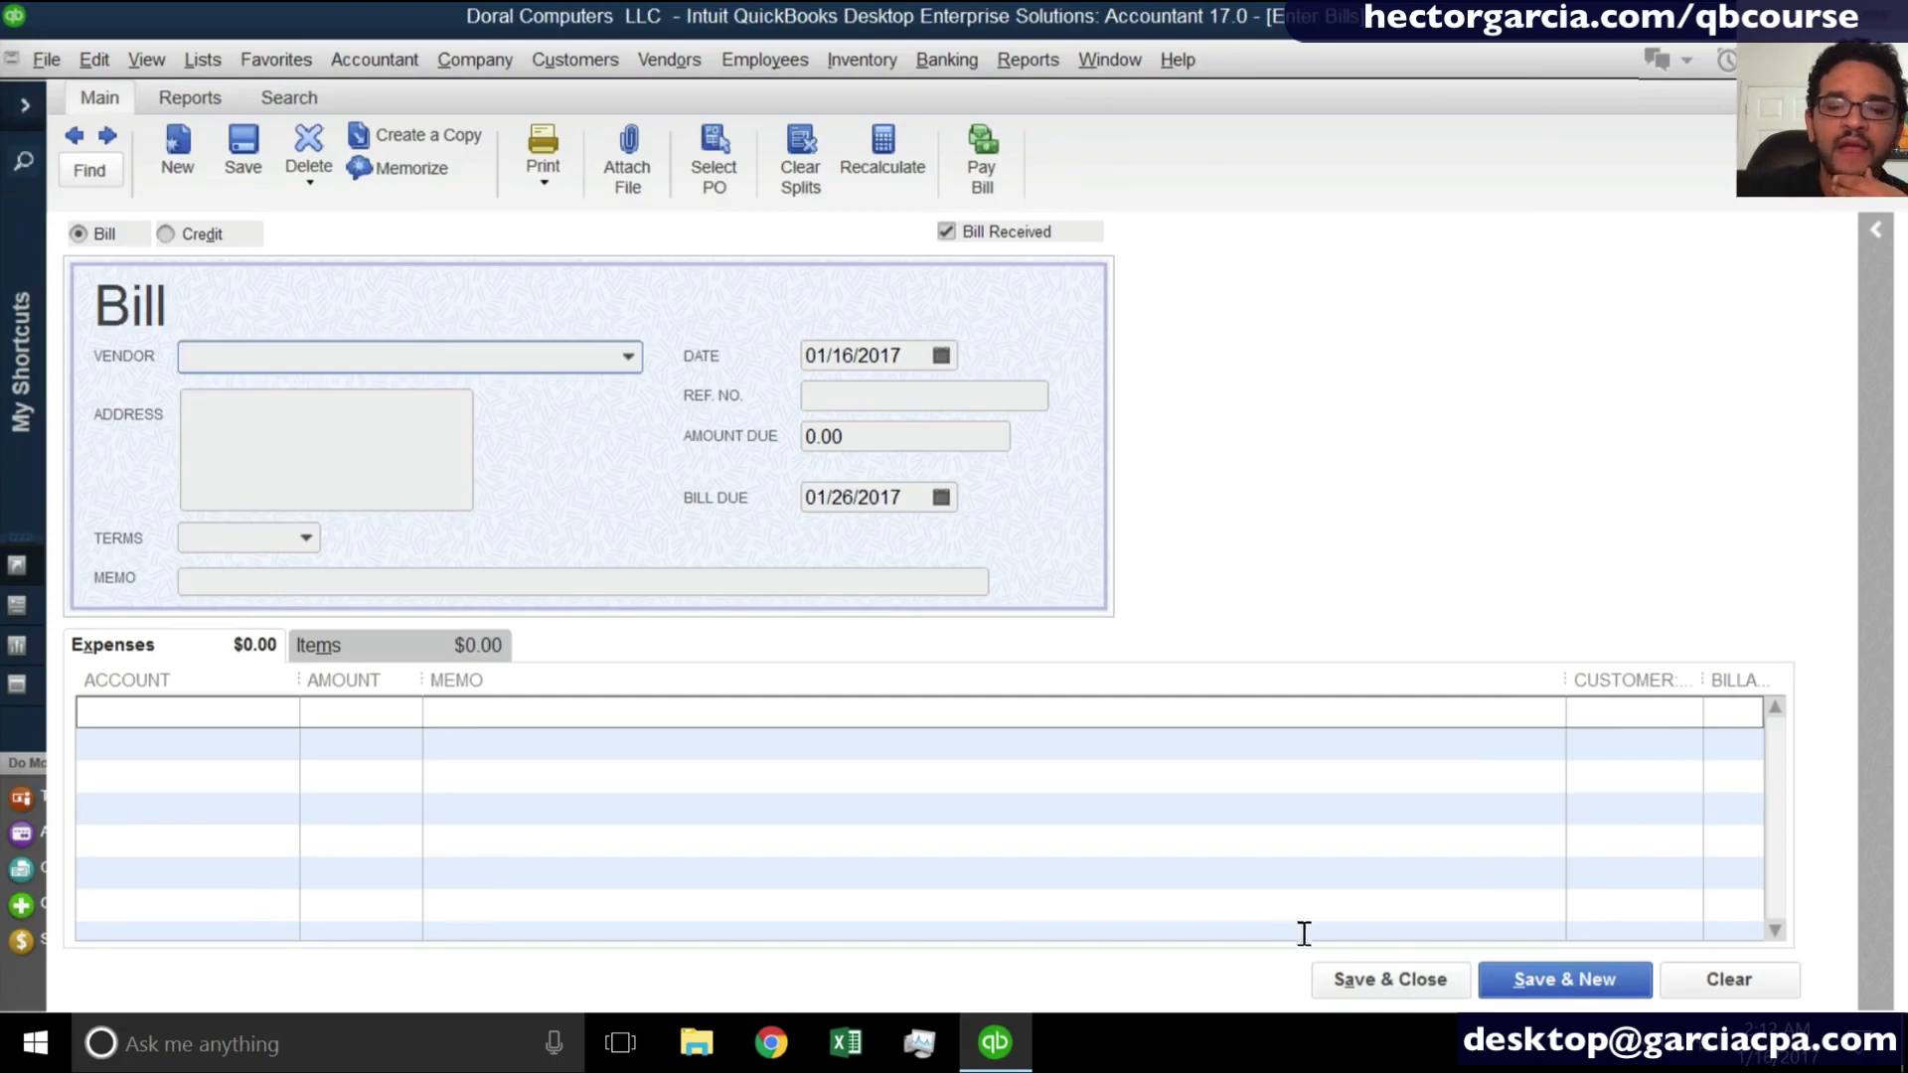
pyautogui.click(1388, 979)
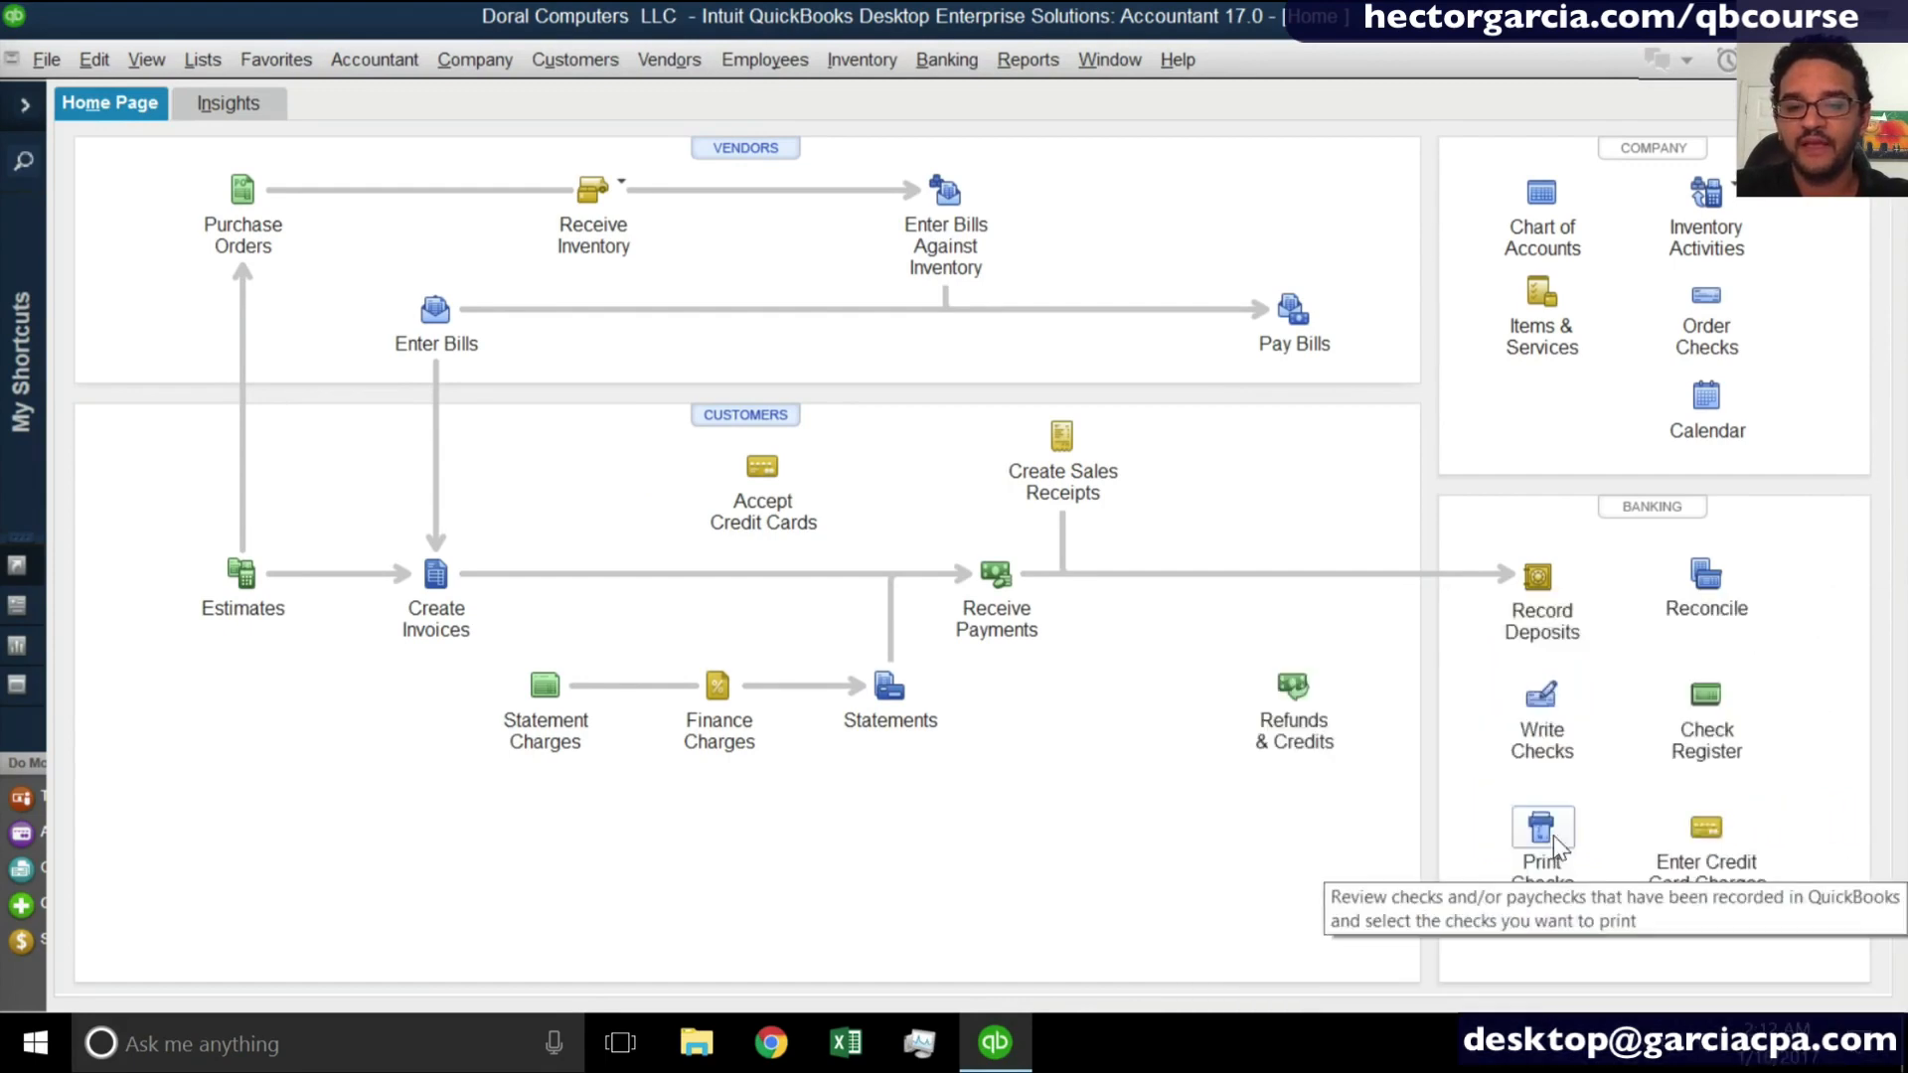
pyautogui.click(947, 61)
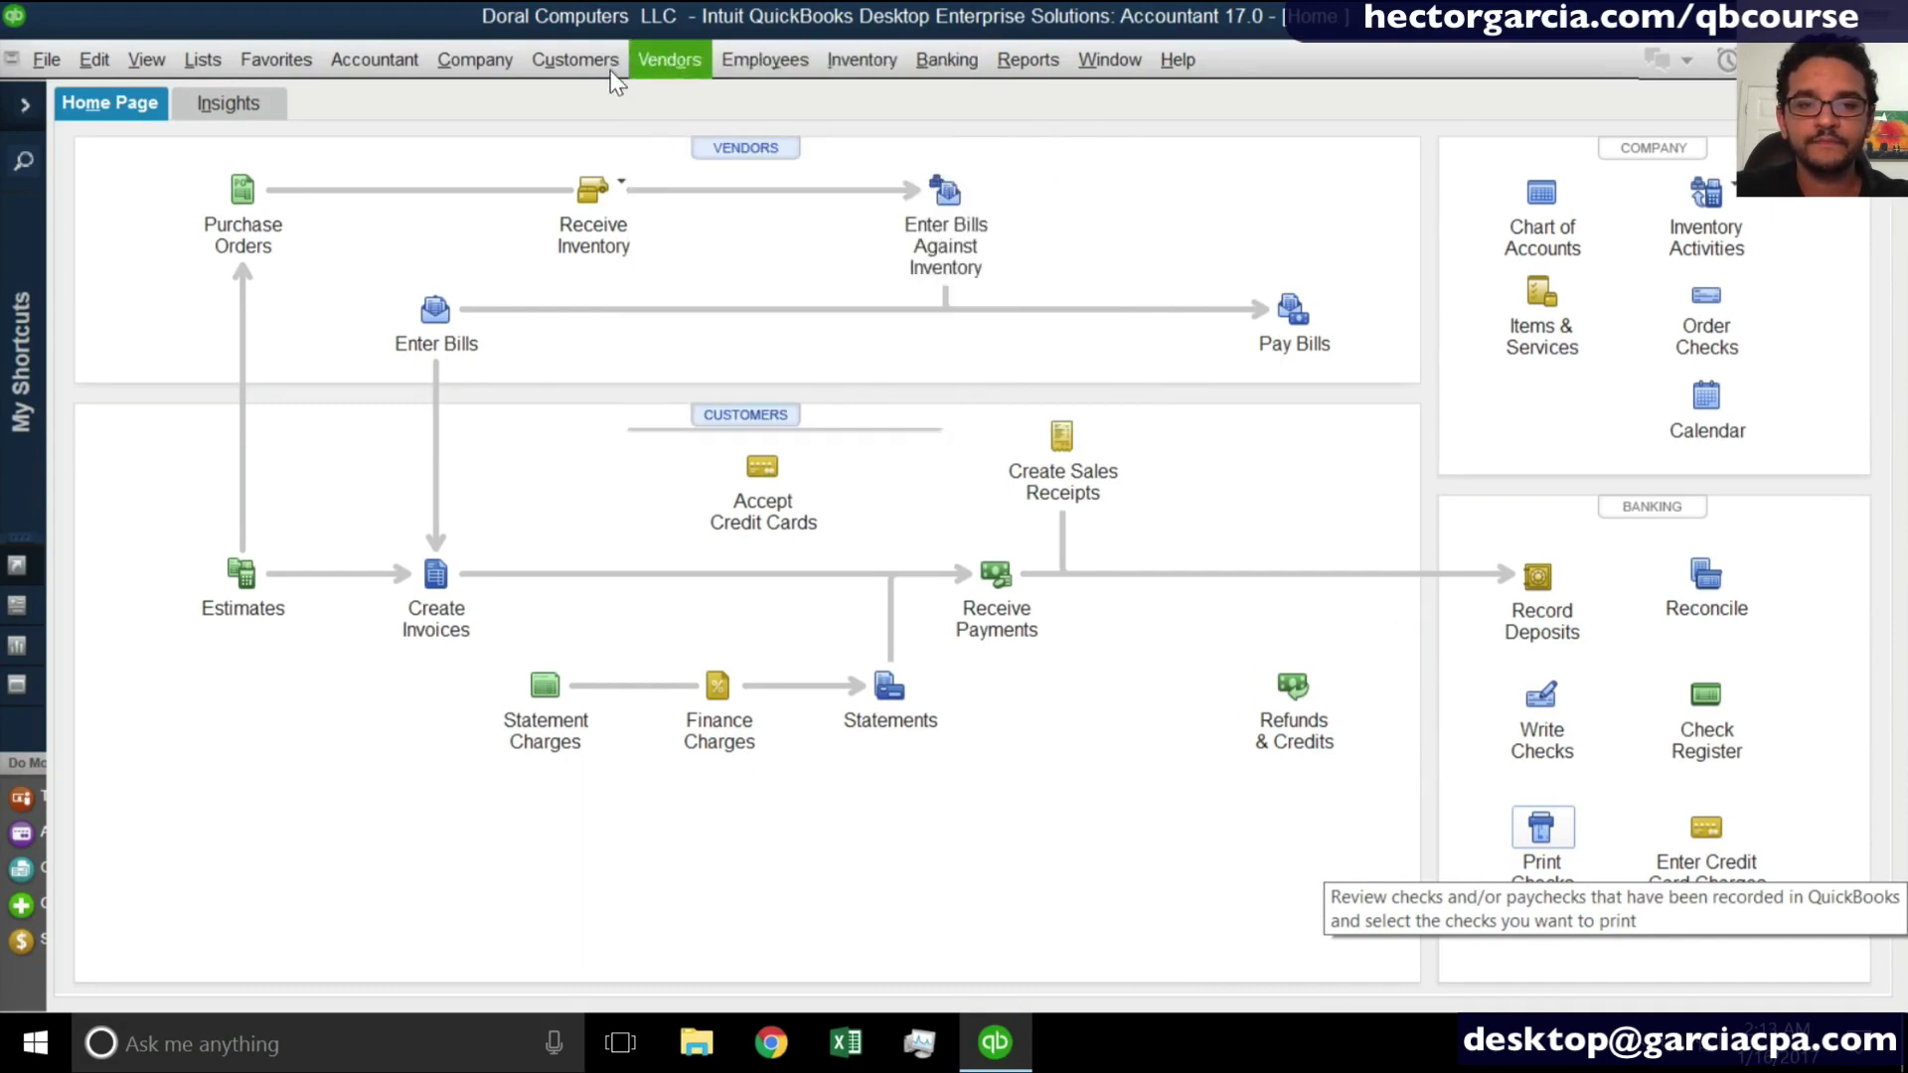
pyautogui.moveTo(592, 73)
pyautogui.moveTo(666, 61)
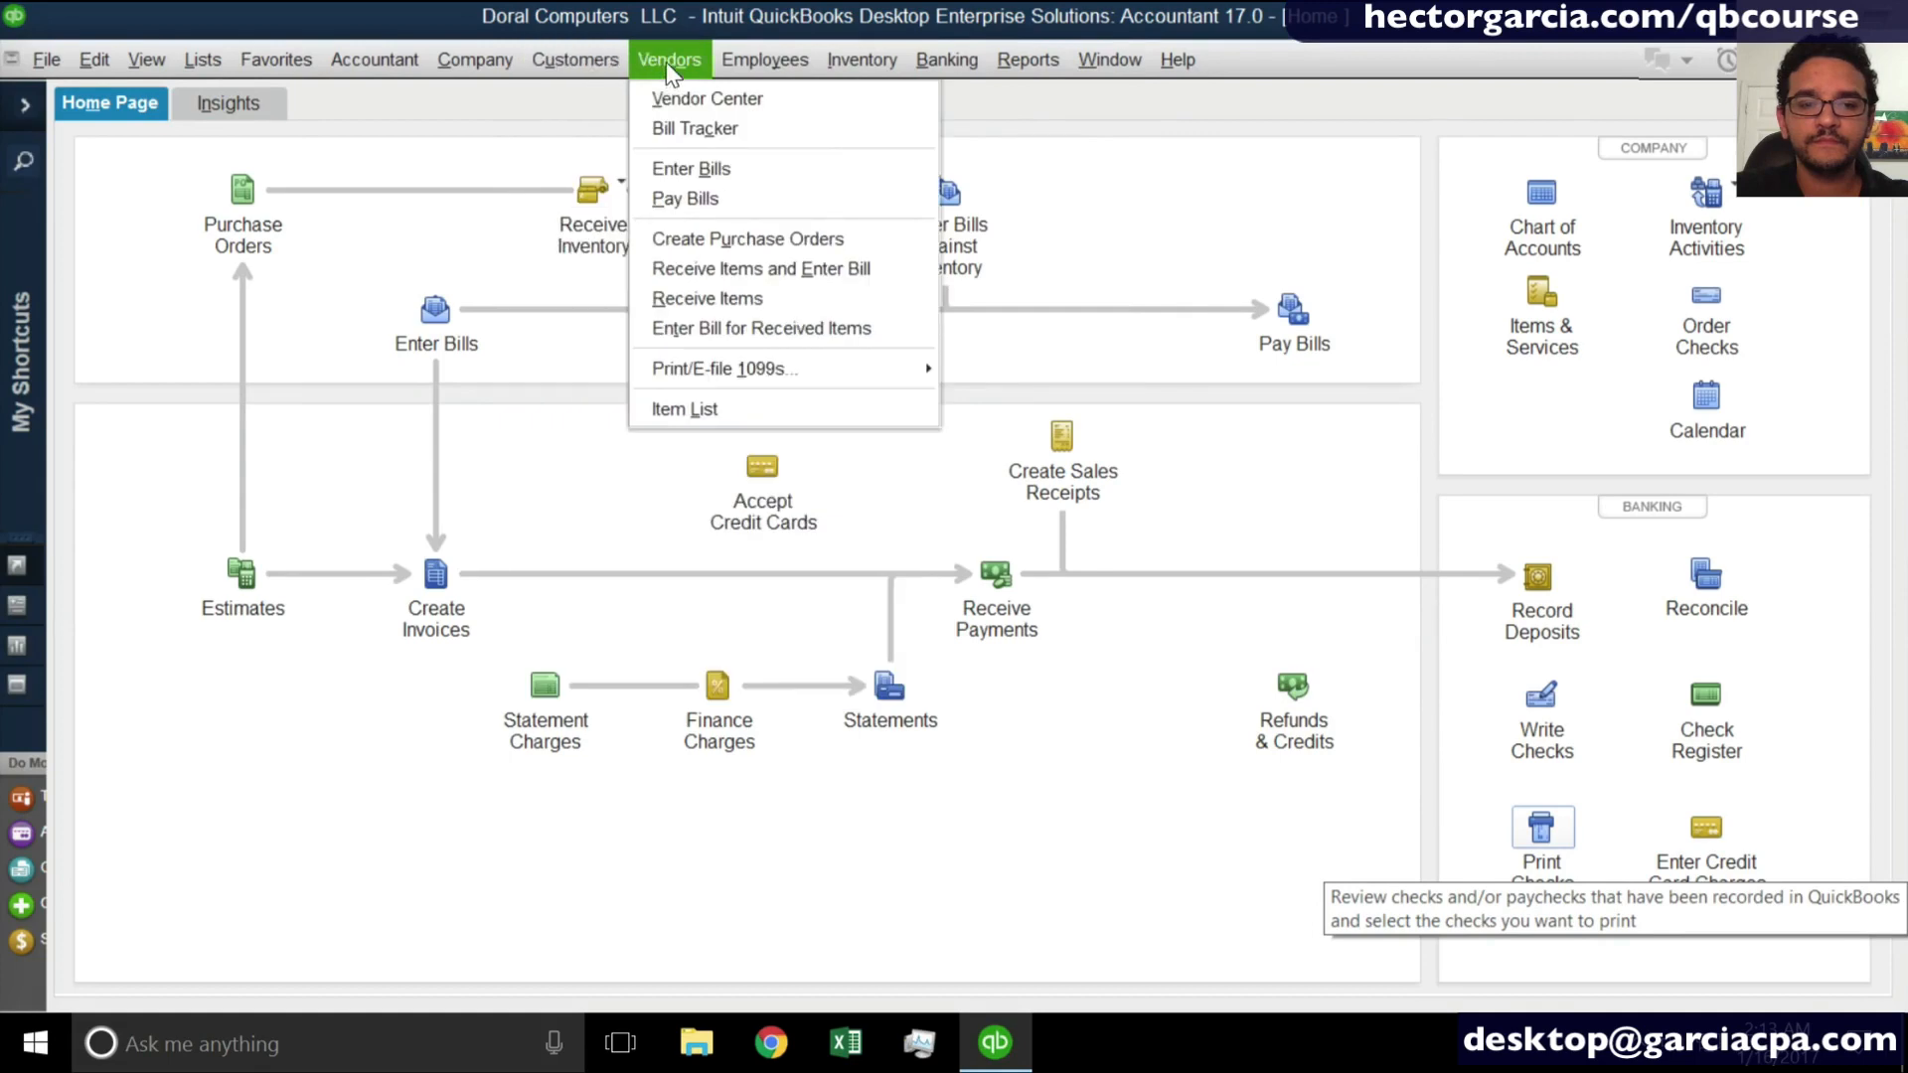
pyautogui.click(1044, 59)
pyautogui.click(1553, 835)
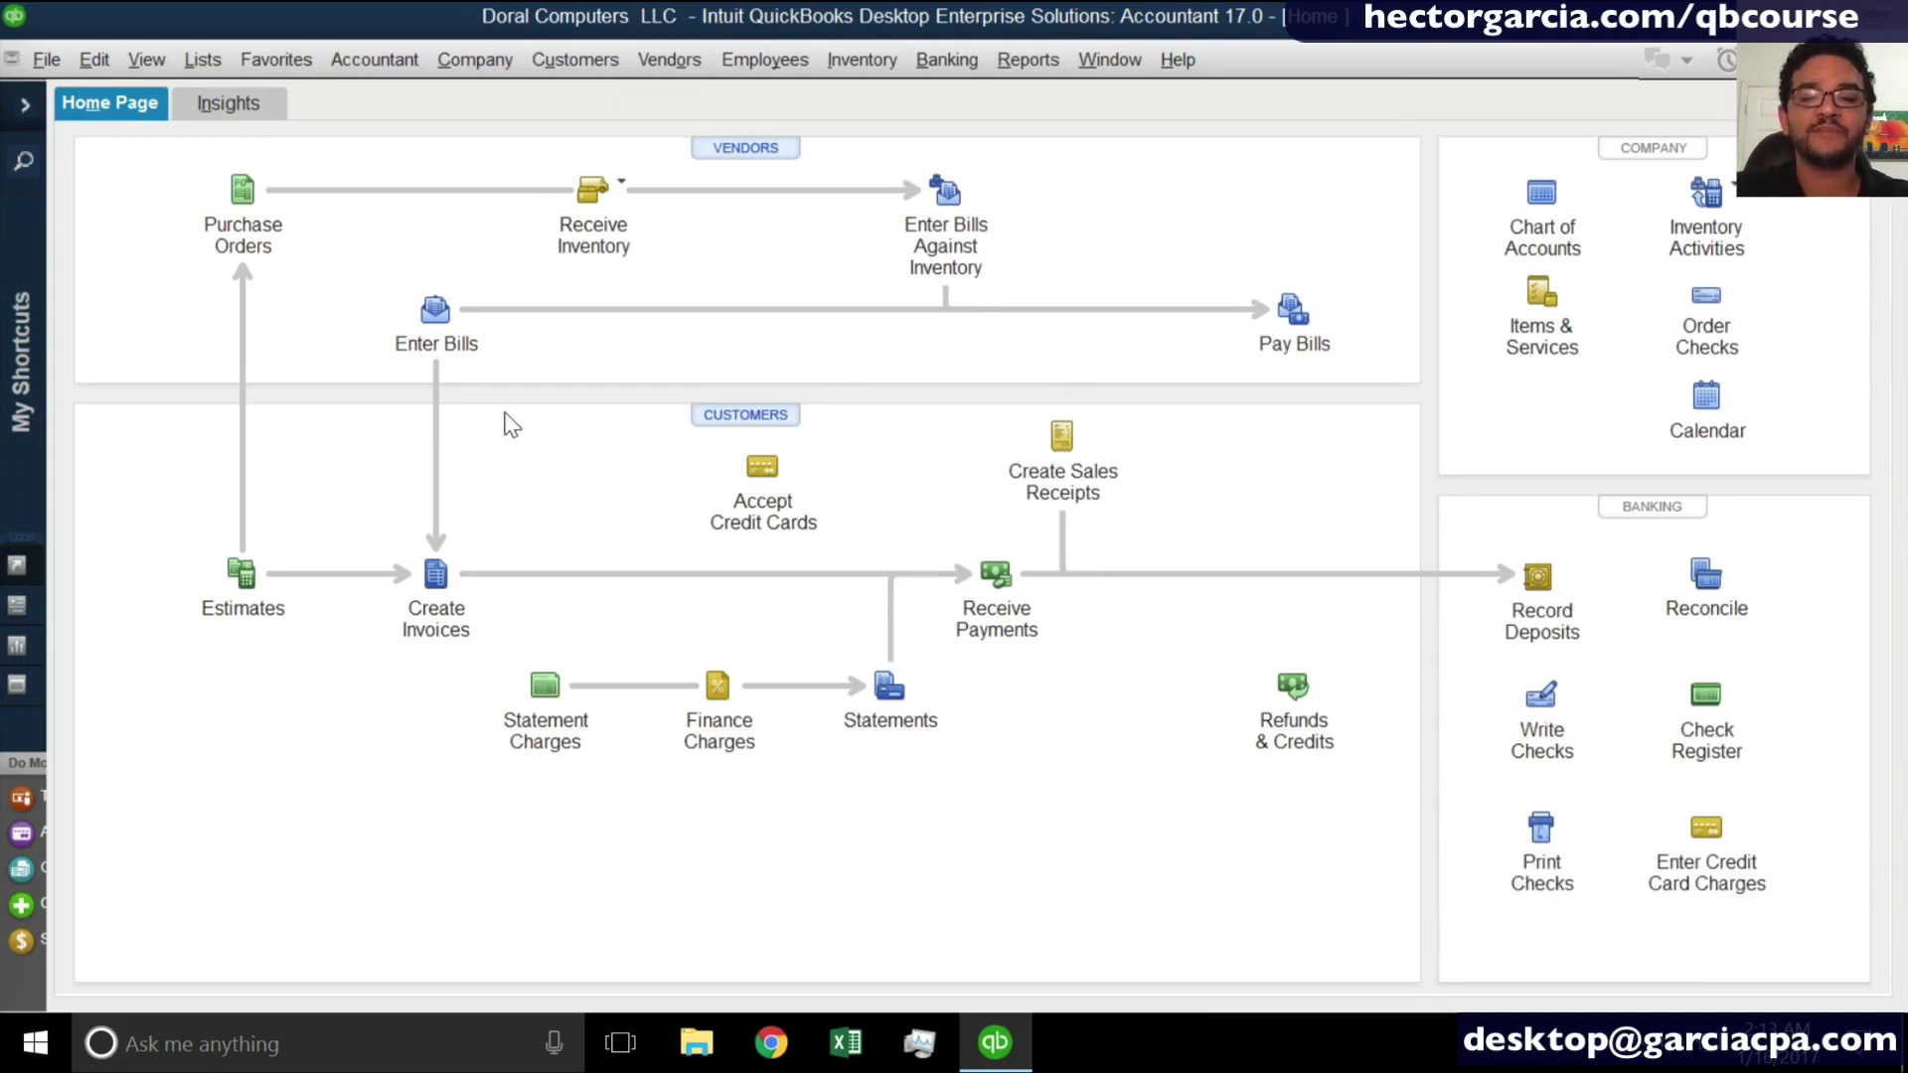
# - Review the checks queued for printing through the print forms command, then cancel the selection
pyautogui.click(47, 60)
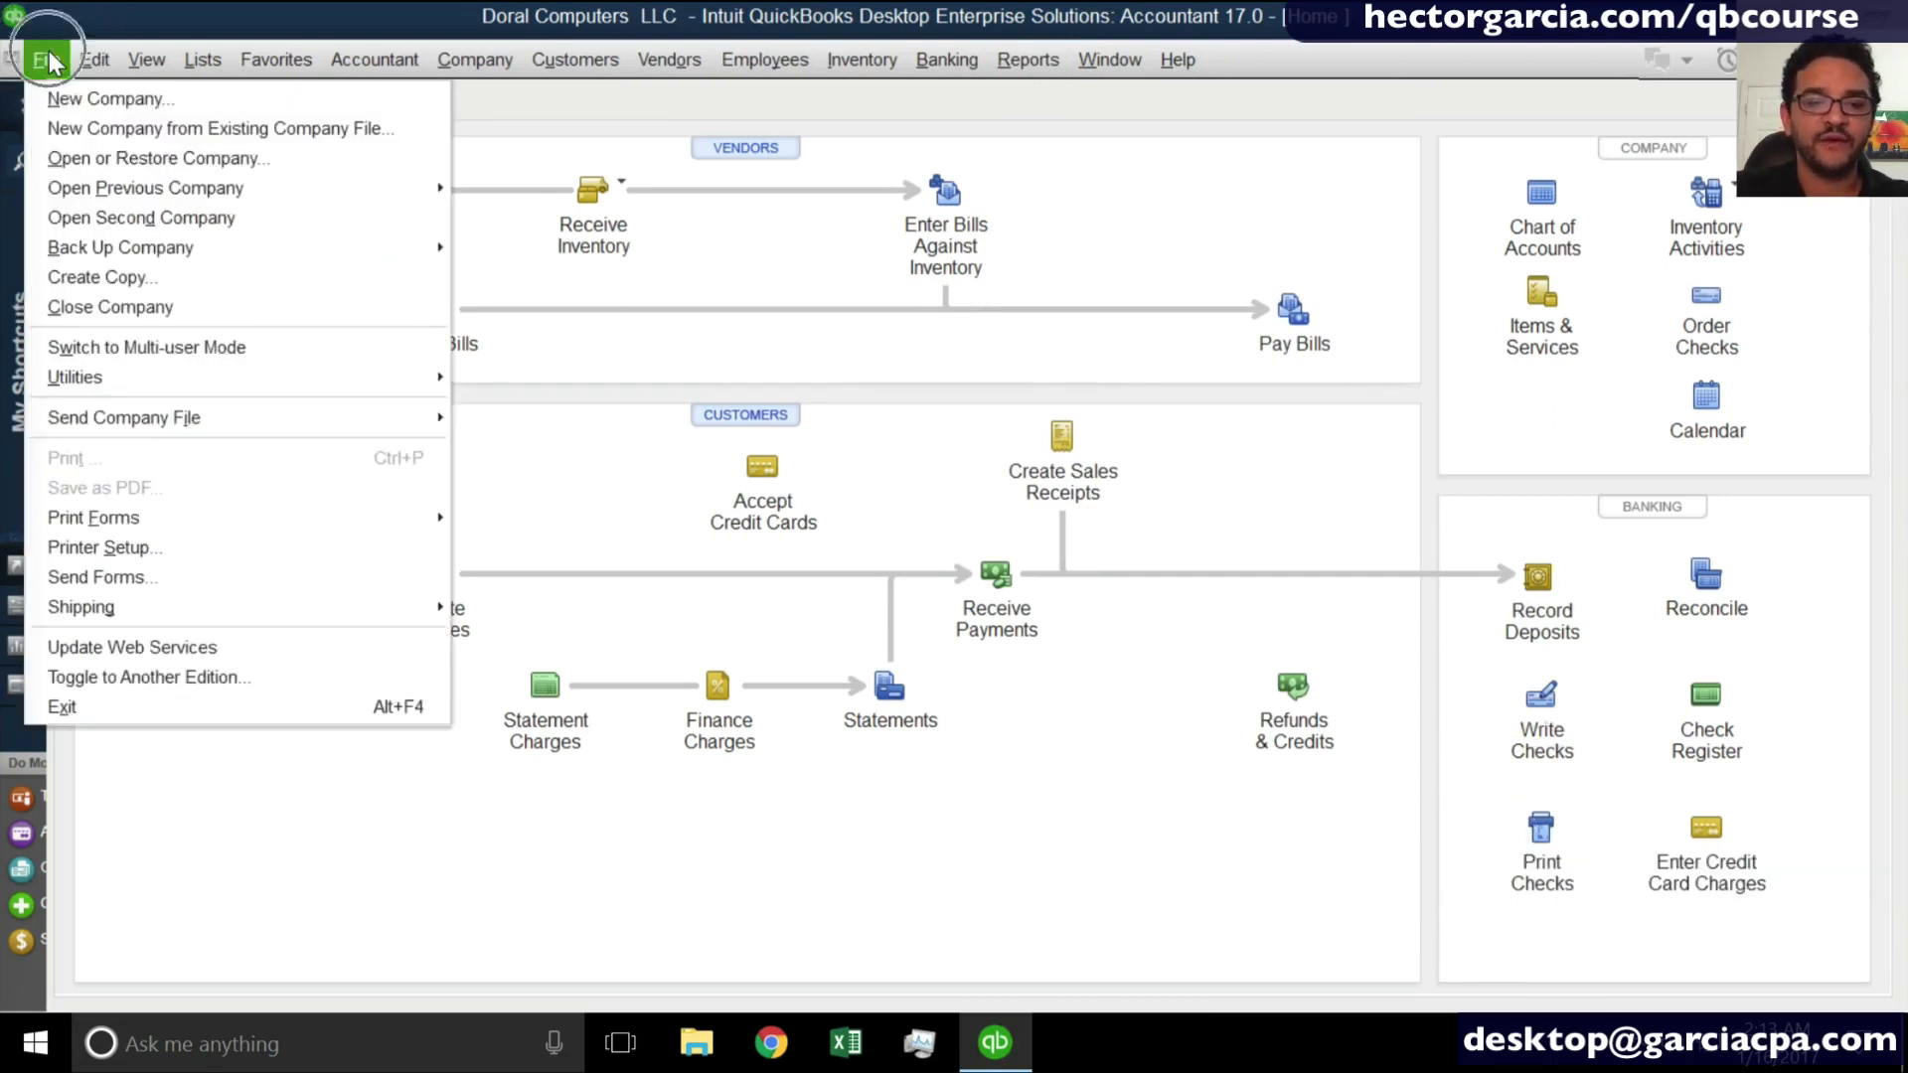
pyautogui.moveTo(149, 527)
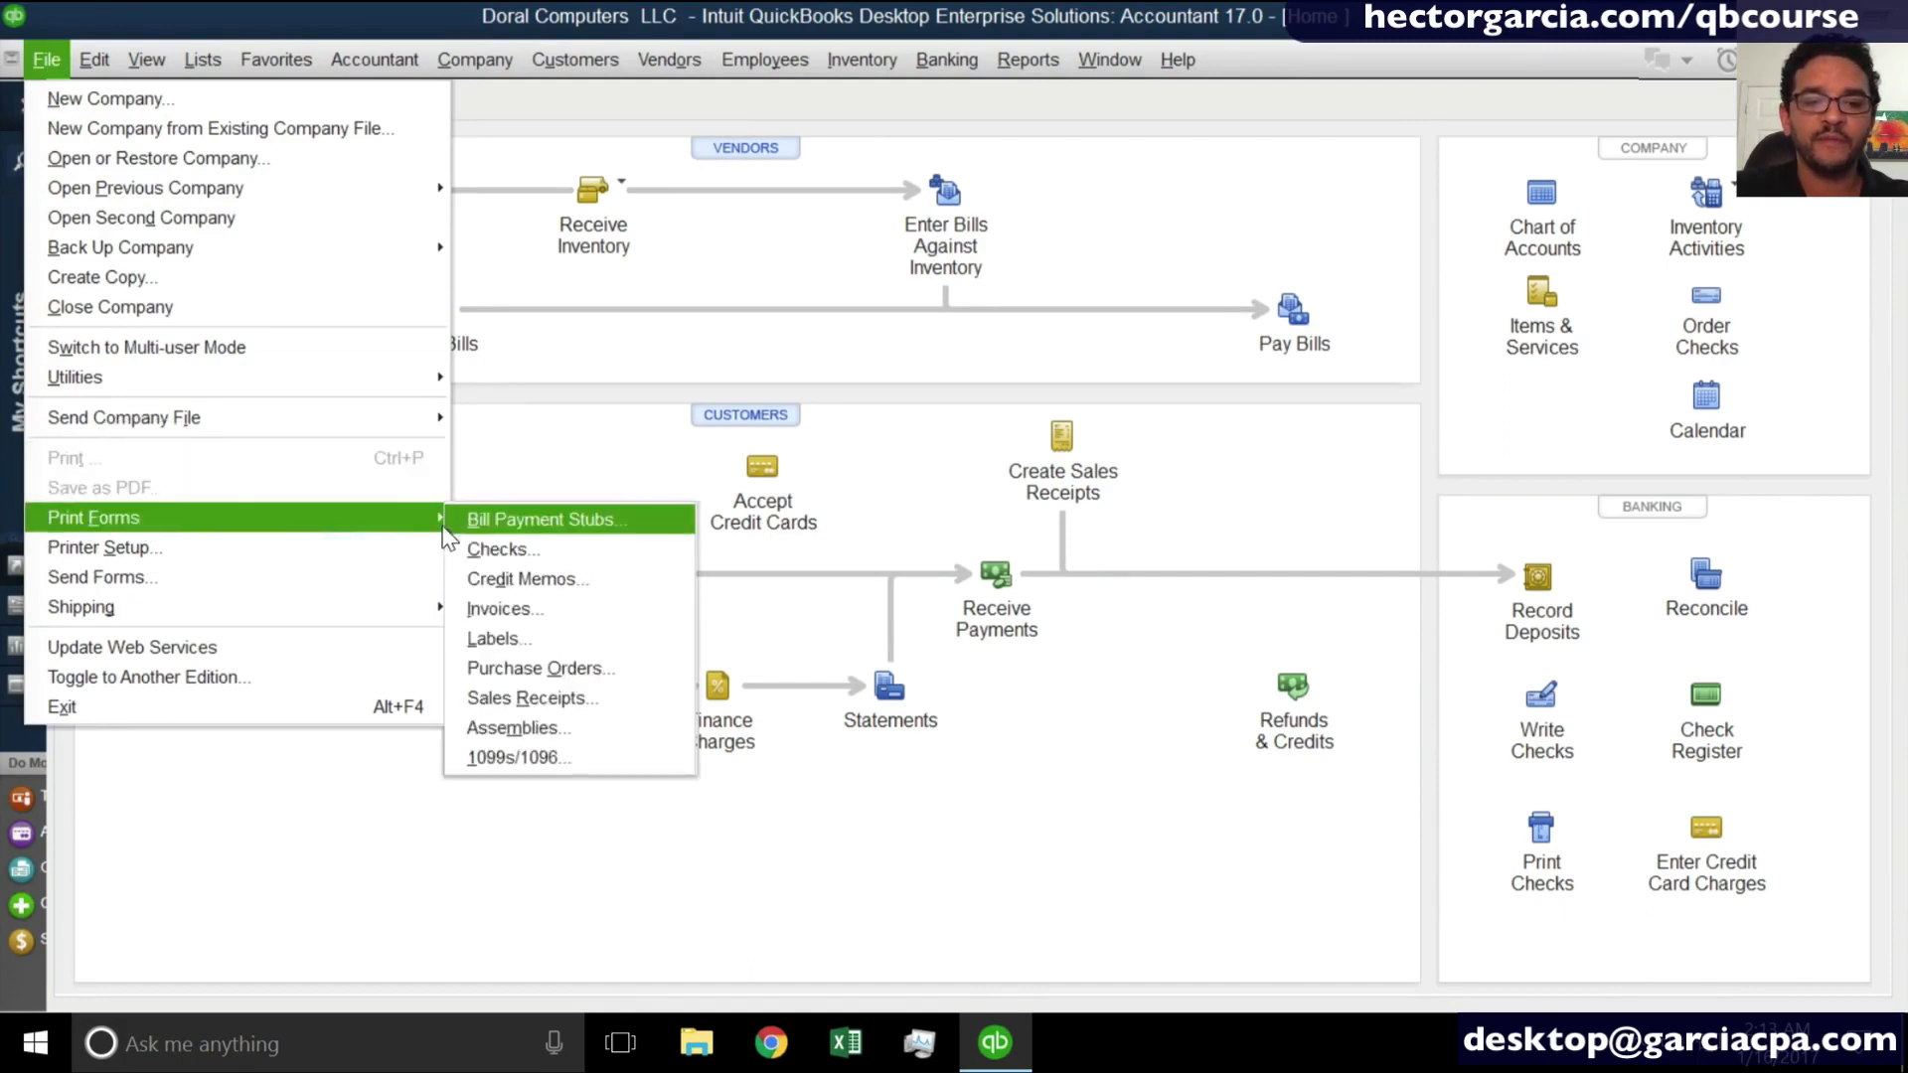
pyautogui.click(505, 549)
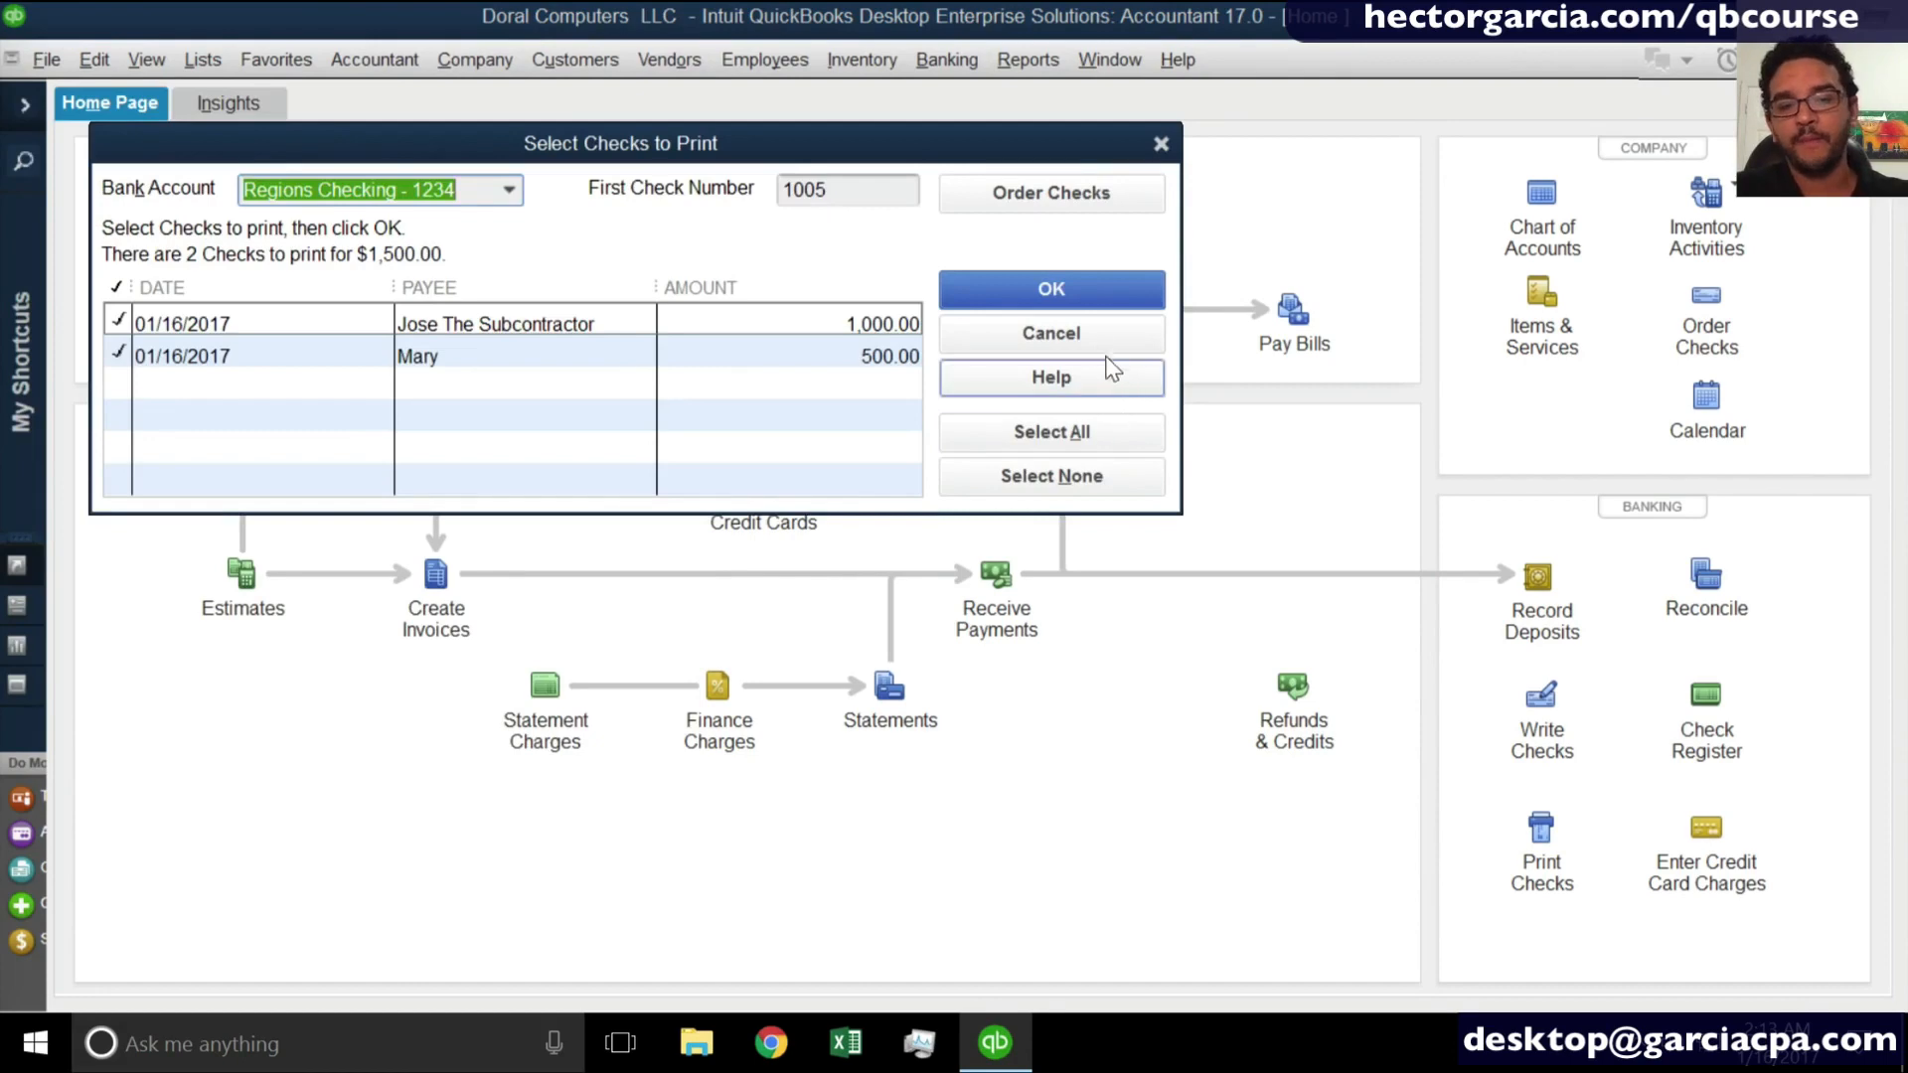
pyautogui.click(1091, 333)
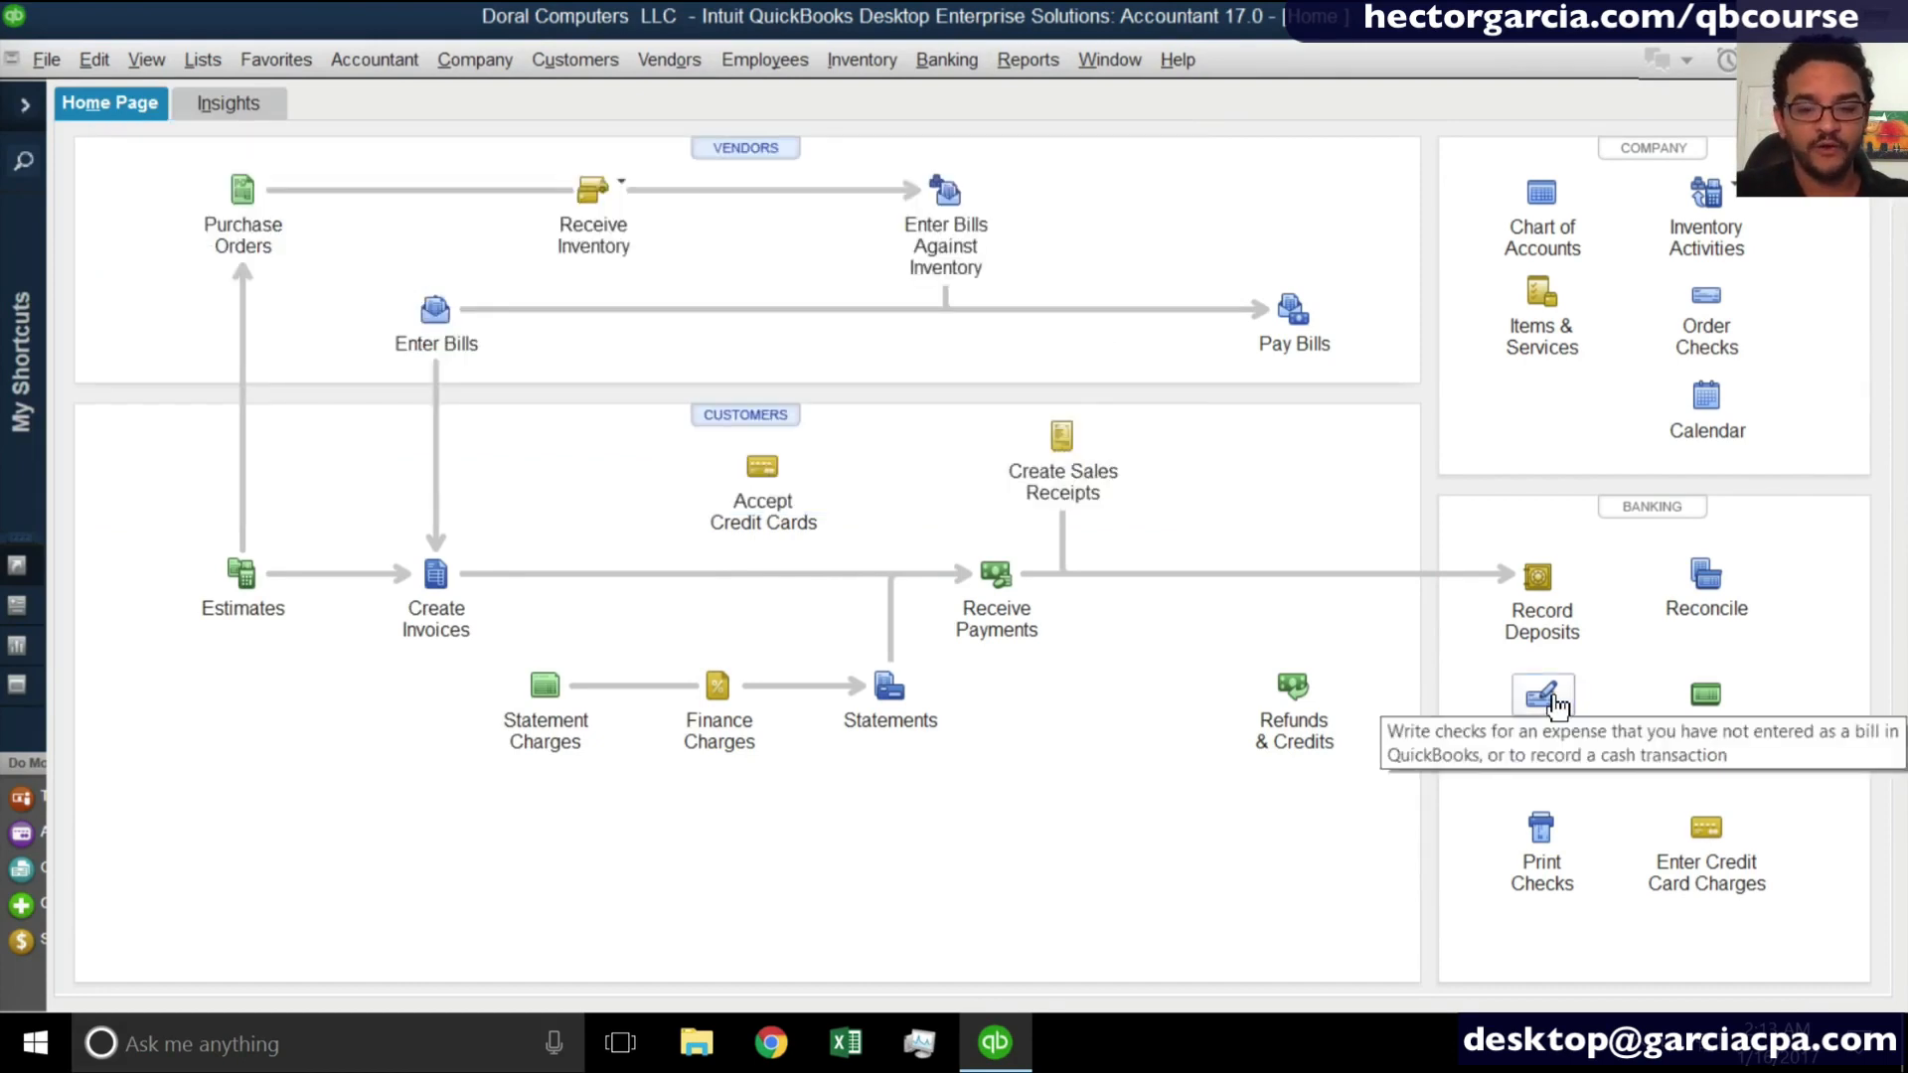
# - Bring both queued checks with first check number 1005 to the print settings for review, then cancel without printing
pyautogui.click(1543, 830)
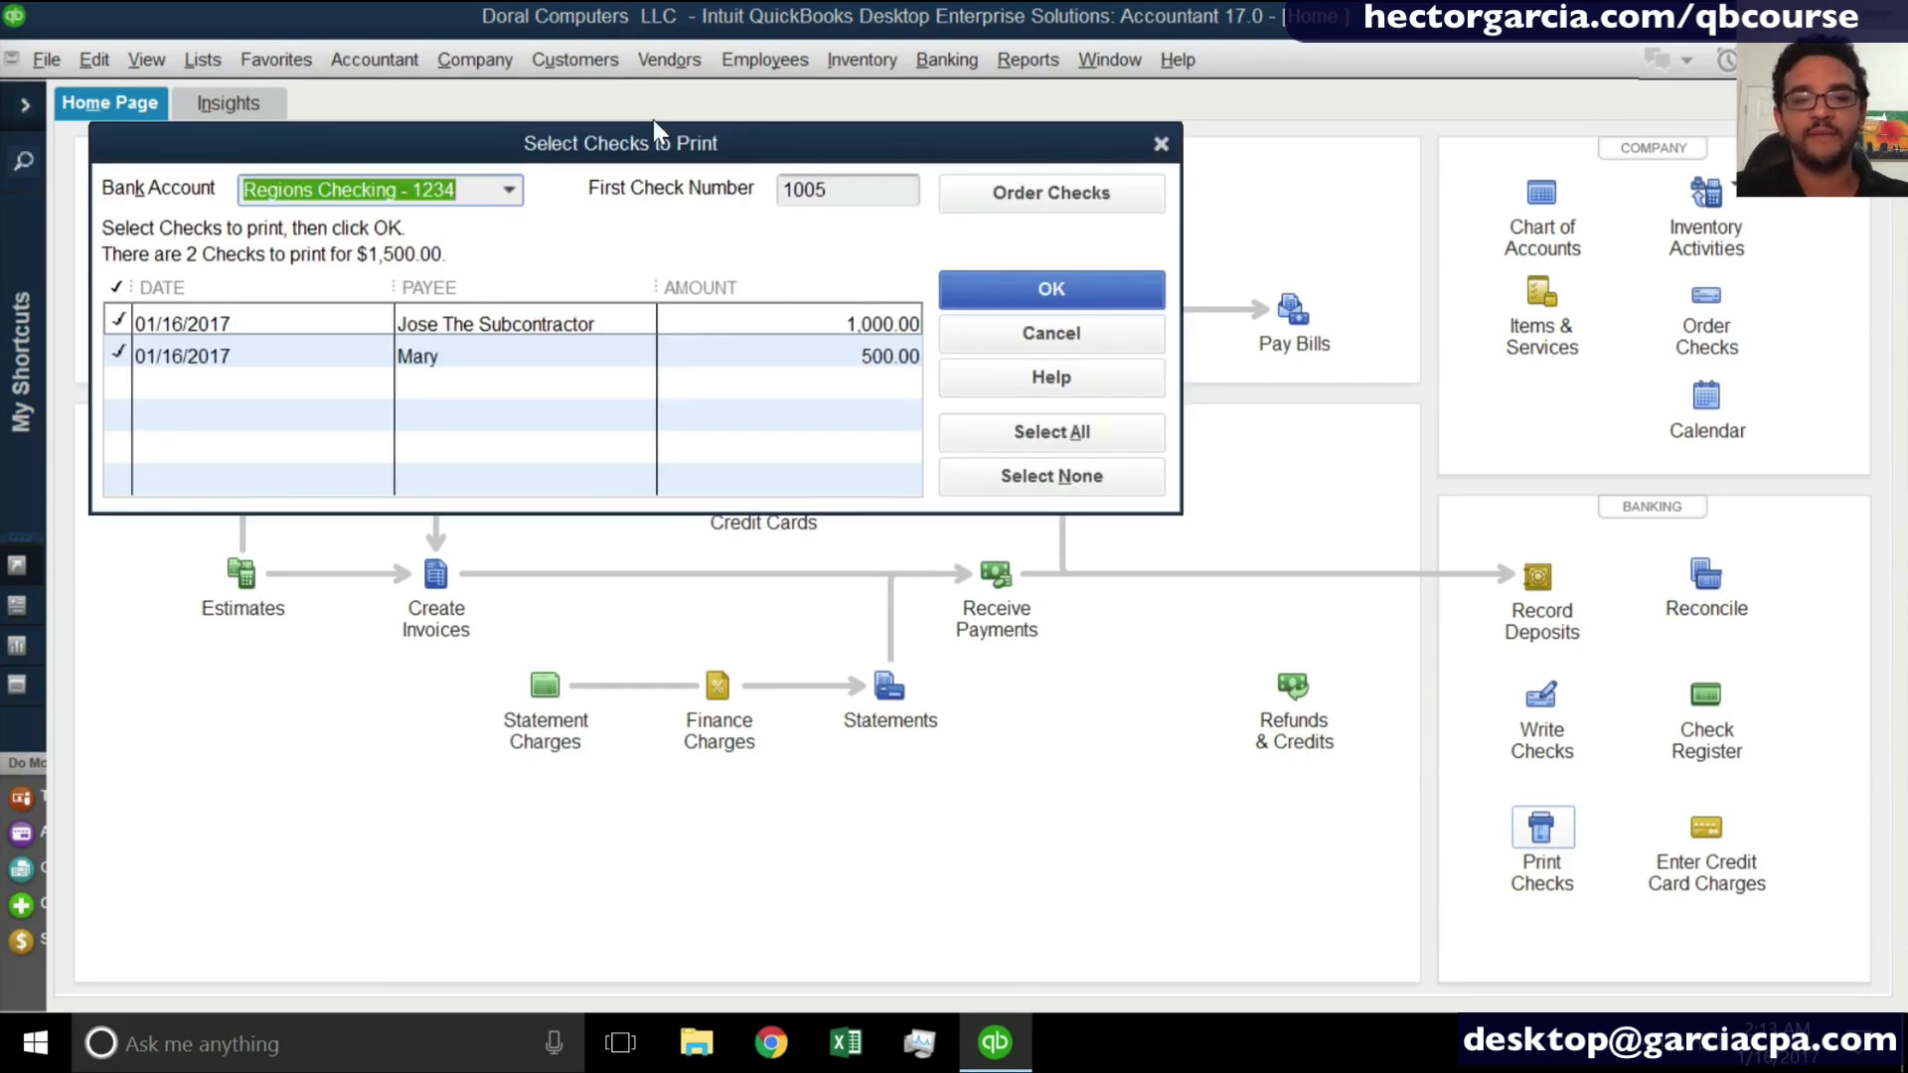
pyautogui.moveTo(636, 164); pyautogui.dragTo(785, 266)
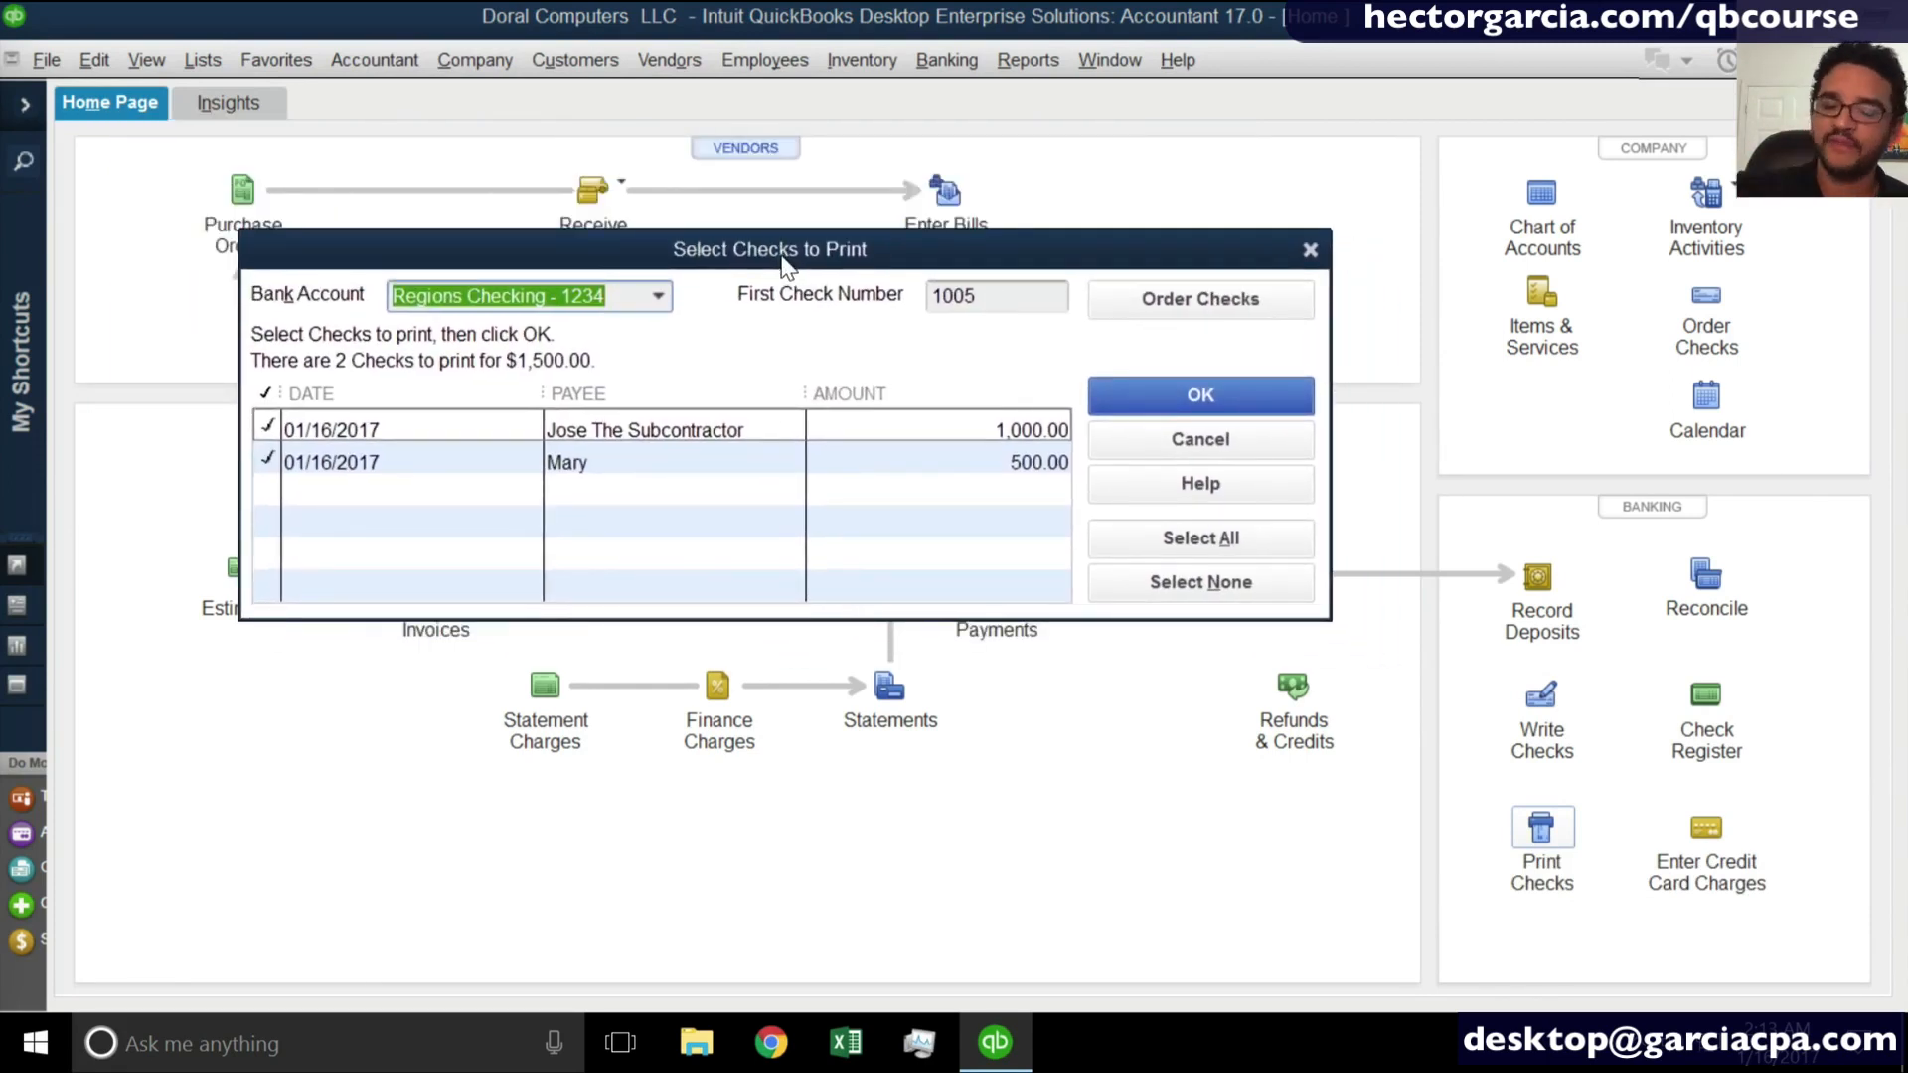
pyautogui.press('Tab')
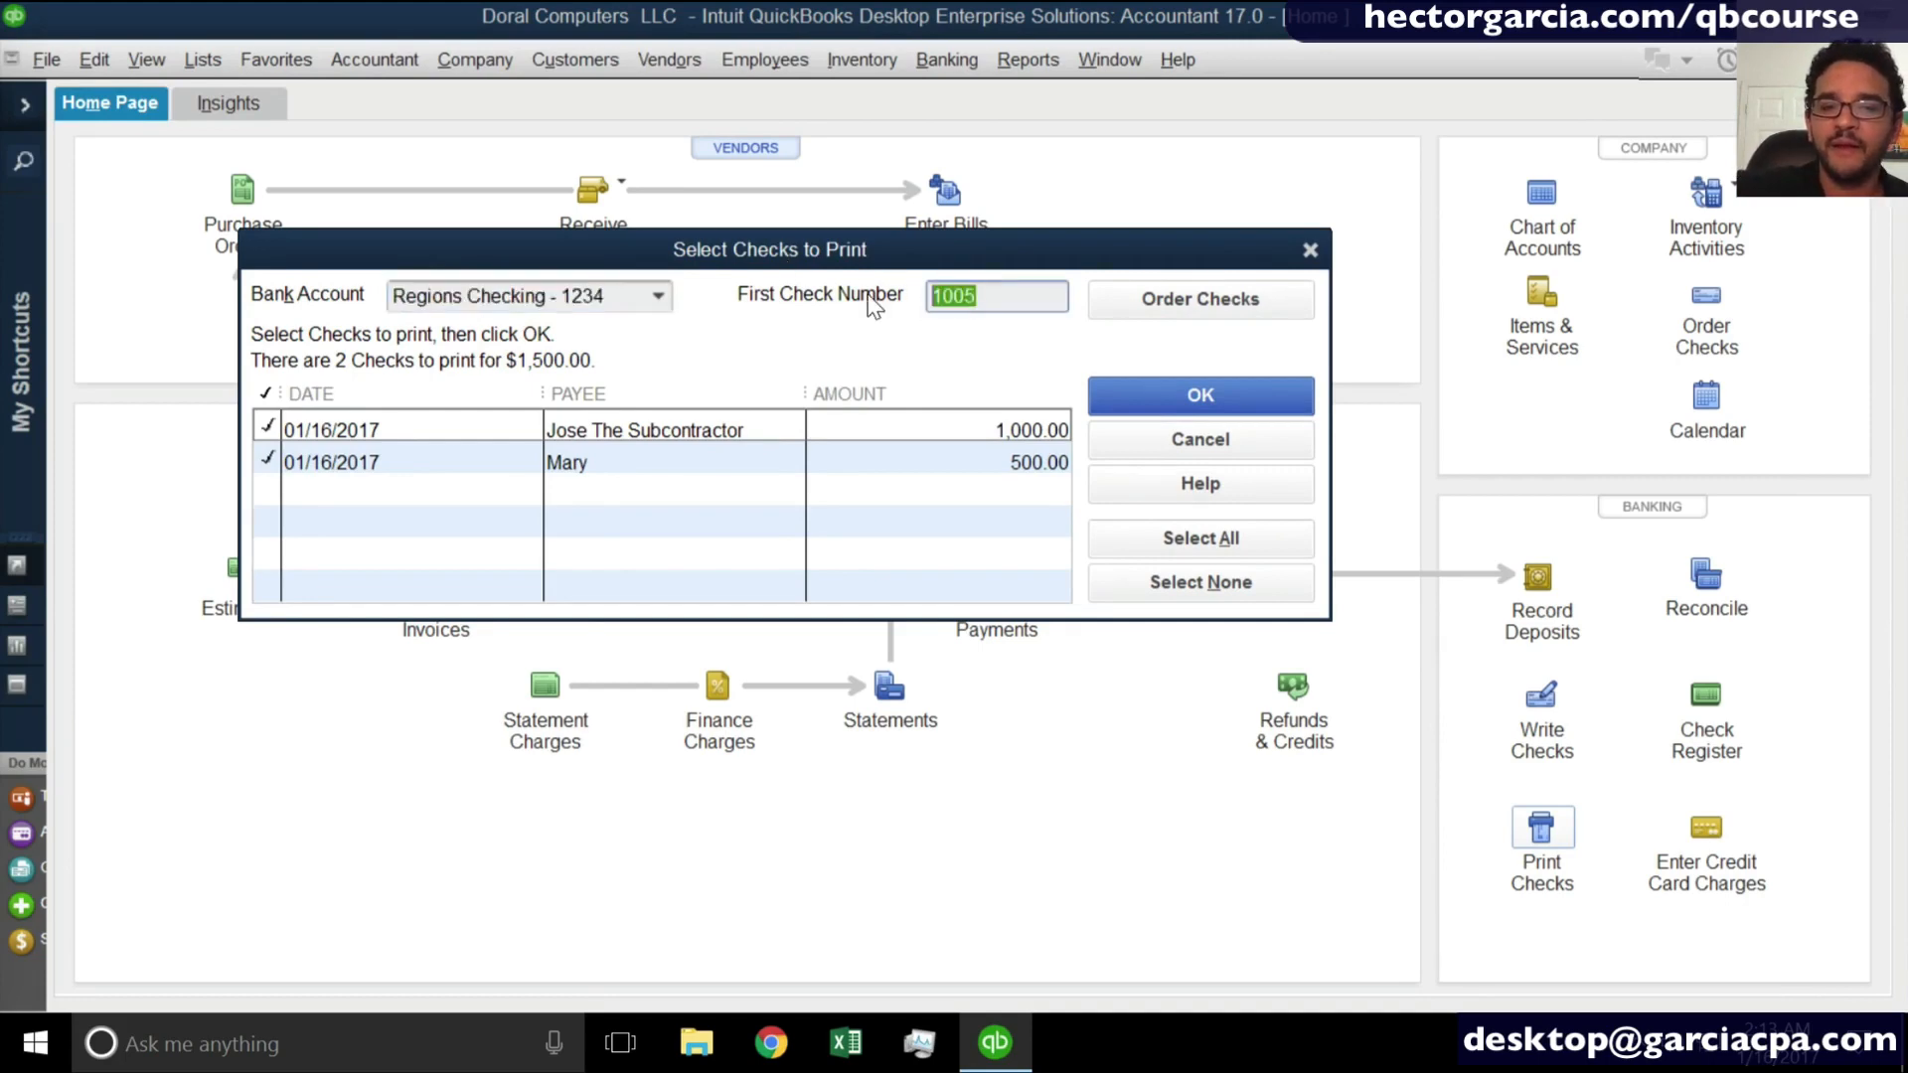
pyautogui.click(1200, 396)
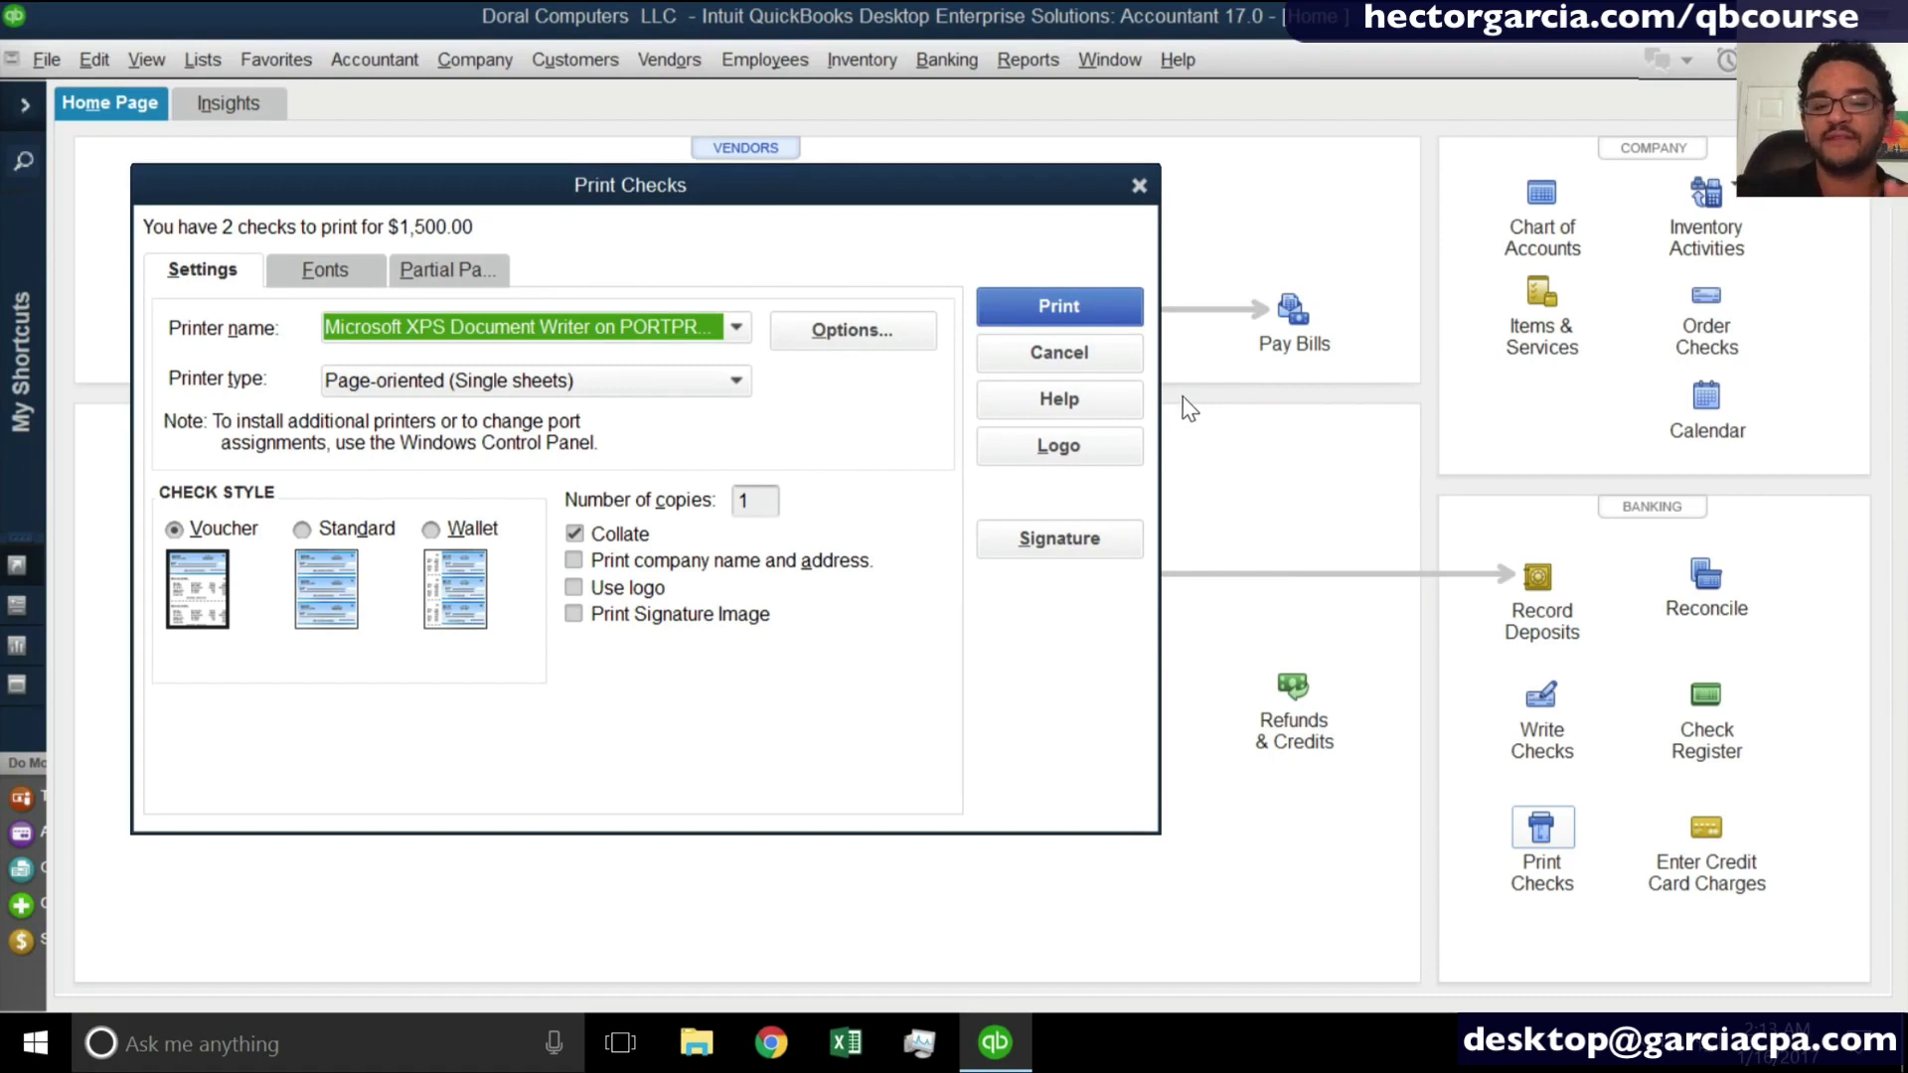
pyautogui.click(1110, 363)
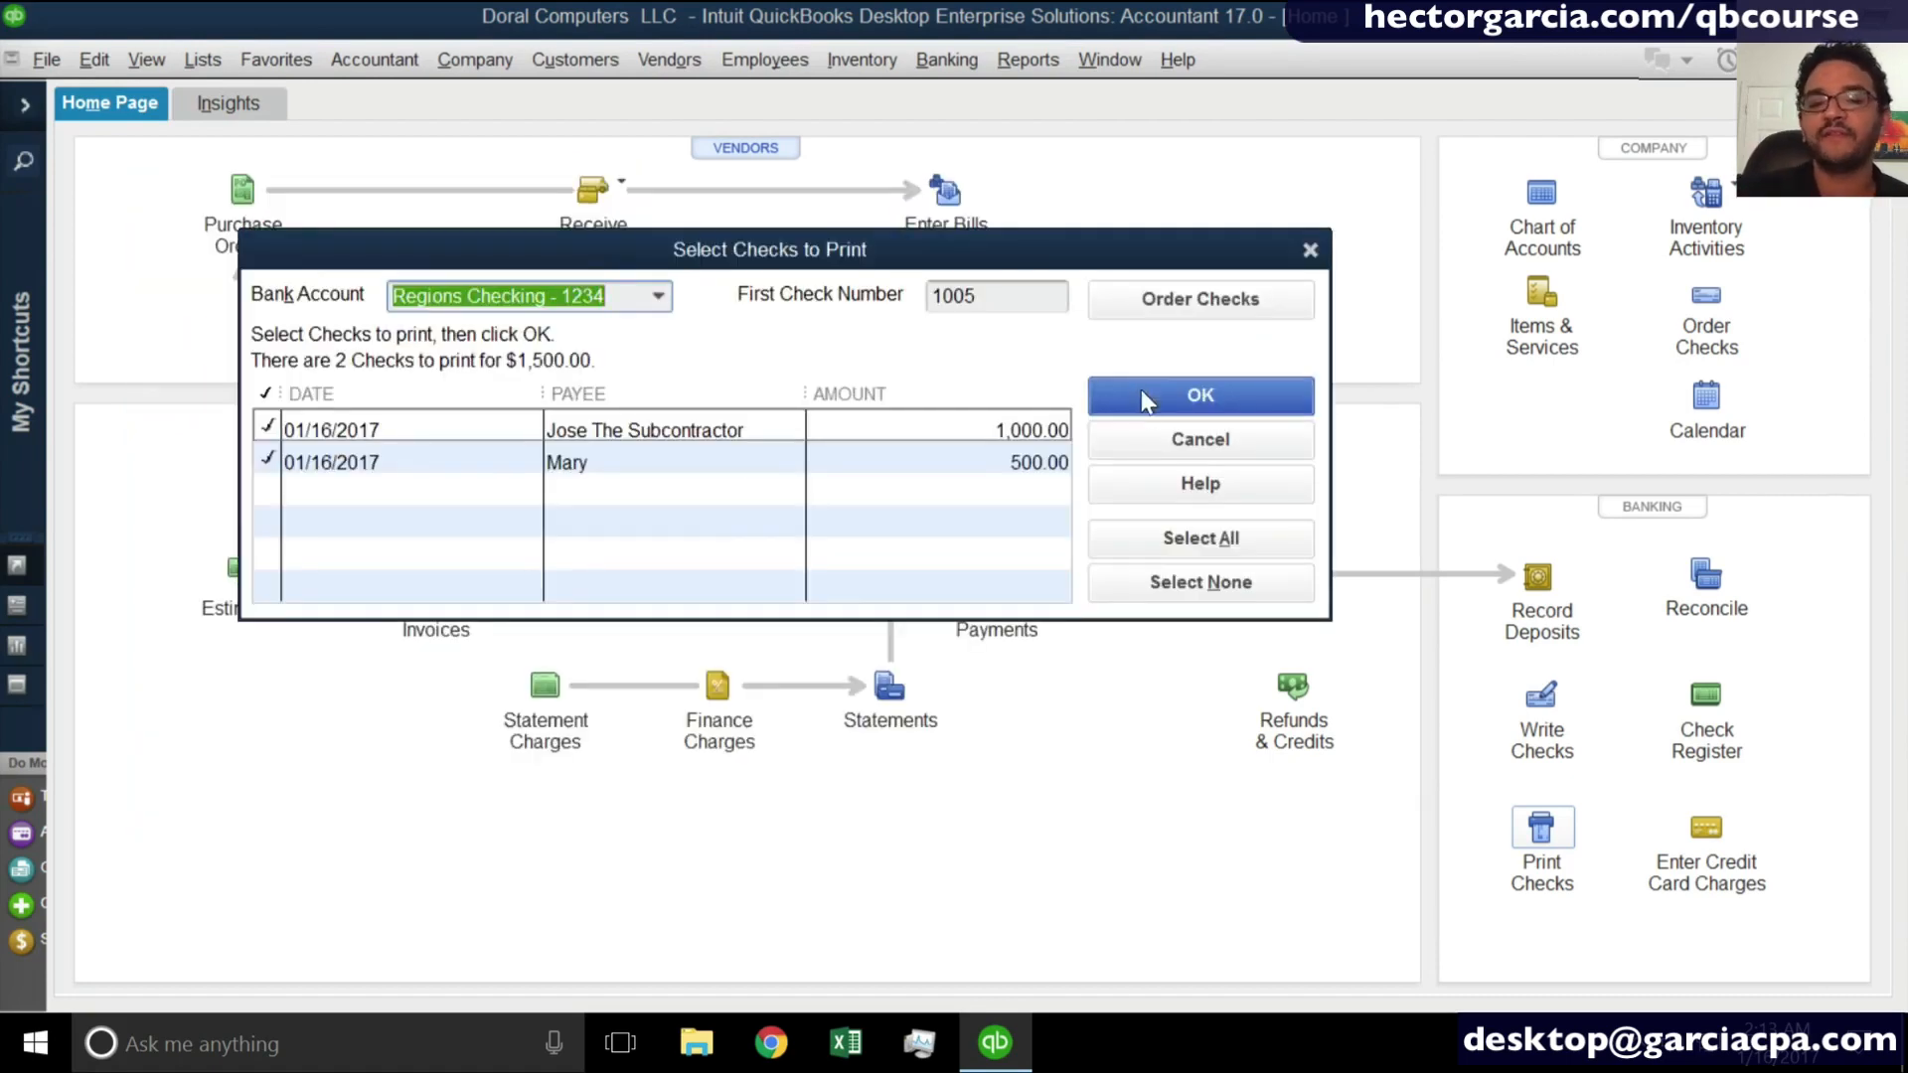
pyautogui.click(1152, 433)
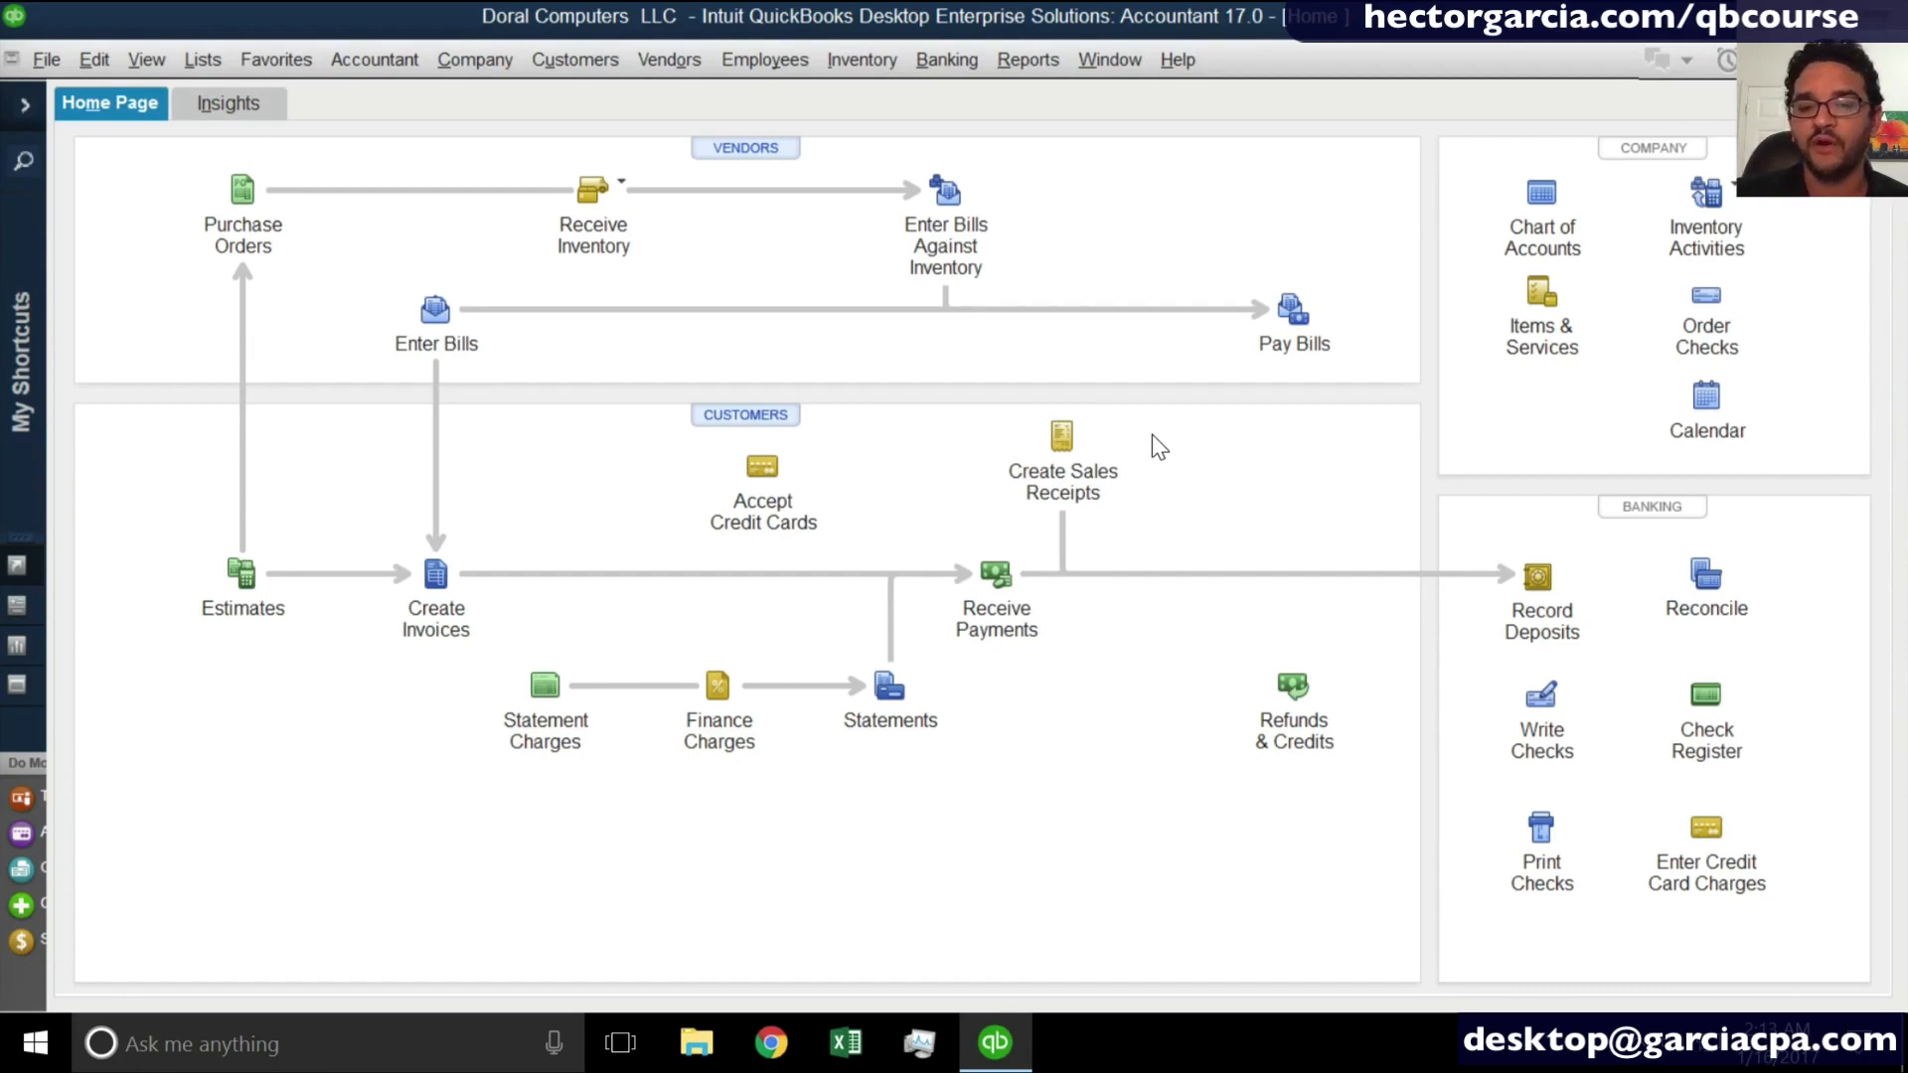
# - Set up the Landlord bill for payment by check with the To be printed option, then leave Pay Bills without recording it
pyautogui.click(1289, 311)
pyautogui.click(88, 301)
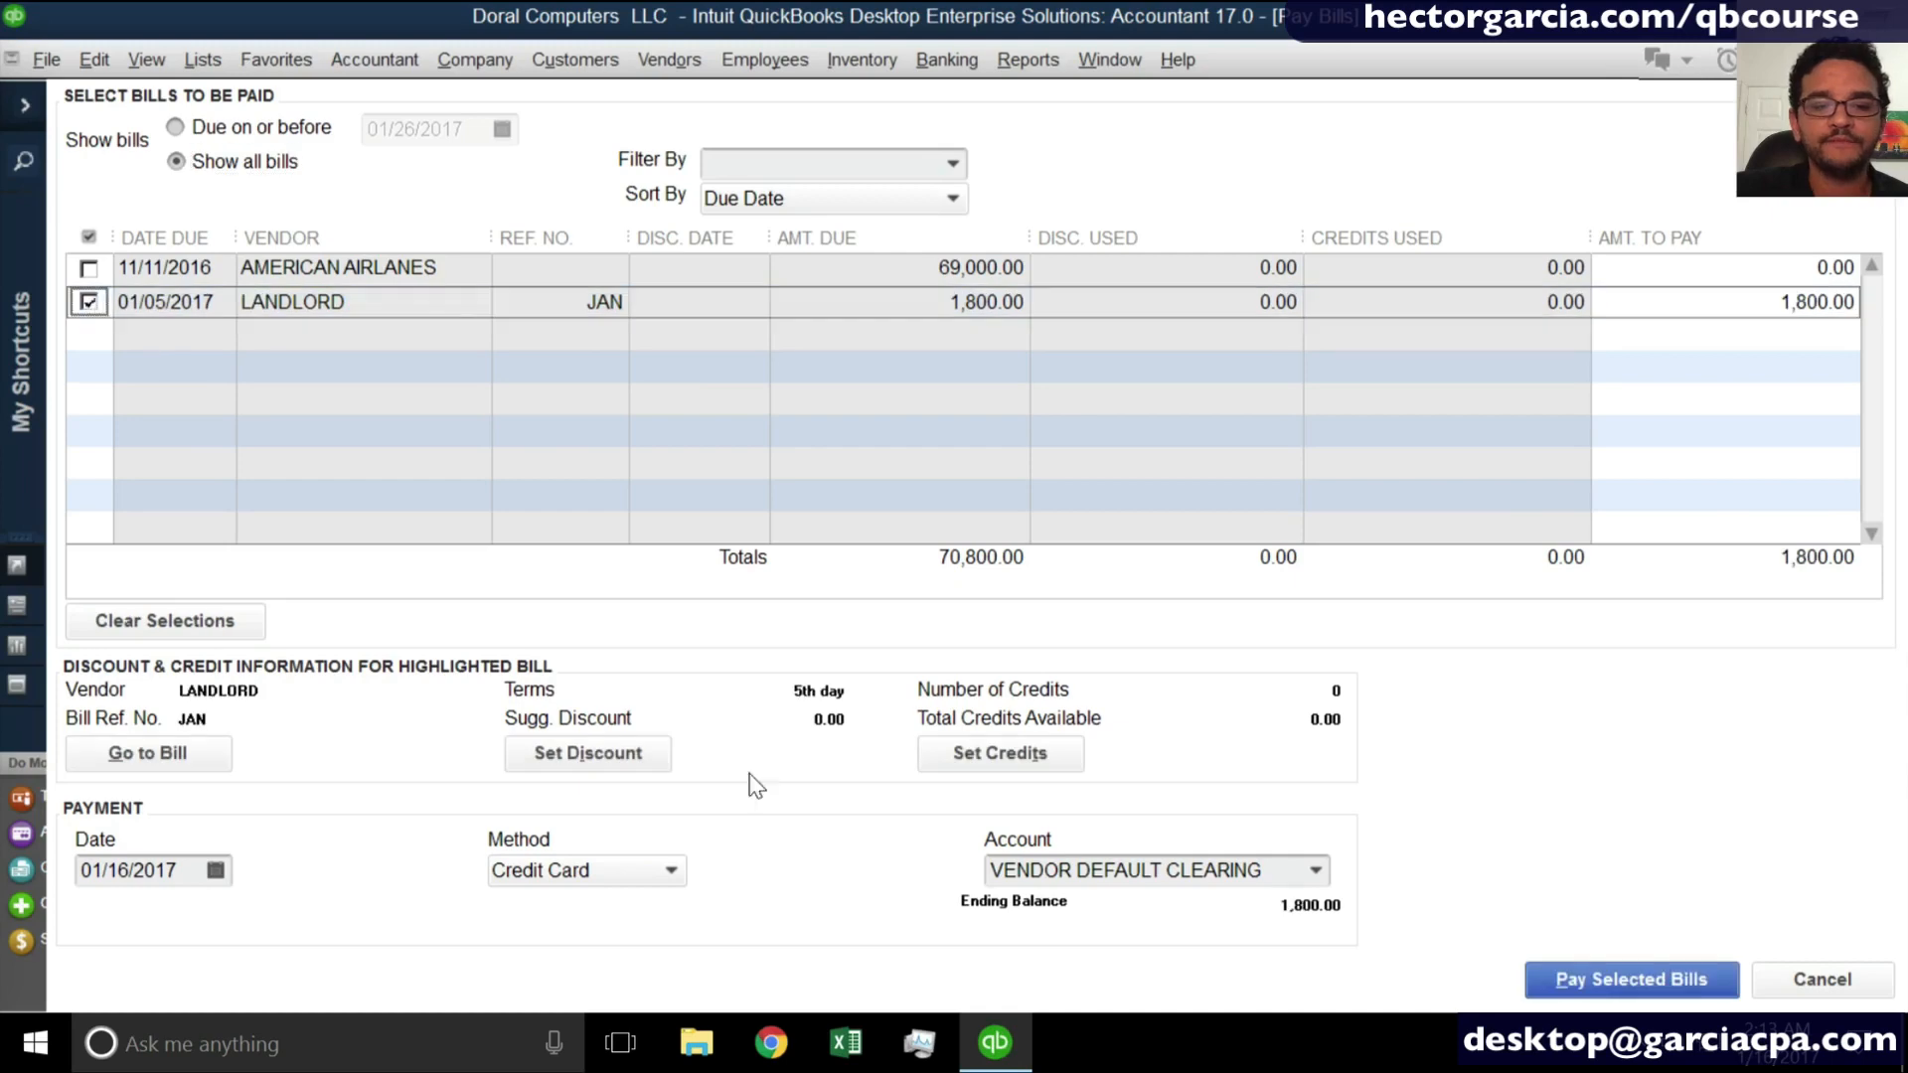
pyautogui.click(612, 871)
pyautogui.click(567, 908)
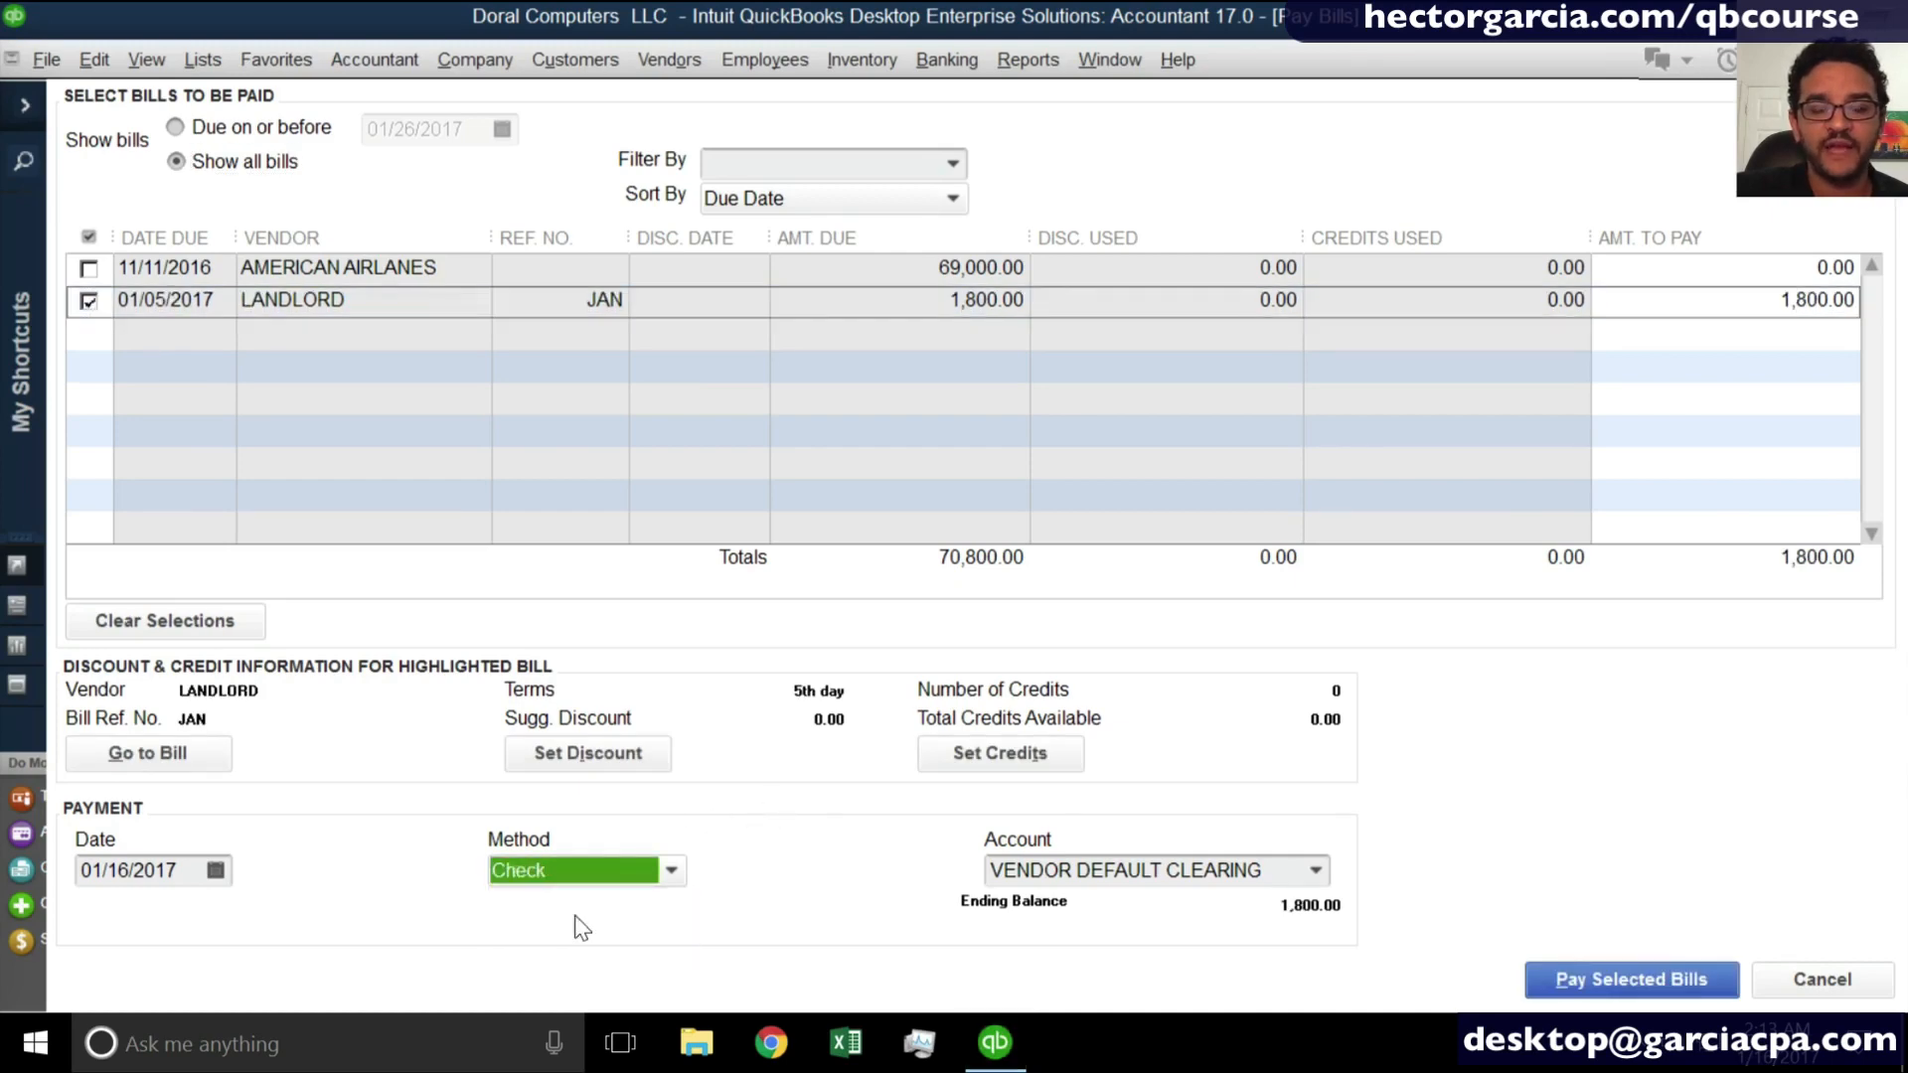
pyautogui.click(761, 865)
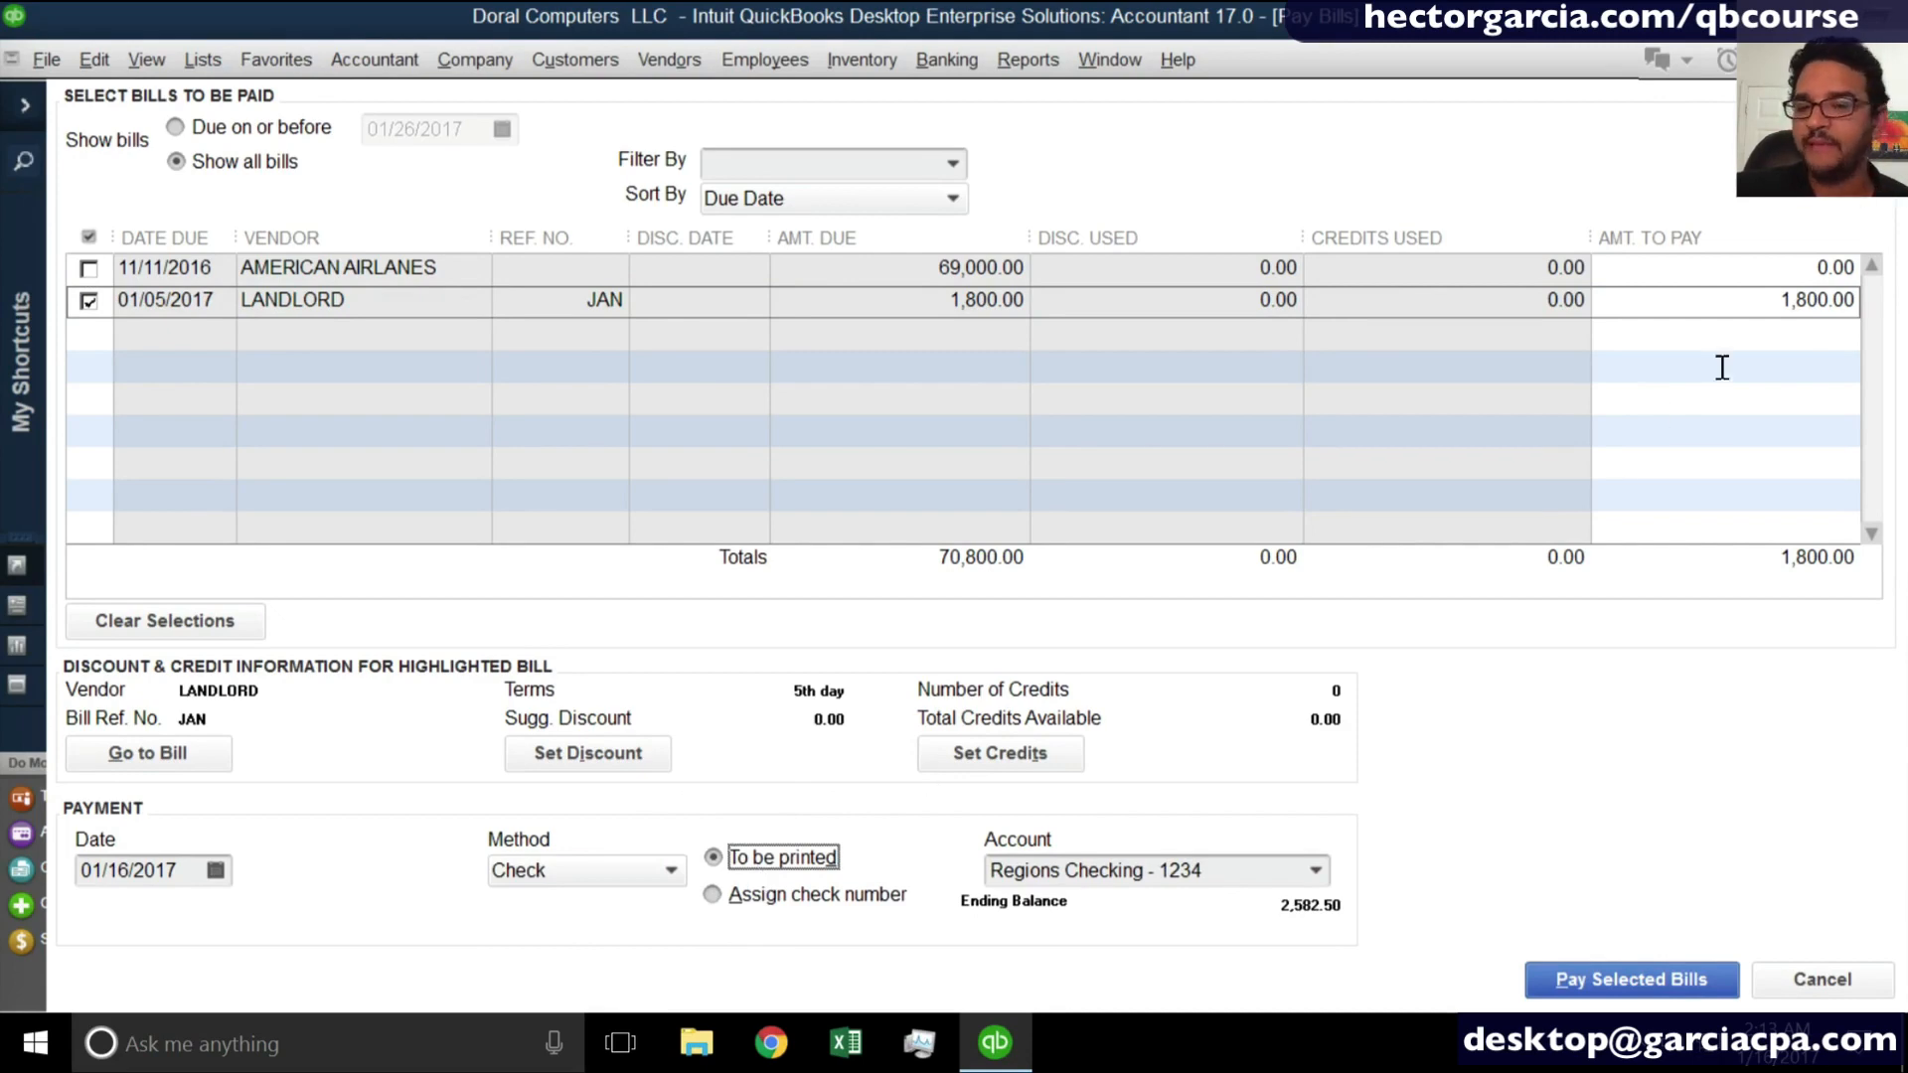
pyautogui.press('Escape')
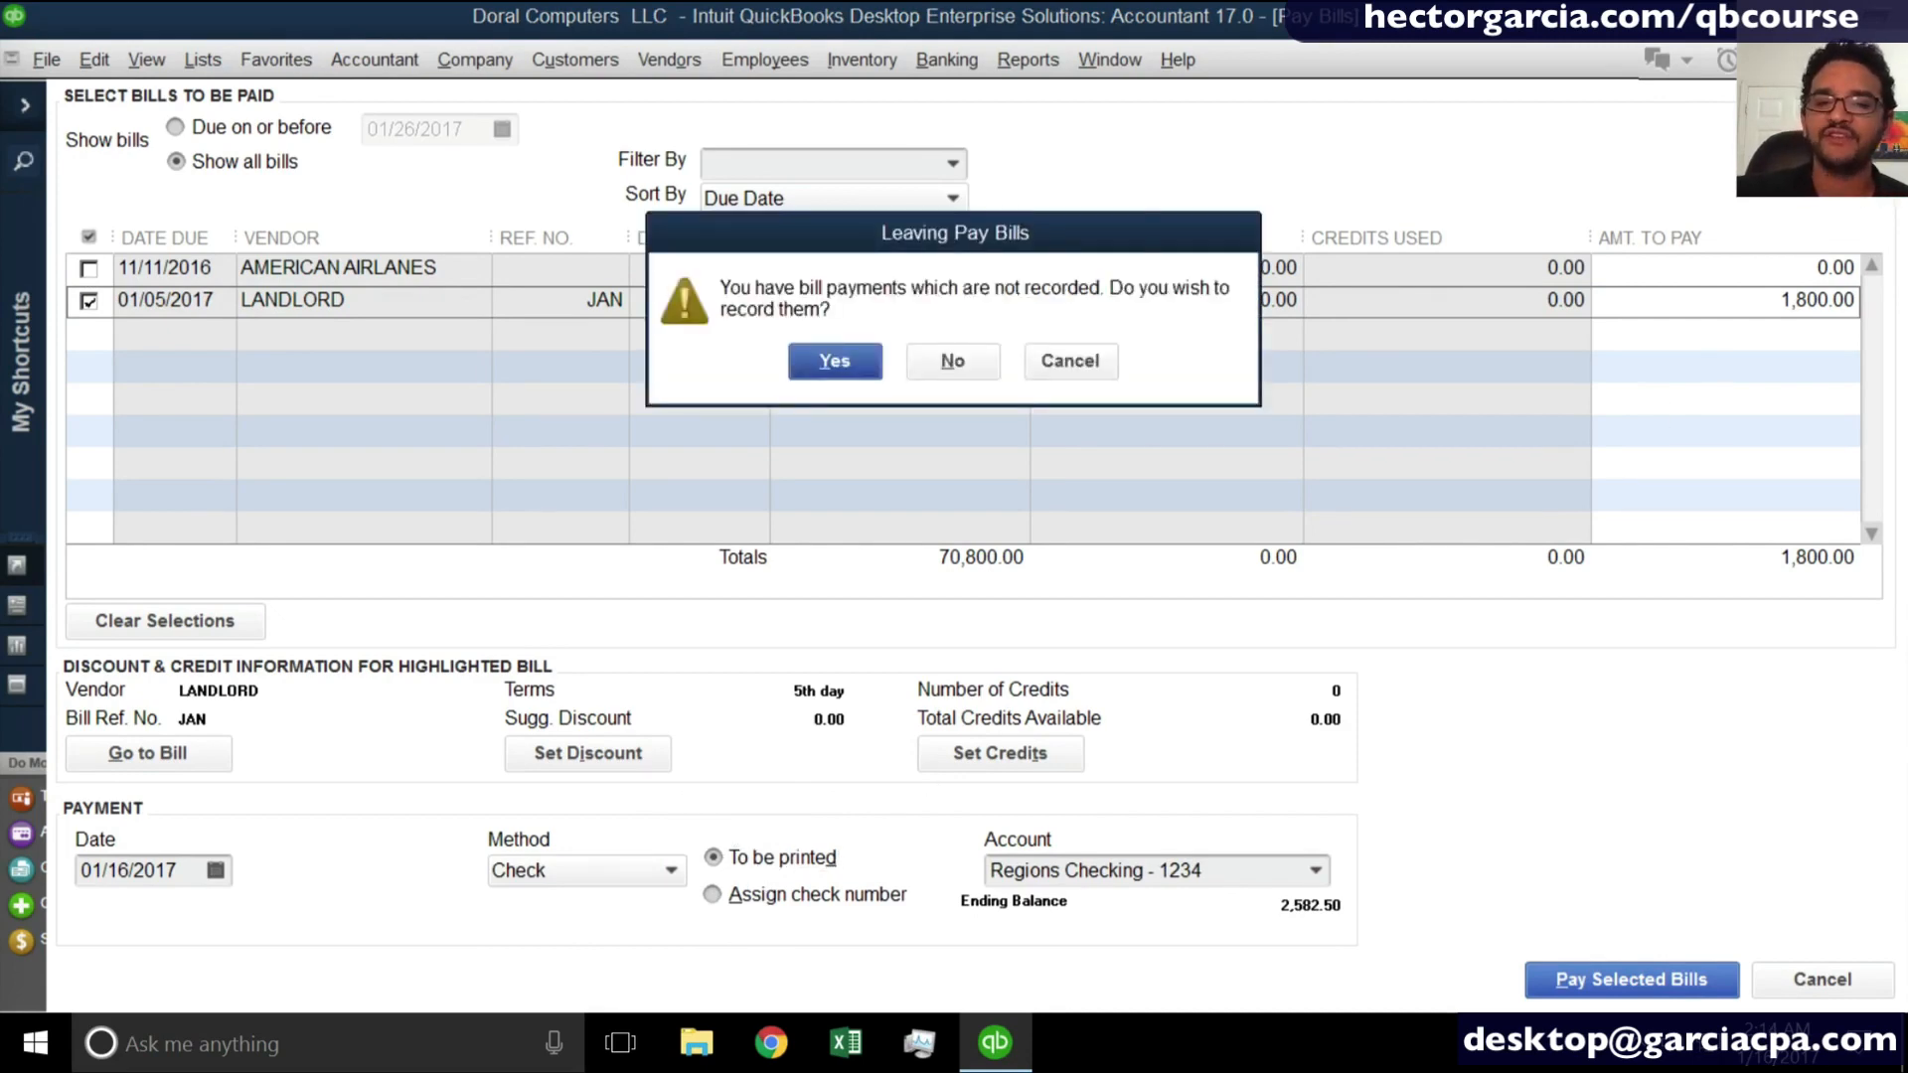
pyautogui.click(954, 360)
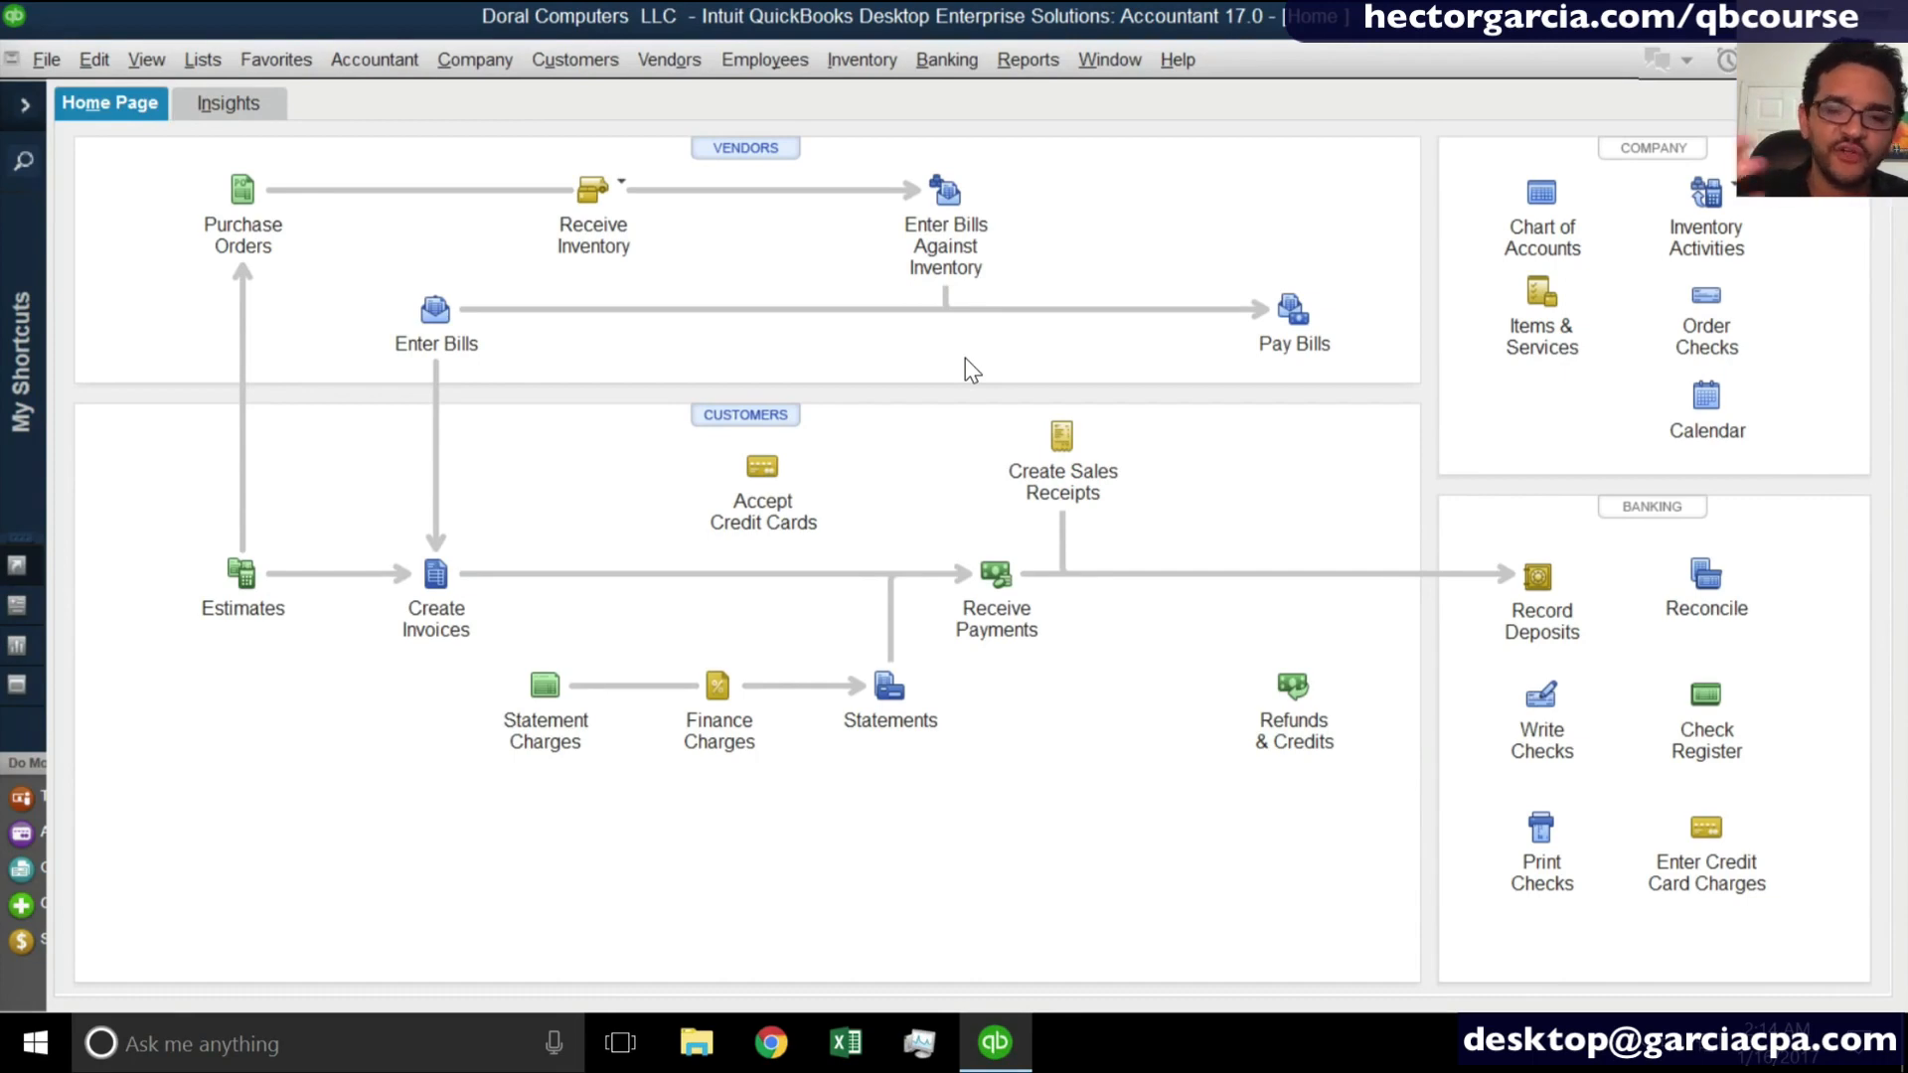
# - Open the check register for the Regions Checking account
pyautogui.click(1718, 702)
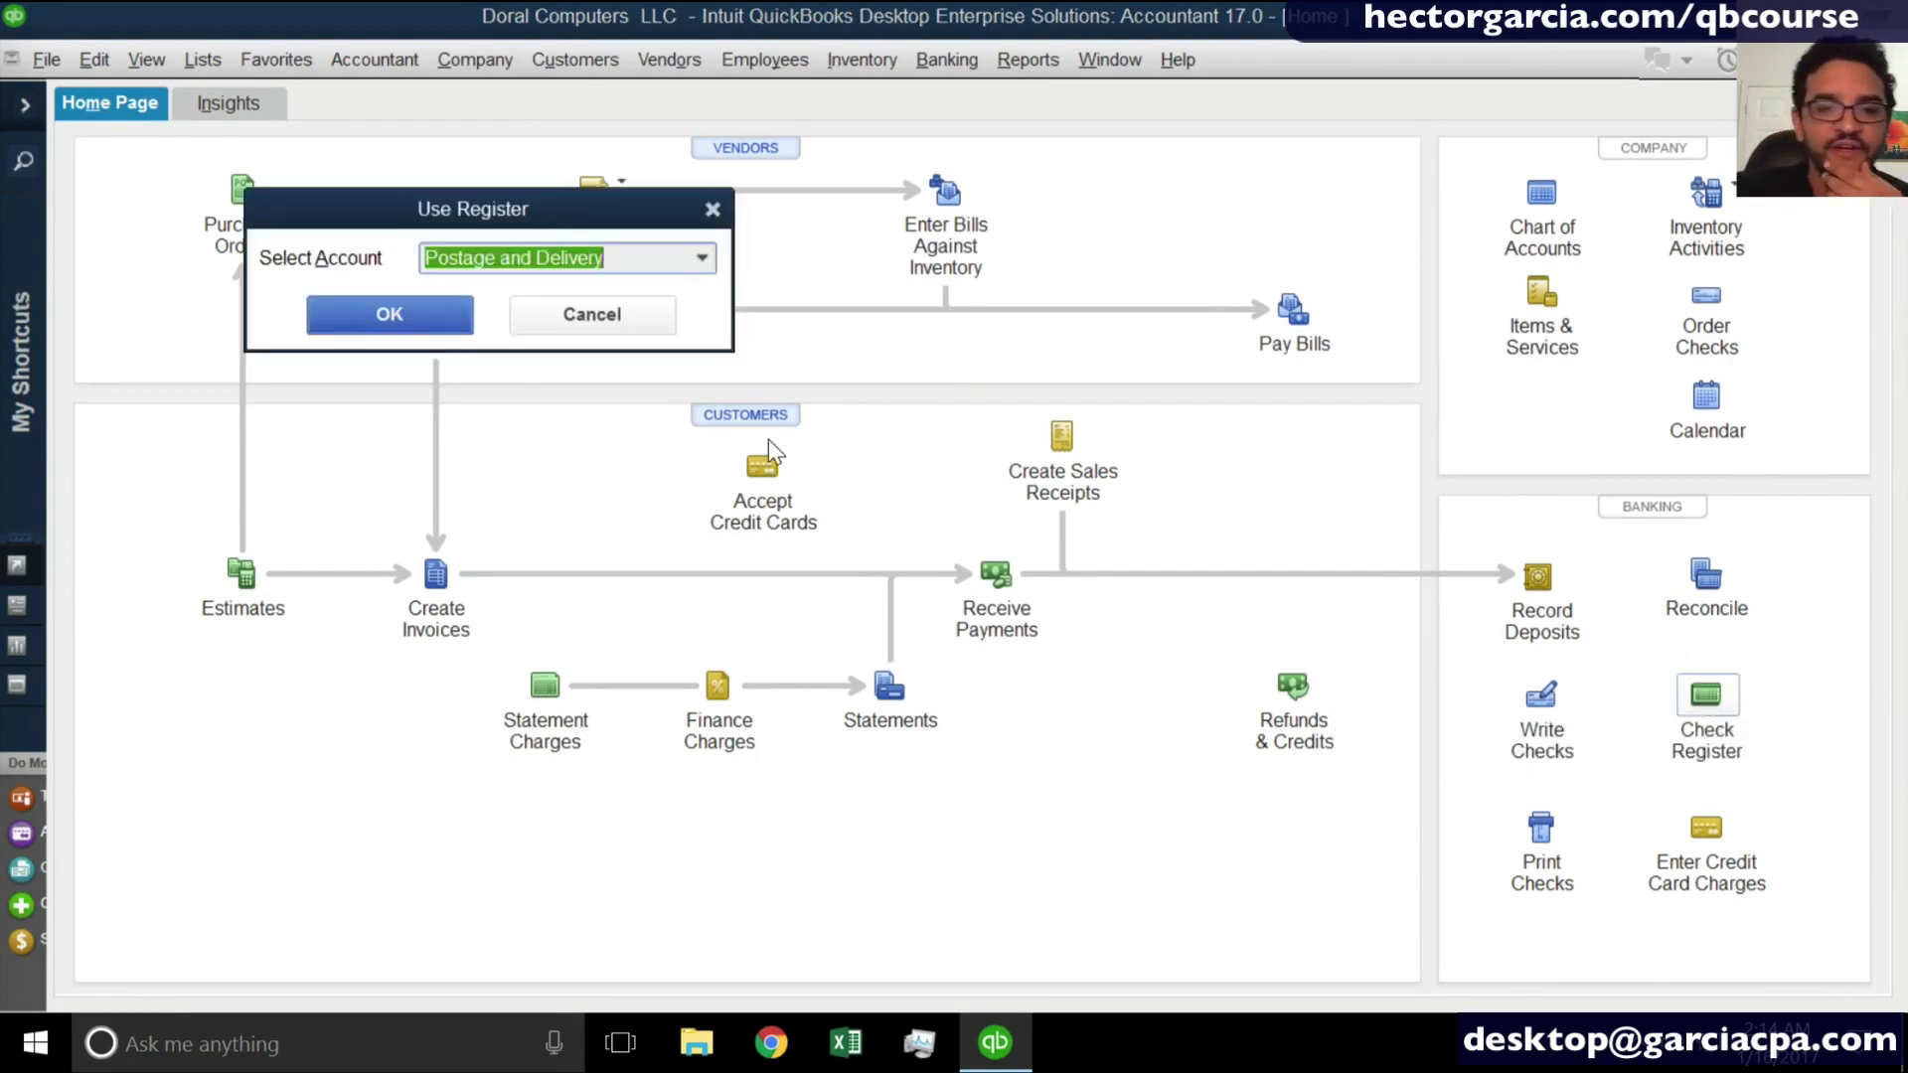
pyautogui.write('Regions Checking - 1234')
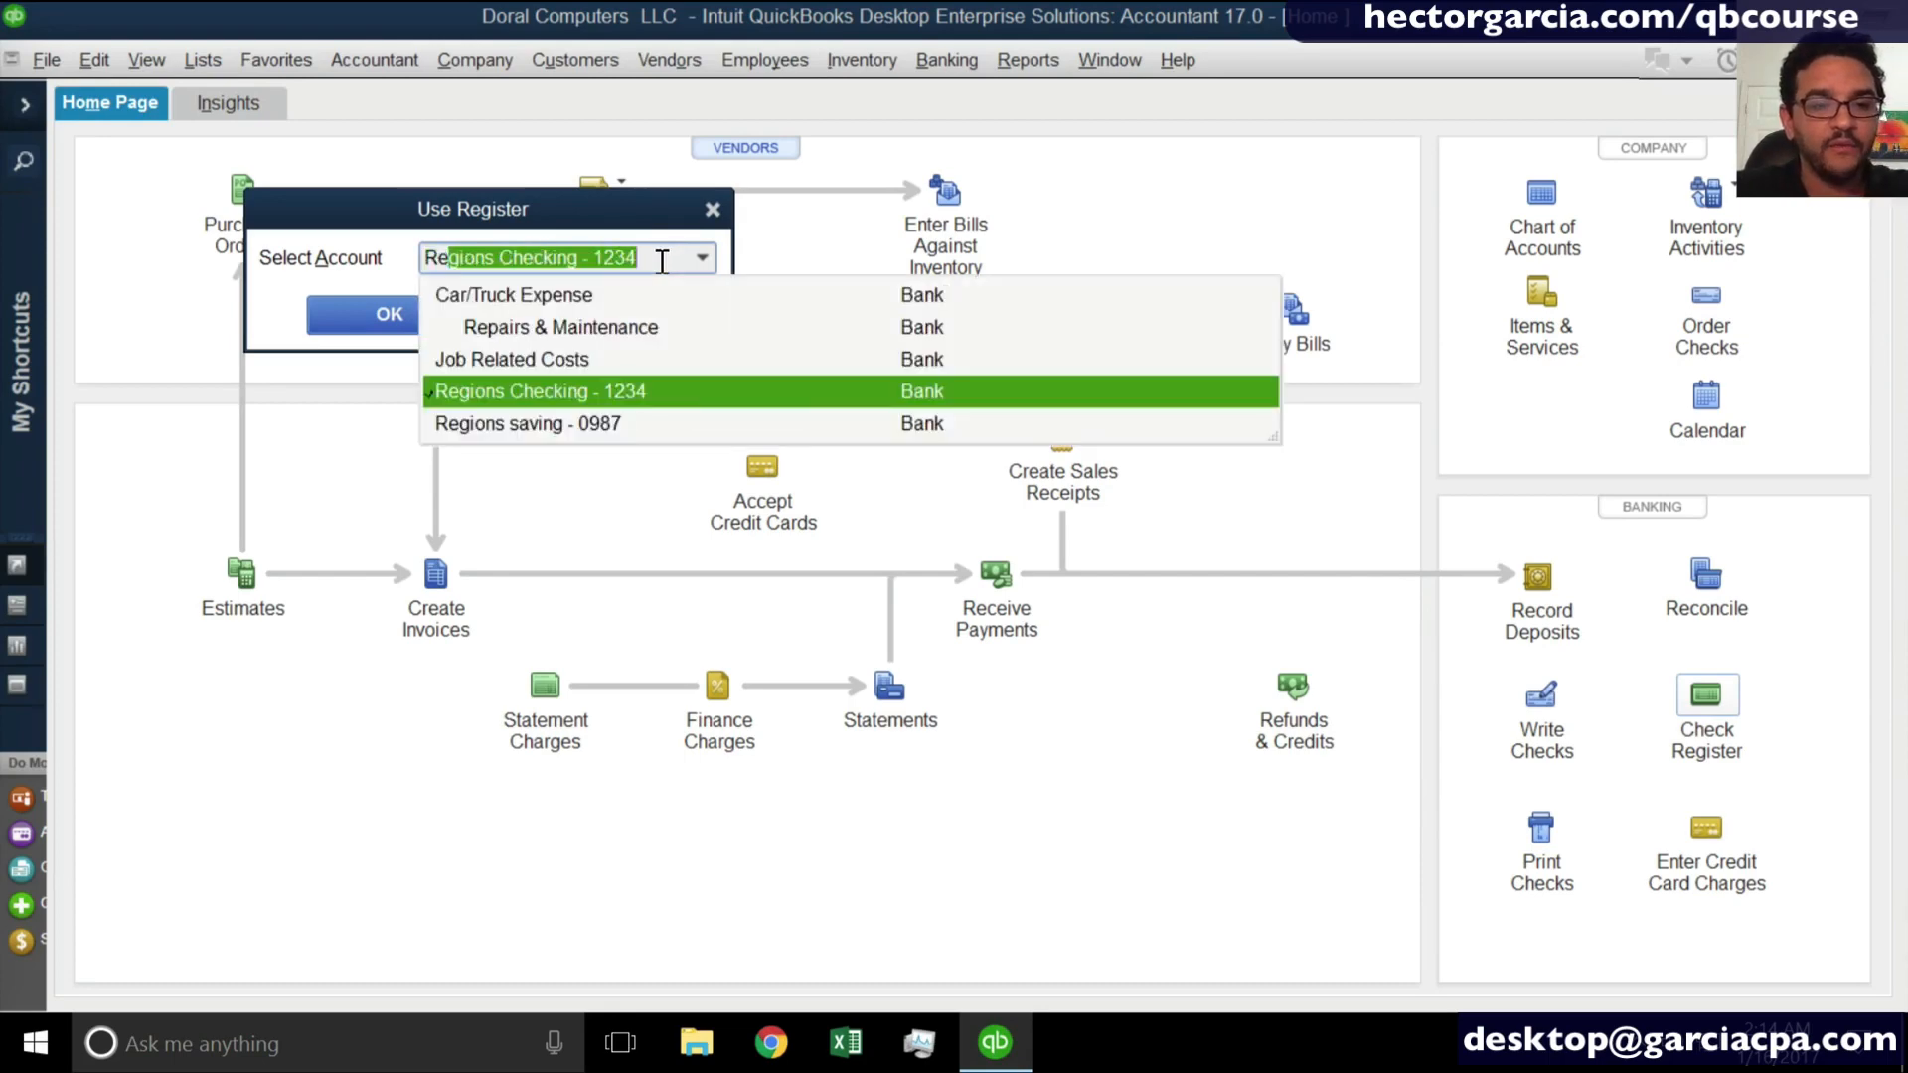
pyautogui.click(541, 393)
pyautogui.click(389, 316)
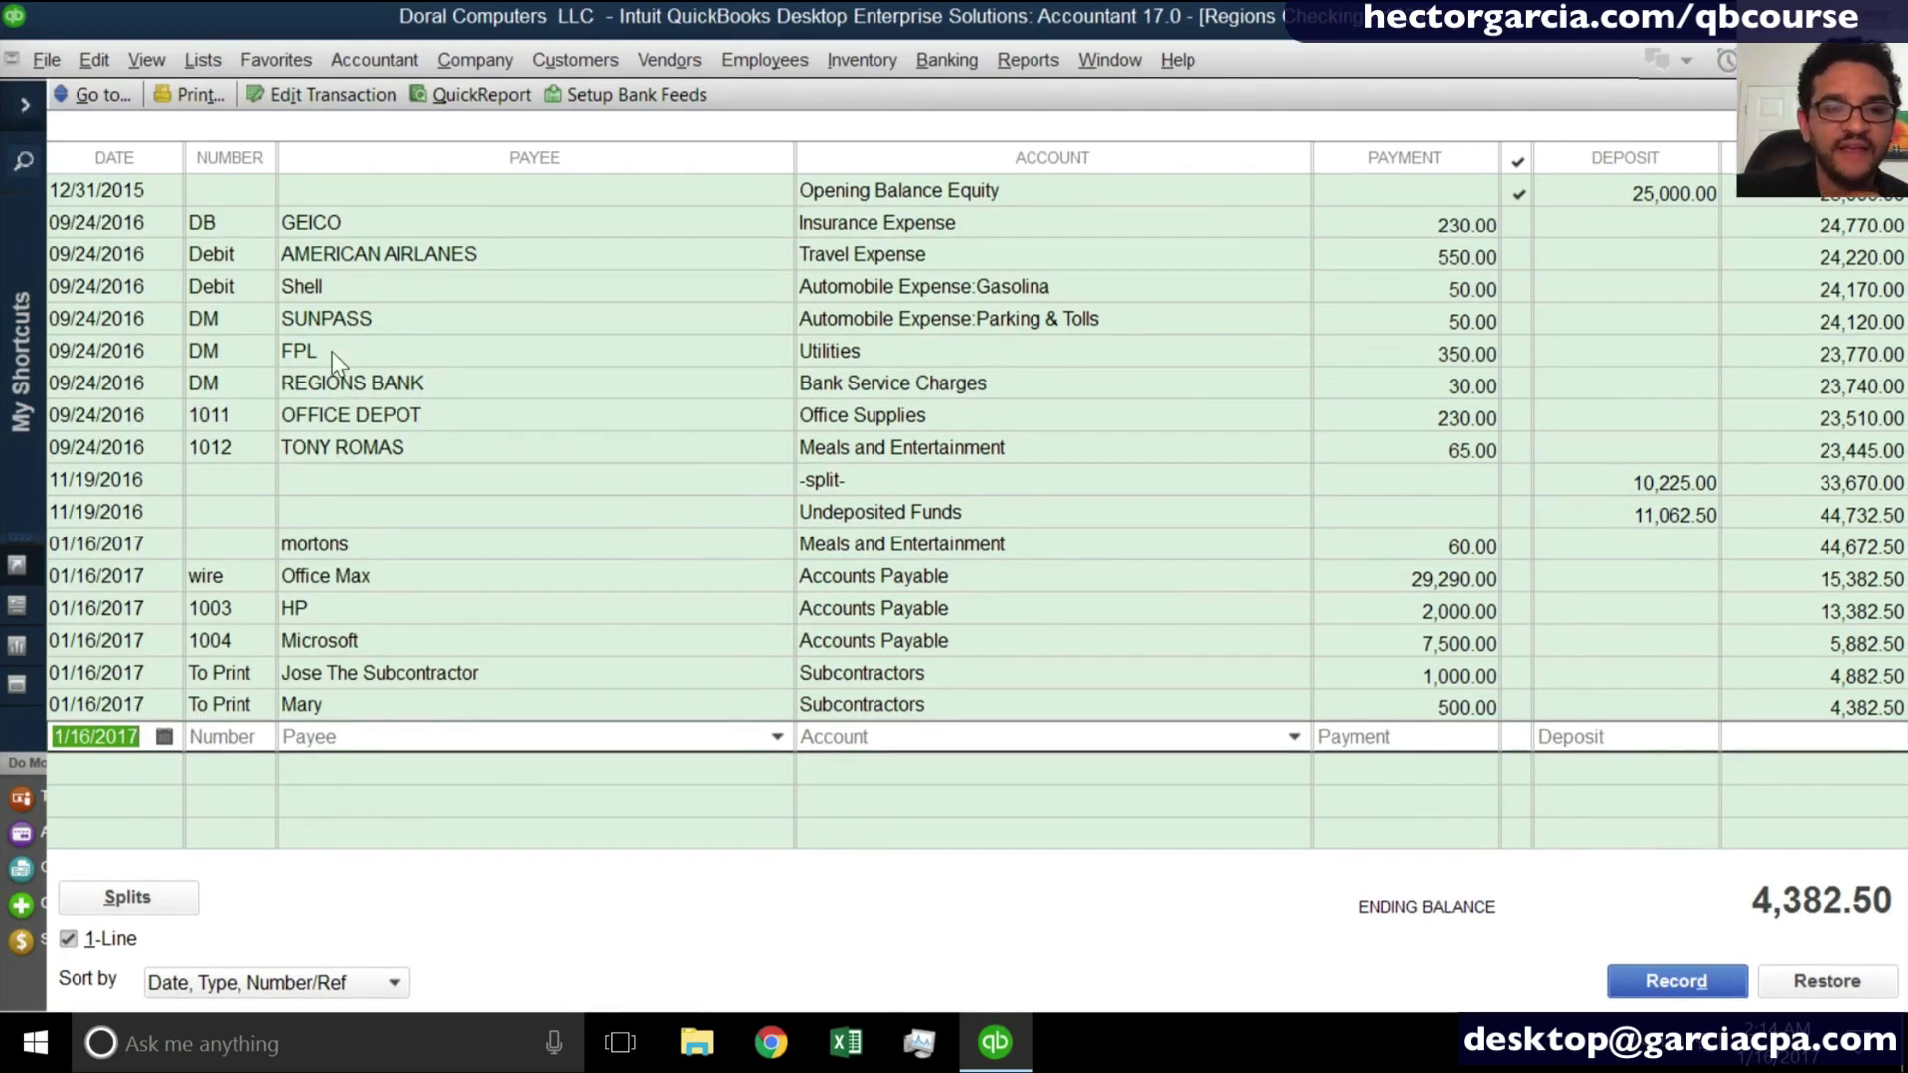
# - Open the 550.00 AMERICAN AIRLANES transaction from the register as a check for editing
pyautogui.click(222, 217)
pyautogui.click(246, 253)
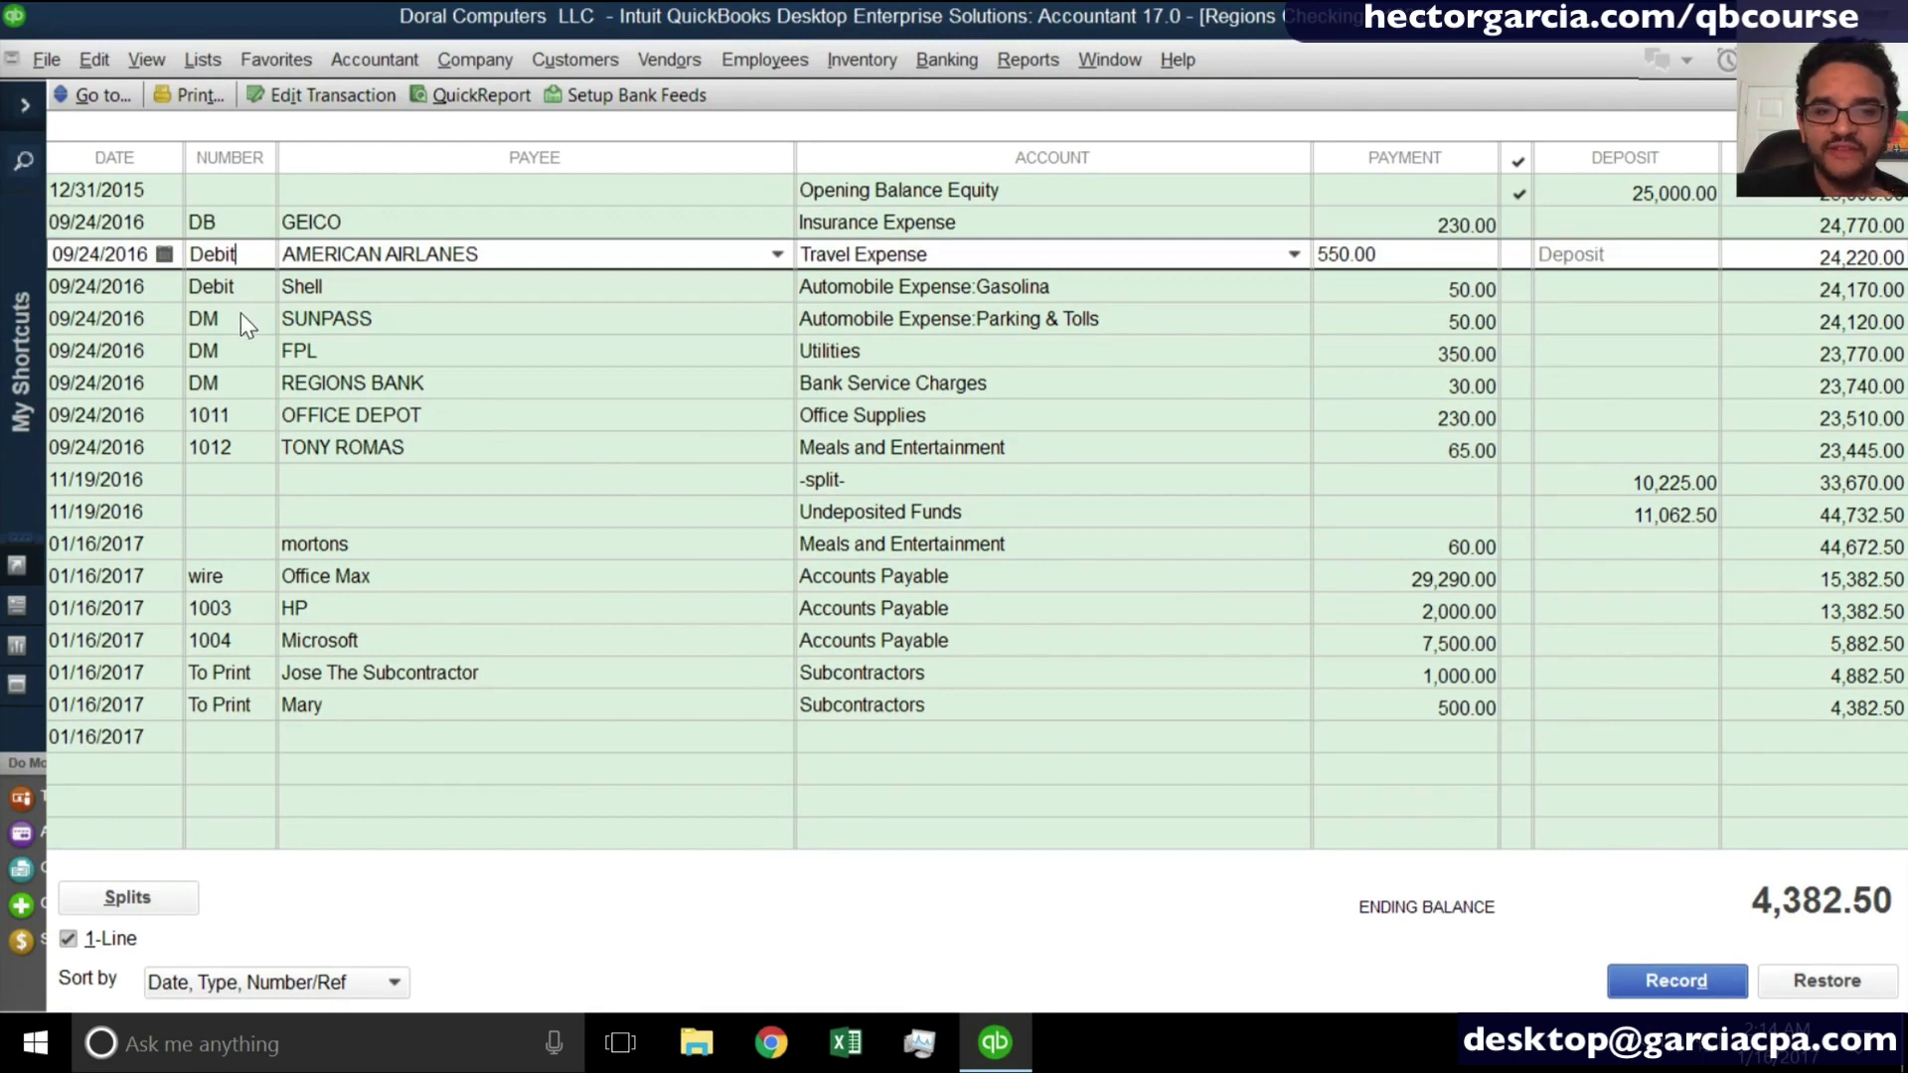
pyautogui.click(240, 318)
pyautogui.doubleClick(214, 258)
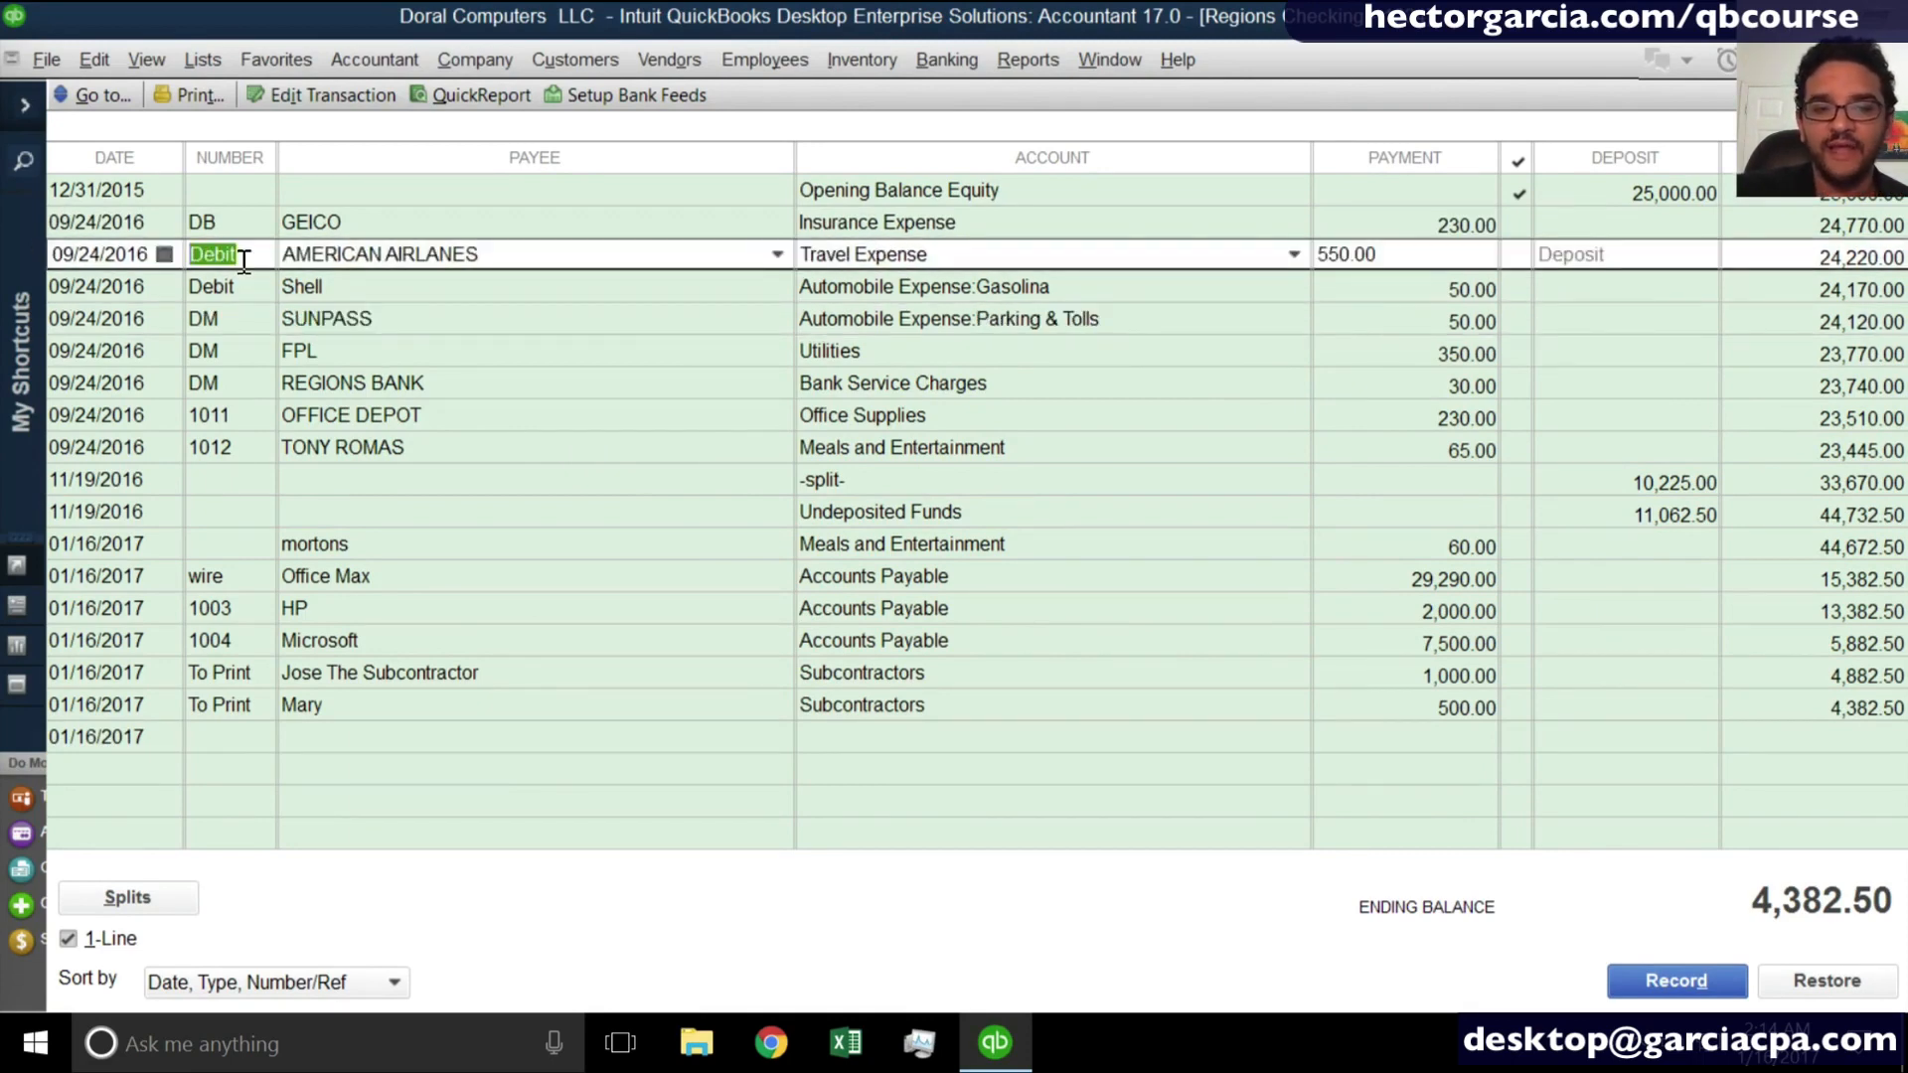
pyautogui.rightClick(243, 260)
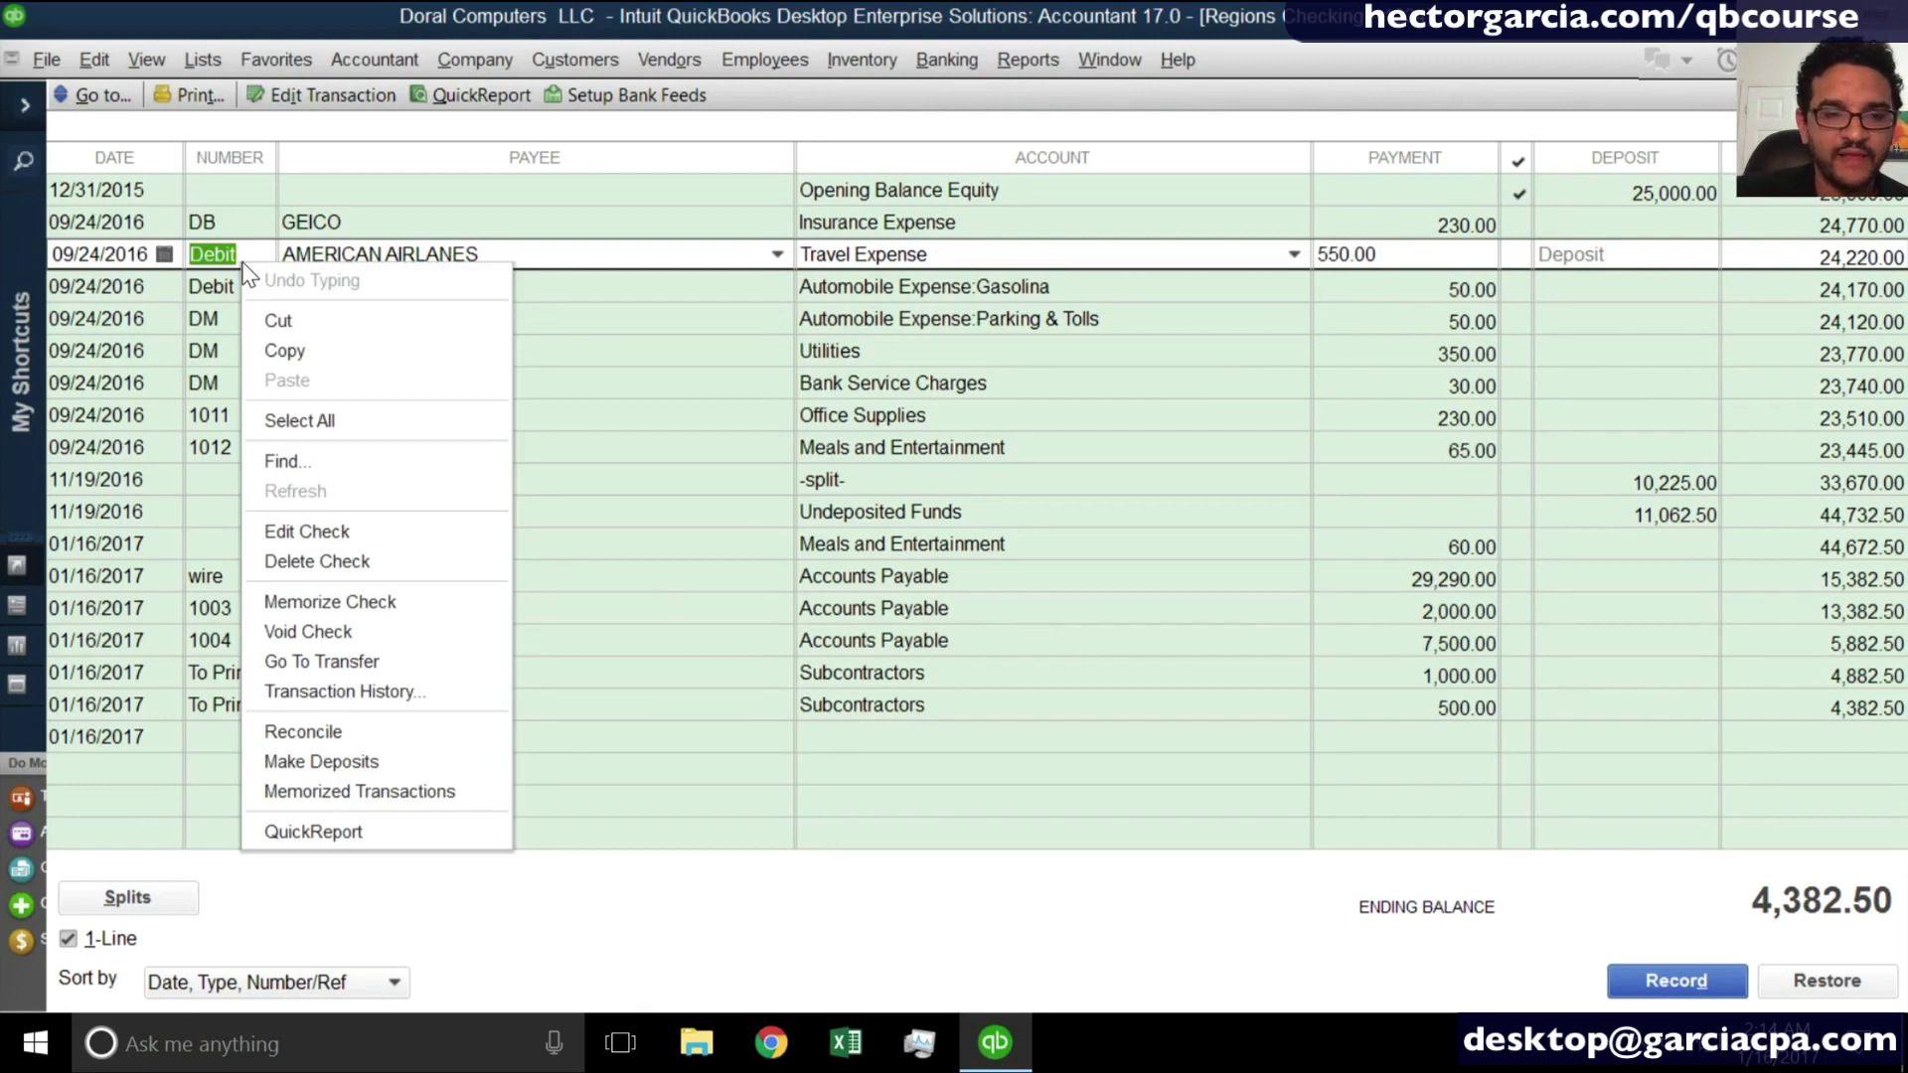
pyautogui.click(318, 533)
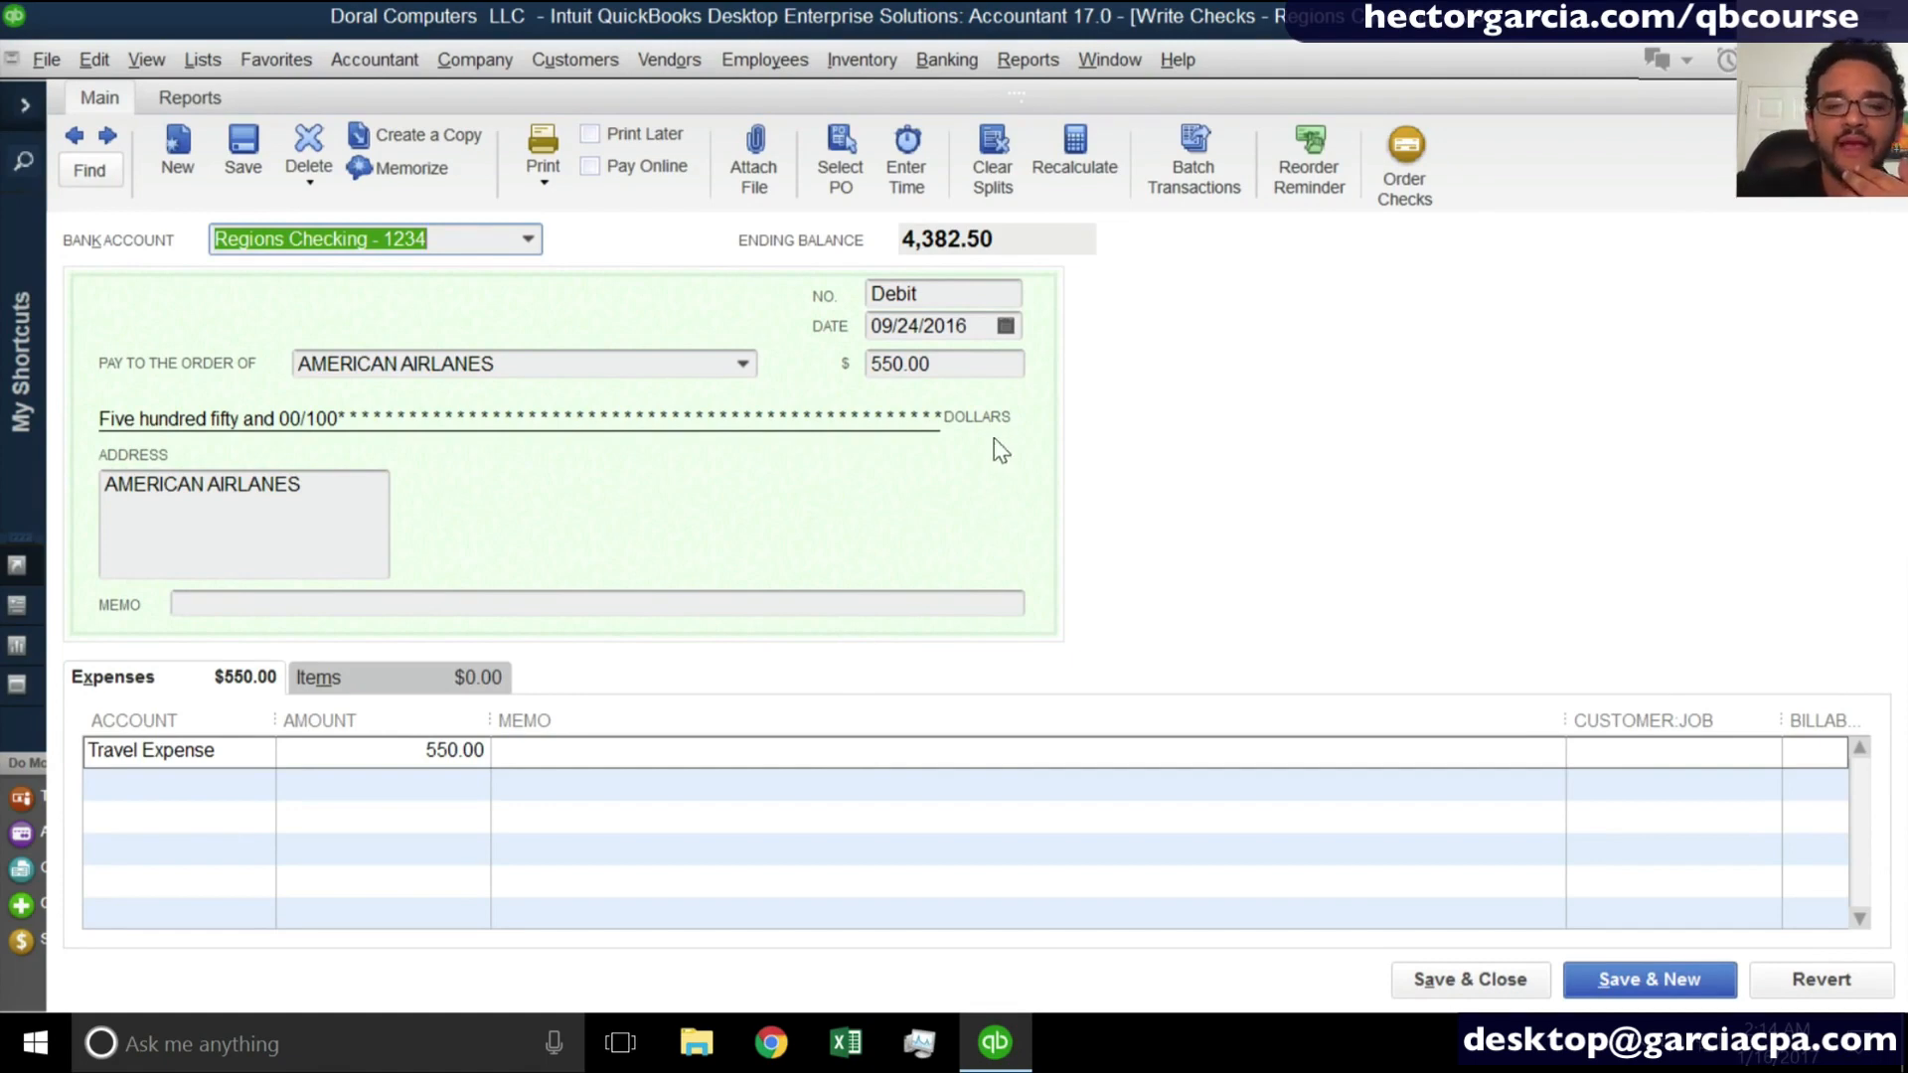
# - Change the AMERICAN AIRLANES check's number to d, then save and close it, accepting the change to a past transaction
pyautogui.click(949, 294)
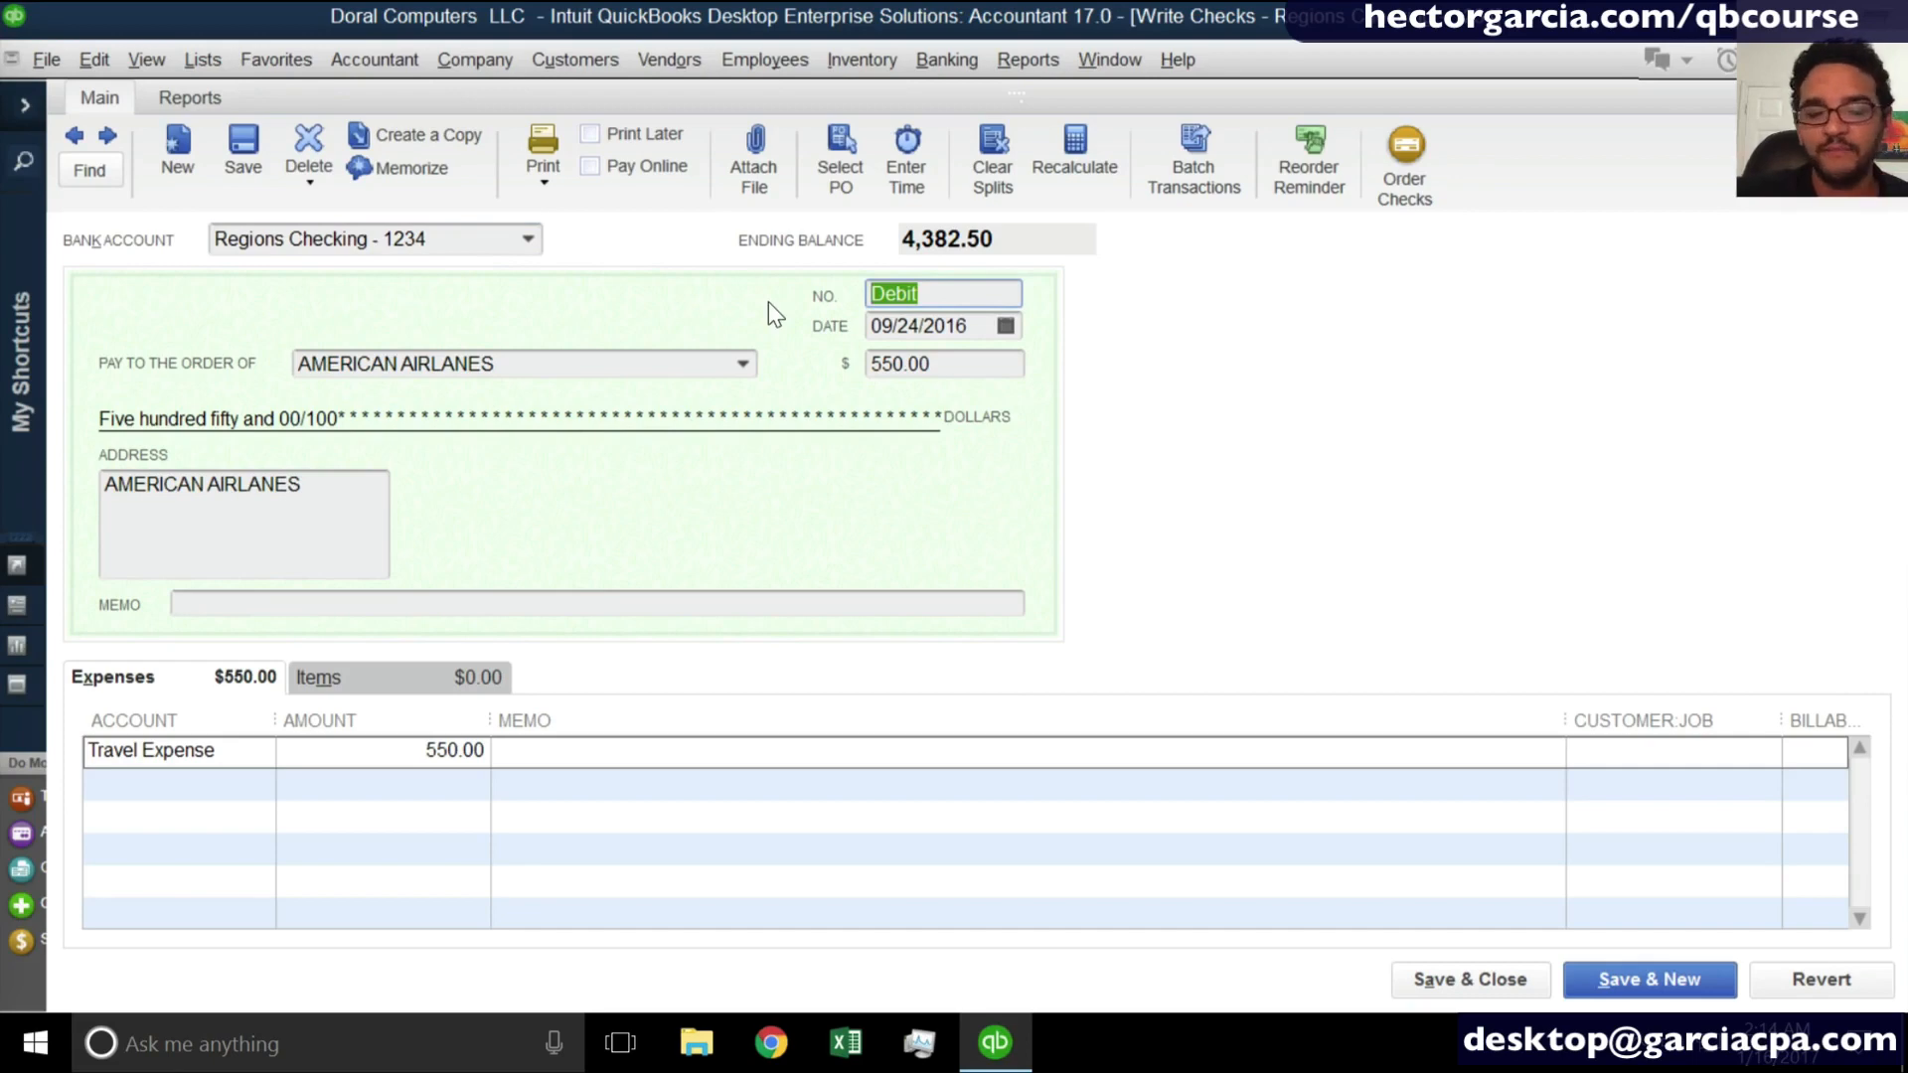
pyautogui.press('BackSpace')
pyautogui.write('d')
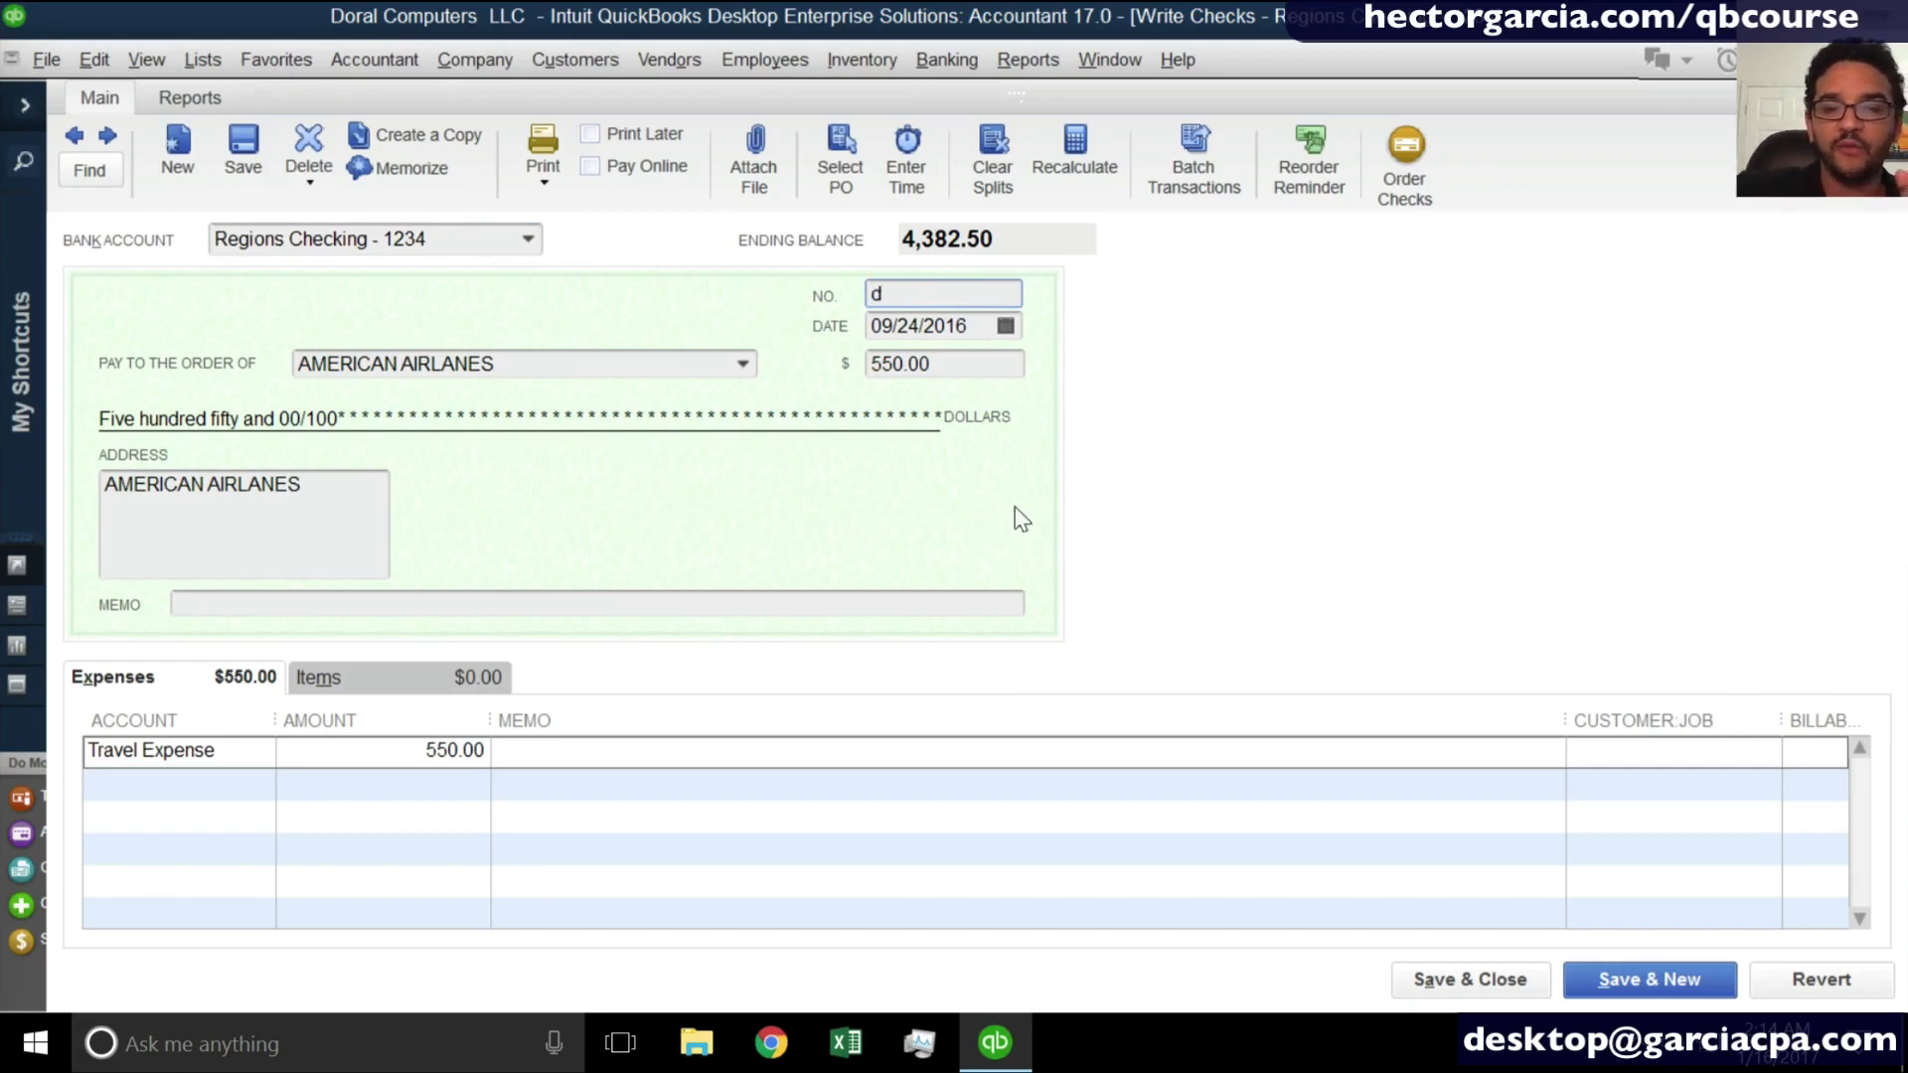
pyautogui.press('Tab')
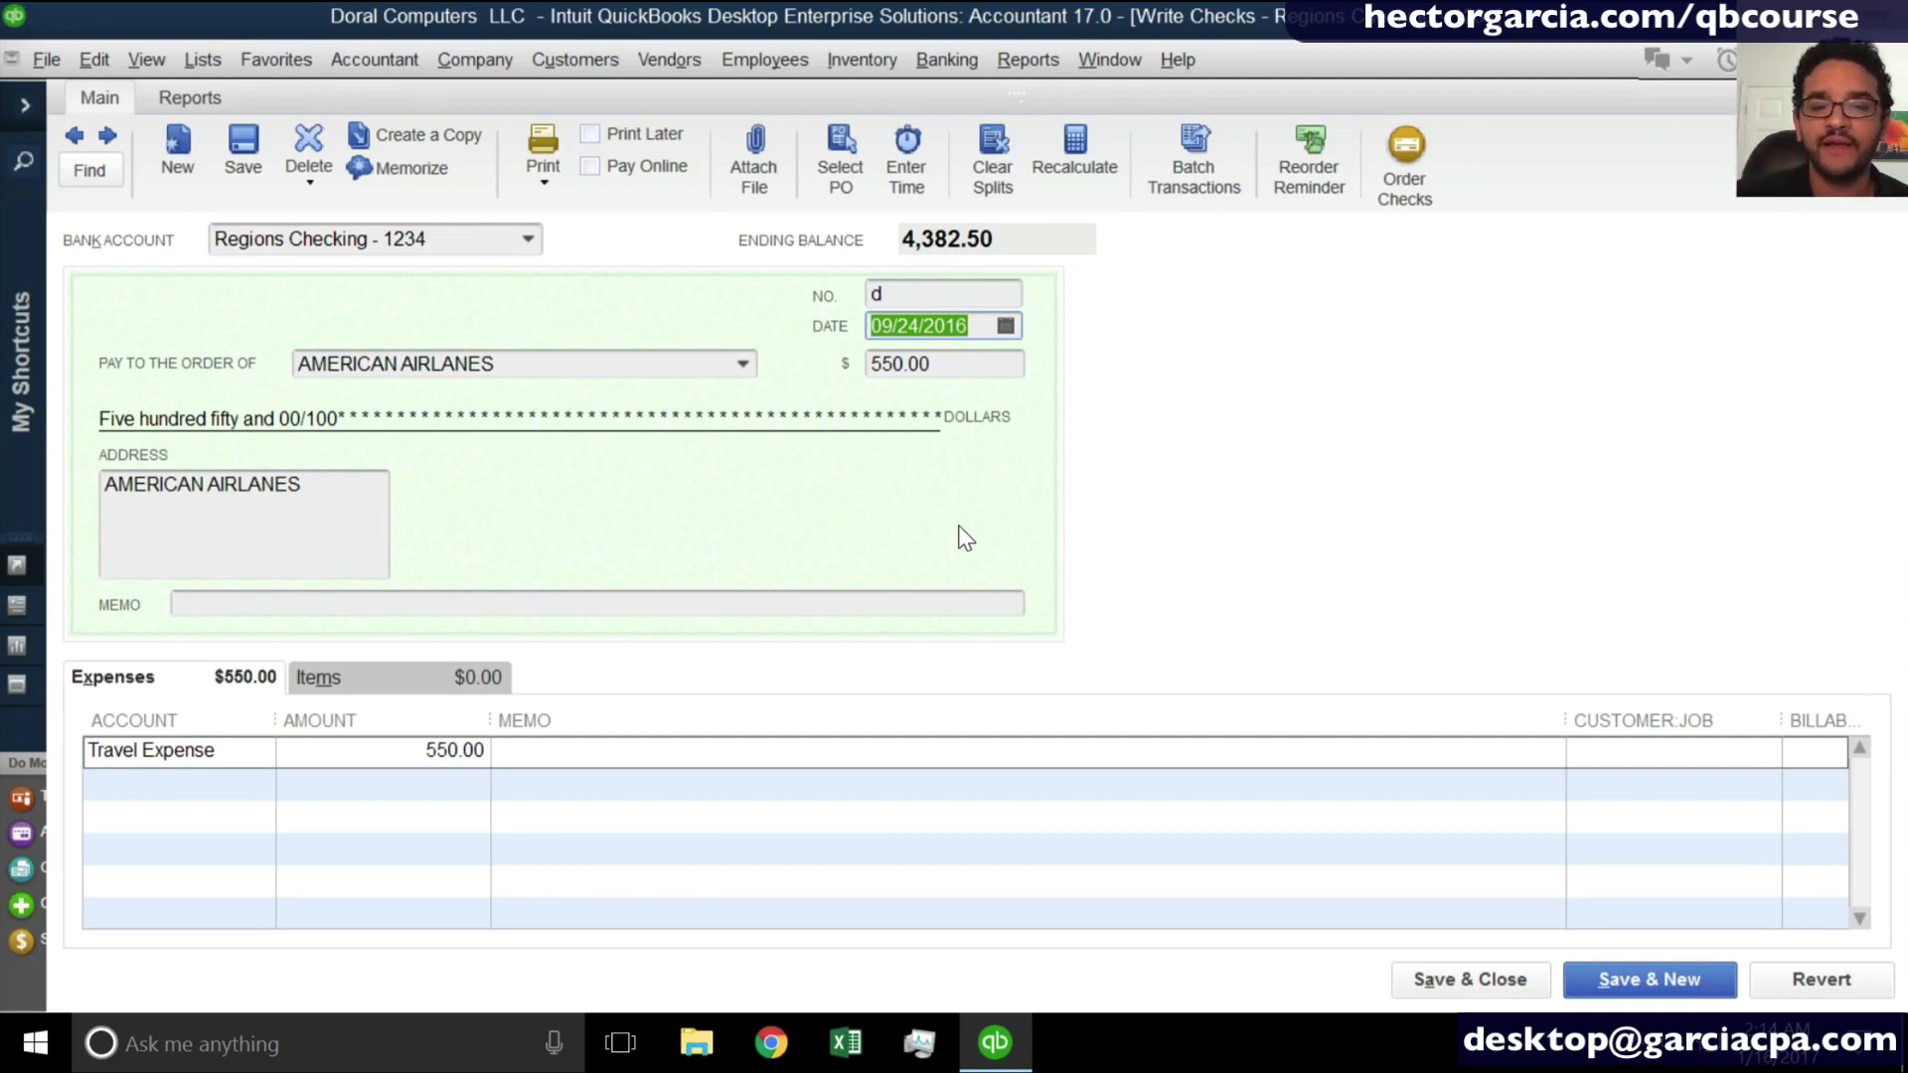
pyautogui.click(1461, 983)
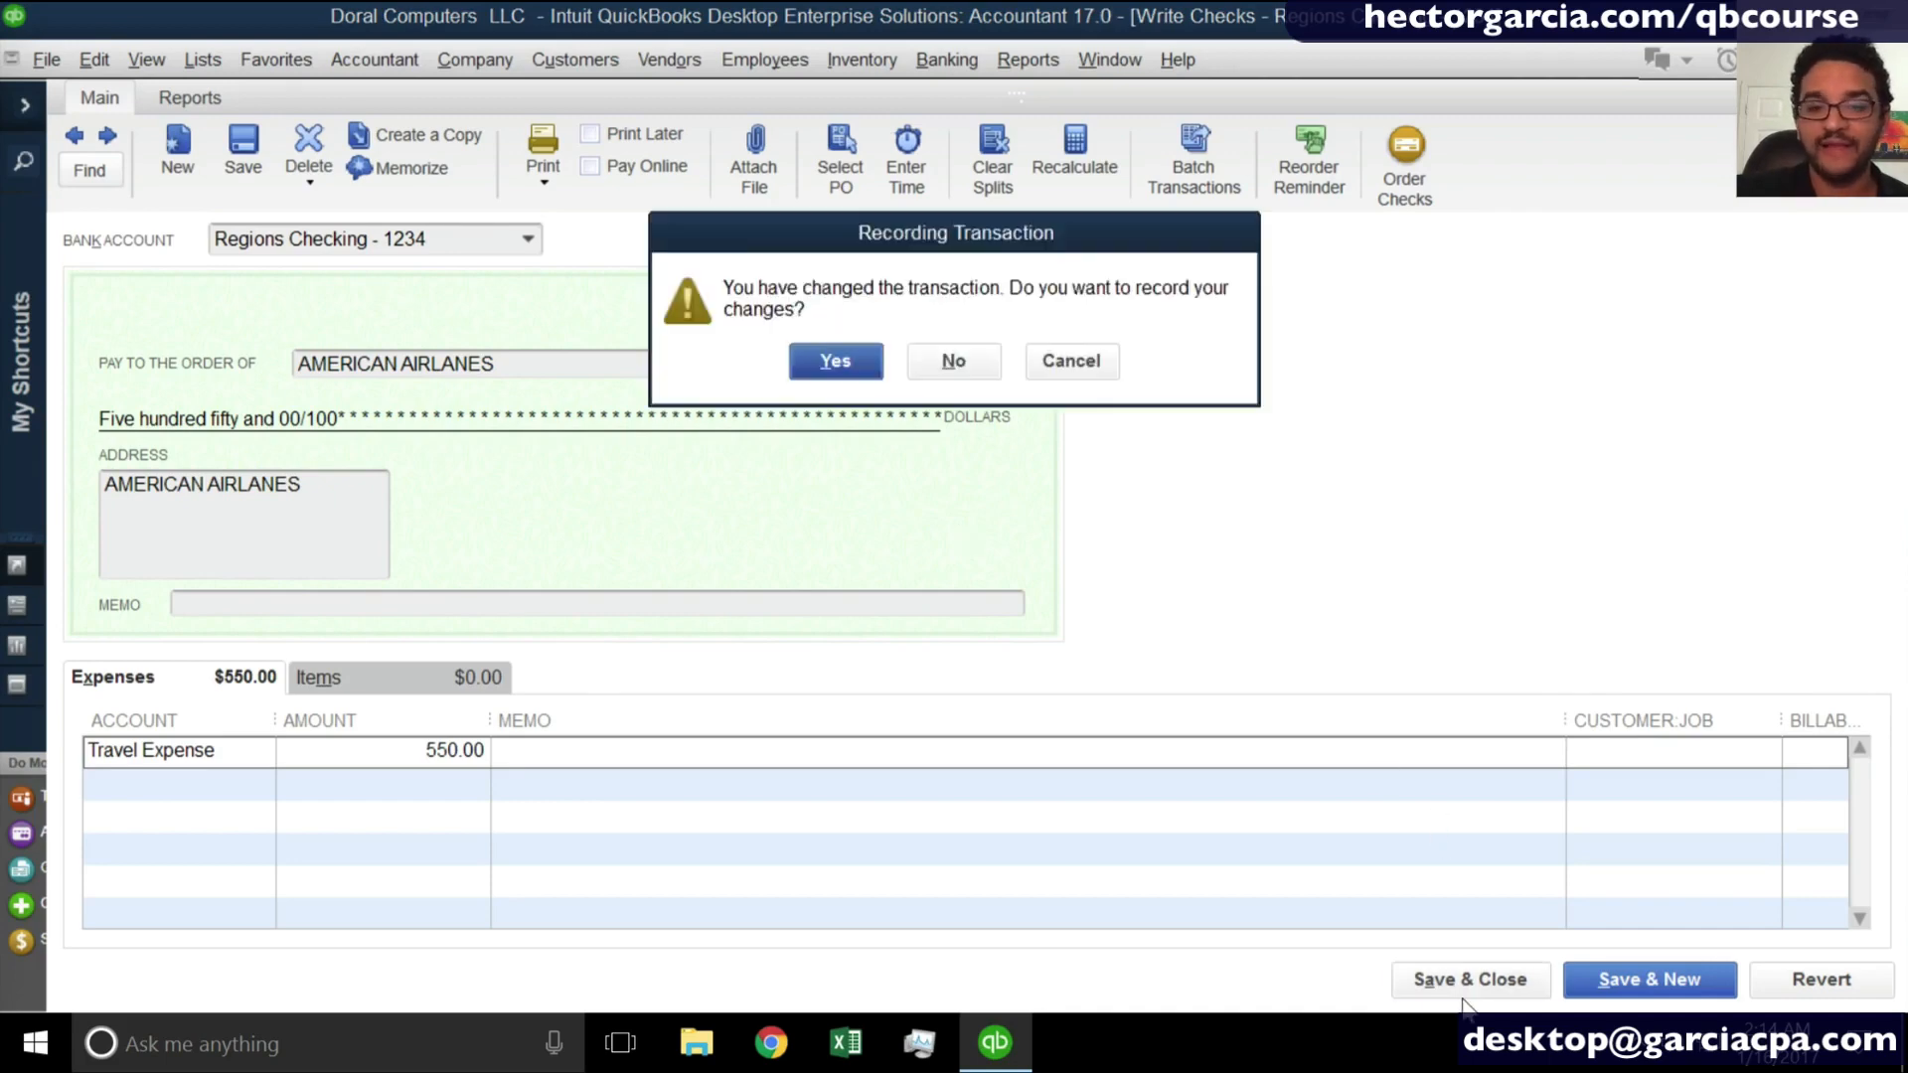
pyautogui.click(842, 368)
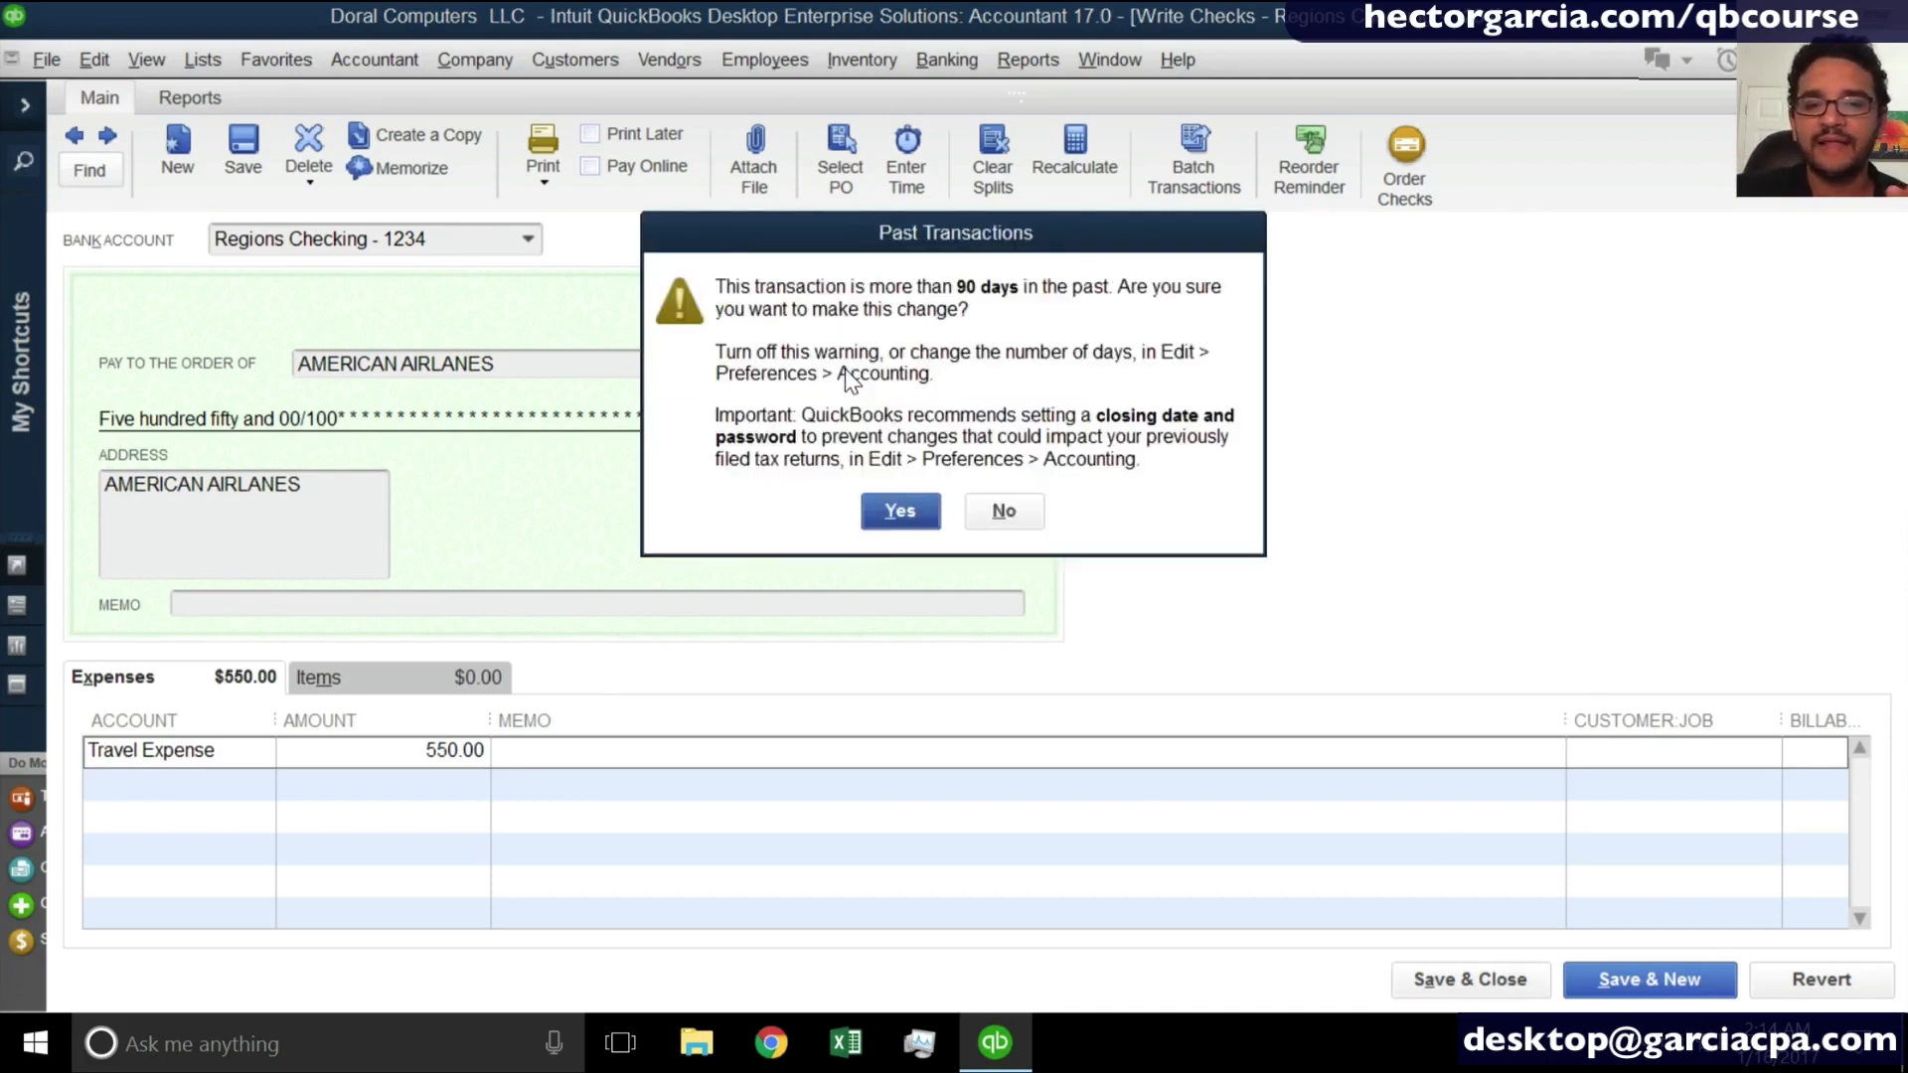
pyautogui.click(903, 517)
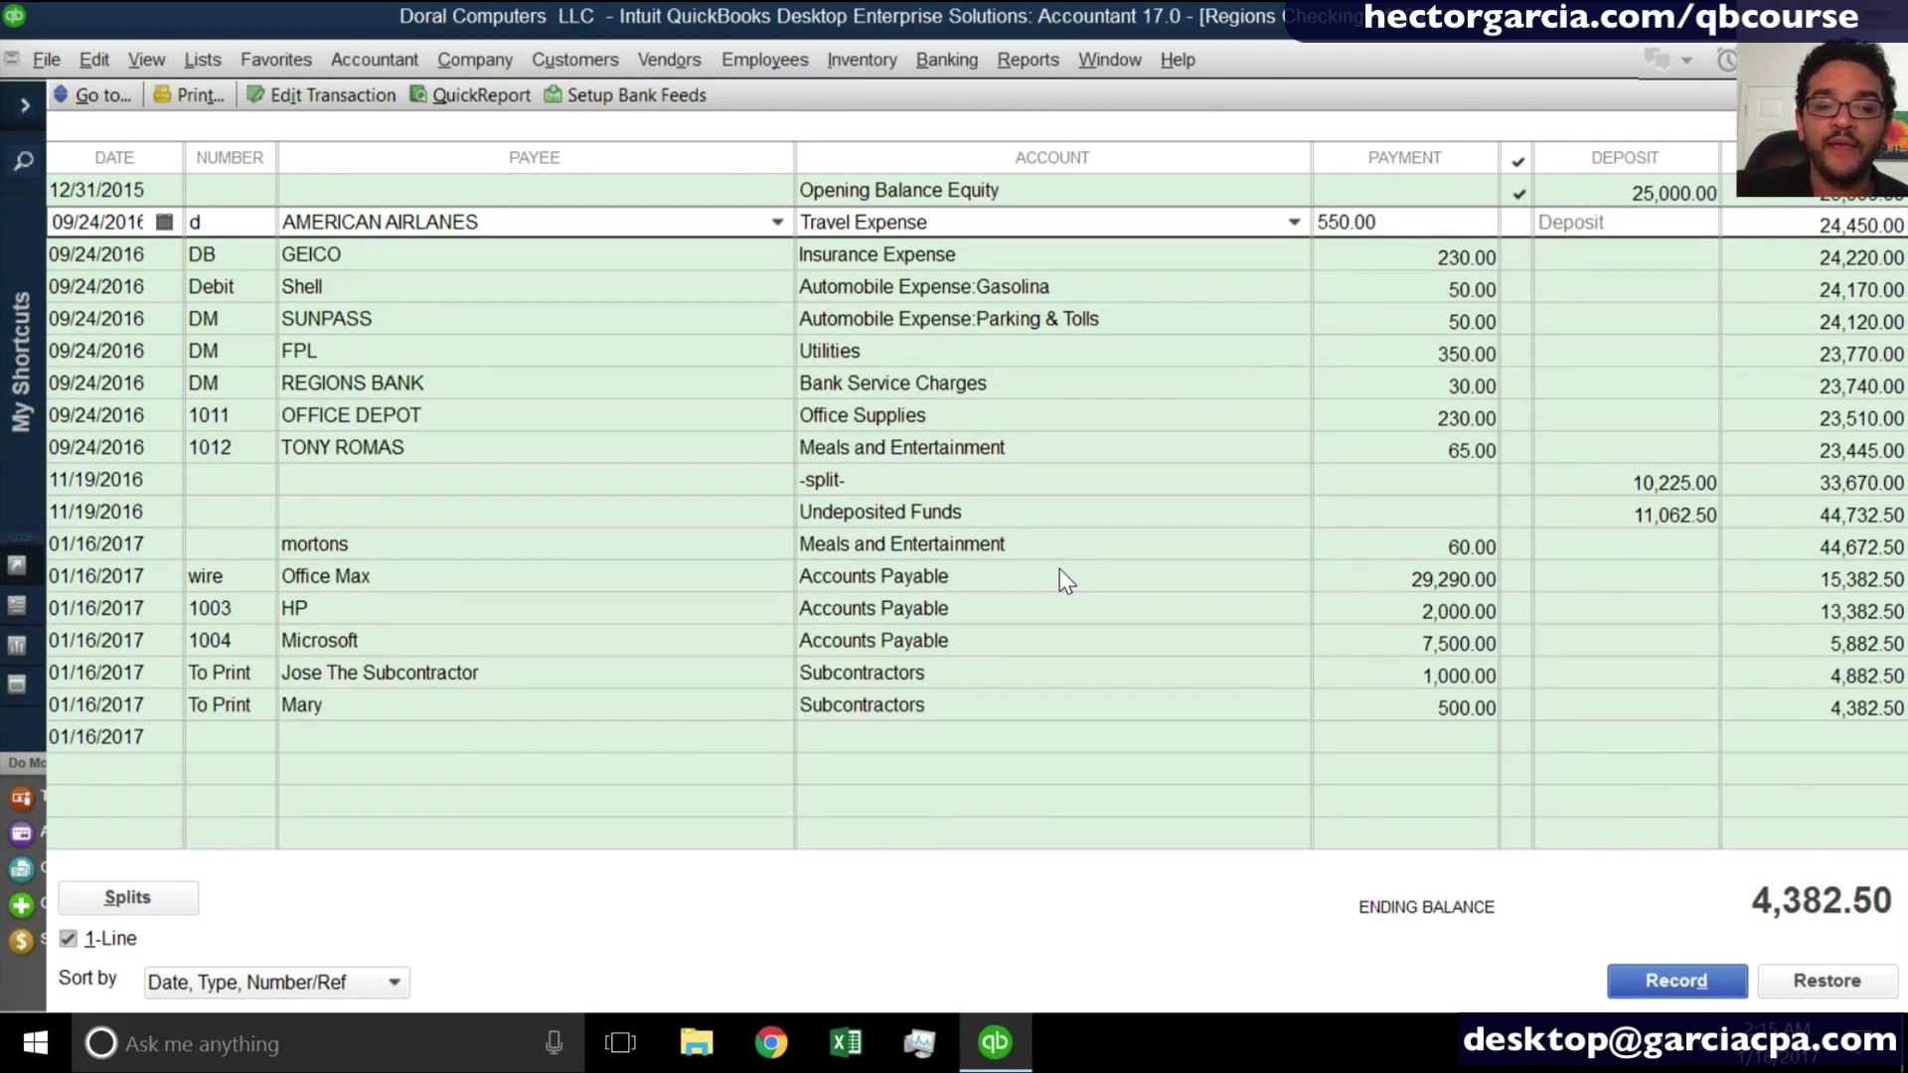
# - Switch the register to two-line display and examine the transaction types of the HP, Office Max and mortons entries
pyautogui.click(219, 610)
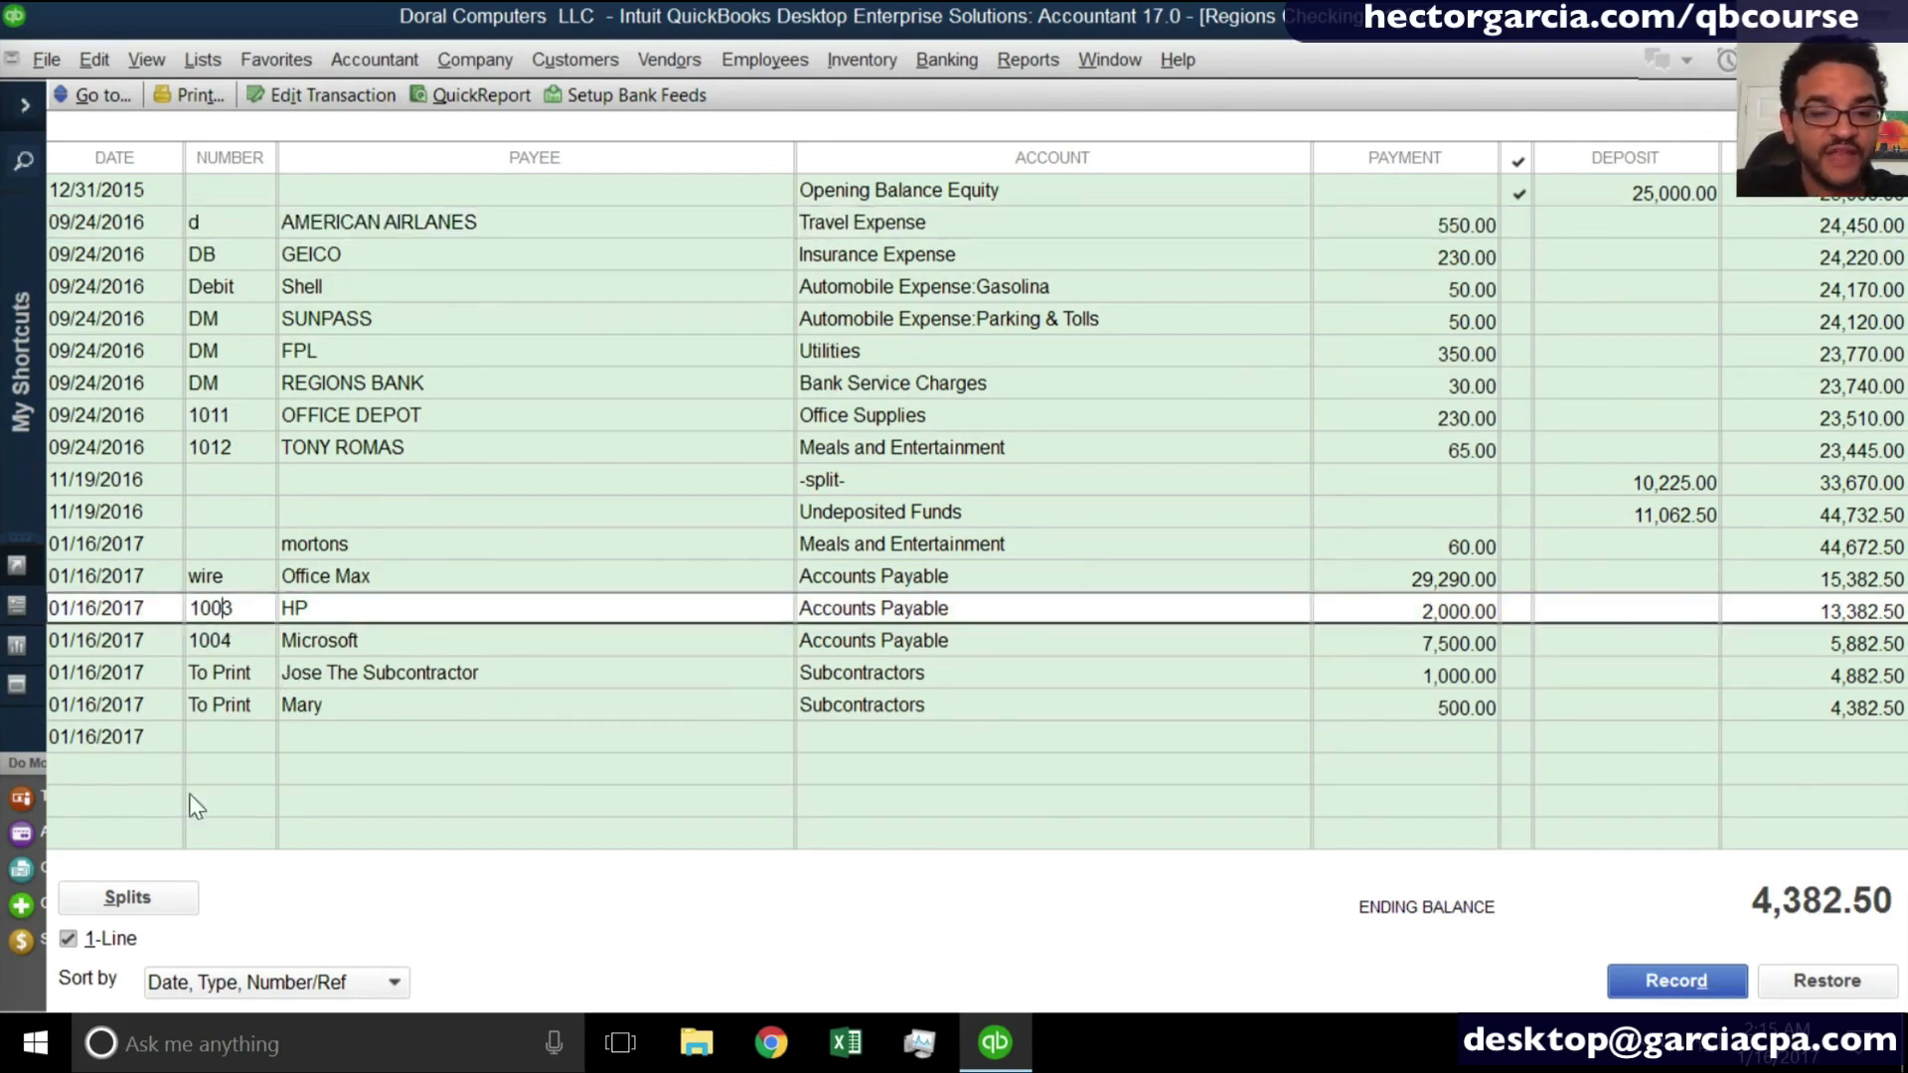
pyautogui.click(107, 942)
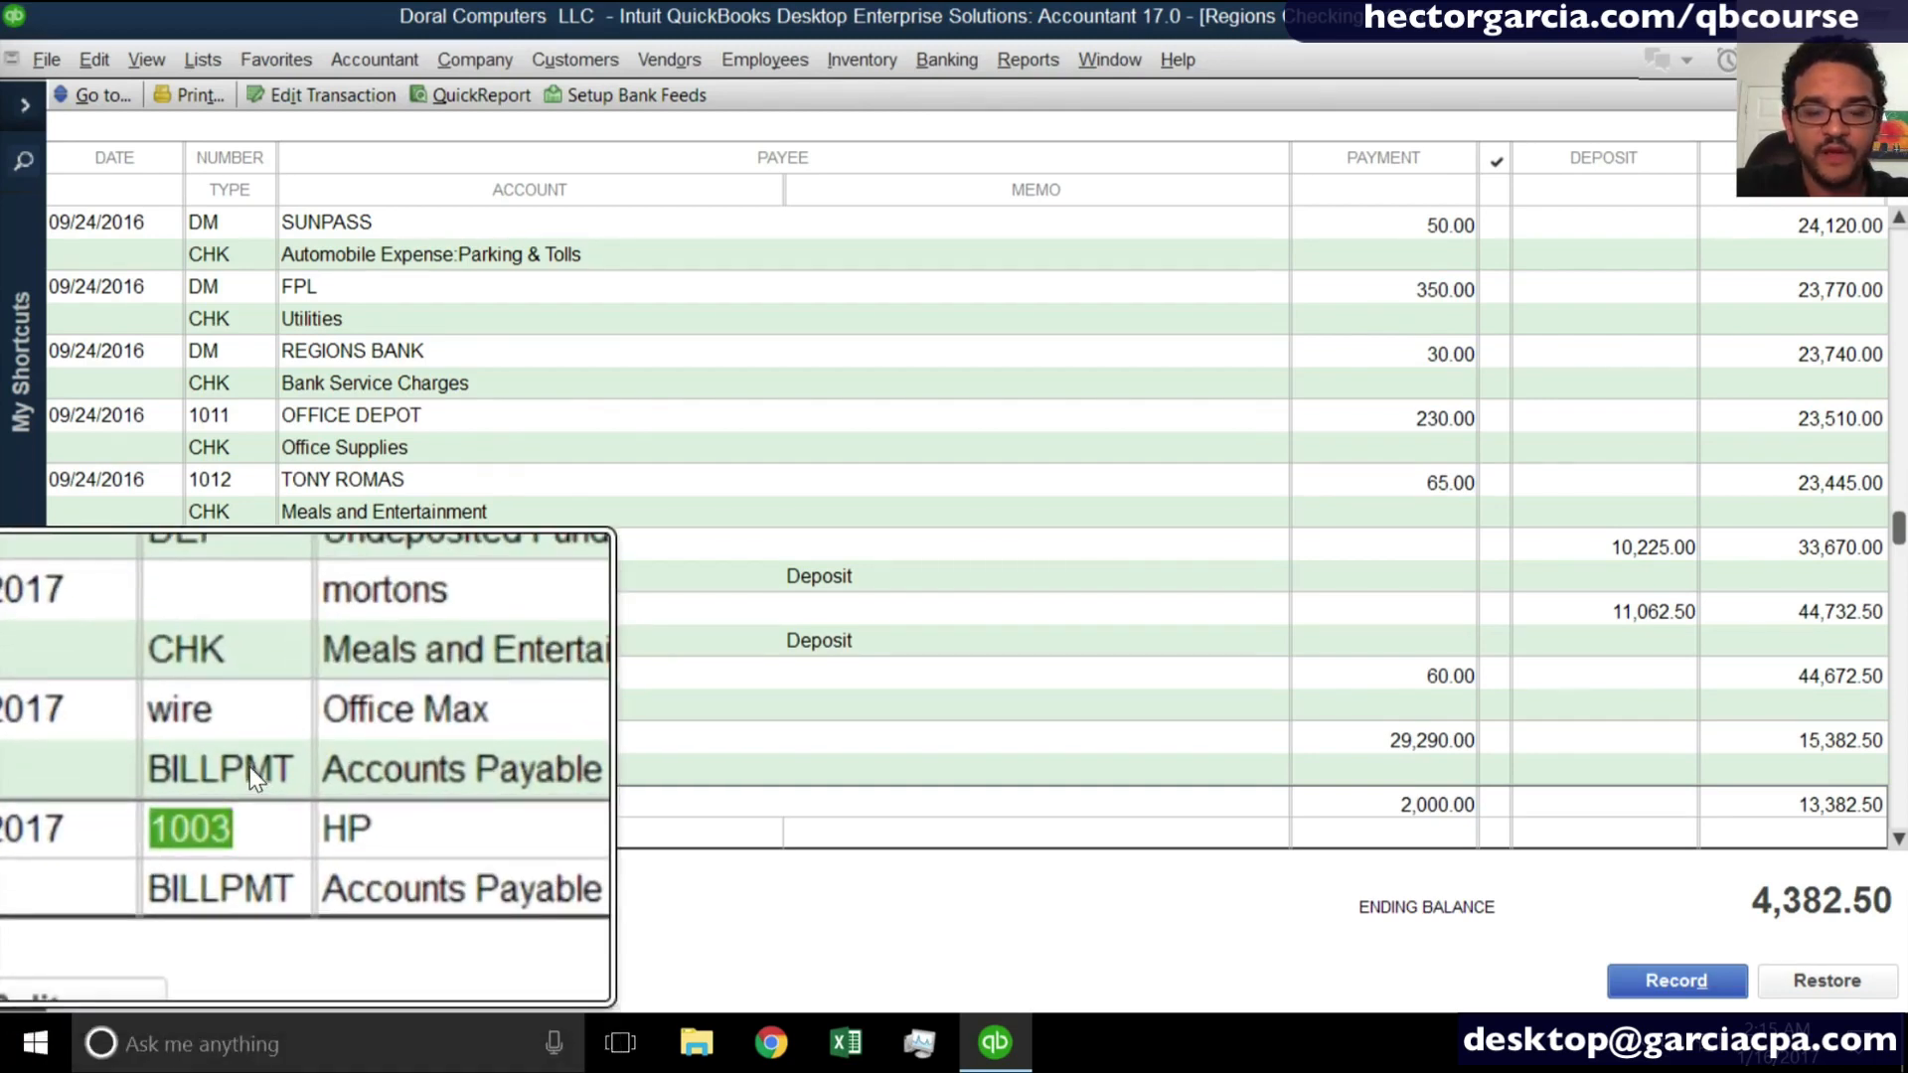
pyautogui.click(248, 778)
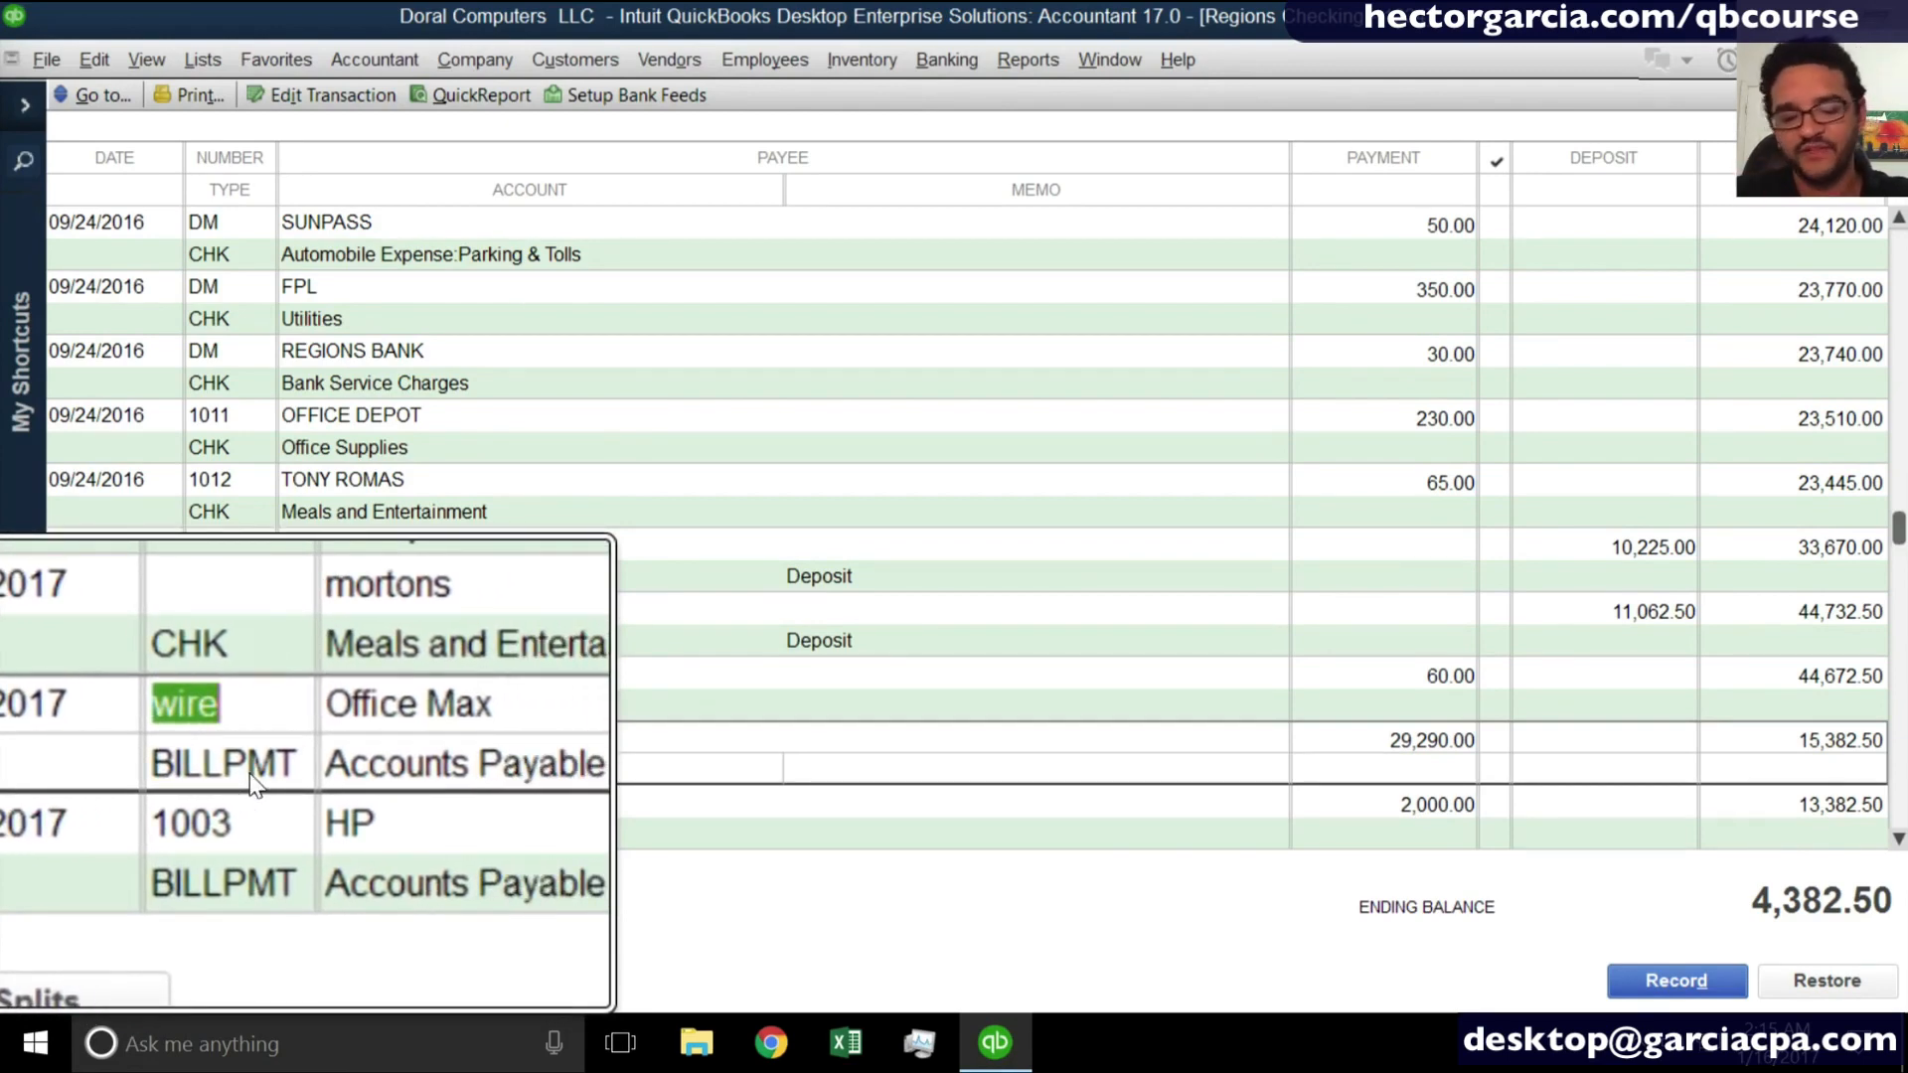
pyautogui.click(260, 708)
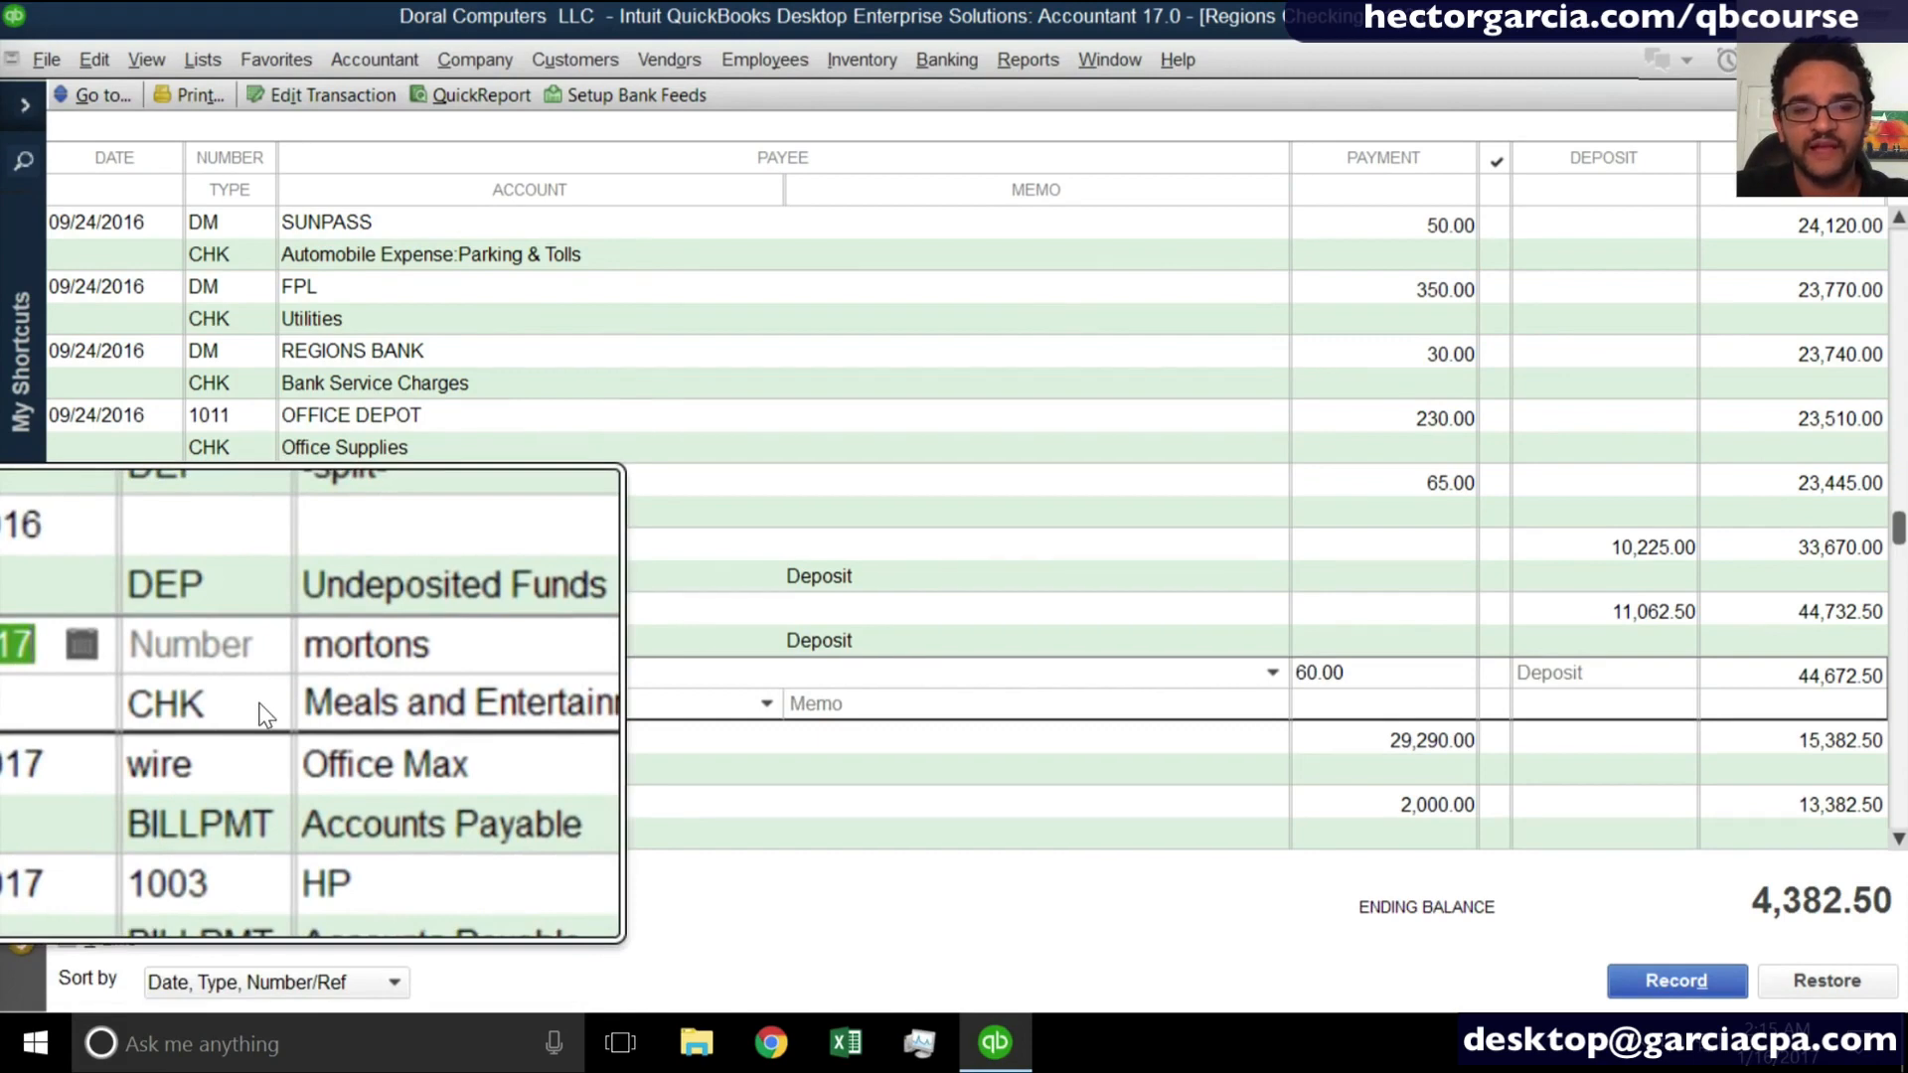
pyautogui.scroll(-4, 264, 714)
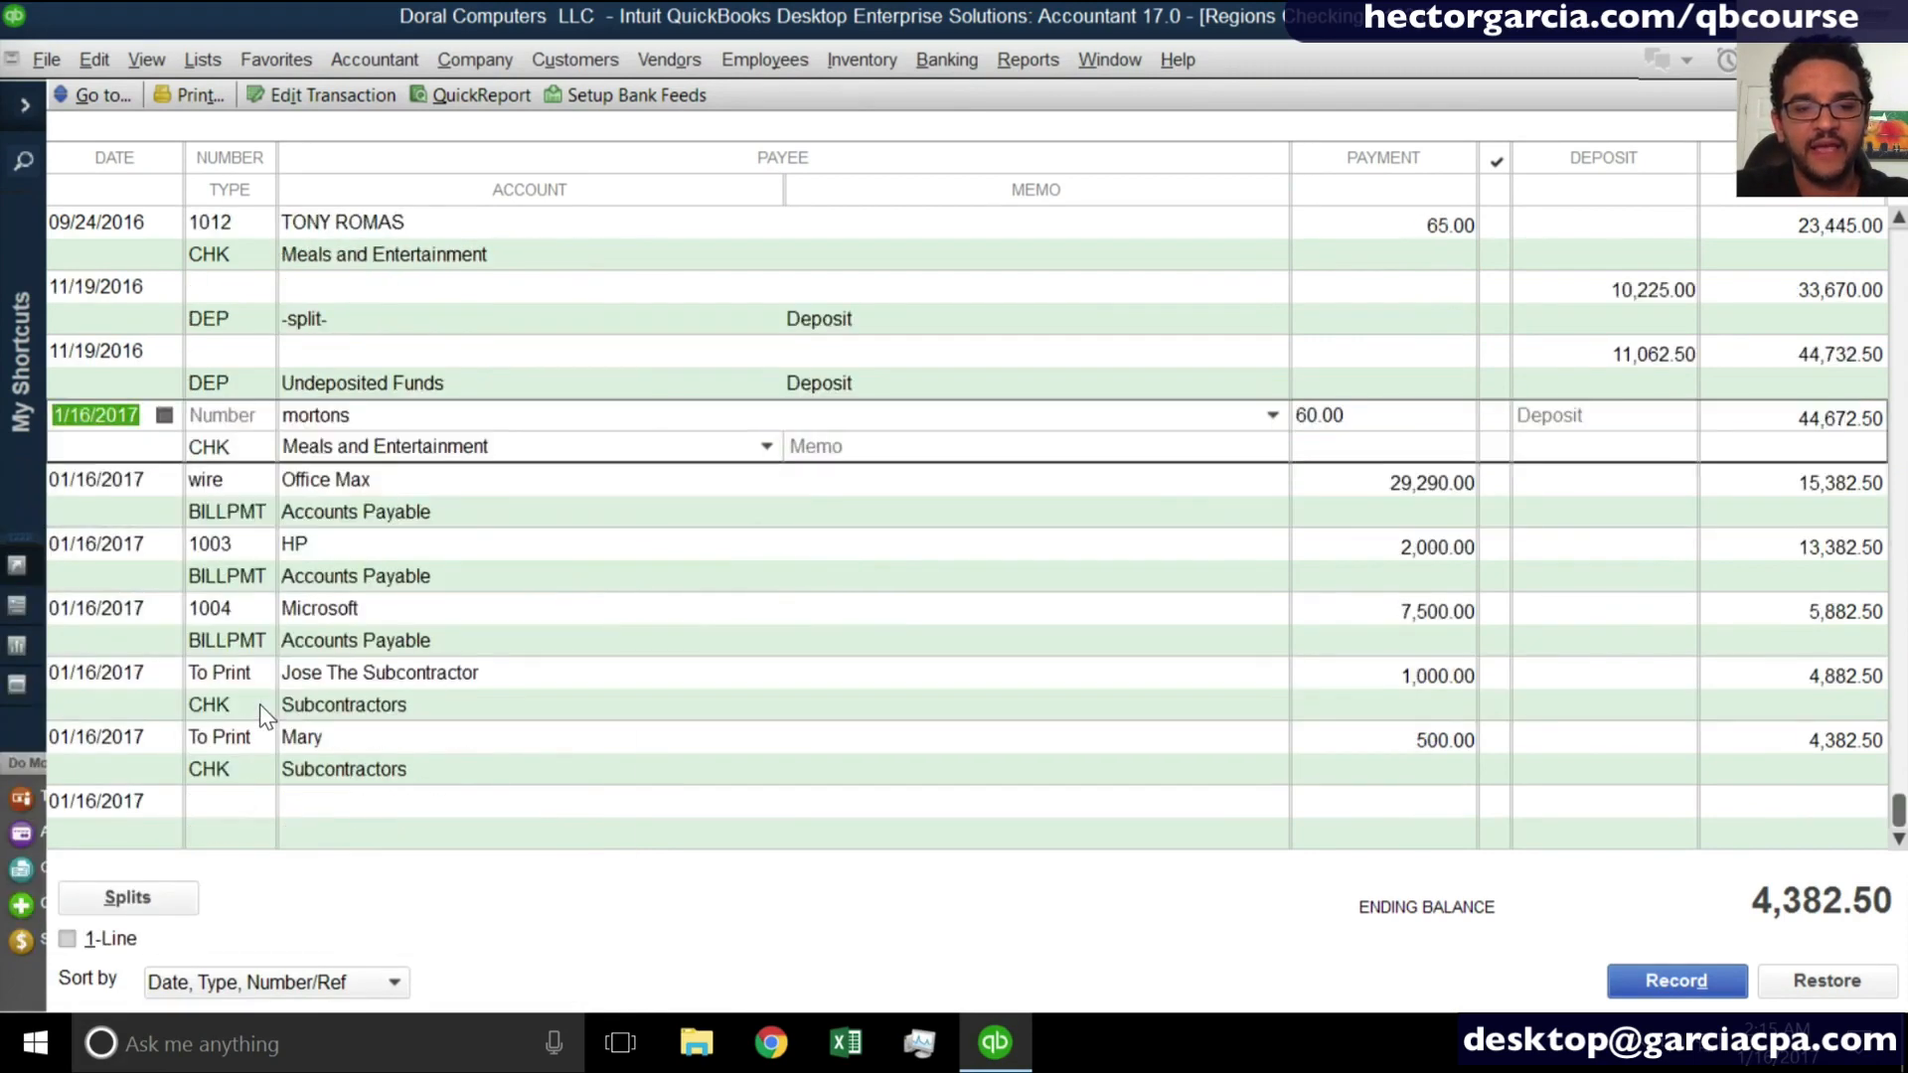
# - Open the 1,000.00 subcontractor check from the register to view its form, then close it
pyautogui.click(263, 714)
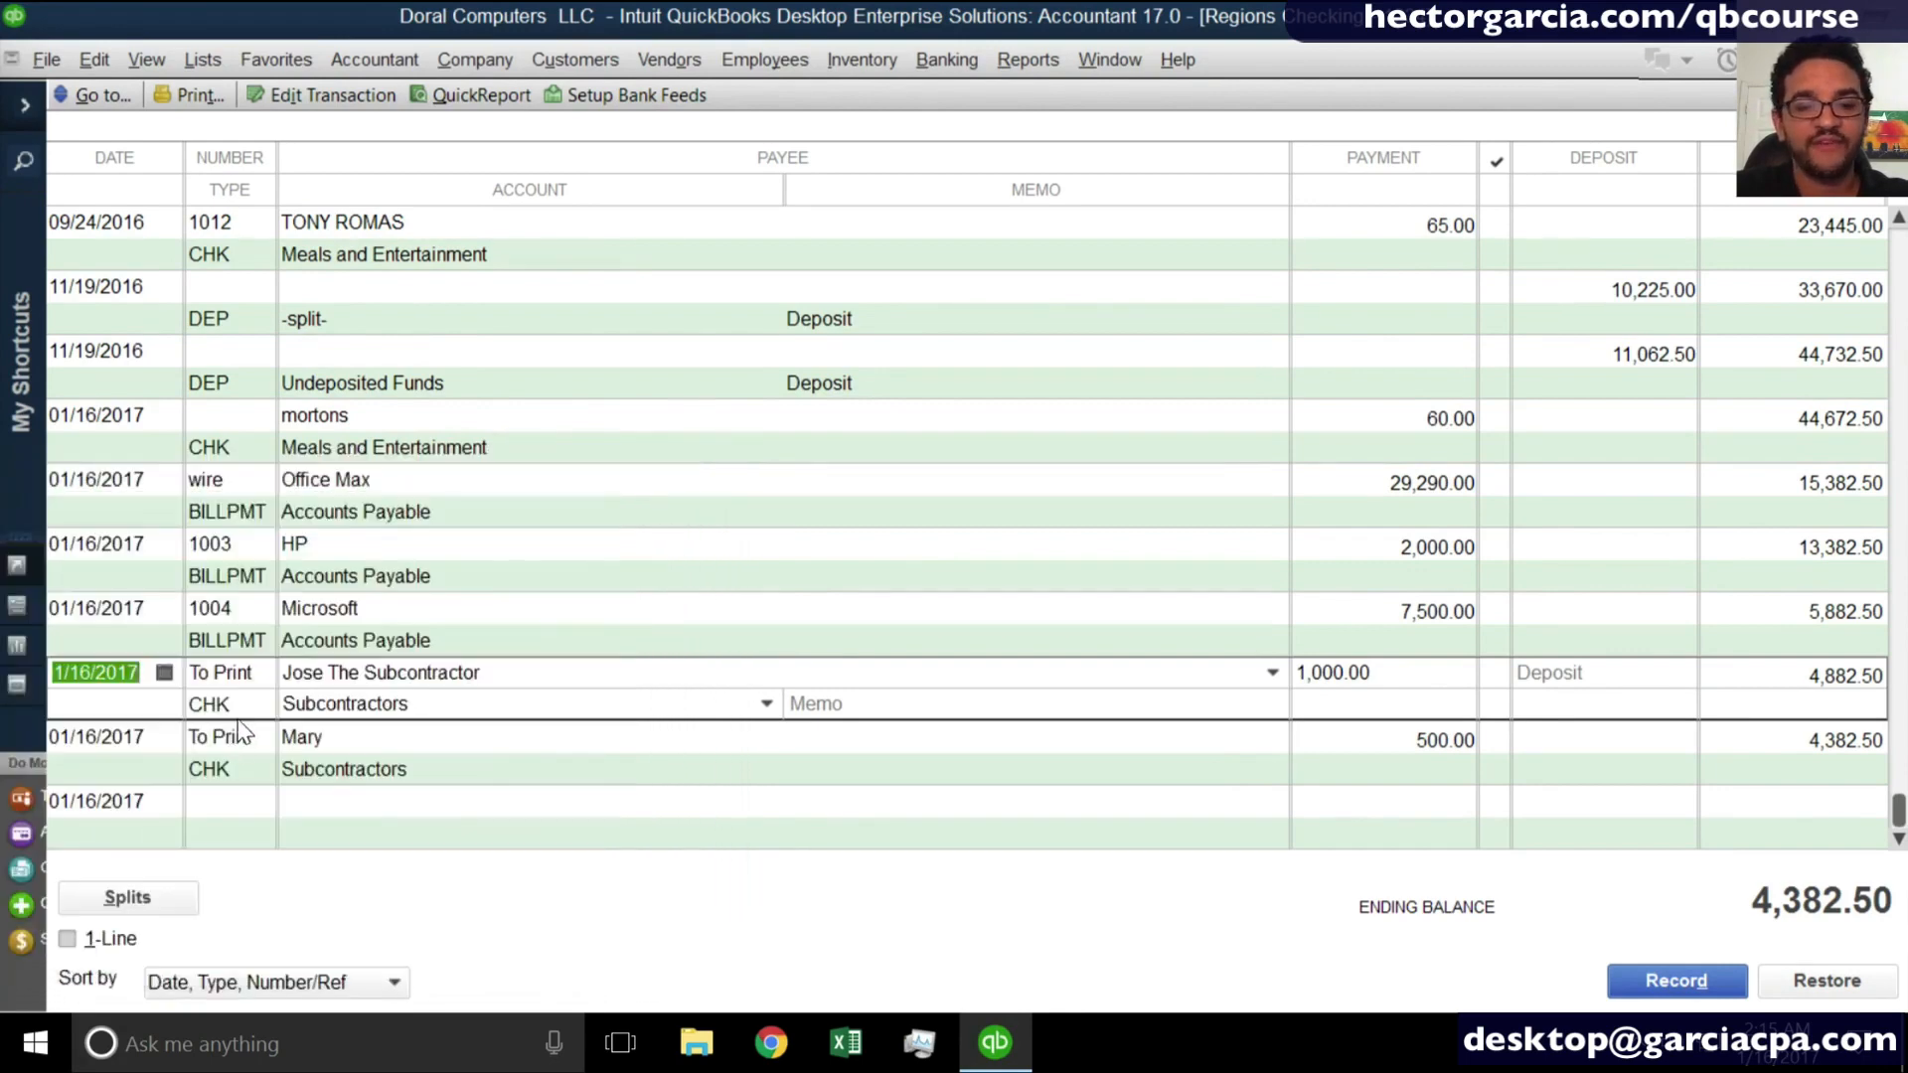
pyautogui.doubleClick(239, 714)
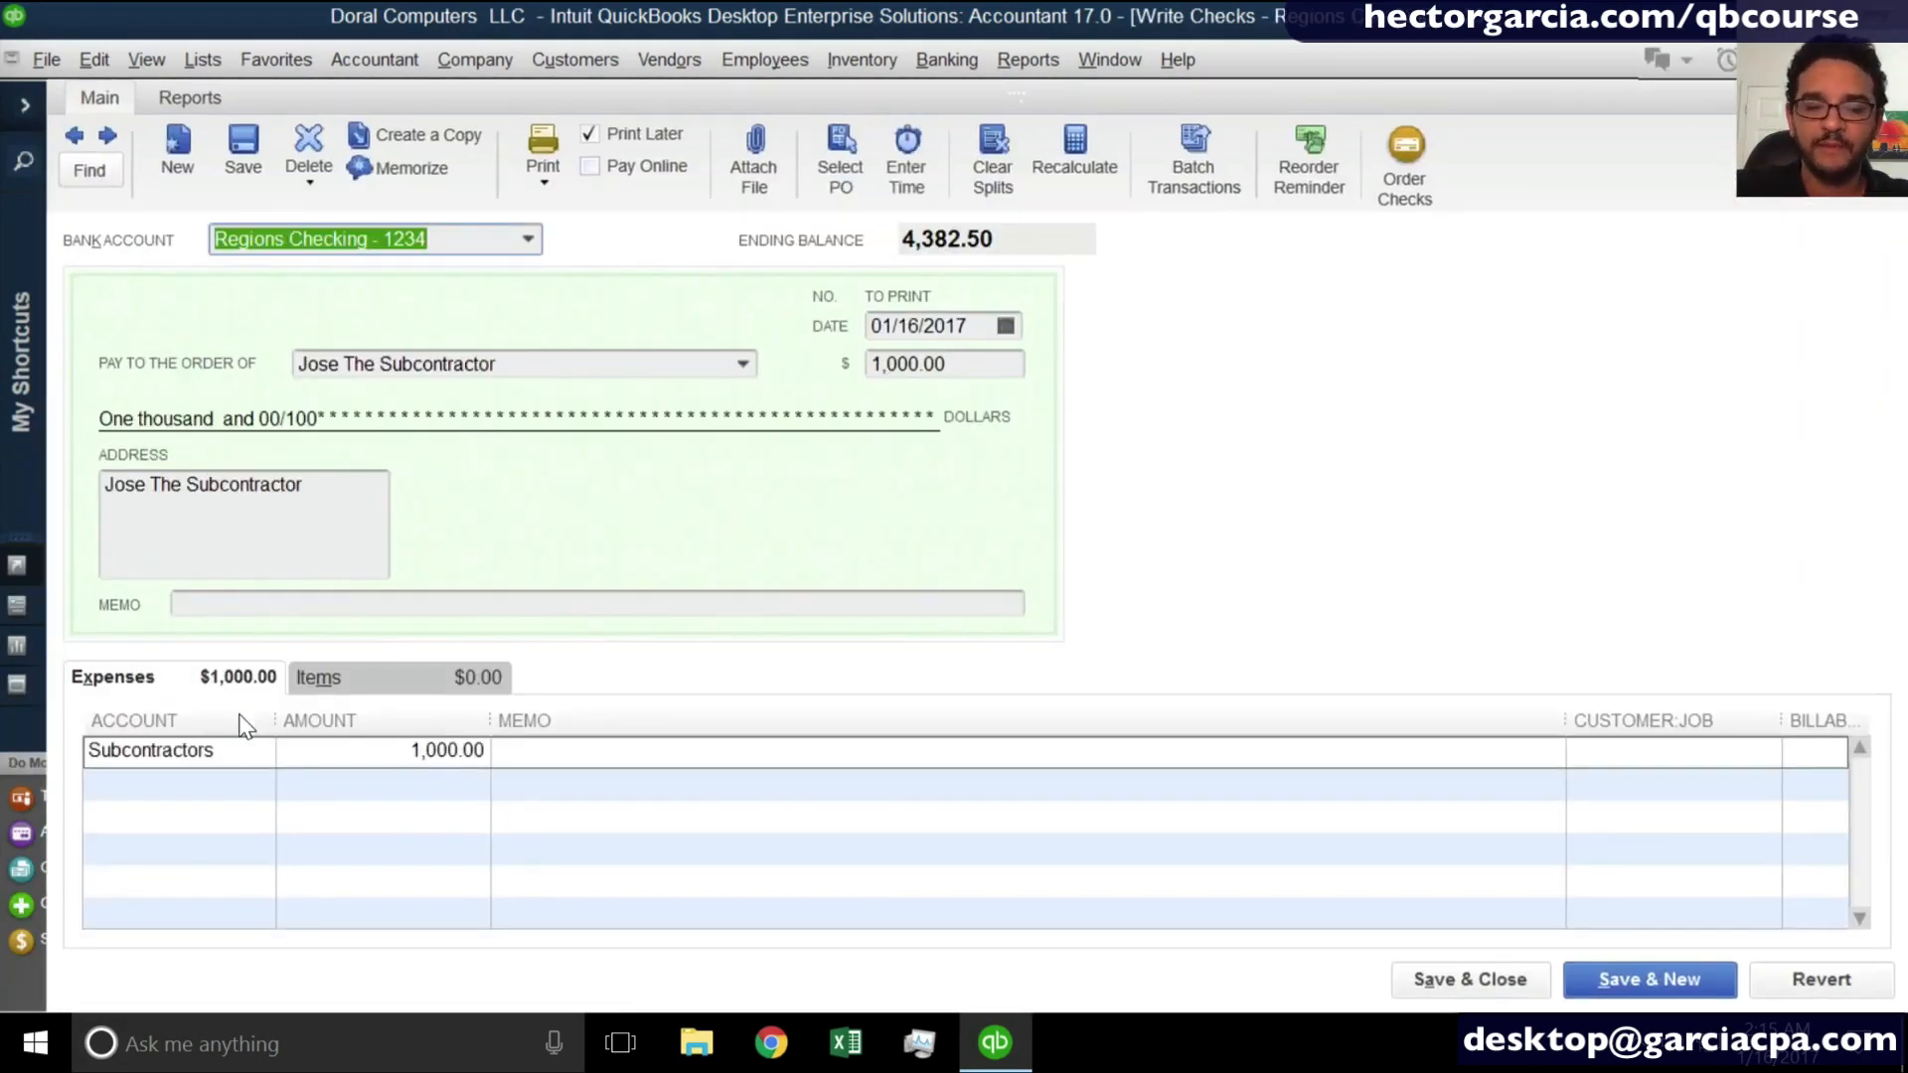
pyautogui.press('Escape')
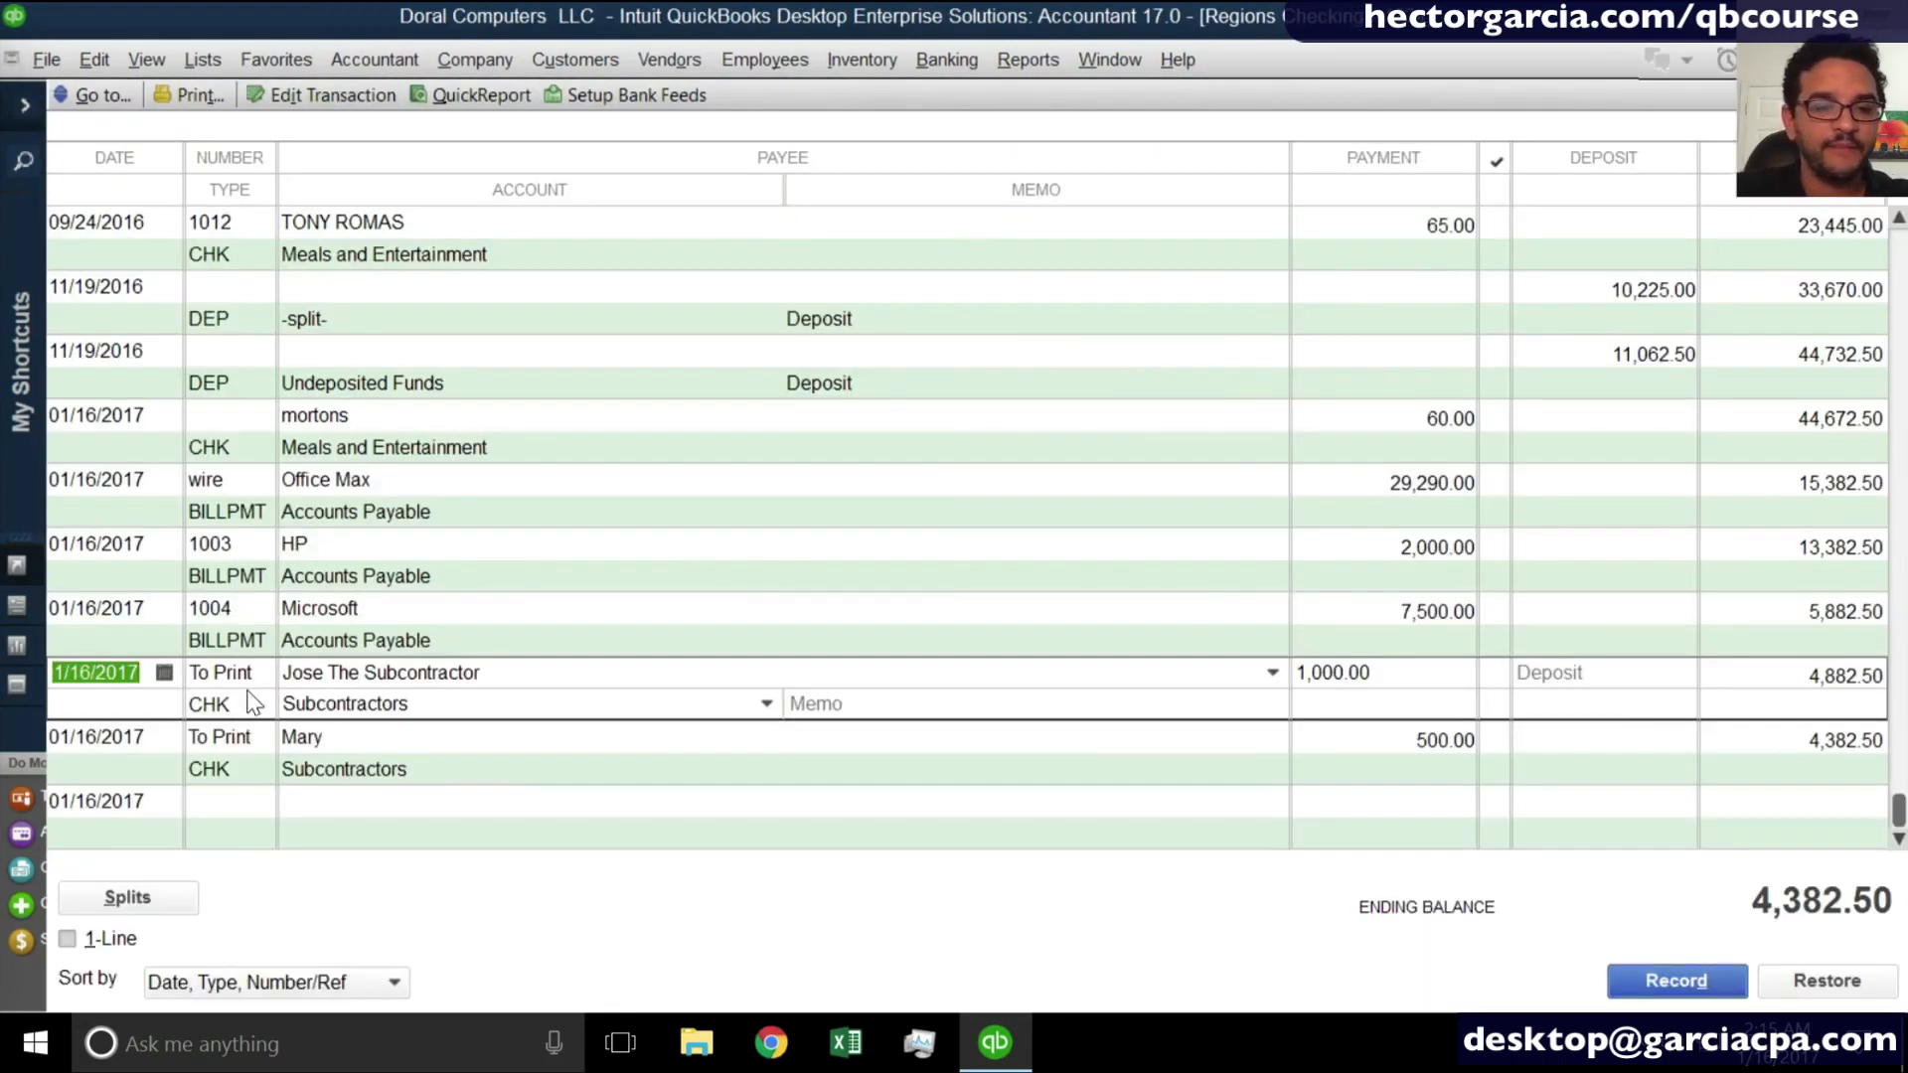
# - Inspect the bill paid by Microsoft payment 1004, widening the Date Due column, then close the payment and the register
pyautogui.click(256, 654)
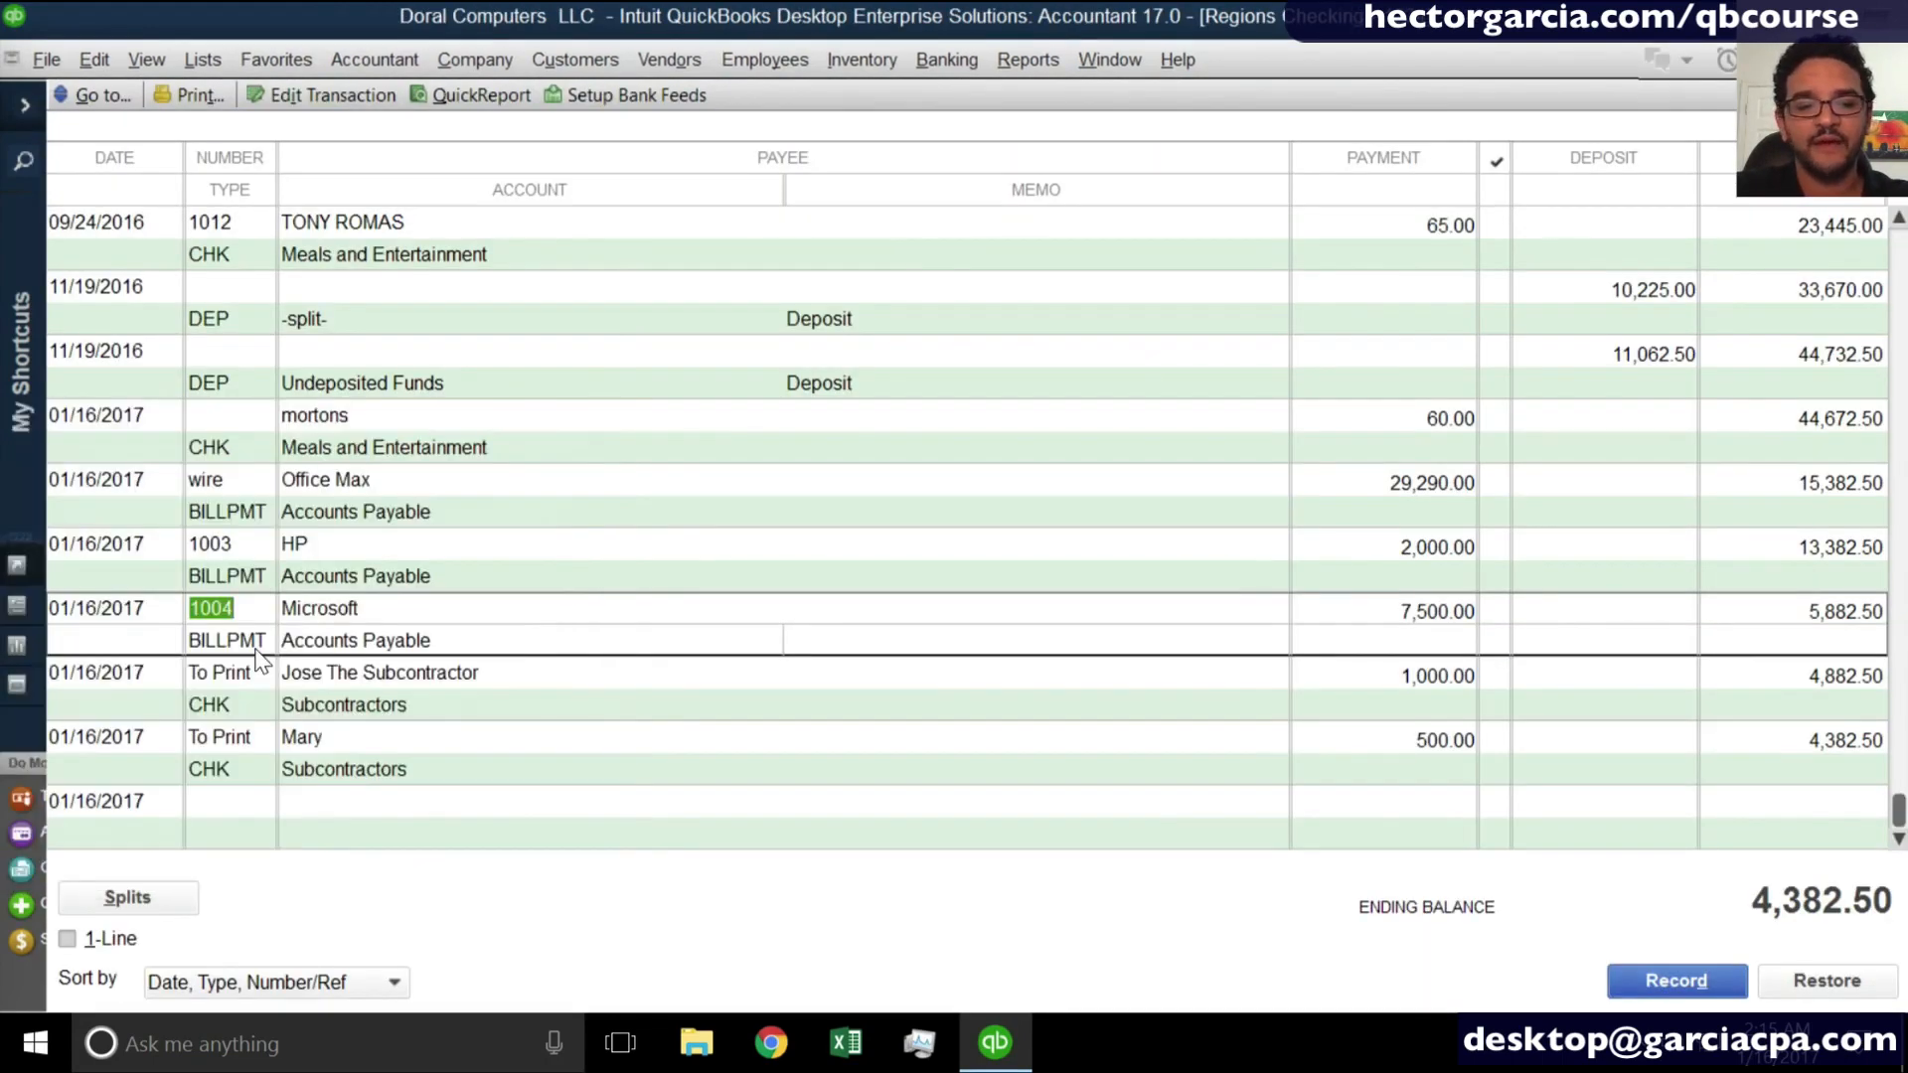
pyautogui.doubleClick(256, 656)
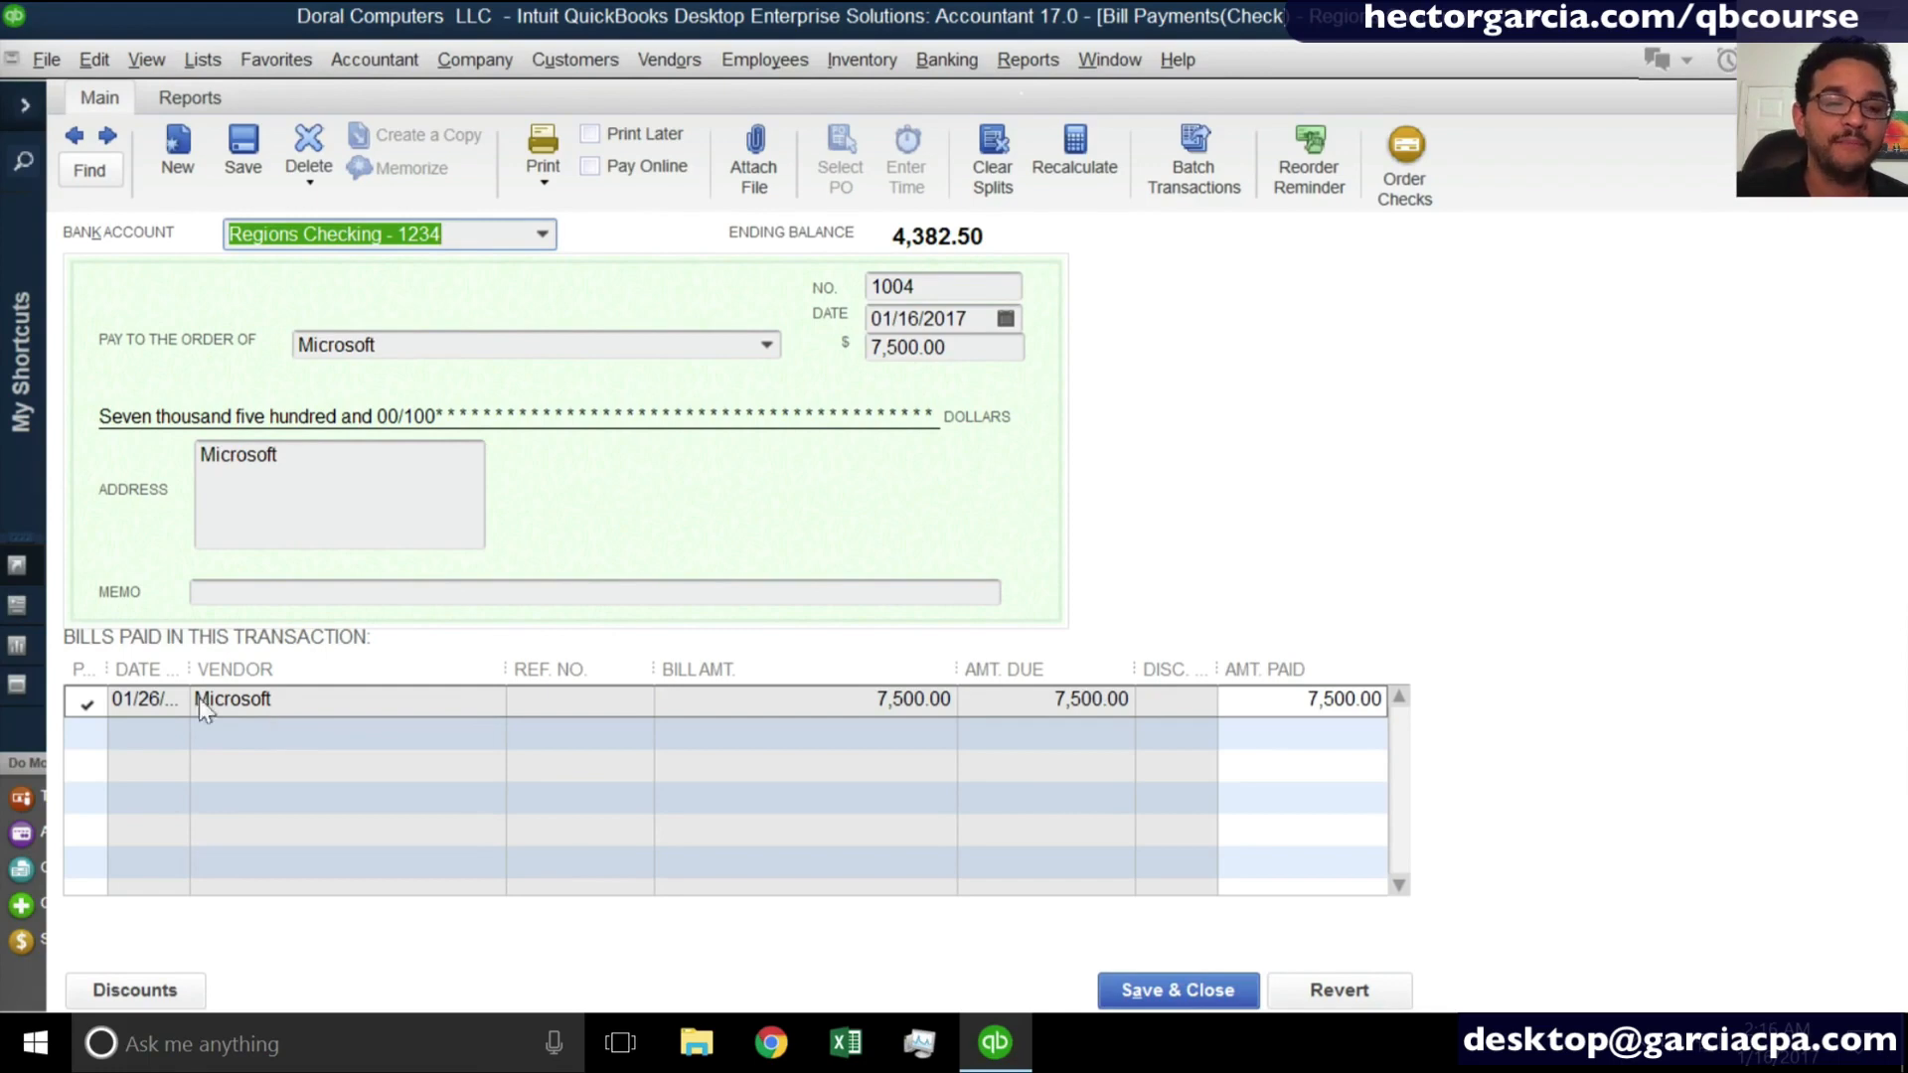
pyautogui.moveTo(190, 669); pyautogui.dragTo(243, 670)
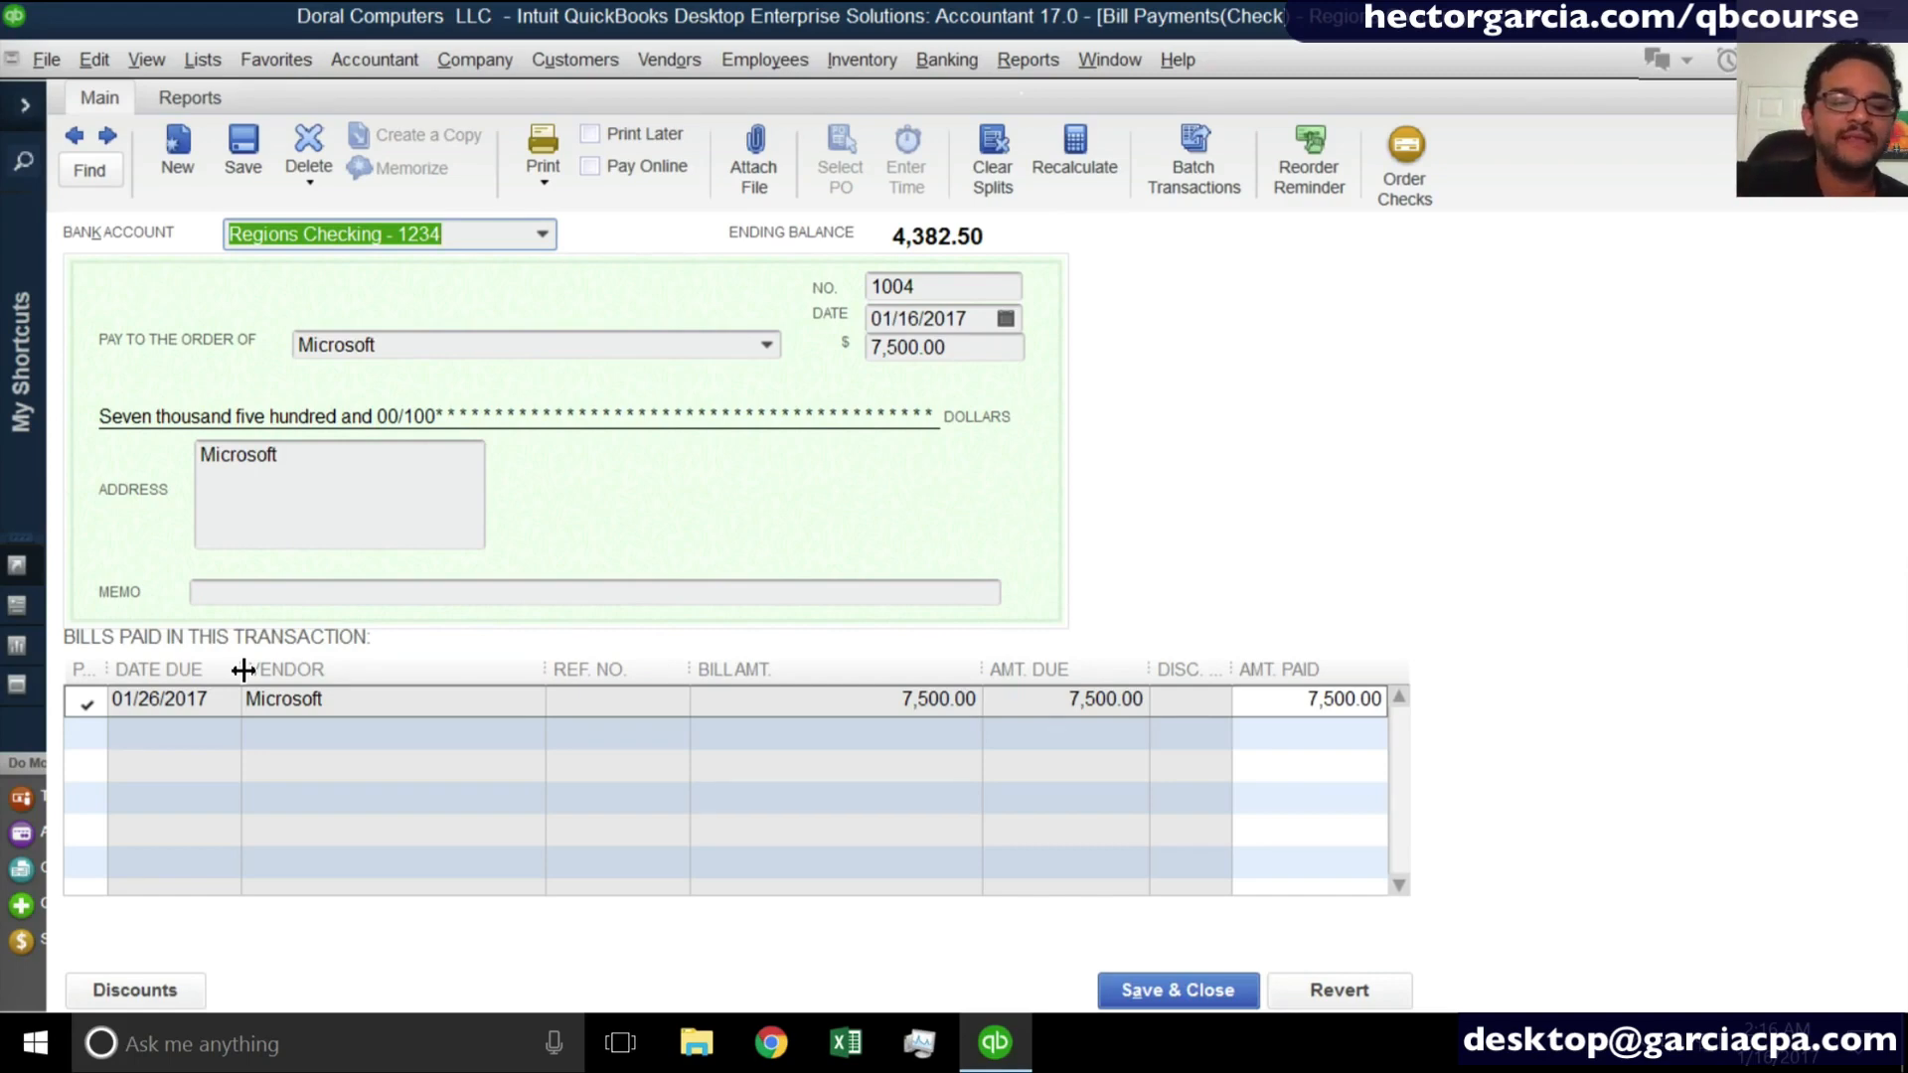
pyautogui.hotkey('ctrl', 'r')
pyautogui.press('Escape')
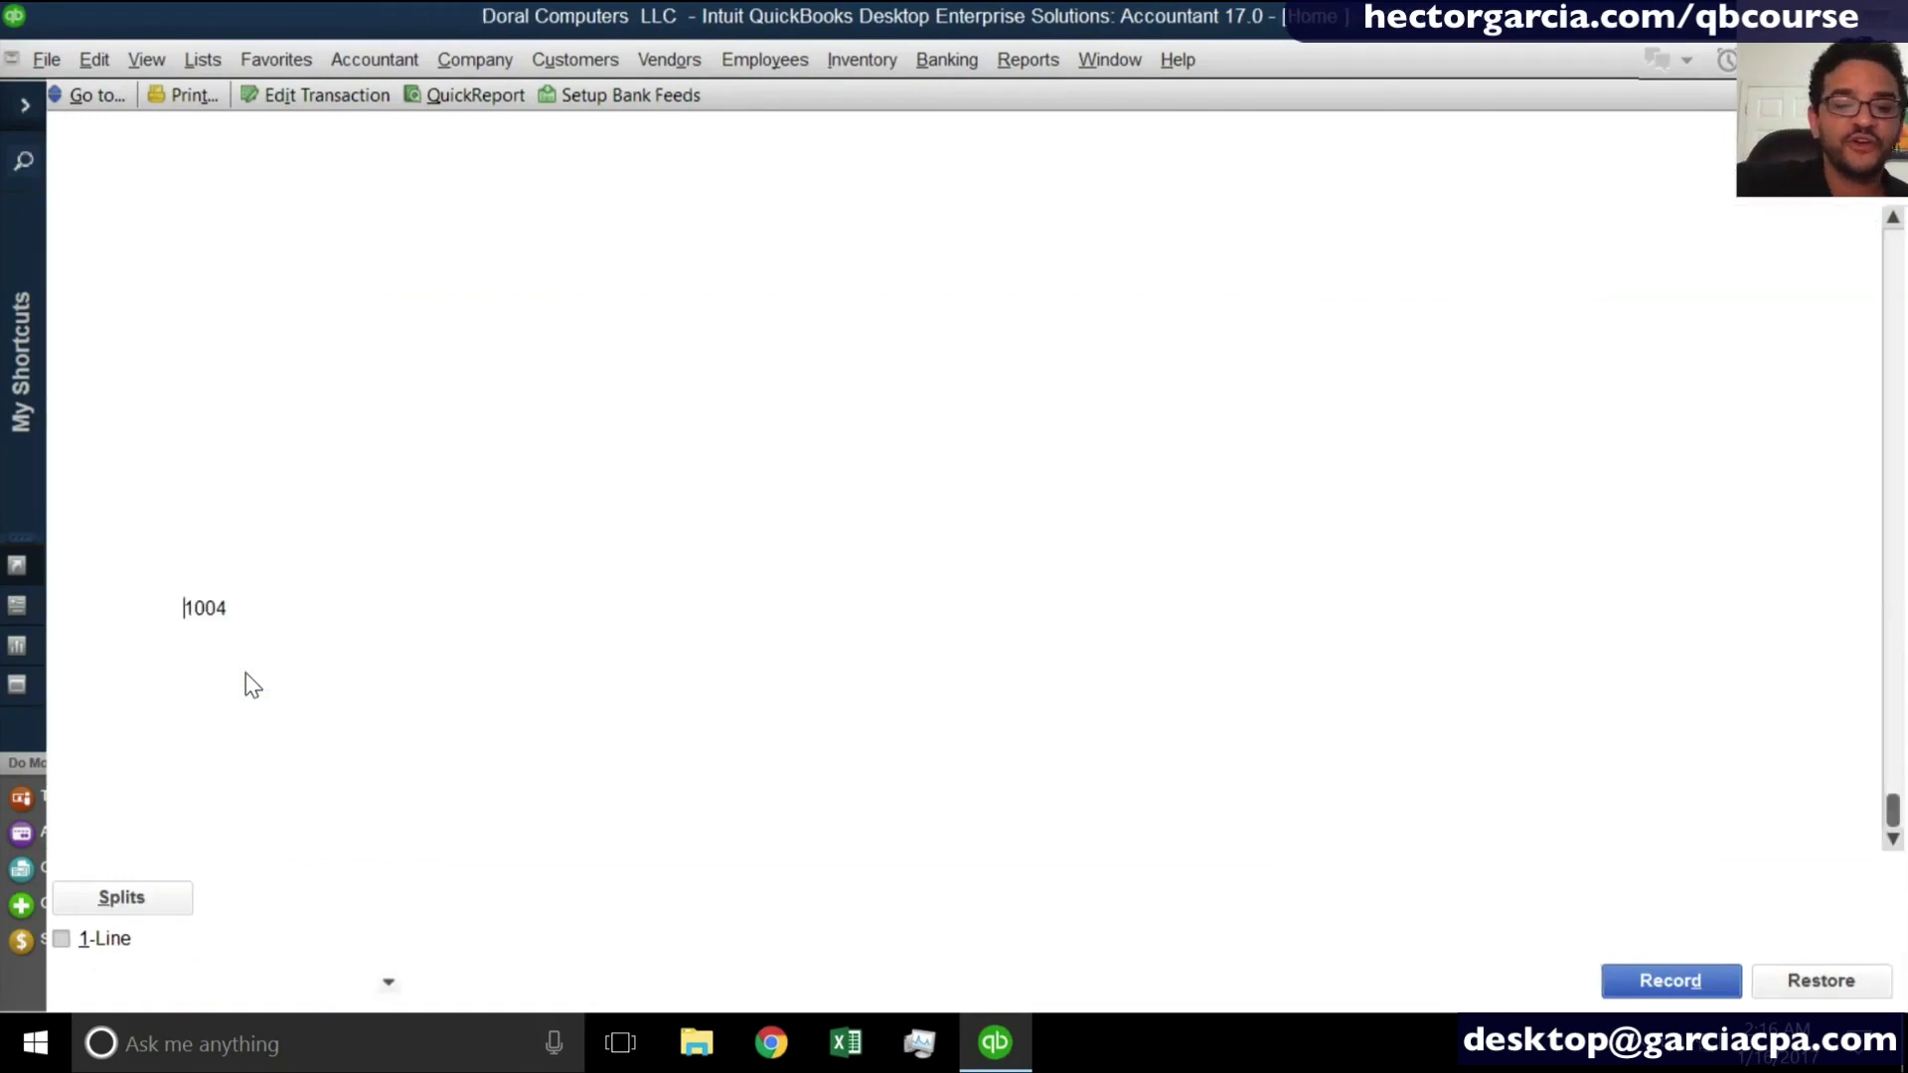
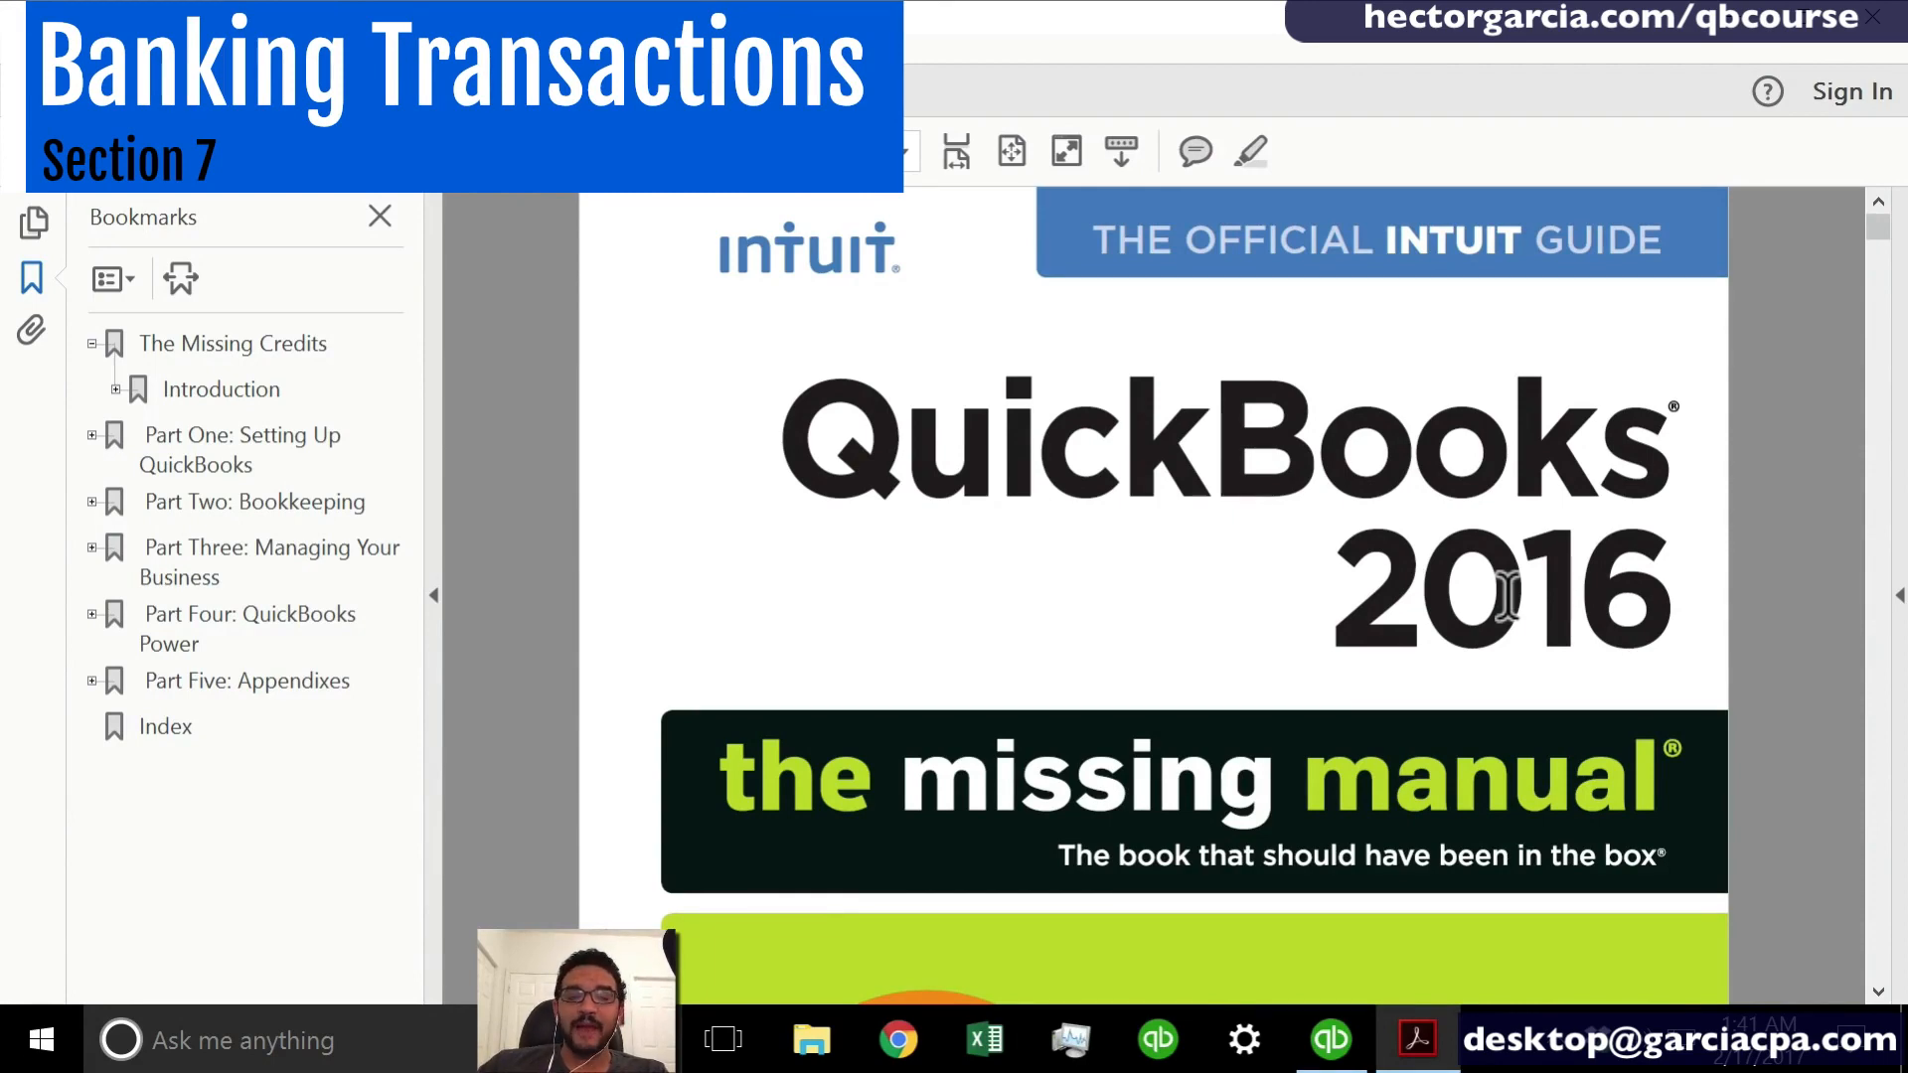
# - Open Chapter 14: Bank Accounts and Credit Cards in the manual and skim its opening pages on account register entries
pyautogui.click(91, 502)
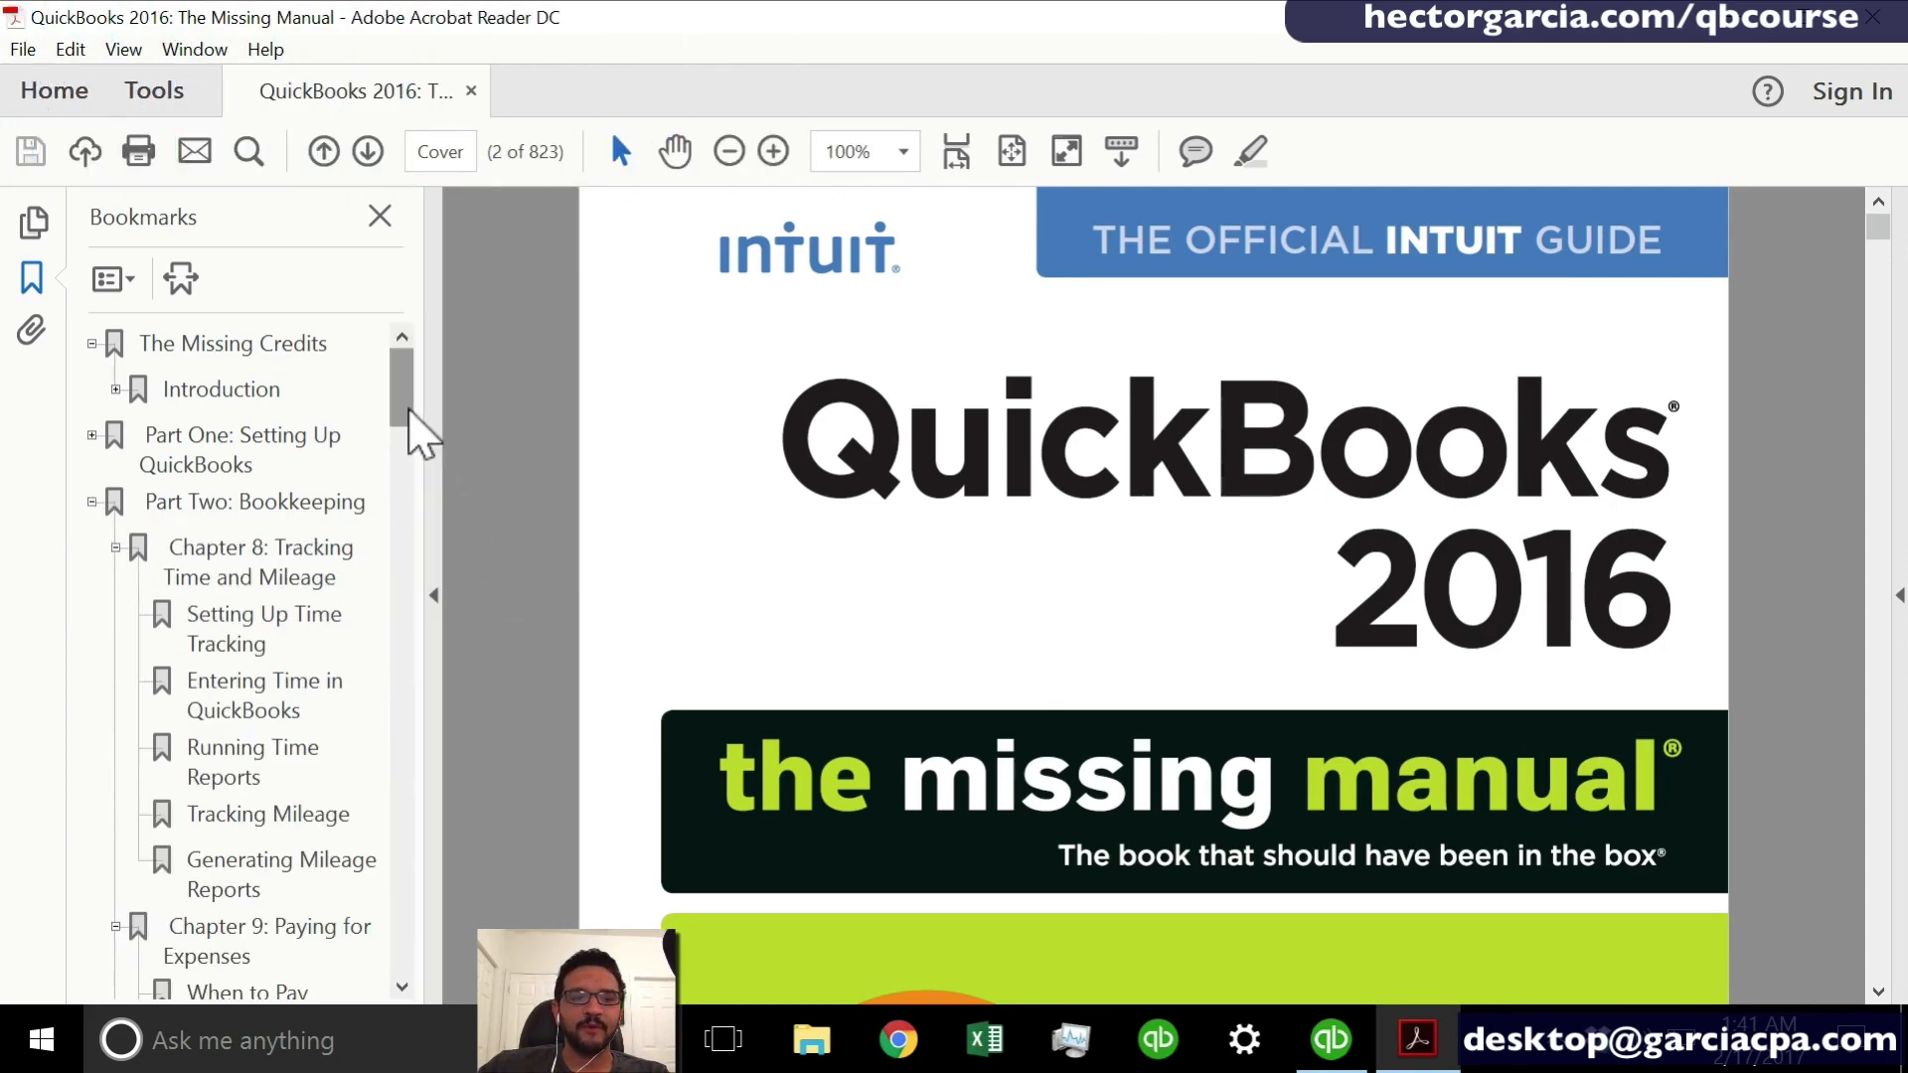
pyautogui.moveTo(409, 410); pyautogui.dragTo(398, 660)
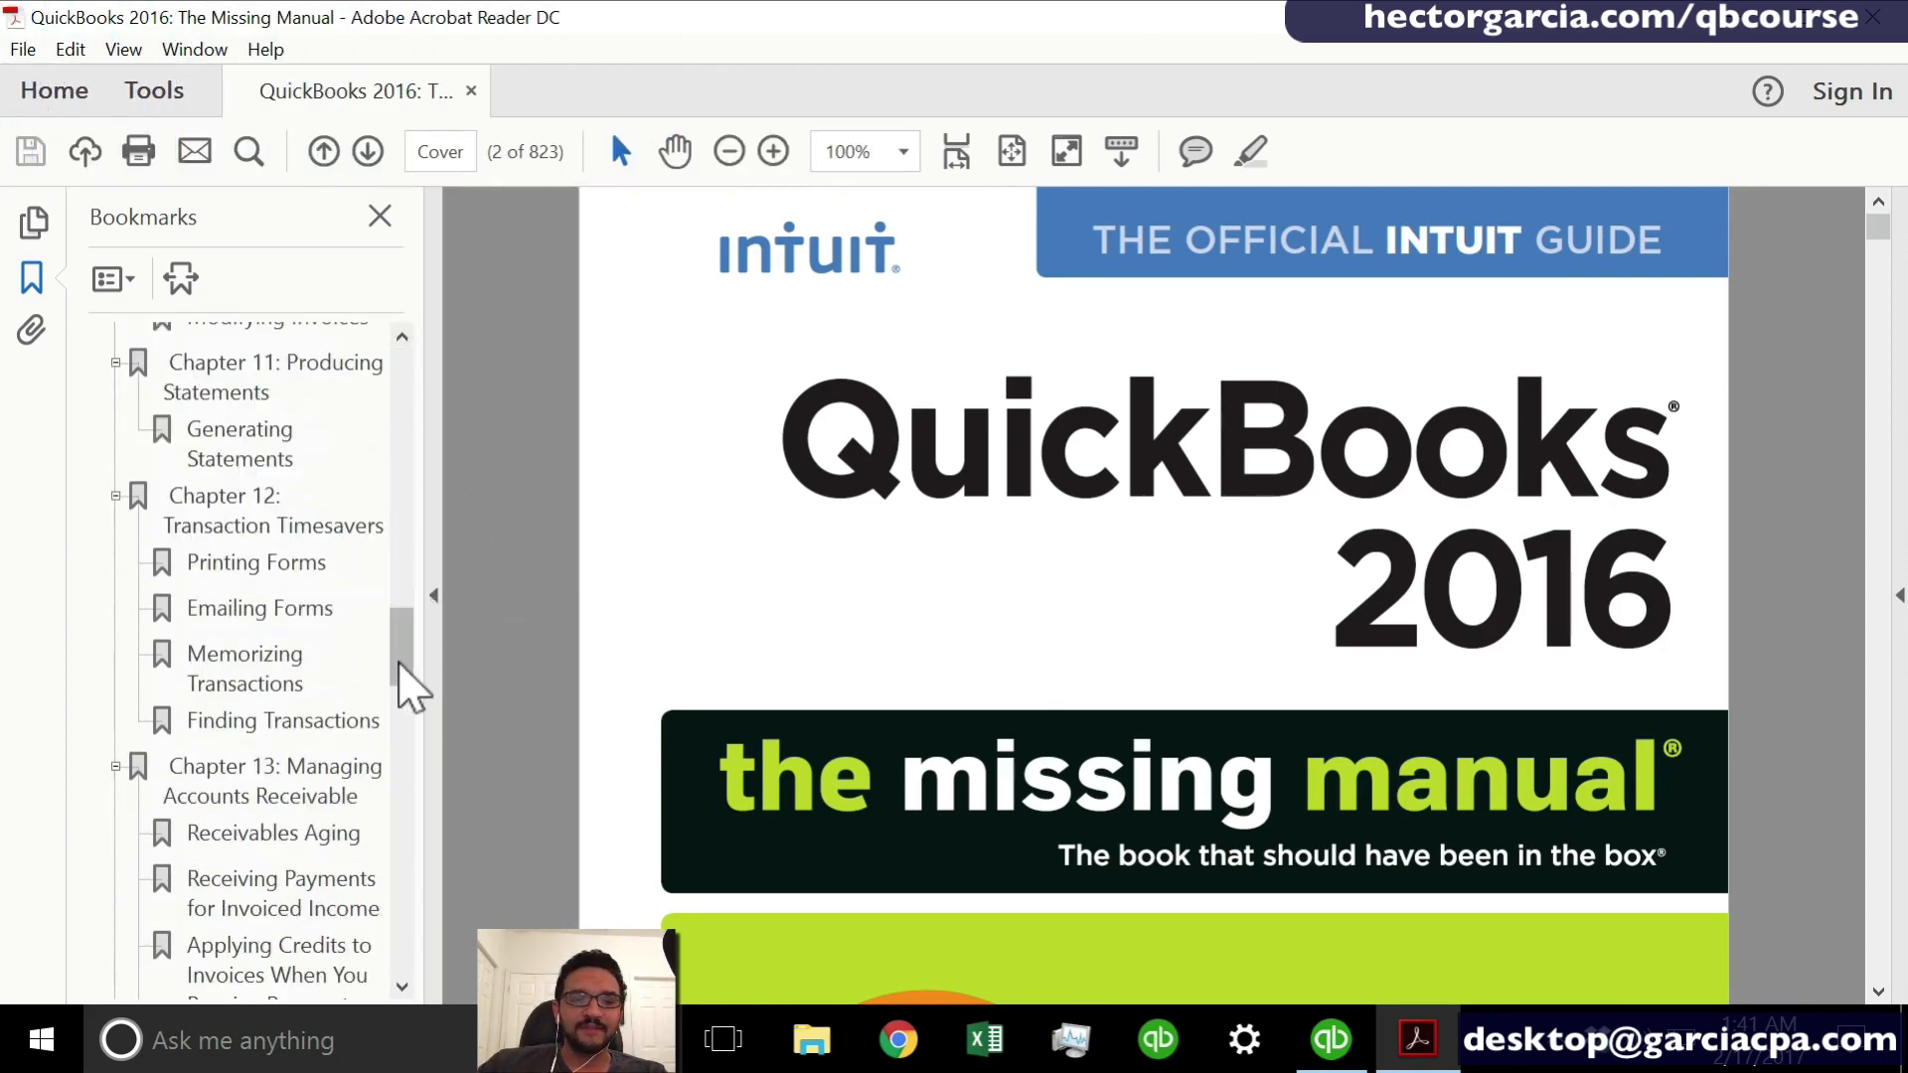
pyautogui.click(405, 767)
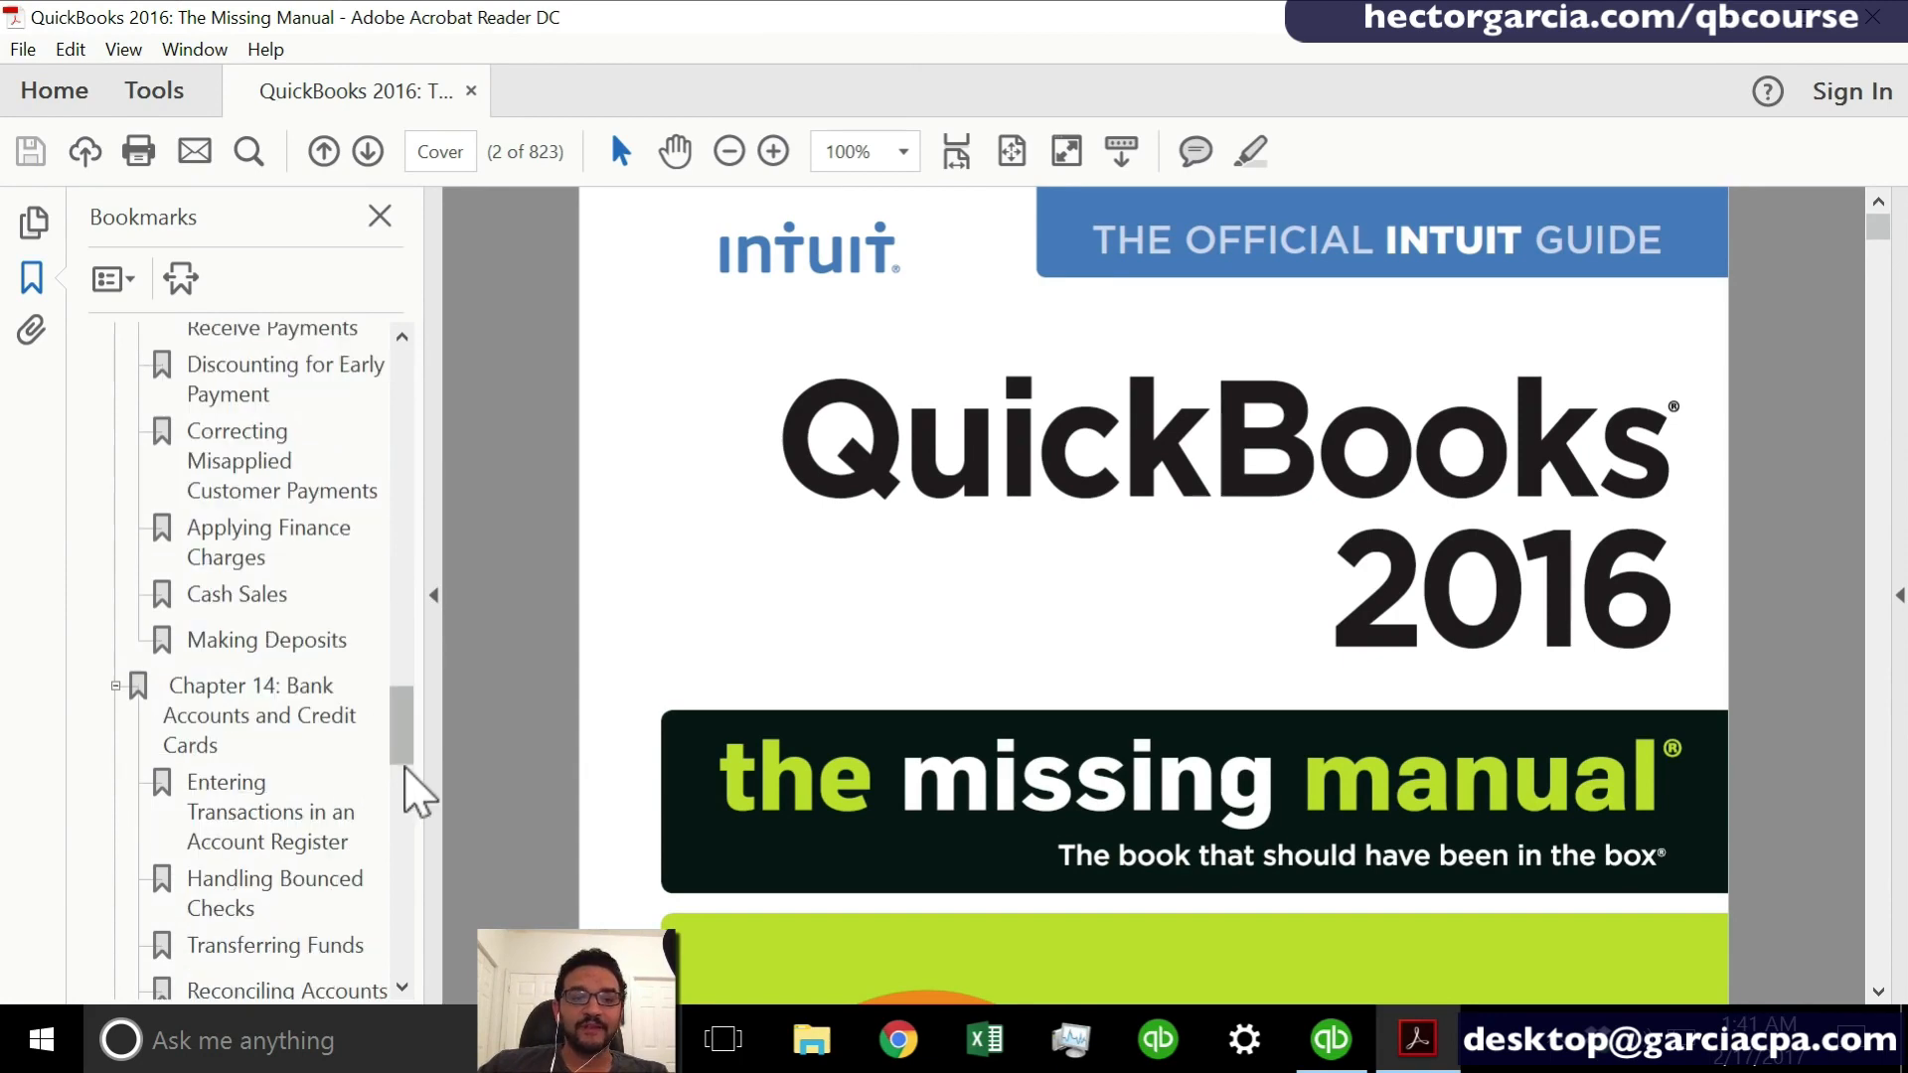
pyautogui.click(281, 735)
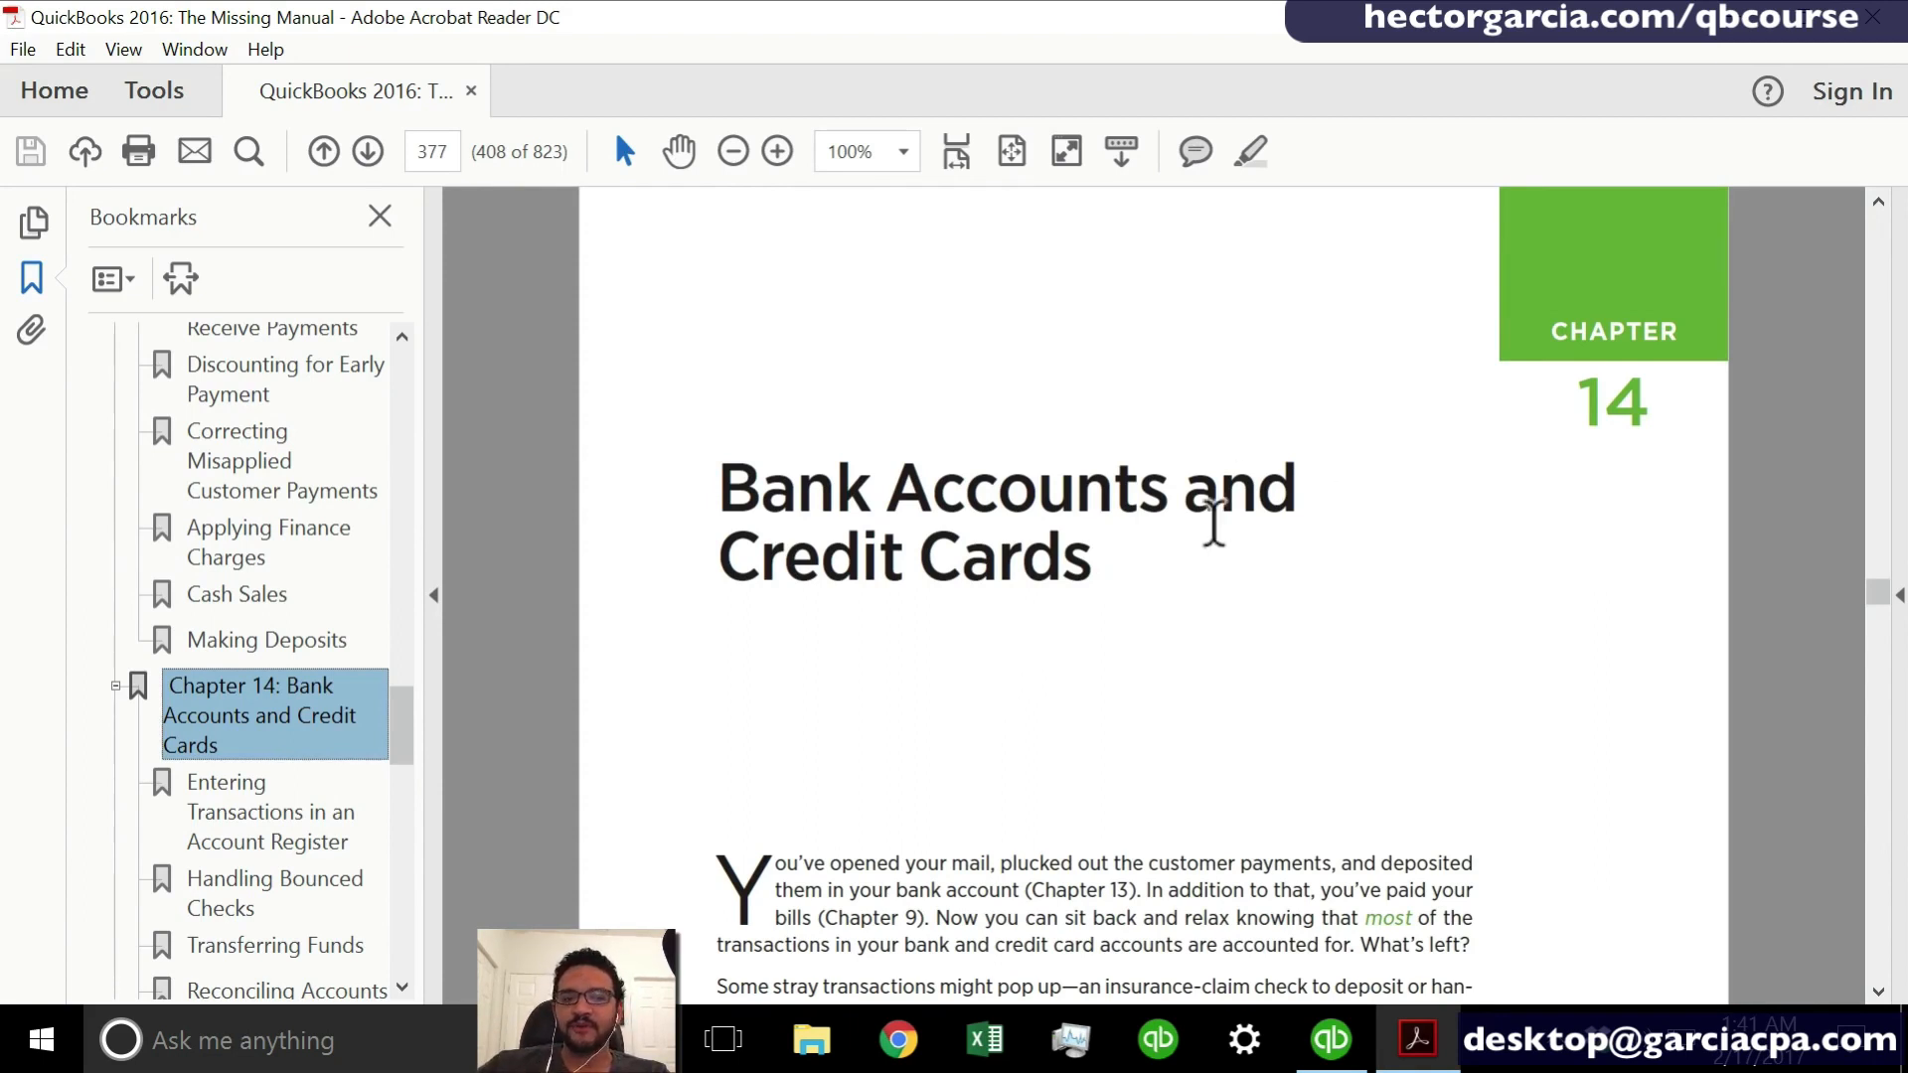
pyautogui.moveTo(719, 486); pyautogui.dragTo(1158, 584)
pyautogui.click(1158, 584)
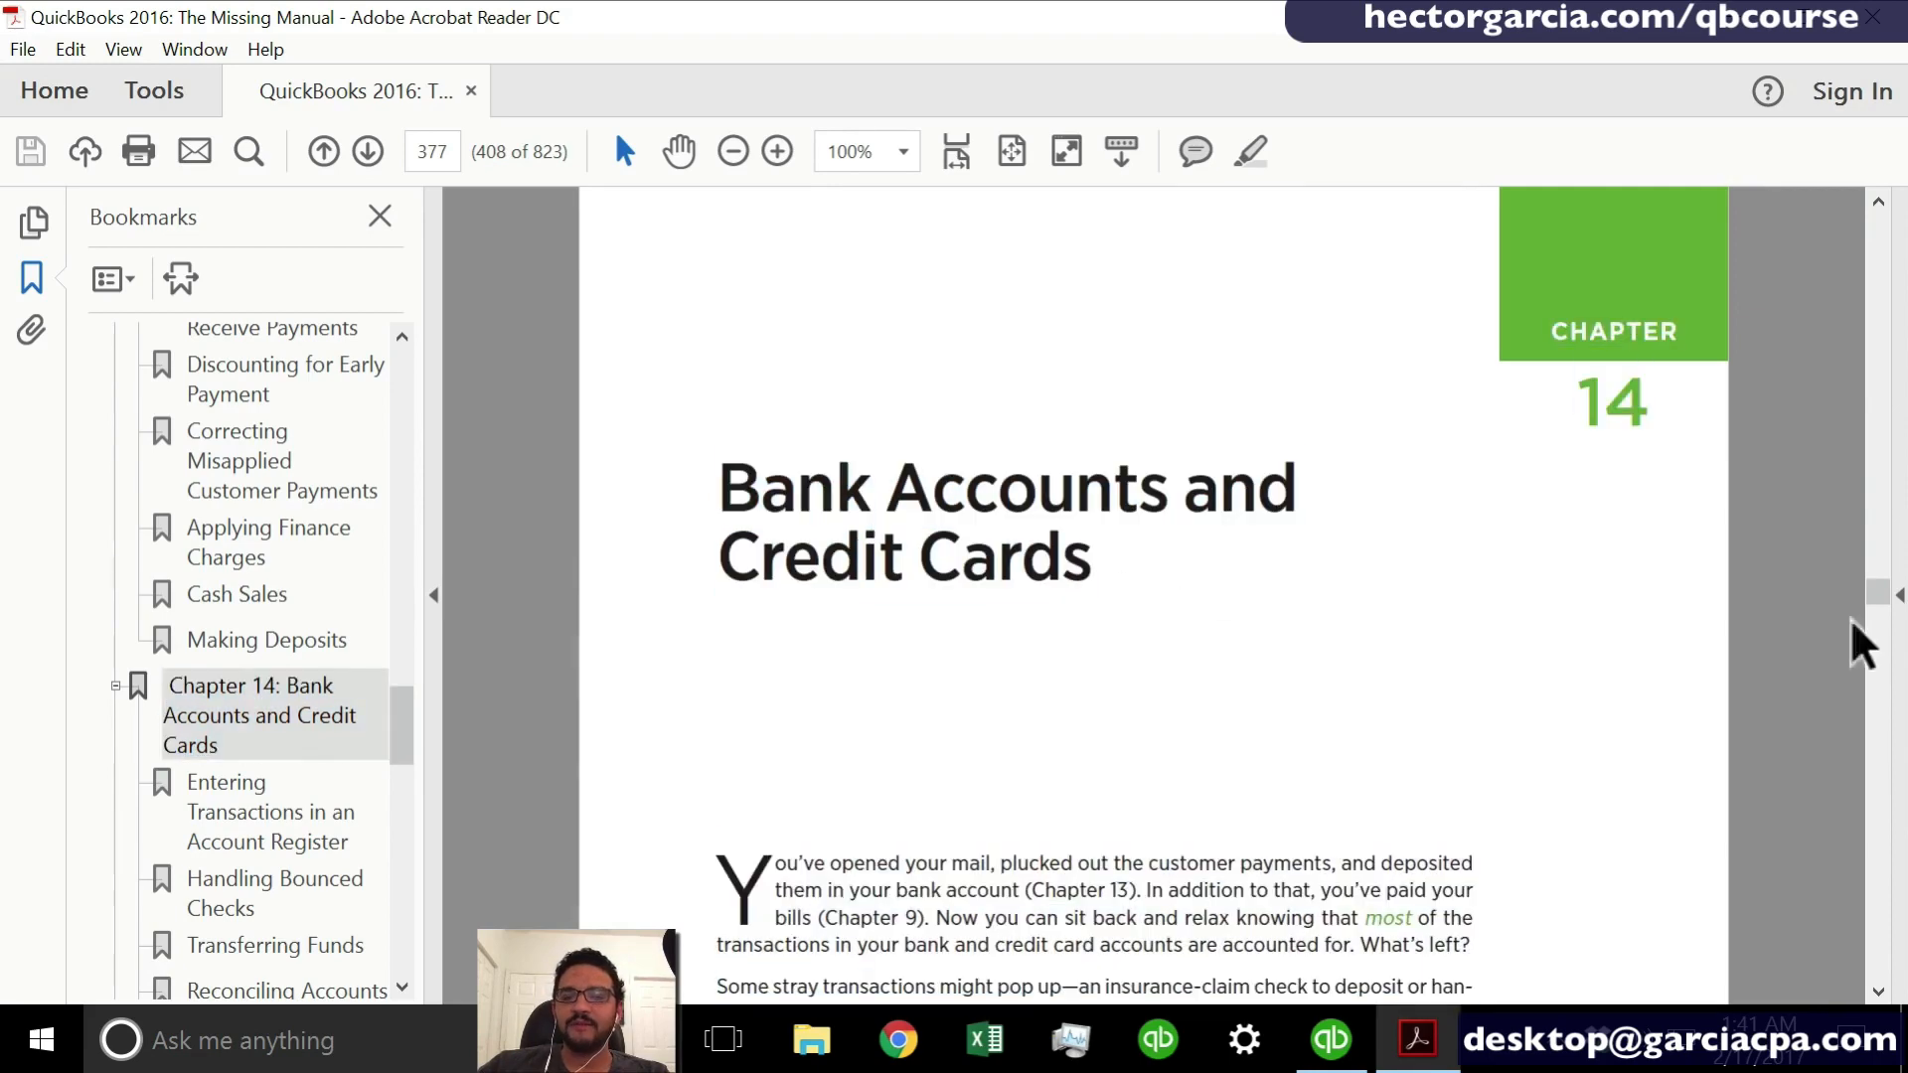
pyautogui.moveTo(1878, 594); pyautogui.dragTo(1882, 614)
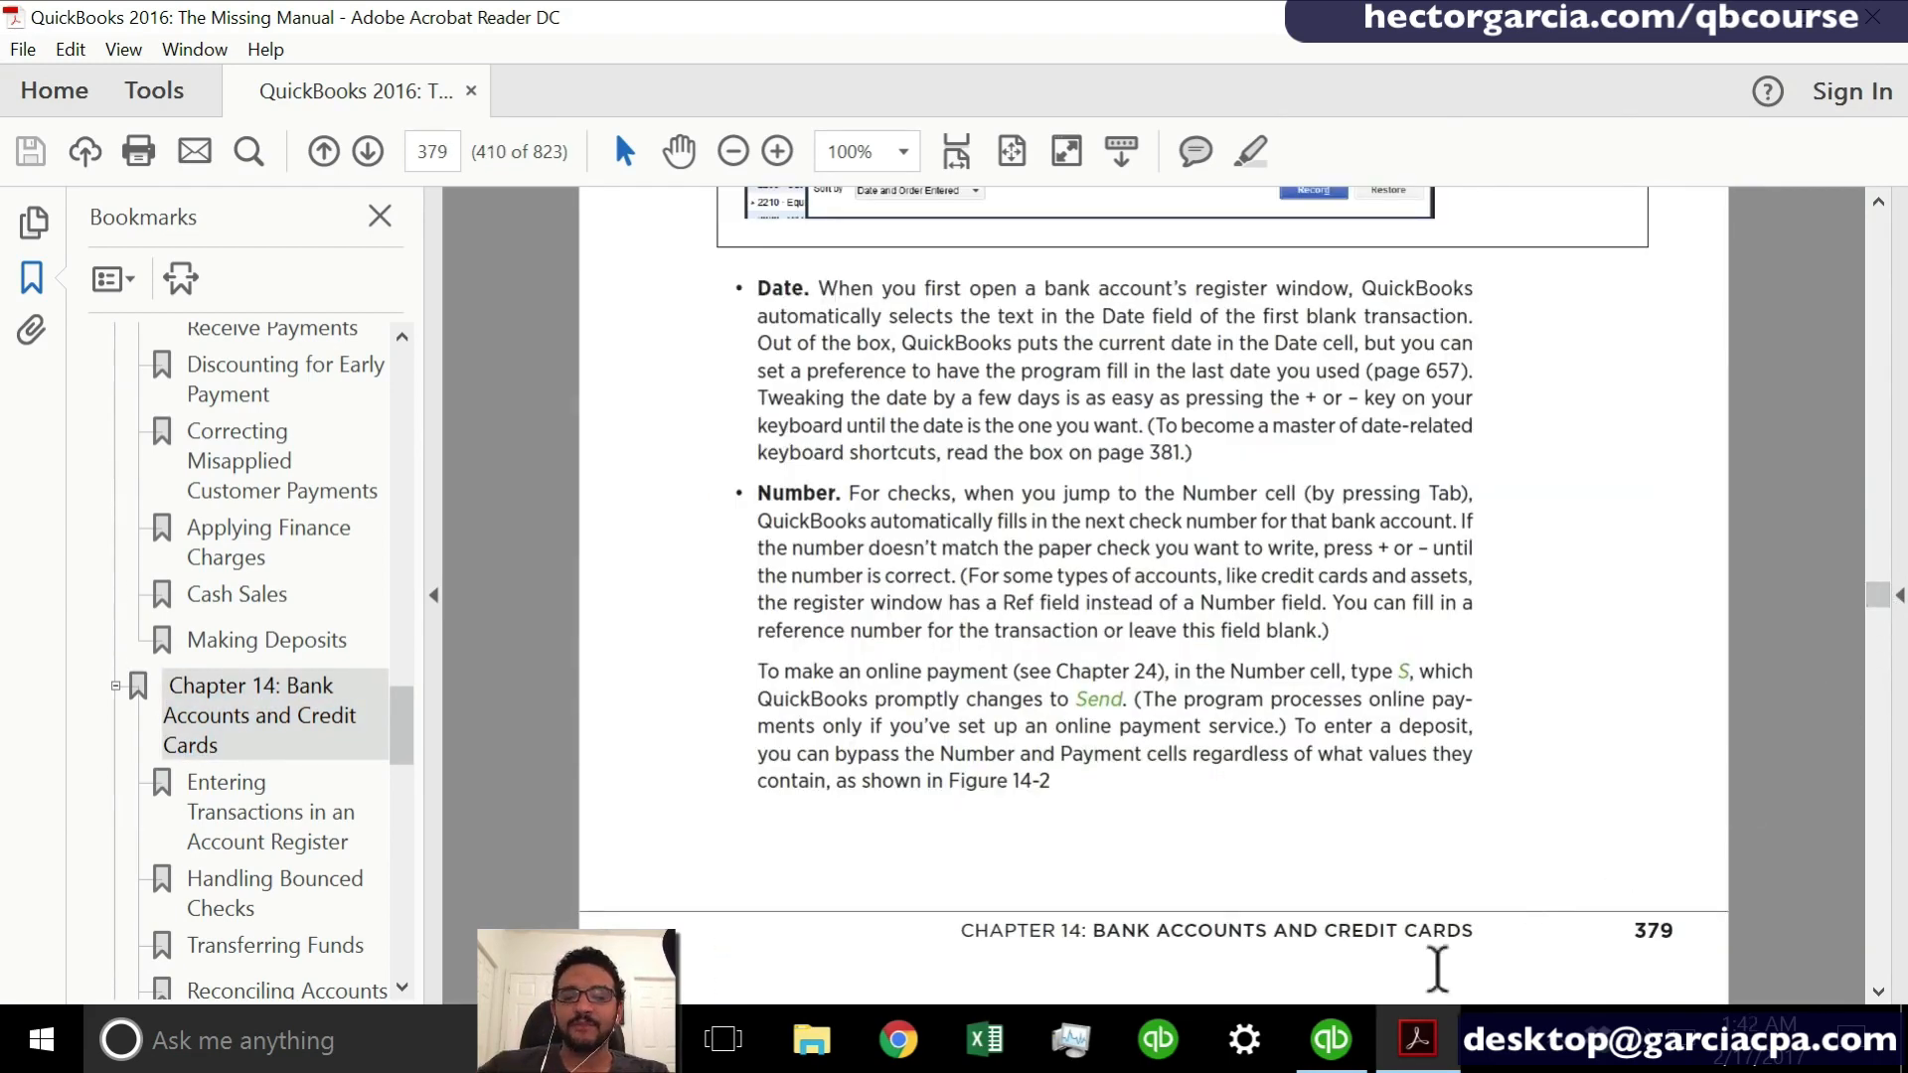
# - Switch to QuickBooks, view the CHASE account's check register and close it again
pyautogui.click(1343, 1035)
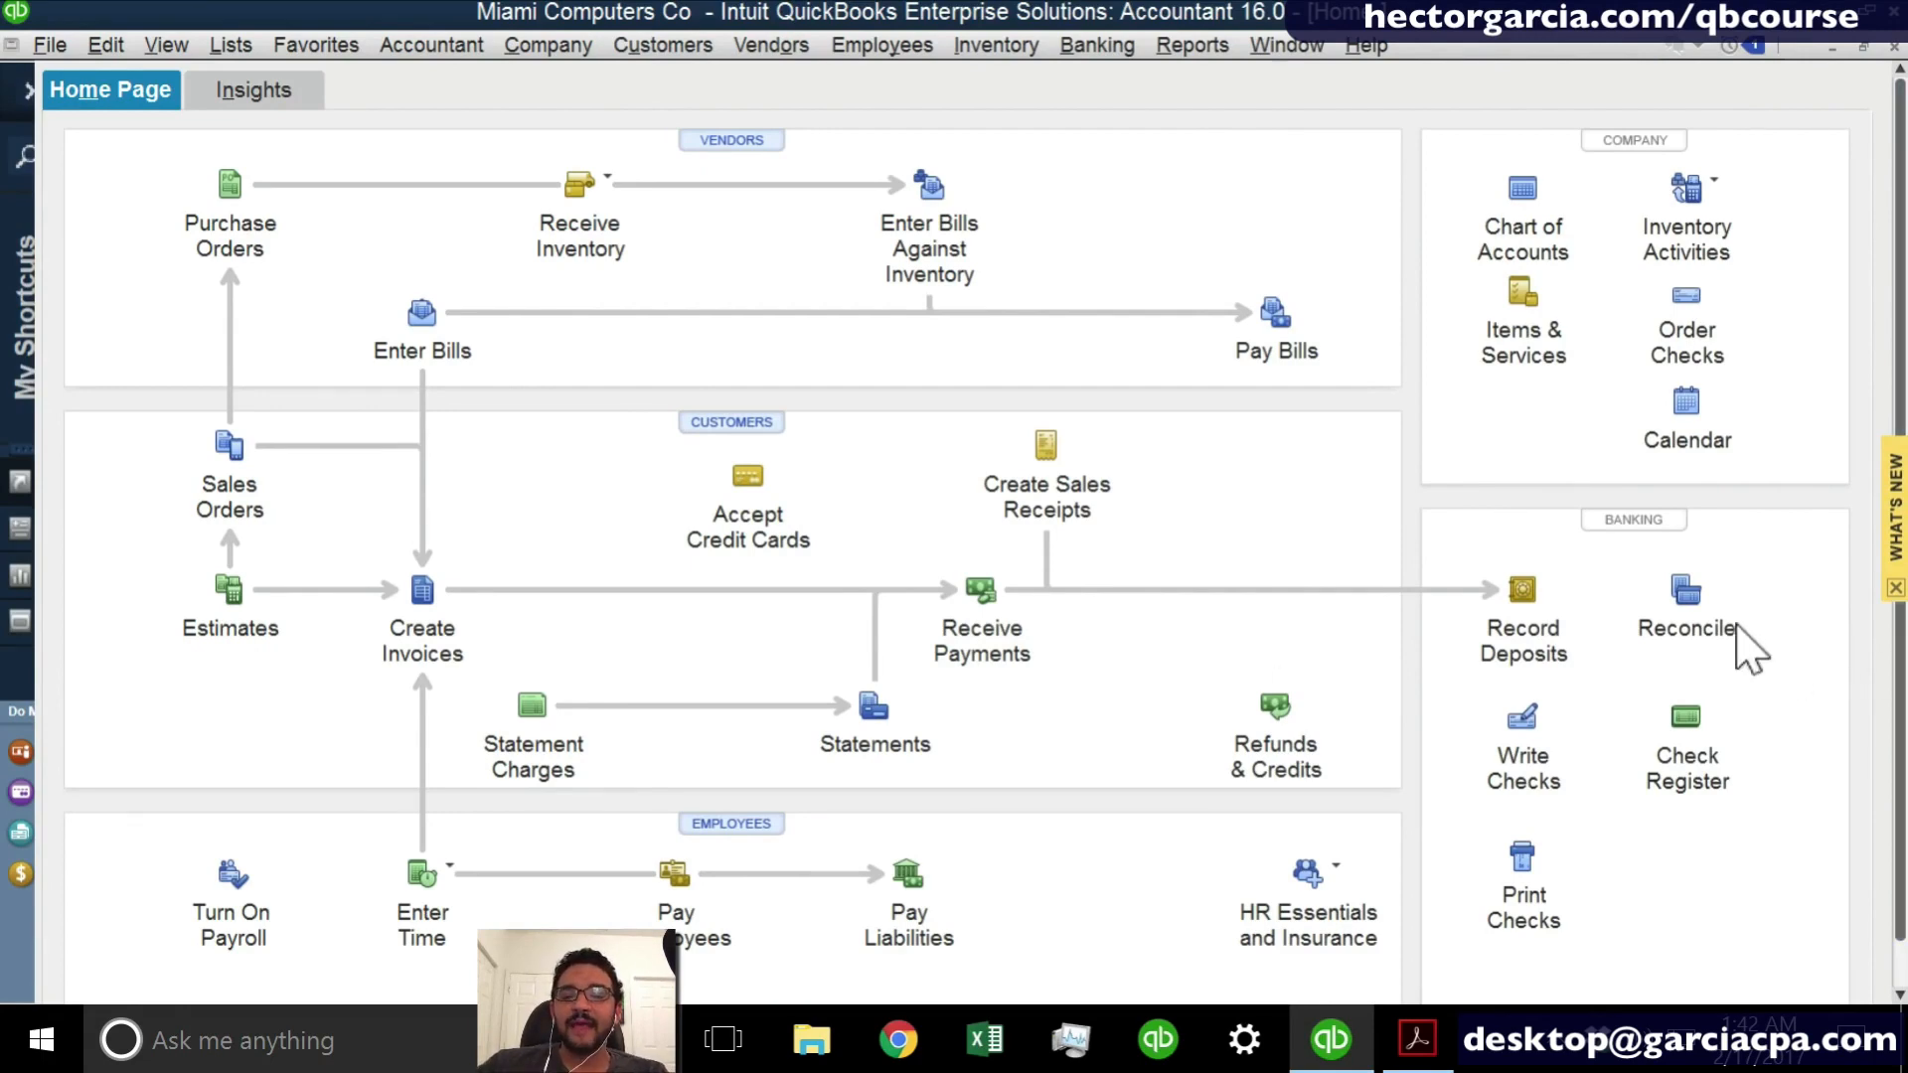
pyautogui.click(1684, 730)
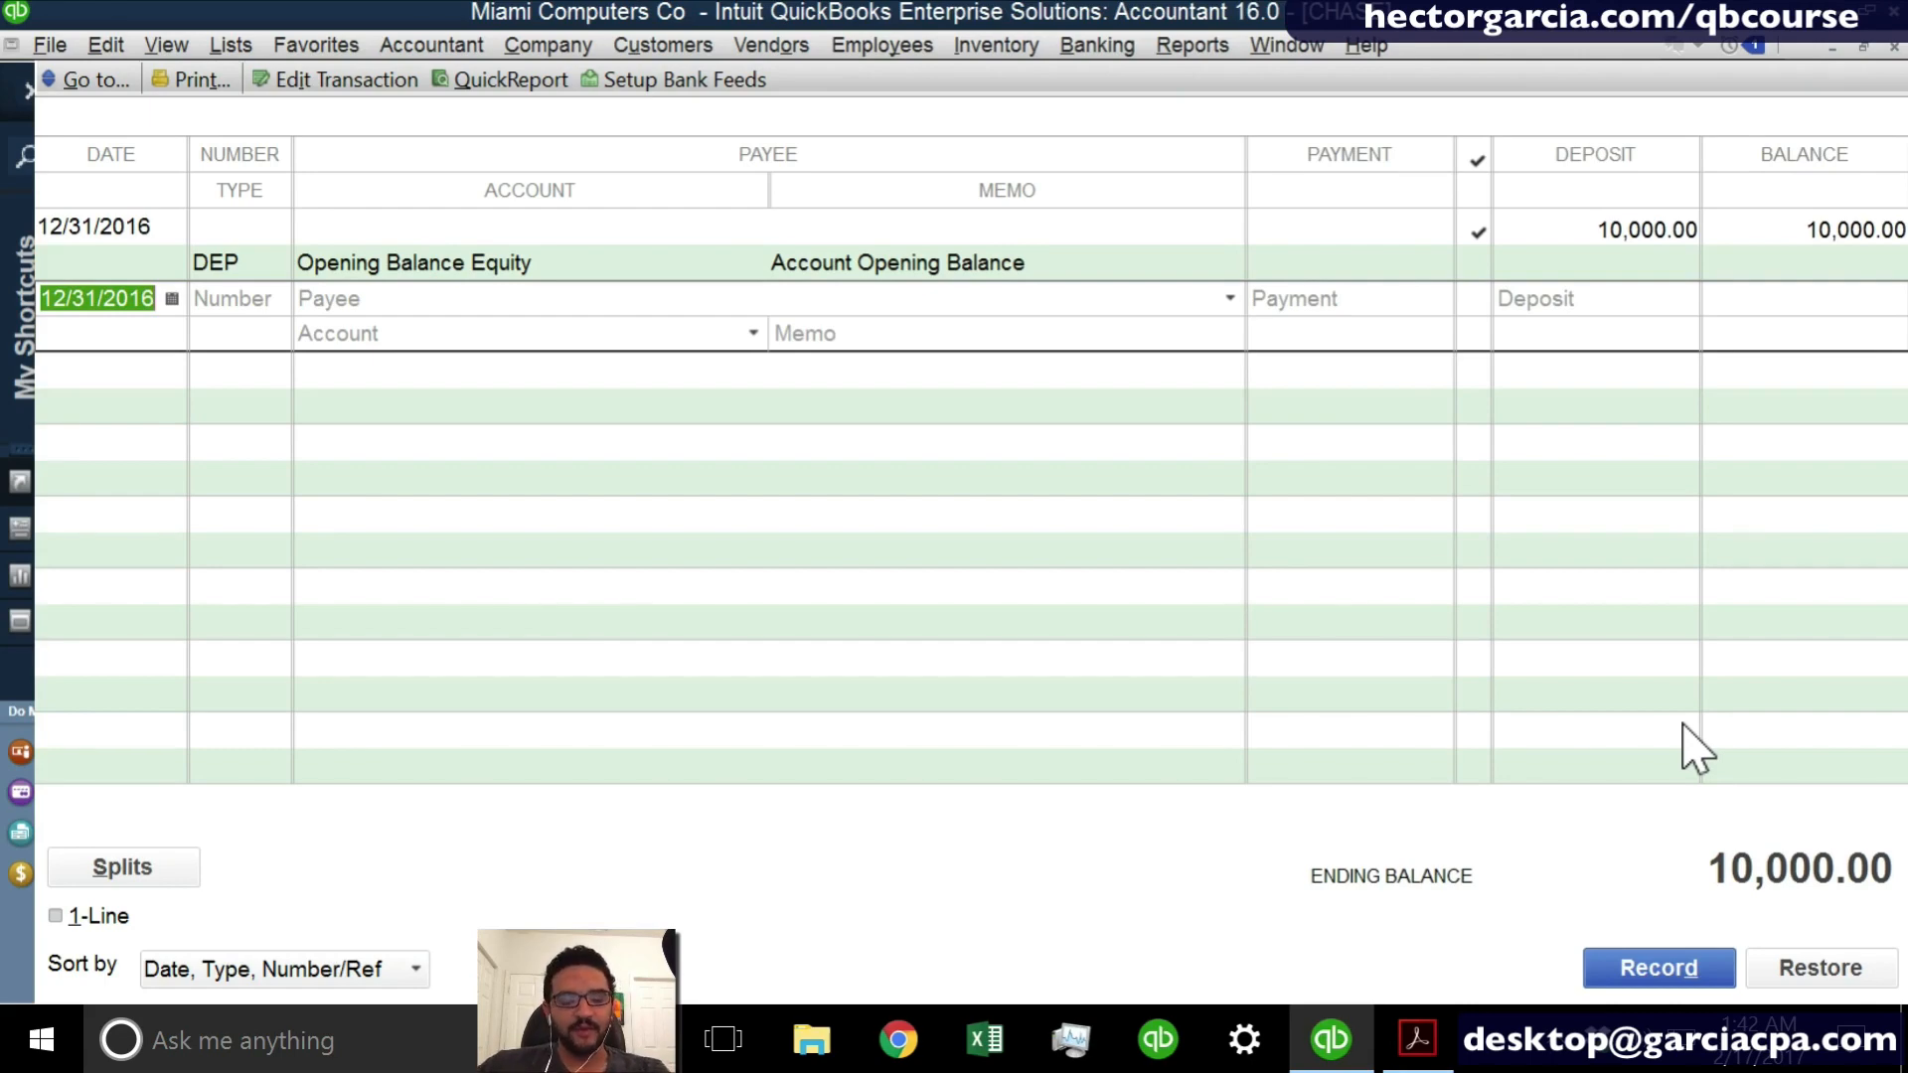
pyautogui.press('Escape')
# - Add a new Bank account named SAVINGS to the chart of accounts
pyautogui.hotkey('ctrl', 'a')
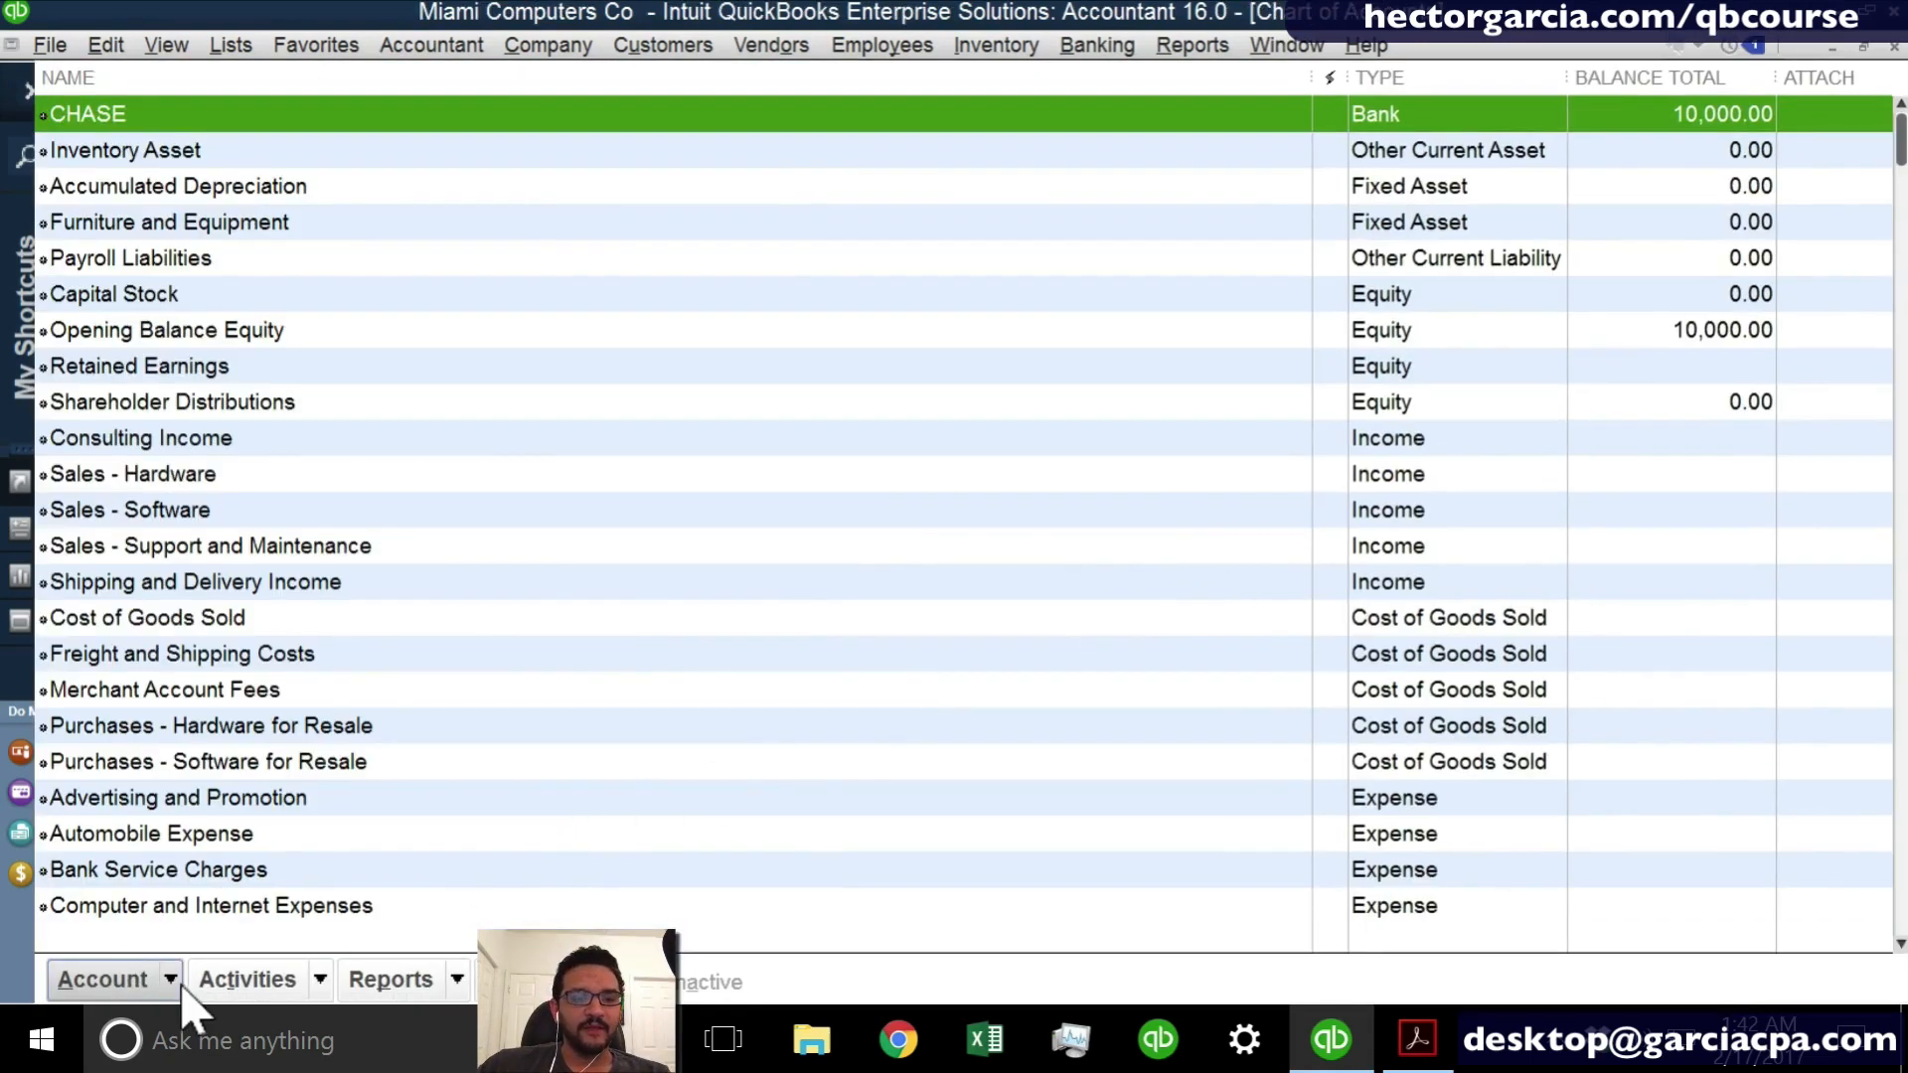
pyautogui.click(128, 983)
pyautogui.click(154, 621)
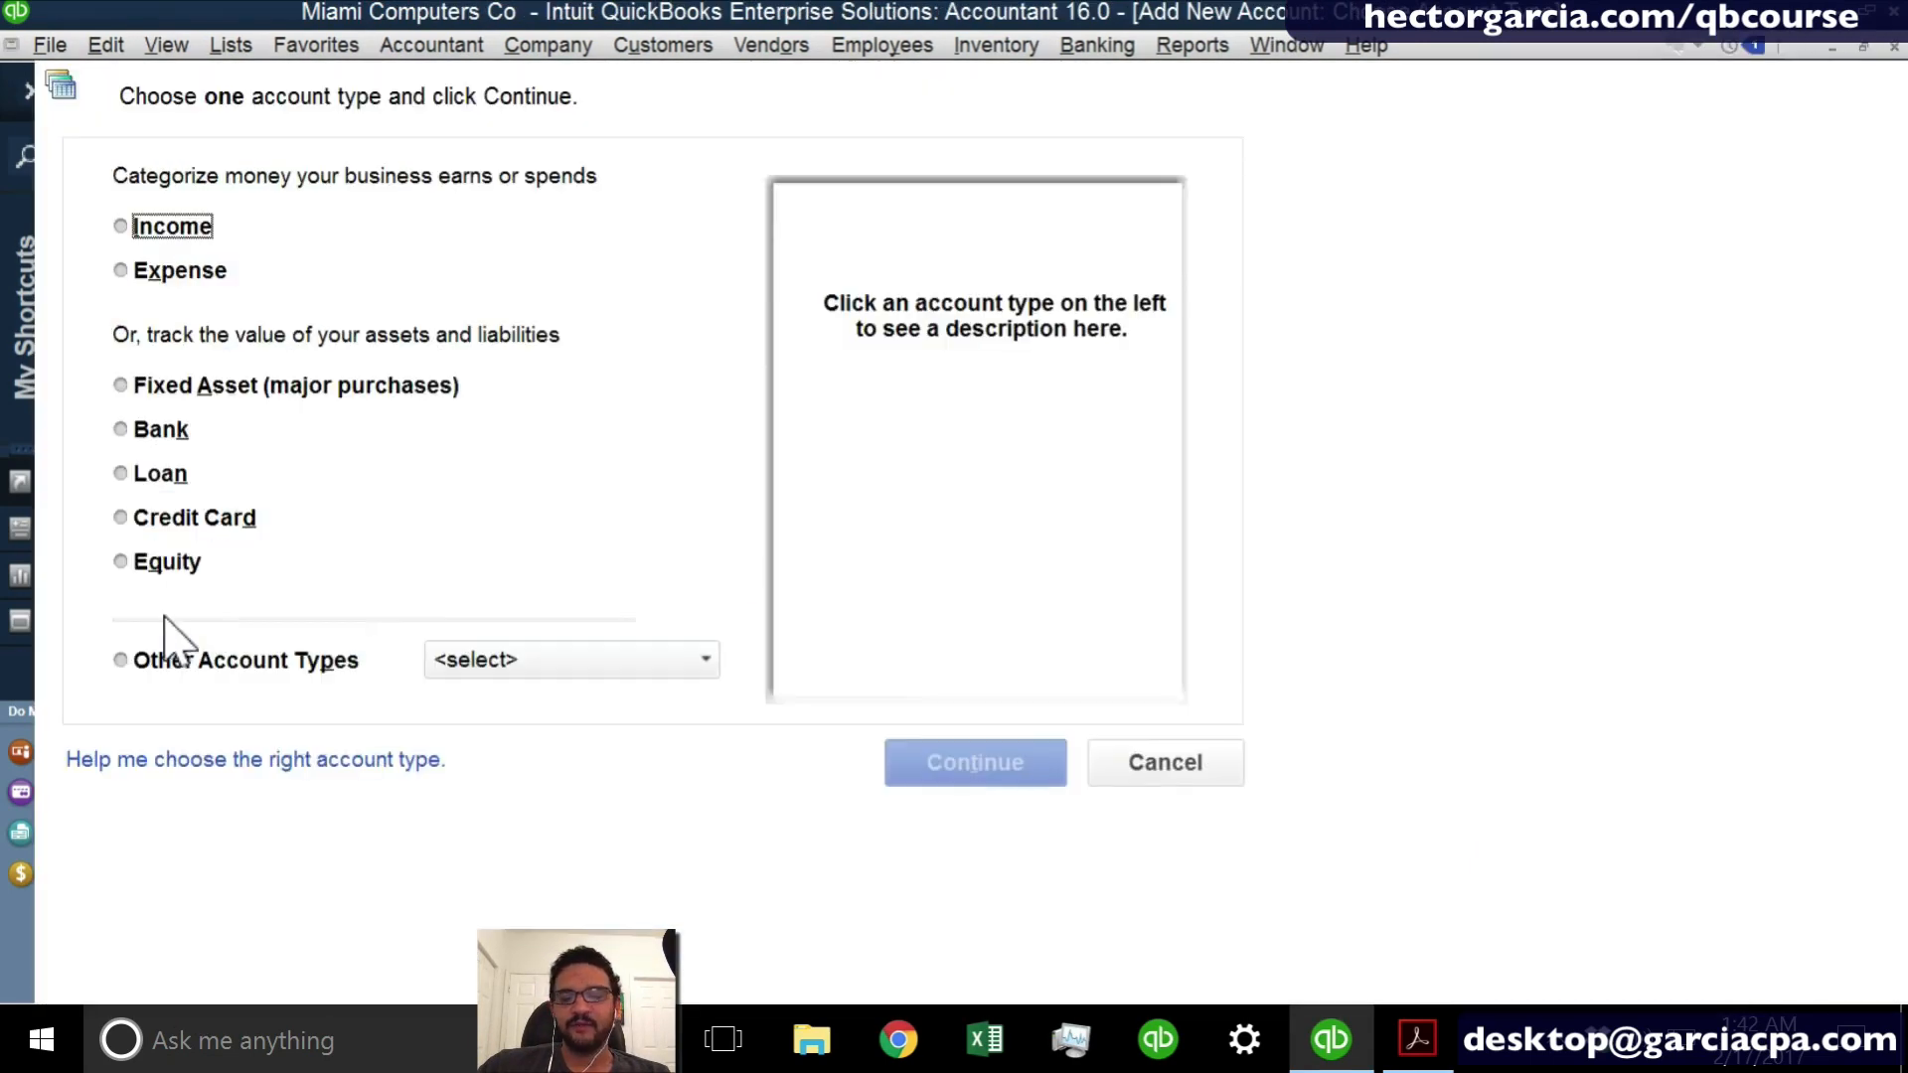
pyautogui.click(149, 432)
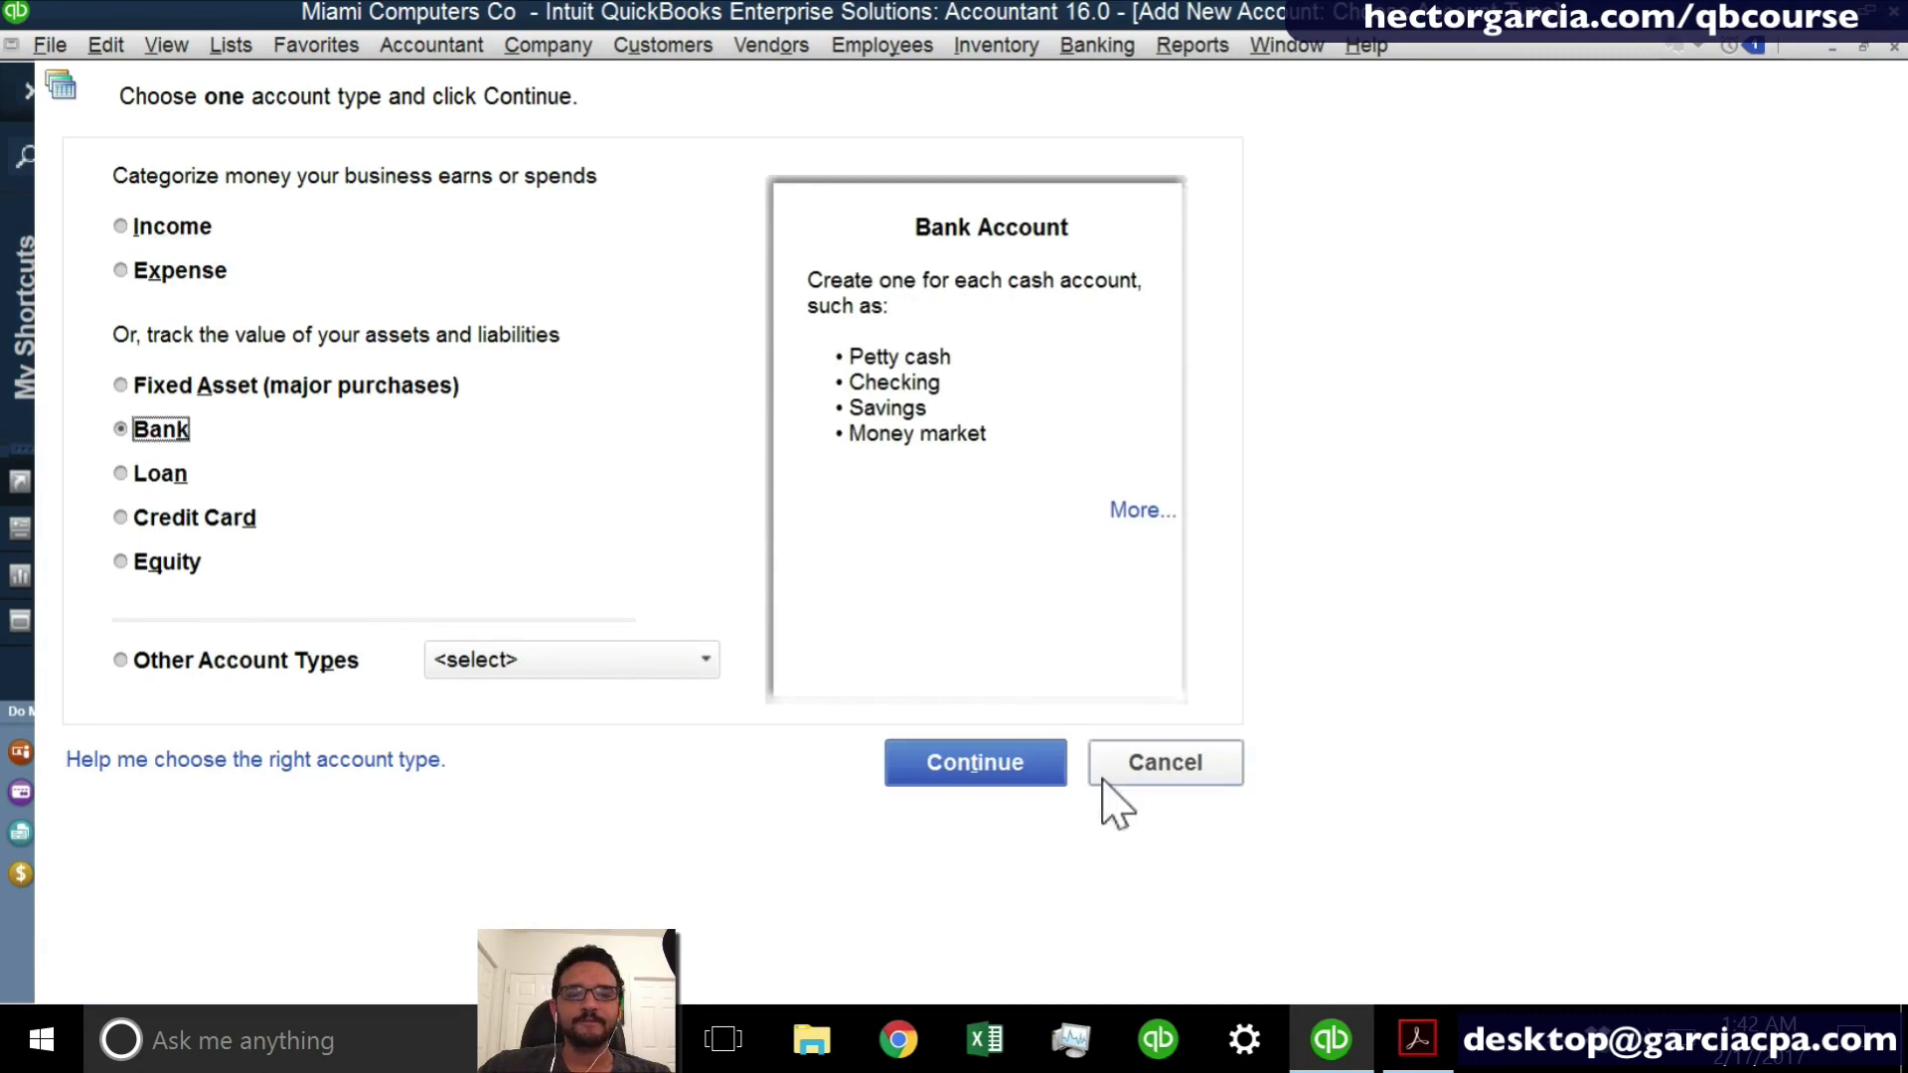
pyautogui.click(1022, 779)
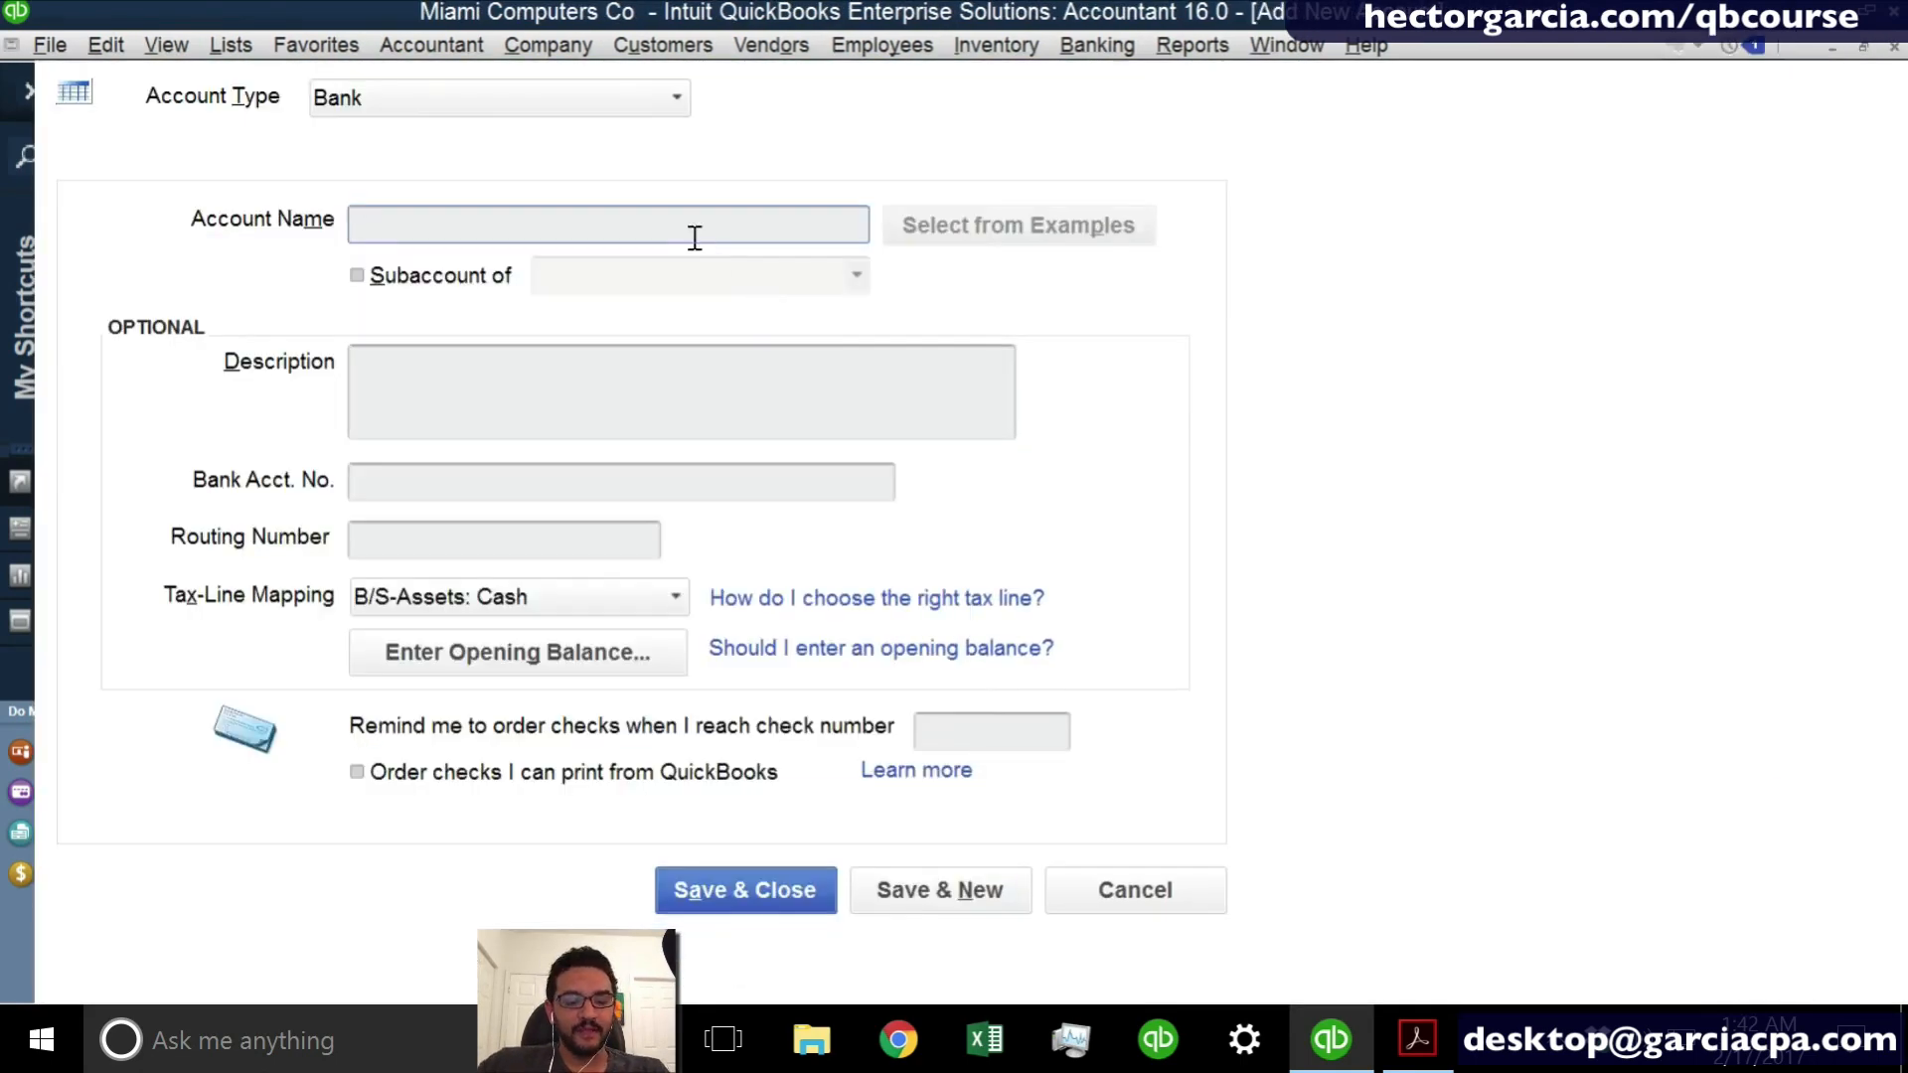
pyautogui.write('s')
pyautogui.press('BackSpace')
pyautogui.write('SAVINGS')
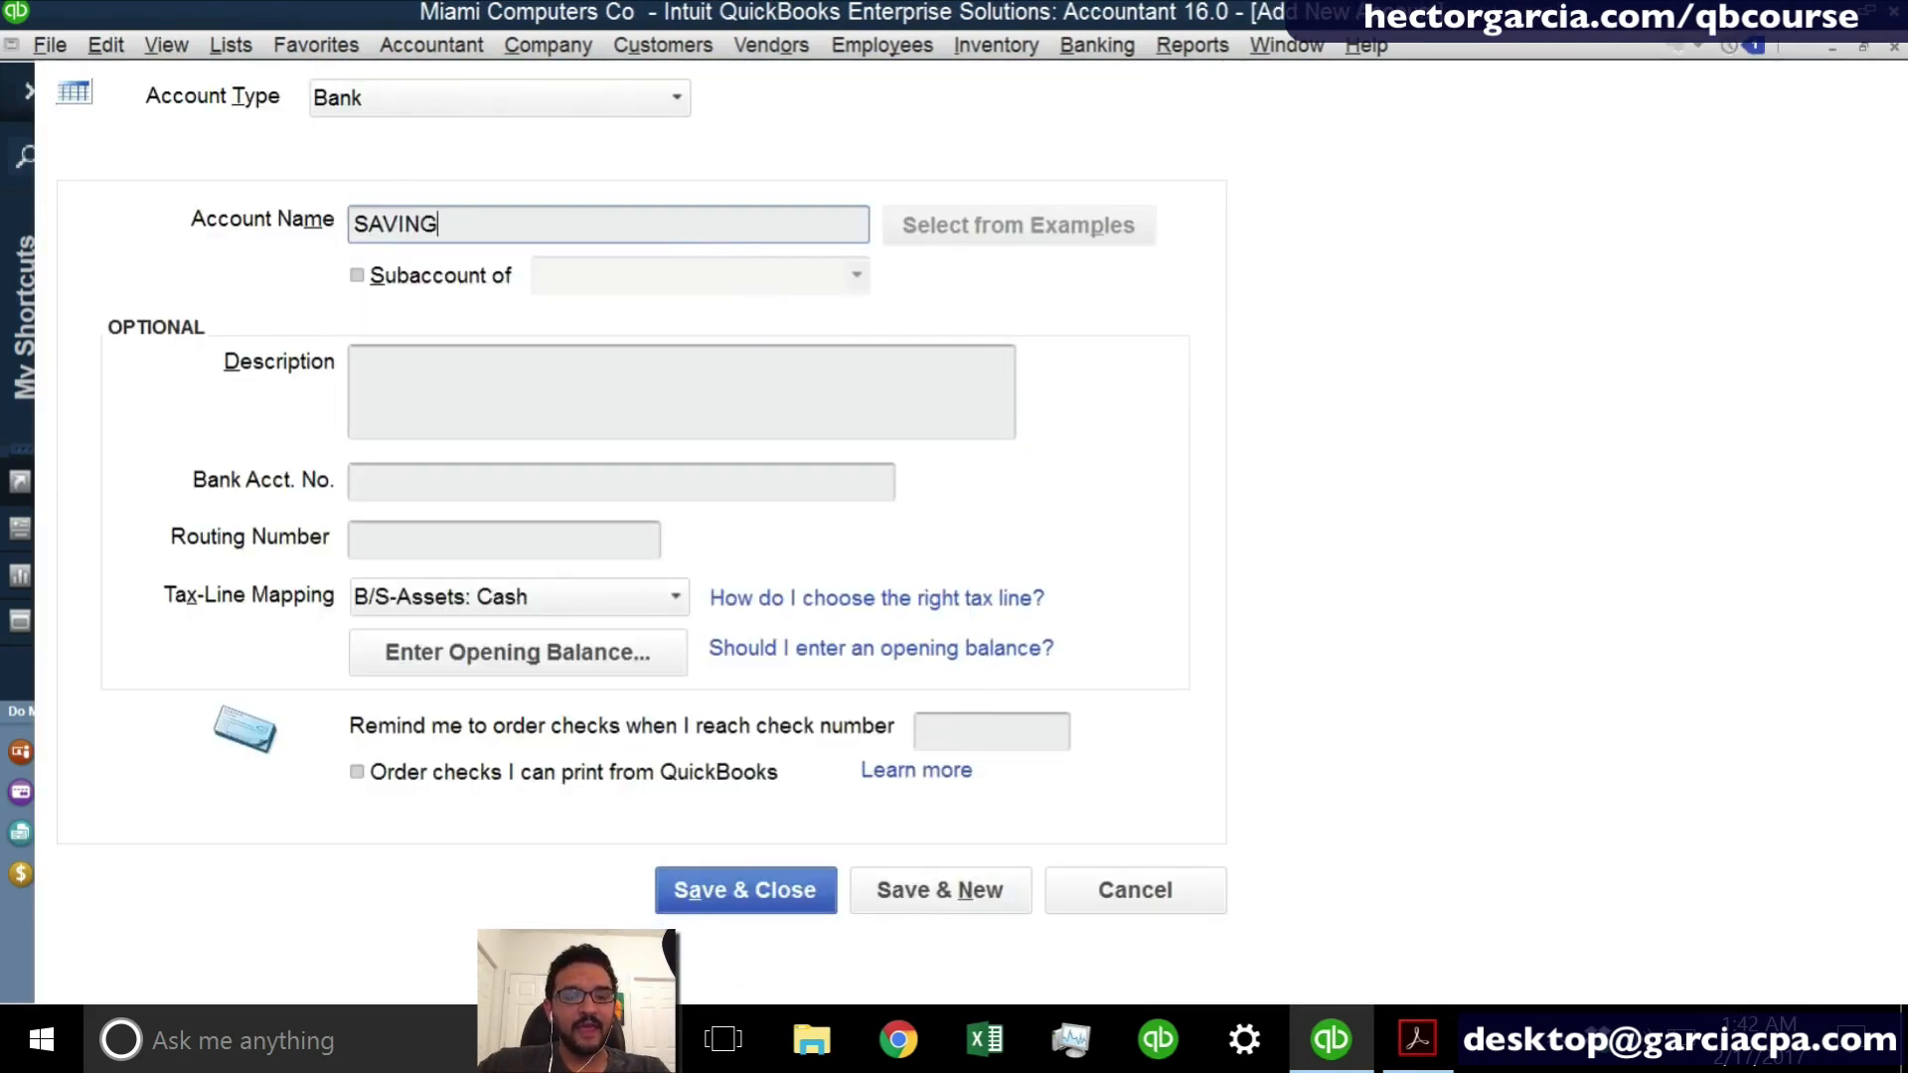
pyautogui.press('Return')
pyautogui.click(765, 566)
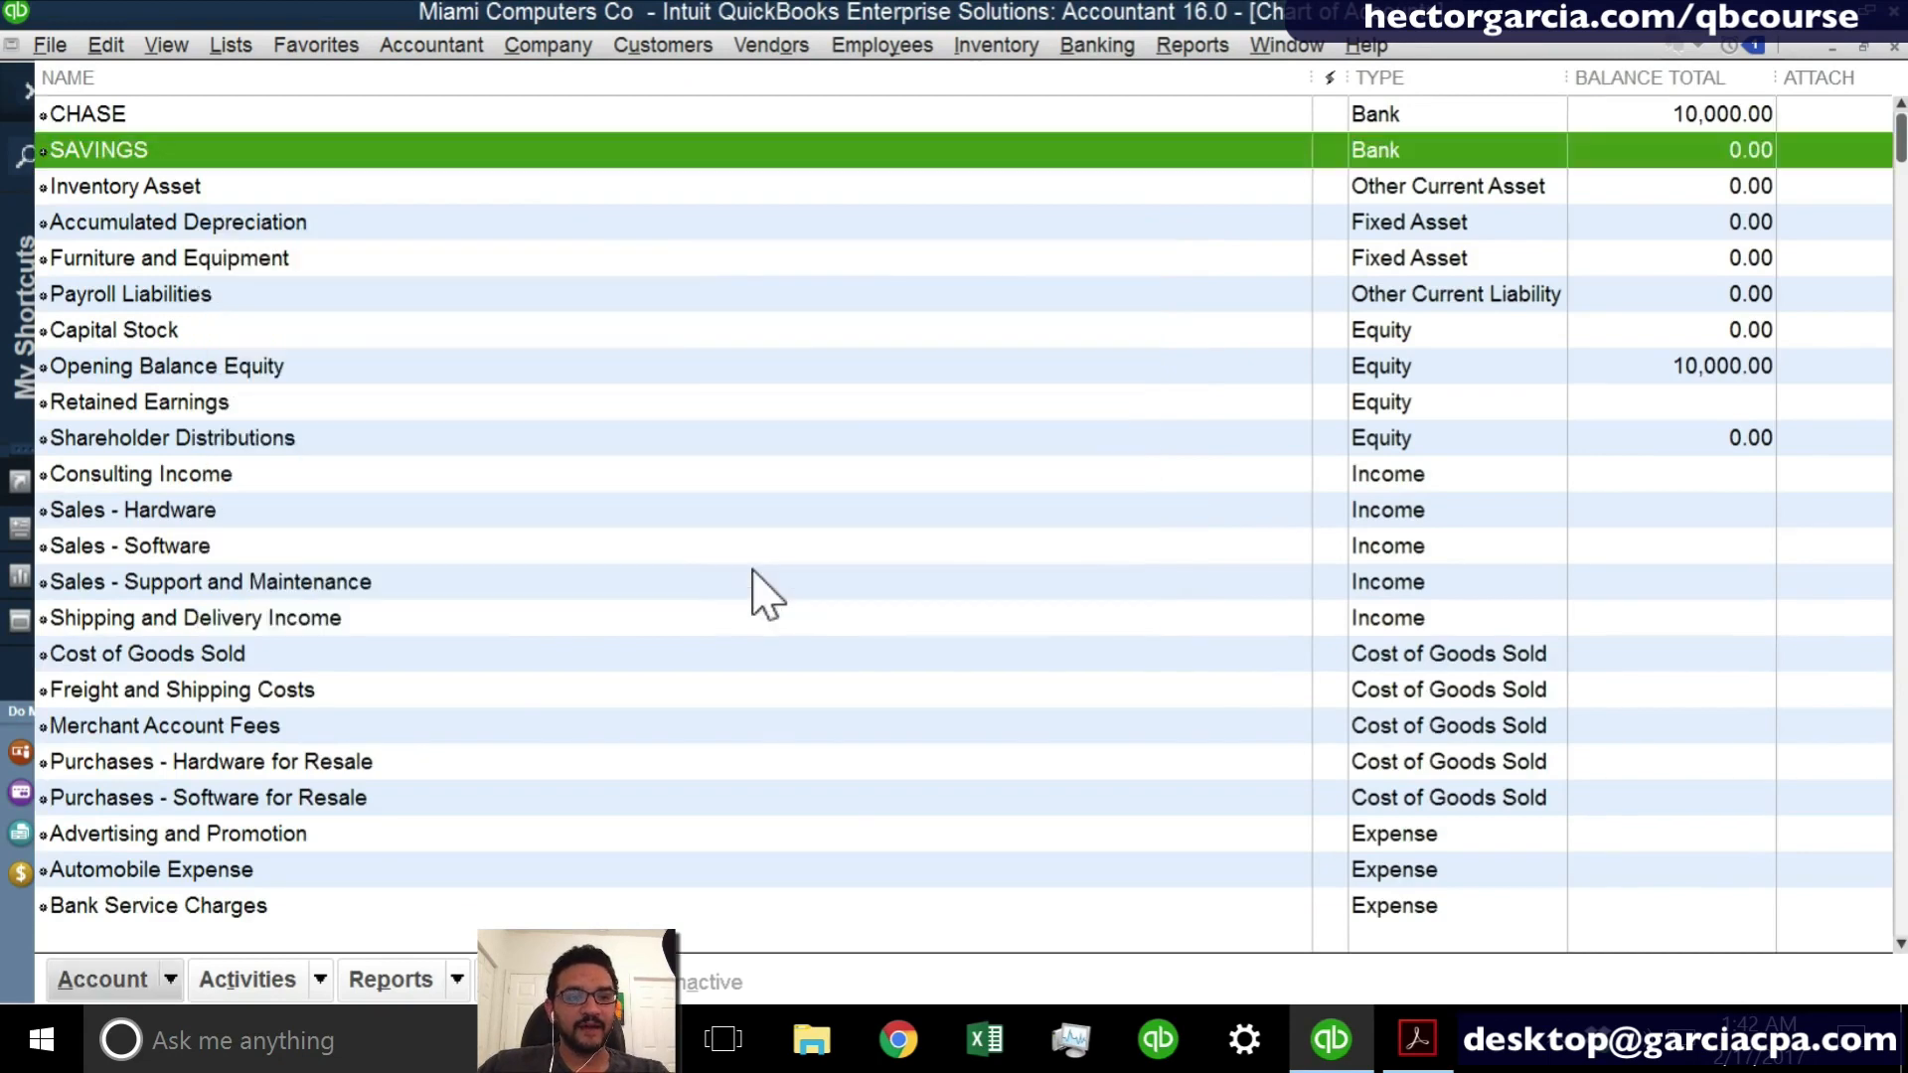
pyautogui.press('Escape')
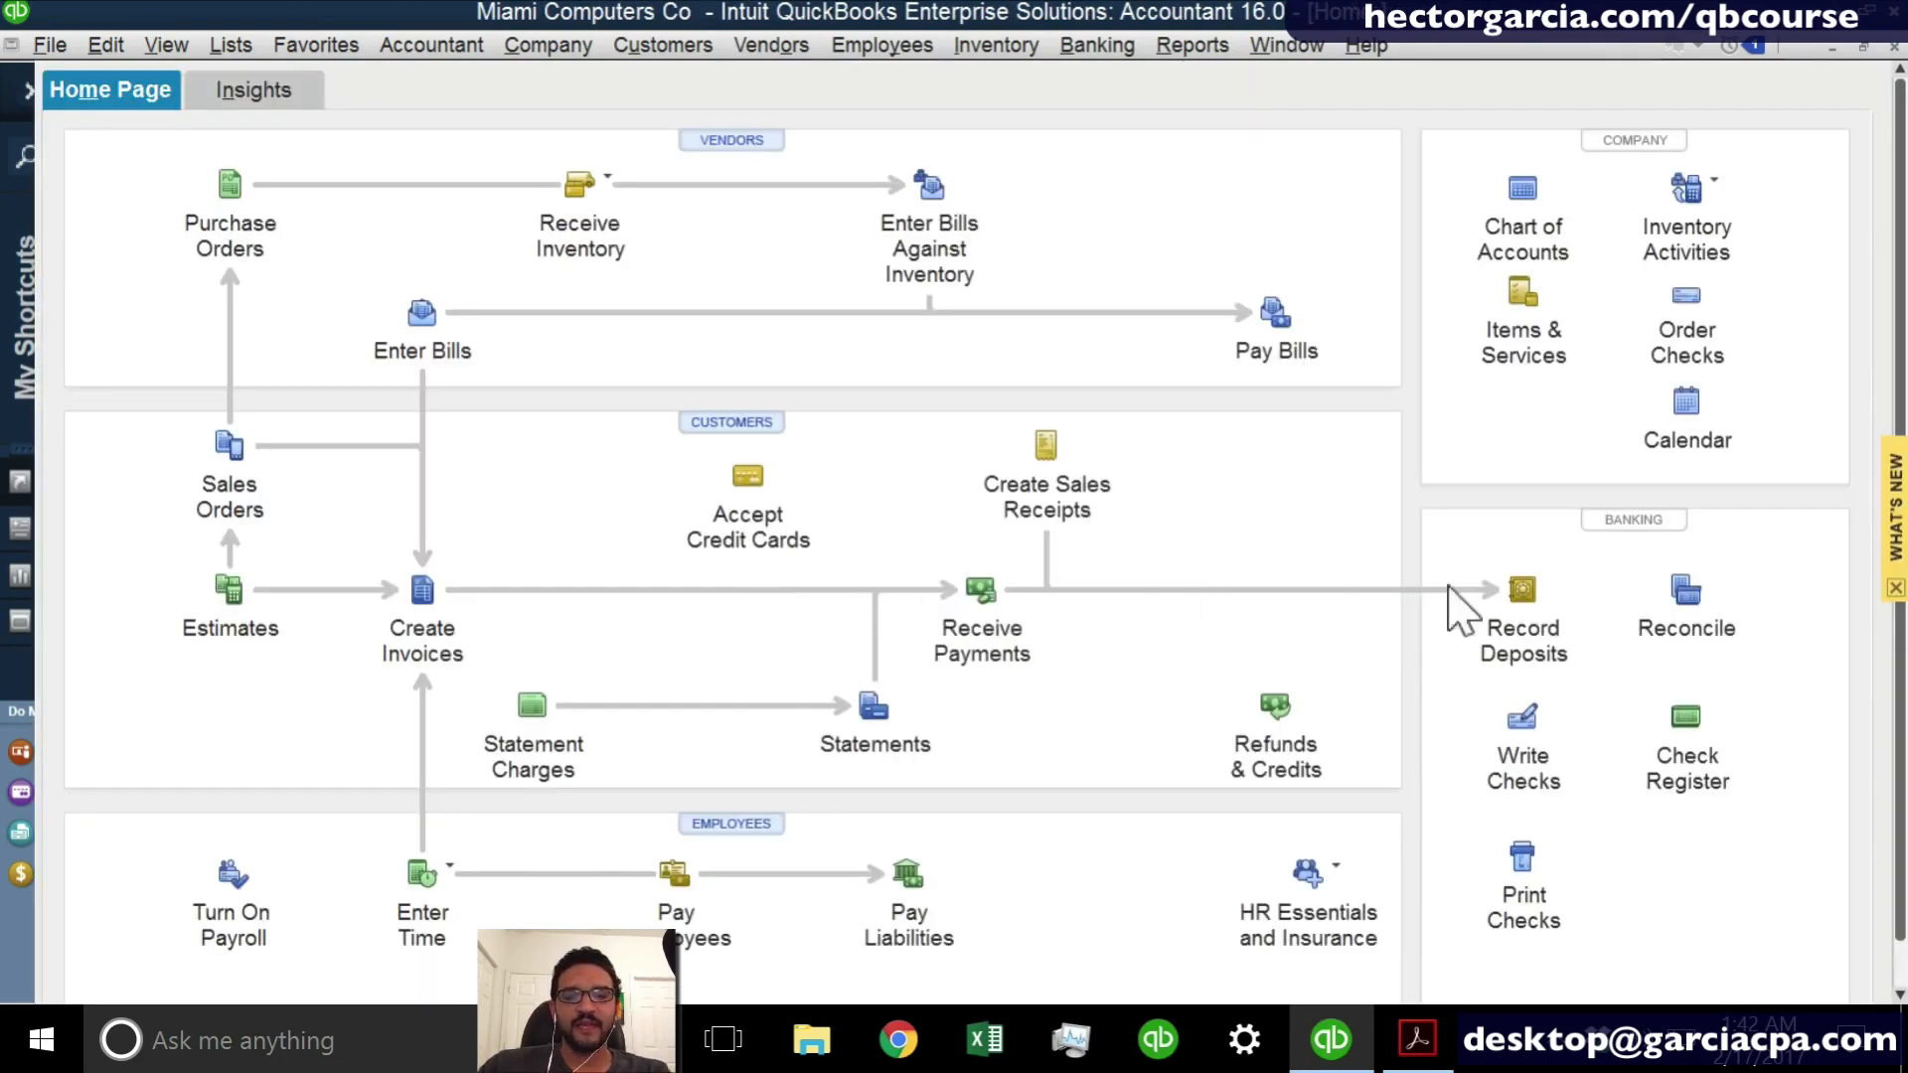
# - Check which bank accounts the check register can be opened for, then dismiss the account selection
pyautogui.click(1701, 755)
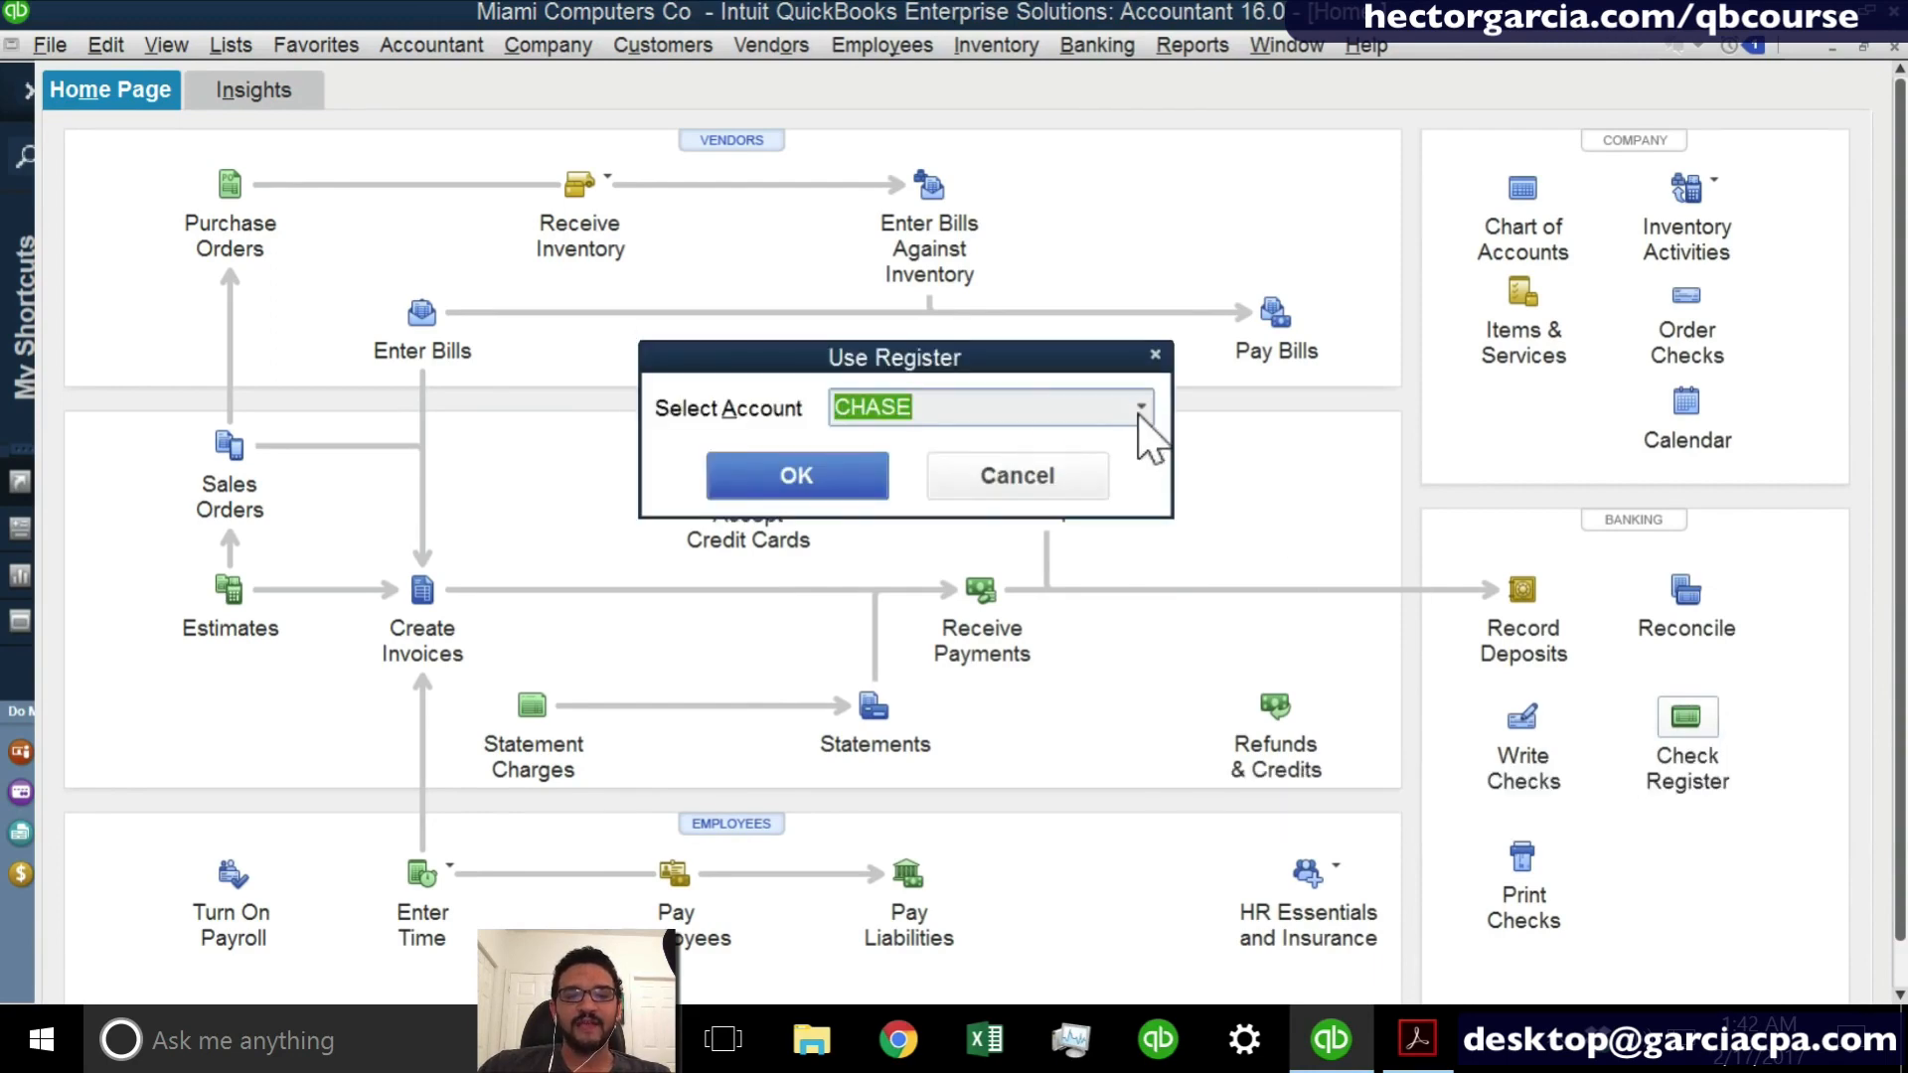
pyautogui.click(1139, 411)
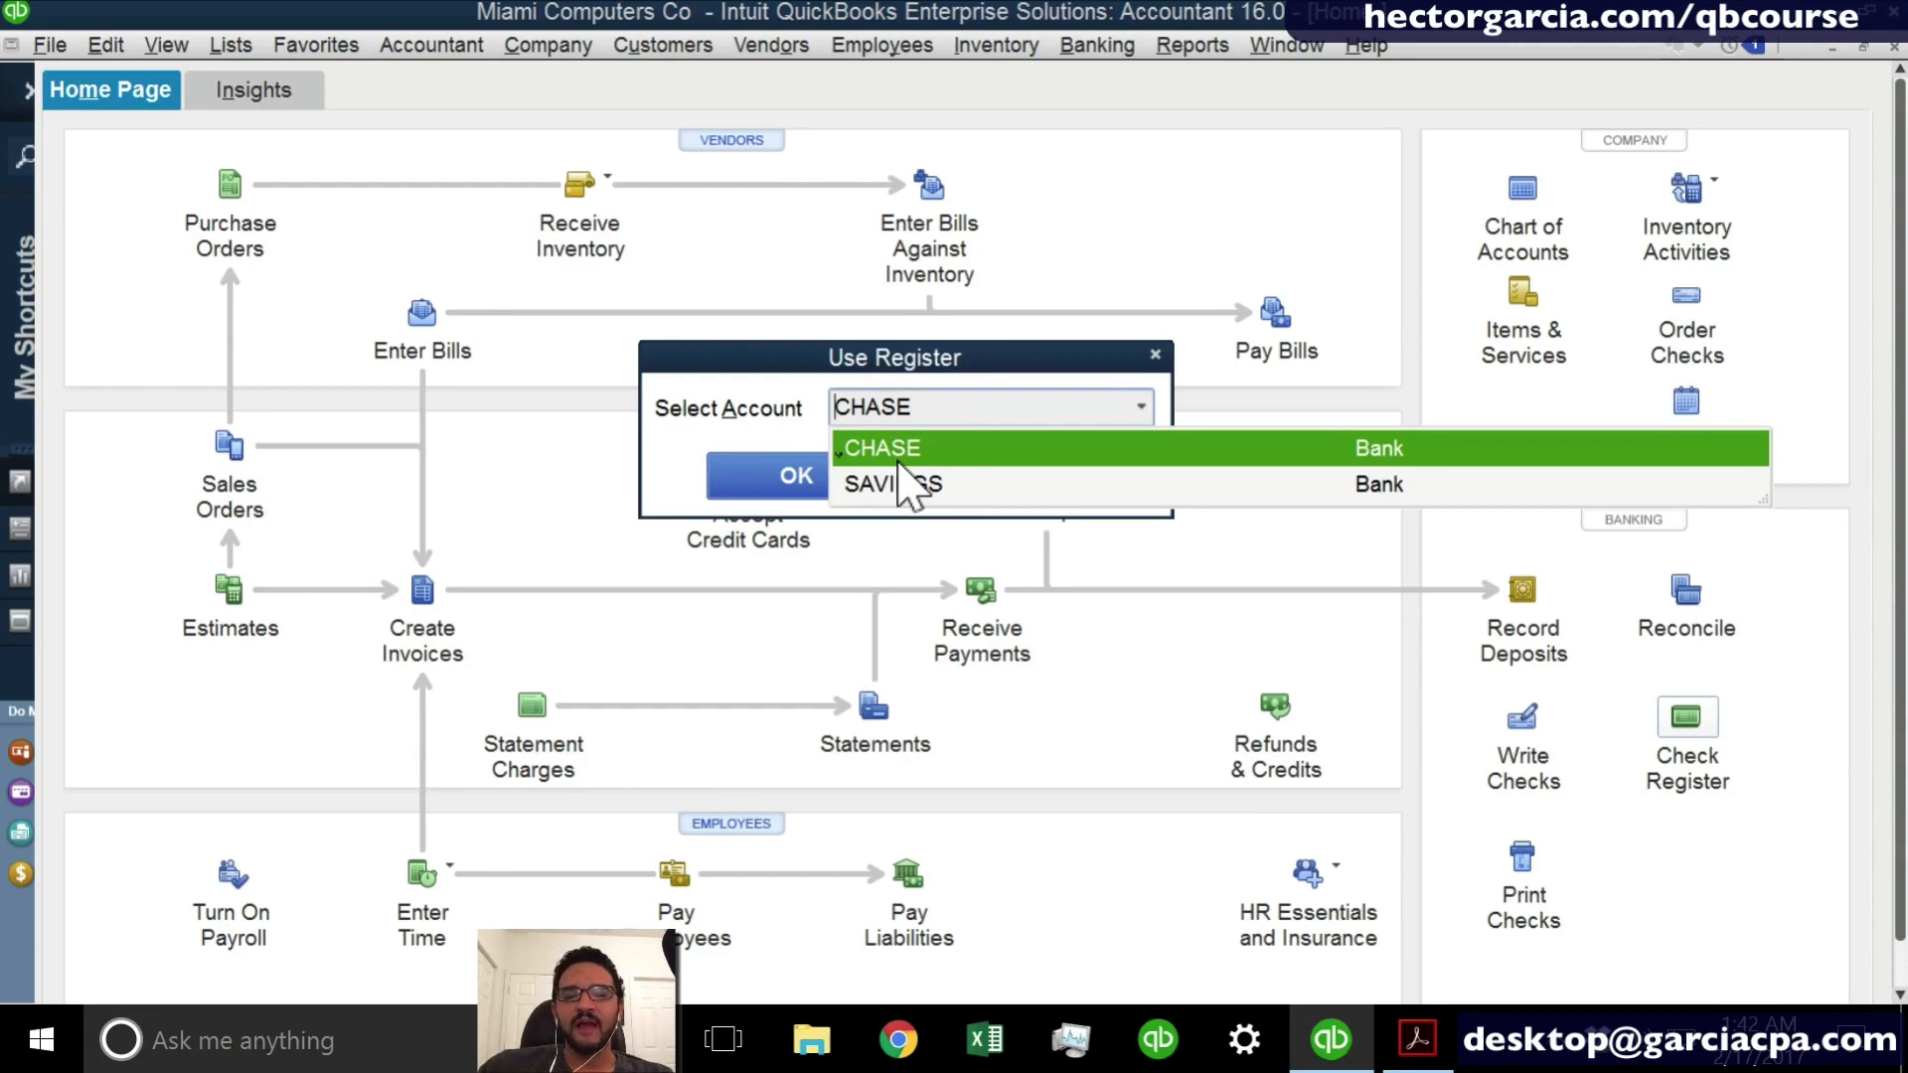
pyautogui.click(840, 447)
pyautogui.click(993, 477)
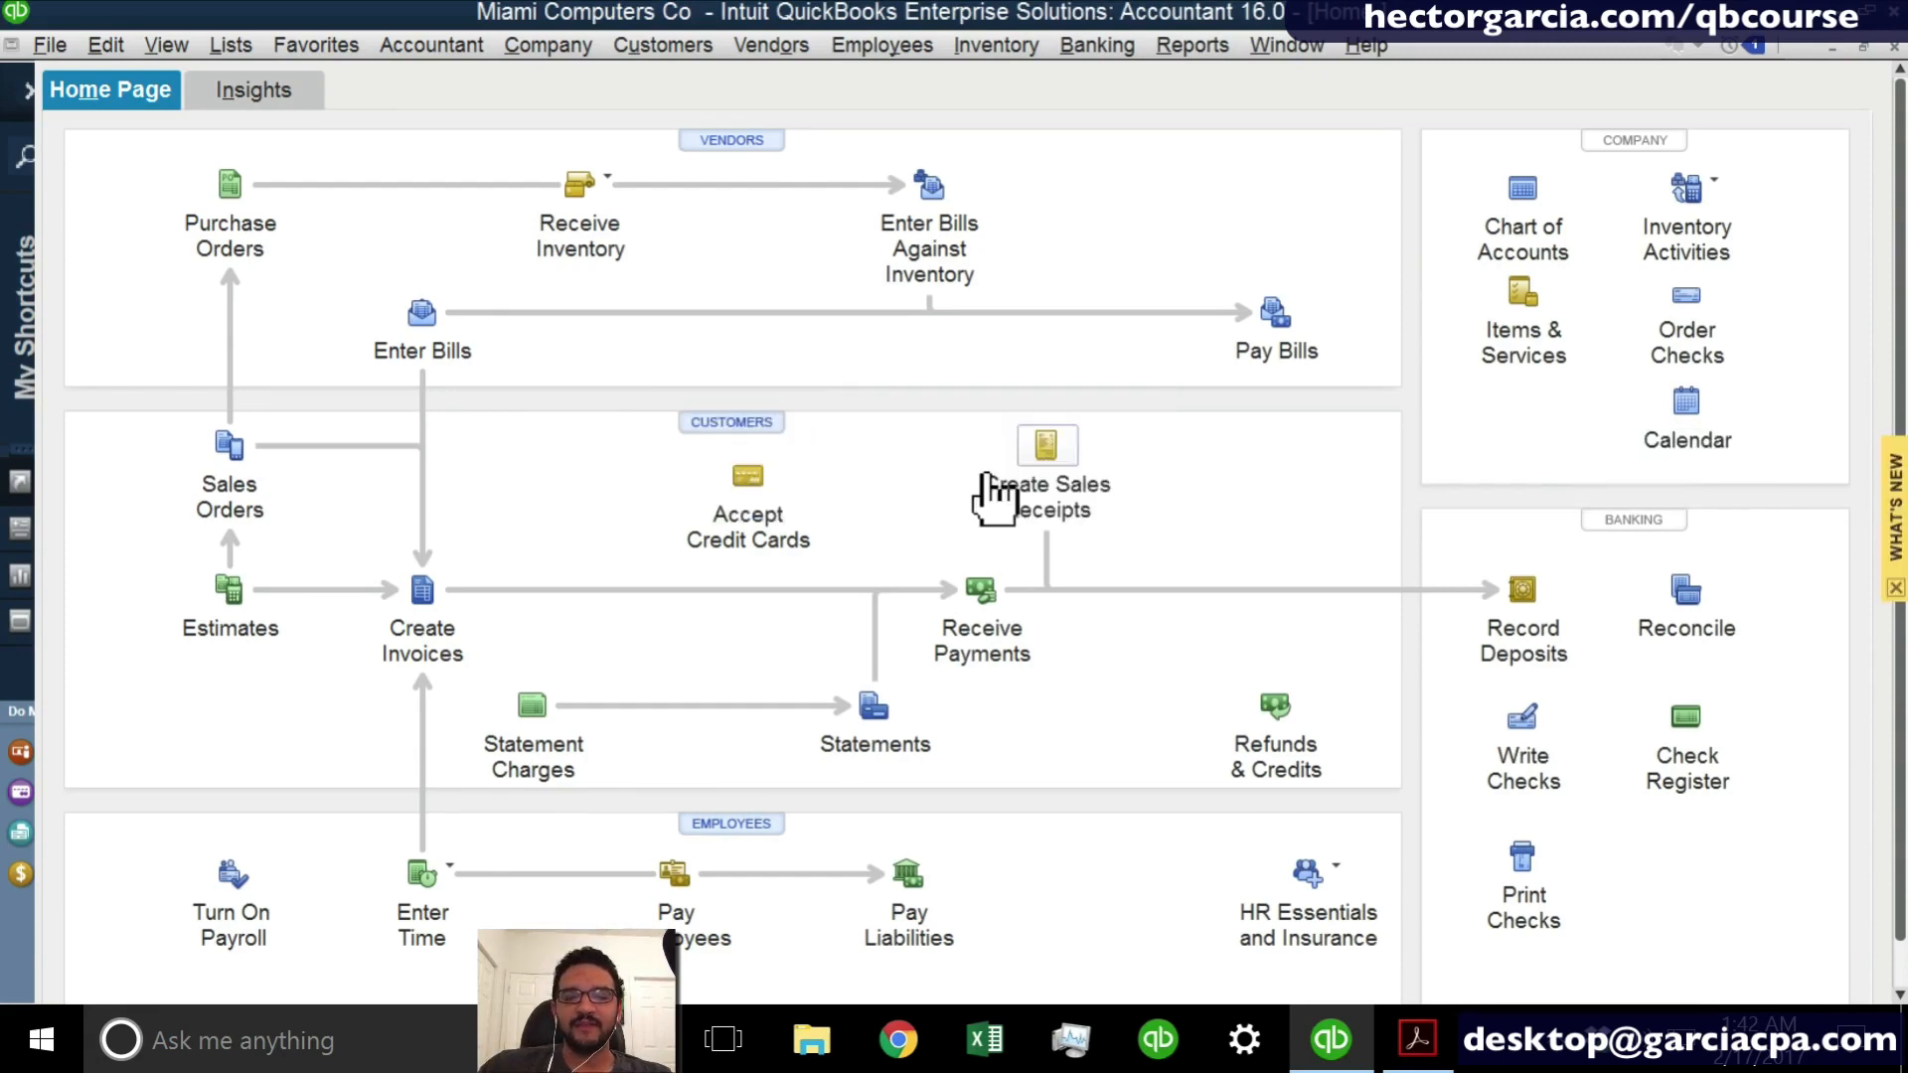
# - Open the register of the CHASE bank account and maximize its window
pyautogui.click(1712, 752)
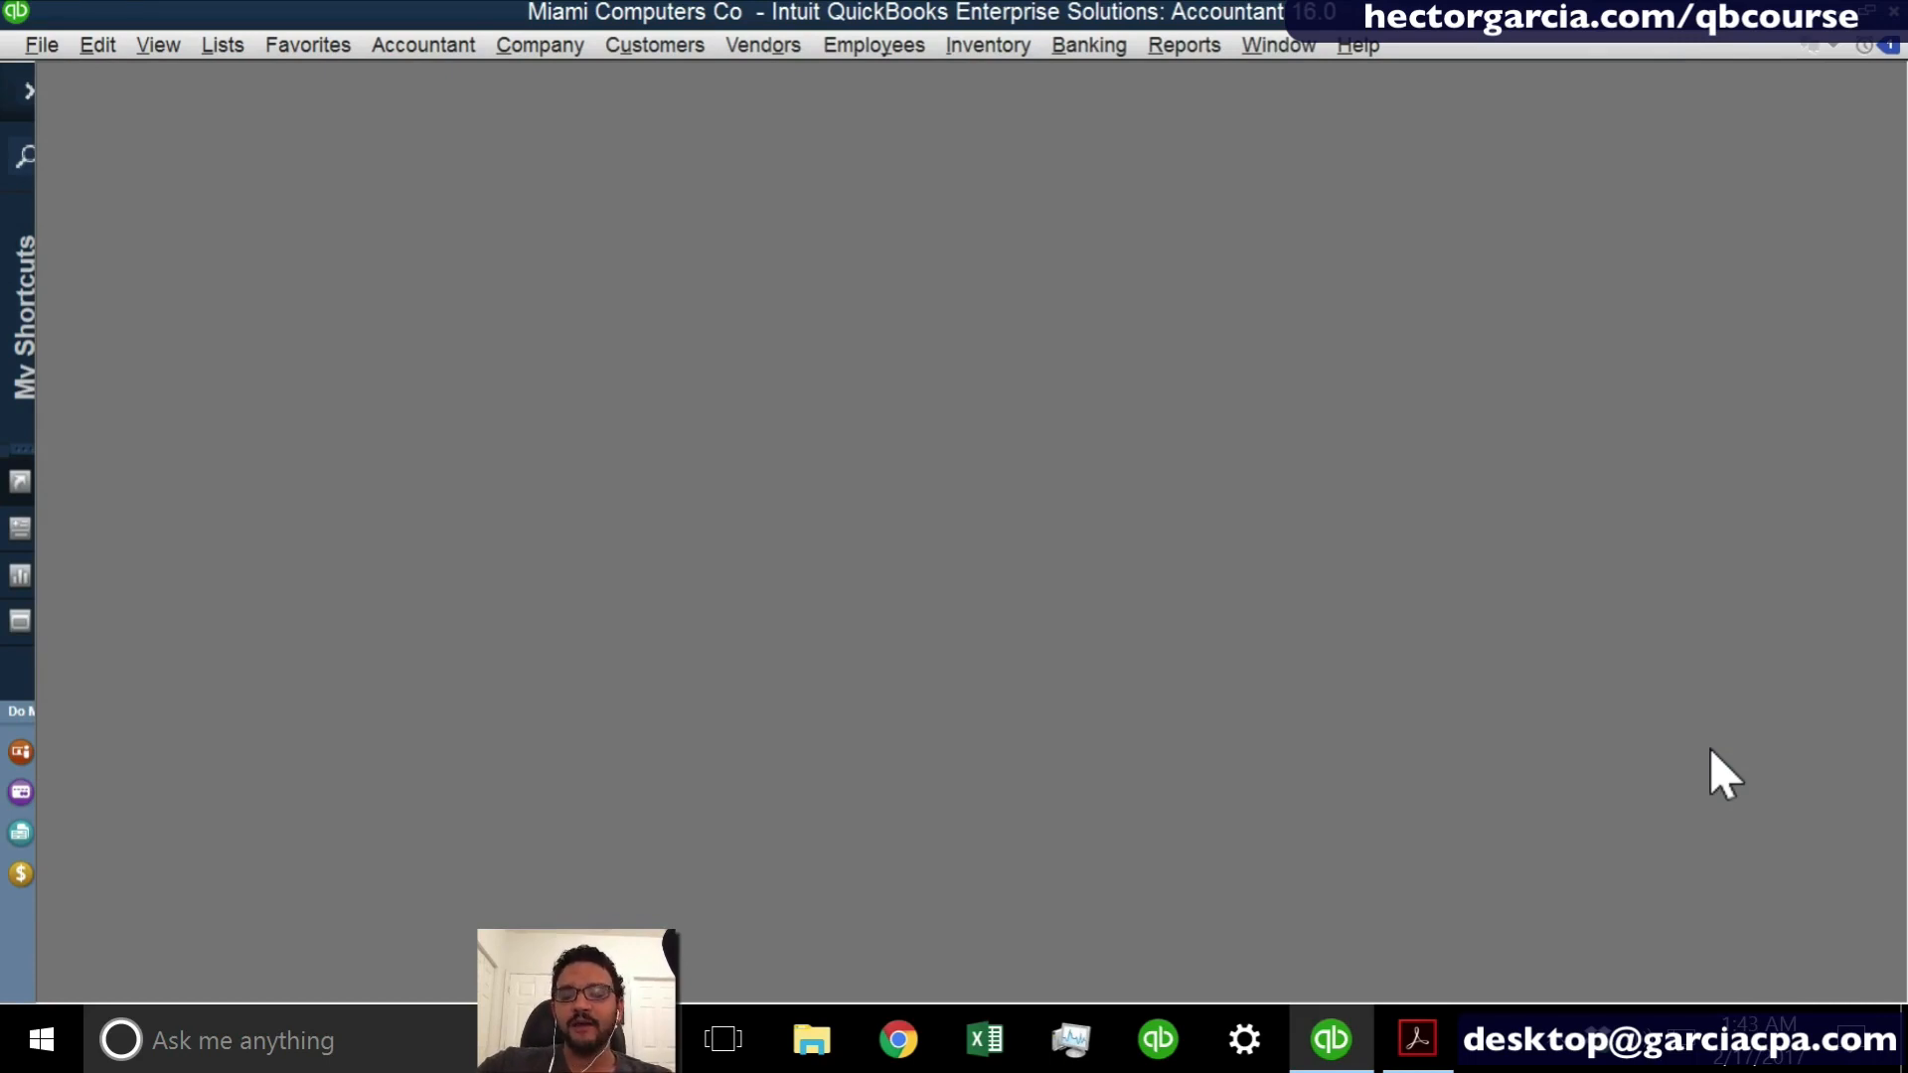
pyautogui.click(1709, 748)
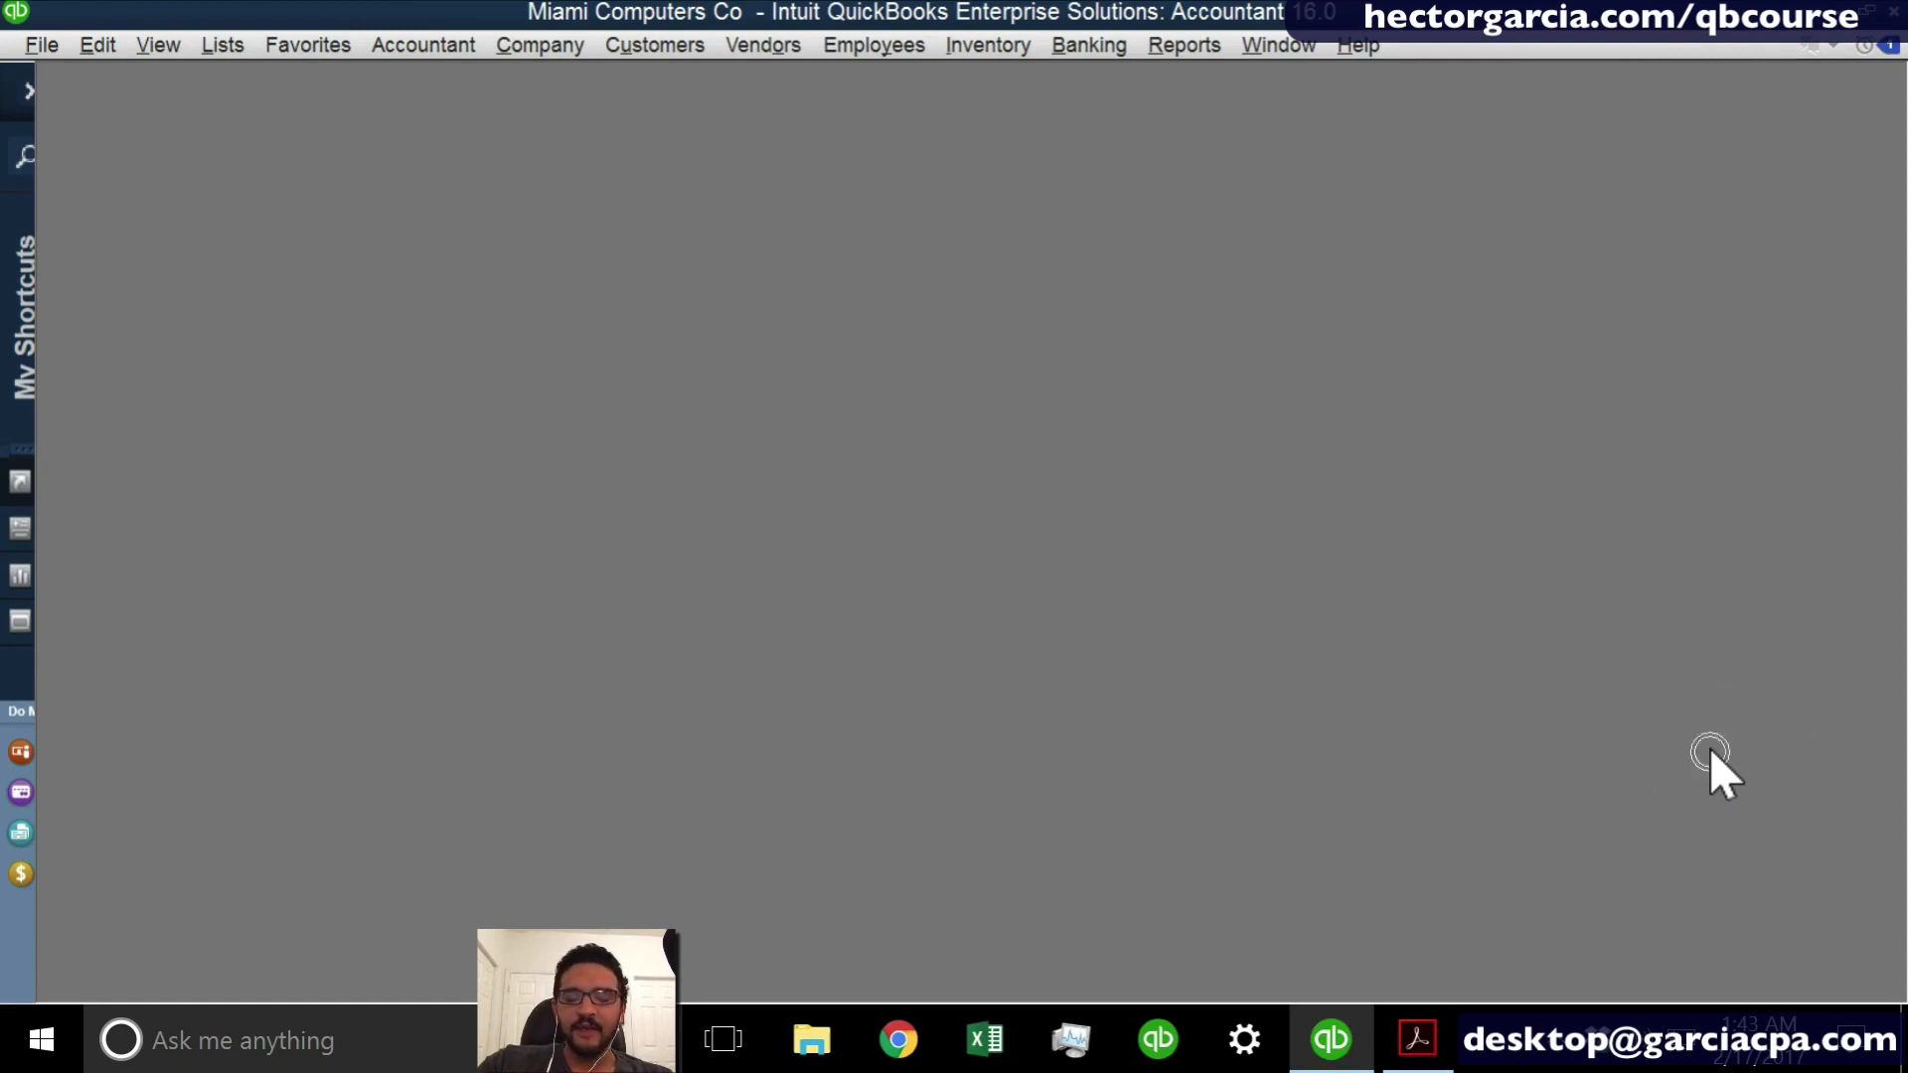
pyautogui.hotkey('ctrl', 'r')
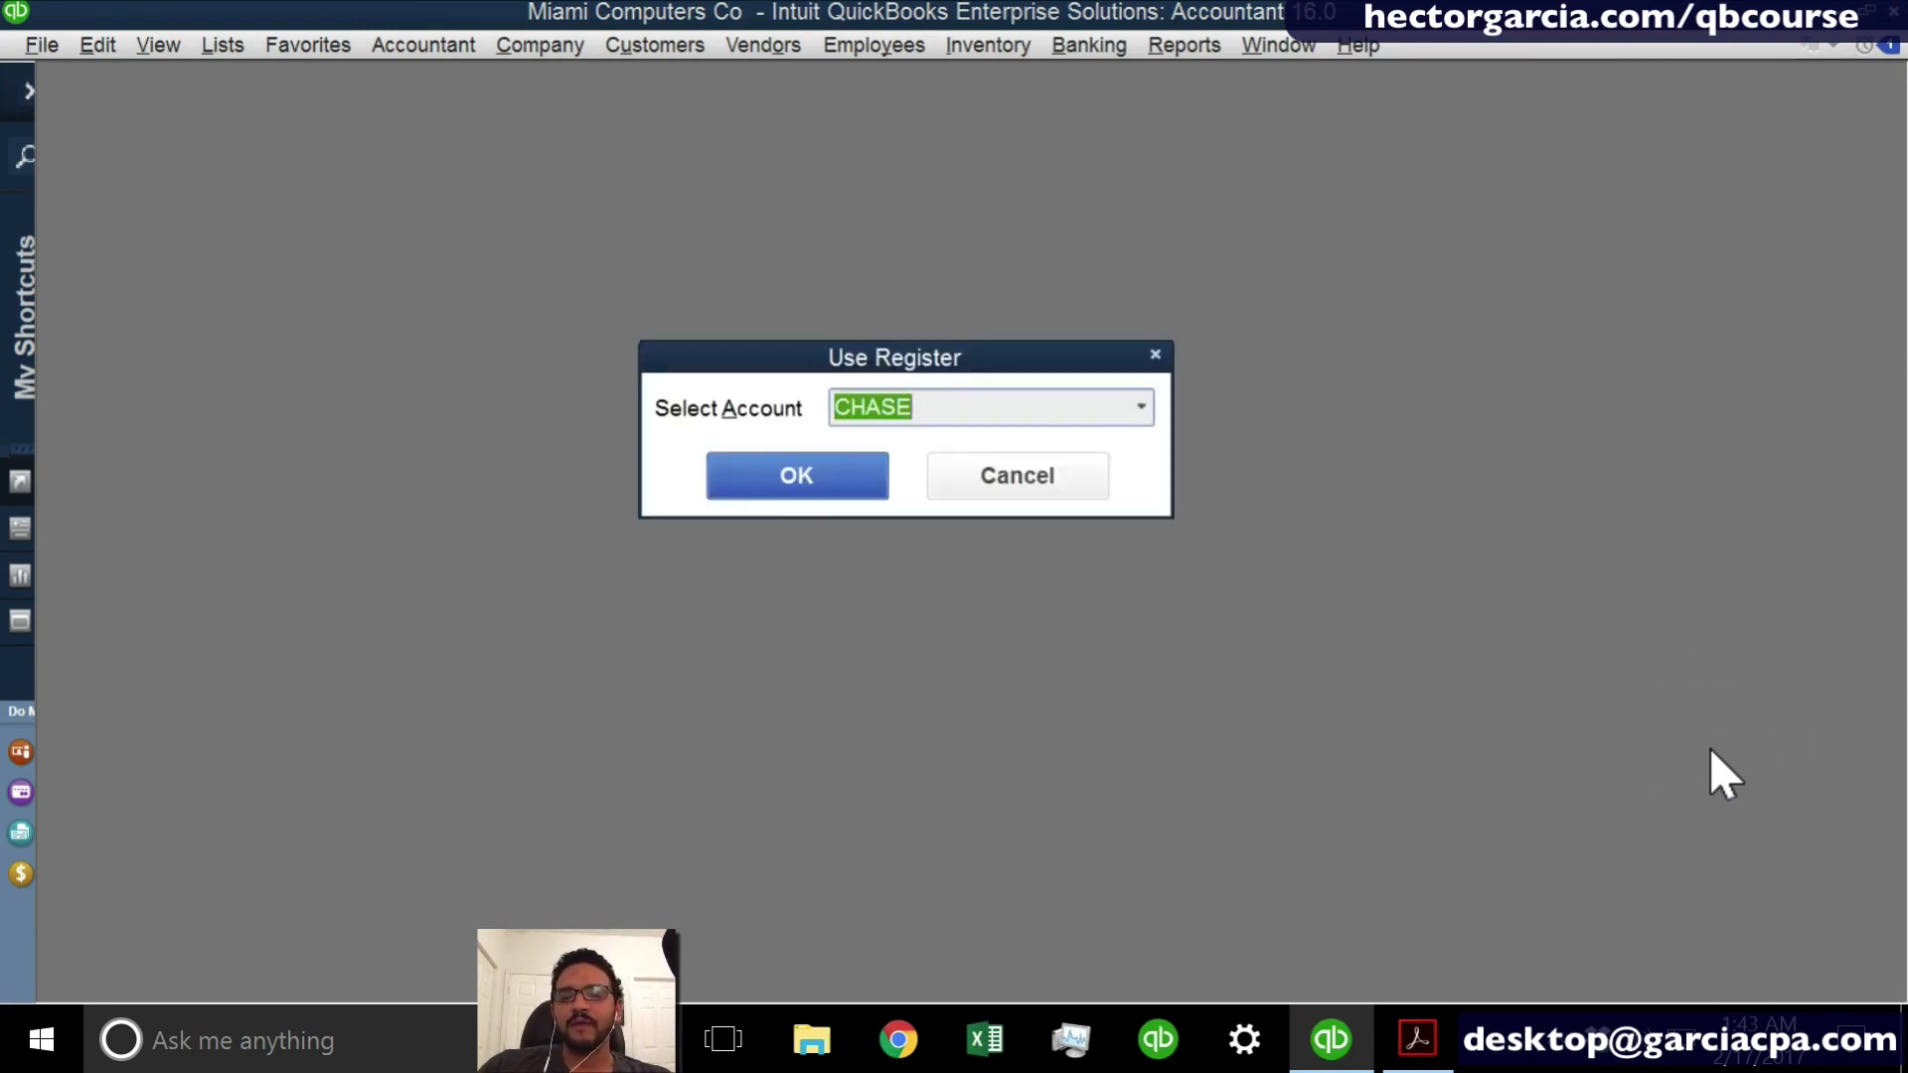
pyautogui.click(1144, 408)
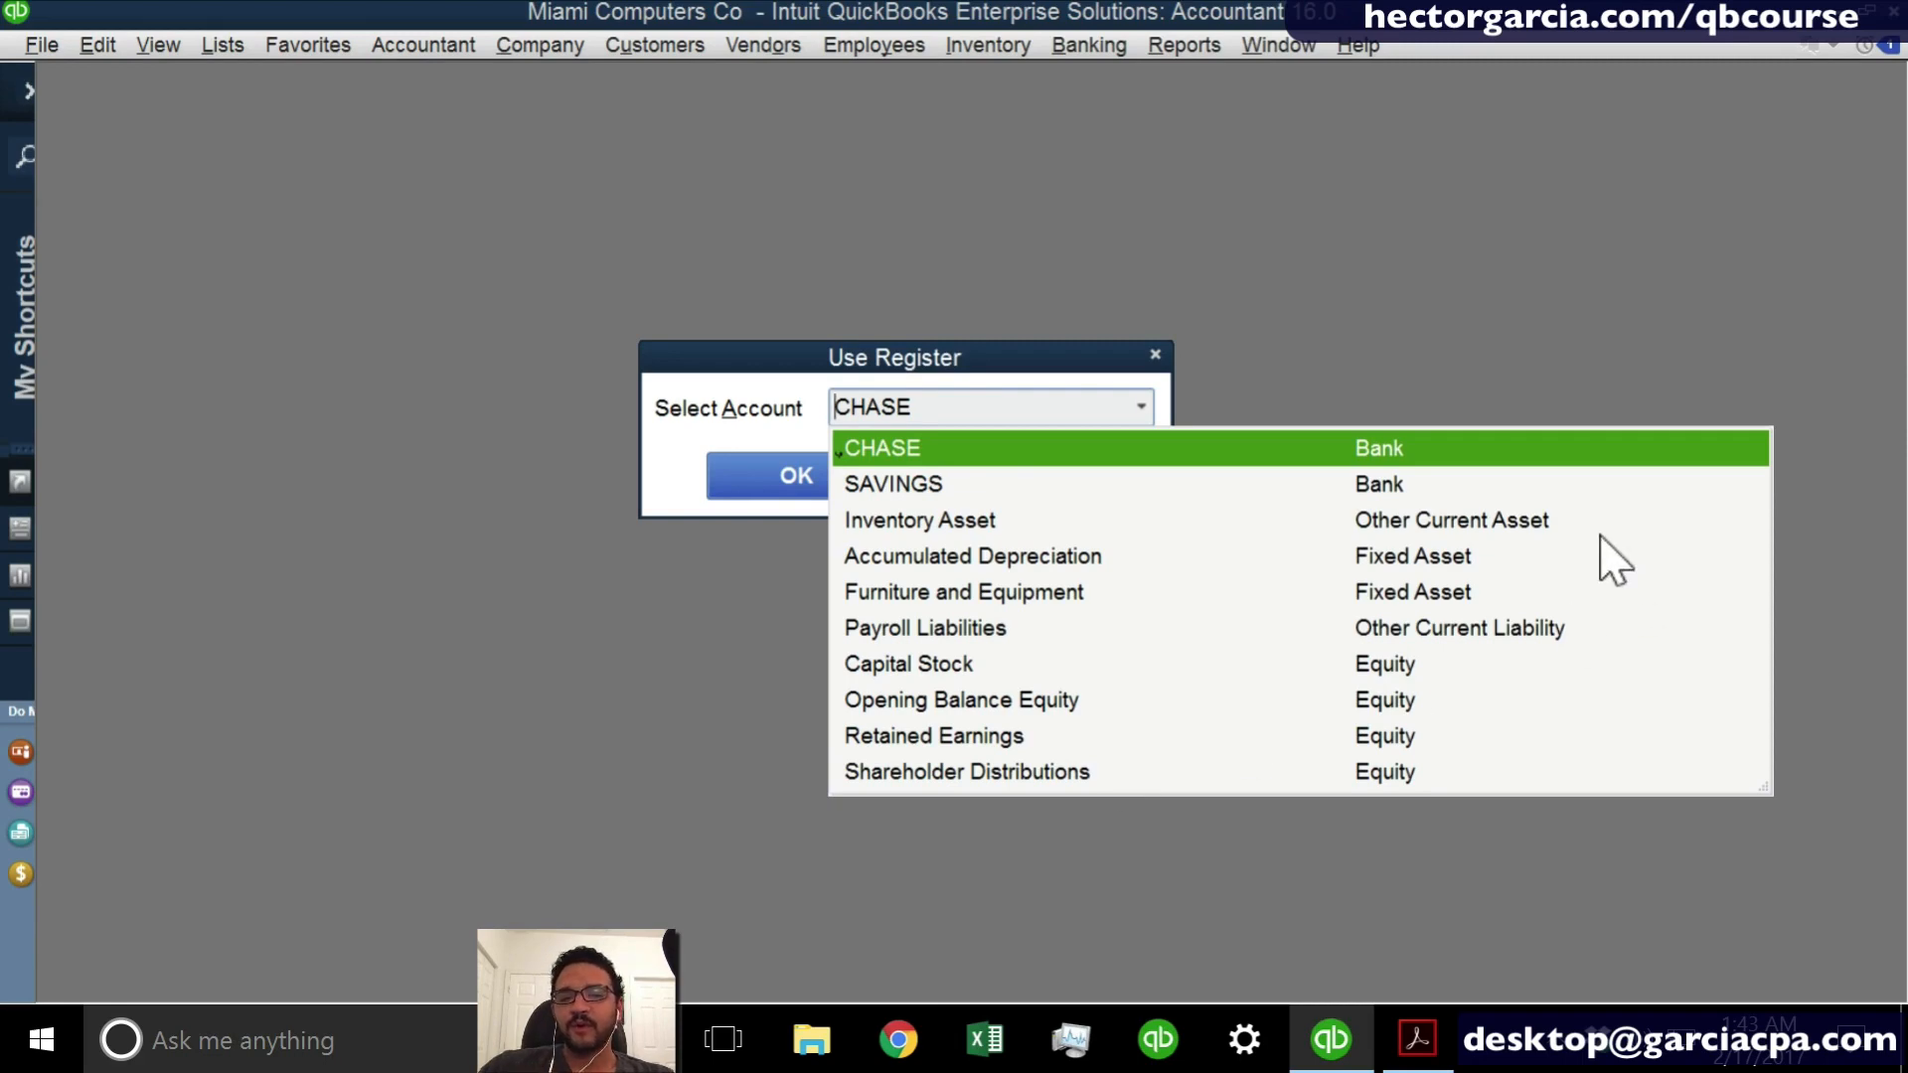
pyautogui.click(954, 449)
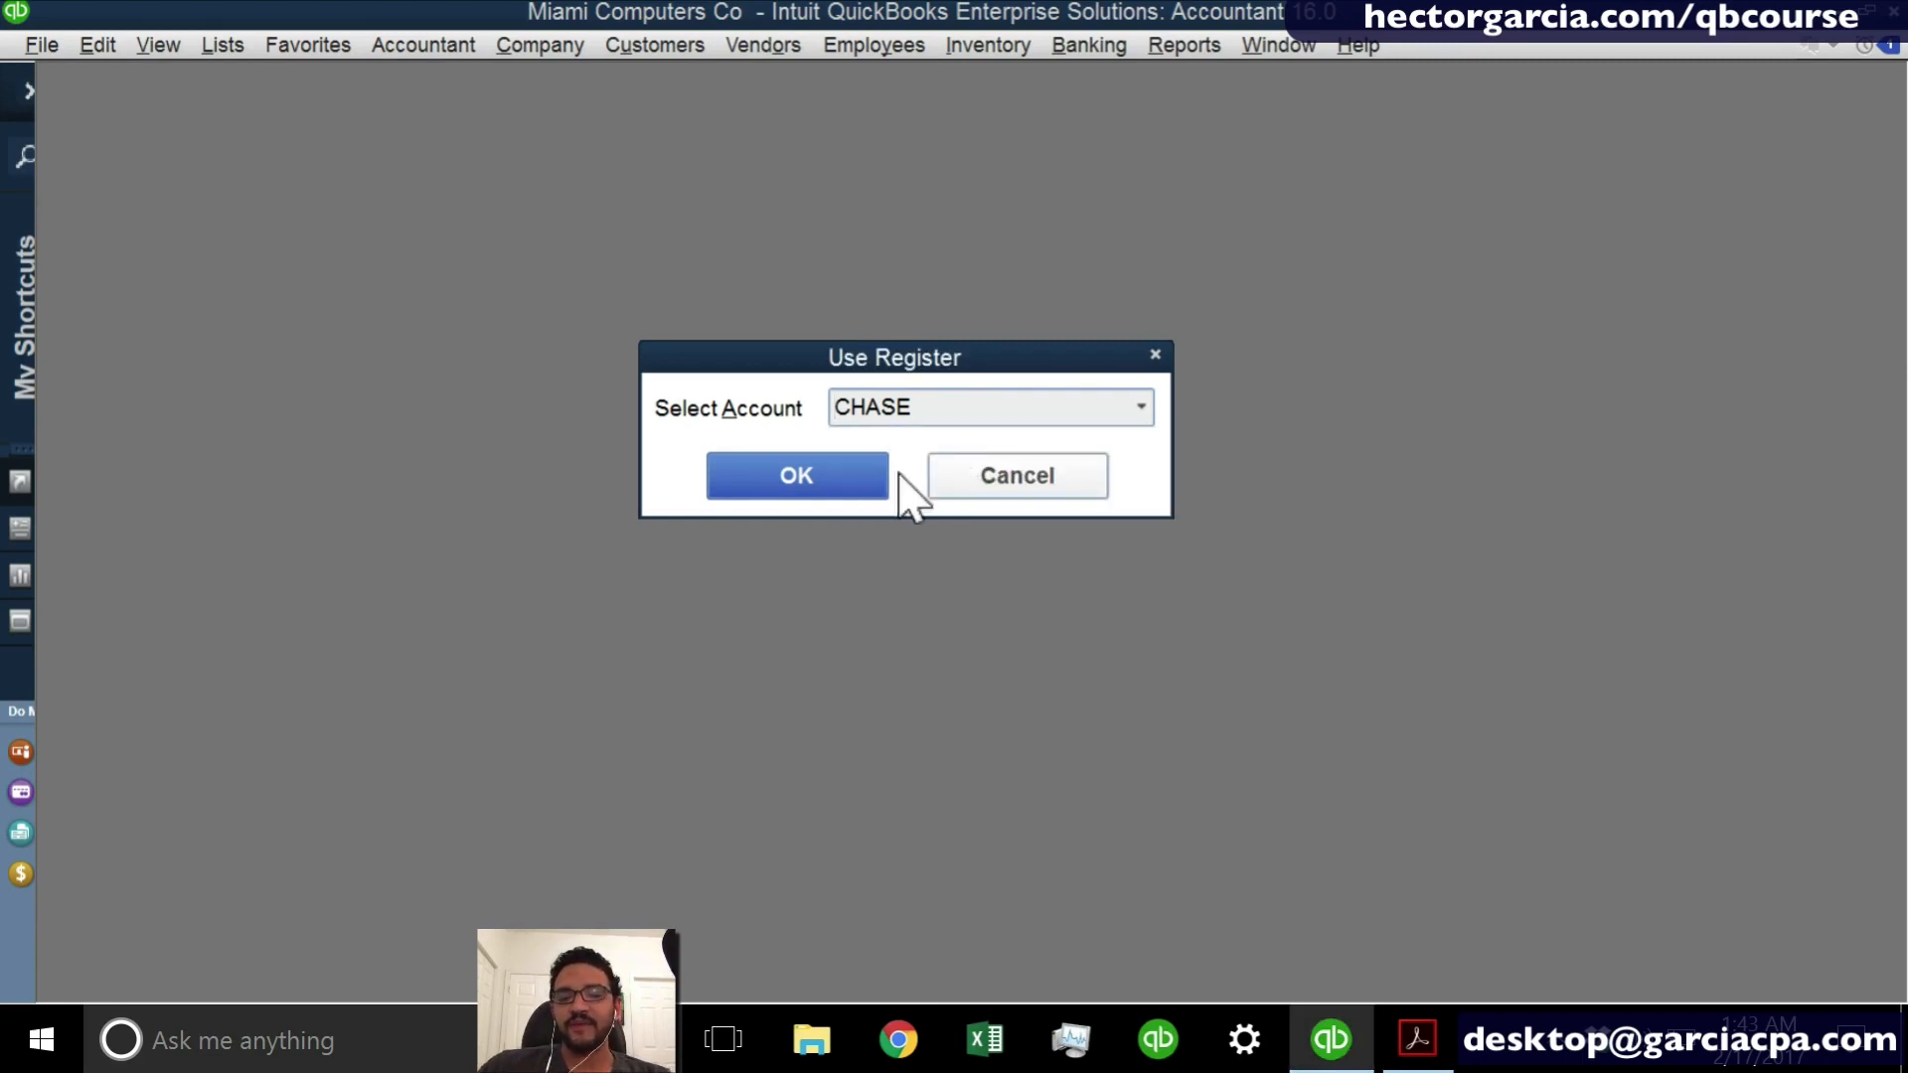
pyautogui.click(763, 492)
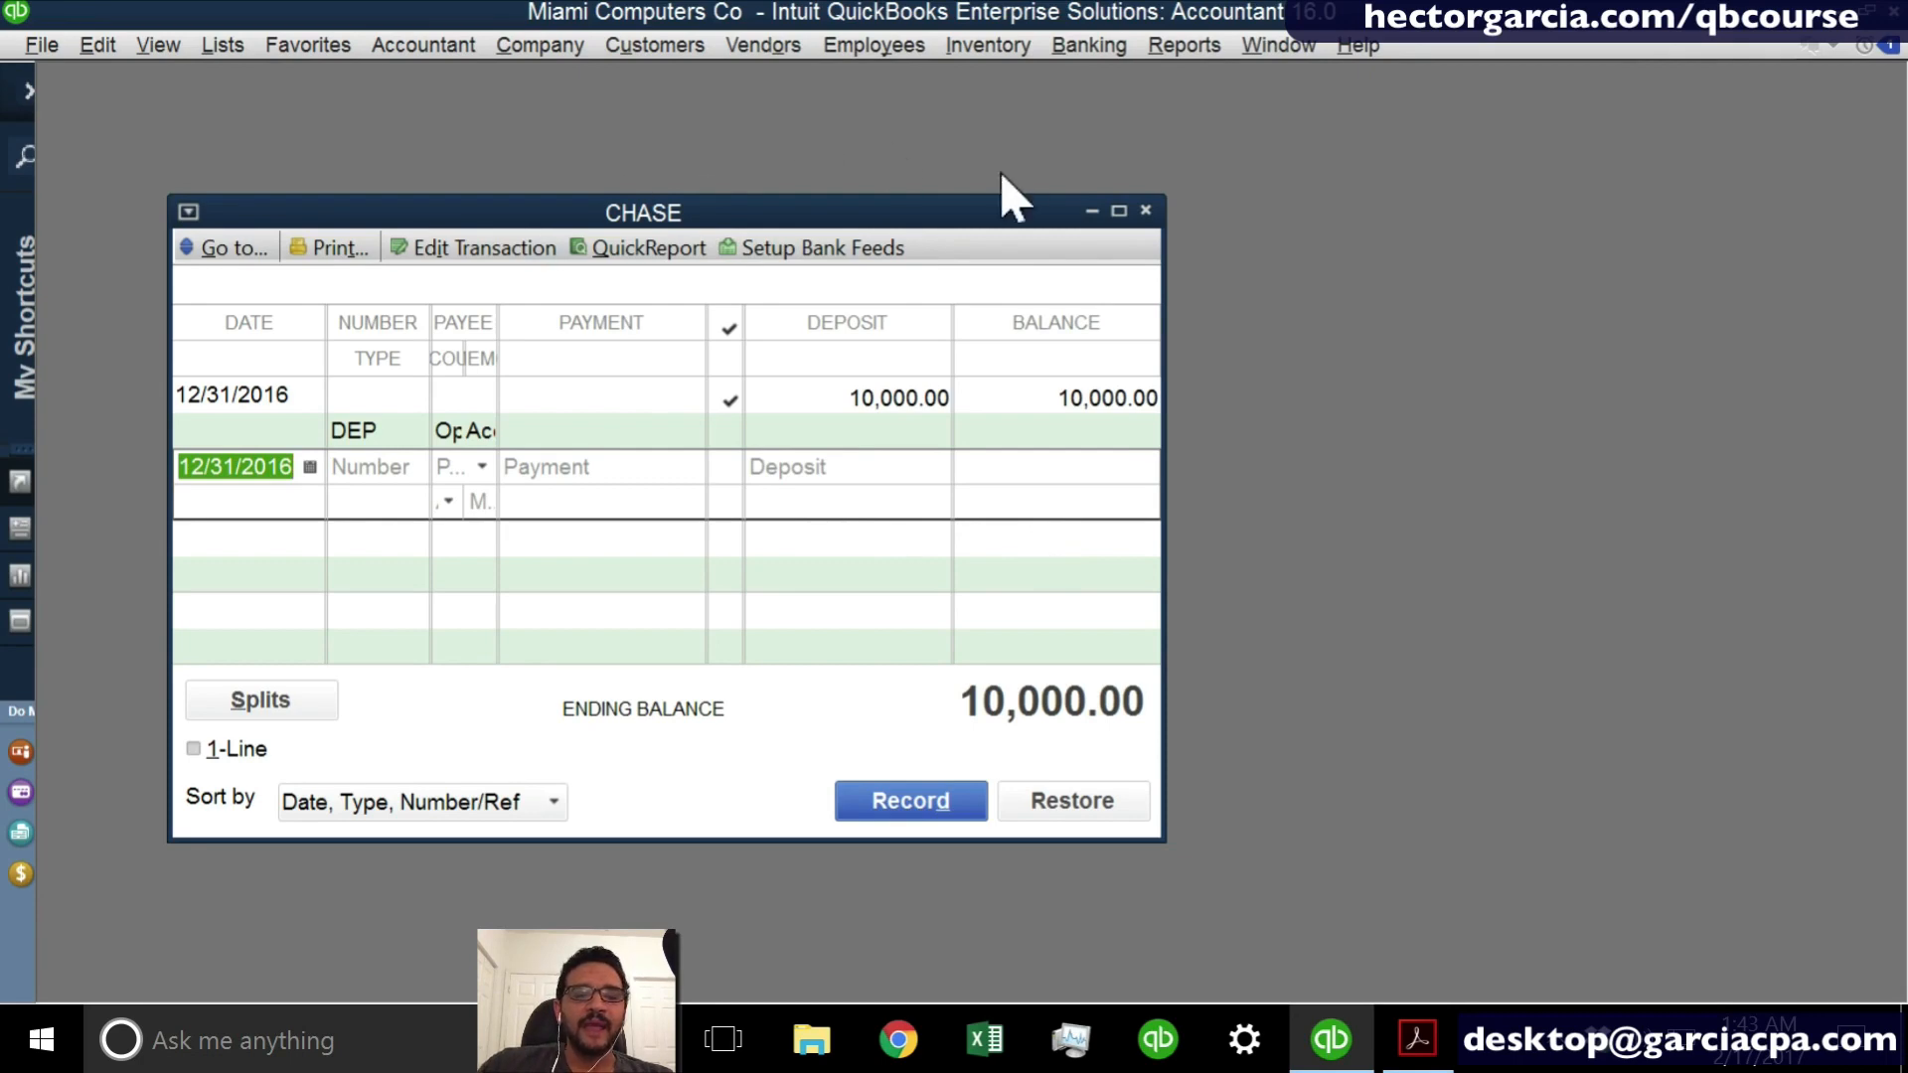
pyautogui.click(1119, 212)
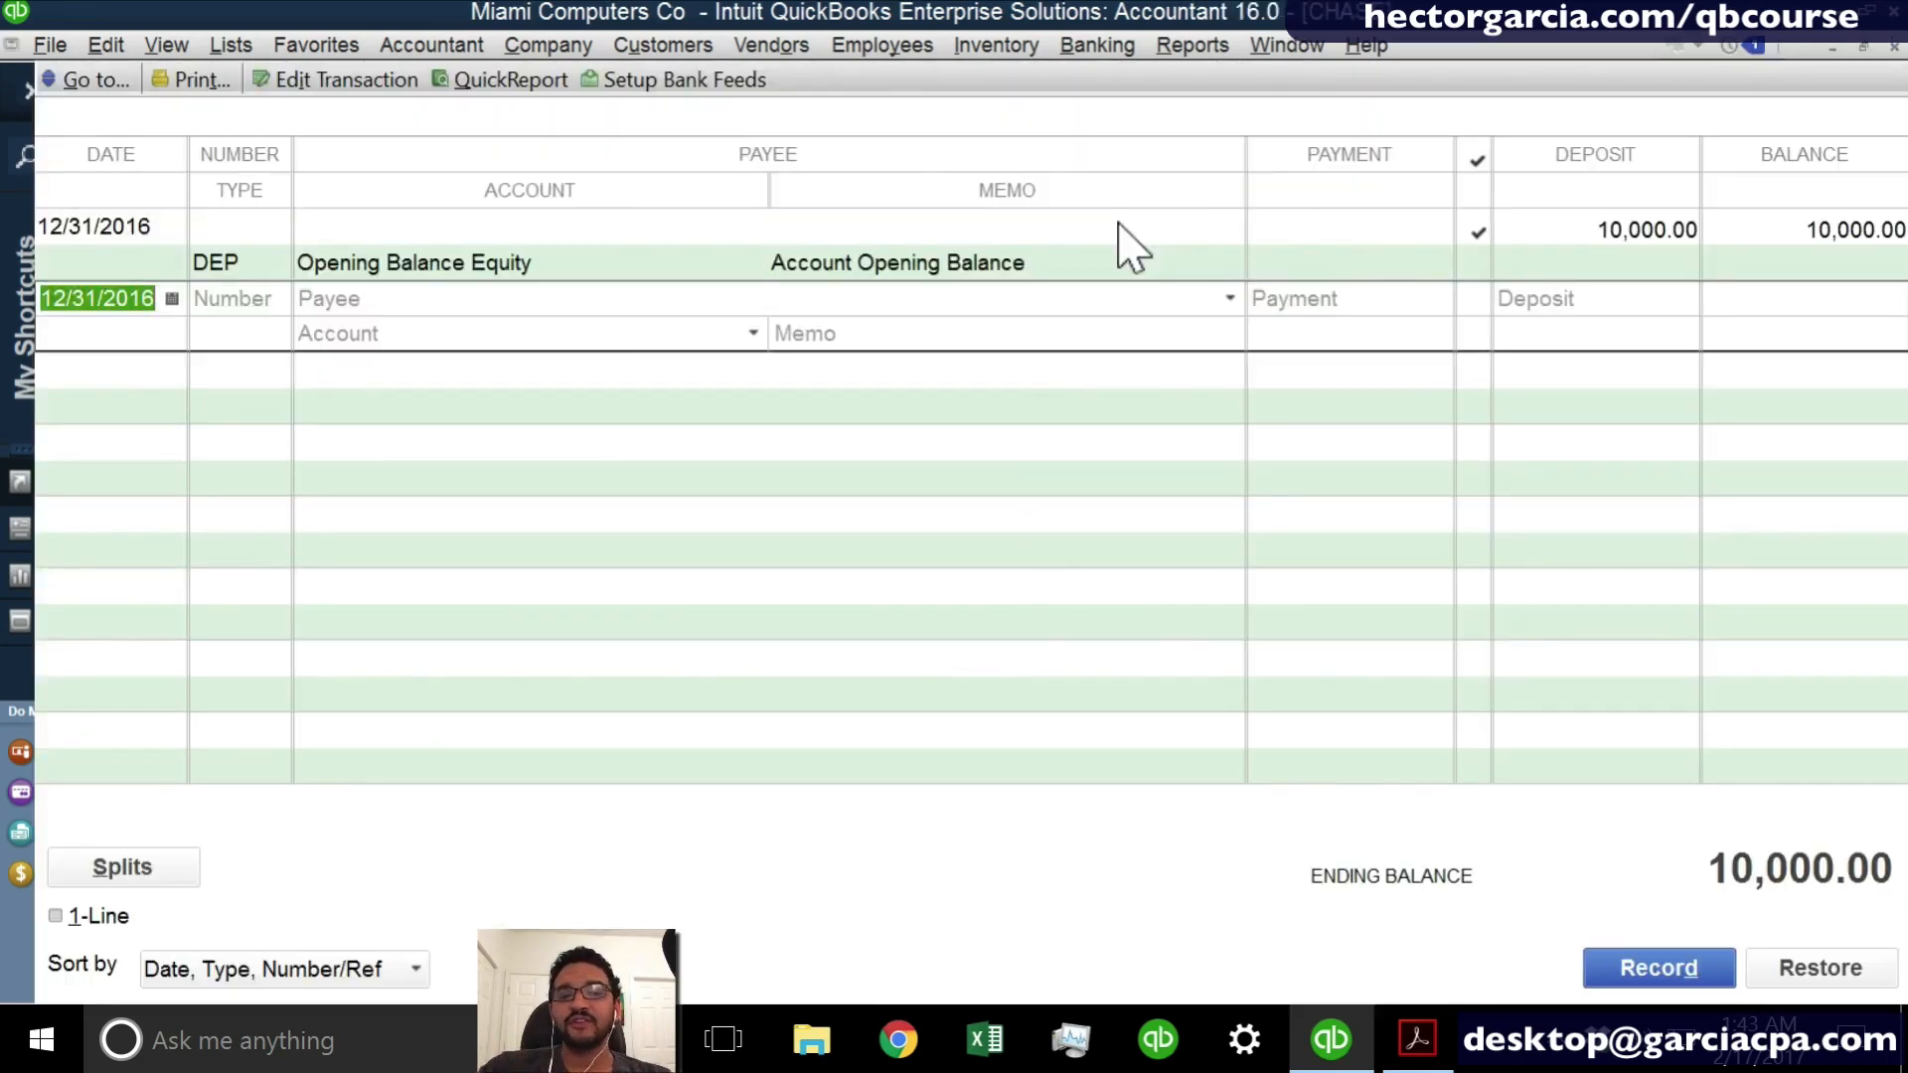
pyautogui.click(1111, 47)
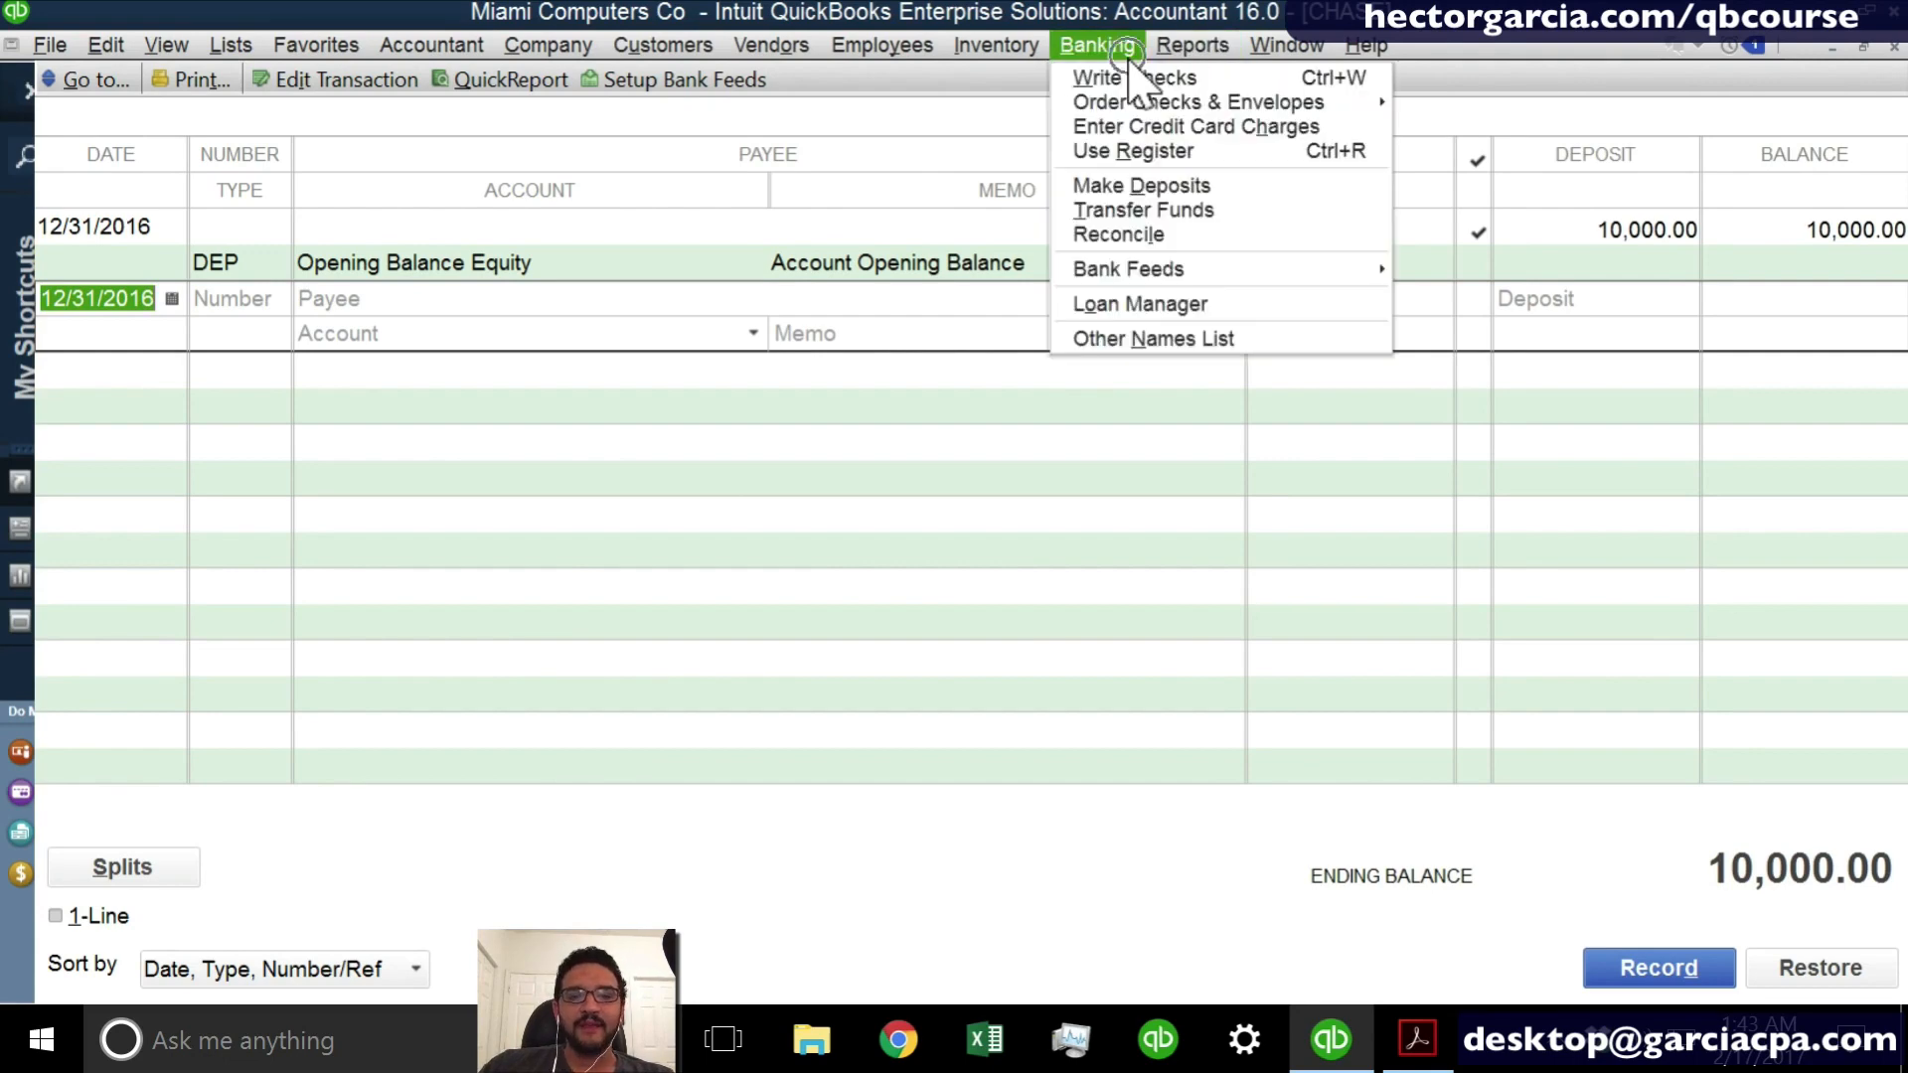
pyautogui.click(1154, 150)
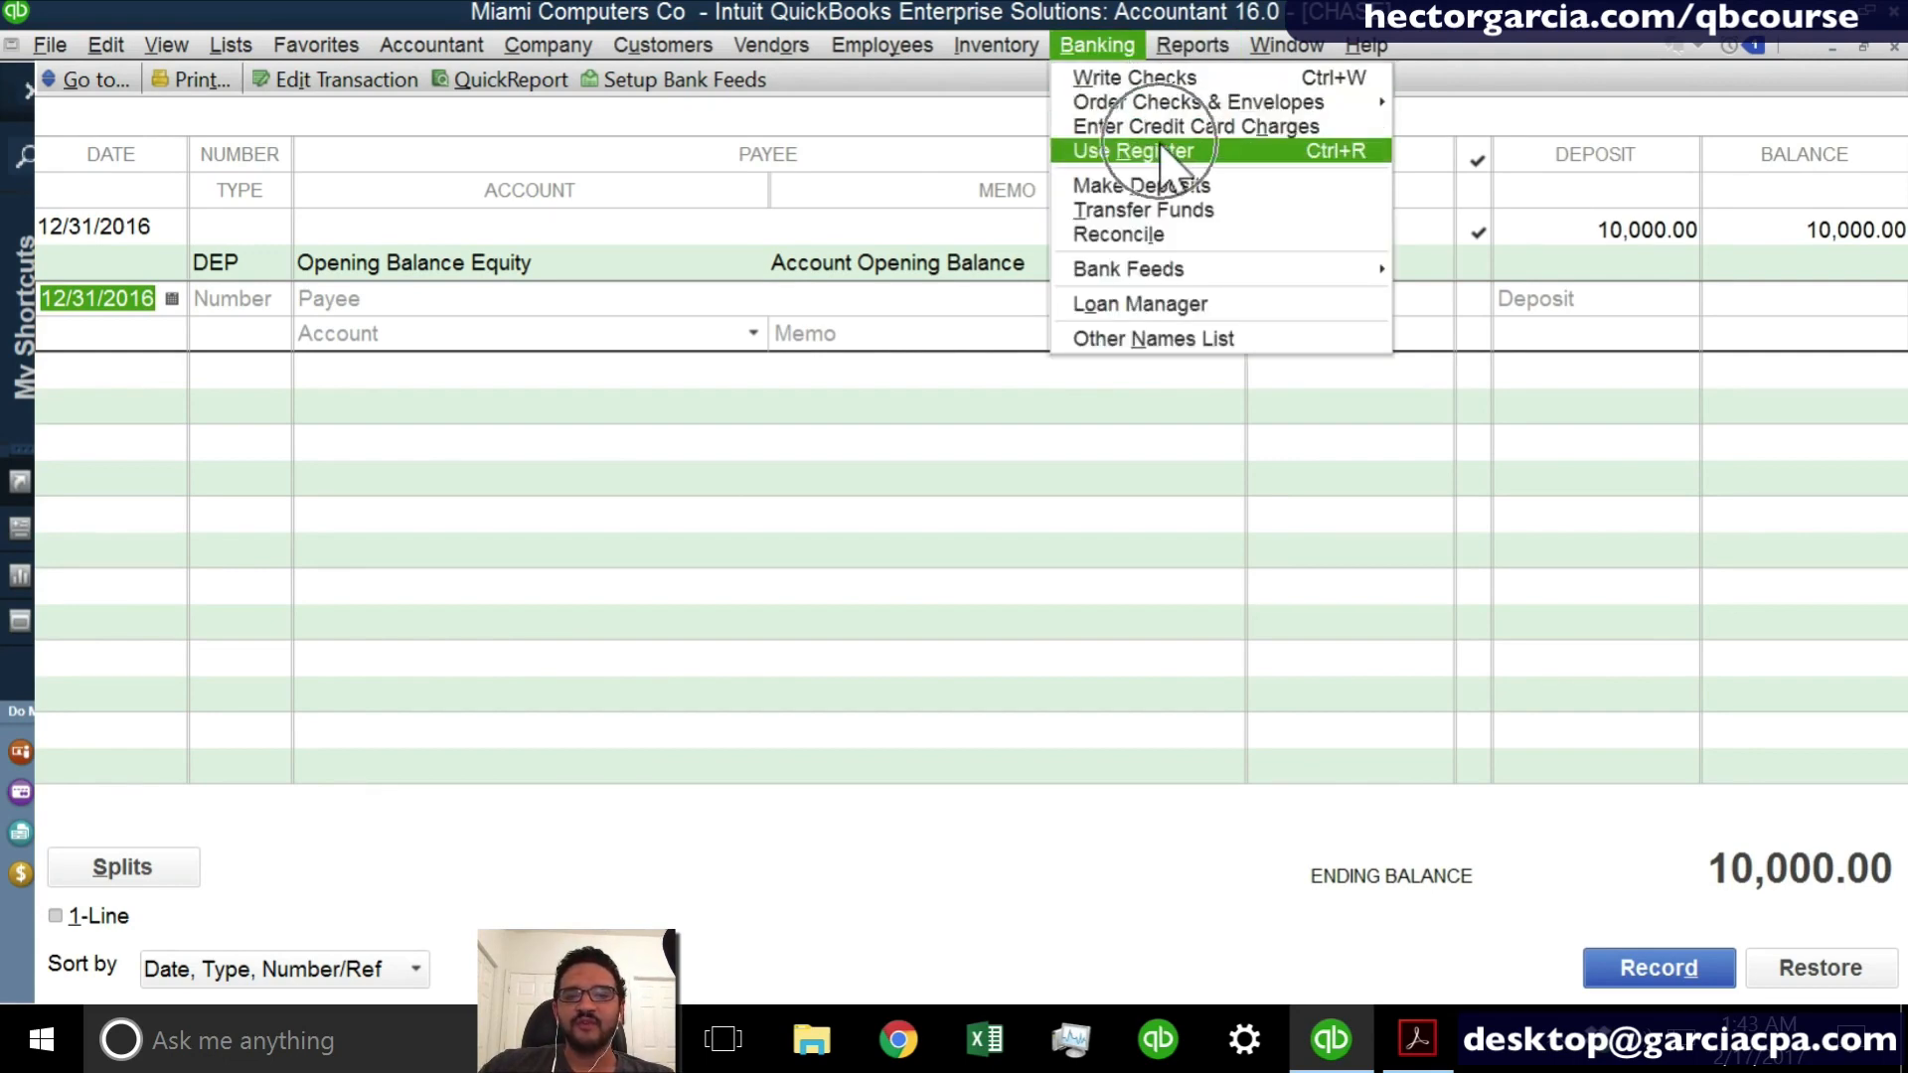
pyautogui.press('ctrl')
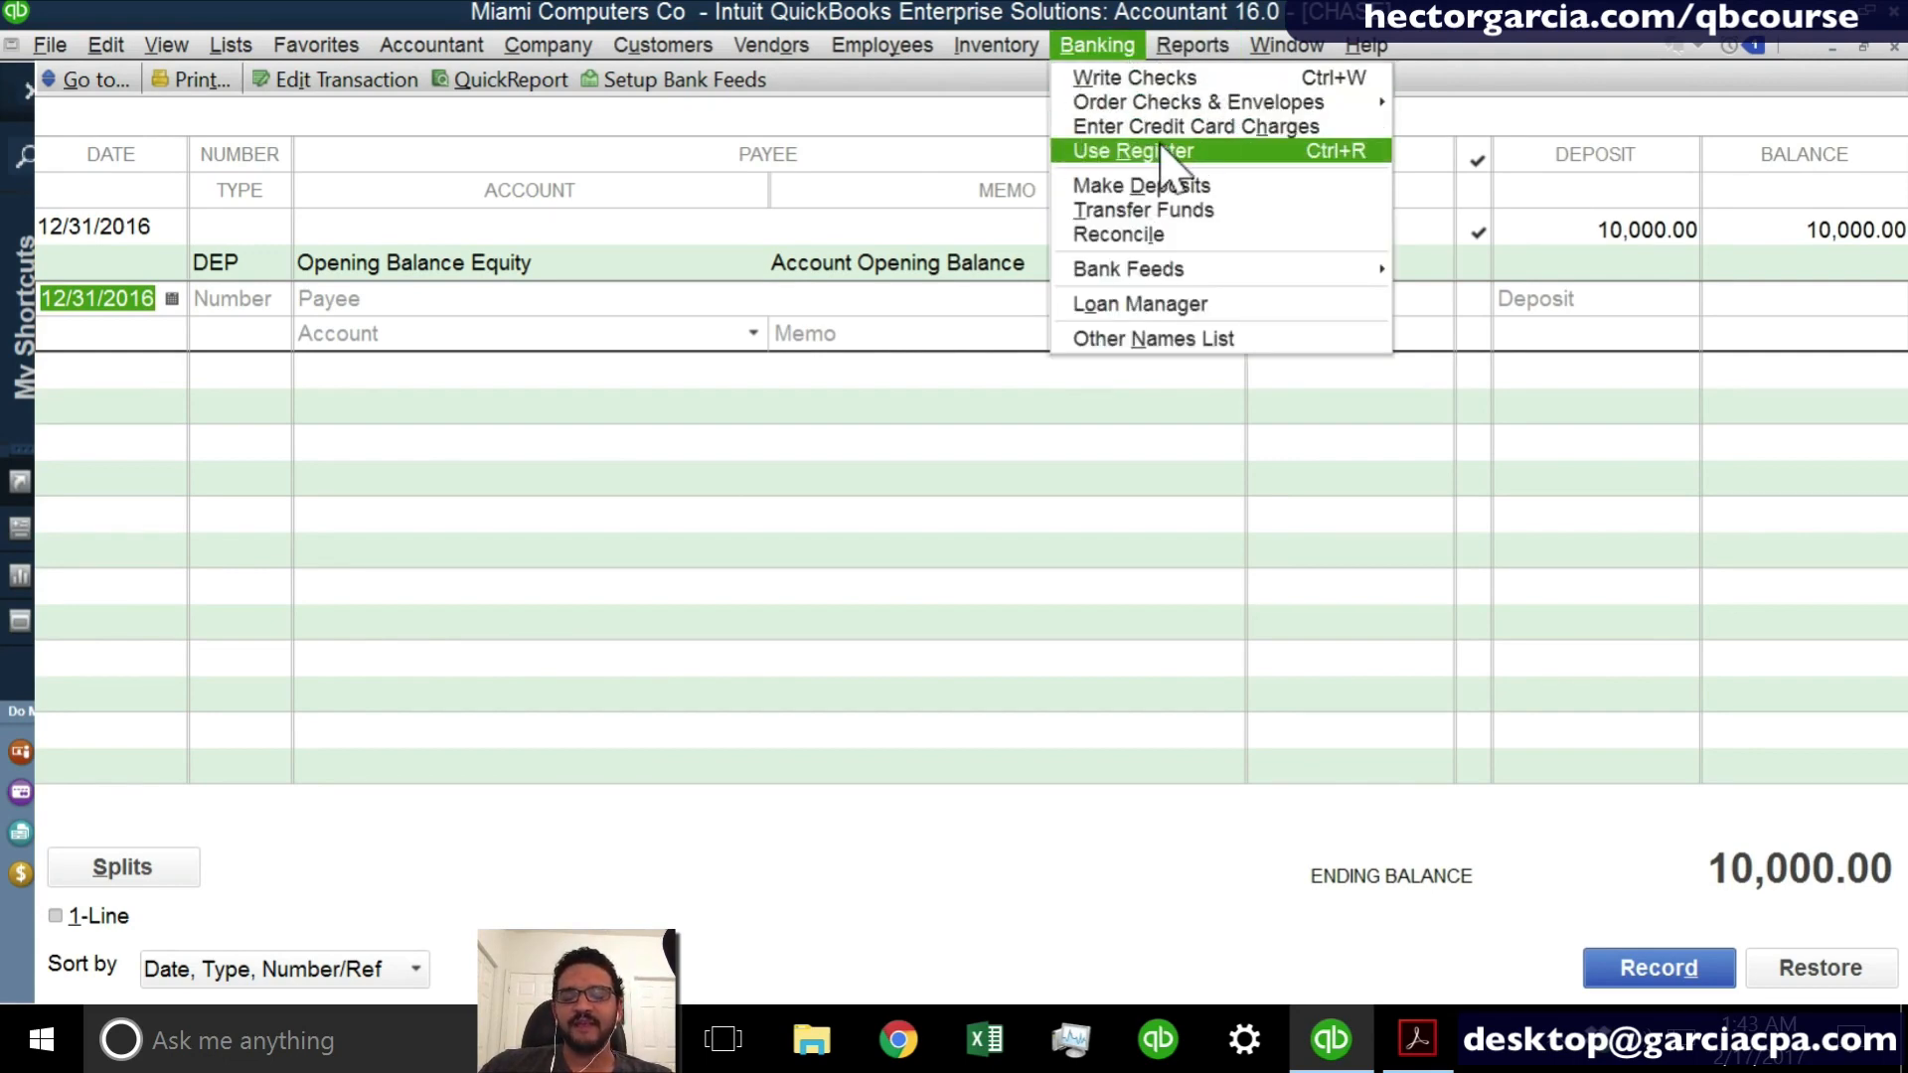
pyautogui.click(881, 124)
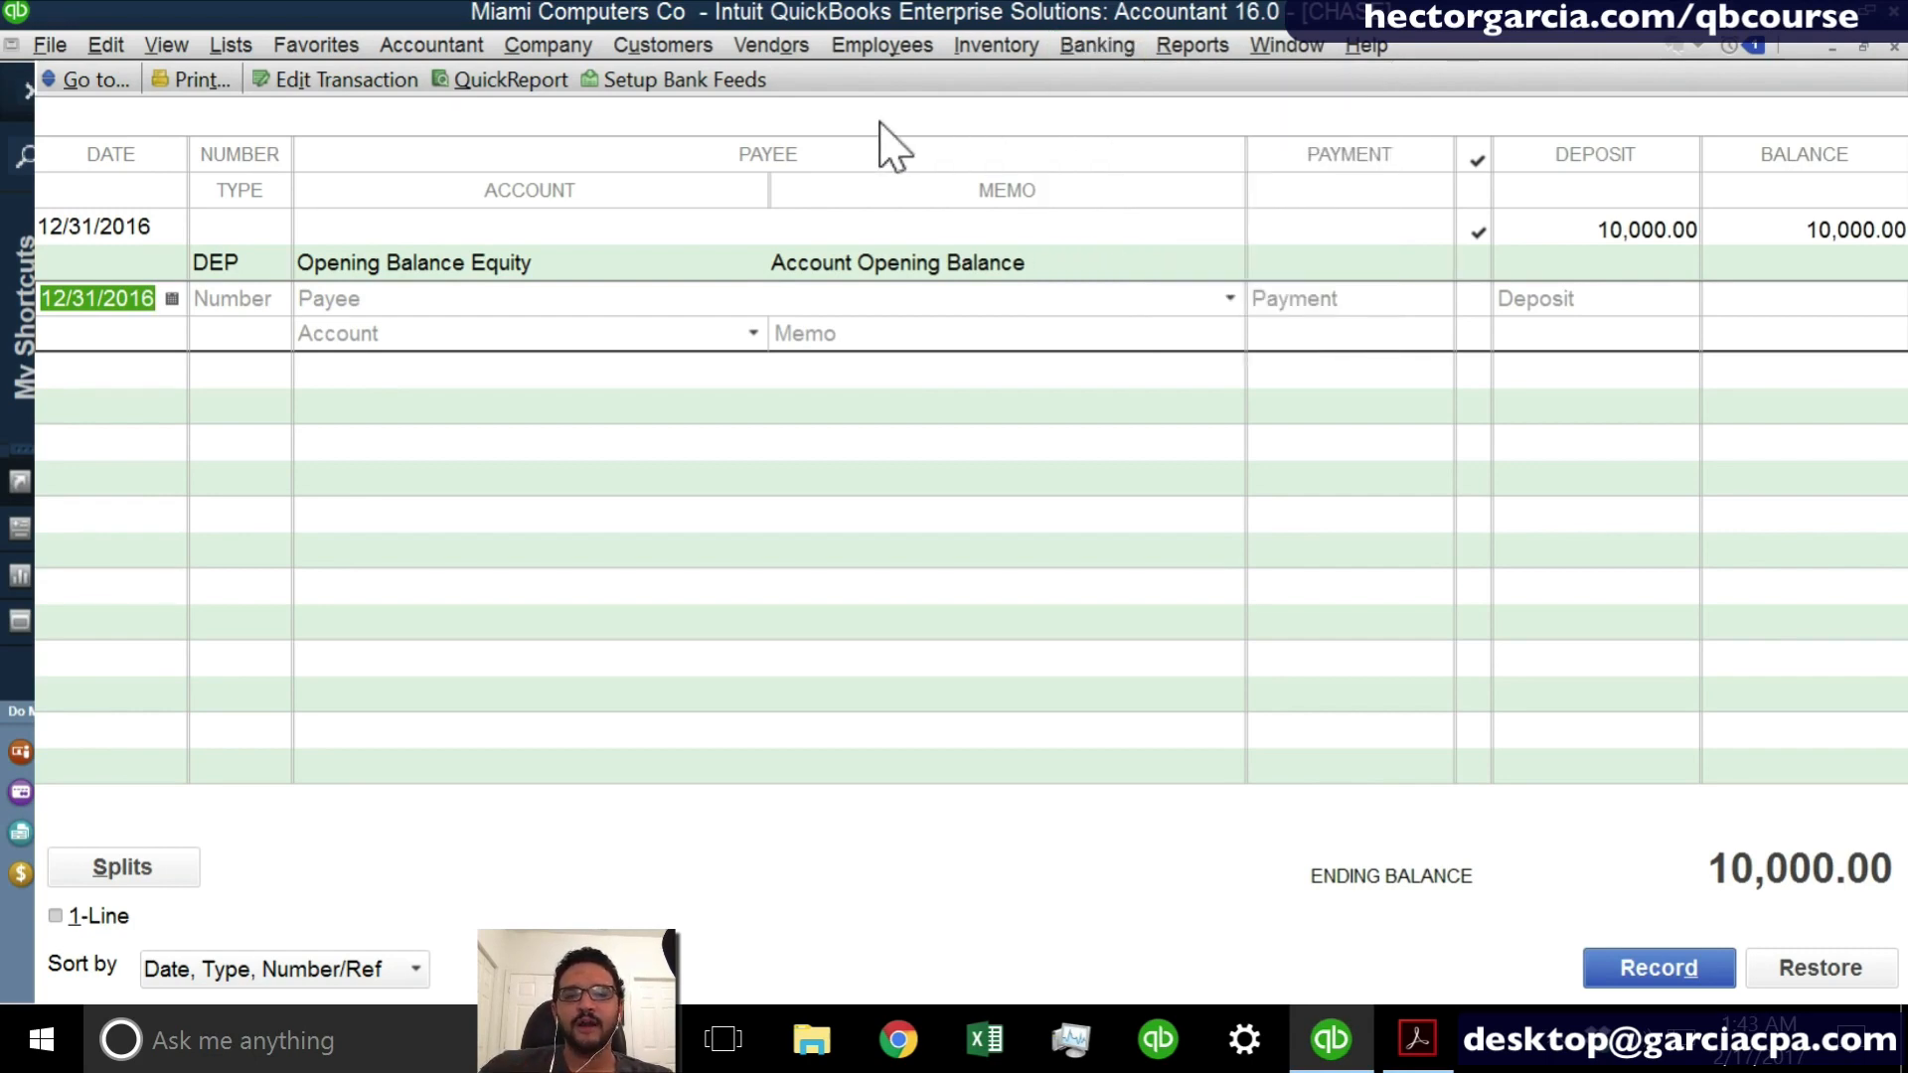
pyautogui.click(1111, 46)
pyautogui.click(1113, 52)
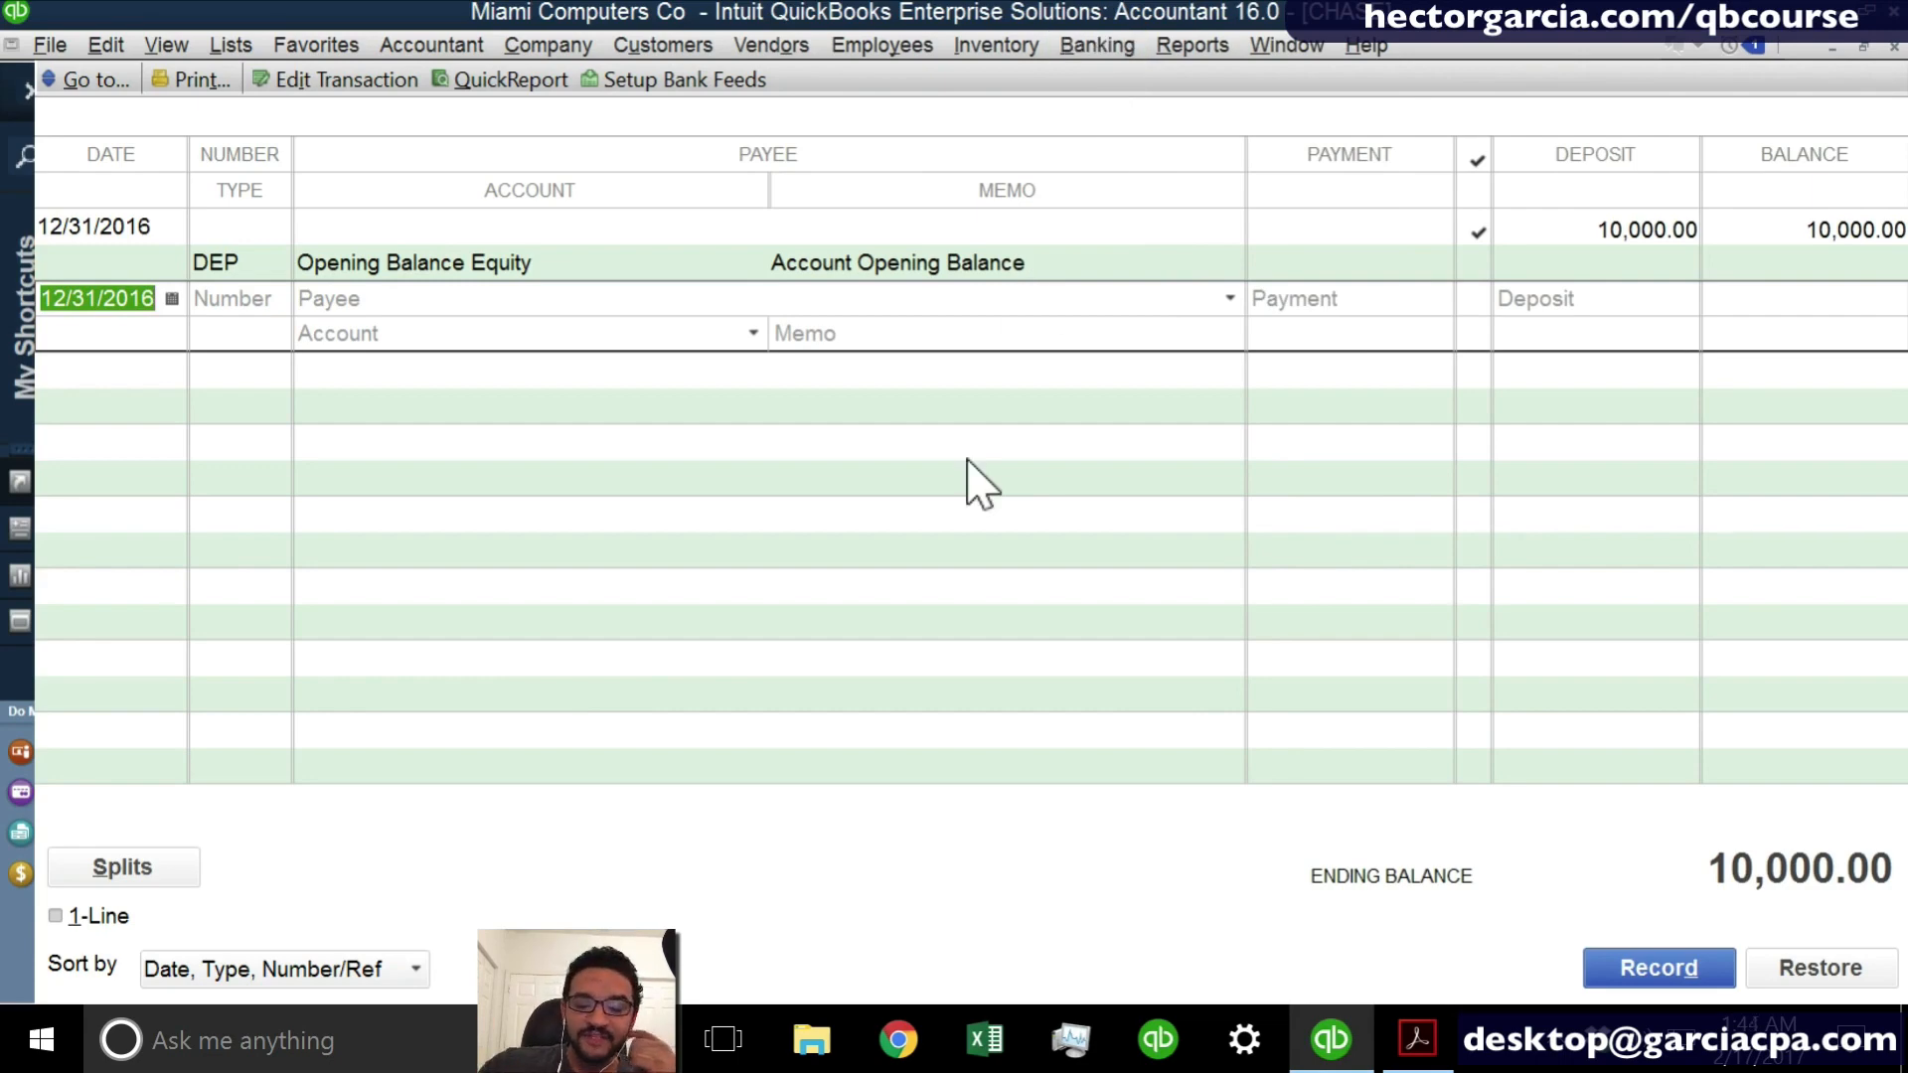
# - Set the date of the blank CHASE register entry to 02/17/2017
pyautogui.press('t')
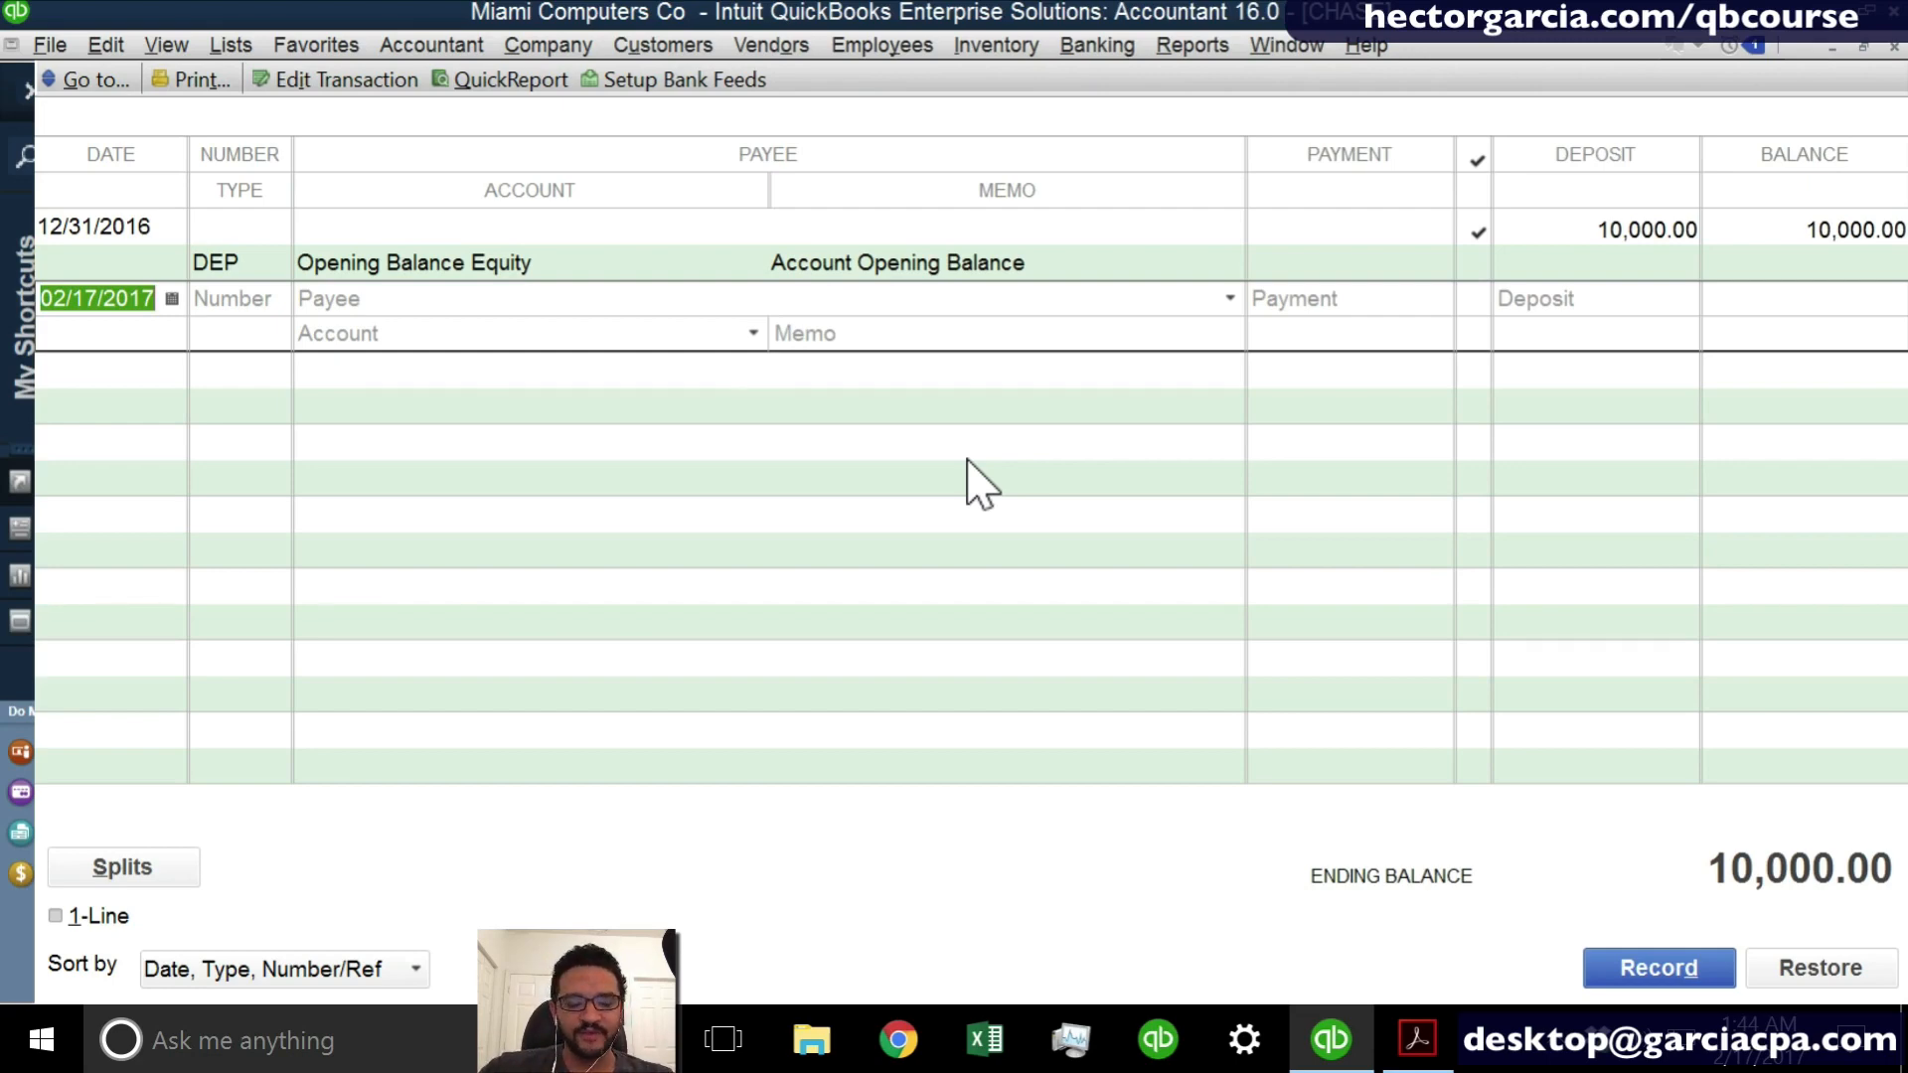
# - Start a new invoice and add a new customer named cUSTOMER A to it
pyautogui.hotkey('ctrl', 'i')
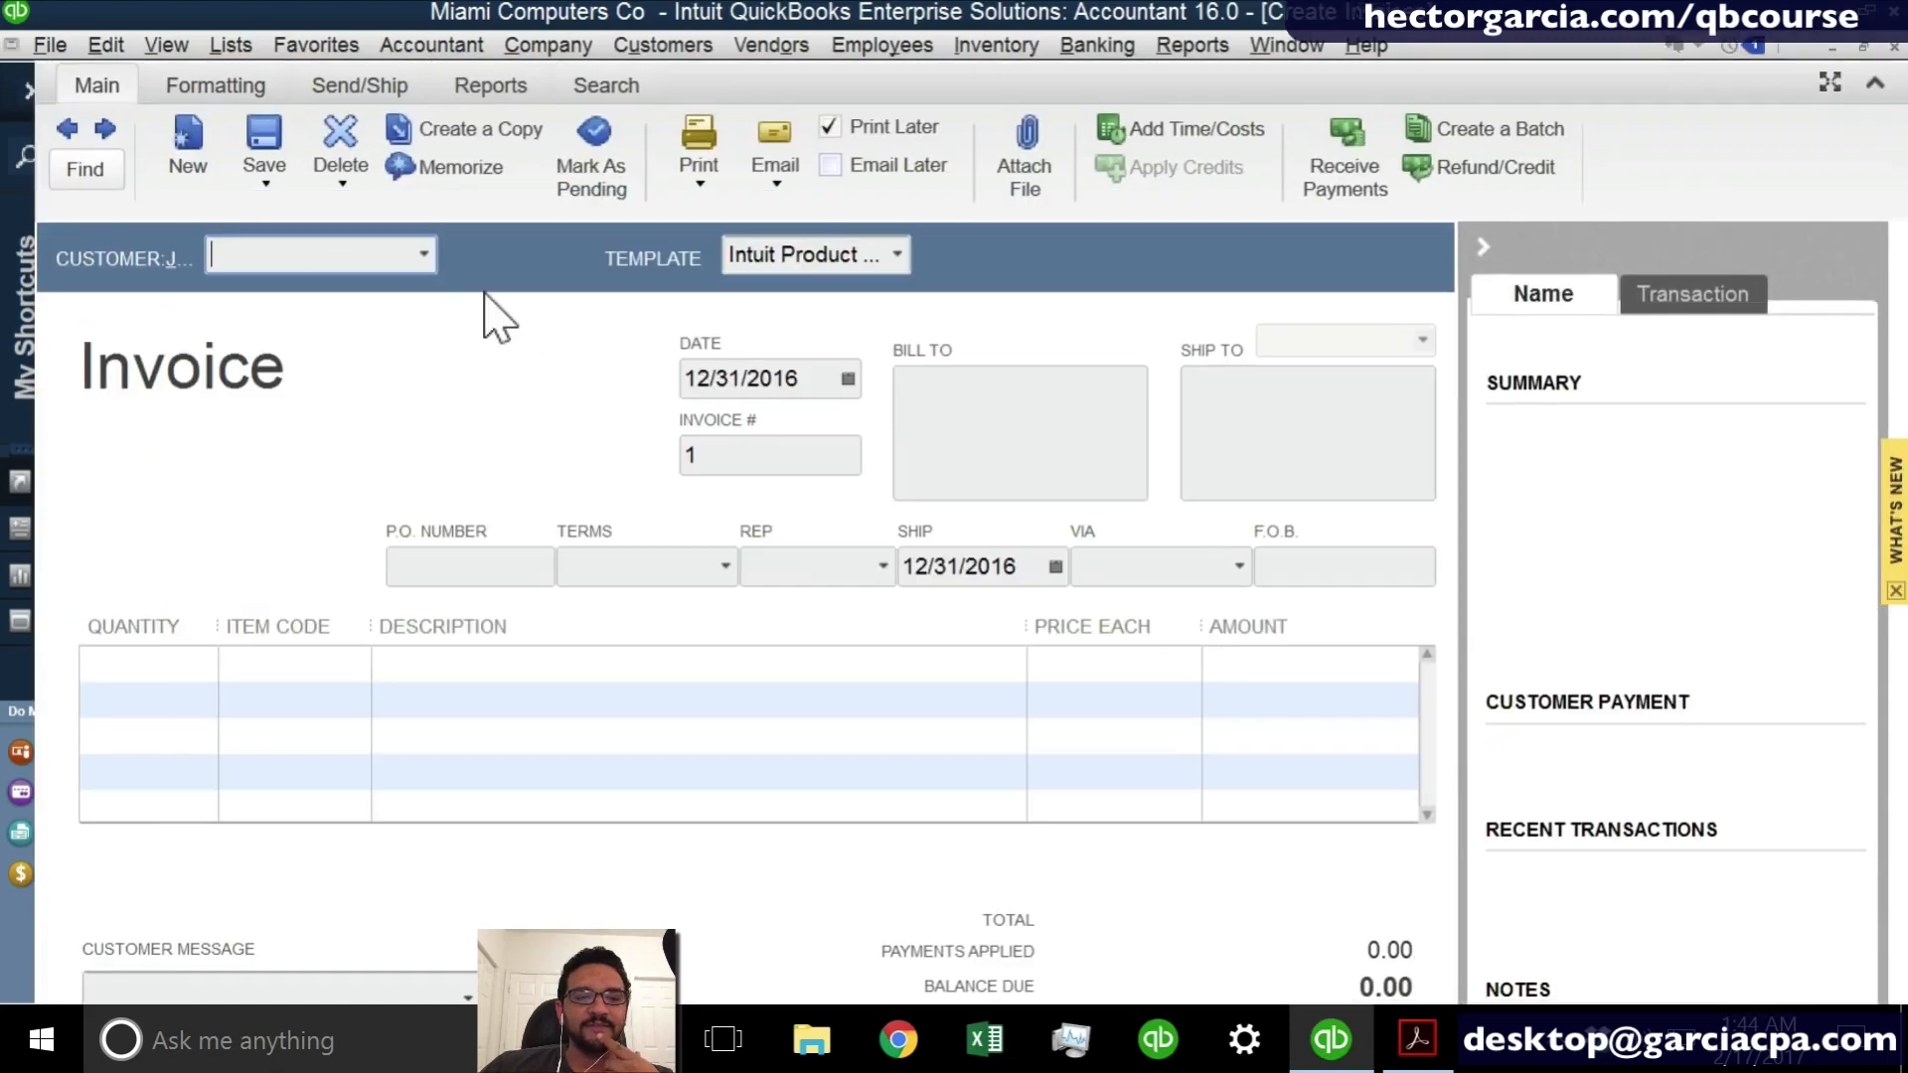
pyautogui.click(423, 260)
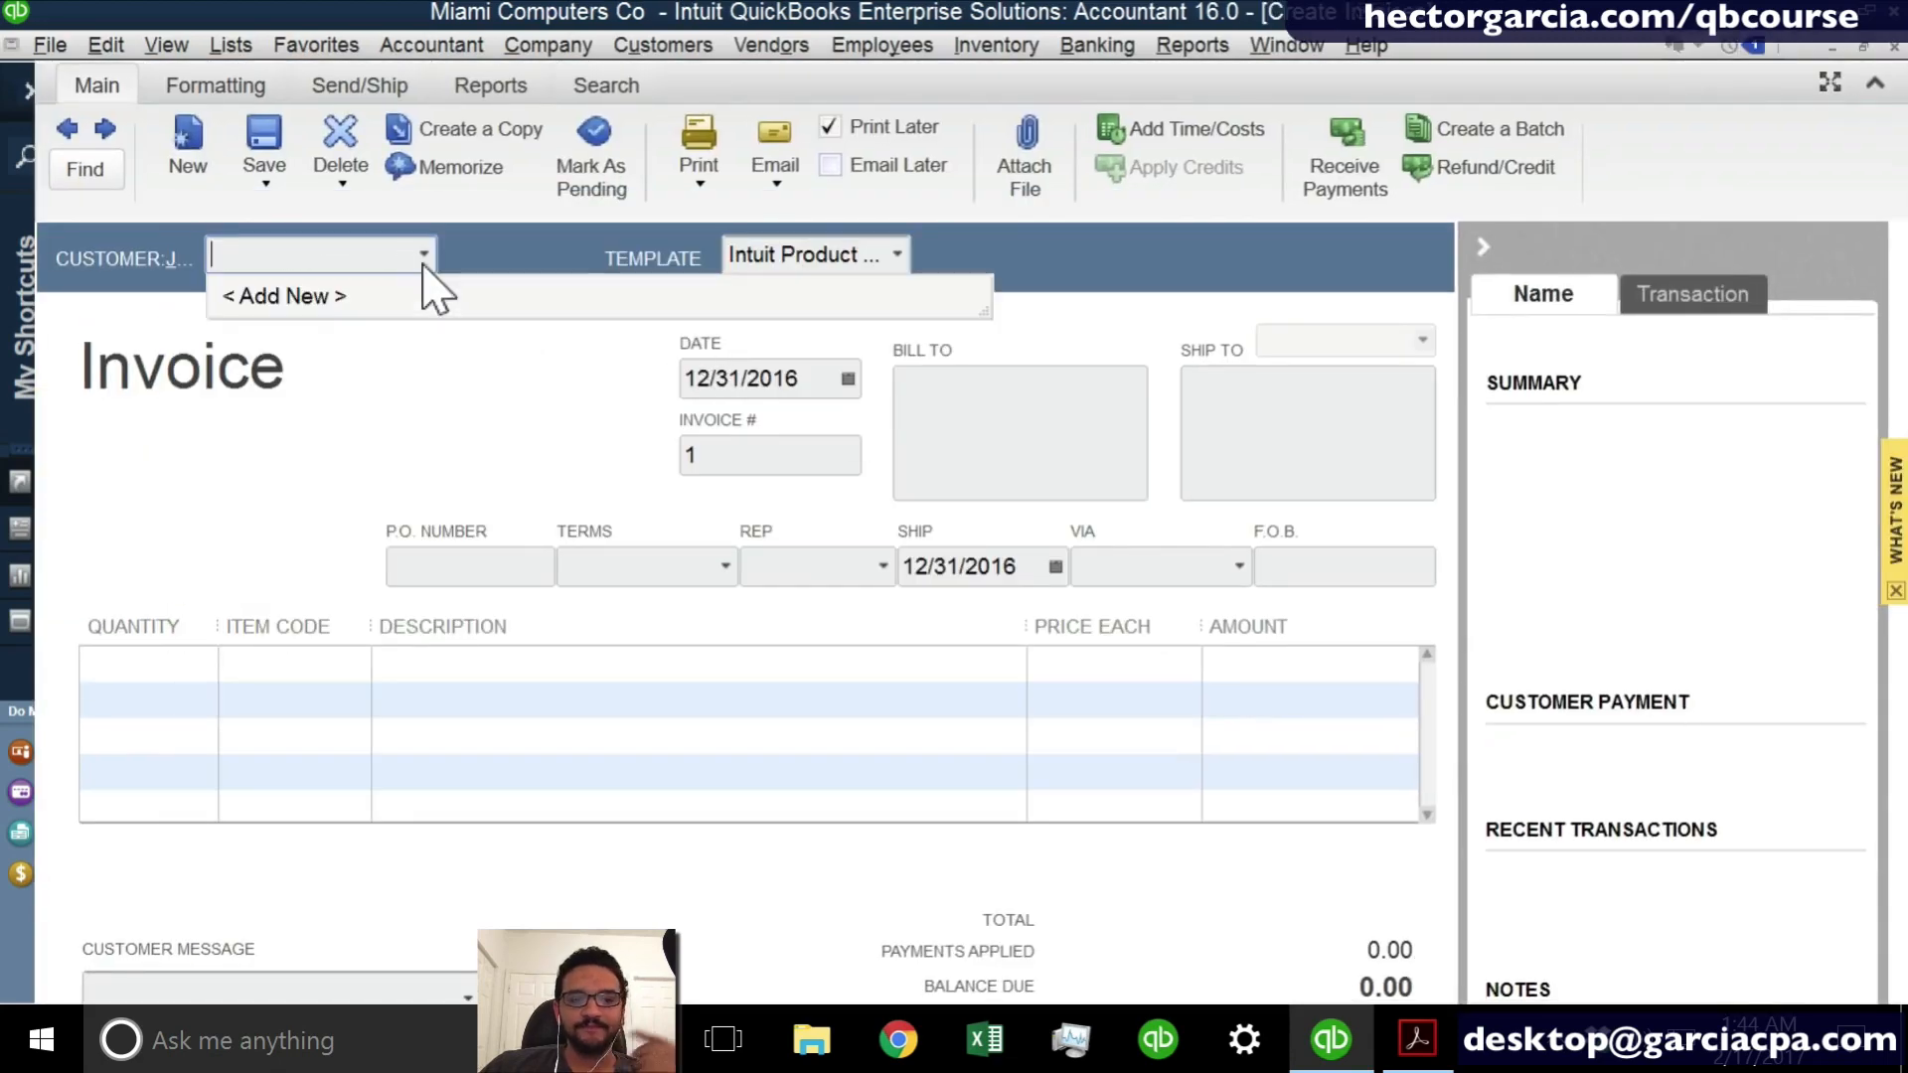
pyautogui.click(336, 308)
pyautogui.write('c')
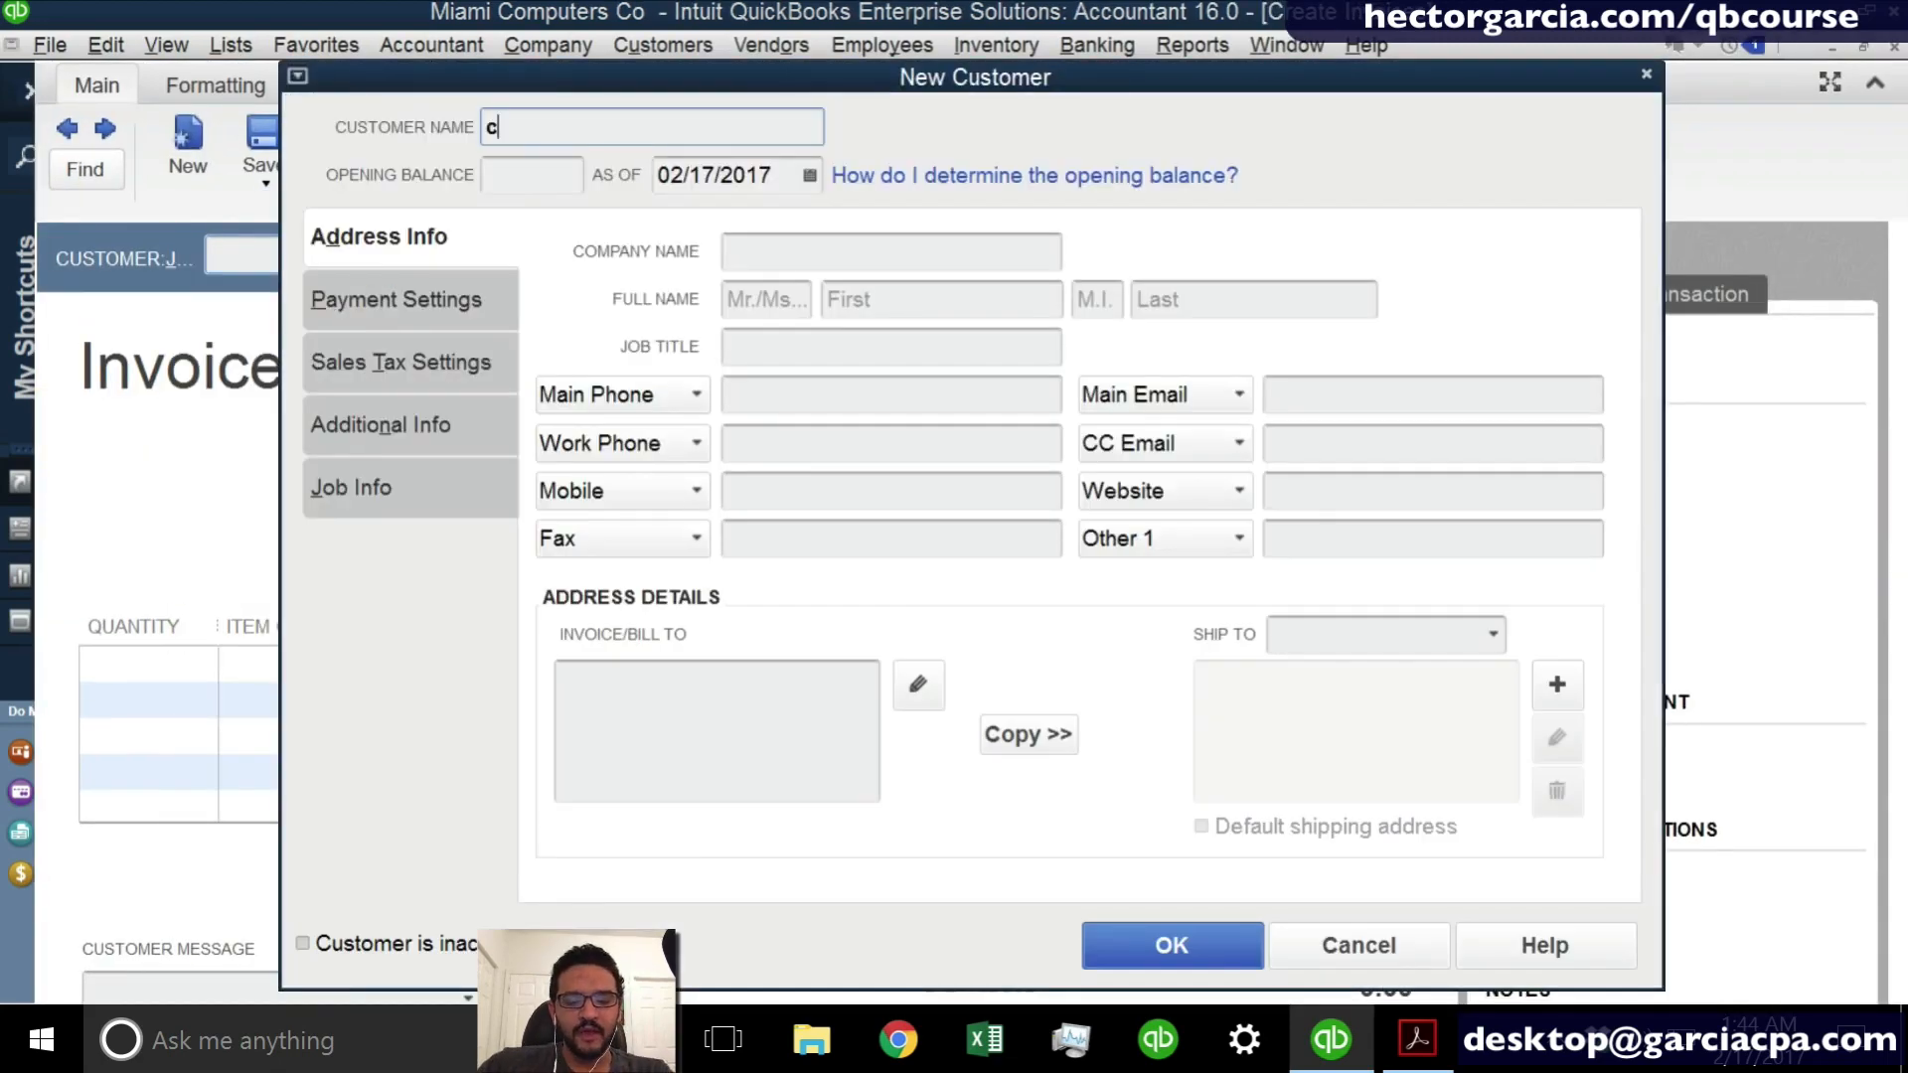
pyautogui.write('USTOMER A')
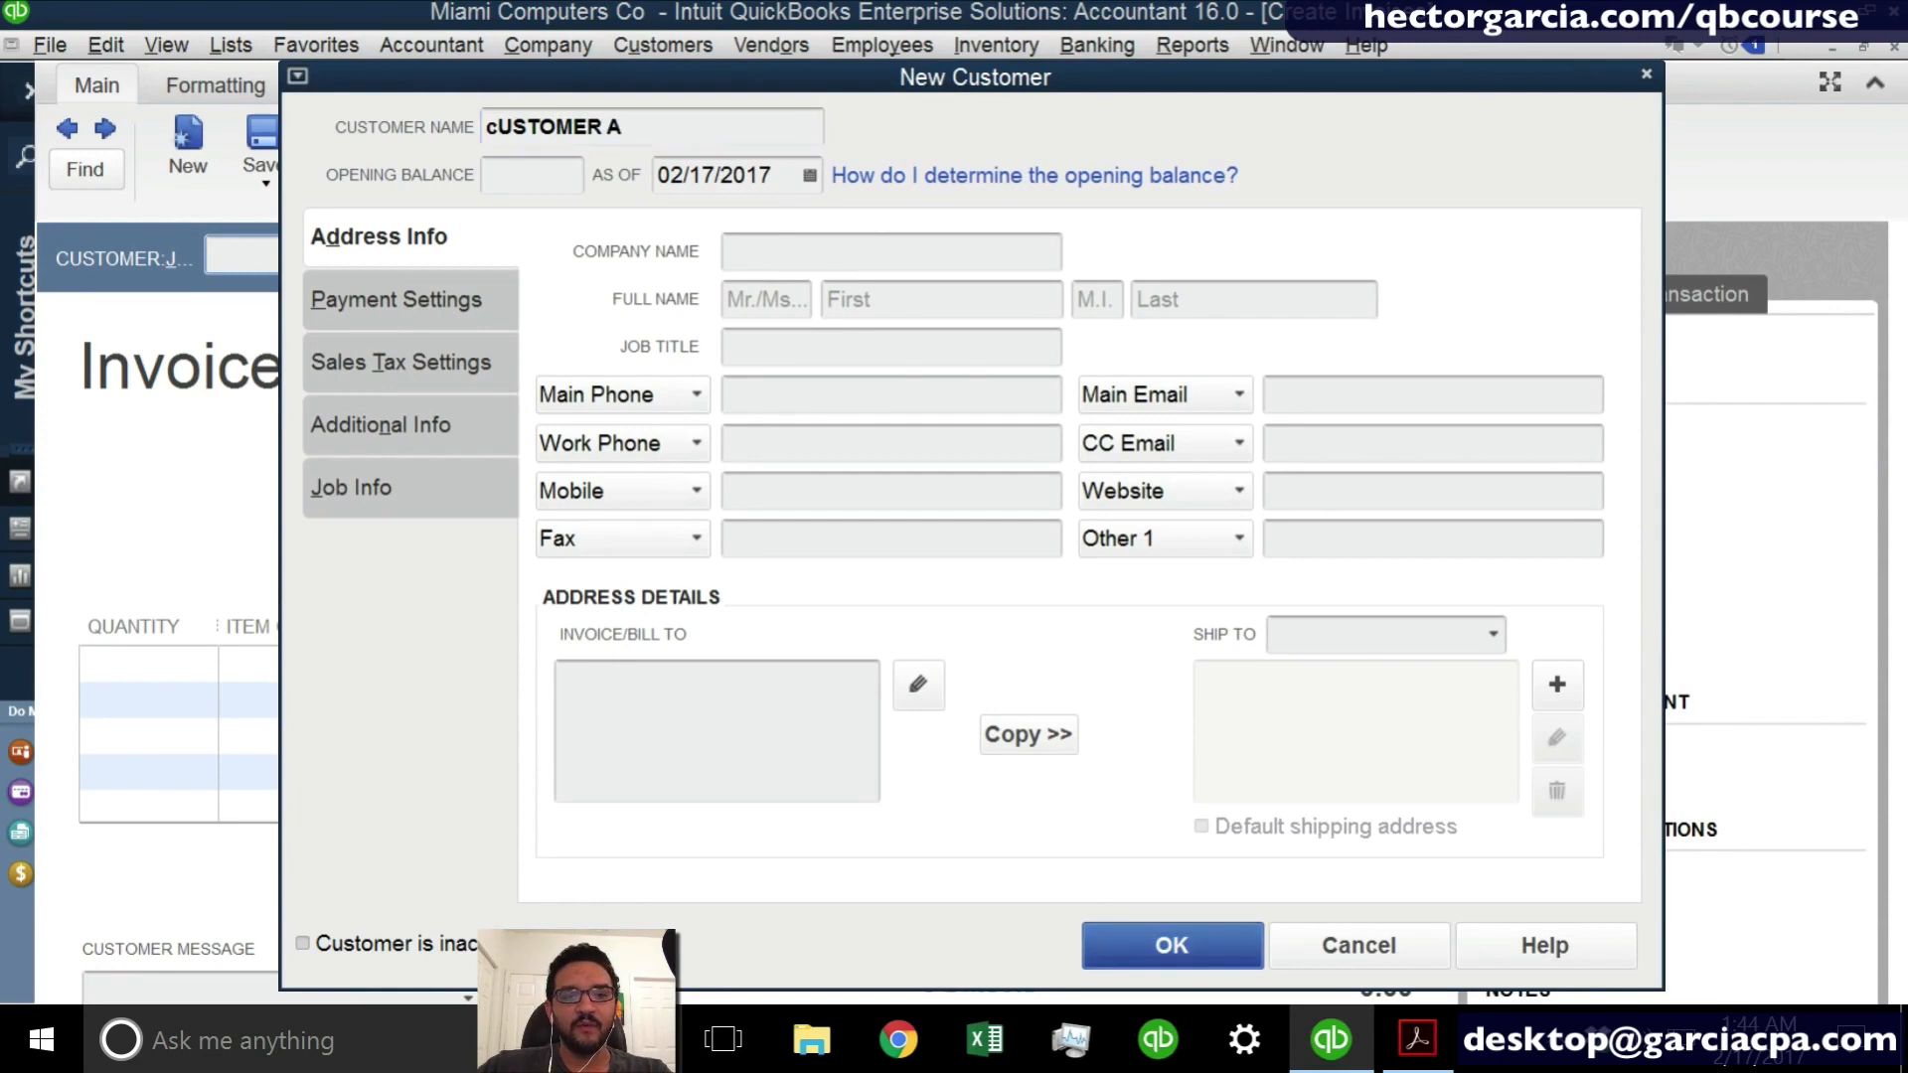
pyautogui.press('Return')
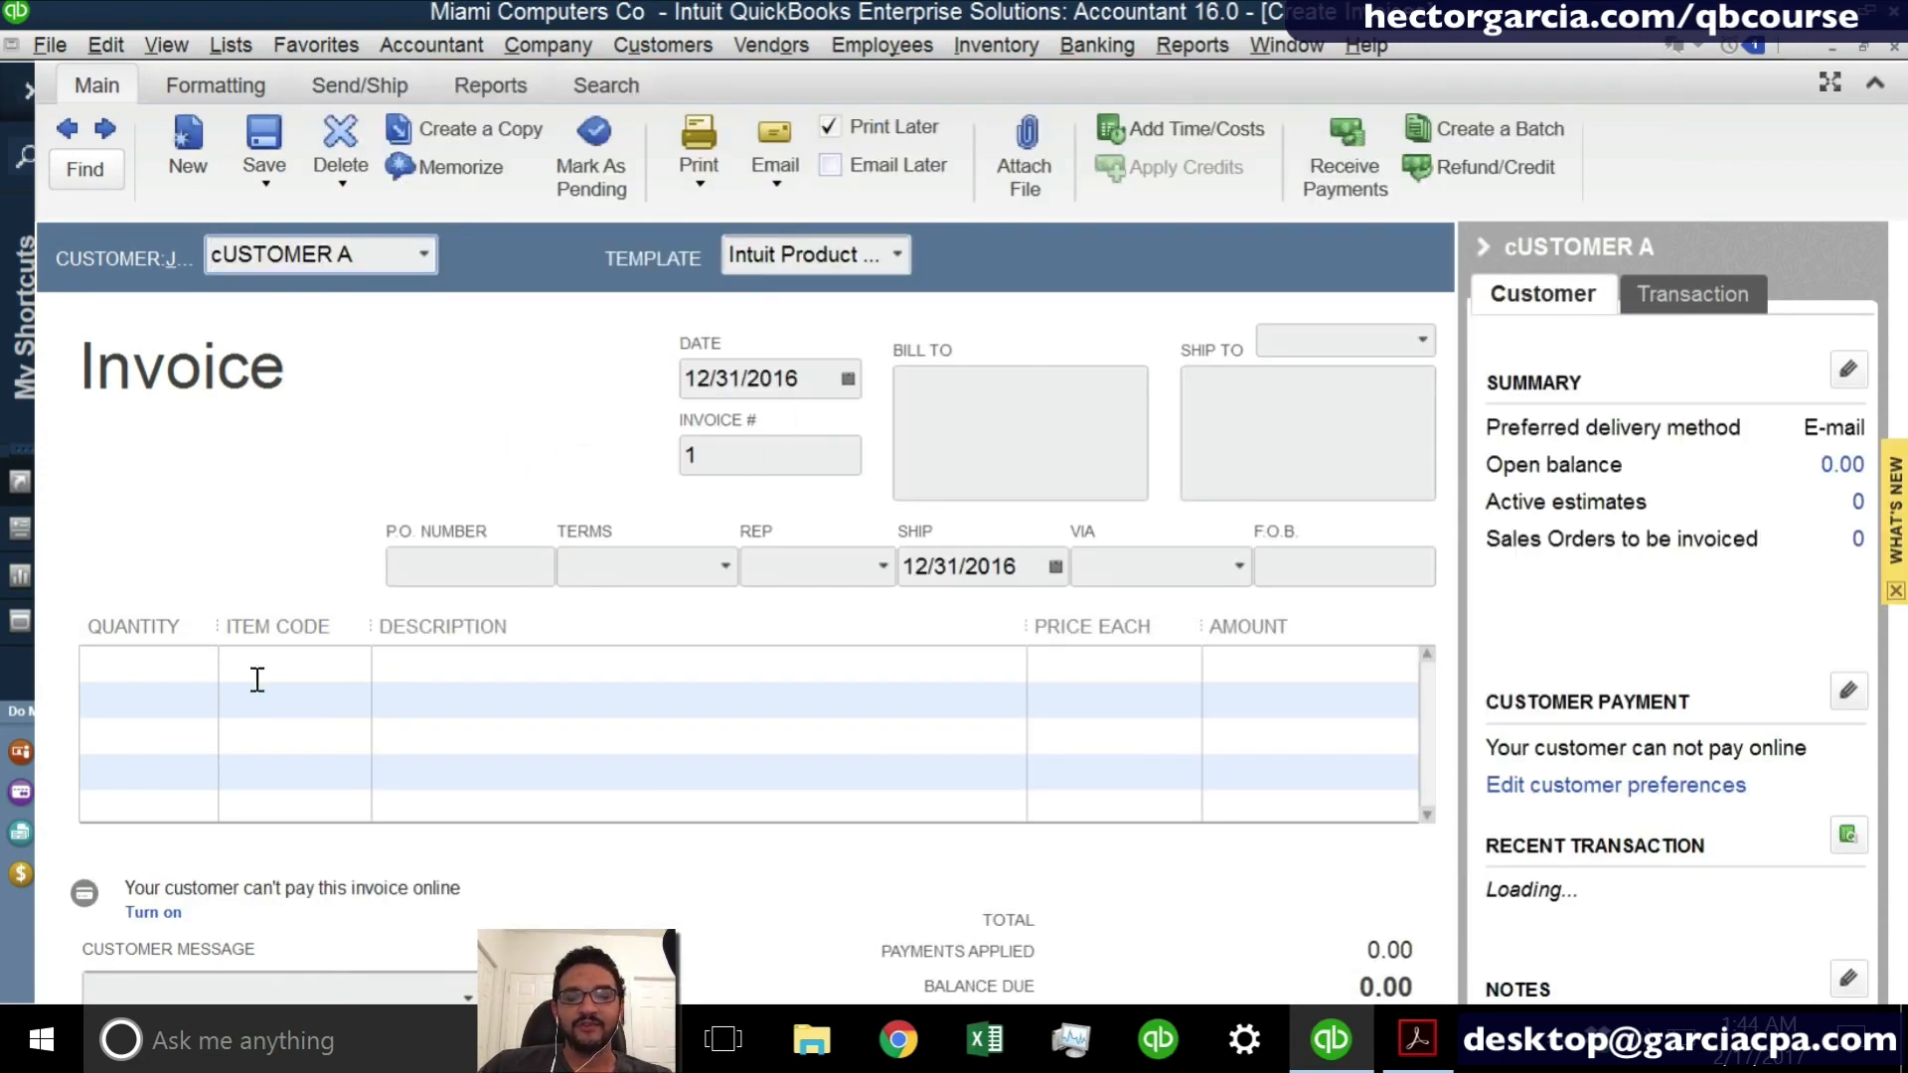
# - Add the HOURLY IT SUPPORT item to the first line of the invoice and save it
pyautogui.click(295, 669)
pyautogui.click(358, 664)
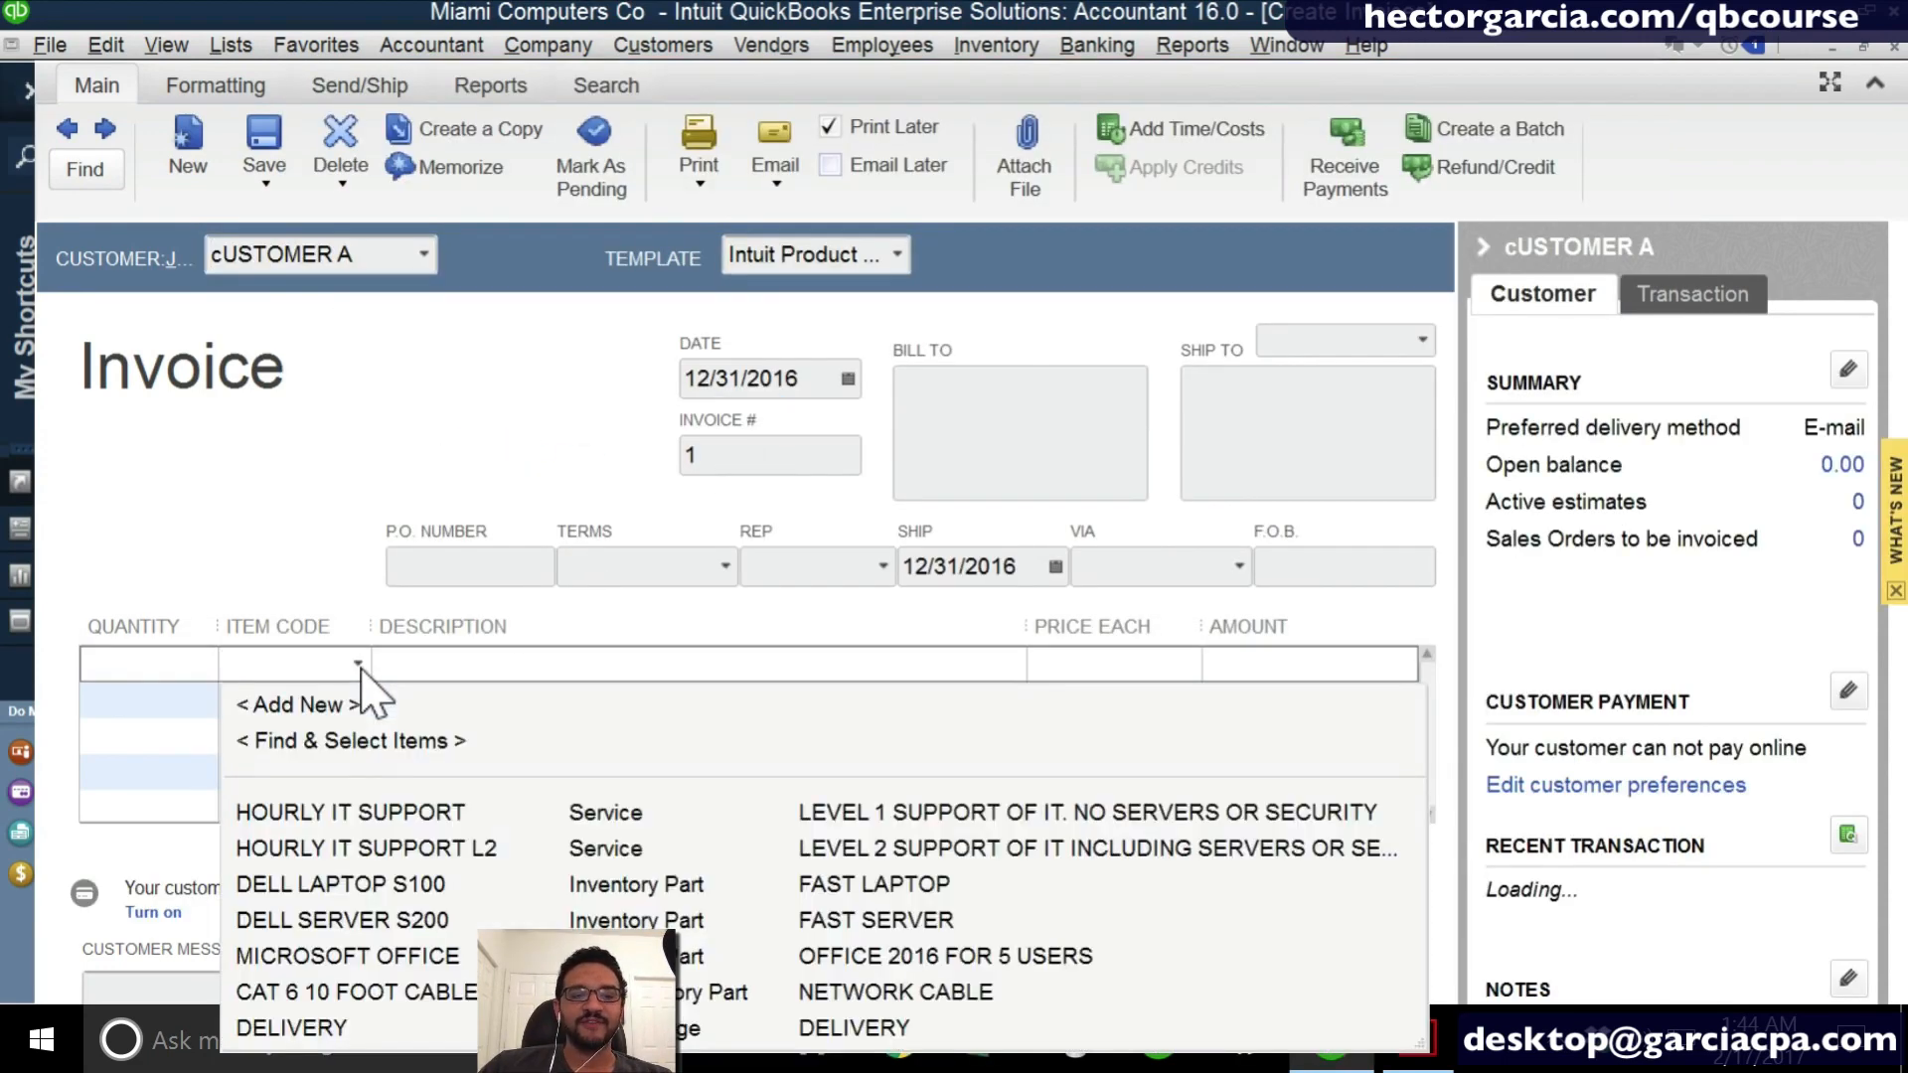
pyautogui.click(340, 813)
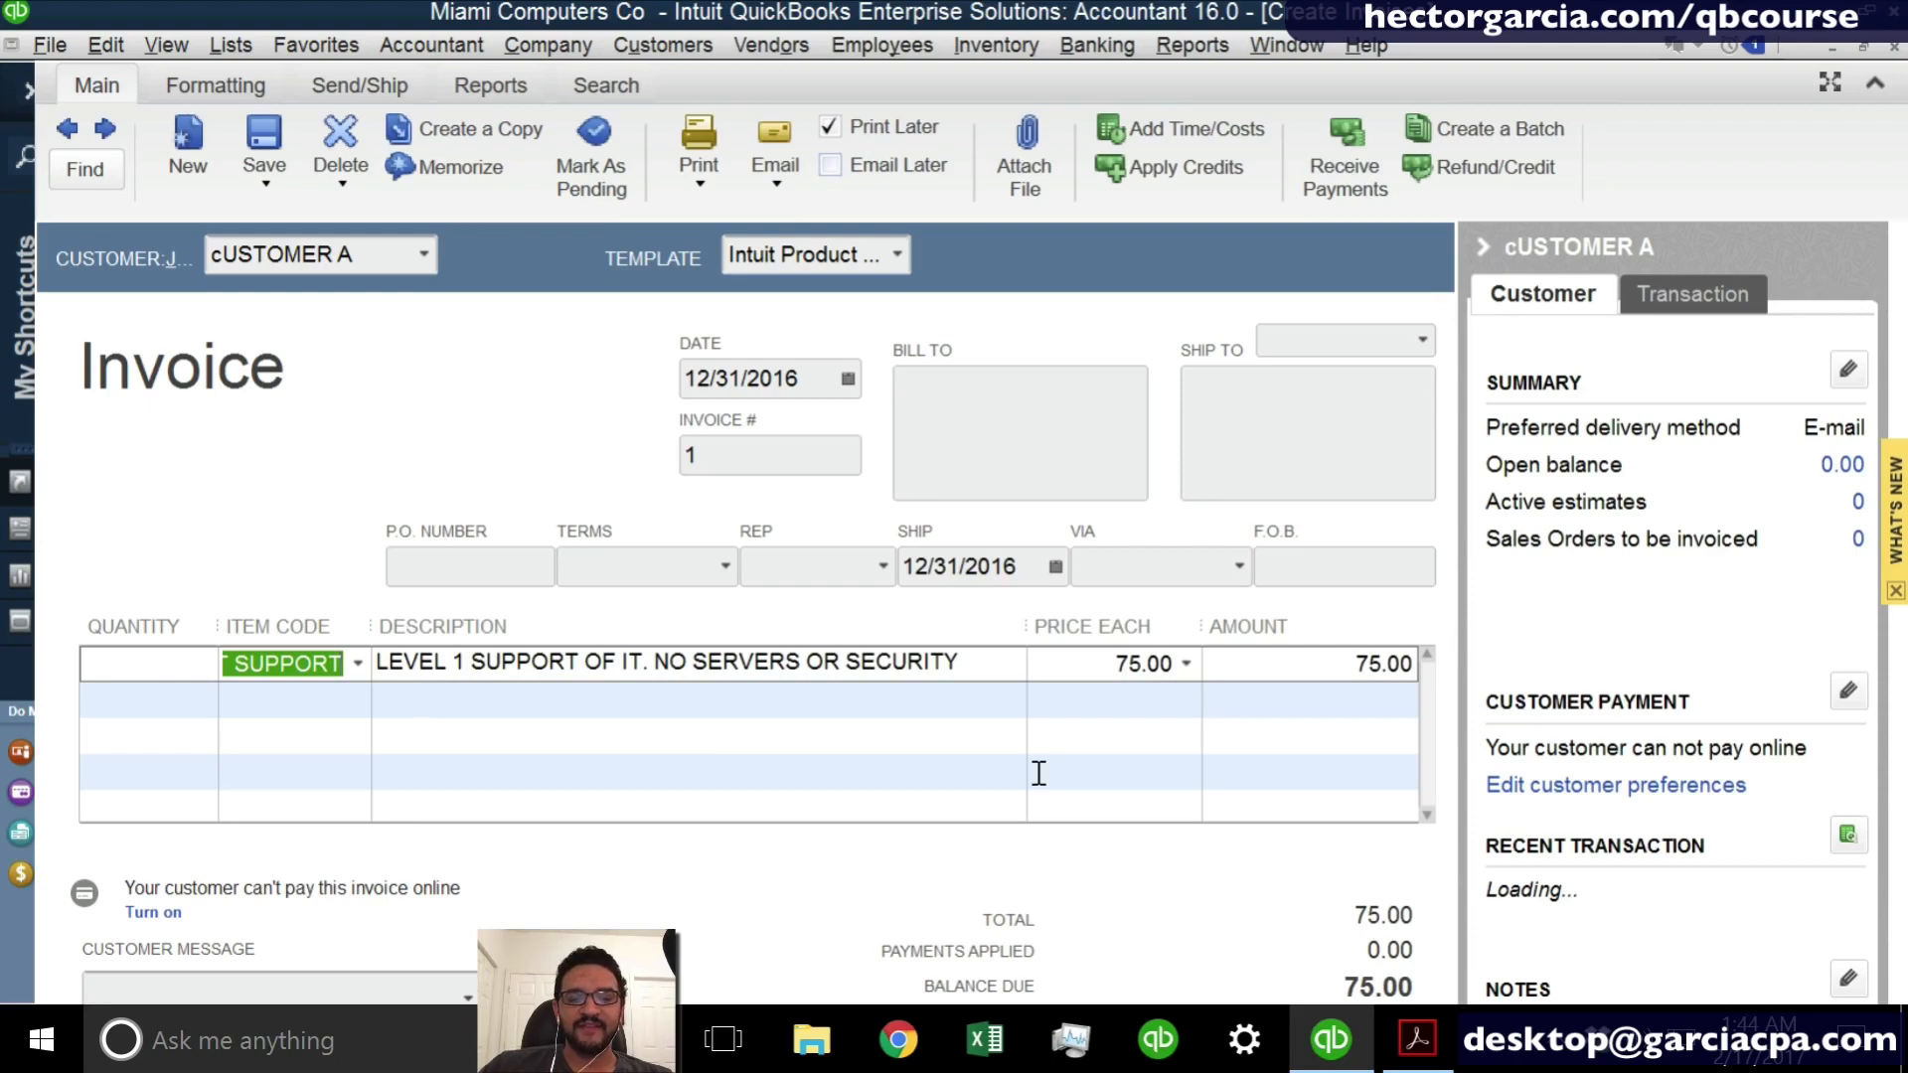
pyautogui.hotkey('alt', 's')
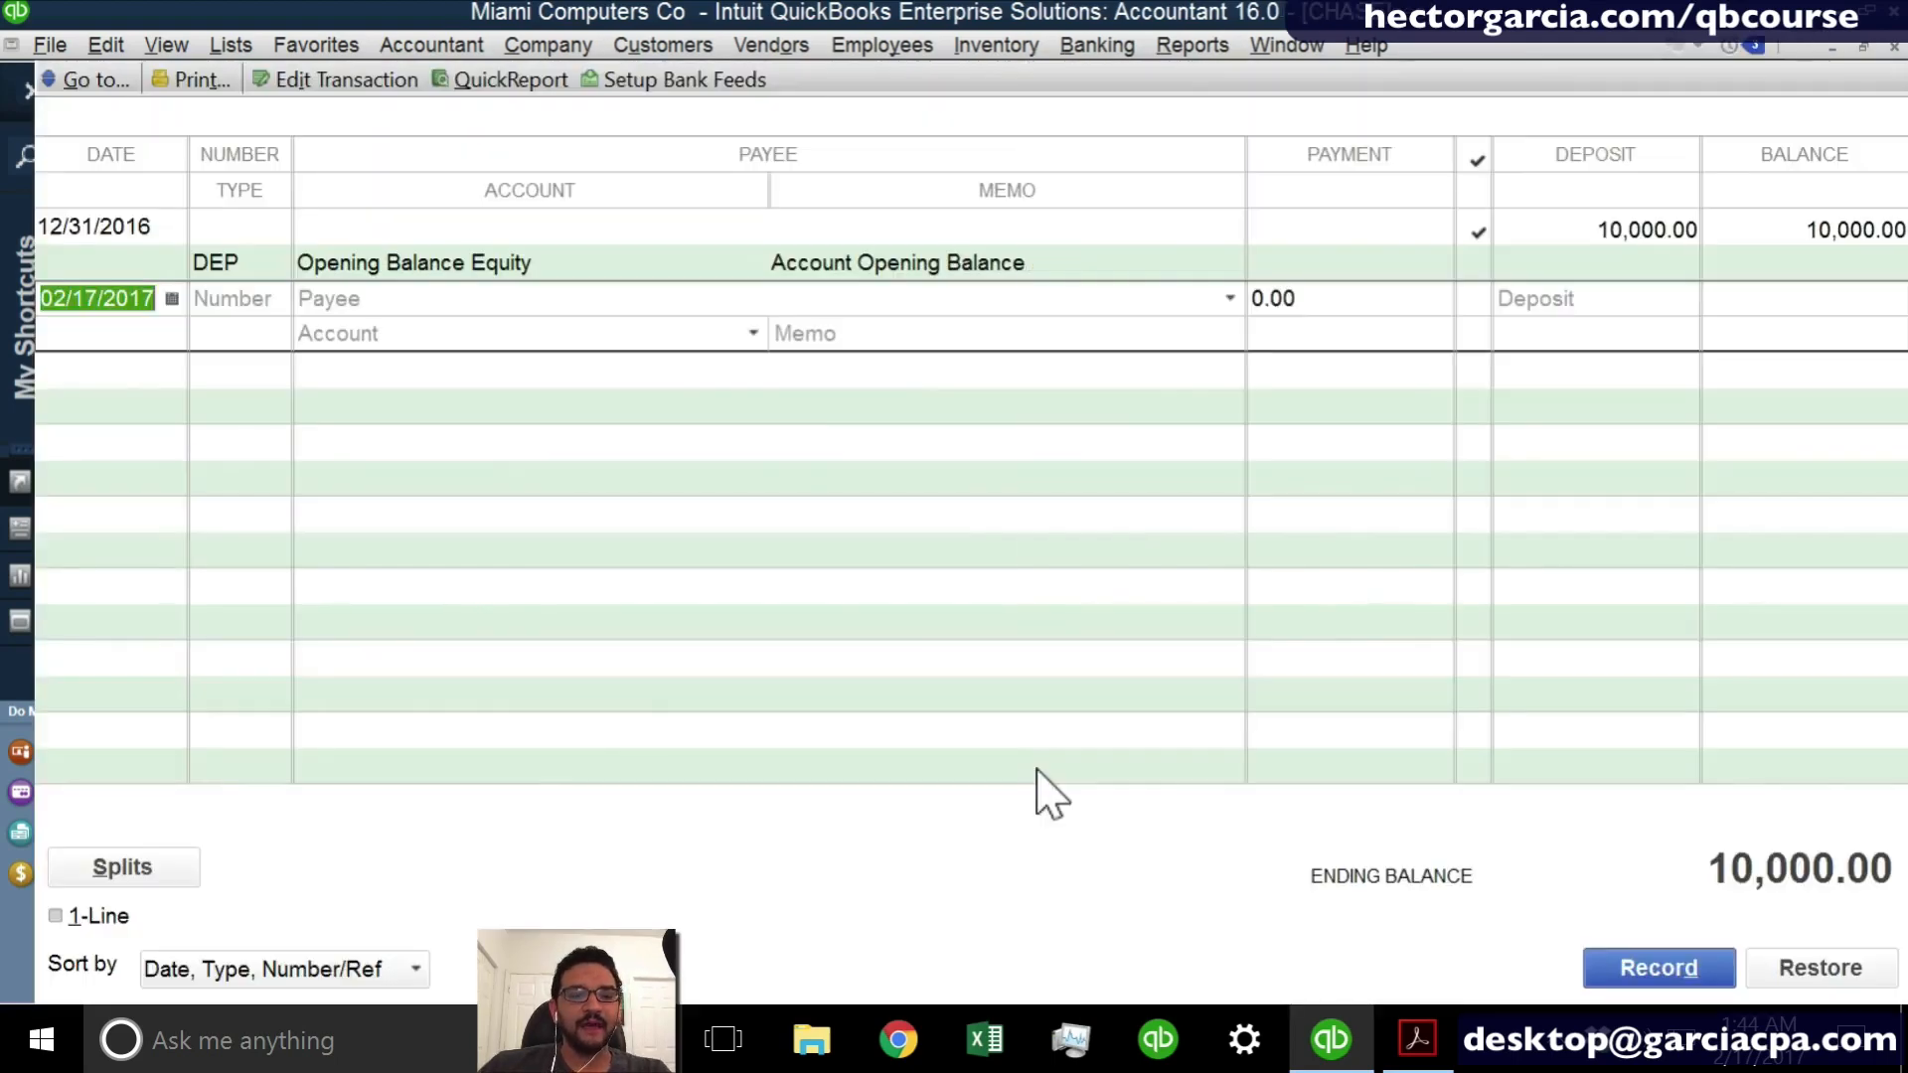
# - Receive a payment of 75.00 from cUSTOMER A against invoice 1 and record it
pyautogui.click(667, 46)
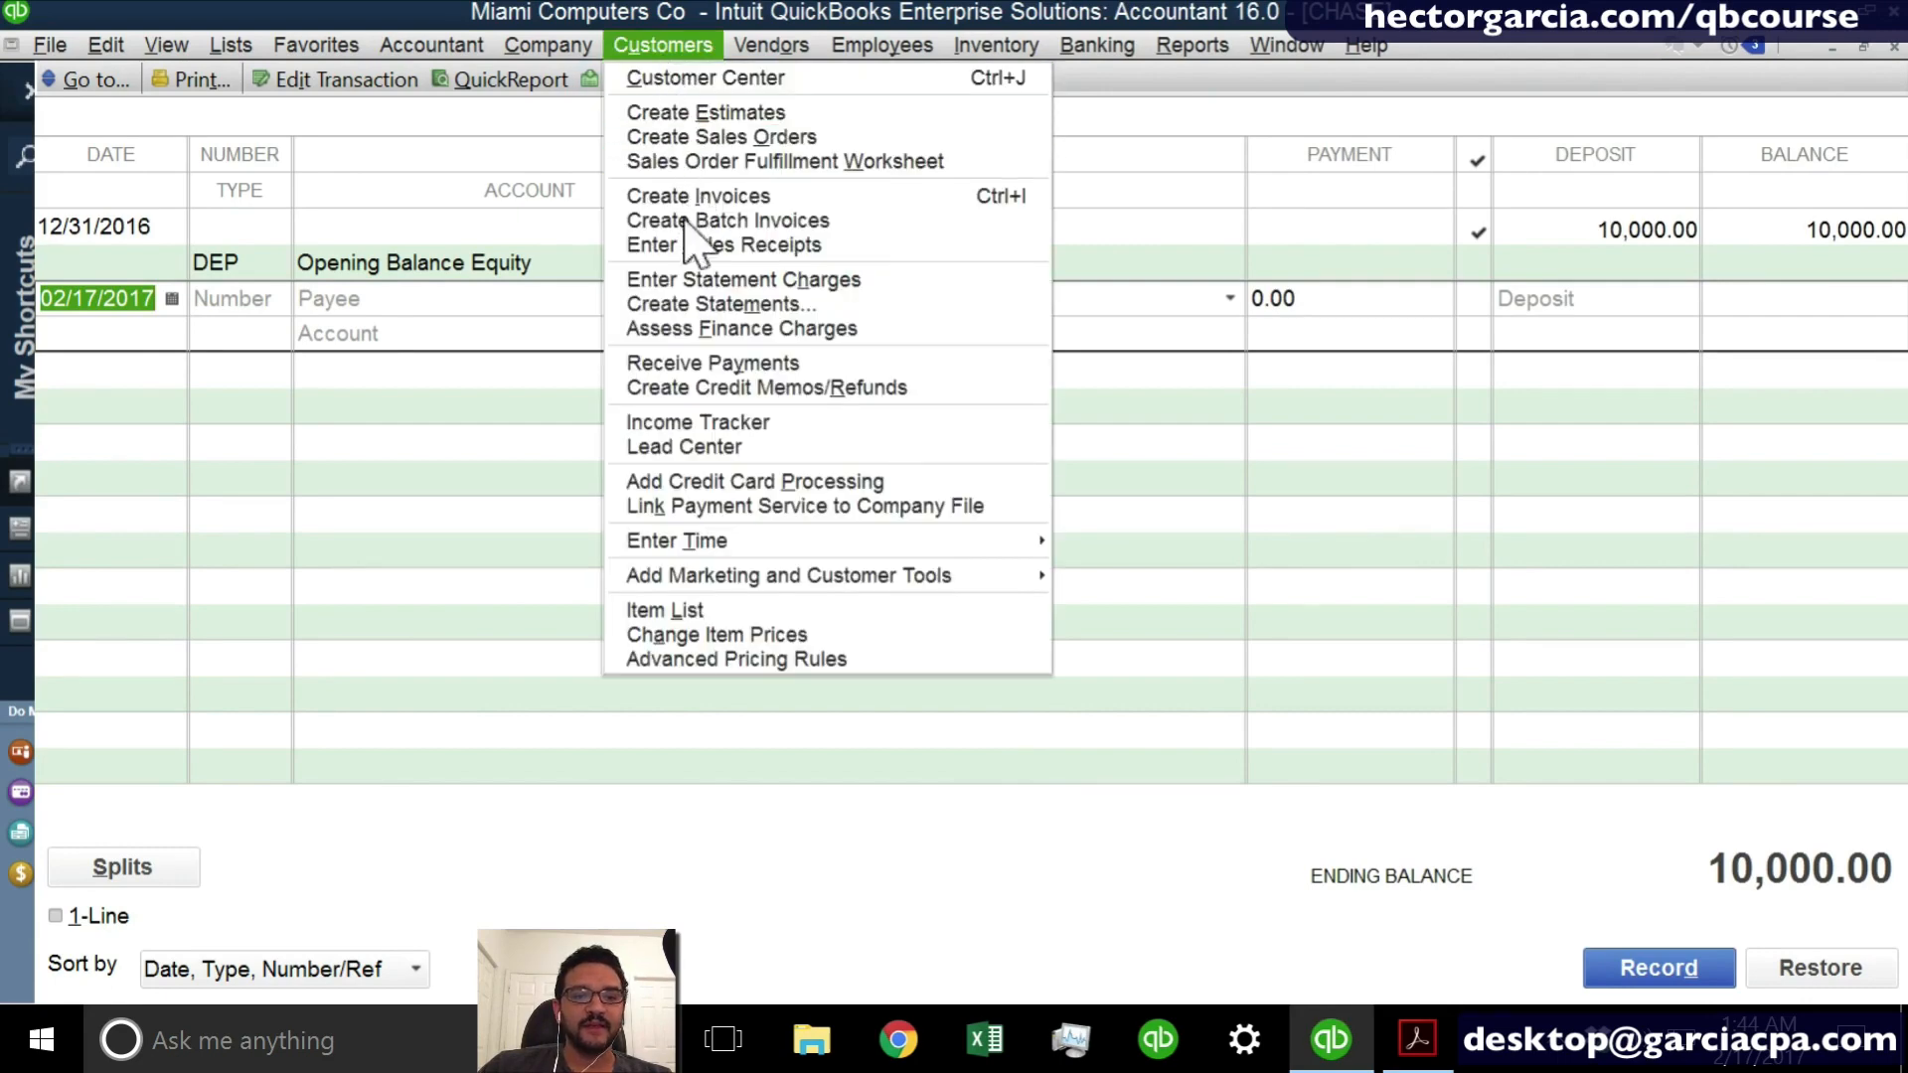
pyautogui.click(712, 363)
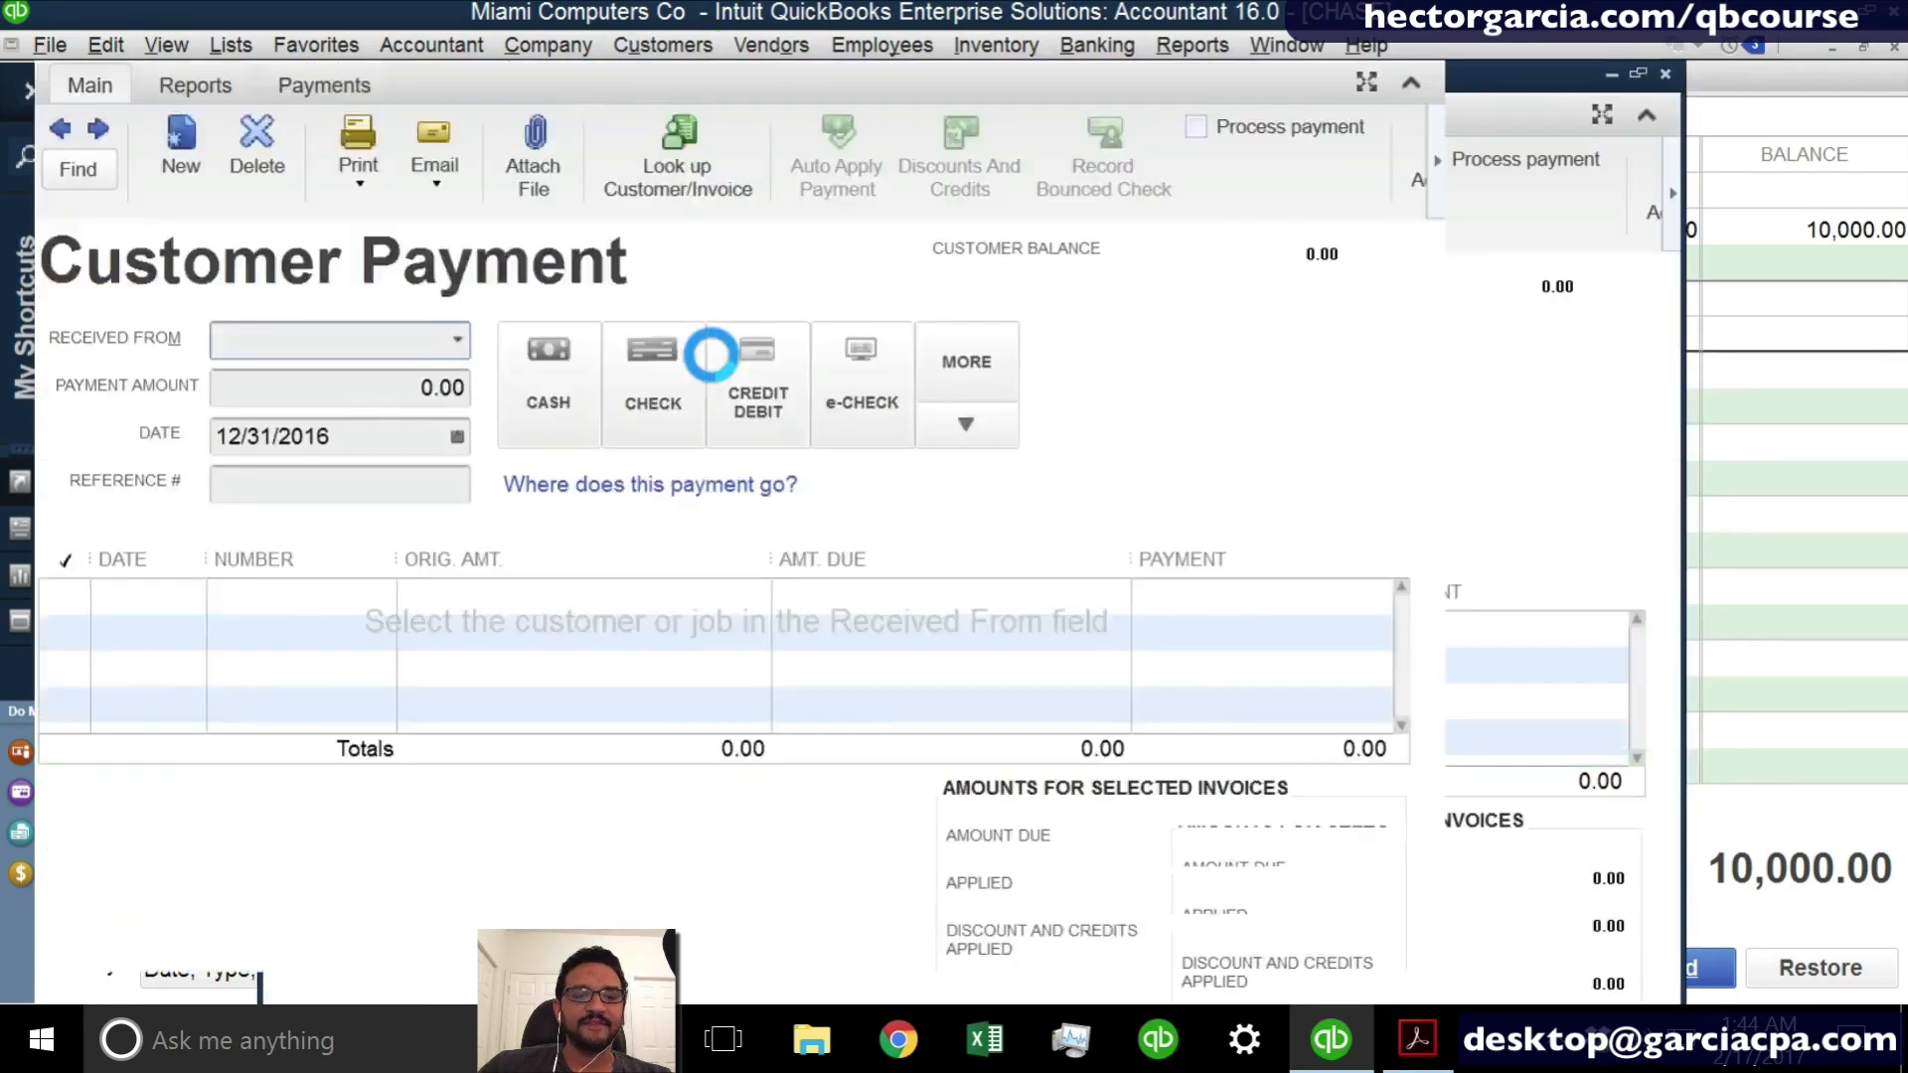
pyautogui.click(464, 339)
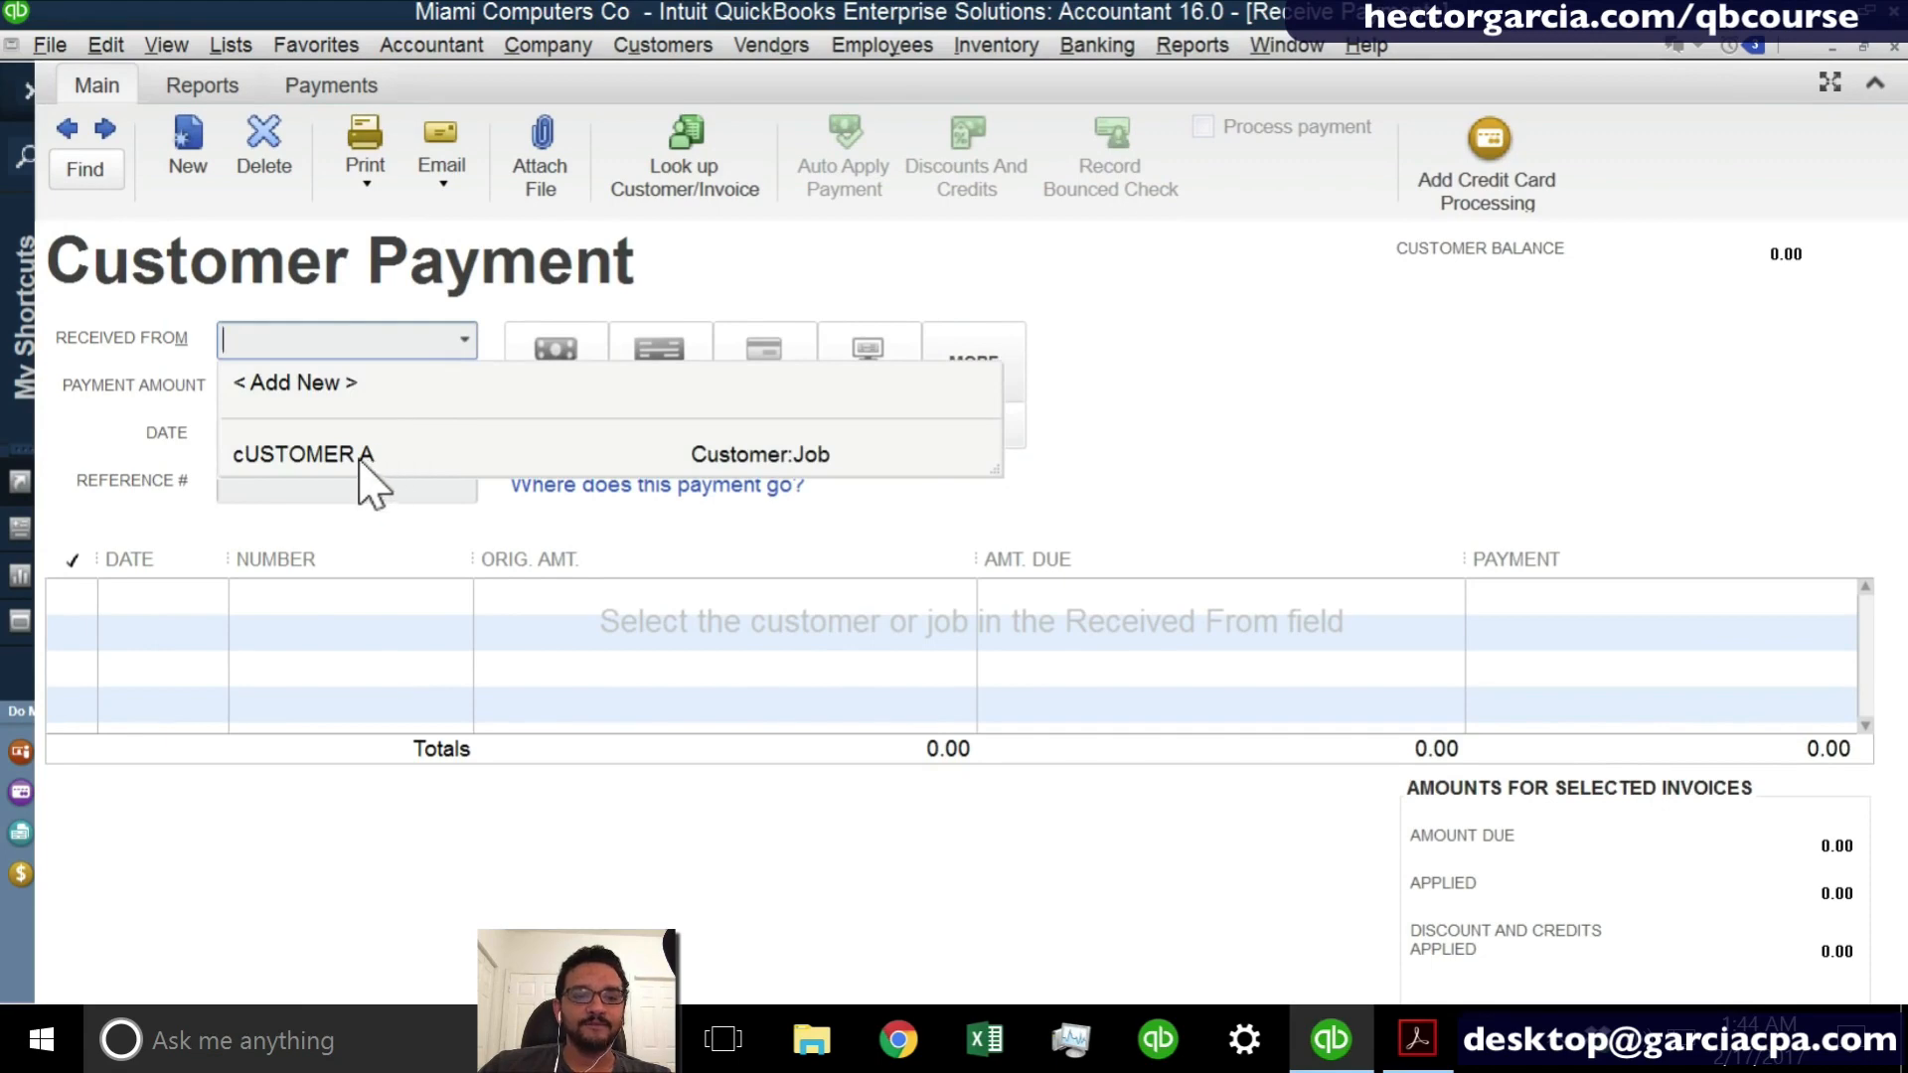
pyautogui.click(360, 457)
pyautogui.press('Tab')
pyautogui.write('7')
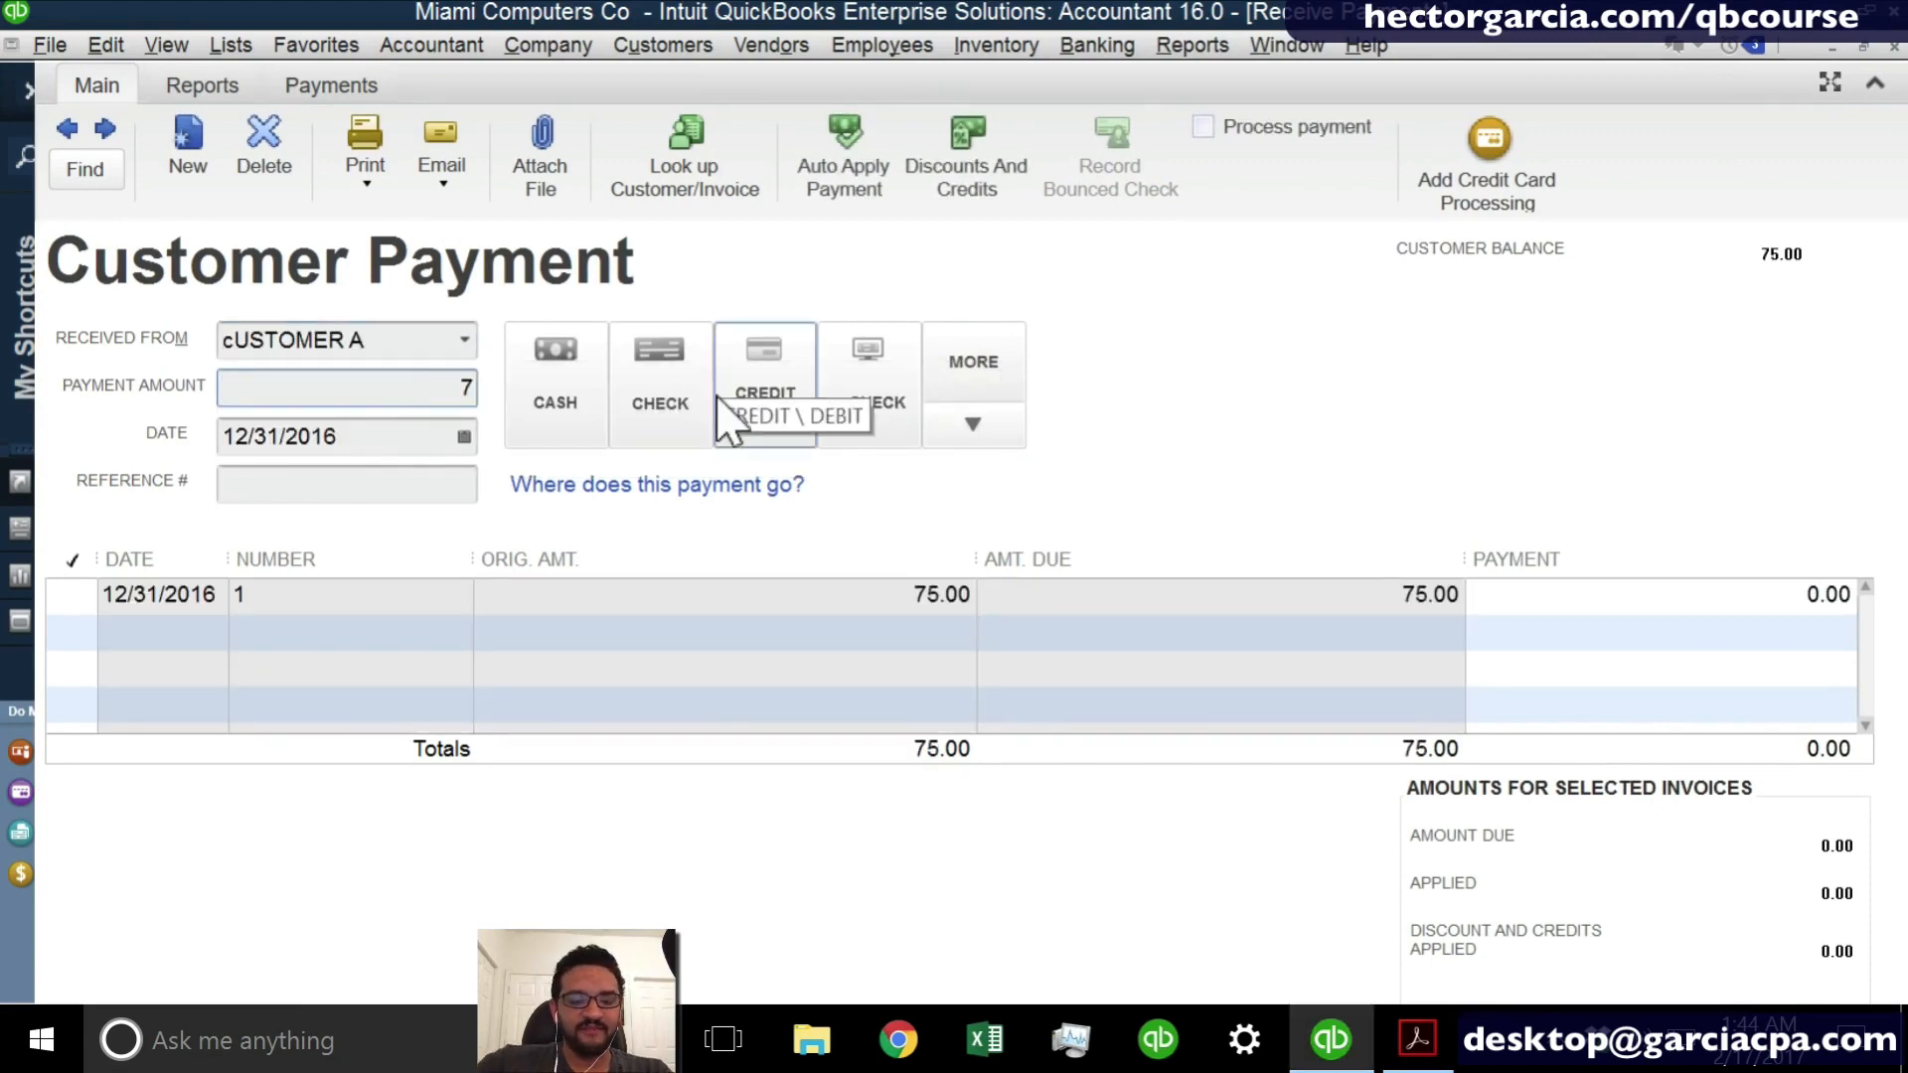
pyautogui.write('5')
pyautogui.press('Tab')
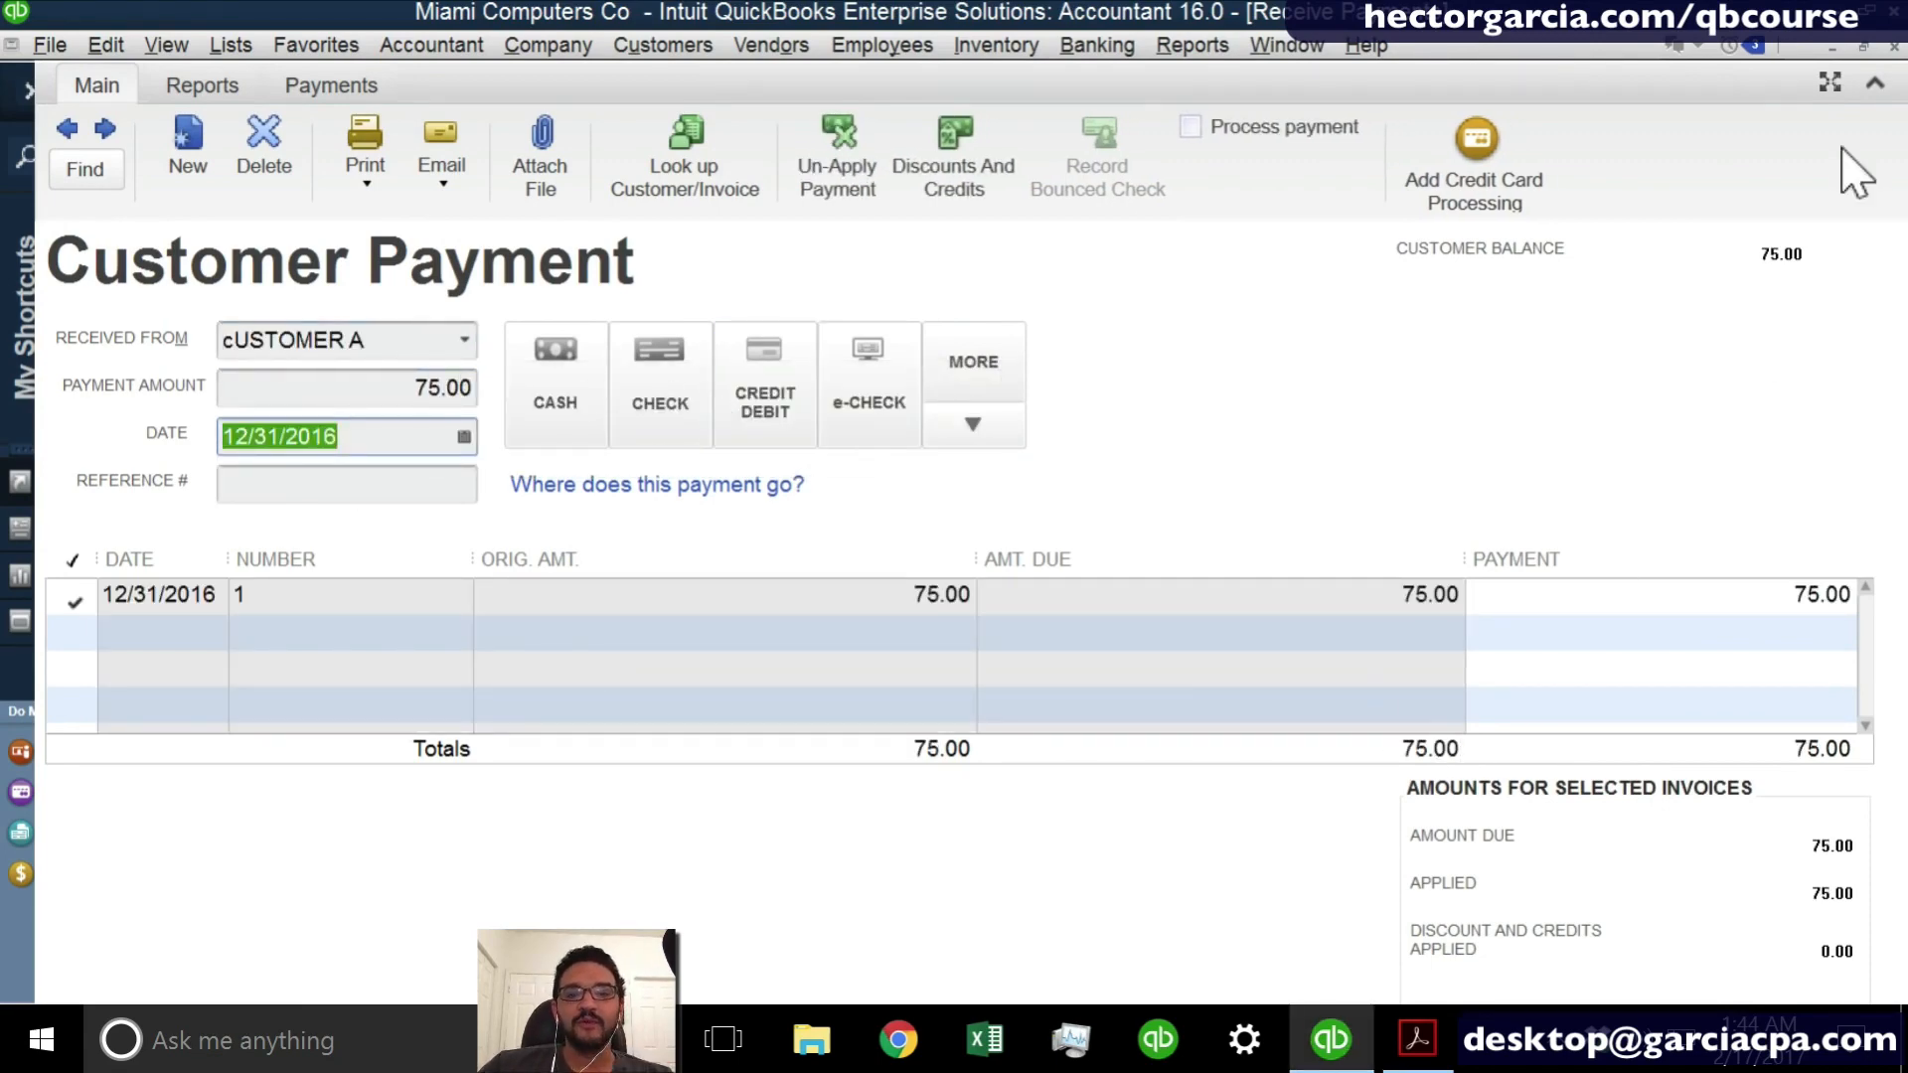
pyautogui.click(1894, 46)
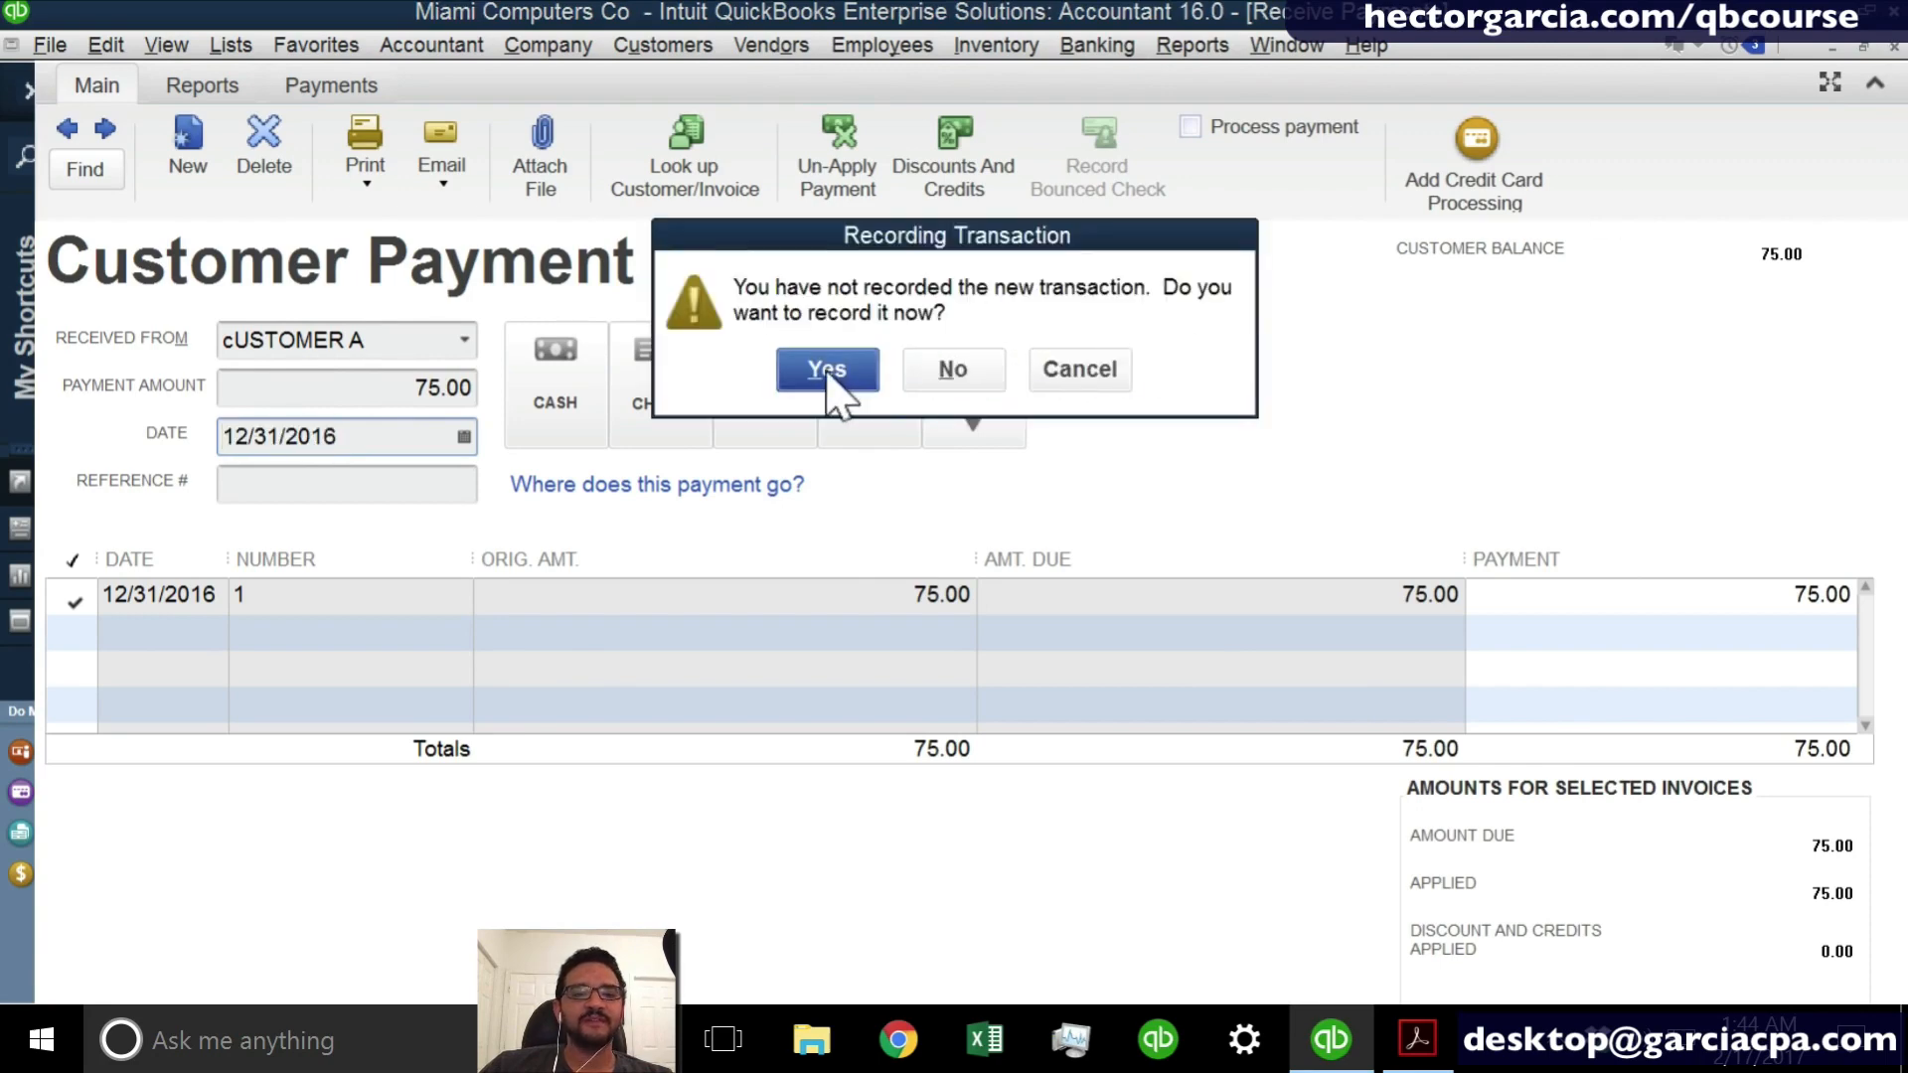
pyautogui.click(827, 371)
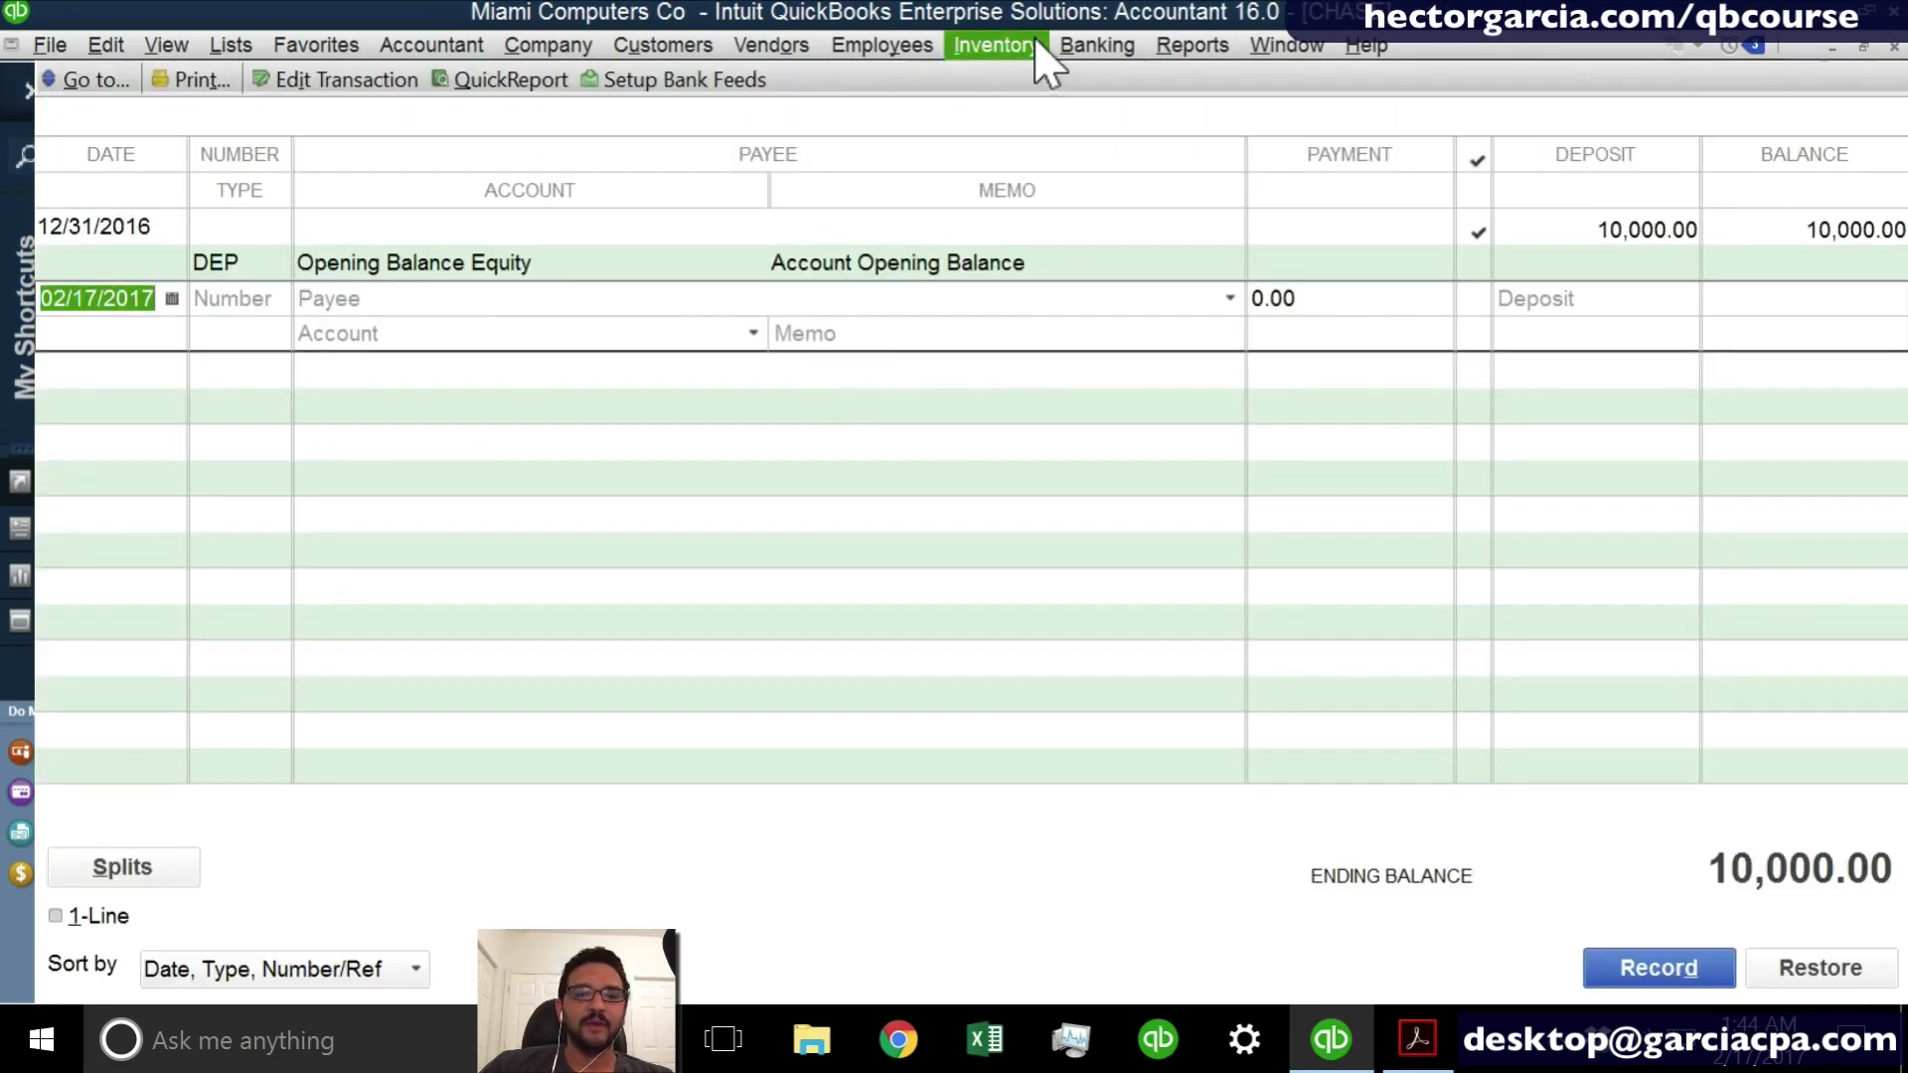
pyautogui.click(1093, 45)
pyautogui.click(1144, 203)
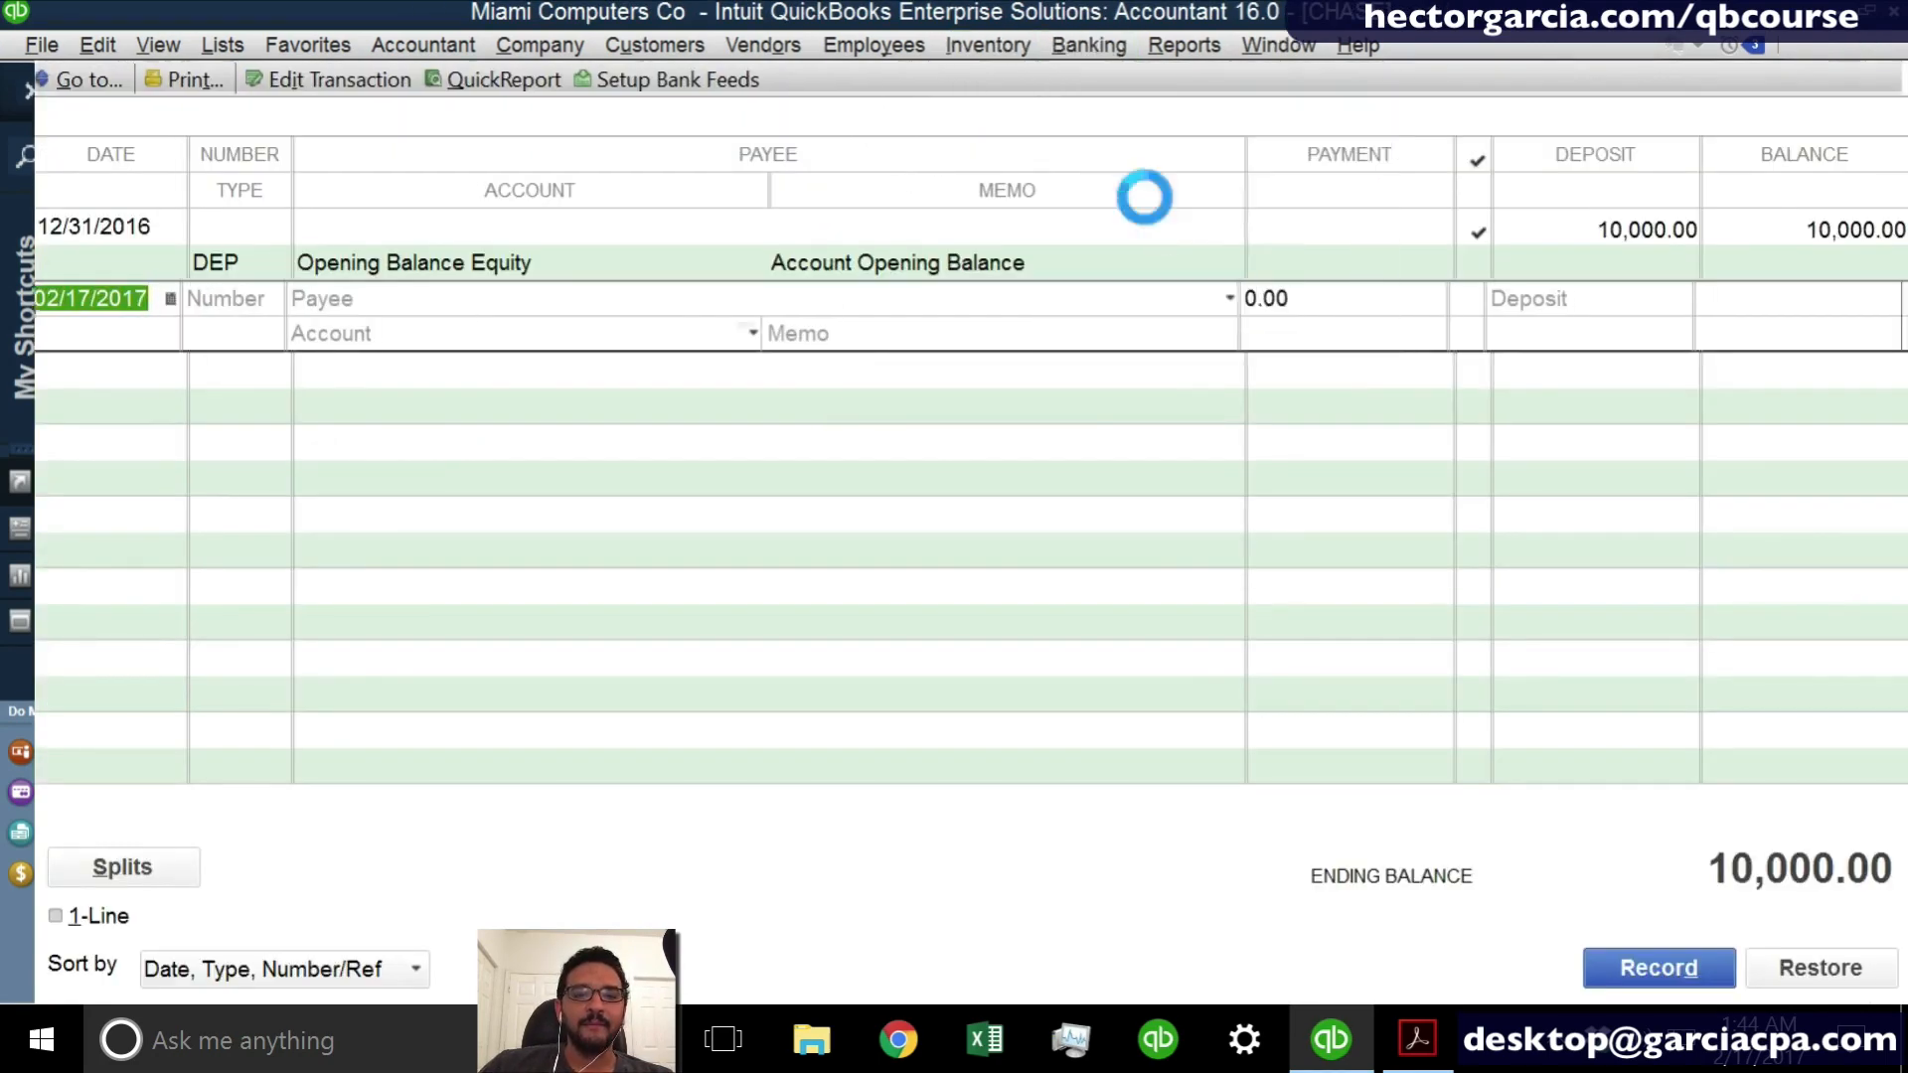
pyautogui.press('Escape')
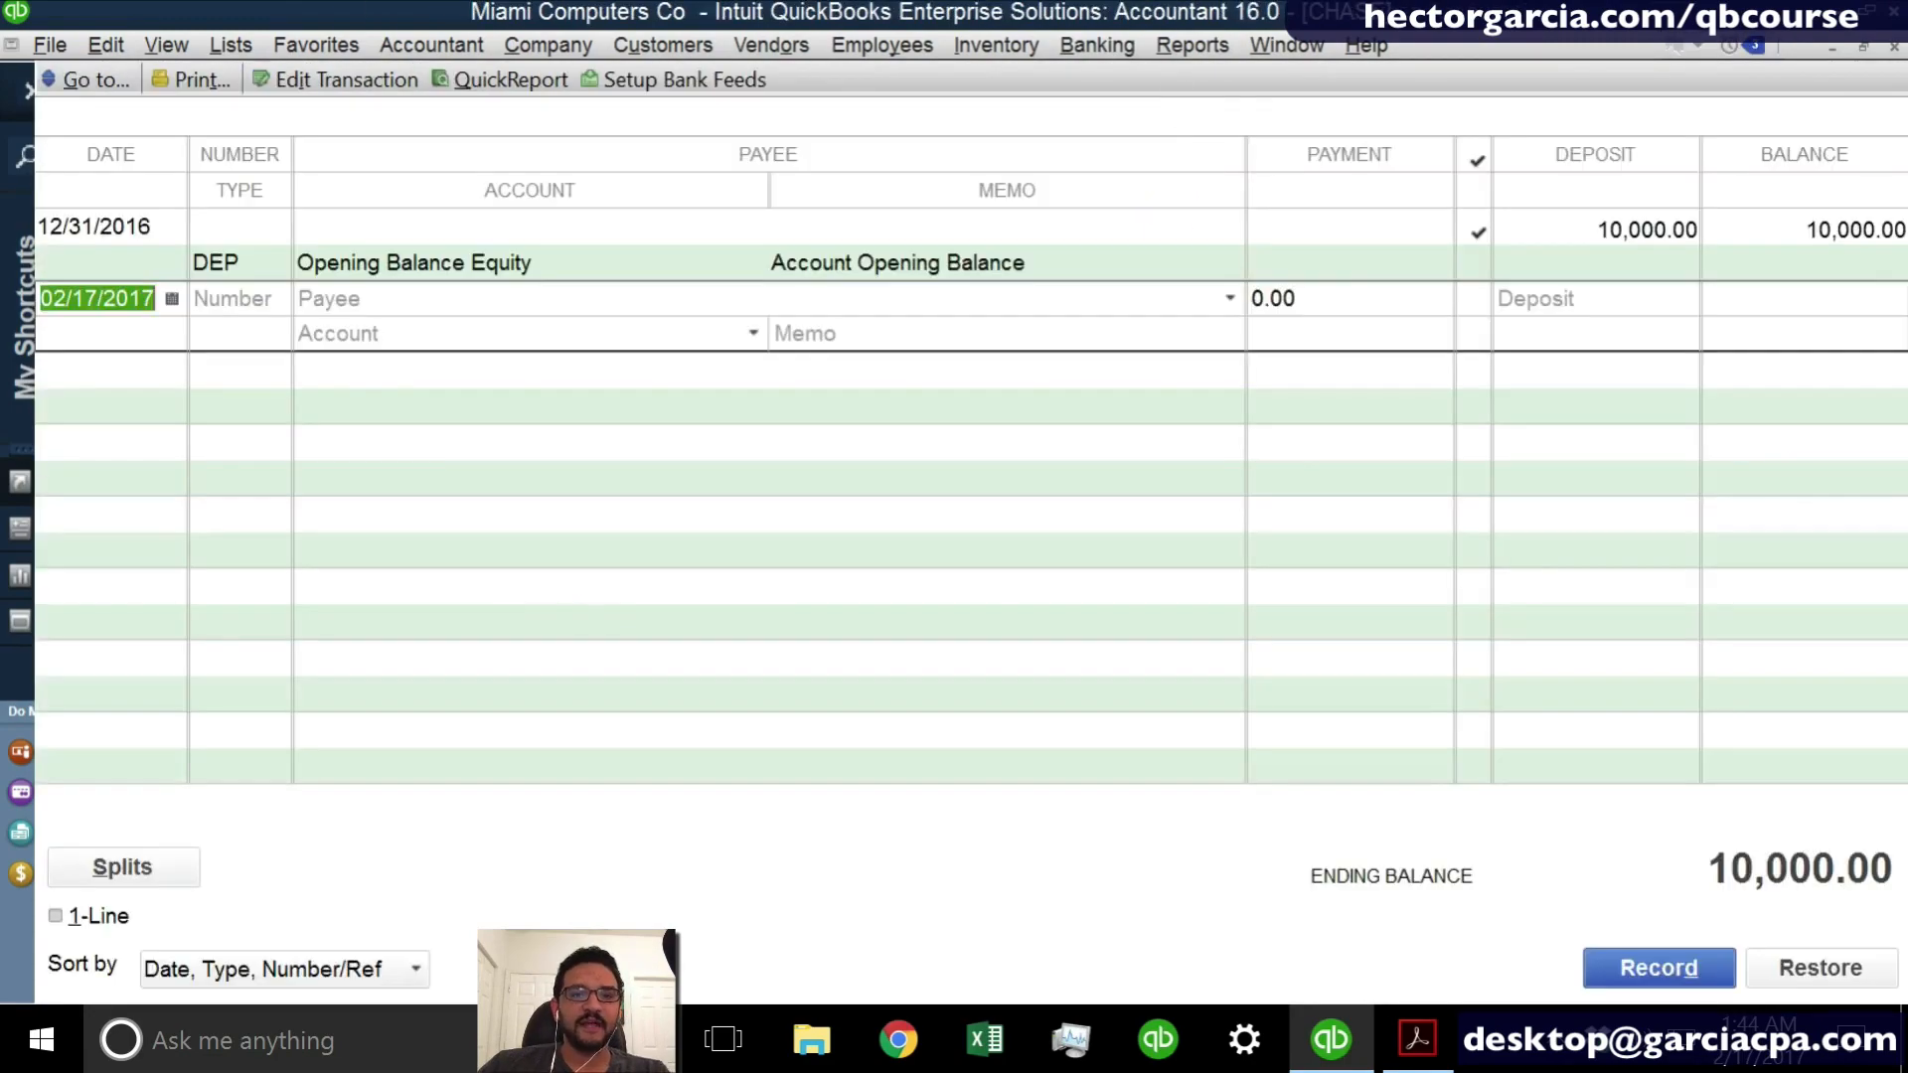
# - Make a deposit of the cUSTOMER A payment into the CHASE account, then save and close it
pyautogui.click(1097, 44)
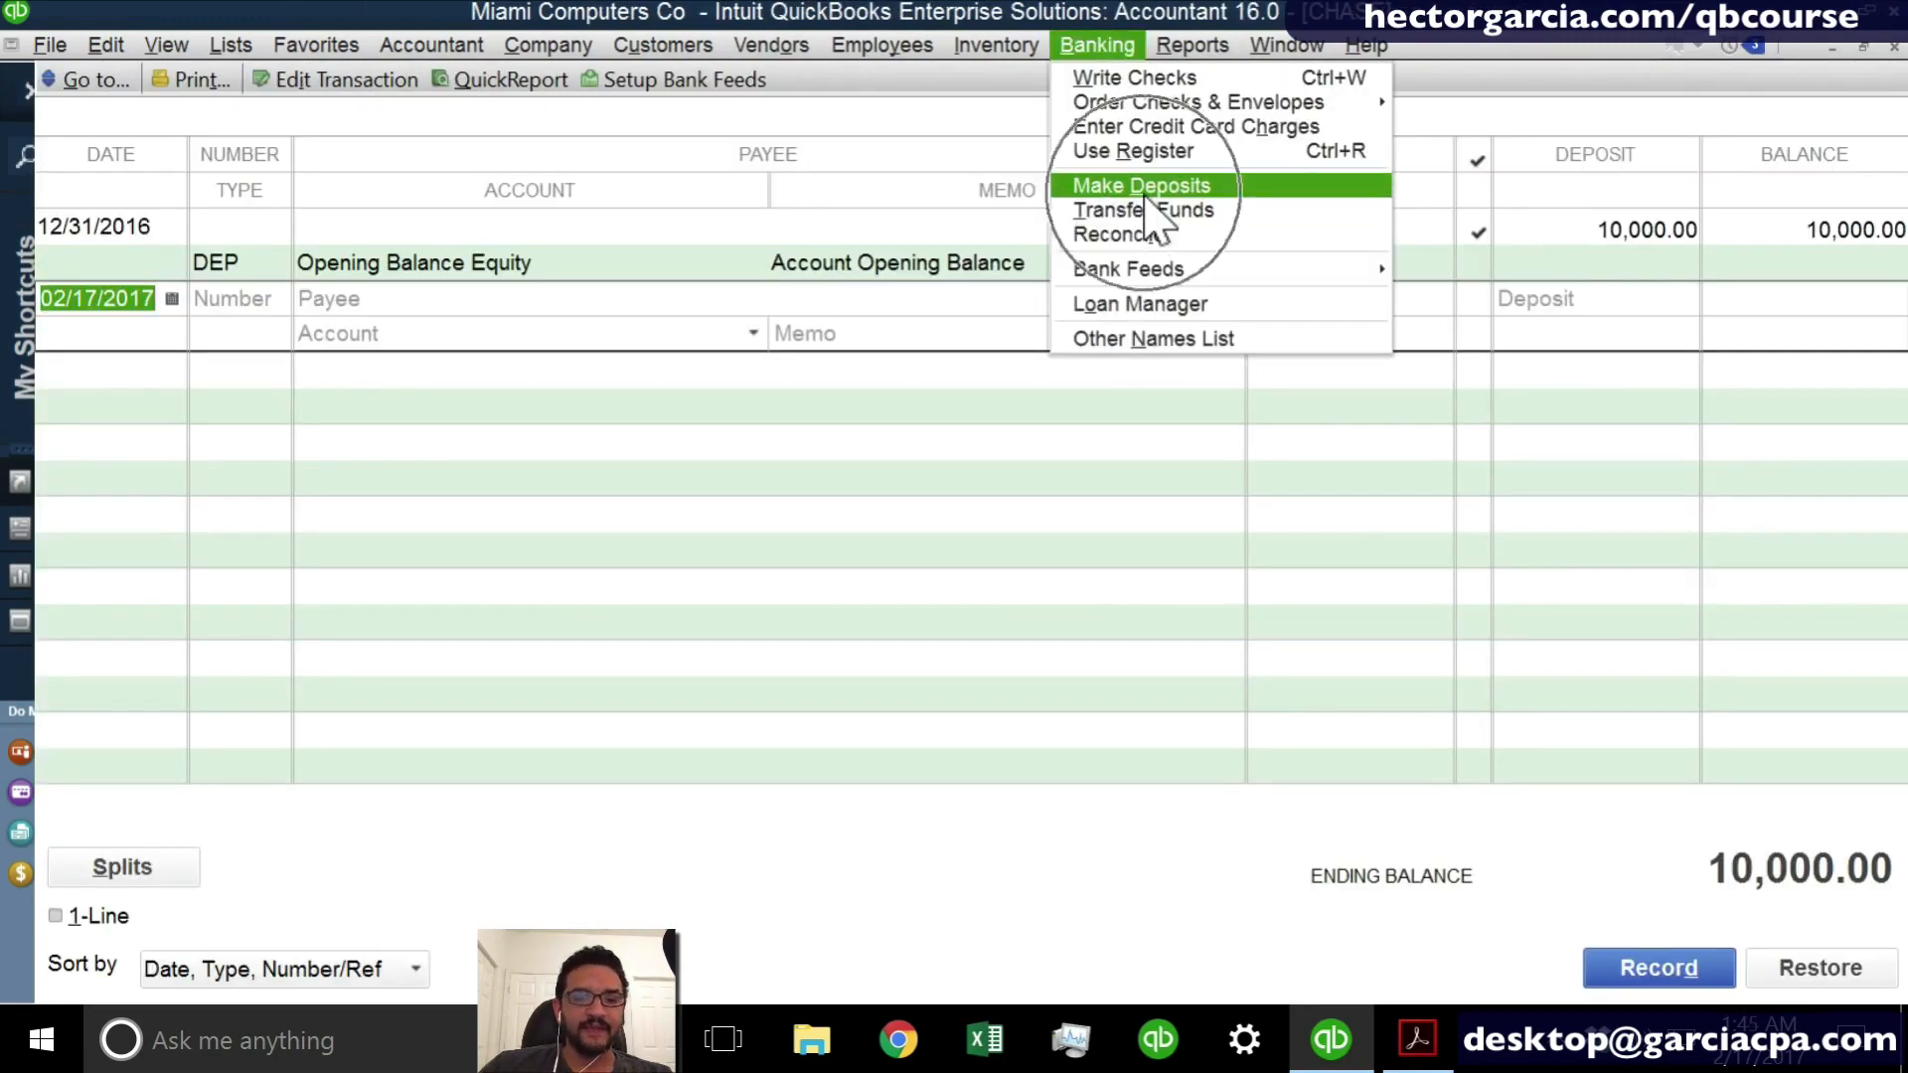
pyautogui.click(1143, 185)
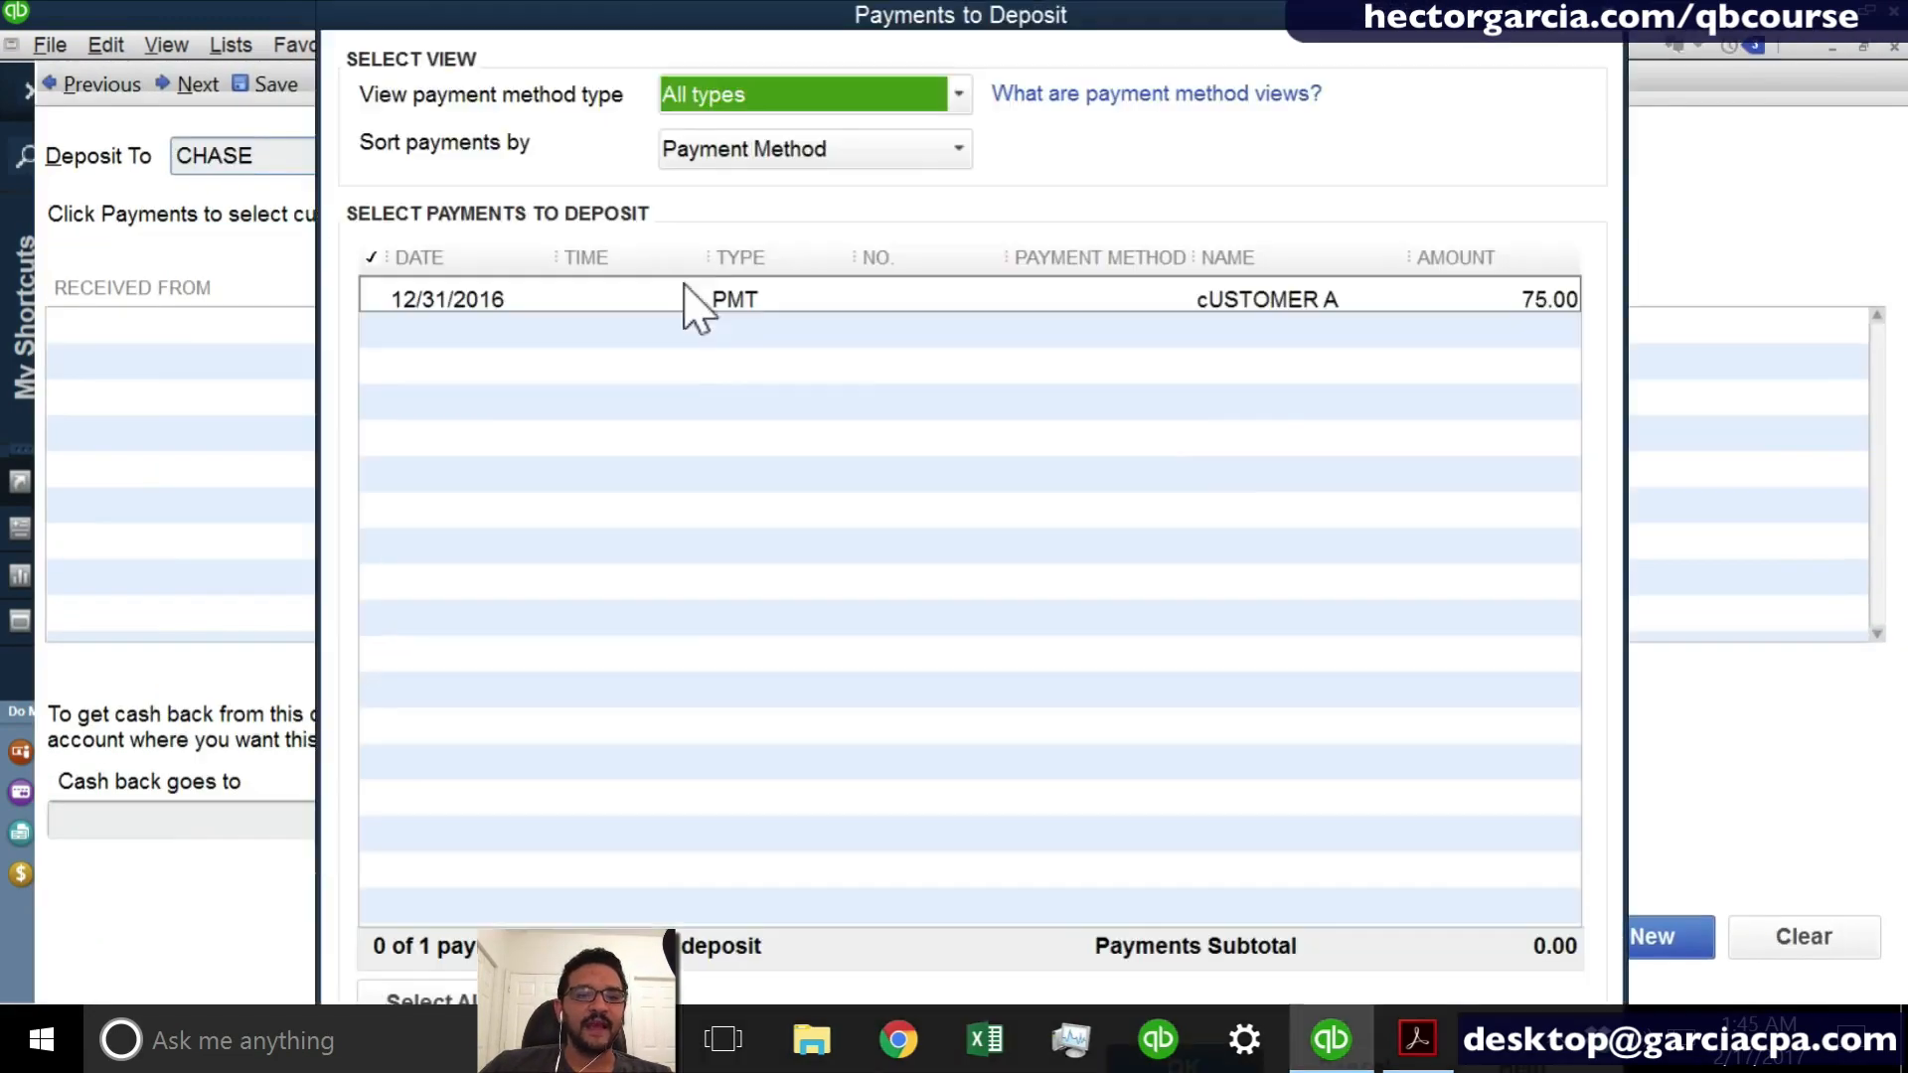
pyautogui.click(835, 334)
pyautogui.click(816, 300)
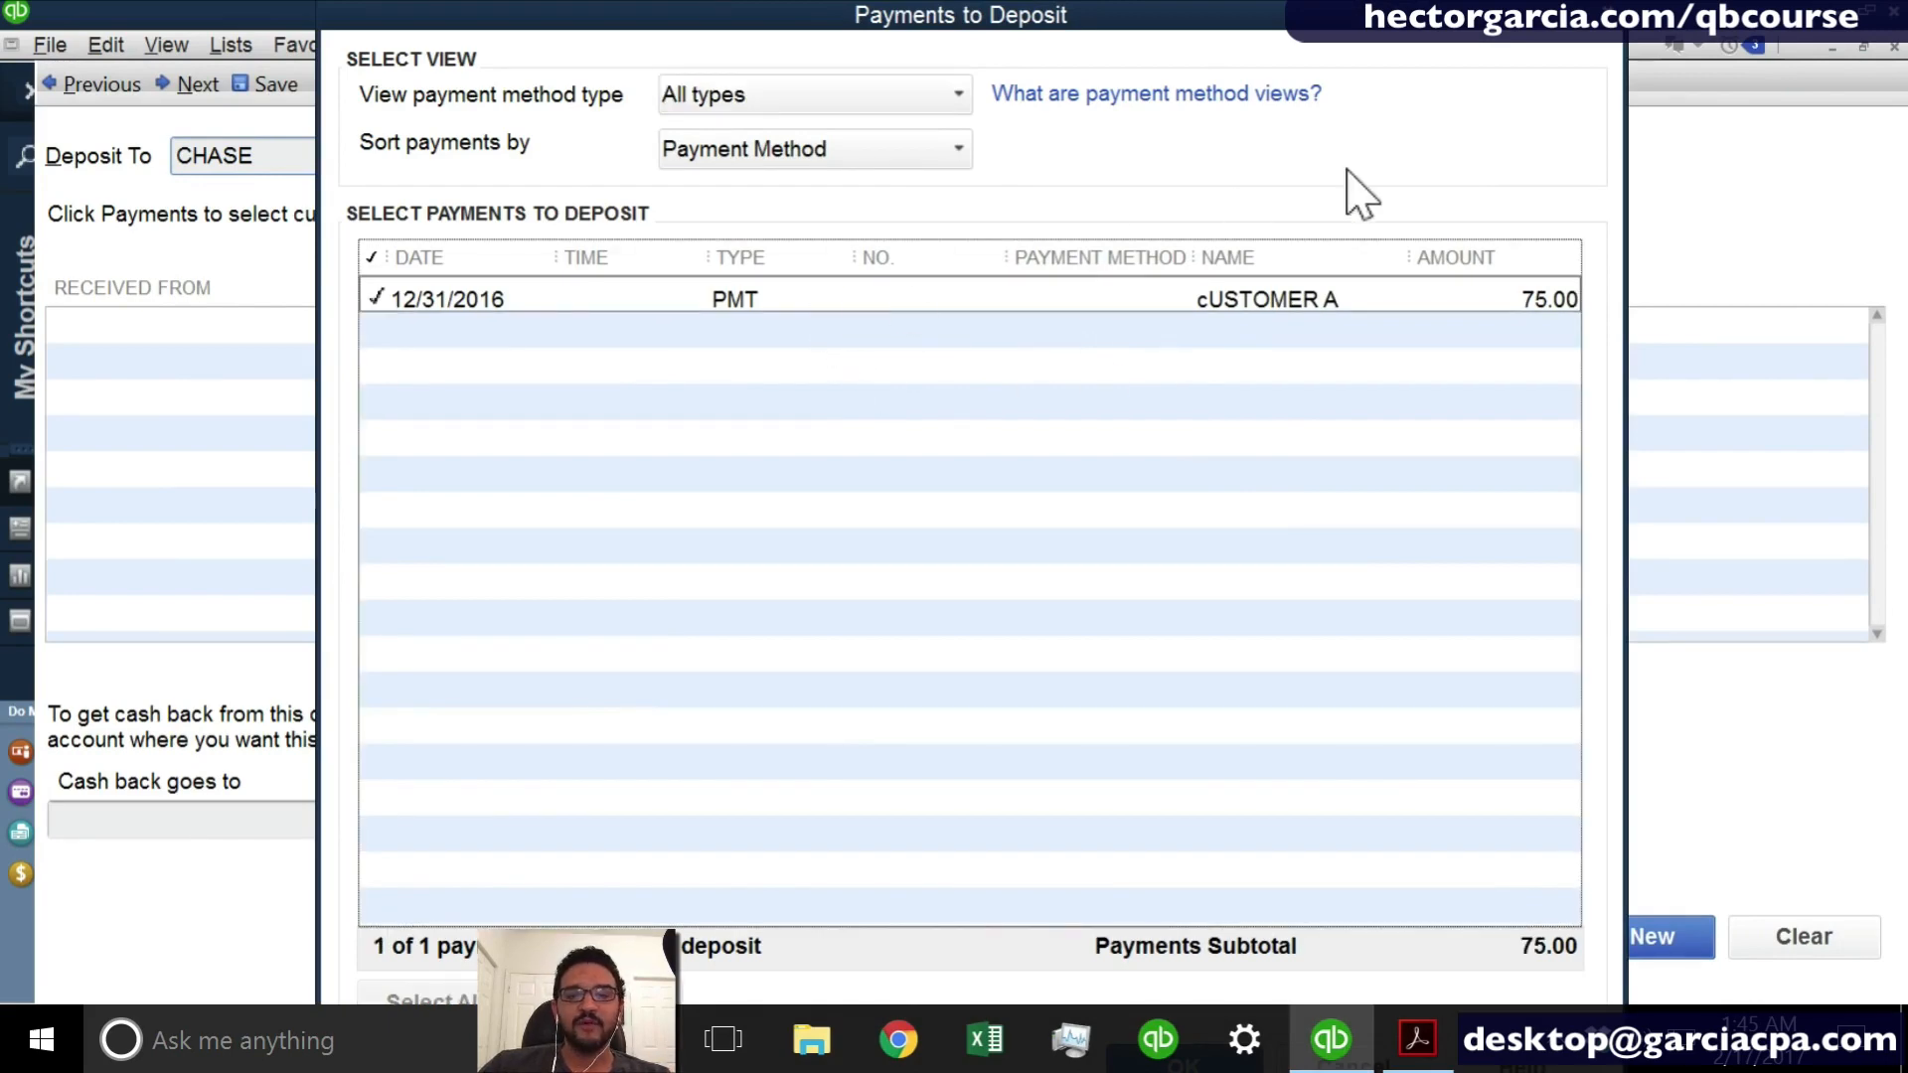
pyautogui.press('Return')
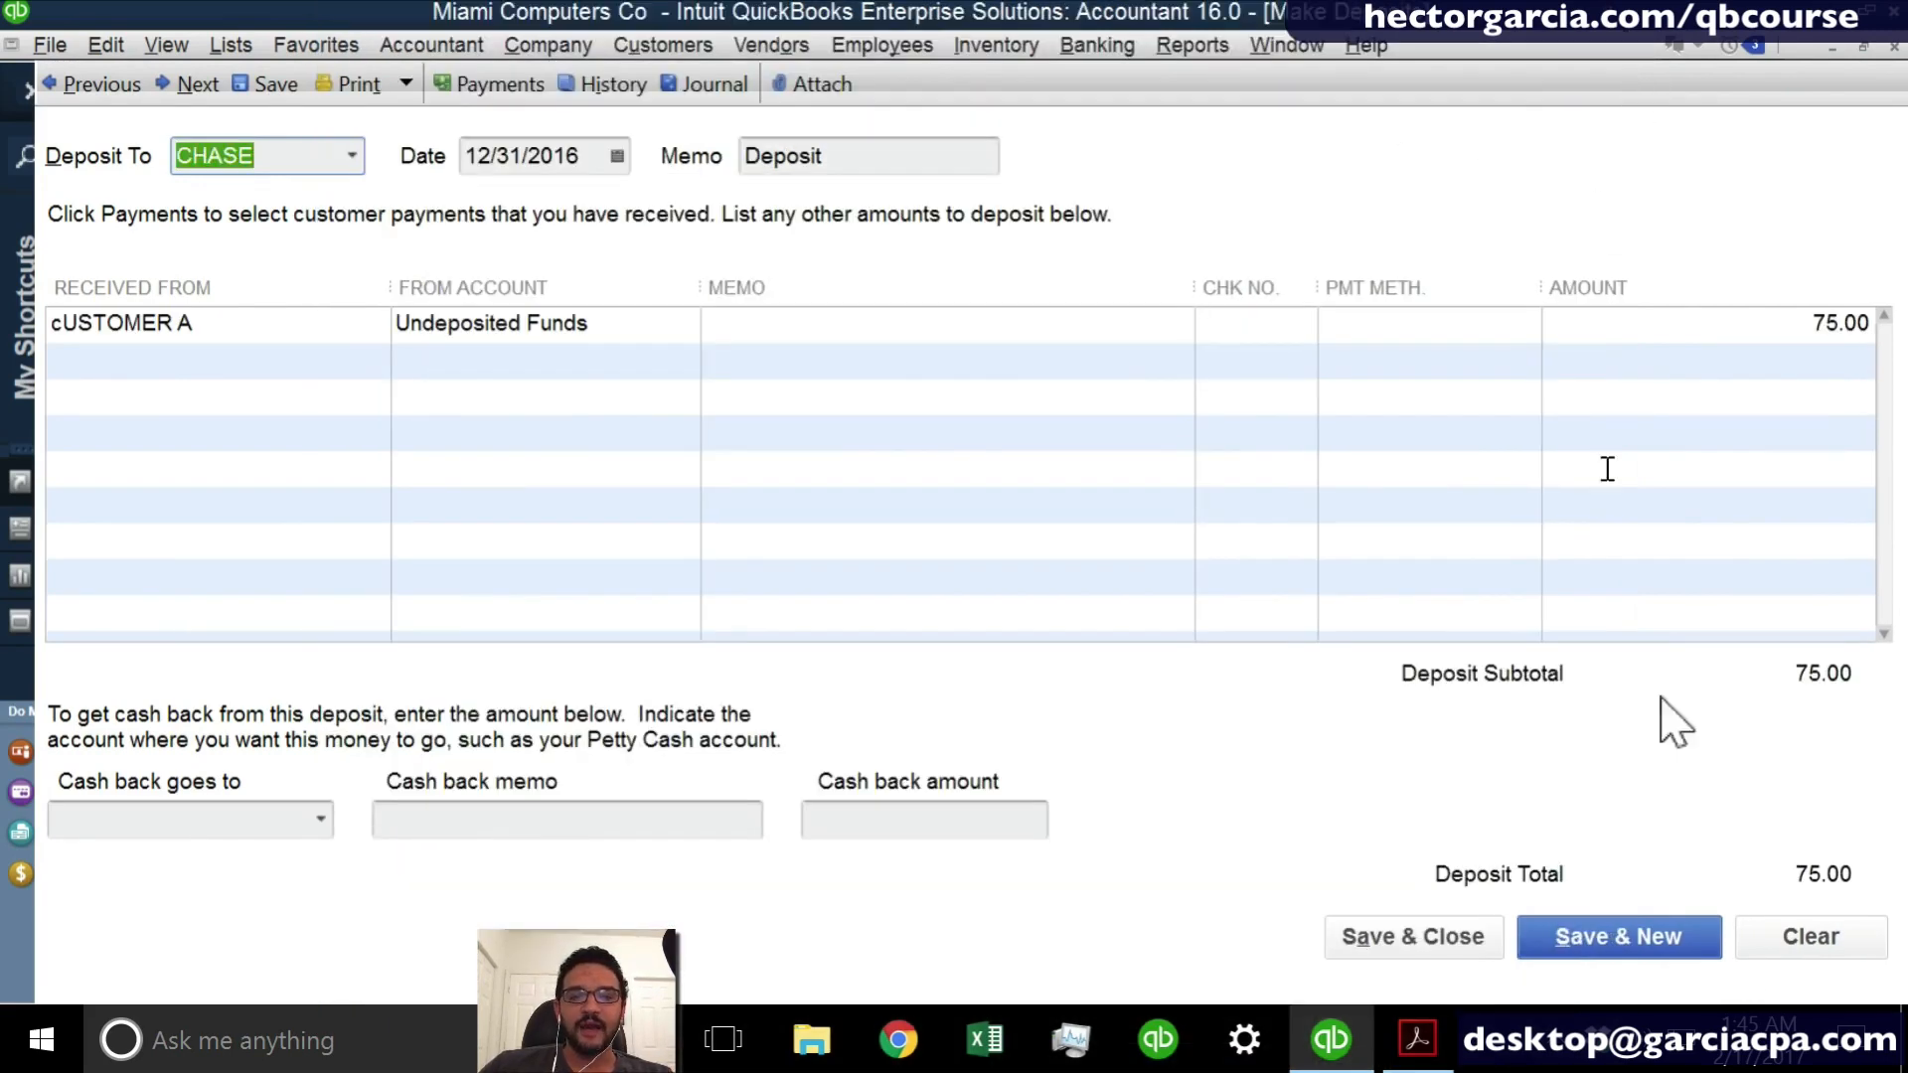
pyautogui.click(1366, 929)
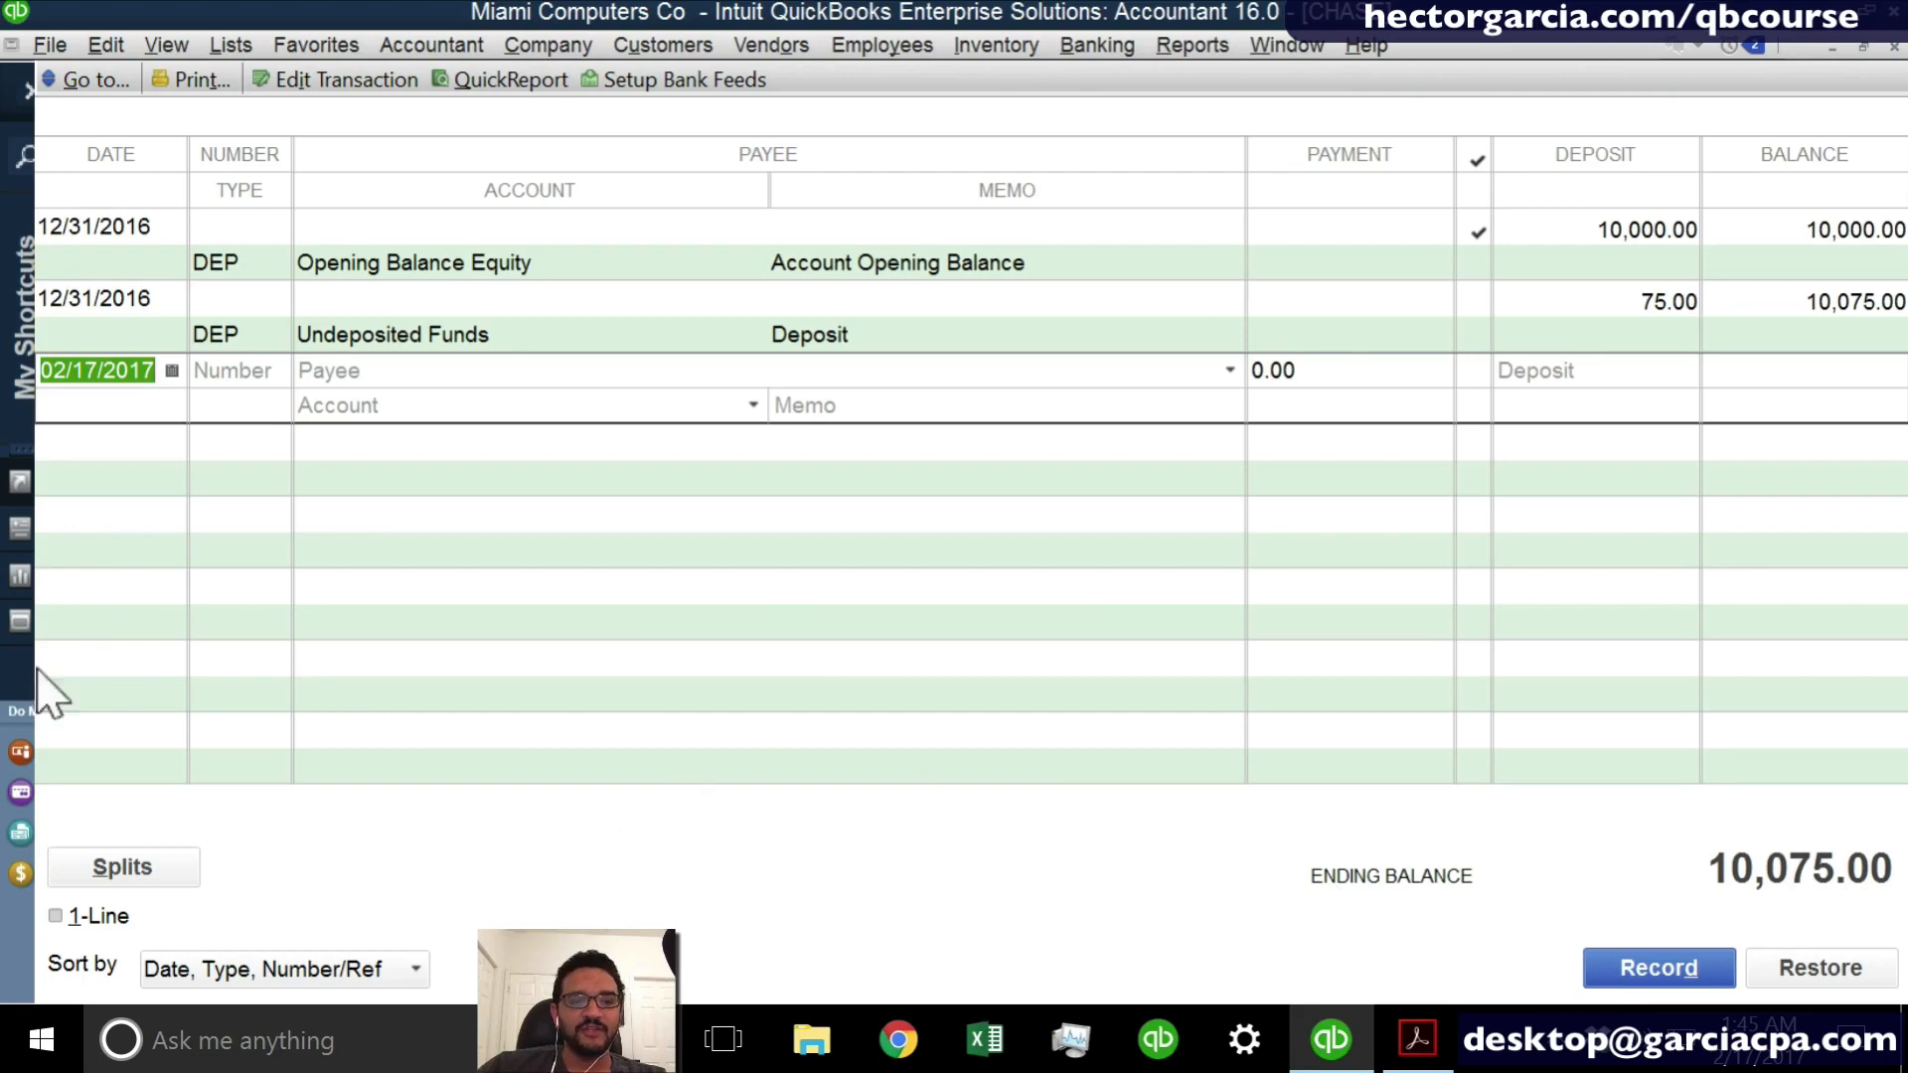
# - Date the blank CHASE register entry 02/17/2017 and enter CASH as its payee, quick-adding the name as a Vendor
pyautogui.click(173, 371)
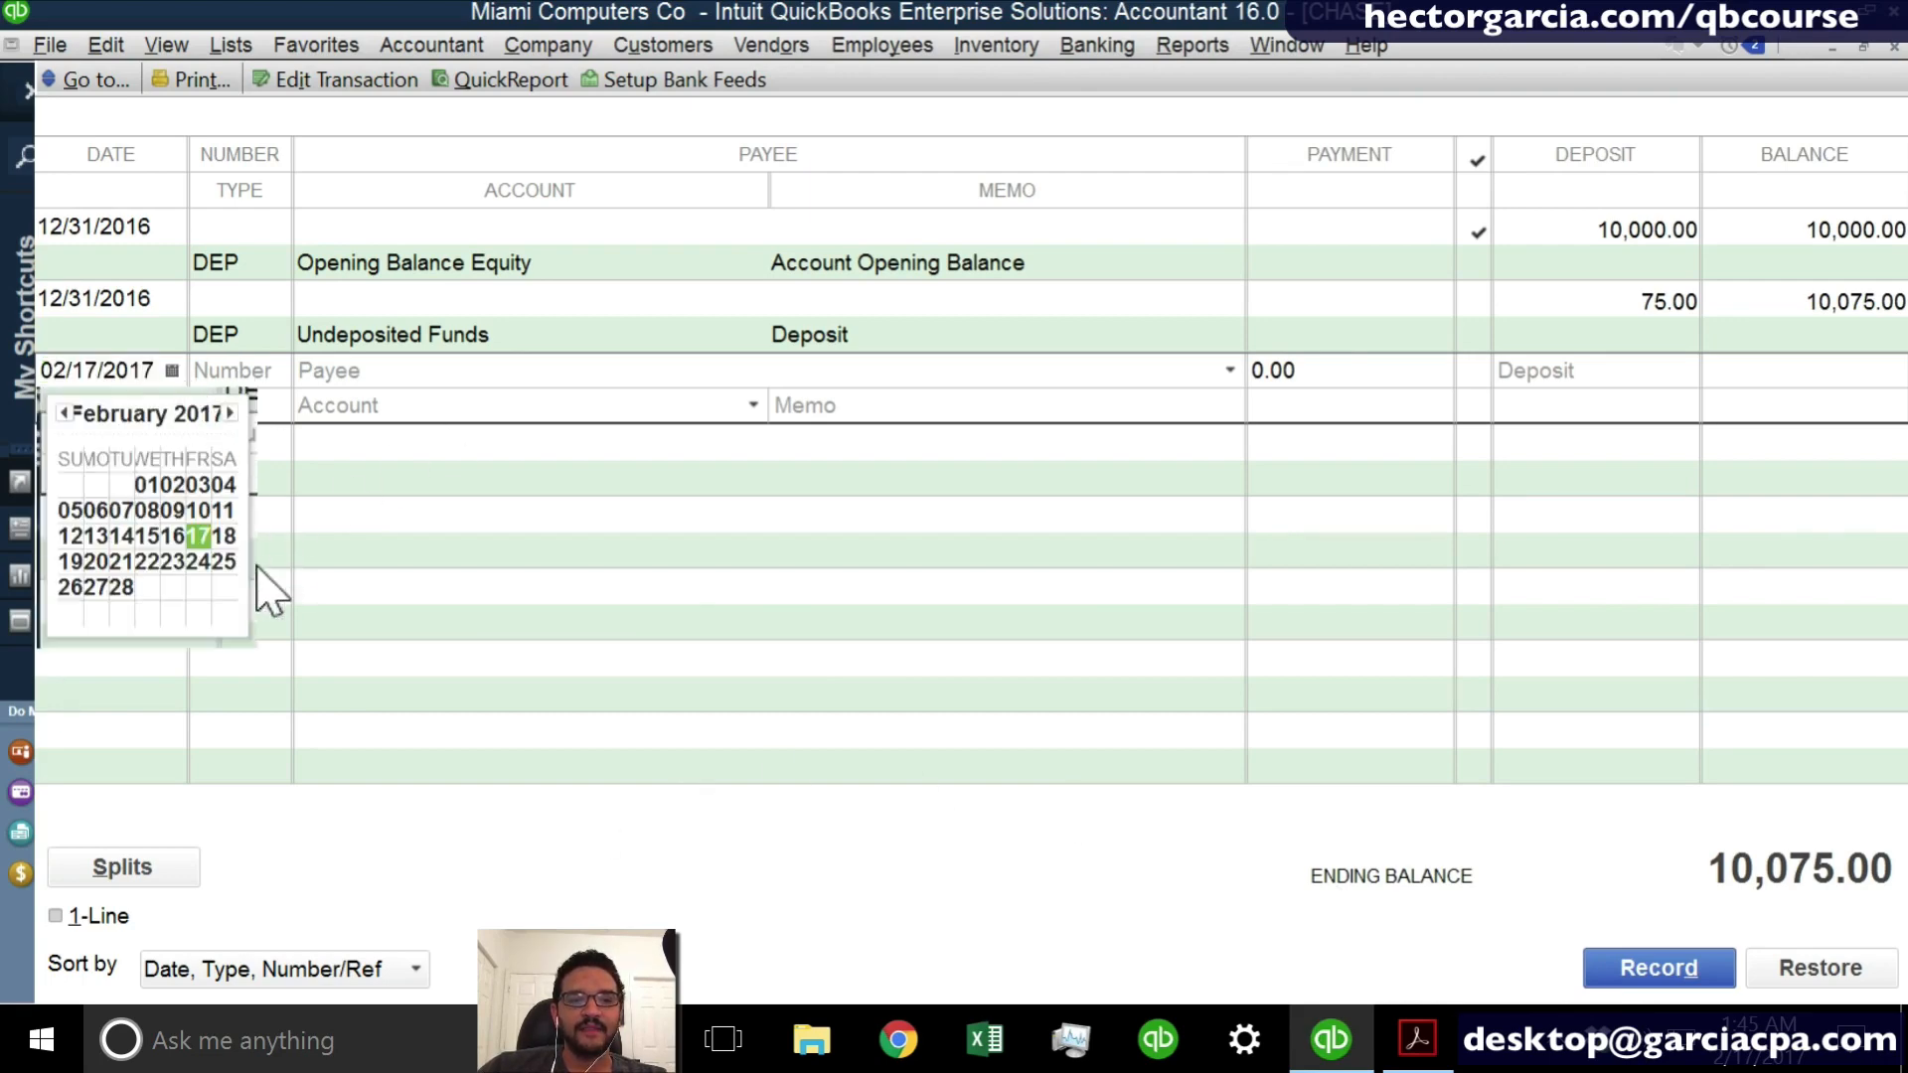
pyautogui.click(198, 540)
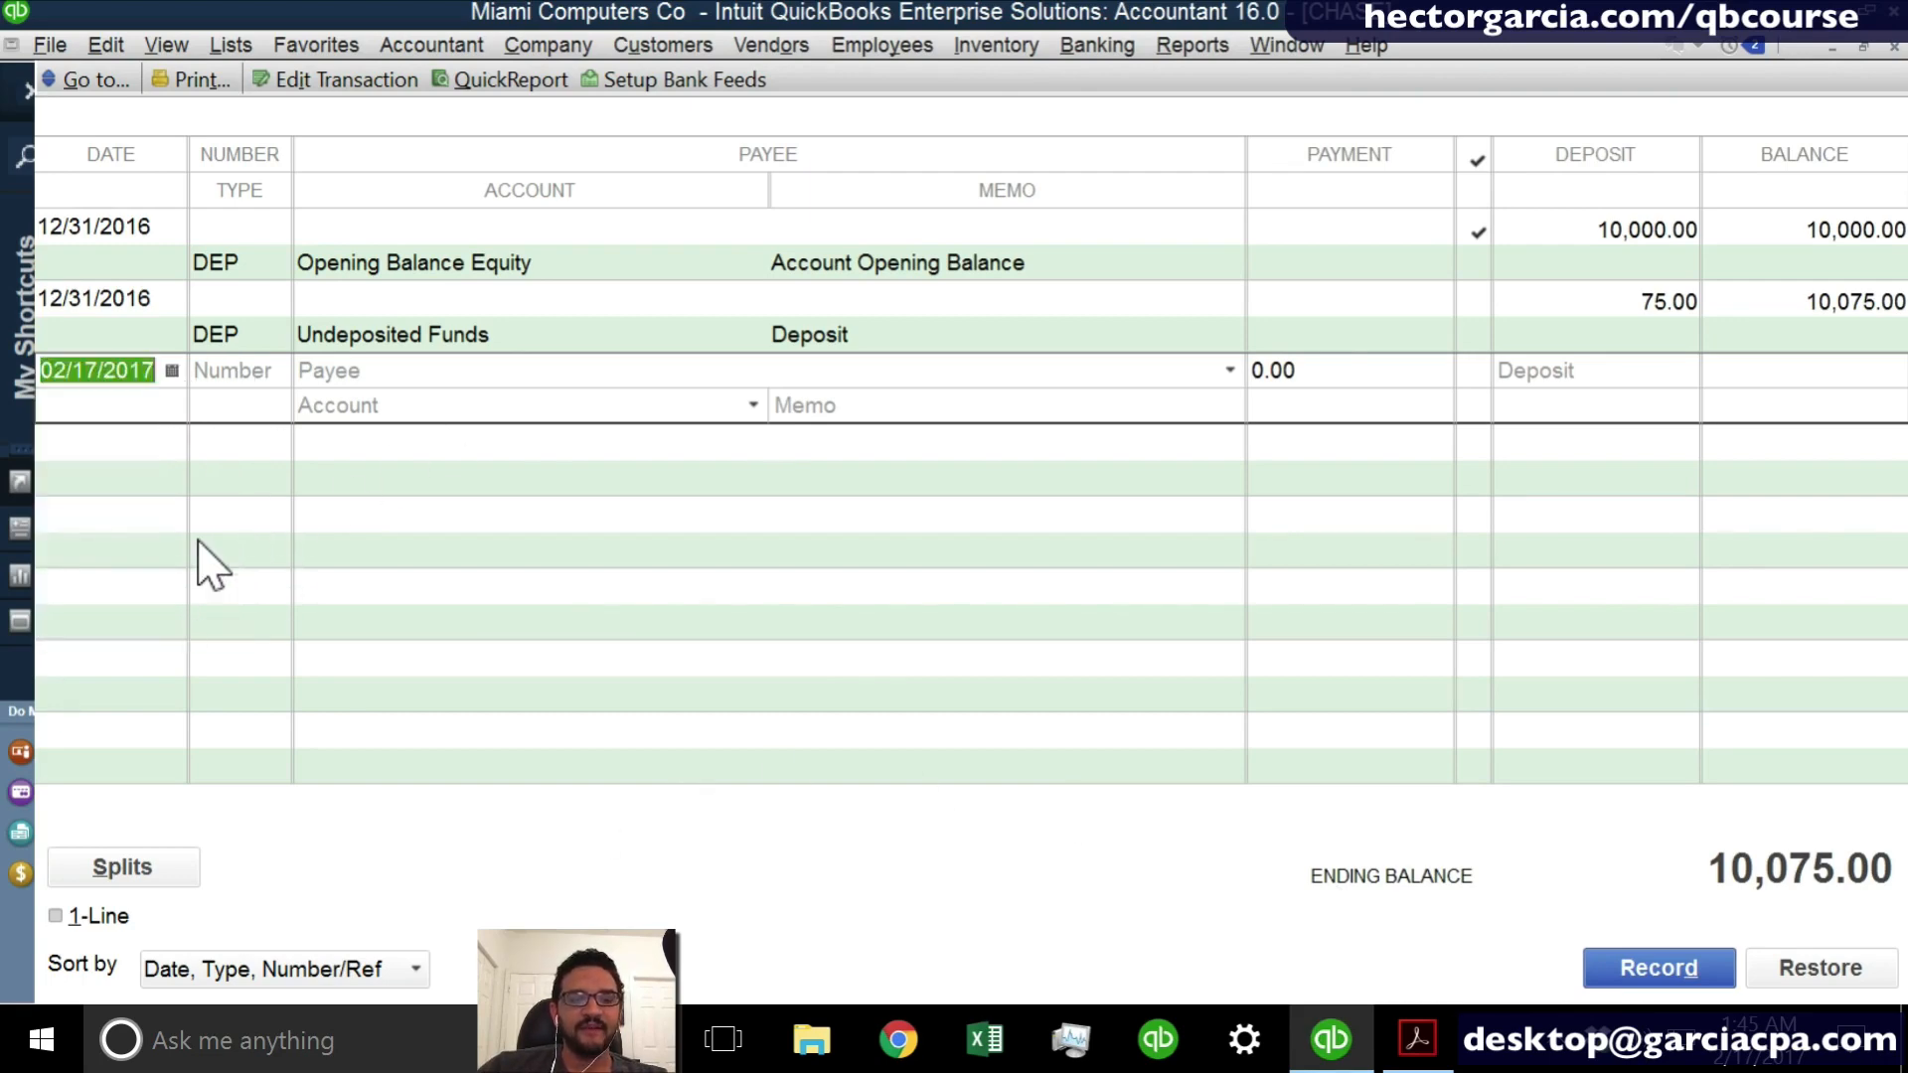
pyautogui.click(410, 366)
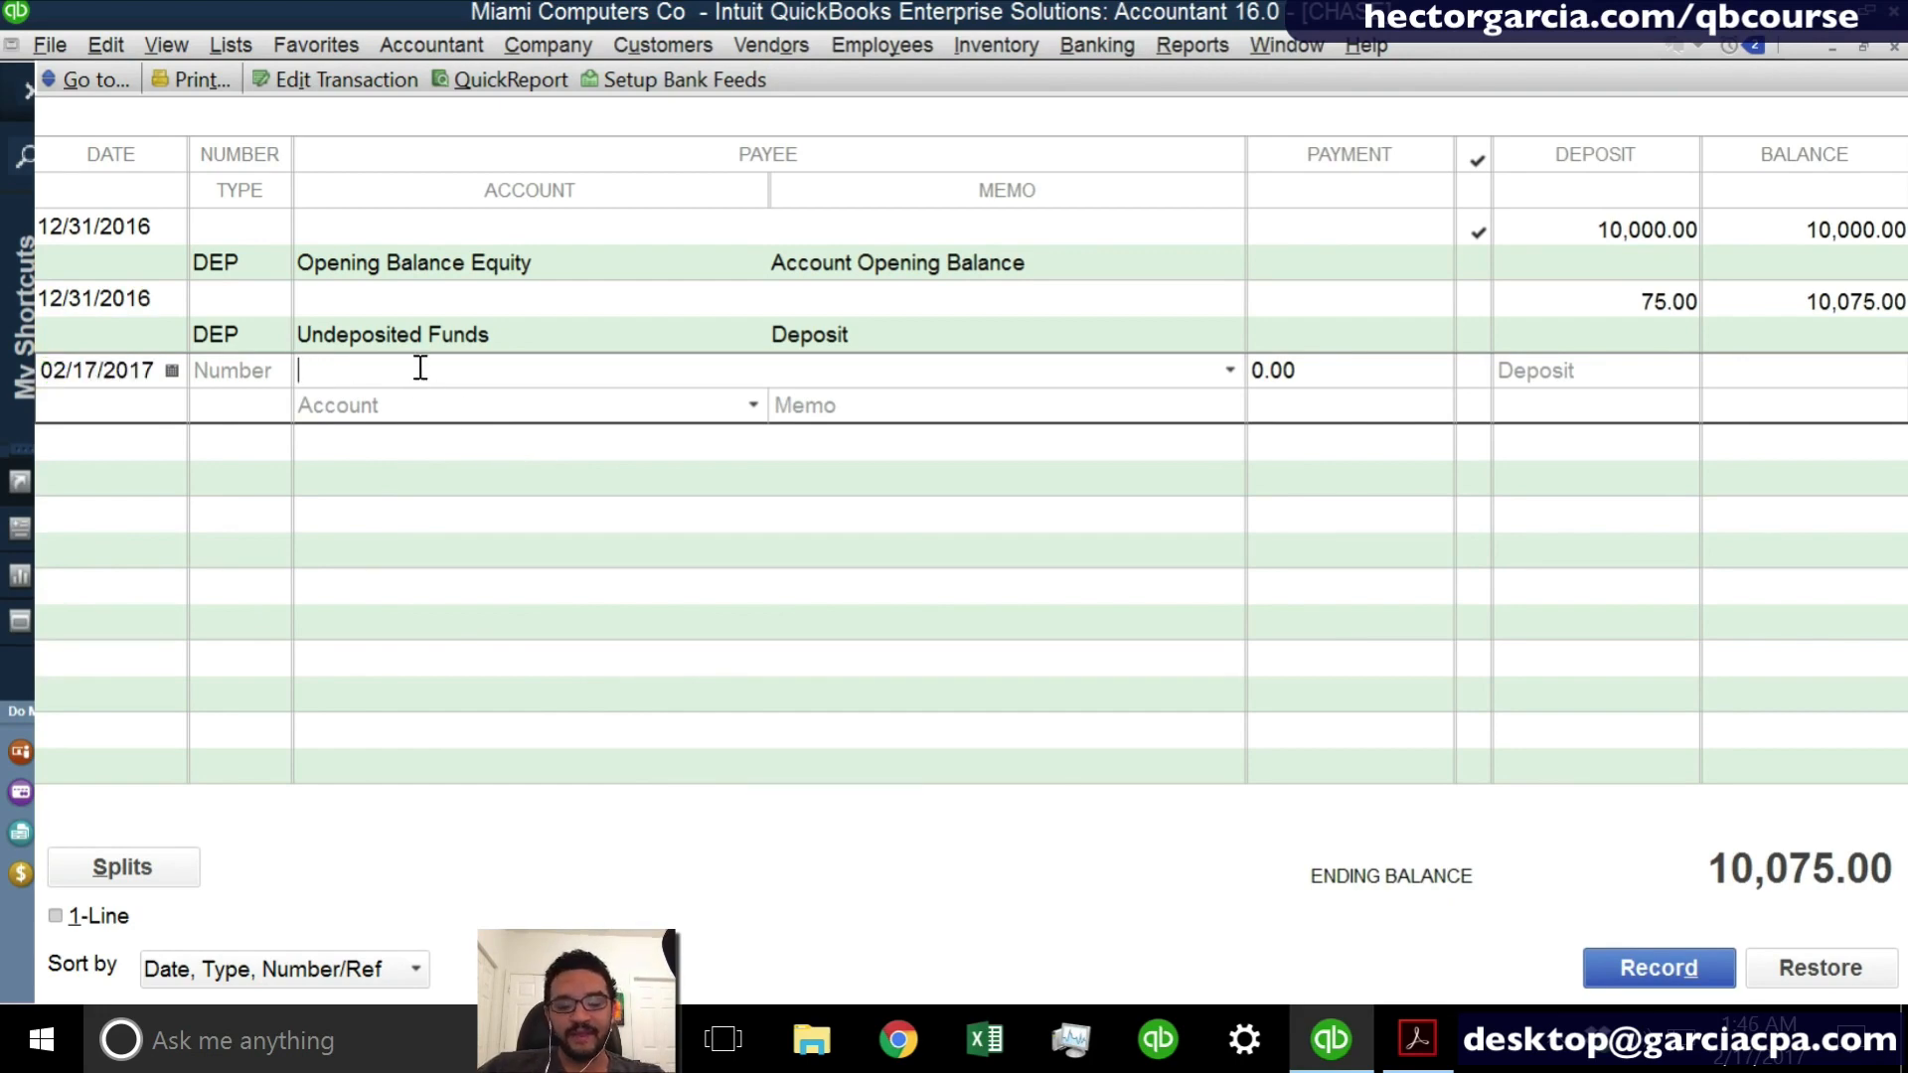
pyautogui.write('cASH')
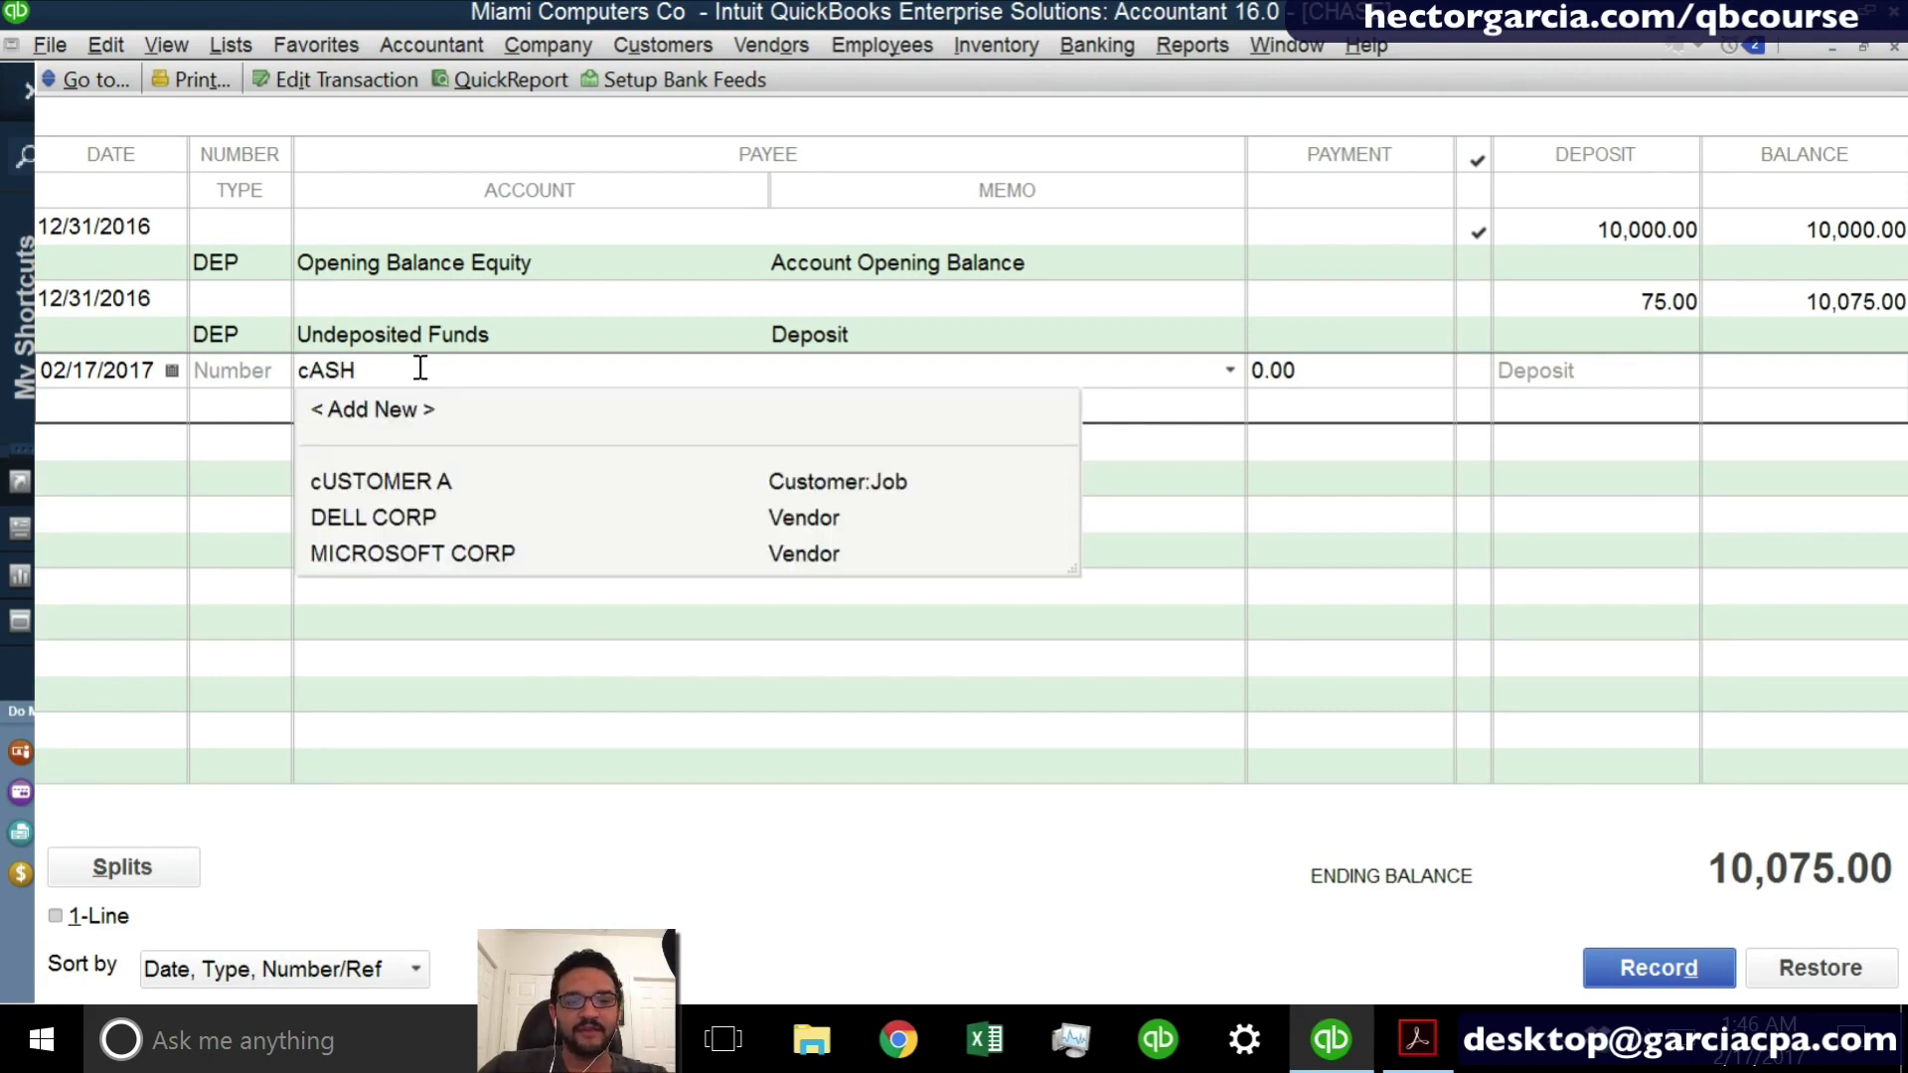
pyautogui.press('BackSpace')
pyautogui.press('BackSpace')
pyautogui.press('BackSpace')
pyautogui.press('BackSpace')
pyautogui.write('CASH')
pyautogui.press('Tab')
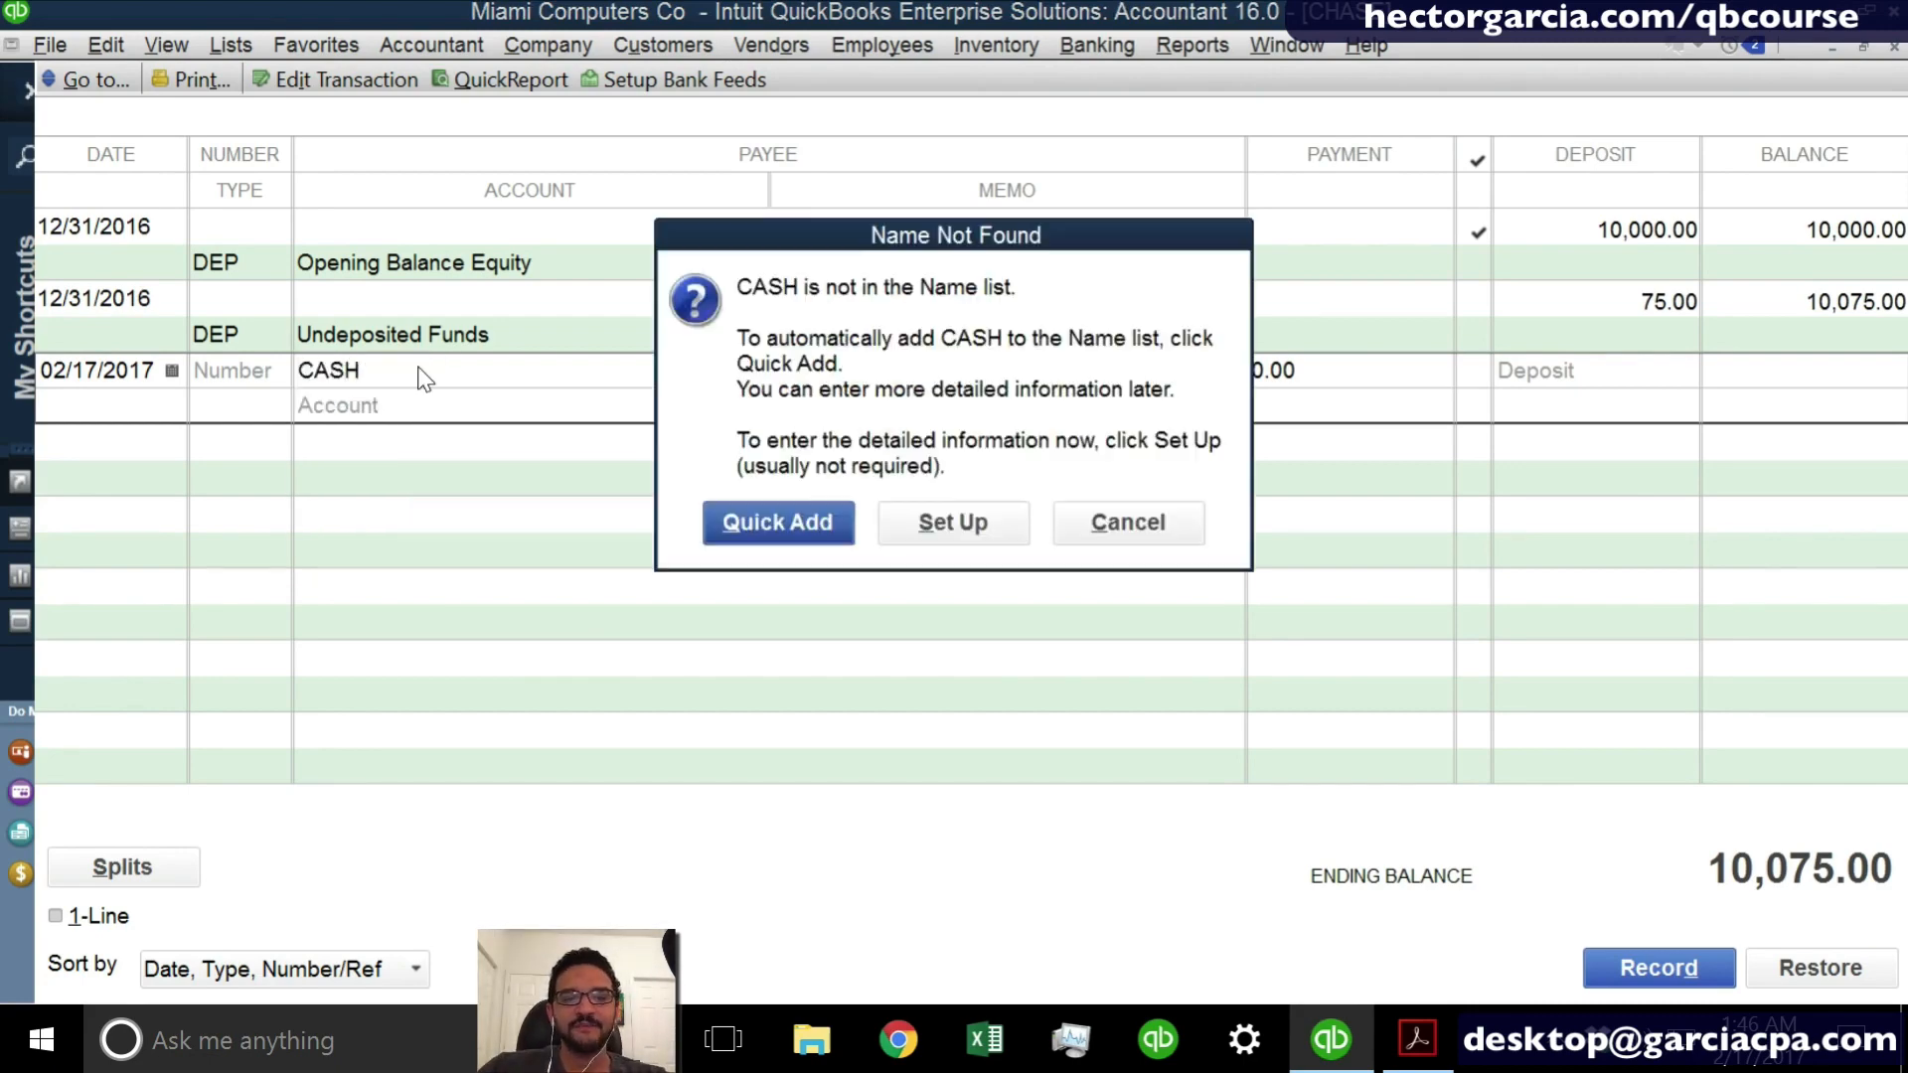
pyautogui.click(777, 532)
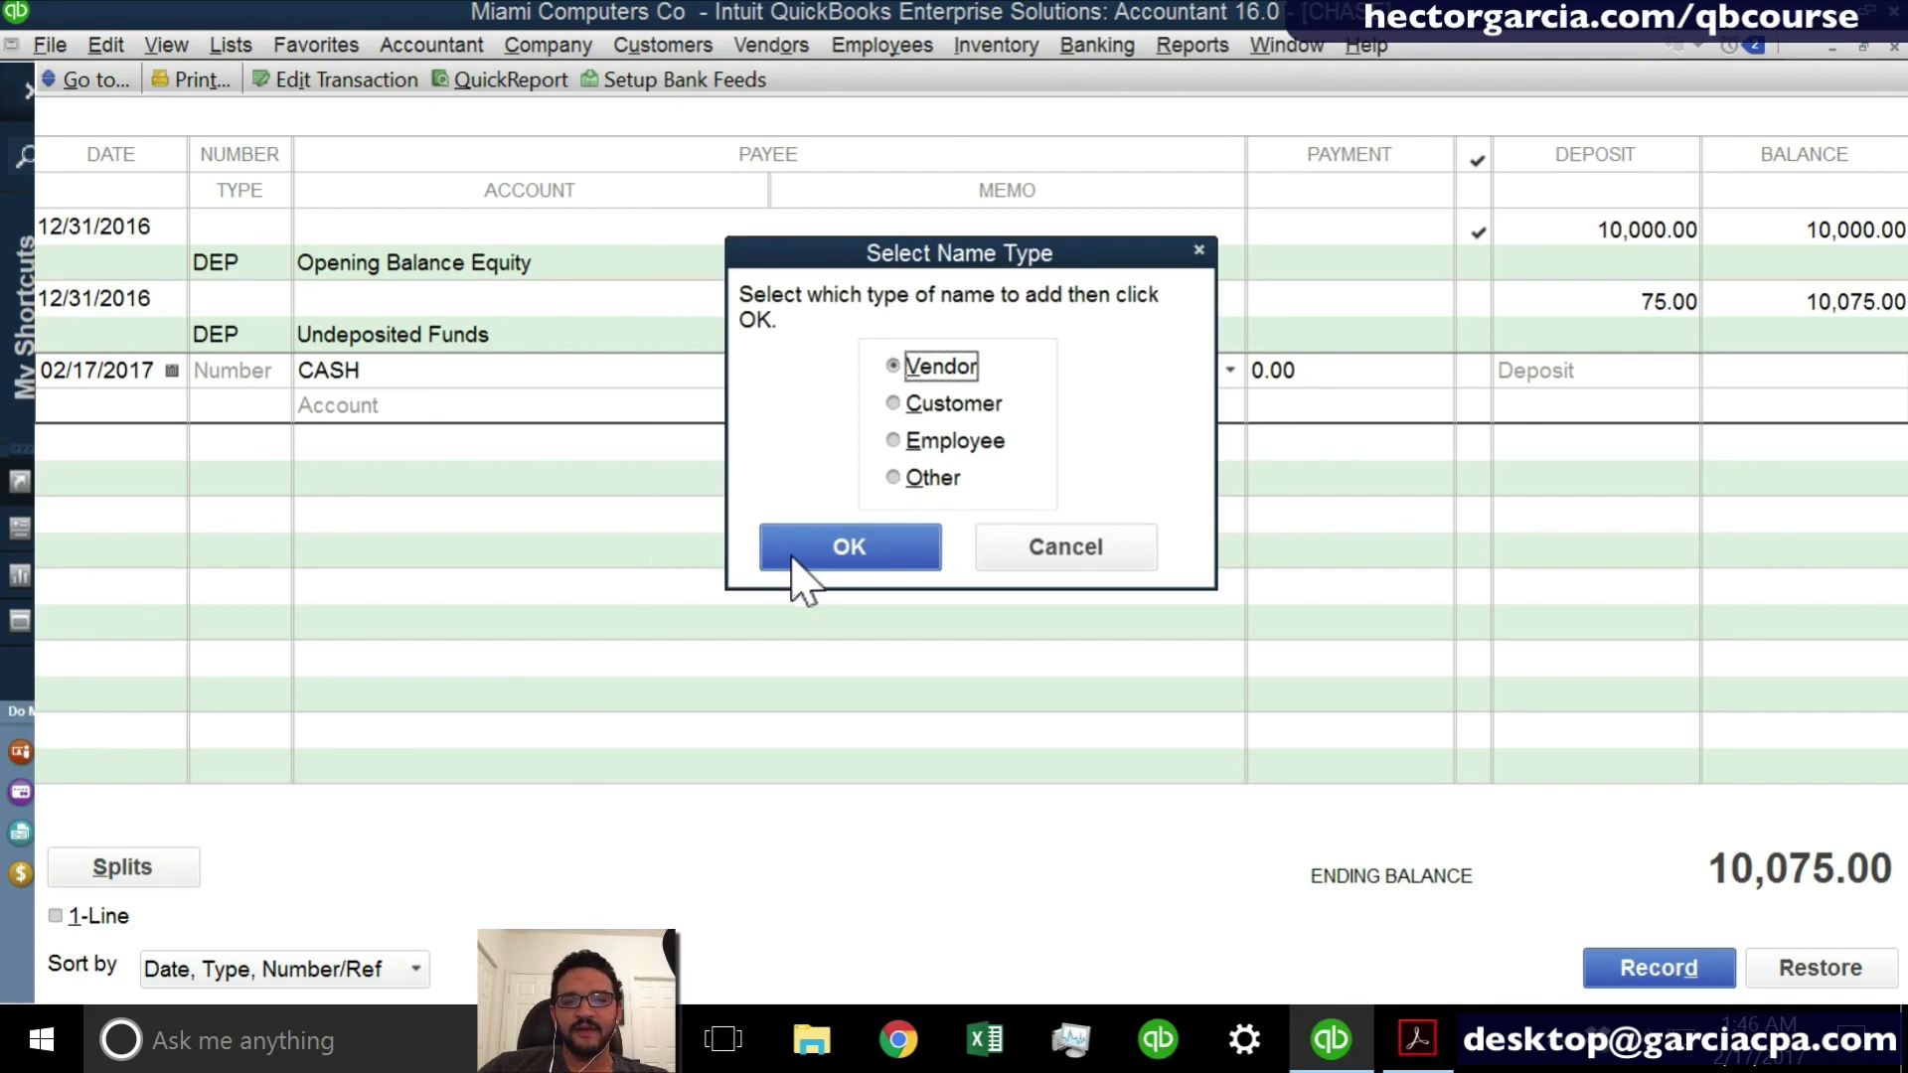
pyautogui.click(803, 557)
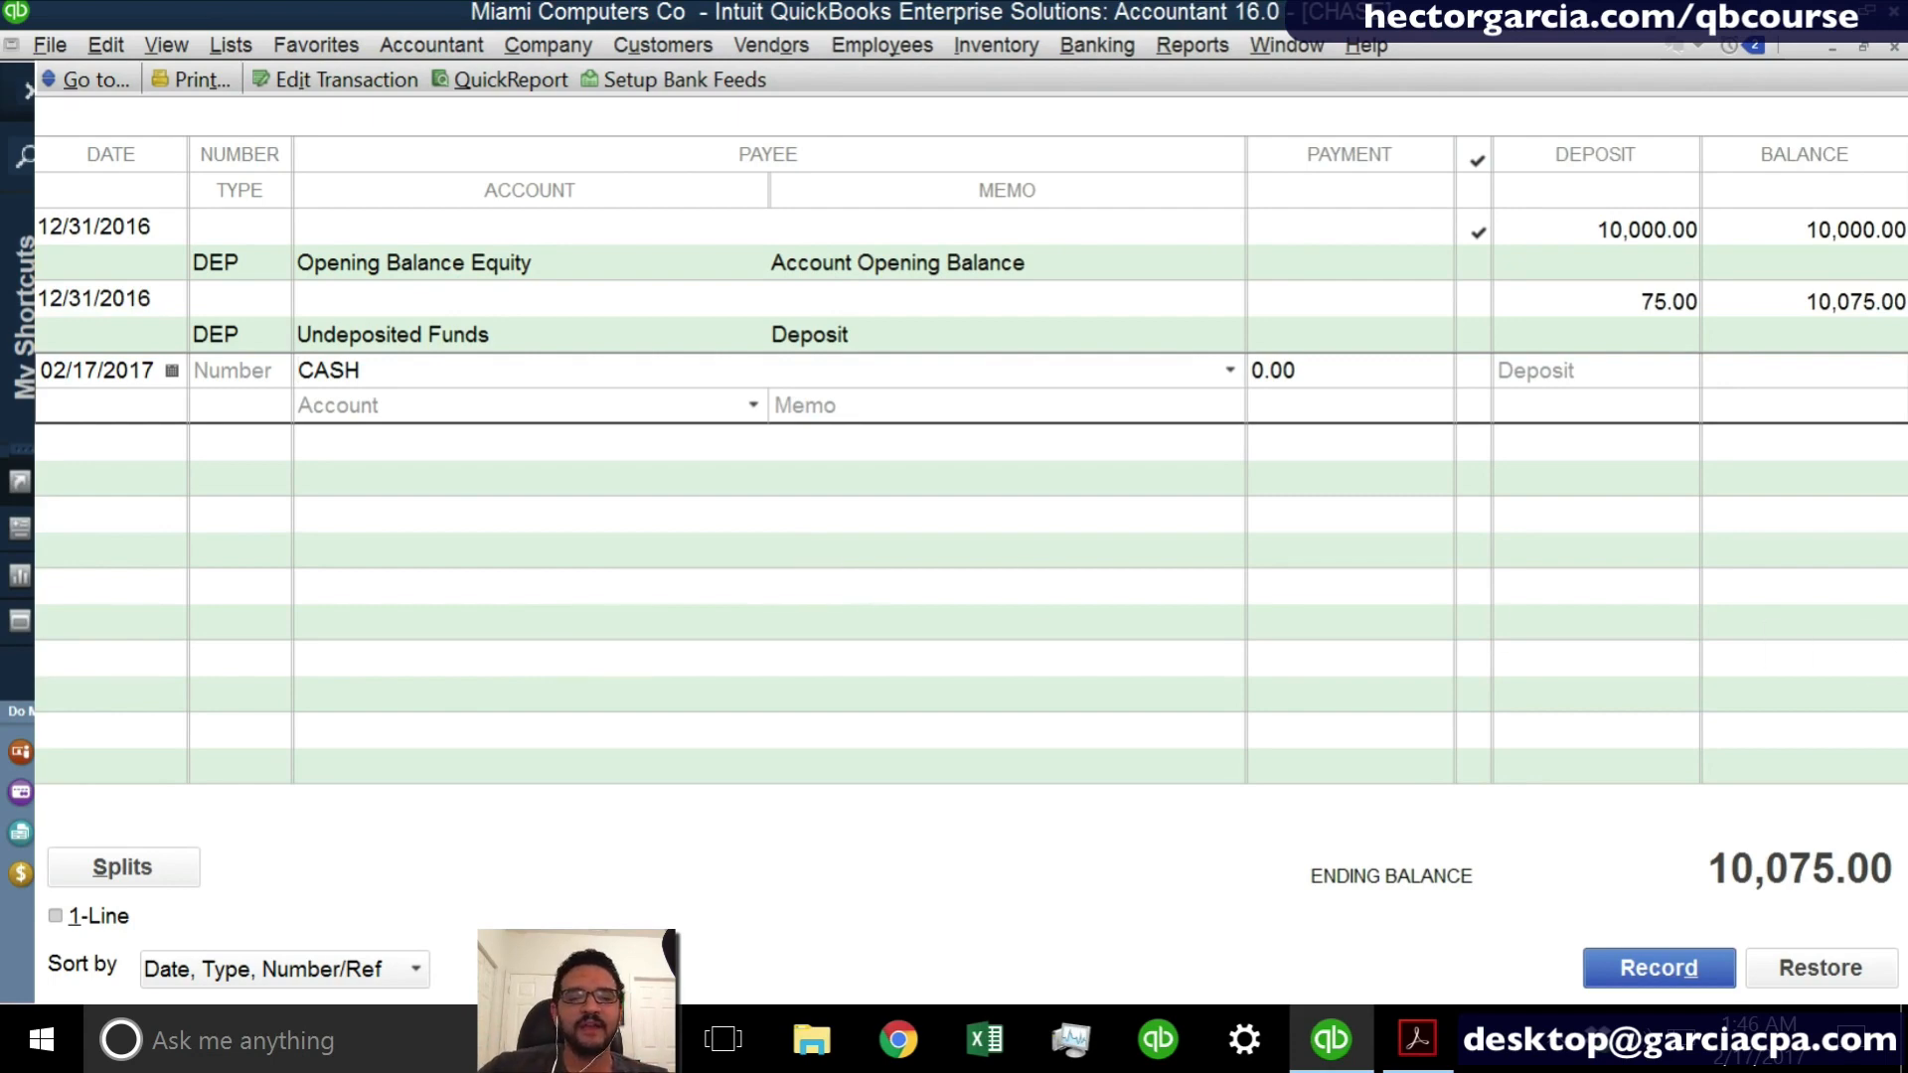
# - Set the payment amount of the CASH entry to 200
pyautogui.click(1315, 369)
pyautogui.moveTo(1314, 369); pyautogui.dragTo(1196, 368)
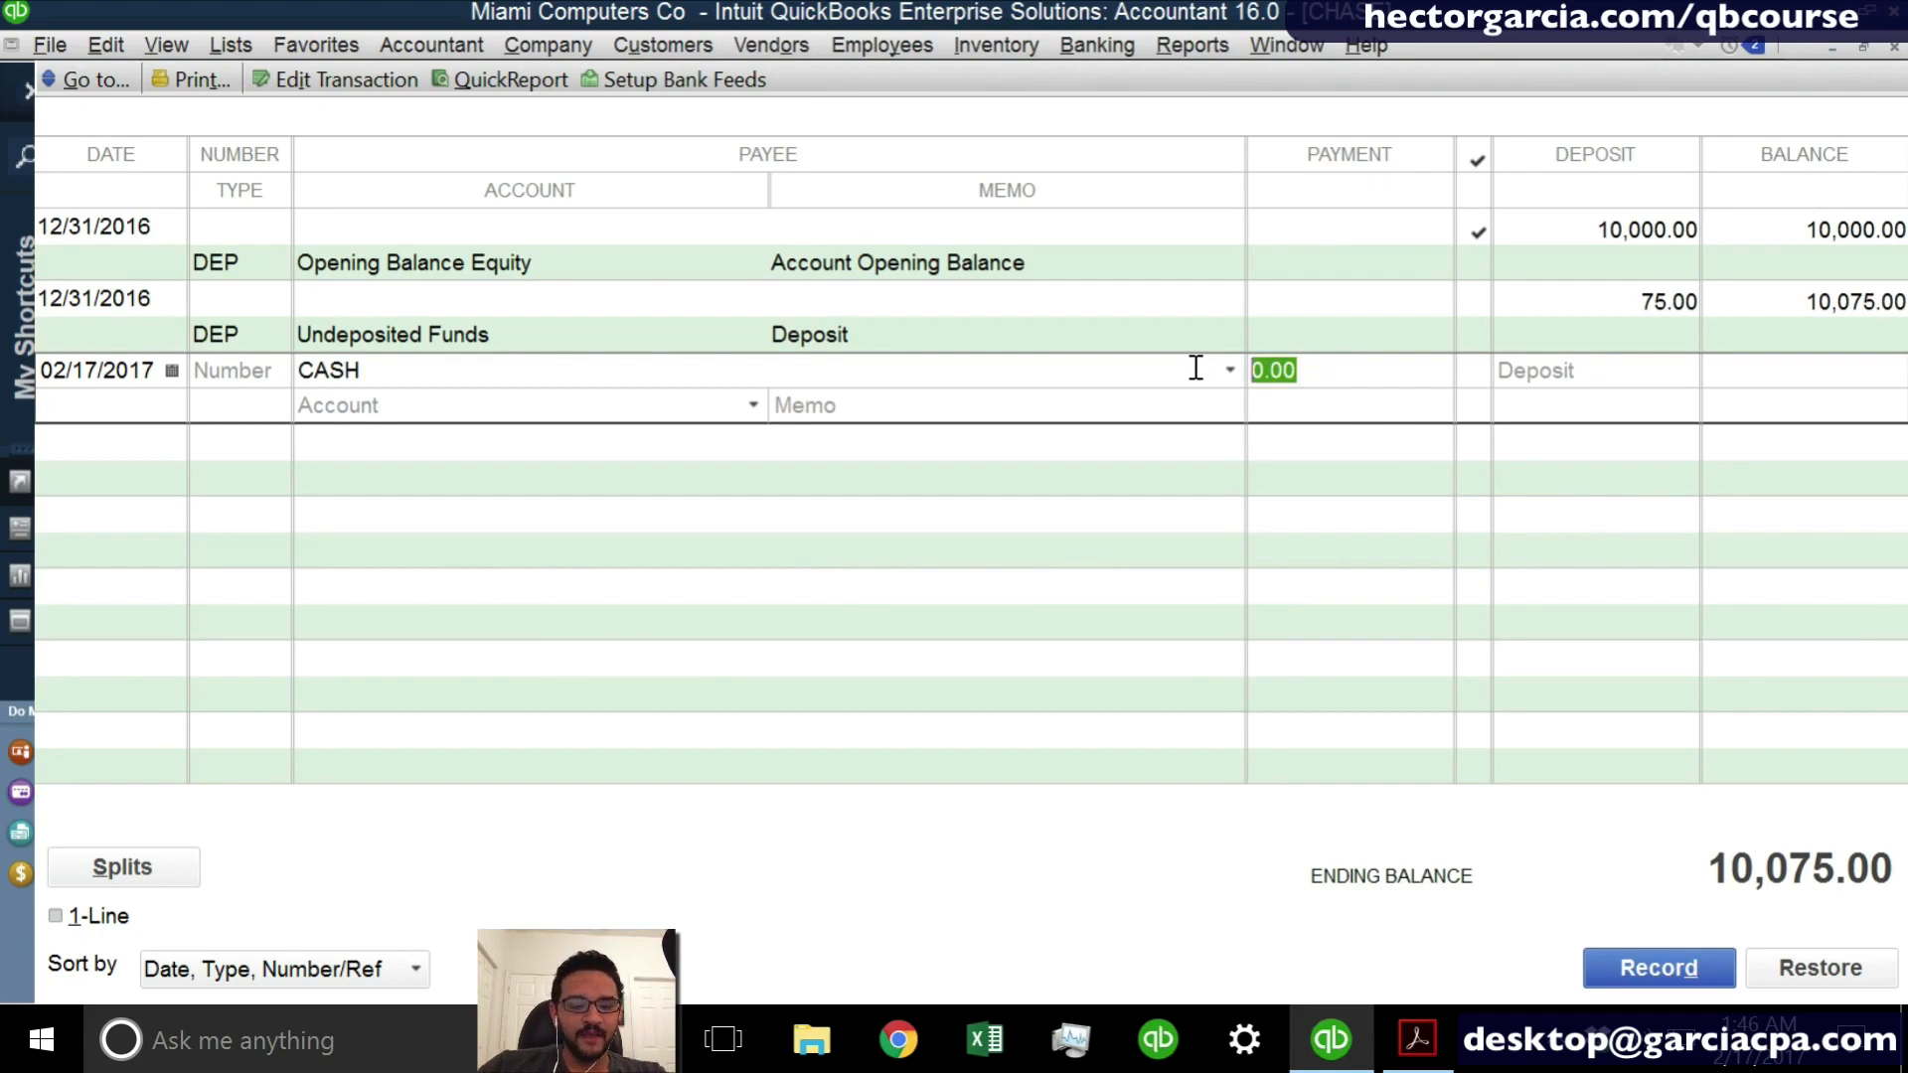
pyautogui.write('200')
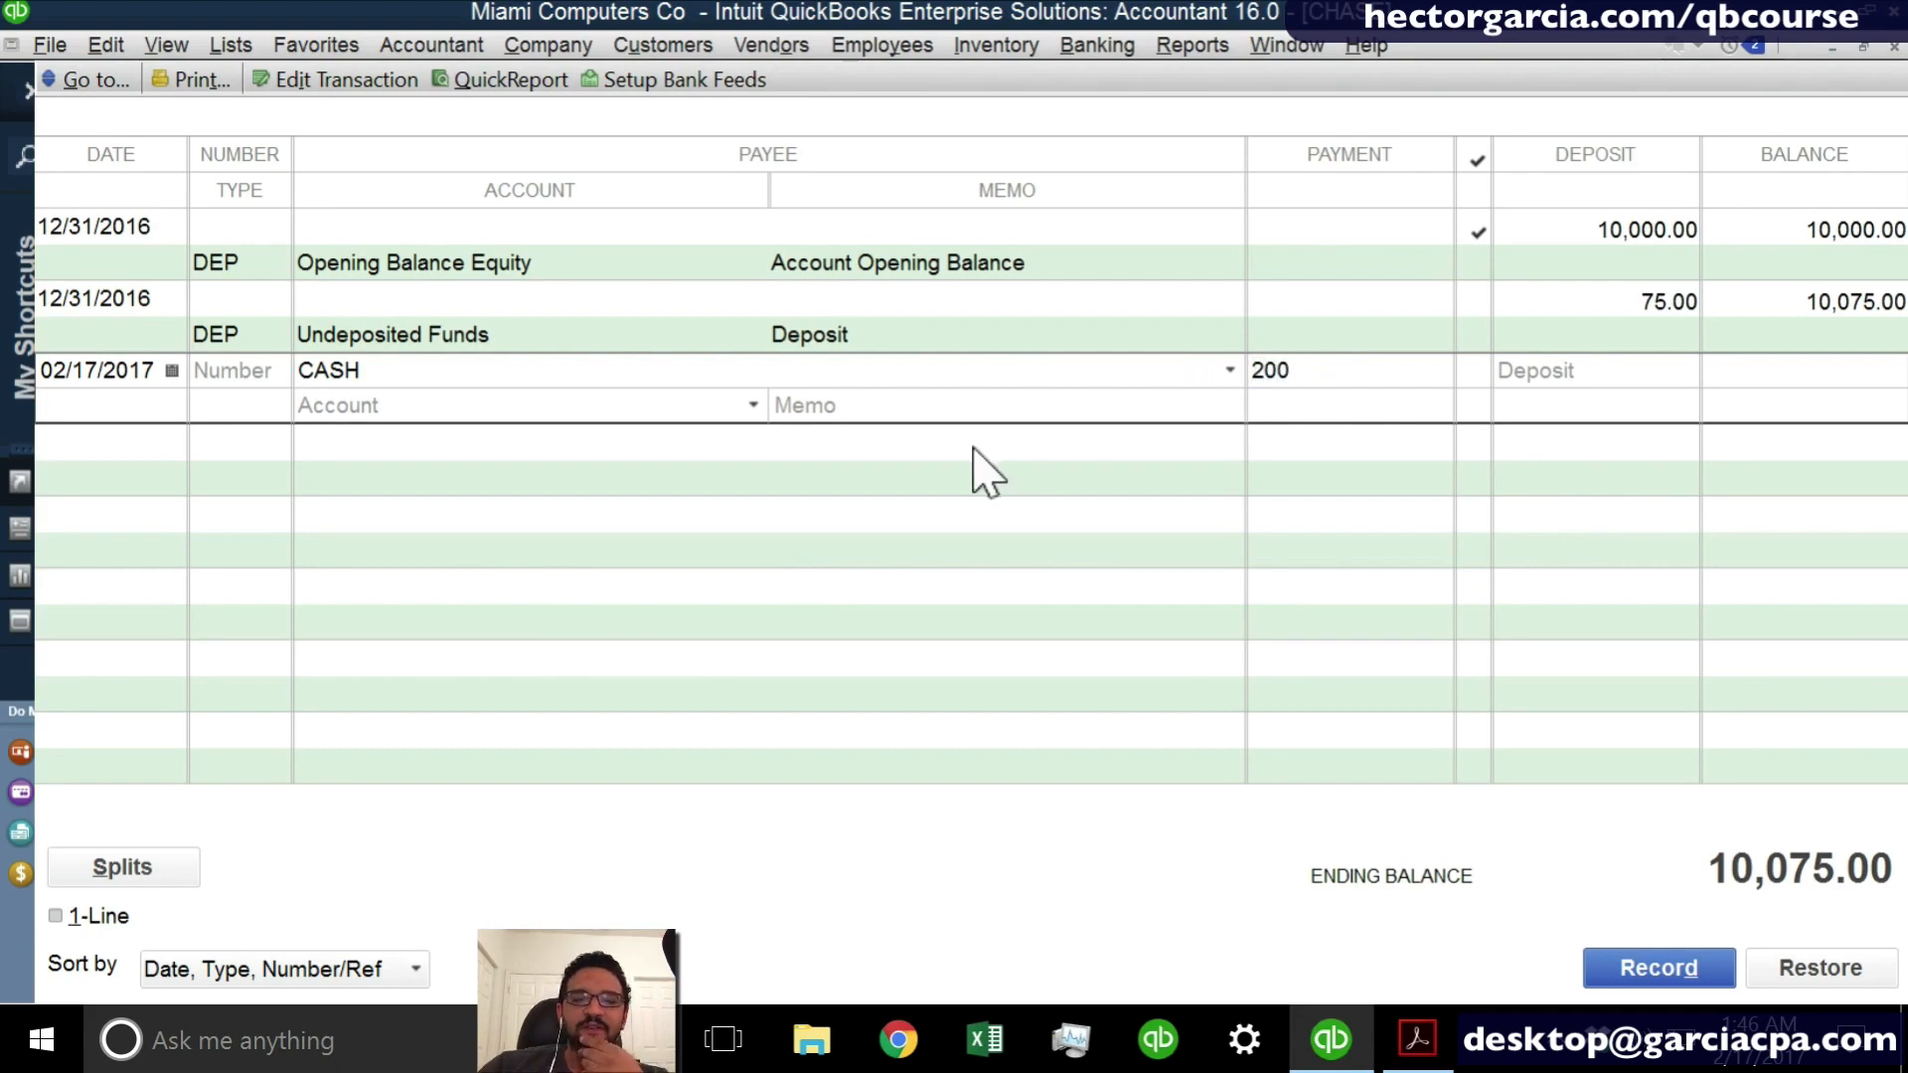
# - Enter PETTY CASH as the account for the CASH withdrawal entry
pyautogui.click(625, 408)
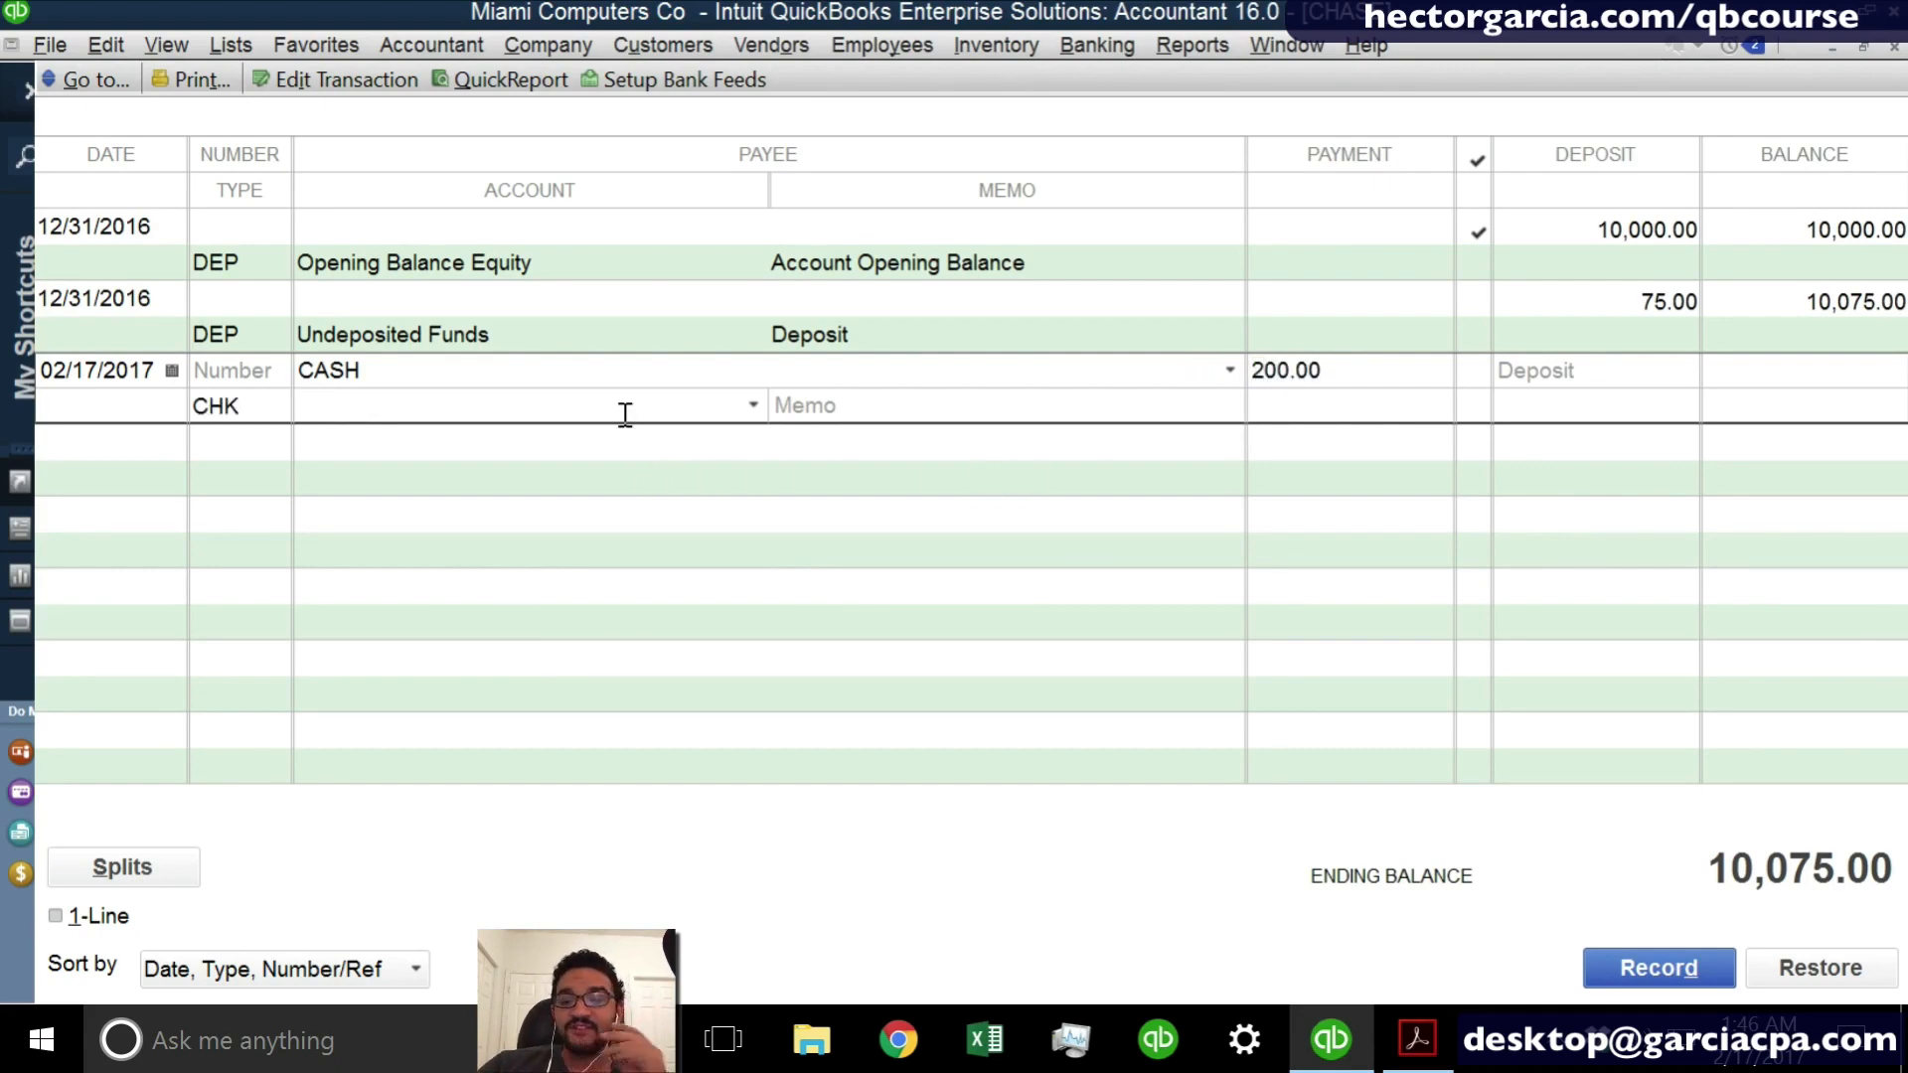
pyautogui.click(757, 403)
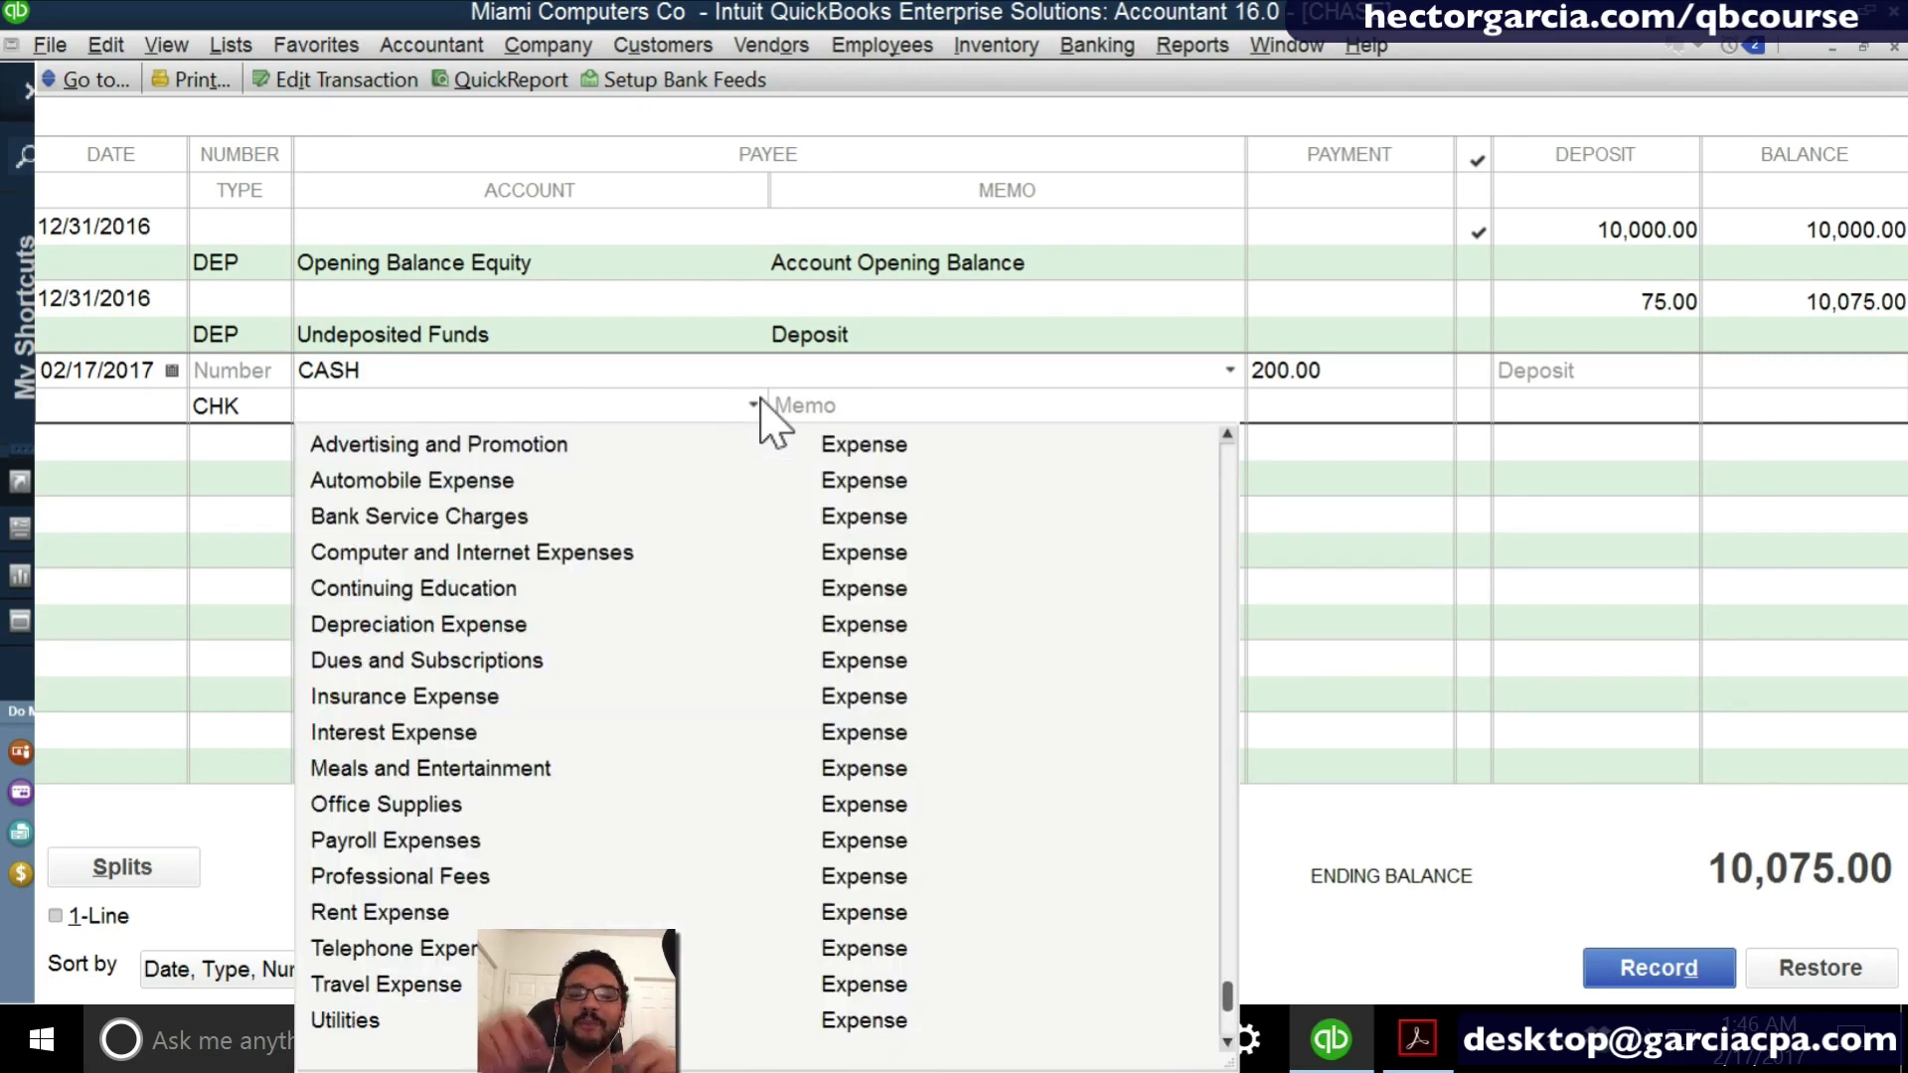
pyautogui.scroll(1, 731, 546)
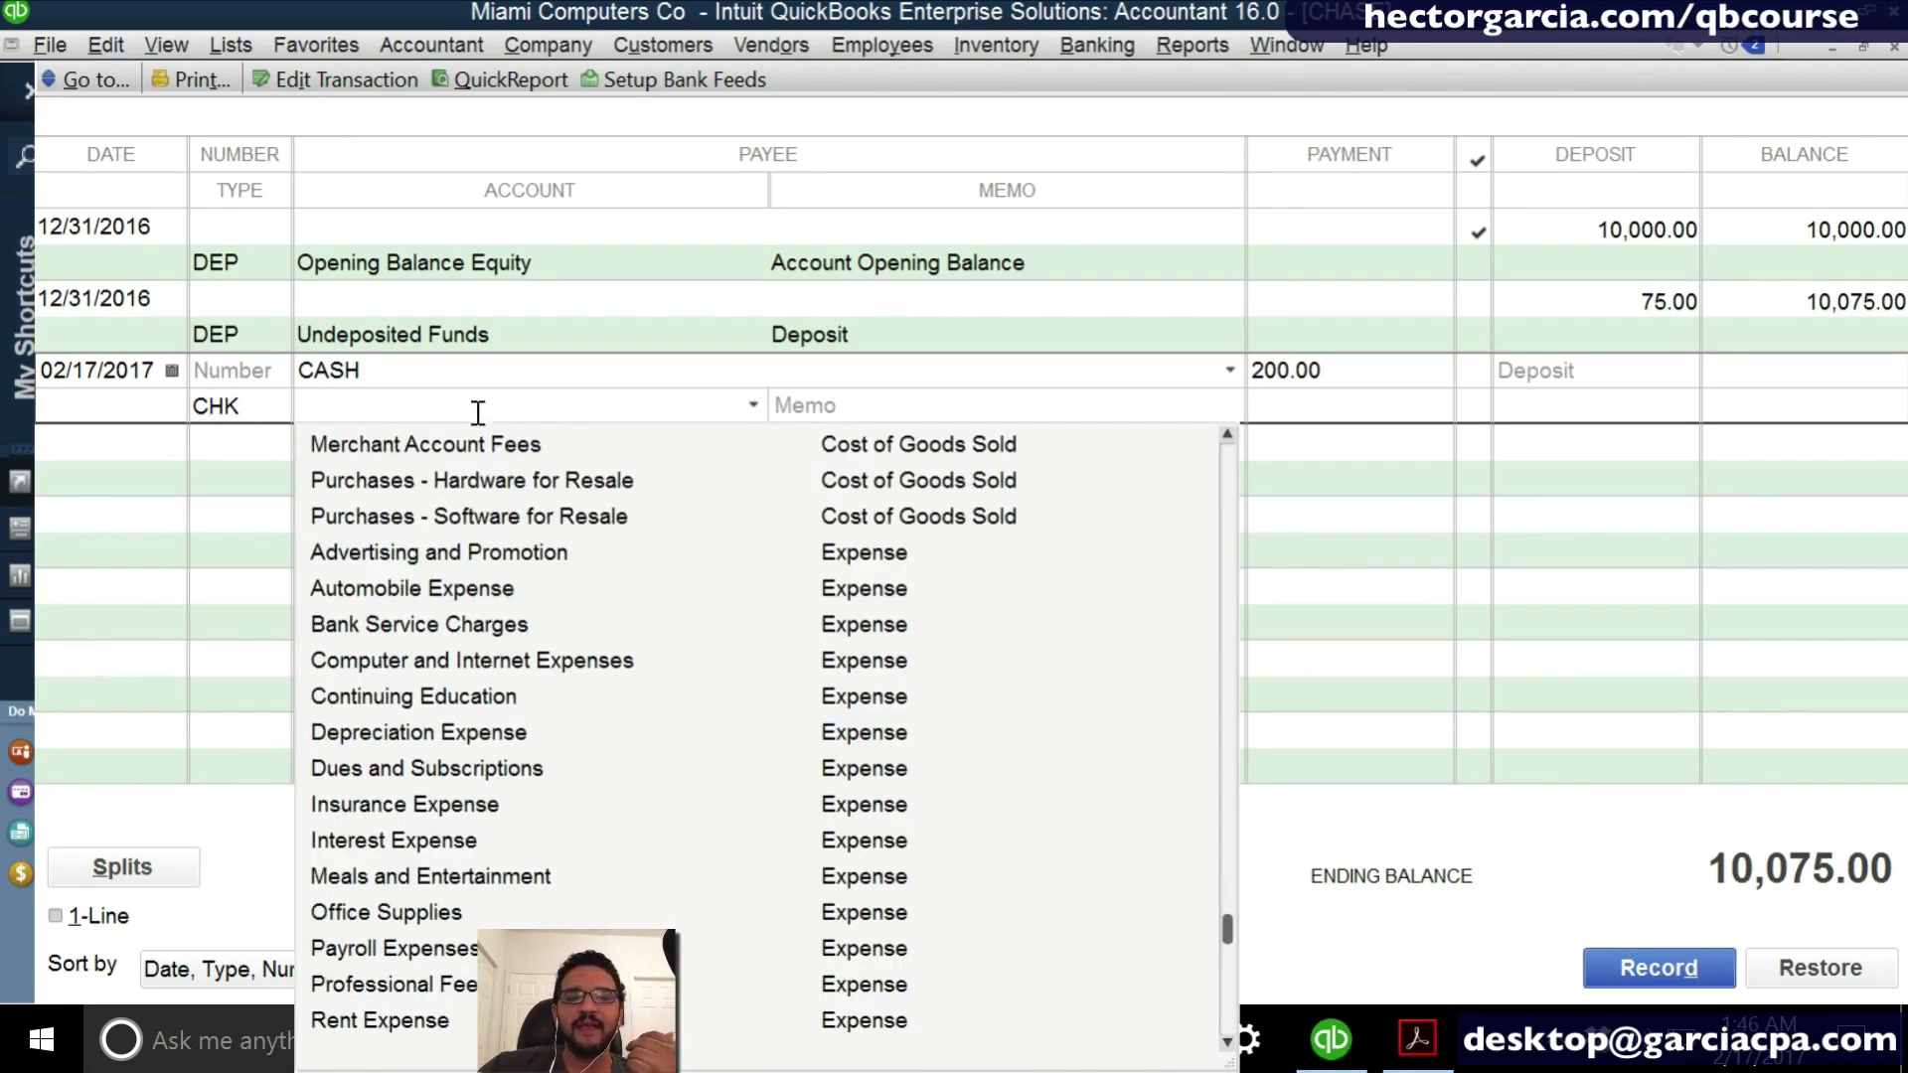
pyautogui.click(452, 398)
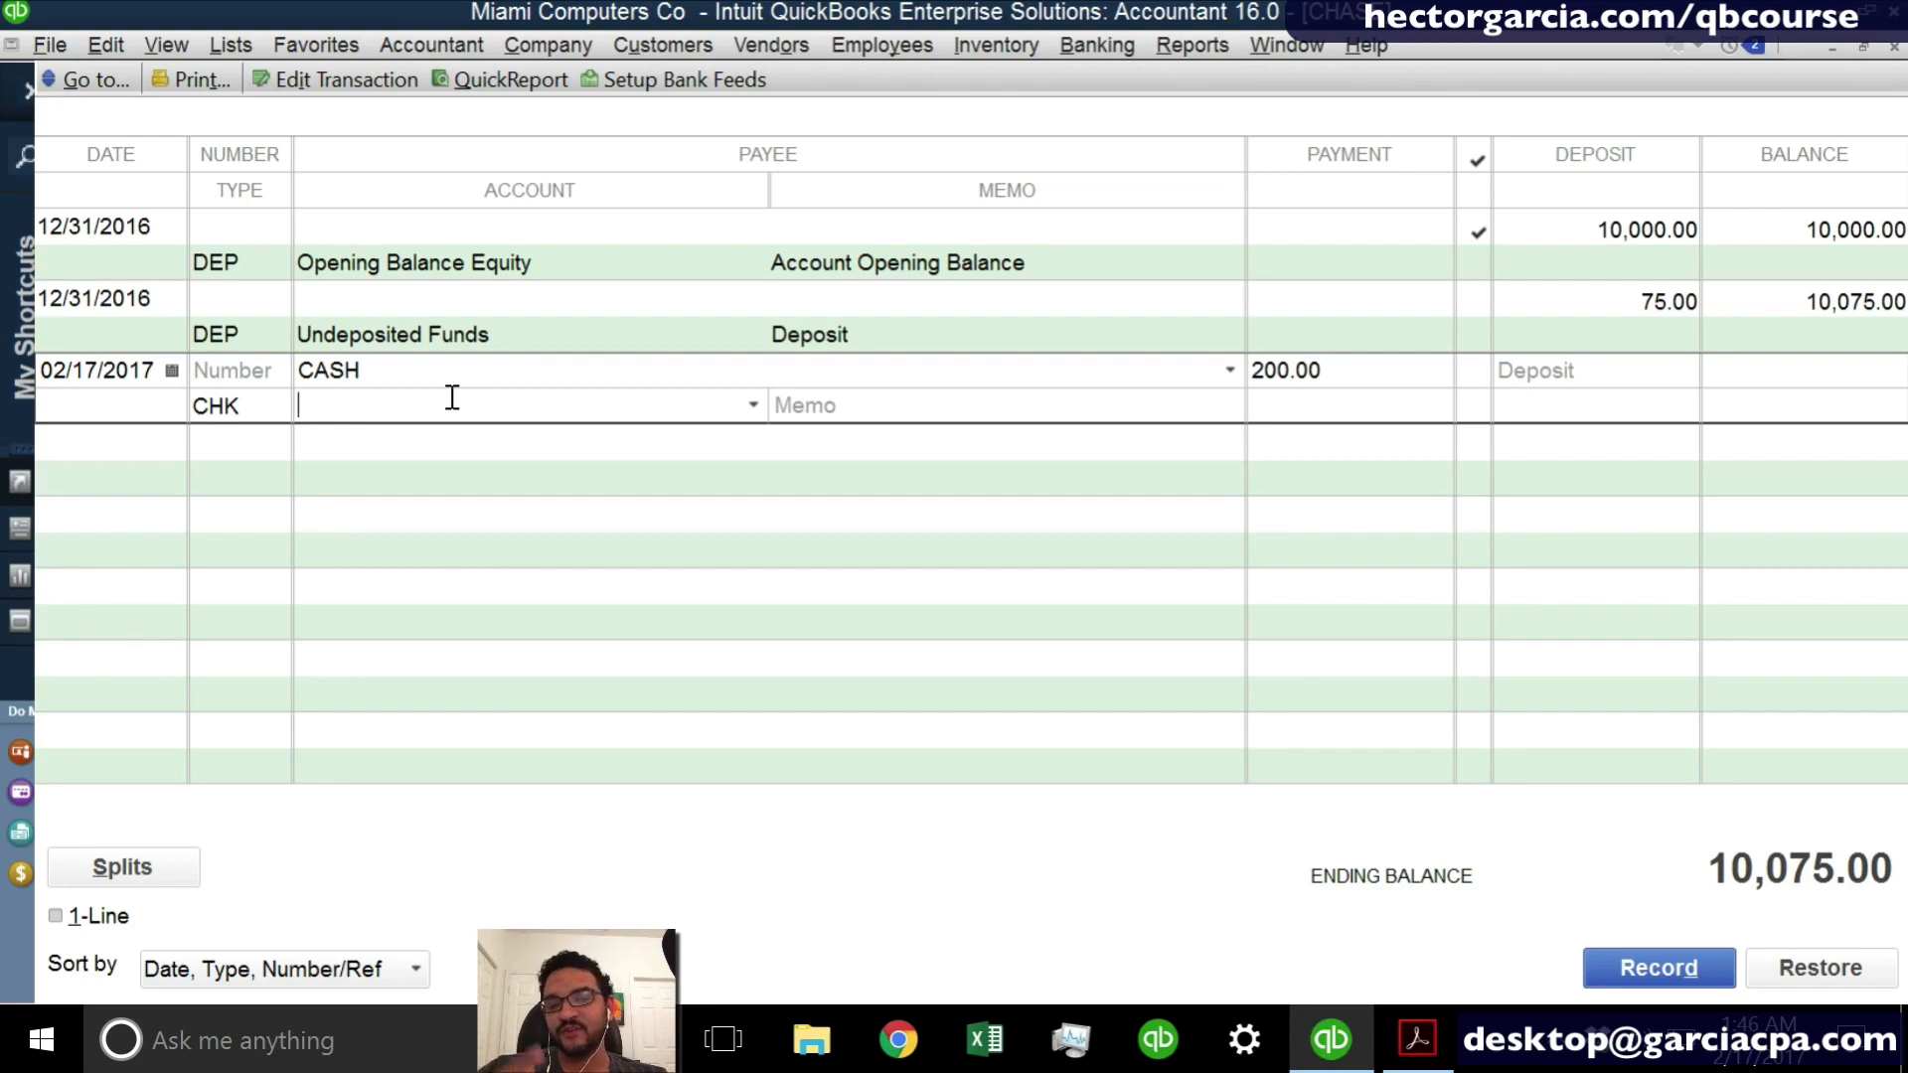
pyautogui.write('pETTY')
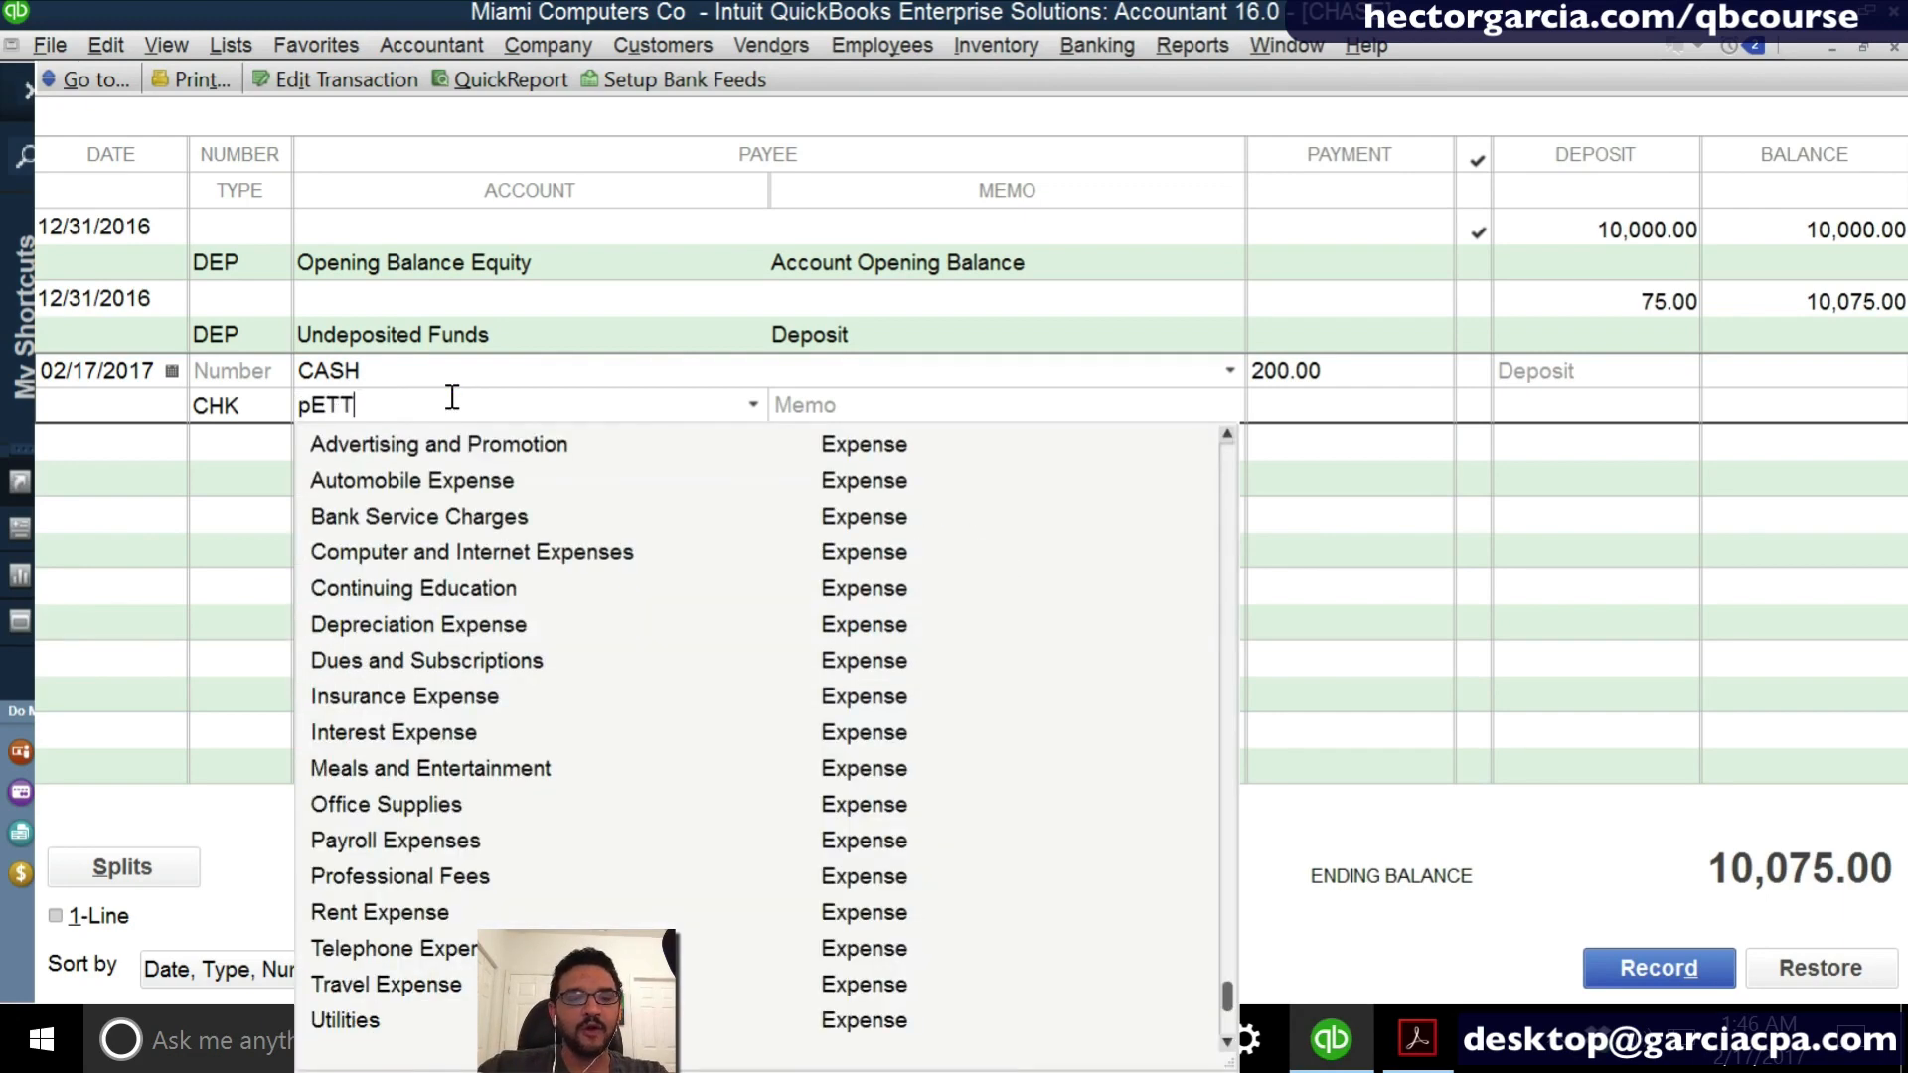
pyautogui.press('BackSpace')
pyautogui.press('BackSpace')
pyautogui.press('BackSpace')
pyautogui.press('BackSpace')
pyautogui.press('BackSpace')
pyautogui.write('PE')
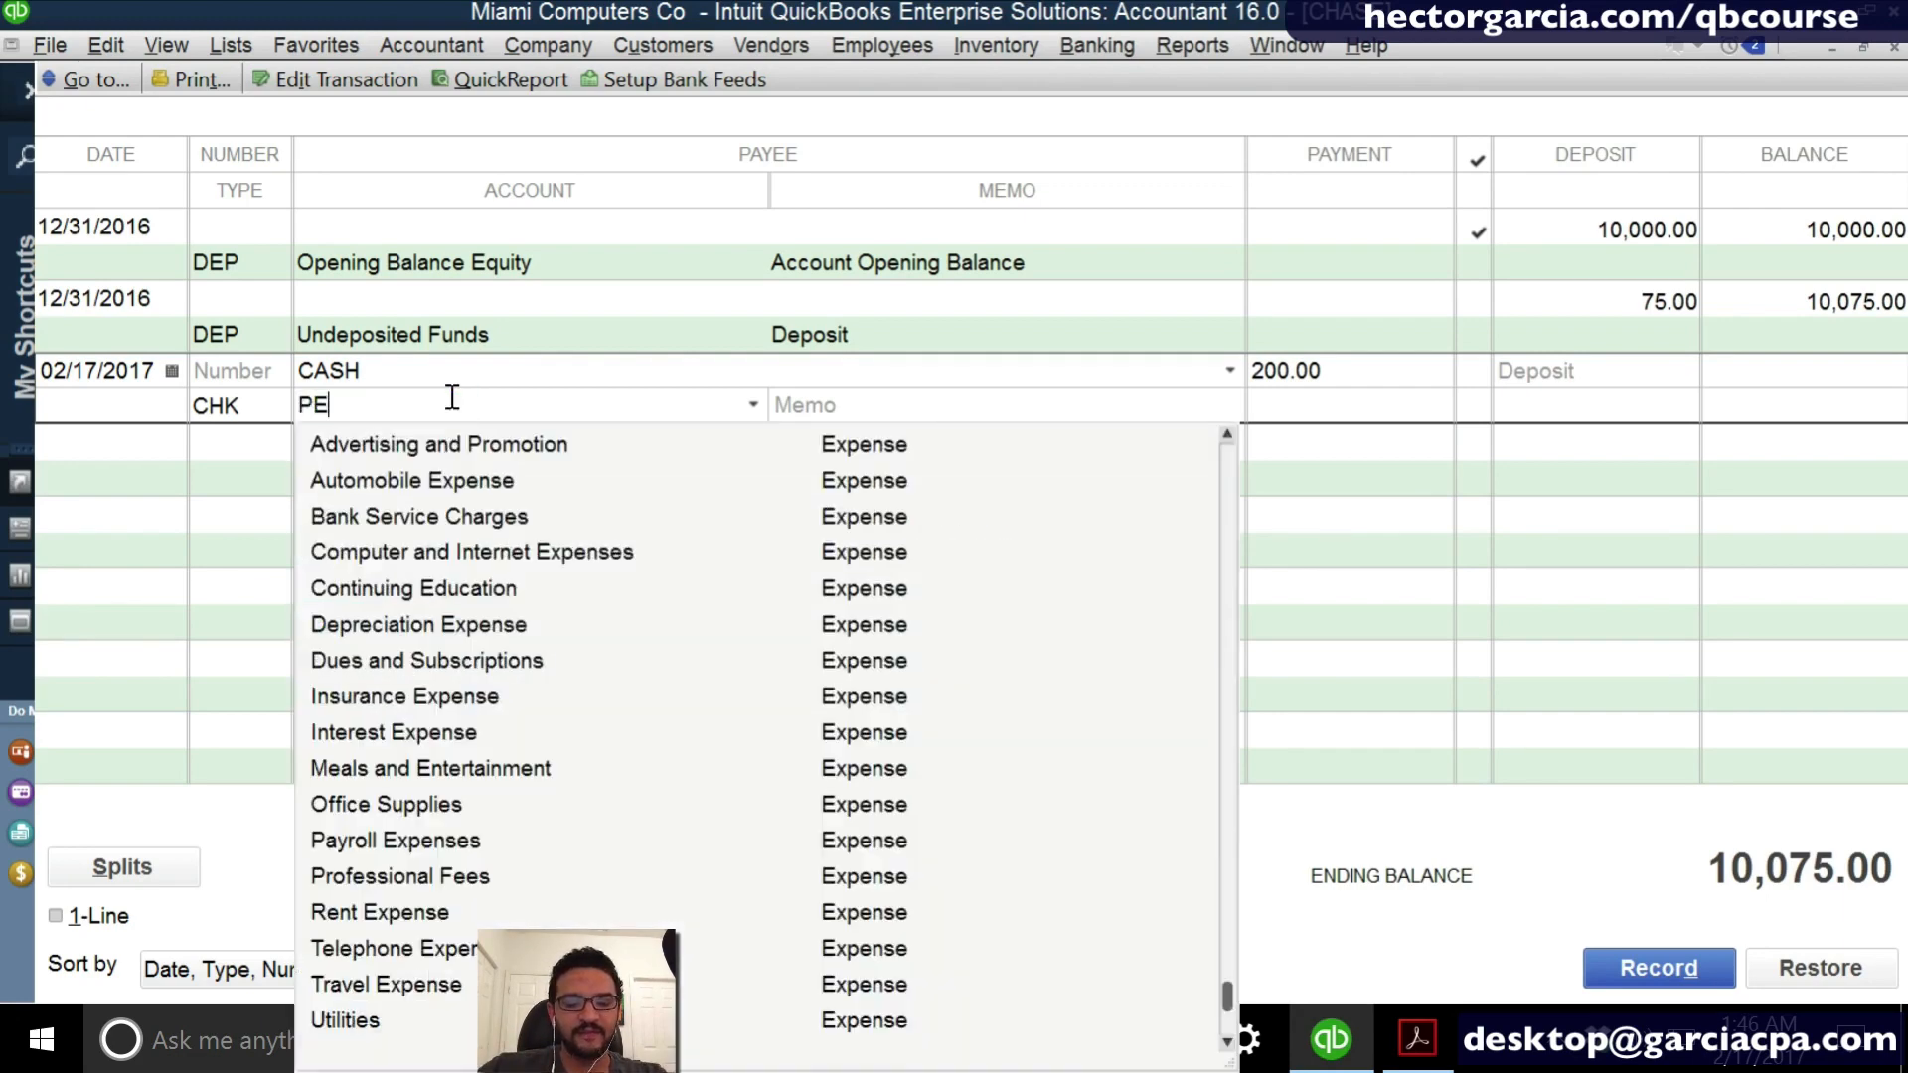
pyautogui.write('TTY CASH')
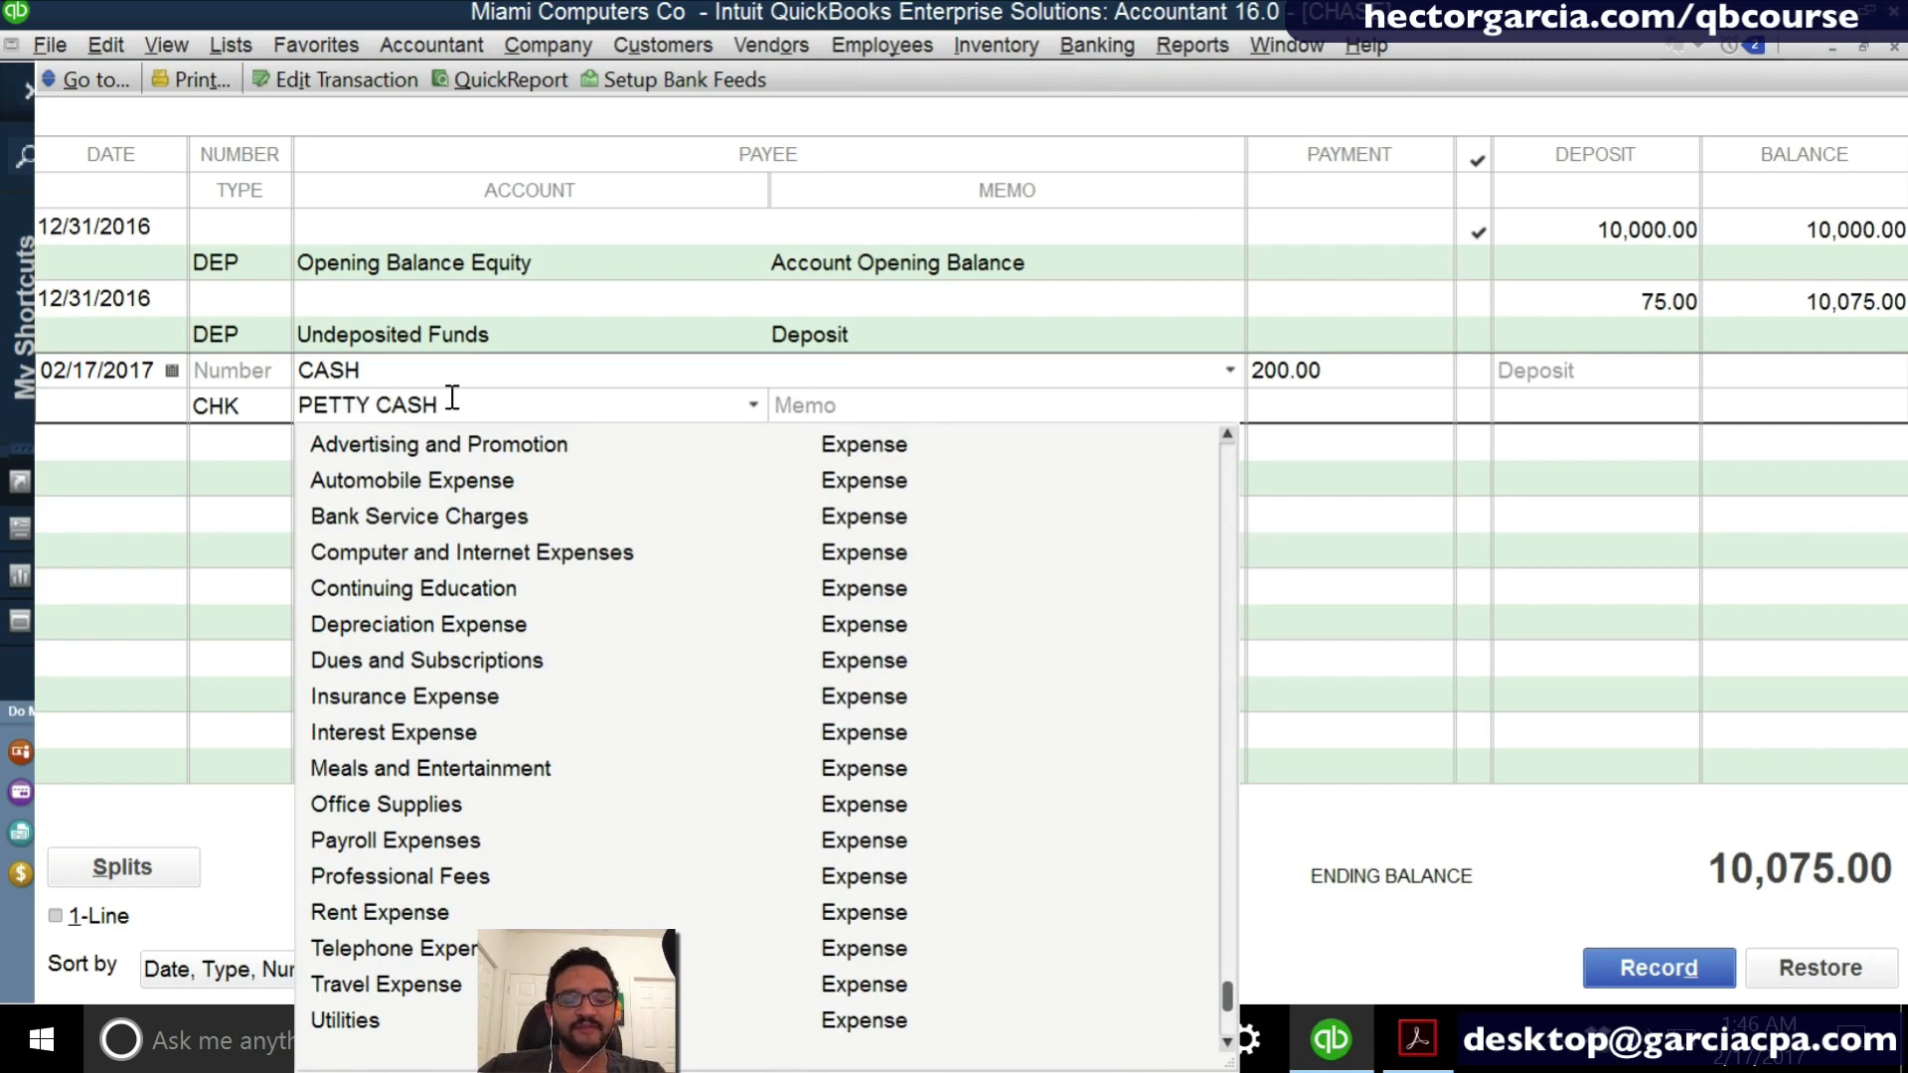
# - Set up PETTY CASH as a new account of type Bank and record the withdrawal in the register
pyautogui.press('Tab')
pyautogui.click(900, 356)
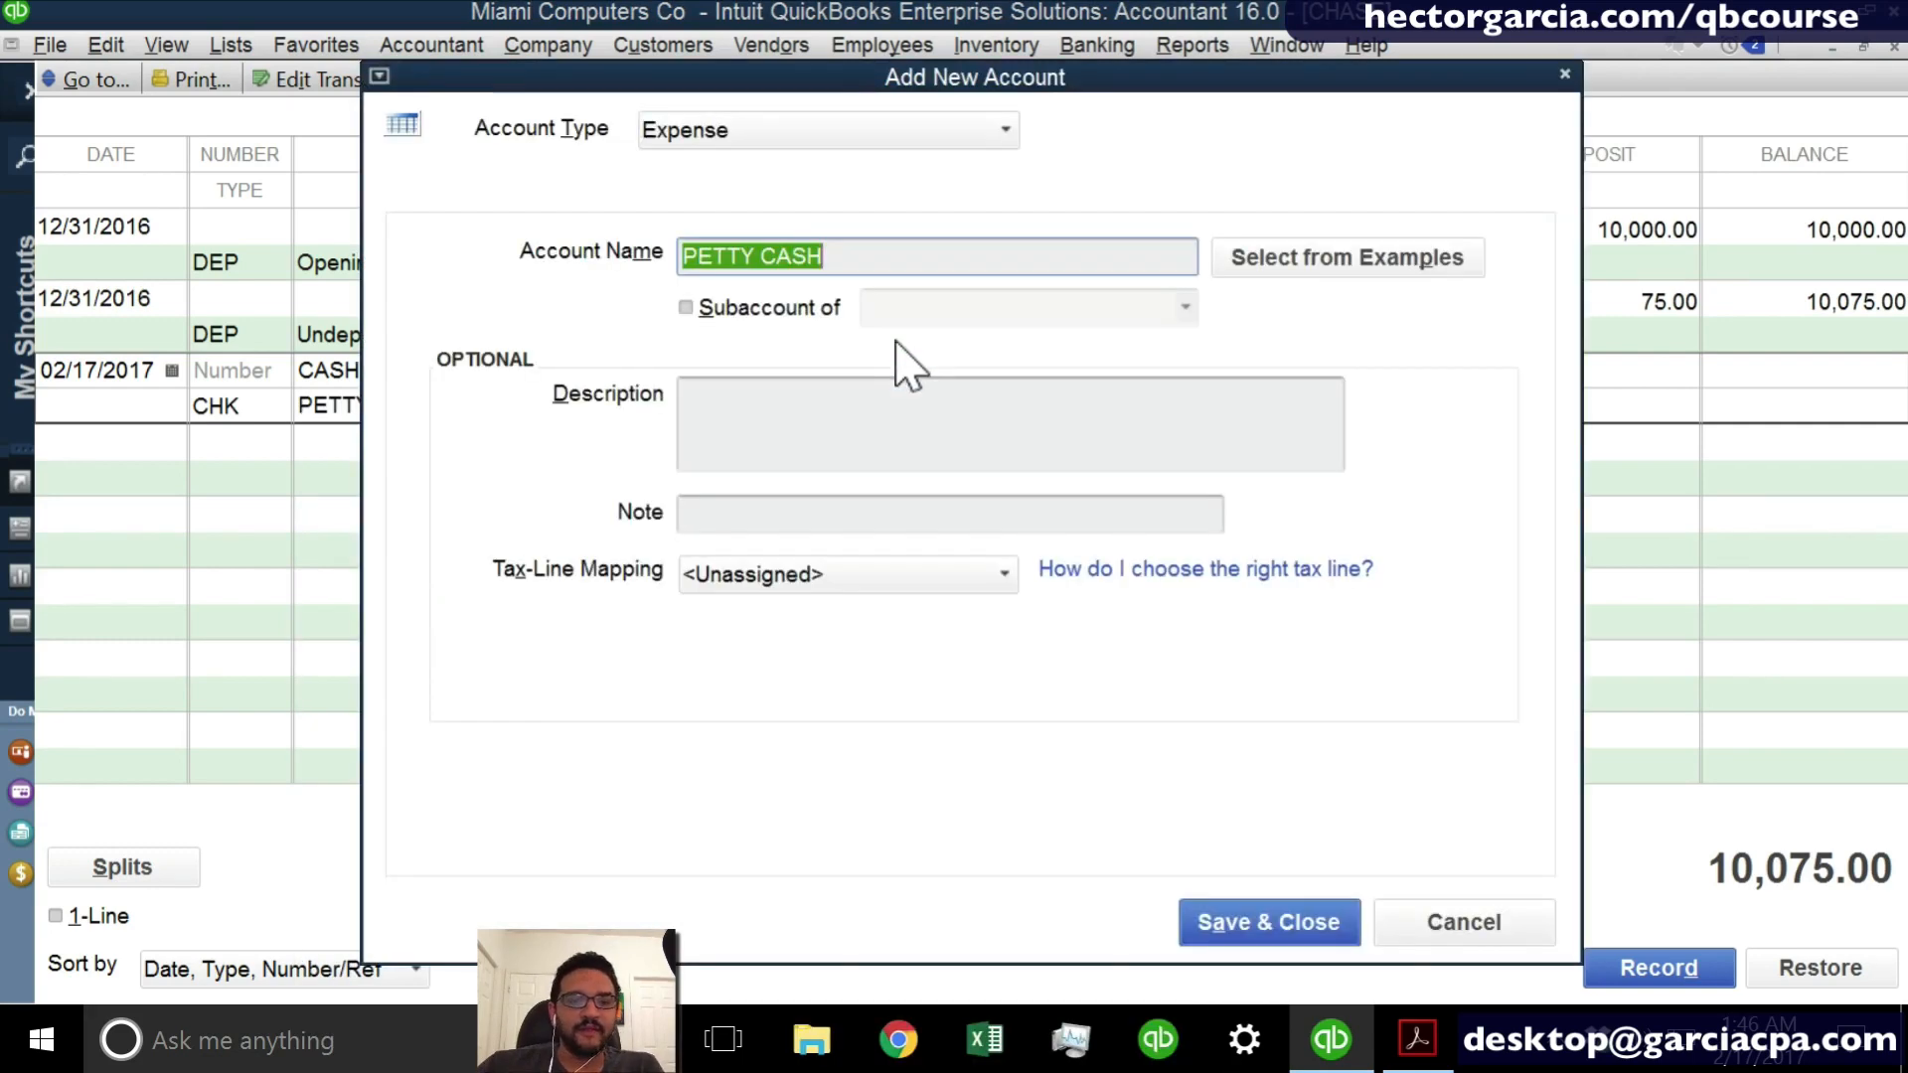
pyautogui.click(738, 136)
pyautogui.click(734, 175)
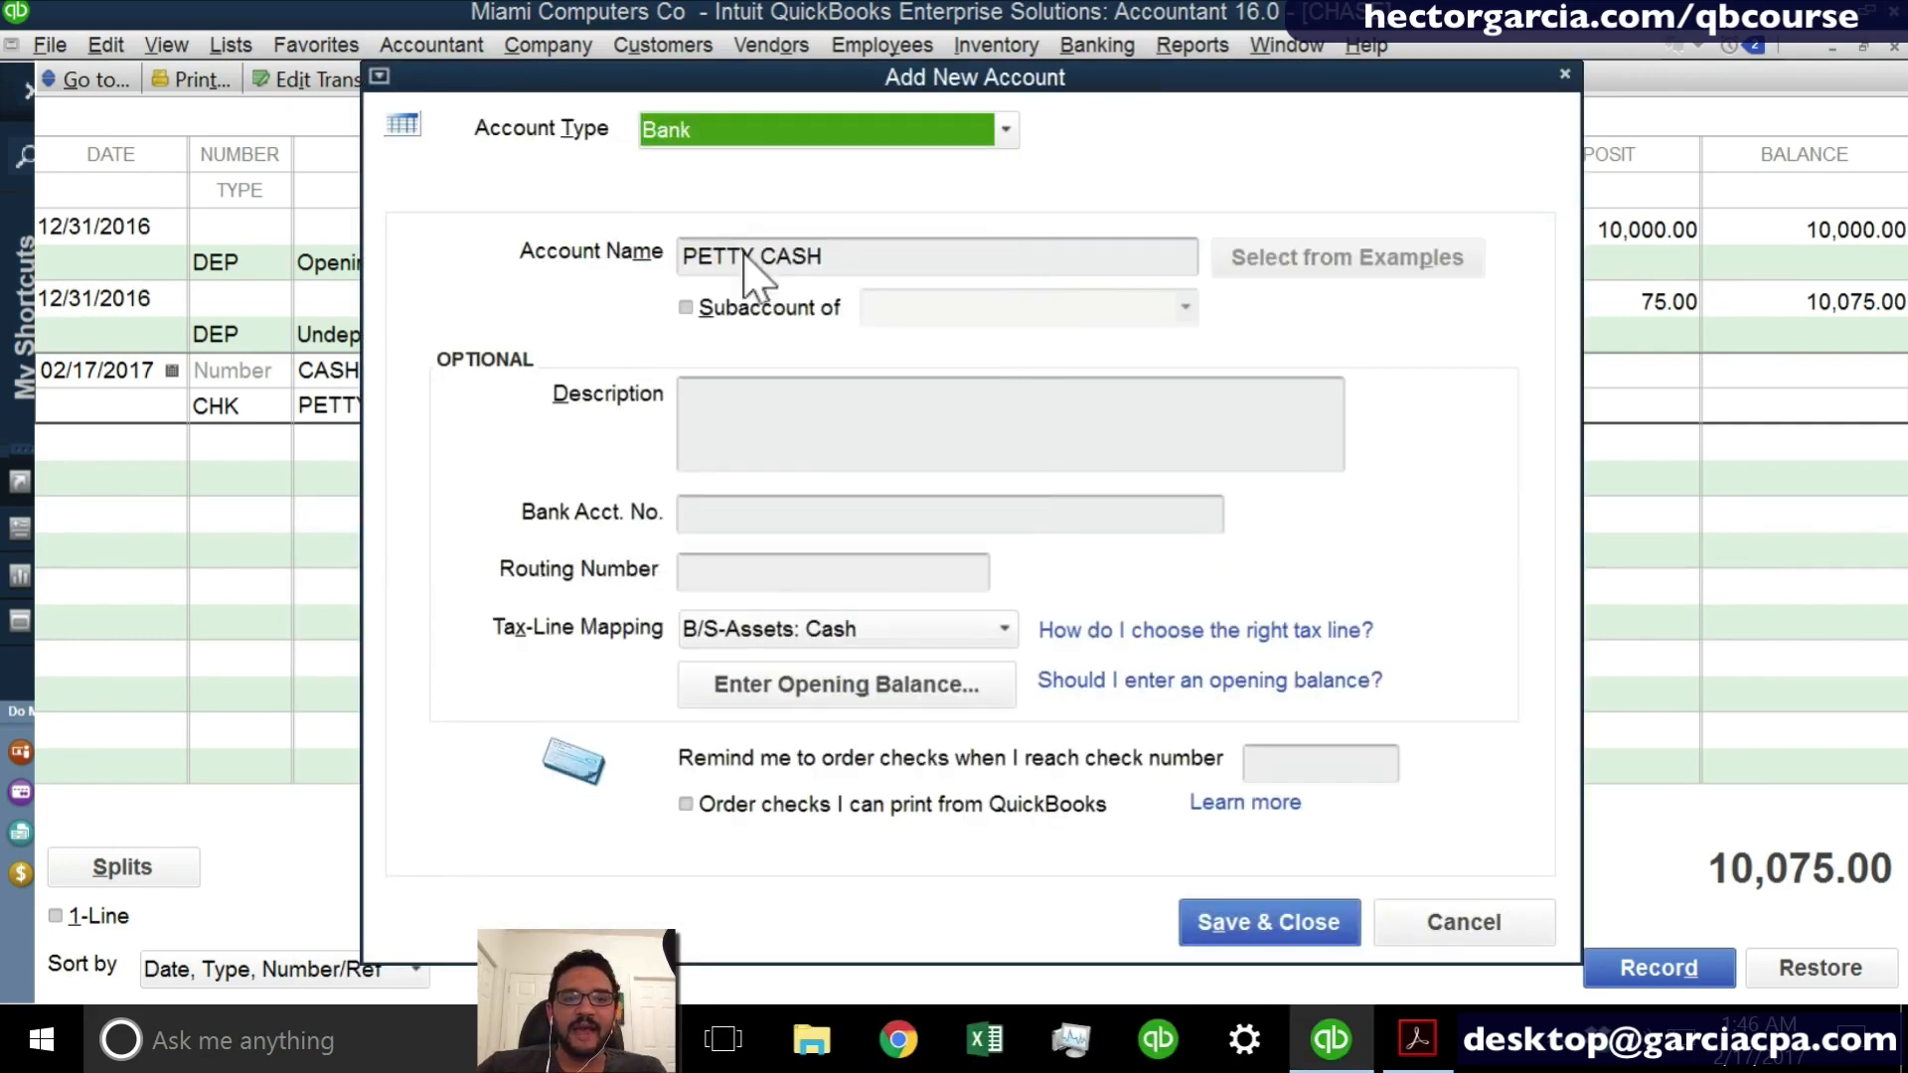
pyautogui.click(1222, 922)
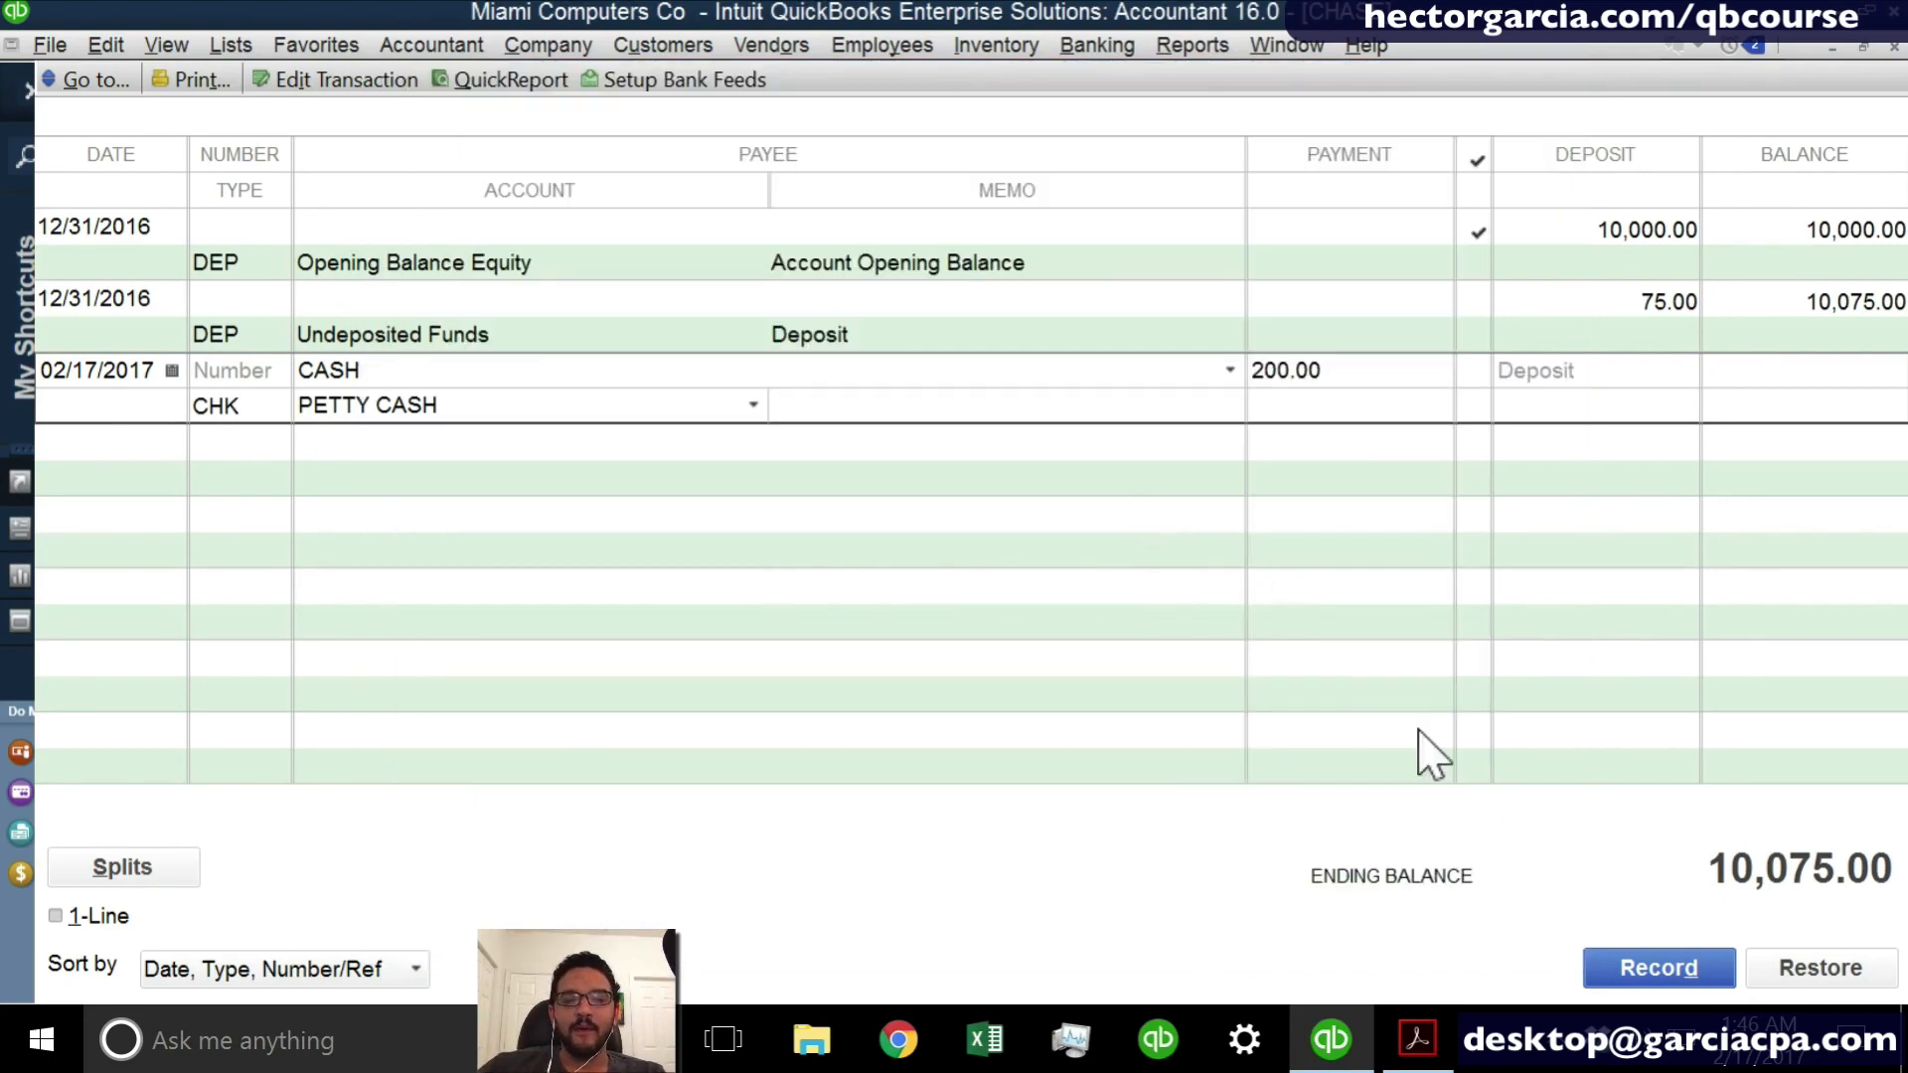
pyautogui.click(1666, 976)
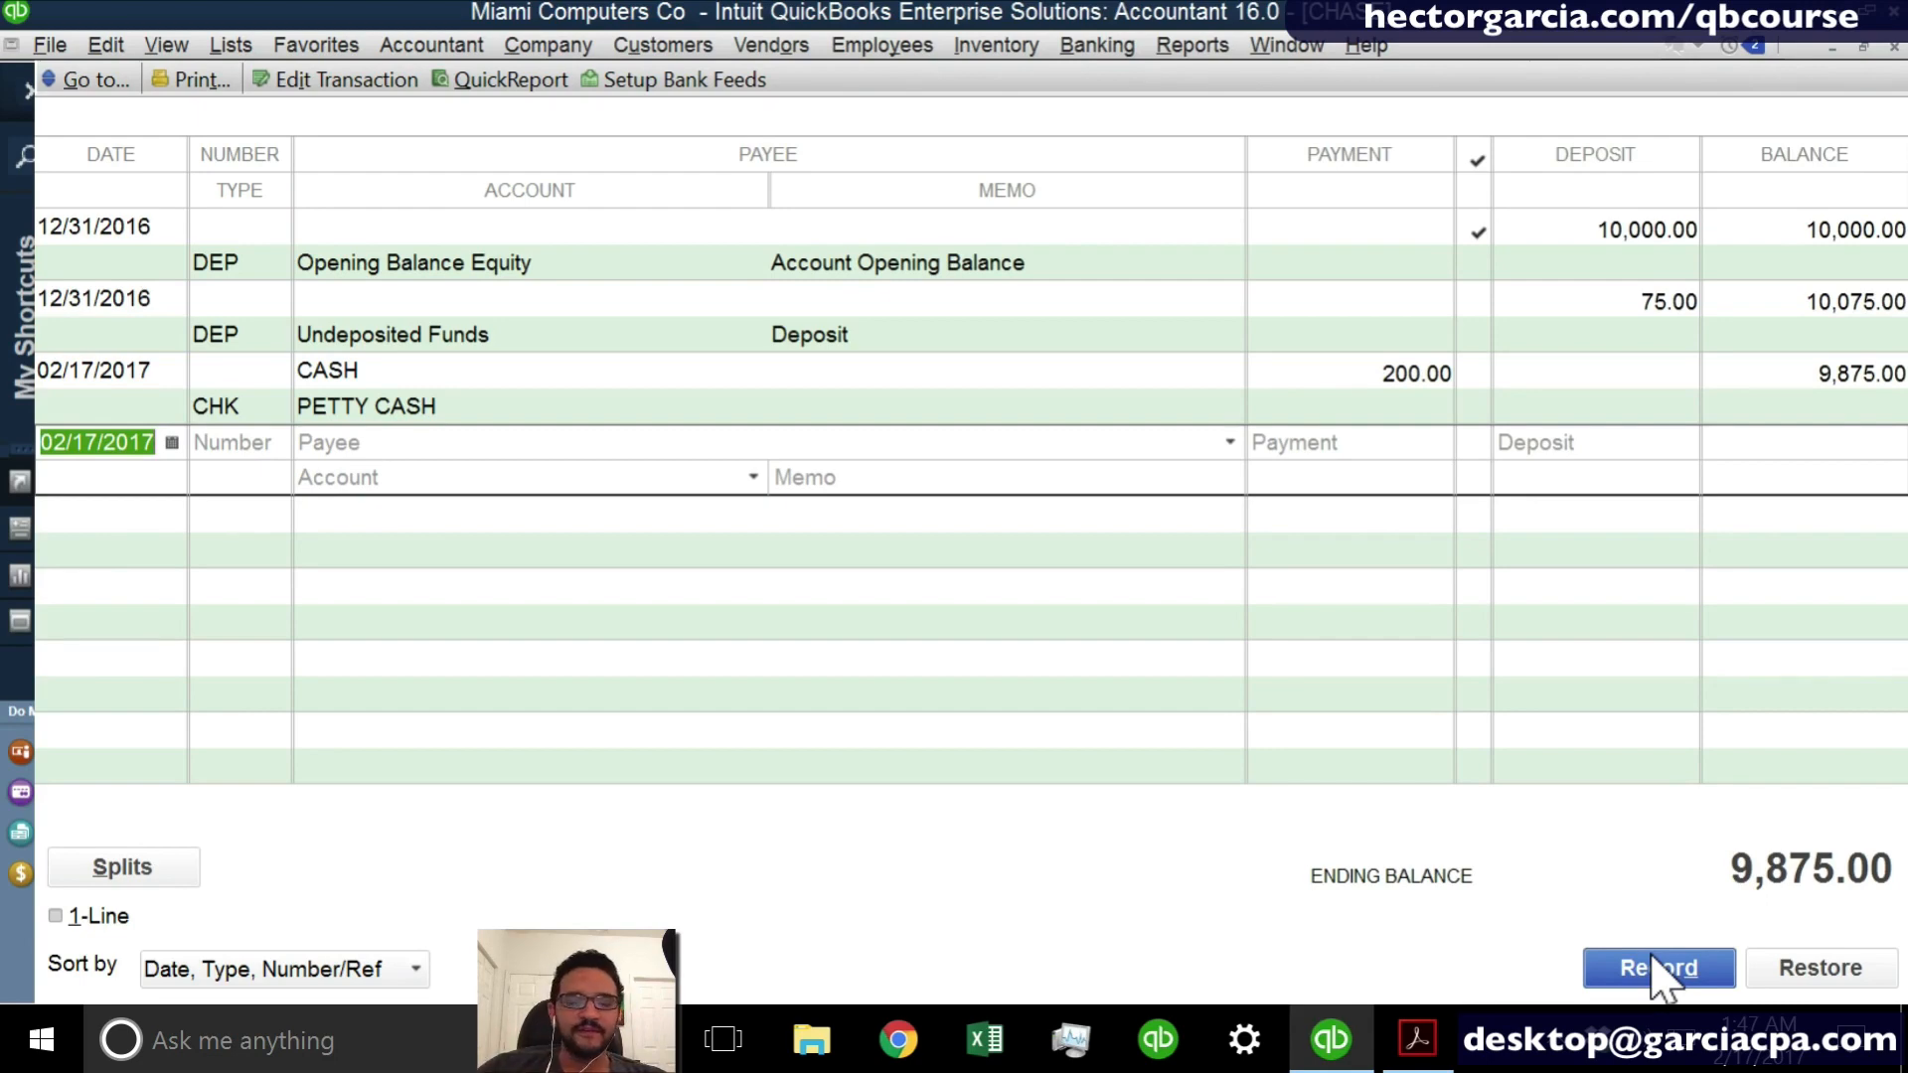
# - Leave the number of the new 02/17/2017 entry blank and enter BP as payee, quick-adding it as a Vendor
pyautogui.press('Tab')
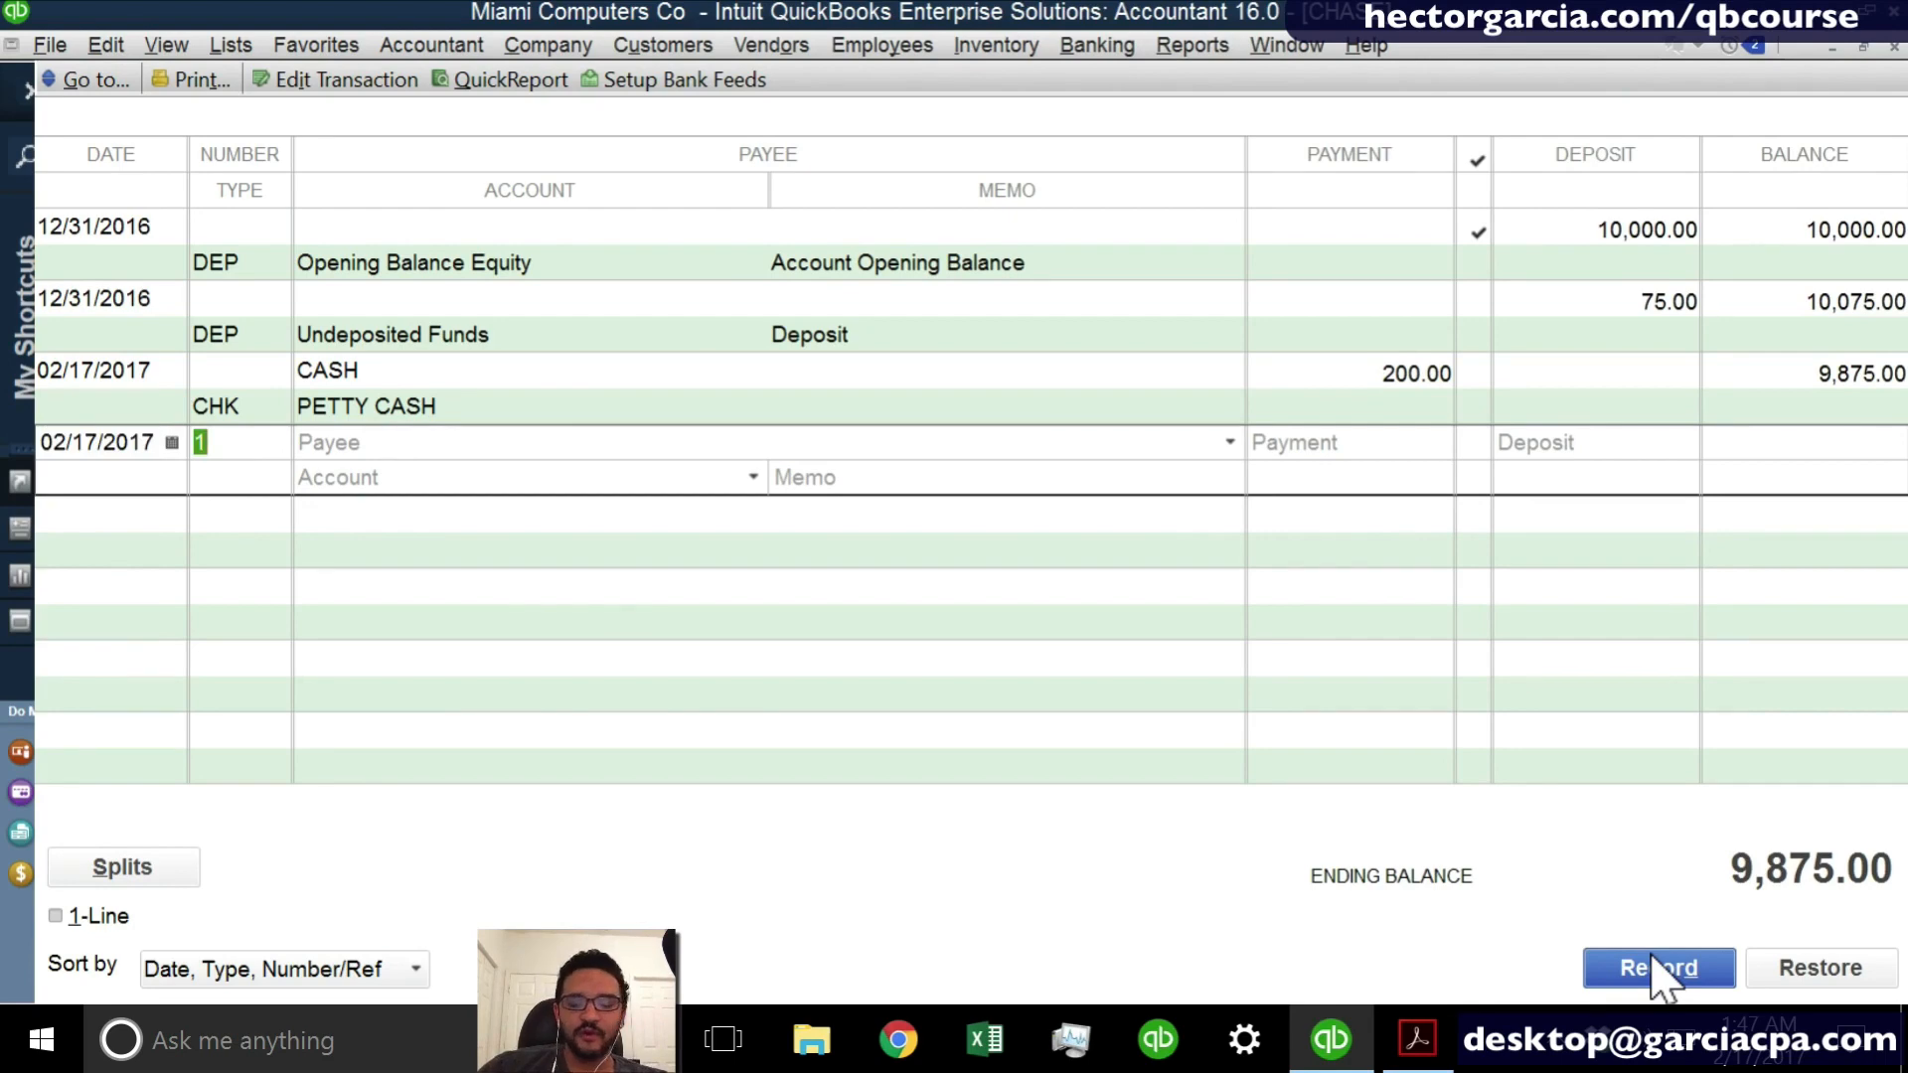
pyautogui.press('BackSpace')
pyautogui.press('Tab')
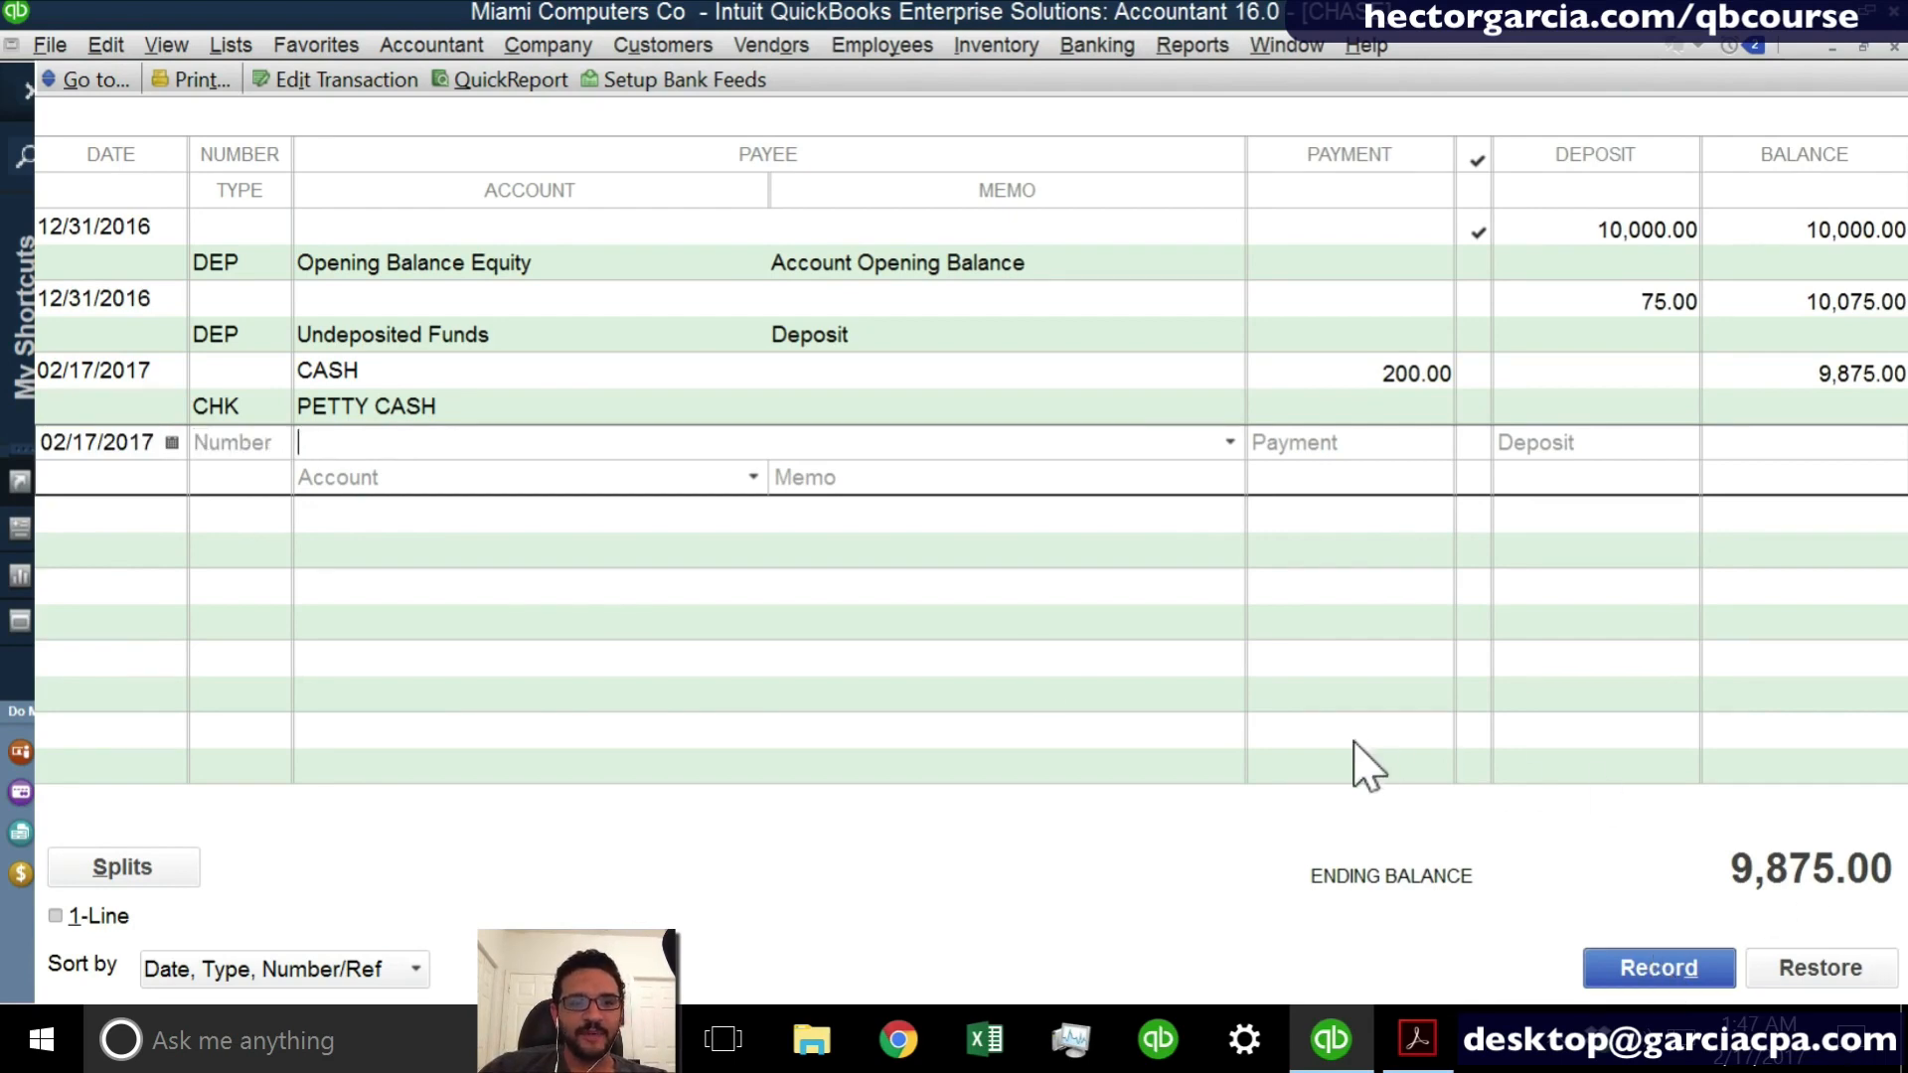
pyautogui.write('bp')
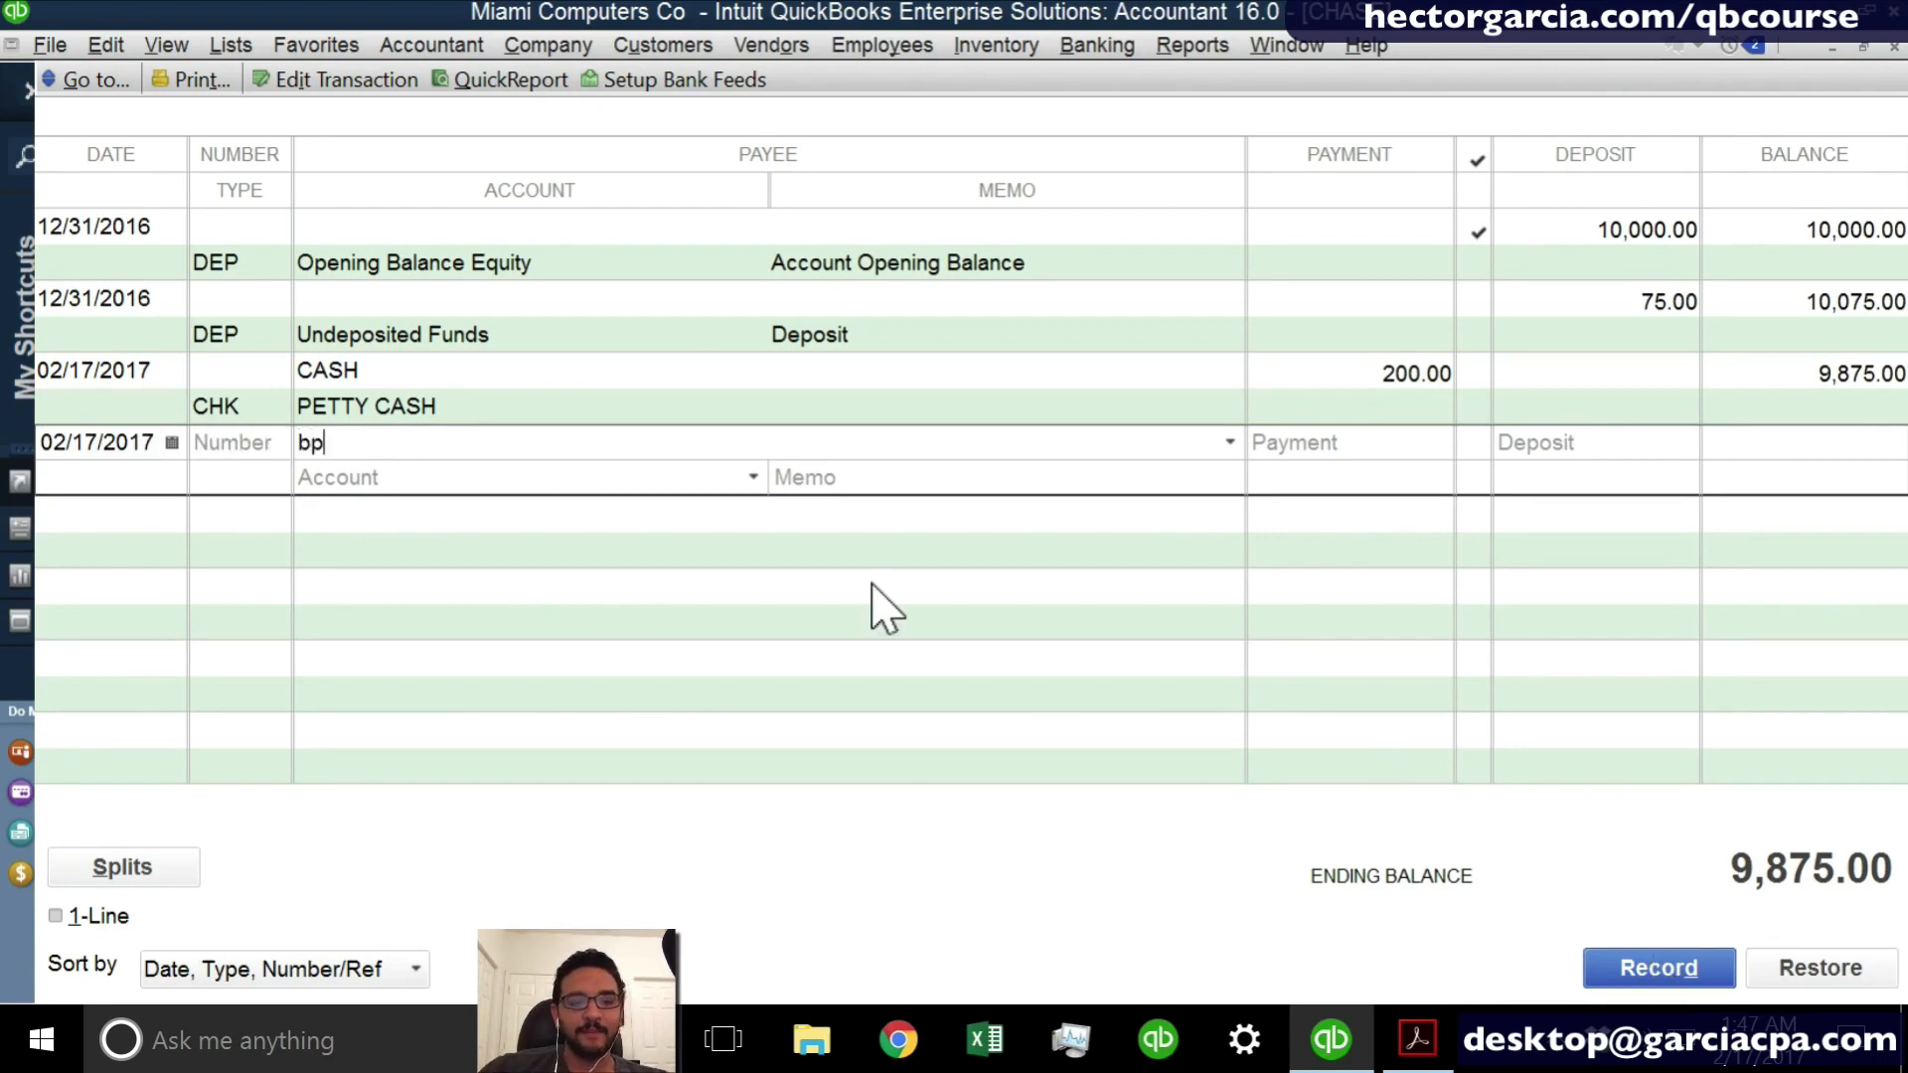
pyautogui.press('BackSpace')
pyautogui.press('BackSpace')
pyautogui.write('BP')
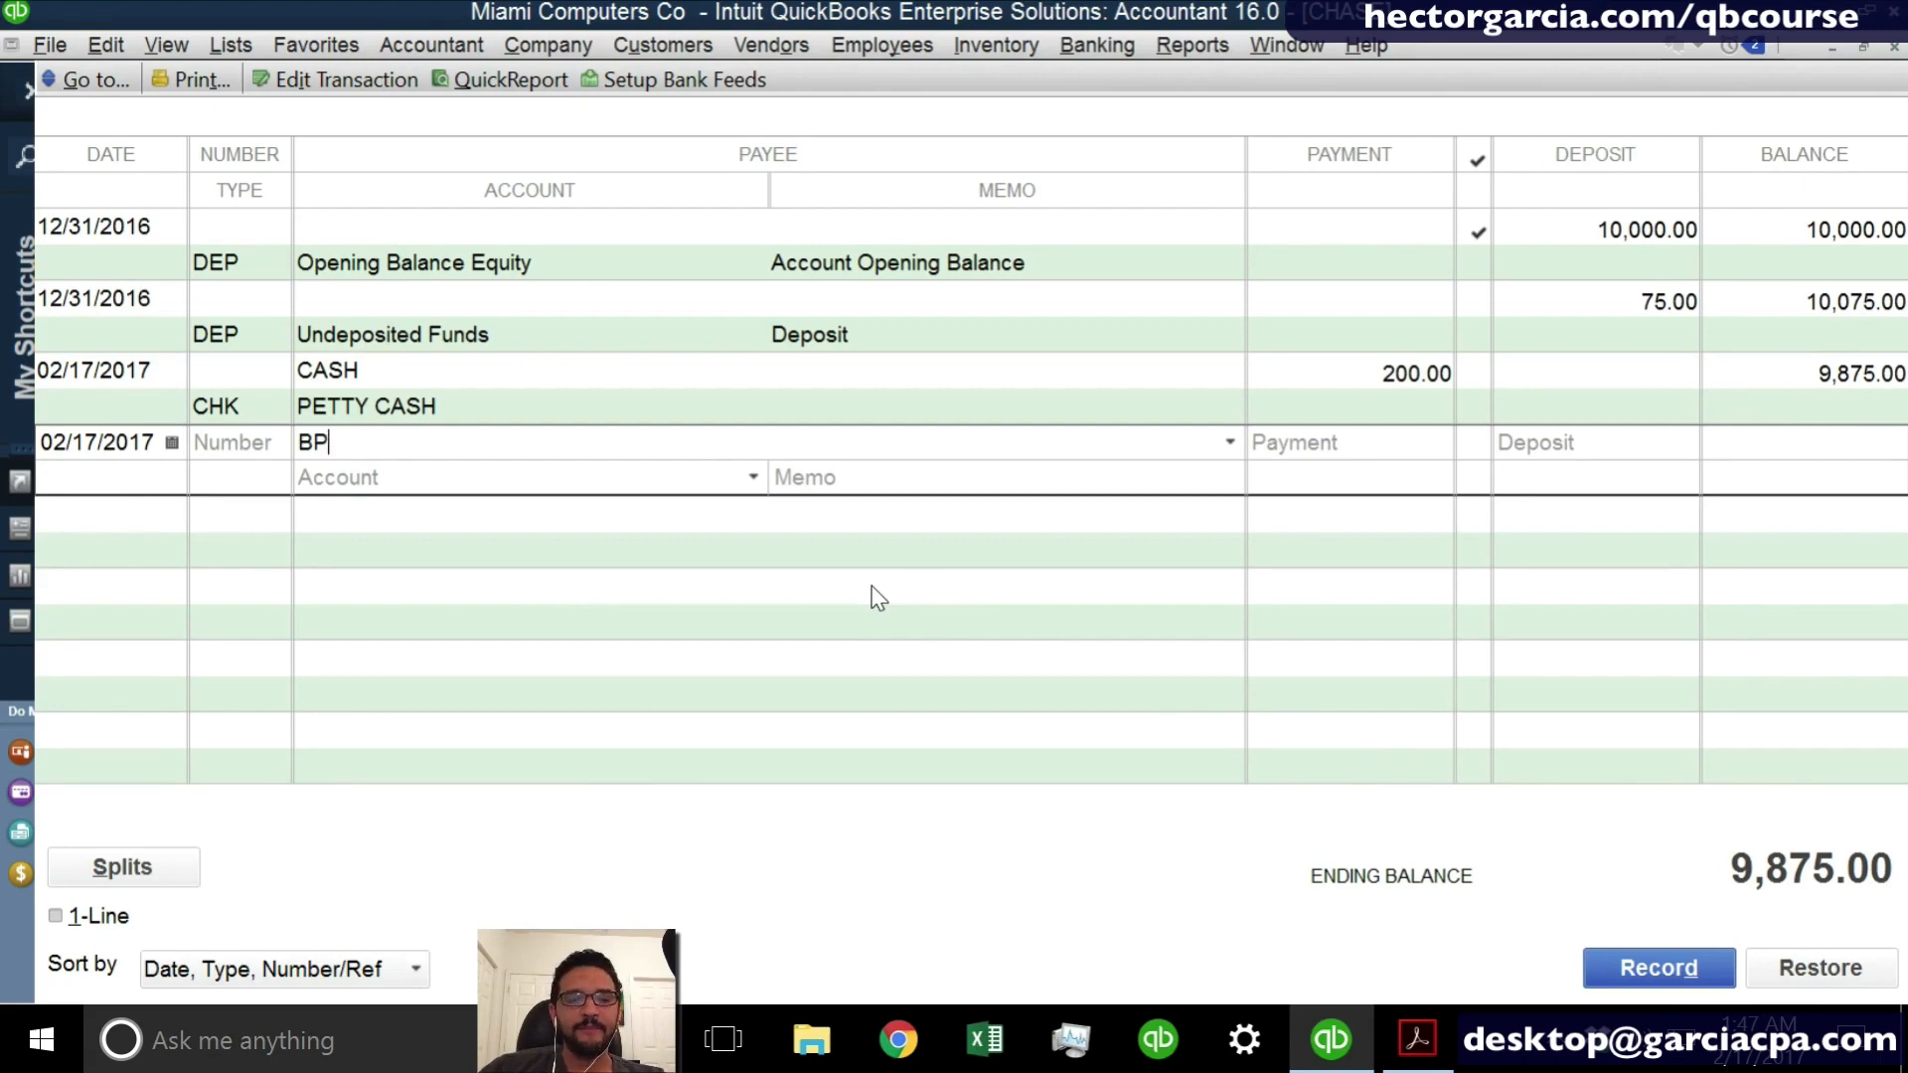
pyautogui.press('Tab')
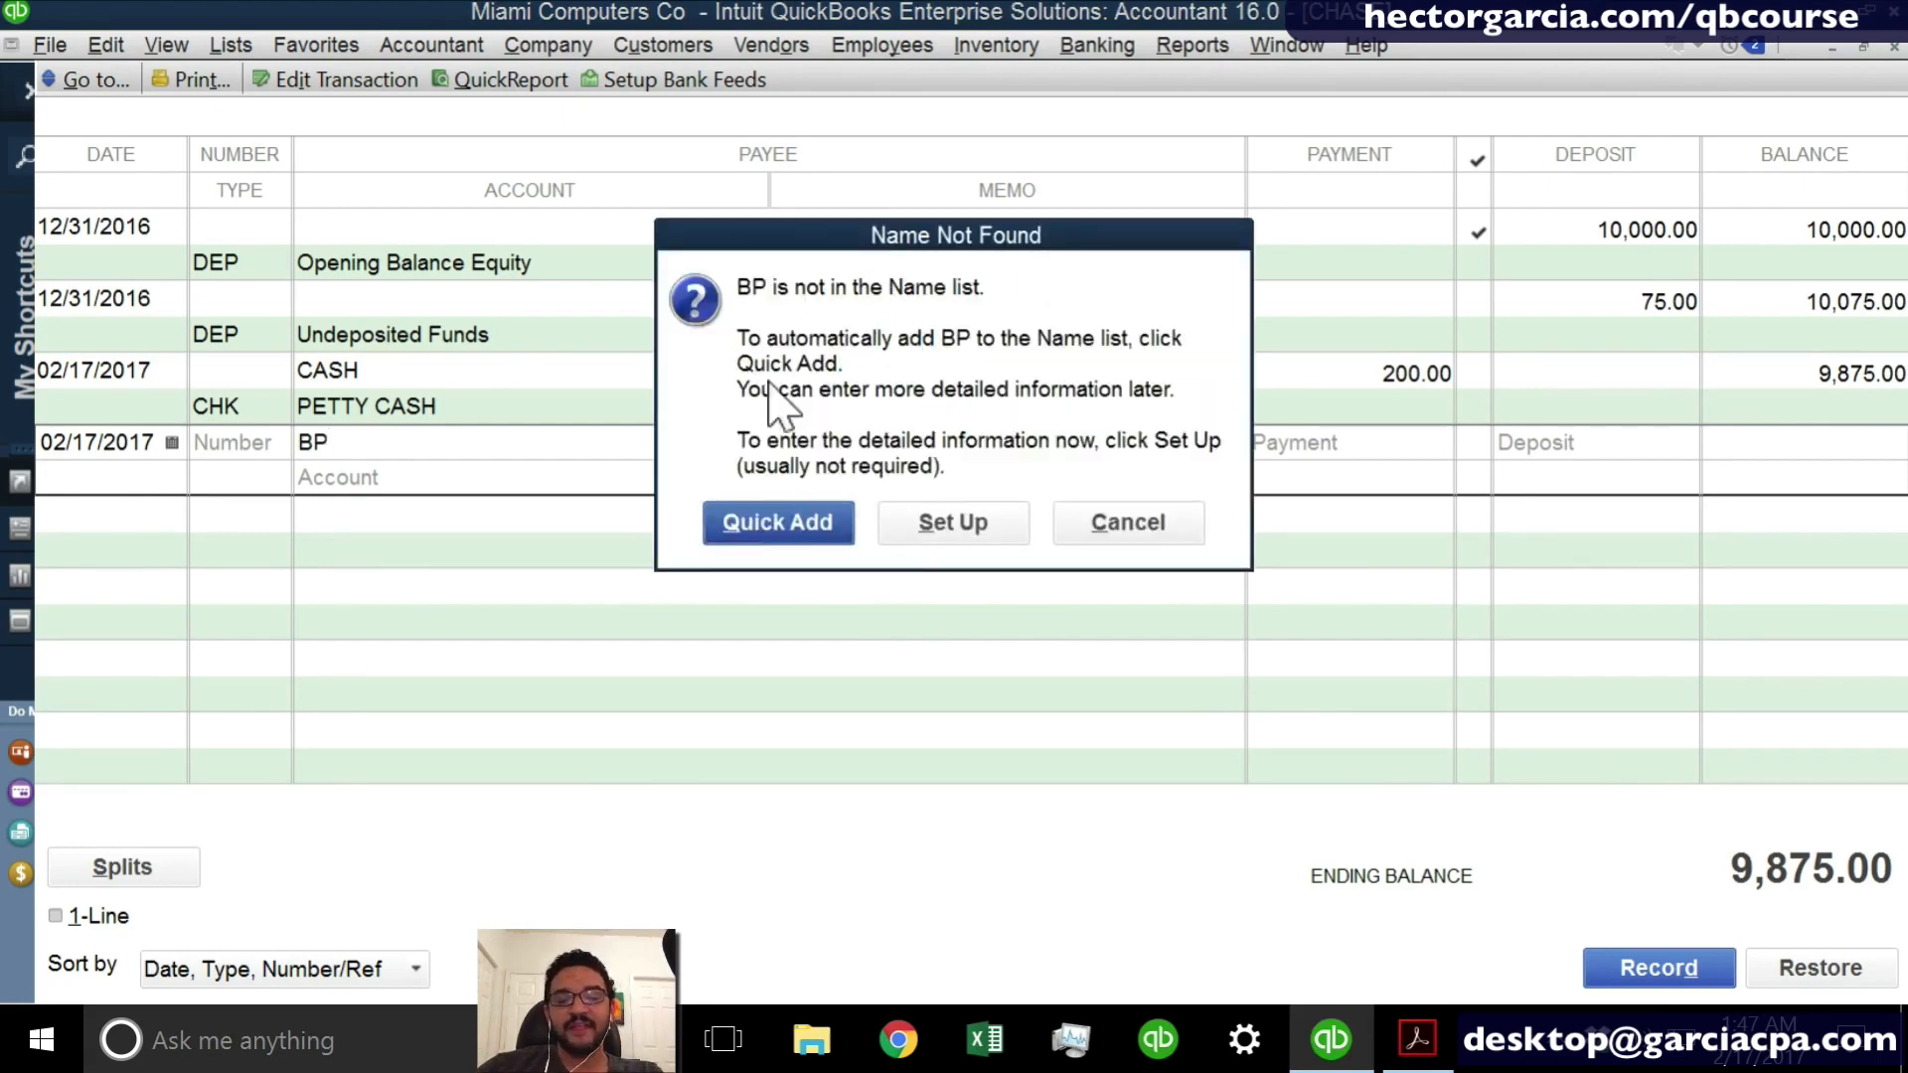
pyautogui.click(775, 519)
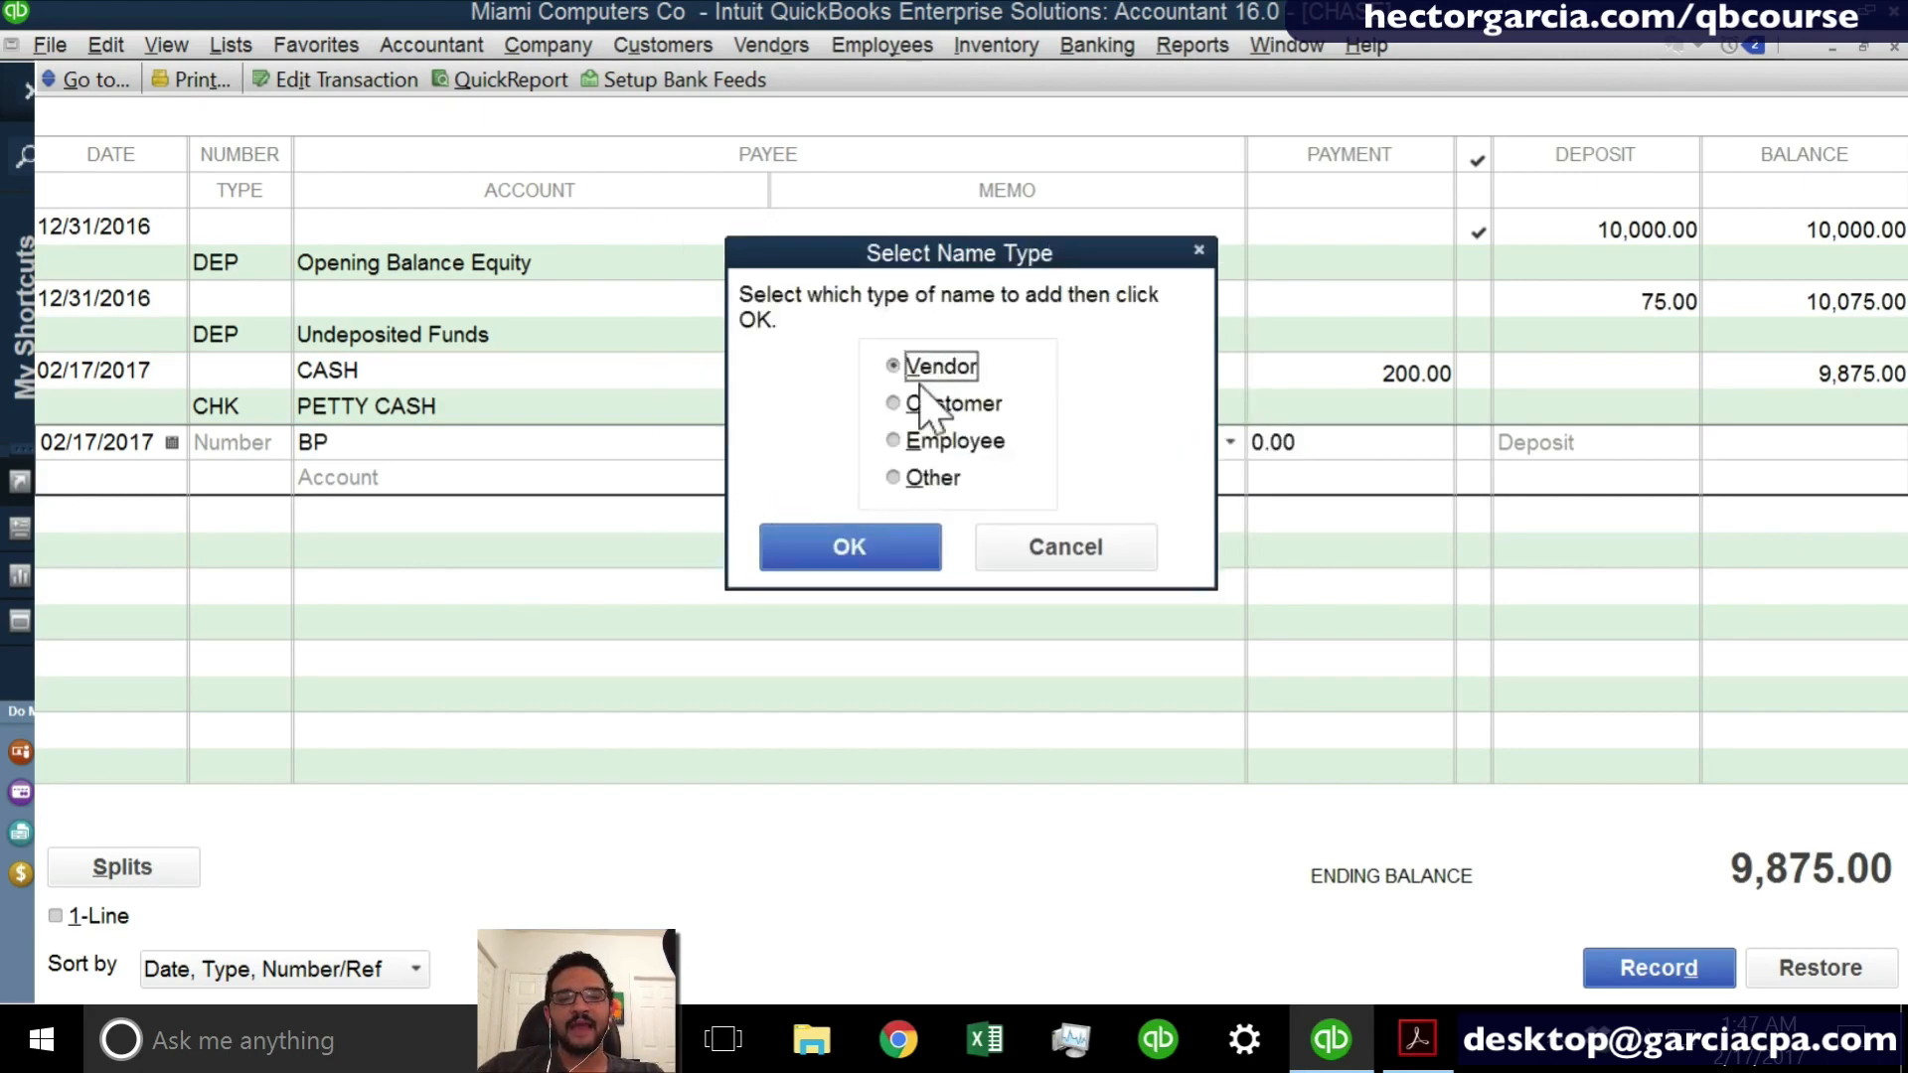
pyautogui.click(854, 552)
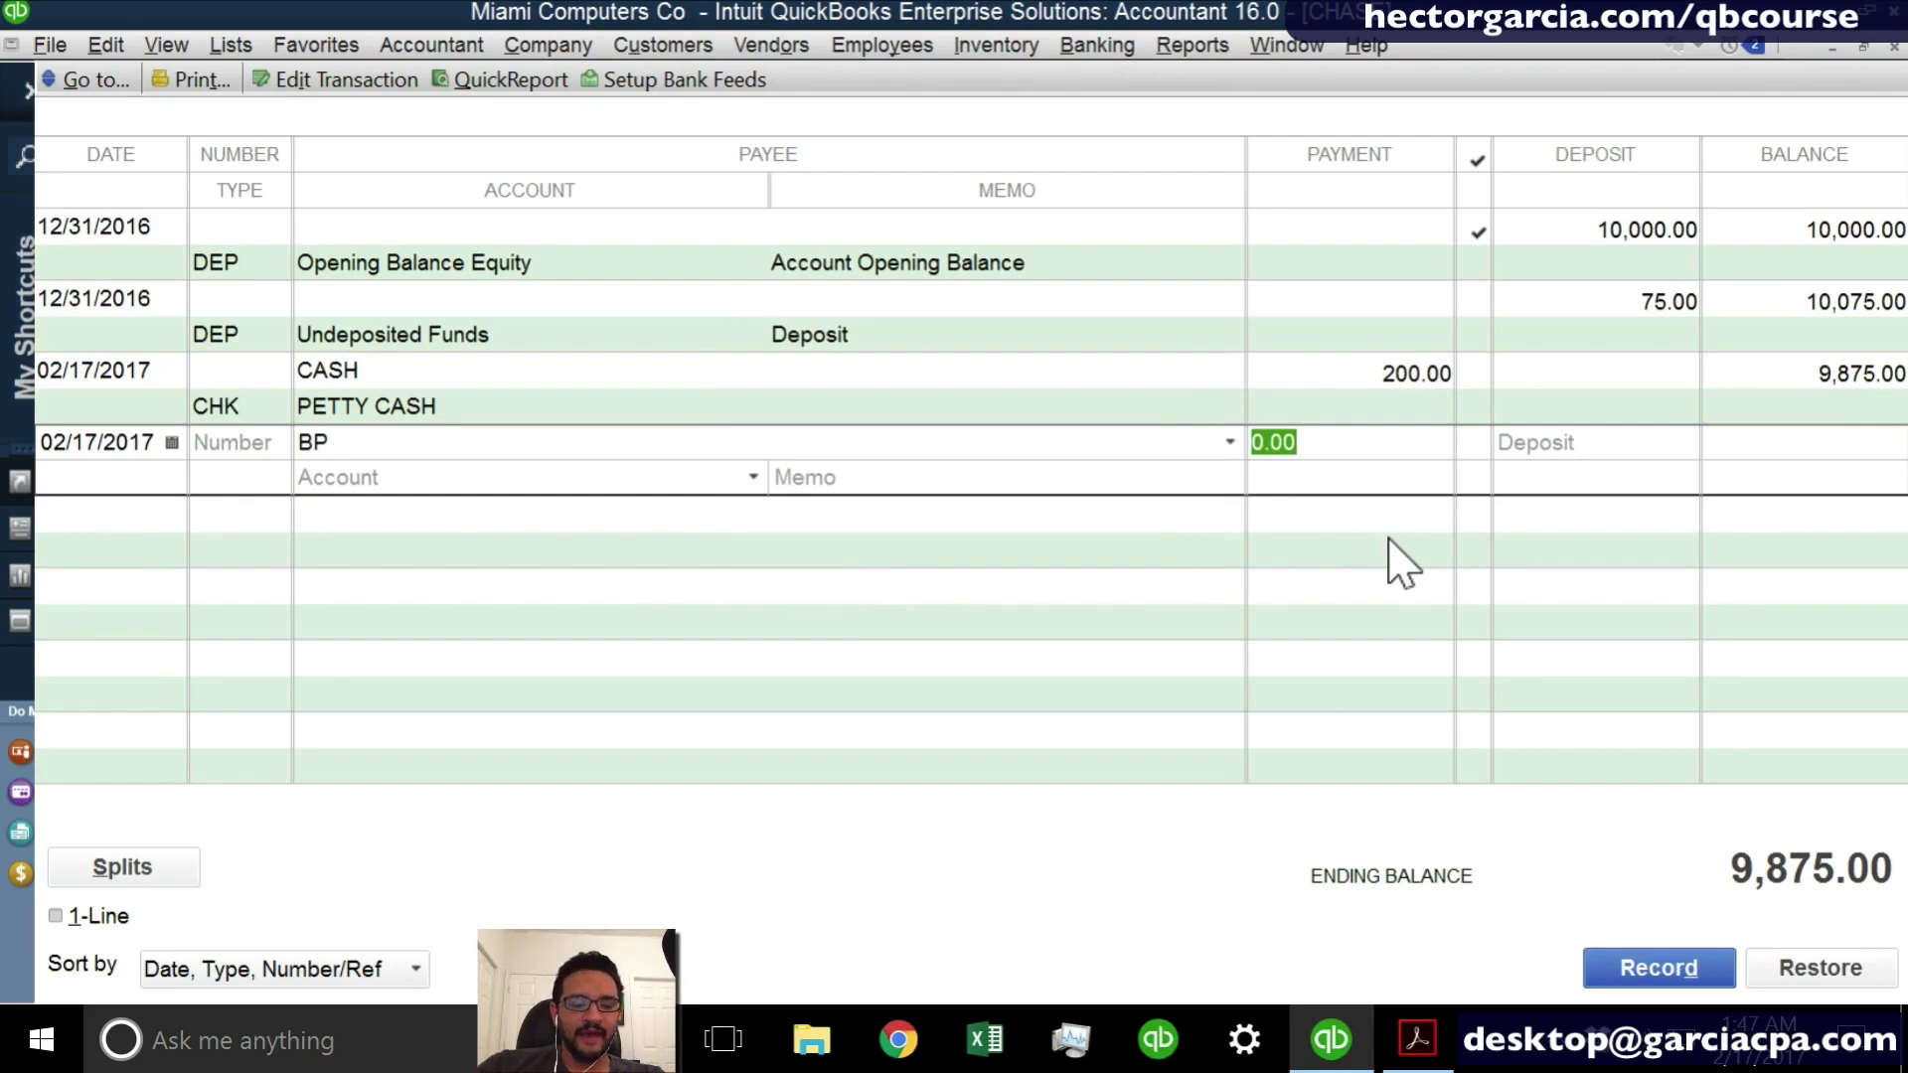
# - Set the payment amount of the BP entry to 48.67
pyautogui.write('48.67')
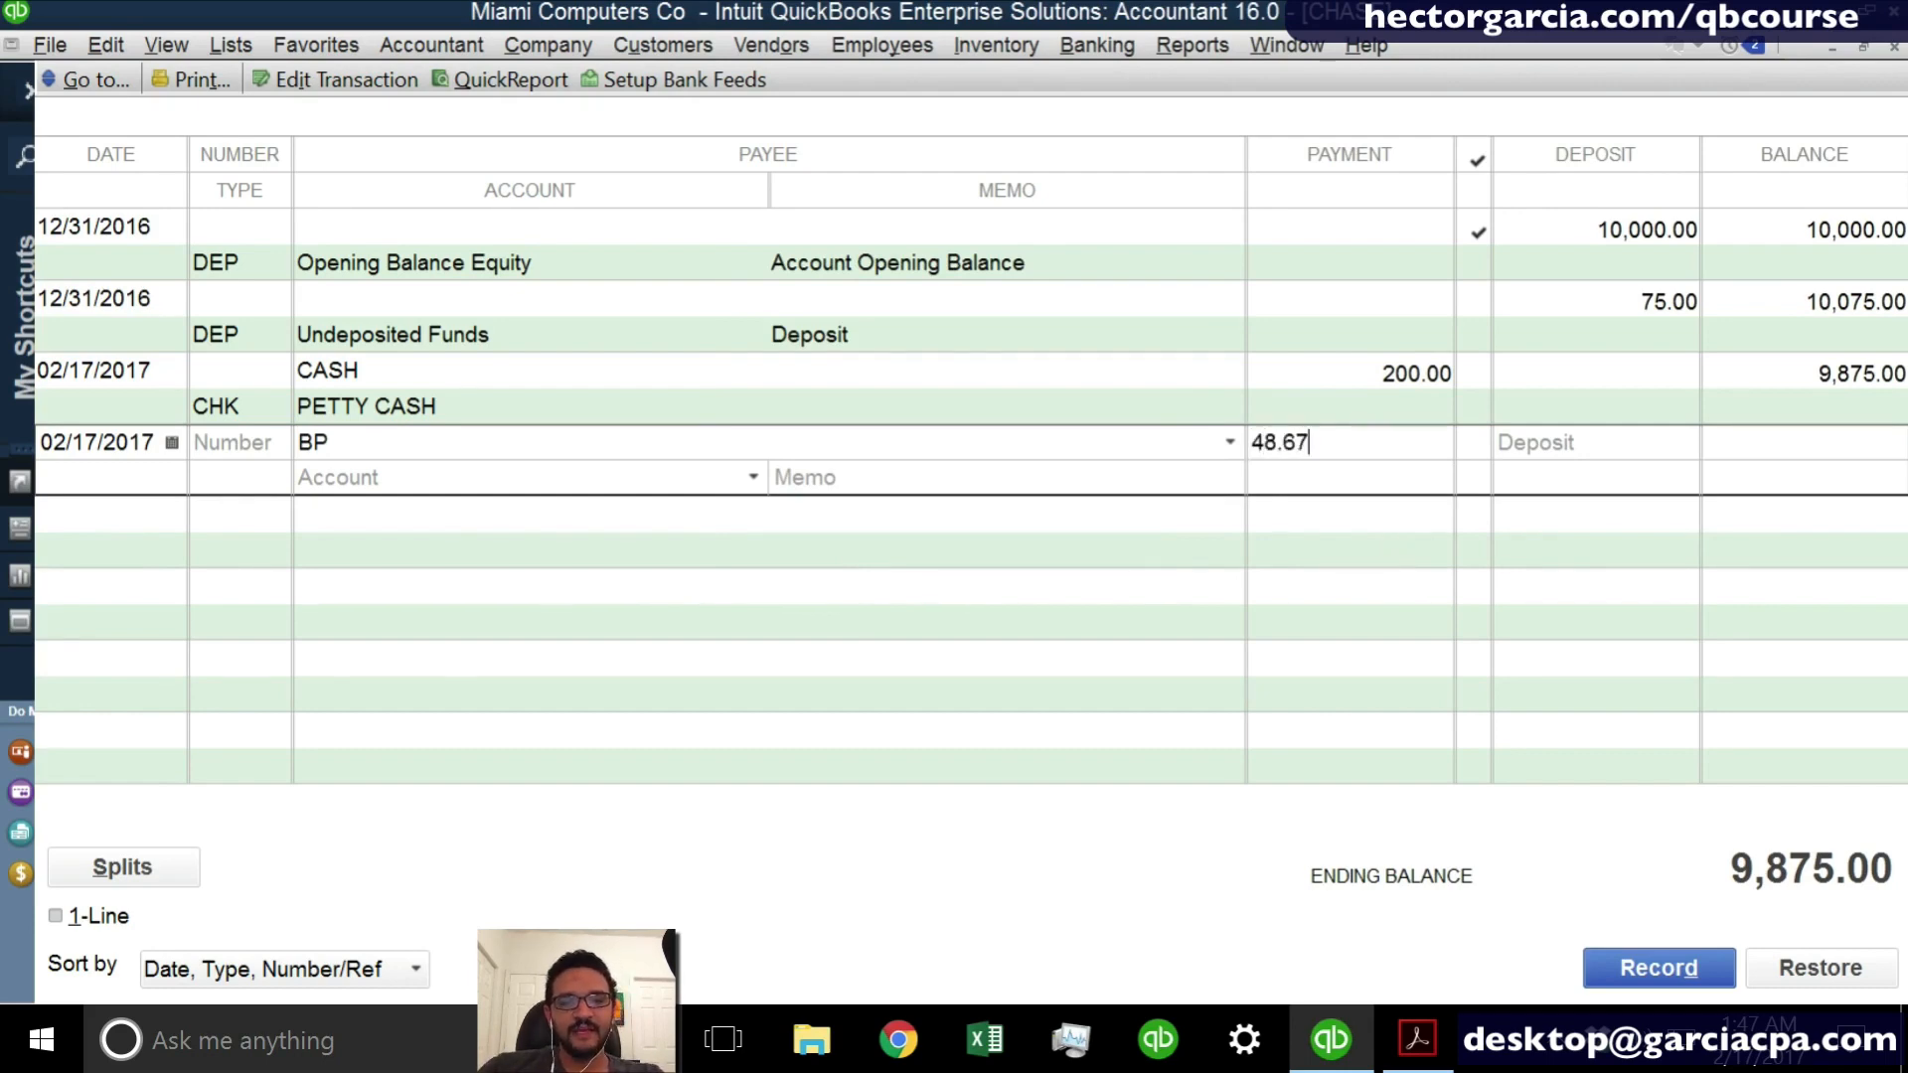
pyautogui.click(1308, 438)
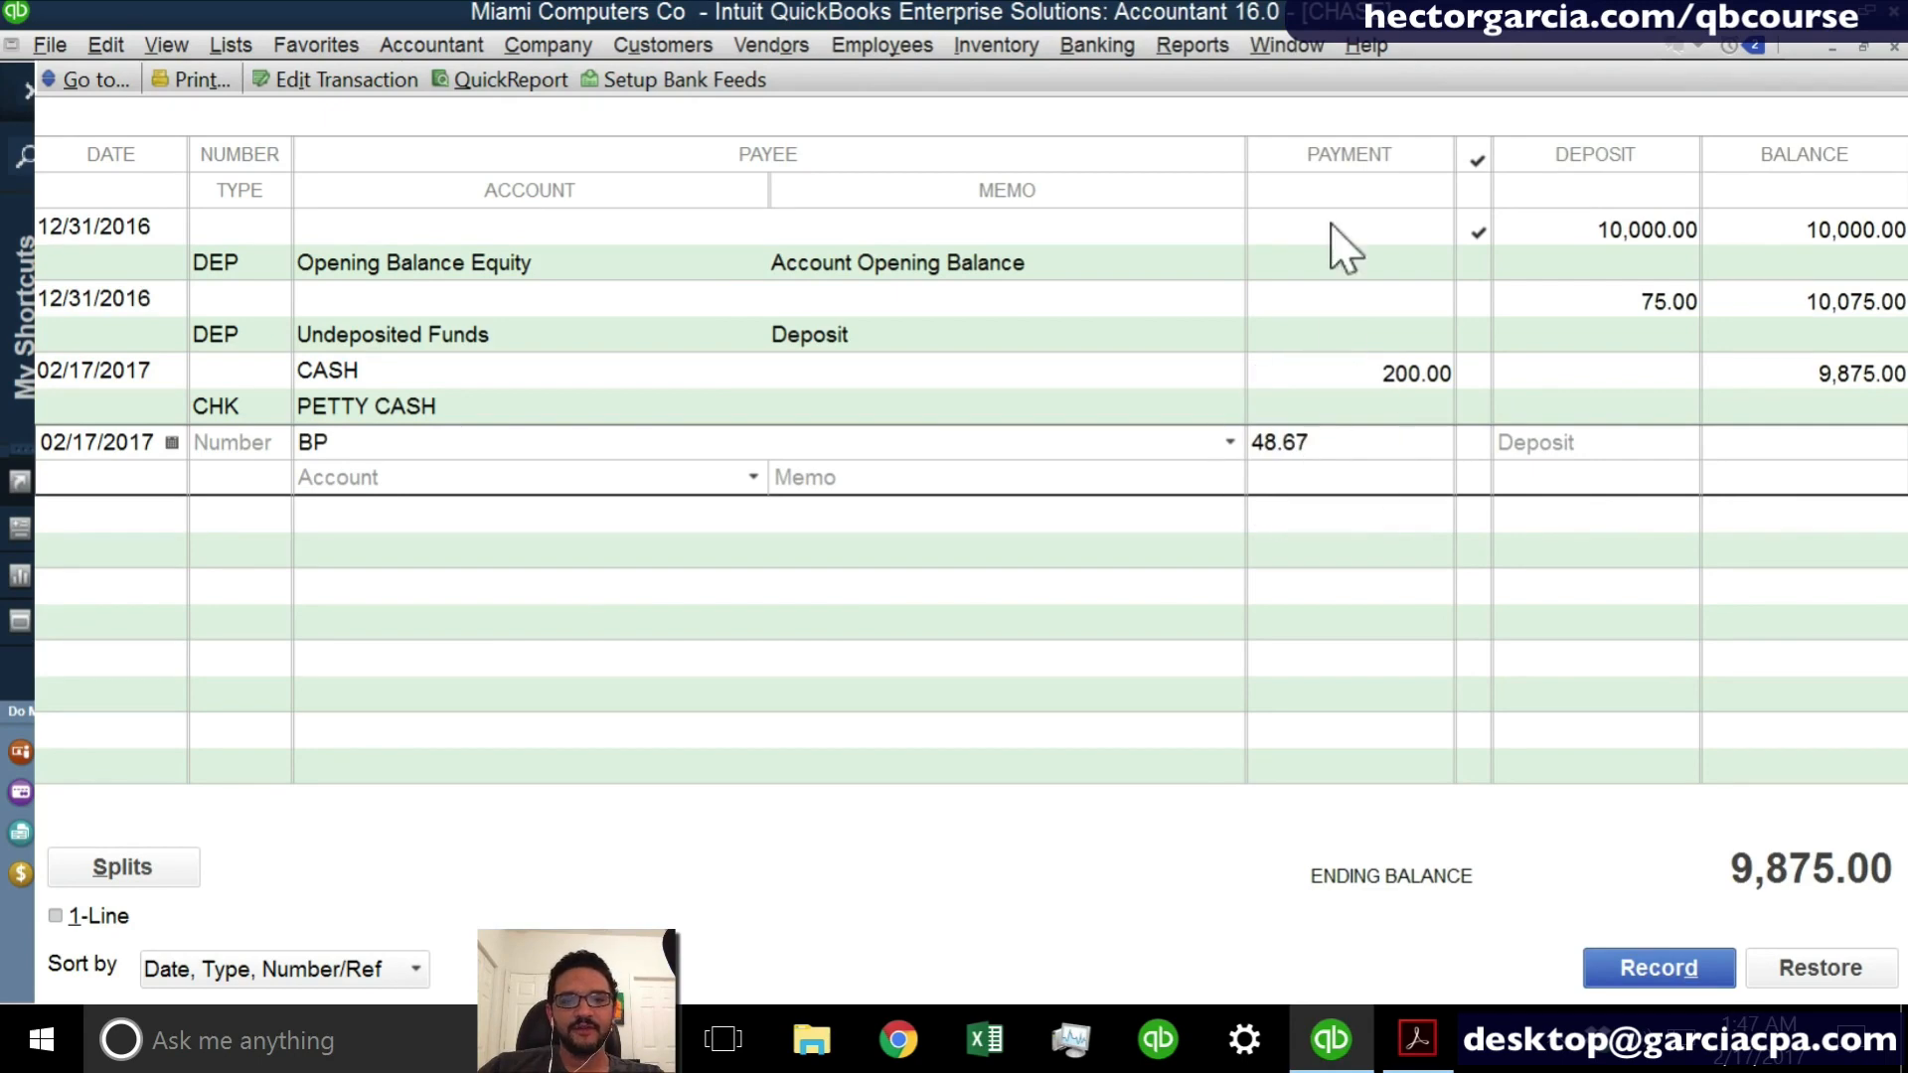
pyautogui.click(1331, 166)
pyautogui.click(1333, 165)
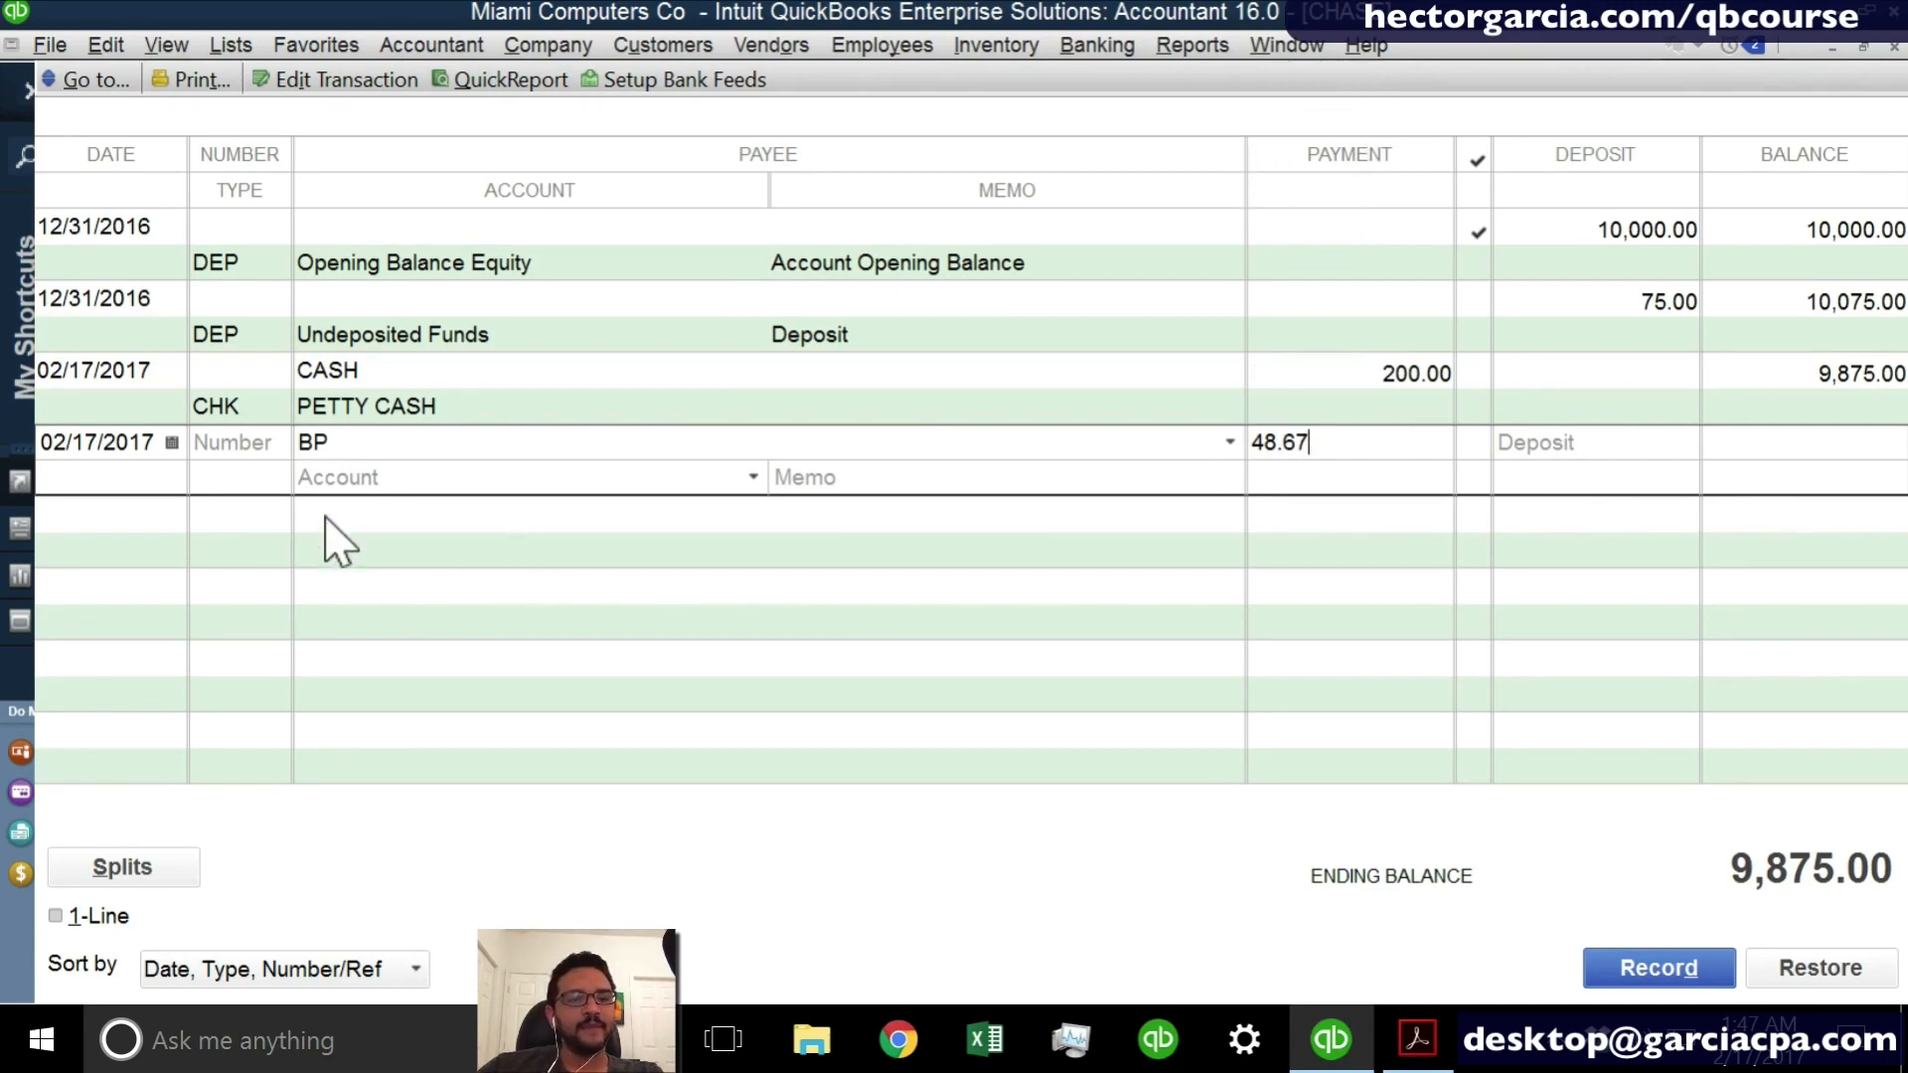
# - Assign the Automobile Expense account to the BP entry
pyautogui.click(342, 475)
pyautogui.write('Automobile Expense')
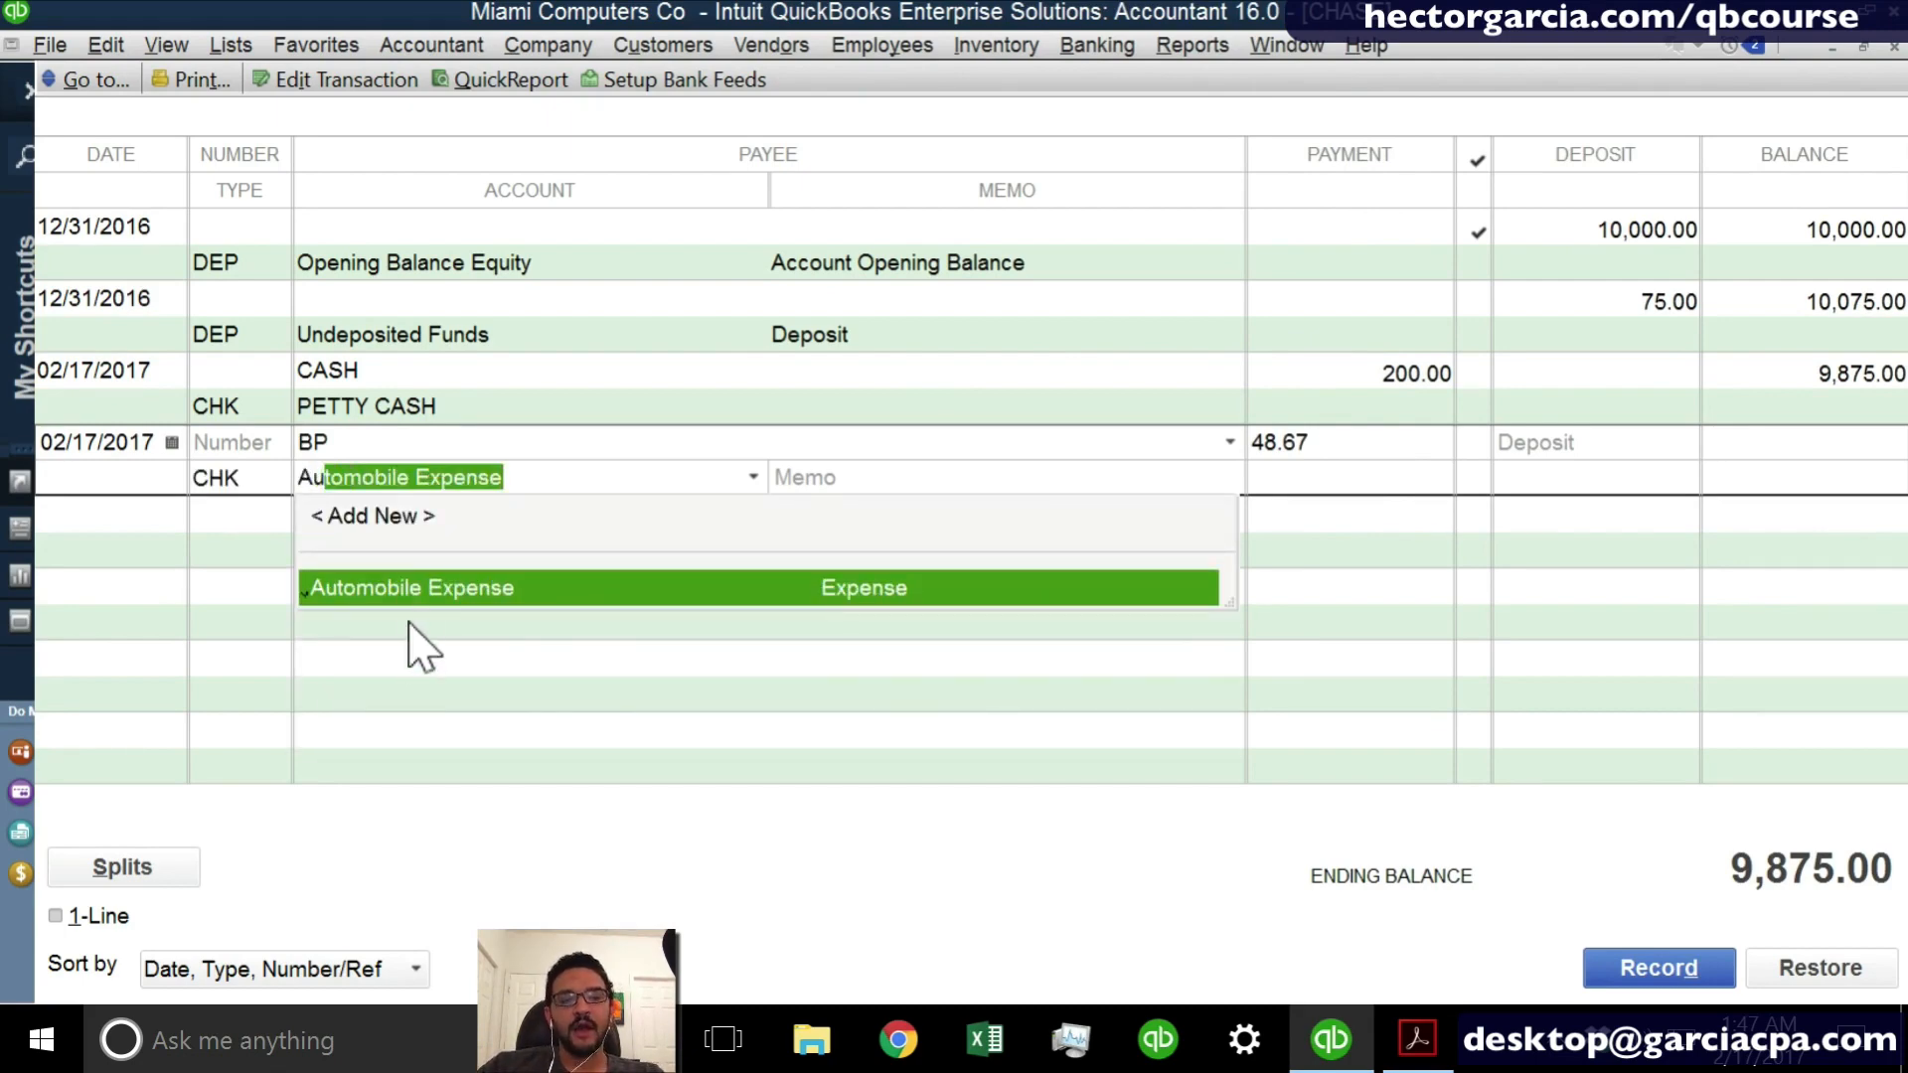
pyautogui.click(414, 591)
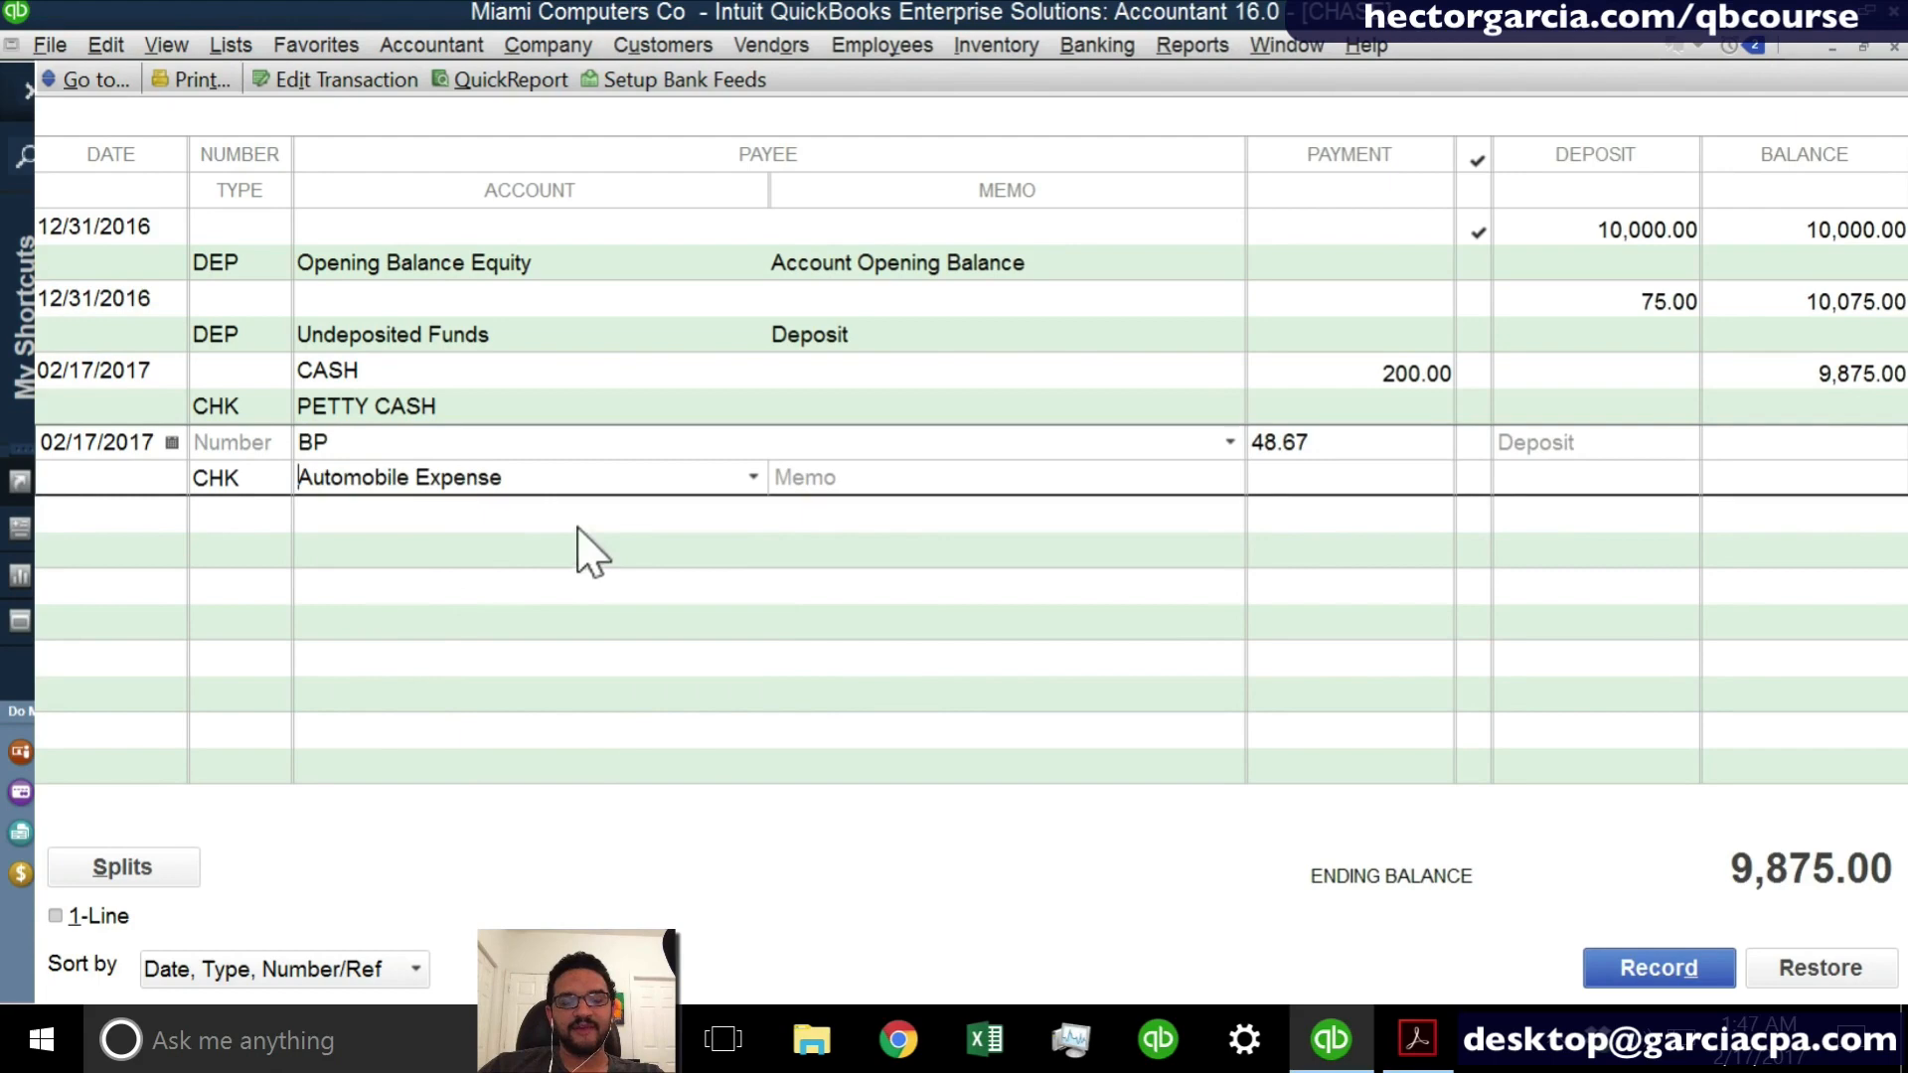
# - Extend the BP entry's account with a new FUEL expense subaccount under Automobile Expense and save it
pyautogui.click(544, 483)
pyautogui.write(':')
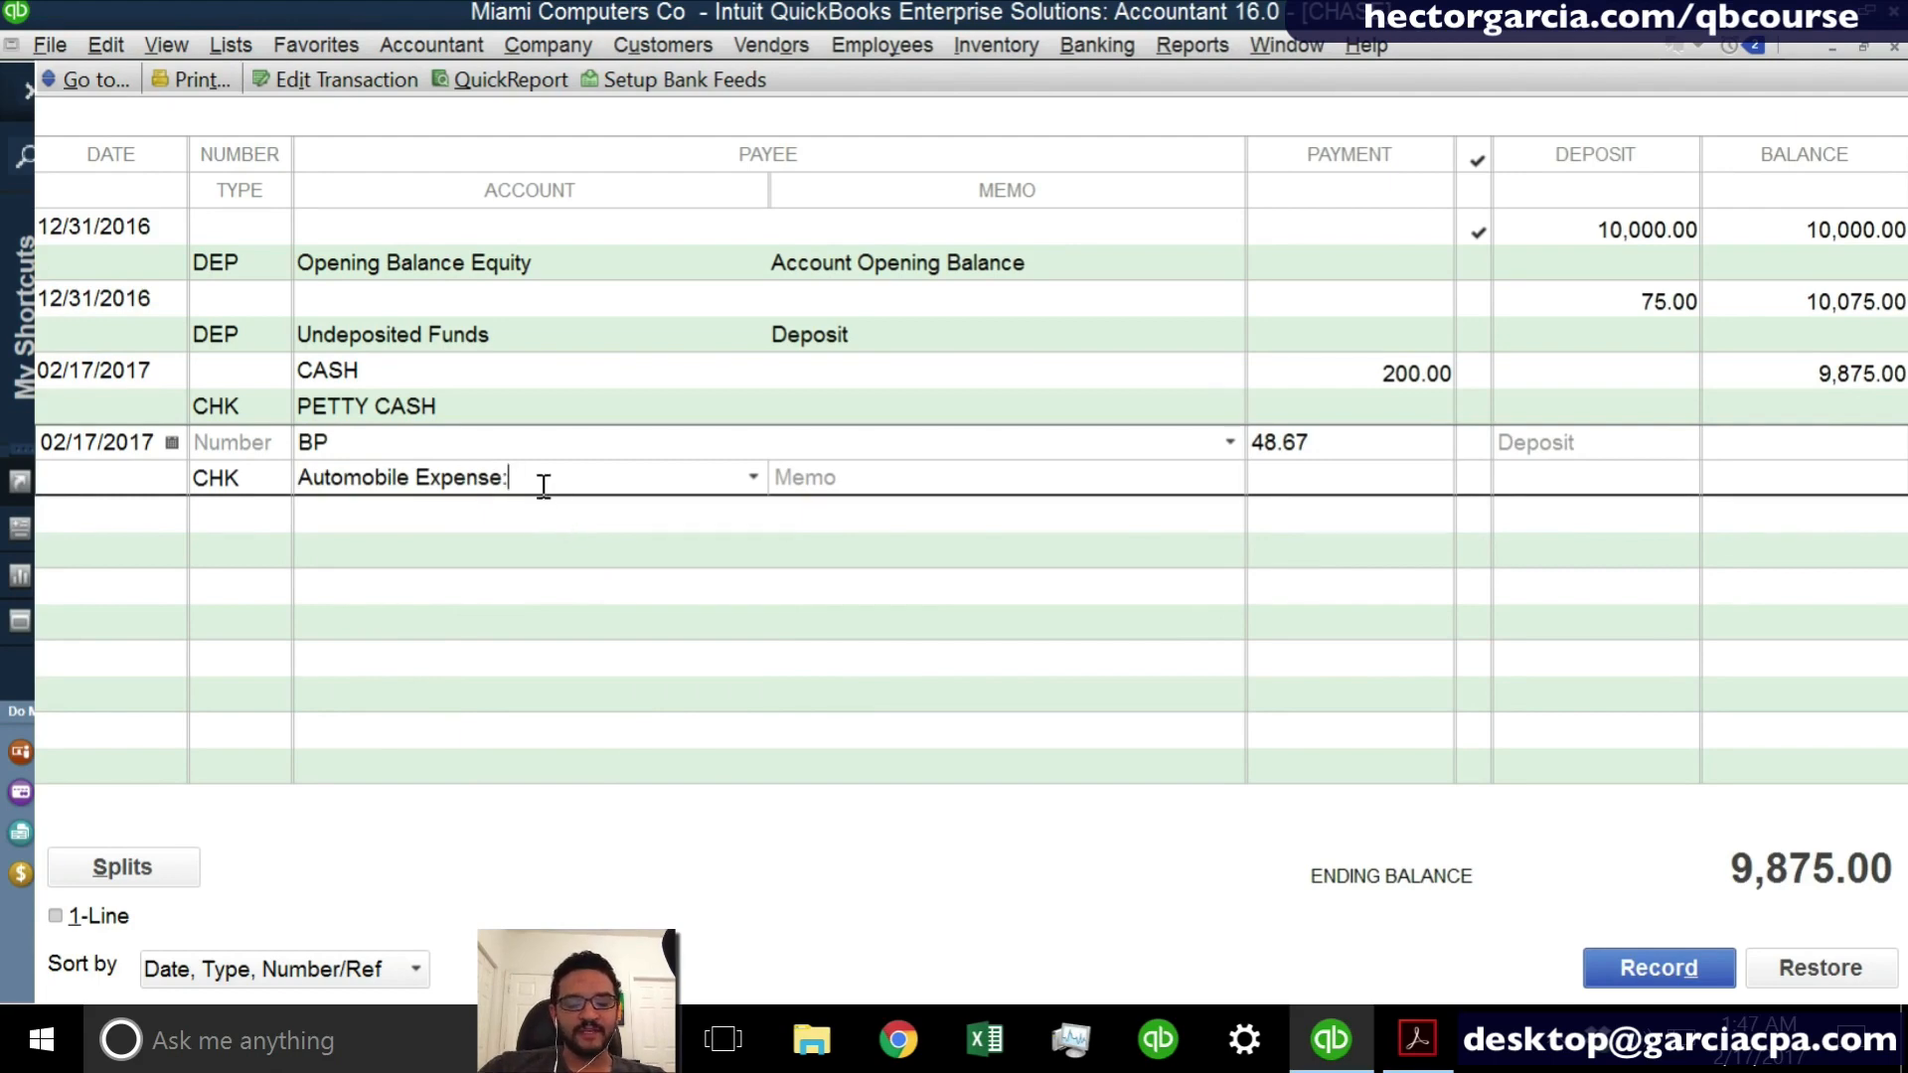
pyautogui.write('fUEL')
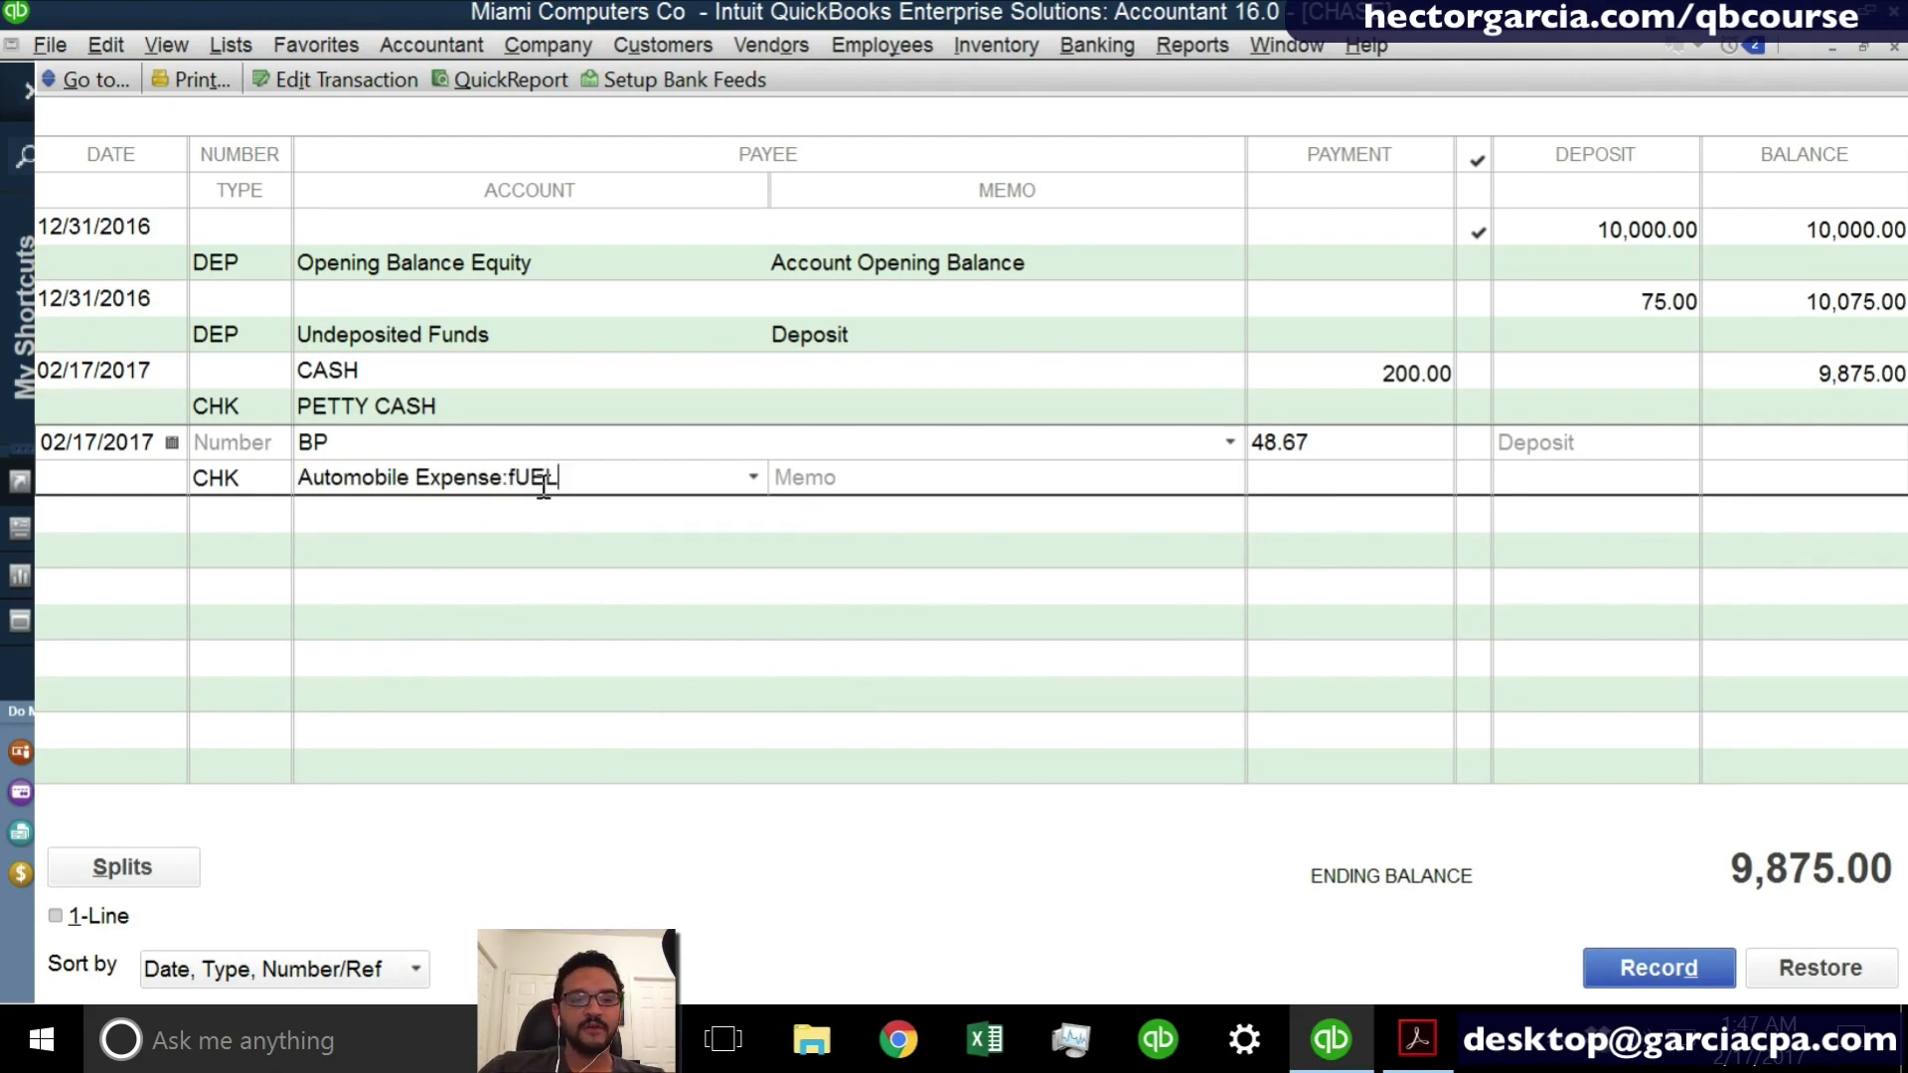
pyautogui.press('BackSpace')
pyautogui.press('BackSpace')
pyautogui.press('BackSpace')
pyautogui.press('BackSpace')
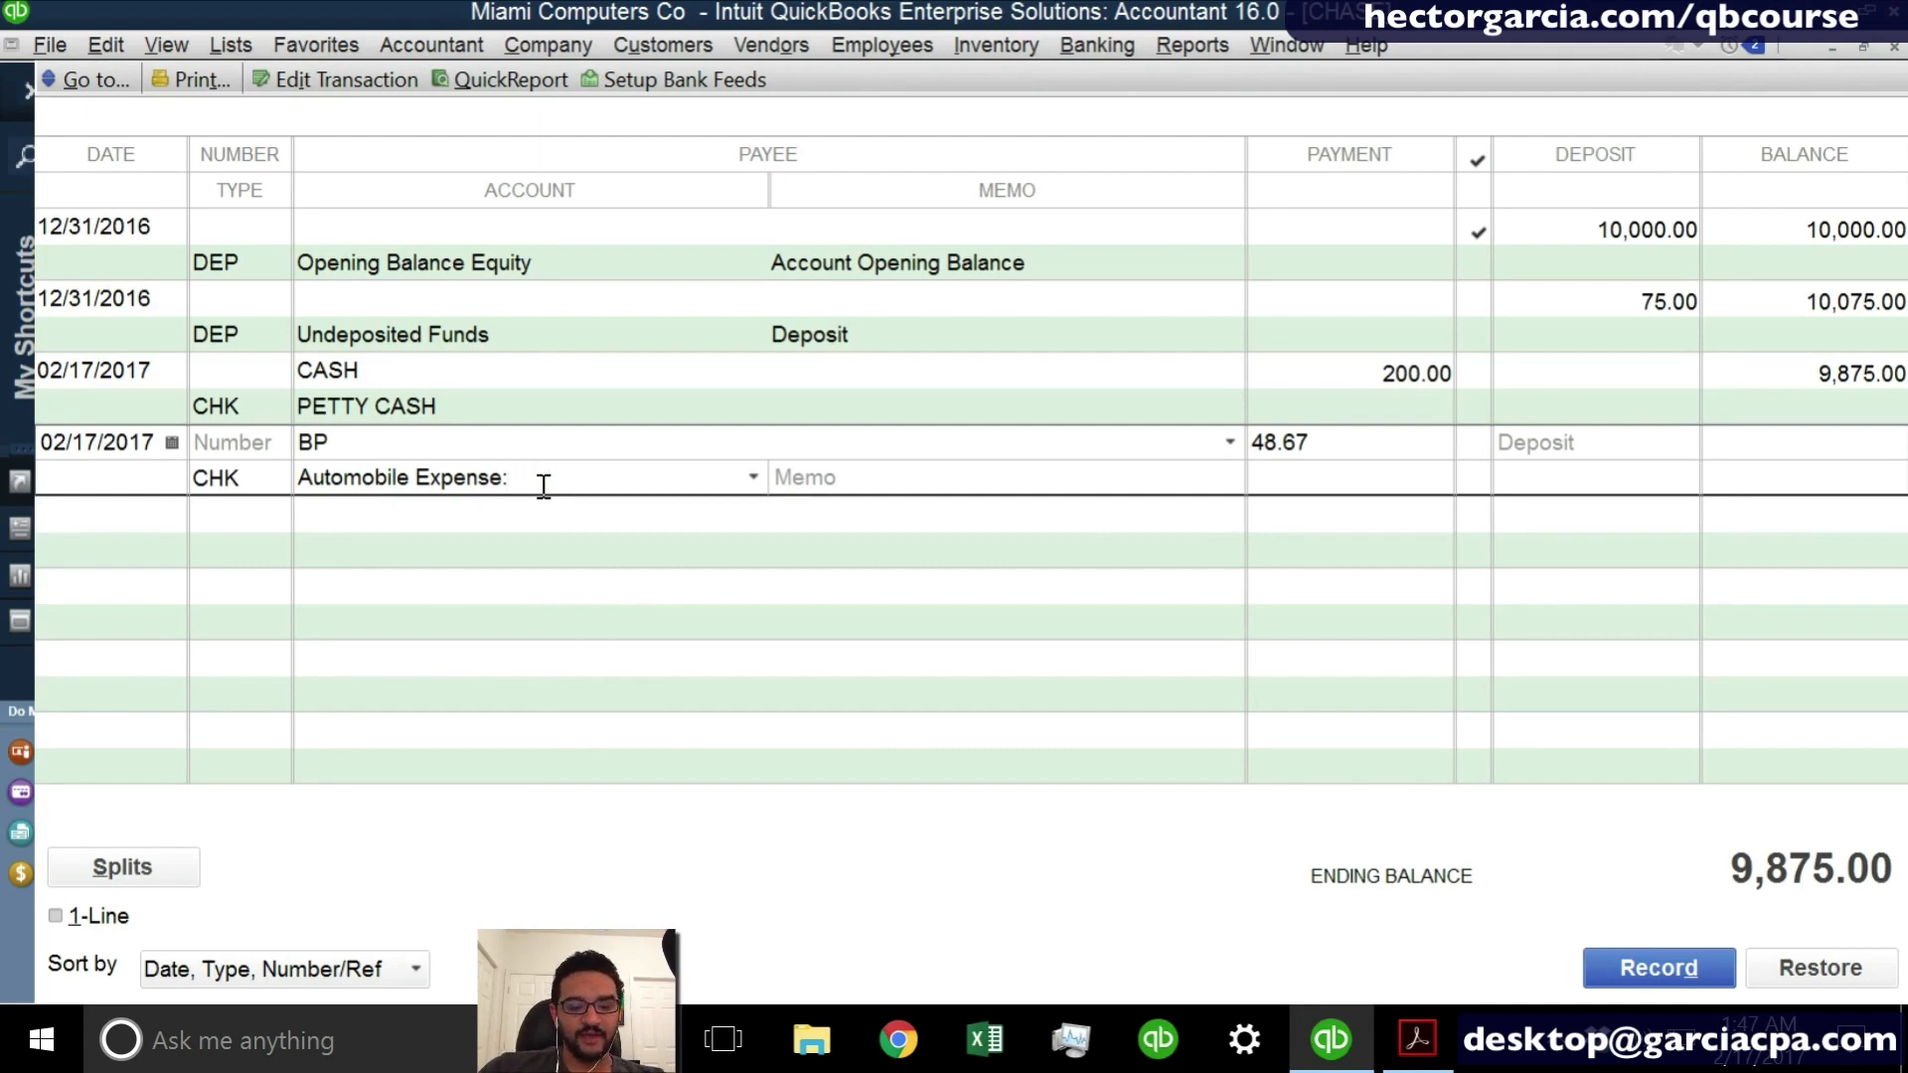
pyautogui.write('FUEK')
pyautogui.press('Tab')
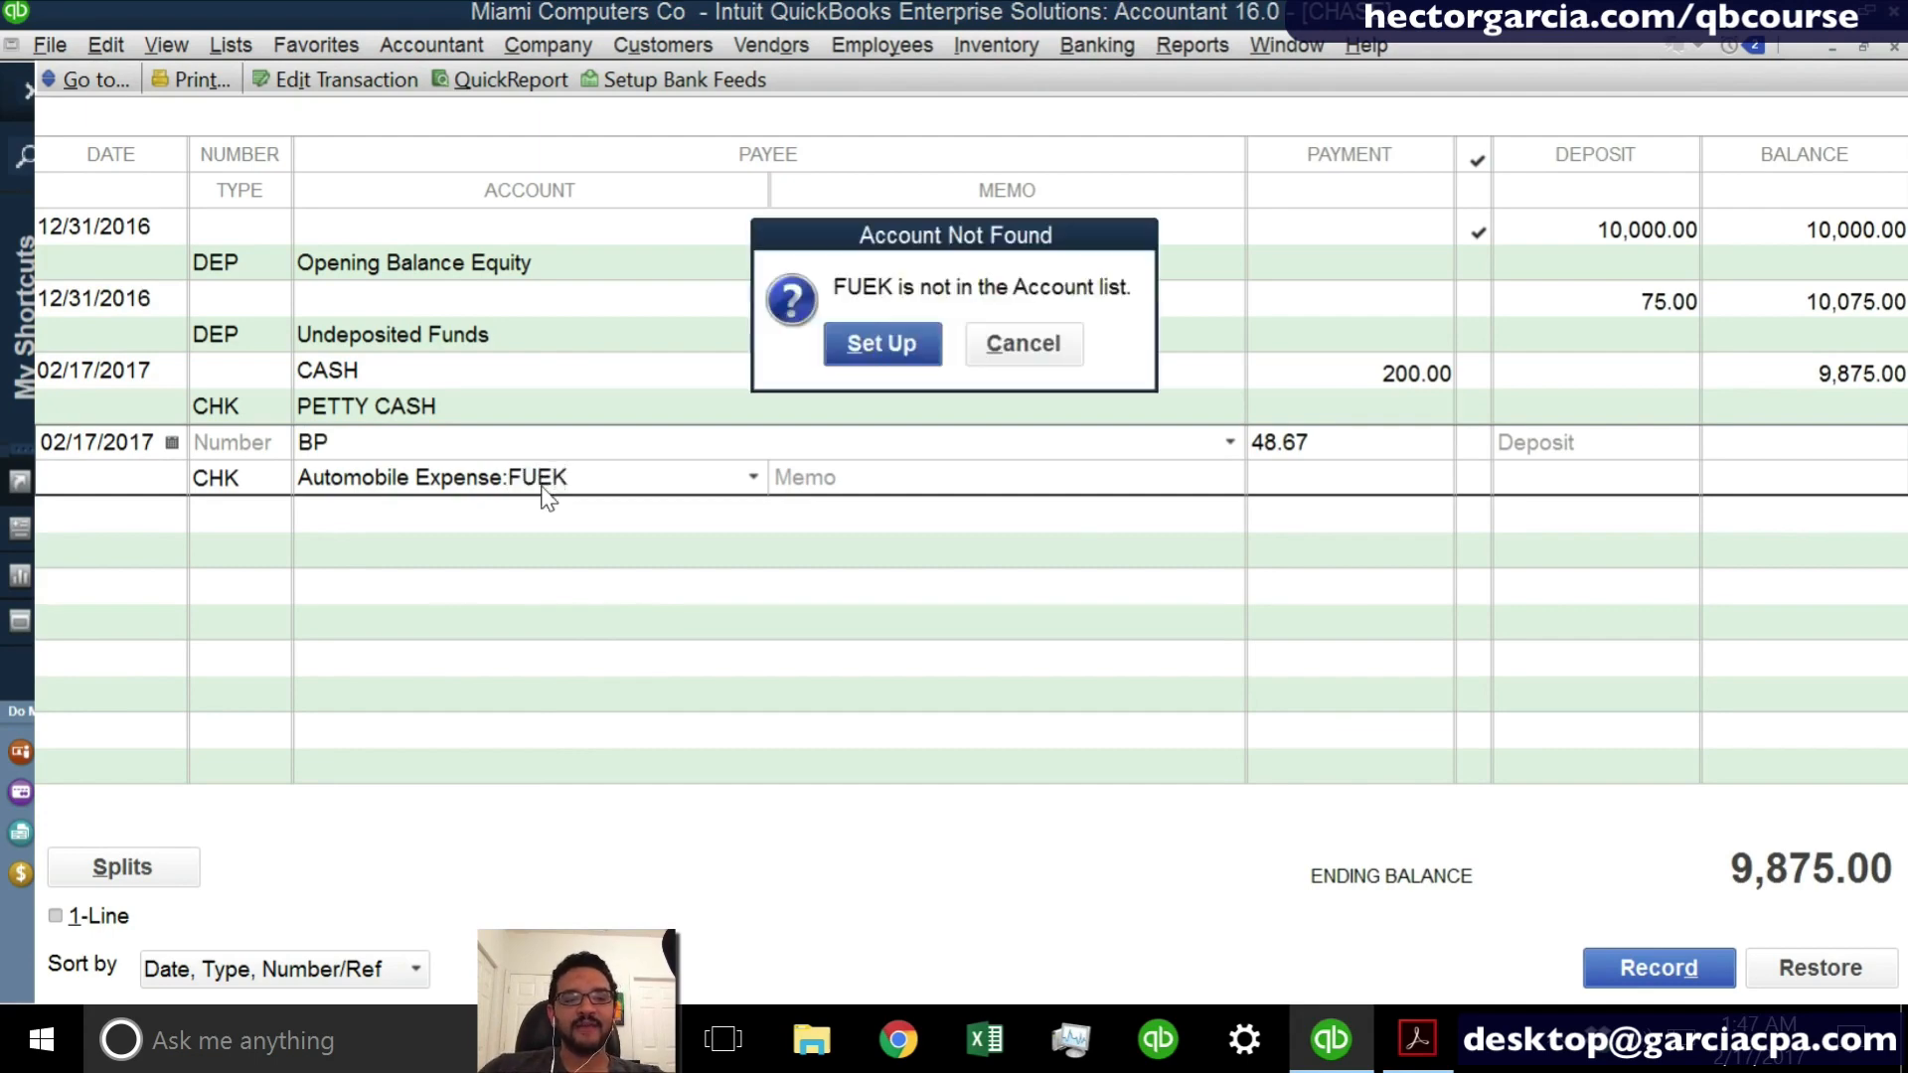
pyautogui.press('Return')
pyautogui.press('End')
pyautogui.press('BackSpace')
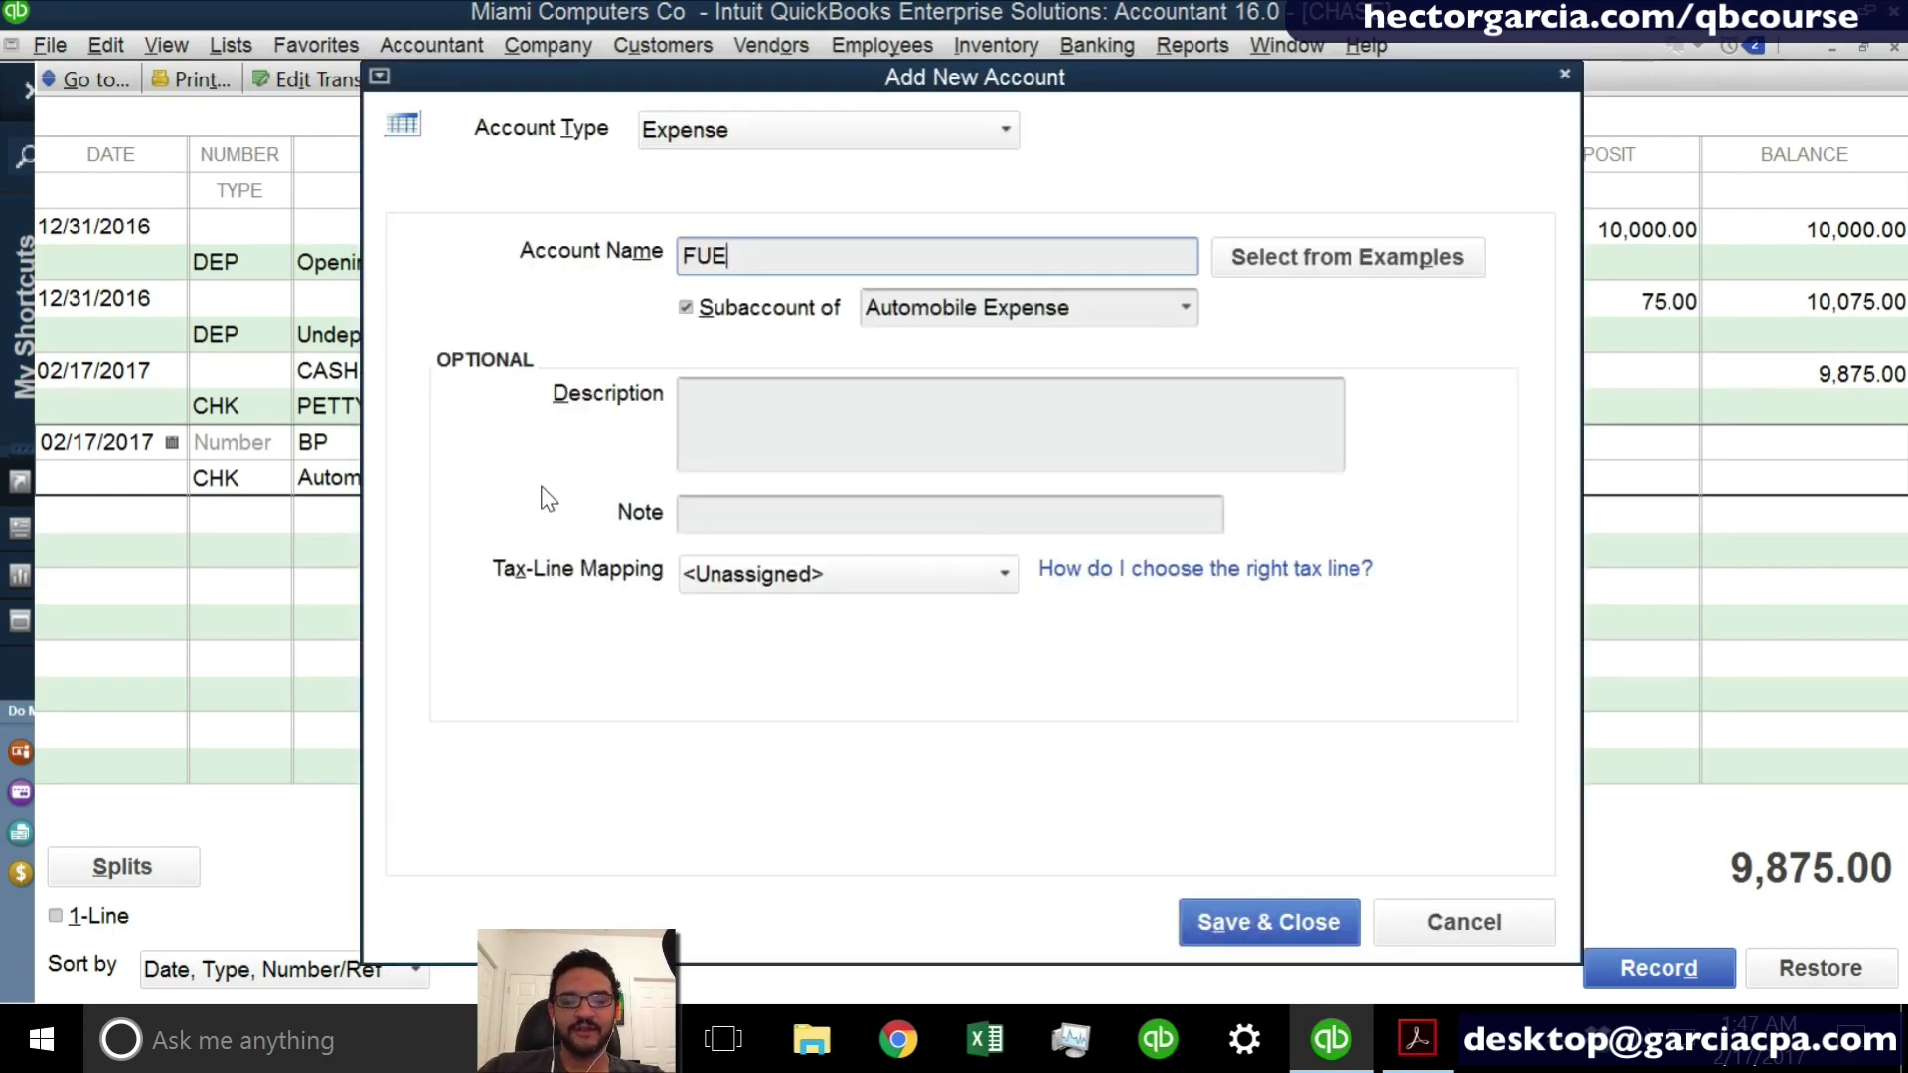
pyautogui.write('L')
pyautogui.click(1232, 929)
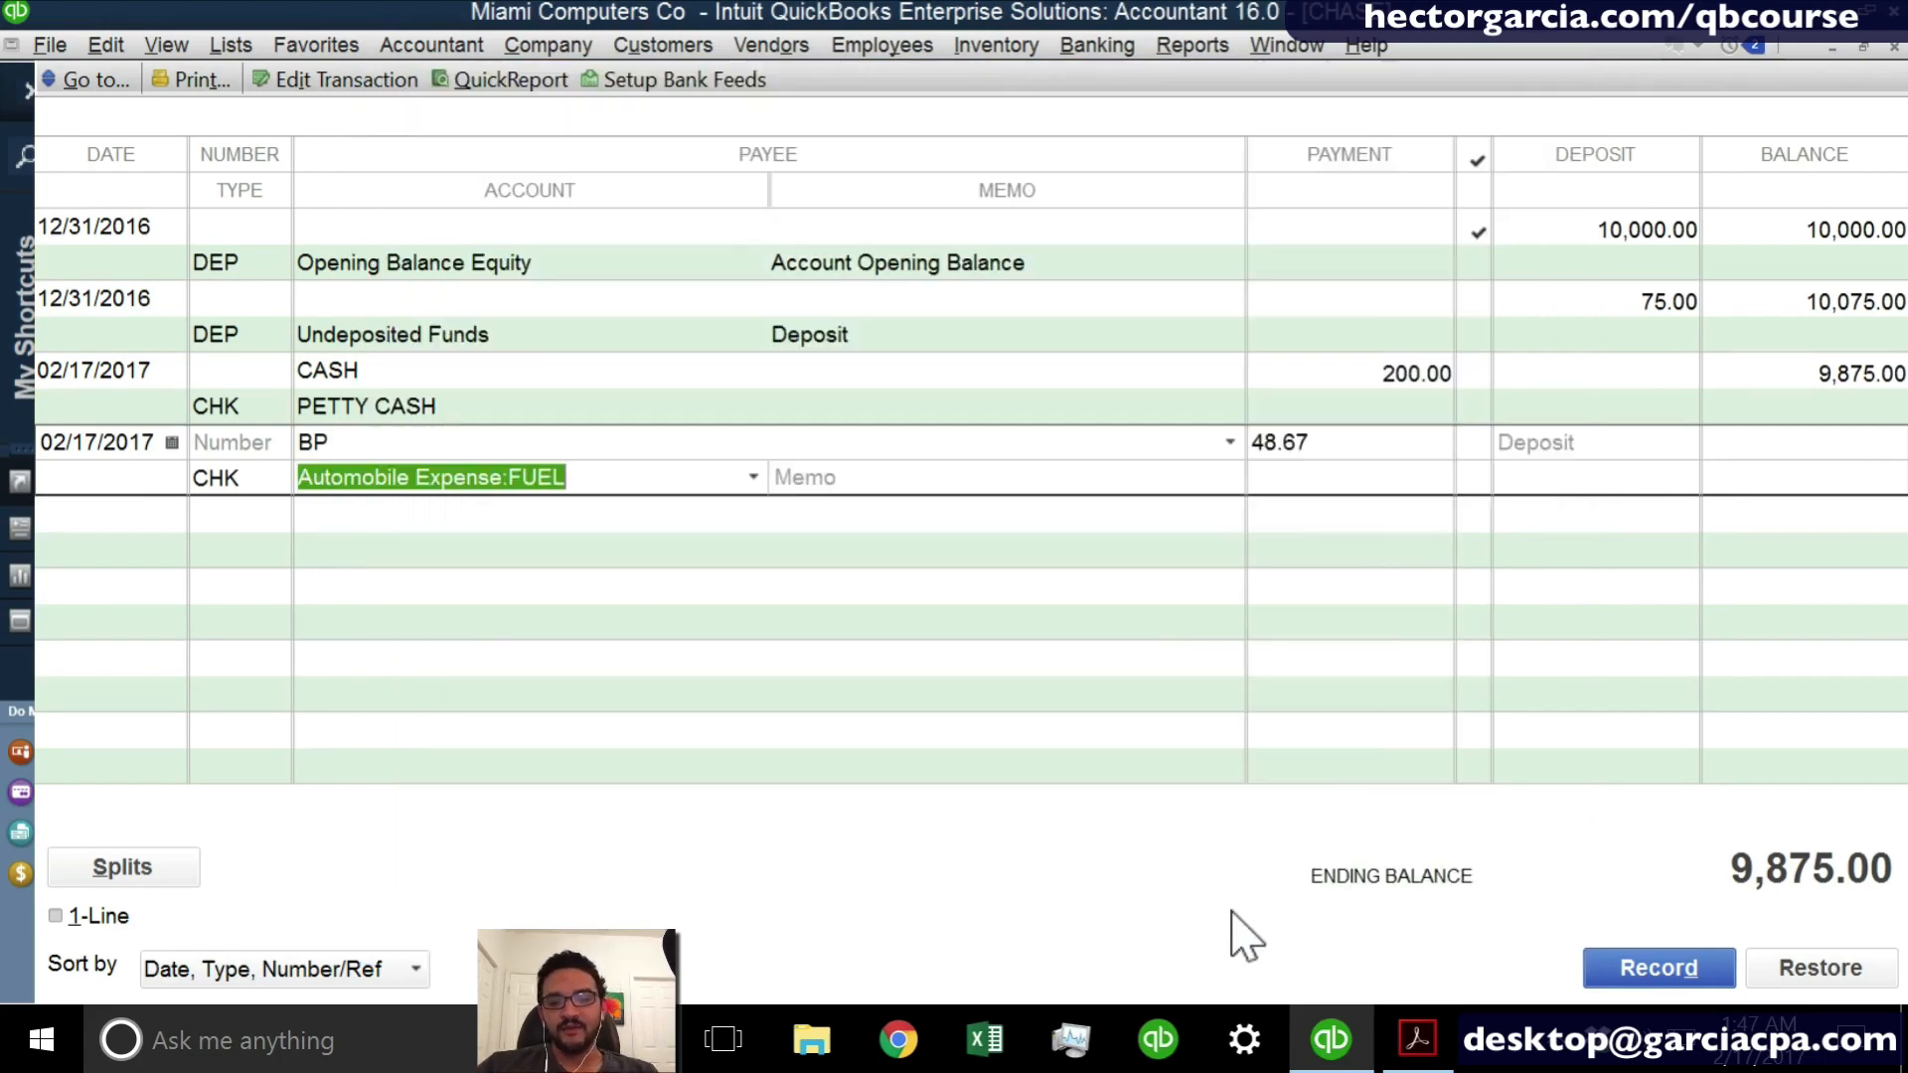
# - Enter GAS FOR THE VEHICLE as the memo of the BP entry
pyautogui.click(596, 469)
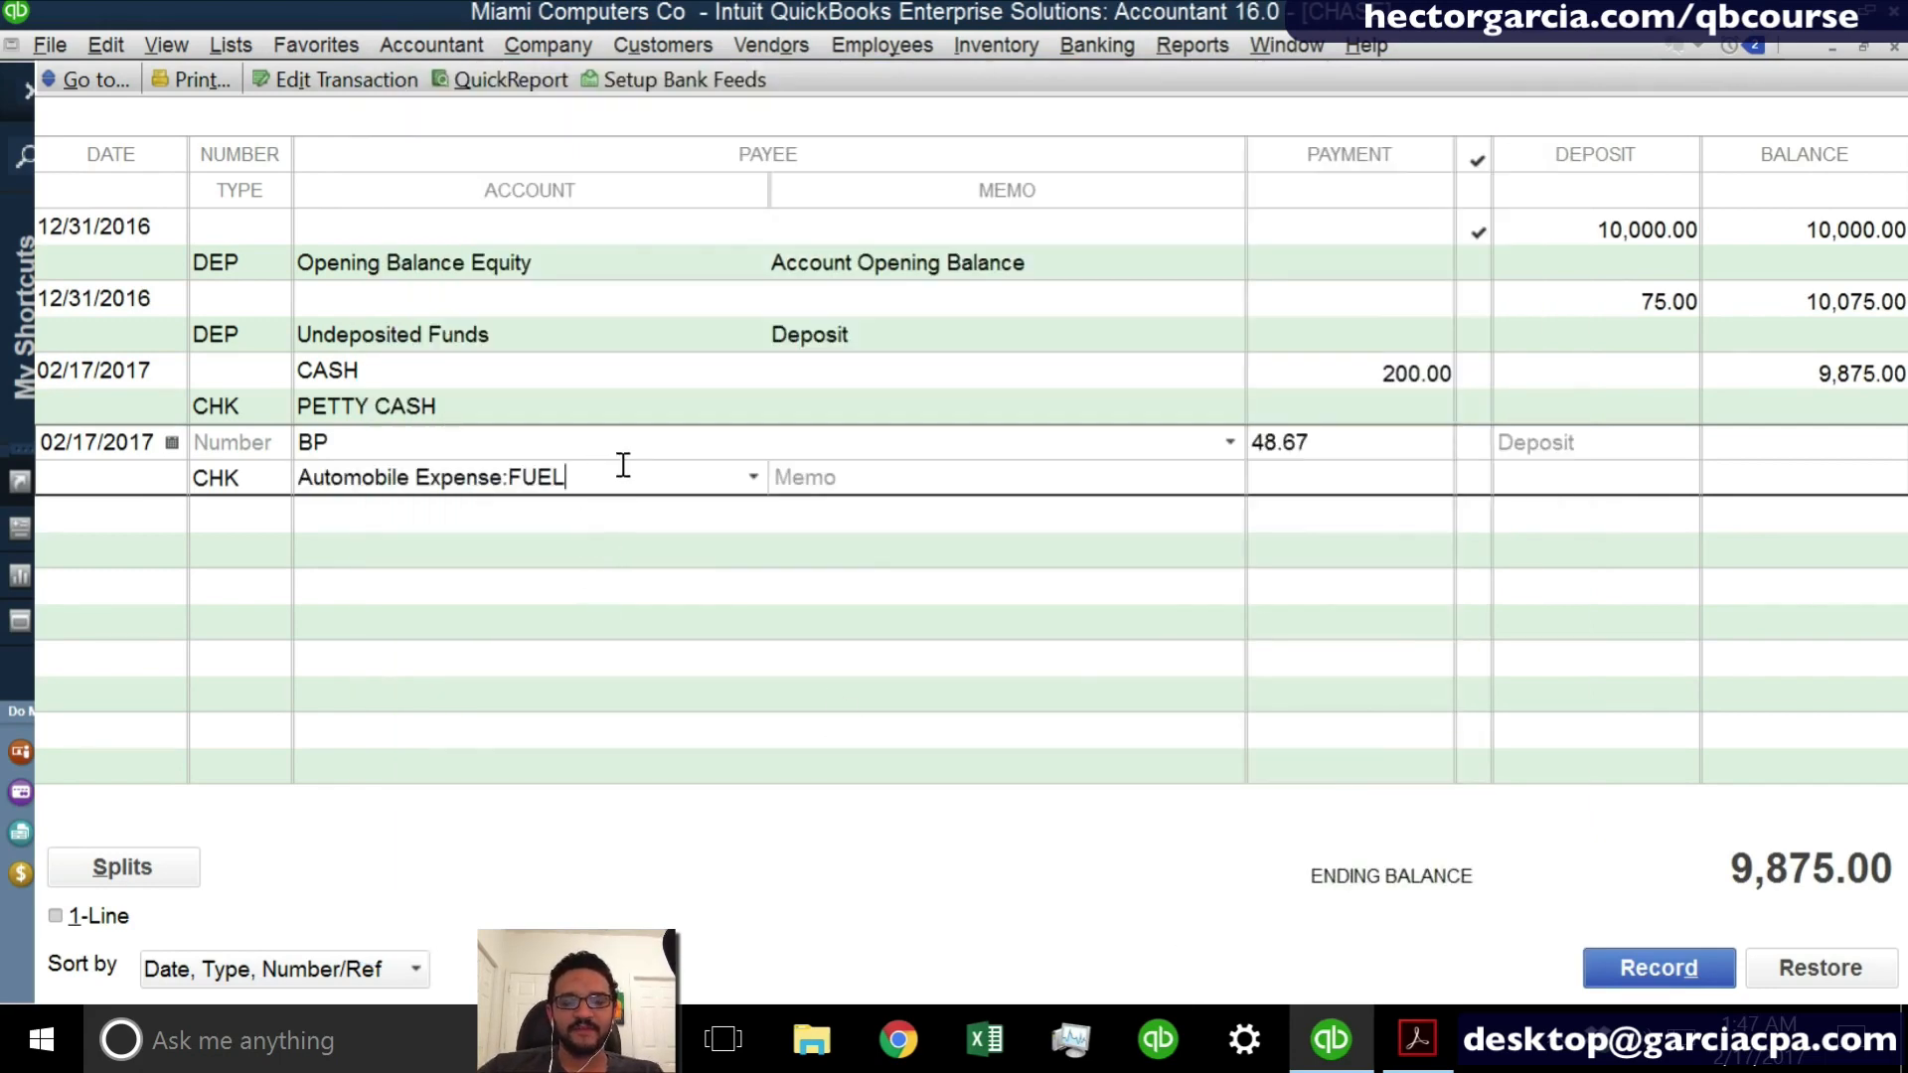
pyautogui.click(858, 478)
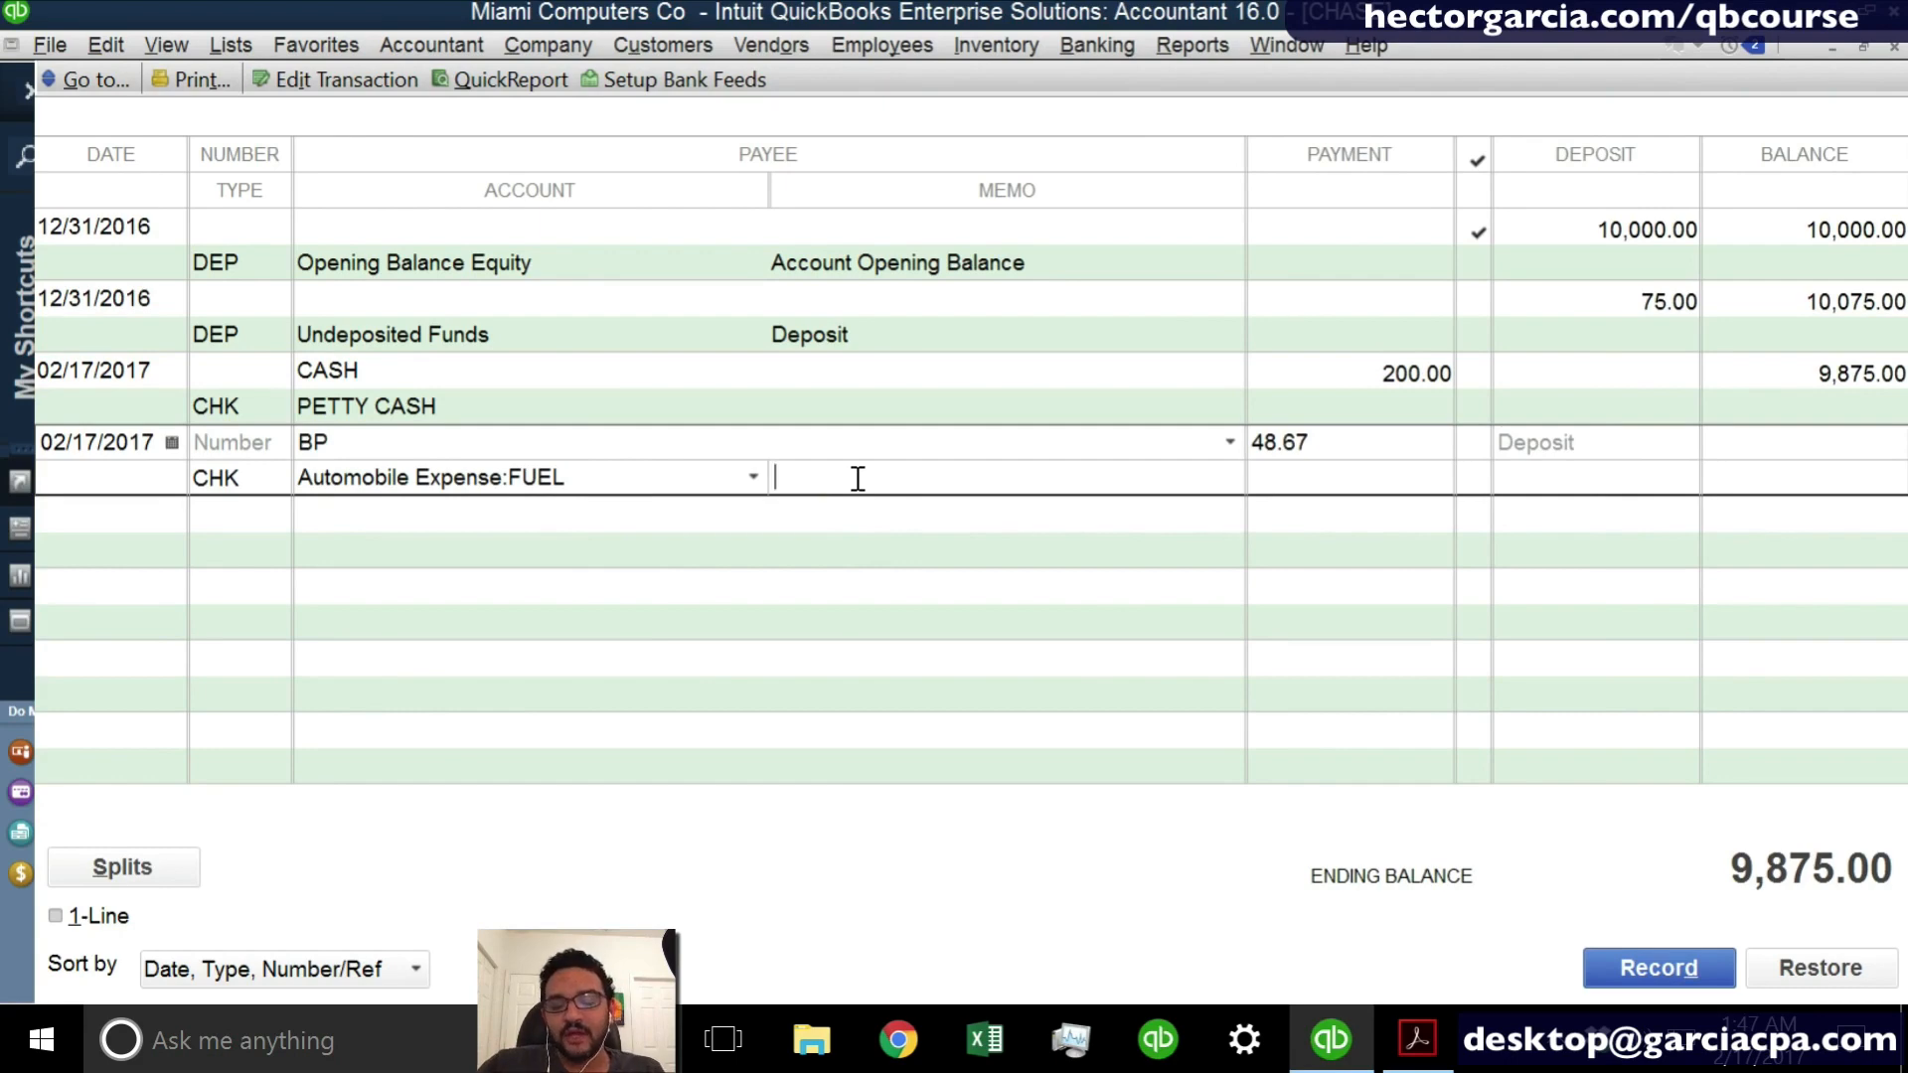
pyautogui.write('GAS FOR T')
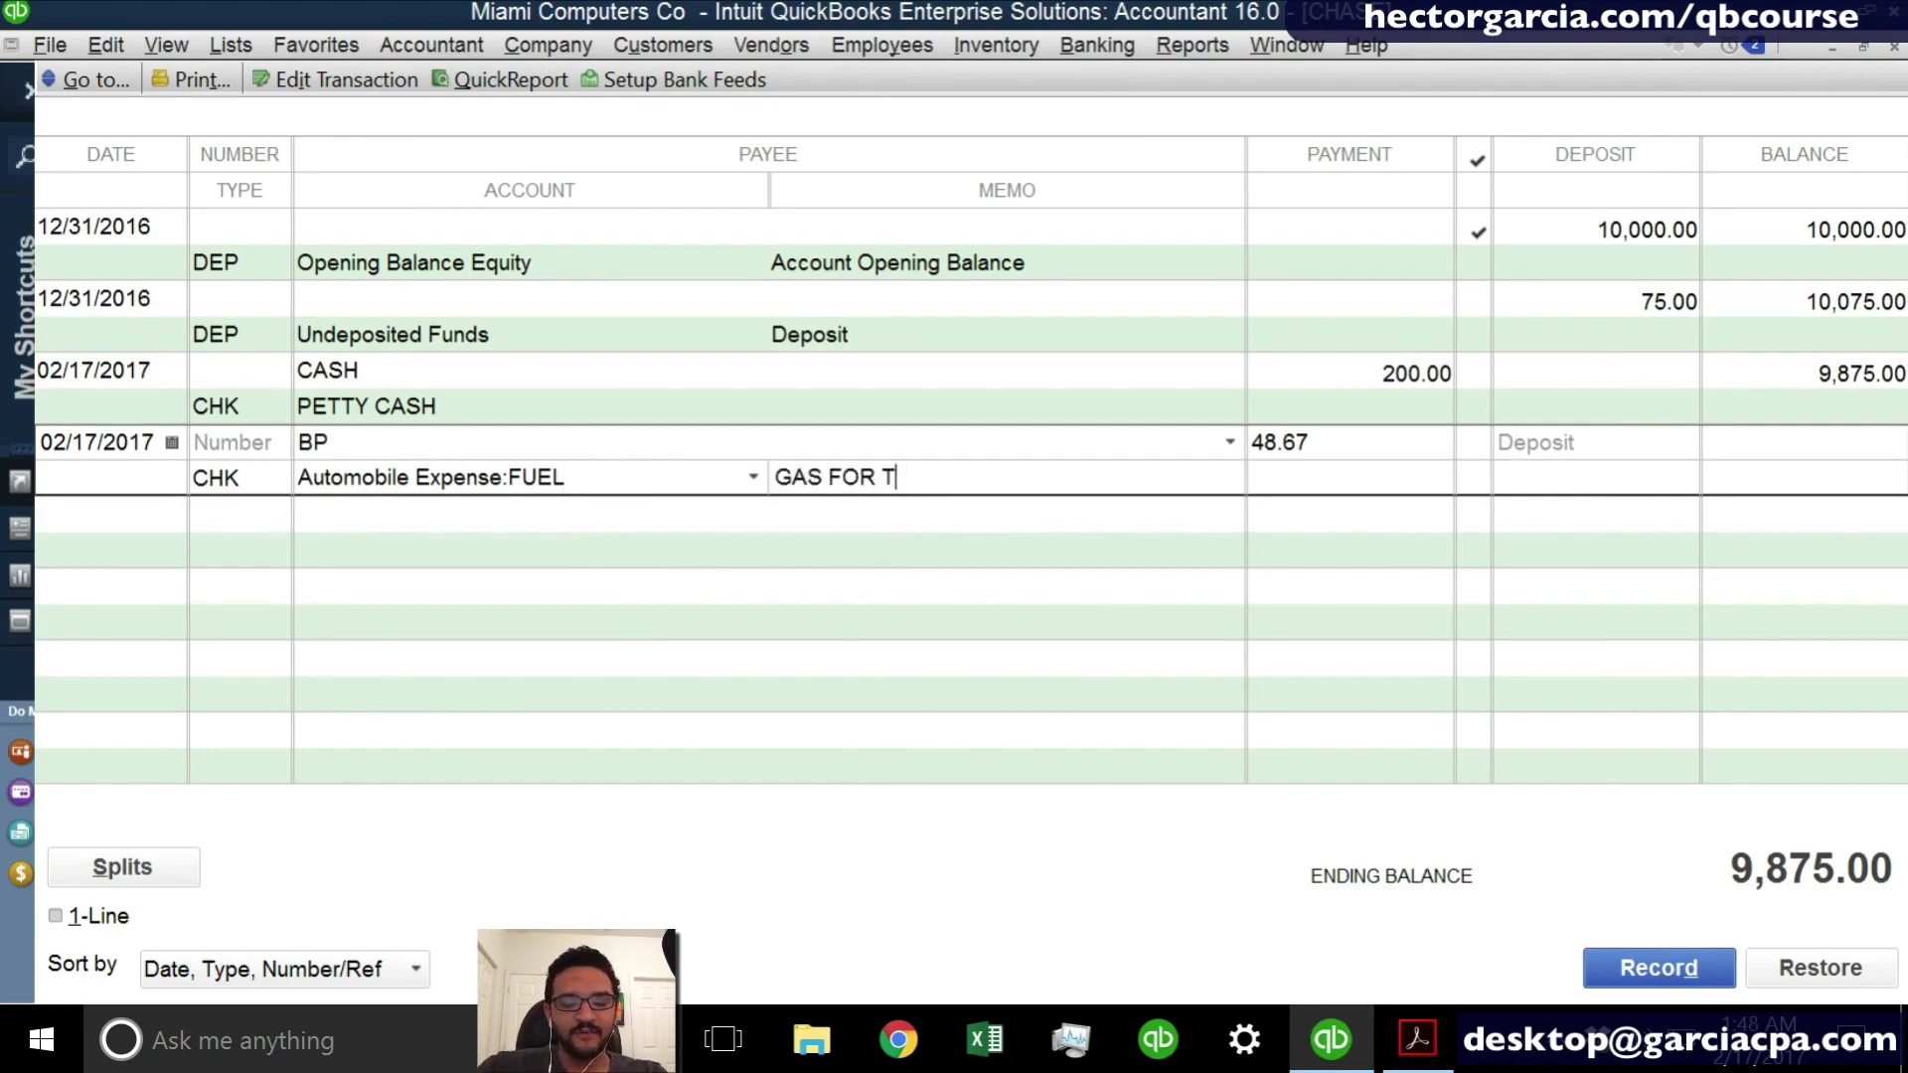
pyautogui.write('HE VEHICLE')
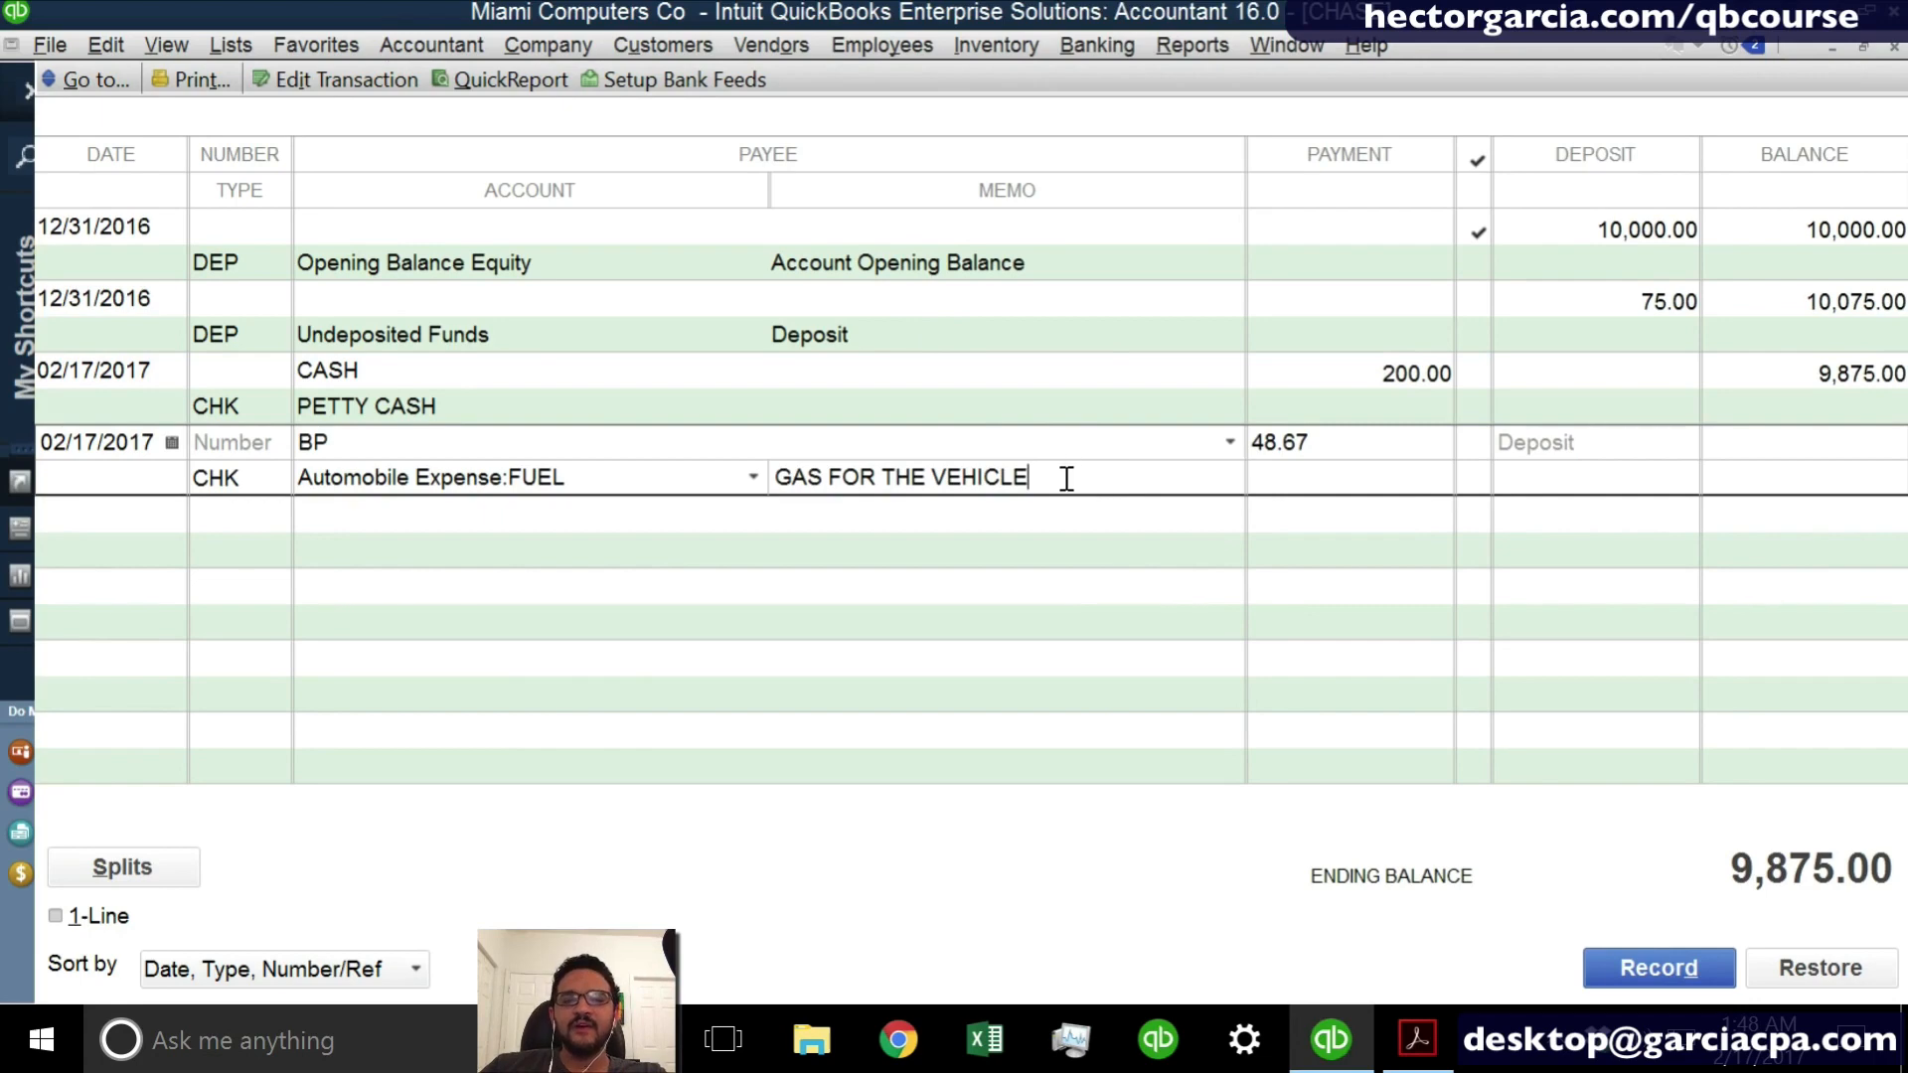
# - Clear the memo of the BP entry and record the transaction
pyautogui.moveTo(1064, 477); pyautogui.dragTo(639, 478)
pyautogui.press('Delete')
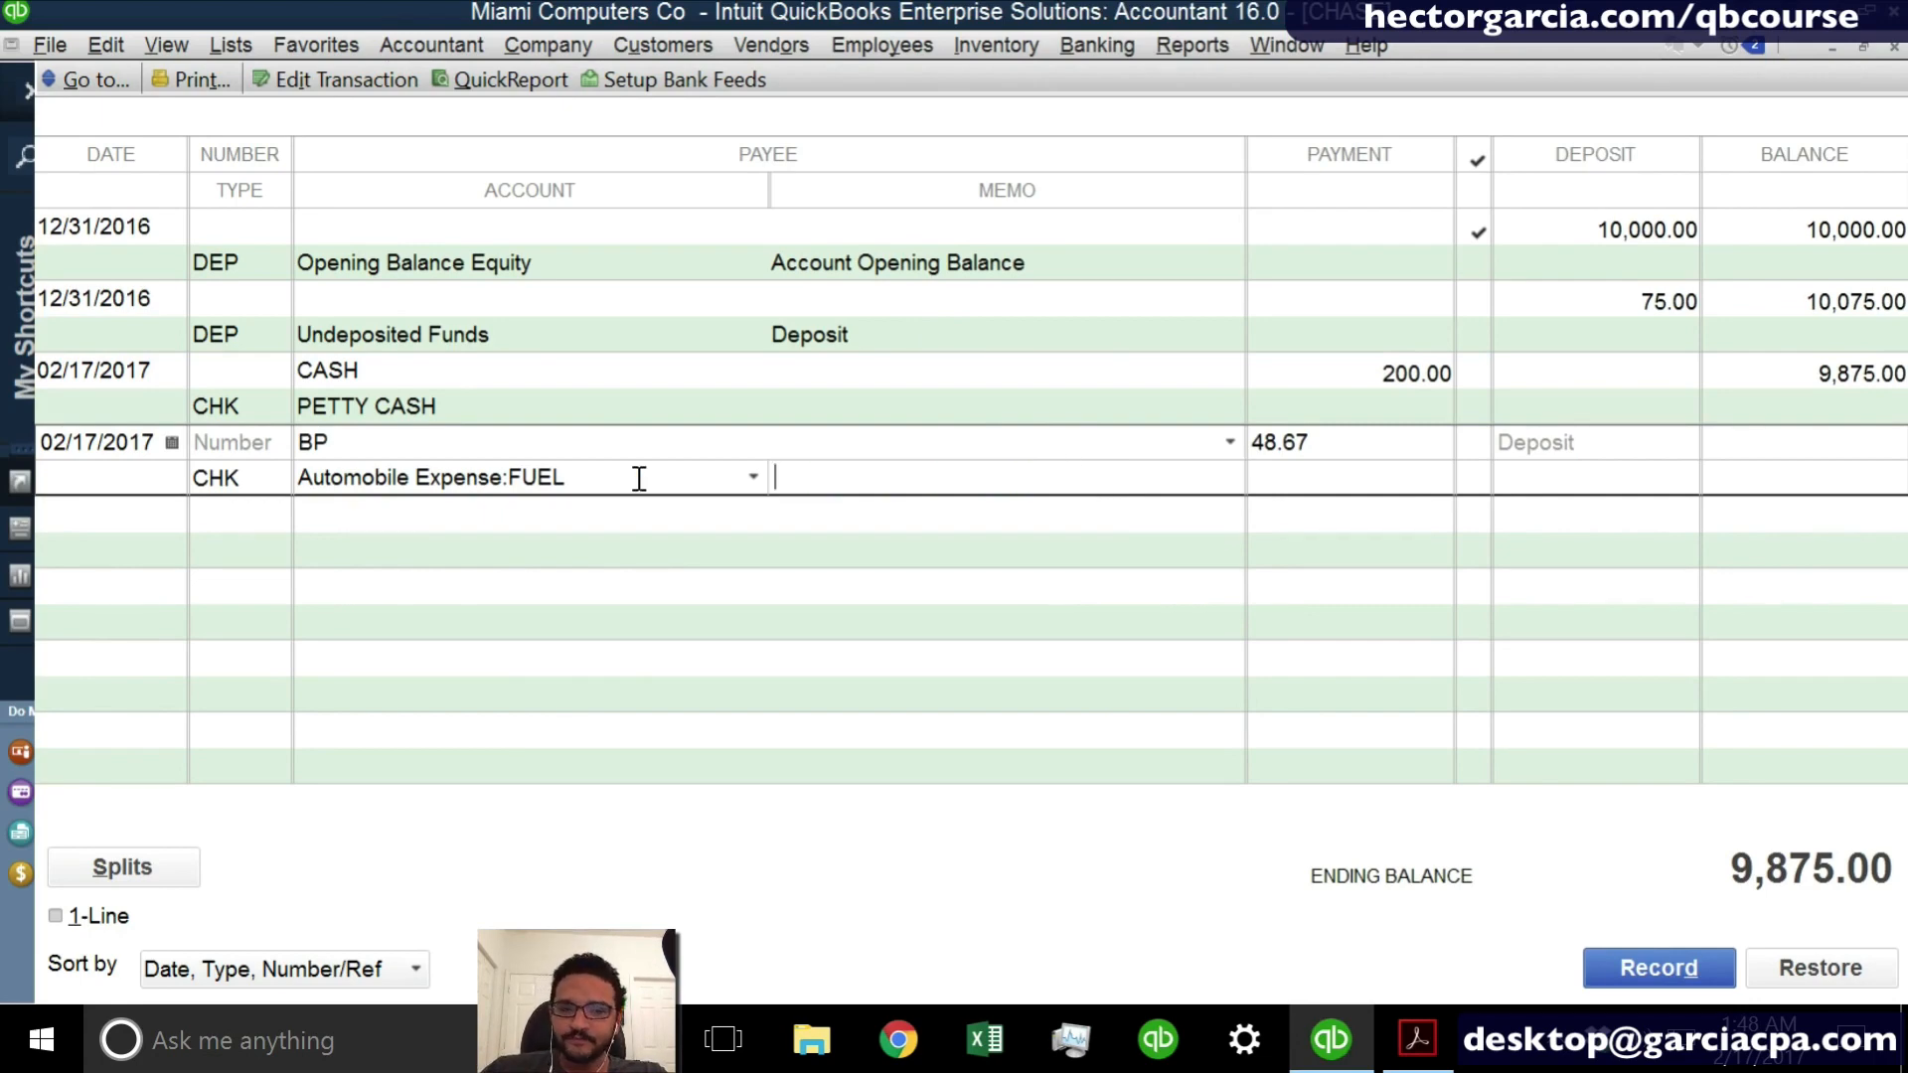
pyautogui.click(1649, 974)
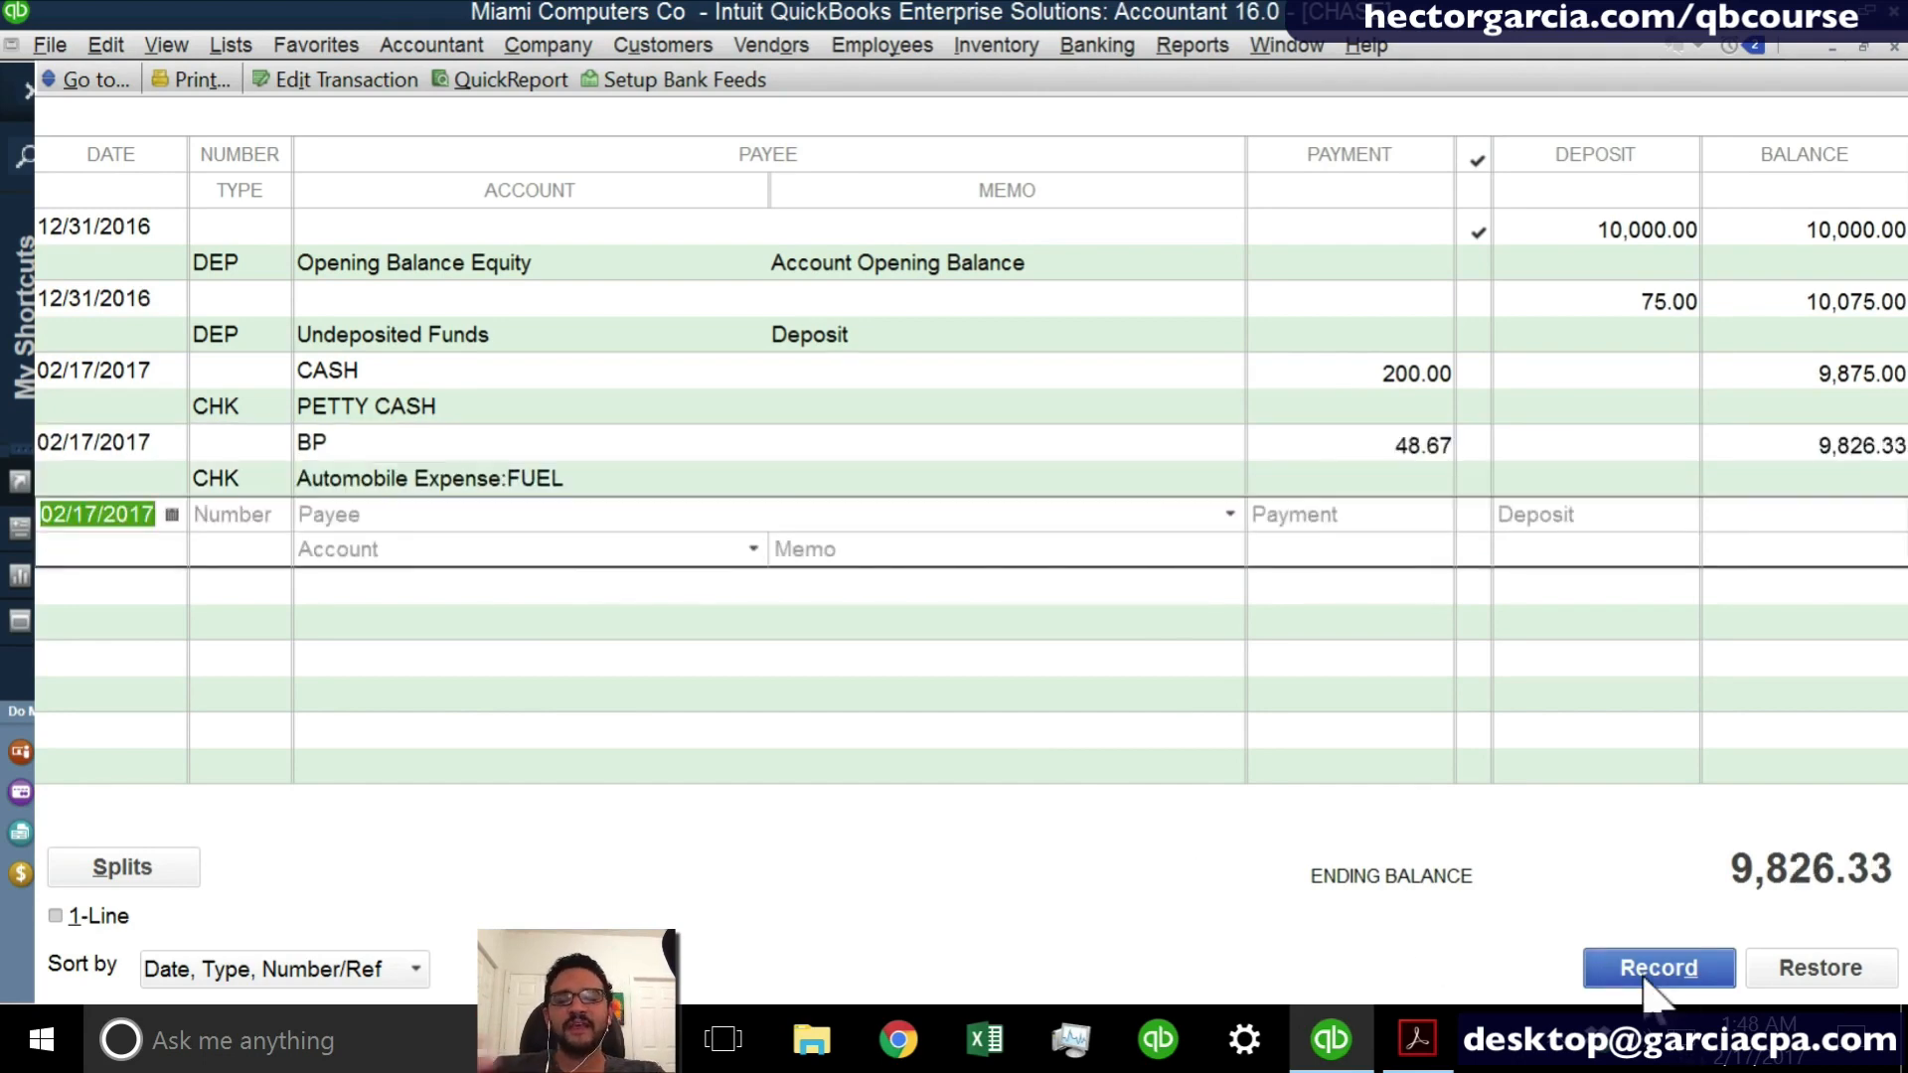
# - Enter CHEESECAKE FACTORY as the payee of a new register entry and quick-add it to the name list
pyautogui.click(444, 516)
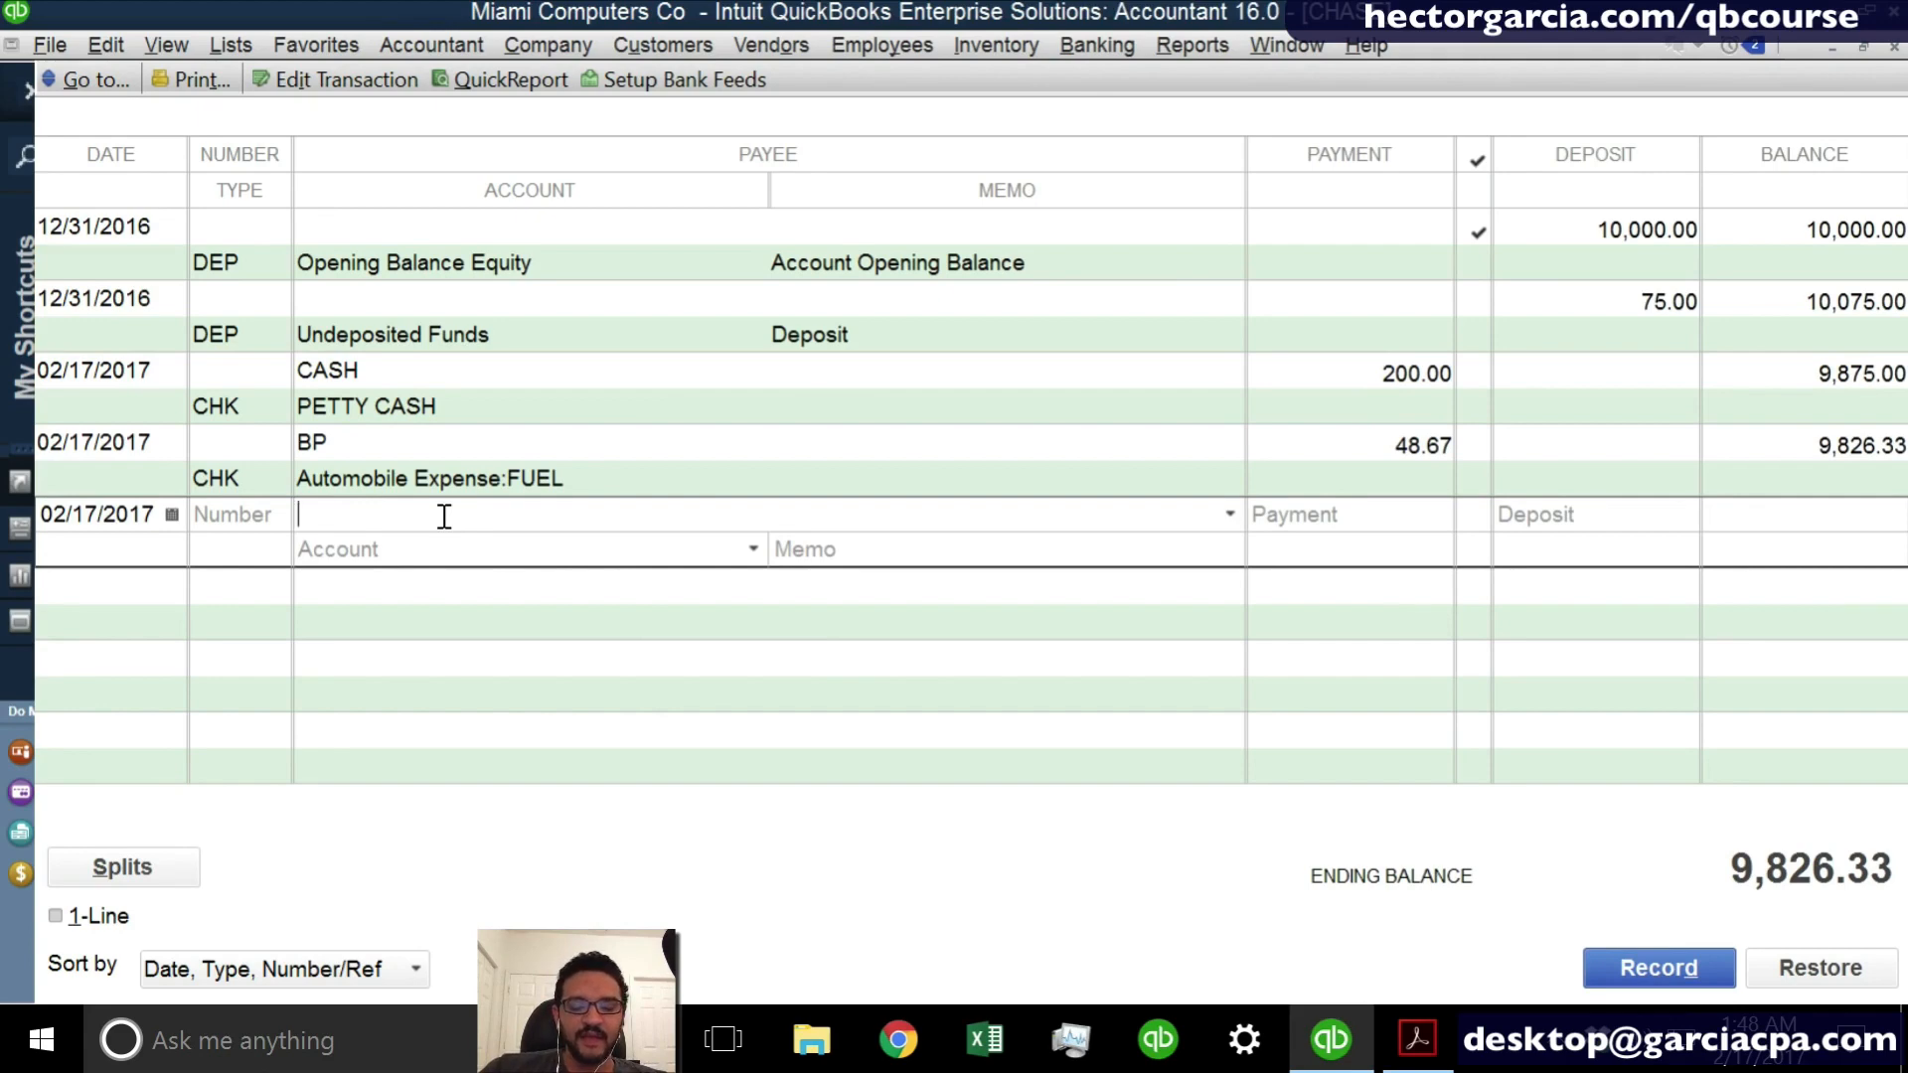
pyautogui.write('CHEESEC')
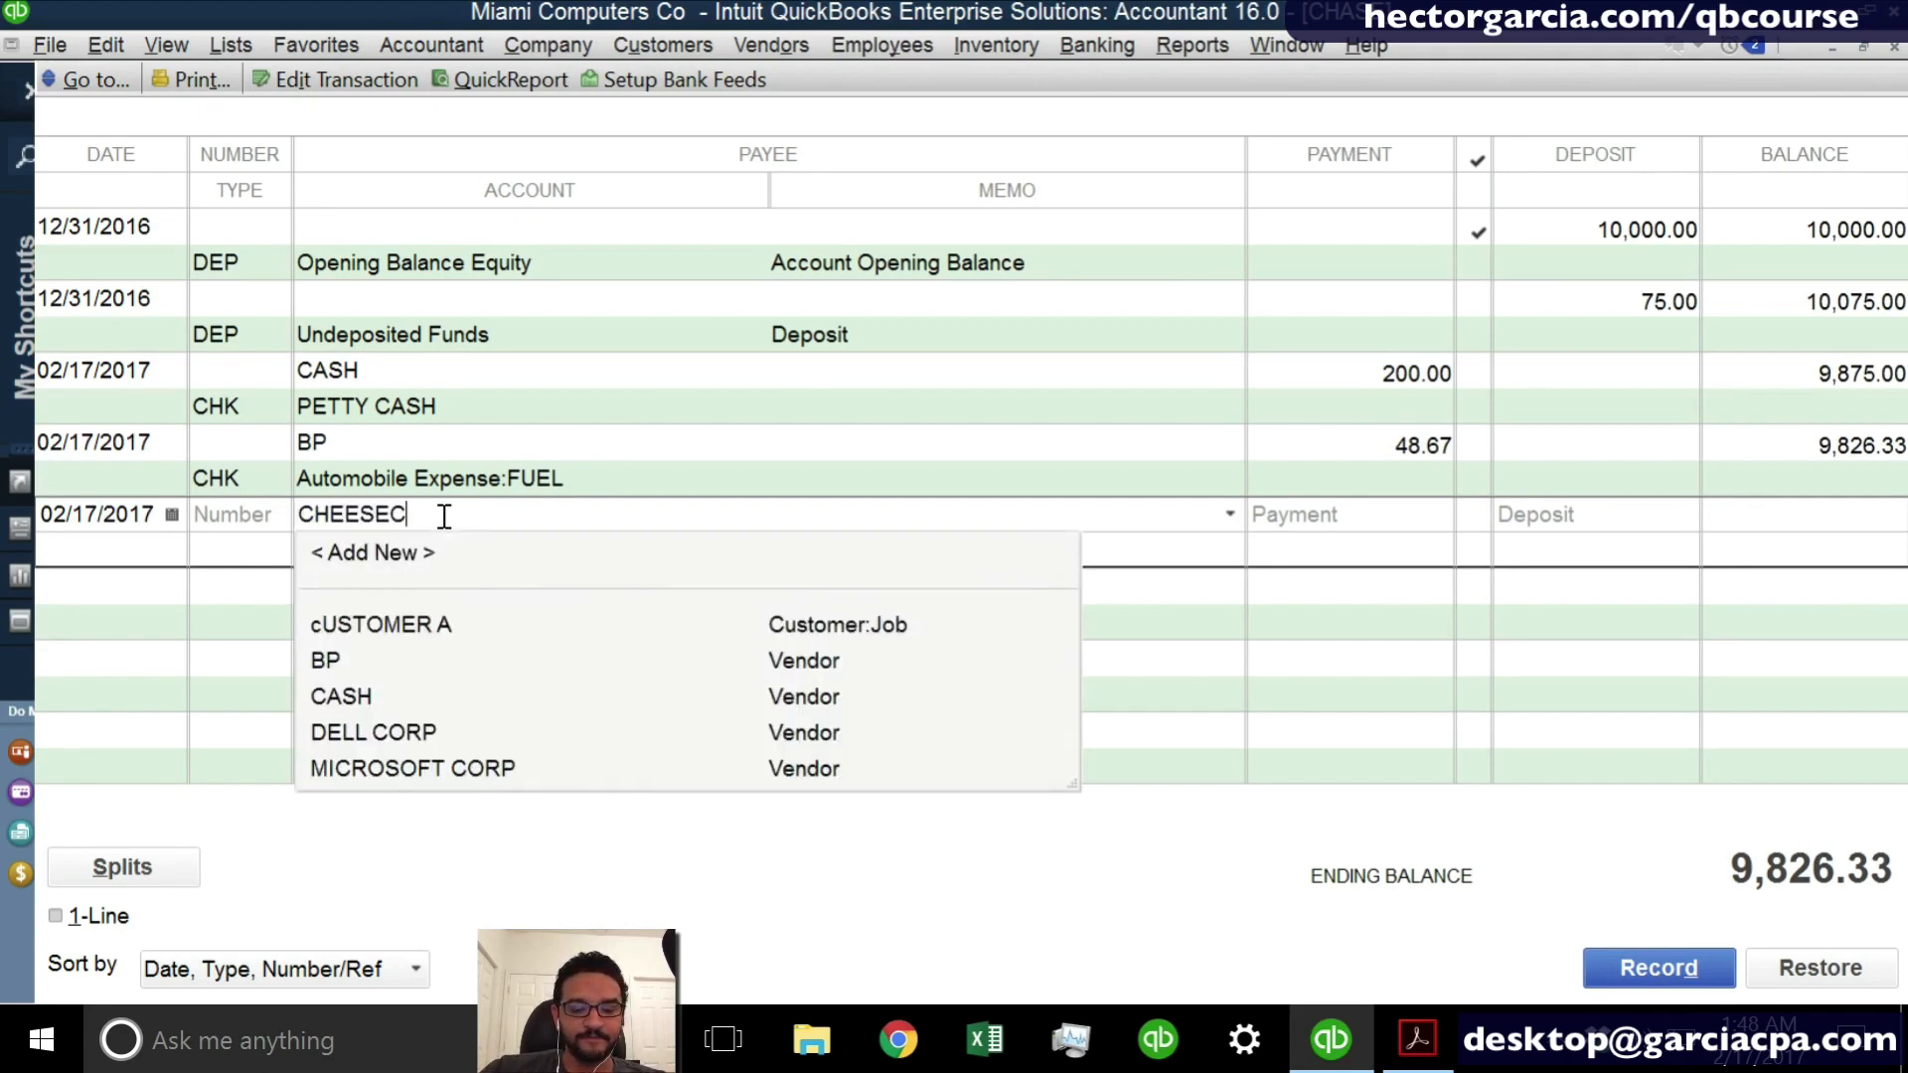
pyautogui.write('AKE FACTORY')
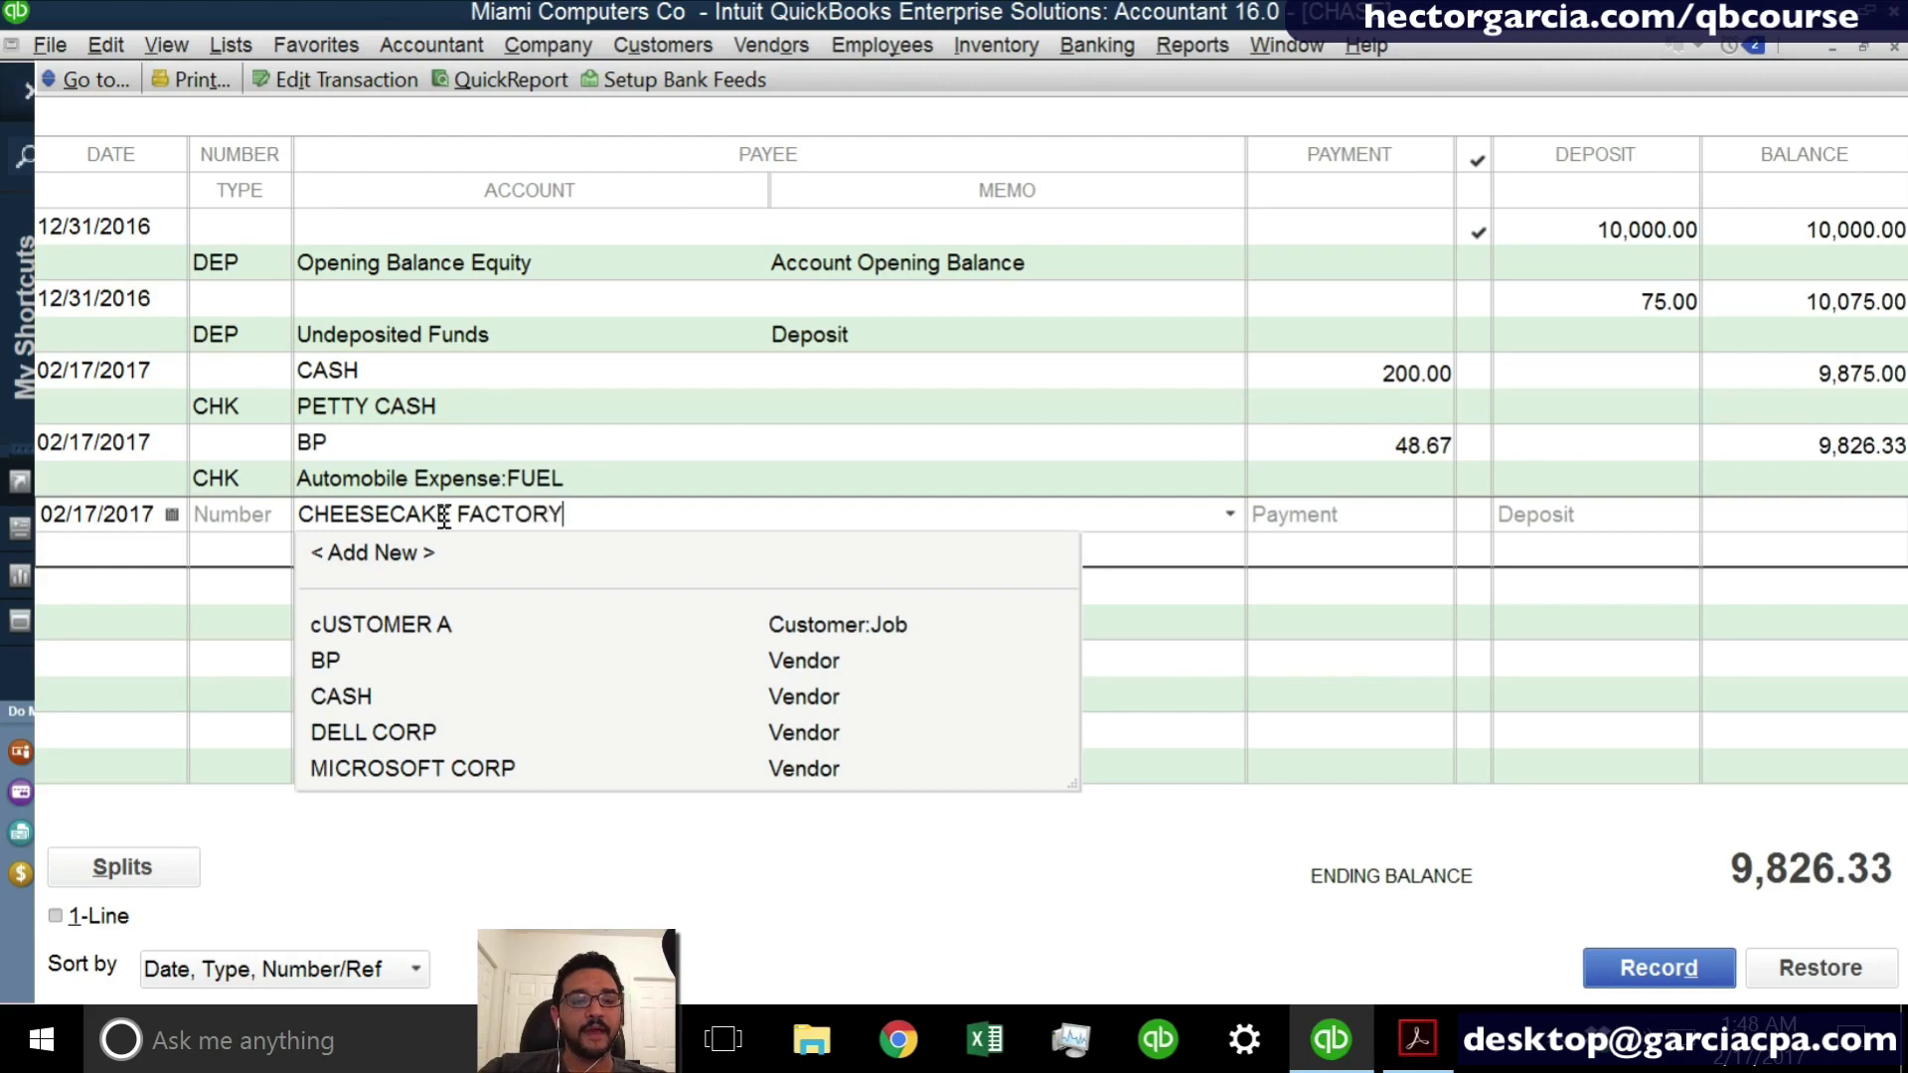
pyautogui.press('Tab')
pyautogui.click(801, 518)
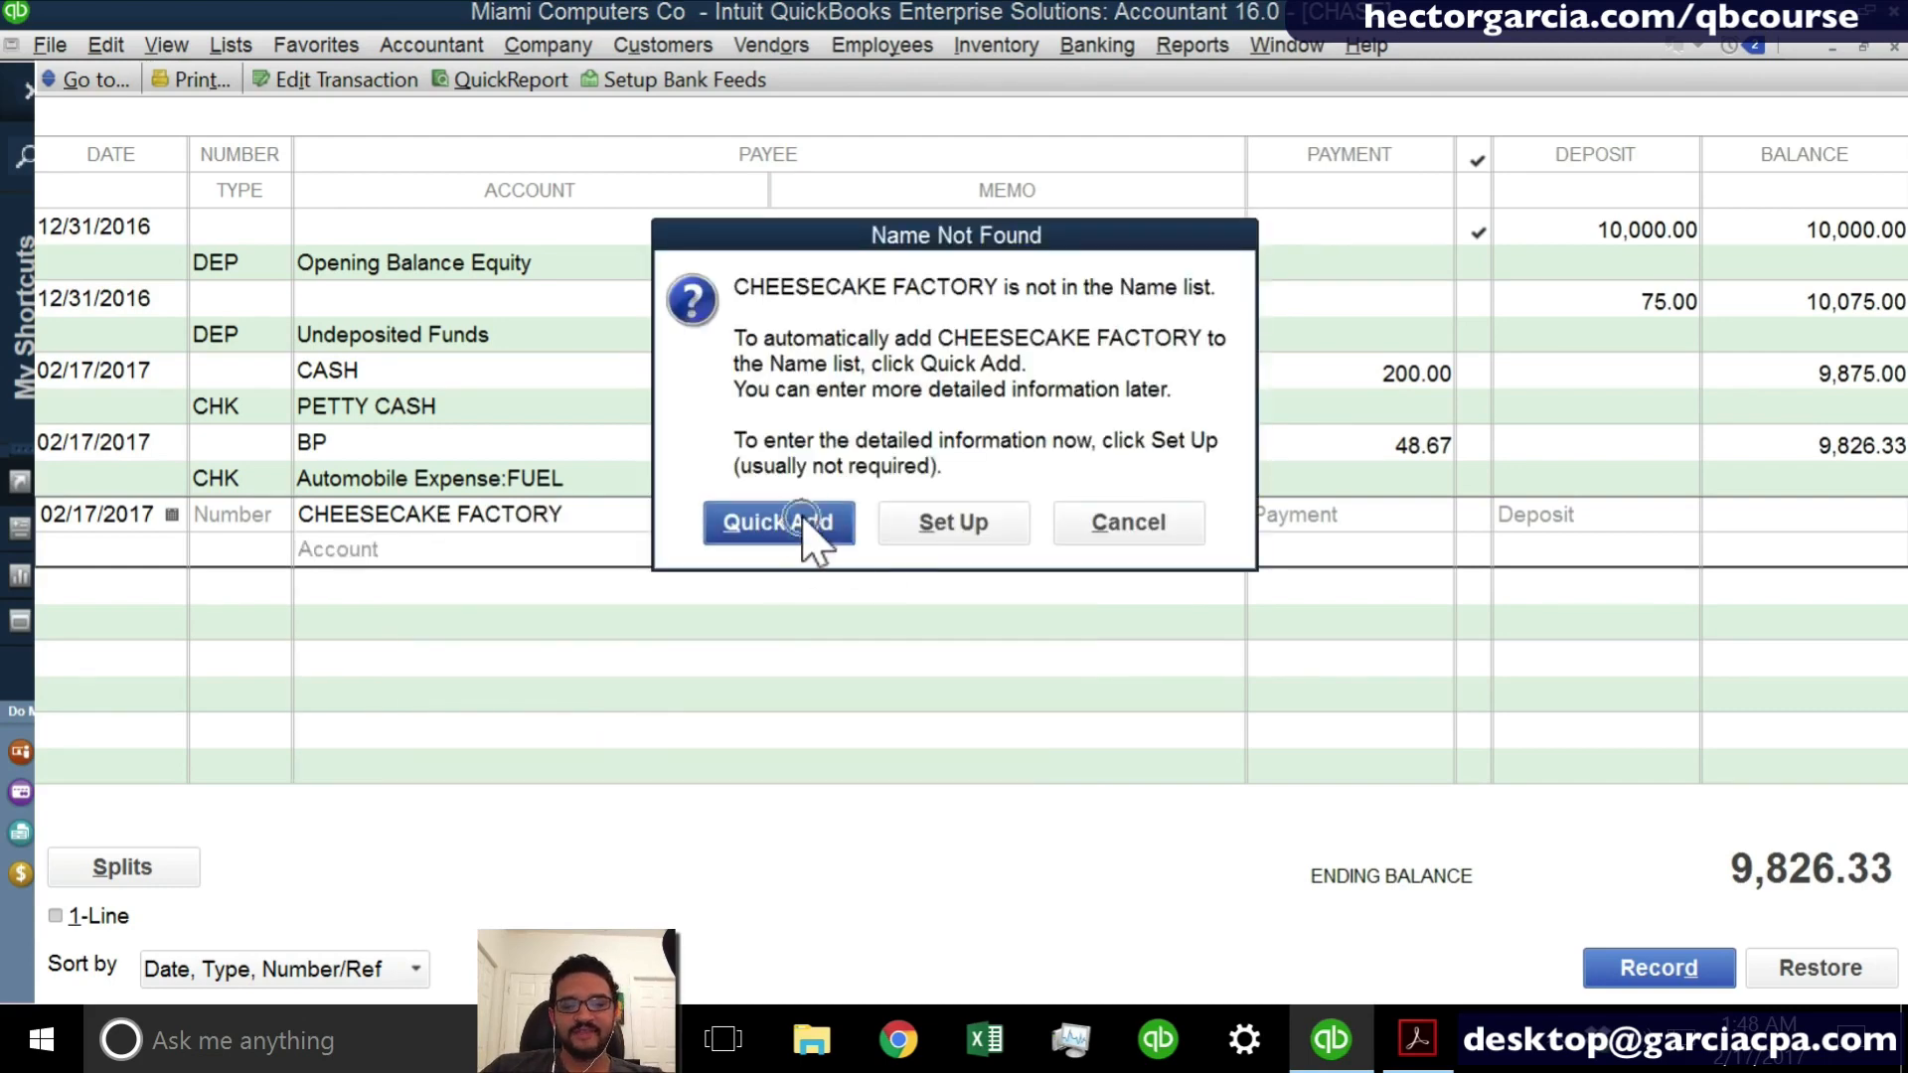
pyautogui.click(854, 544)
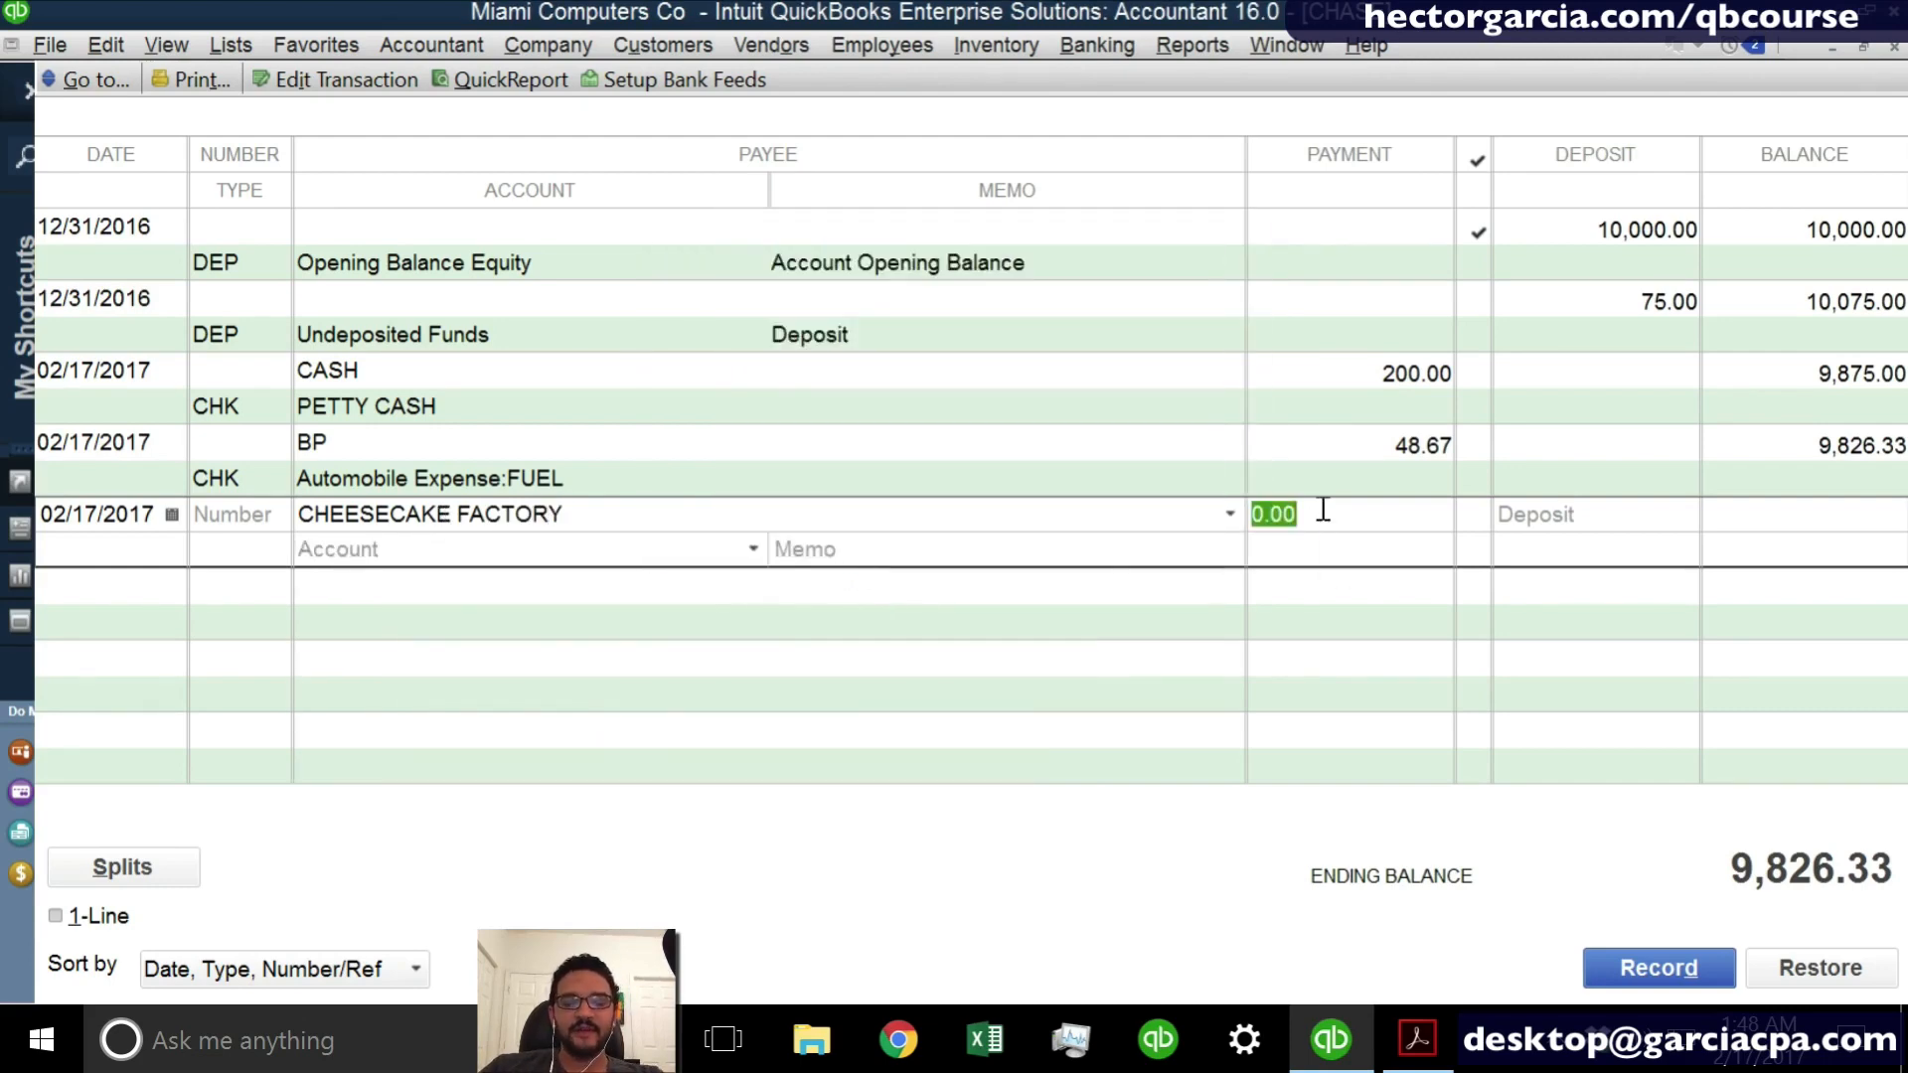
# - Set the CHEESECAKE FACTORY payment to 128.50 and assign it to the Meals and Entertainment account
pyautogui.write('128')
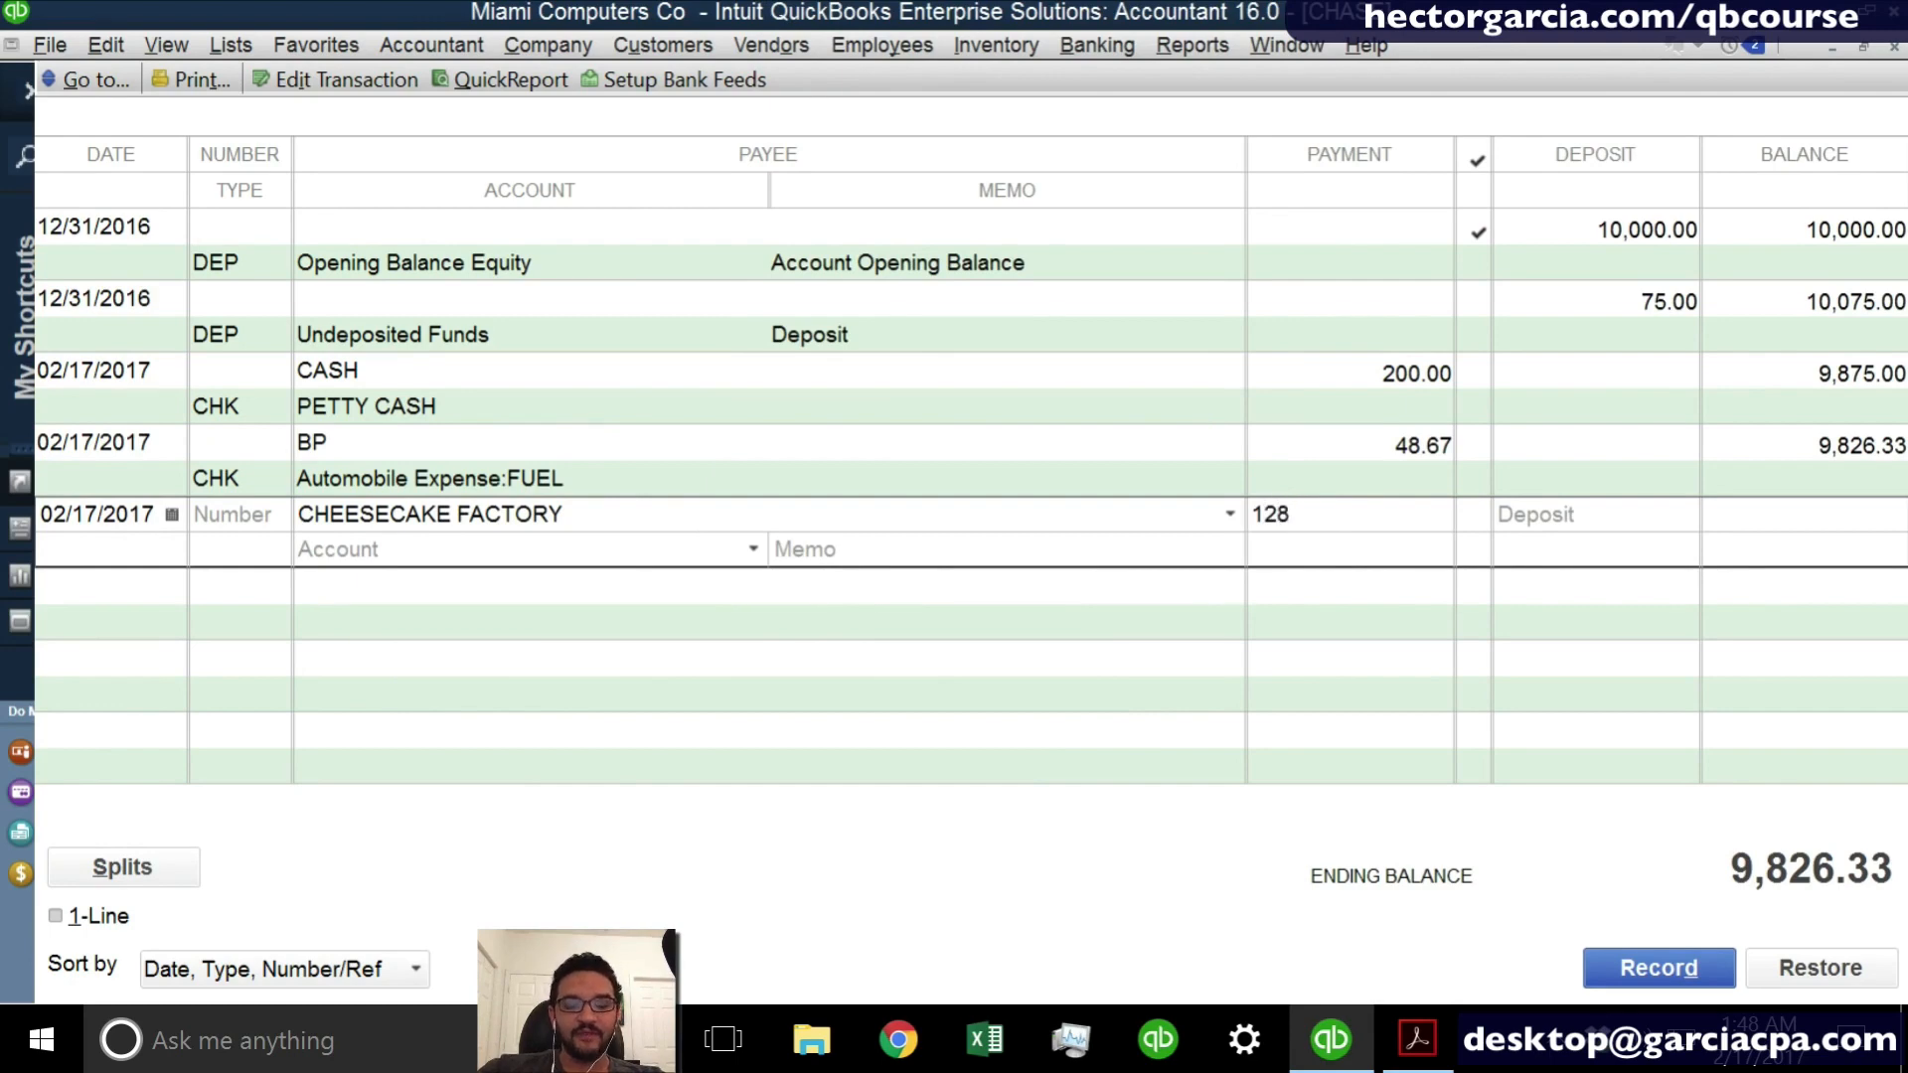
pyautogui.write('.50')
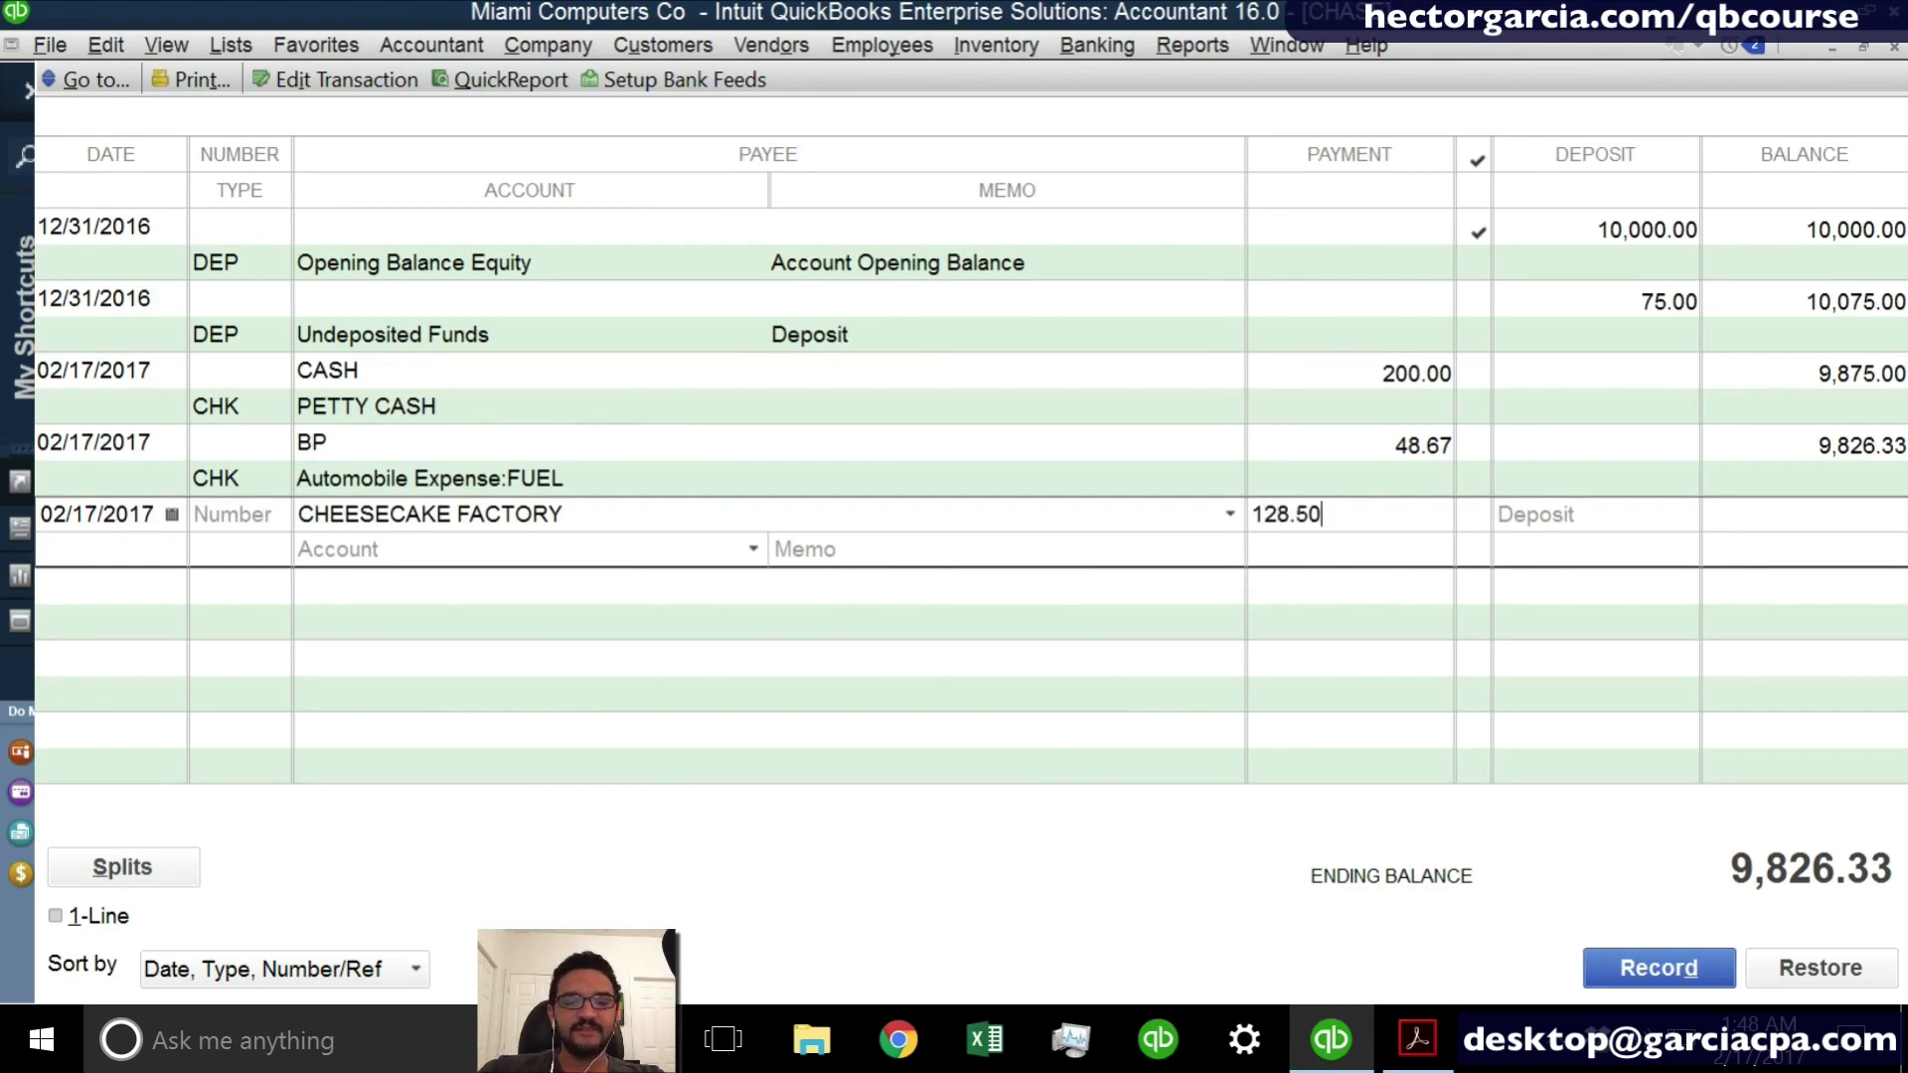
pyautogui.click(464, 558)
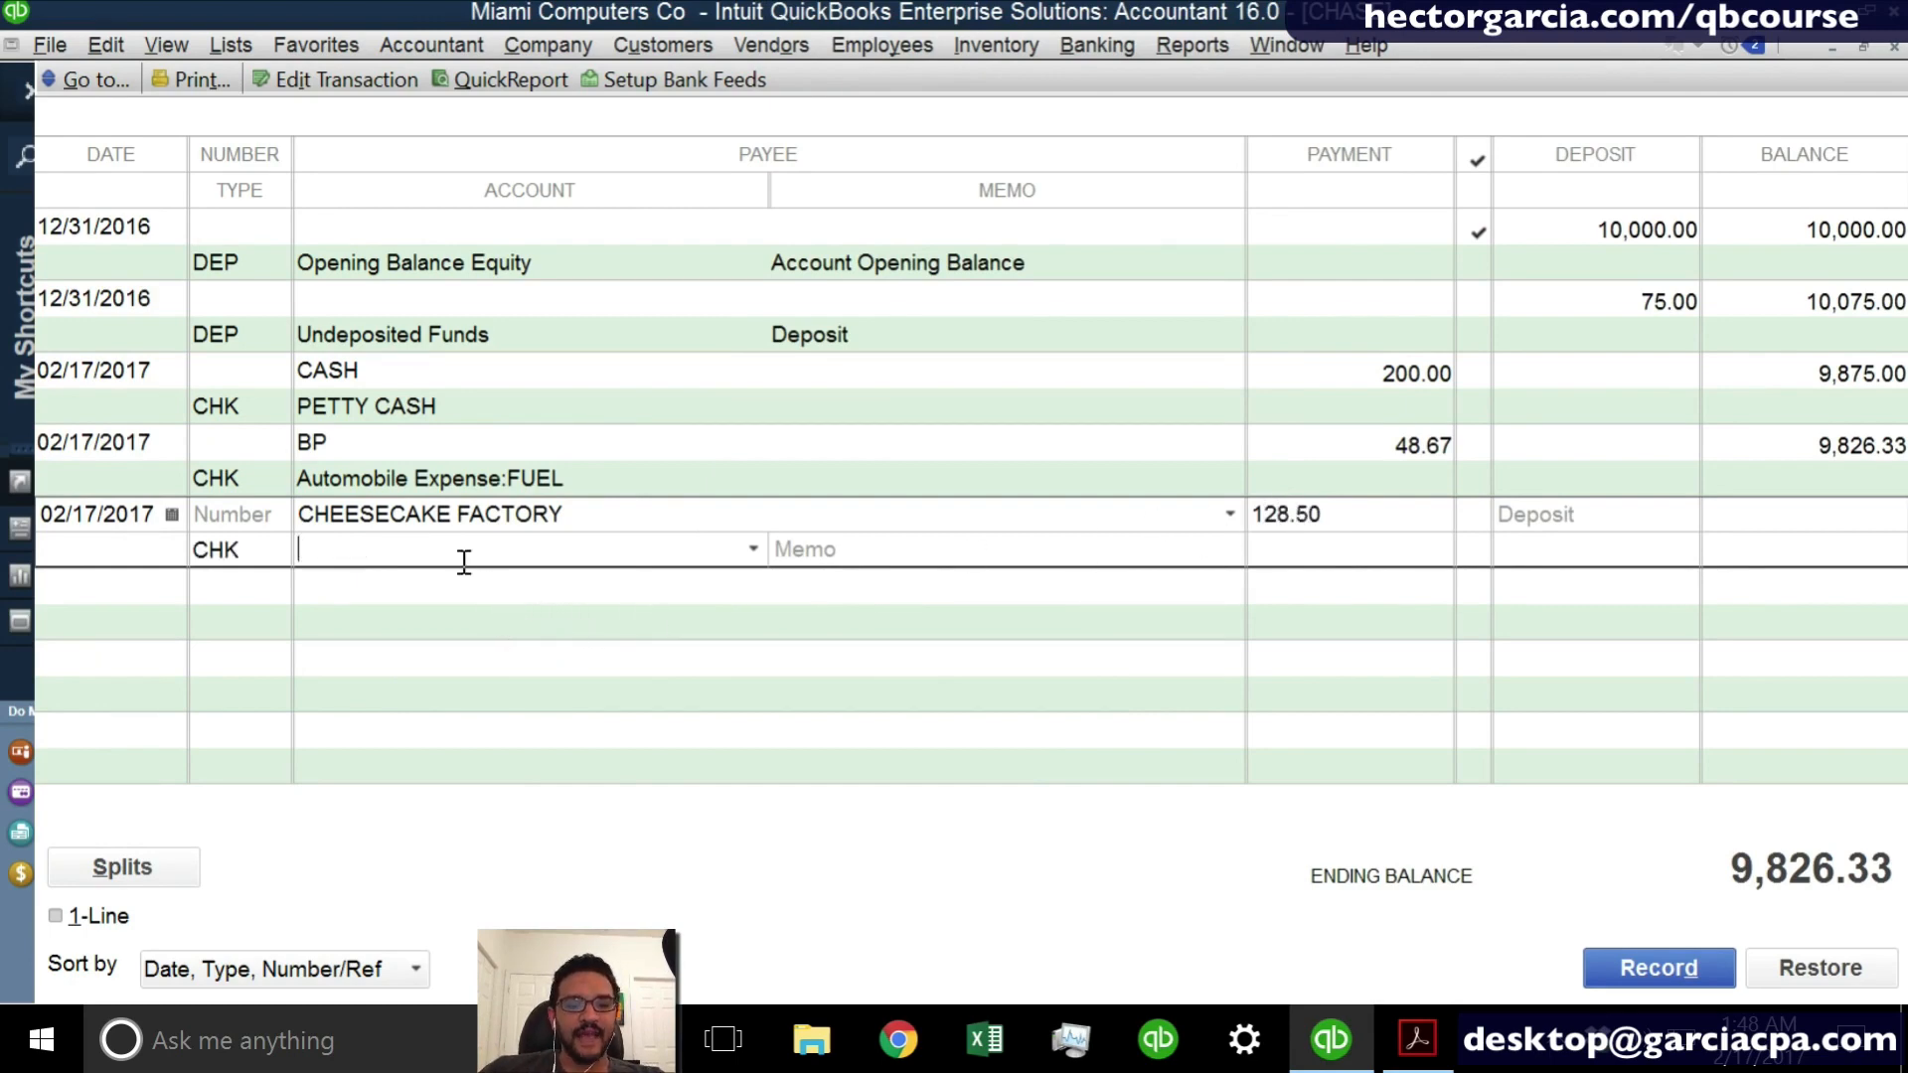
pyautogui.write('Meals and Entertainment')
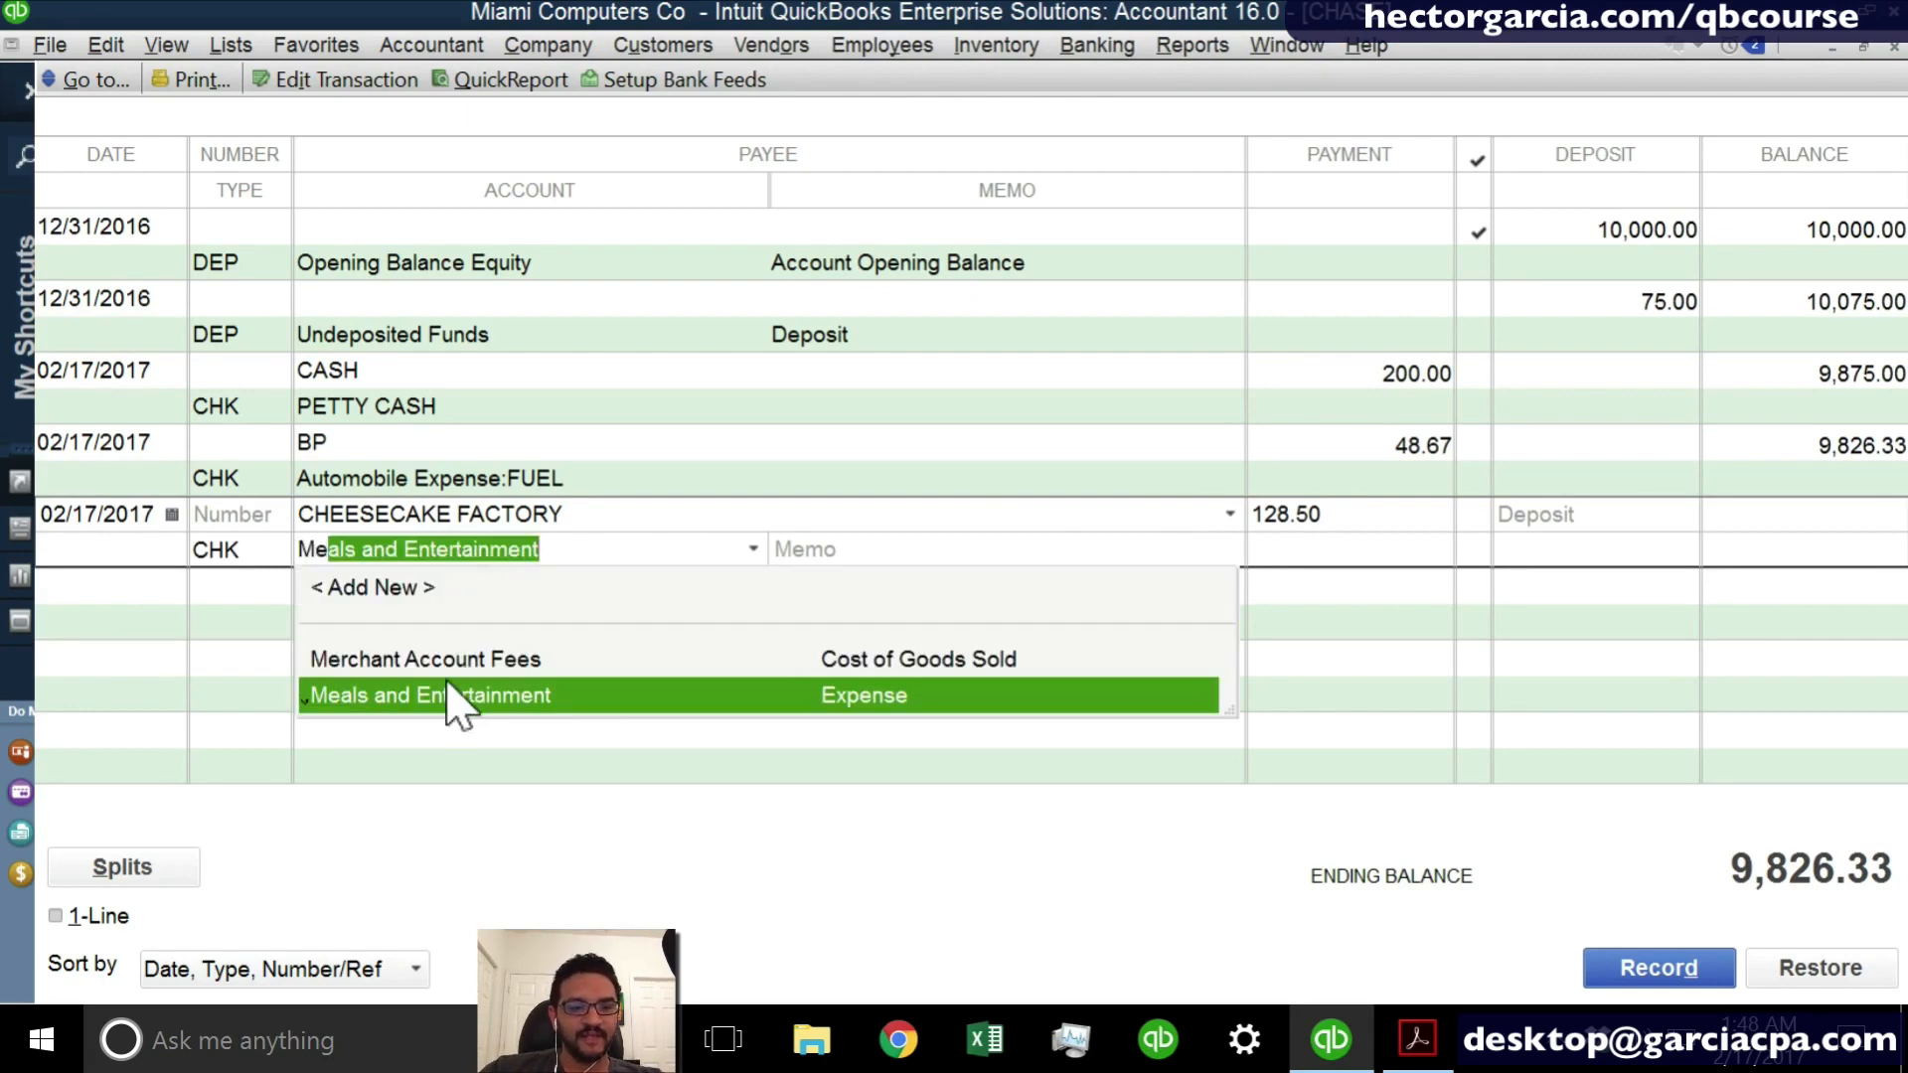
pyautogui.click(457, 708)
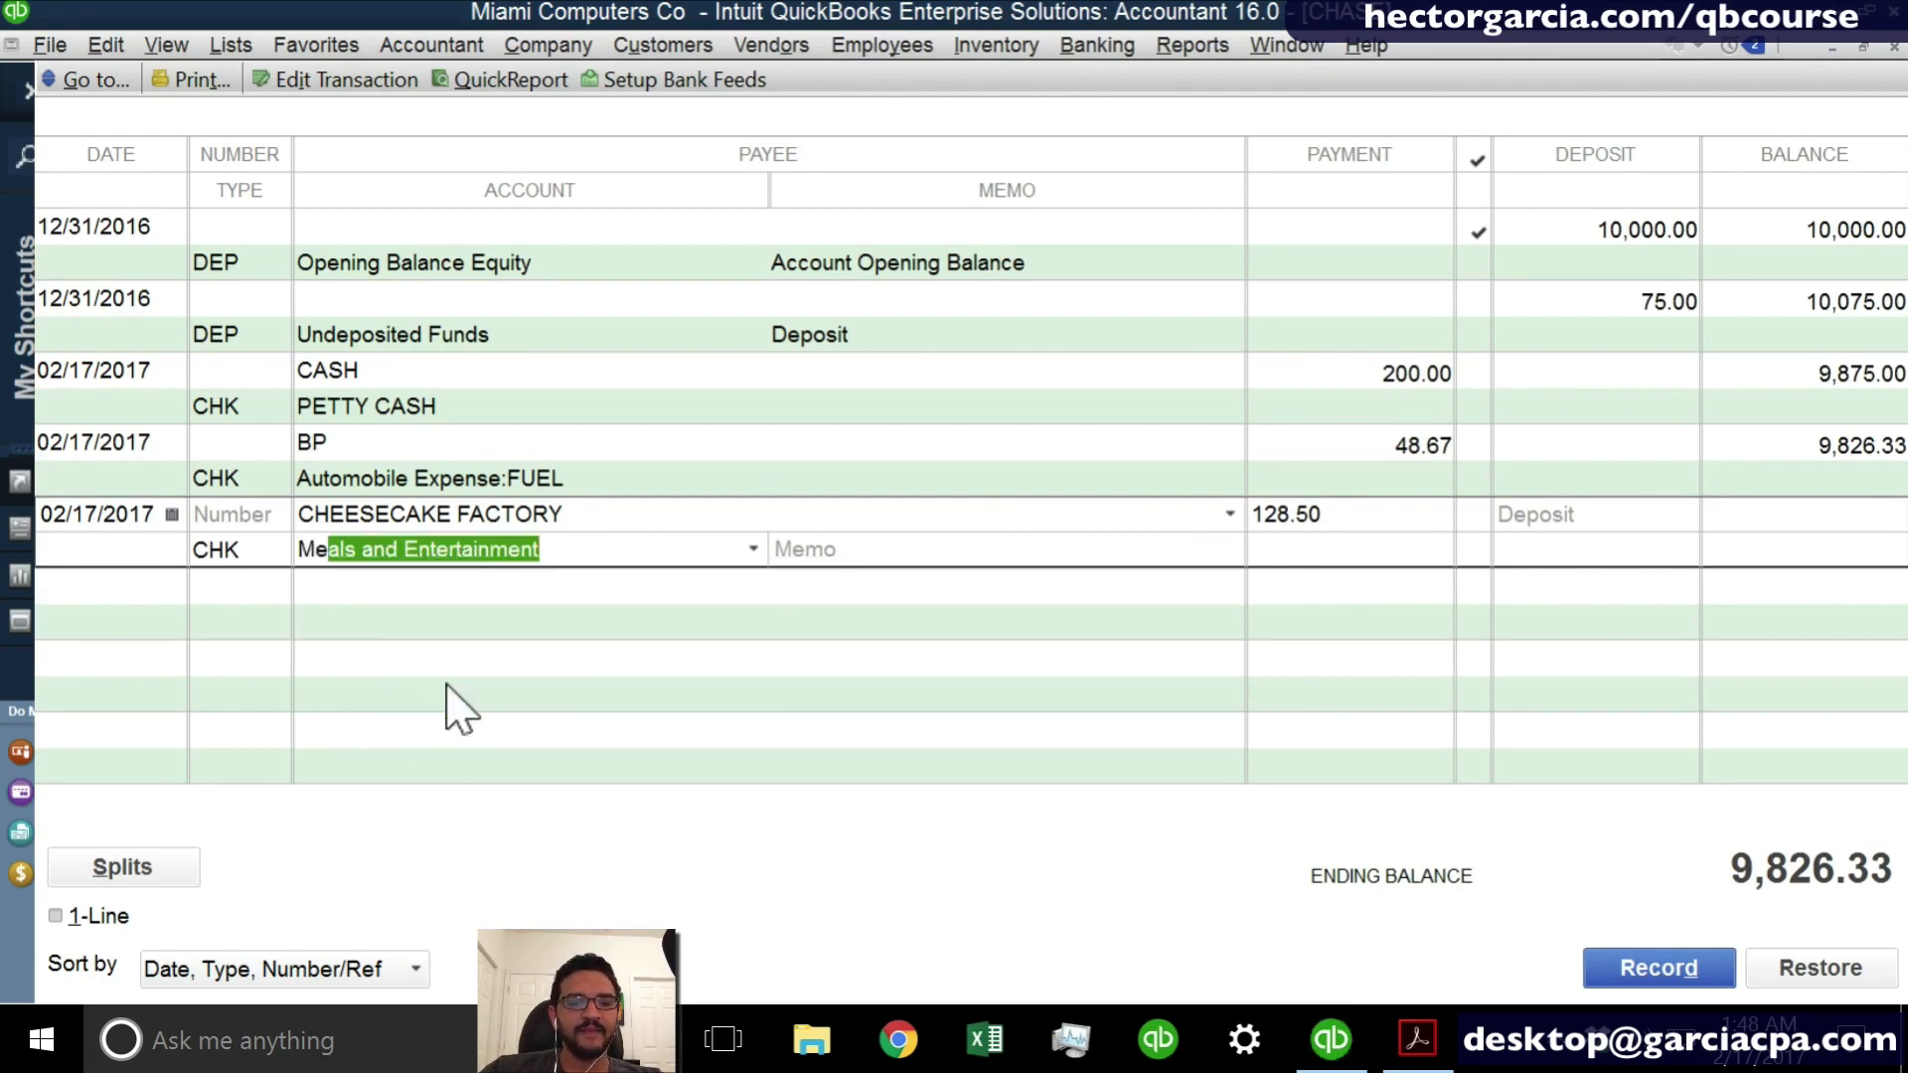
# - Enter LUNCH WITH NEW PROSPECTS ABOUT NY PROJECT as the memo of the CHEESECAKE FACTORY entry and record it
pyautogui.click(822, 554)
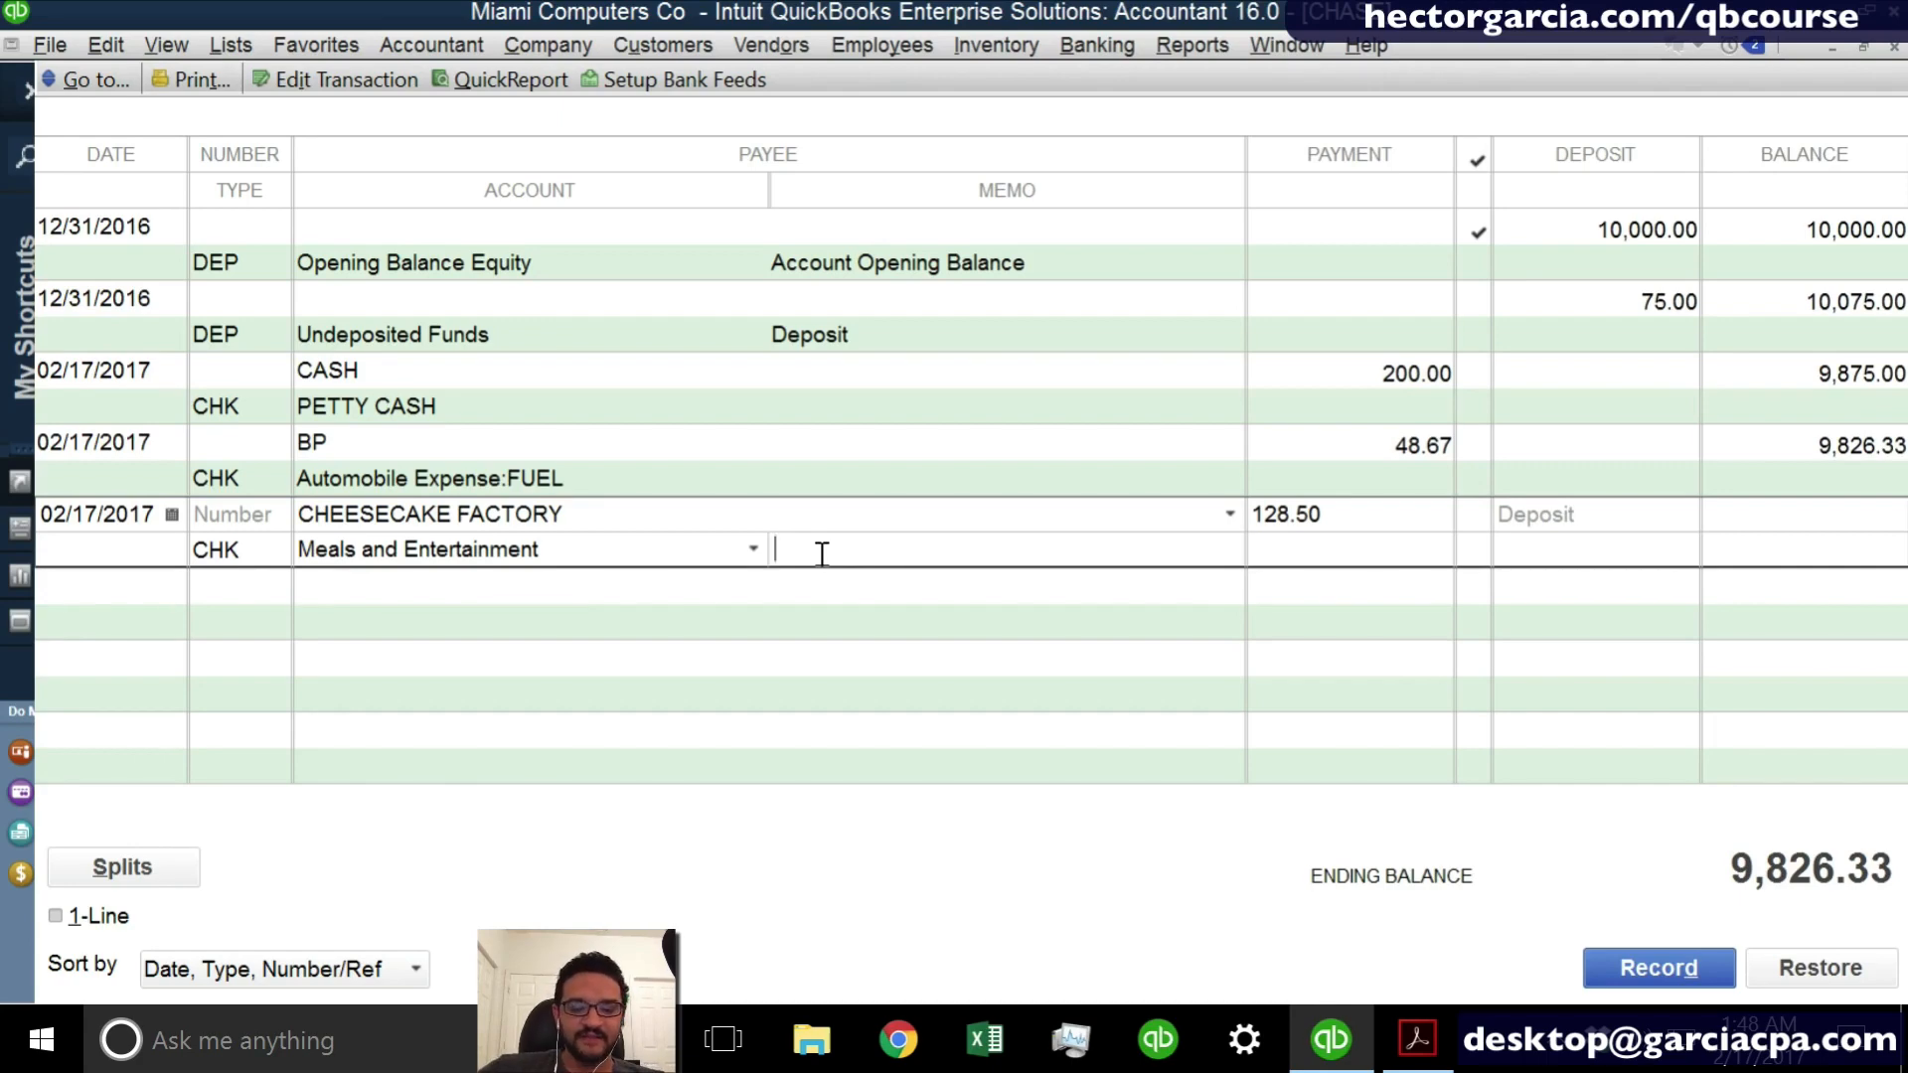
pyautogui.write('LUNCH WI')
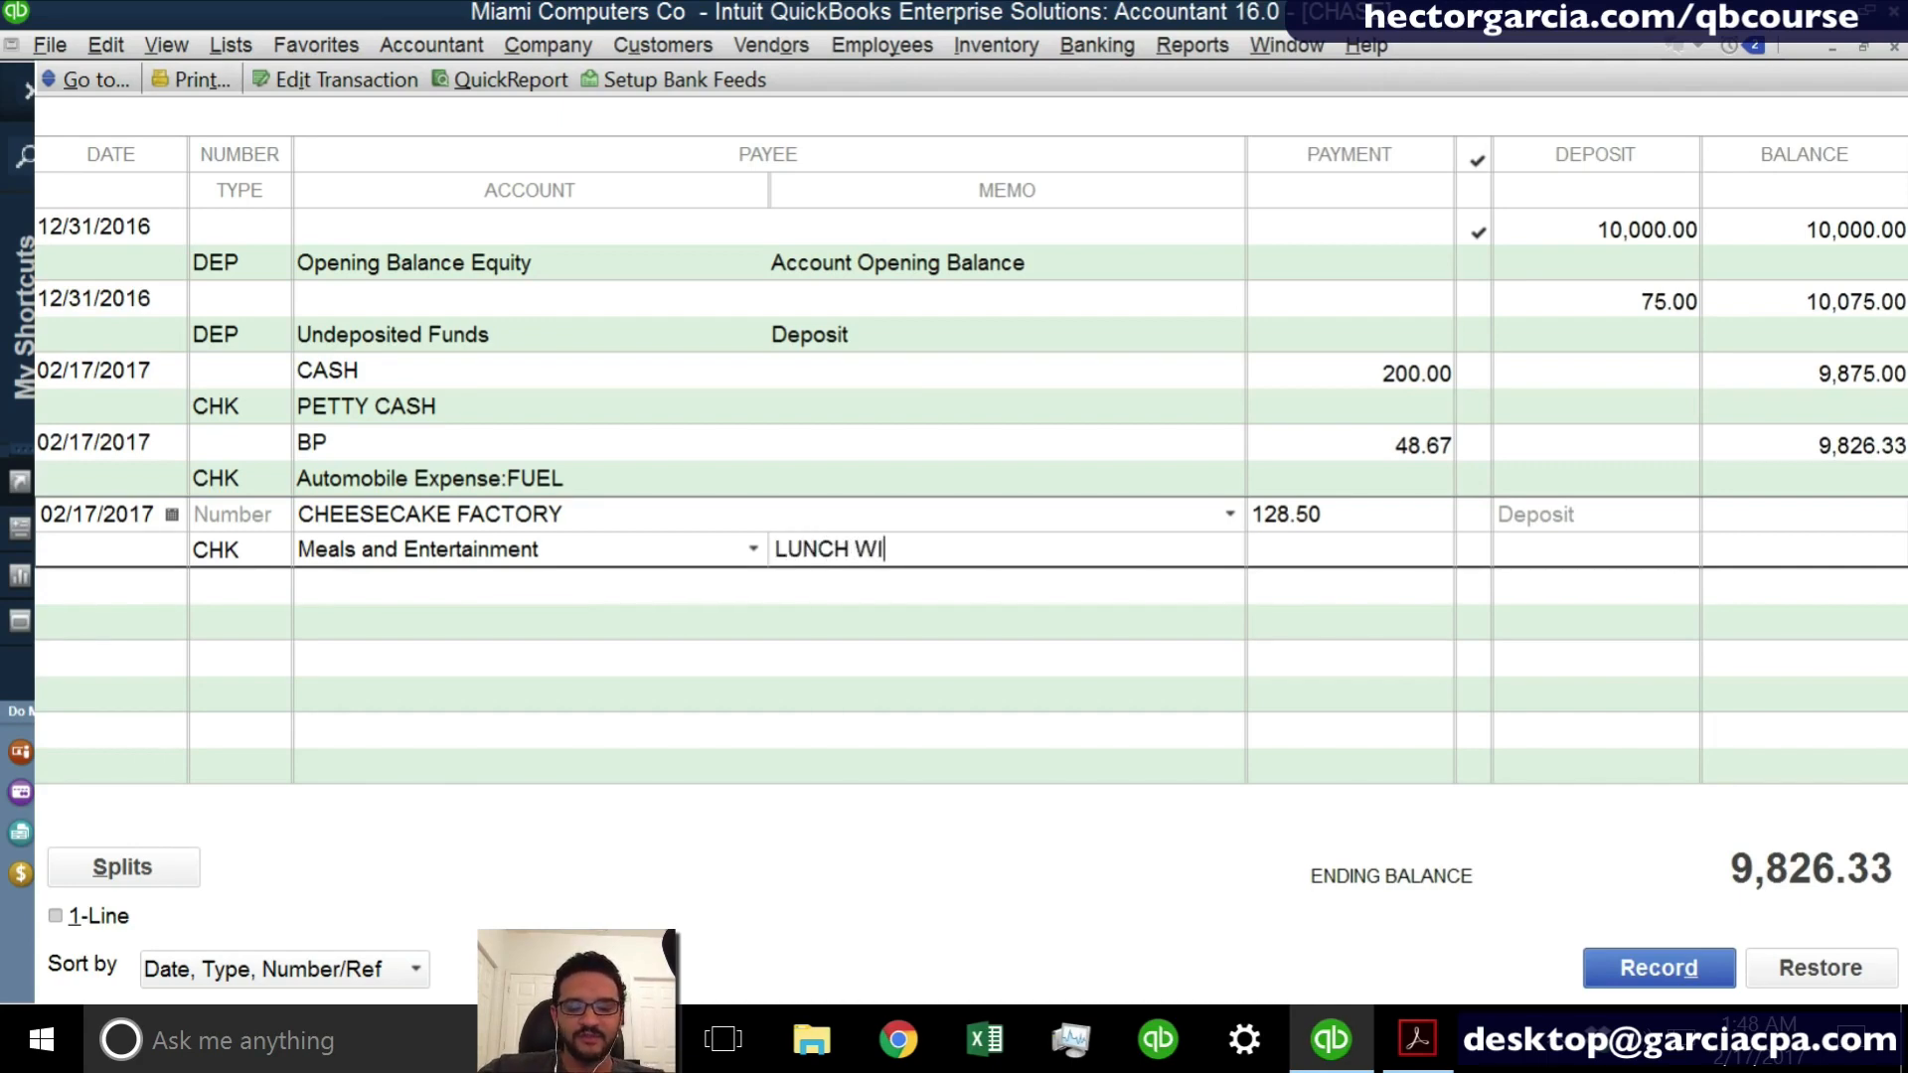
pyautogui.write('TH NEW PROS')
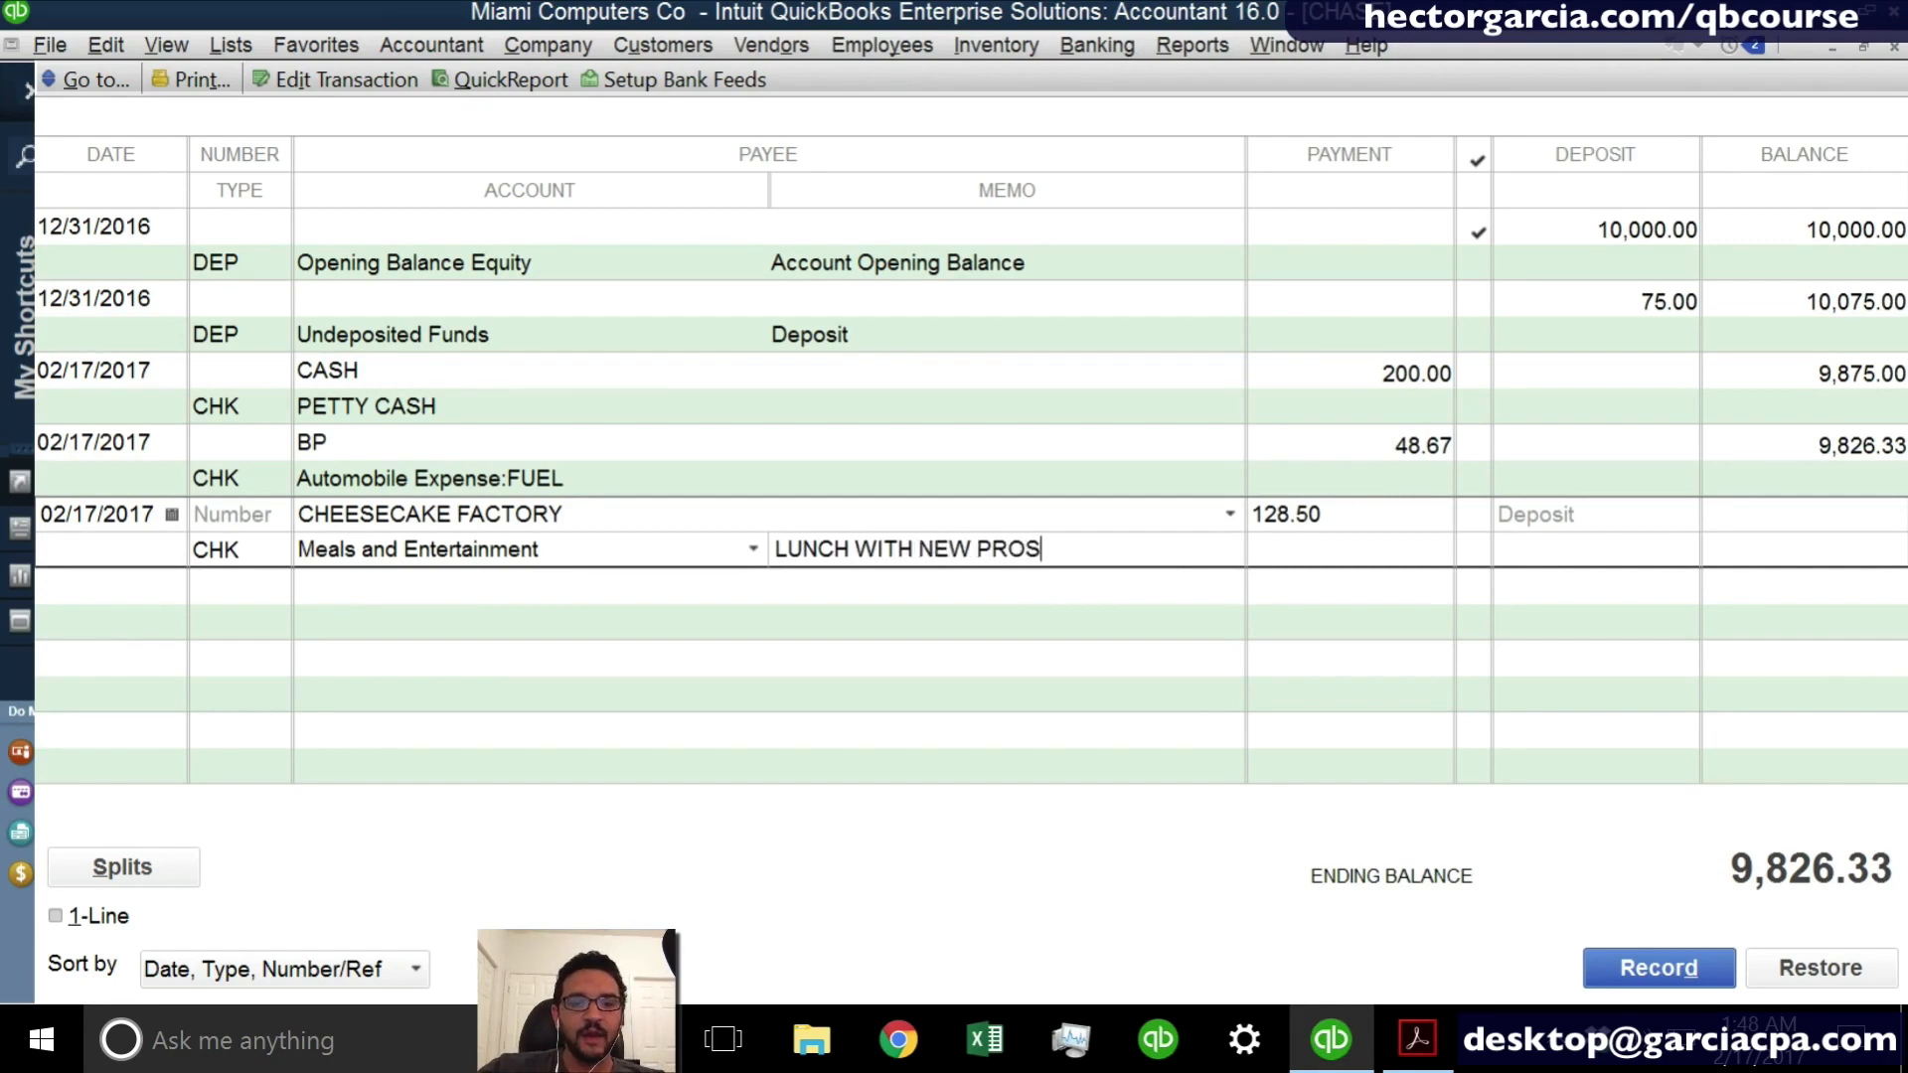
pyautogui.write('PECTS A')
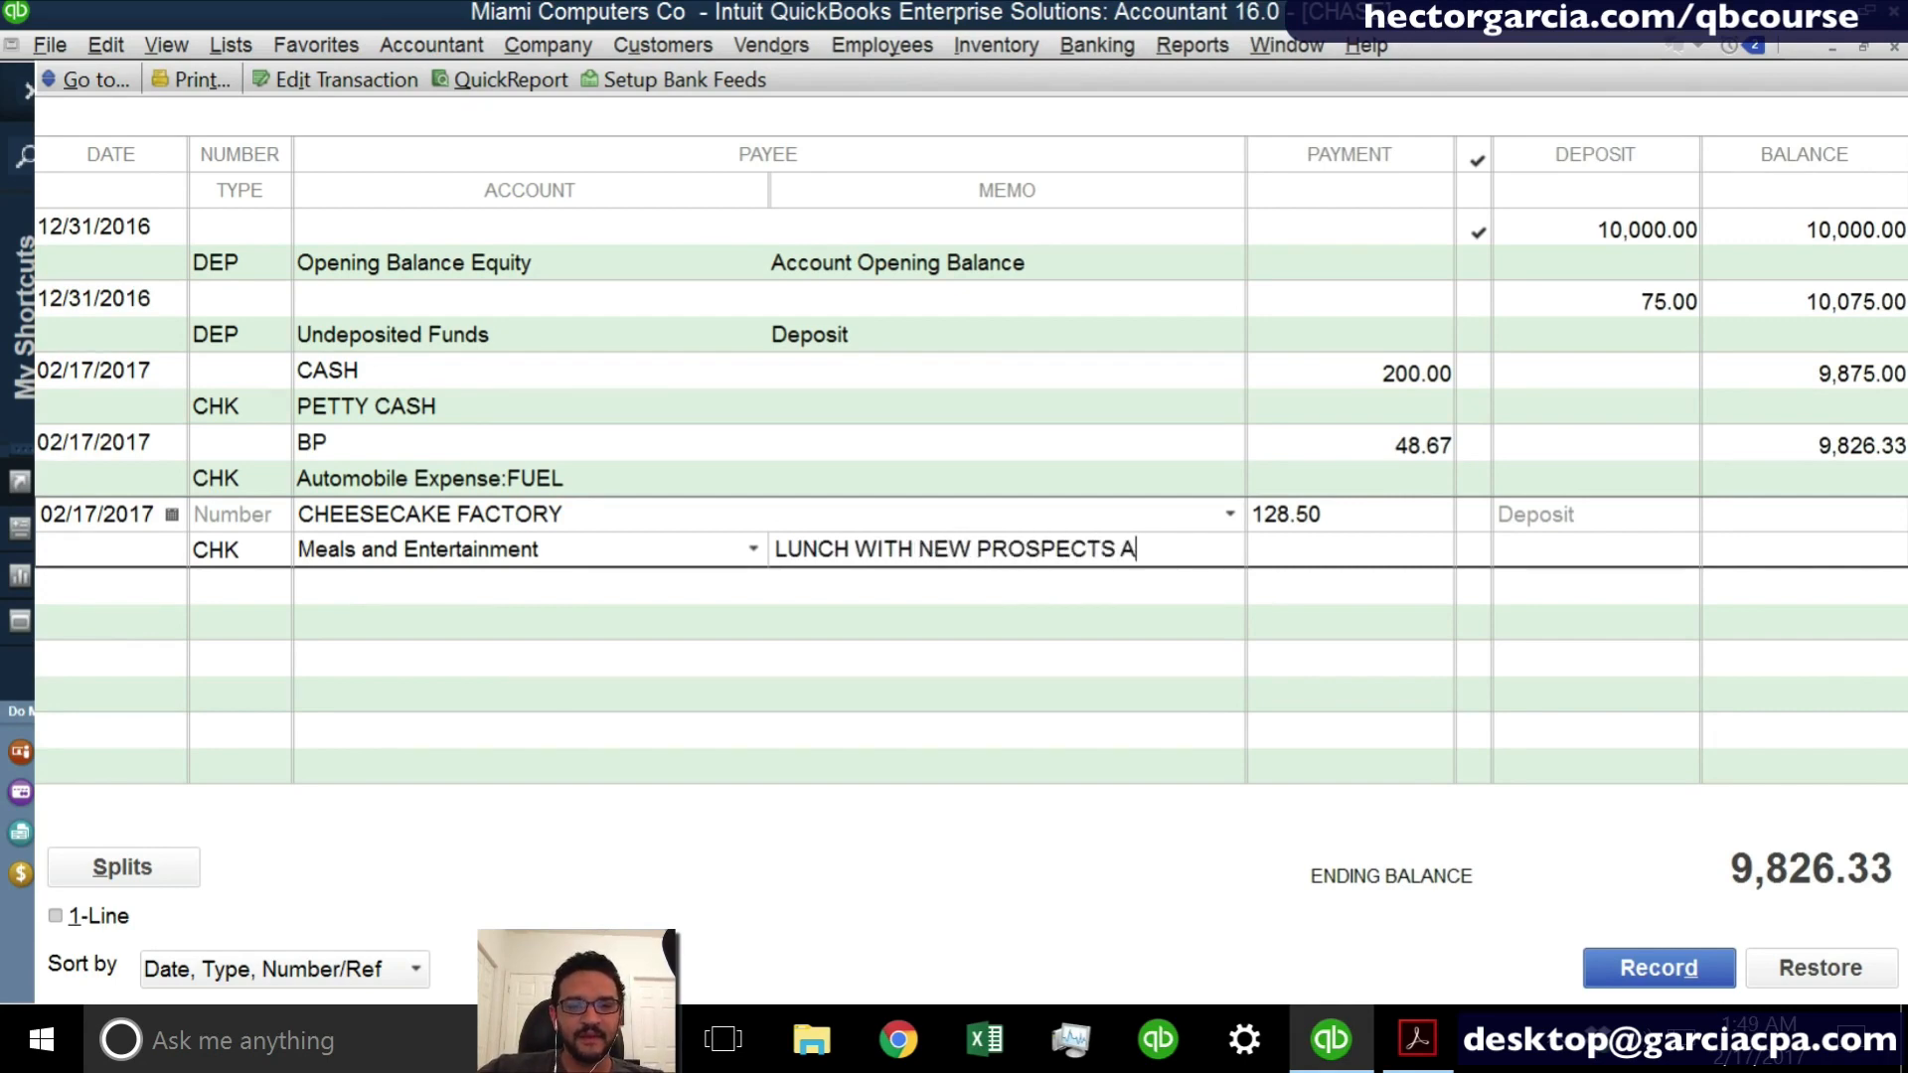
pyautogui.write('BOUT')
pyautogui.write('NY')
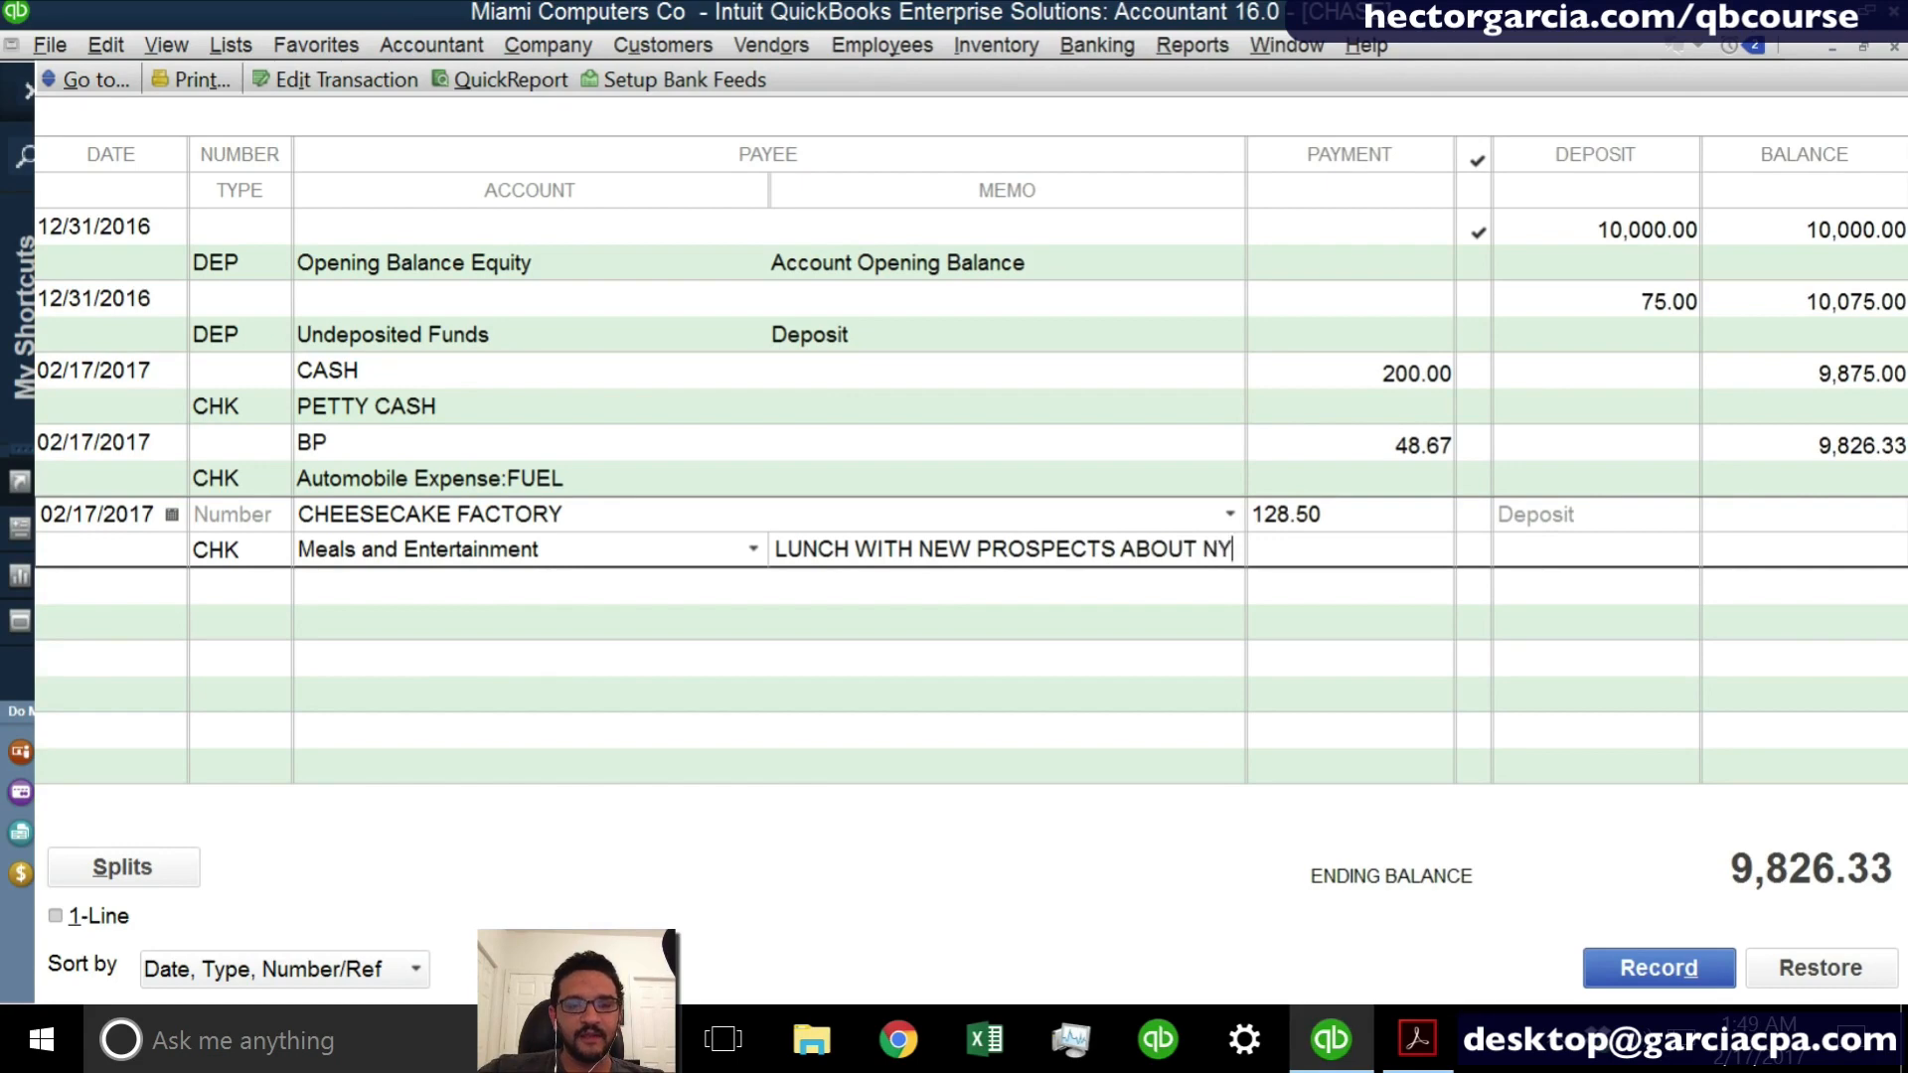
pyautogui.write(' PROJECT')
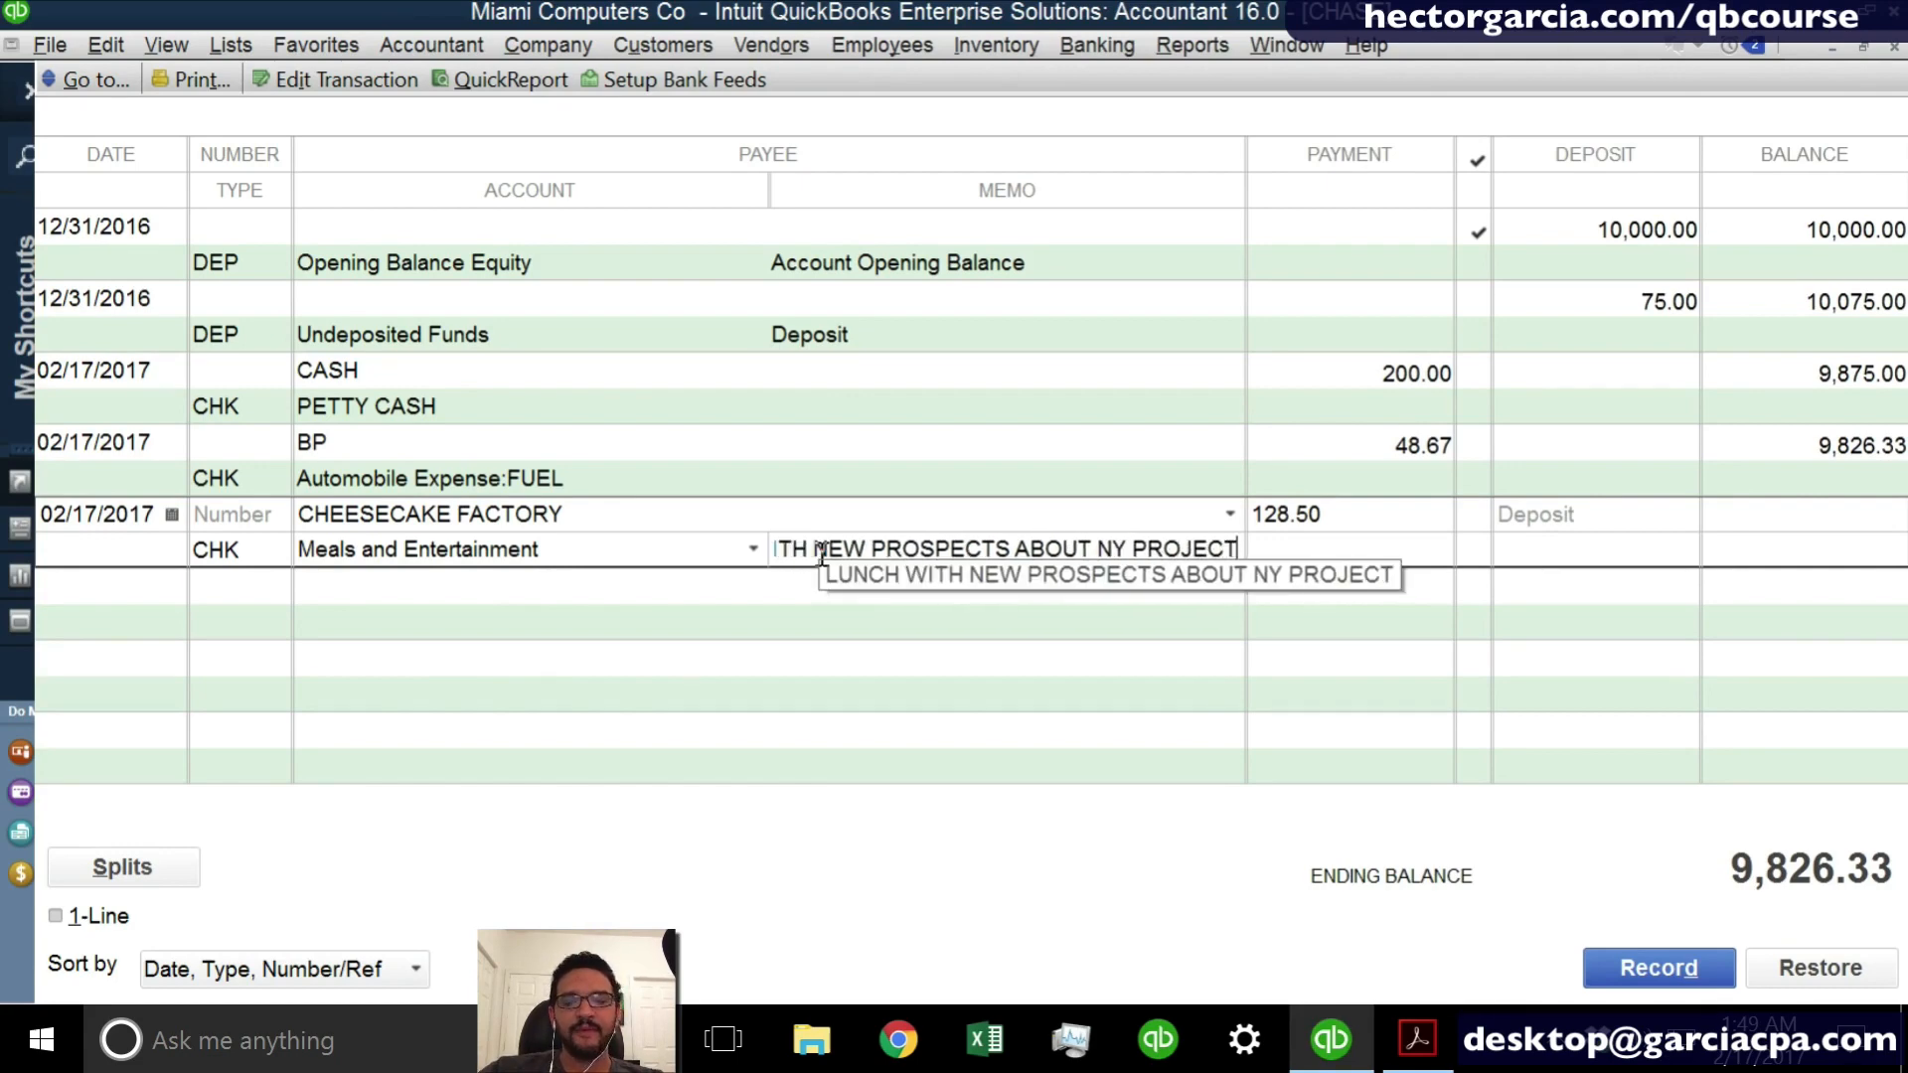
pyautogui.press('Return')
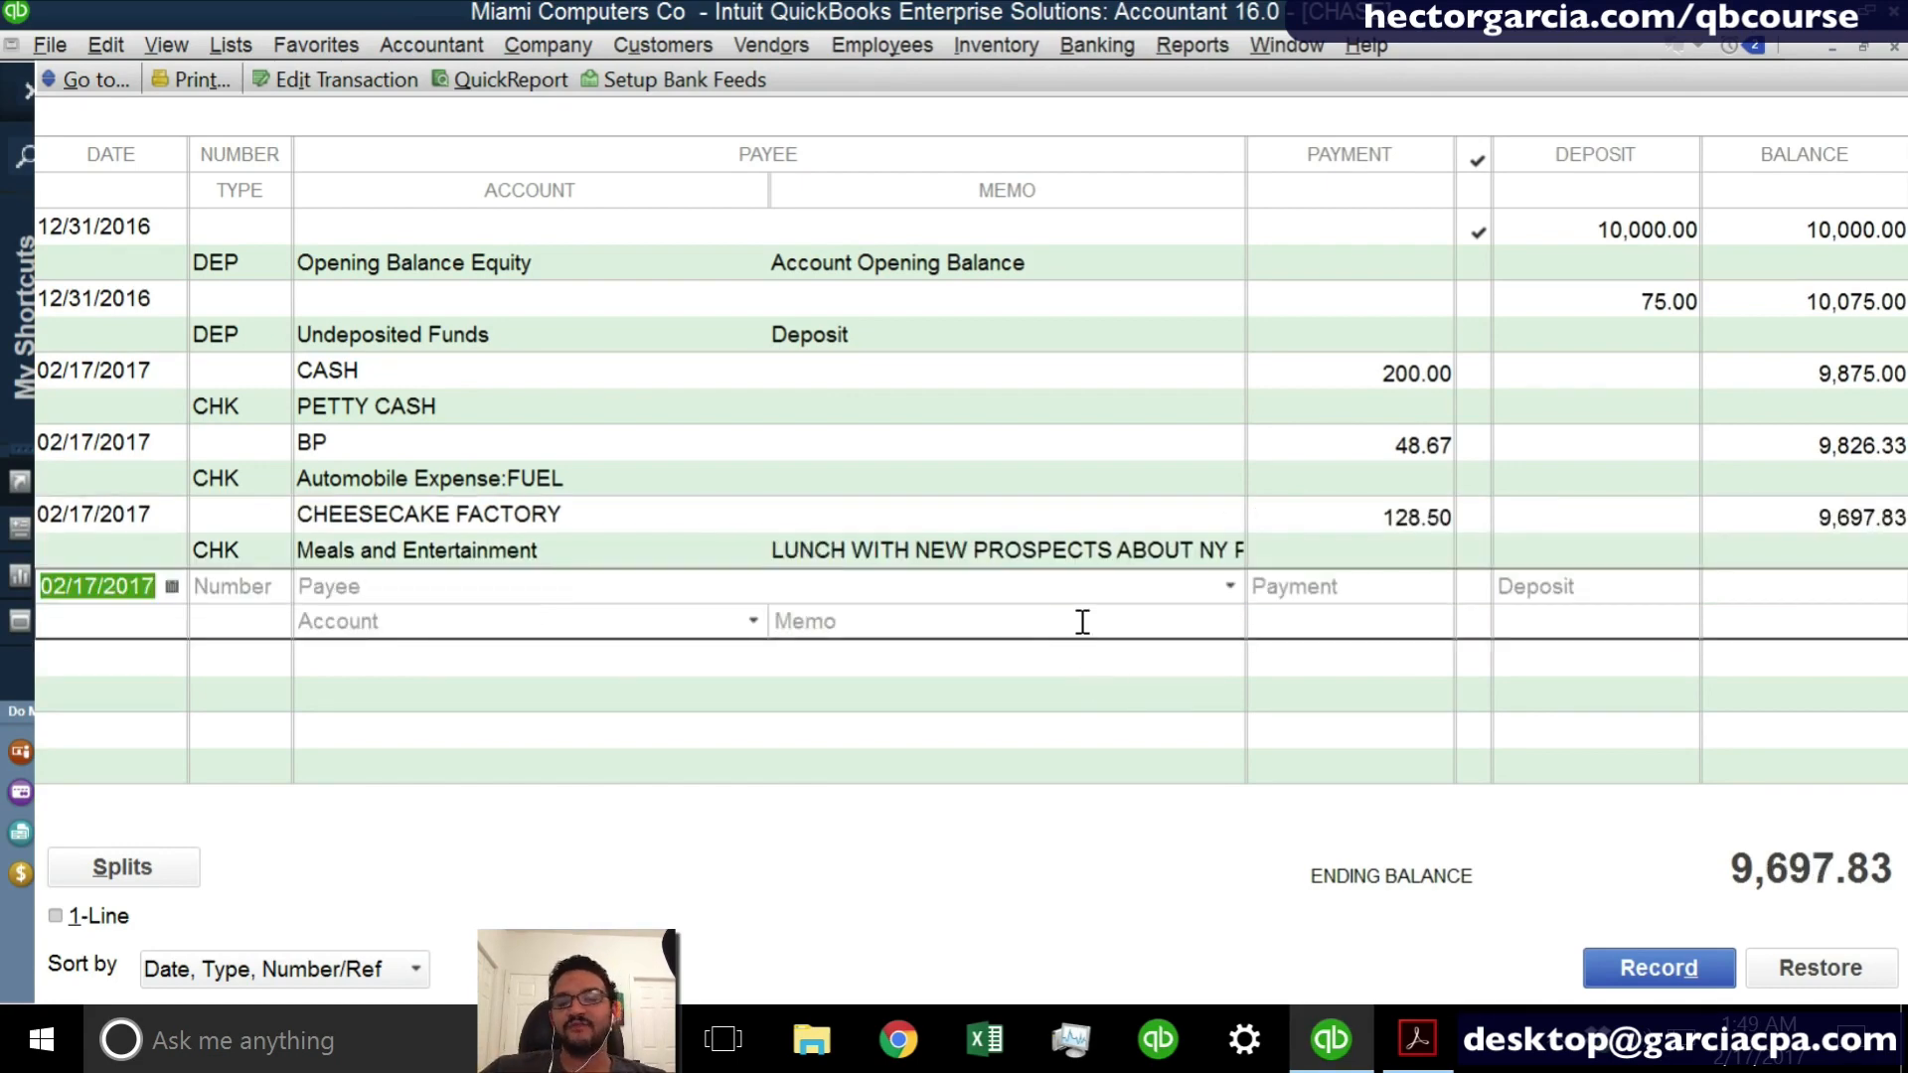
pyautogui.click(998, 549)
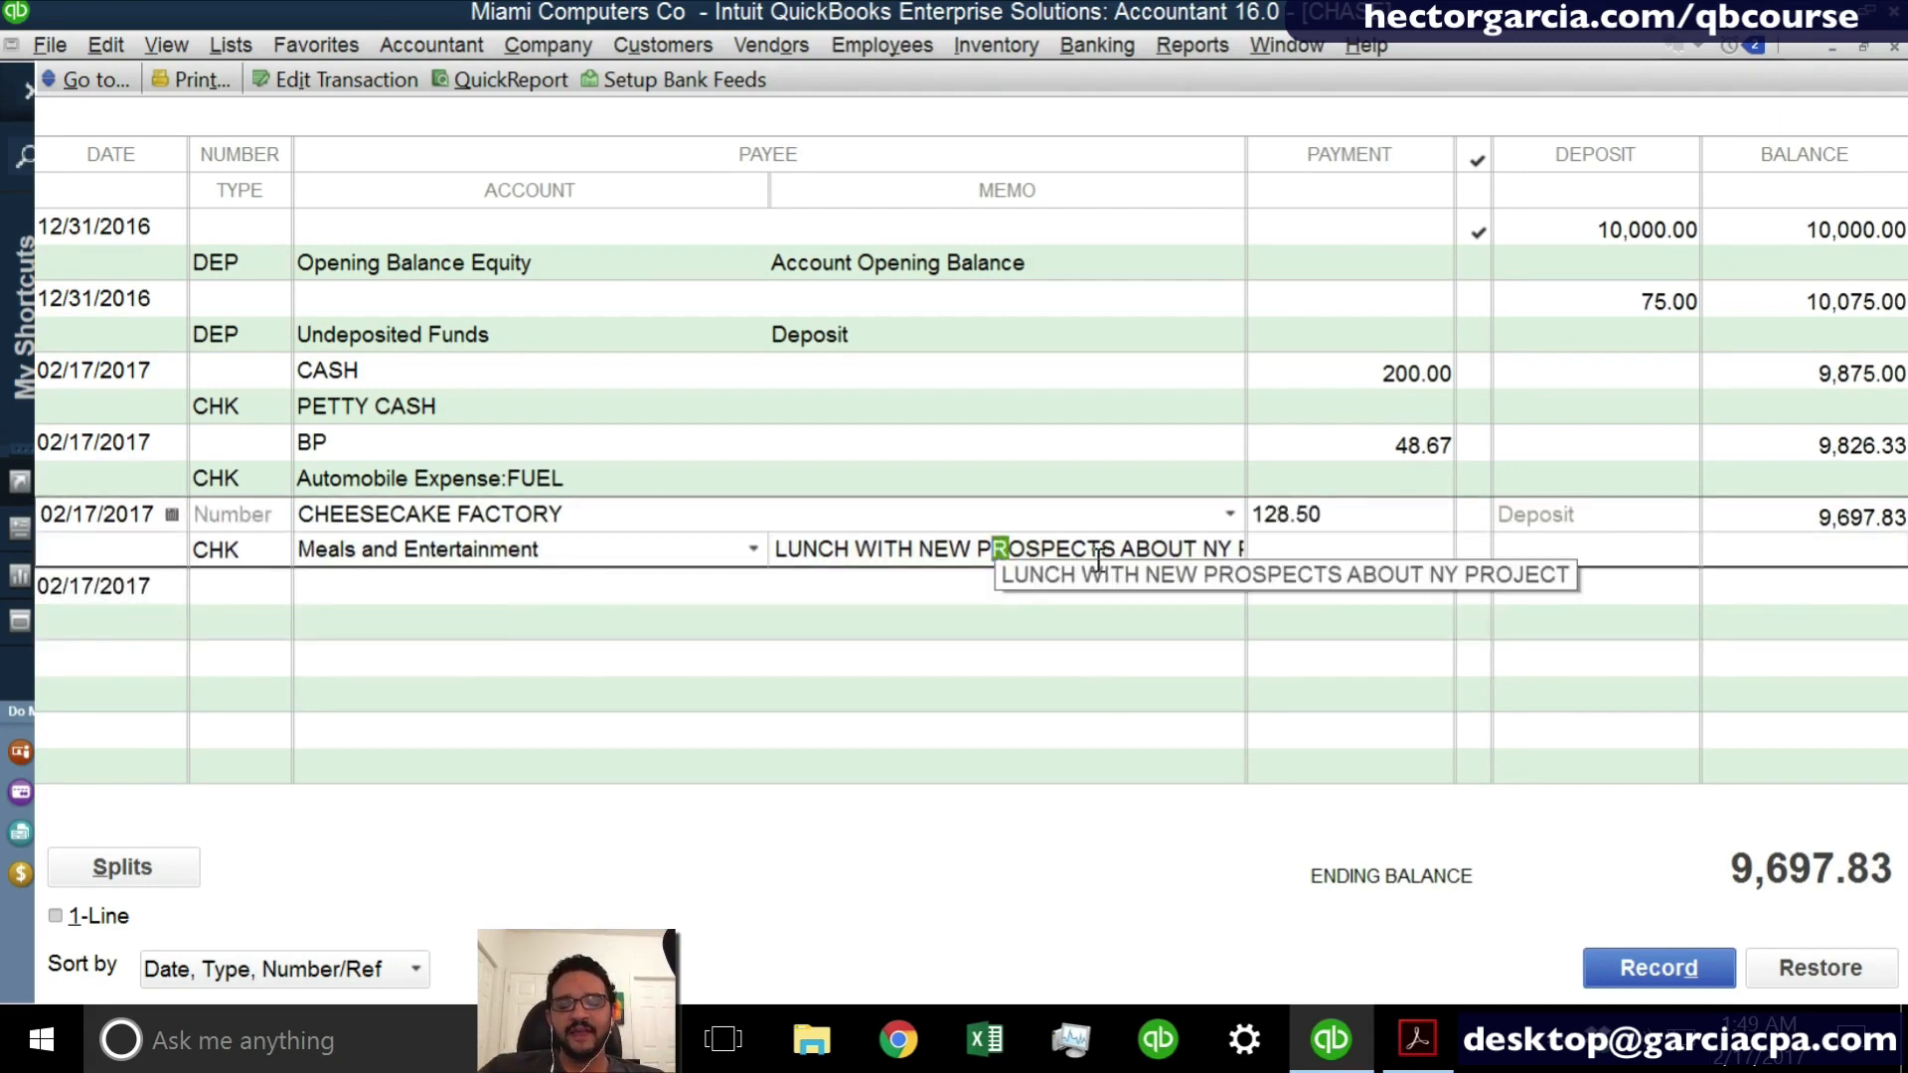
pyautogui.click(1687, 979)
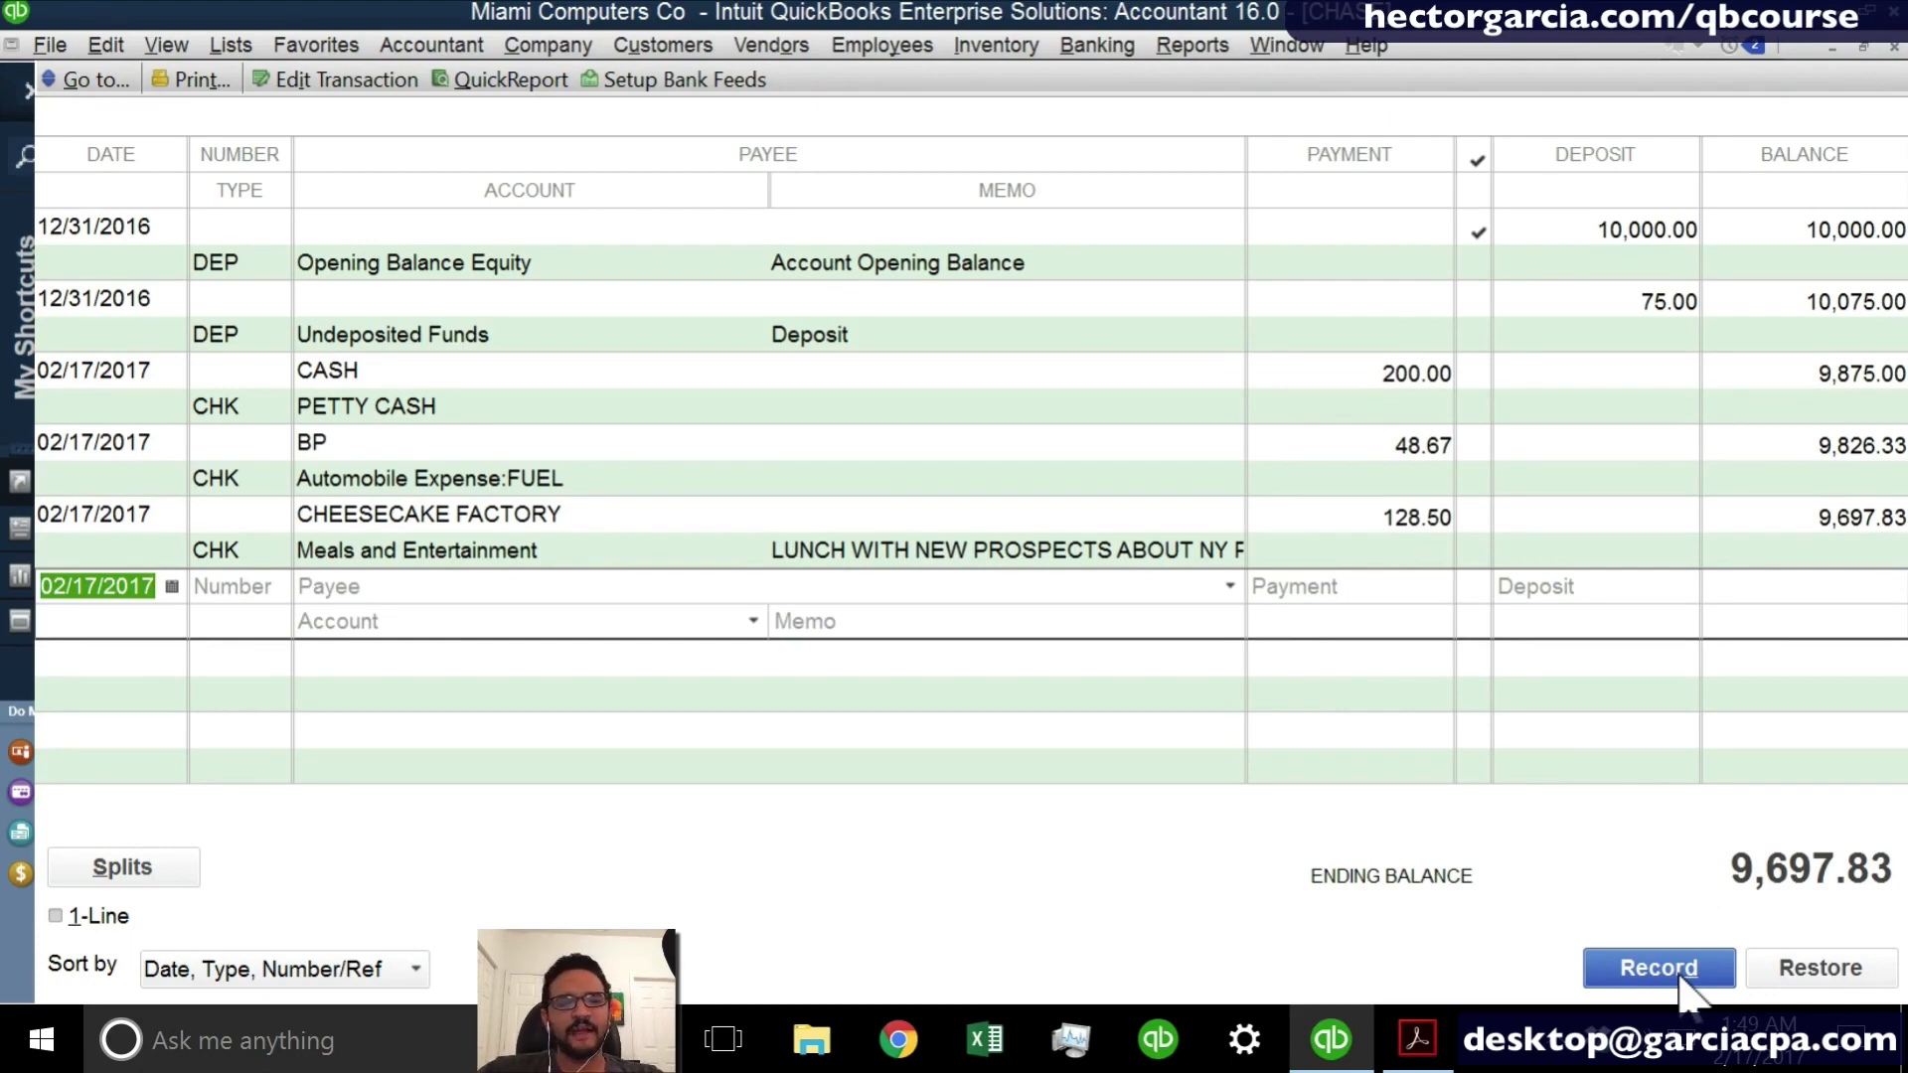
# - Date the new register entry 02/14/2017 and leave its number blank
pyautogui.press('-')
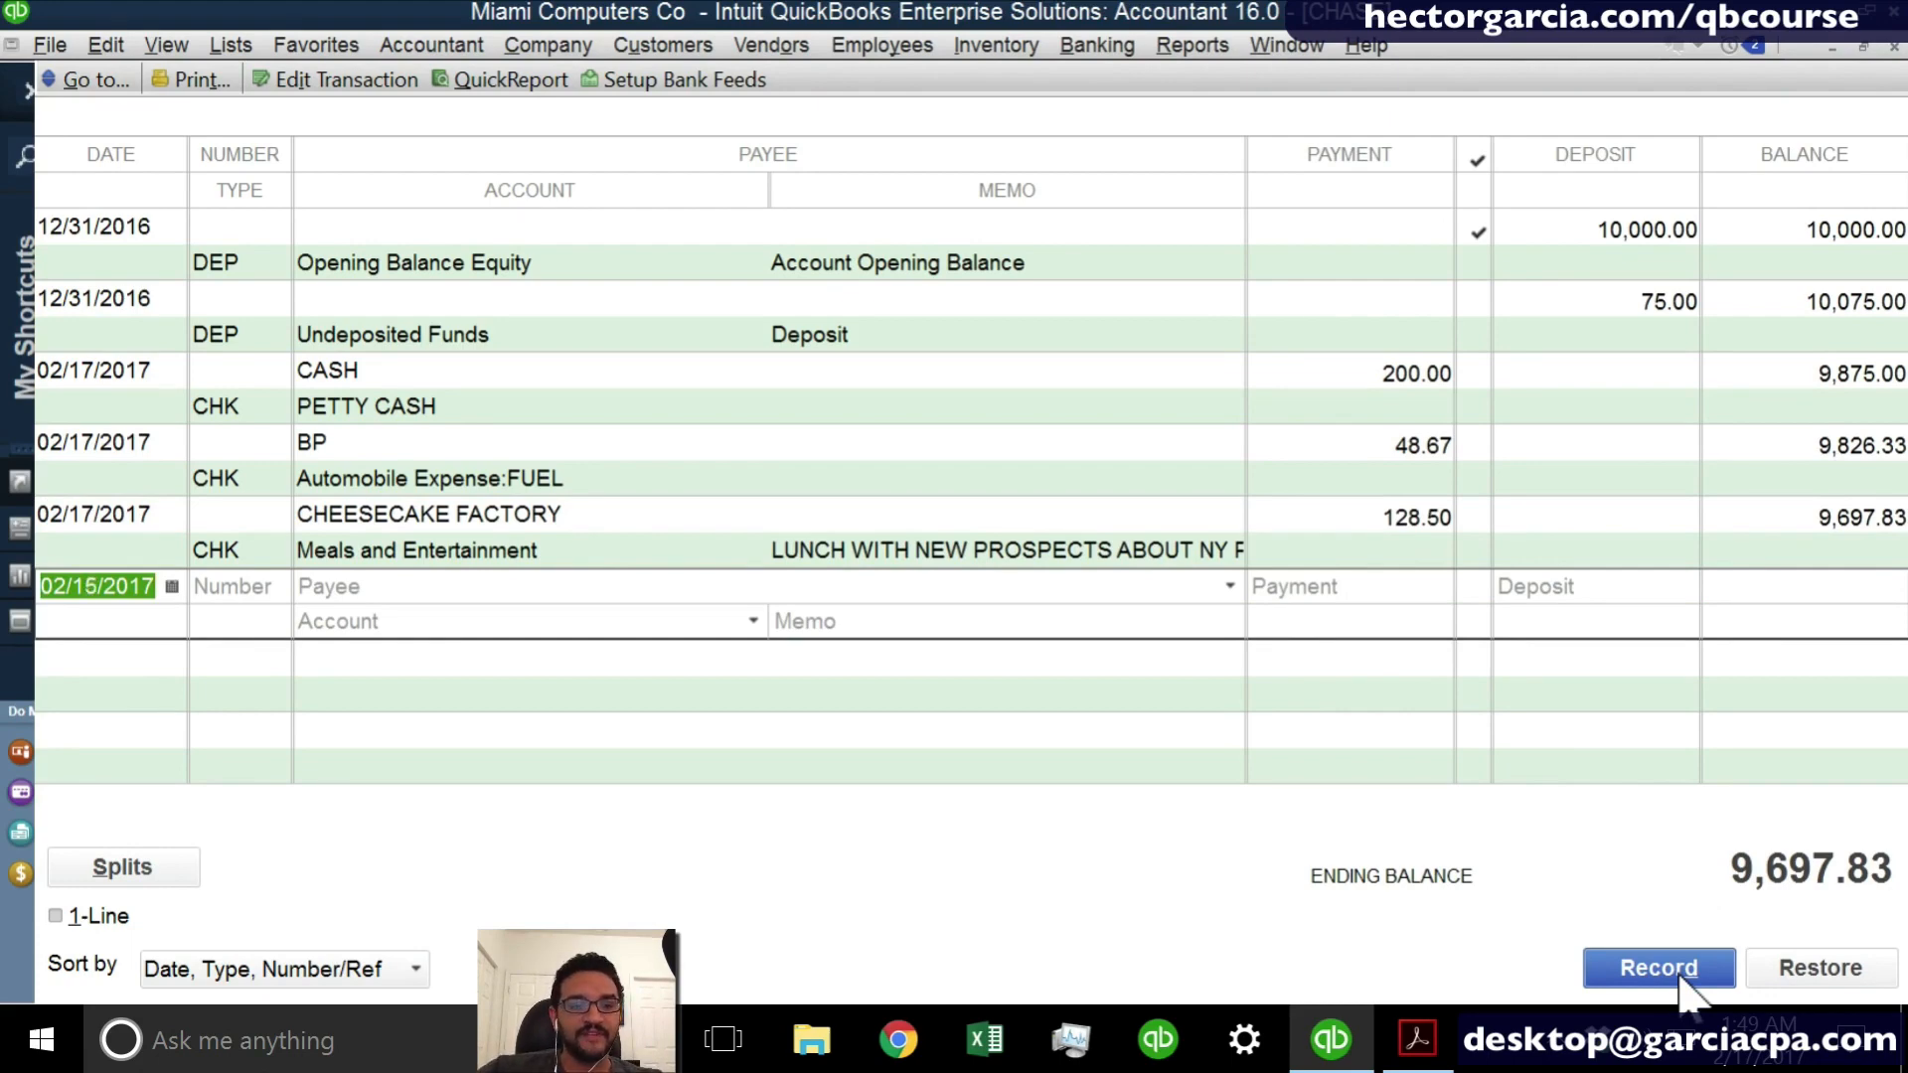
pyautogui.press('+')
pyautogui.press('+')
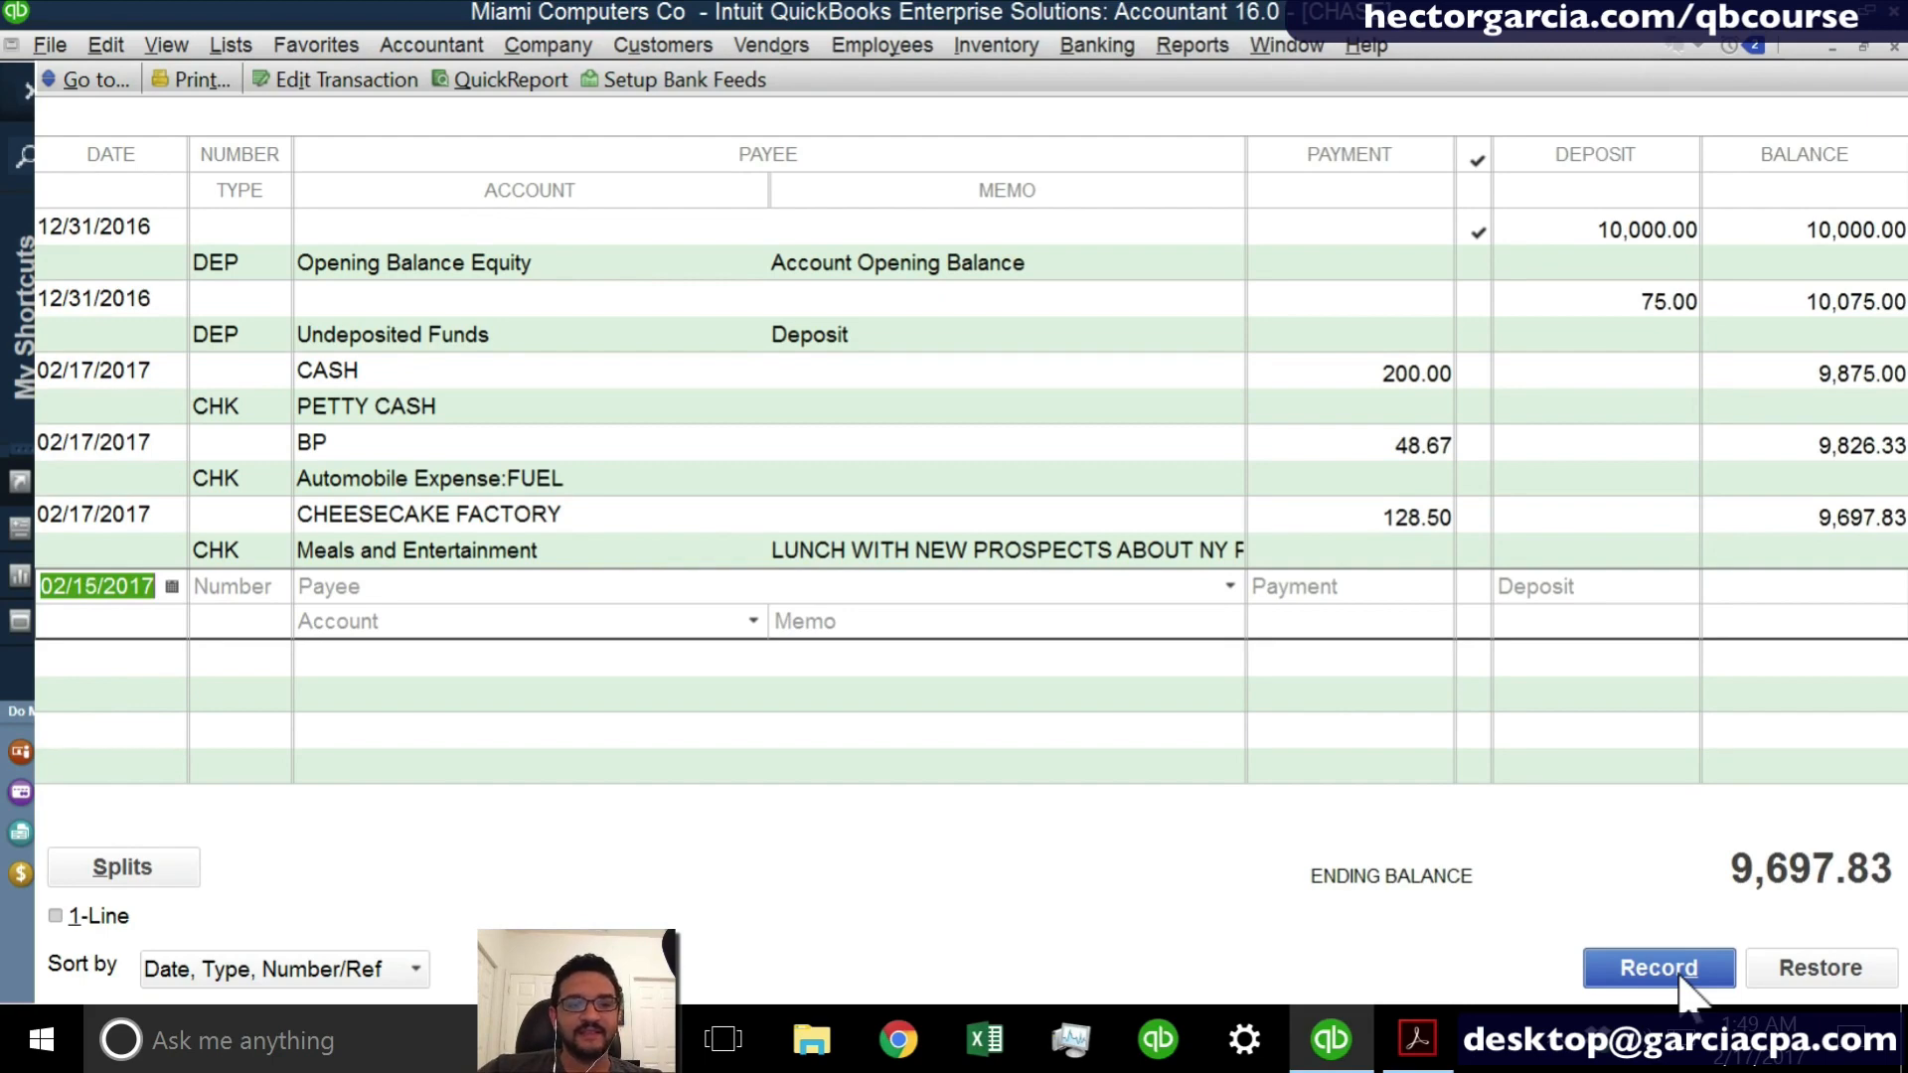
pyautogui.press('-')
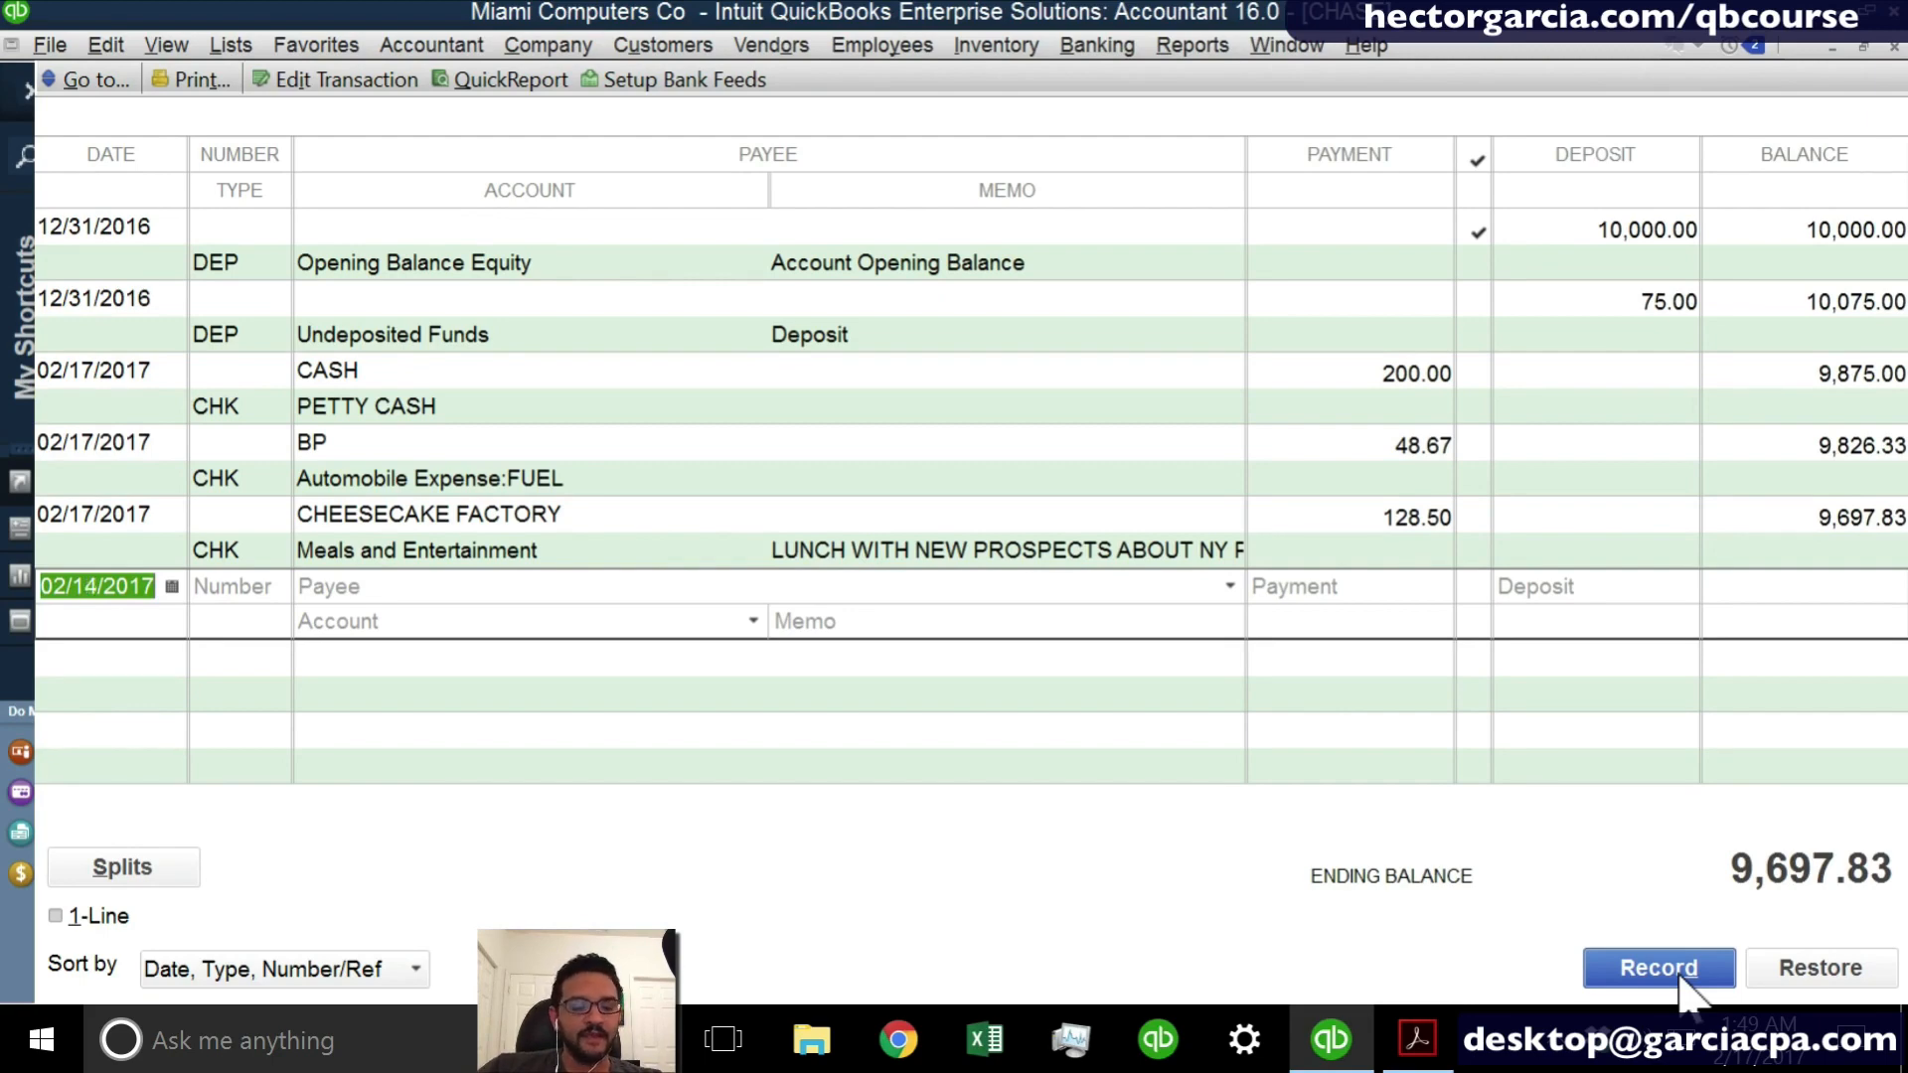
pyautogui.press('Tab')
pyautogui.press('Tab')
pyautogui.hotkey('shift', 'Tab')
pyautogui.press('BackSpace')
pyautogui.press('Tab')
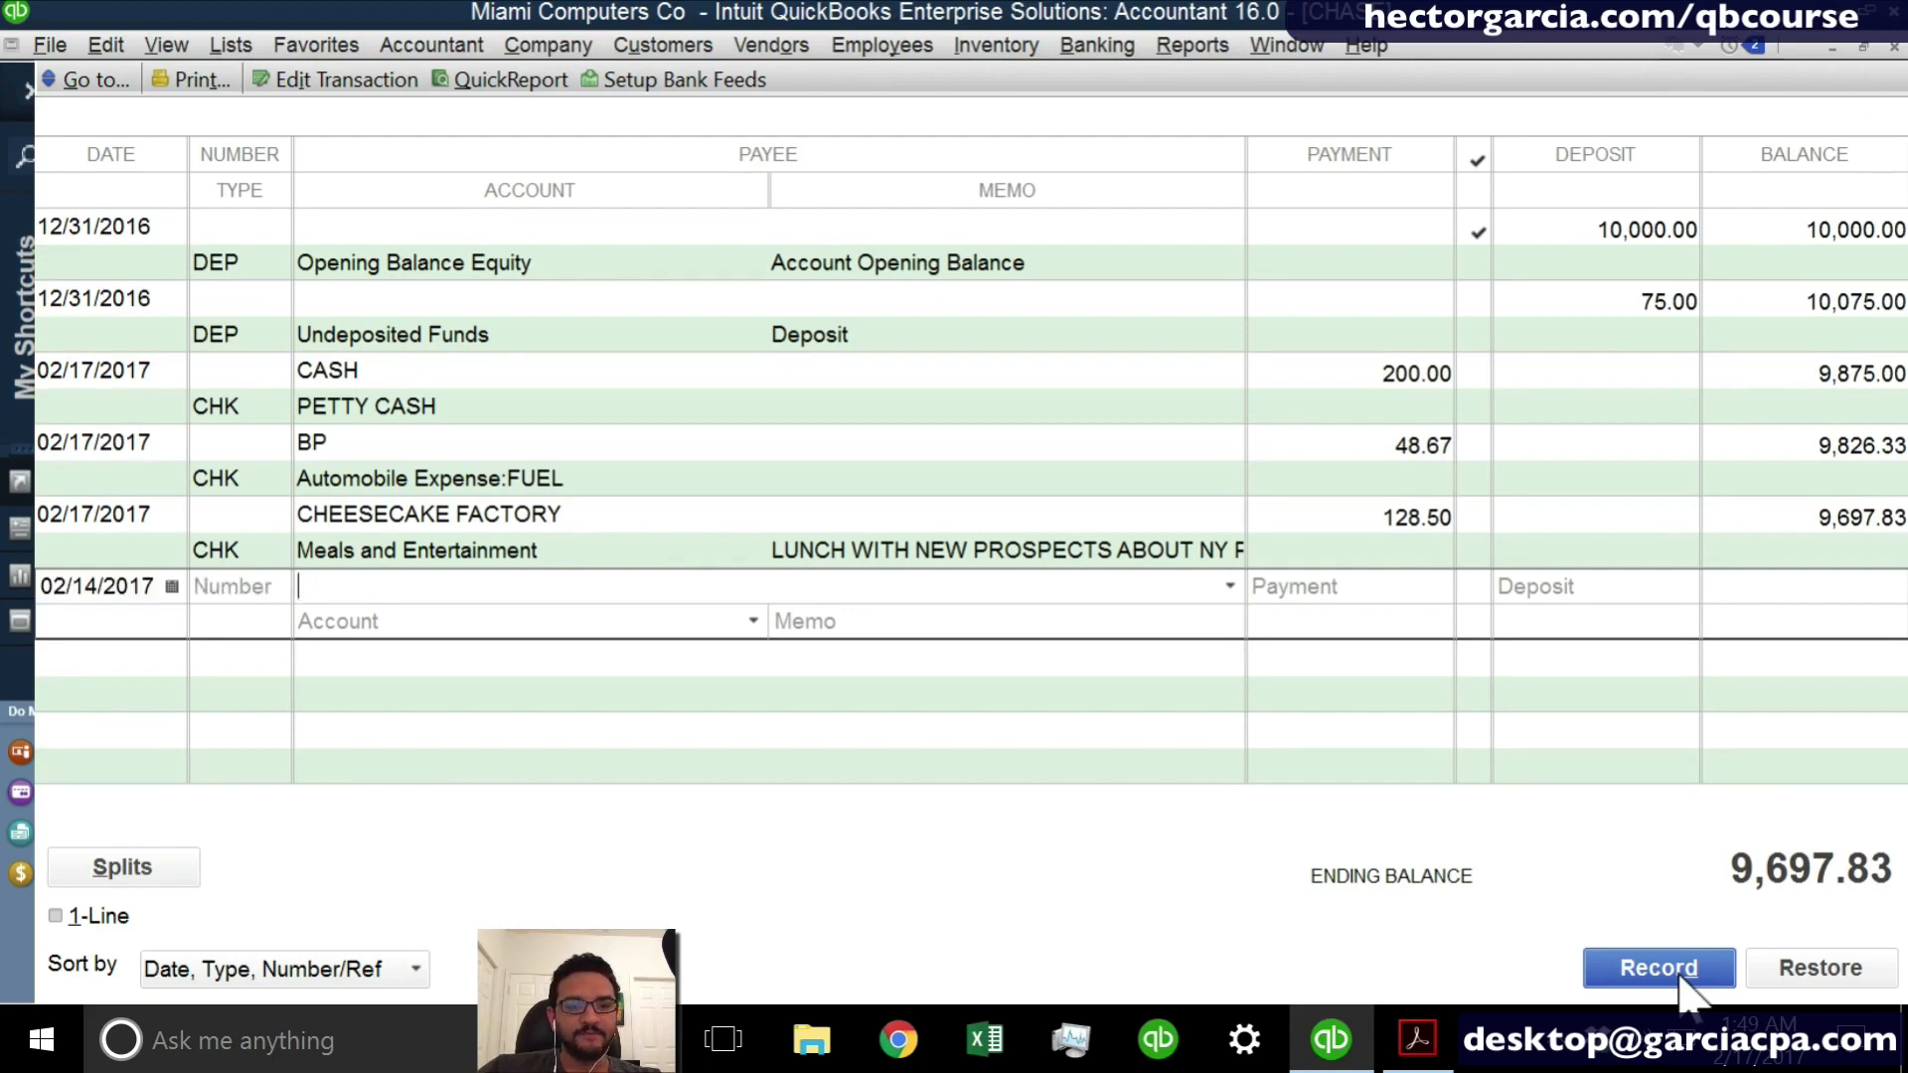
# - Enter OFFICE DEPOT in capitals as the payee of the 02/14/2017 entry
pyautogui.write('offic')
pyautogui.press('BackSpace')
pyautogui.press('BackSpace')
pyautogui.press('BackSpace')
pyautogui.press('BackSpace')
pyautogui.press('BackSpace')
pyautogui.write('O')
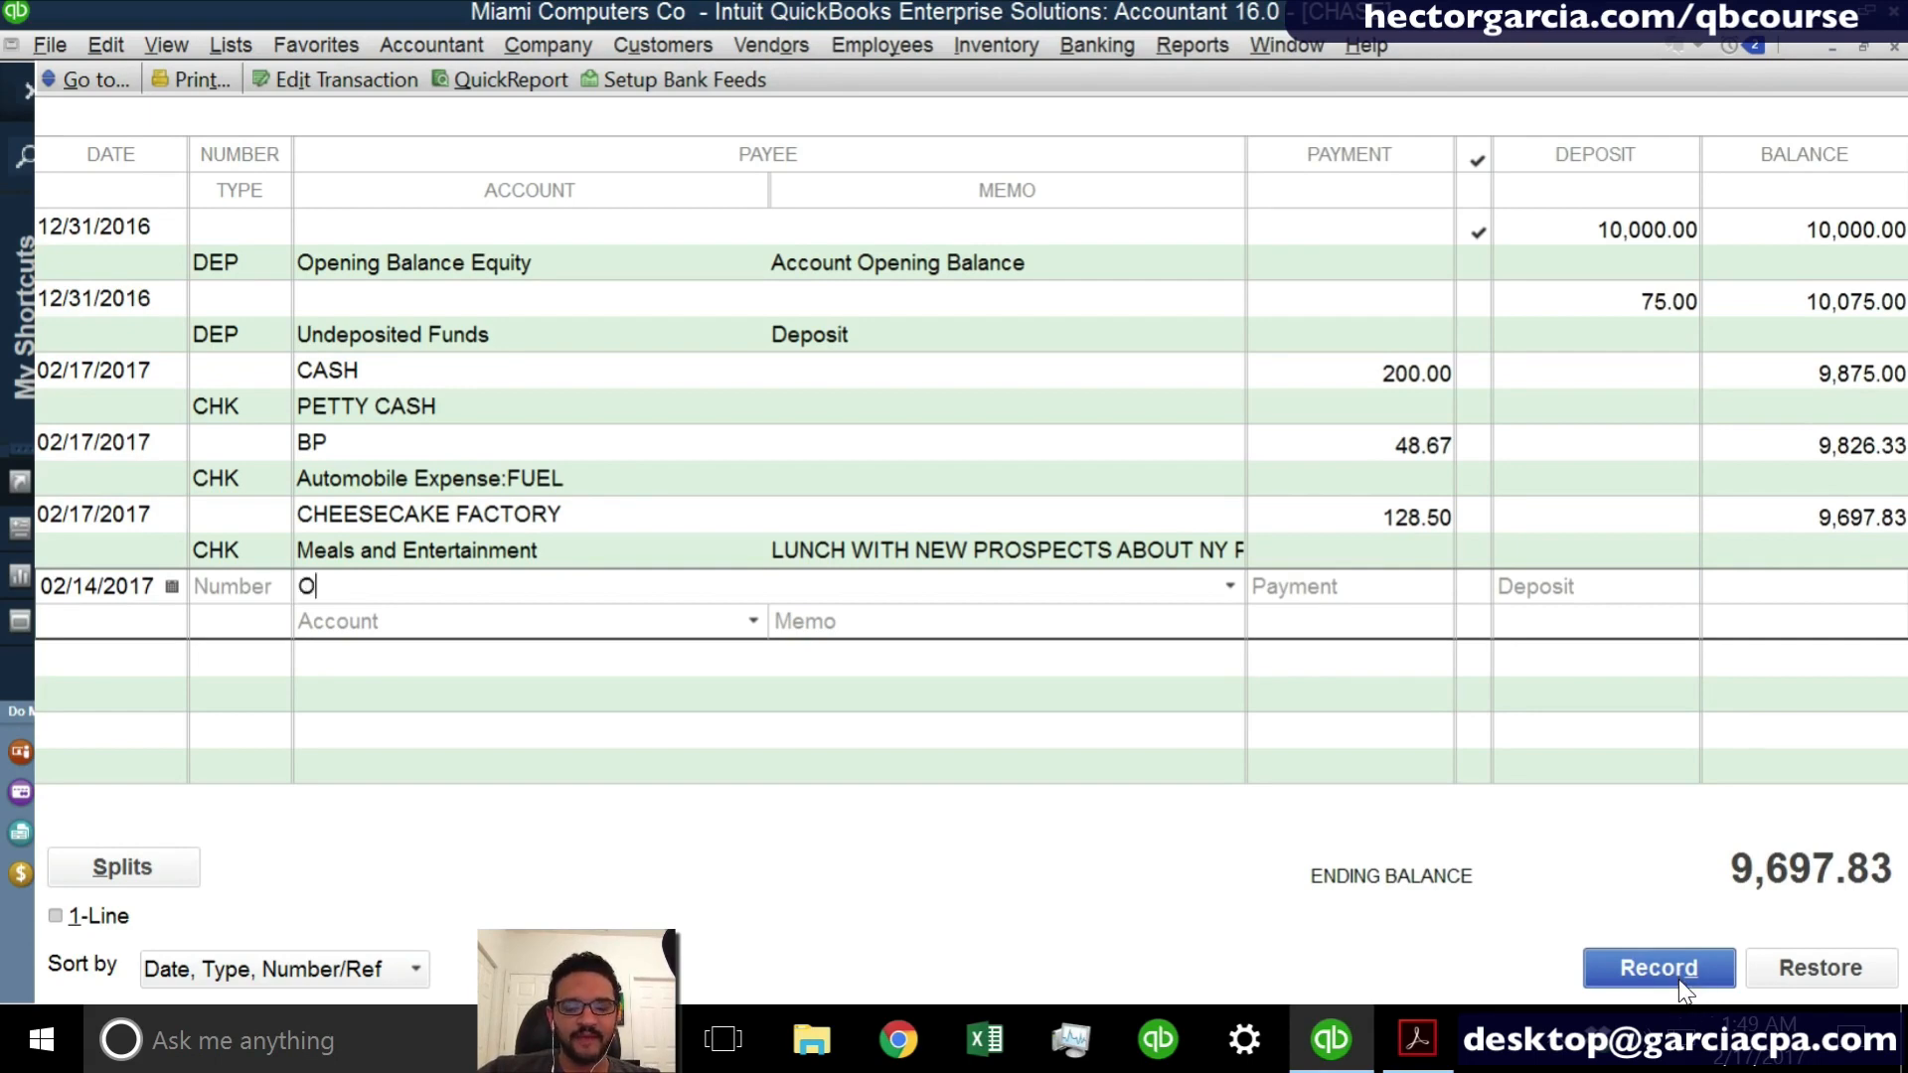
pyautogui.write('FFICE DEPO')
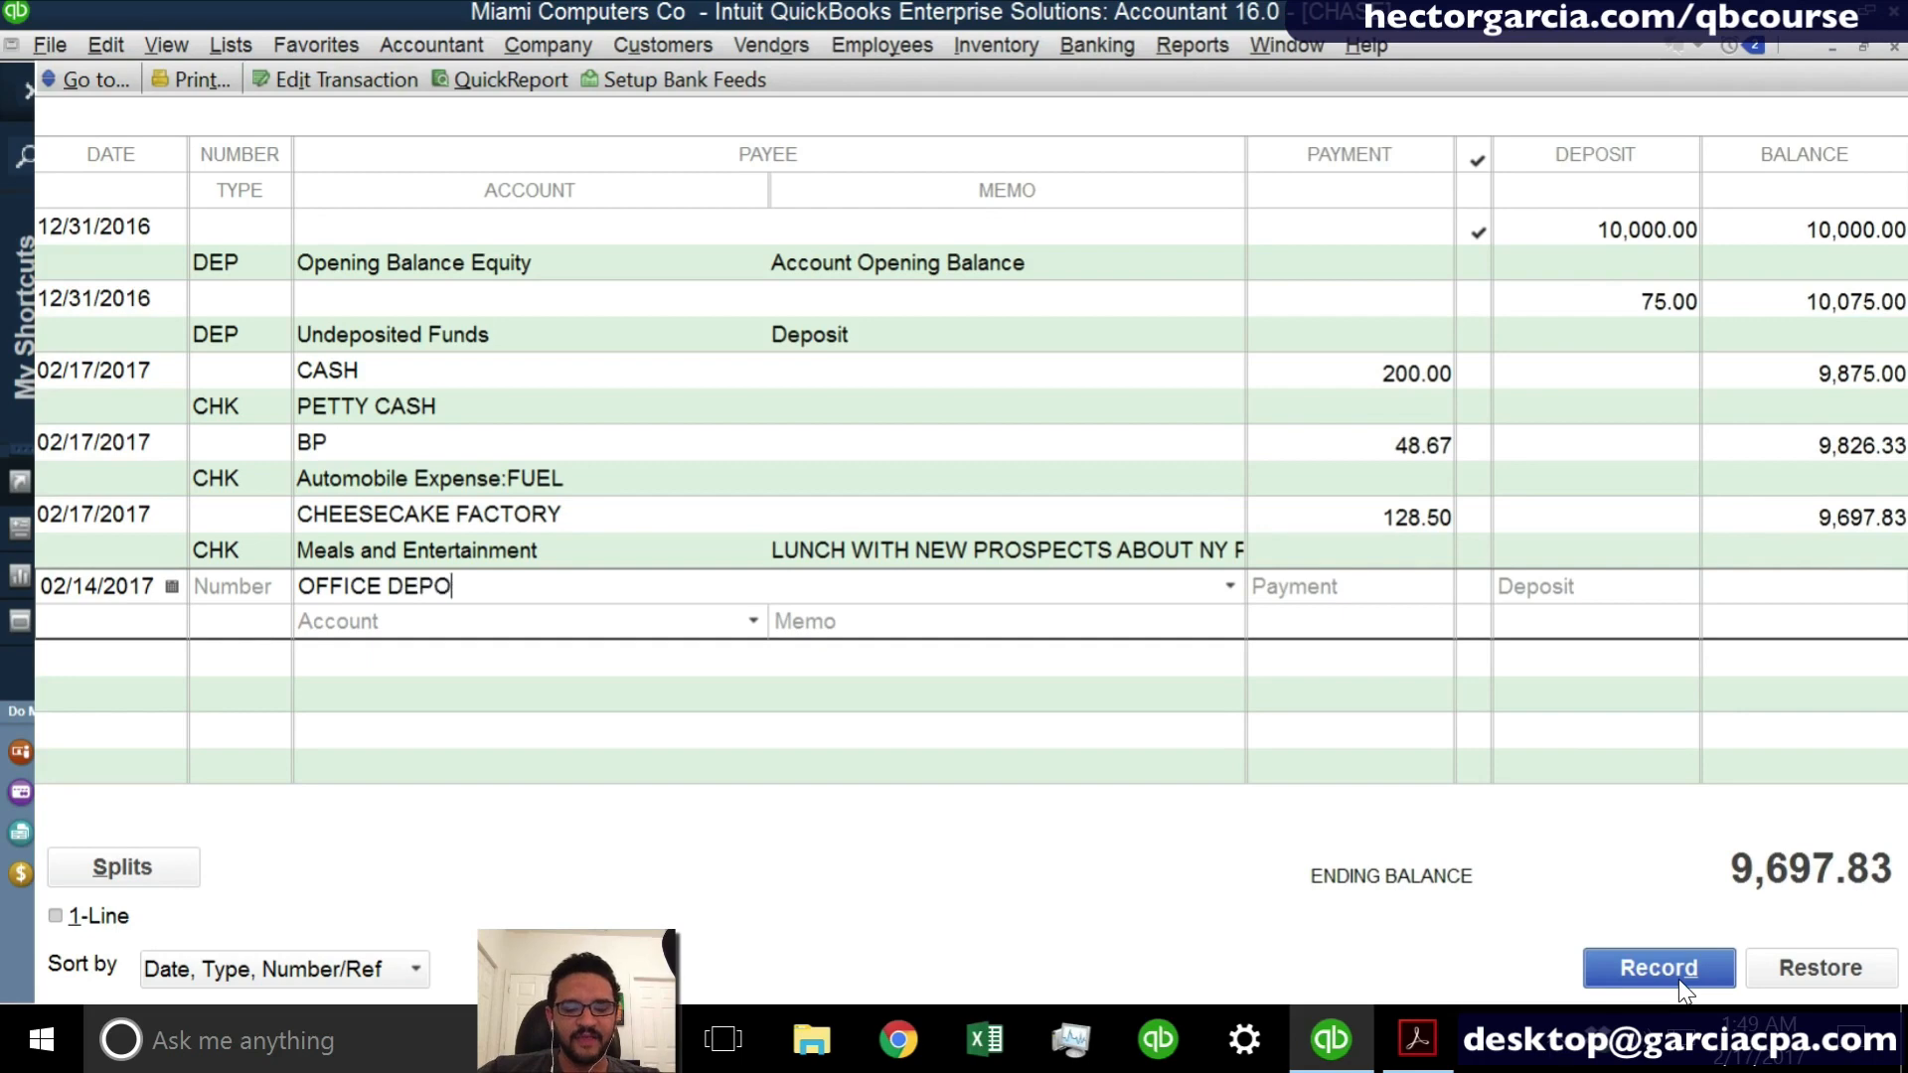
pyautogui.write('T')
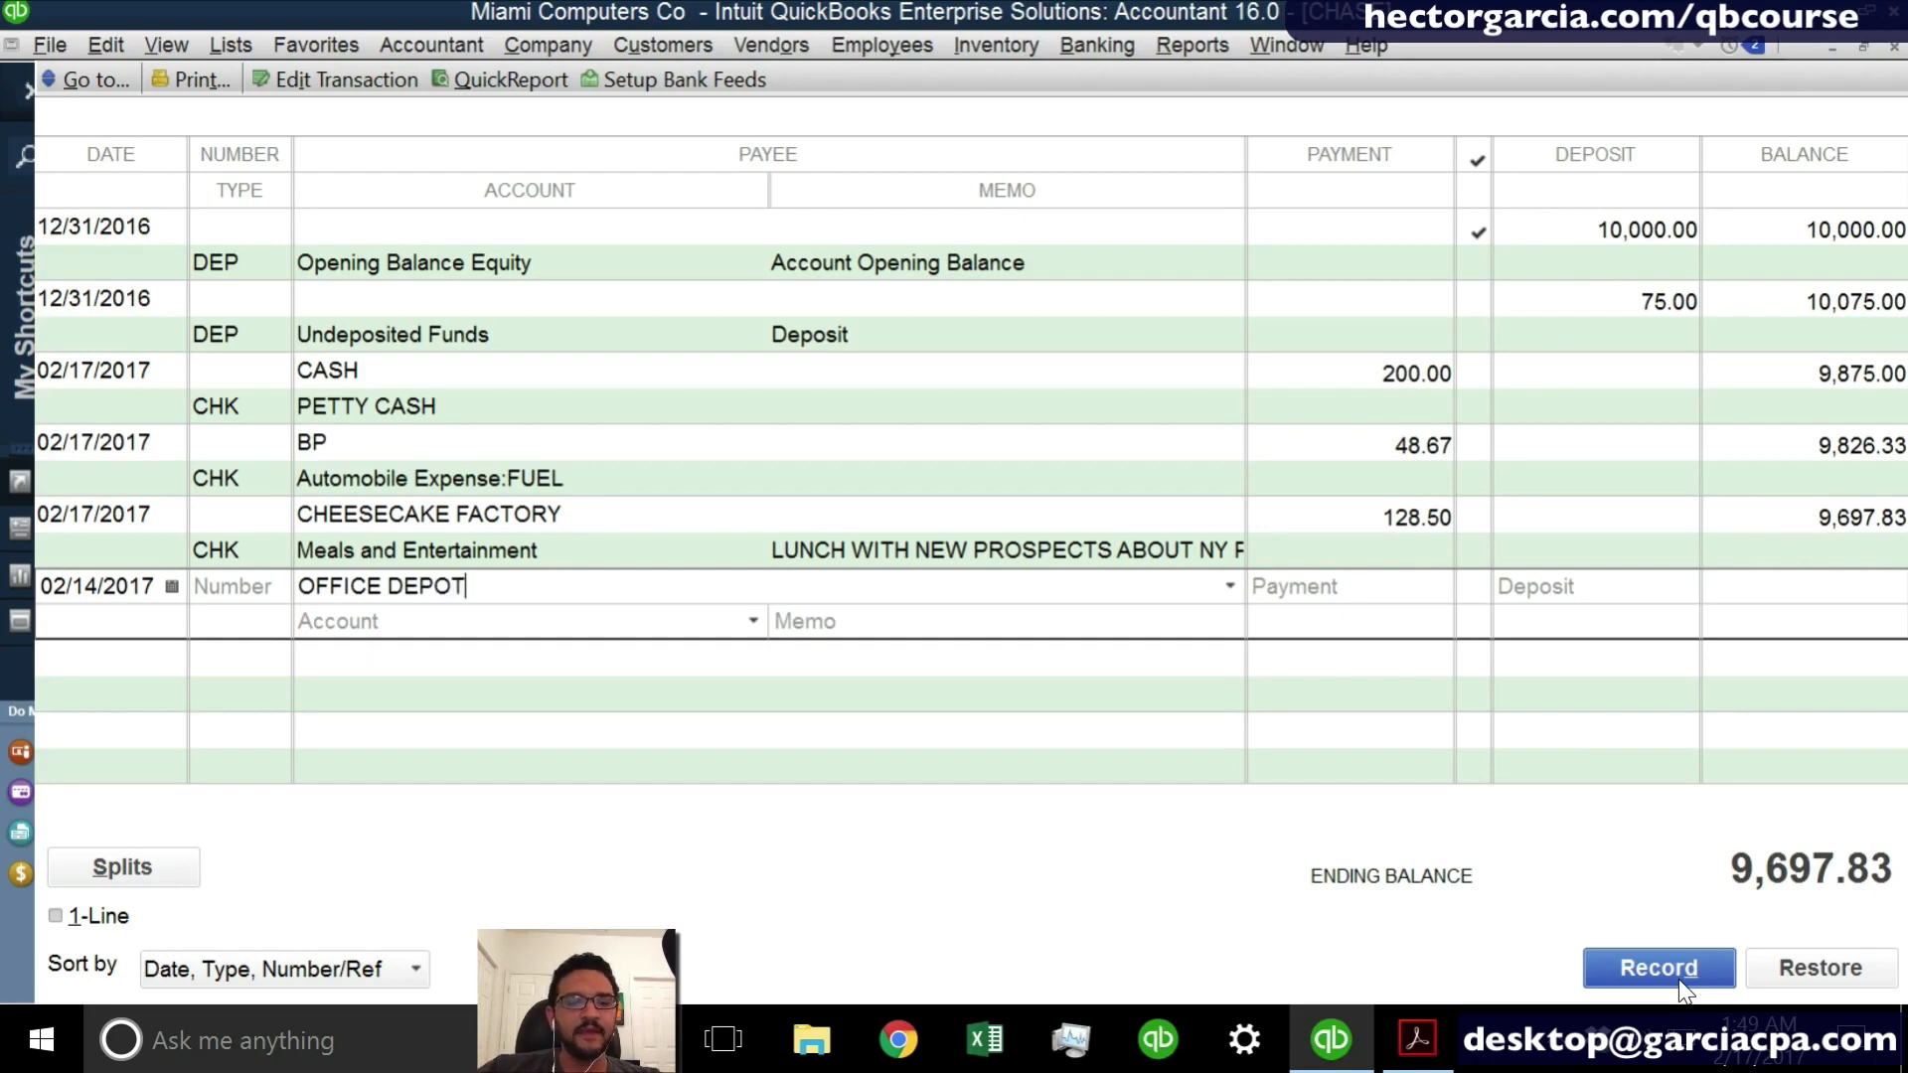
pyautogui.press('Tab')
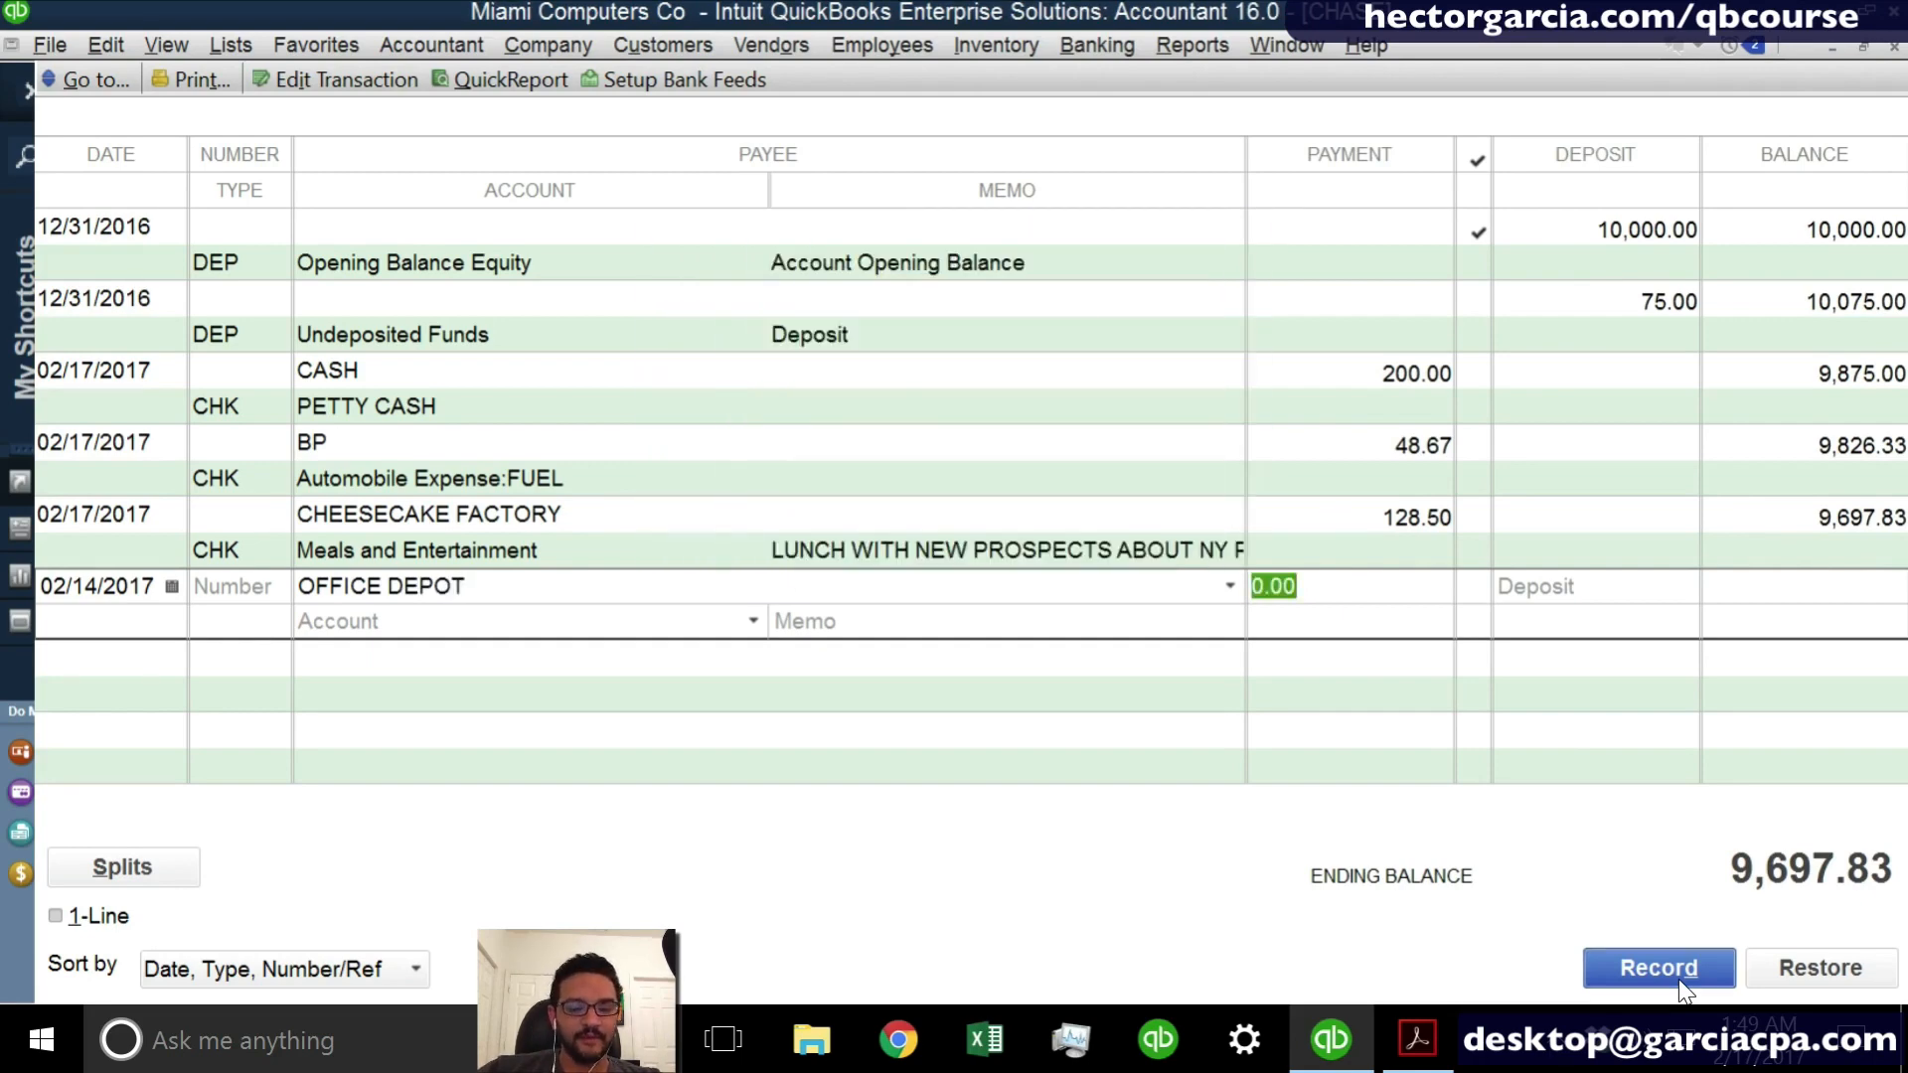
# - Set the OFFICE DEPOT payment to 80.00 and assign it to the Office Supplies account
pyautogui.write('80')
pyautogui.press('Tab')
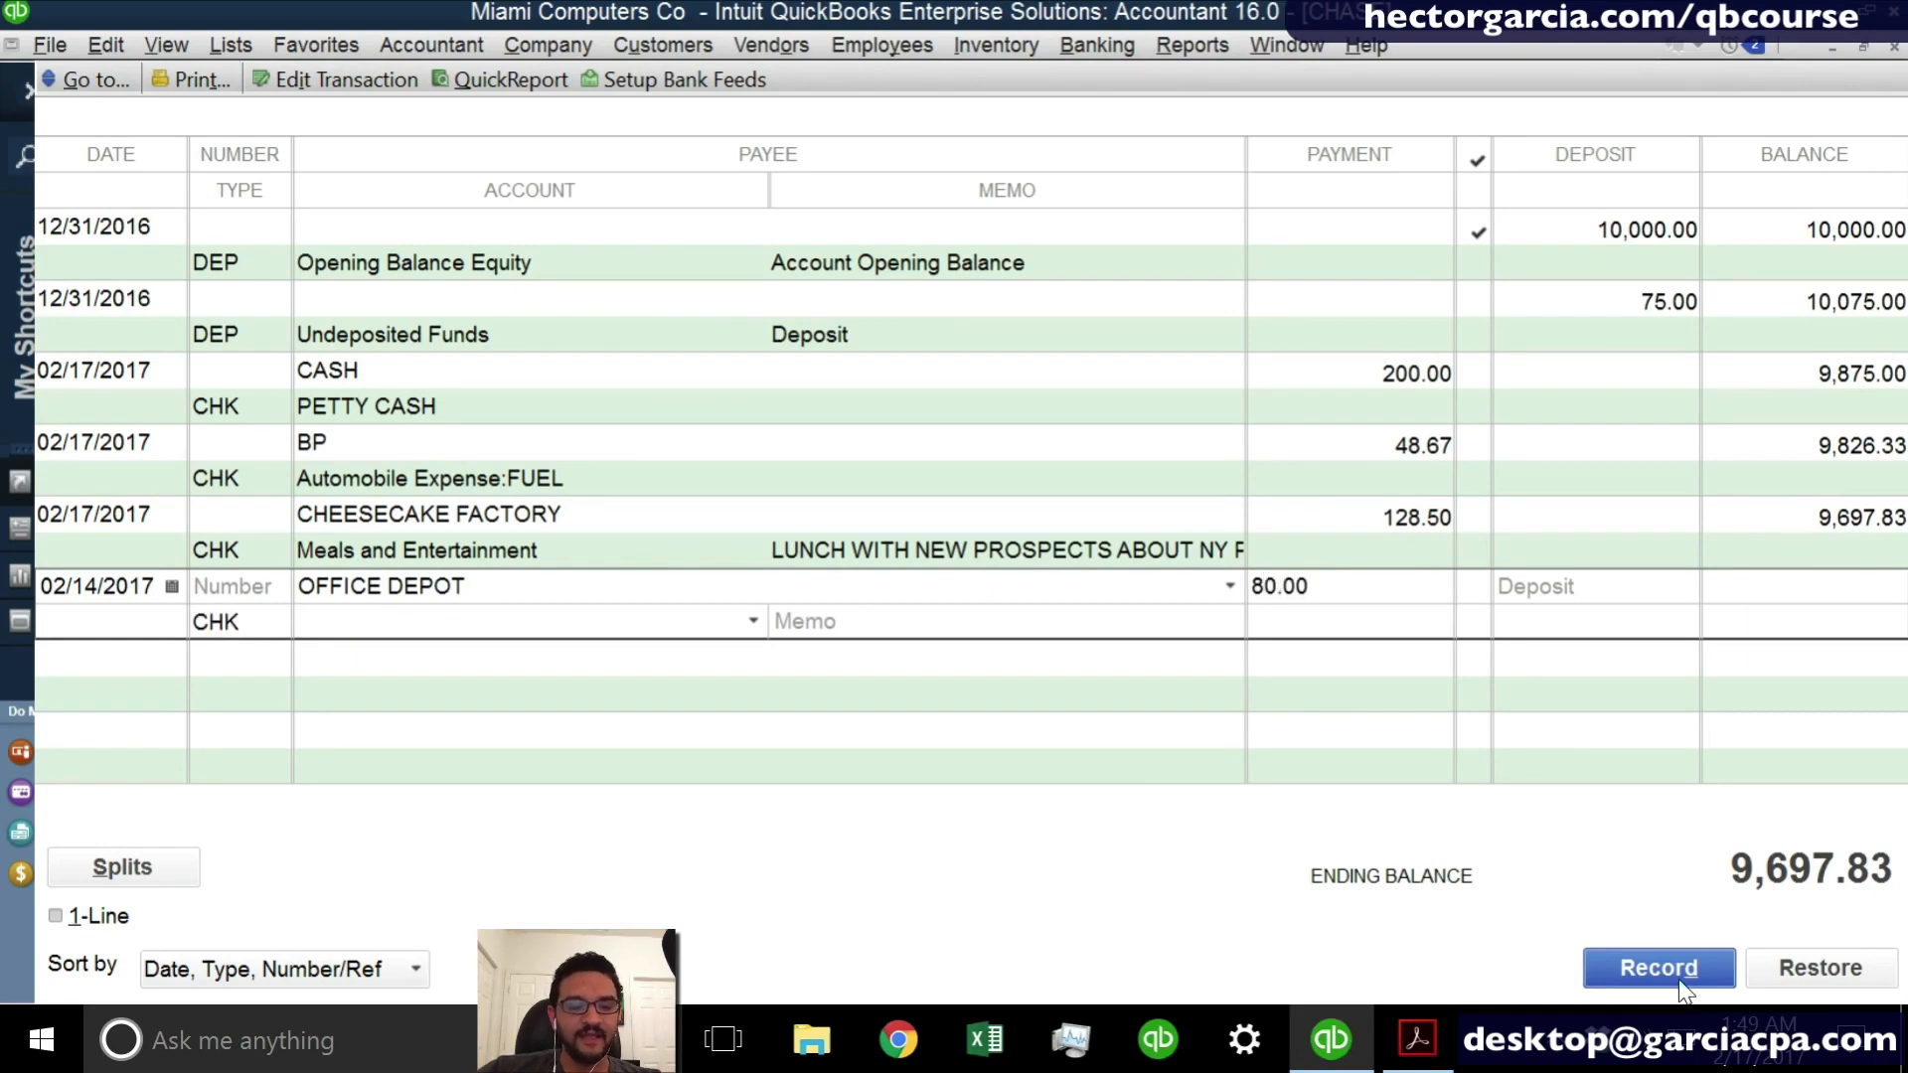
pyautogui.write('Office Supplies')
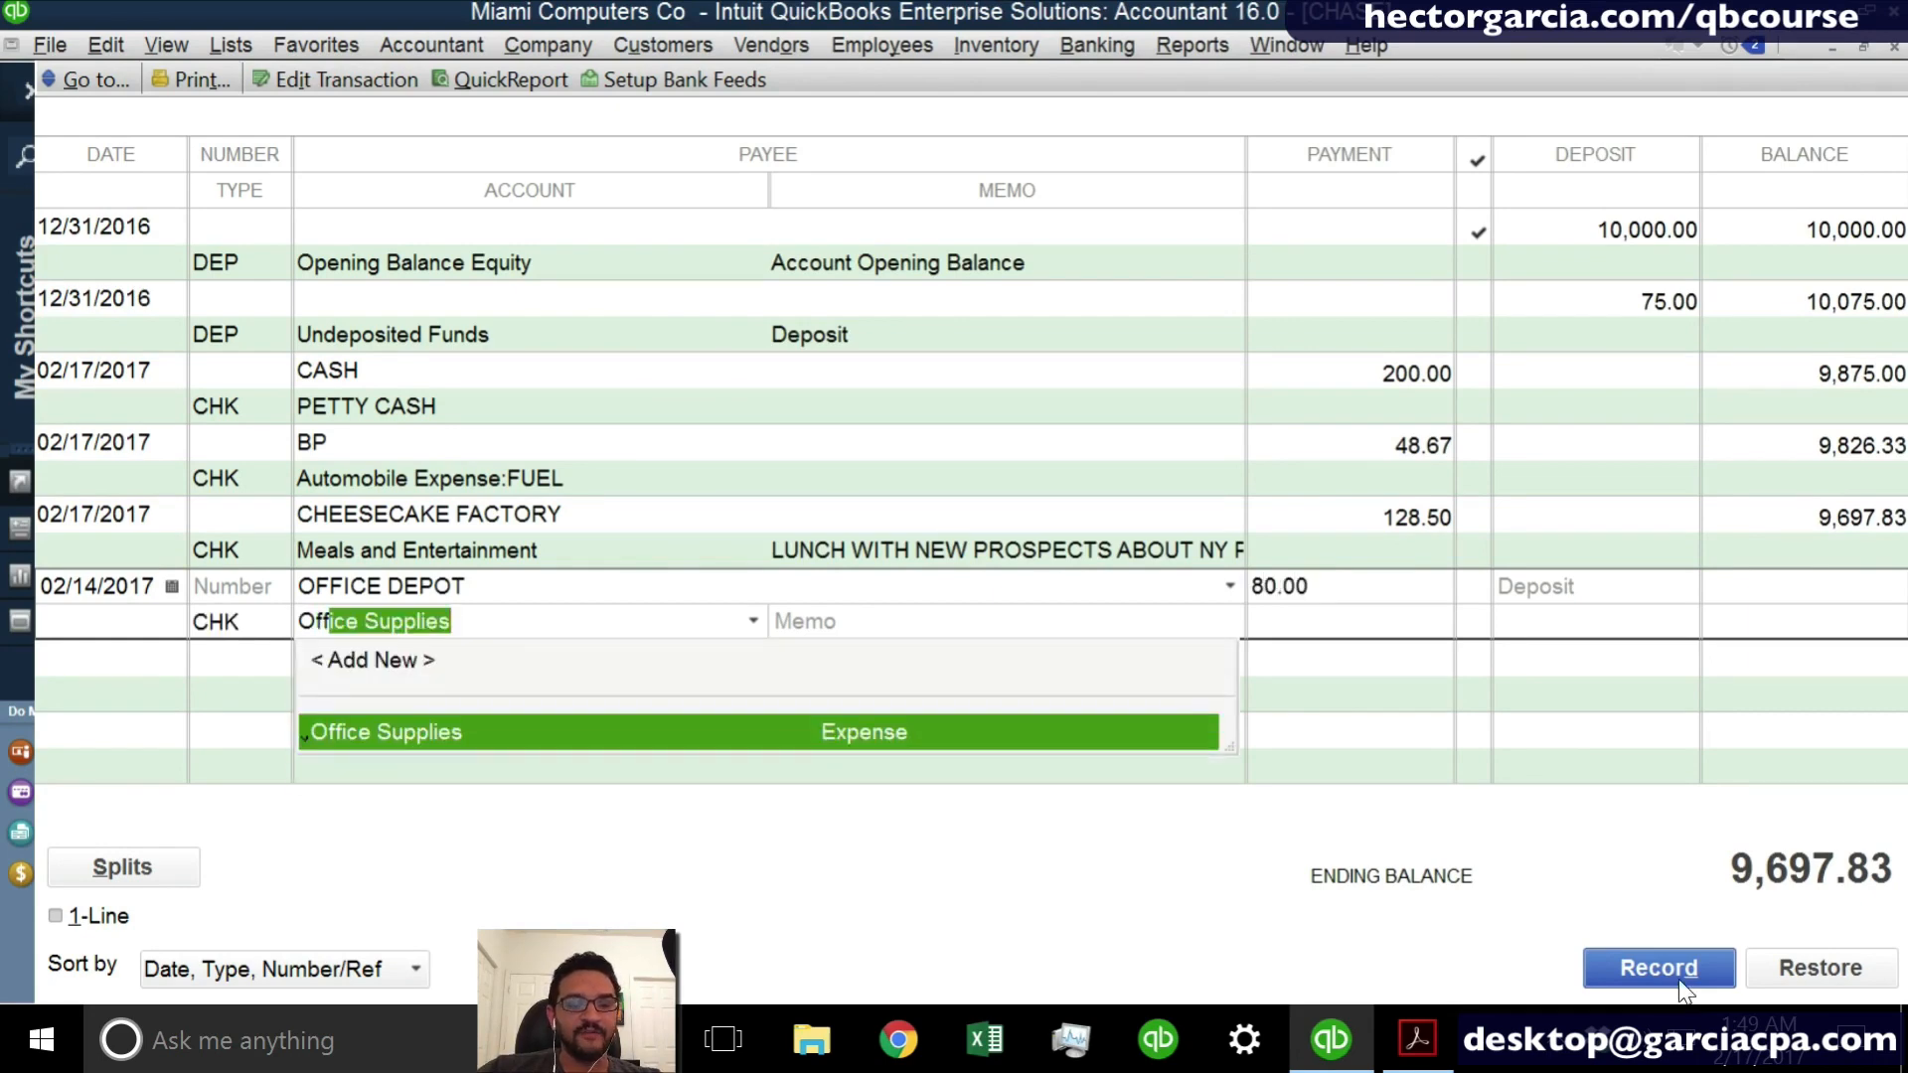
pyautogui.press('Tab')
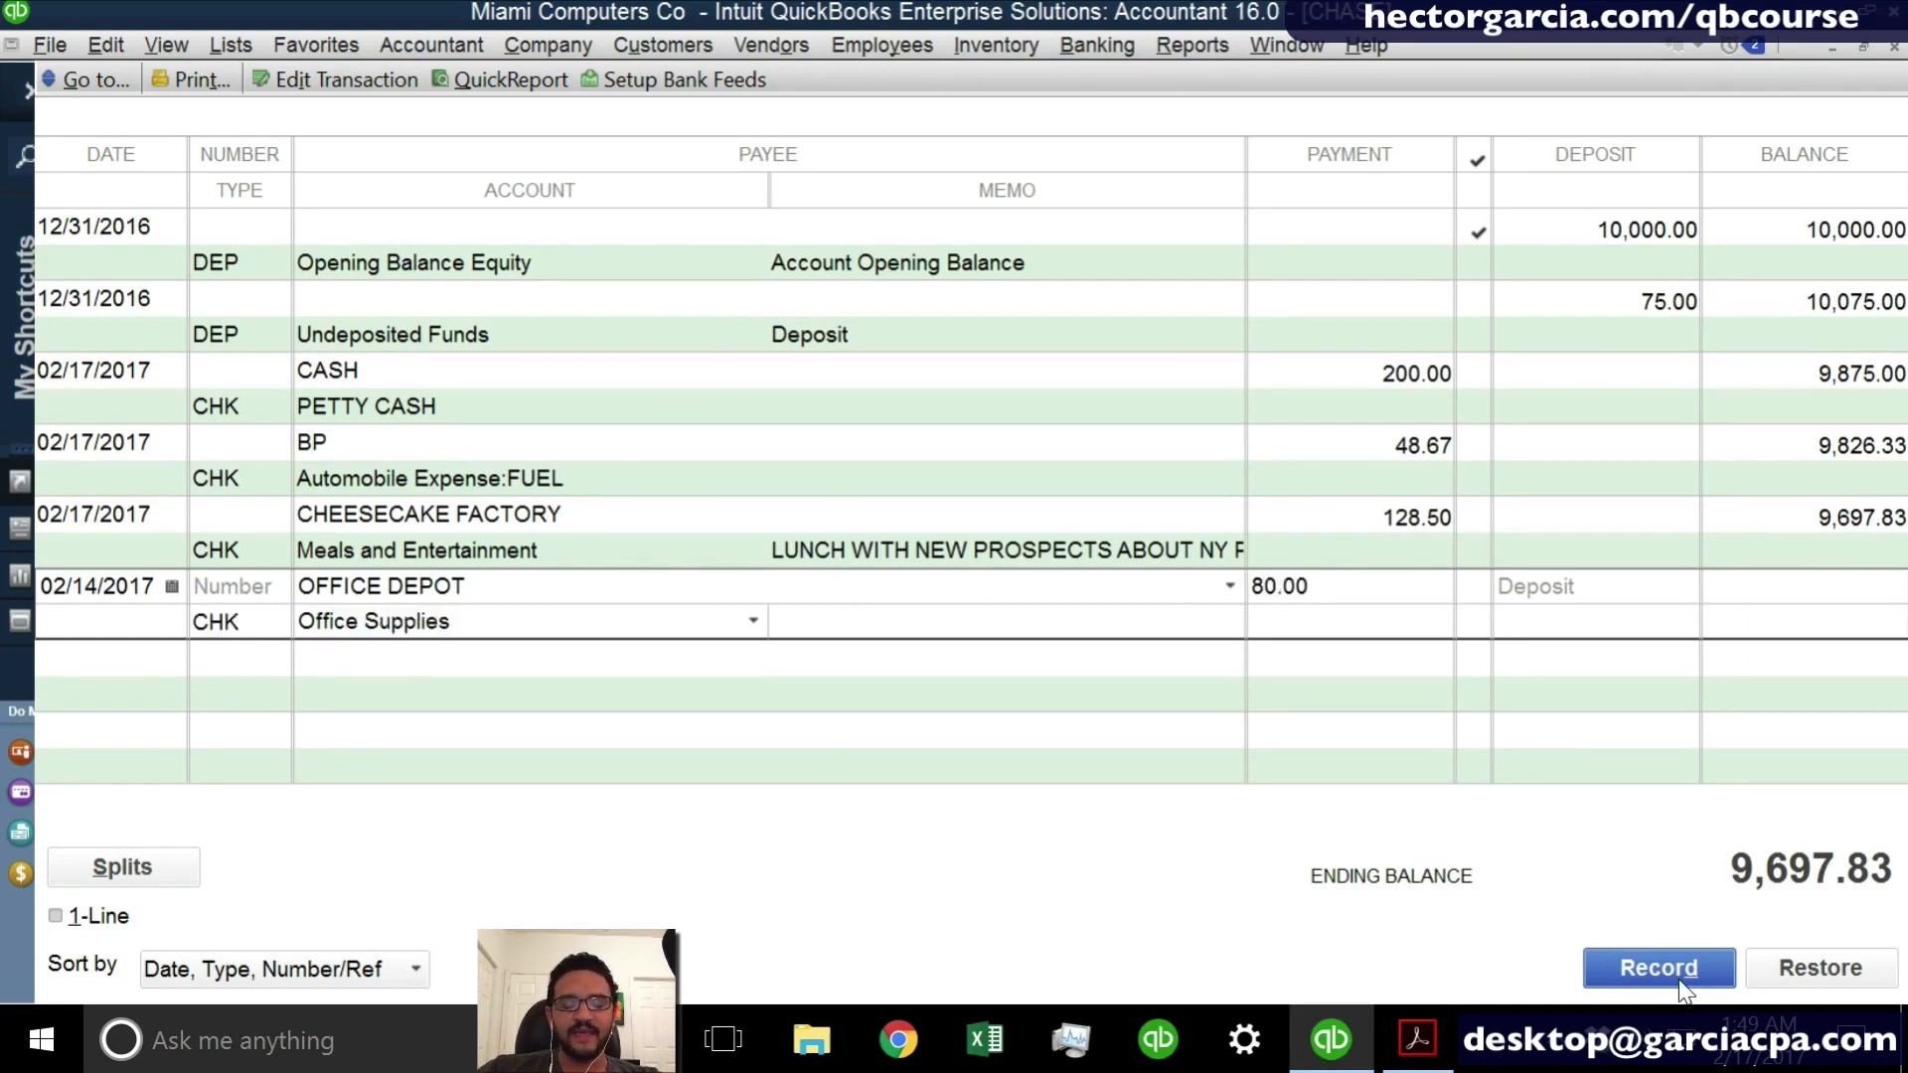
# - Enter INK FOR PRINTER as the memo of the OFFICE DEPOT entry and record the transaction
pyautogui.write('INK ')
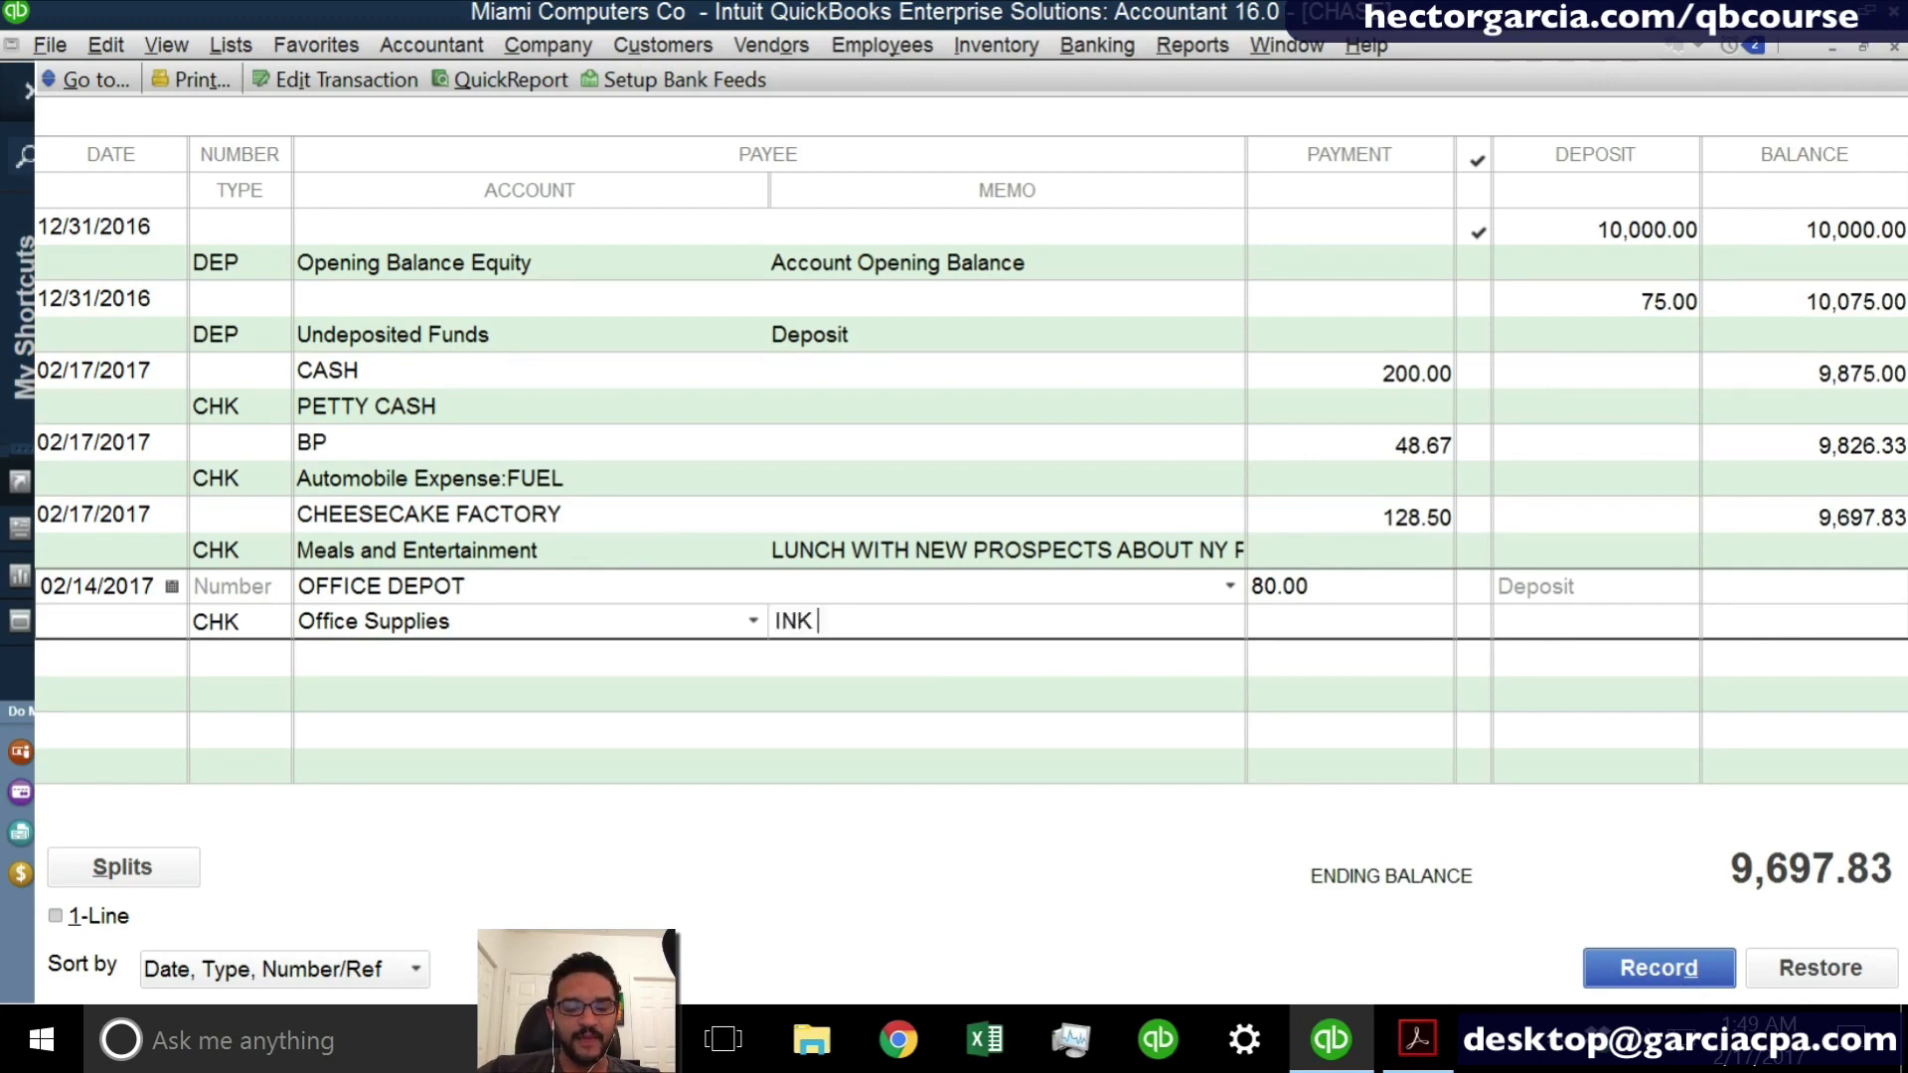
pyautogui.write('FOR PRINTER')
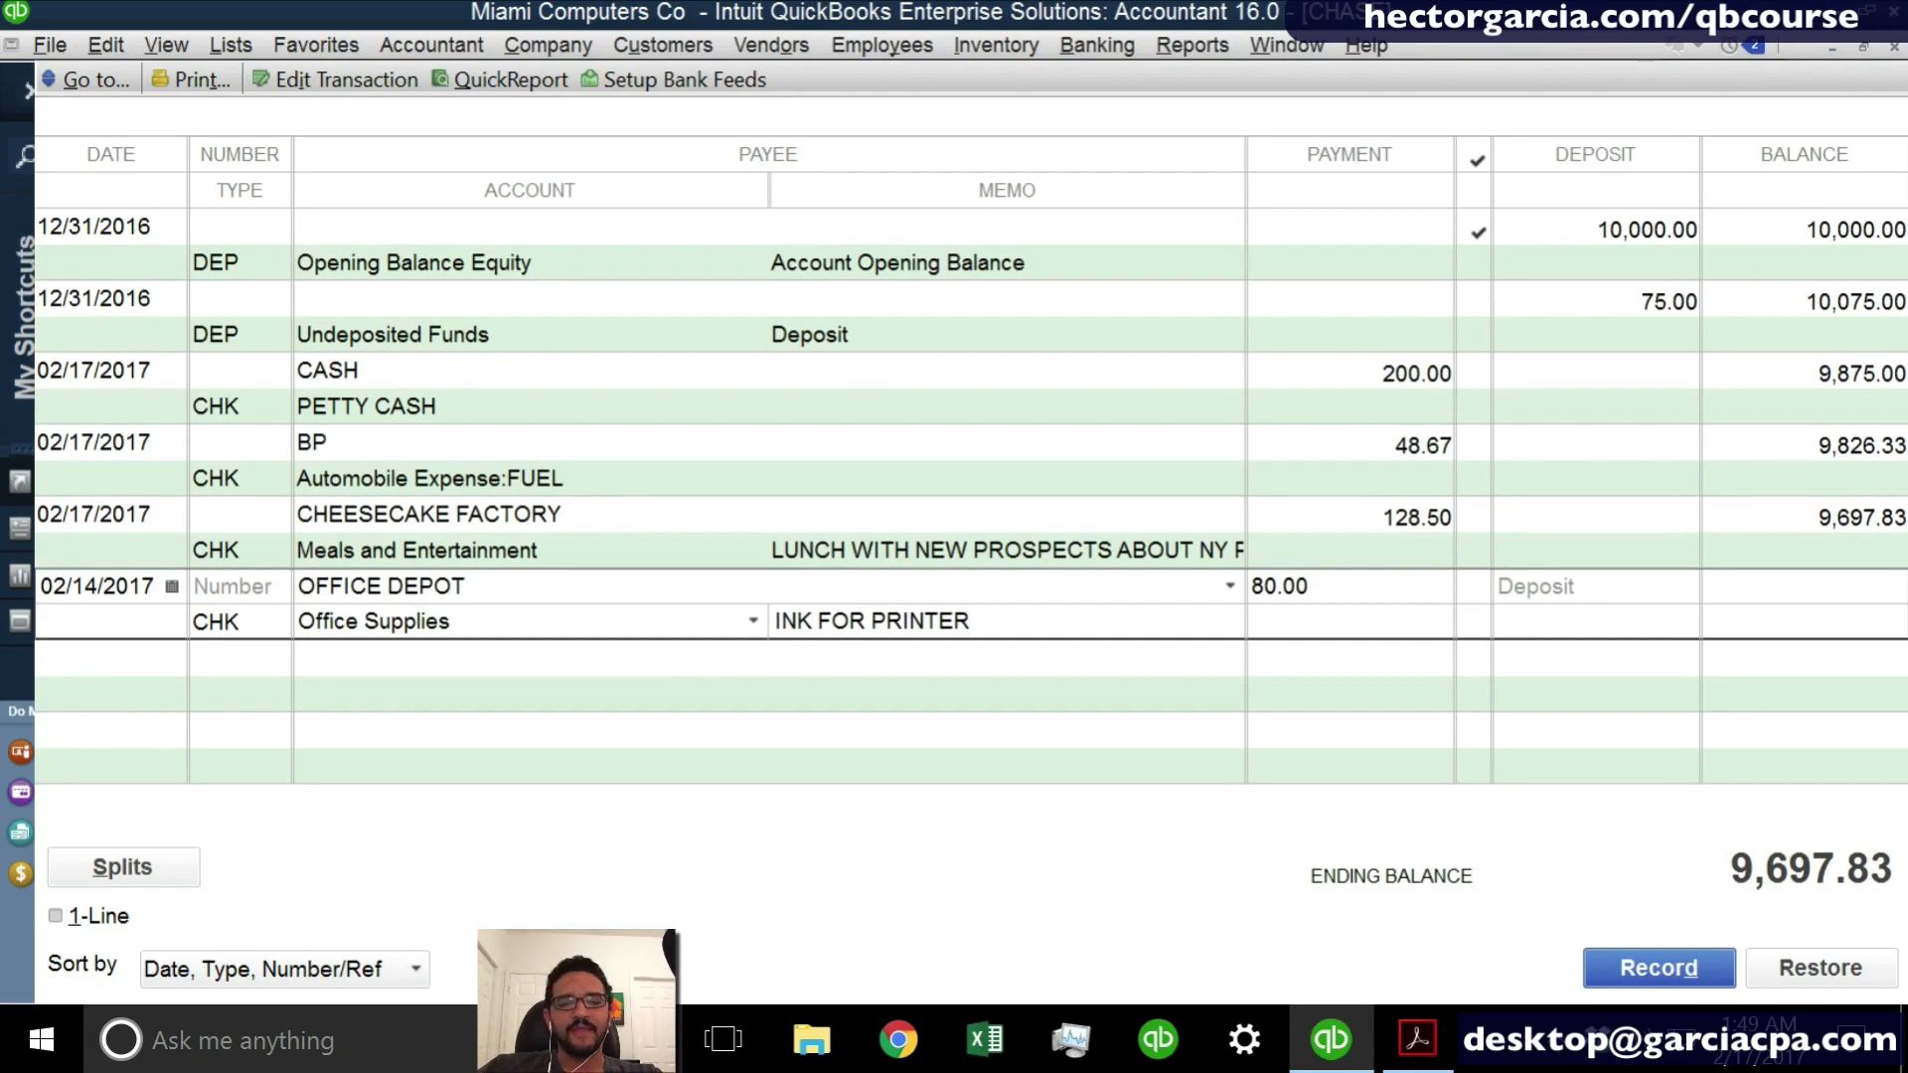
pyautogui.click(1685, 984)
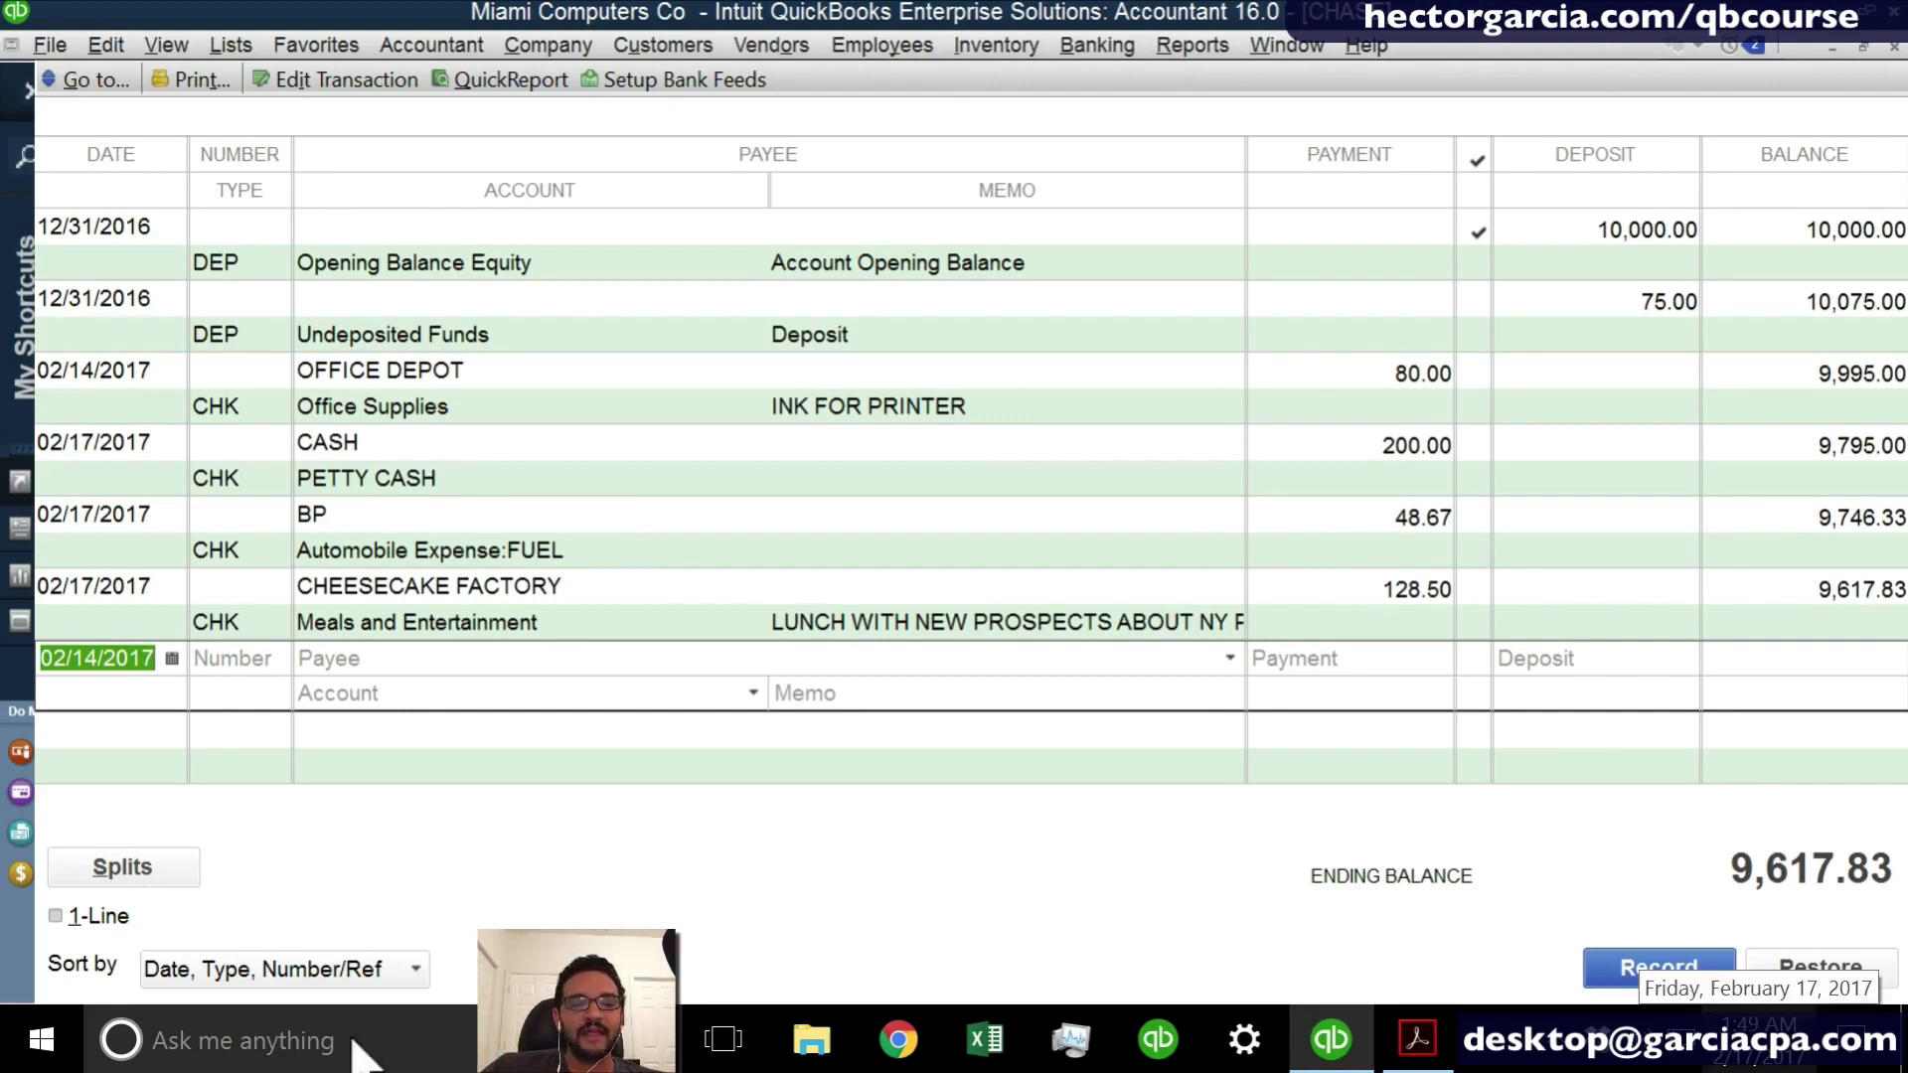
# - Change the register's sorting to Order Entered and return to the blank new entry
pyautogui.click(264, 970)
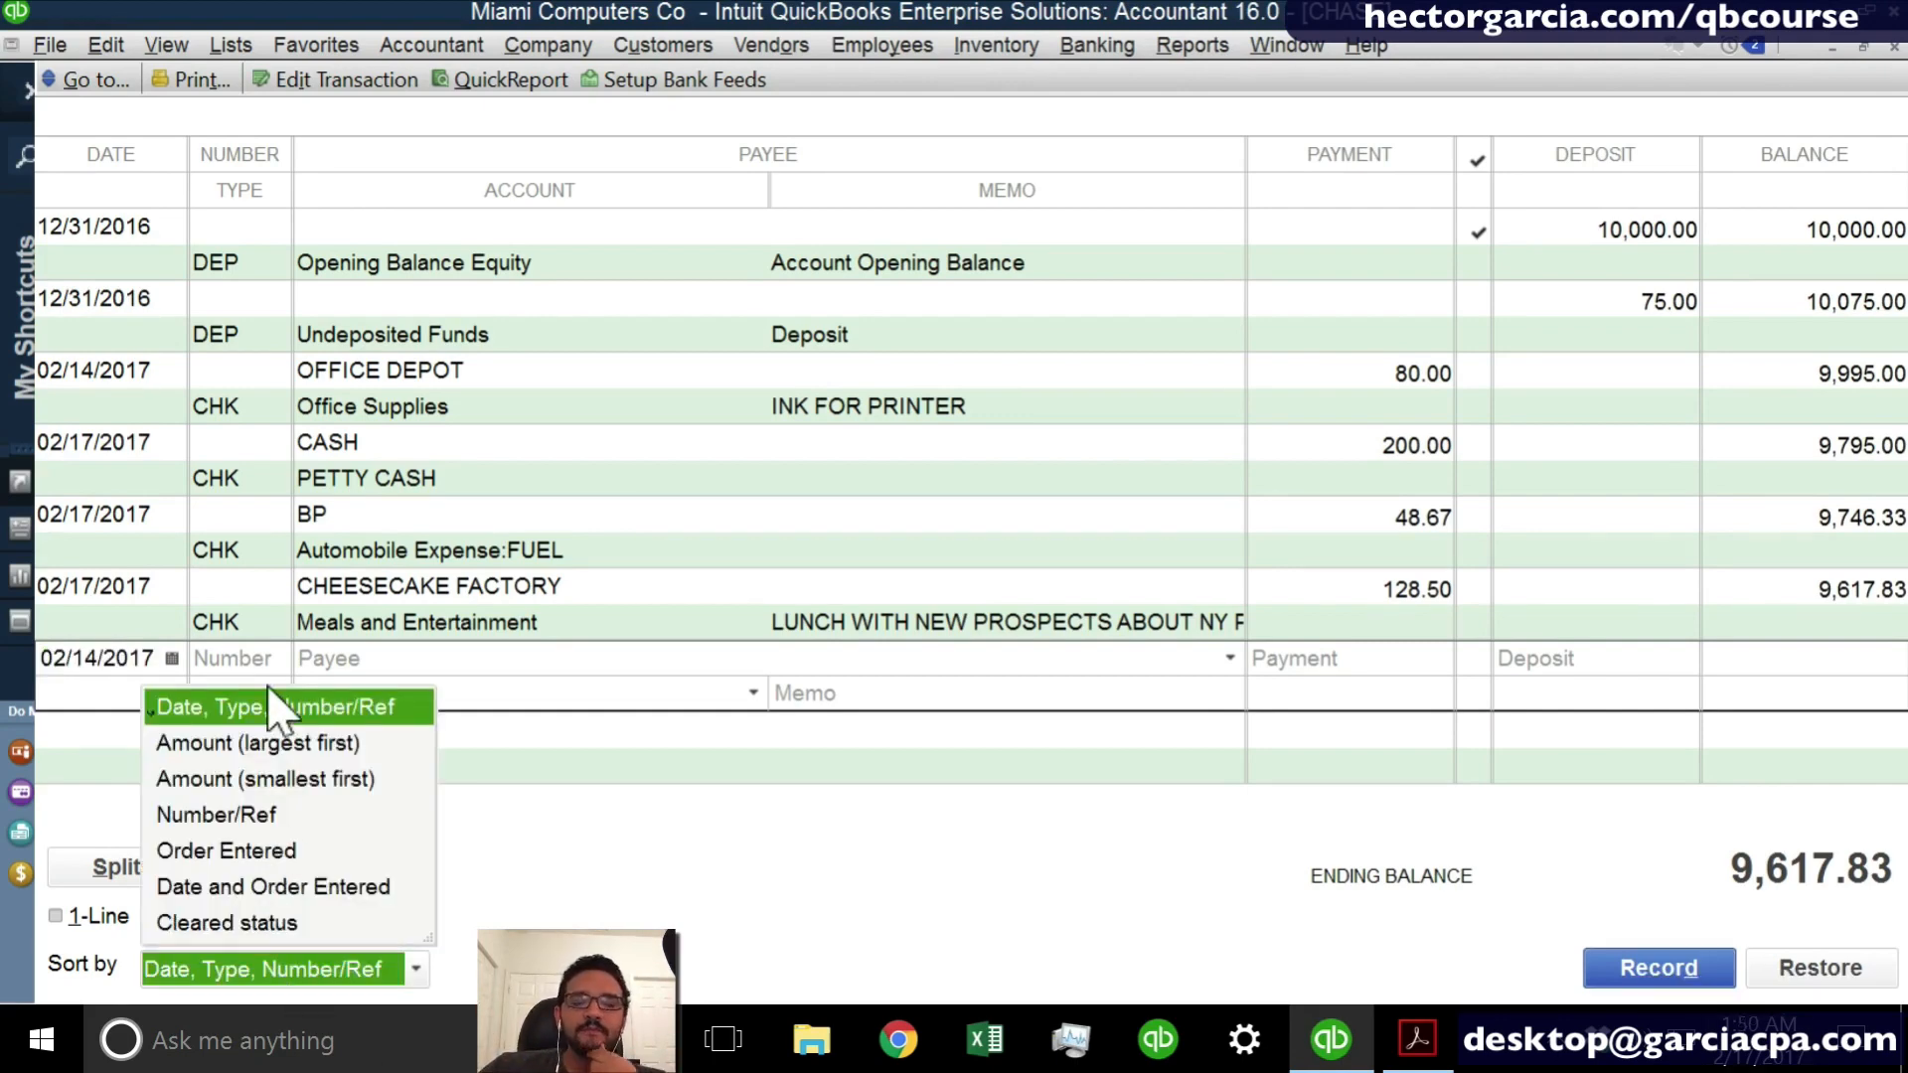
pyautogui.click(212, 711)
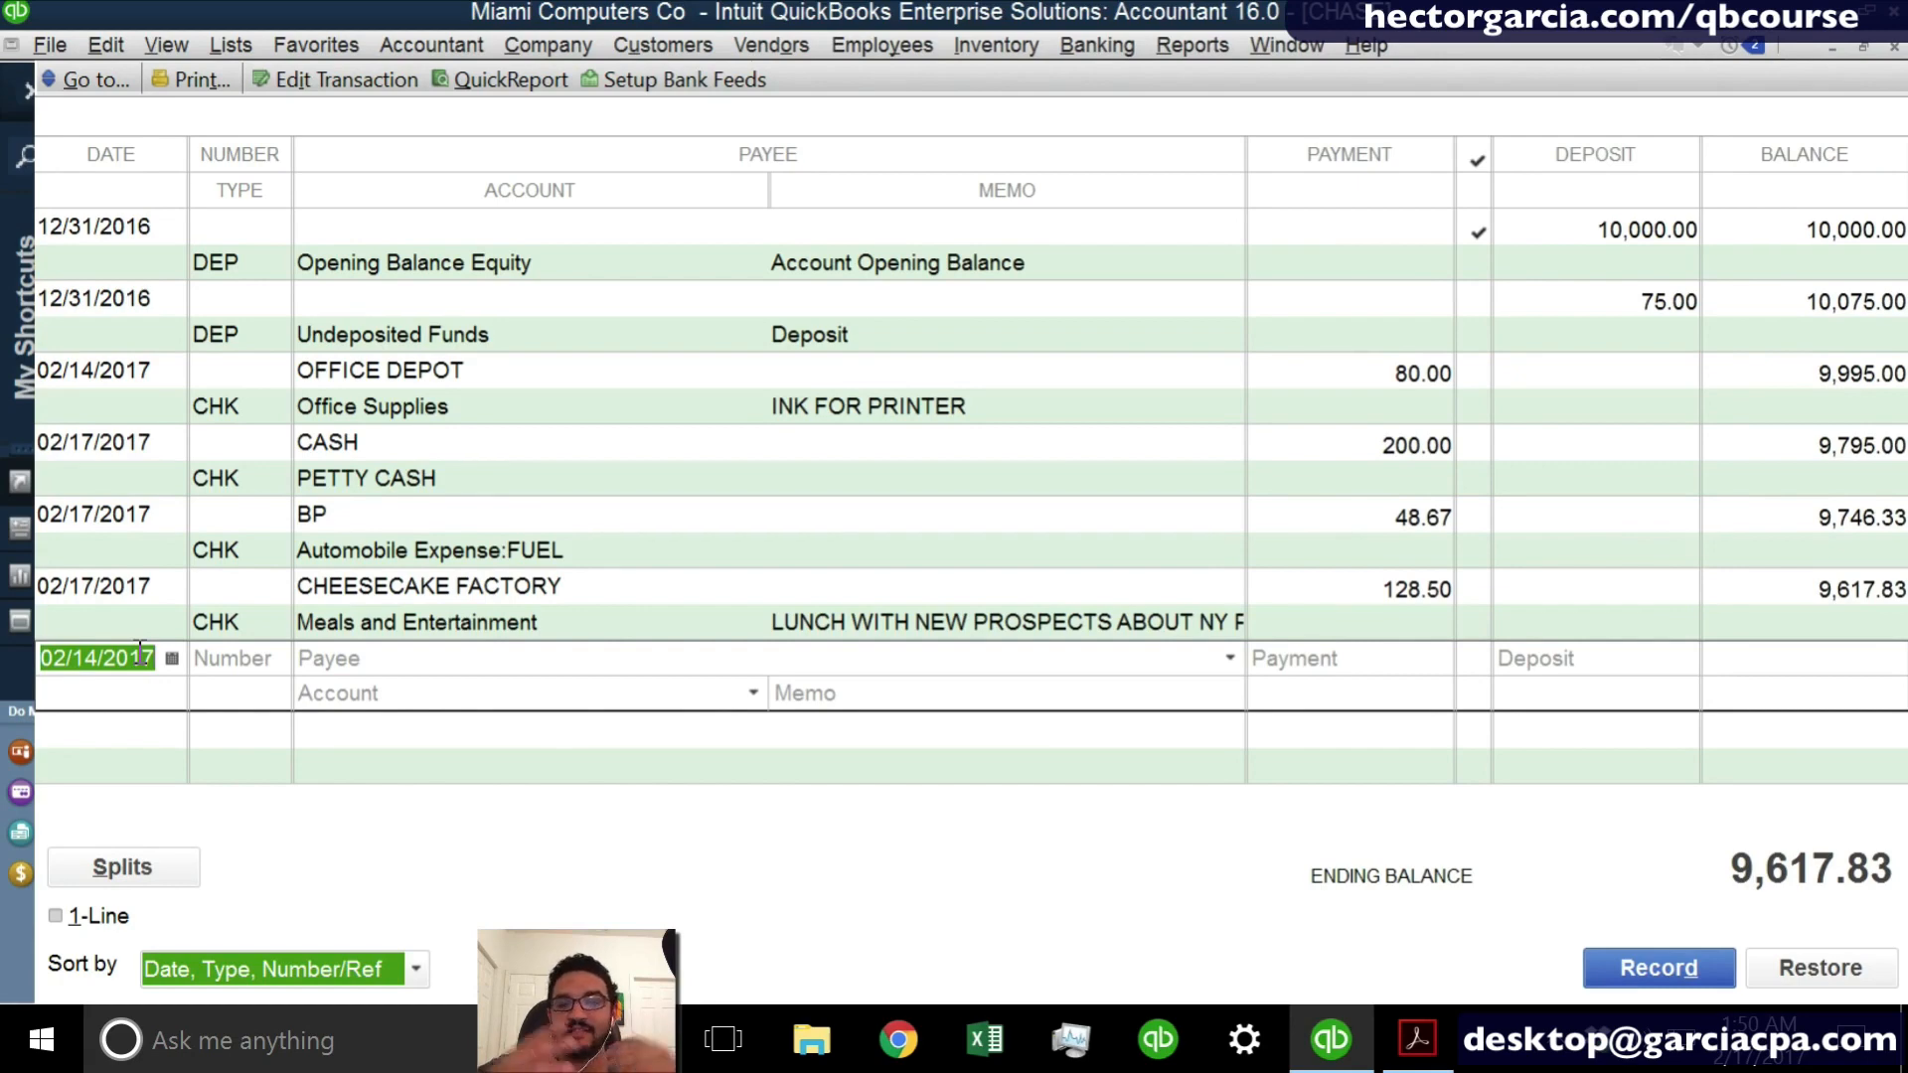
pyautogui.click(119, 387)
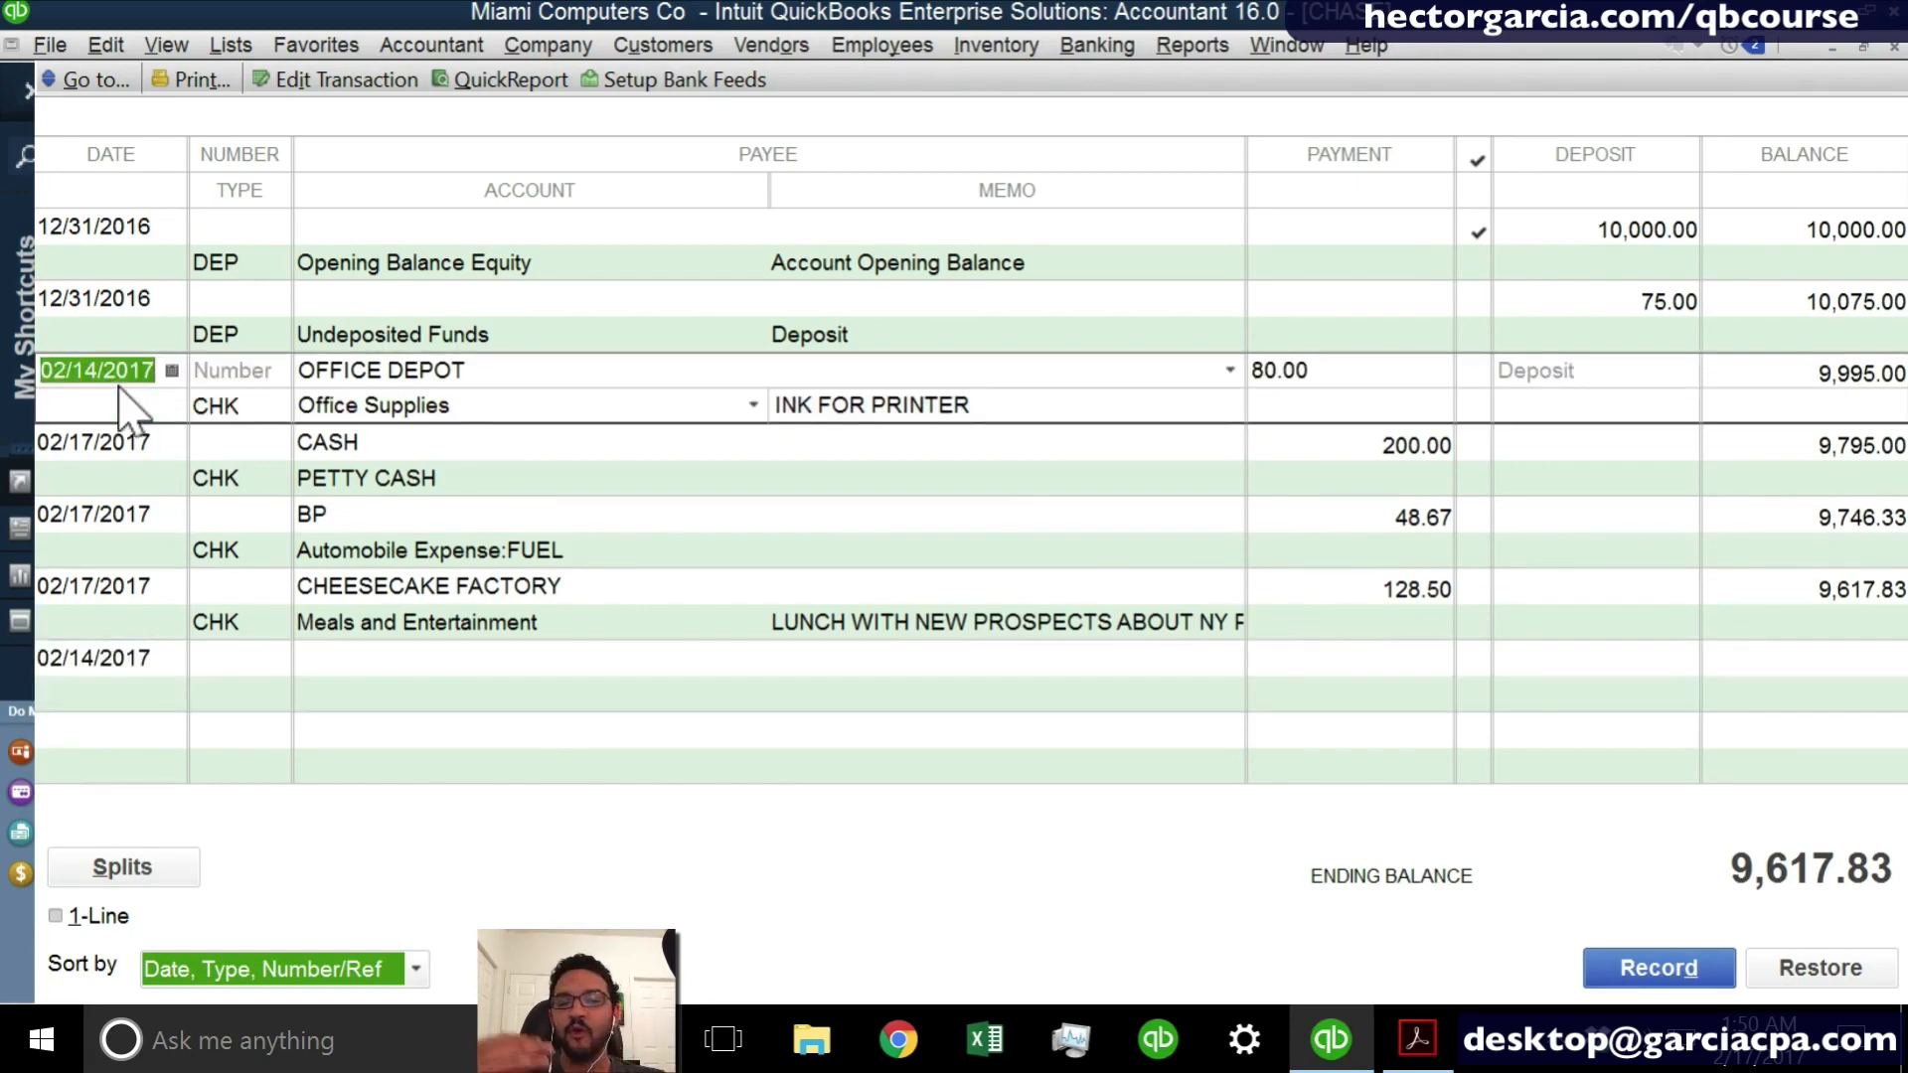
pyautogui.click(264, 971)
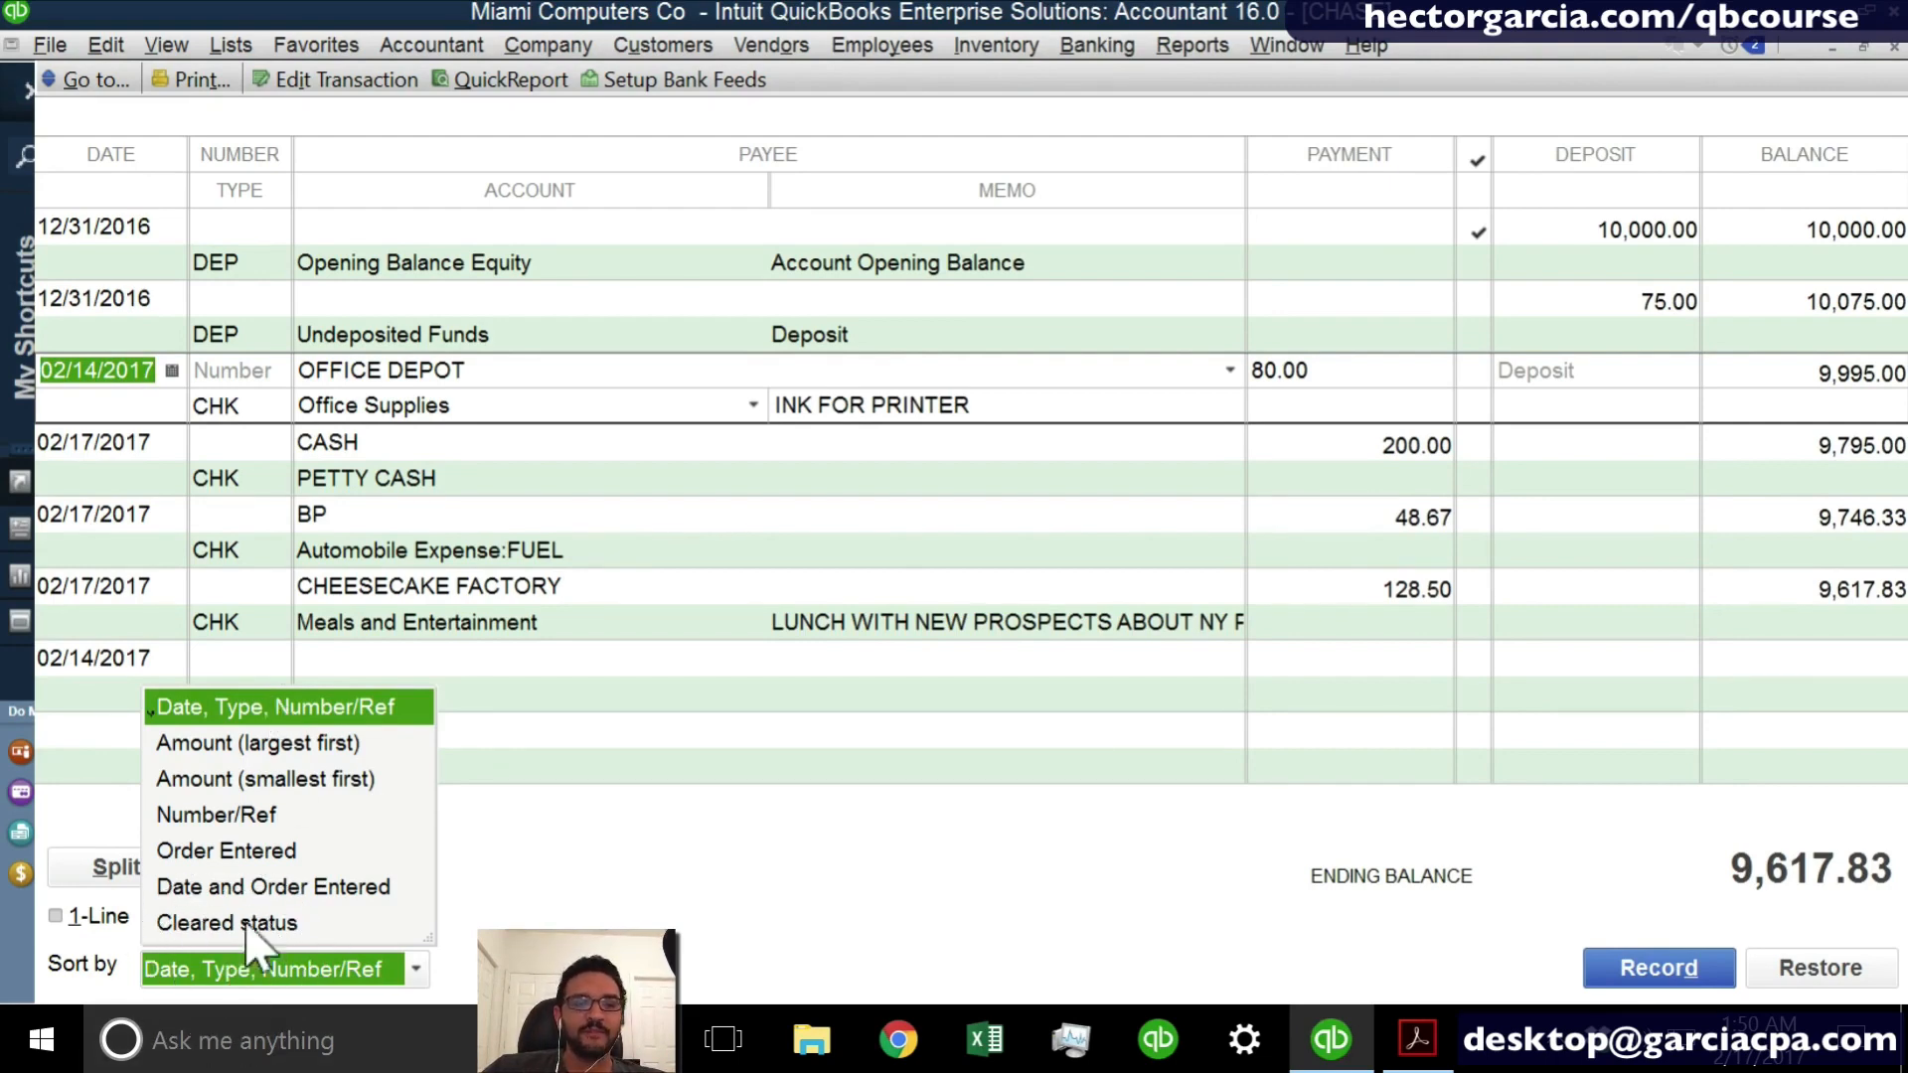
pyautogui.click(260, 851)
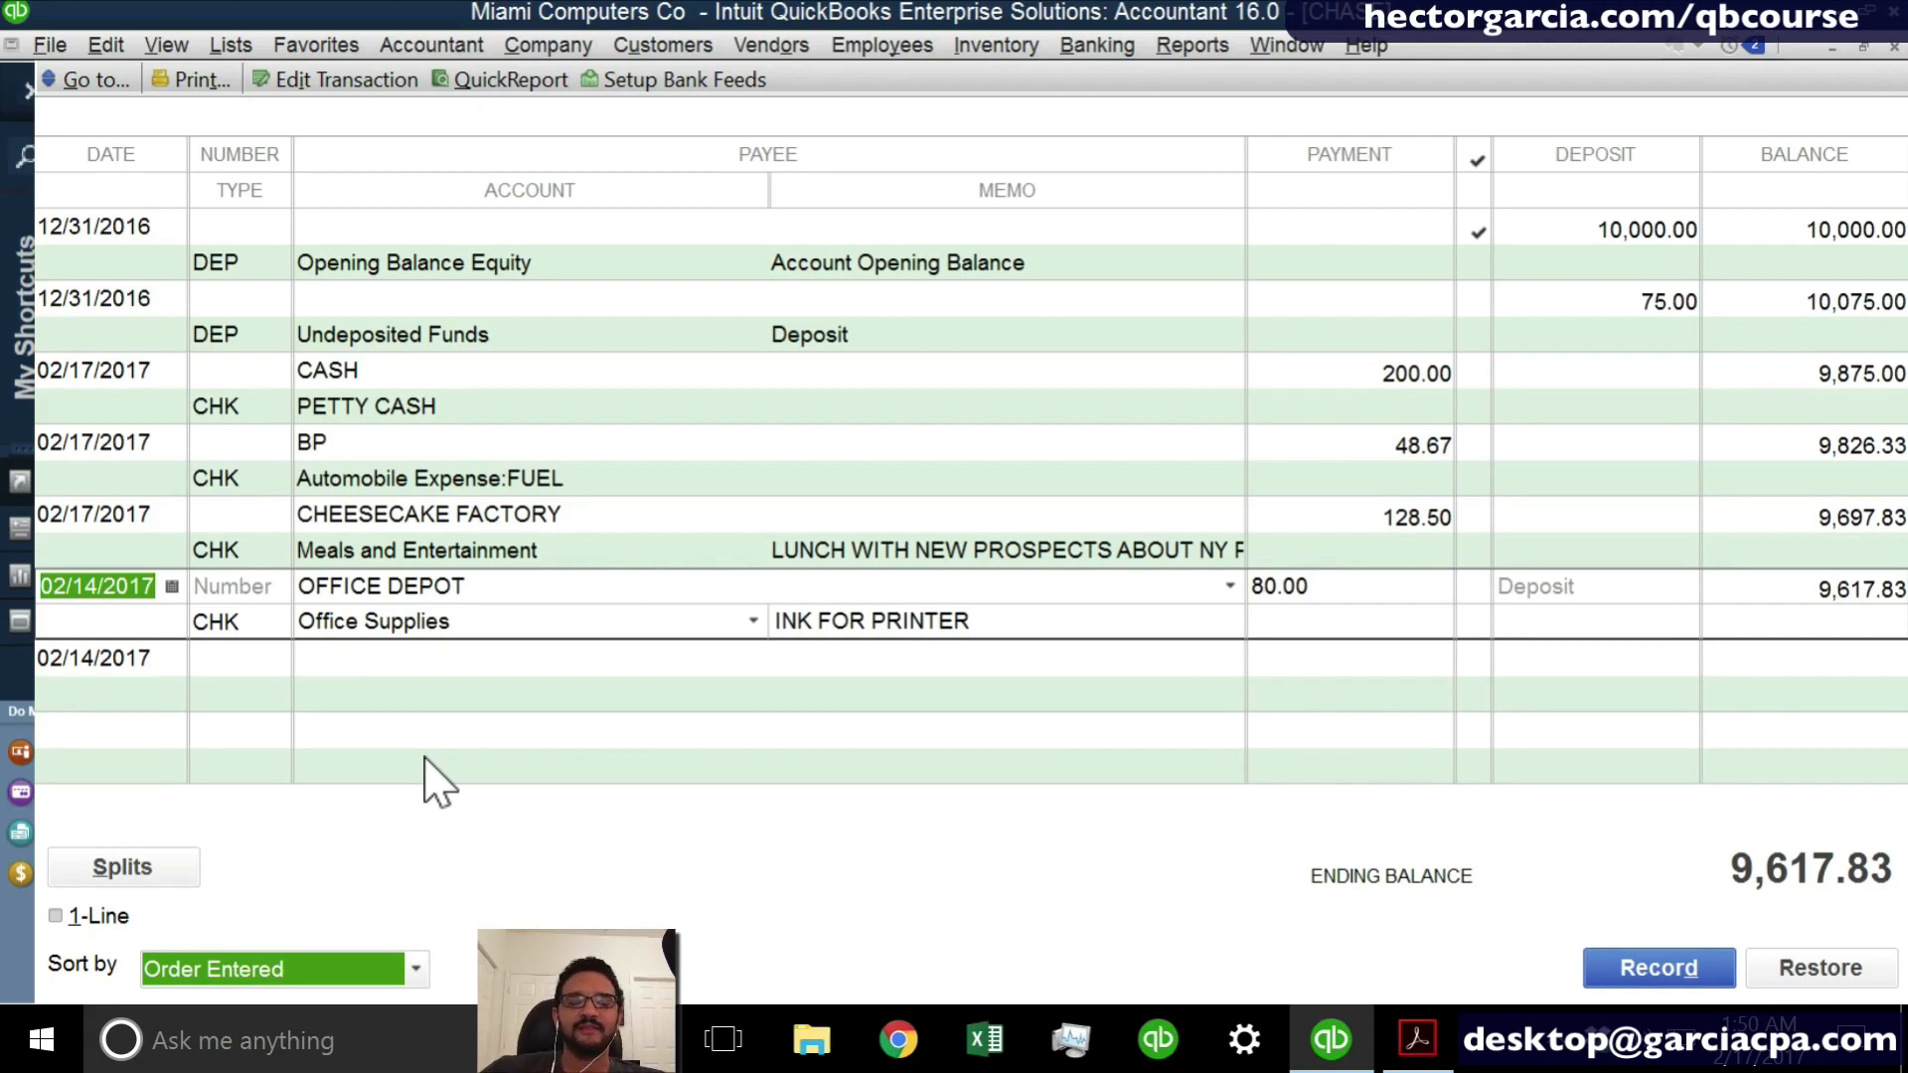
pyautogui.press('Return')
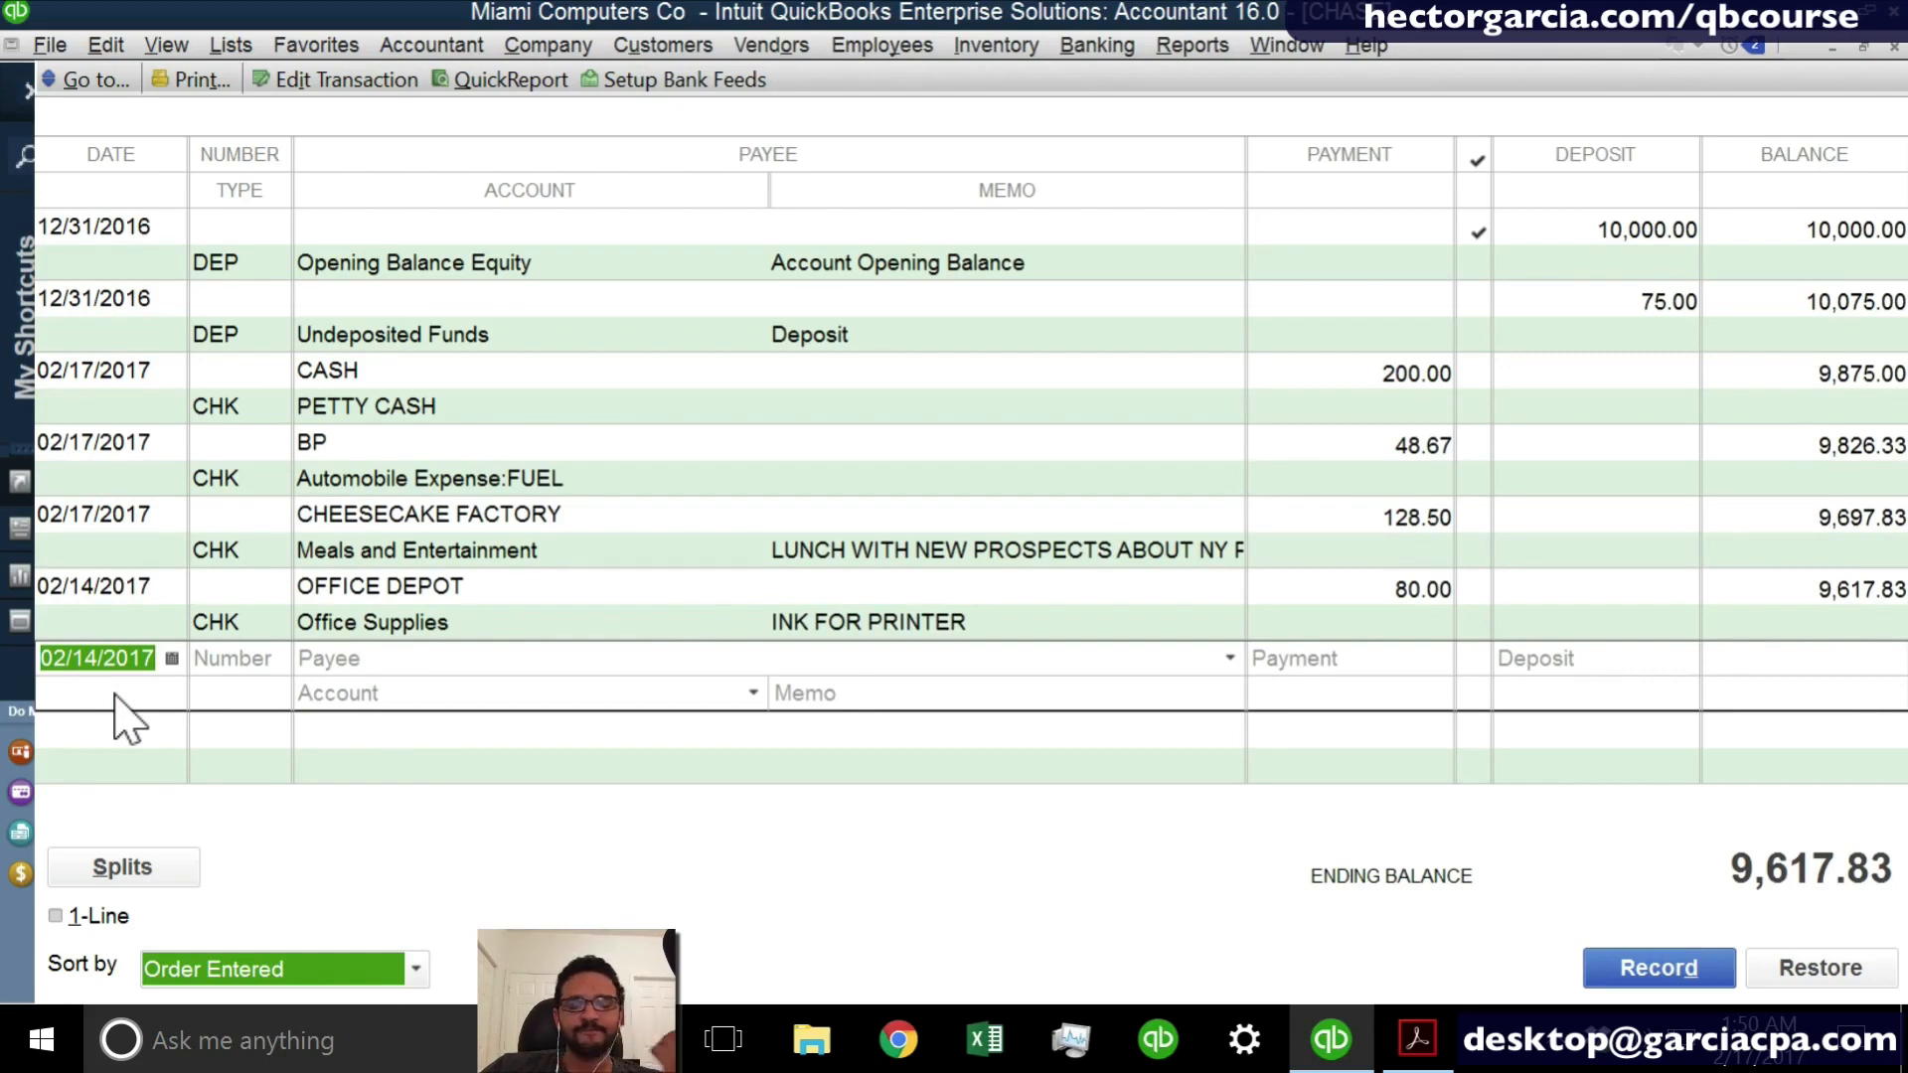
# - Enter CHASE in capitals as the payee of the 02/14/2017 entry and quick-add it as a vendor
pyautogui.click(397, 665)
pyautogui.write('cHASE')
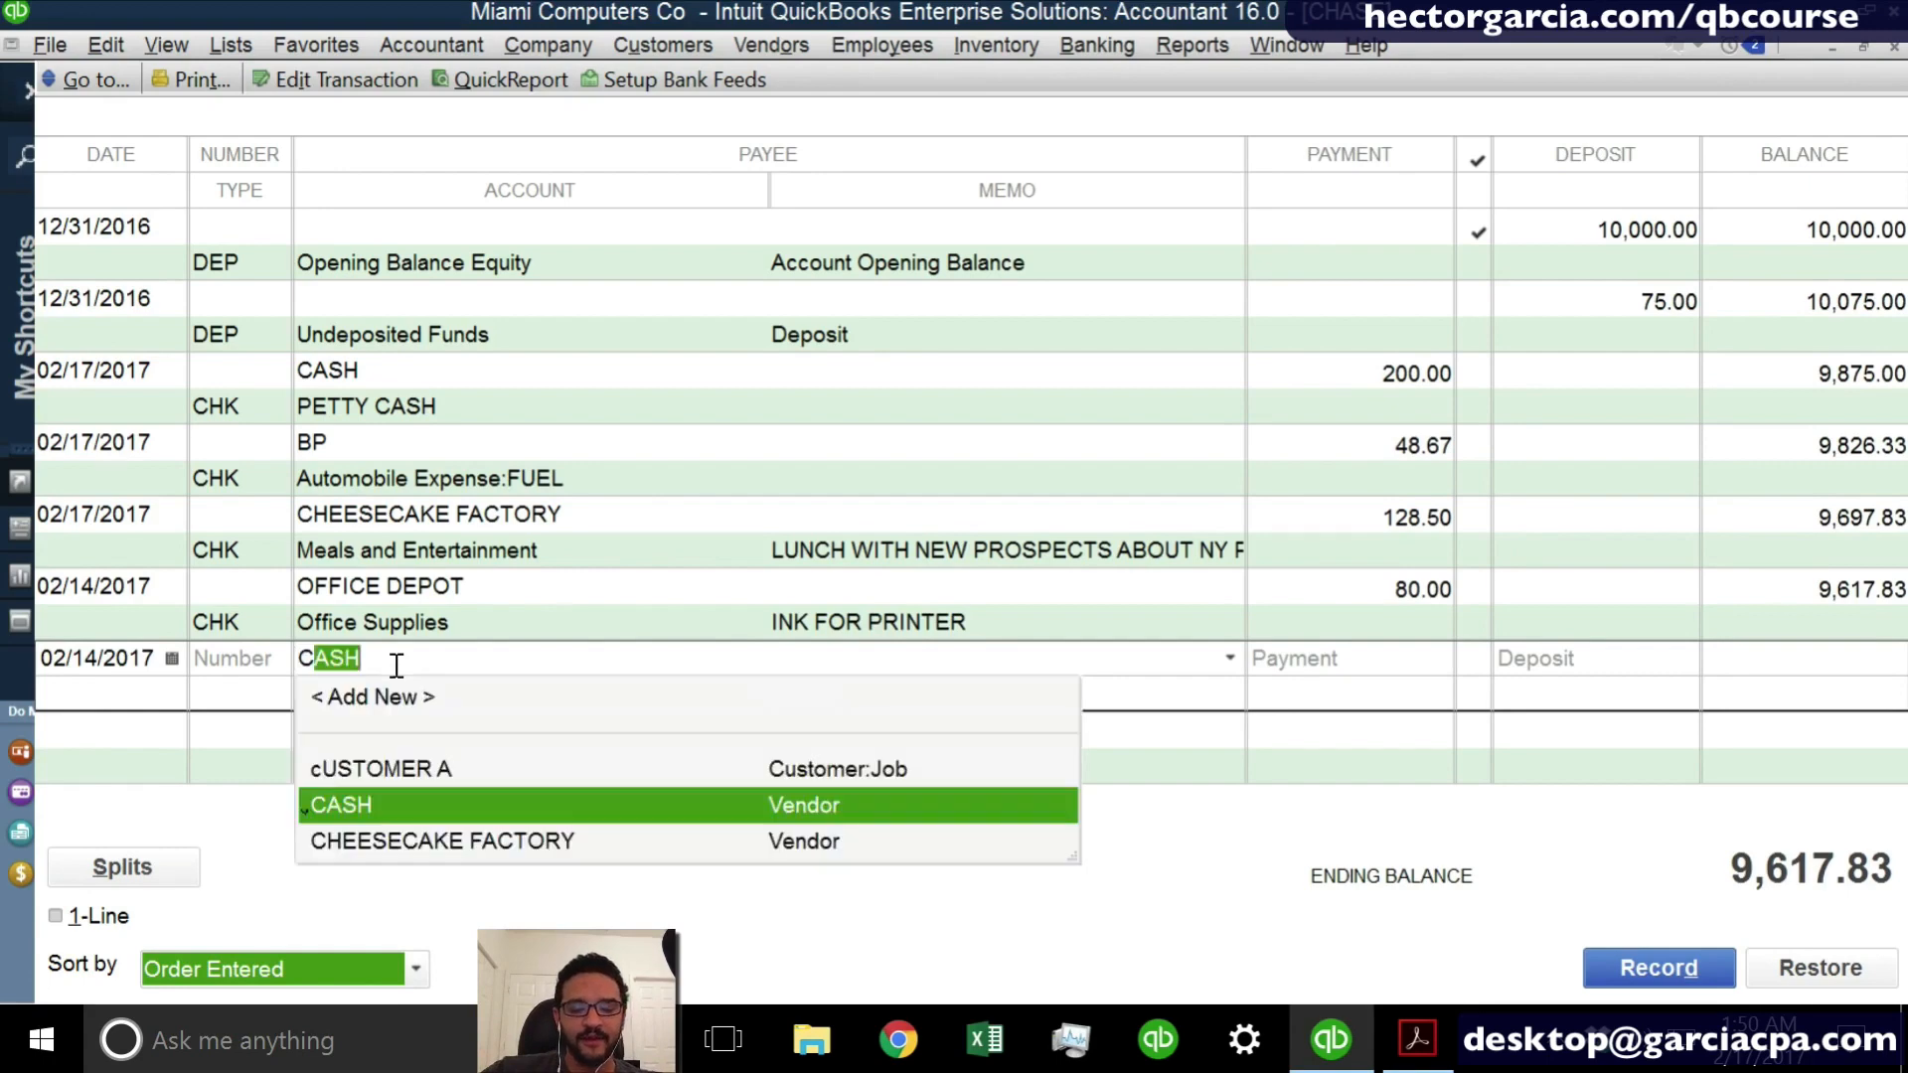
pyautogui.press('BackSpace')
pyautogui.press('BackSpace')
pyautogui.press('BackSpace')
pyautogui.press('BackSpace')
pyautogui.press('BackSpace')
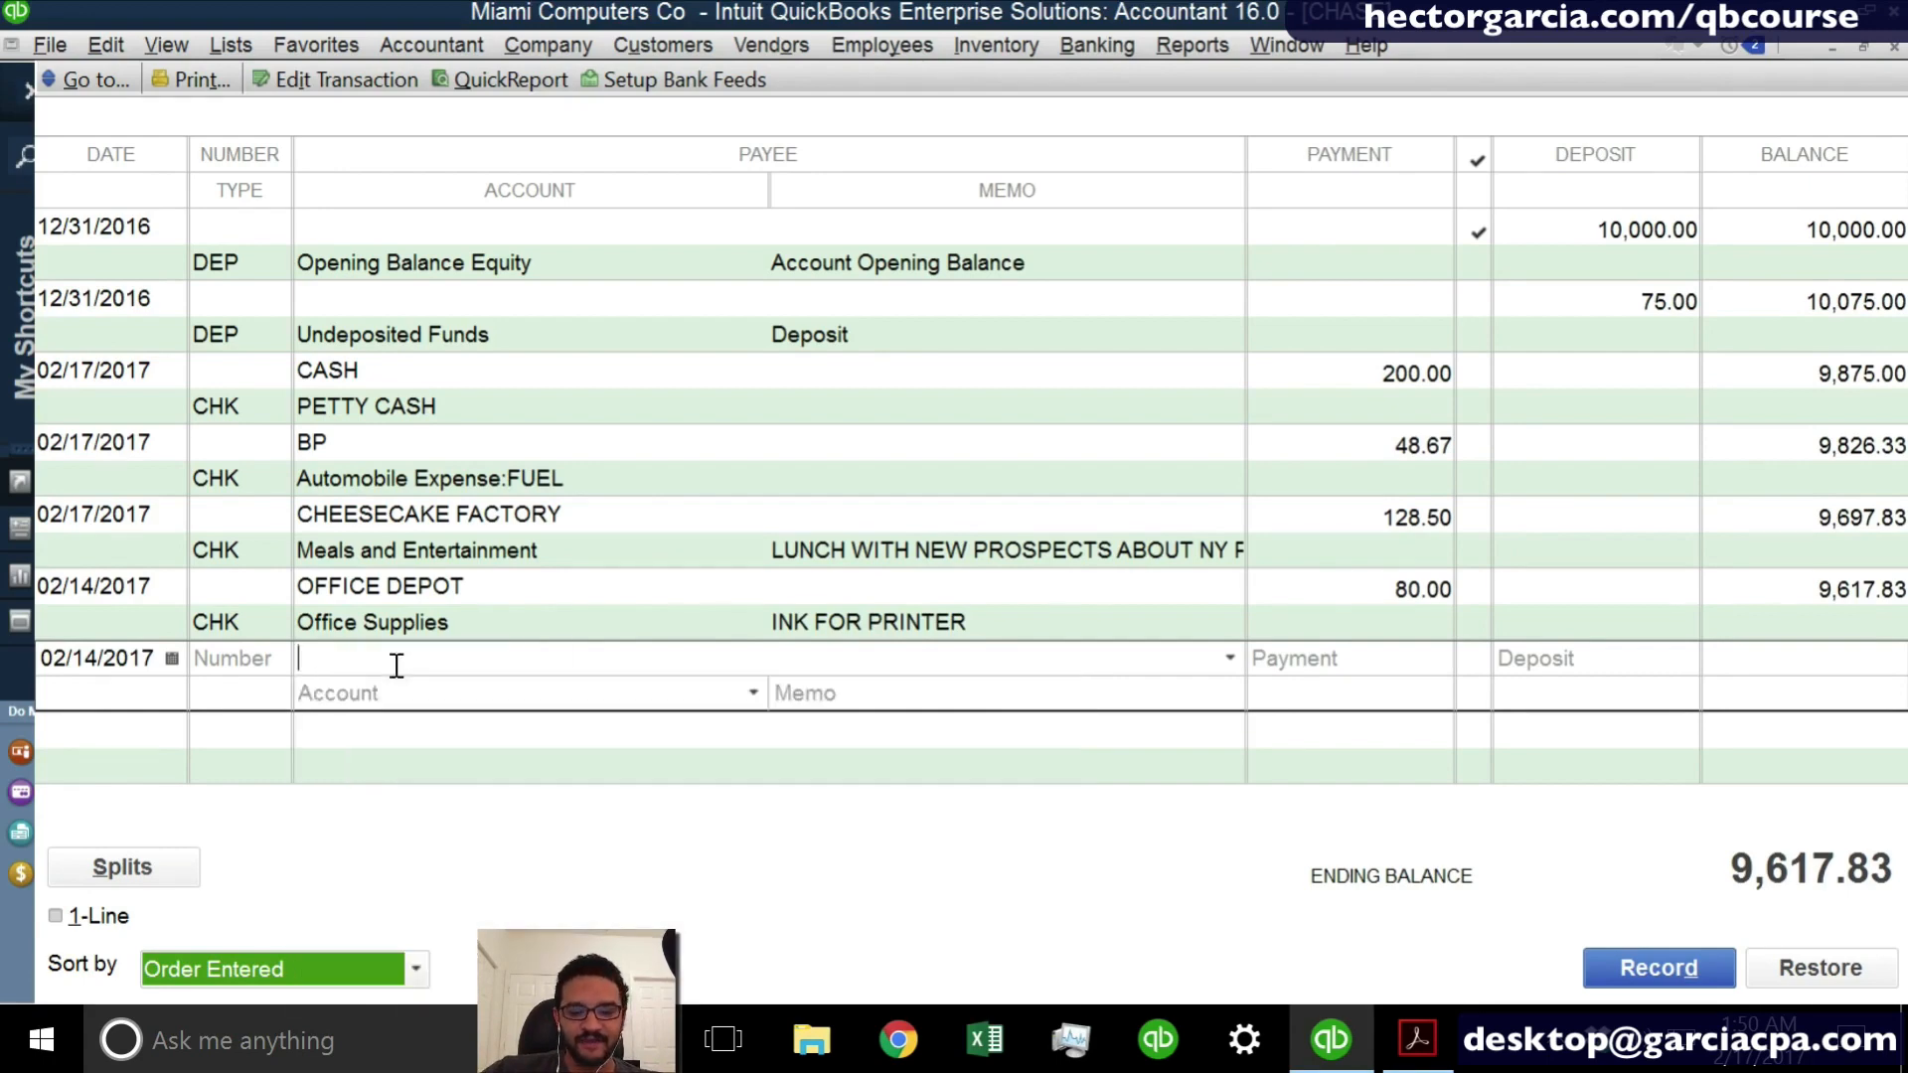
pyautogui.write('CHASE')
pyautogui.press('Tab')
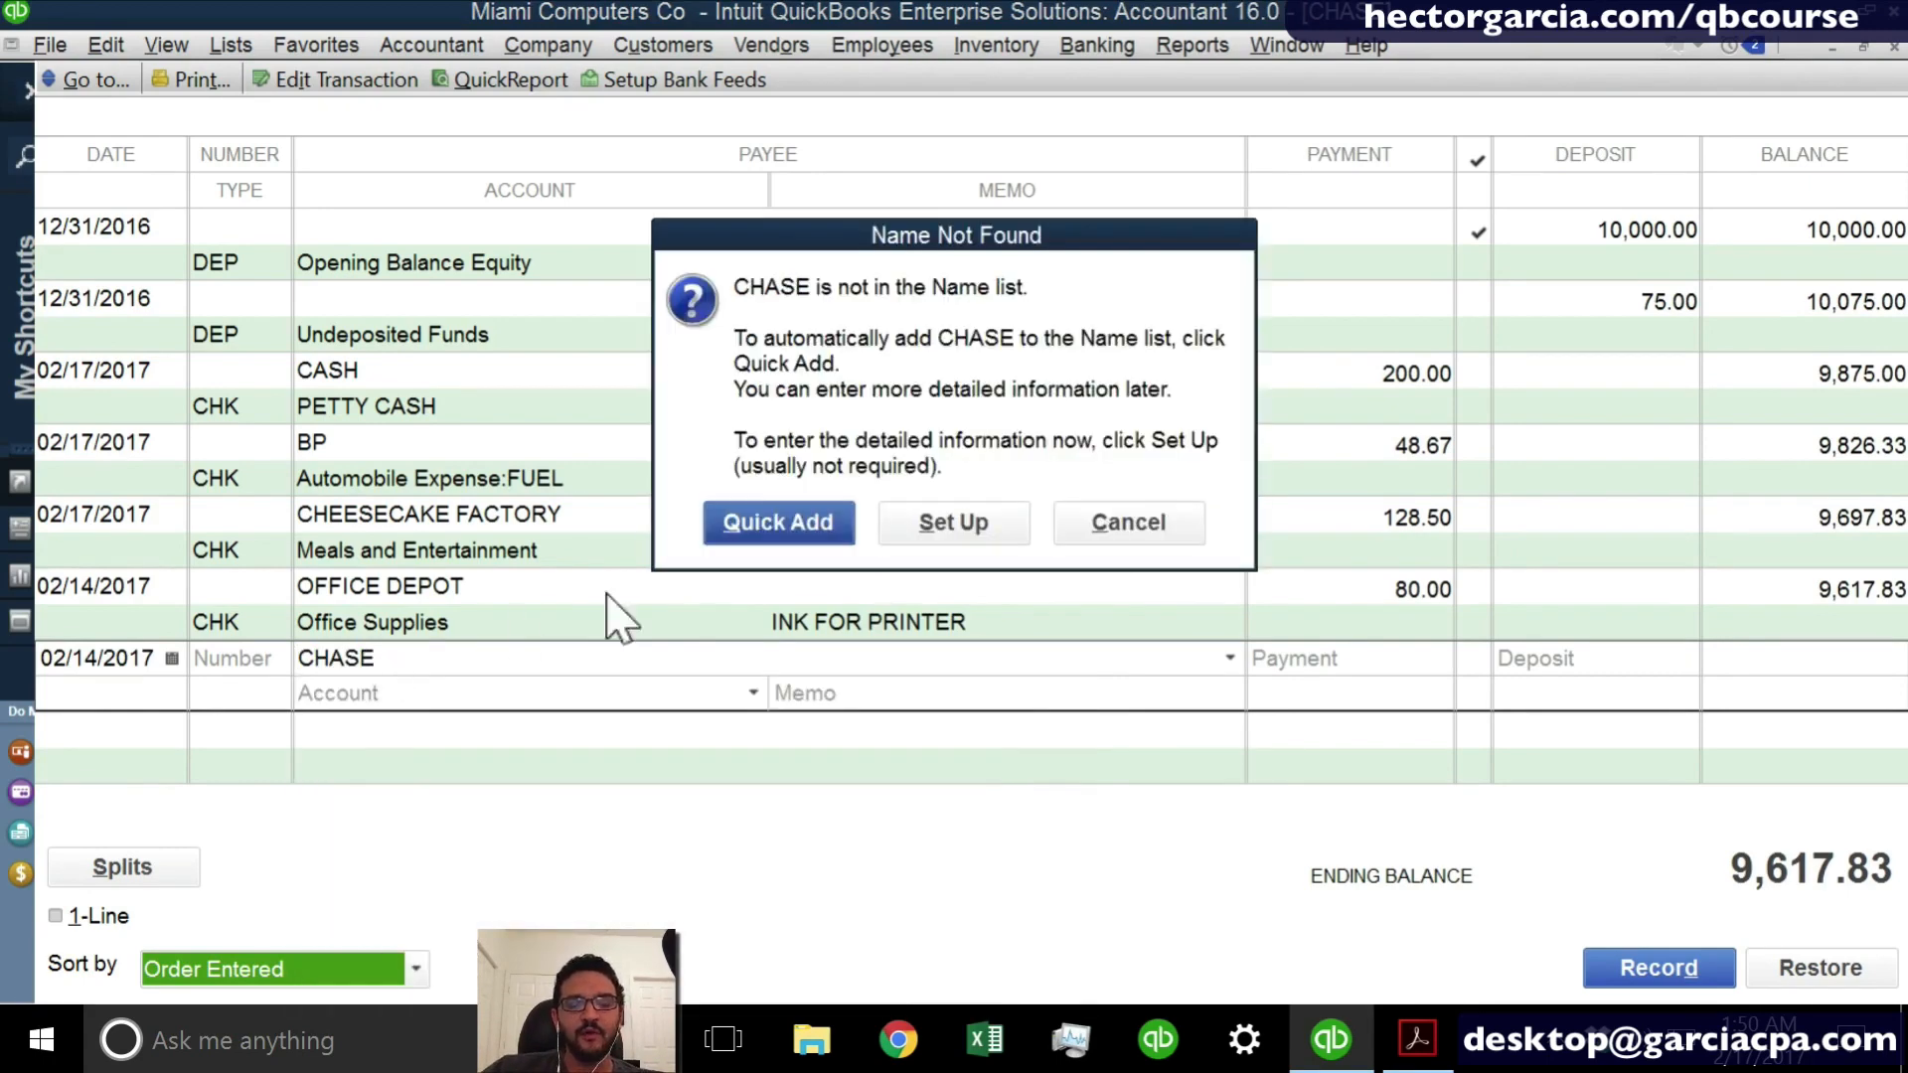
pyautogui.click(761, 521)
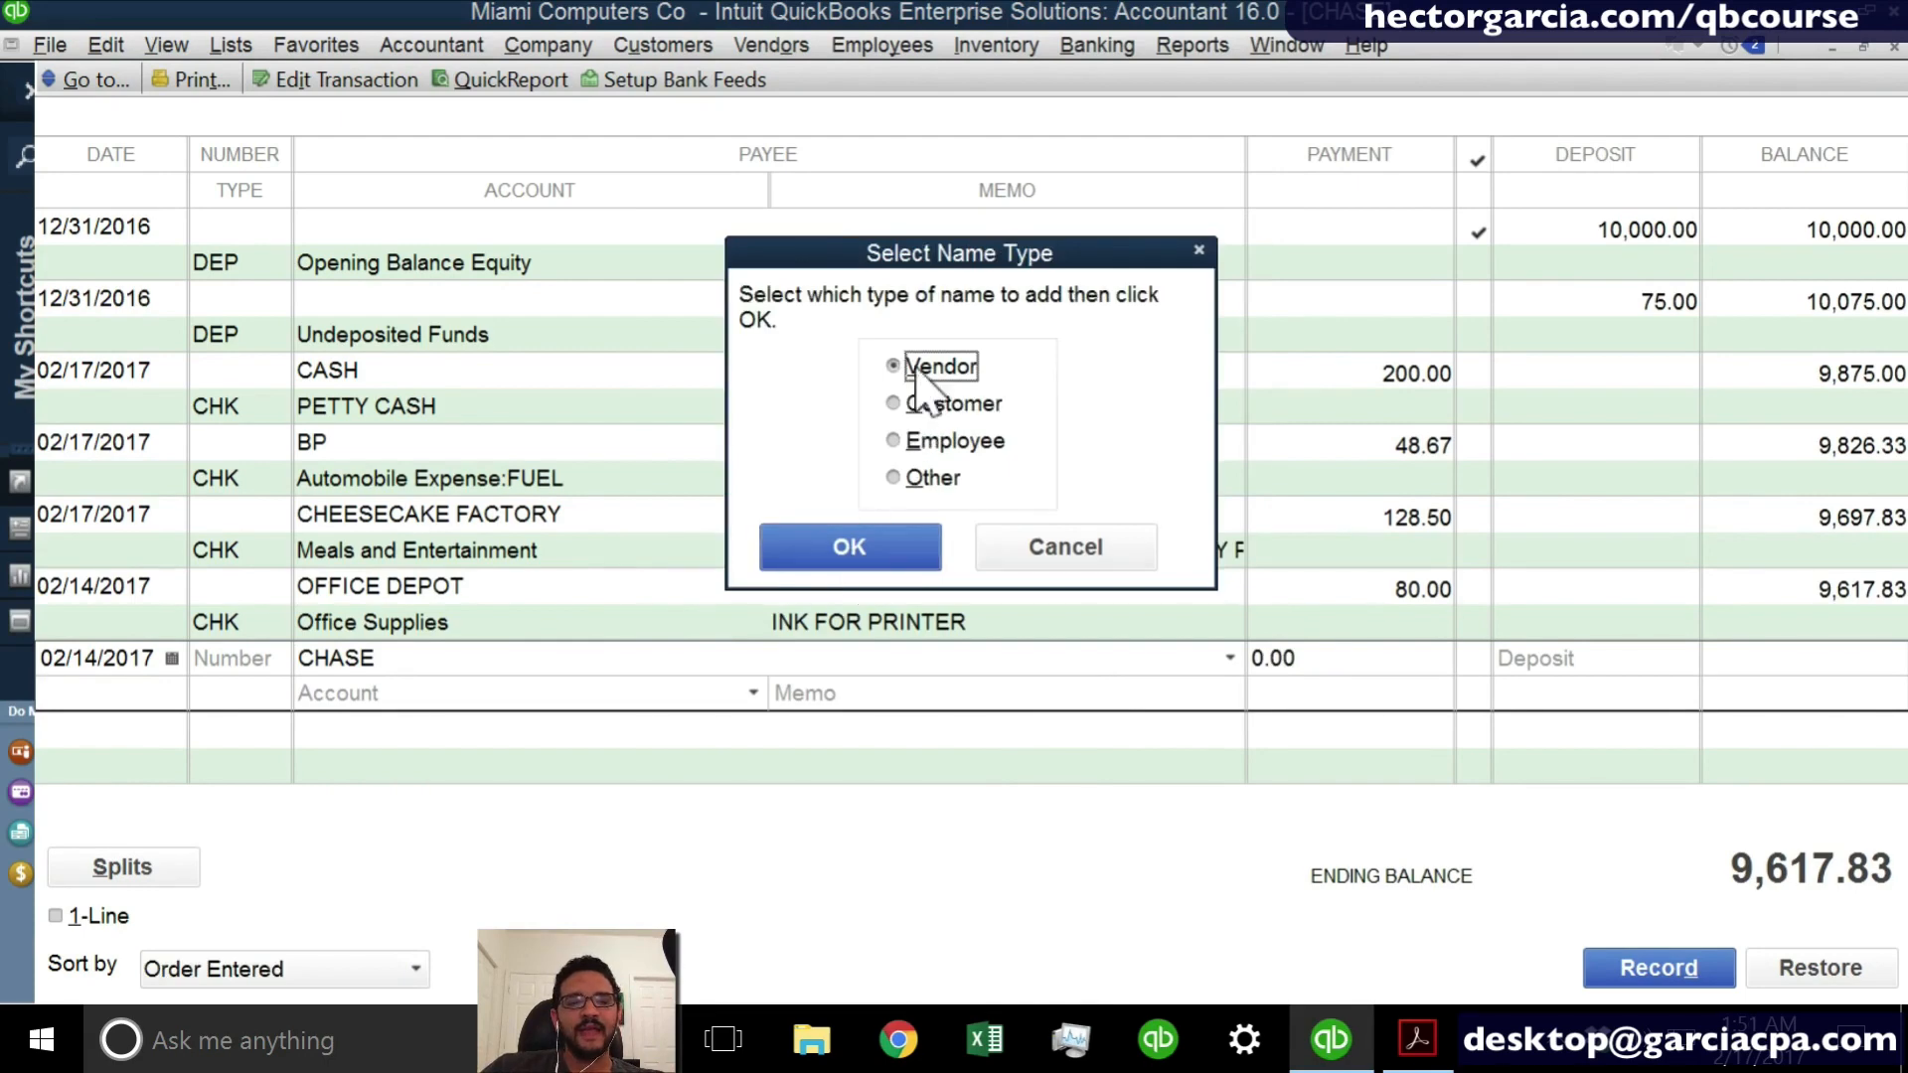
pyautogui.click(864, 545)
# - Set the CHASE entry's deposit to 1.80 and enter iNTEREST iNCOME as its account
pyautogui.click(1537, 648)
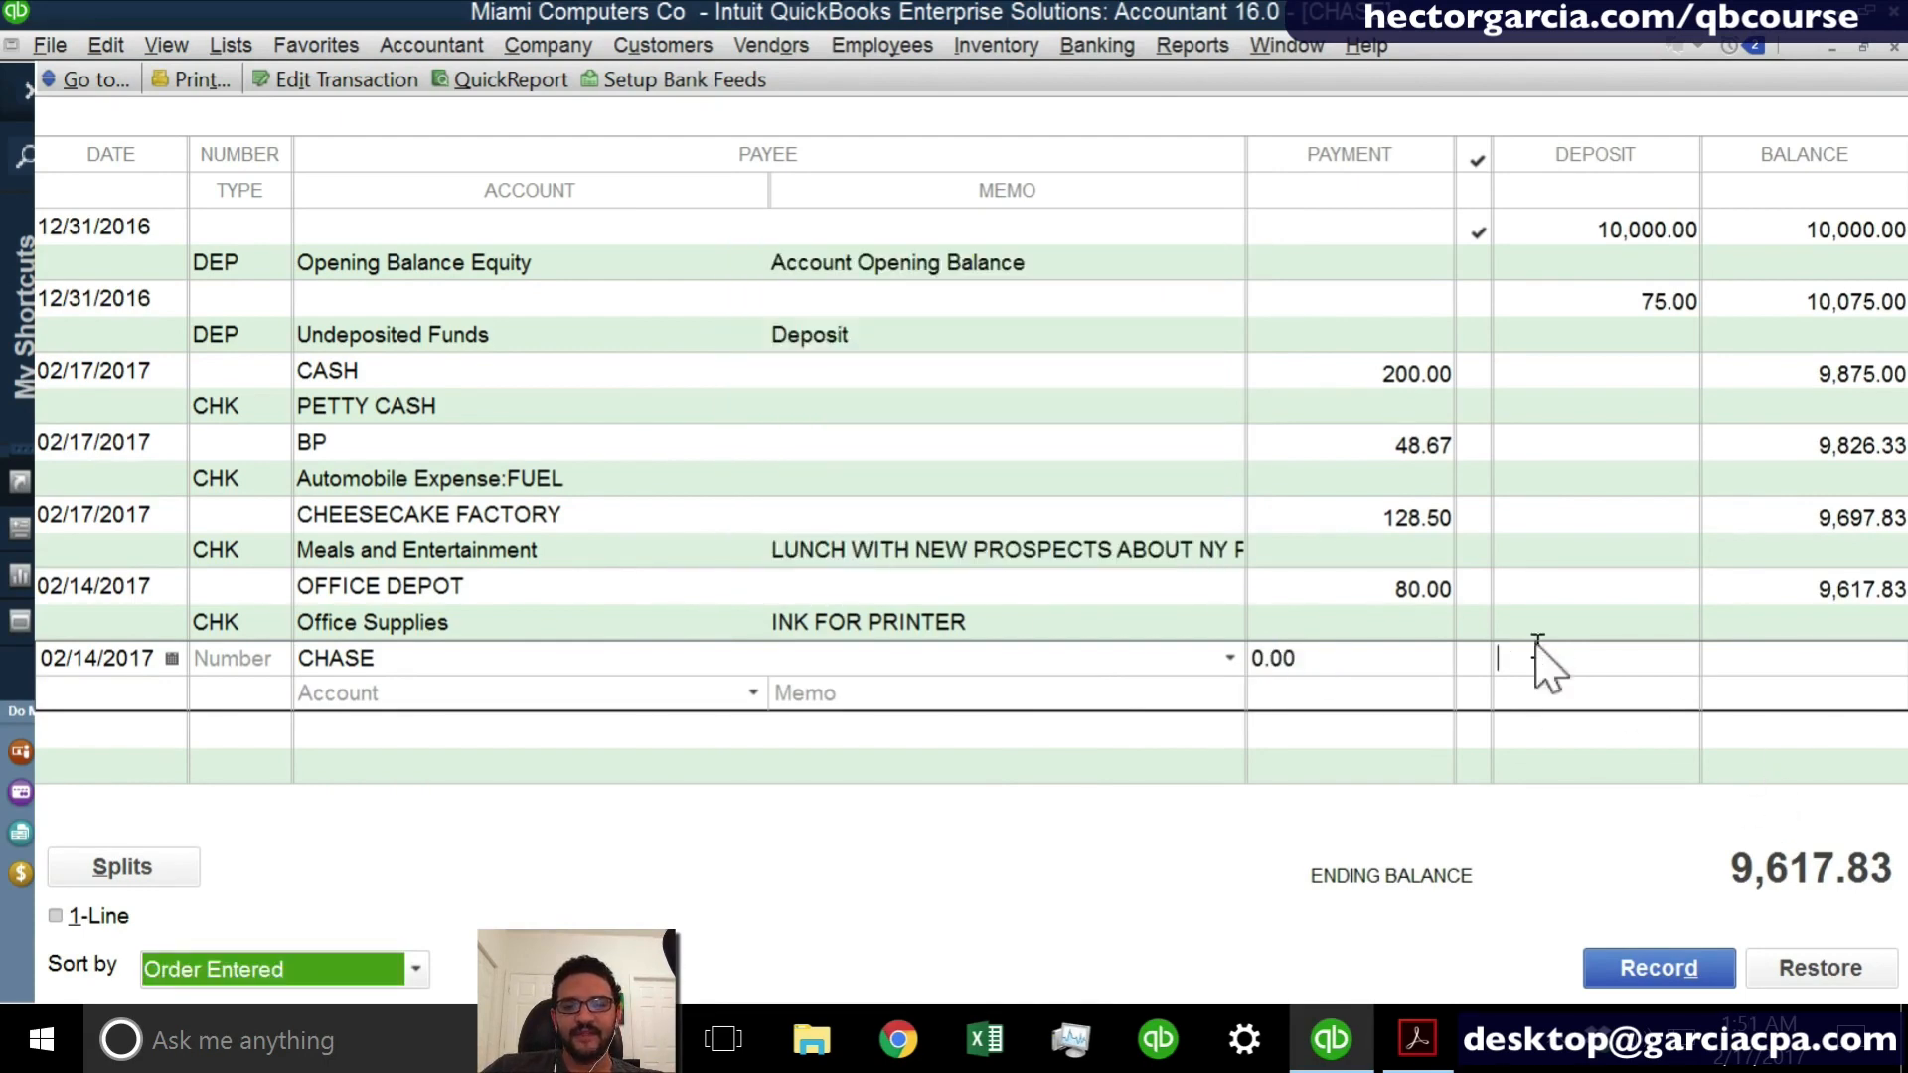
pyautogui.write('1.80')
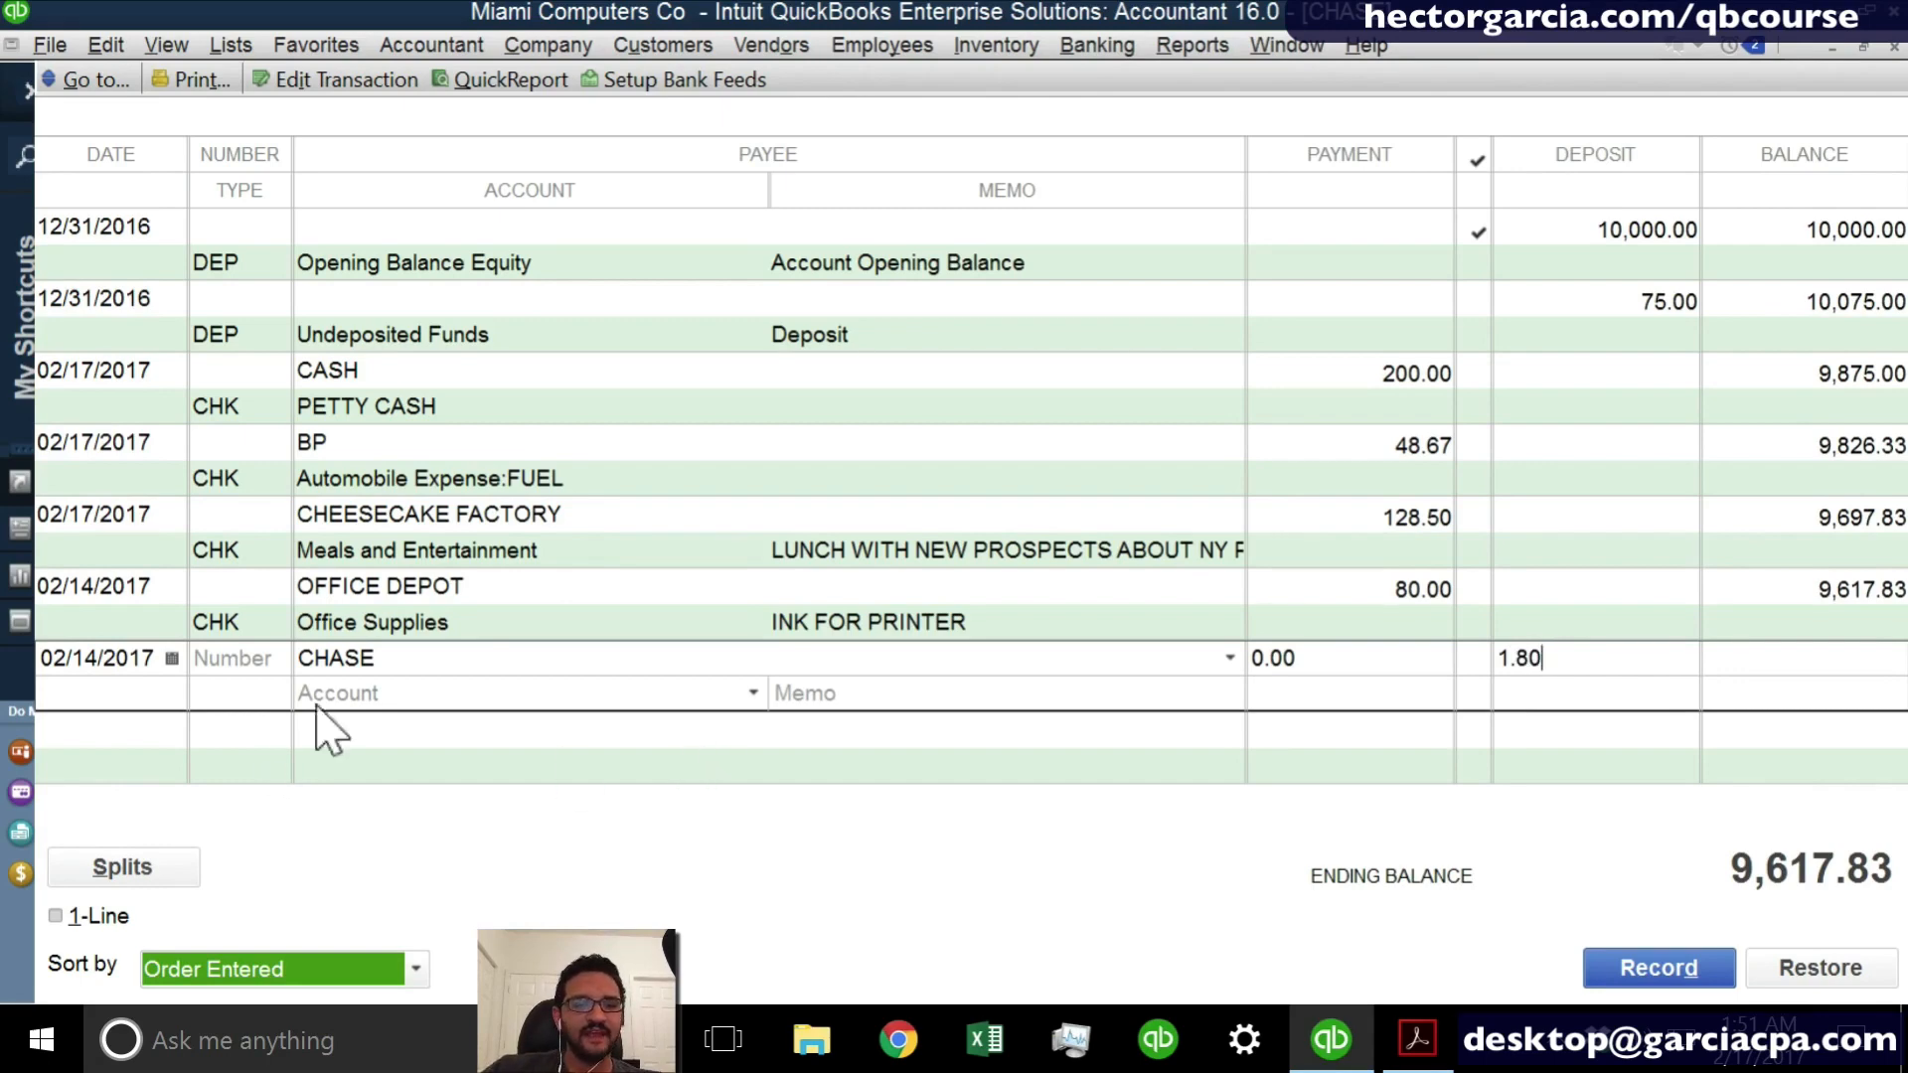
pyautogui.click(391, 692)
pyautogui.write('In')
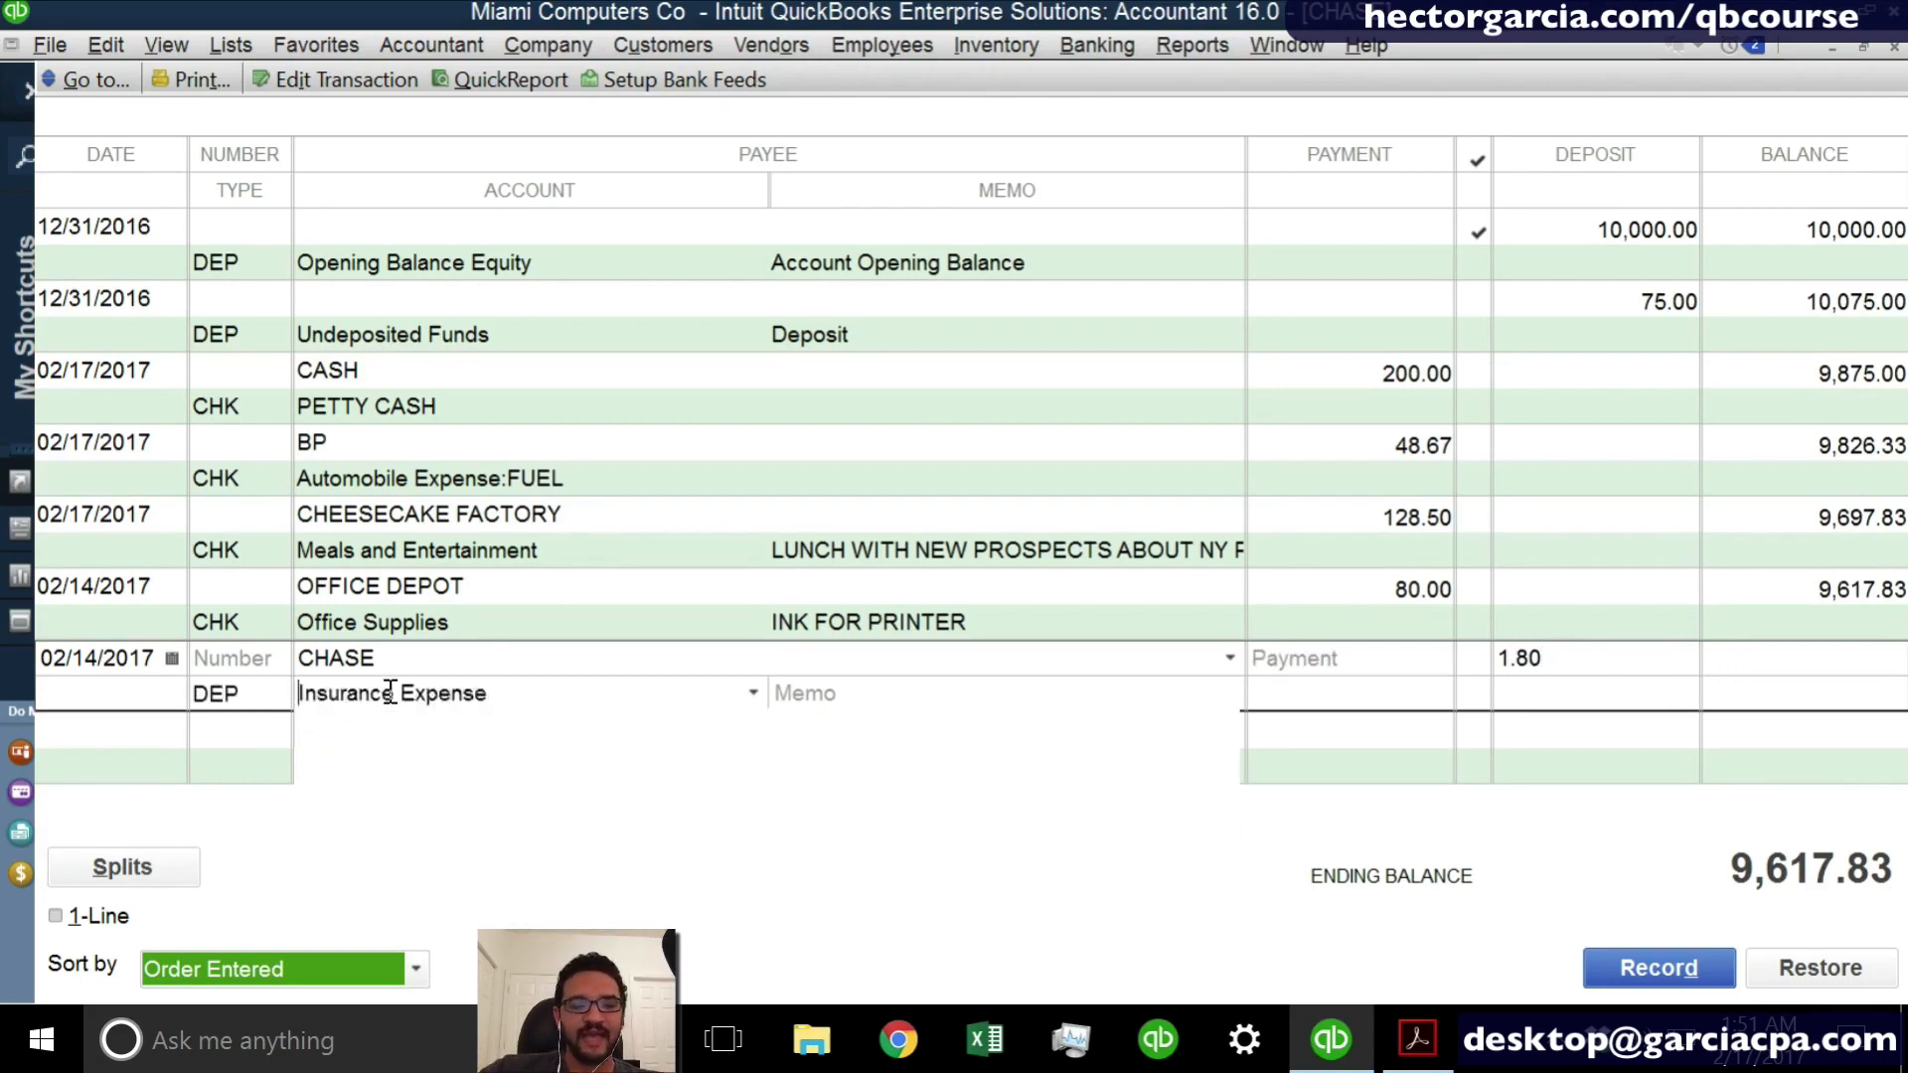
pyautogui.write('terest ')
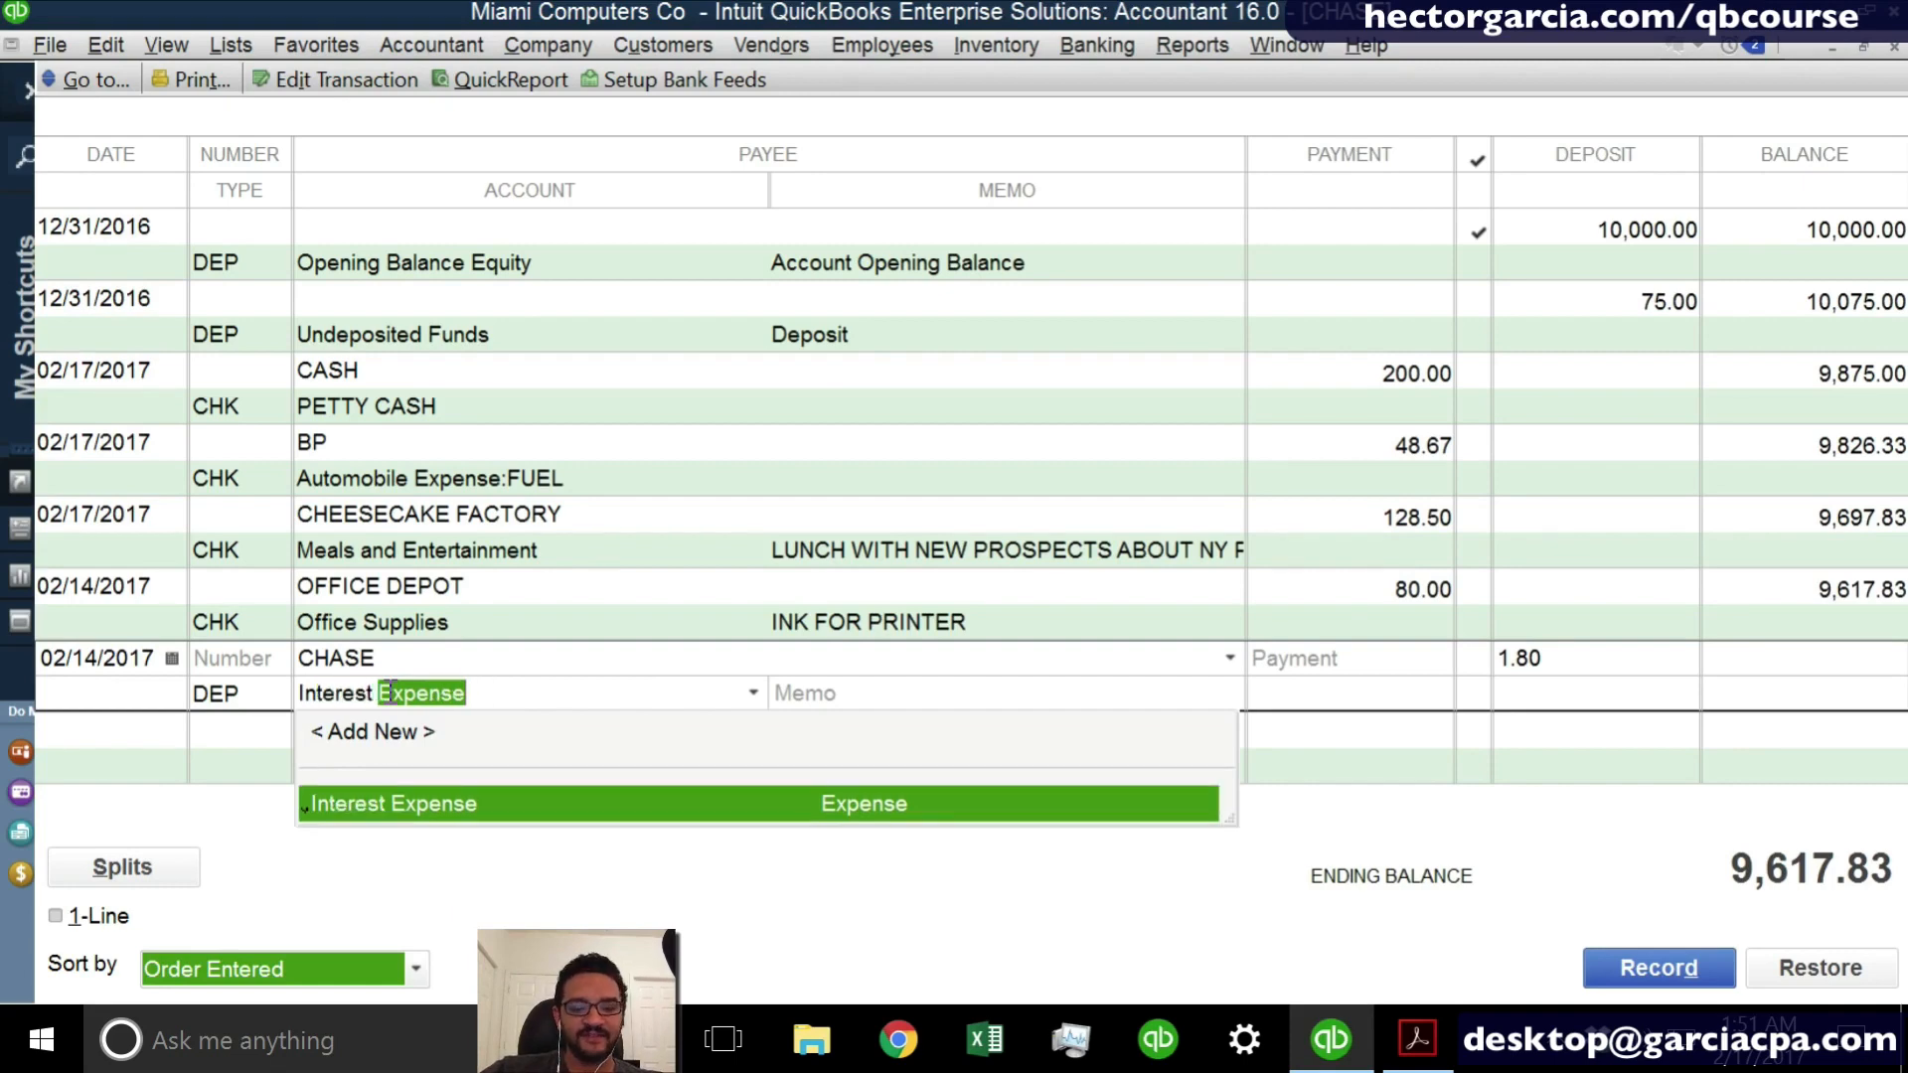
pyautogui.write('iNCOME')
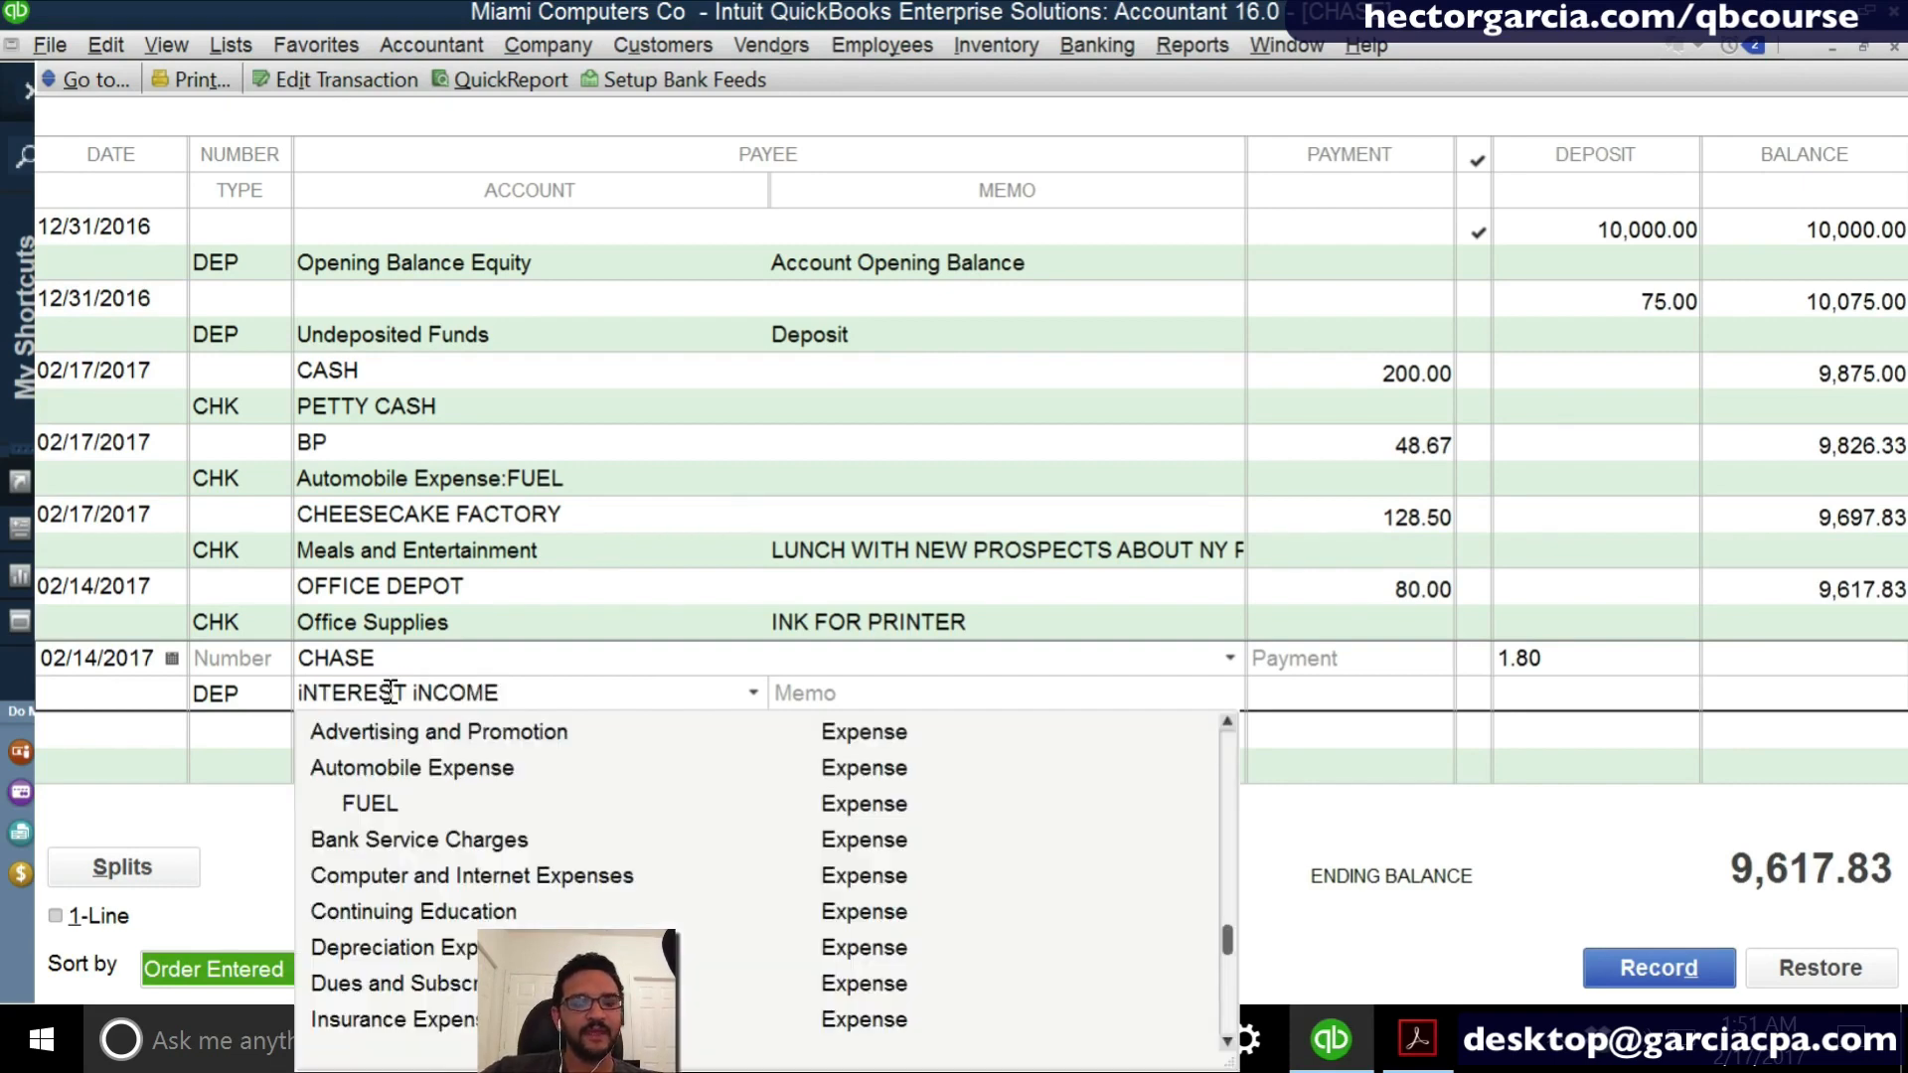
# - Create the iNTEREST iNCOME account with the type Other Income and record the CHASE deposit
pyautogui.press('Tab')
pyautogui.press('Return')
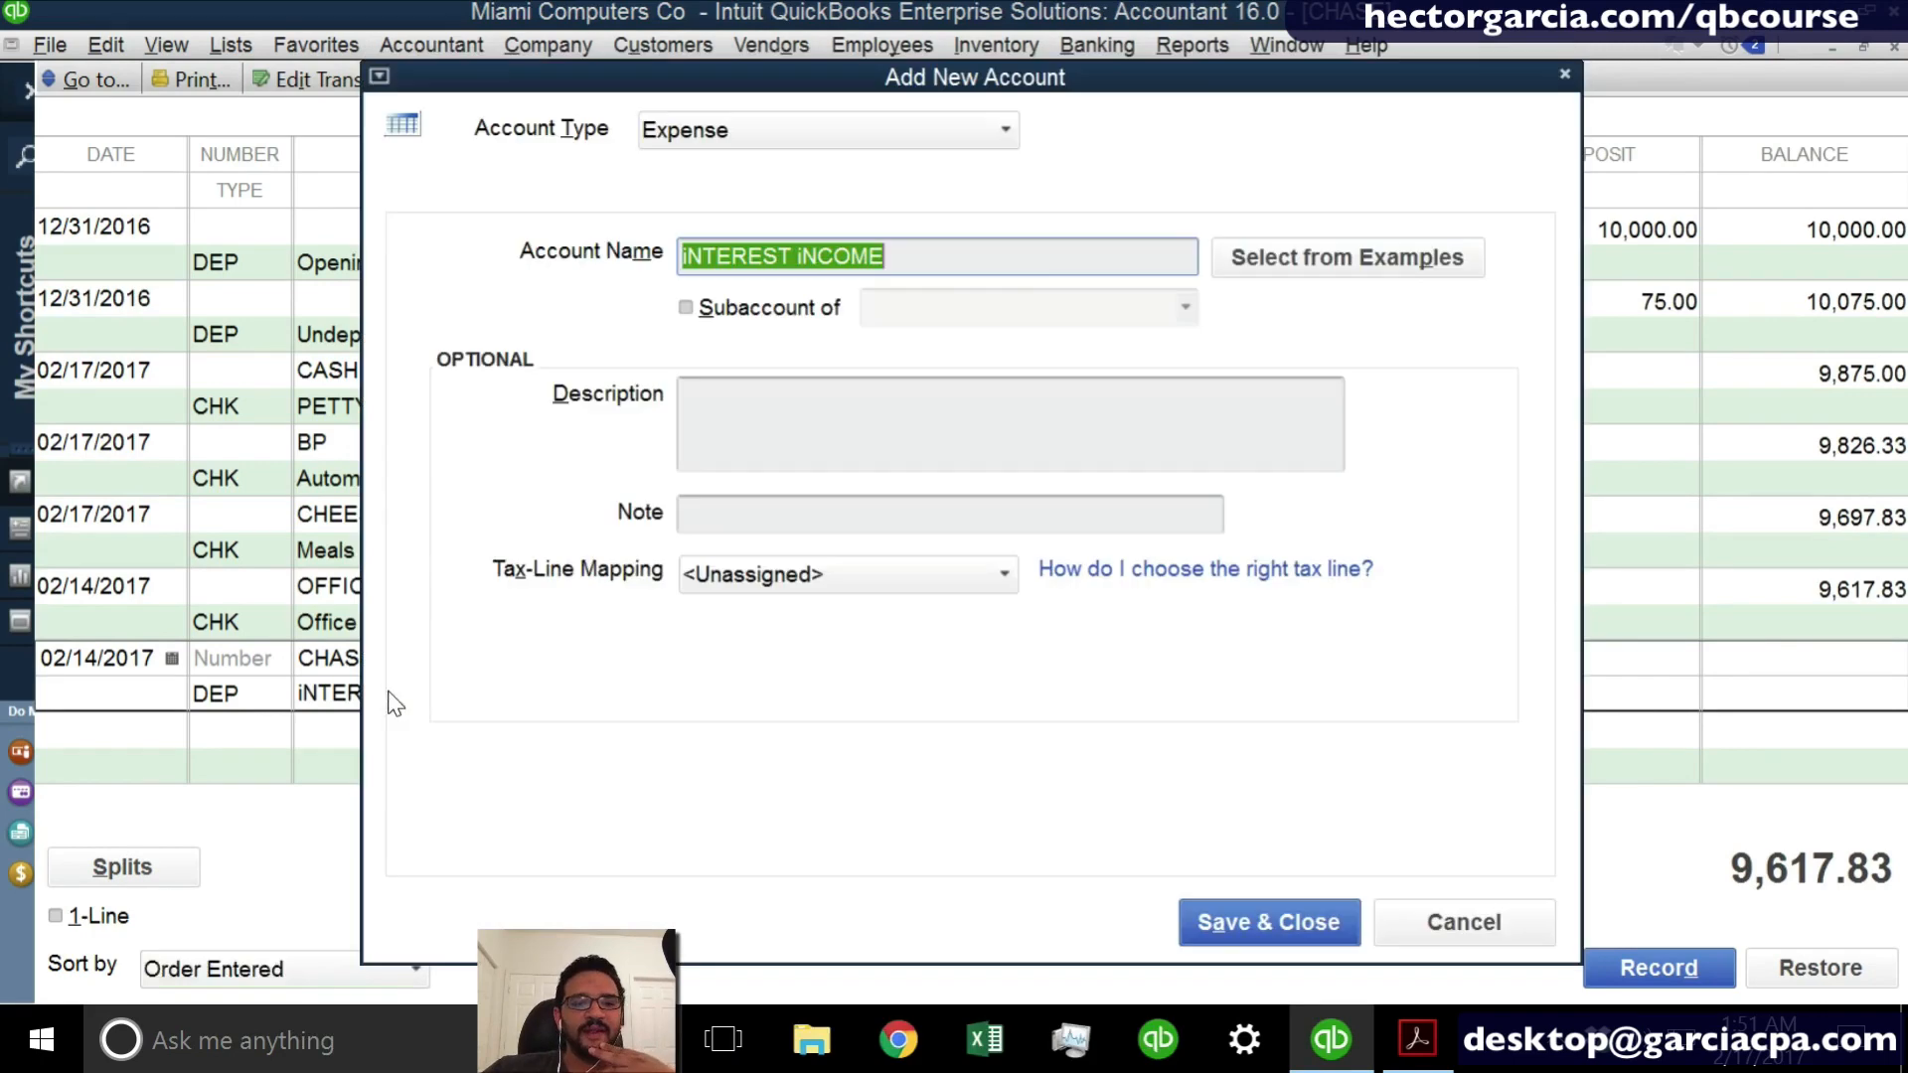
pyautogui.click(688, 141)
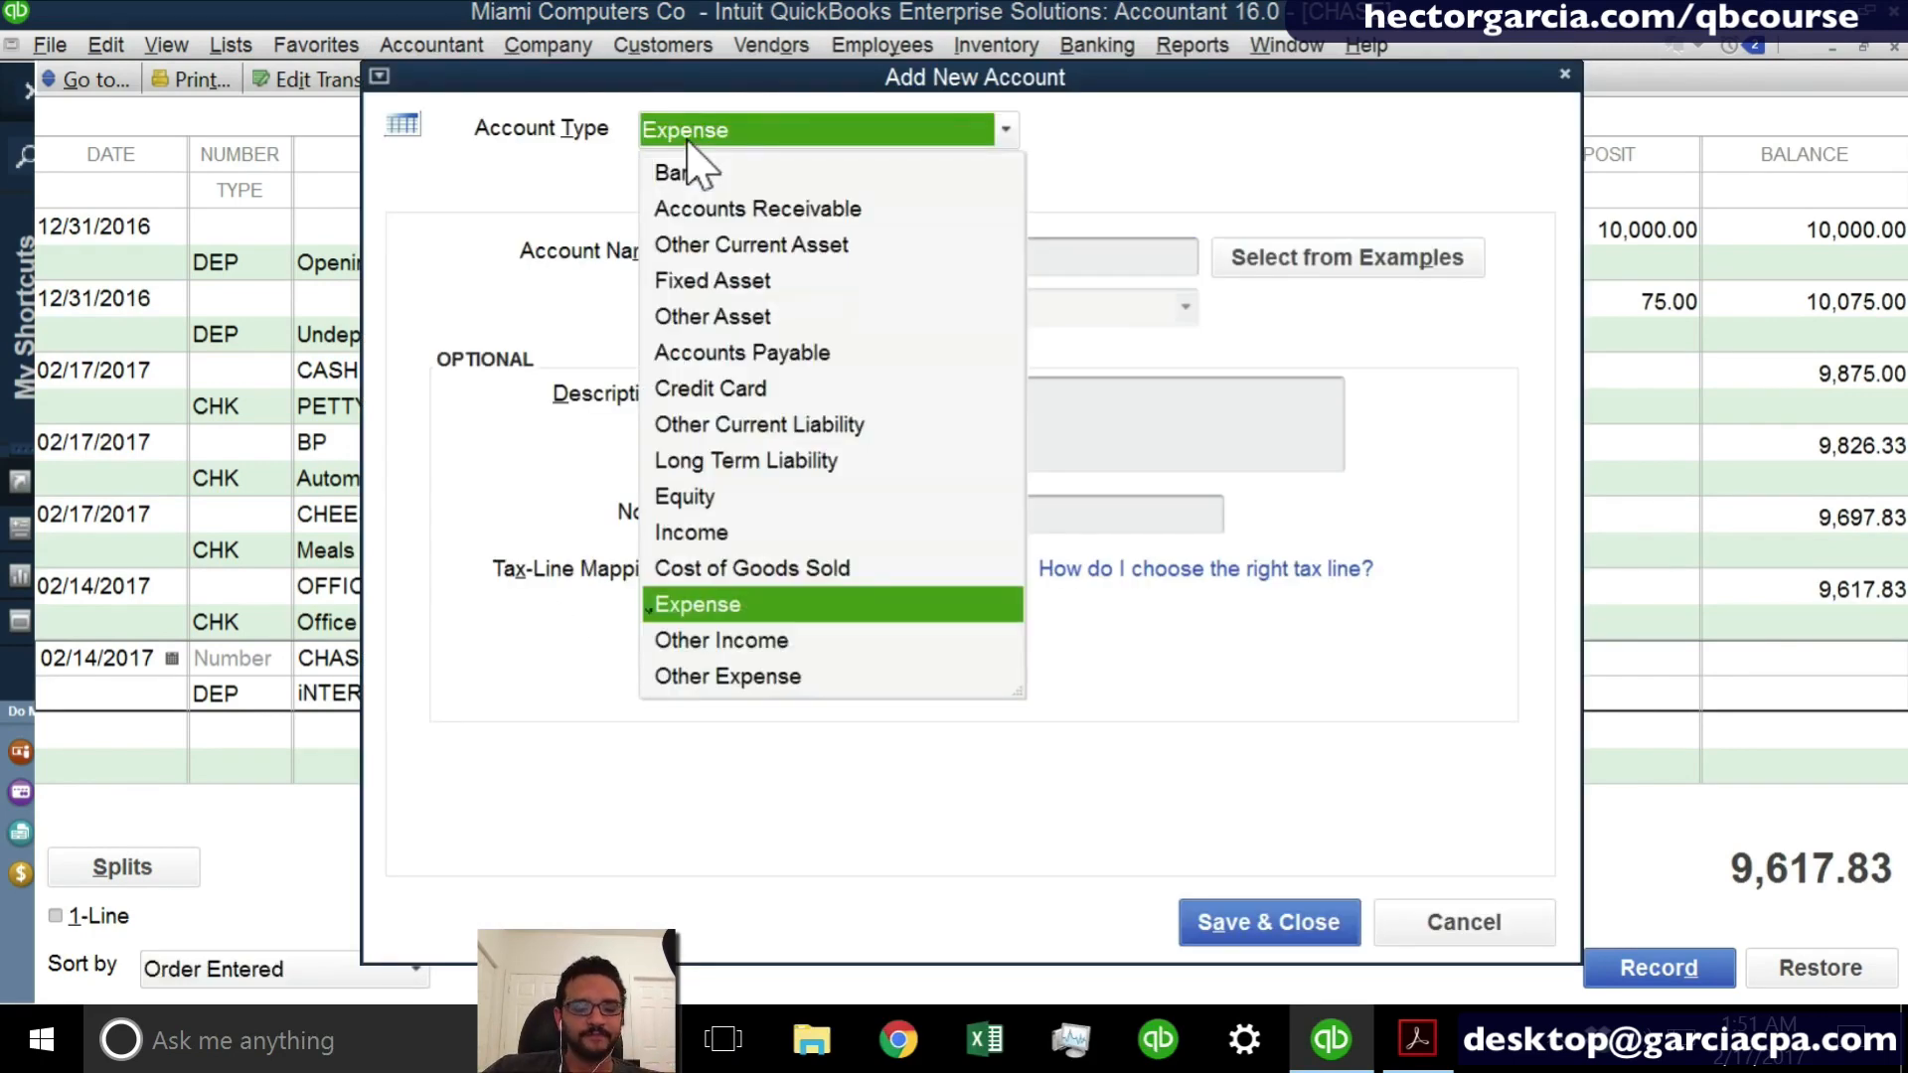
pyautogui.click(731, 641)
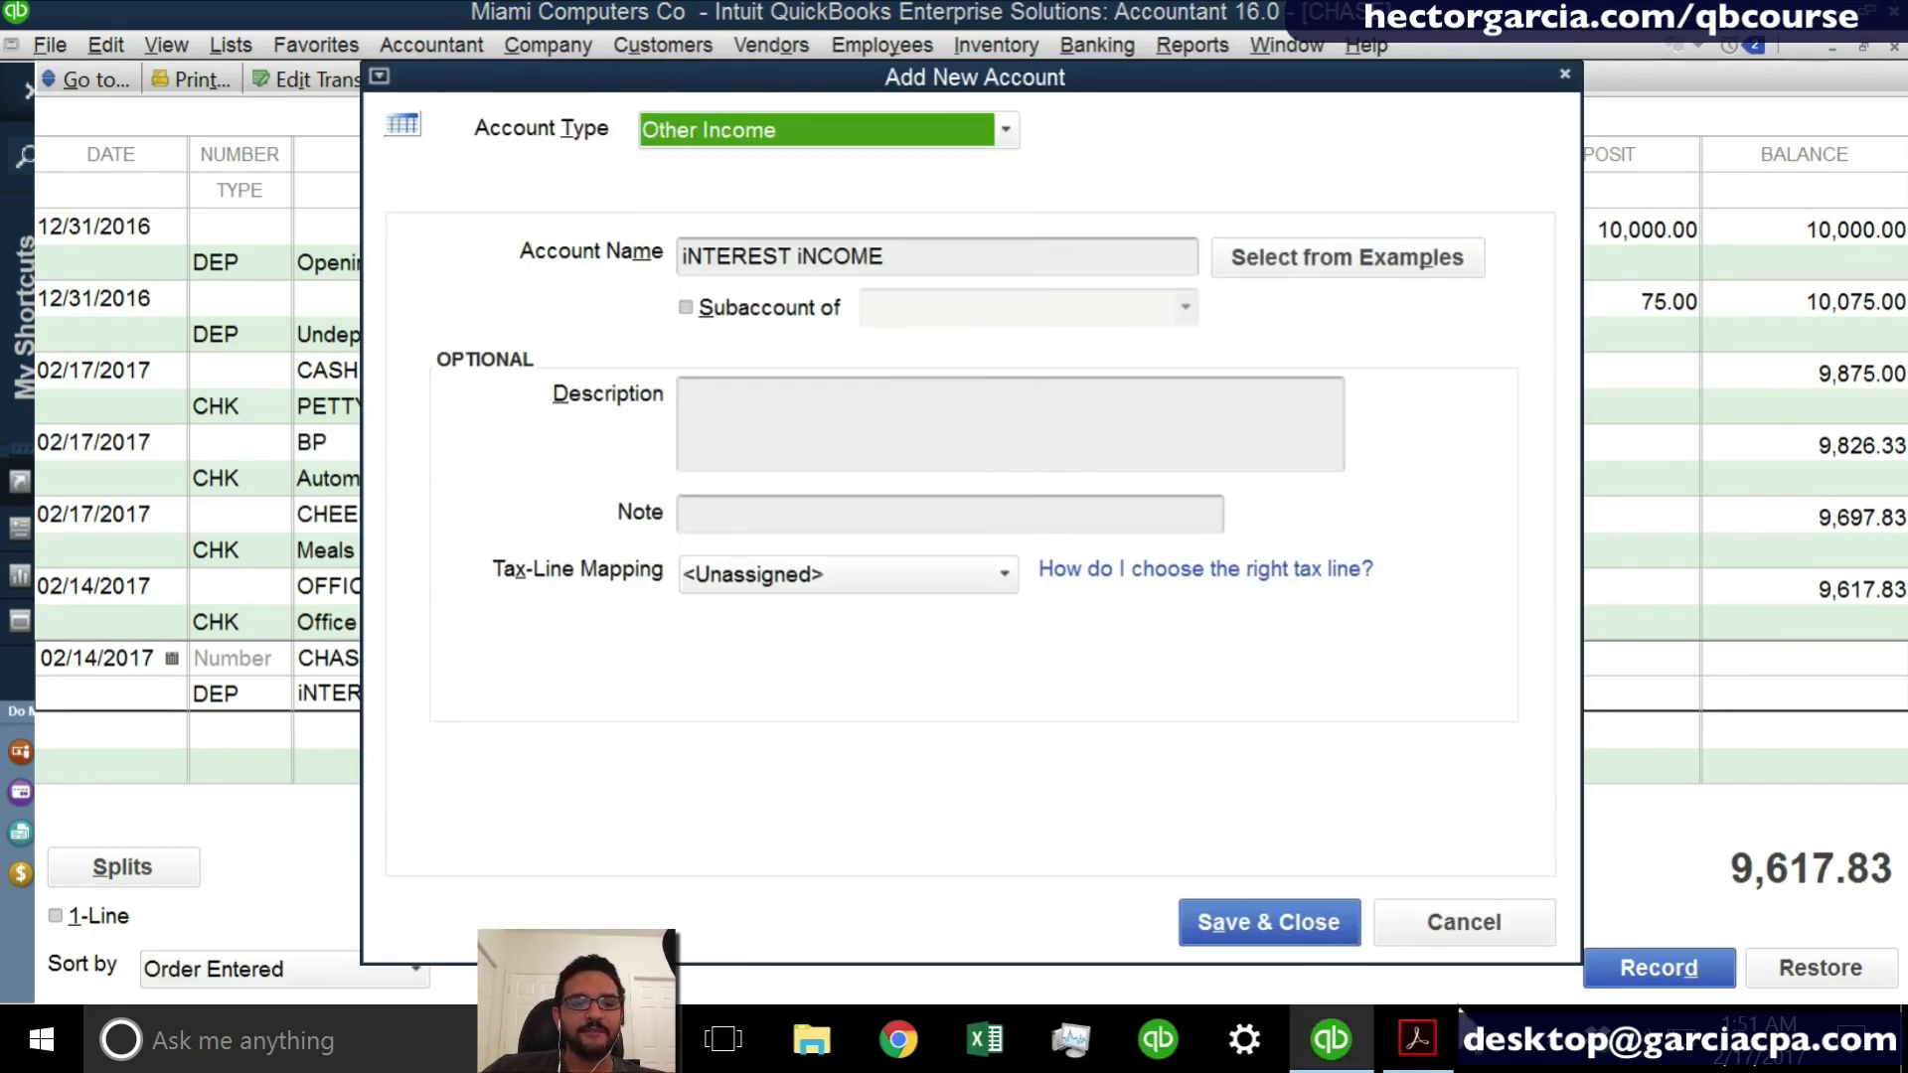
pyautogui.click(1269, 923)
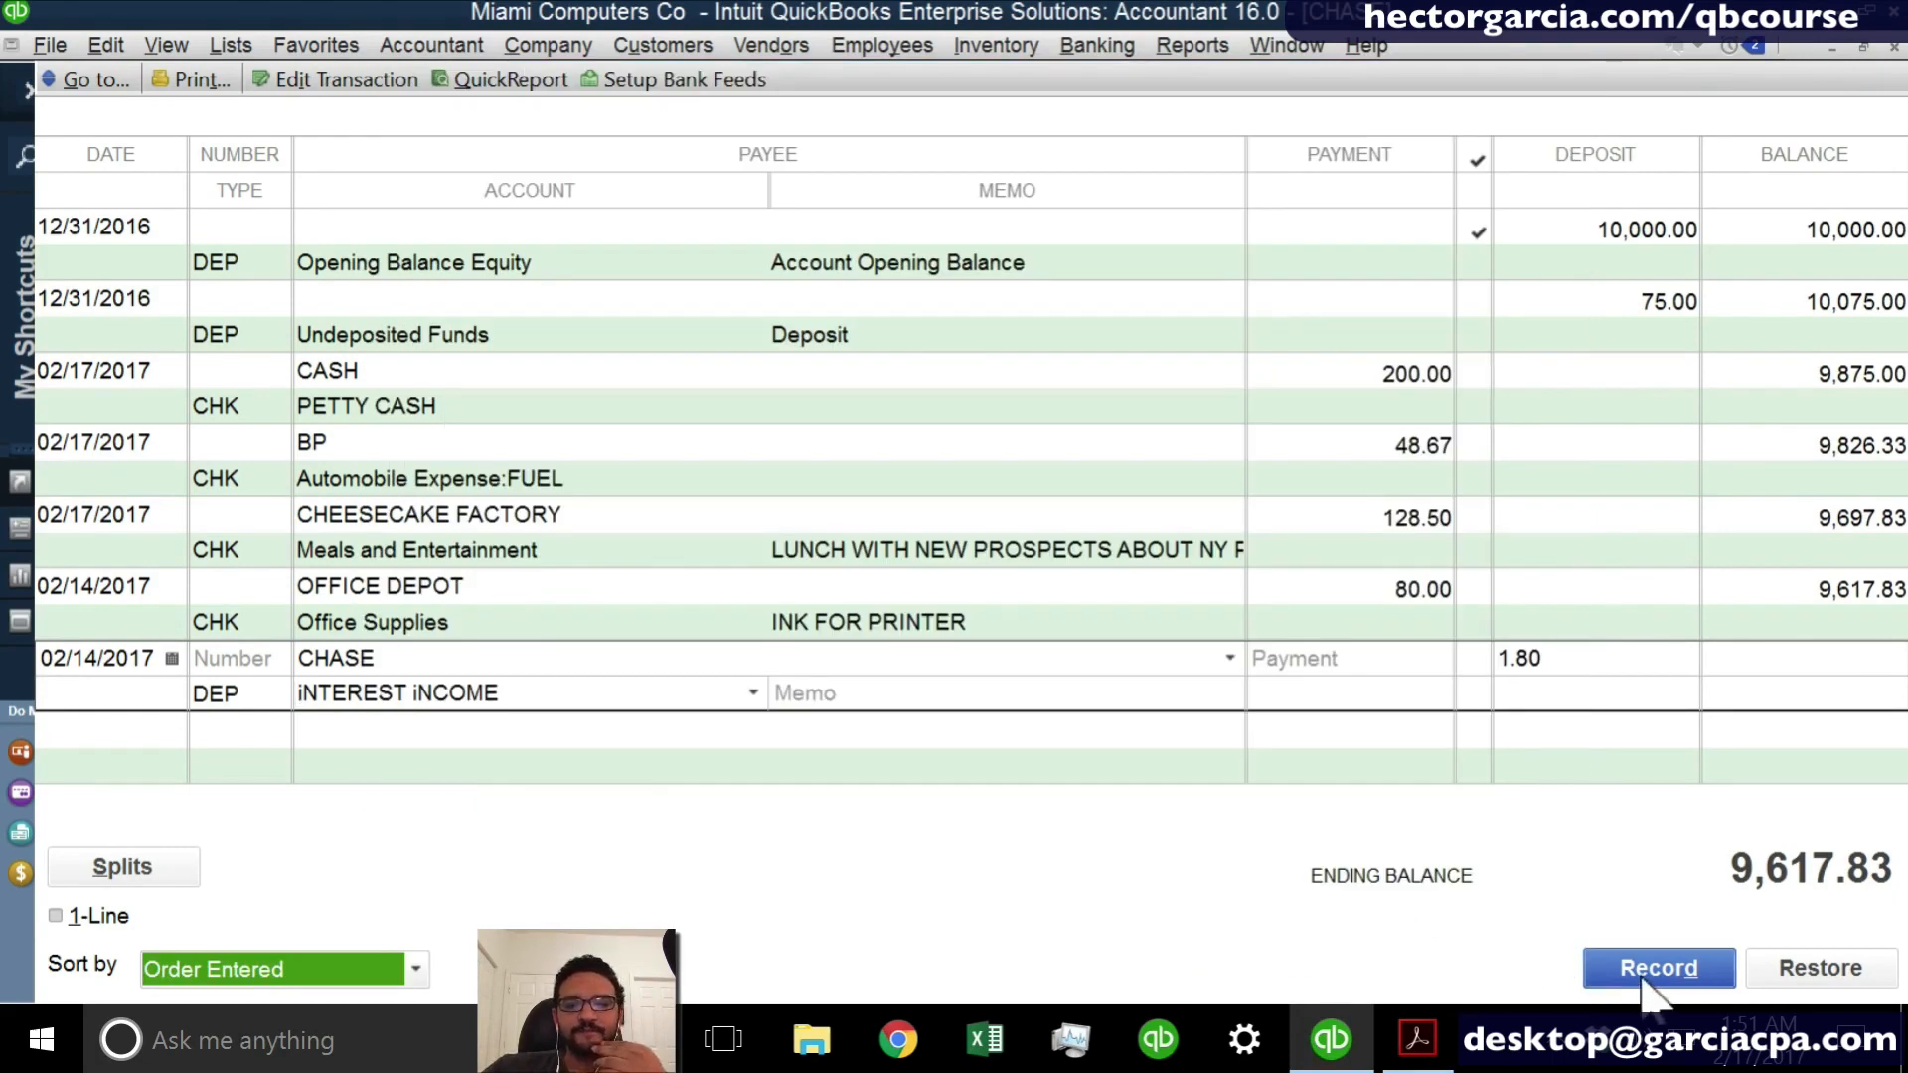
pyautogui.click(1654, 969)
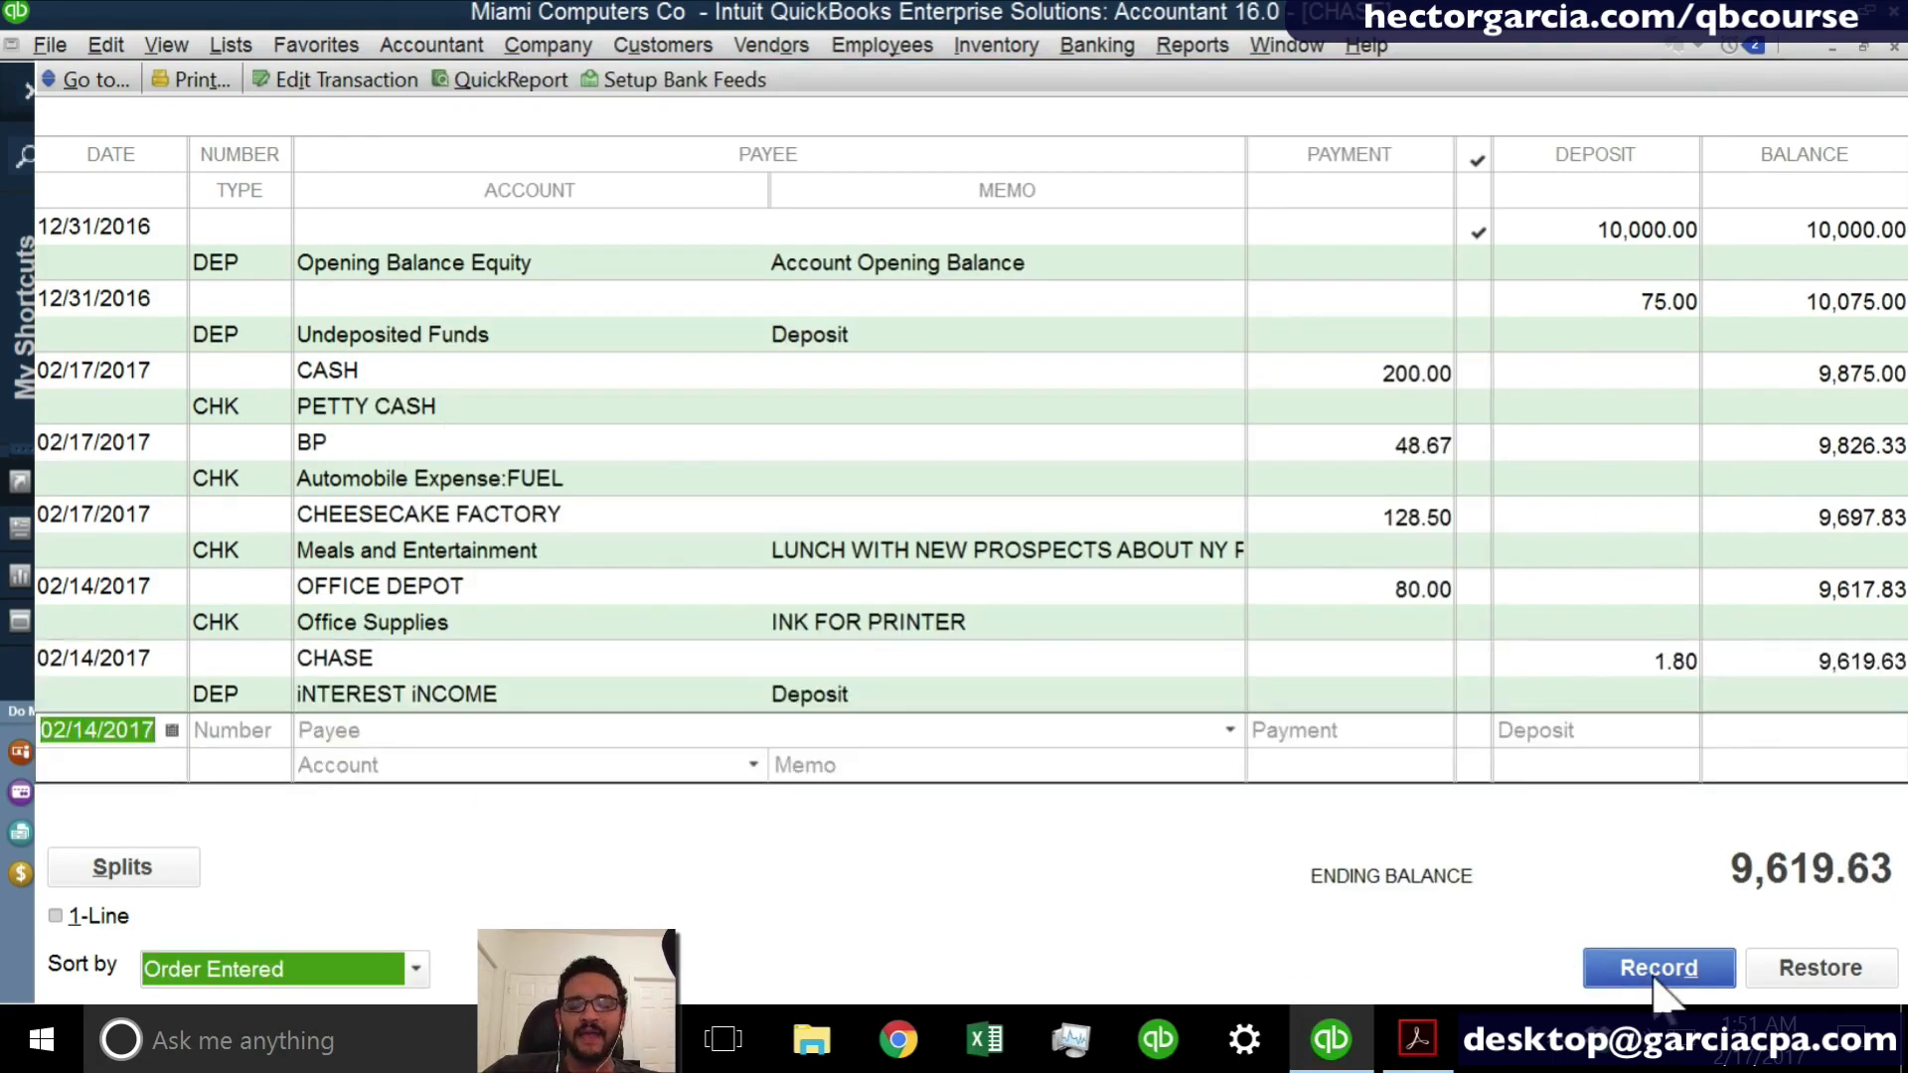
# - Date the new register entry 02/15/2017, leave its number blank and choose CHASE as the payee
pyautogui.press('+')
pyautogui.press('Tab')
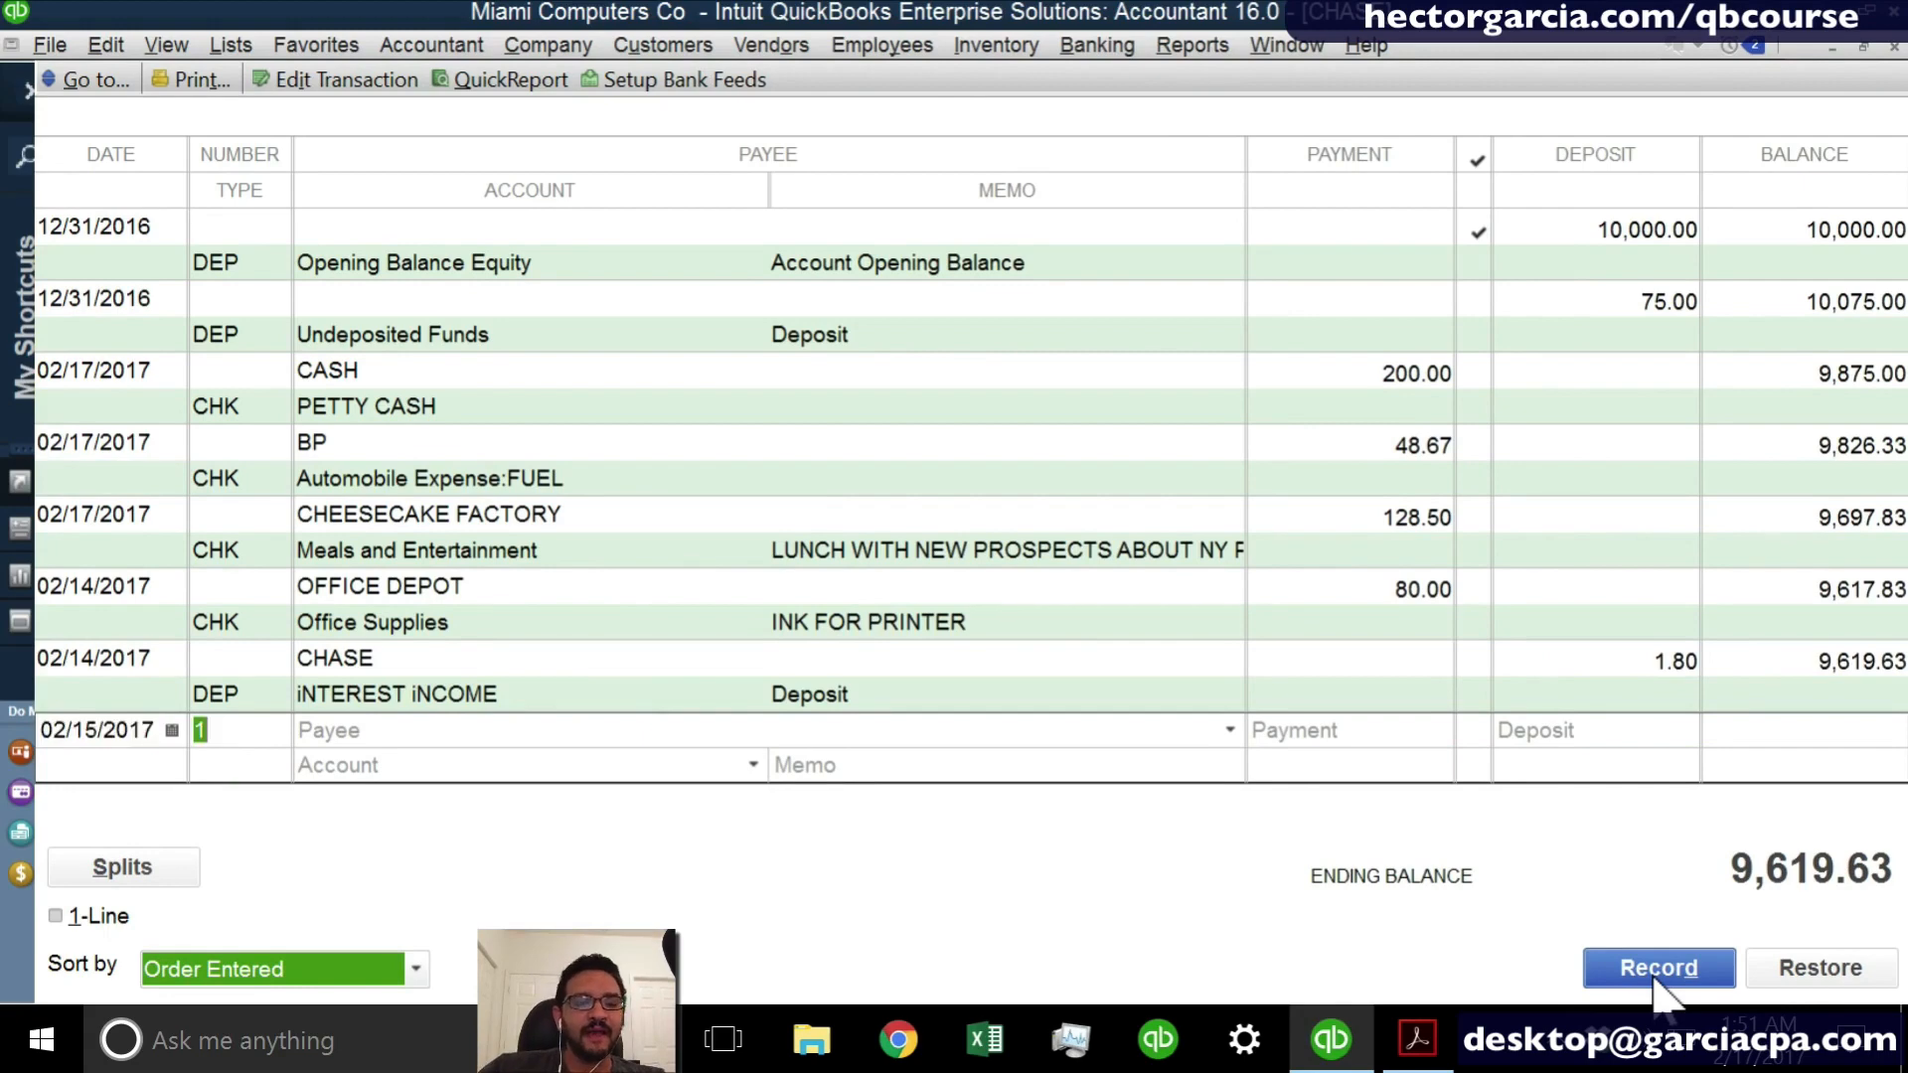
pyautogui.press('Tab')
pyautogui.write('CHASE')
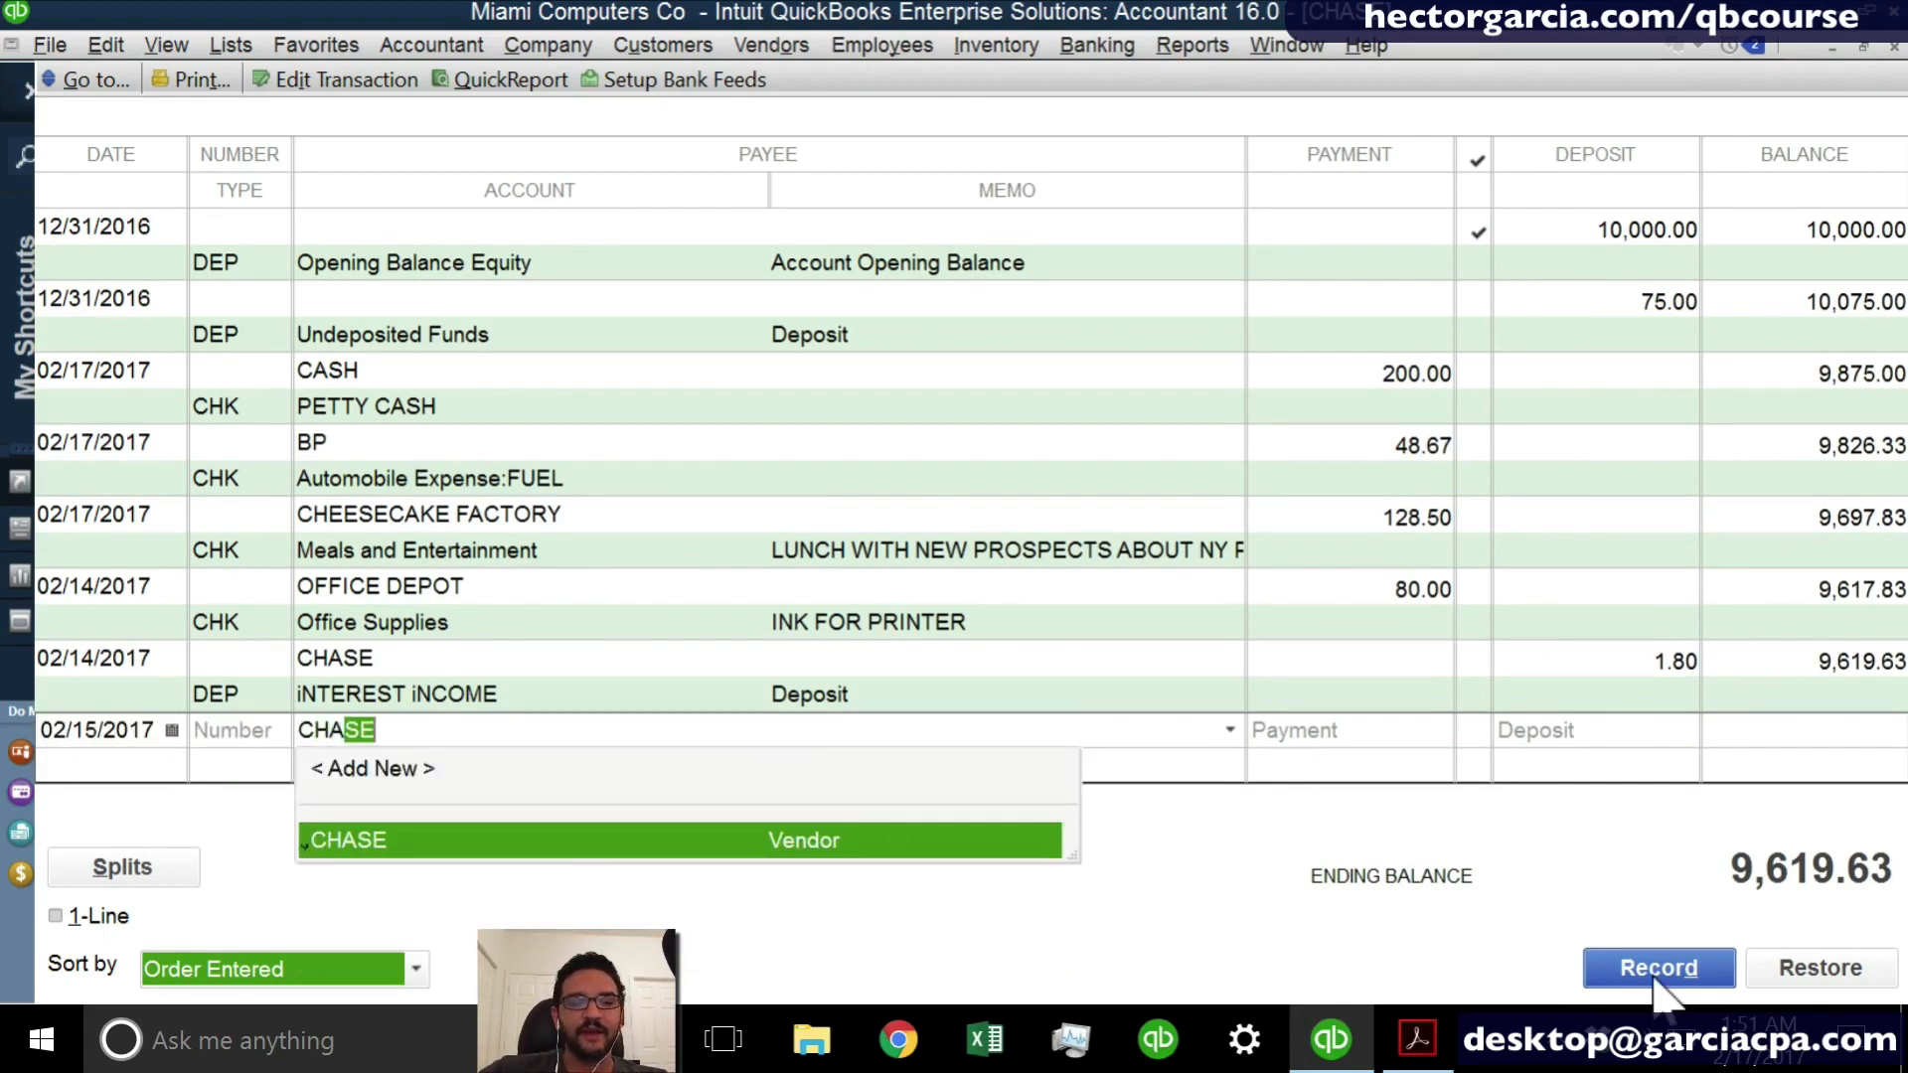
pyautogui.press('Tab')
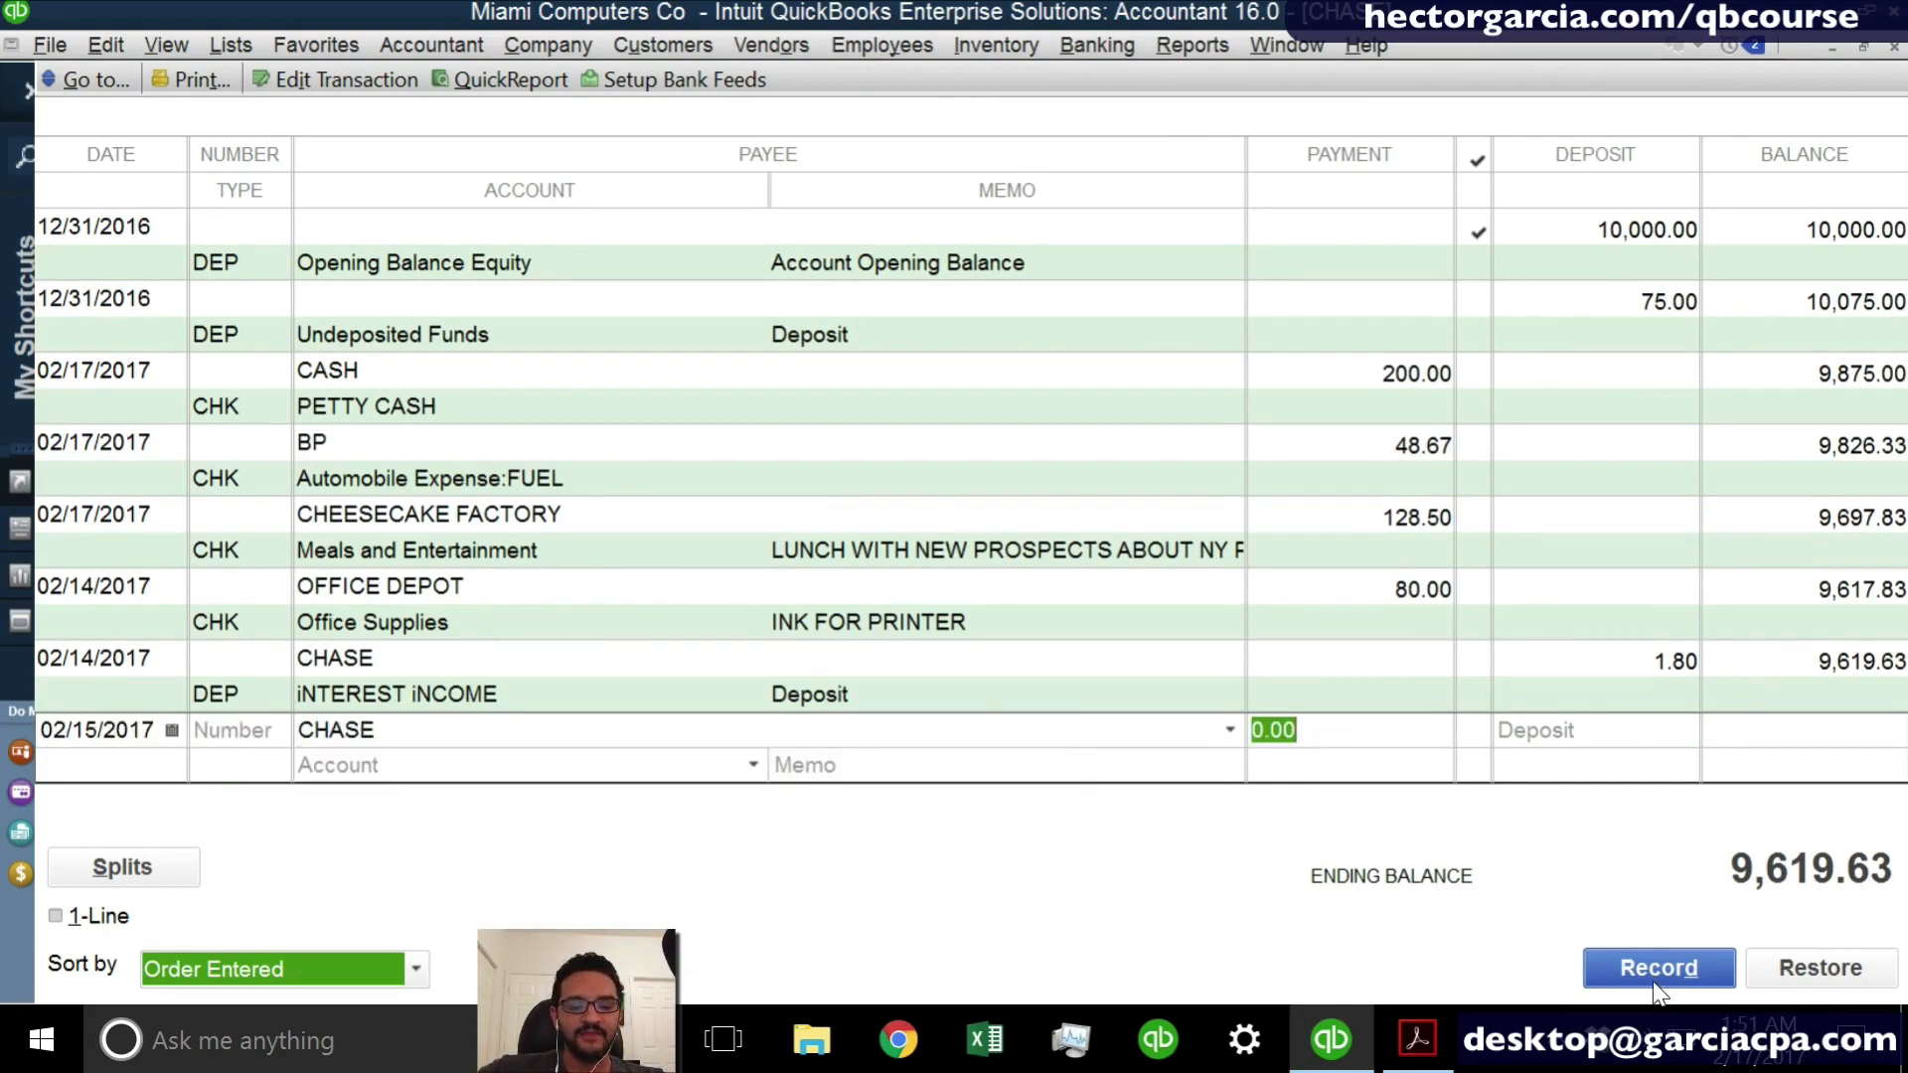
# - Set the 02/15/2017 CHASE payment to 25 and assign it to the Bank Service Charges account
pyautogui.write('25')
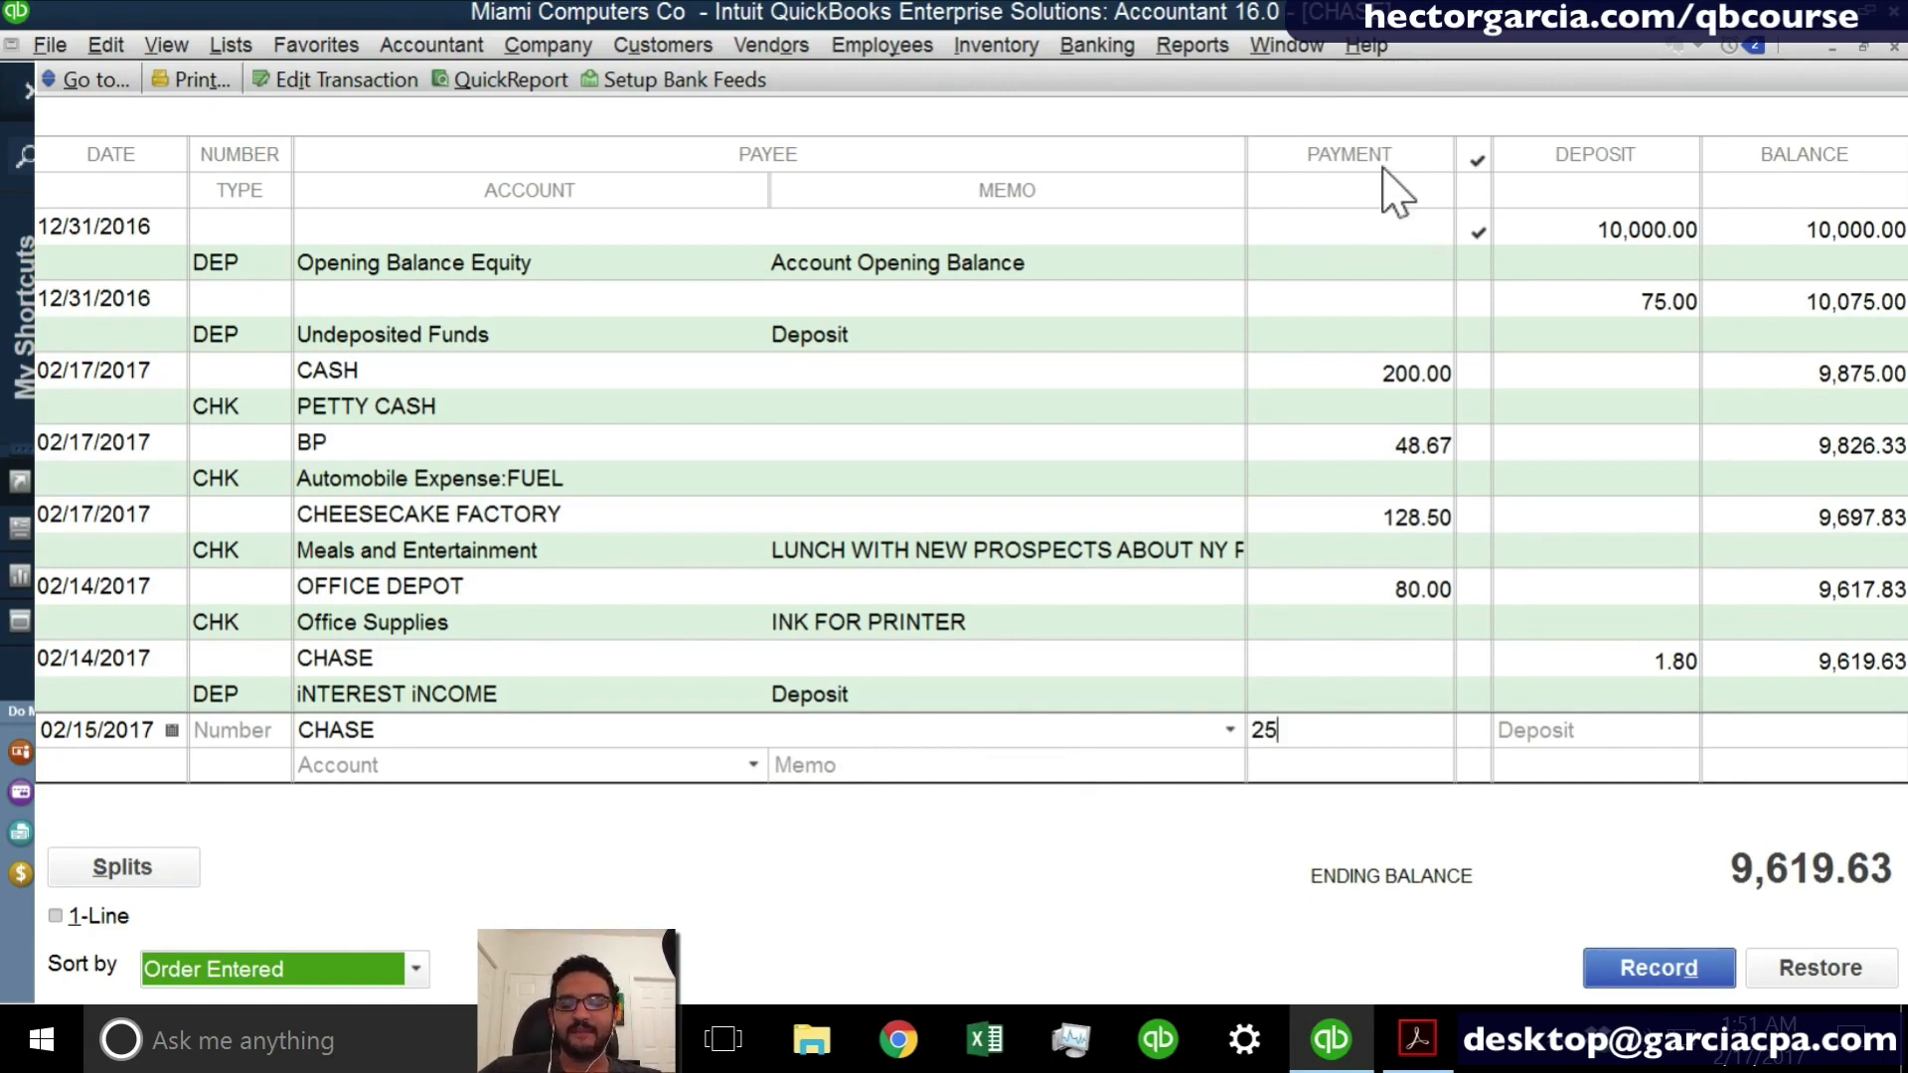
pyautogui.press('Tab')
pyautogui.write('B')
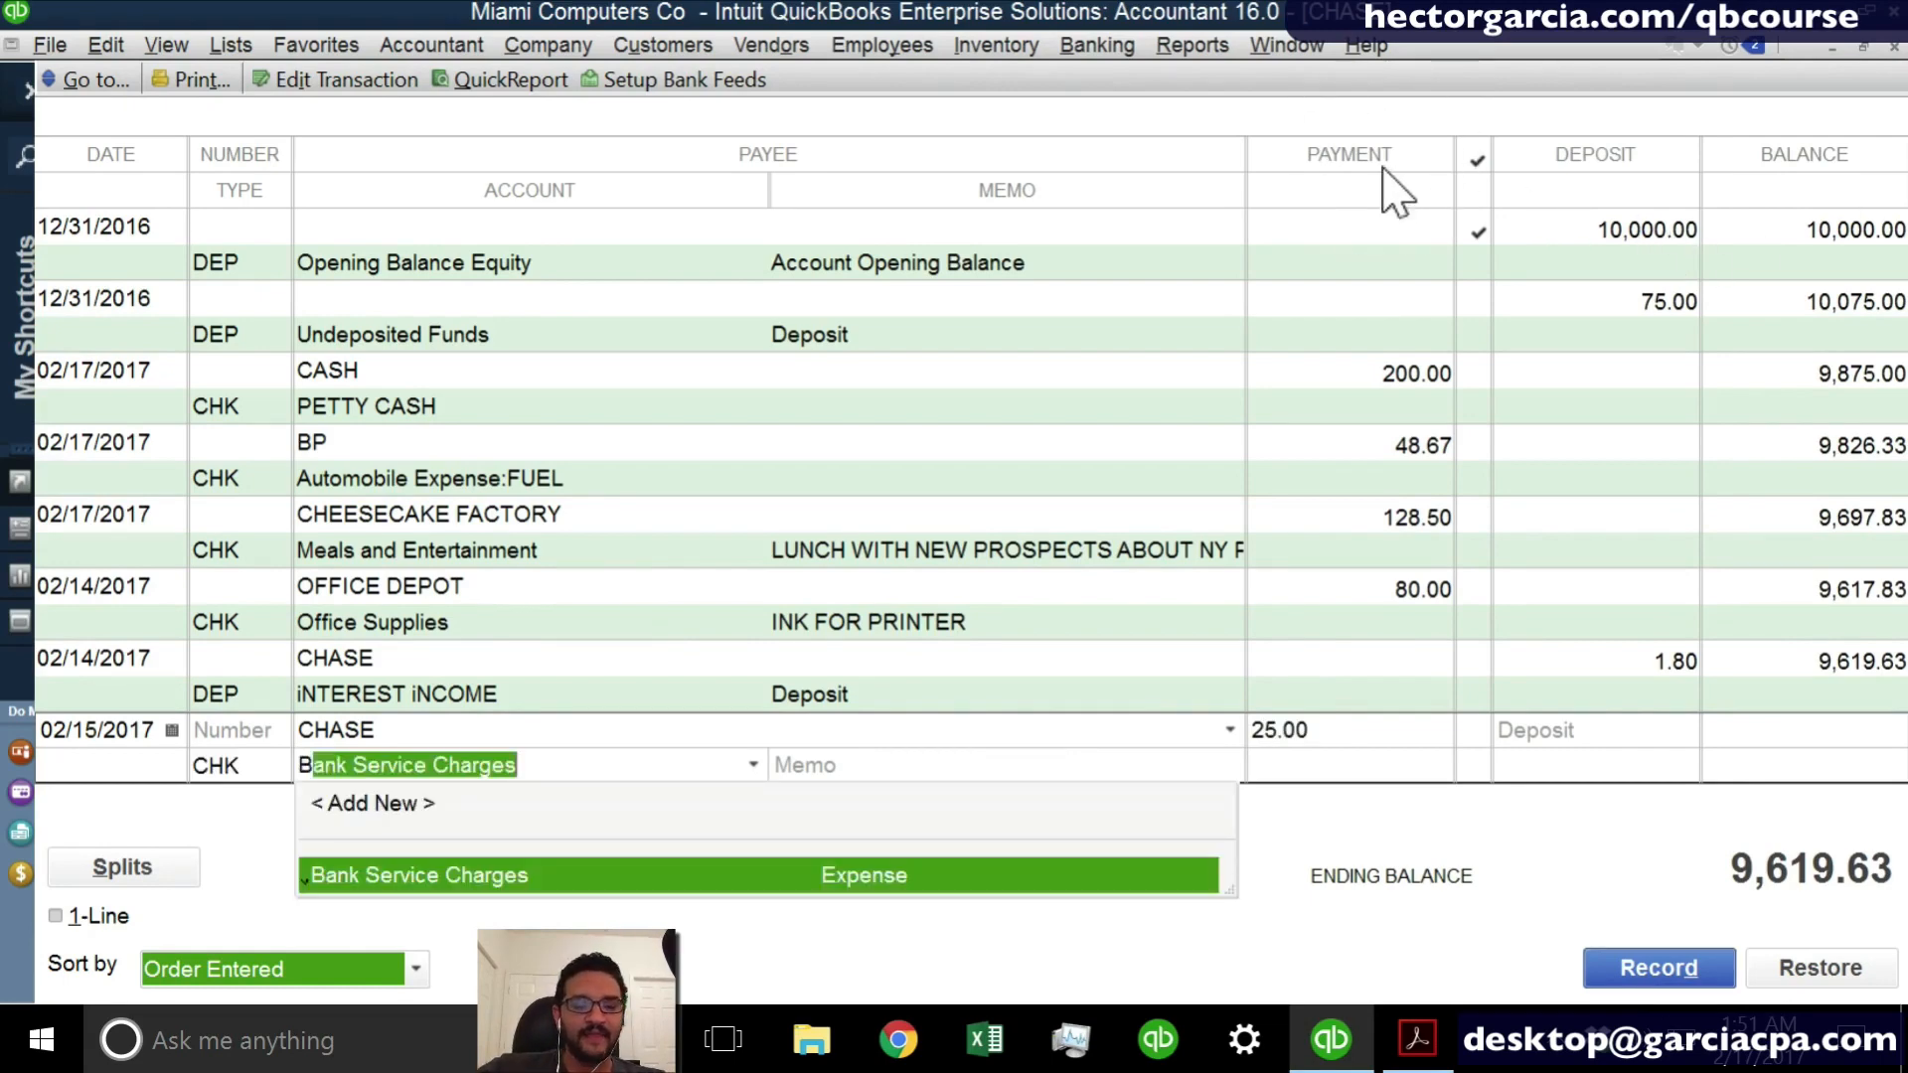
pyautogui.write('ank')
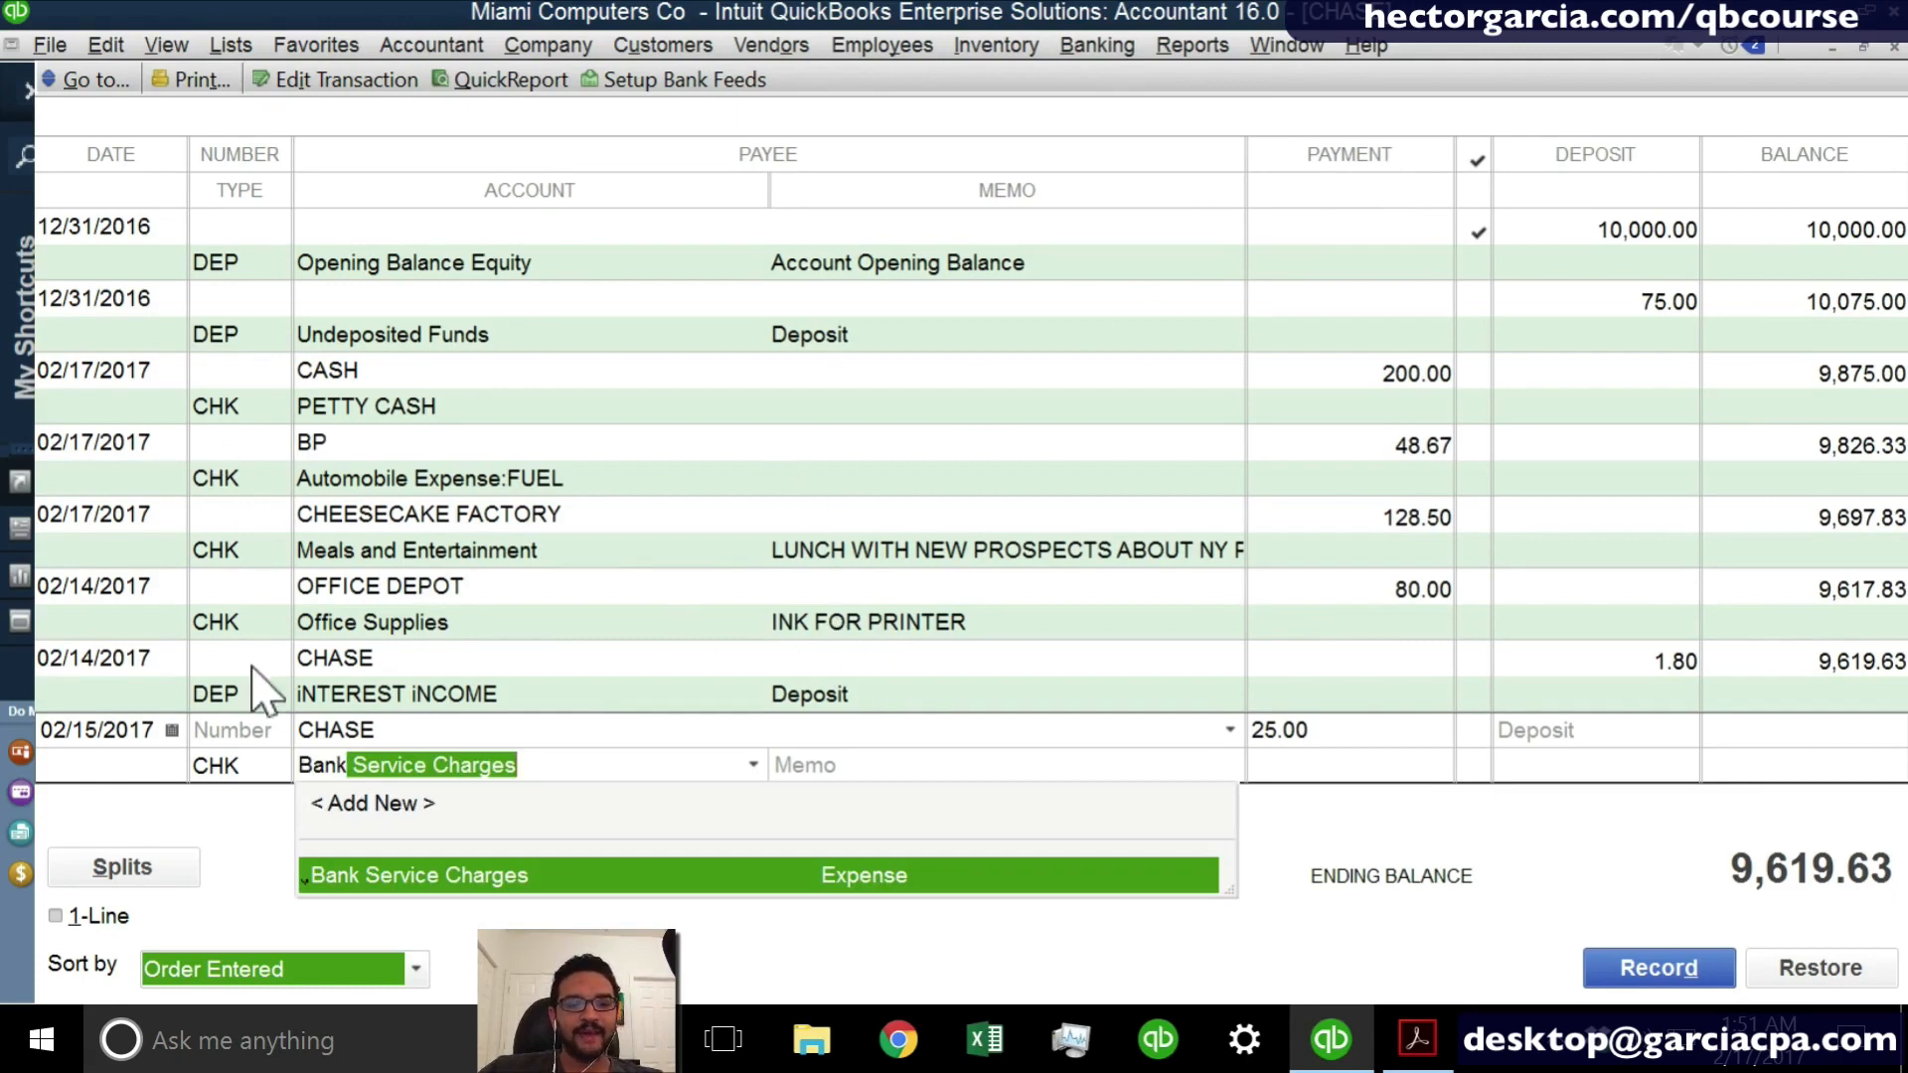
pyautogui.click(911, 746)
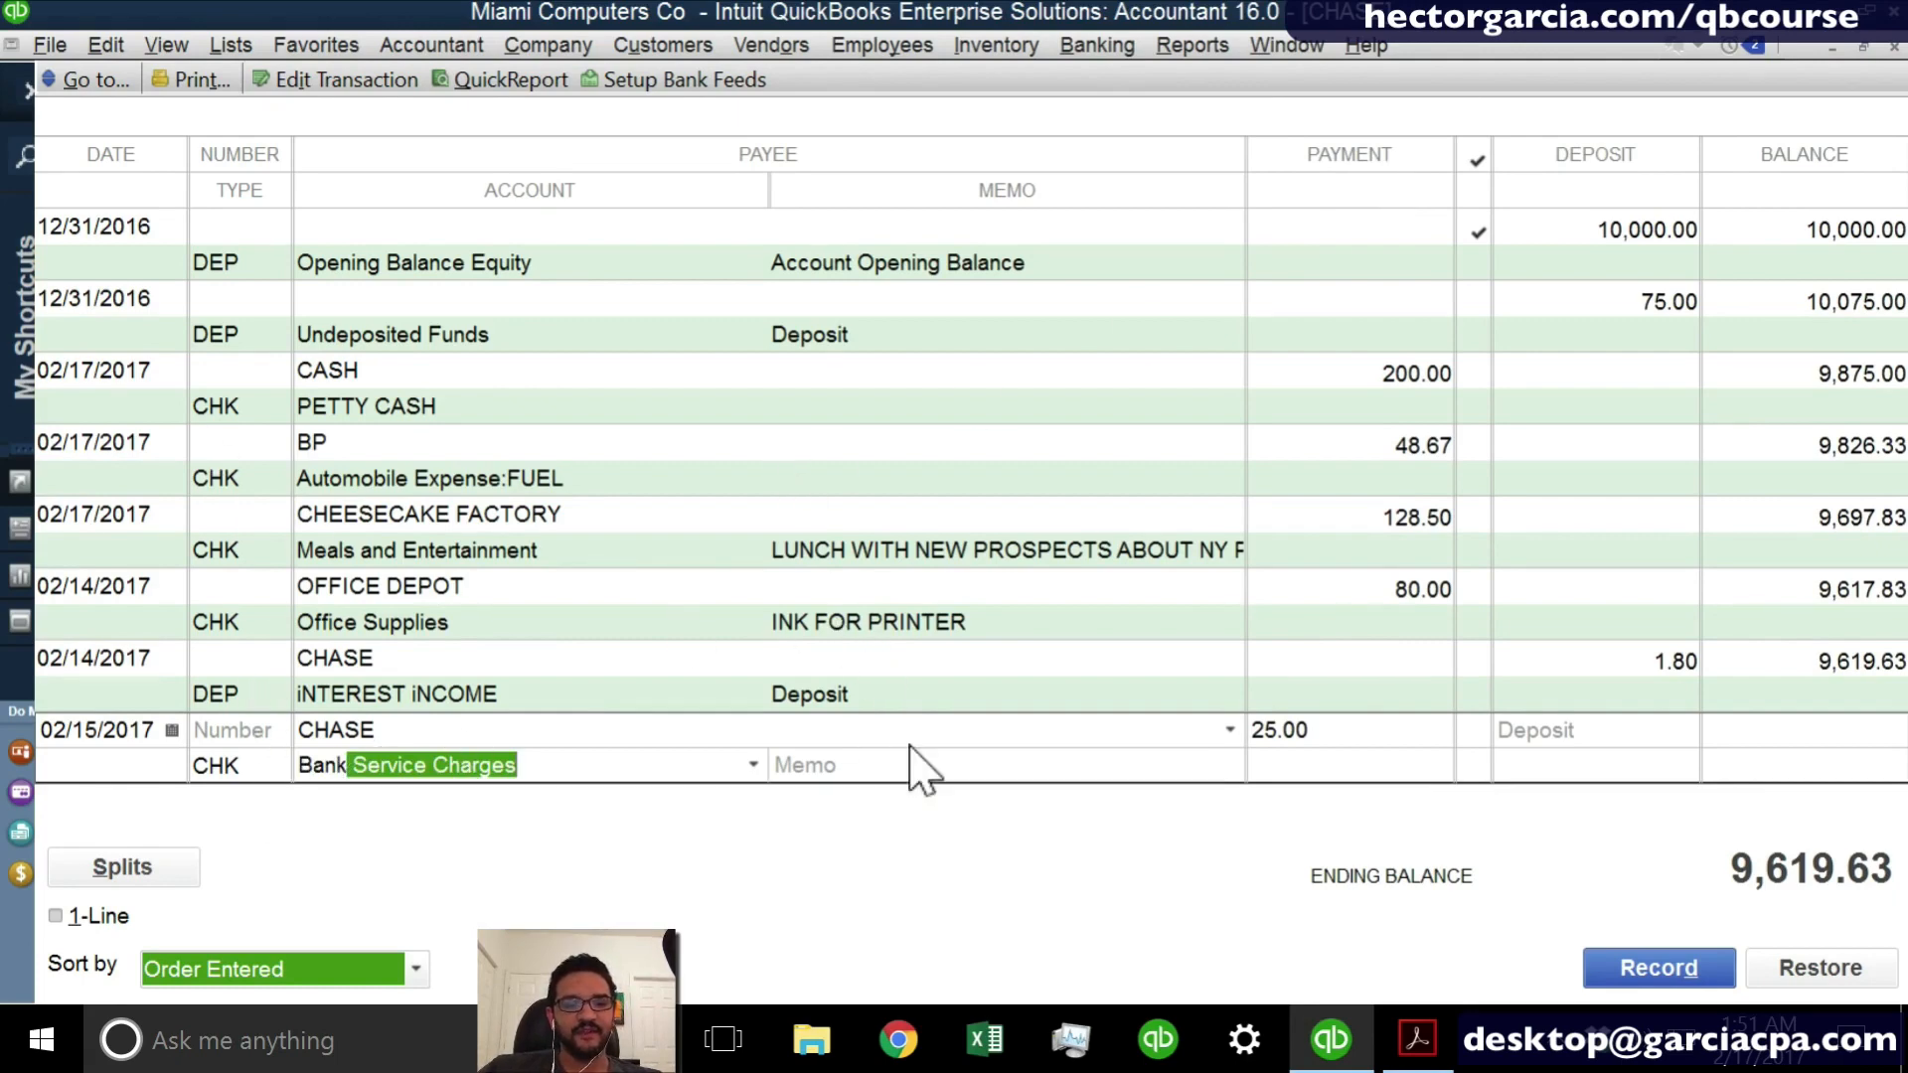
# - Enter WIRE FEE as the memo of the 02/15/2017 CHASE payment and record the transaction
pyautogui.click(884, 769)
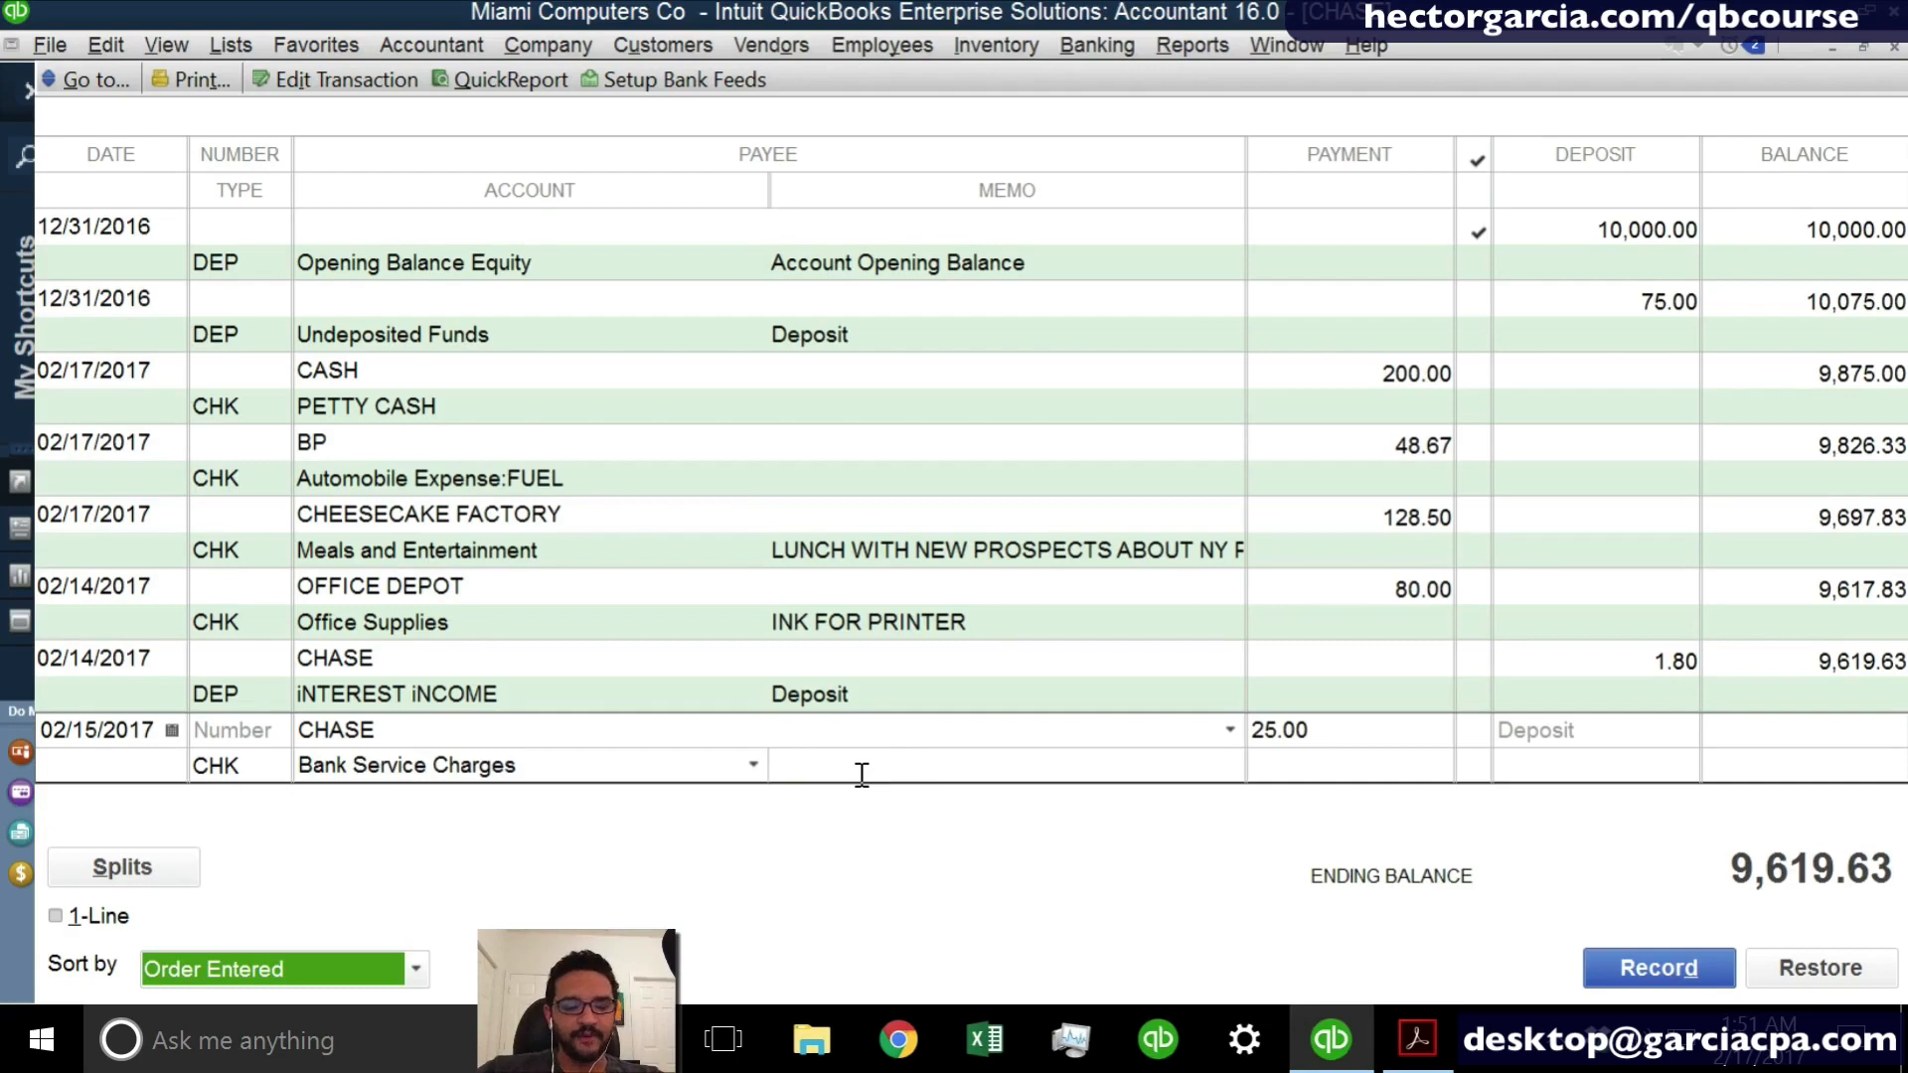
pyautogui.write('WIRE FEE')
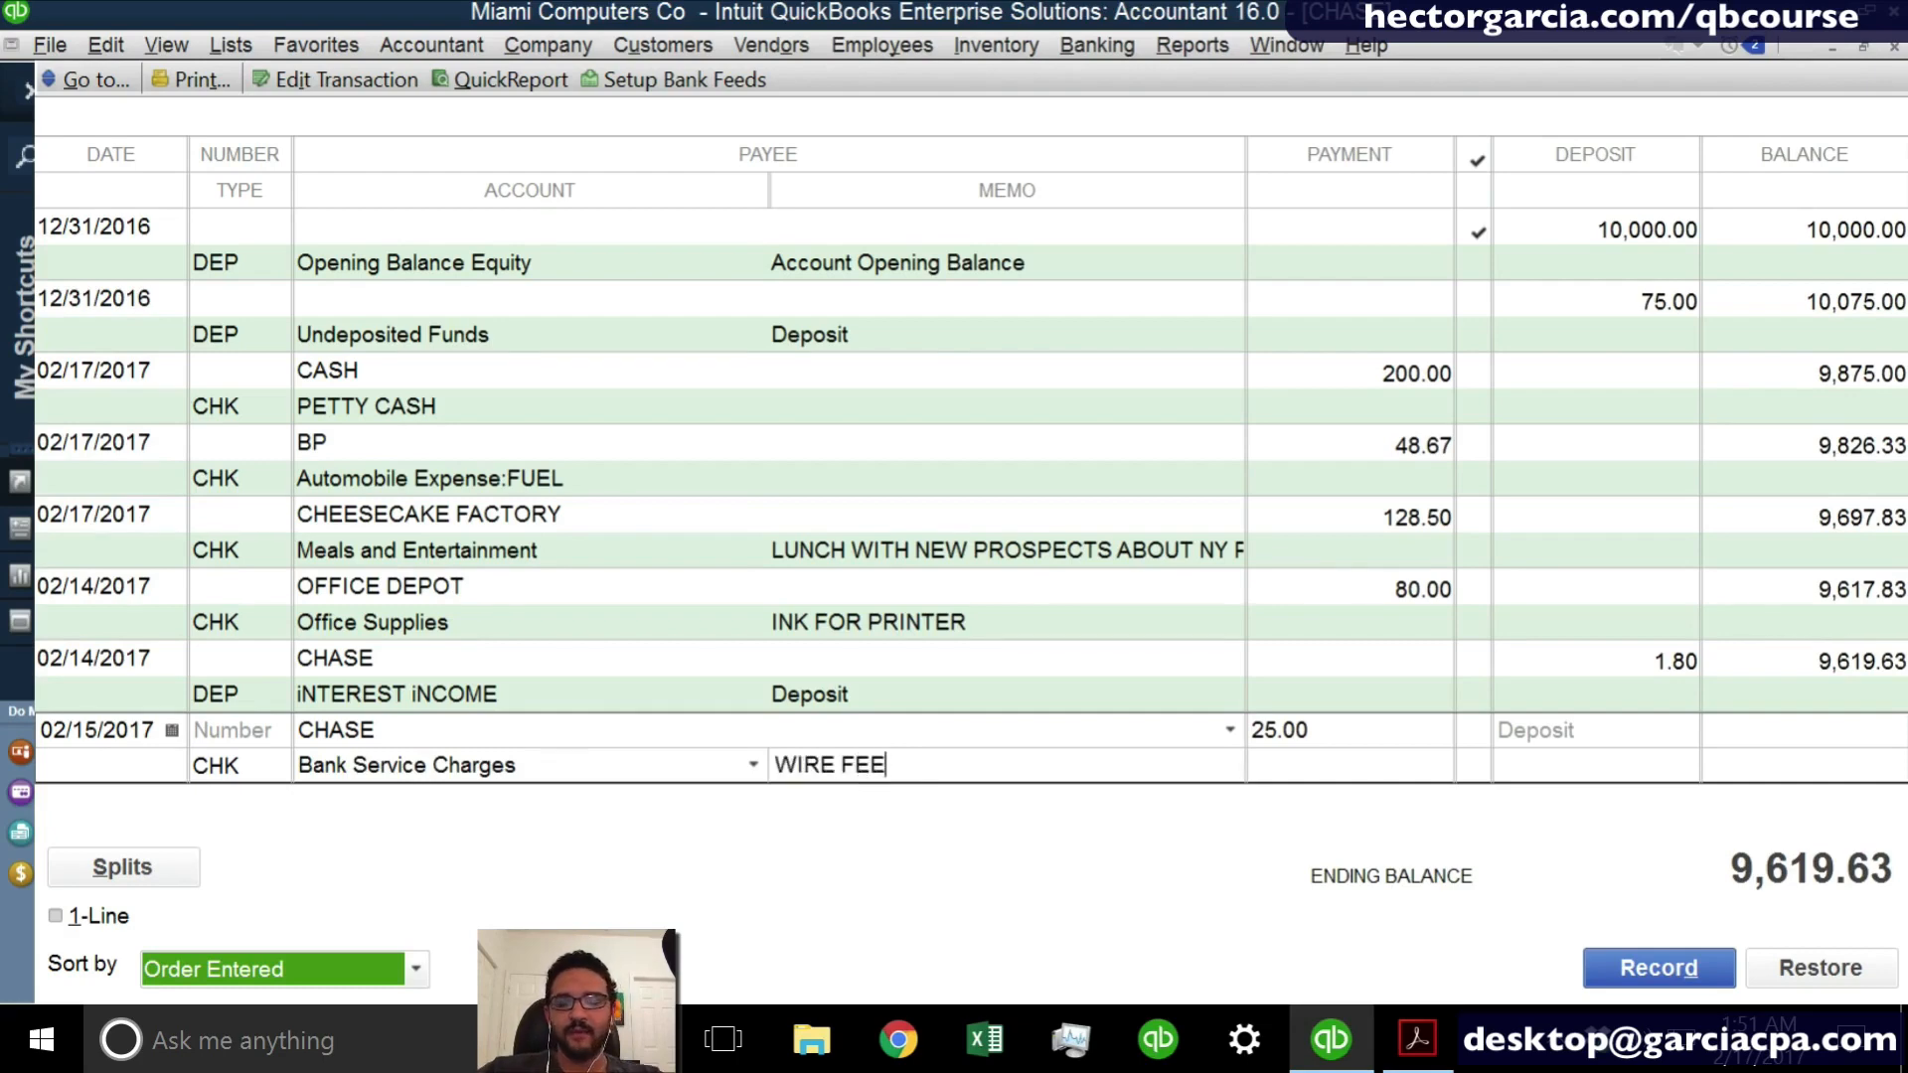
pyautogui.press('Return')
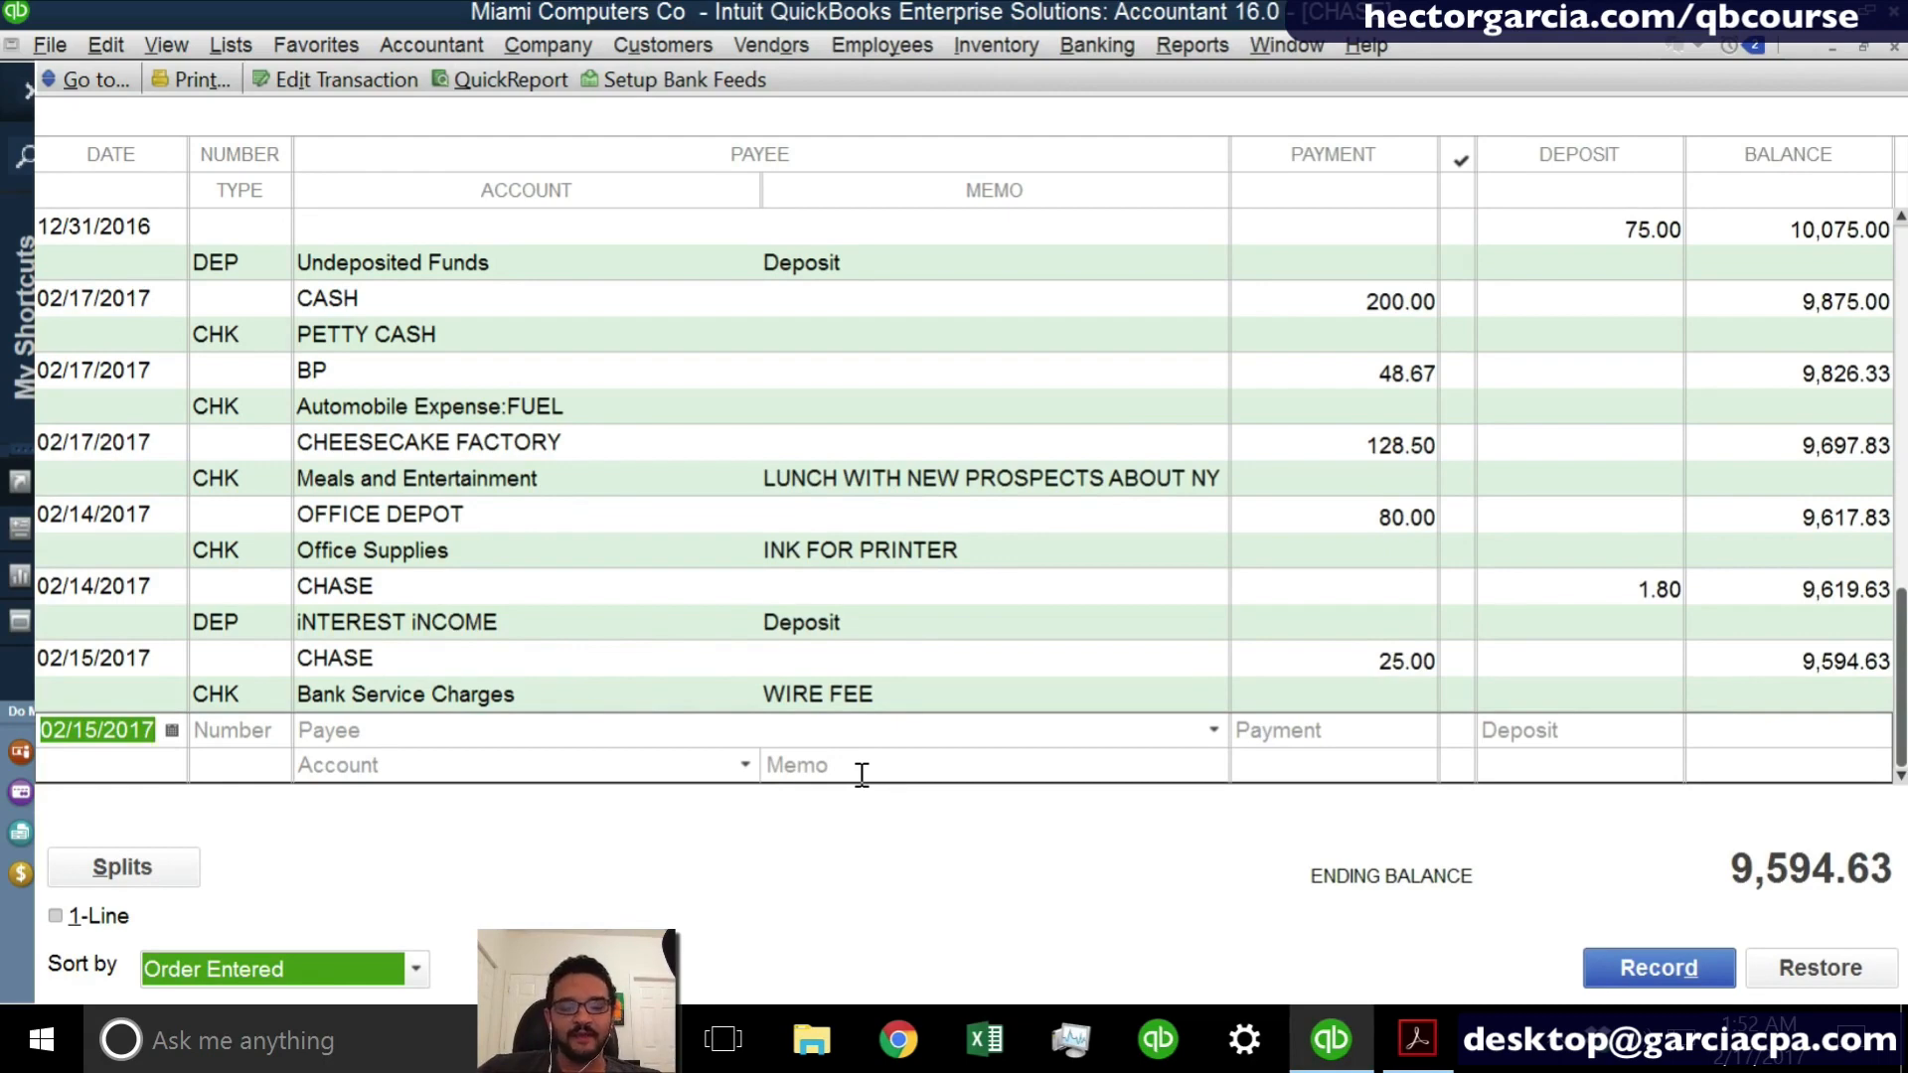
# - Date the new register entry 02/02/2017
pyautogui.press('-')
pyautogui.press('-')
pyautogui.press('-')
pyautogui.press('-')
pyautogui.press('-')
pyautogui.press('-')
pyautogui.press('-')
pyautogui.press('-')
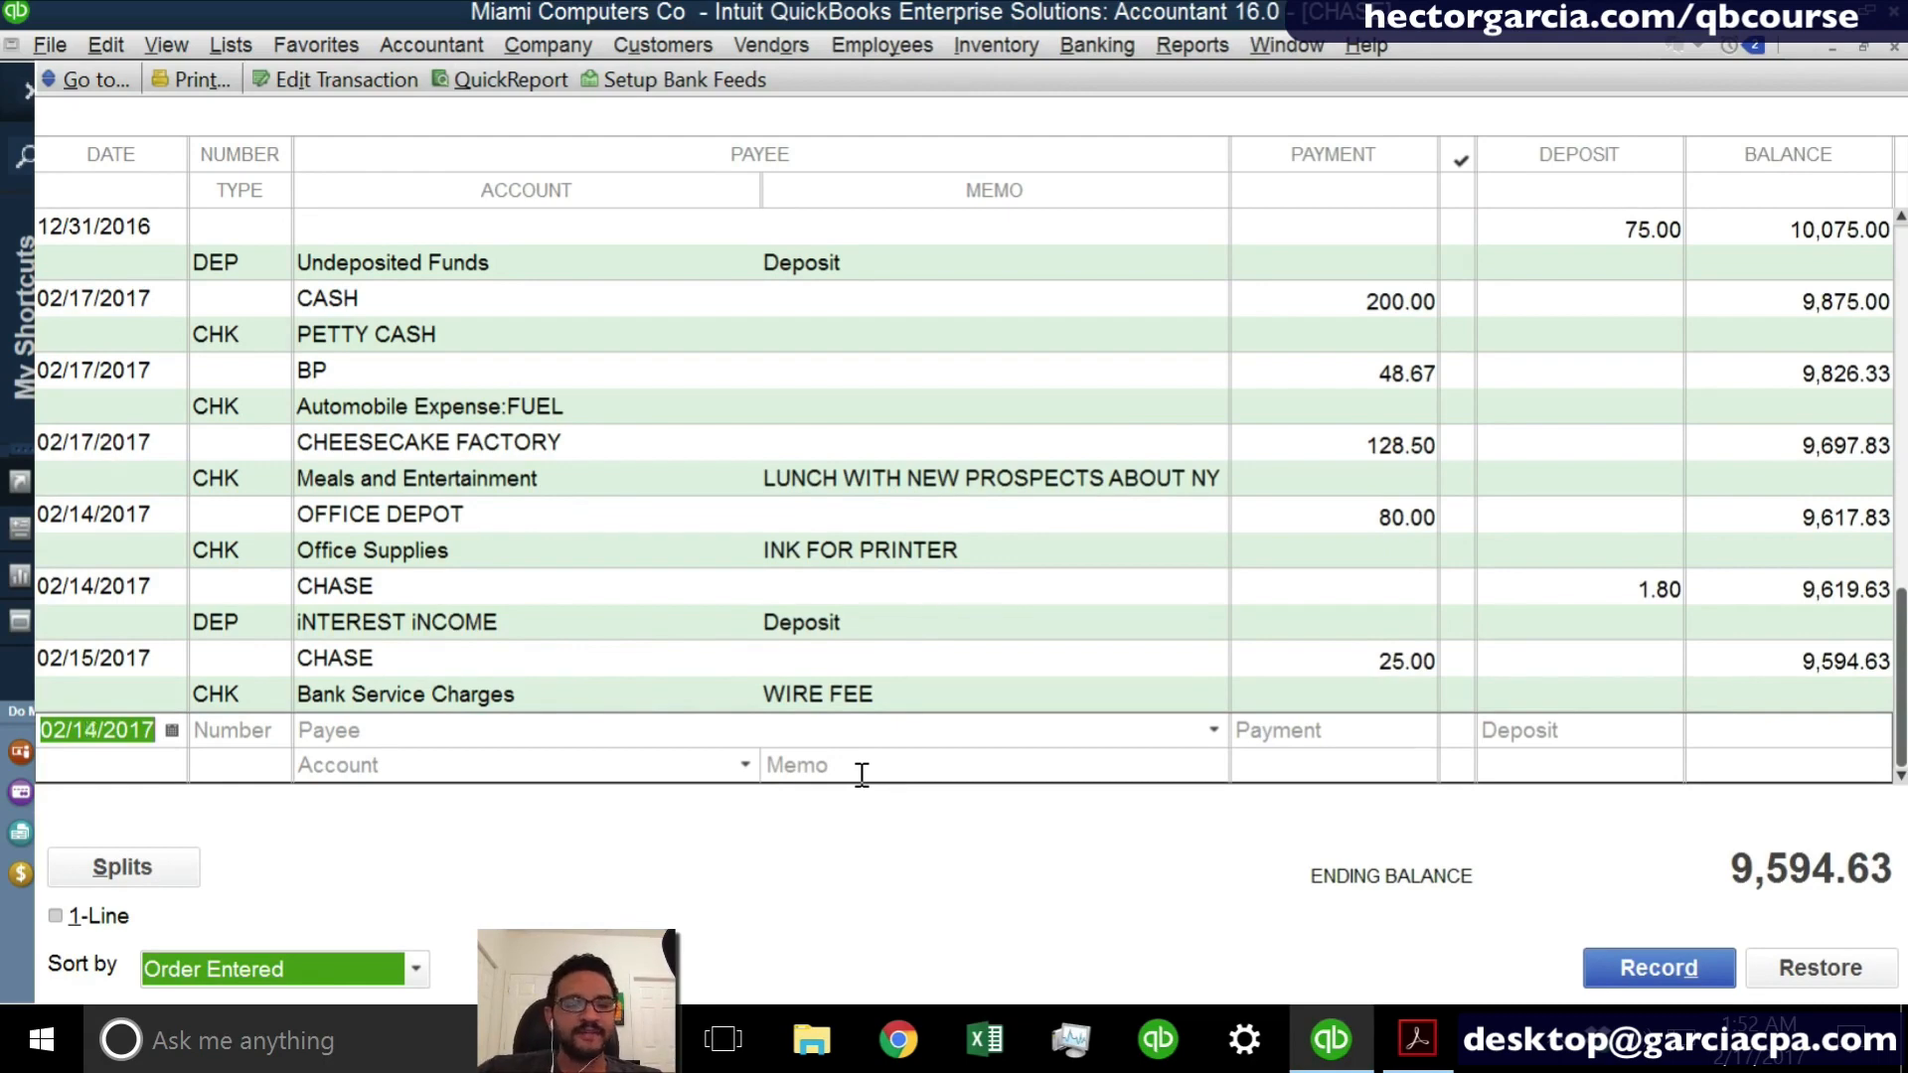
pyautogui.press('-')
pyautogui.press('-')
pyautogui.press('-')
pyautogui.press('-')
pyautogui.press('-')
pyautogui.press('Tab')
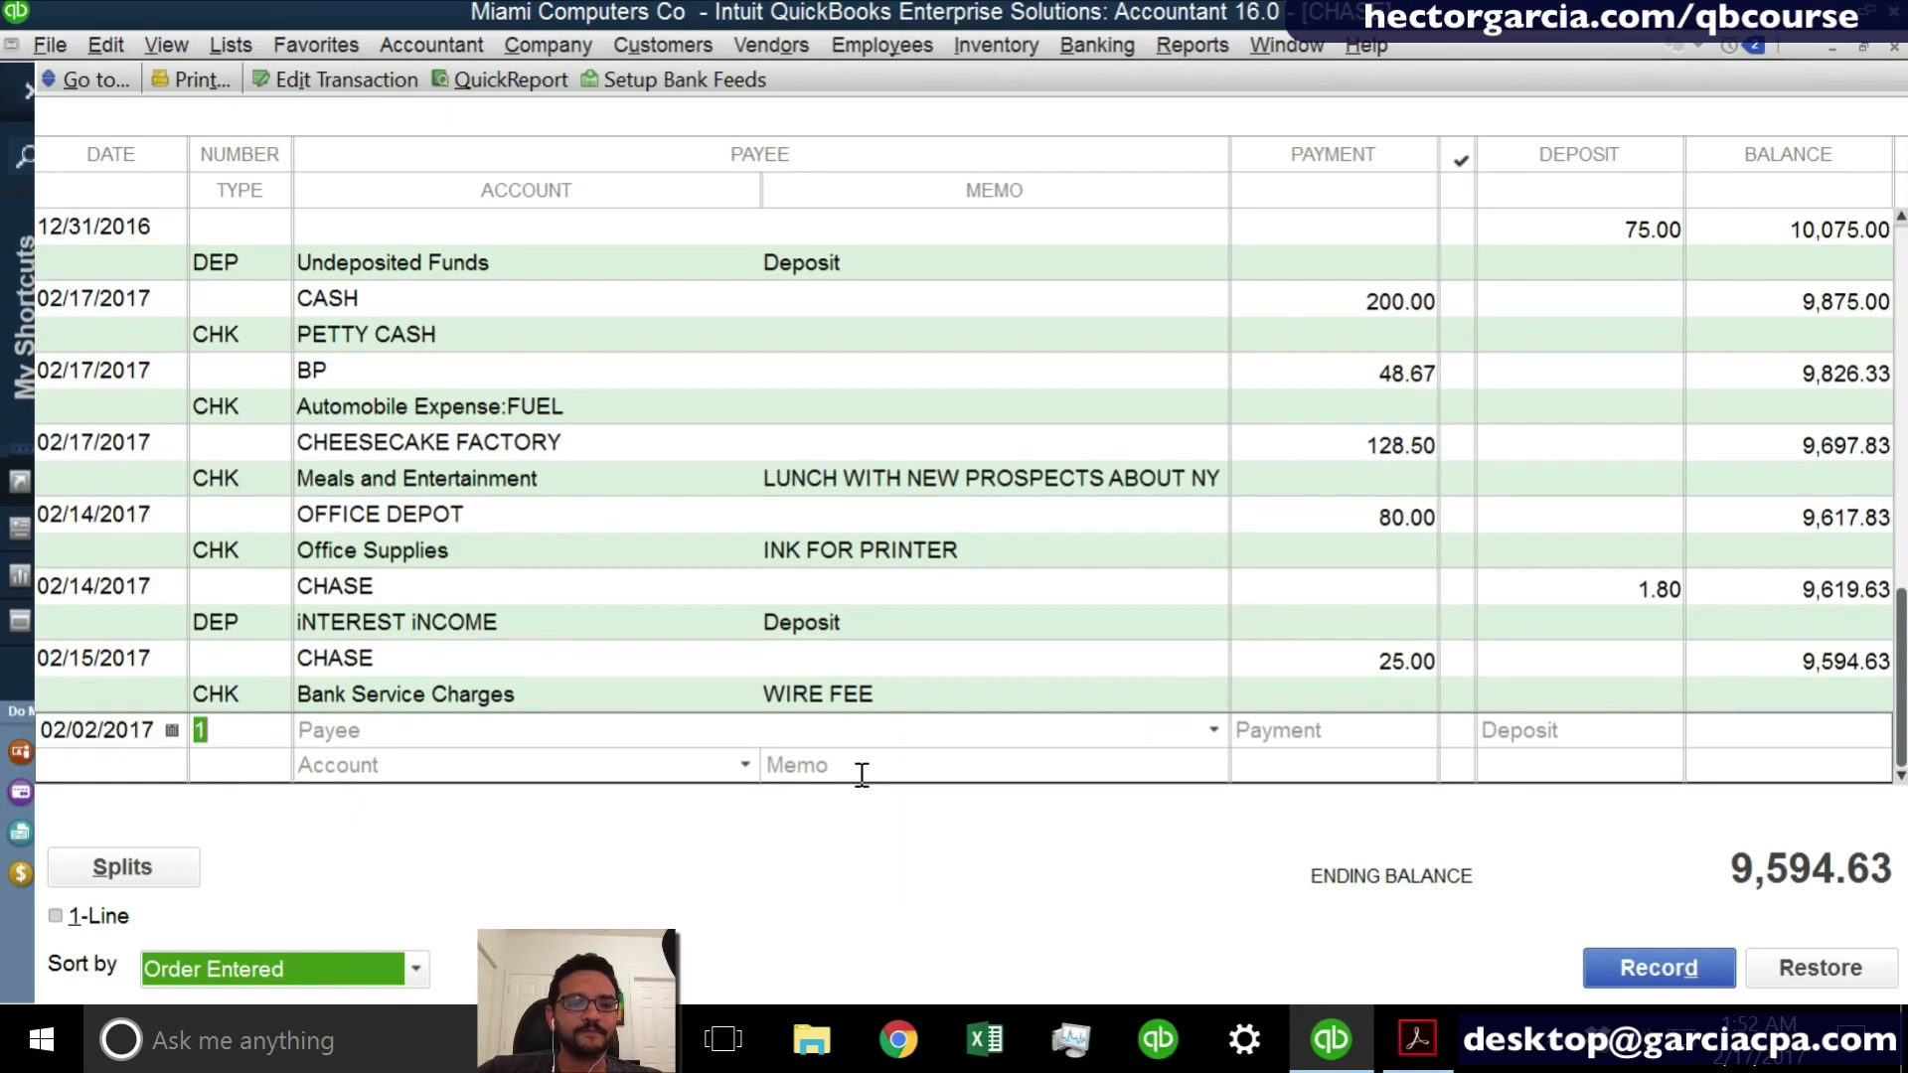
# - Set the check number of the 02/02/2017 entry to 1001
pyautogui.write('1001')
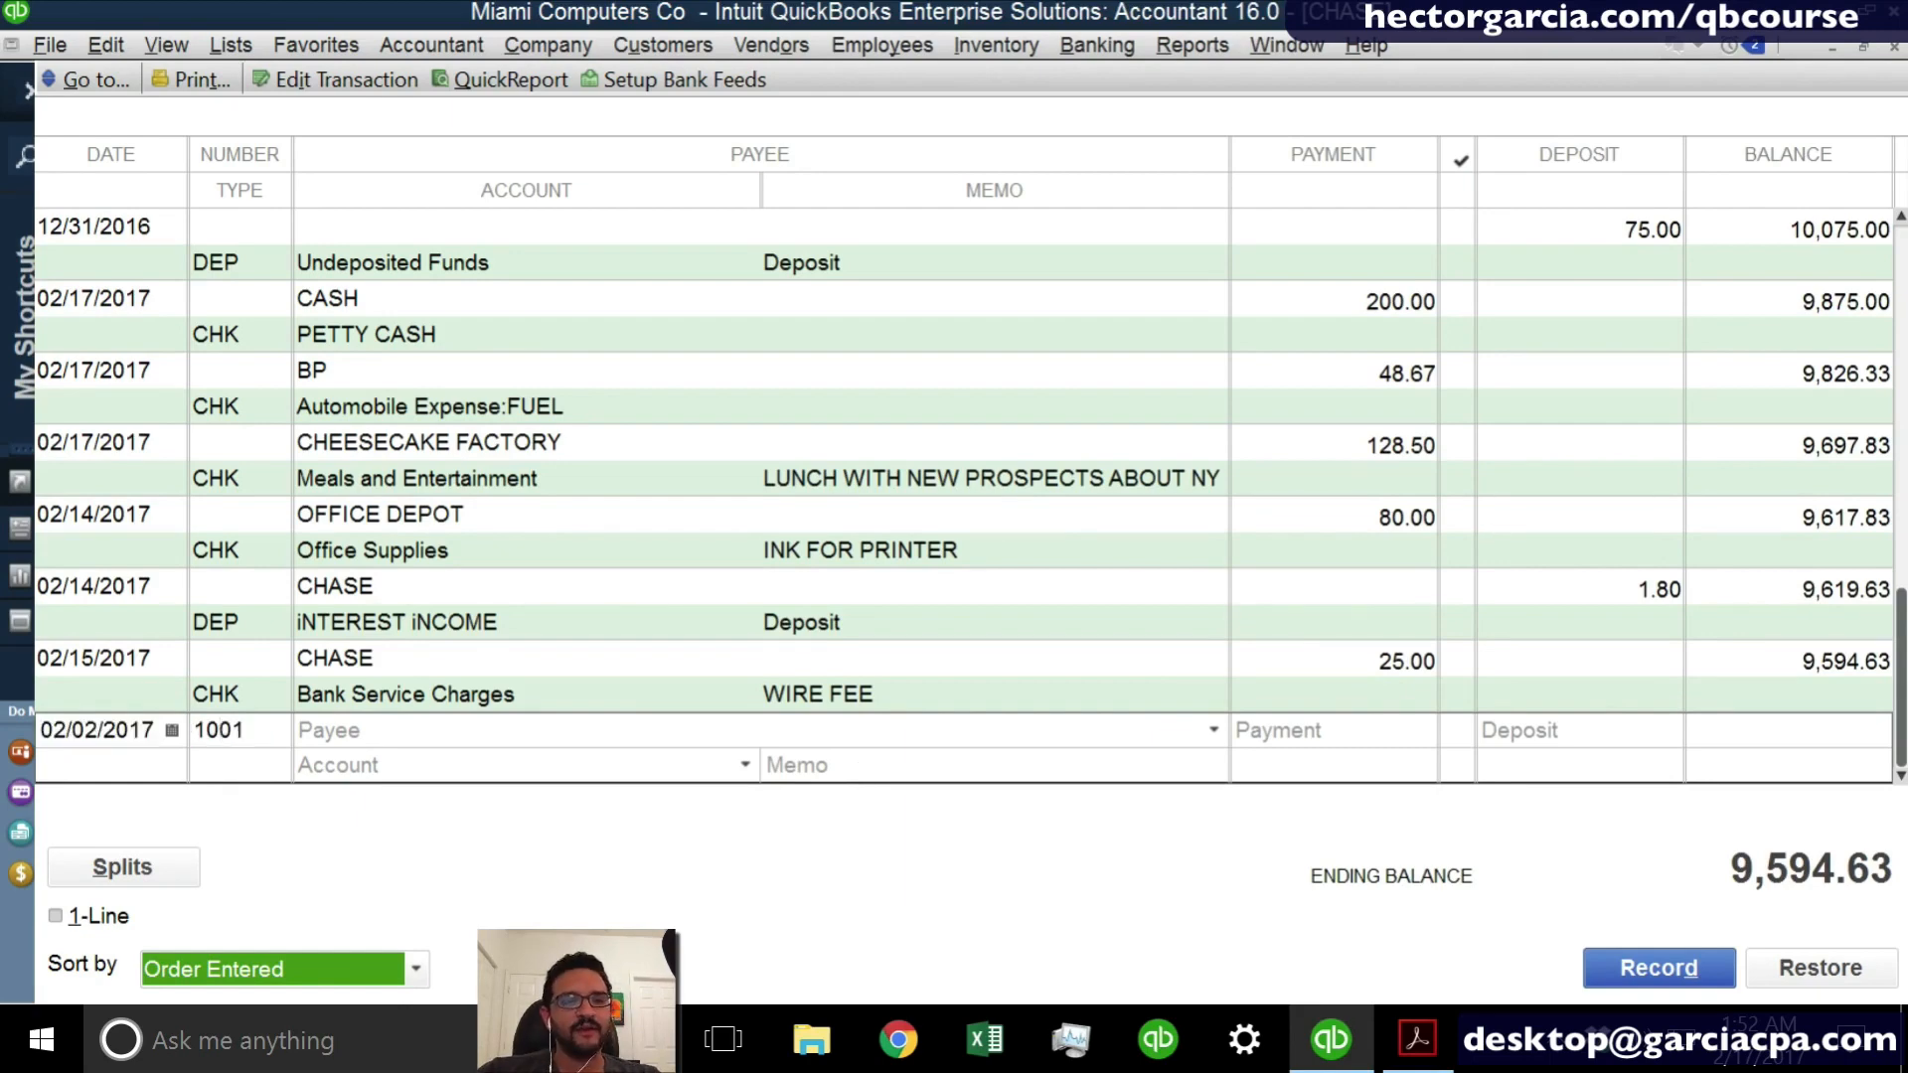
pyautogui.press('Tab')
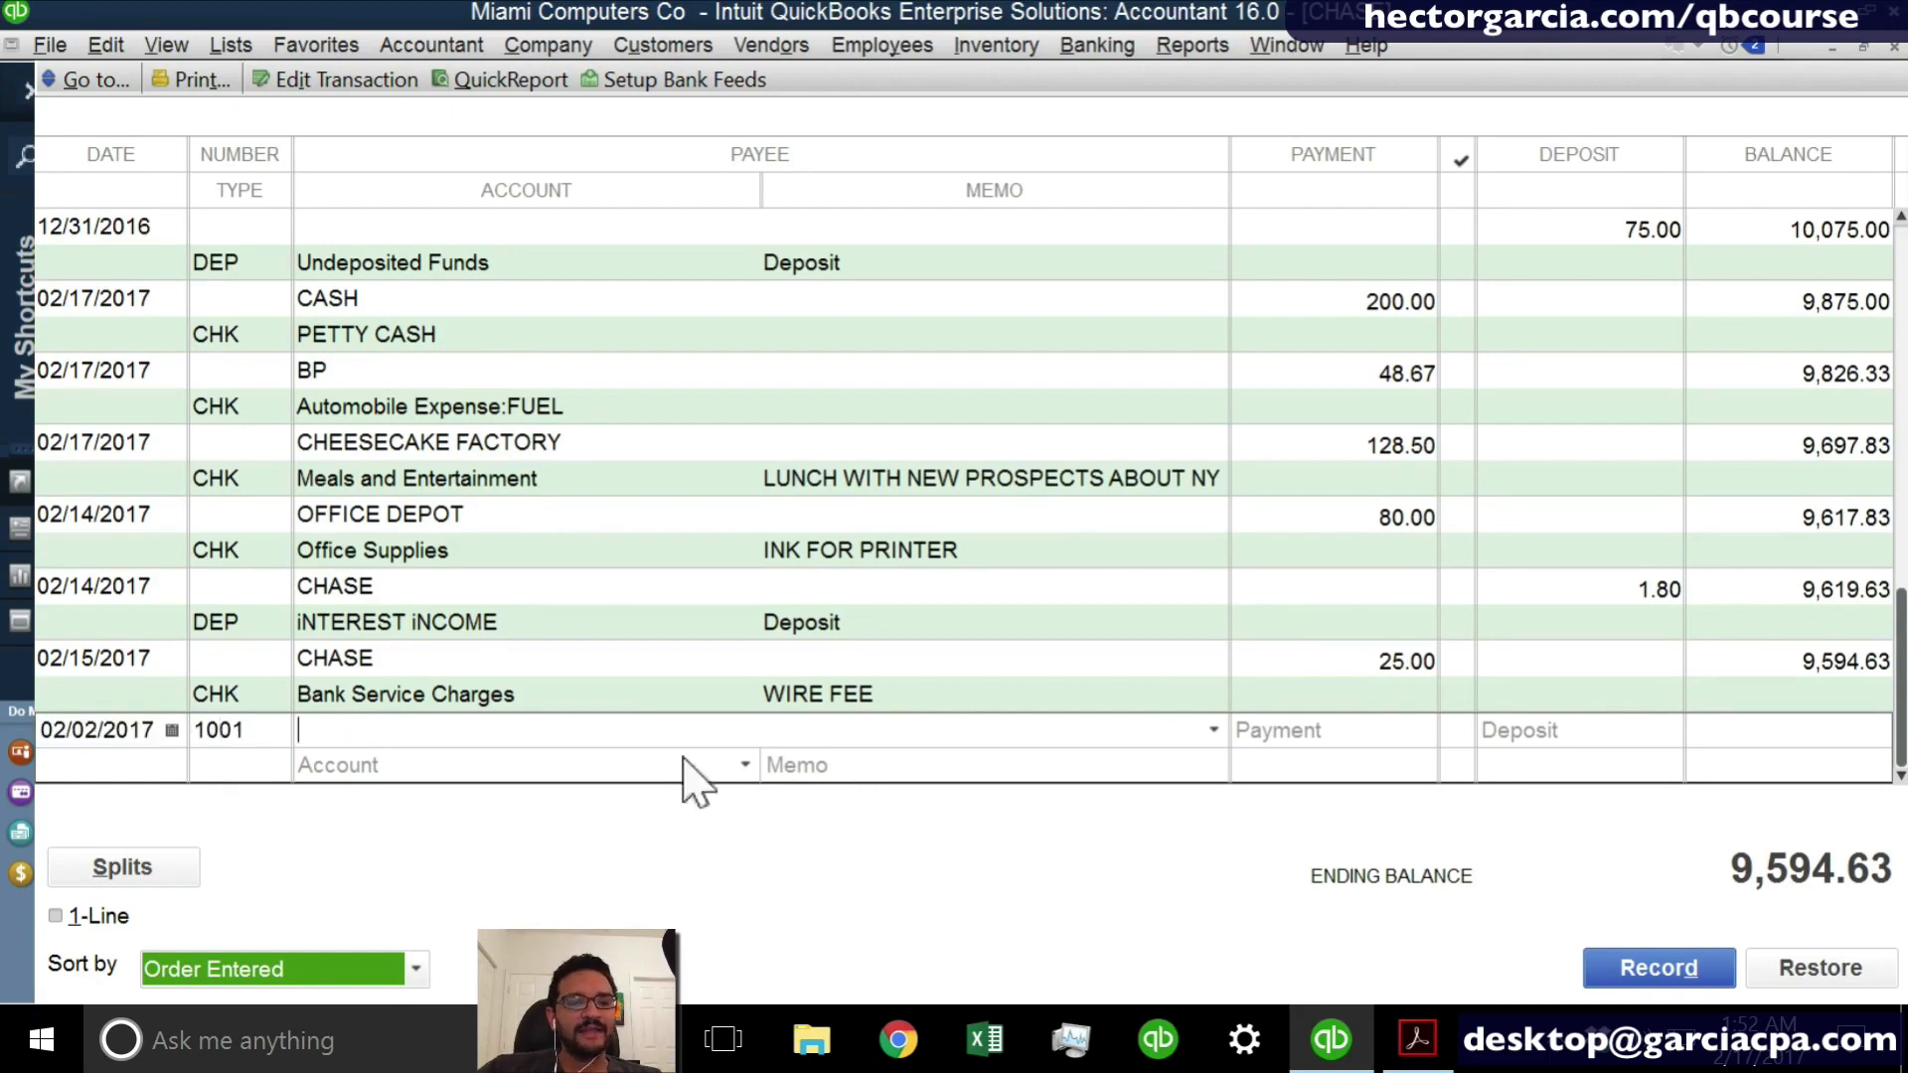
pyautogui.click(272, 658)
pyautogui.click(272, 721)
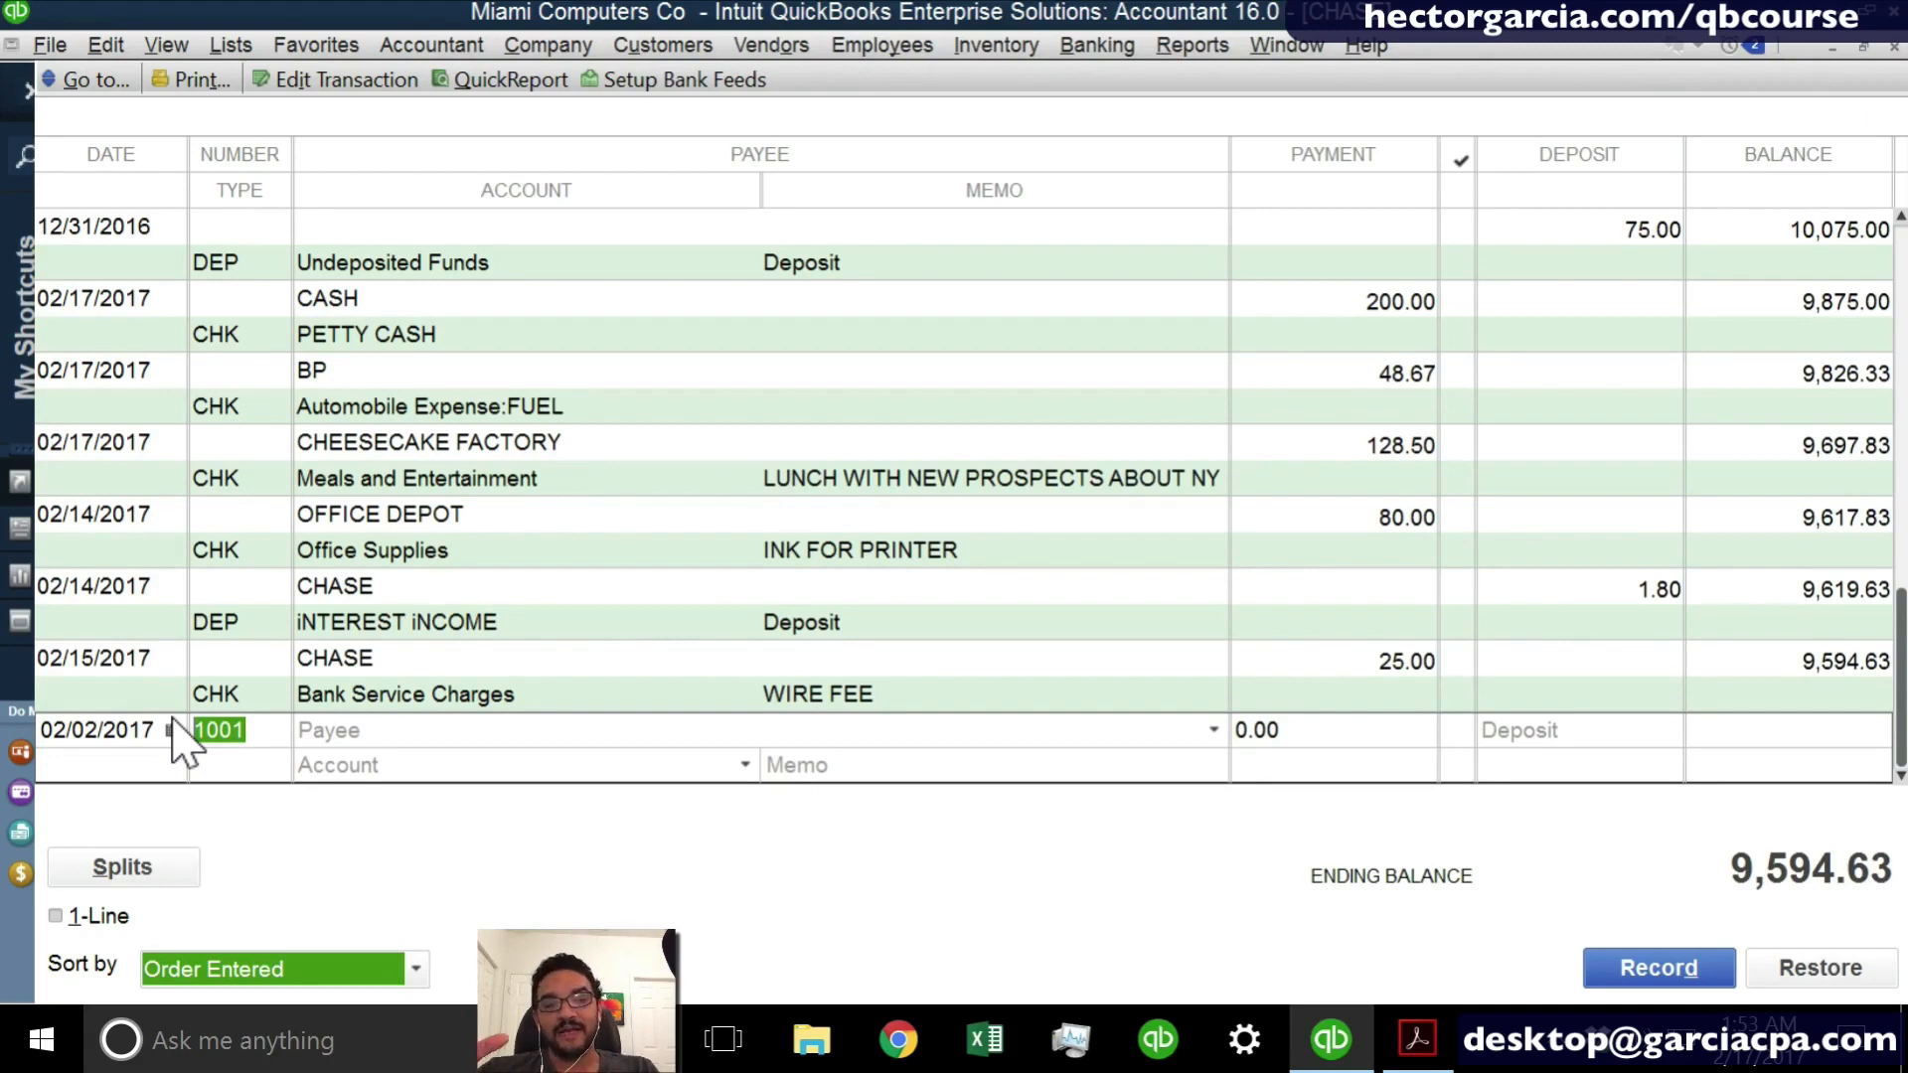
# - Make COMCAST the payee of check 1001, adding it as a new vendor
pyautogui.press('Tab')
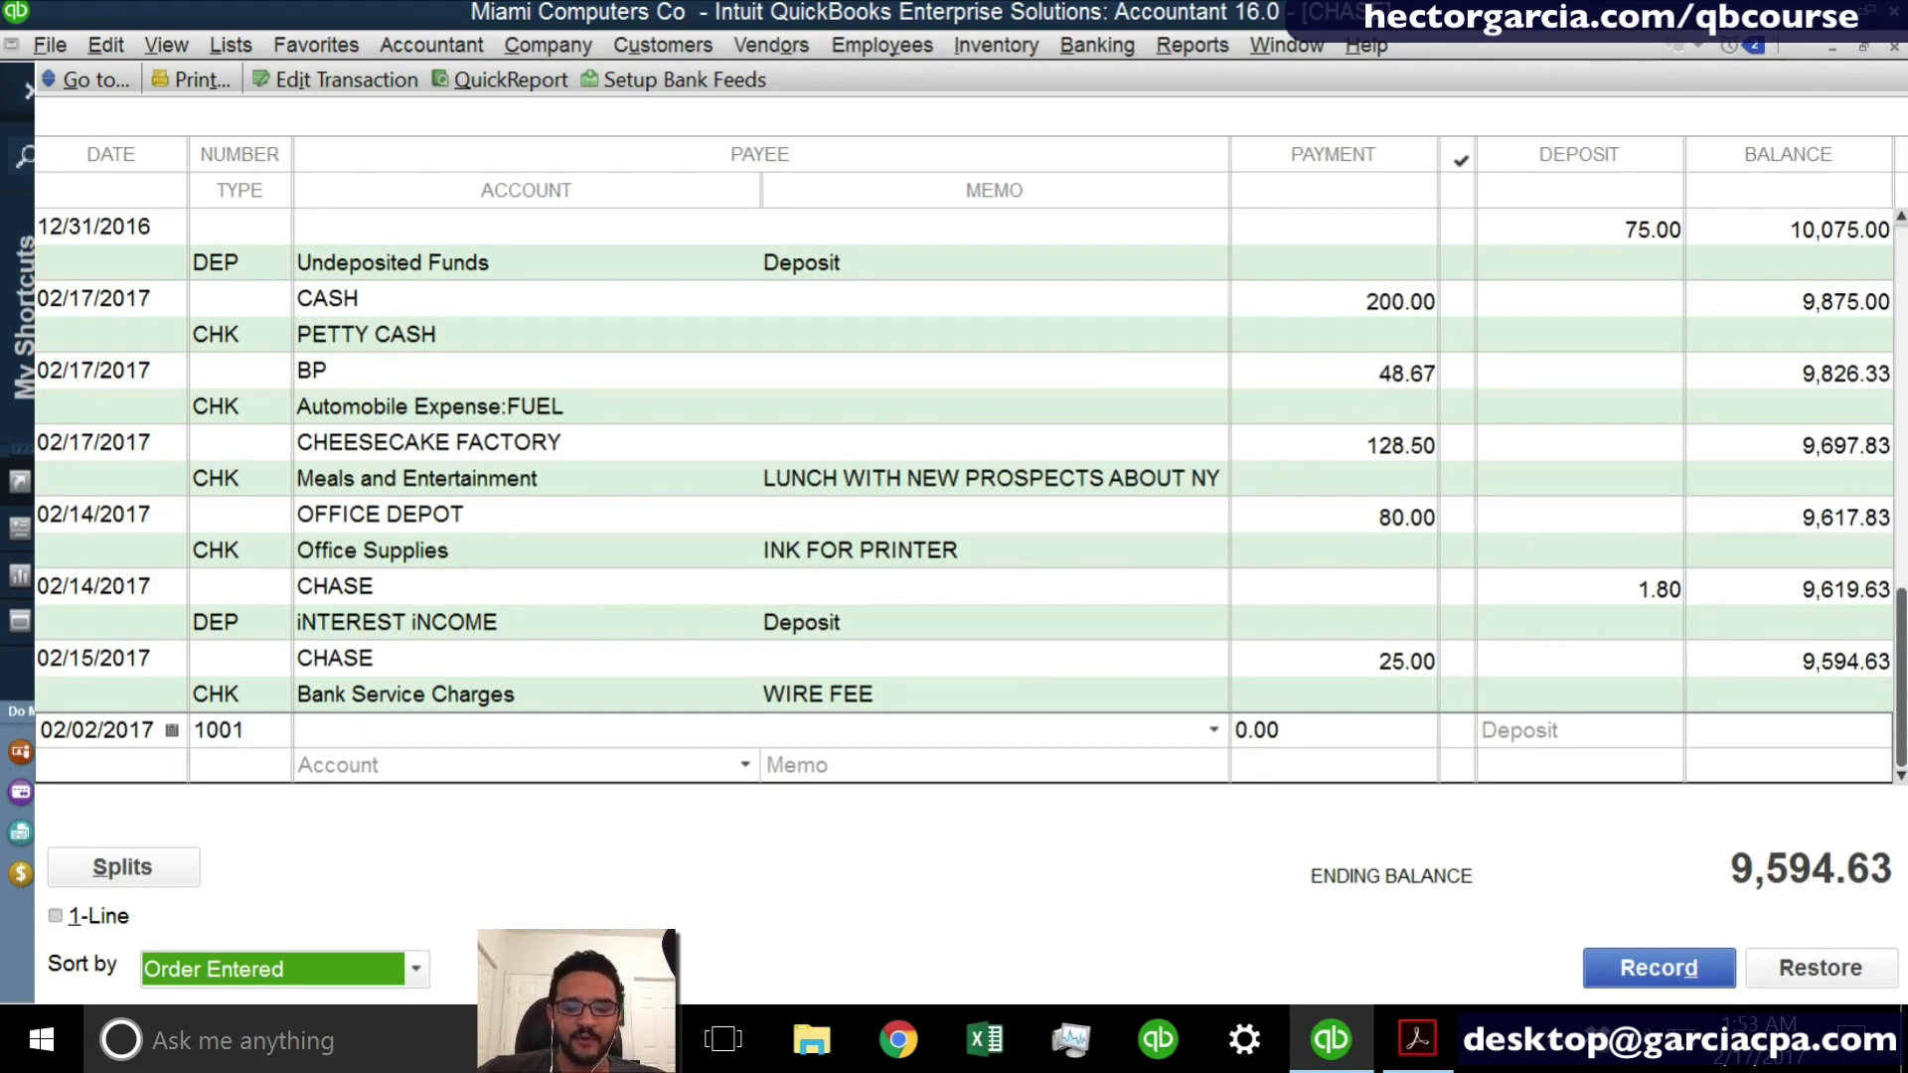
pyautogui.write('COMCAST')
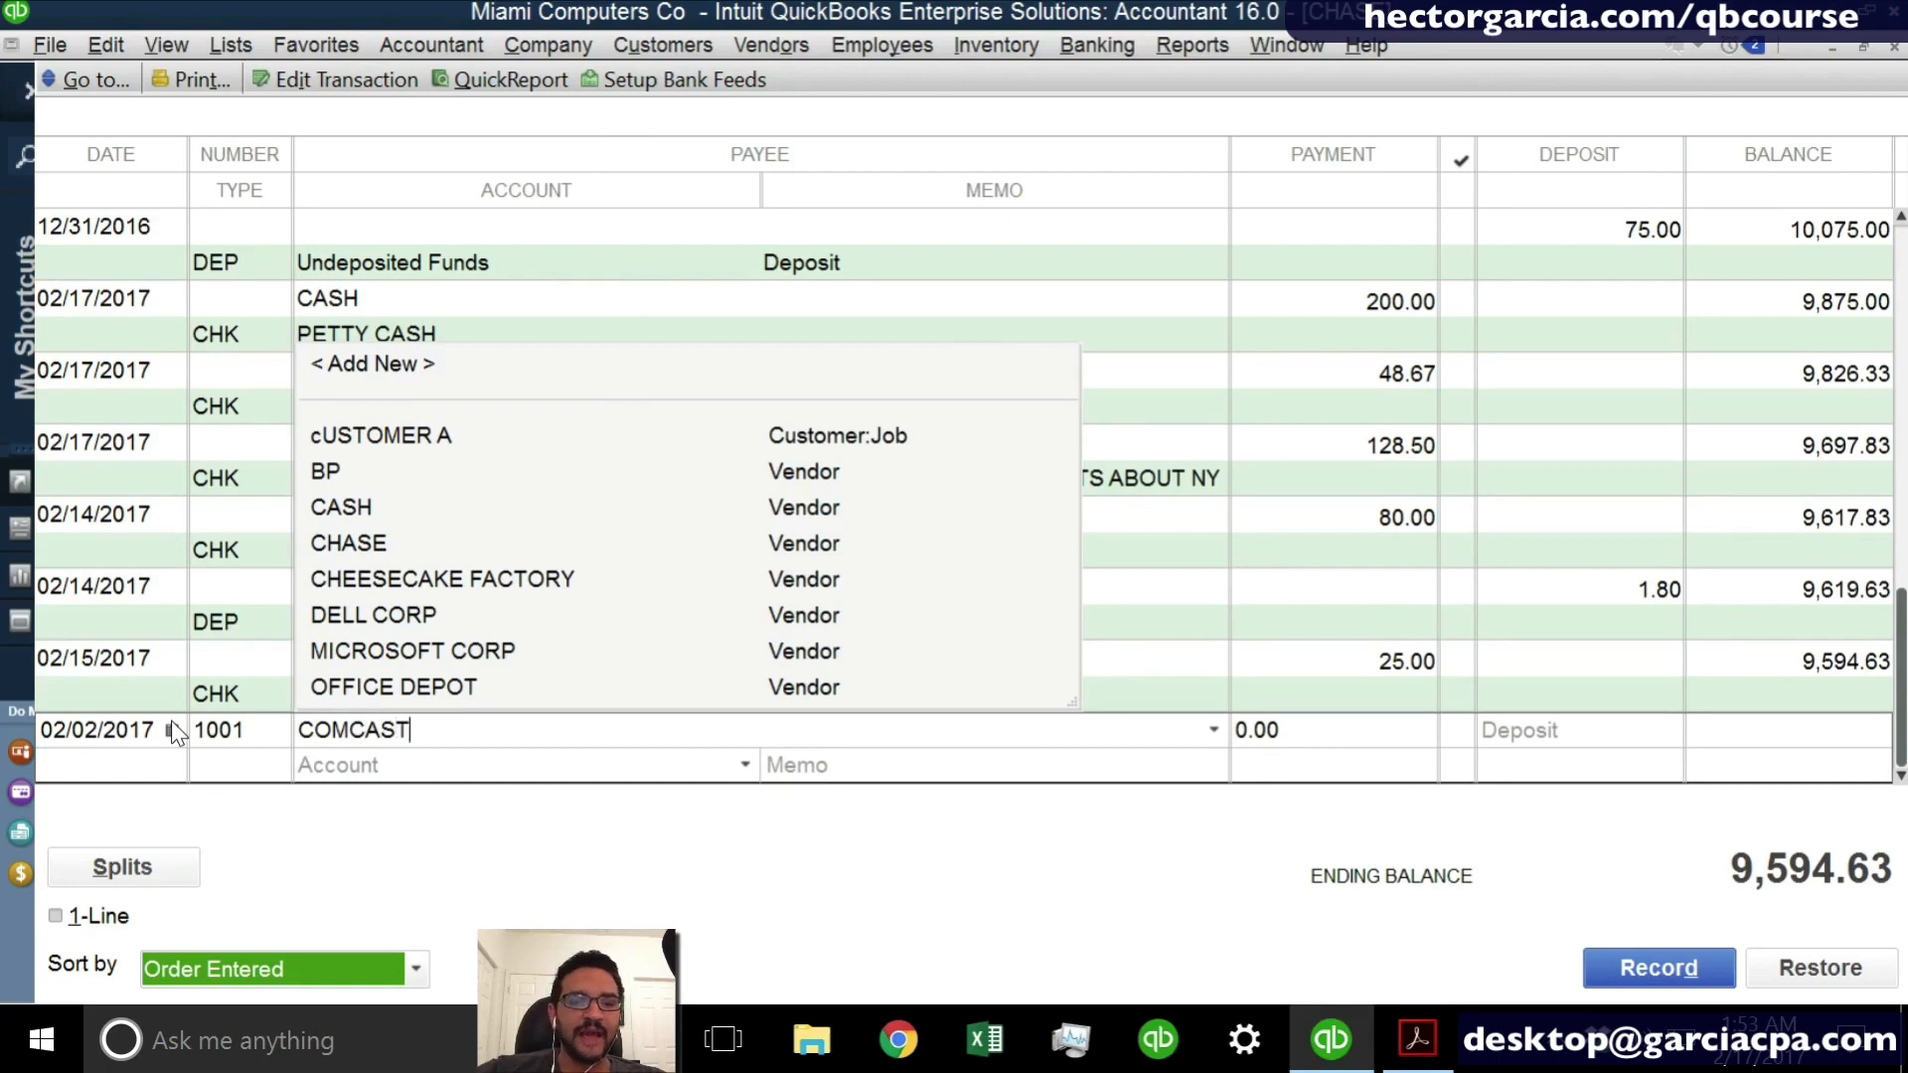
pyautogui.press('Tab')
pyautogui.press('Return')
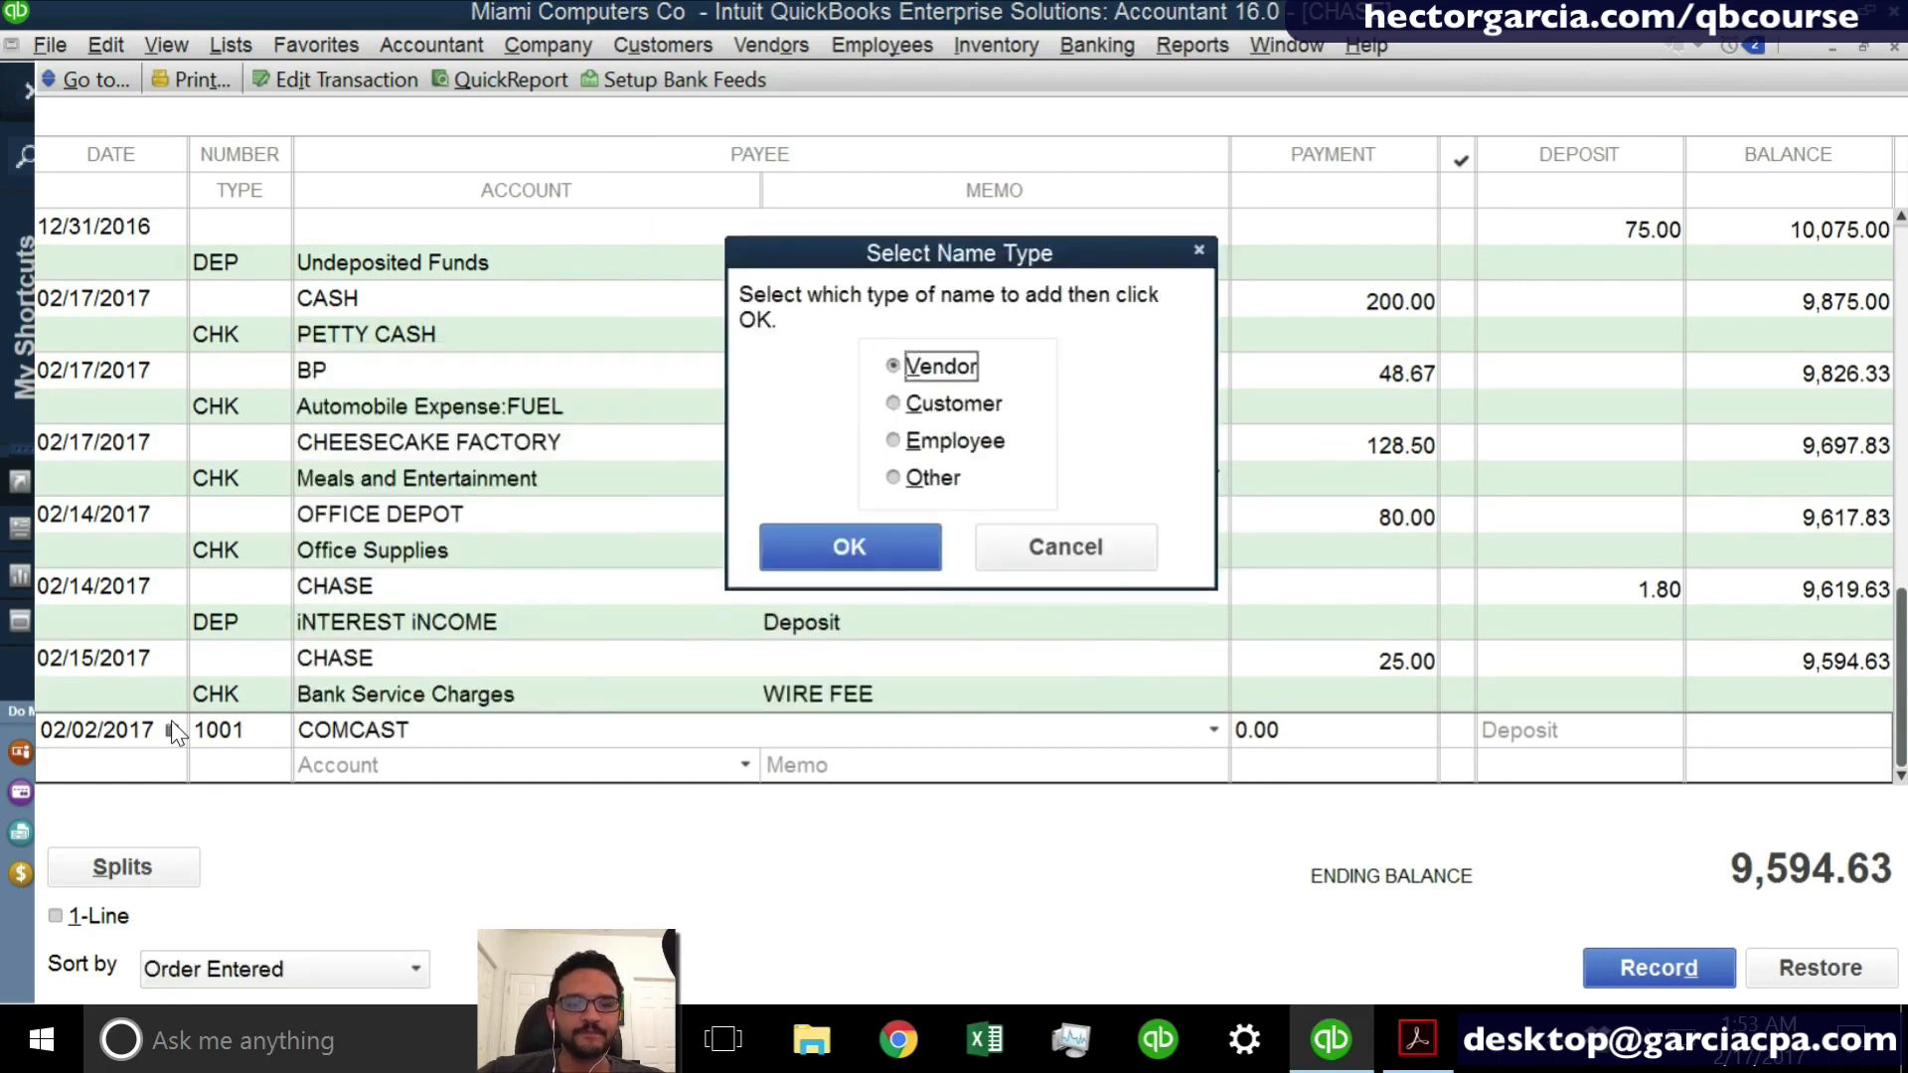
pyautogui.click(839, 547)
pyautogui.press('Tab')
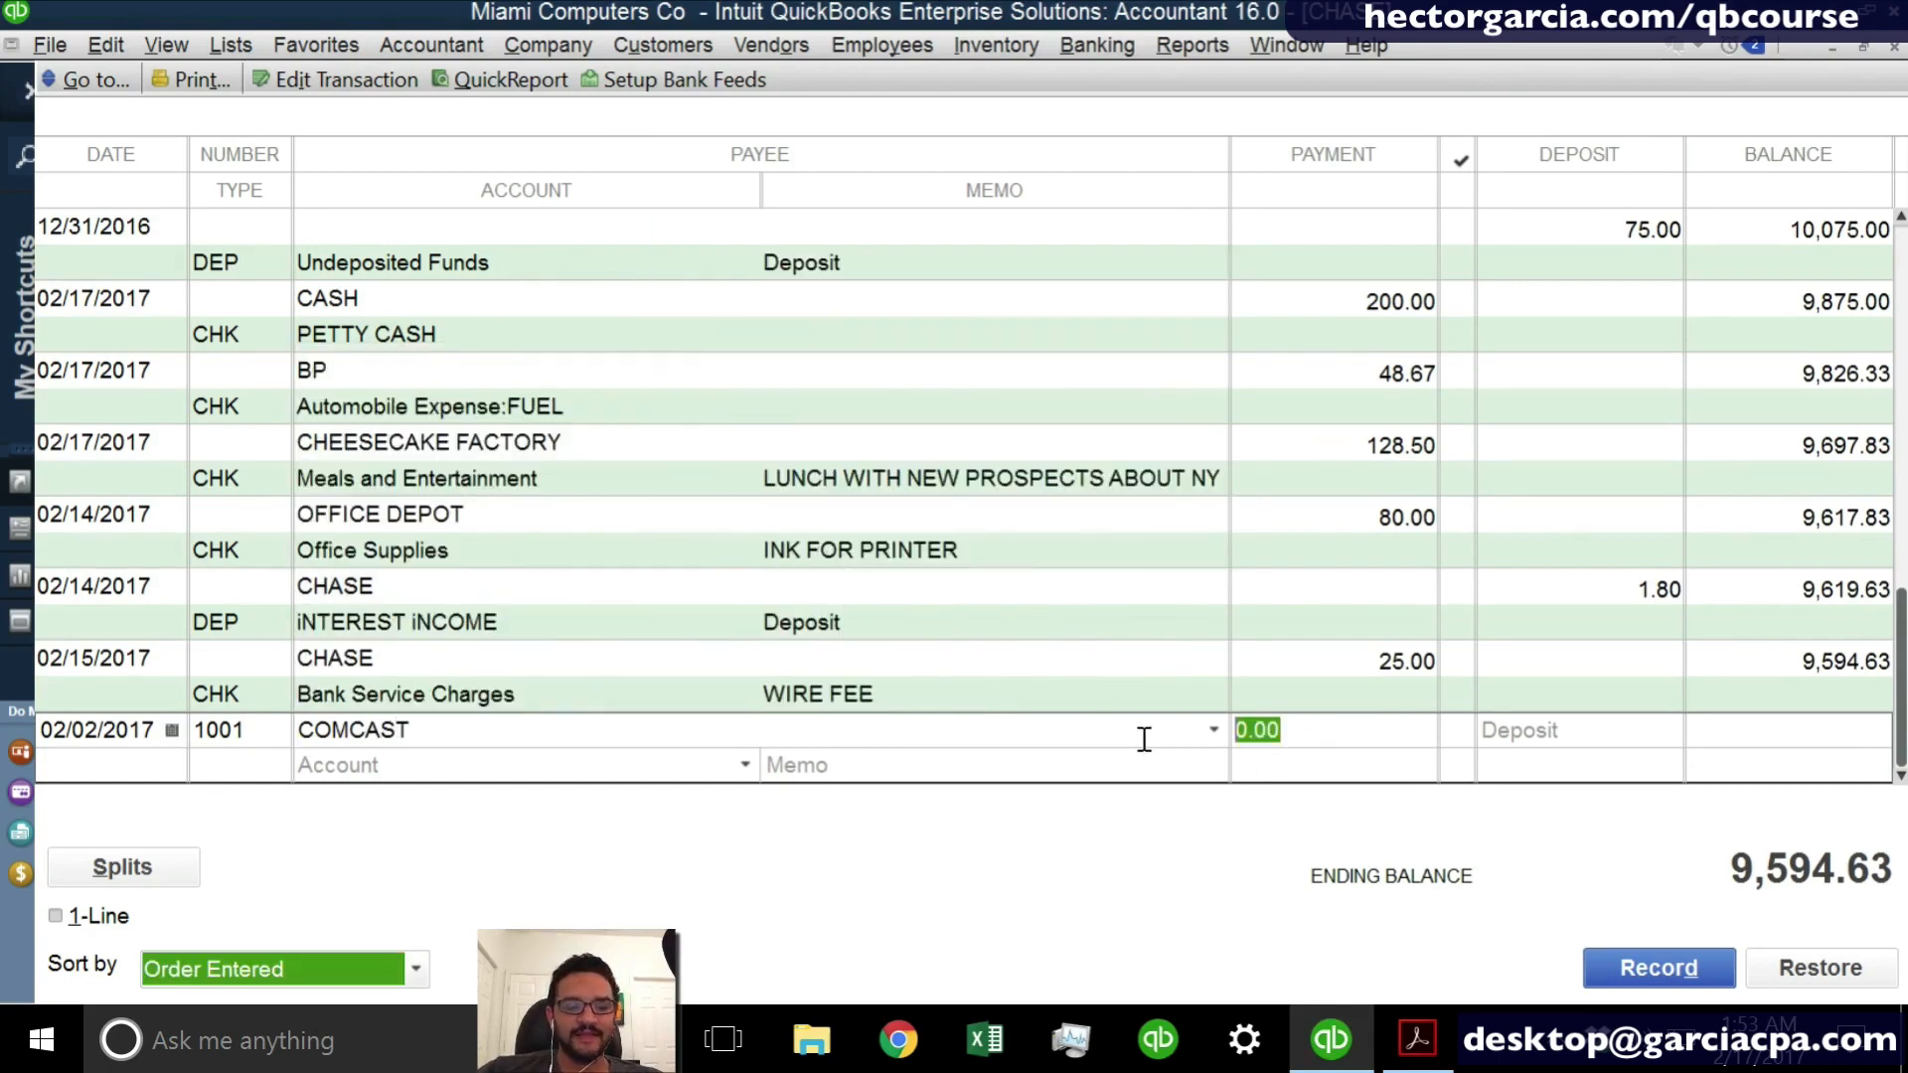
# - Set the COMCAST payment to 180, assign it to the Utilities account and record the transaction
pyautogui.write('180')
pyautogui.press('Tab')
pyautogui.write('ut')
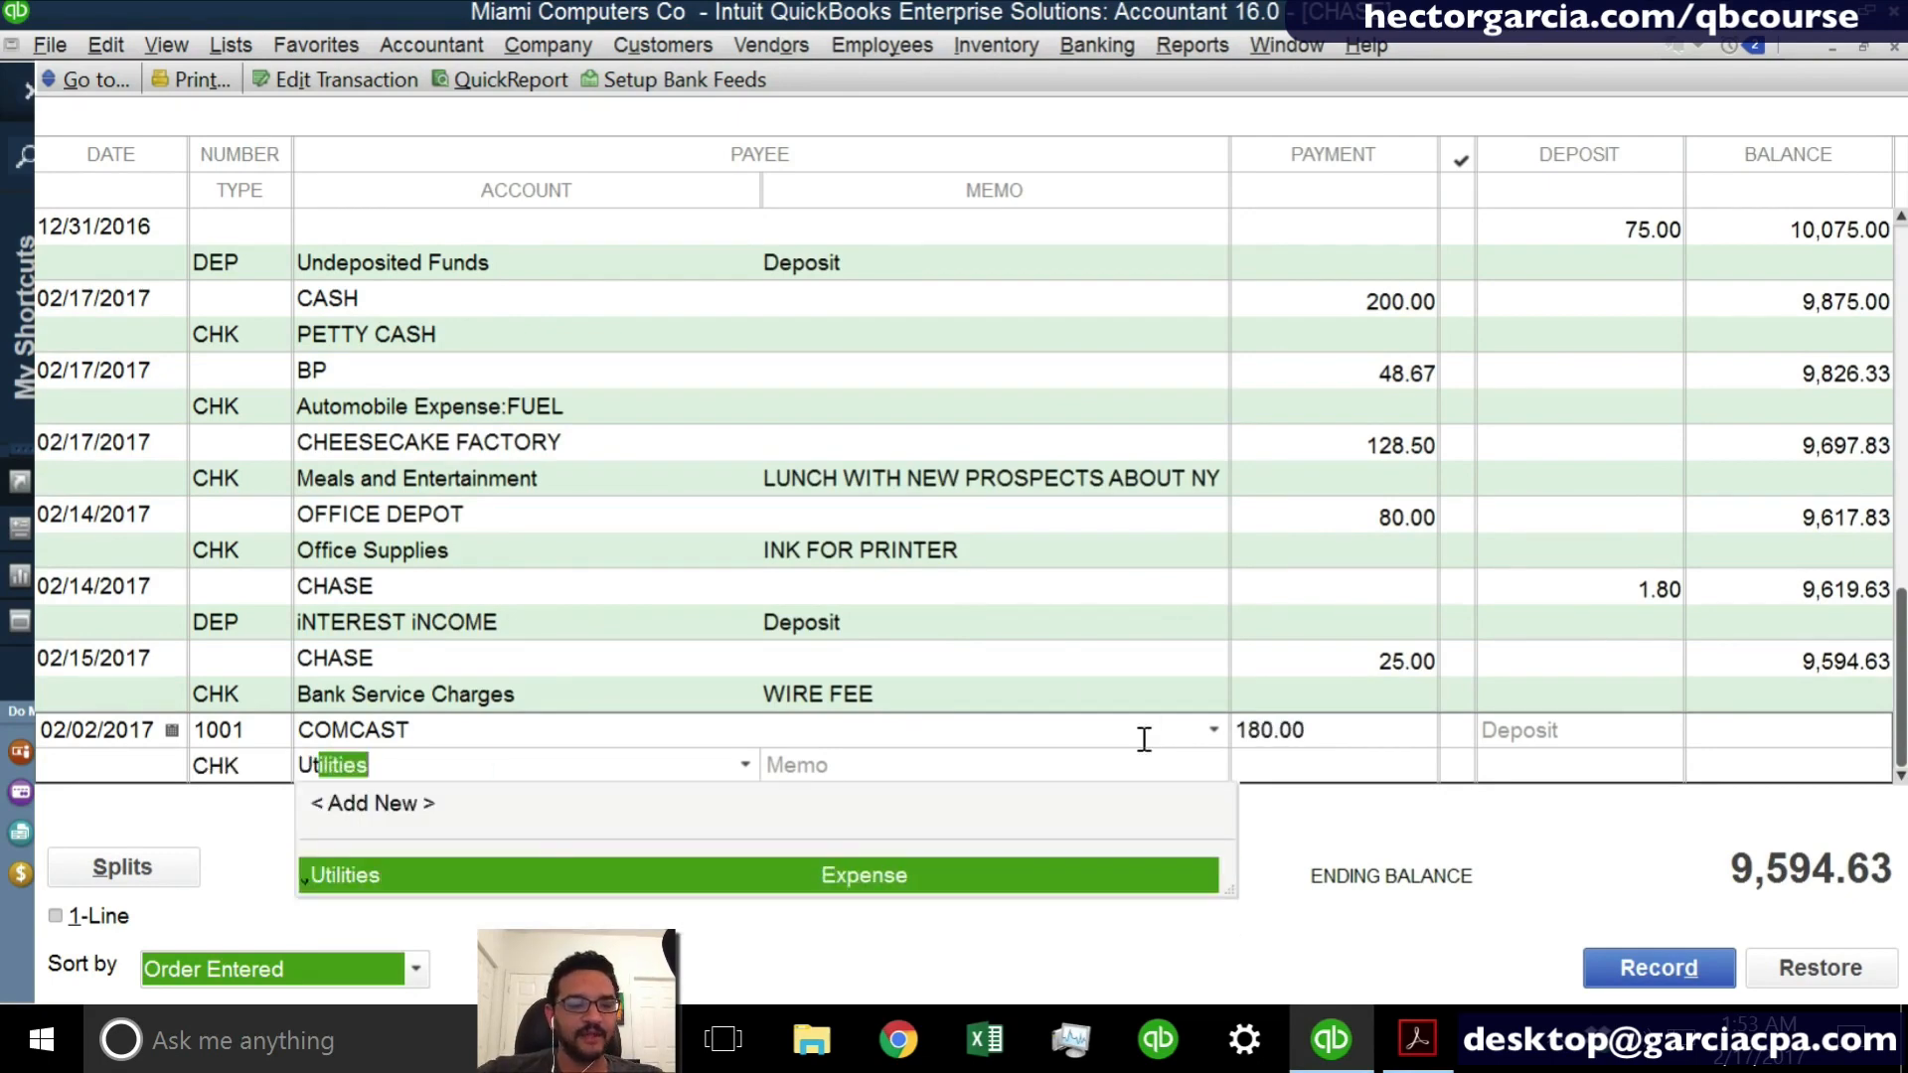
pyautogui.press('Tab')
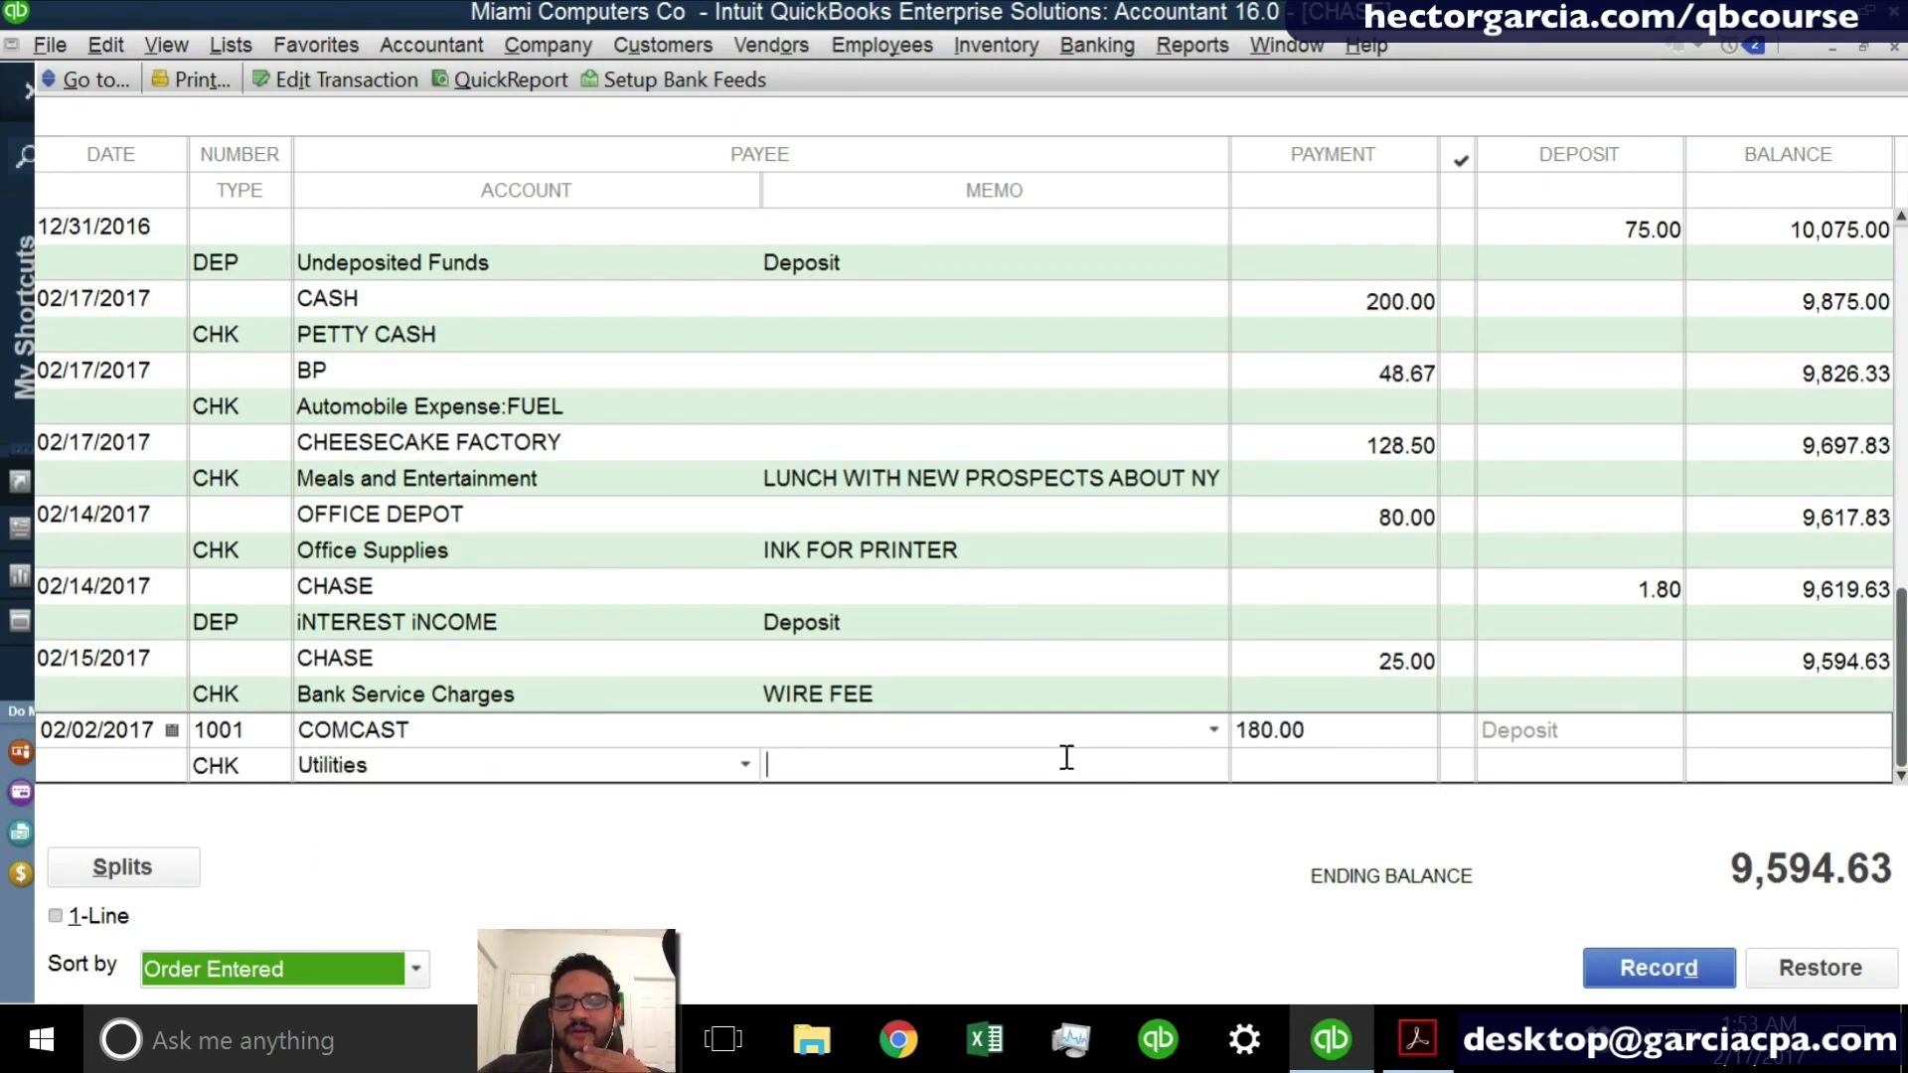
pyautogui.click(444, 764)
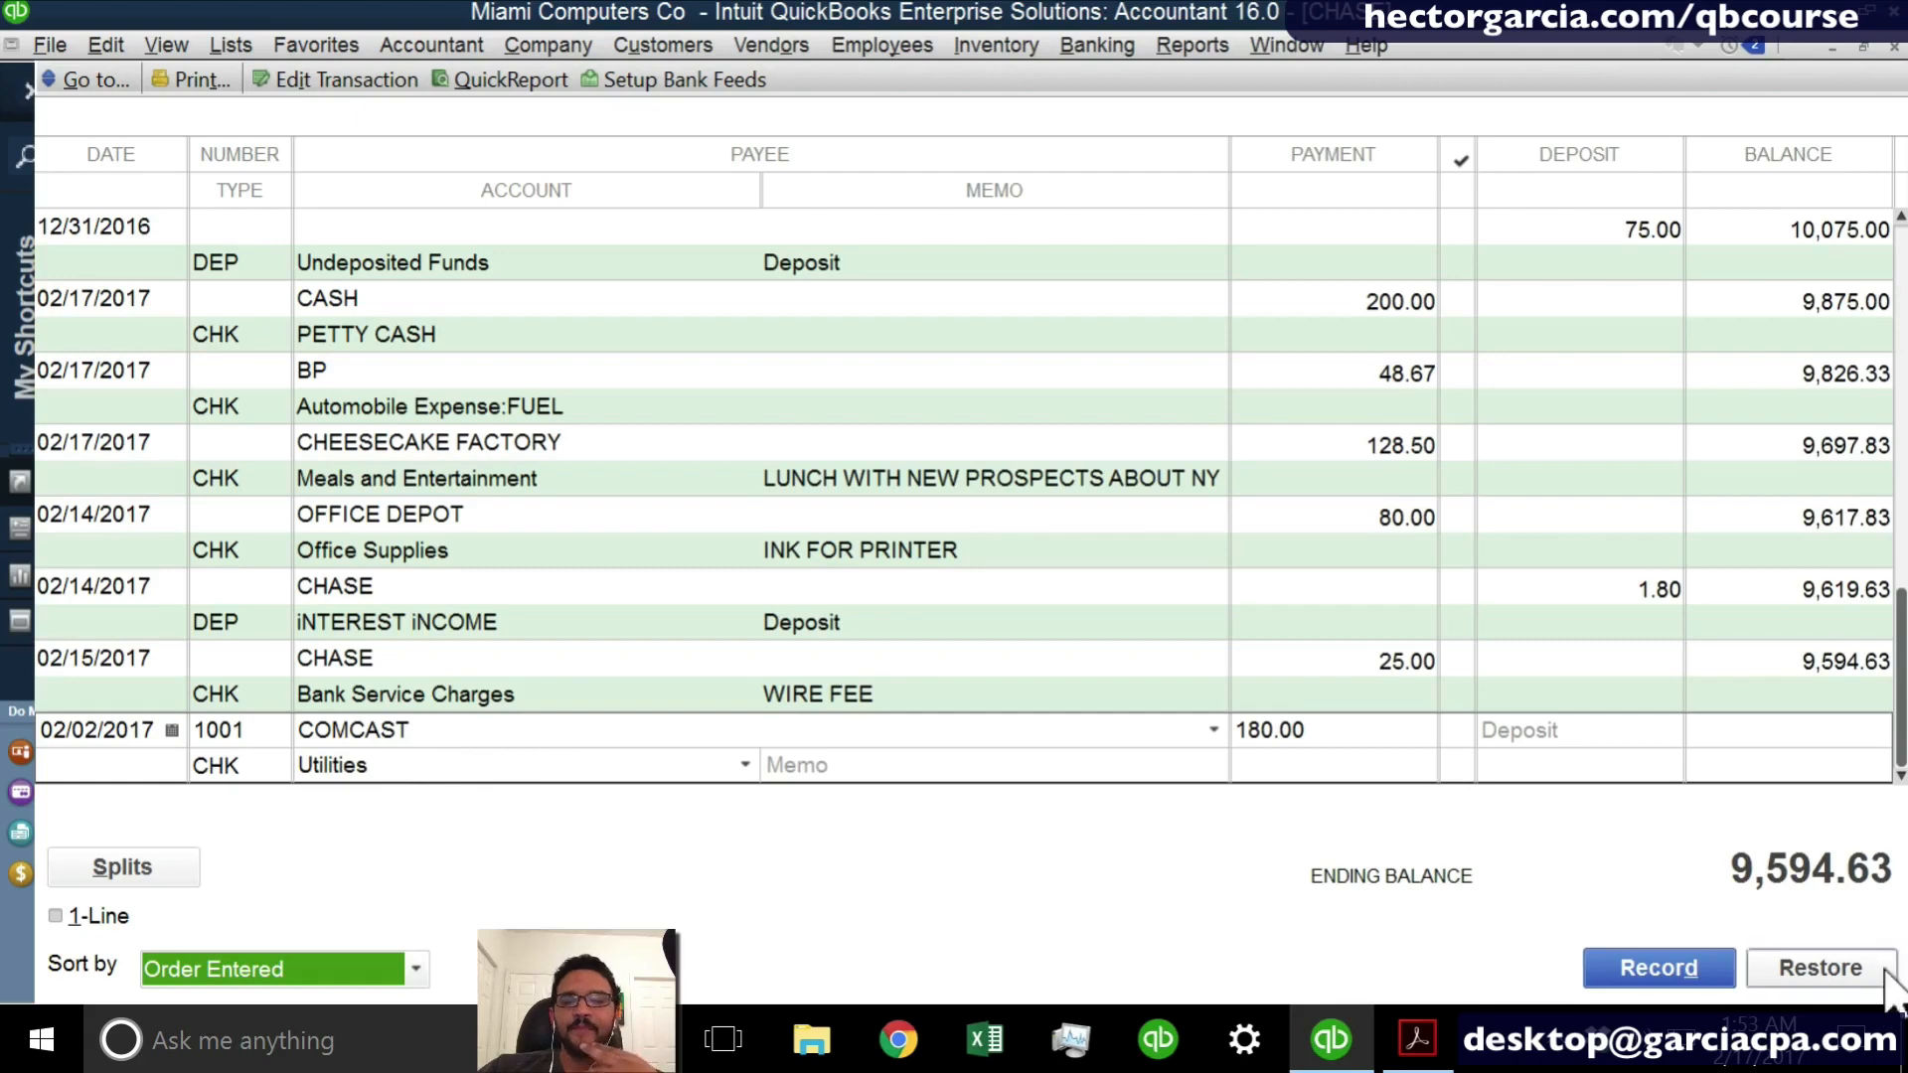
pyautogui.click(1665, 976)
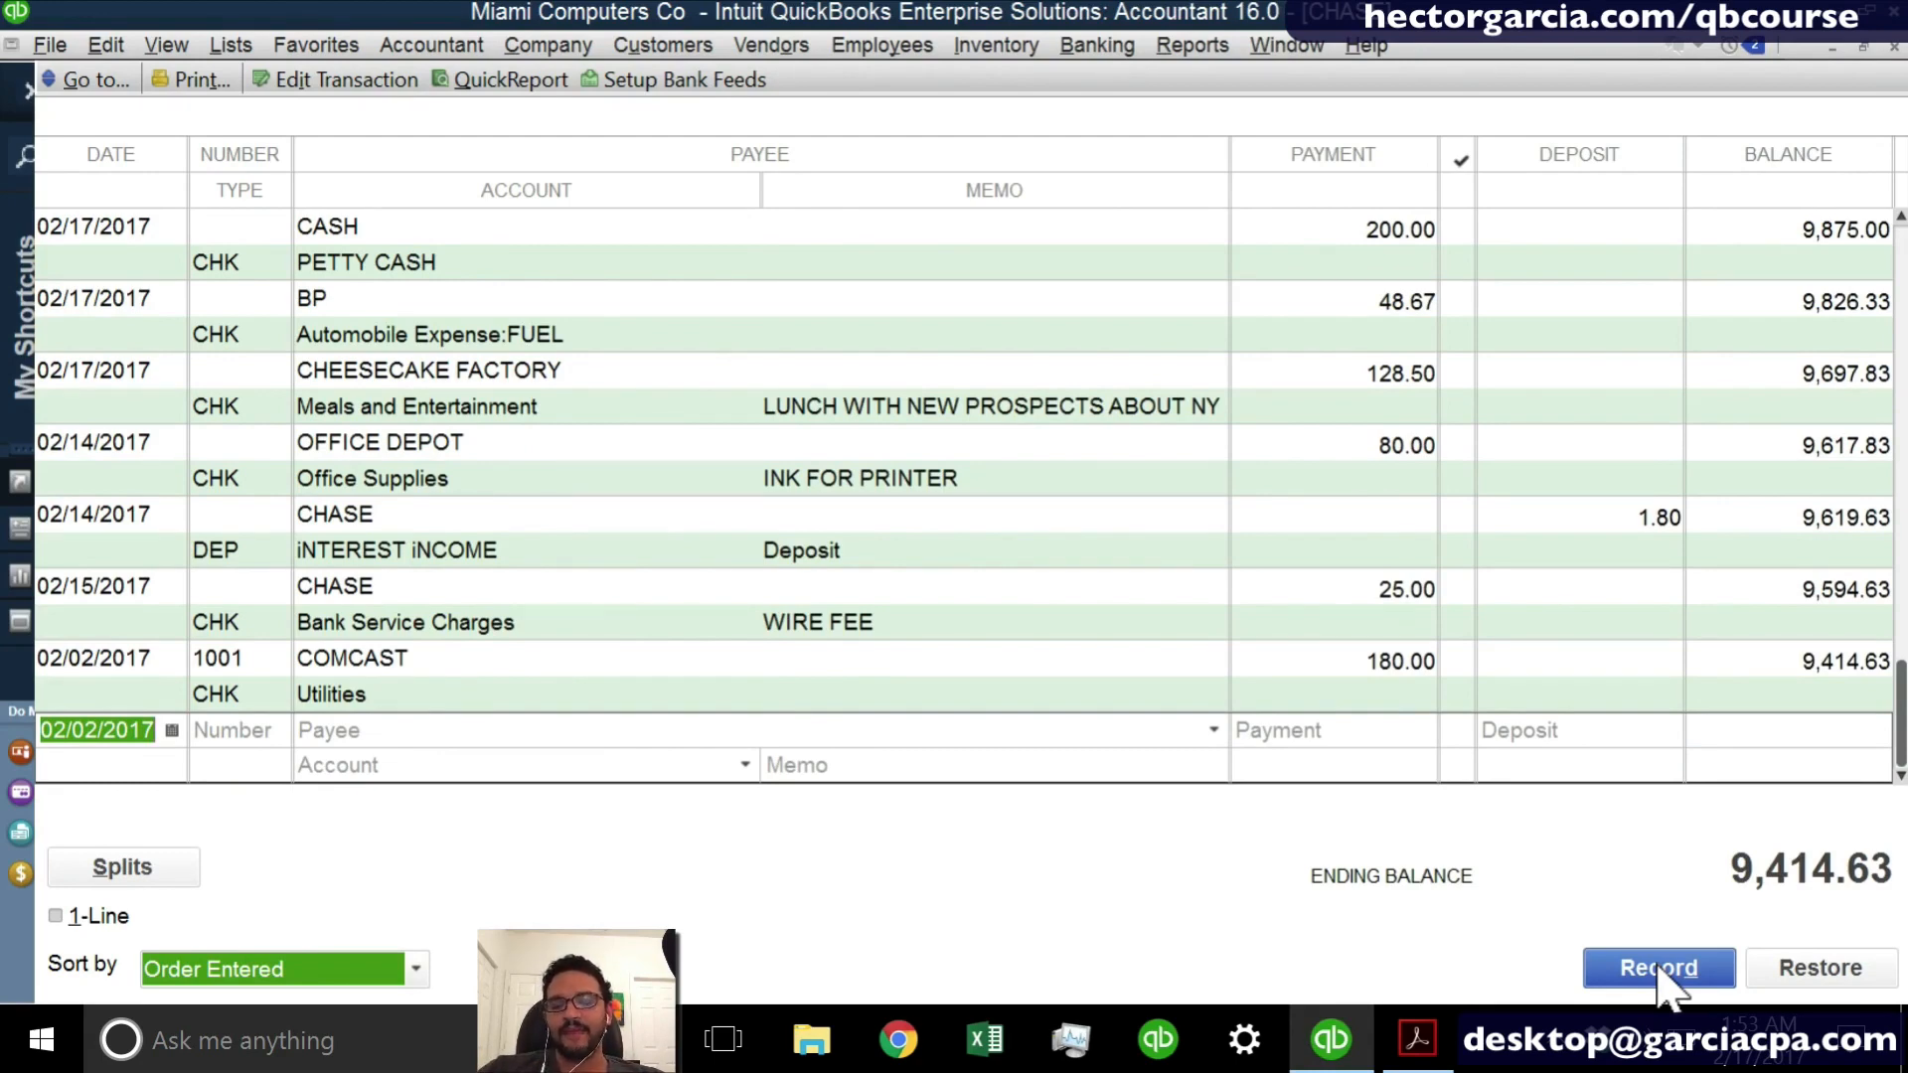
# - Minimize the CHASE register, look over the maximized Home page and the available banking commands, and close the Home page
pyautogui.click(1834, 48)
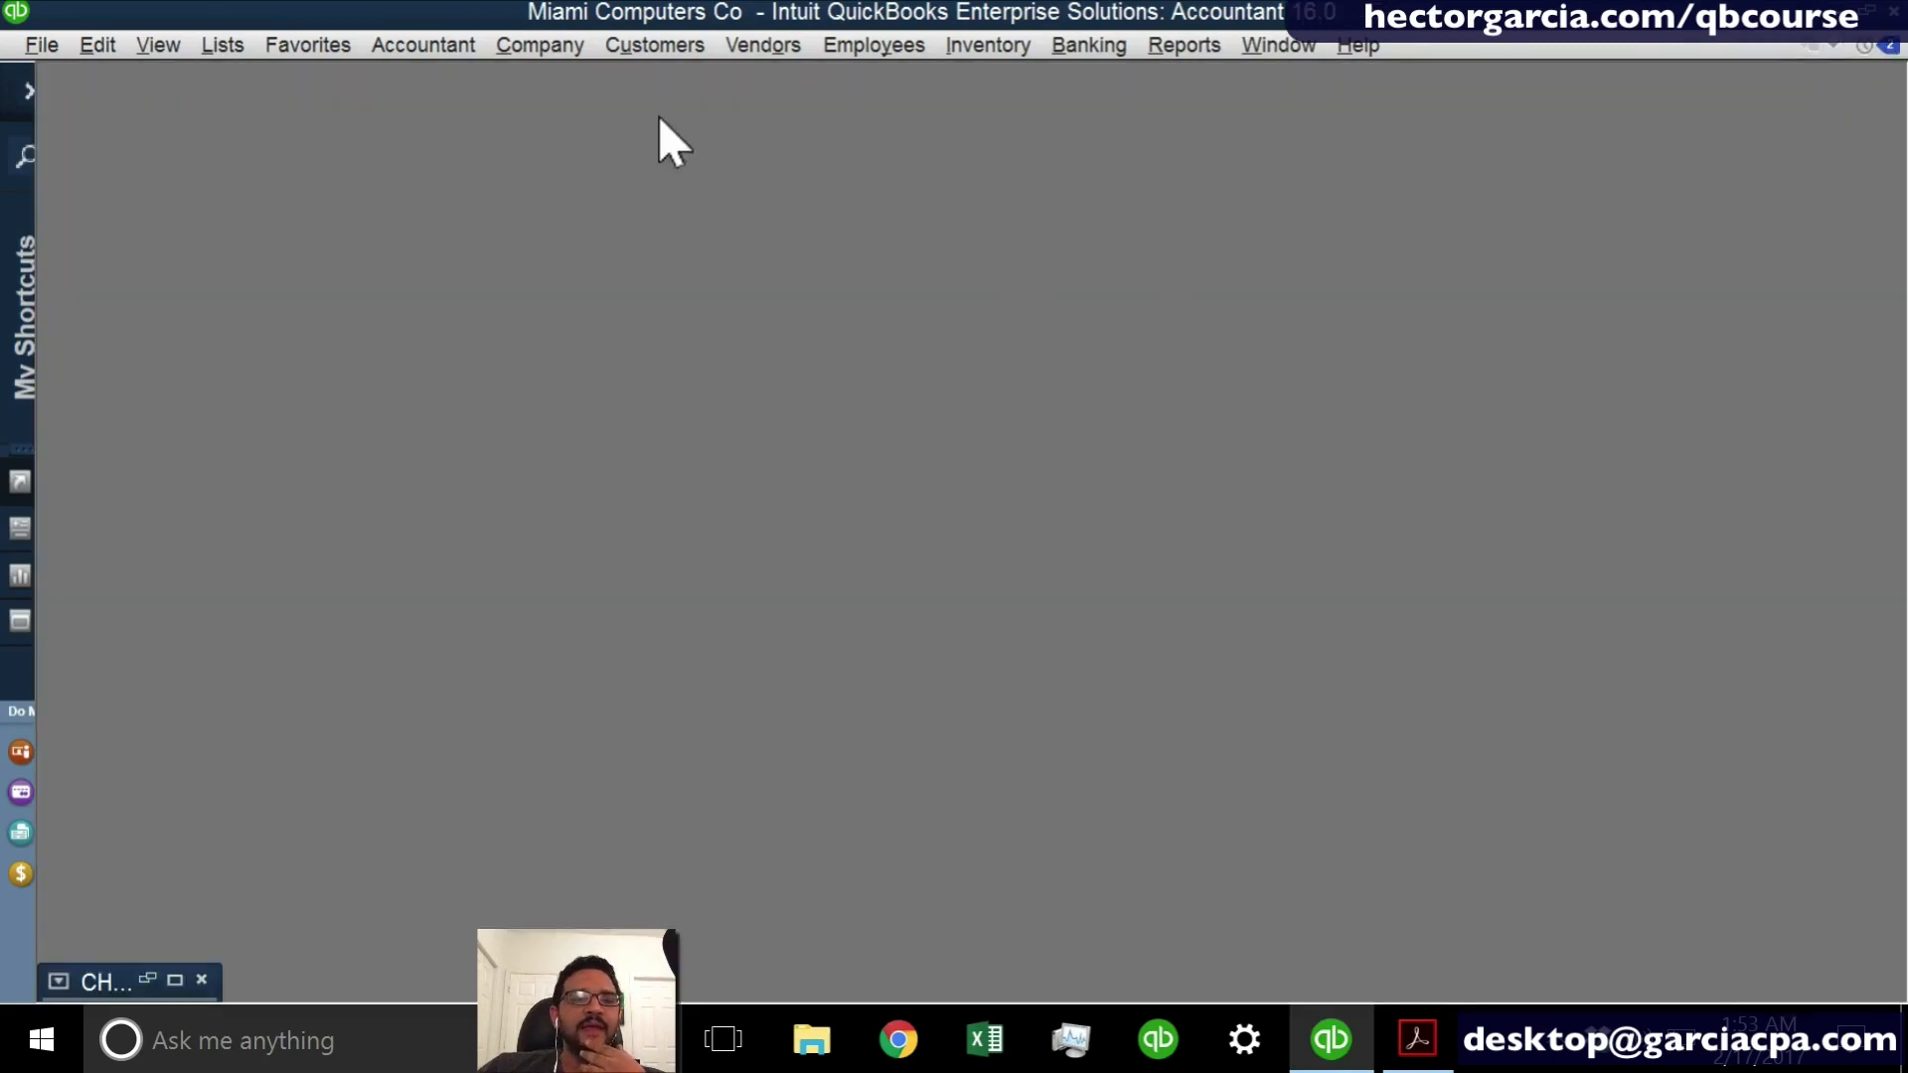
pyautogui.click(527, 48)
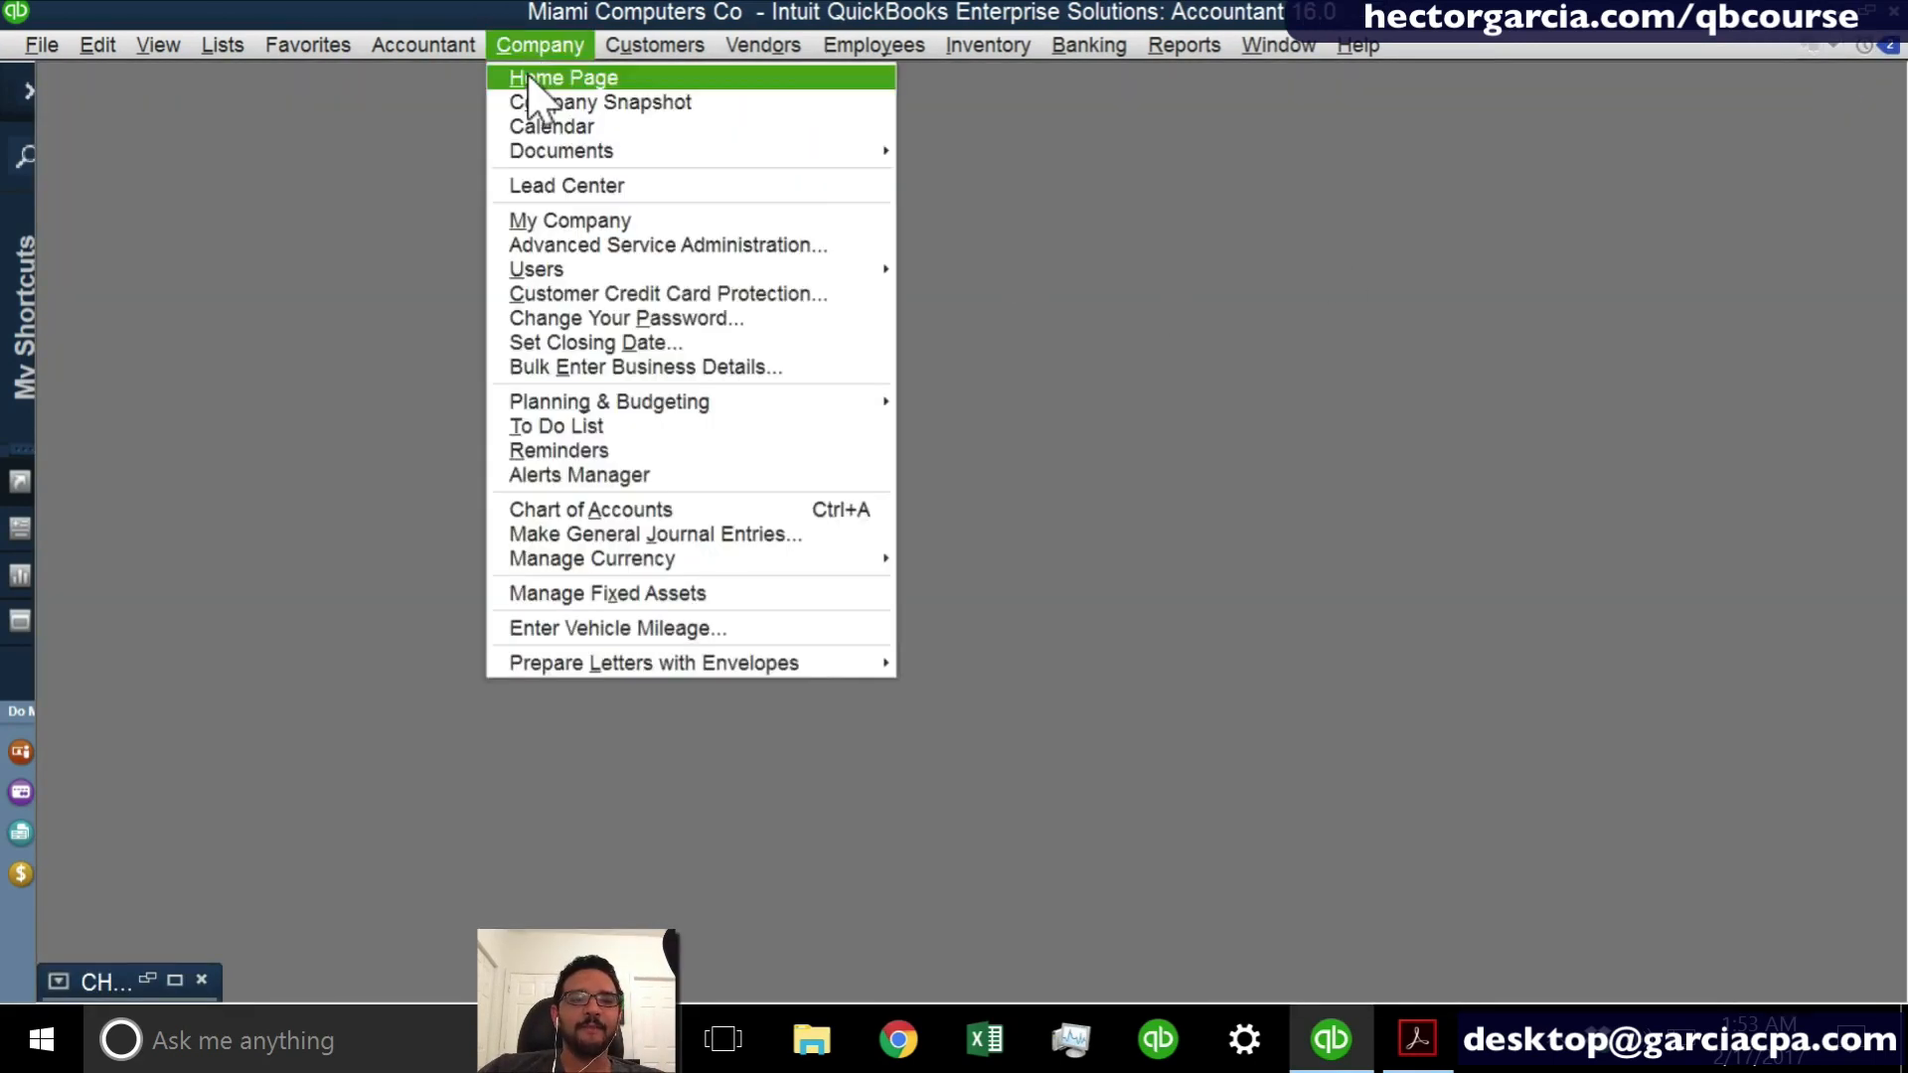
pyautogui.click(526, 80)
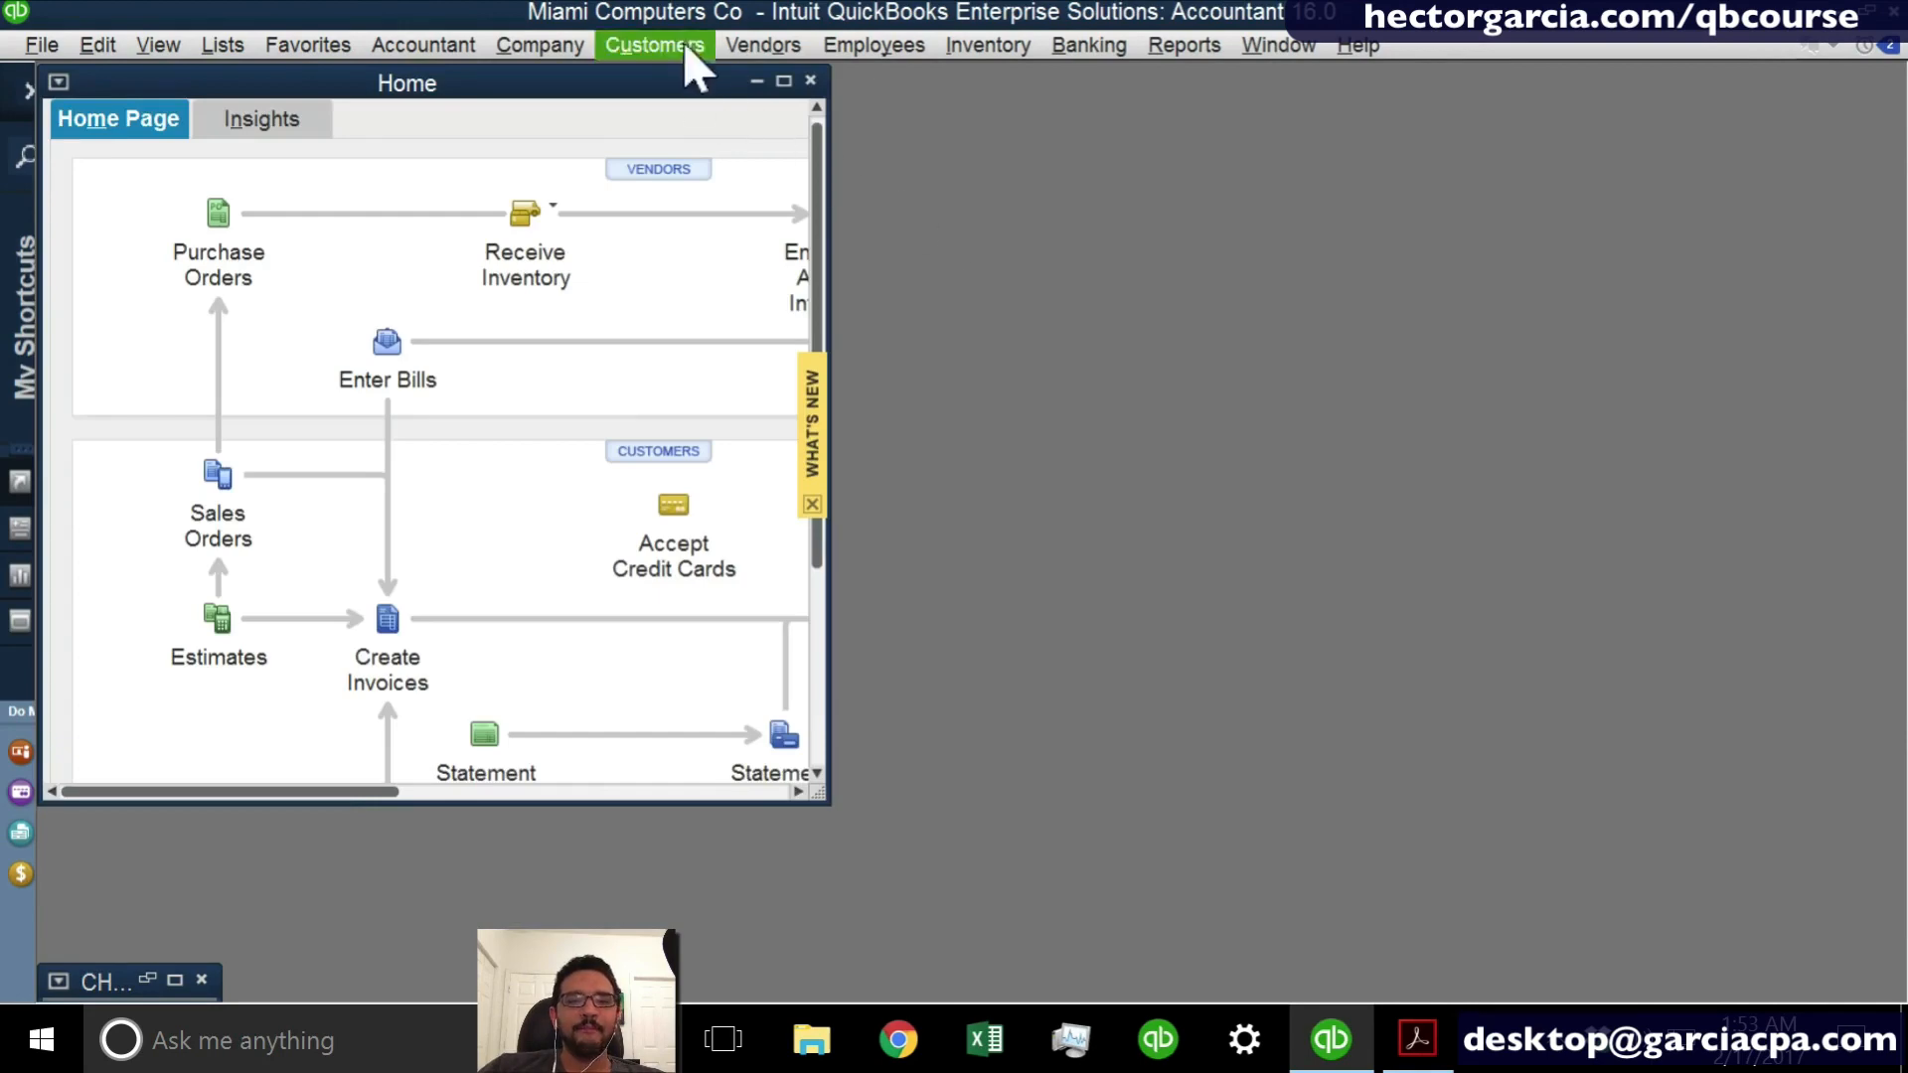
pyautogui.click(782, 78)
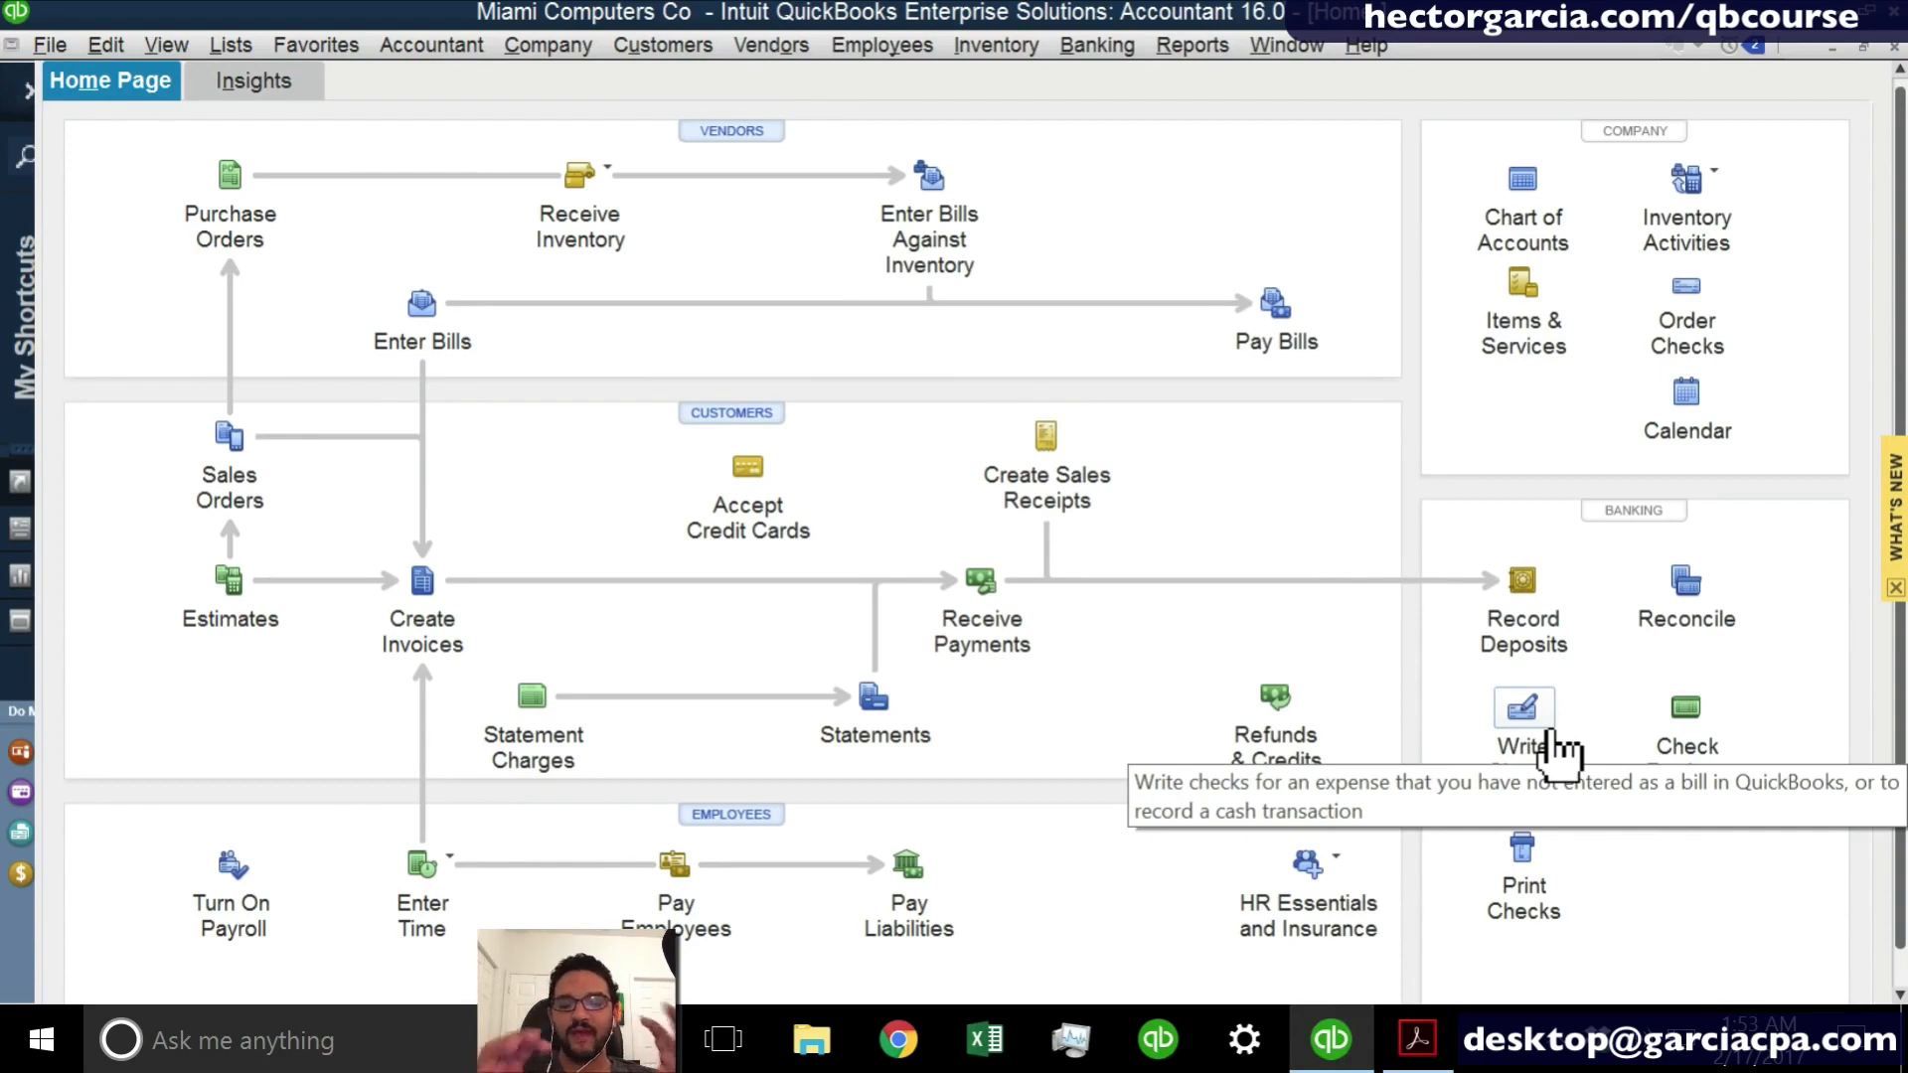
pyautogui.click(1113, 48)
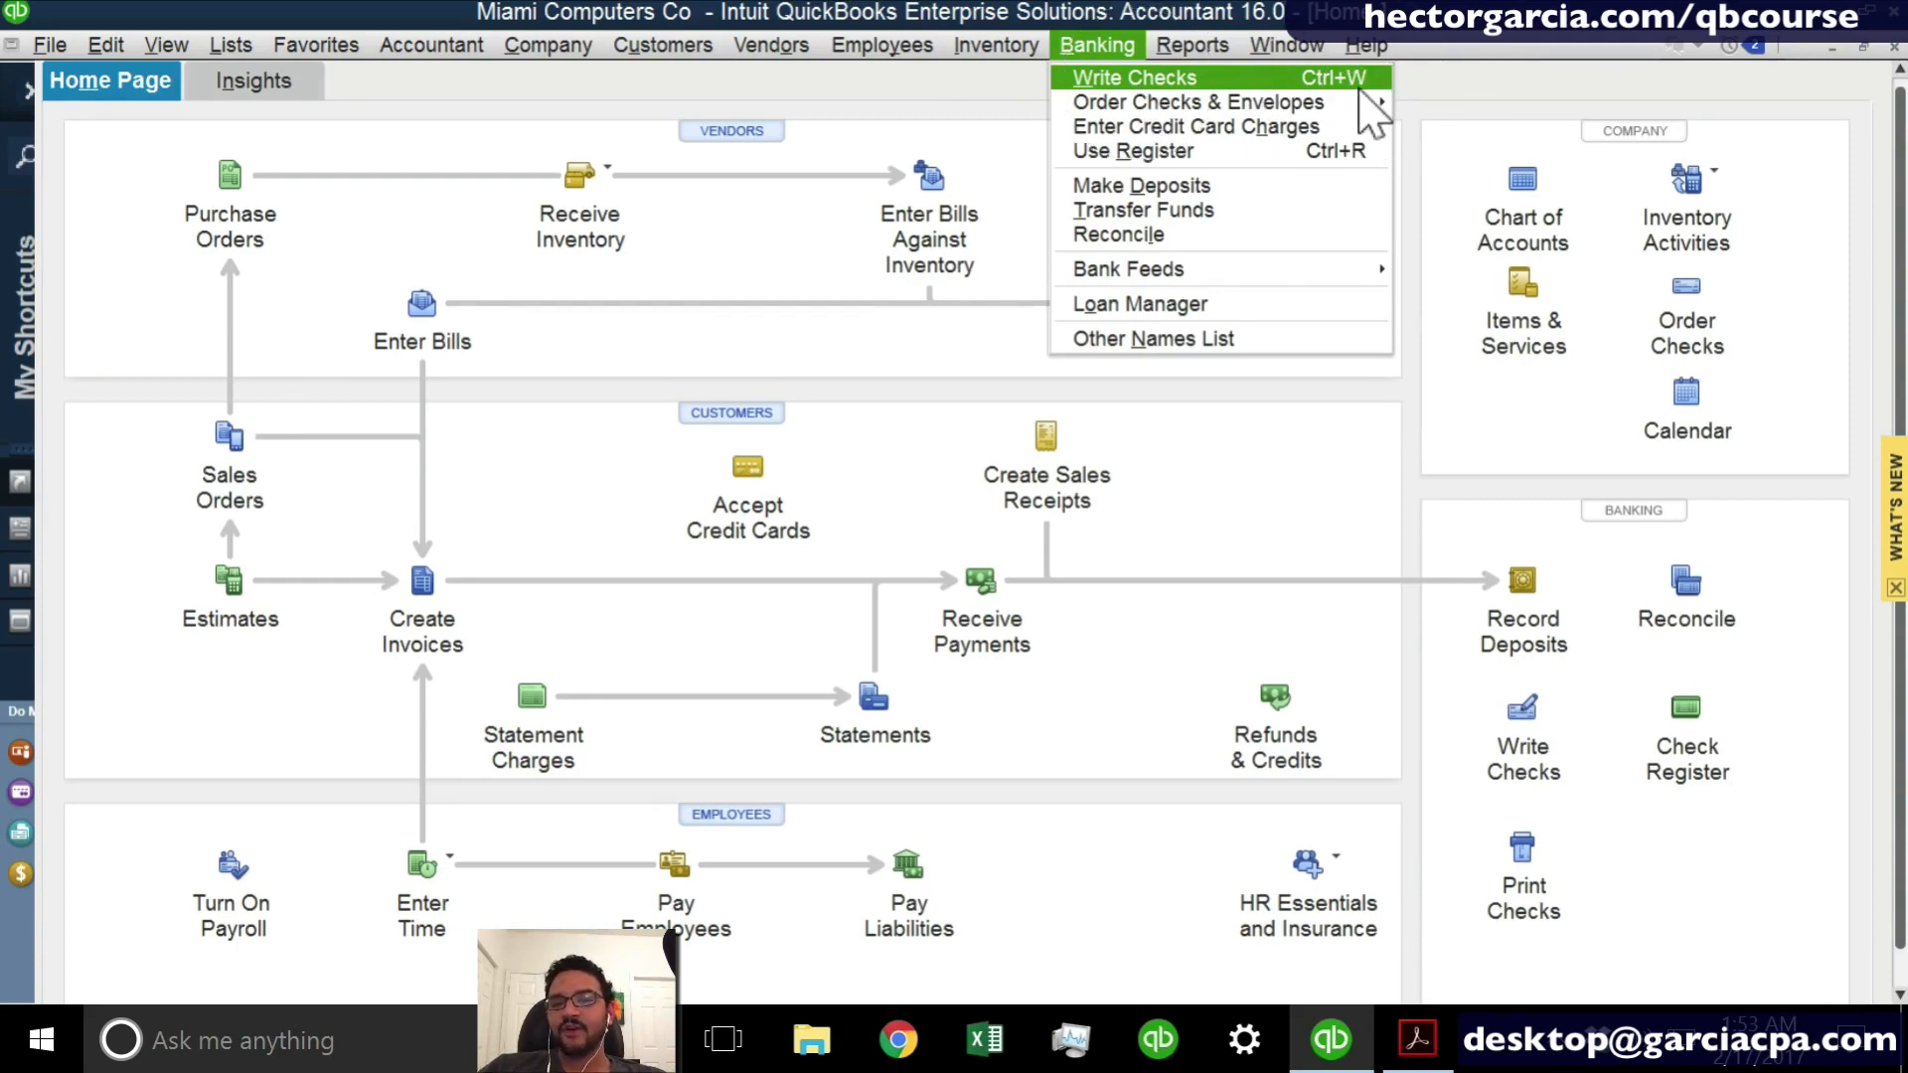
pyautogui.click(1307, 442)
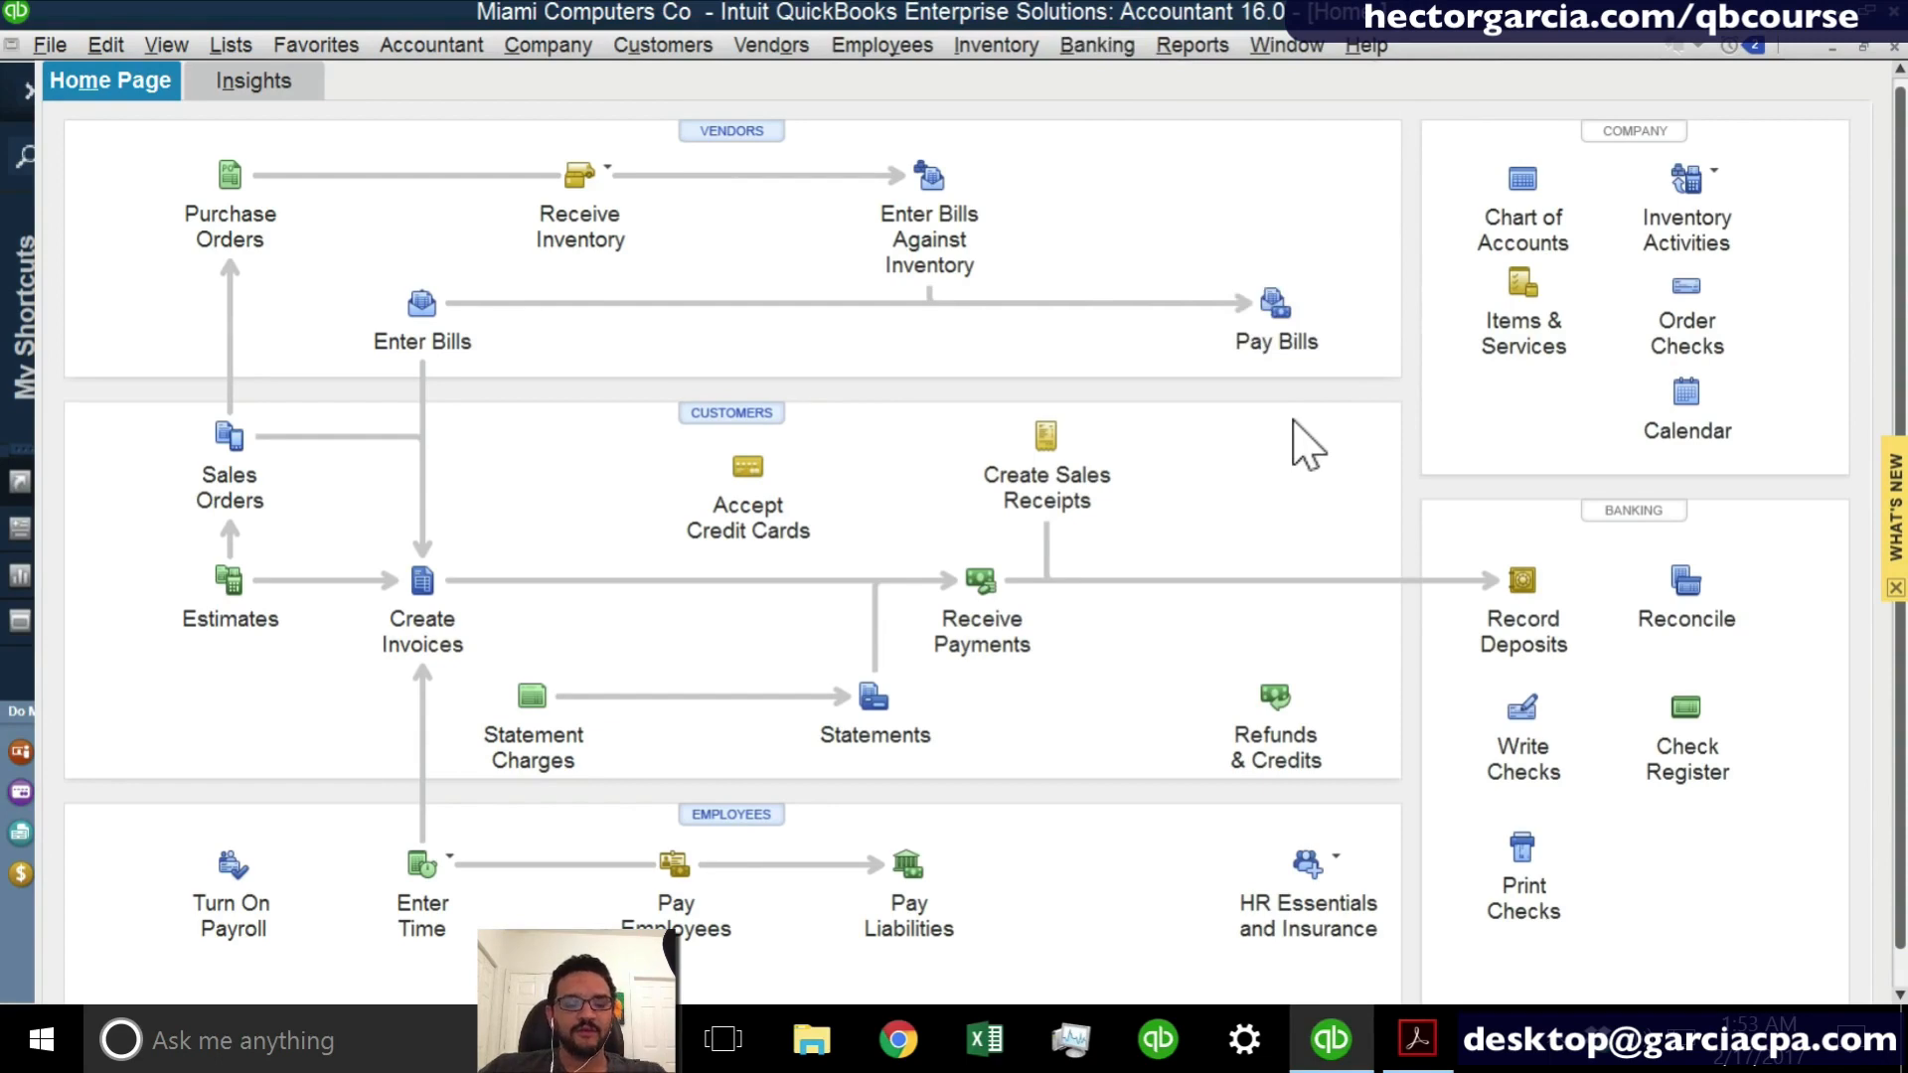
pyautogui.press('Escape')
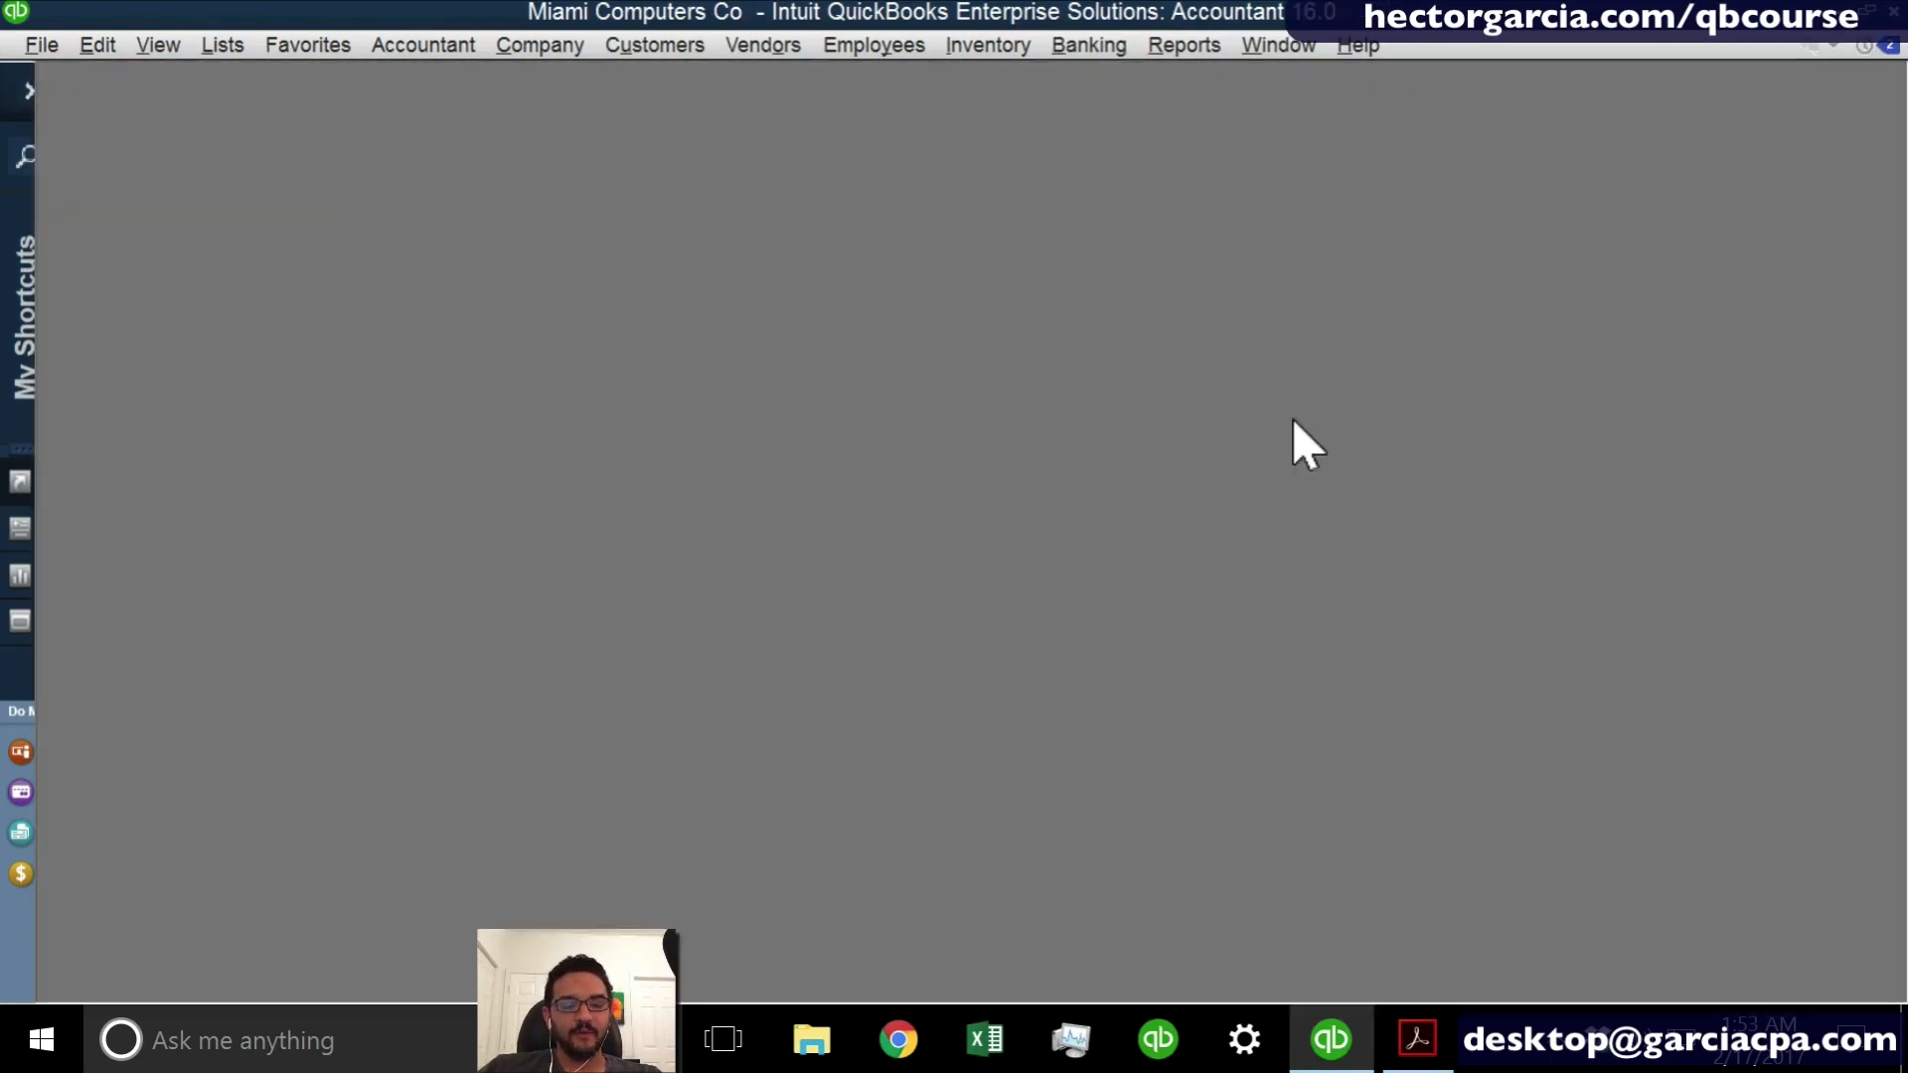
# - Start a new check from the CHASE account payable to LANDLORD, adding LANDLORD as a new vendor
pyautogui.hotkey('ctrl', 'w')
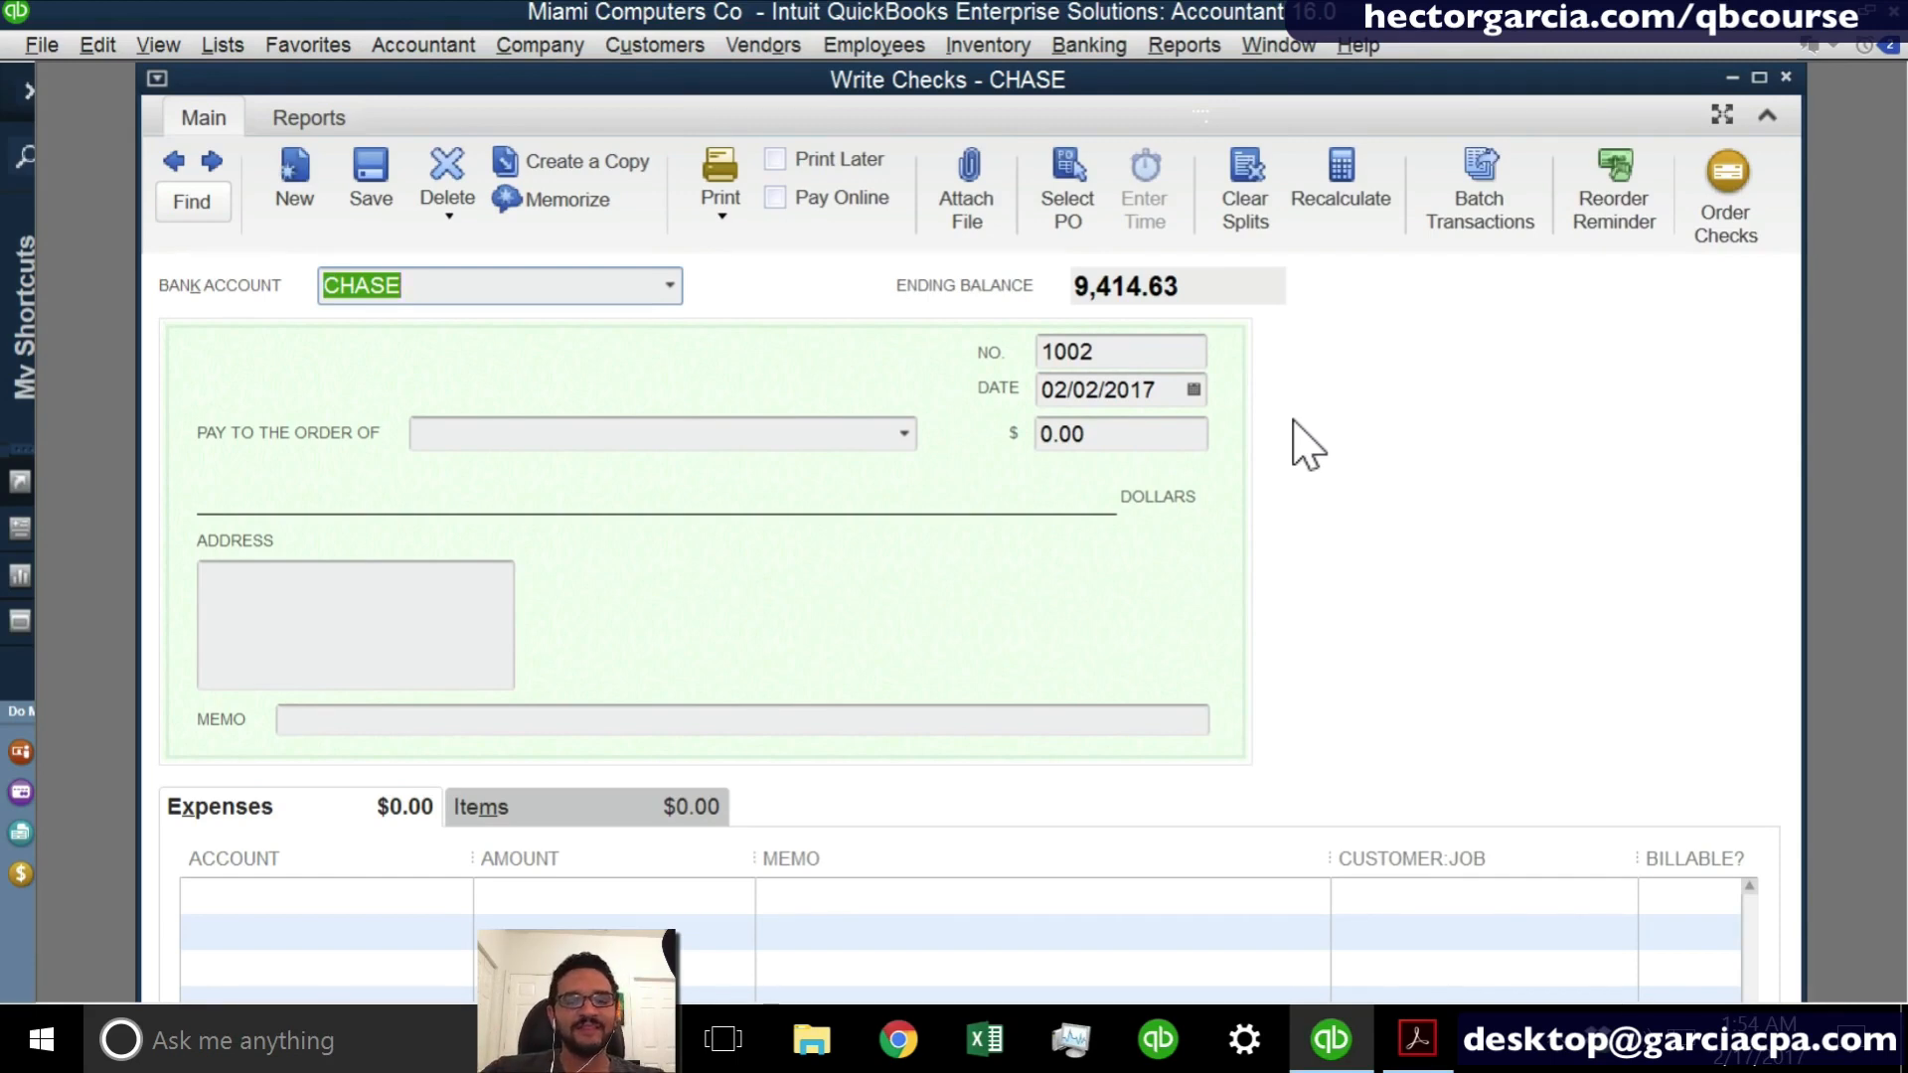
pyautogui.press('Tab')
pyautogui.press('Tab')
pyautogui.press('Tab')
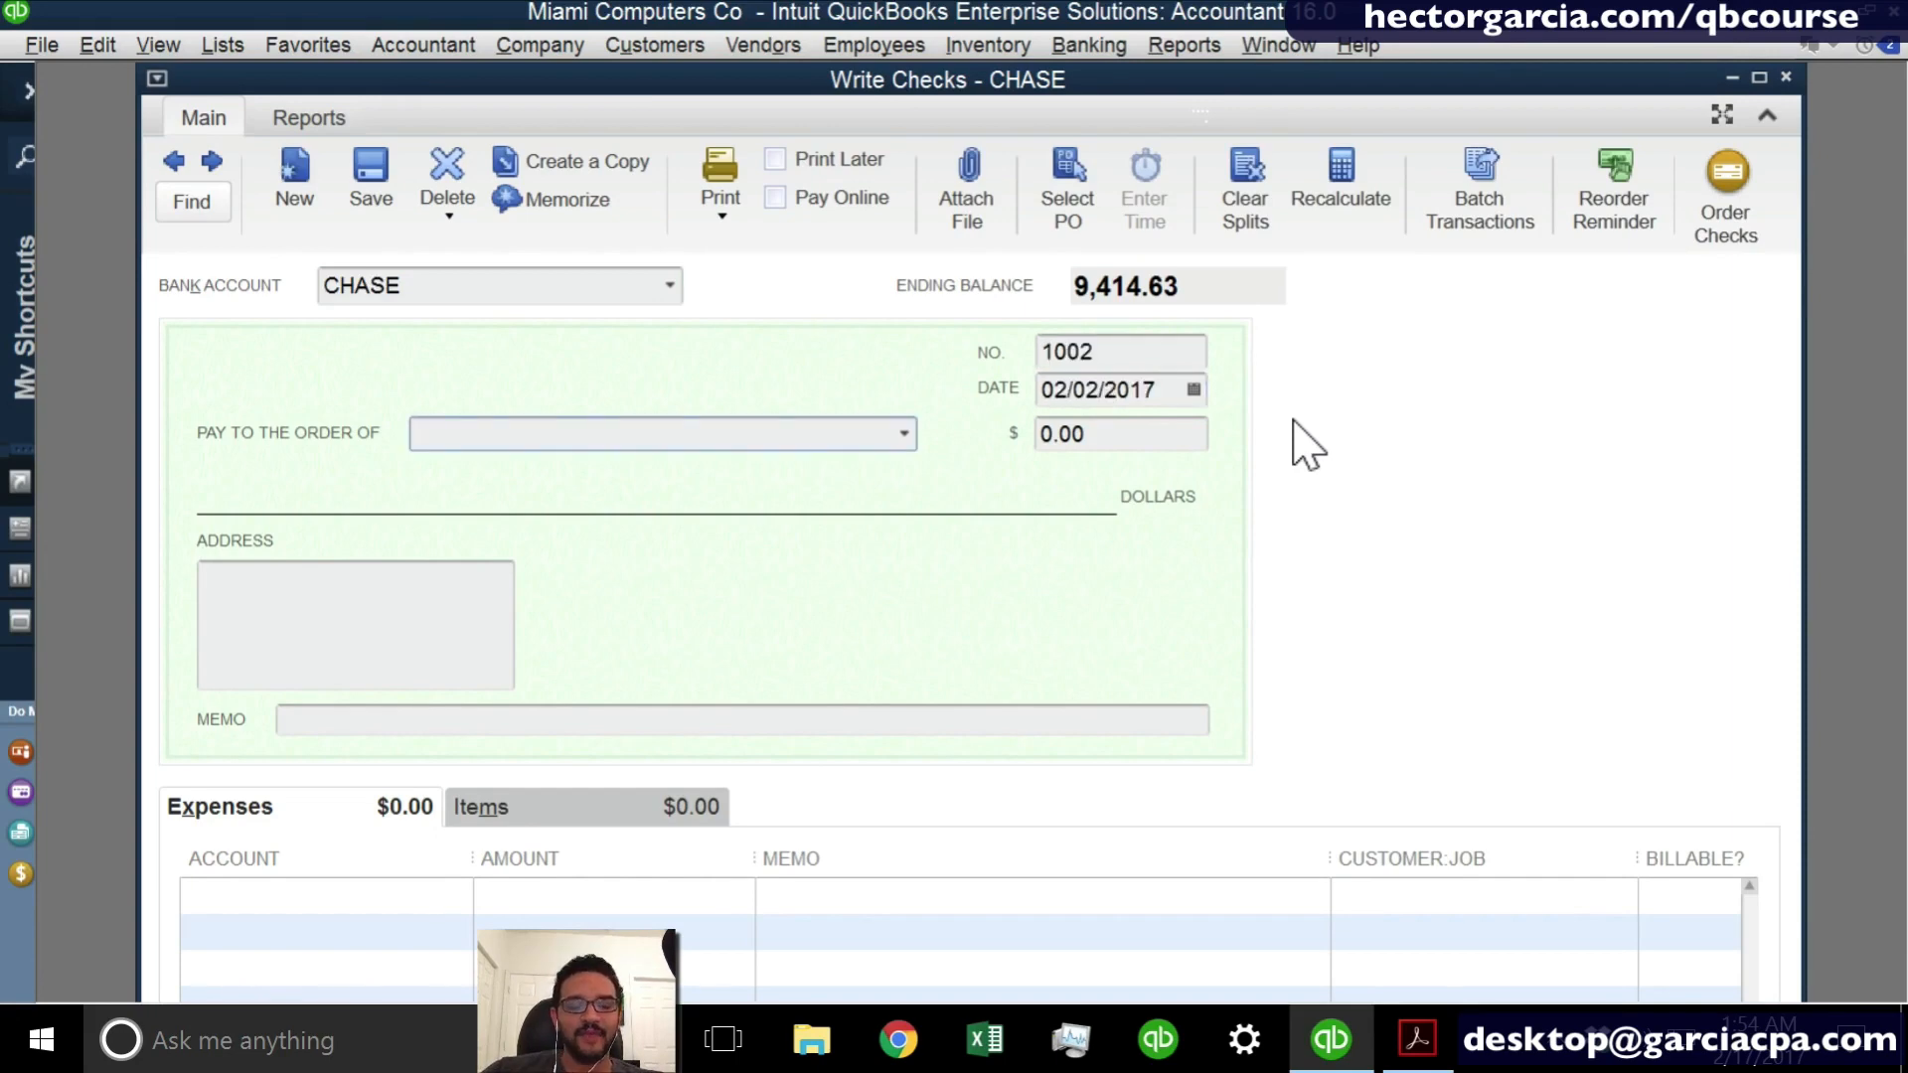
pyautogui.write('LAND')
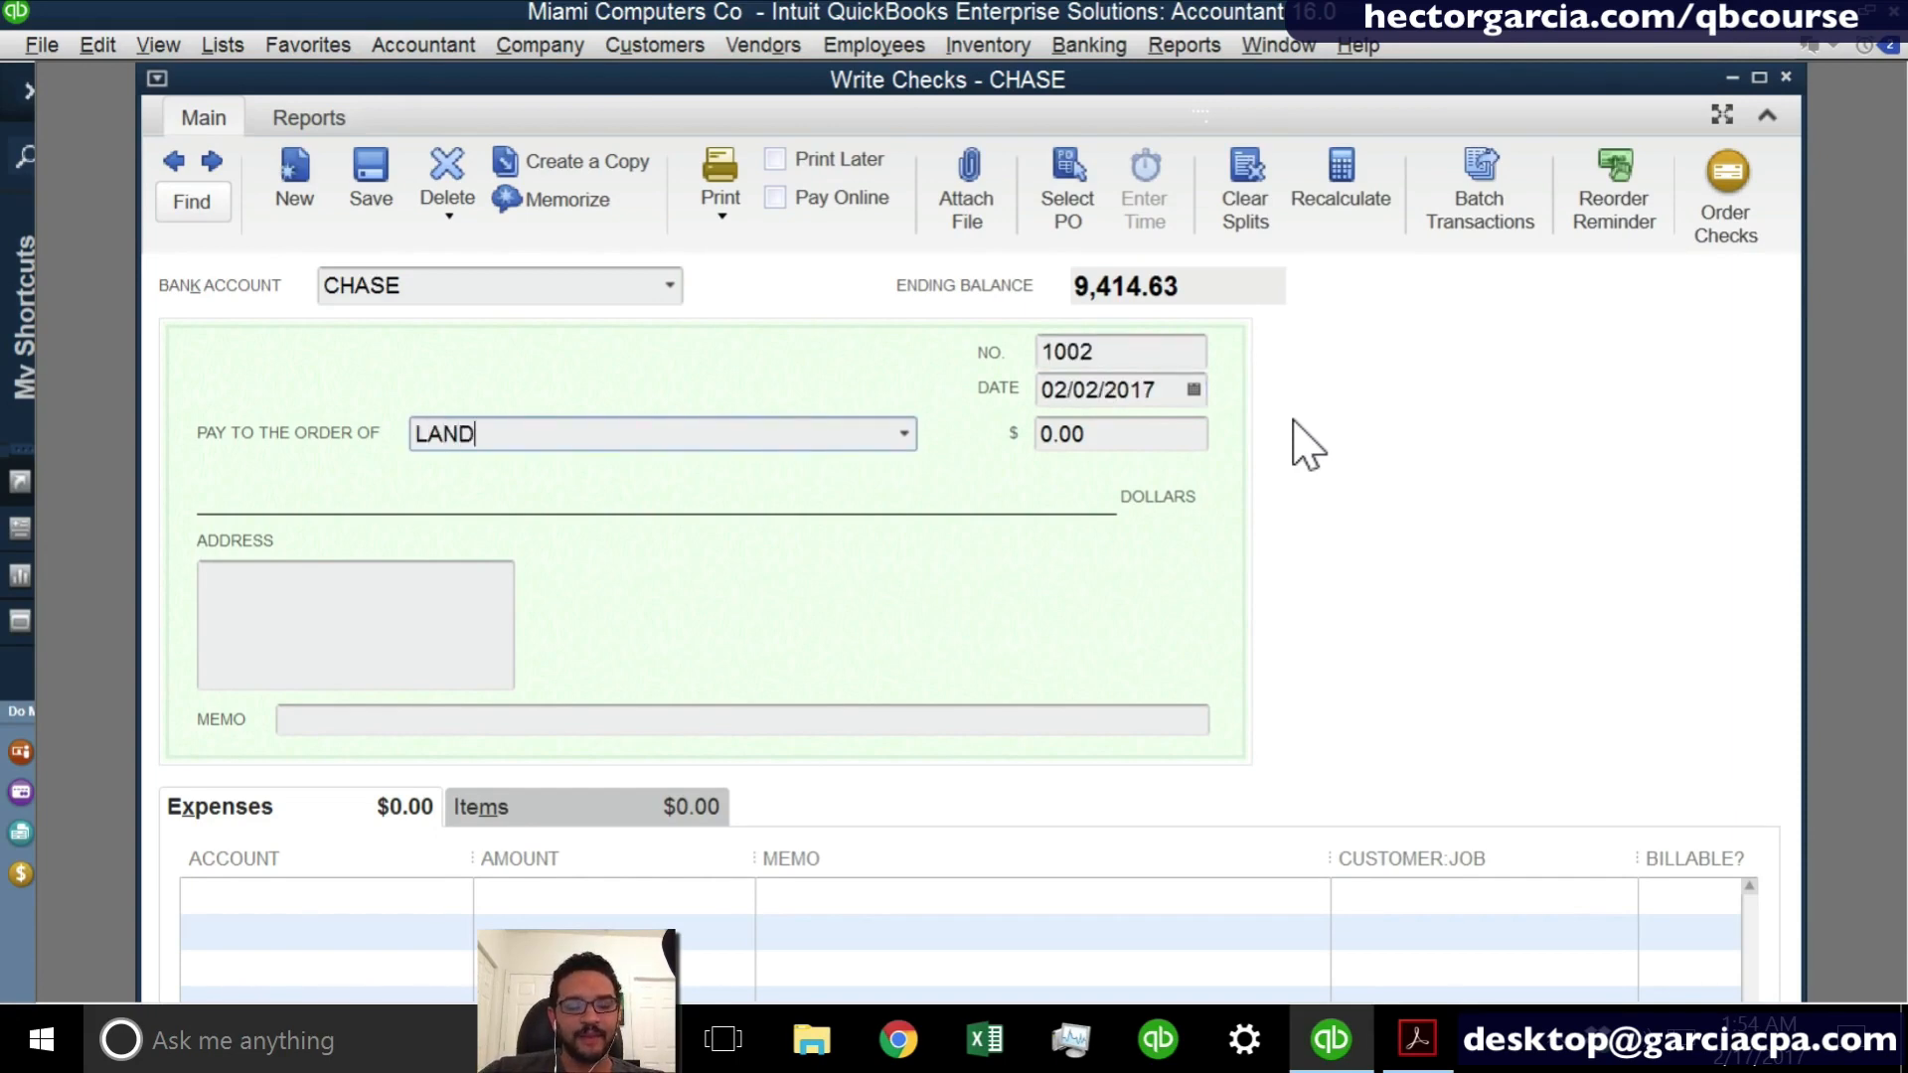
pyautogui.write('LORD')
pyautogui.press('Tab')
pyautogui.press('Return')
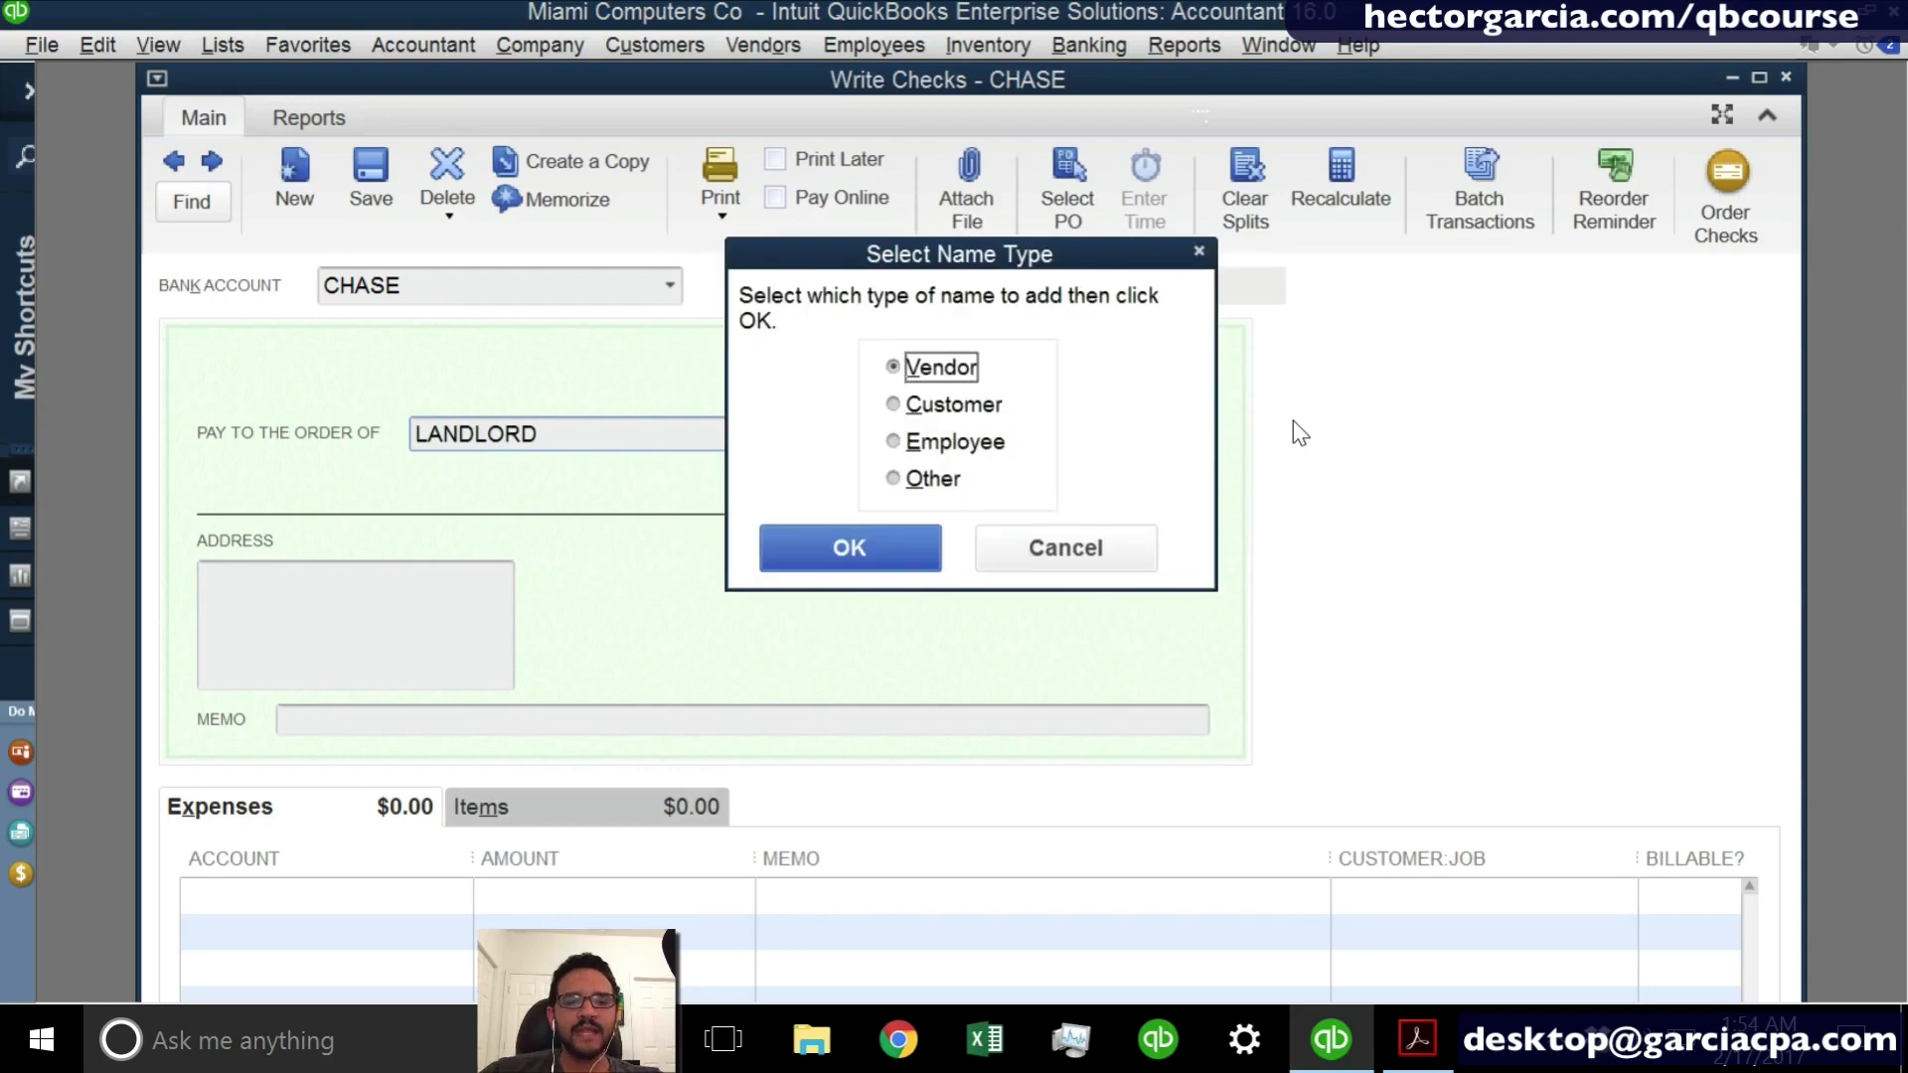
pyautogui.press('Return')
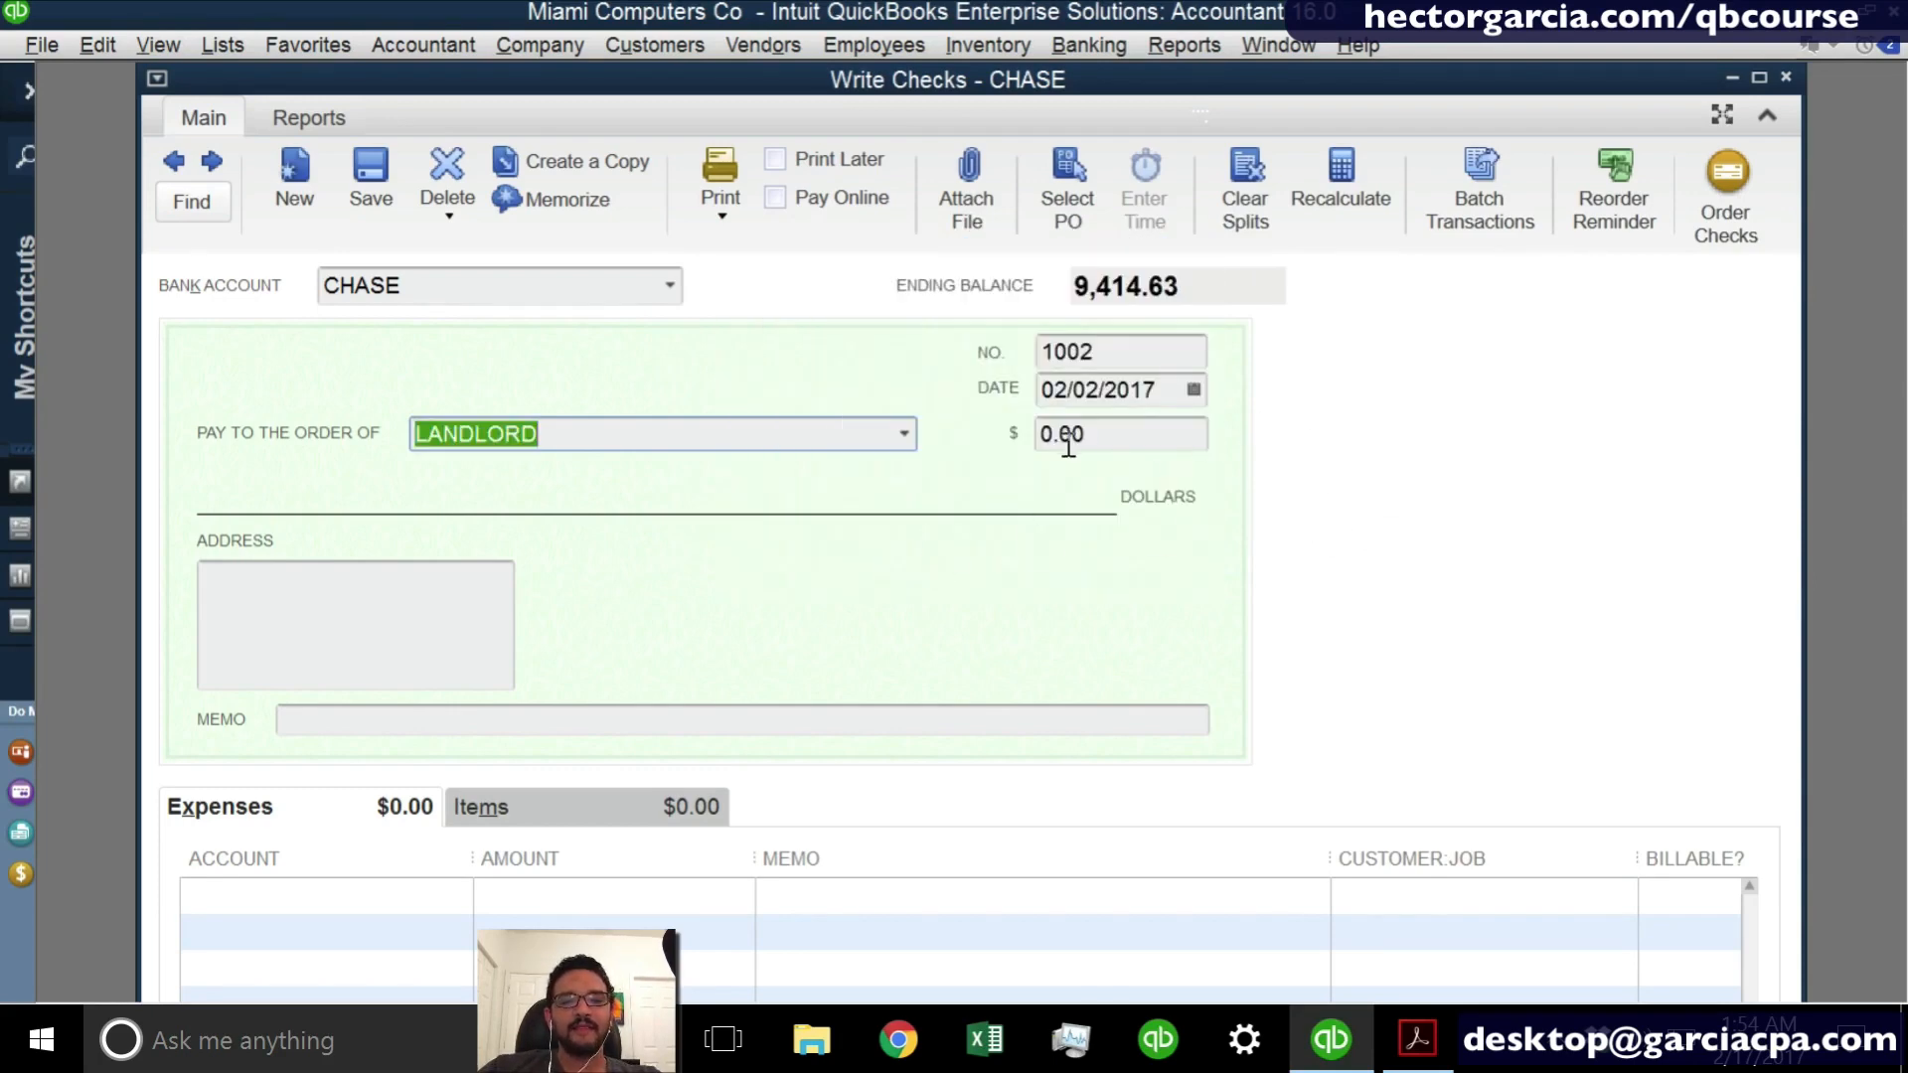
# - Set the LANDLORD check amount to 1500, assign it to Rent Expense and maximize the check window
pyautogui.press('Tab')
pyautogui.write('1500')
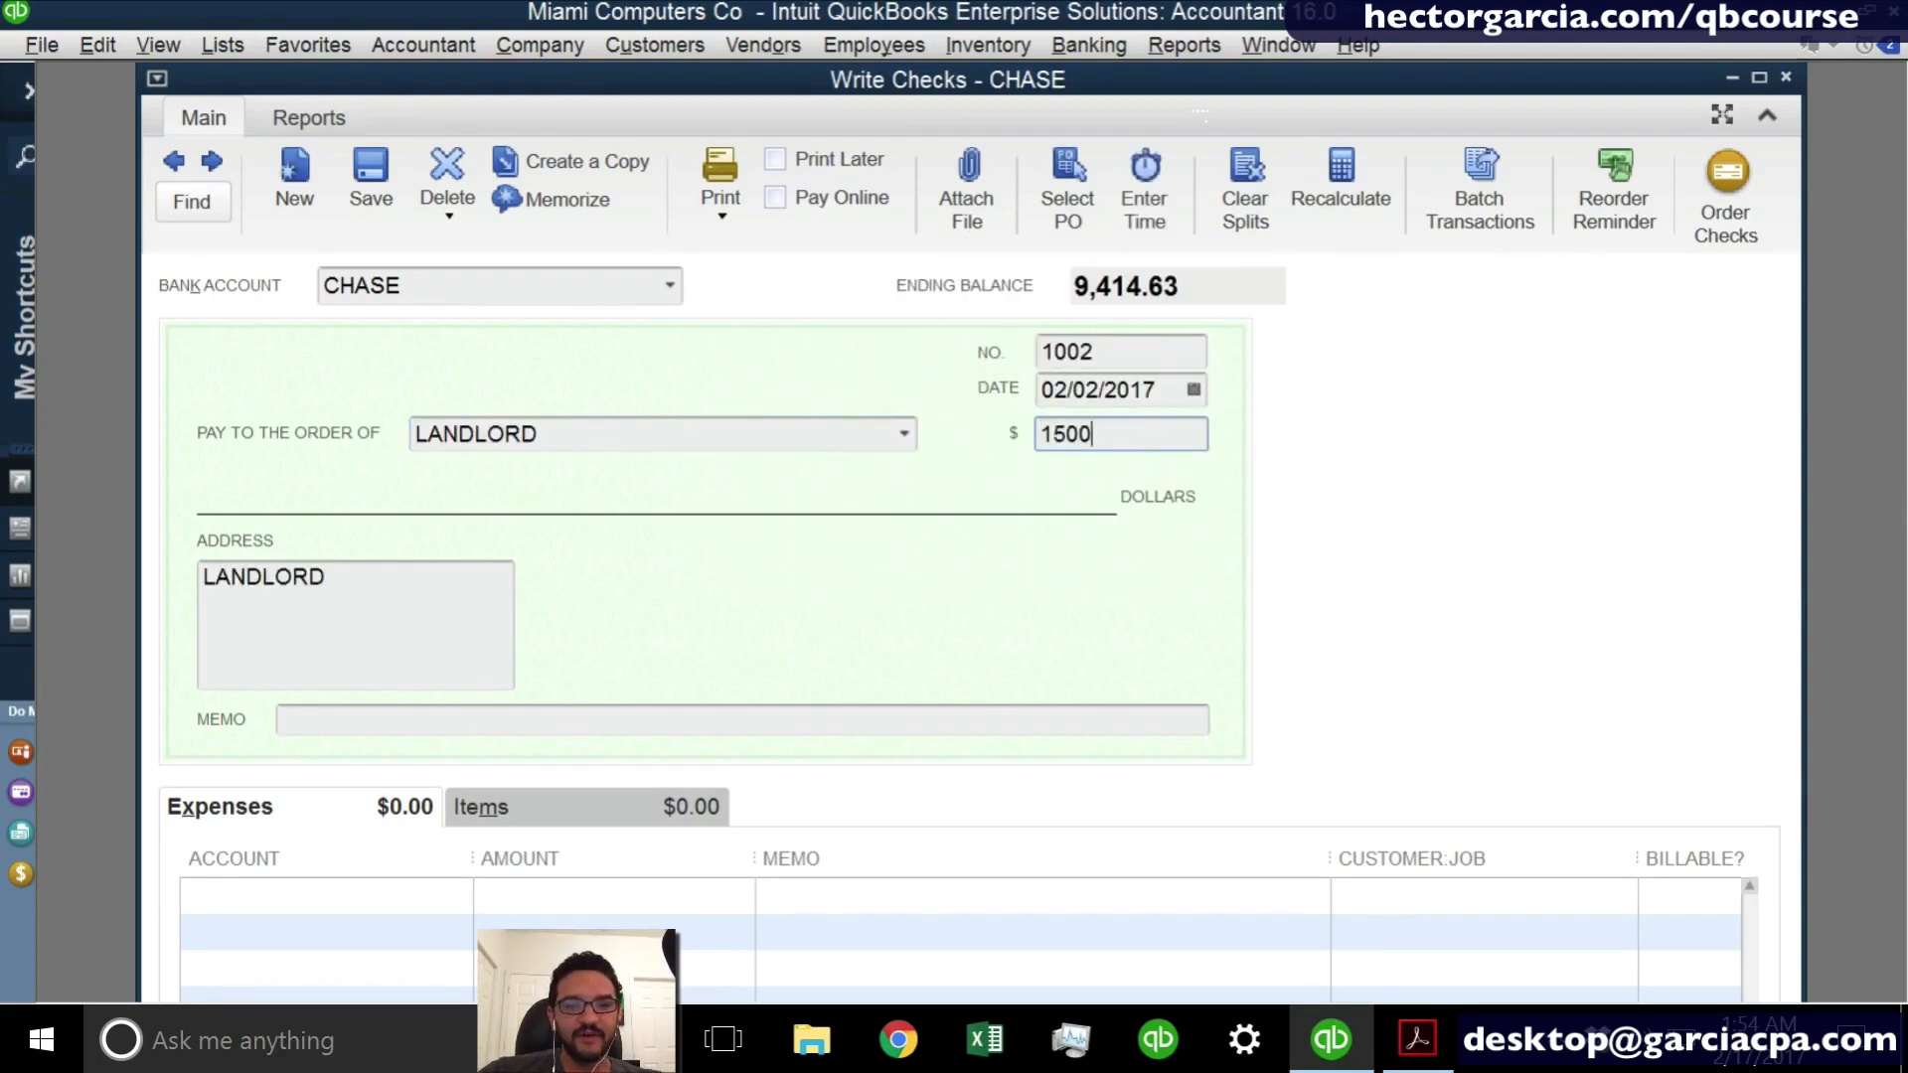
pyautogui.press('Tab')
pyautogui.click(327, 892)
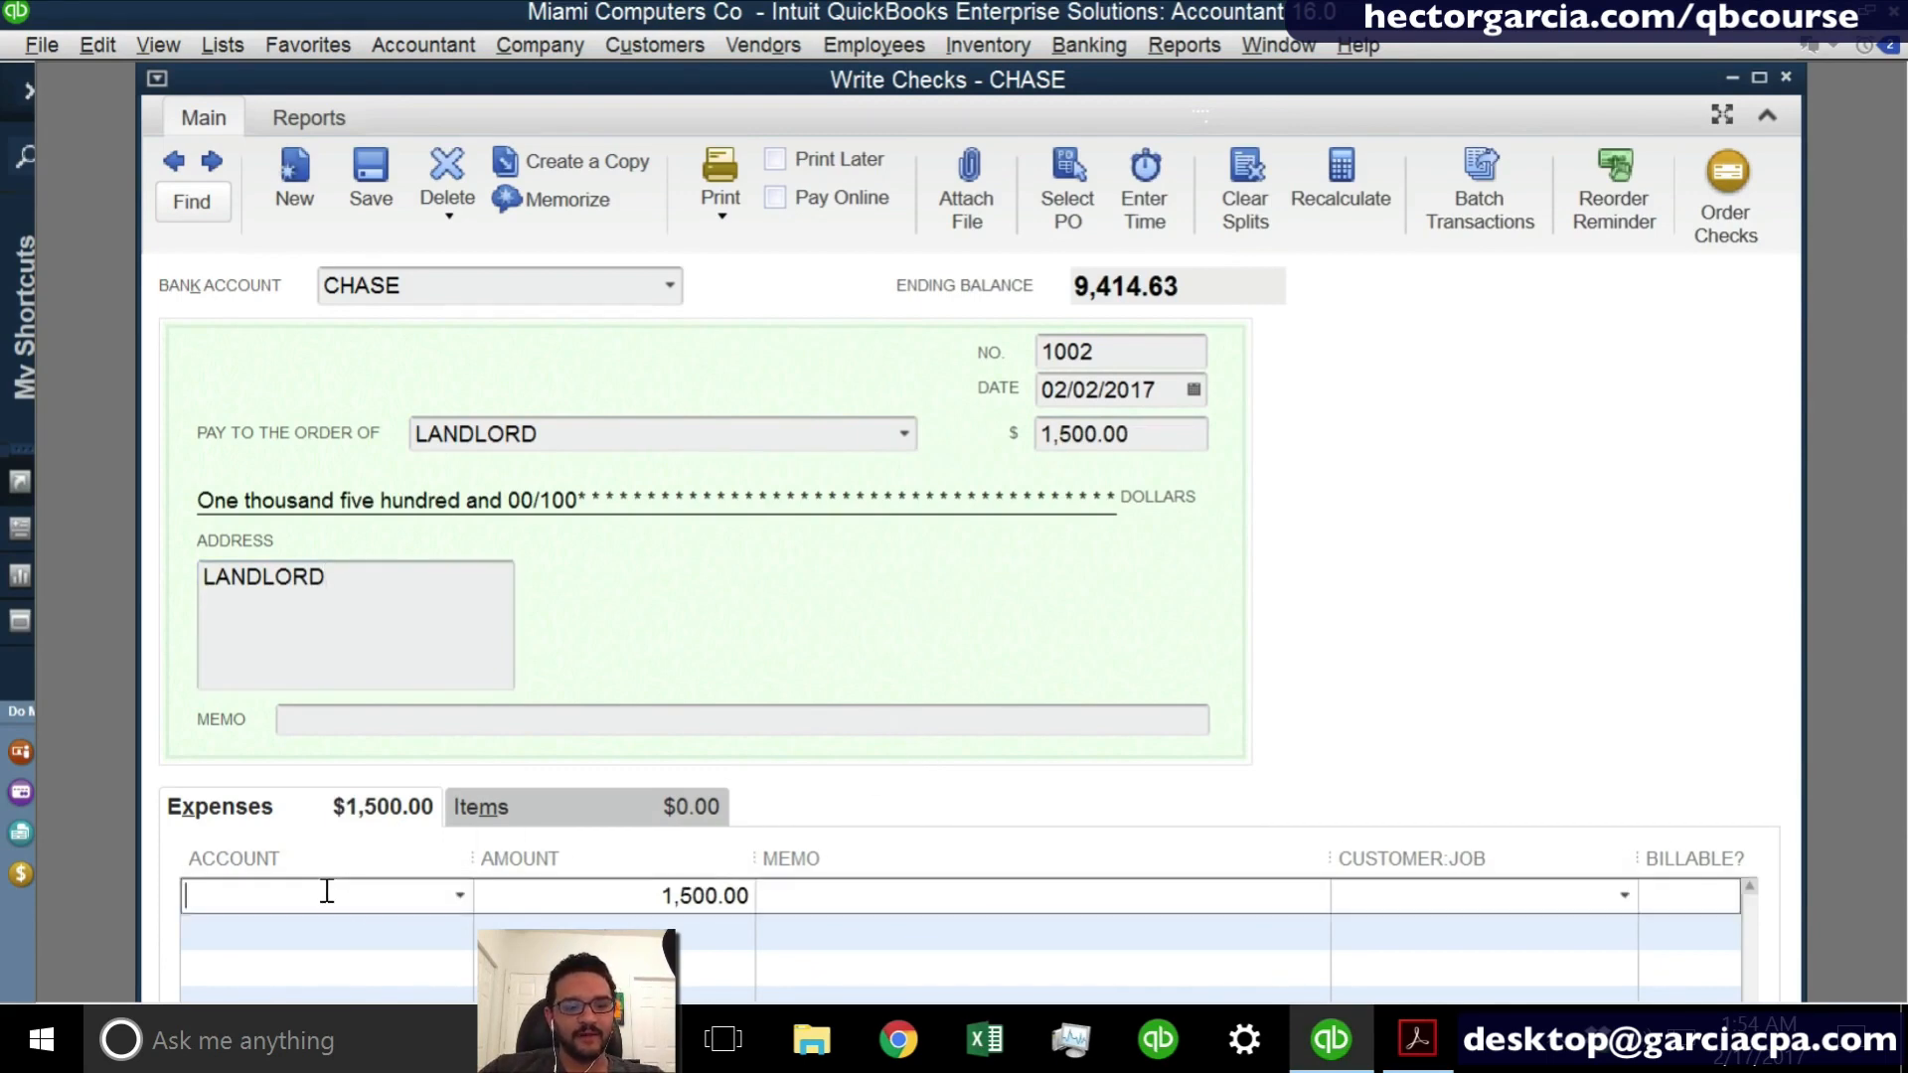
pyautogui.write('Rent Expense')
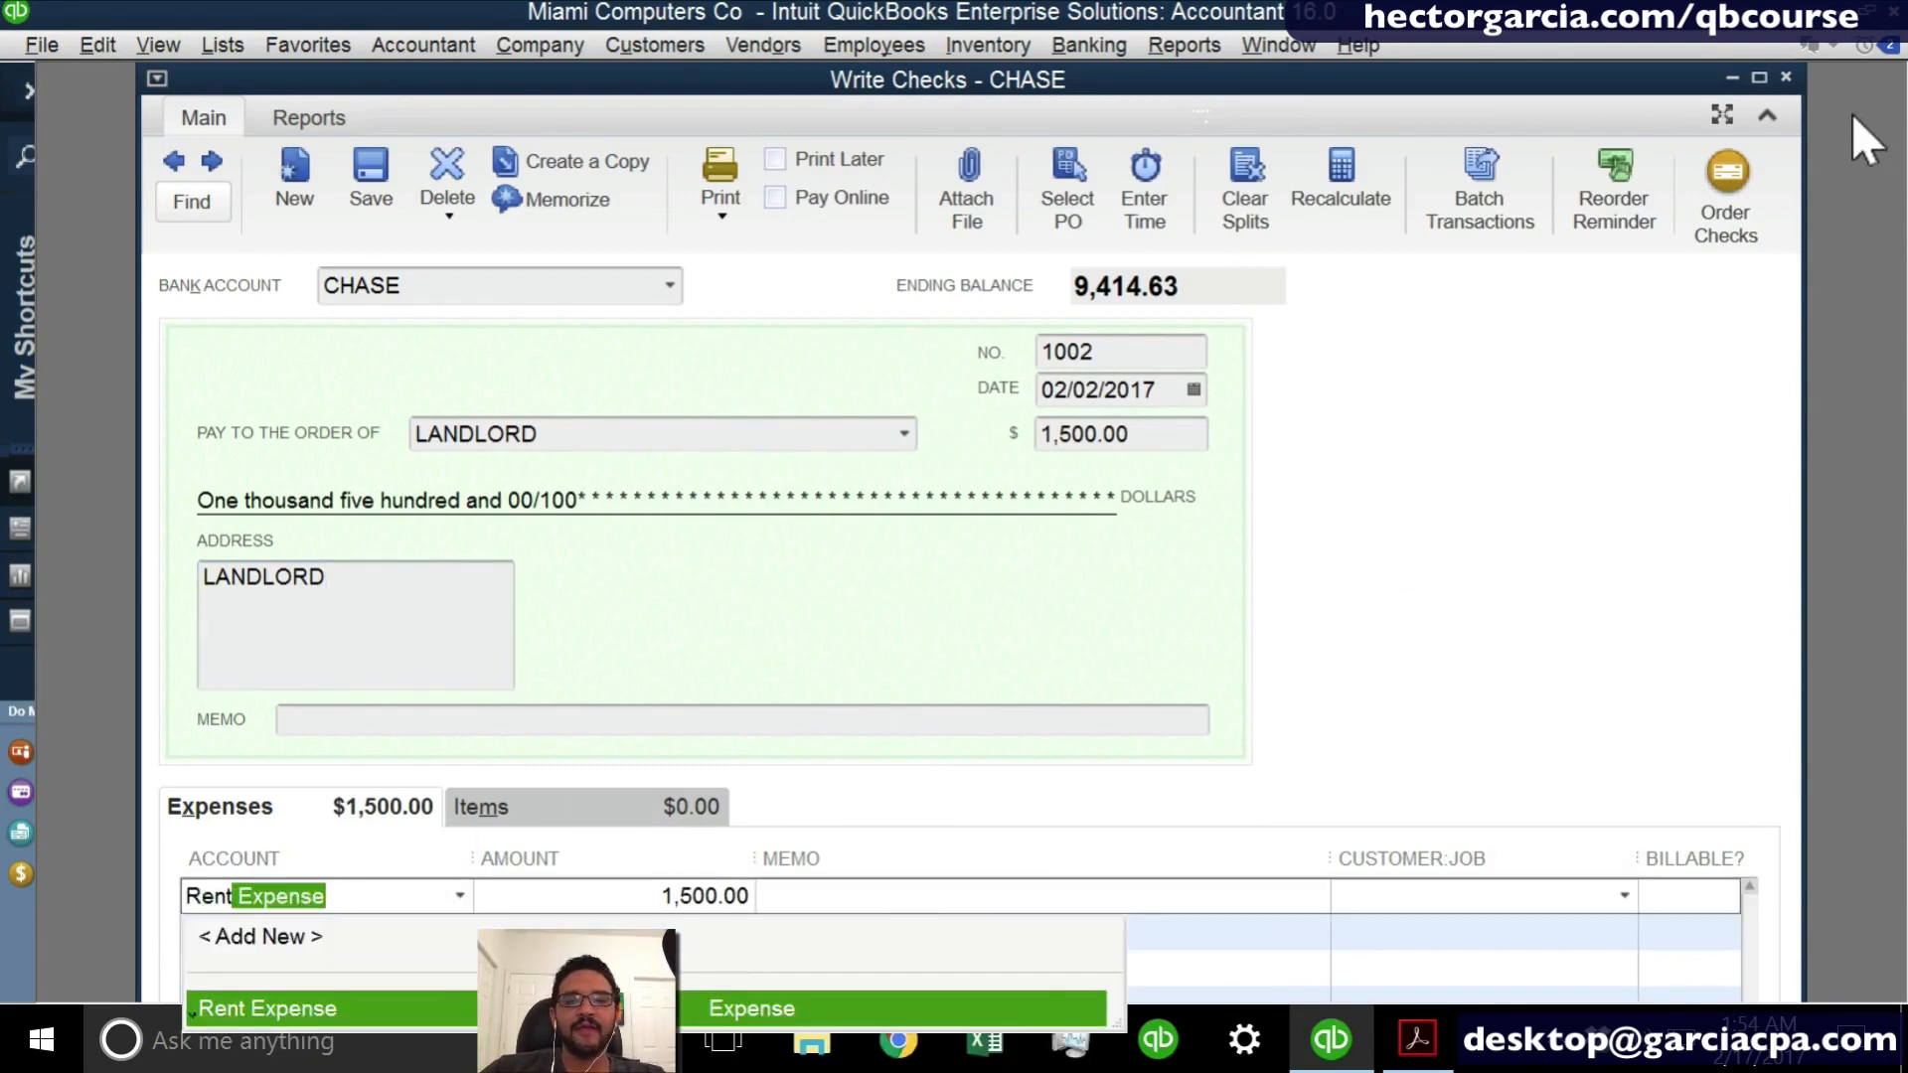
pyautogui.click(1759, 77)
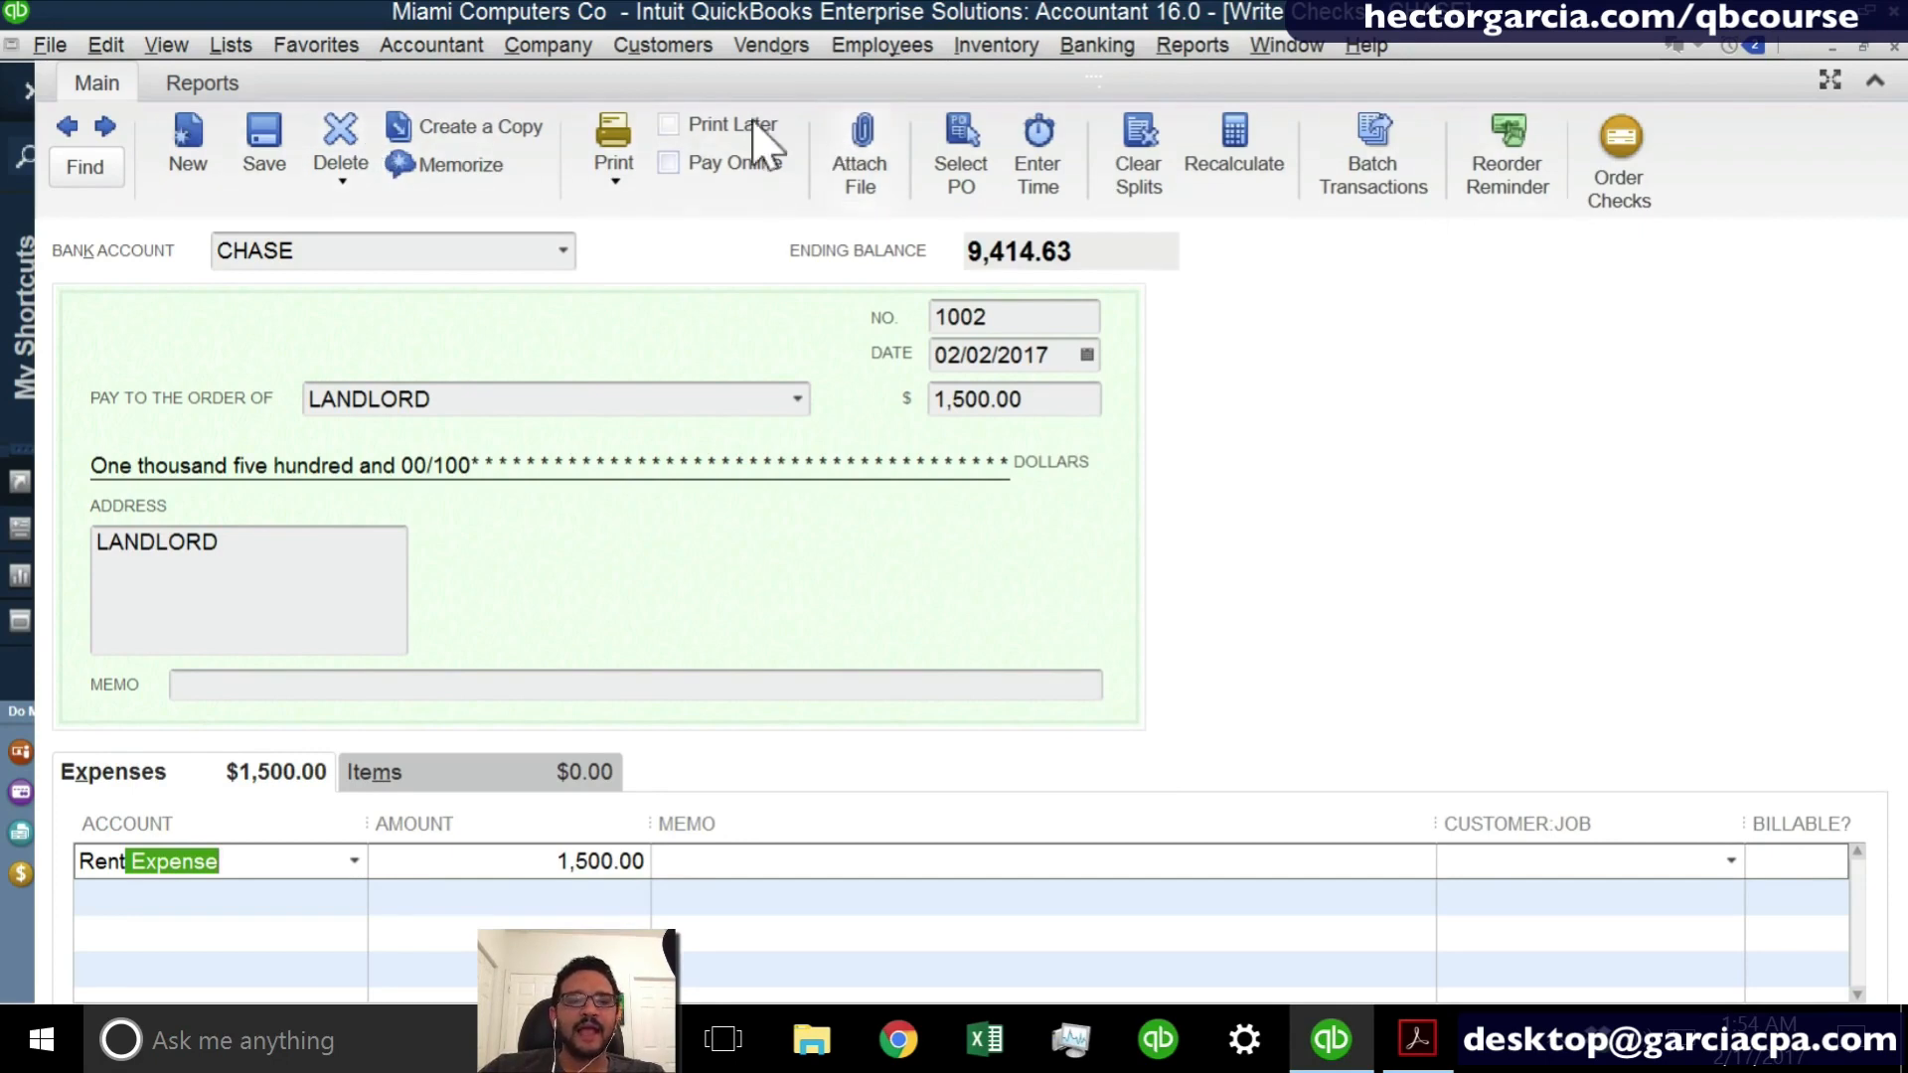
# - Save the LANDLORD check by starting to print it, cancel the print and close the check window
pyautogui.click(612, 164)
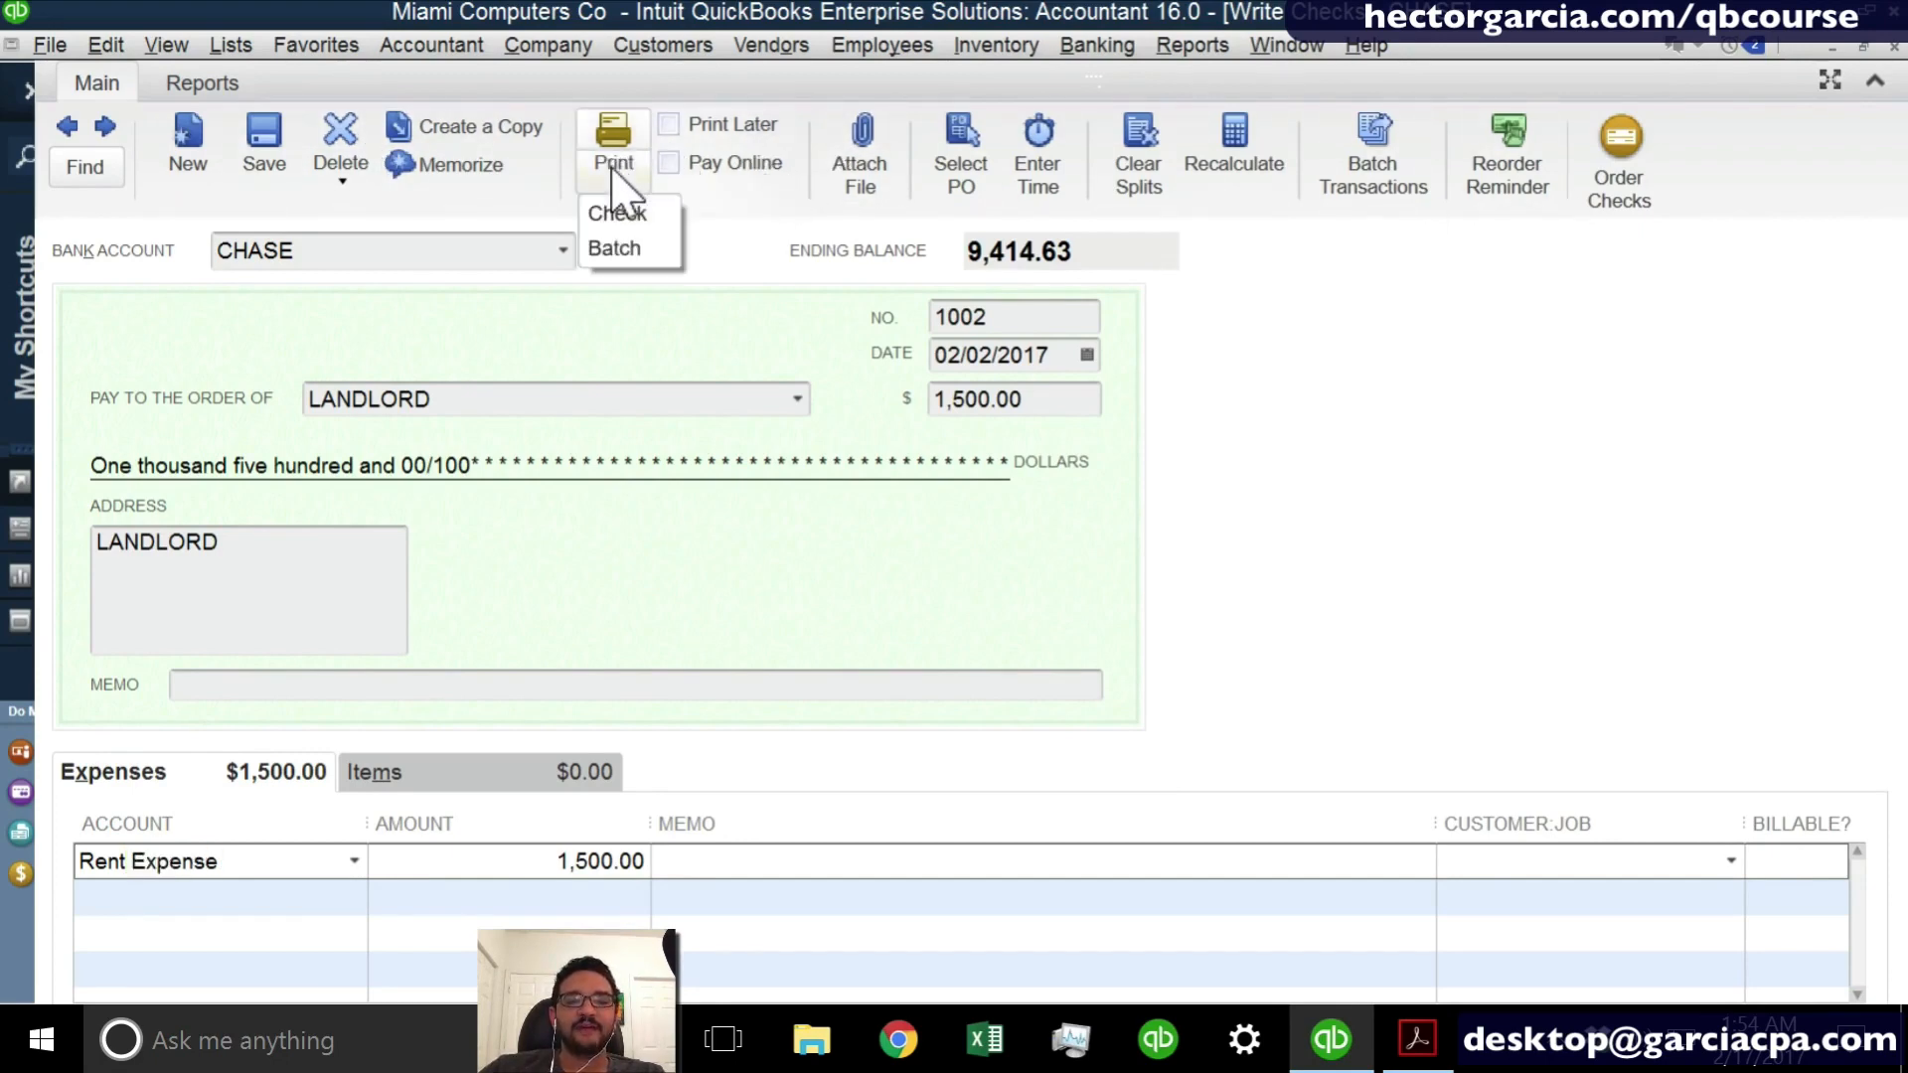
pyautogui.click(618, 214)
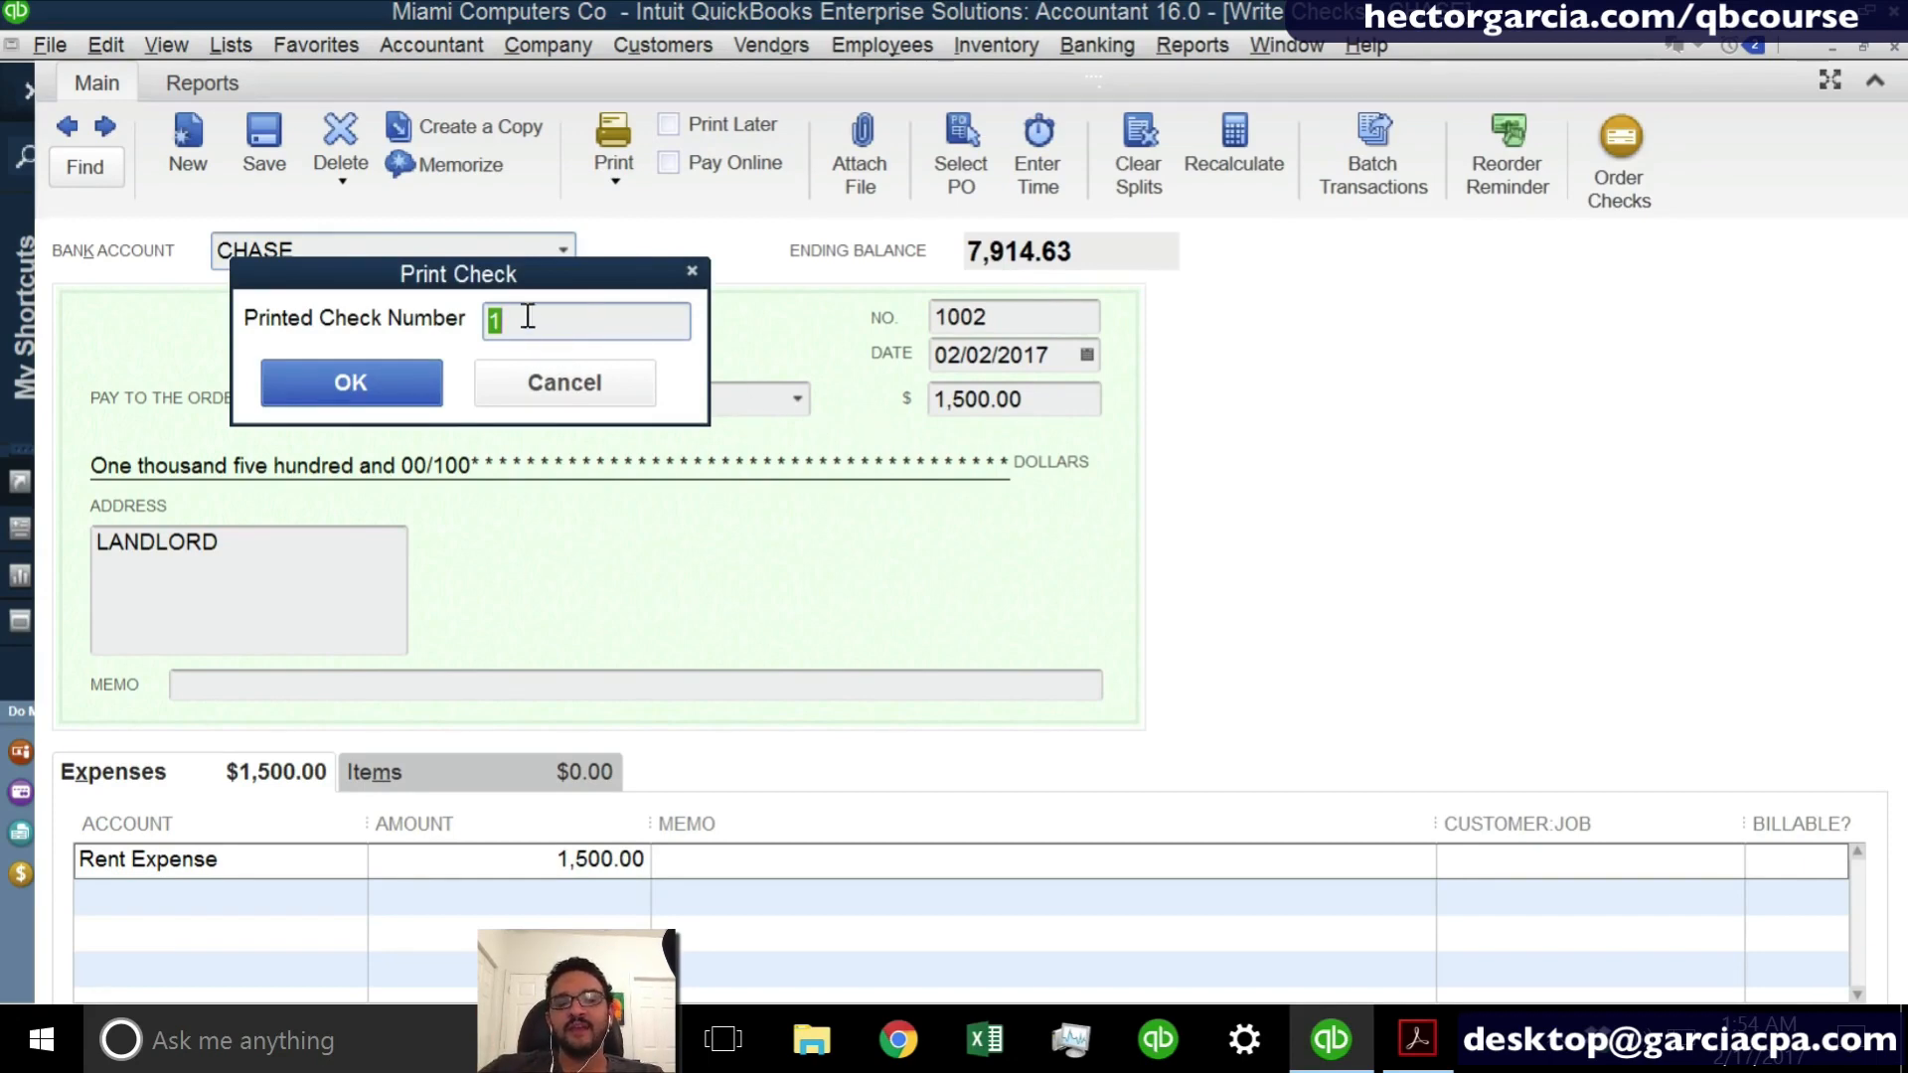
pyautogui.click(589, 395)
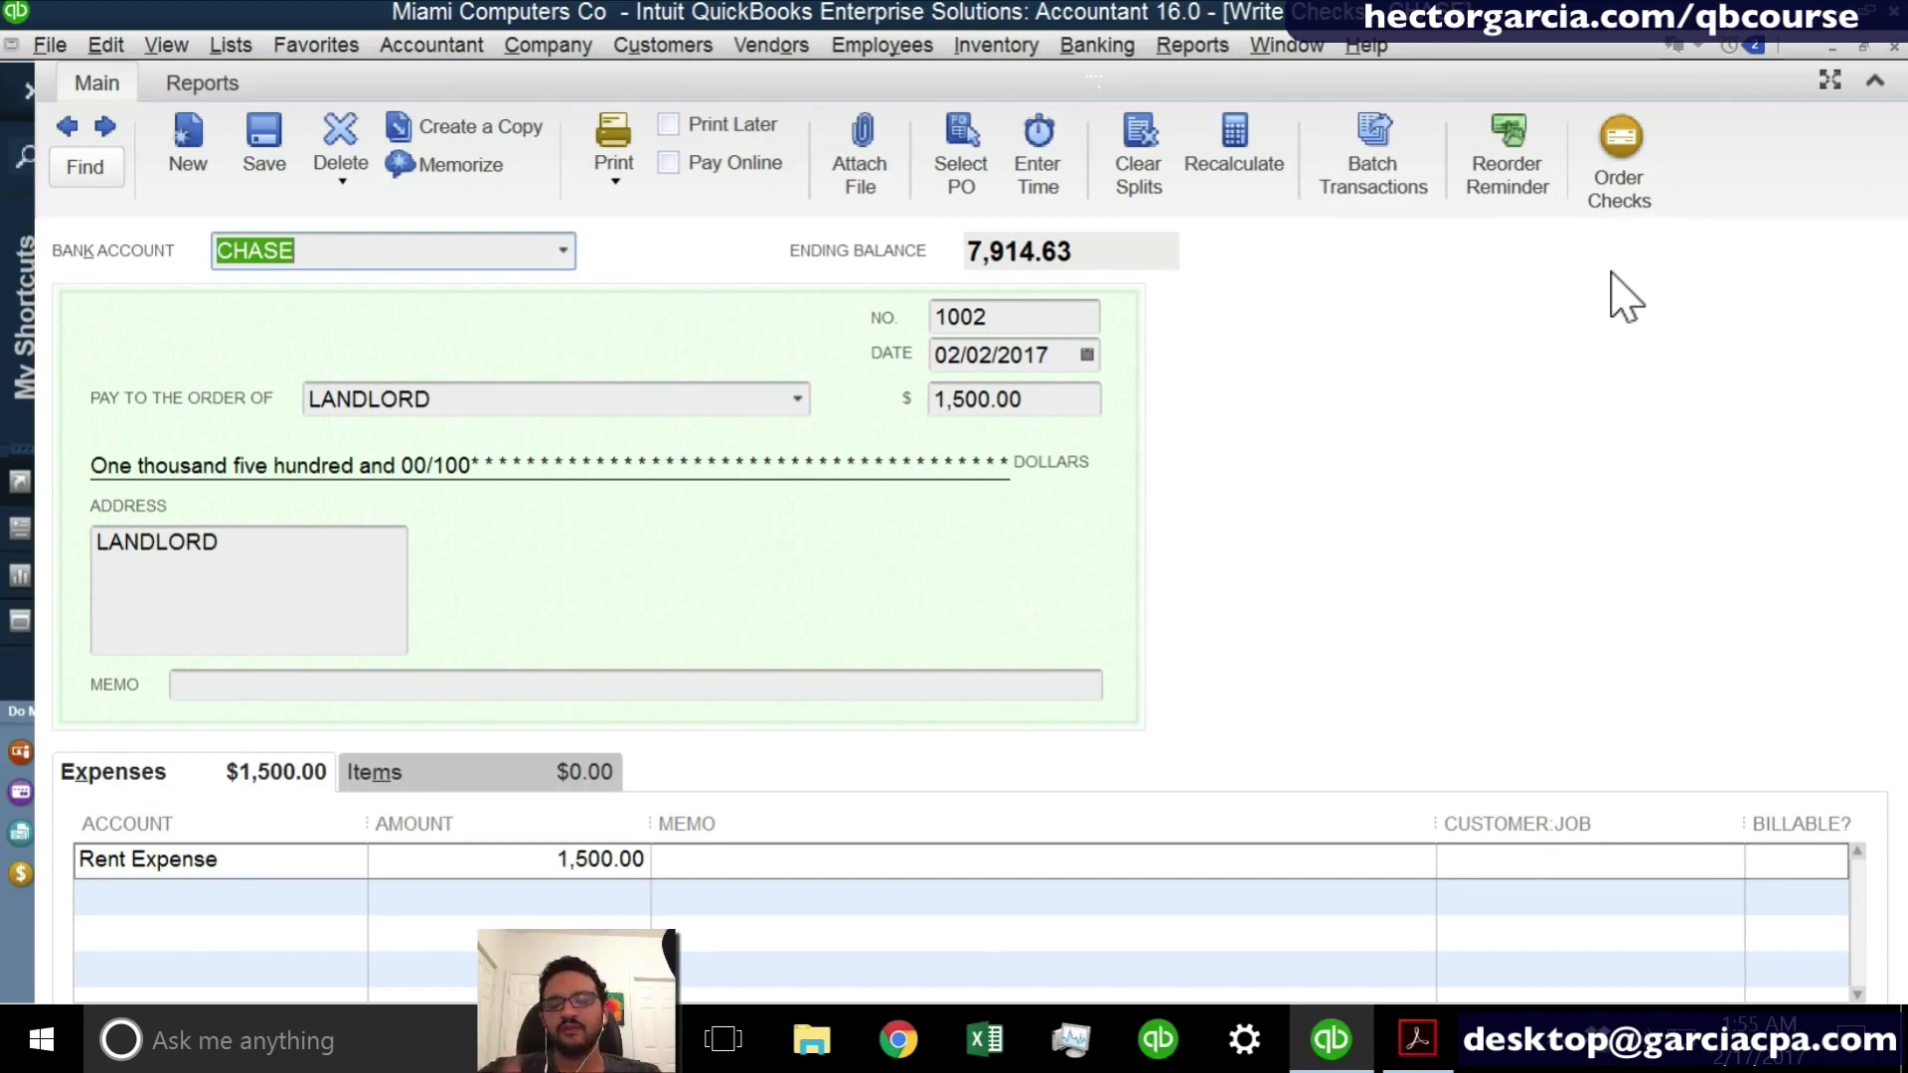
pyautogui.click(1893, 48)
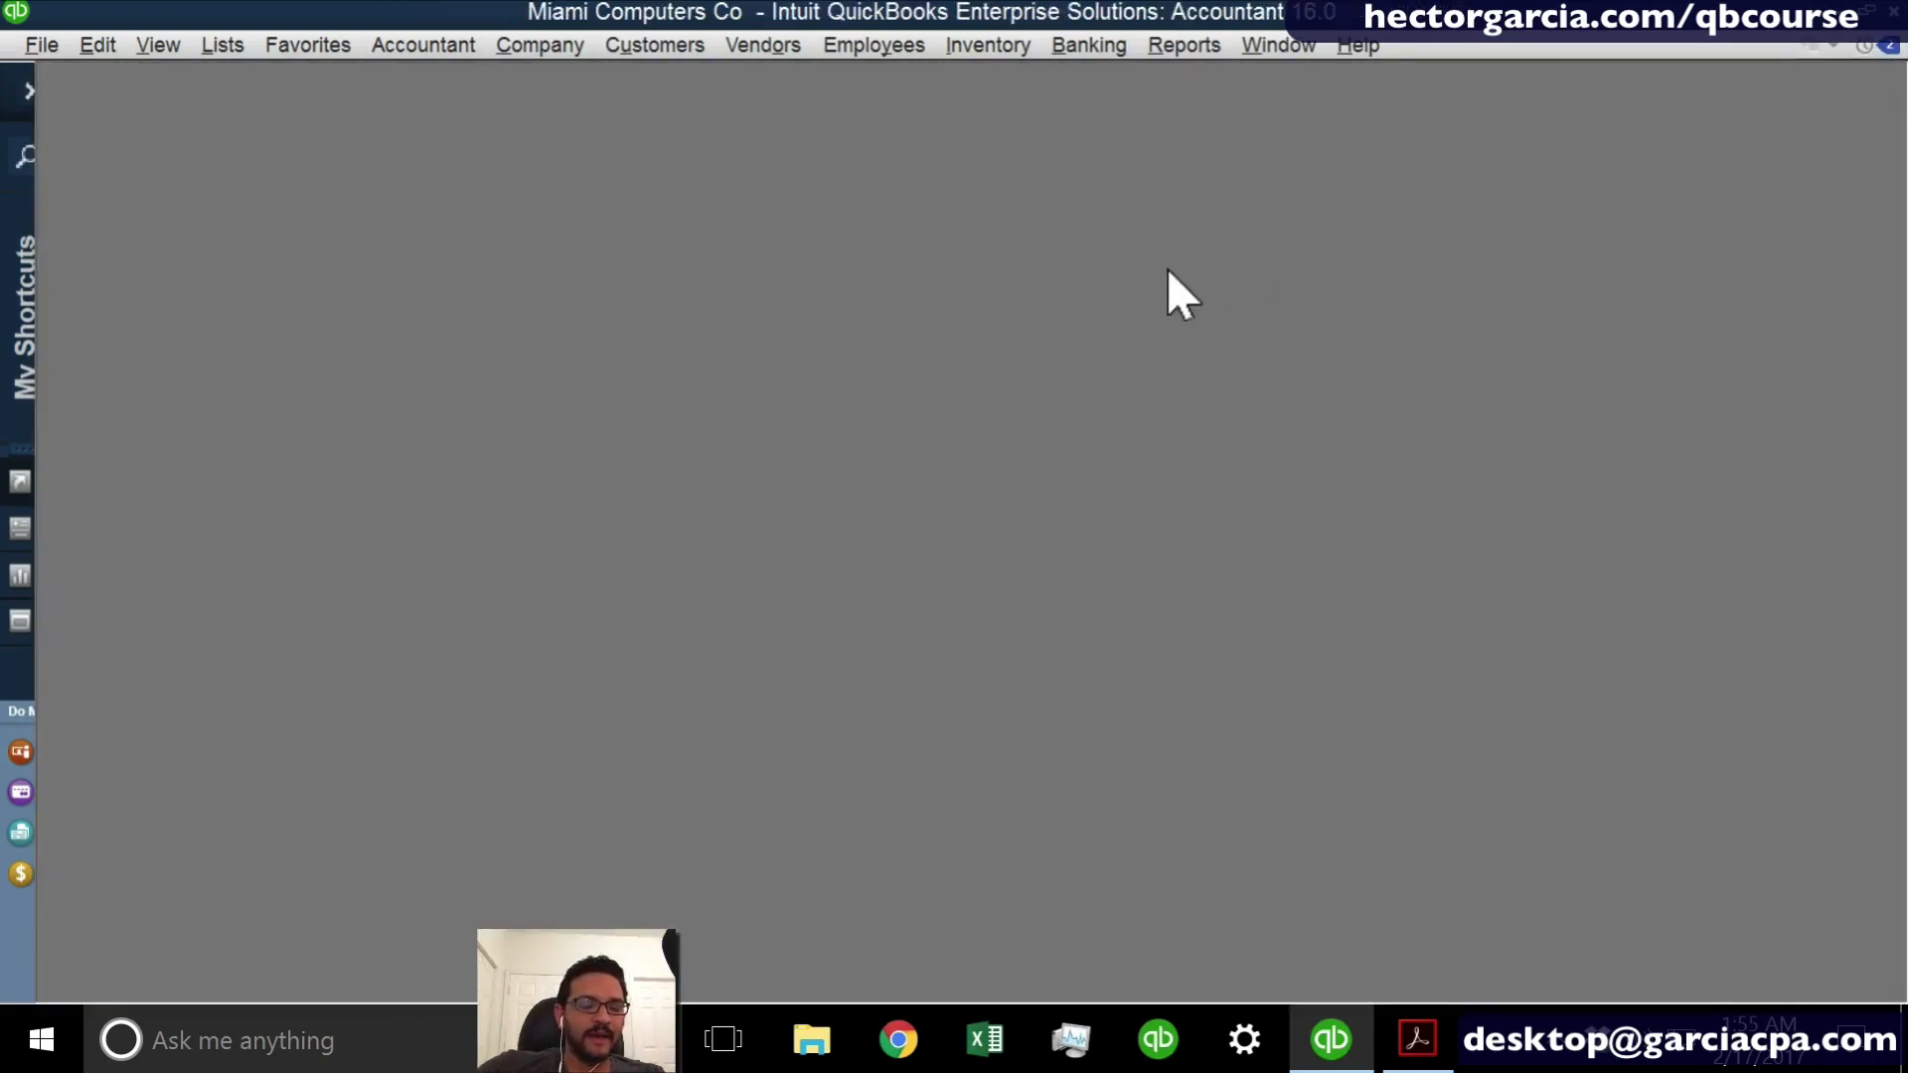
# - Reopen the CHASE register maximized and check the number and payment amount of the LANDLORD entry
pyautogui.hotkey('ctrl', 'r')
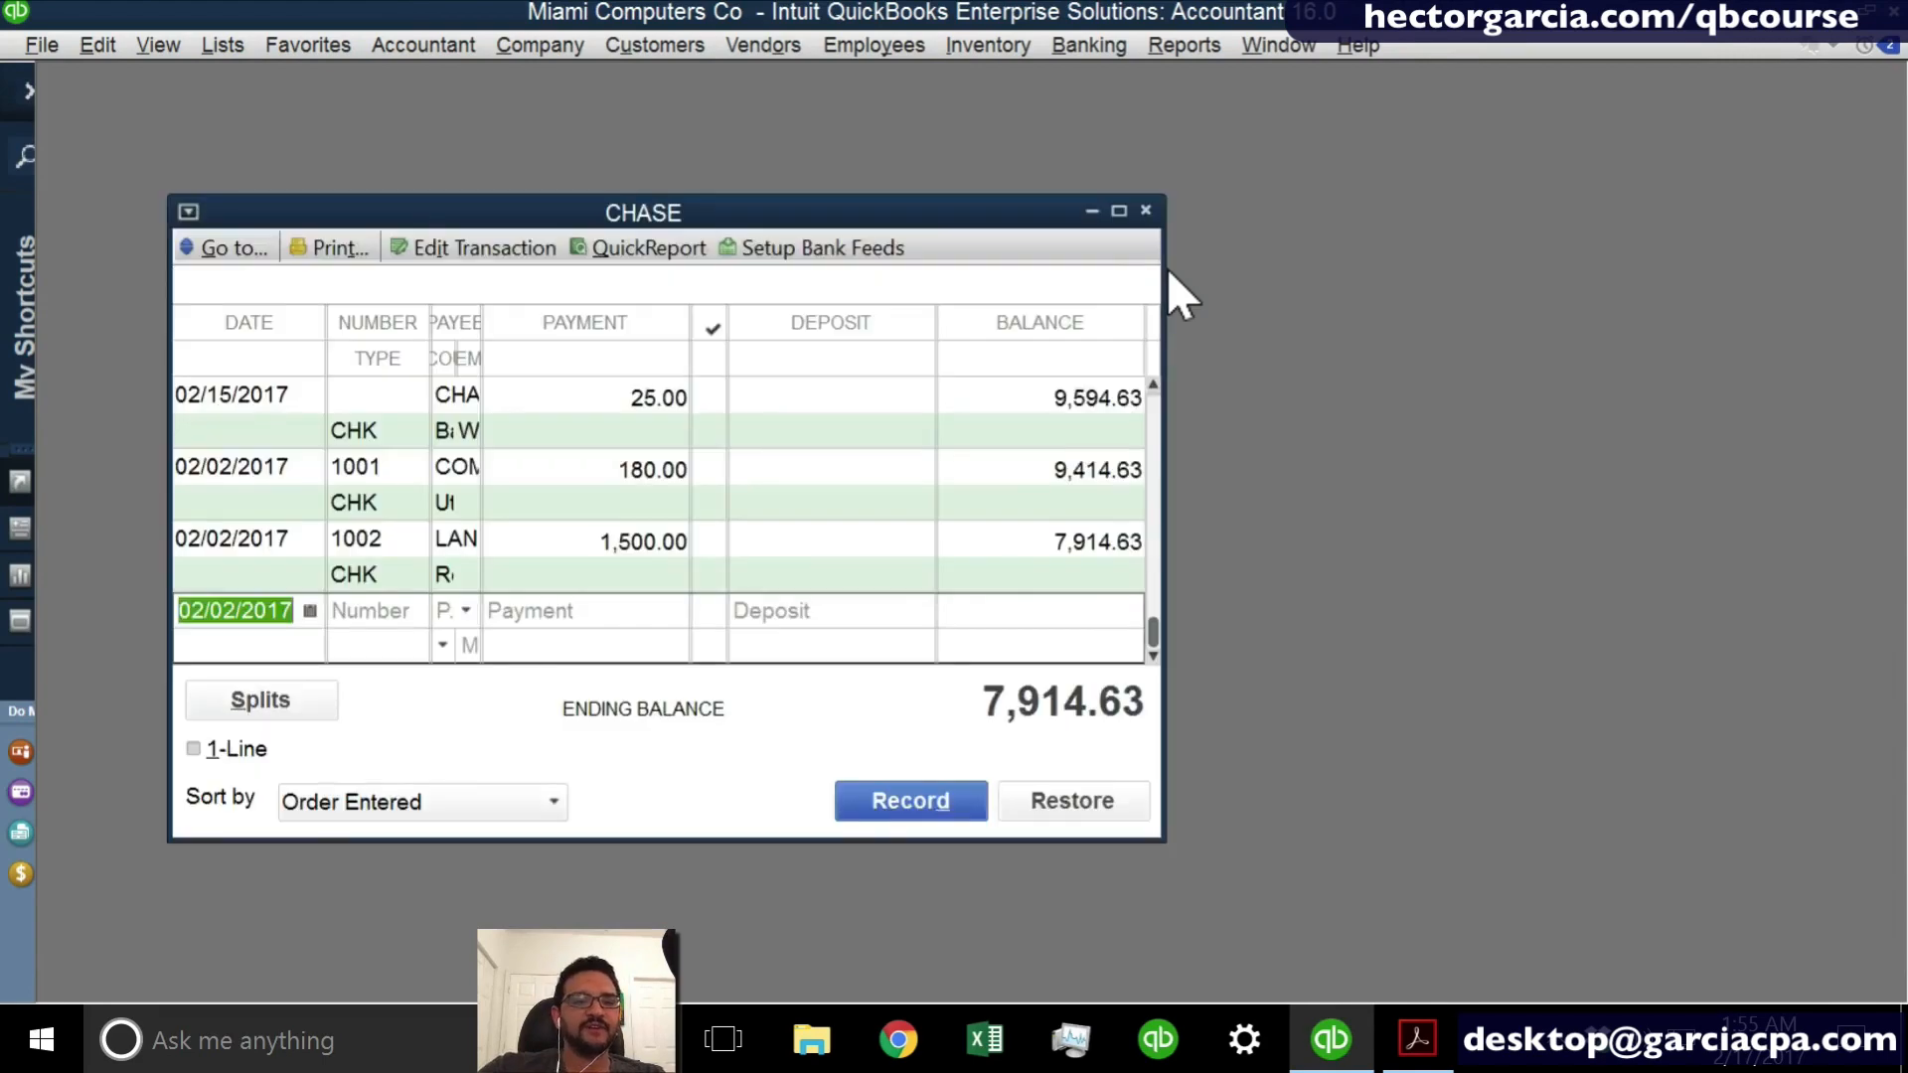
pyautogui.click(1119, 211)
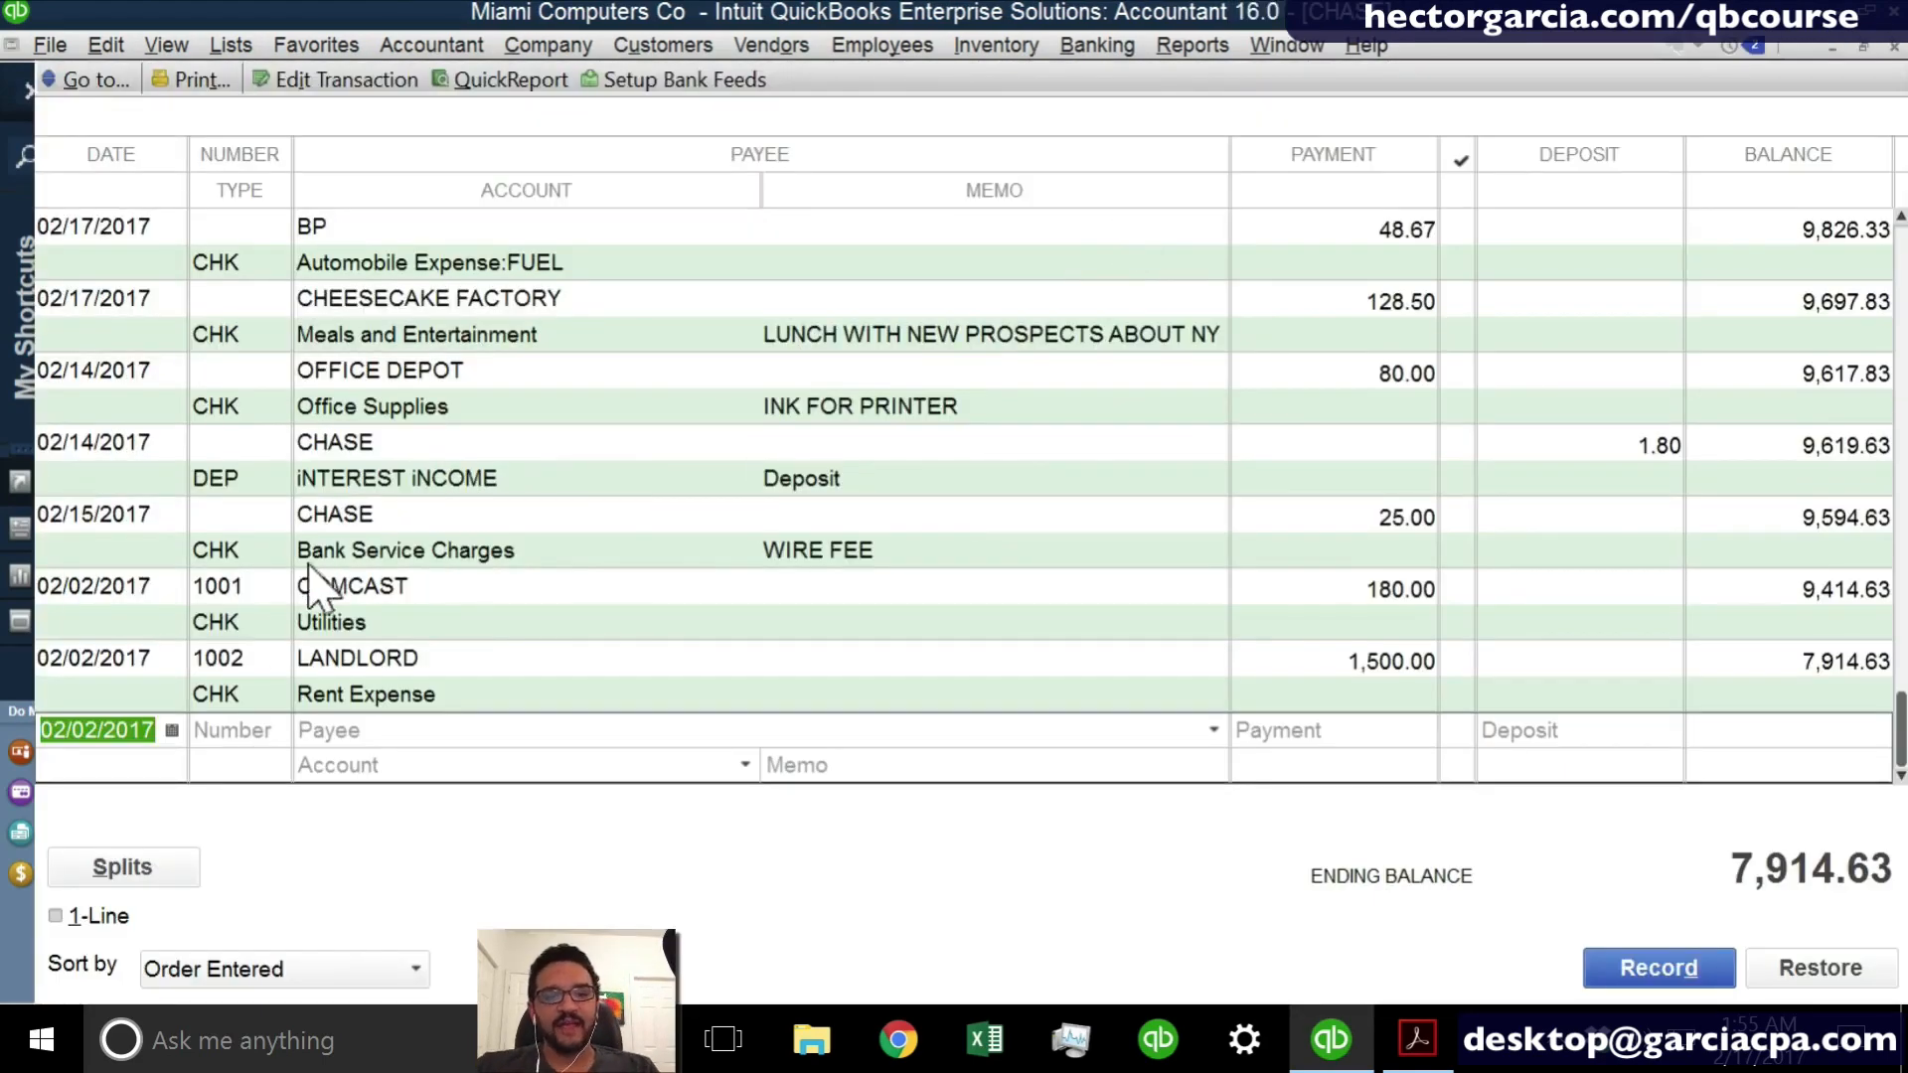
pyautogui.click(242, 660)
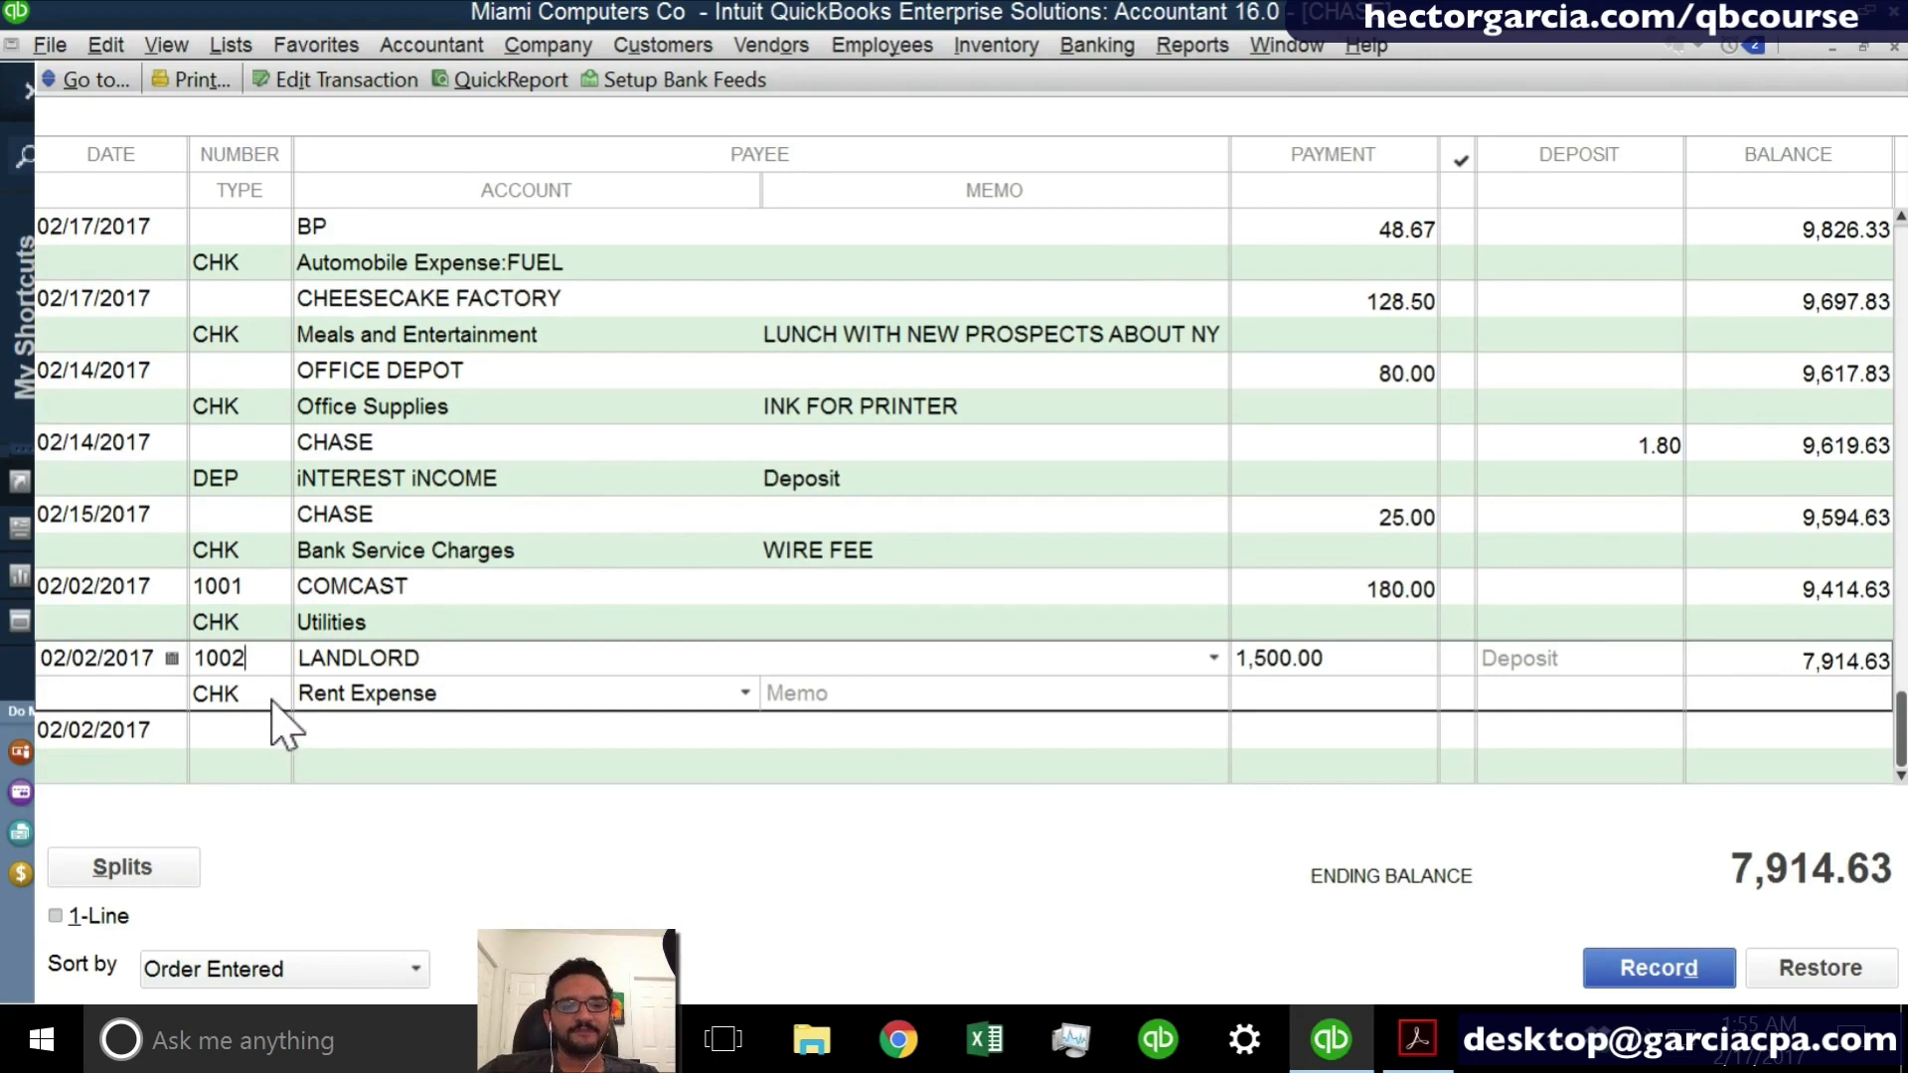
pyautogui.click(1333, 660)
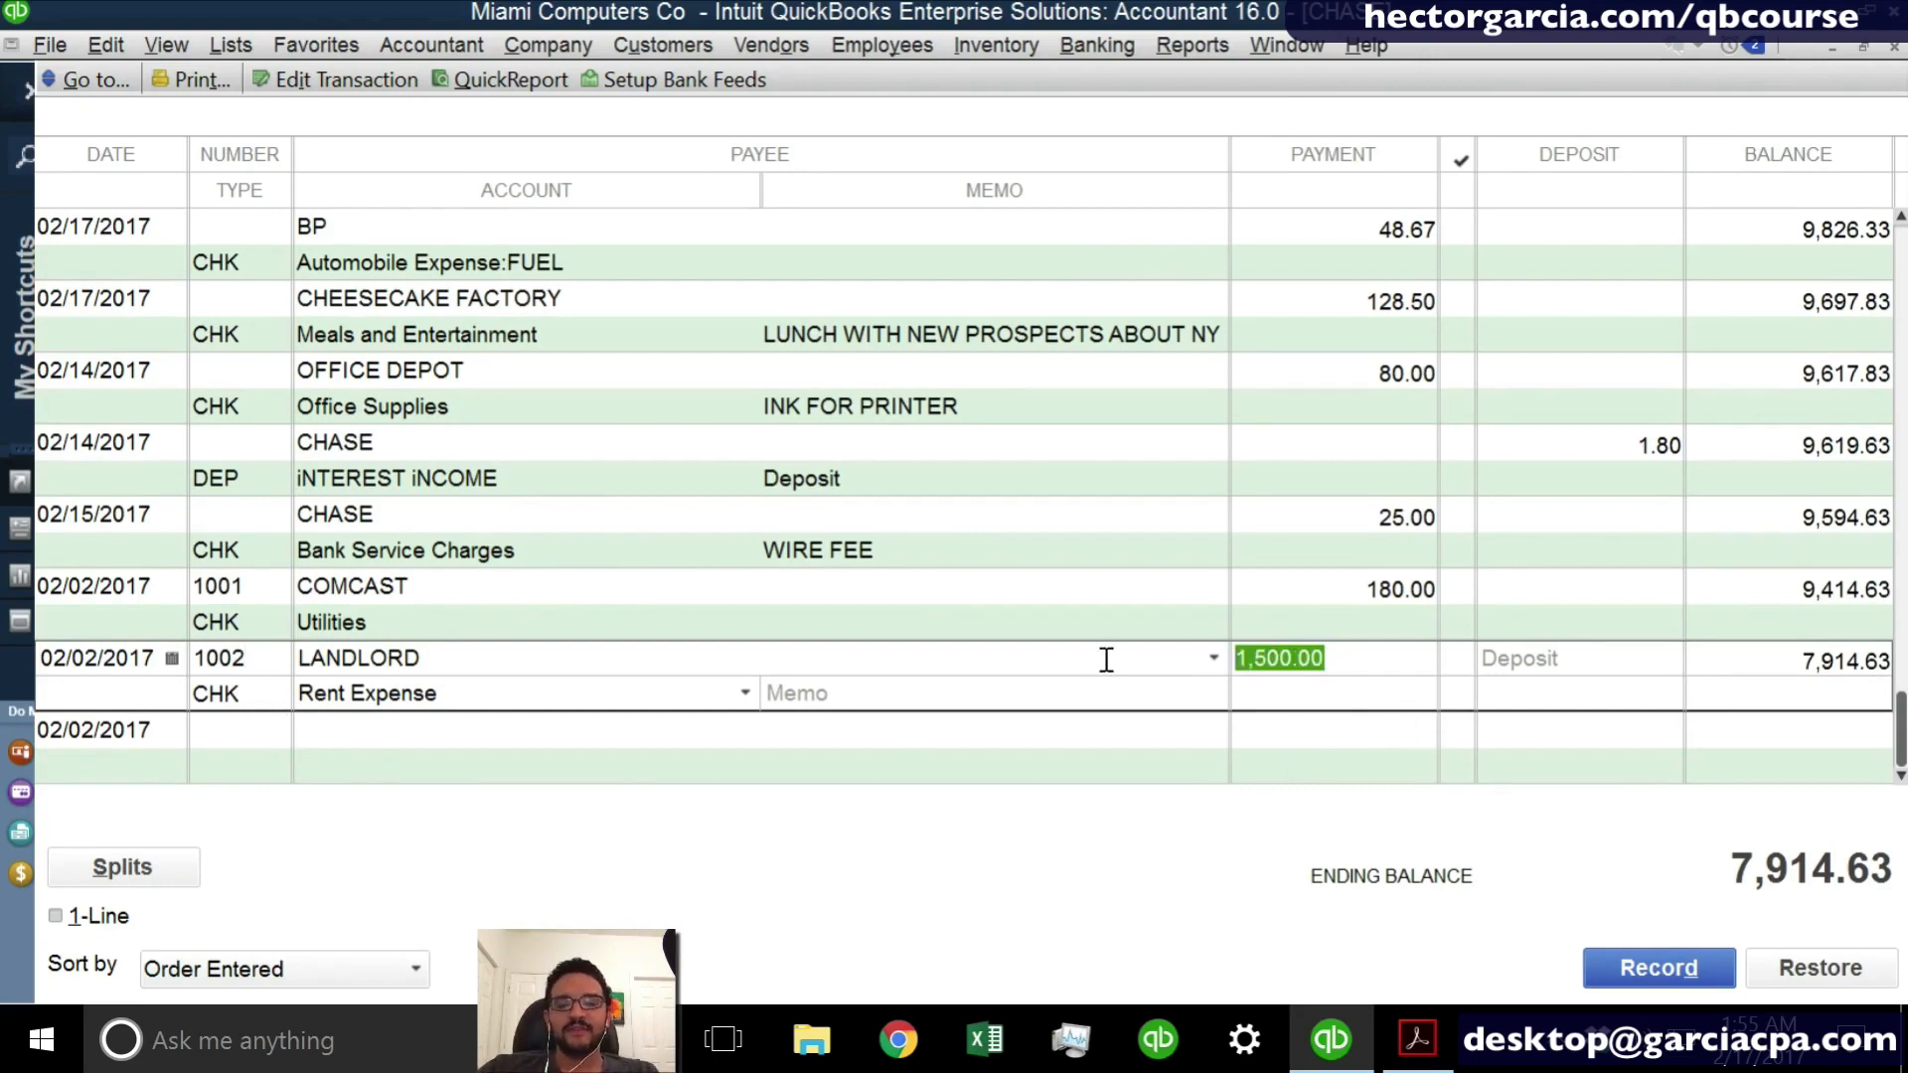
# - Date the new blank entry in the CHASE register 02/17/2017
pyautogui.click(368, 740)
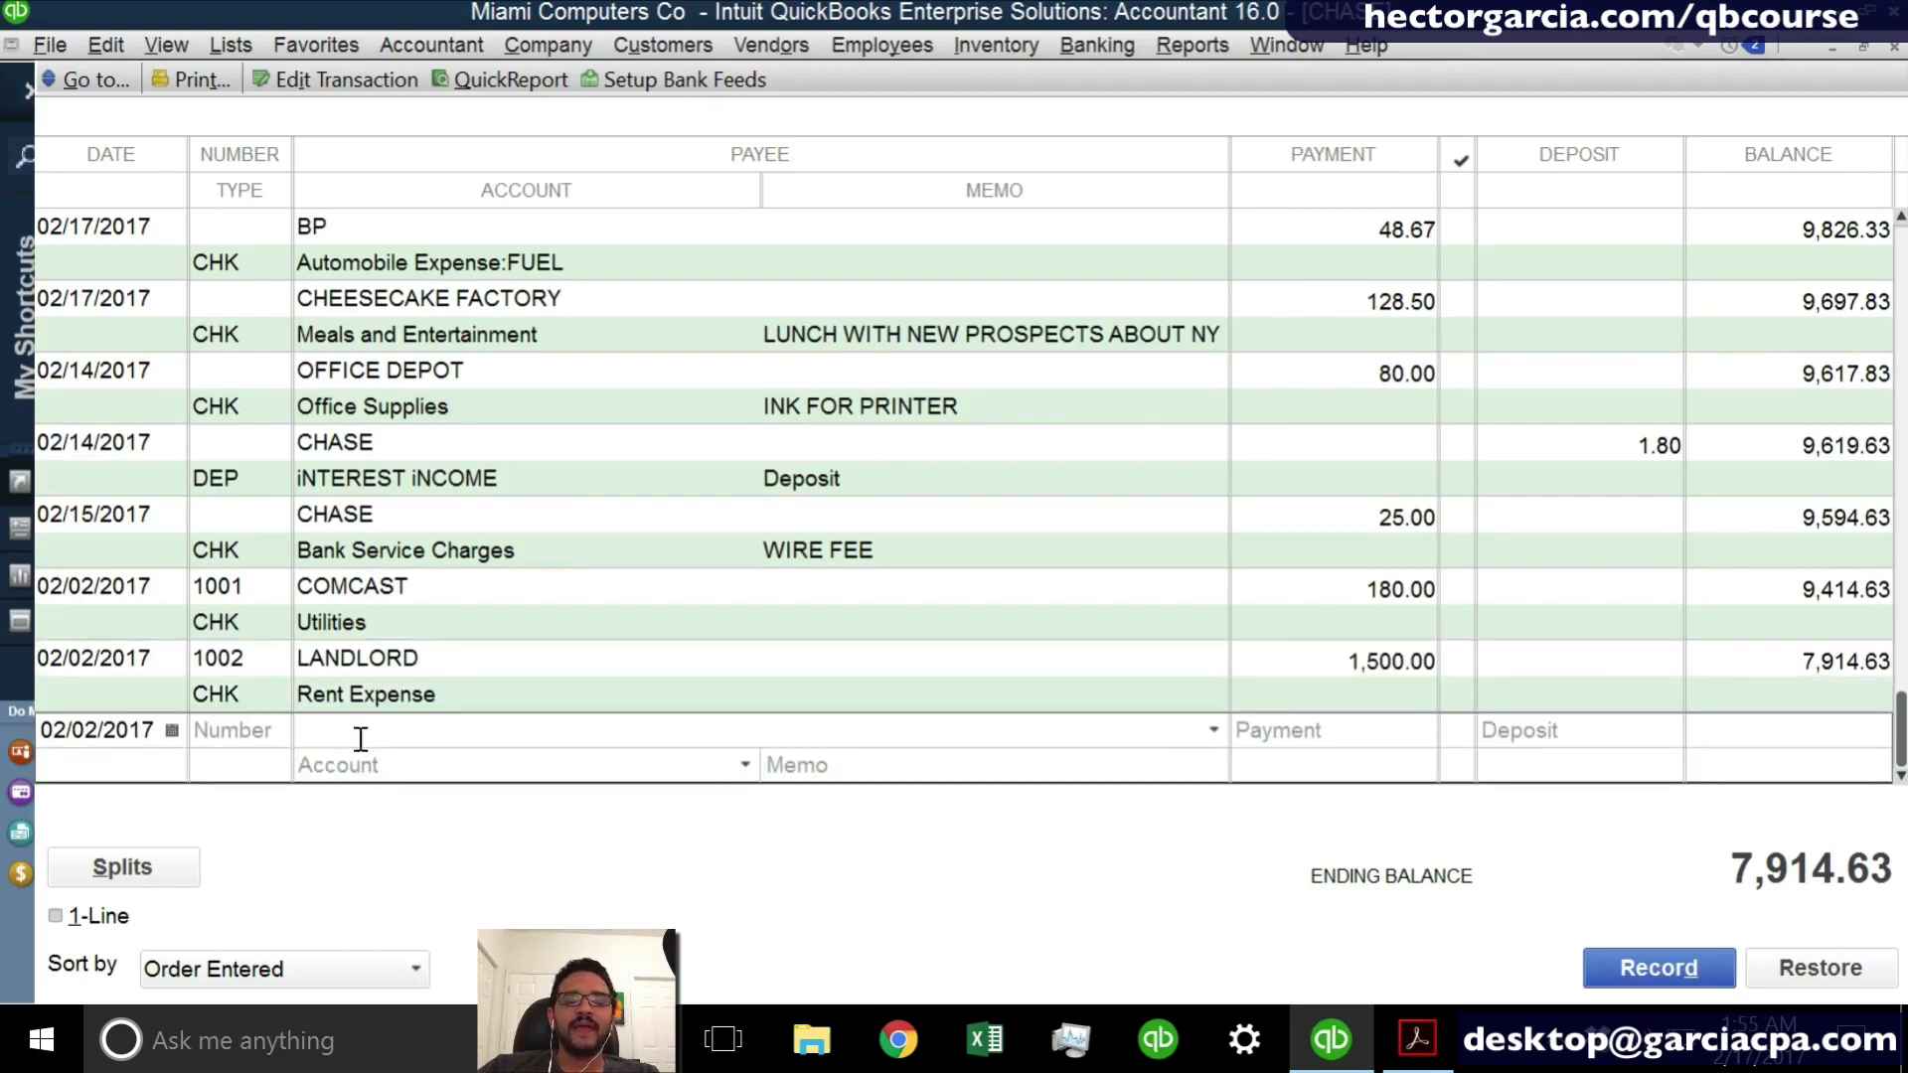
pyautogui.click(100, 735)
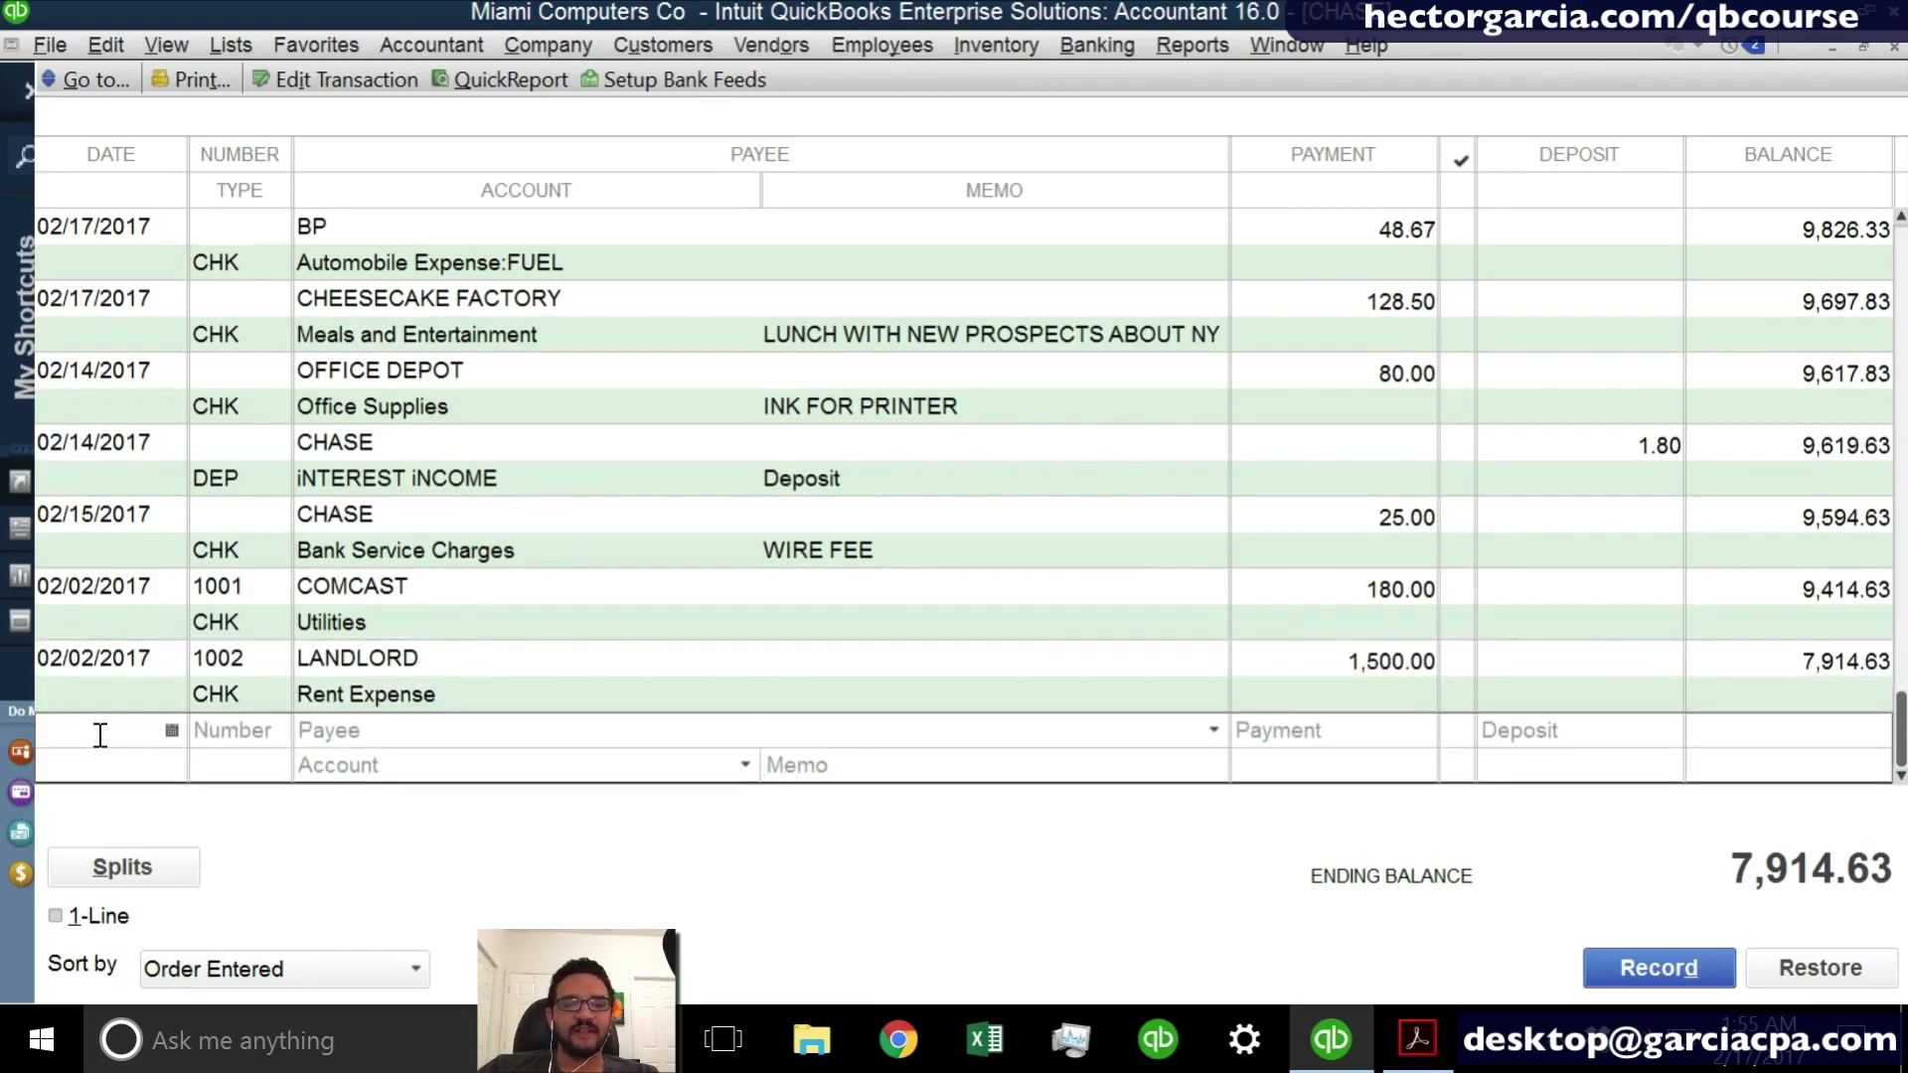
pyautogui.press('t')
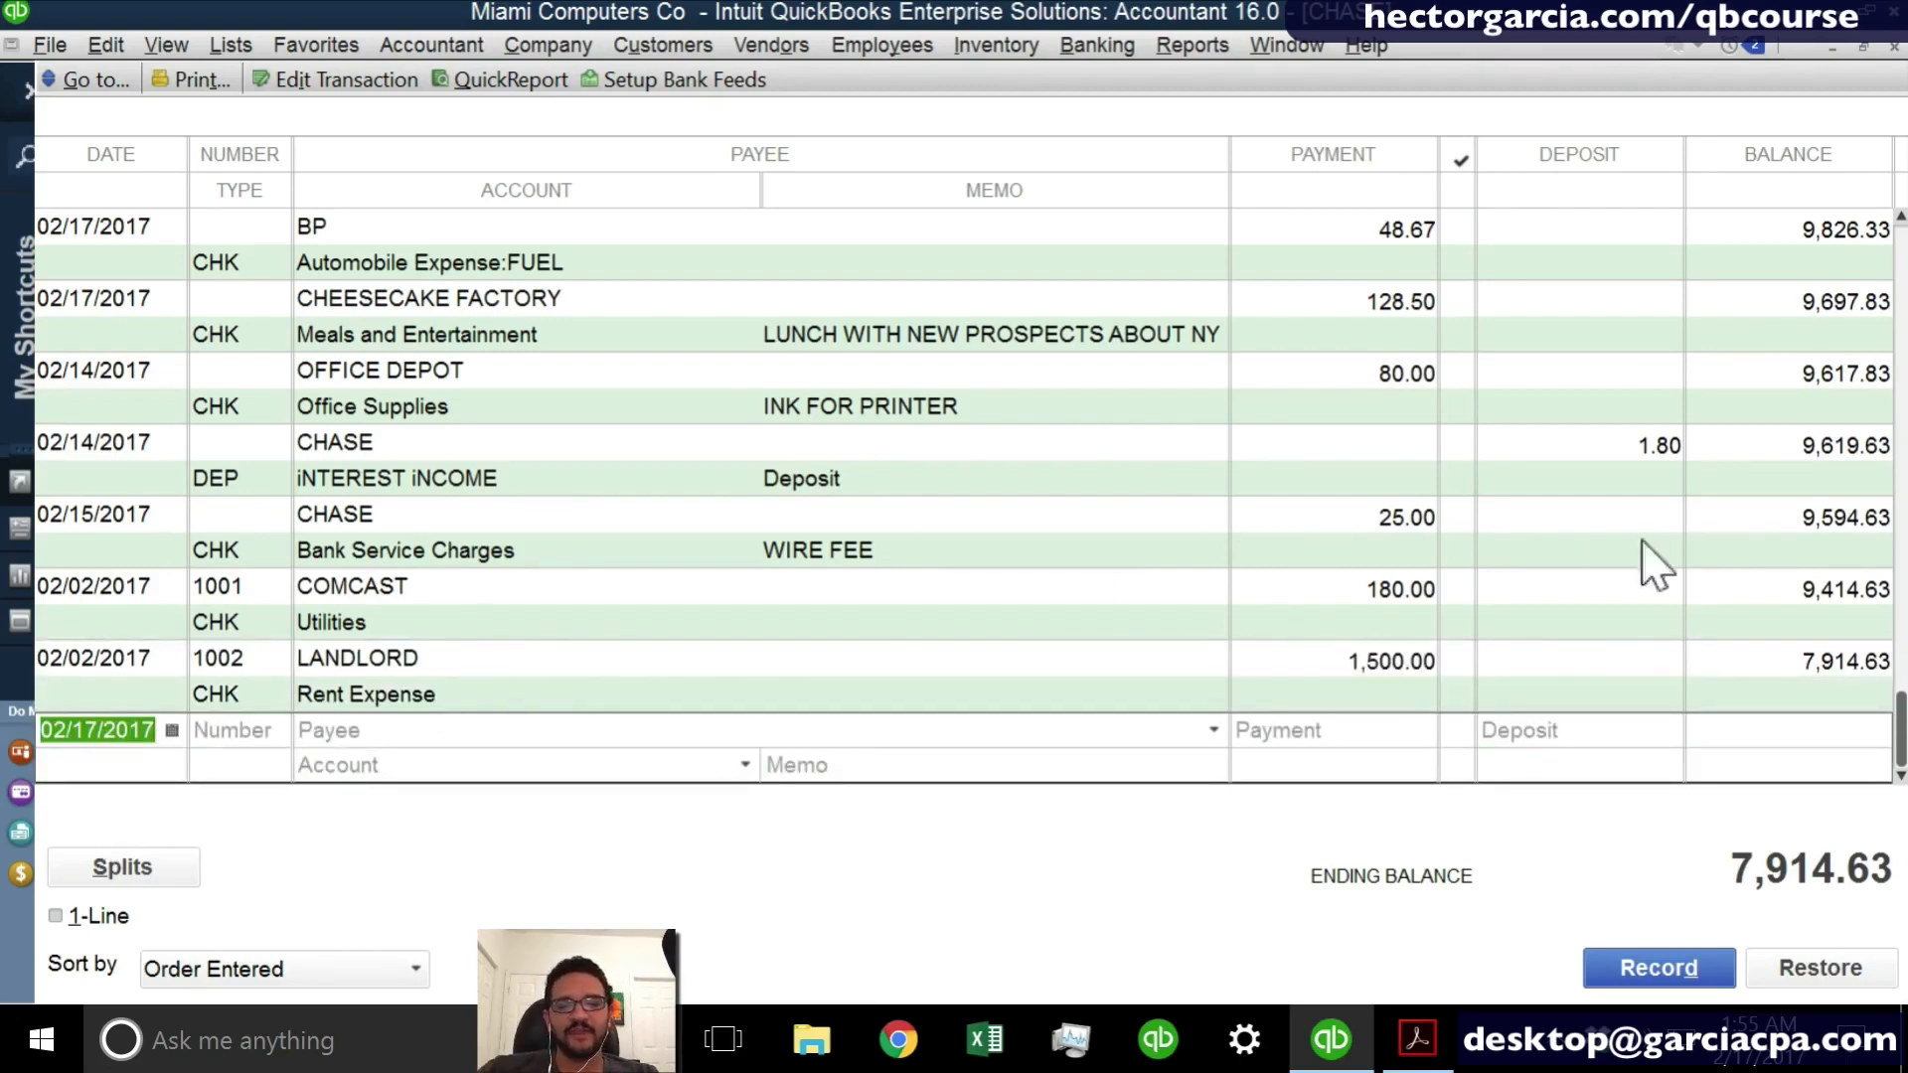
# - Enter a deposit of 1200 from CUSTOMER A in the blank entry of the CHASE register
pyautogui.click(1557, 729)
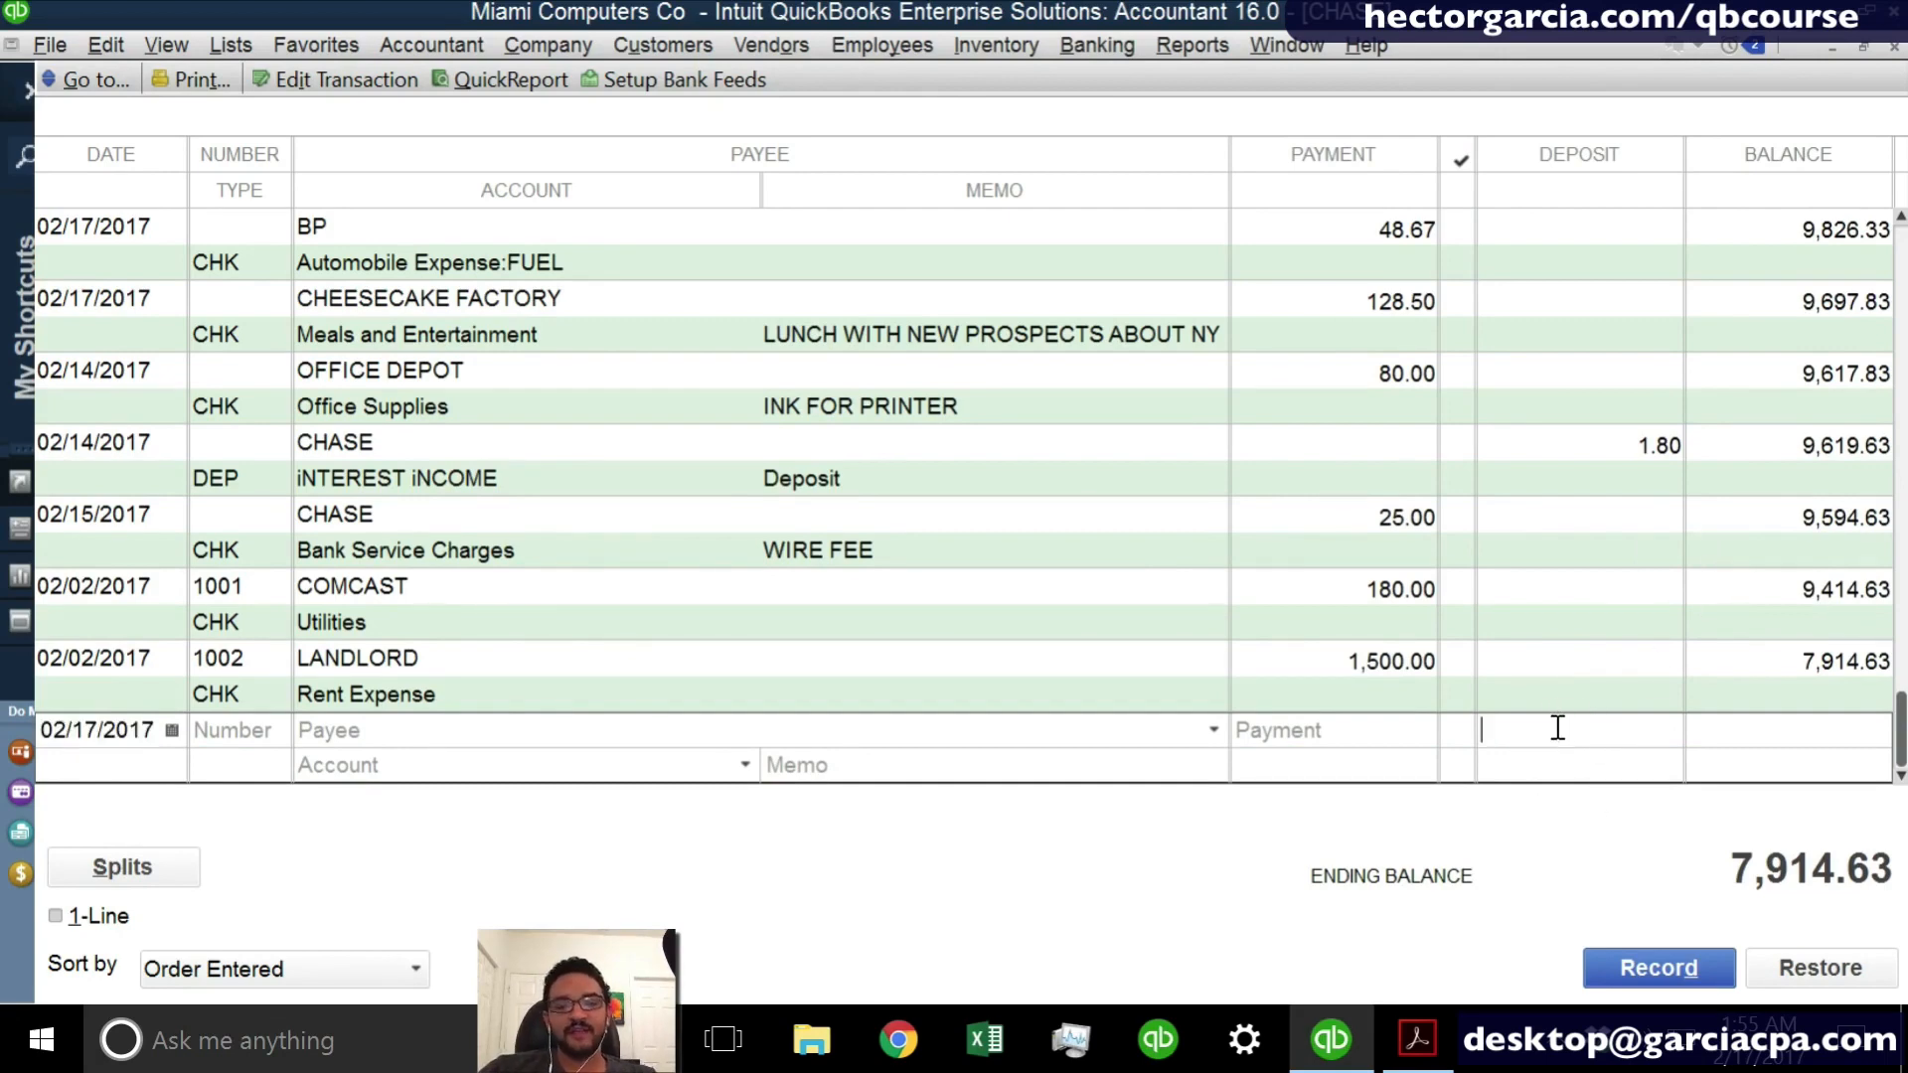
pyautogui.write('1200')
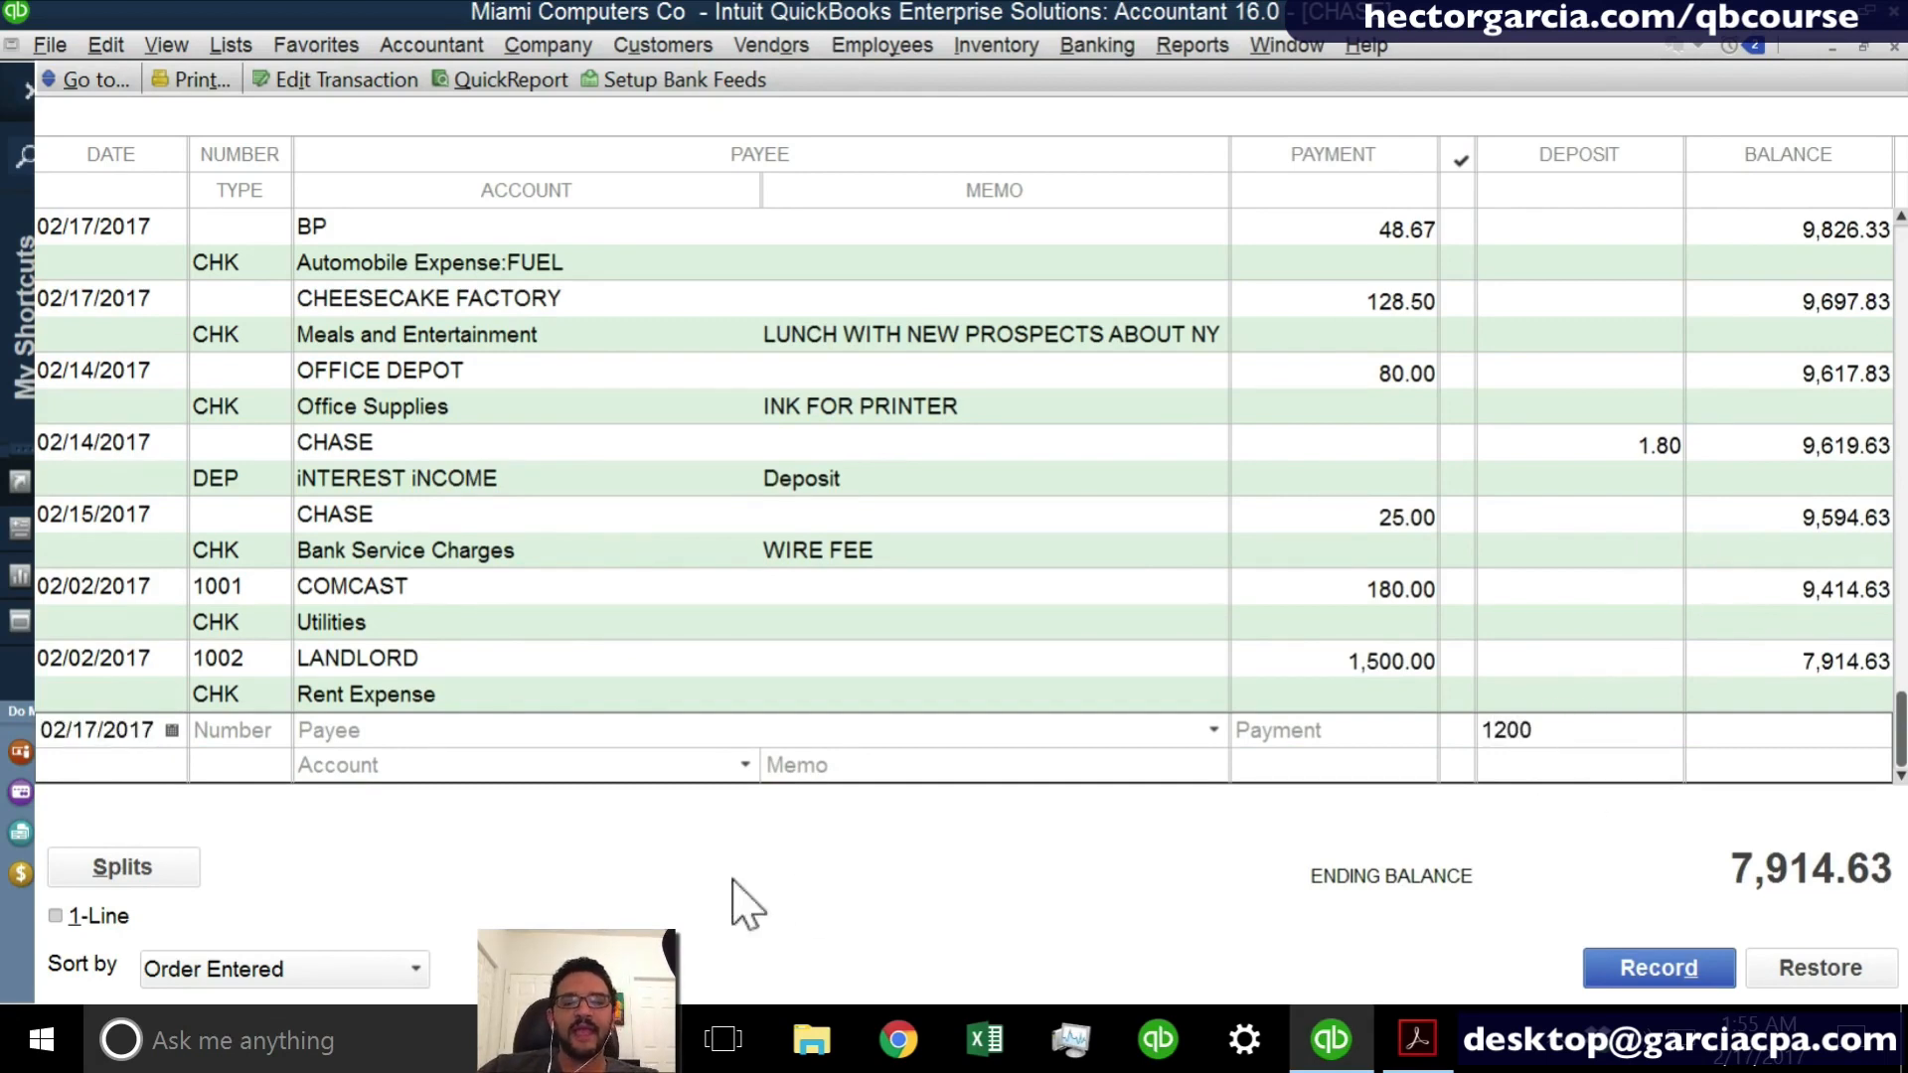
pyautogui.click(454, 740)
pyautogui.write('cUSTOMER A')
pyautogui.press('Tab')
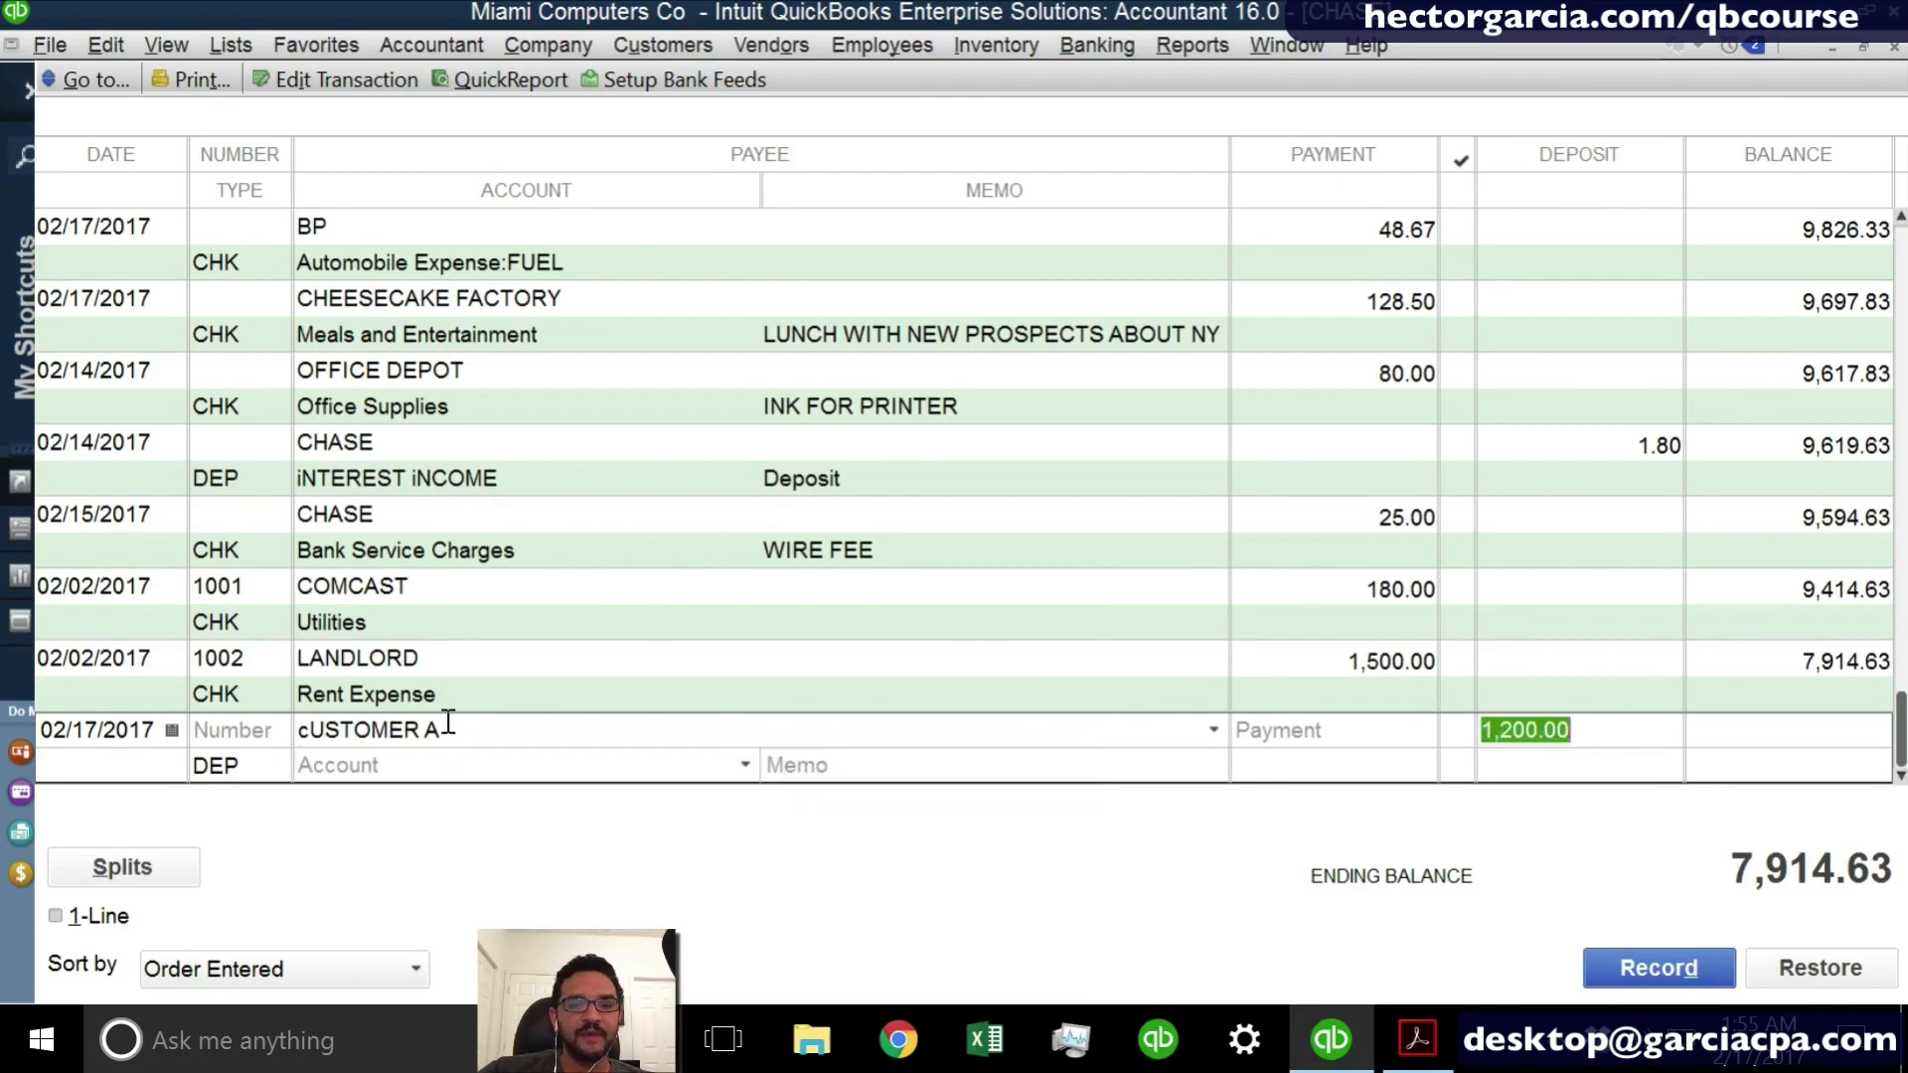
pyautogui.press('Tab')
# - Assign the CUSTOMER A deposit to Consulting Income, record it and close the register
pyautogui.click(745, 764)
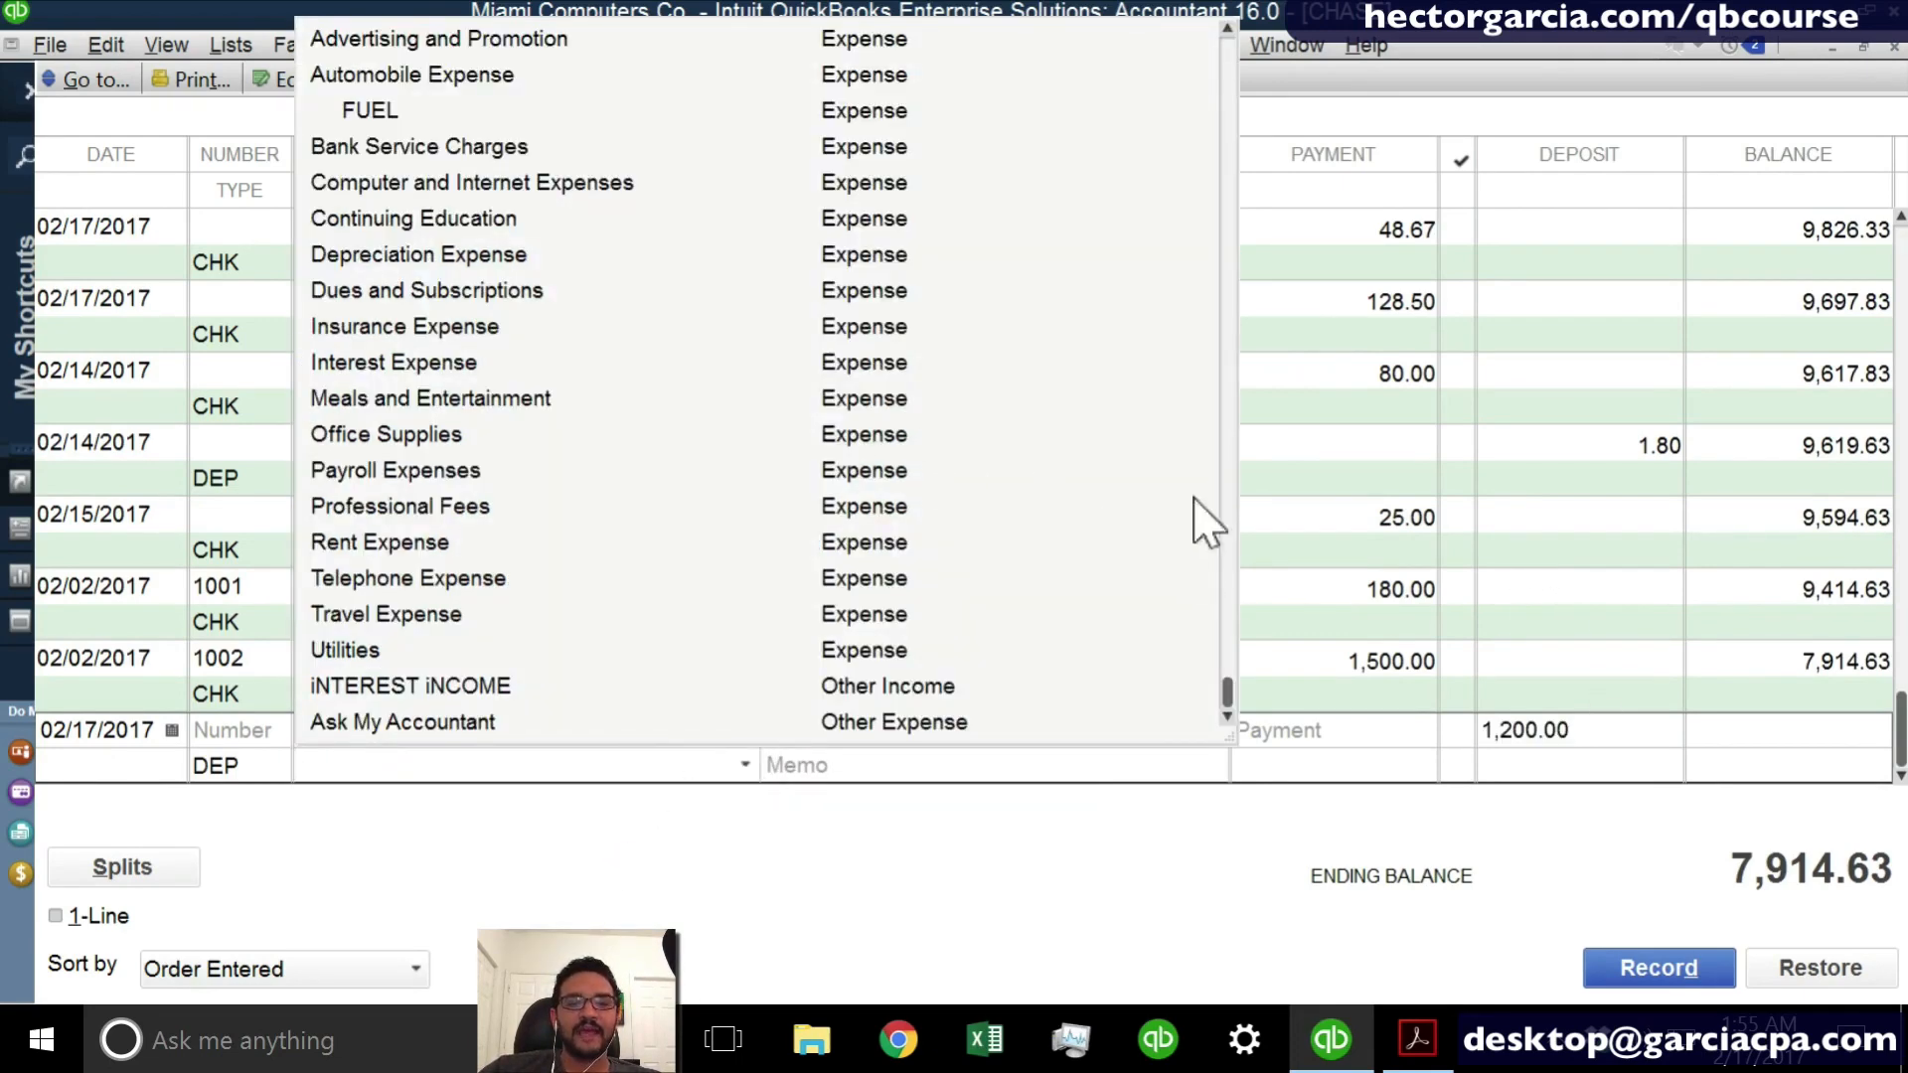
pyautogui.scroll(10, 1232, 392)
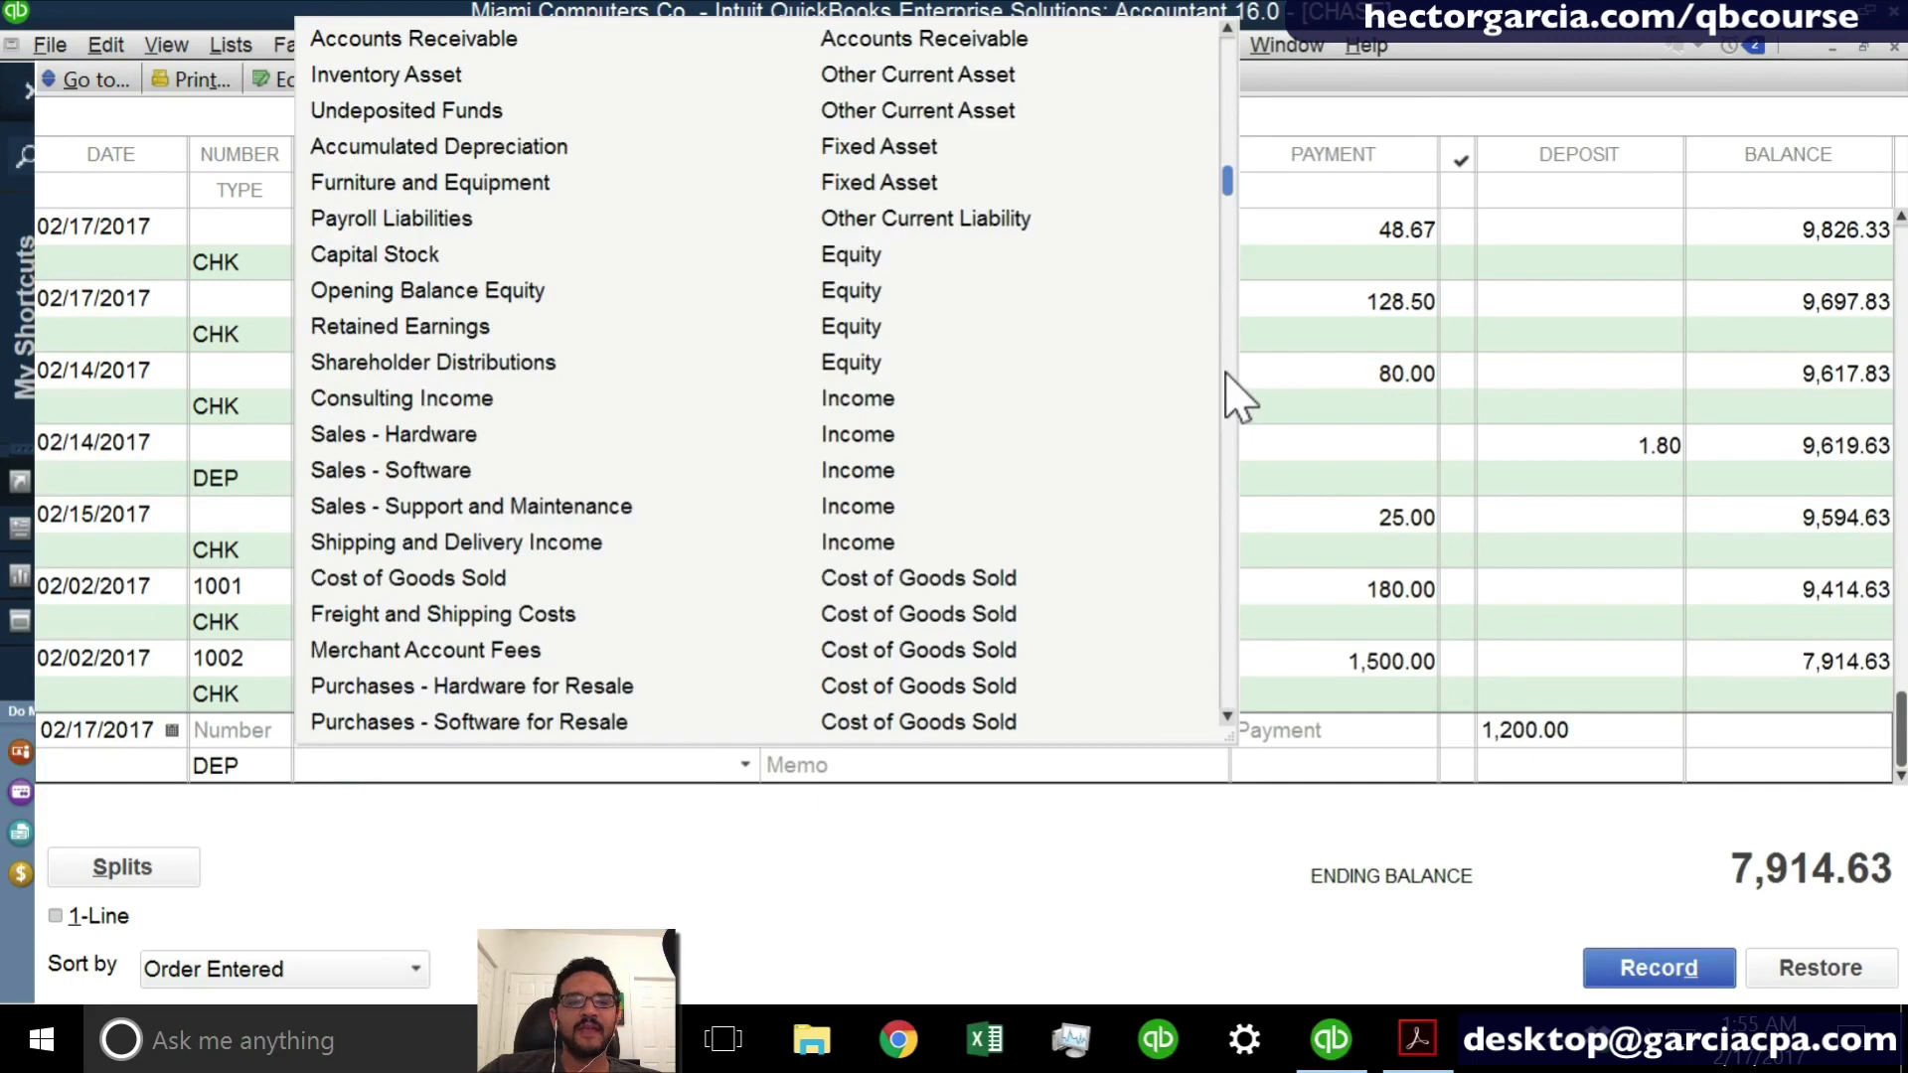
pyautogui.click(383, 402)
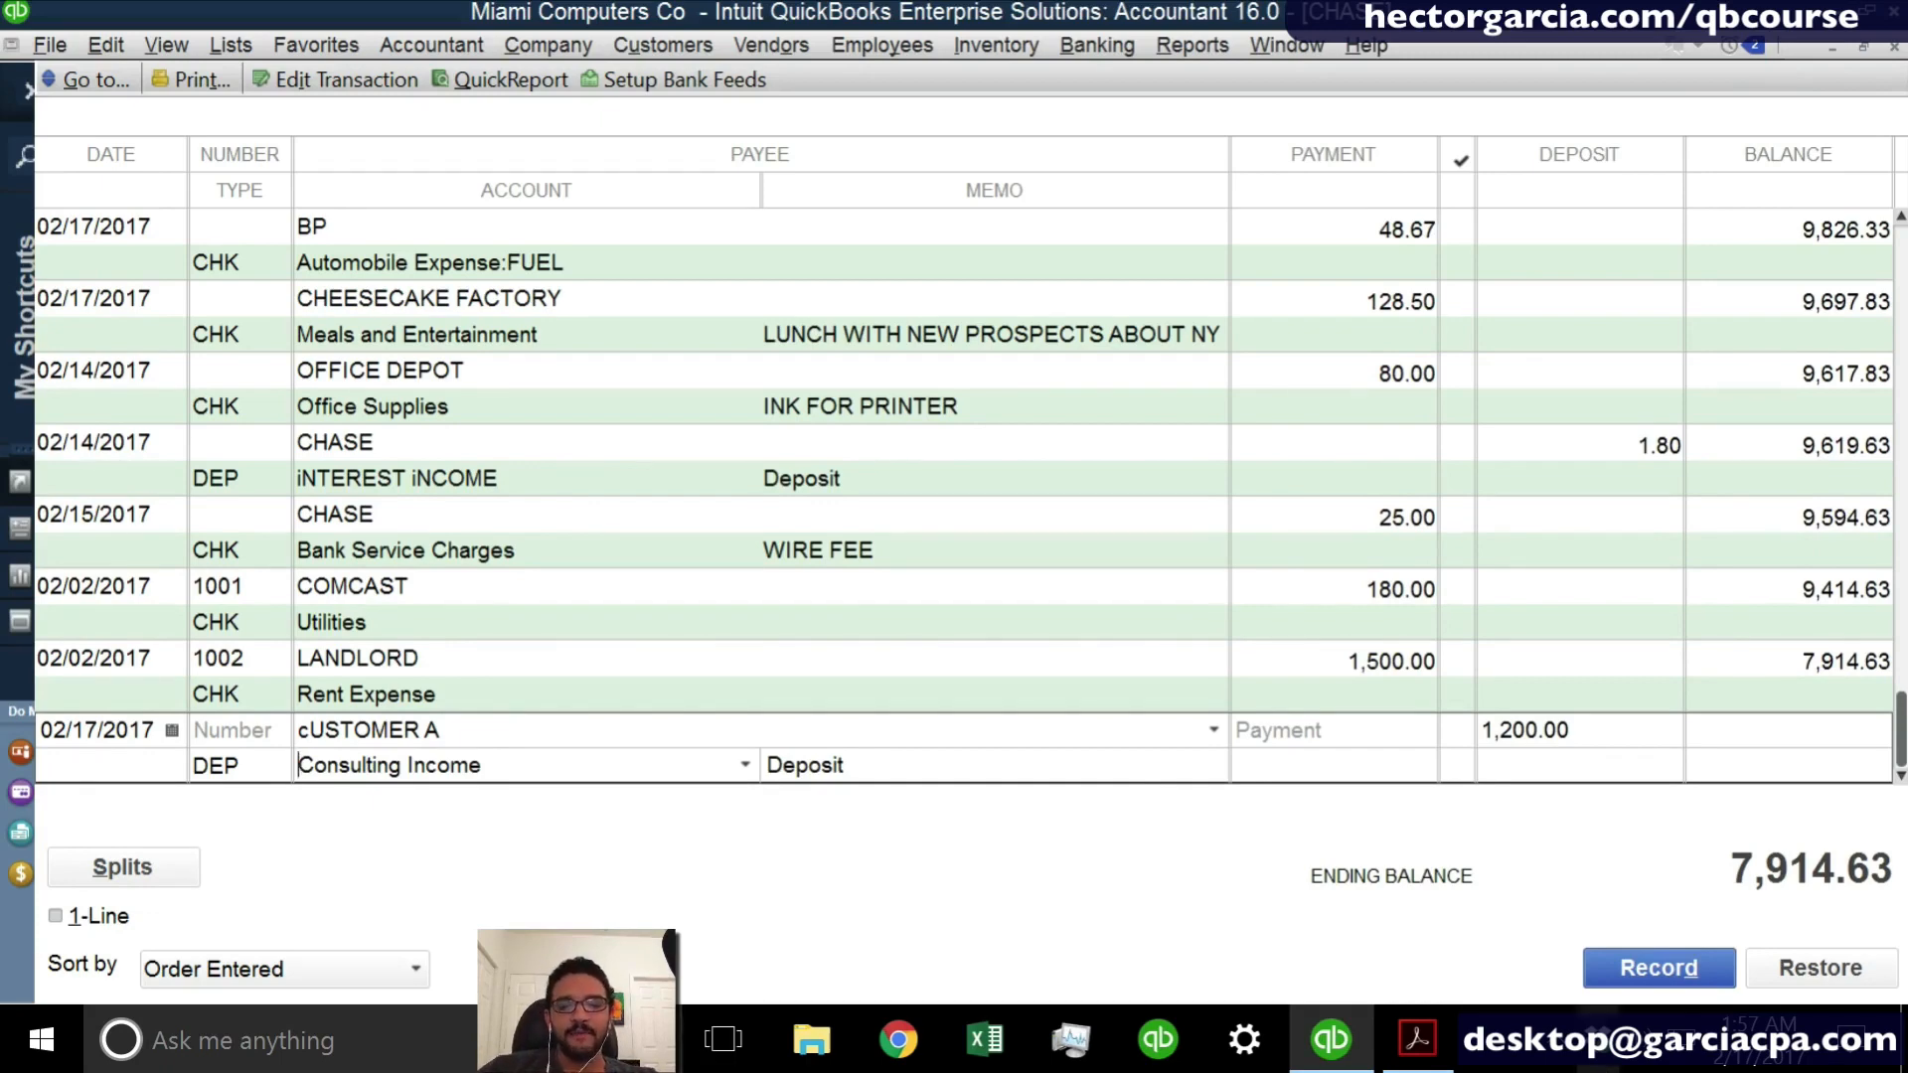
pyautogui.click(1652, 975)
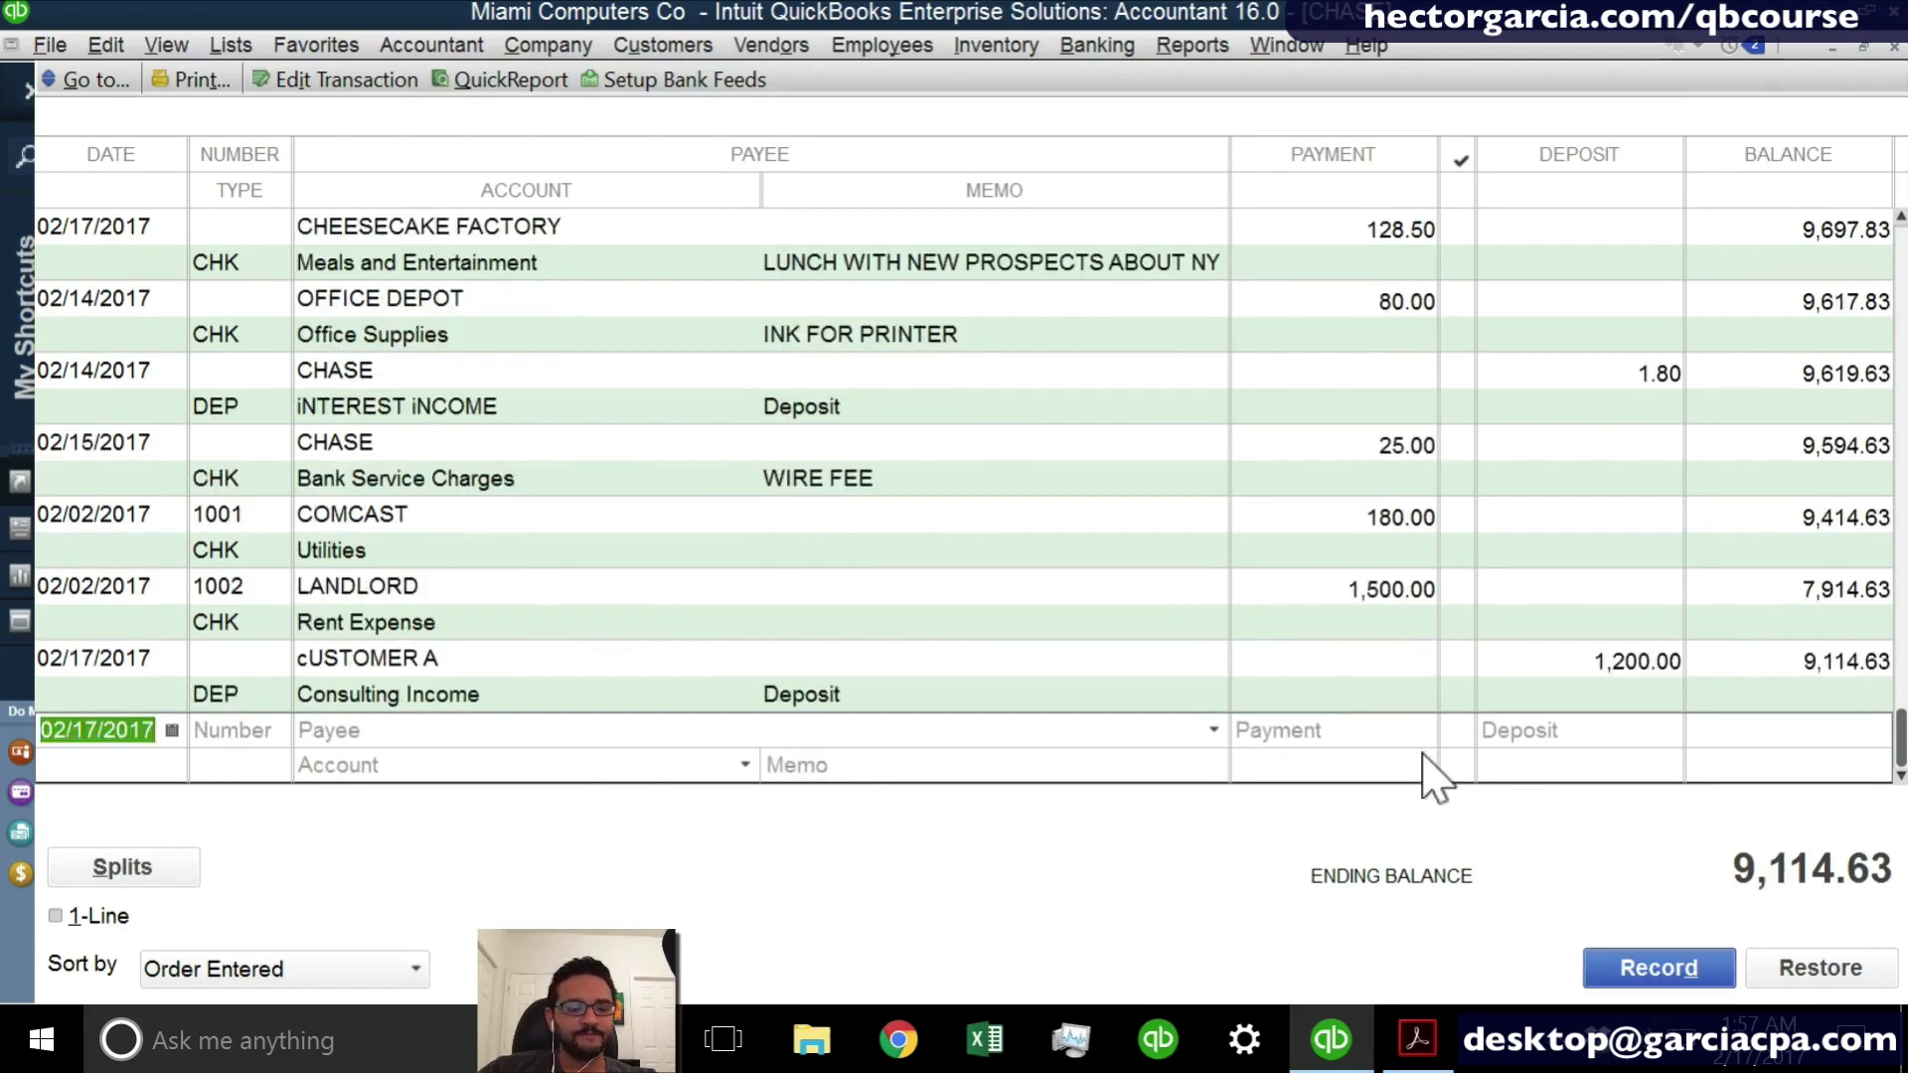
pyautogui.press('Escape')
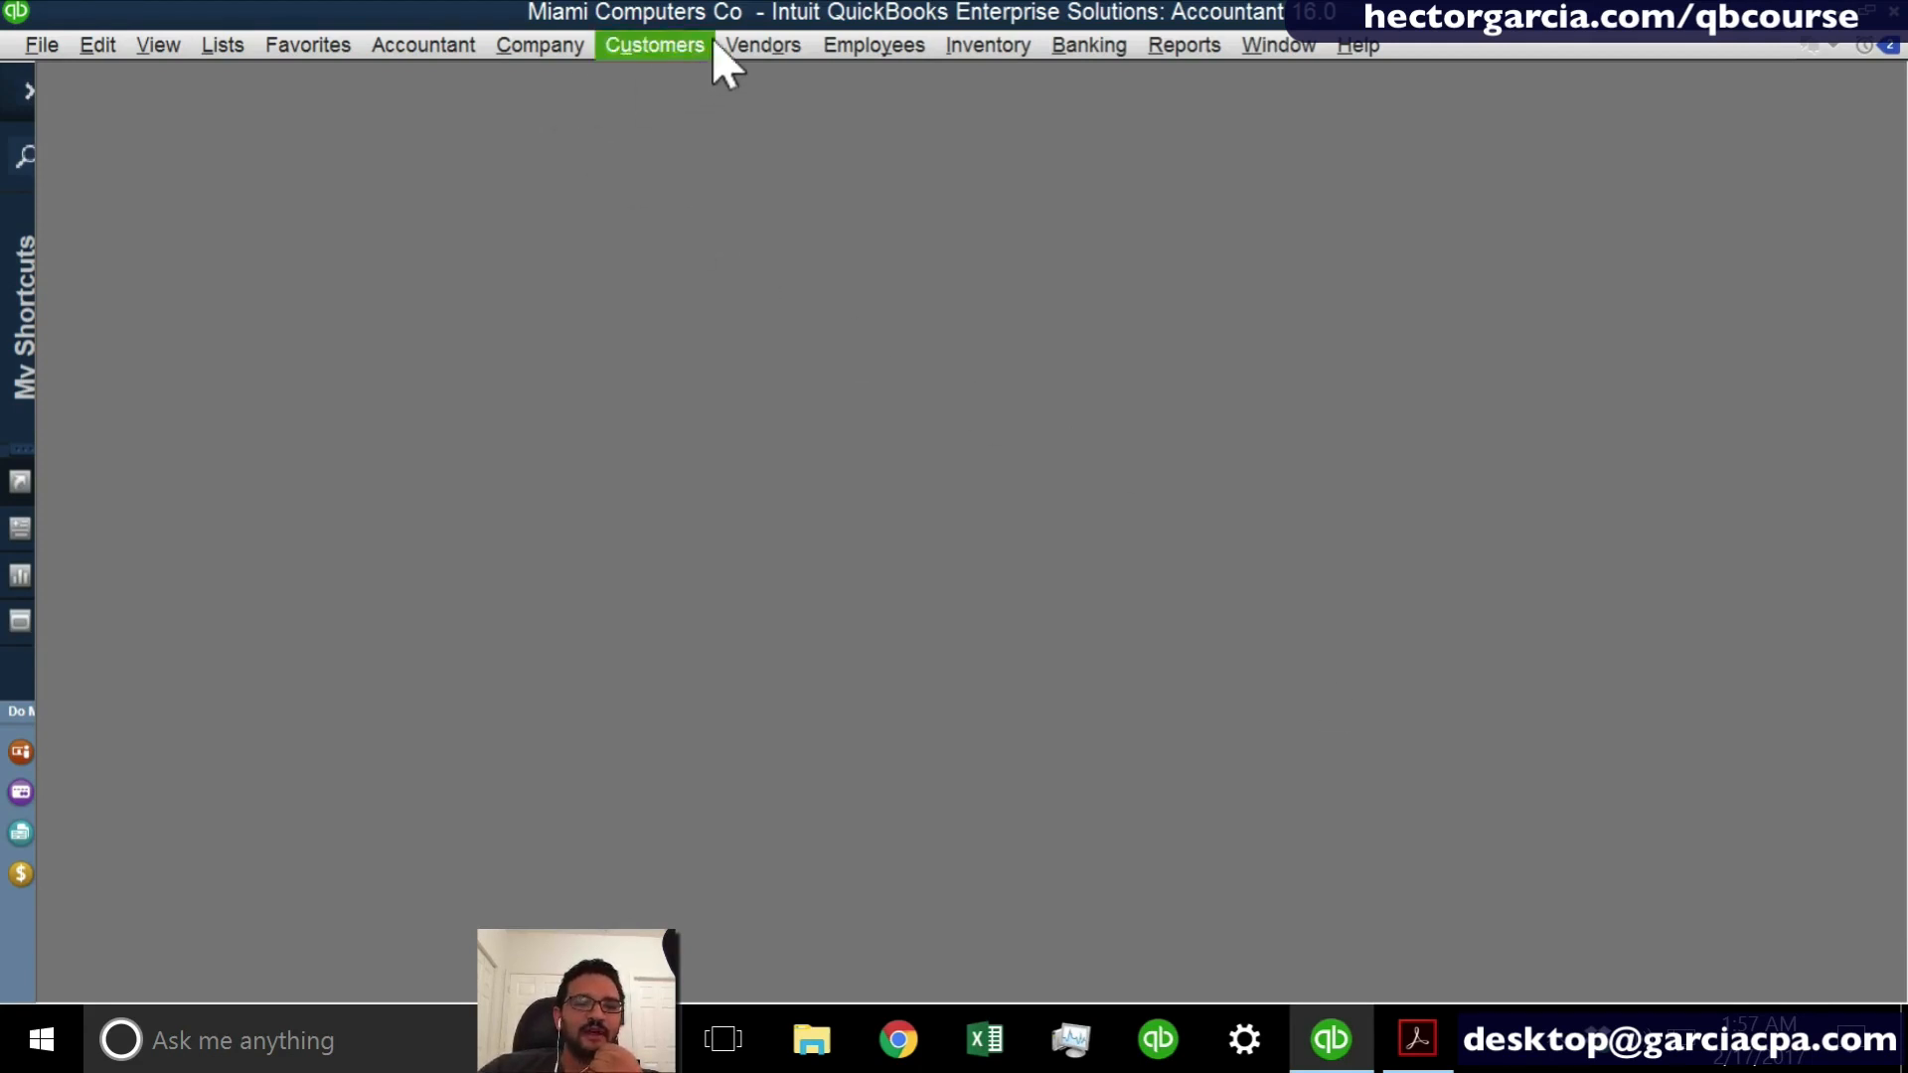
# - Enter a vendor bill from COMCAST with an amount due of 378 and record it
pyautogui.click(757, 45)
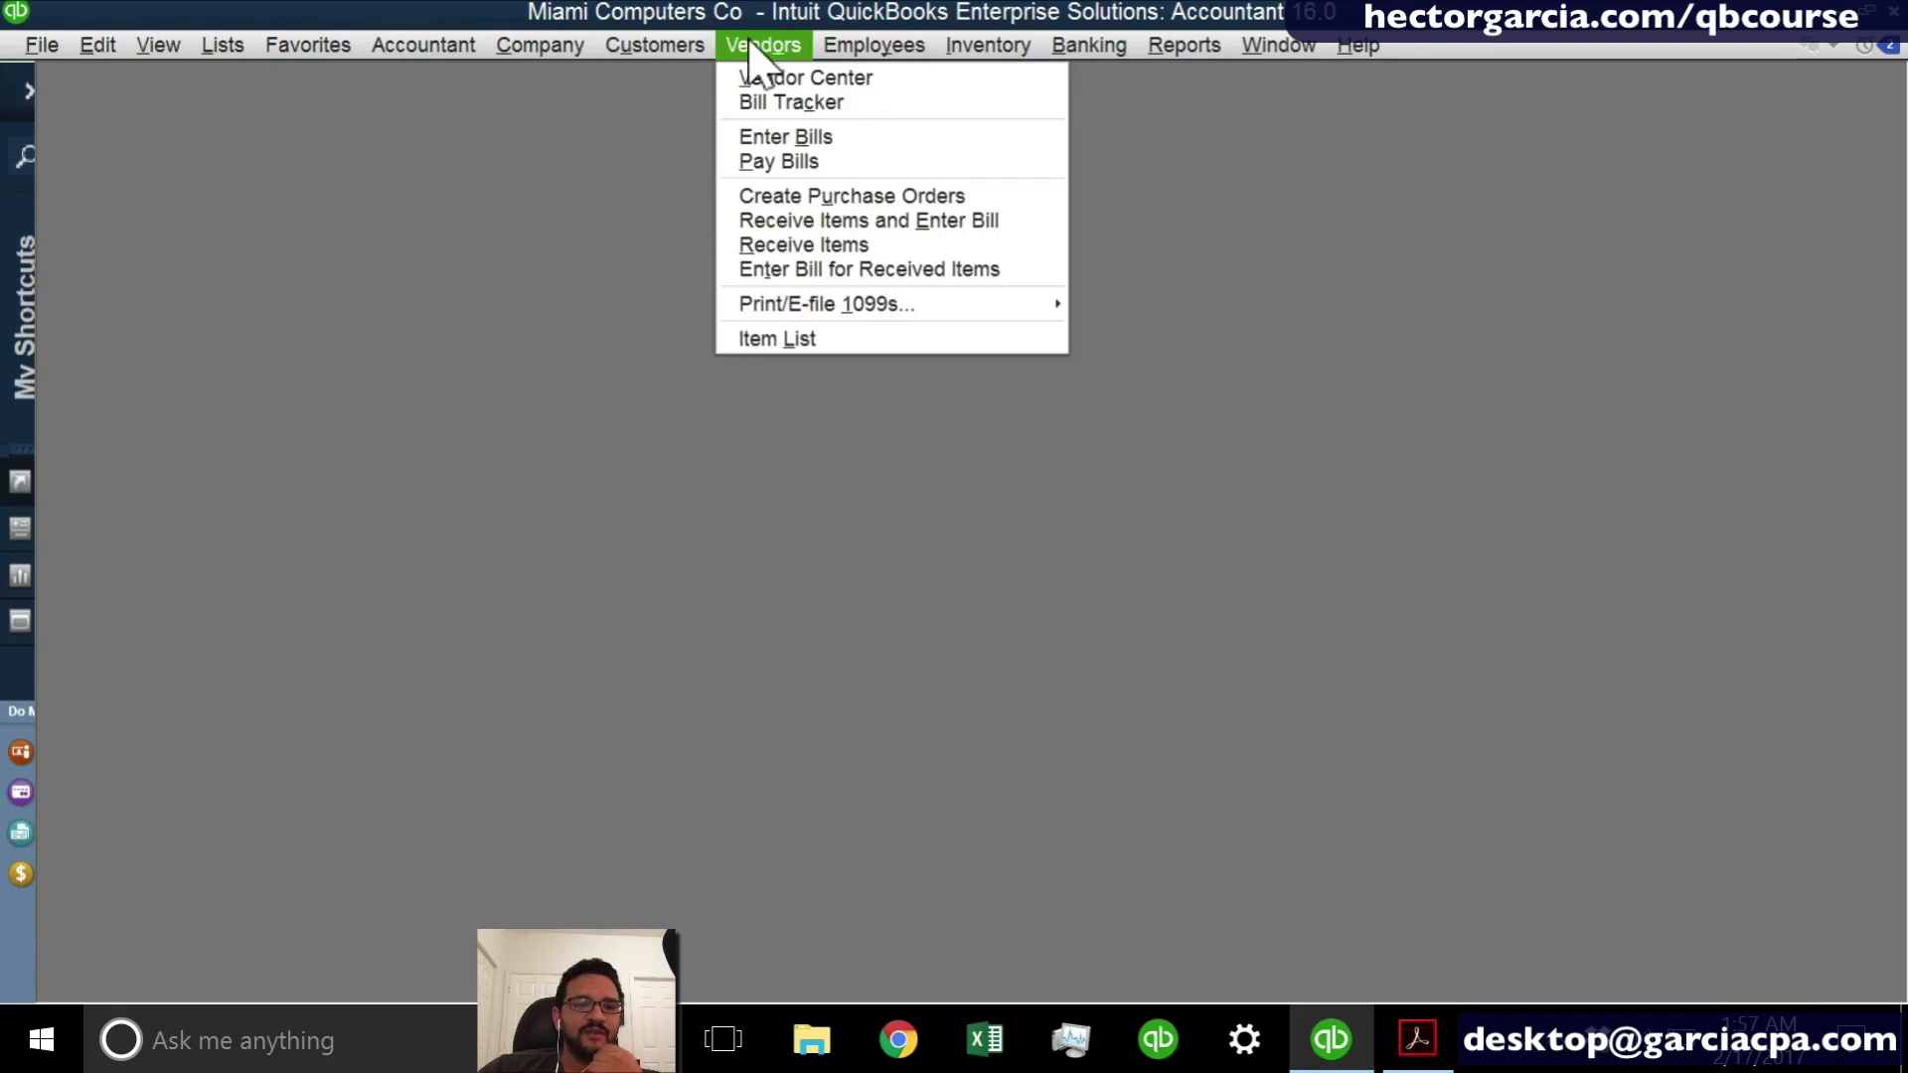
pyautogui.click(807, 136)
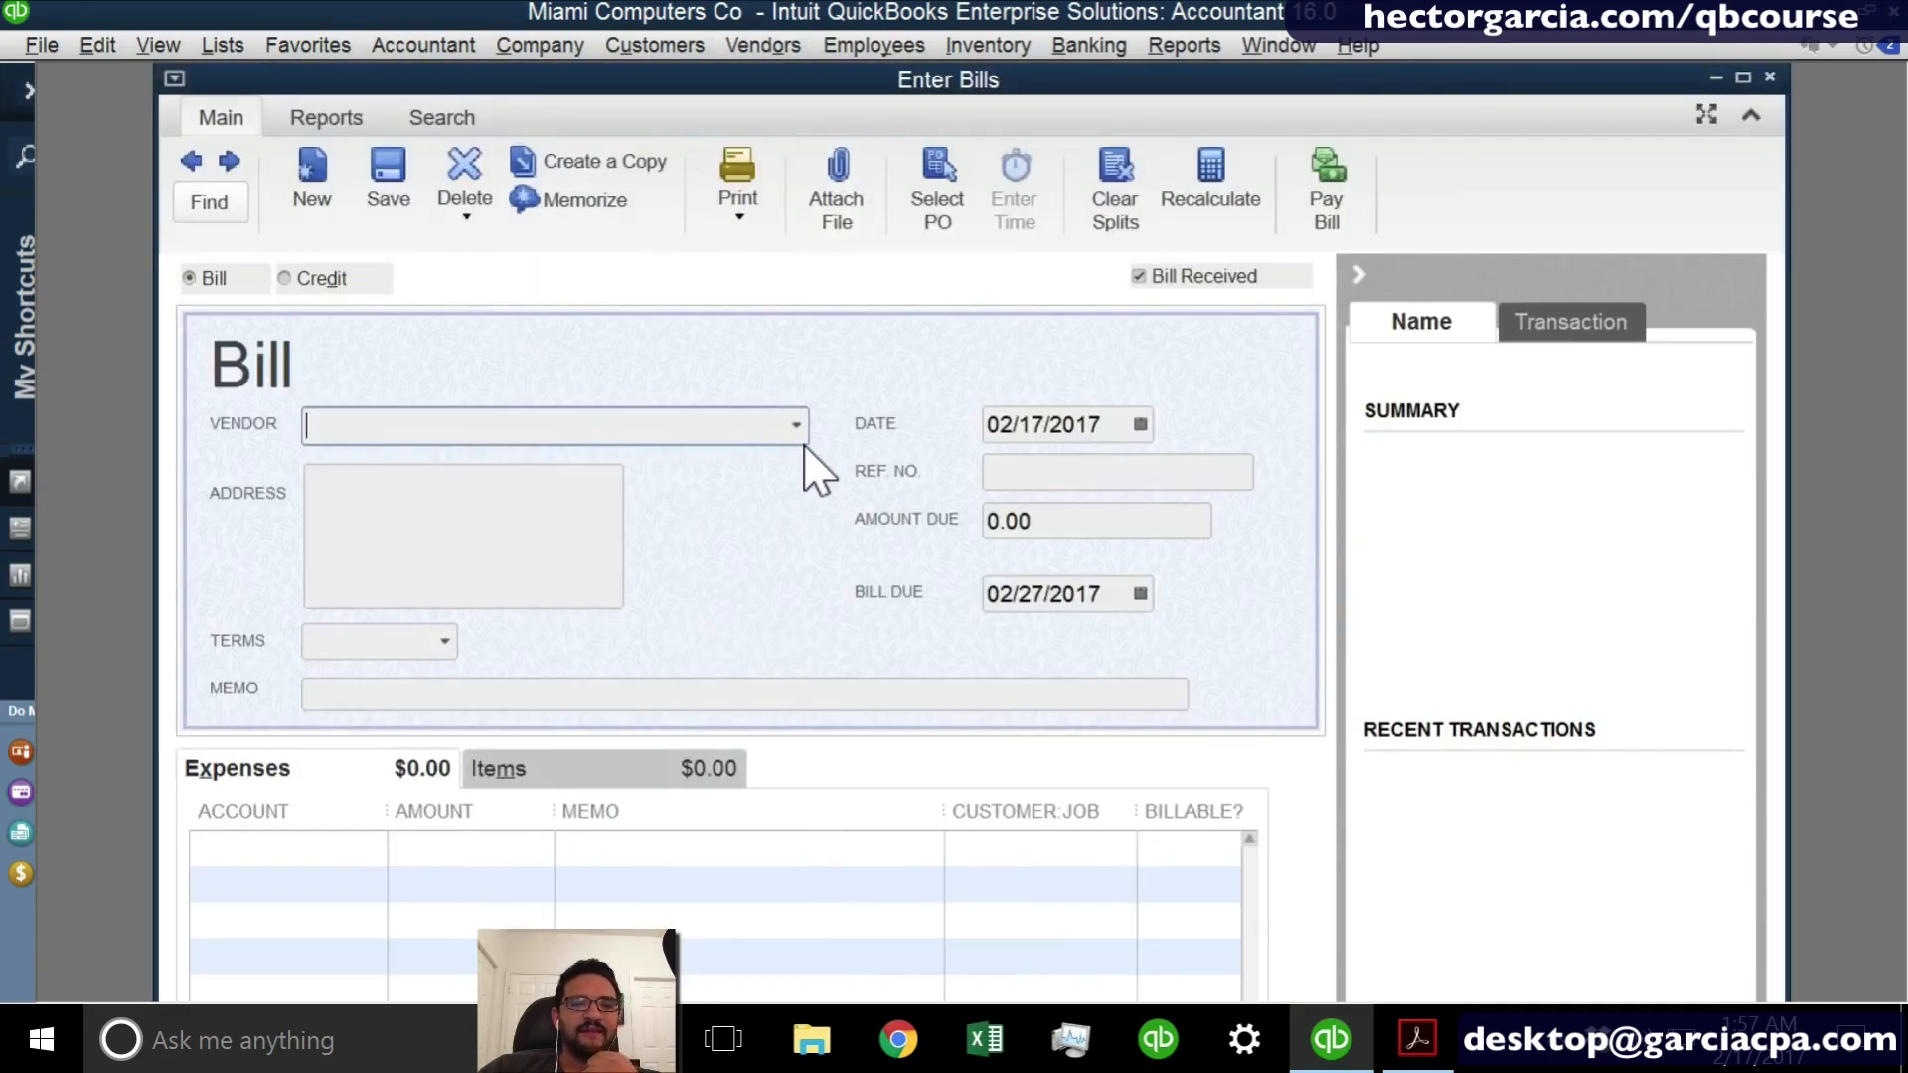
pyautogui.click(796, 429)
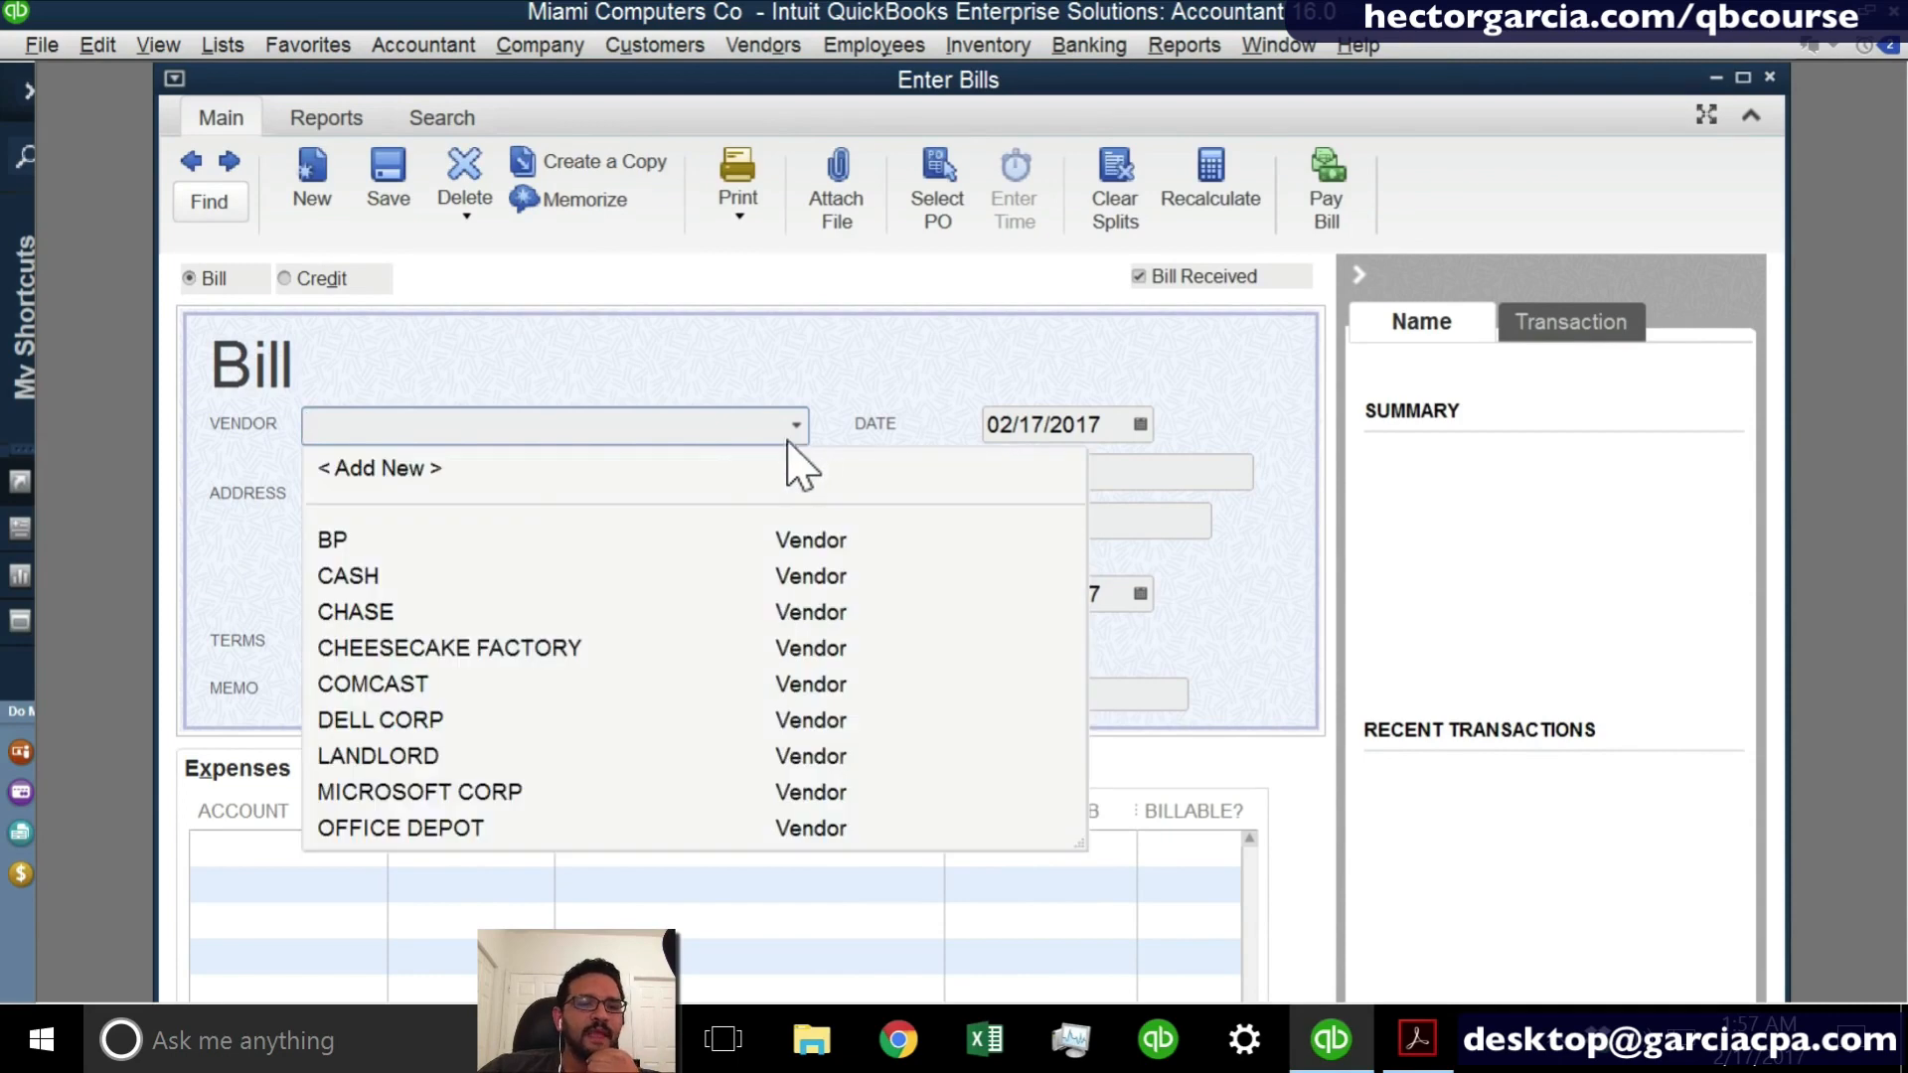
pyautogui.click(414, 674)
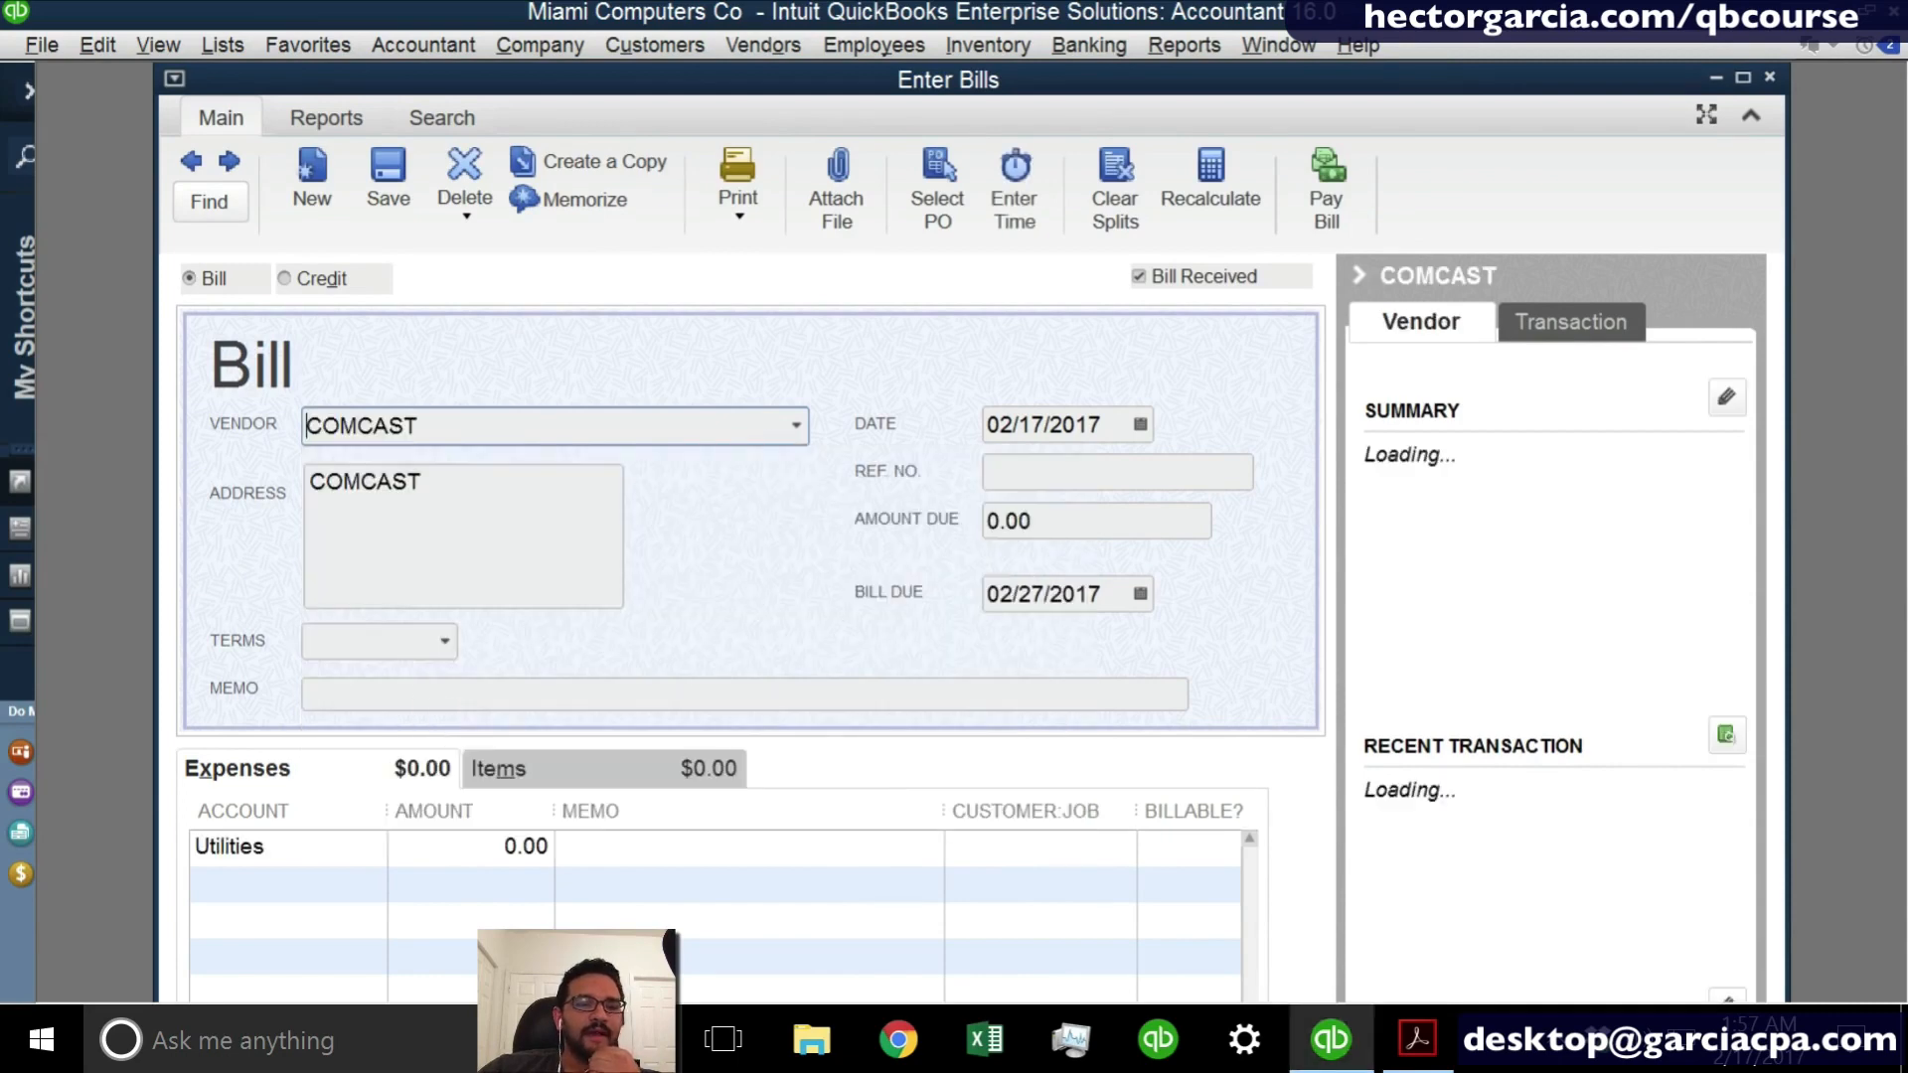
pyautogui.click(1073, 513)
pyautogui.write('378')
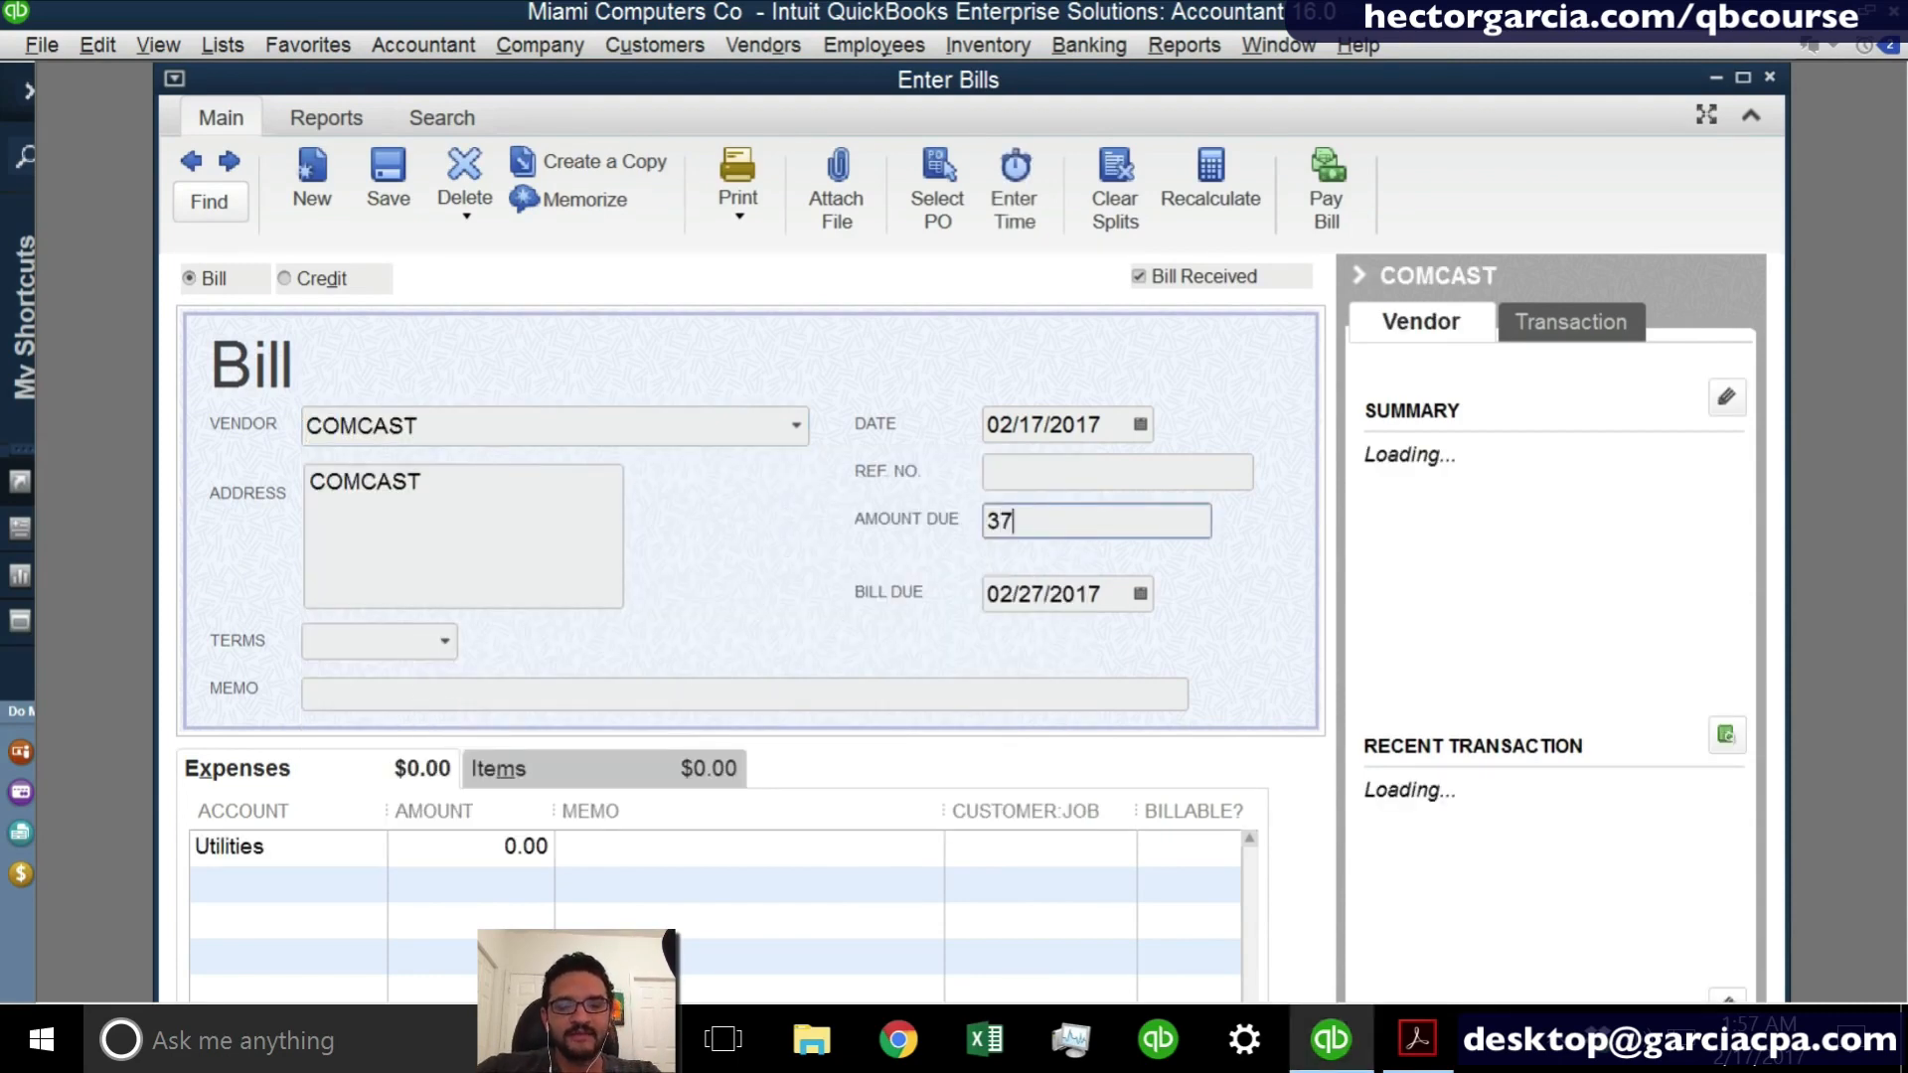
pyautogui.press('Tab')
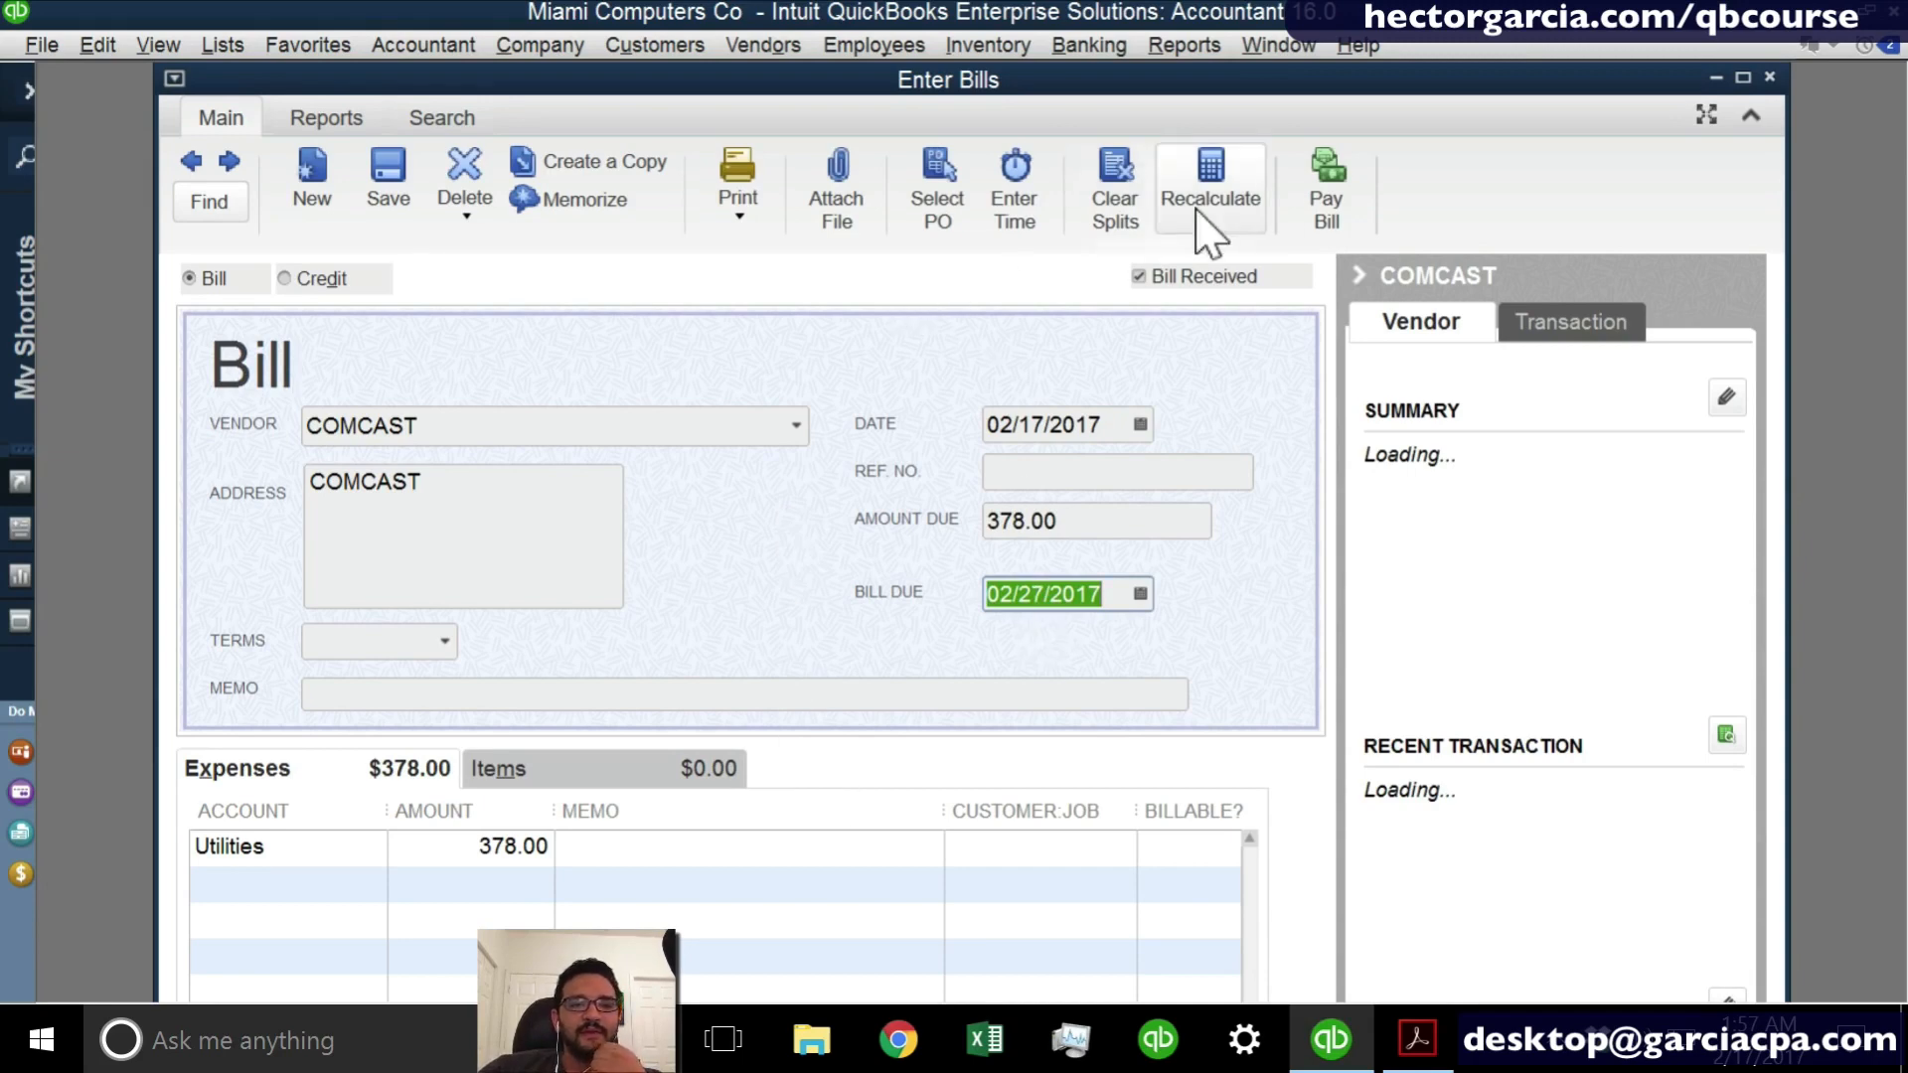
pyautogui.click(1769, 78)
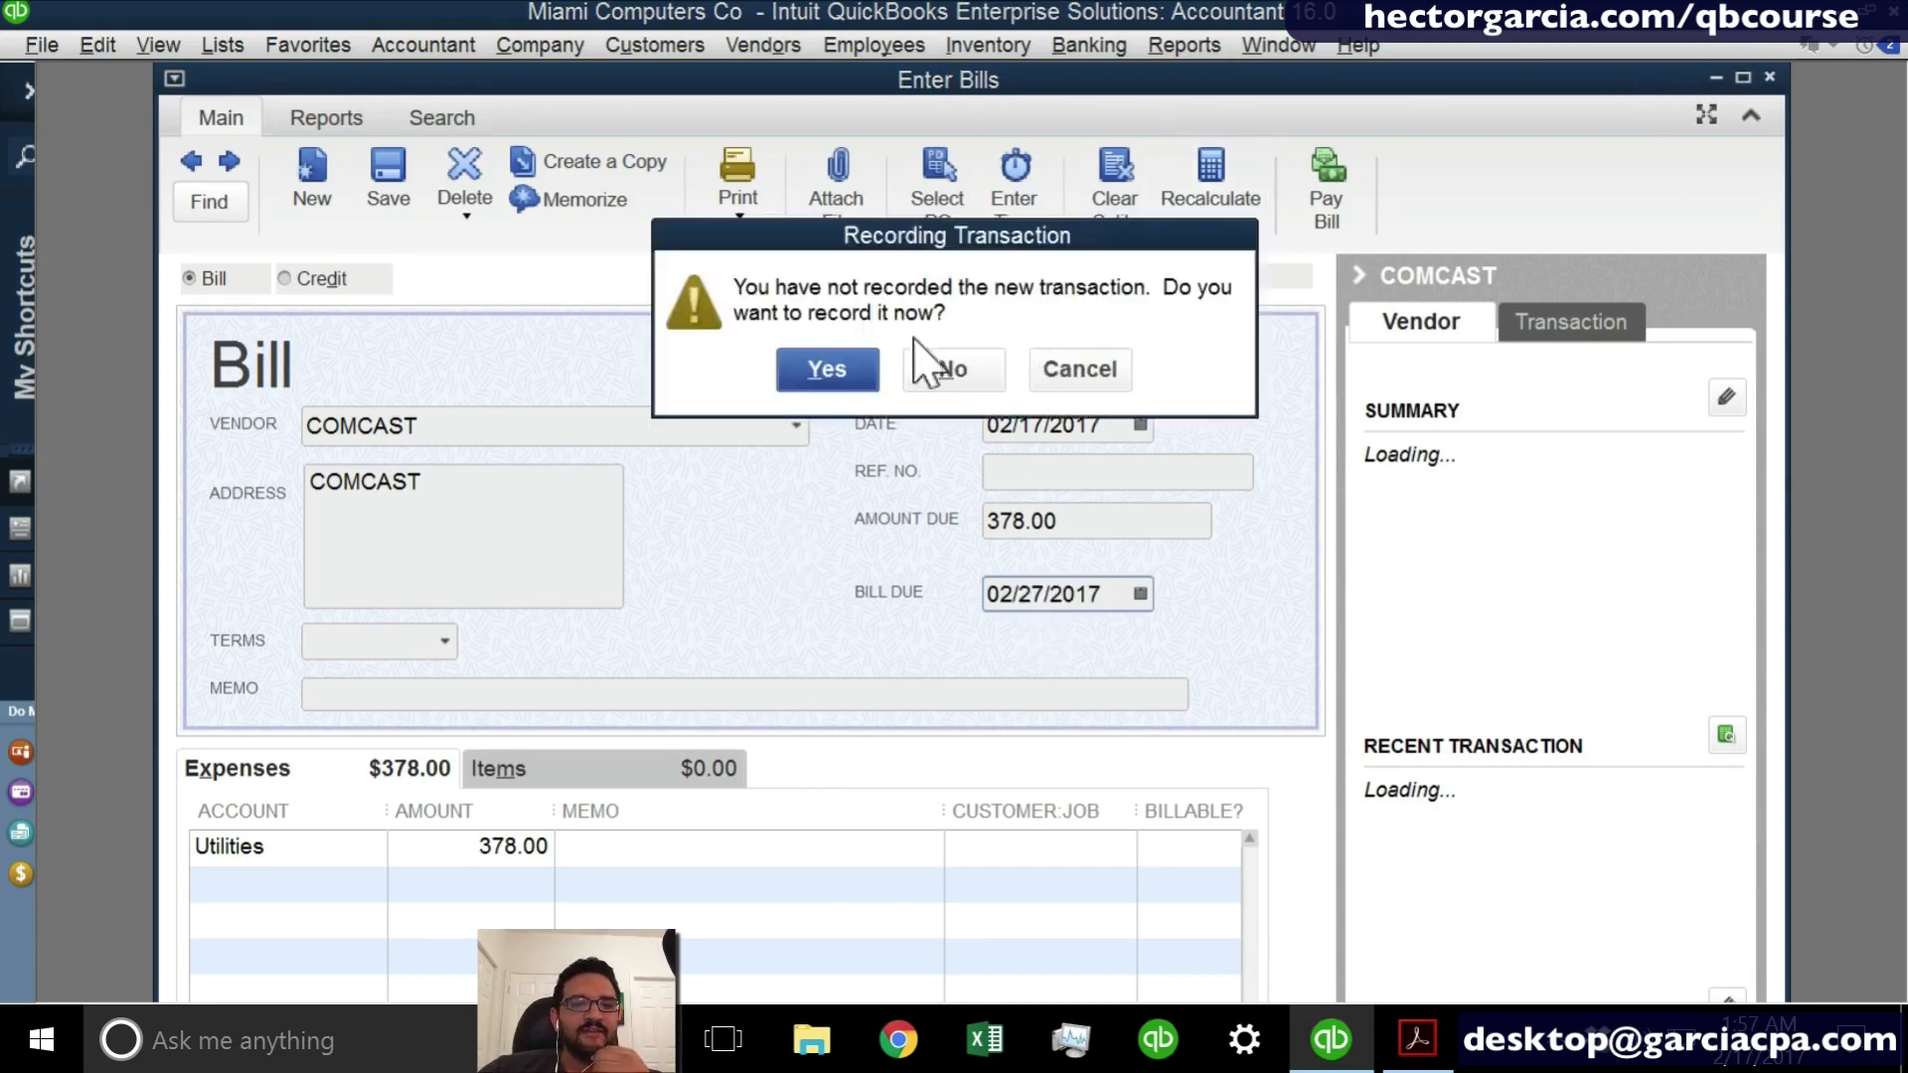
pyautogui.click(841, 374)
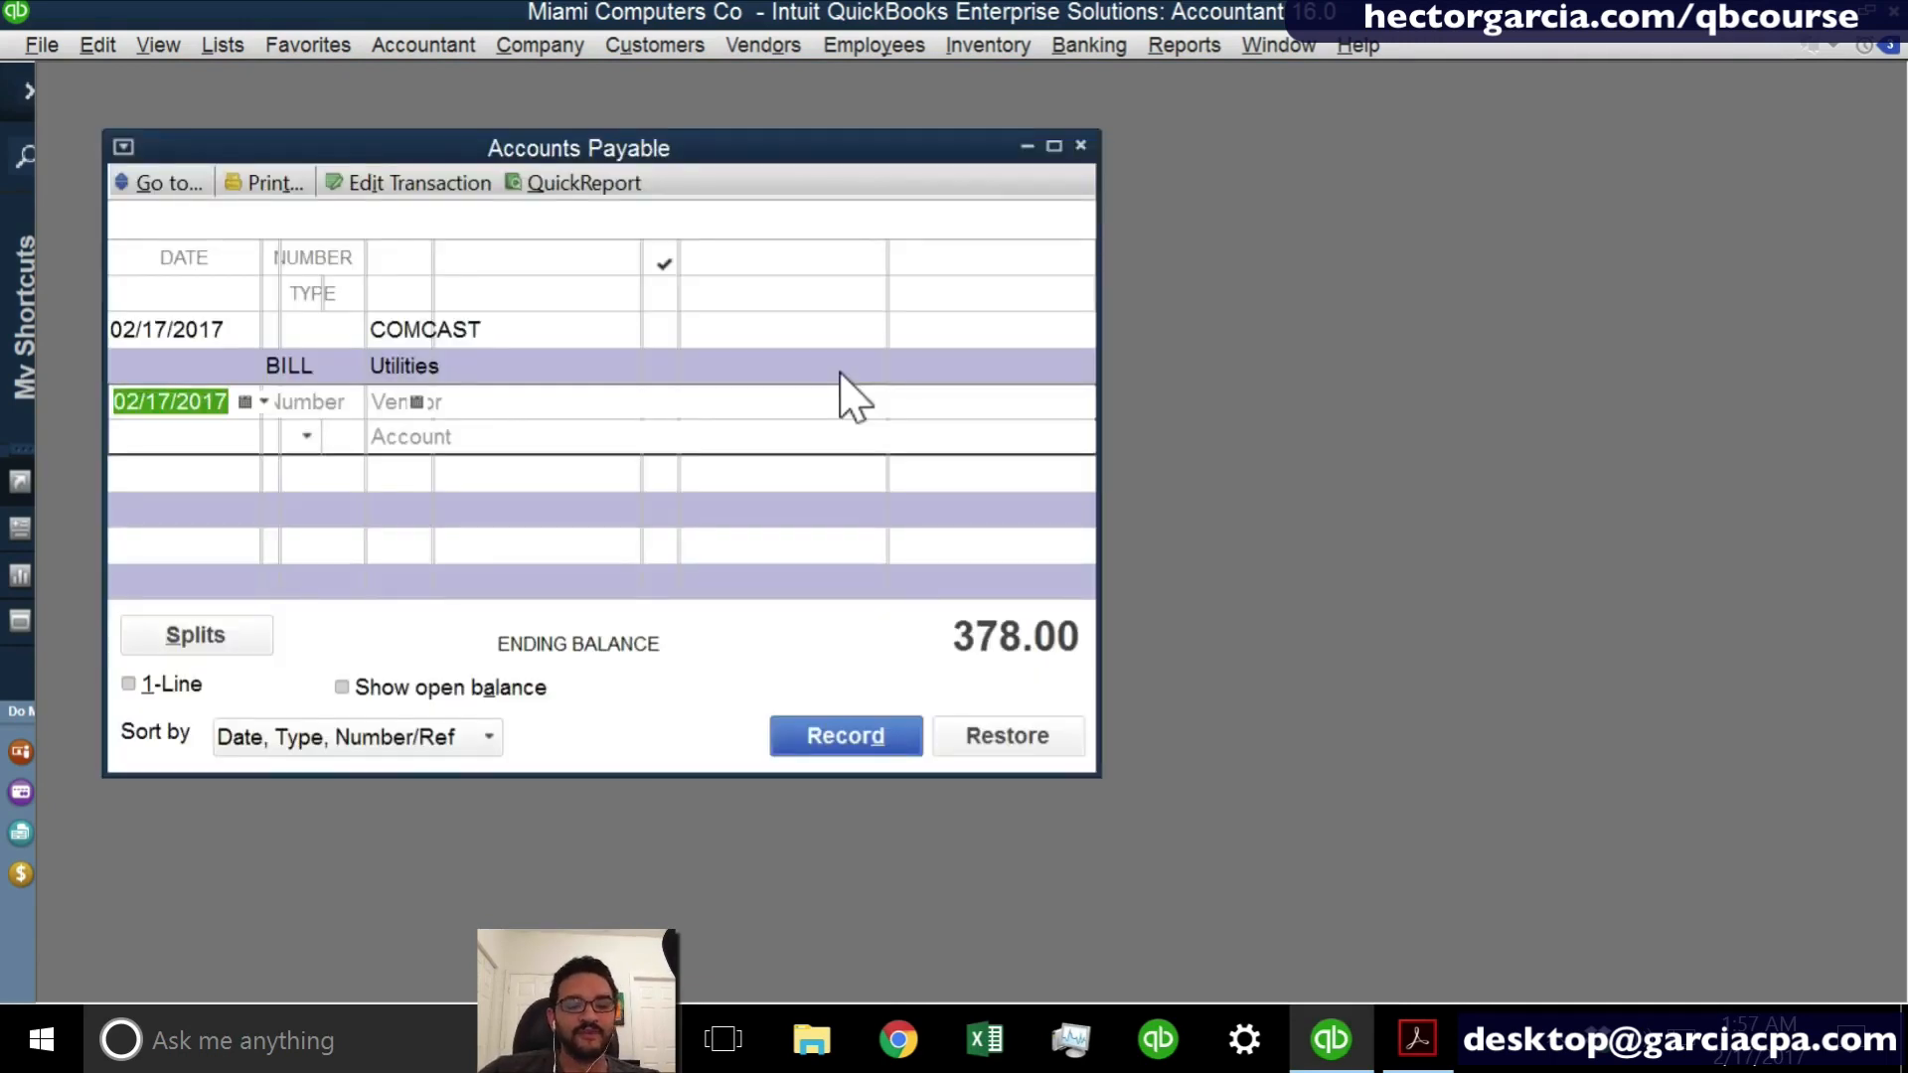
# - Close the Accounts Payable register, open the CHASE register maximized to review its latest entries, and close it
pyautogui.press('Escape')
pyautogui.click(1088, 46)
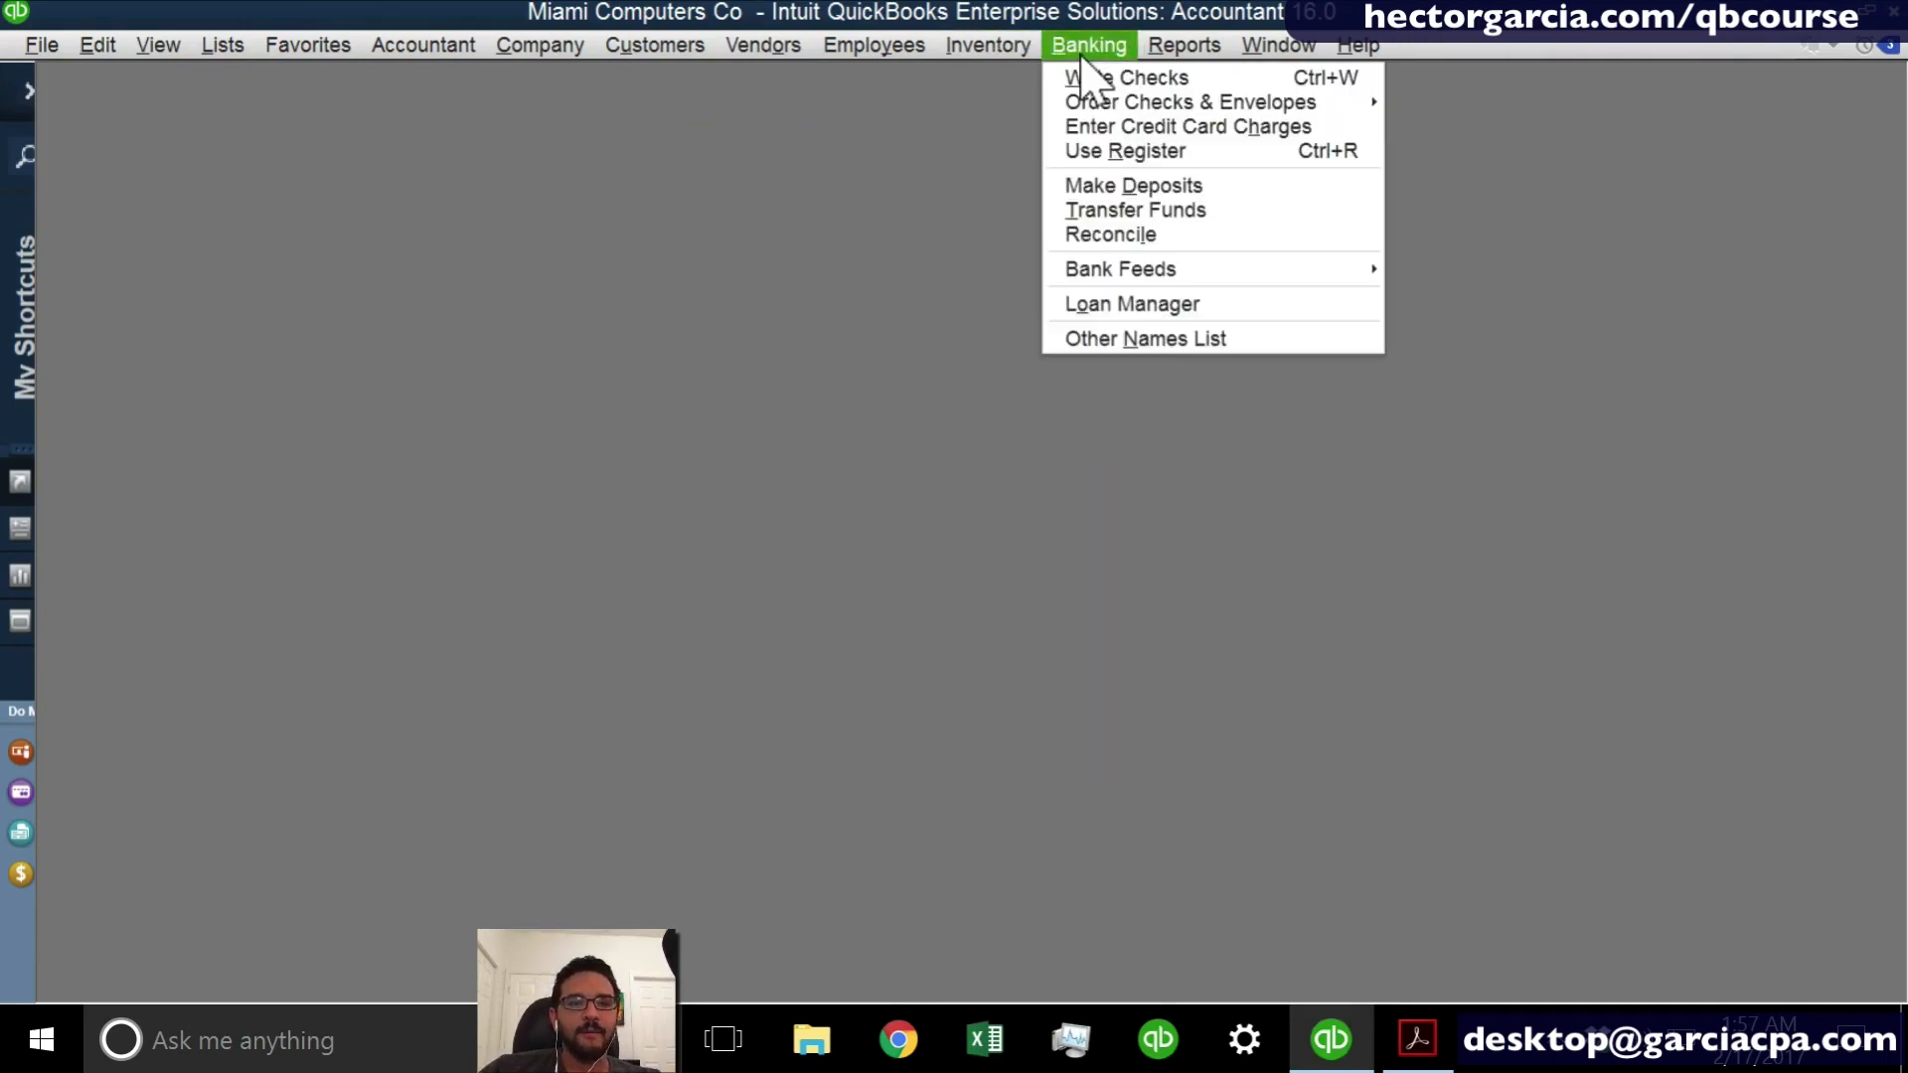
pyautogui.click(1132, 159)
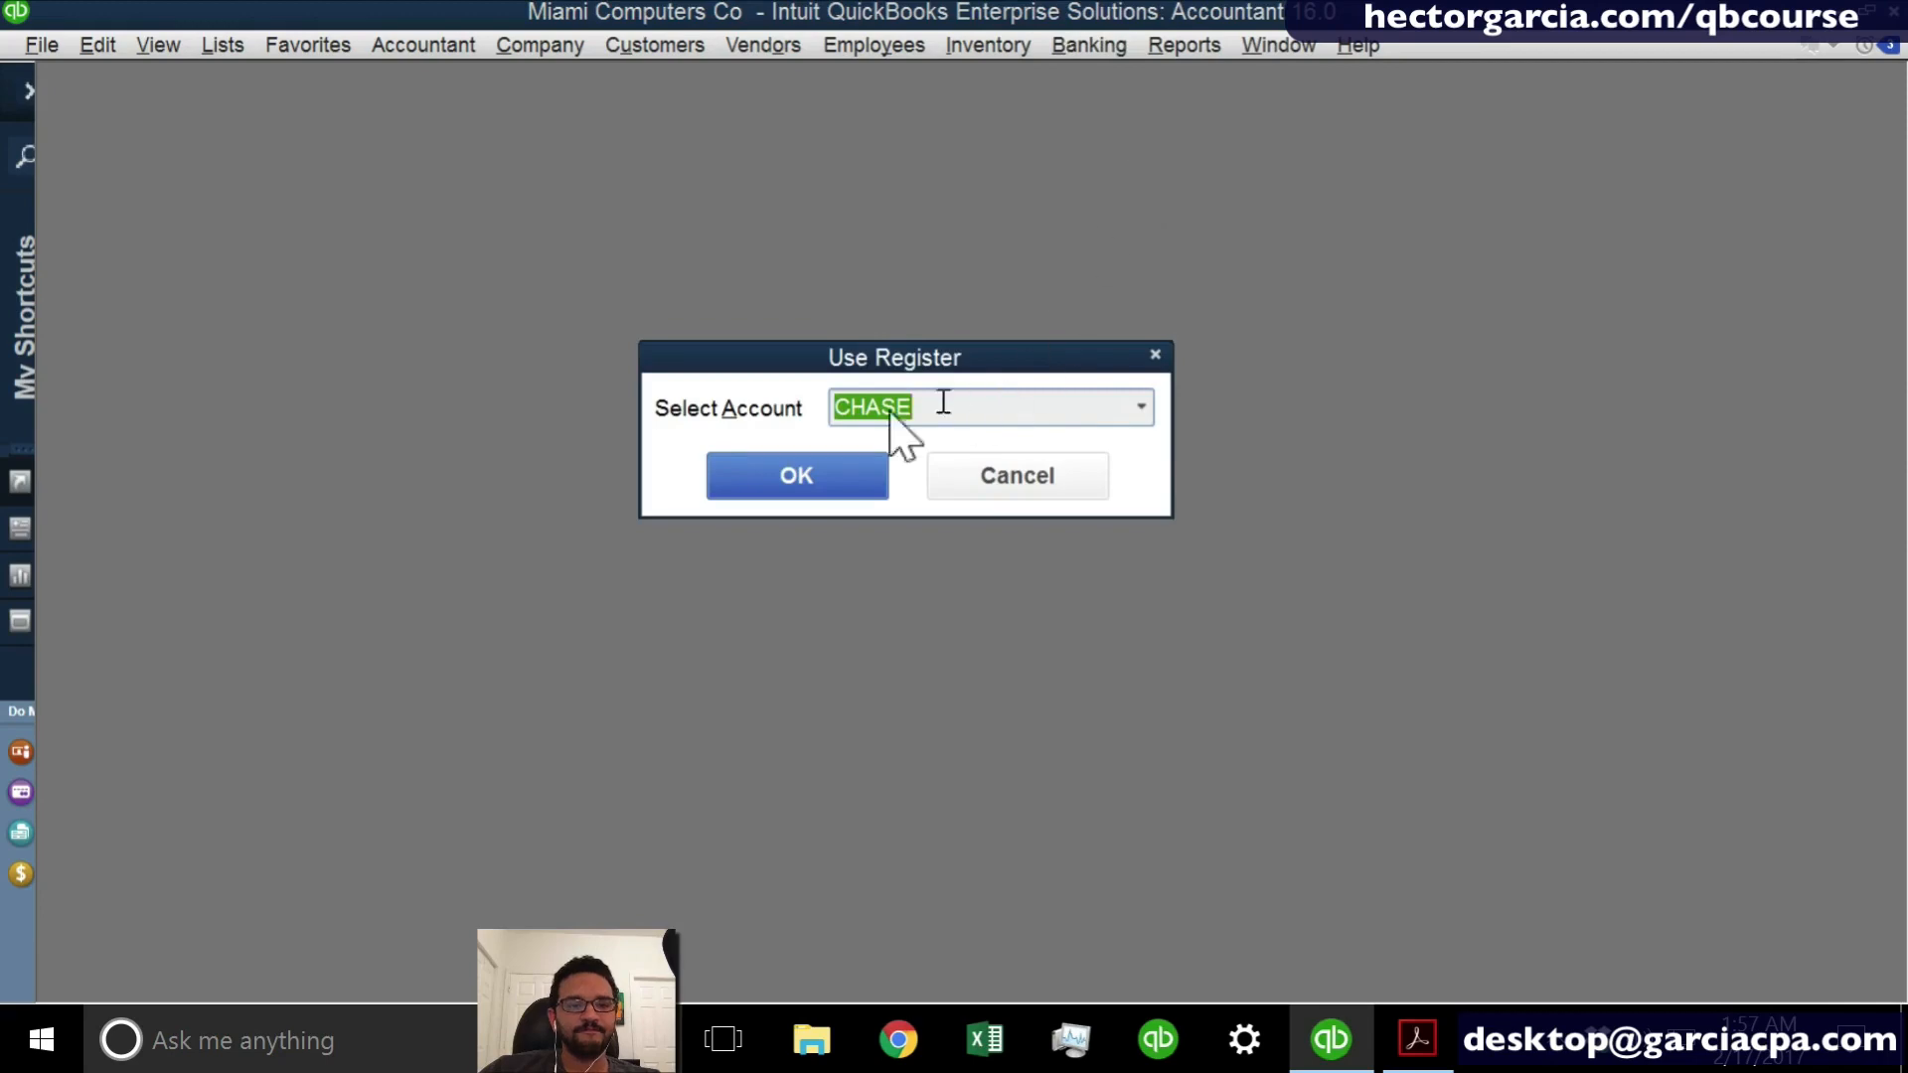
pyautogui.click(775, 471)
pyautogui.click(1119, 210)
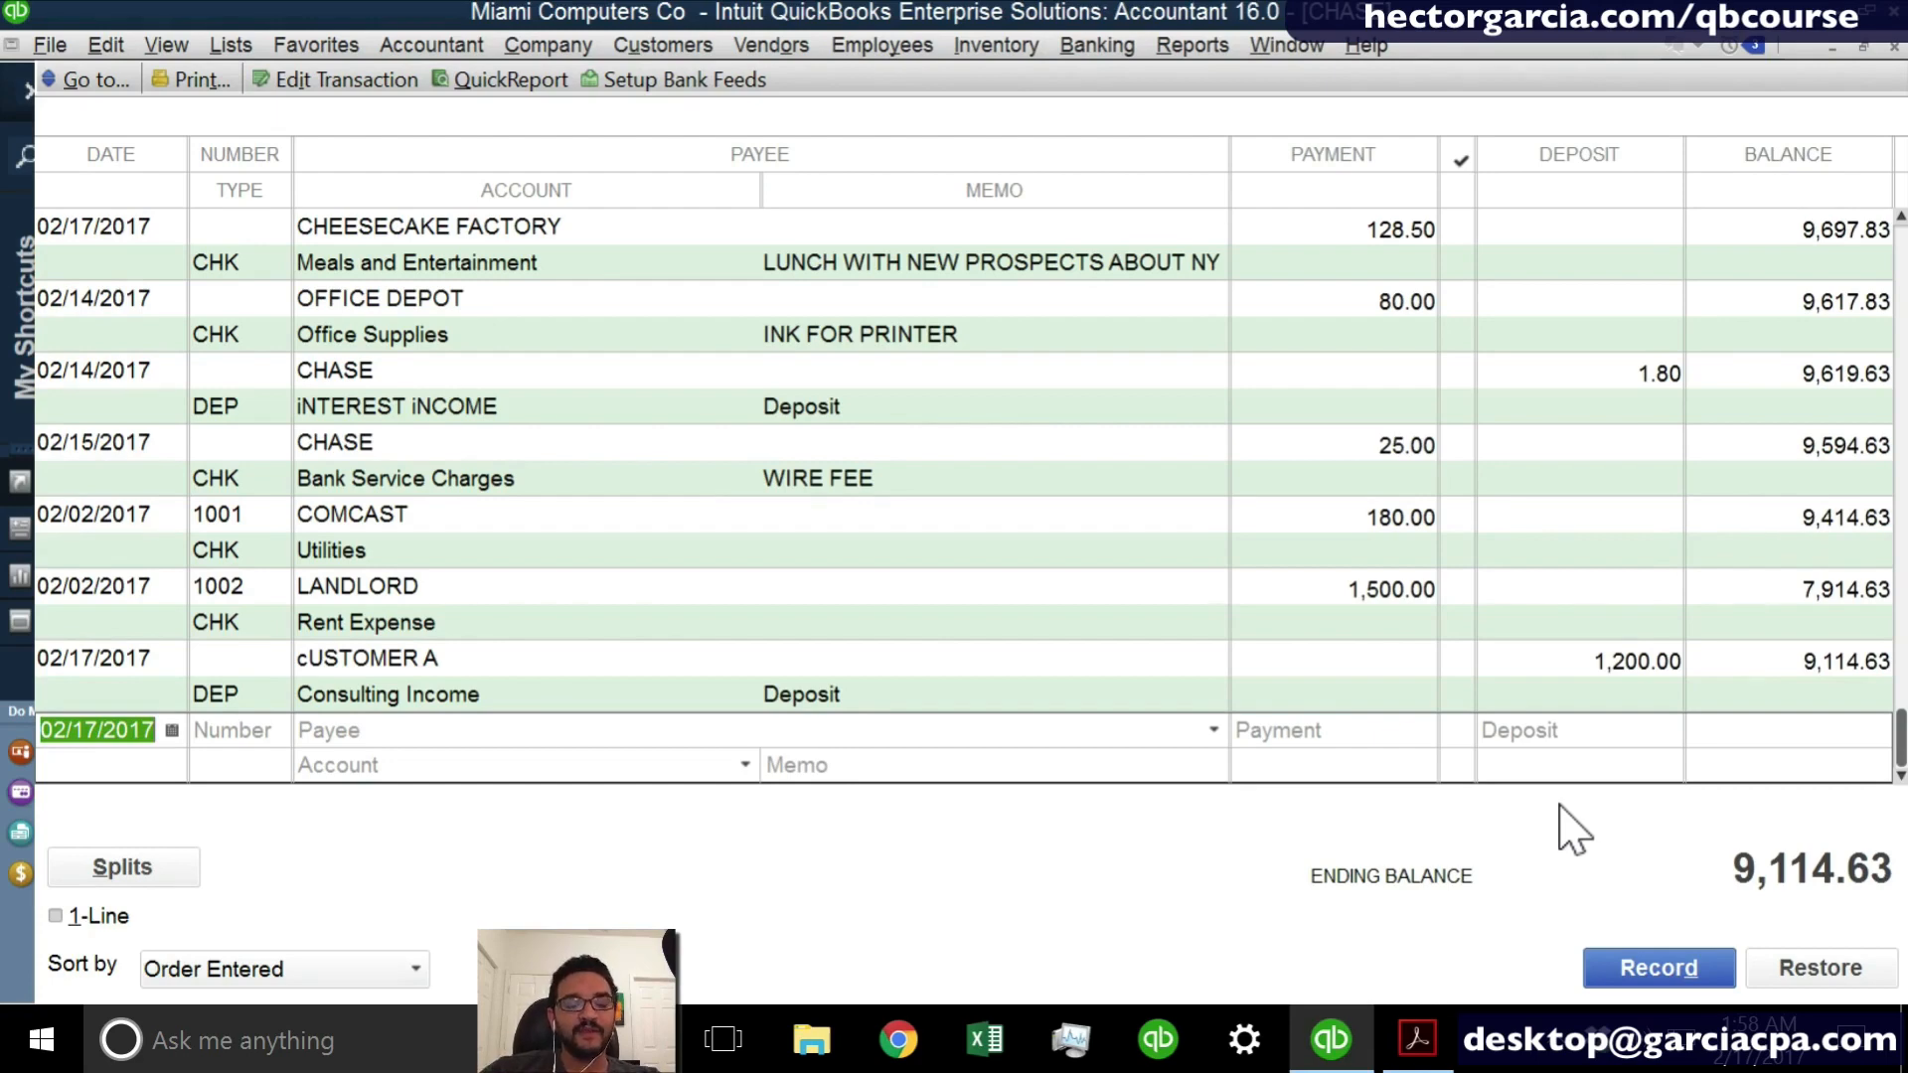
pyautogui.press('Escape')
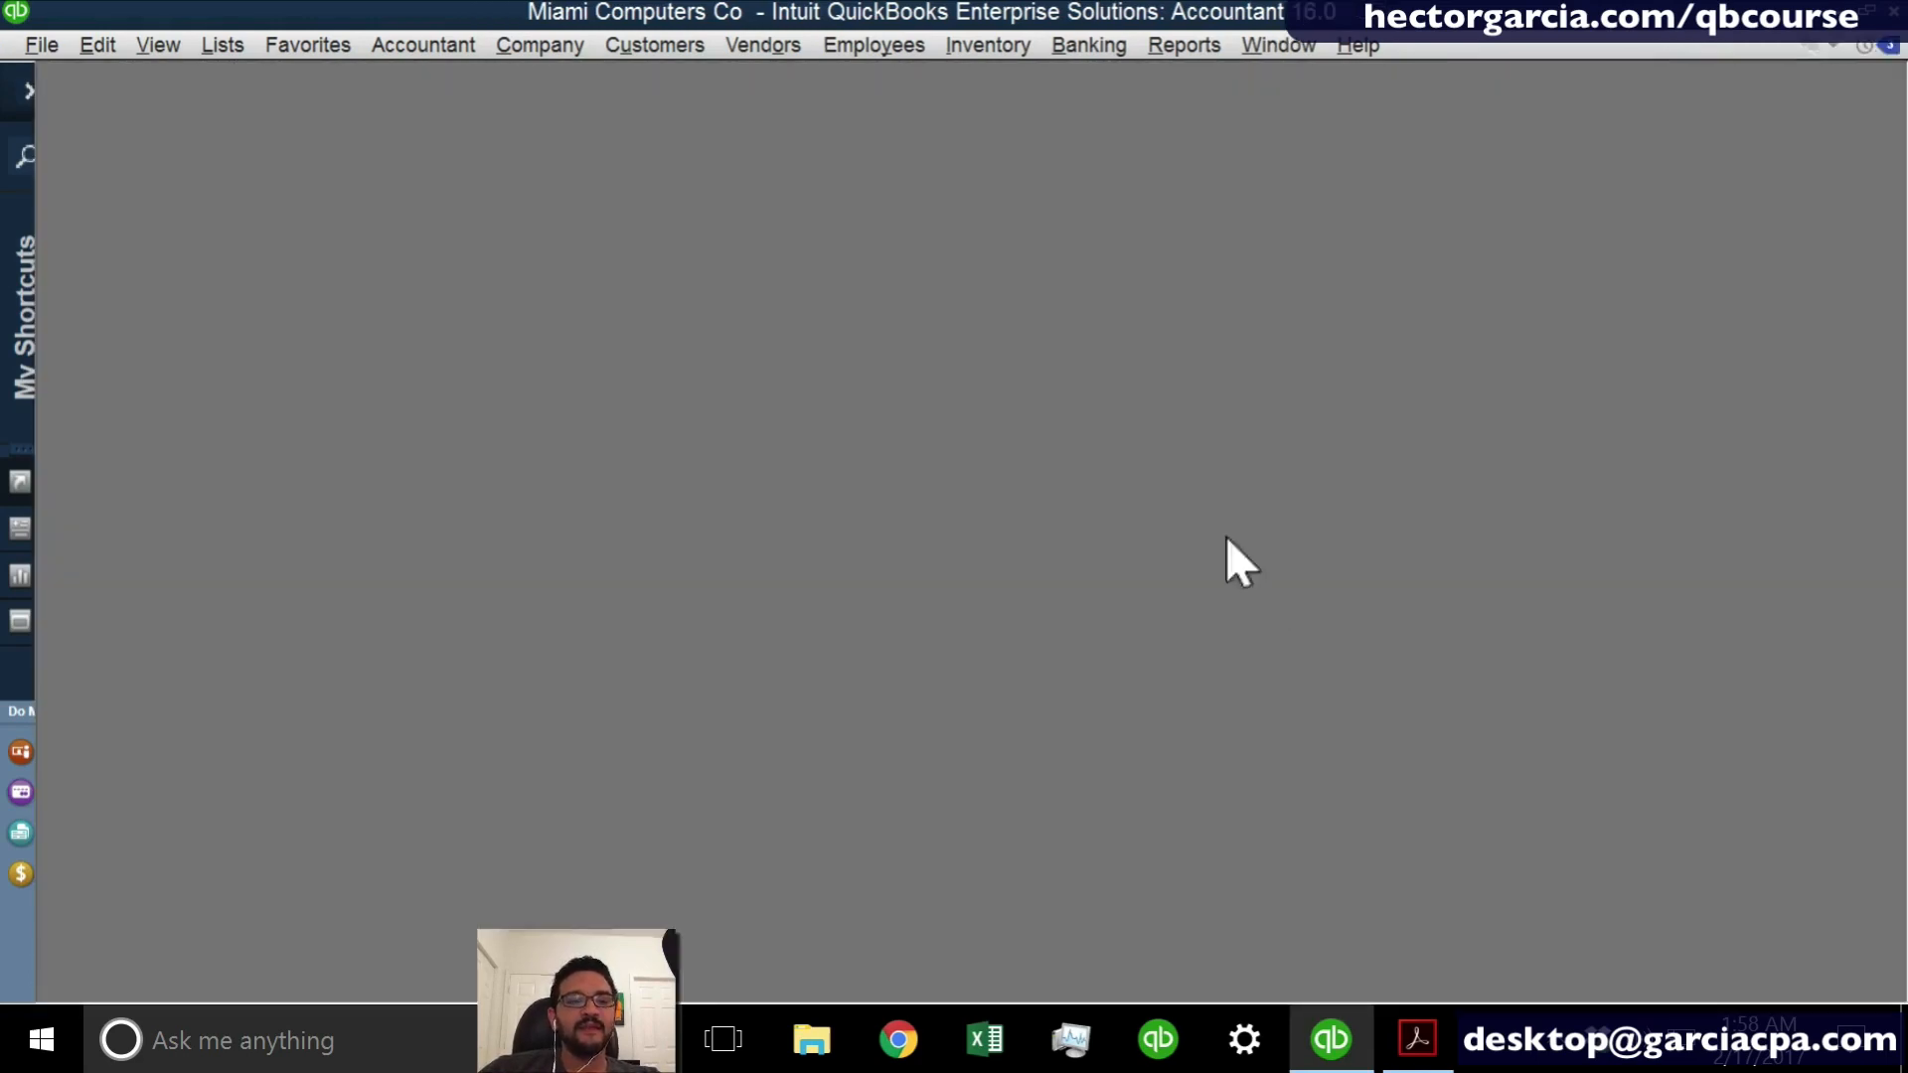
# - Open the company Home Page
pyautogui.click(656, 45)
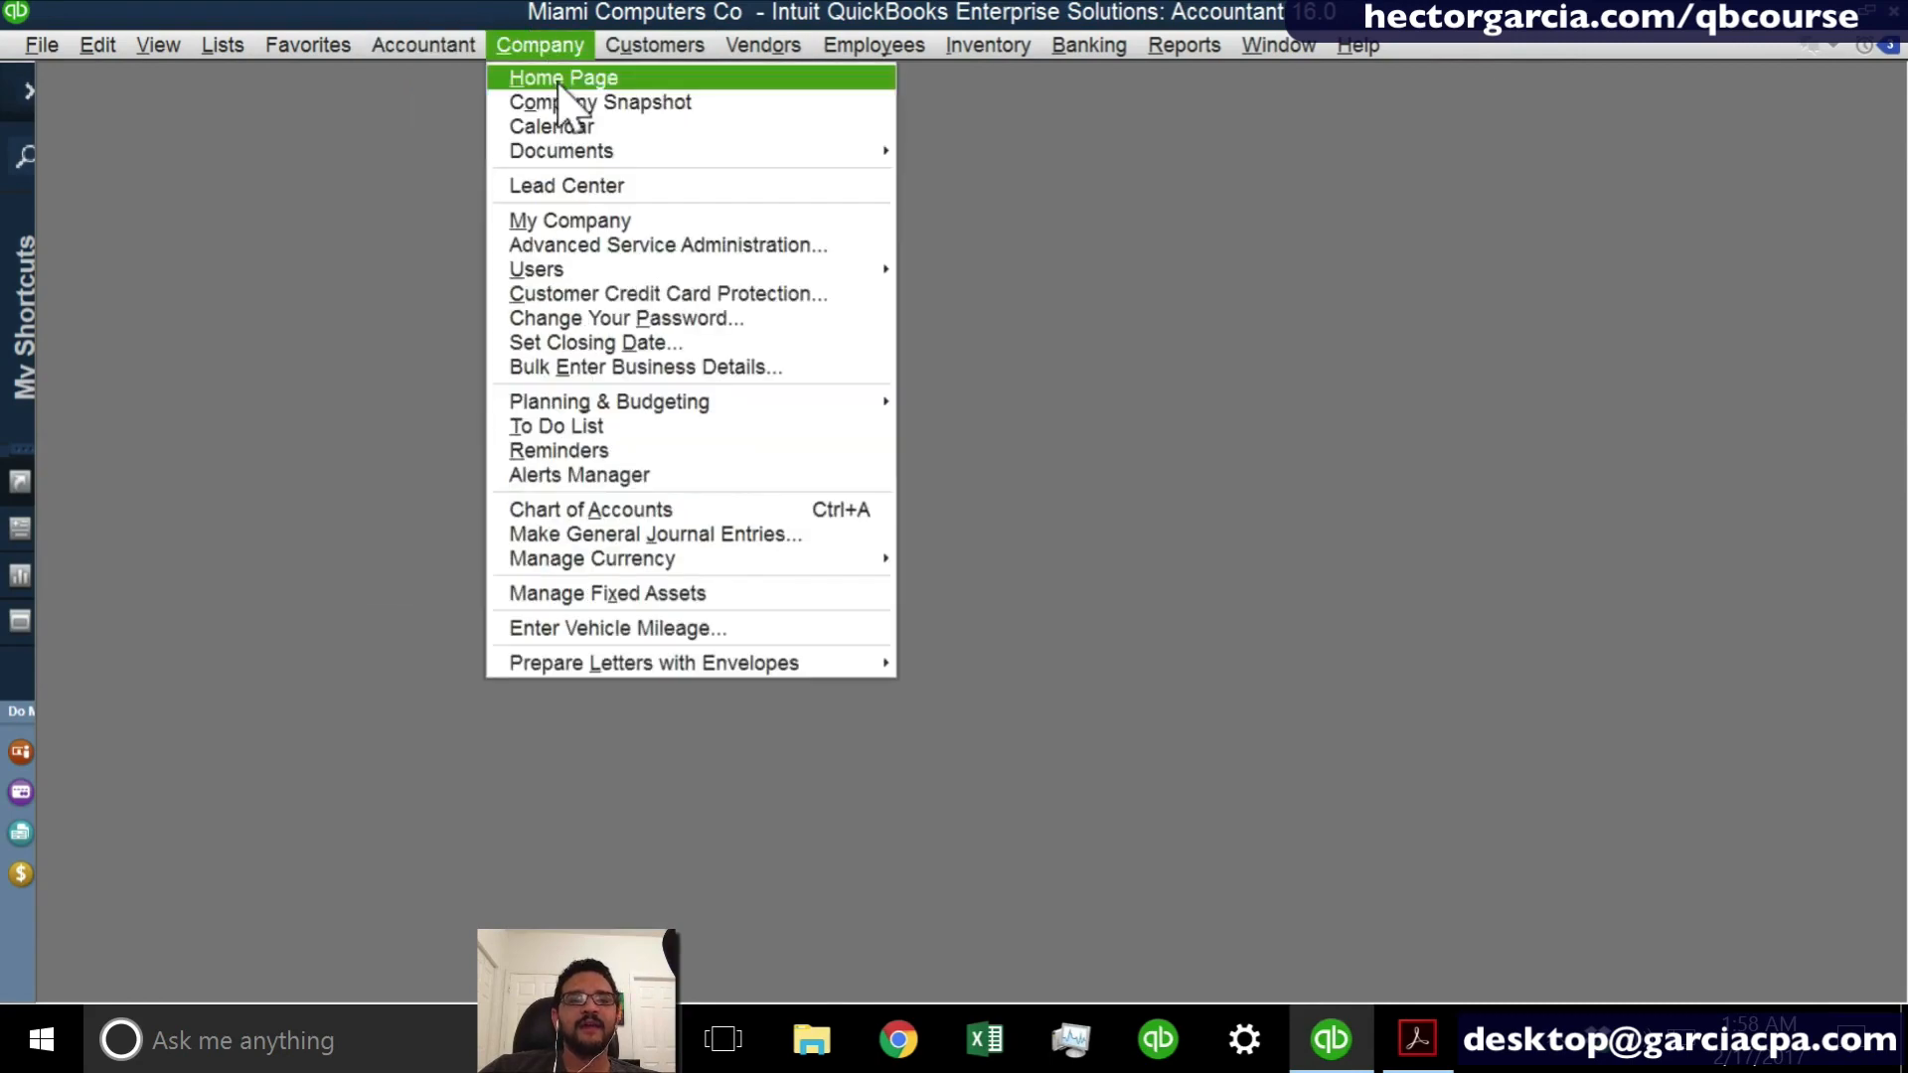
pyautogui.click(556, 80)
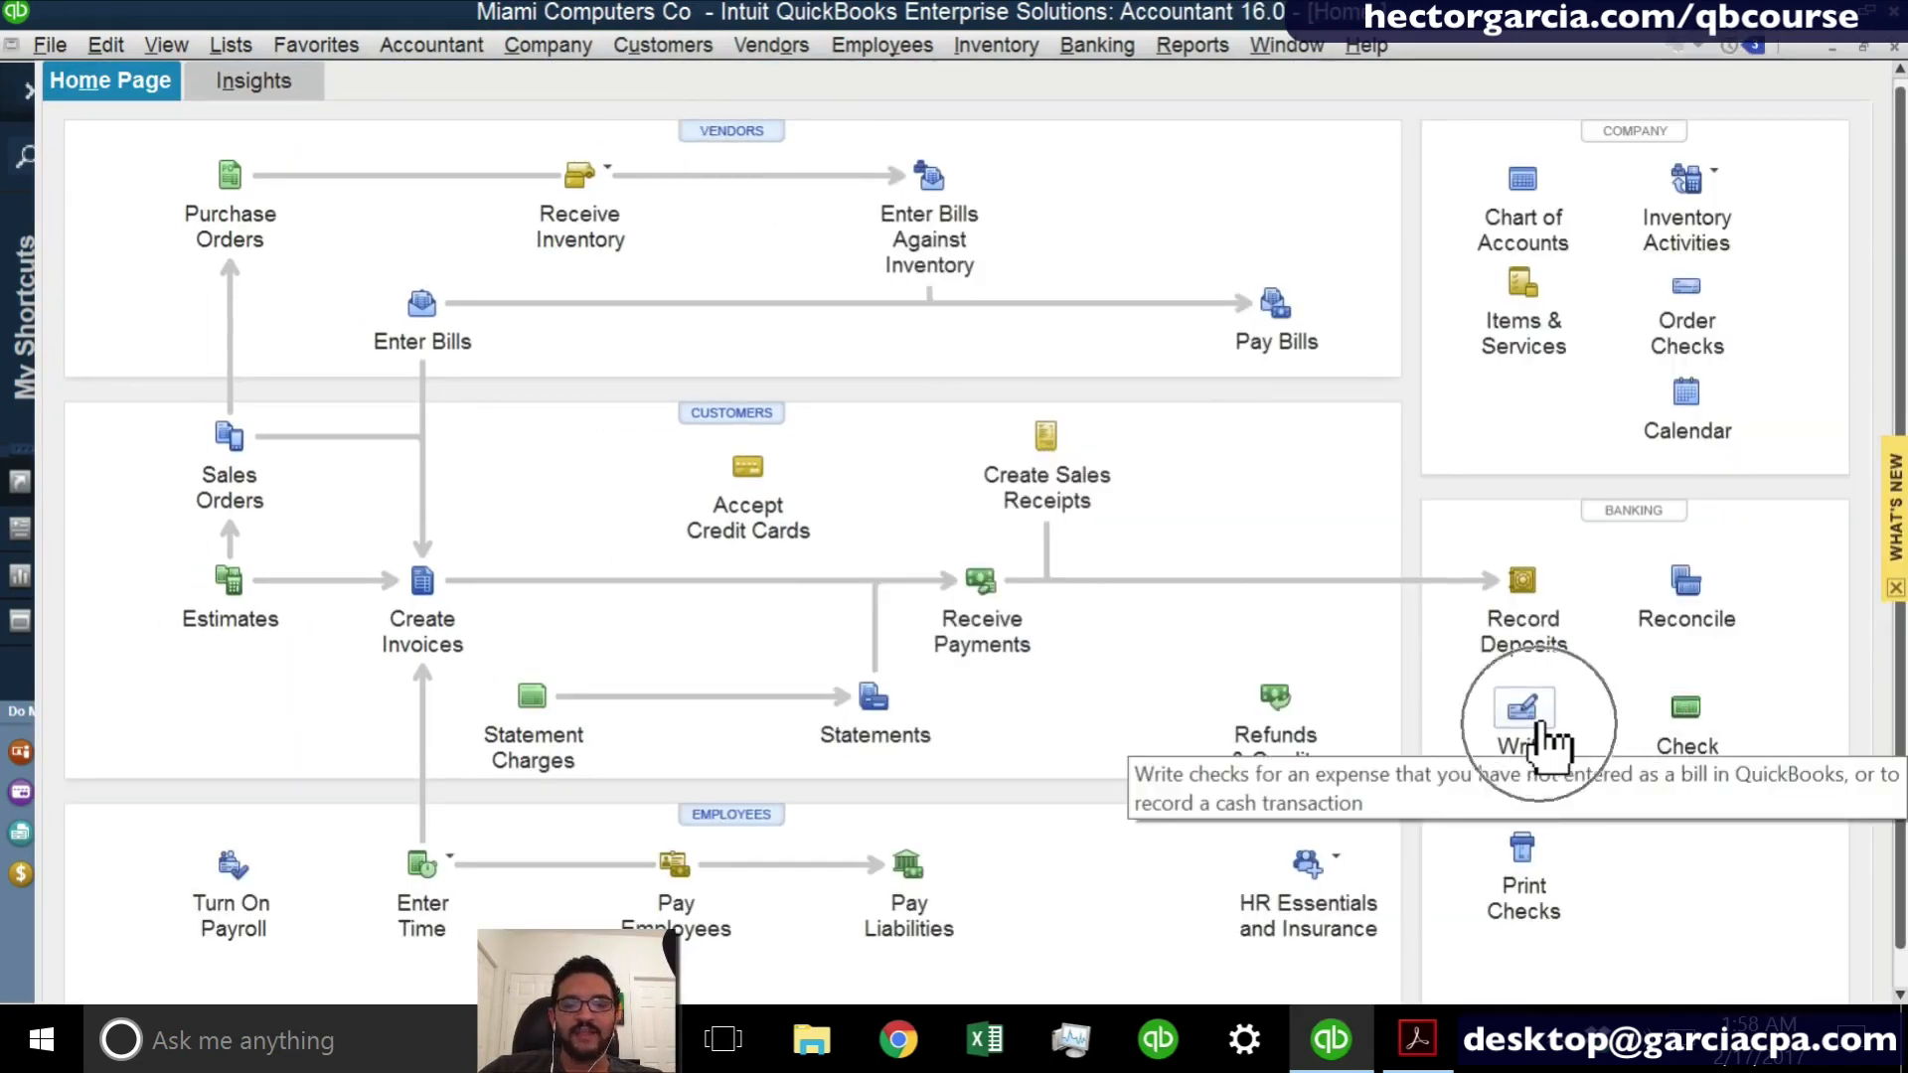
# - Try writing a CHASE check to COMCAST, continue past the open bills warning and close the check without recording it
pyautogui.click(1546, 745)
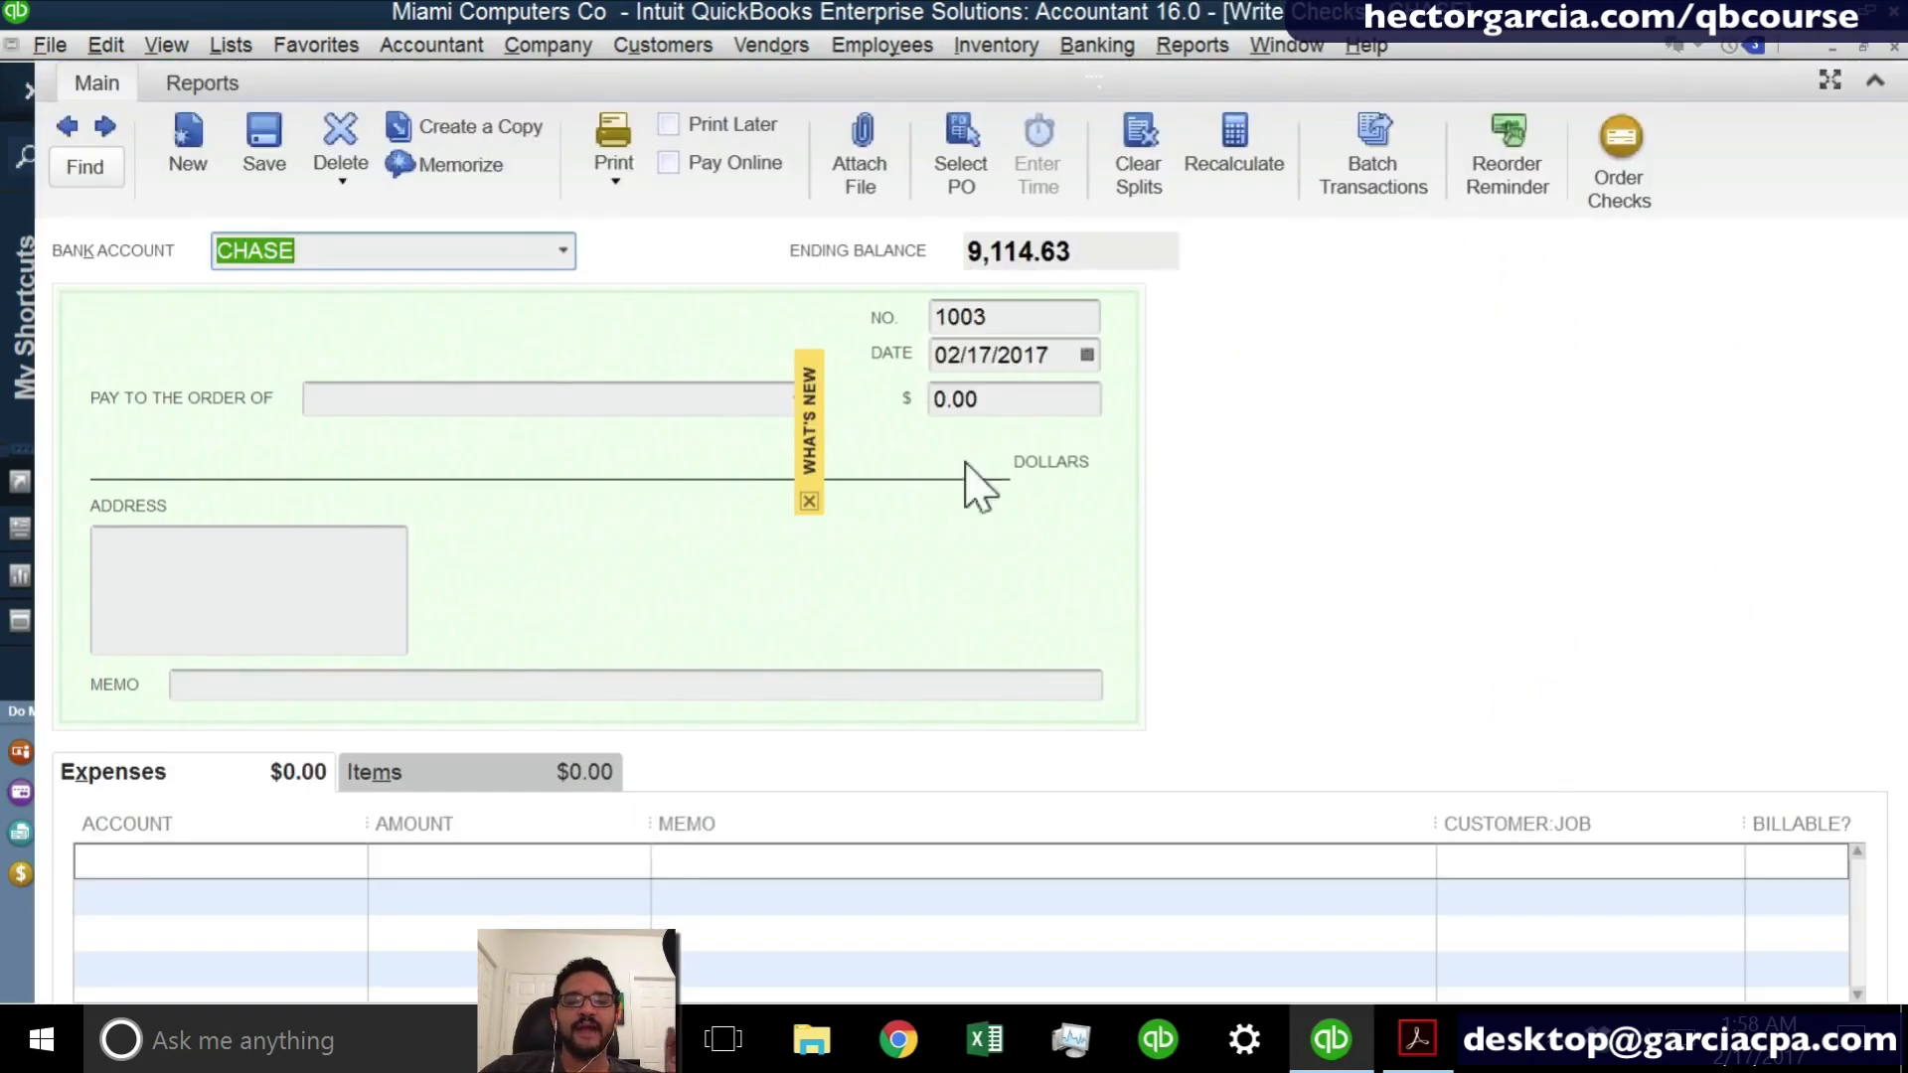
pyautogui.click(809, 500)
pyautogui.click(498, 402)
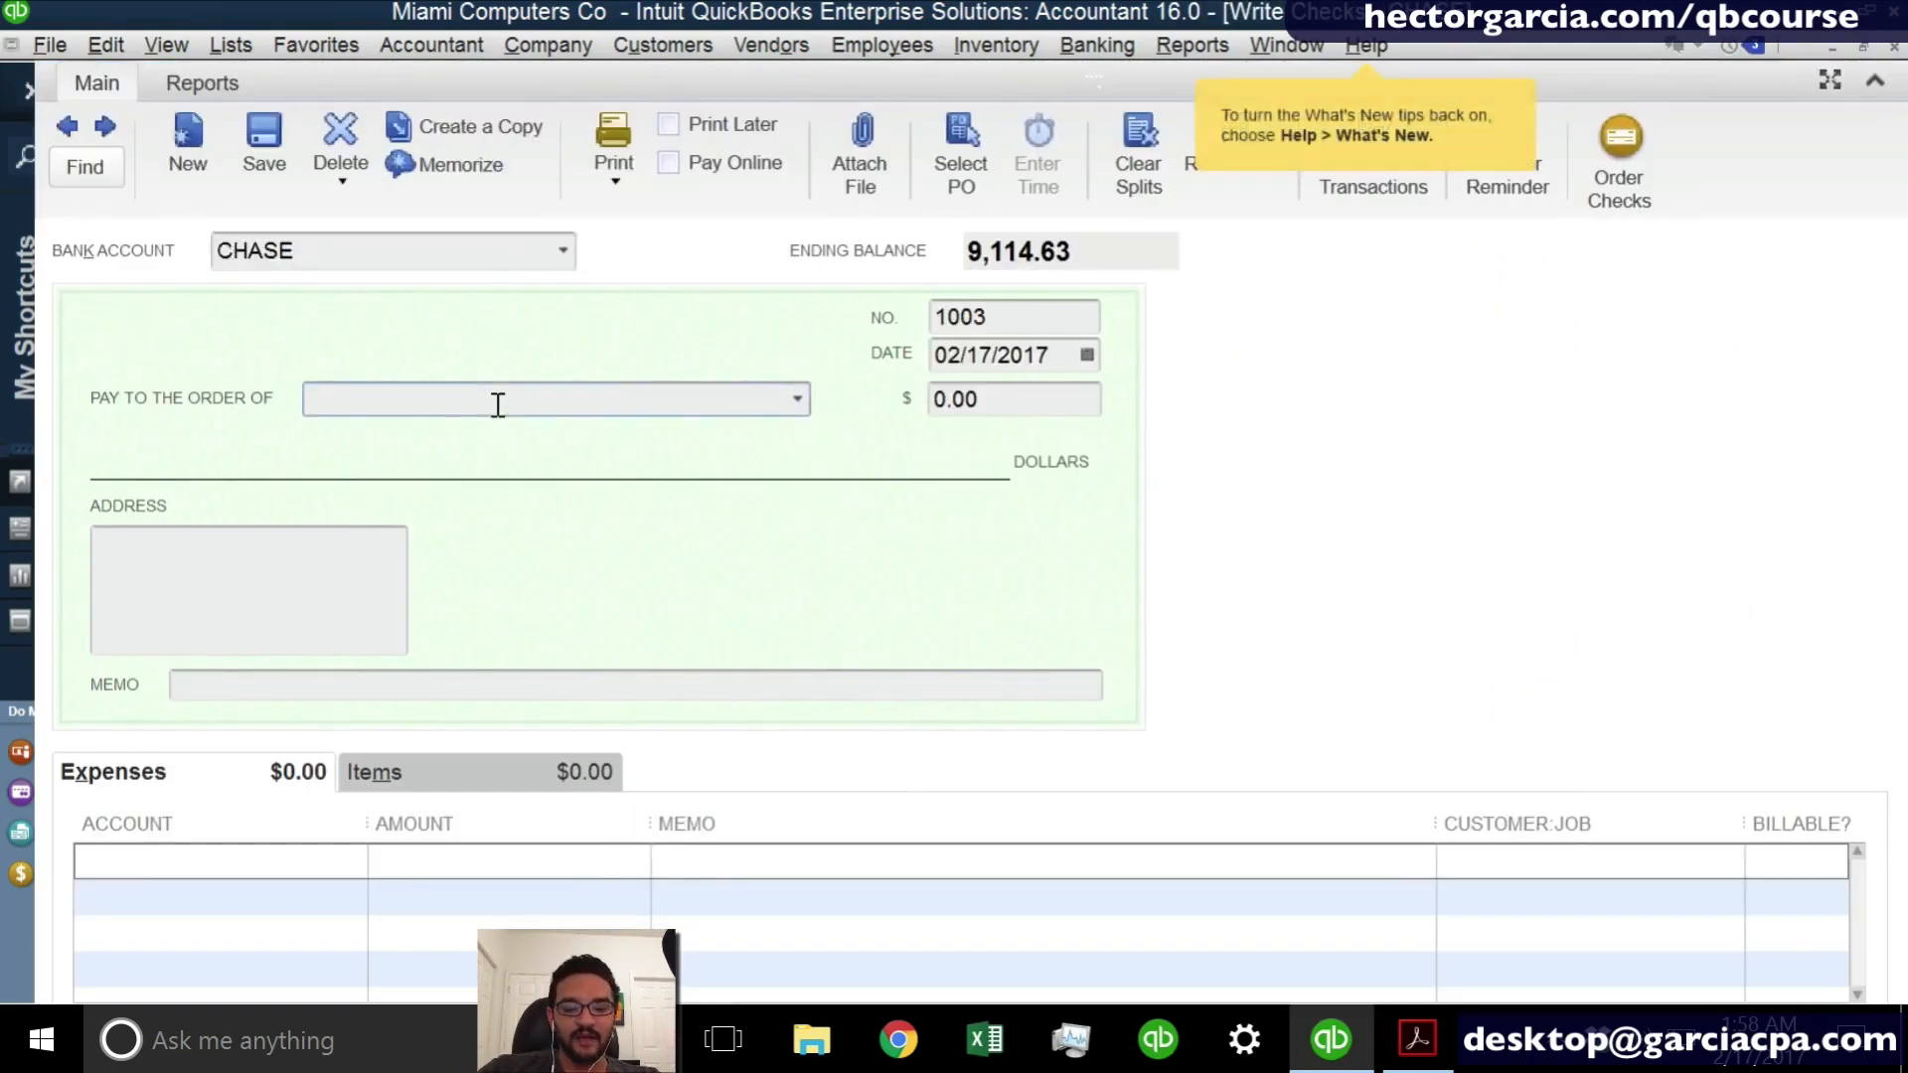
pyautogui.write('COMCAST')
pyautogui.press('Tab')
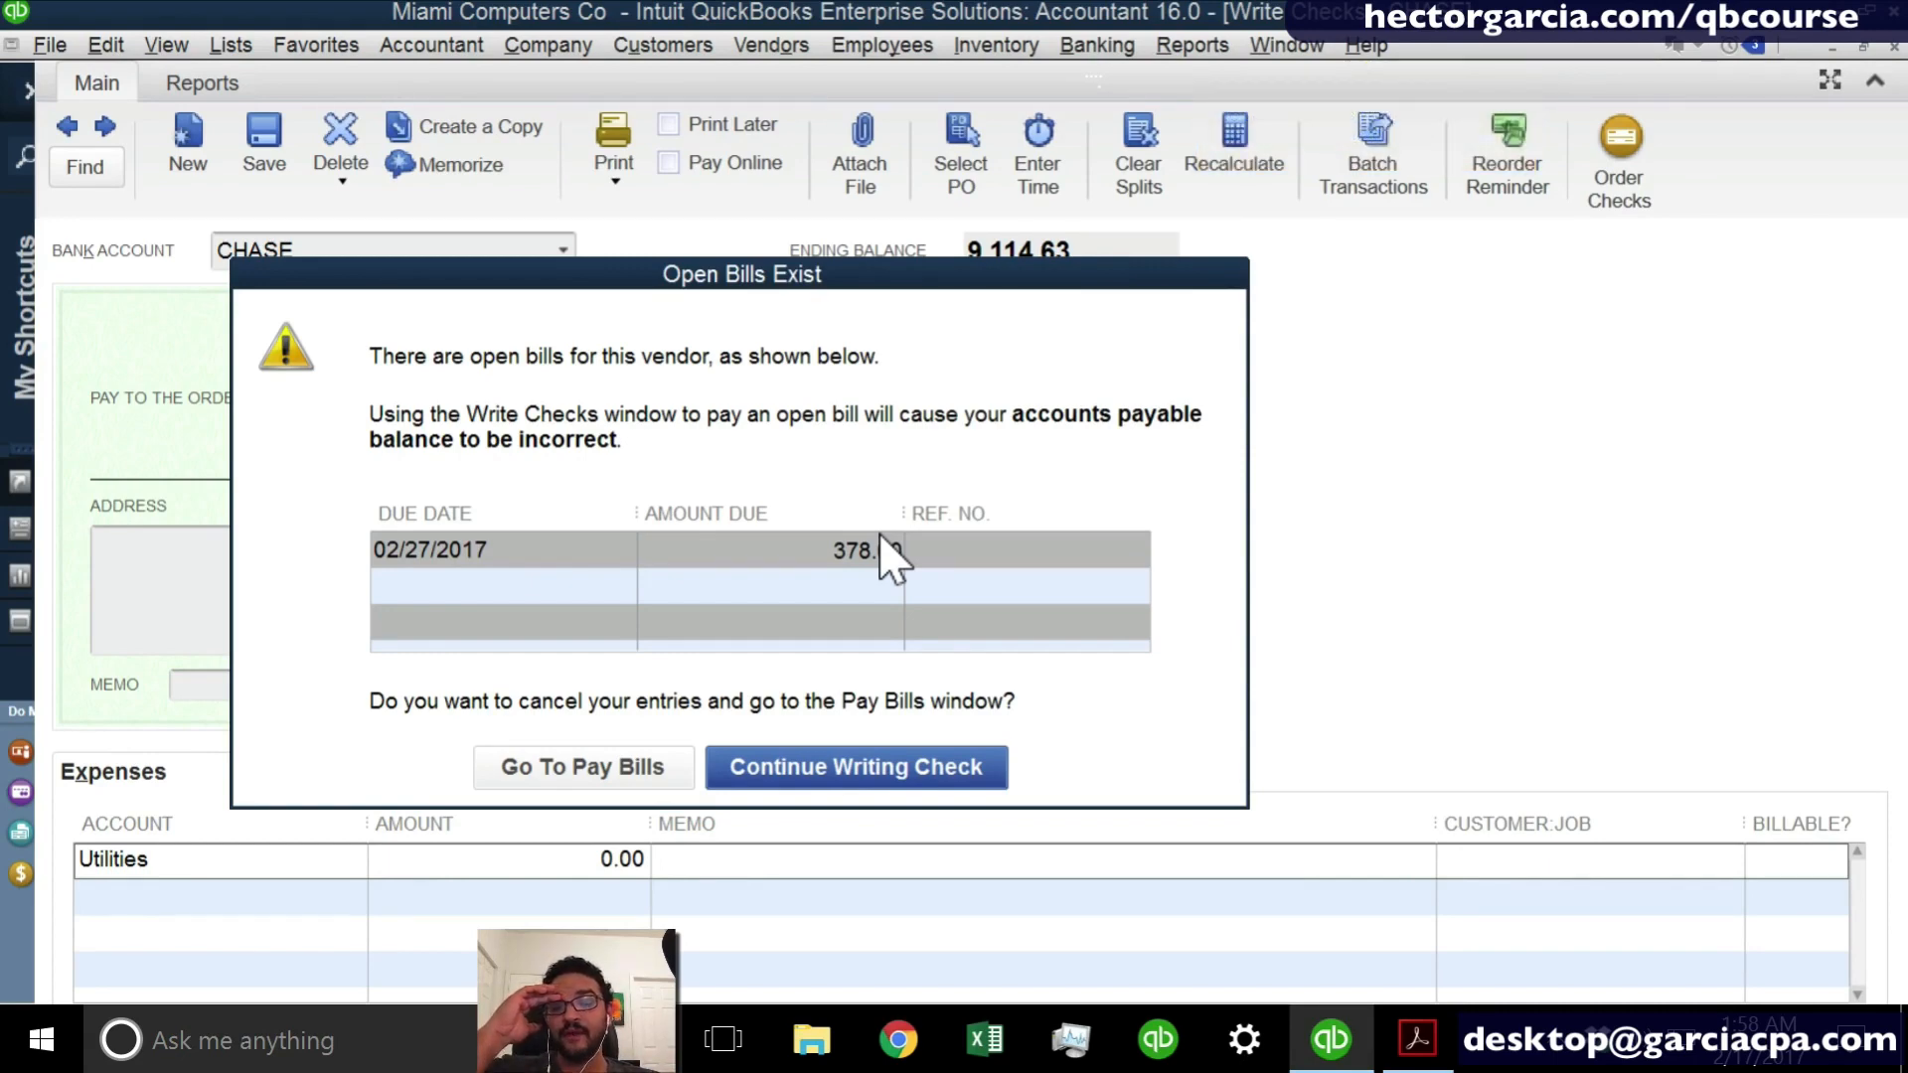
pyautogui.click(805, 768)
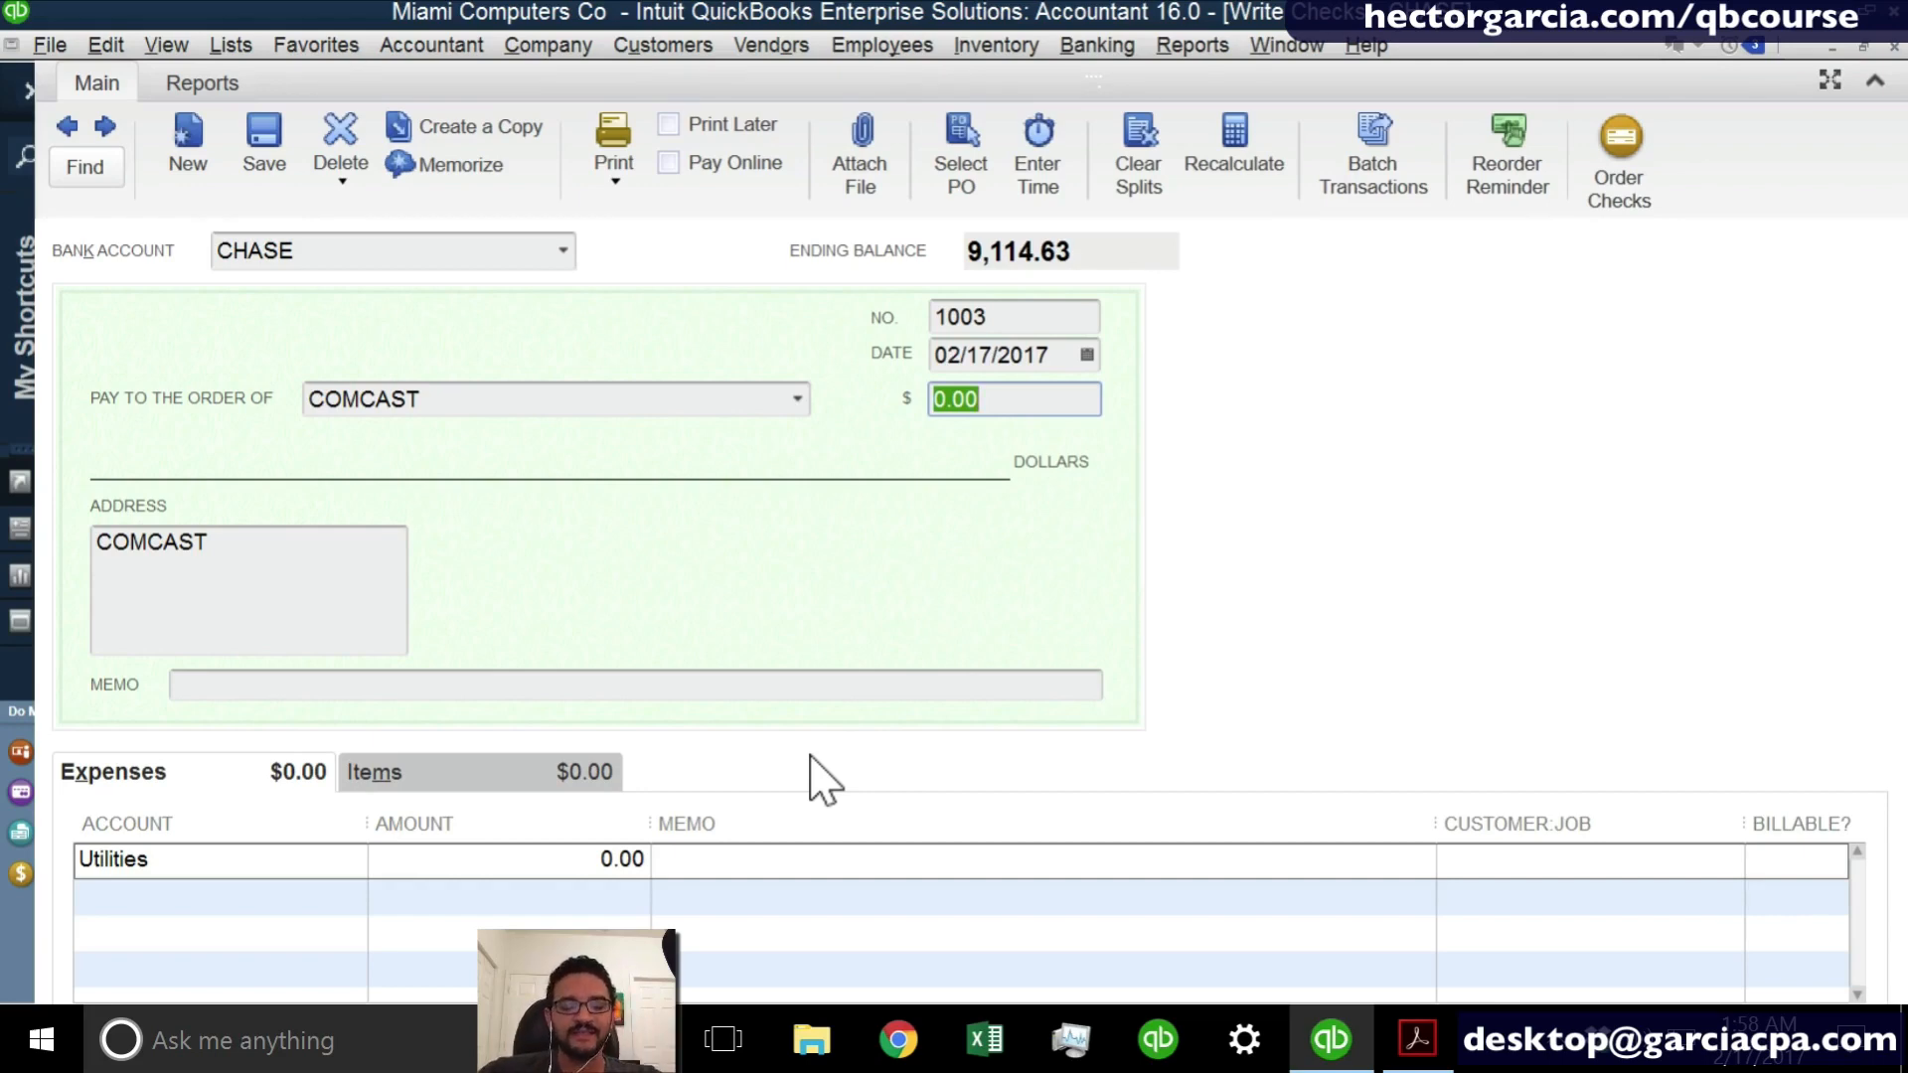
pyautogui.press('Escape')
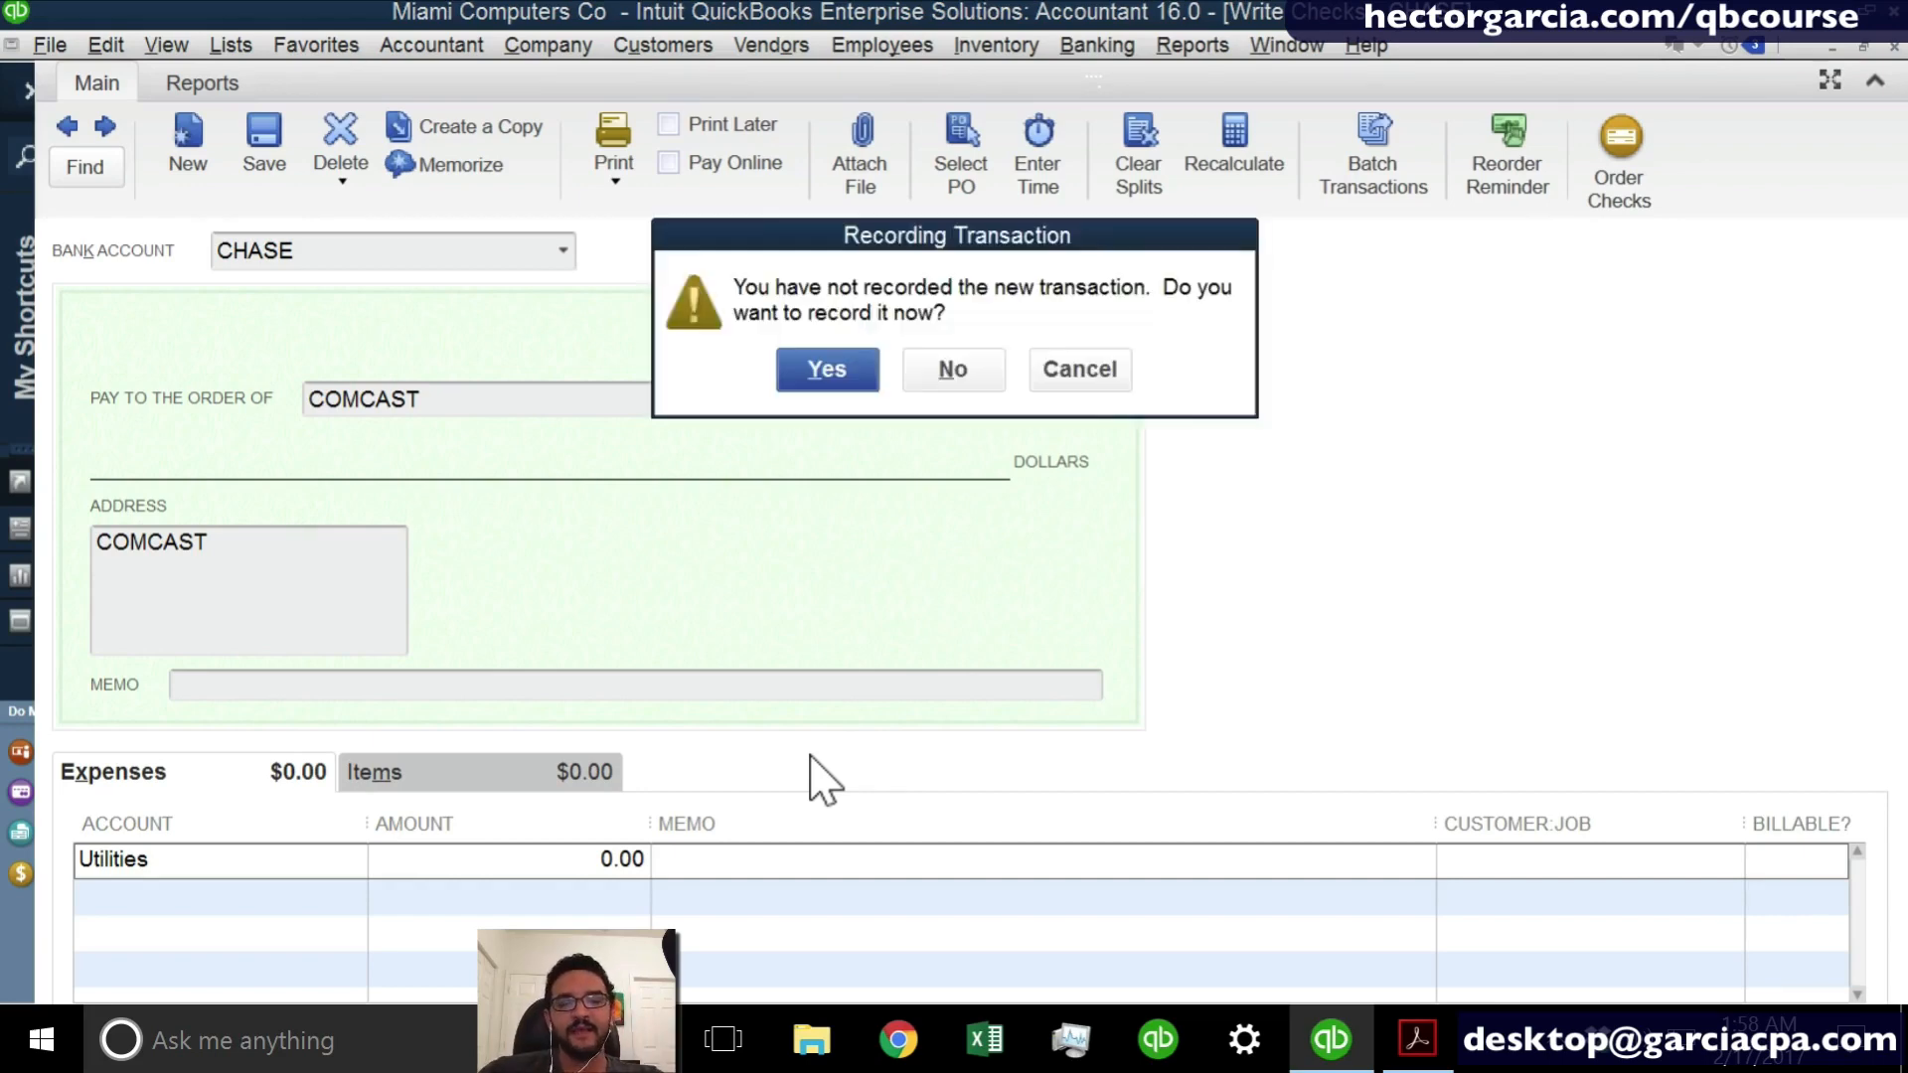
pyautogui.click(954, 369)
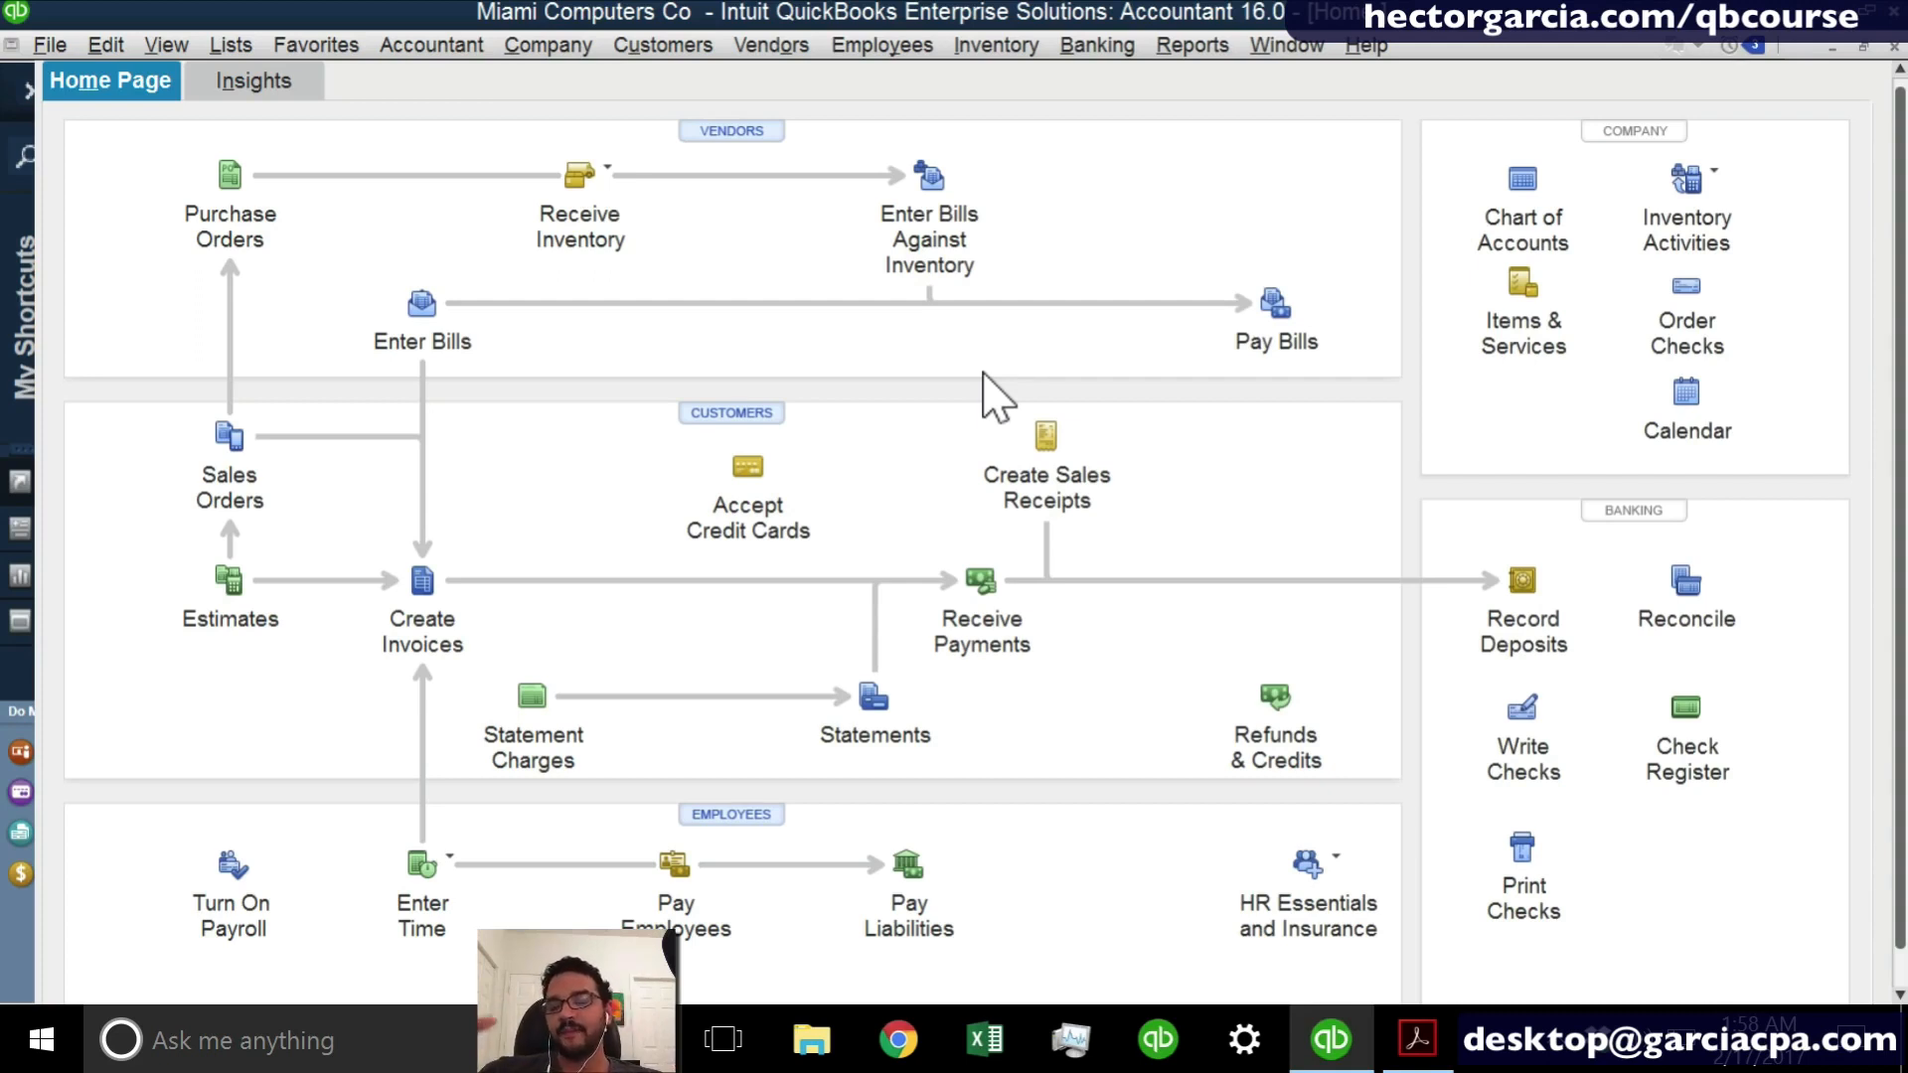
# - Open Pay Bills, select the COMCAST bill for payment and look through the available payment accounts
pyautogui.click(1286, 314)
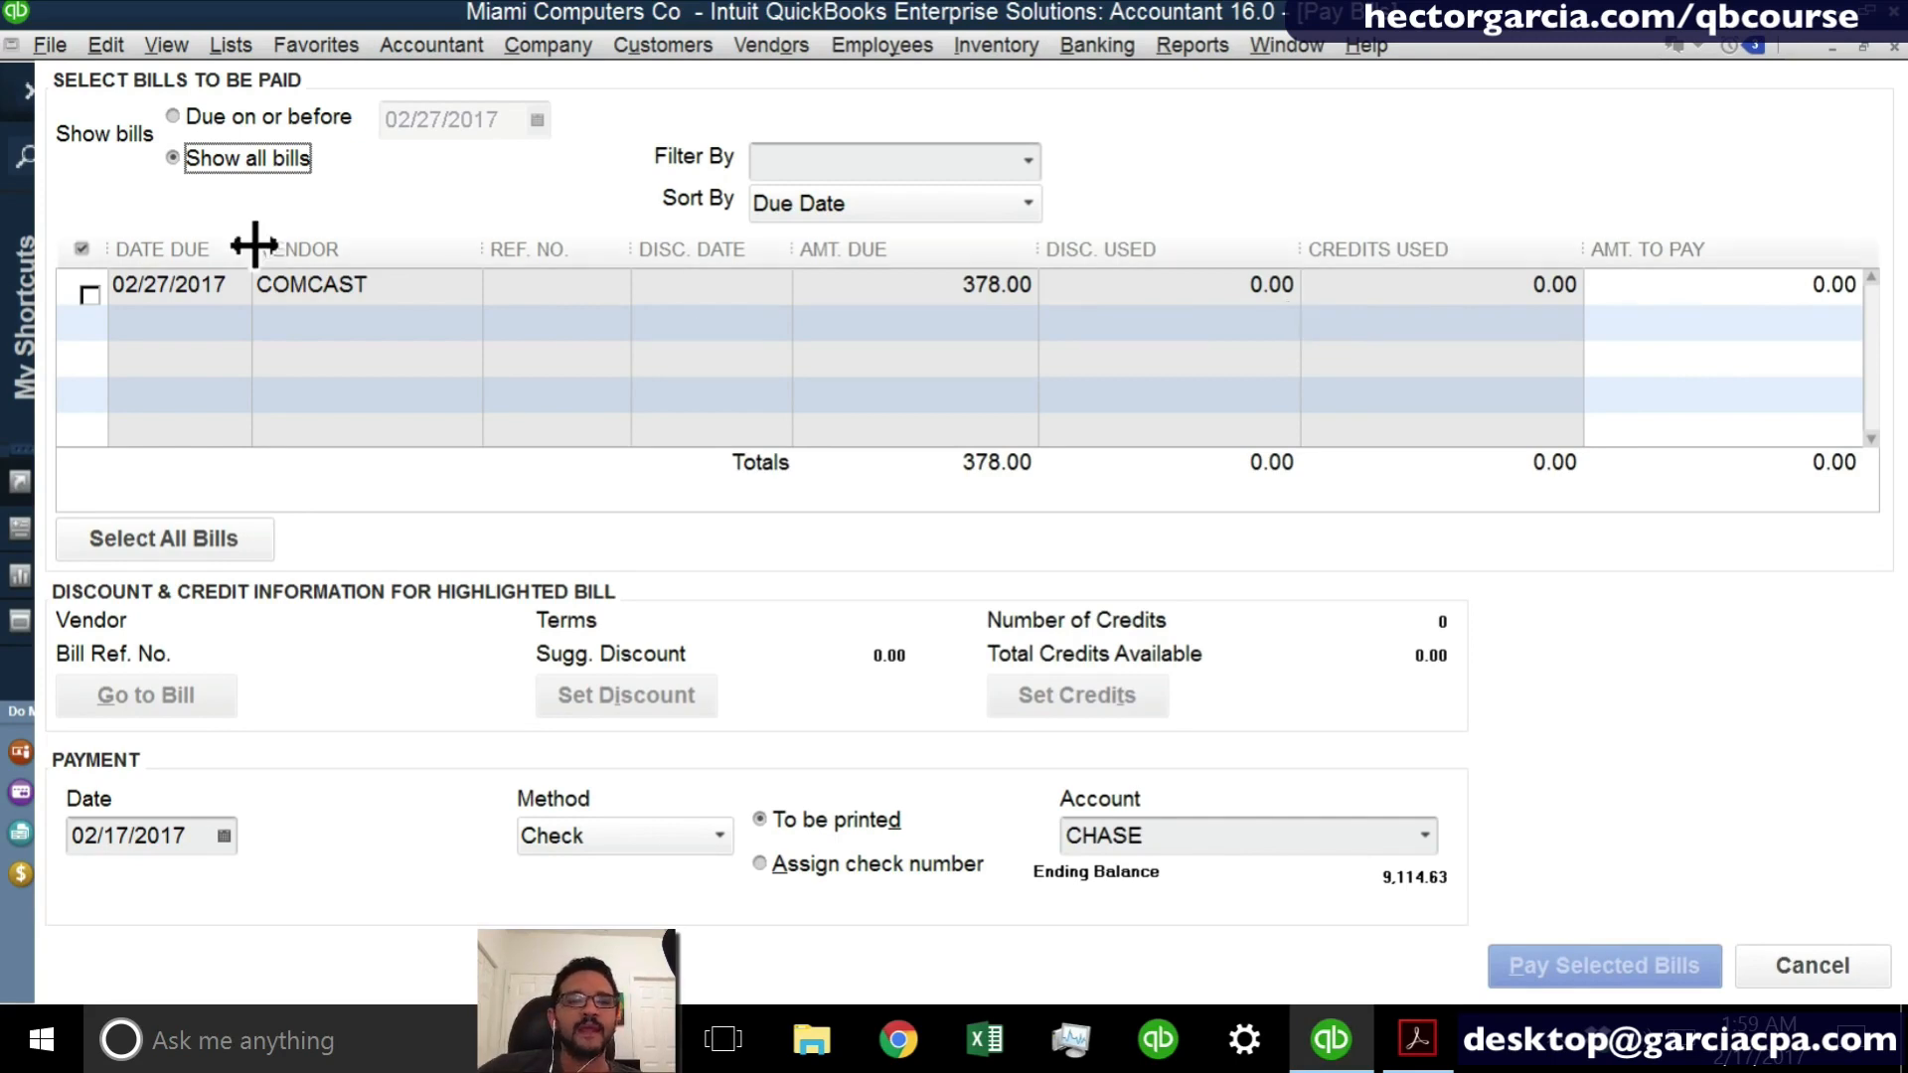
pyautogui.click(90, 293)
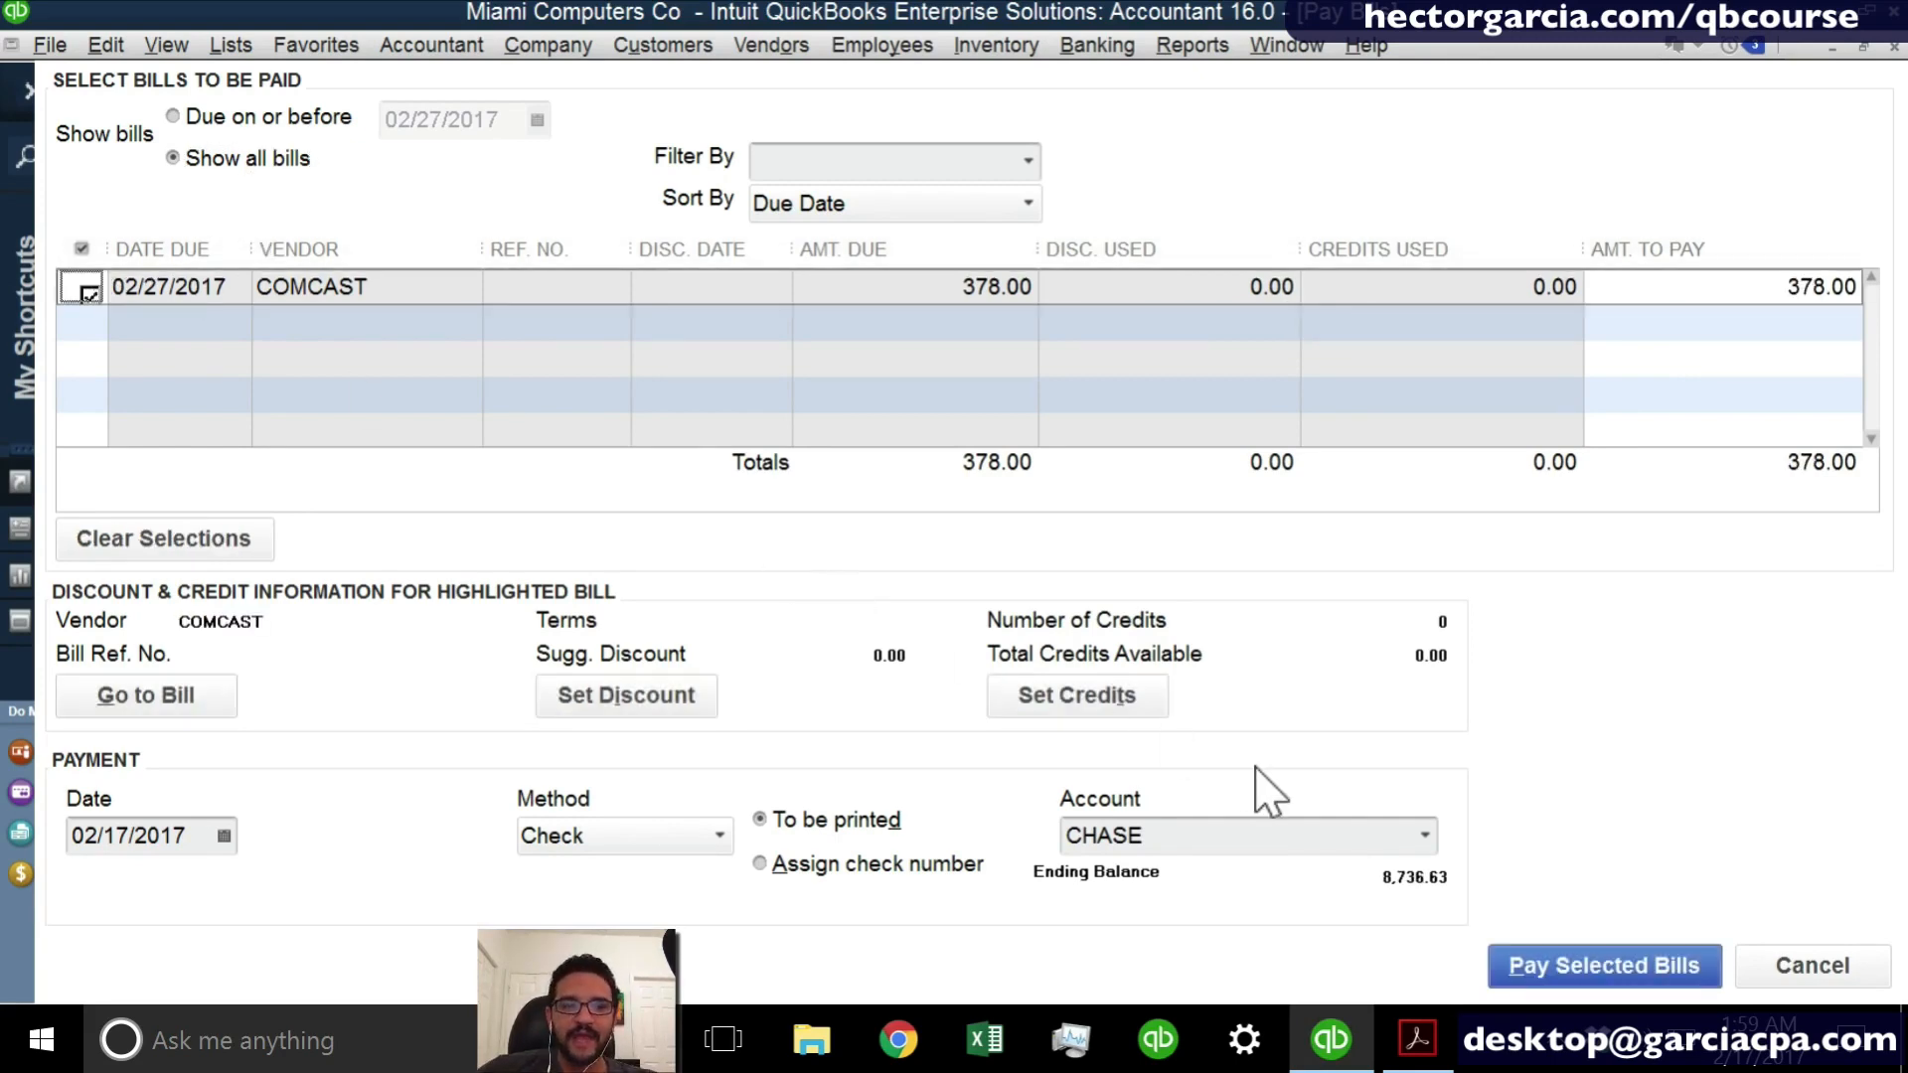
pyautogui.click(1424, 841)
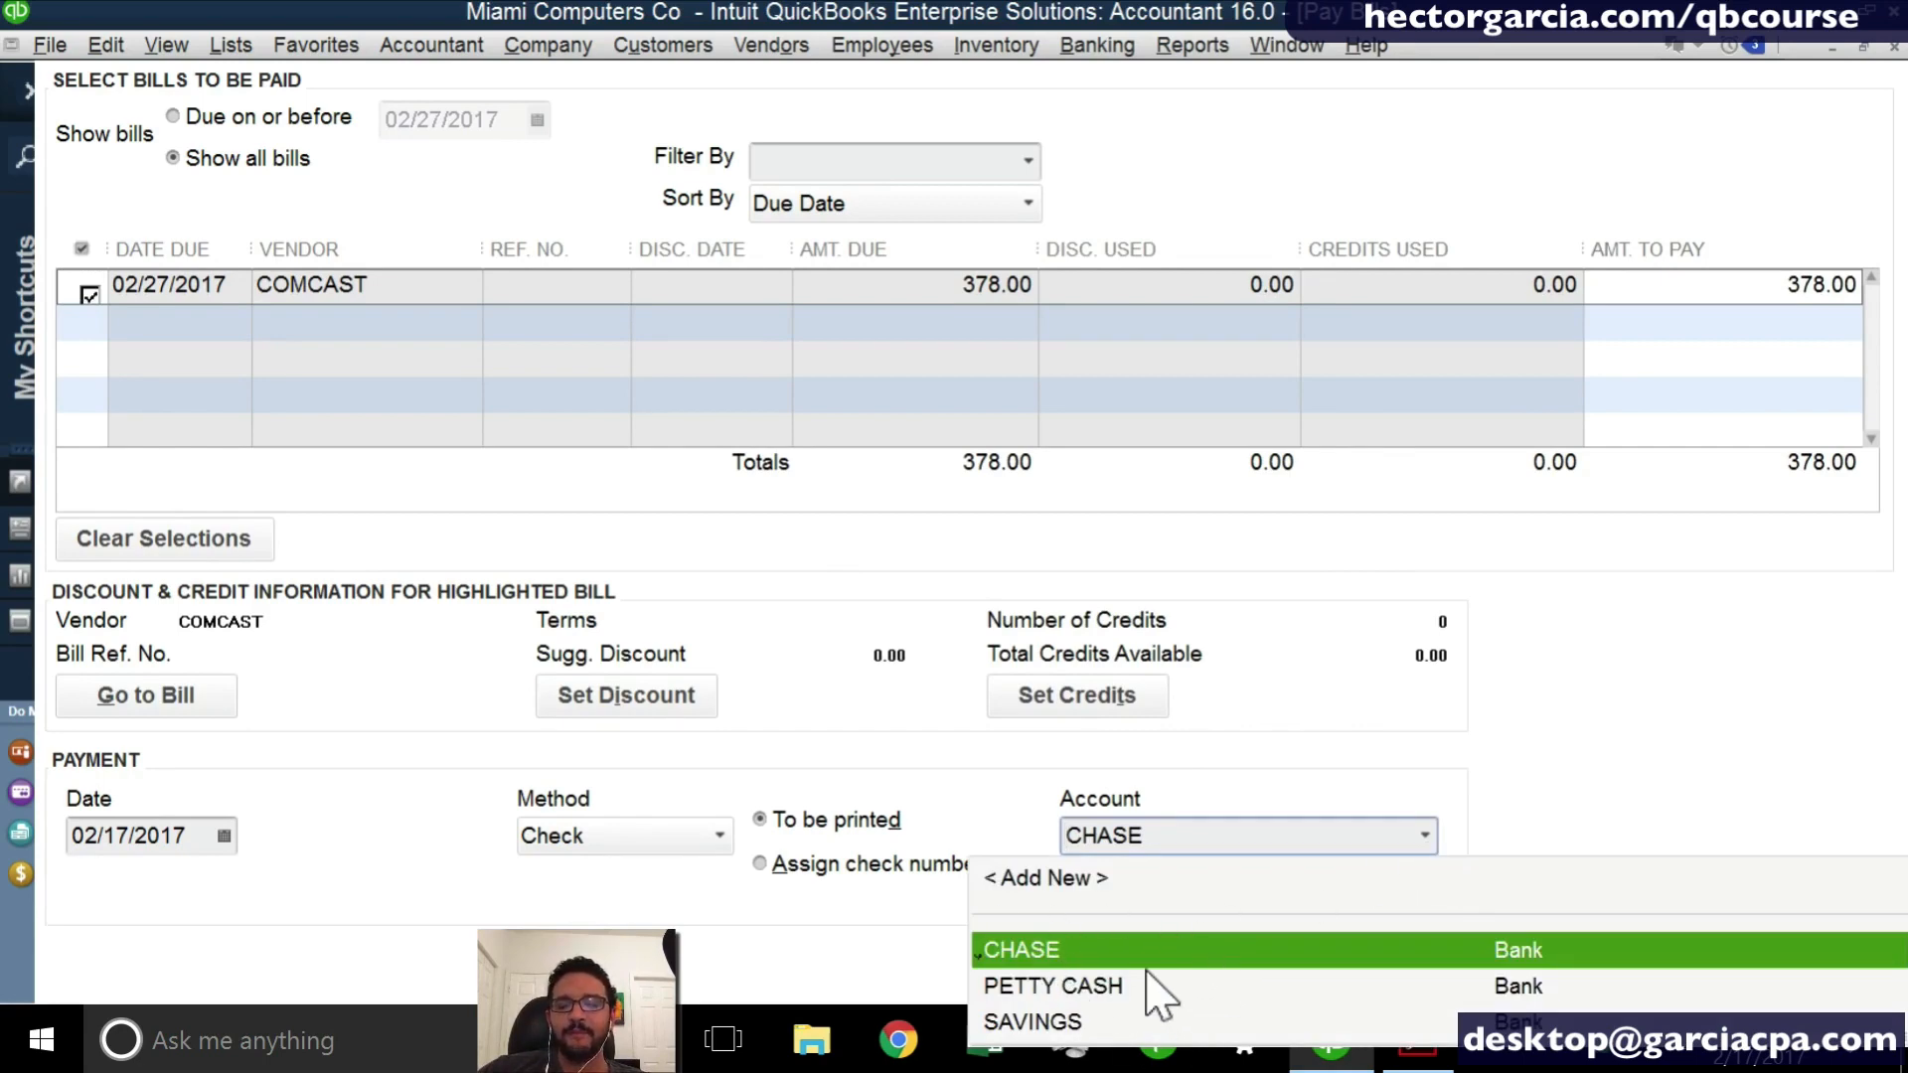
# - Try Credit Card as the bill payment method, decline creating a credit card account and switch the method back to Check
pyautogui.click(683, 837)
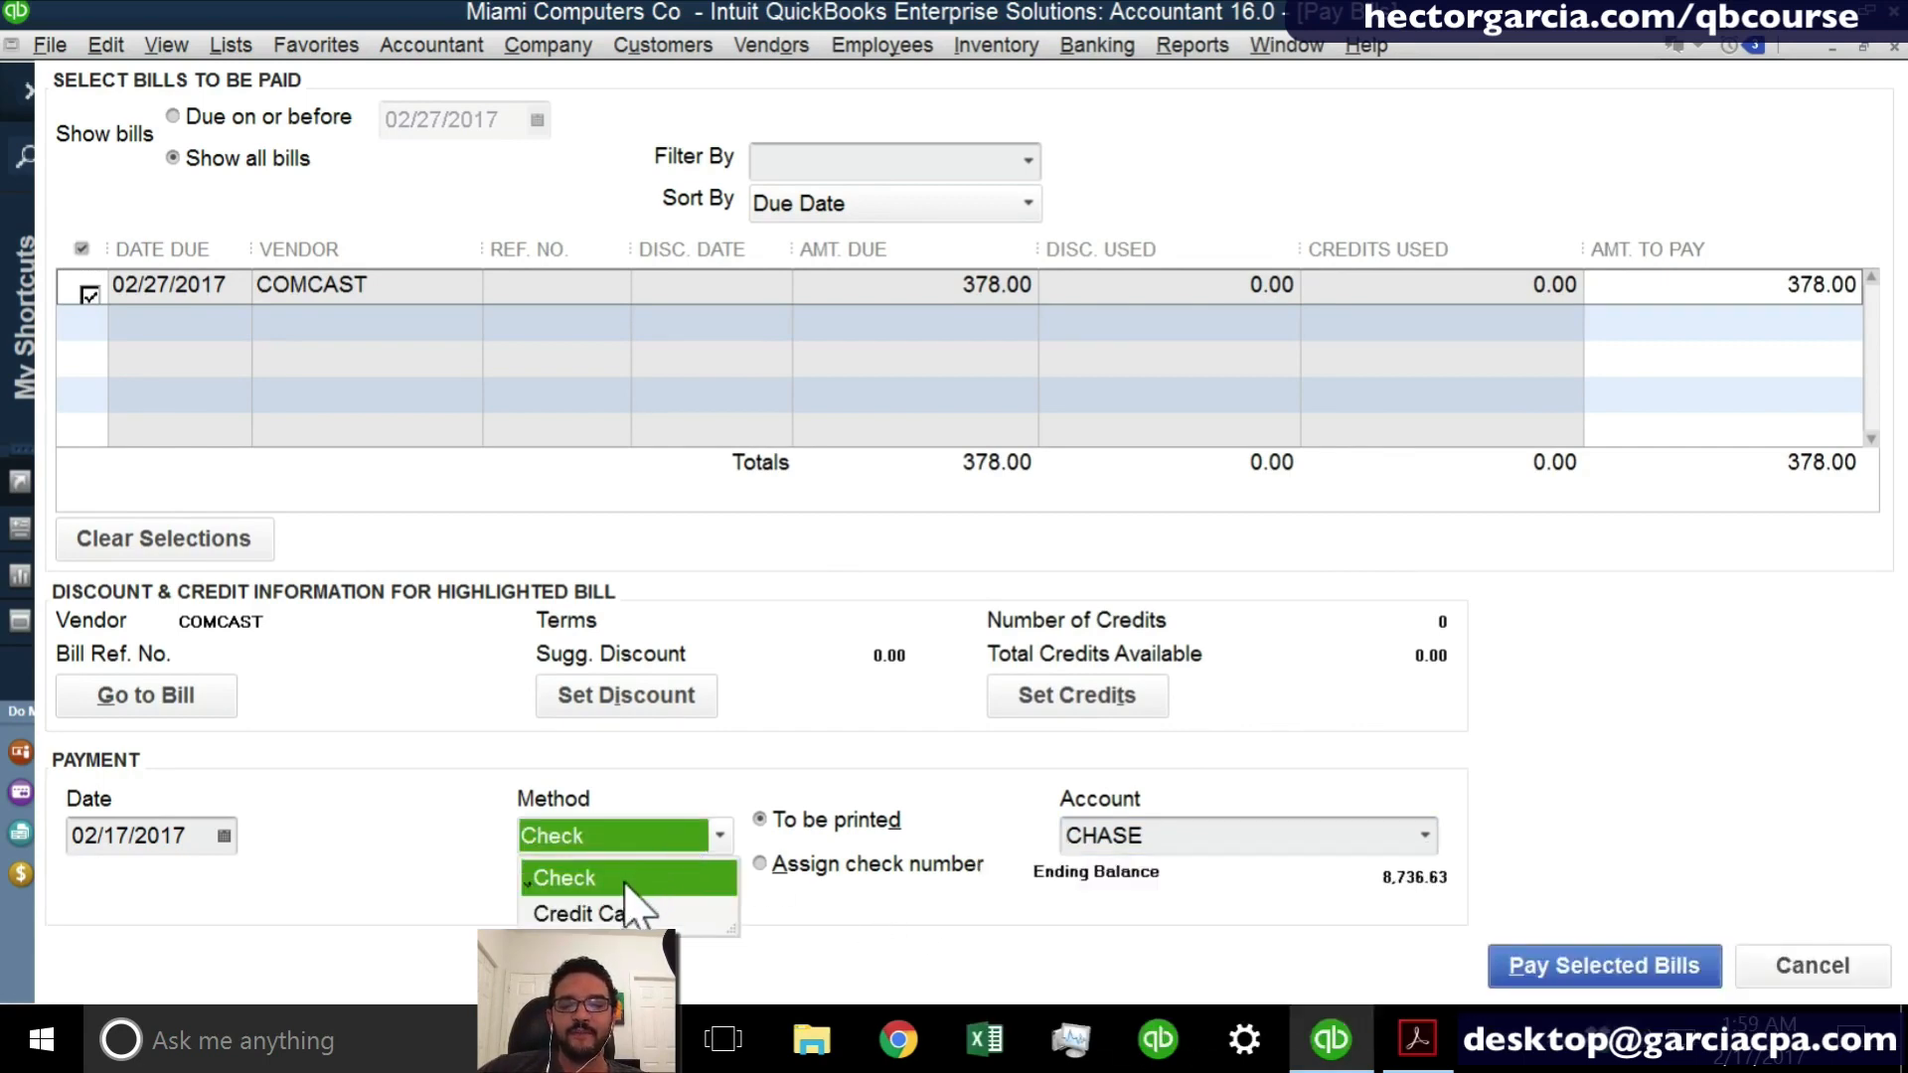
pyautogui.click(621, 914)
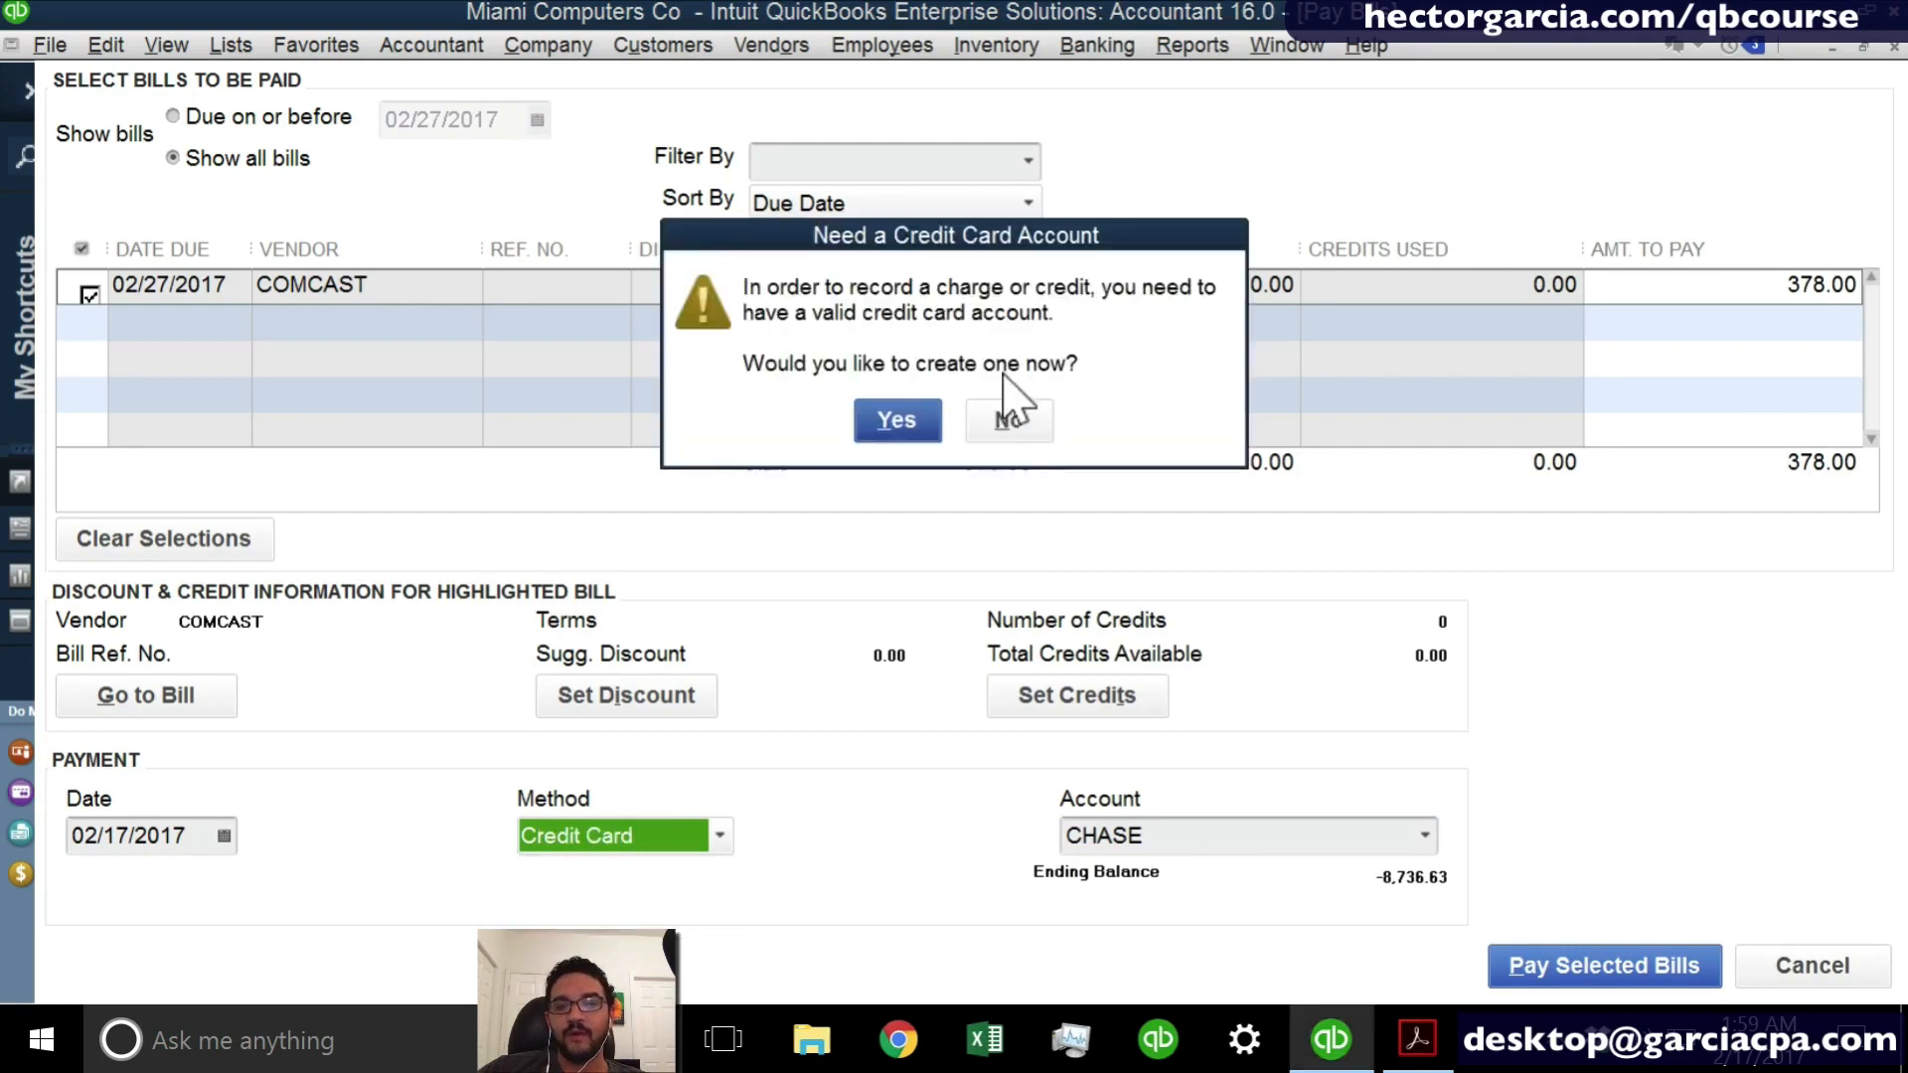
pyautogui.click(1018, 429)
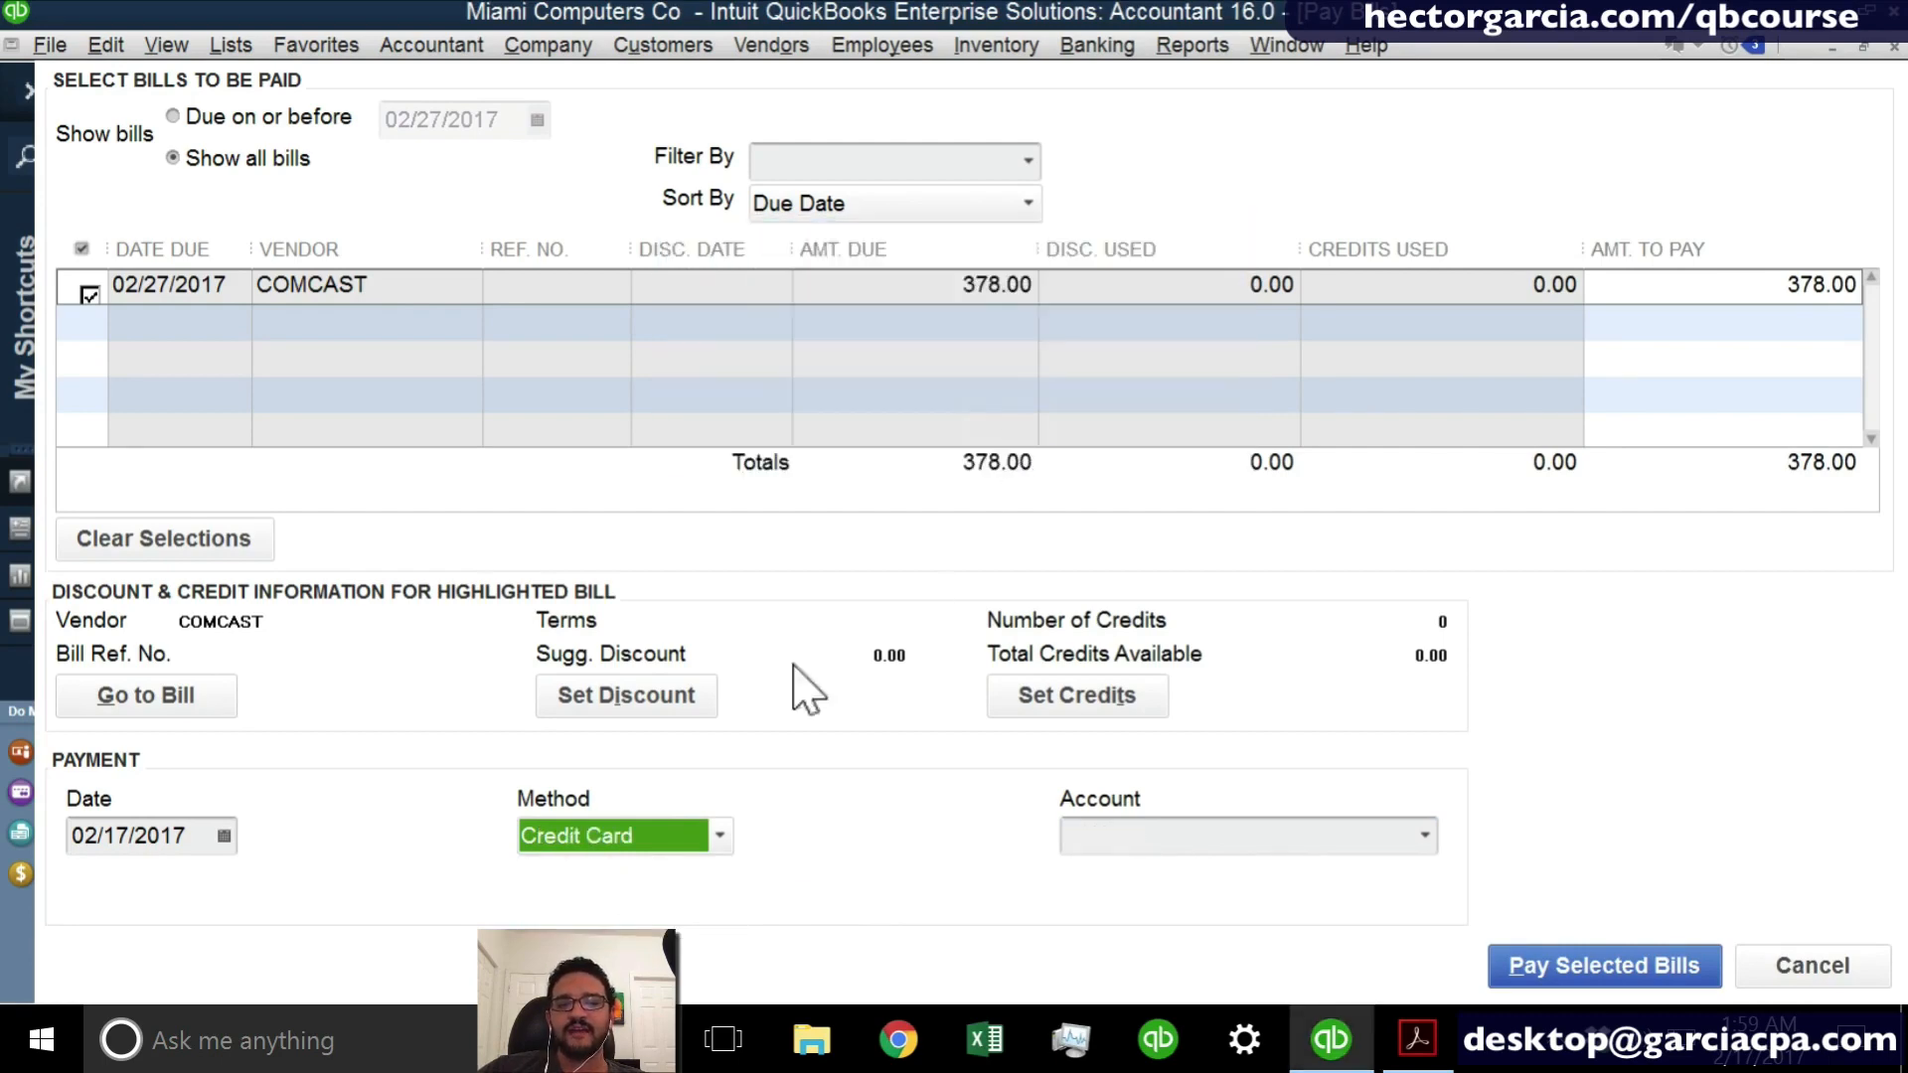
pyautogui.click(606, 844)
pyautogui.click(608, 879)
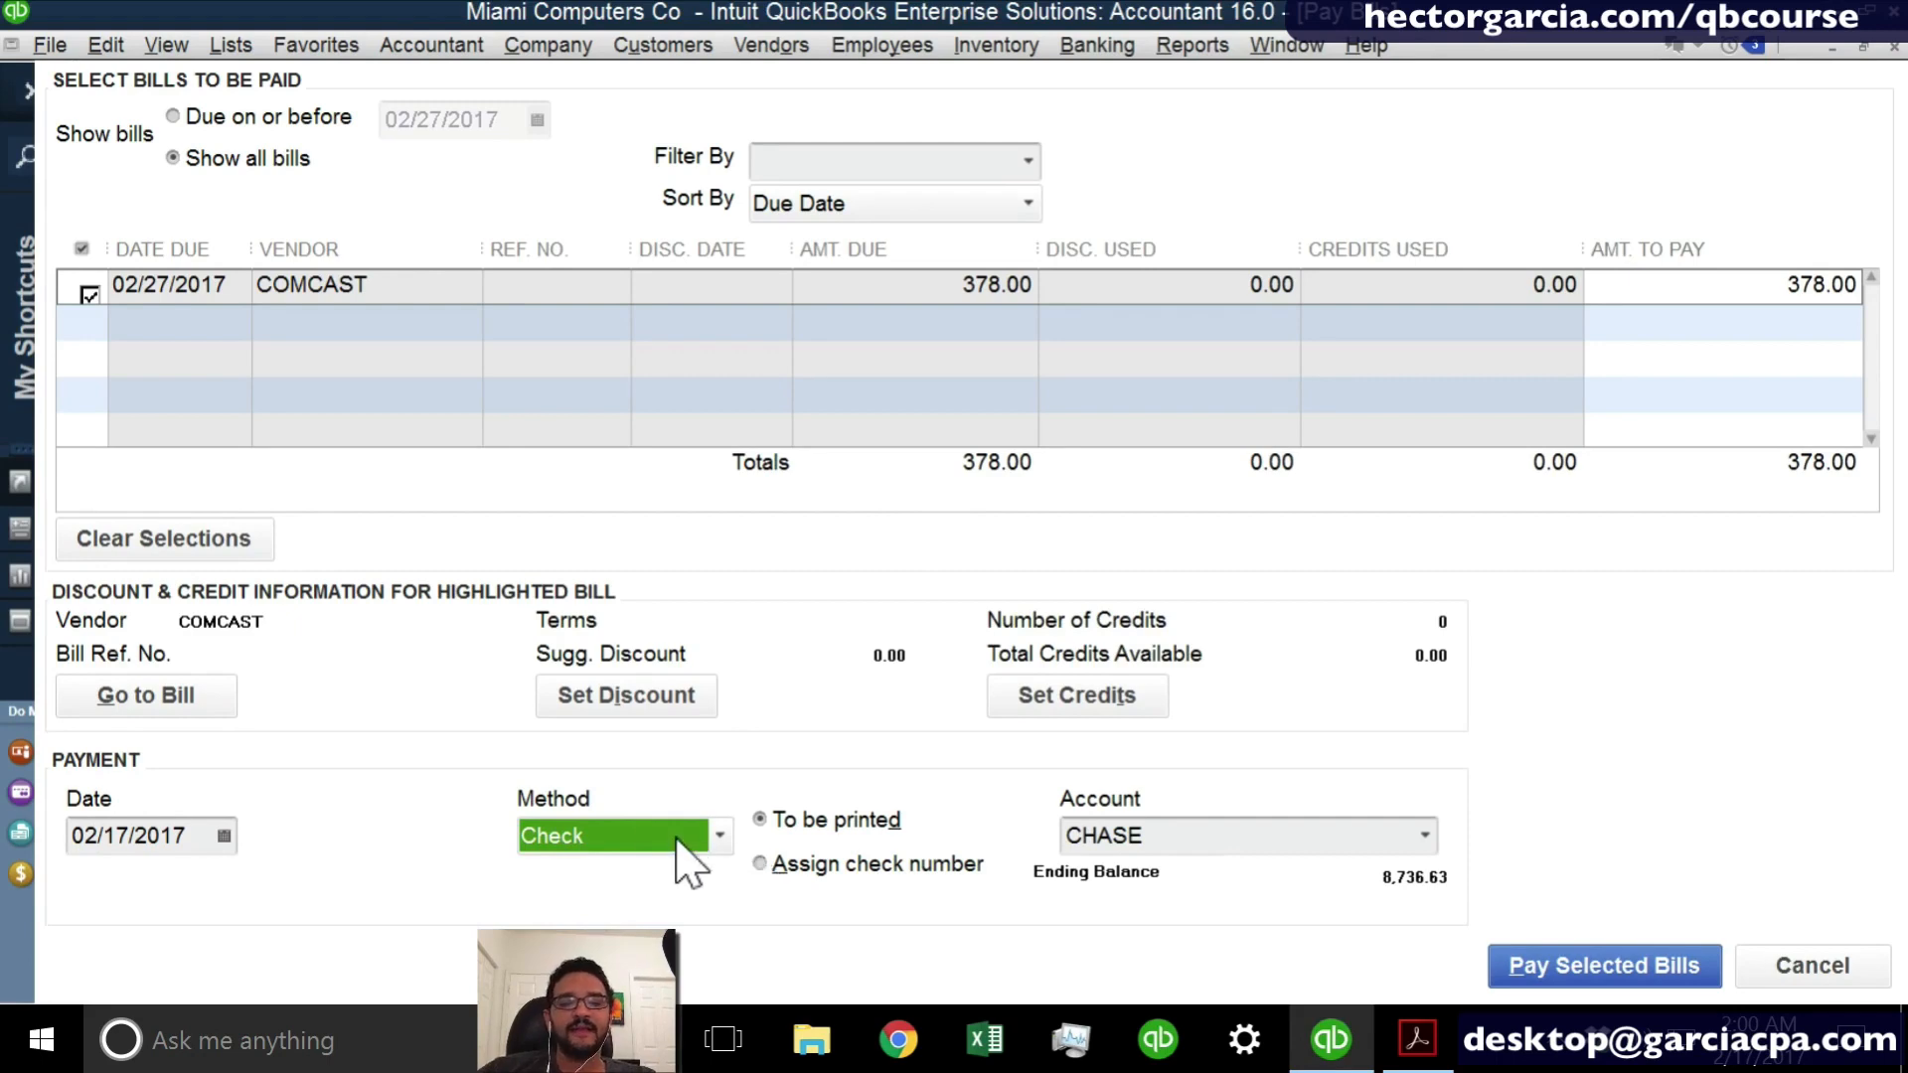
# - Choose to assign the check number manually for the COMCAST bill payment and pay the selected bill
pyautogui.click(776, 821)
pyautogui.click(763, 867)
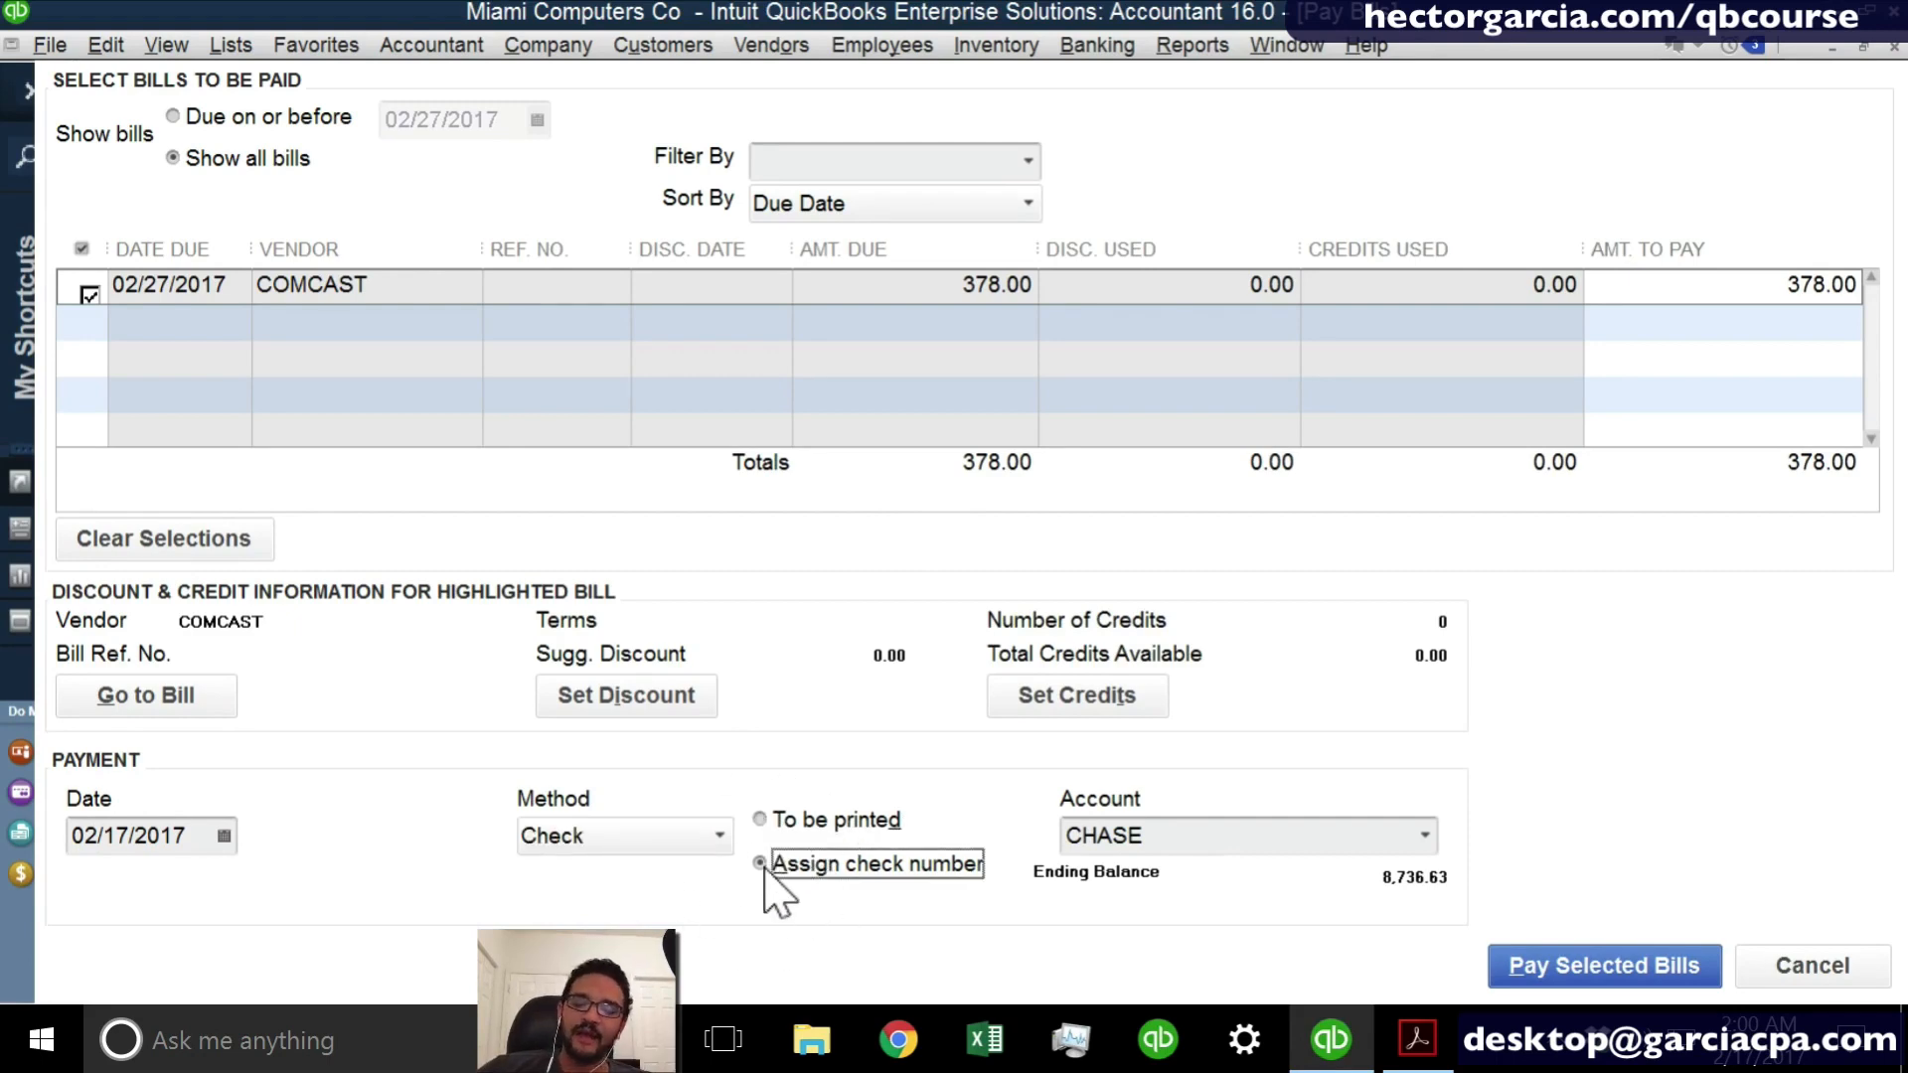
pyautogui.click(764, 871)
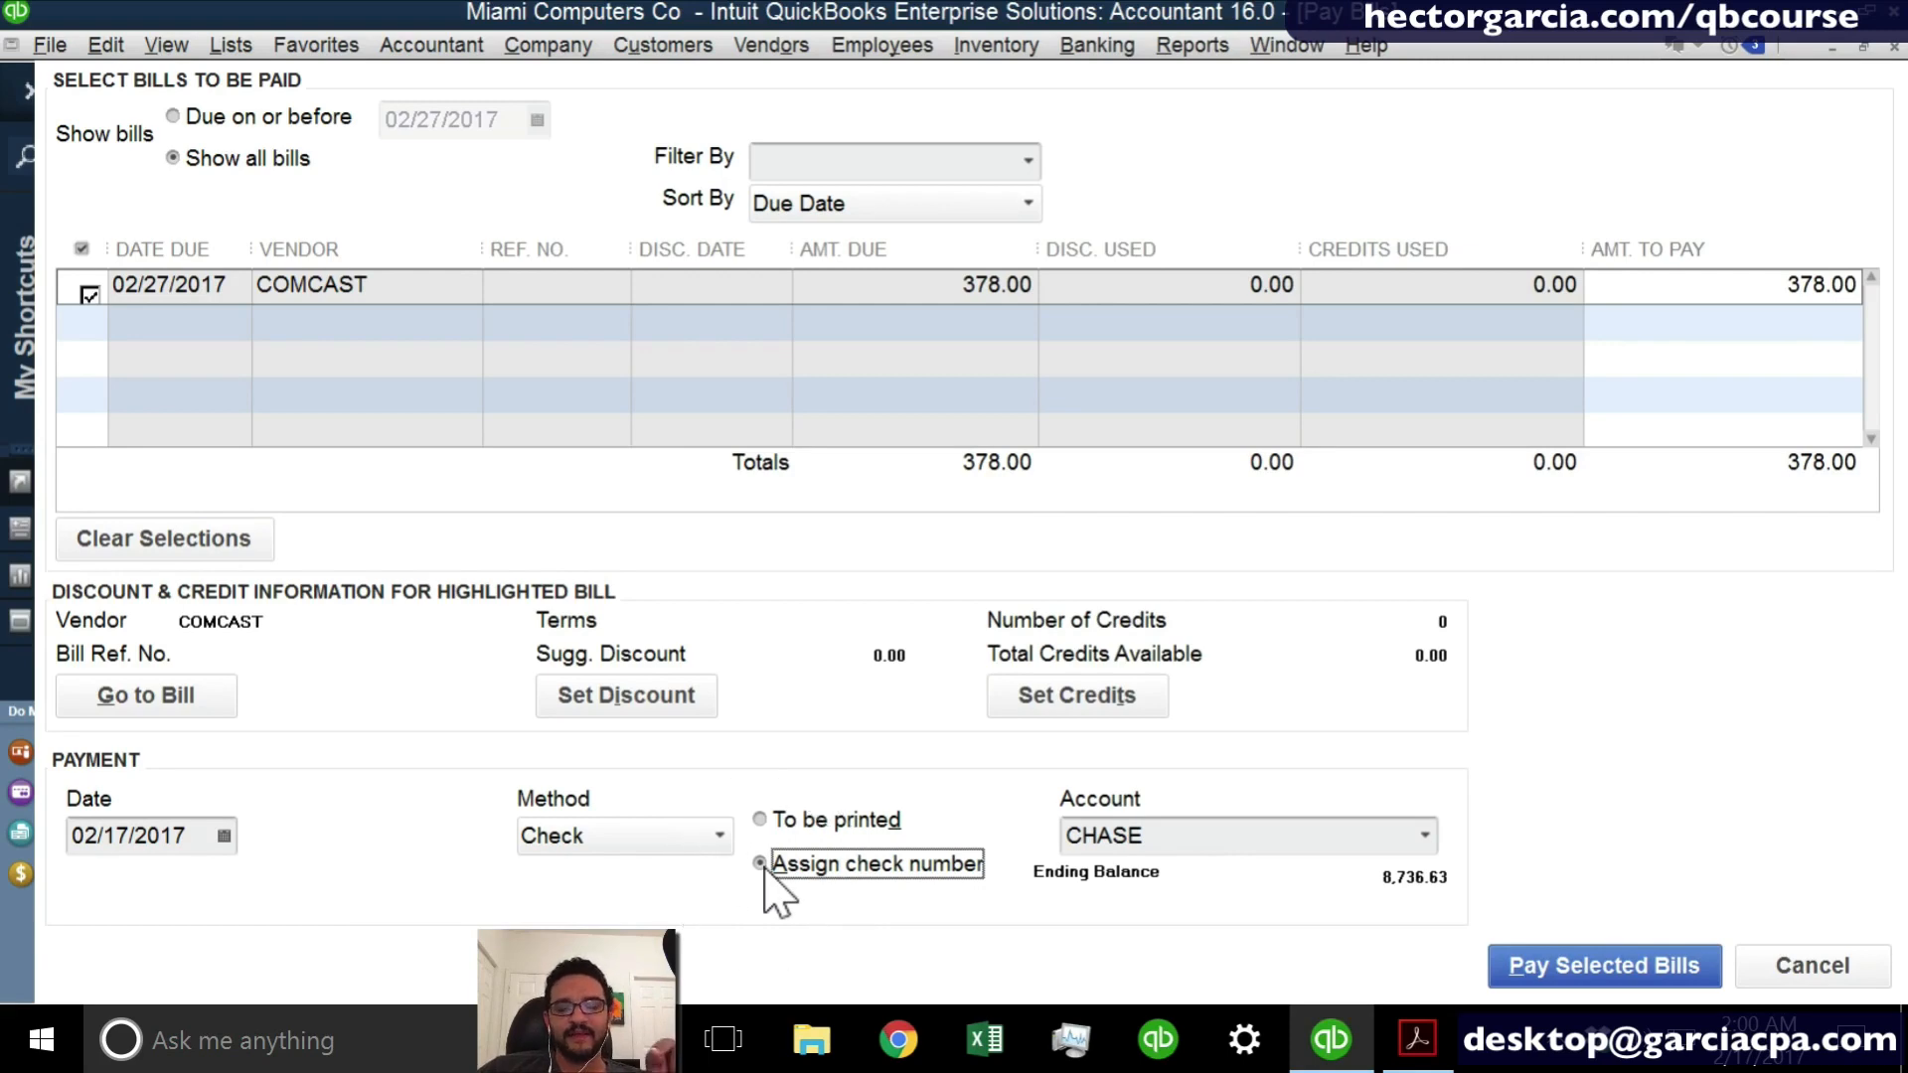
pyautogui.click(1568, 961)
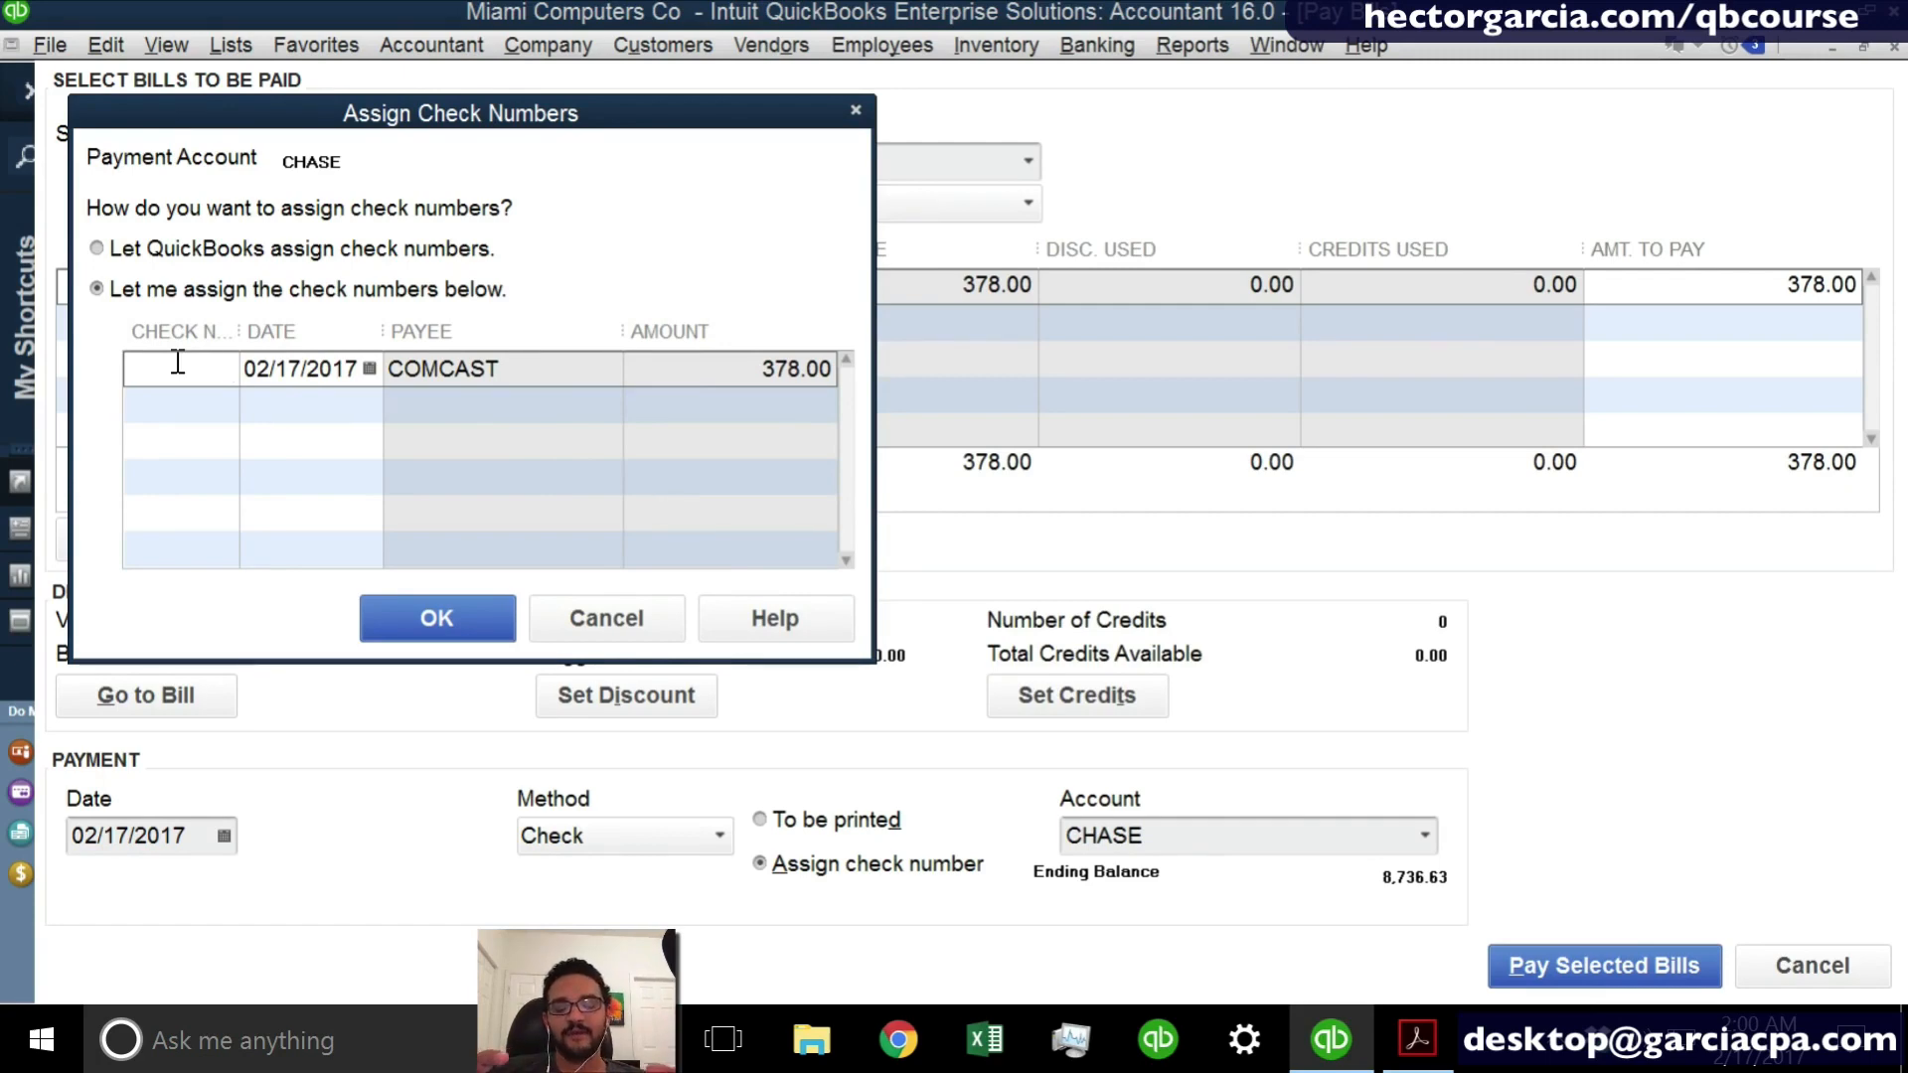
# - Enter ONLINE as the check number for the COMCAST payment, record it and close the payment summary
pyautogui.write('ONBKLINE')
pyautogui.press('BackSpace')
pyautogui.press('BackSpace')
pyautogui.press('BackSpace')
pyautogui.press('BackSpace')
pyautogui.press('BackSpace')
pyautogui.press('BackSpace')
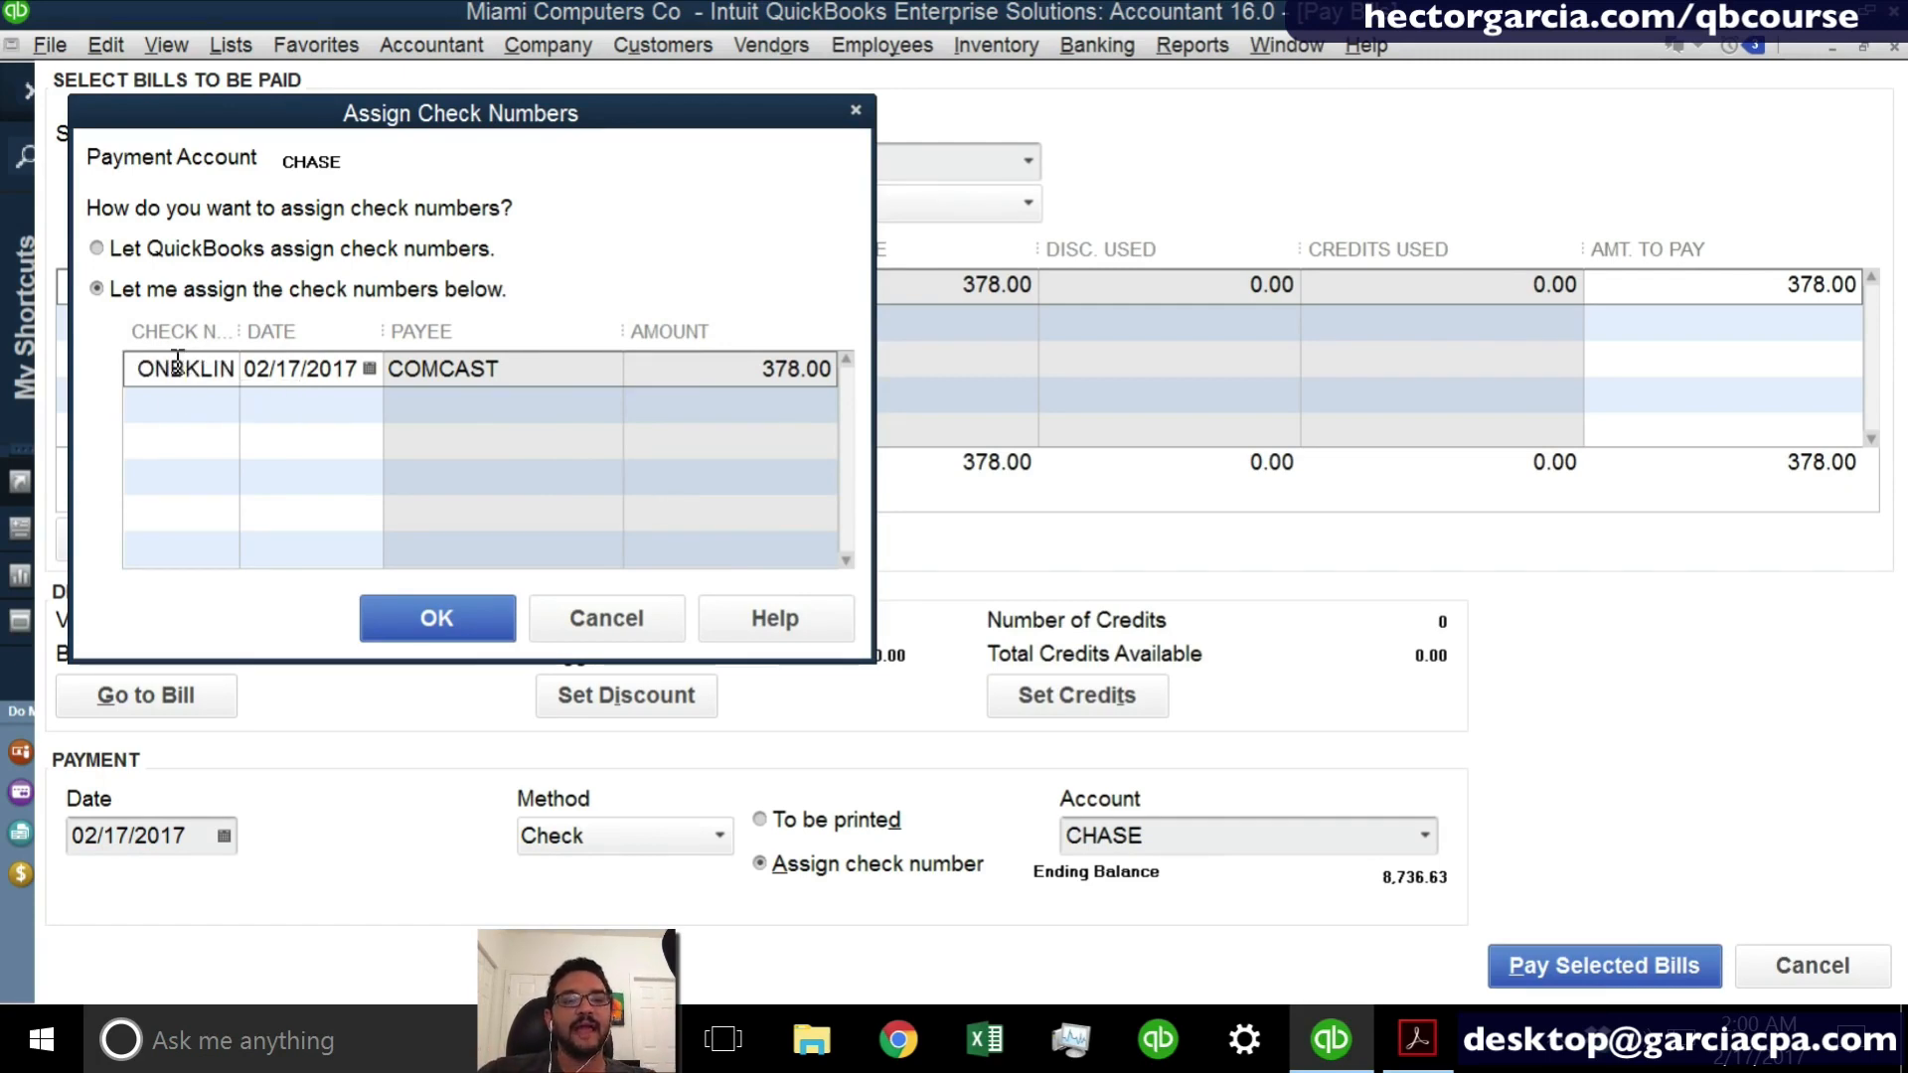
pyautogui.write('LINE')
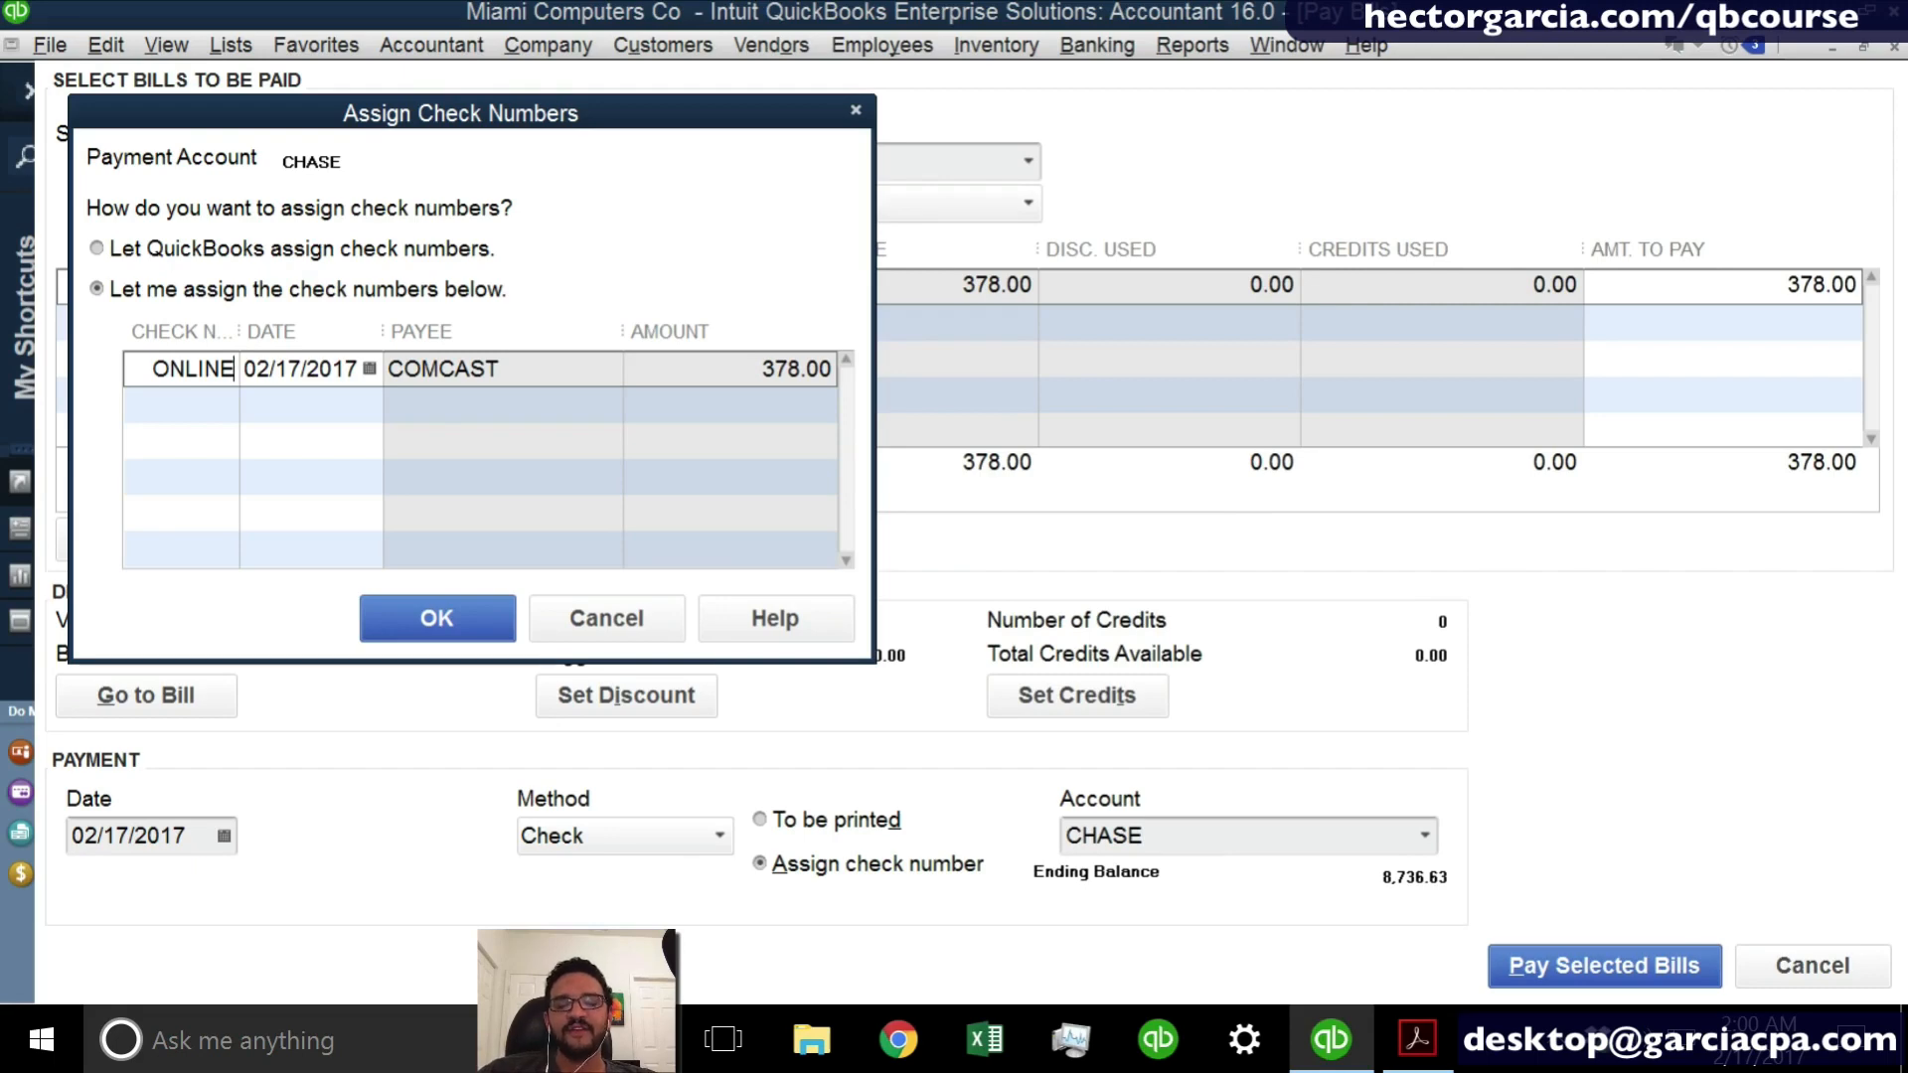
pyautogui.click(465, 634)
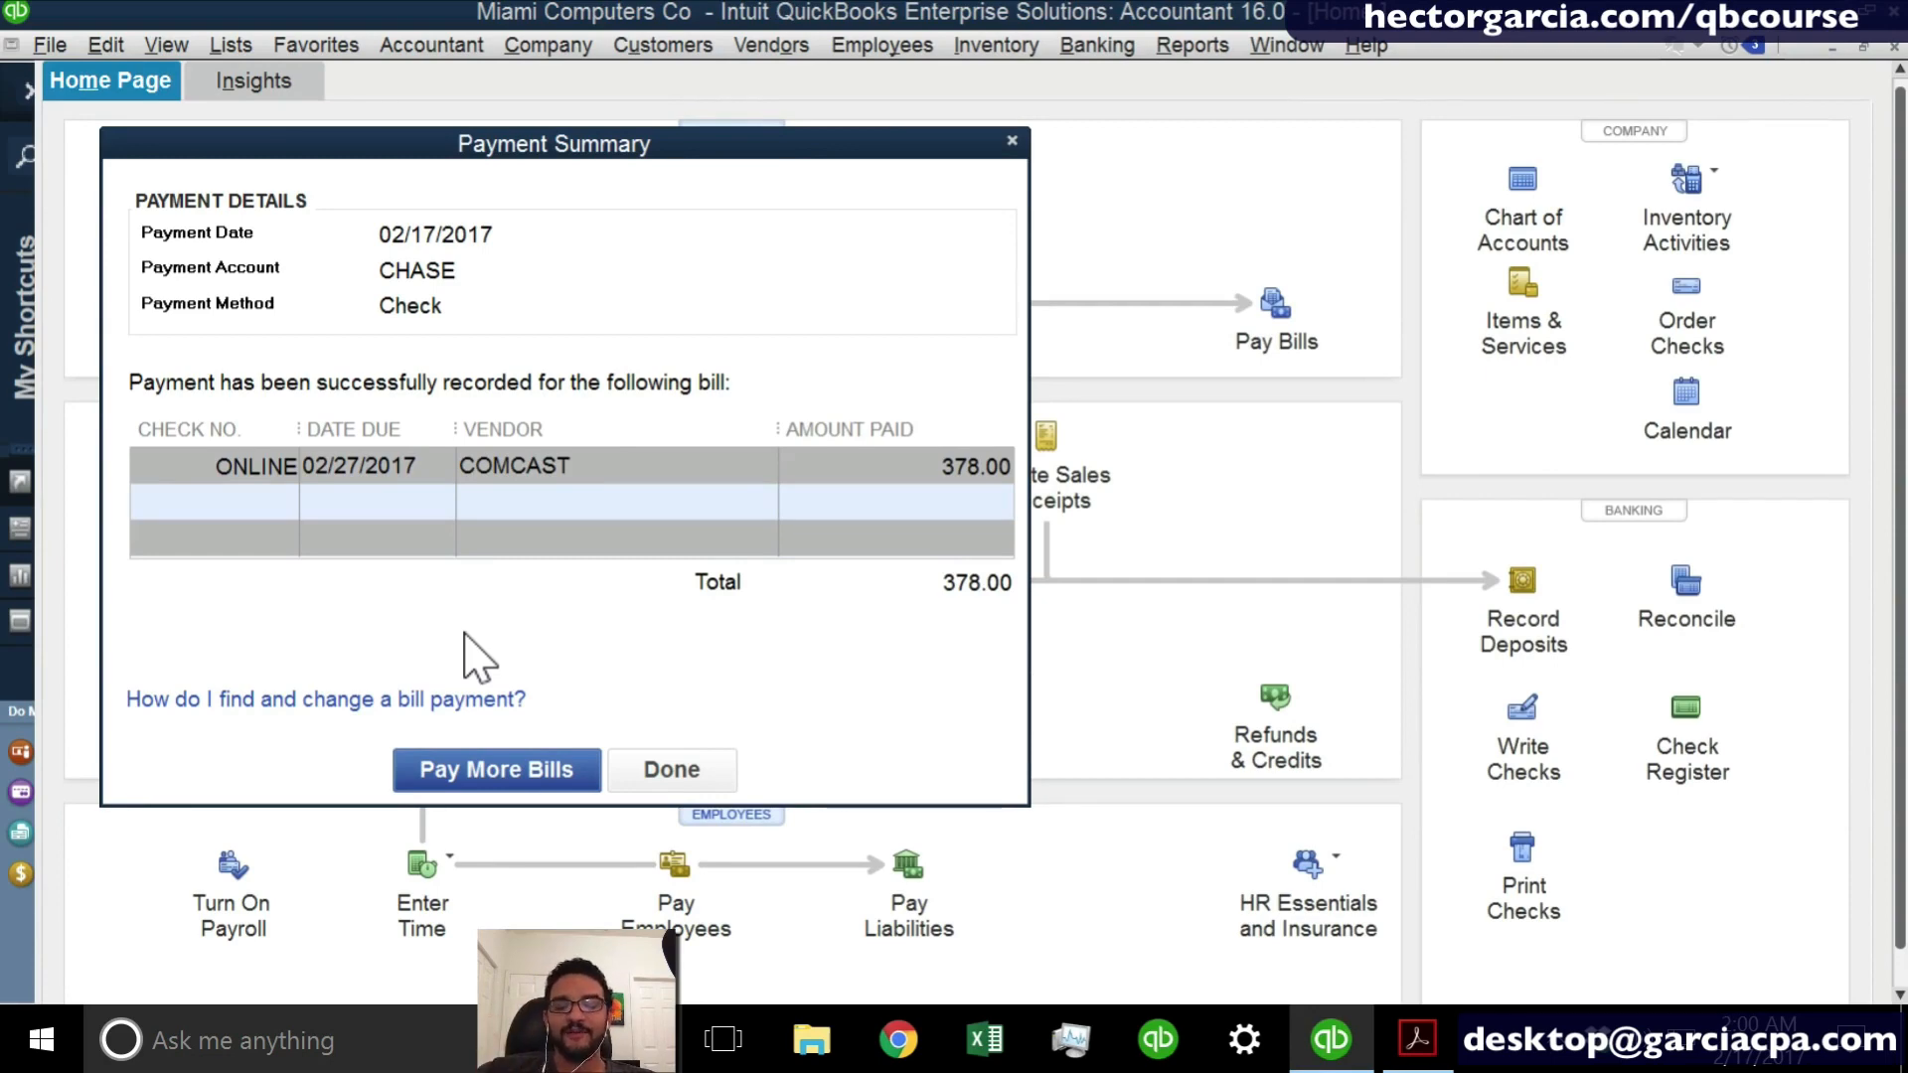
pyautogui.click(673, 771)
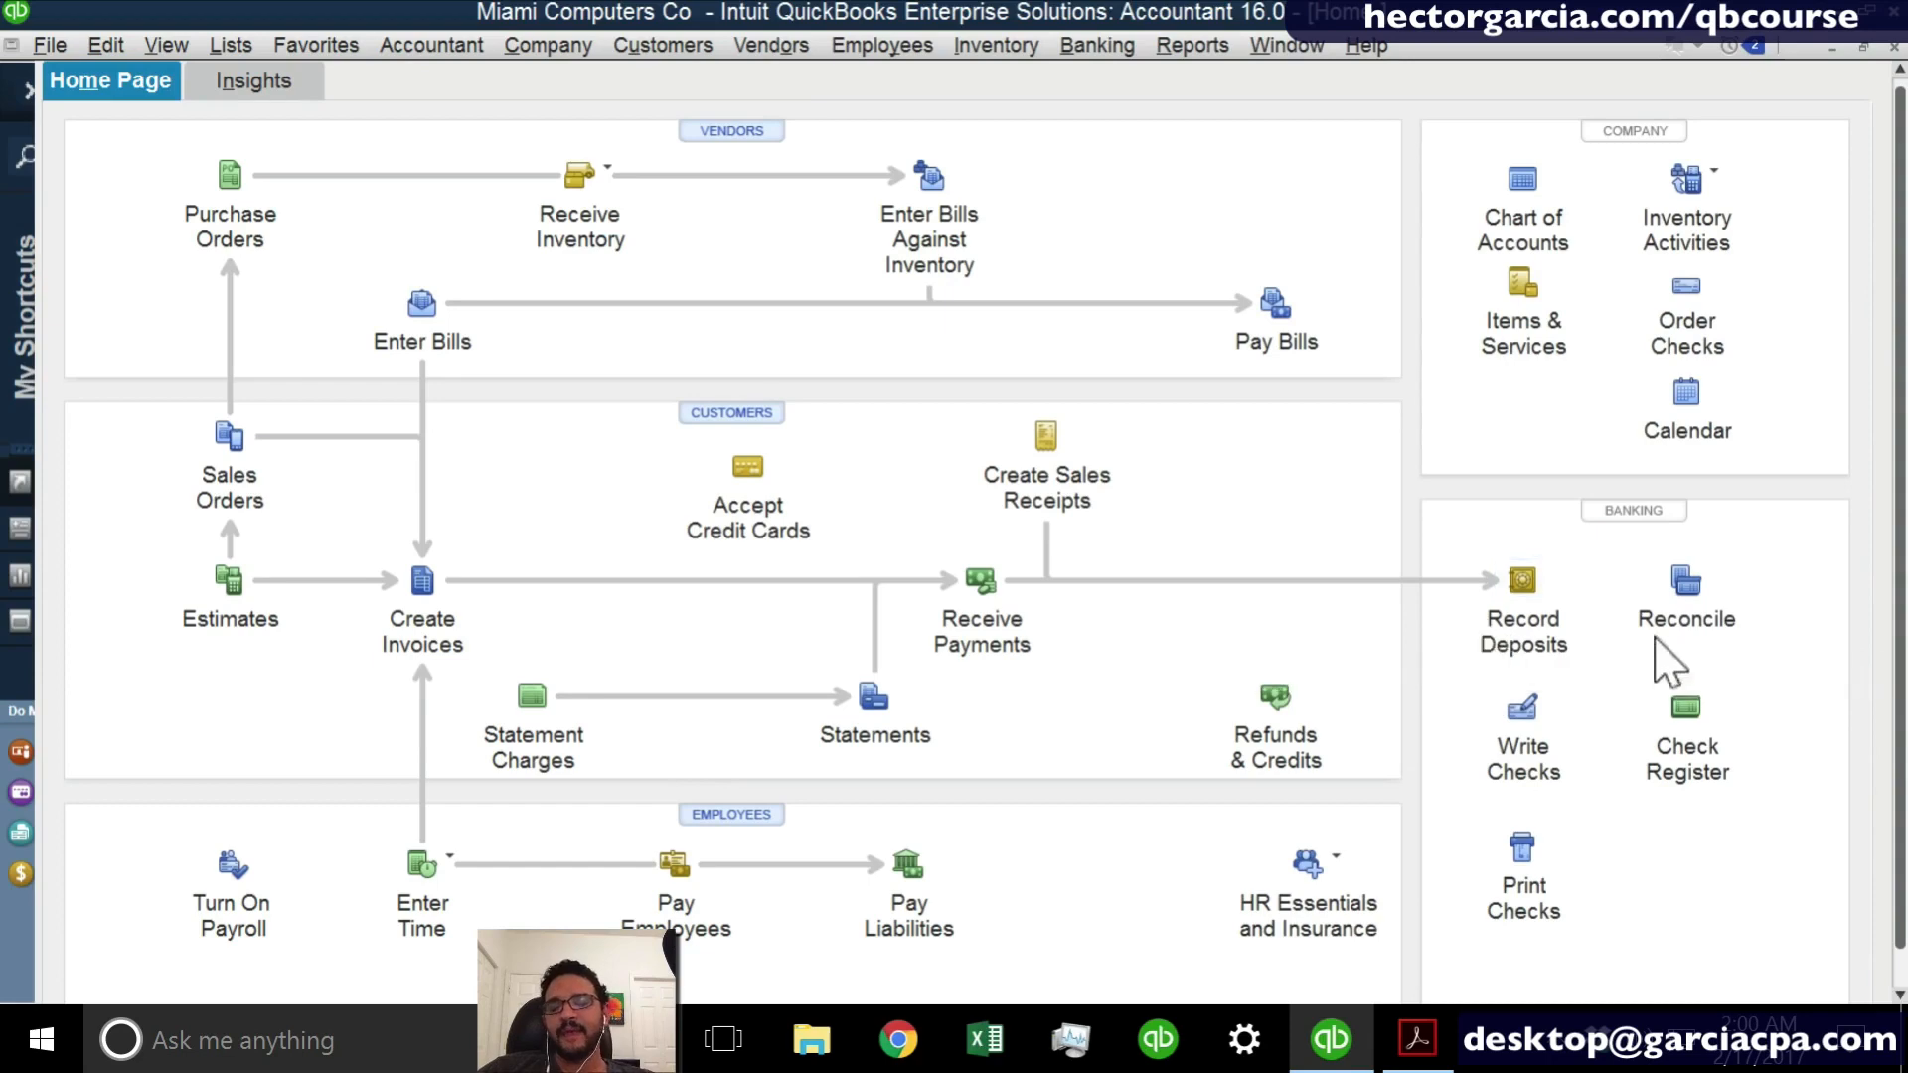
# - Open the CHASE register, inspect the ONLINE bill payment to COMCAST and close the register
pyautogui.click(1686, 709)
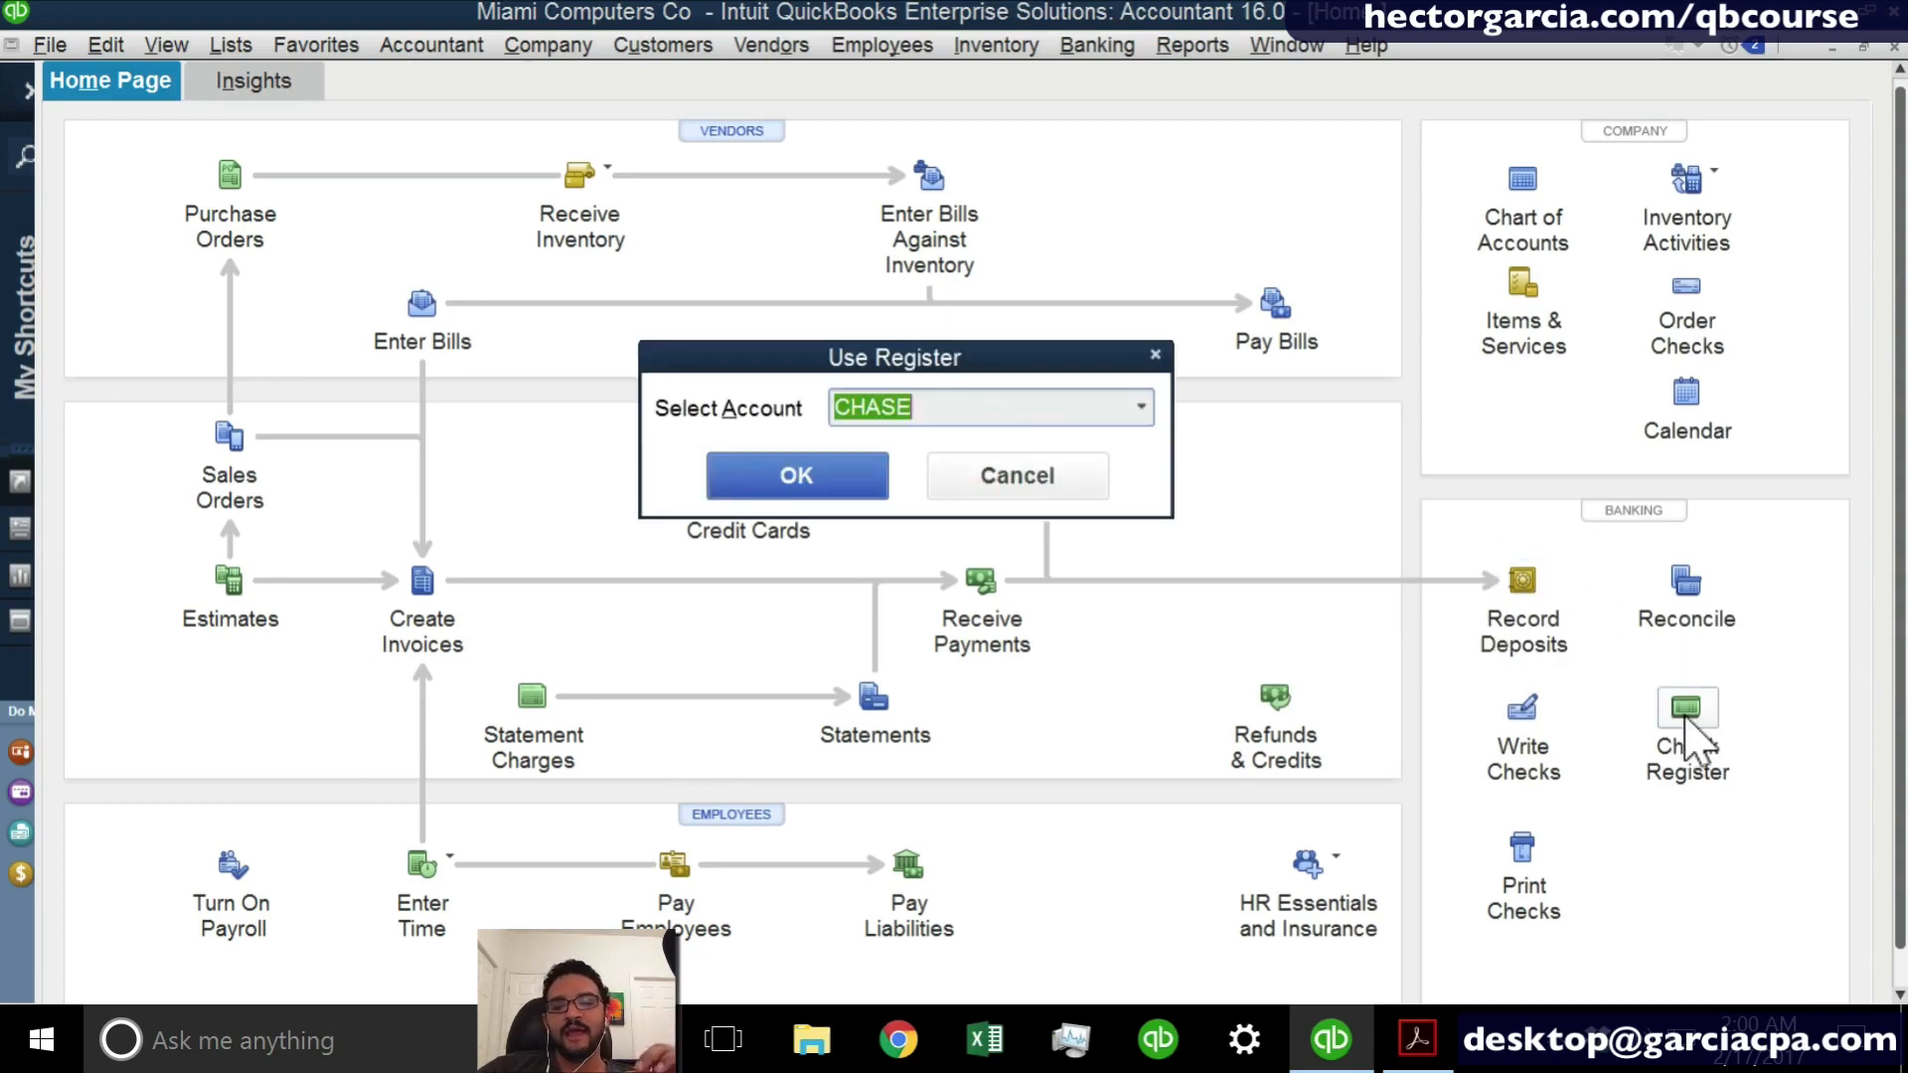
pyautogui.click(812, 481)
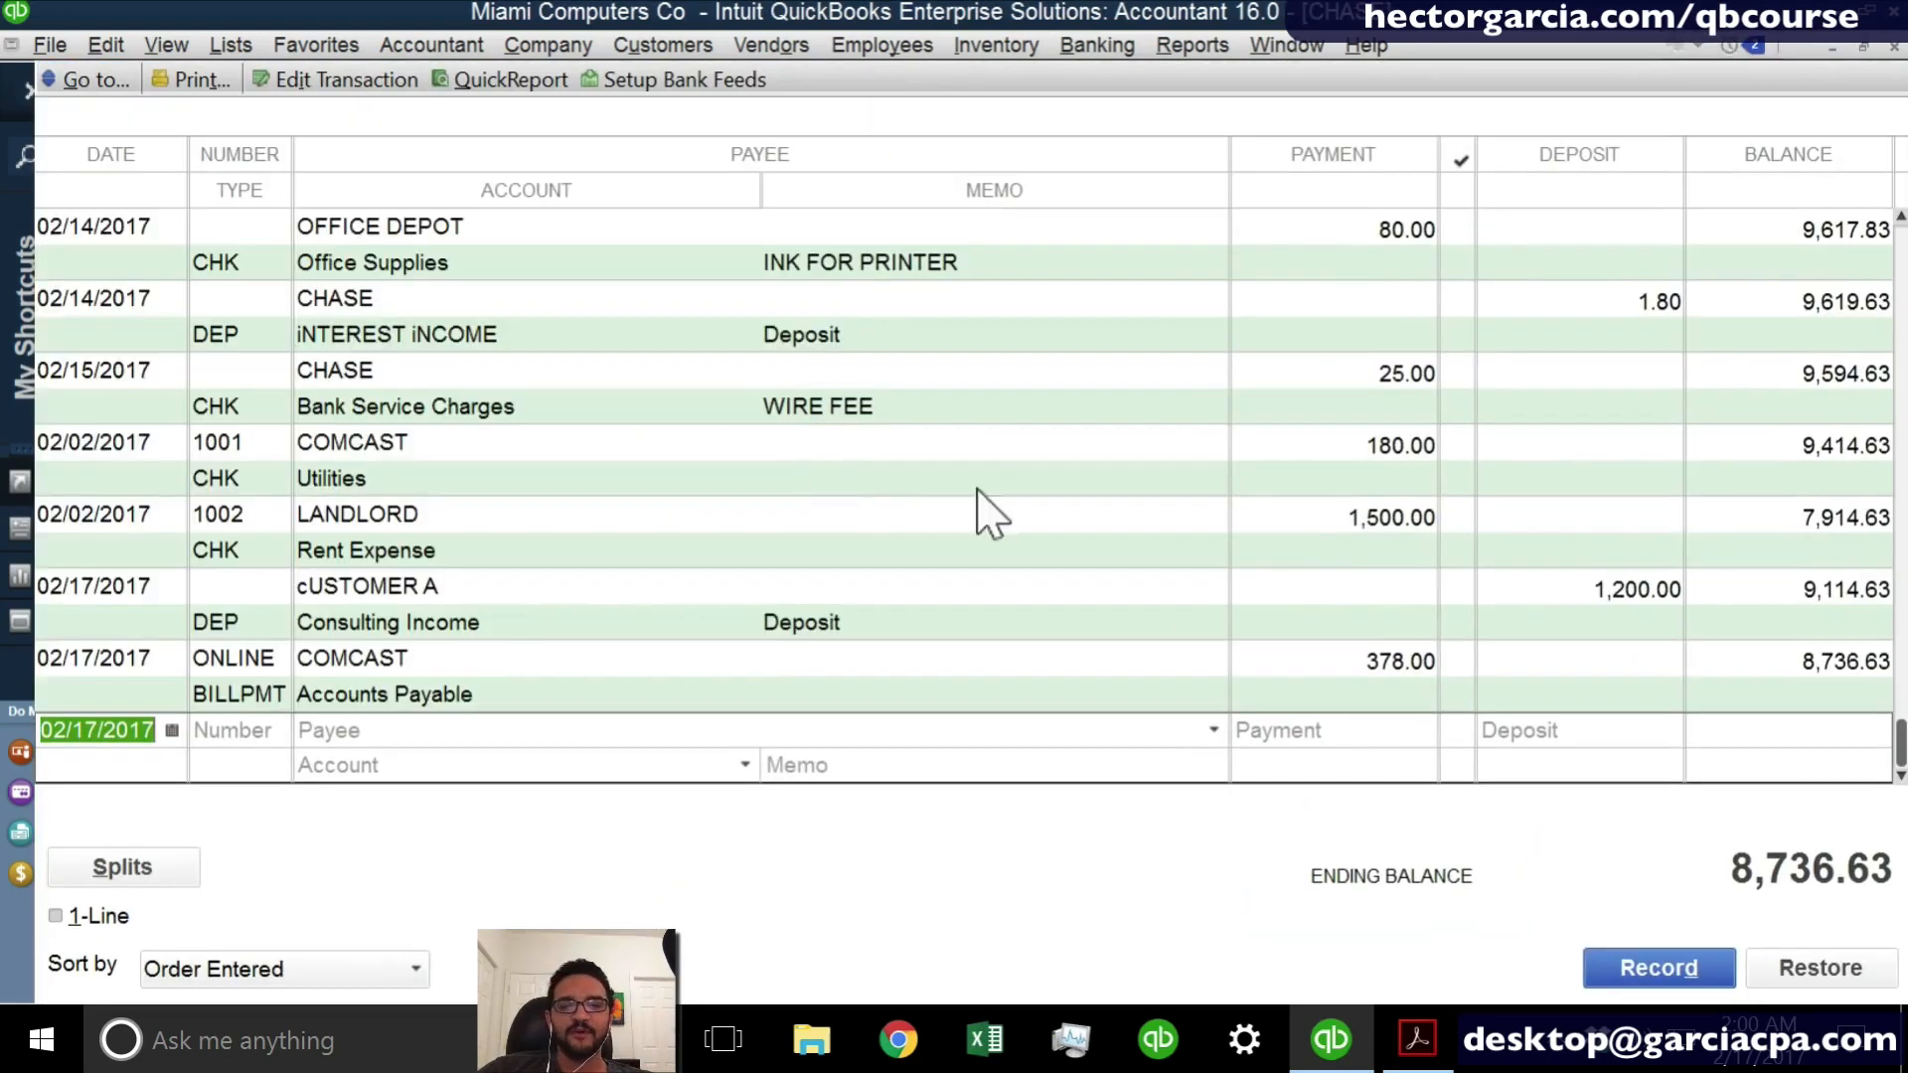
pyautogui.click(1371, 677)
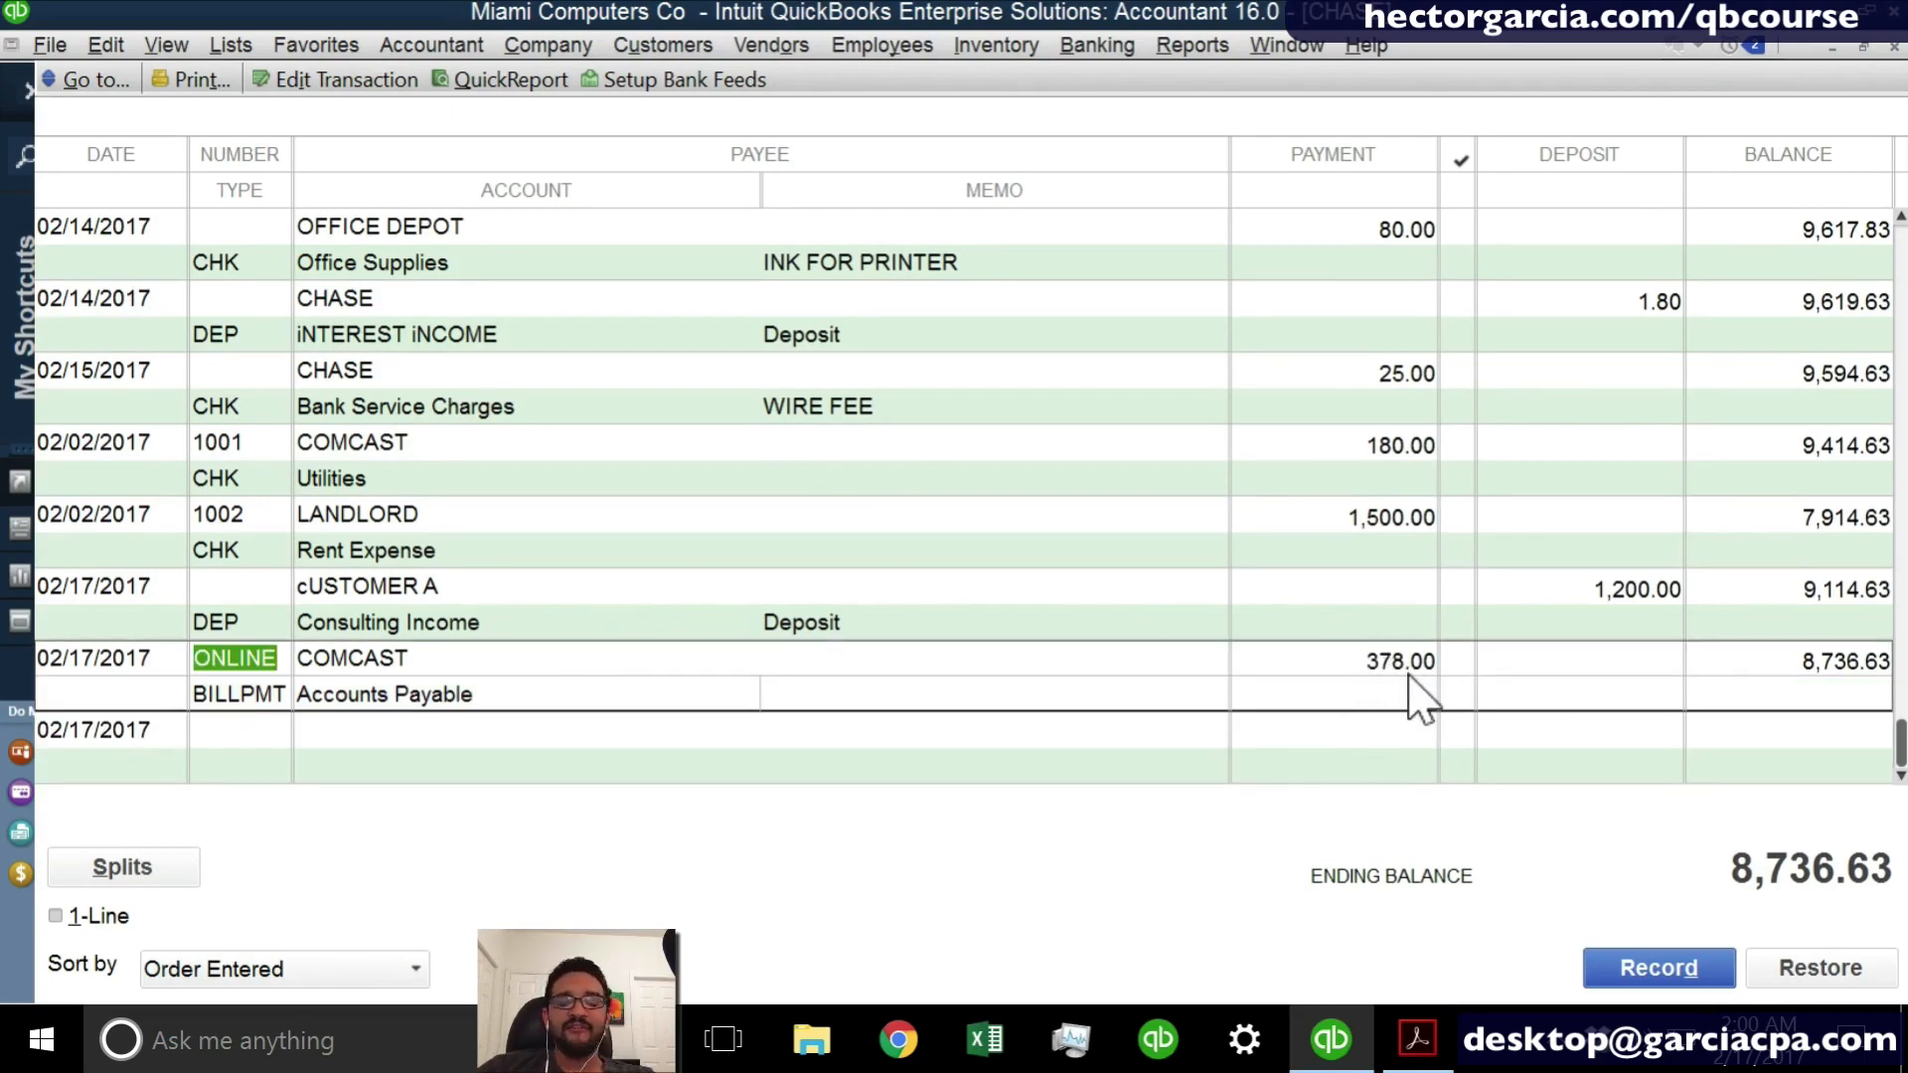
pyautogui.press('Escape')
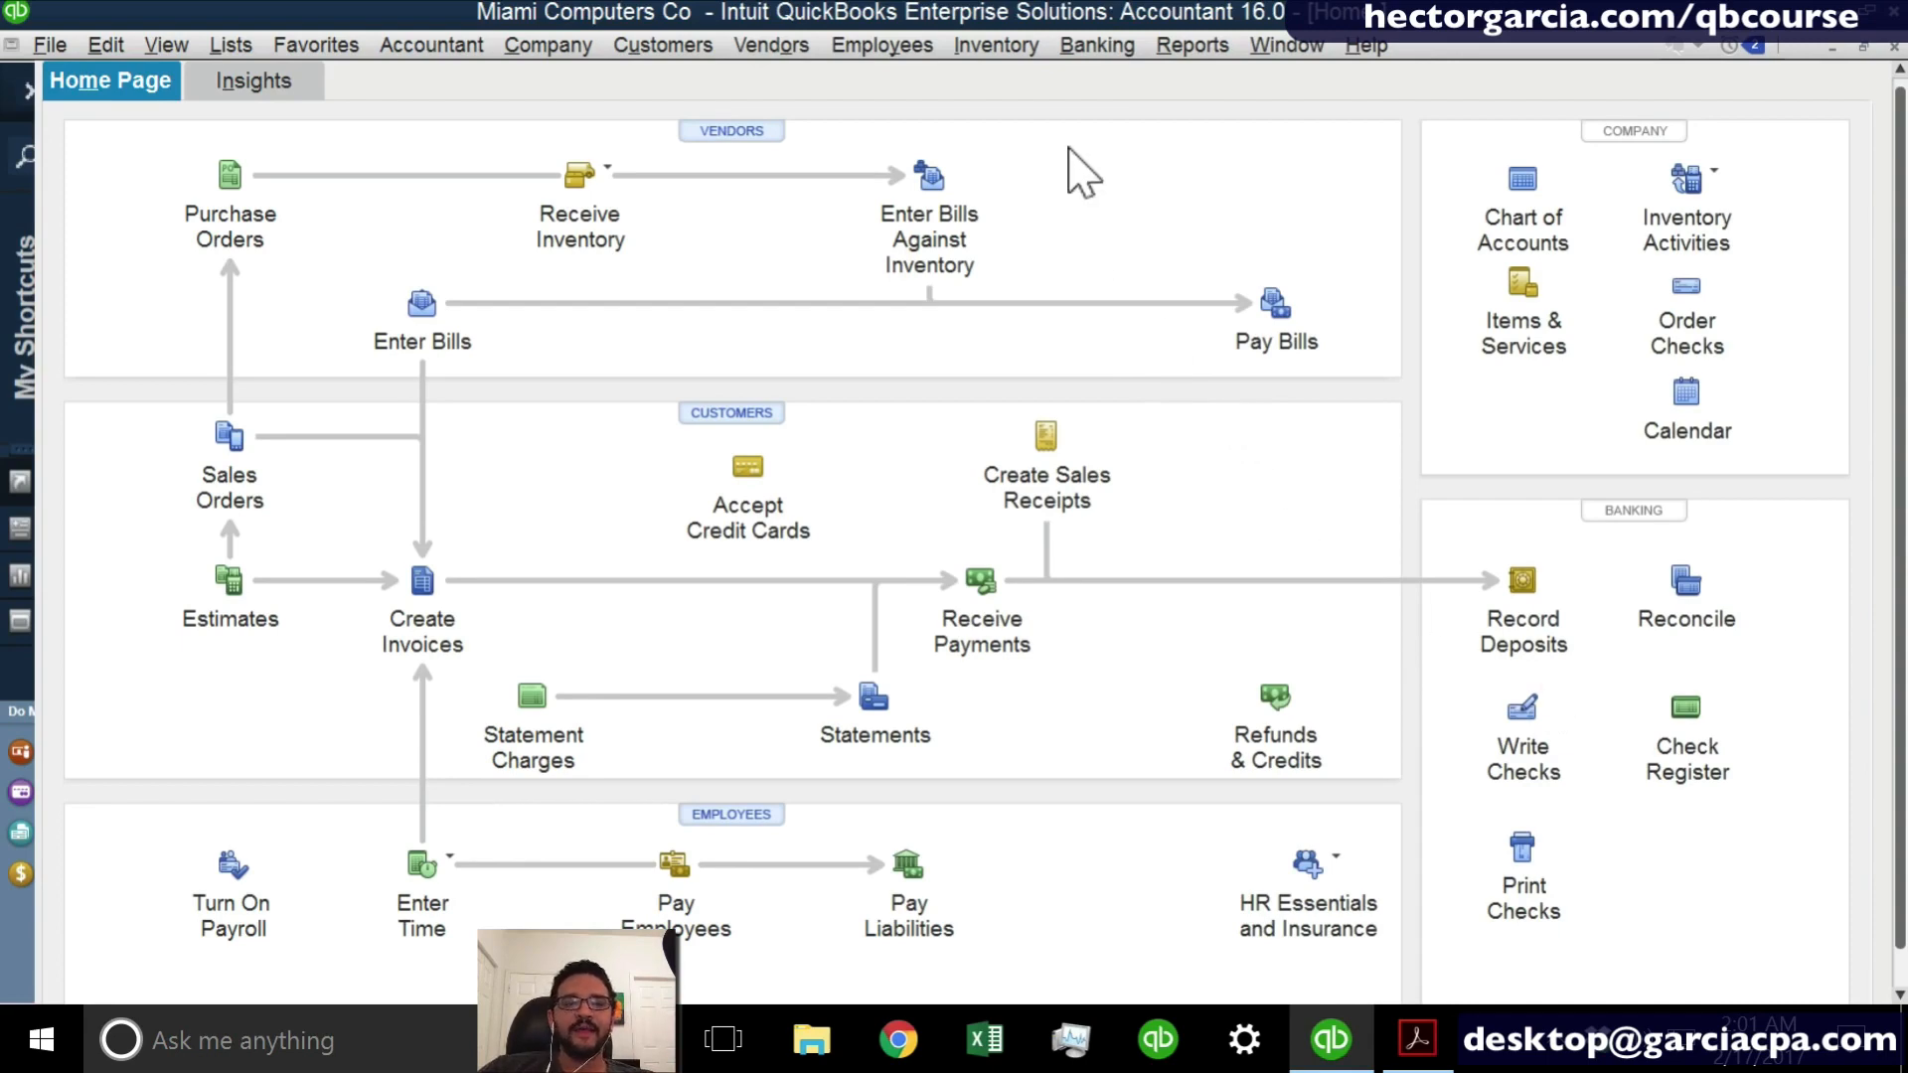
# - Start a reconciliation of the CHASE account with a statement date of 02/28/2017
pyautogui.click(1097, 44)
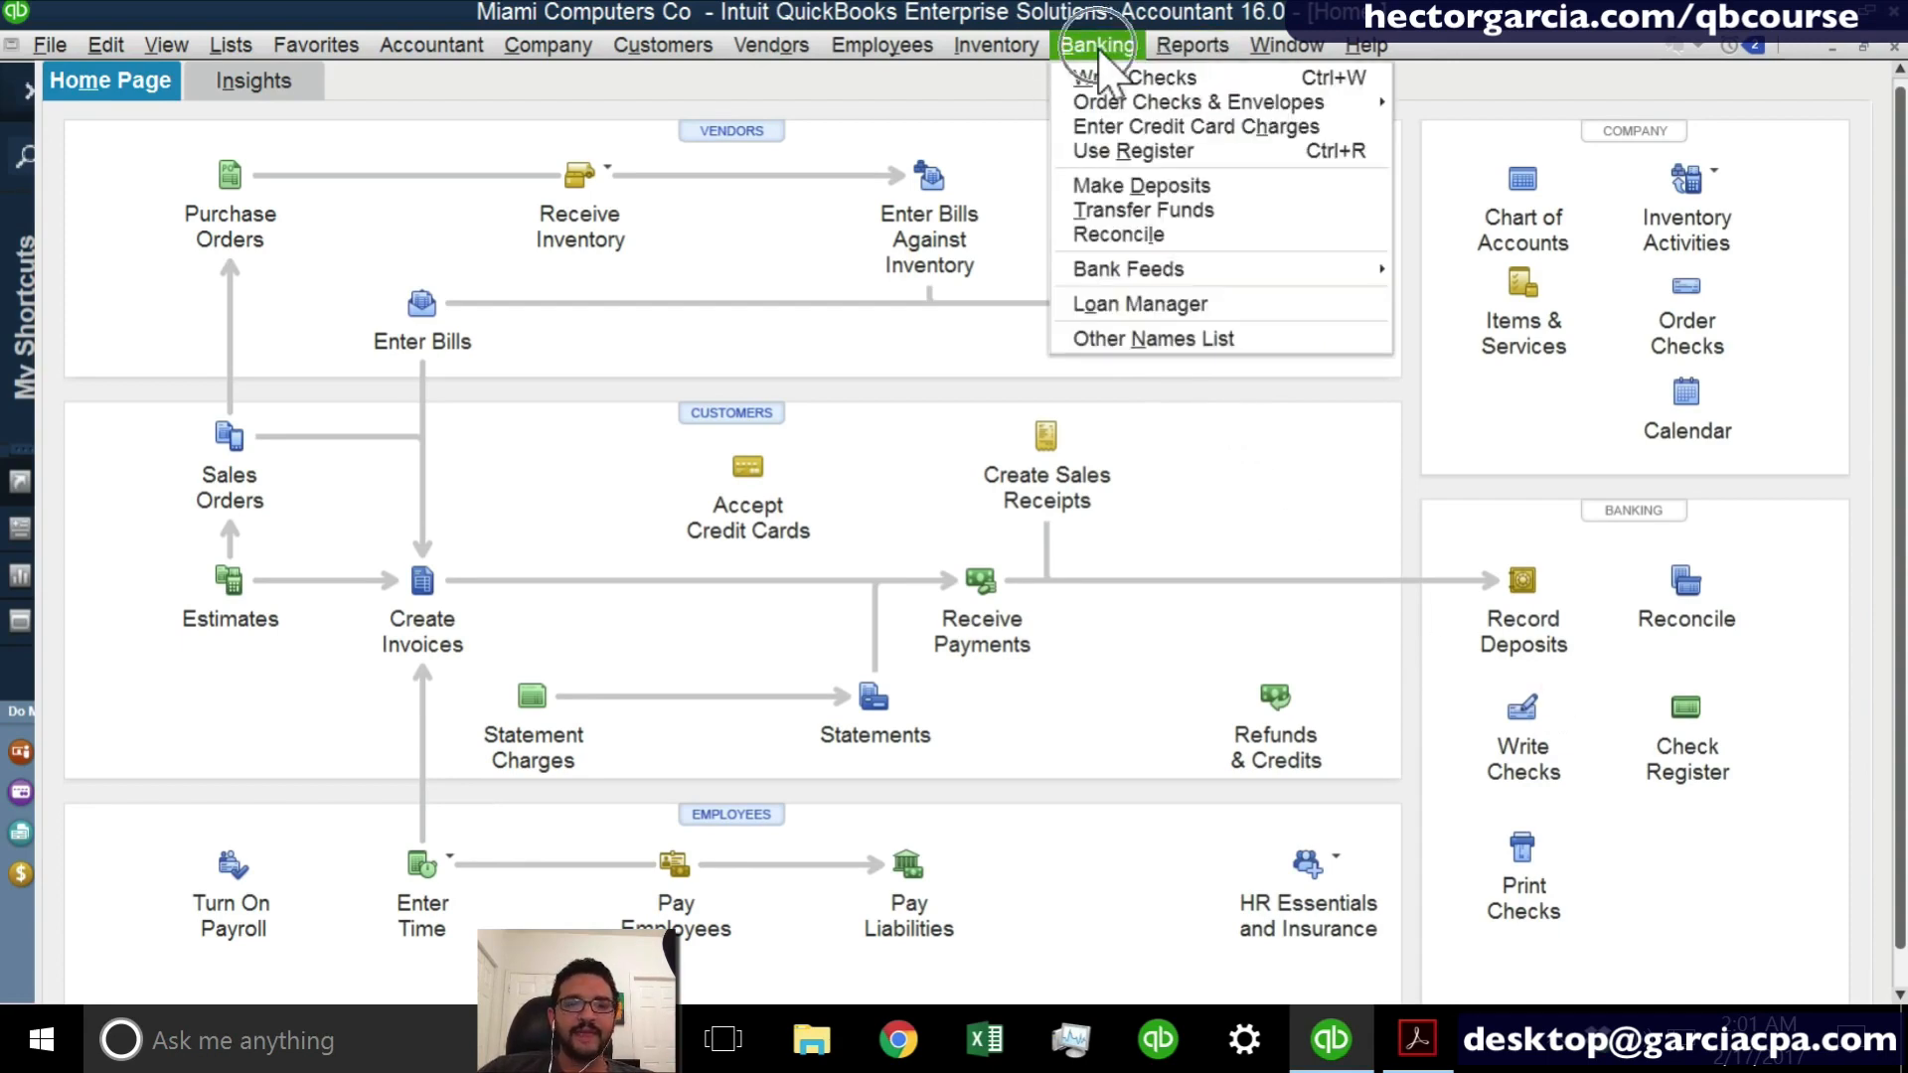
pyautogui.click(1139, 239)
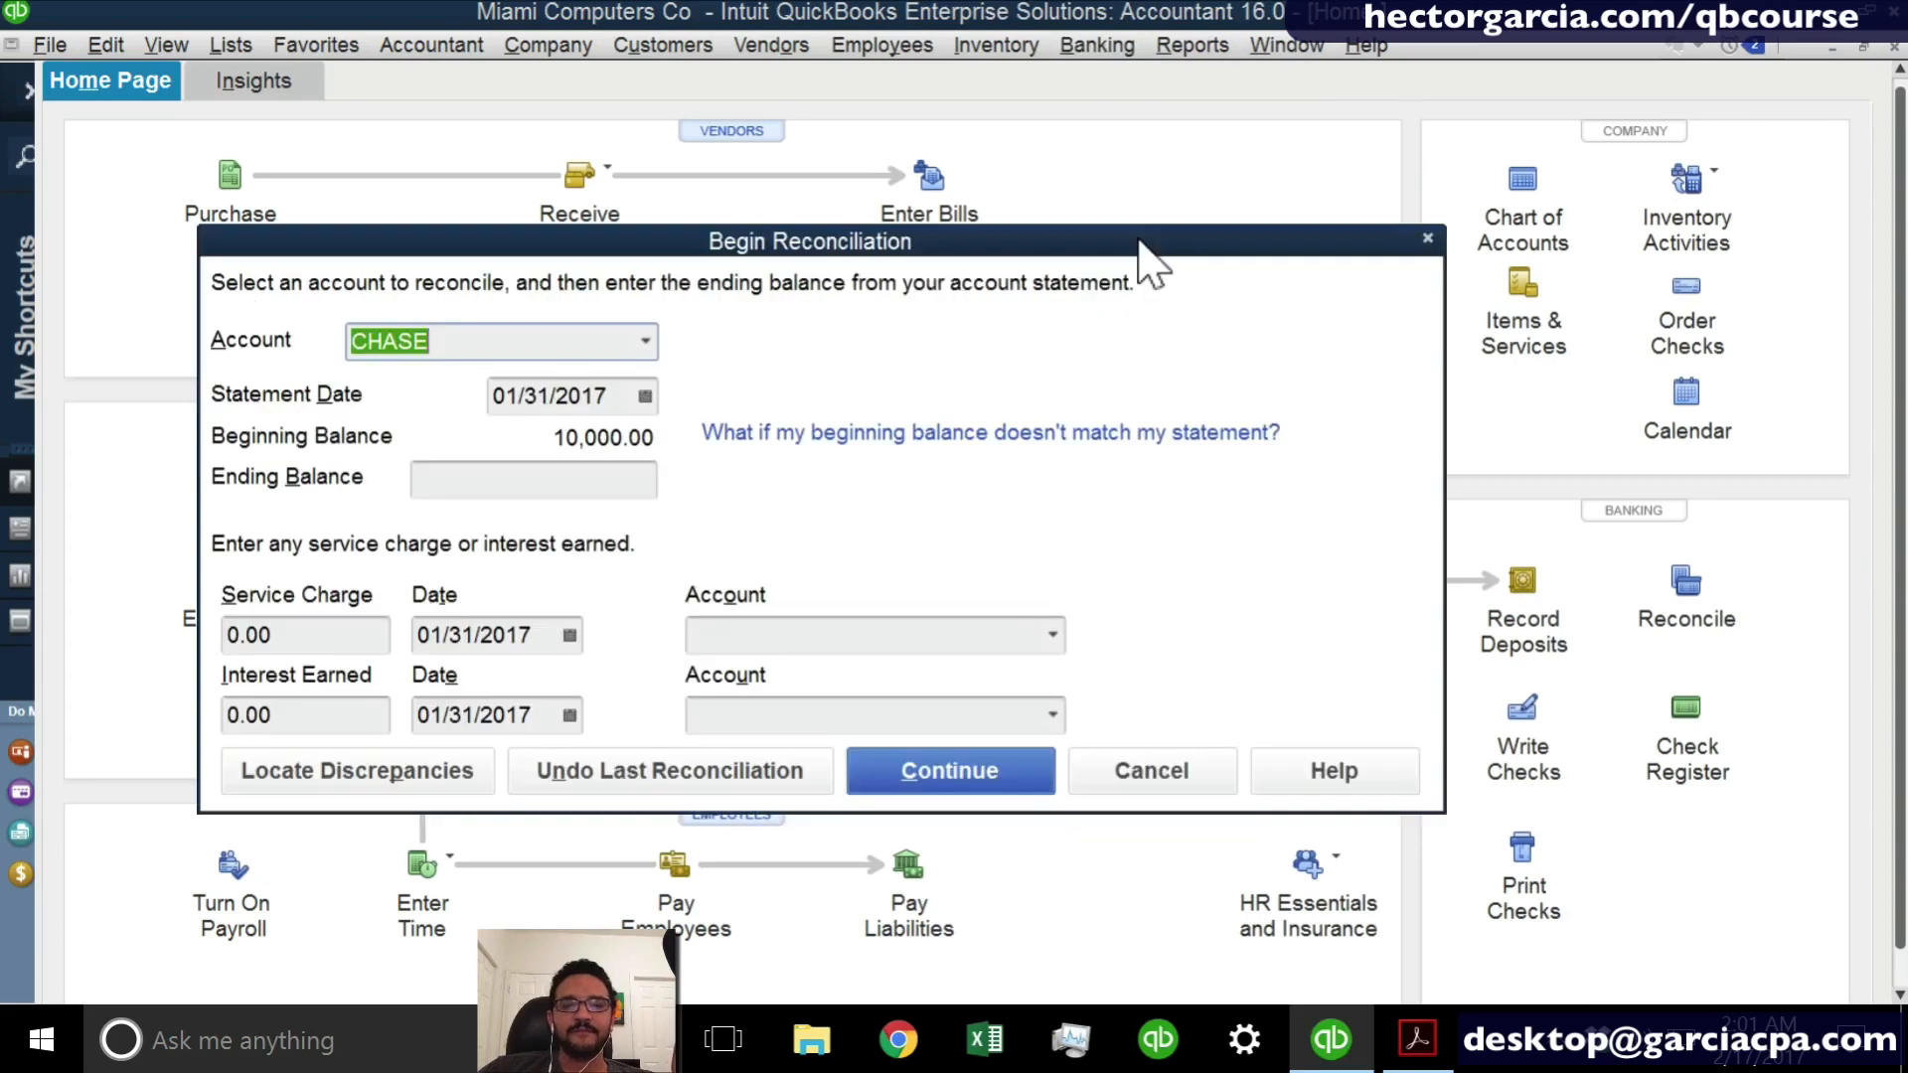
pyautogui.click(646, 343)
pyautogui.click(443, 390)
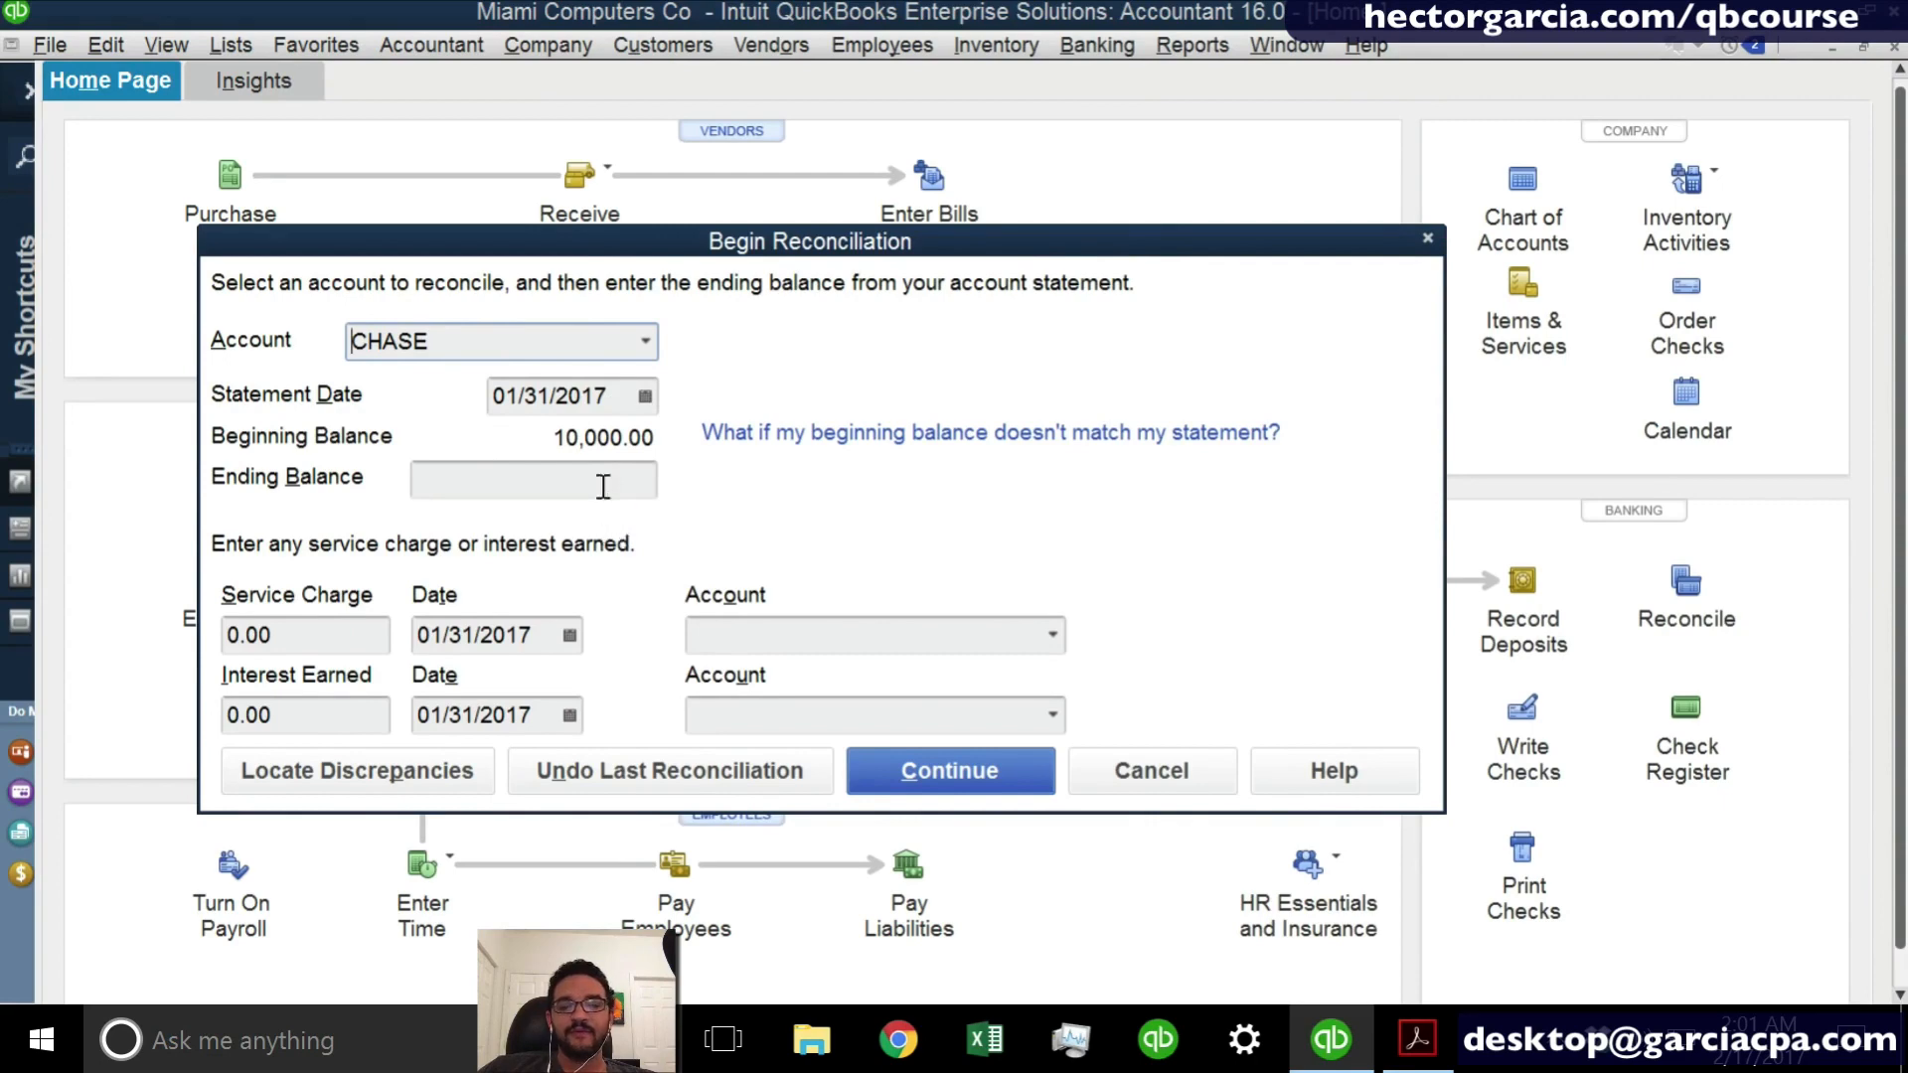
pyautogui.click(647, 396)
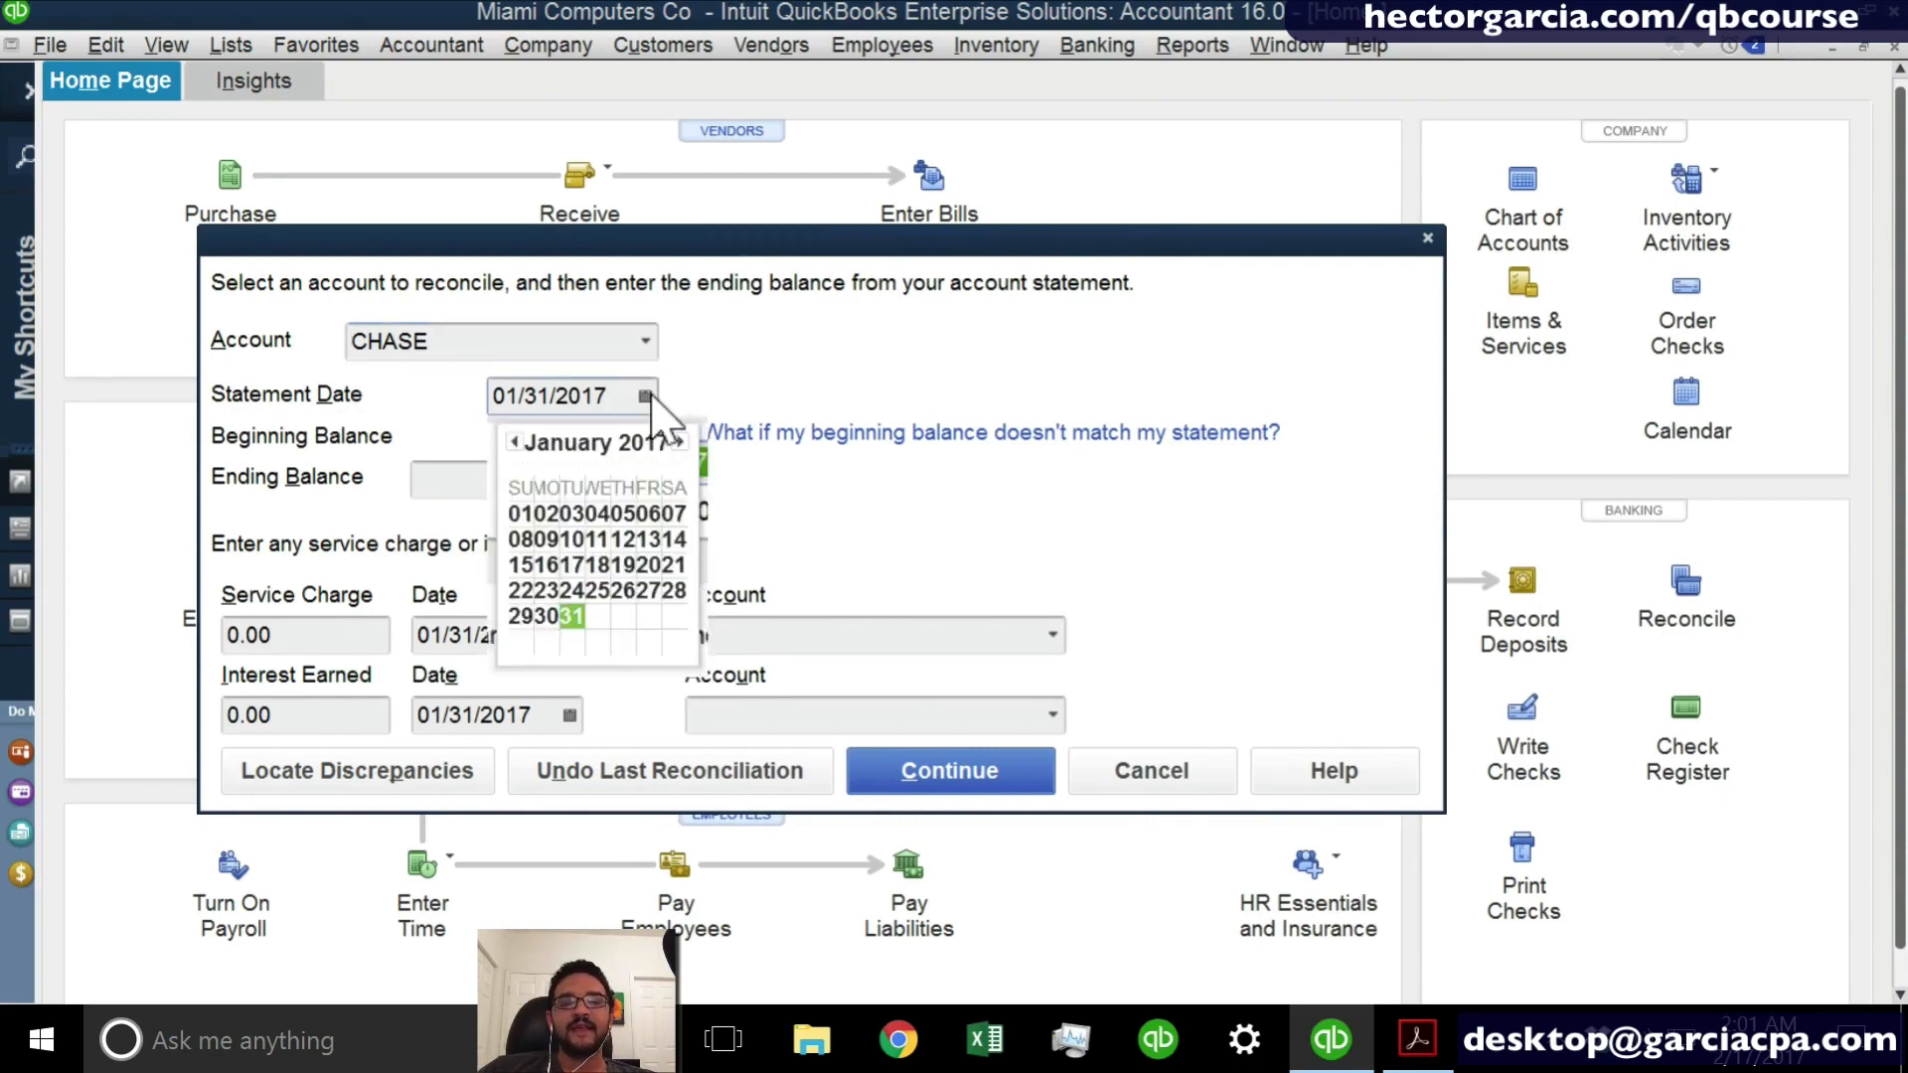
pyautogui.click(679, 441)
pyautogui.click(571, 617)
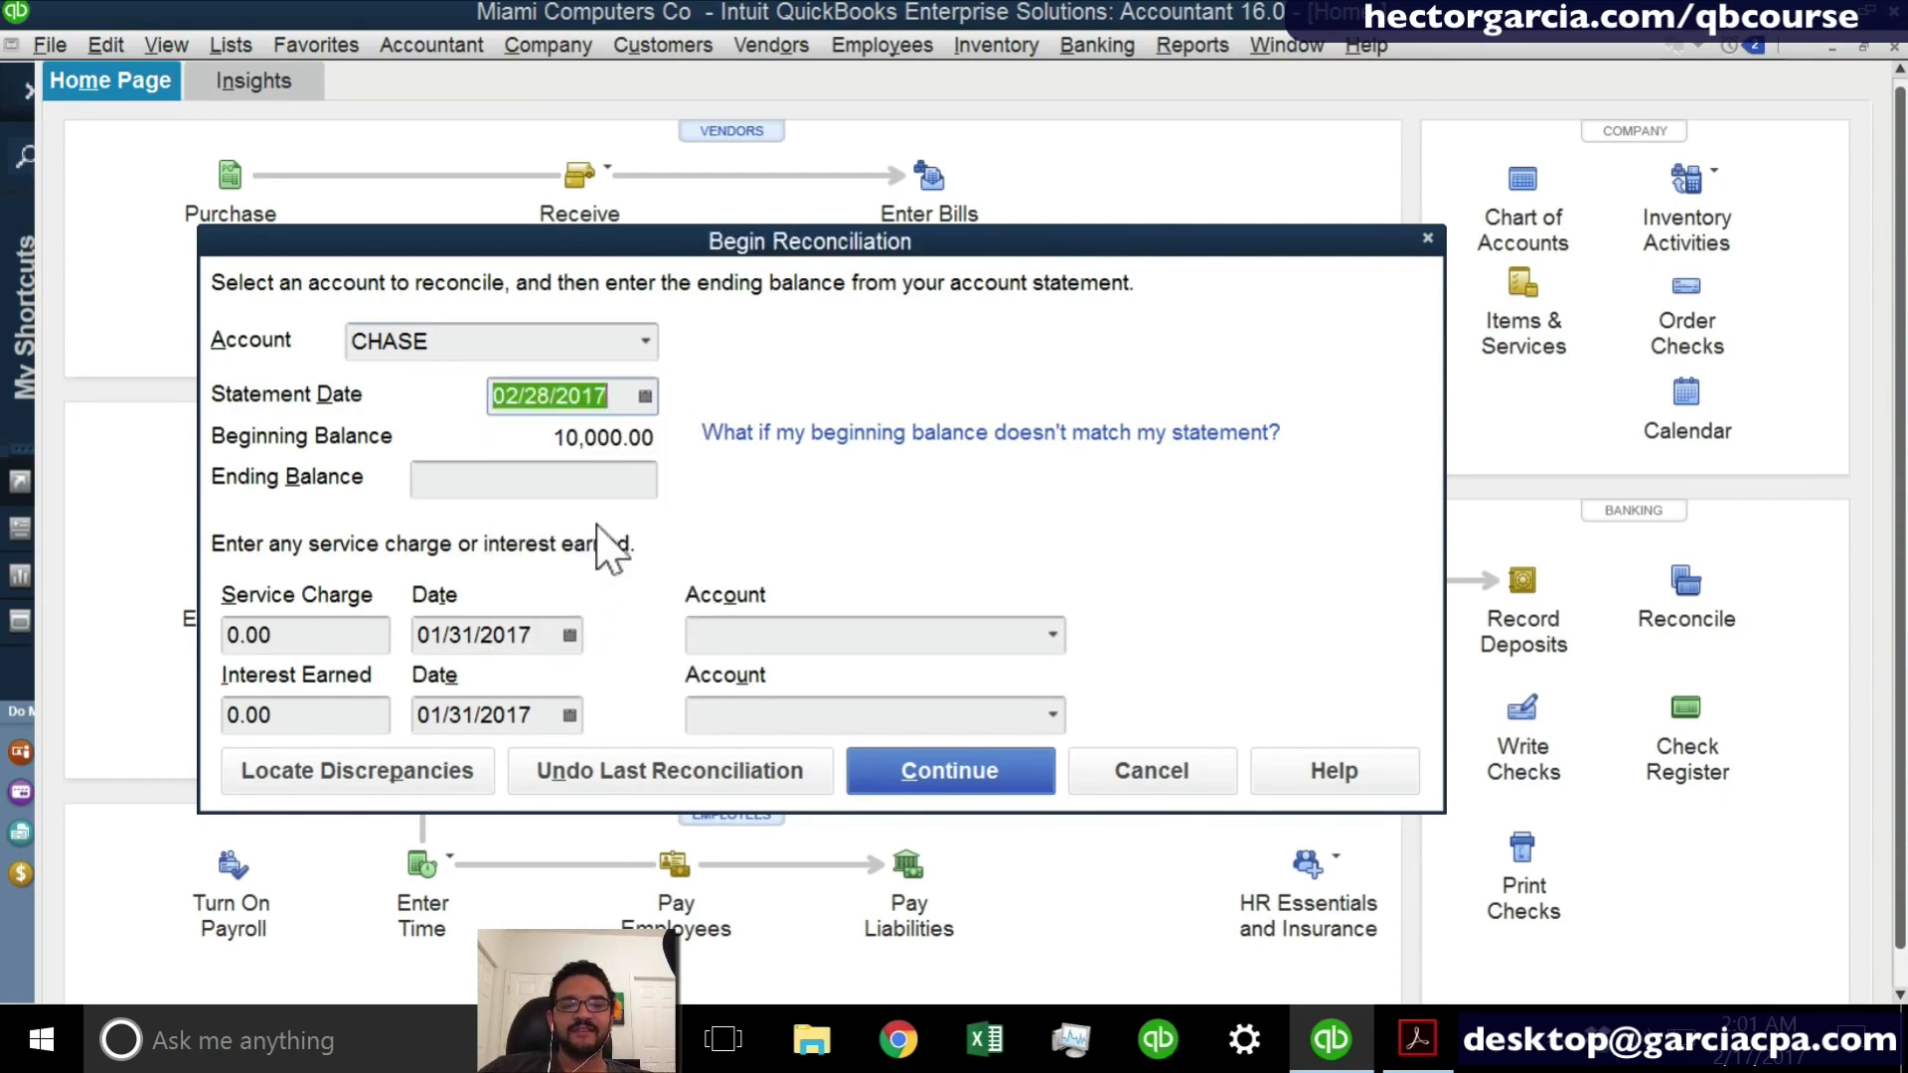
# - Enter 9594.68 as the statement's ending balance and continue to the list of transactions to reconcile
pyautogui.click(581, 491)
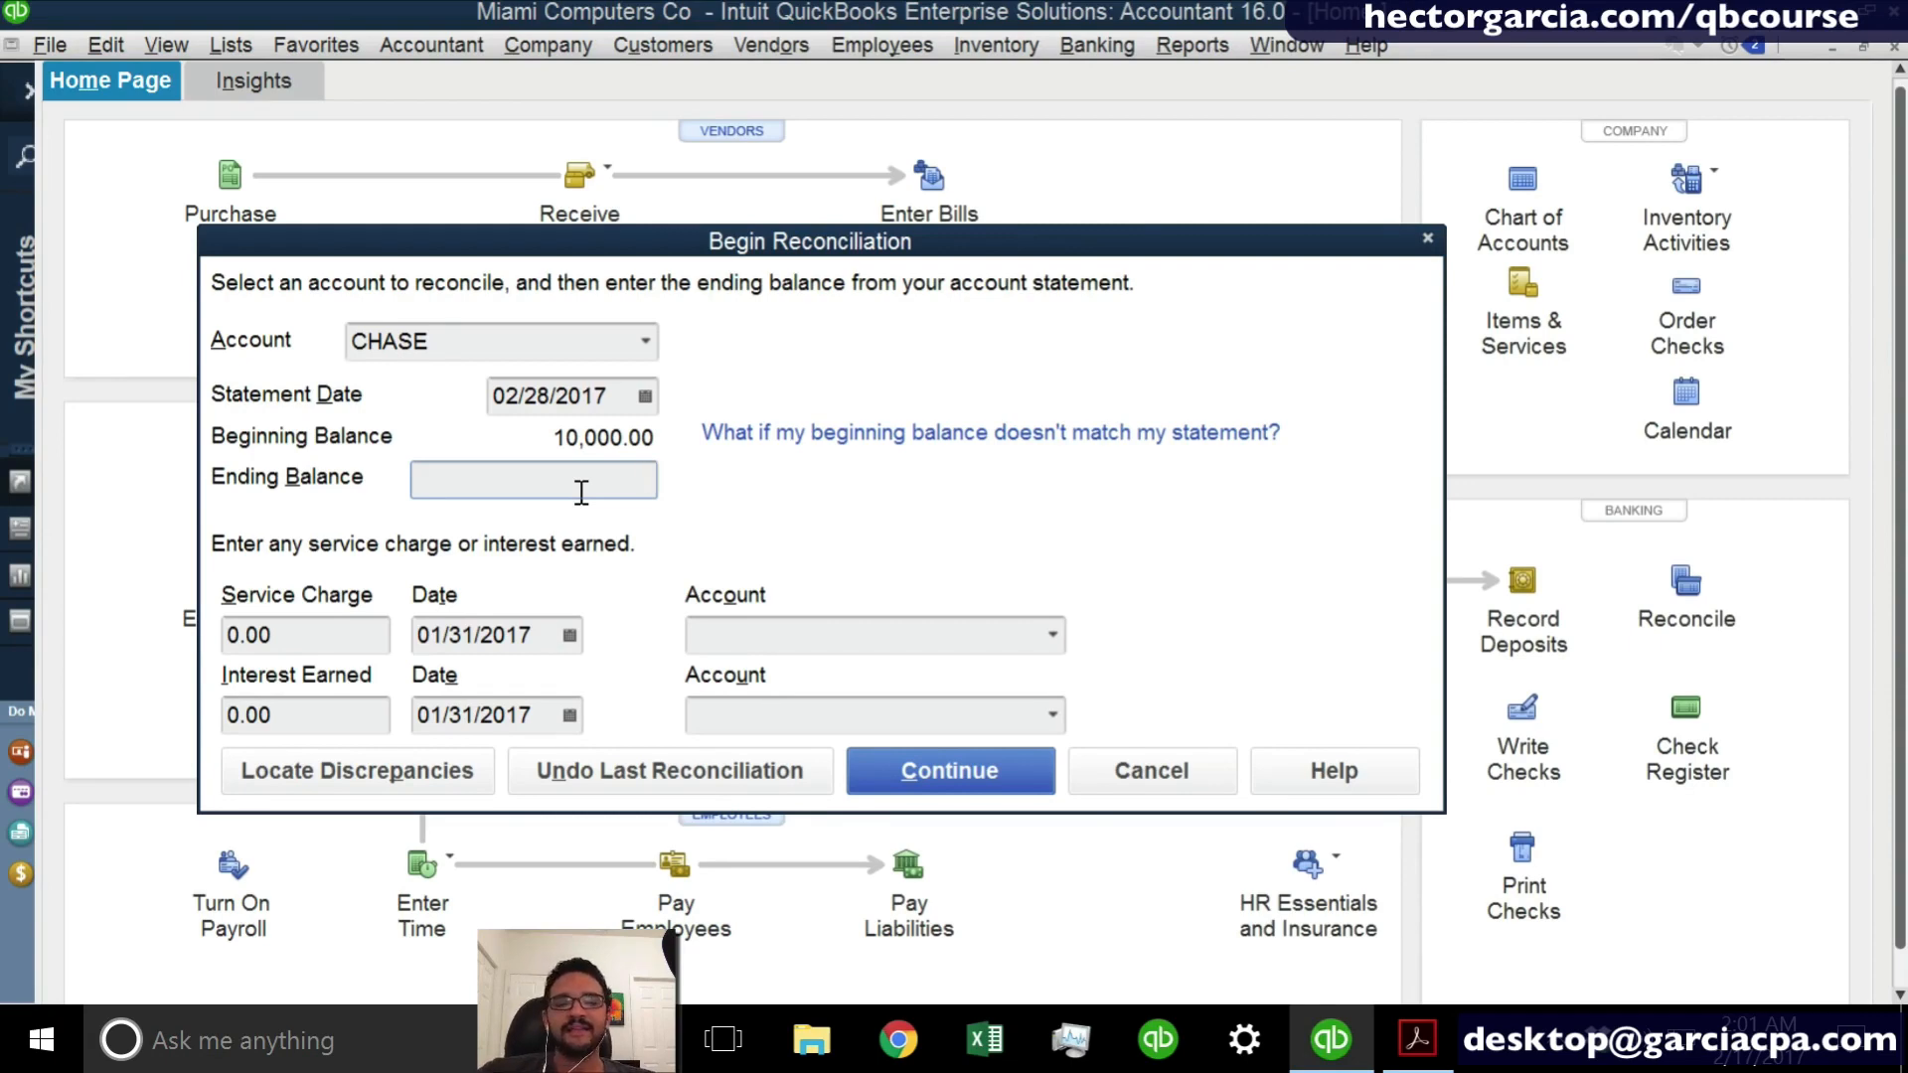
pyautogui.write('9')
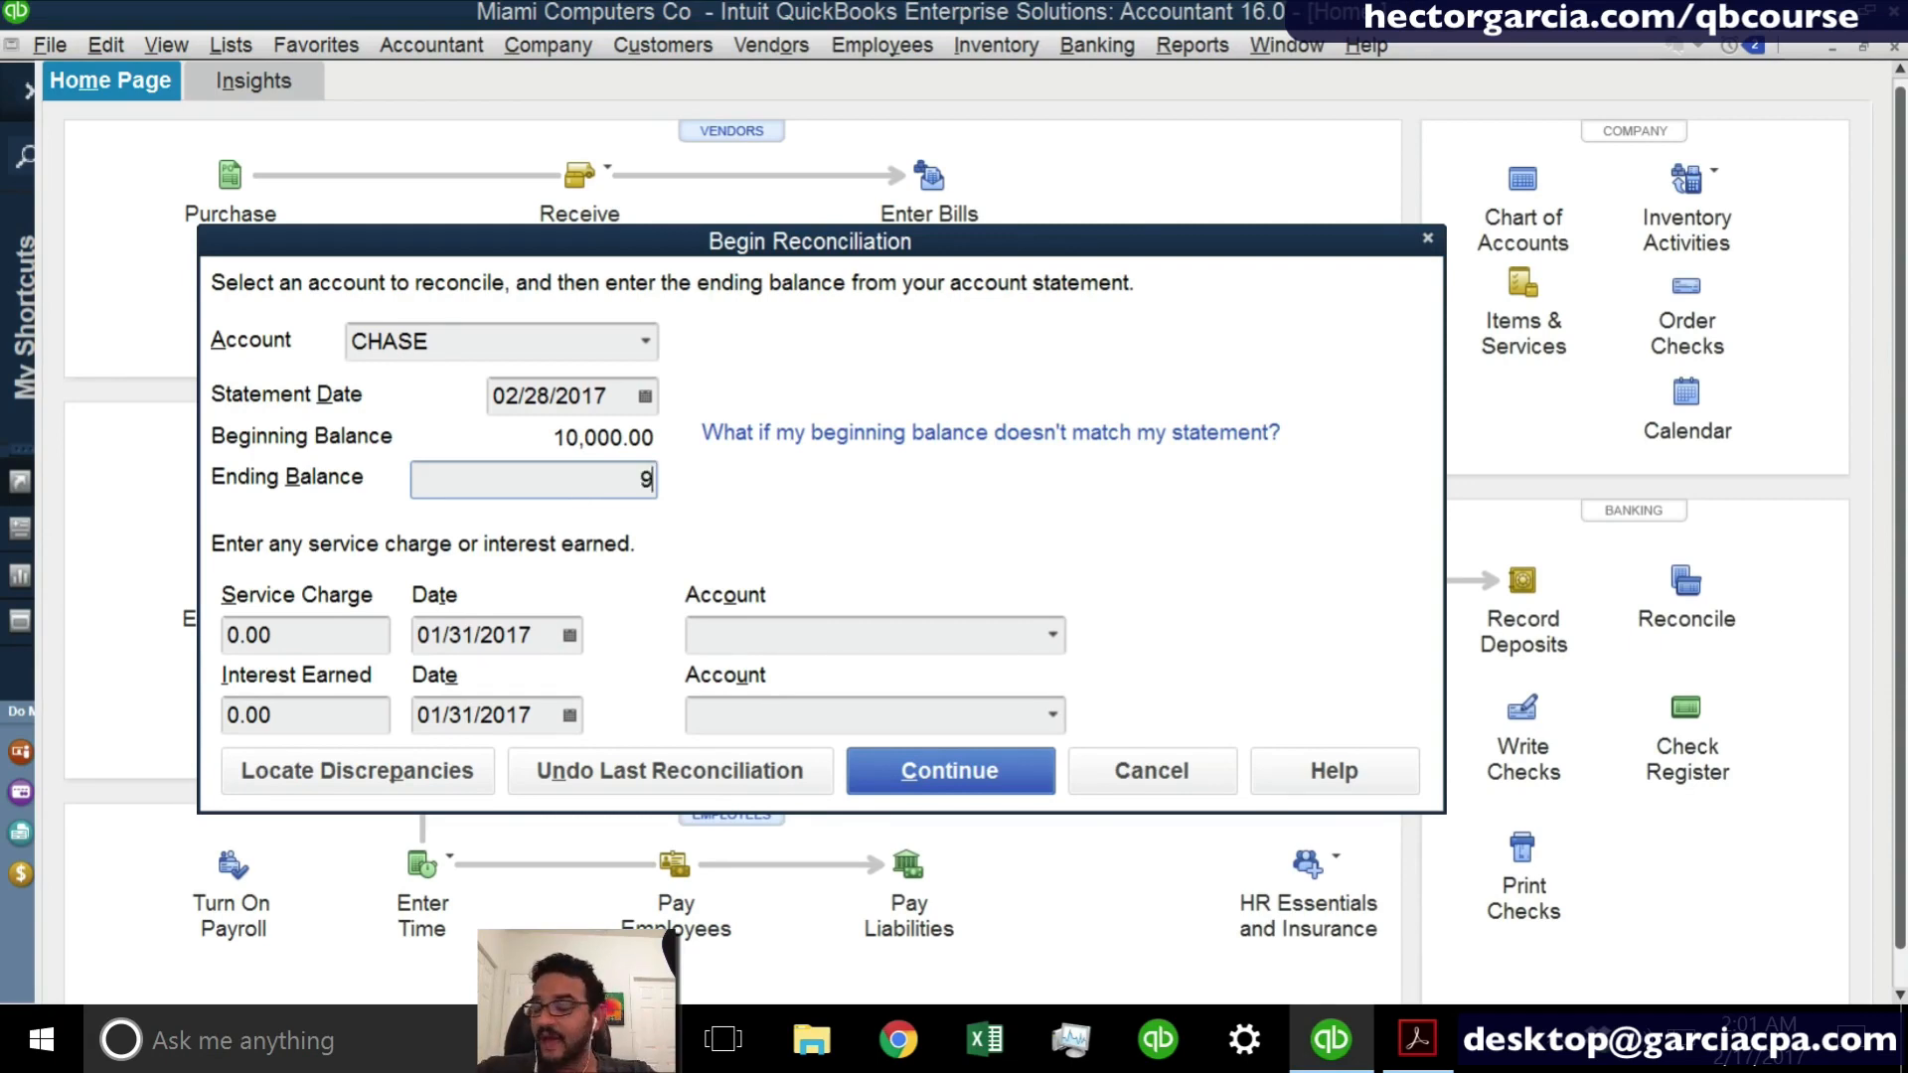
pyautogui.write('59')
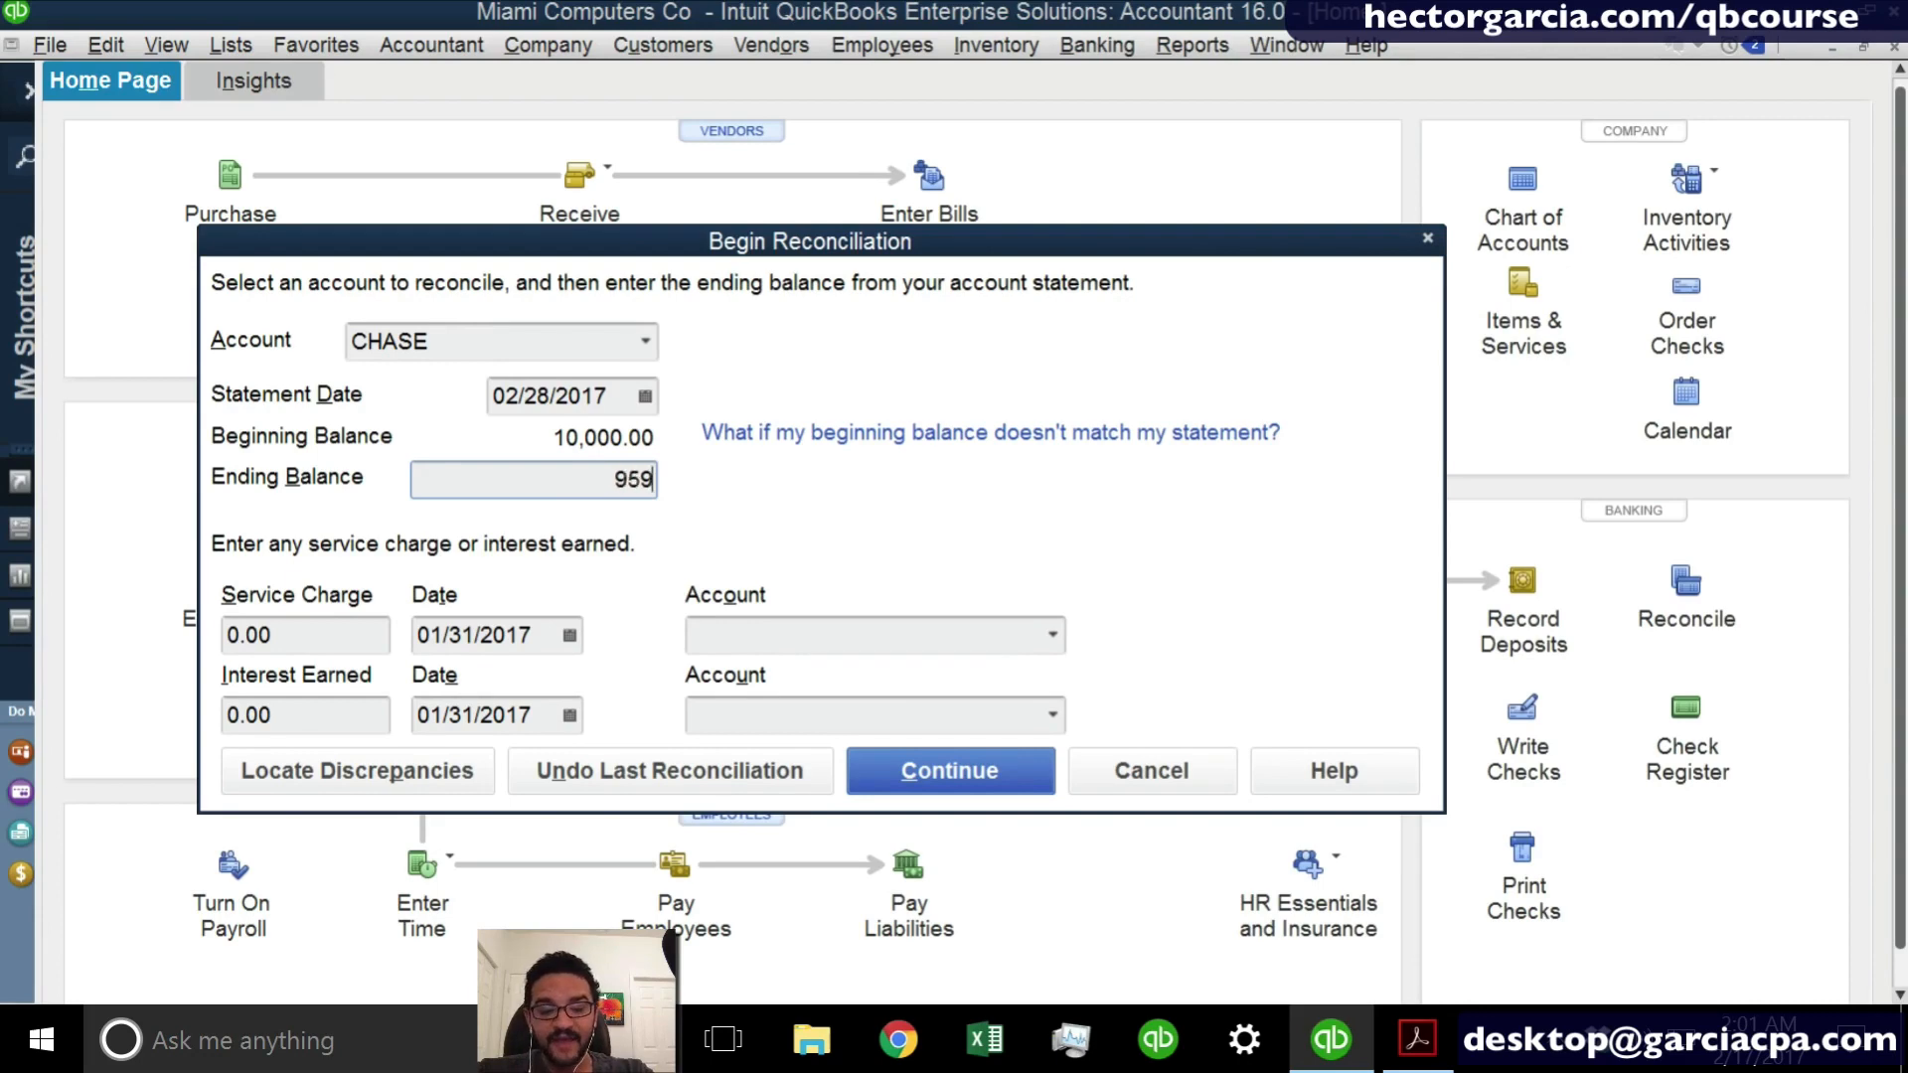
pyautogui.write('4')
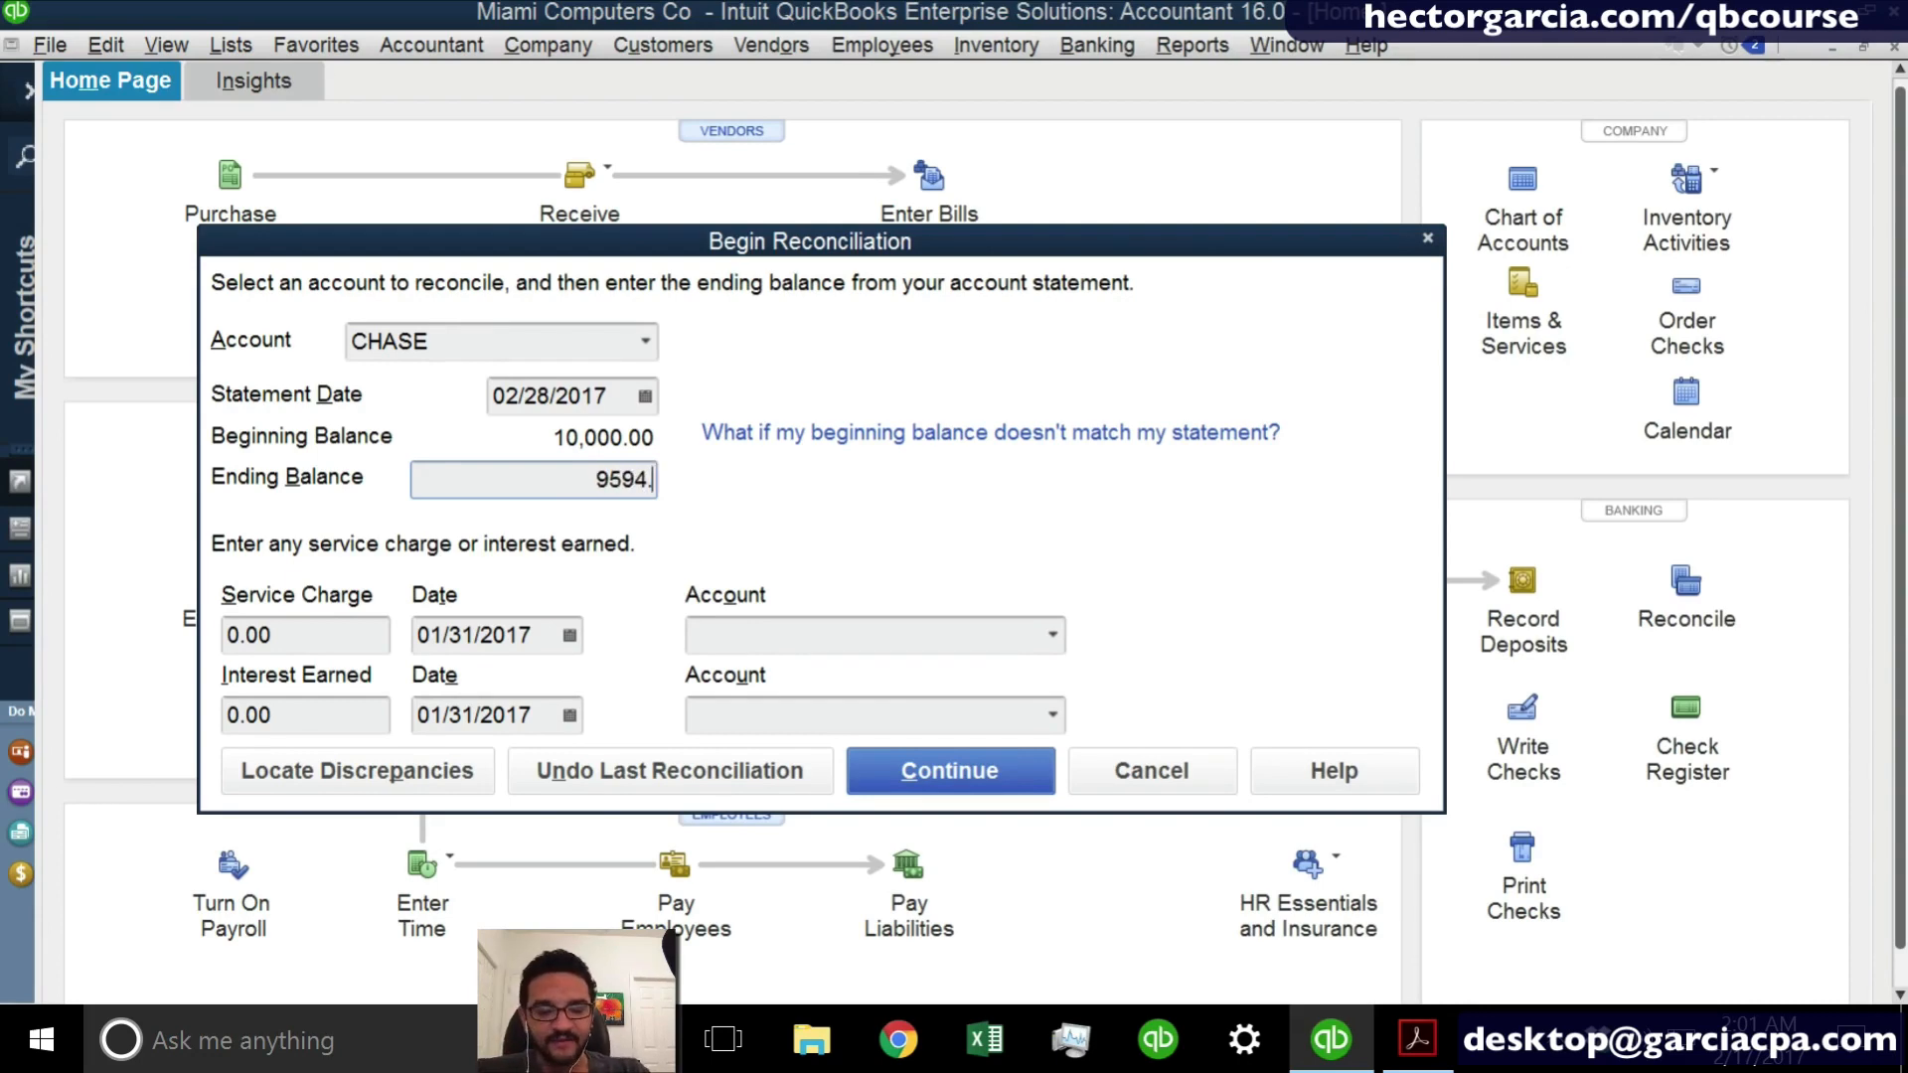
pyautogui.write('.68')
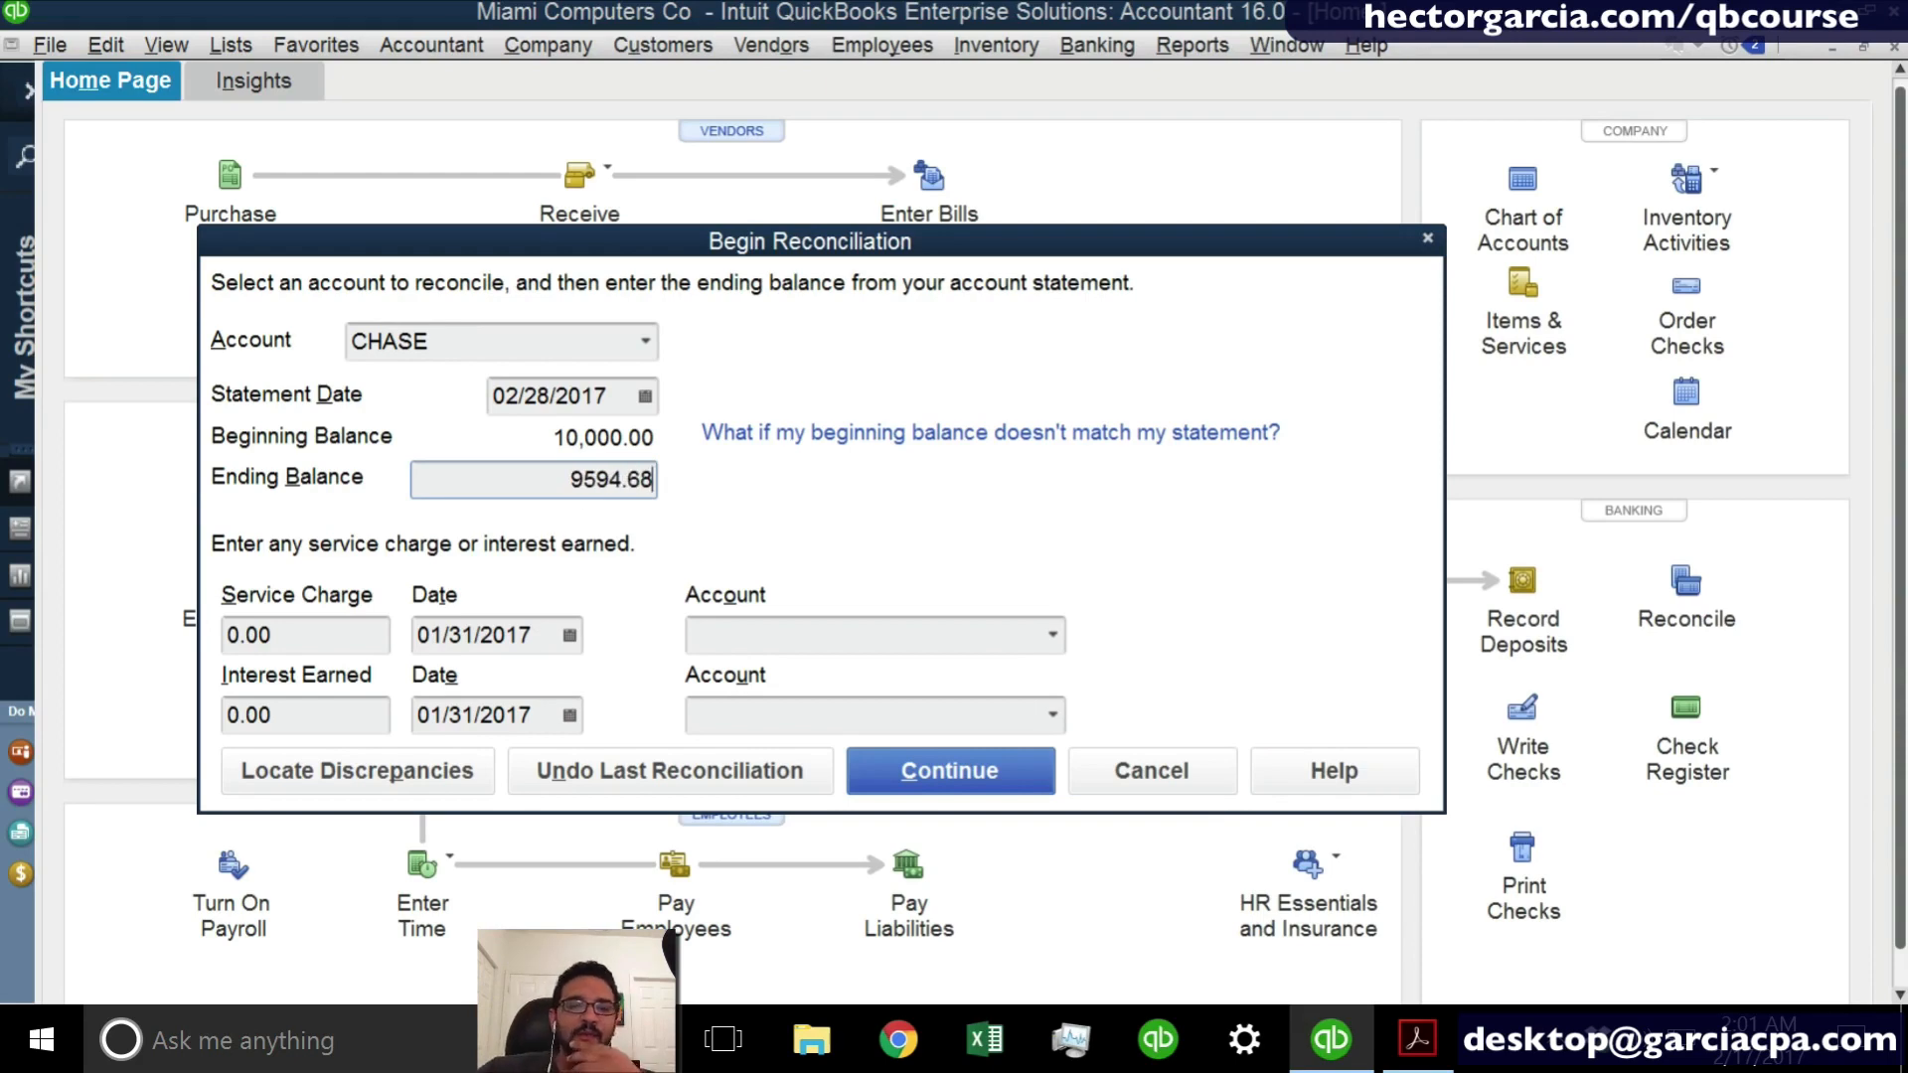
pyautogui.click(907, 771)
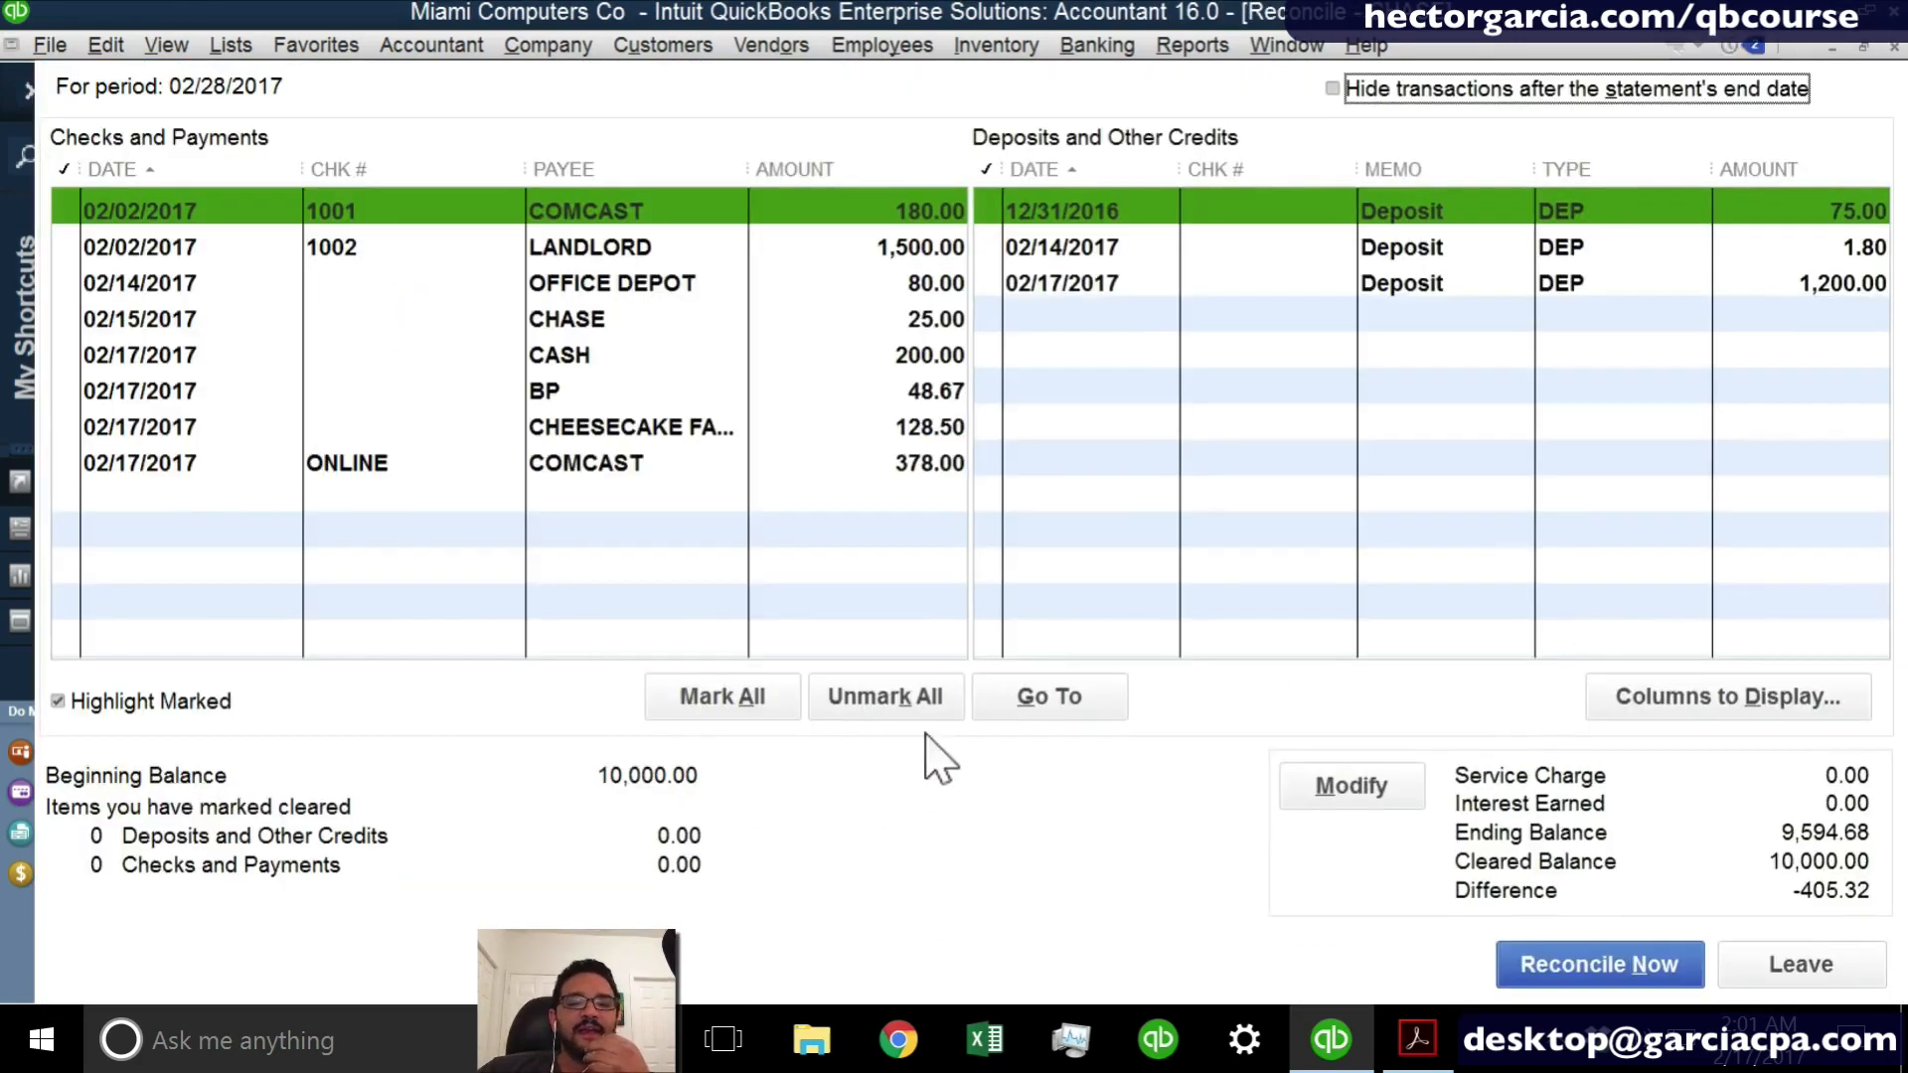
# - Mark the 12/31/2016, 02/14/2017 and 02/17/2017 deposits as cleared
pyautogui.click(1049, 216)
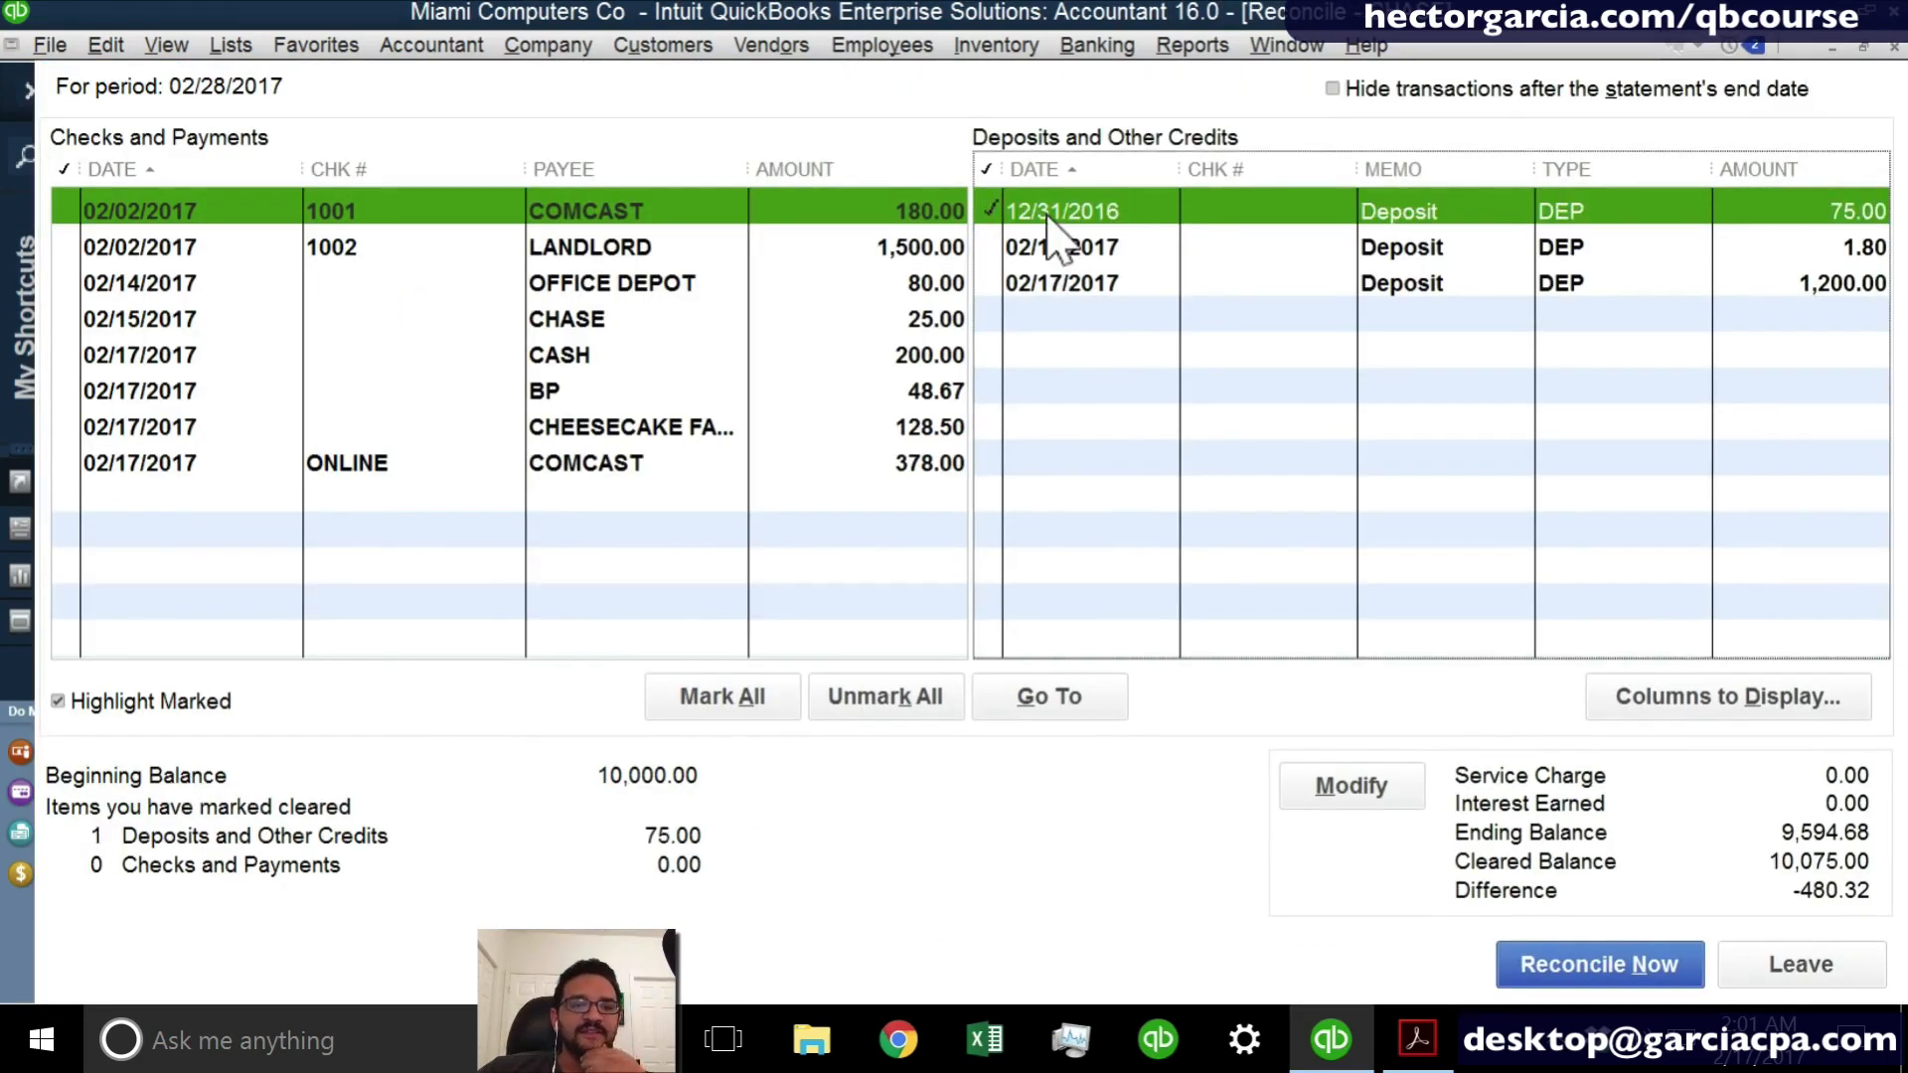
pyautogui.click(1049, 247)
pyautogui.click(1052, 285)
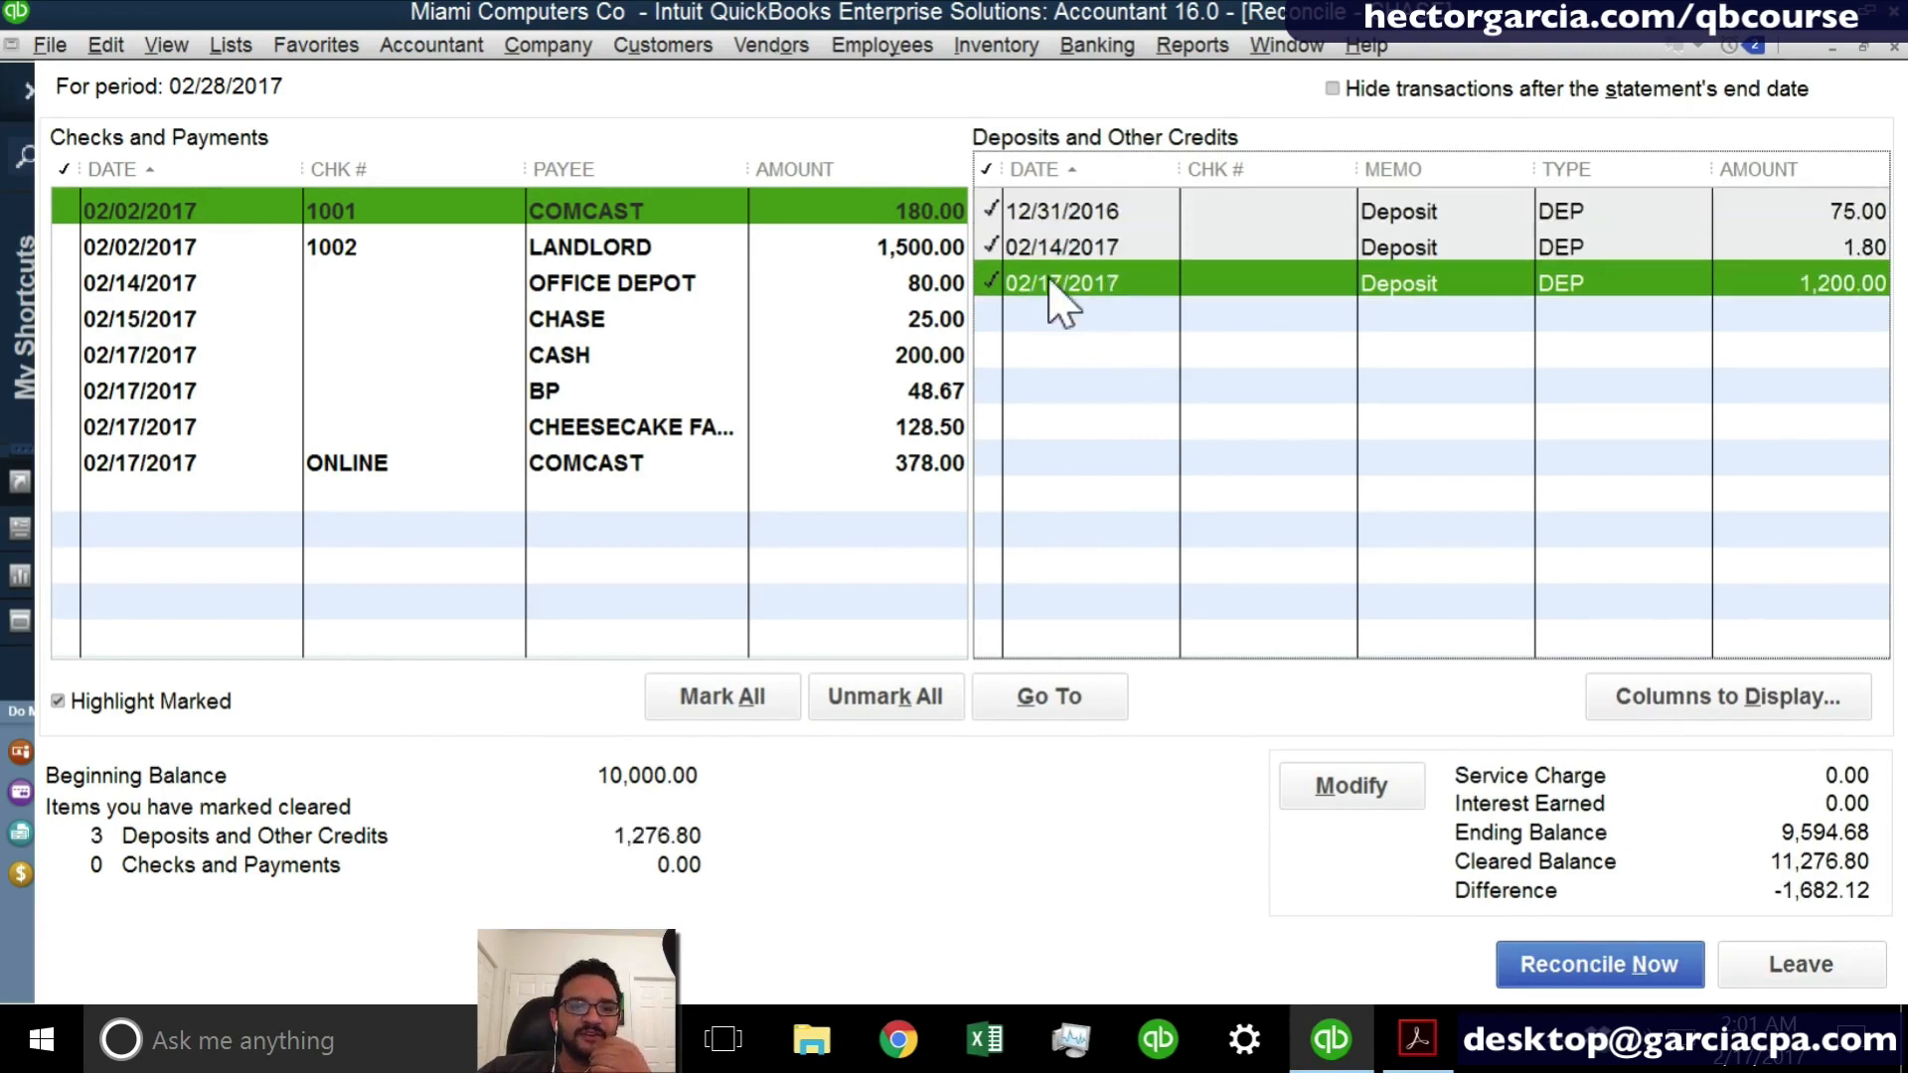
# - Mark all payments as cleared except check 1001 to COMCAST and check 1002 to LANDLORD
pyautogui.click(939, 283)
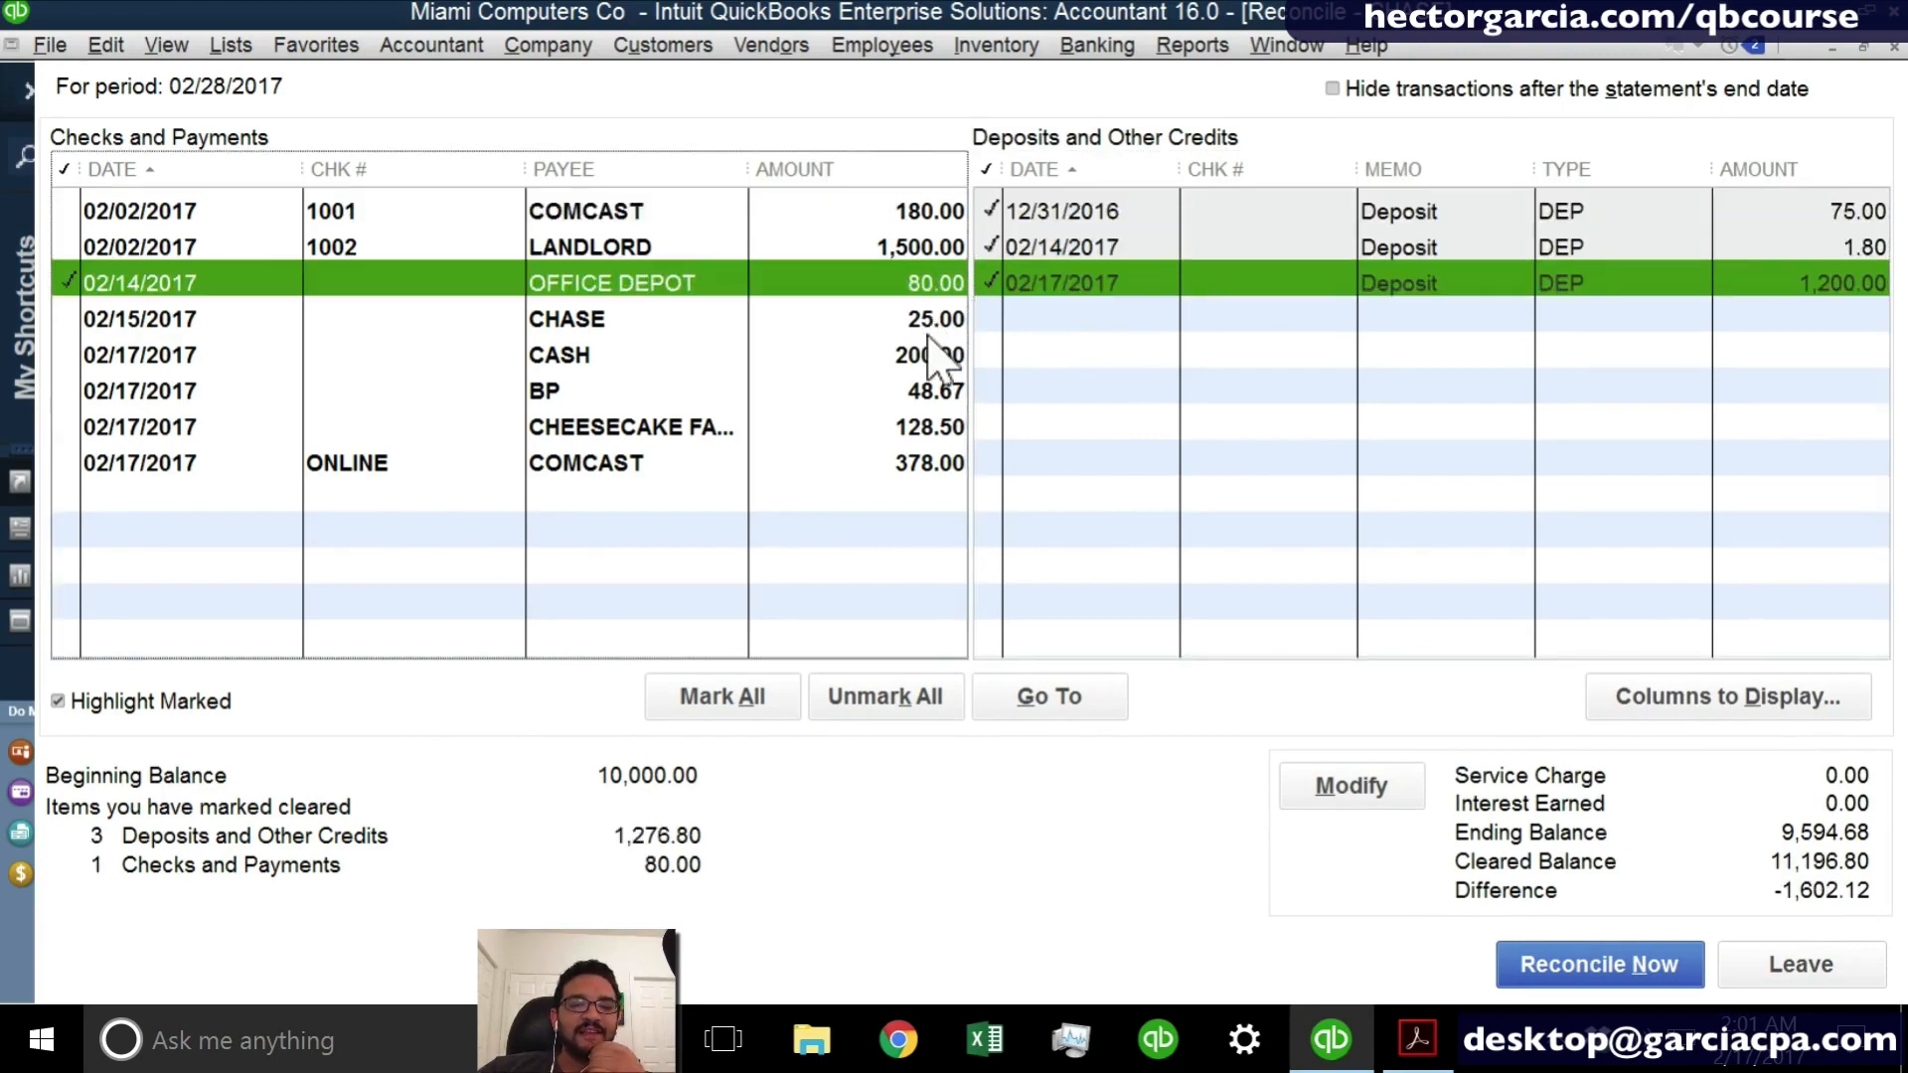
pyautogui.click(939, 355)
pyautogui.click(929, 320)
pyautogui.click(918, 393)
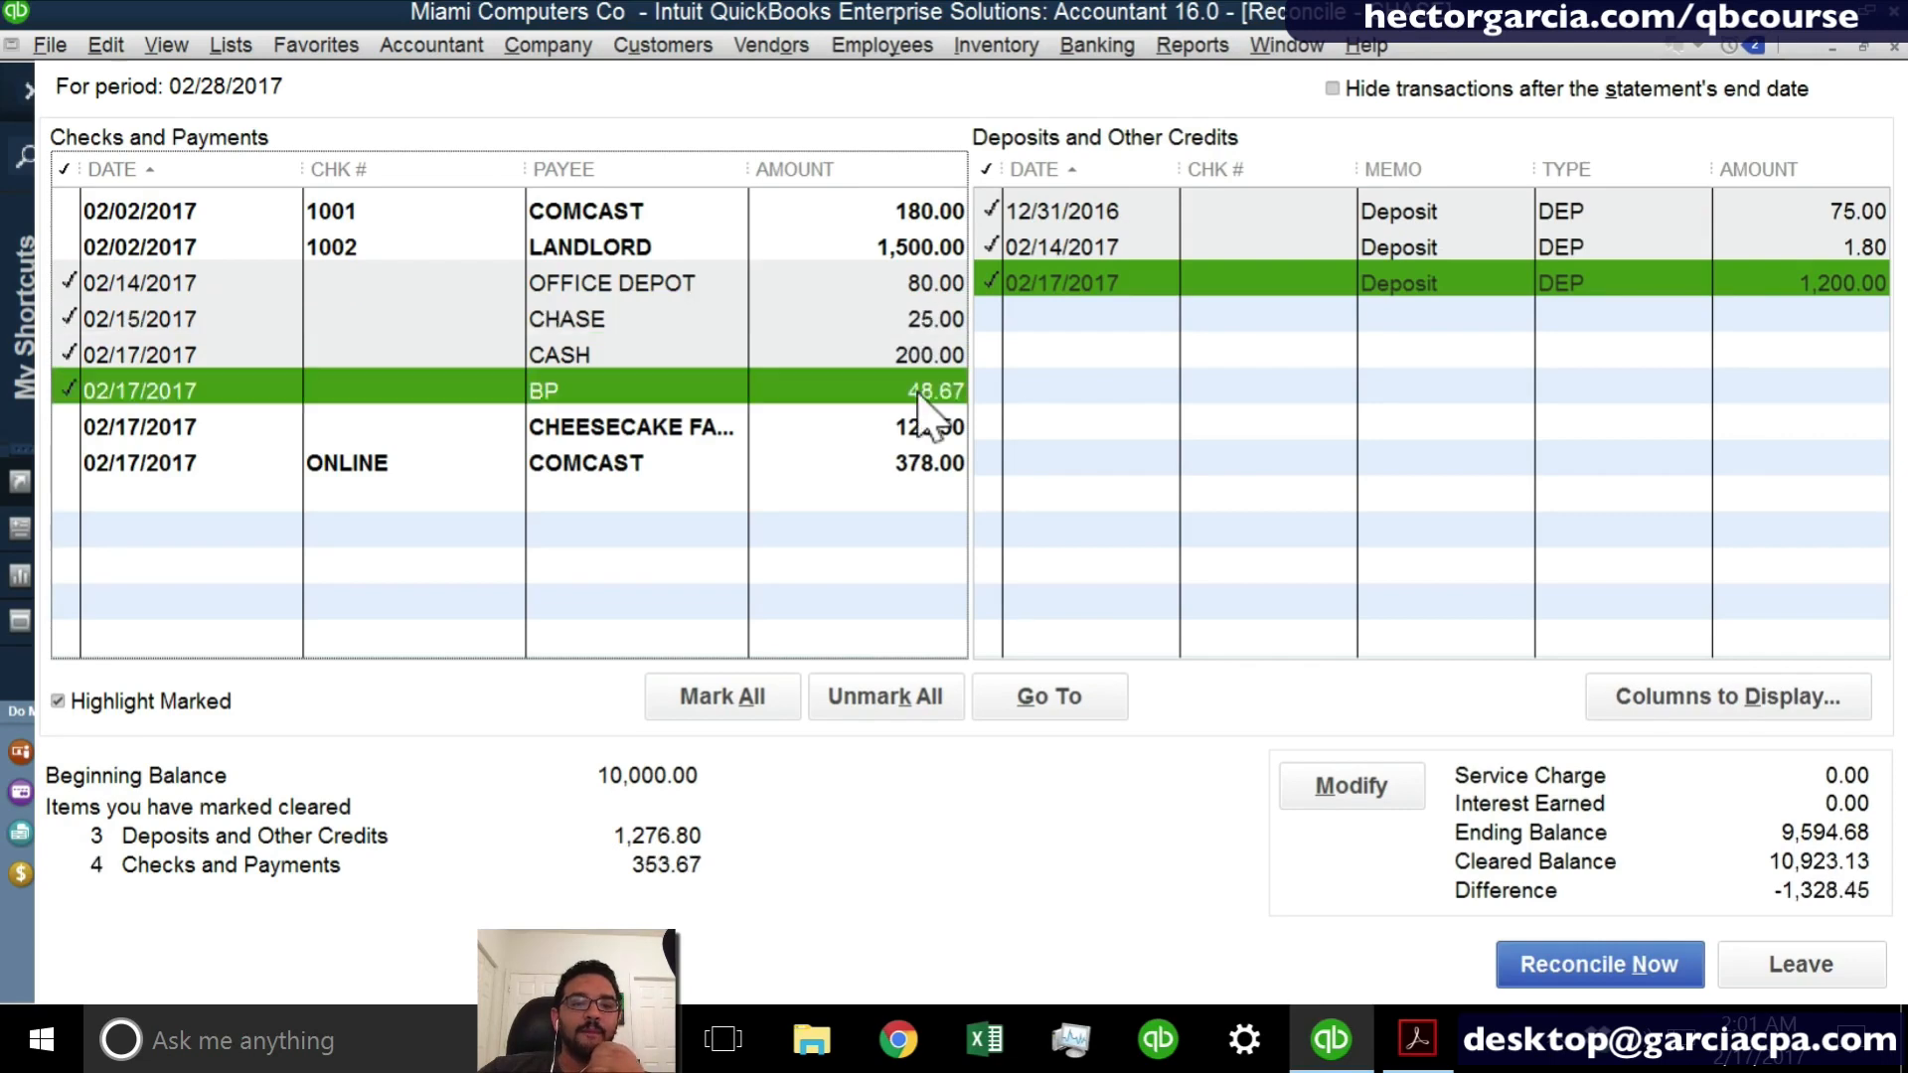
pyautogui.click(930, 427)
pyautogui.click(916, 465)
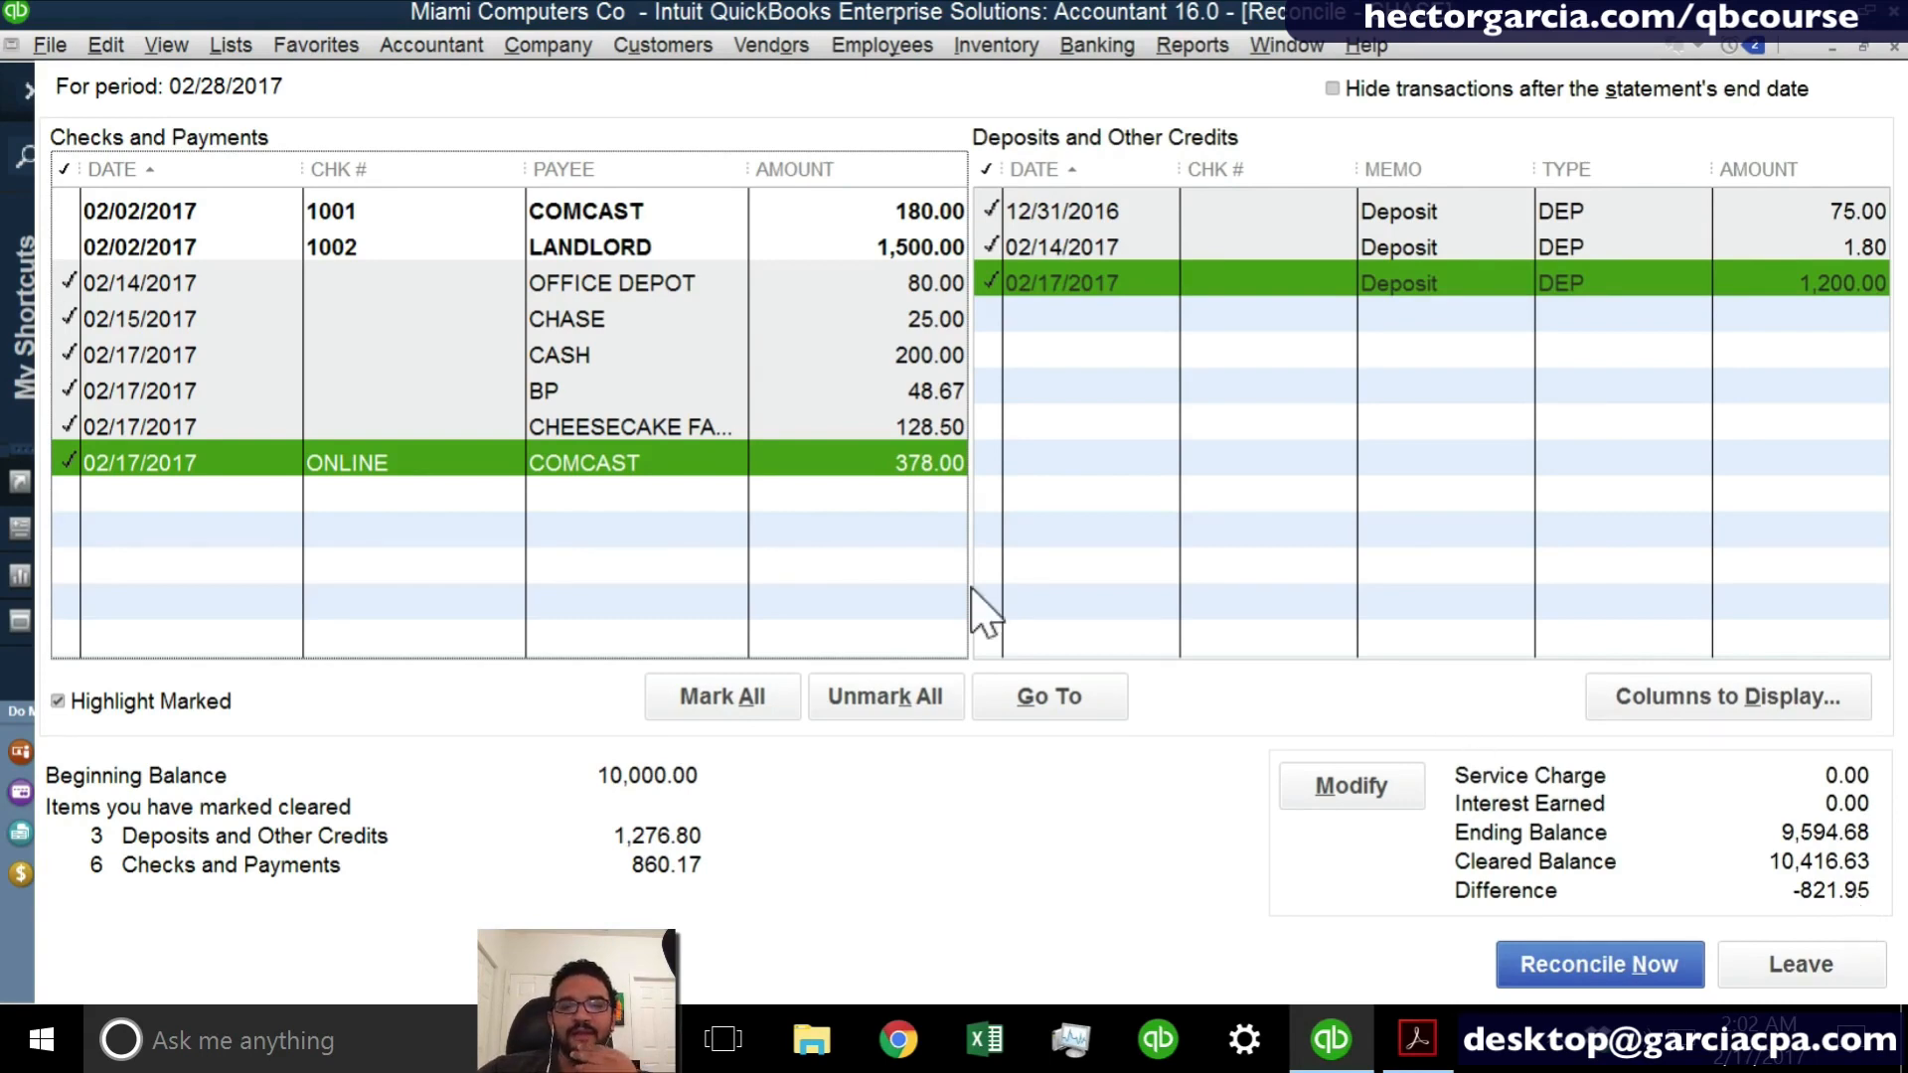
pyautogui.click(815, 461)
pyautogui.click(815, 461)
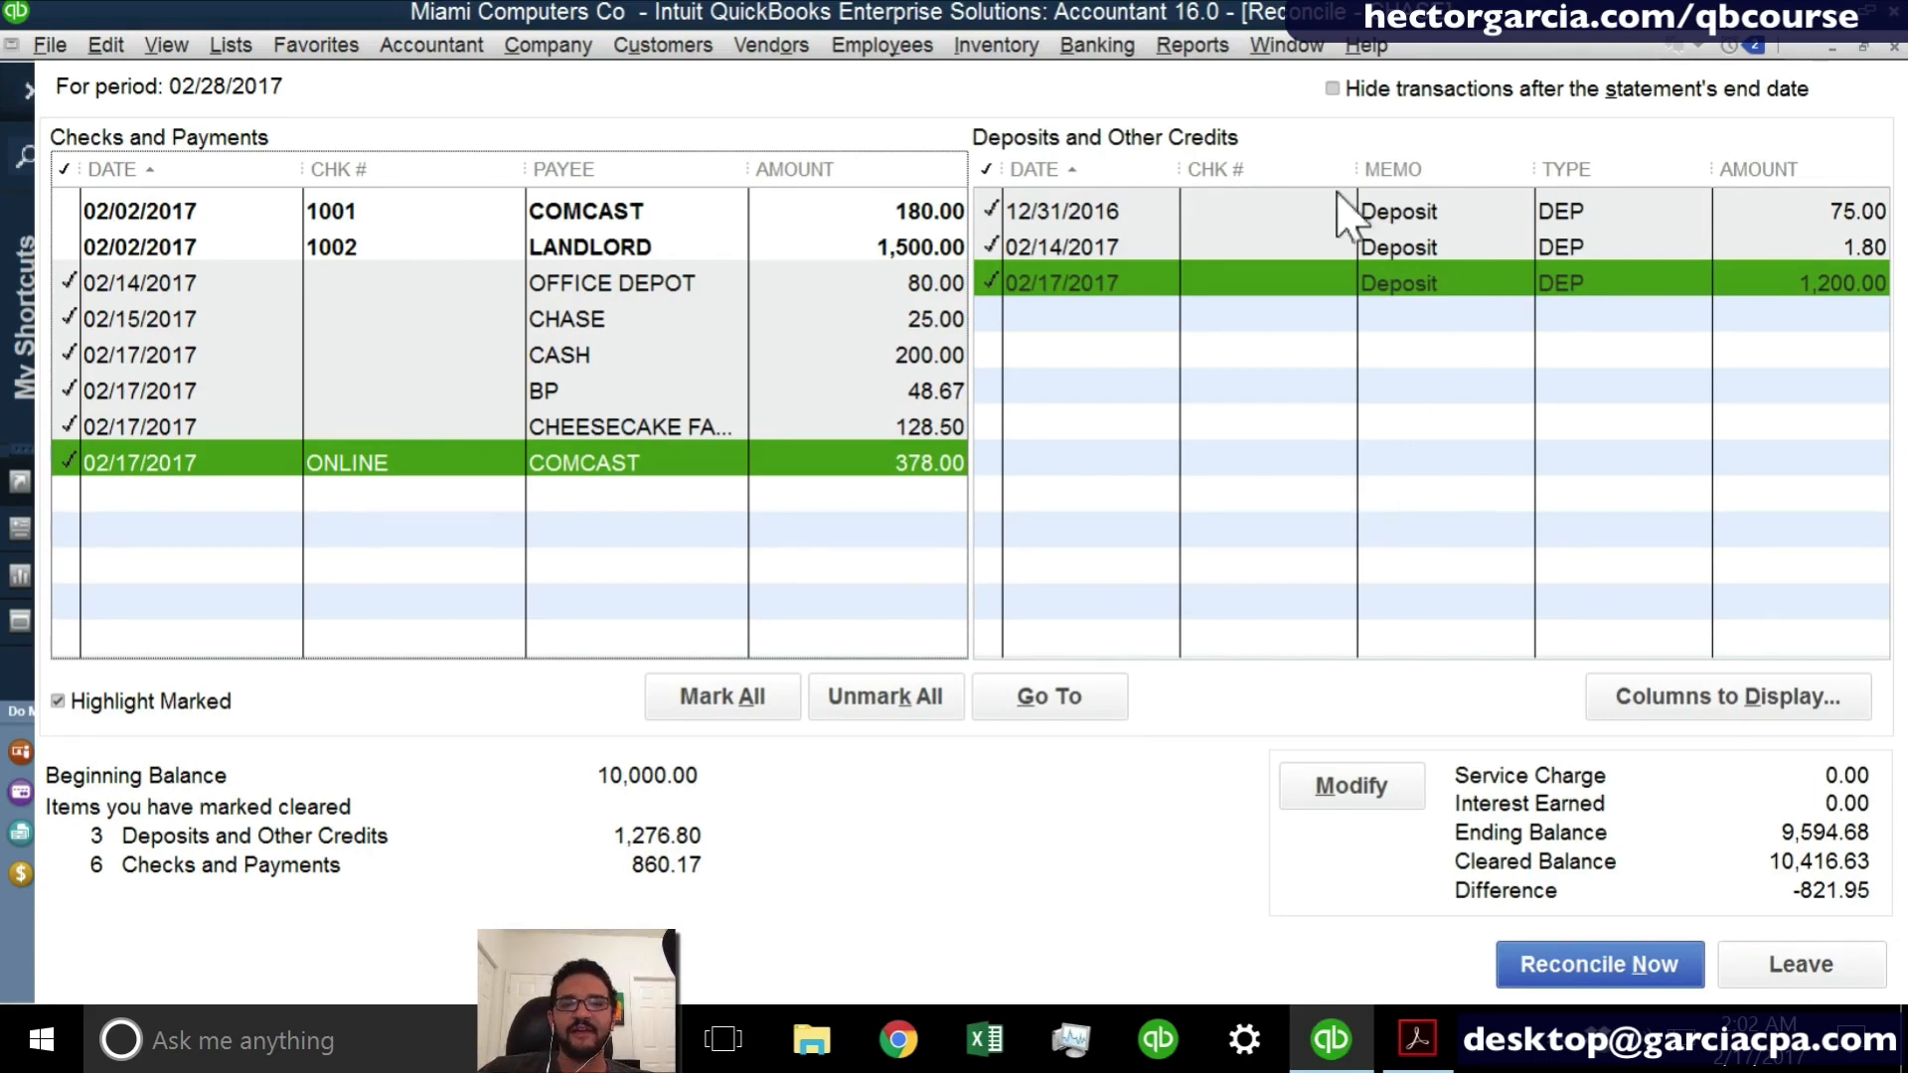
# - Start a new CHASE check payable to MICROSOFT CORP for 821.95
pyautogui.click(1103, 48)
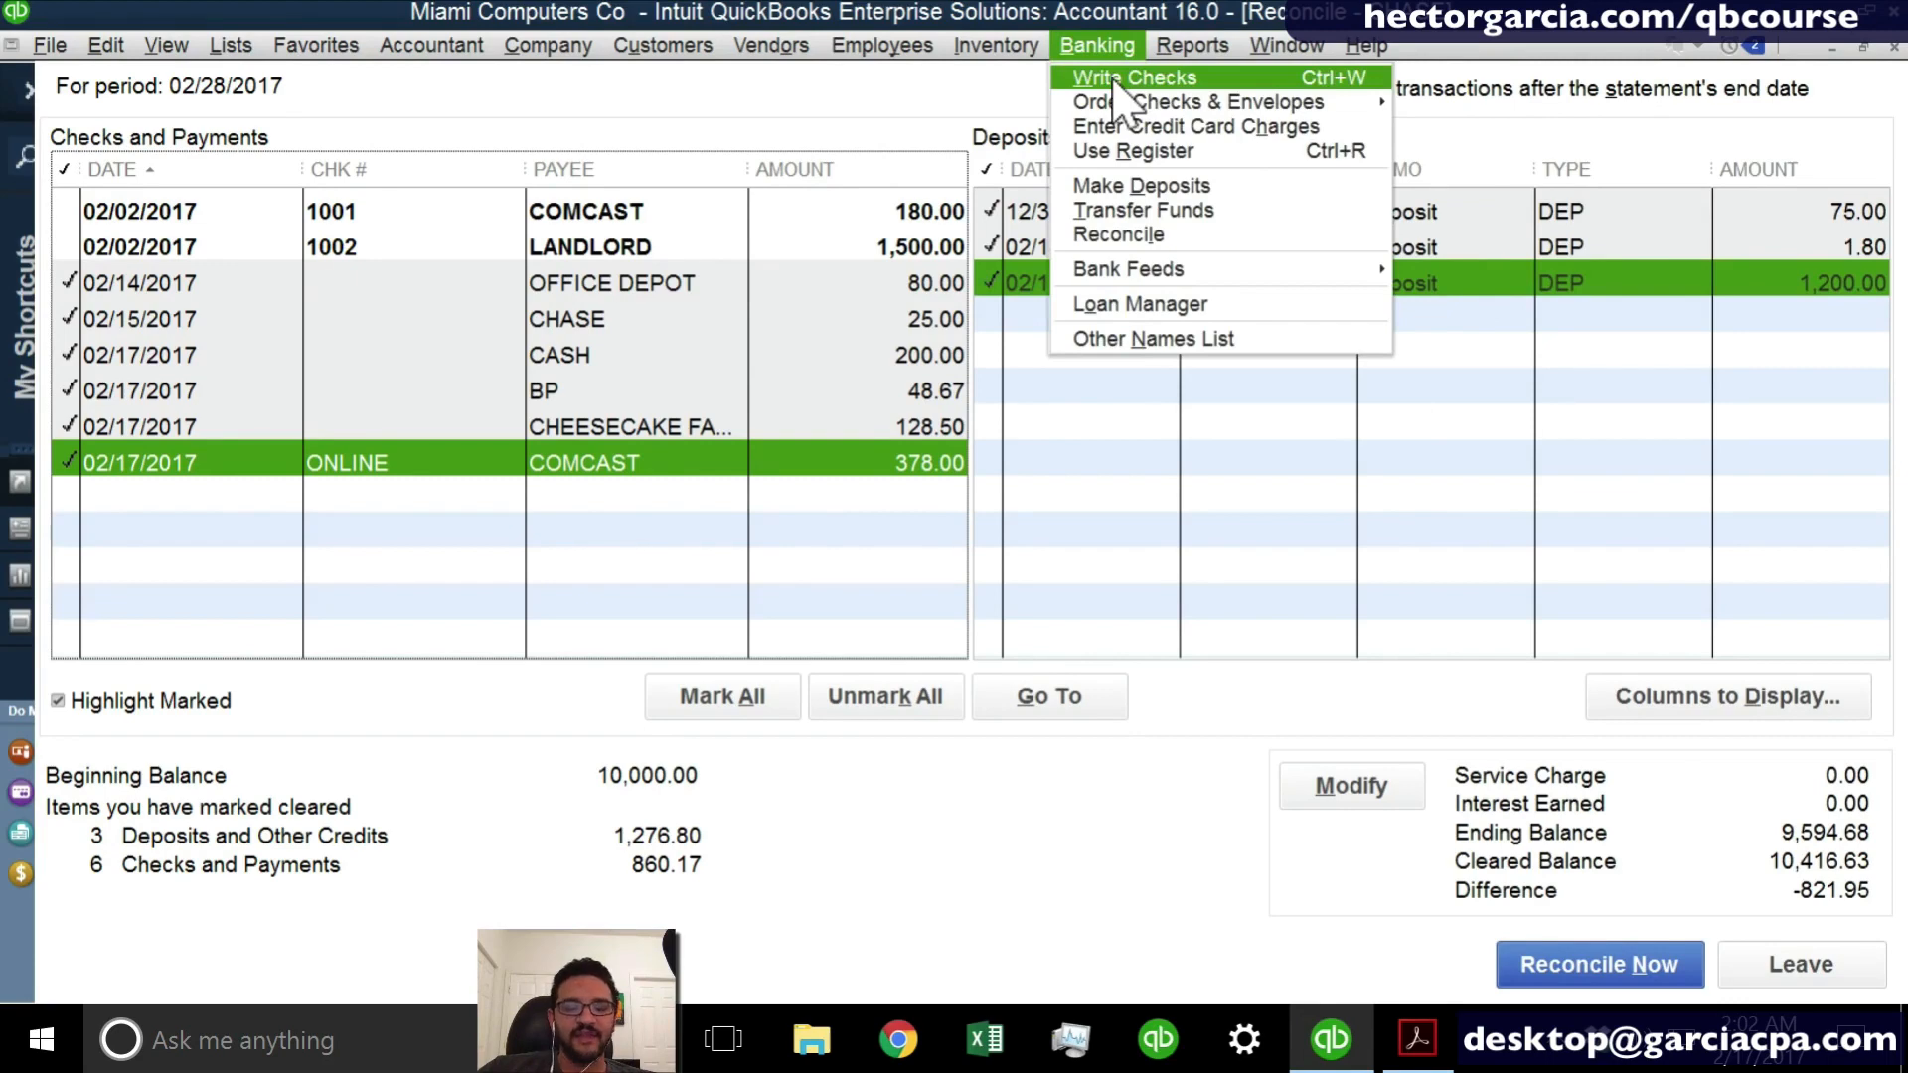
pyautogui.click(1114, 79)
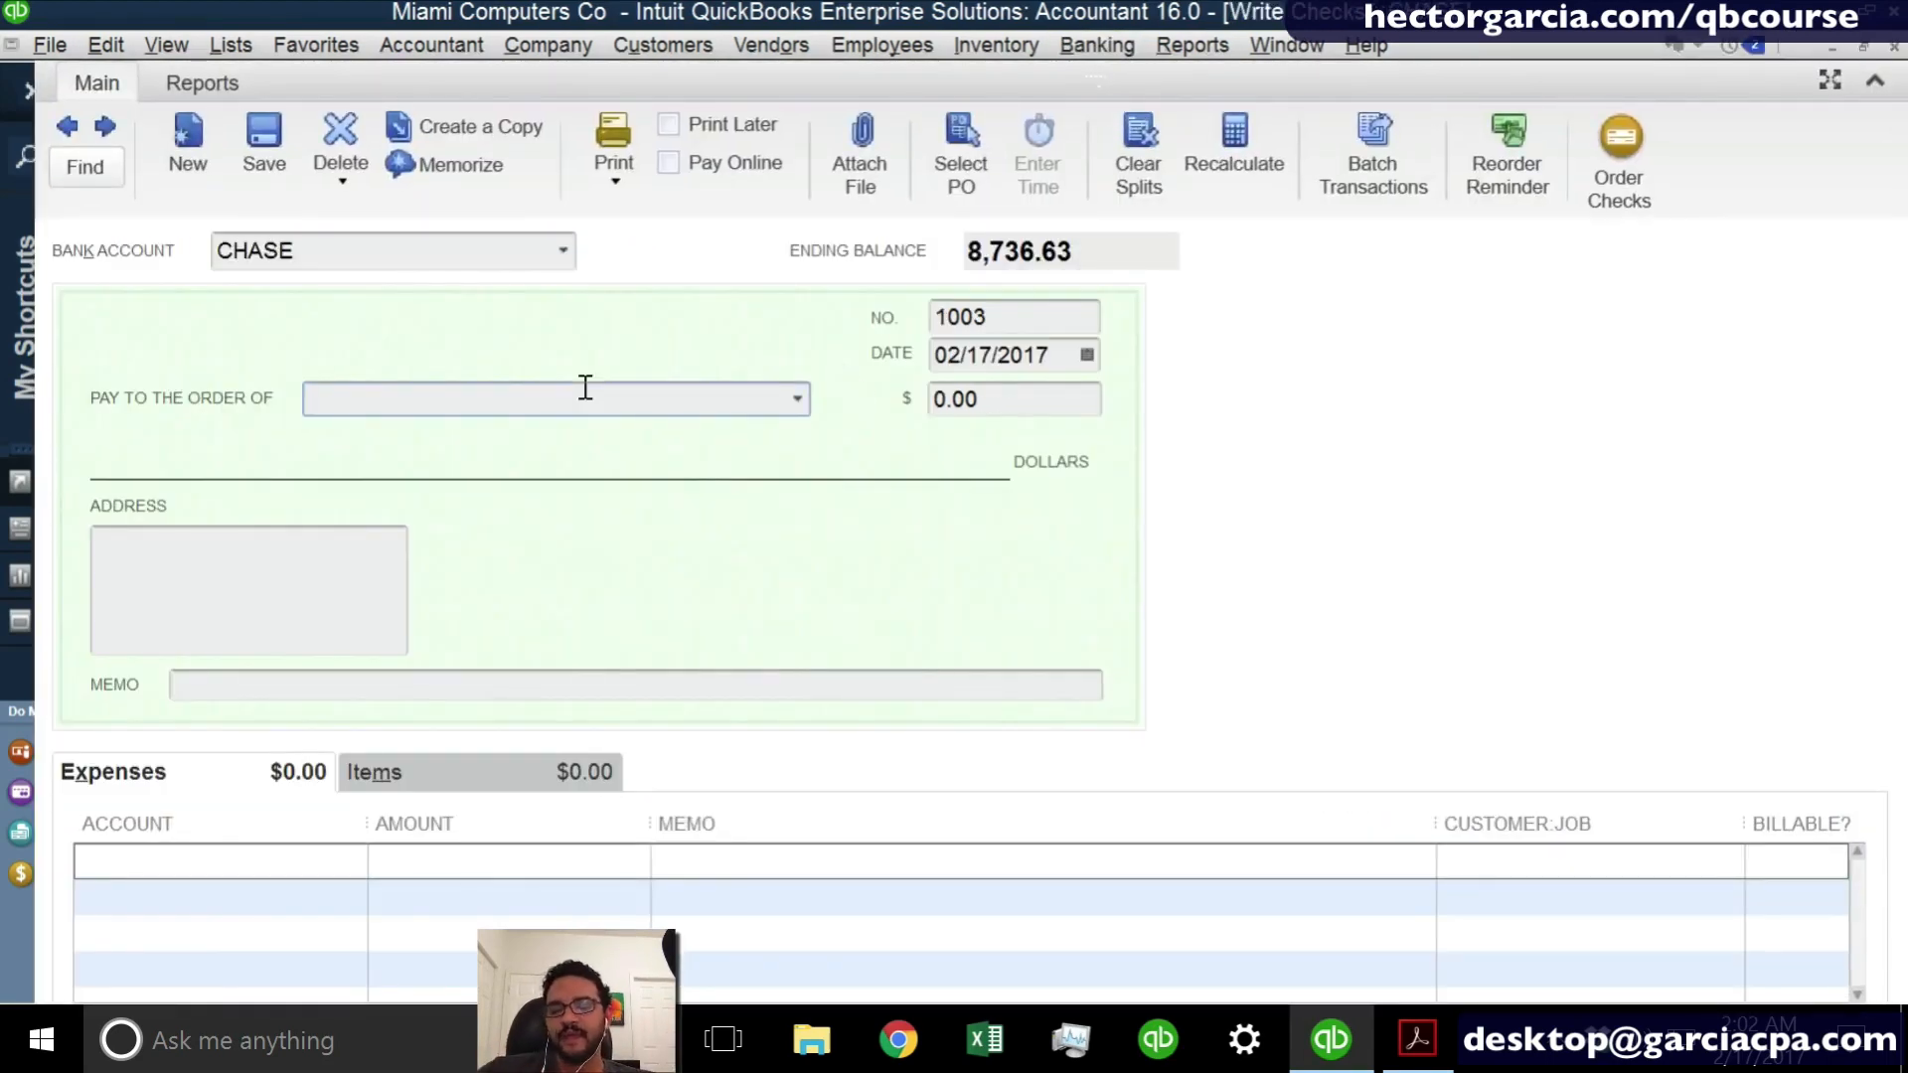
pyautogui.write('MICROSOFT CORP')
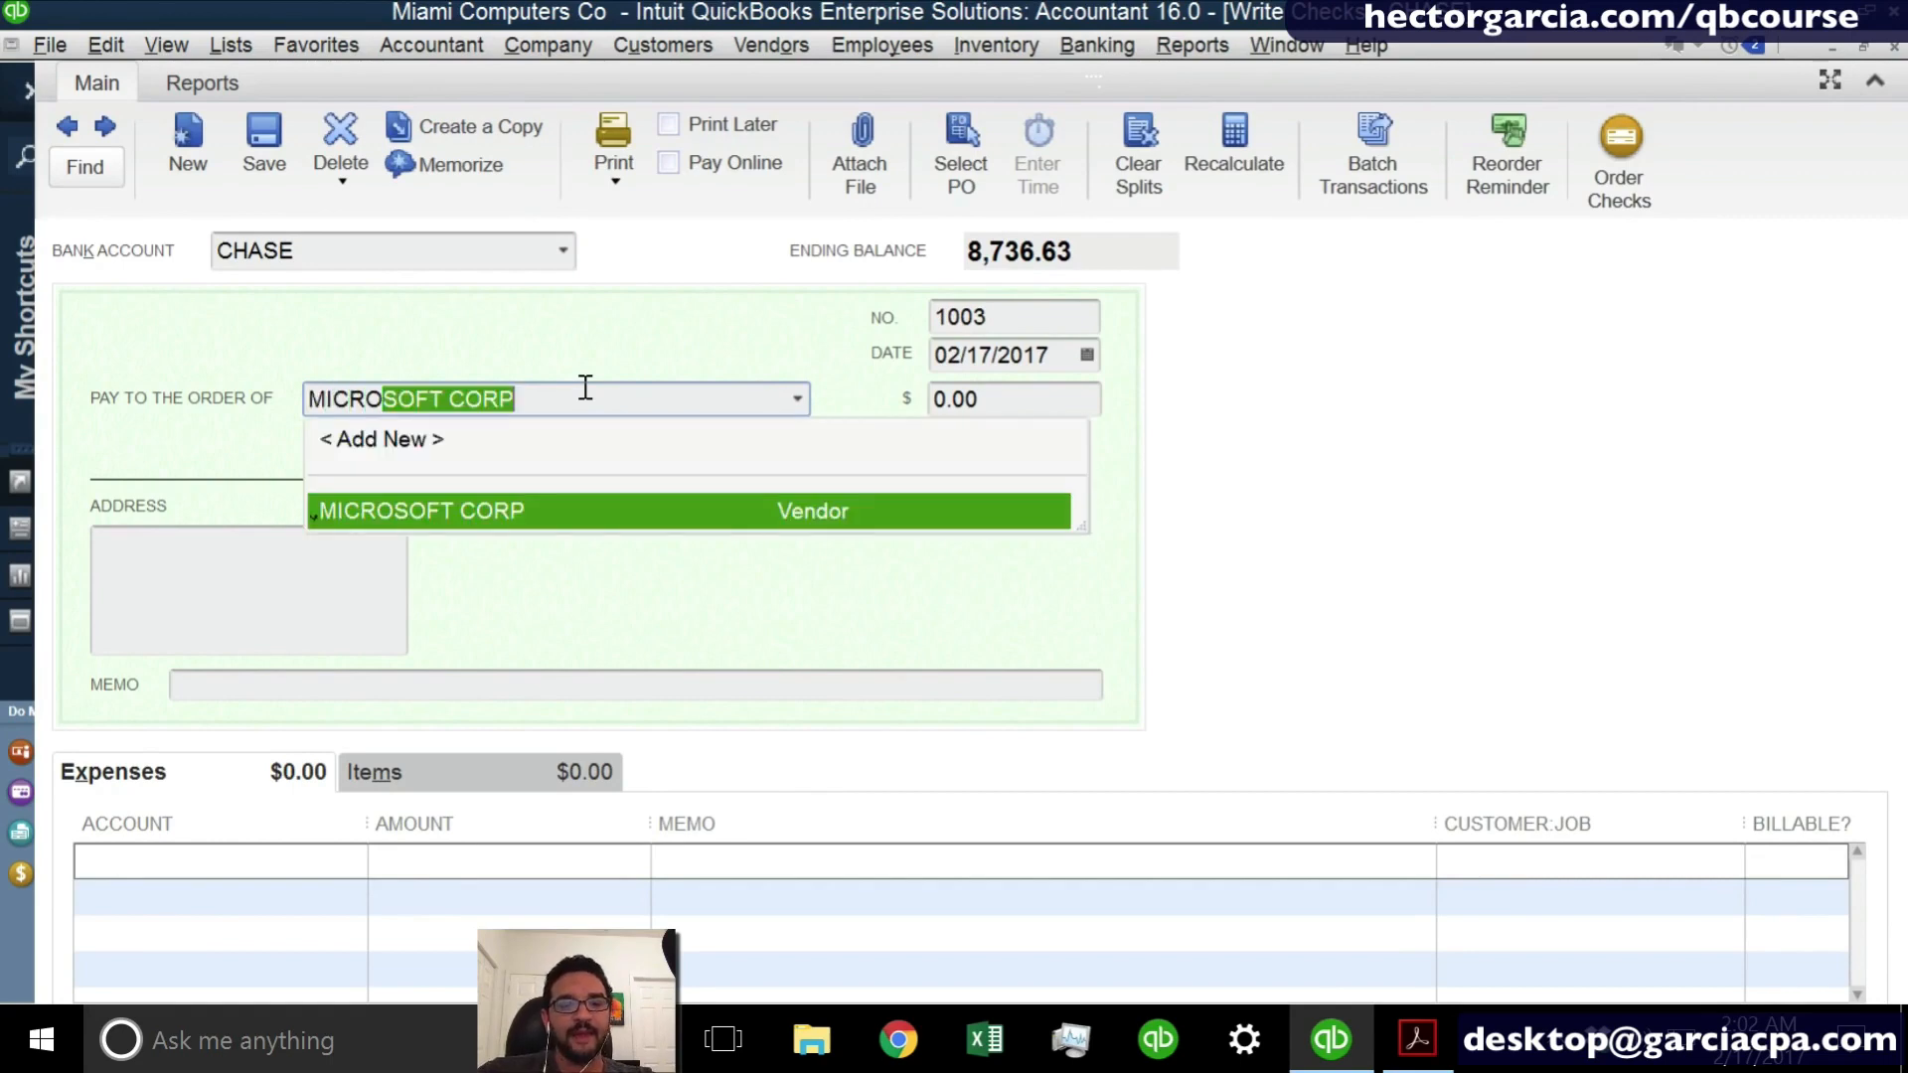
pyautogui.press('Tab')
pyautogui.write('821')
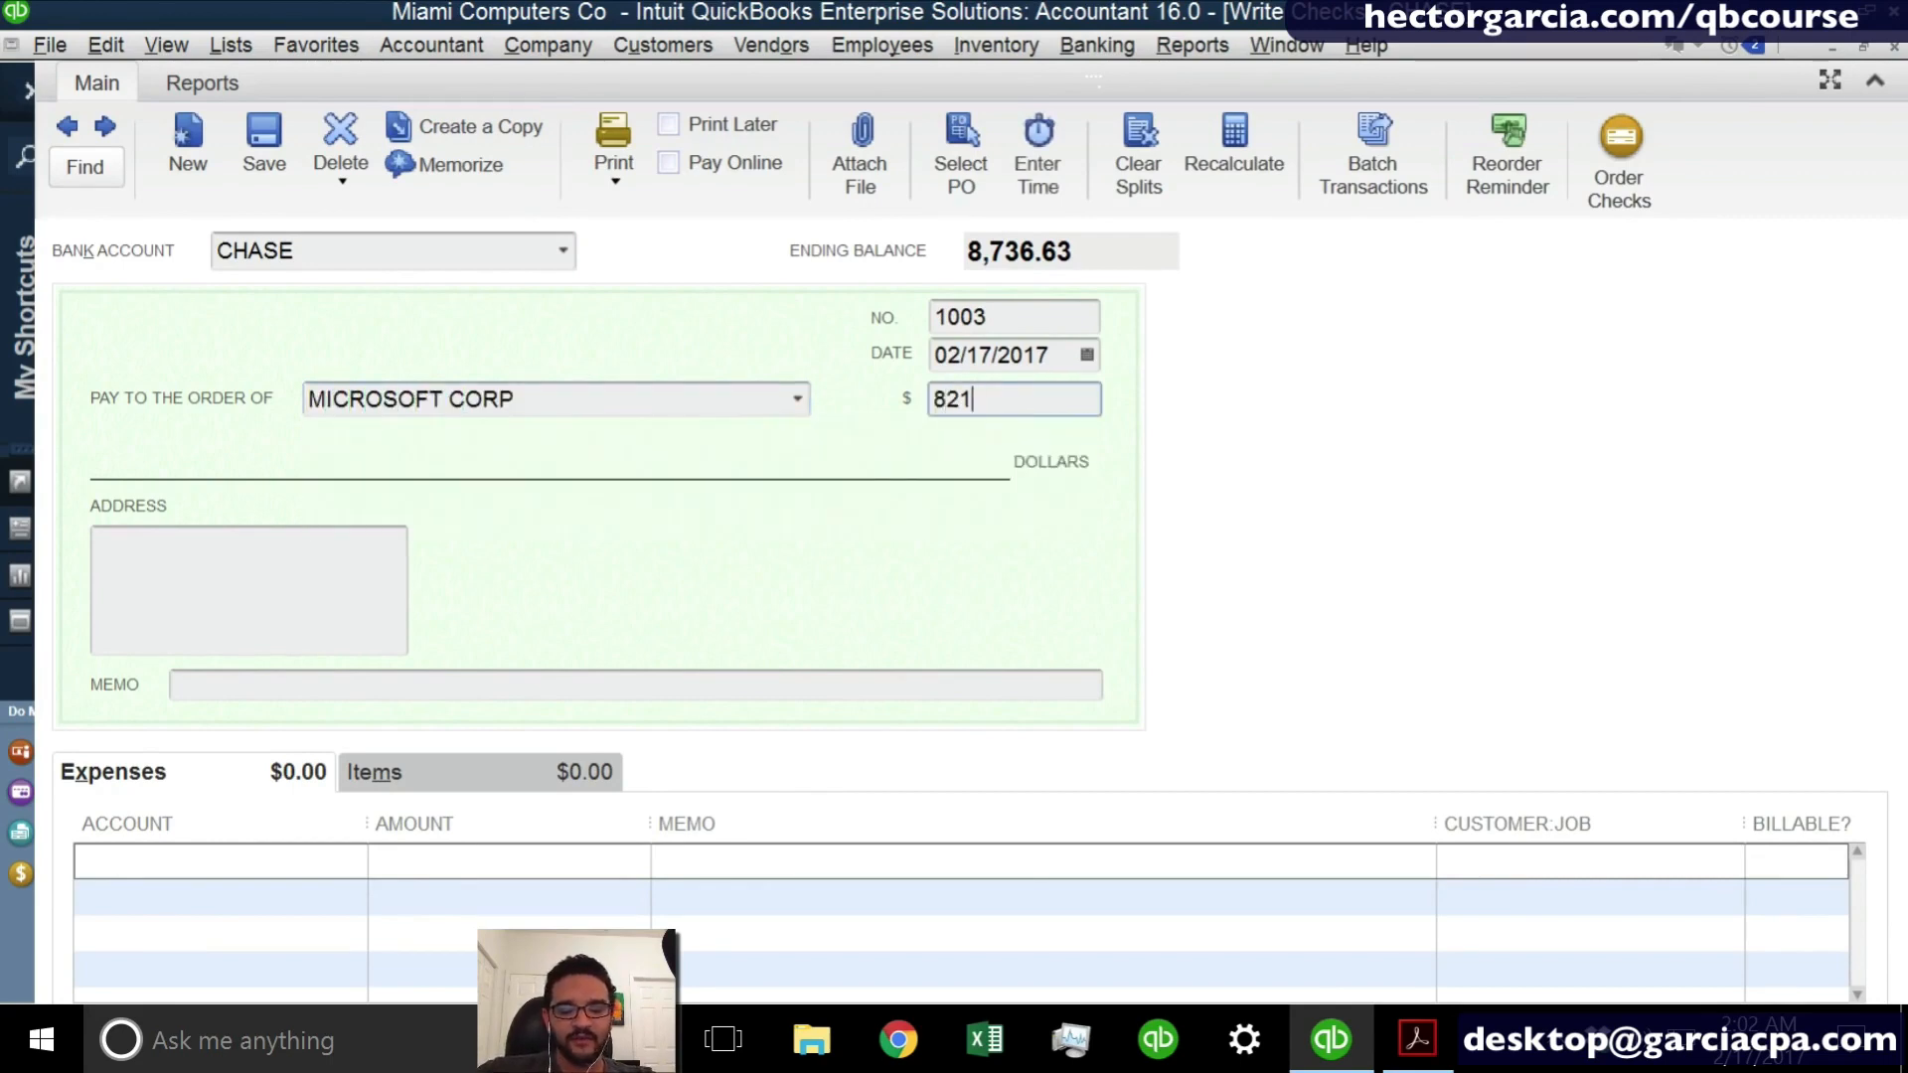
pyautogui.write('.95')
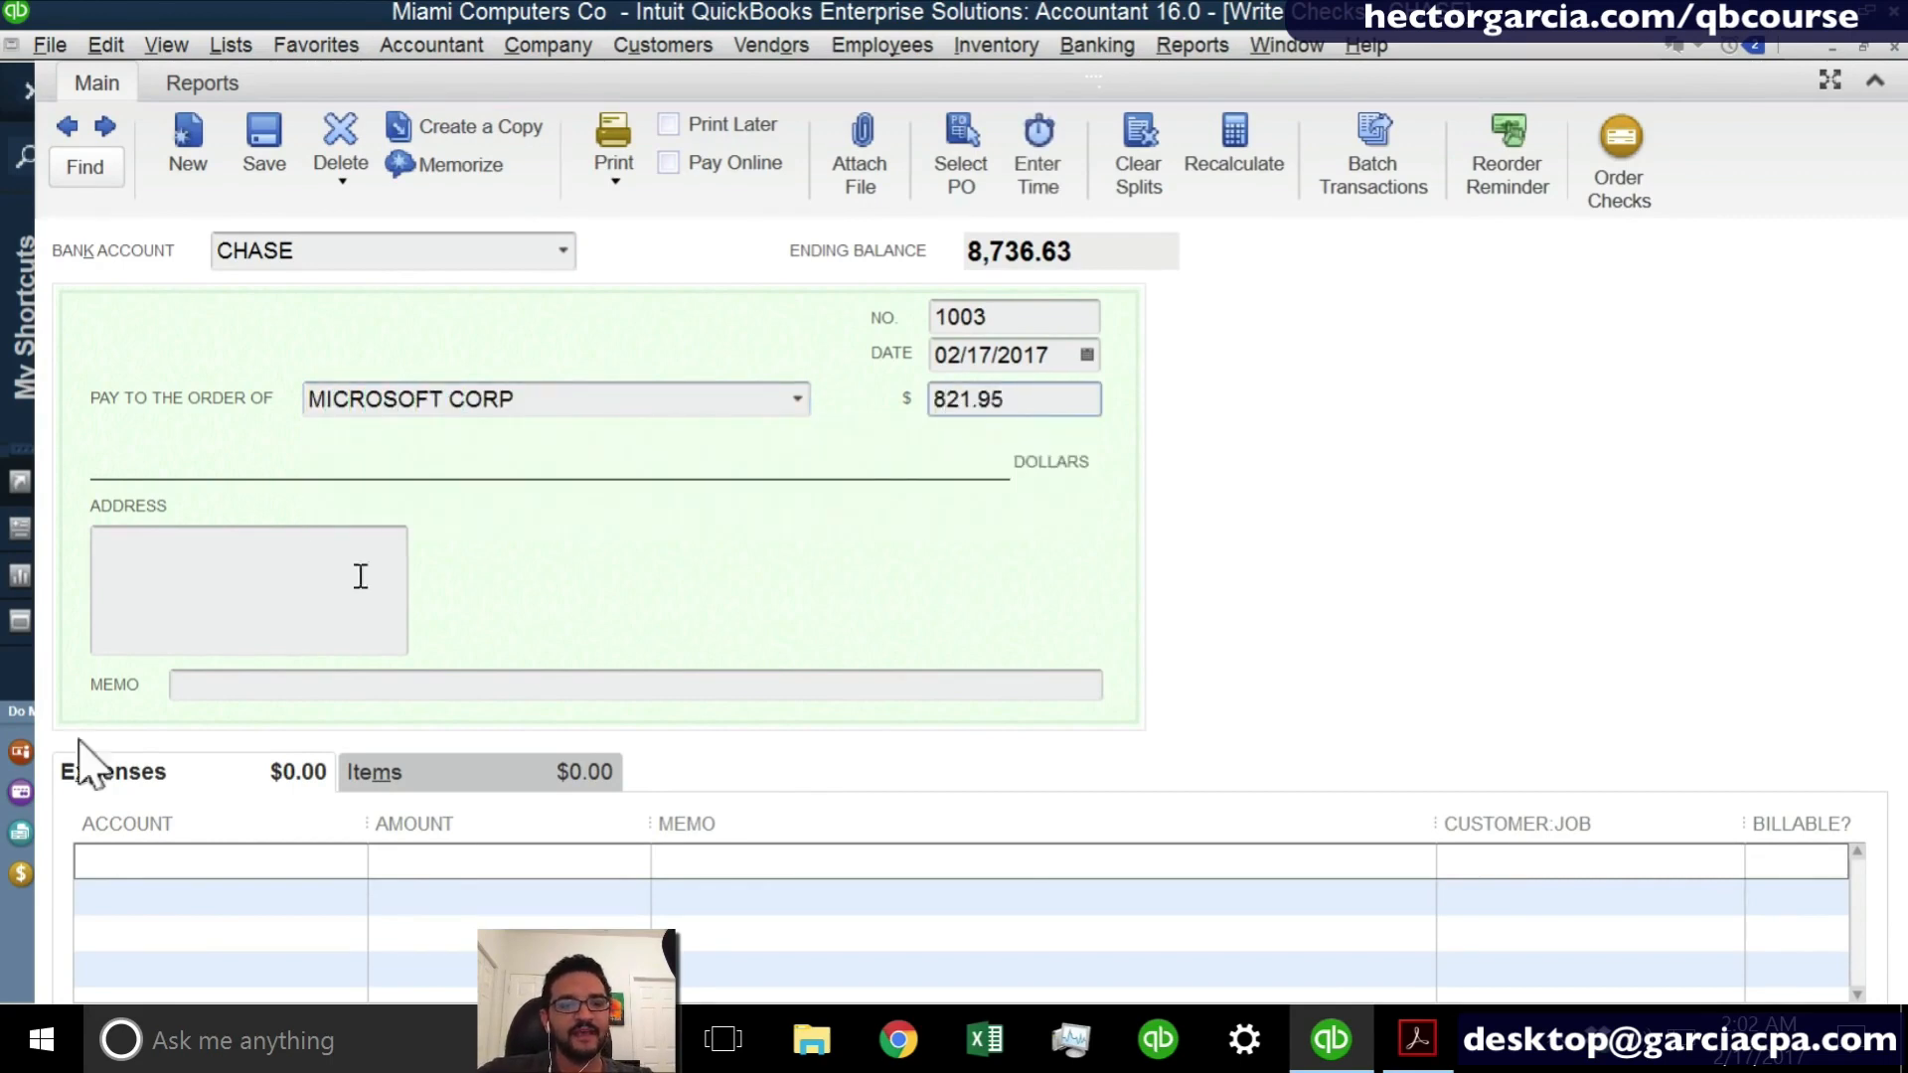
# - Assign the MICROSOFT CORP check's expense line to the Office Supplies account
pyautogui.click(285, 849)
pyautogui.write('SOF')
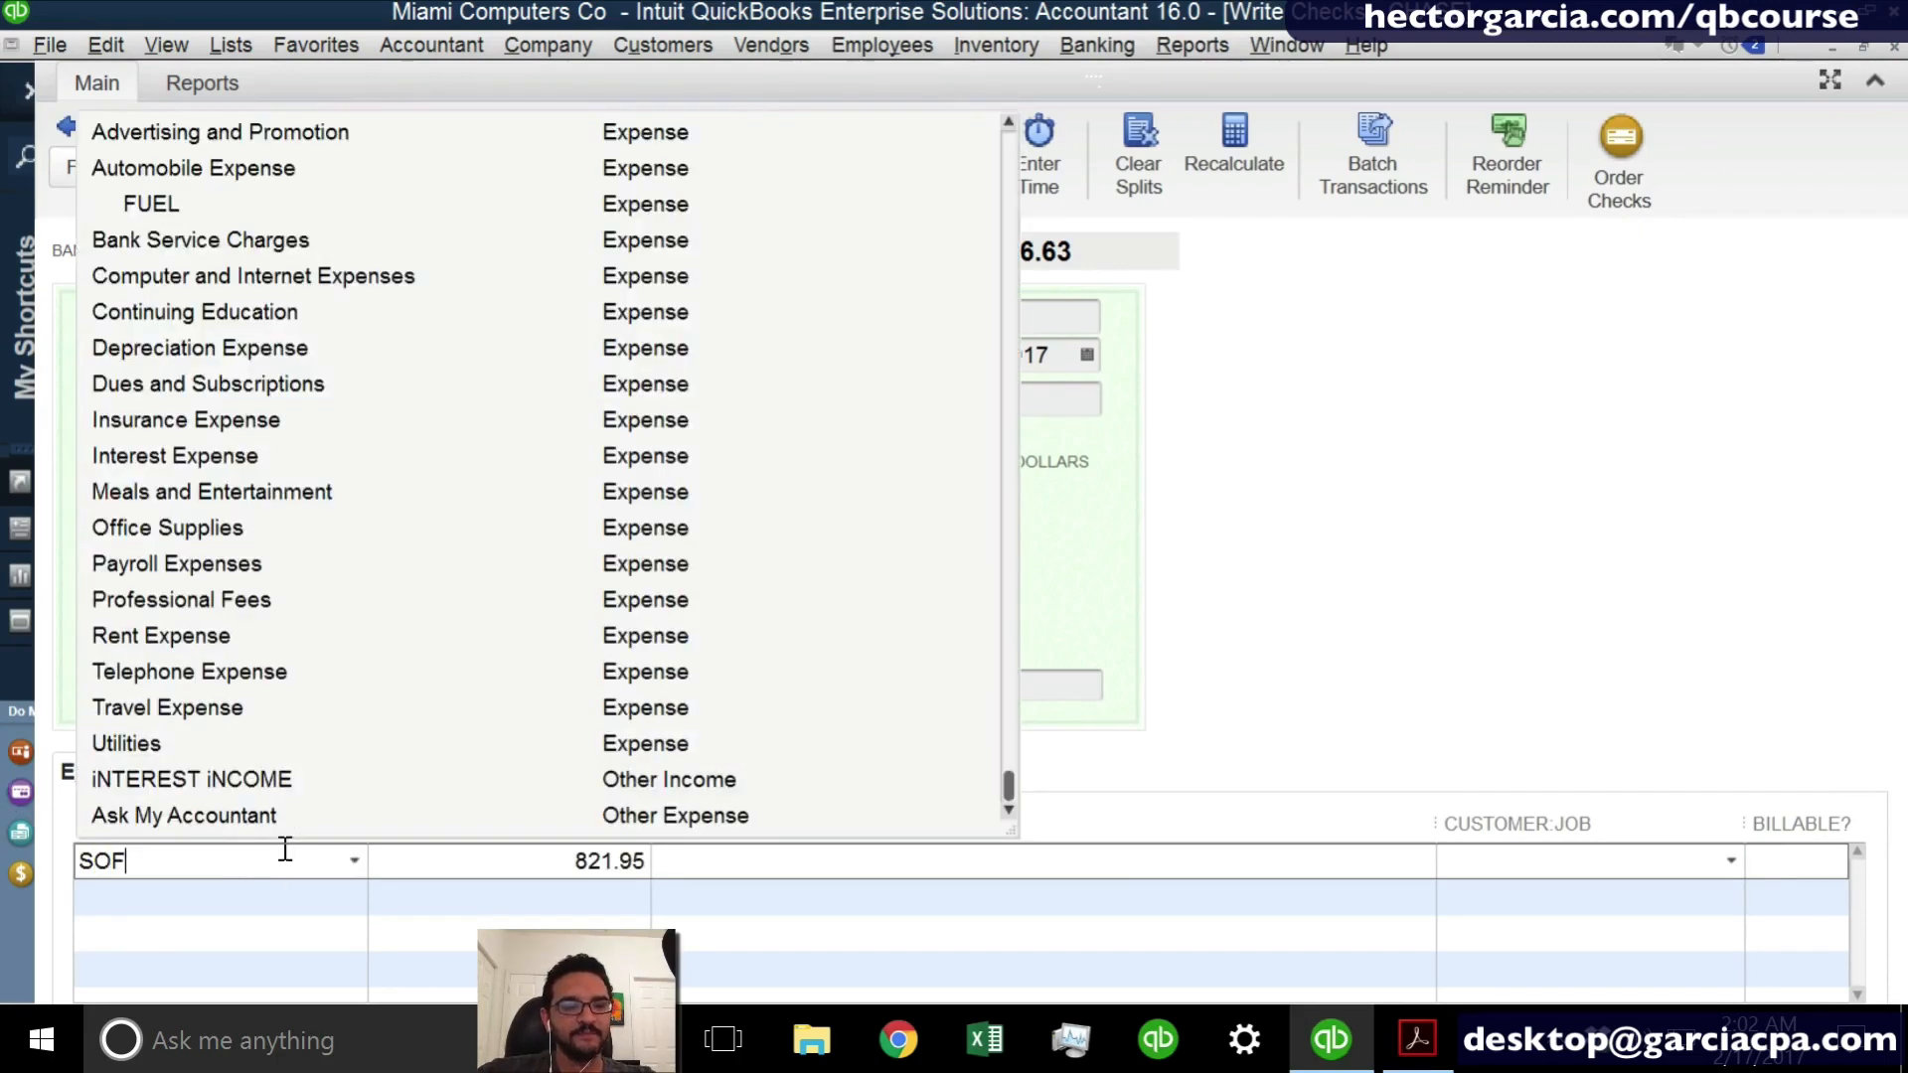
pyautogui.press('BackSpace')
pyautogui.press('BackSpace')
pyautogui.press('BackSpace')
pyautogui.write('Office Supplies')
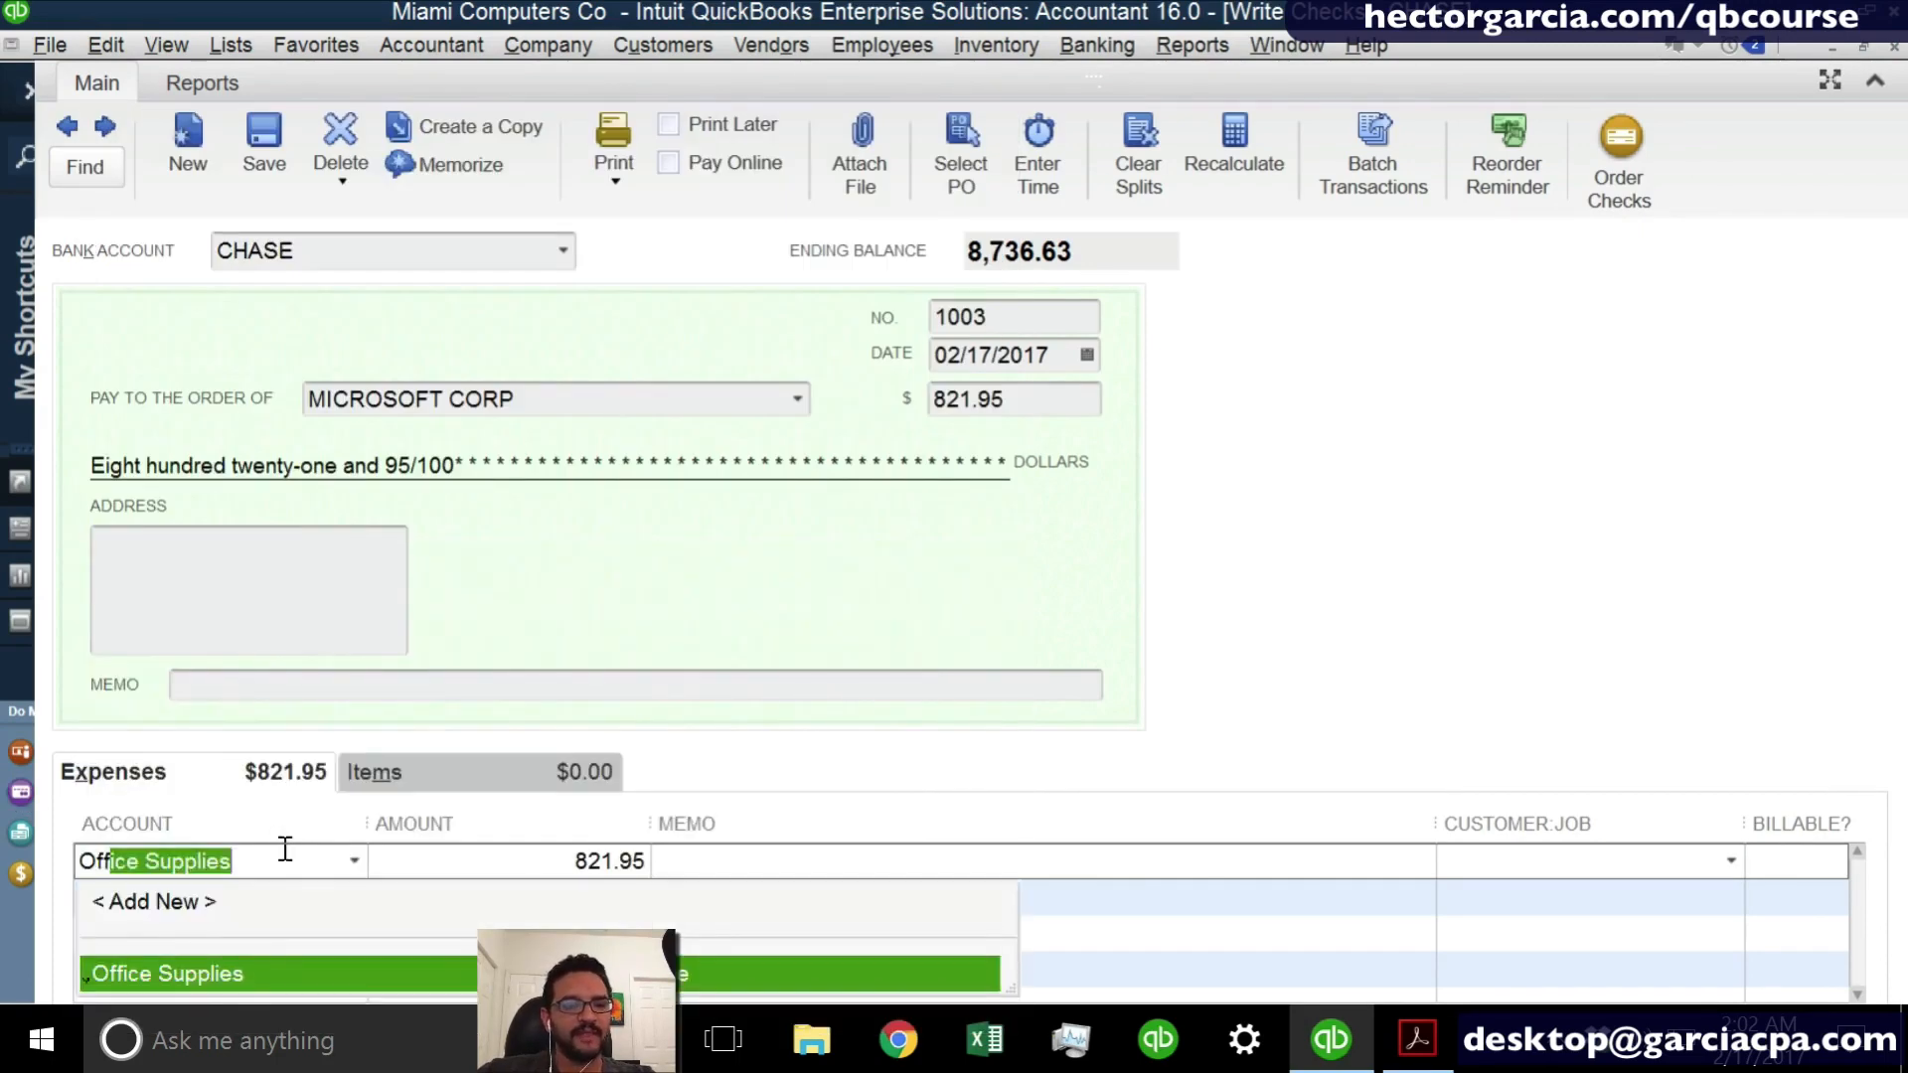
pyautogui.click(214, 964)
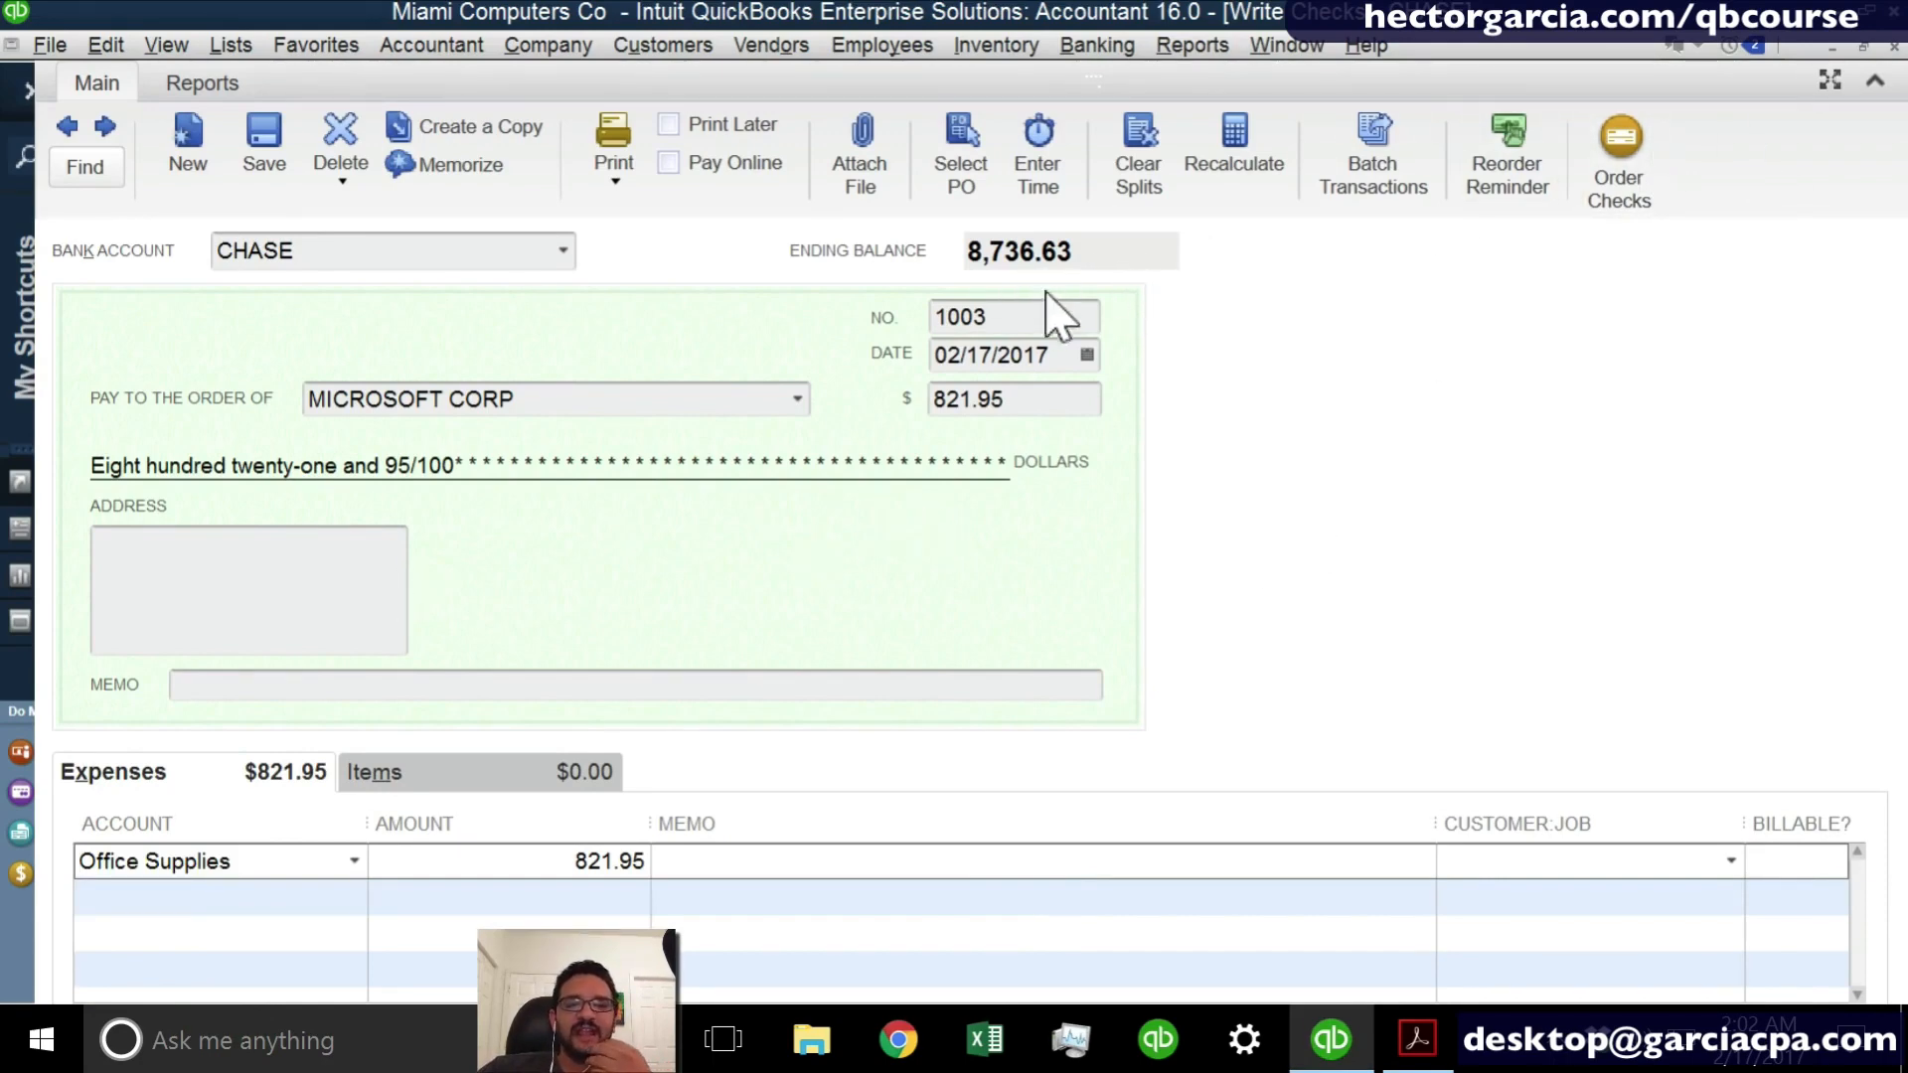
# - Close the MICROSOFT CORP check with its changes saved and mark check 1003 as cleared in the reconciliation
pyautogui.doubleClick(971, 316)
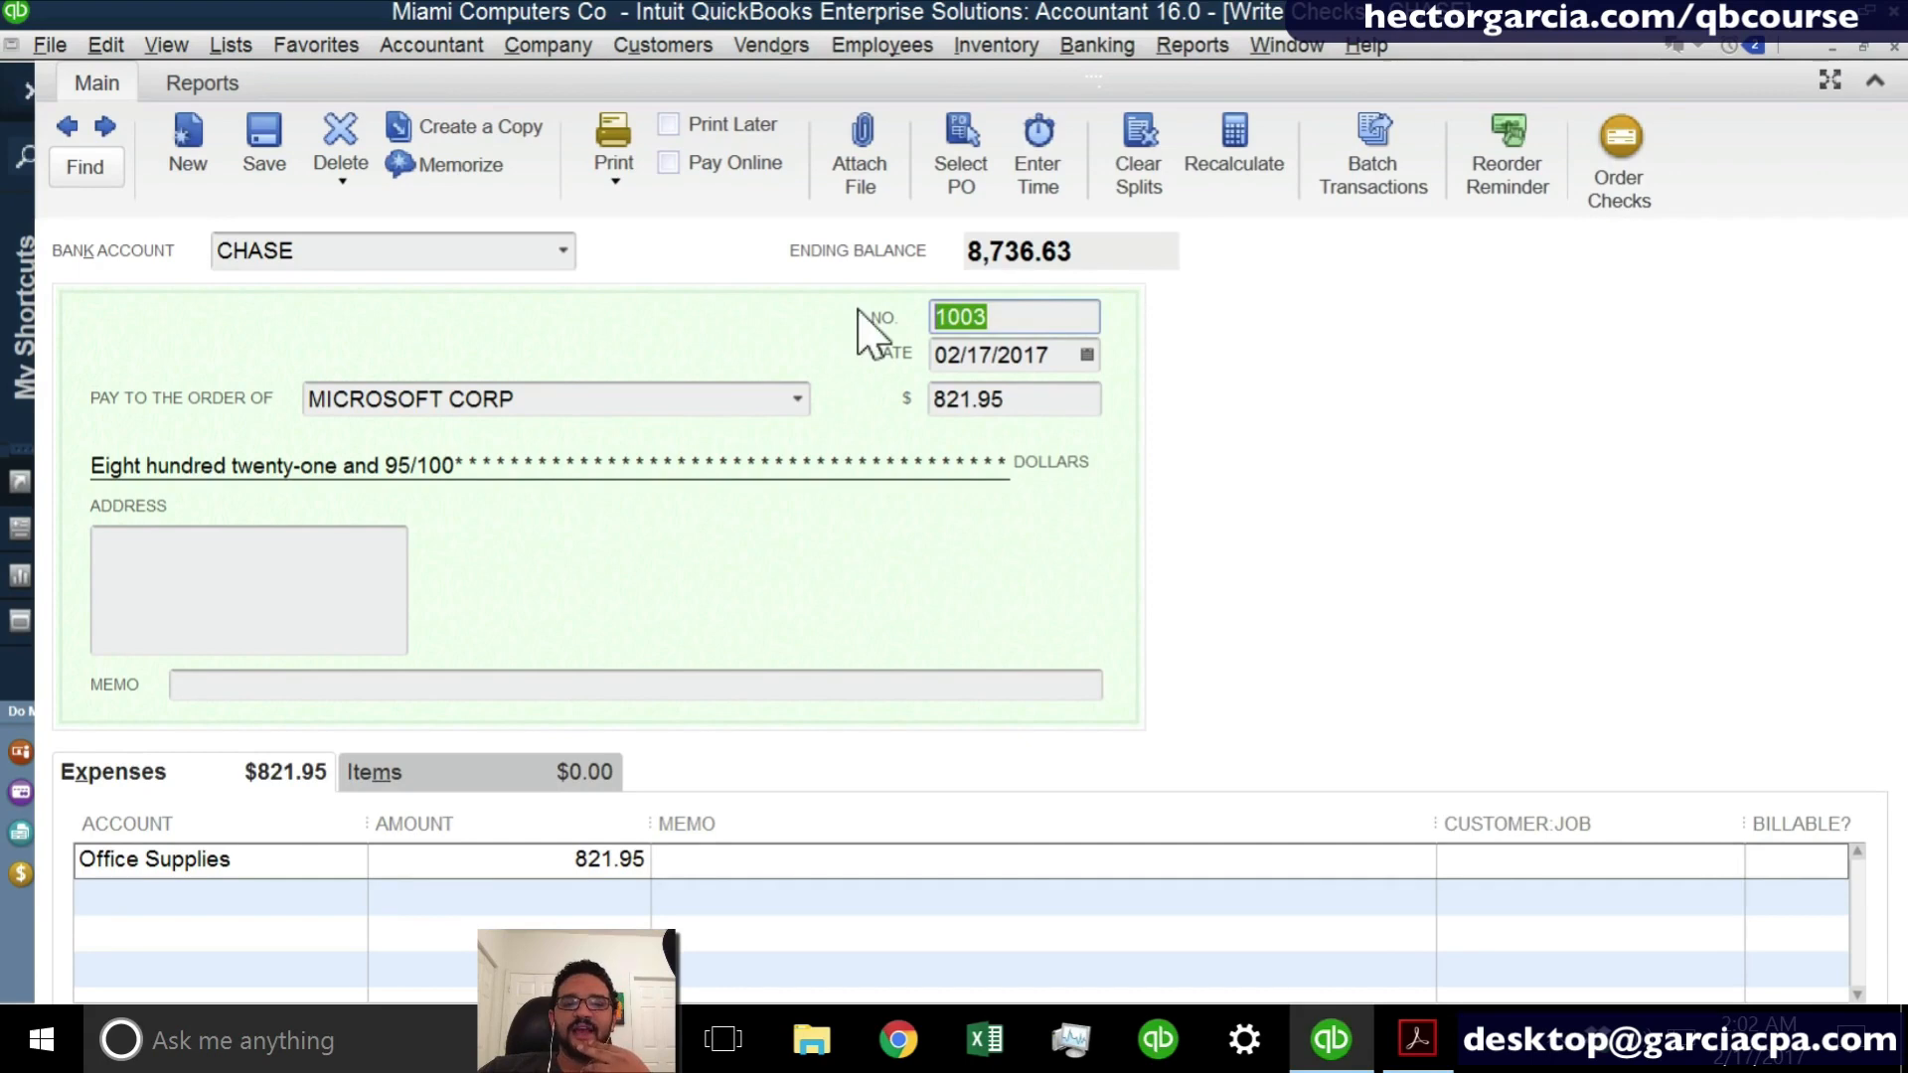
pyautogui.click(1894, 47)
pyautogui.click(812, 372)
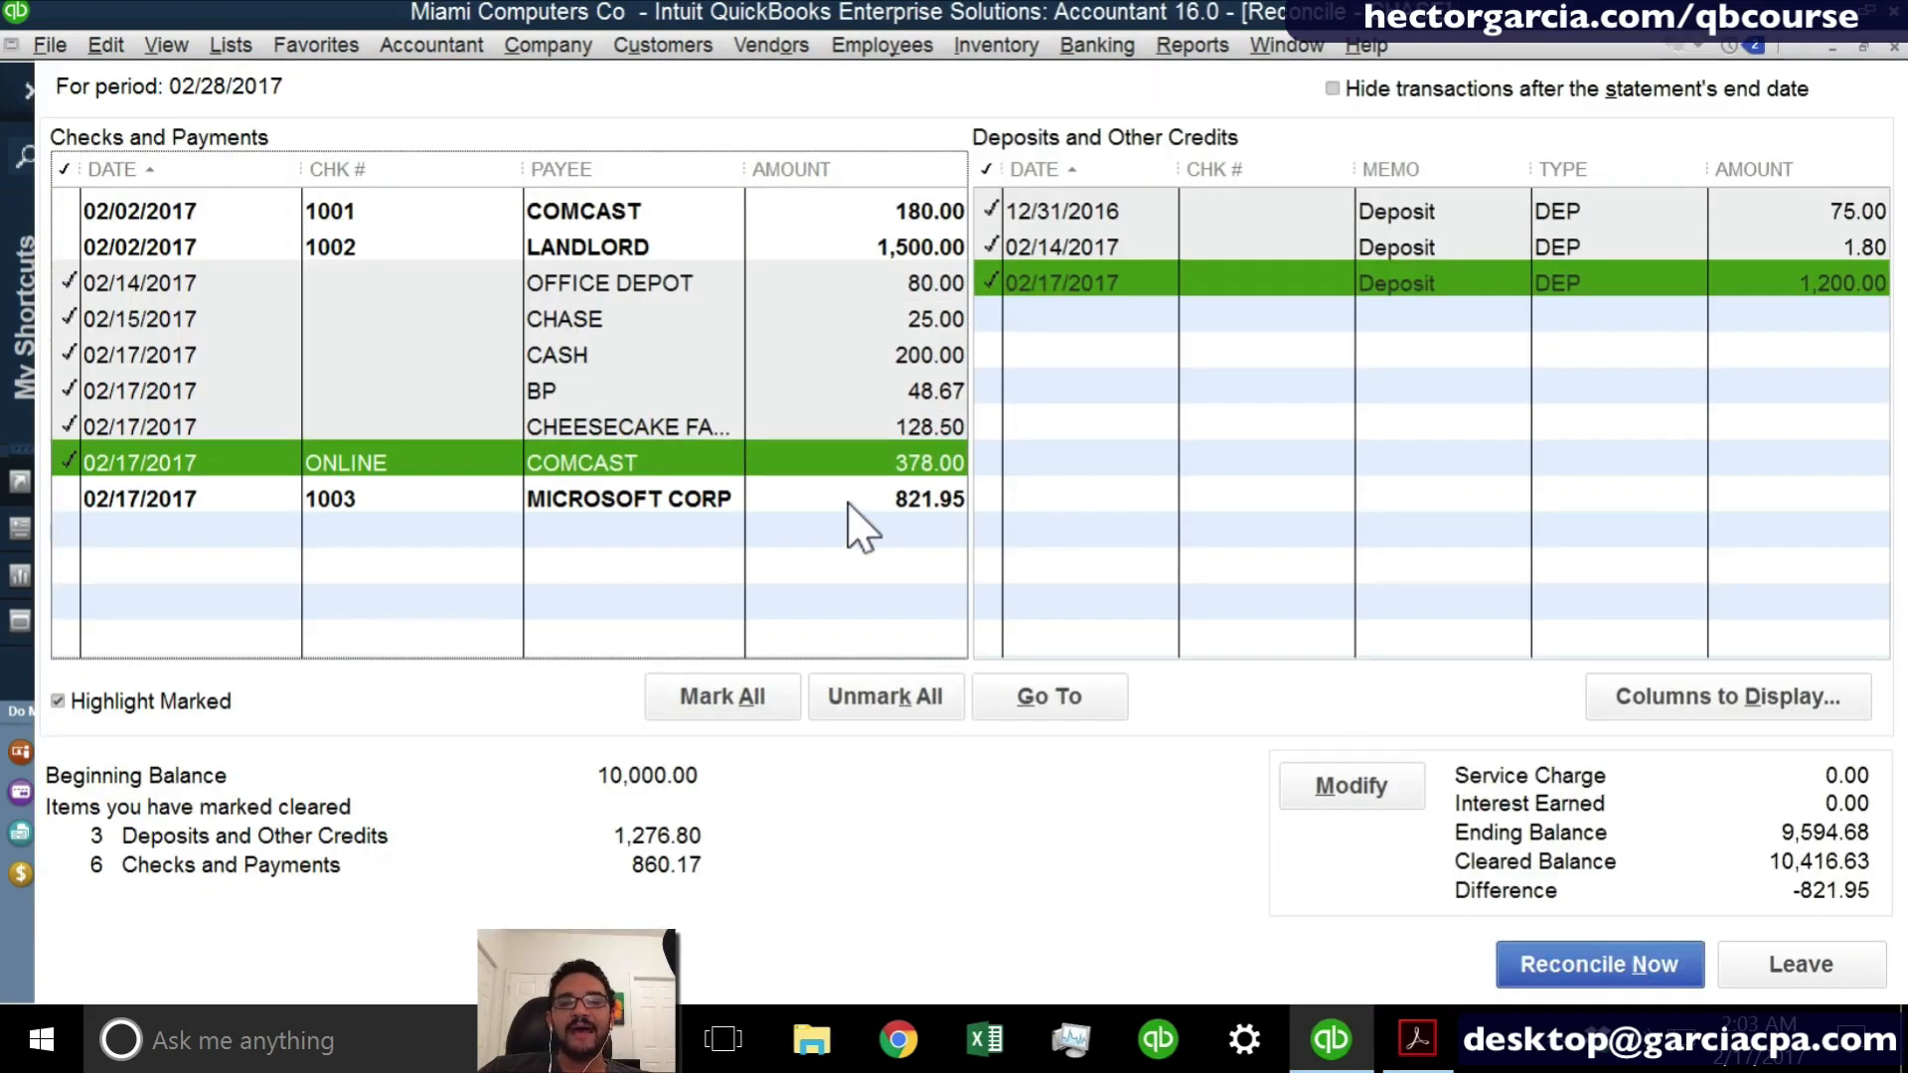
pyautogui.click(855, 498)
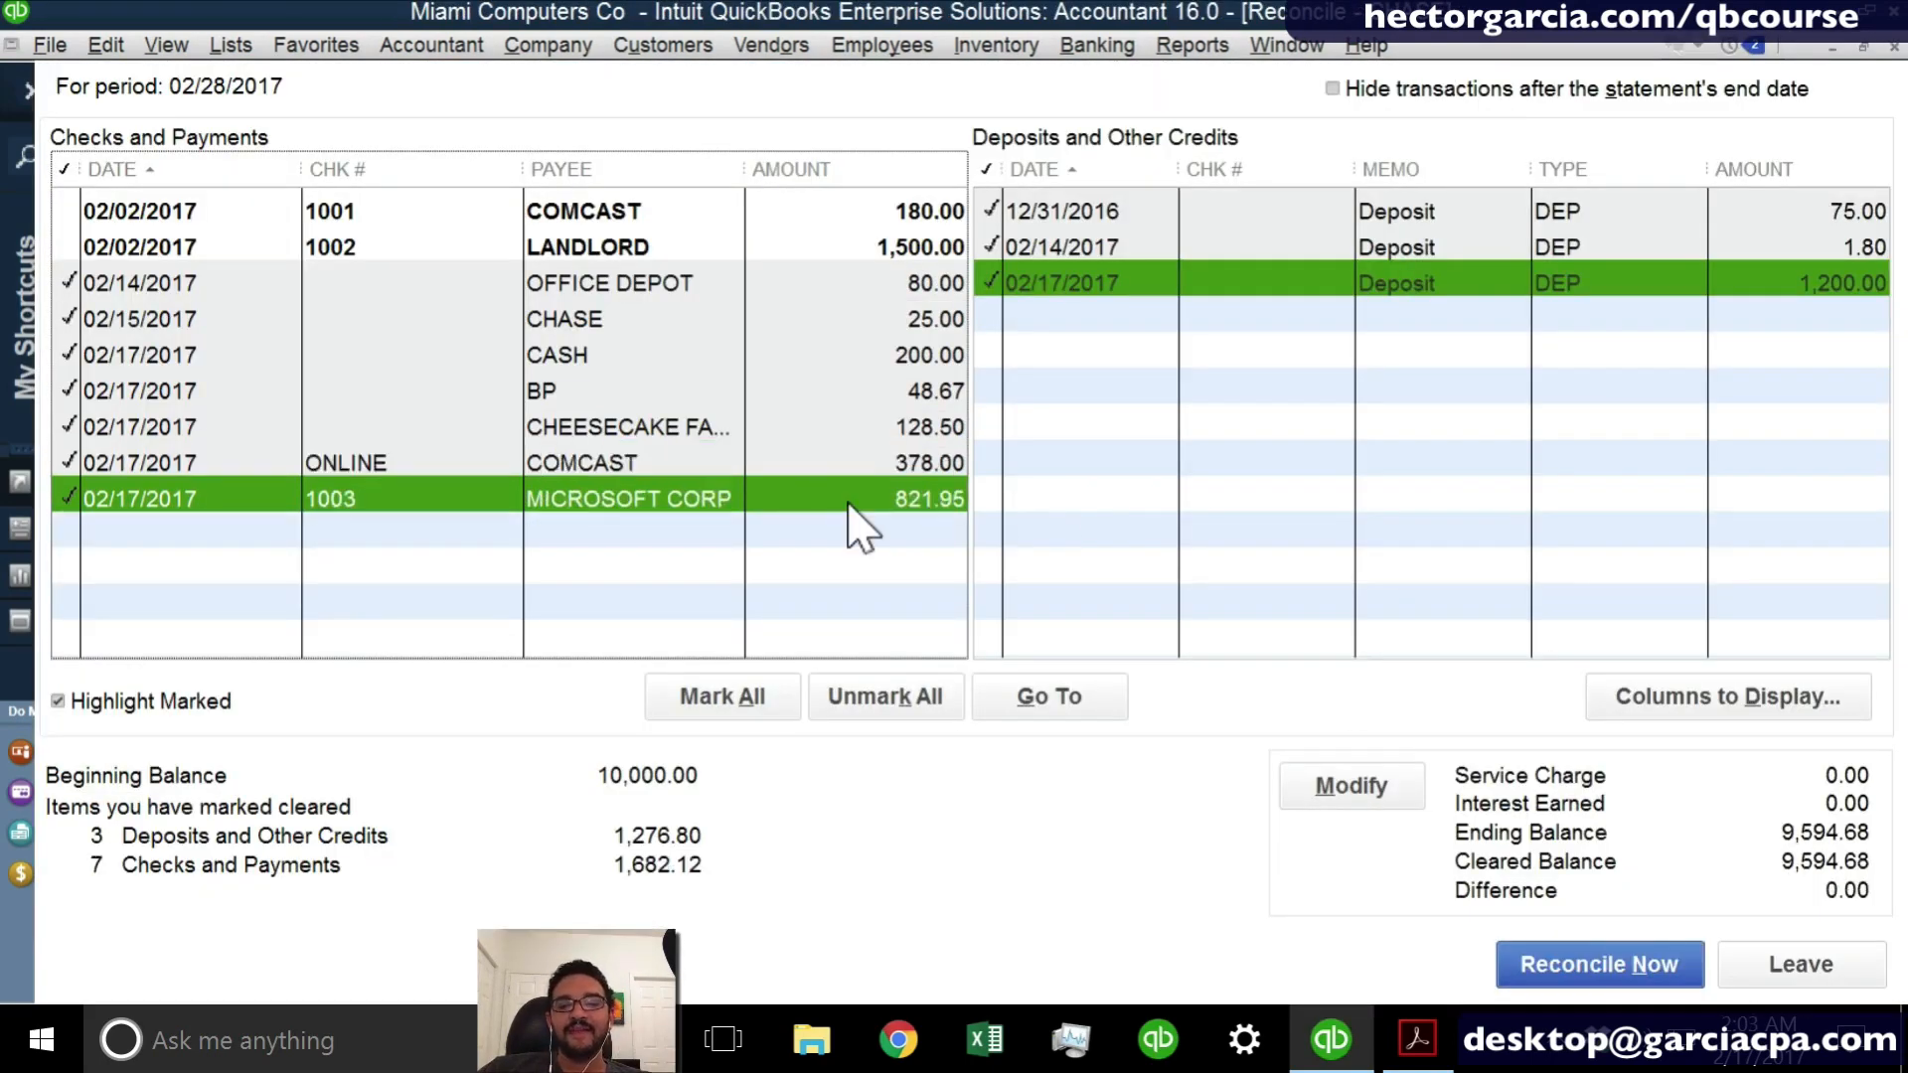
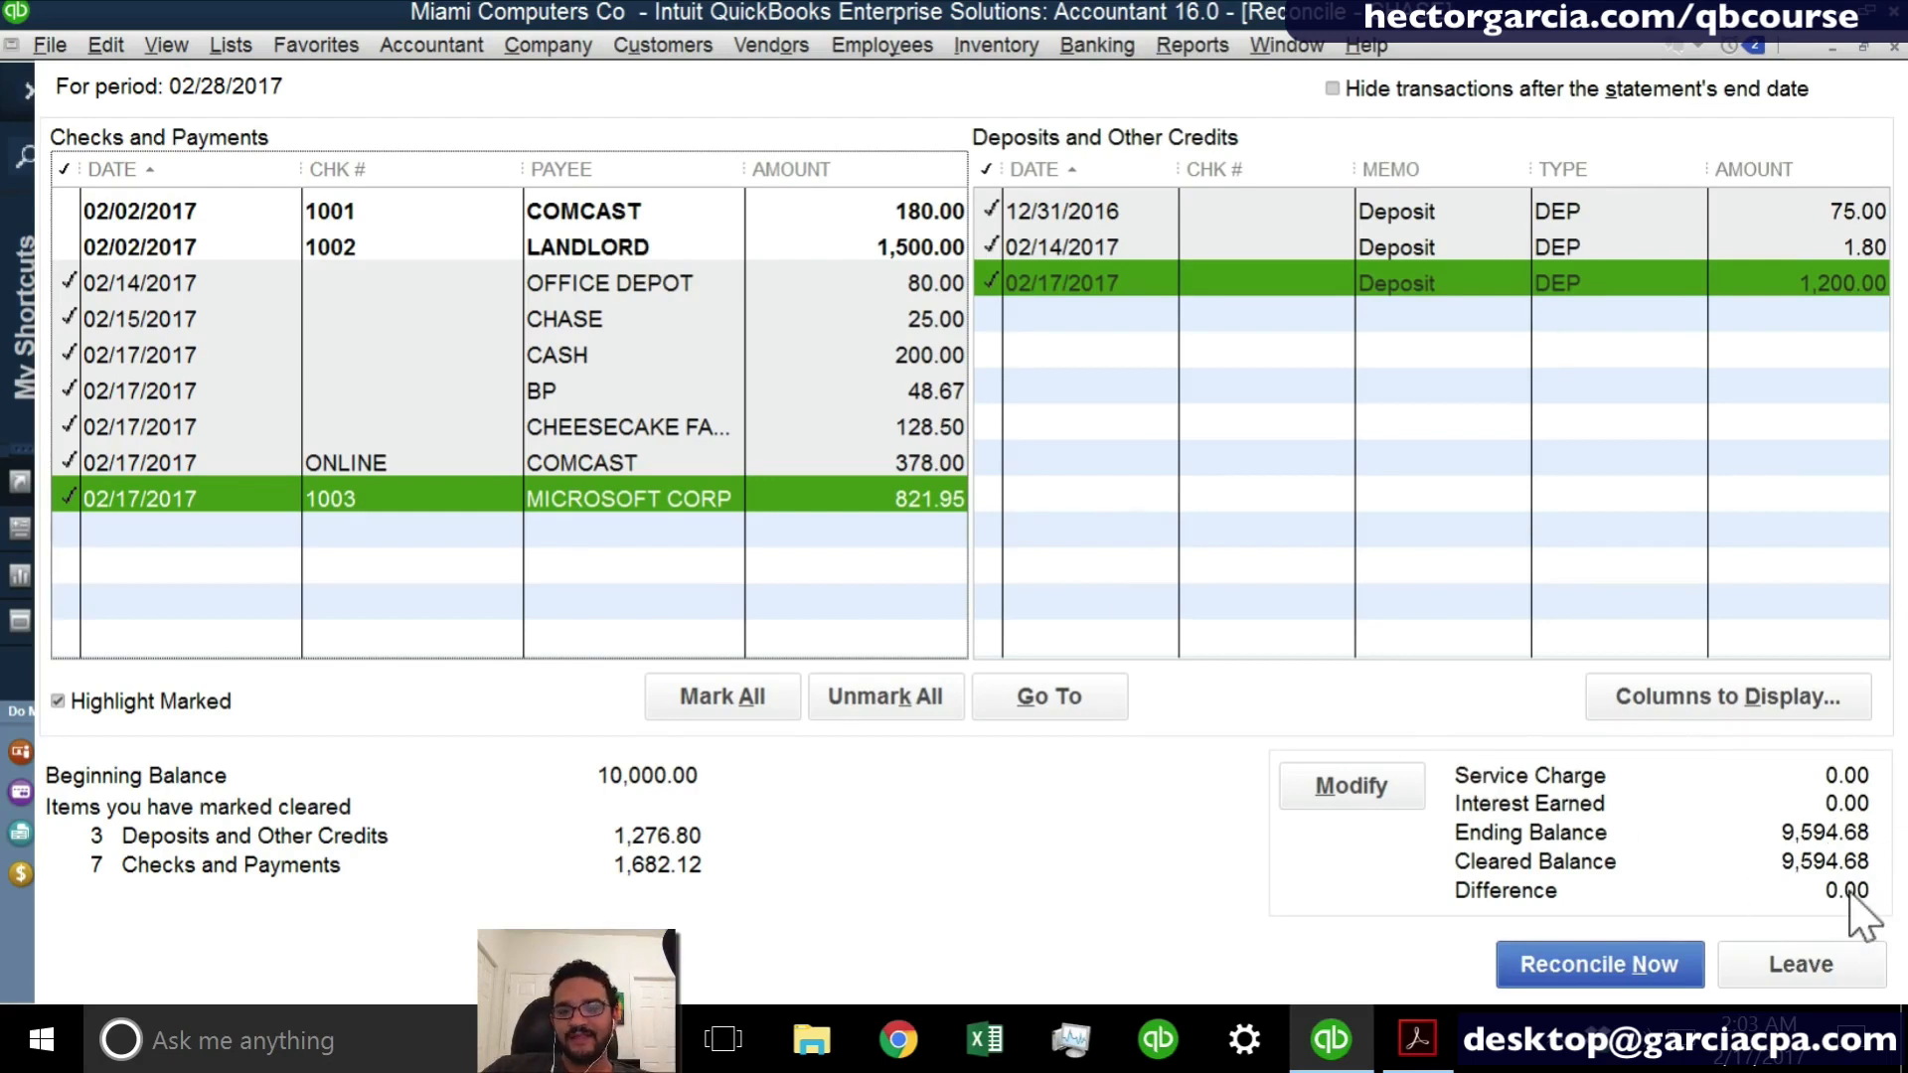
# - Finish the CHASE reconciliation for 02/28/2017 and display both the summary and detail reconciliation reports
pyautogui.click(1582, 959)
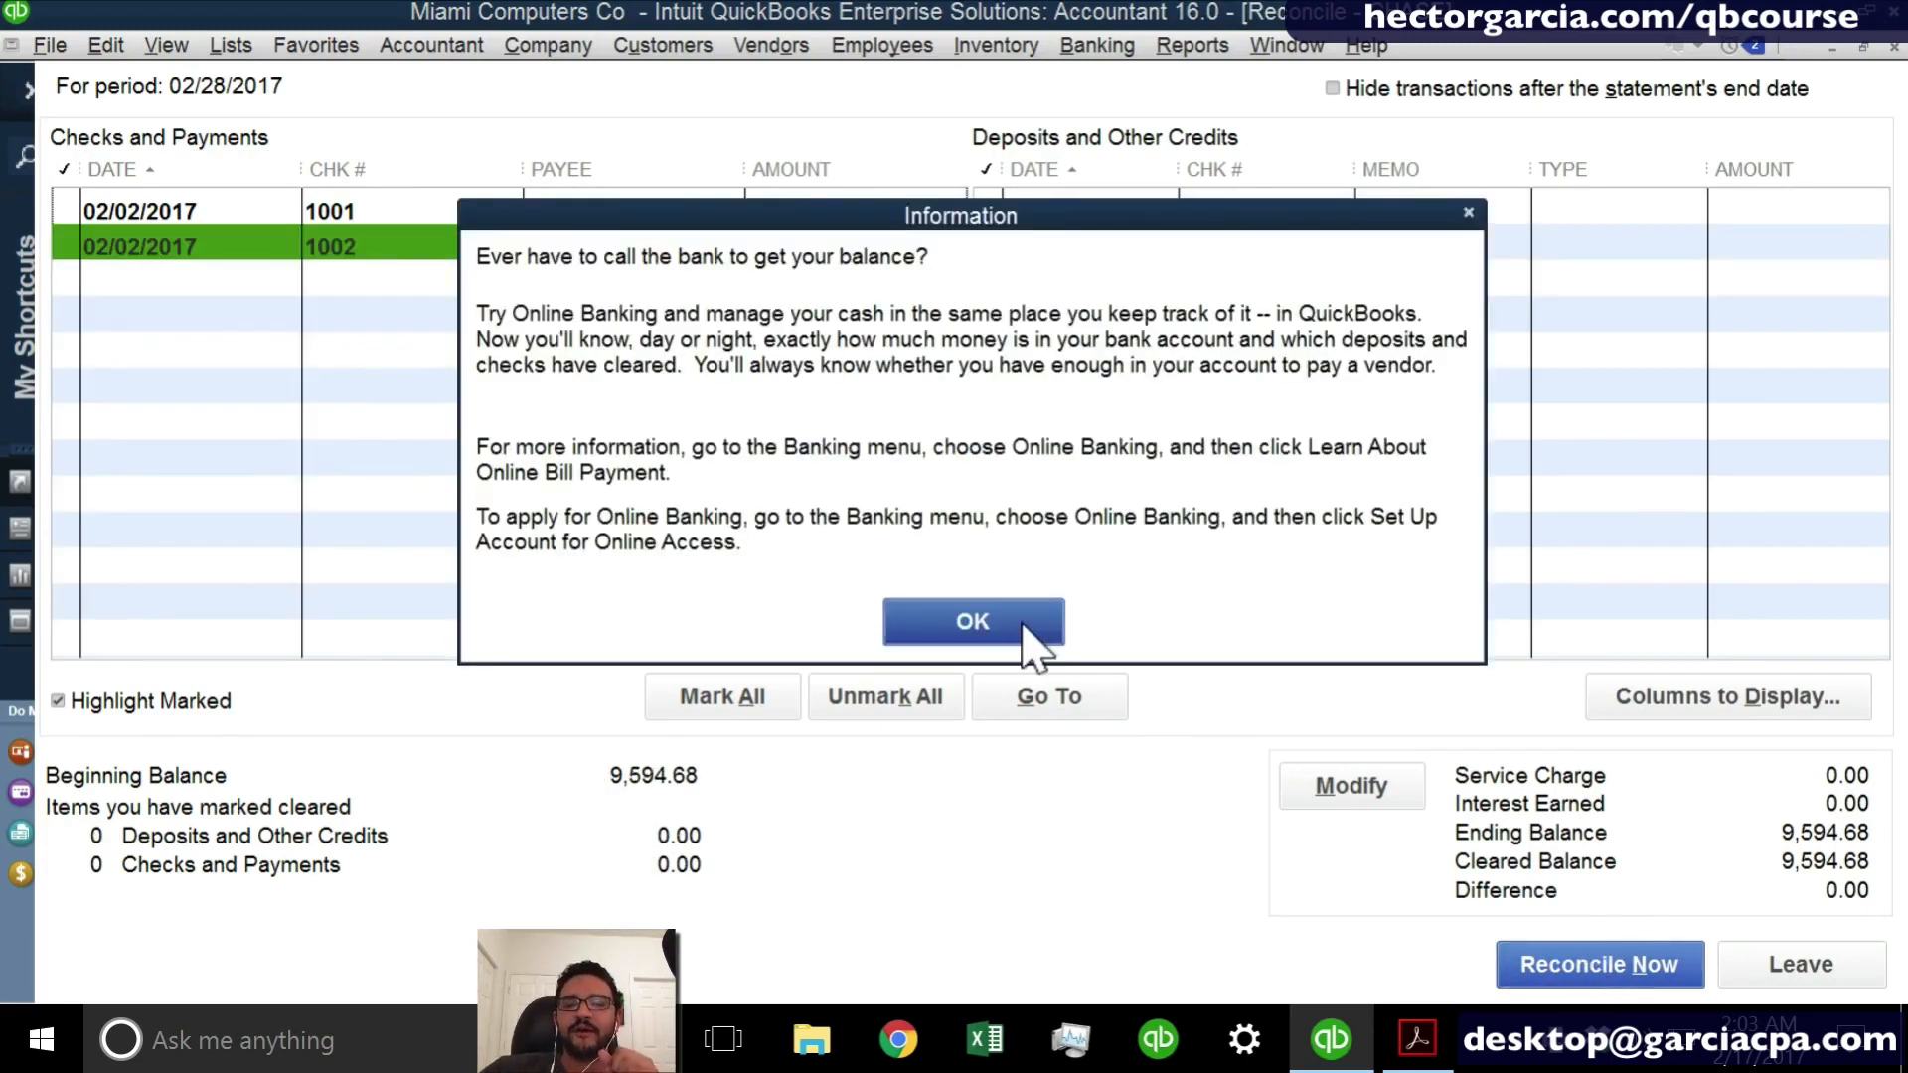
pyautogui.click(994, 624)
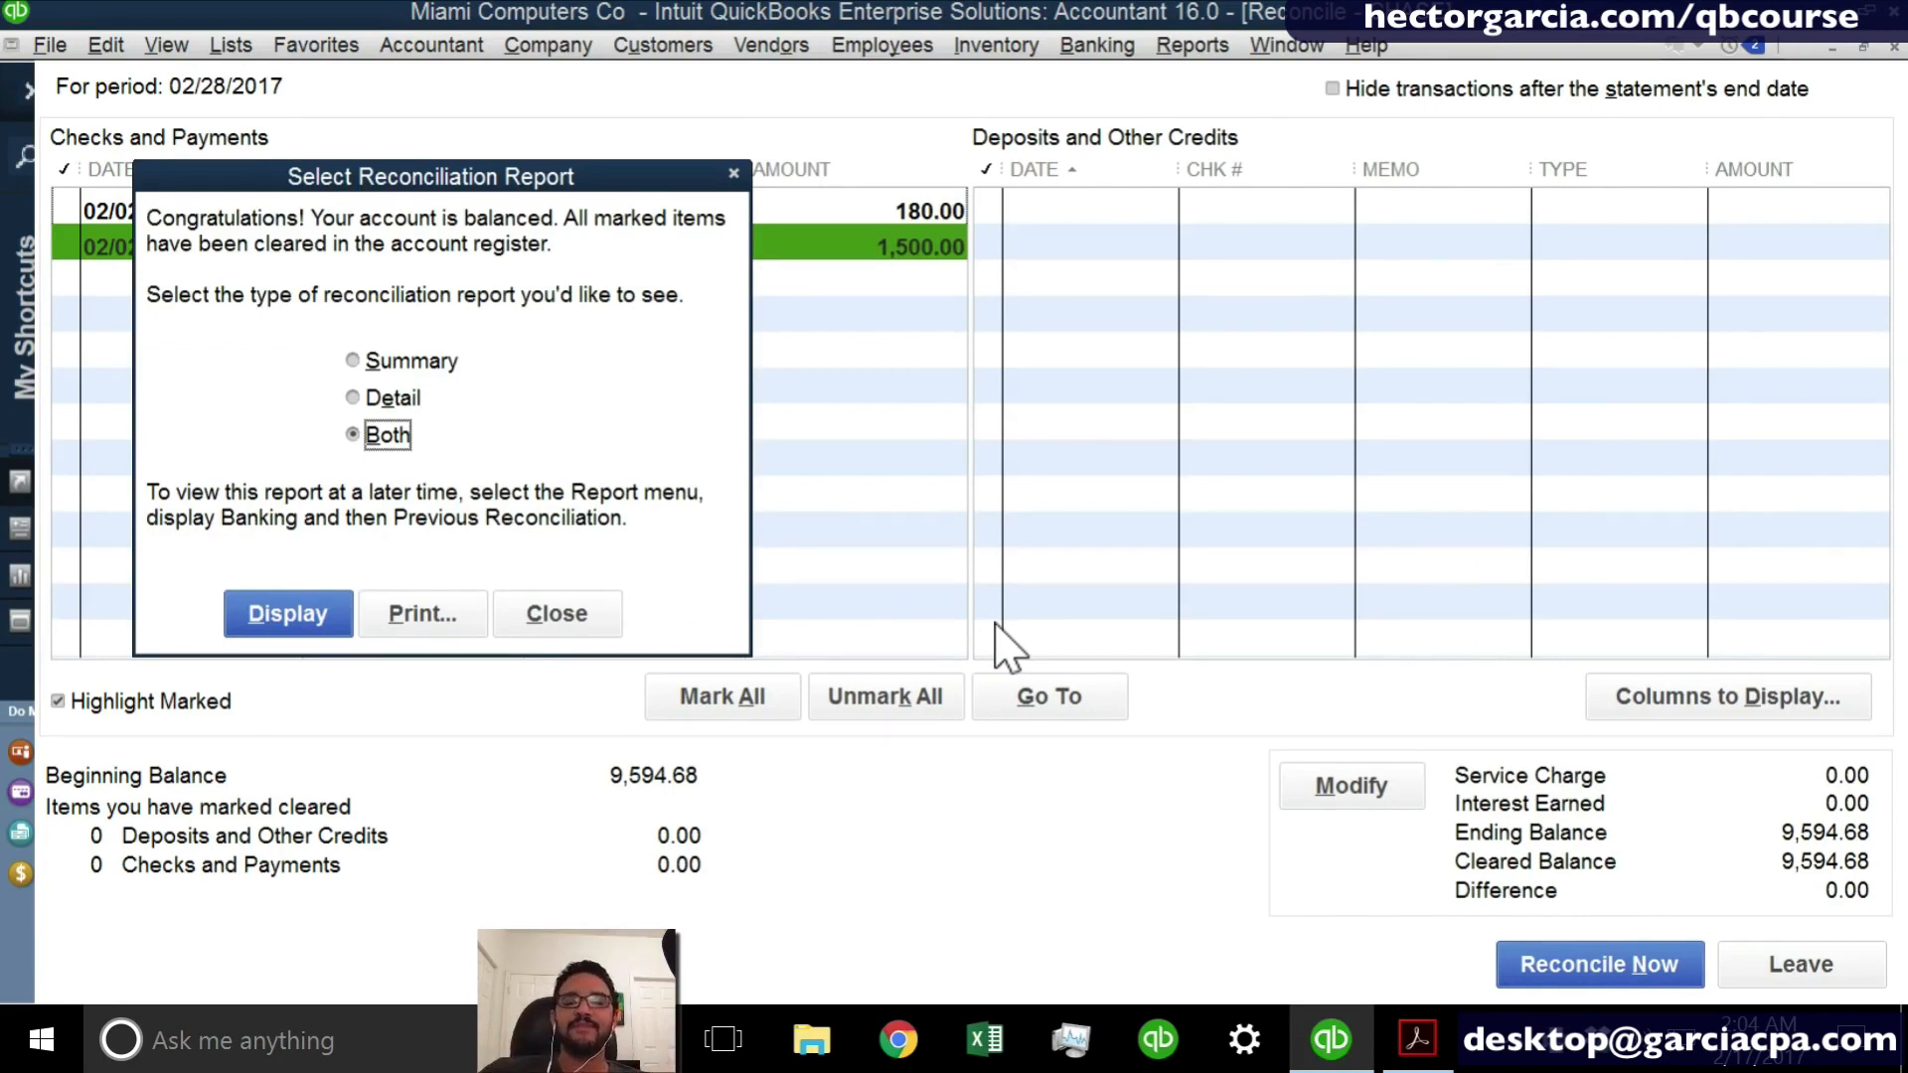
pyautogui.click(289, 621)
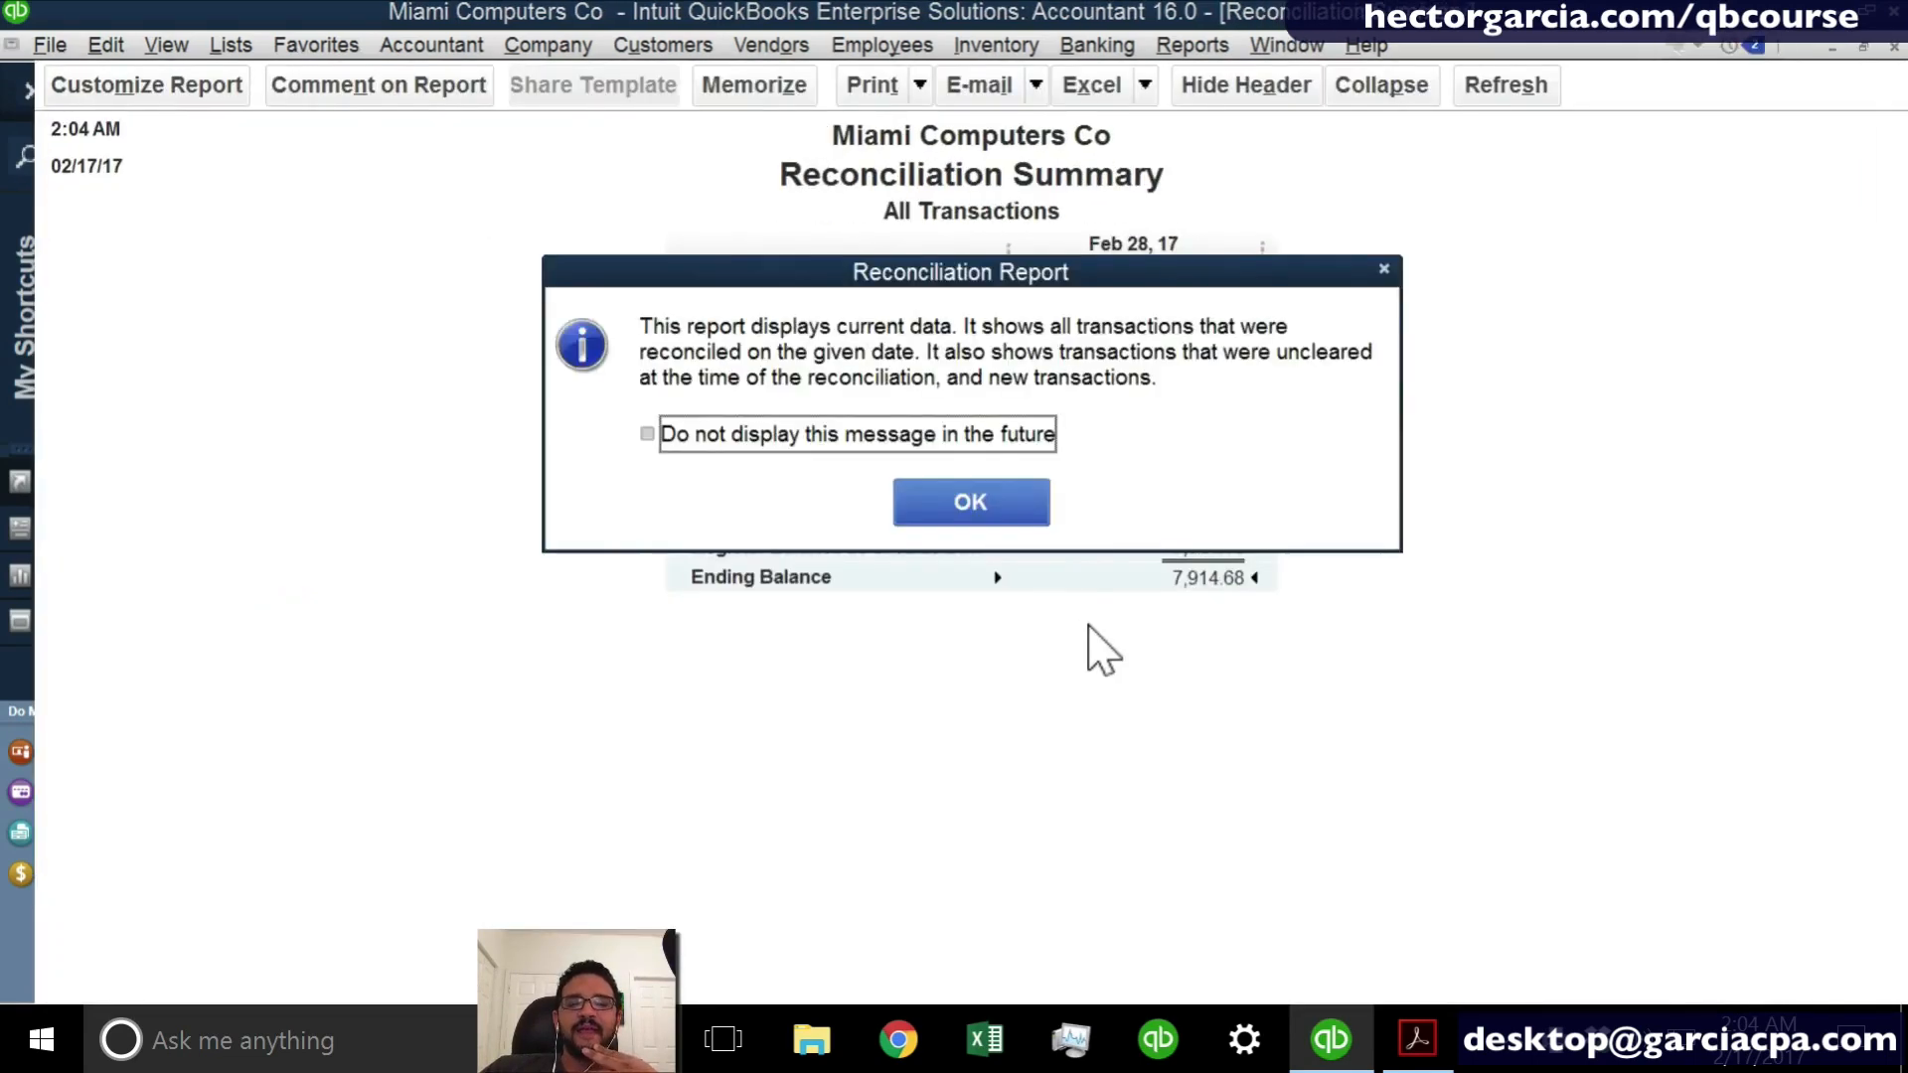
pyautogui.click(950, 510)
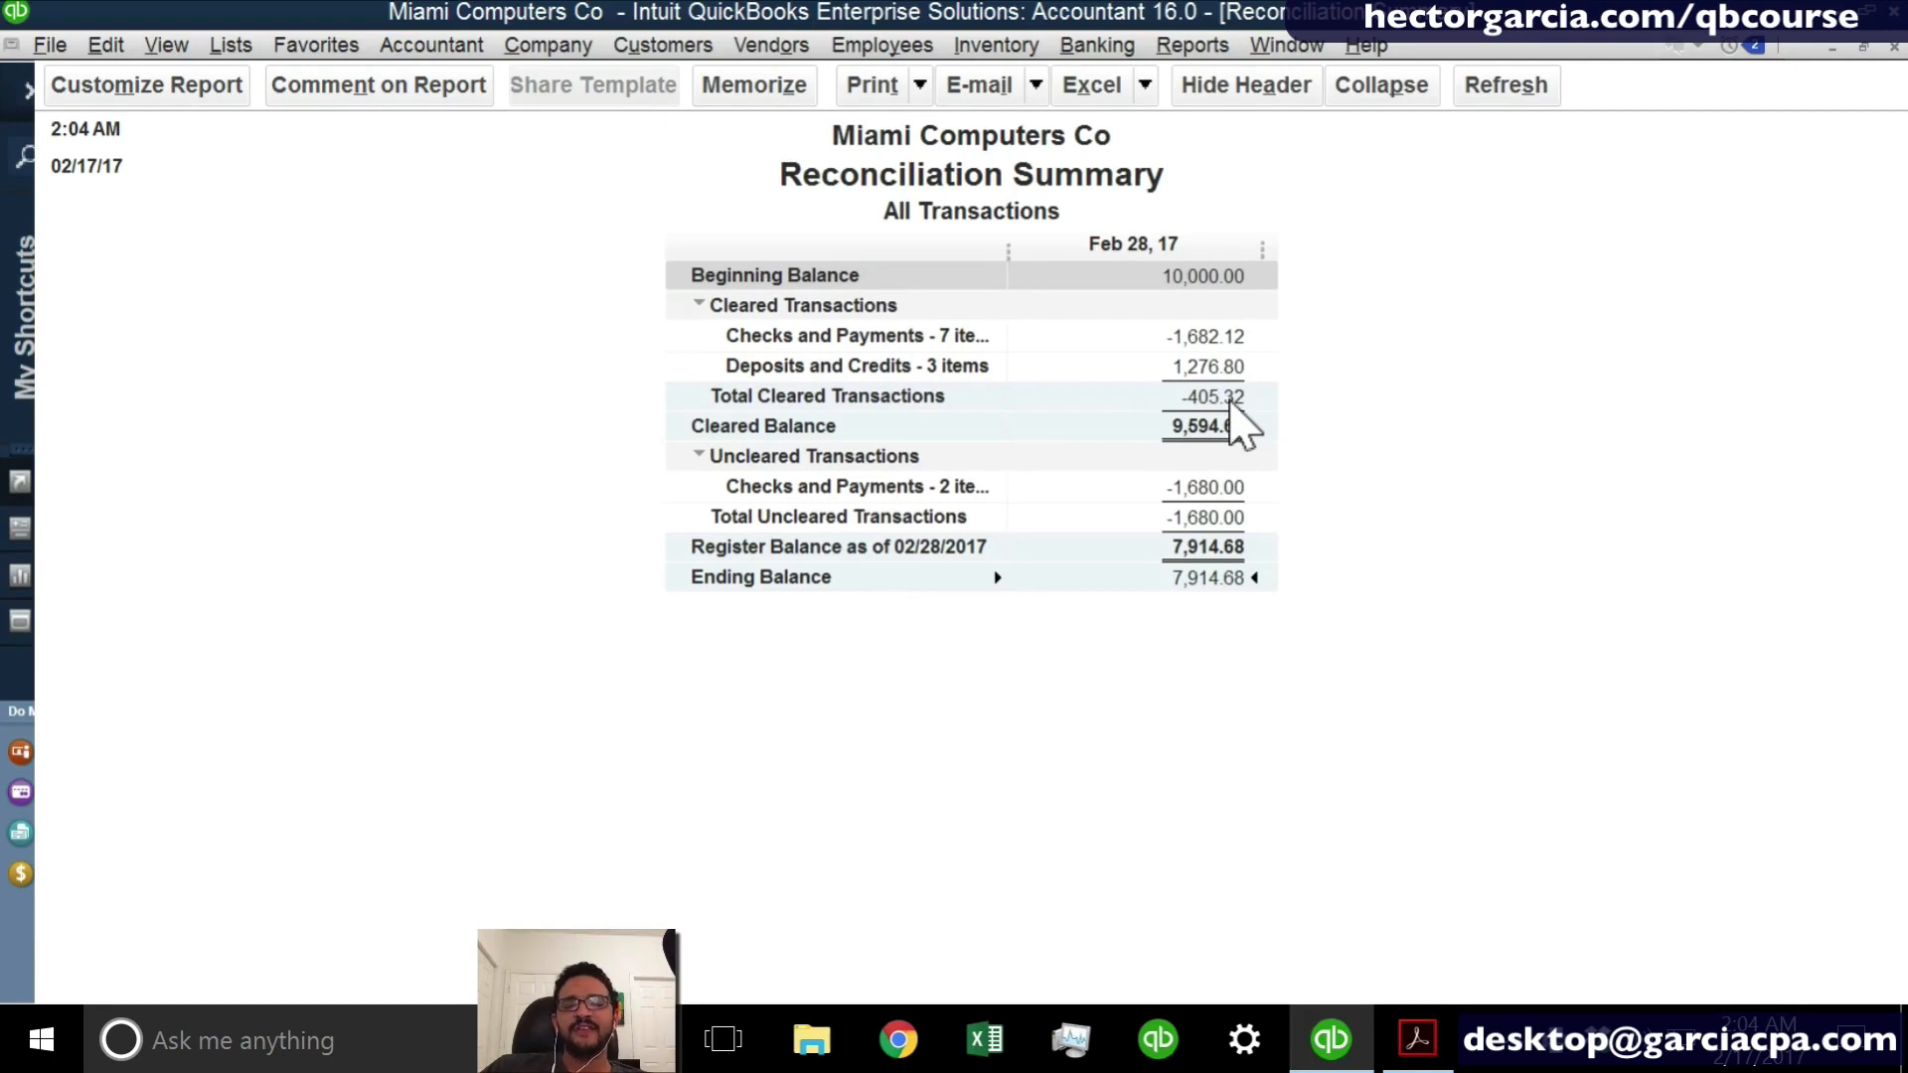
# - Review the cleared and uncleared transactions in the Reconciliation Detail report and close it
pyautogui.doubleClick(1248, 525)
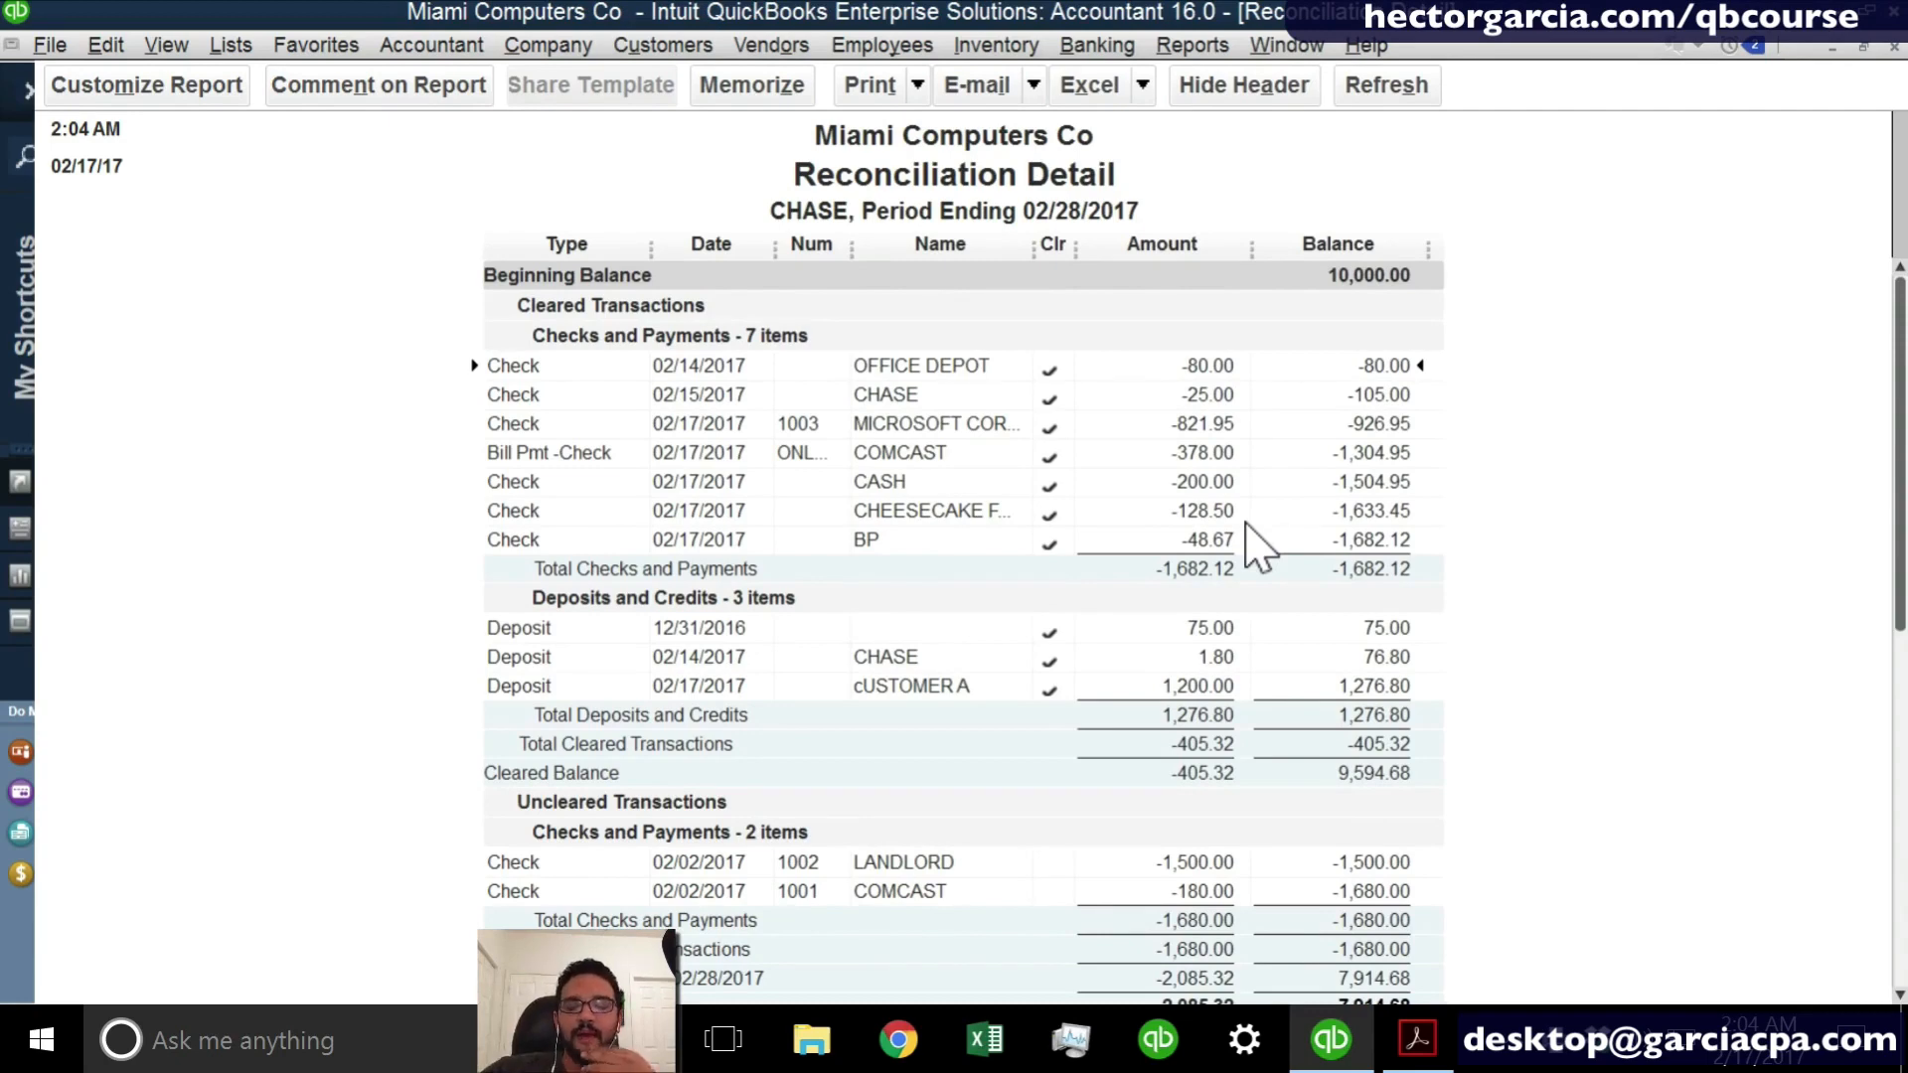
pyautogui.scroll(-1, 1465, 600)
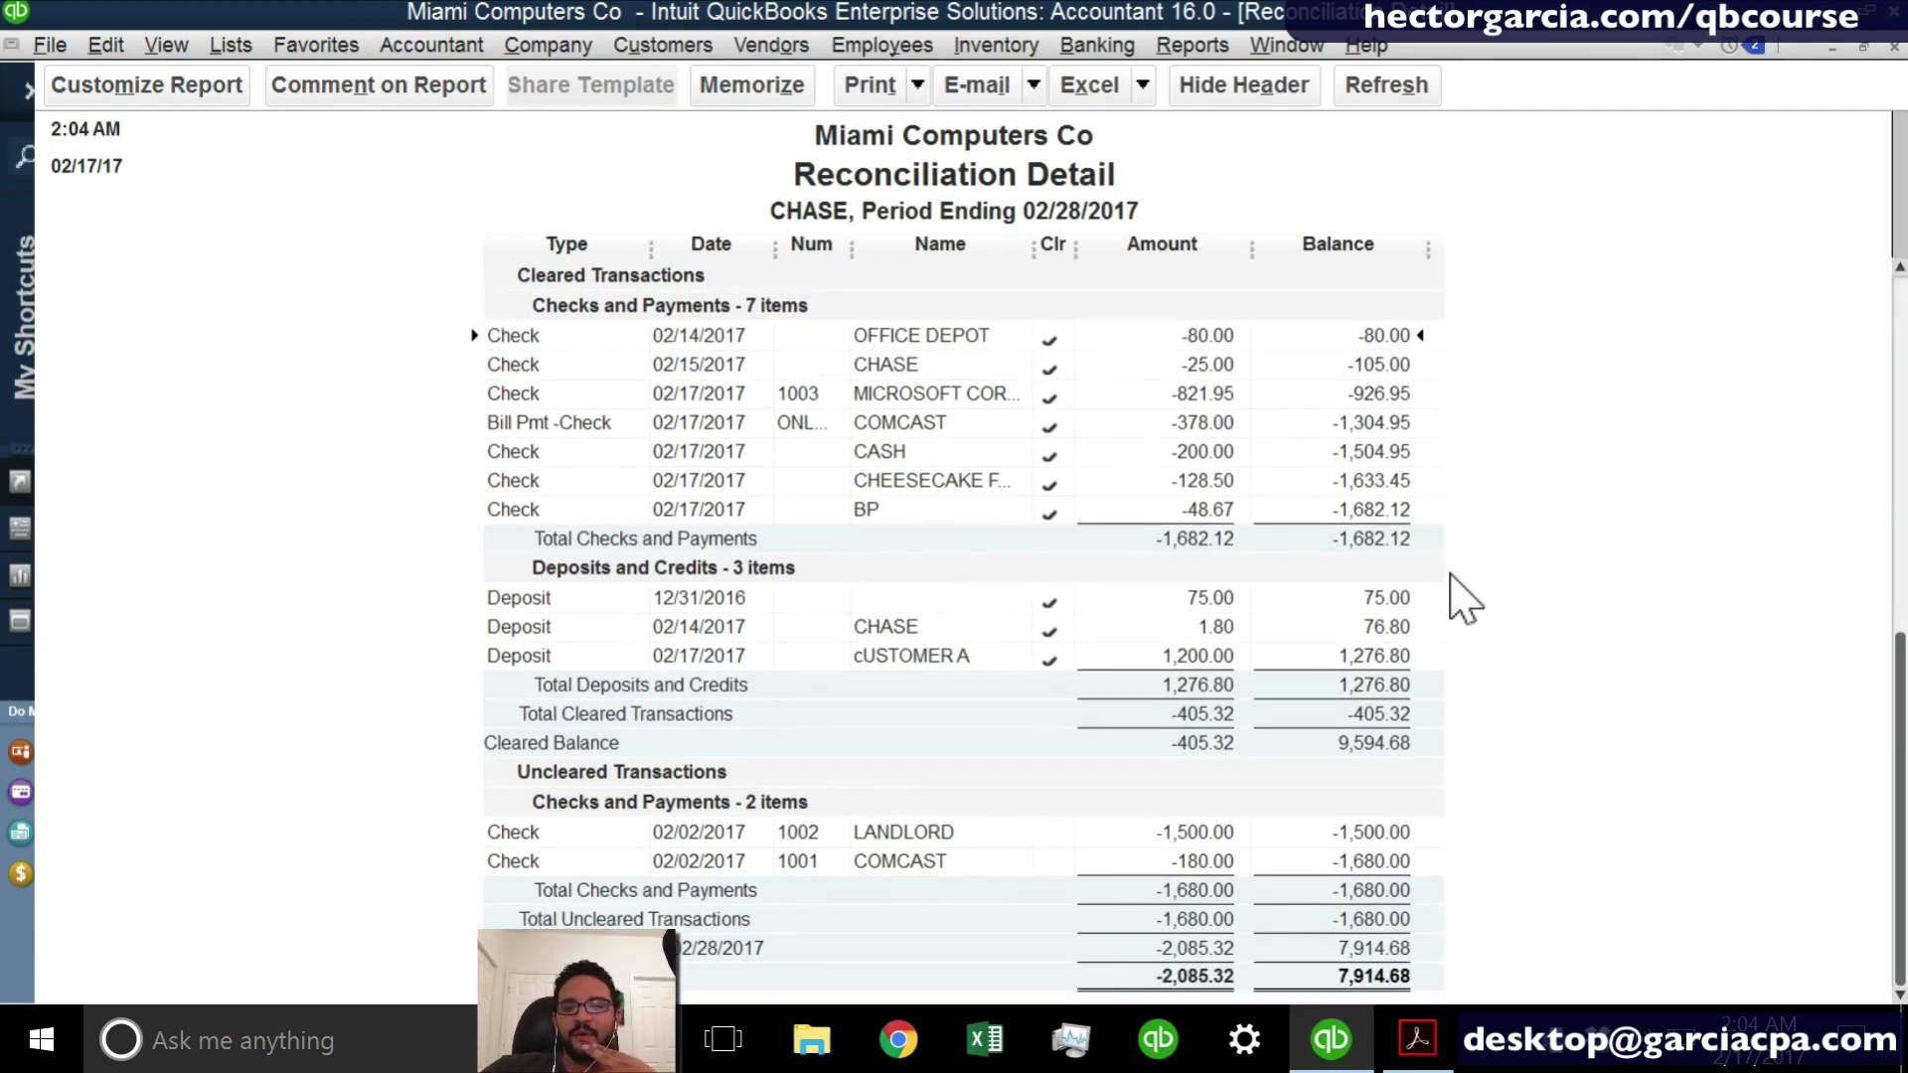
pyautogui.click(1210, 854)
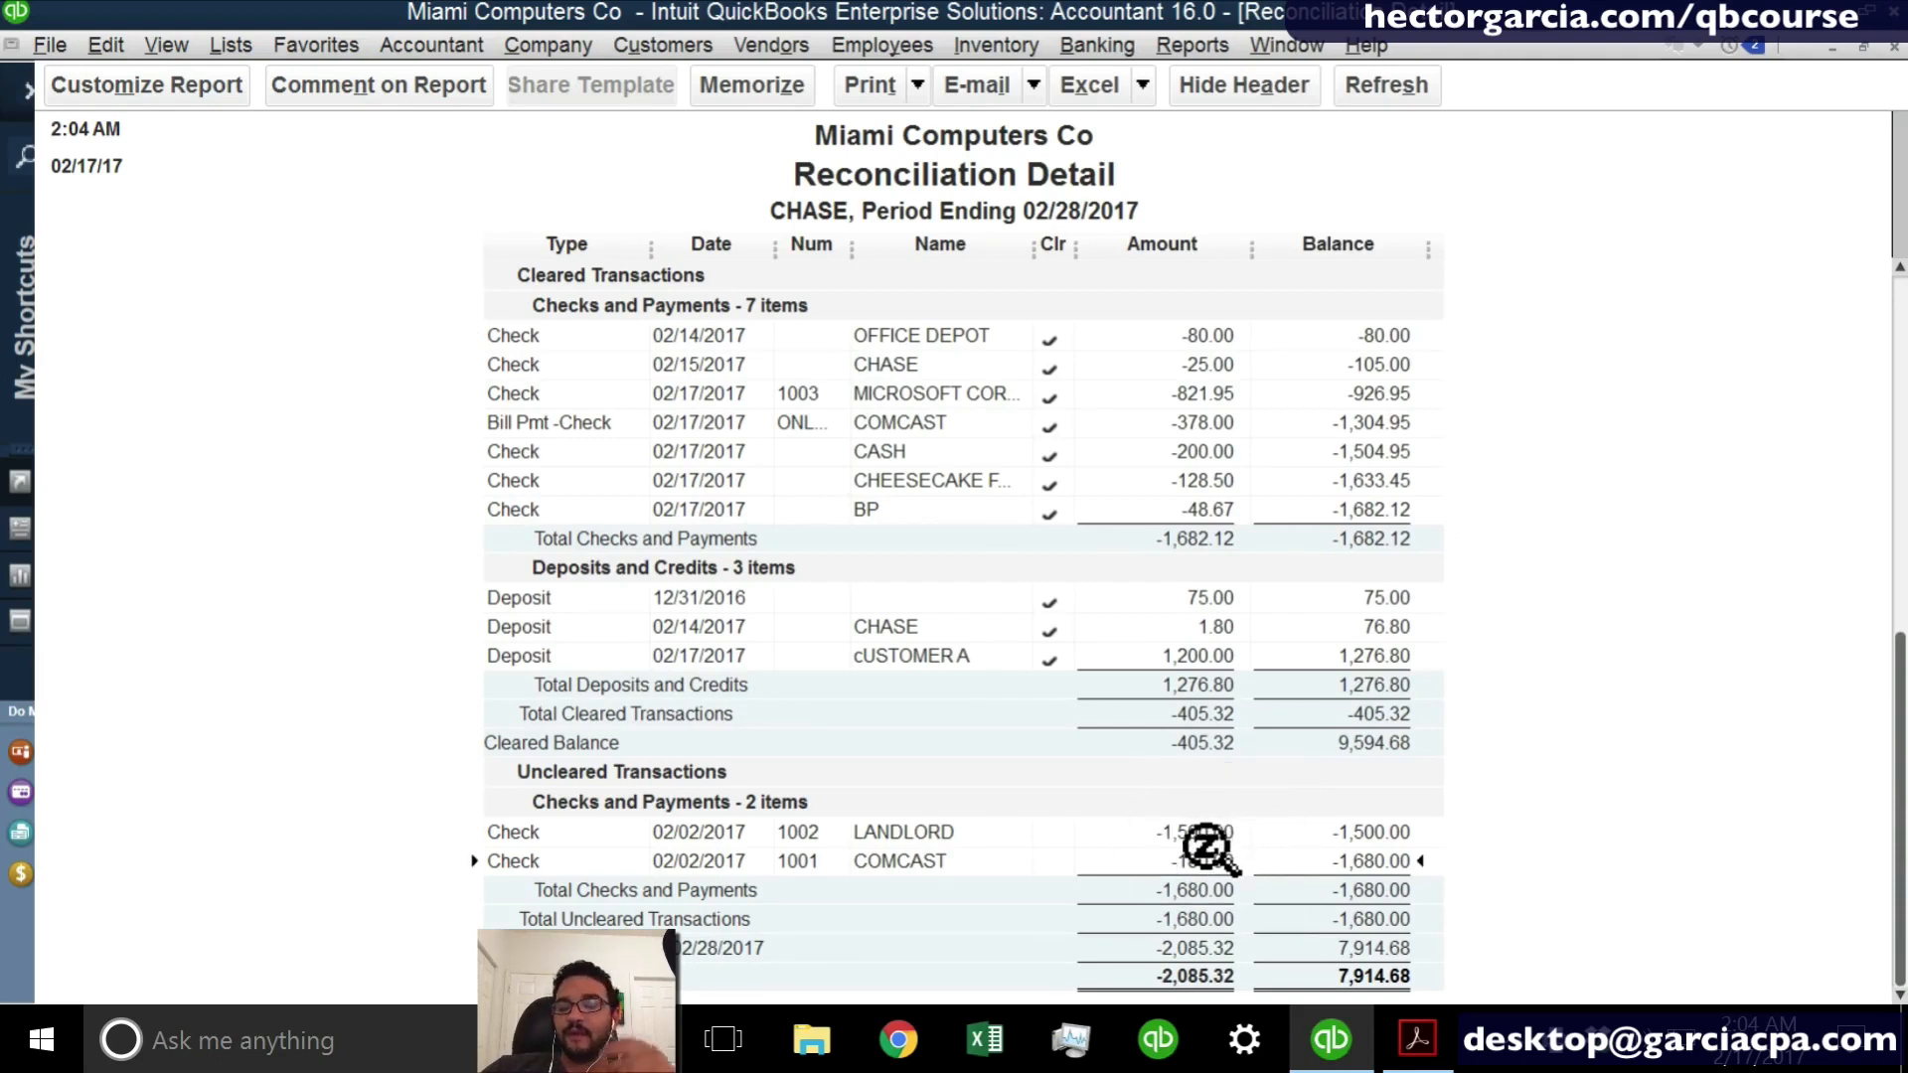
pyautogui.press('Escape')
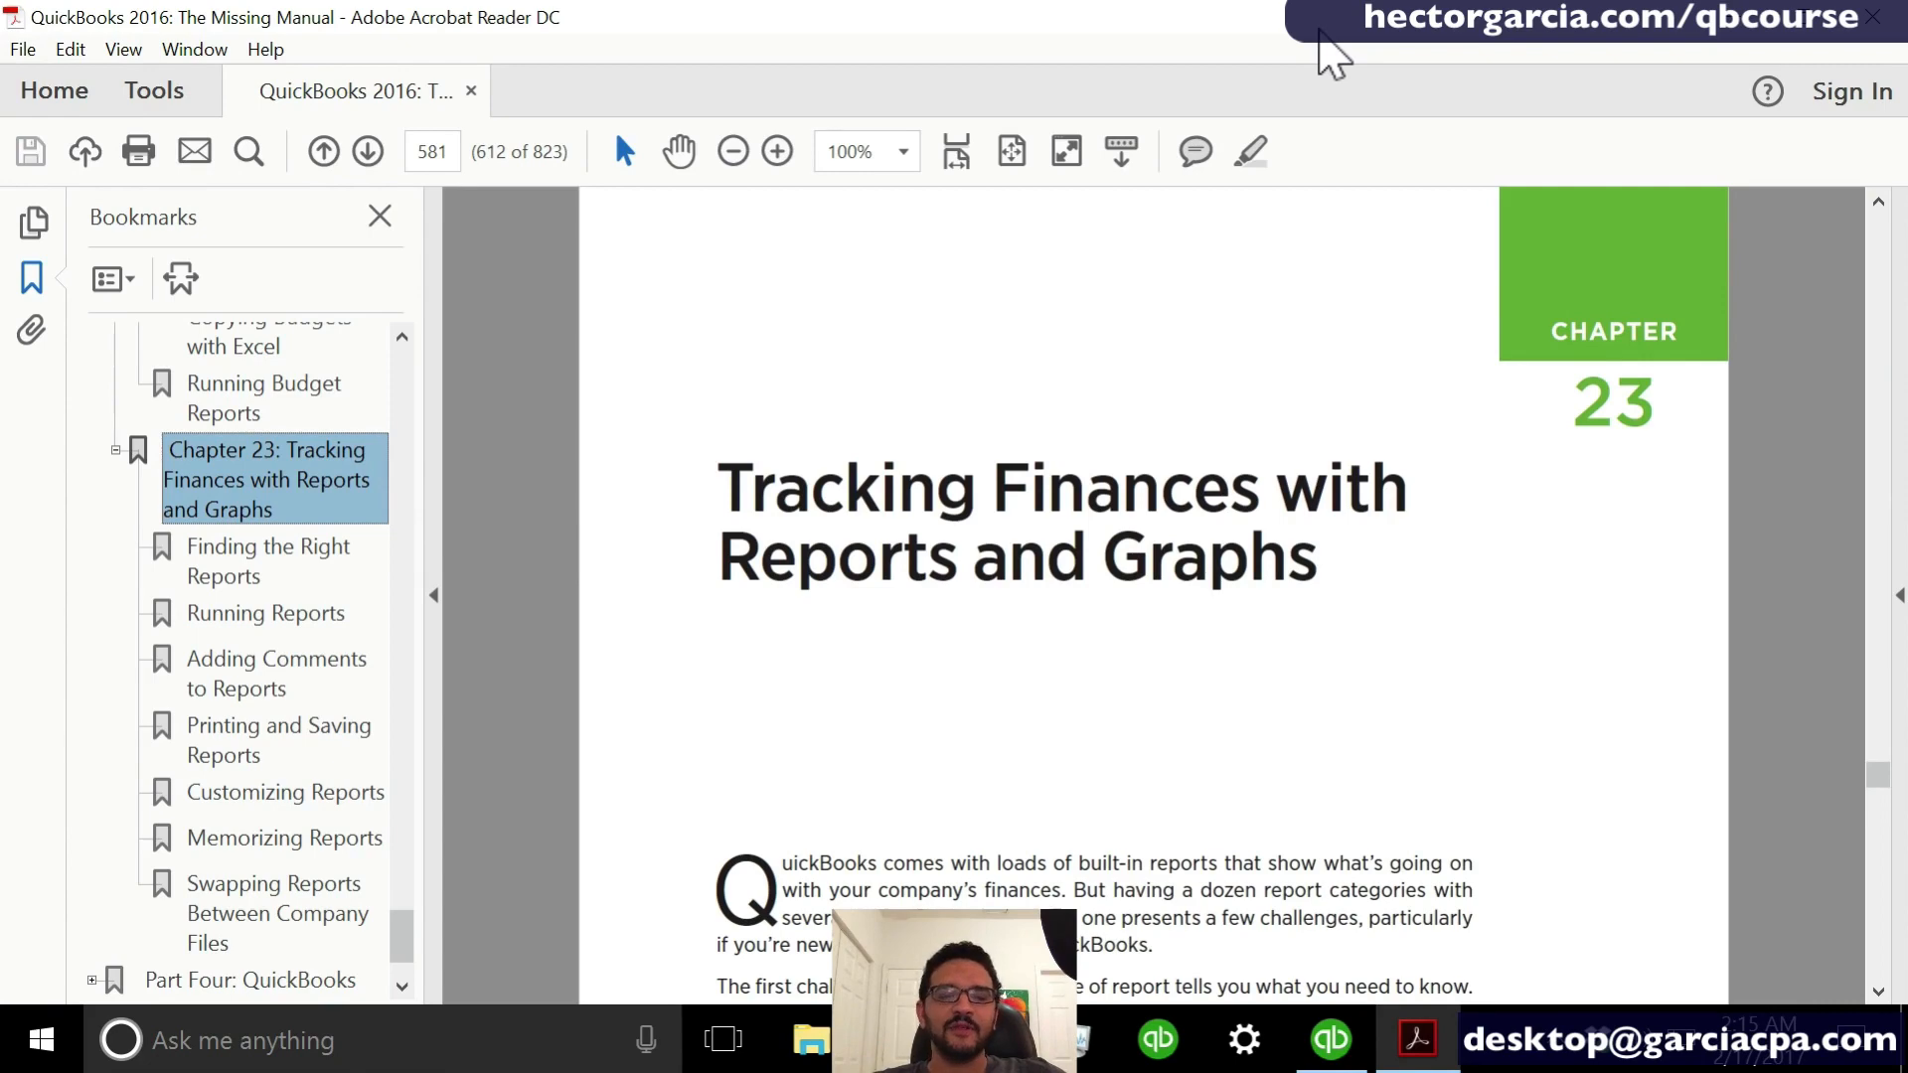
# - Skim Chapter 23 of the QuickBooks 2016 manual, covering finding, running, commenting on and printing reports
pyautogui.scroll(-5, 1883, 929)
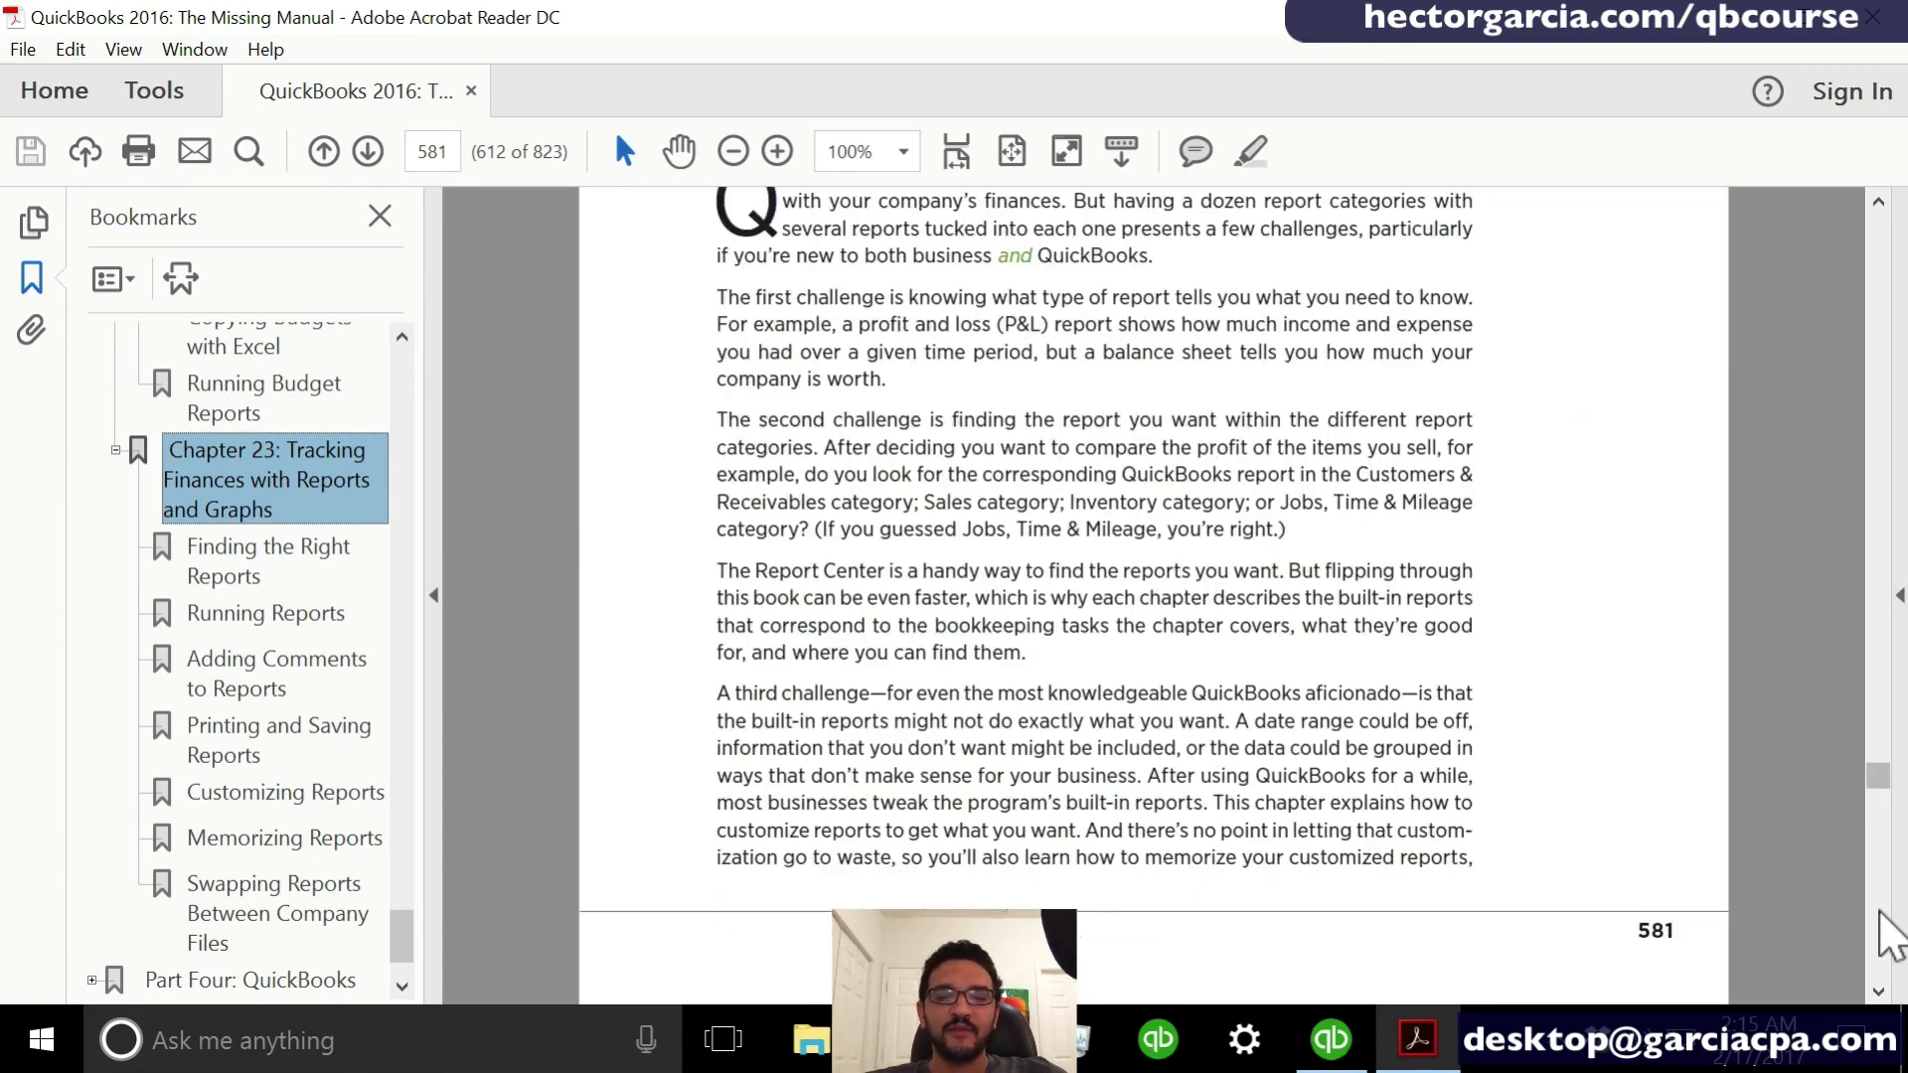
pyautogui.scroll(-10, 1883, 930)
pyautogui.scroll(-12, 1888, 934)
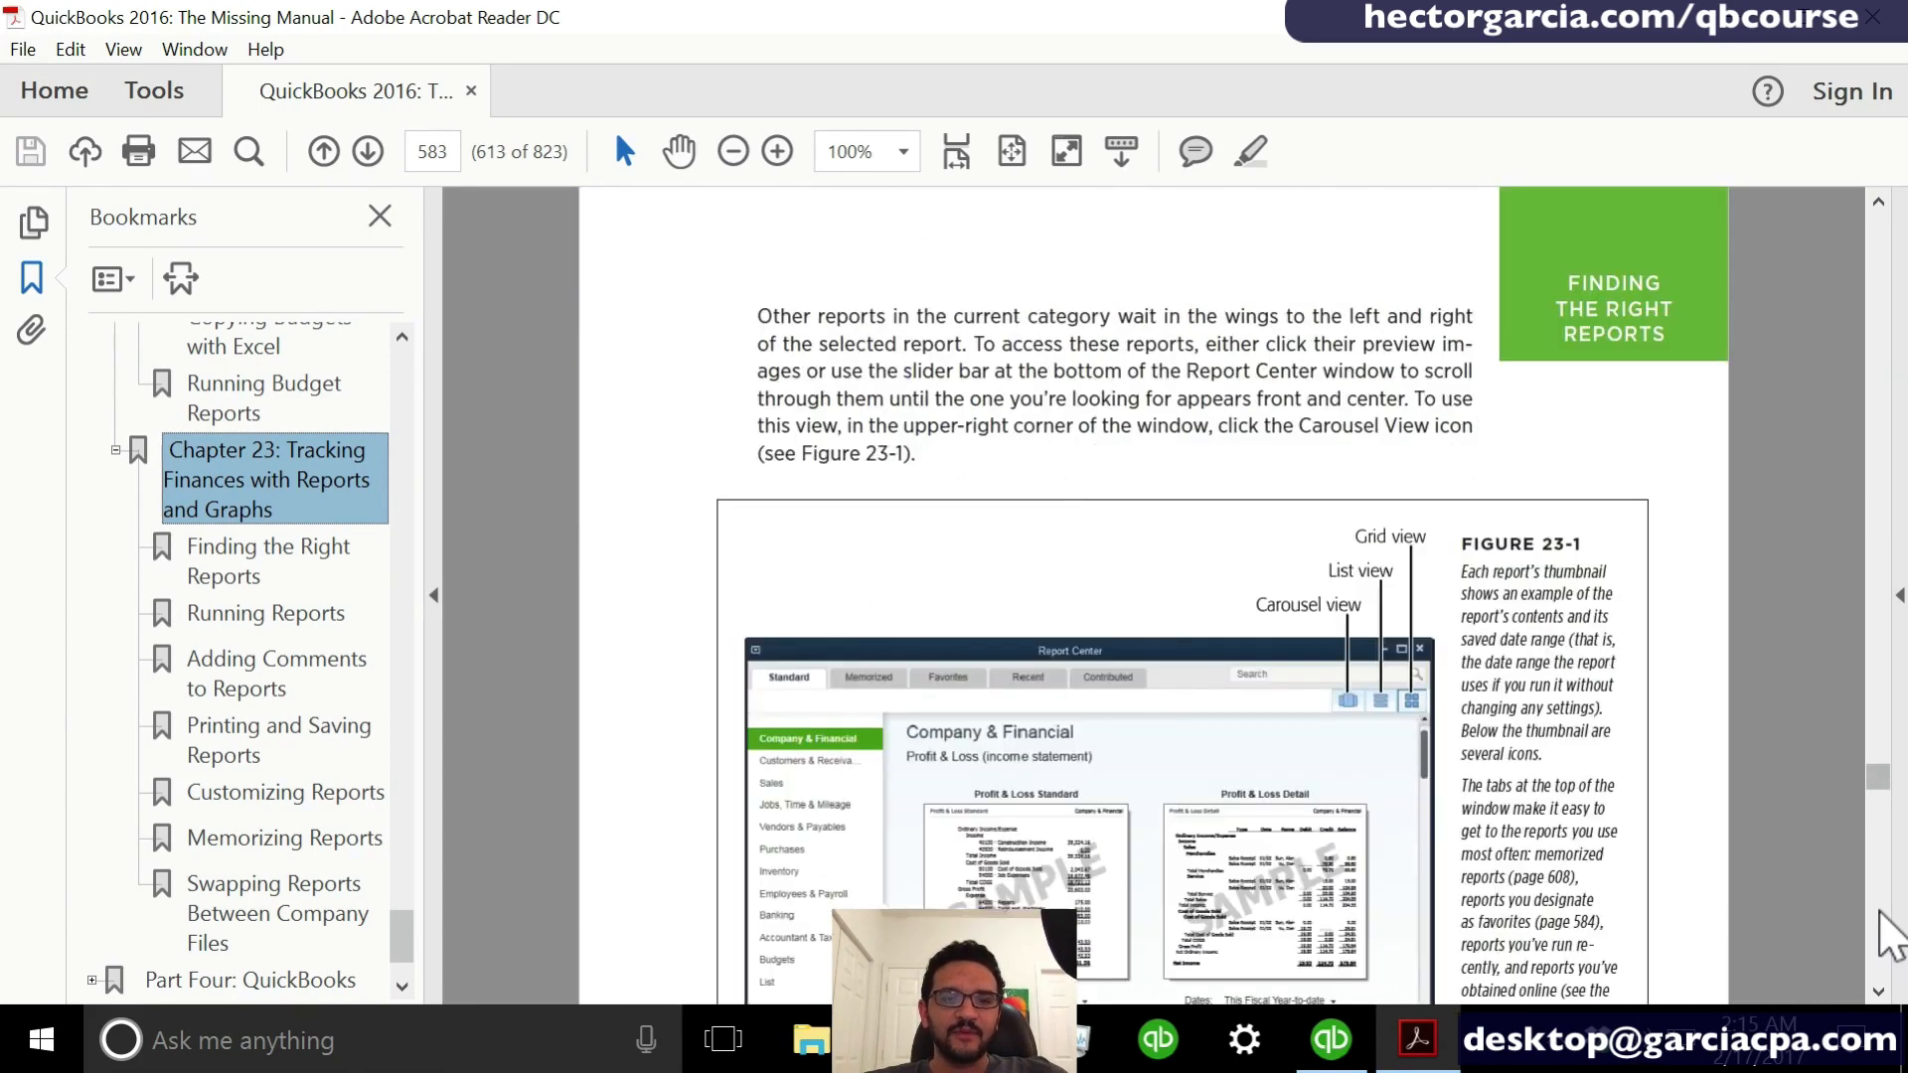
pyautogui.scroll(-15, 1888, 935)
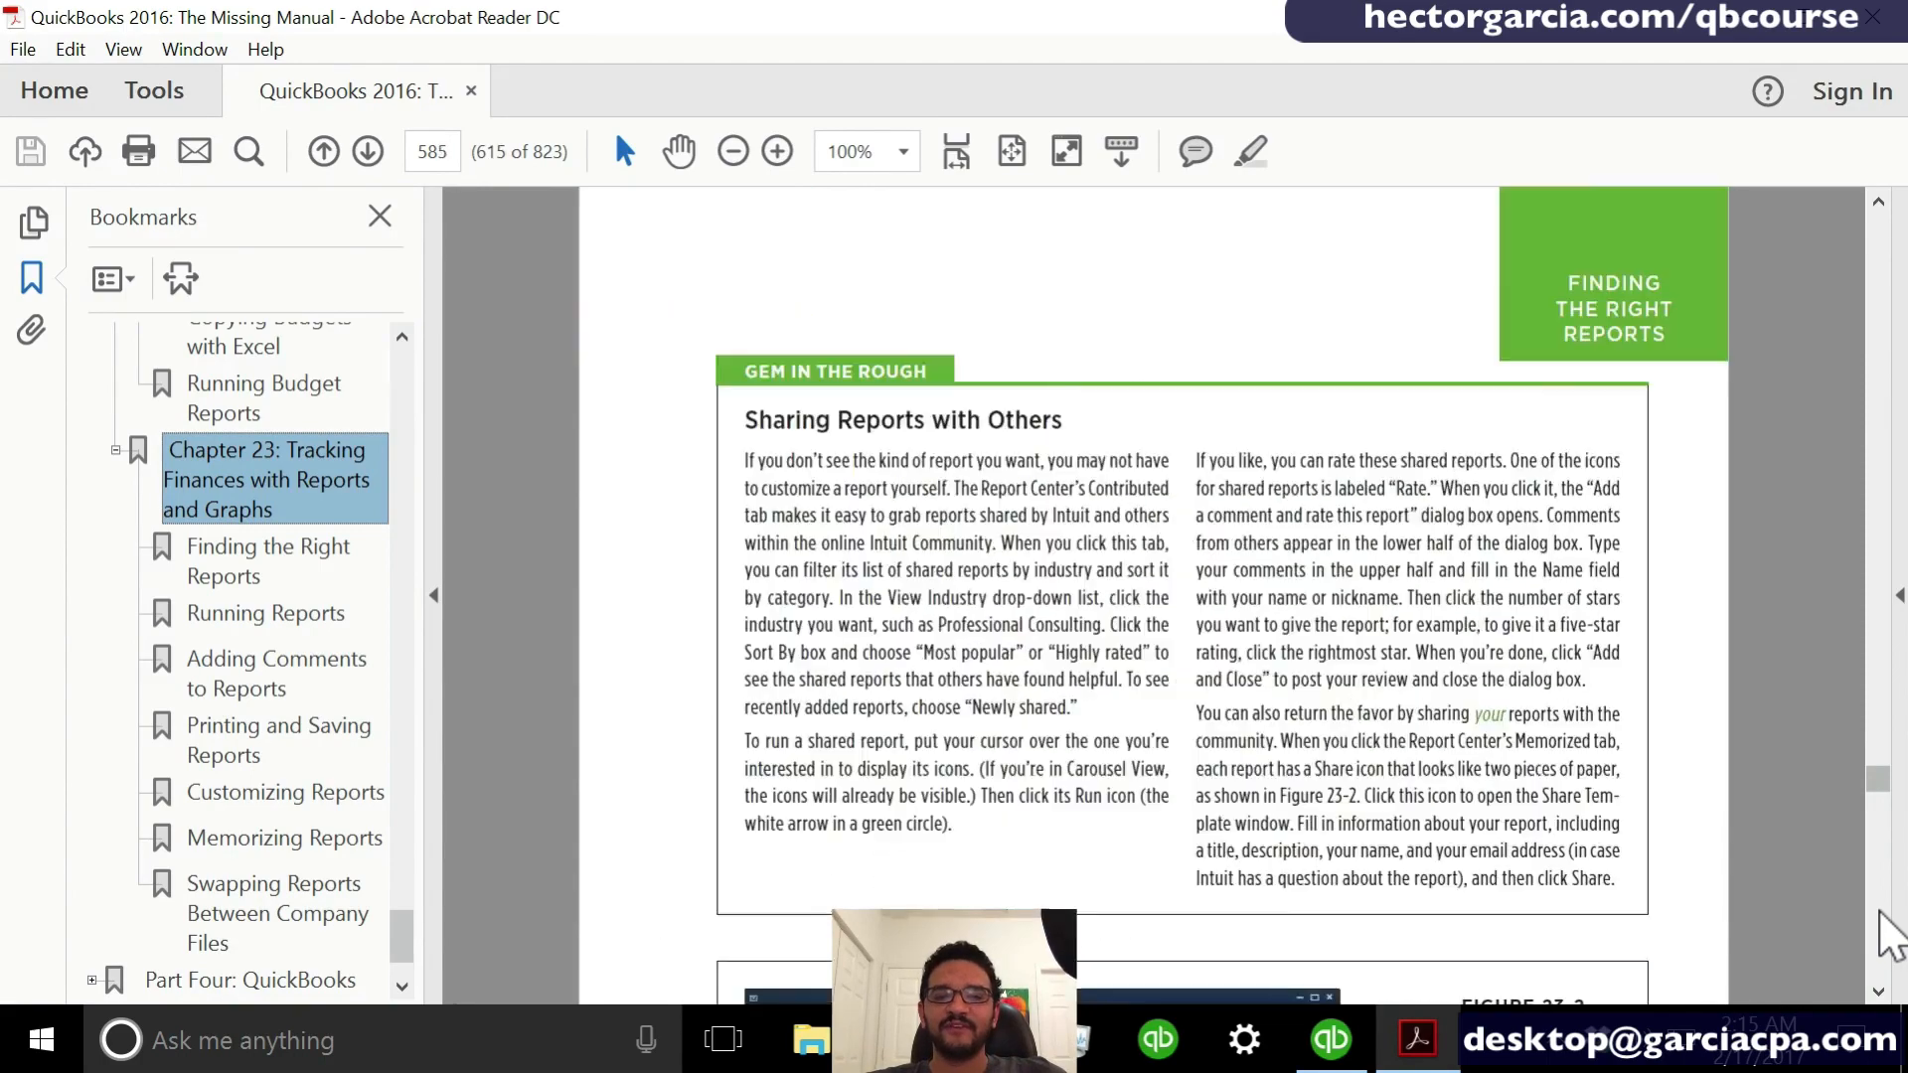
pyautogui.scroll(-15, 1888, 932)
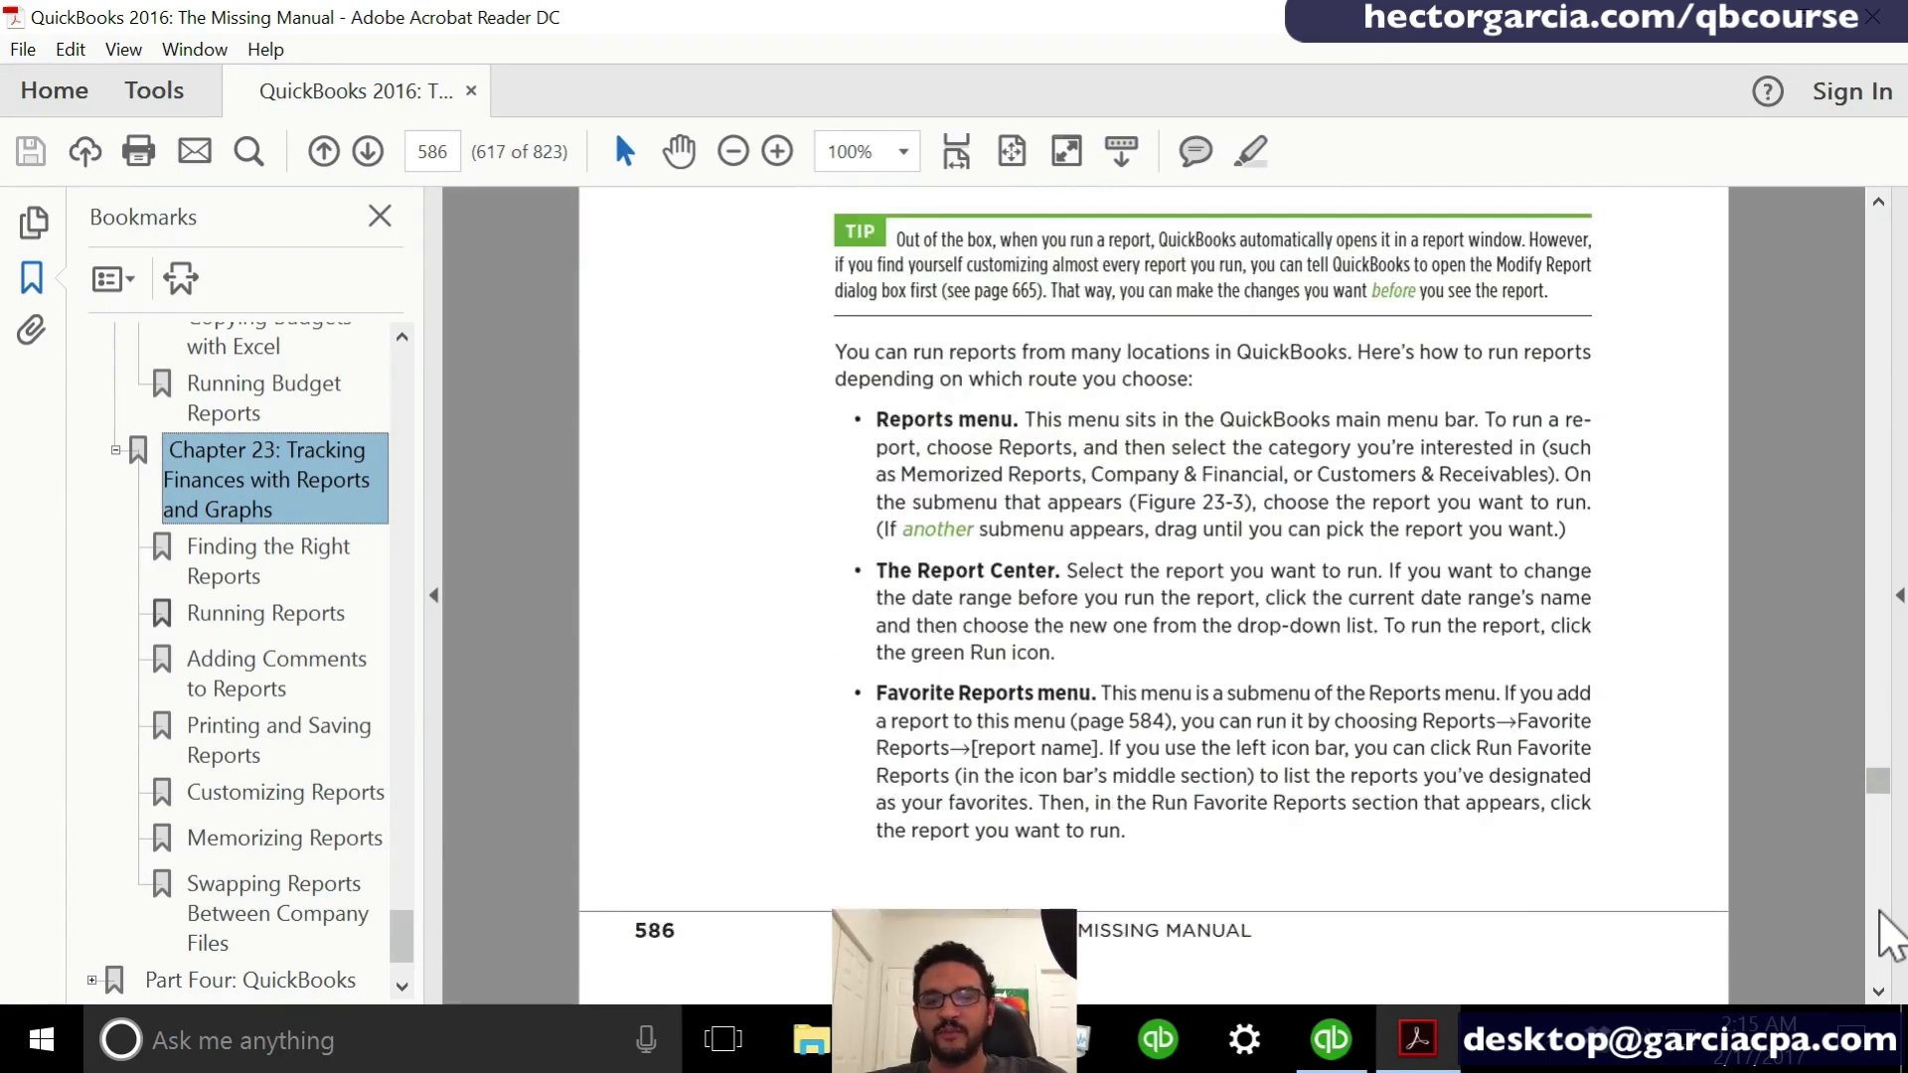
pyautogui.scroll(-13, 1881, 912)
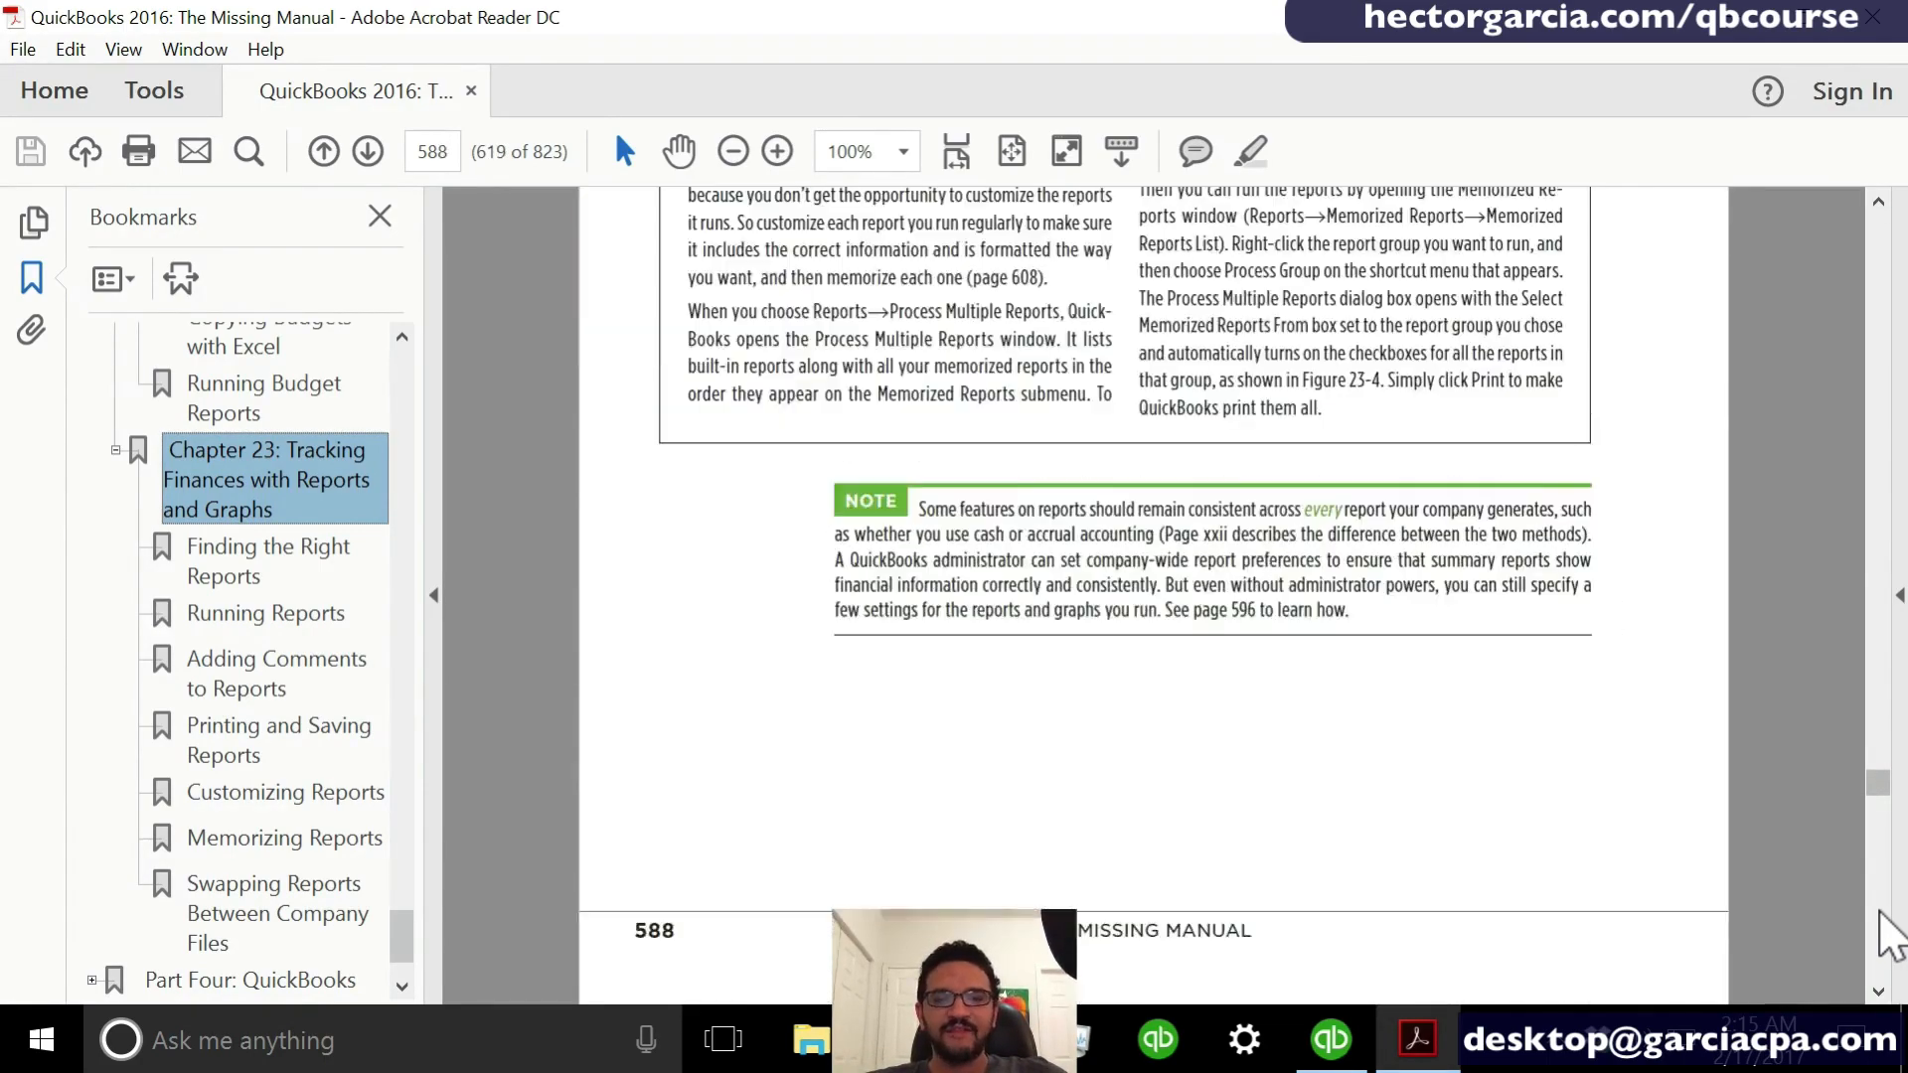
pyautogui.scroll(-15, 1881, 913)
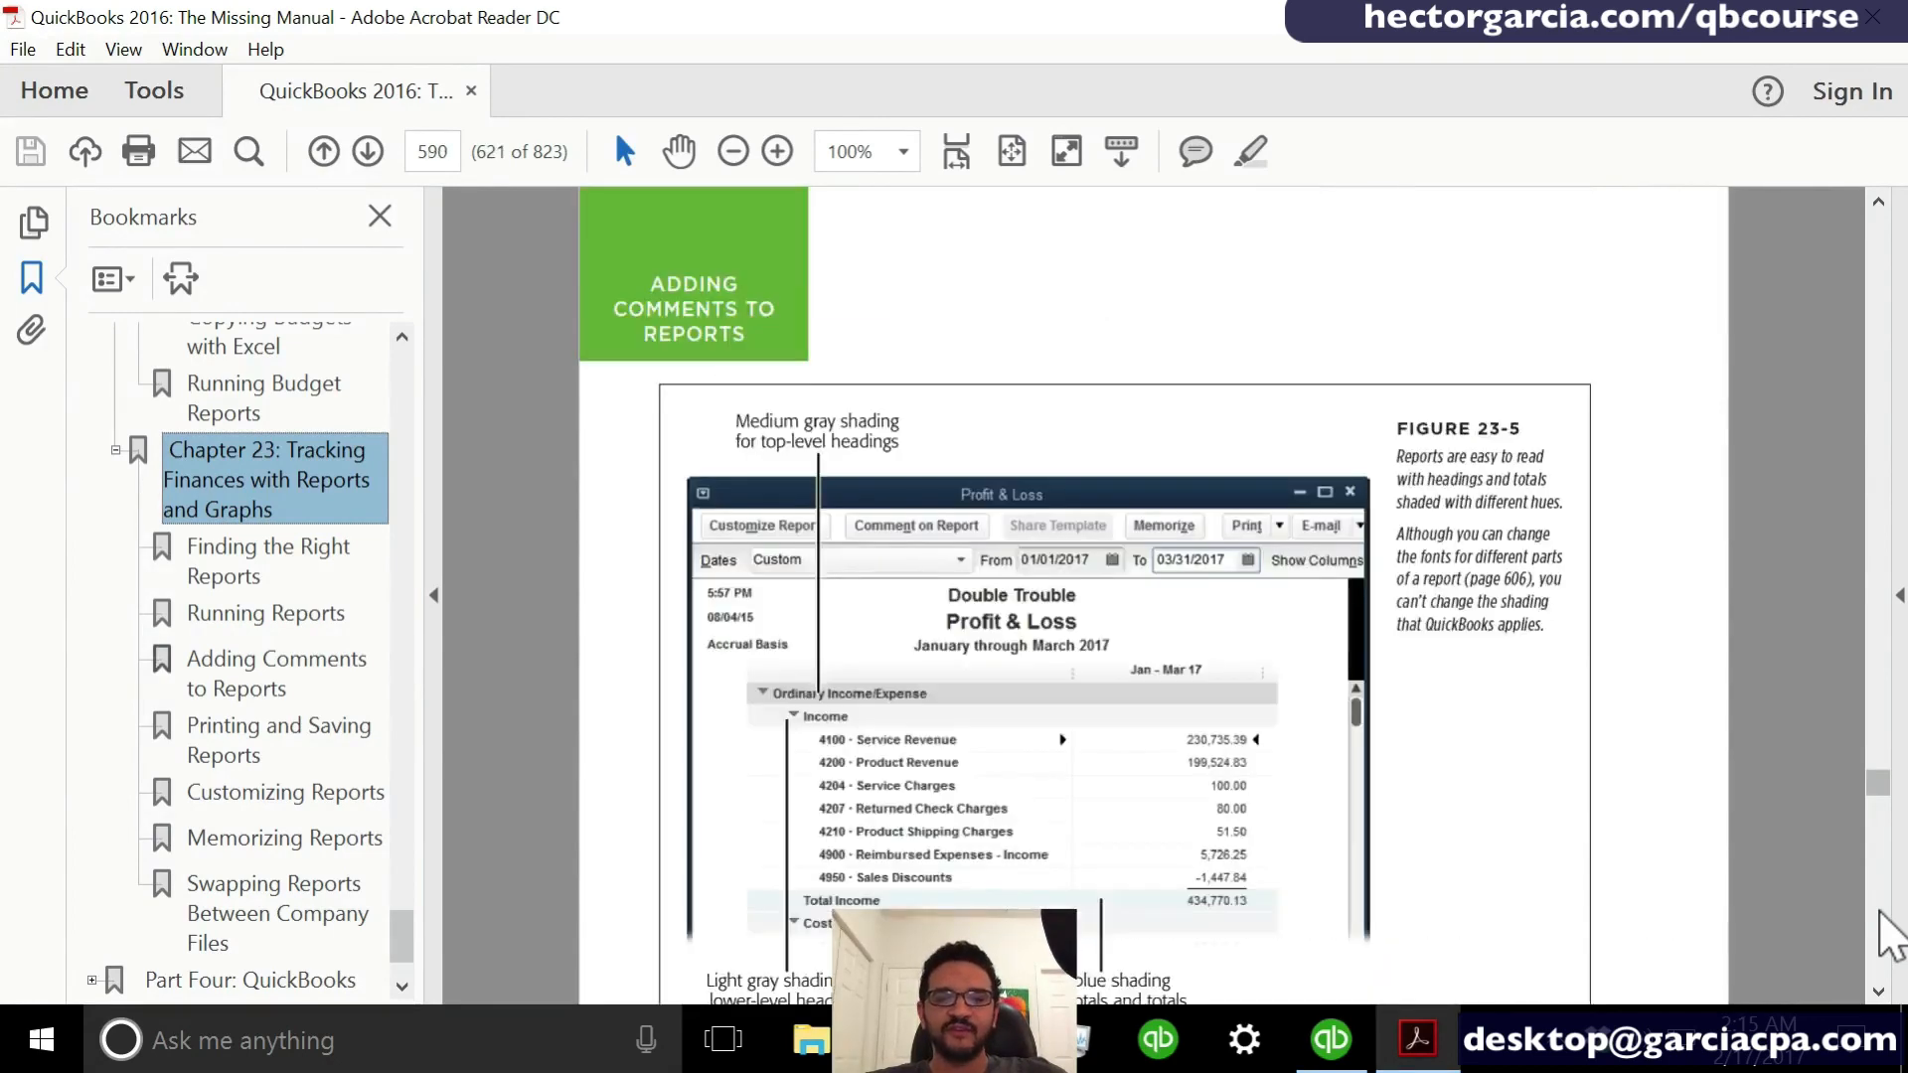
pyautogui.scroll(-8, 1888, 932)
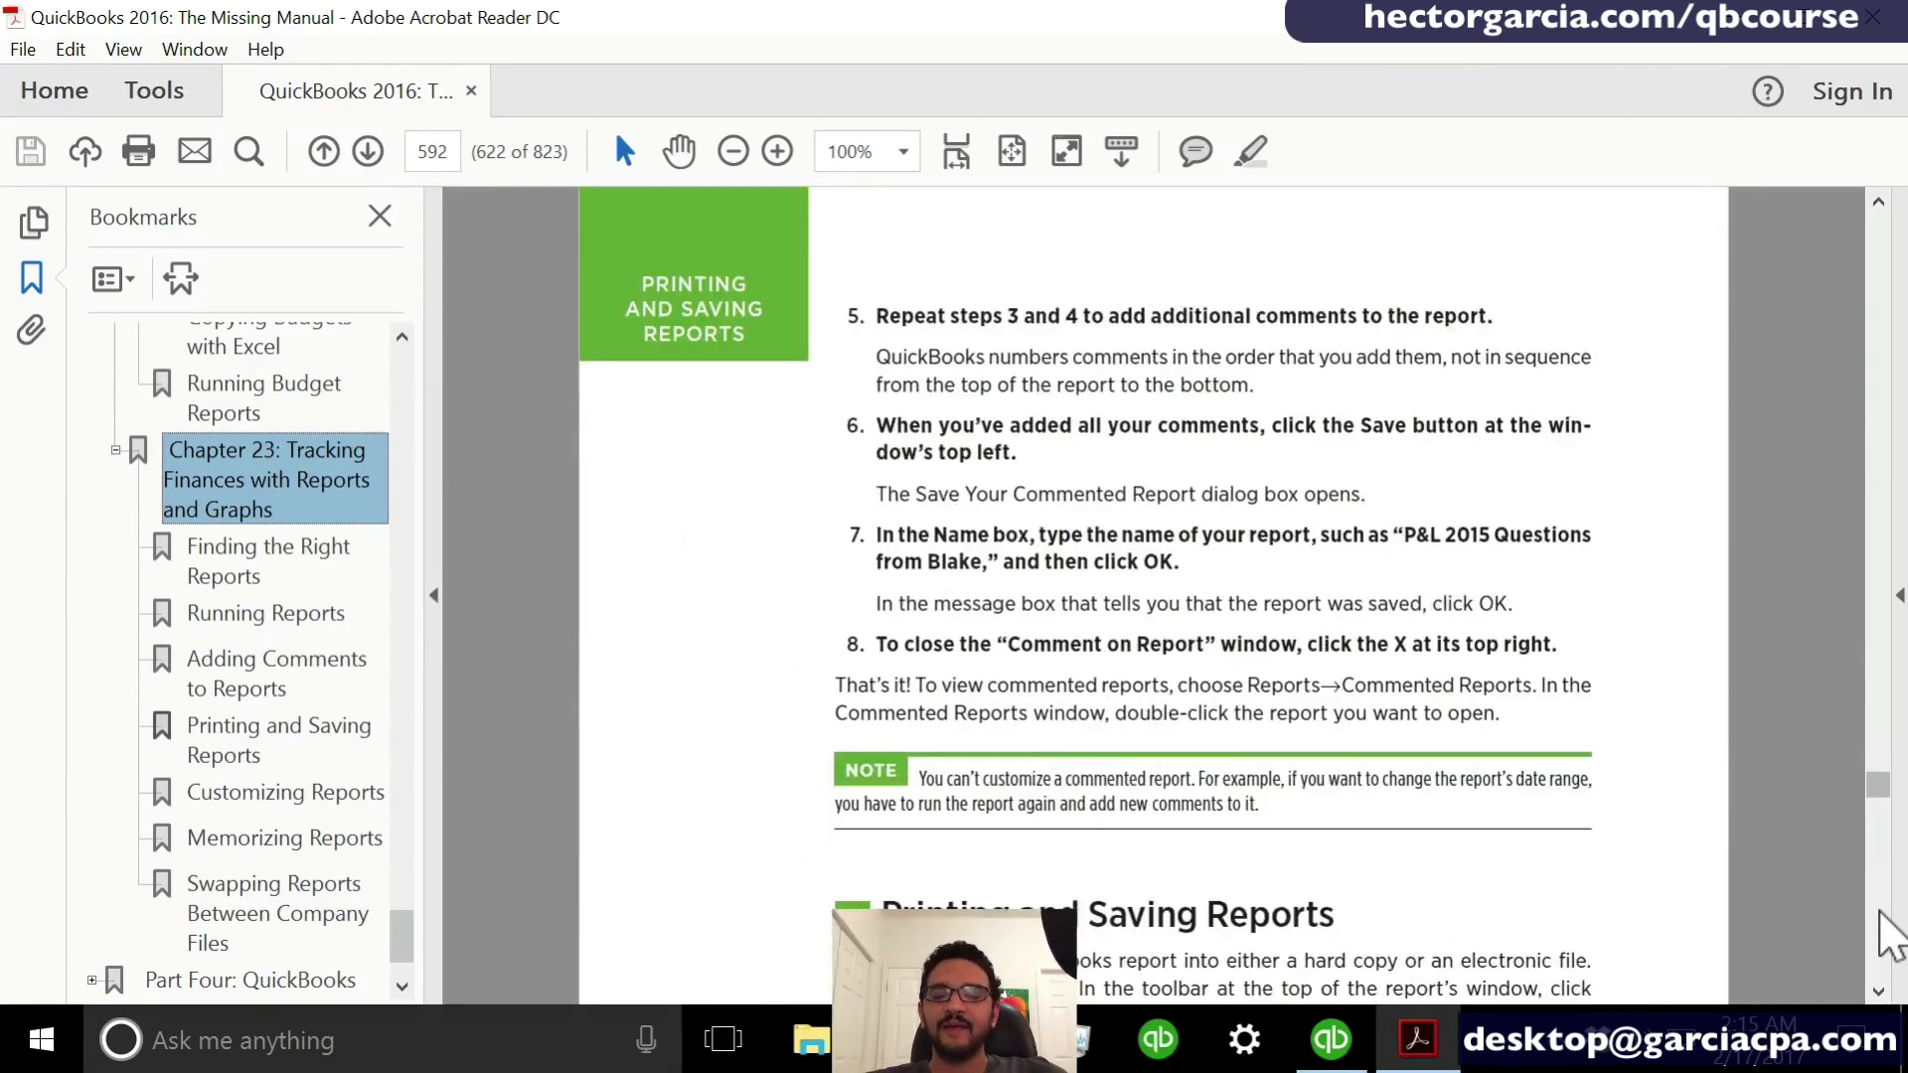
# - Switch to QuickBooks and run the Profit & Loss Standard report from the Company & Financial reports
pyautogui.click(1363, 1026)
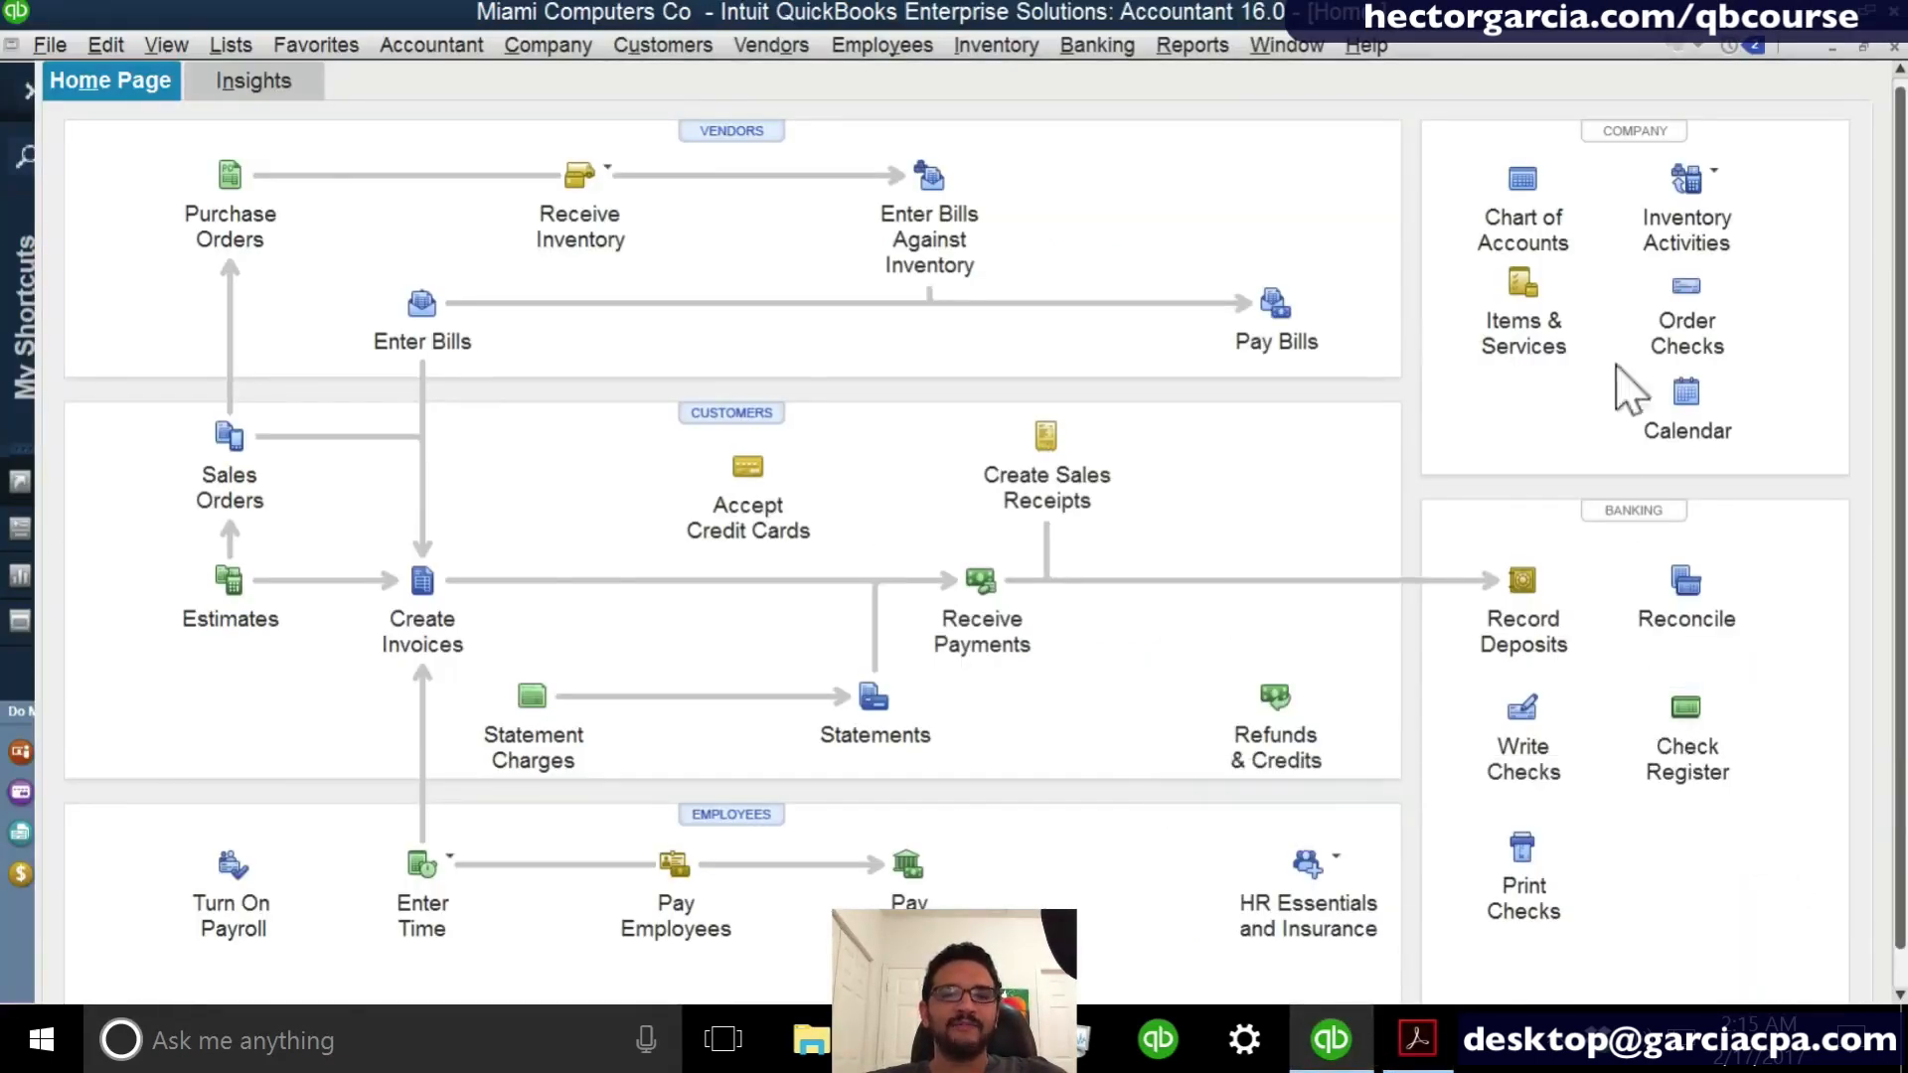
pyautogui.click(1192, 47)
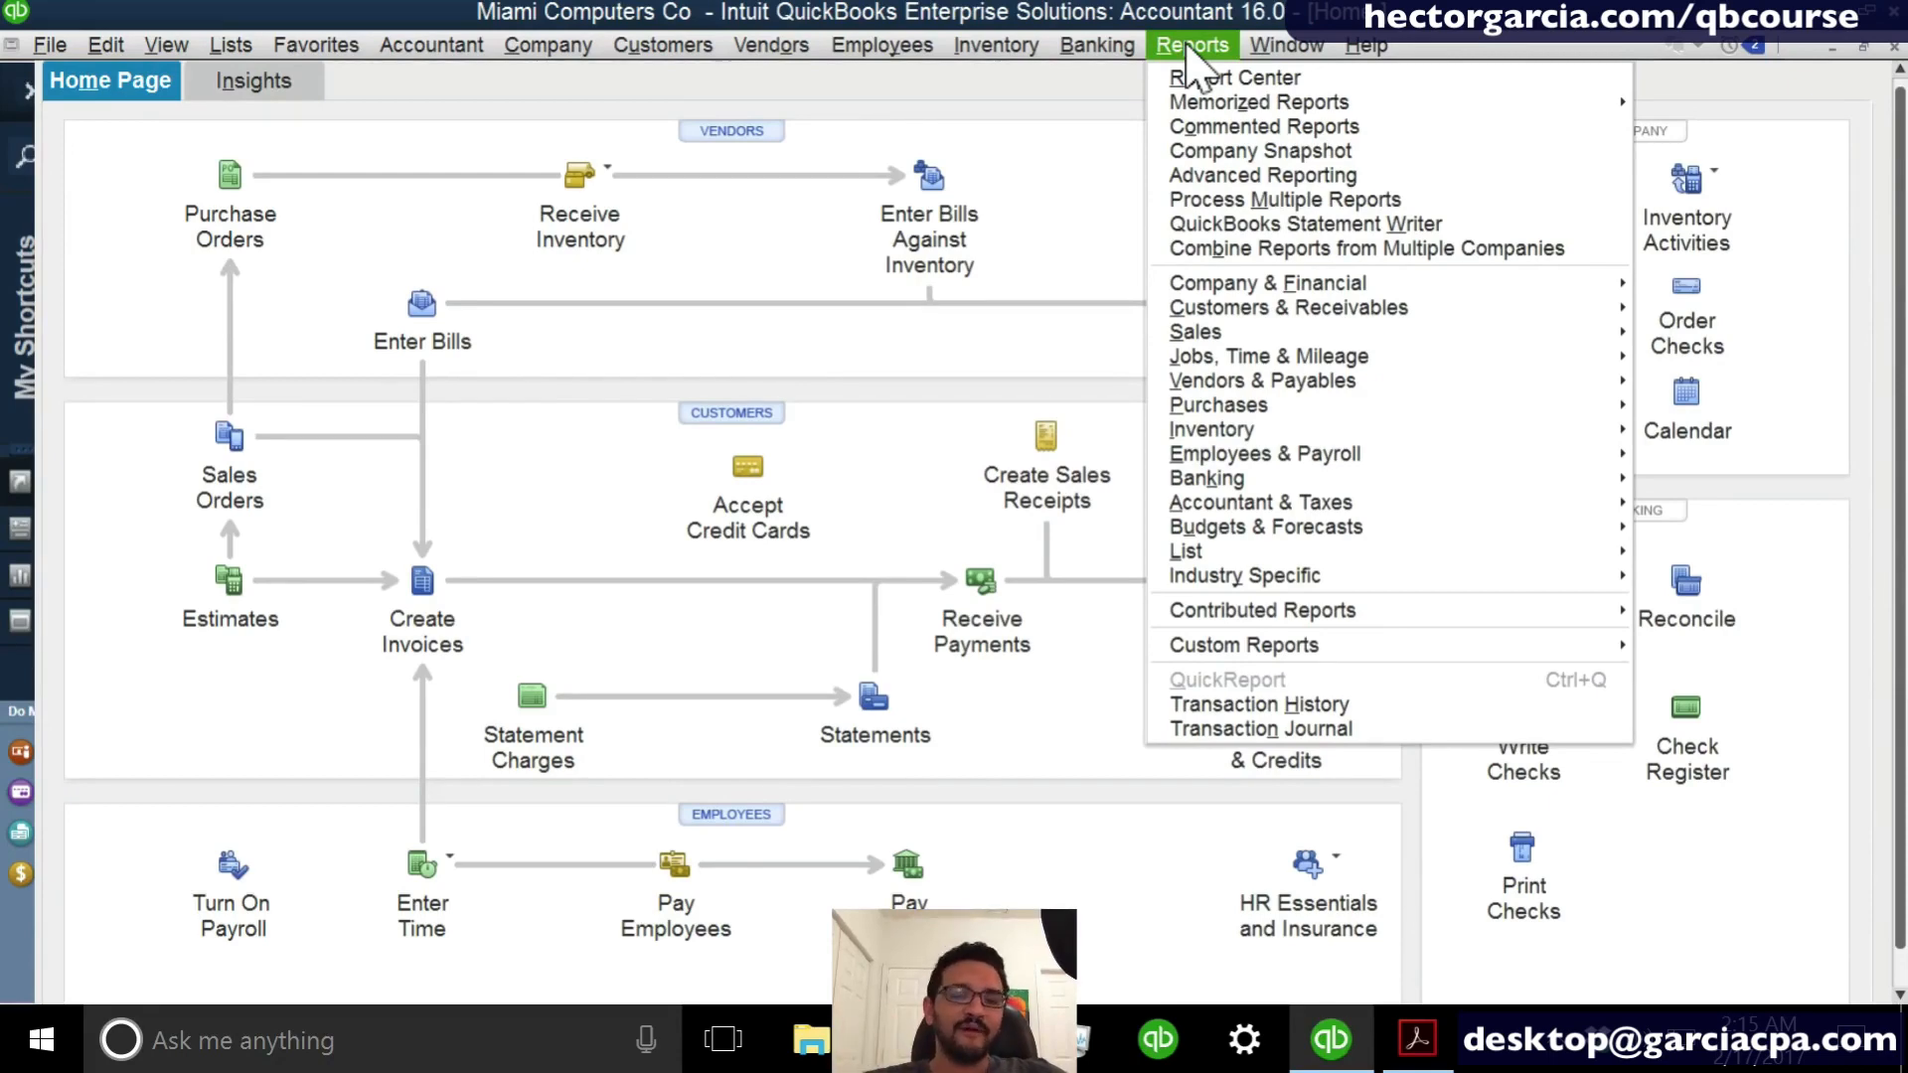
pyautogui.click(1187, 47)
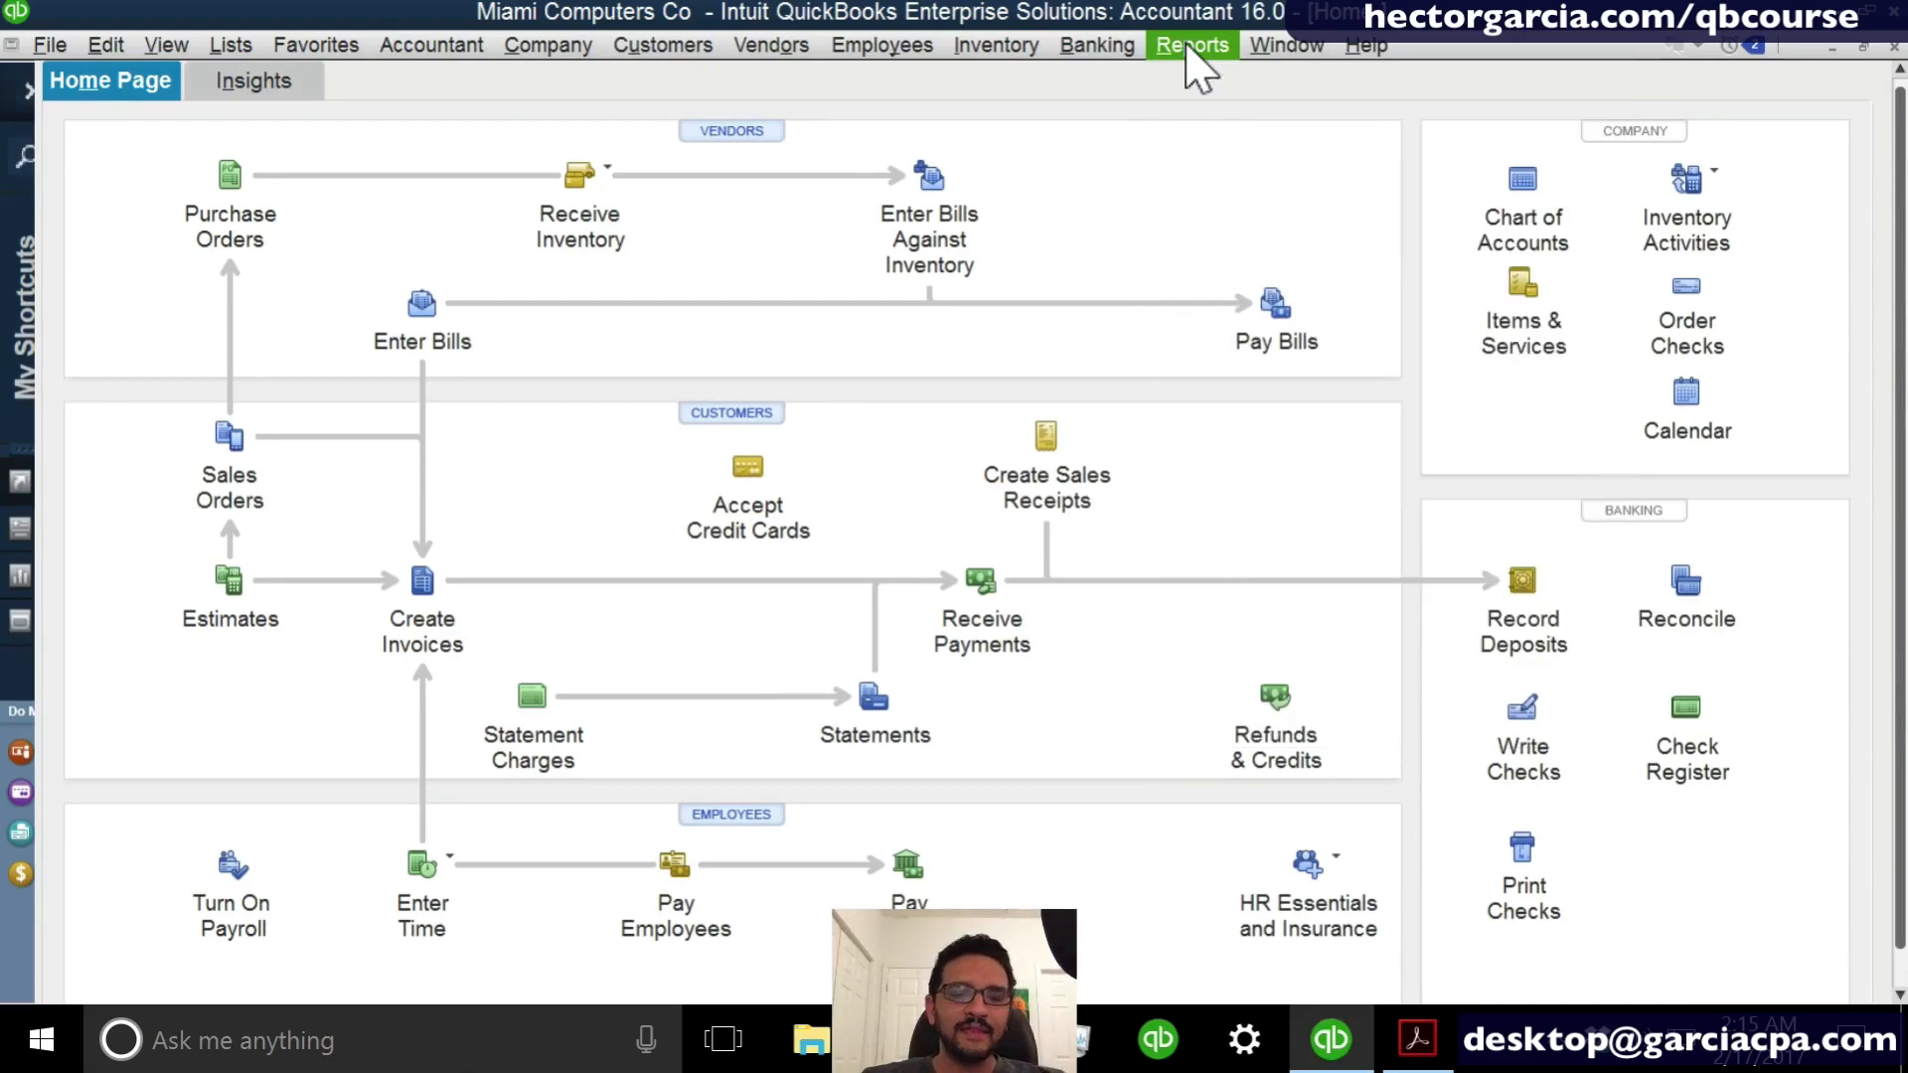
pyautogui.click(1191, 47)
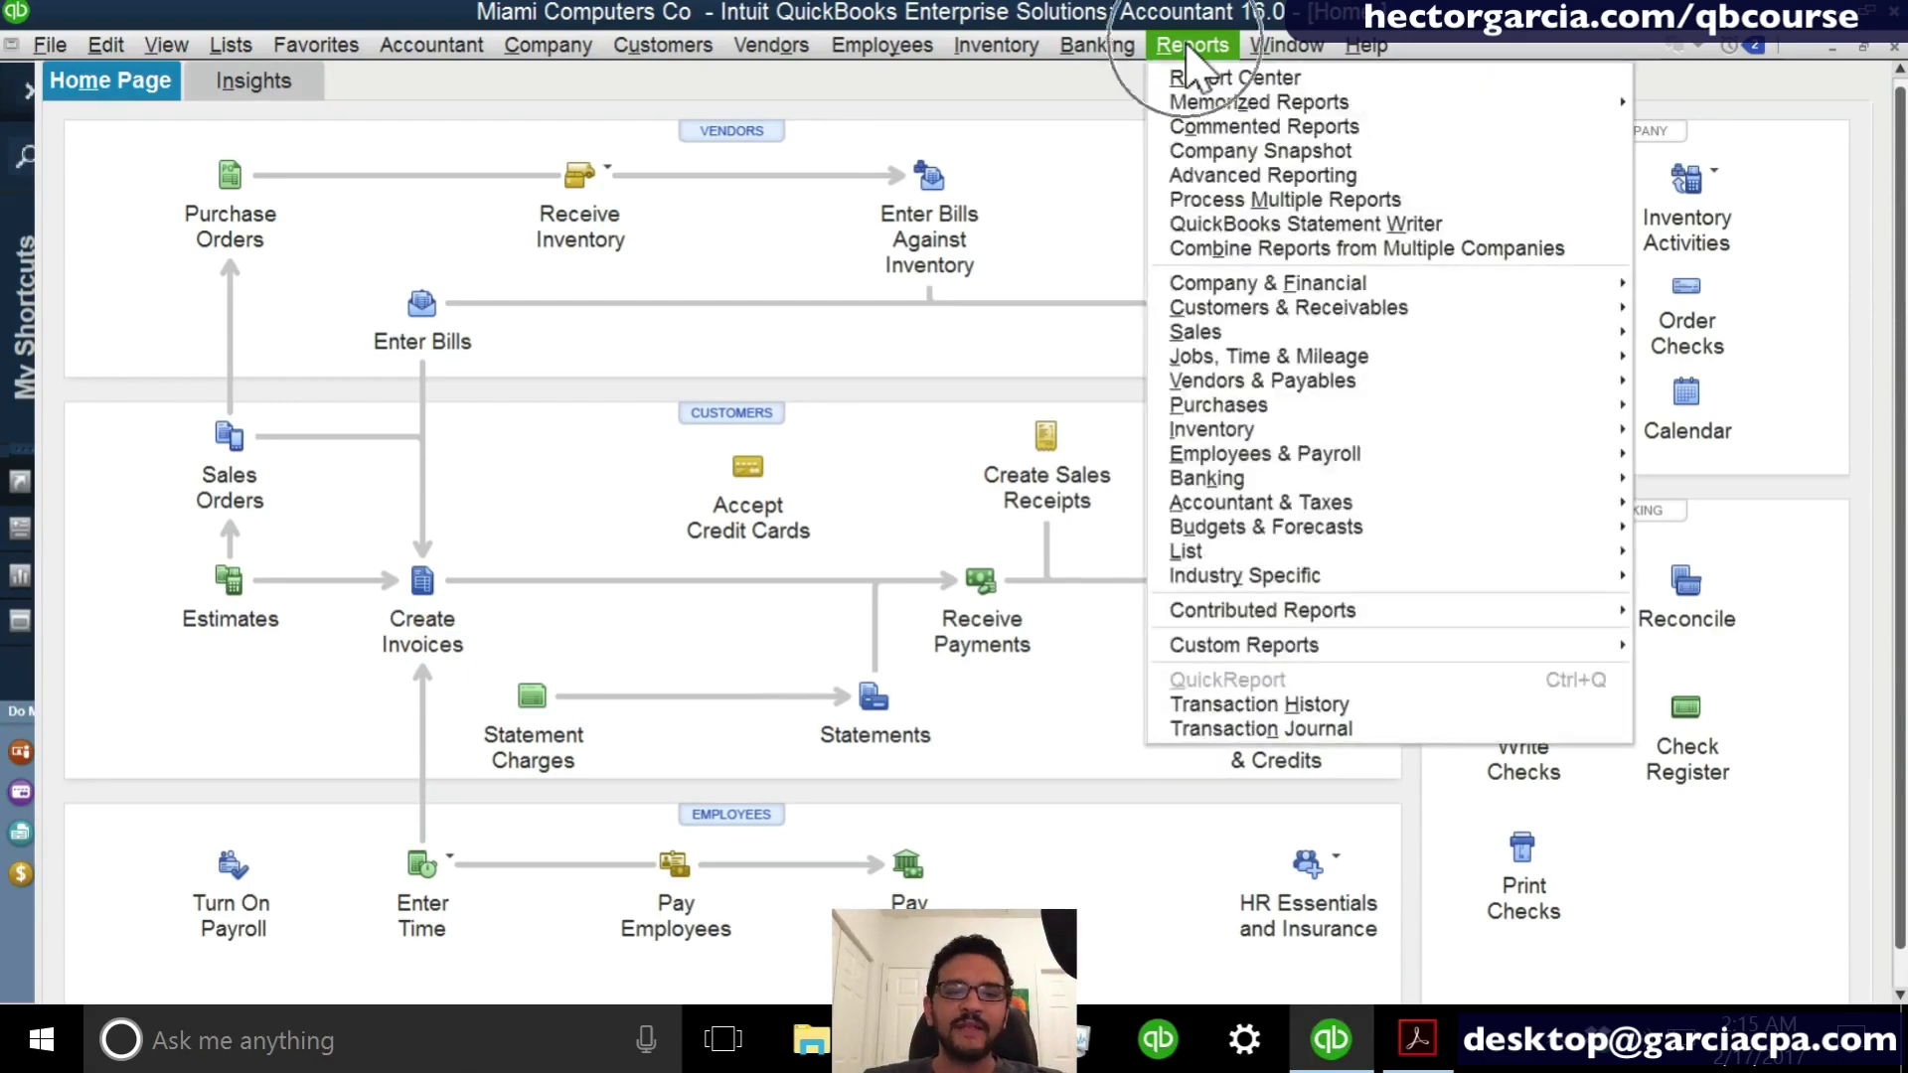
pyautogui.click(1317, 278)
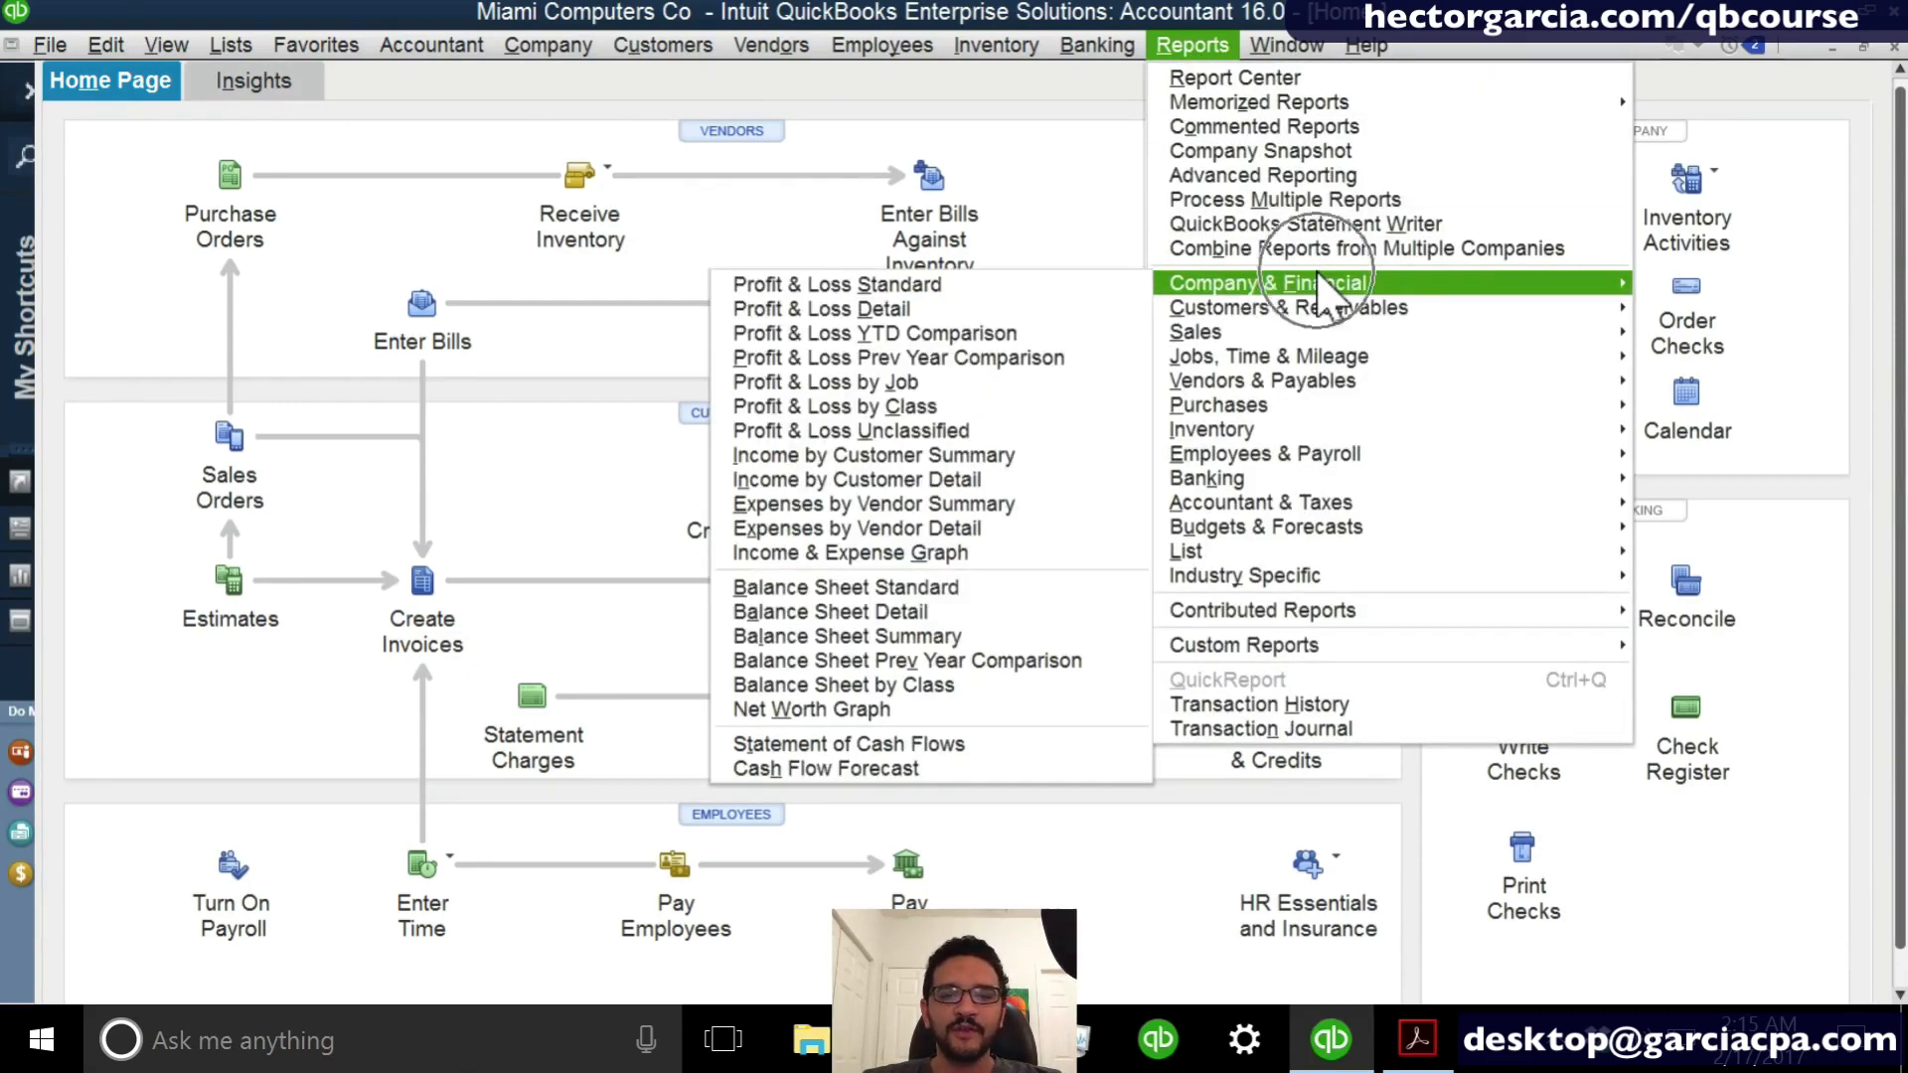
pyautogui.click(1031, 289)
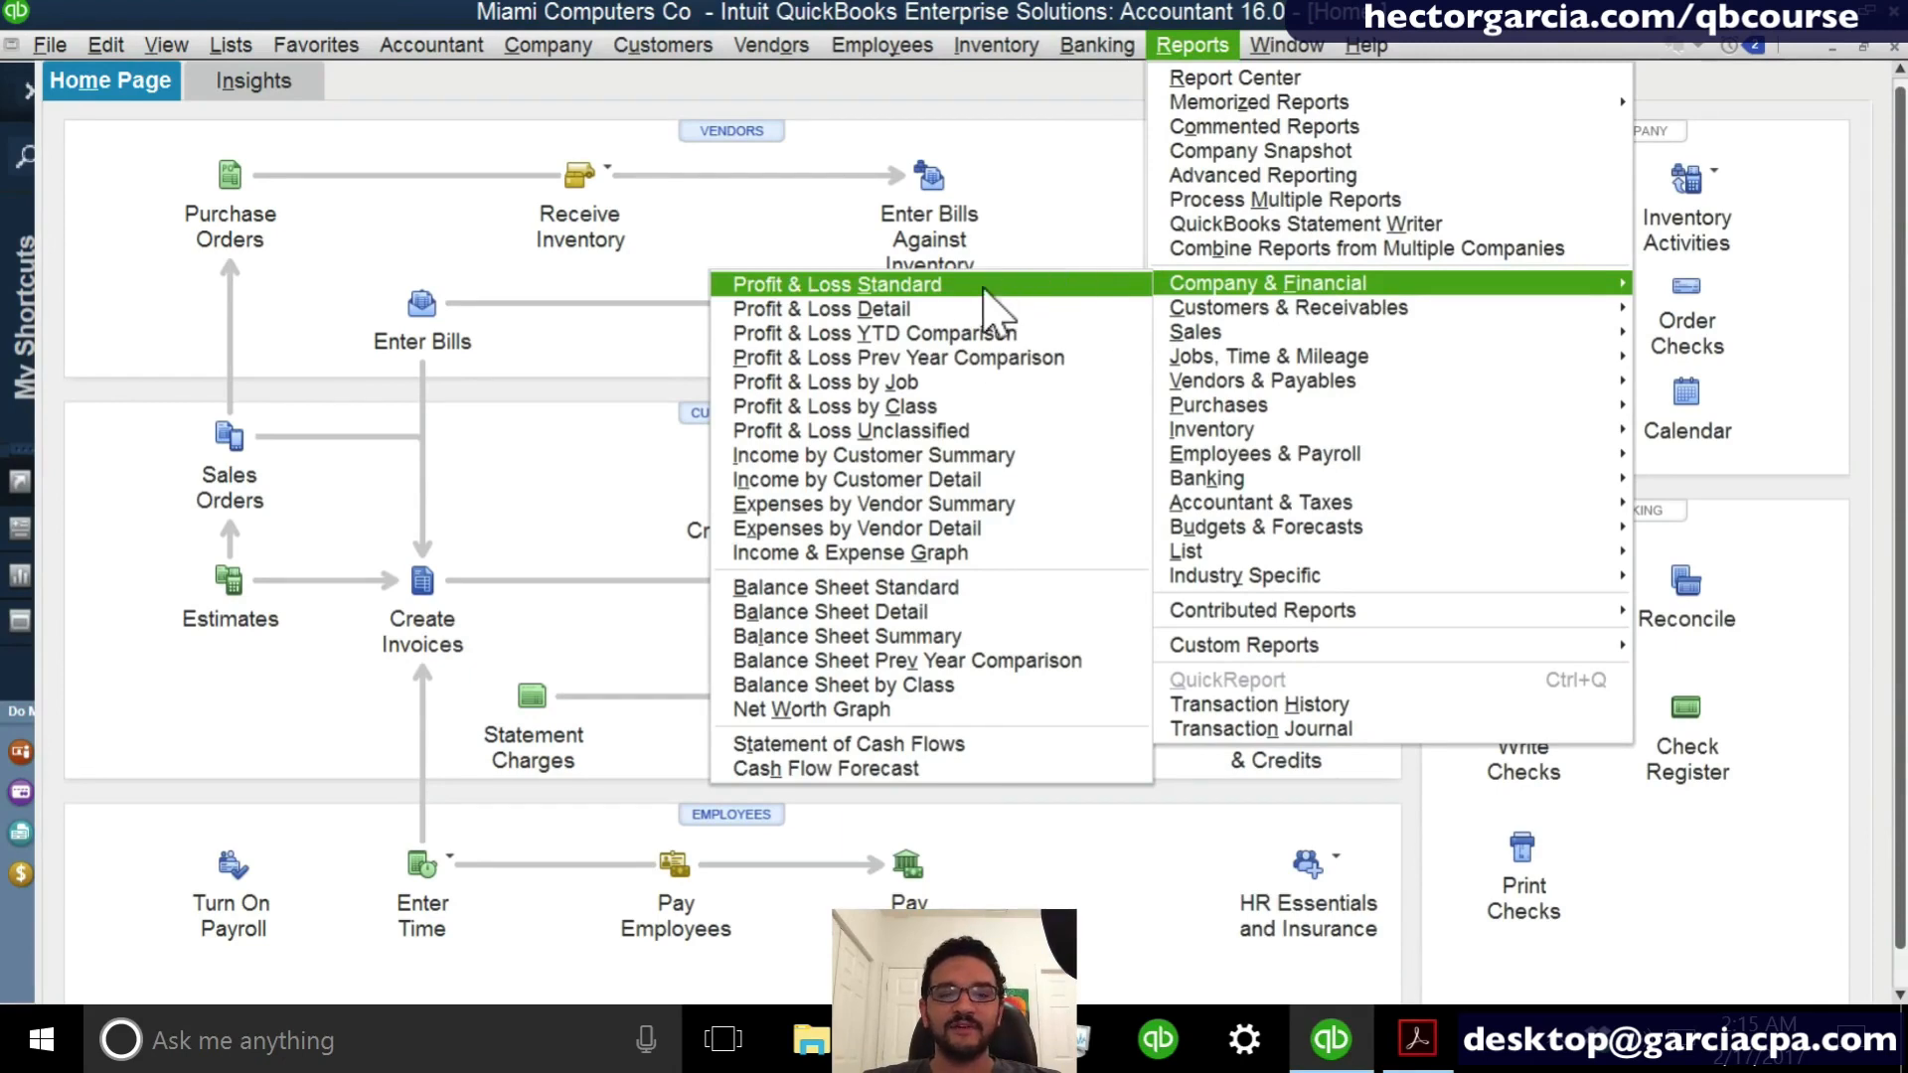
pyautogui.click(984, 286)
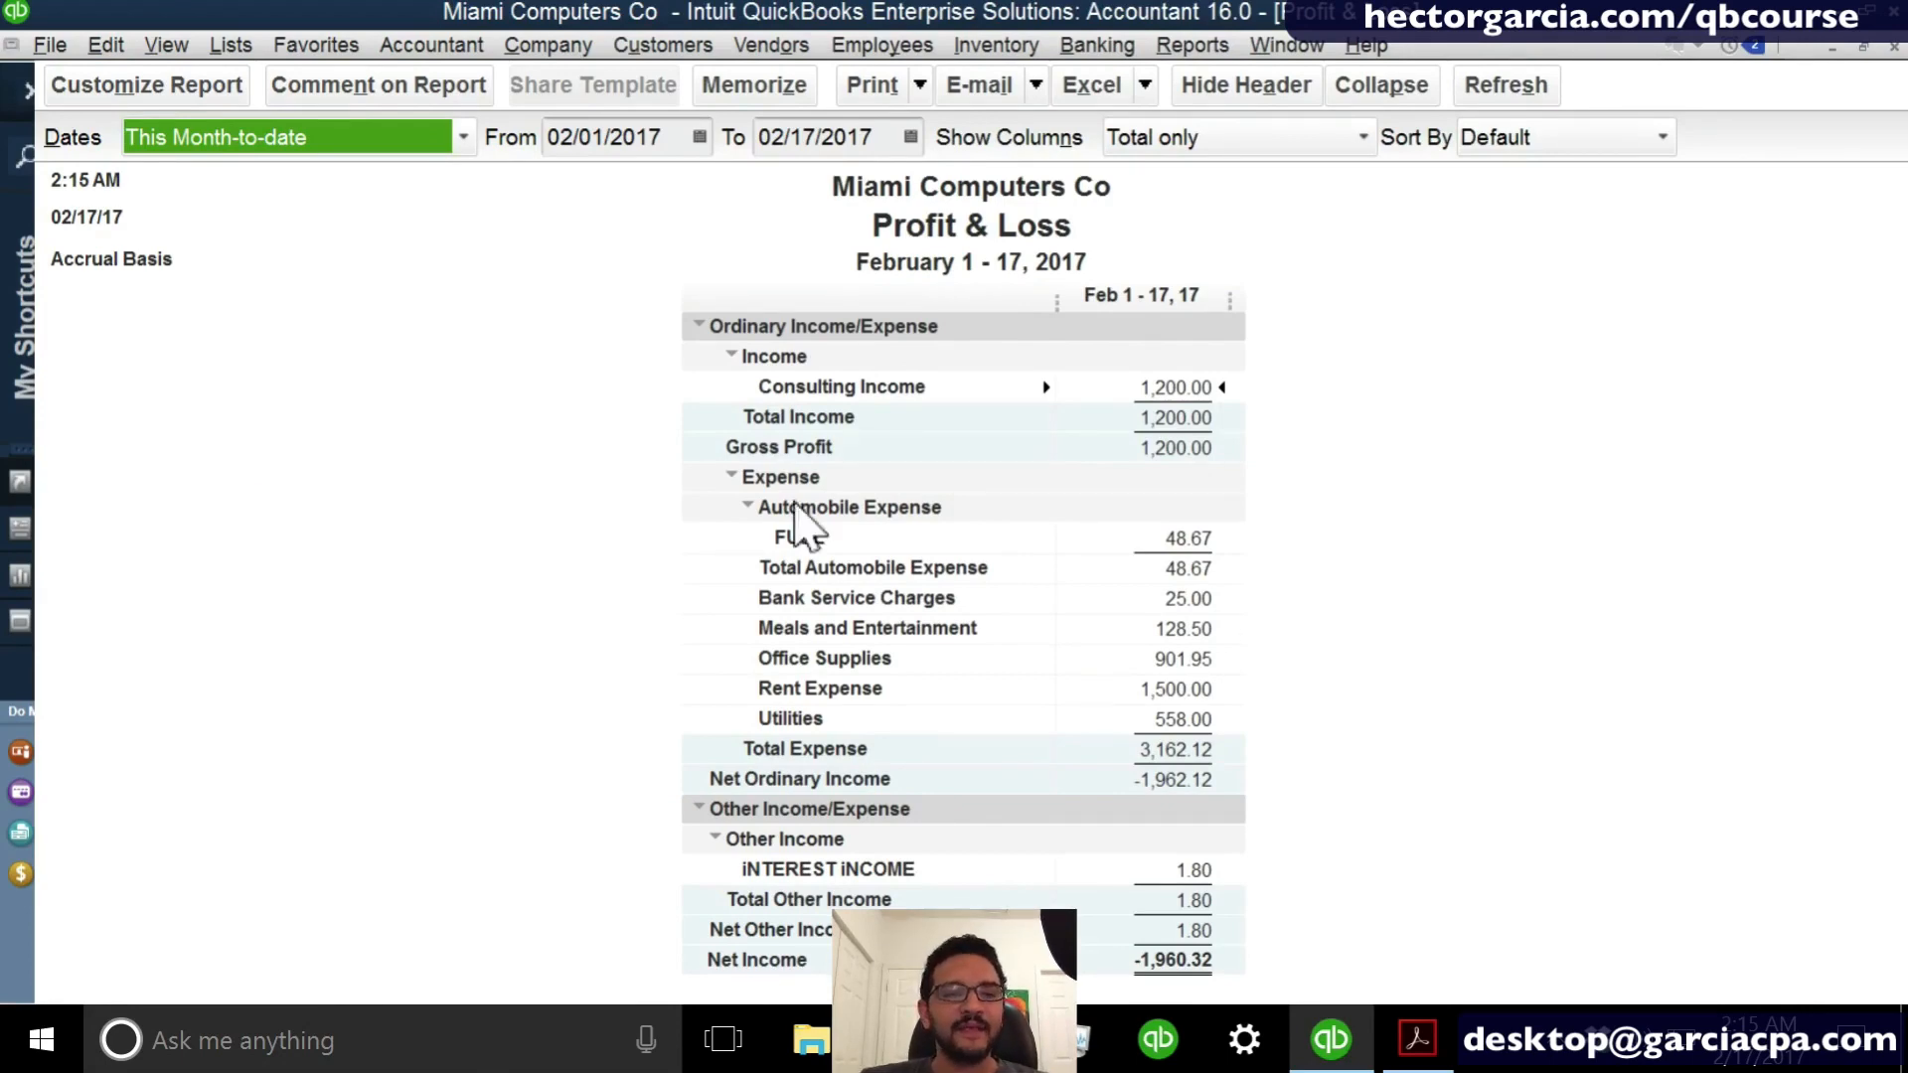
# - Switch the Profit & Loss date range to Today, to This Week, and finally to This Fiscal Year
pyautogui.click(294, 144)
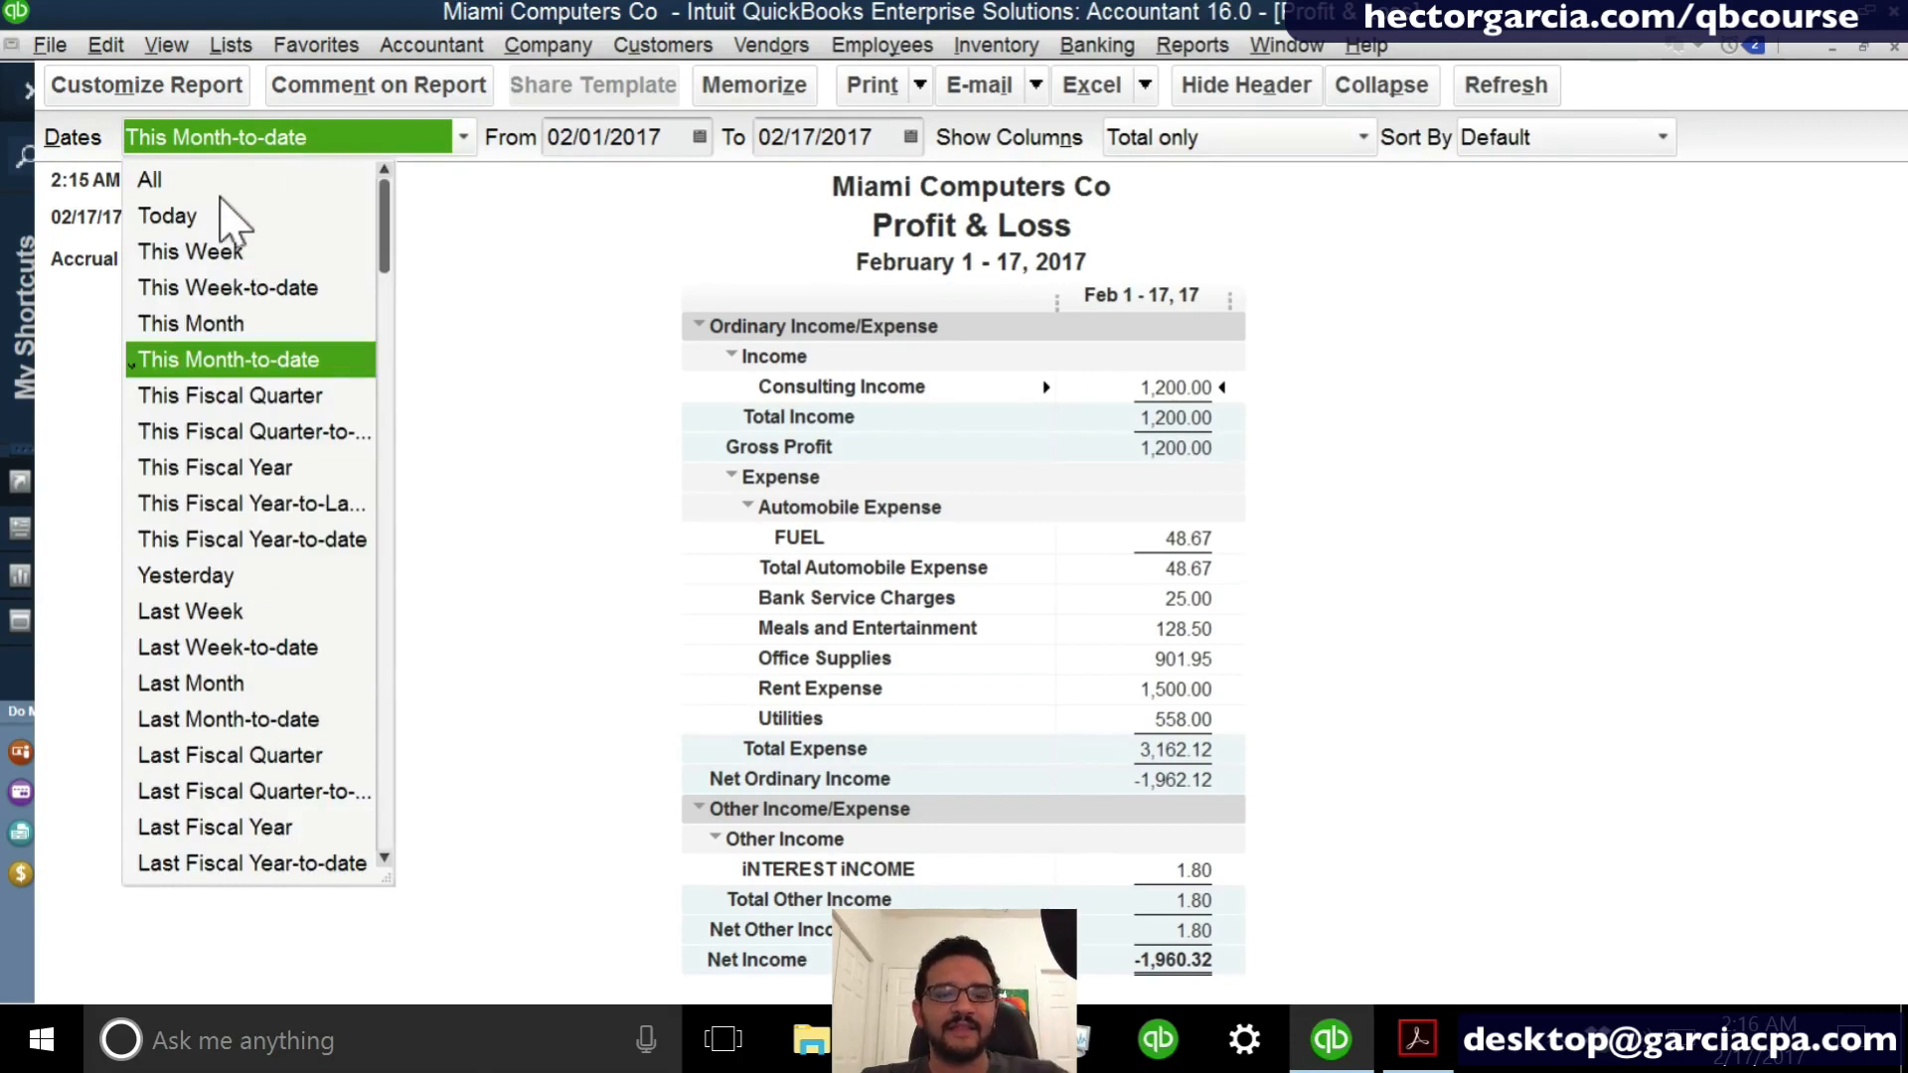
pyautogui.click(184, 217)
pyautogui.click(194, 147)
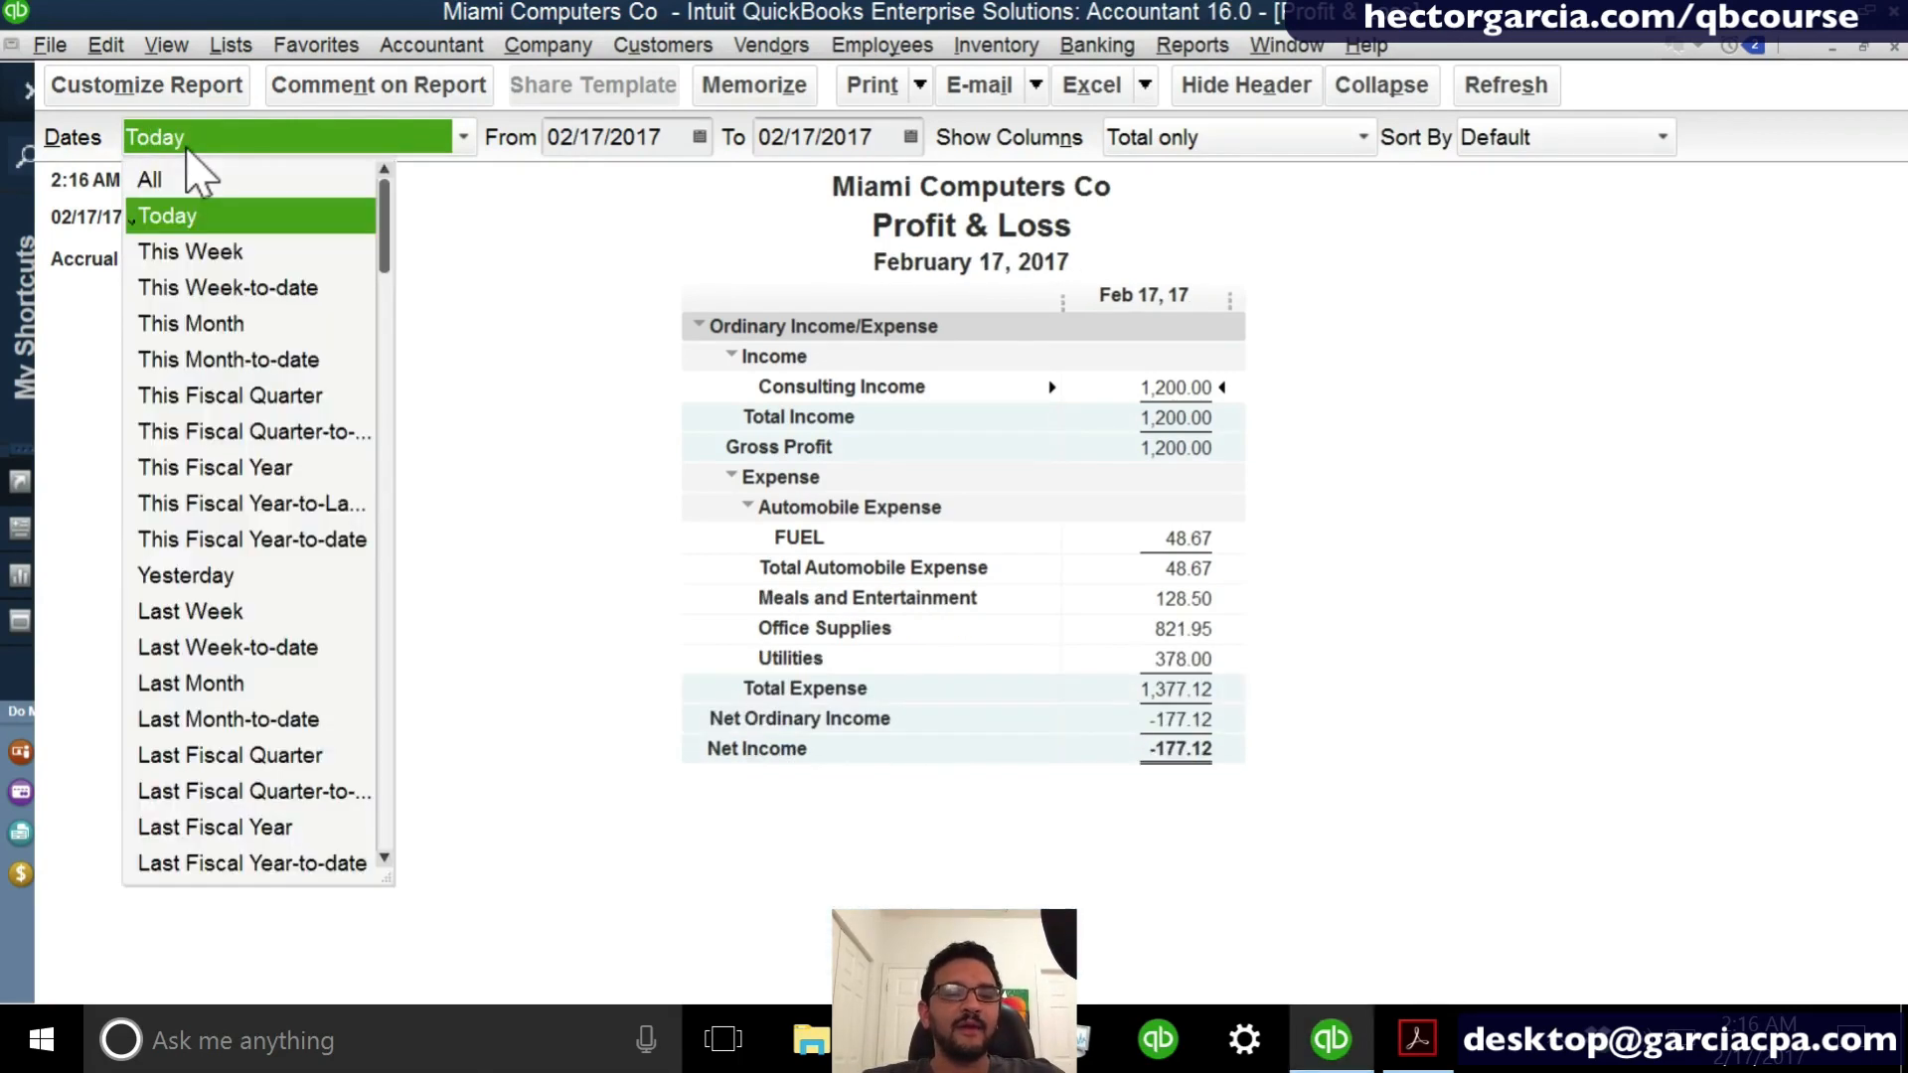
pyautogui.click(189, 257)
pyautogui.click(189, 149)
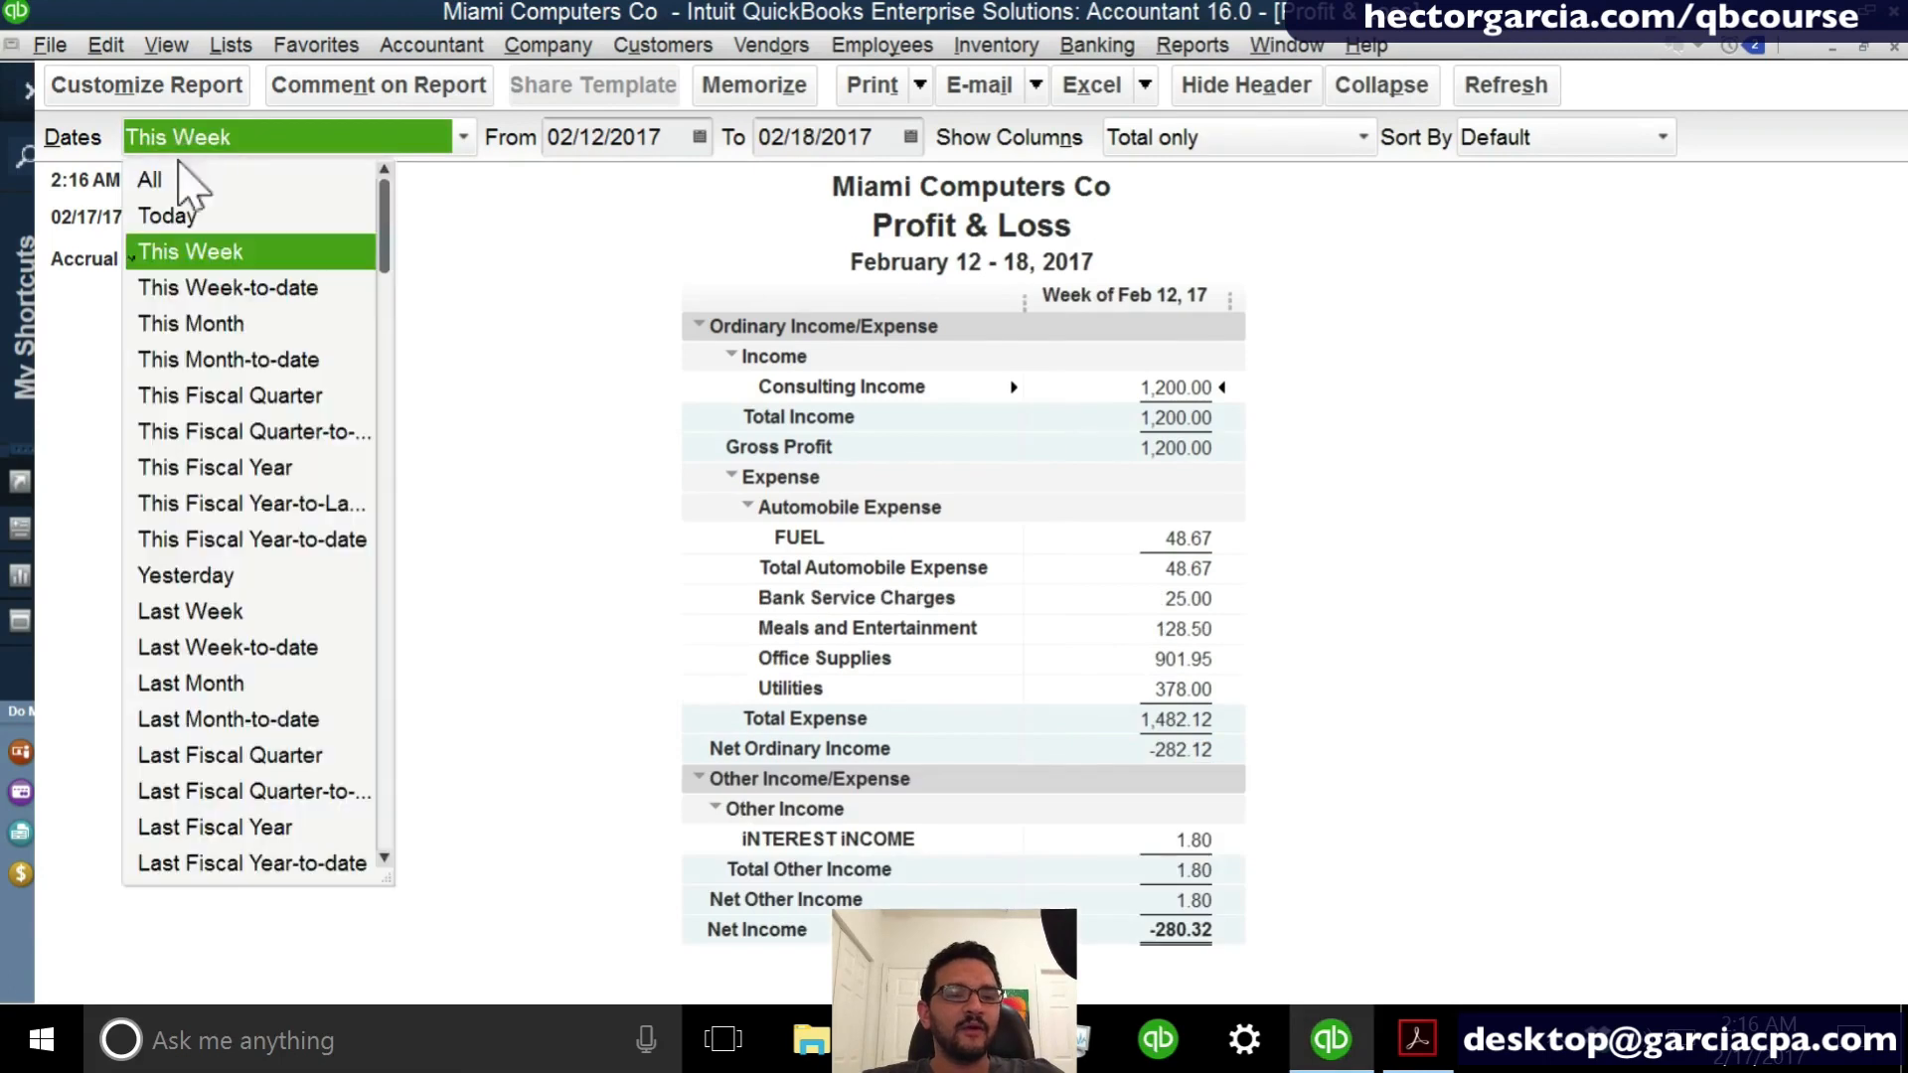
pyautogui.click(218, 467)
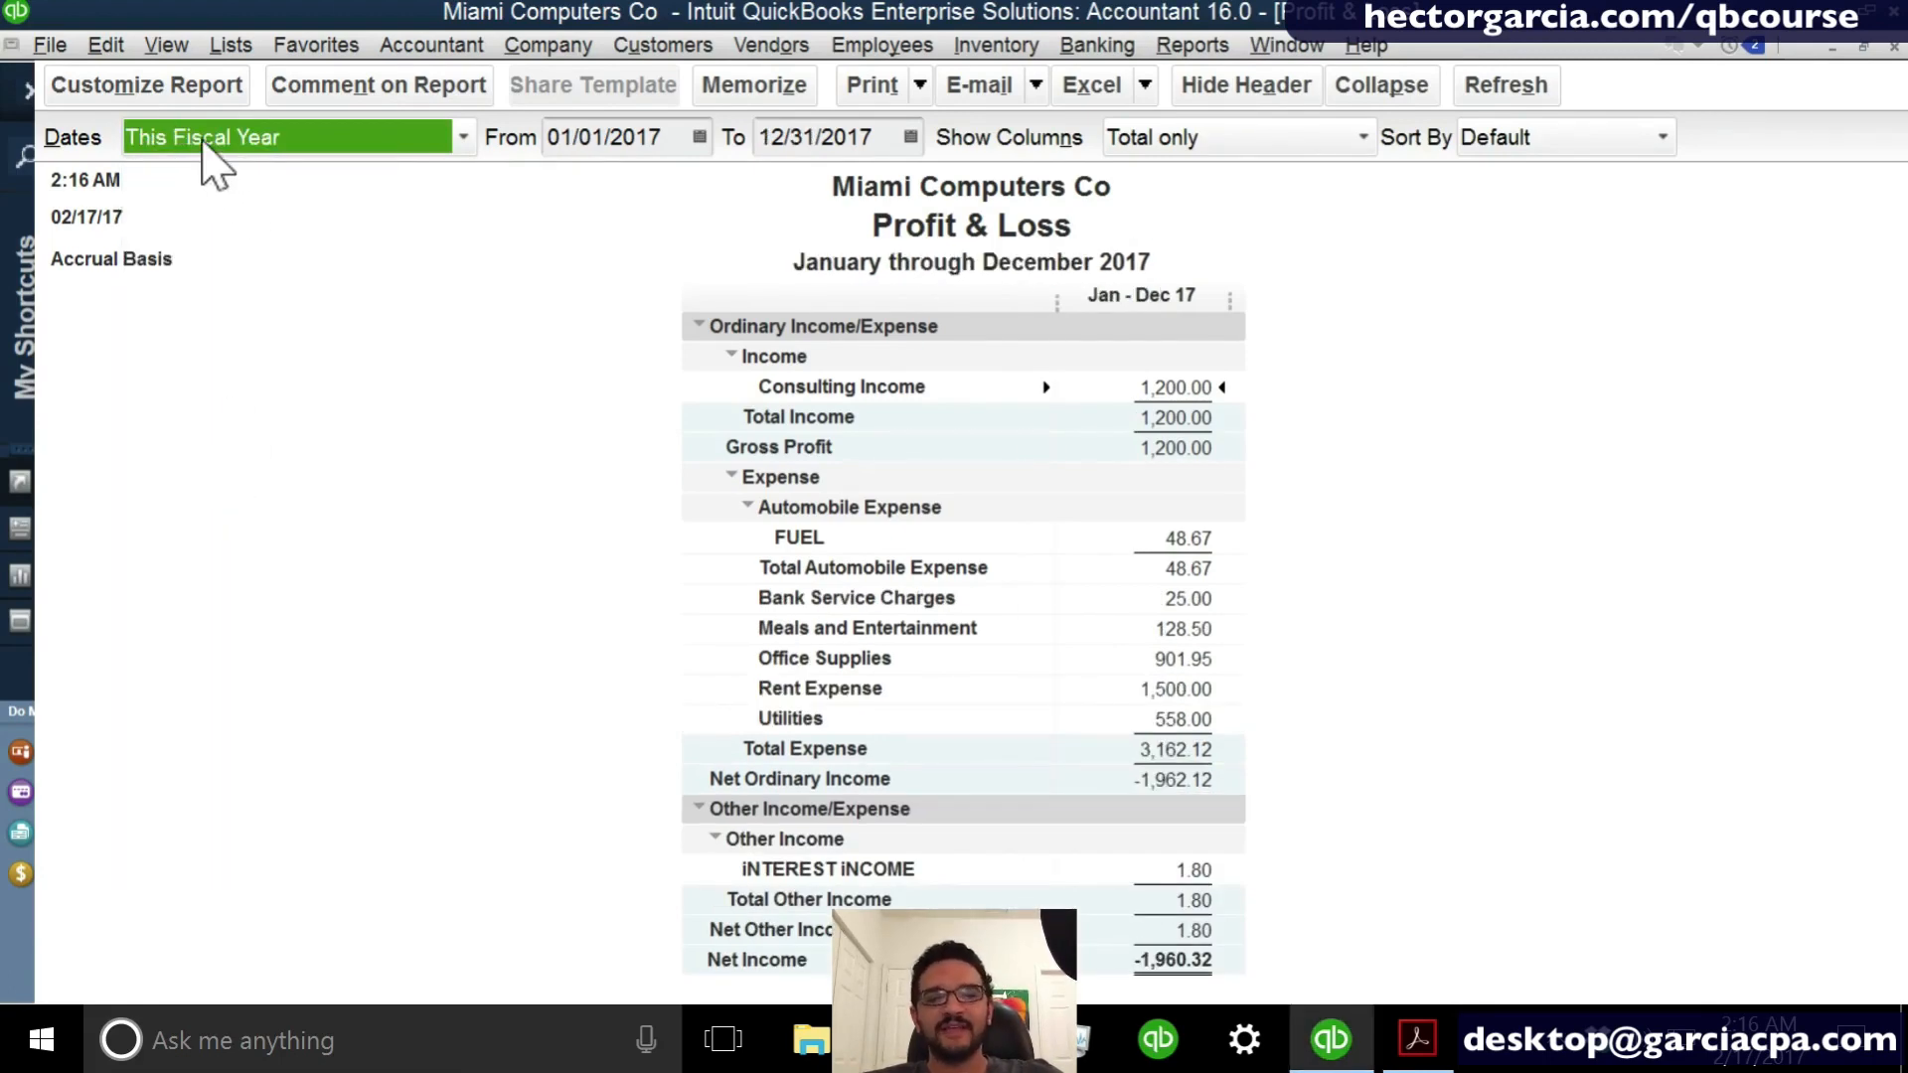
# - Examine the From and To date calendars and the preset date ranges available for the report
pyautogui.click(699, 136)
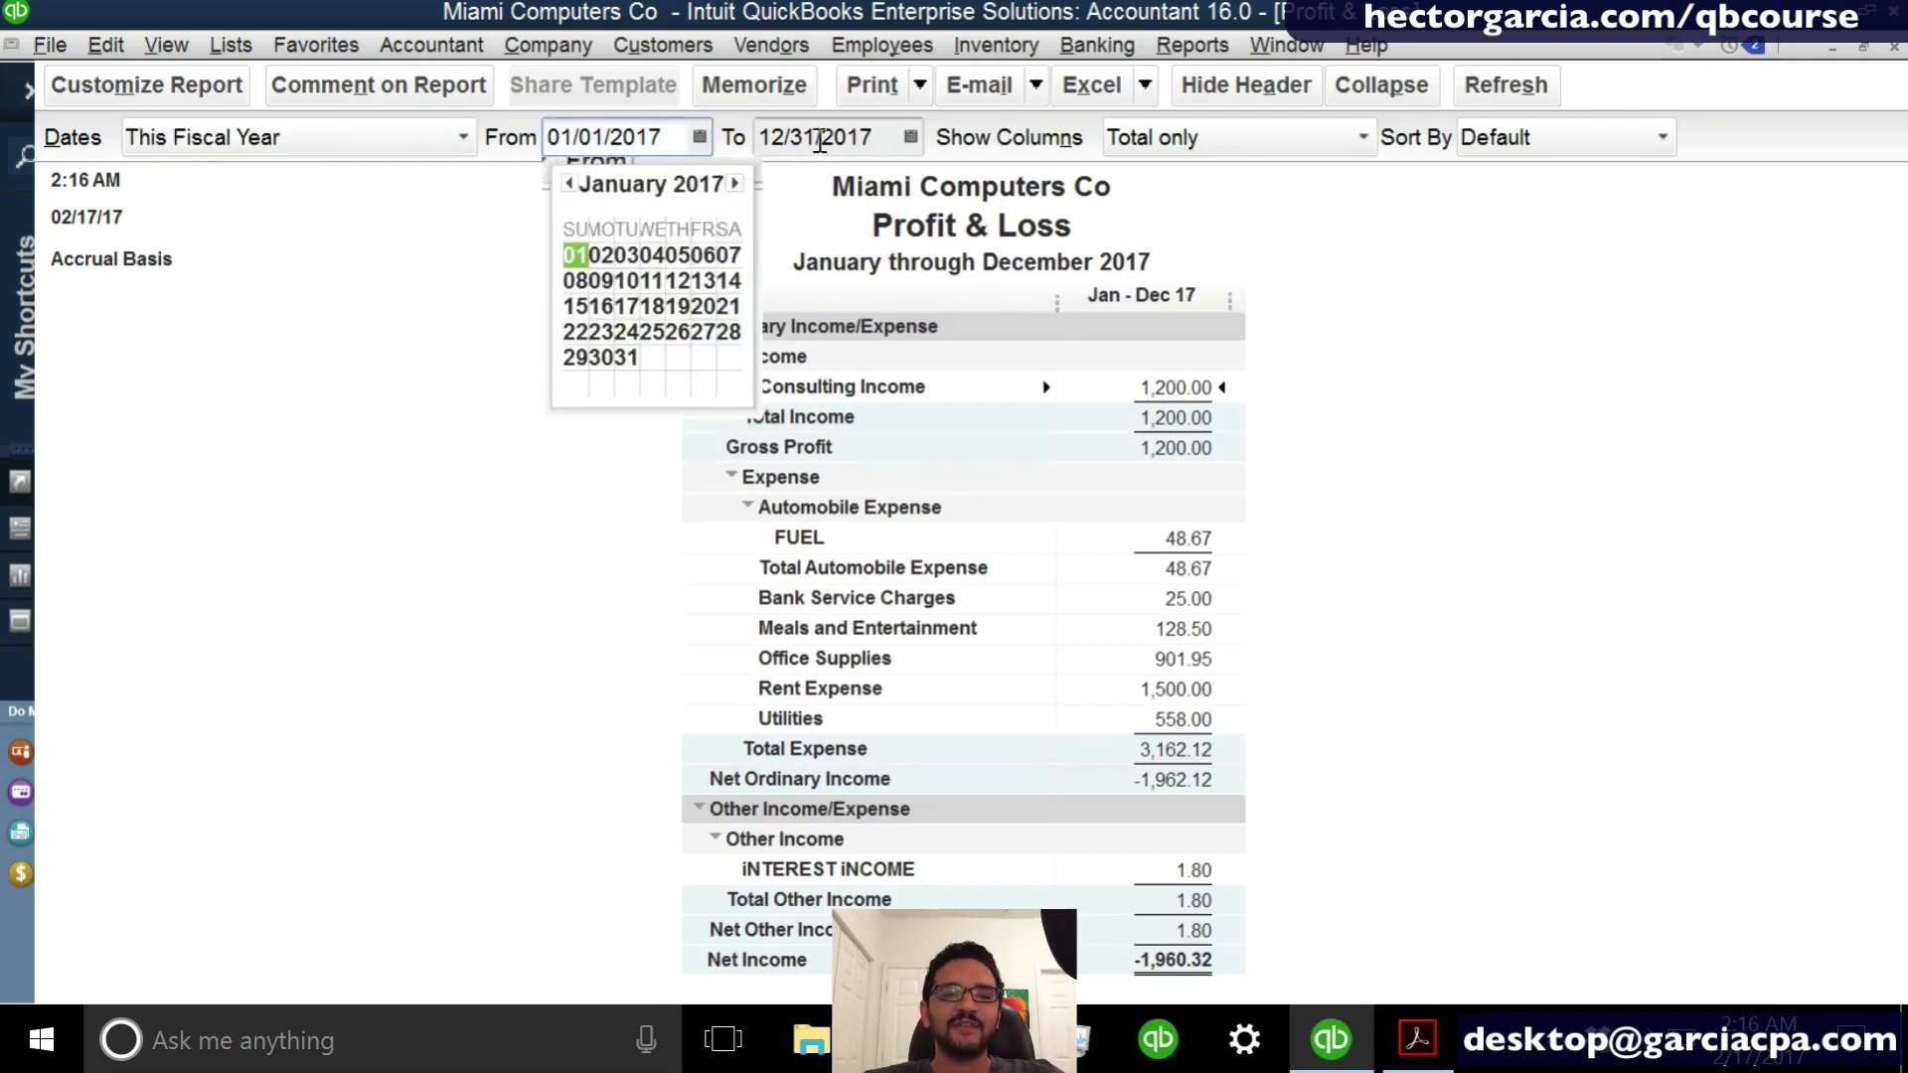
pyautogui.click(910, 136)
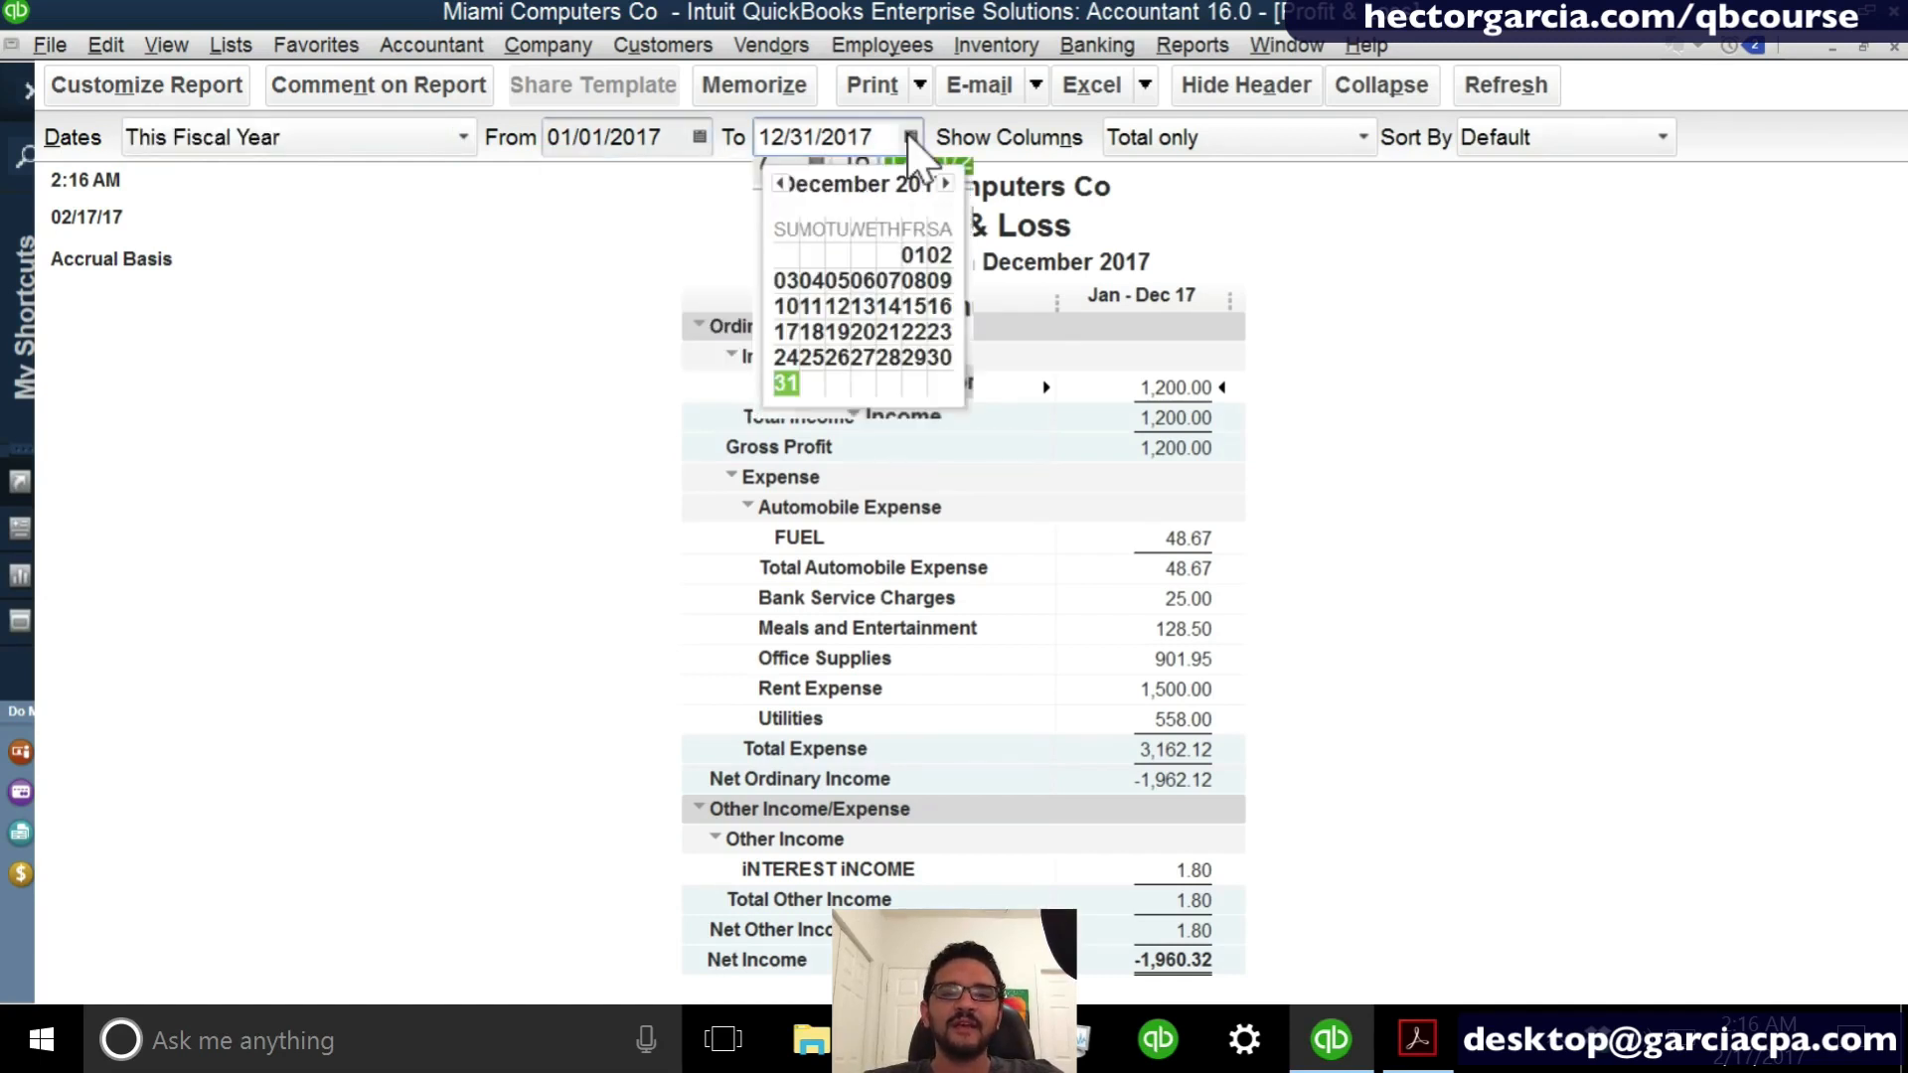
pyautogui.click(702, 137)
pyautogui.click(911, 138)
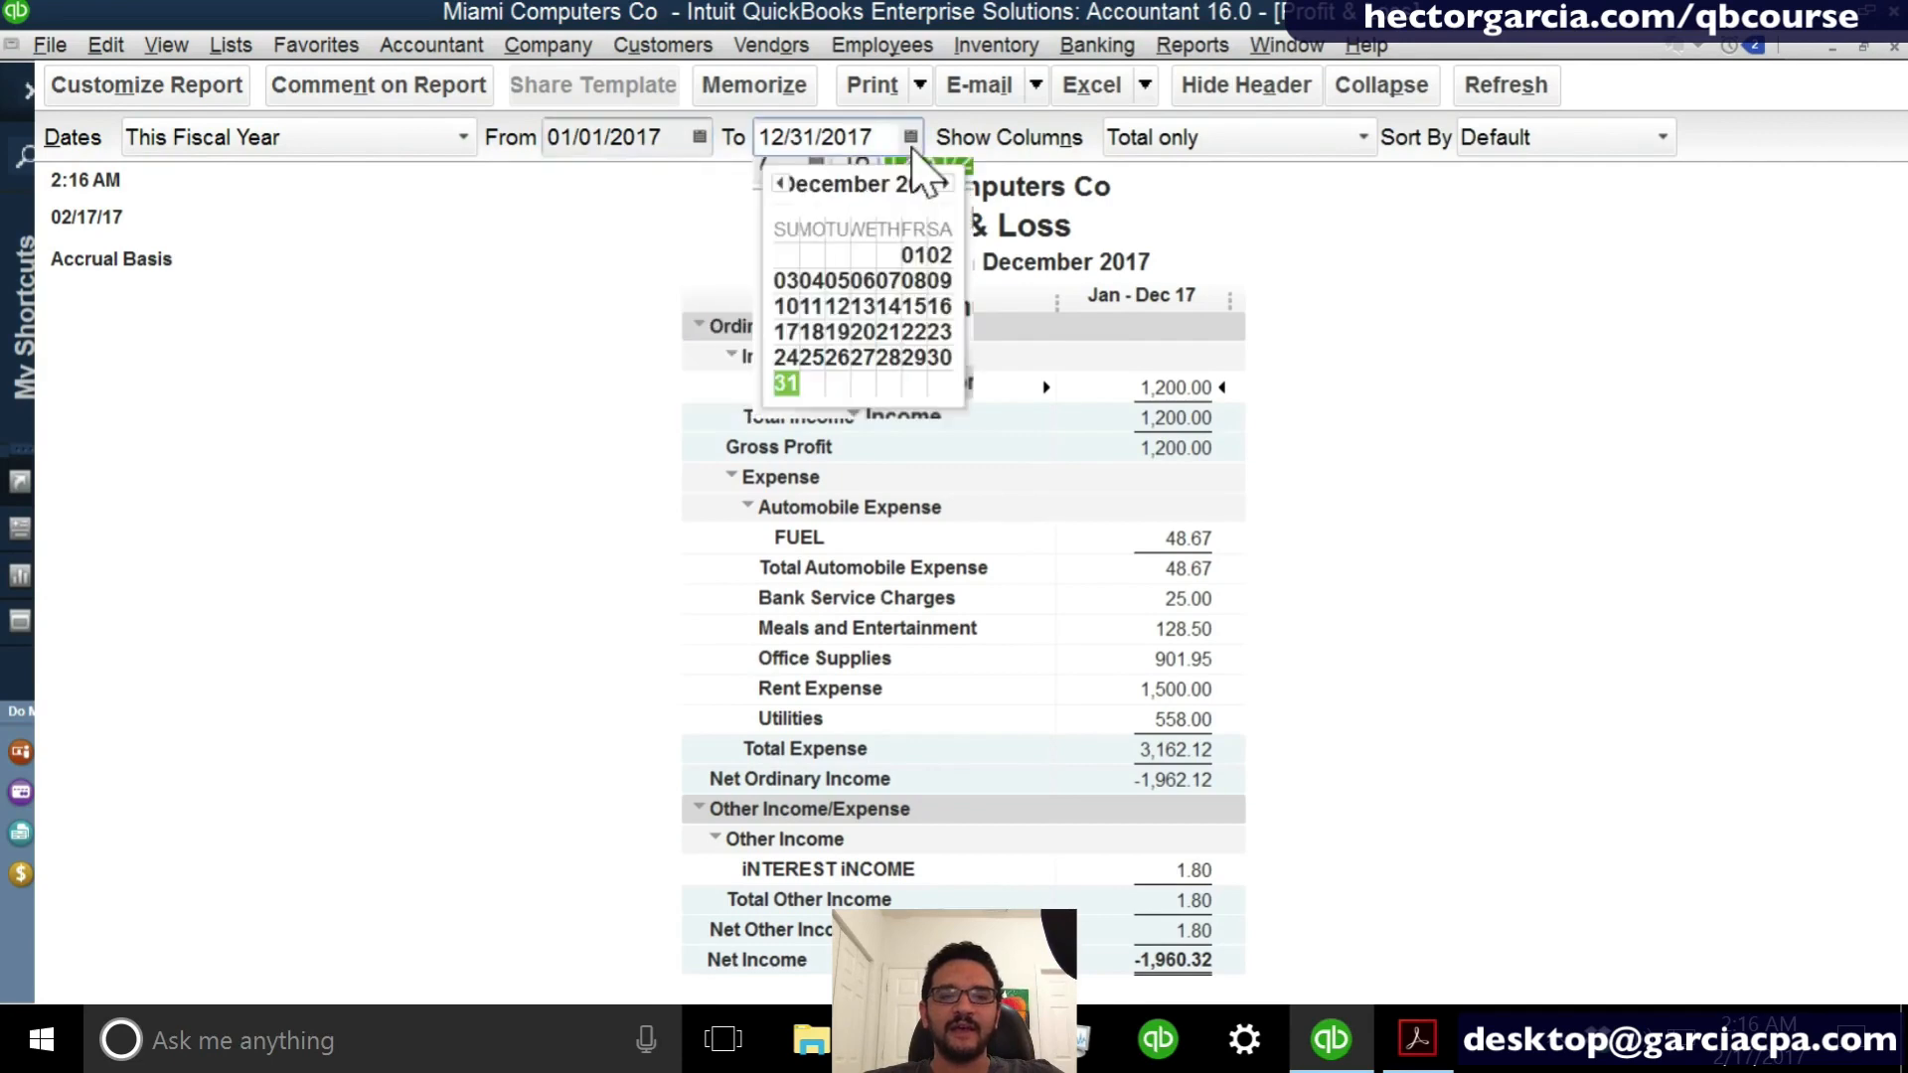
pyautogui.click(296, 138)
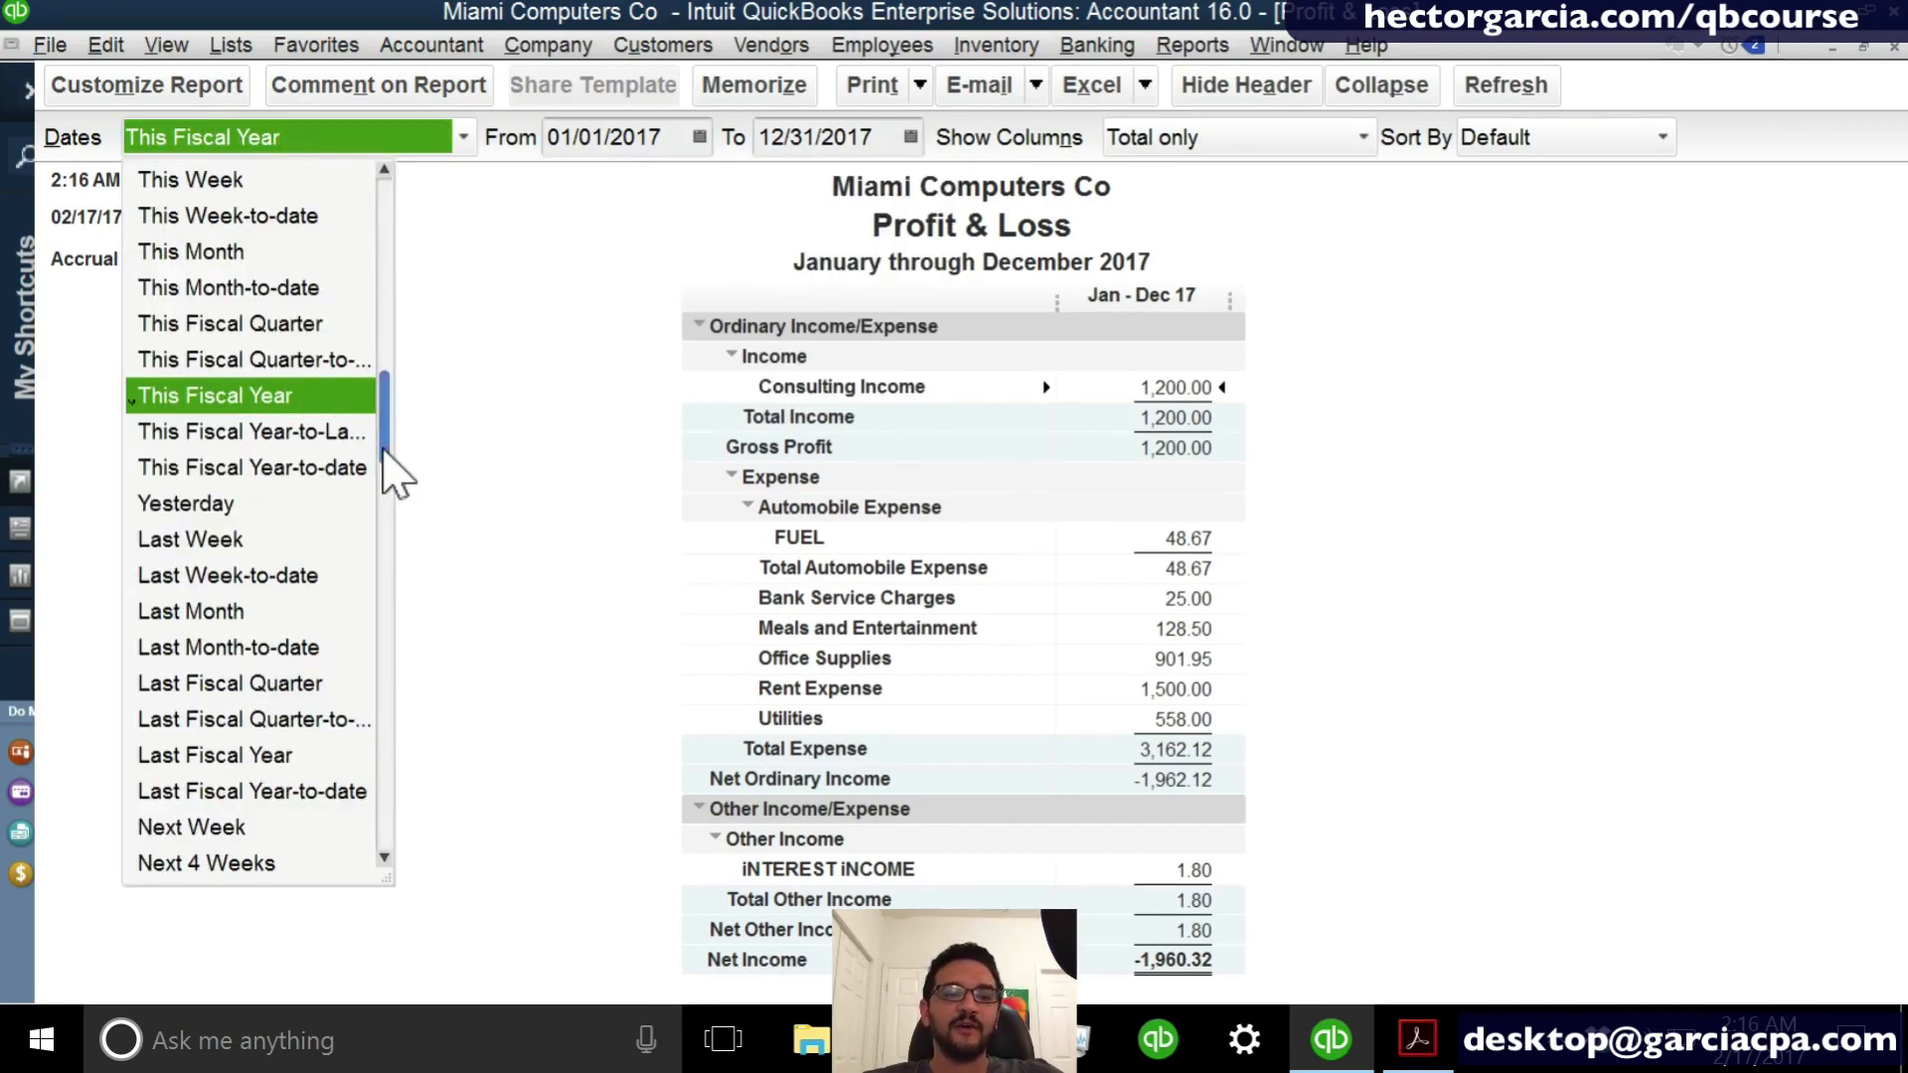
pyautogui.moveTo(384, 444); pyautogui.dragTo(410, 616)
pyautogui.click(414, 626)
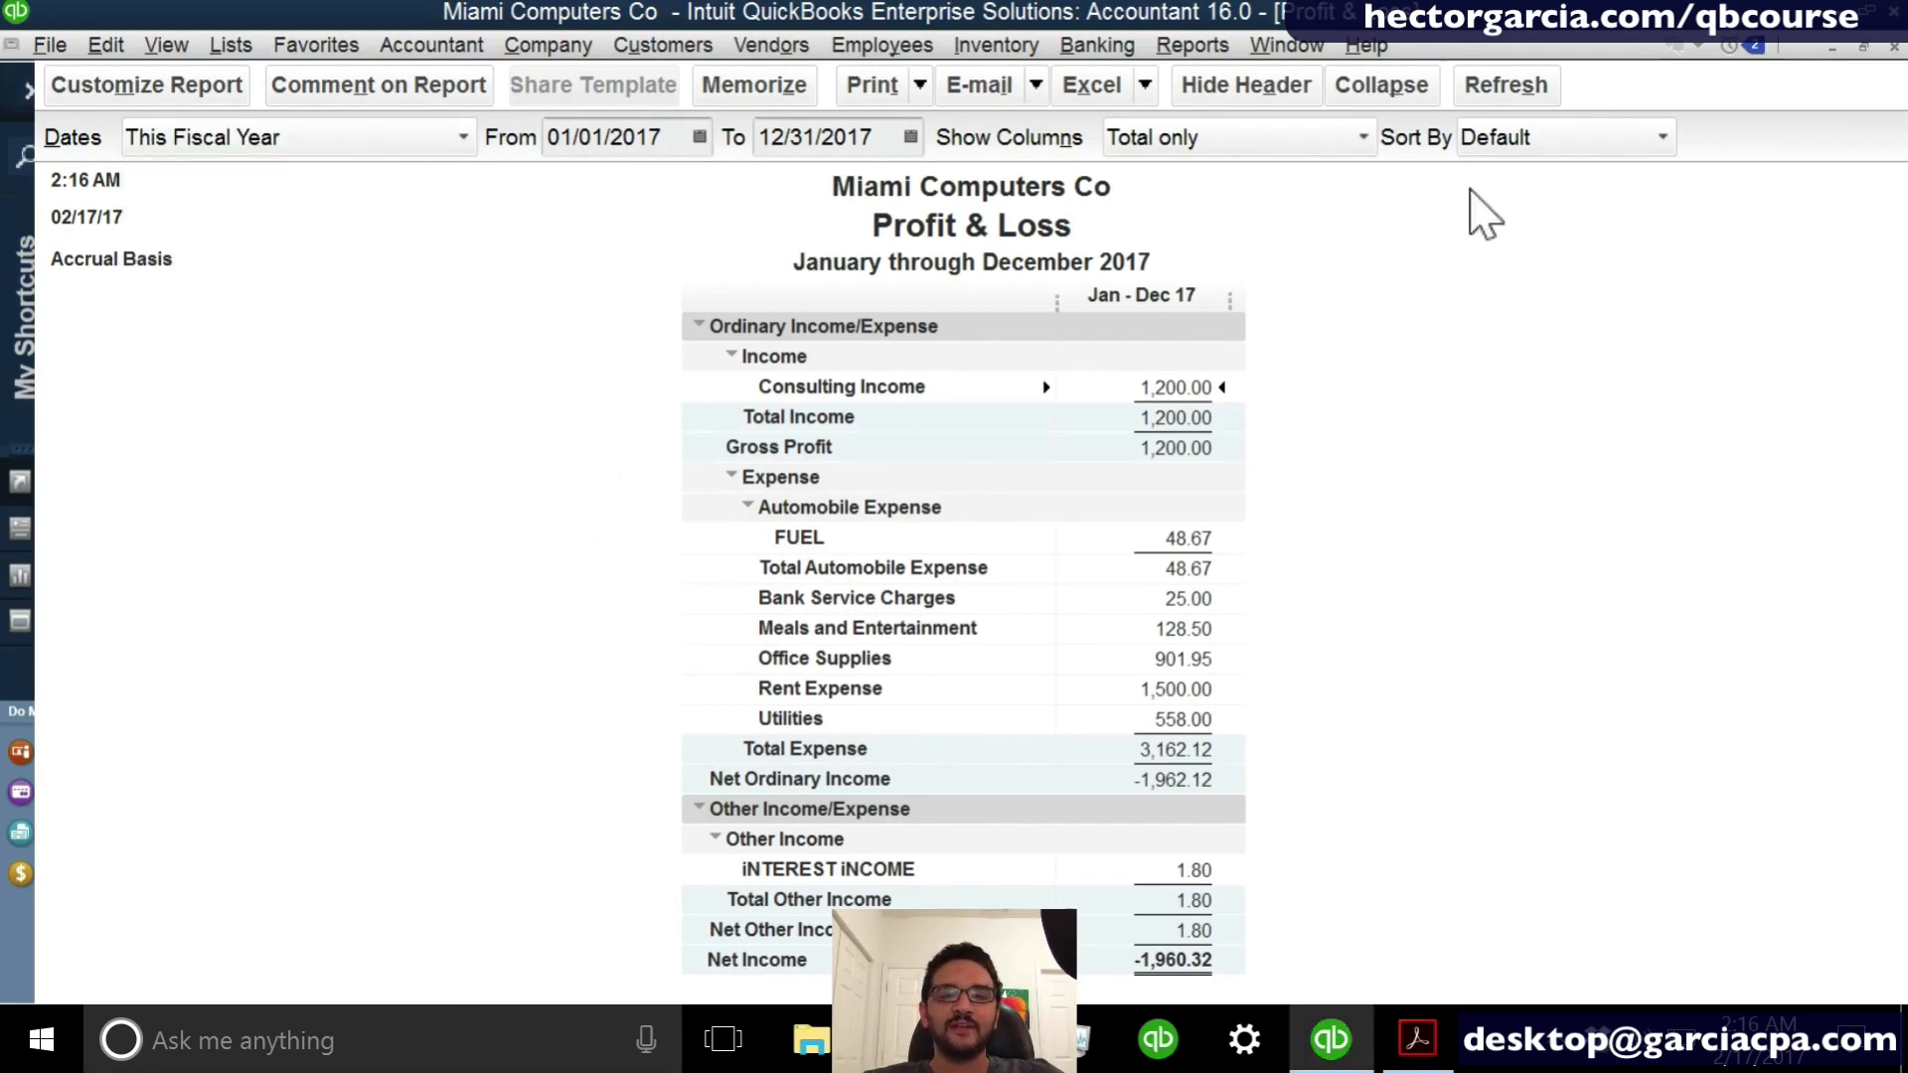
# - Sort the Profit & Loss report by Total in descending order, from the largest expense to the smallest
pyautogui.click(1492, 139)
pyautogui.click(1493, 138)
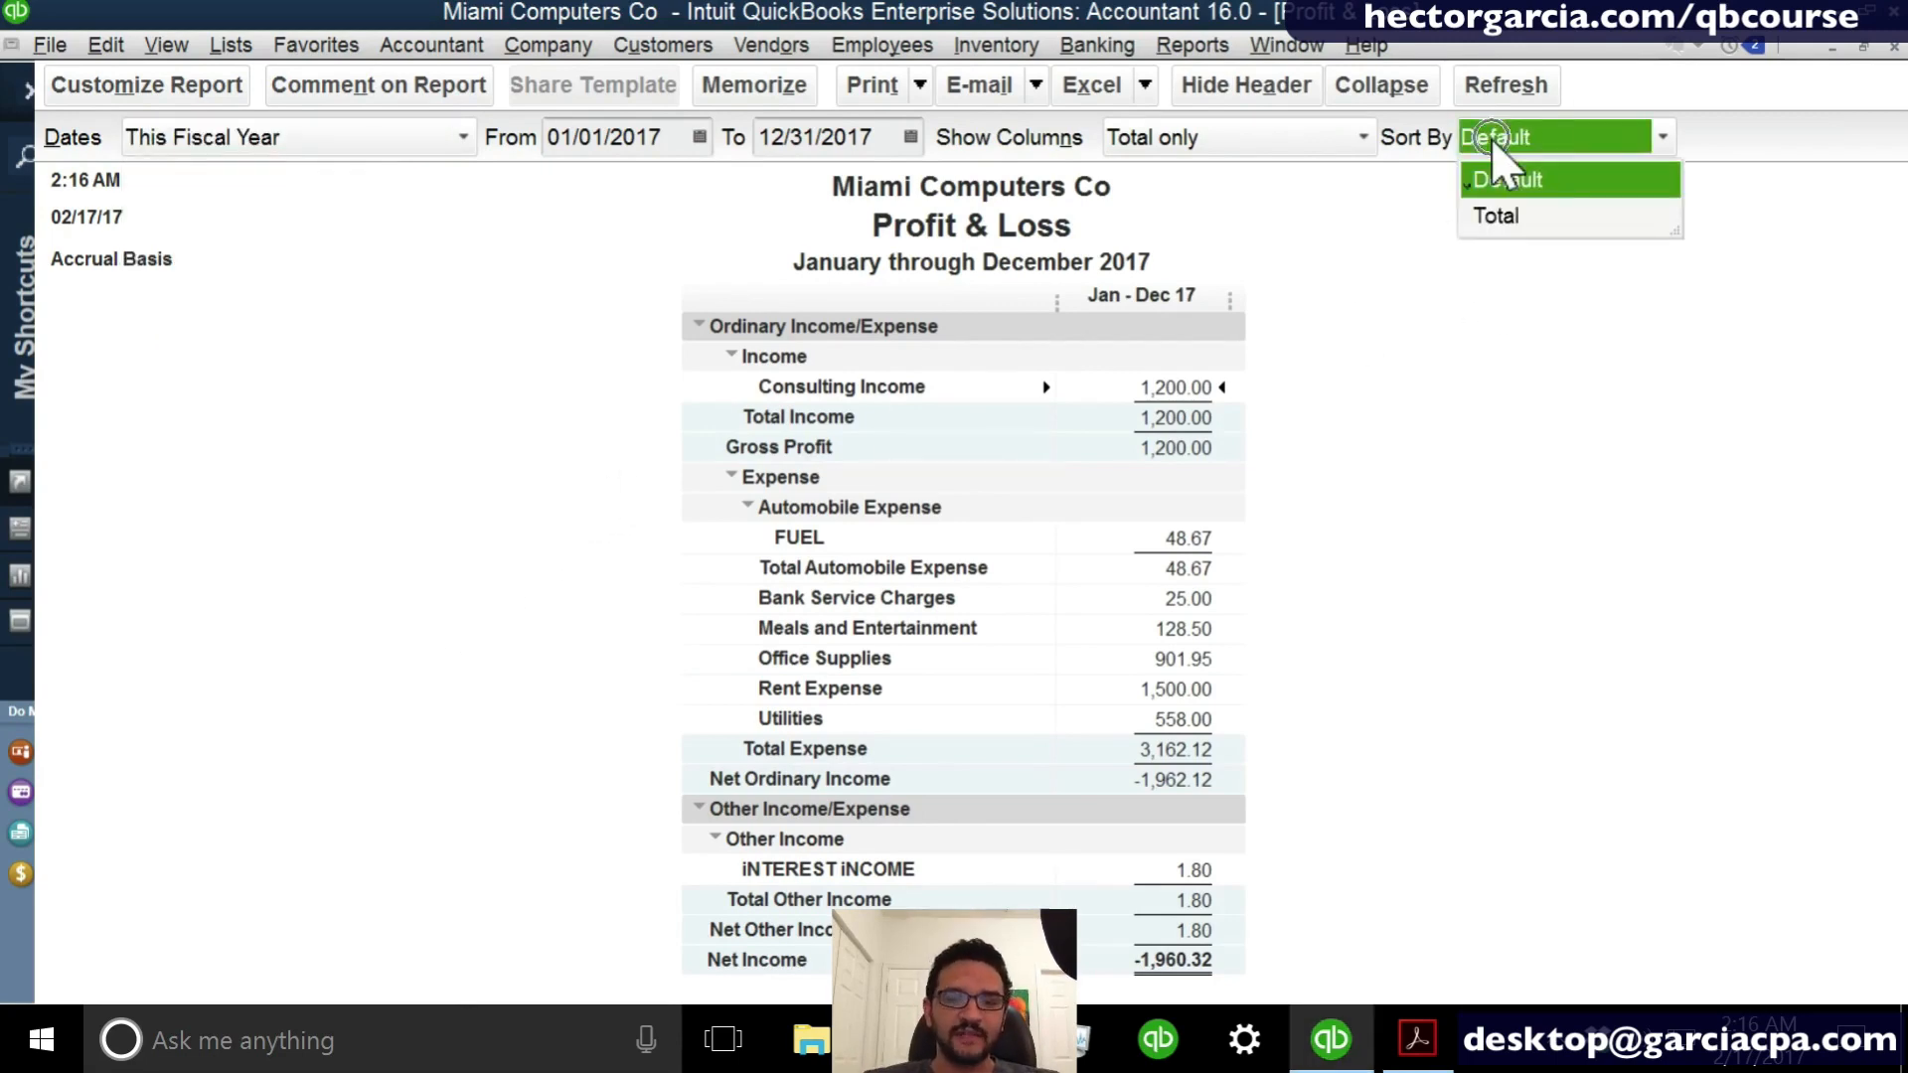
pyautogui.click(1501, 216)
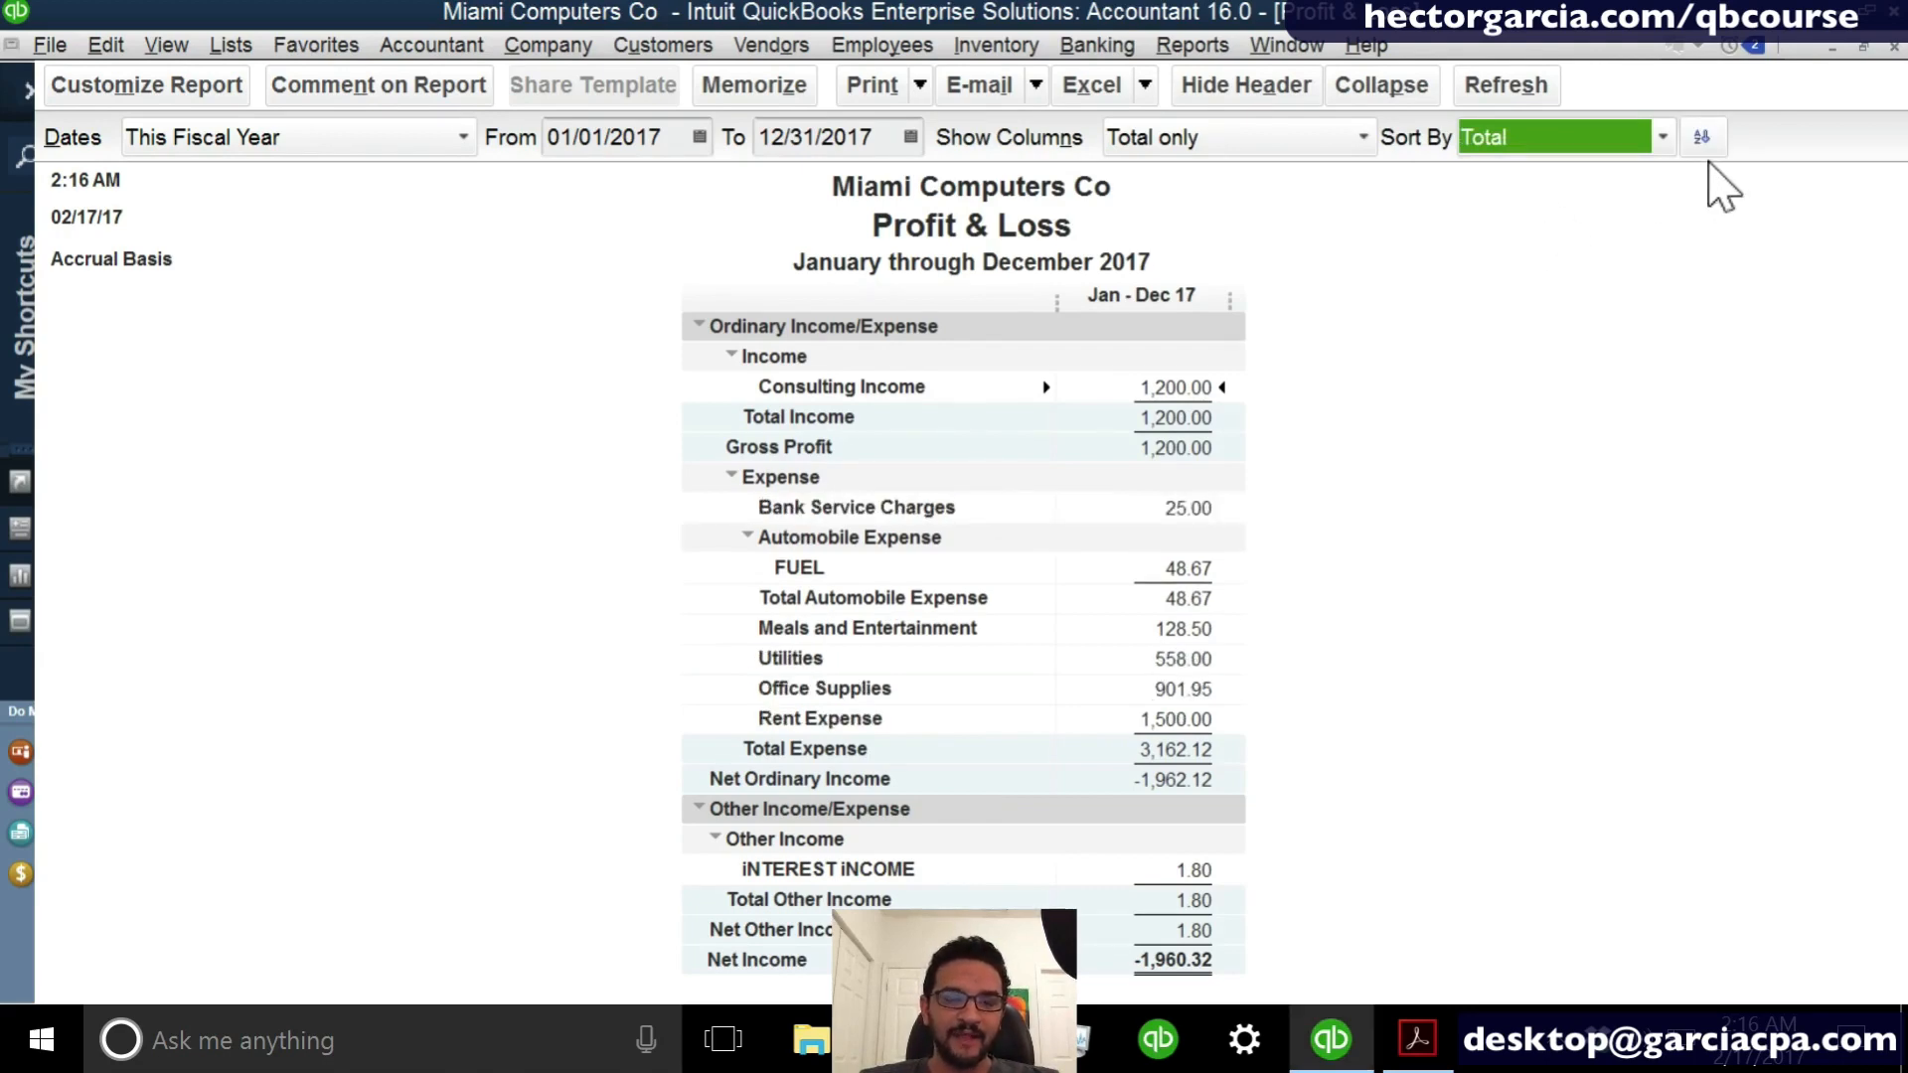
pyautogui.click(1702, 138)
pyautogui.click(1207, 494)
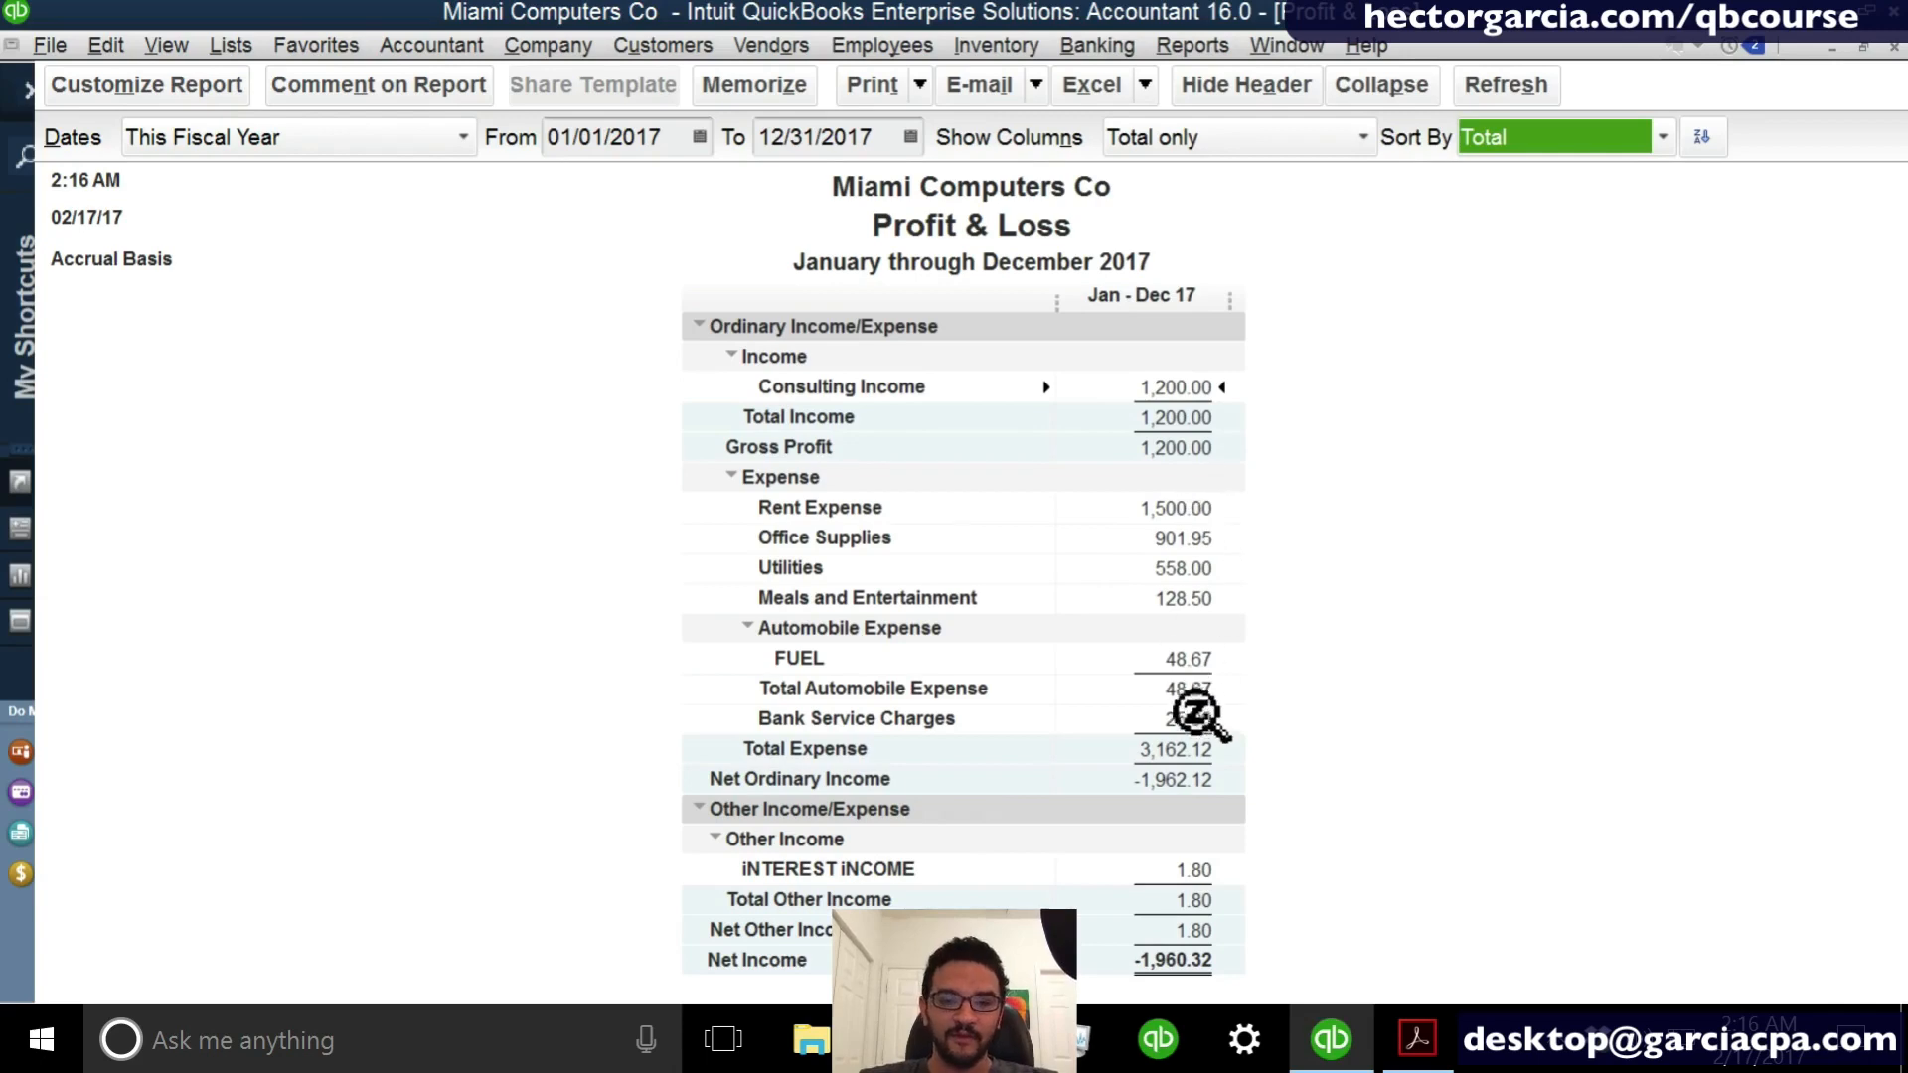
pyautogui.click(1198, 713)
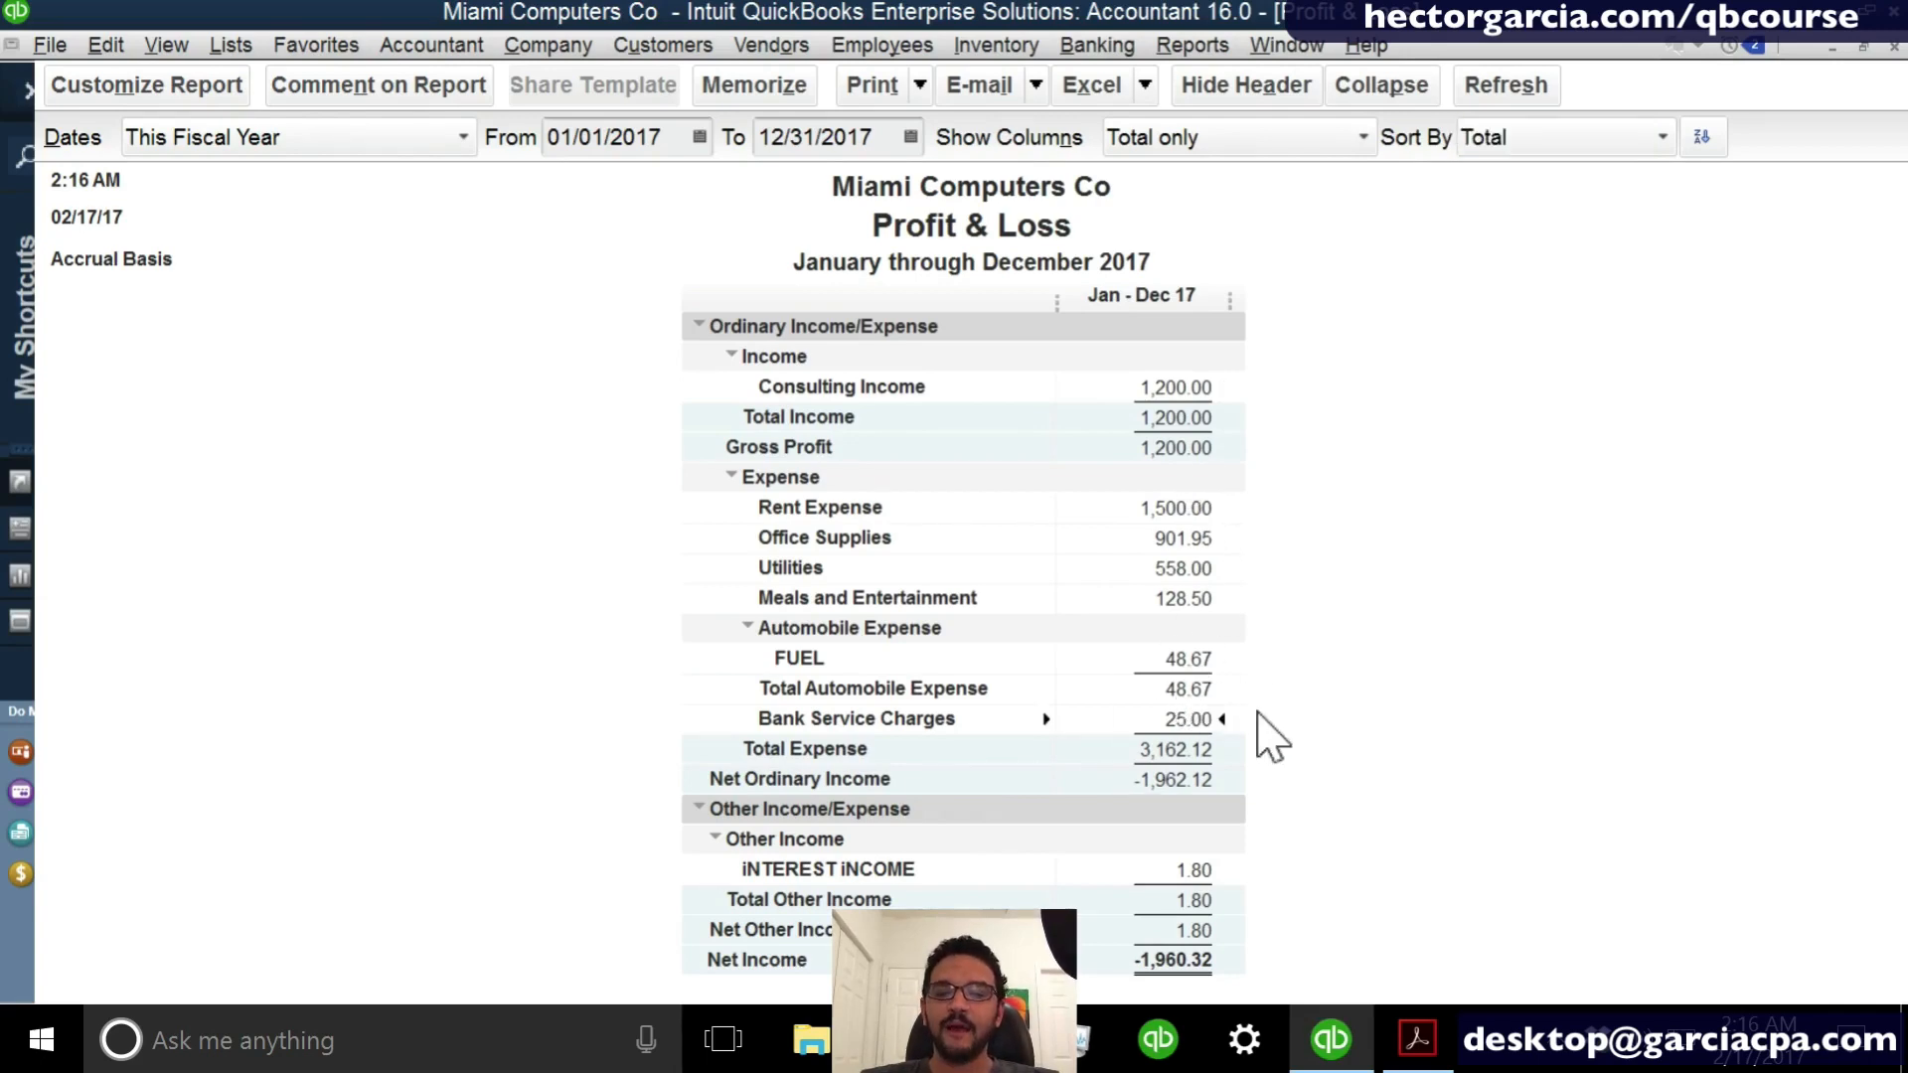
# - Switch the Profit & Loss sorting to Default and back to Total, then toggle the order to ascending and back to descending
pyautogui.click(1227, 735)
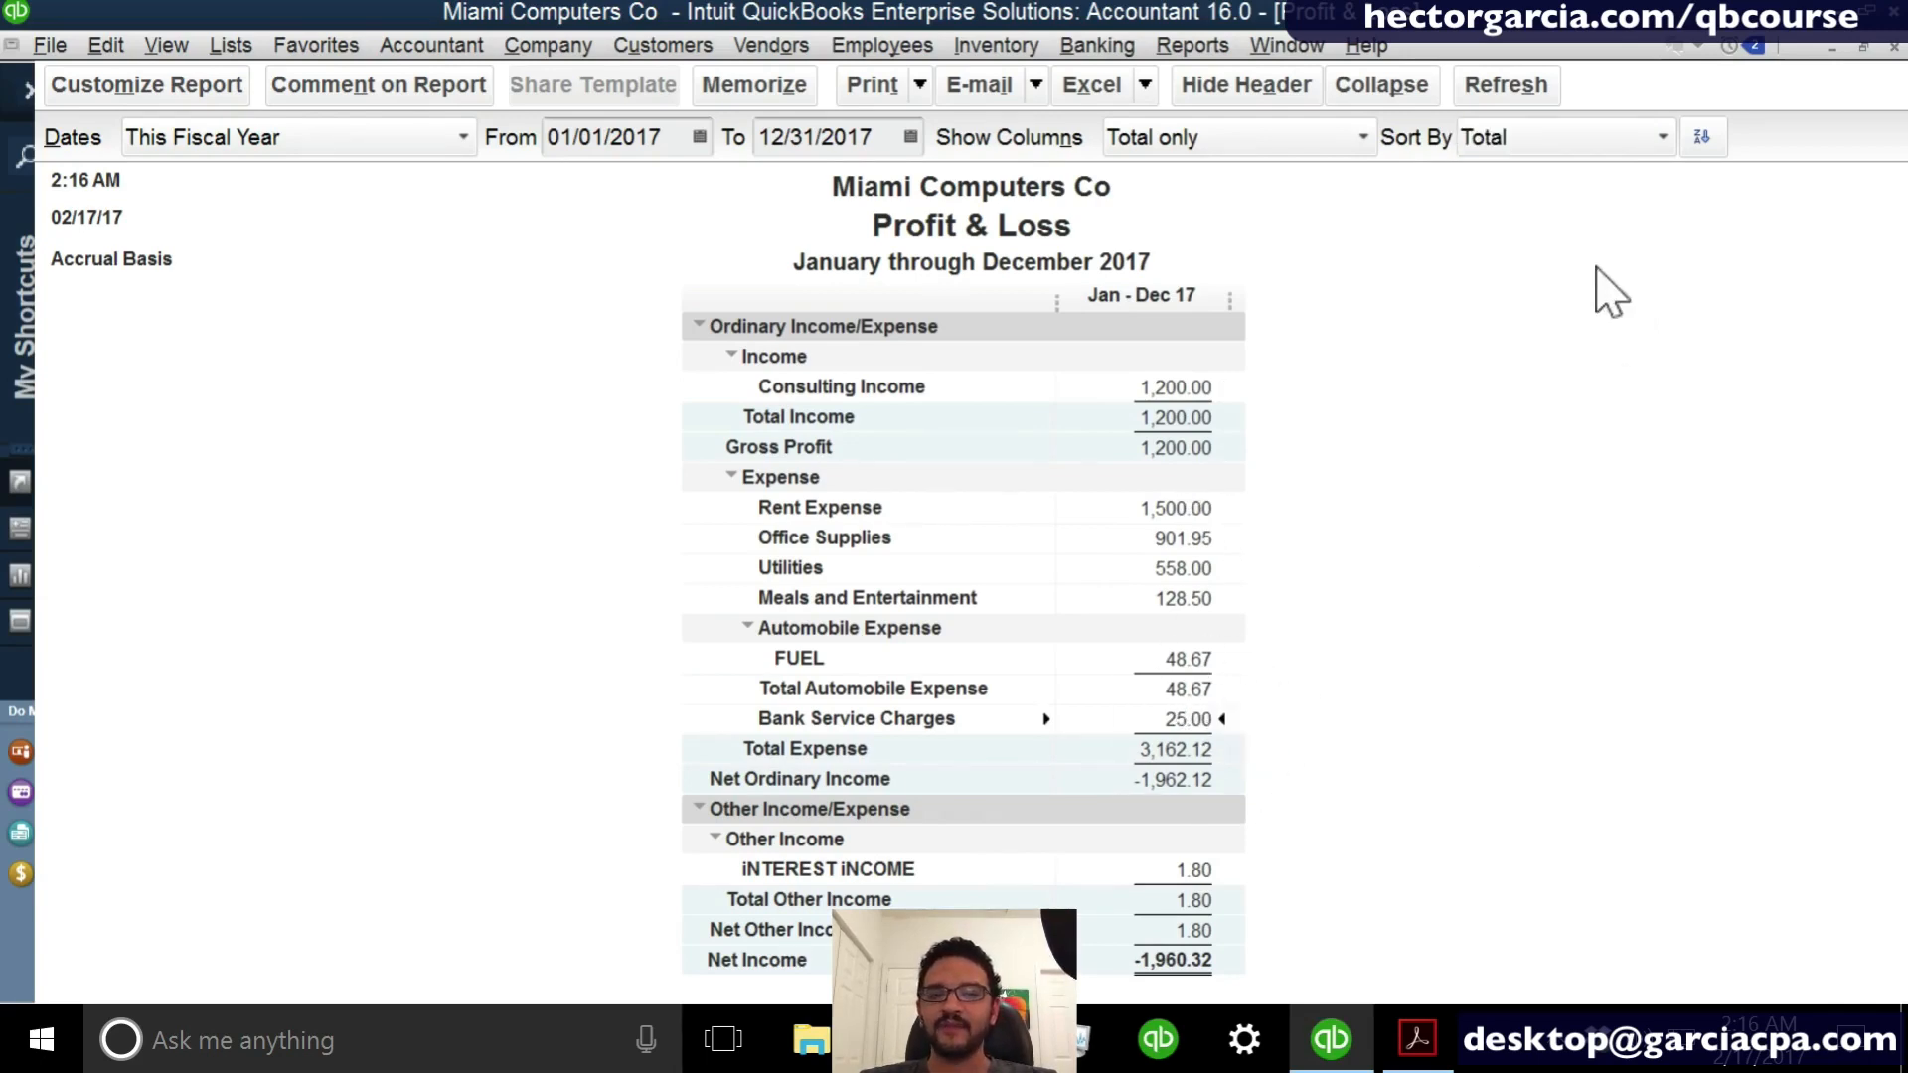
pyautogui.click(1530, 144)
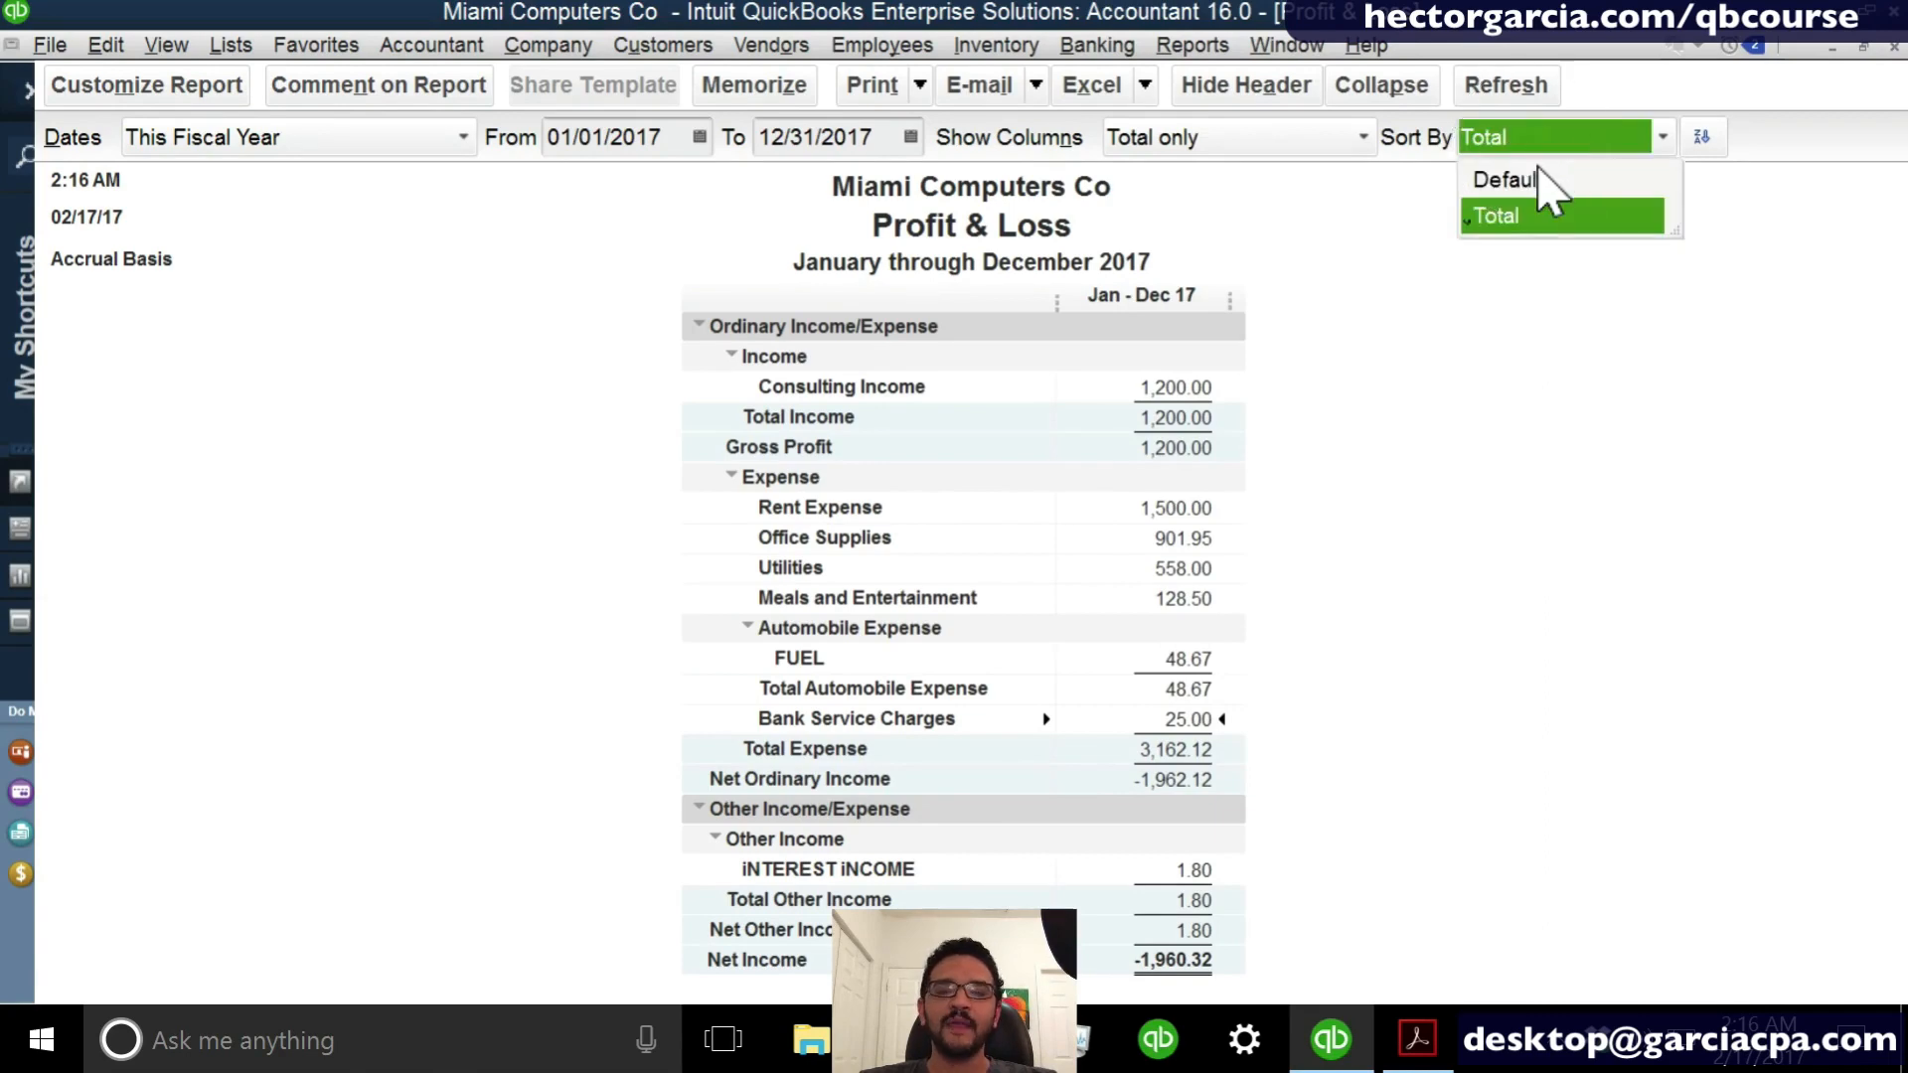
pyautogui.click(1539, 179)
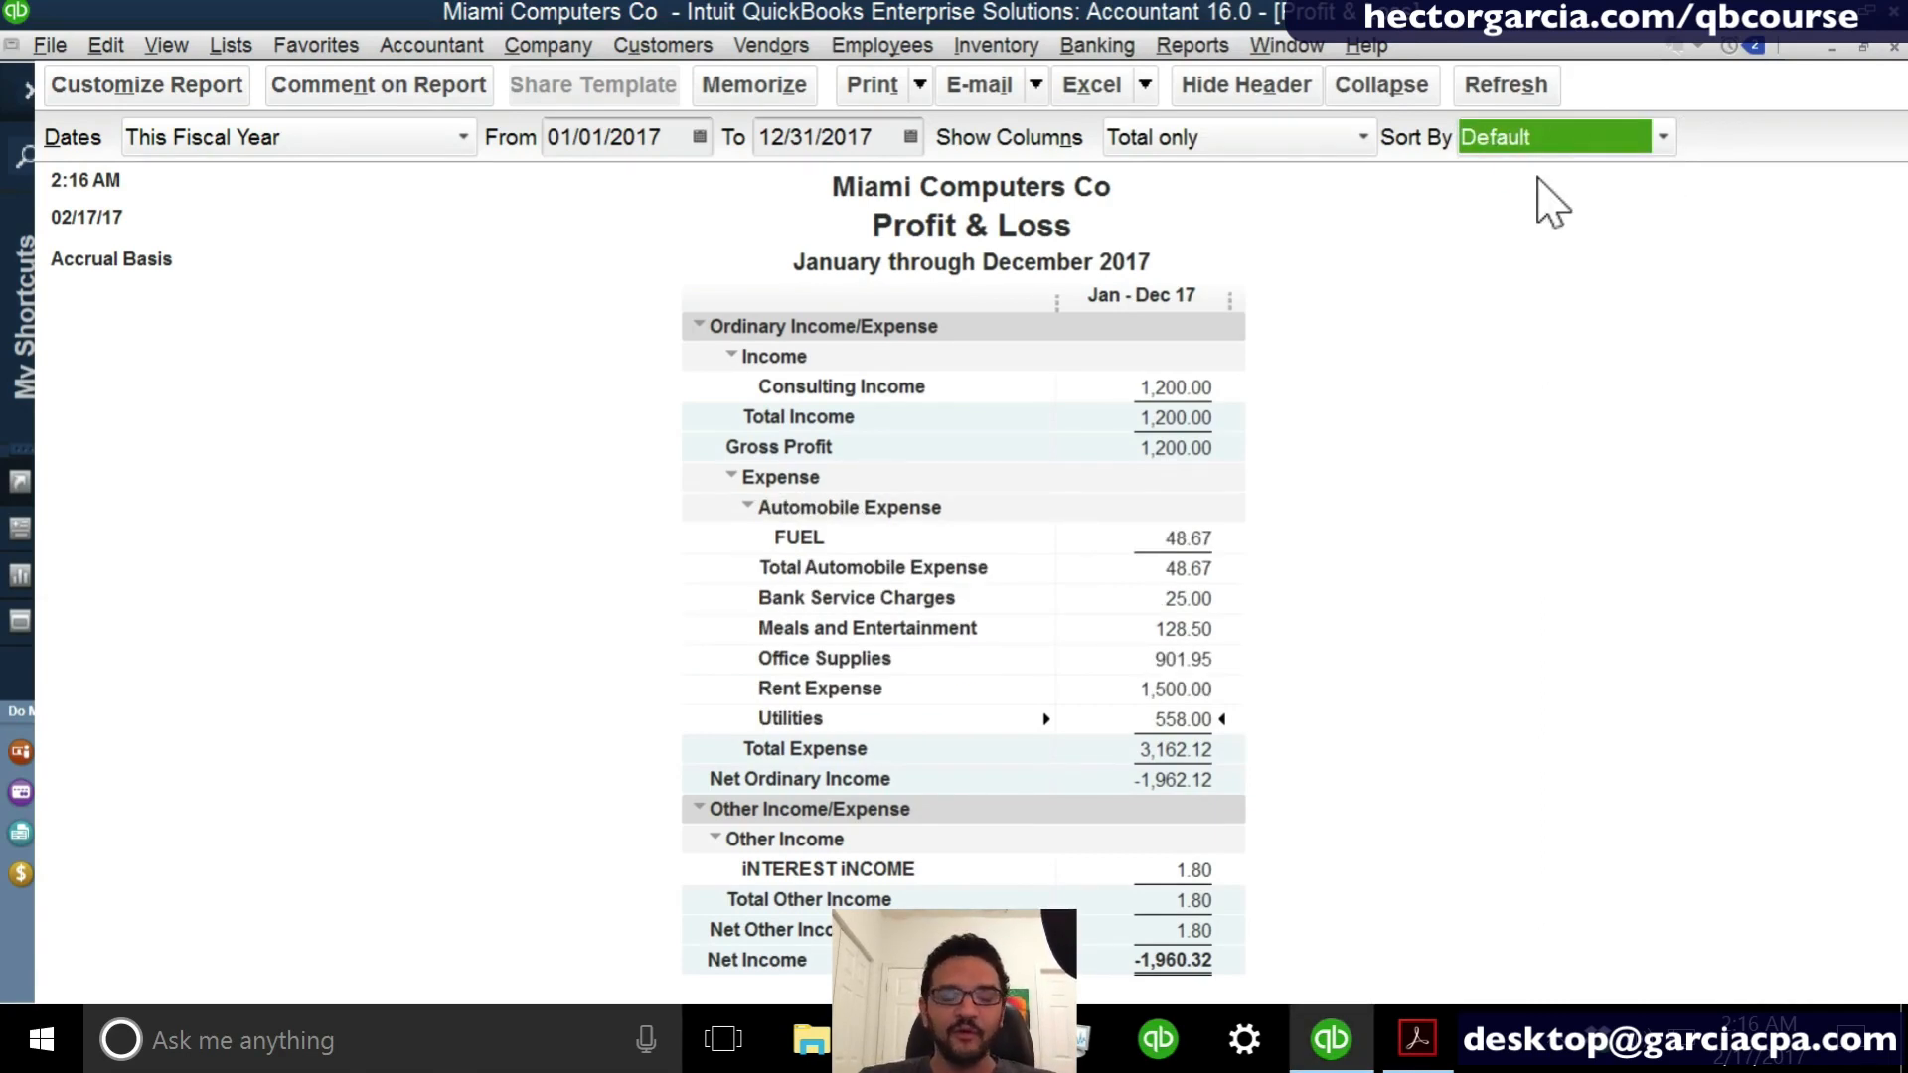
pyautogui.click(1605, 144)
pyautogui.click(1560, 215)
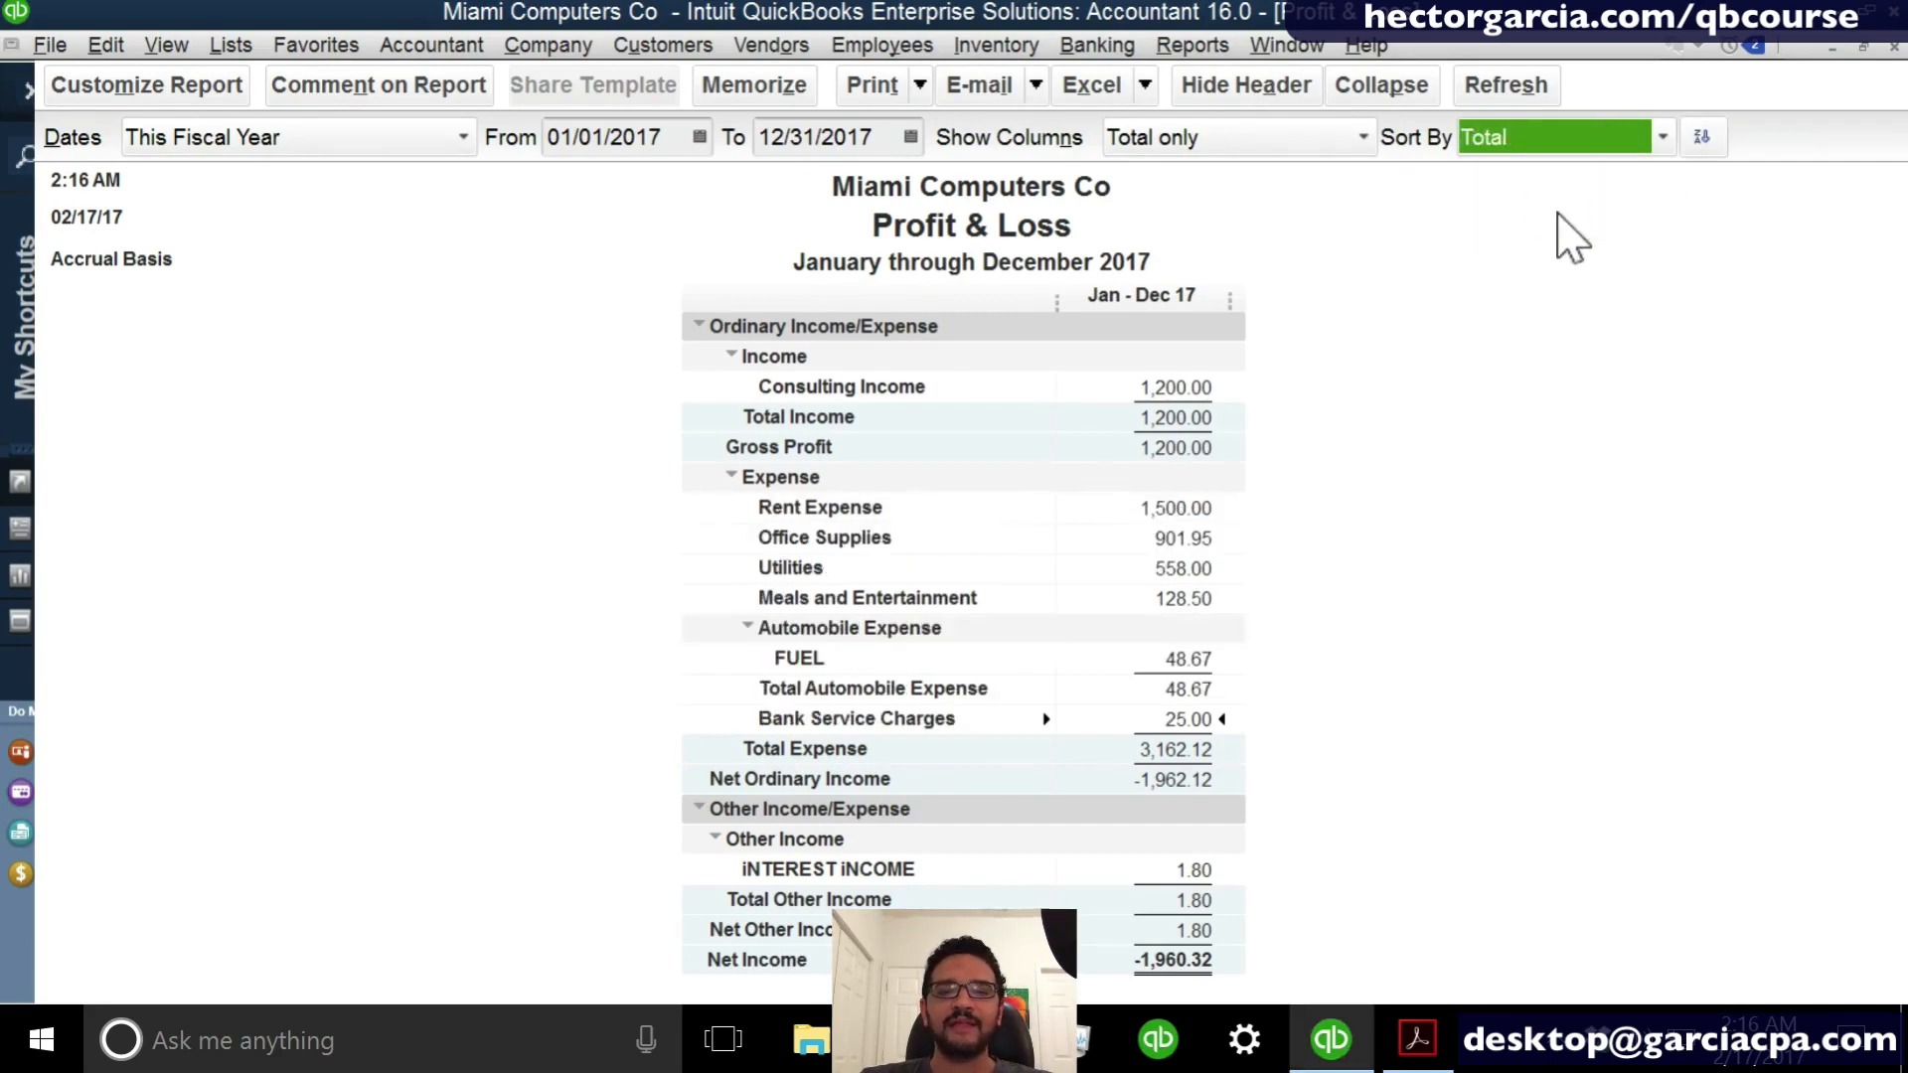
pyautogui.click(1700, 137)
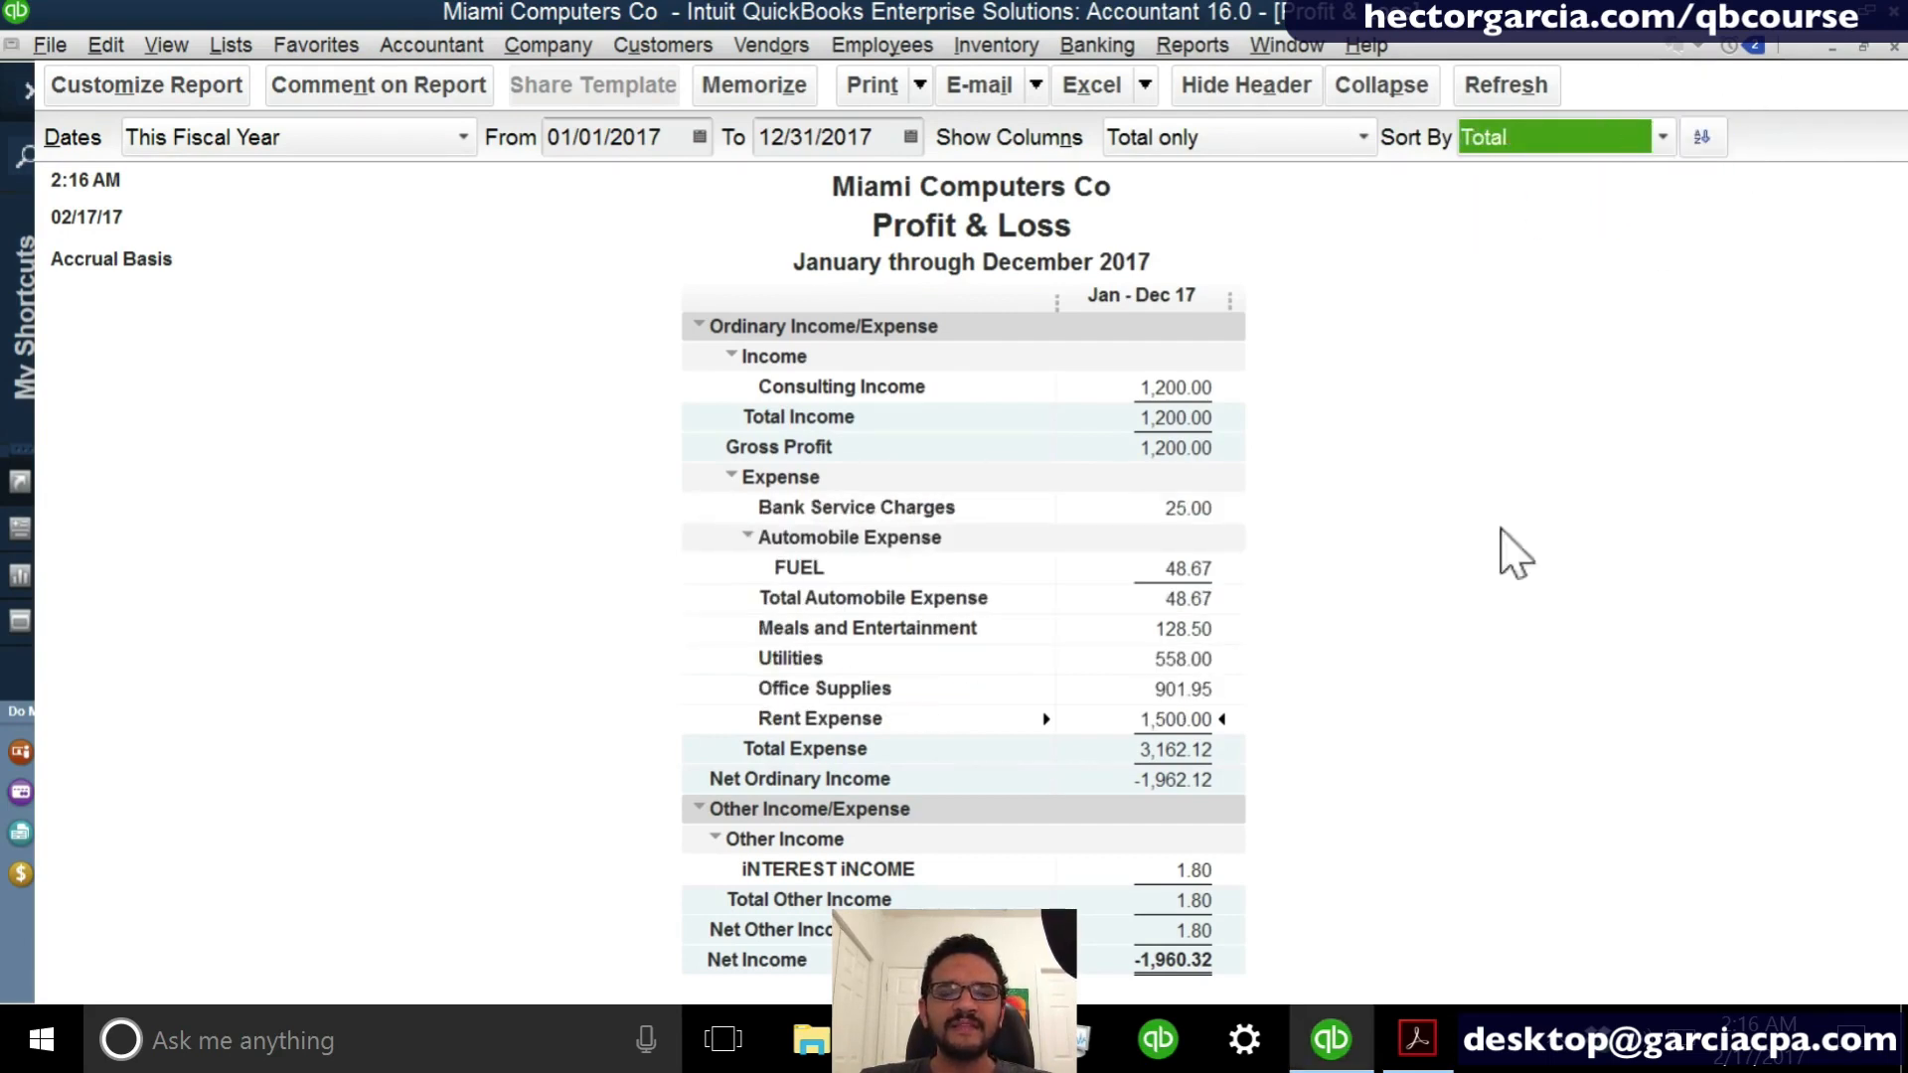
pyautogui.click(1701, 137)
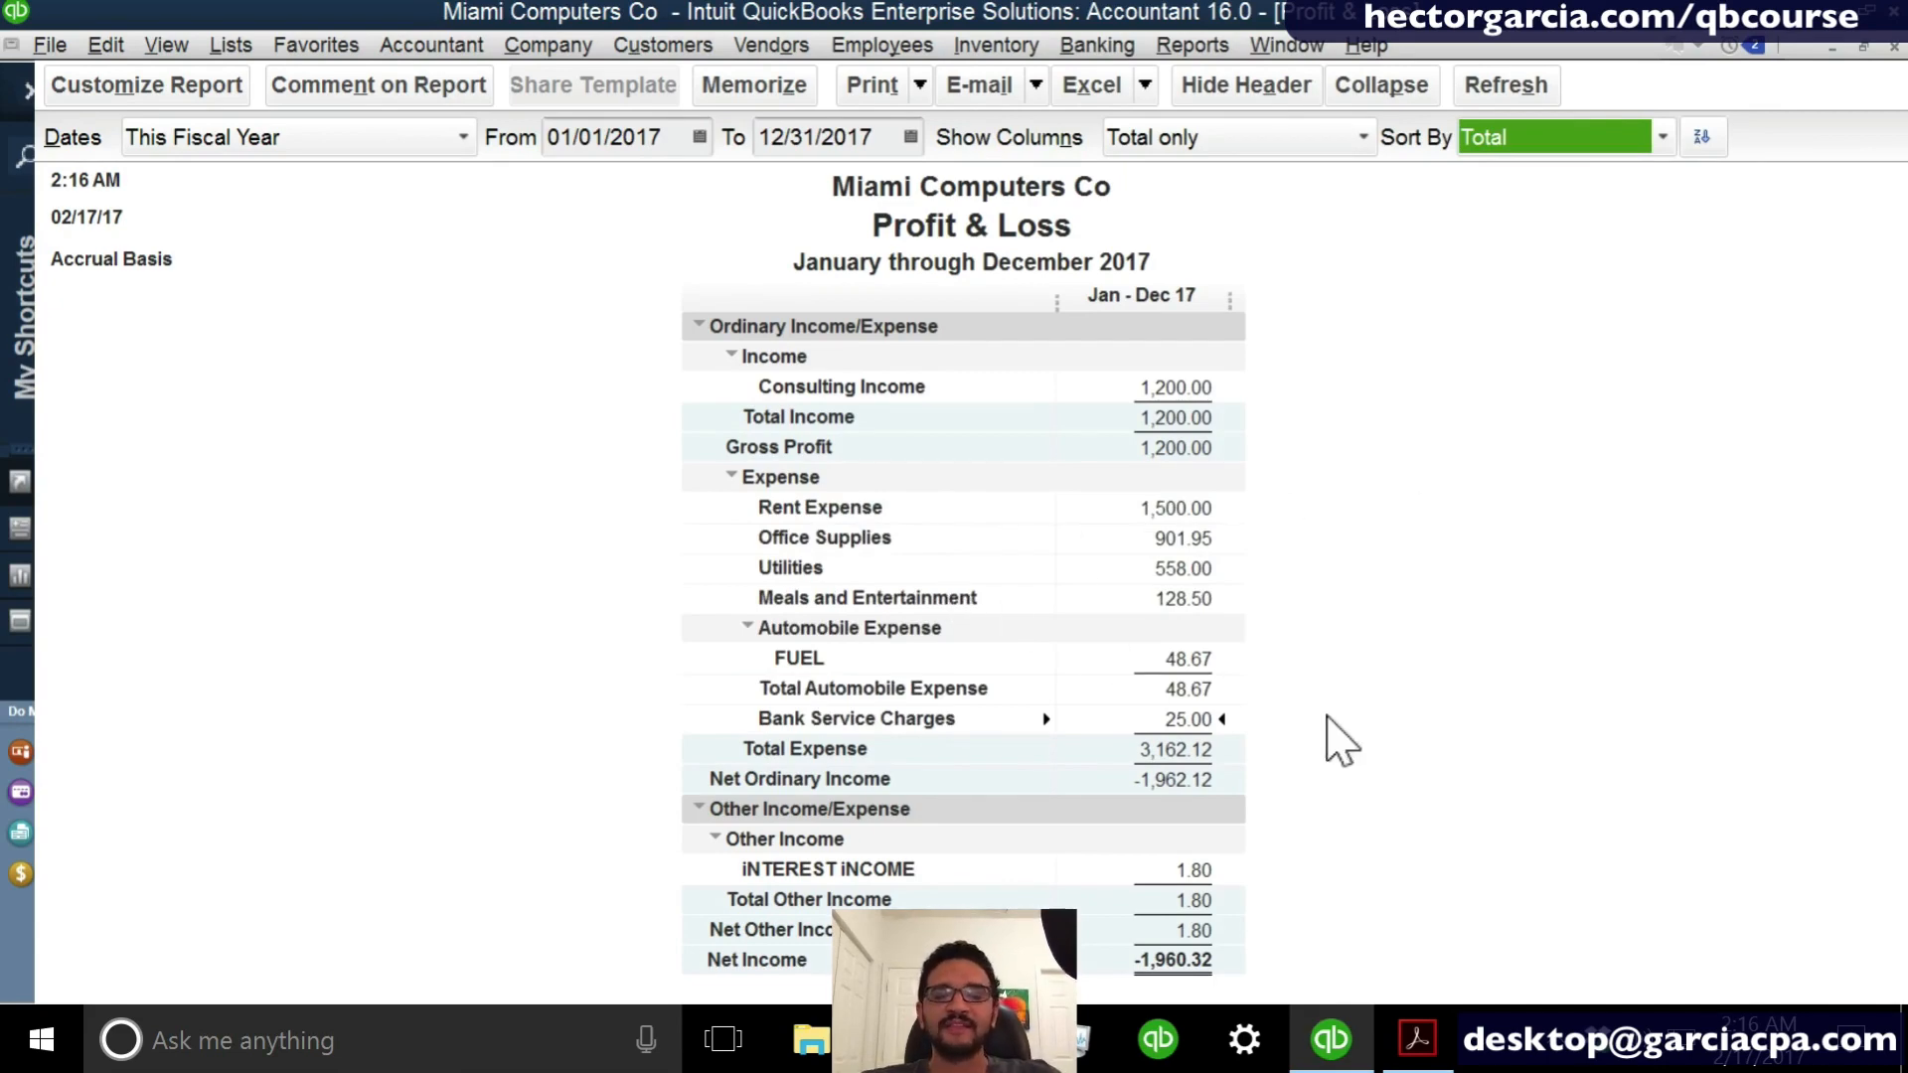
pyautogui.click(1327, 715)
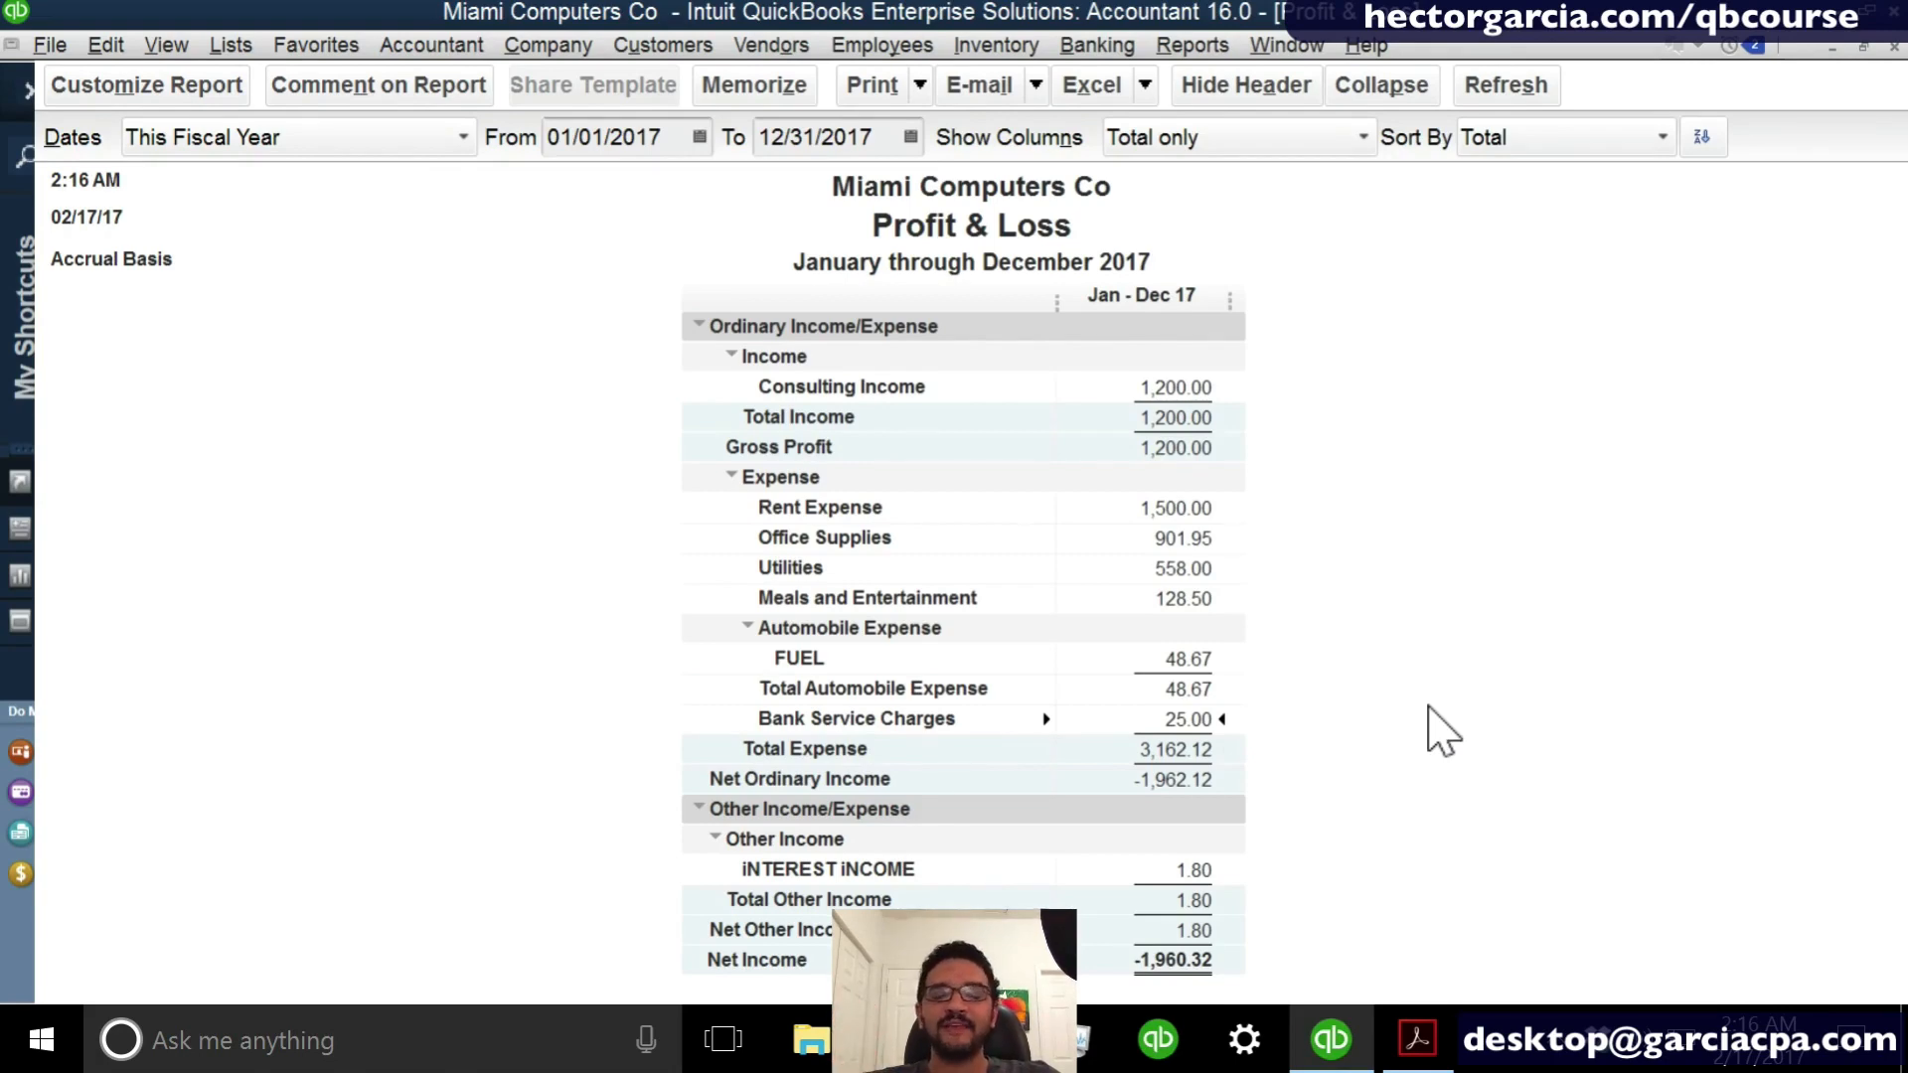
# - Open the Chart of Accounts and tile it vertically beside the Profit & Loss report
pyautogui.click(234, 47)
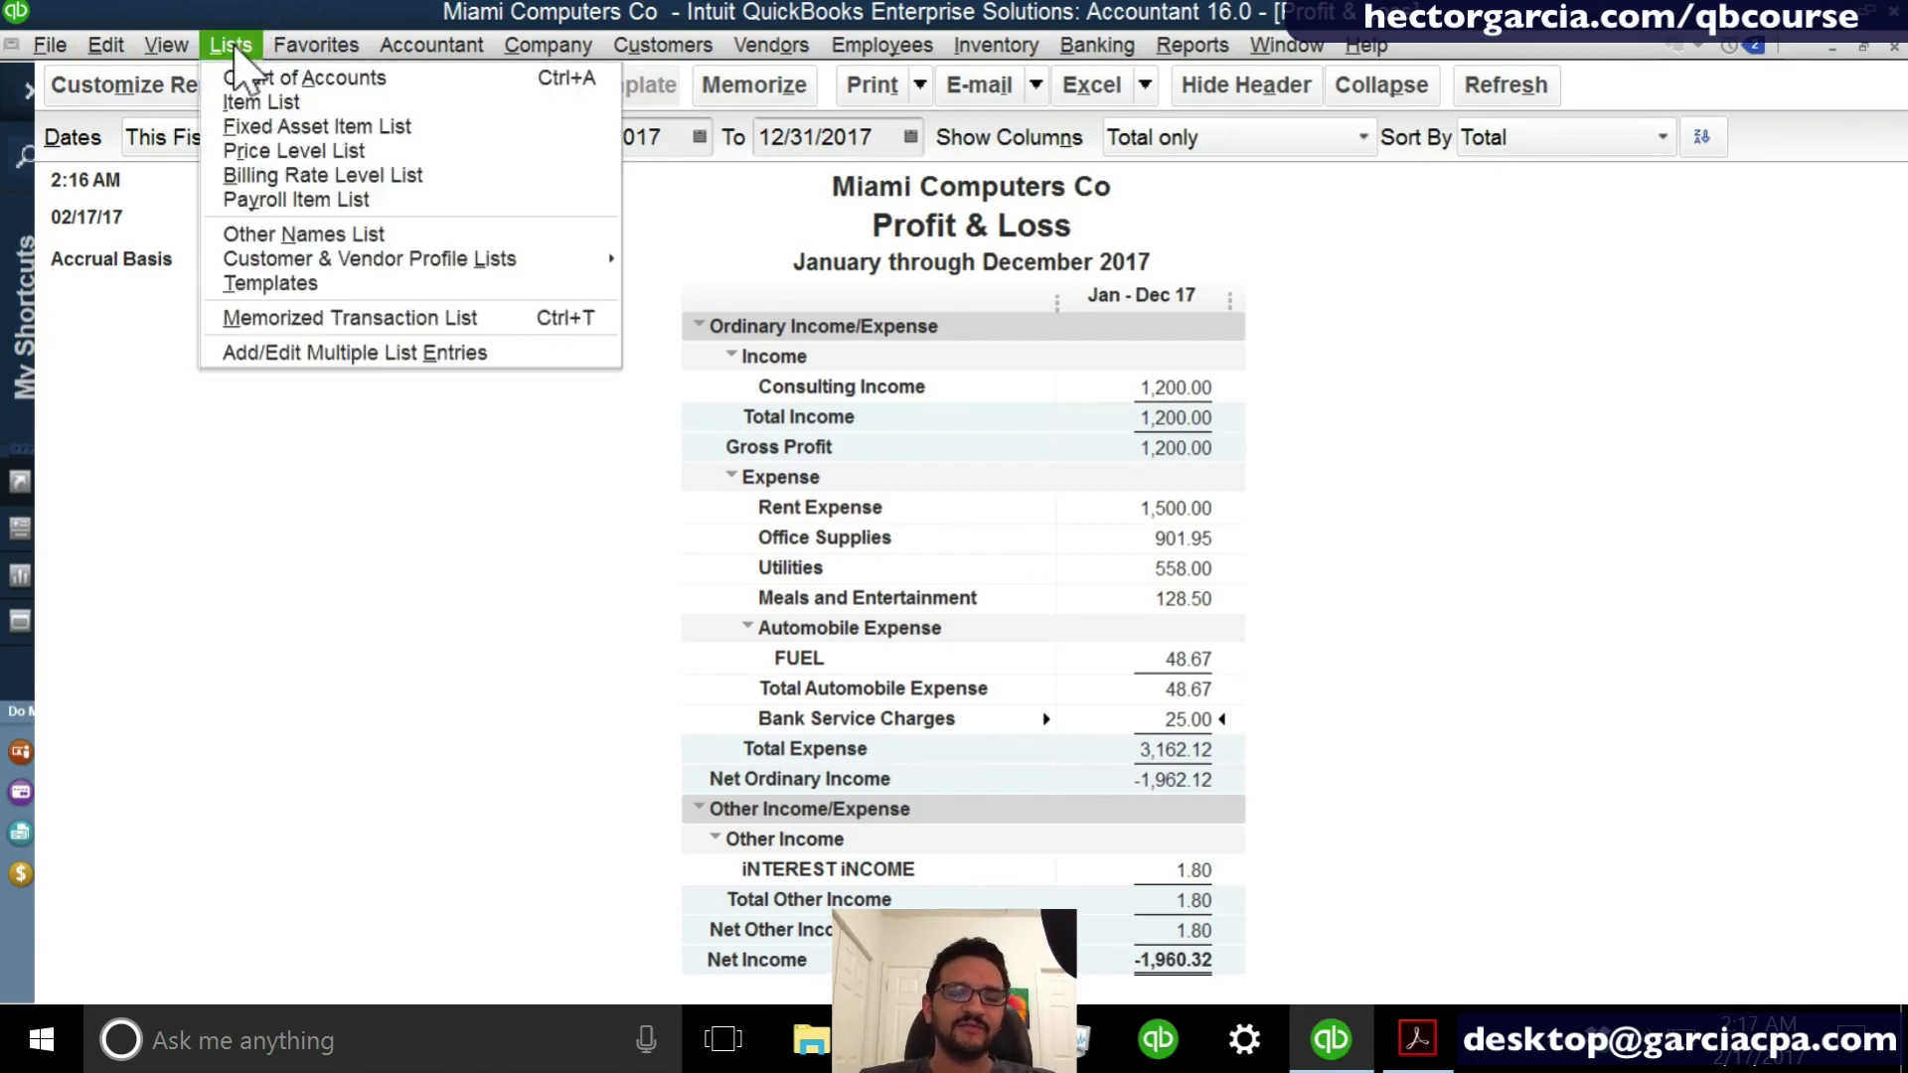
pyautogui.click(308, 79)
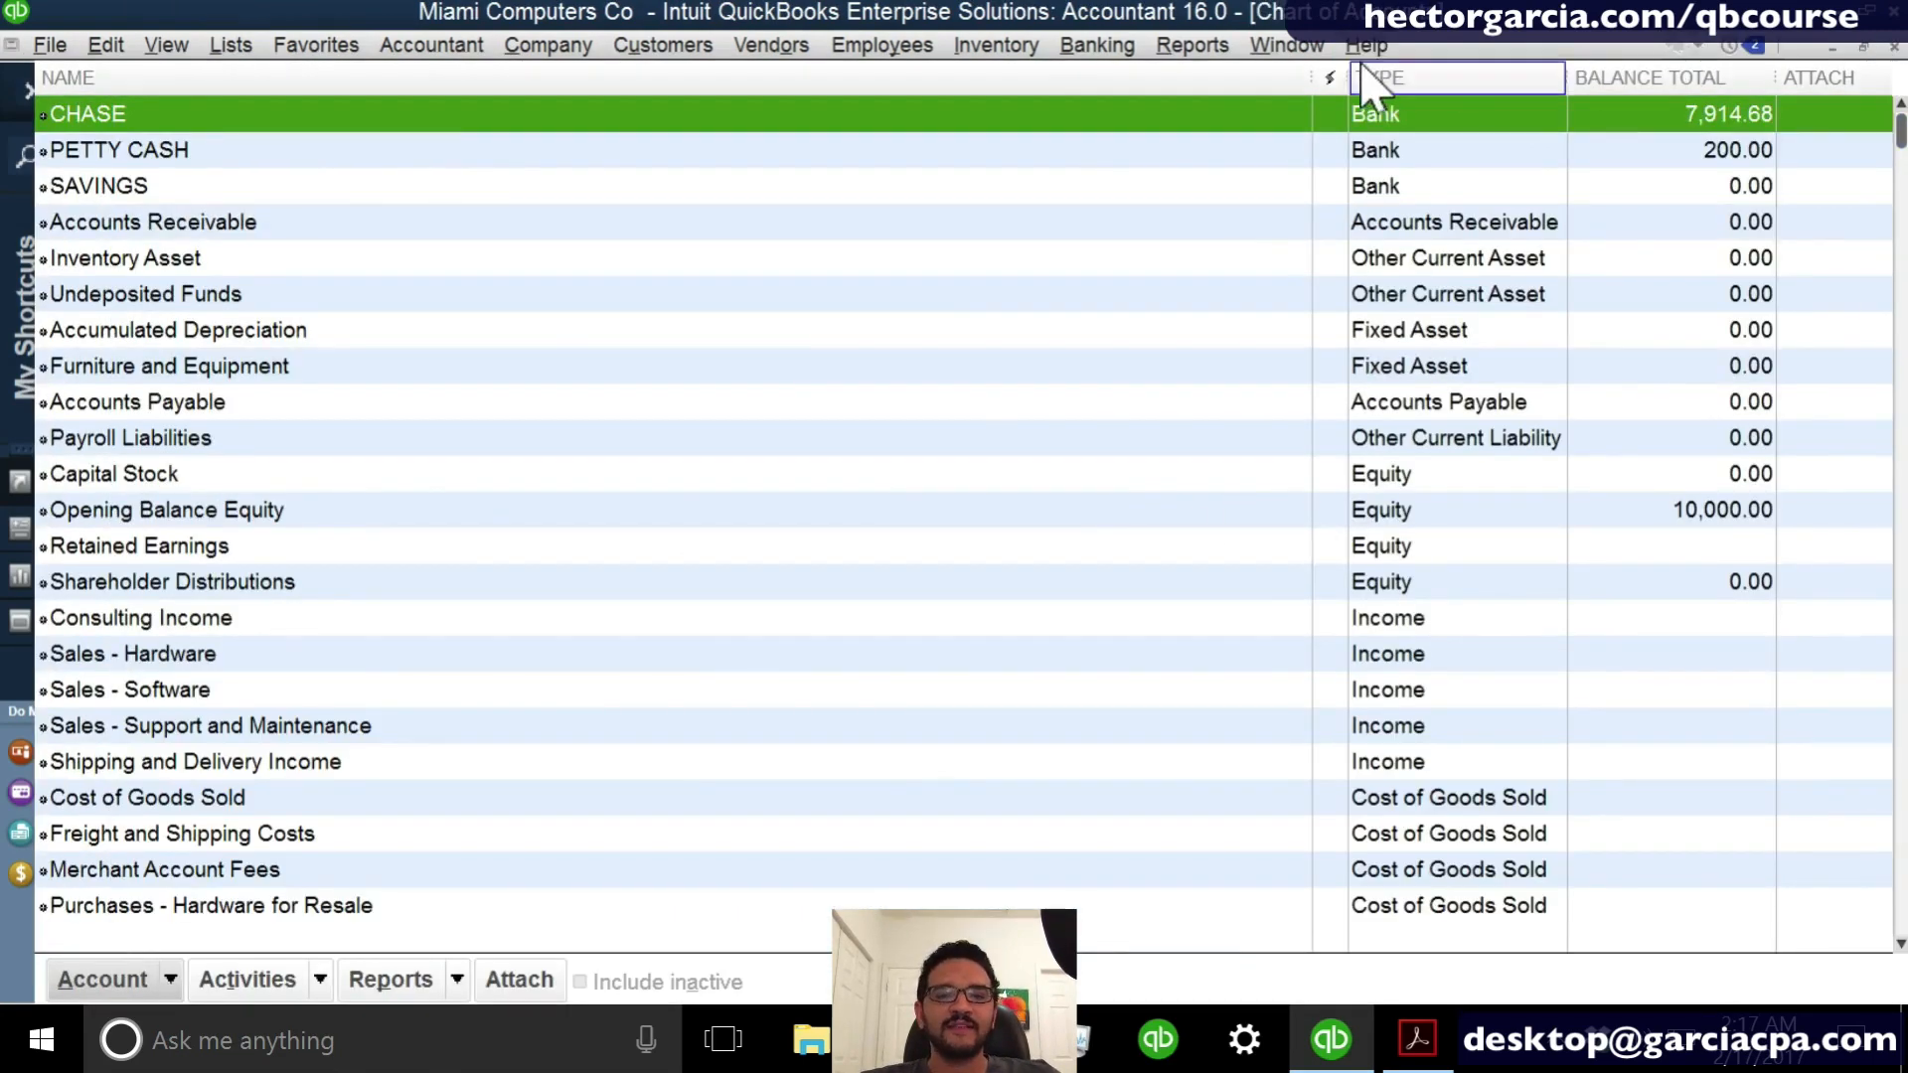
pyautogui.click(1287, 45)
pyautogui.click(1302, 269)
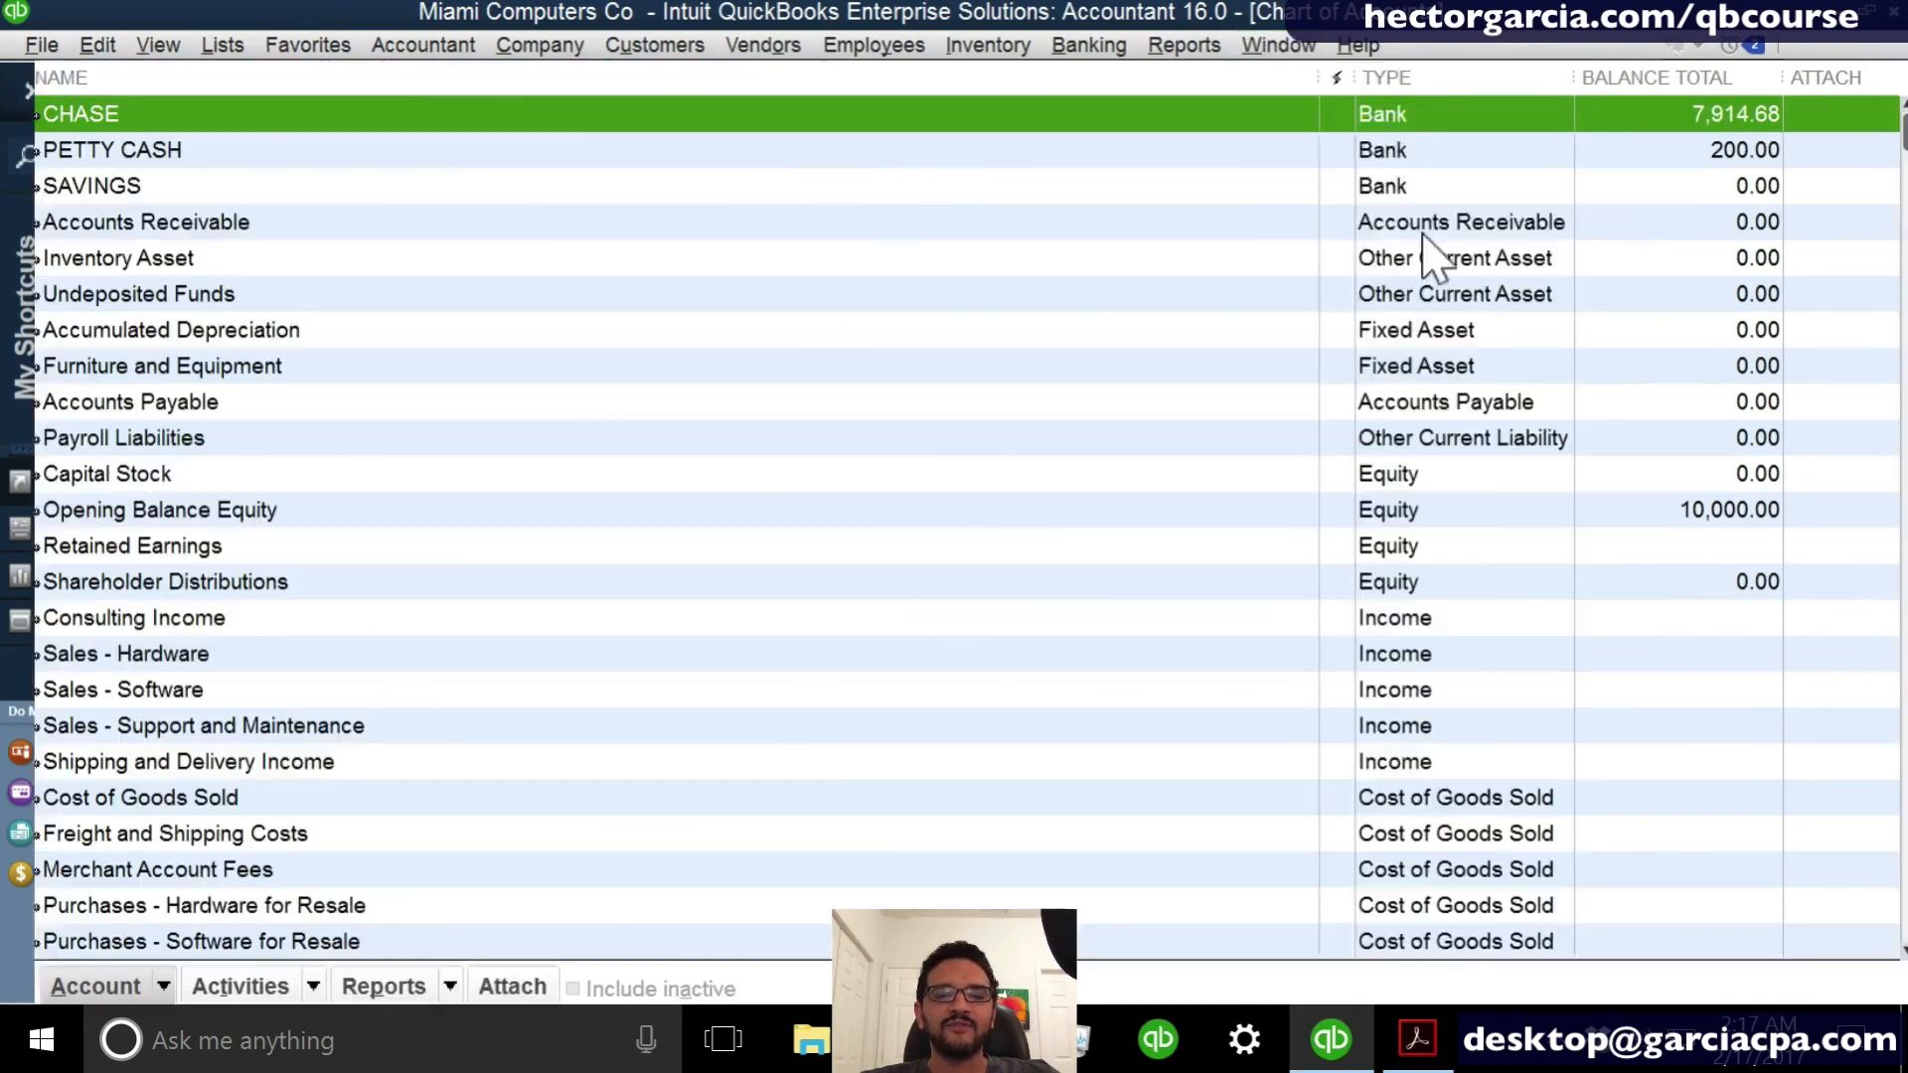
pyautogui.click(1893, 46)
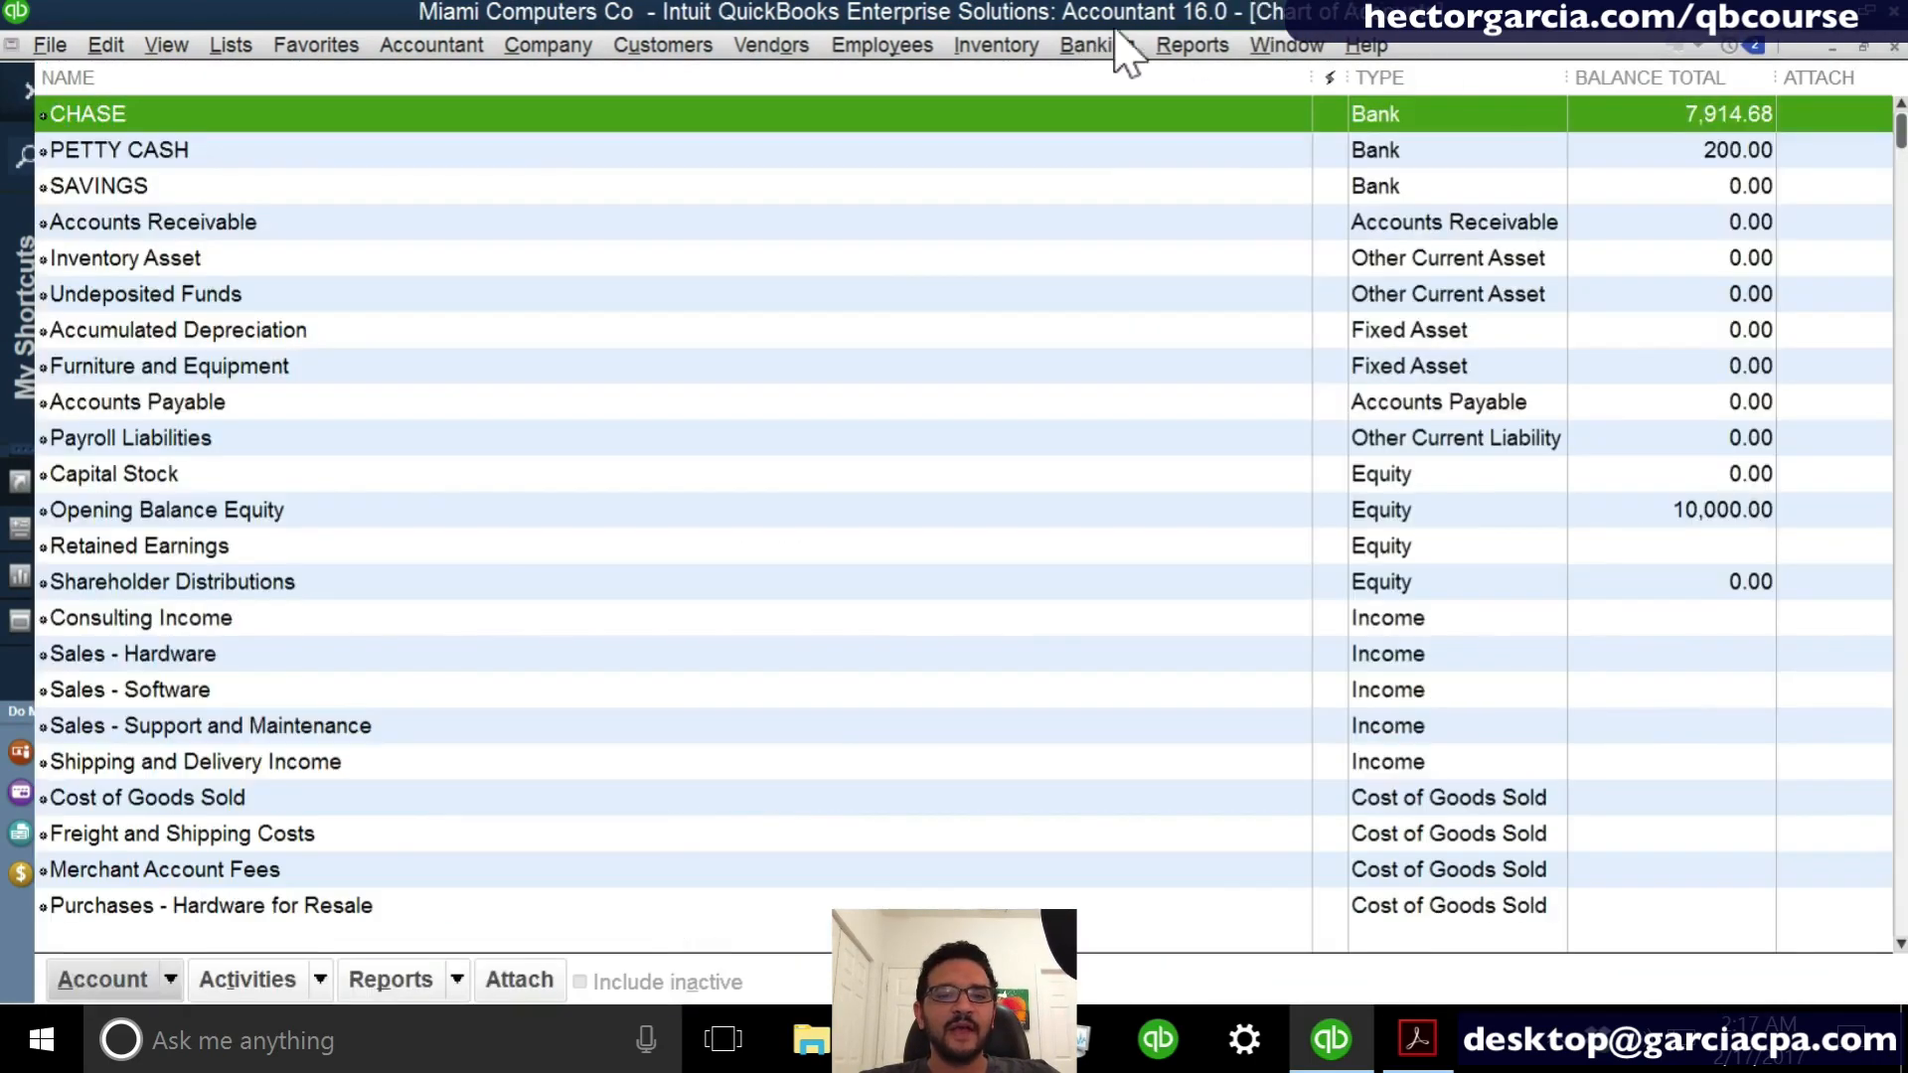
pyautogui.click(1287, 45)
pyautogui.click(1321, 137)
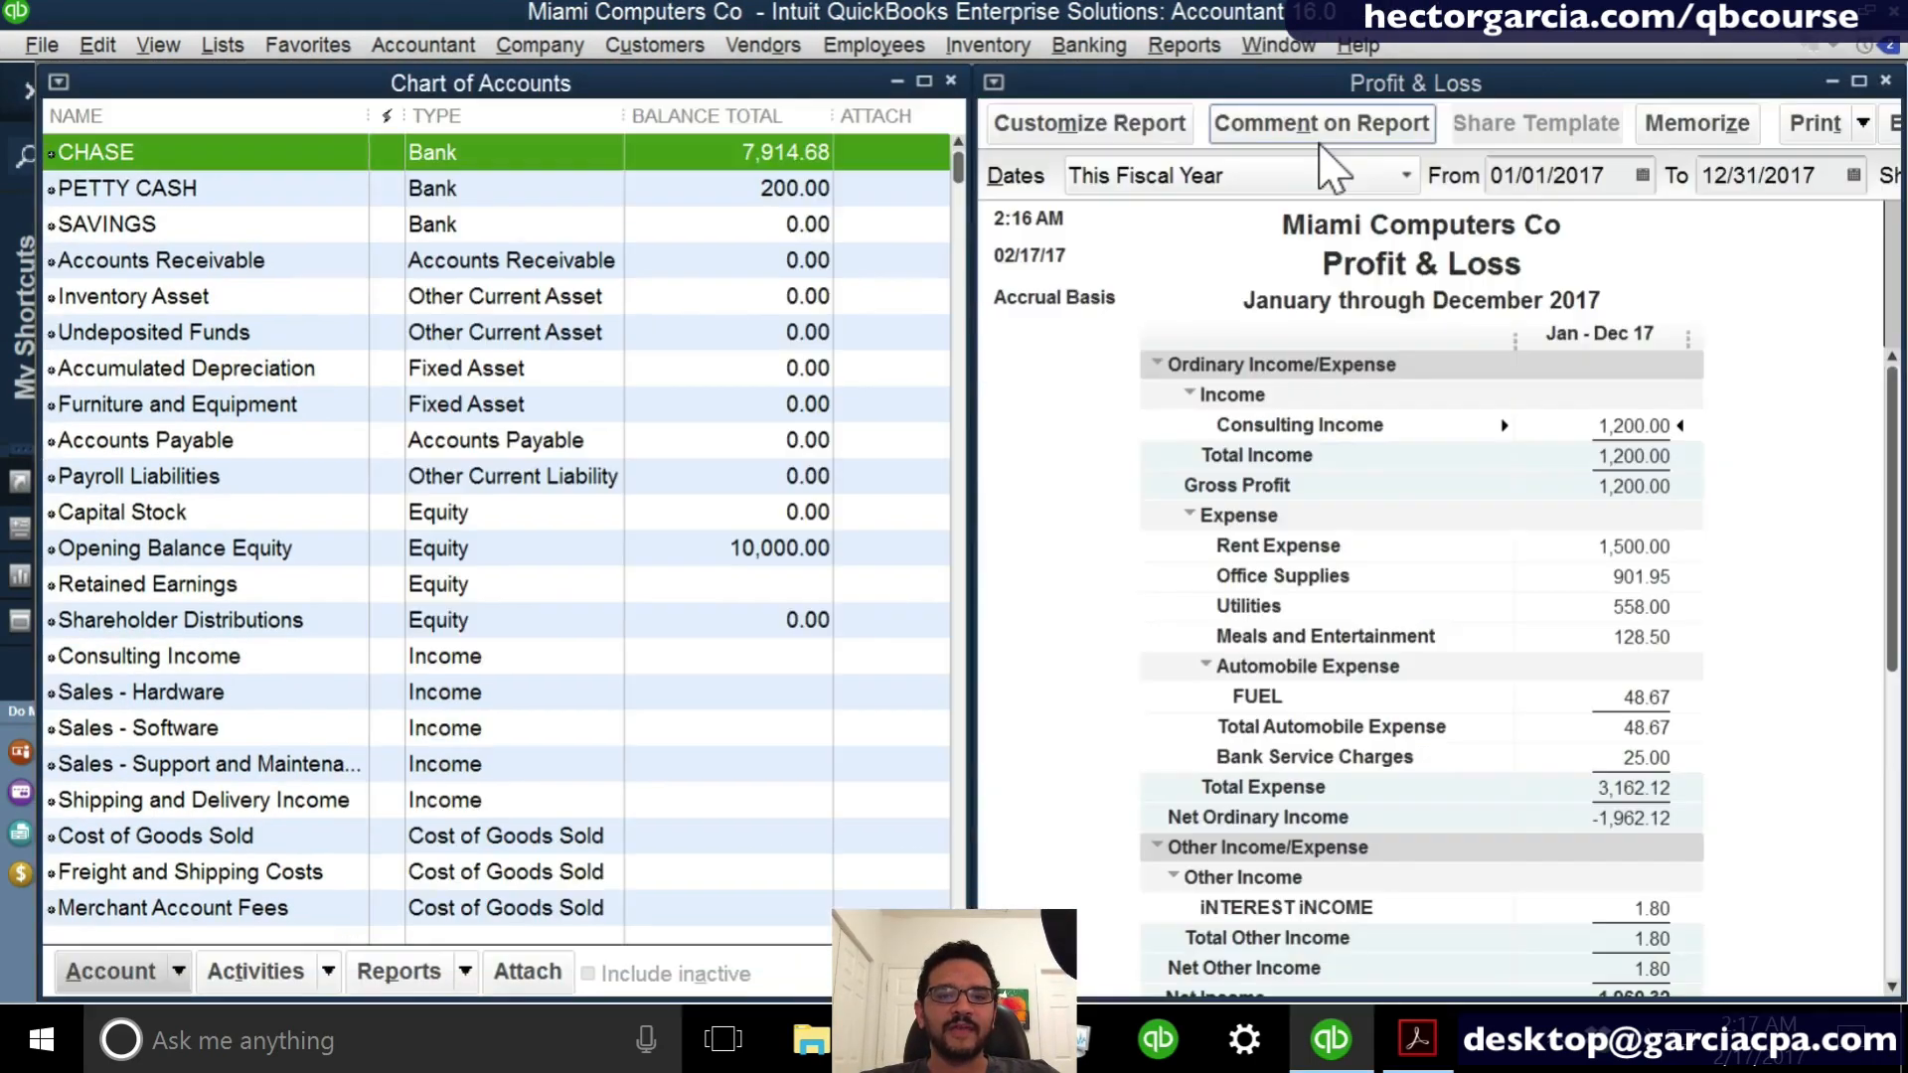
# - Examine the balance sheet accounts in the Chart of Accounts, from the bank accounts down to the equity accounts
pyautogui.click(723, 331)
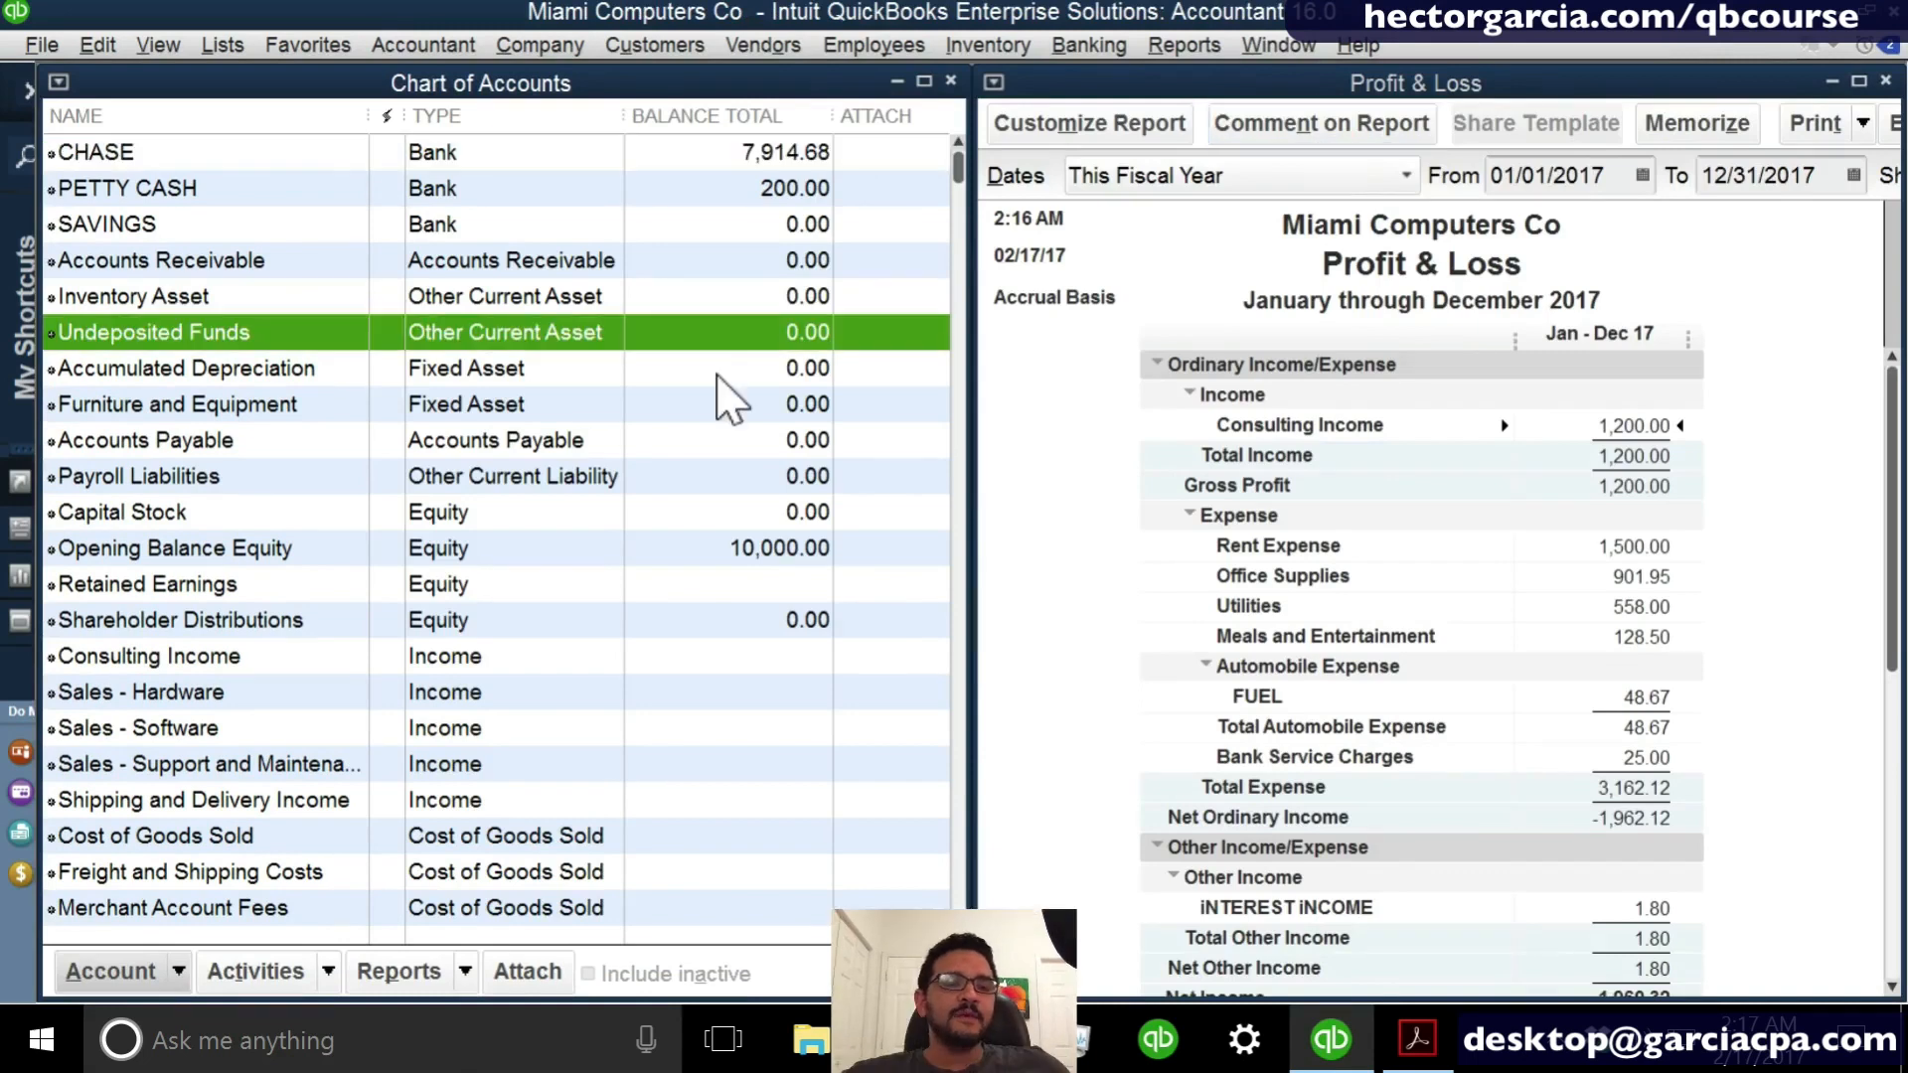
pyautogui.click(746, 620)
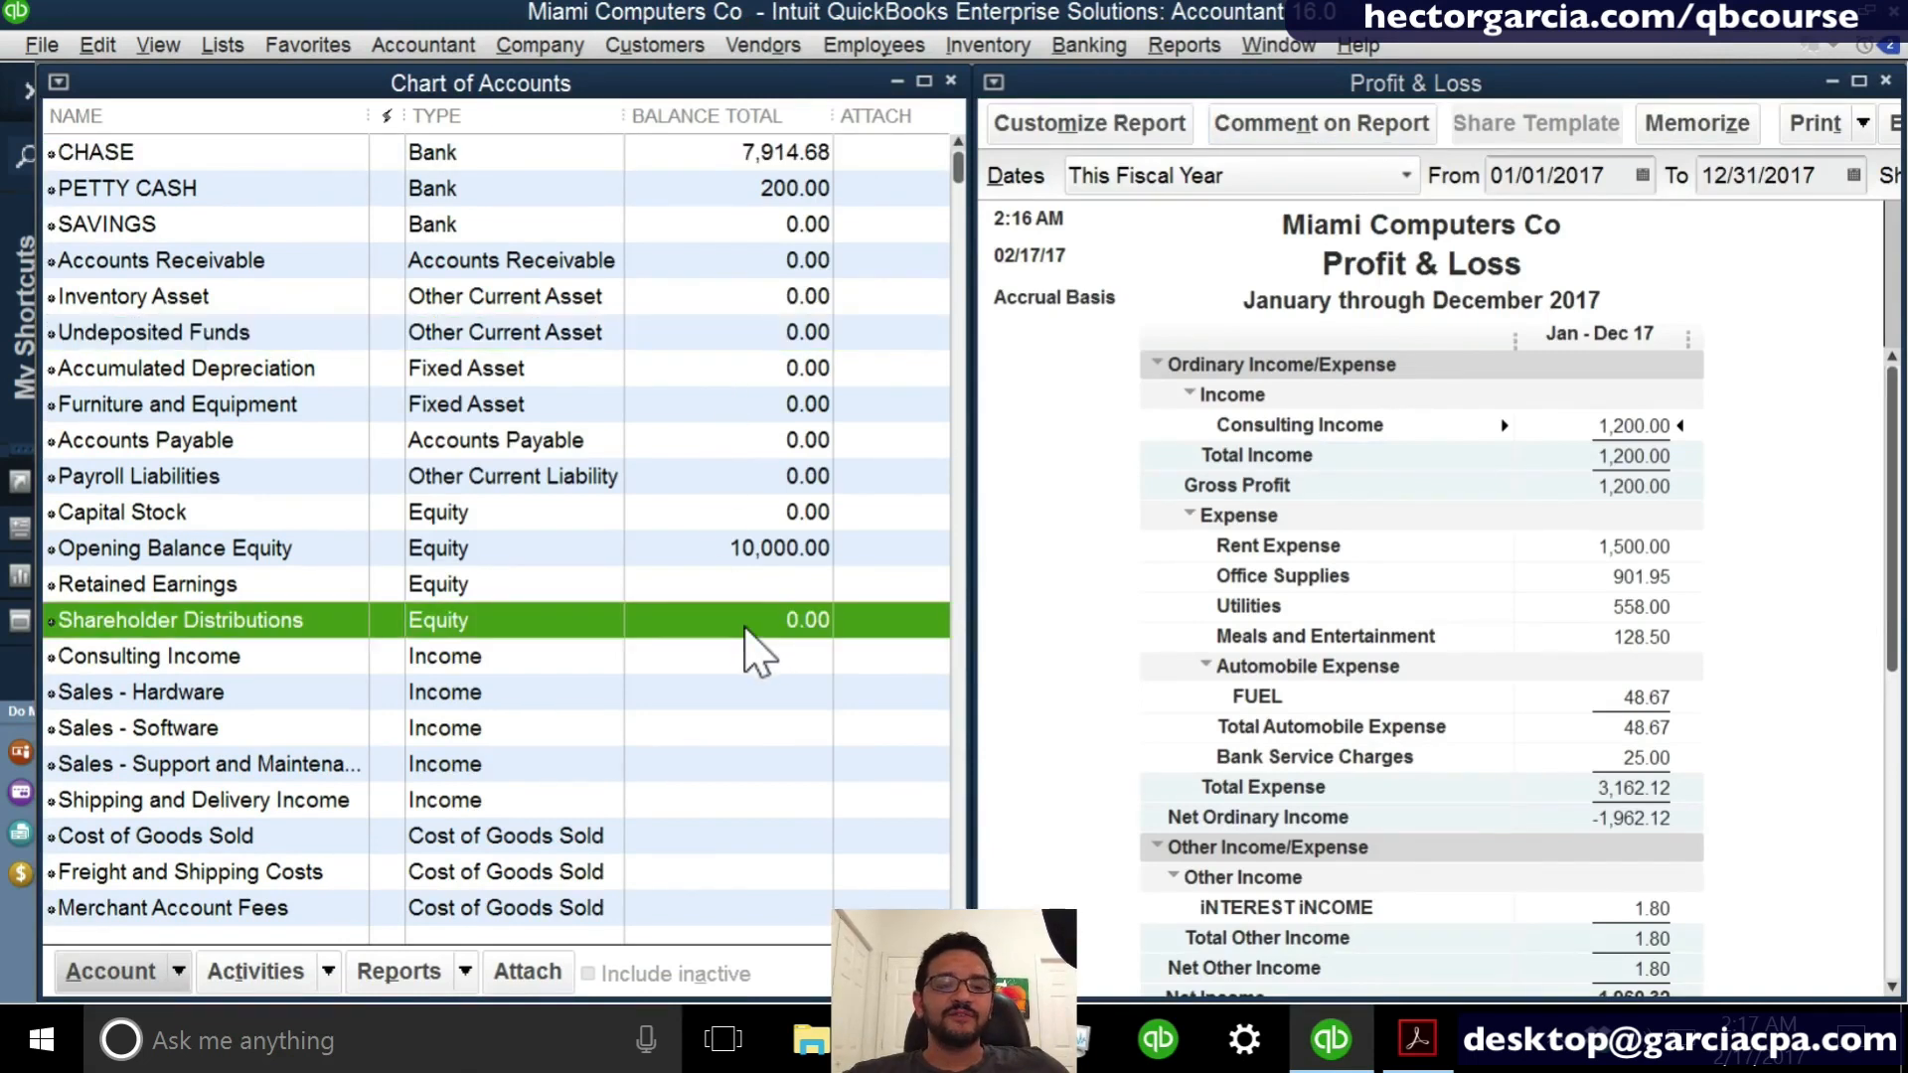
pyautogui.click(726, 165)
pyautogui.click(750, 591)
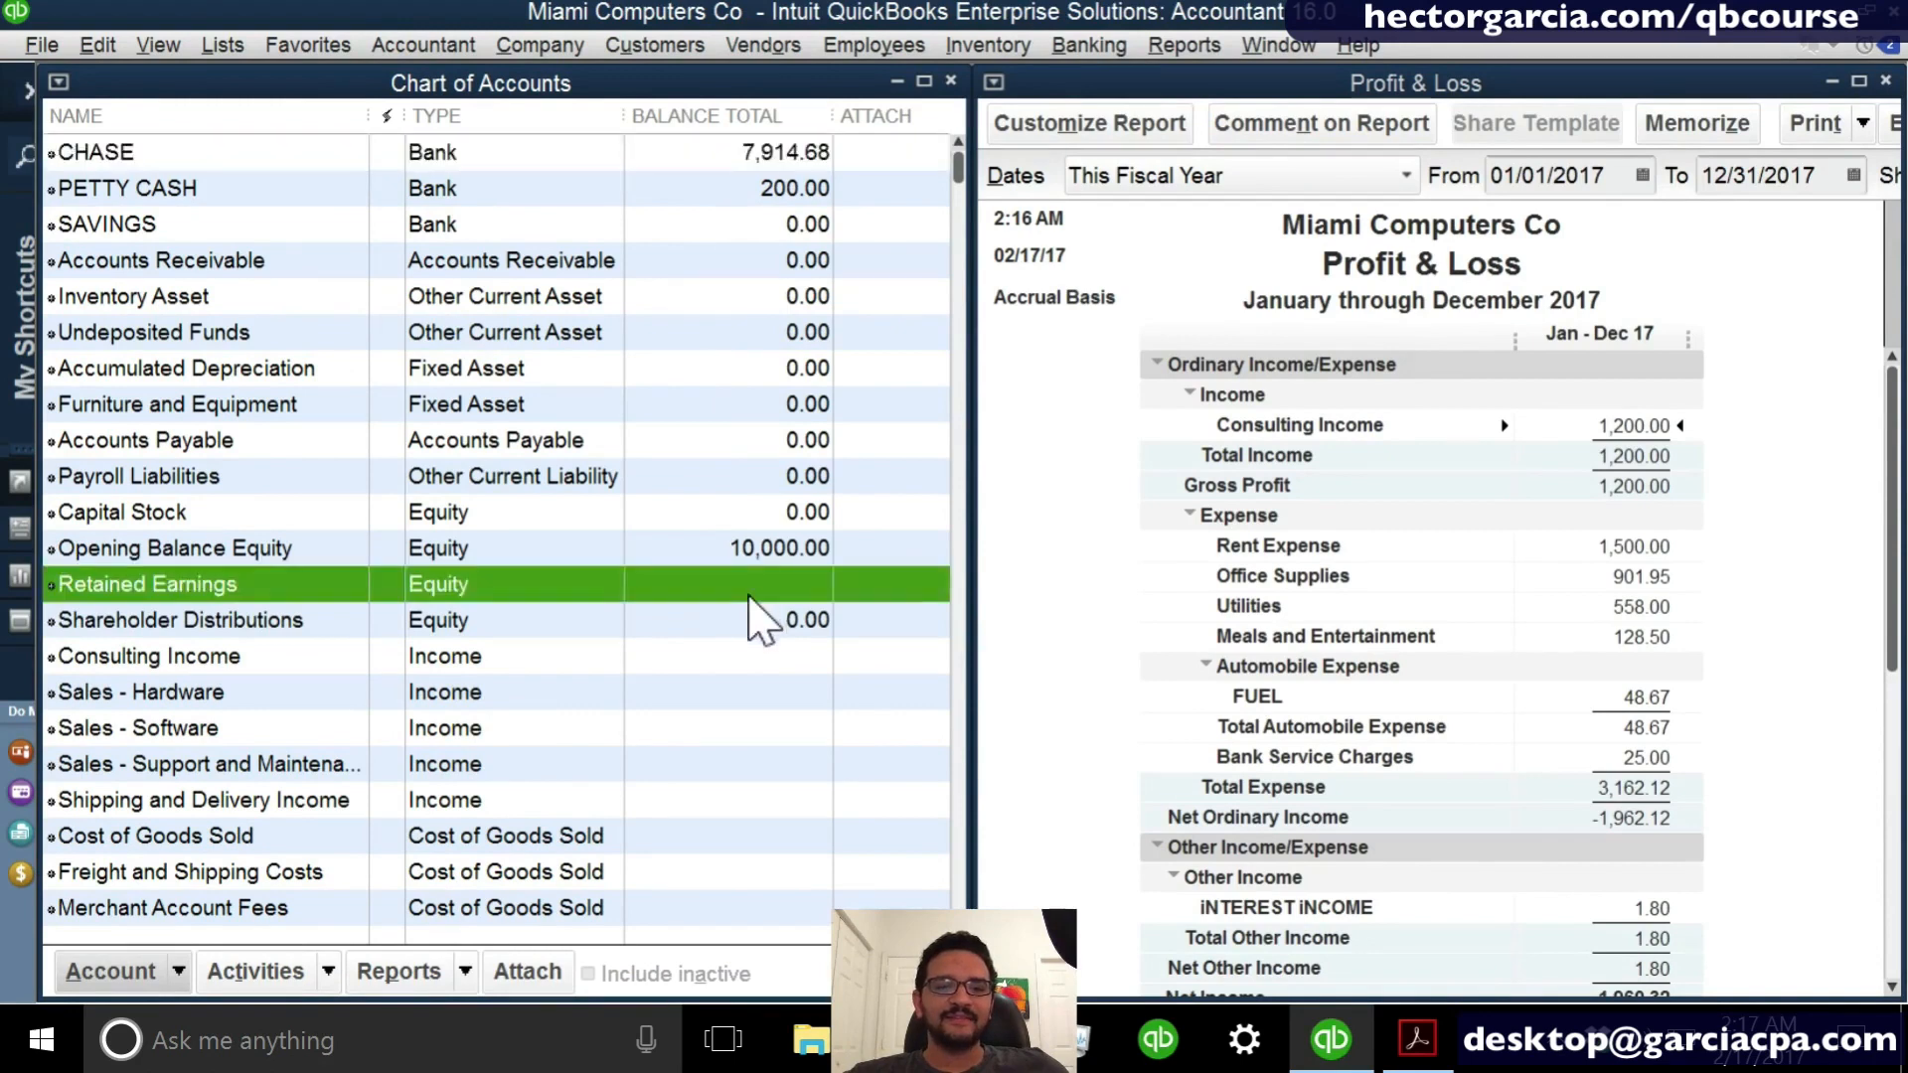
pyautogui.click(783, 196)
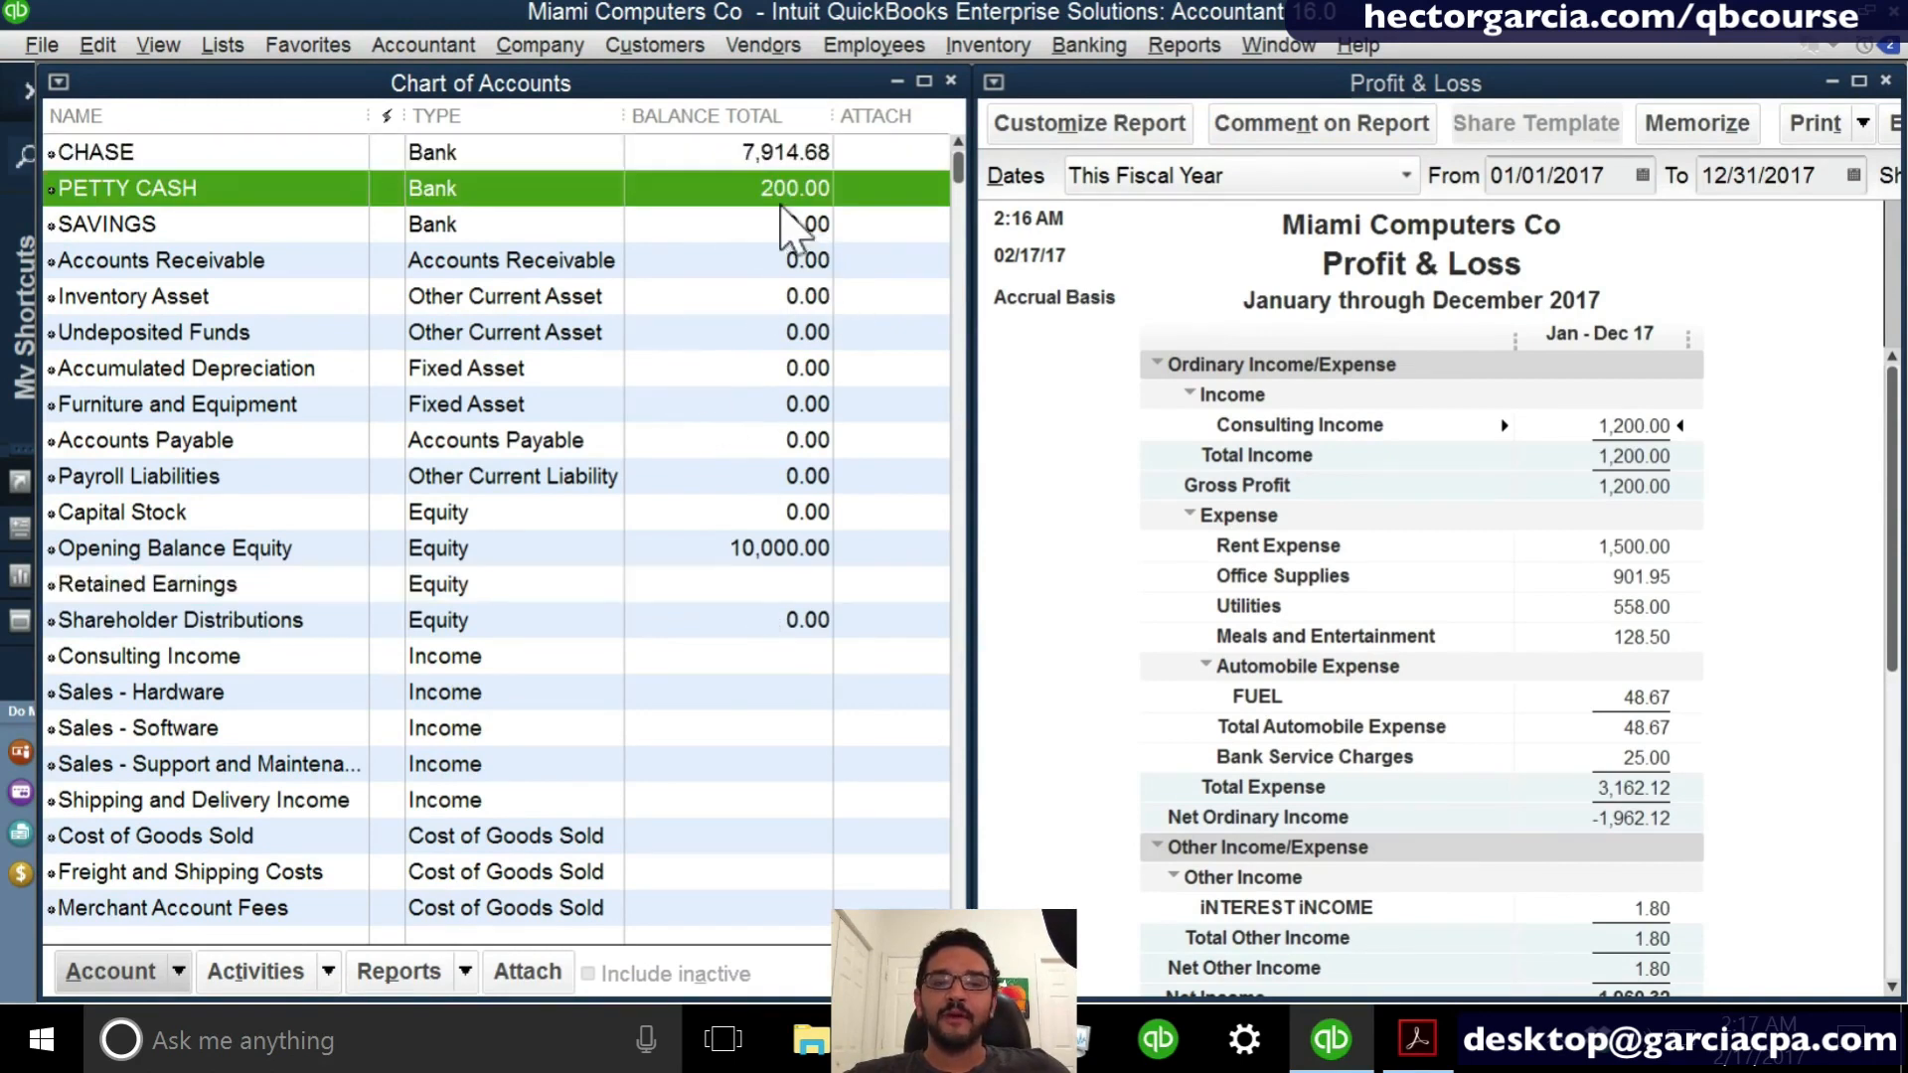
pyautogui.click(780, 440)
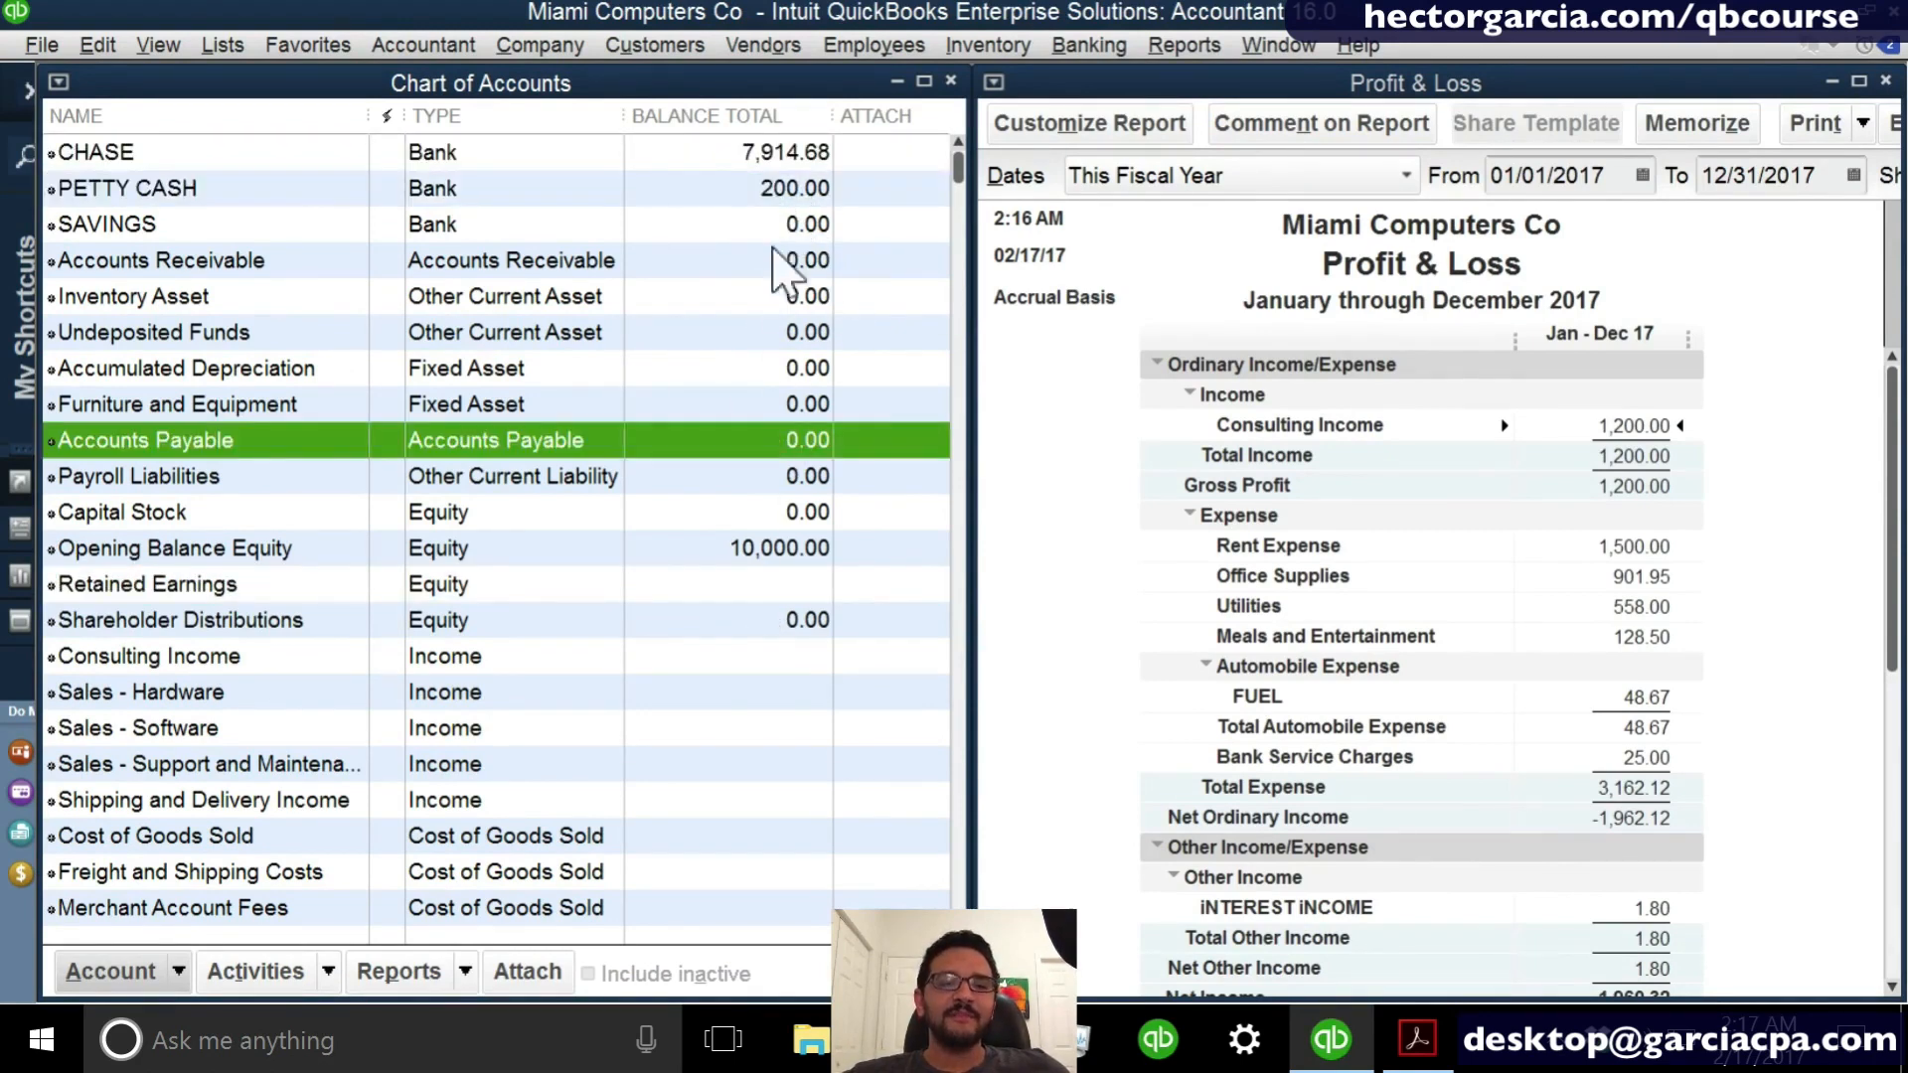
pyautogui.click(772, 403)
pyautogui.click(579, 157)
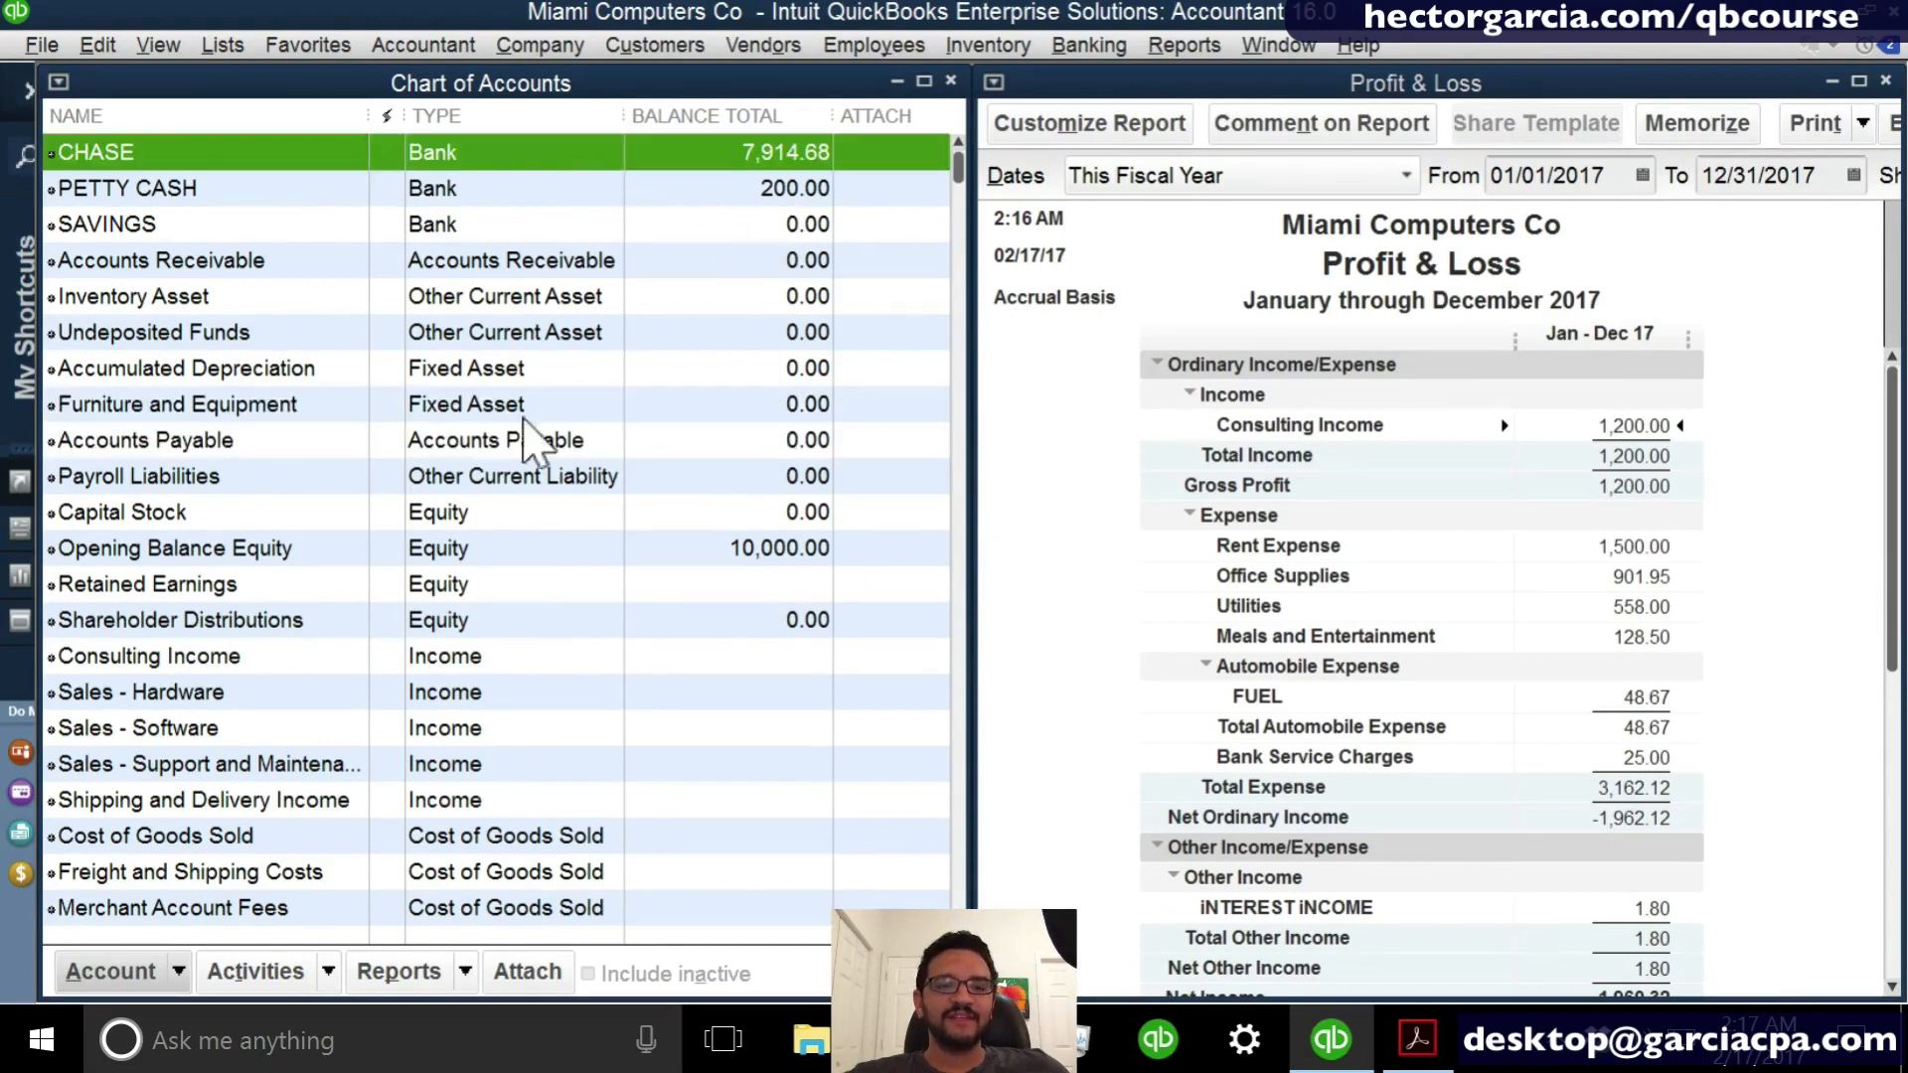
pyautogui.click(521, 618)
pyautogui.click(1476, 294)
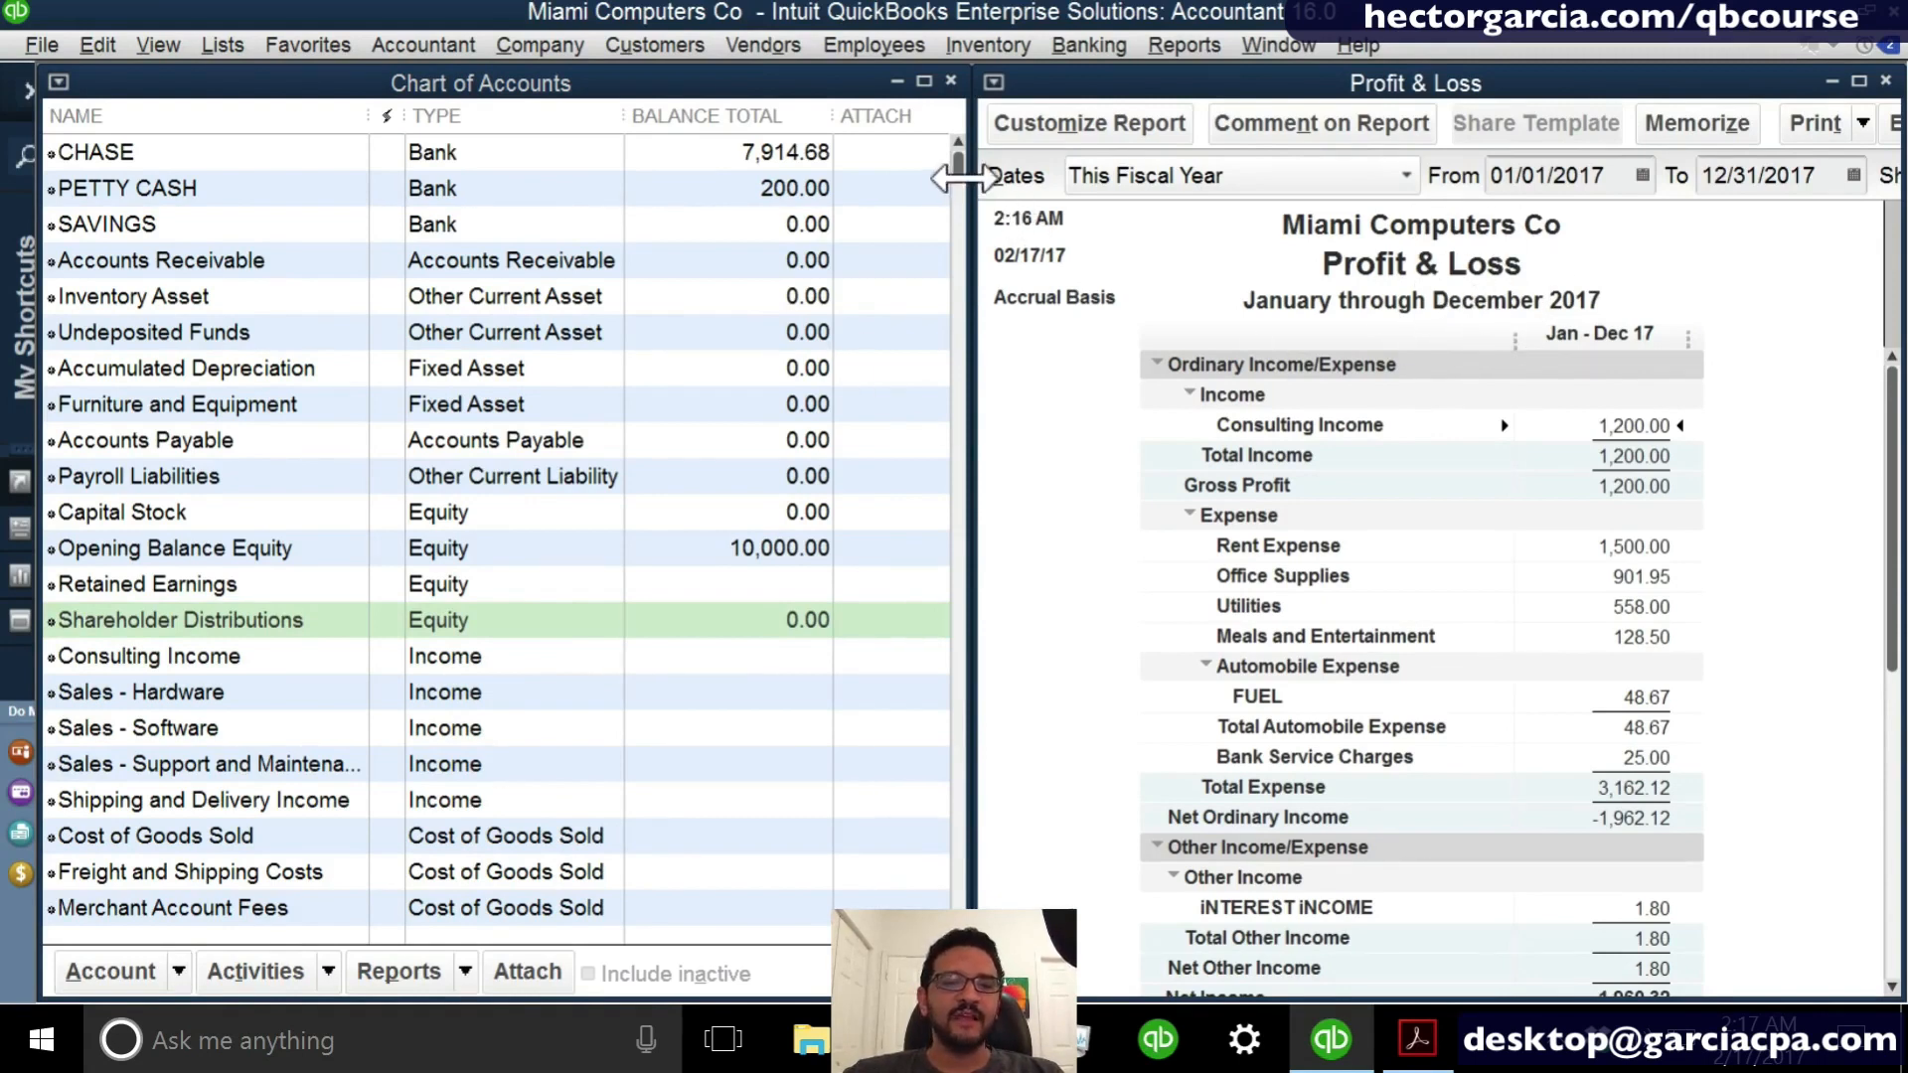
# - Compare the income, cost of goods sold and expense accounts in the Chart of Accounts with the rows of the Profit & Loss report
pyautogui.moveTo(959, 179); pyautogui.dragTo(970, 525)
pyautogui.click(480, 300)
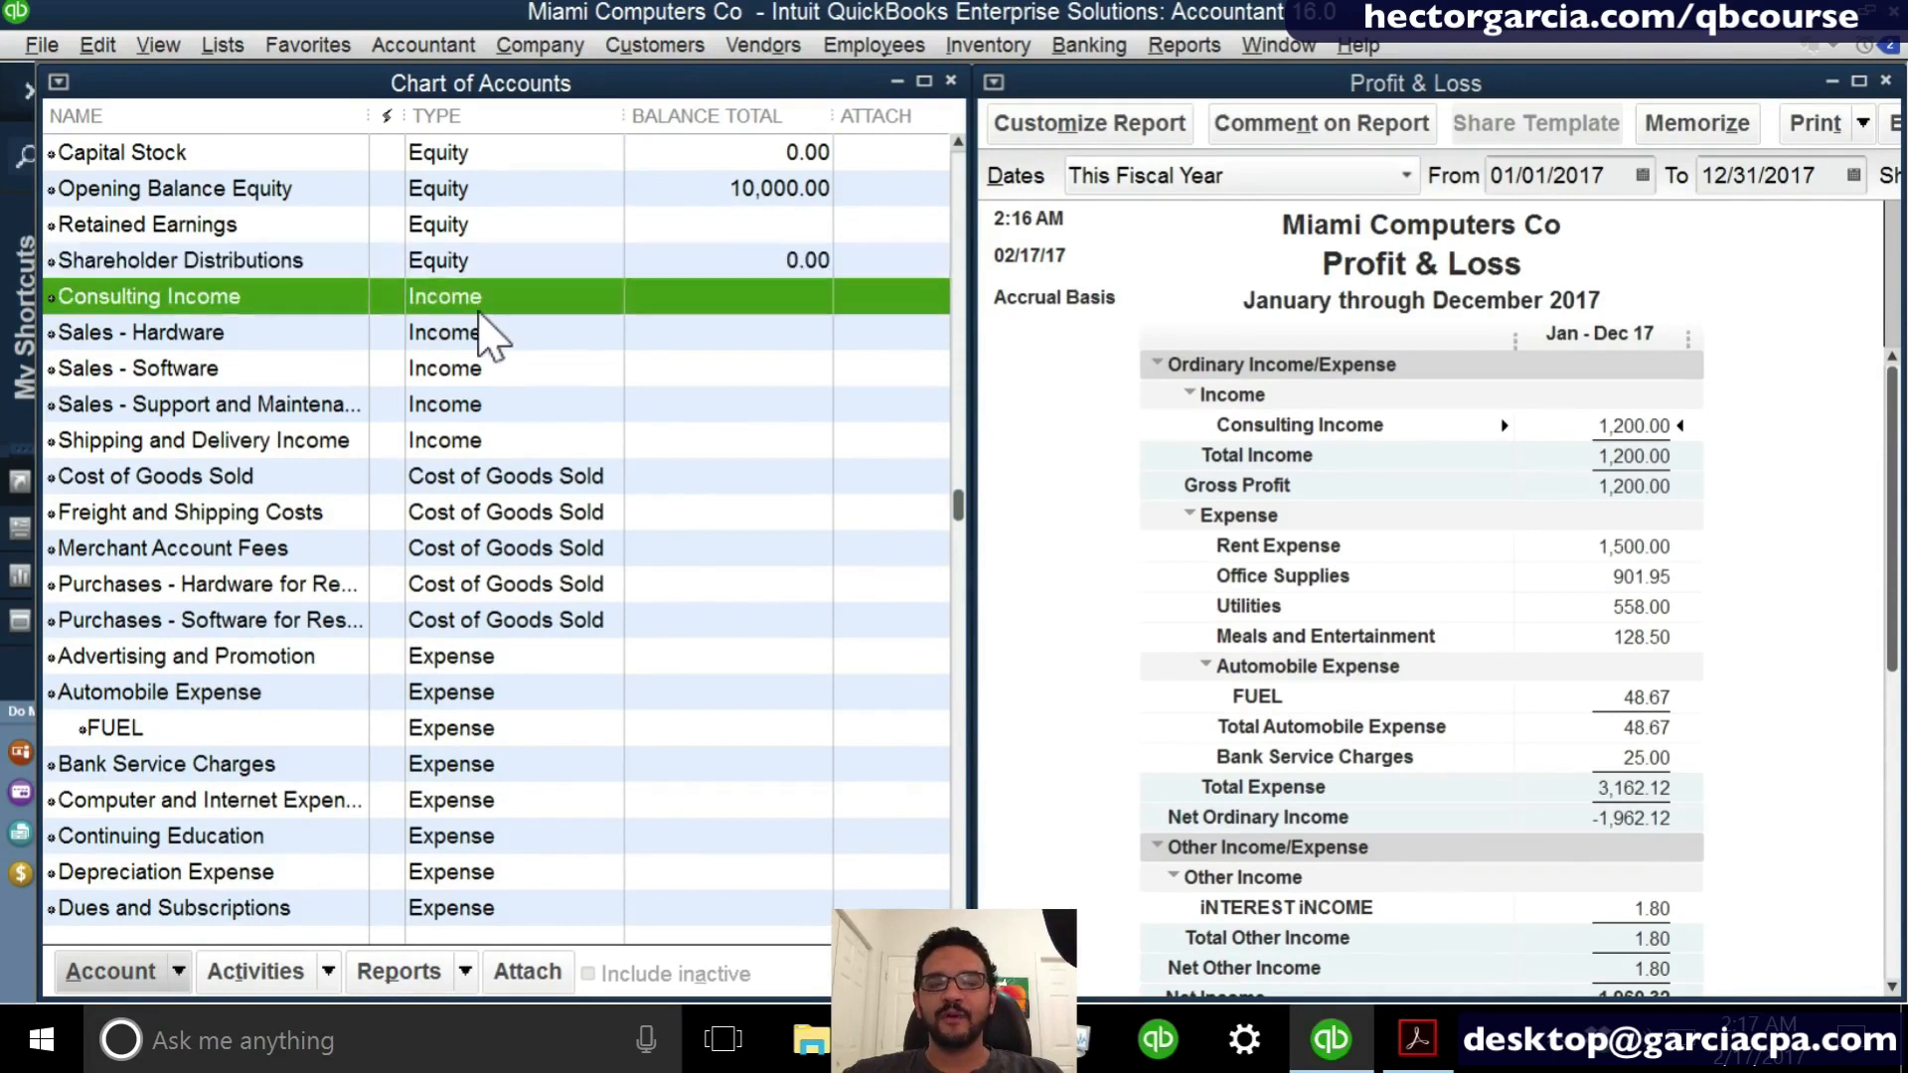
pyautogui.click(504, 485)
pyautogui.click(498, 656)
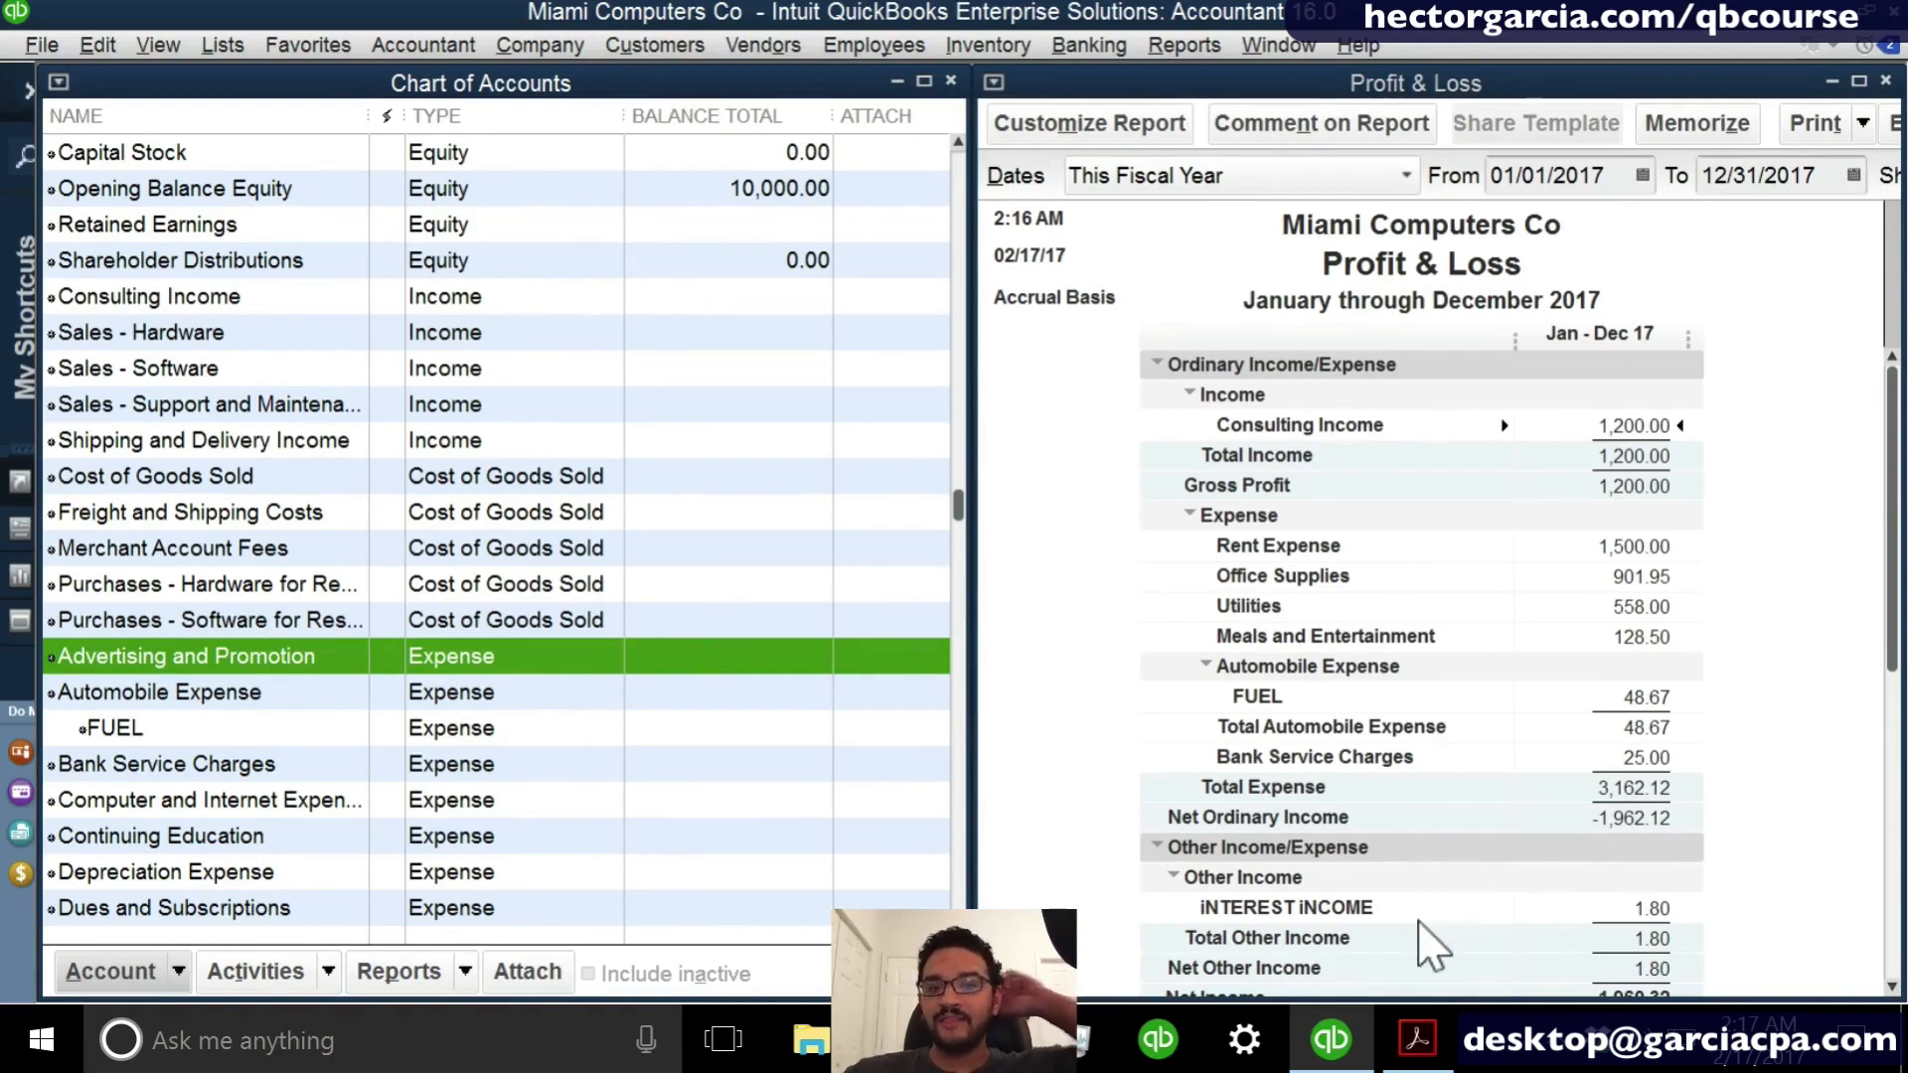
pyautogui.click(1435, 817)
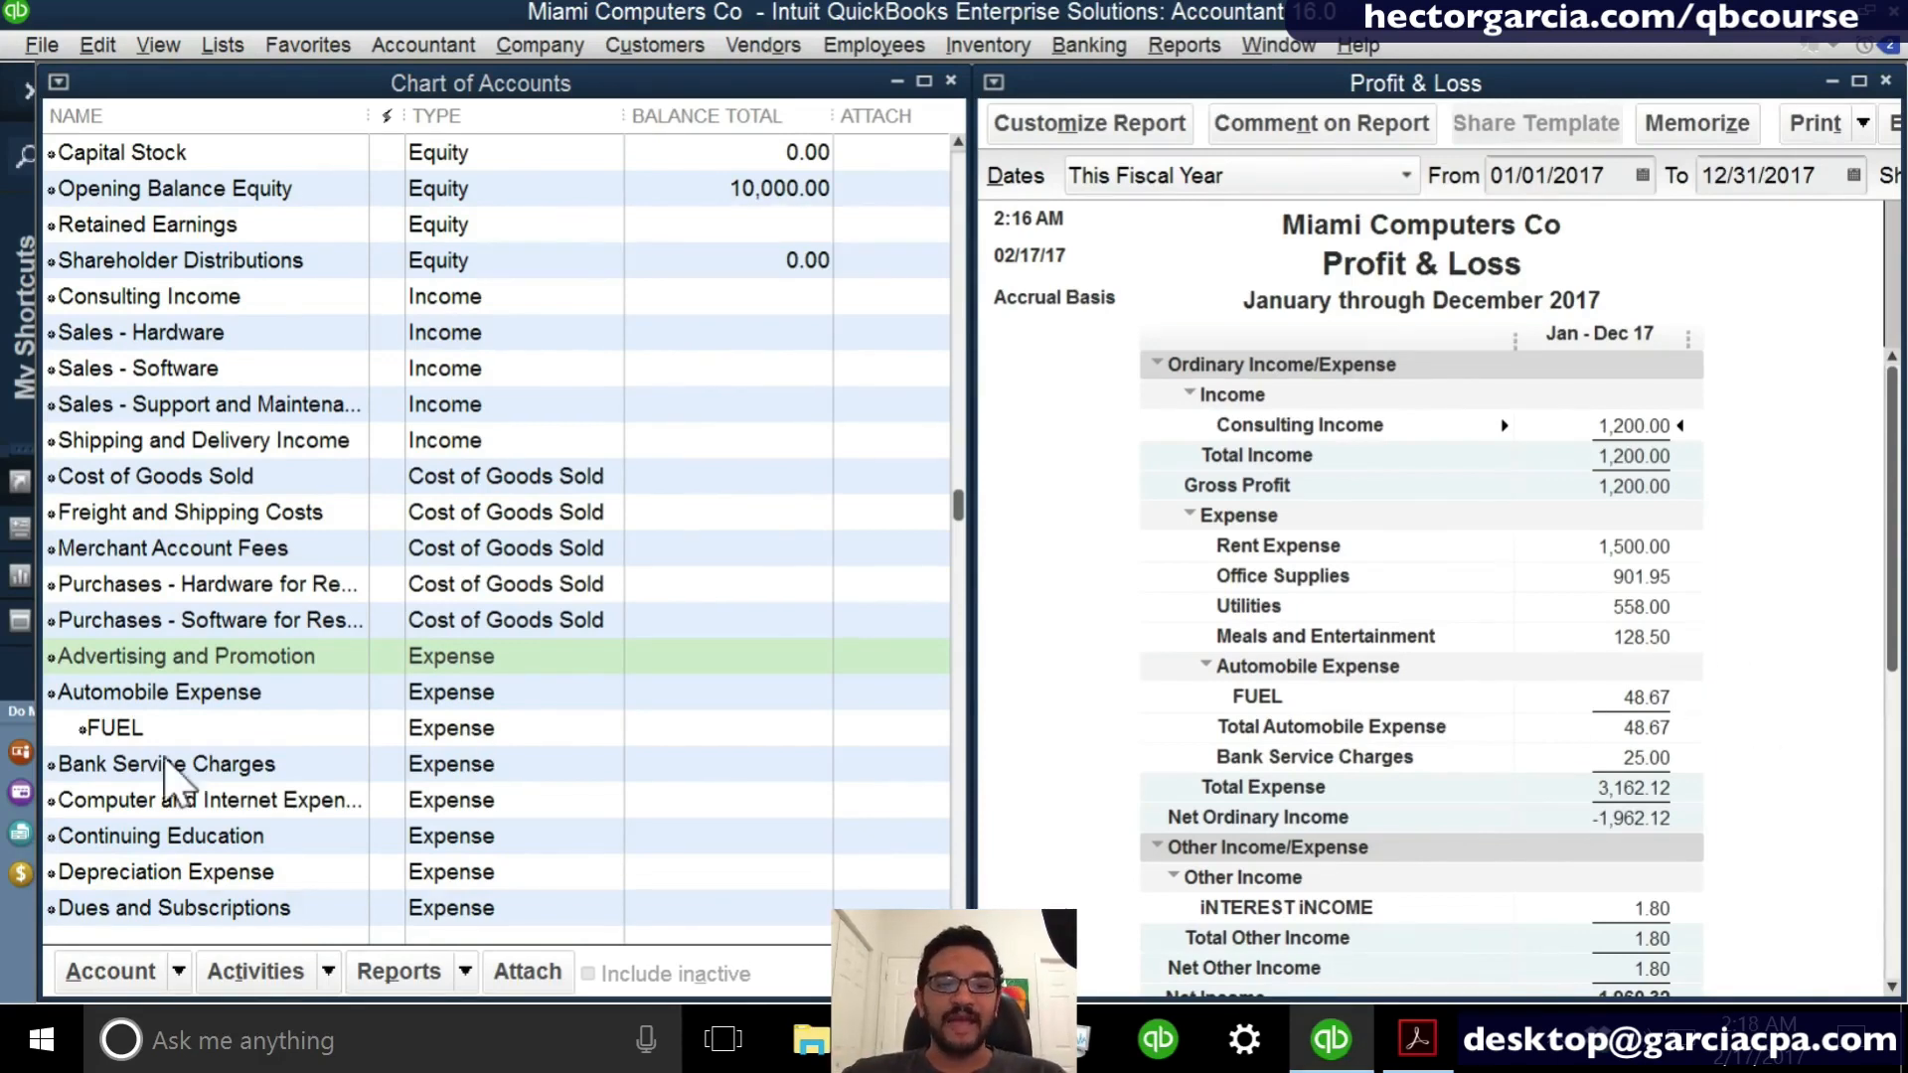
pyautogui.scroll(-1, 166, 773)
pyautogui.click(238, 800)
pyautogui.scroll(-2, 239, 800)
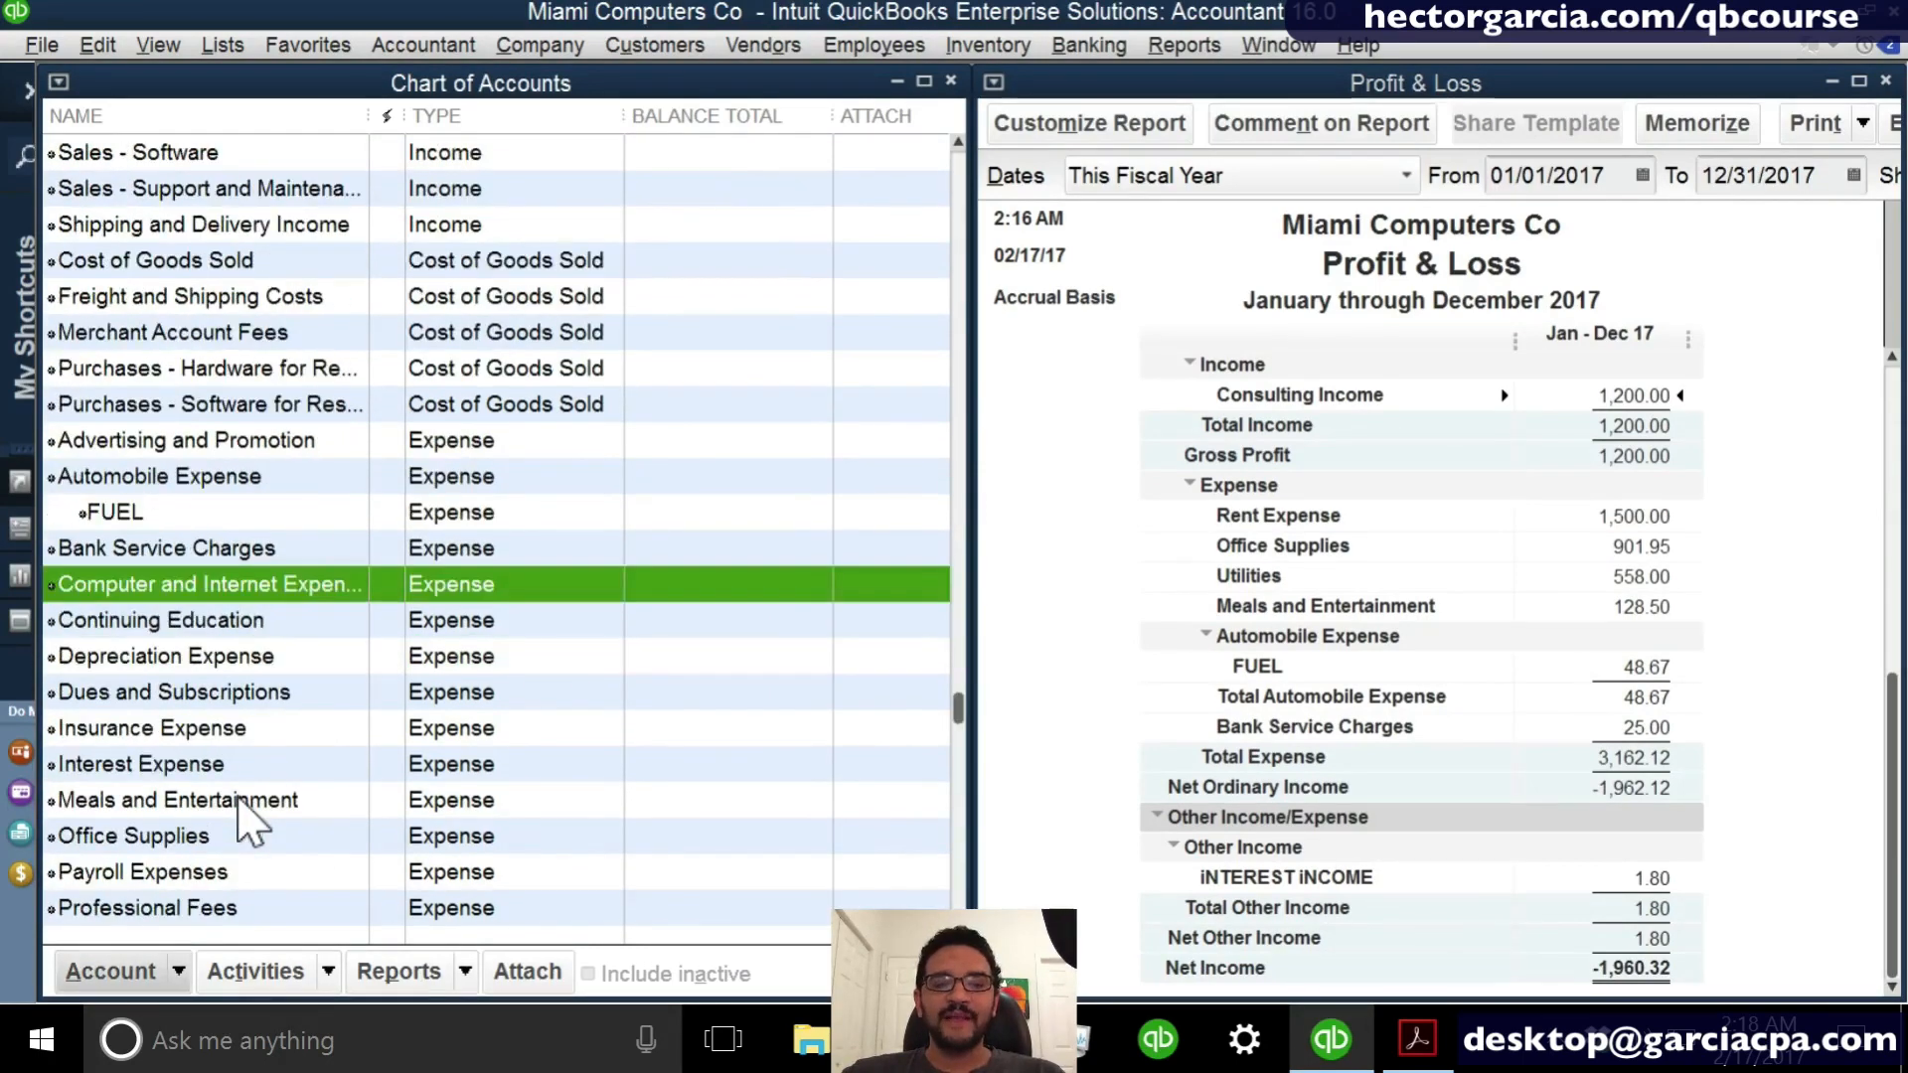
pyautogui.click(1533, 652)
pyautogui.scroll(1, 1539, 661)
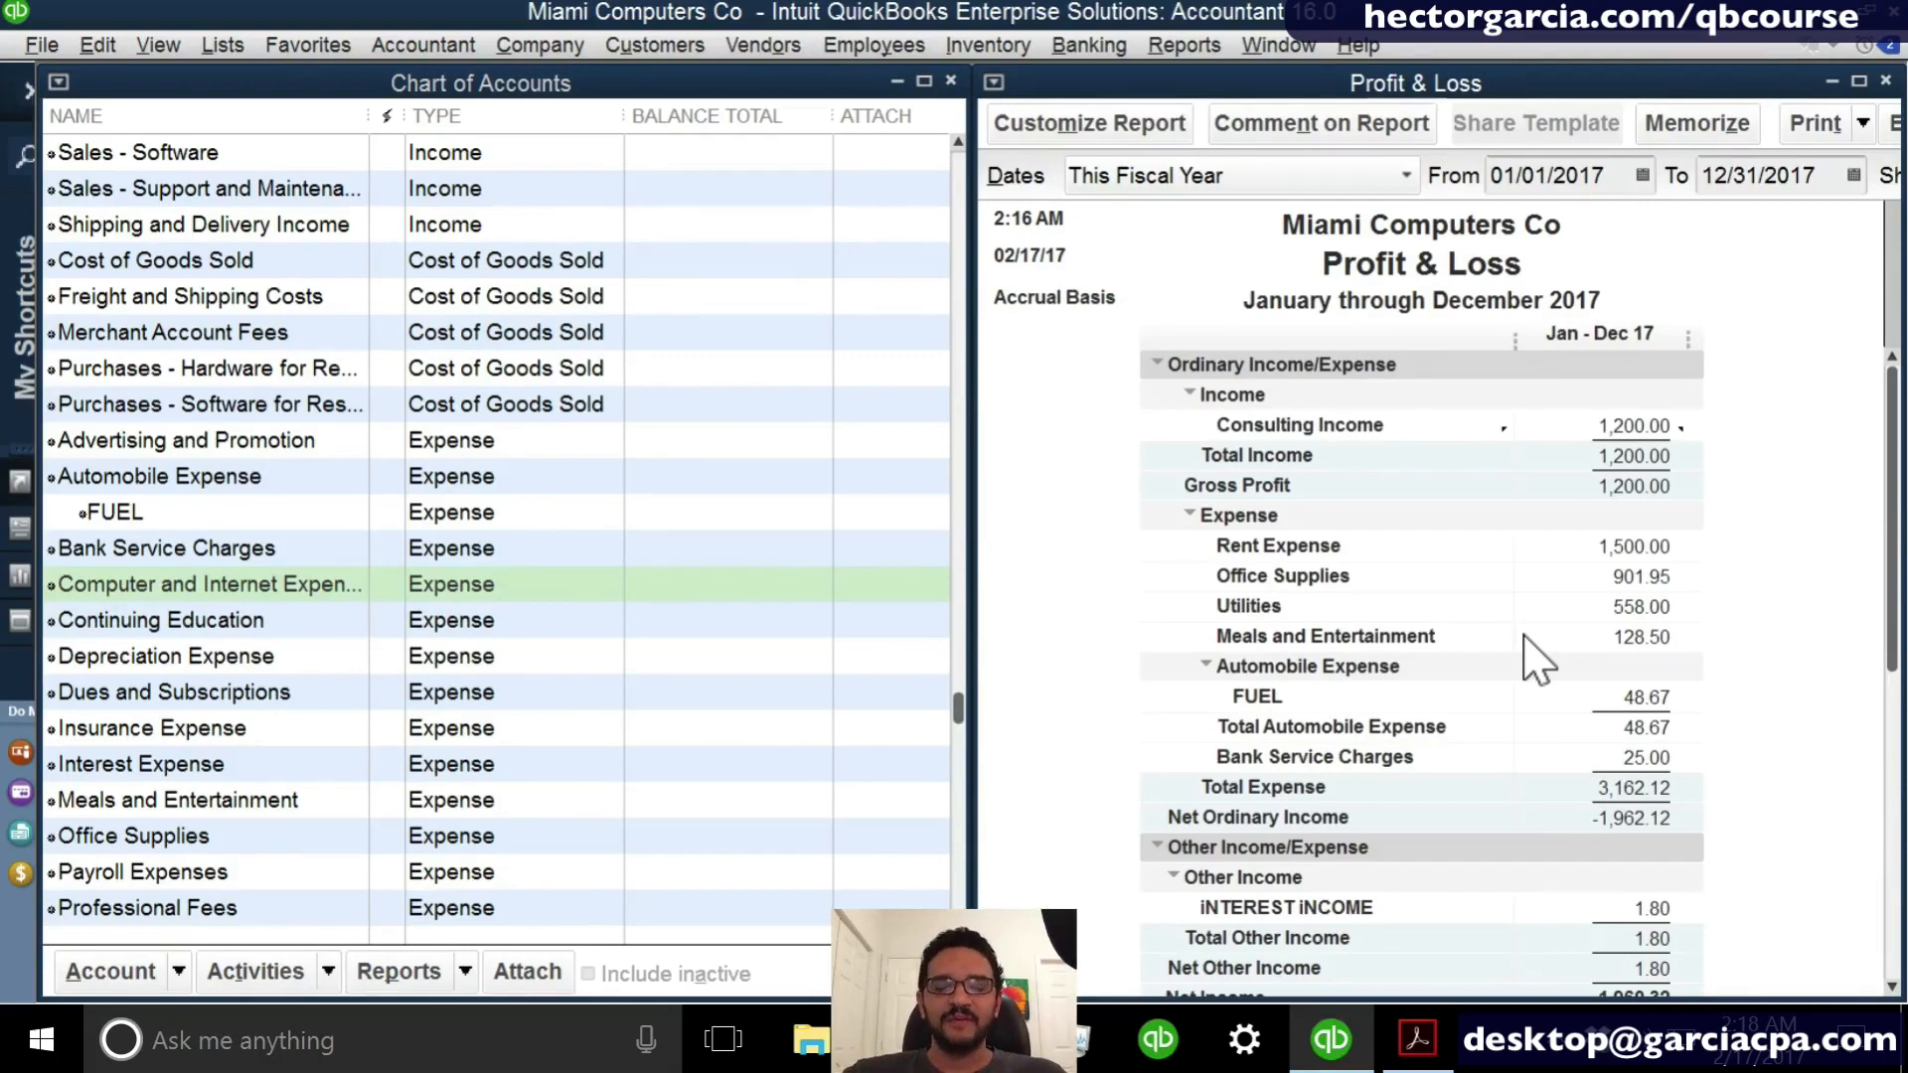
# - Customize the Profit & Loss report's advanced options to display All rows and look through the expanded report
pyautogui.click(1110, 152)
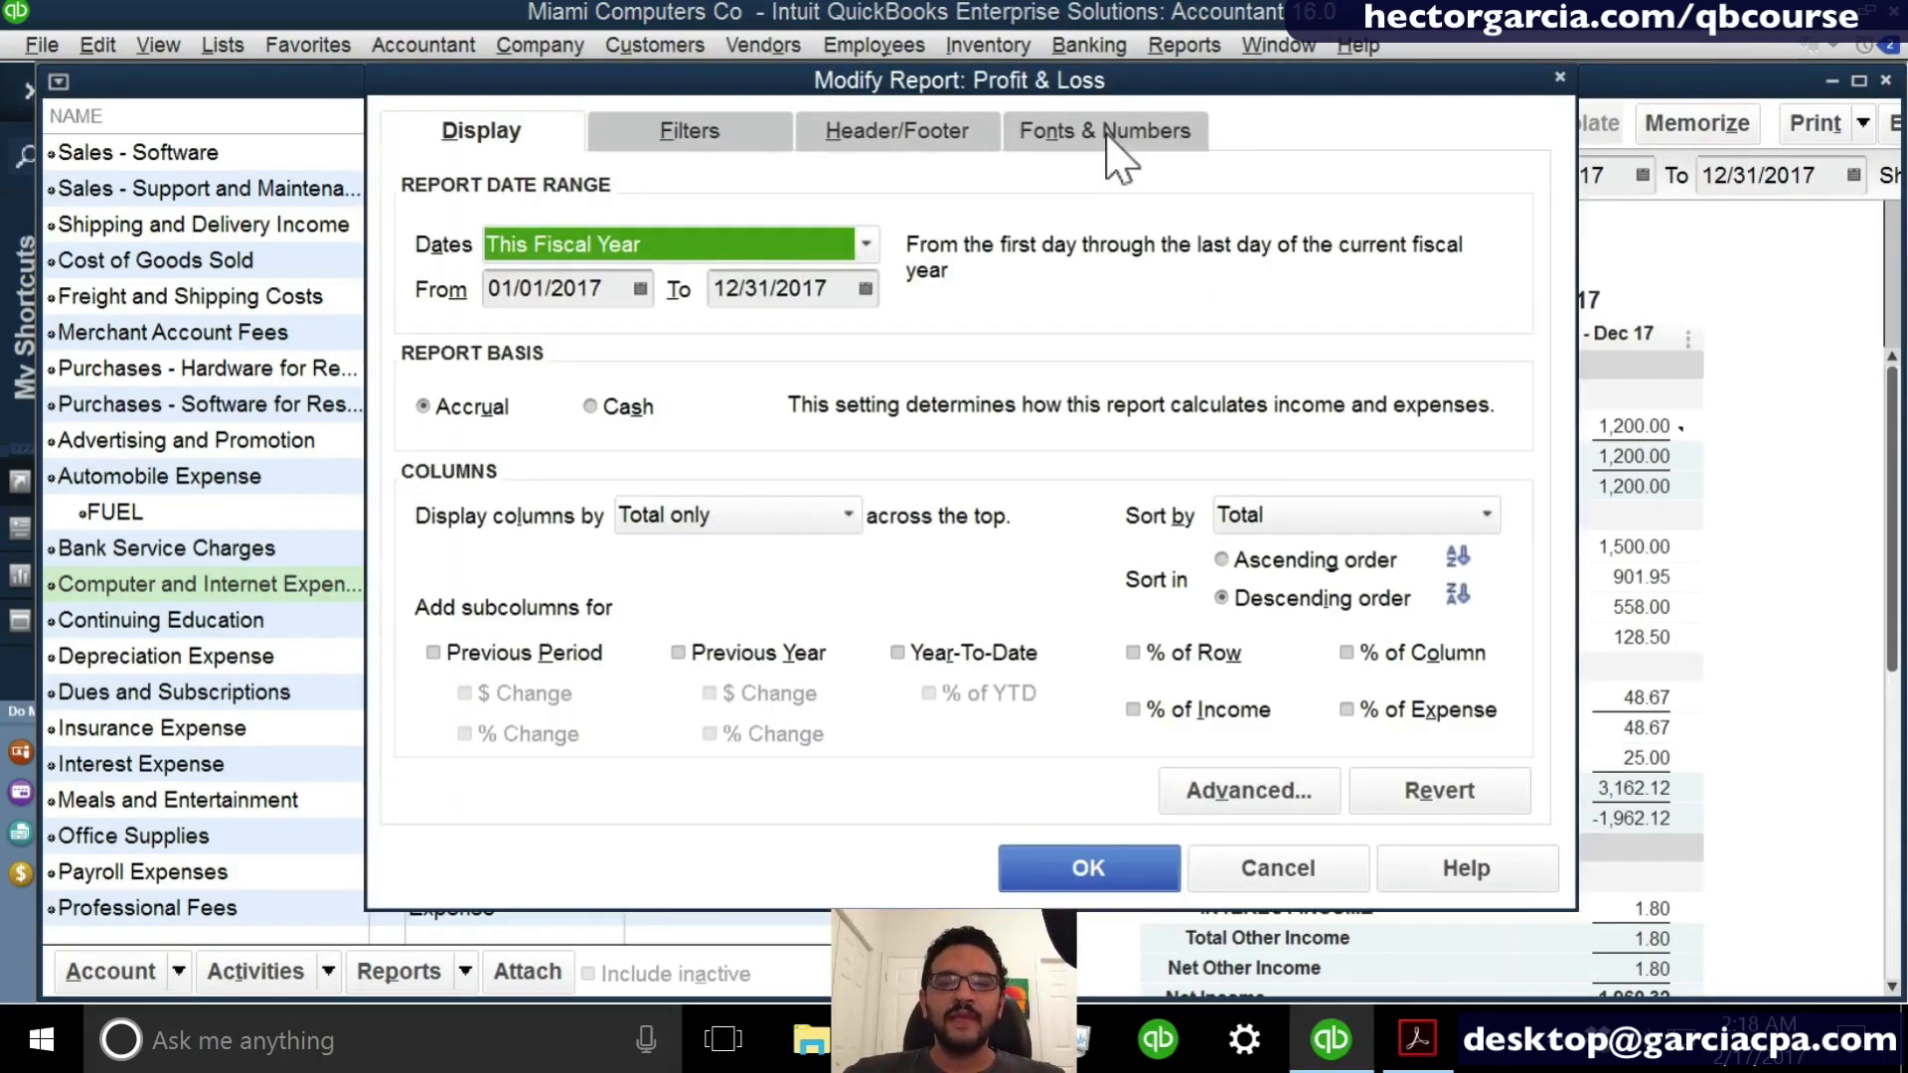
pyautogui.click(1309, 795)
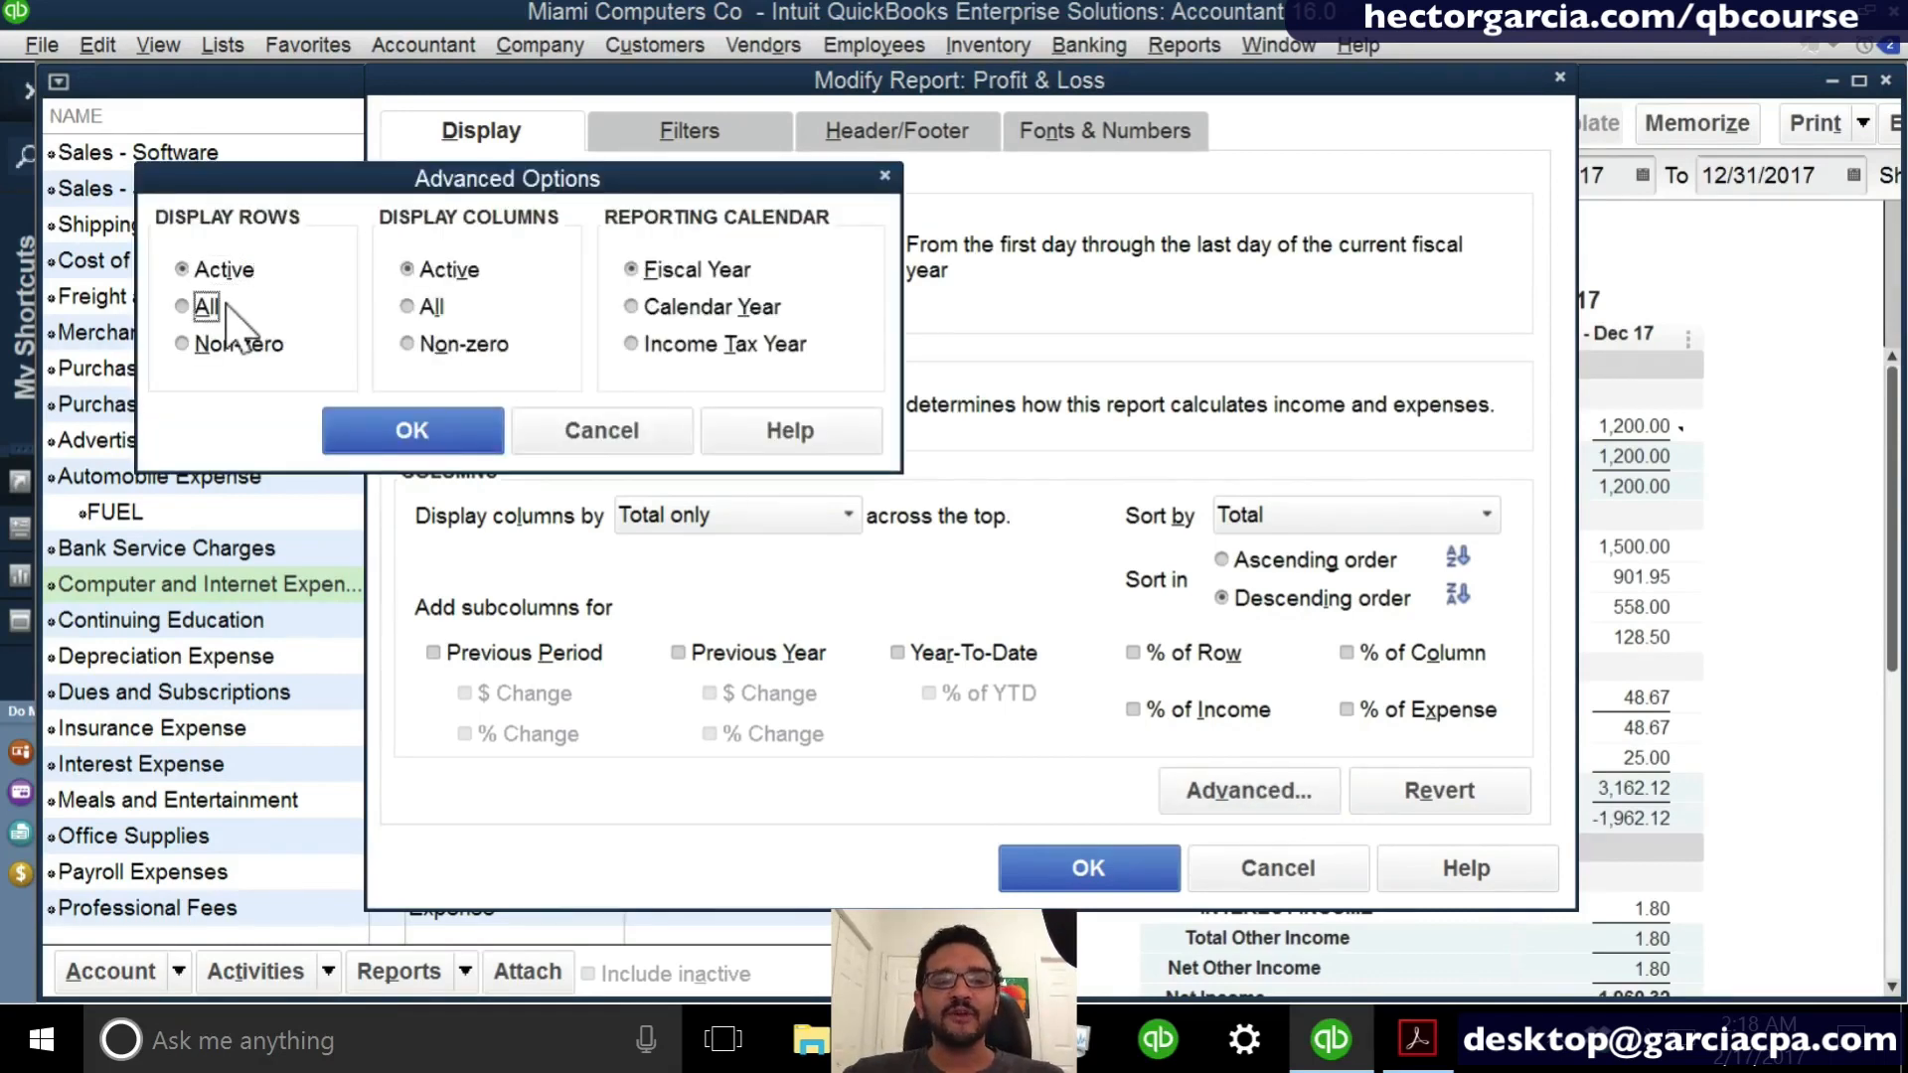
pyautogui.press('ctrl')
pyautogui.press('ctrl')
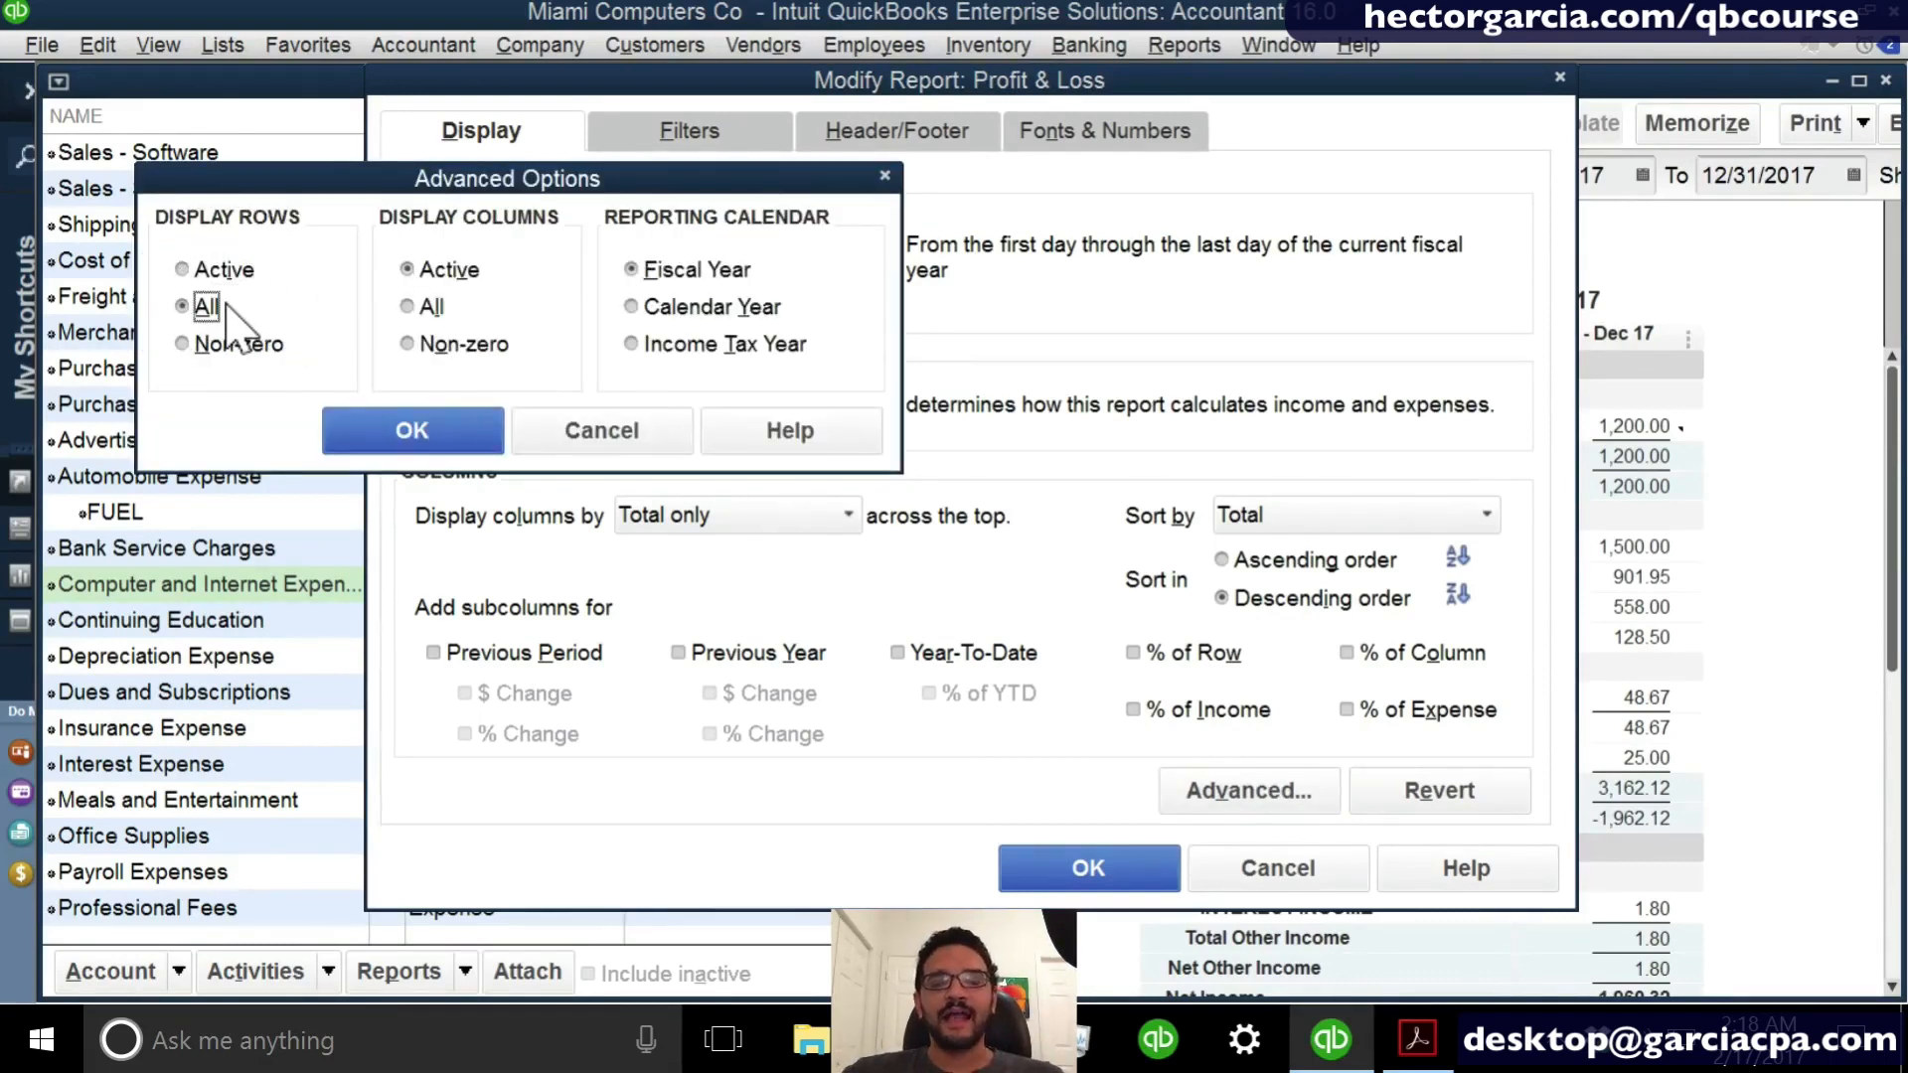
pyautogui.press('ctrl')
pyautogui.press('ctrl')
pyautogui.press('ctrl')
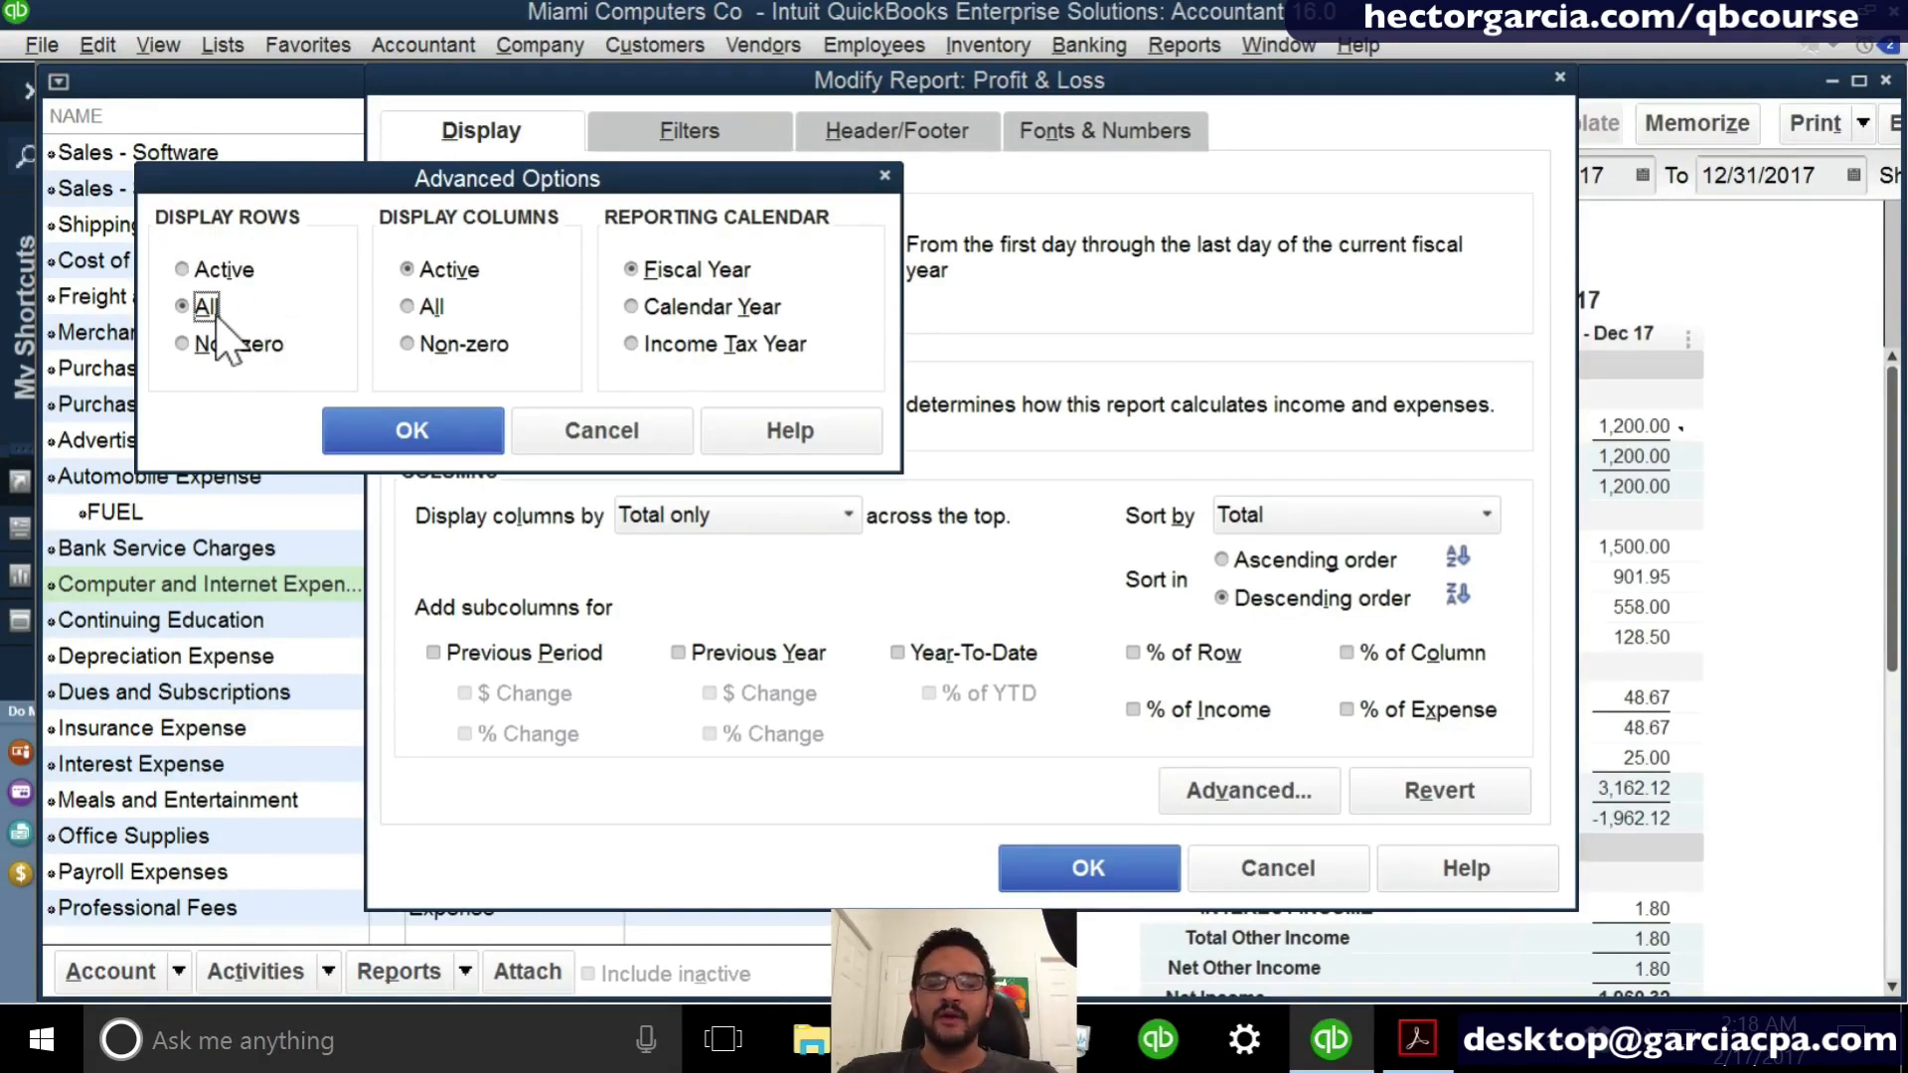
pyautogui.click(411, 430)
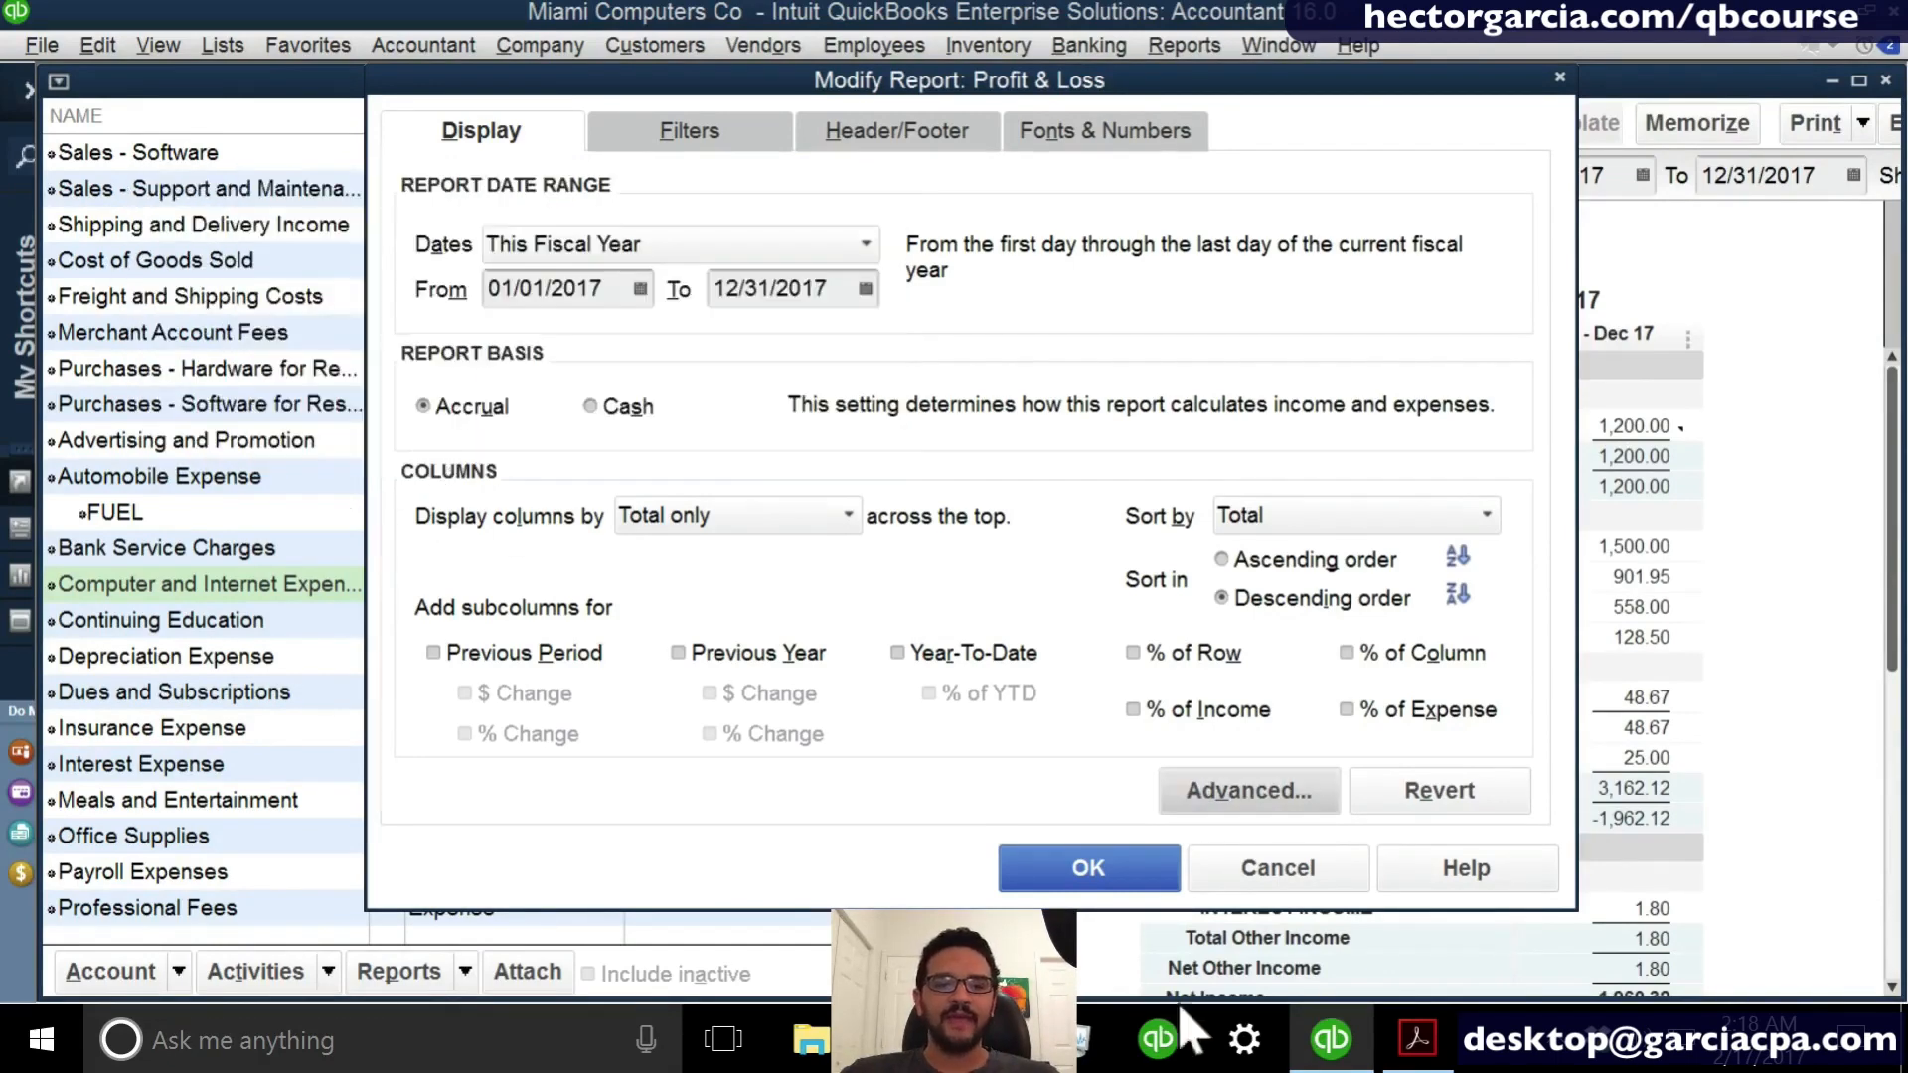
pyautogui.click(1019, 876)
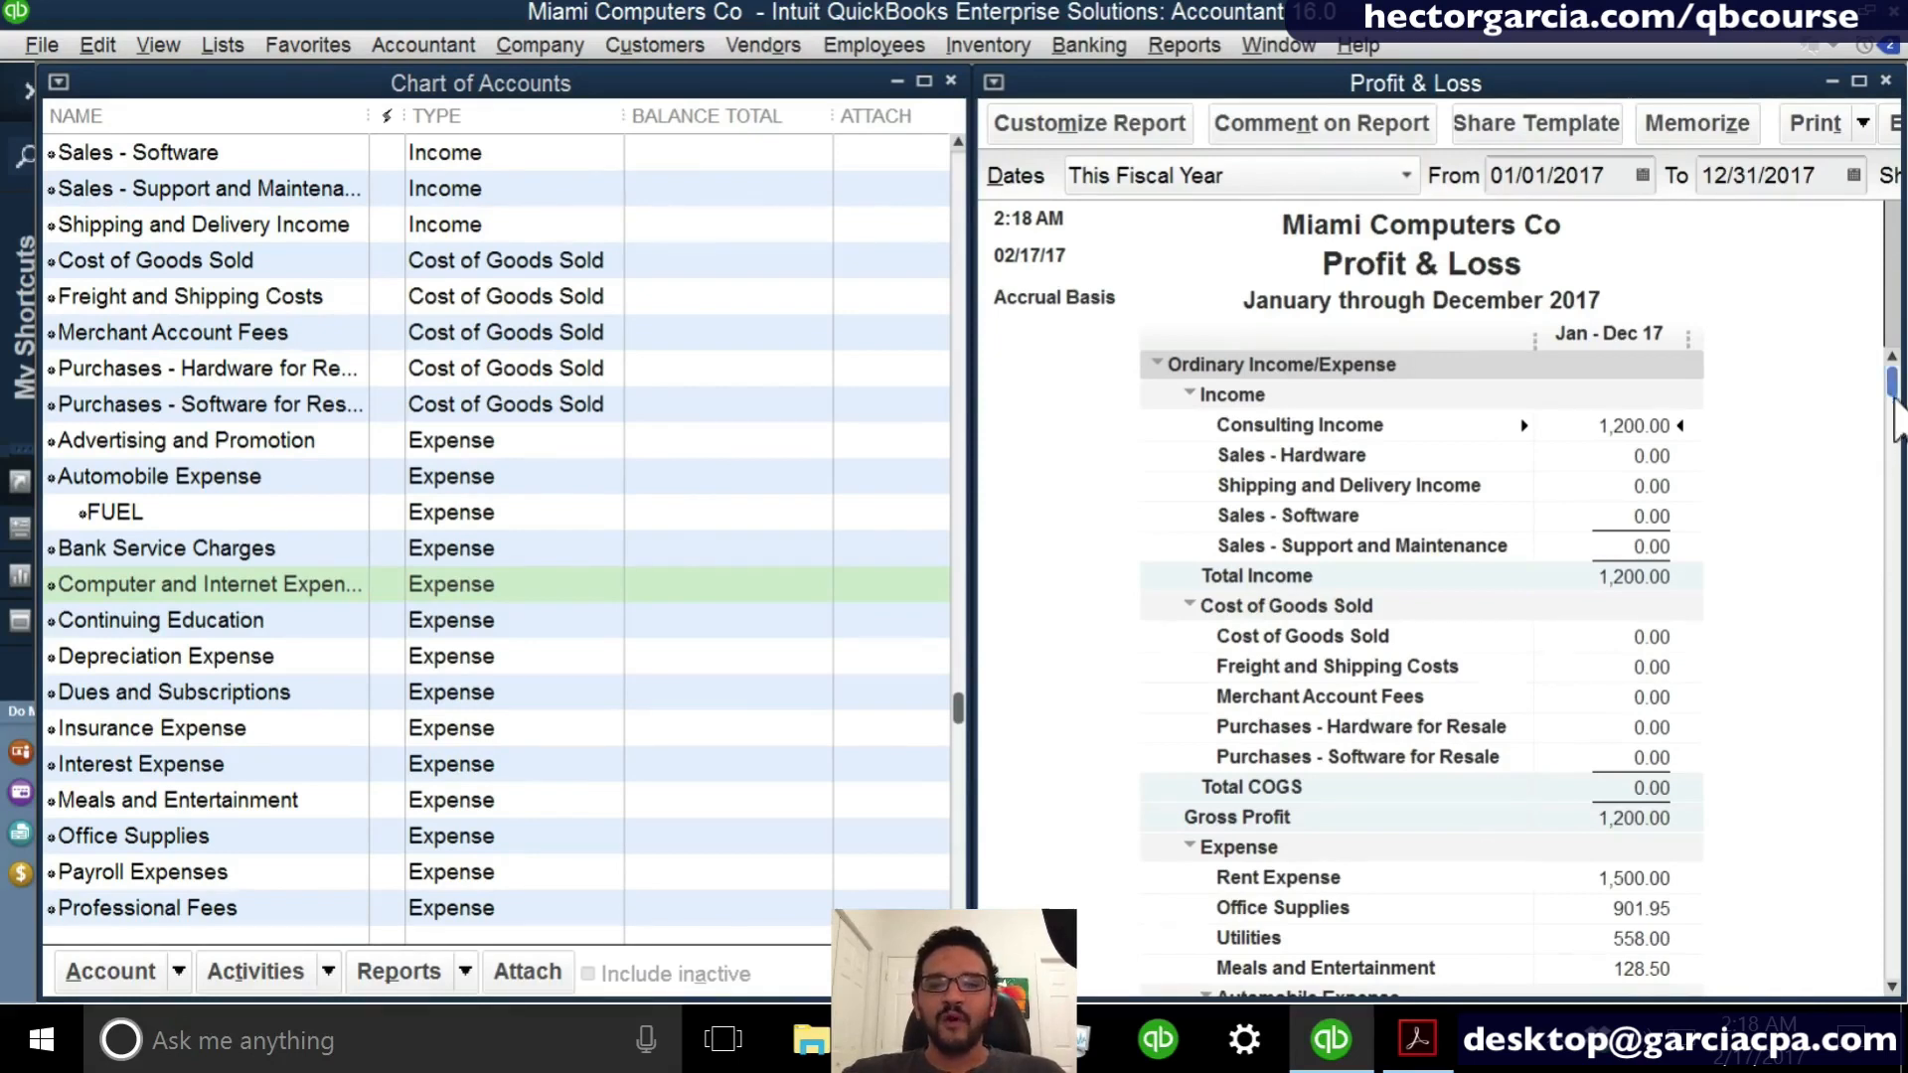
pyautogui.moveTo(1895, 399)
pyautogui.mouseDown()
pyautogui.moveTo(1888, 964)
pyautogui.moveTo(1876, 373)
pyautogui.mouseUp()
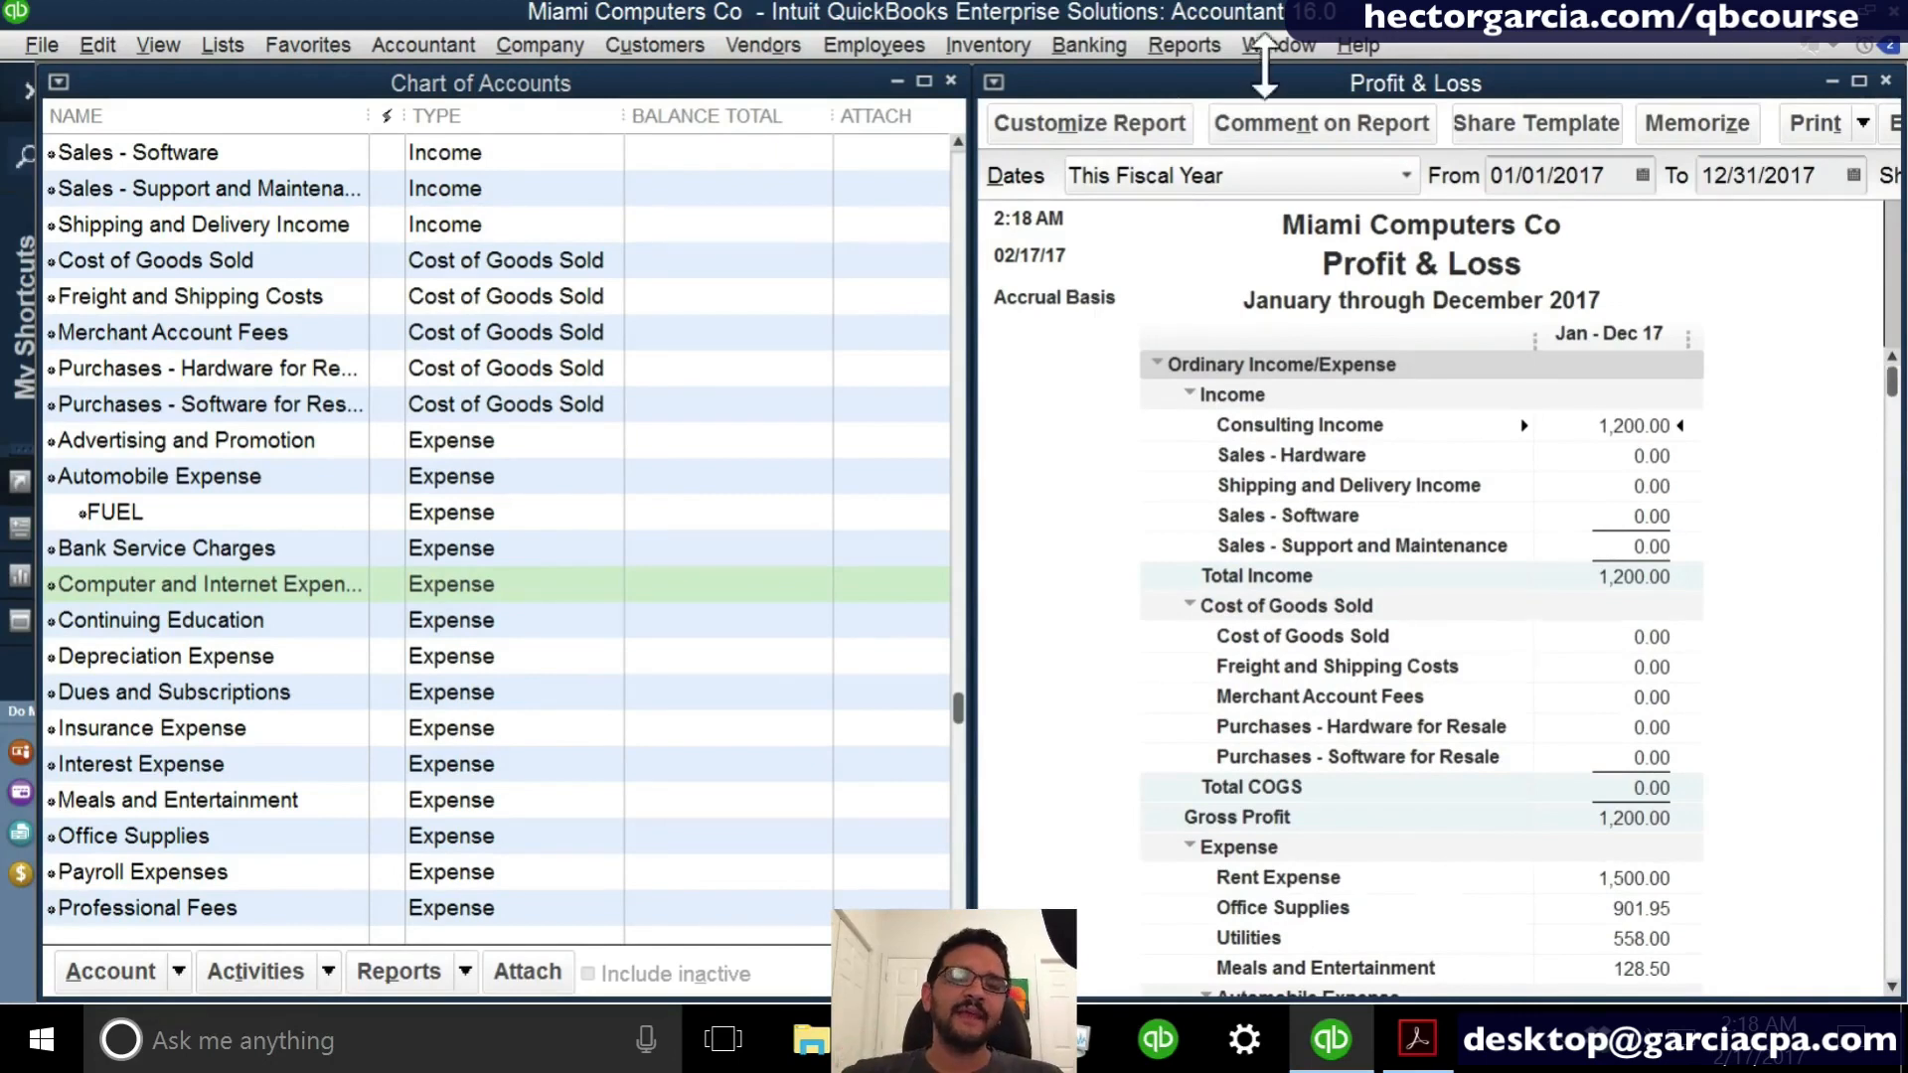
# - Set the Profit & Loss report's advanced row display back to Active and review the report
pyautogui.click(1143, 124)
pyautogui.click(1277, 795)
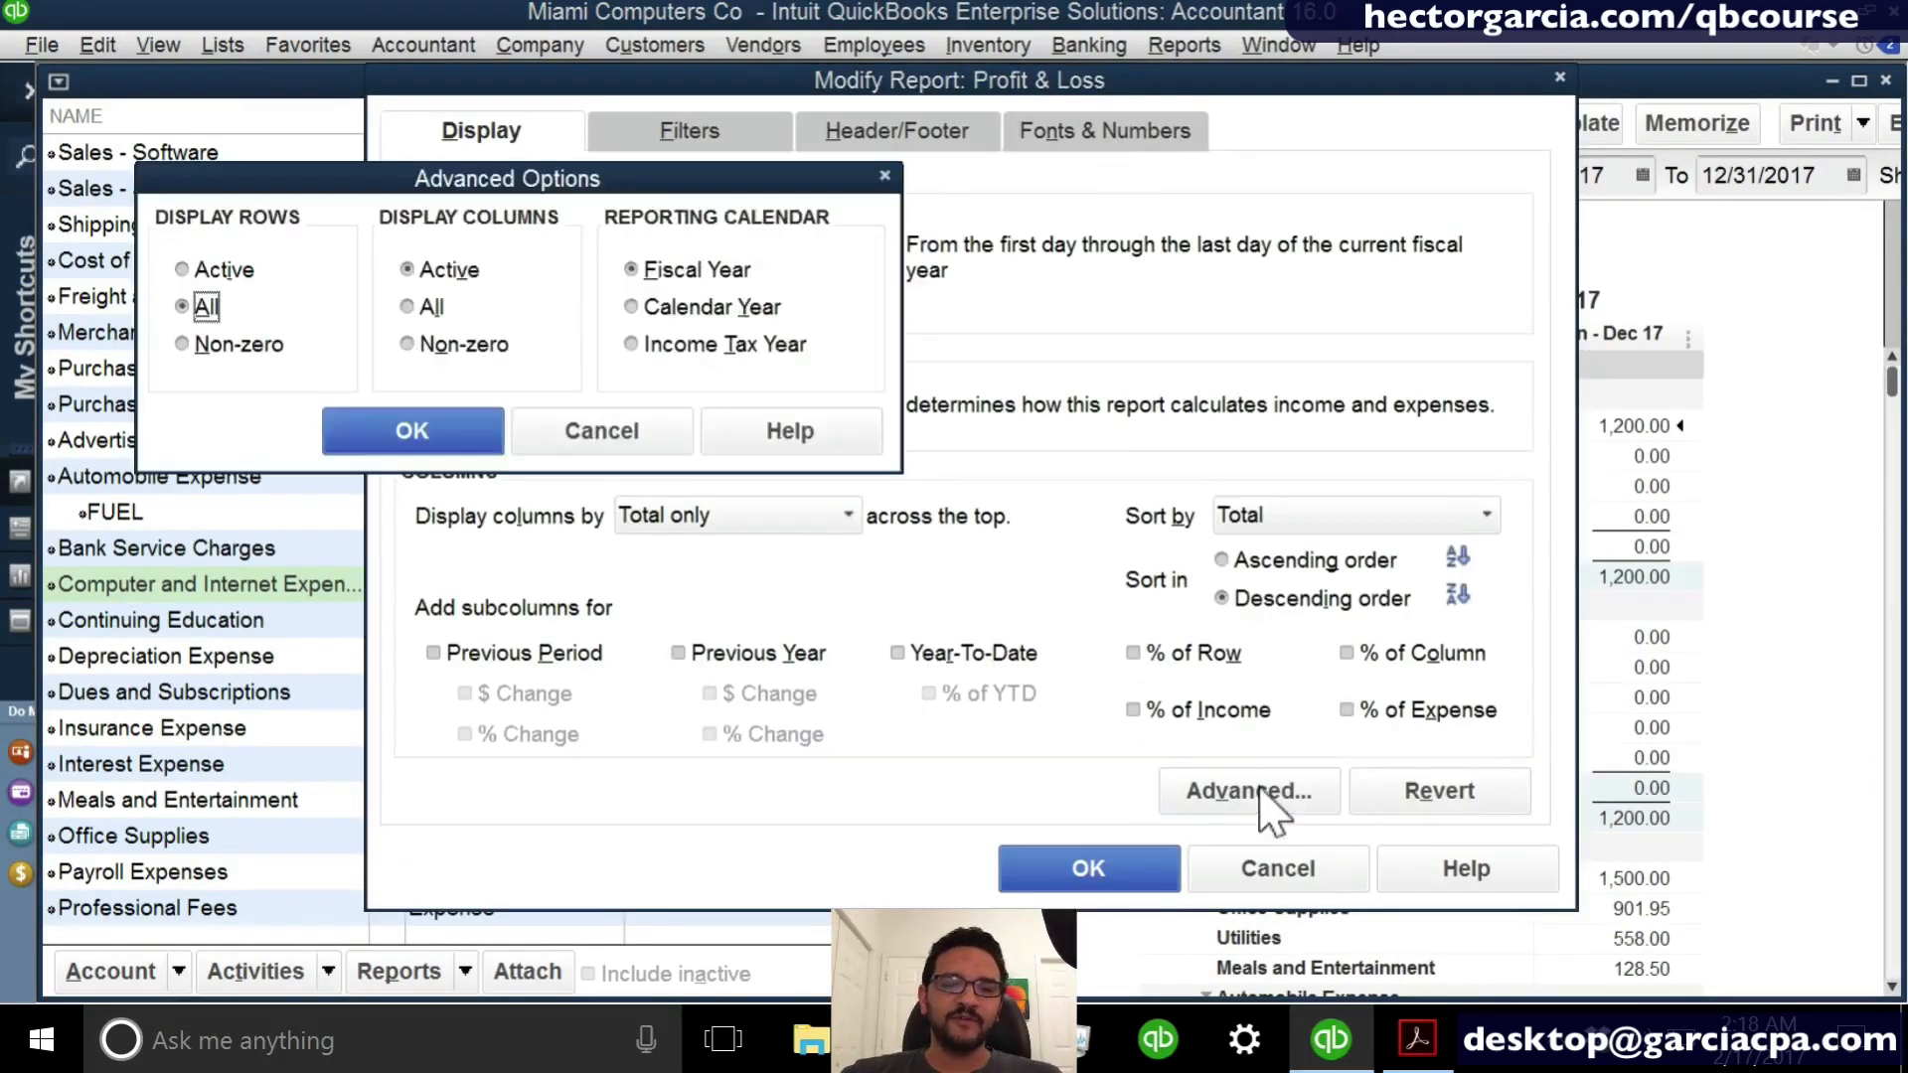
pyautogui.click(412, 430)
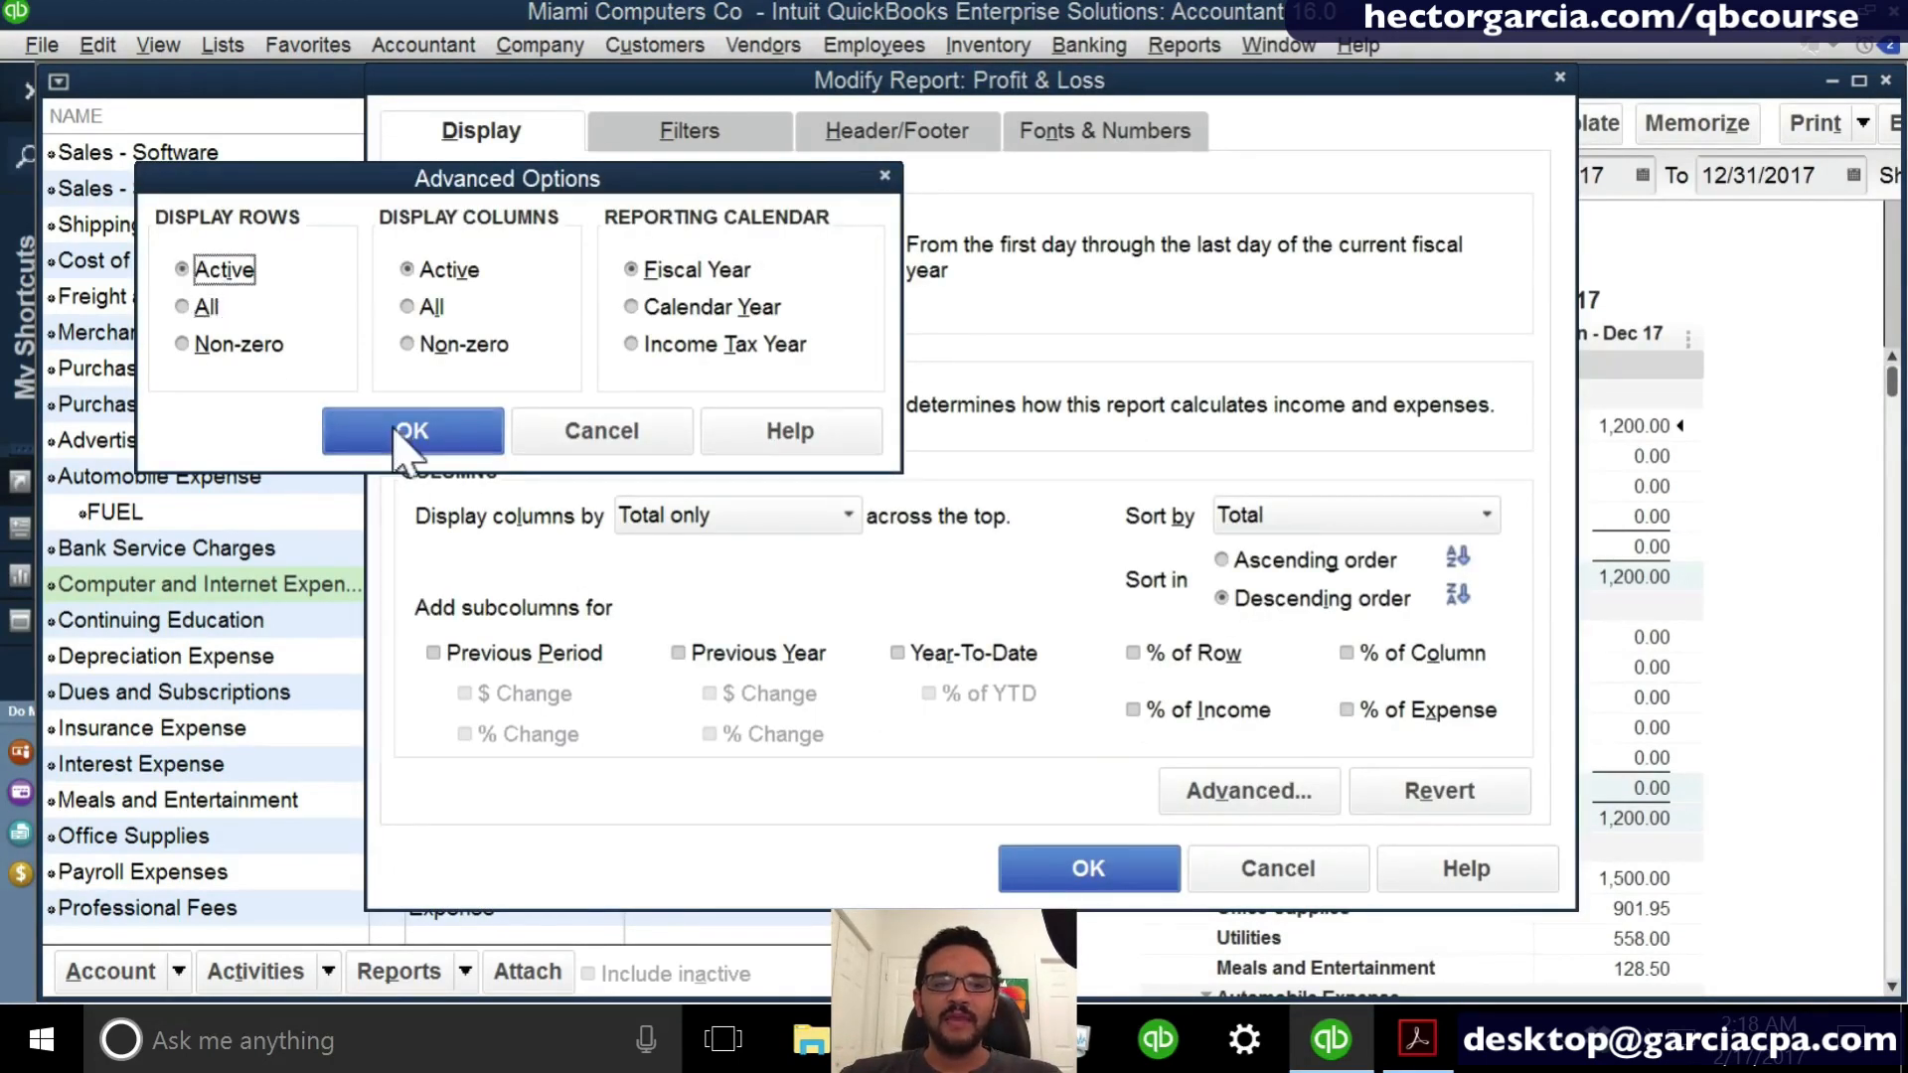
pyautogui.click(1088, 867)
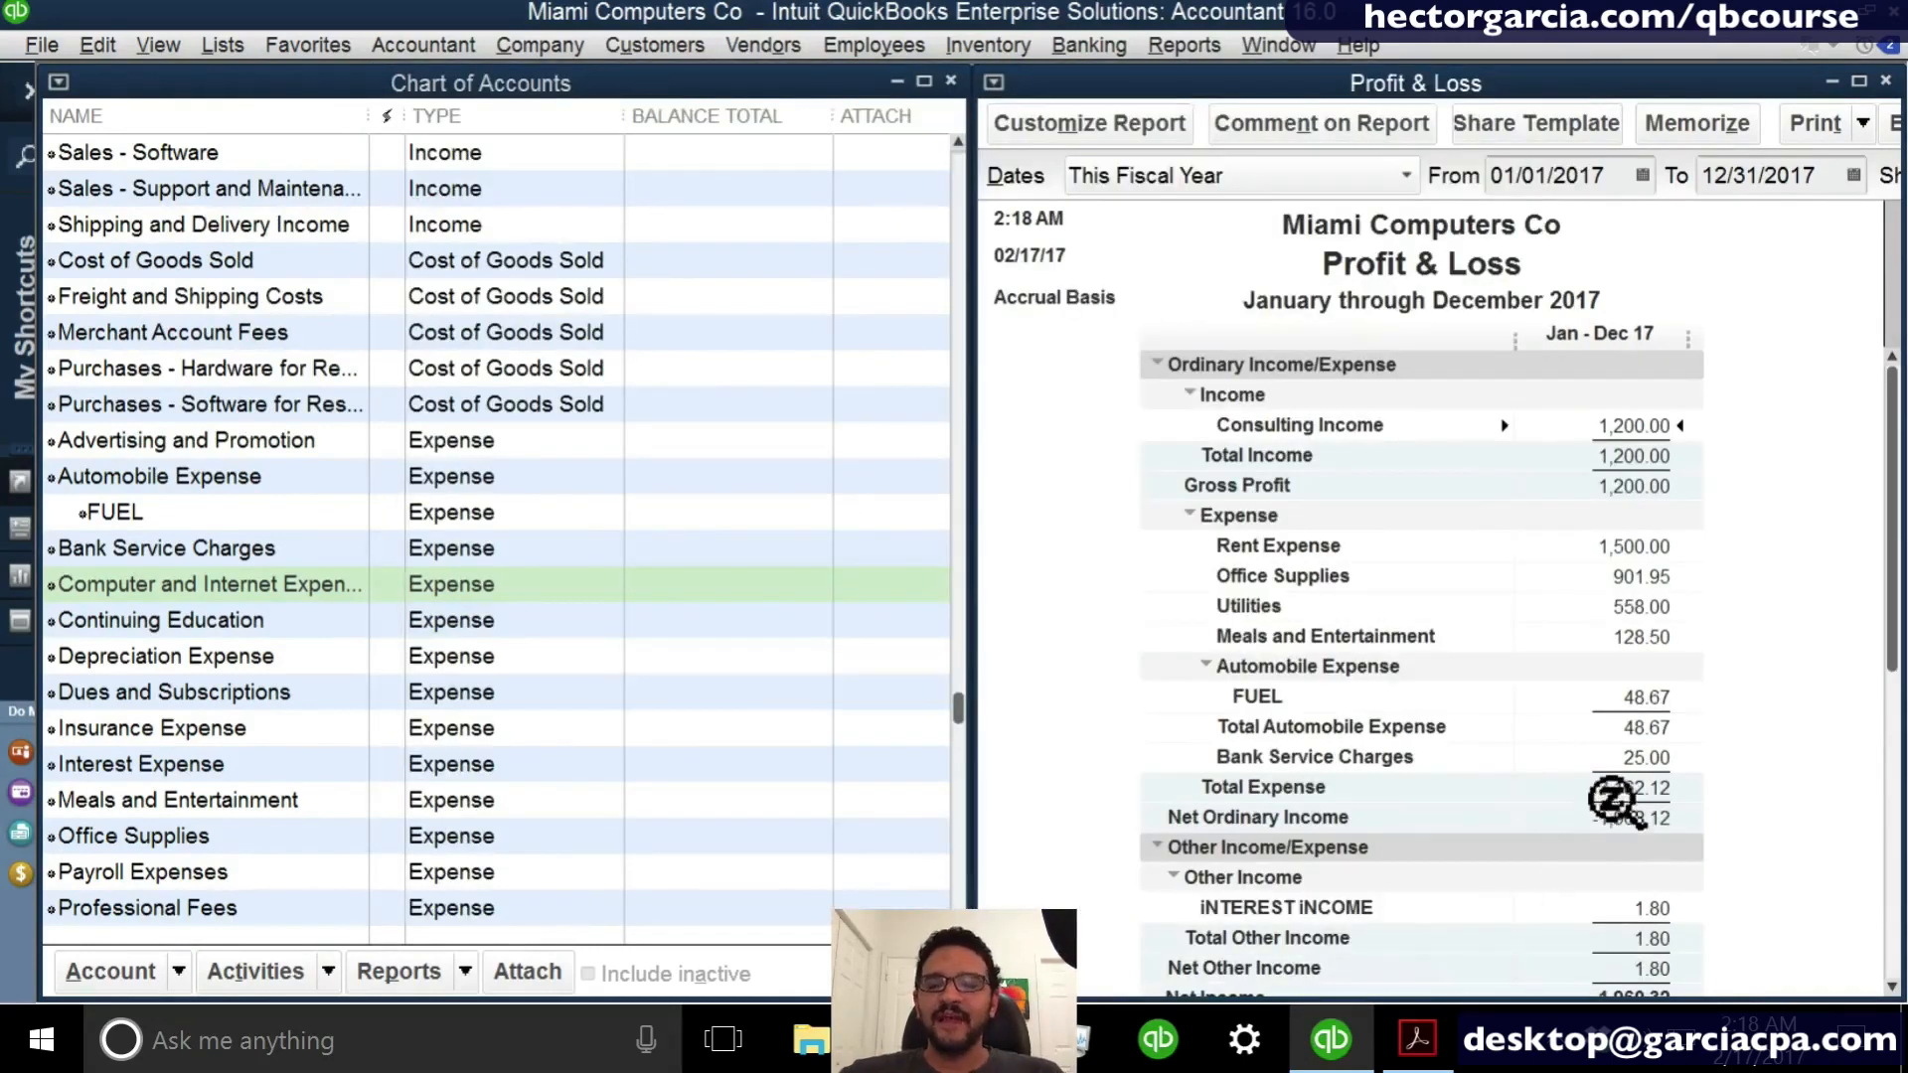
pyautogui.scroll(-1, 1610, 796)
pyautogui.scroll(1, 1615, 800)
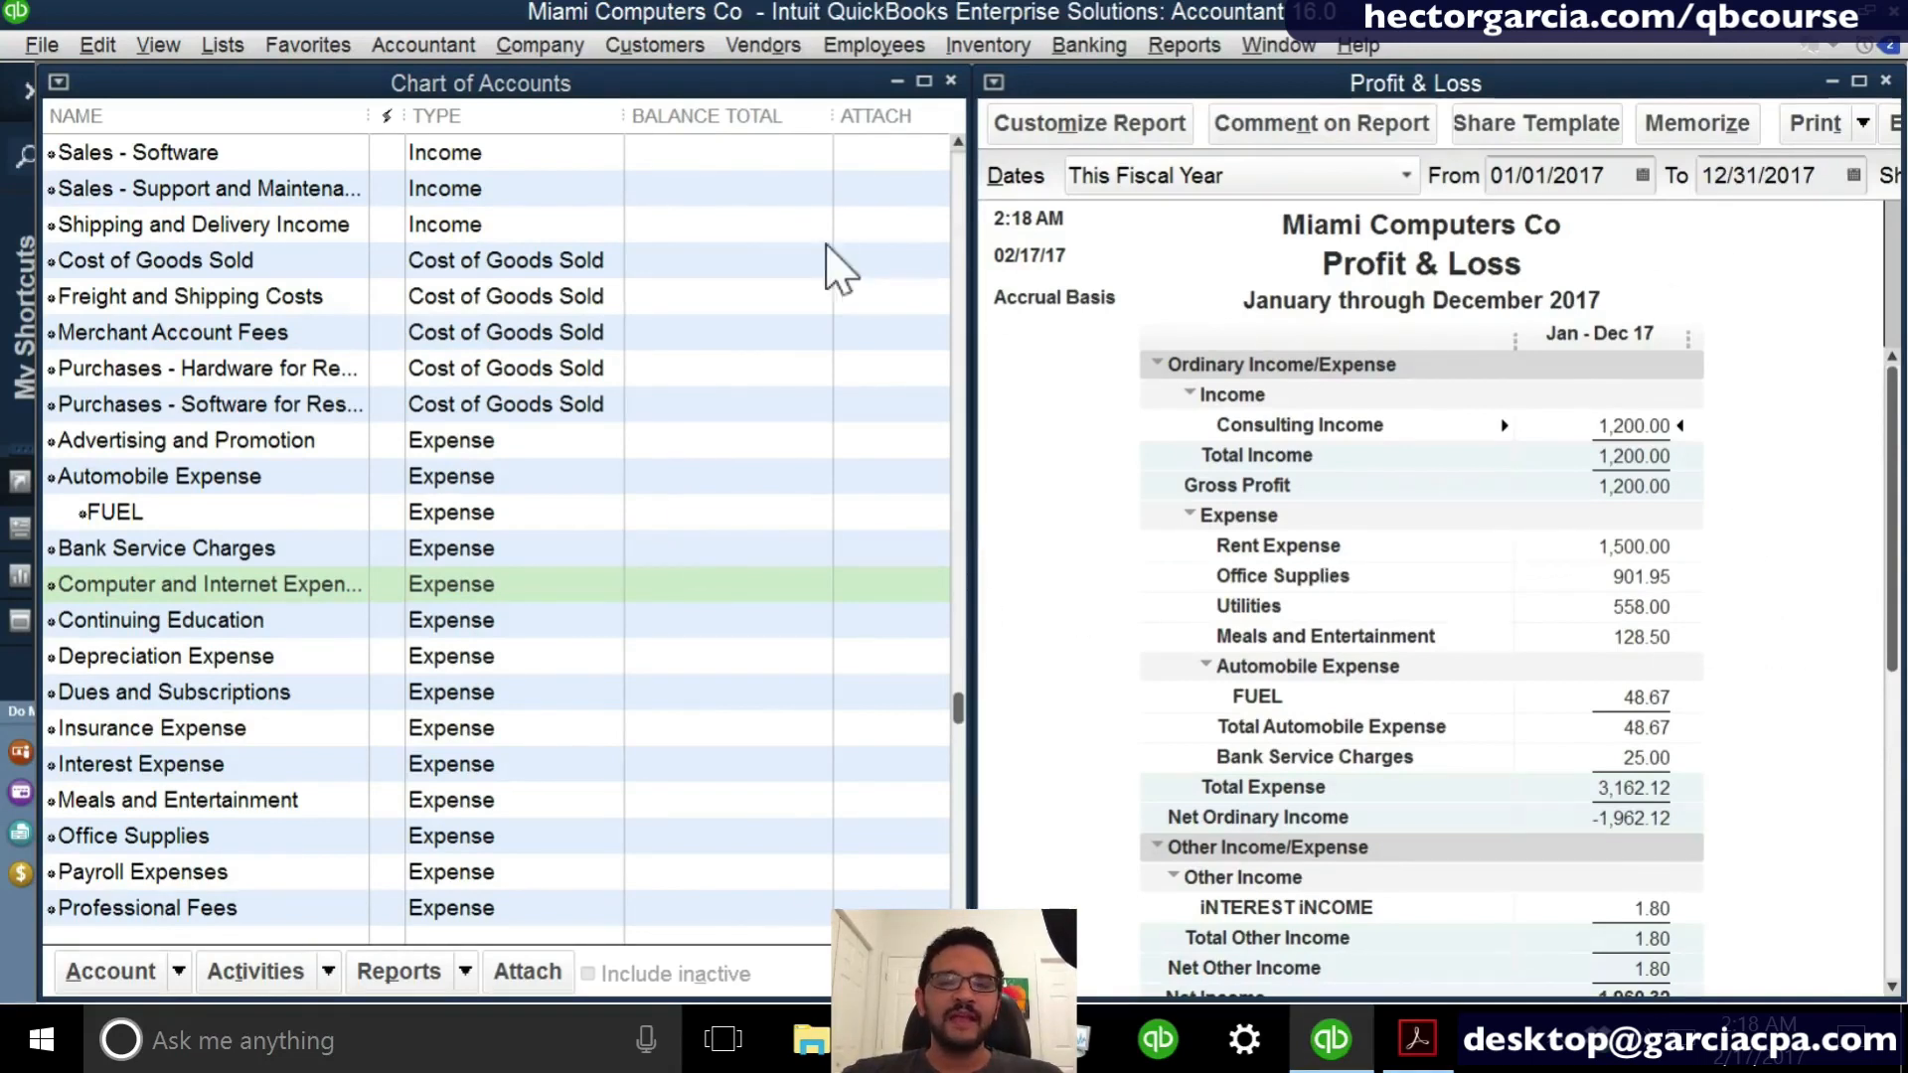
# - Review the Chart of Accounts from the first bank account, checking which balance sheet accounts carry a balance total
pyautogui.click(482, 398)
pyautogui.scroll(6, 487, 403)
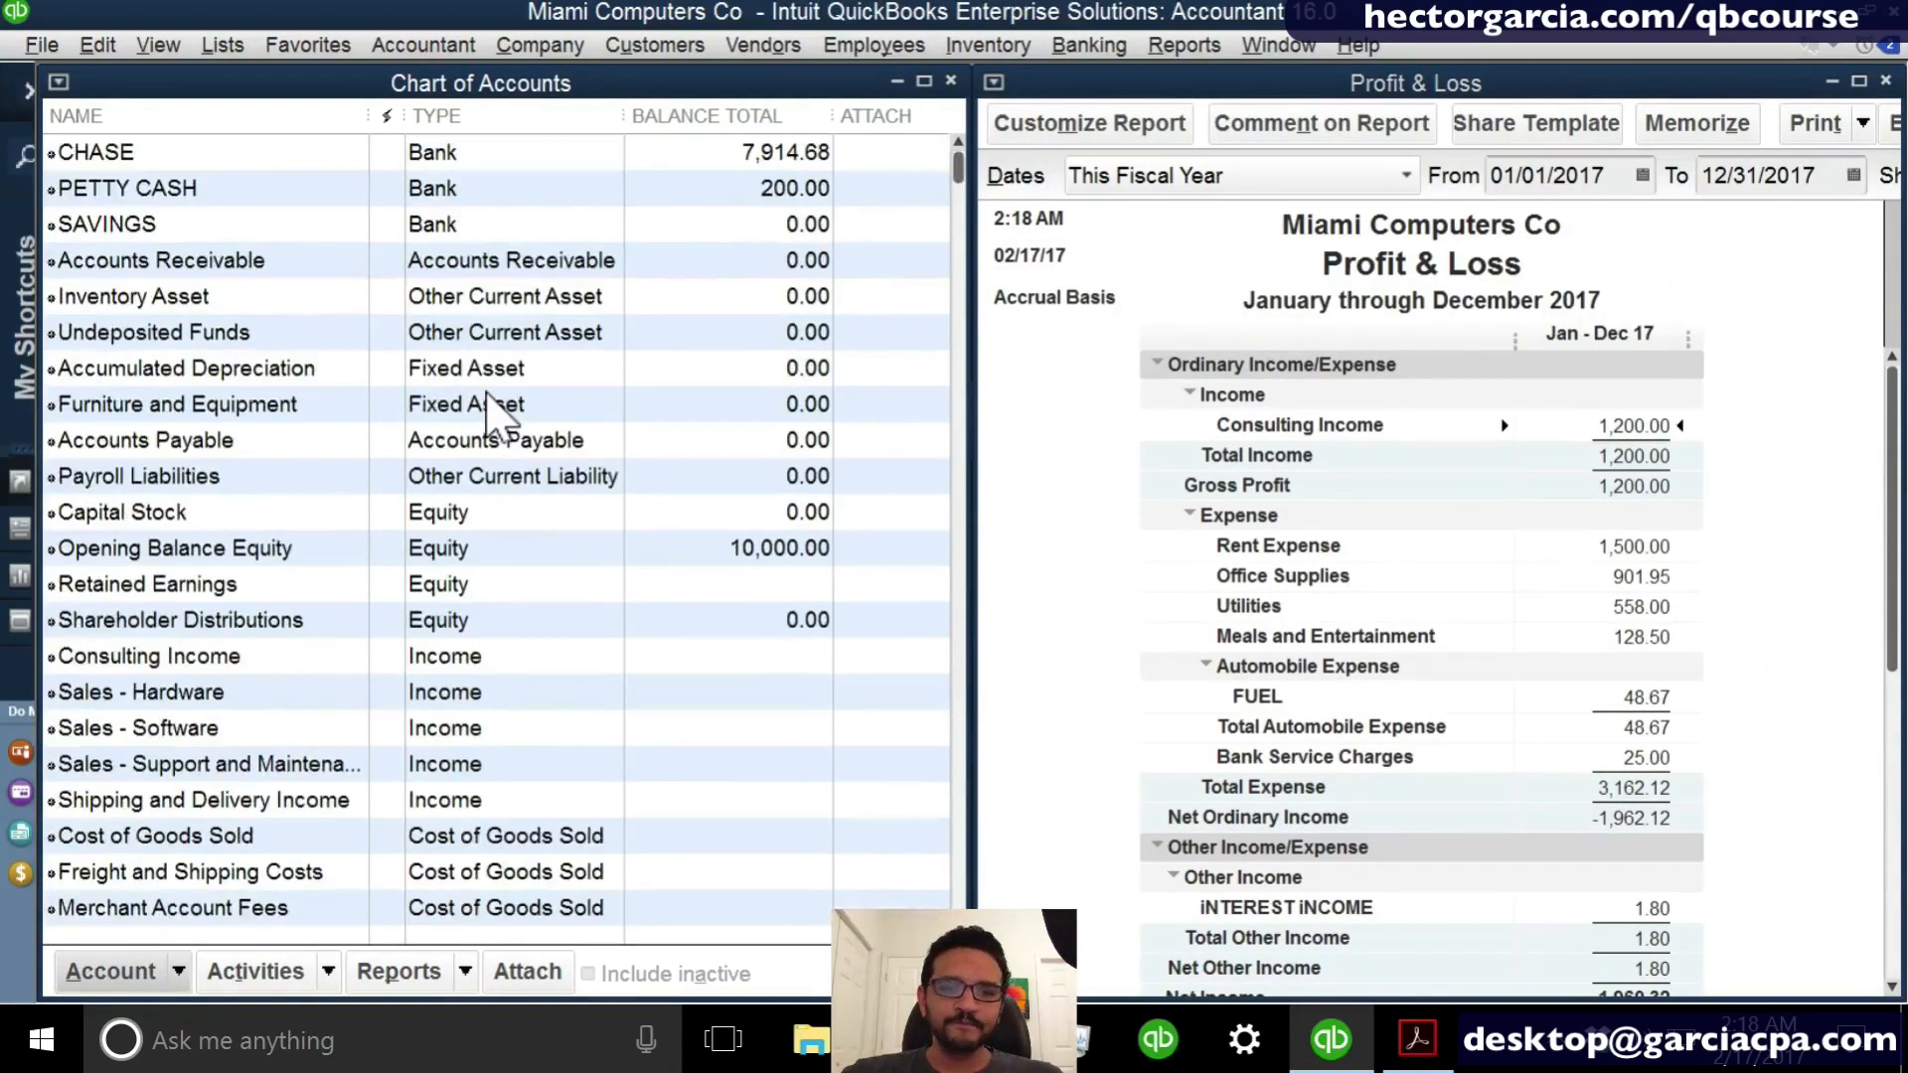
pyautogui.click(694, 159)
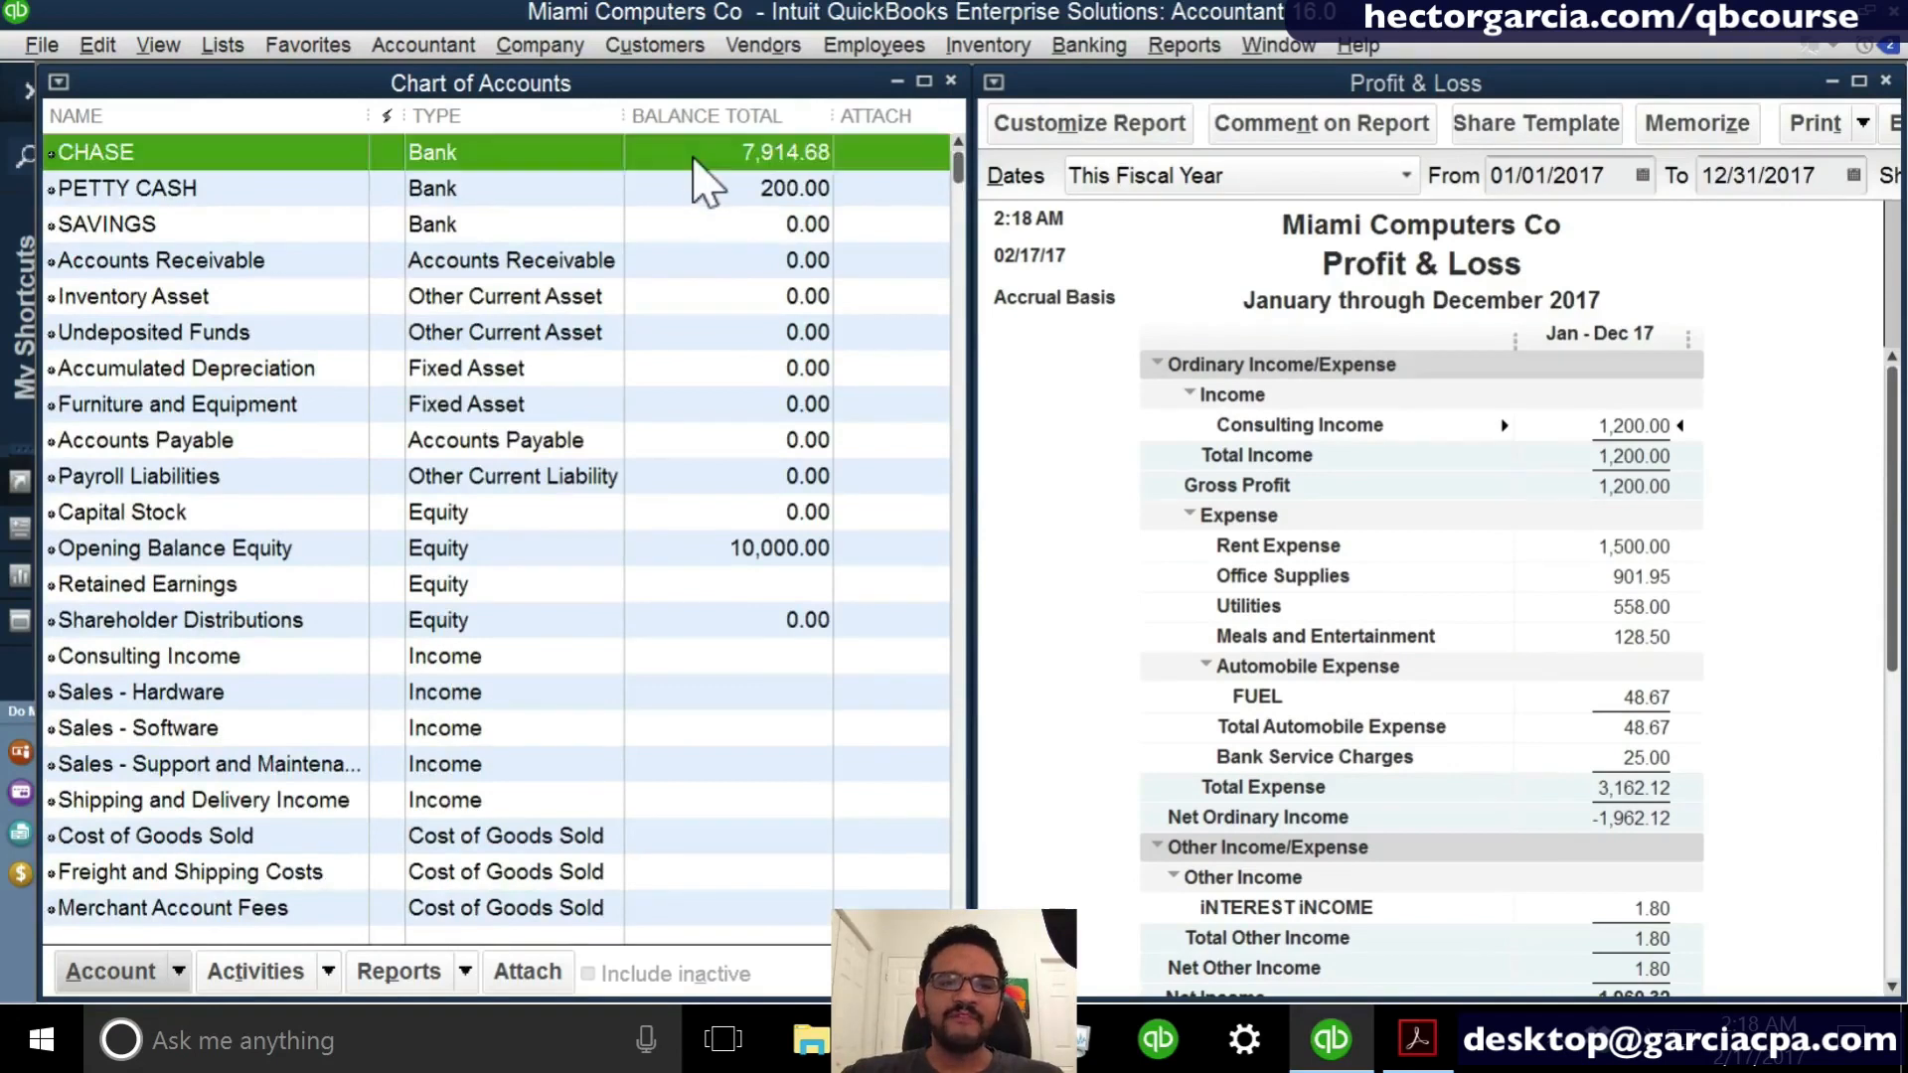
pyautogui.click(657, 586)
pyautogui.click(680, 159)
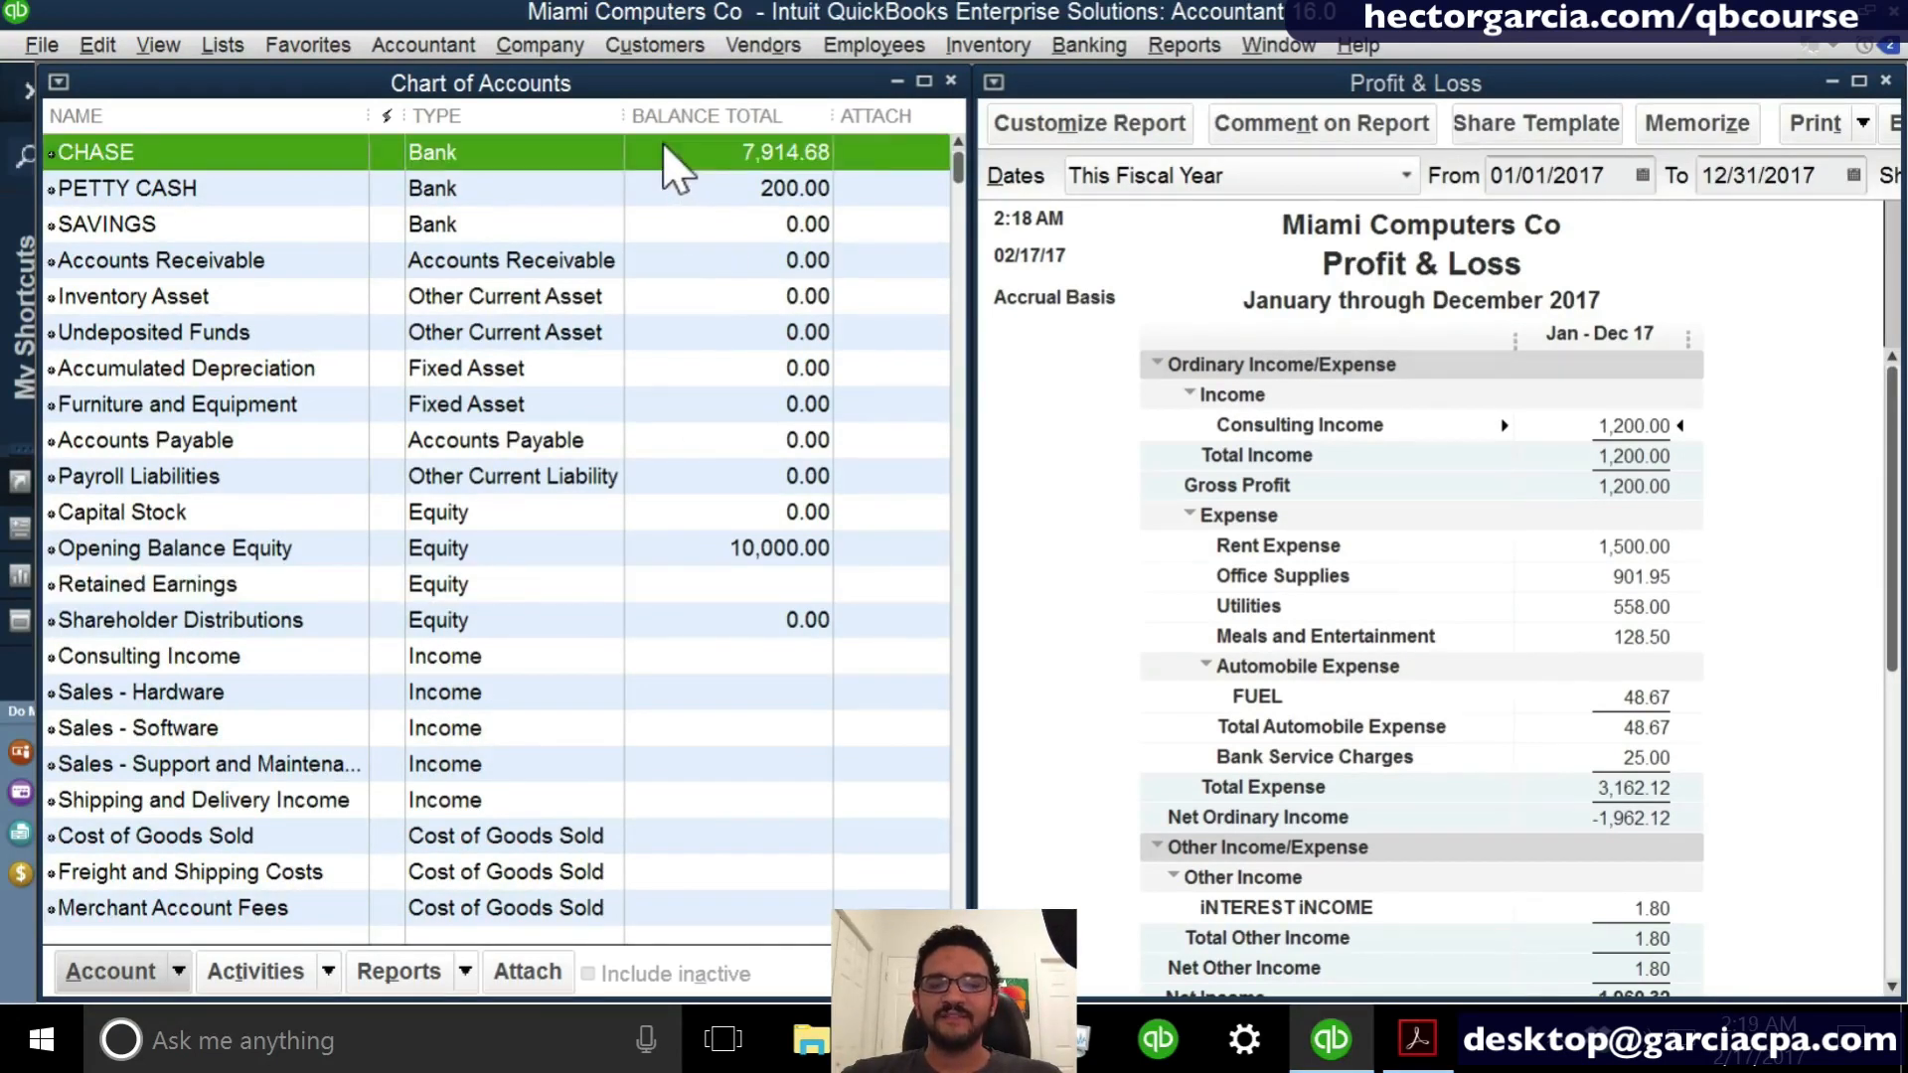
# - Close the Profit & Loss report without memorizing it and open the Balance Sheet Standard report
pyautogui.click(1886, 82)
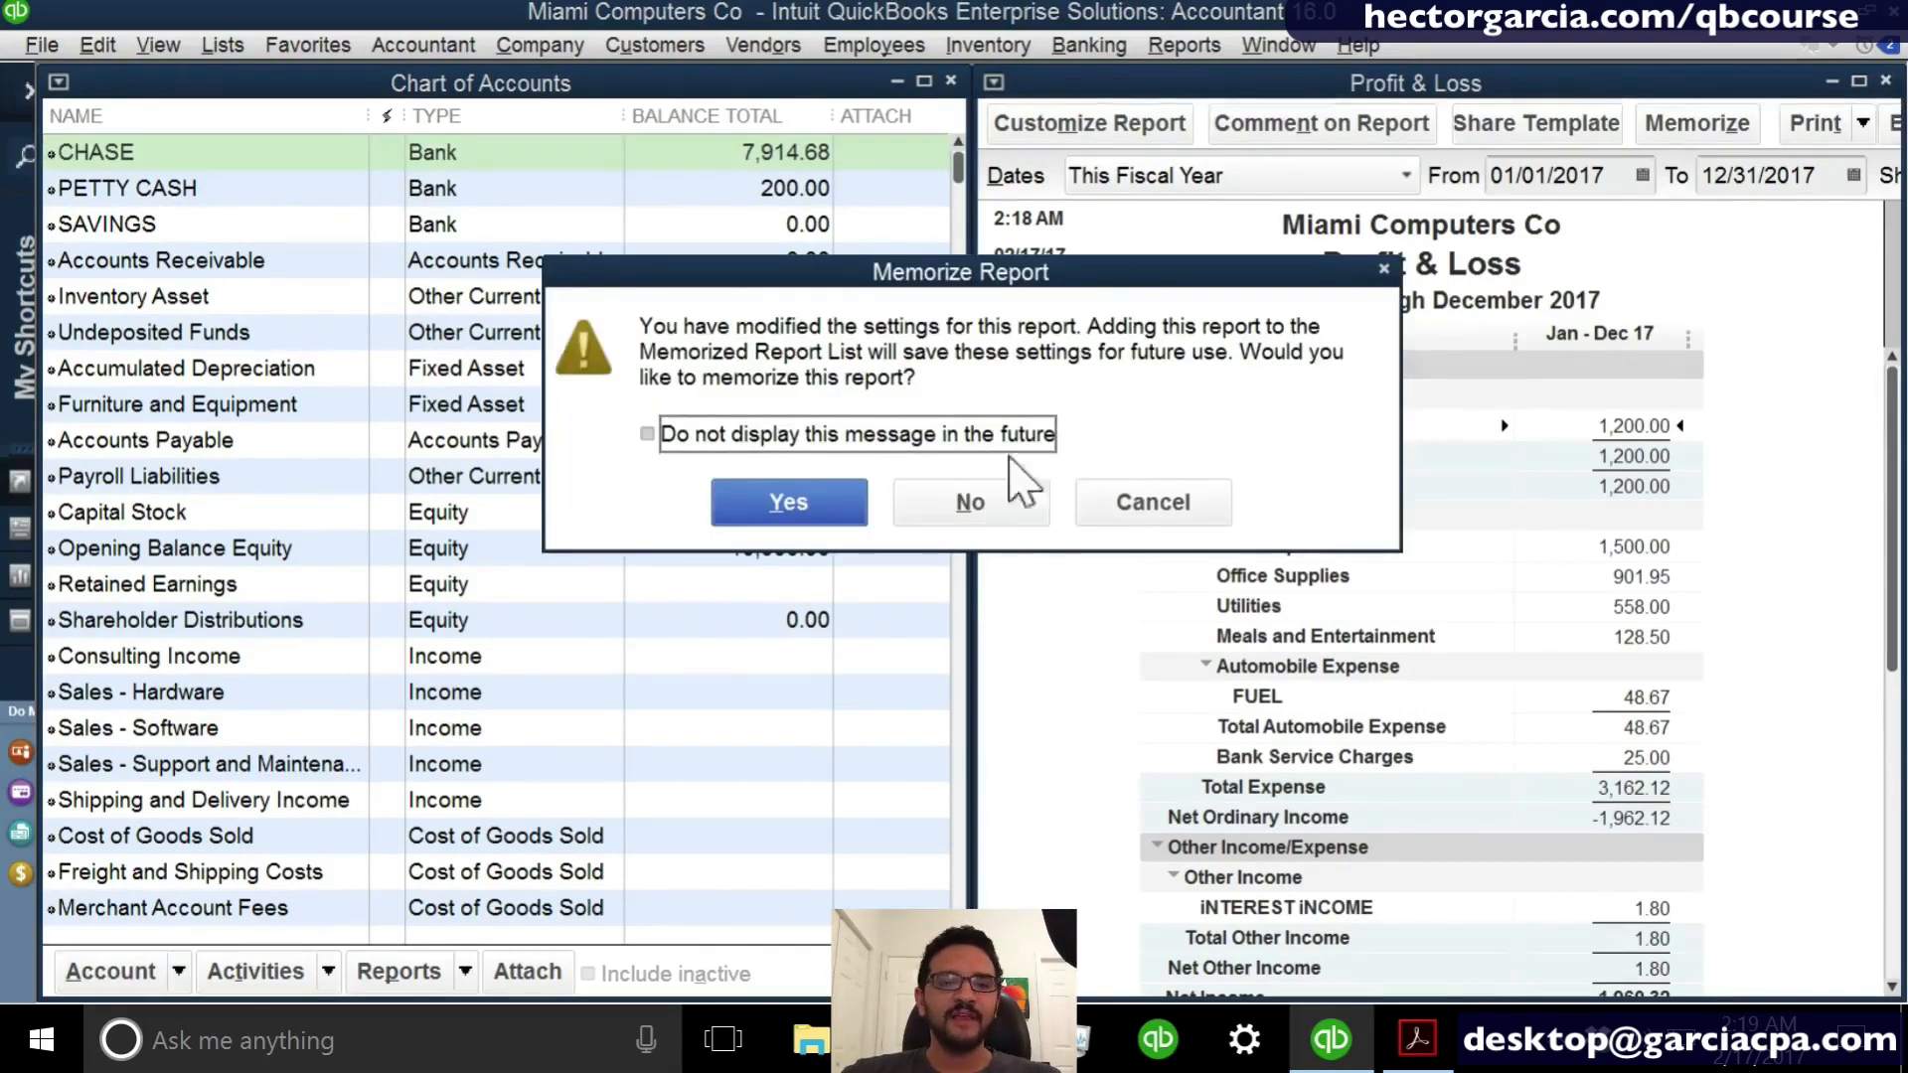
pyautogui.click(972, 497)
pyautogui.click(1178, 47)
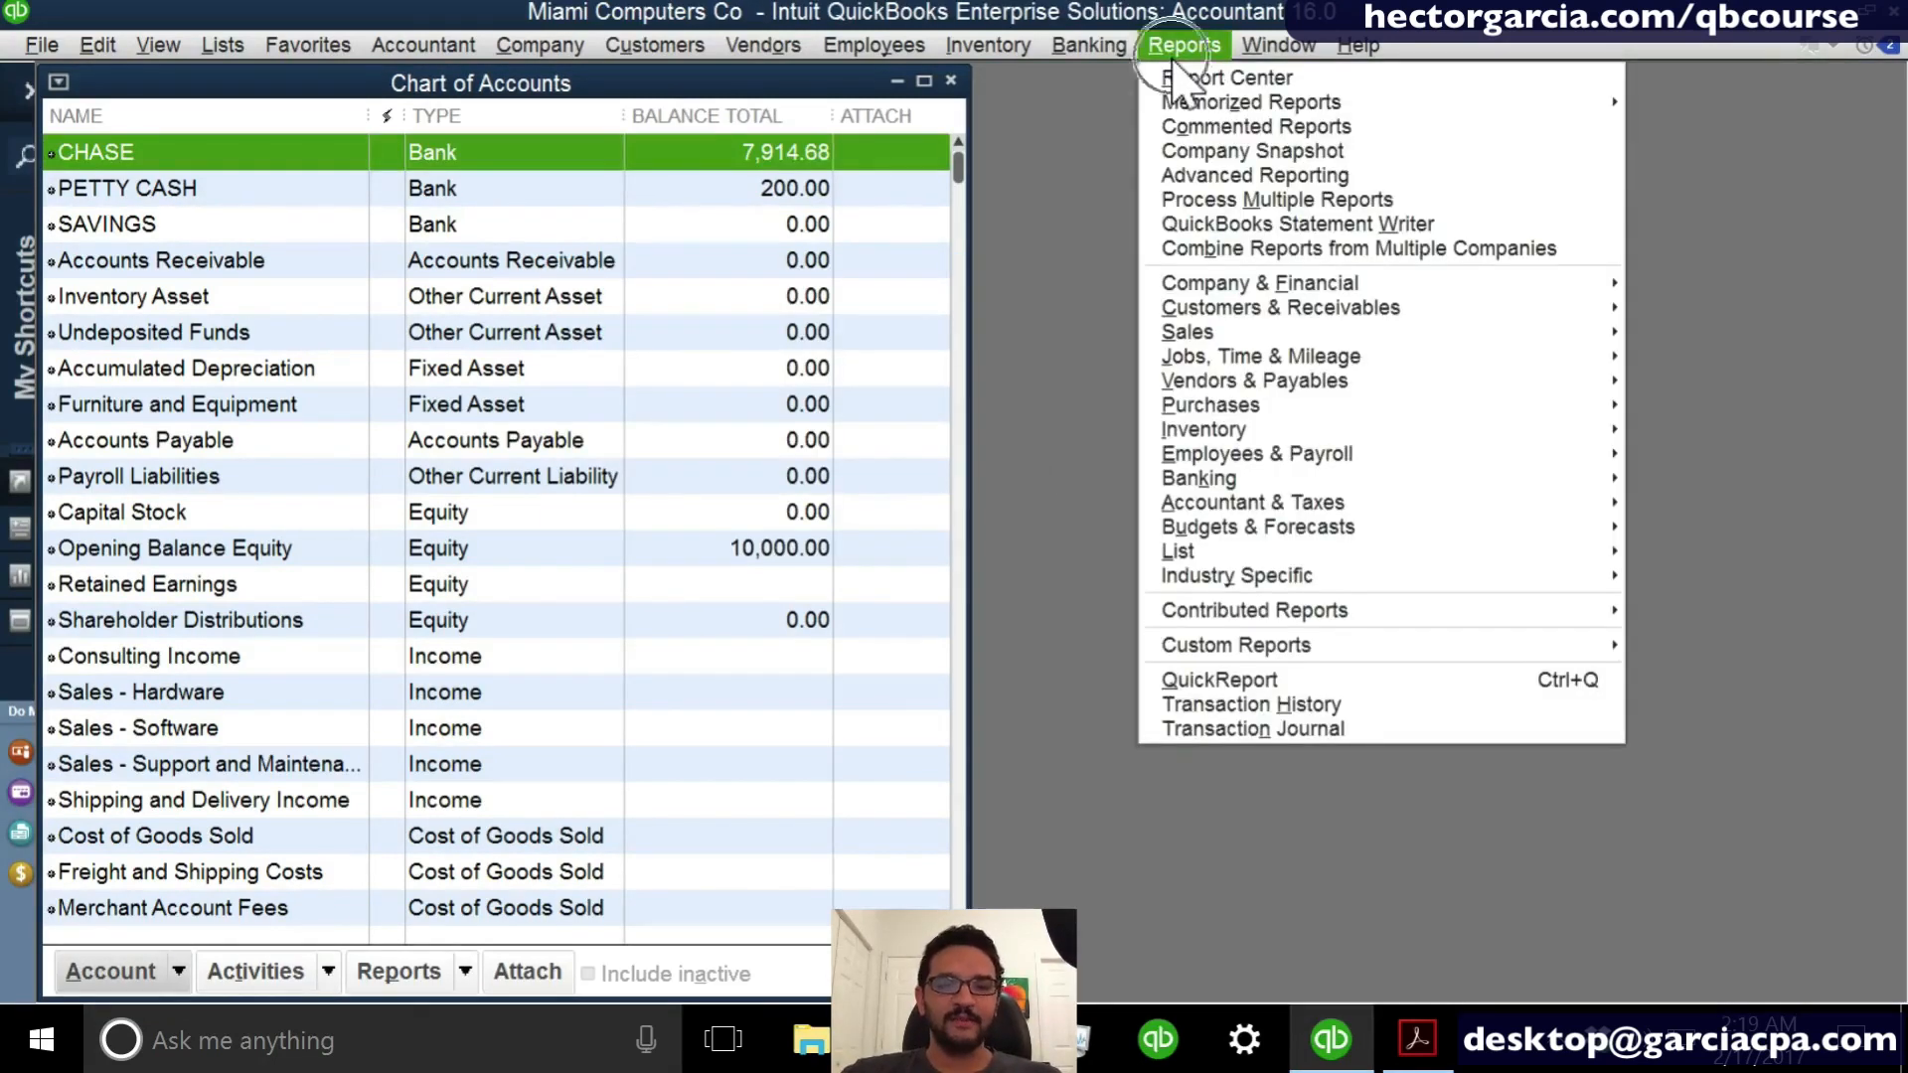
pyautogui.moveTo(1282, 284)
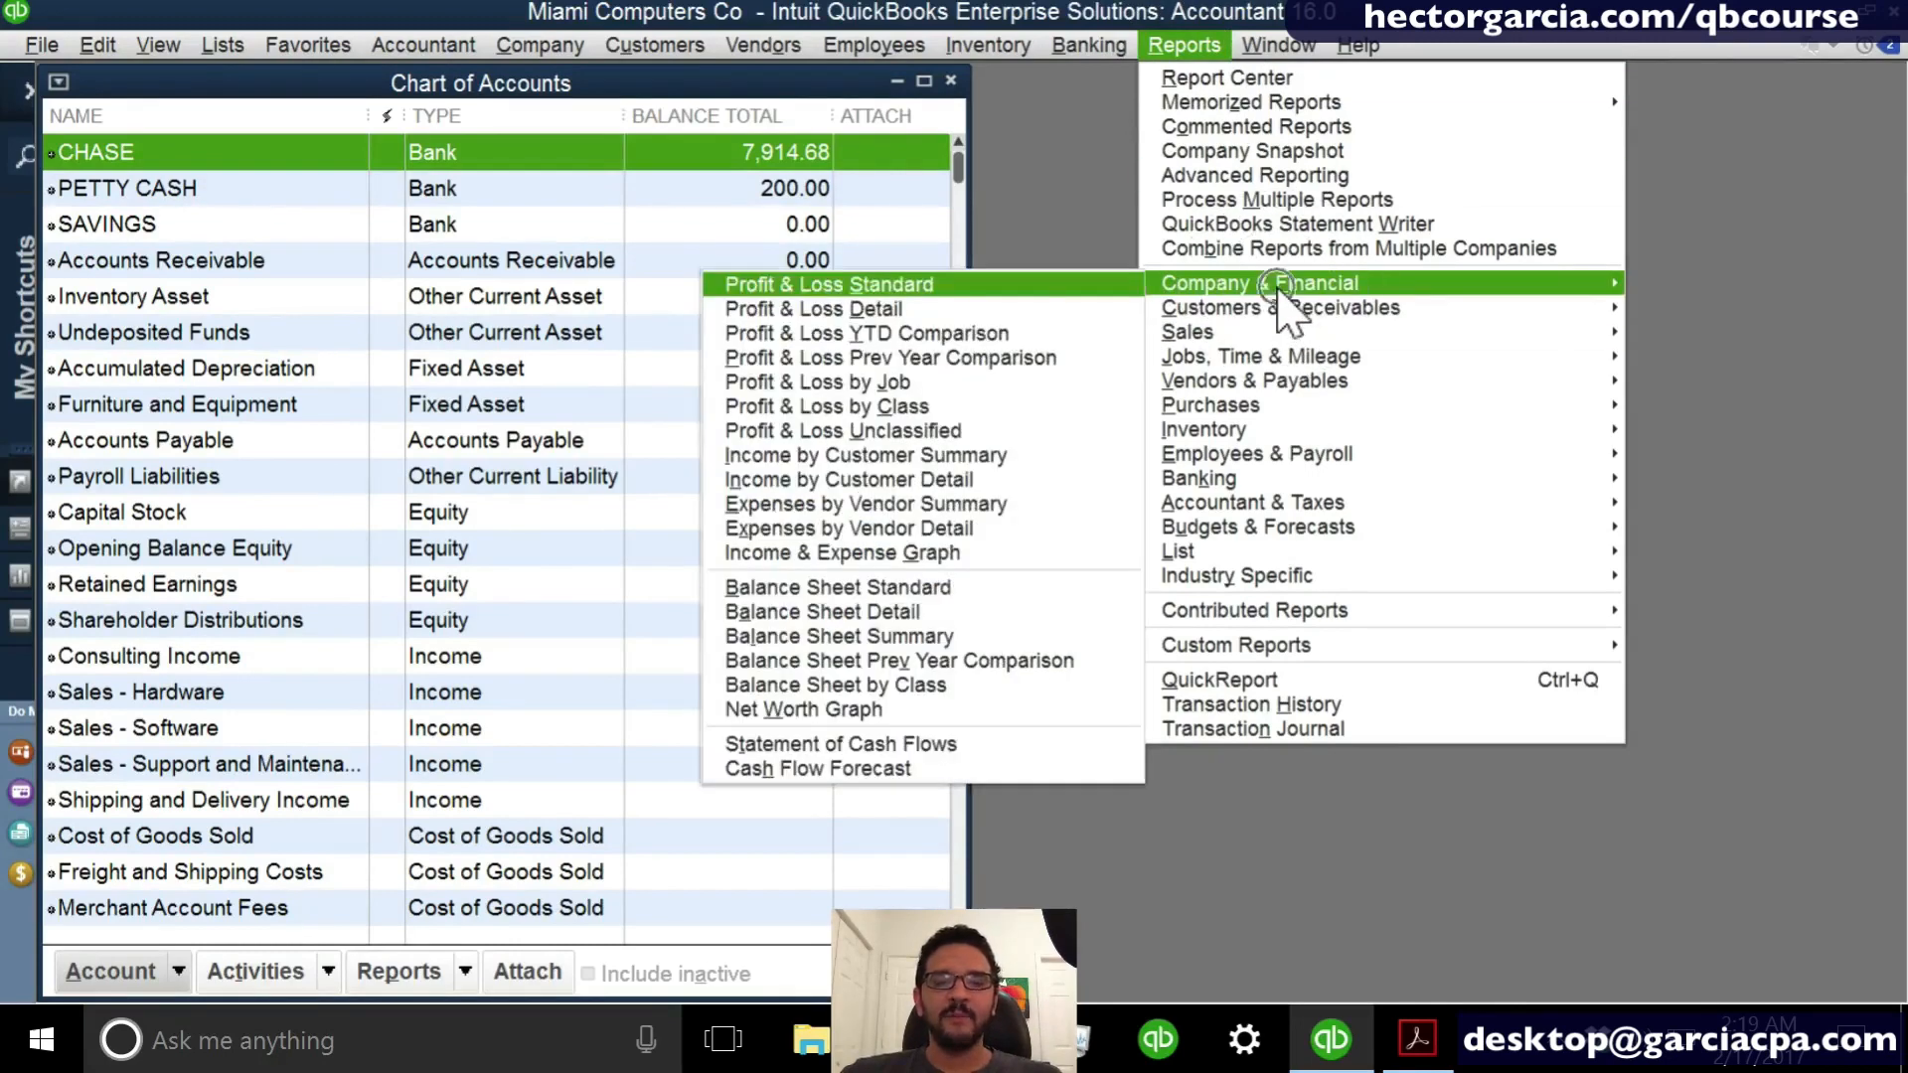
pyautogui.click(899, 588)
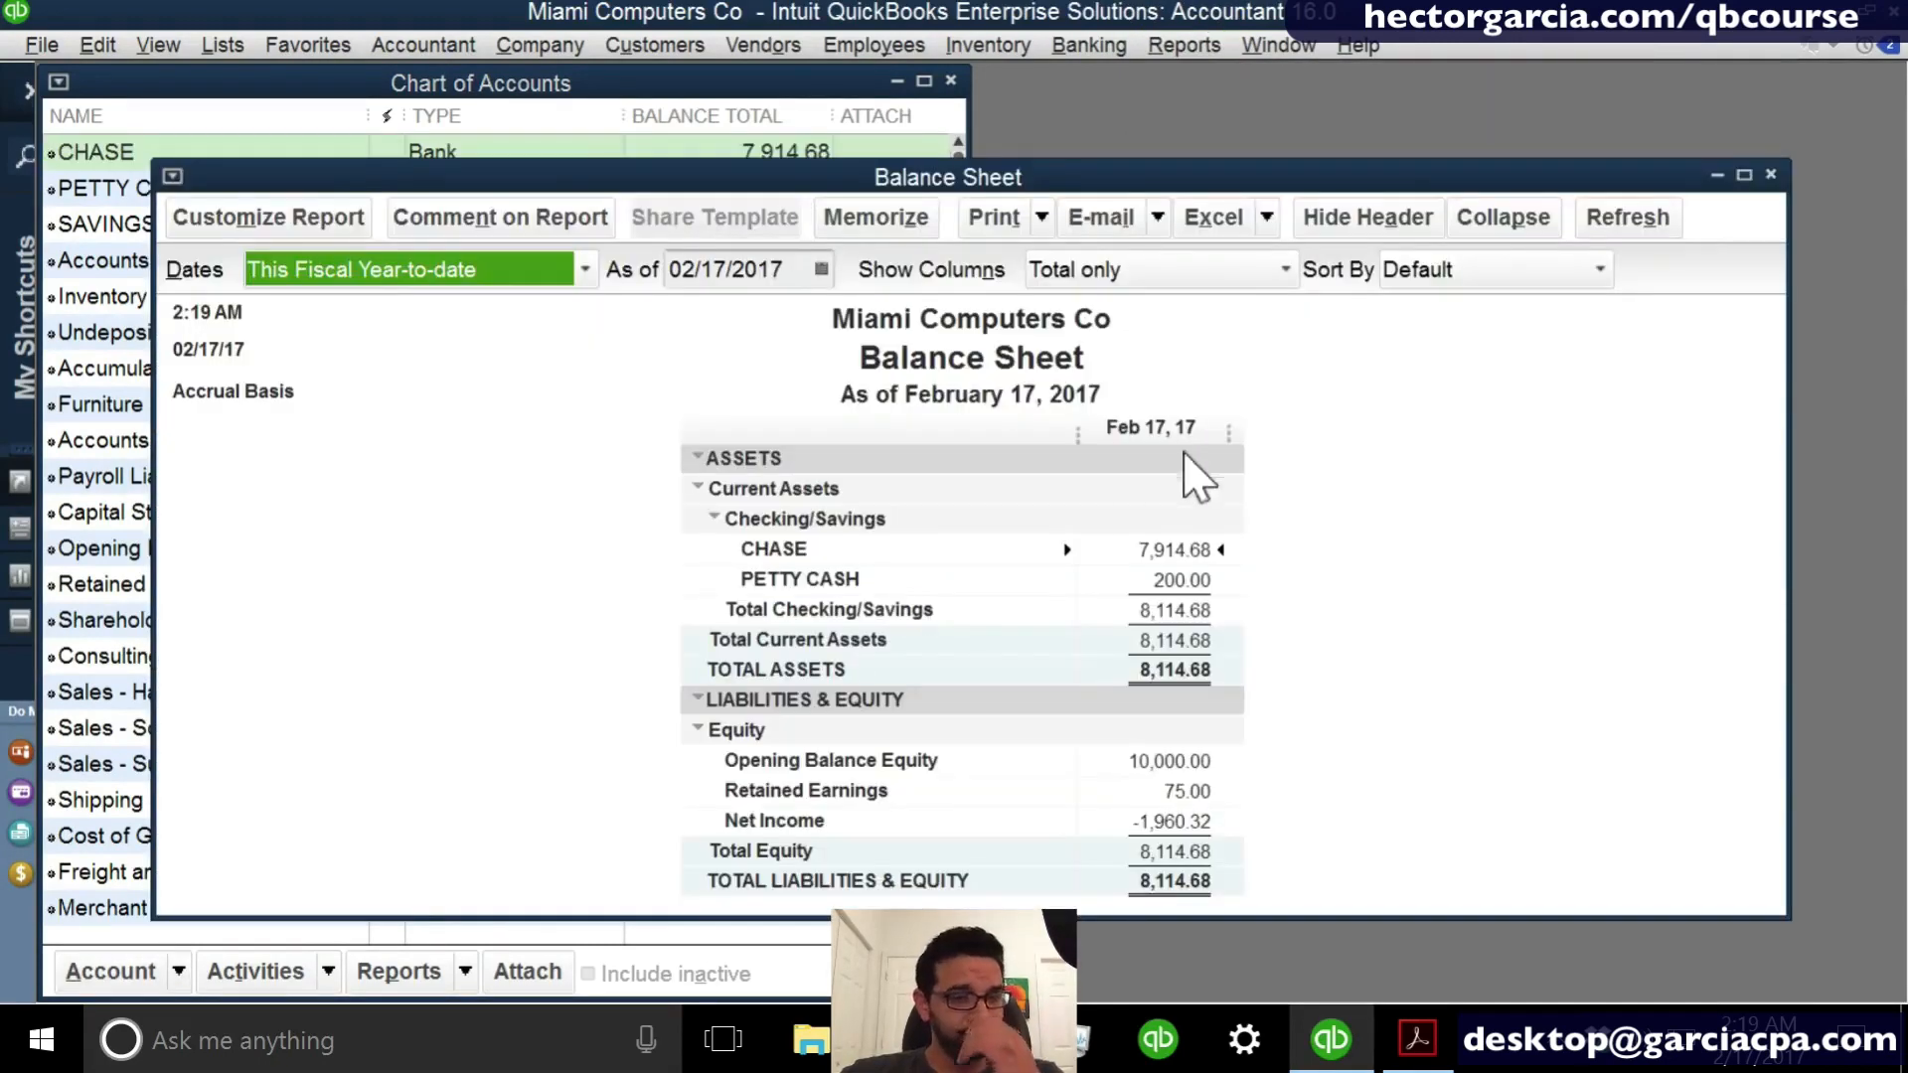
# - Tile the Balance Sheet and Chart of Accounts windows vertically
pyautogui.click(1184, 46)
pyautogui.moveTo(1279, 45)
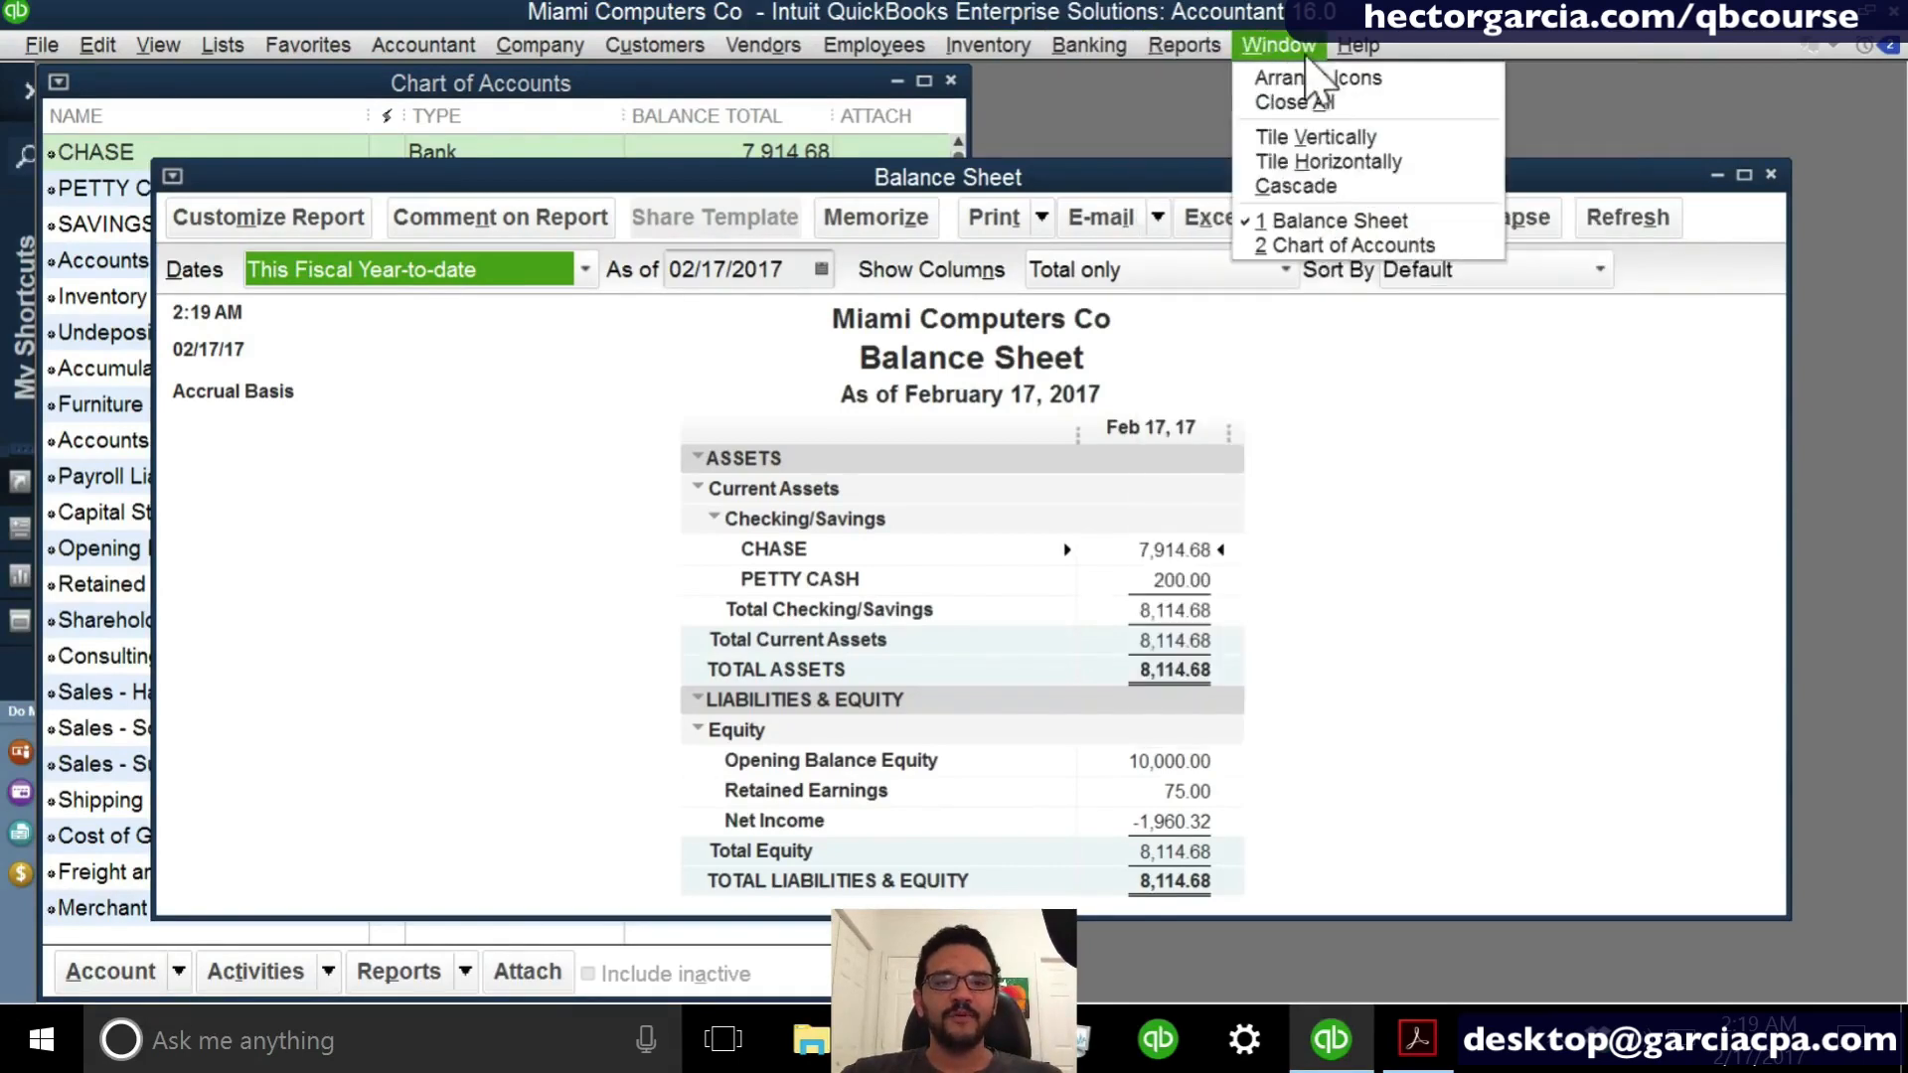
pyautogui.click(1306, 139)
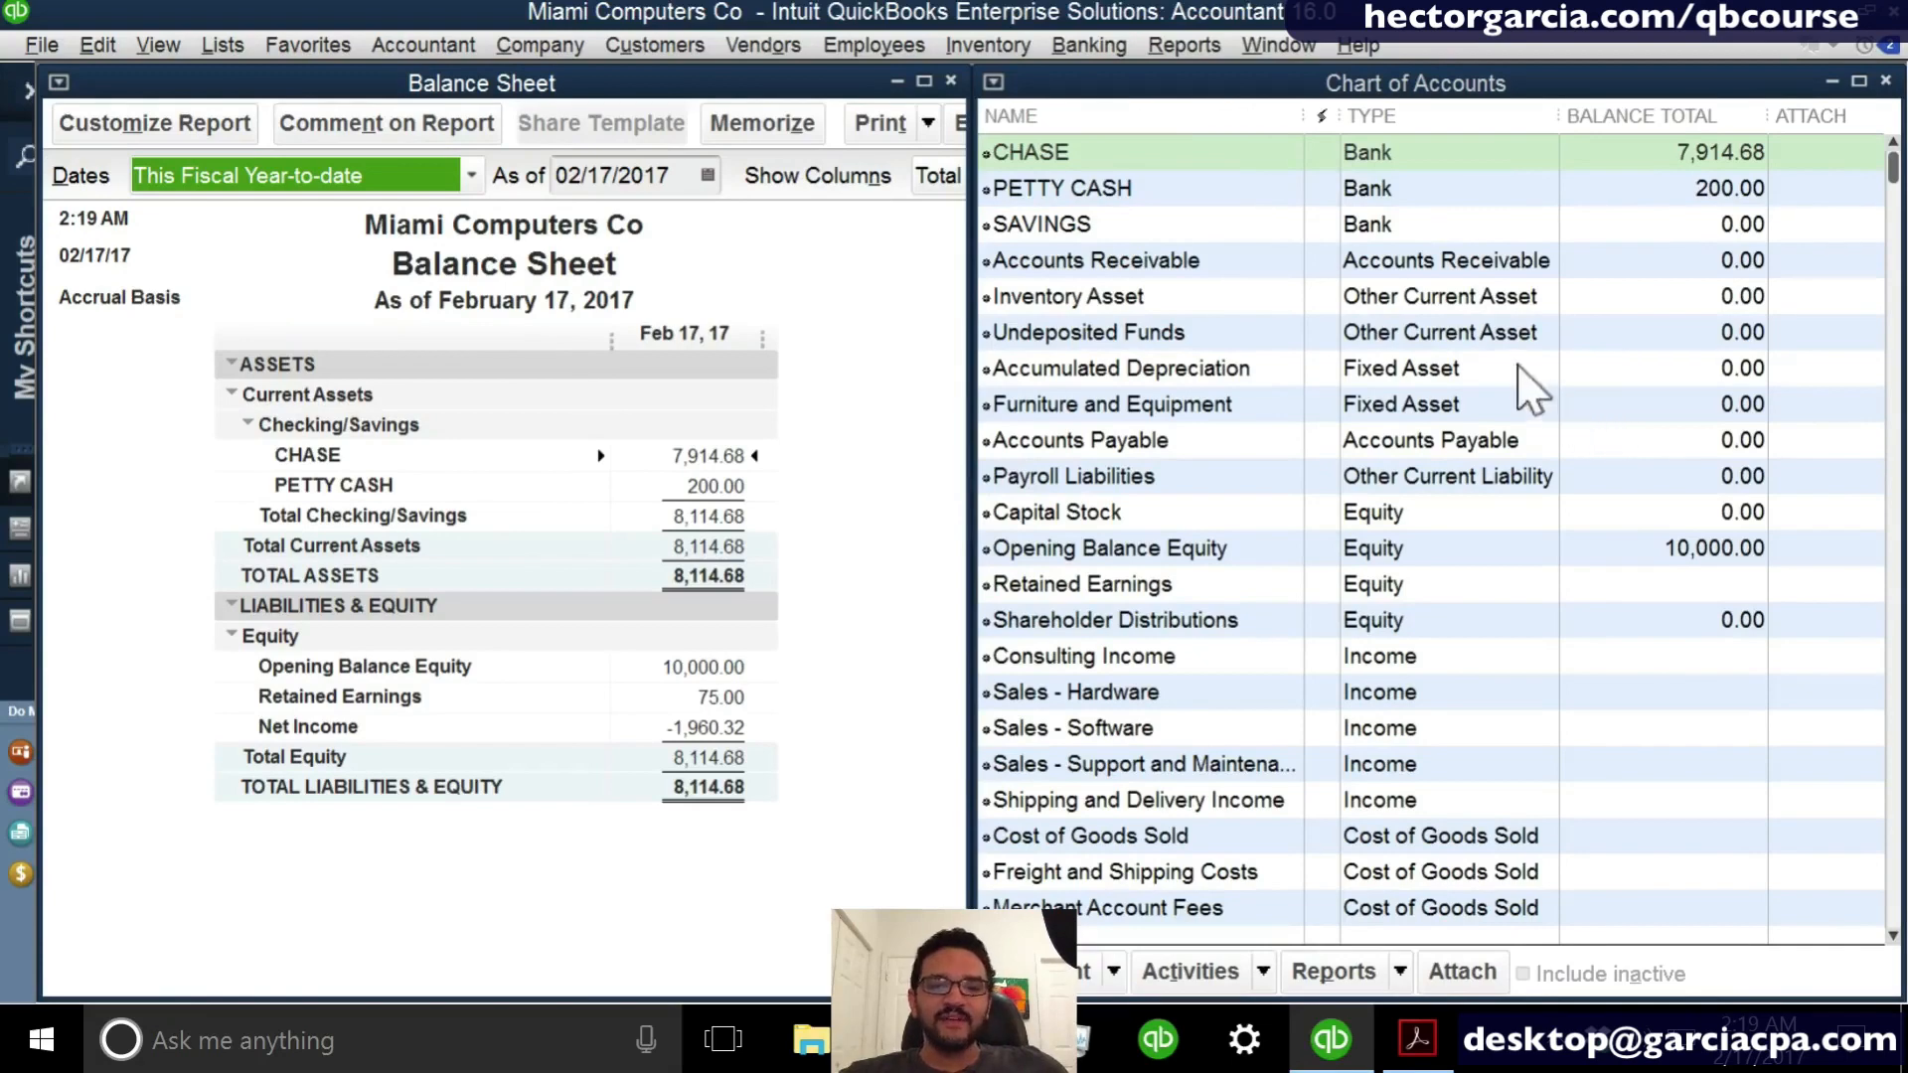
# - Compare the CHASE, PETTY CASH and Opening Balance Equity balances in the Chart of Accounts with the Balance Sheet report
pyautogui.click(1521, 369)
pyautogui.click(1703, 162)
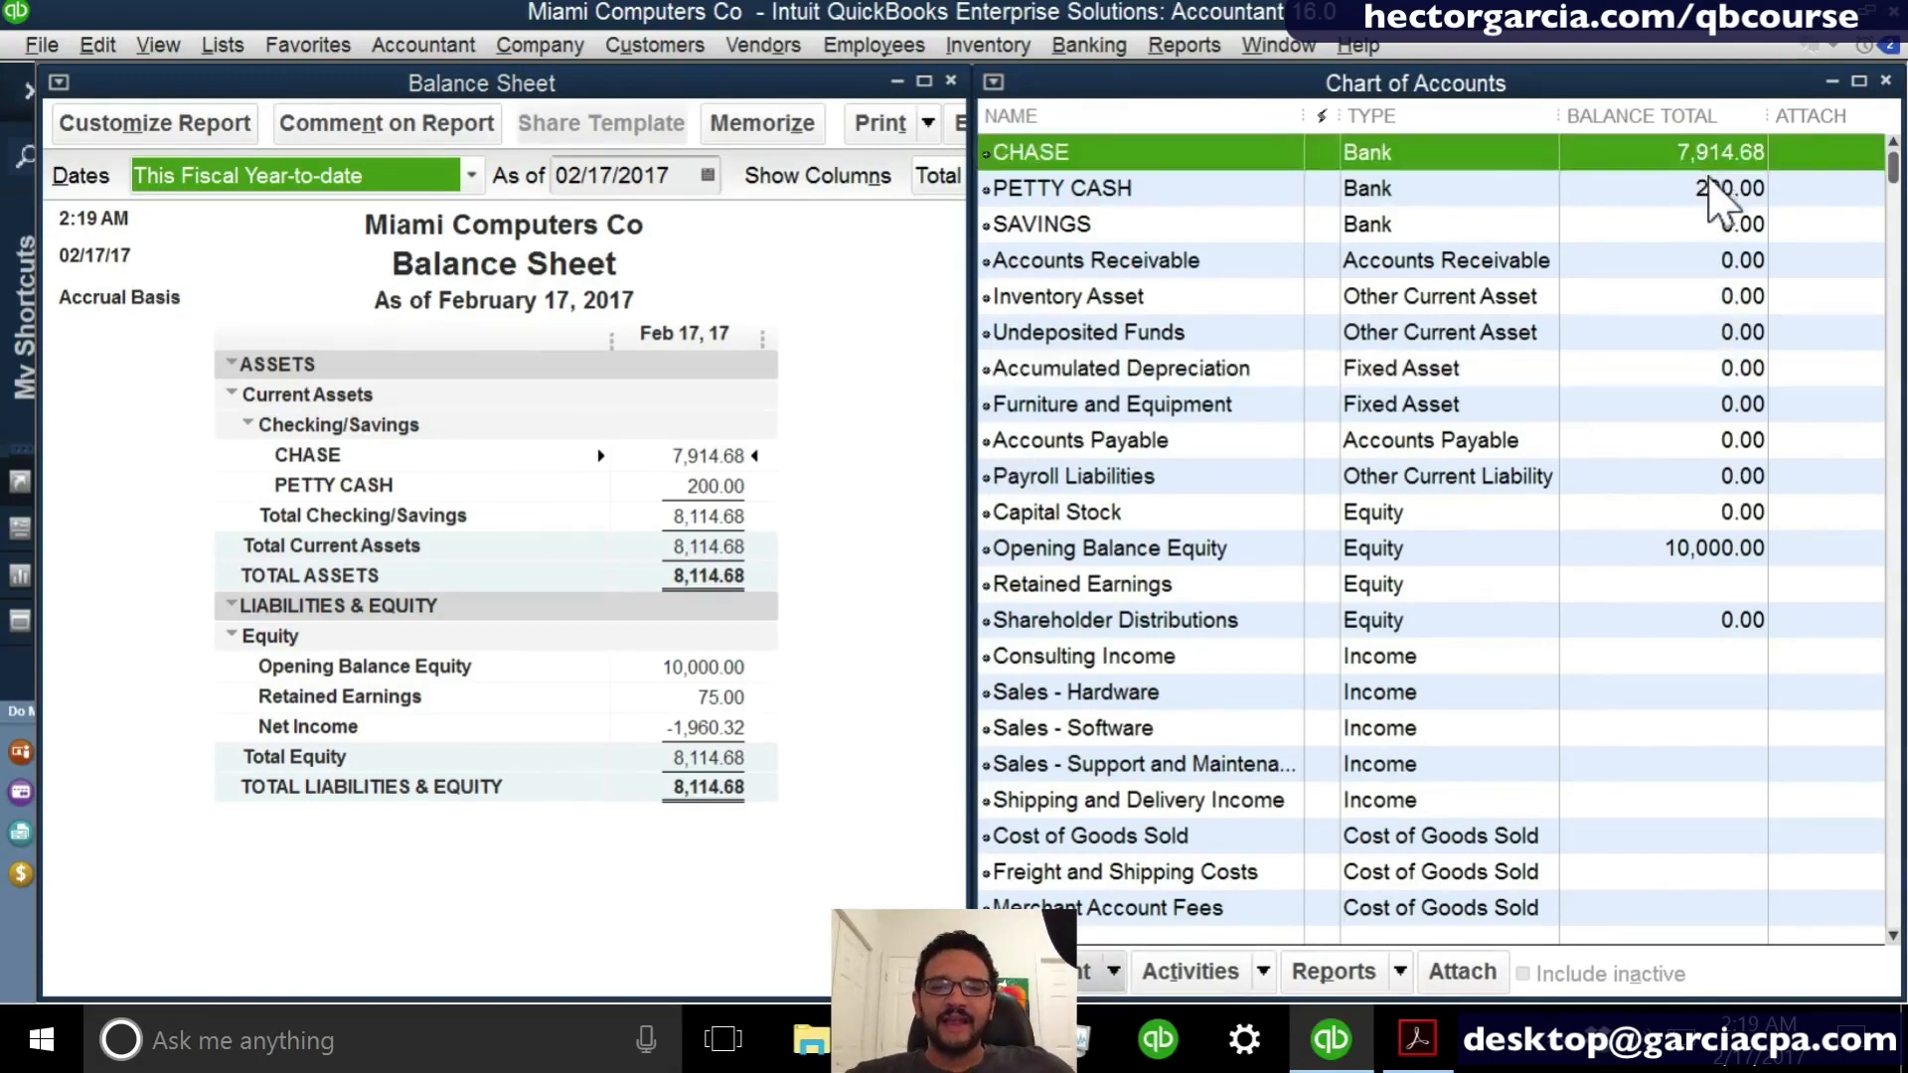
pyautogui.click(1705, 191)
pyautogui.click(1708, 555)
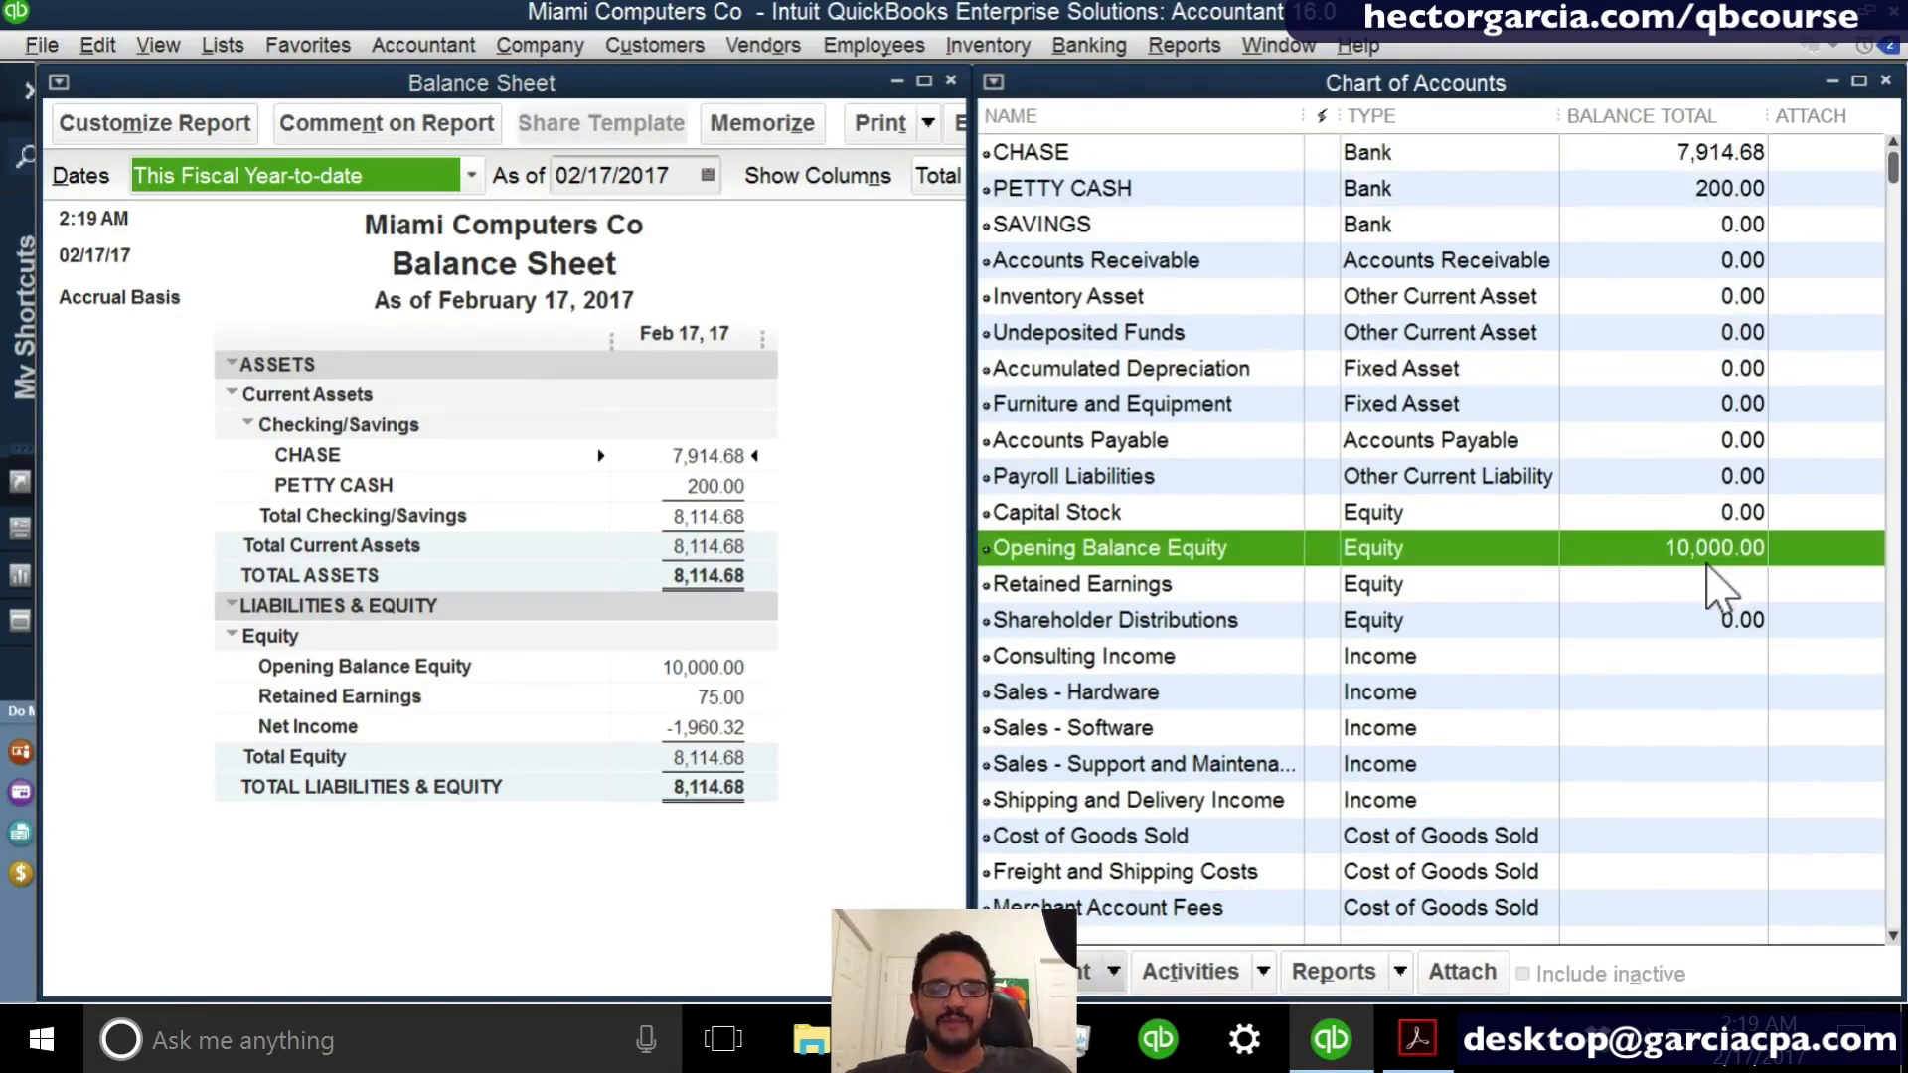
pyautogui.click(741, 549)
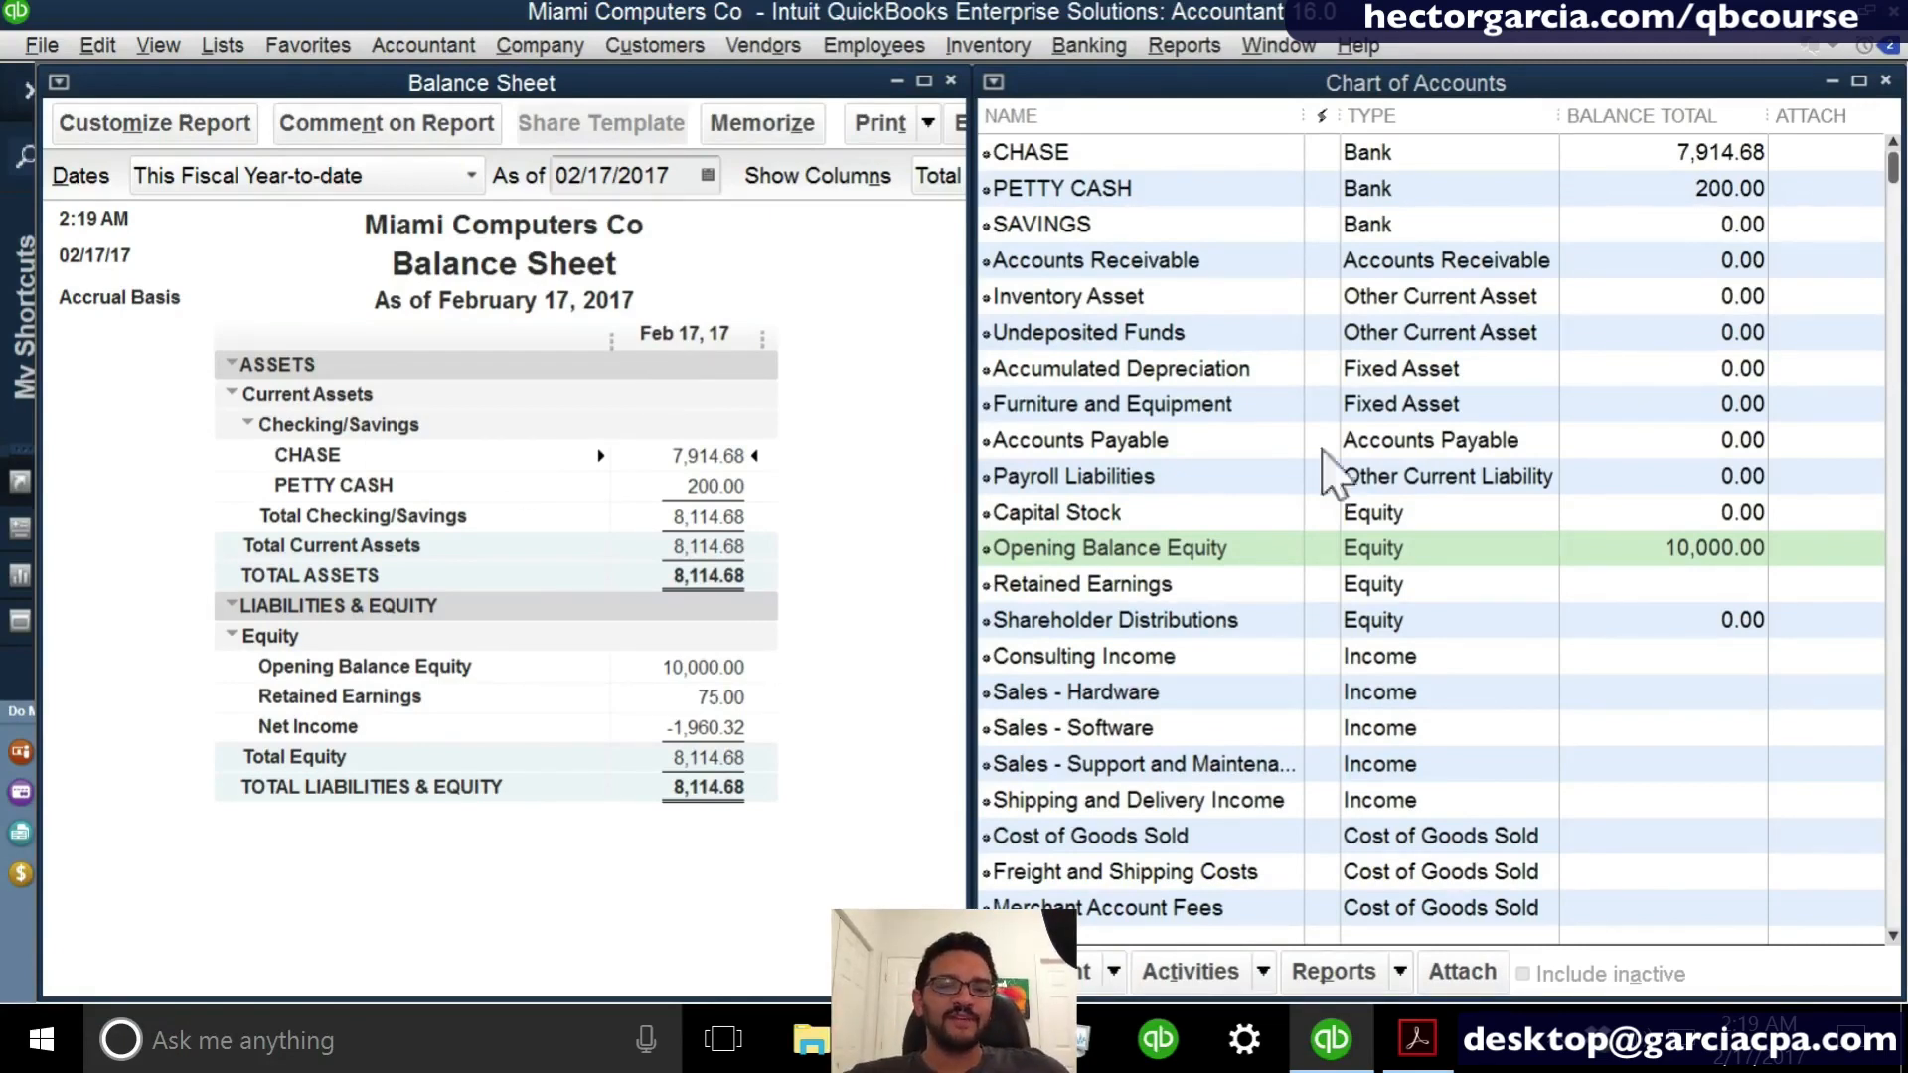
# - Start a new Fixed Asset account from the Chart of Accounts and name it TOYOTA TRUCK
pyautogui.click(1421, 447)
pyautogui.rightClick(1419, 449)
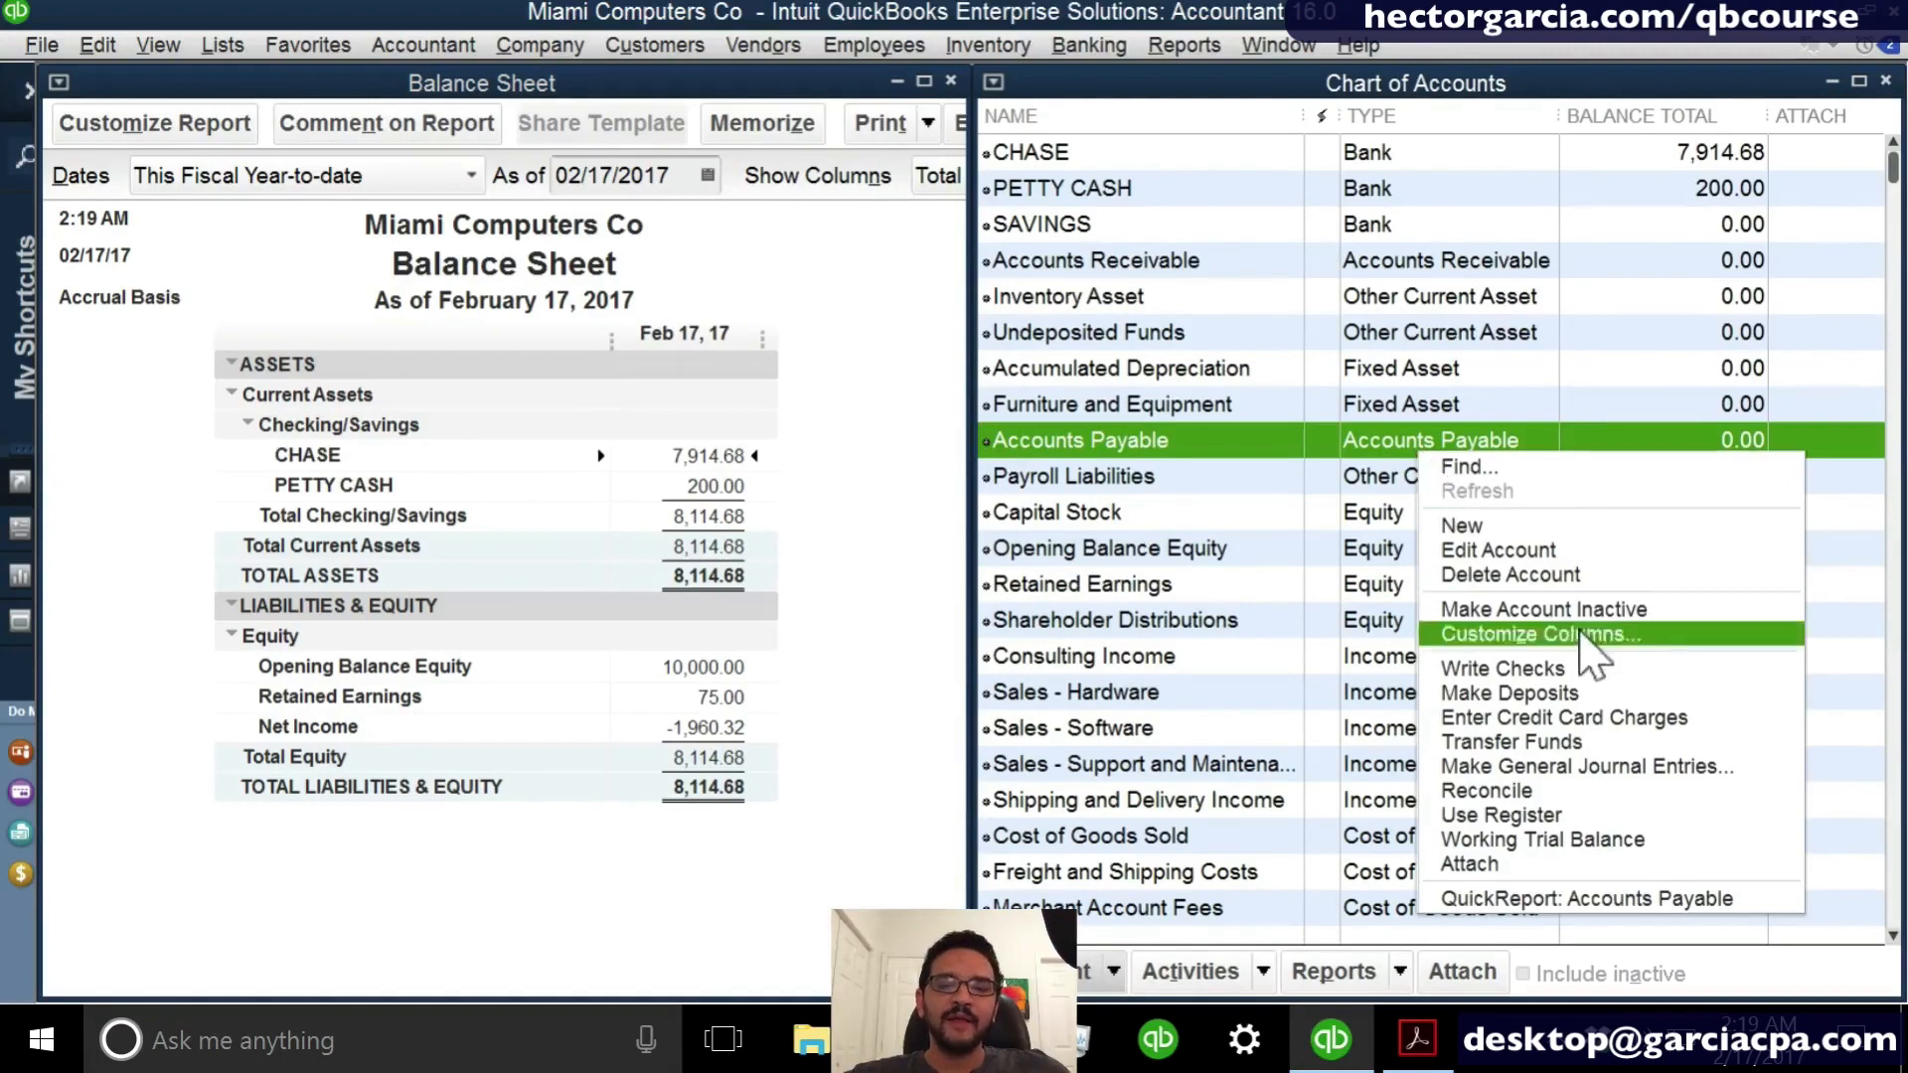
pyautogui.click(1546, 533)
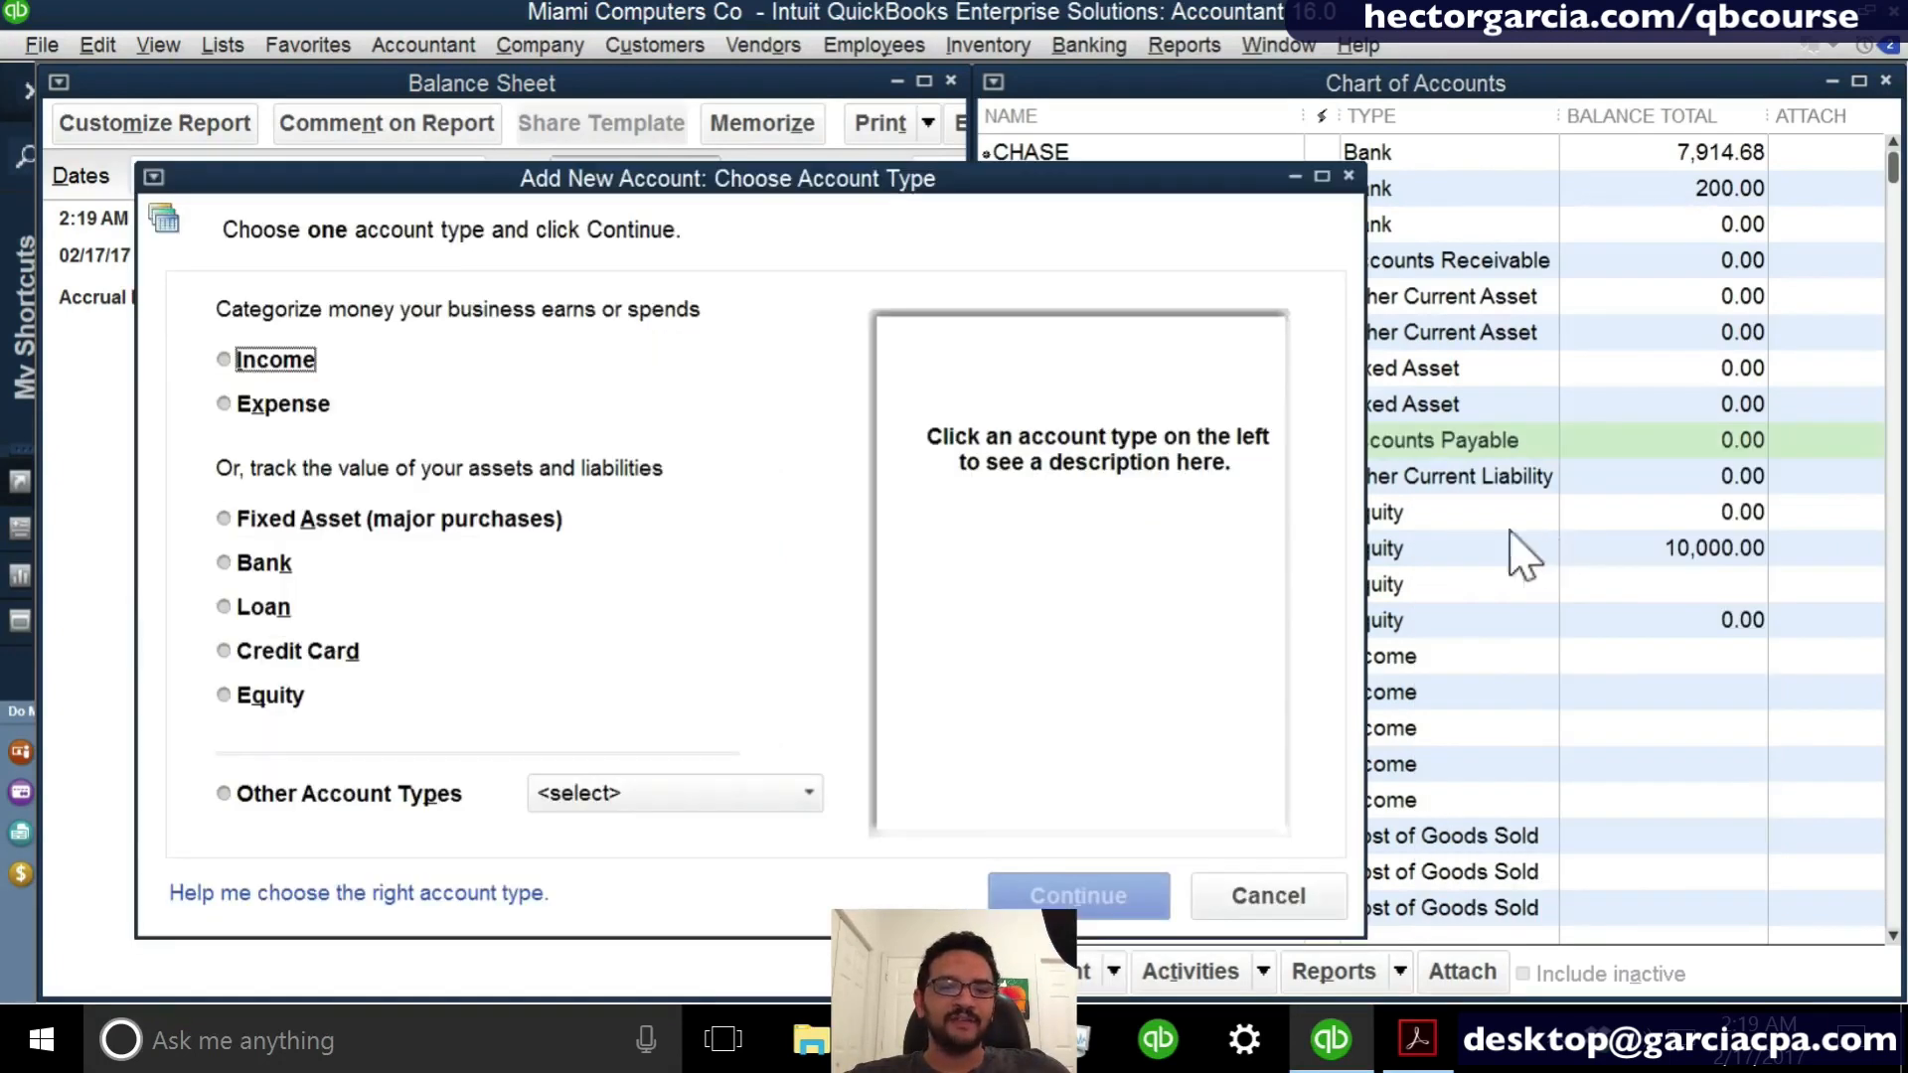
pyautogui.moveTo(430, 199); pyautogui.dragTo(999, 178)
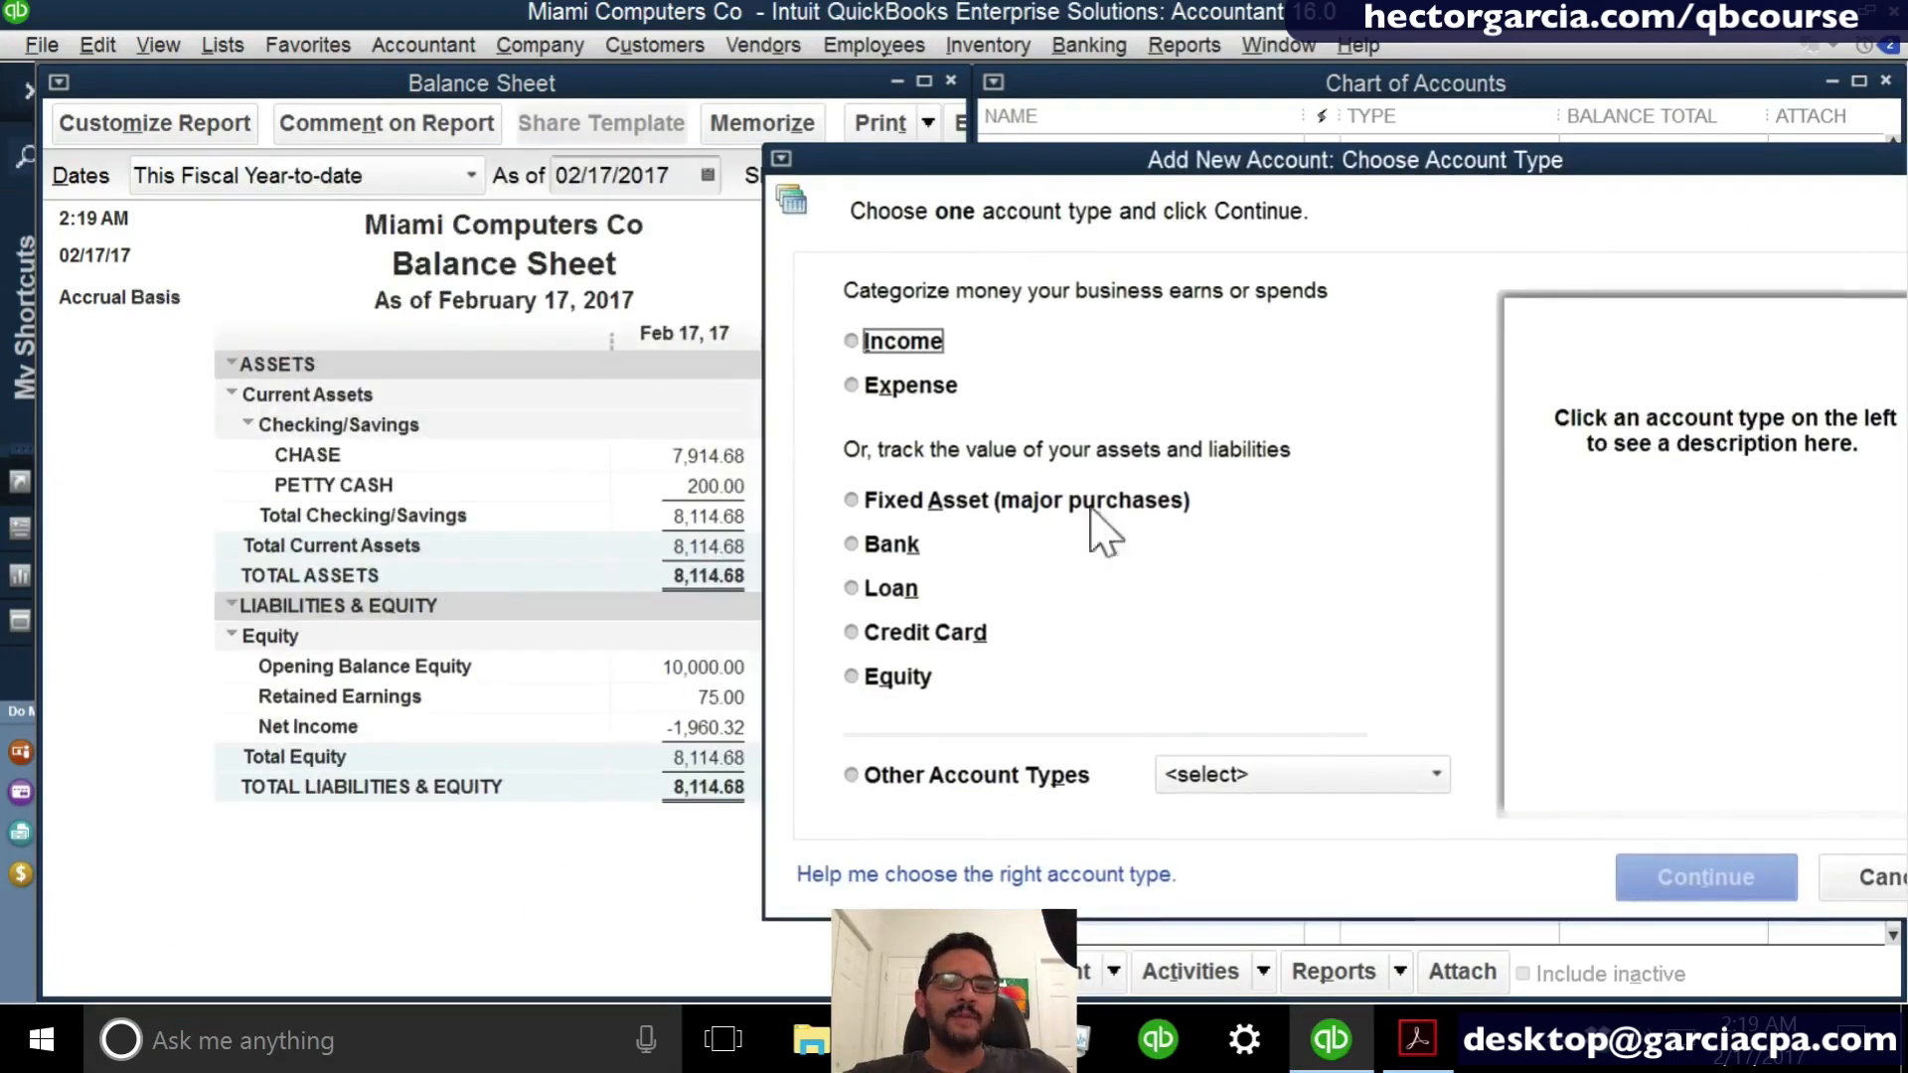
pyautogui.click(919, 503)
pyautogui.click(1705, 877)
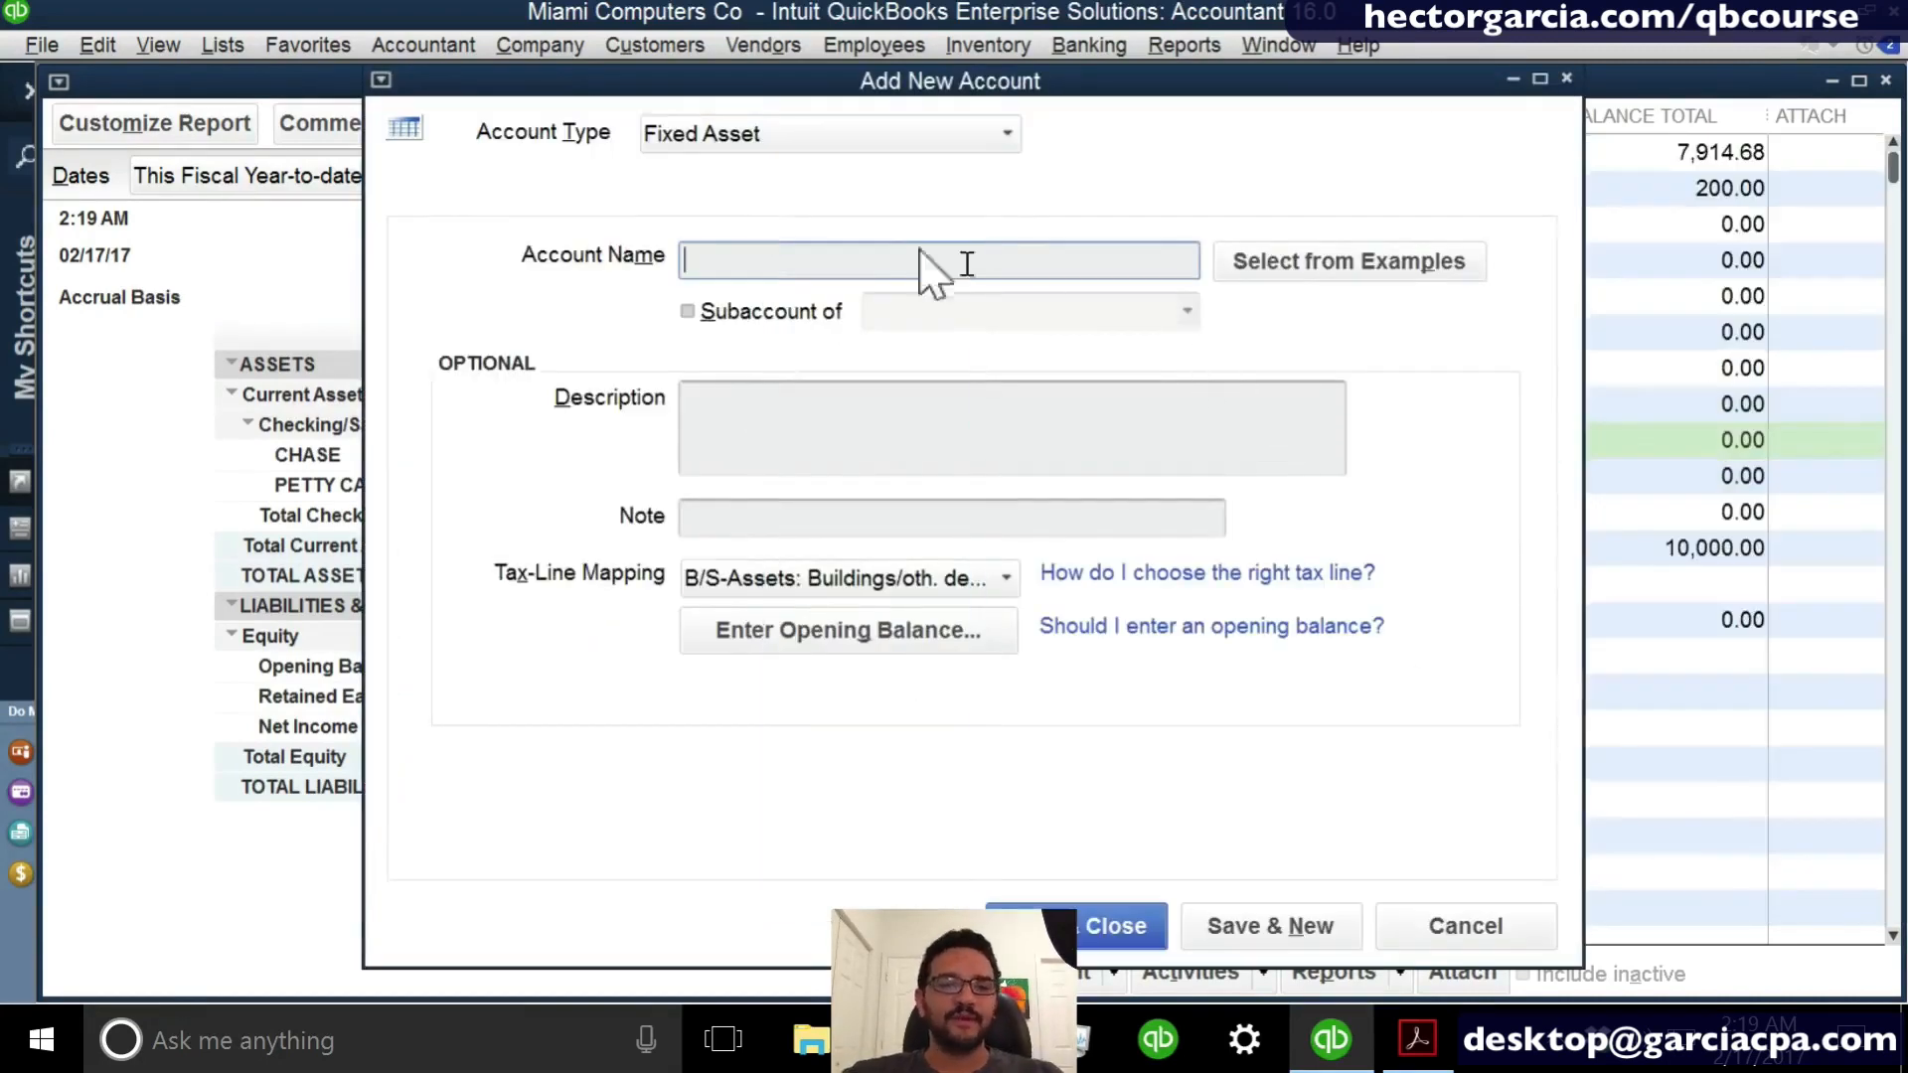
pyautogui.write('TO')
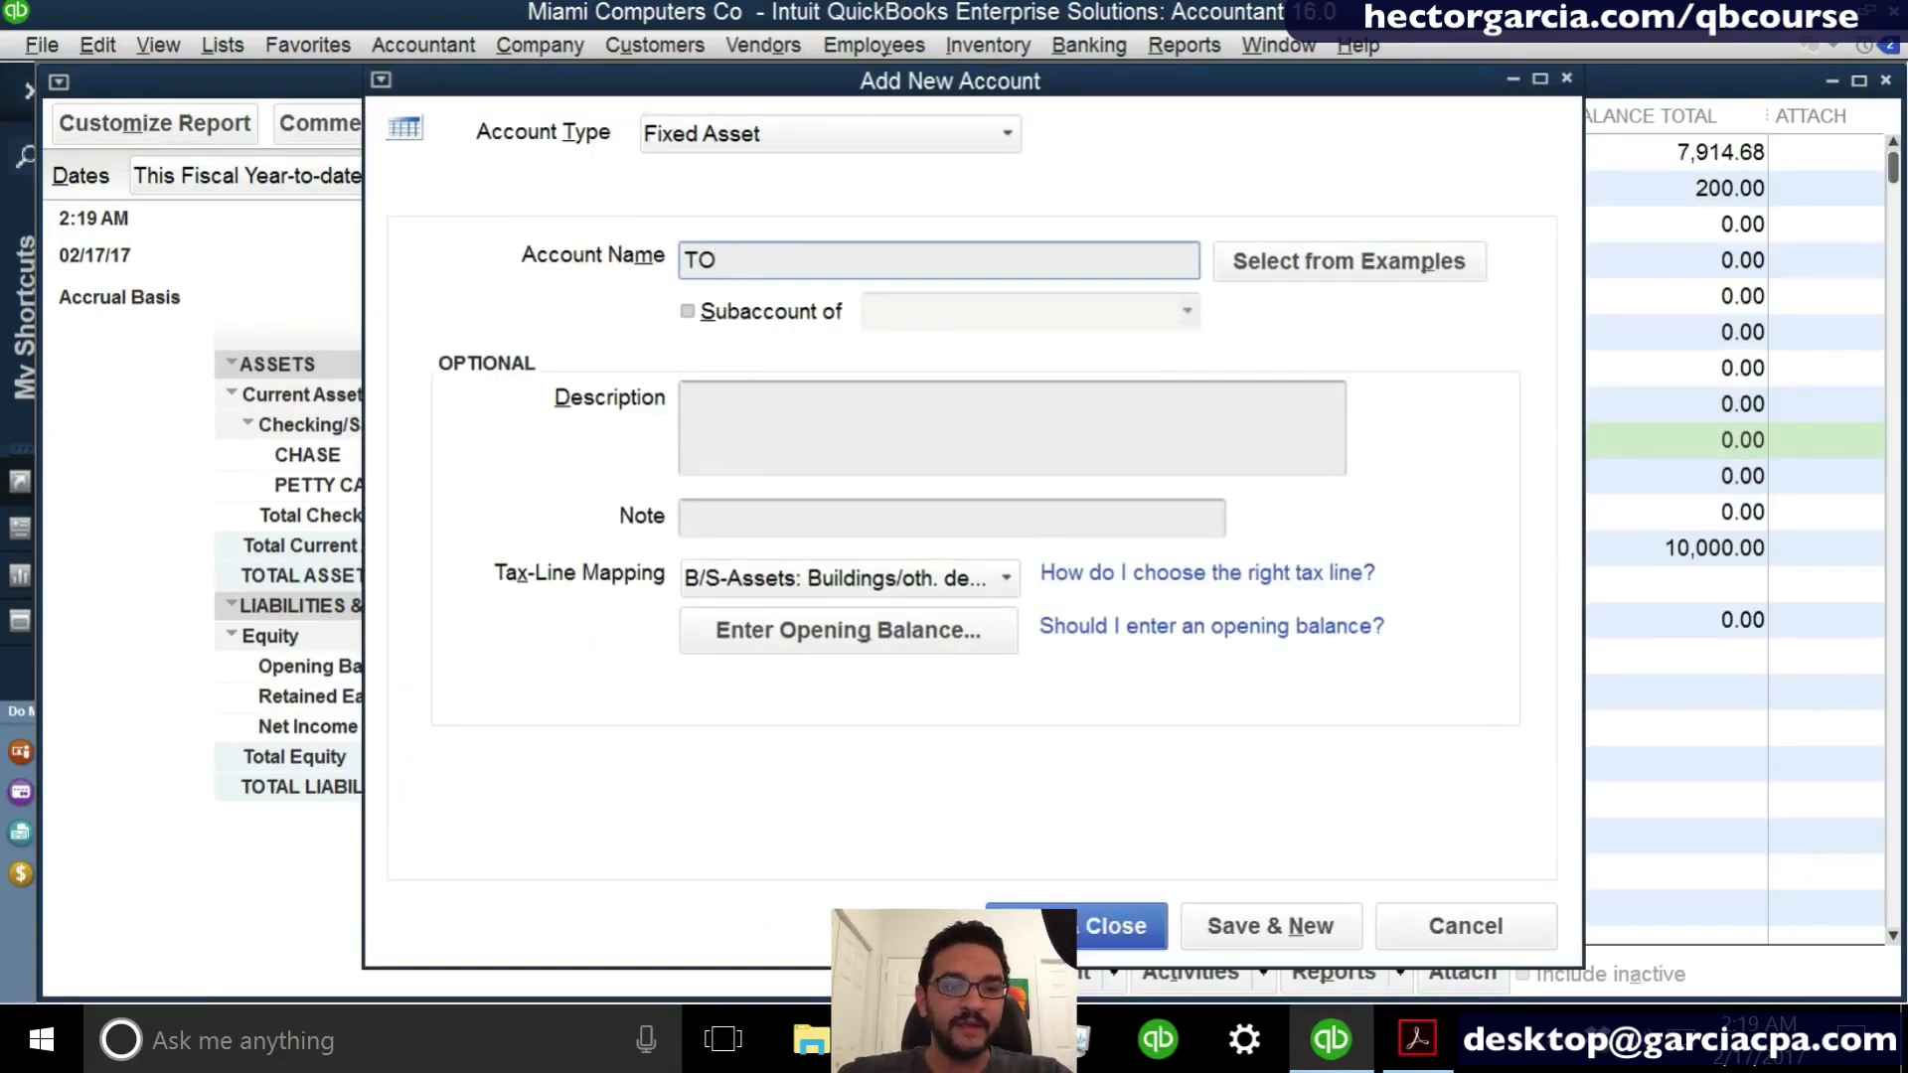
pyautogui.write('YOTA TR')
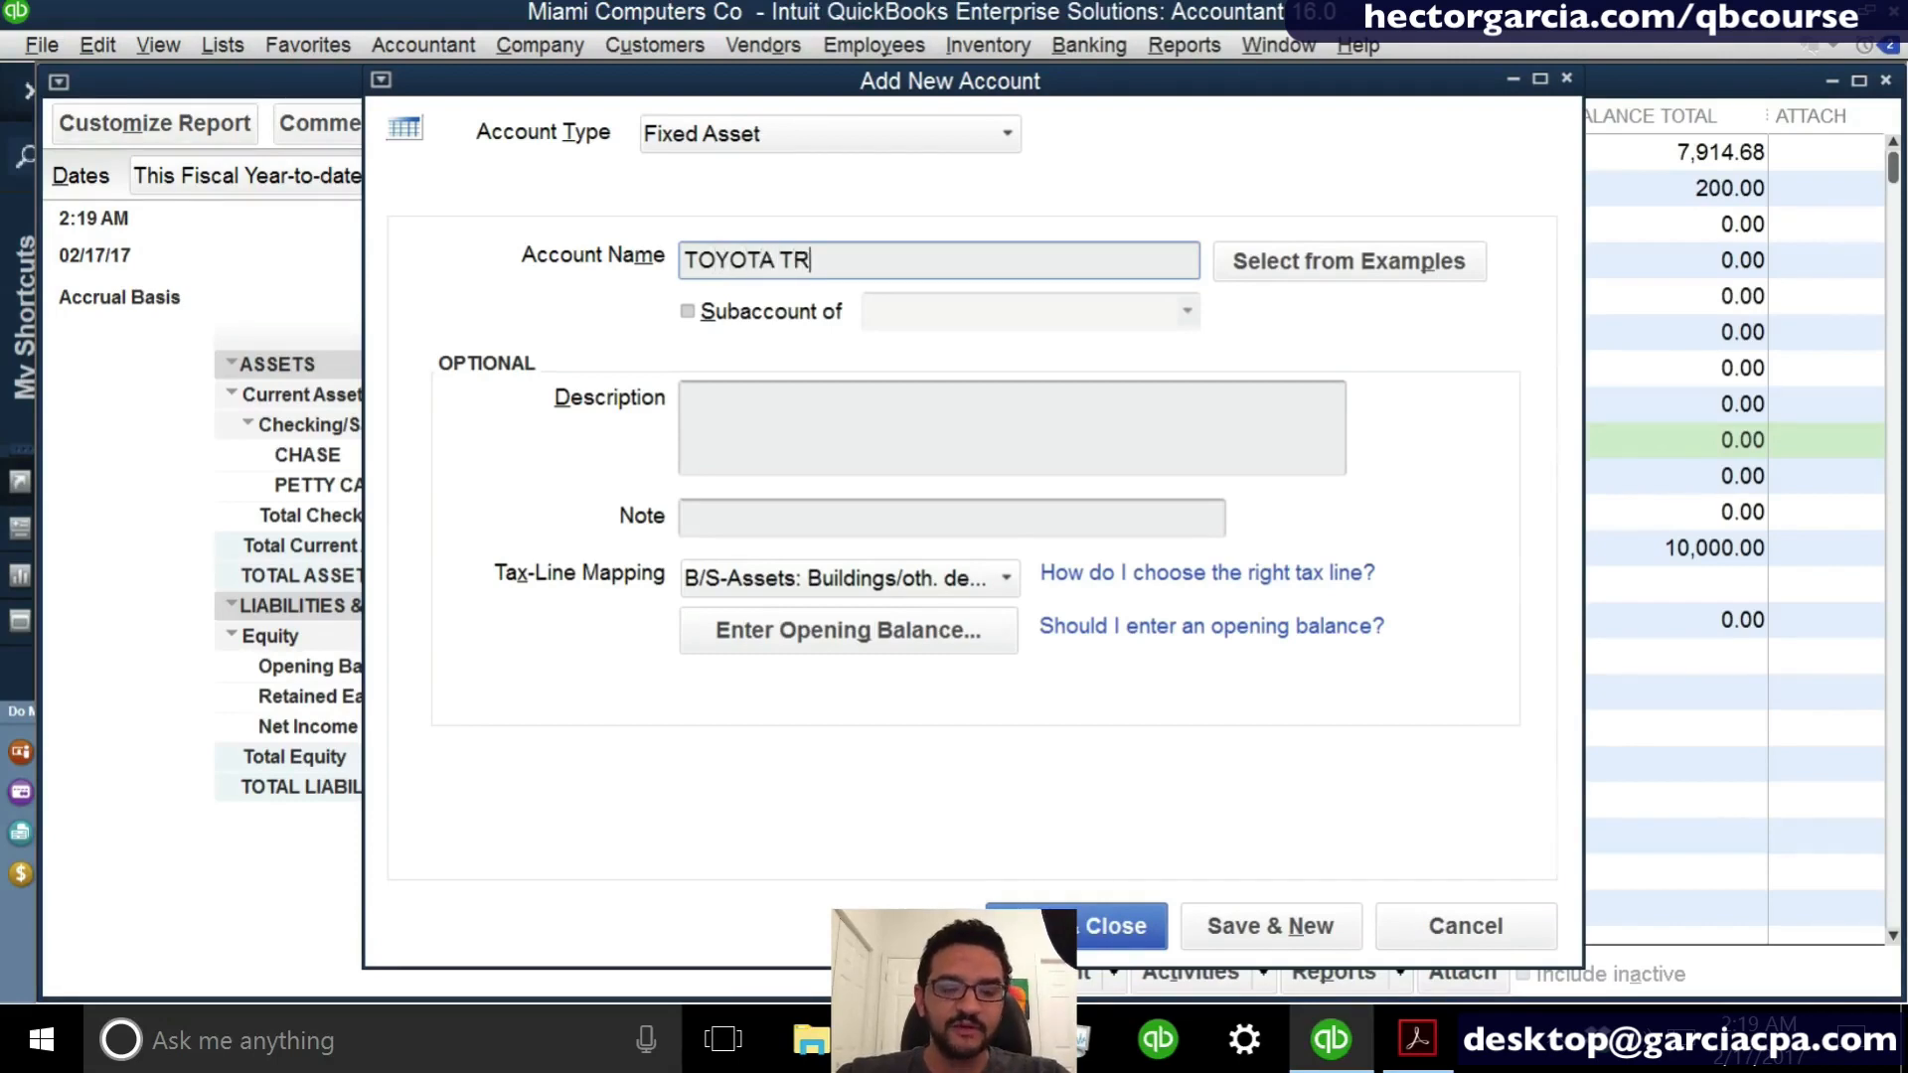
pyautogui.write('UCK')
# - Enter an opening balance of 28,000.00 for the TOYOTA TRUCK account
pyautogui.click(919, 646)
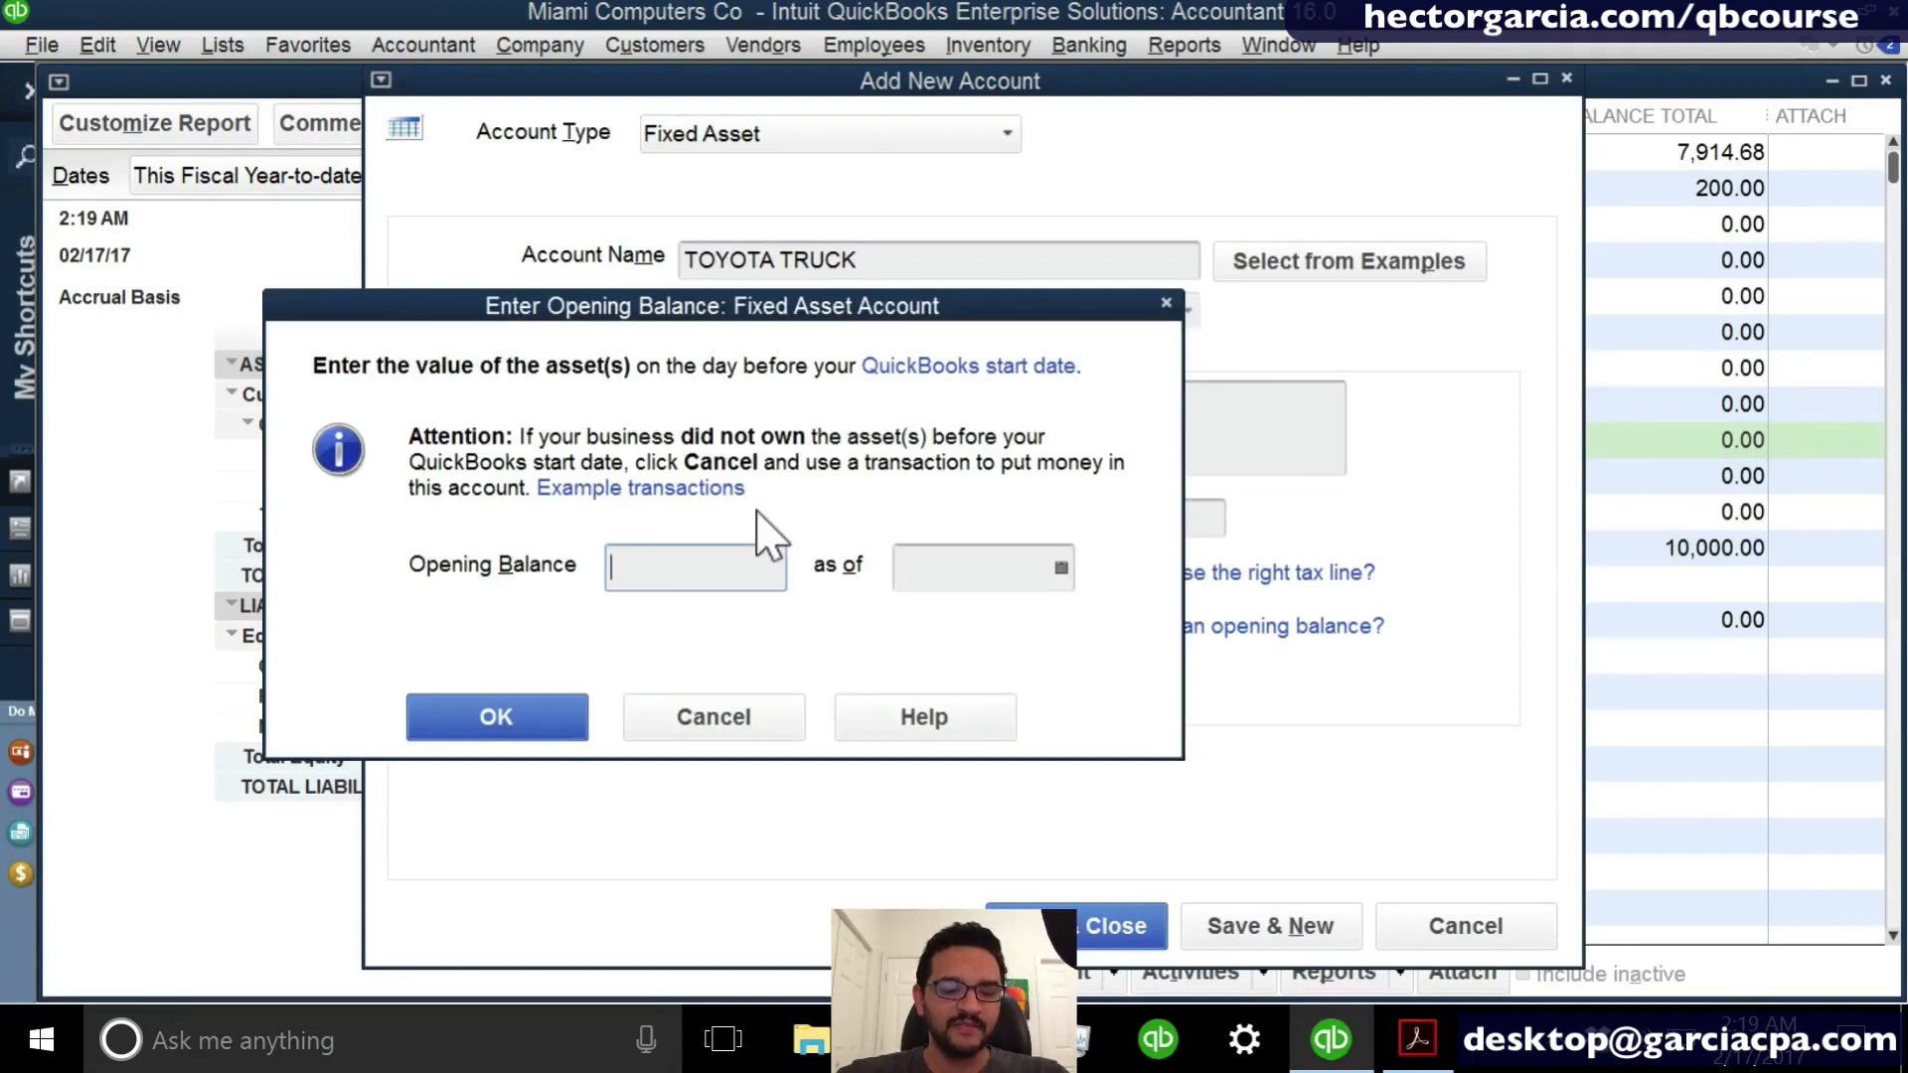
pyautogui.write('3')
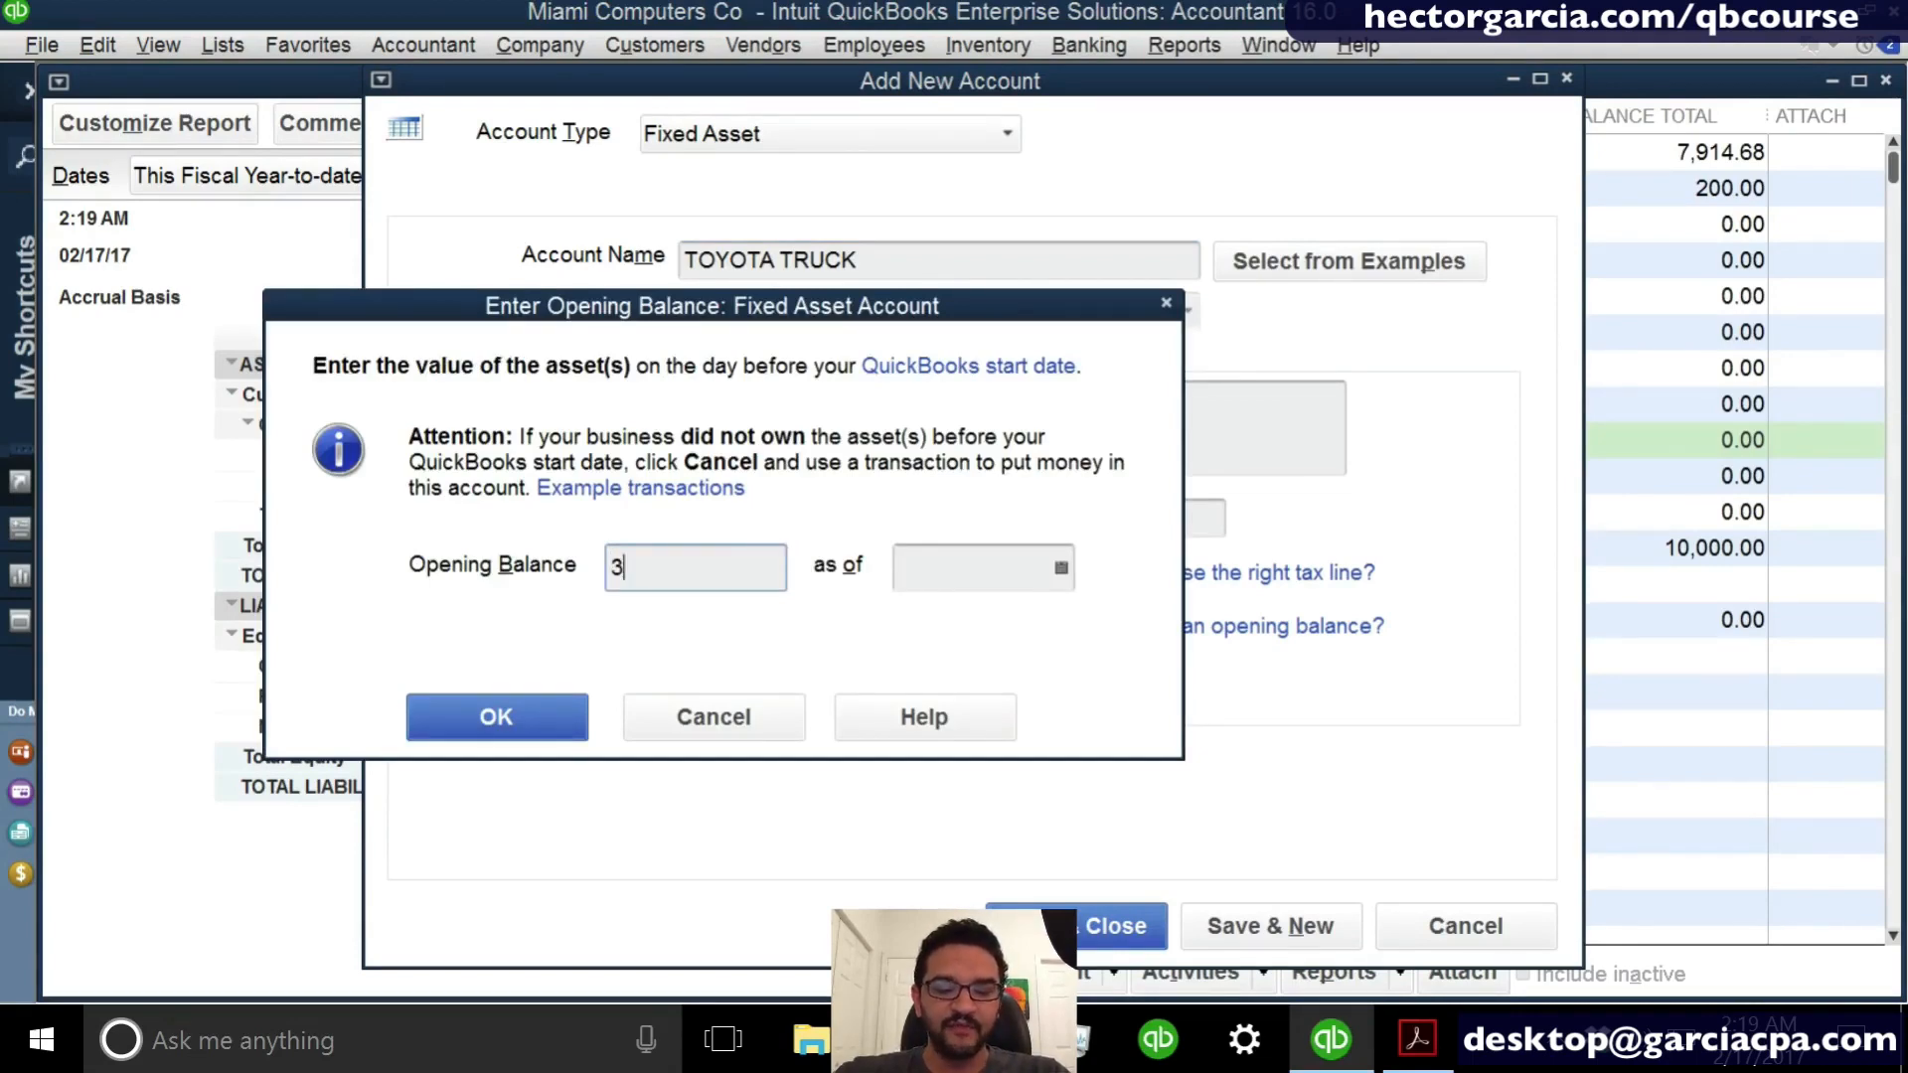
pyautogui.write('8000')
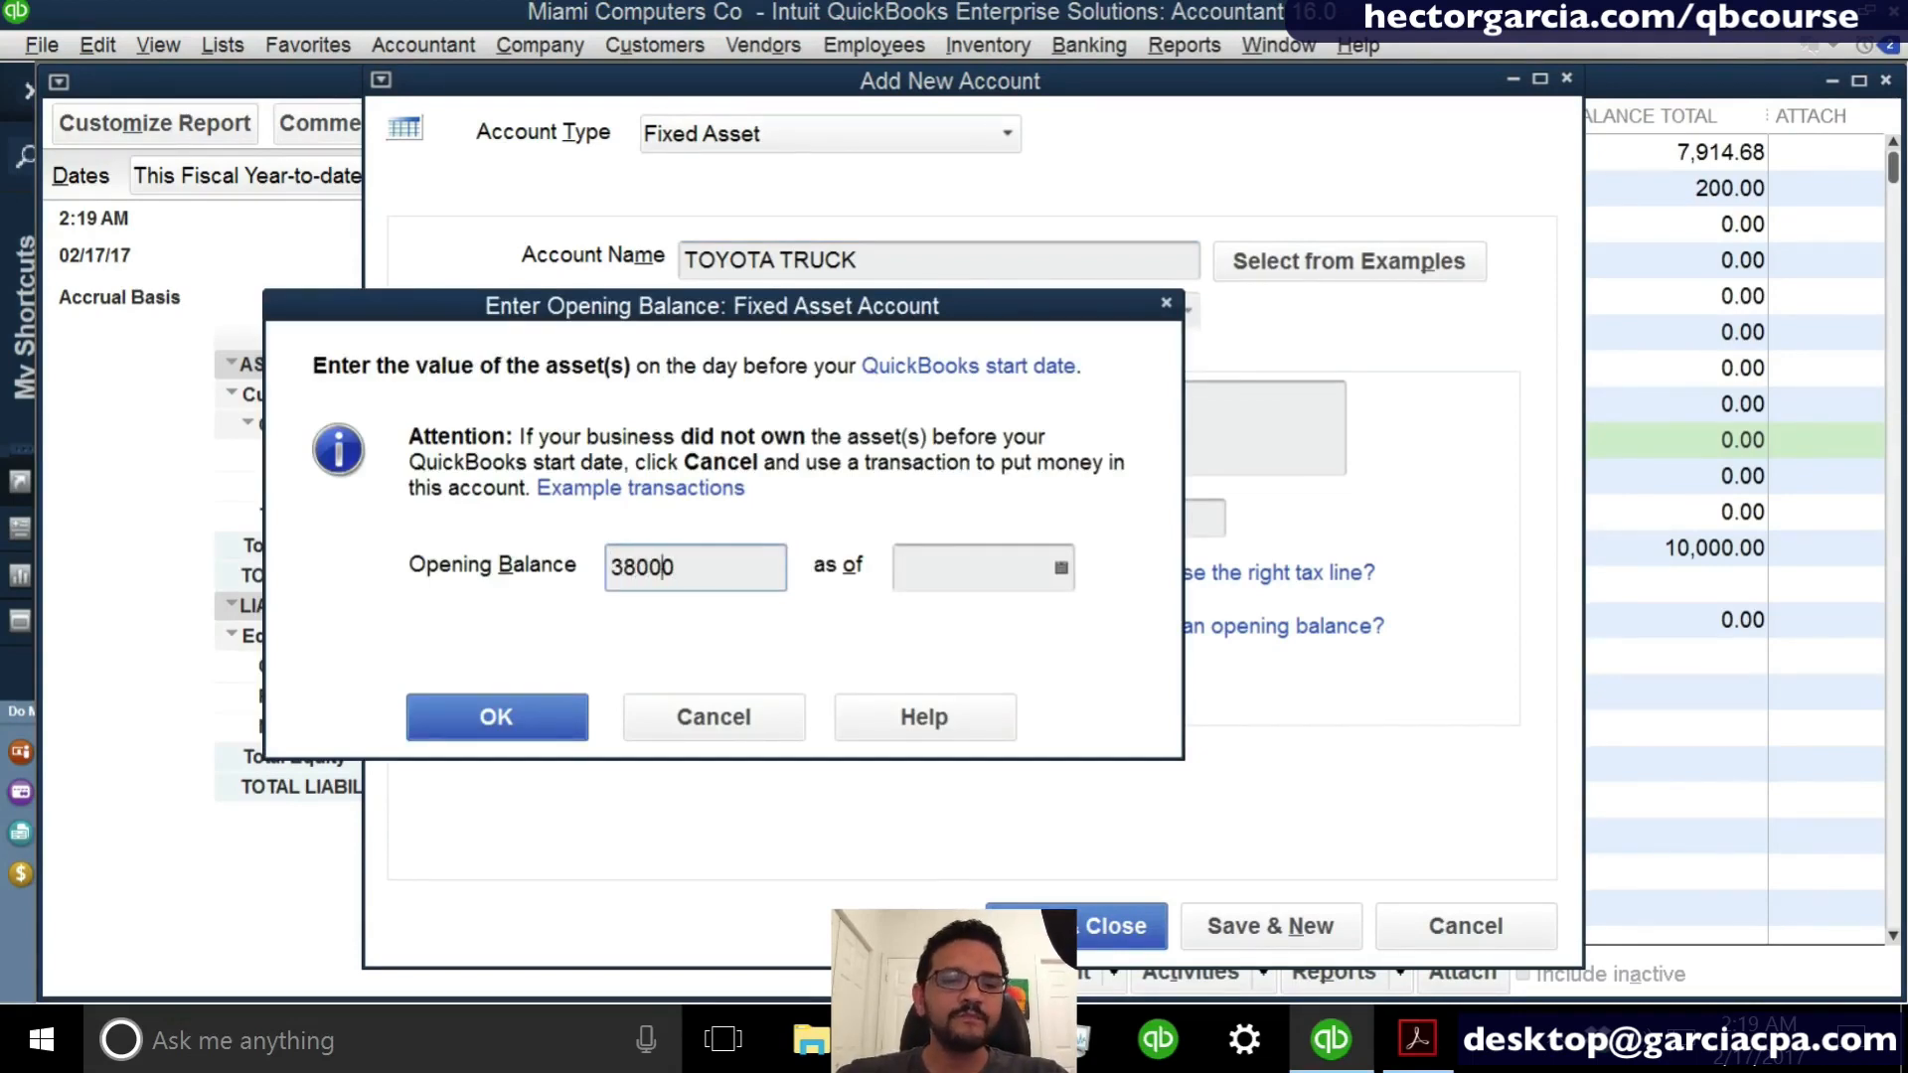
pyautogui.press('Left')
pyautogui.press('Left')
pyautogui.press('Left')
pyautogui.press('Left')
pyautogui.press('Left')
pyautogui.press('Delete')
pyautogui.write('2')
pyautogui.press('Tab')
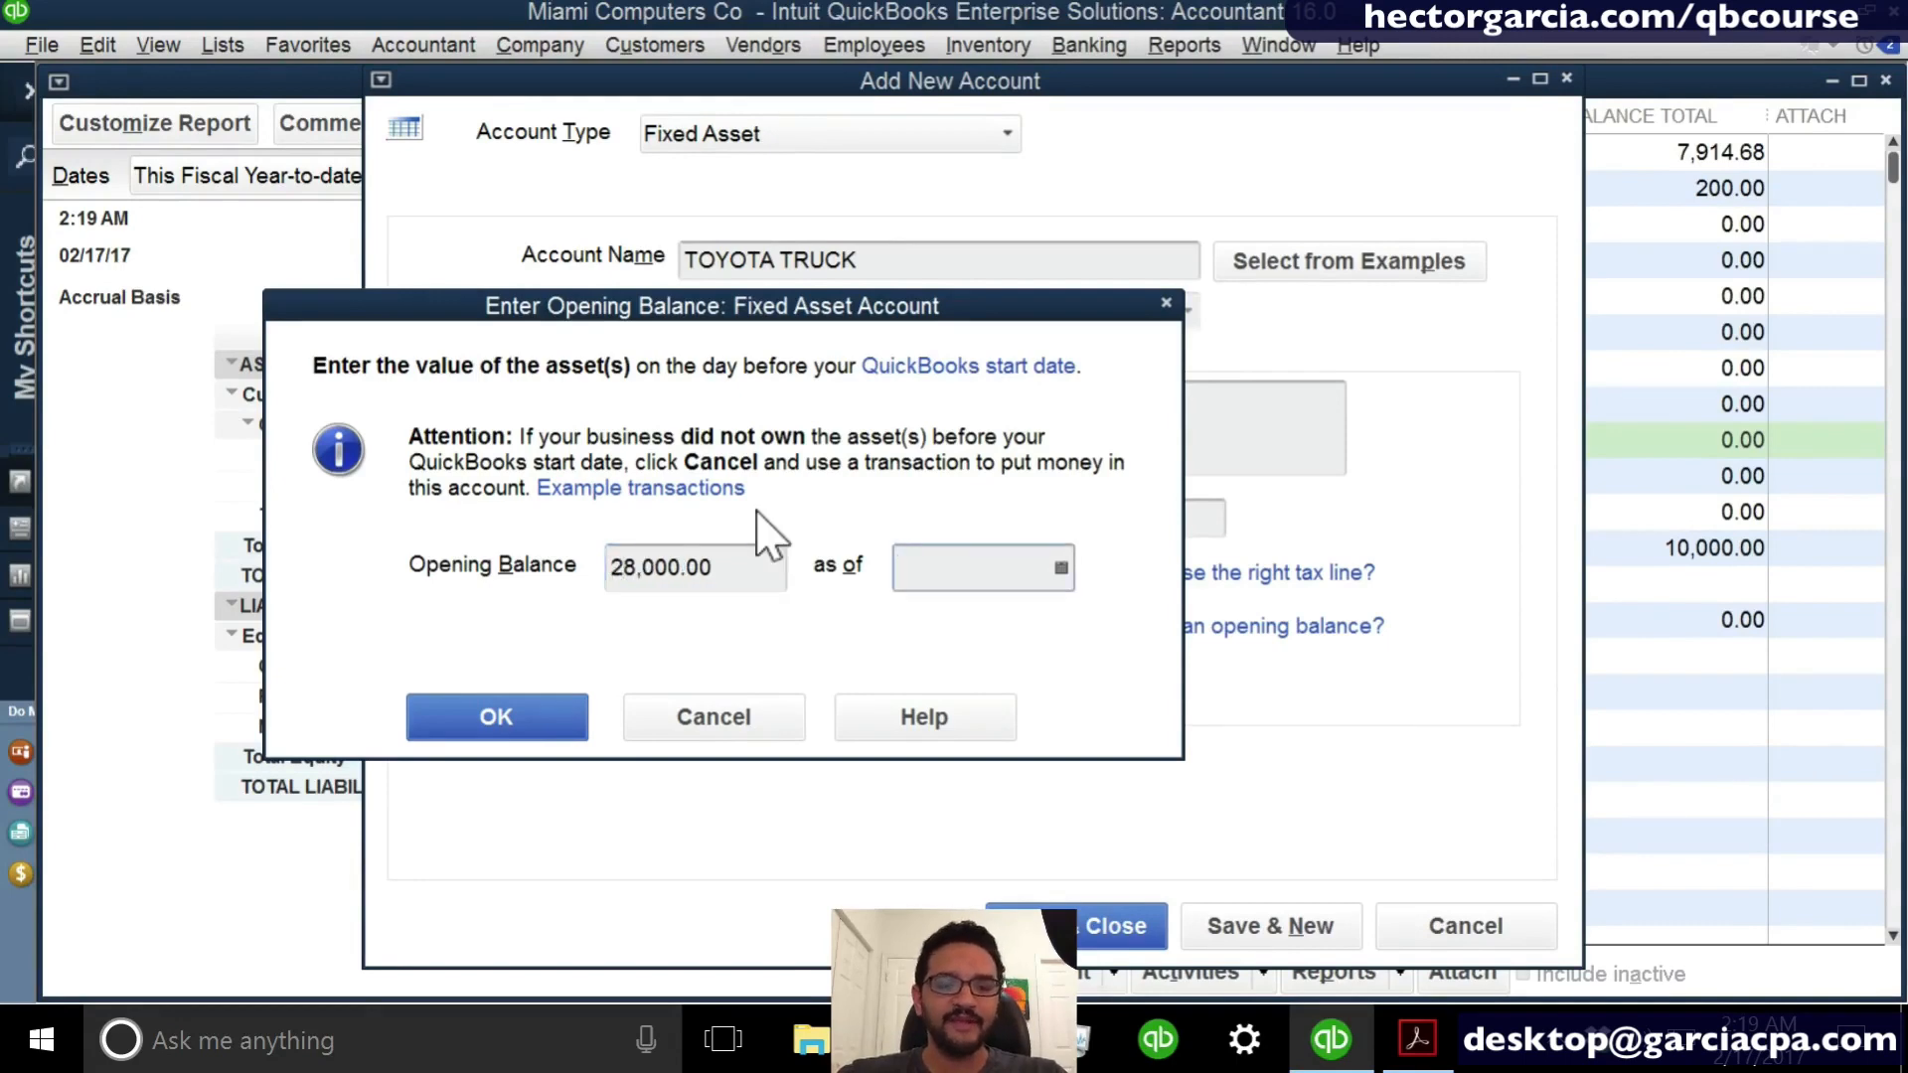
# - Set the opening balance's as-of date to 12/04/2014 and confirm the opening balance entry
pyautogui.write('12')
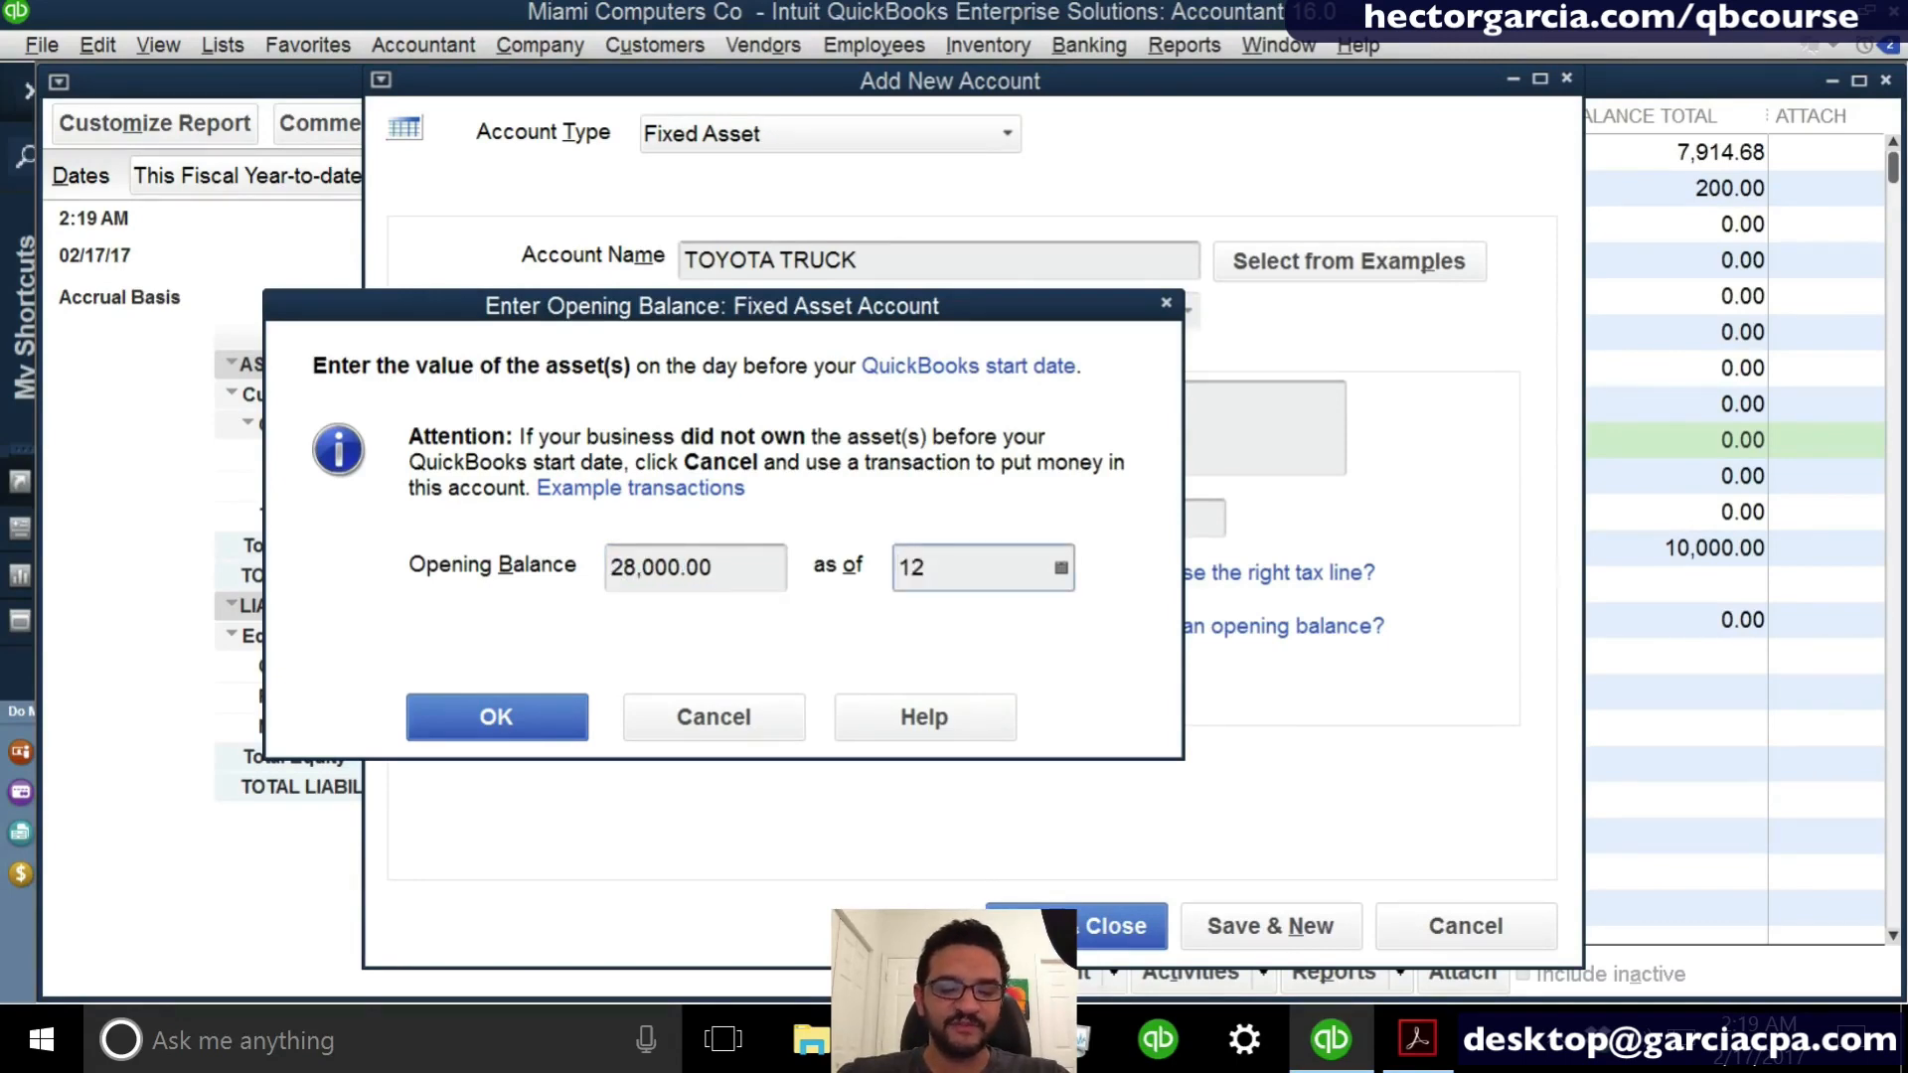
pyautogui.write('/04')
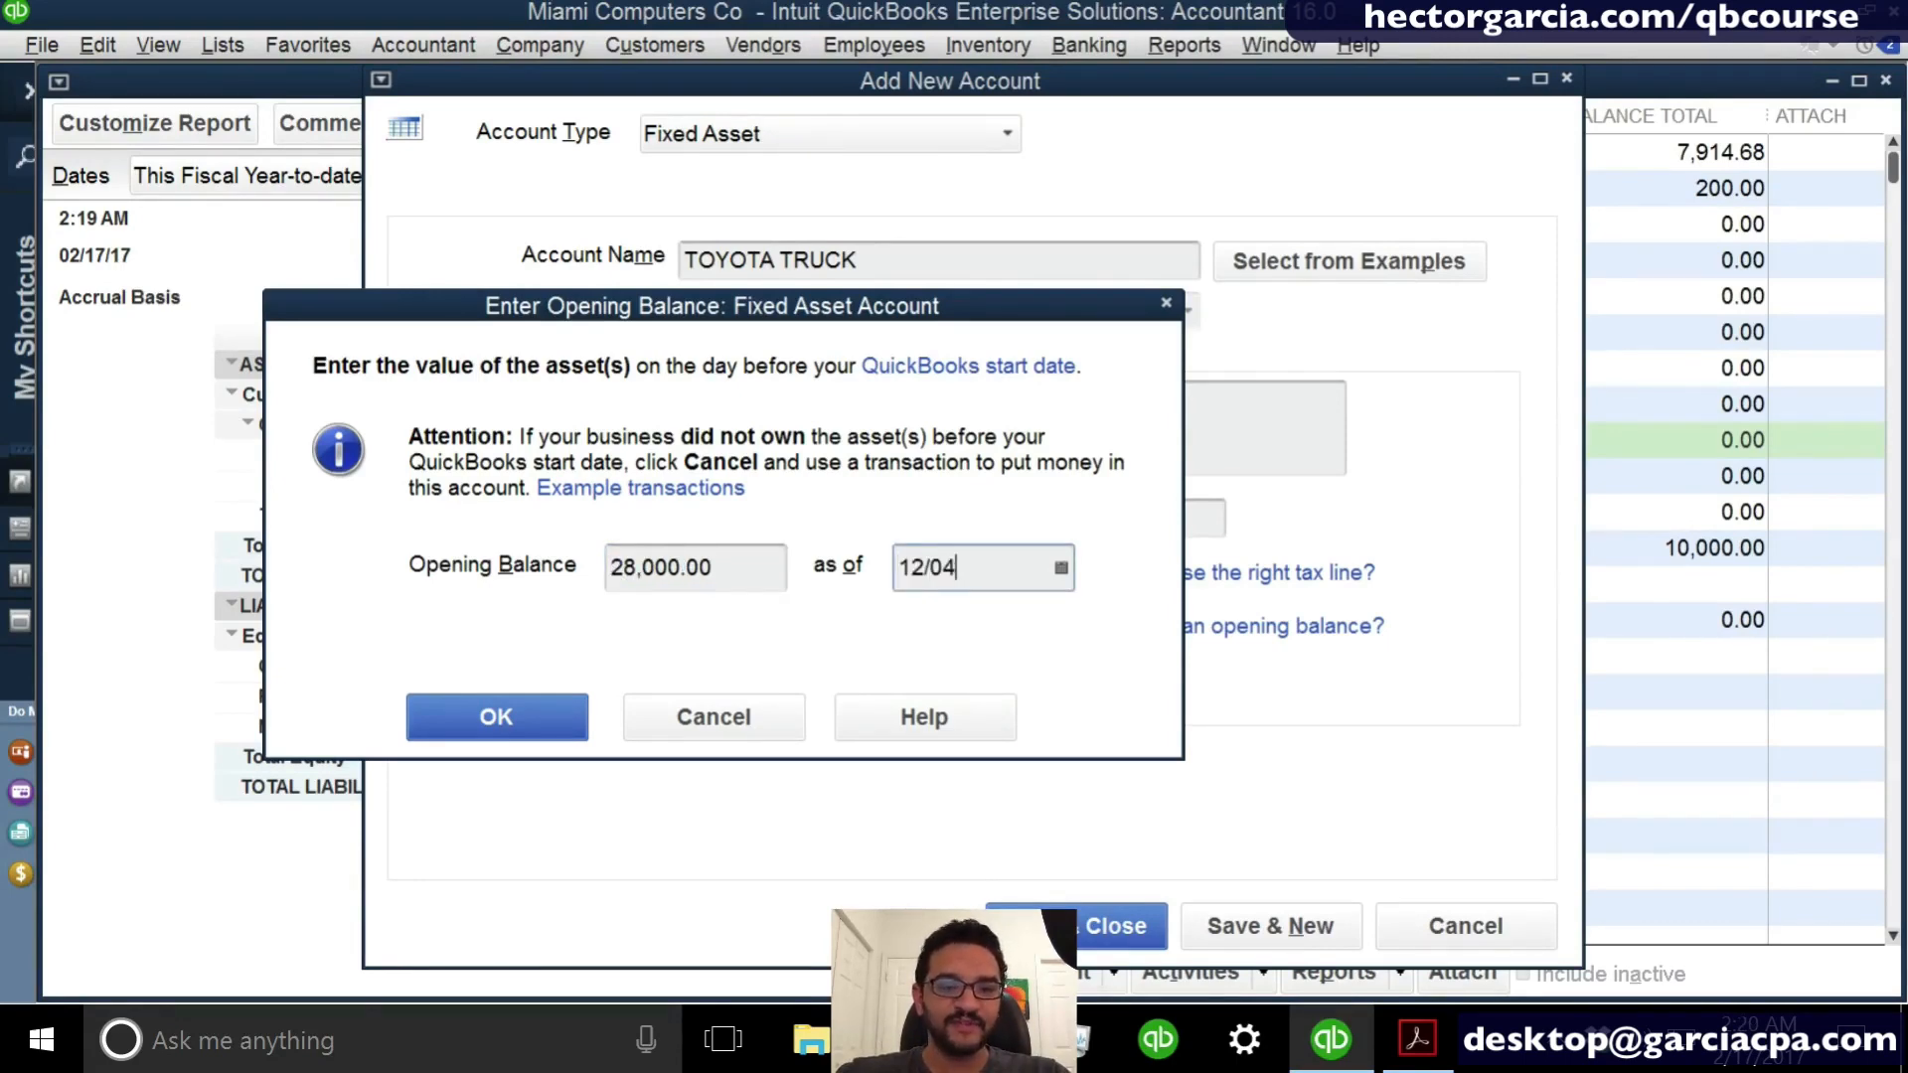
pyautogui.write('/2015')
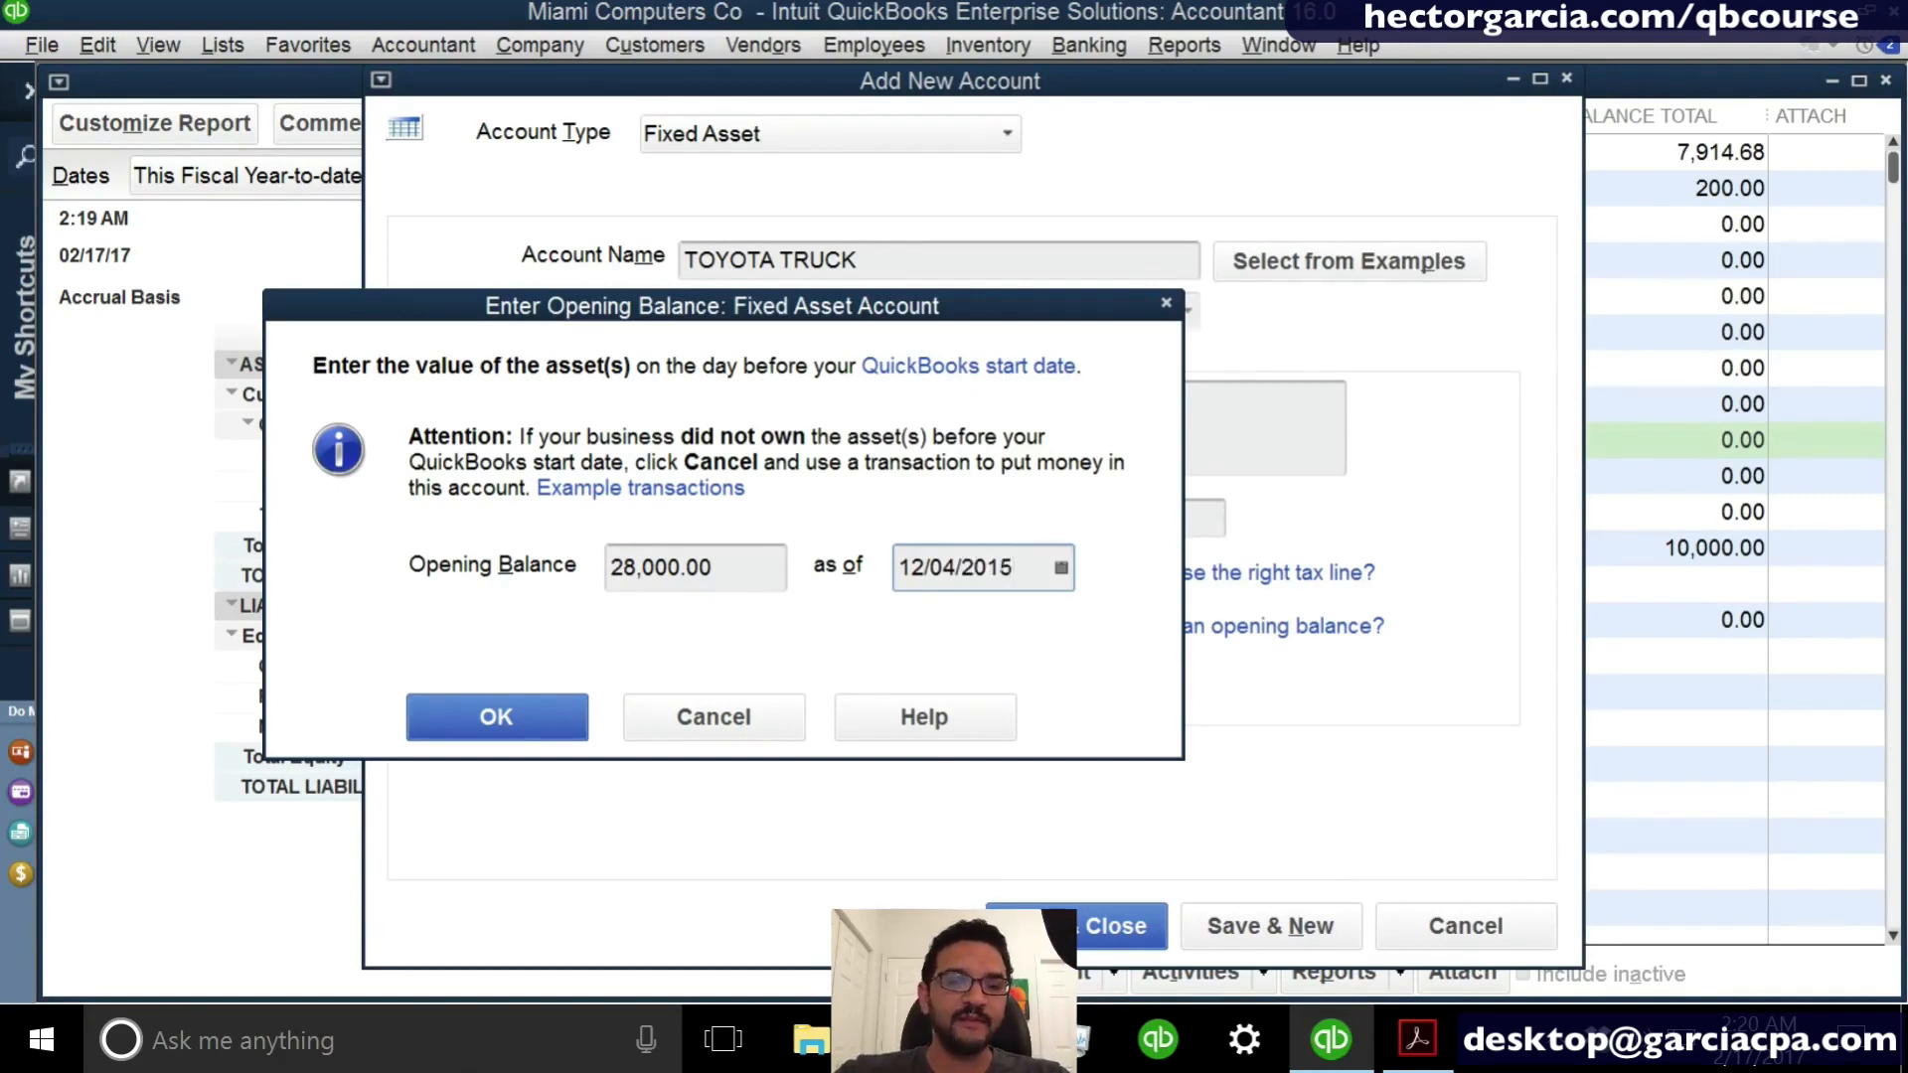
pyautogui.press('BackSpace')
pyautogui.write('4')
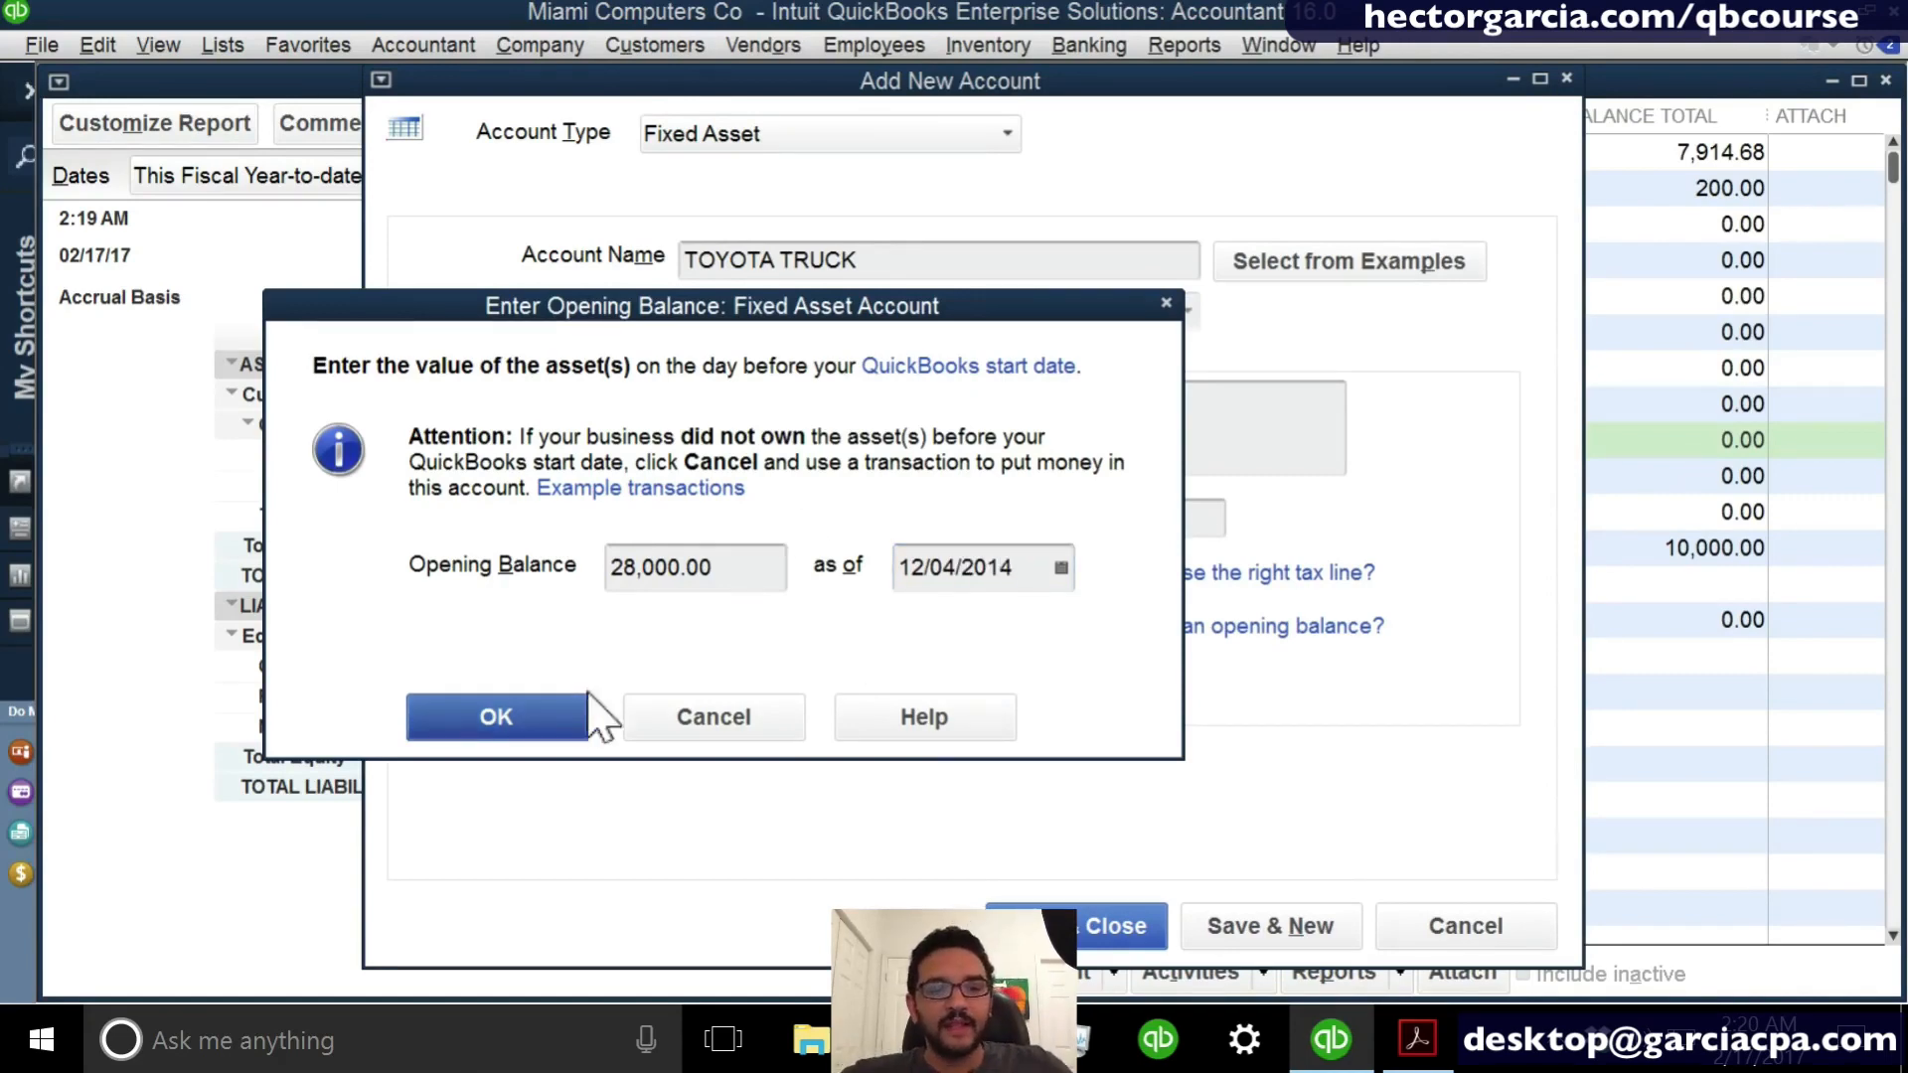
pyautogui.click(571, 717)
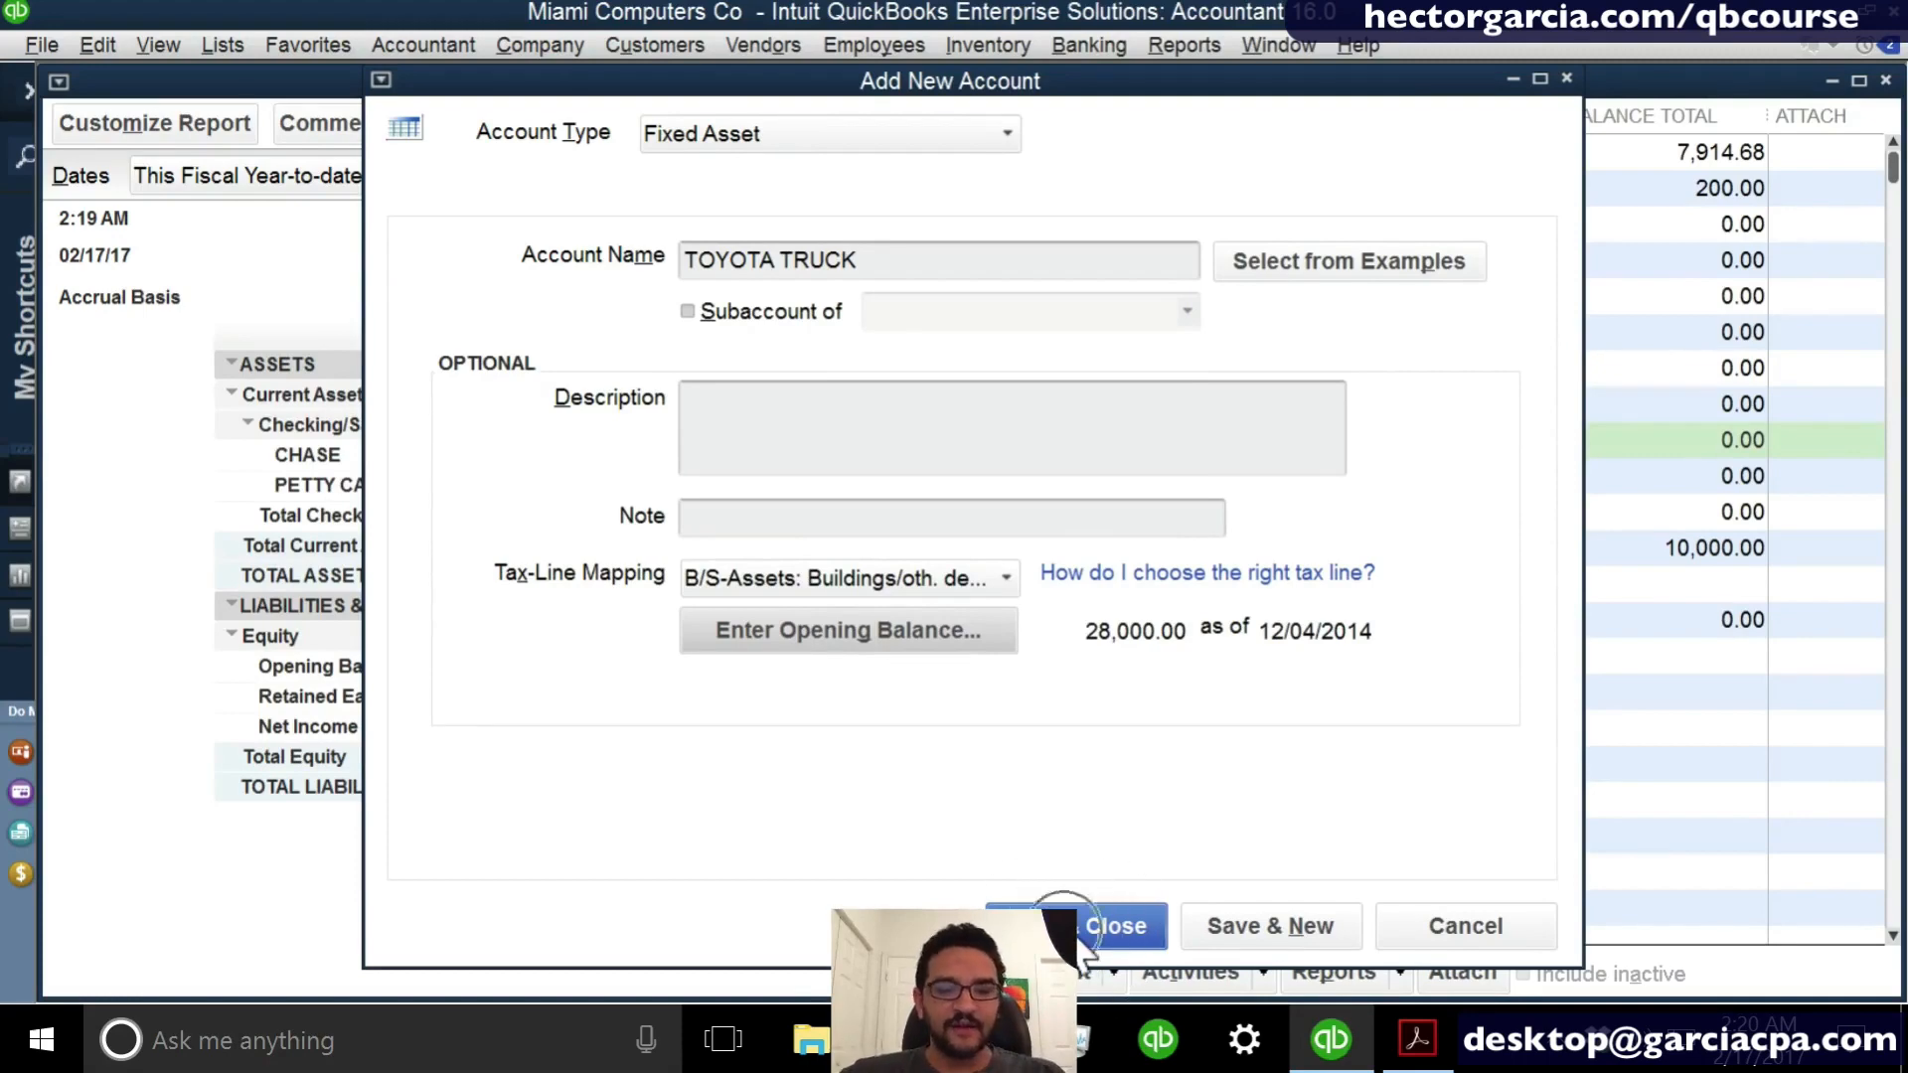
# - Save and close the new TOYOTA TRUCK account, and refresh the Balance Sheet report to include it
pyautogui.click(1082, 929)
pyautogui.click(896, 579)
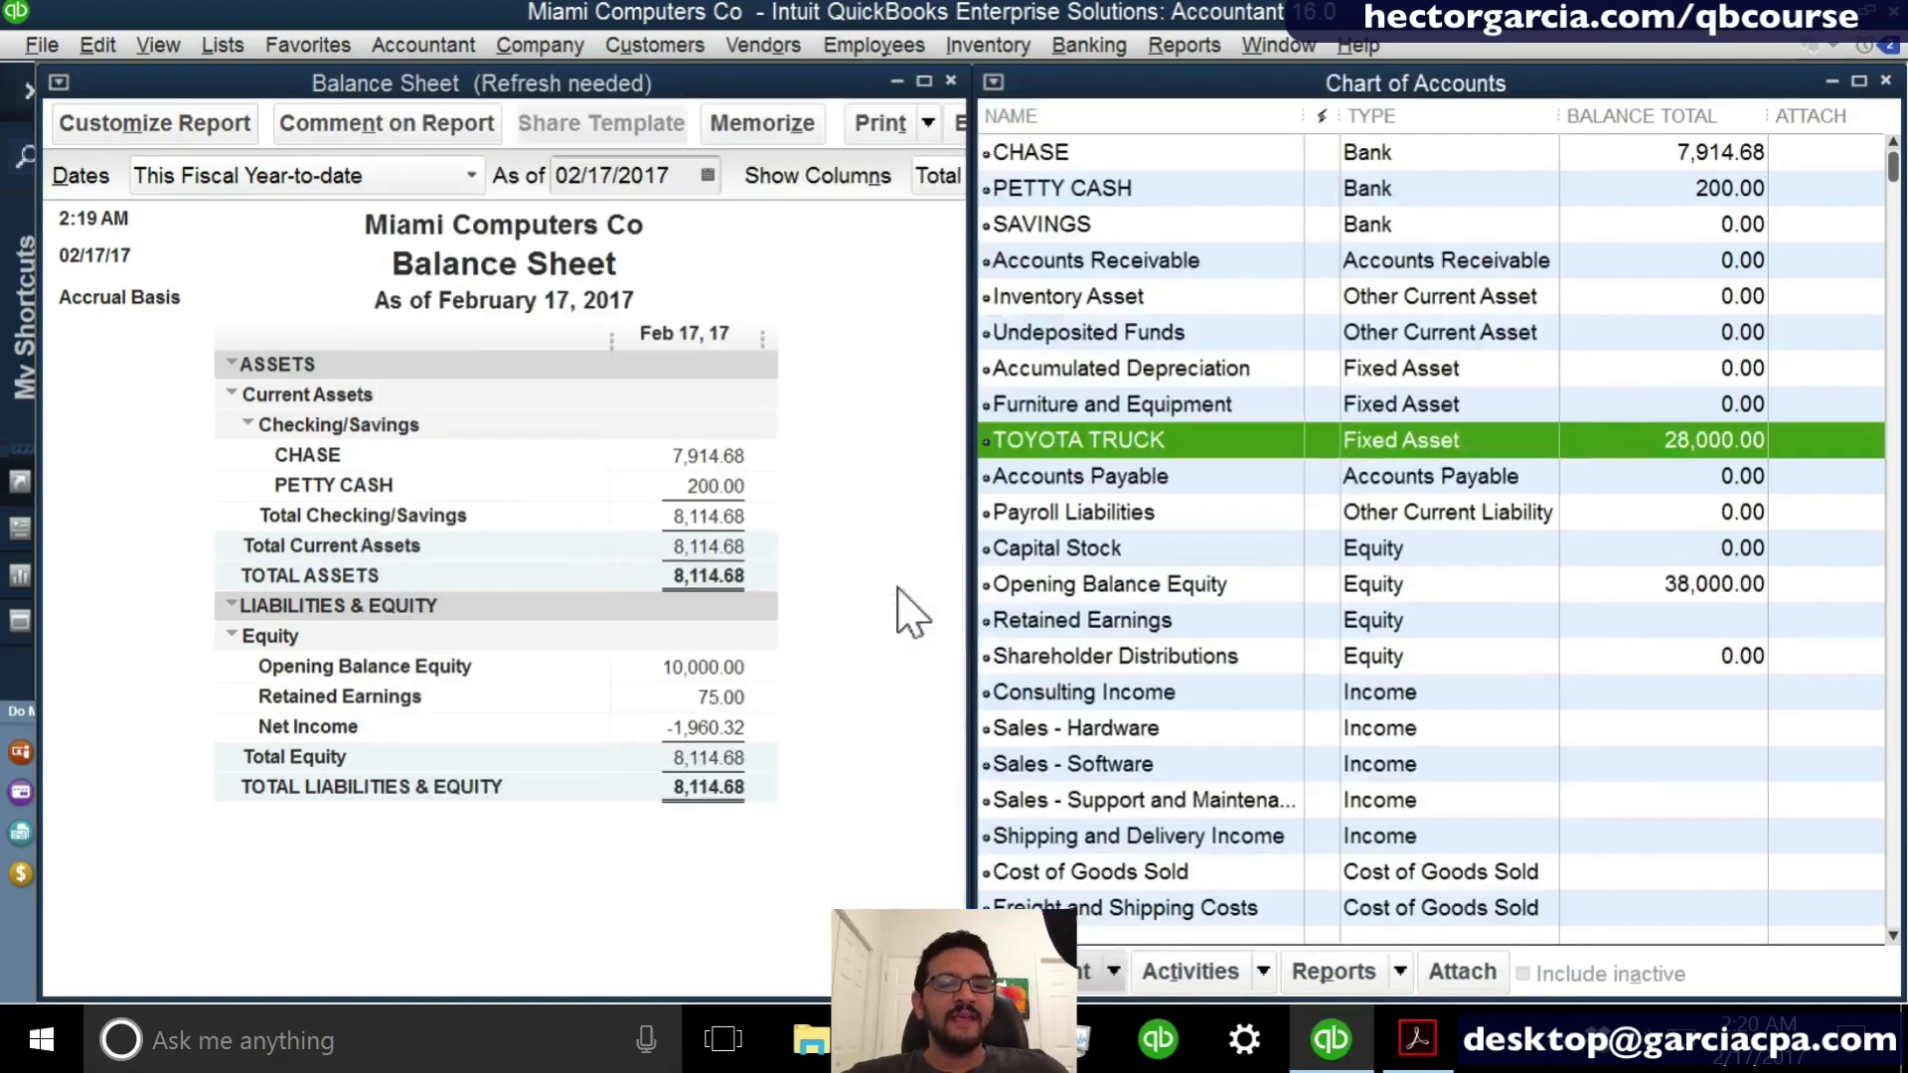
pyautogui.click(544, 600)
pyautogui.click(358, 479)
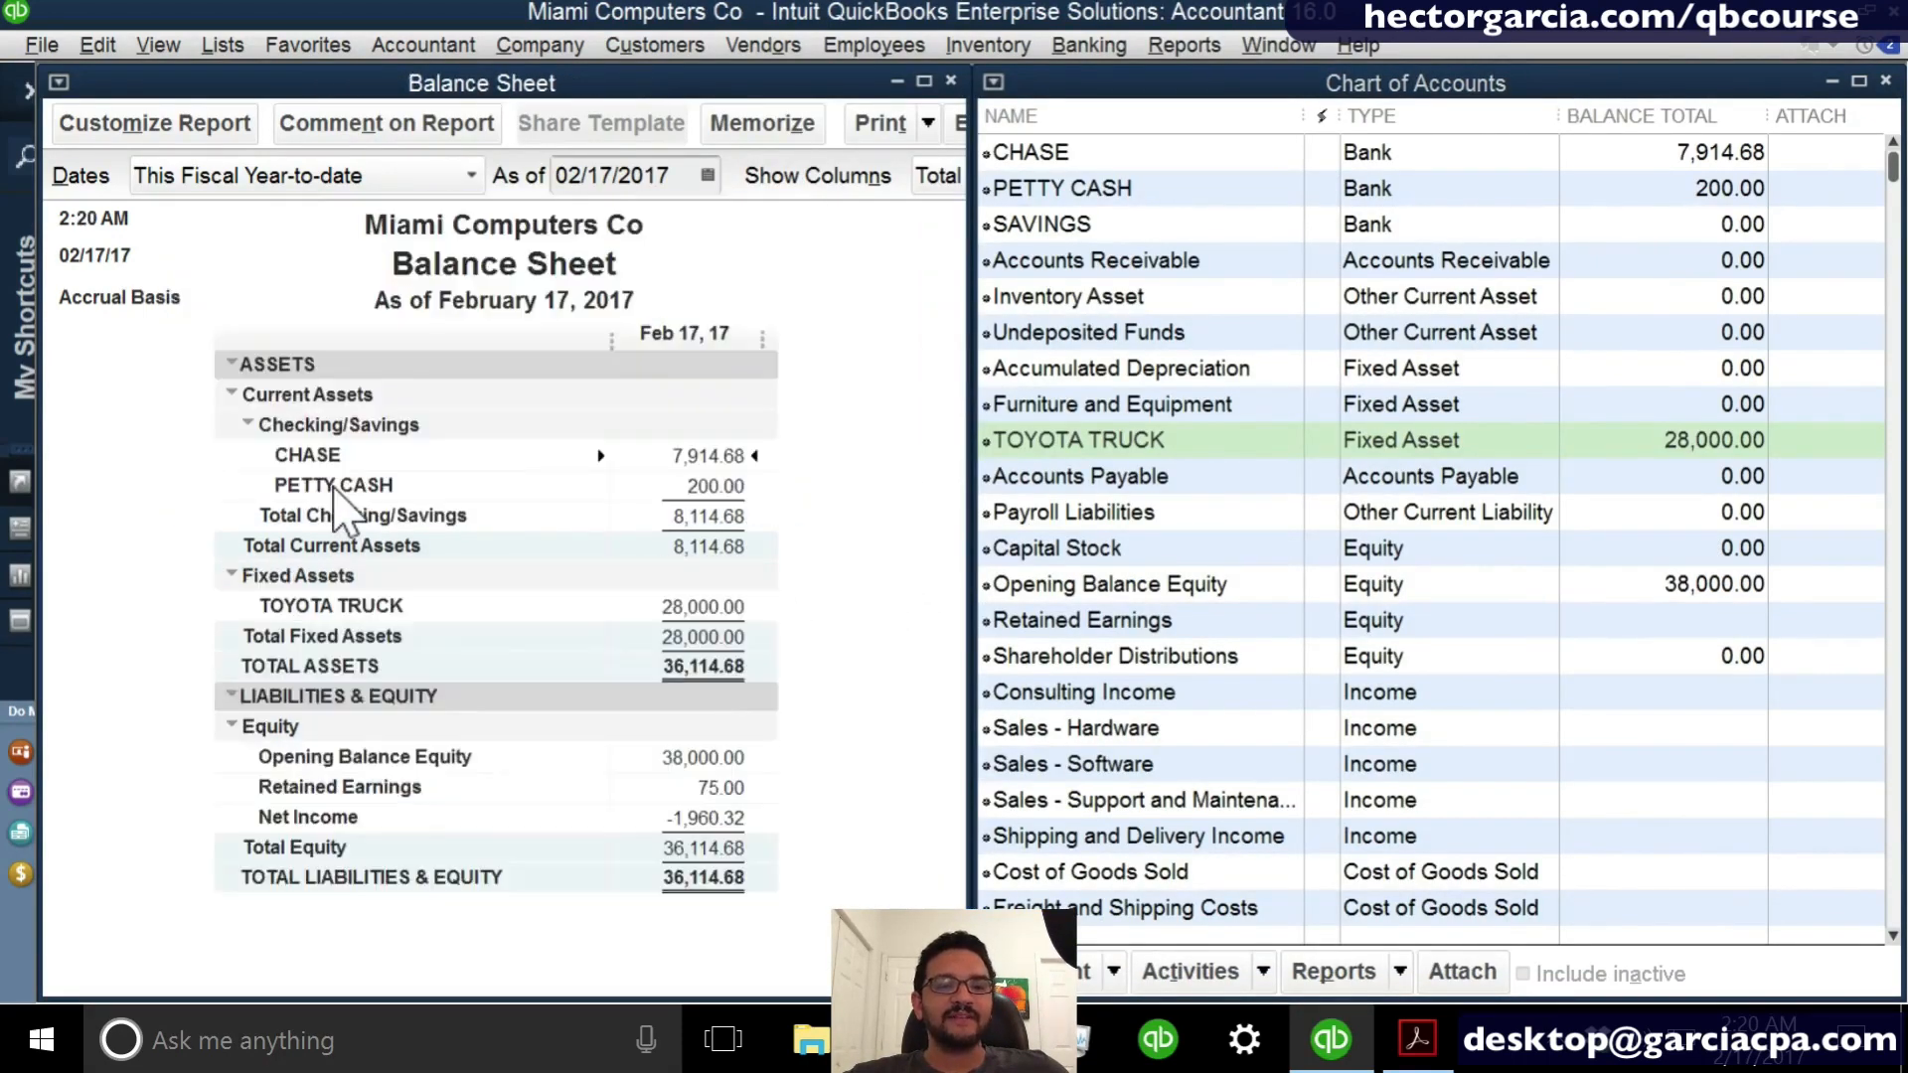
pyautogui.press('ctrl')
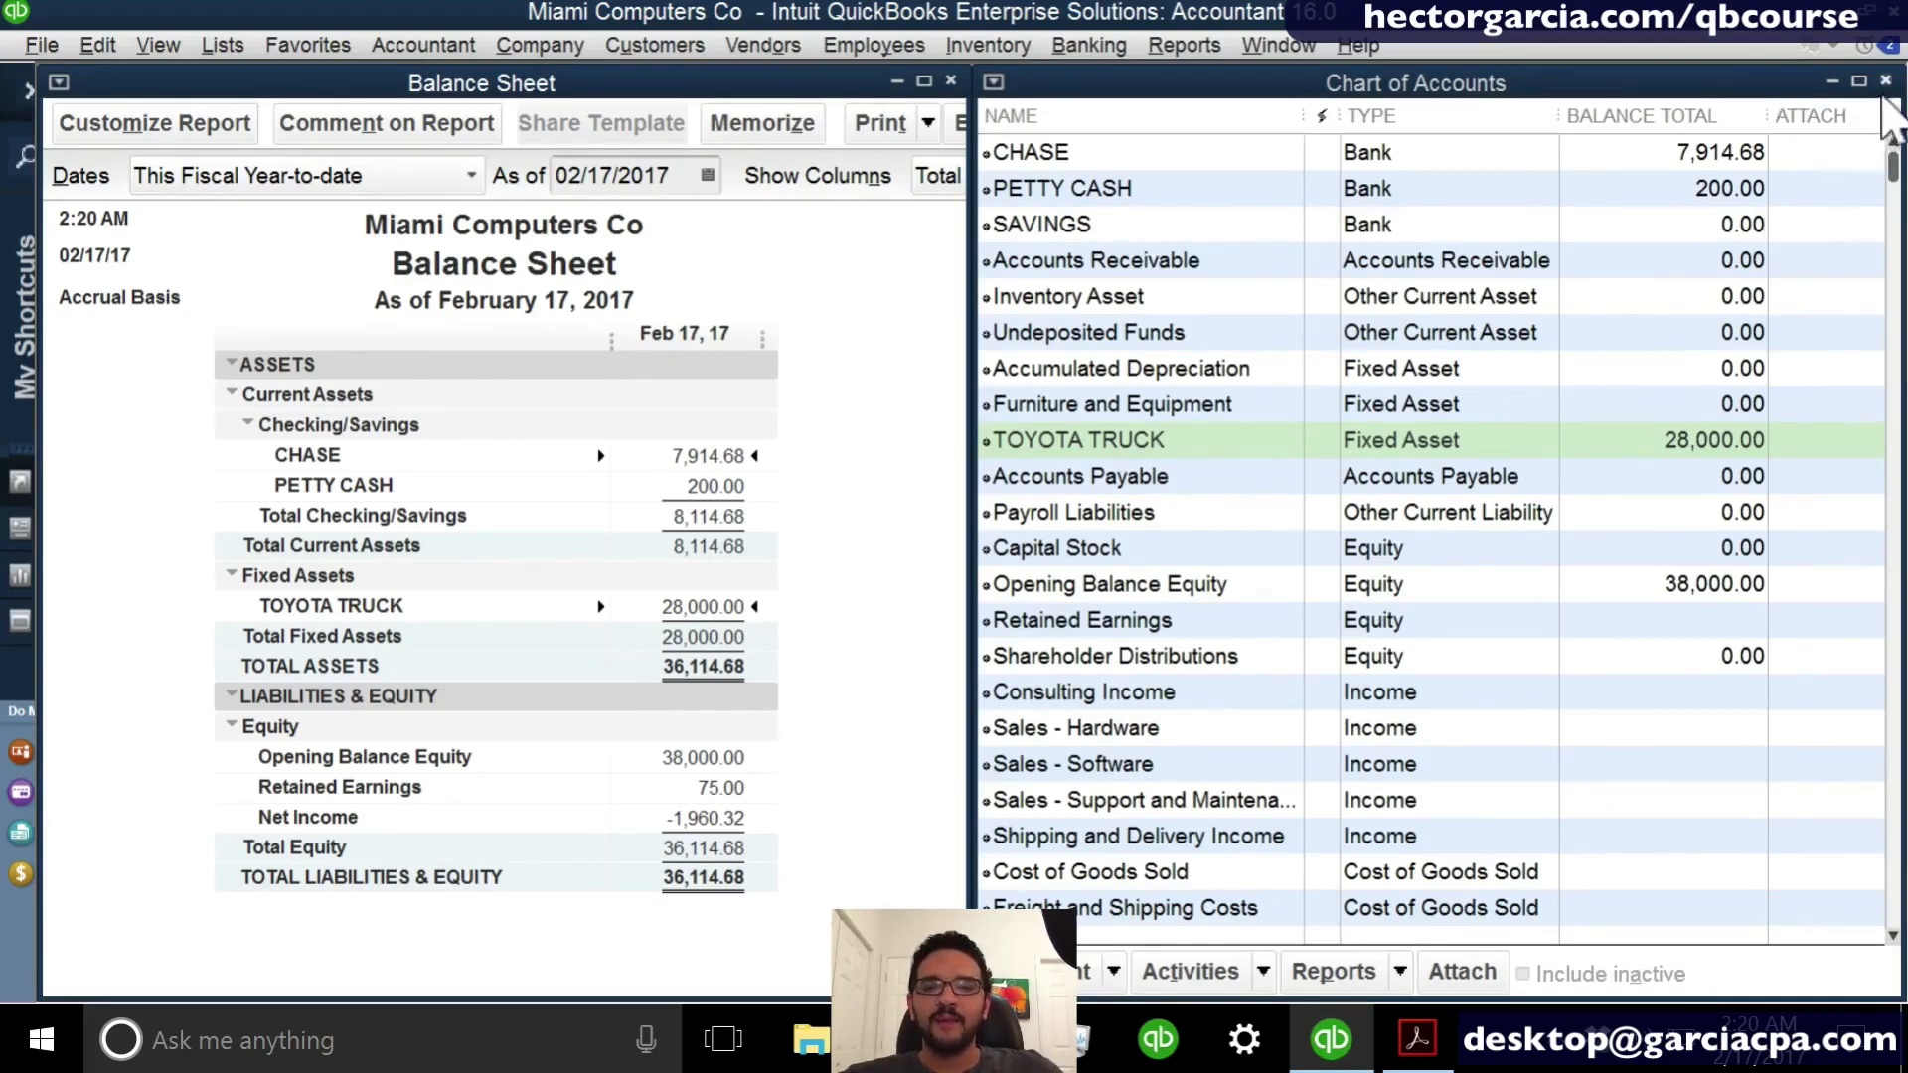
# - Close the Chart of Accounts and open the Profit & Loss Standard report
pyautogui.click(1885, 80)
pyautogui.click(1184, 44)
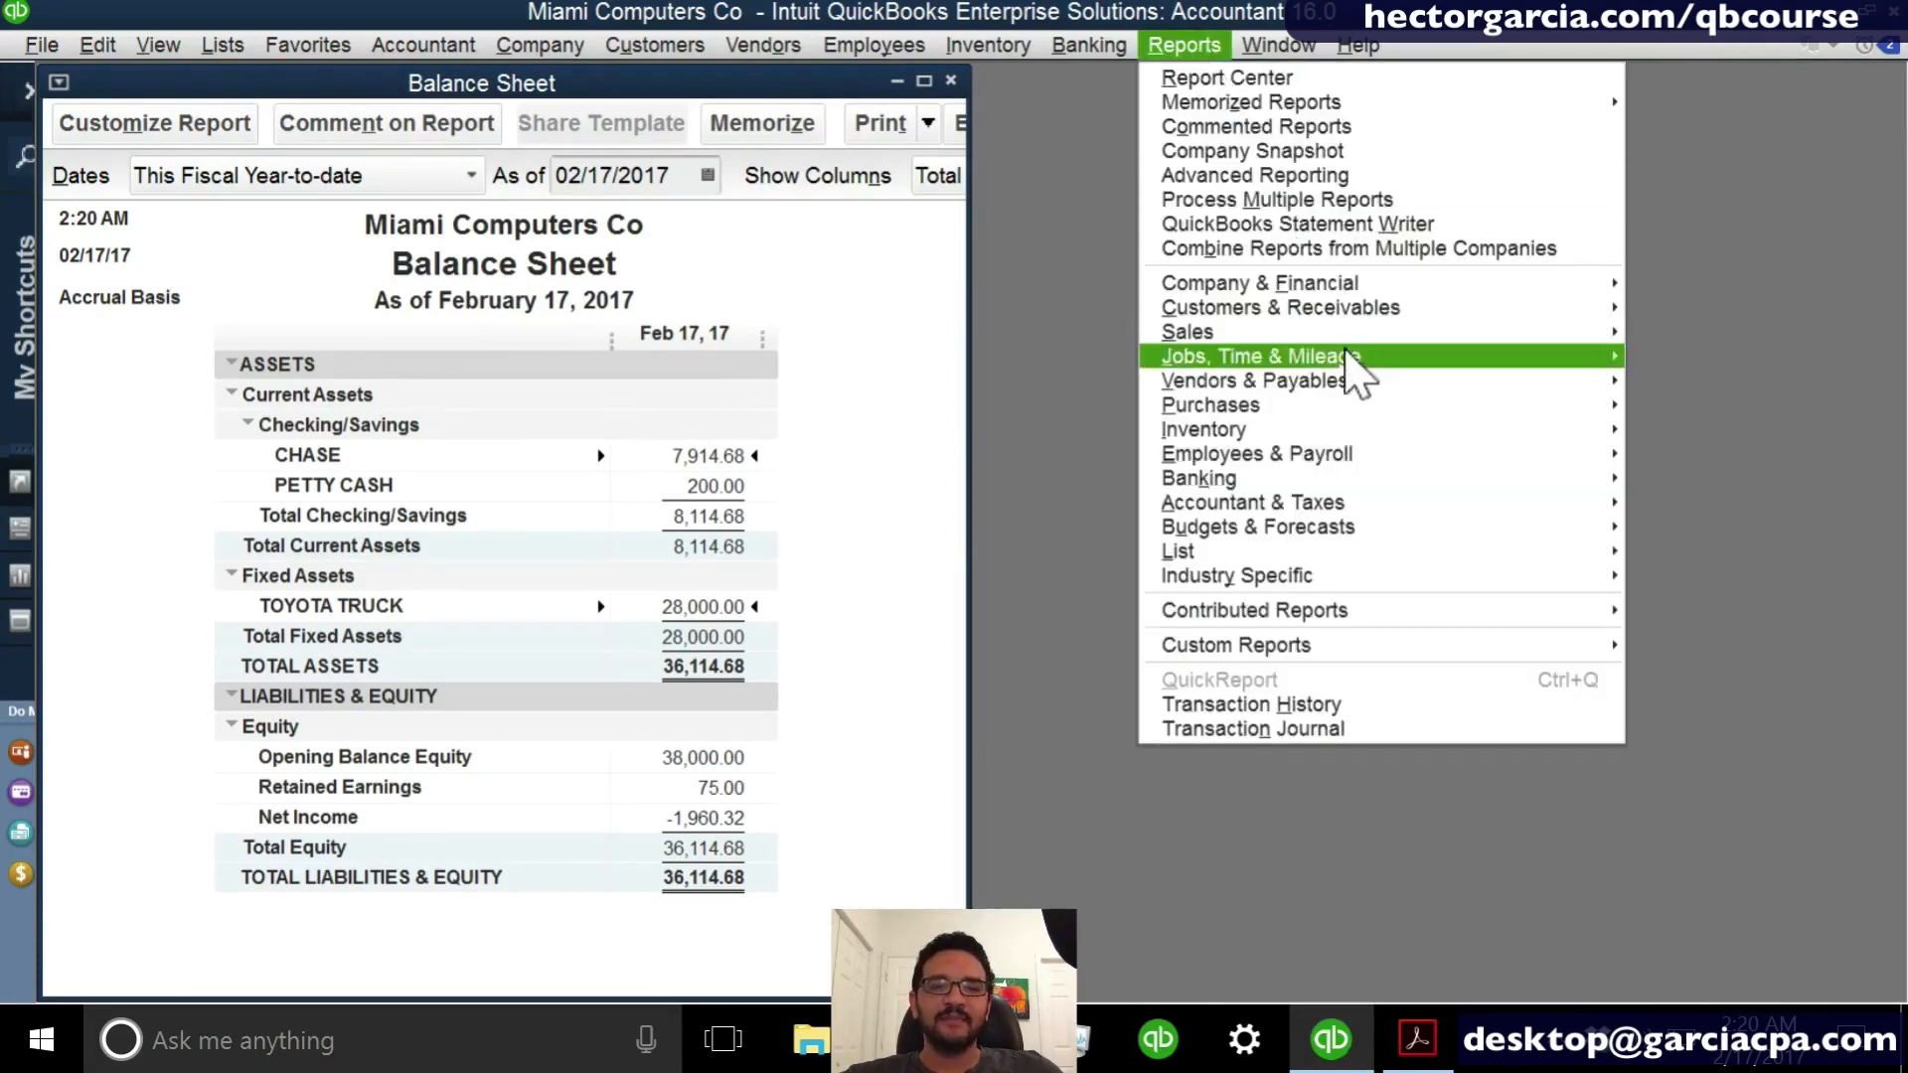
pyautogui.moveTo(1327, 288)
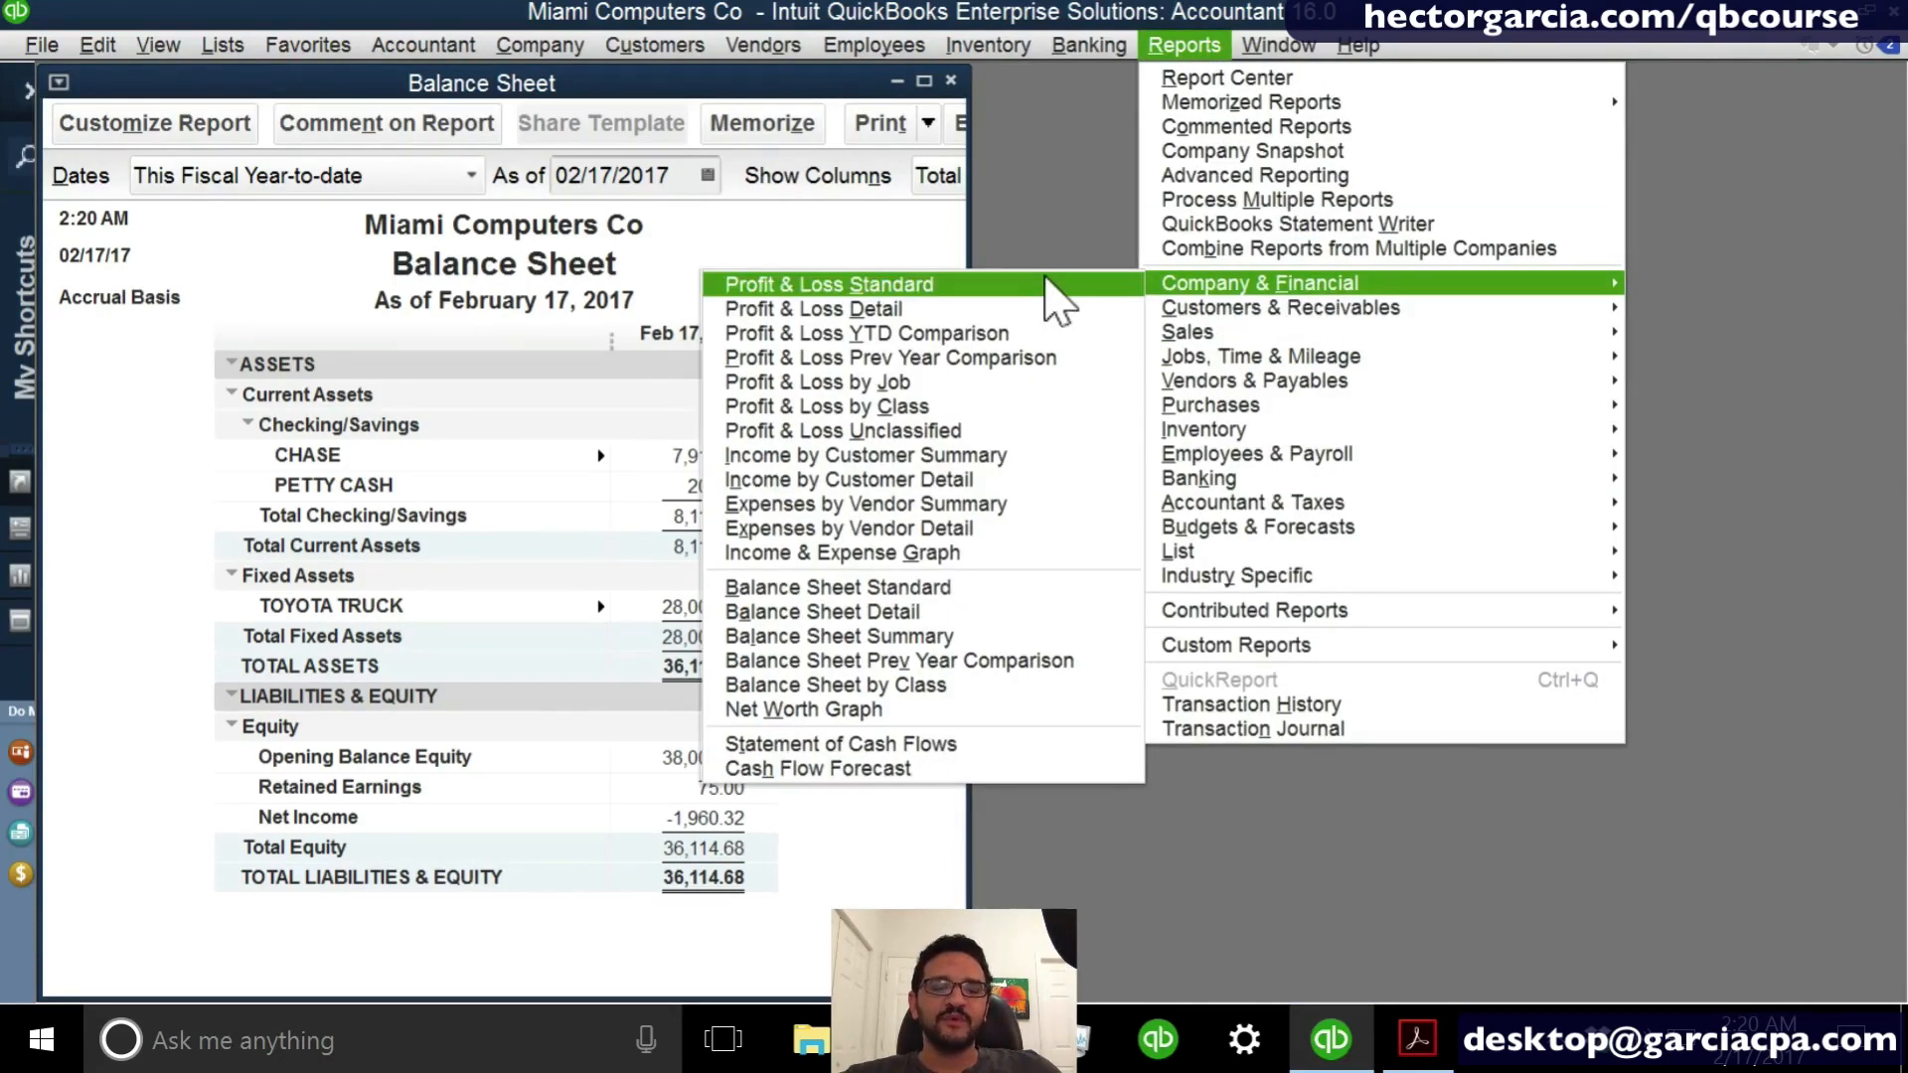
pyautogui.click(1047, 283)
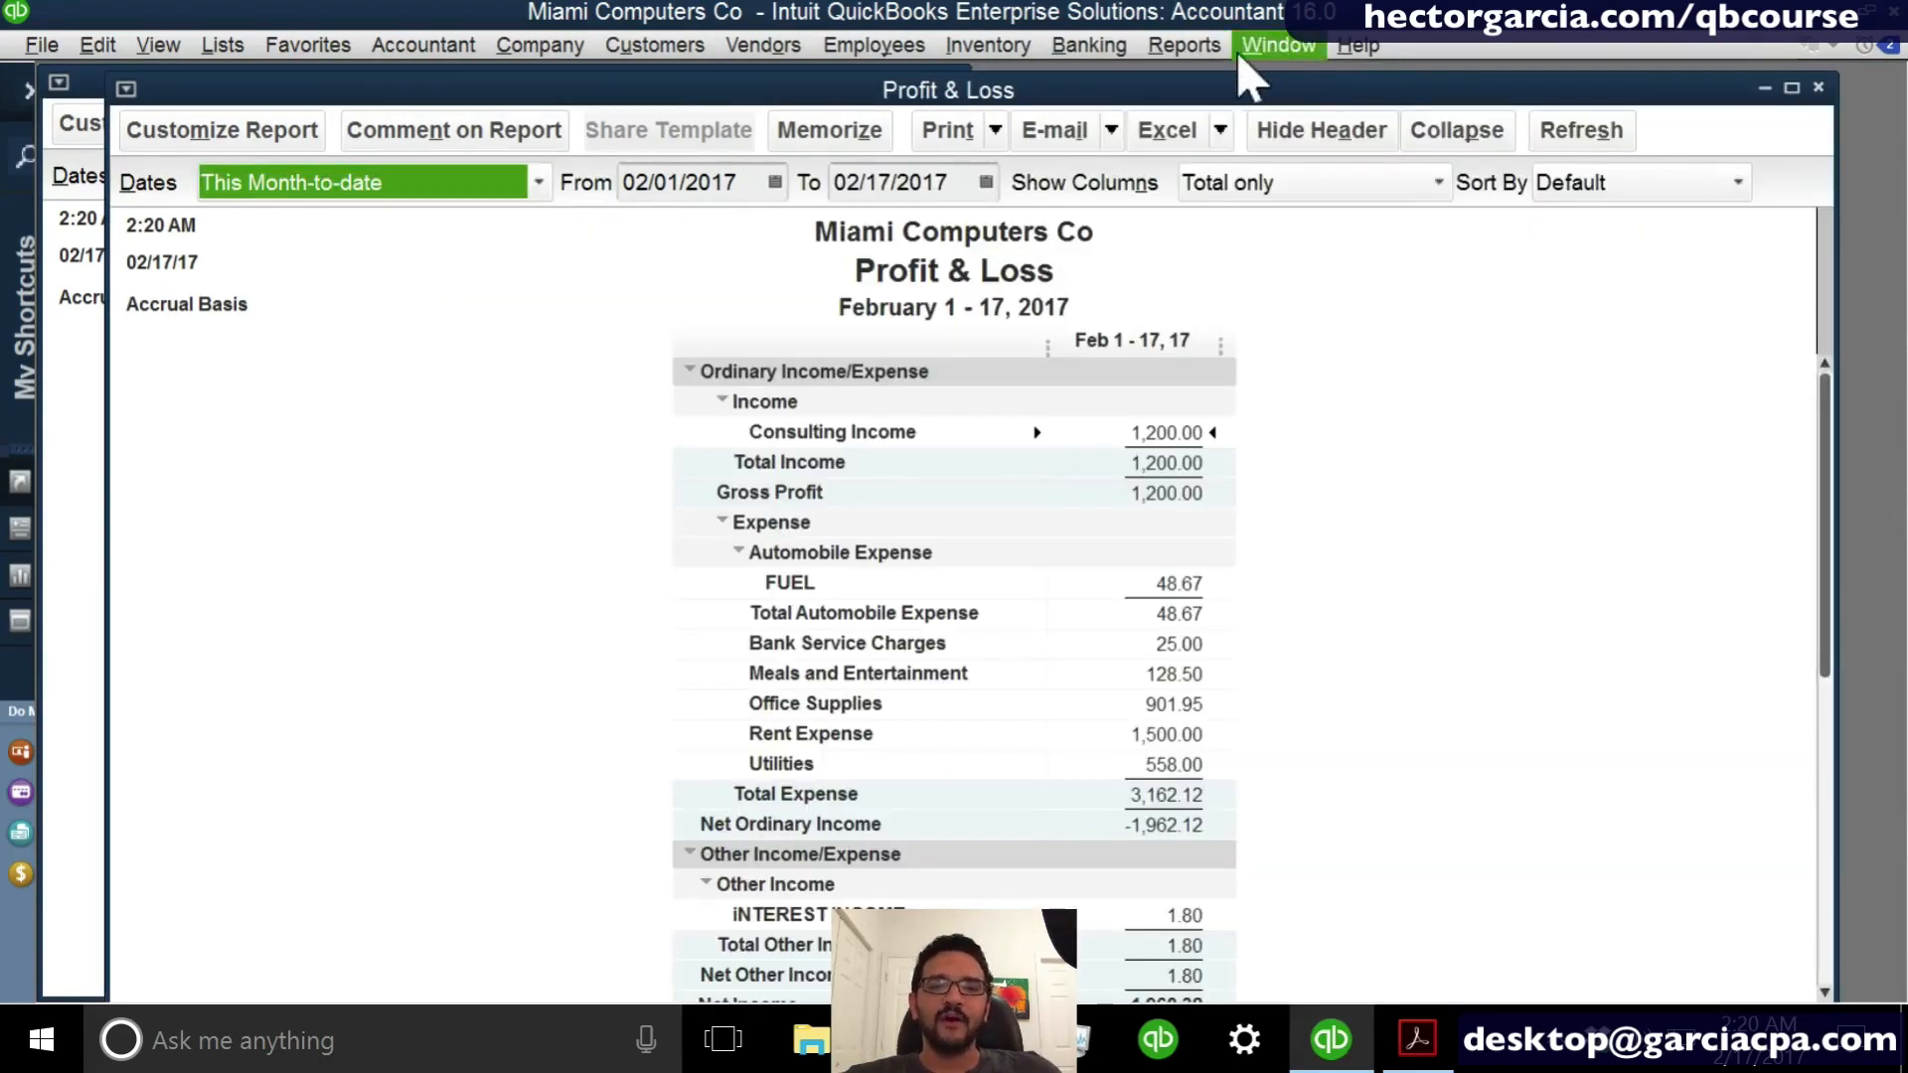
# - Tile the Profit & Loss and Balance Sheet reports vertically and compare the Net Income line in both
pyautogui.click(1279, 45)
pyautogui.click(1292, 136)
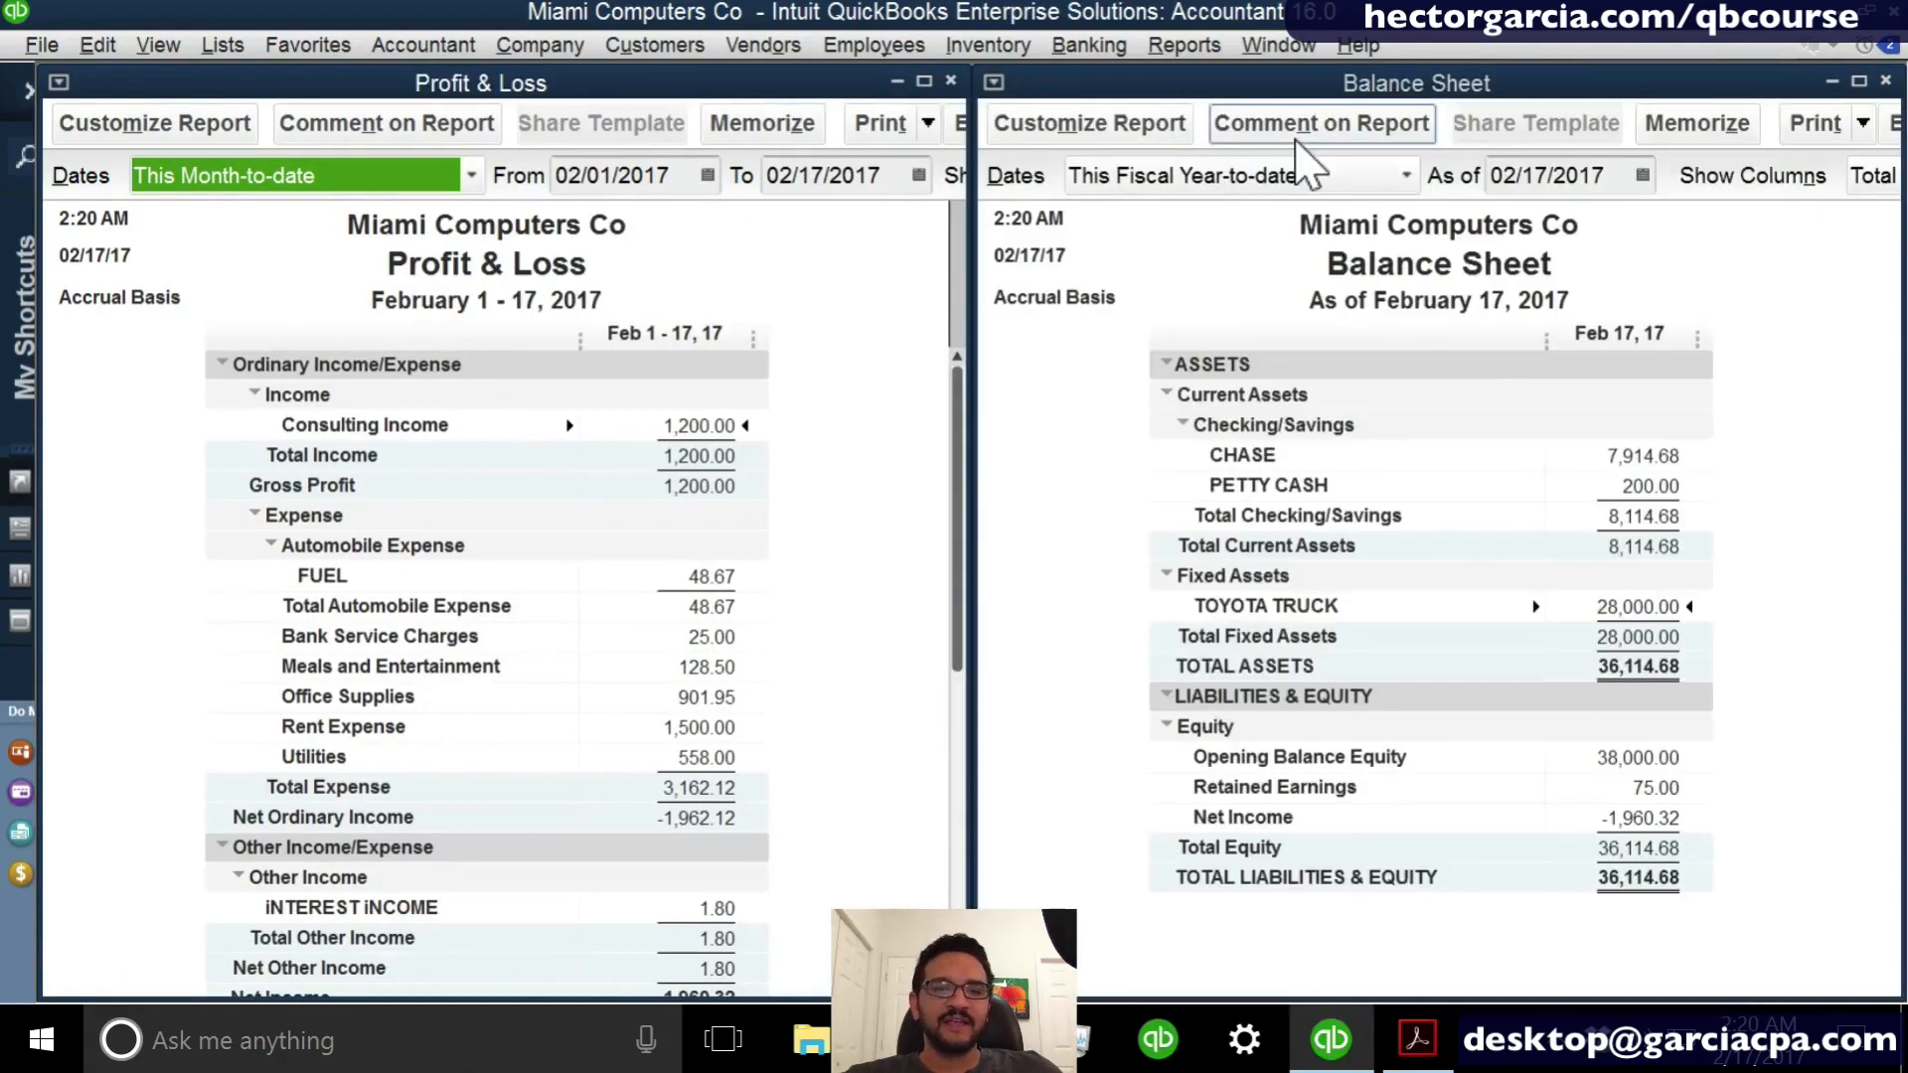
pyautogui.scroll(-1, 895, 492)
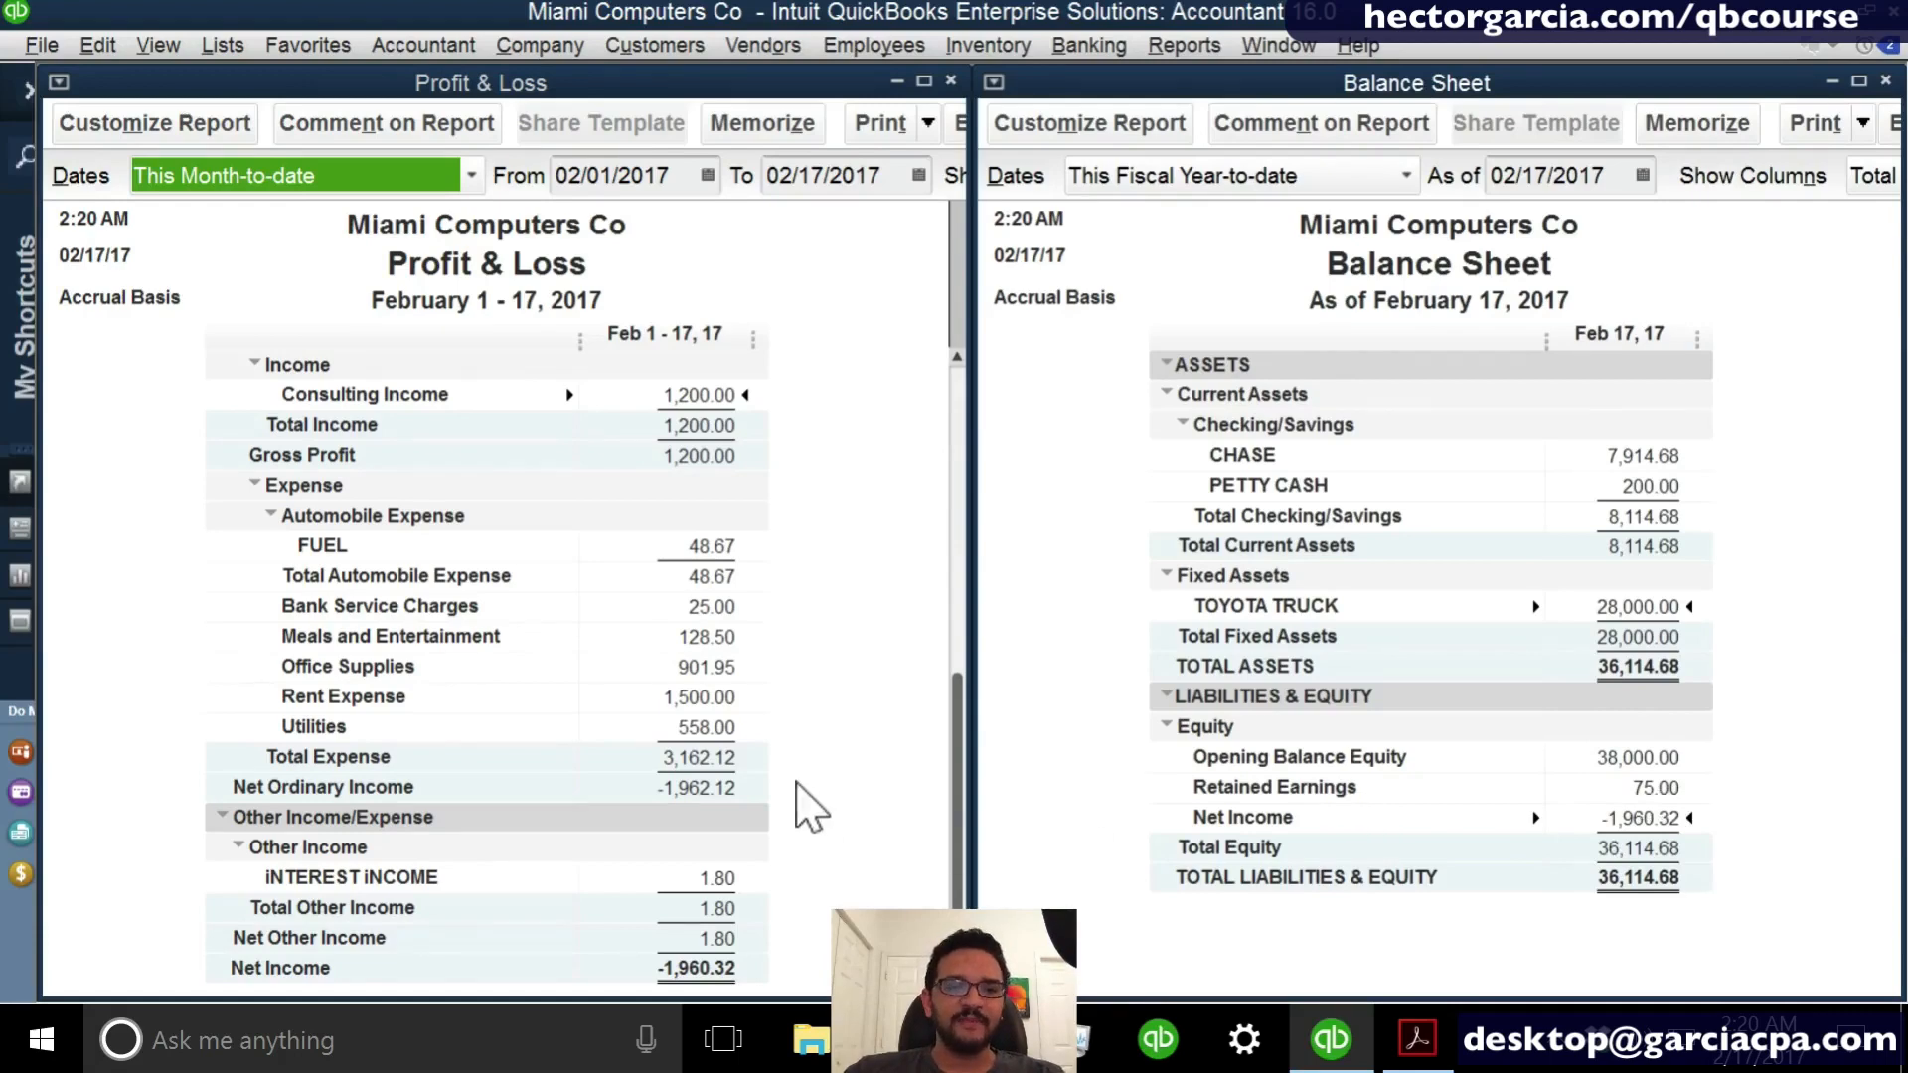
# - Open the Statement of Cash Flows report from the company and financial reports
pyautogui.click(444, 240)
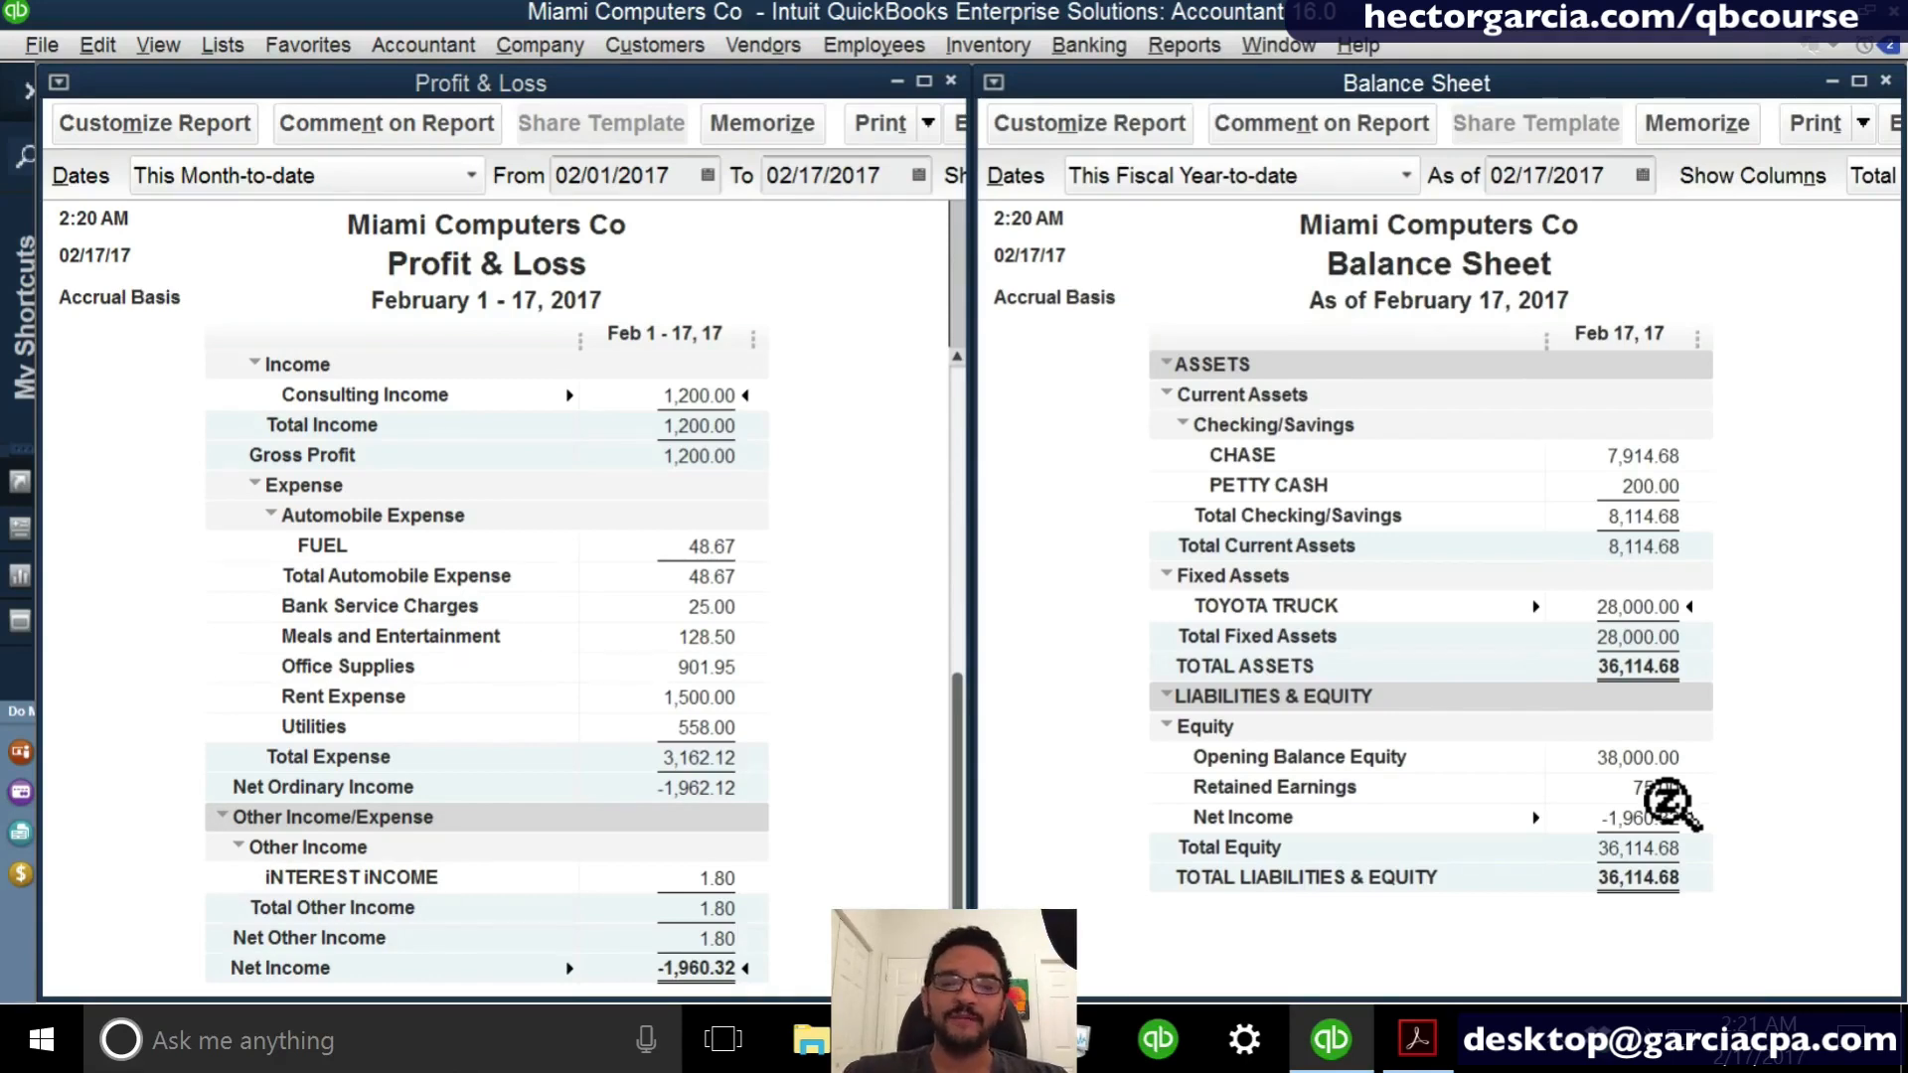
pyautogui.click(961, 586)
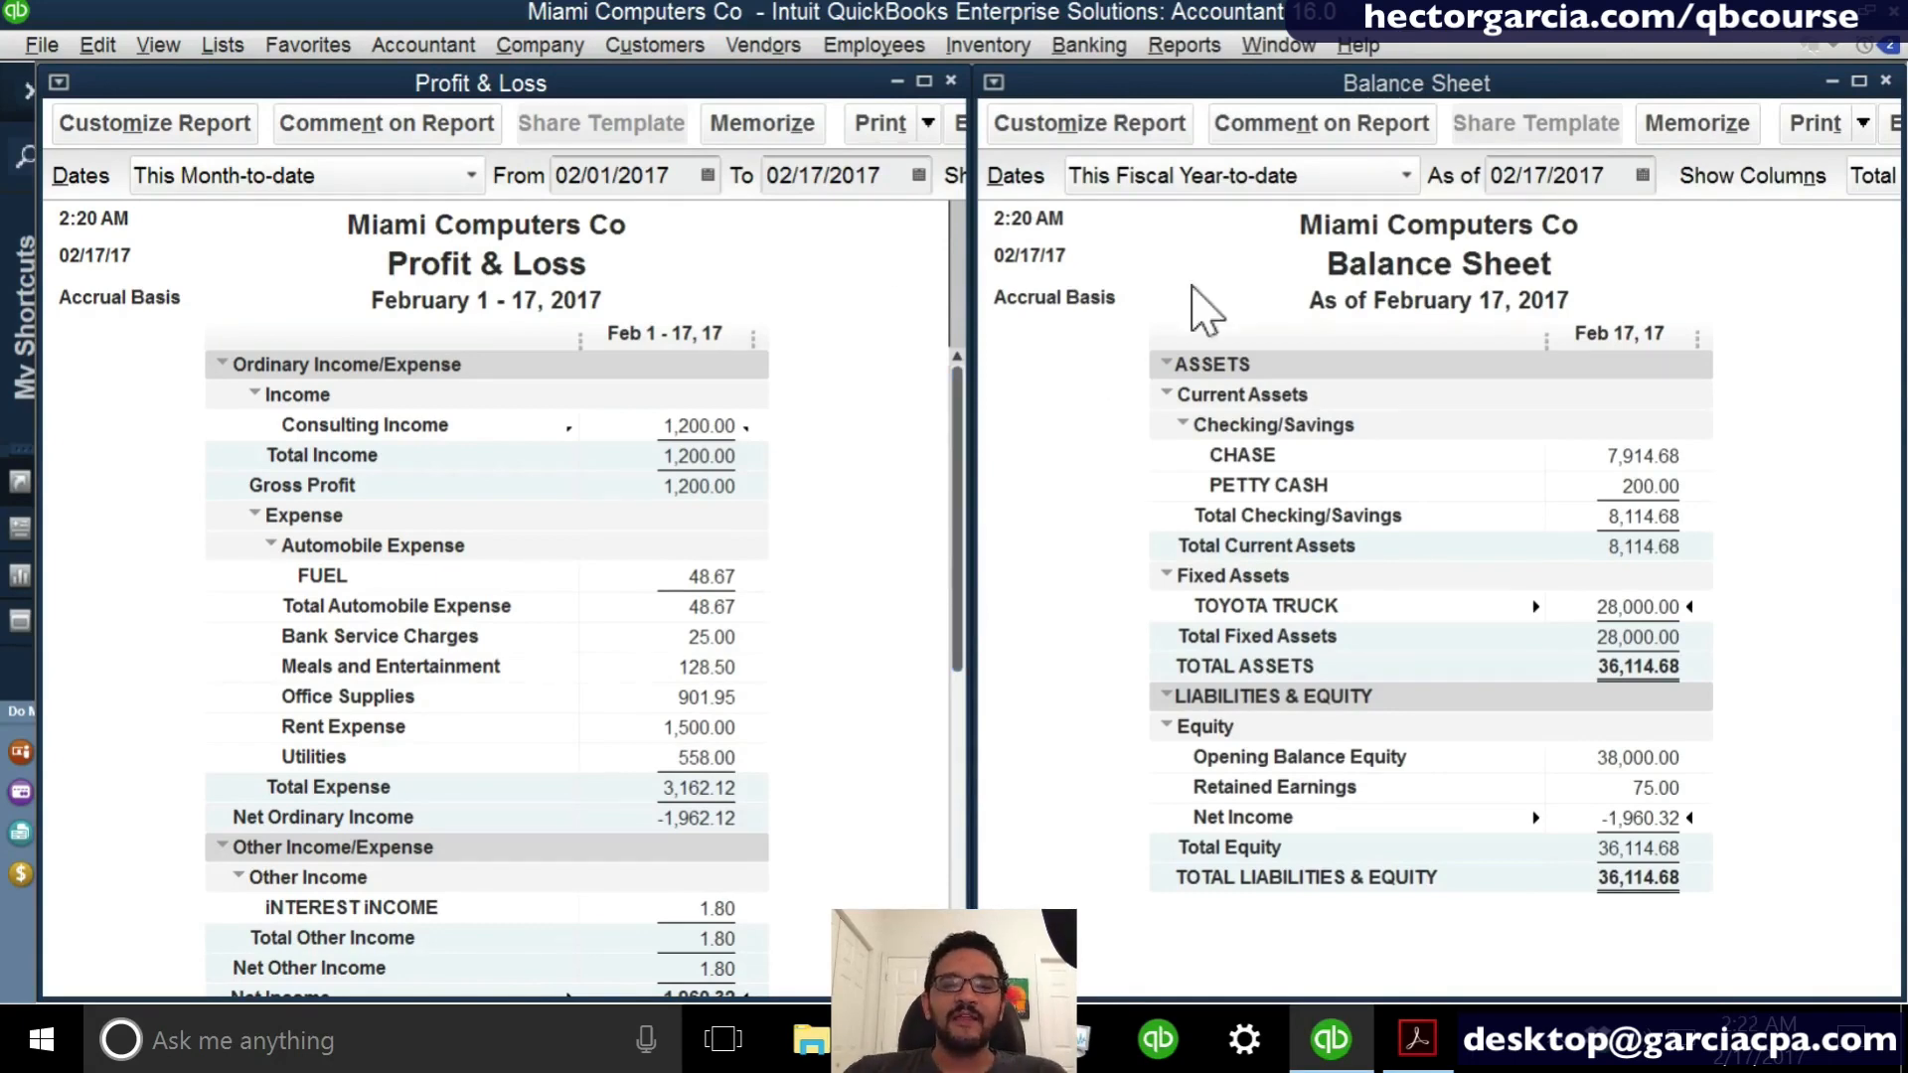
pyautogui.click(1159, 46)
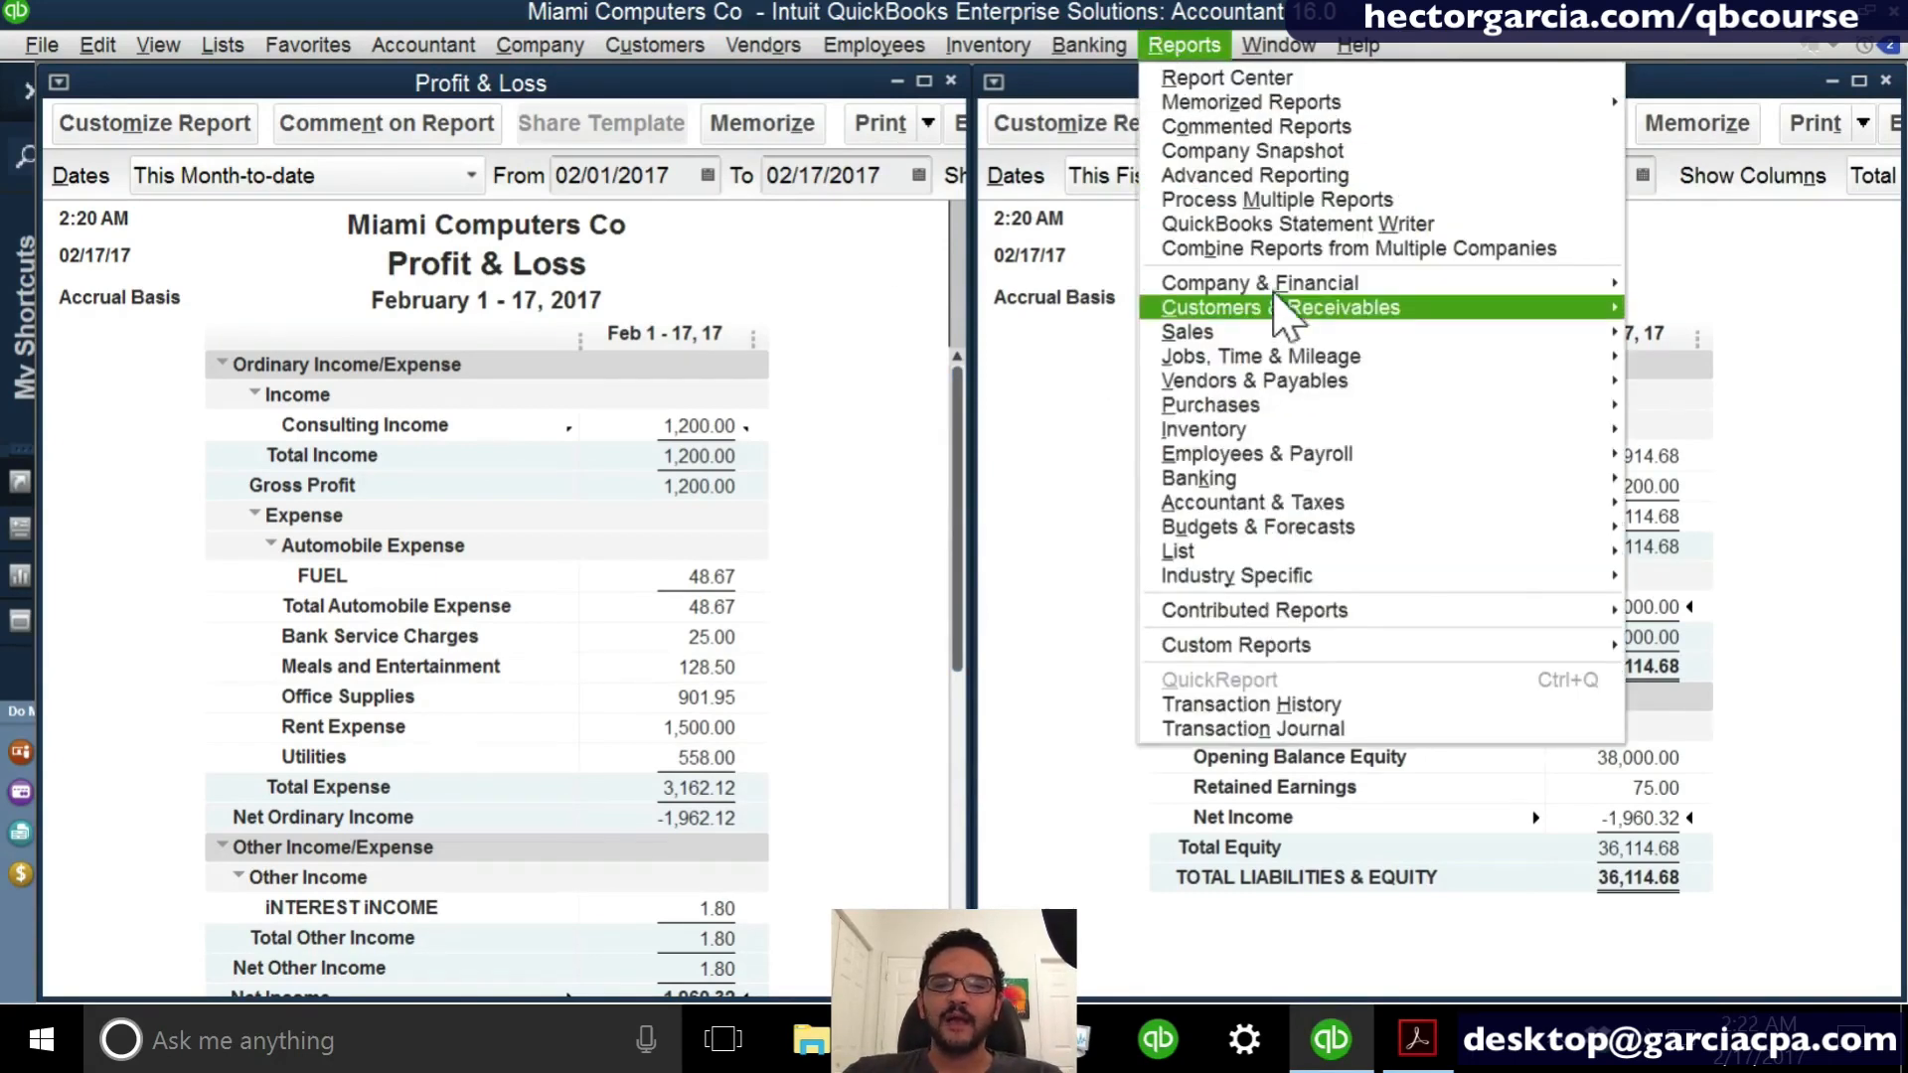
pyautogui.moveTo(1276, 292)
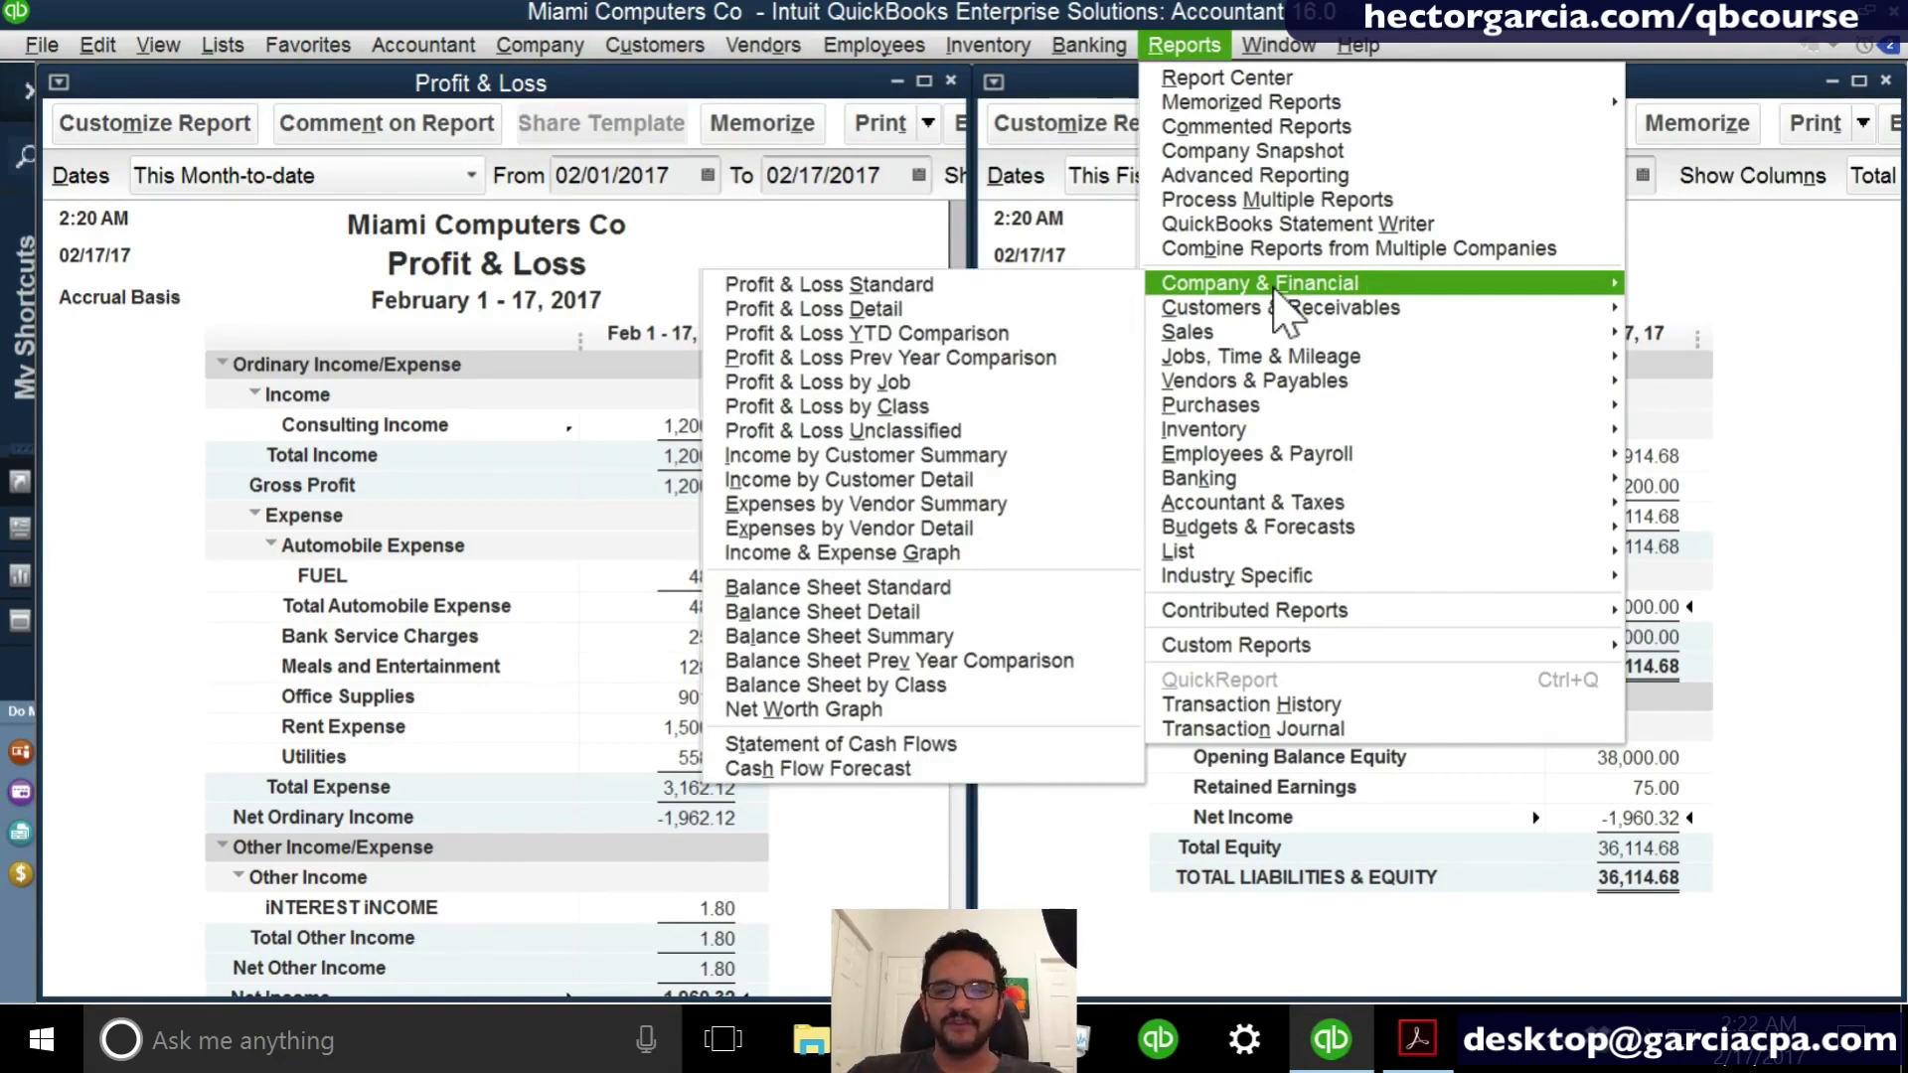
pyautogui.click(919, 745)
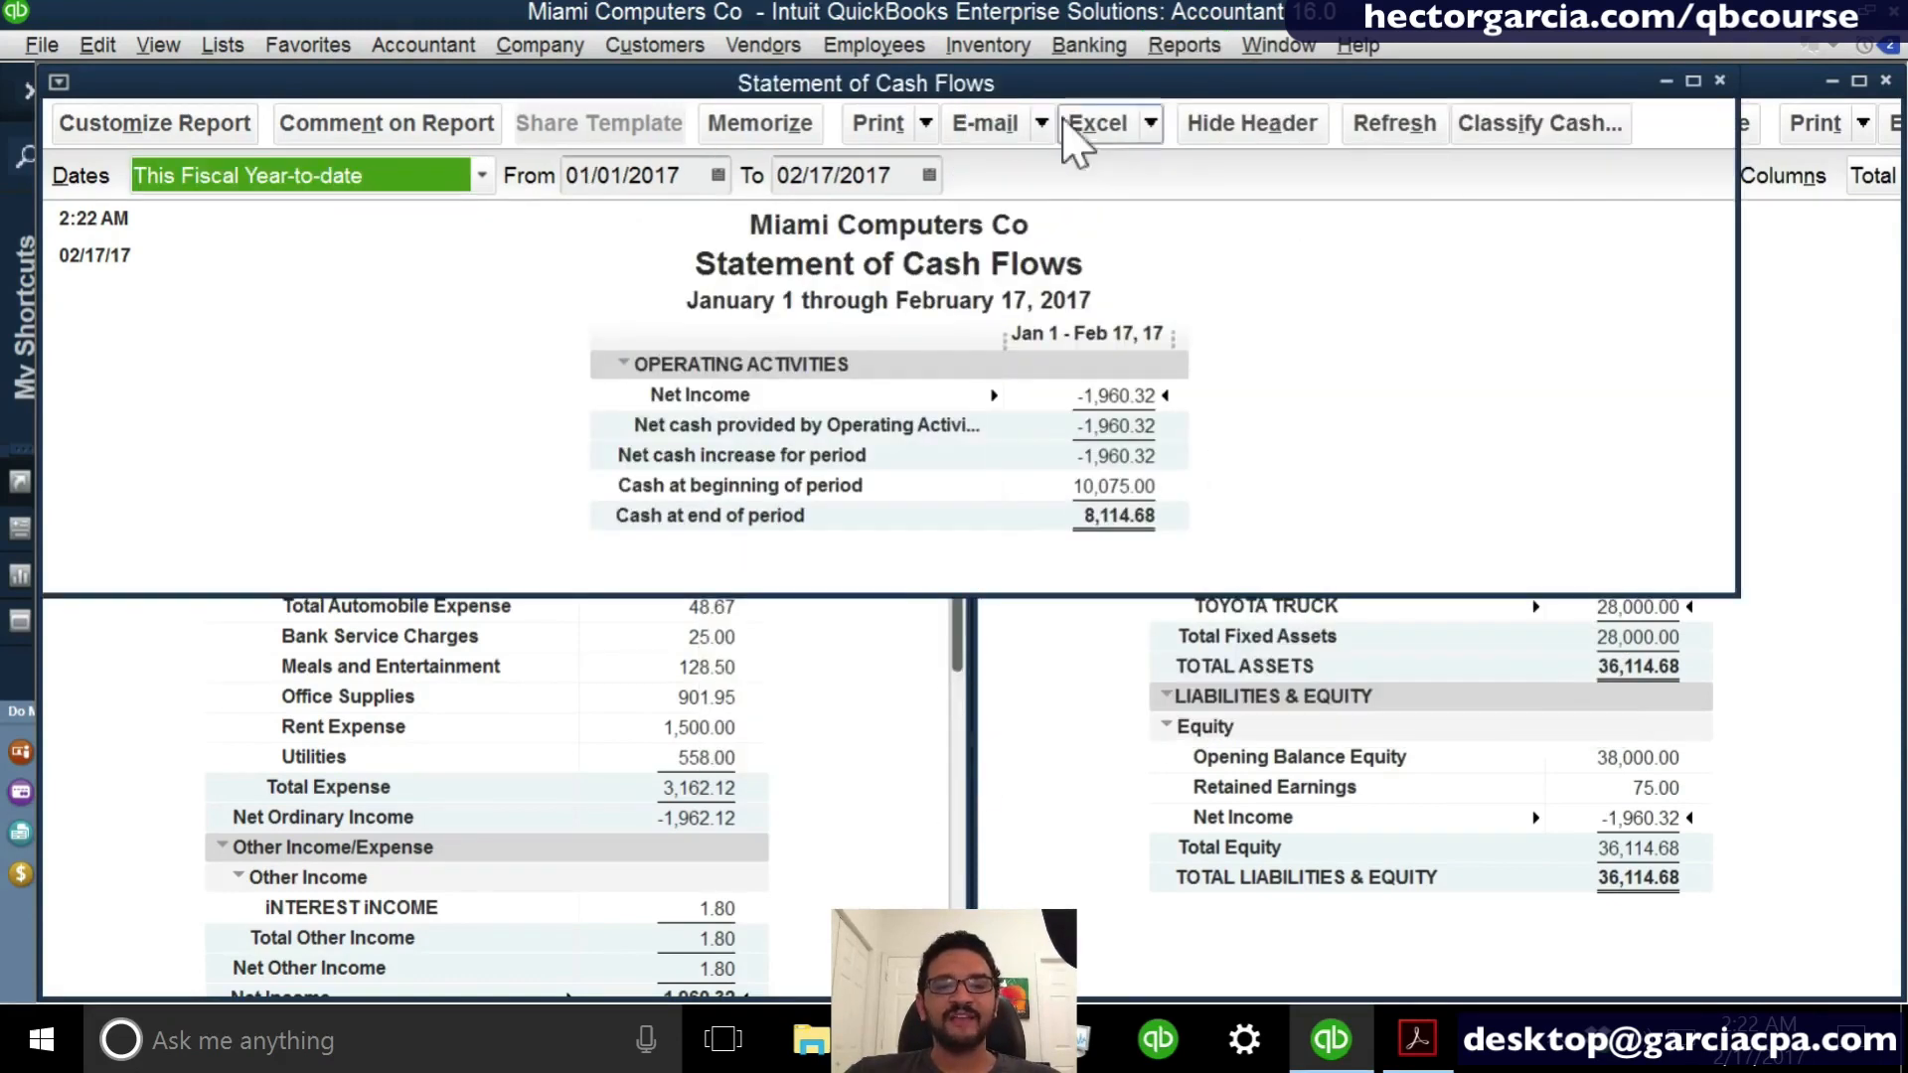
# - Tile the Statement of Cash Flows, Profit & Loss and Balance Sheet reports vertically
pyautogui.click(1188, 46)
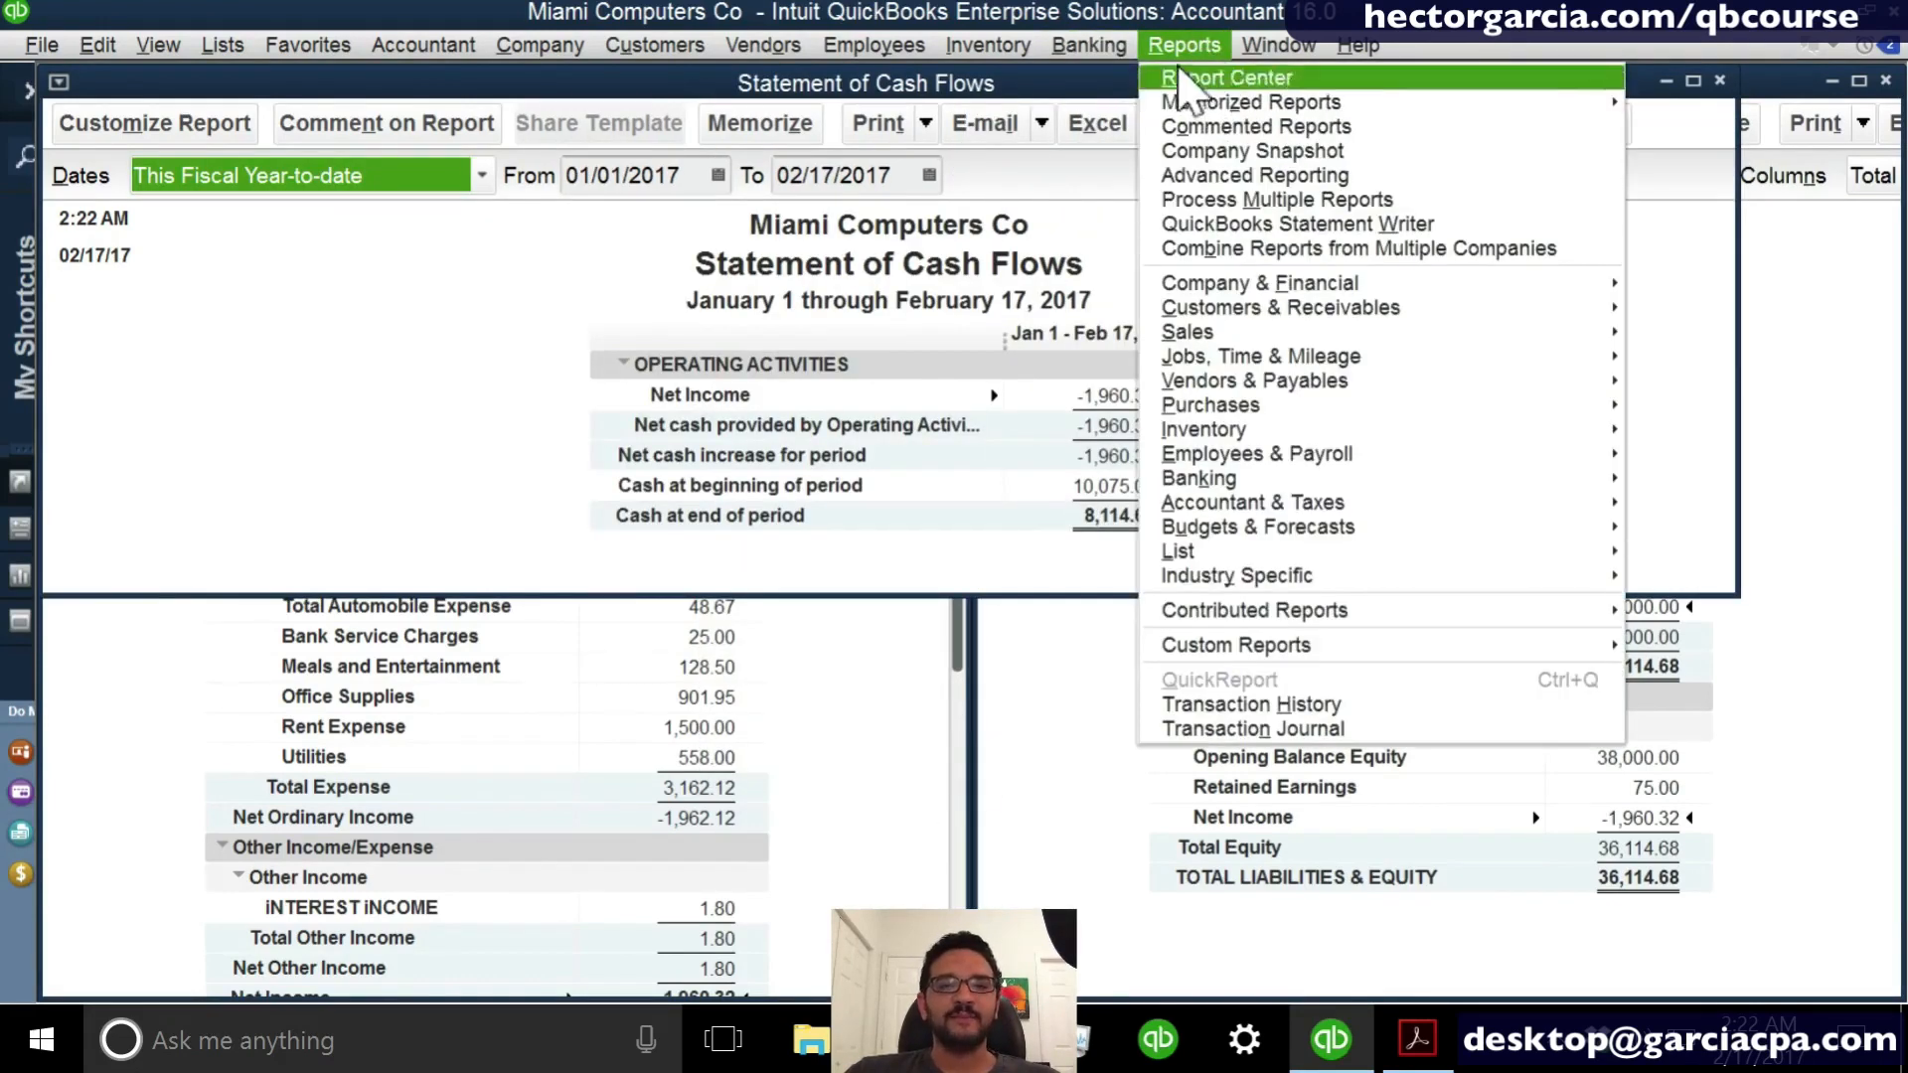
pyautogui.moveTo(1279, 46)
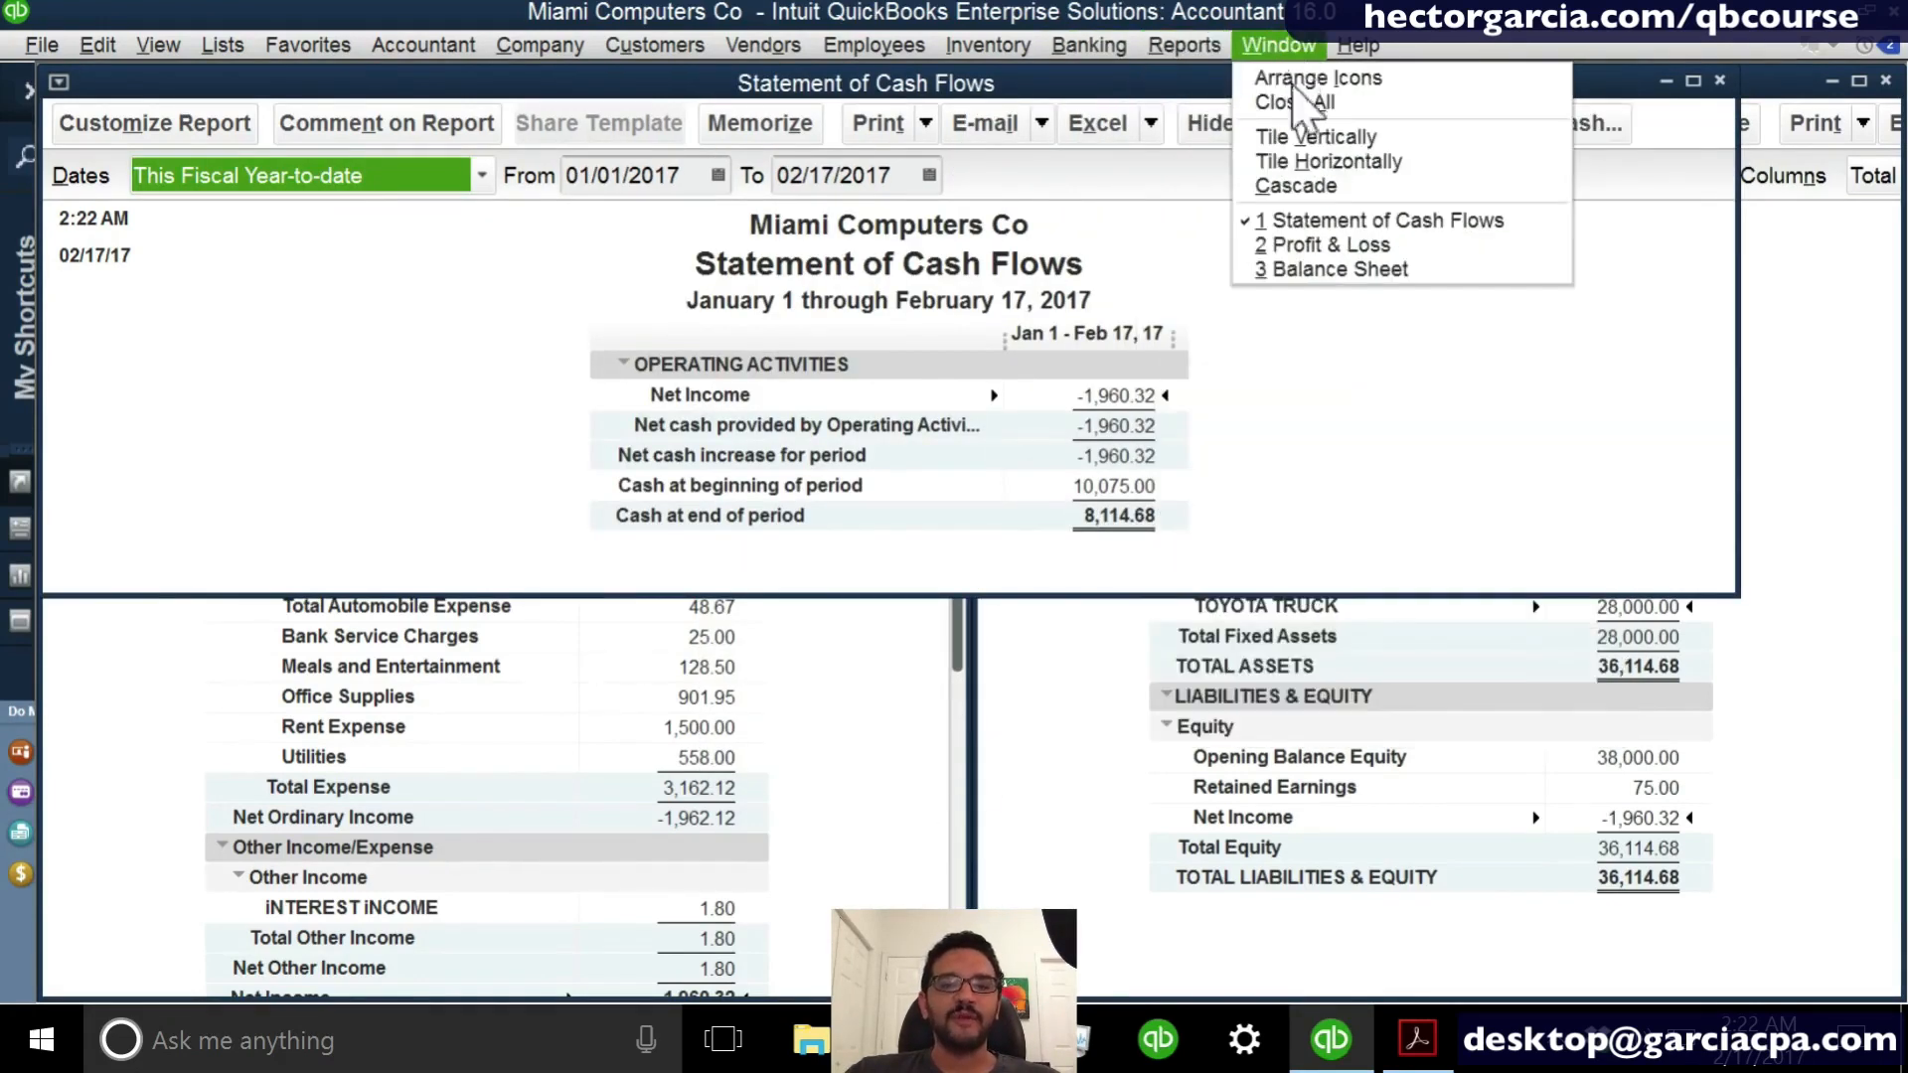
pyautogui.click(1313, 137)
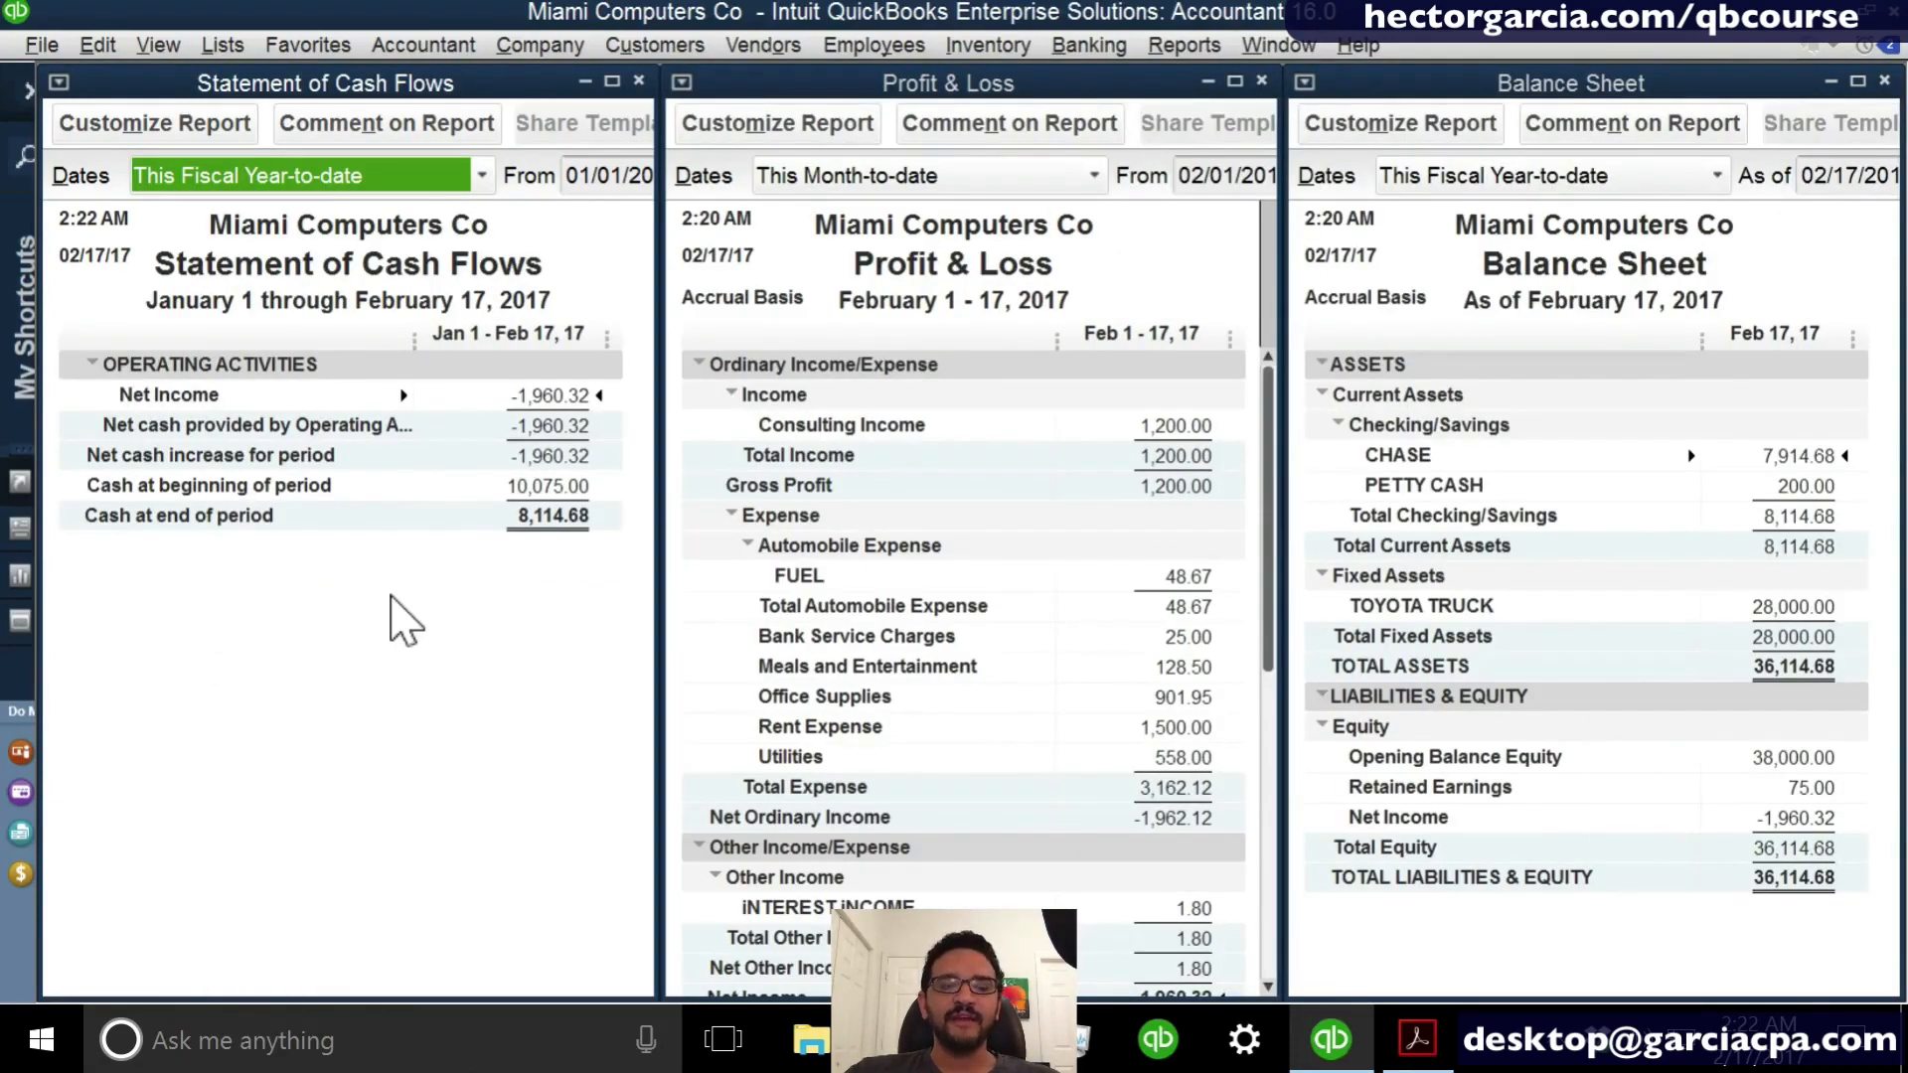
pyautogui.click(391, 598)
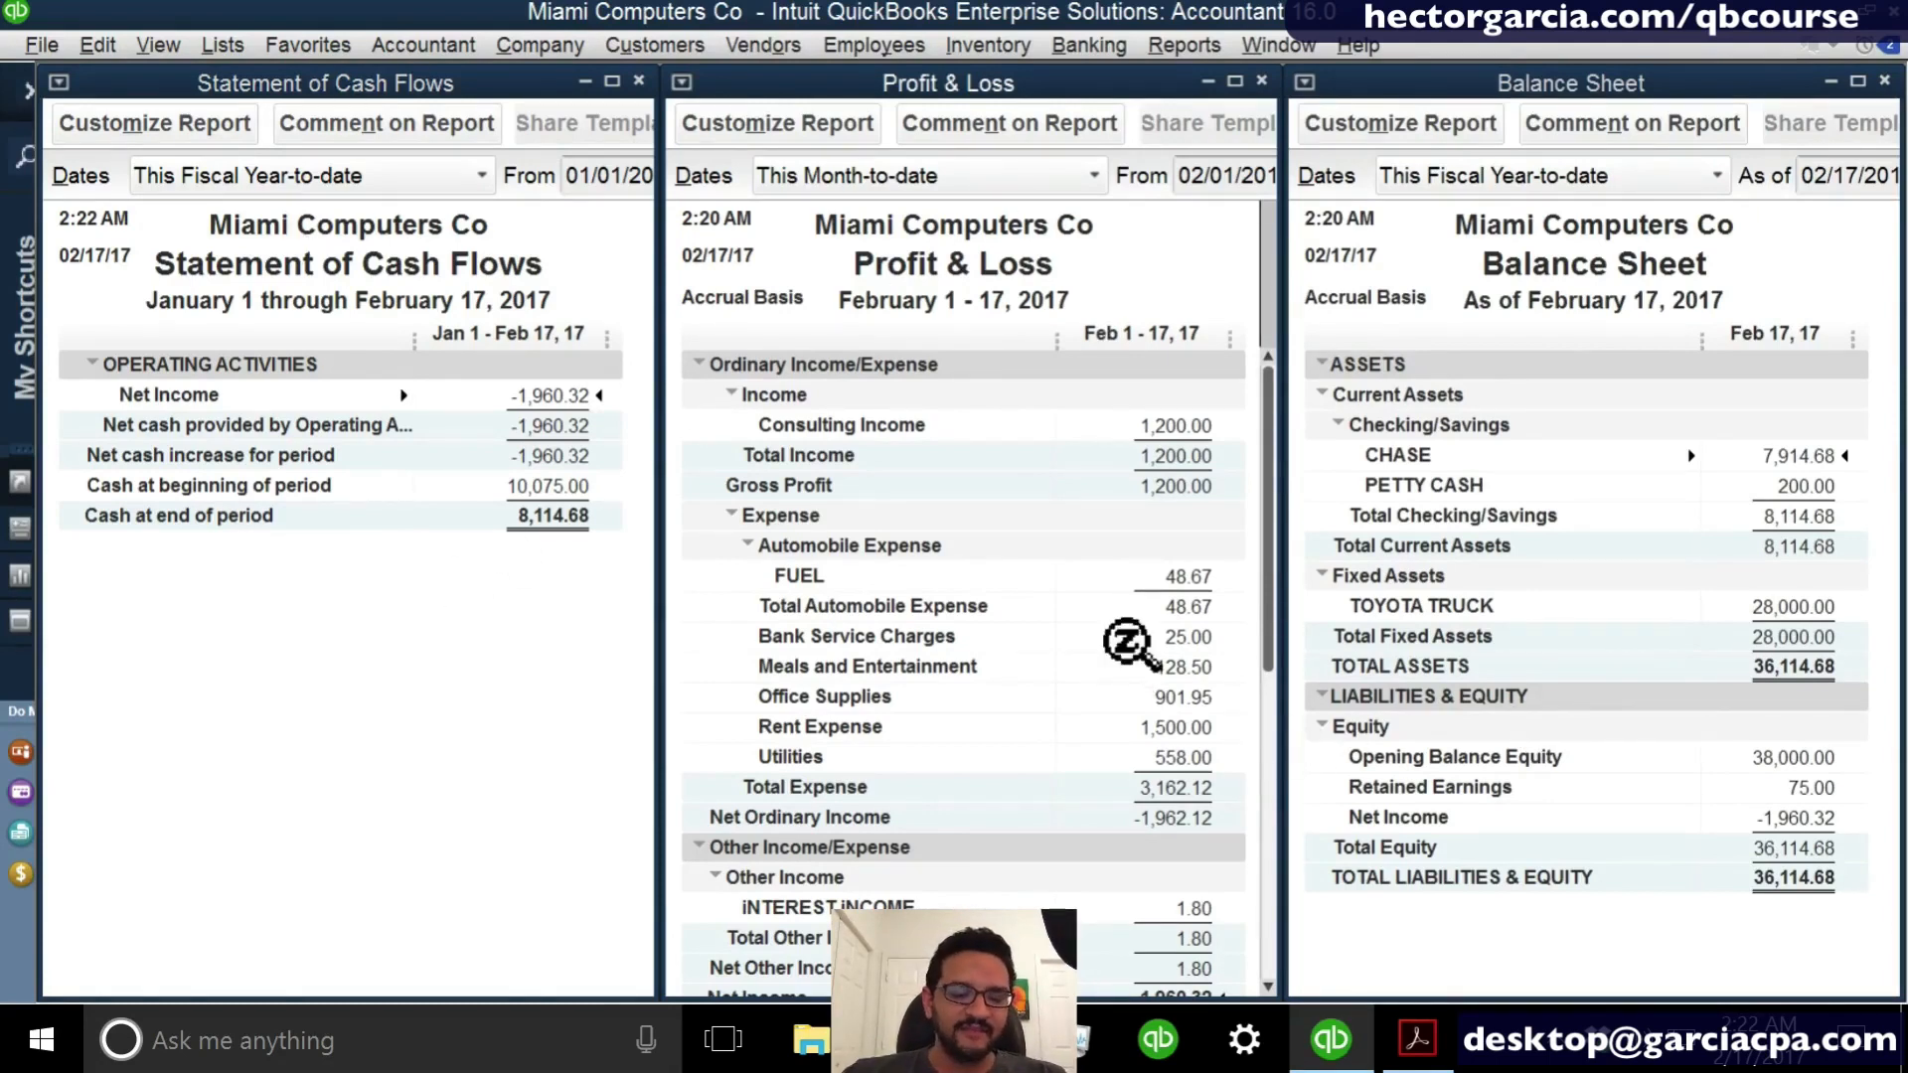
# - Start a new invoice for CUSTOMER A and date it 02/17/2017
pyautogui.hotkey('ctrl', 'i')
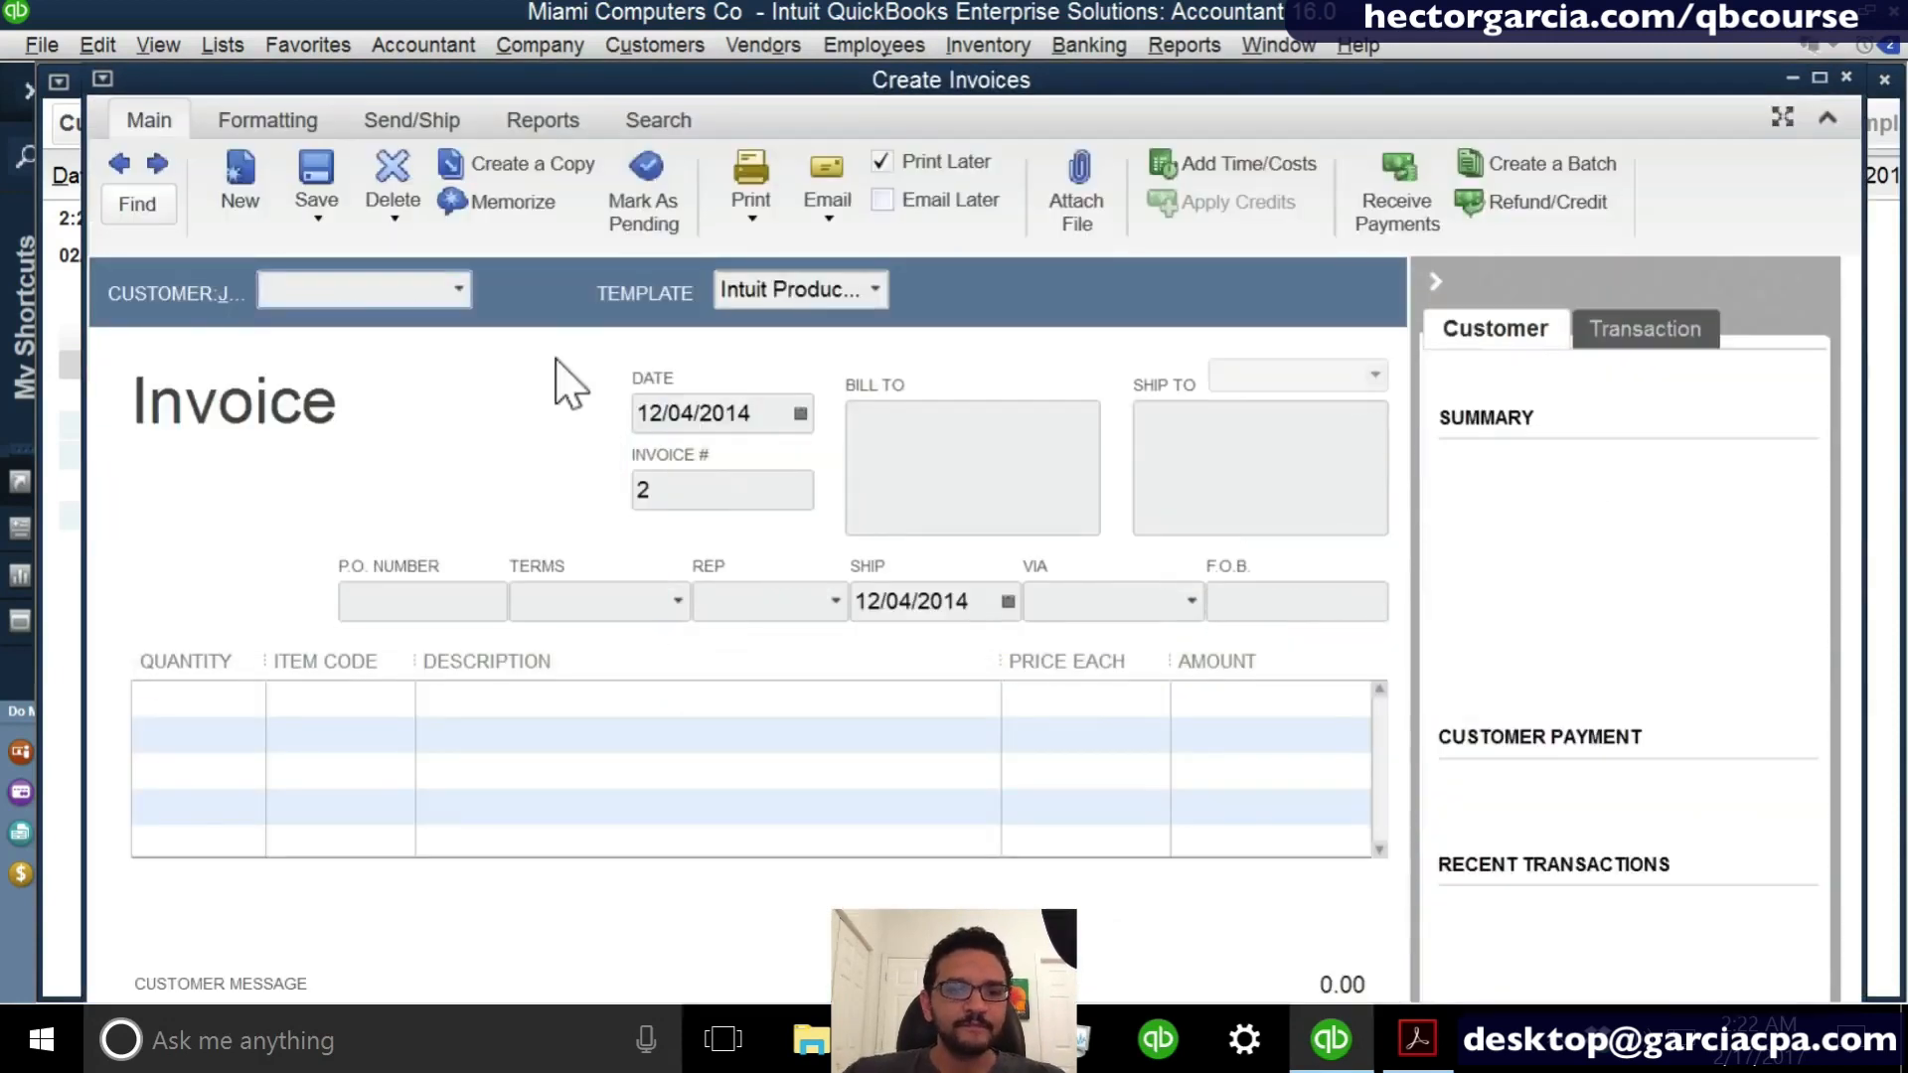
pyautogui.click(460, 296)
pyautogui.click(368, 403)
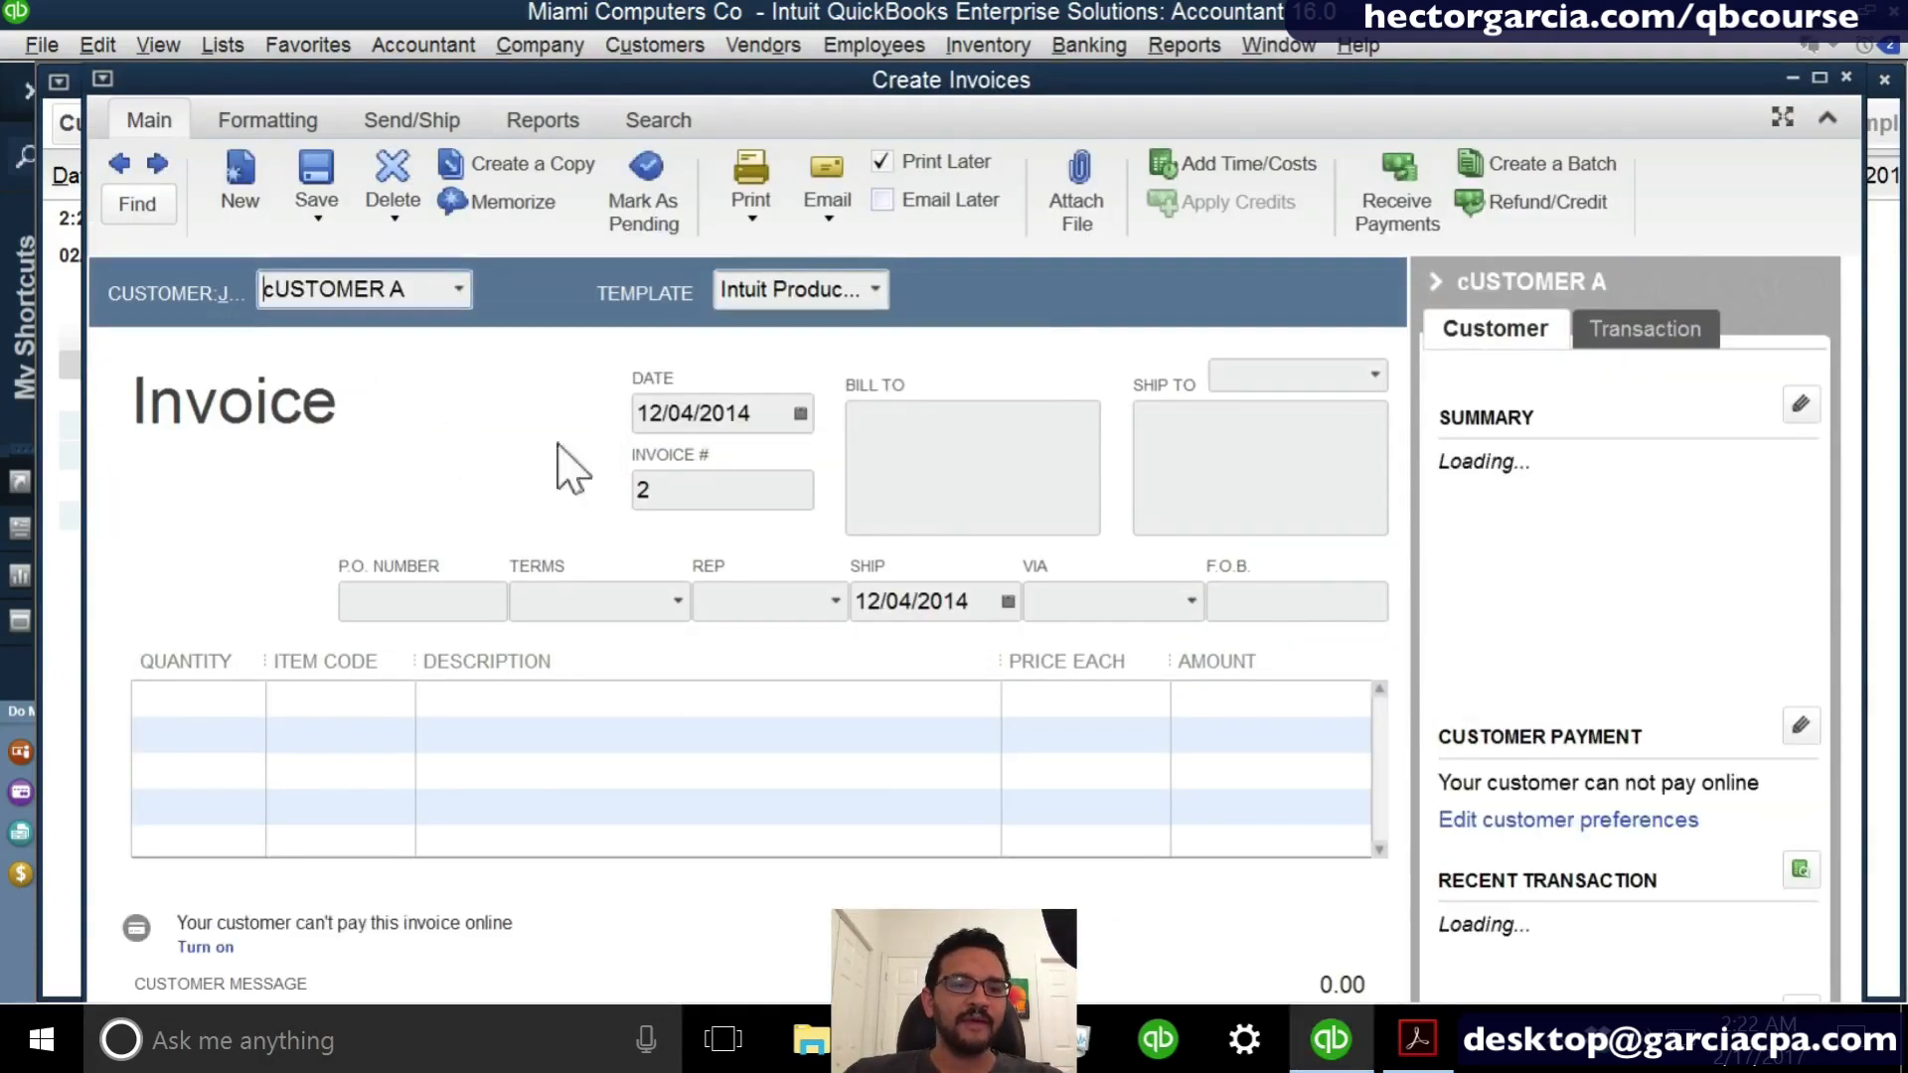
pyautogui.click(721, 406)
pyautogui.press('t')
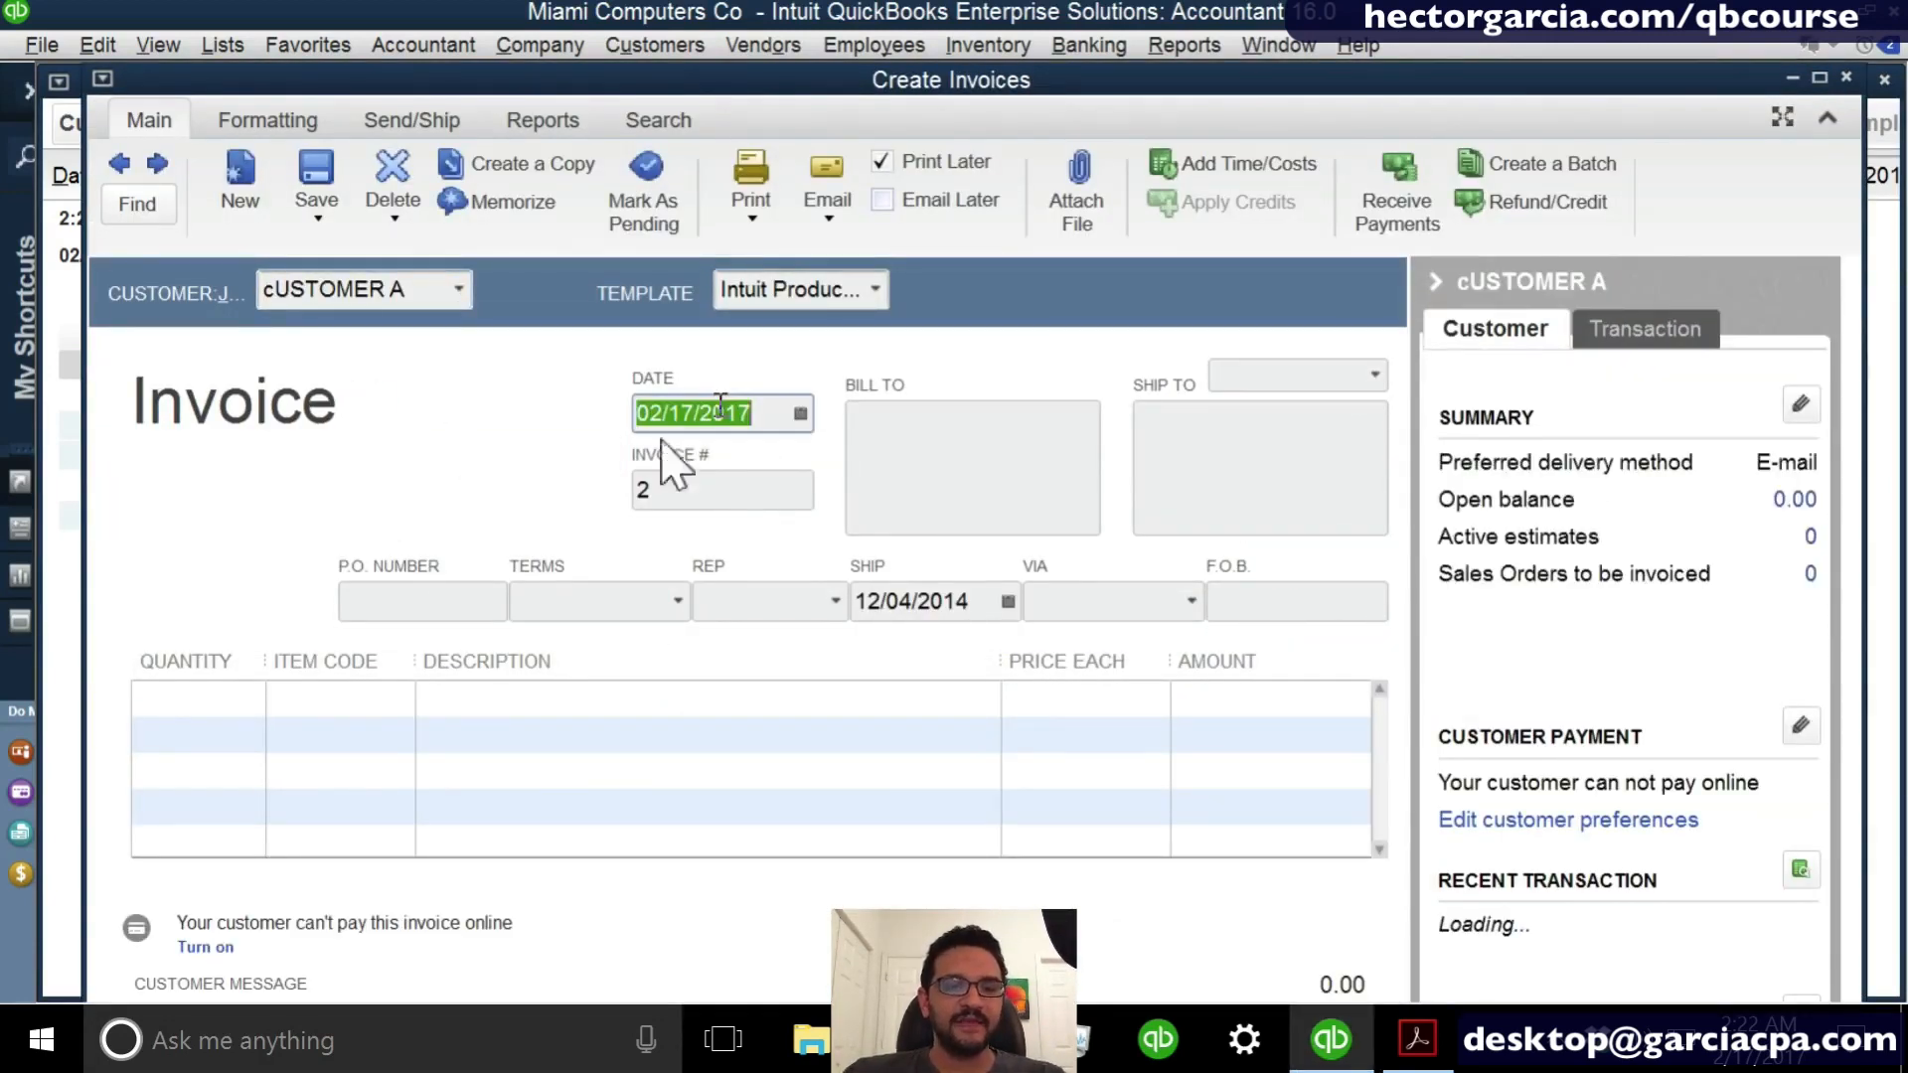
# - Add the DELIVERY item to the invoice at a price of 5000, and close and record the invoice
pyautogui.click(381, 703)
pyautogui.click(401, 698)
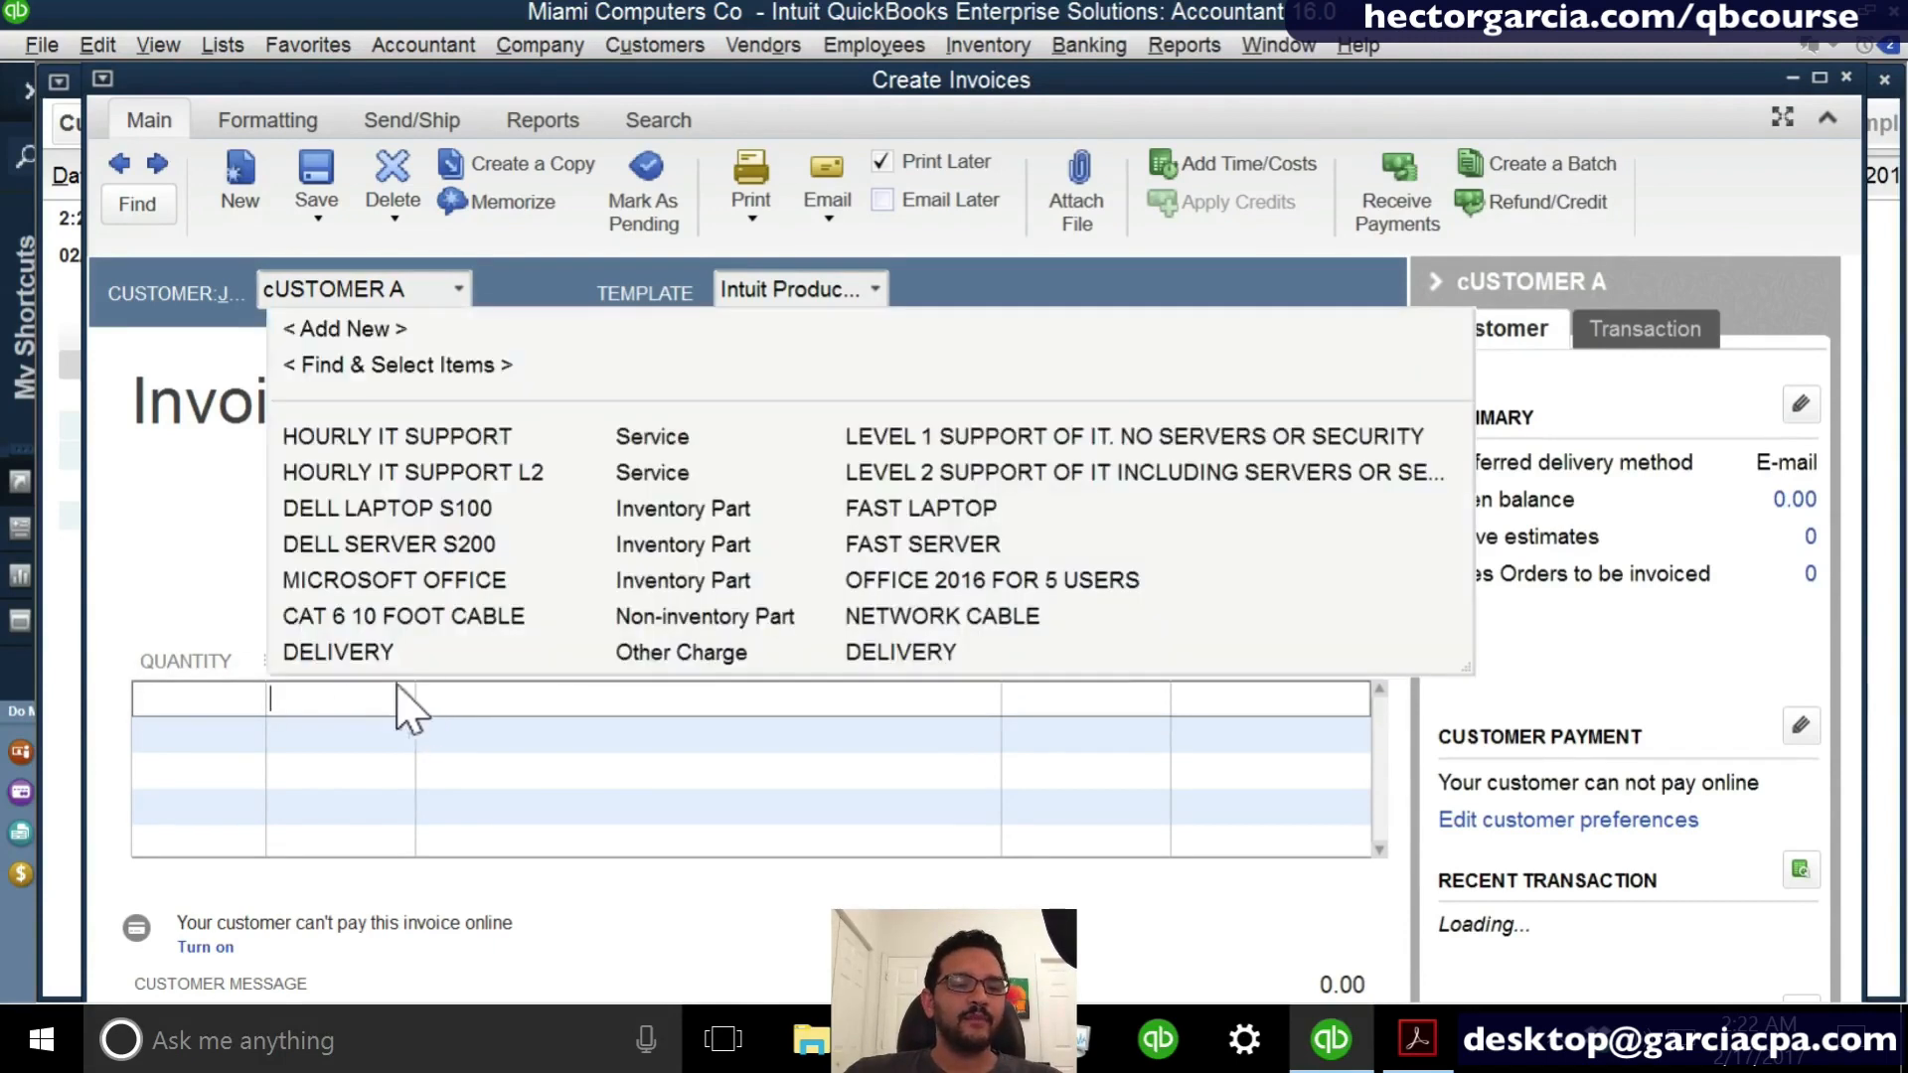
pyautogui.click(392, 653)
pyautogui.click(1133, 702)
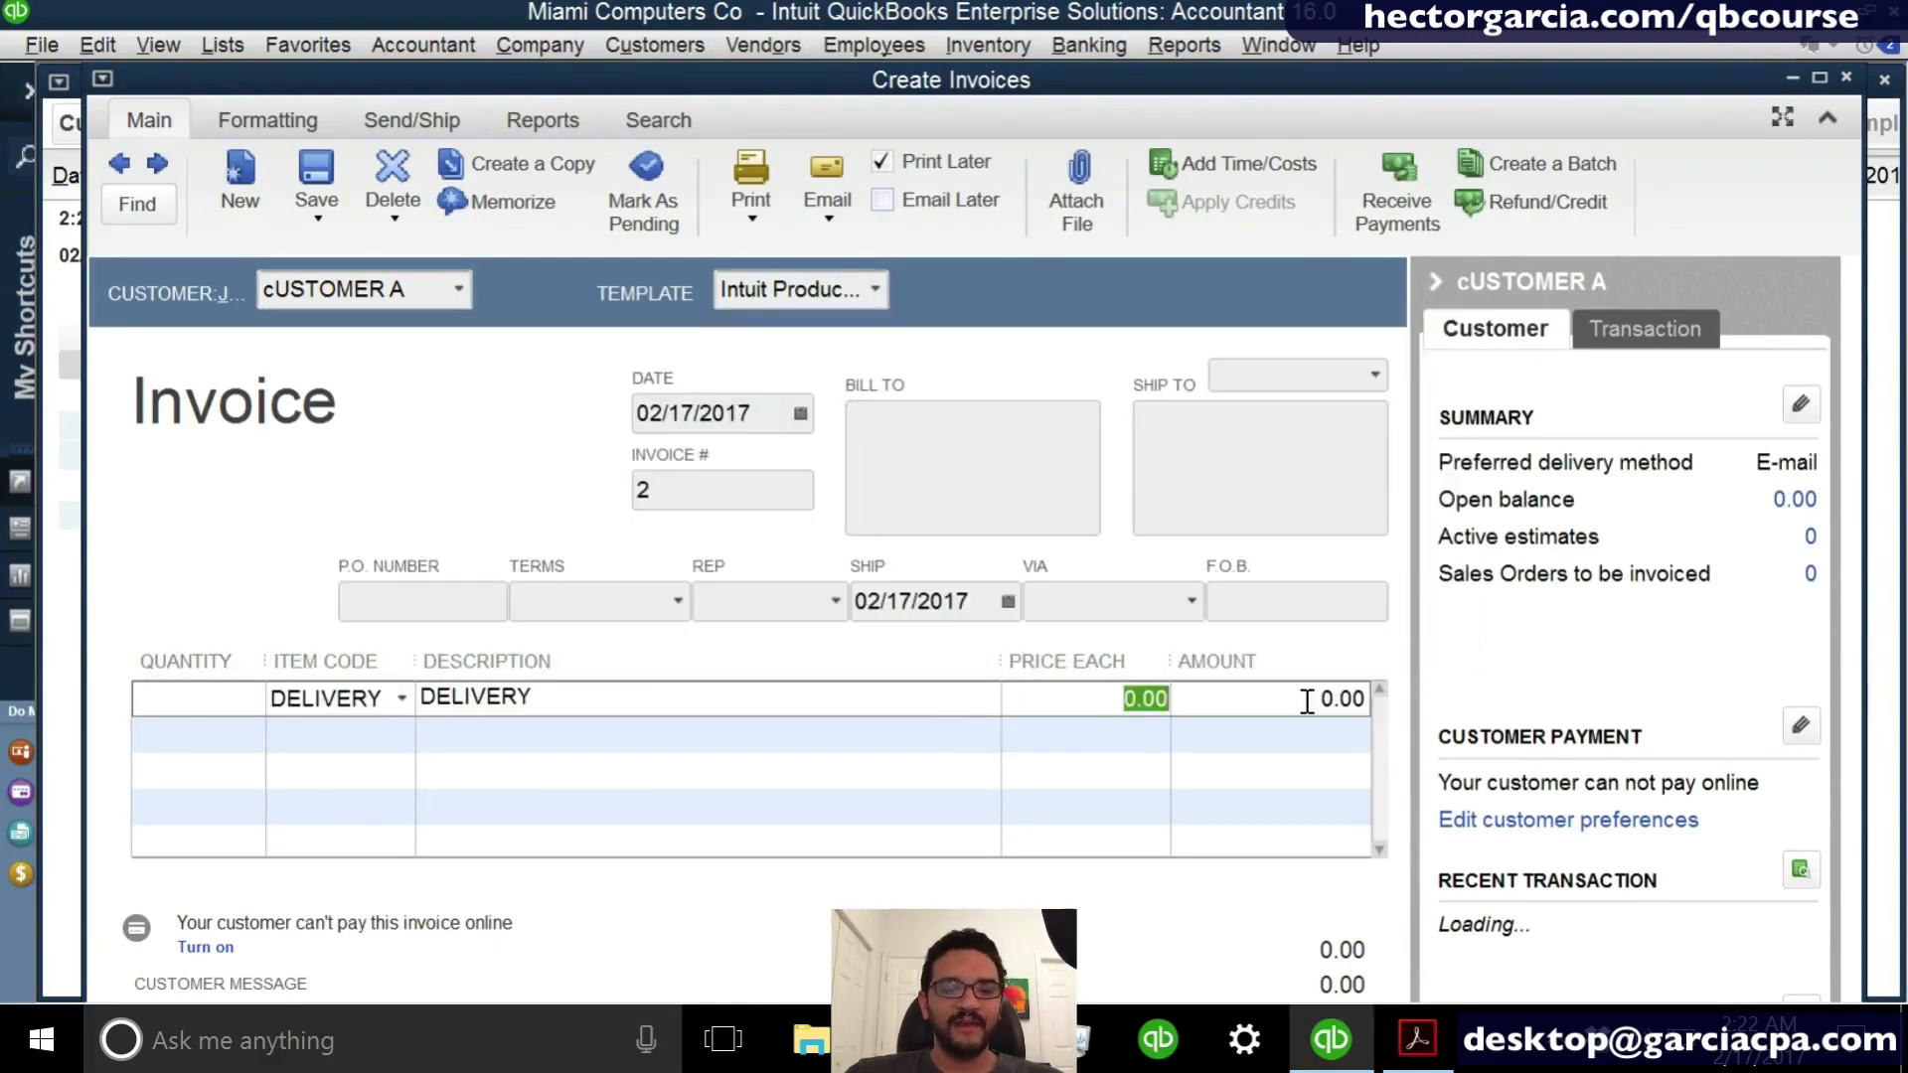
pyautogui.write('5000')
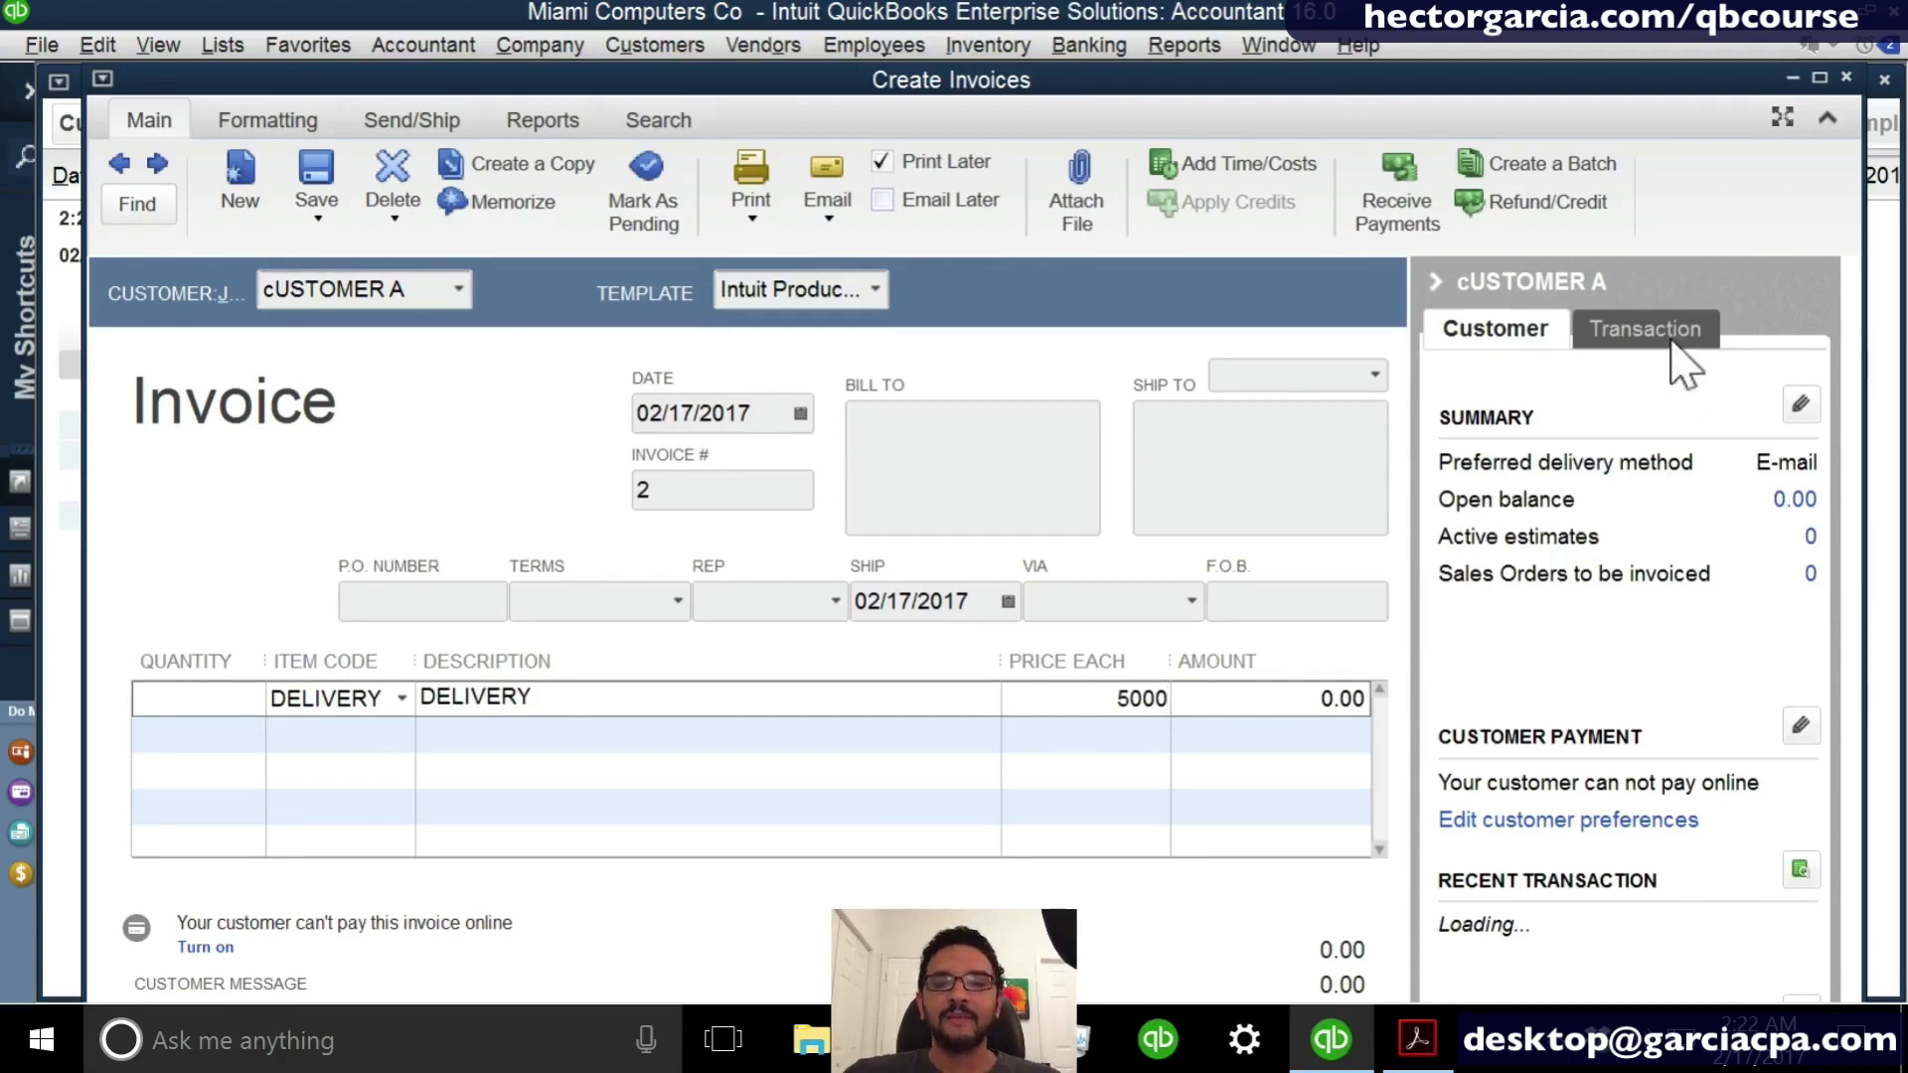
pyautogui.click(1845, 77)
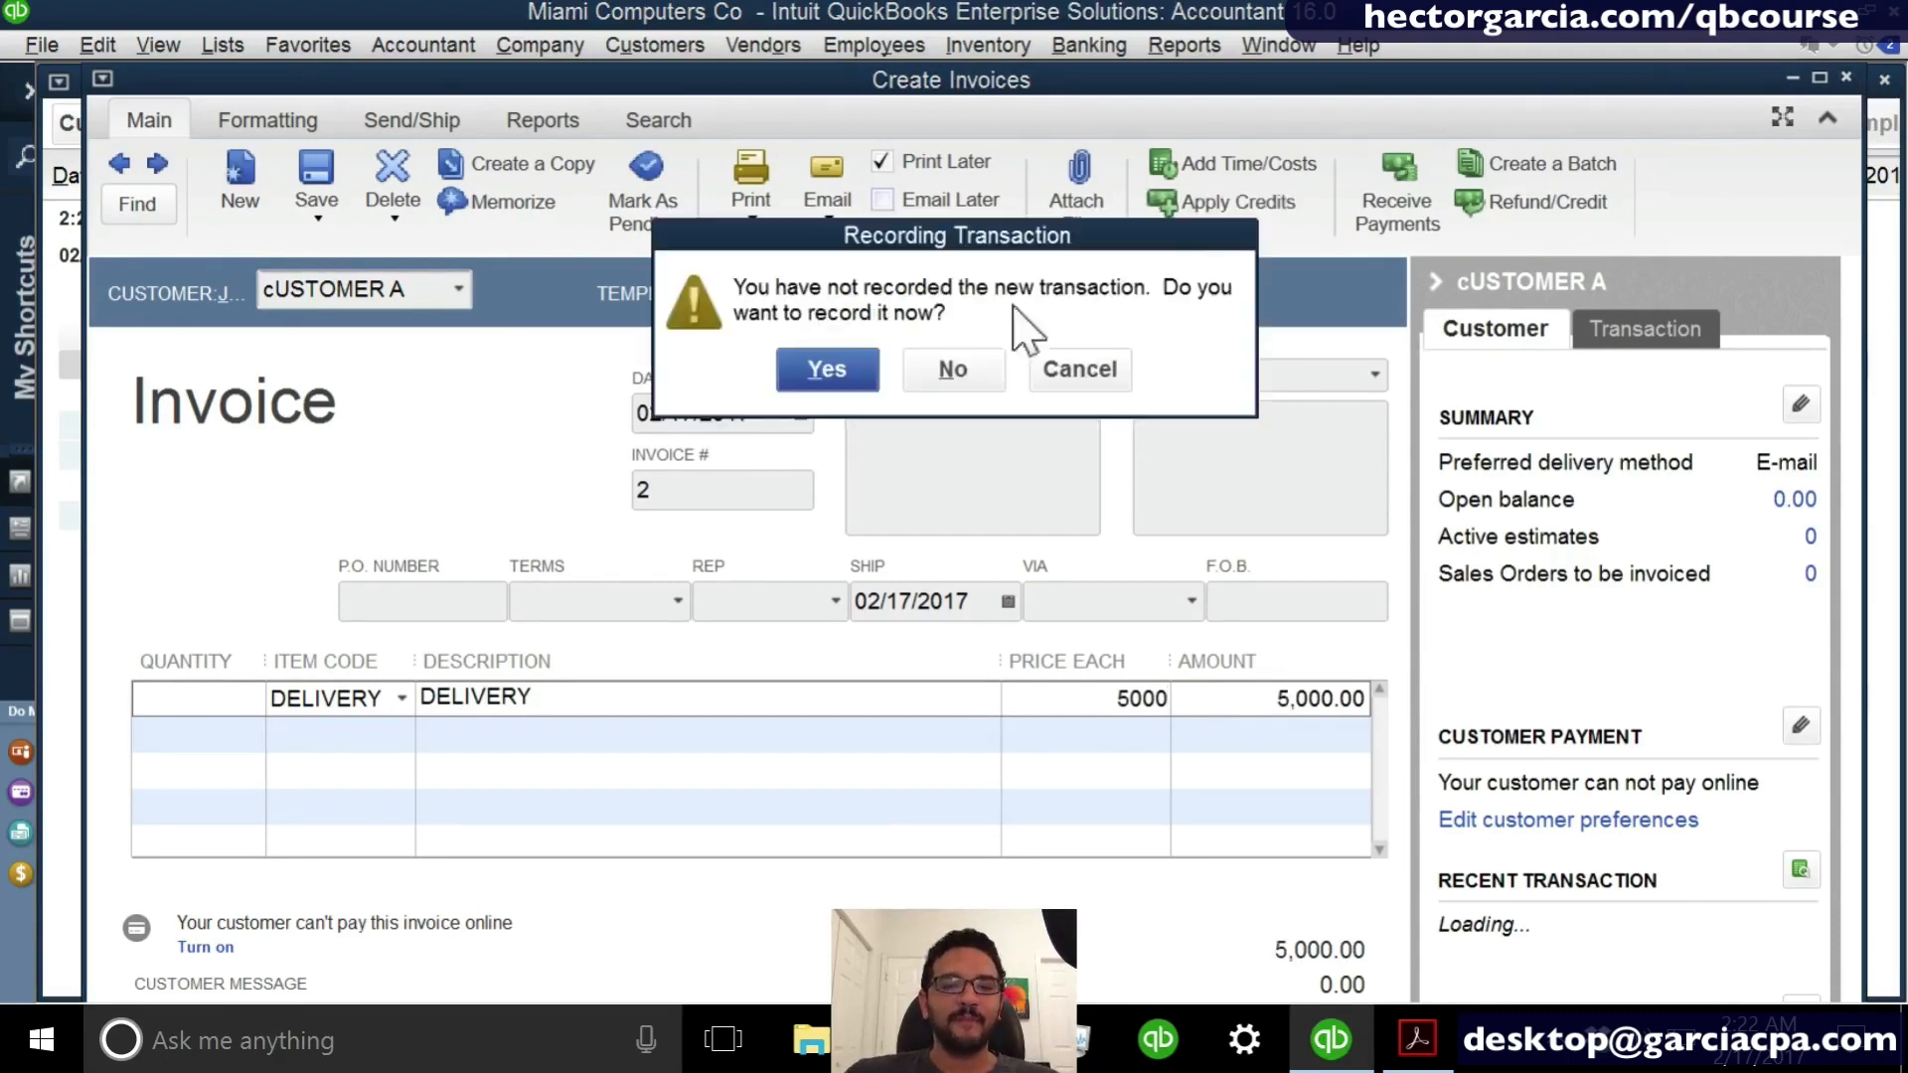
pyautogui.click(828, 370)
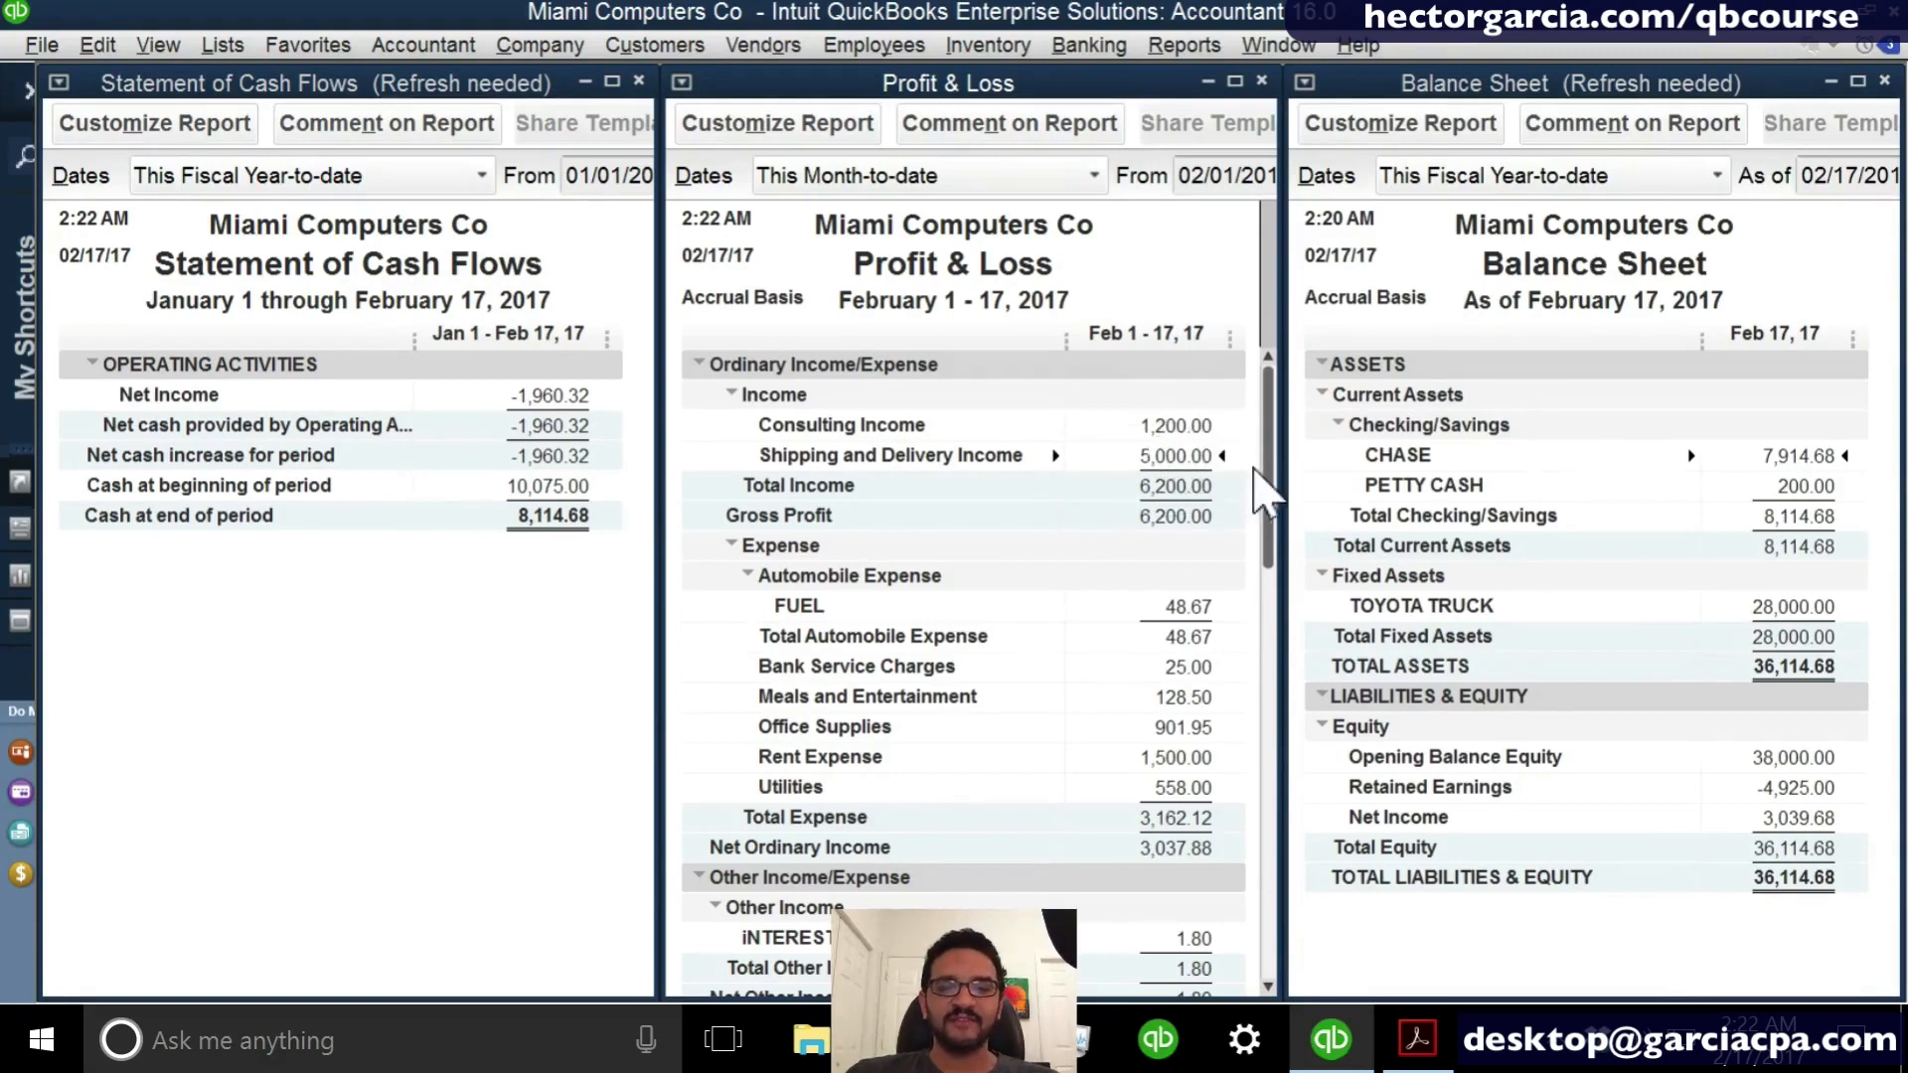
# - Refresh the Balance Sheet and Statement of Cash Flows, and compare Net Income and Accounts Receivable across the three reports
pyautogui.moveTo(1267, 497); pyautogui.dragTo(1285, 932)
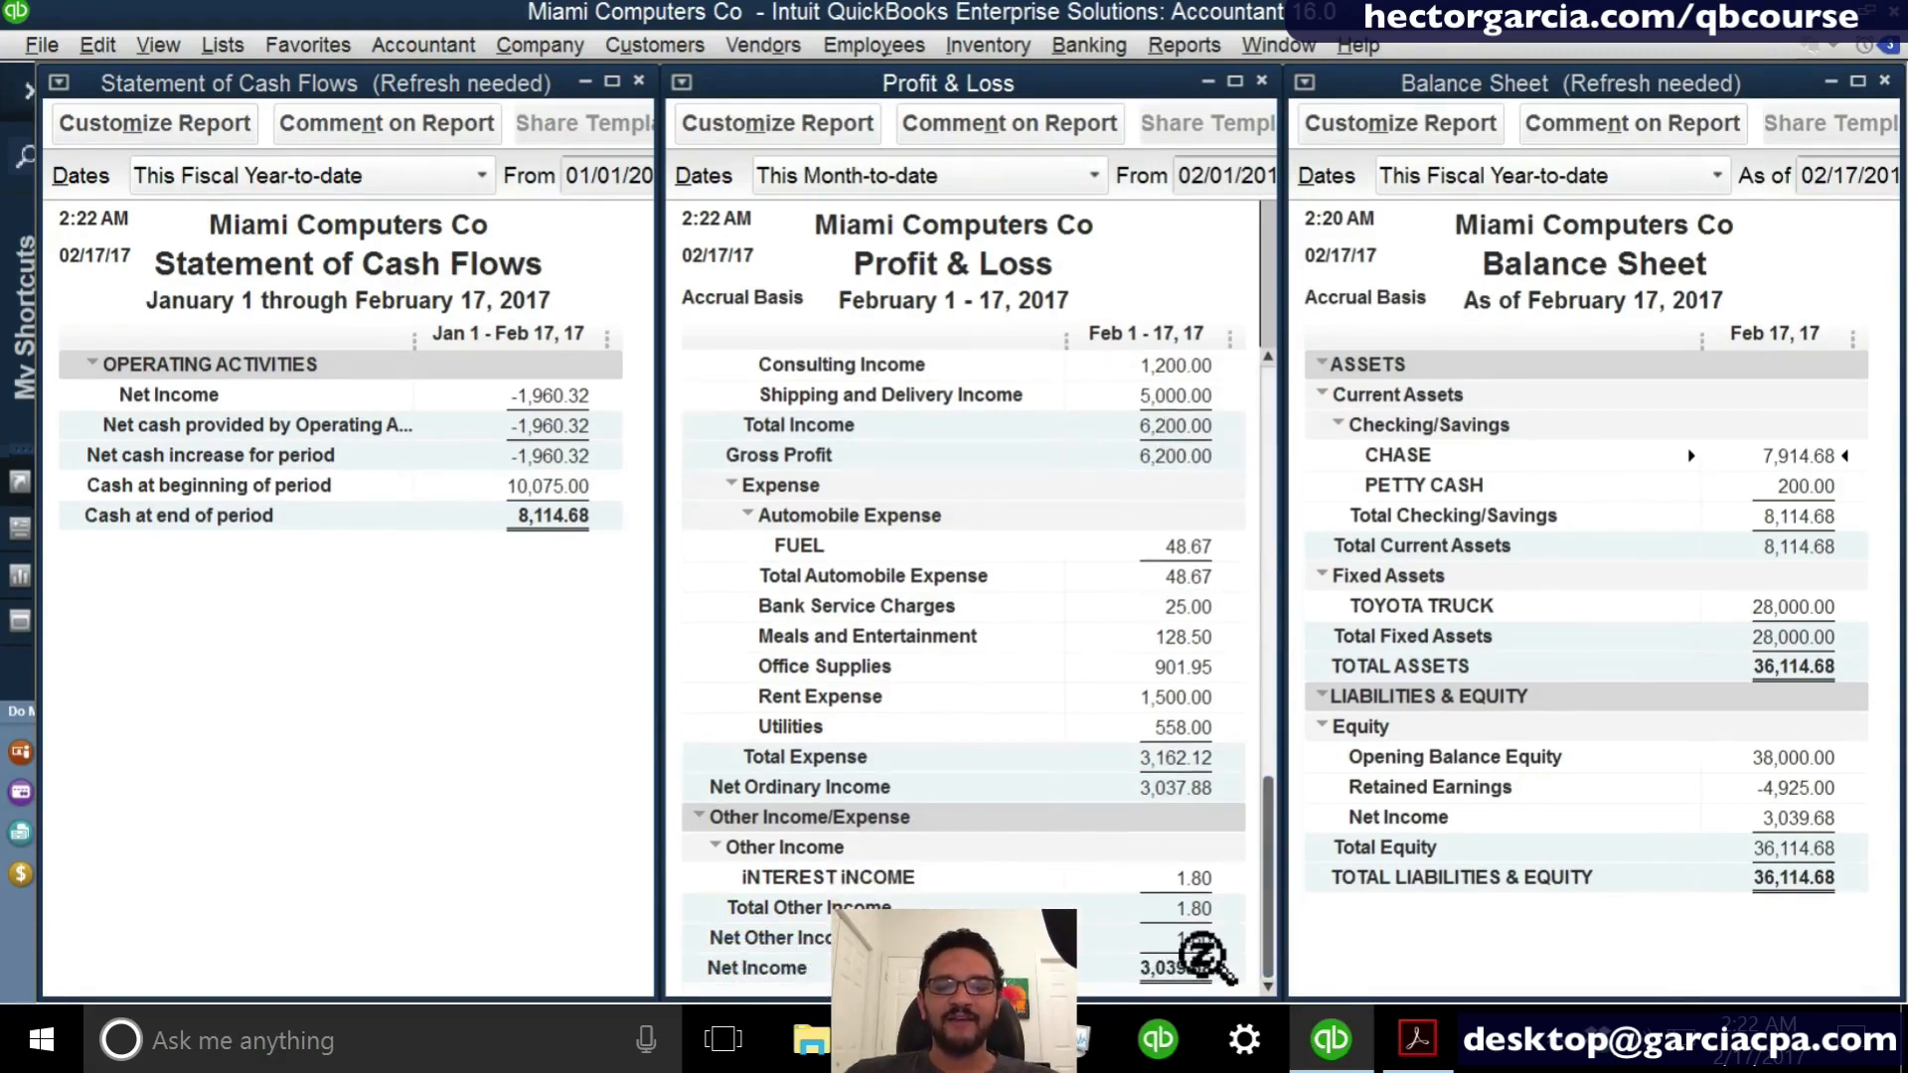
pyautogui.click(1639, 660)
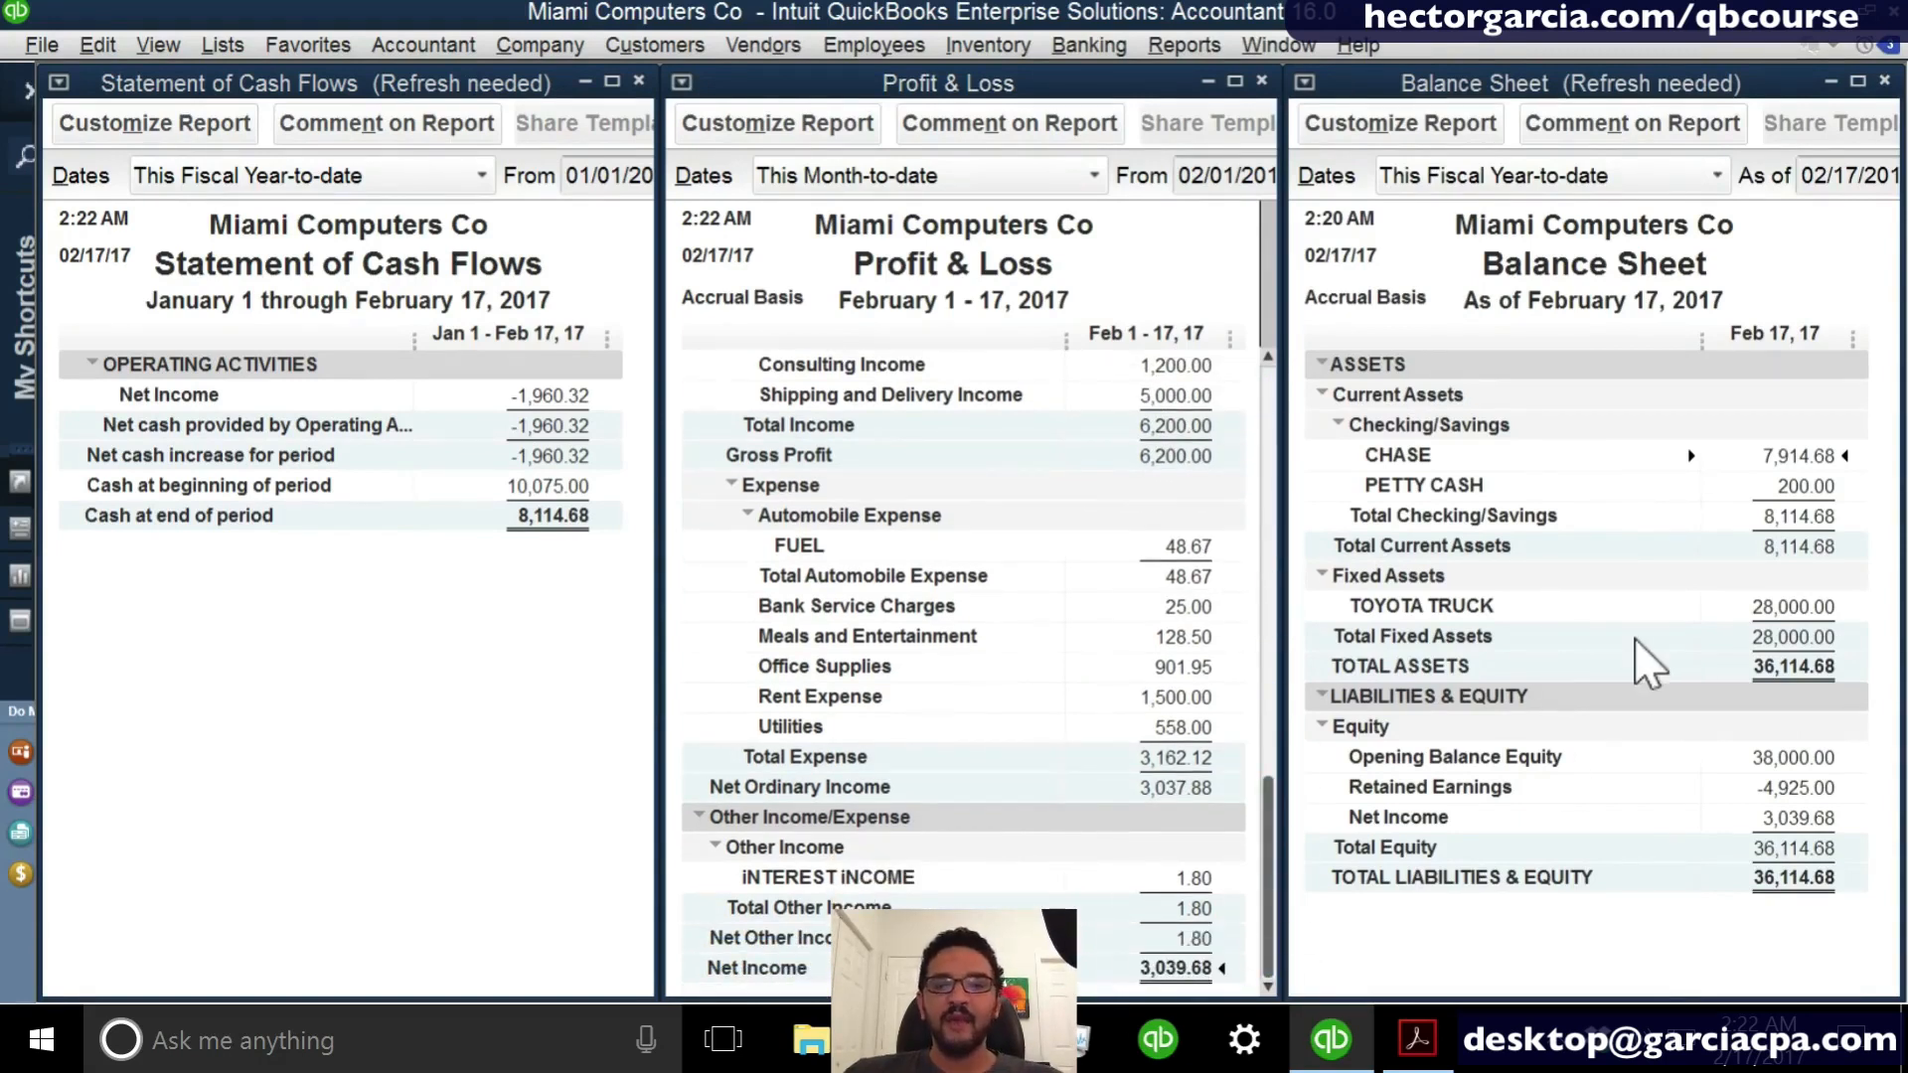
pyautogui.click(364, 489)
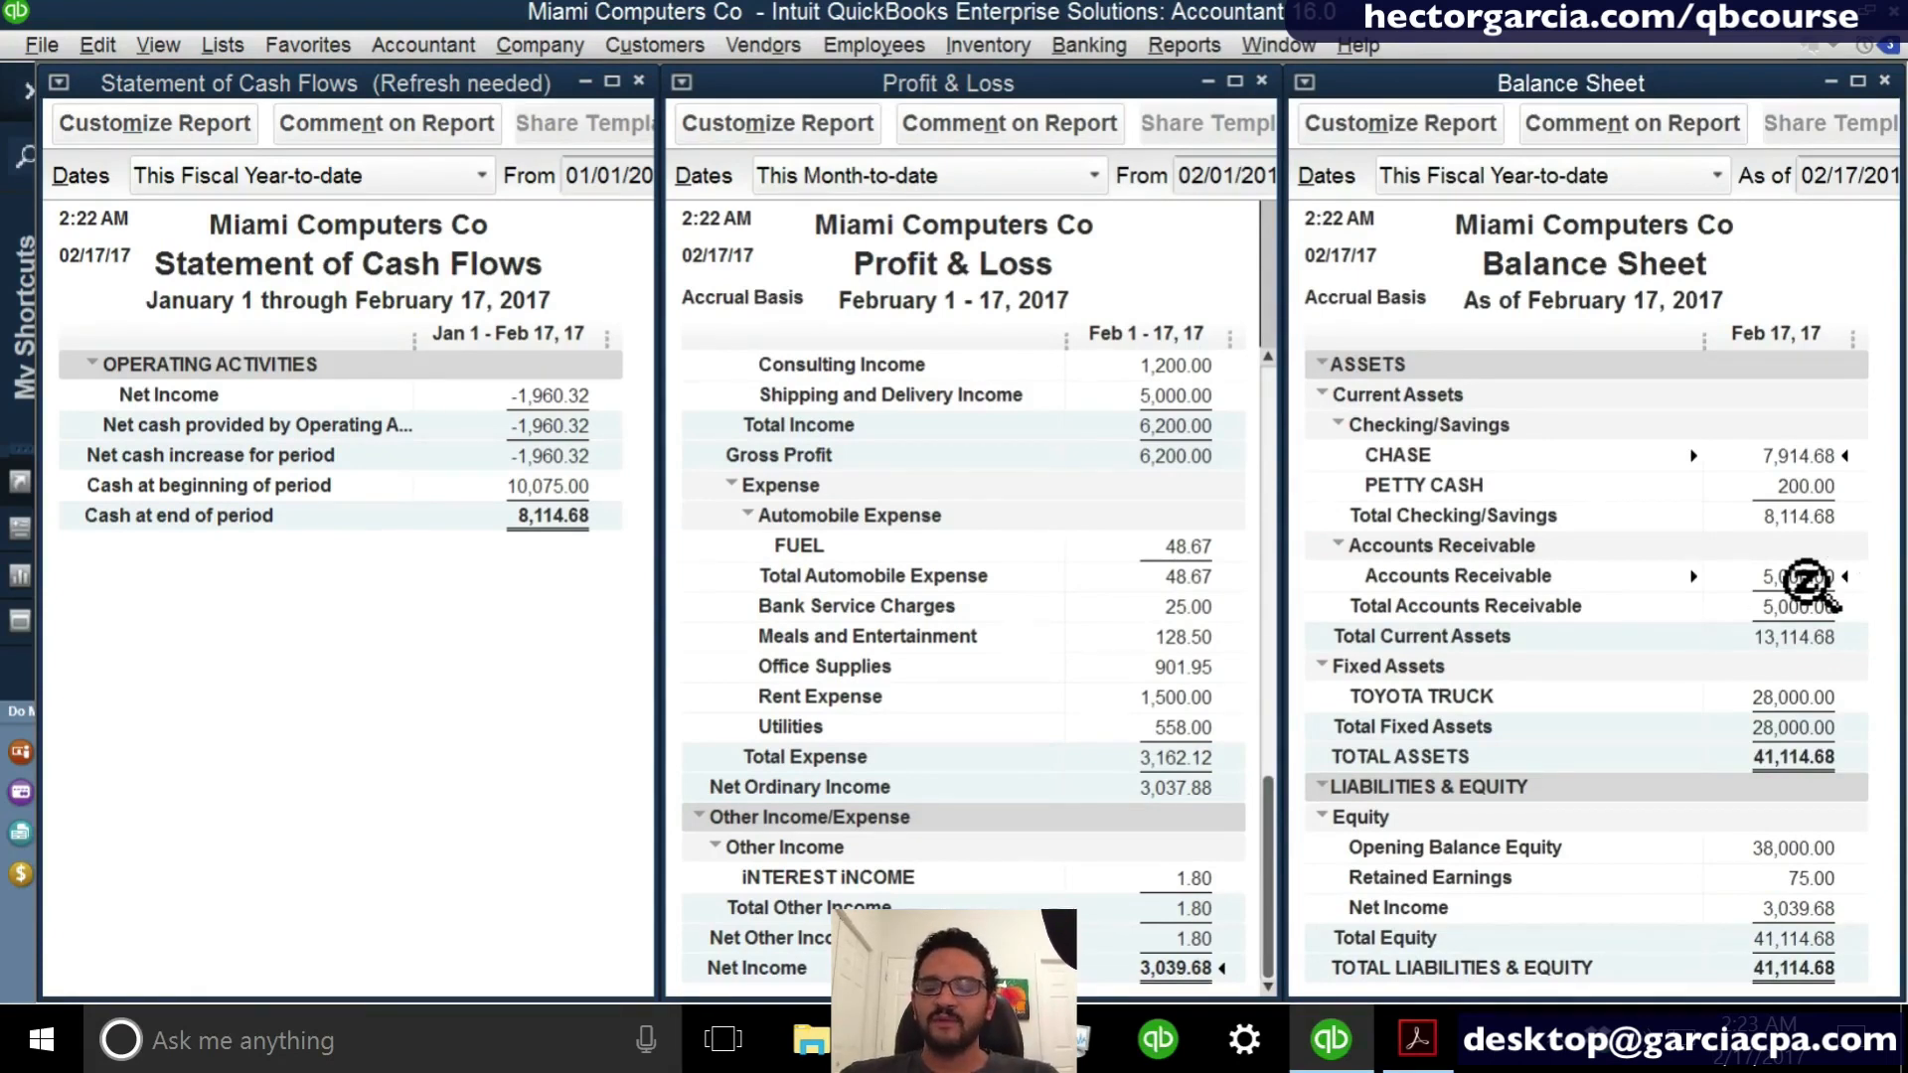
pyautogui.click(467, 711)
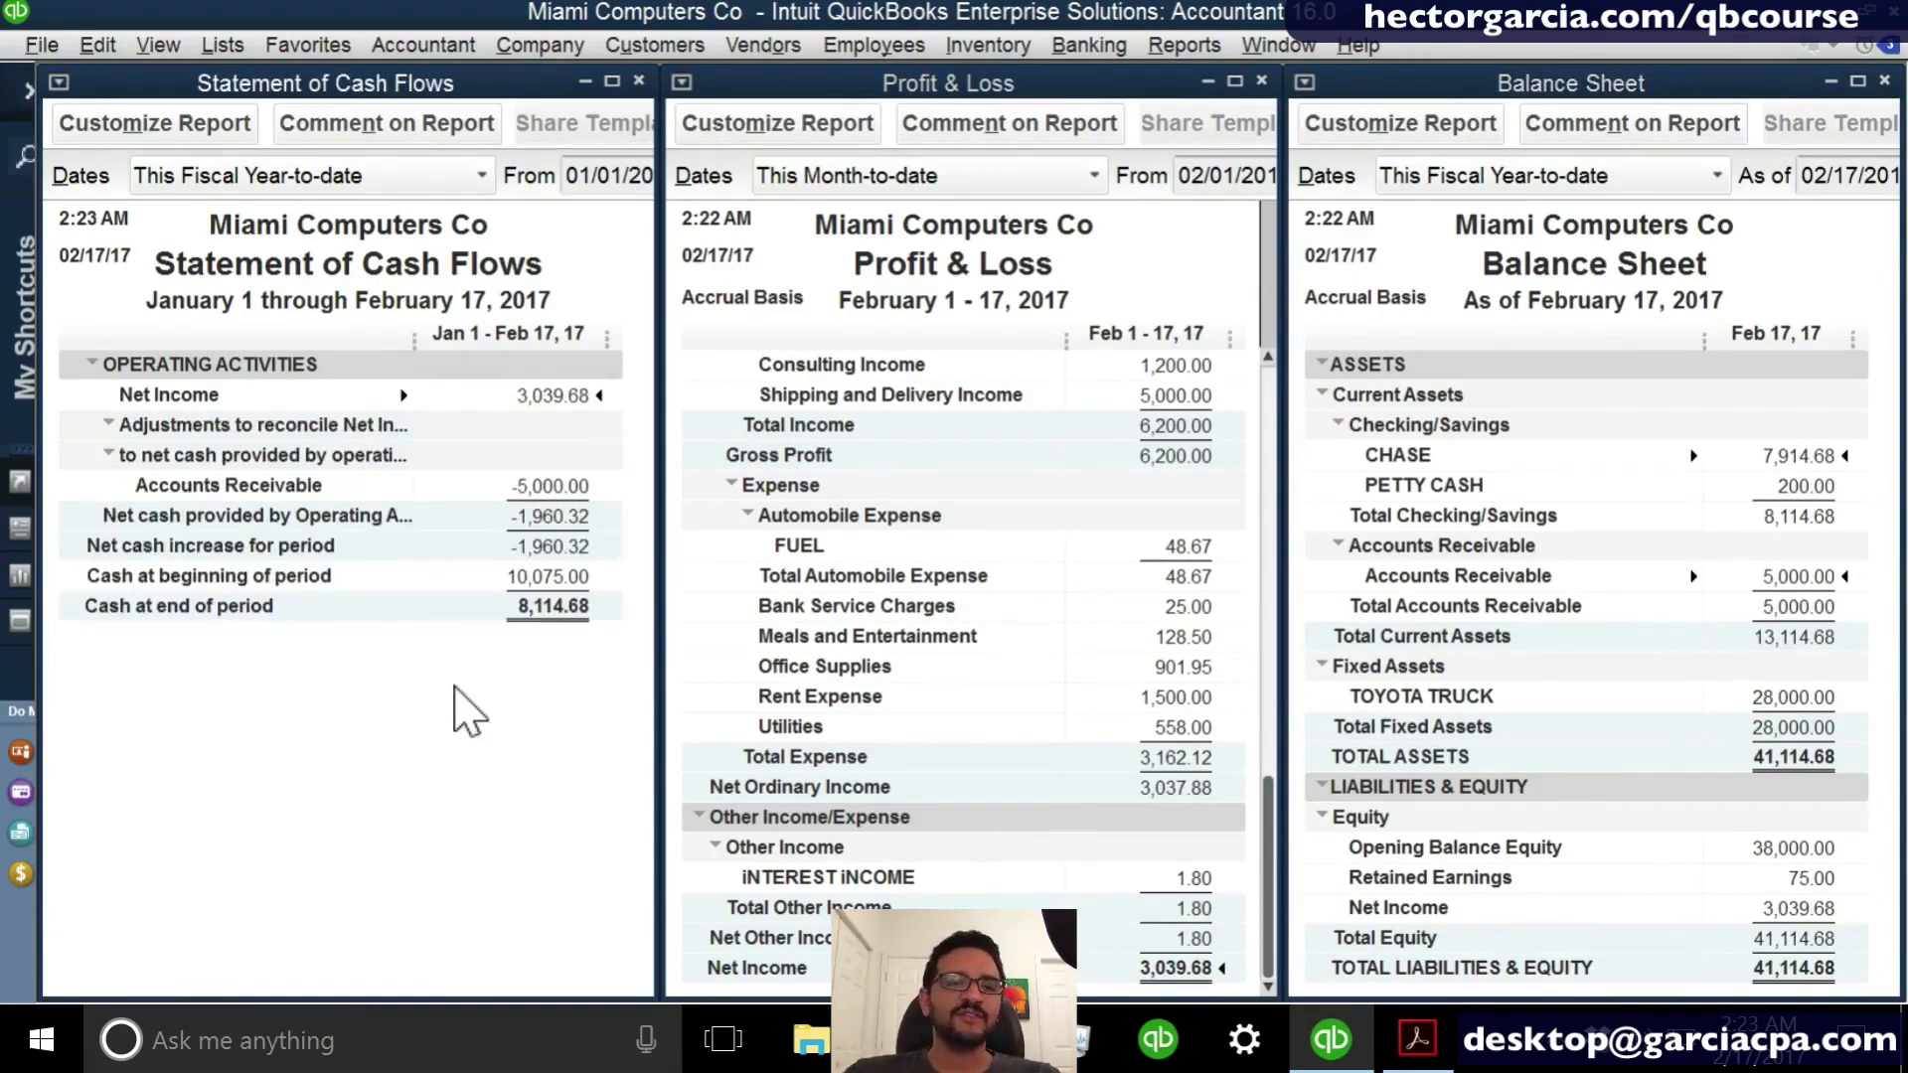
pyautogui.press('ctrl')
pyautogui.press('ctrl')
pyautogui.press('ctrl')
pyautogui.press('ctrl')
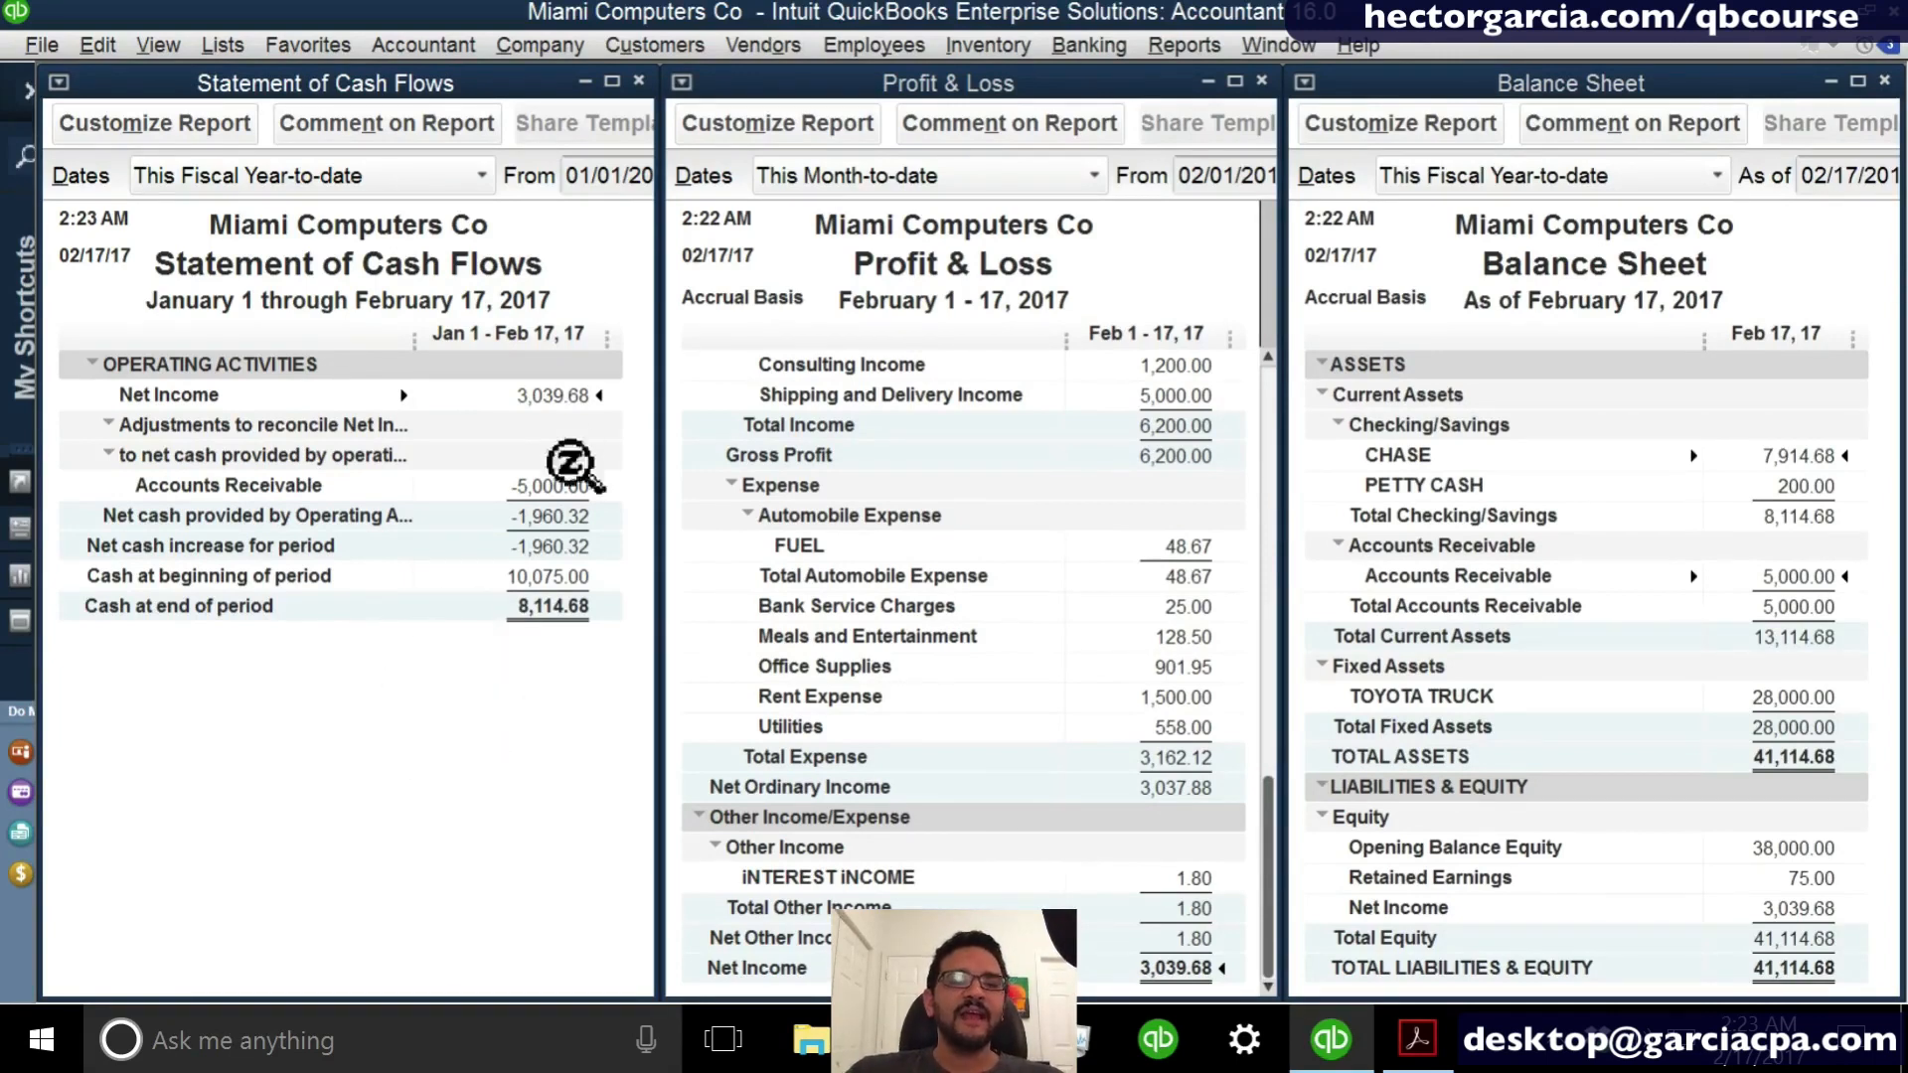
pyautogui.press('ctrl')
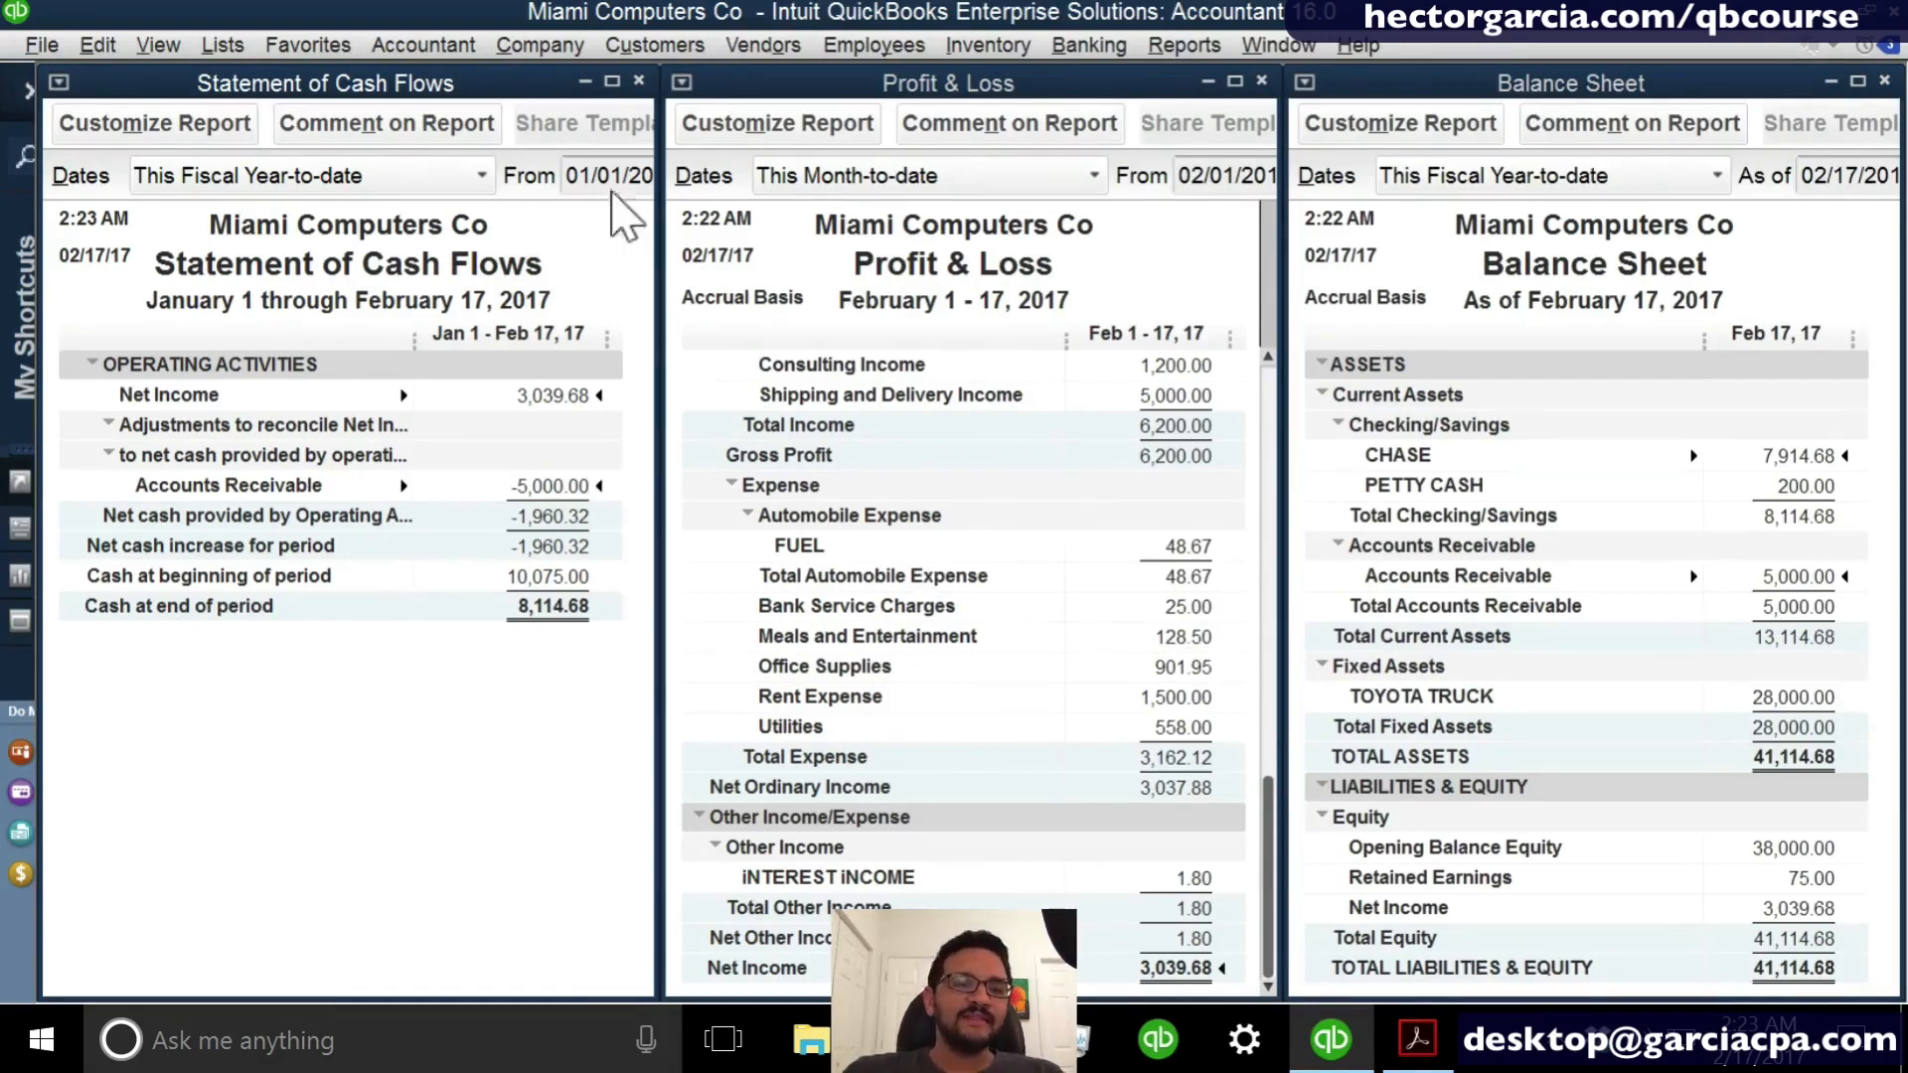
# - Close the Statement of Cash Flows and tile the Balance Sheet and Profit & Loss reports vertically
pyautogui.click(639, 81)
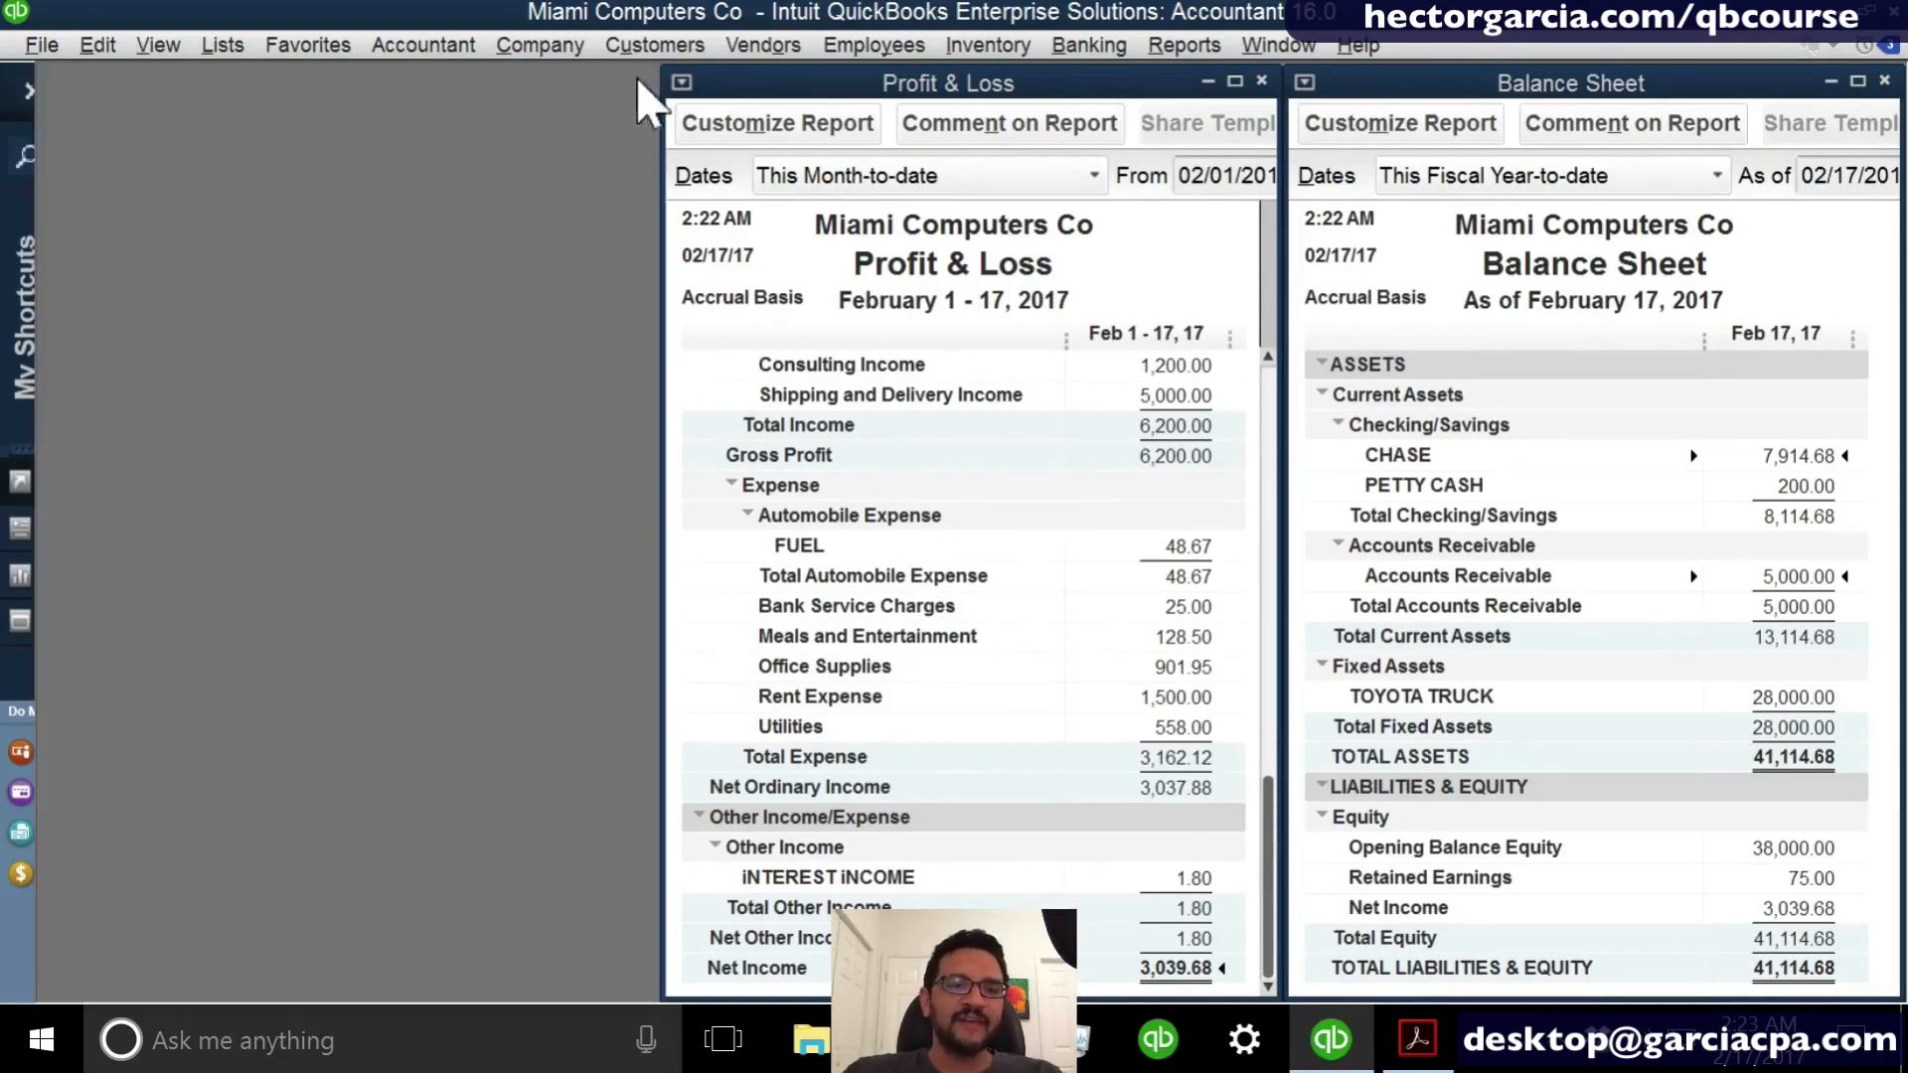
pyautogui.click(1182, 45)
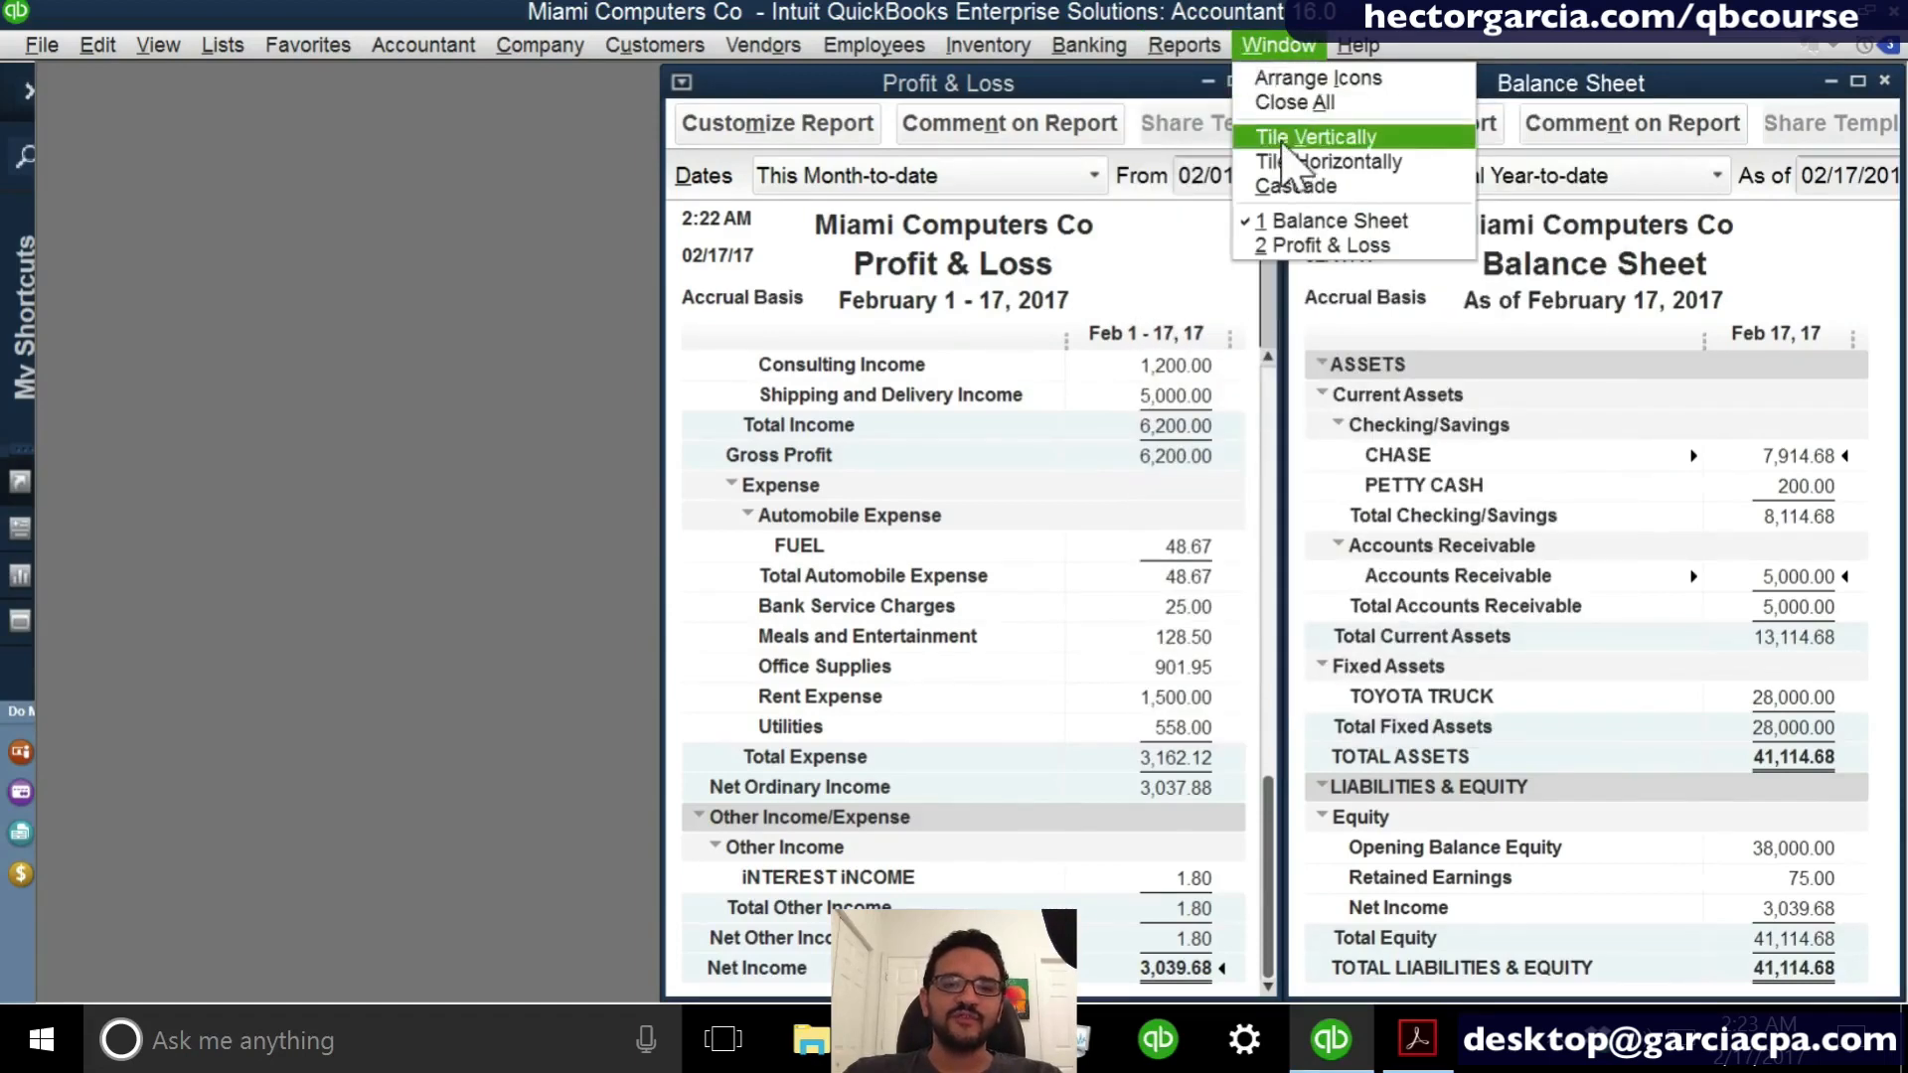
pyautogui.click(1314, 137)
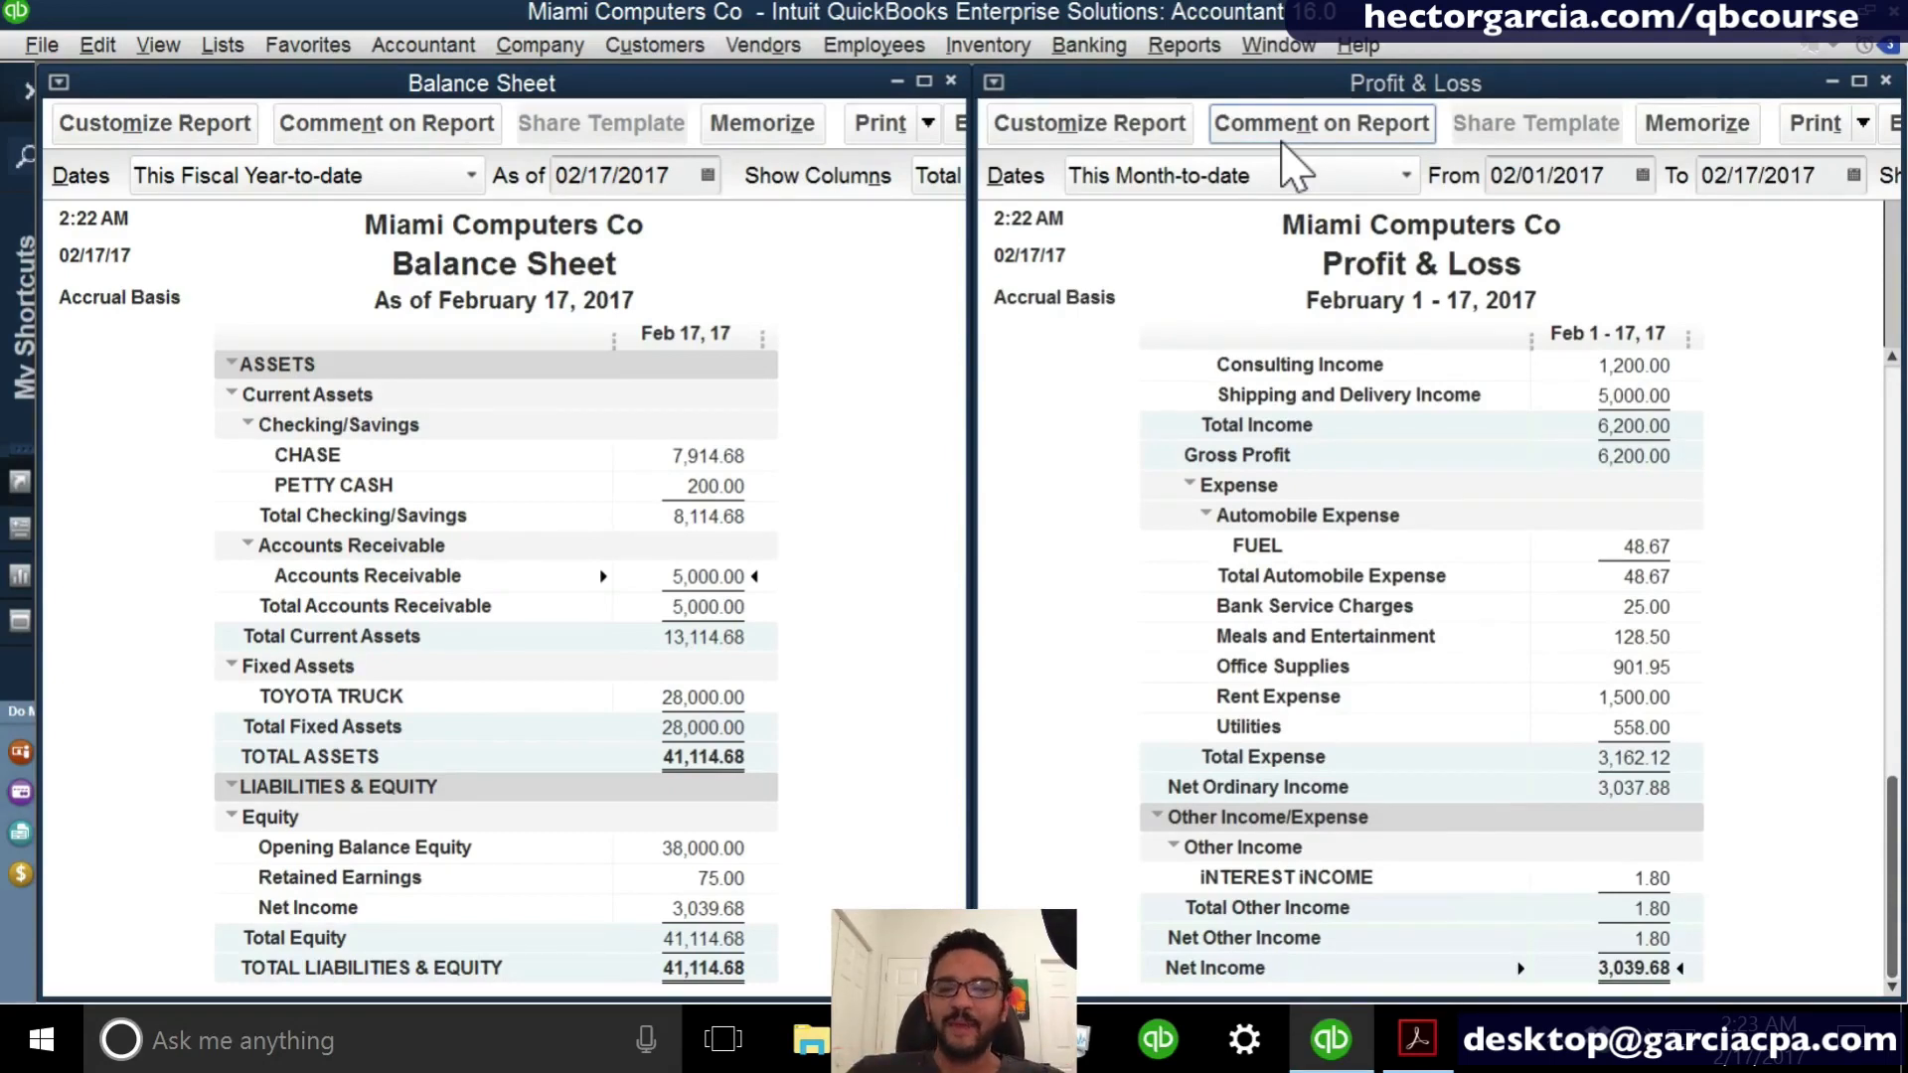
# - Start a new bill from vendor MICROSOFT CORP with an amount due of 3500
pyautogui.click(762, 45)
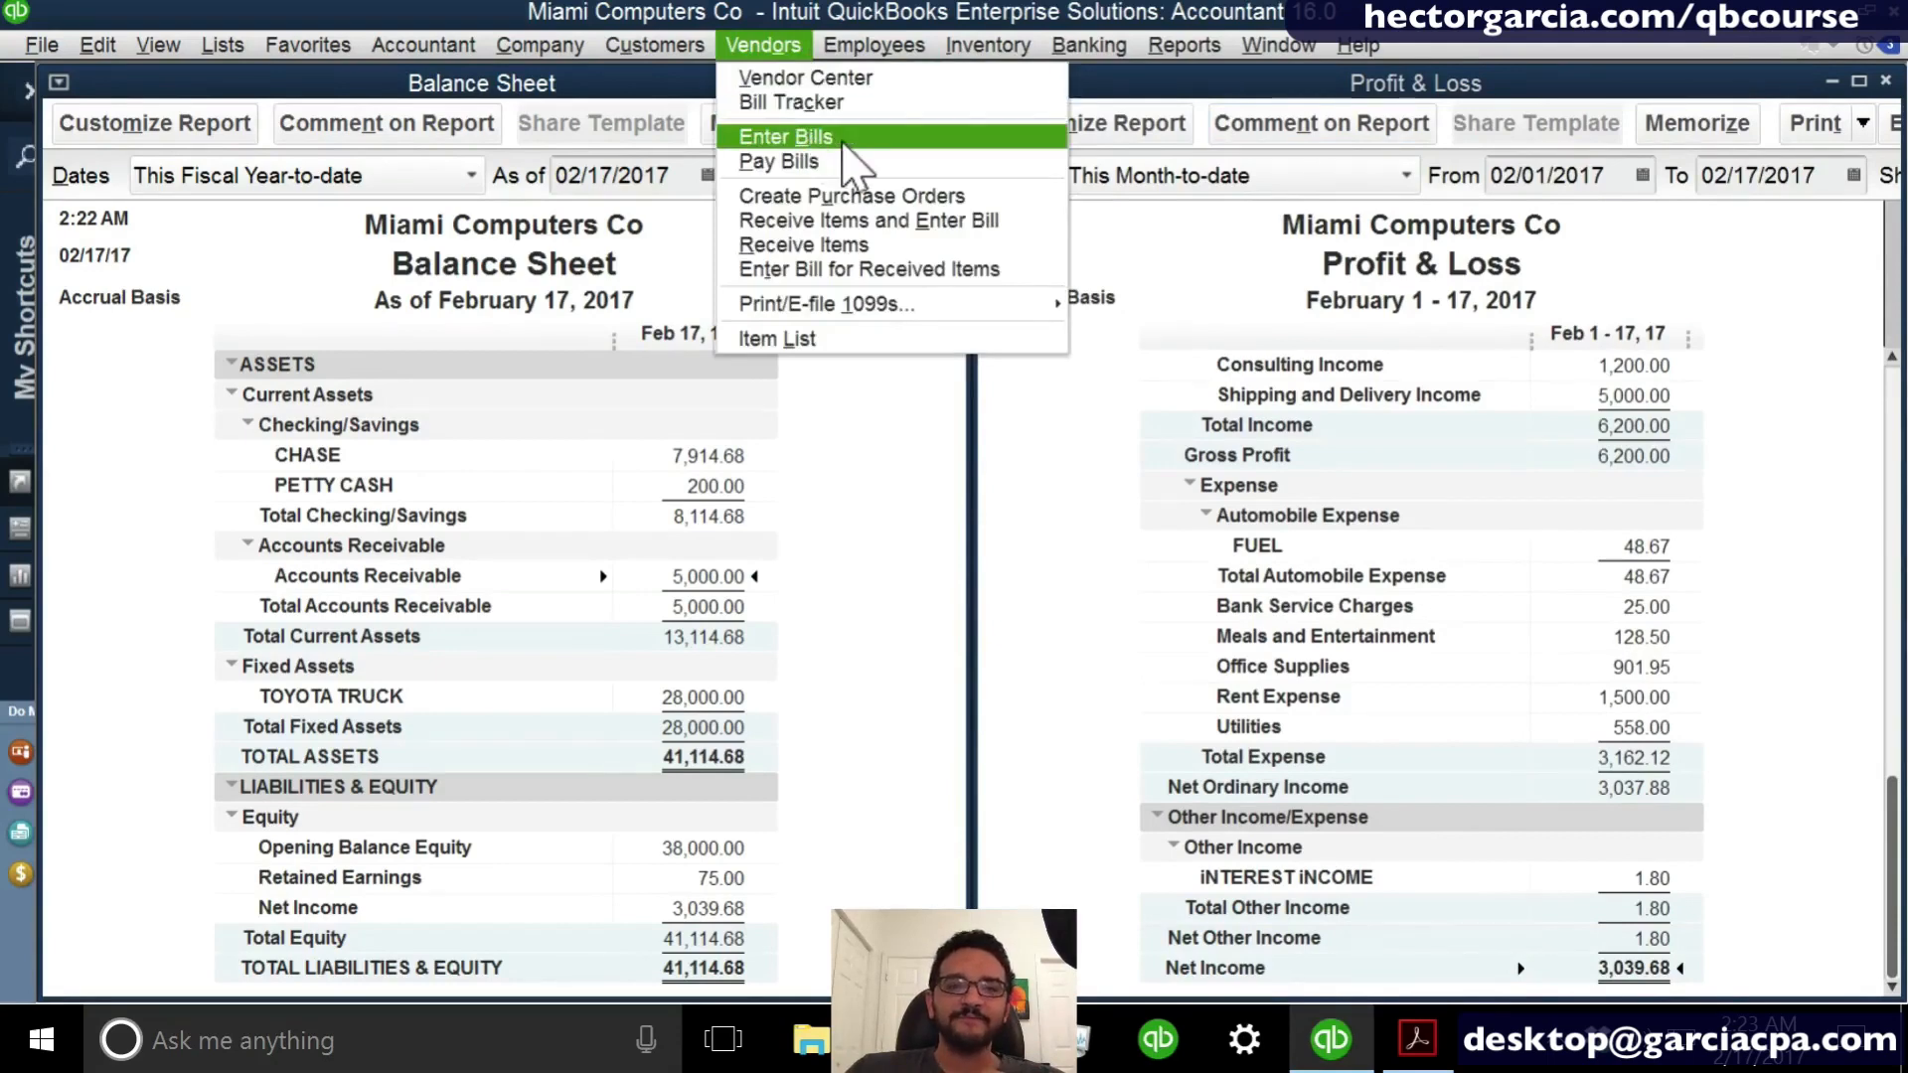
pyautogui.click(785, 137)
pyautogui.write('mic')
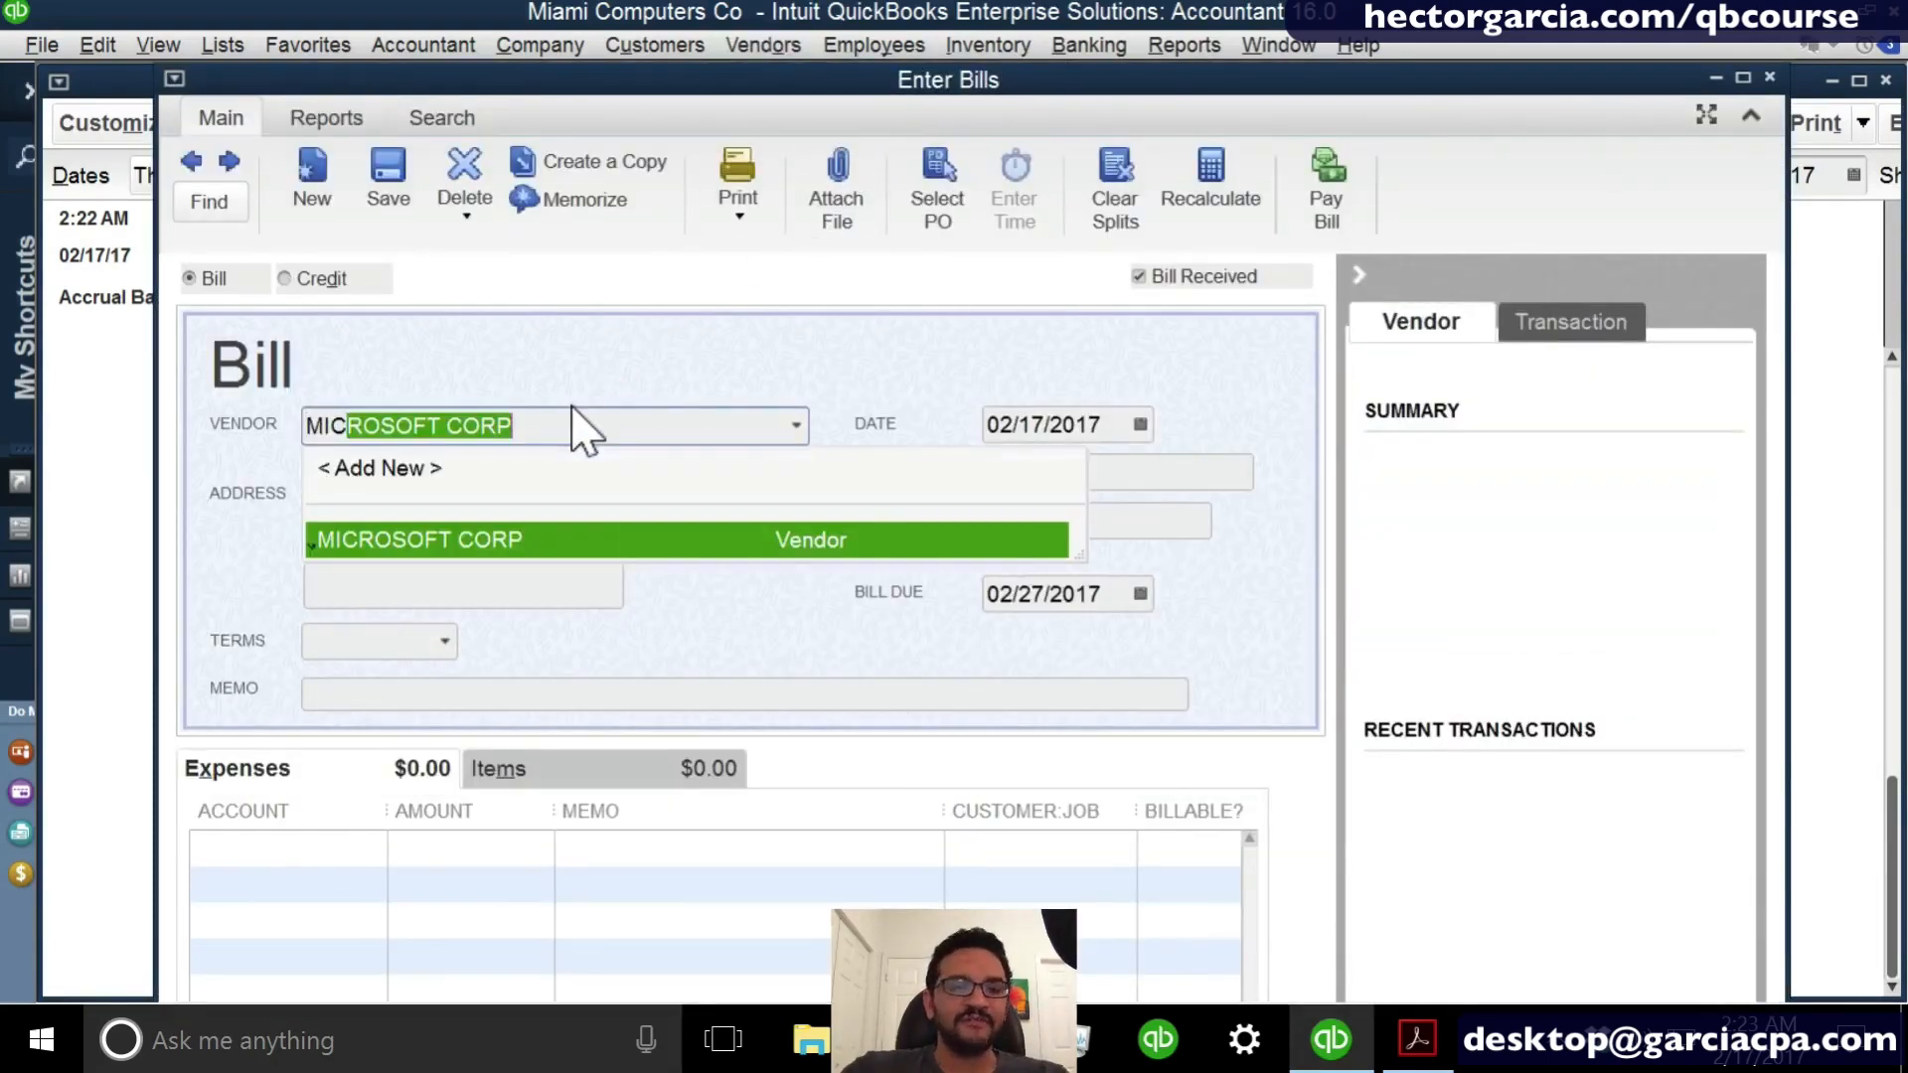
pyautogui.press('Tab')
pyautogui.press('Tab')
pyautogui.press('Tab')
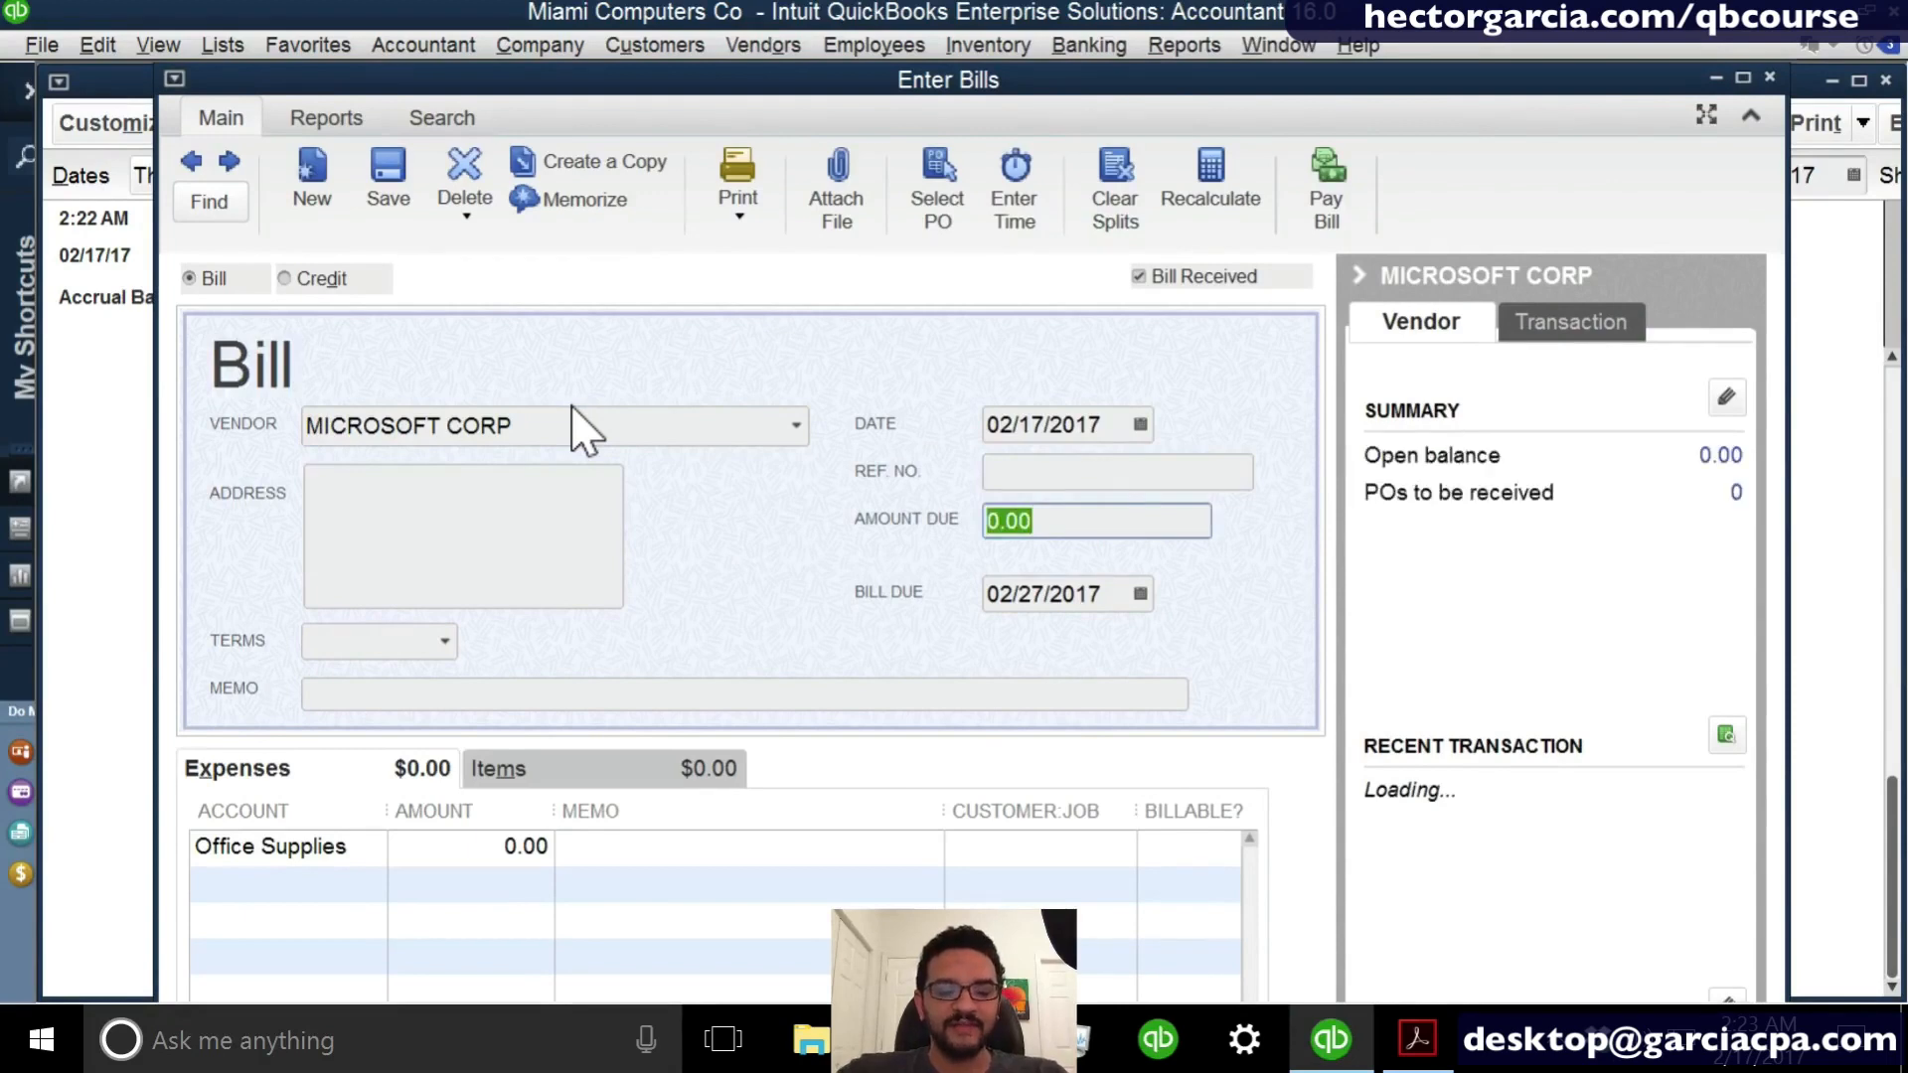
pyautogui.write('35')
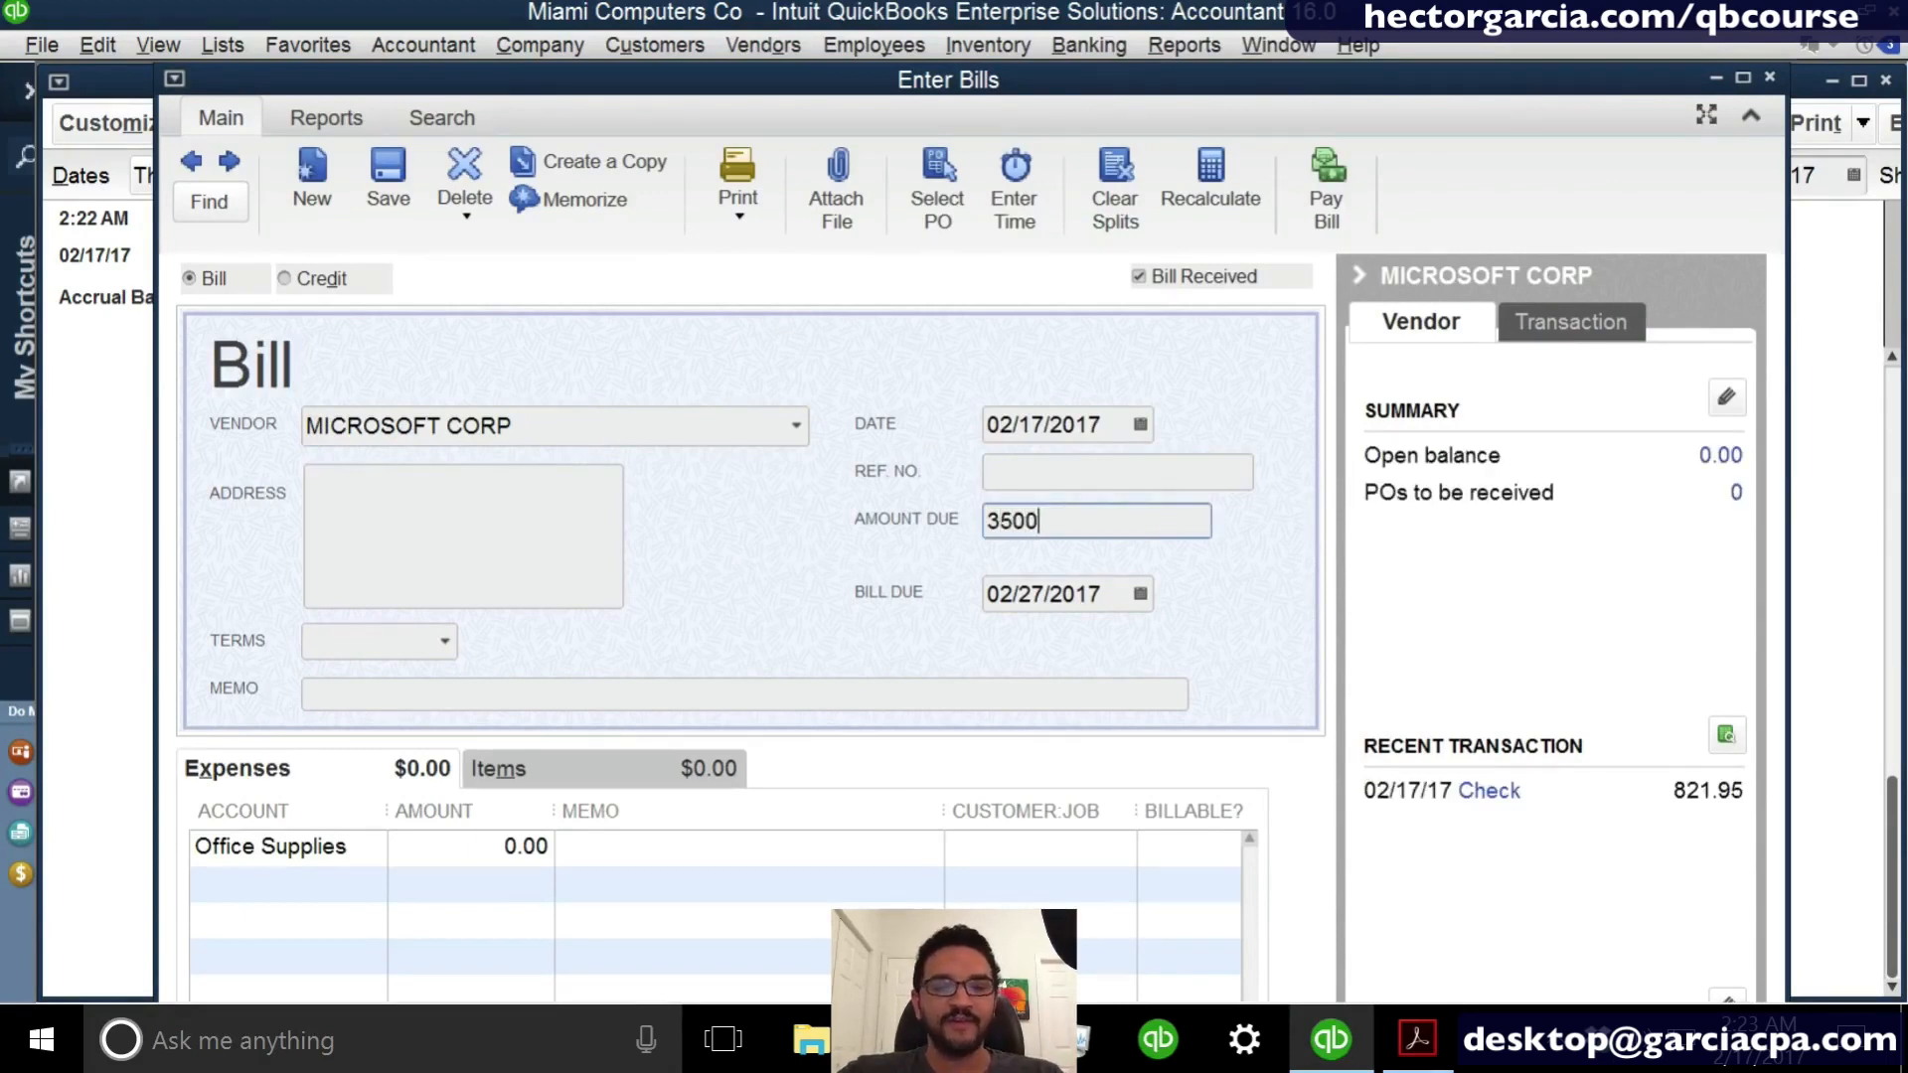
# - Charge the bill to the Cost of Goods Sold account, and close and record the bill
pyautogui.click(339, 846)
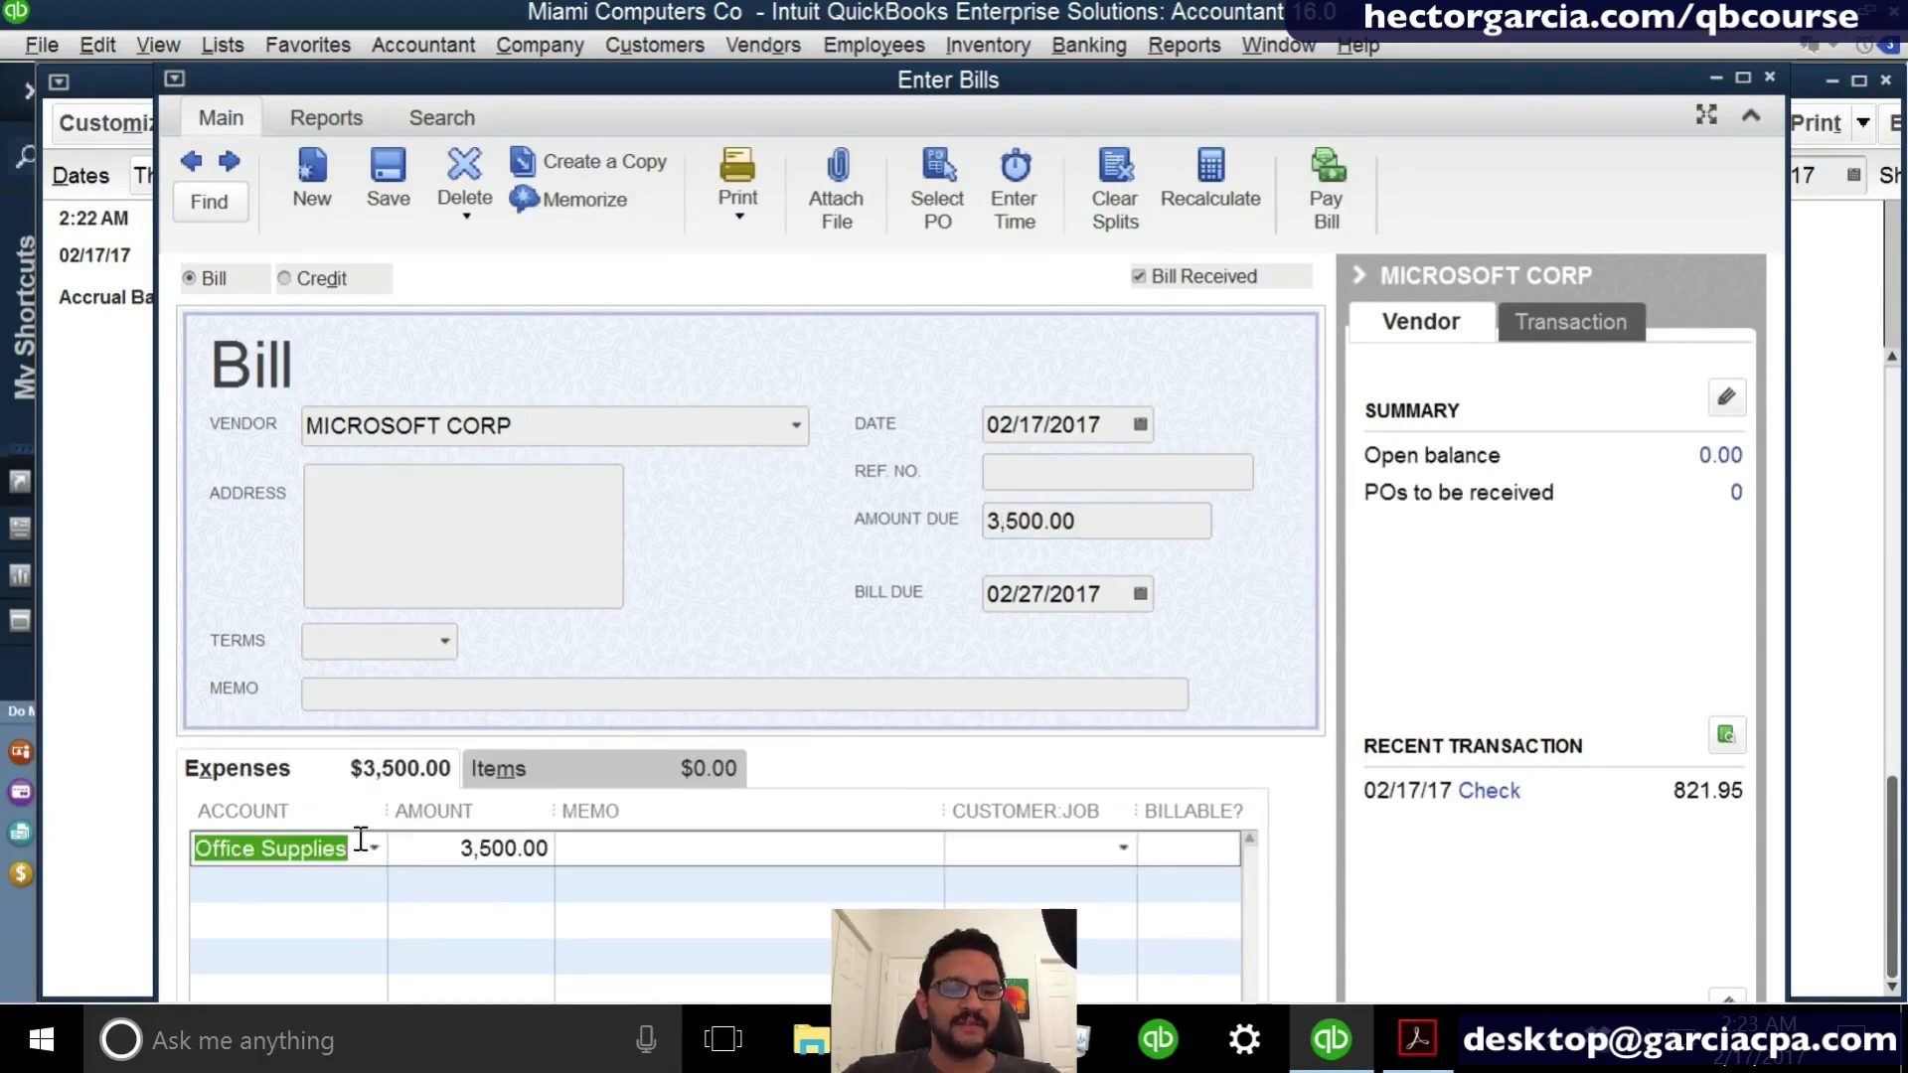
pyautogui.write('cos')
pyautogui.click(344, 962)
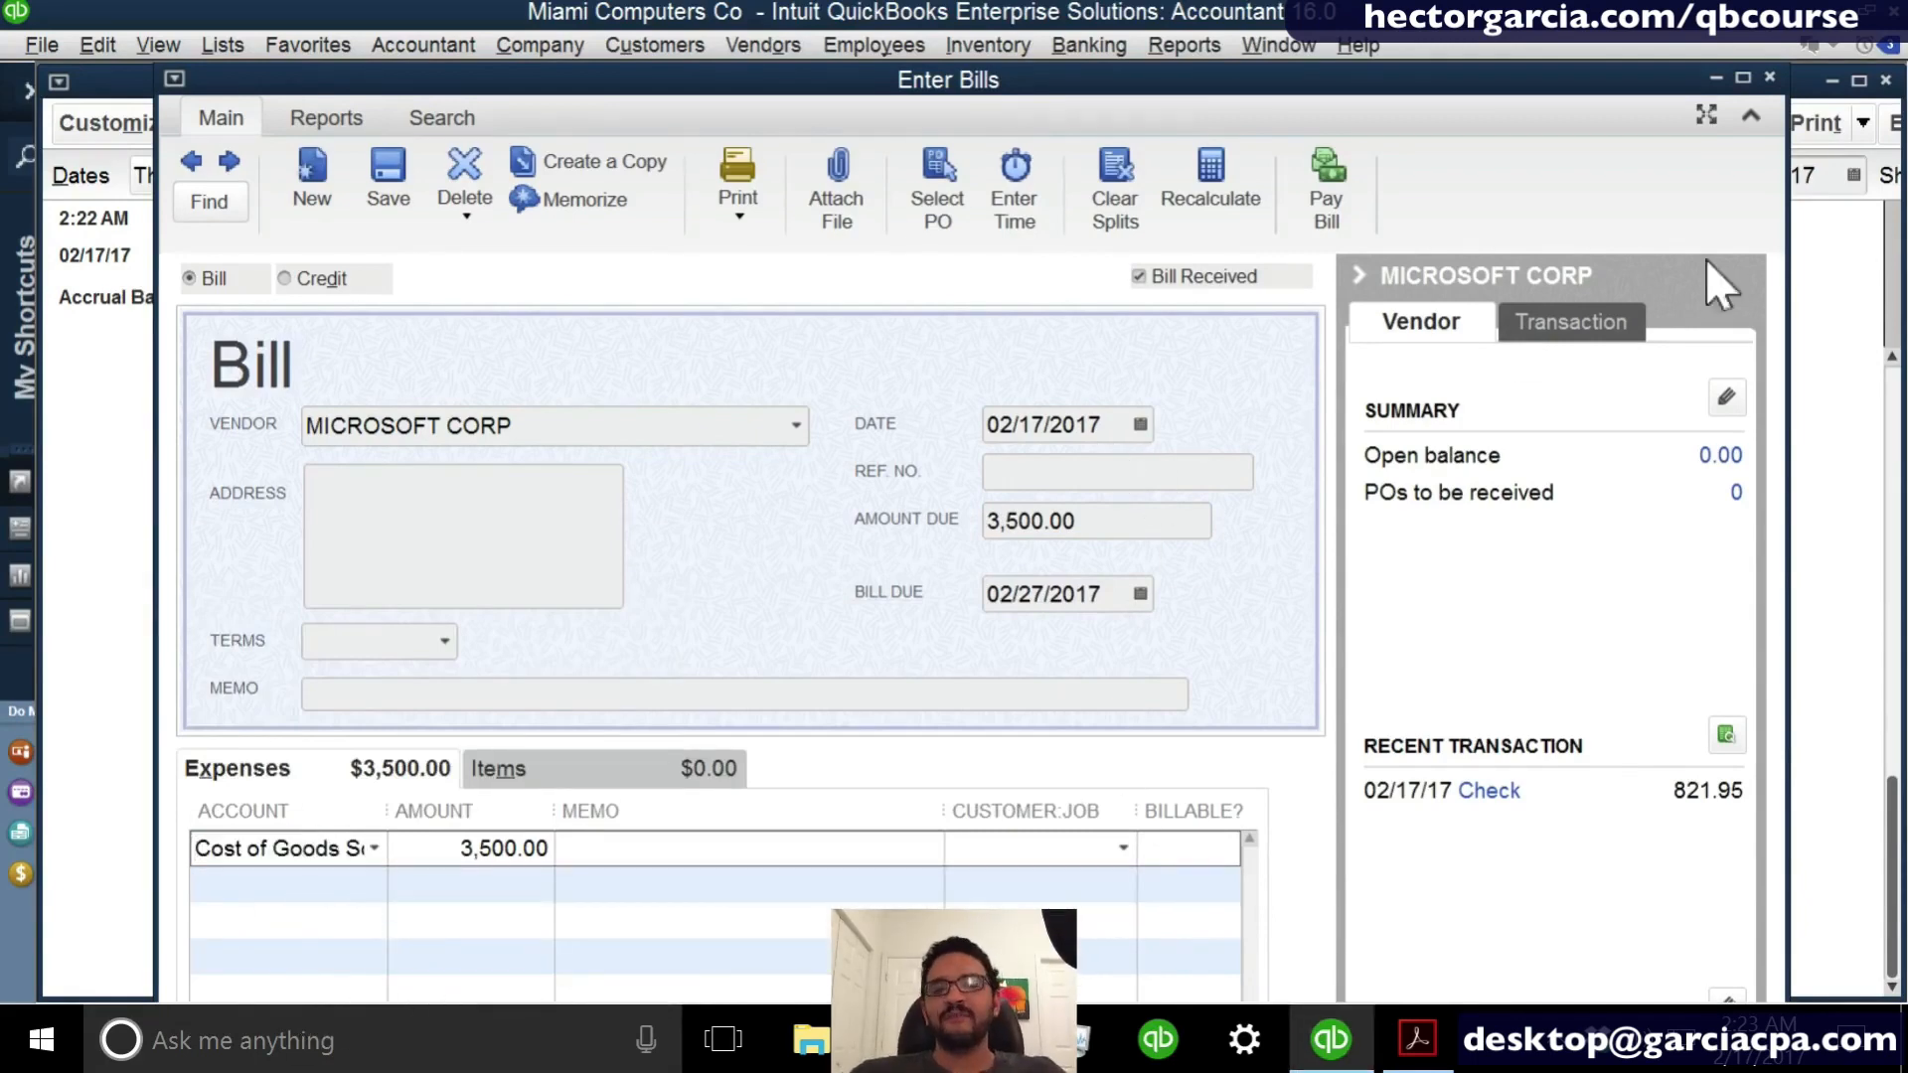
pyautogui.click(1770, 76)
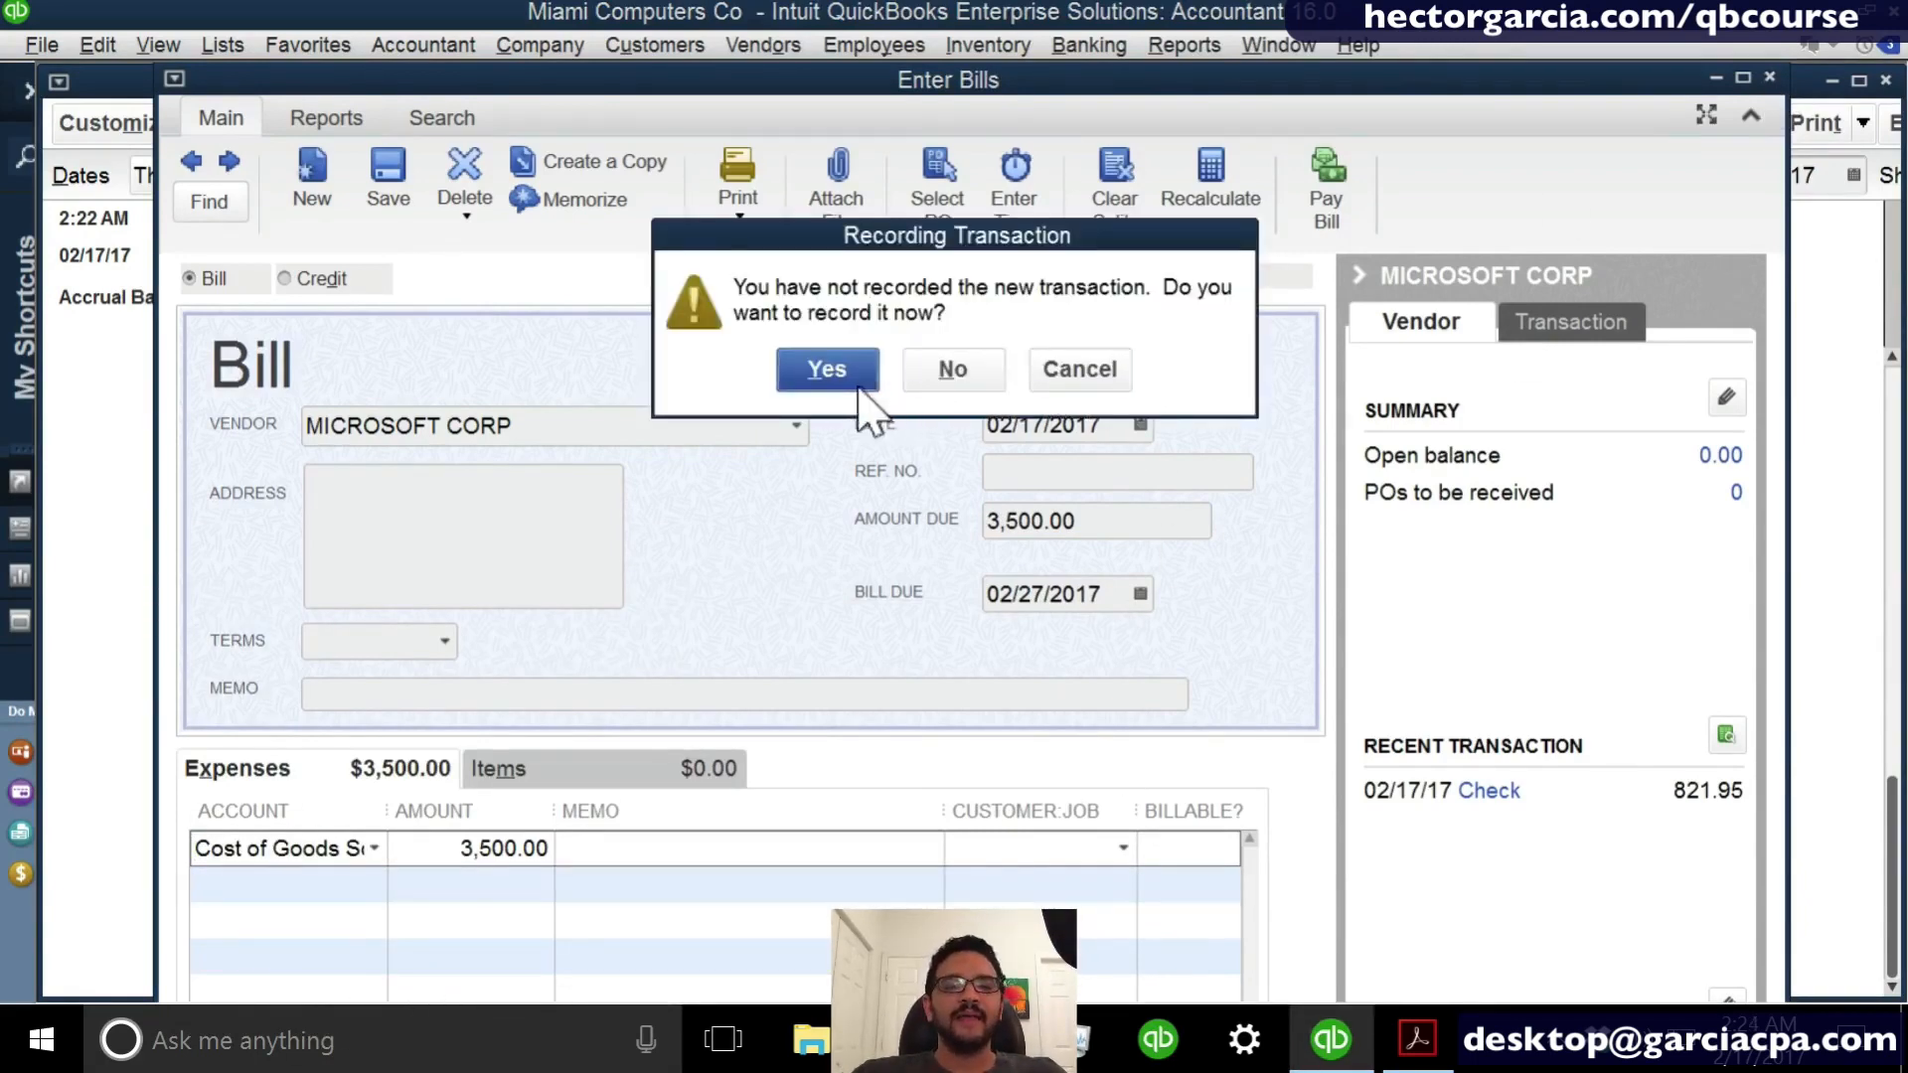
pyautogui.click(826, 370)
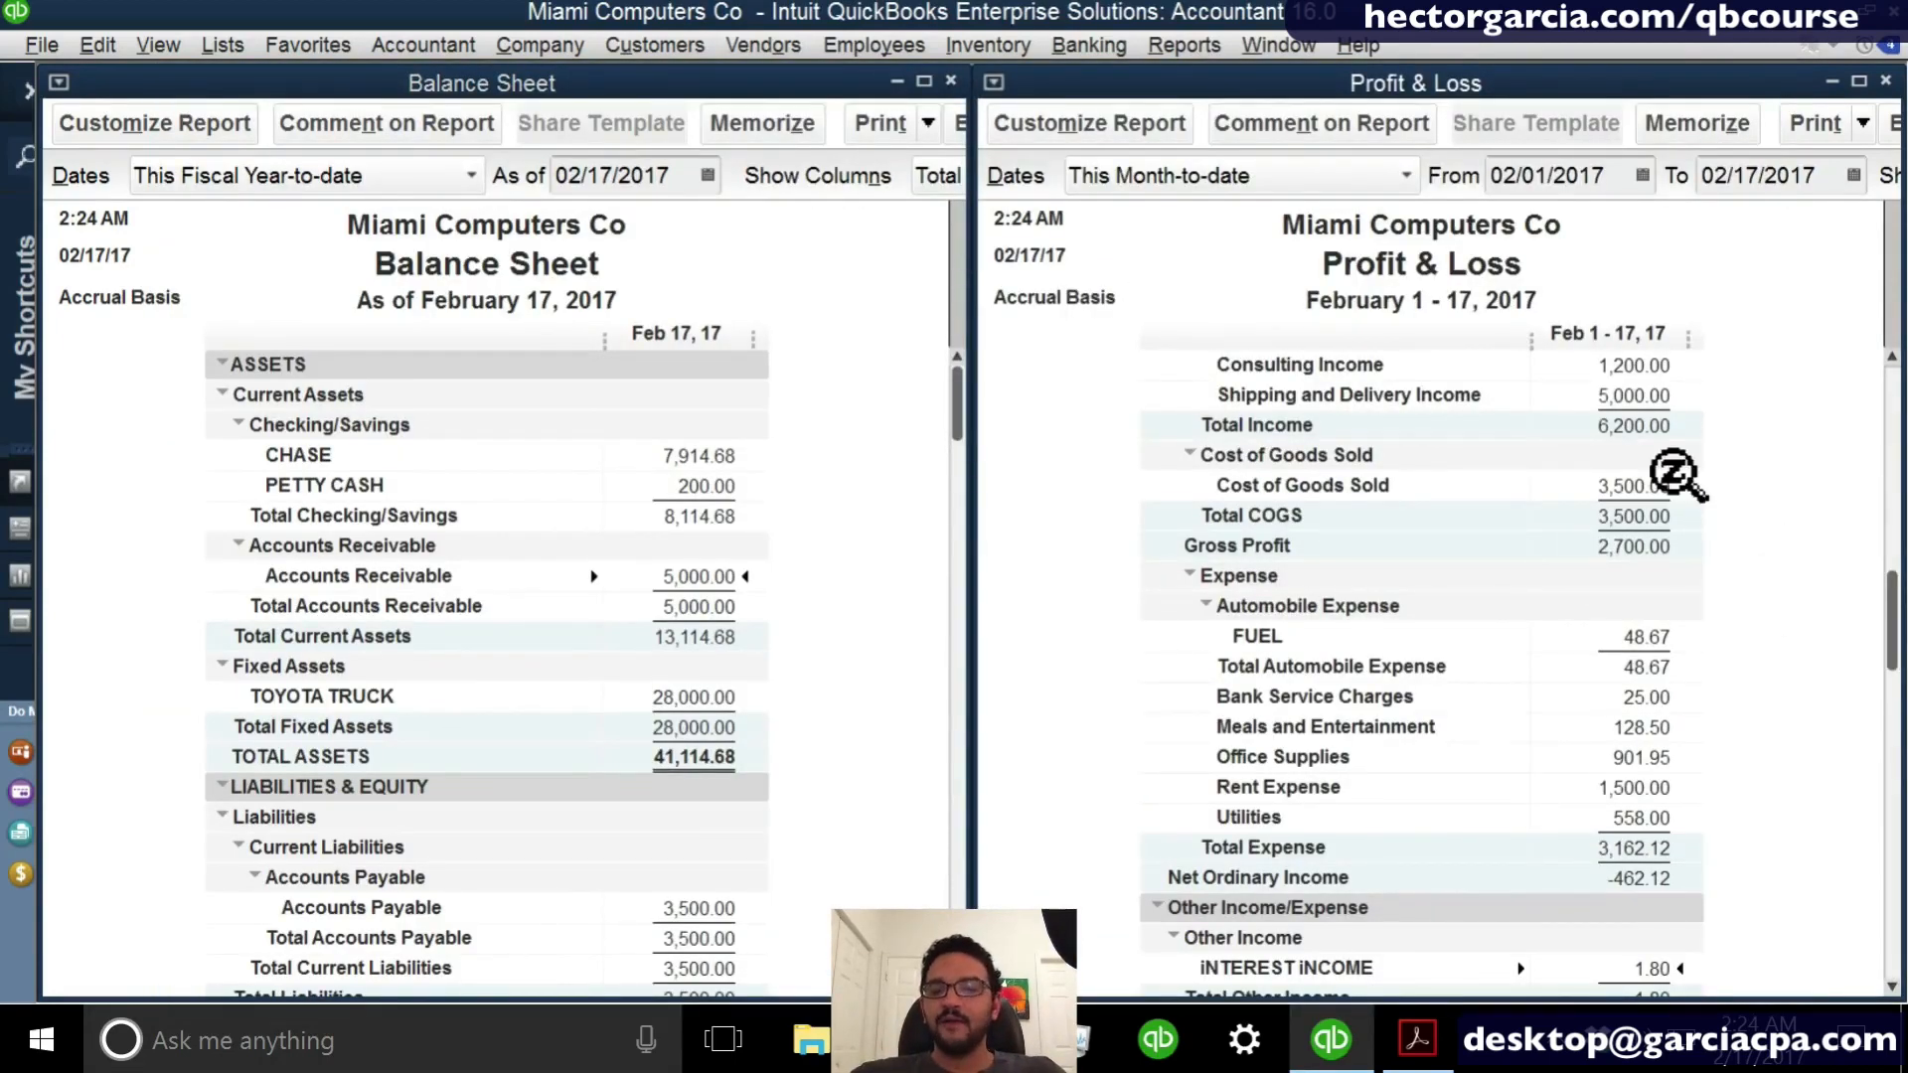
pyautogui.scroll(-1, 1654, 487)
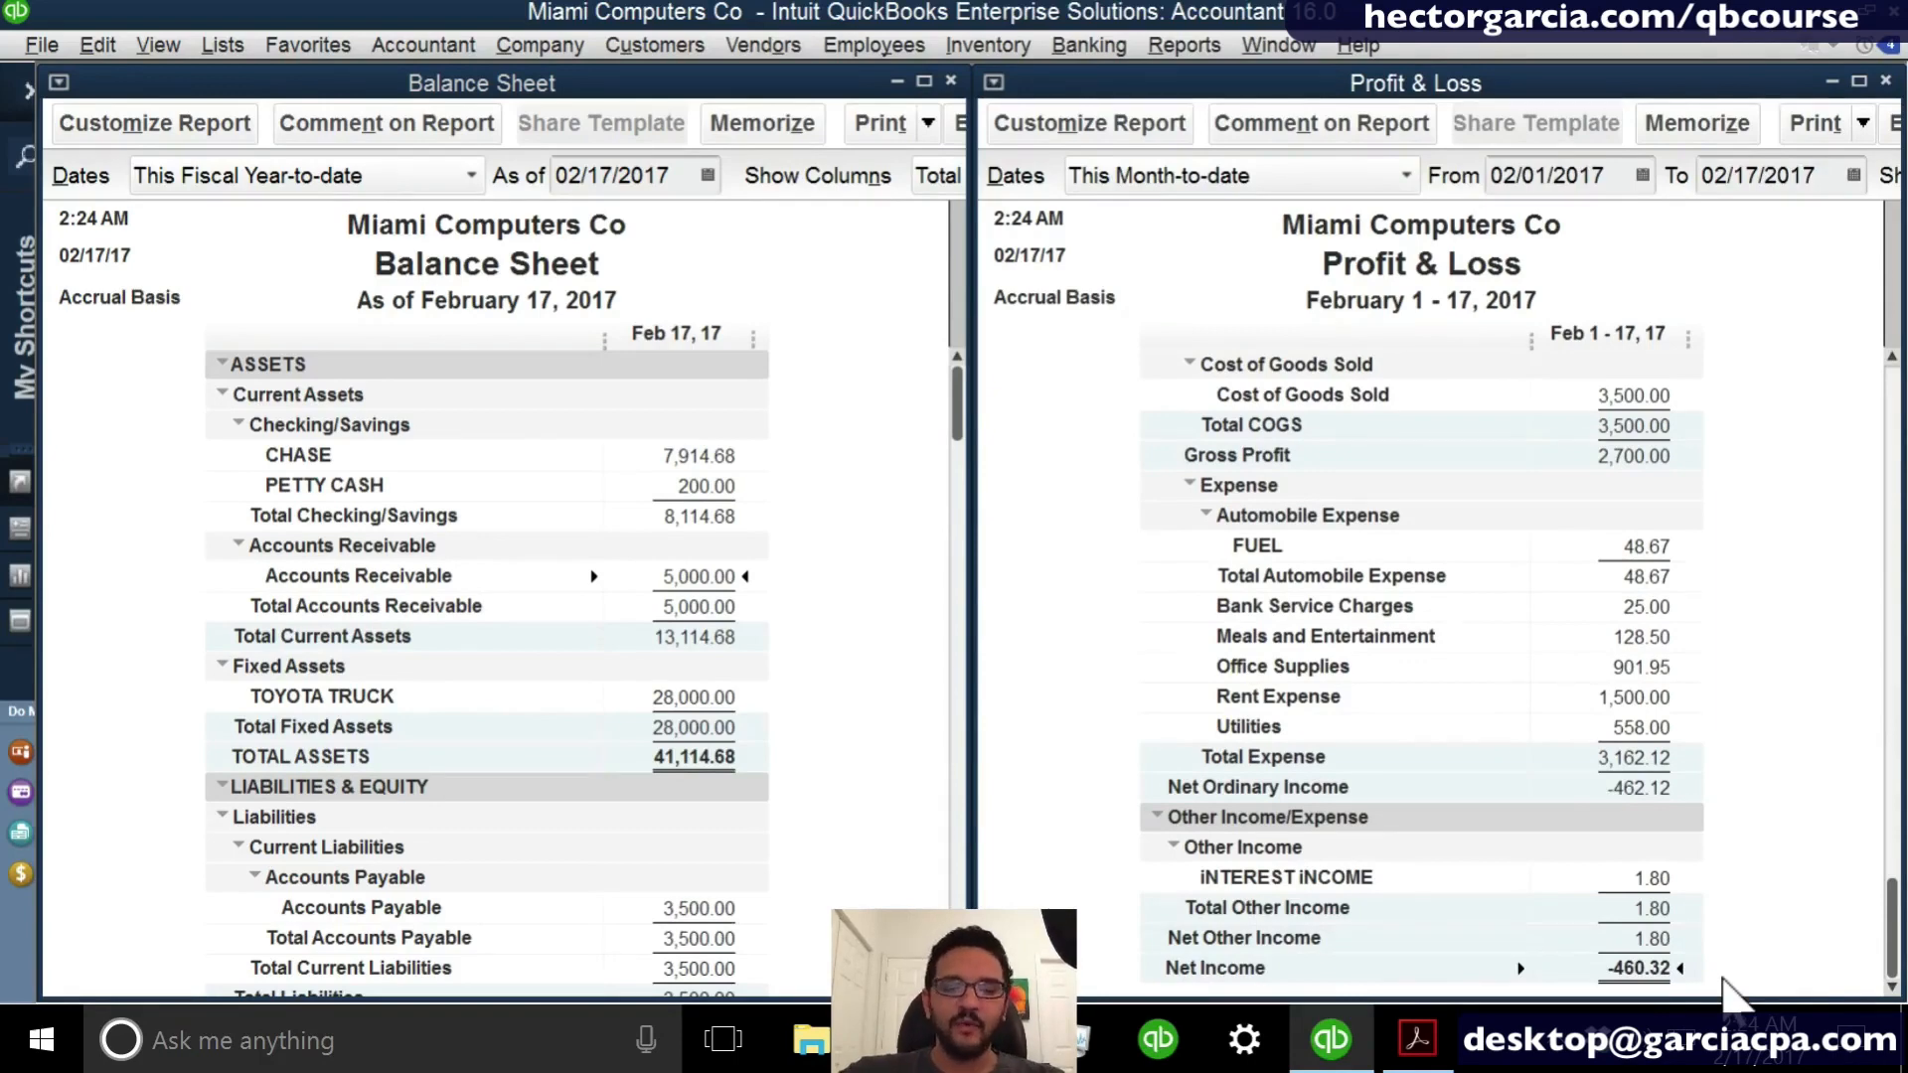
# - Start a new invoice for cUSTOMER A and add the hourly Level 1 IT support item
pyautogui.hotkey('ctrl', 'i')
pyautogui.click(459, 290)
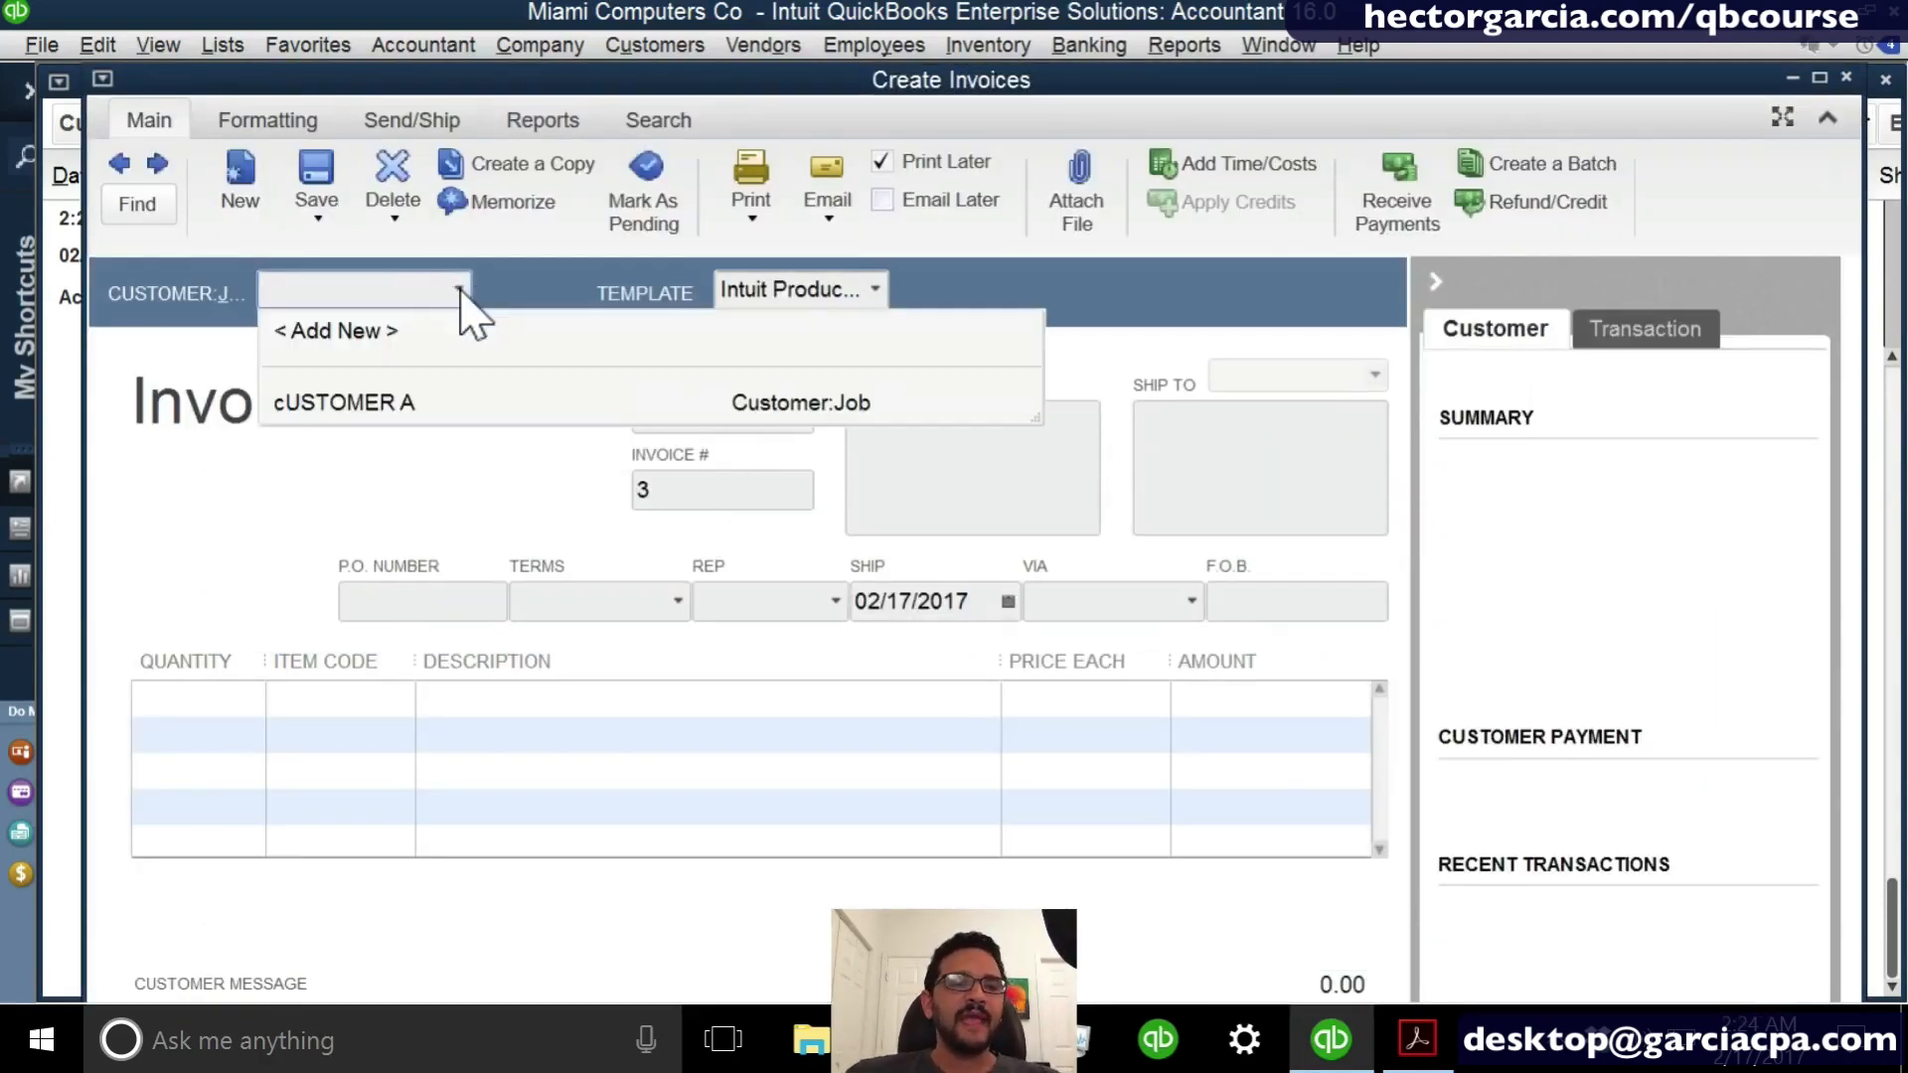
pyautogui.click(388, 407)
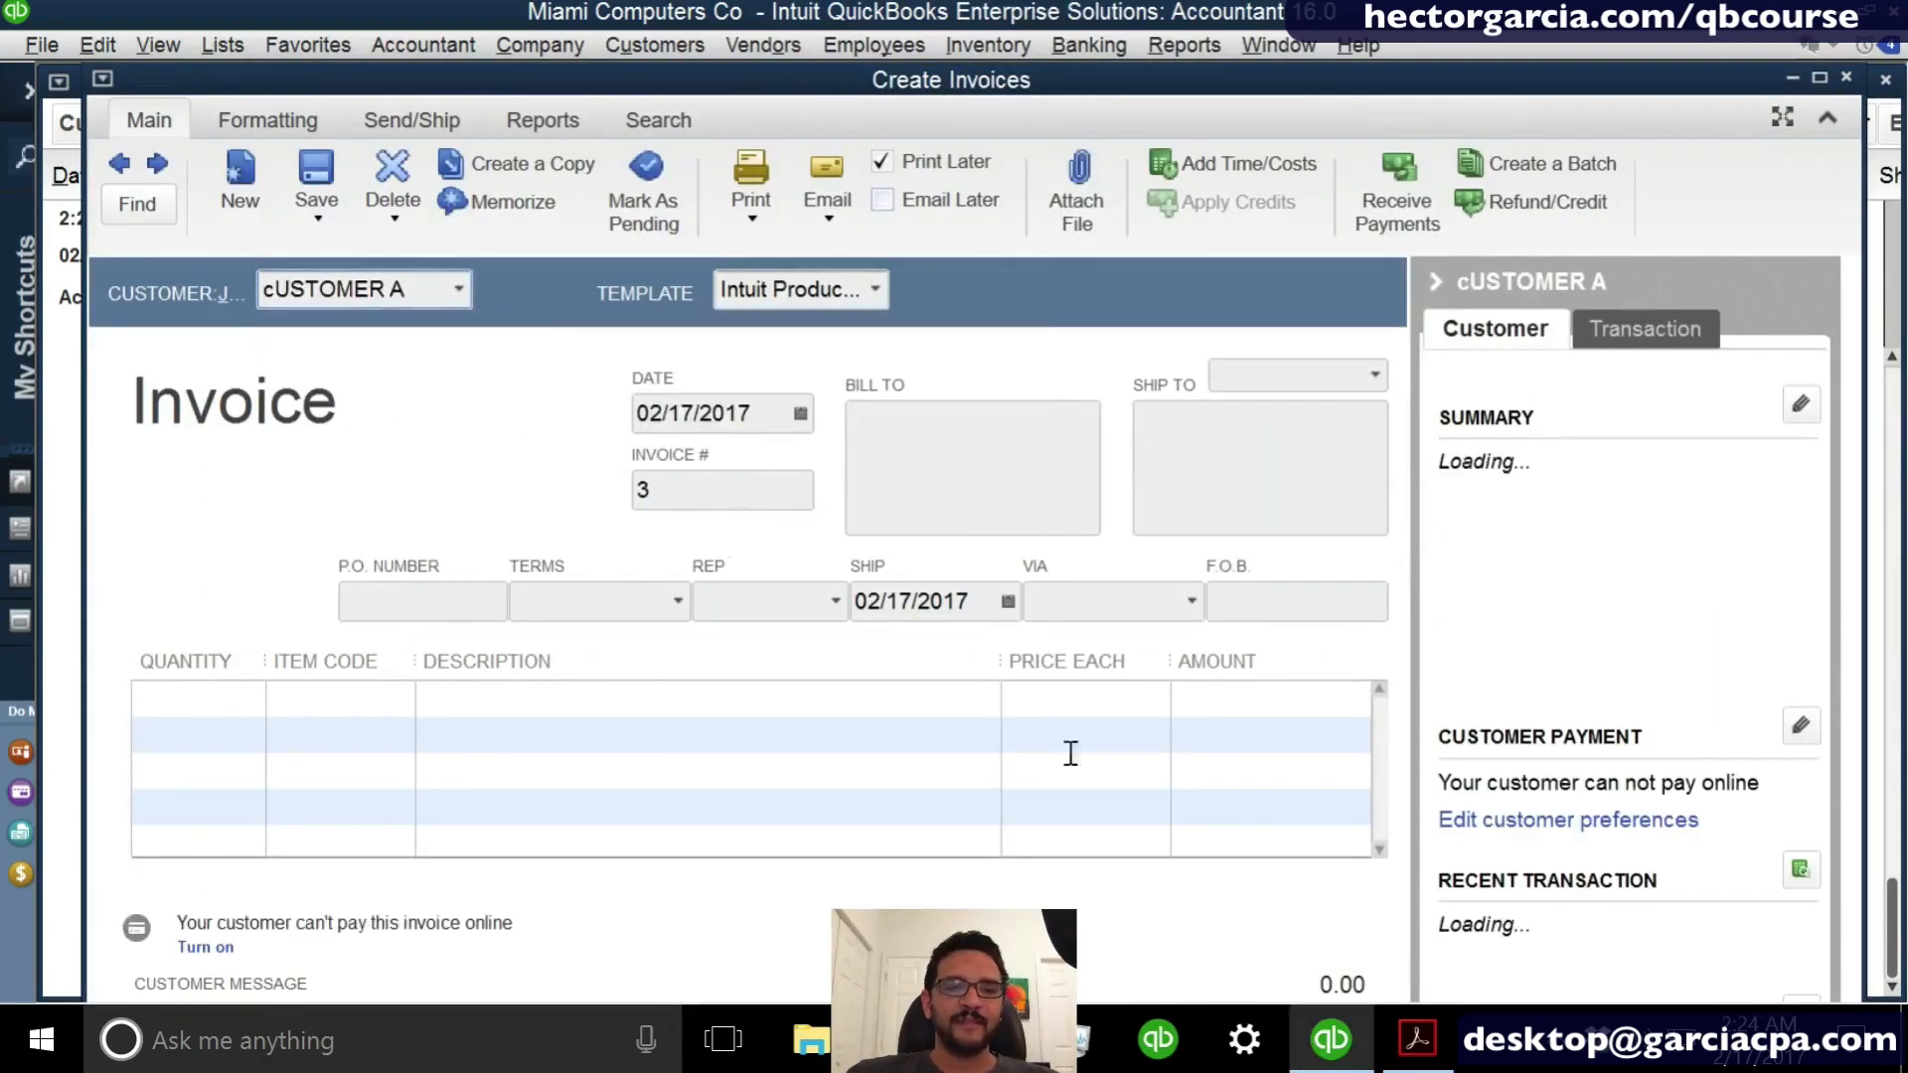
pyautogui.click(377, 687)
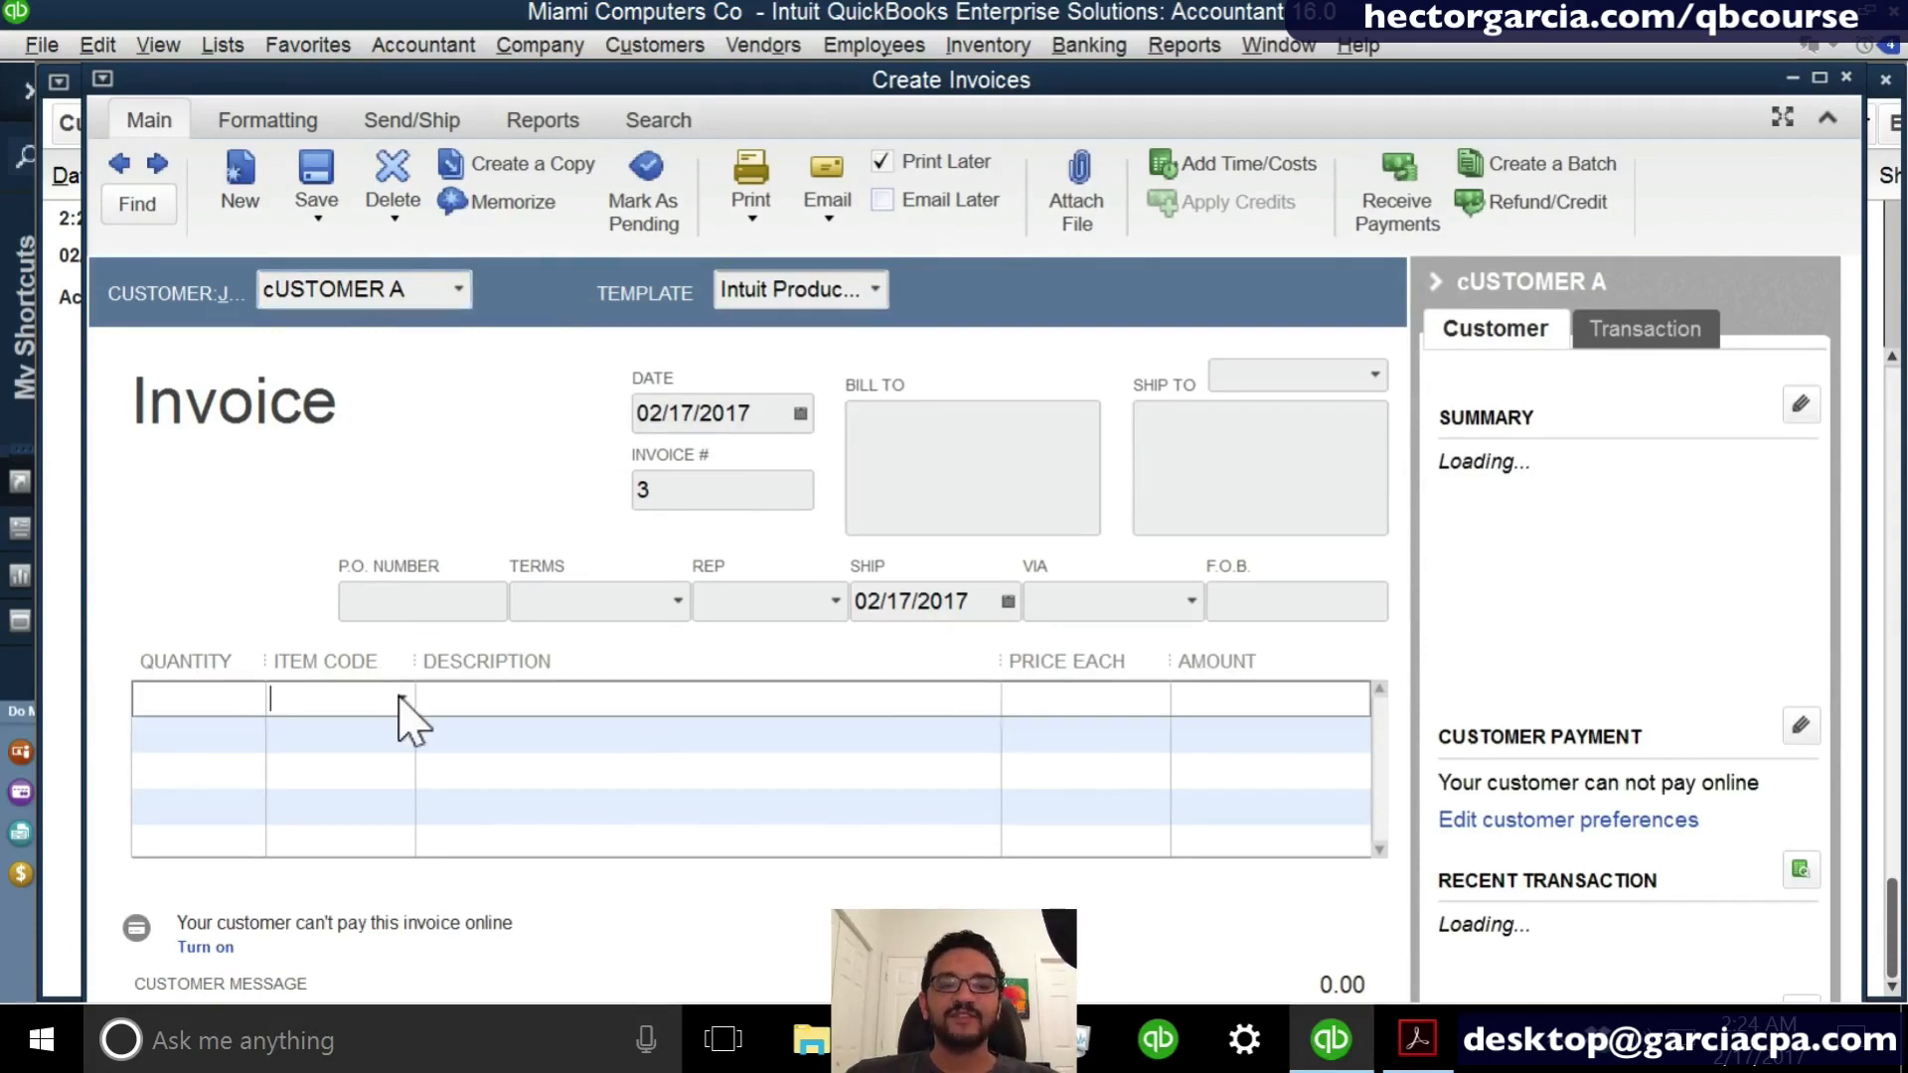
pyautogui.click(401, 699)
pyautogui.click(384, 437)
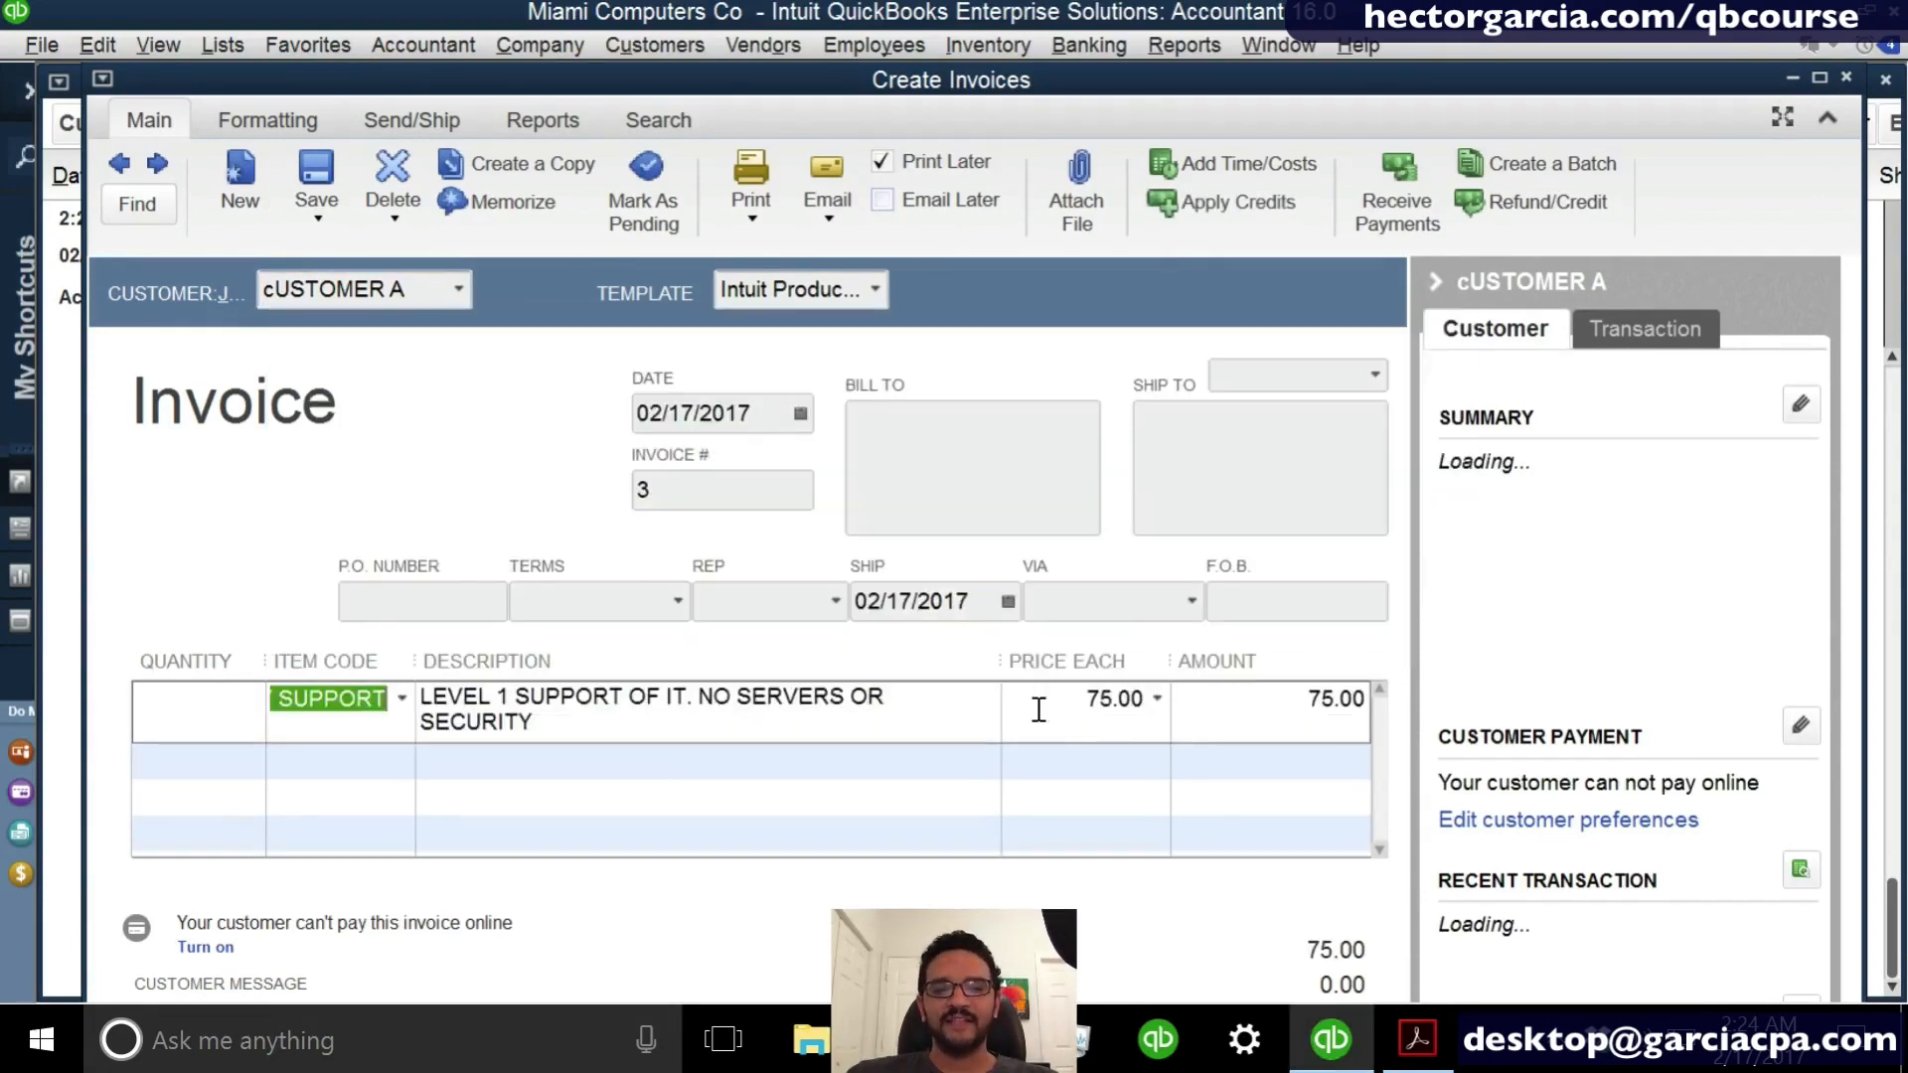
# - Set the support item's price to 2000, then close and record the invoice
pyautogui.click(1039, 709)
pyautogui.write('20')
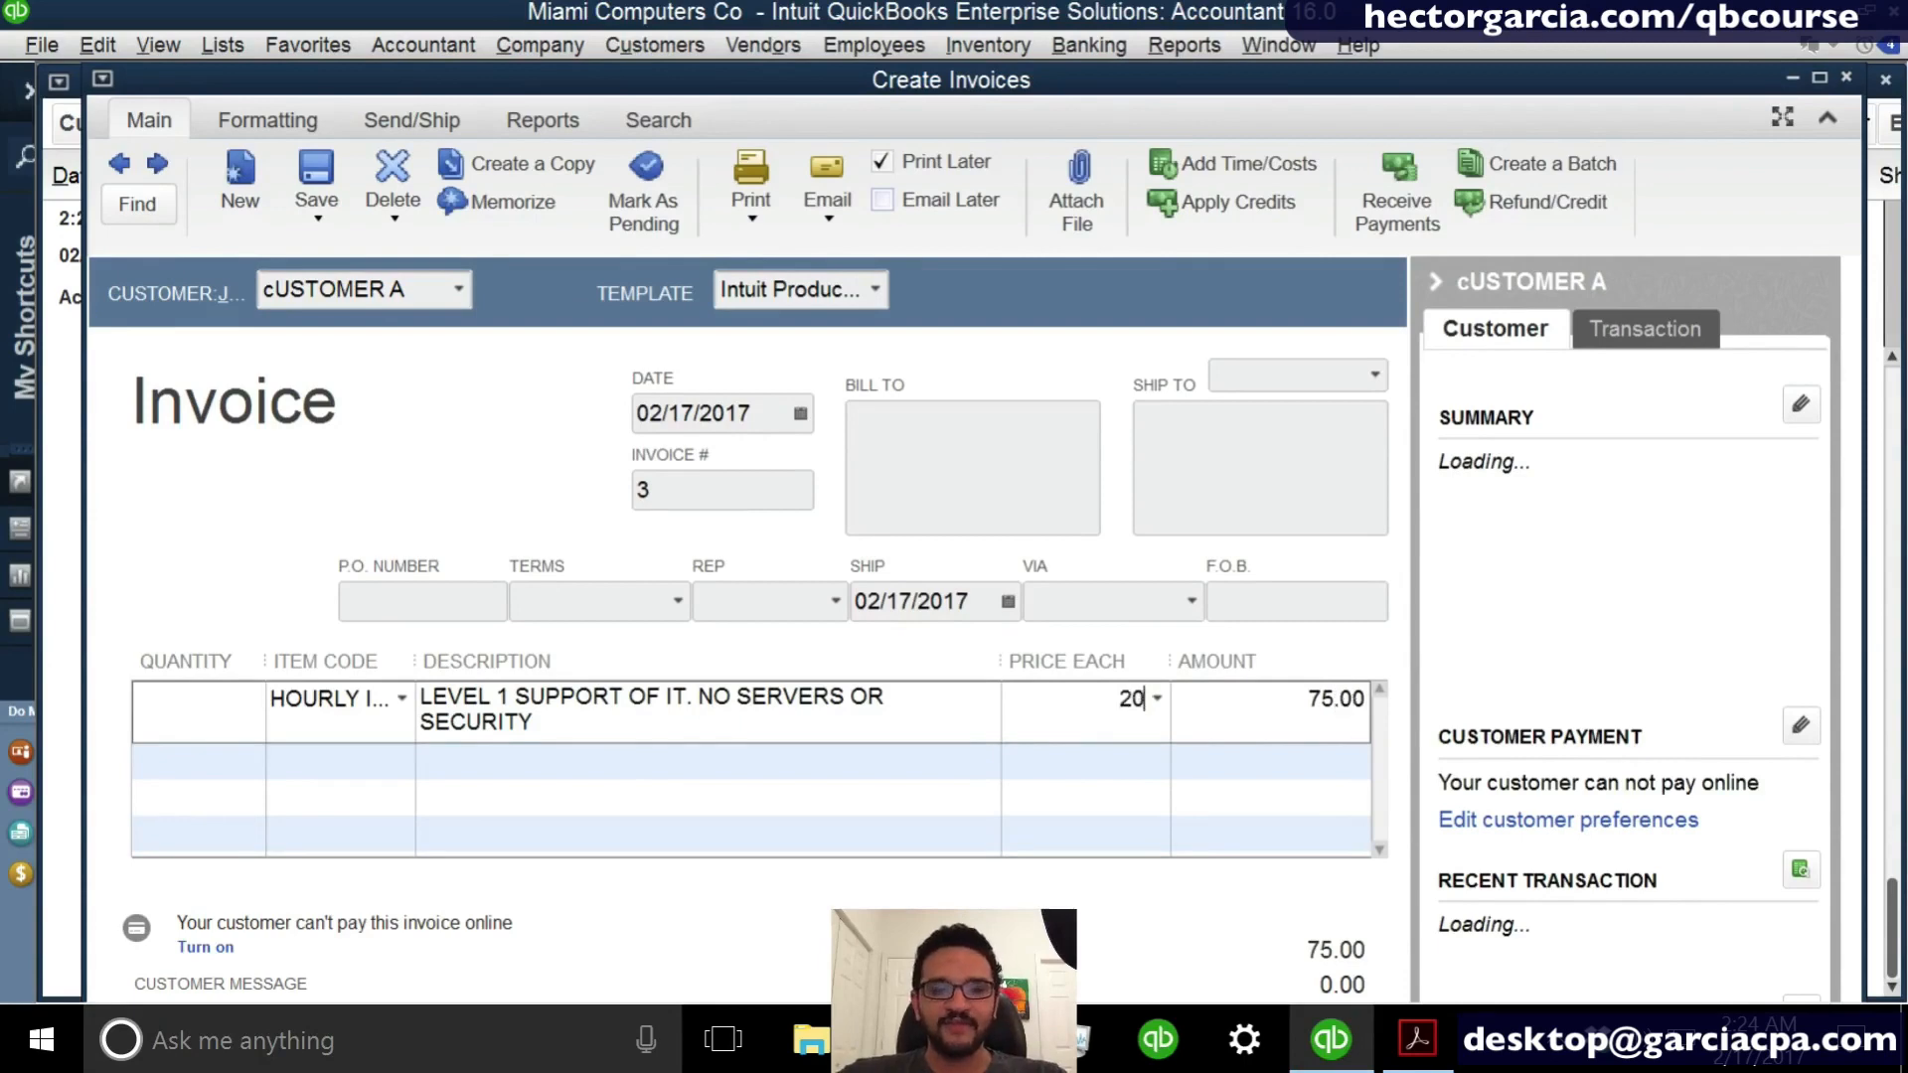
pyautogui.click(1341, 701)
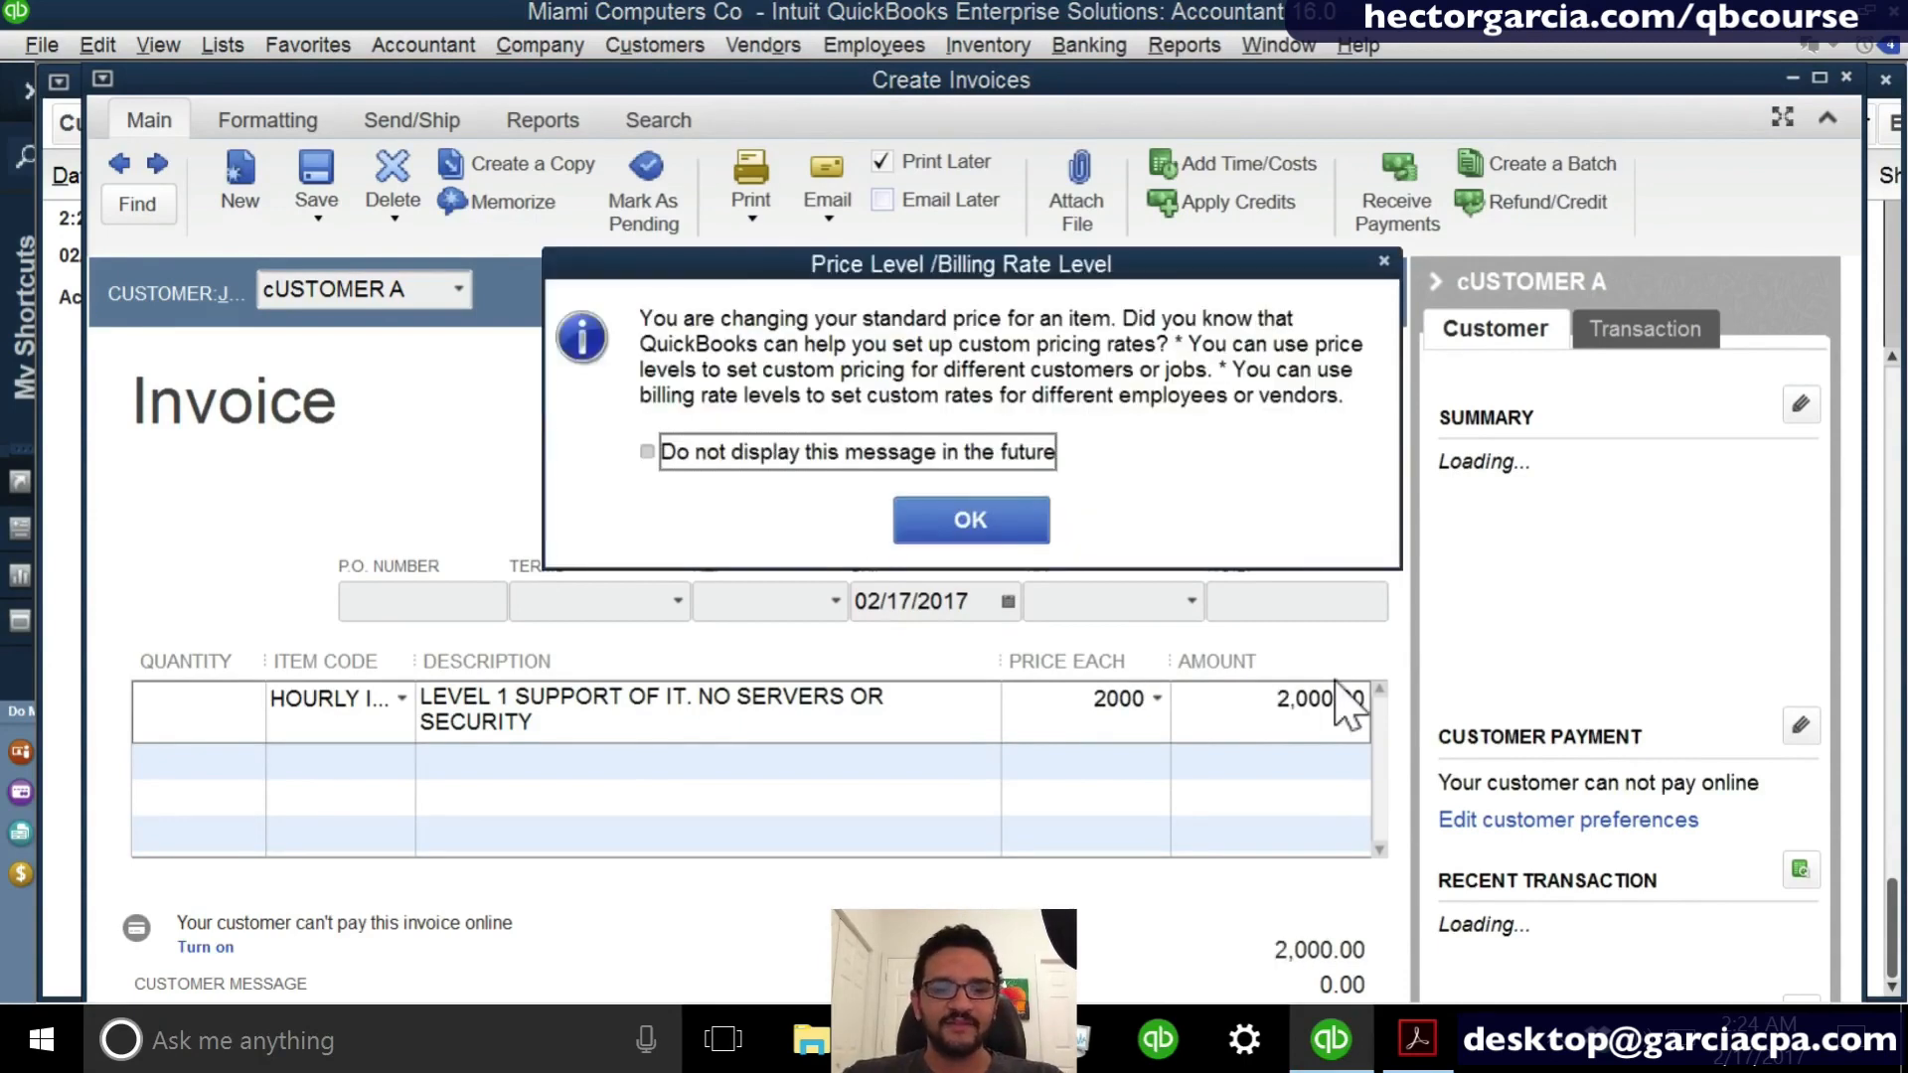
pyautogui.click(990, 522)
pyautogui.press('Escape')
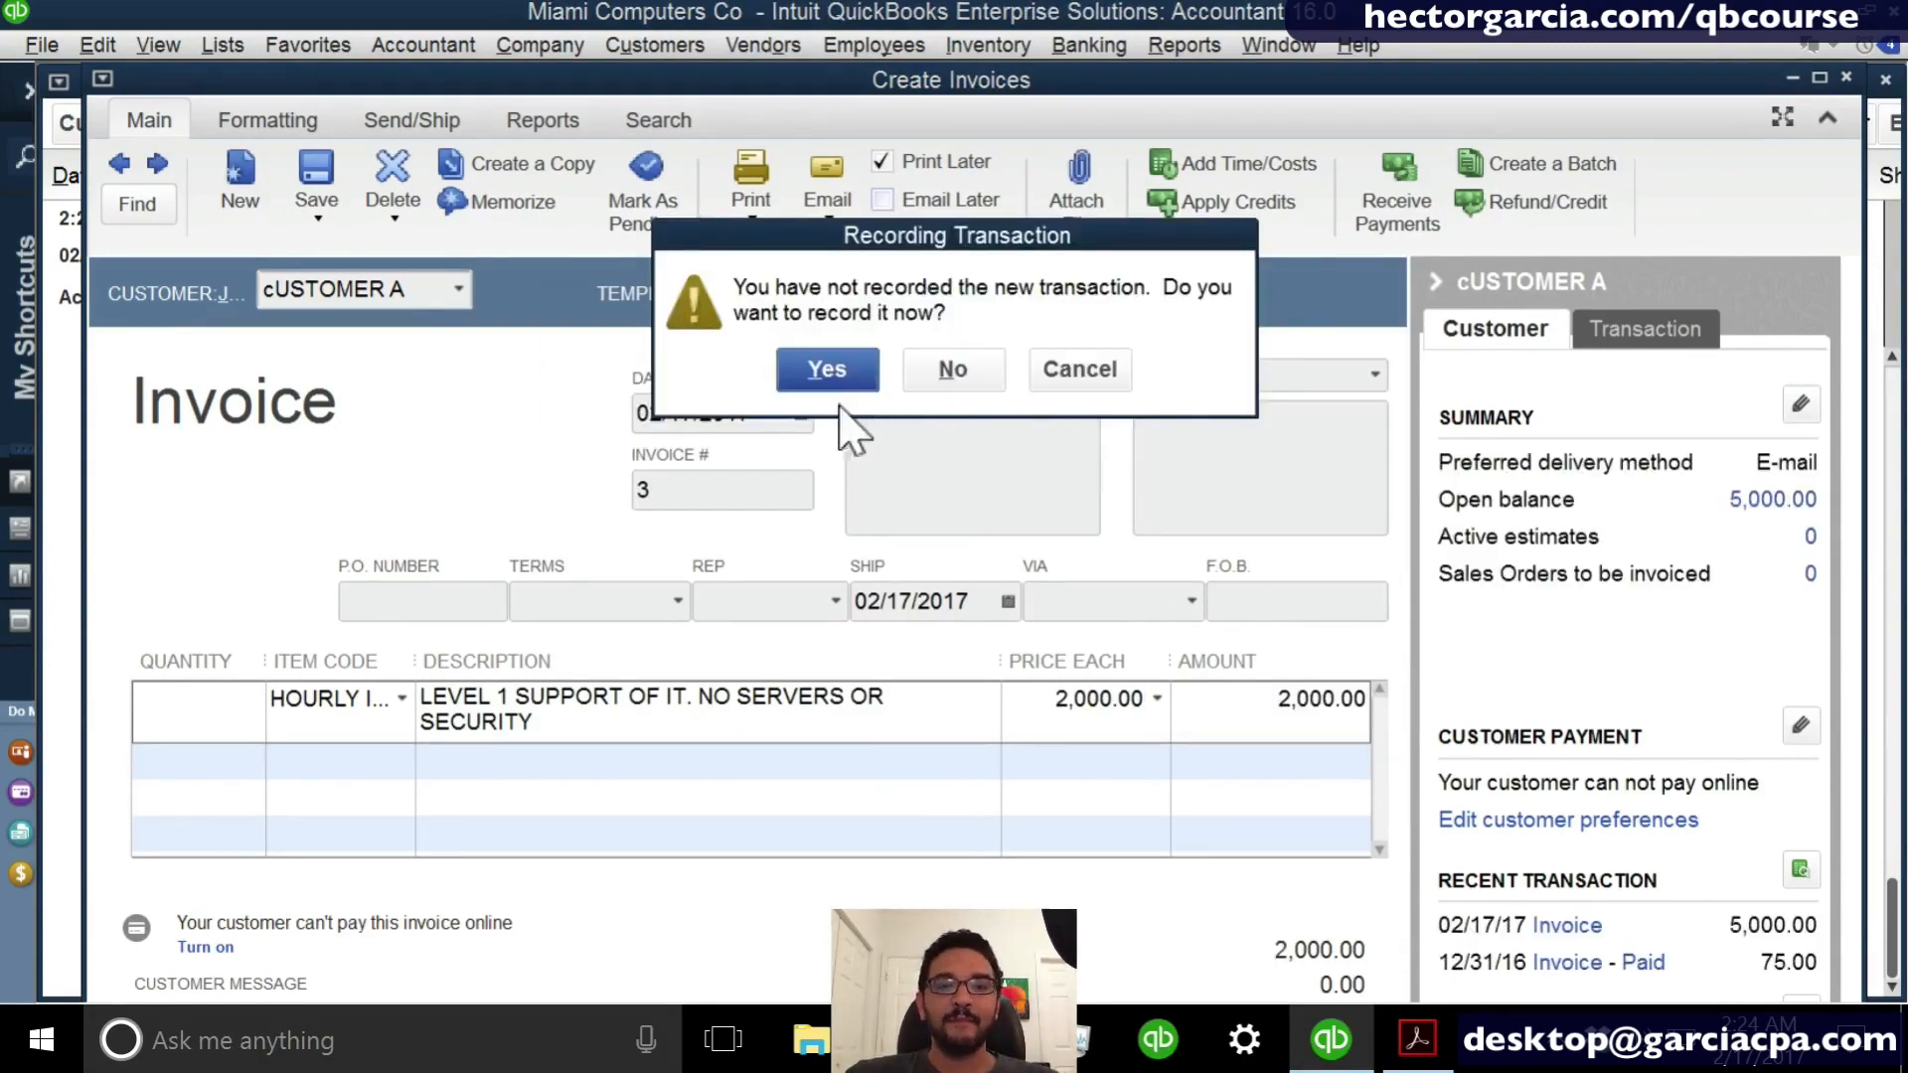
pyautogui.click(808, 367)
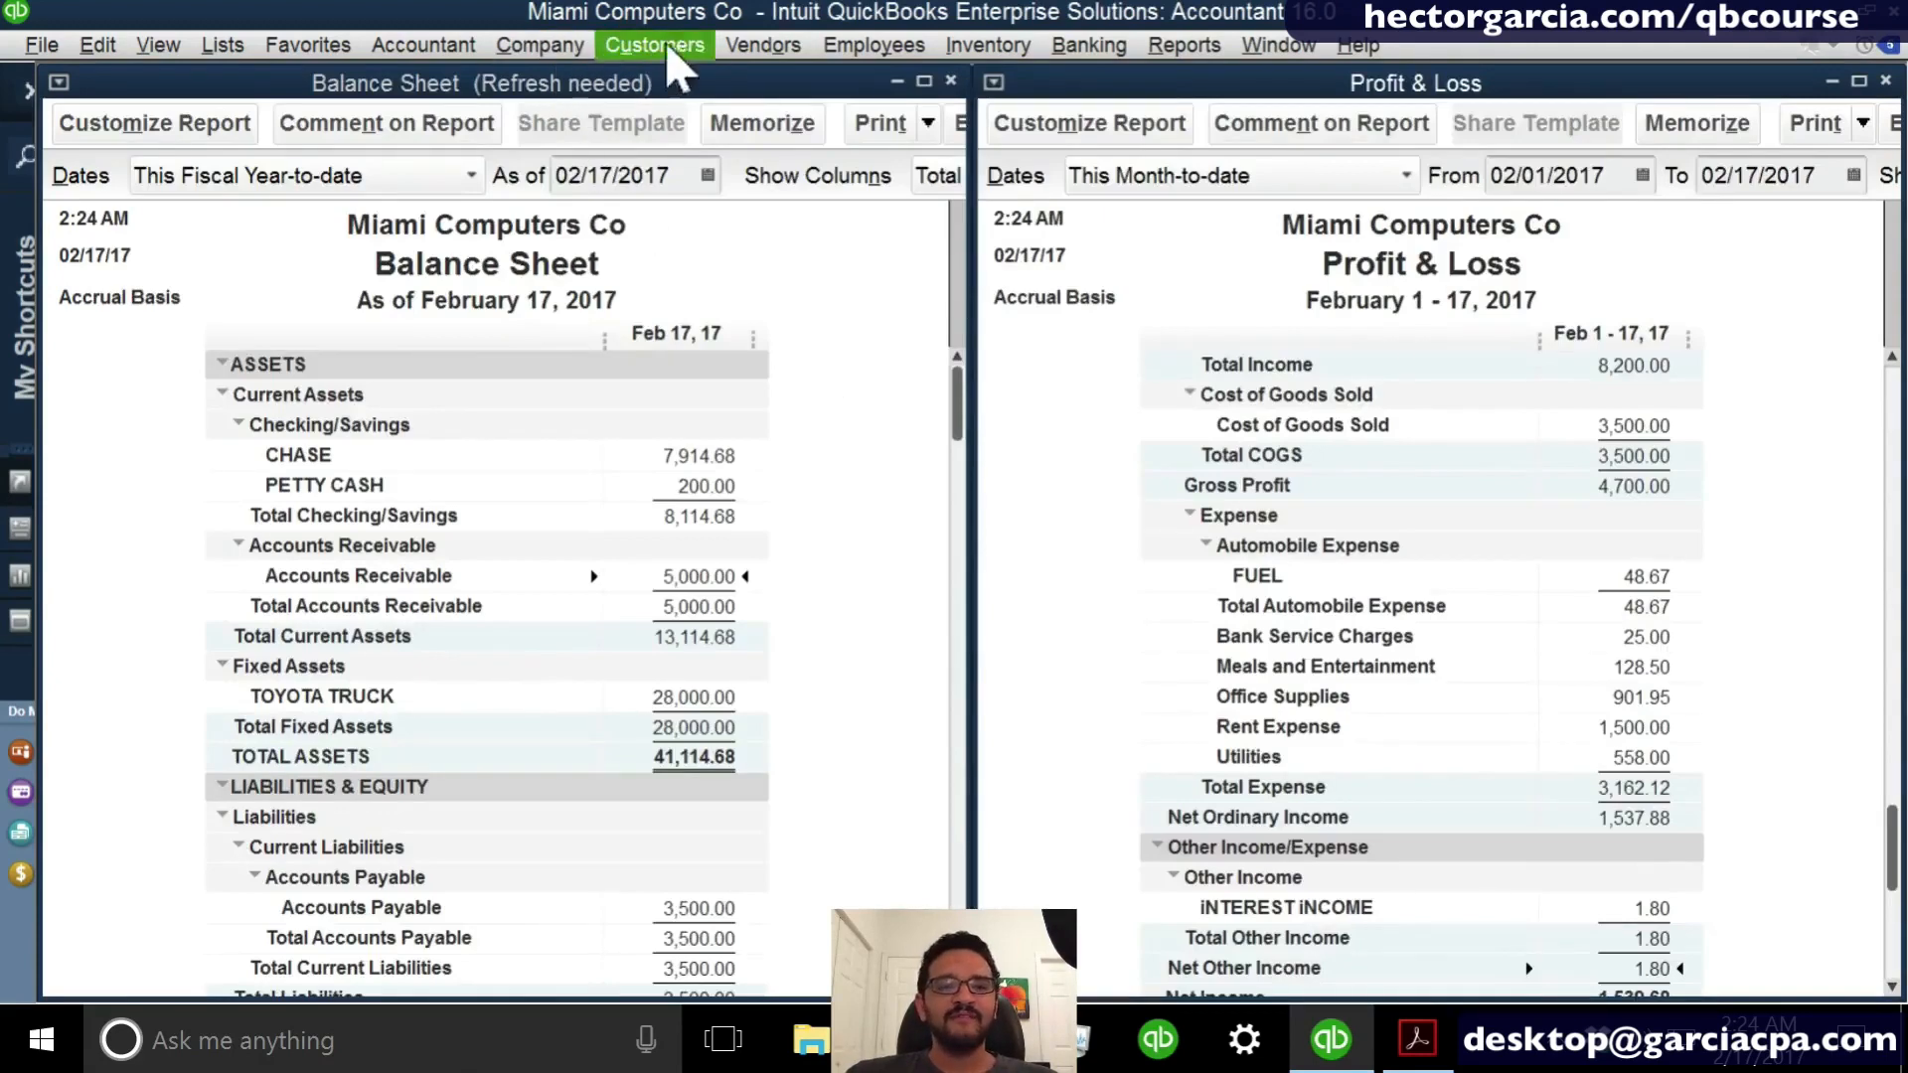
# - Start receiving a customer payment from cUSTOMER A with a payment amount of 1000
pyautogui.click(653, 45)
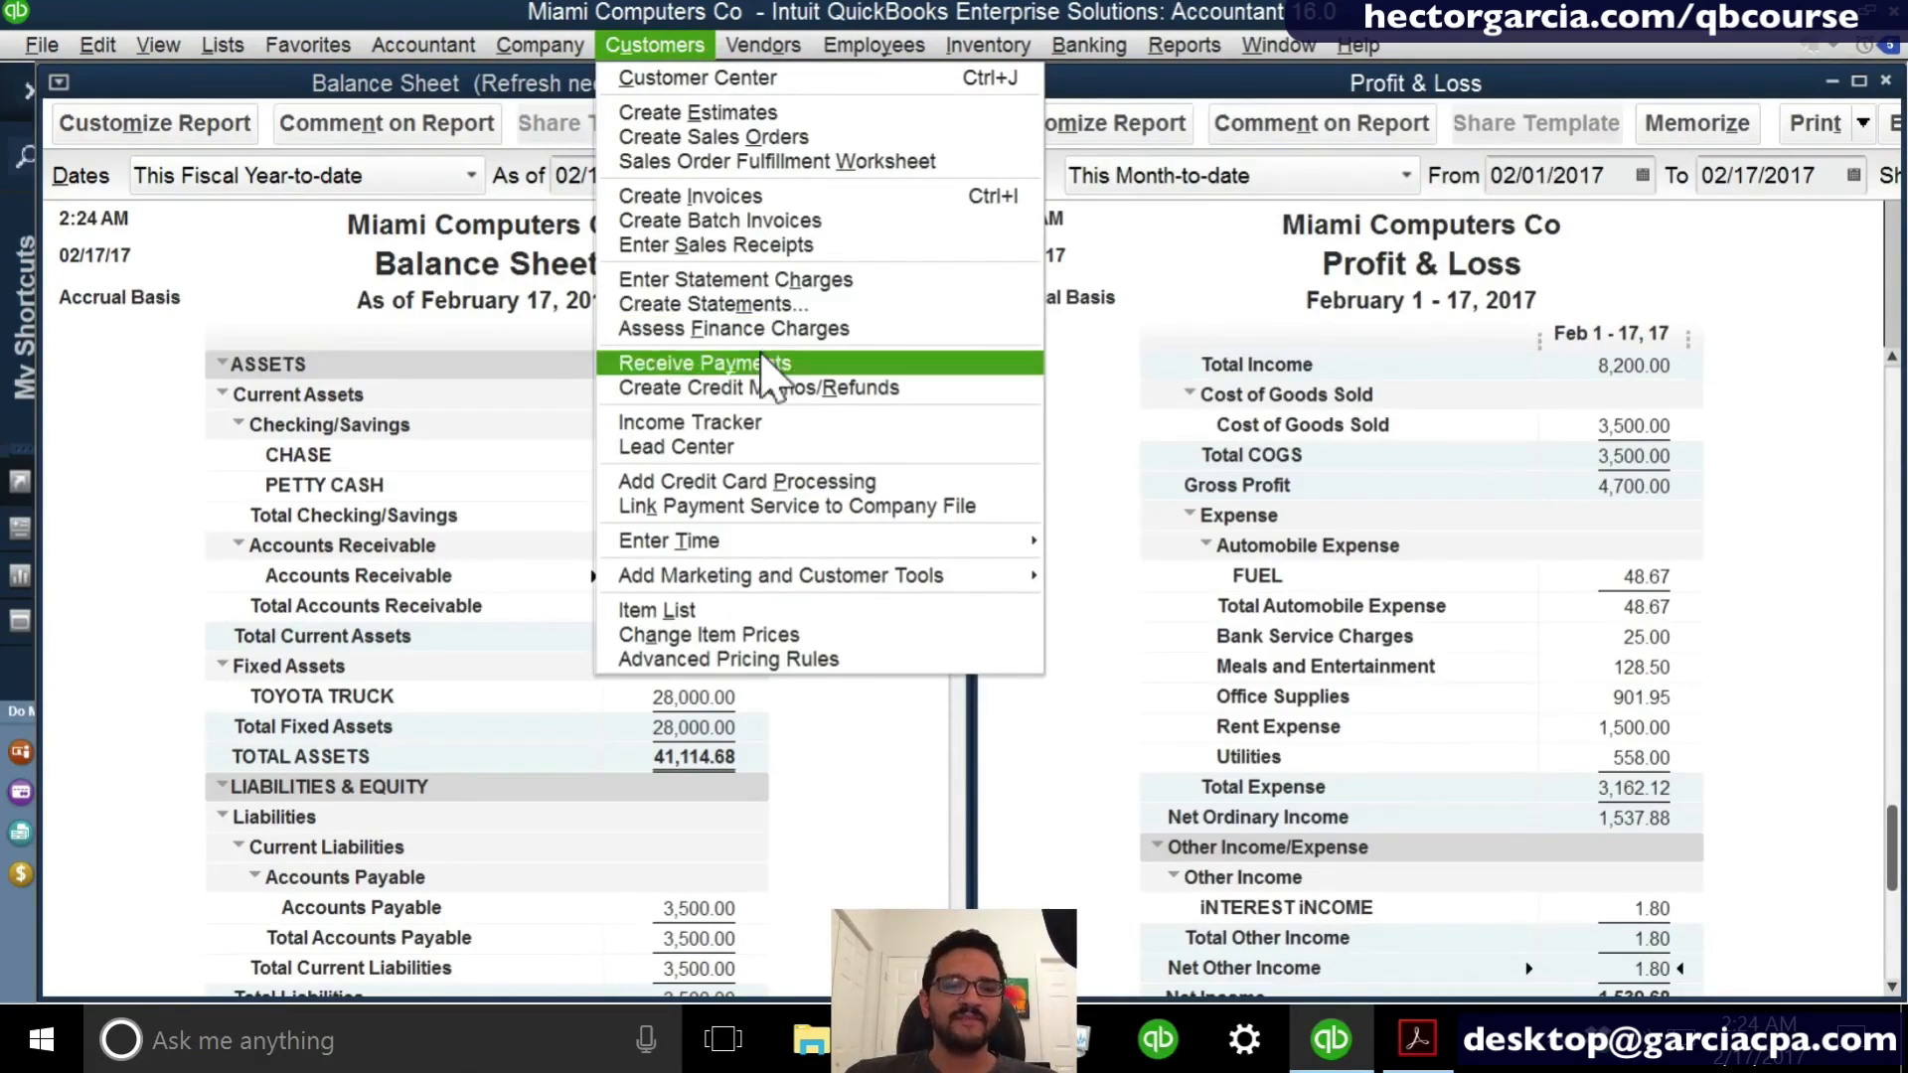
pyautogui.click(760, 362)
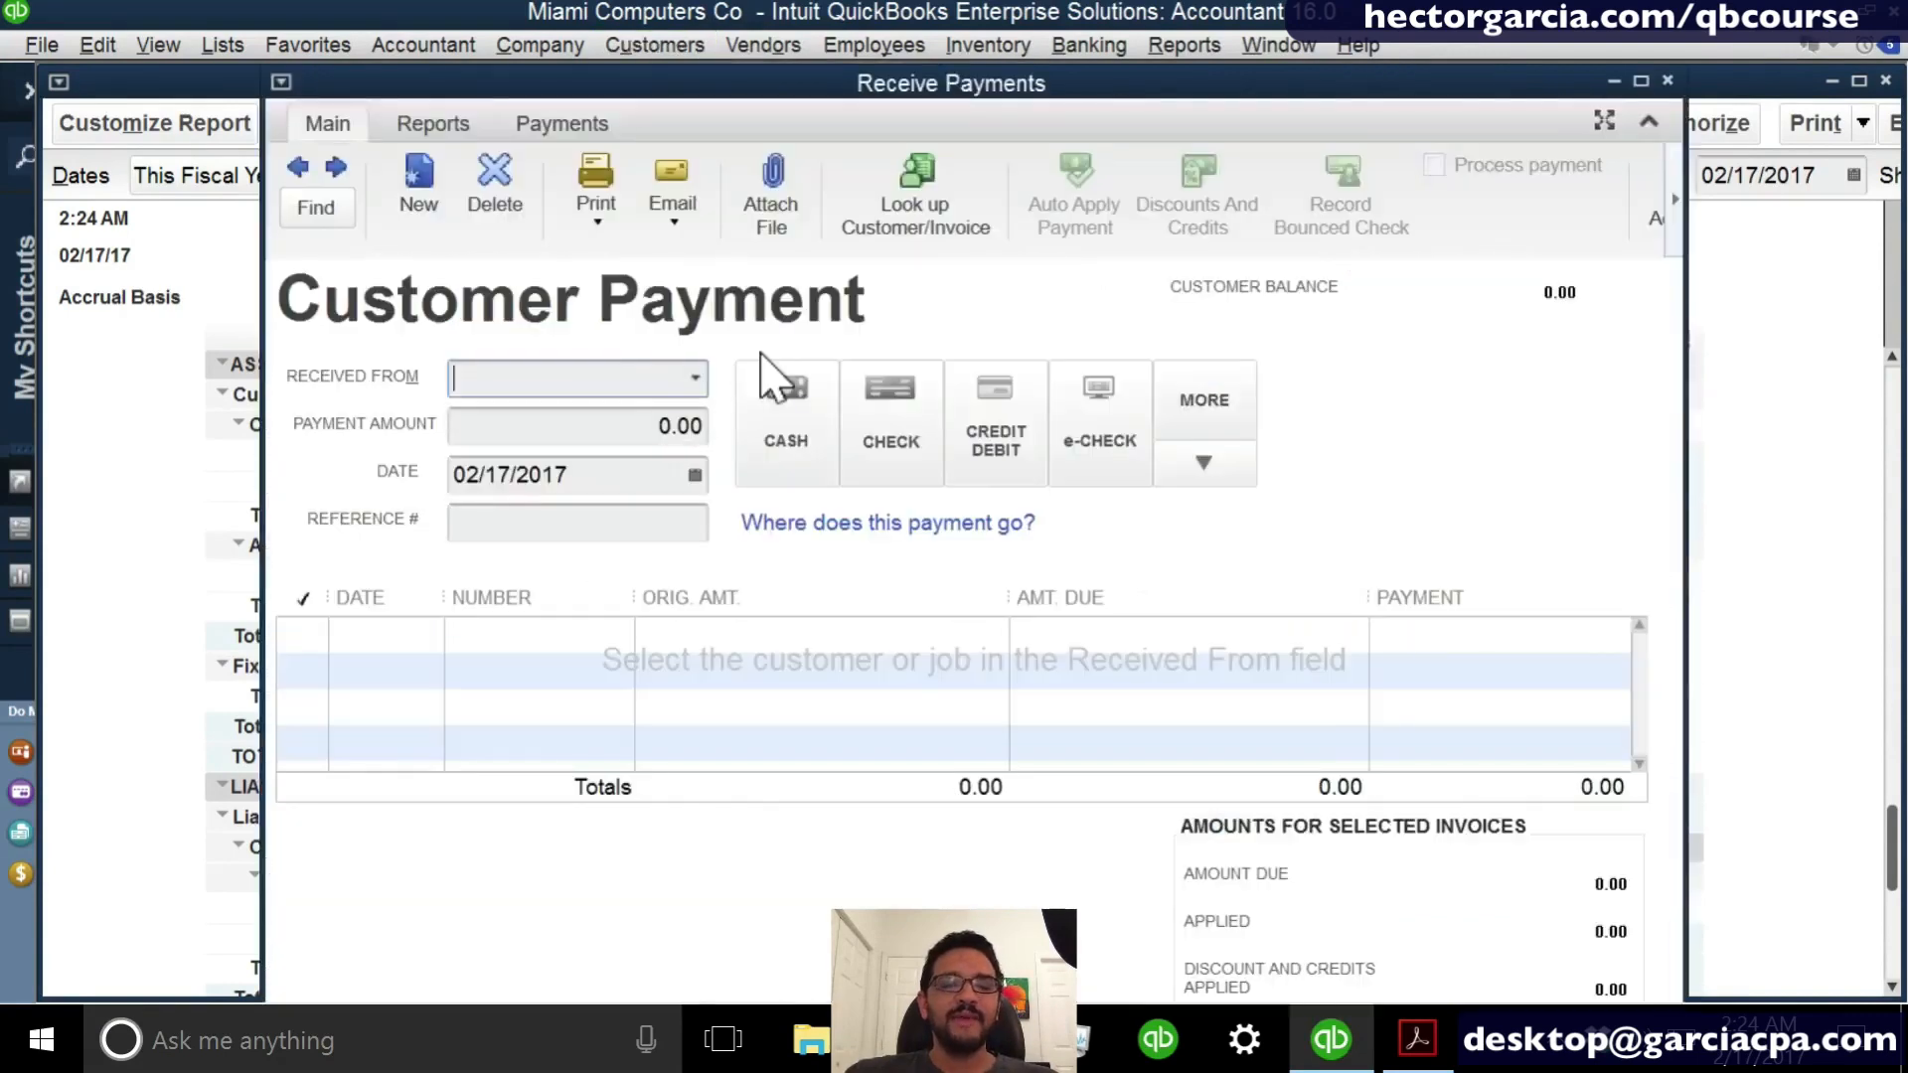
pyautogui.click(695, 378)
pyautogui.click(593, 494)
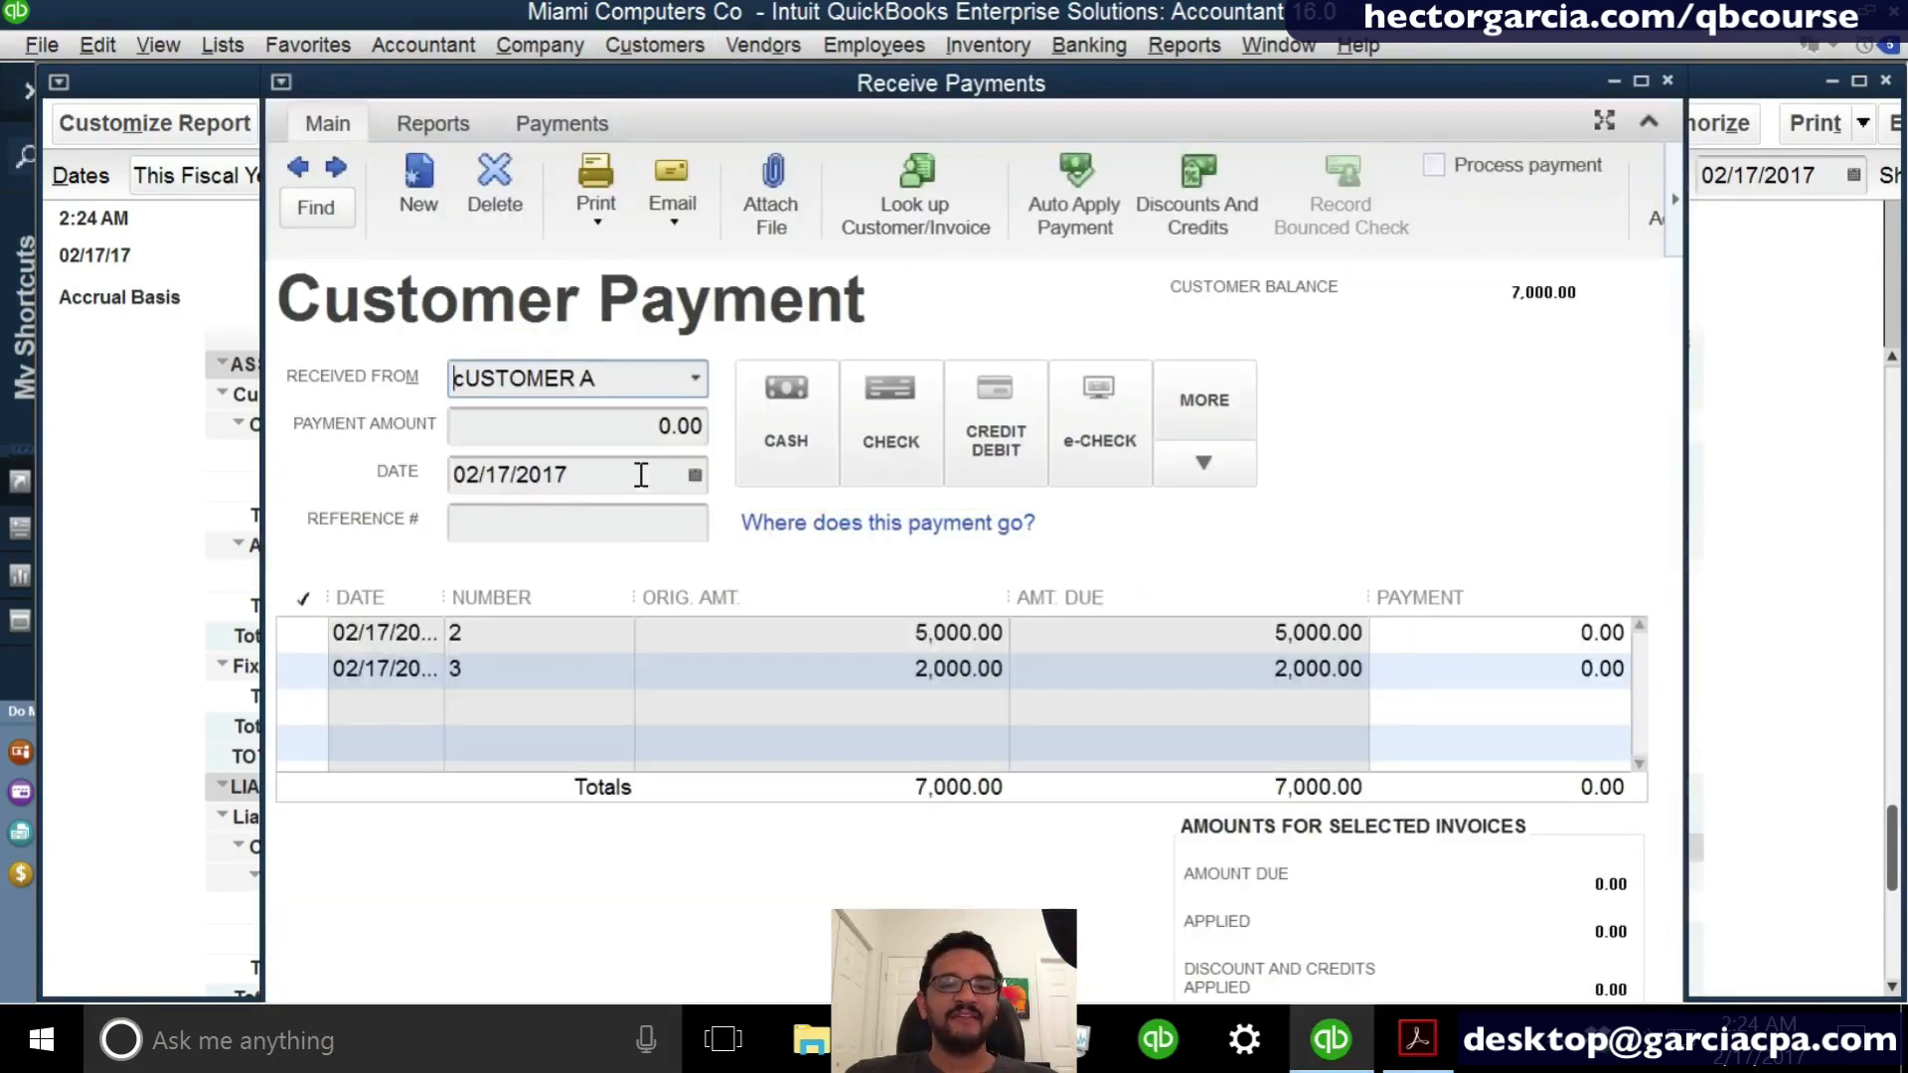
pyautogui.click(619, 434)
pyautogui.write('1000')
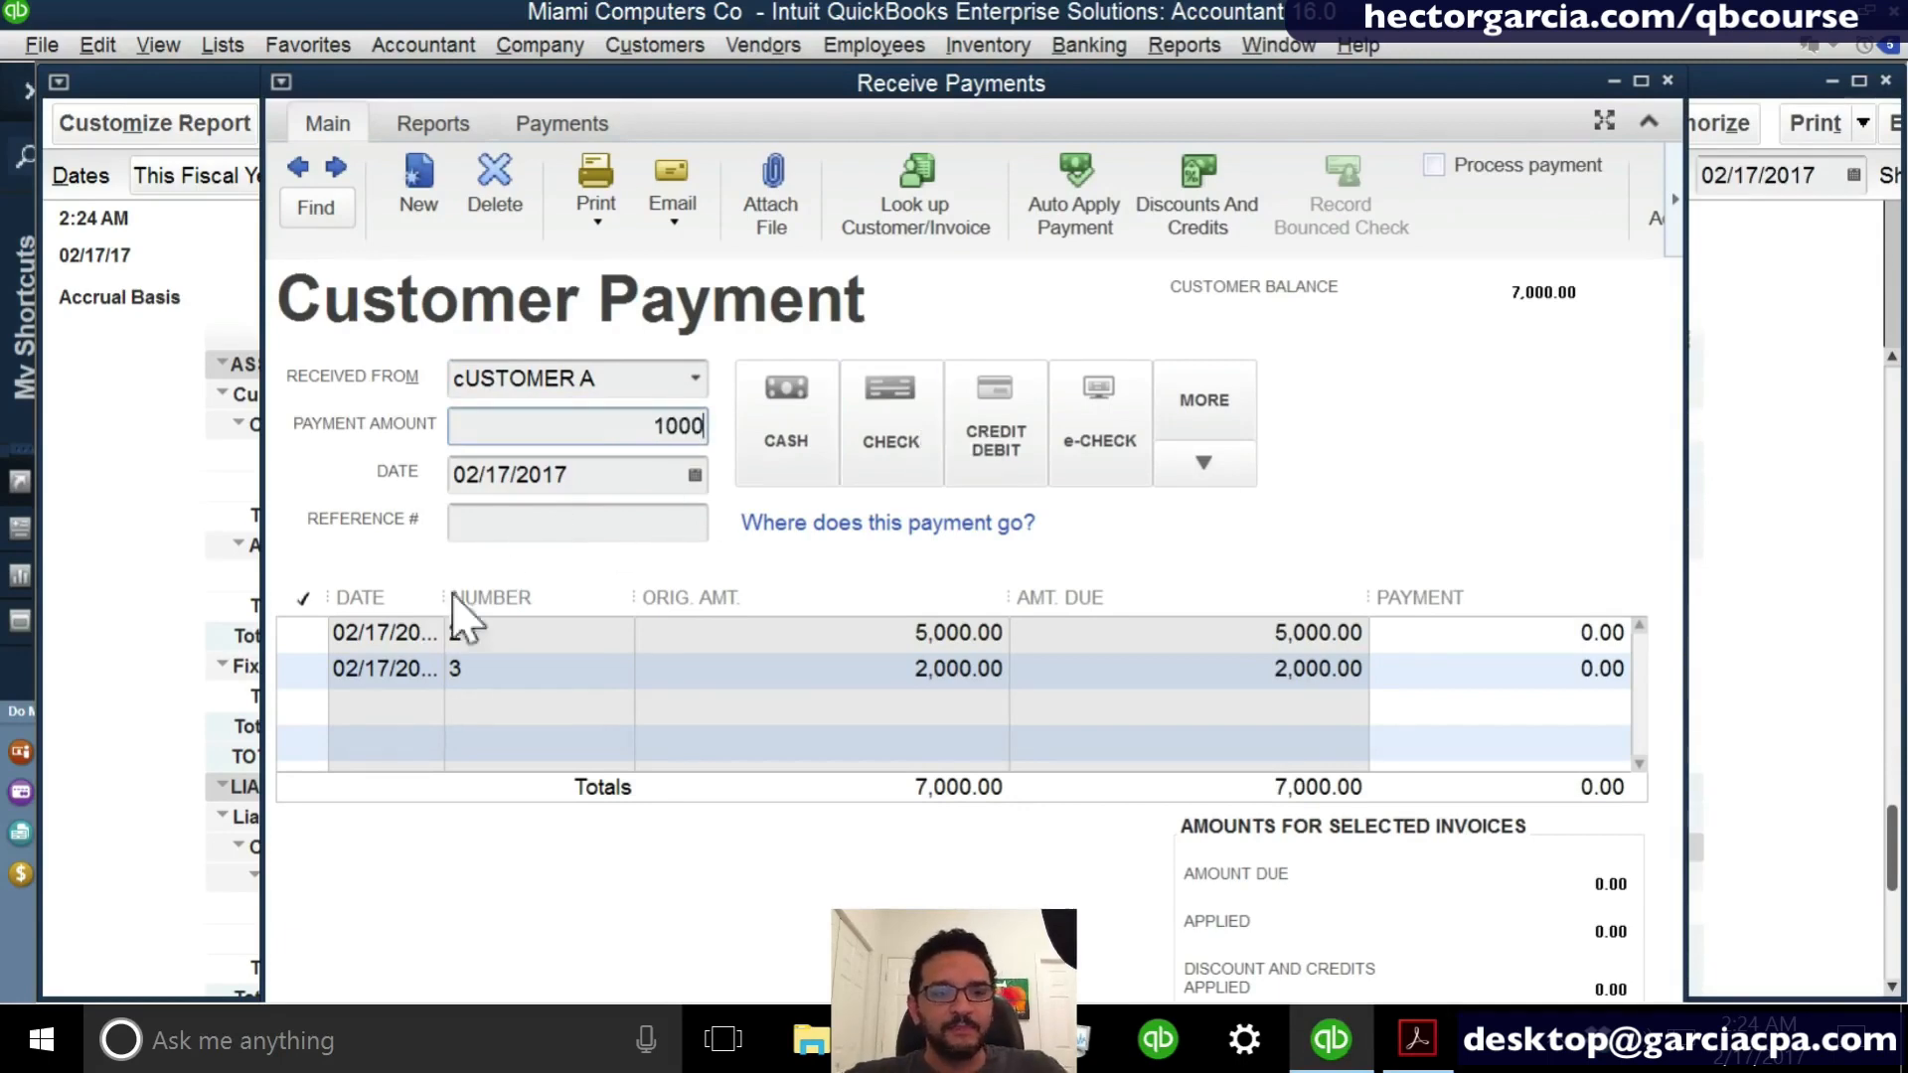
# - Apply the payment to invoice 3 instead of invoice 2, then close and record it
pyautogui.click(300, 673)
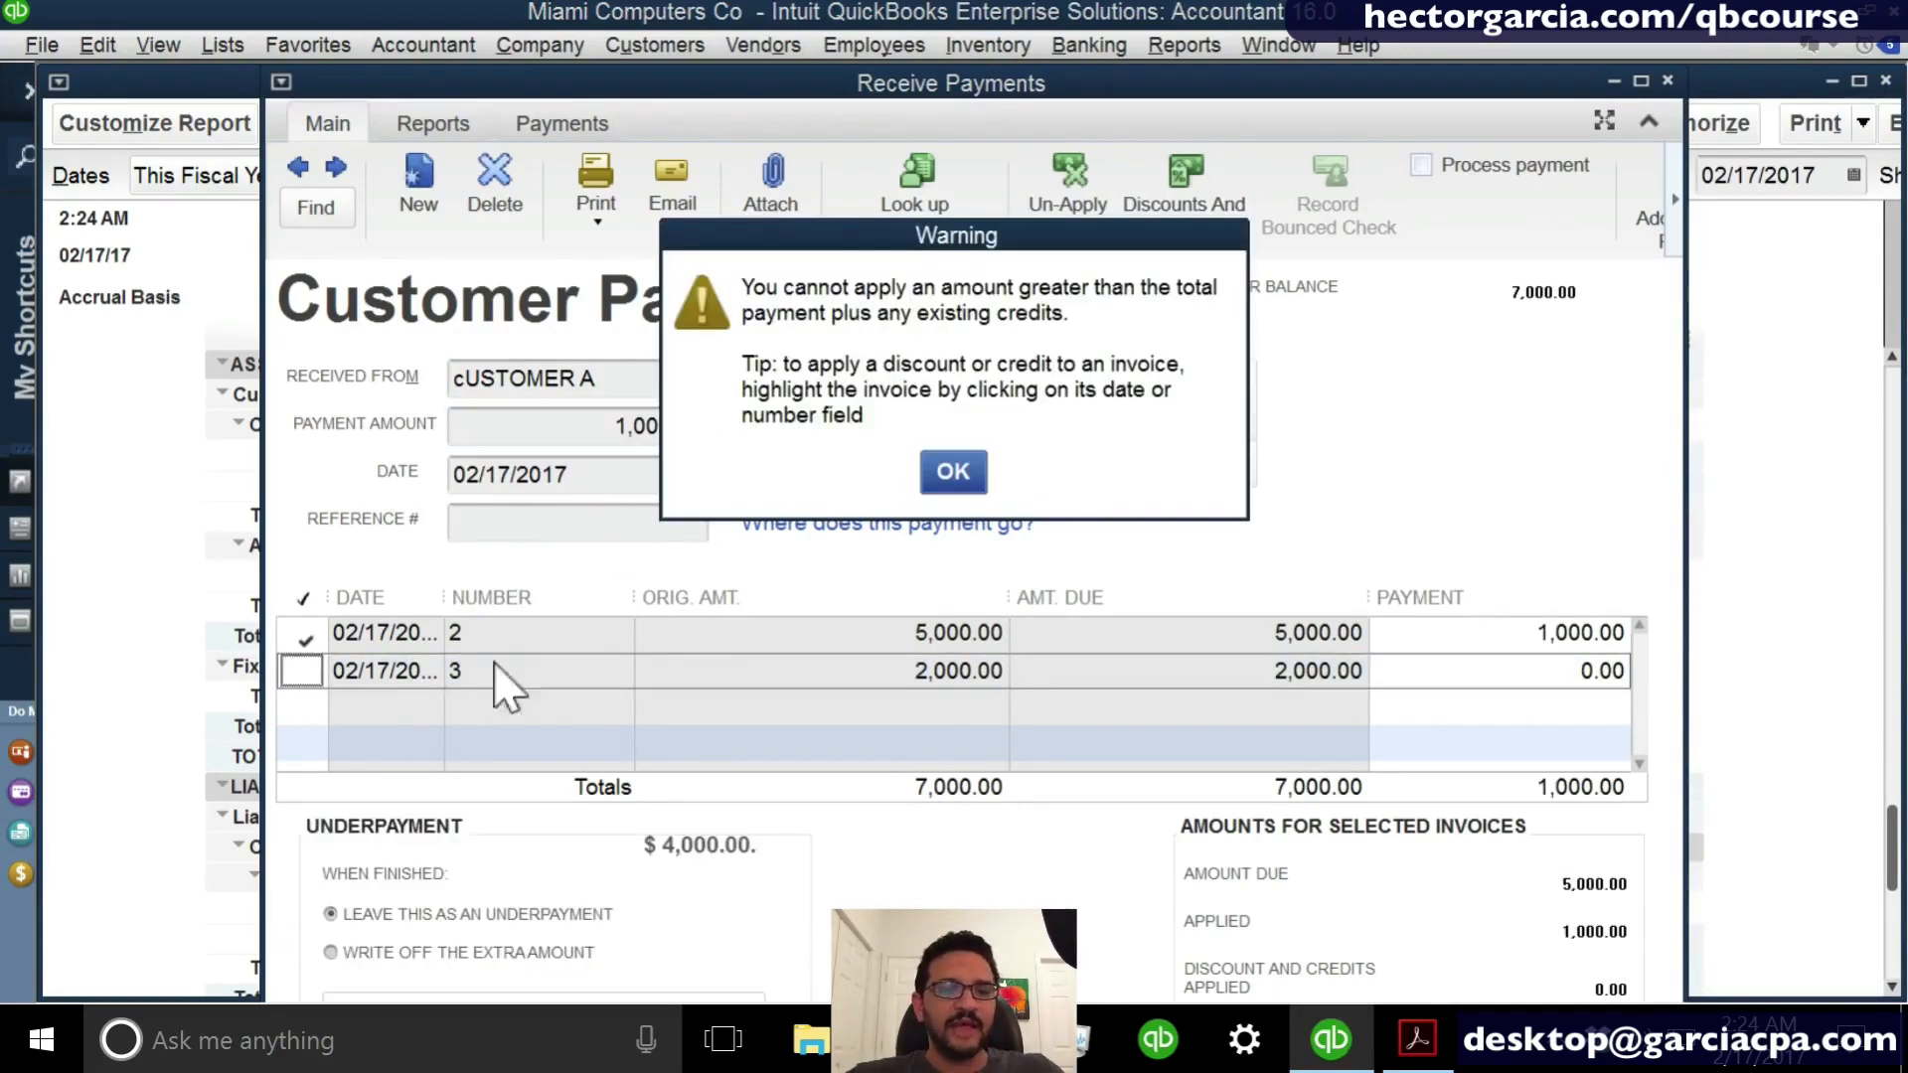
pyautogui.click(956, 472)
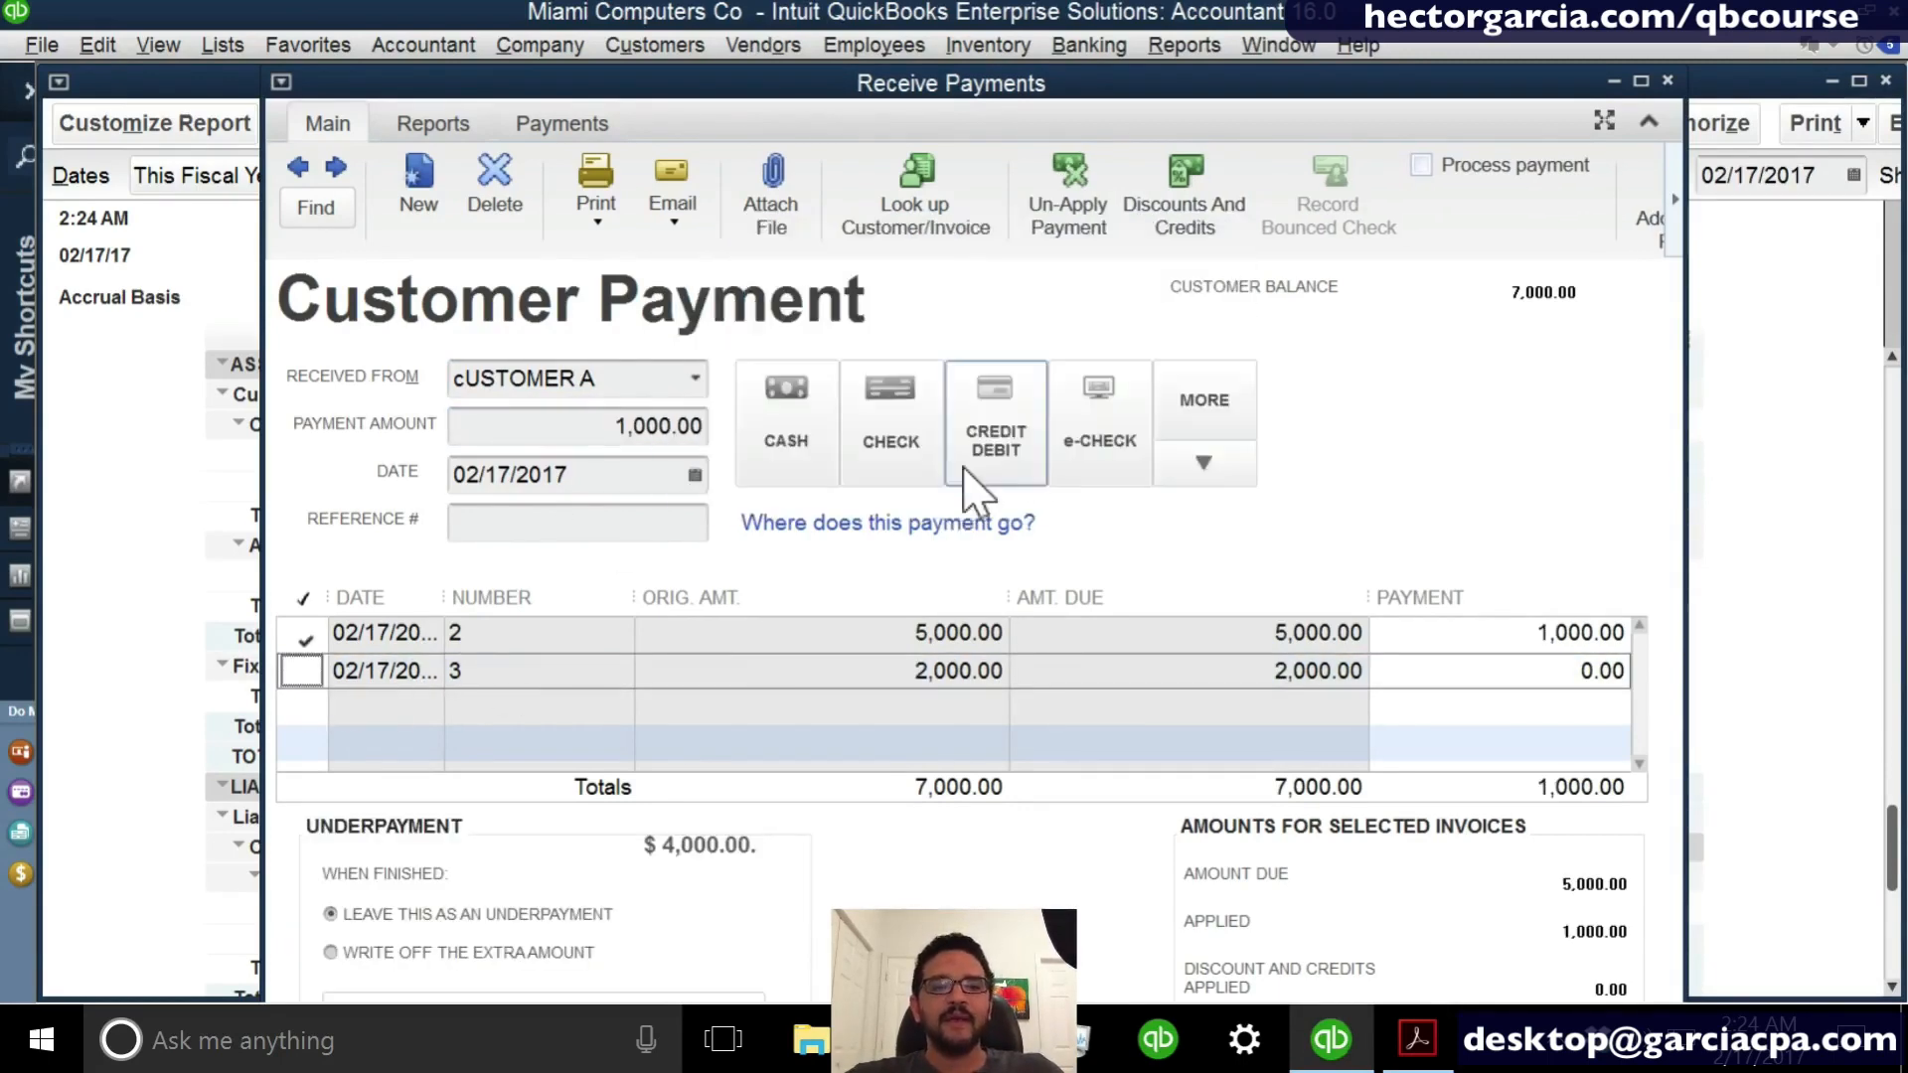
pyautogui.click(303, 636)
pyautogui.click(300, 673)
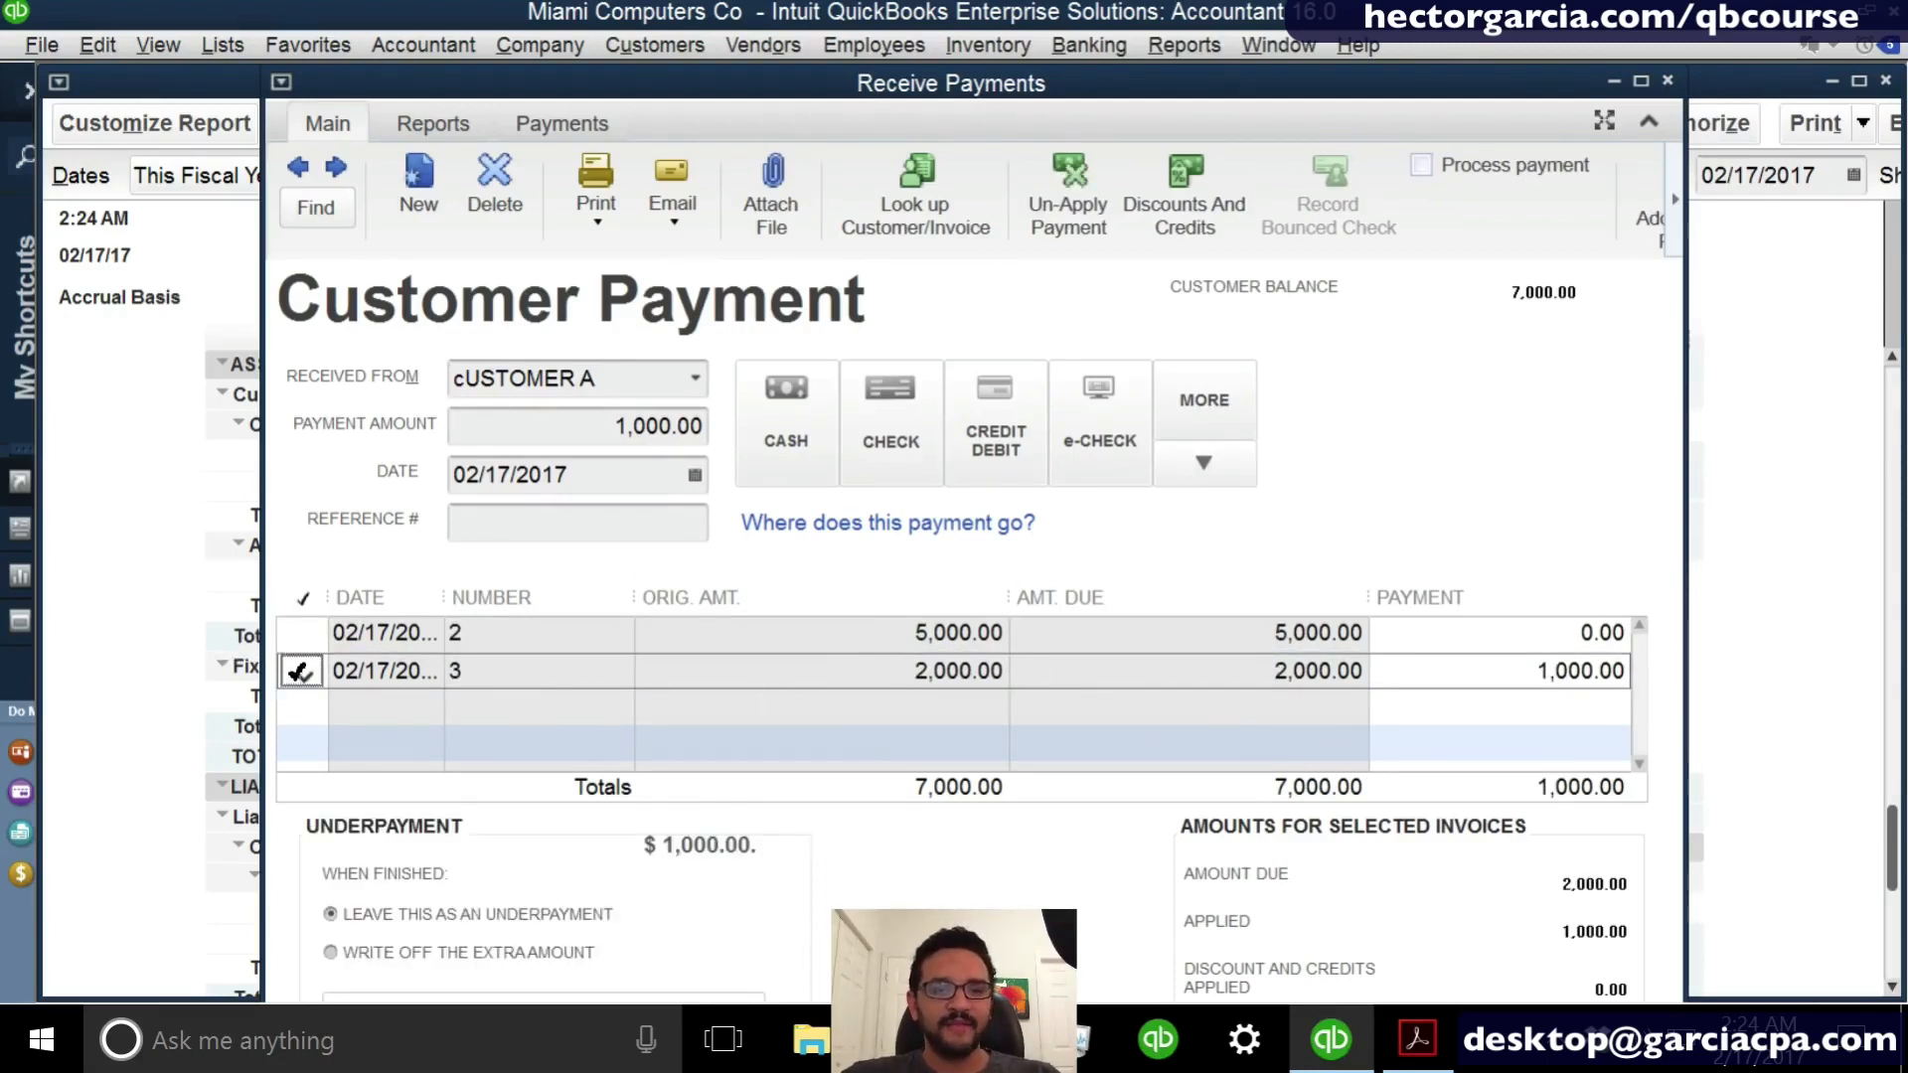
pyautogui.press('Escape')
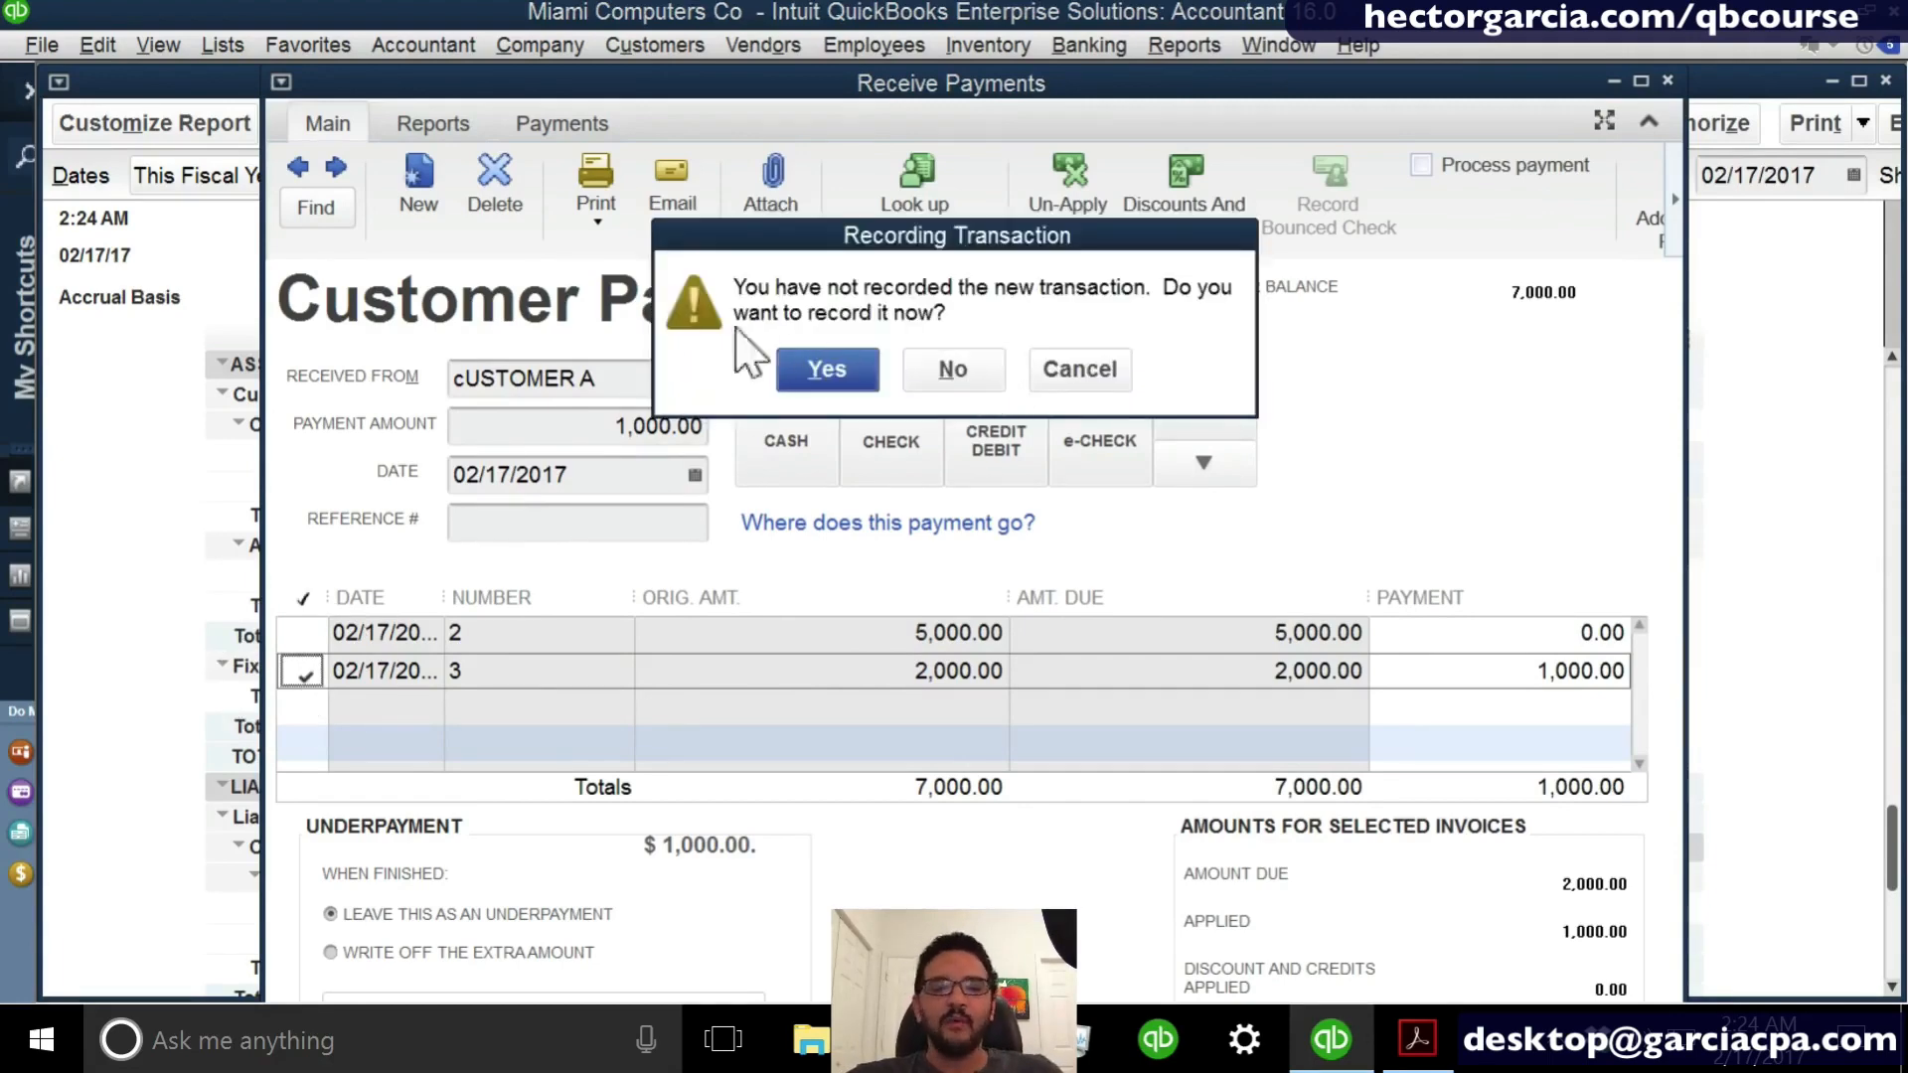
pyautogui.click(810, 366)
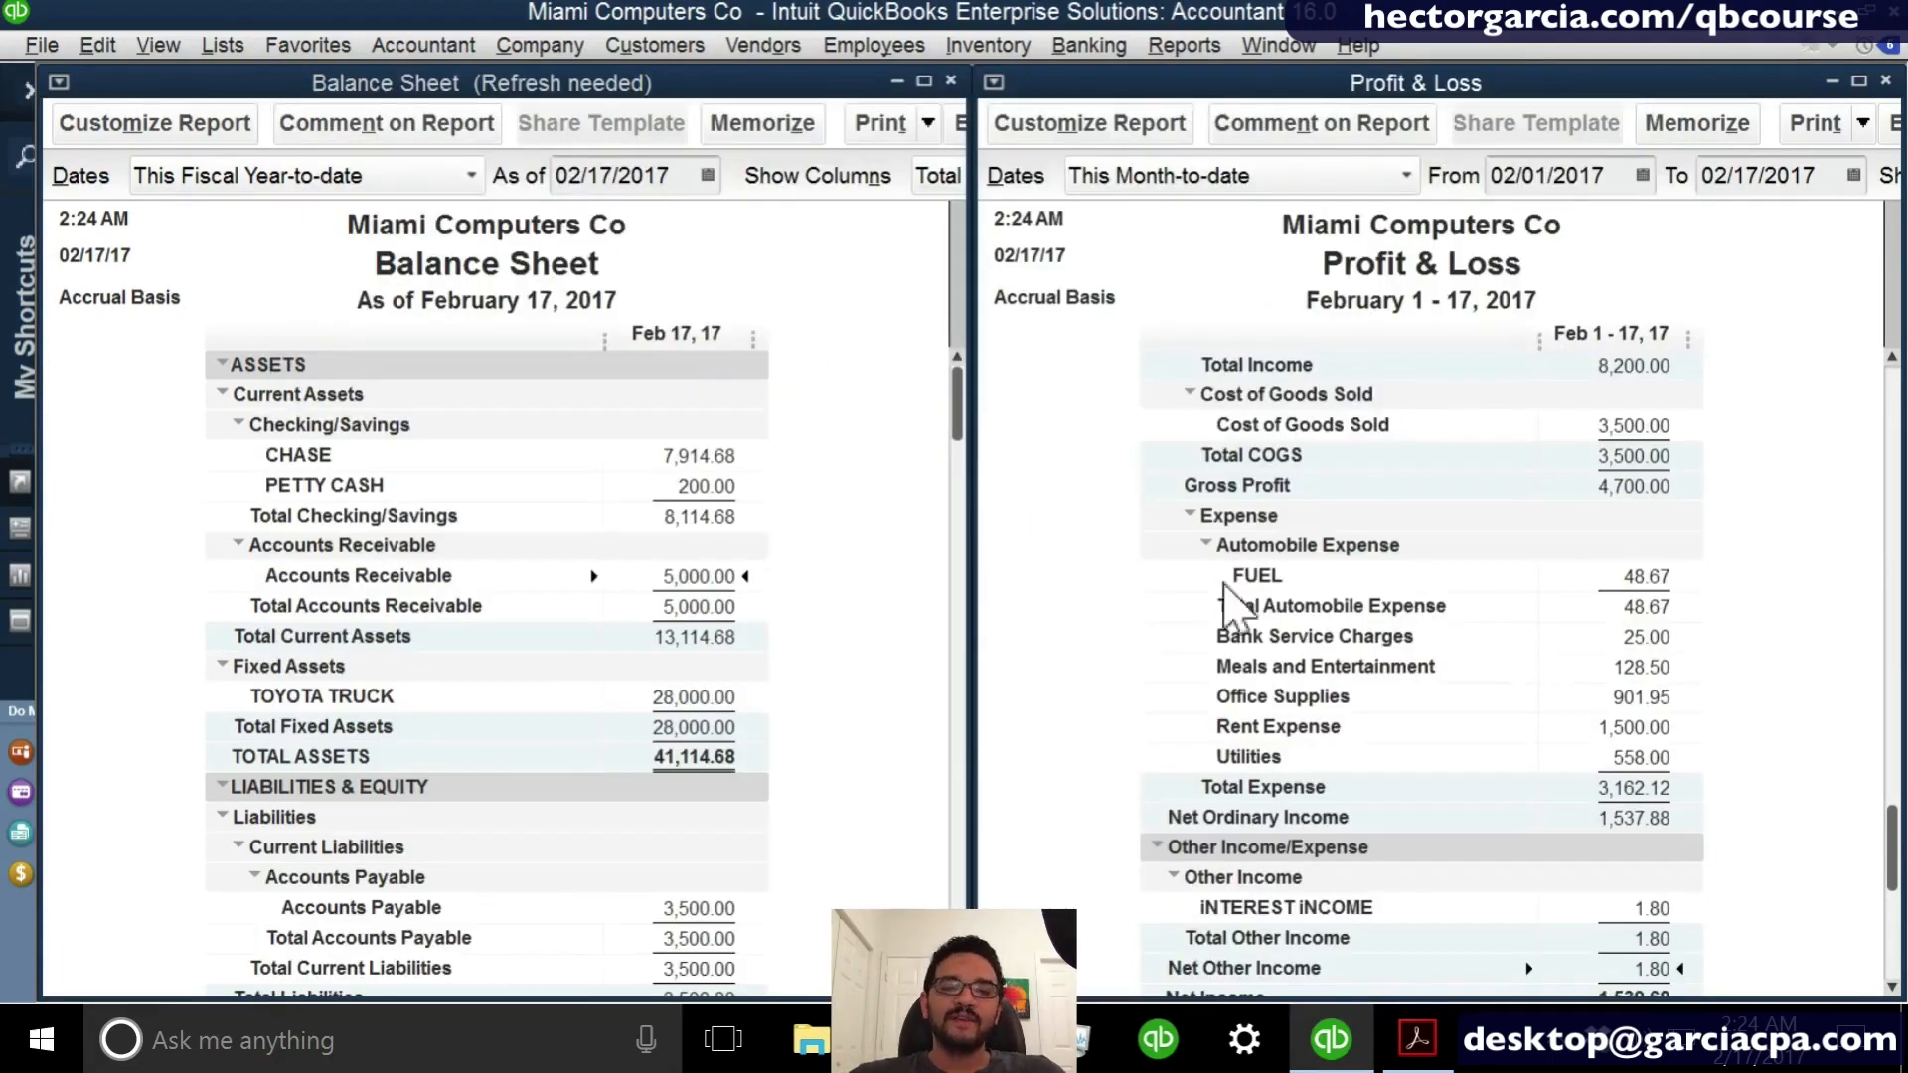
# - Collapse Automobile Expense in the Profit & Loss and examine the income and Cost of Goods Sold lines
pyautogui.click(1206, 546)
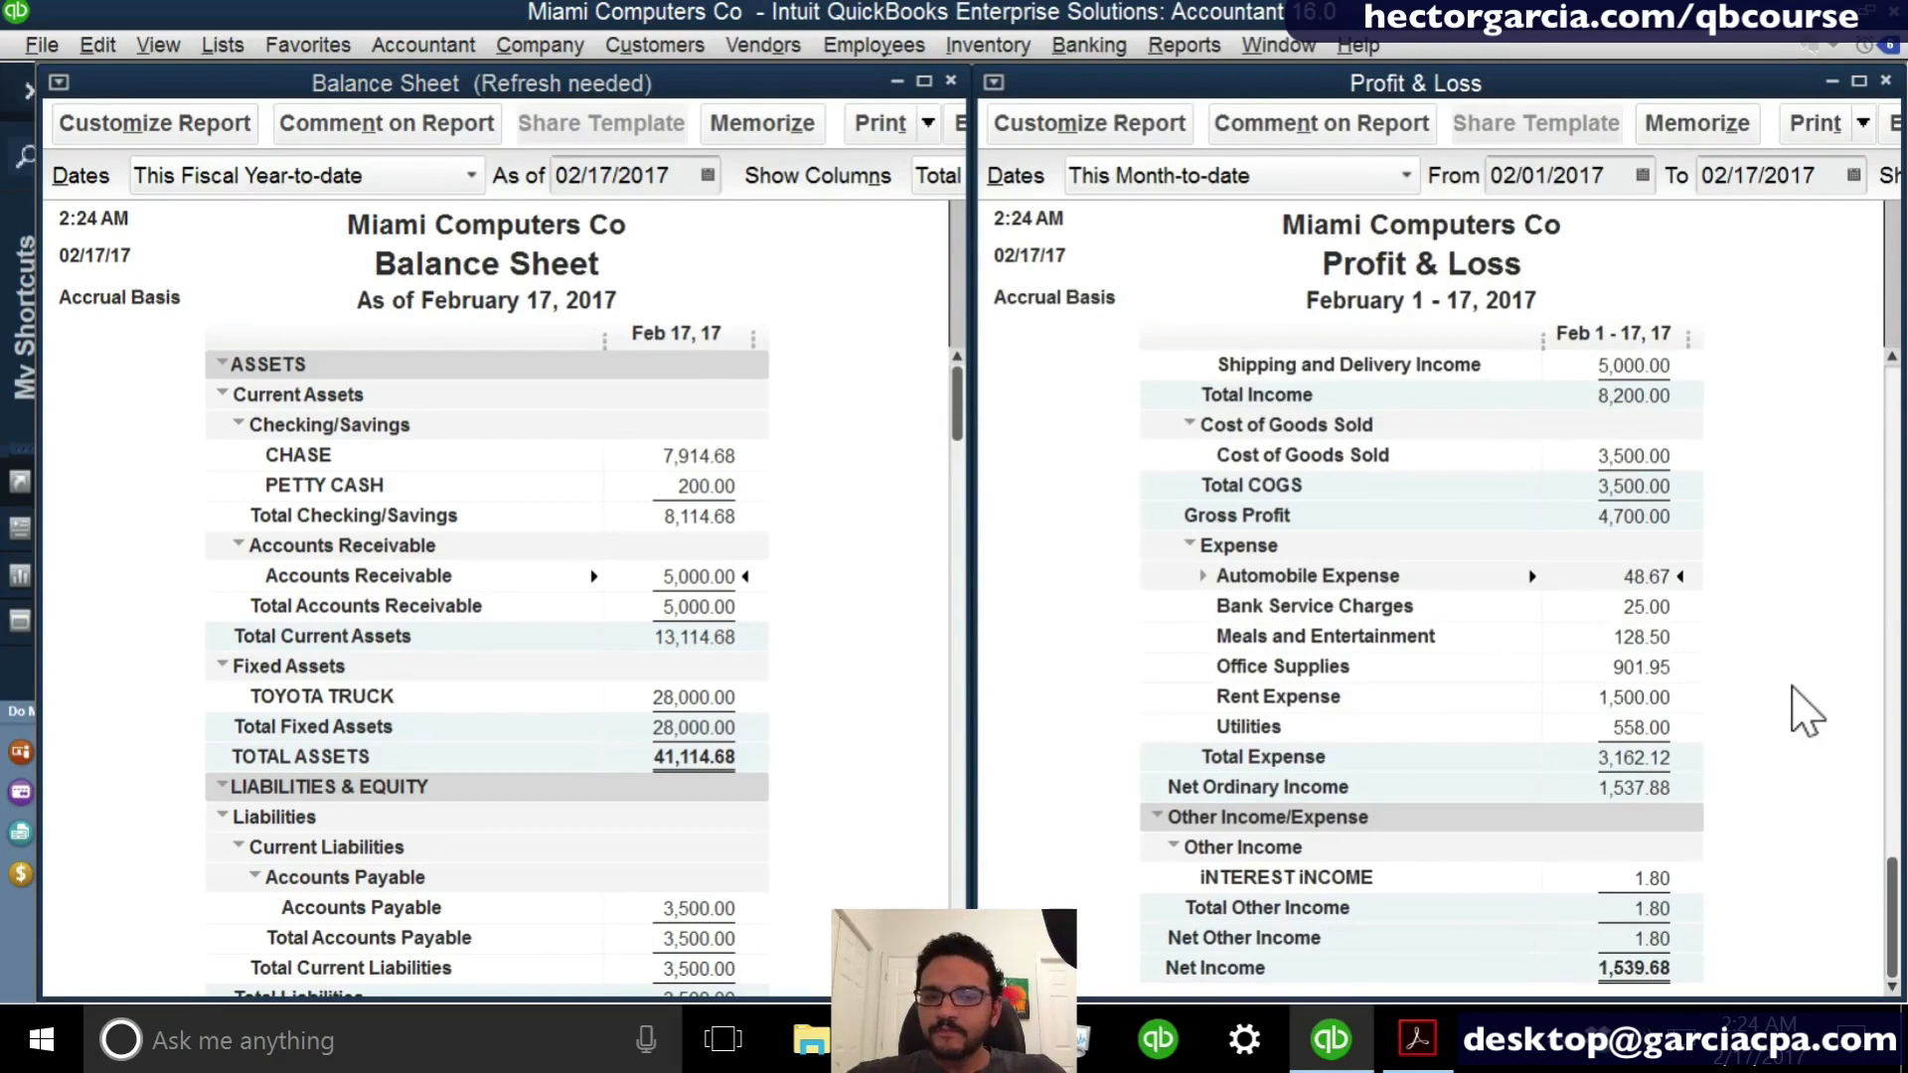
pyautogui.moveTo(1893, 899); pyautogui.dragTo(1898, 349)
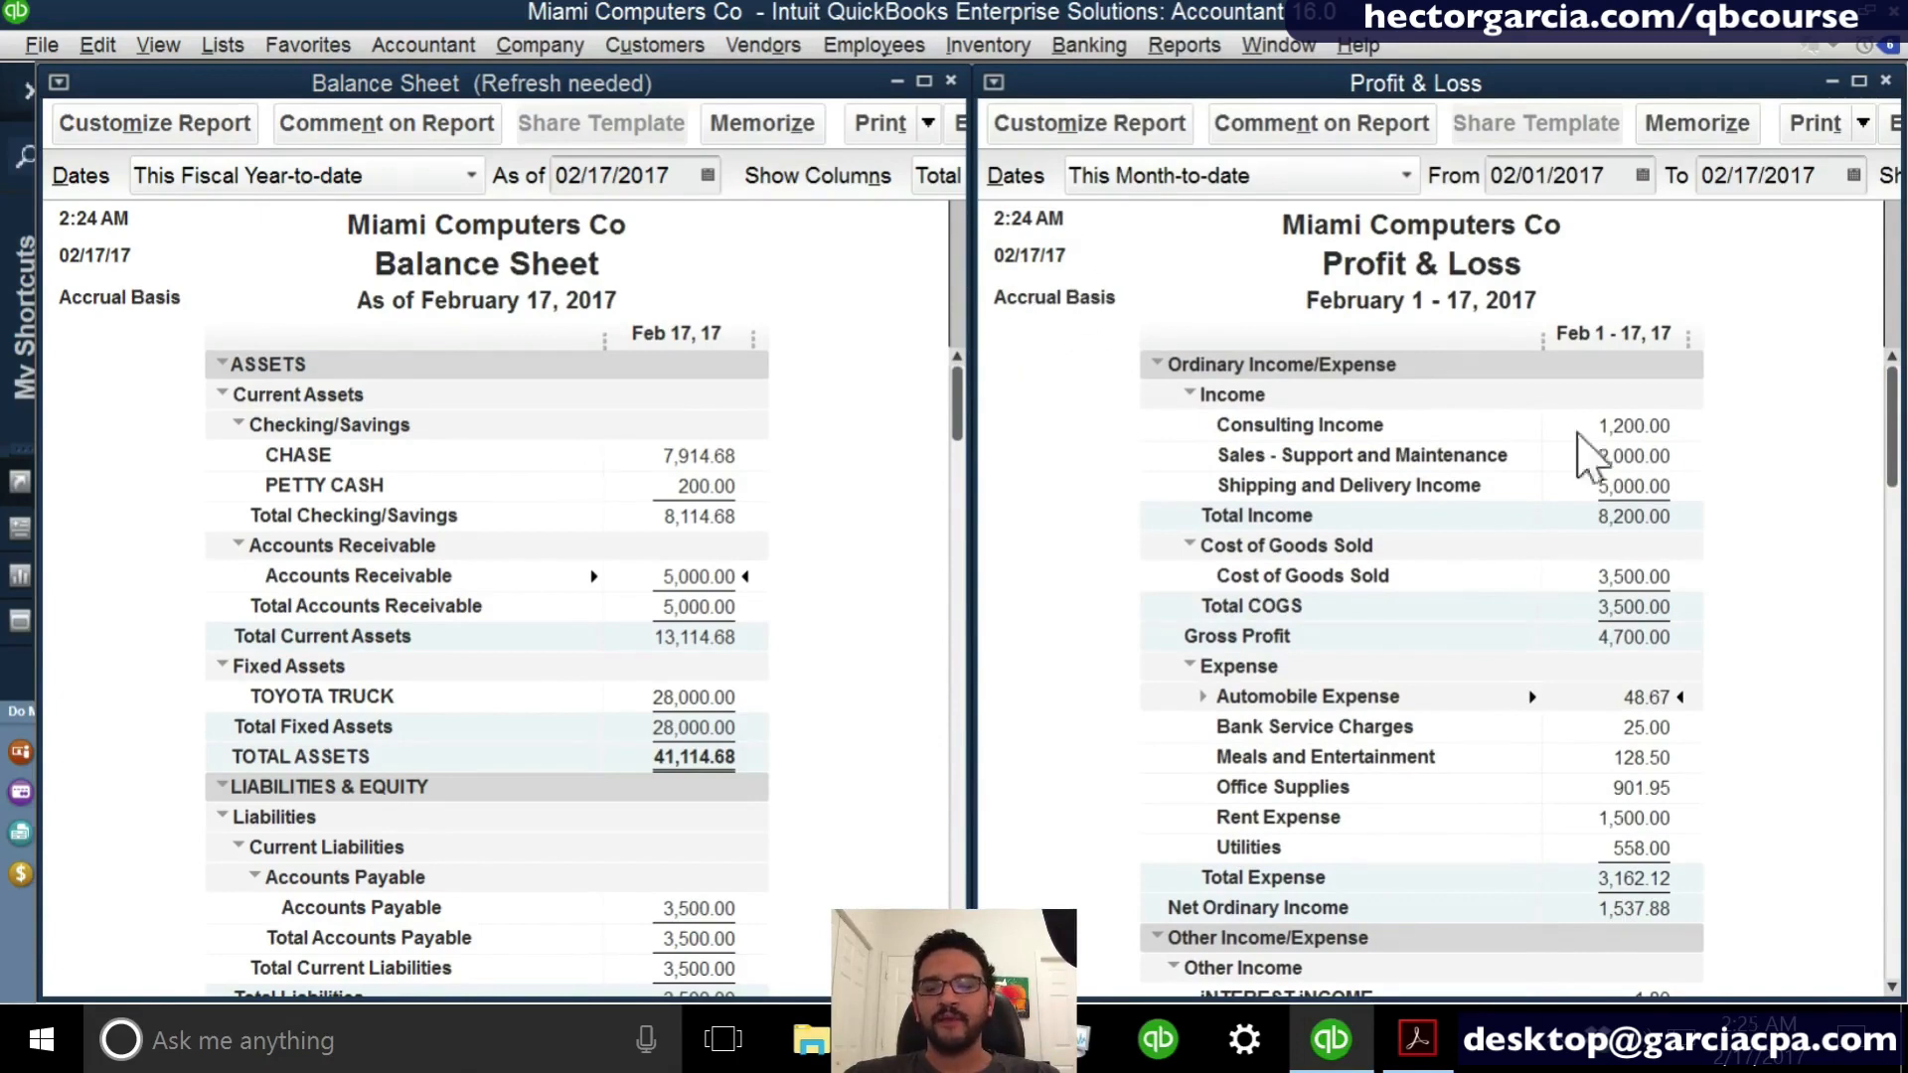
pyautogui.scroll(-2, 1689, 437)
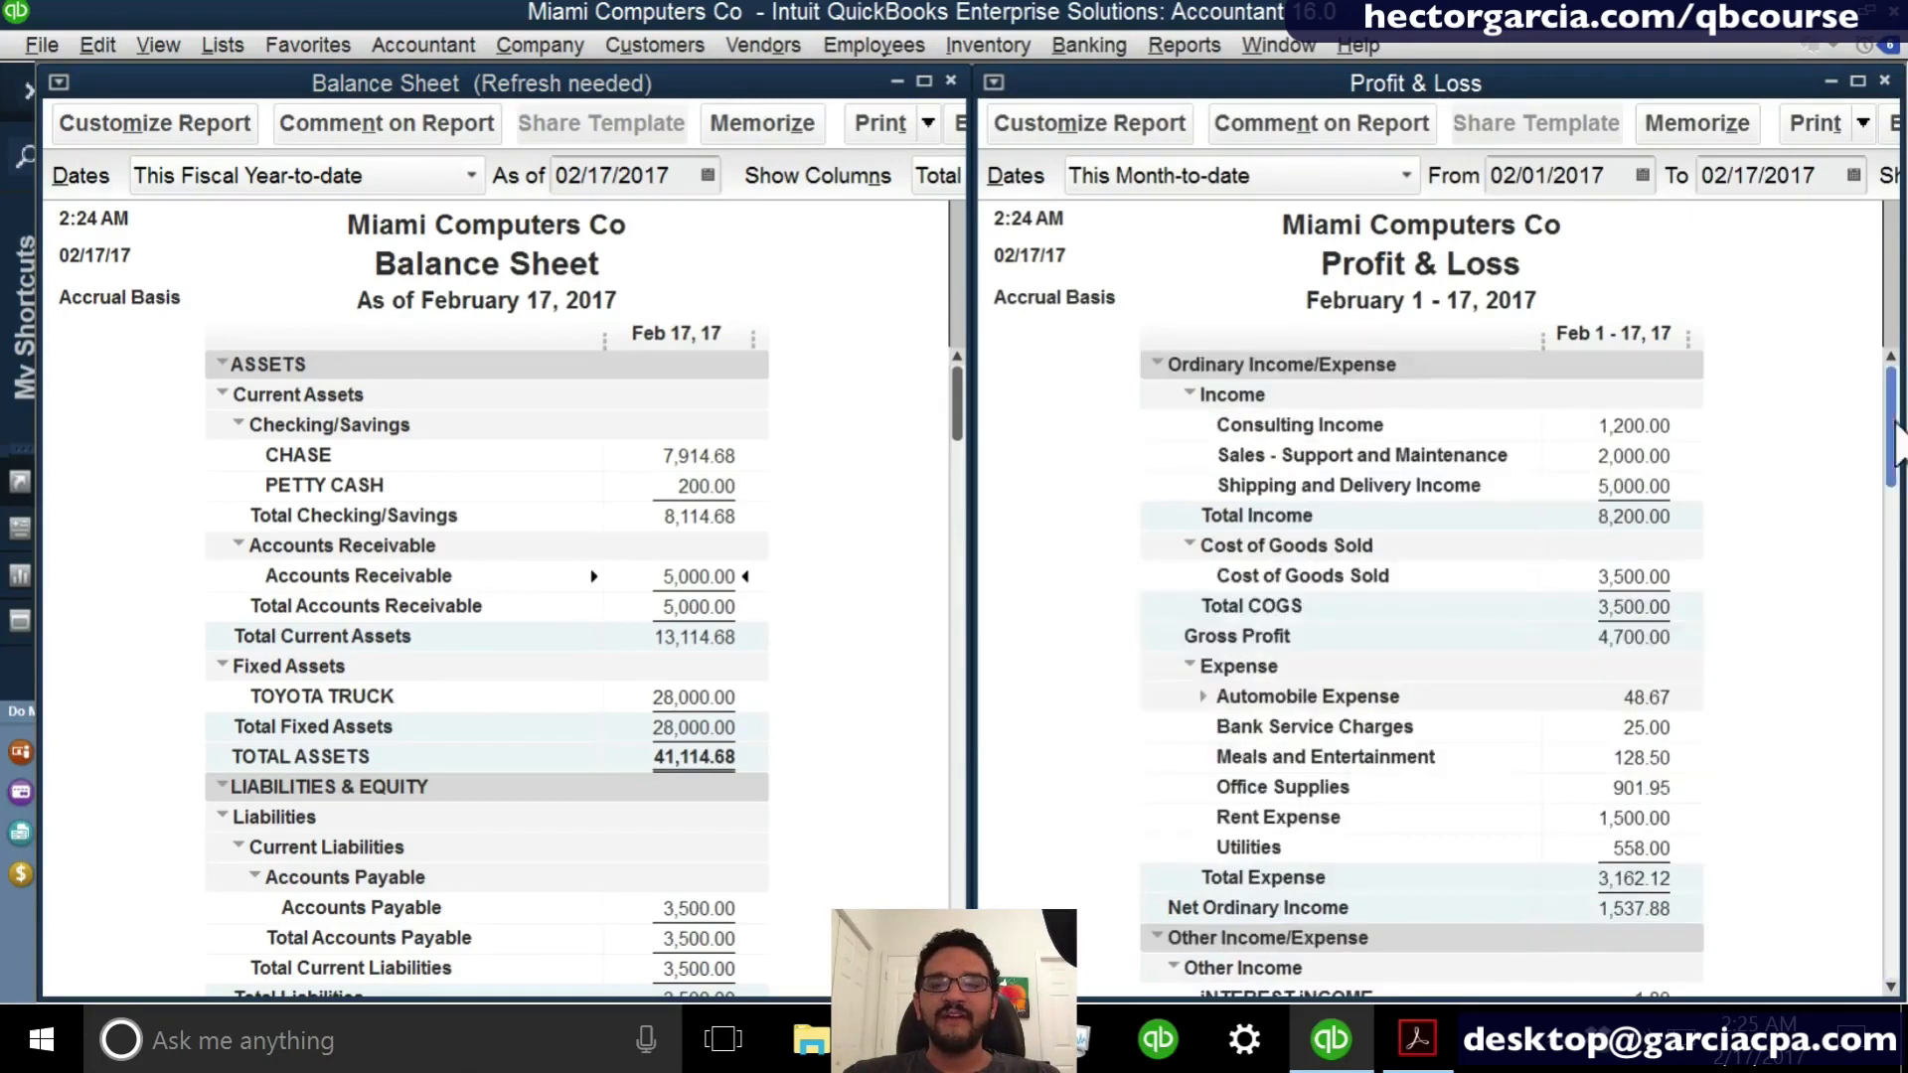
pyautogui.scroll(2, 1885, 437)
pyautogui.click(1630, 483)
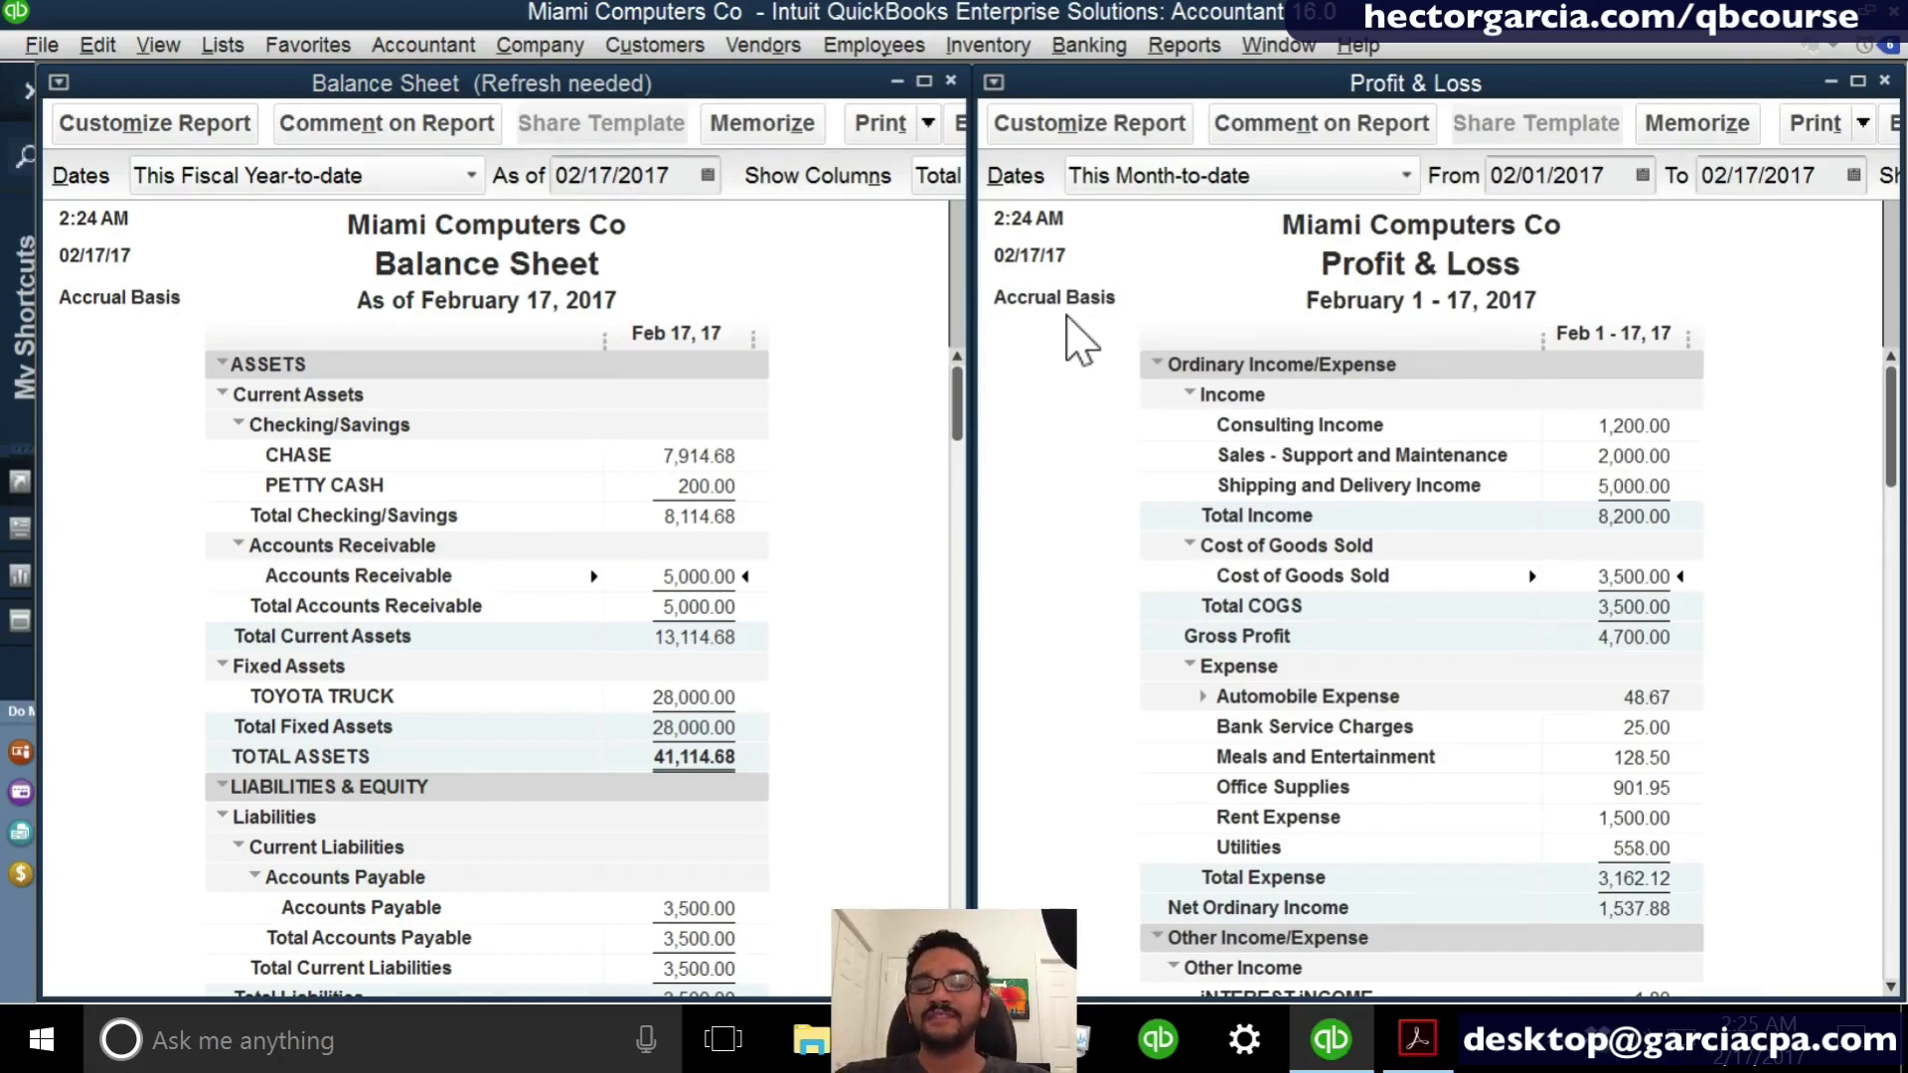
# - Refresh the Balance Sheet and examine Accounts Receivable, Accounts Payable, Net Income and the report's basis
pyautogui.click(768, 461)
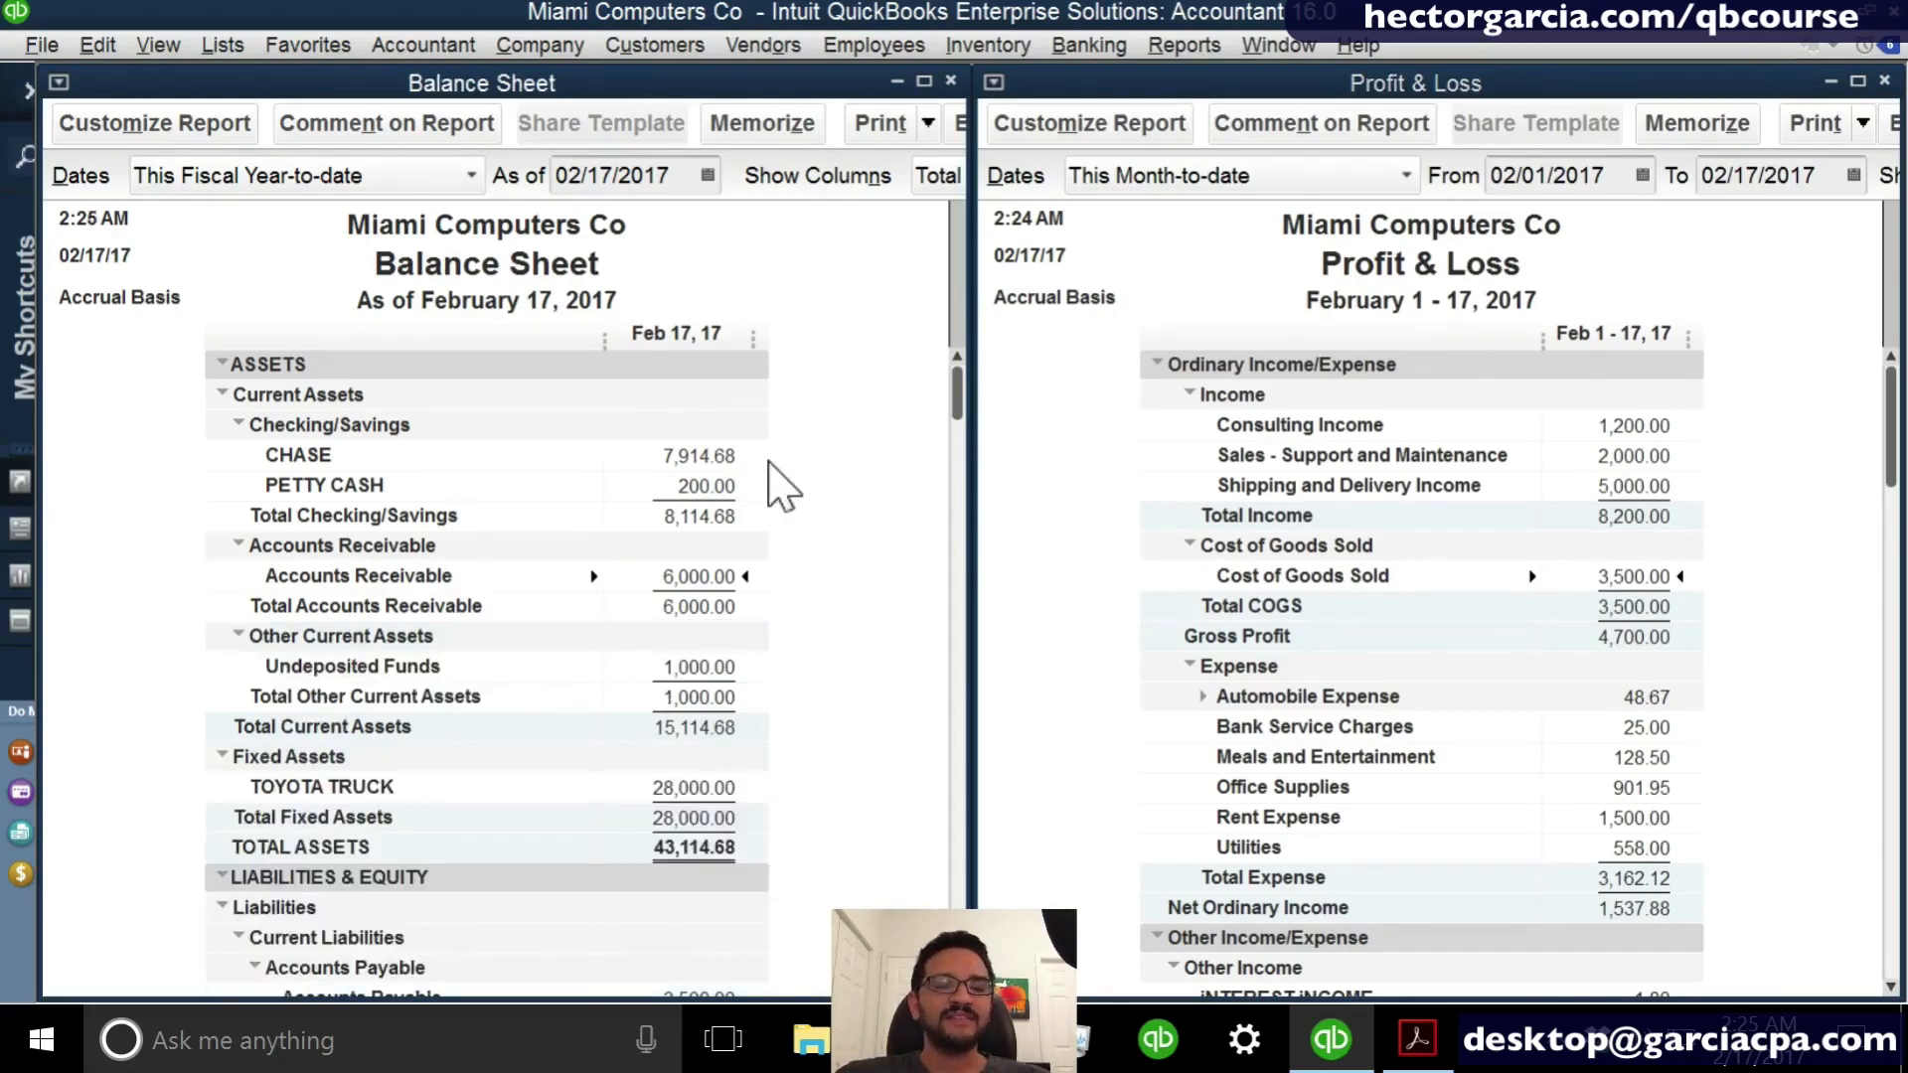
pyautogui.click(157, 340)
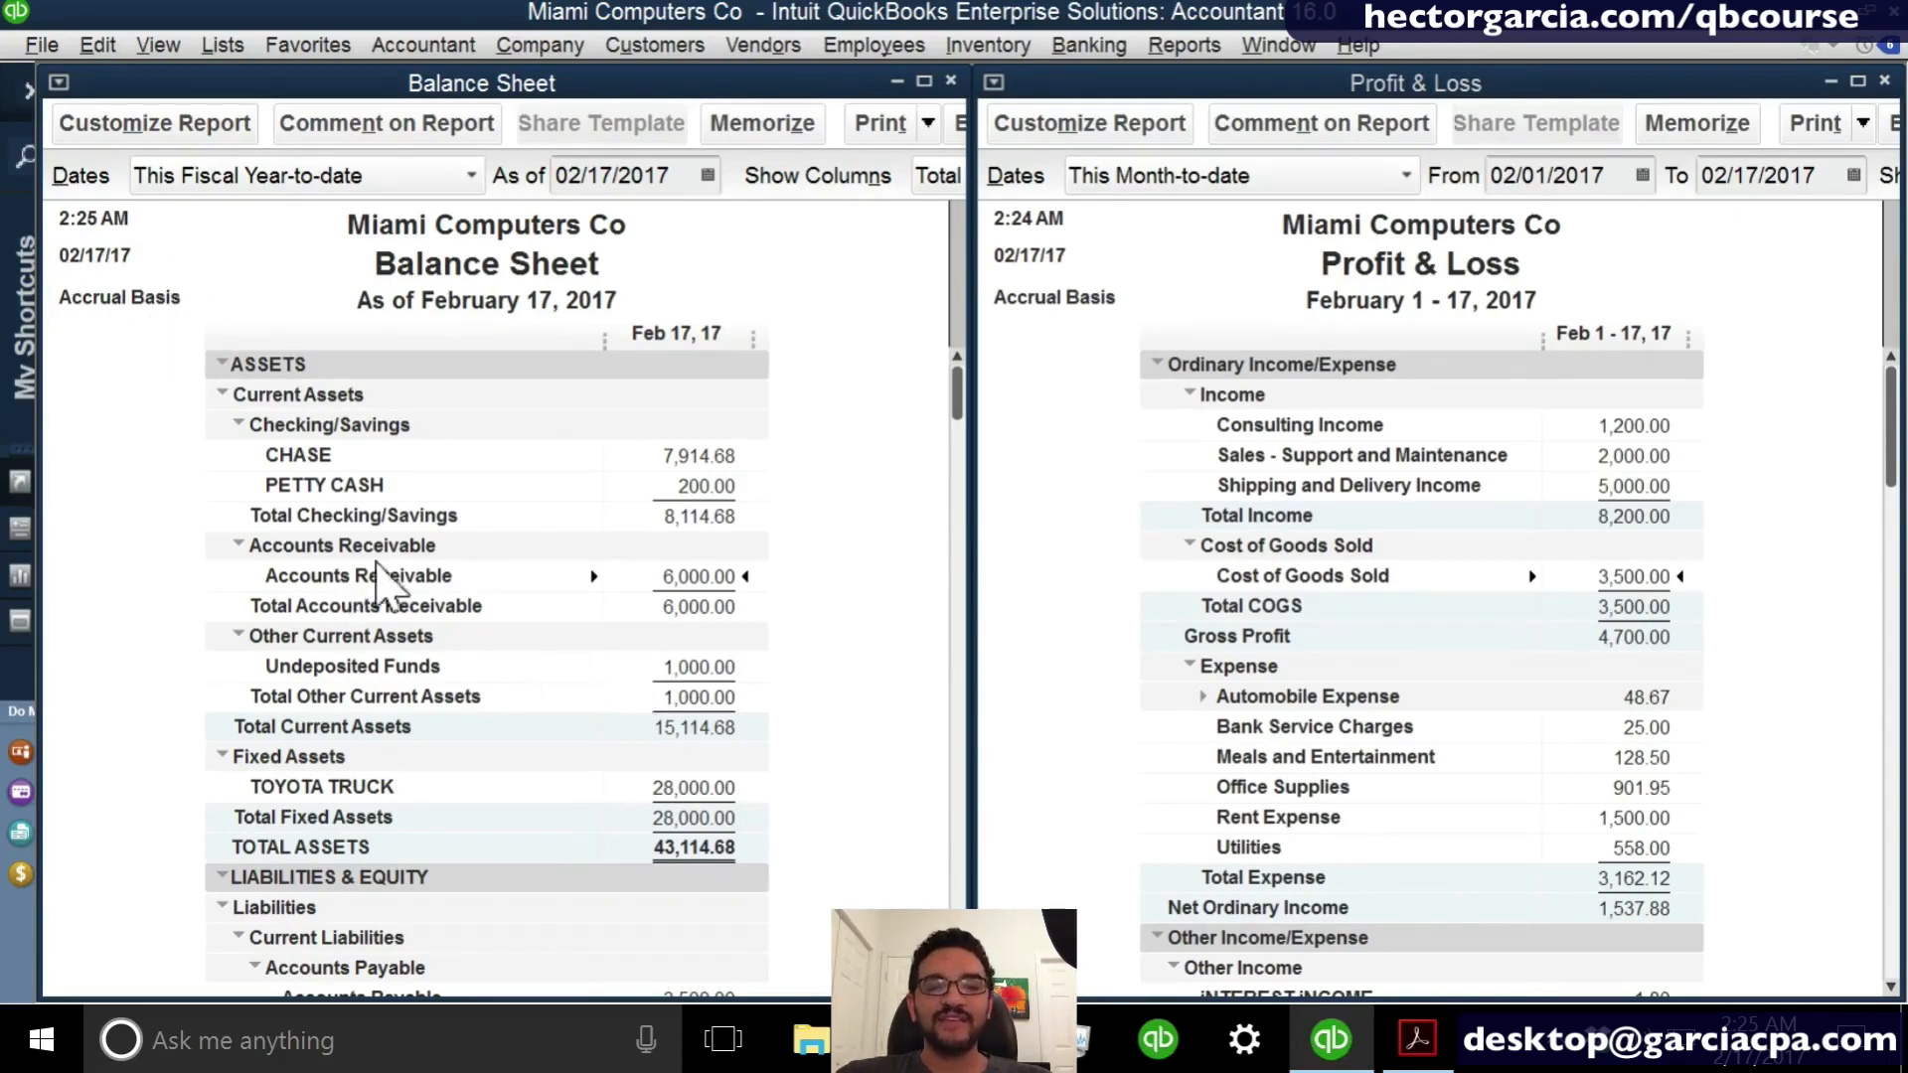
pyautogui.click(388, 563)
pyautogui.scroll(-1, 388, 563)
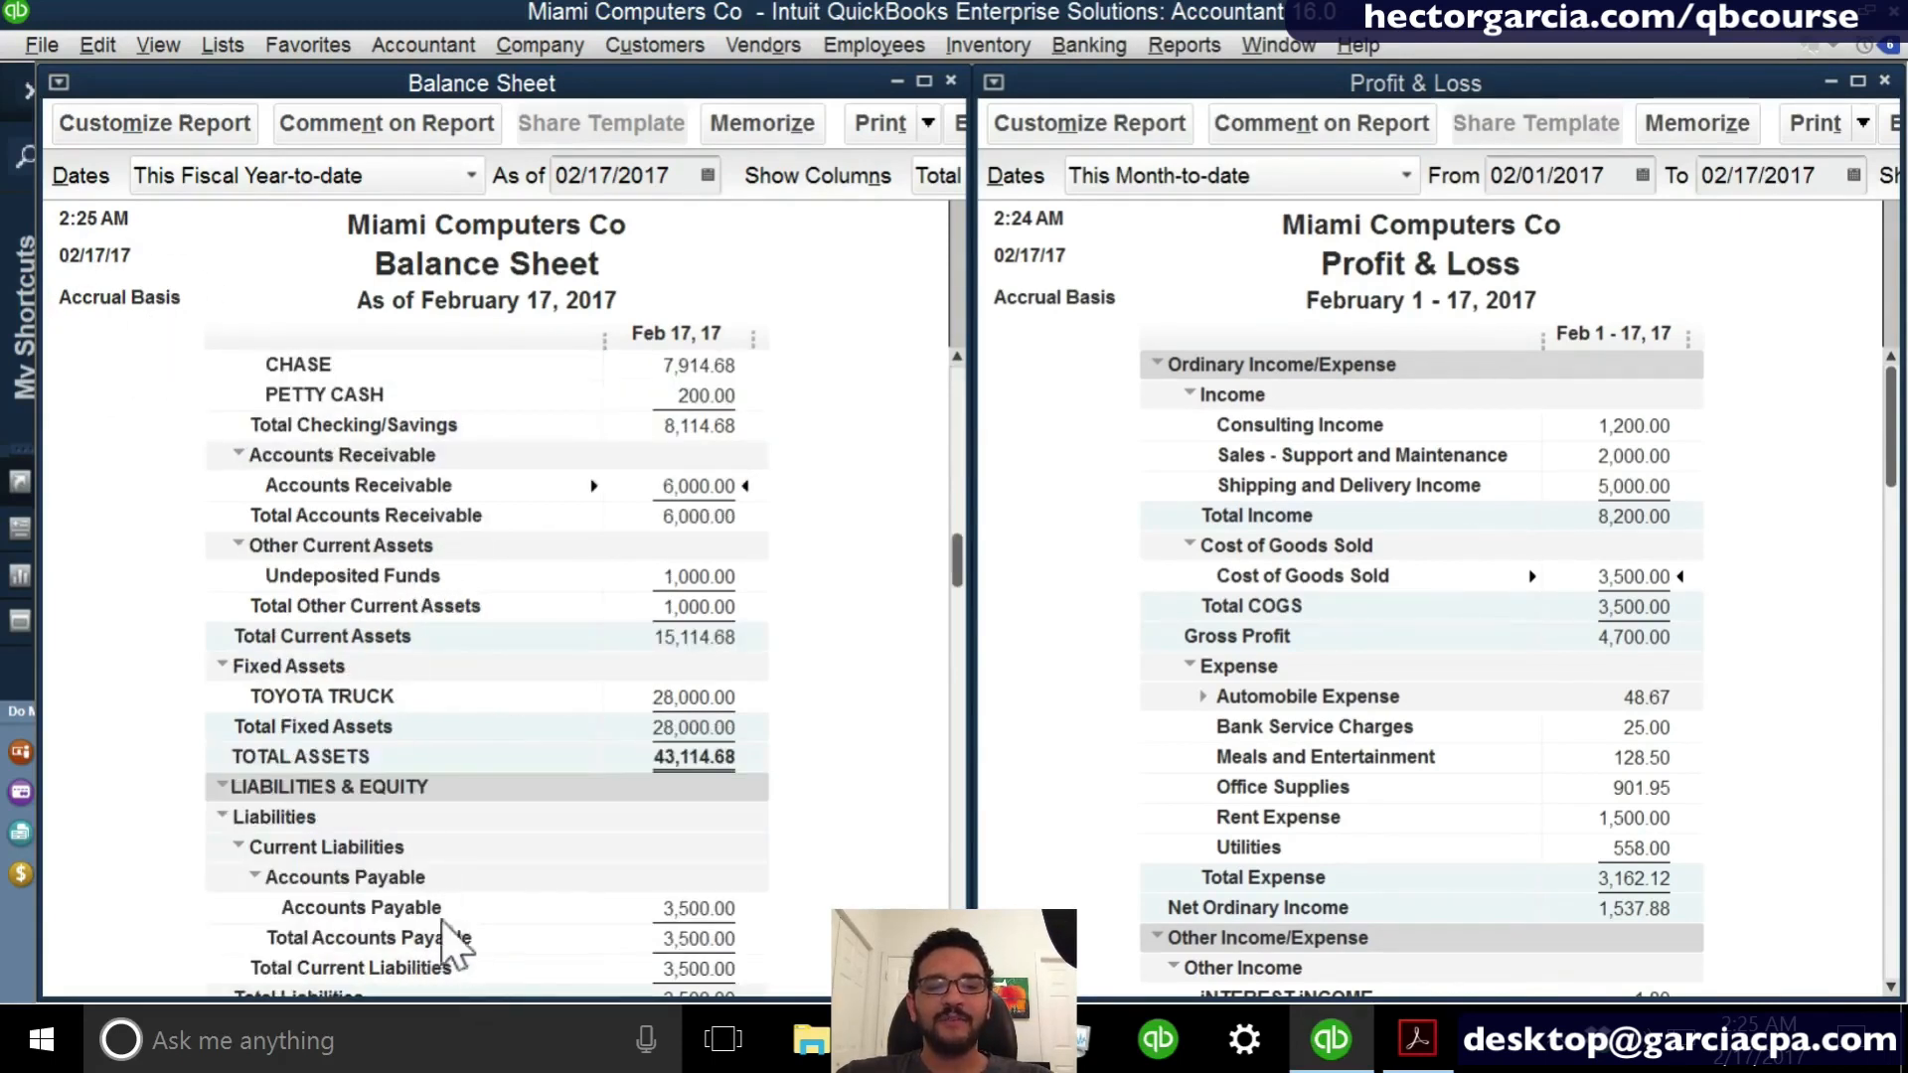
pyautogui.click(713, 486)
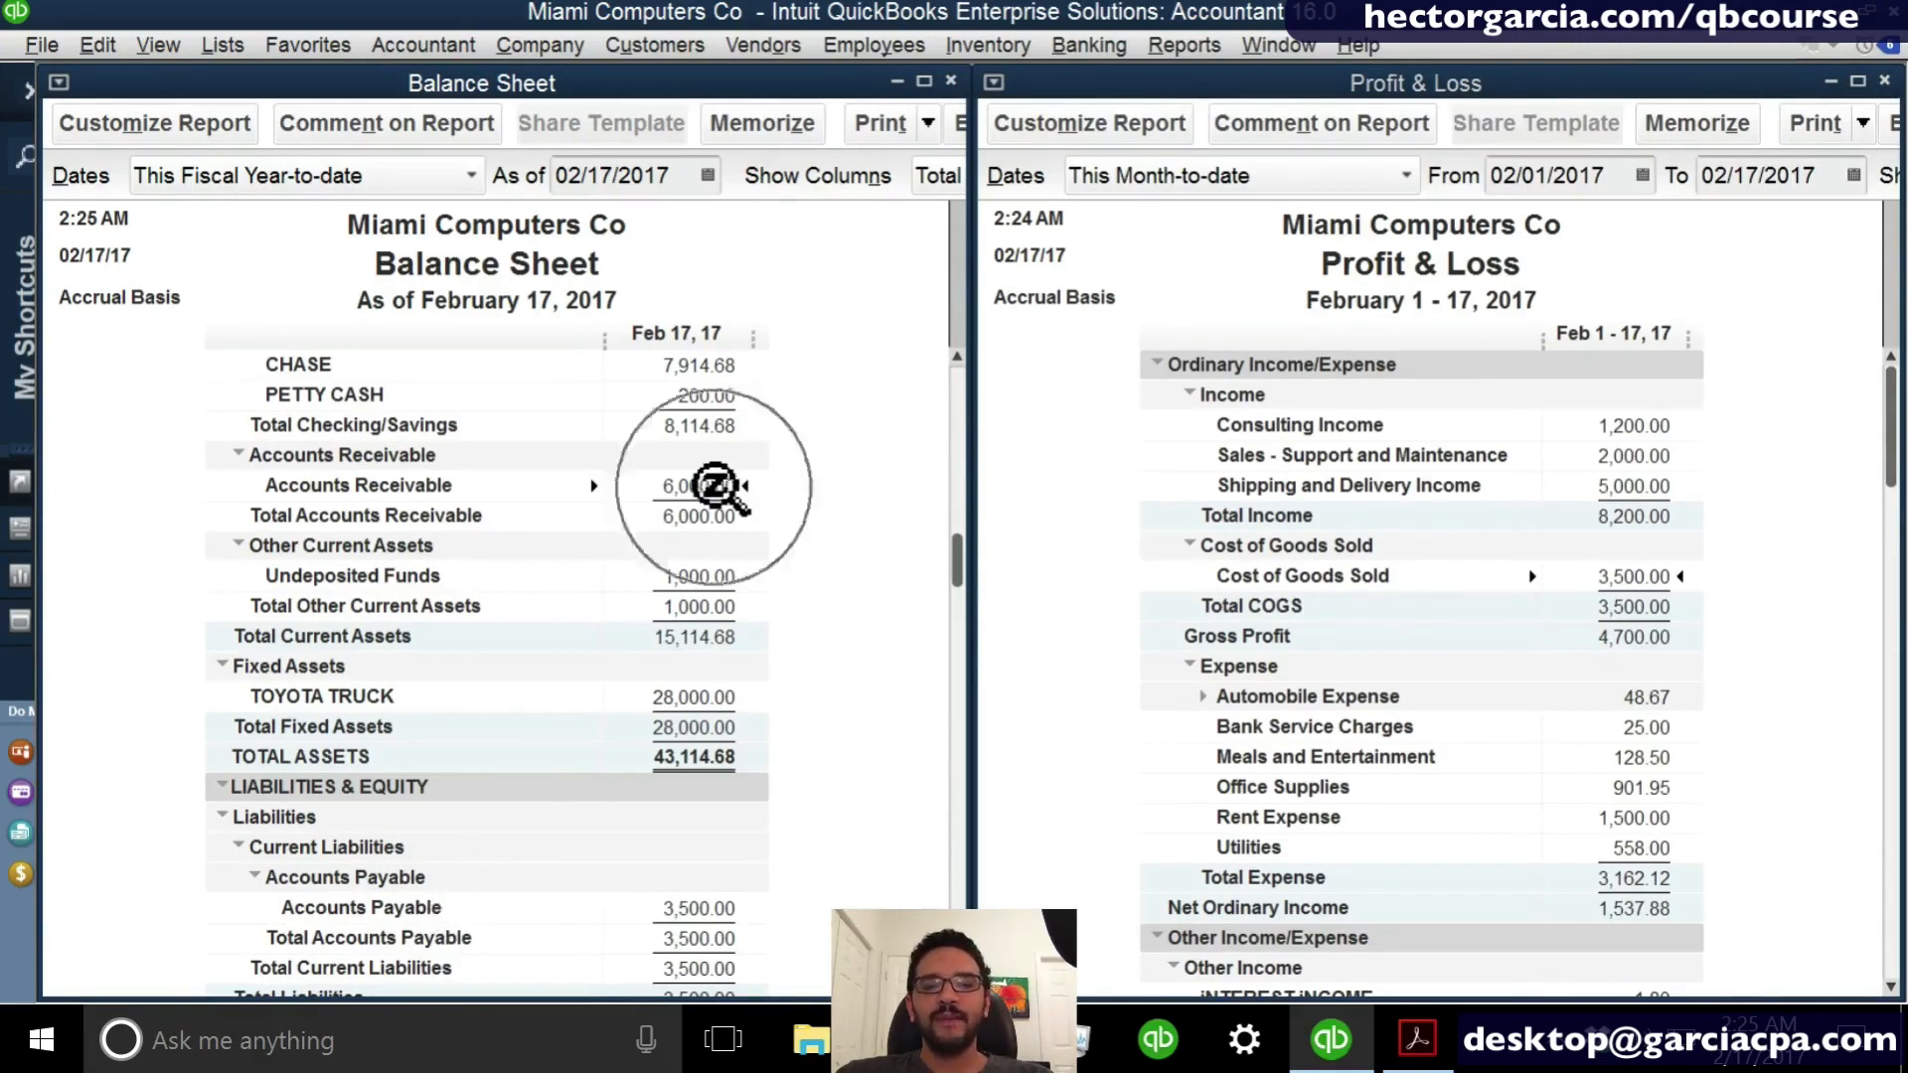
pyautogui.click(701, 908)
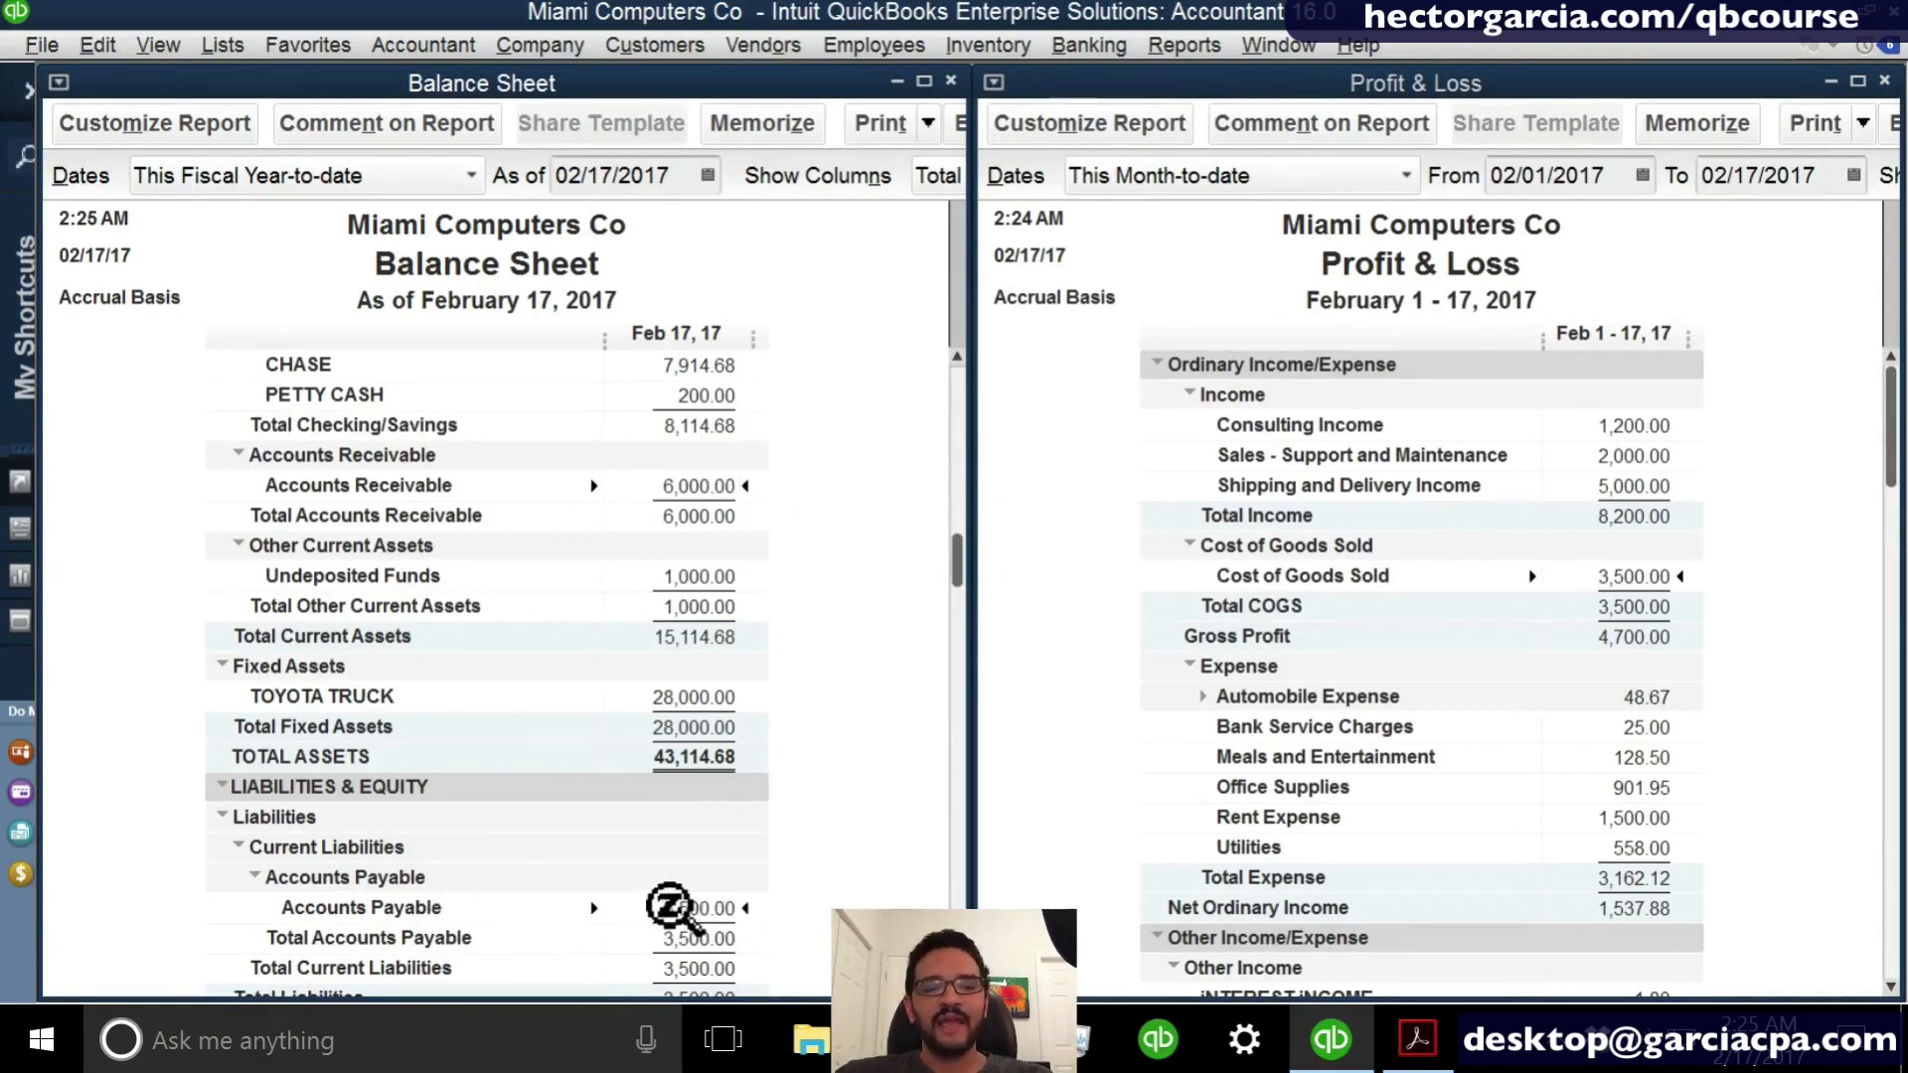
pyautogui.scroll(-2, 676, 909)
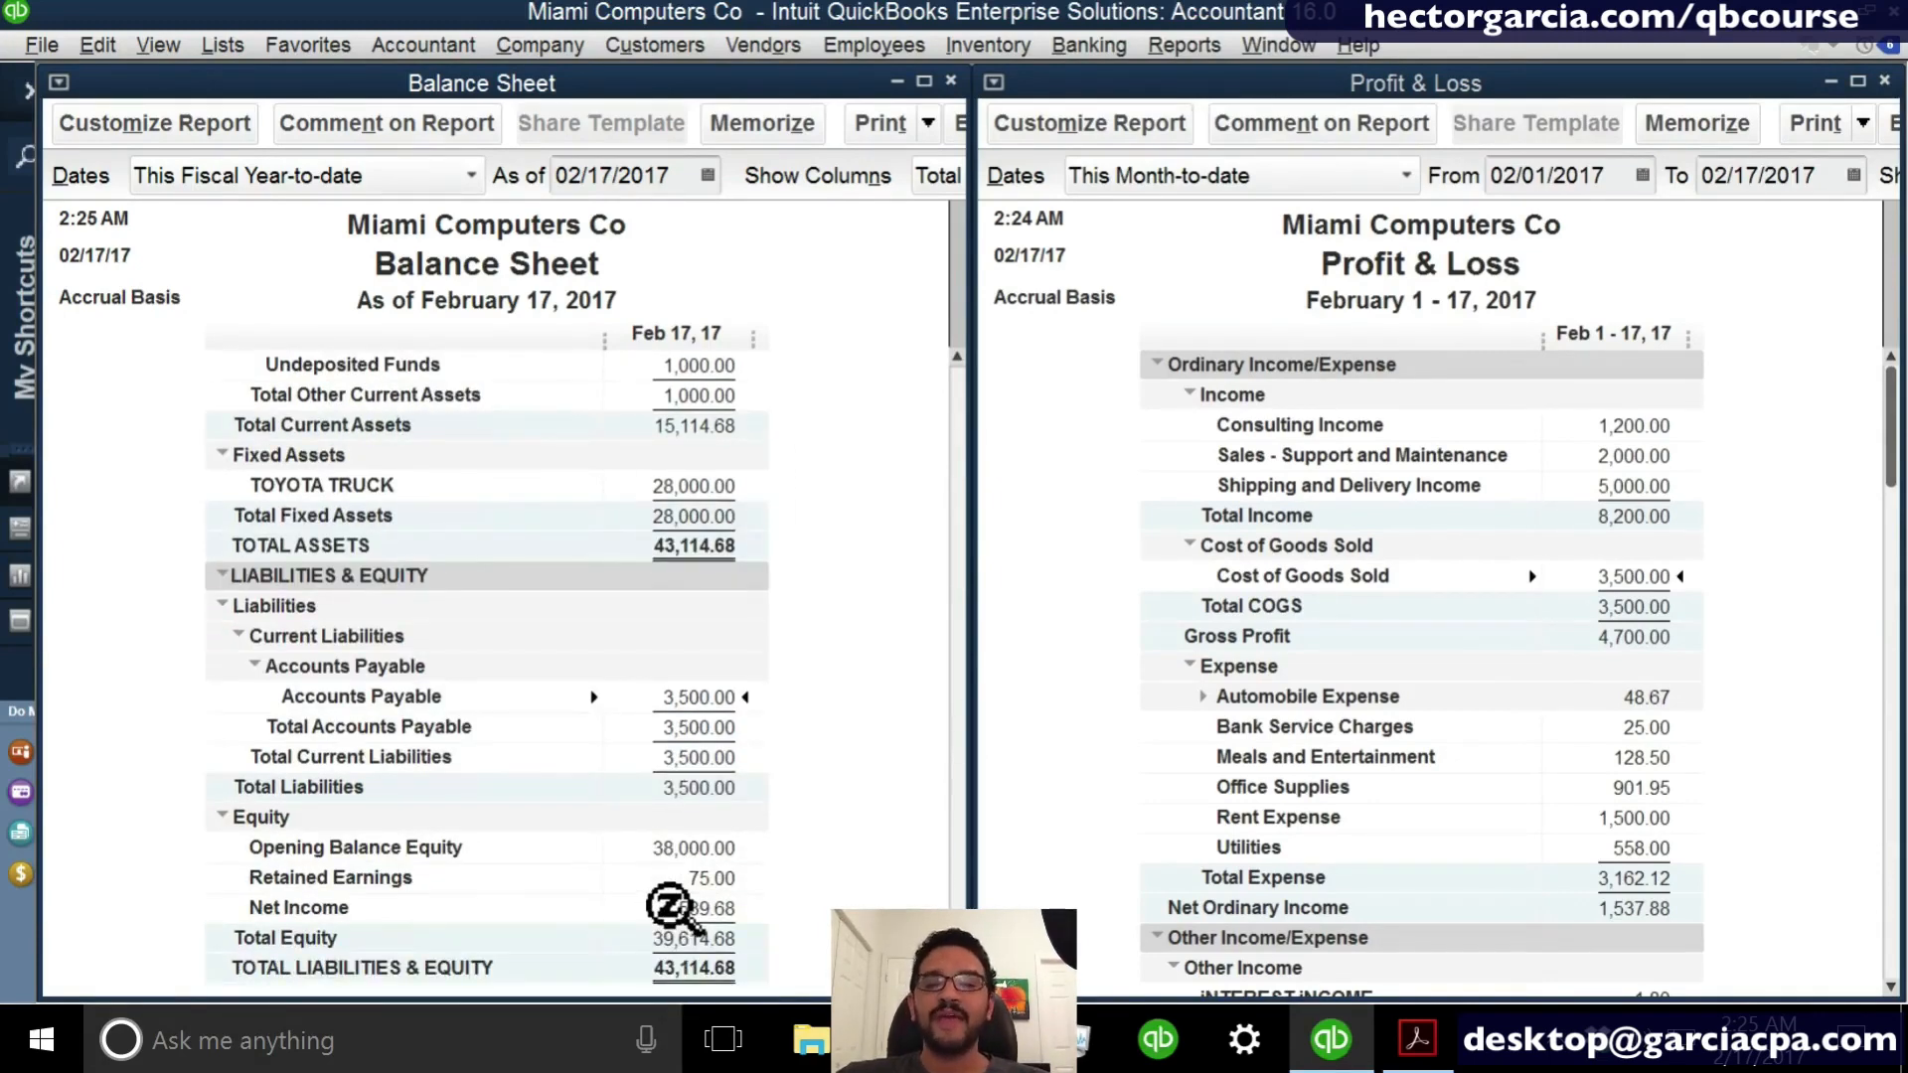
pyautogui.click(102, 332)
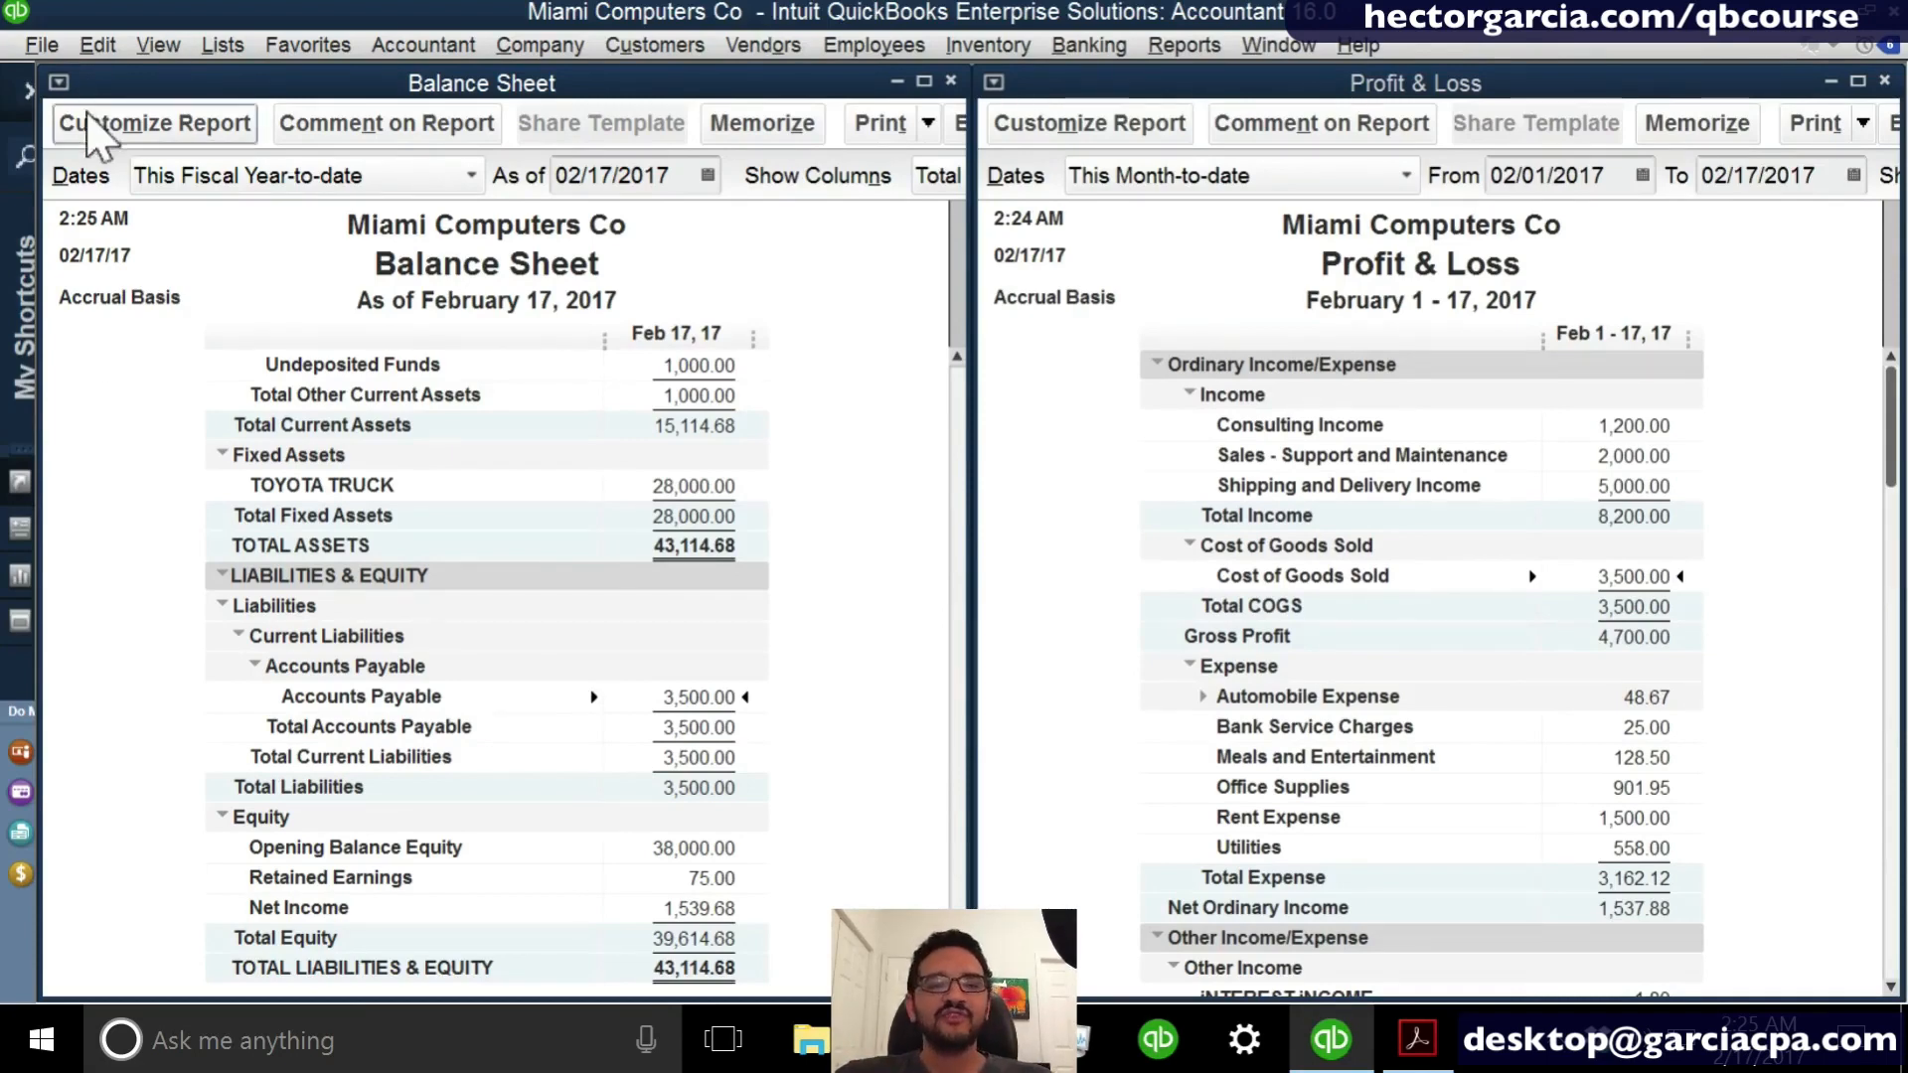
# - Change the report basis of both the Balance Sheet and the Profit & Loss to Cash
pyautogui.click(88, 115)
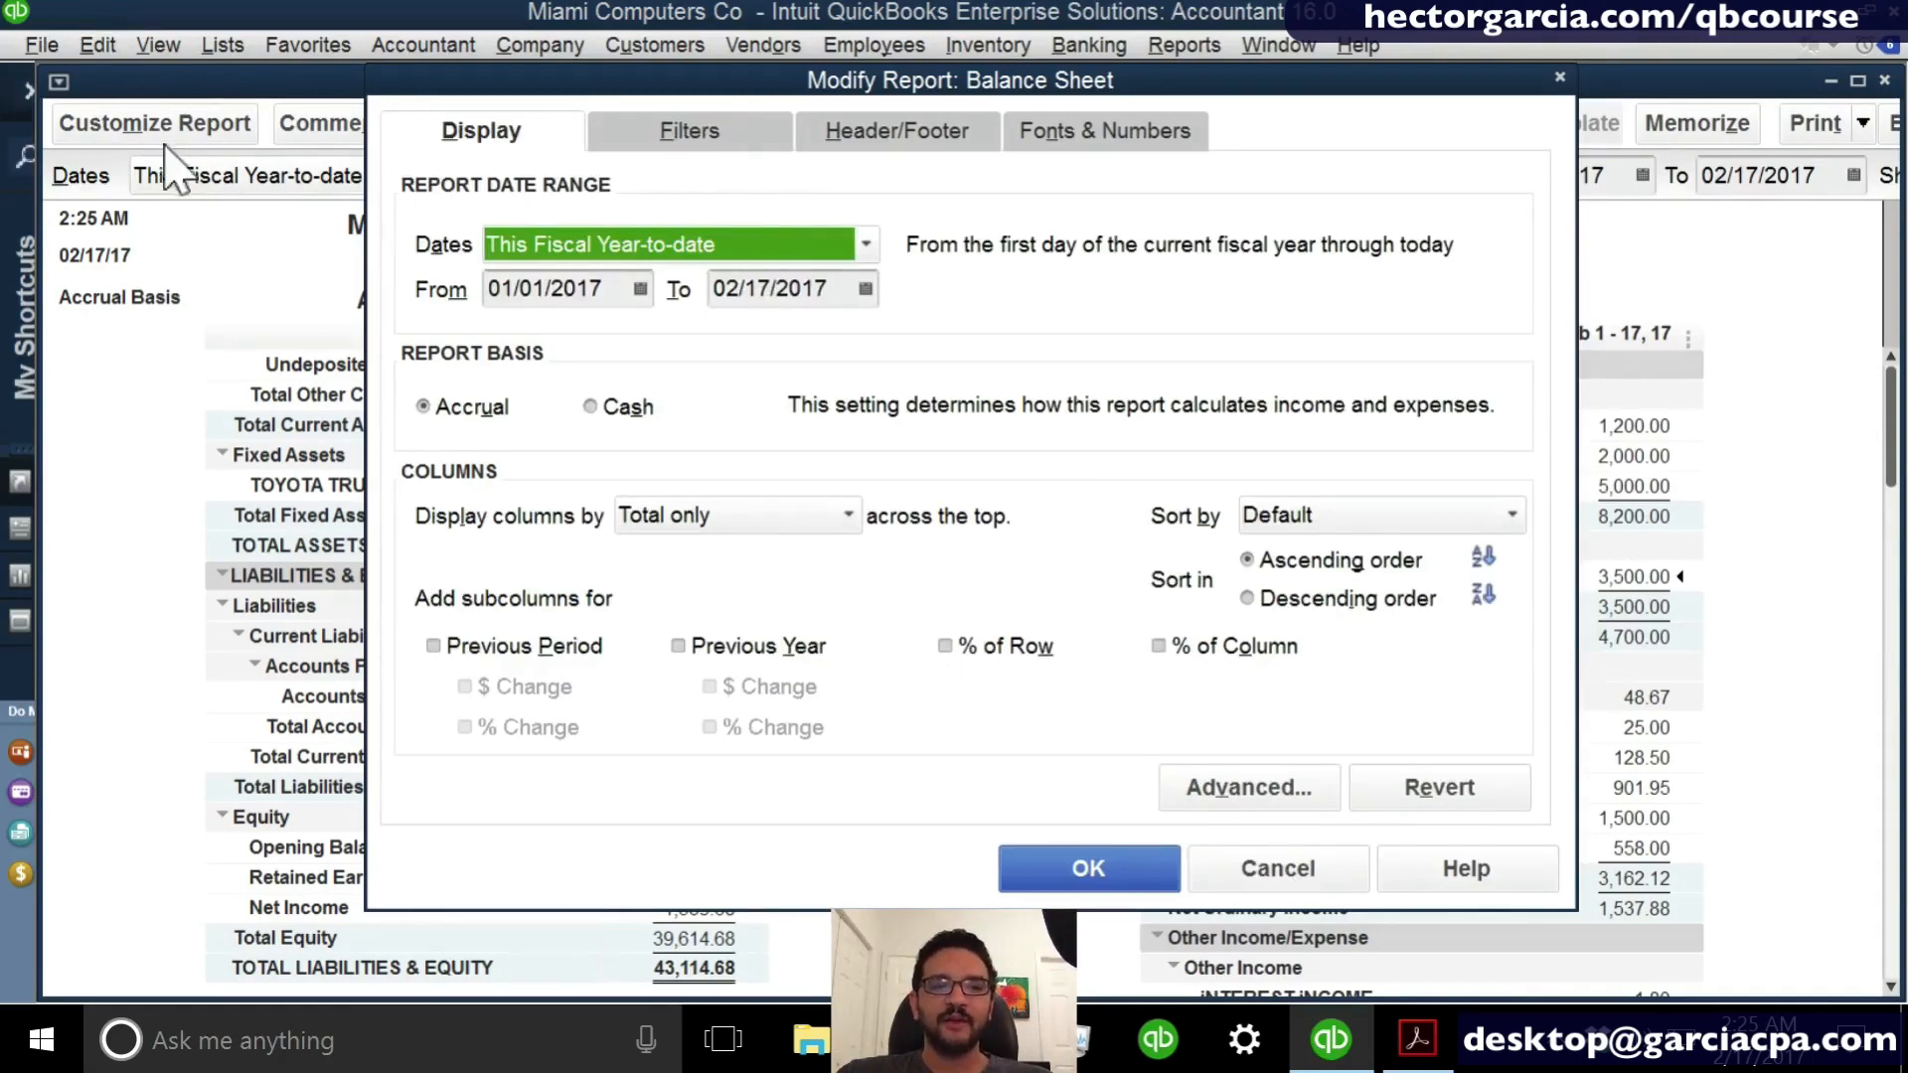
pyautogui.click(611, 407)
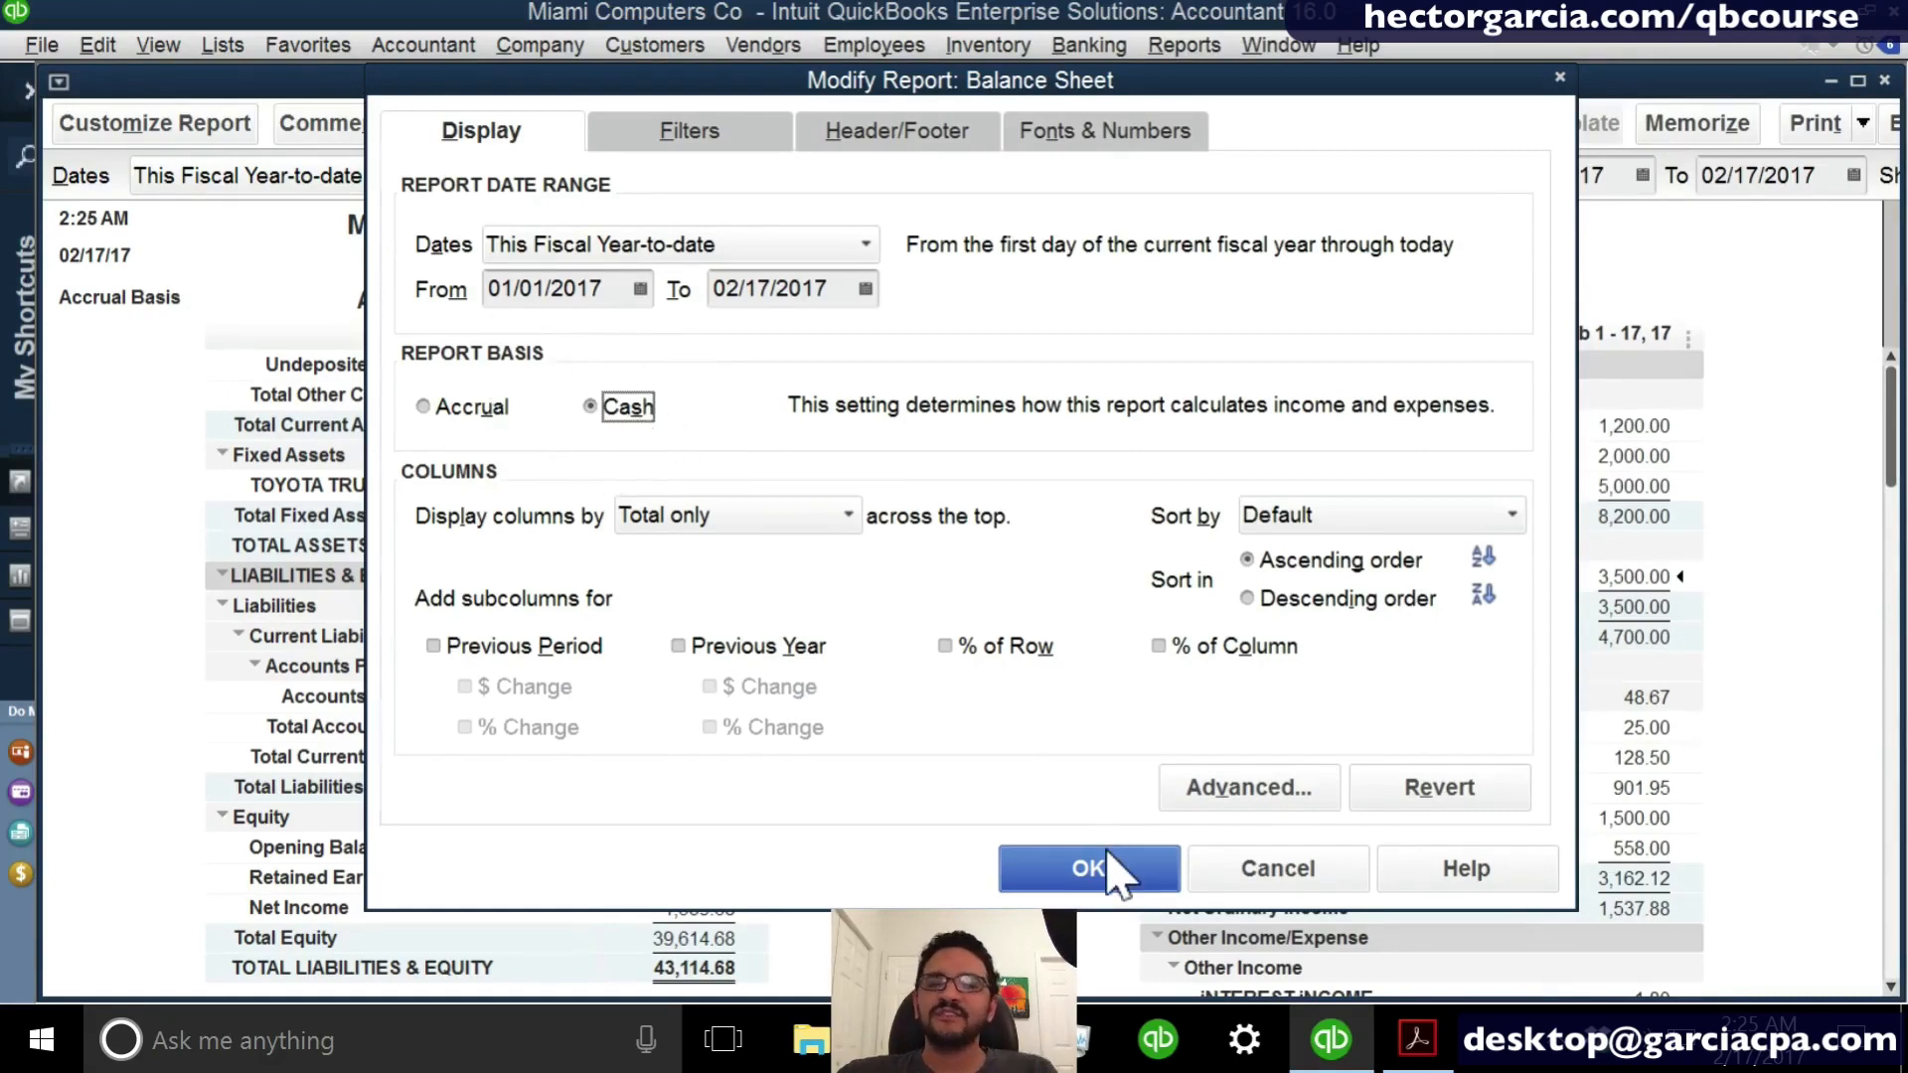
pyautogui.click(1088, 870)
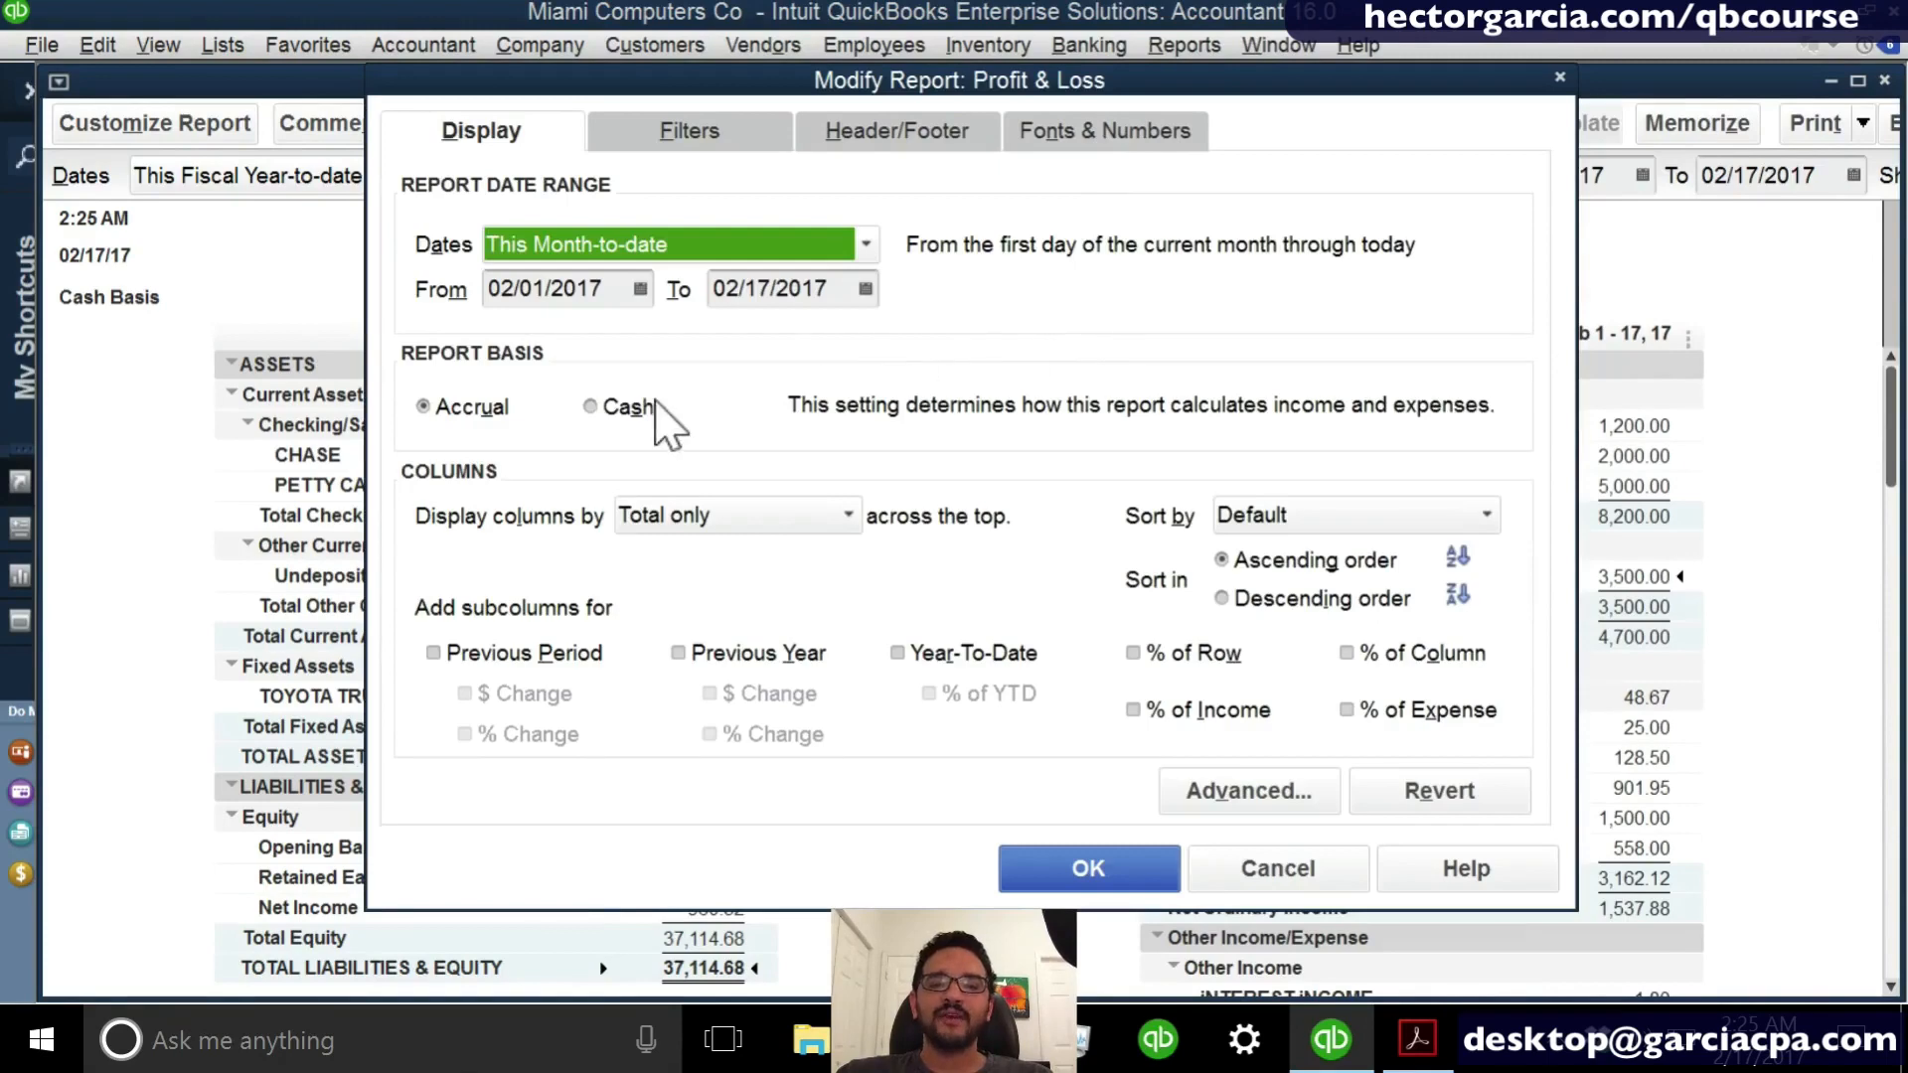
pyautogui.click(628, 407)
pyautogui.click(1150, 879)
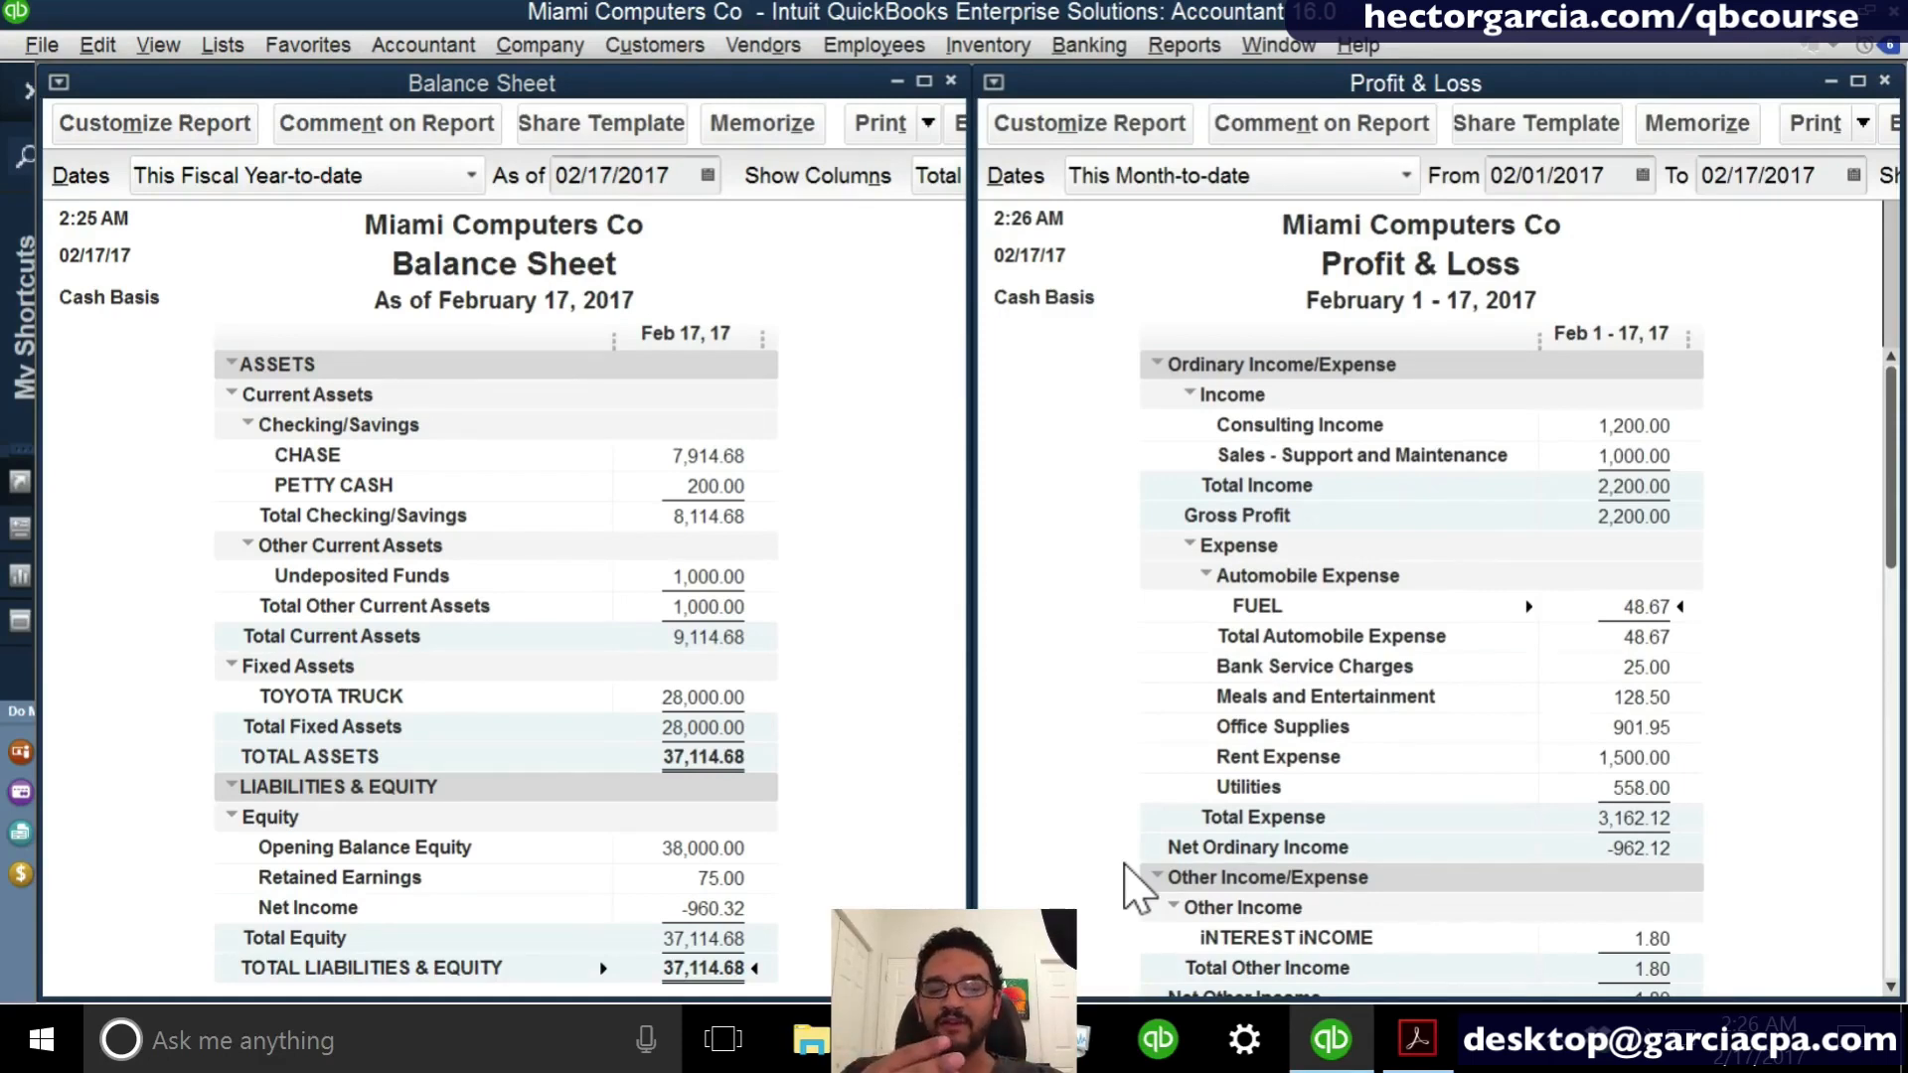
# - Switch the Profit & Loss back to Accrual basis and compare its Net Income with the Balance Sheet's
pyautogui.scroll(-2, 1590, 894)
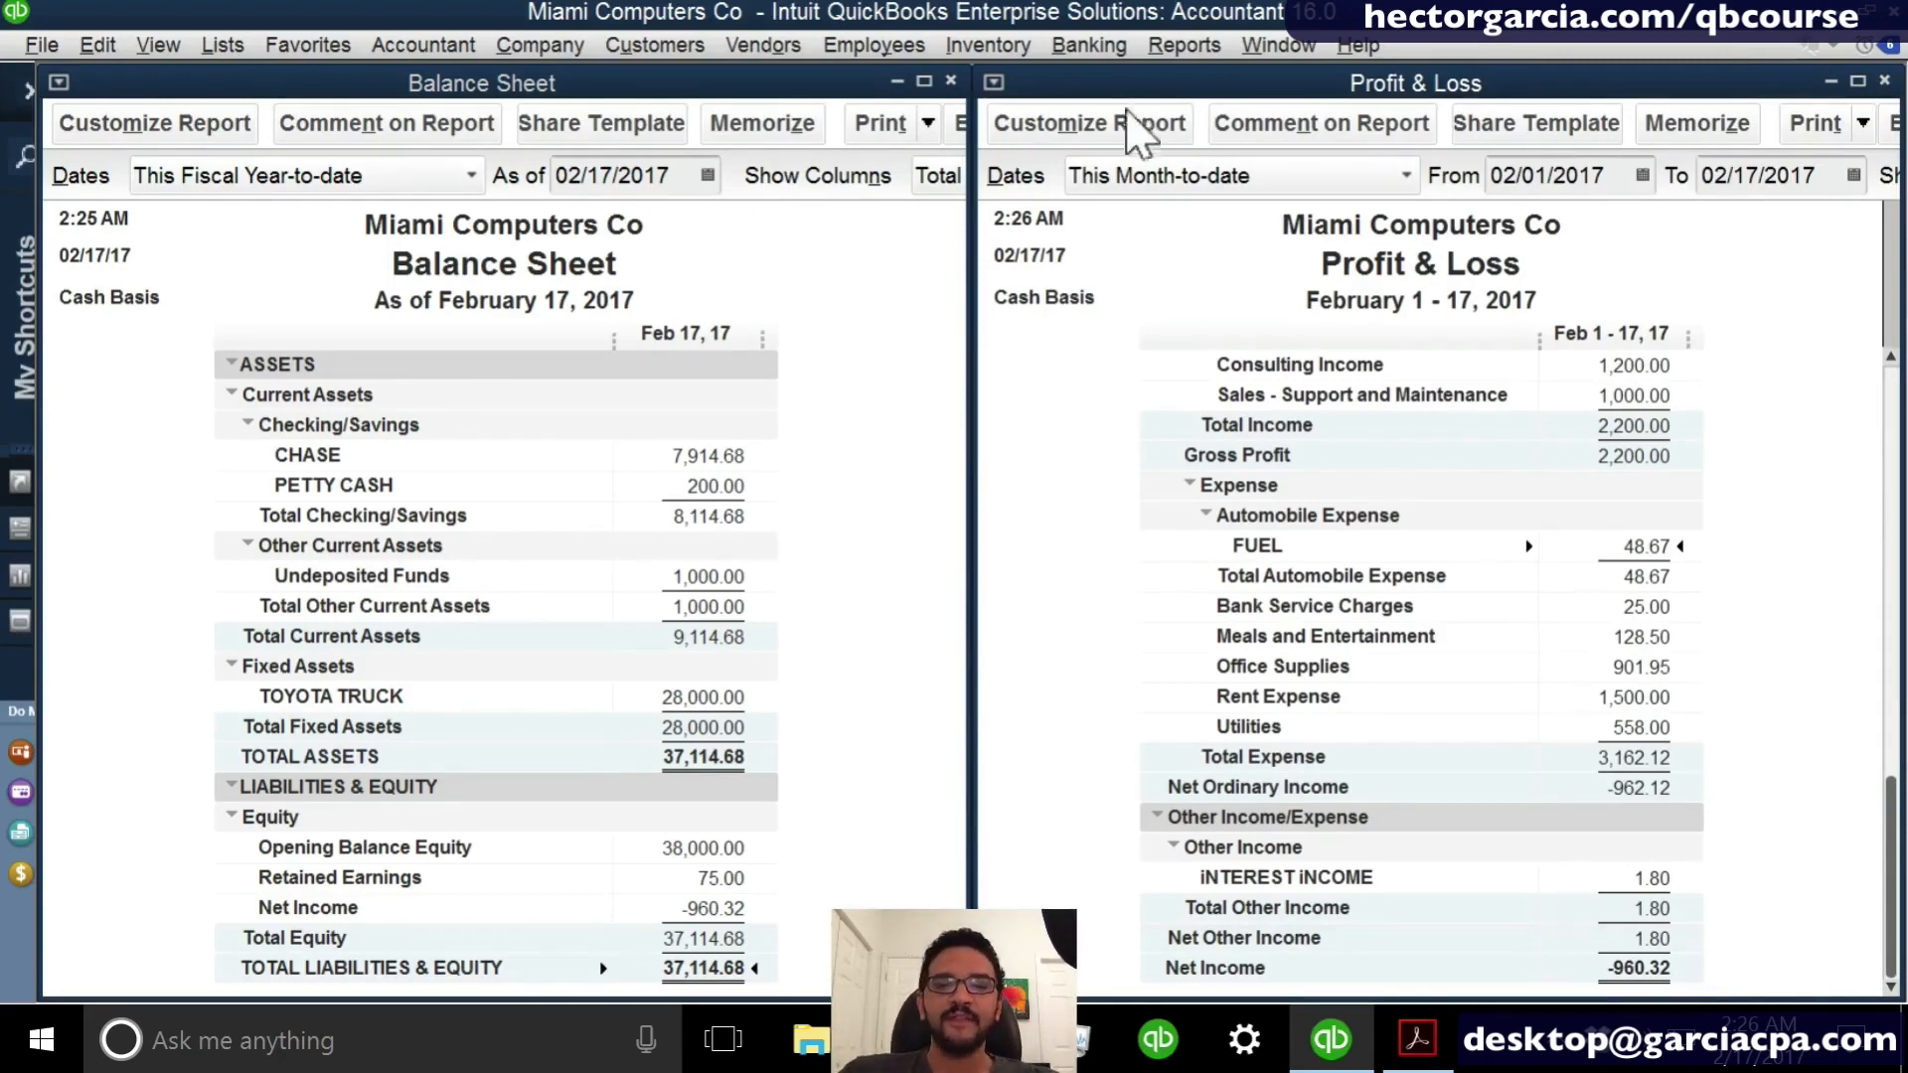
pyautogui.click(1031, 309)
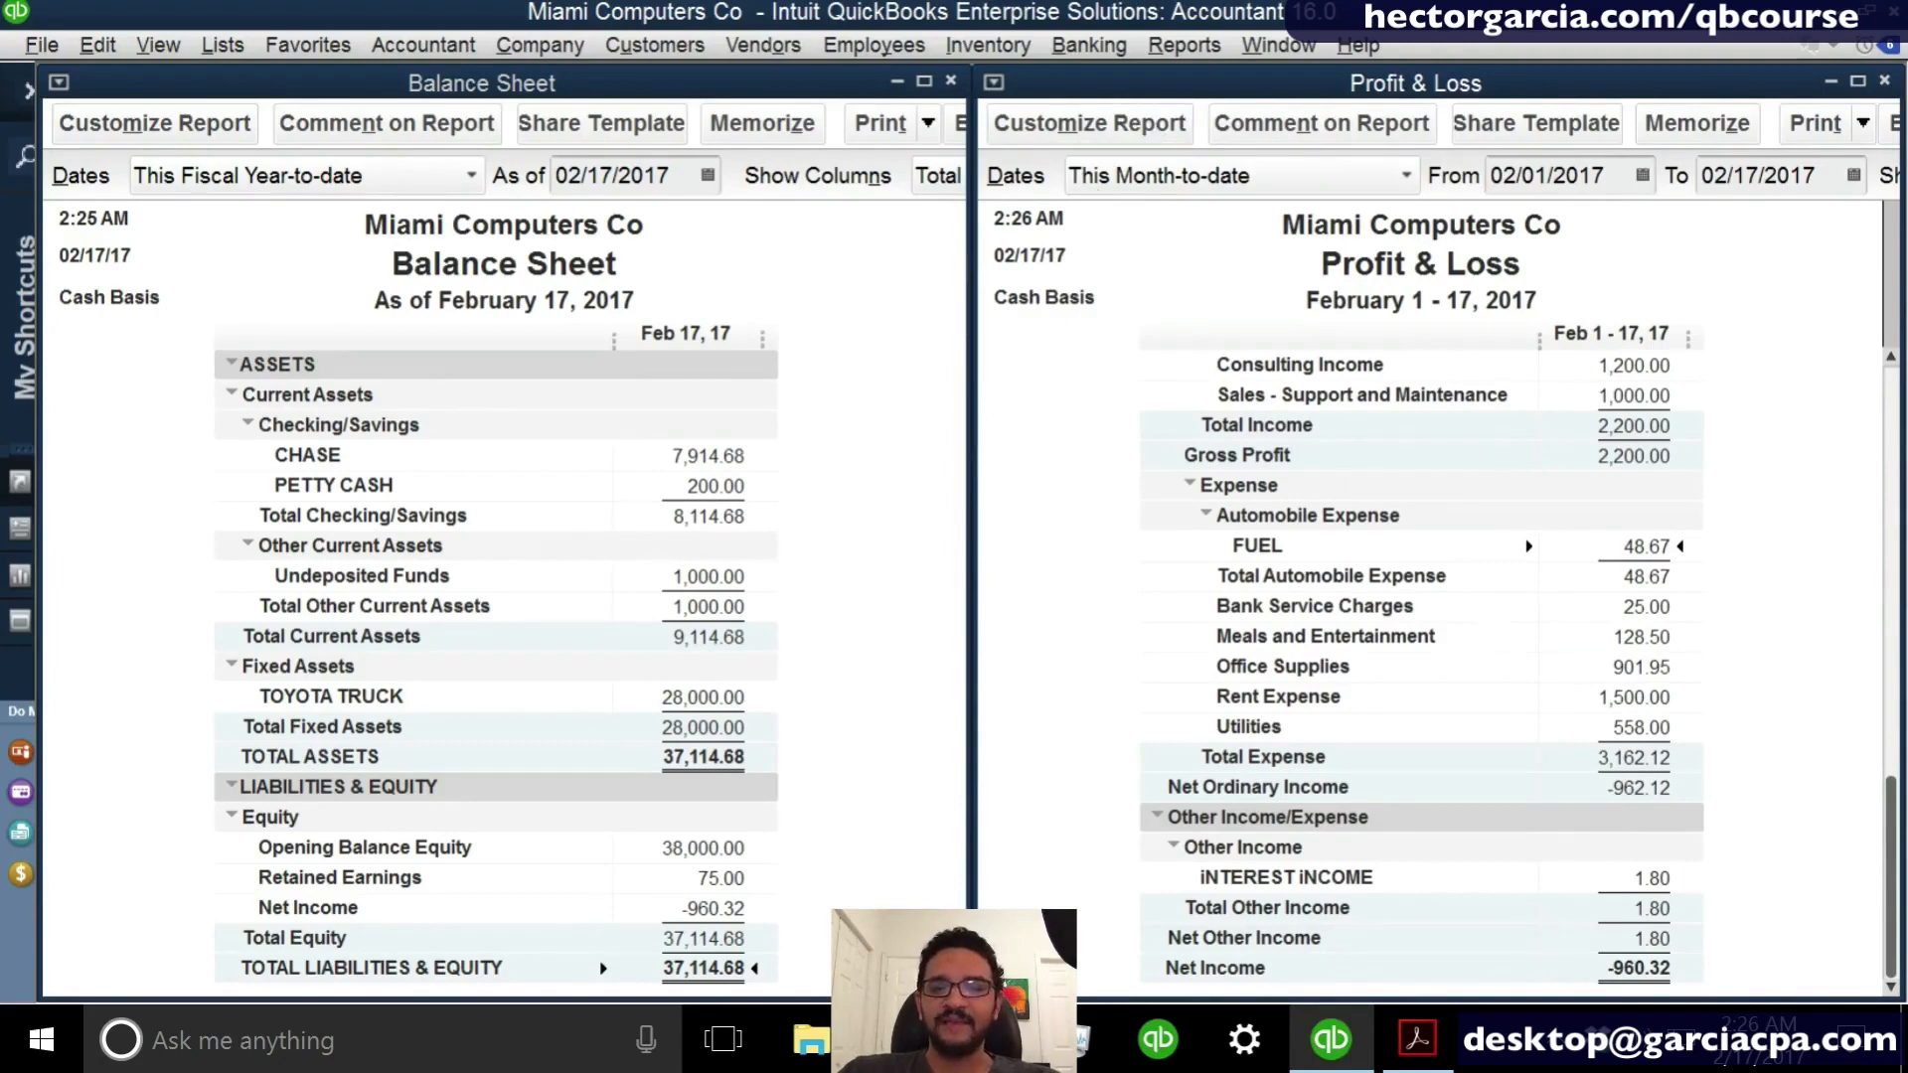
pyautogui.press('ctrl')
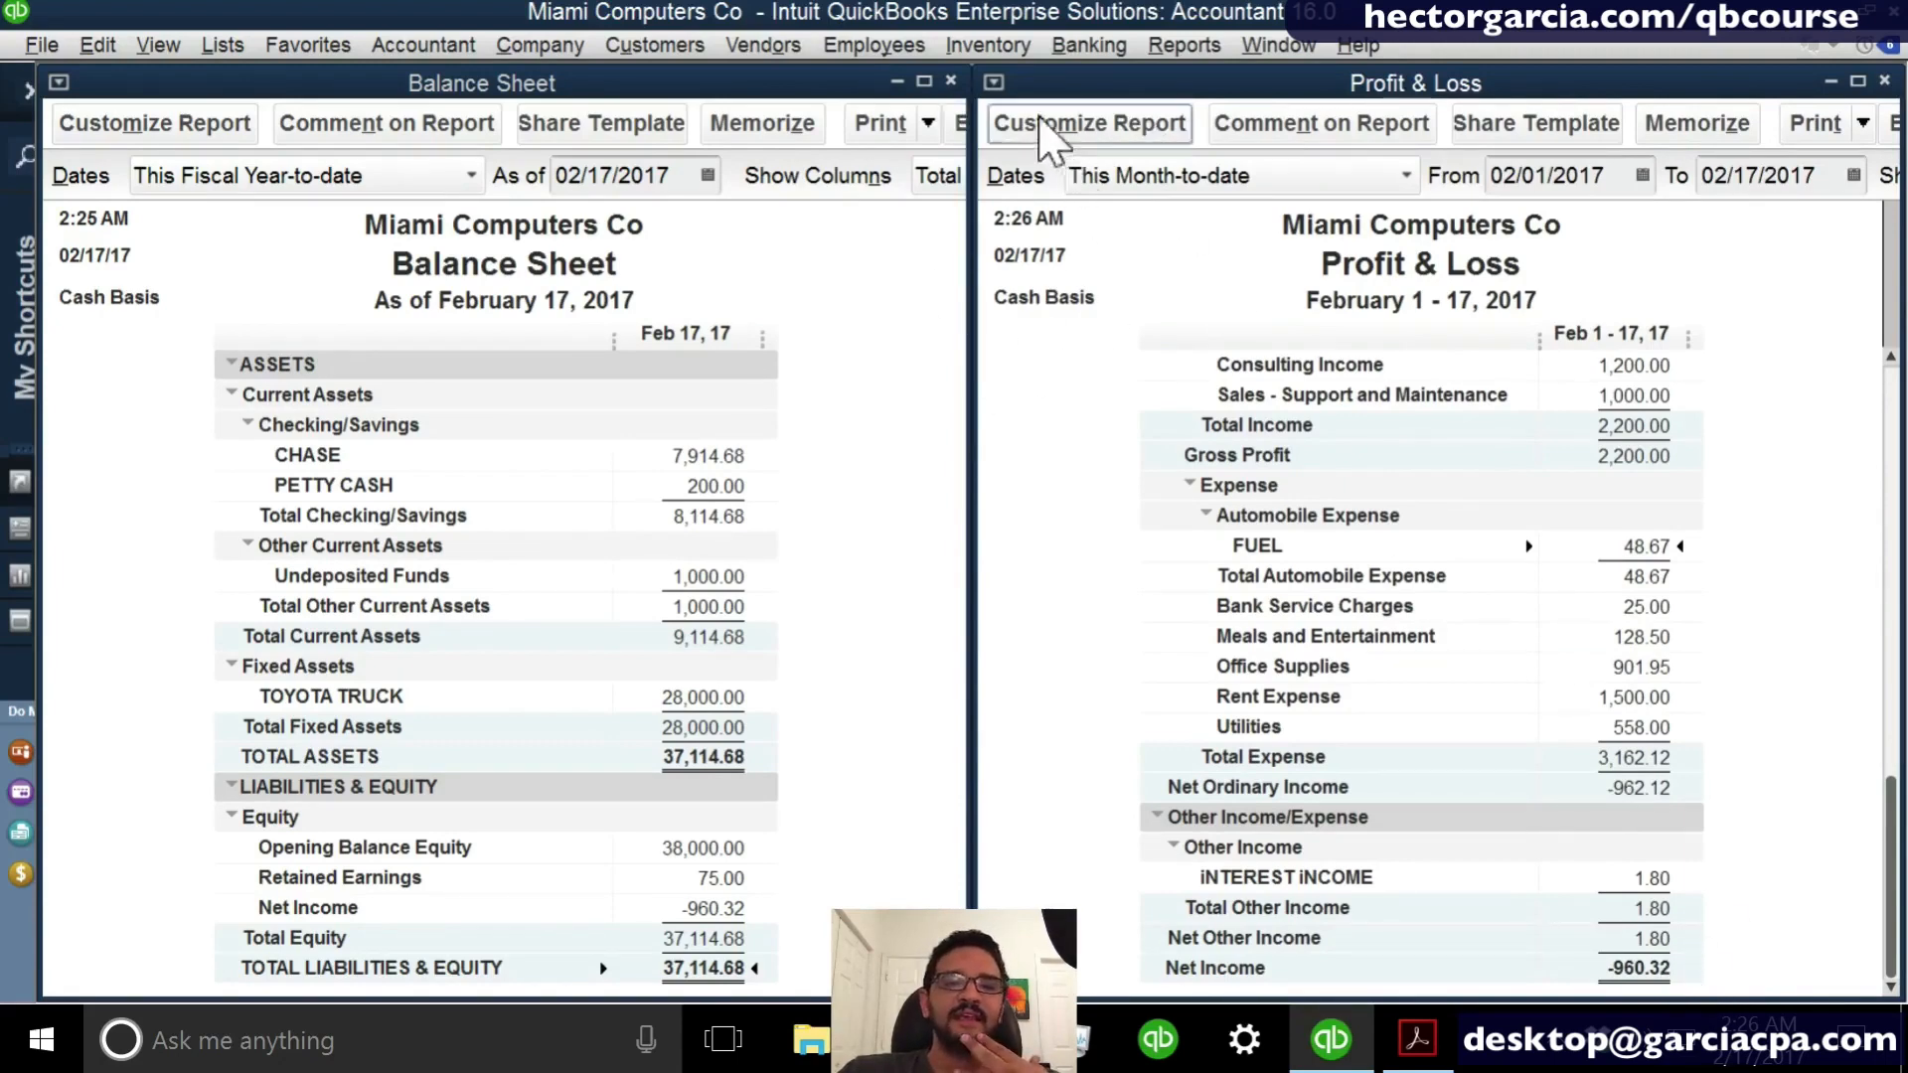
pyautogui.click(1013, 121)
pyautogui.click(469, 416)
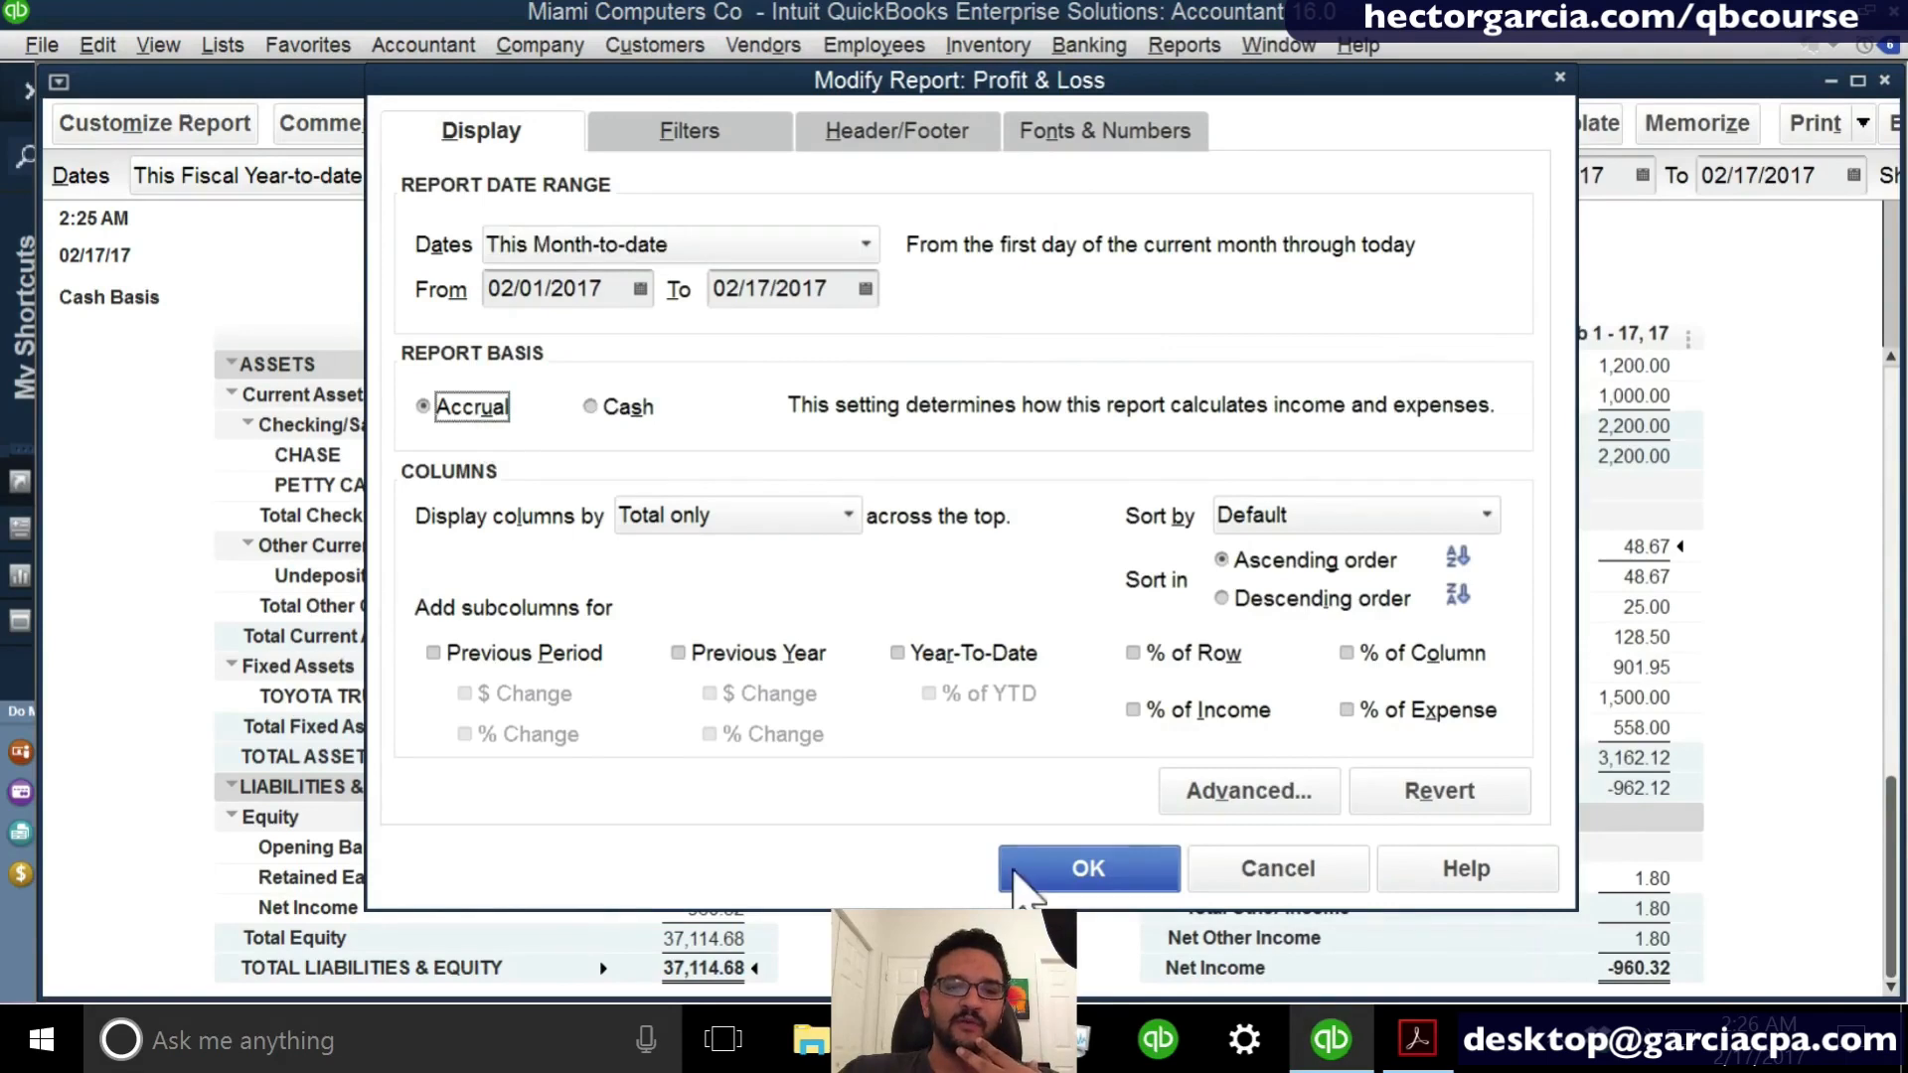
pyautogui.click(1088, 868)
pyautogui.scroll(-2, 1660, 954)
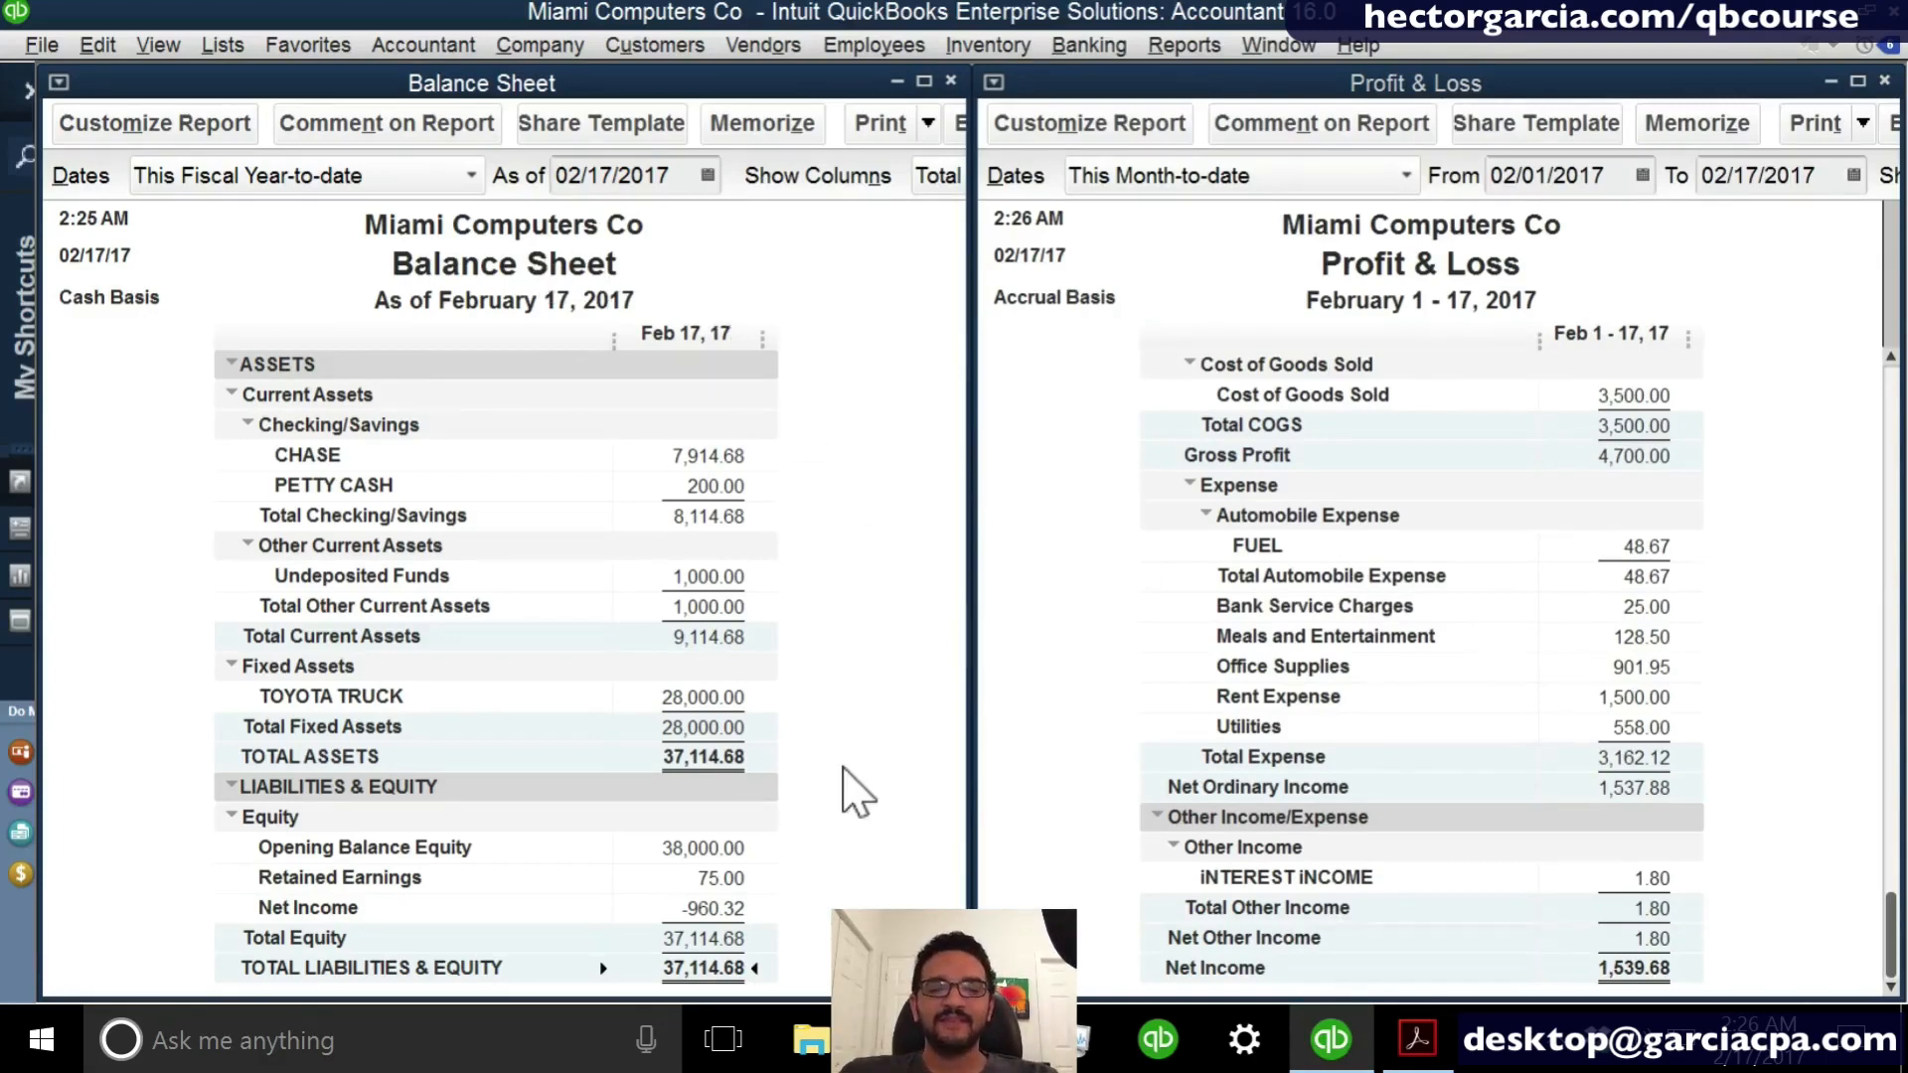
pyautogui.click(723, 906)
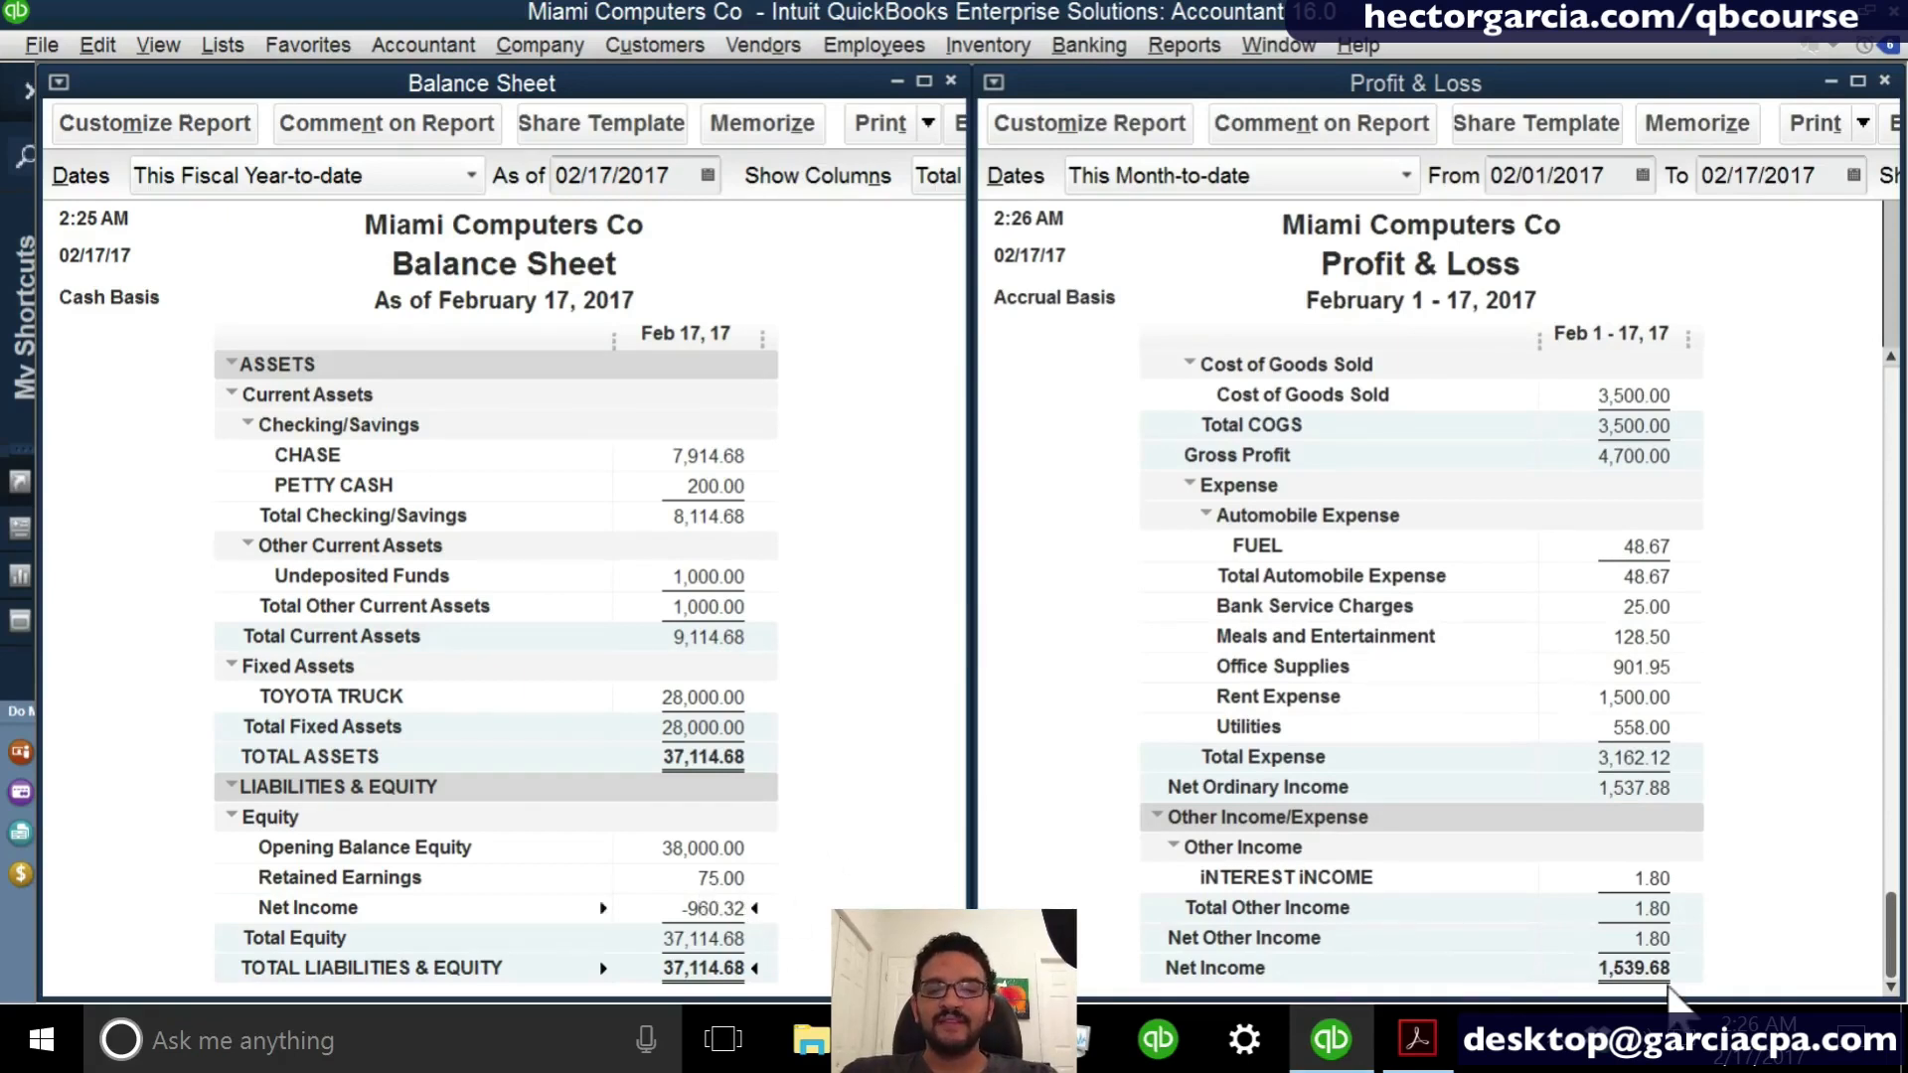